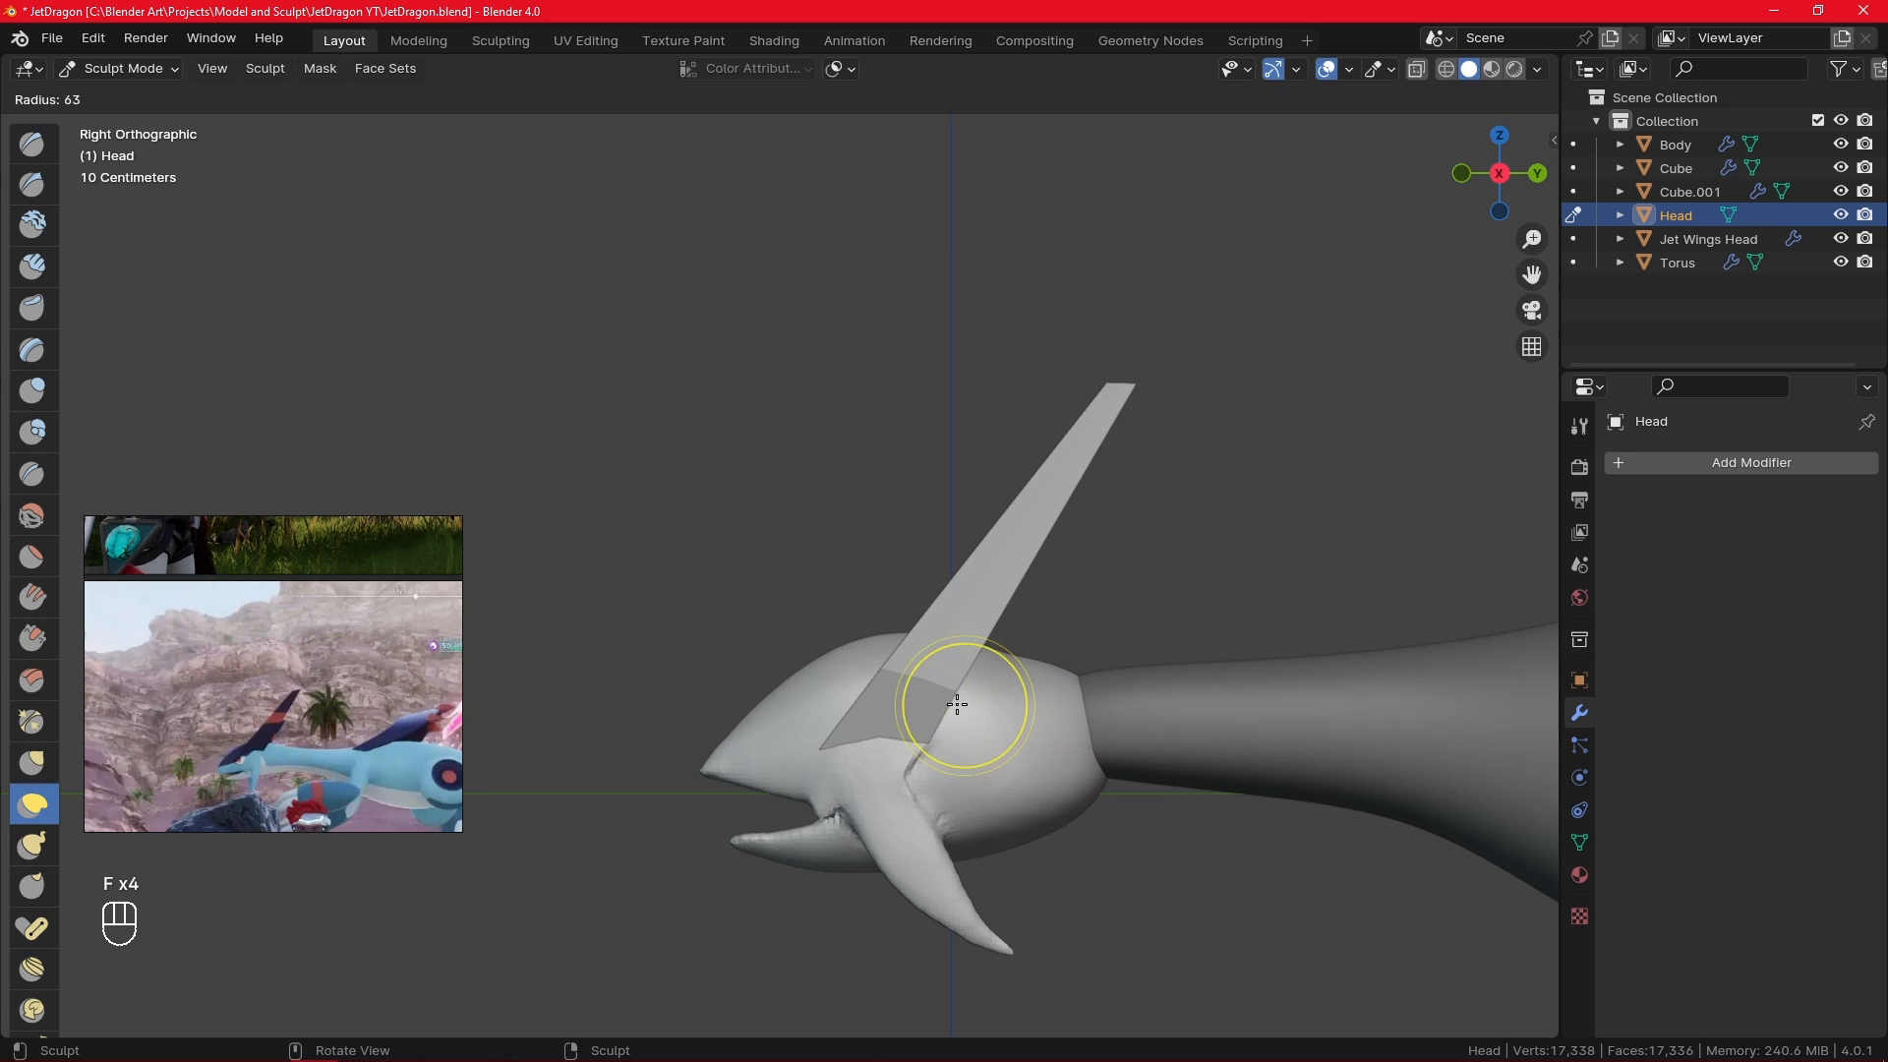
# - Hide the Jet Wings Head object and stretch the tips of both jaws forward with a 113 px Elastic Deform brush
pyautogui.click(1840, 238)
pyautogui.press('f')
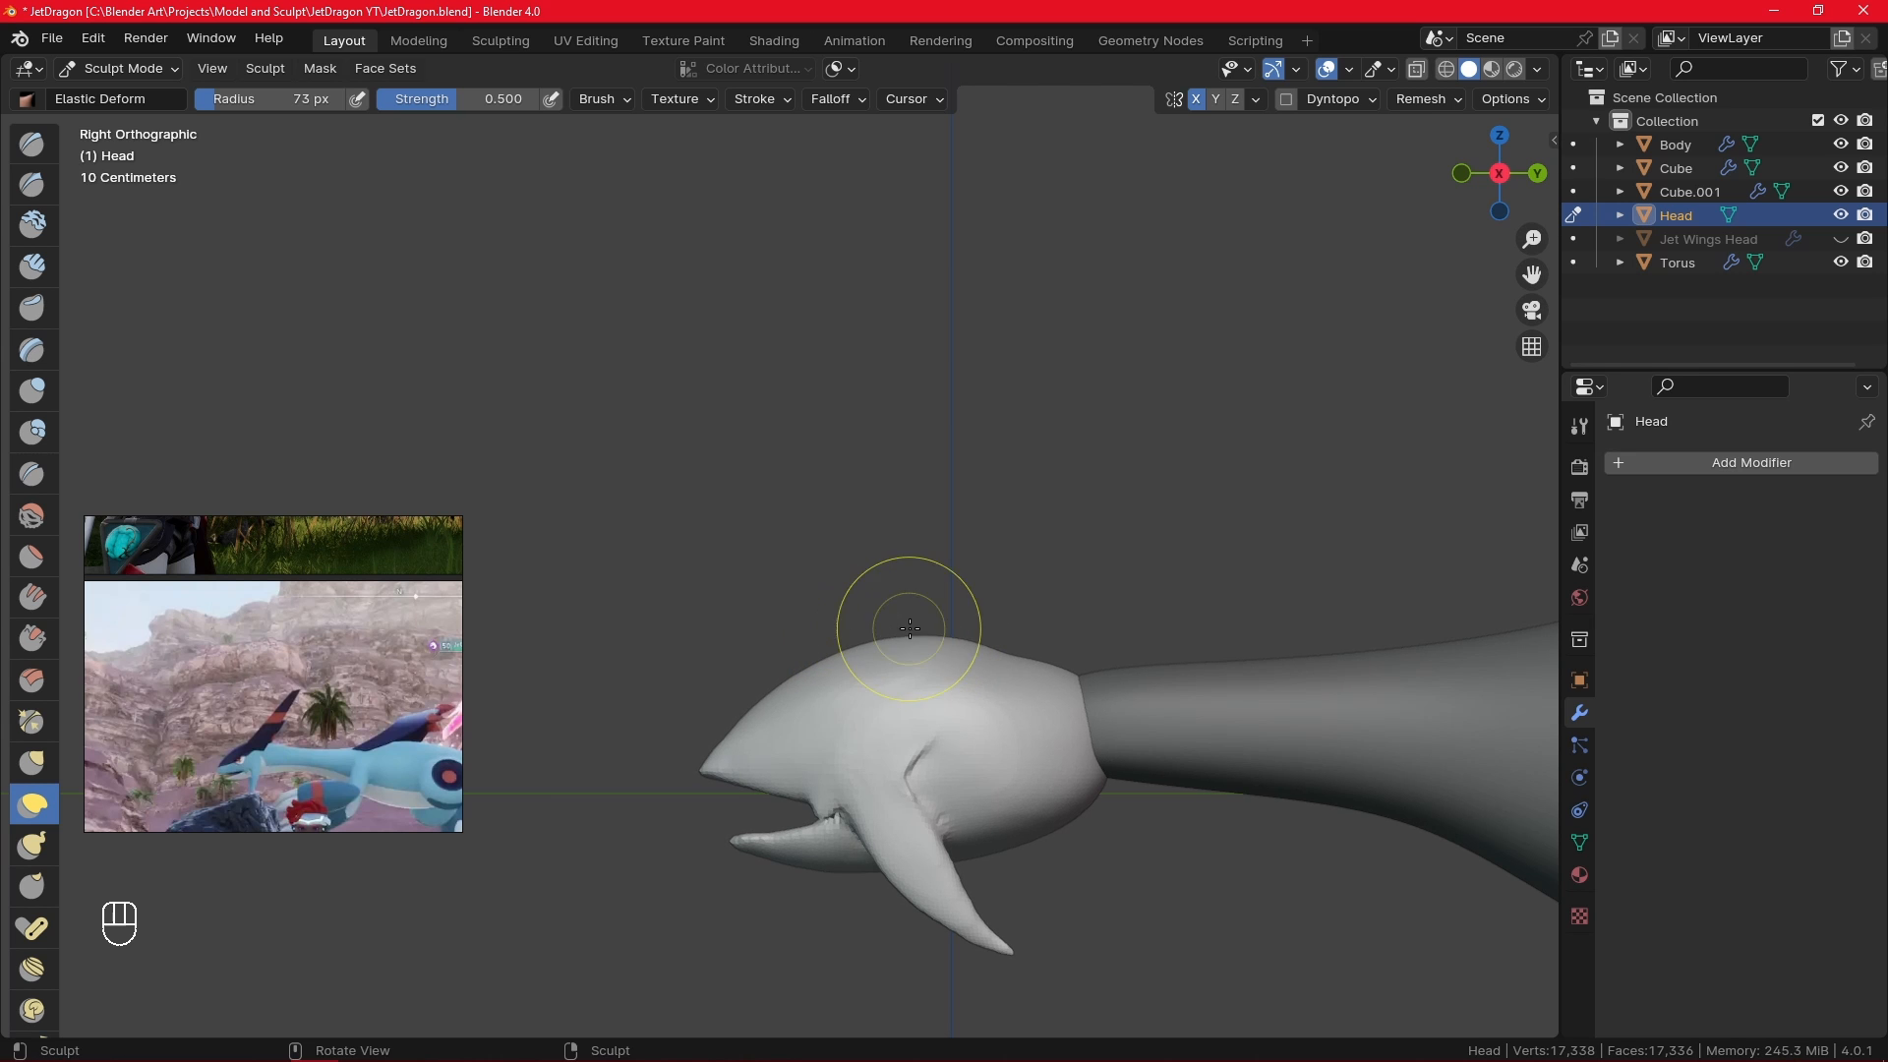
pyautogui.press('f')
pyautogui.press('f')
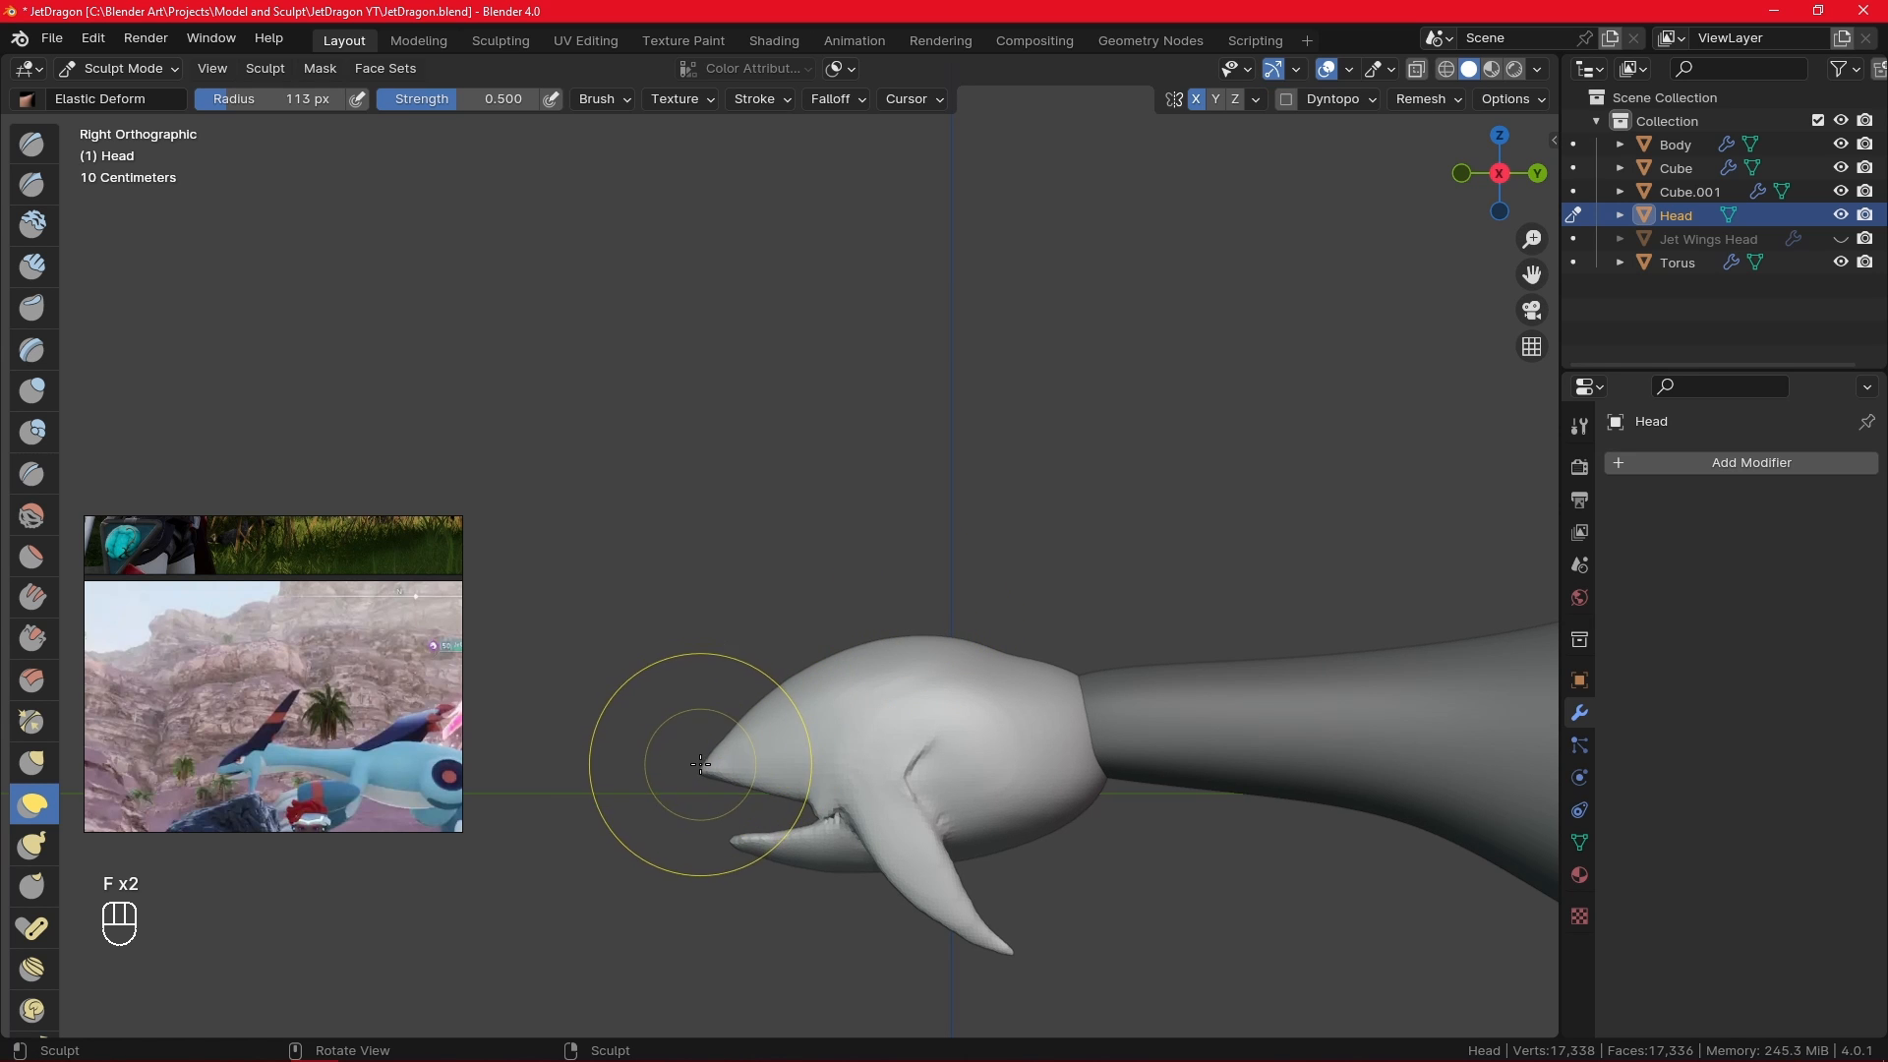
pyautogui.moveTo(700, 764); pyautogui.dragTo(665, 767)
# - Reduce the Elastic Deform radius to 84 px and reshape the upper outline of the head
pyautogui.press('f')
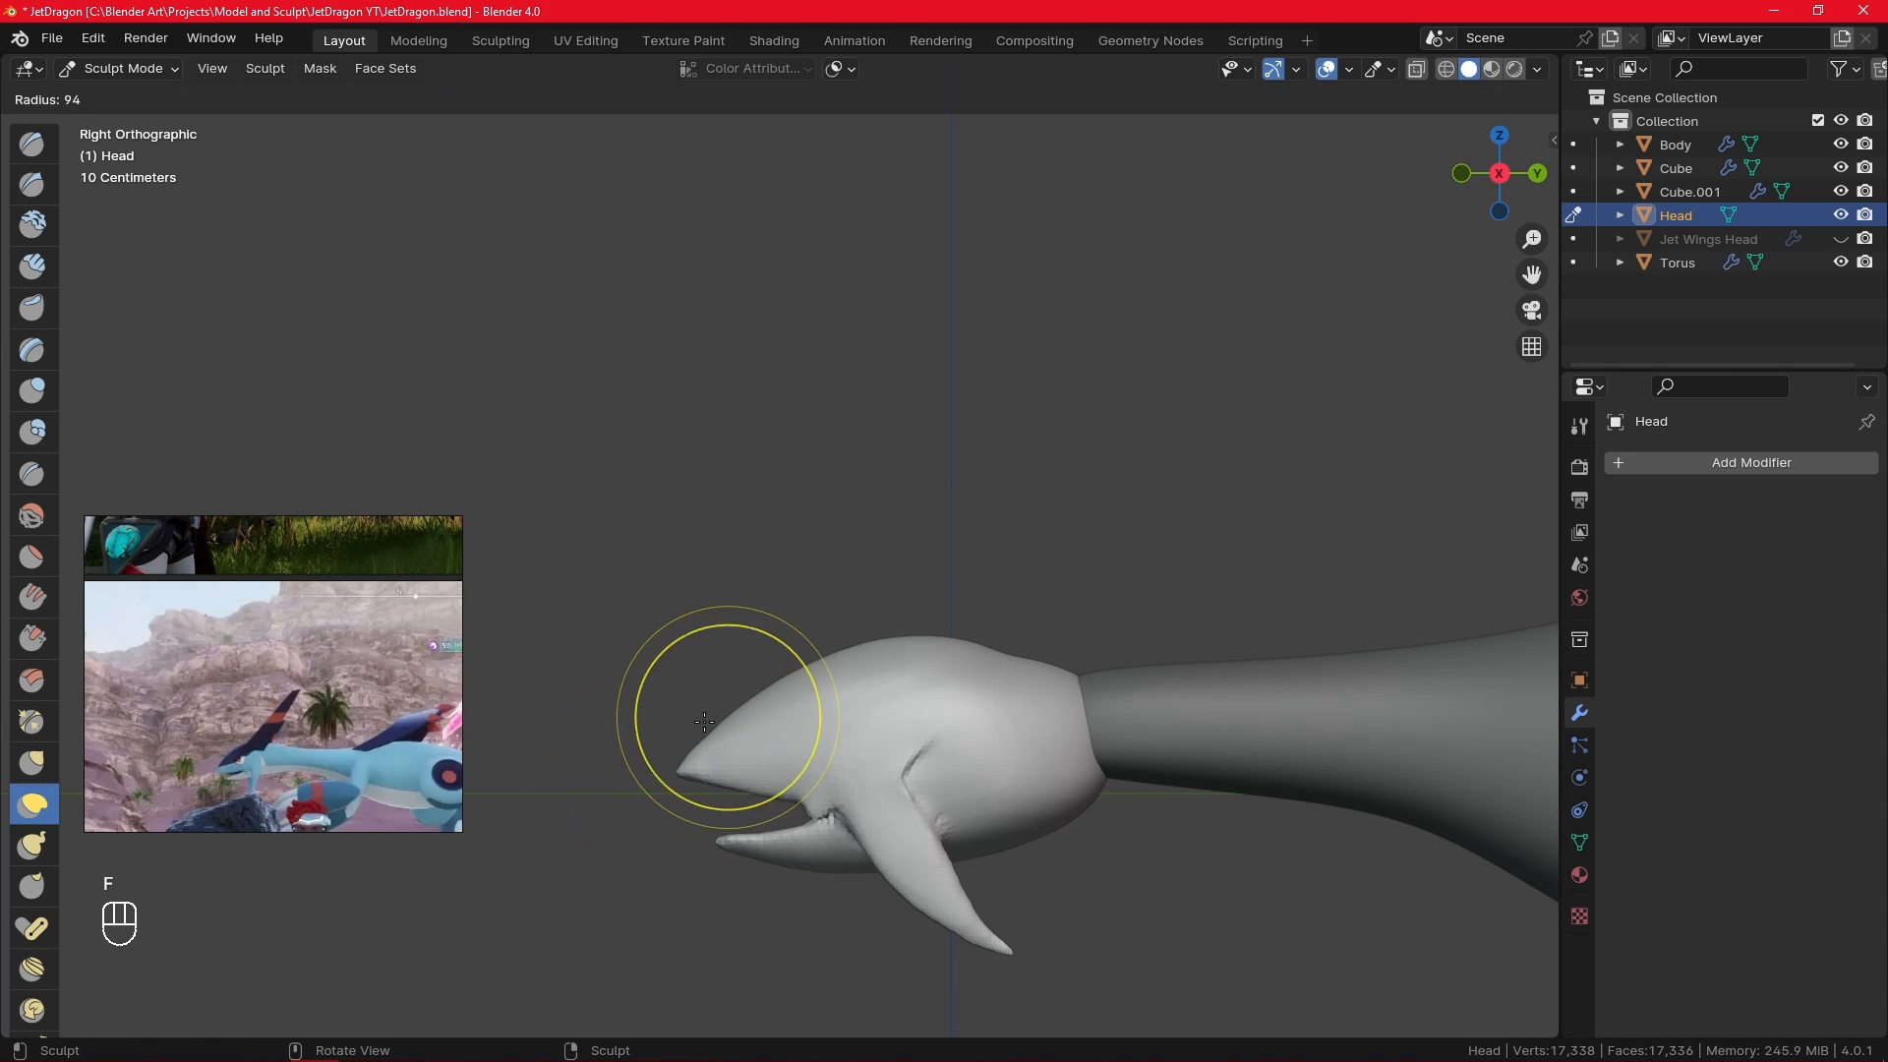
pyautogui.click(810, 717)
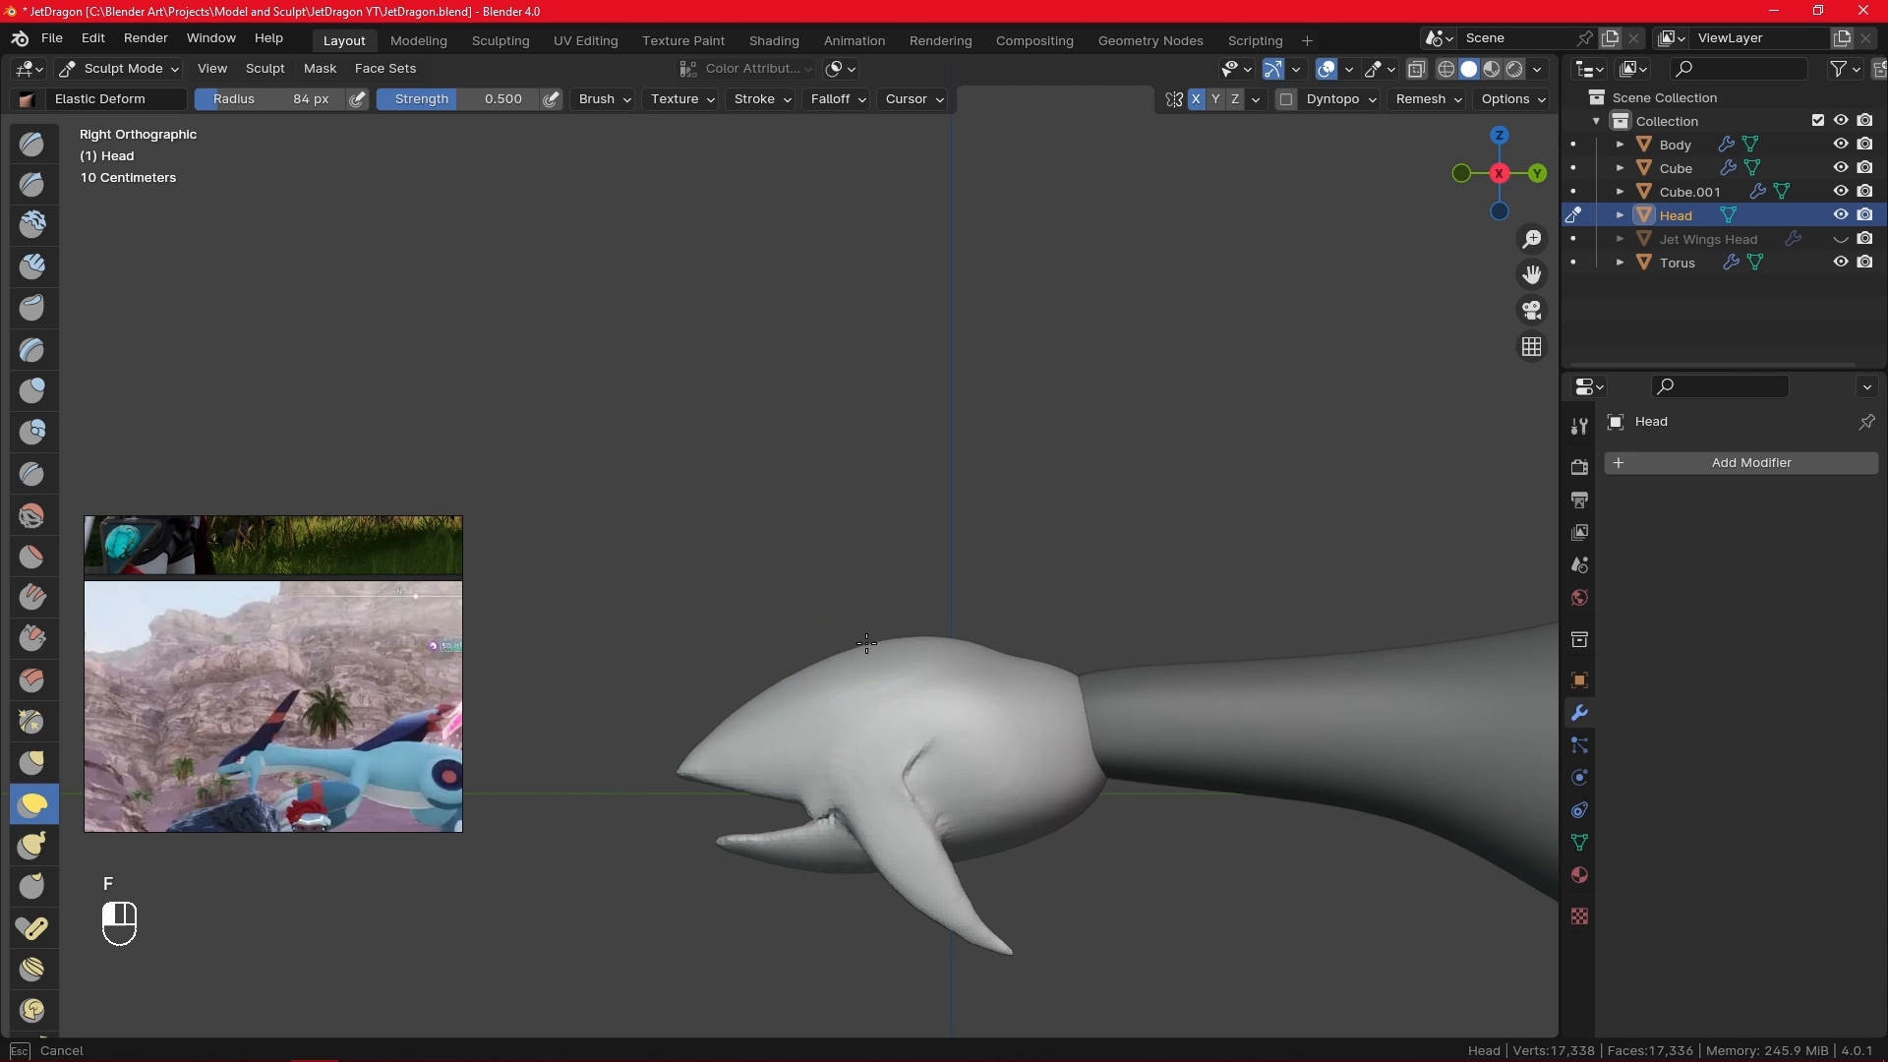
pyautogui.moveTo(866, 643); pyautogui.dragTo(891, 640)
# - Smooth the sides and top of the head from the front and side
pyautogui.moveTo(998, 607); pyautogui.dragTo(1313, 747, button='middle')
pyautogui.keyDown('shift'); pyautogui.moveTo(885, 693); pyautogui.dragTo(1091, 757, button='middle'); pyautogui.keyUp('shift')
pyautogui.moveTo(1091, 757)
pyautogui.keyDown('ctrl'); pyautogui.mouseDown(button='middle')
pyautogui.moveTo(1085, 781)
pyautogui.moveTo(1088, 763)
pyautogui.mouseUp(button='middle'); pyautogui.keyUp('ctrl')
pyautogui.moveTo(1088, 763); pyautogui.dragTo(1053, 776, button='middle')
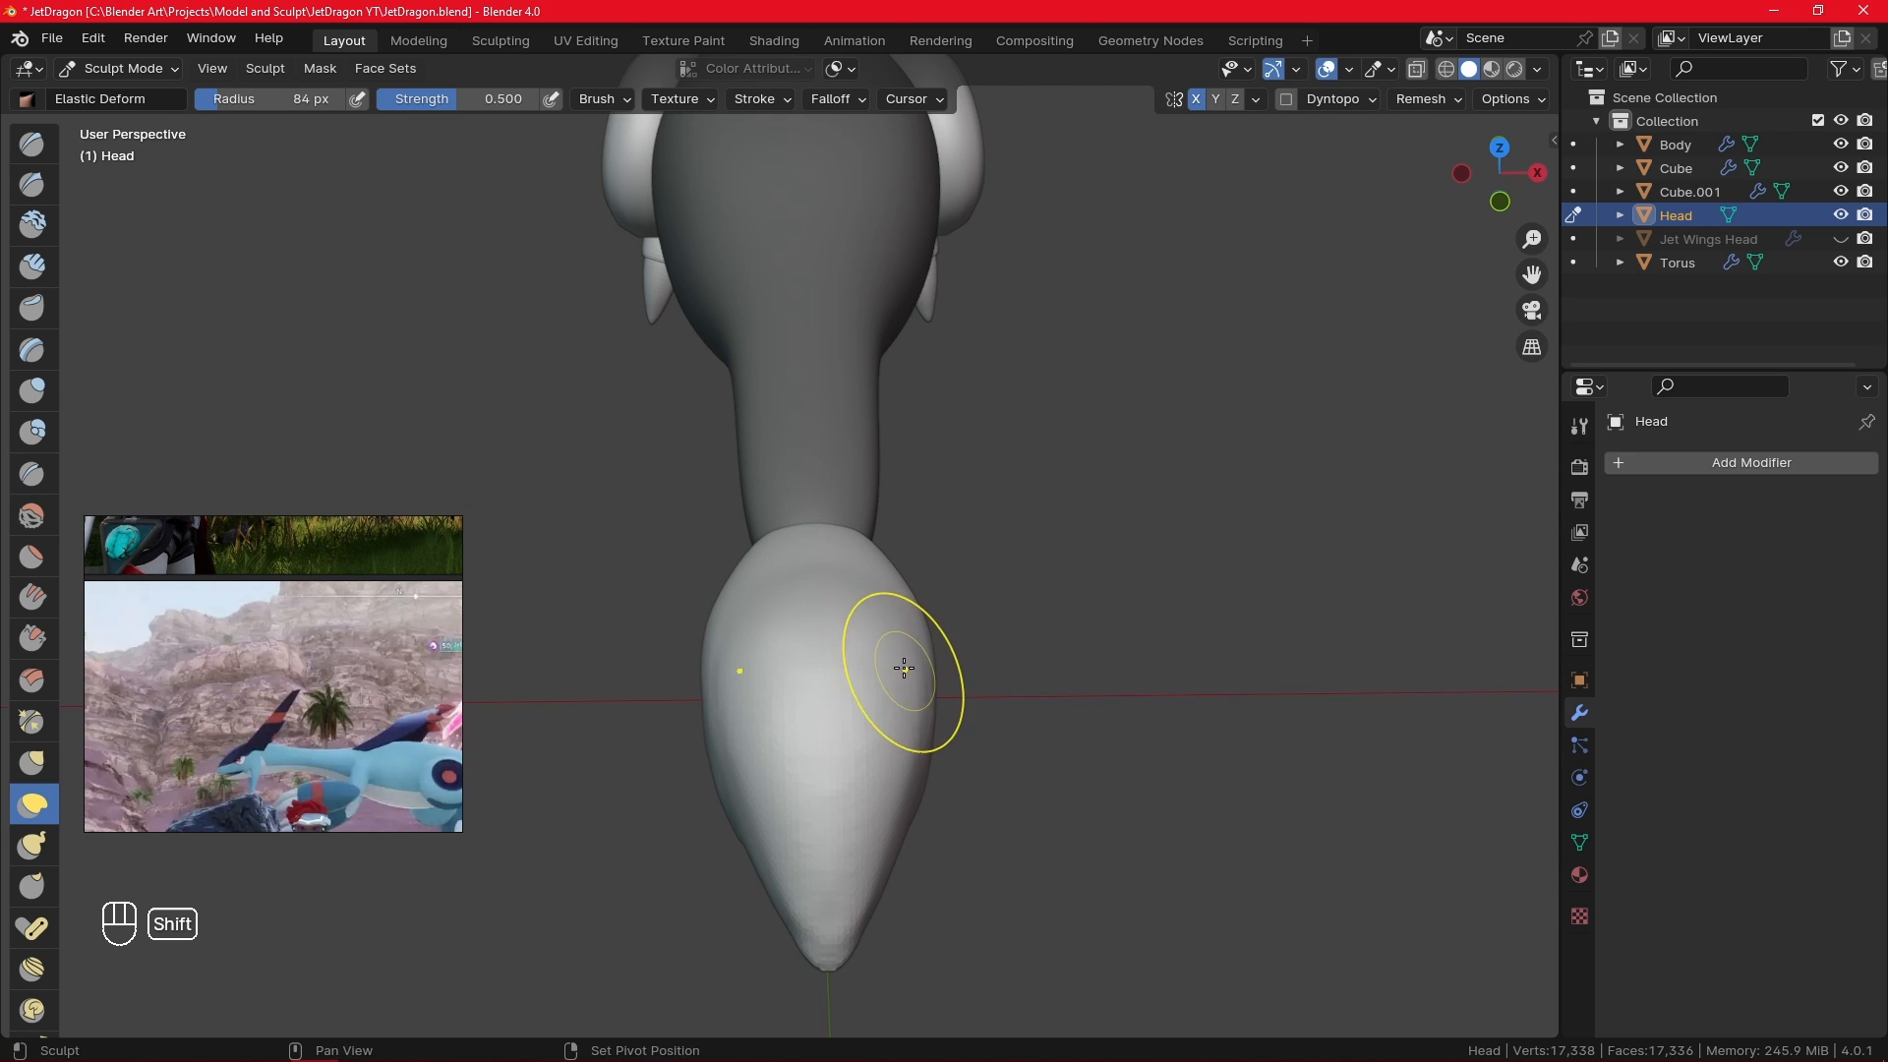
pyautogui.moveTo(906, 670)
pyautogui.keyDown('shift'); pyautogui.mouseDown()
pyautogui.moveTo(885, 809)
pyautogui.moveTo(907, 696)
pyautogui.mouseUp(); pyautogui.keyUp('shift')
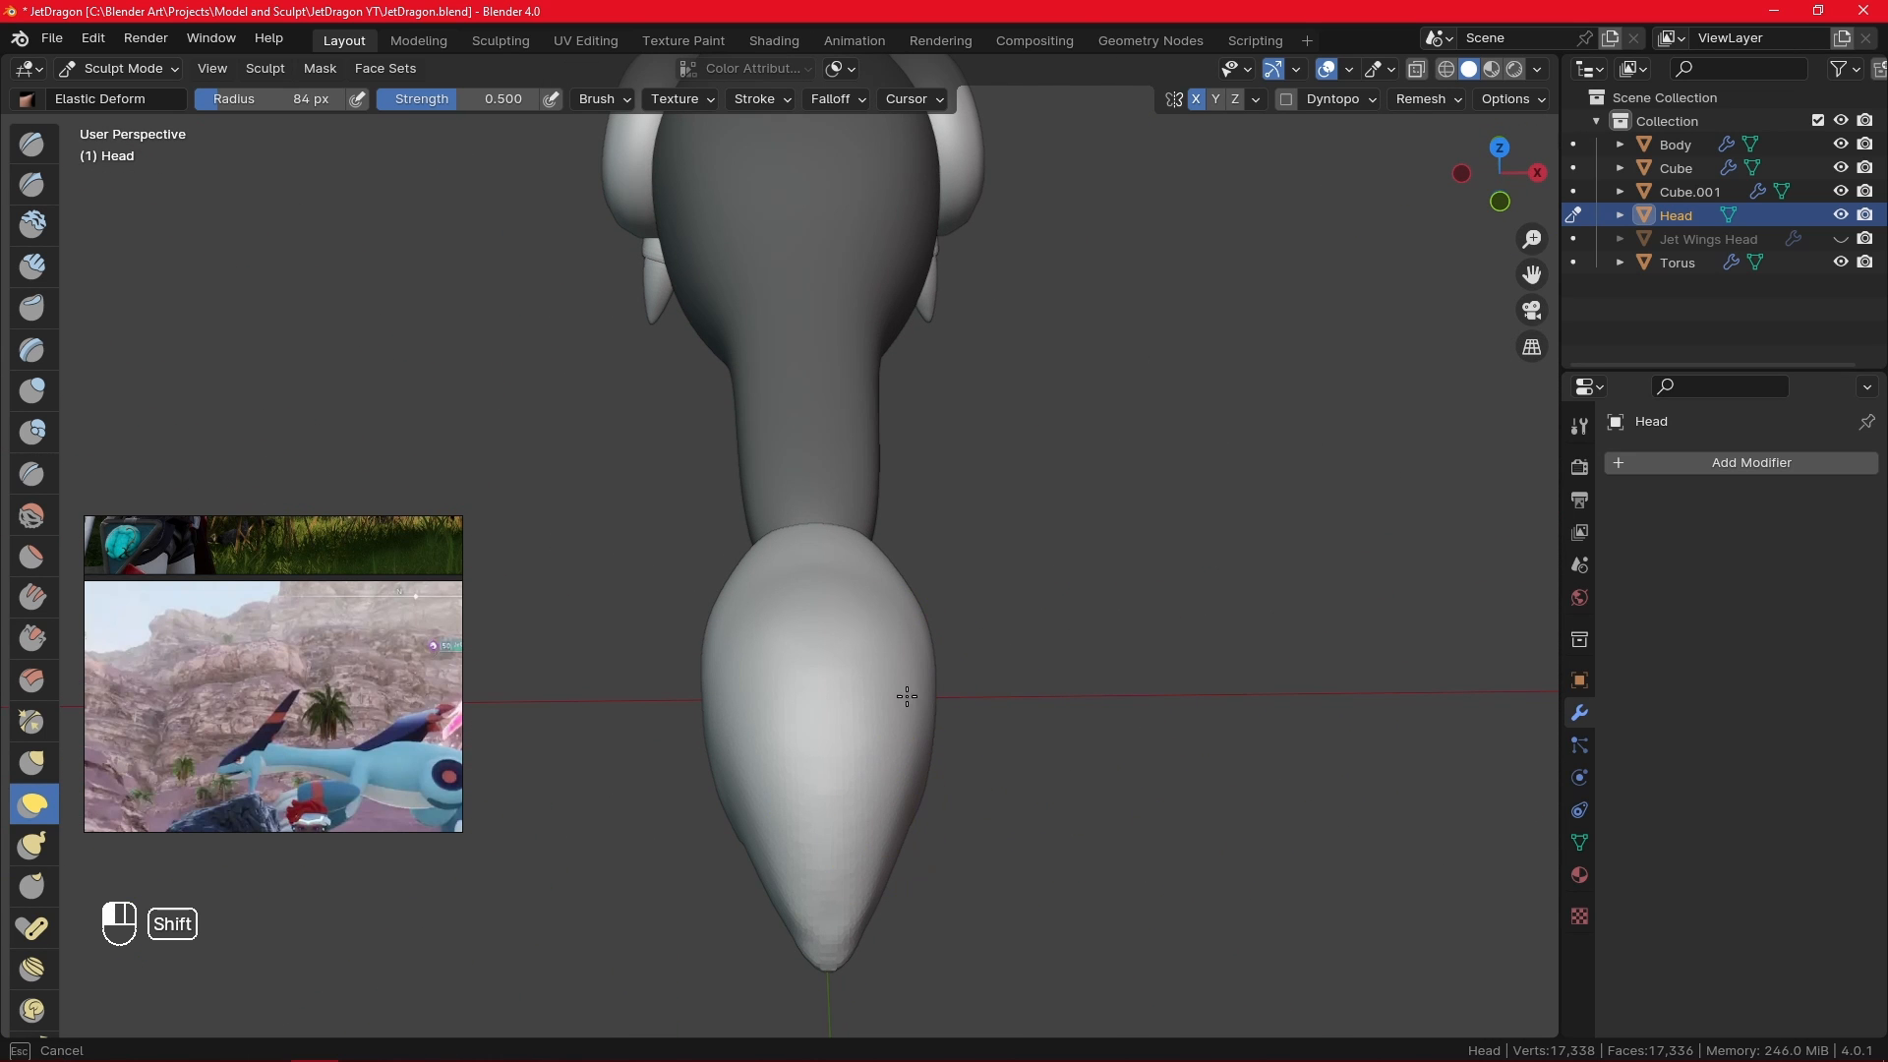
pyautogui.keyDown('shift'); pyautogui.moveTo(811, 576); pyautogui.dragTo(783, 632); pyautogui.keyUp('shift')
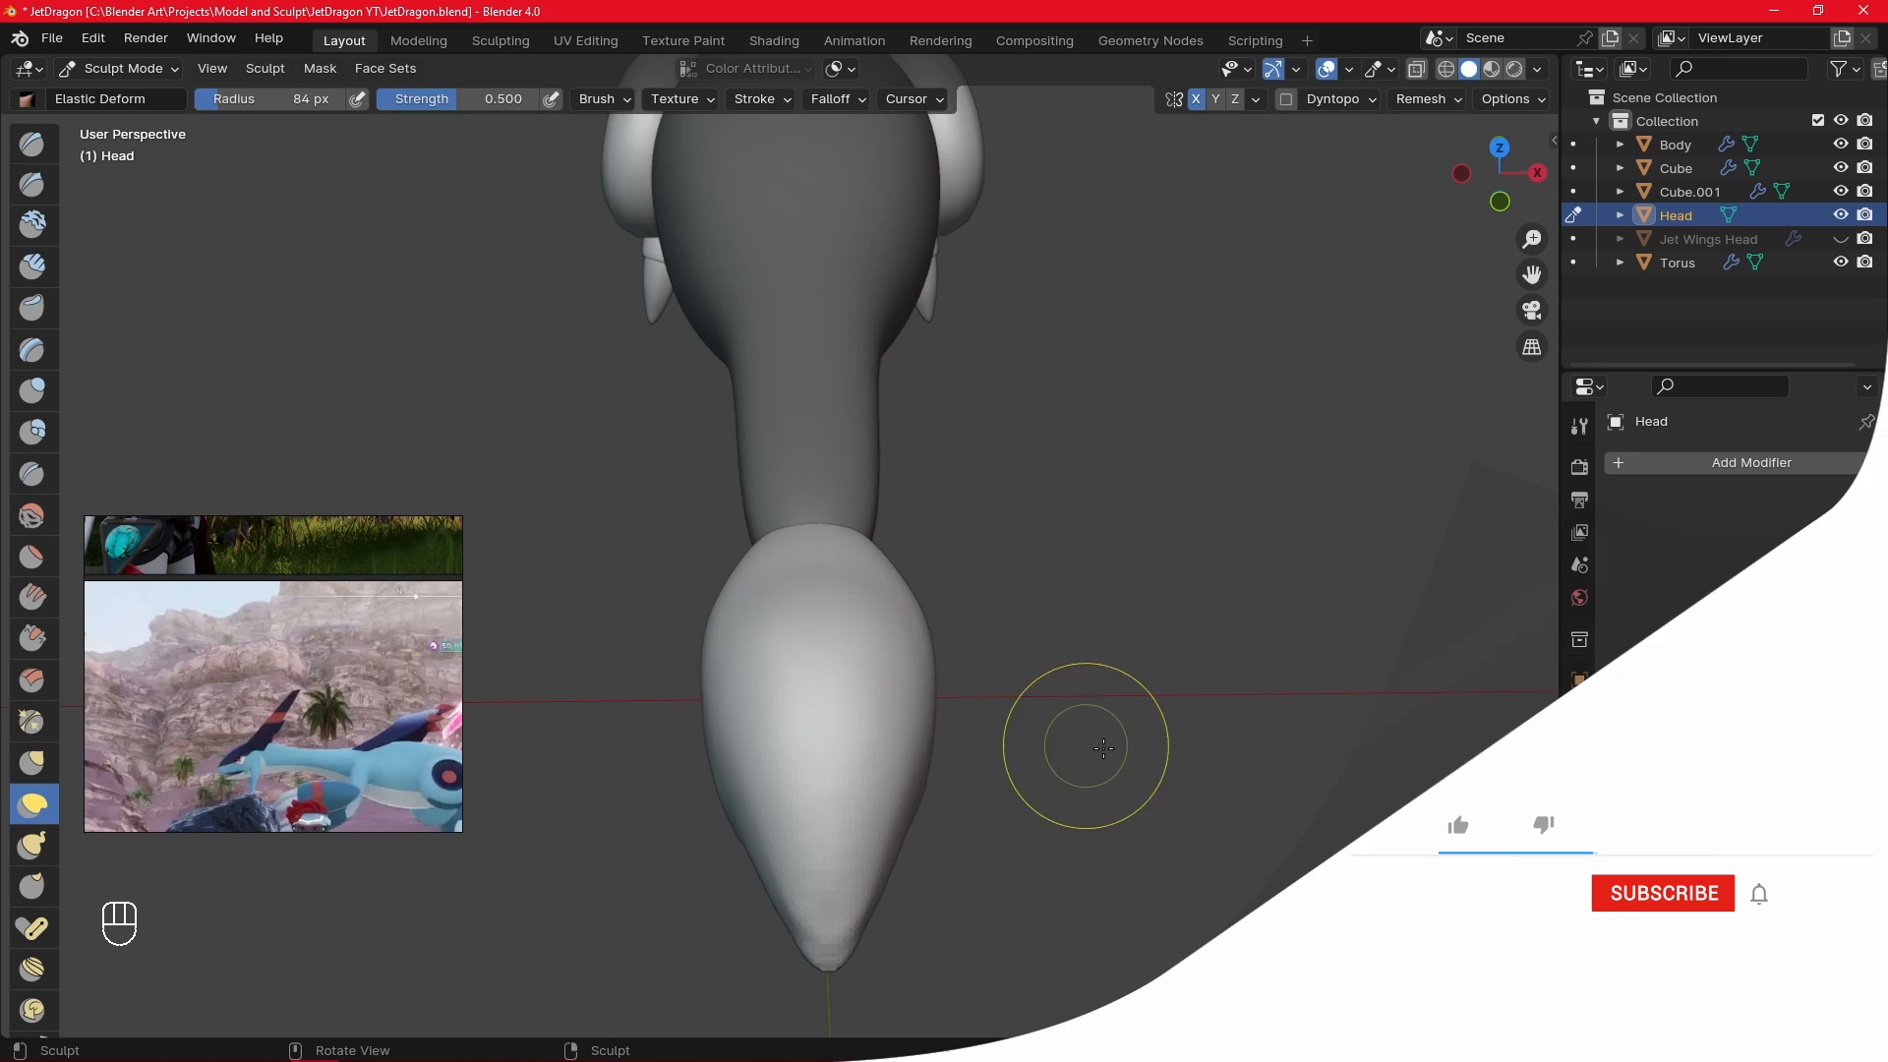
pyautogui.press('KP_3')
pyautogui.keyDown('alt'); pyautogui.keyDown('shift'); pyautogui.moveTo(957, 704); pyautogui.dragTo(997, 548); pyautogui.keyUp('shift'); pyautogui.keyUp('alt')
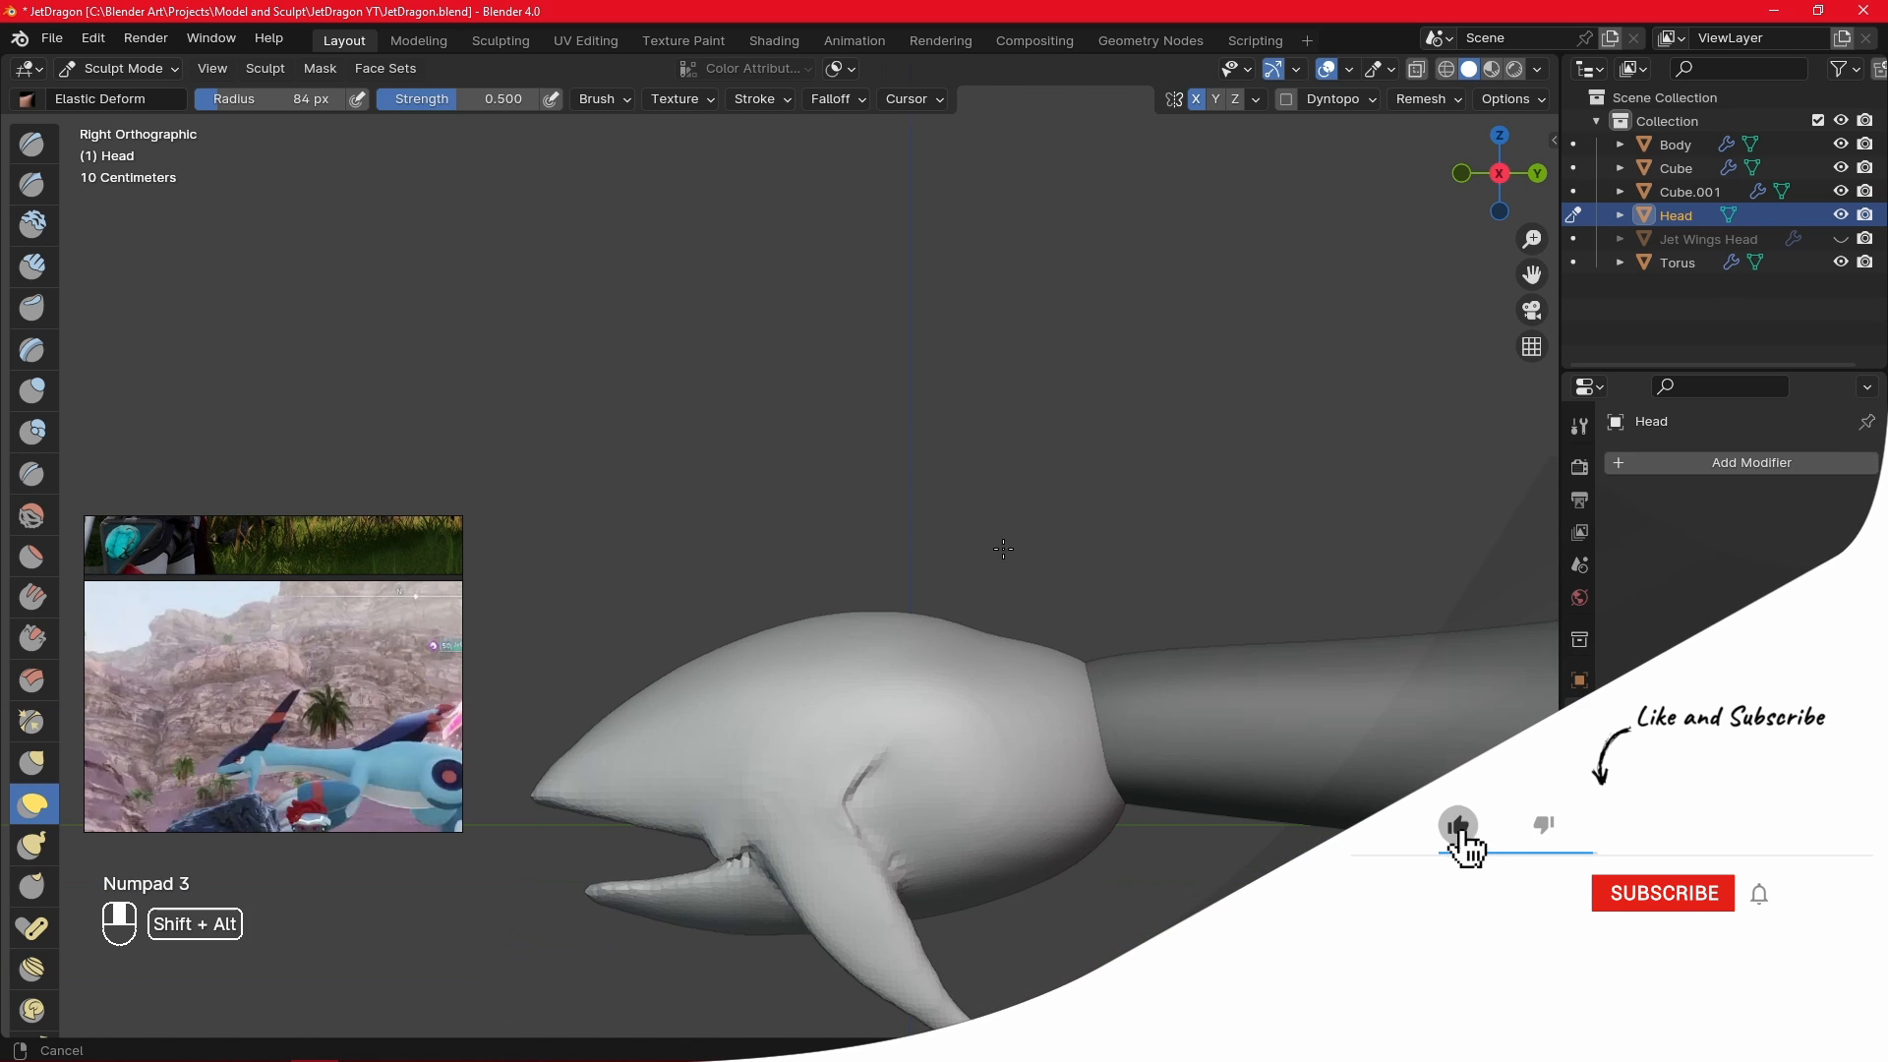
pyautogui.keyDown('ctrl'); pyautogui.keyDown('alt'); pyautogui.moveTo(993, 623); pyautogui.dragTo(992, 578); pyautogui.keyUp('alt'); pyautogui.keyUp('ctrl')
pyautogui.moveTo(927, 641)
pyautogui.keyDown('shift'); pyautogui.mouseDown()
pyautogui.moveTo(916, 613)
pyautogui.moveTo(873, 623)
pyautogui.moveTo(932, 621)
pyautogui.moveTo(696, 632)
pyautogui.mouseUp(); pyautogui.keyUp('shift')
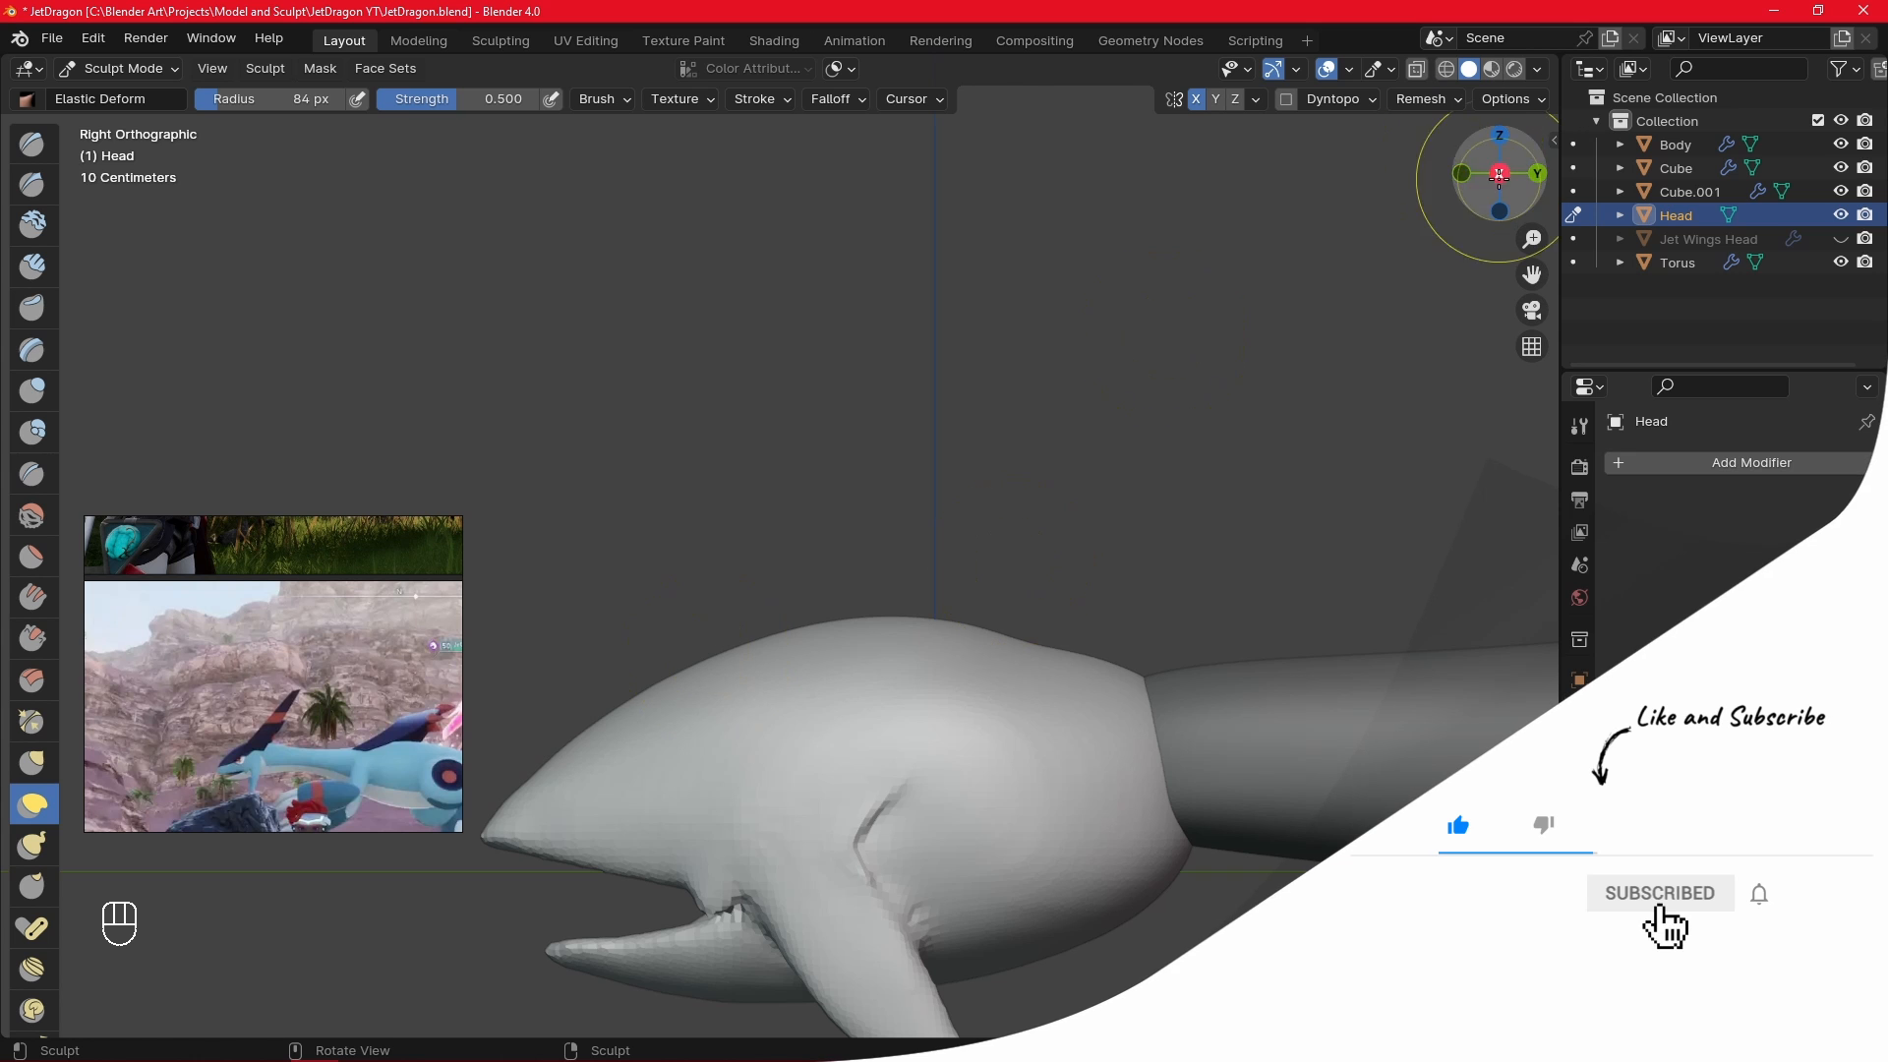
# - Unhide the Jet Wings Head object and adjust the head's outline beside the wing base with a 73 px Elastic Deform brush
pyautogui.click(1841, 239)
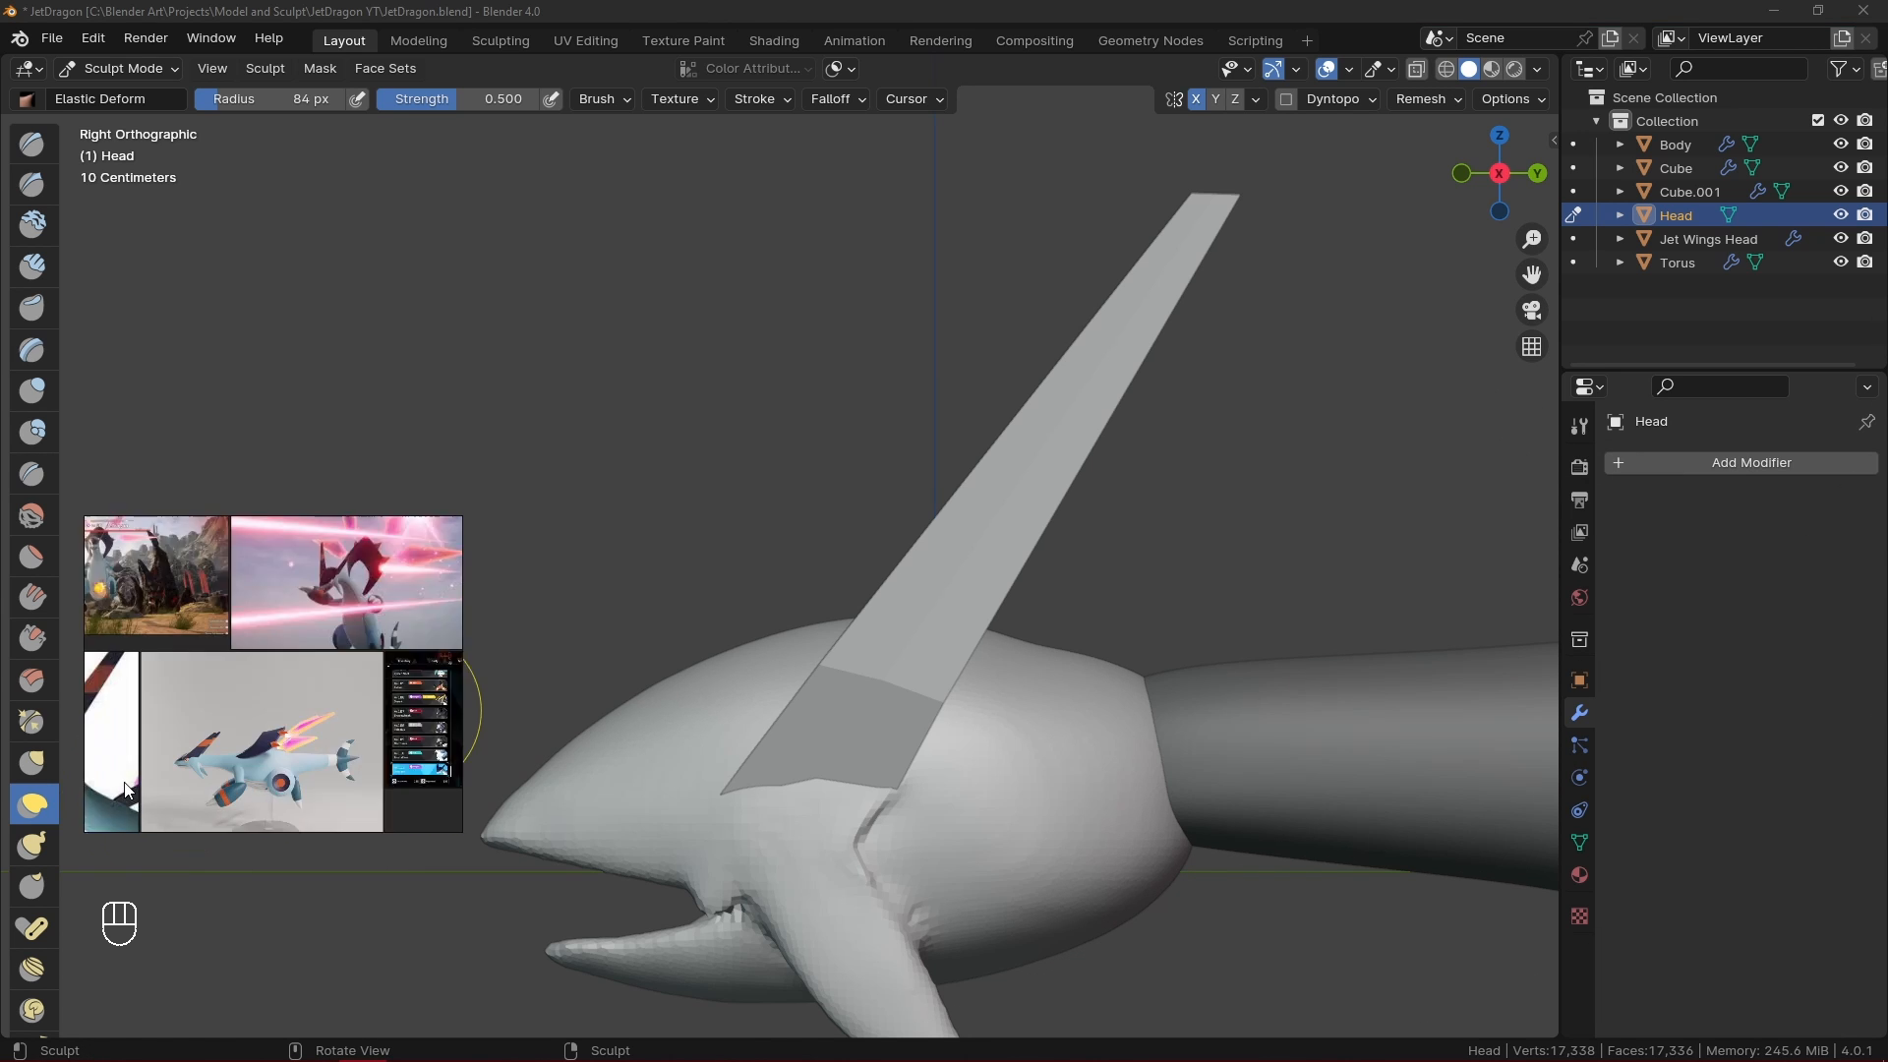
pyautogui.press('f')
pyautogui.click(831, 595)
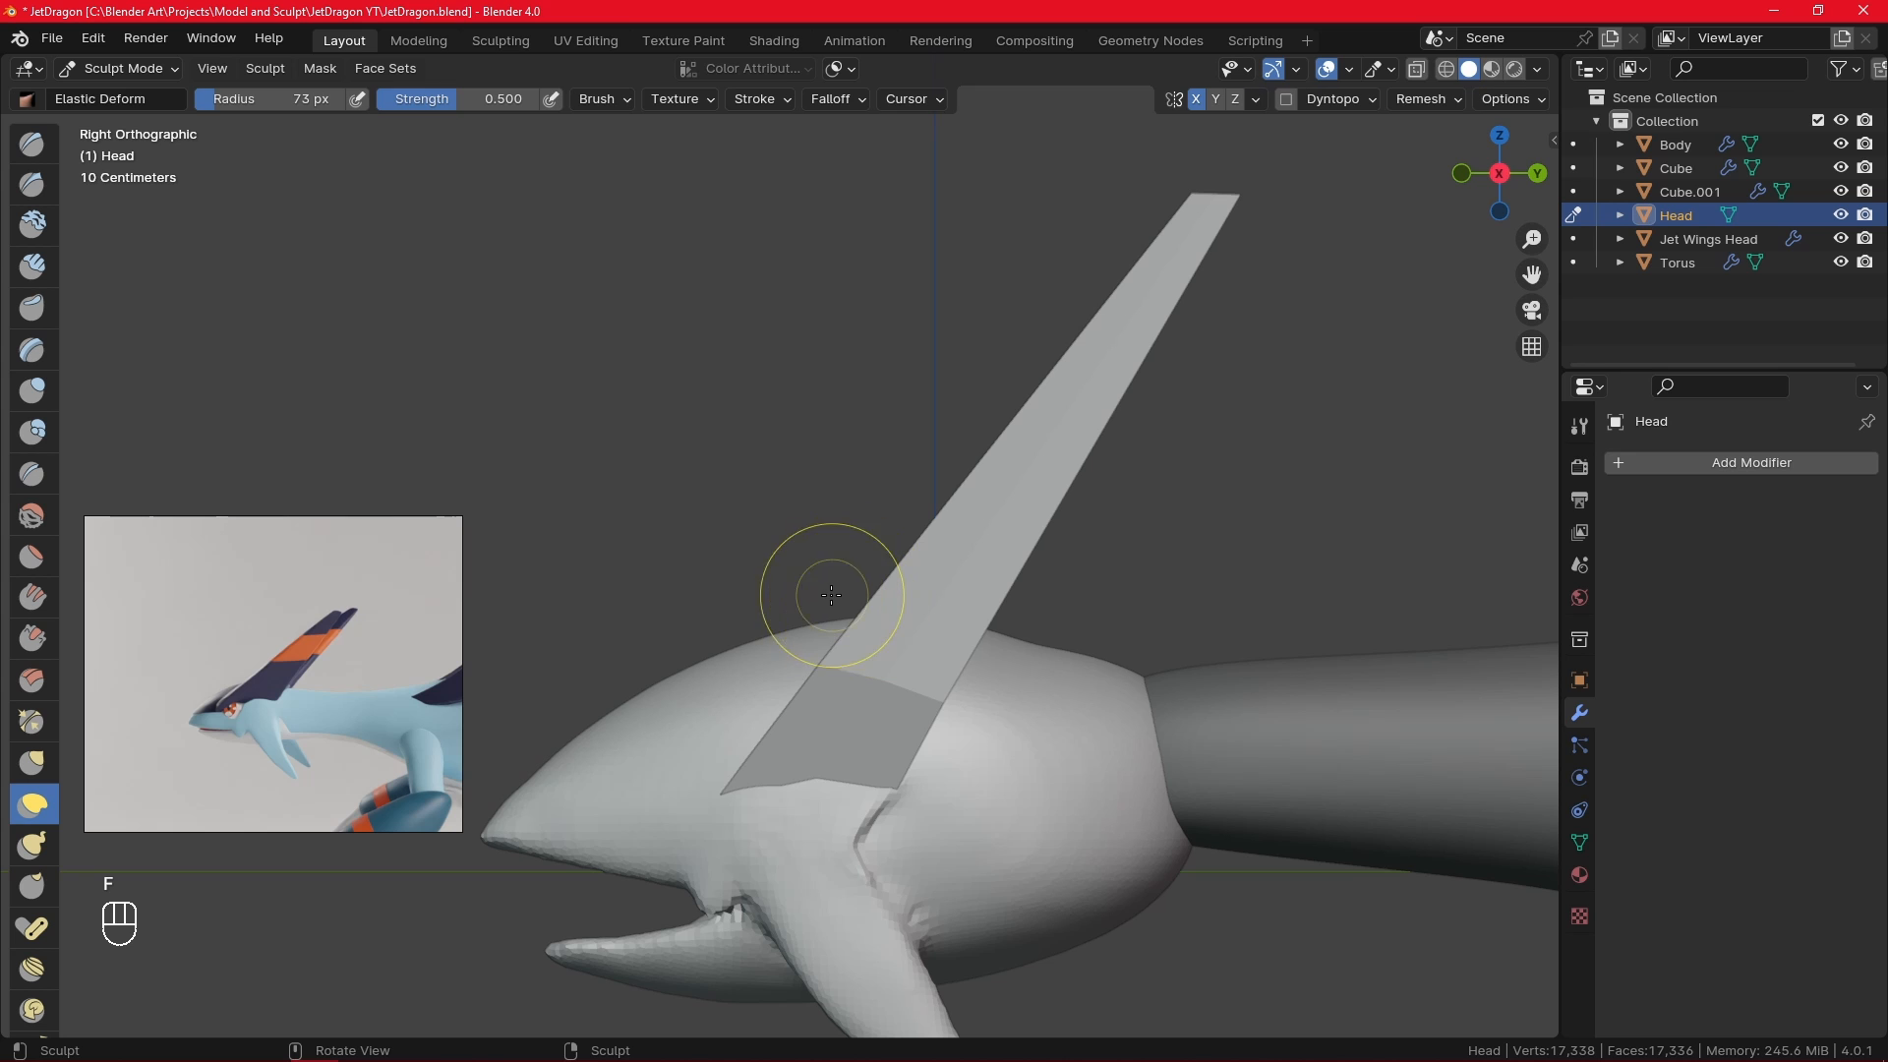
pyautogui.moveTo(833, 622); pyautogui.dragTo(830, 605)
pyautogui.moveTo(830, 604)
pyautogui.mouseDown(button='middle')
pyautogui.moveTo(935, 639)
pyautogui.moveTo(982, 717)
pyautogui.moveTo(1161, 463)
pyautogui.moveTo(950, 576)
pyautogui.mouseUp(button='middle')
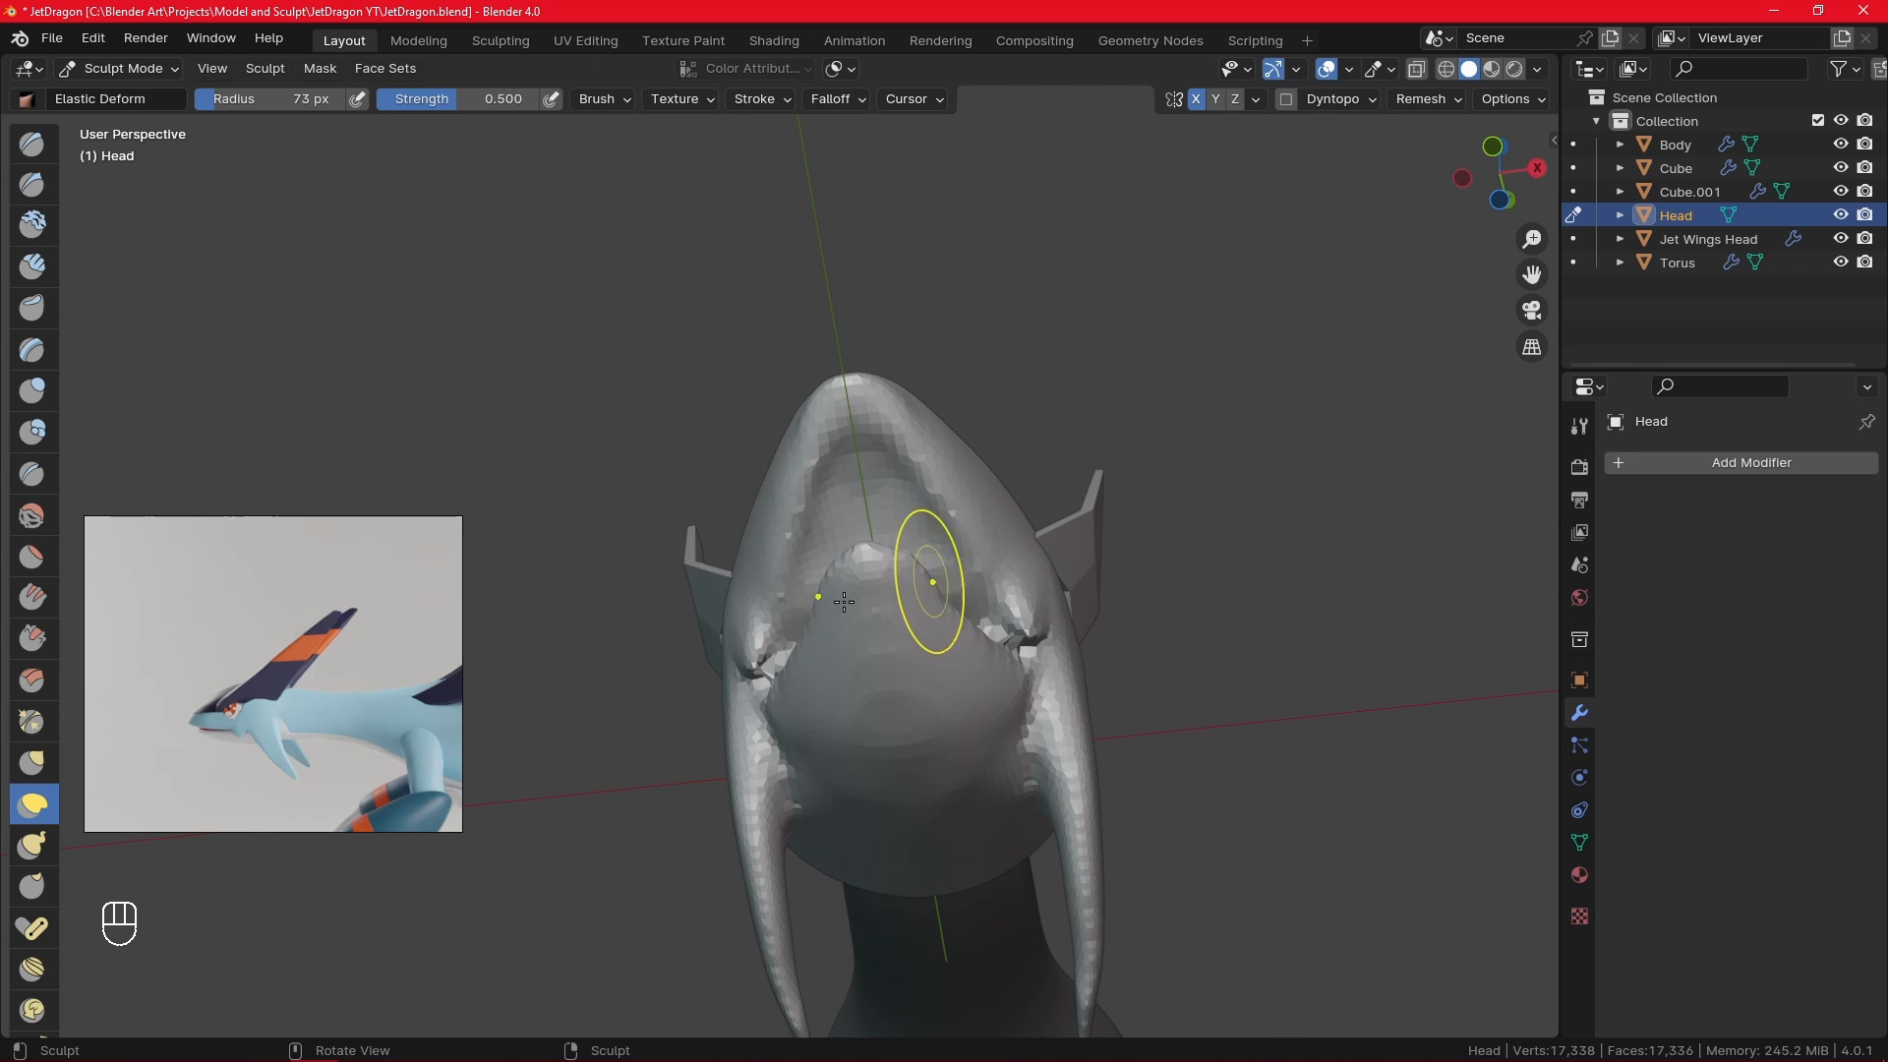
# - Paint a mask over the roof of the mouth inside the upper jaw with the 73 px Mask brush
pyautogui.click(36, 147)
pyautogui.press('m')
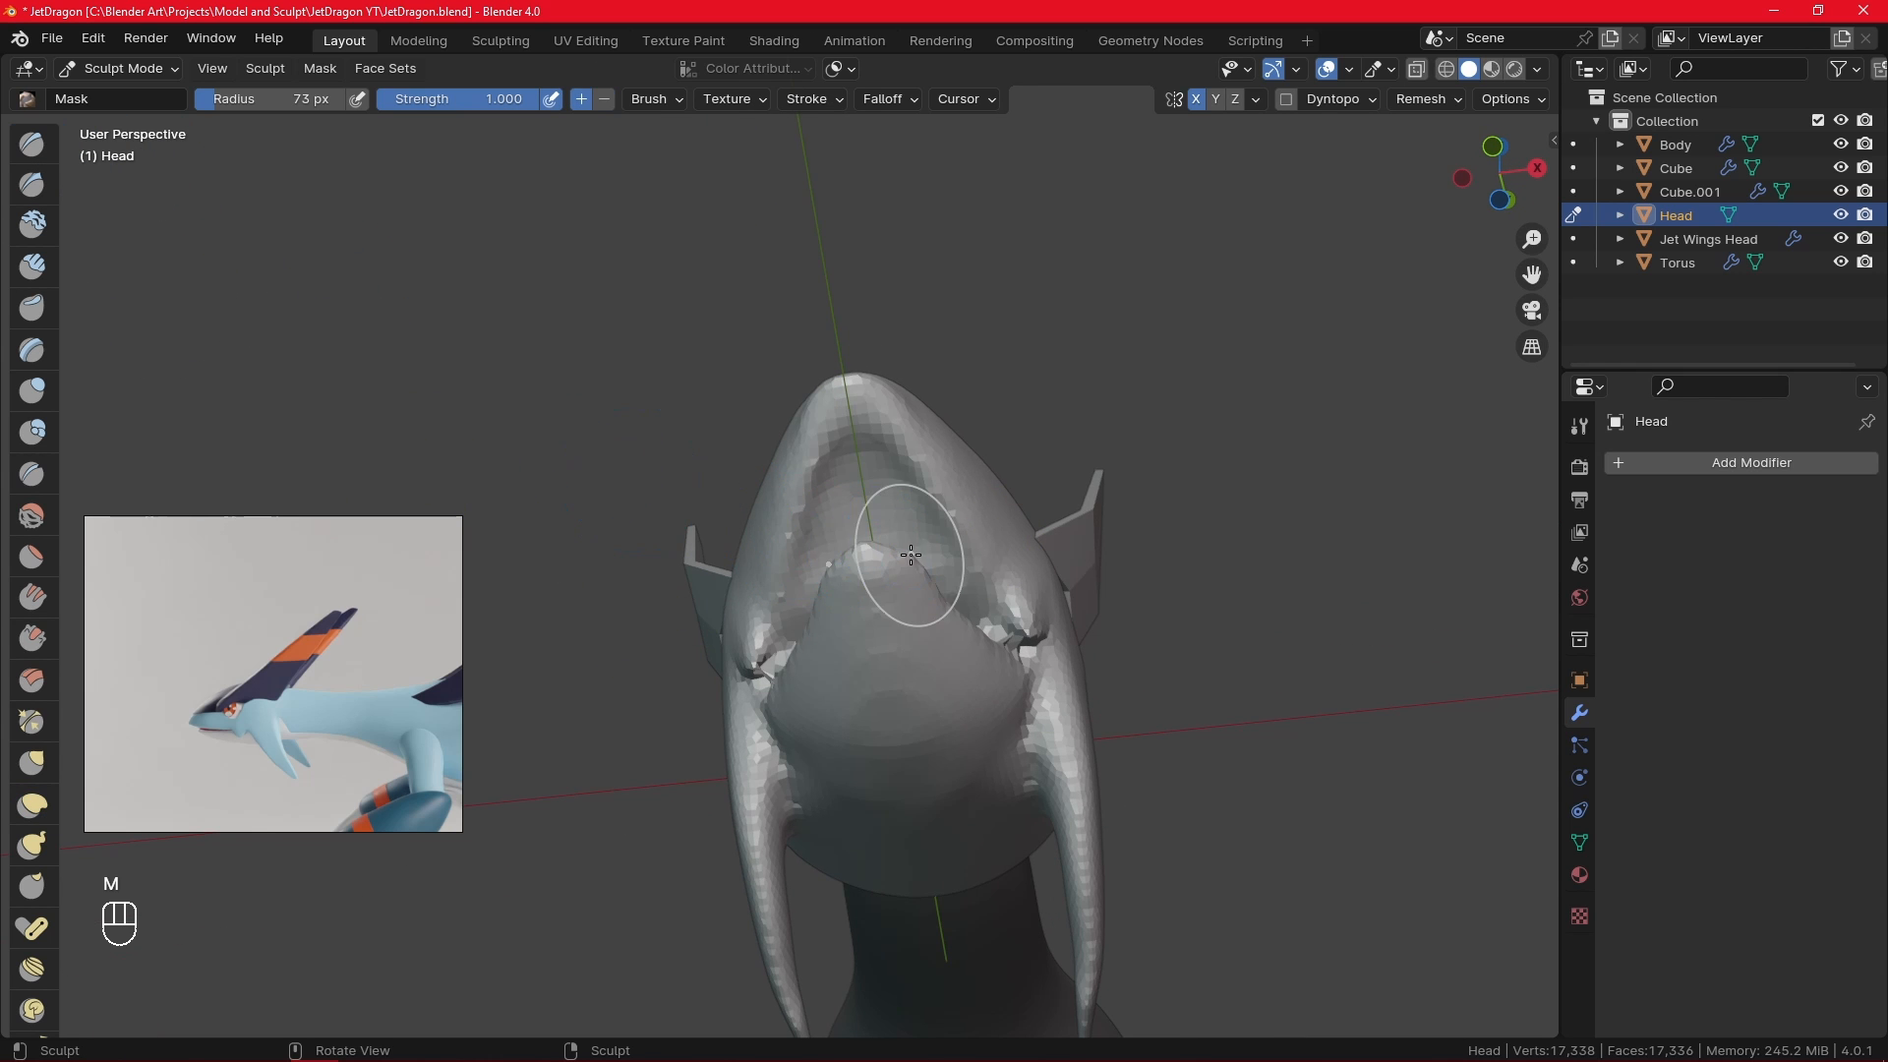
pyautogui.moveTo(831, 422)
pyautogui.keyDown('ctrl'); pyautogui.mouseDown(button='middle')
pyautogui.moveTo(983, 783)
pyautogui.moveTo(993, 688)
pyautogui.mouseUp(button='middle'); pyautogui.keyUp('ctrl')
pyautogui.moveTo(993, 688); pyautogui.dragTo(1023, 681, button='middle')
pyautogui.moveTo(1028, 668)
pyautogui.mouseDown()
pyautogui.moveTo(969, 634)
pyautogui.moveTo(947, 653)
pyautogui.moveTo(941, 723)
pyautogui.mouseUp()
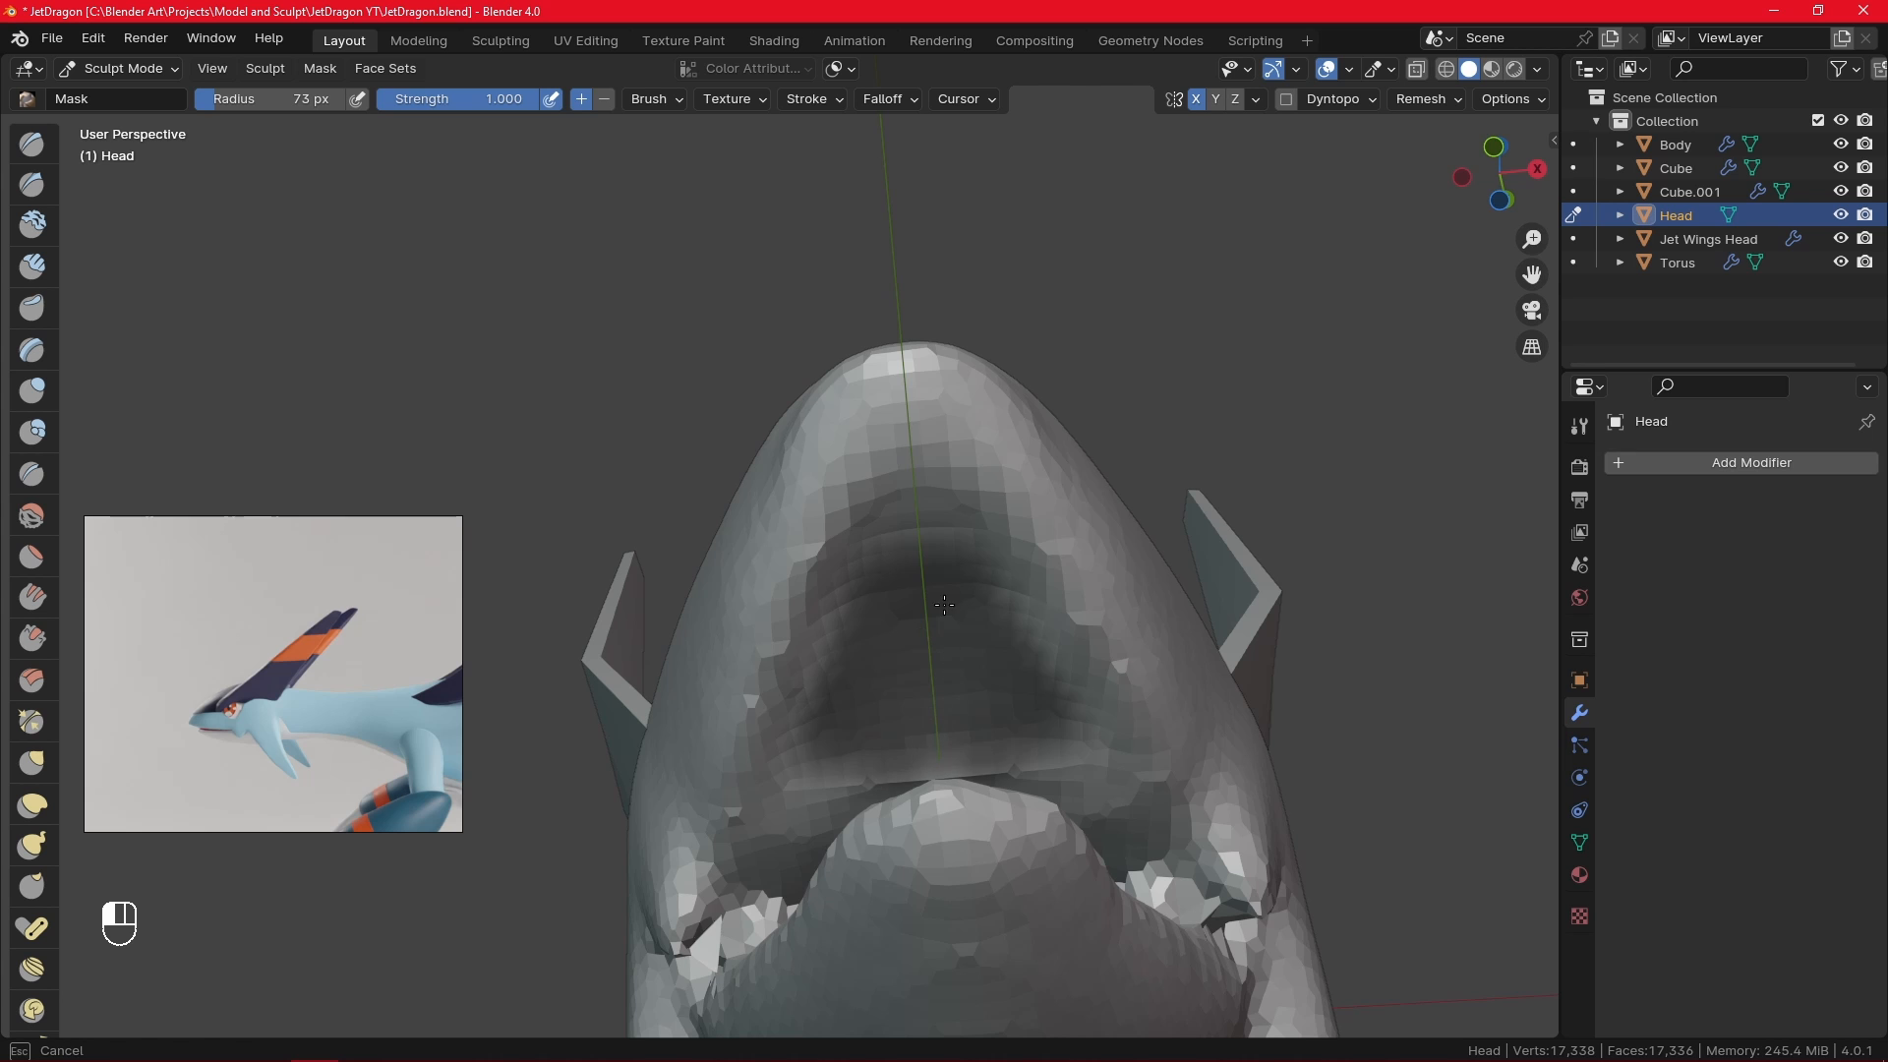
pyautogui.moveTo(949, 649)
pyautogui.keyDown('alt'); pyautogui.mouseDown(button='middle')
pyautogui.moveTo(926, 722)
pyautogui.moveTo(960, 614)
pyautogui.mouseUp(button='middle'); pyautogui.keyUp('alt')
pyautogui.moveTo(960, 597)
pyautogui.mouseDown()
pyautogui.moveTo(962, 619)
pyautogui.moveTo(946, 536)
pyautogui.moveTo(1006, 596)
pyautogui.mouseUp()
pyautogui.keyDown('alt'); pyautogui.moveTo(1003, 609); pyautogui.dragTo(934, 703, button='middle'); pyautogui.keyUp('alt')
pyautogui.moveTo(1015, 777); pyautogui.dragTo(920, 824)
pyautogui.moveTo(1050, 837); pyautogui.dragTo(919, 858)
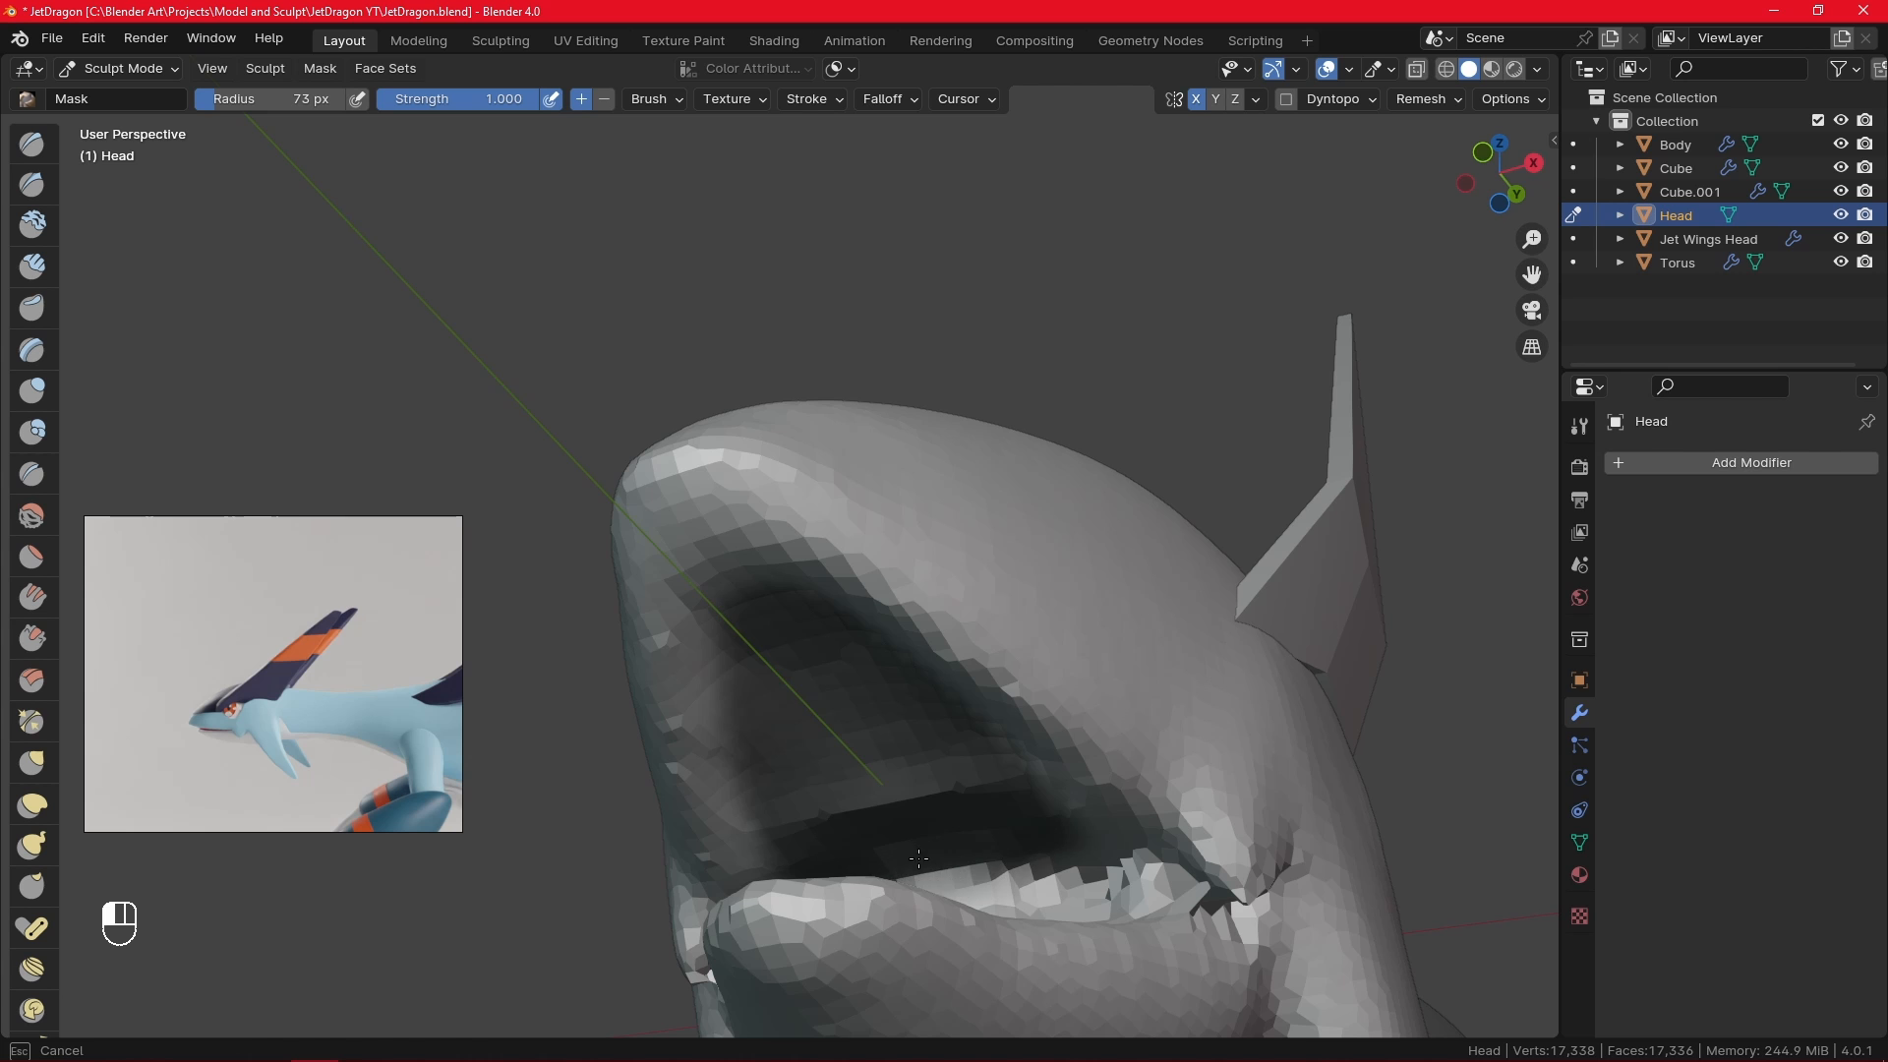
# - Extend the mask to the side edges of the mouth's roof and invert it
pyautogui.keyDown('alt'); pyautogui.moveTo(1038, 832); pyautogui.dragTo(1083, 741, button='middle'); pyautogui.keyUp('alt')
pyautogui.moveTo(1082, 741)
pyautogui.mouseDown()
pyautogui.moveTo(1072, 774)
pyautogui.moveTo(988, 609)
pyautogui.moveTo(833, 486)
pyautogui.mouseUp()
pyautogui.keyDown('alt'); pyautogui.moveTo(963, 663); pyautogui.dragTo(1052, 683, button='middle'); pyautogui.keyUp('alt')
pyautogui.moveTo(1005, 772); pyautogui.dragTo(992, 789)
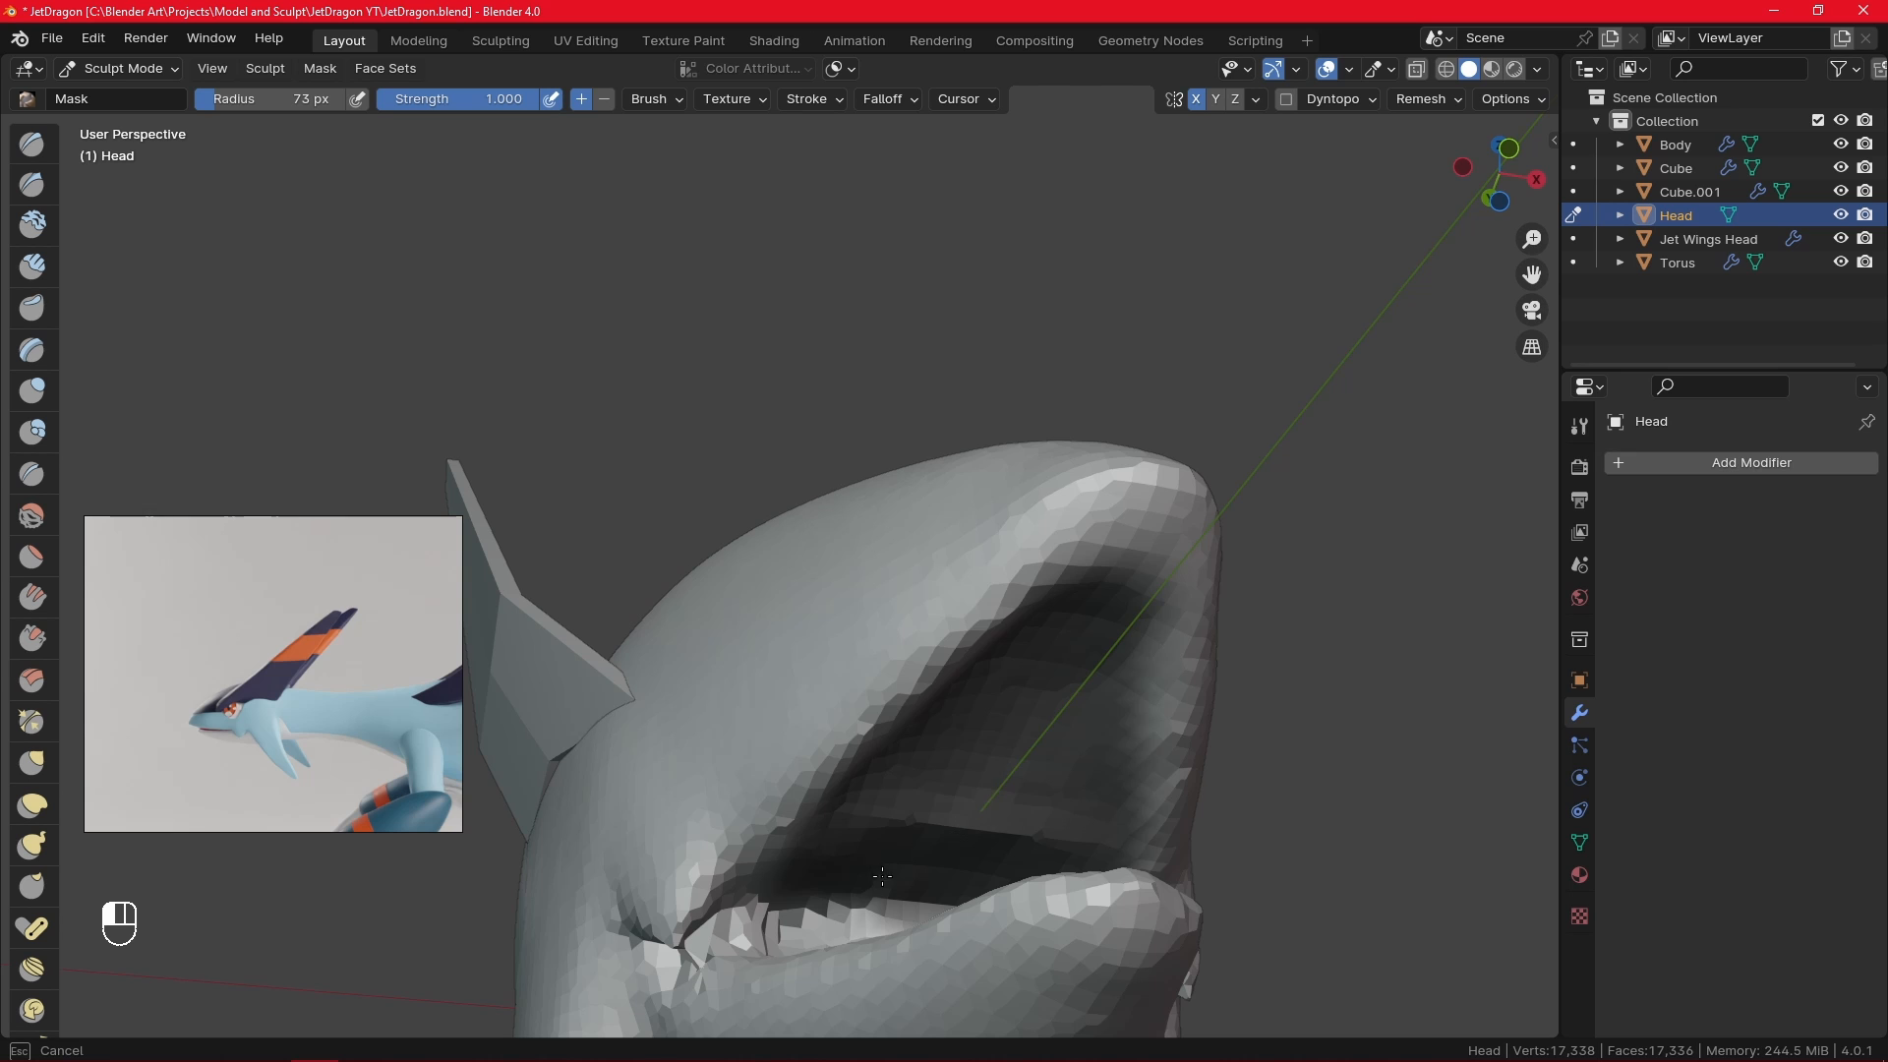
pyautogui.keyDown('alt'); pyautogui.moveTo(1158, 737); pyautogui.dragTo(1066, 632, button='middle'); pyautogui.keyUp('alt')
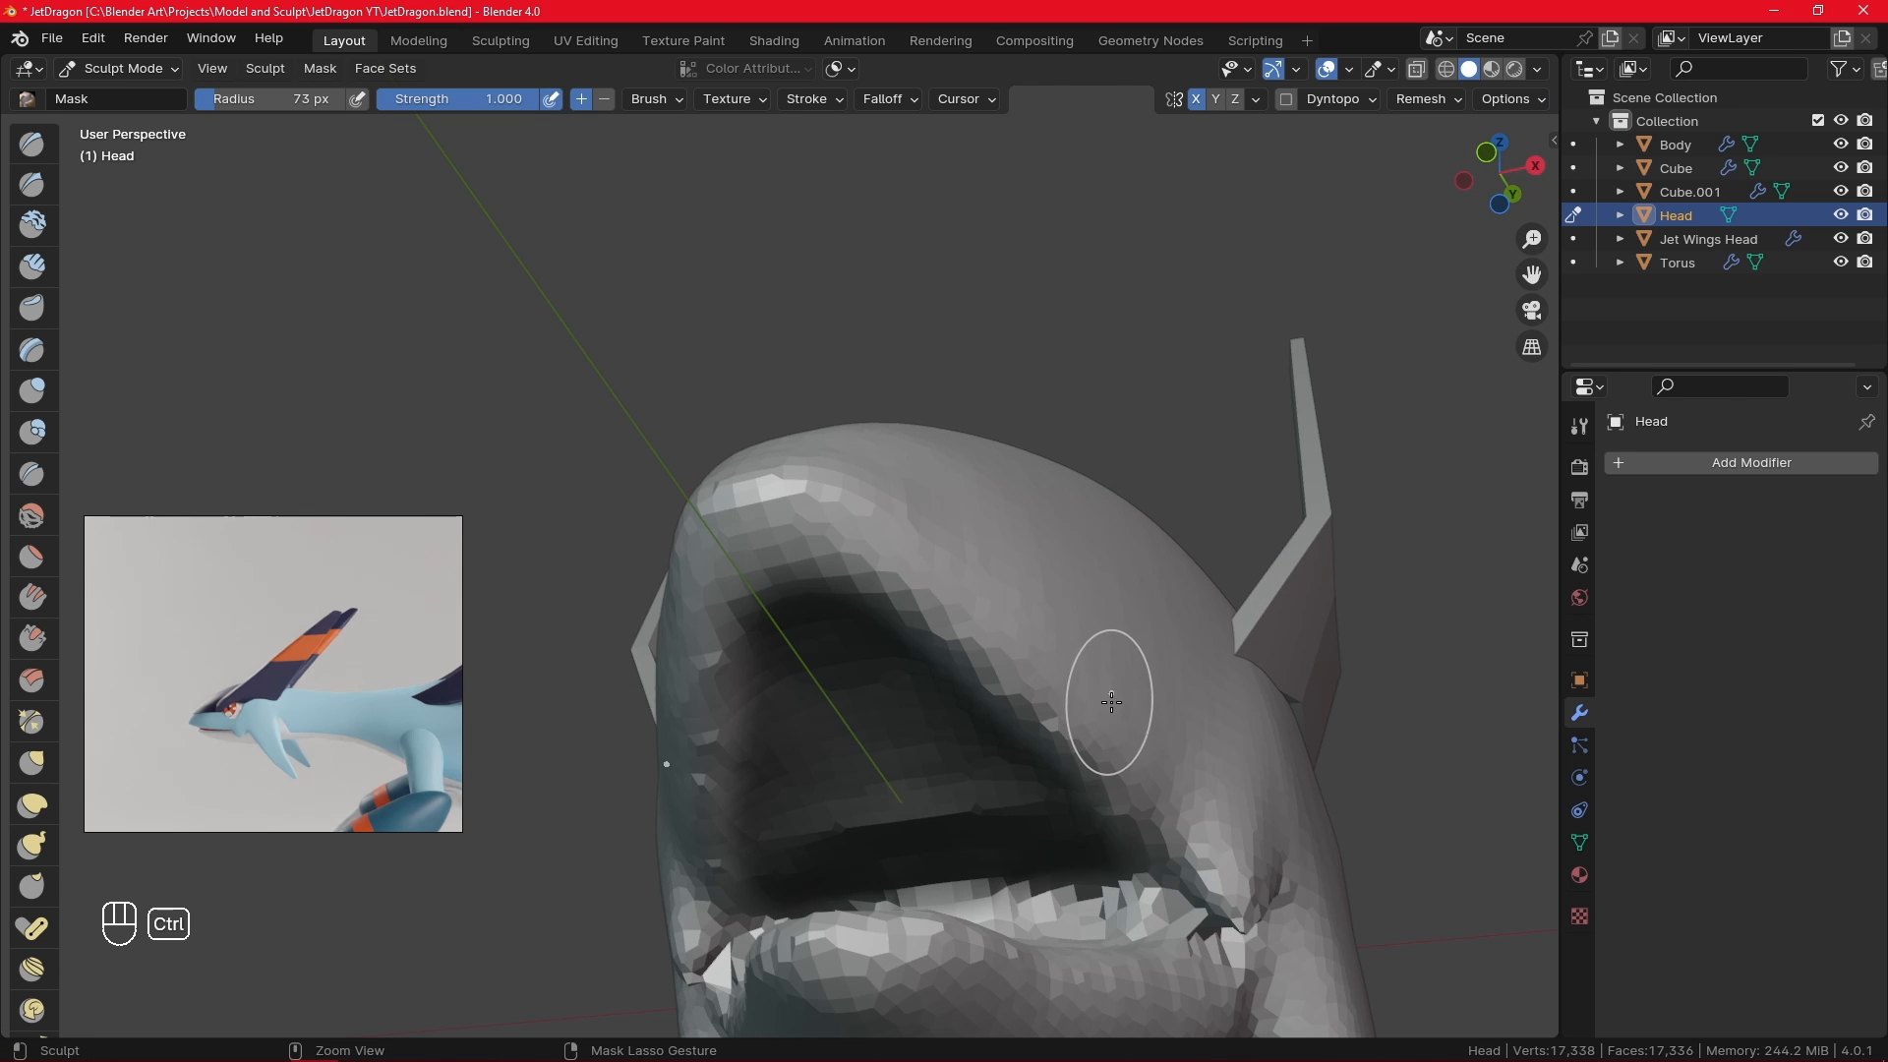
pyautogui.hotkey('ctrl', 'i')
# - Raise the unmasked roof of the mouth along Z with the Move tool to hollow the upper jaw, and clear the mask
pyautogui.scroll(-10, 75, 539)
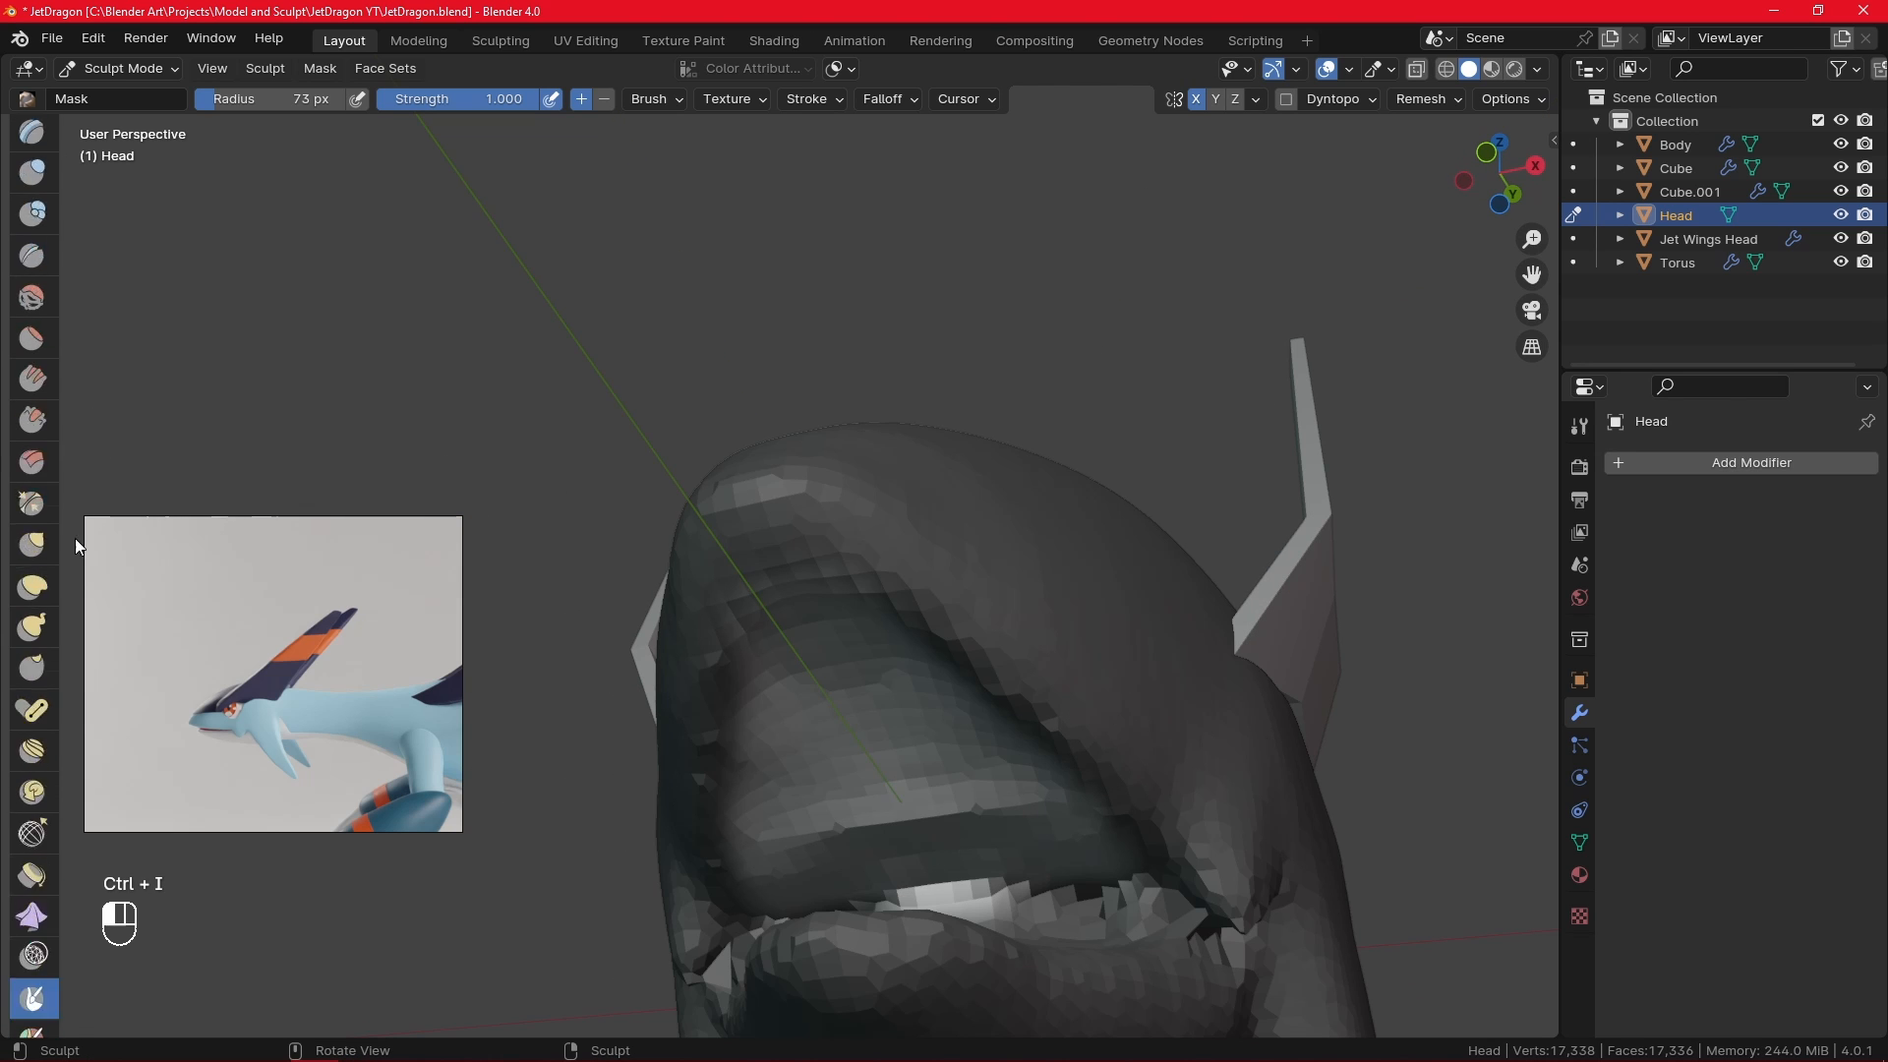
pyautogui.scroll(-8, 84, 758)
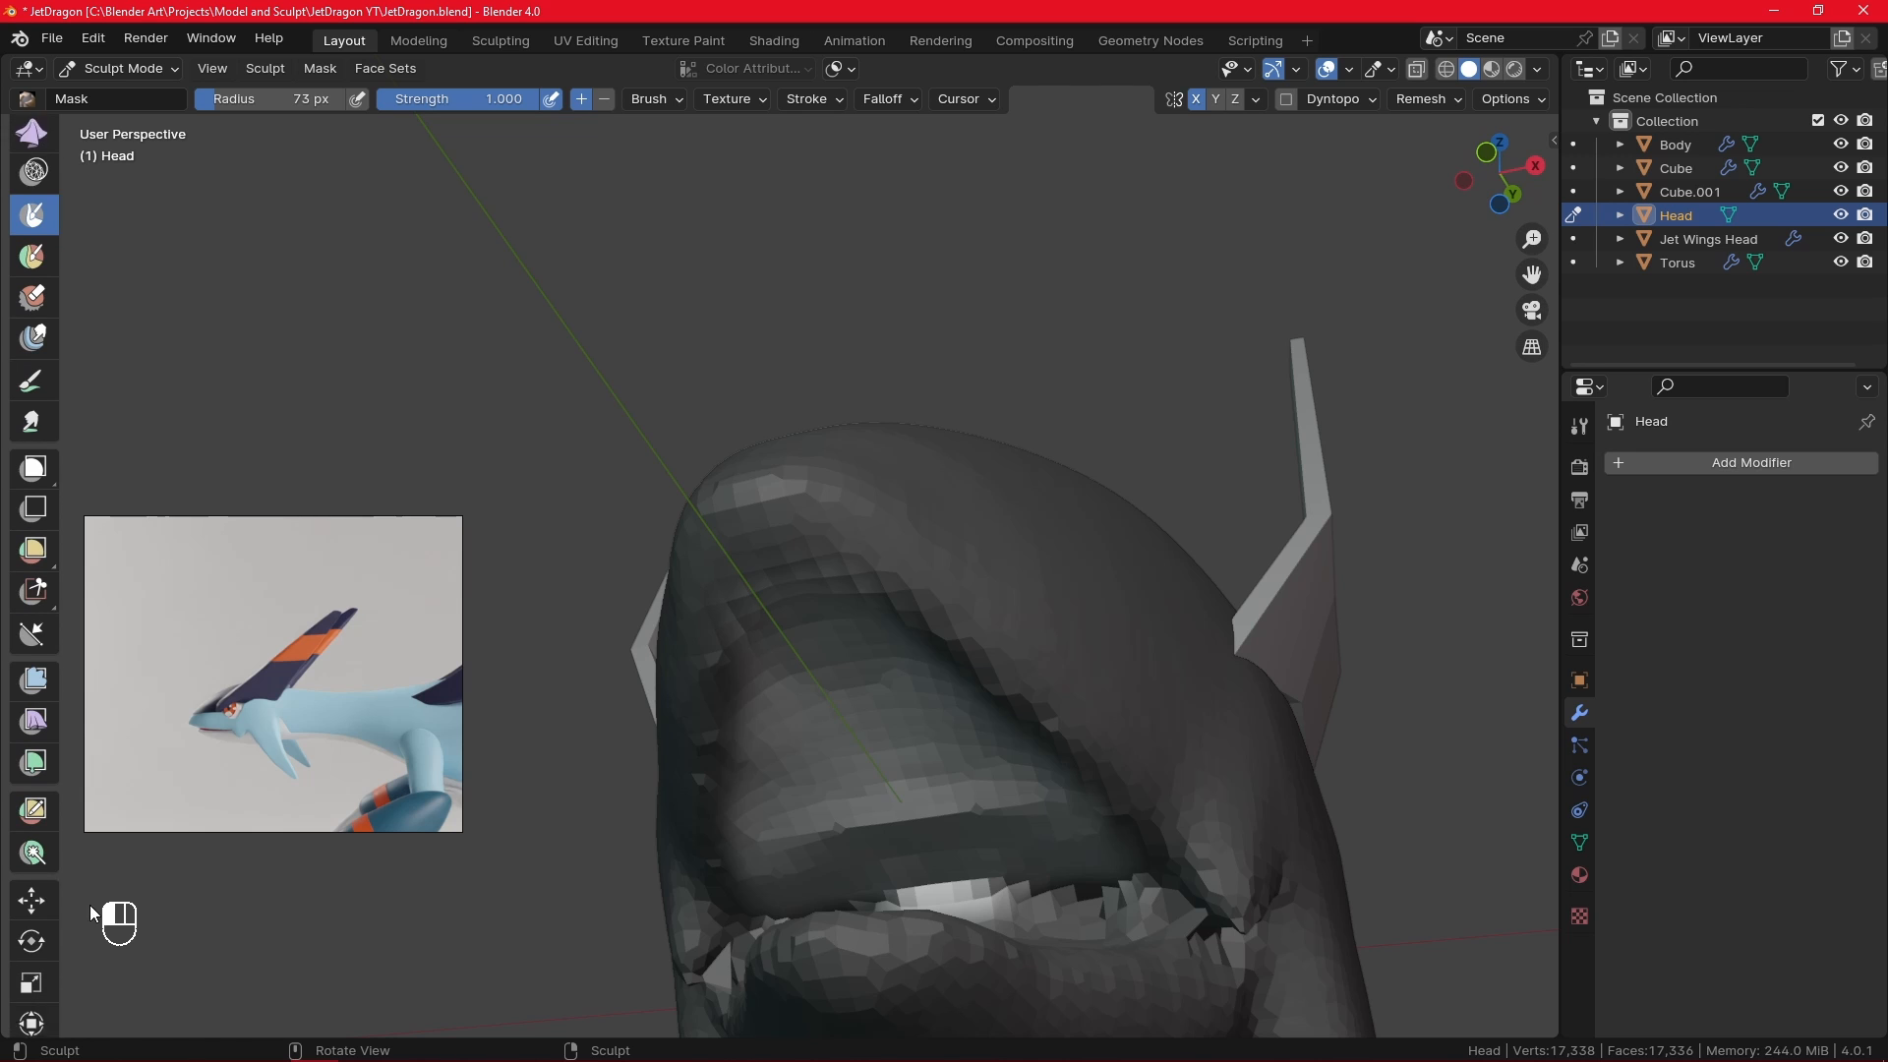
pyautogui.click(32, 860)
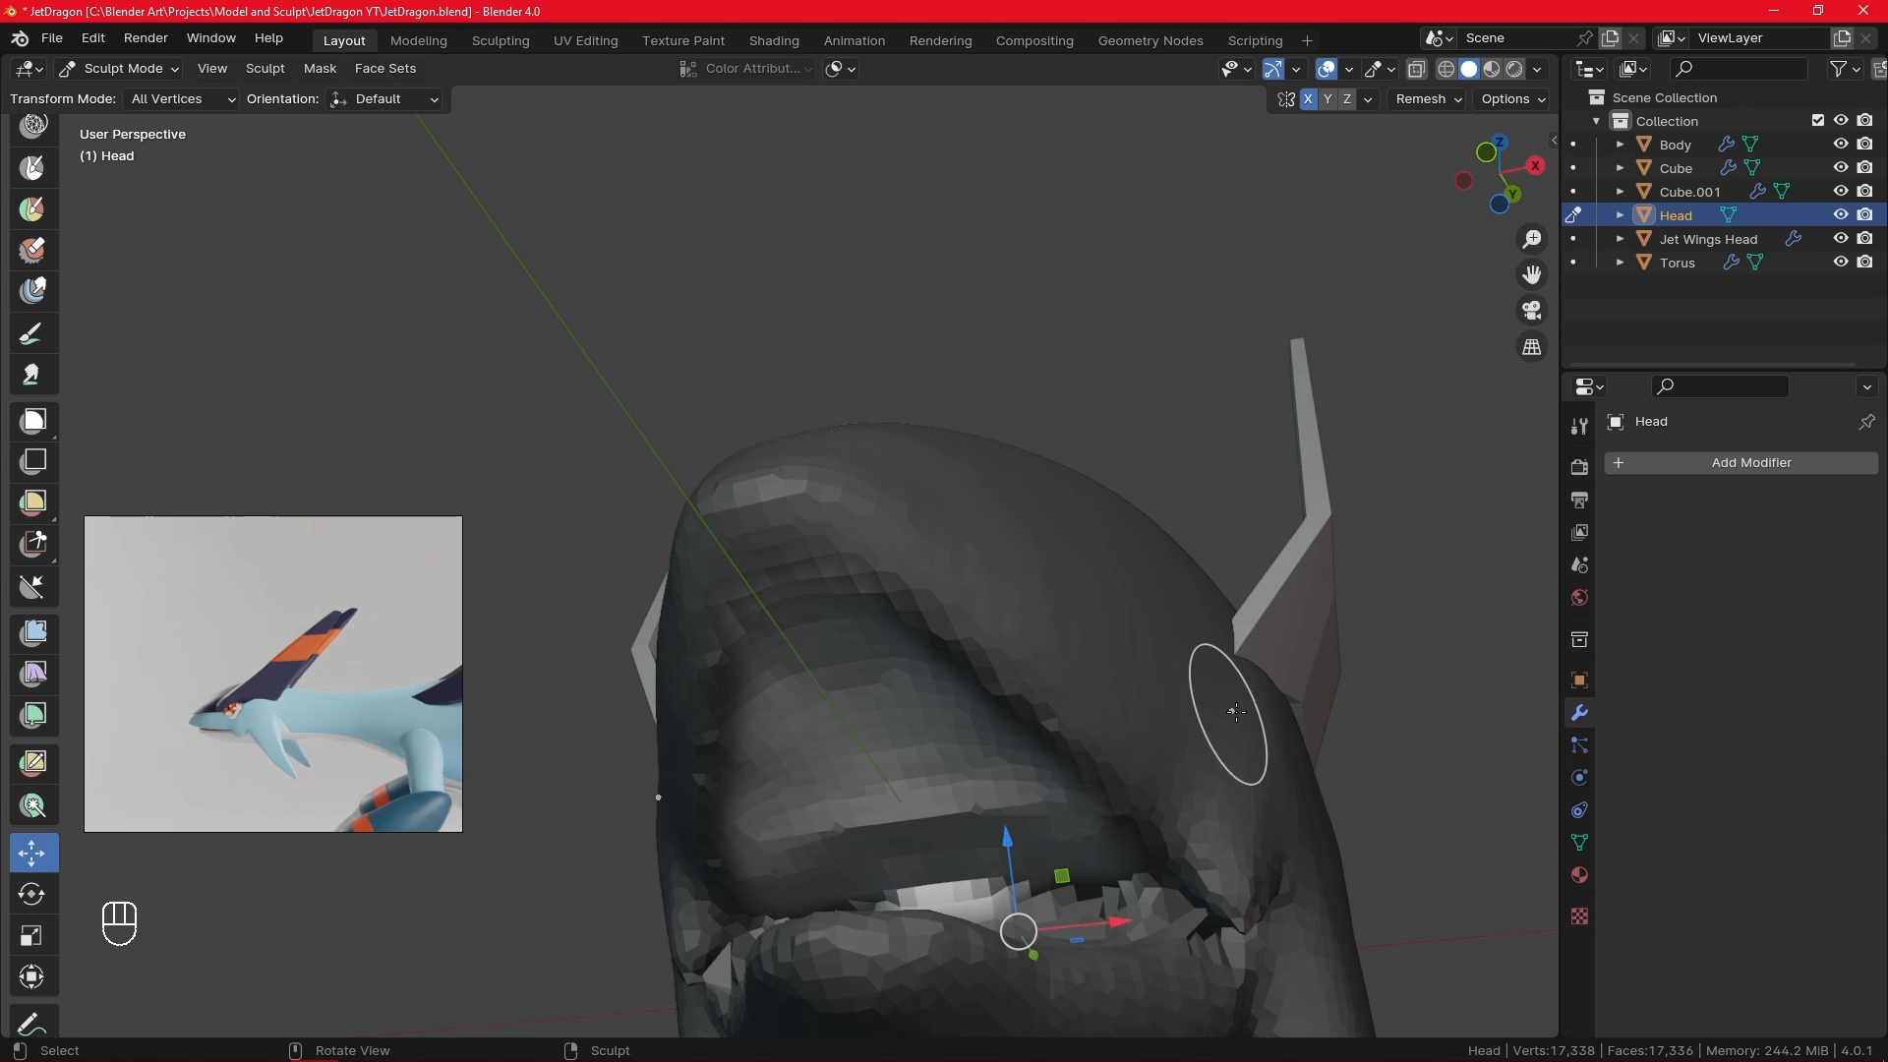
pyautogui.moveTo(1148, 679); pyautogui.dragTo(1087, 763, button='middle')
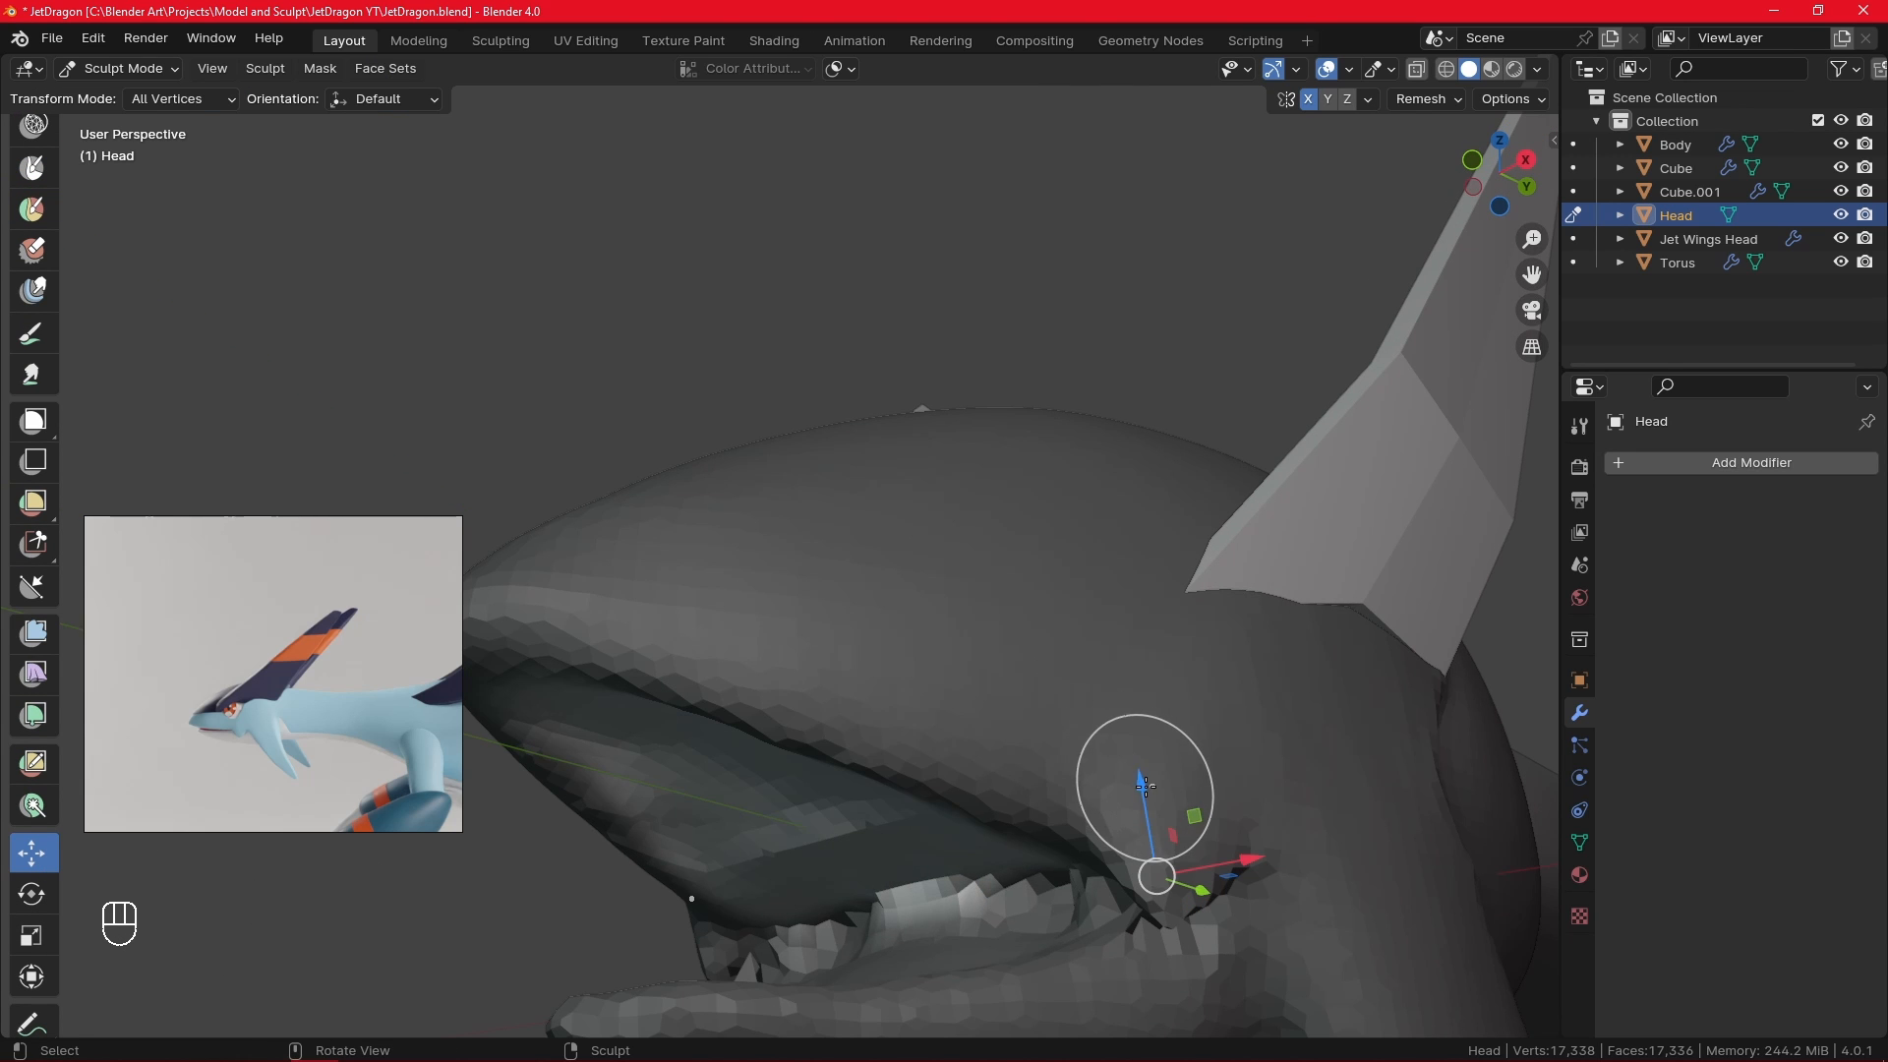
pyautogui.moveTo(1146, 784); pyautogui.dragTo(1146, 725)
pyautogui.moveTo(948, 682)
pyautogui.mouseDown(button='middle')
pyautogui.moveTo(1265, 659)
pyautogui.moveTo(1169, 688)
pyautogui.mouseUp(button='middle')
pyautogui.moveTo(1144, 721); pyautogui.dragTo(1148, 686)
pyautogui.moveTo(1045, 521); pyautogui.dragTo(1072, 459, button='middle')
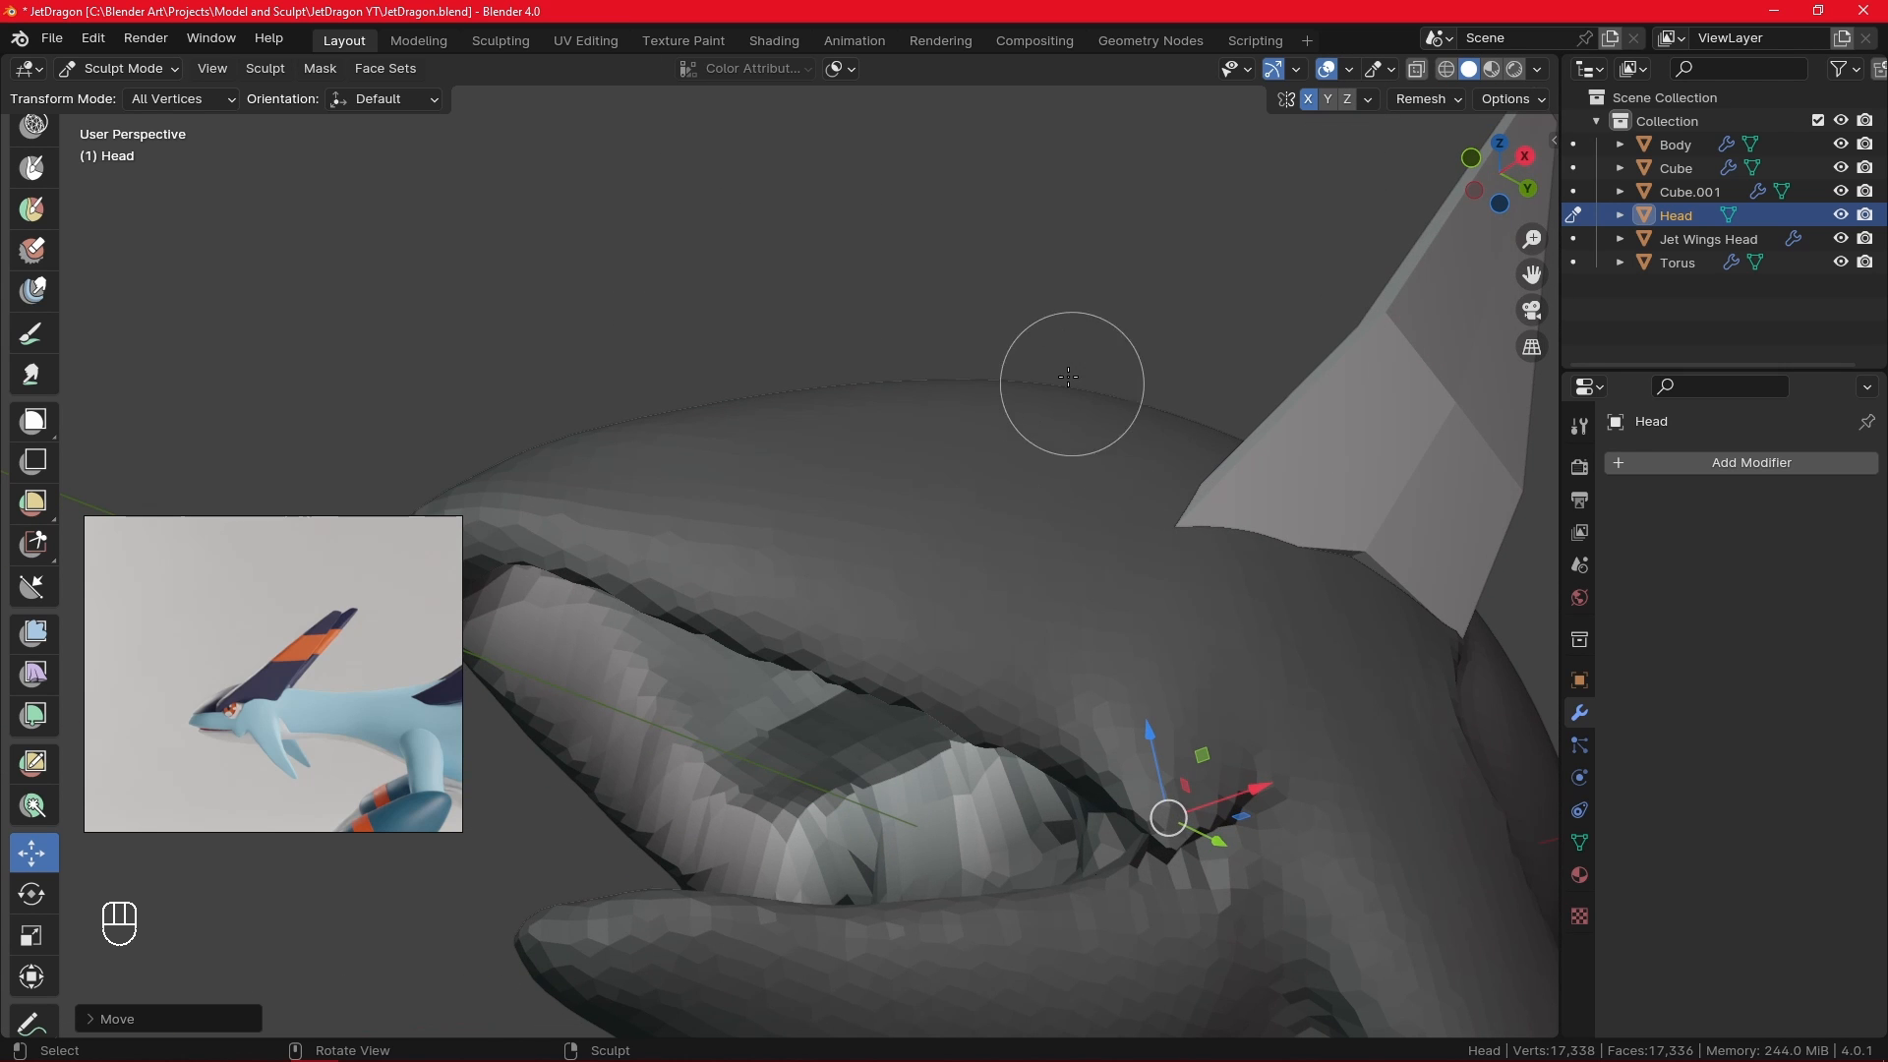
pyautogui.moveTo(1069, 376); pyautogui.dragTo(1104, 577, button='middle')
pyautogui.hotkey('alt', 'm')
# - Mask the inner floor of the lower jaw with a 48 px Mask brush and invert the mask
pyautogui.press('m')
pyautogui.press('m')
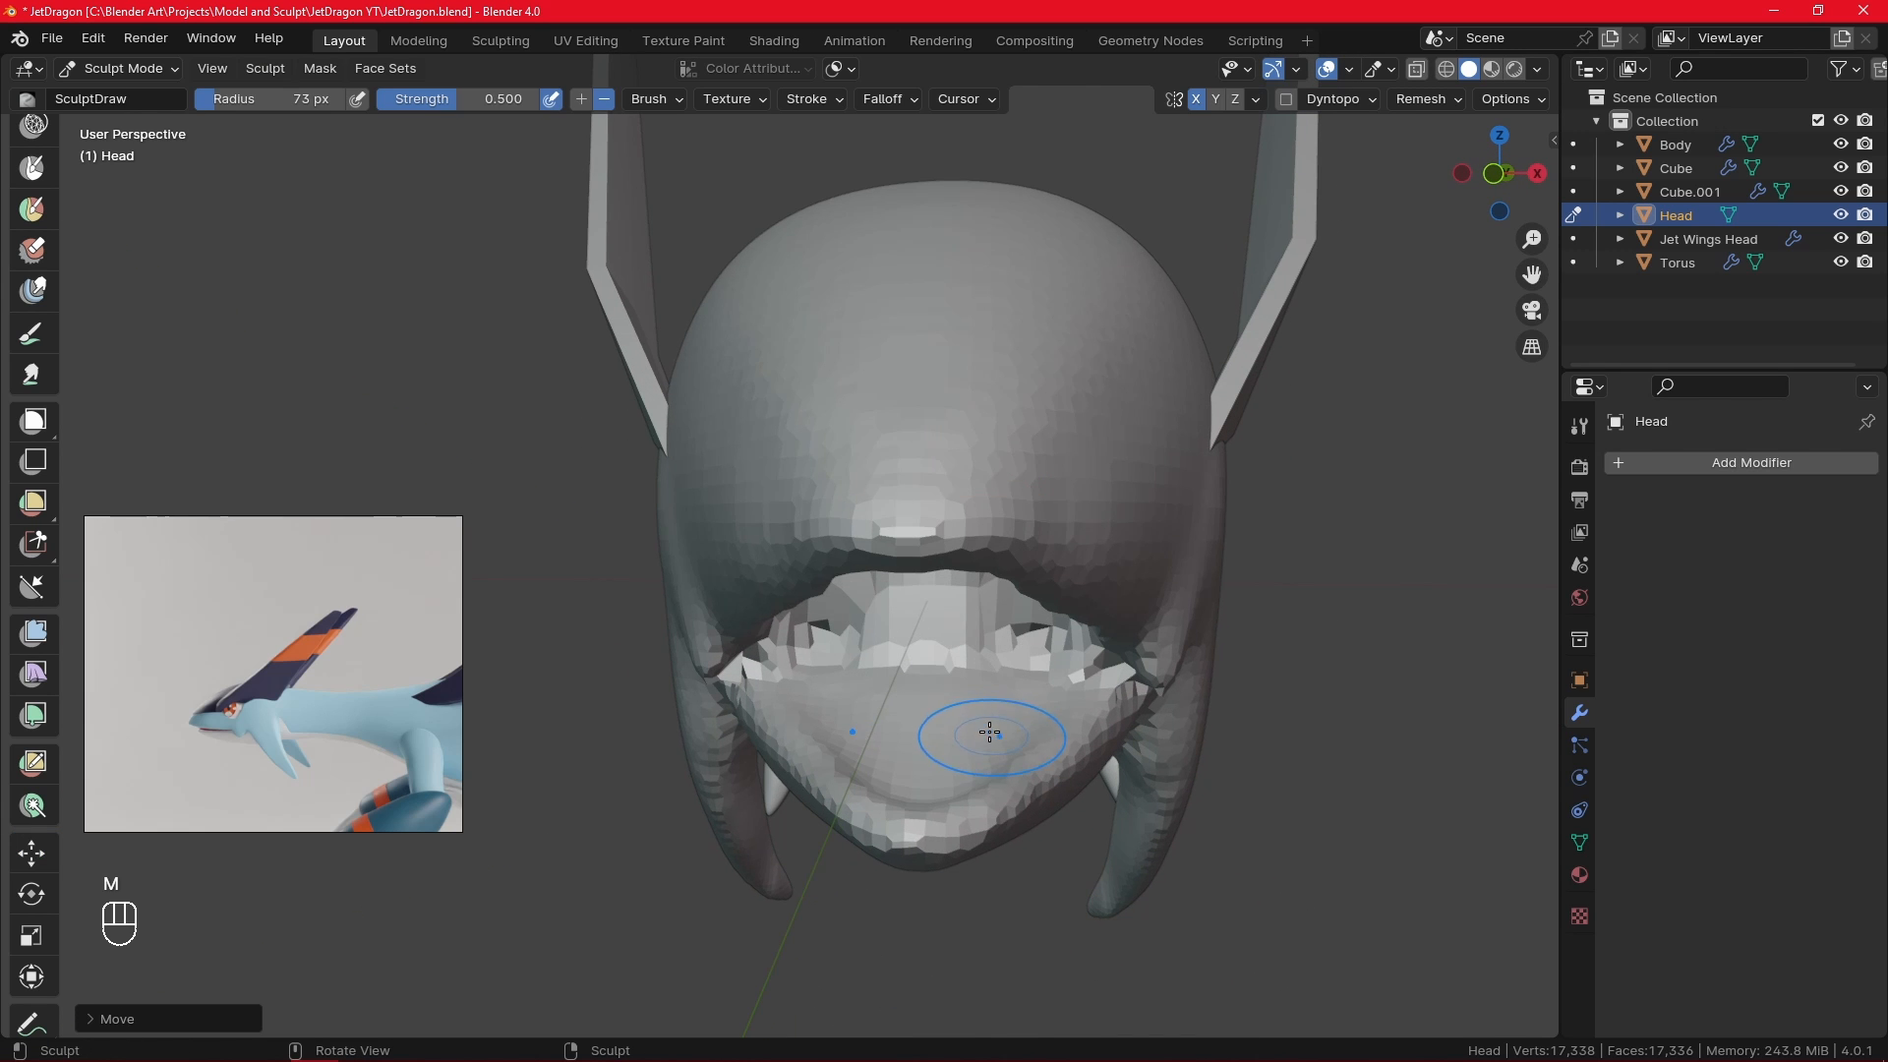
pyautogui.moveTo(960, 687); pyautogui.dragTo(965, 741, button='middle')
pyautogui.press('f')
pyautogui.click(960, 757)
pyautogui.moveTo(964, 741); pyautogui.dragTo(944, 777)
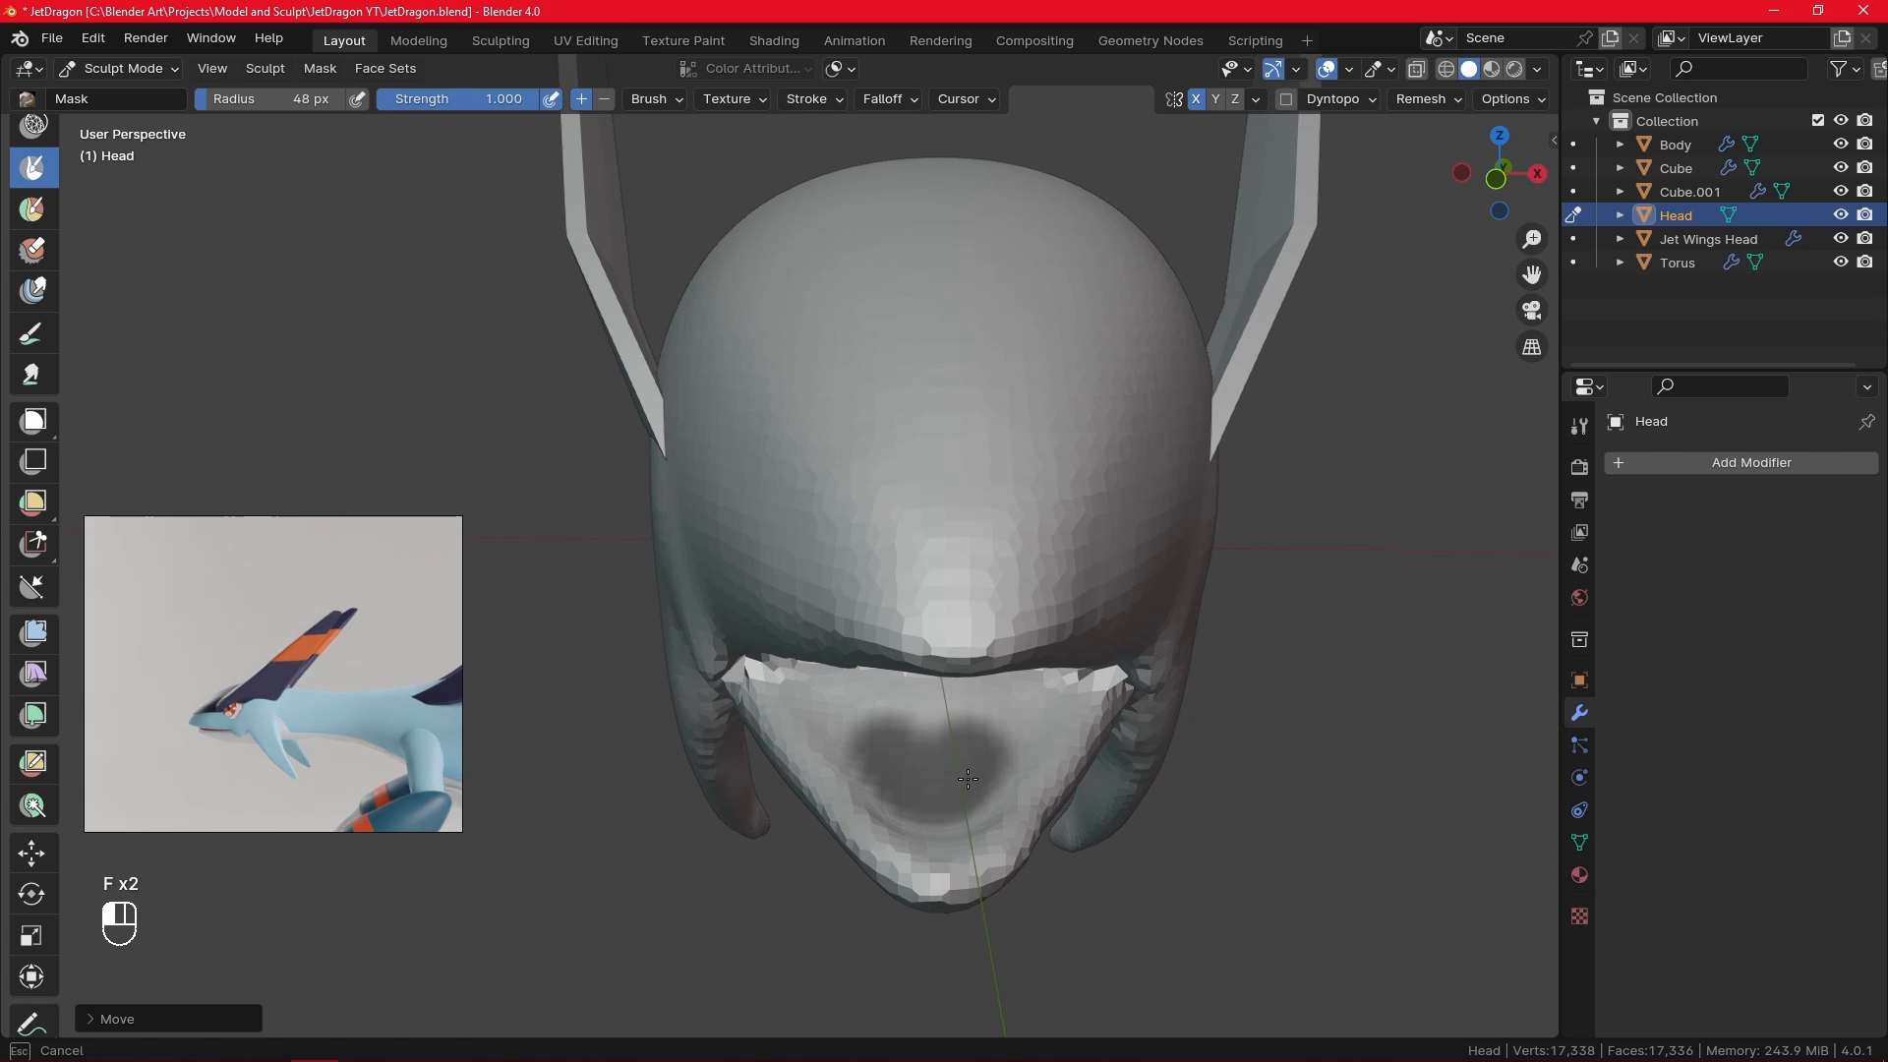
pyautogui.moveTo(944, 777)
pyautogui.mouseDown(button='middle')
pyautogui.moveTo(913, 851)
pyautogui.moveTo(1003, 752)
pyautogui.mouseUp(button='middle')
pyautogui.moveTo(1008, 753)
pyautogui.mouseDown()
pyautogui.moveTo(1042, 713)
pyautogui.moveTo(984, 696)
pyautogui.mouseUp()
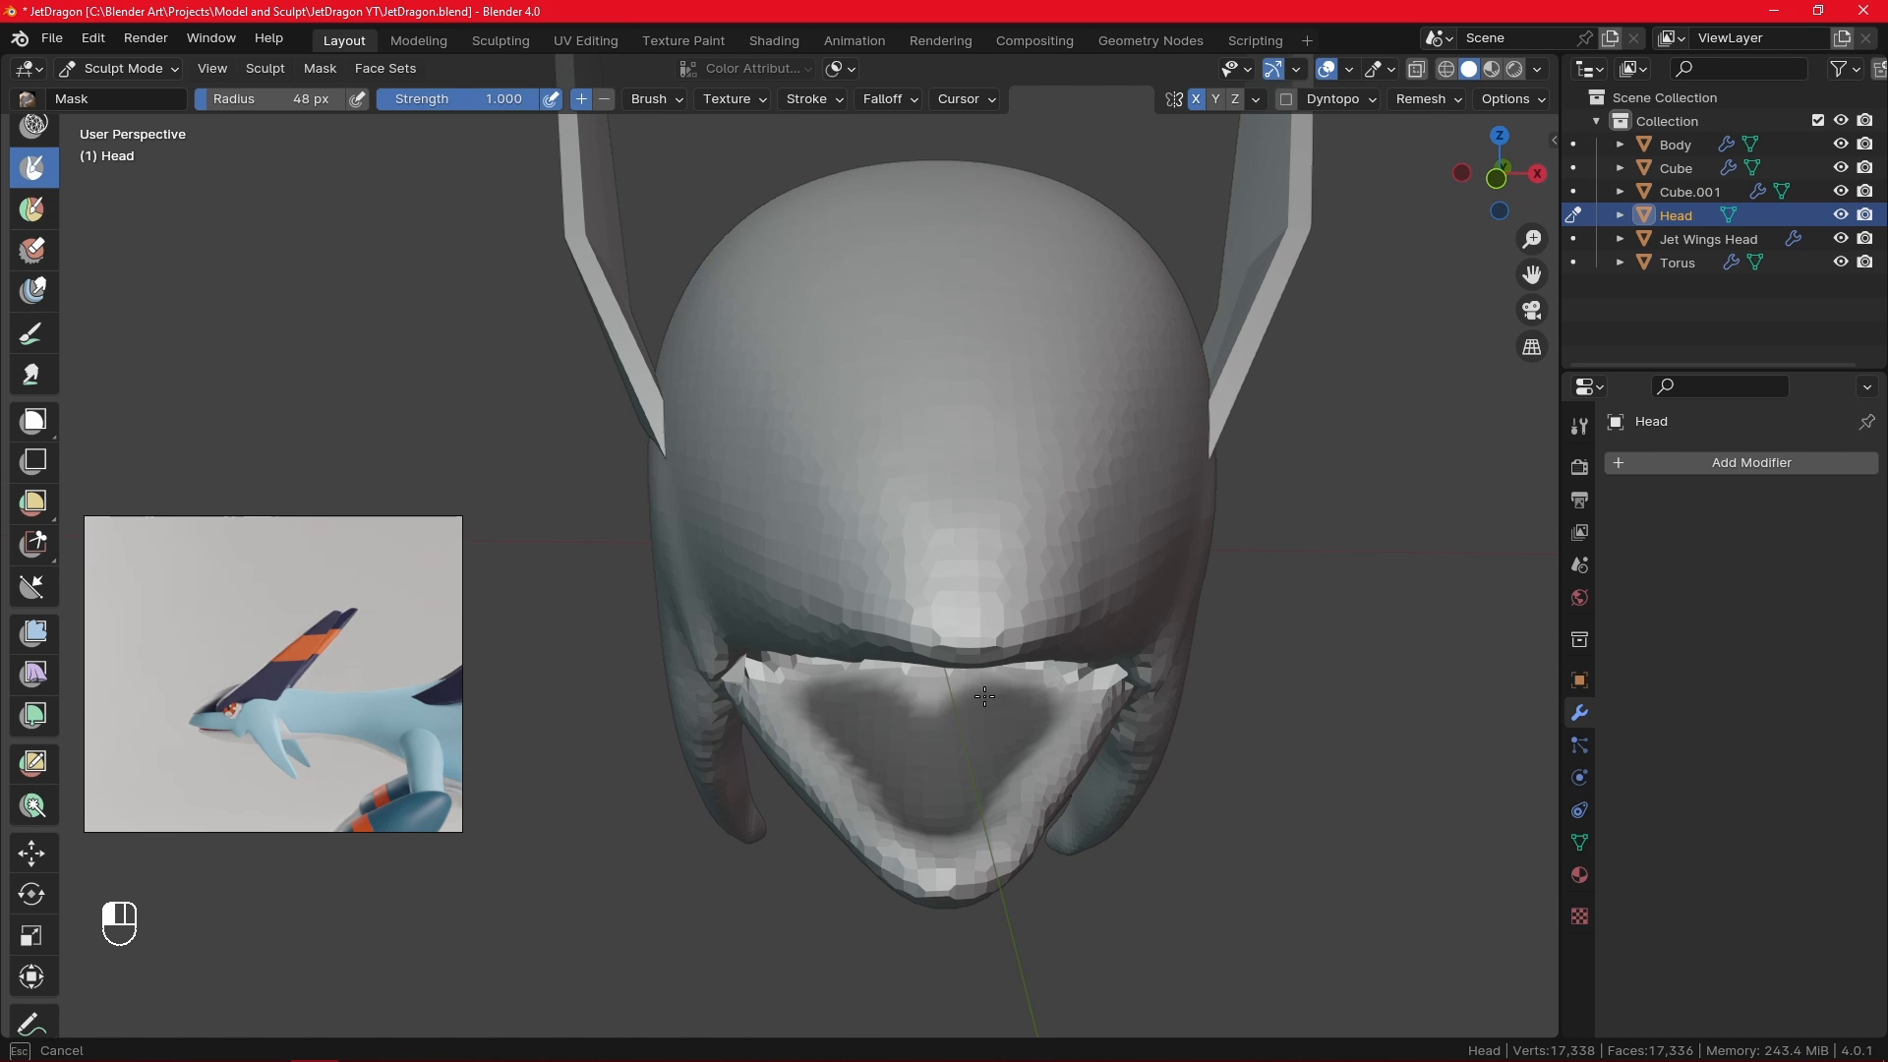
pyautogui.moveTo(928, 694); pyautogui.dragTo(970, 695, button='middle')
pyautogui.moveTo(970, 695); pyautogui.dragTo(977, 696)
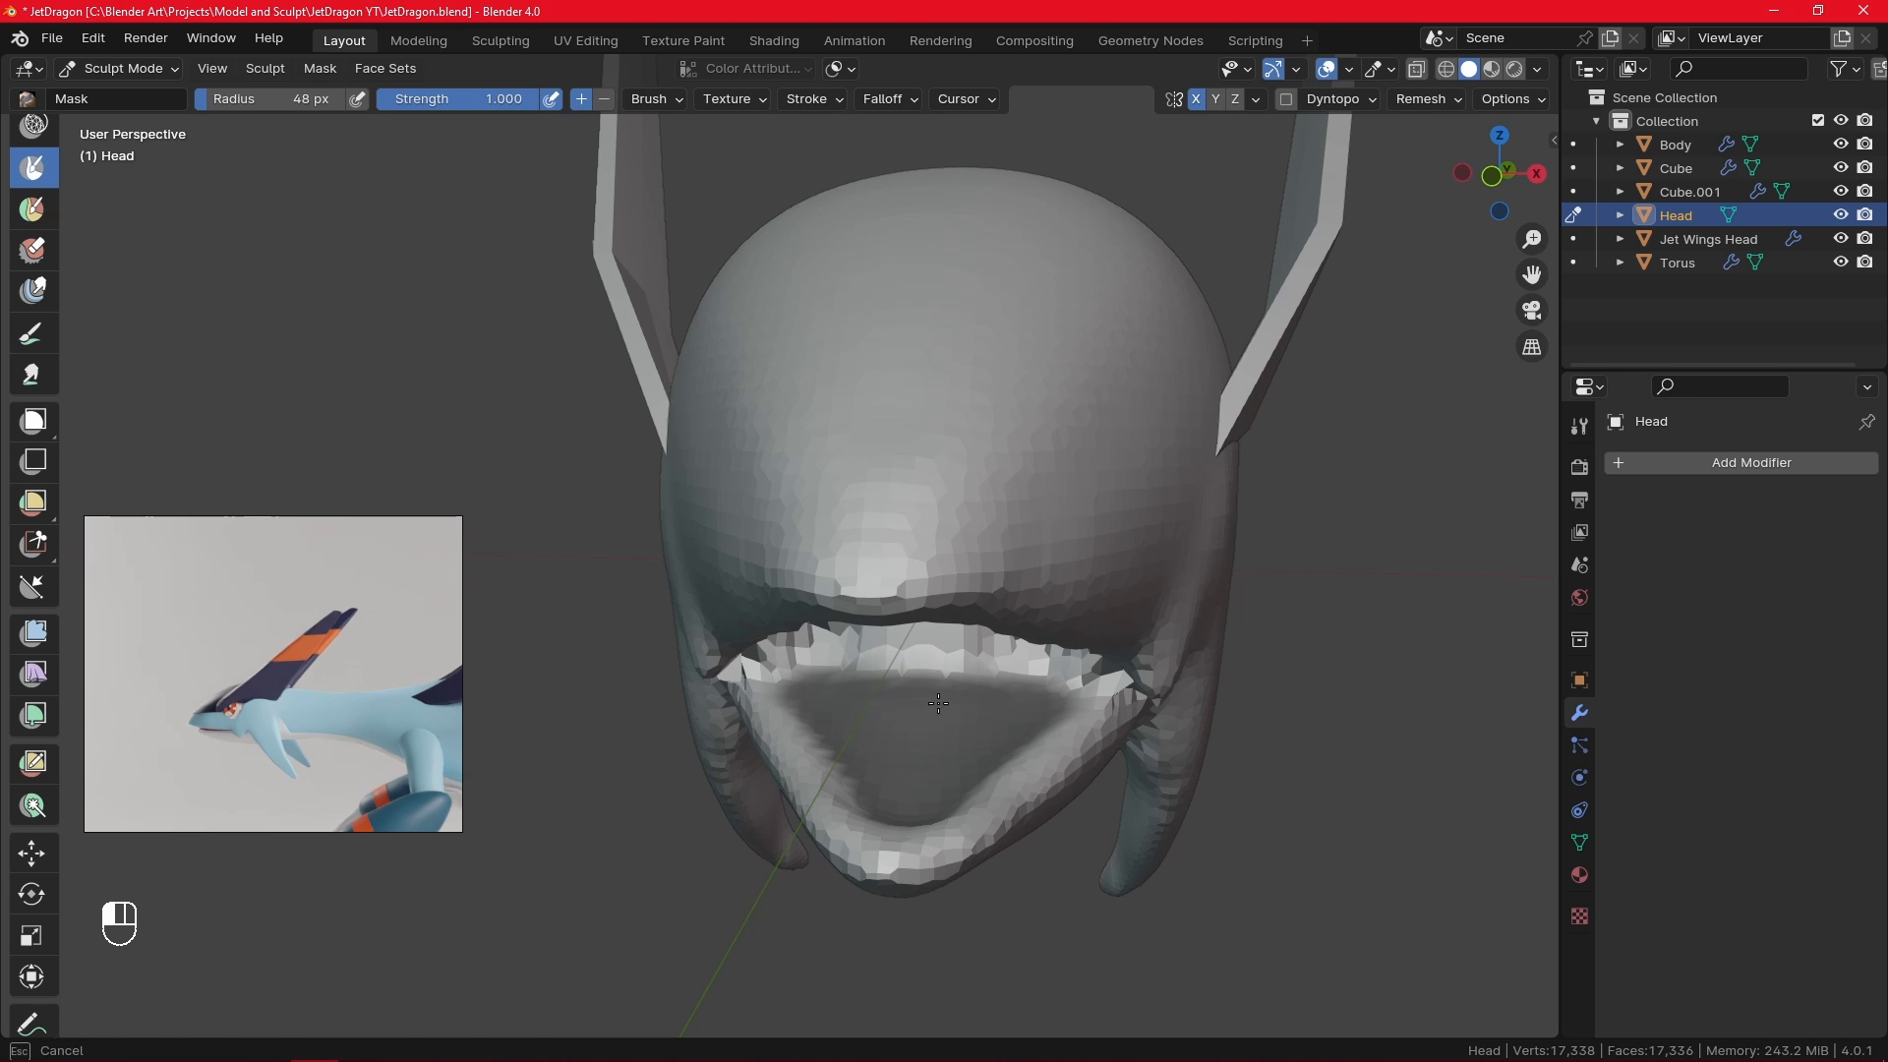
pyautogui.hotkey('ctrl', 'i')
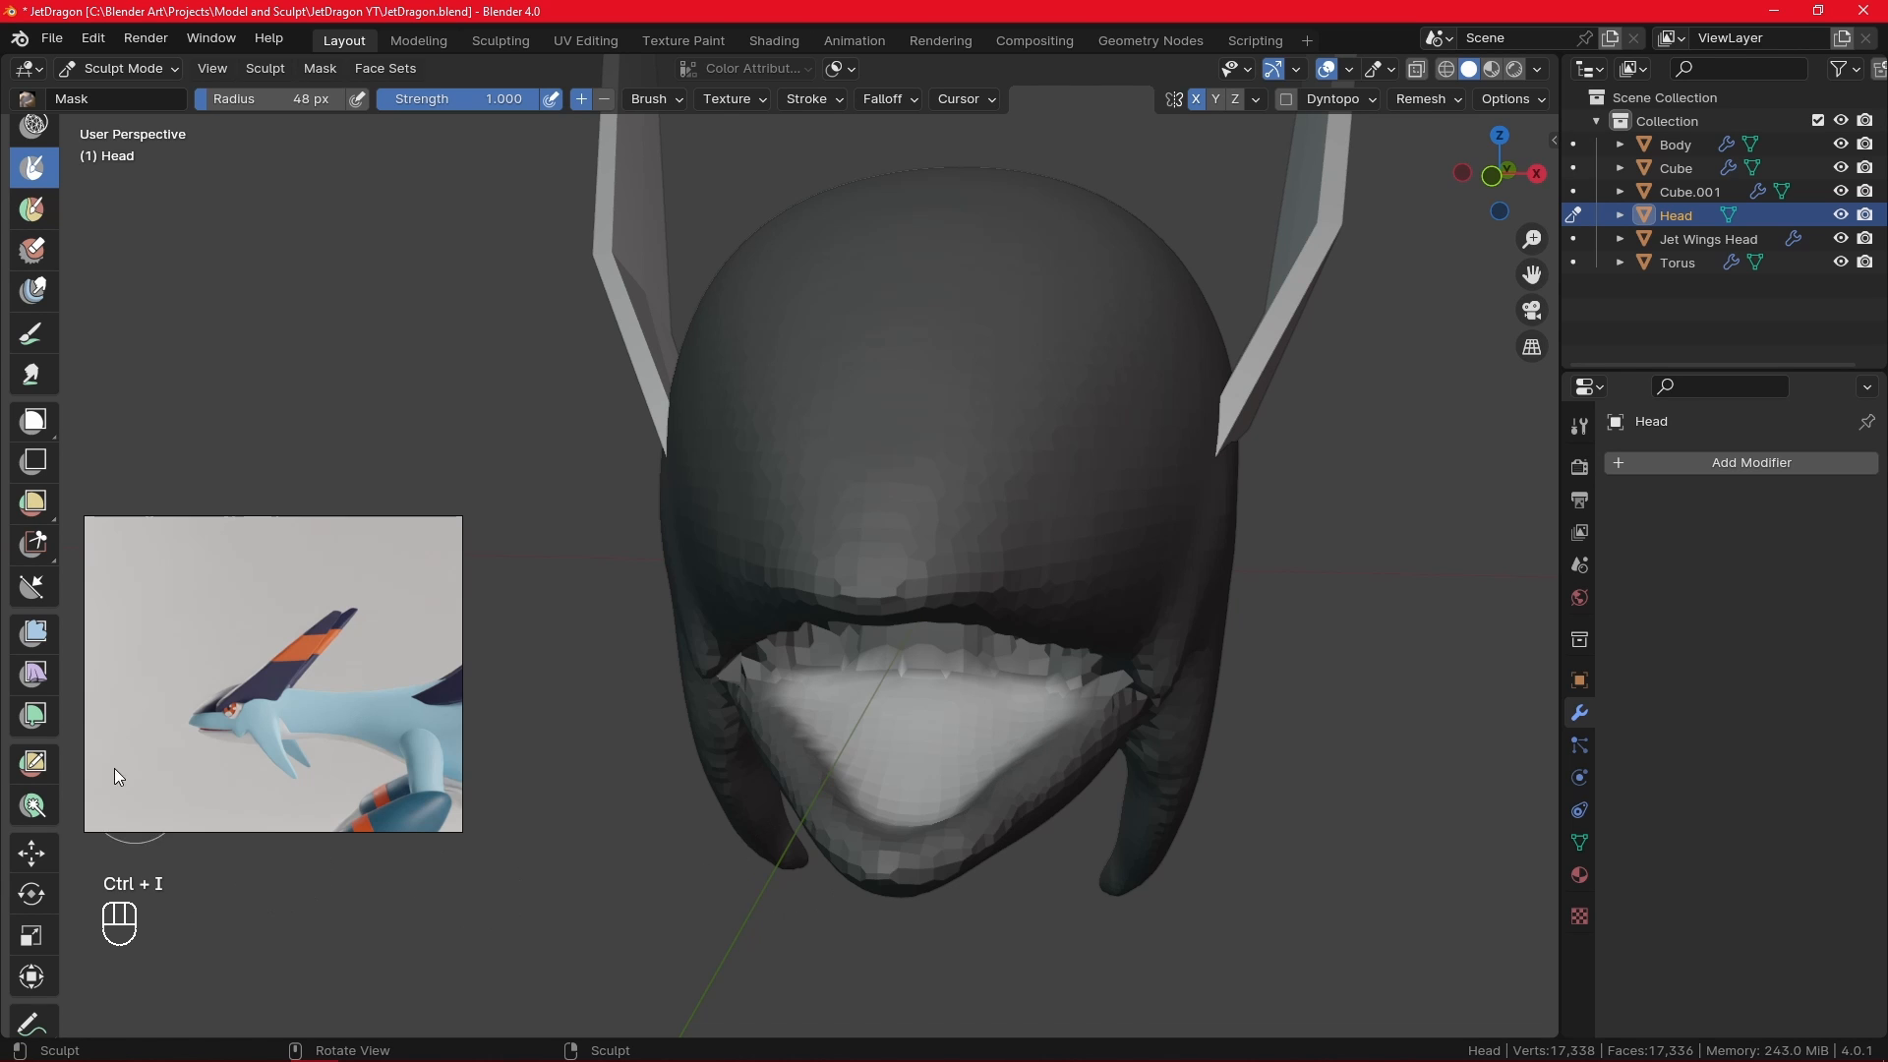
# - Apply the Inflate mesh filter at strength 1.000 to the unmasked floor of the lower jaw
pyautogui.click(32, 632)
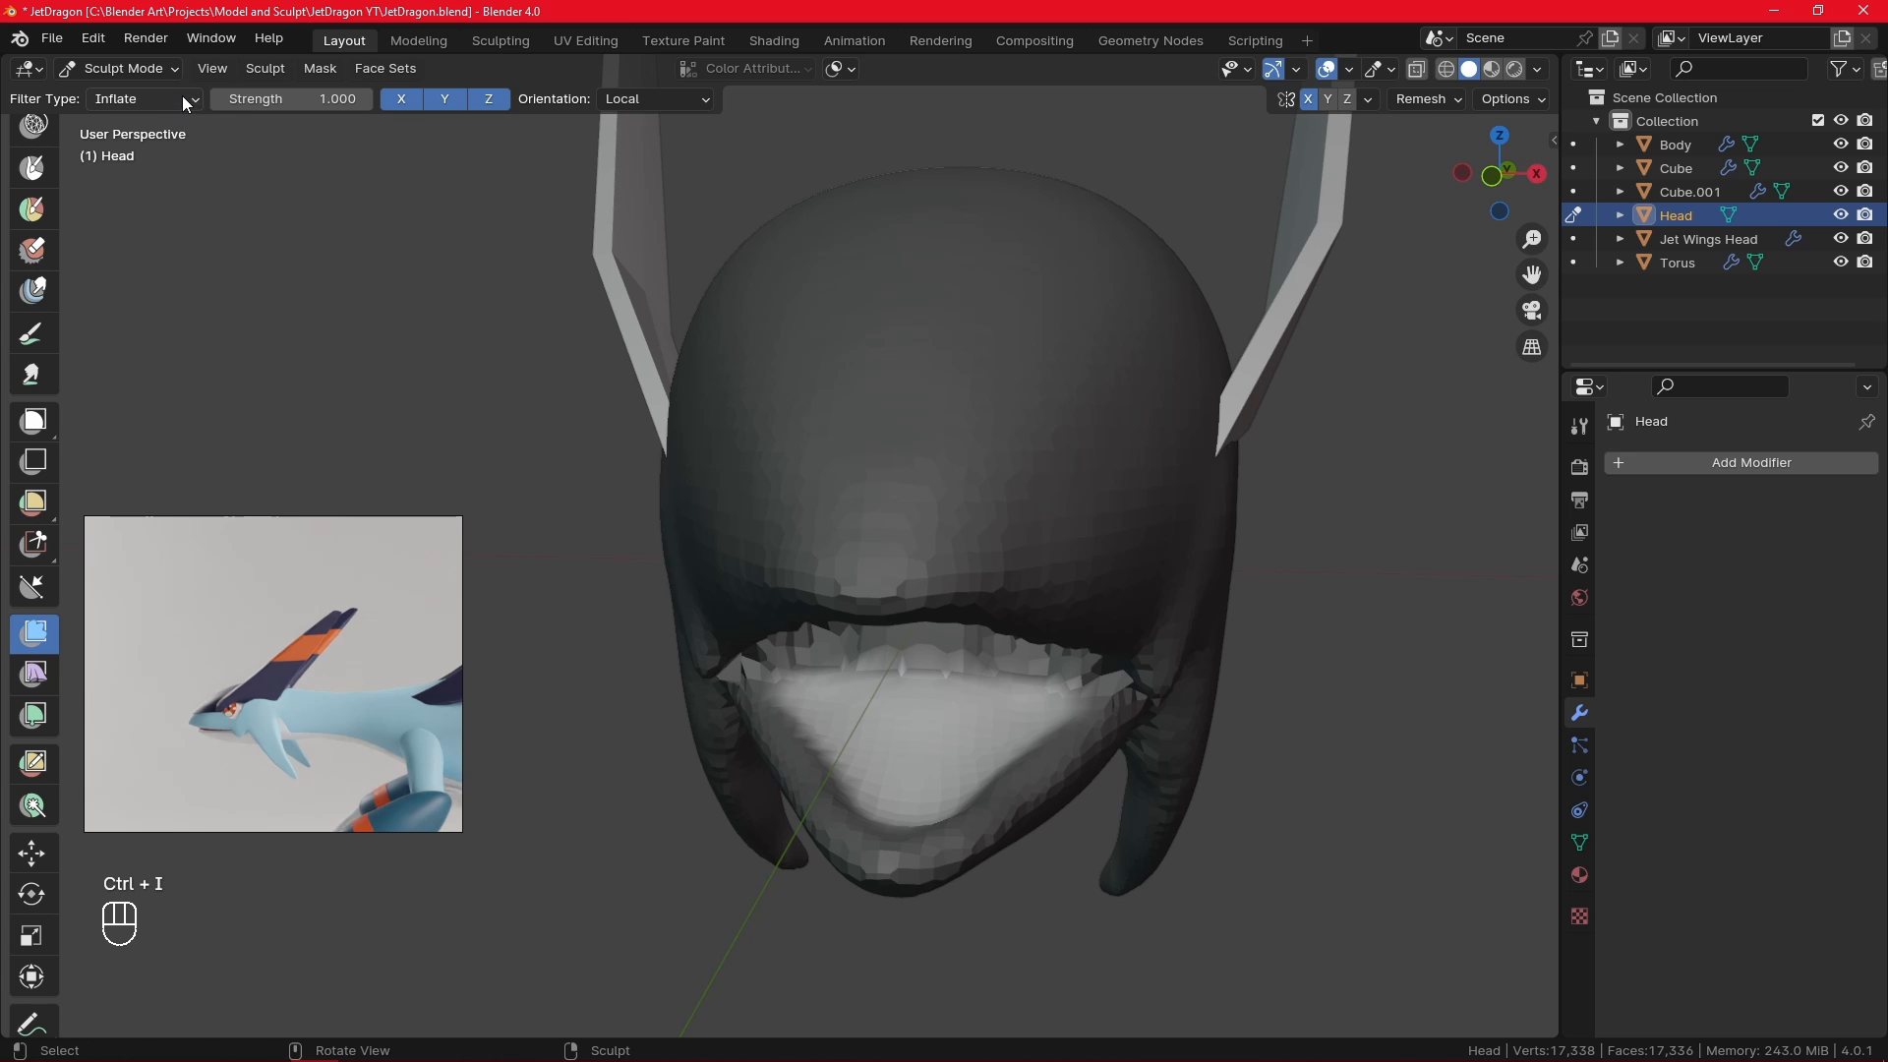
pyautogui.keyDown('alt'); pyautogui.moveTo(1114, 573); pyautogui.dragTo(1064, 560); pyautogui.keyUp('alt')
pyautogui.moveTo(1124, 502); pyautogui.dragTo(1192, 364)
pyautogui.keyDown('alt'); pyautogui.moveTo(1101, 454); pyautogui.dragTo(699, 703); pyautogui.keyUp('alt')
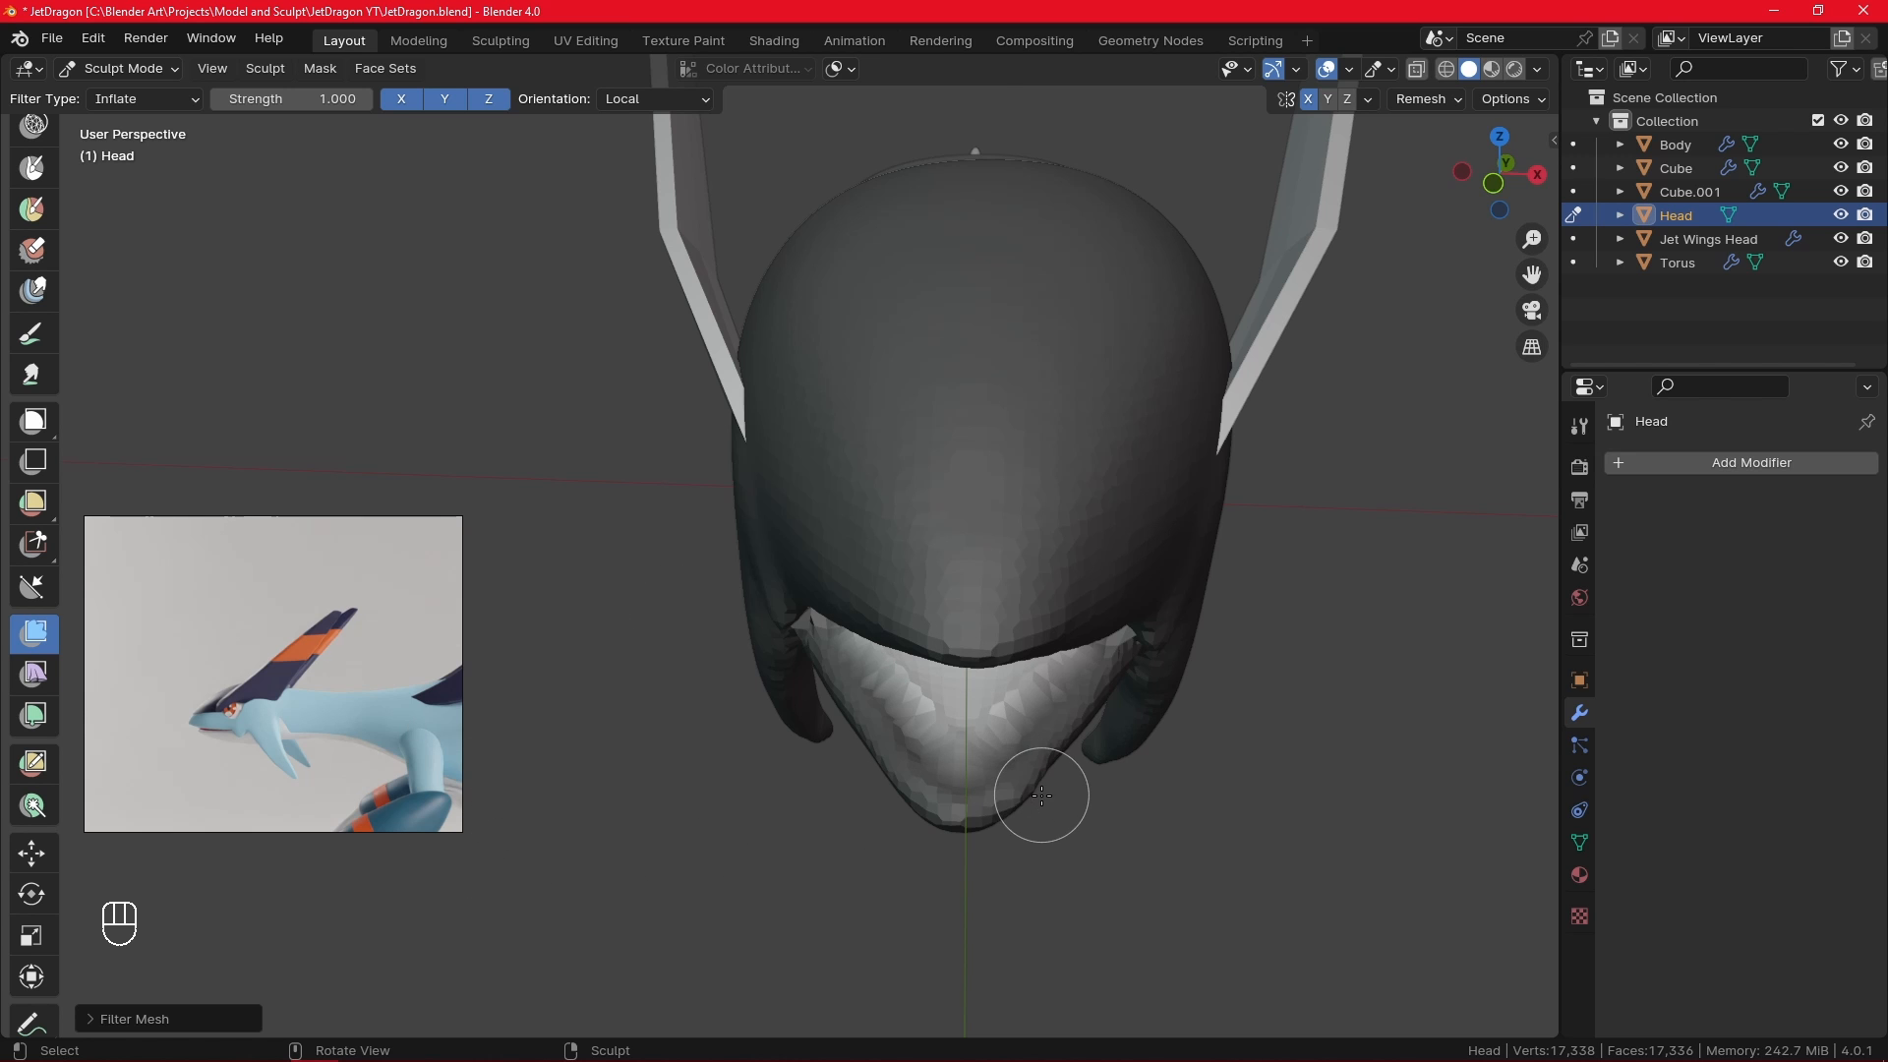
# - Switch to the Inflate/Deflate brush at 63 px, inspect the inside of the mouth, and clear the mask
pyautogui.press('i')
pyautogui.moveTo(1011, 800)
pyautogui.keyDown('alt'); pyautogui.mouseDown()
pyautogui.moveTo(1125, 780)
pyautogui.moveTo(934, 699)
pyautogui.mouseUp(); pyautogui.keyUp('alt')
pyautogui.press('f')
pyautogui.click(993, 720)
pyautogui.keyDown('alt'); pyautogui.moveTo(993, 679); pyautogui.dragTo(763, 578); pyautogui.keyUp('alt')
pyautogui.press('f')
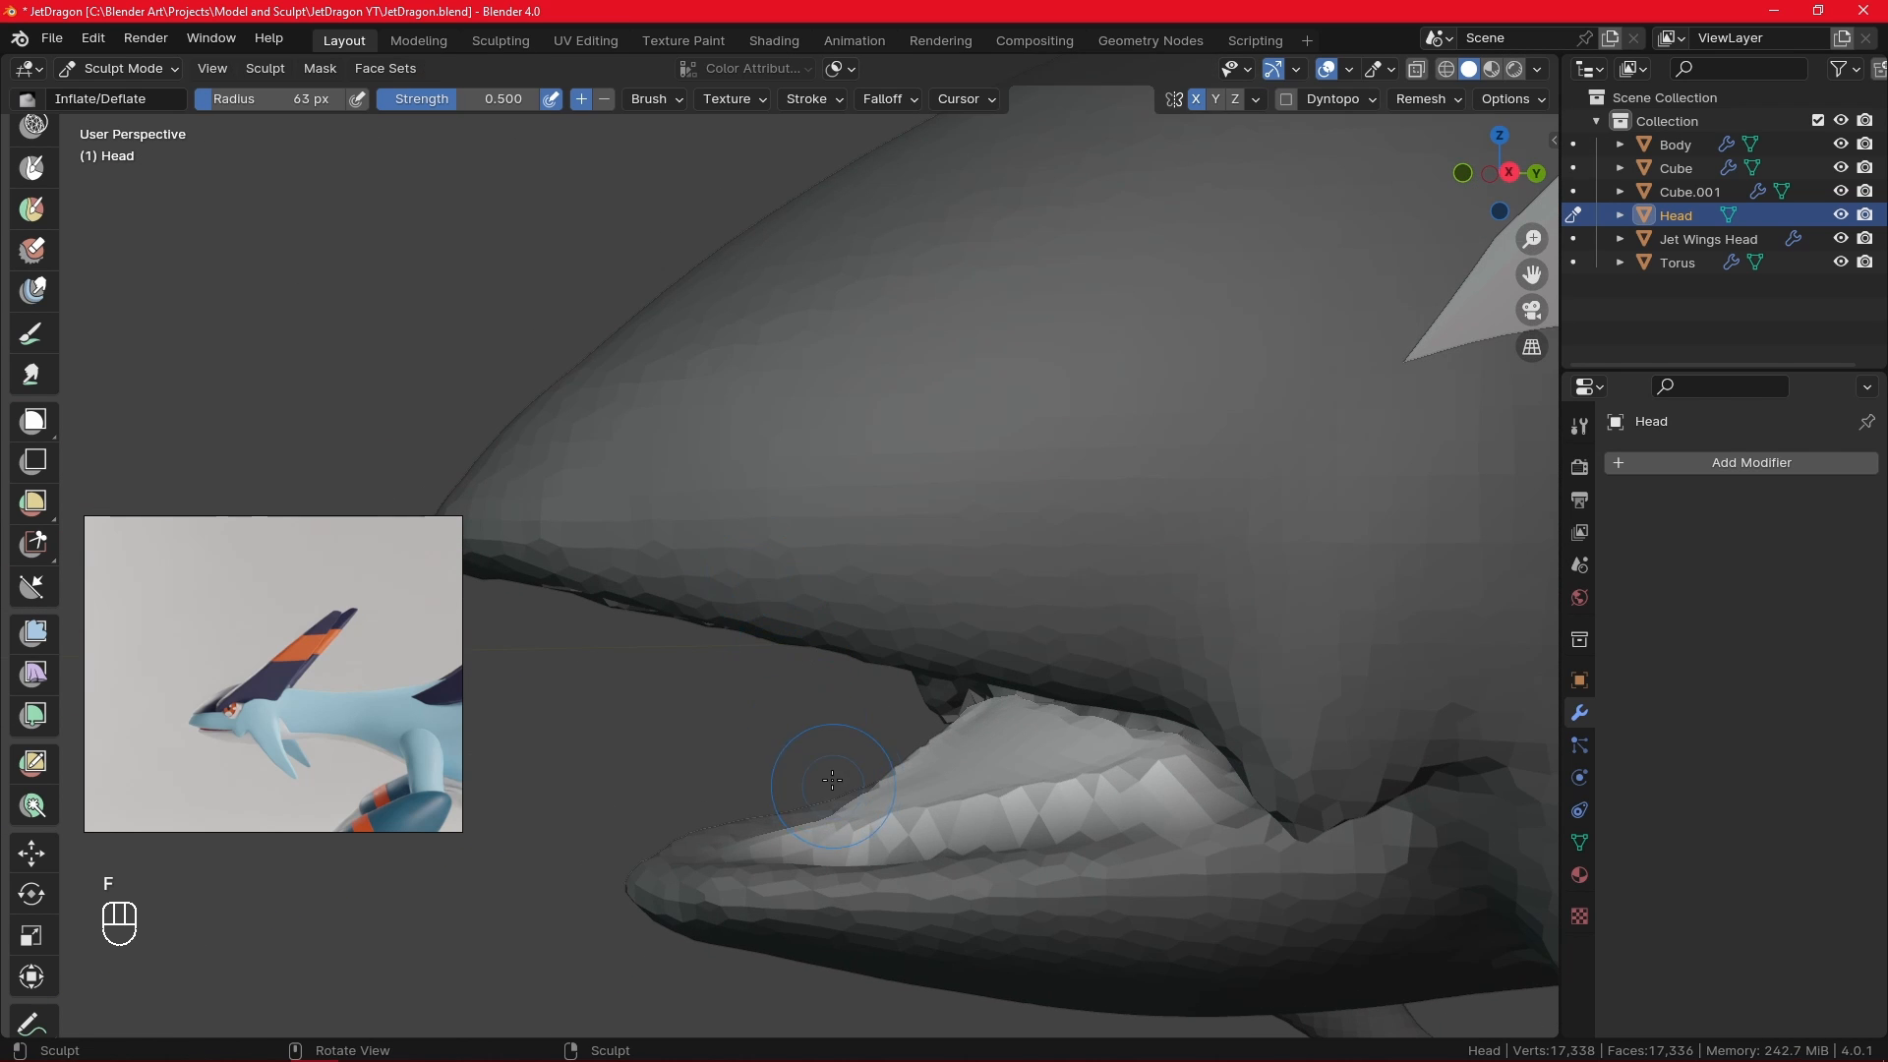
pyautogui.keyDown('alt'); pyautogui.moveTo(832, 780); pyautogui.dragTo(993, 811); pyautogui.keyUp('alt')
pyautogui.keyDown('alt'); pyautogui.moveTo(1100, 738); pyautogui.dragTo(1003, 629); pyautogui.keyUp('alt')
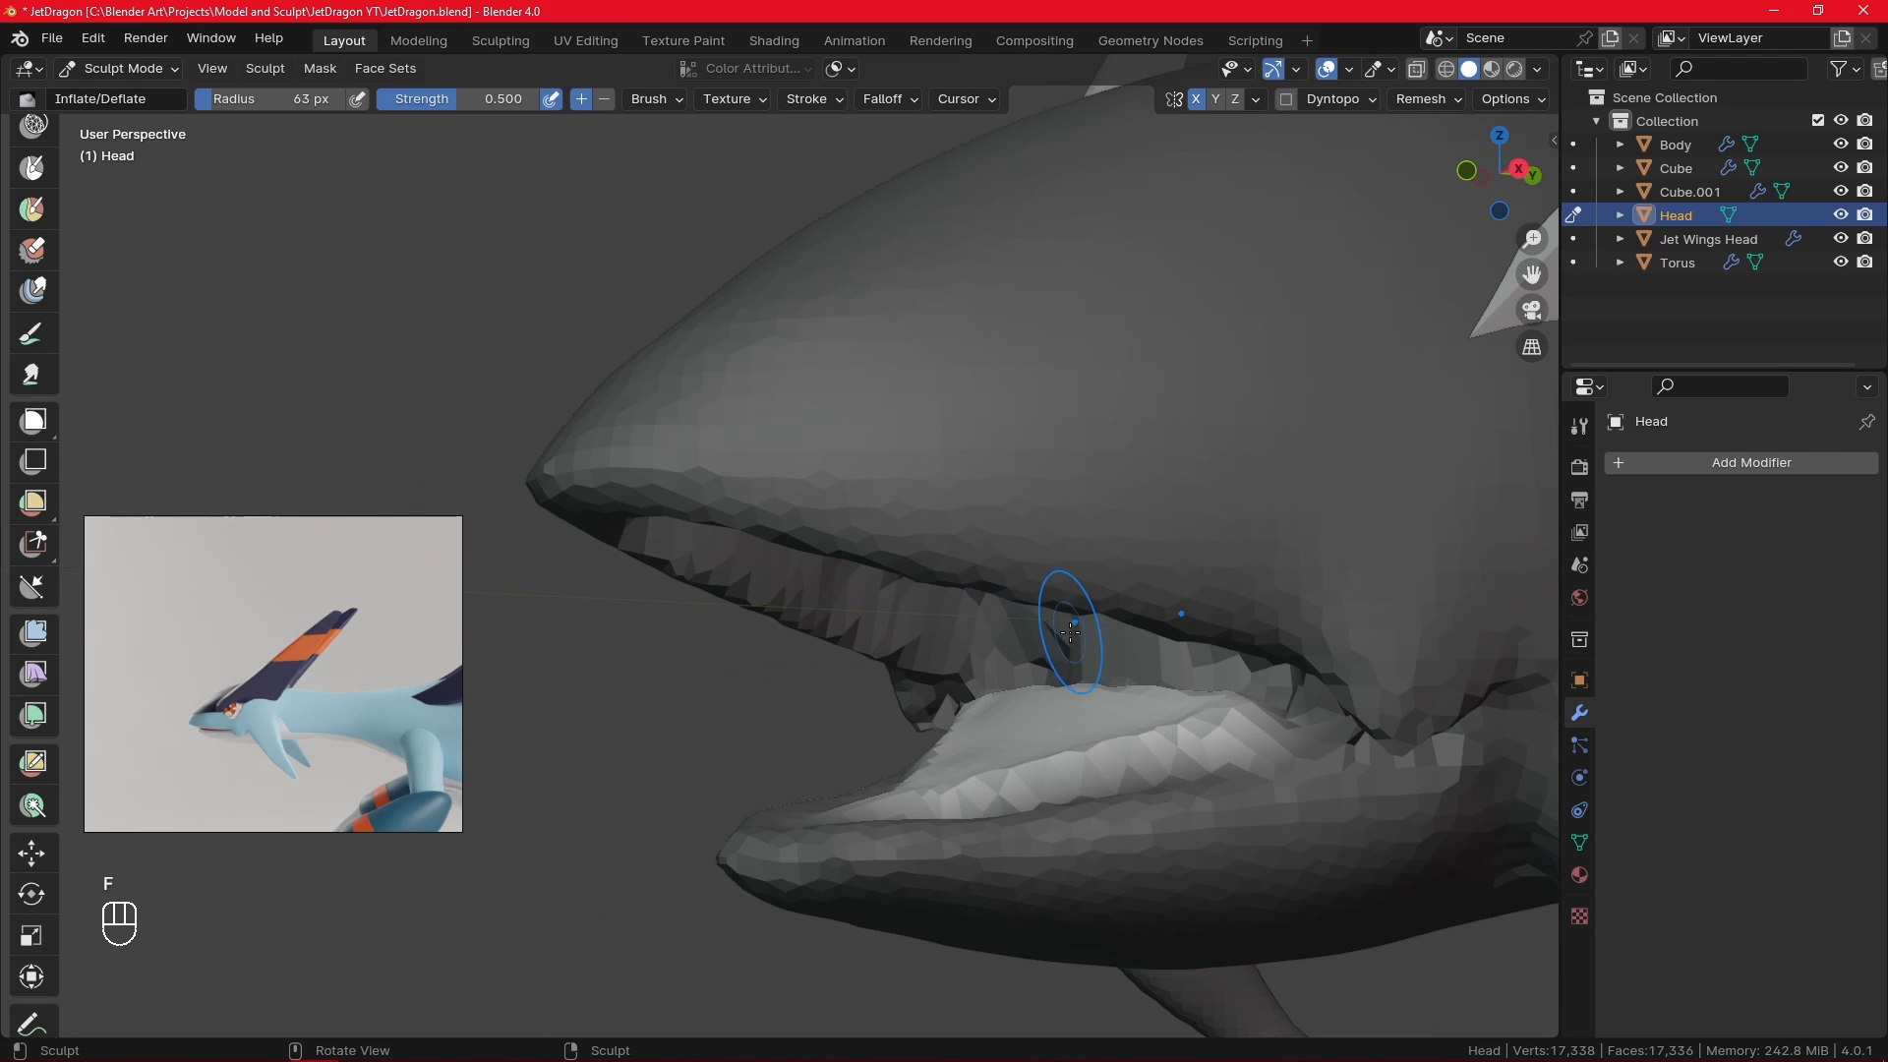
pyautogui.hotkey('alt', 'm')
pyautogui.keyDown('ctrl'); pyautogui.keyDown('alt'); pyautogui.moveTo(1205, 439); pyautogui.dragTo(1098, 777); pyautogui.keyUp('alt'); pyautogui.keyUp('ctrl')
pyautogui.keyDown('alt'); pyautogui.moveTo(1205, 718); pyautogui.dragTo(1172, 759); pyautogui.keyUp('alt')
pyautogui.press('KP_3')
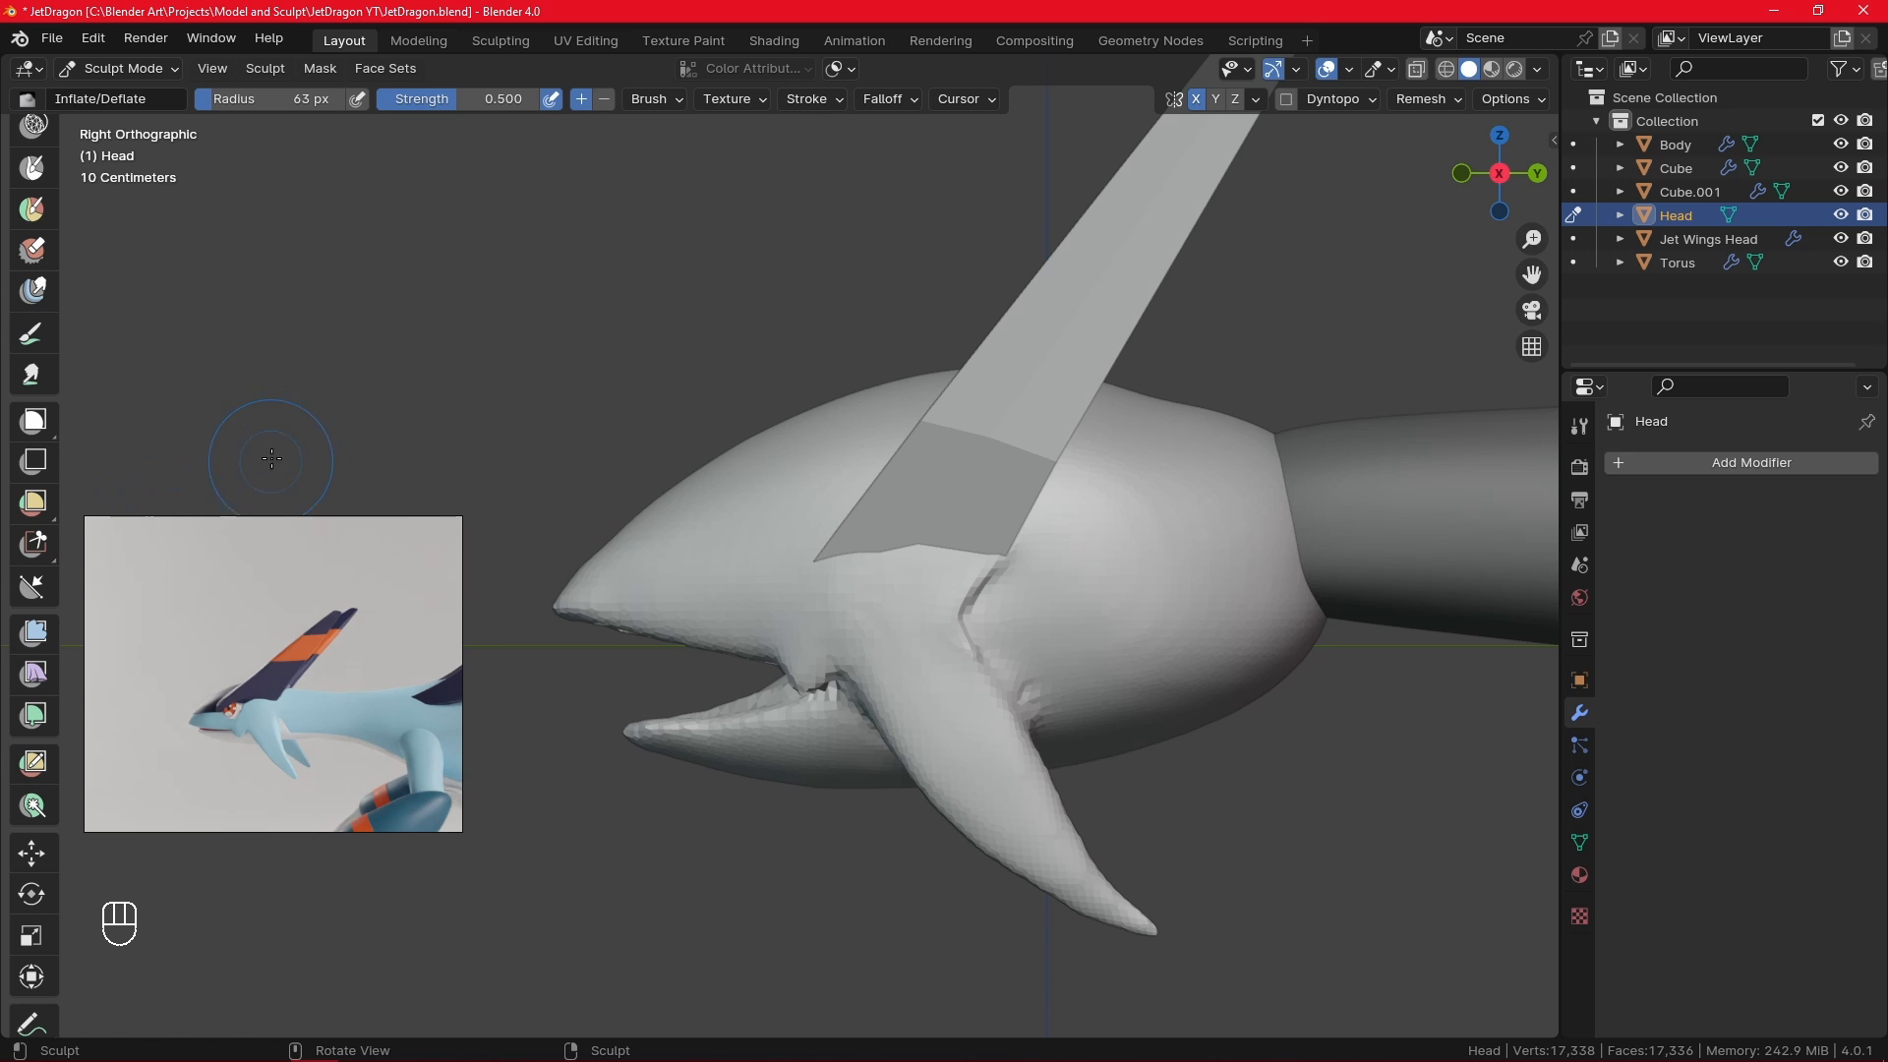
# - Smooth the crease where the cheek fin meets the head at 58 px radius and return to the Inflate/Deflate brush
pyautogui.press('f')
pyautogui.press('f')
pyautogui.press('f')
pyautogui.press('f')
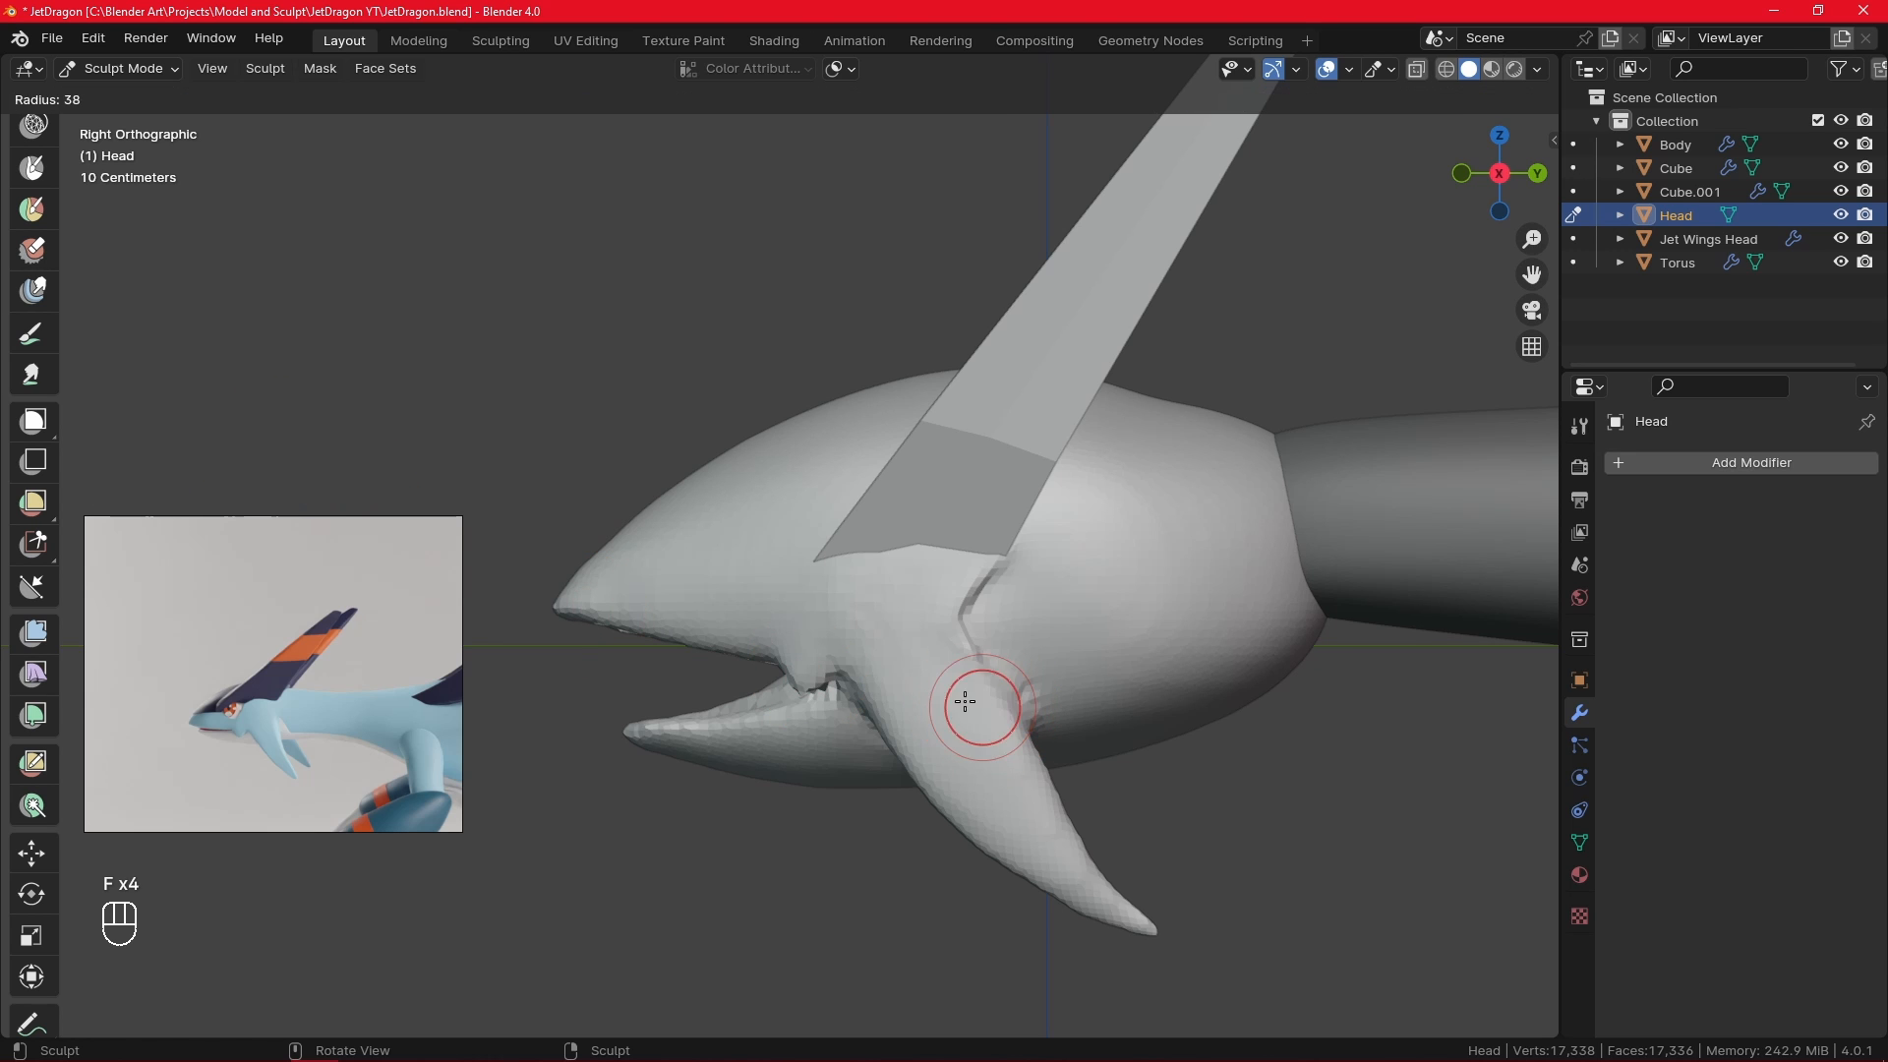
pyautogui.scroll(2, 1069, 602)
pyautogui.moveTo(1094, 600)
pyautogui.mouseDown()
pyautogui.moveTo(1066, 577)
pyautogui.moveTo(1019, 645)
pyautogui.mouseUp()
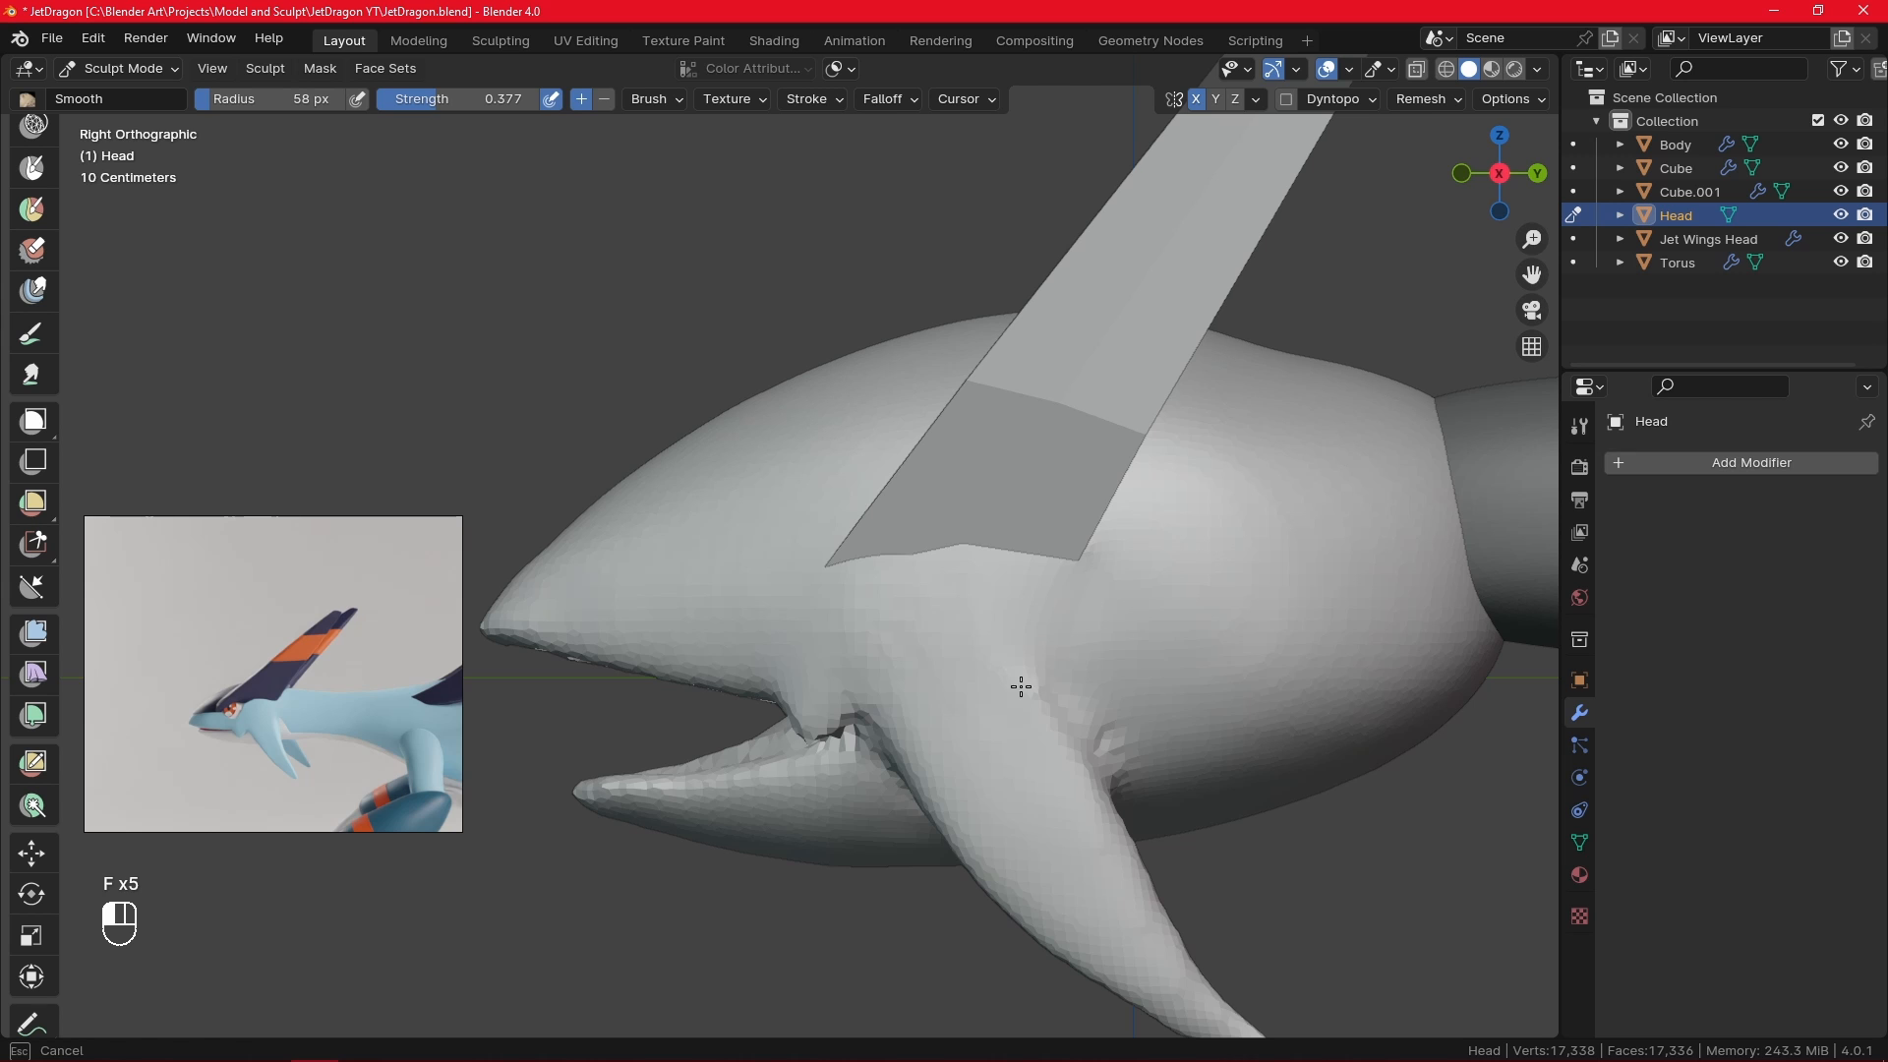
pyautogui.moveTo(1021, 687)
pyautogui.mouseDown(button='middle')
pyautogui.moveTo(1184, 577)
pyautogui.moveTo(1108, 577)
pyautogui.moveTo(1124, 602)
pyautogui.mouseUp(button='middle')
pyautogui.press('i')
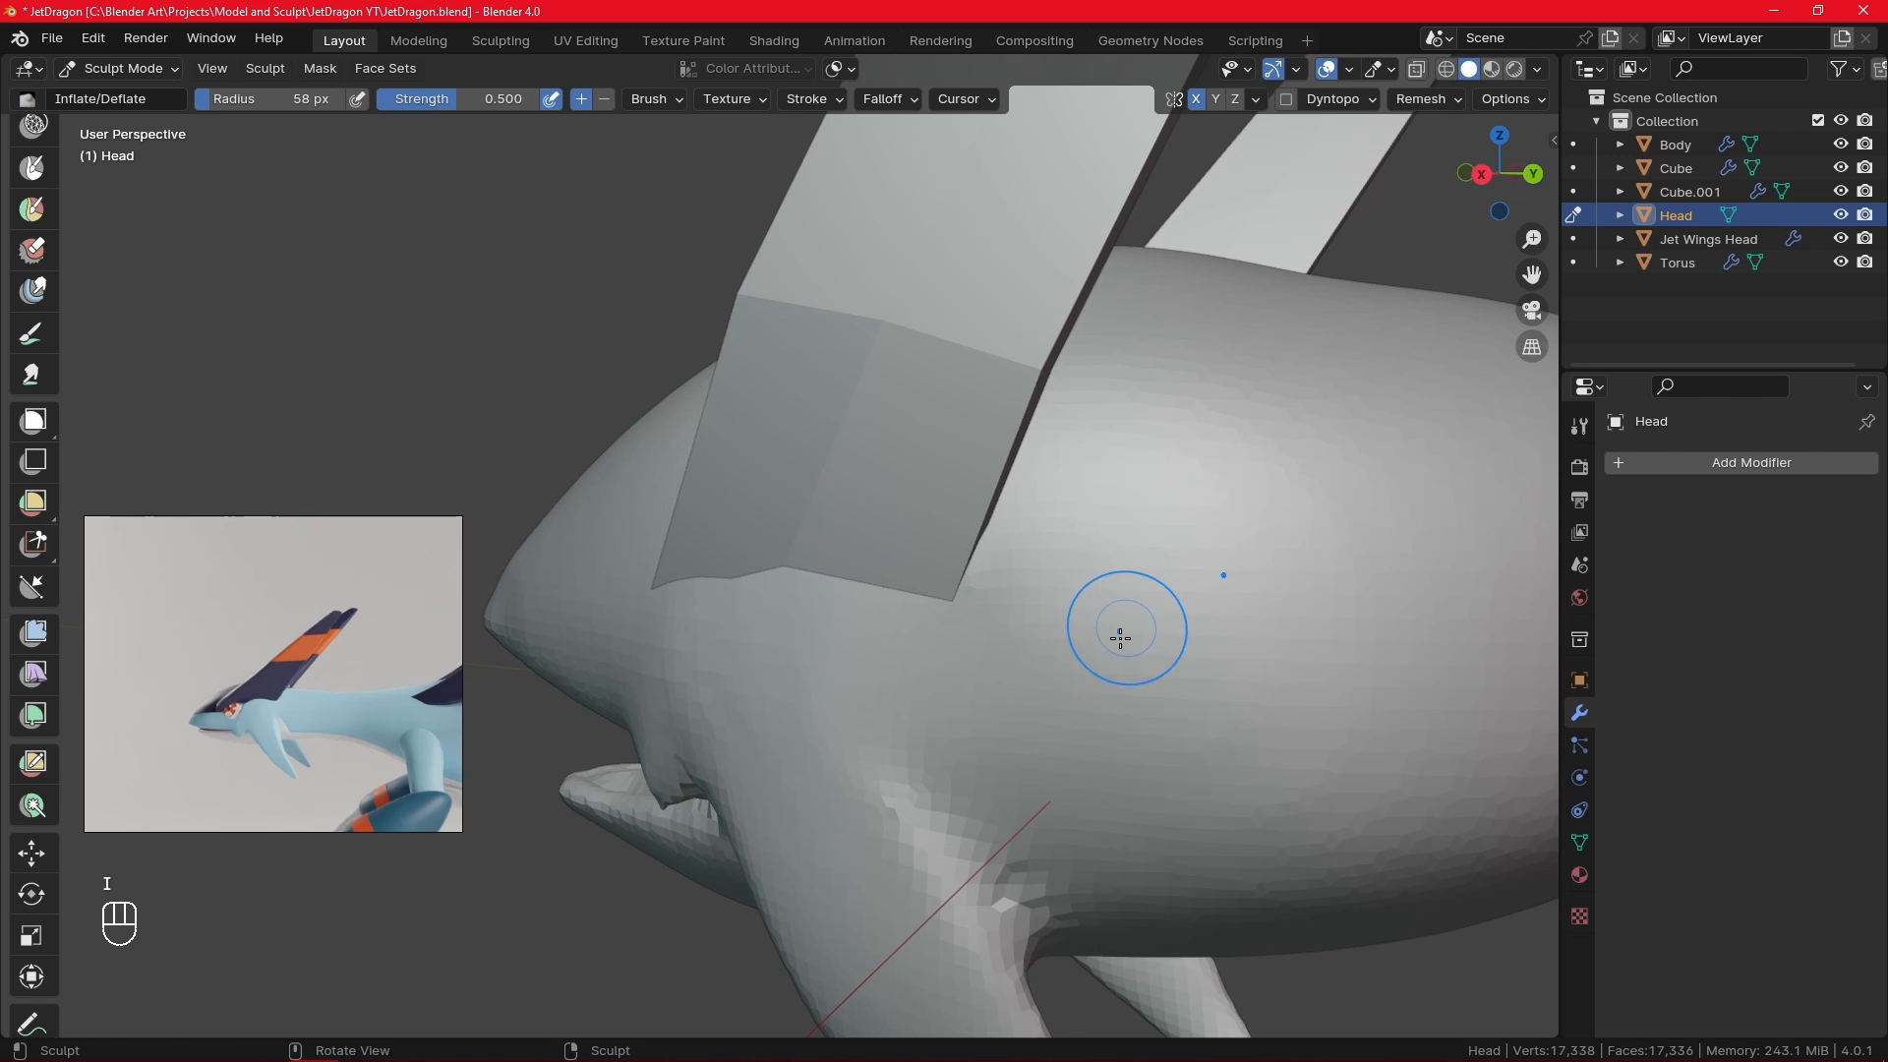
# - Enlarge the Inflate/Deflate brush to 90 px and smooth the head surface behind the cheek fin
pyautogui.press('f')
pyautogui.click(998, 686)
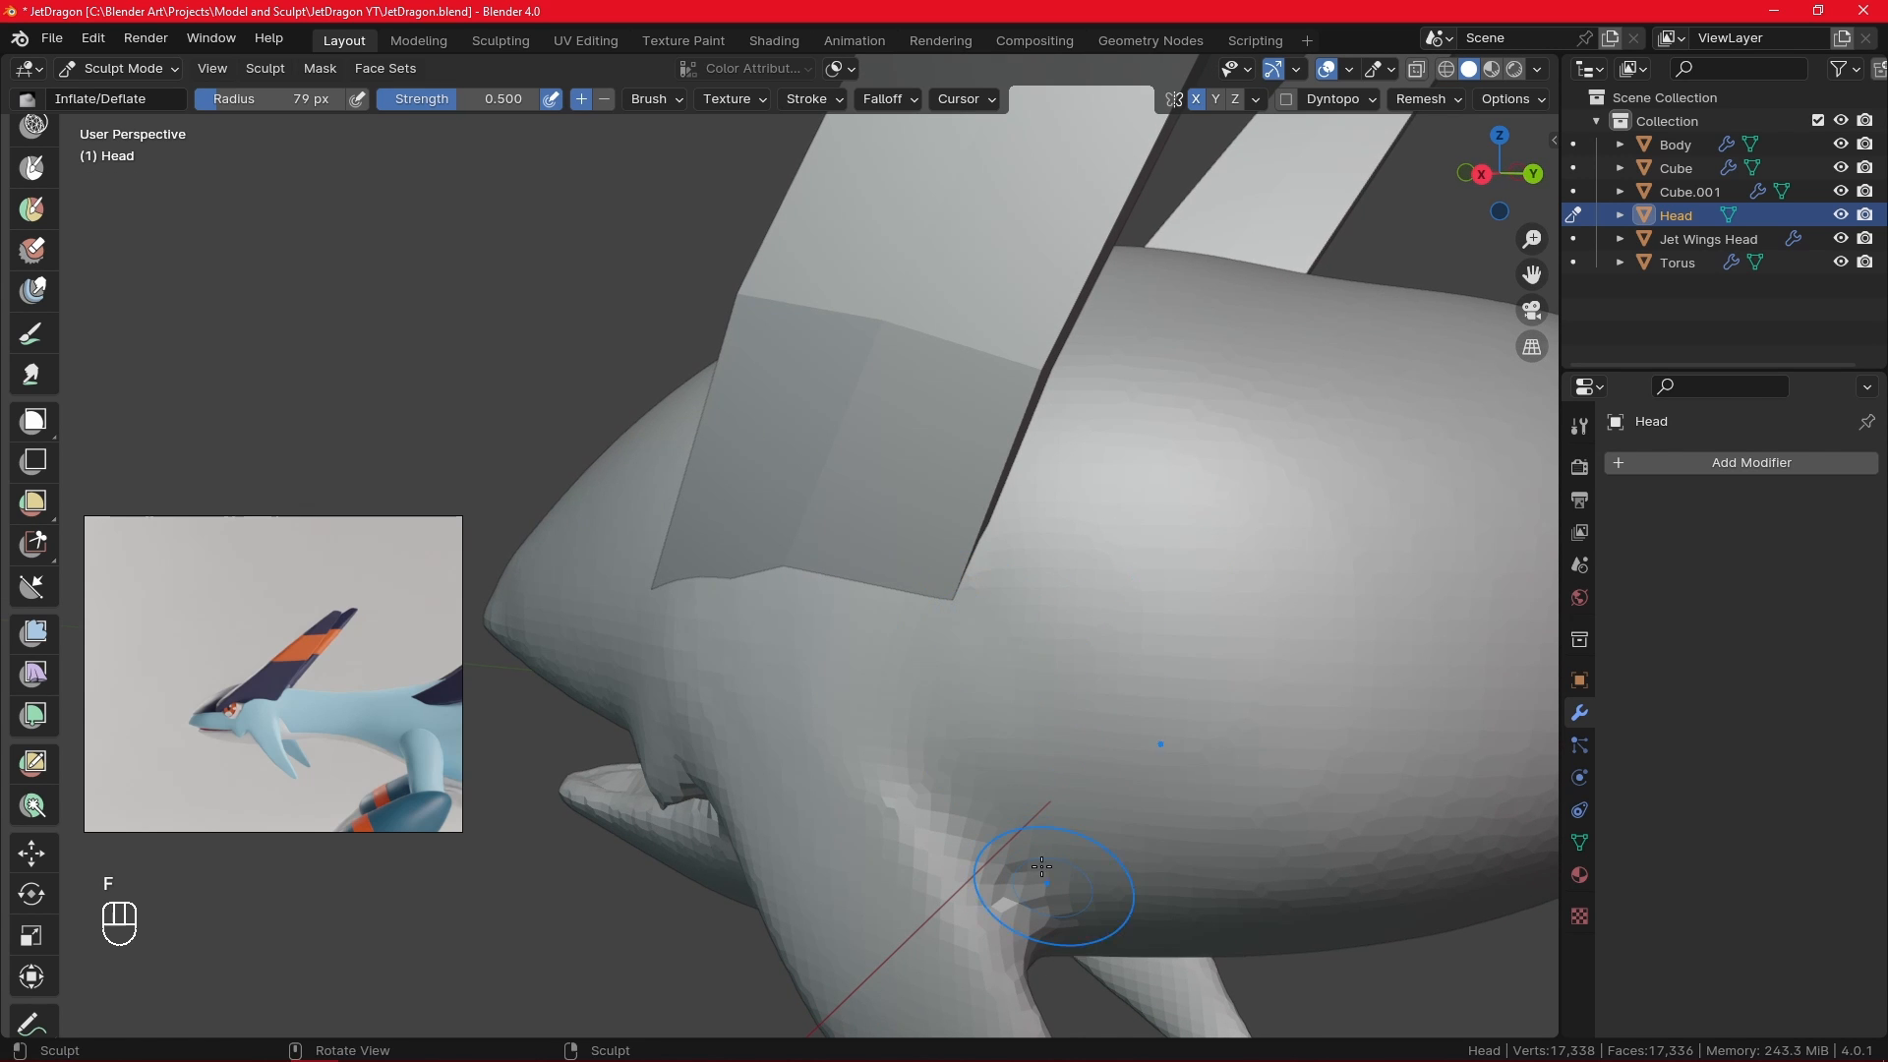
pyautogui.keyDown('alt'); pyautogui.moveTo(1091, 699); pyautogui.dragTo(990, 673); pyautogui.keyUp('alt')
pyautogui.moveTo(990, 673)
pyautogui.keyDown('ctrl'); pyautogui.keyDown('alt'); pyautogui.mouseDown()
pyautogui.moveTo(990, 633)
pyautogui.moveTo(987, 684)
pyautogui.mouseUp(); pyautogui.keyUp('alt'); pyautogui.keyUp('ctrl')
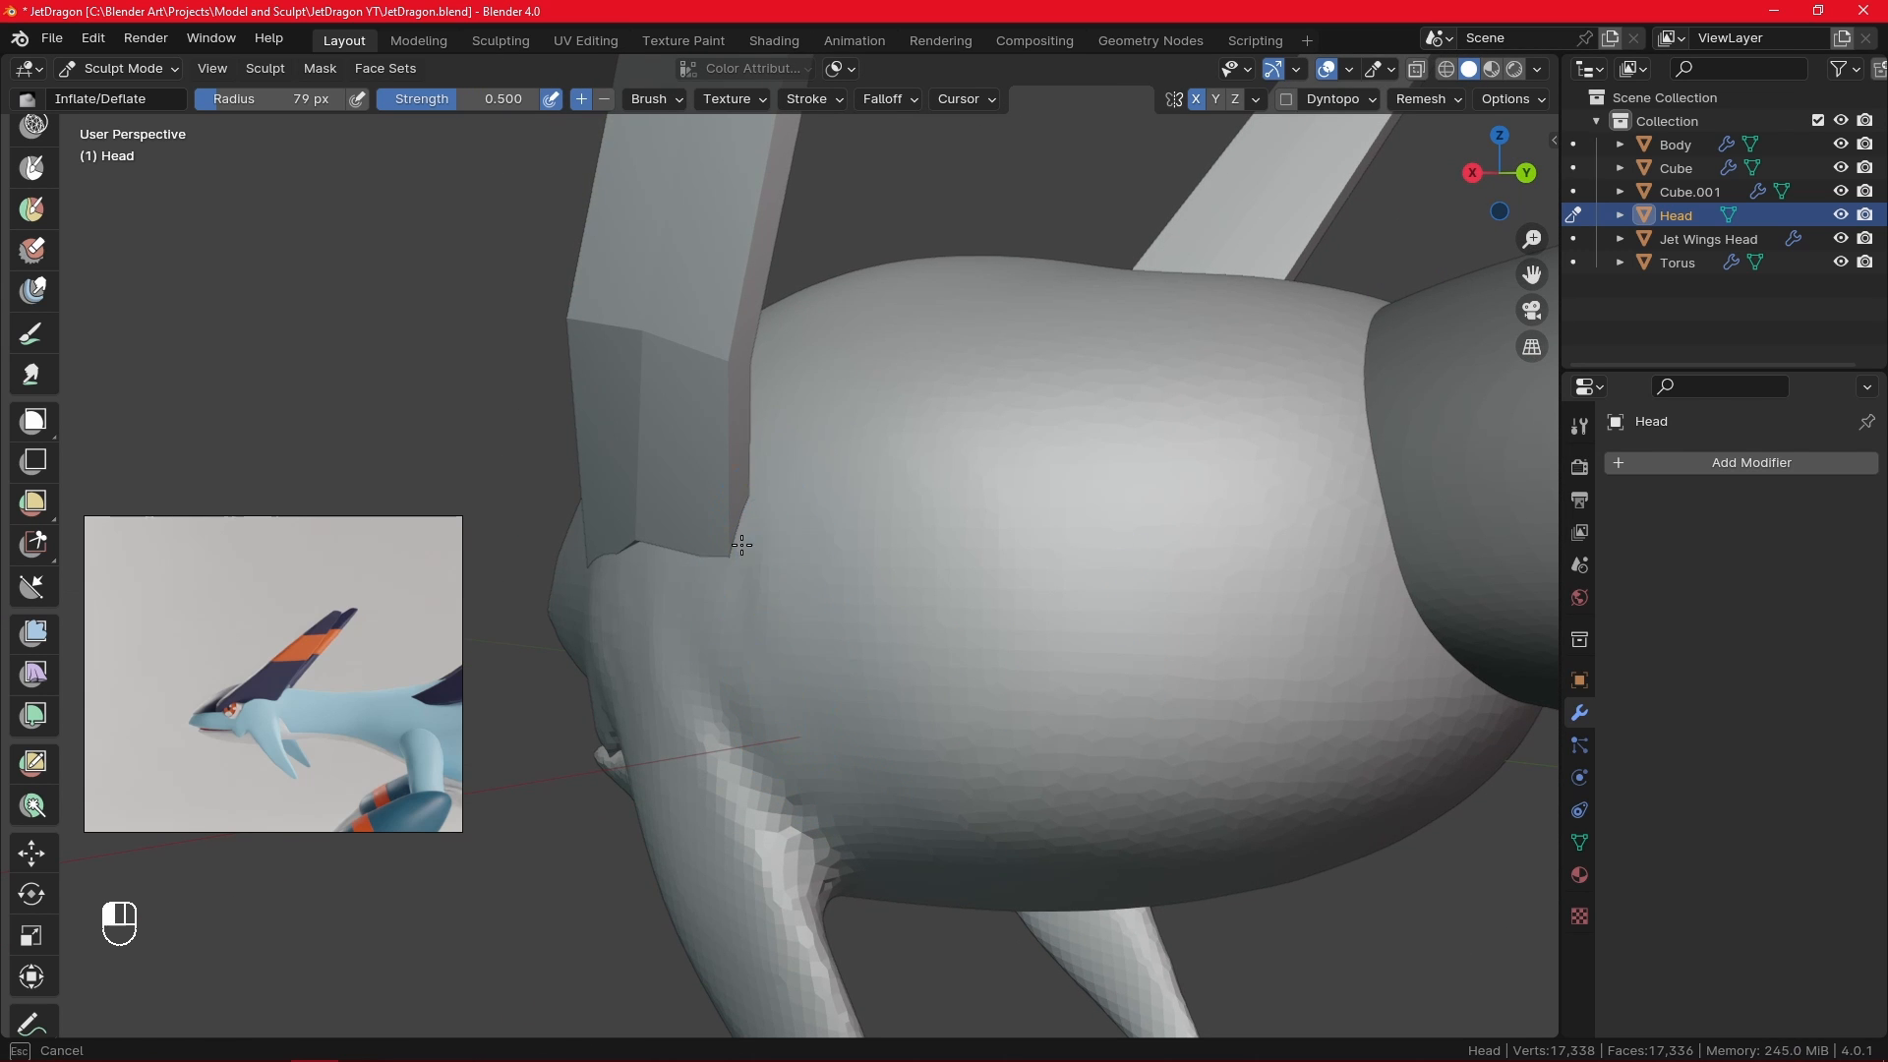
pyautogui.press('f')
pyautogui.click(829, 757)
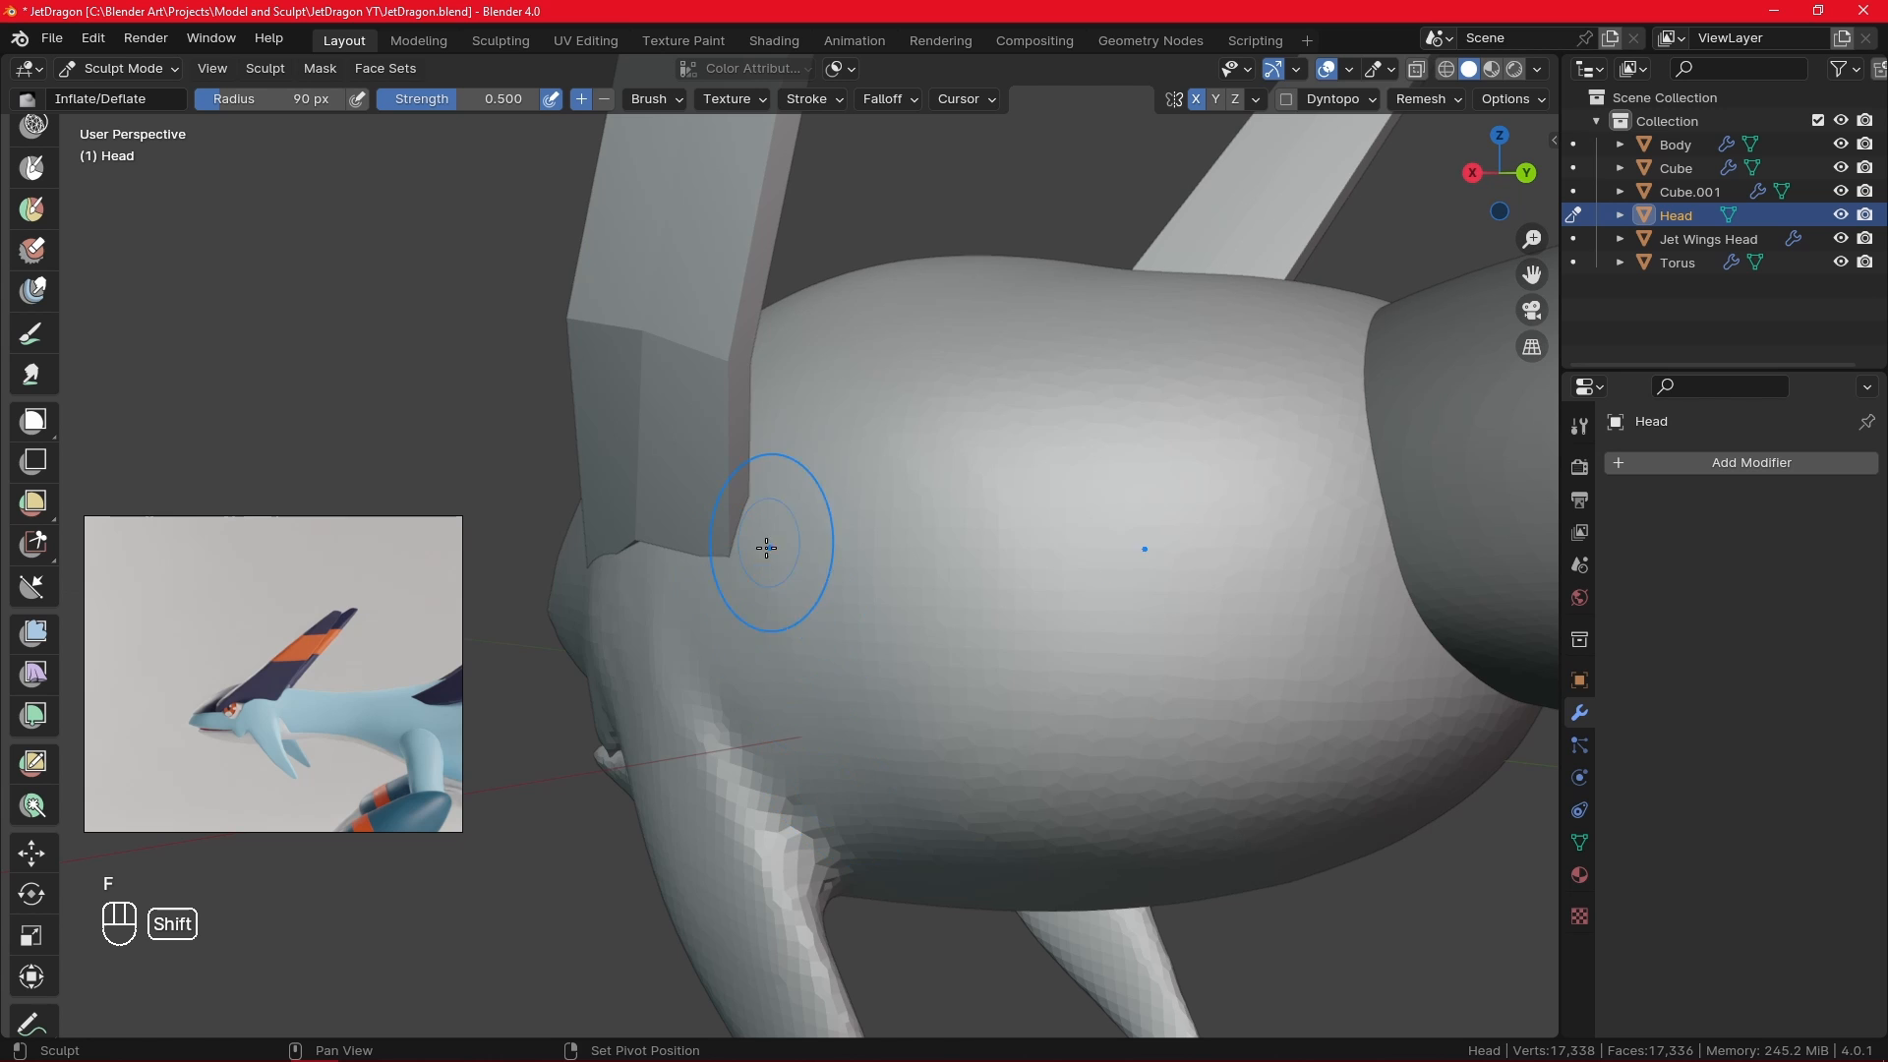
pyautogui.keyDown('shift'); pyautogui.moveTo(766, 547); pyautogui.dragTo(925, 508, button='middle'); pyautogui.keyUp('shift')
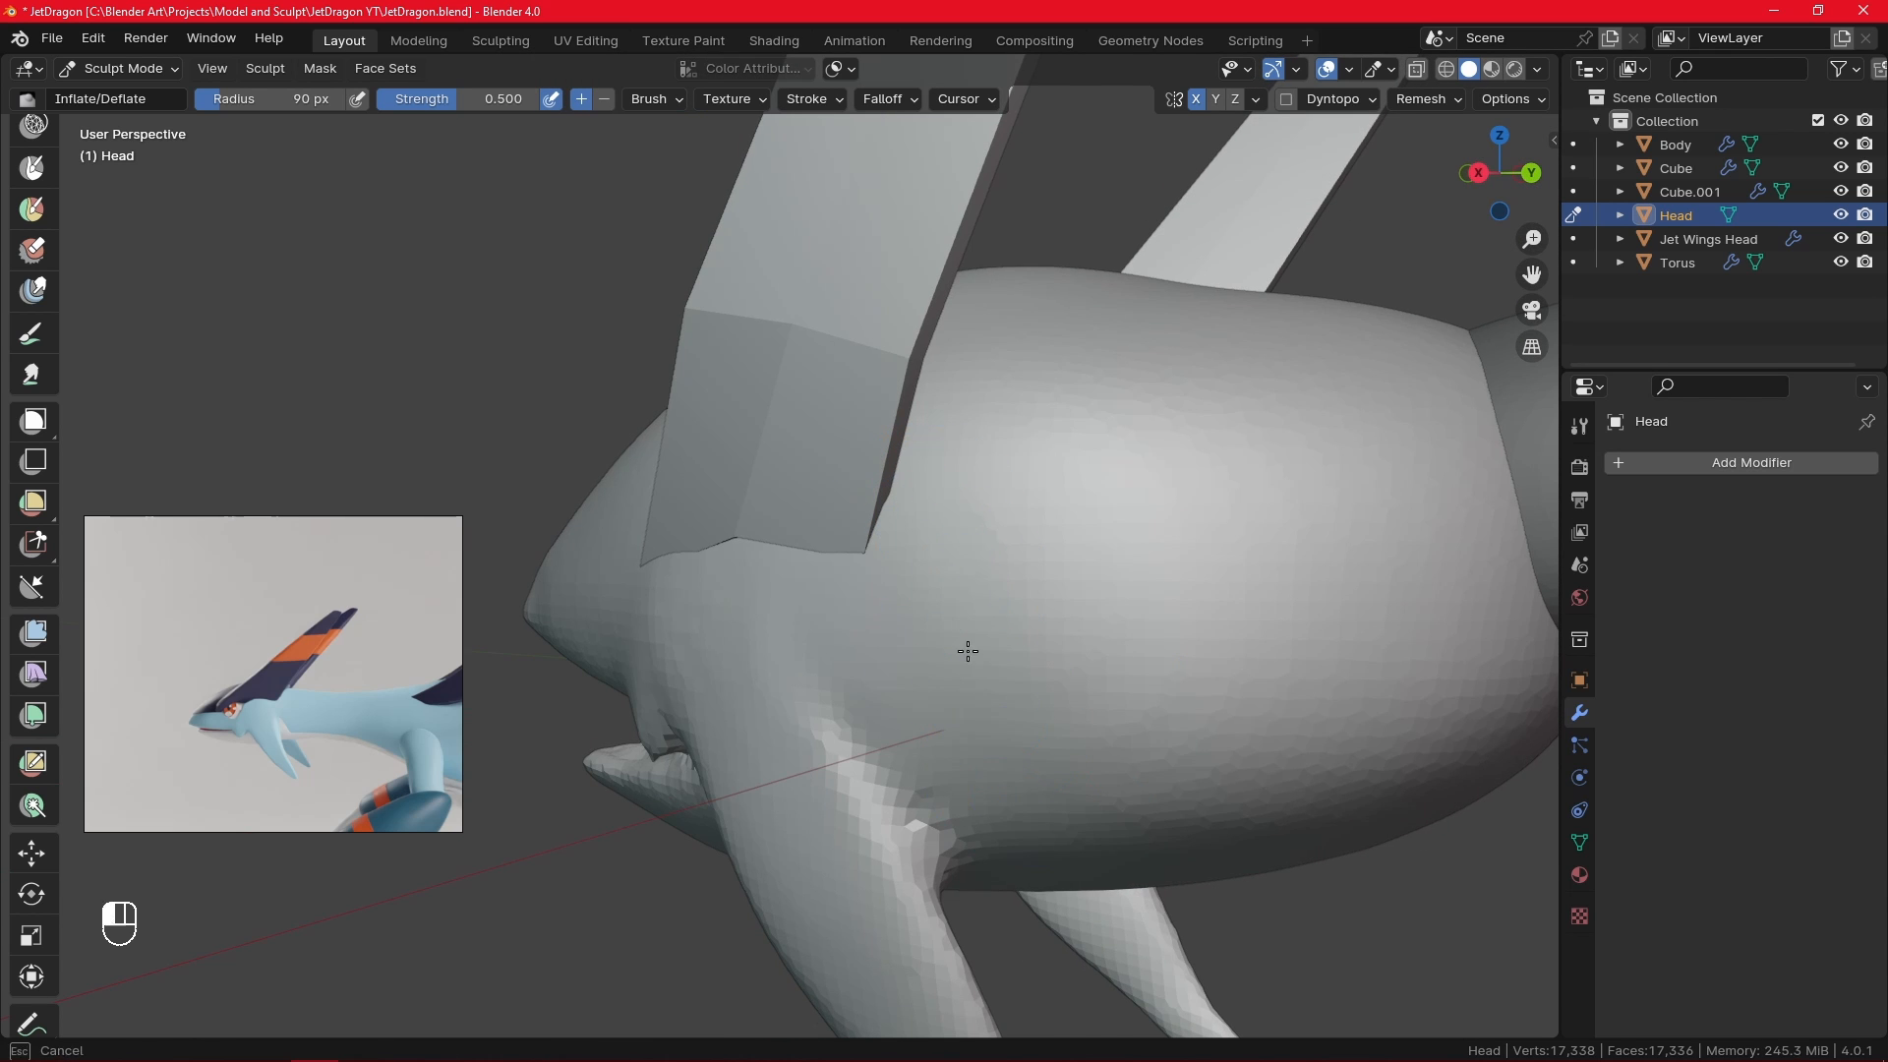
pyautogui.press('KP_3')
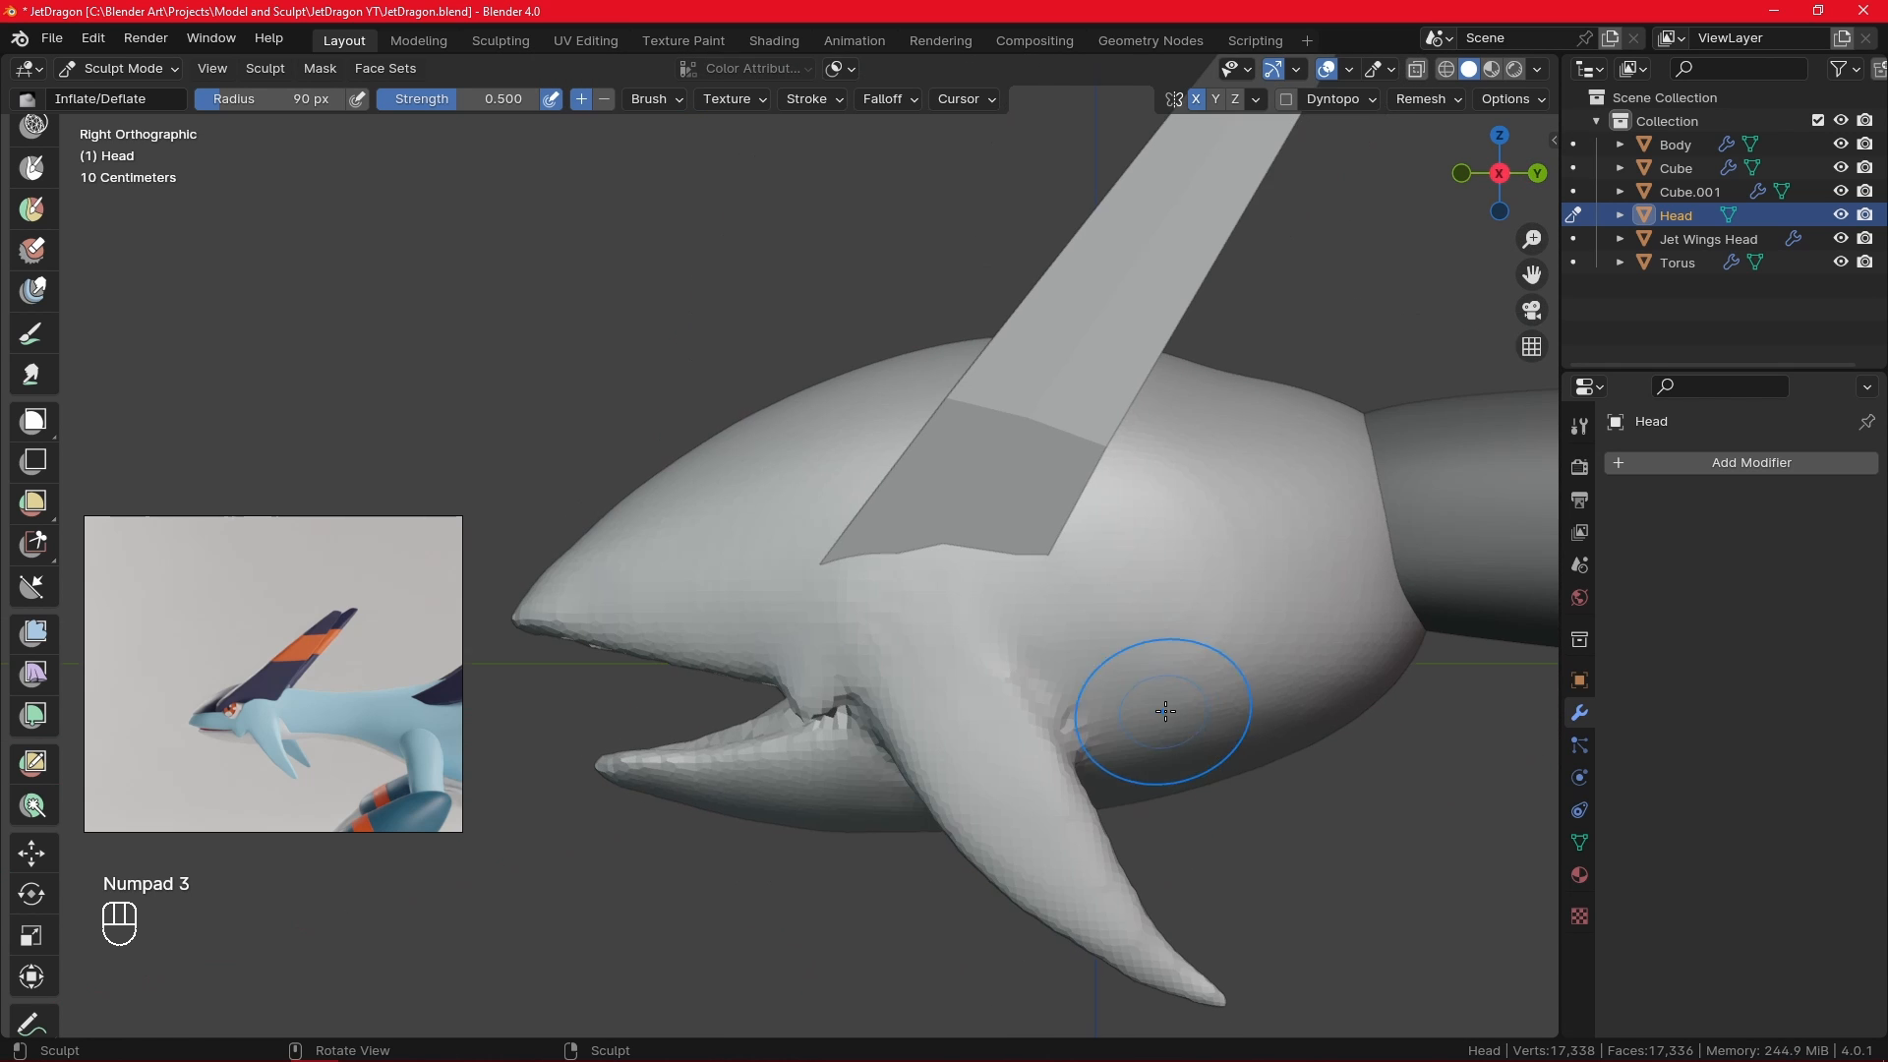
# - Deflate a narrow groove along the cheek fin's rear edge with the brush at 21 px radius
pyautogui.keyDown('ctrl'); pyautogui.moveTo(1140, 683); pyautogui.dragTo(977, 632, button='middle'); pyautogui.keyUp('ctrl')
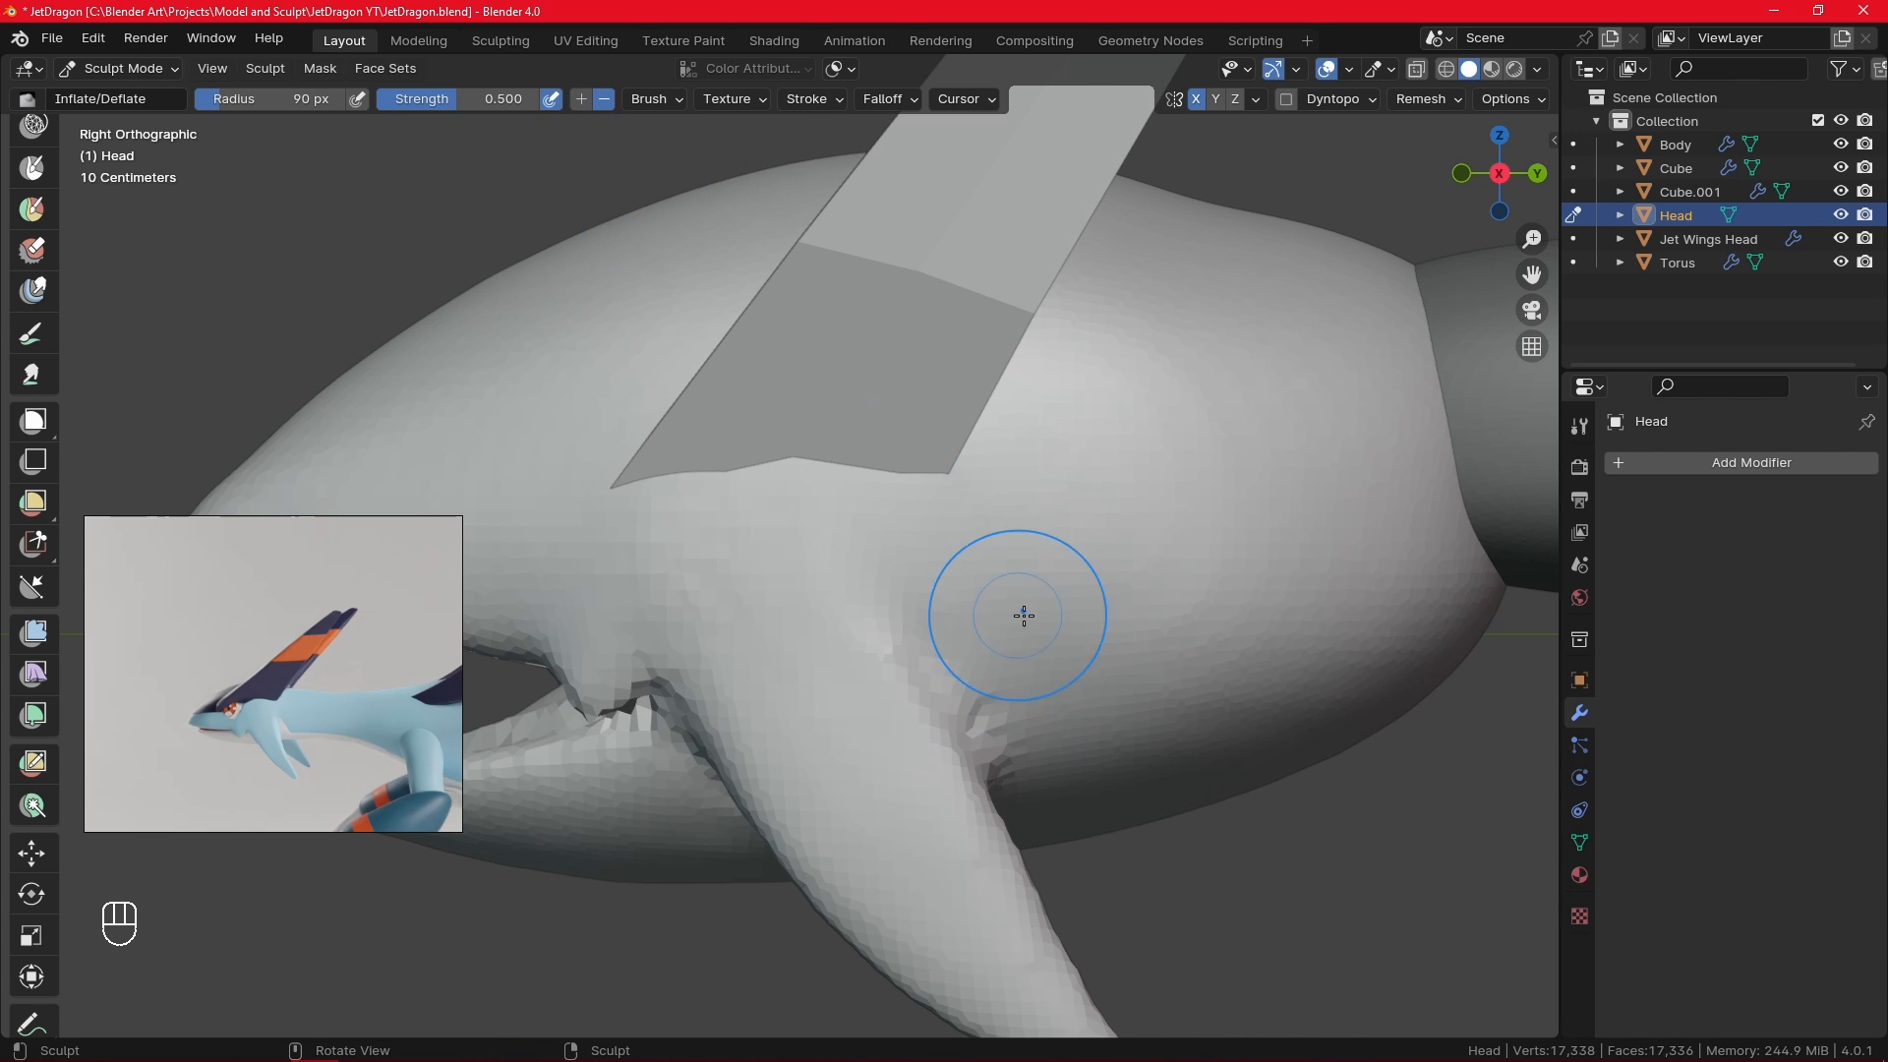
pyautogui.press('f')
pyautogui.click(940, 585)
pyautogui.press('f')
pyautogui.click(966, 512)
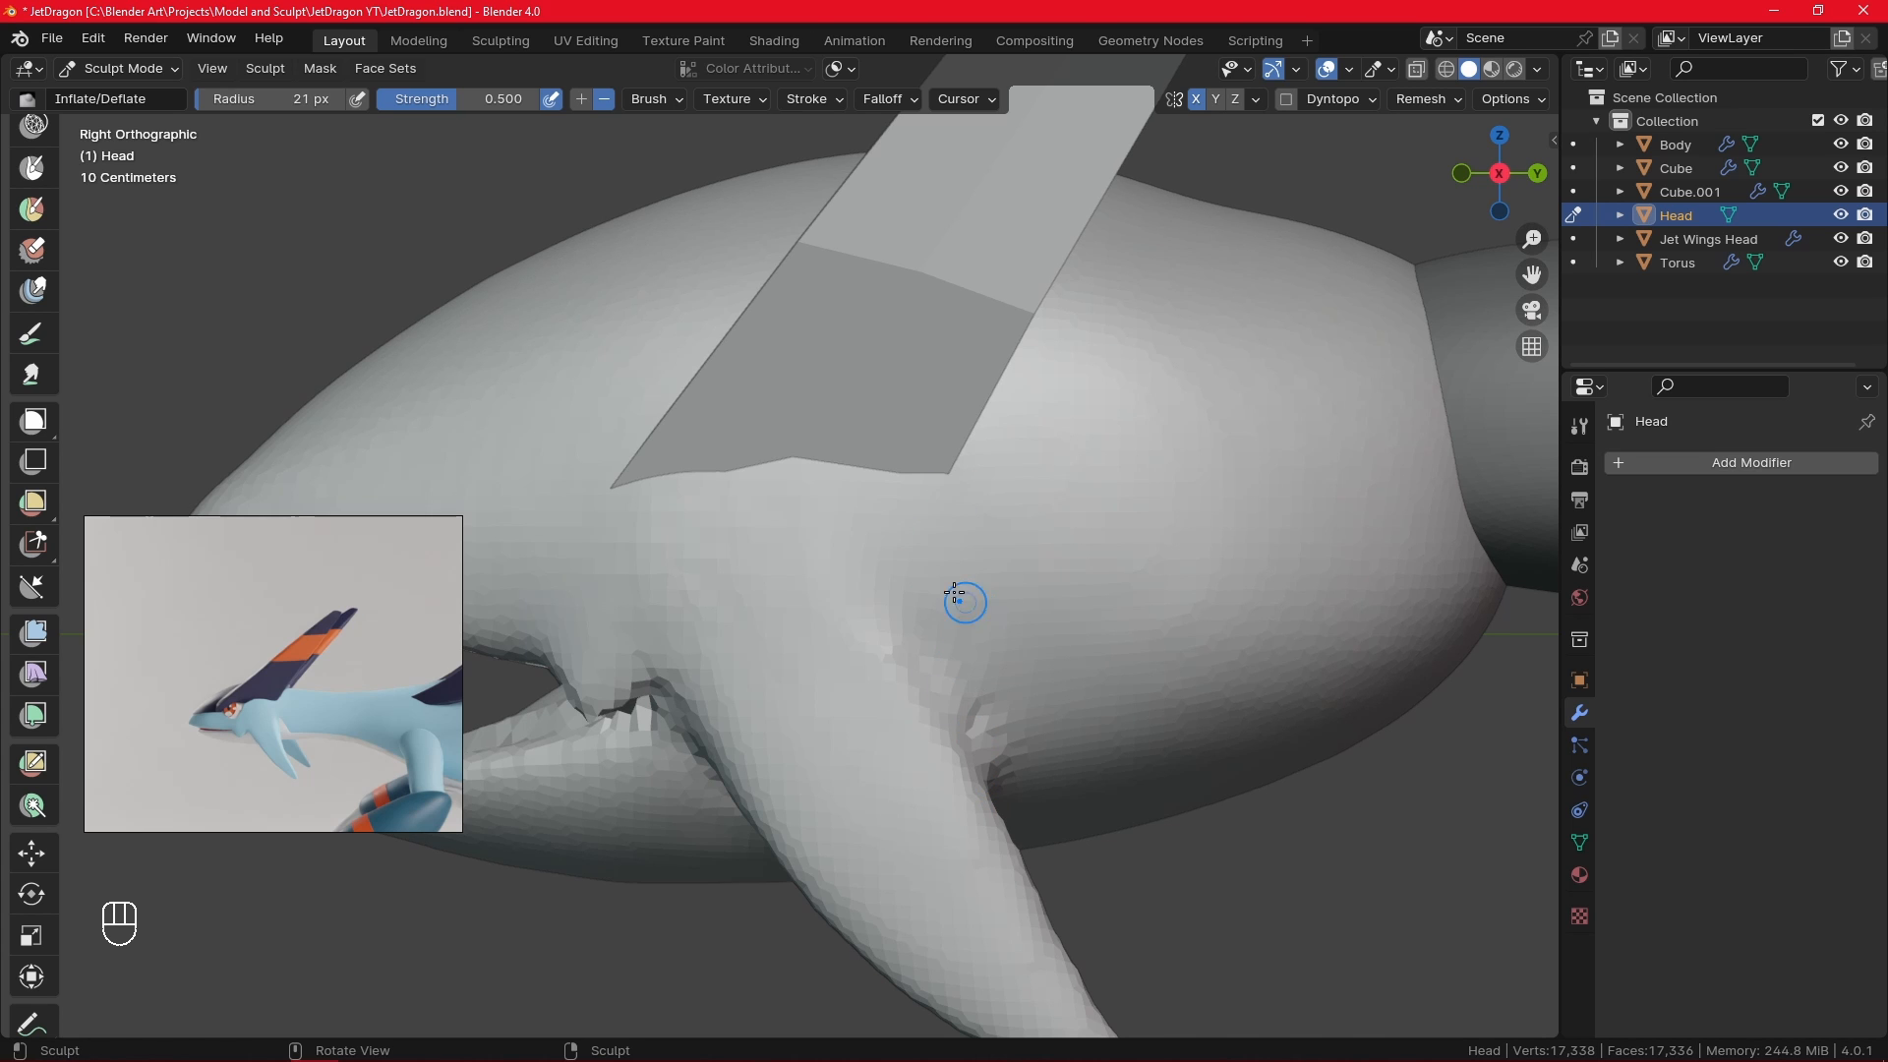
# - Inflate the cheek fin's rear edge beside the groove in Add mode, using radii of 35 px and 49 px
pyautogui.click(582, 105)
pyautogui.press('f')
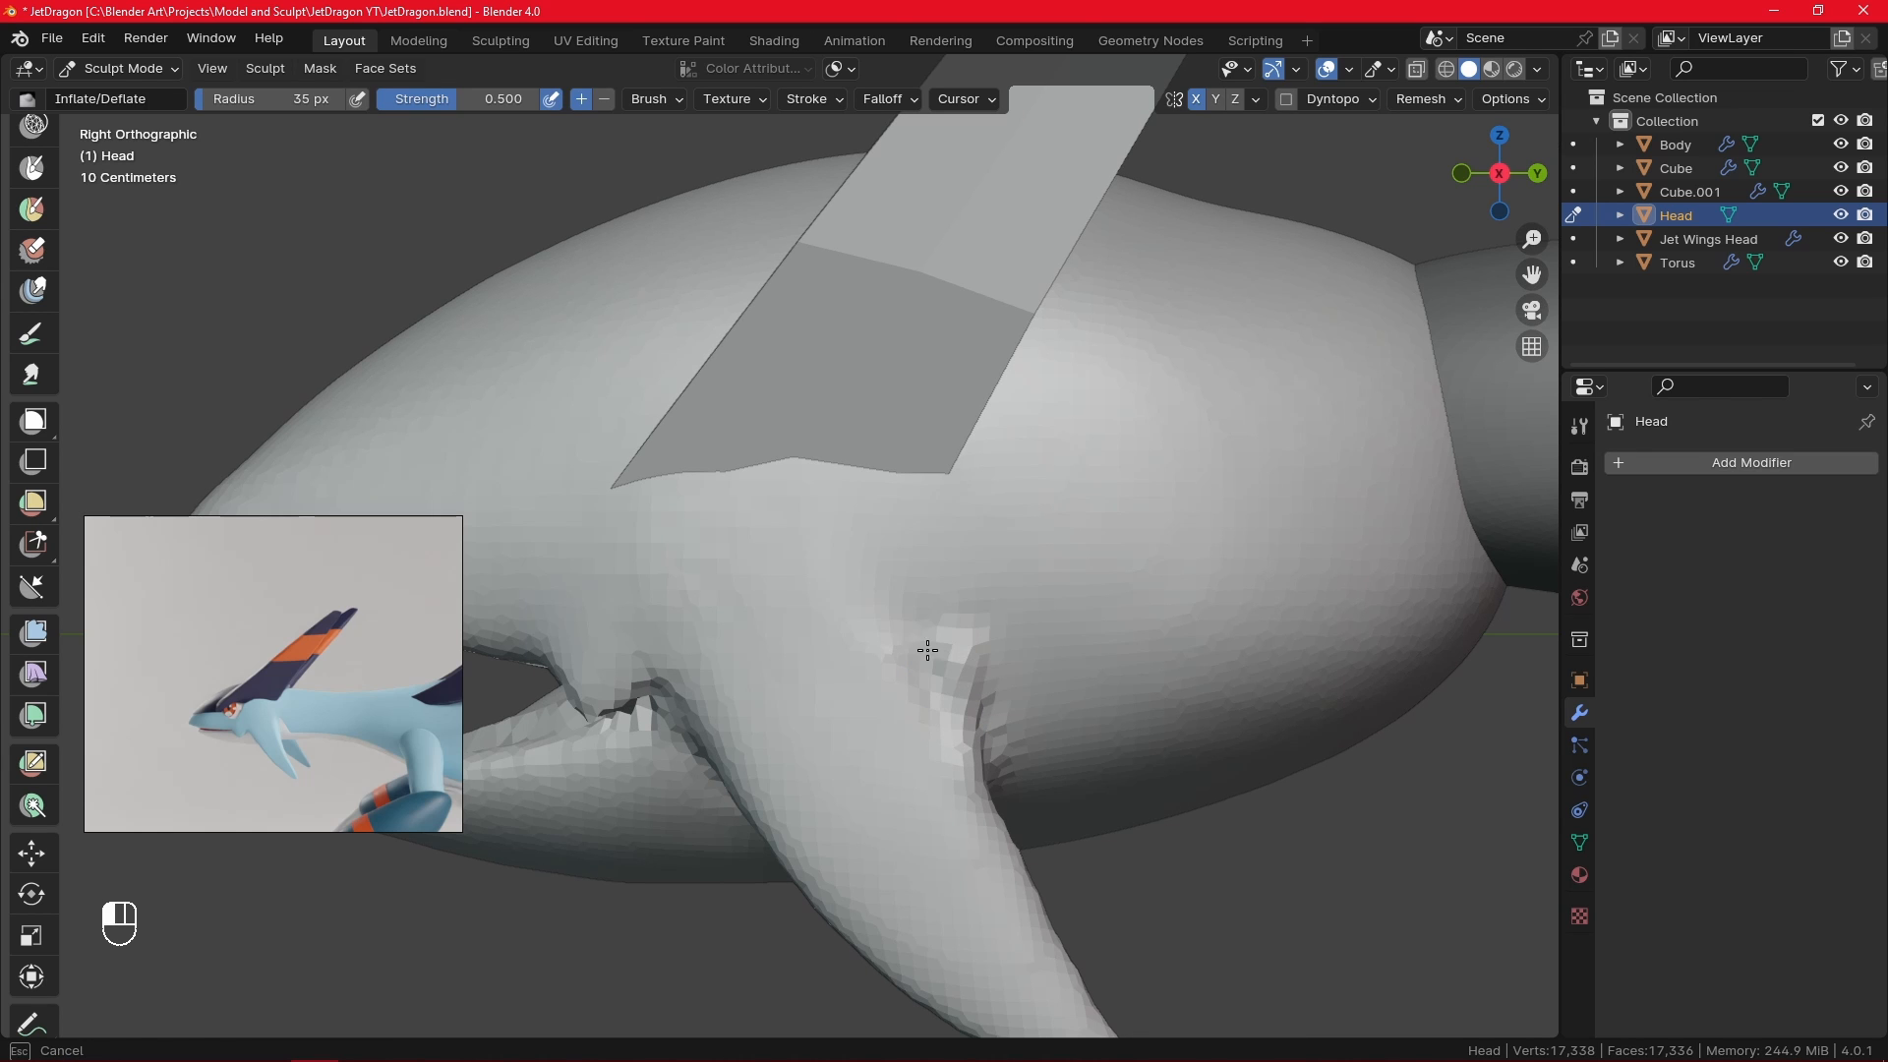
pyautogui.keyDown('ctrl'); pyautogui.moveTo(952, 657); pyautogui.dragTo(1049, 821, button='middle'); pyautogui.keyUp('ctrl')
pyautogui.moveTo(1049, 822)
pyautogui.keyDown('shift'); pyautogui.mouseDown(button='middle')
pyautogui.moveTo(987, 800)
pyautogui.moveTo(961, 688)
pyautogui.mouseUp(button='middle'); pyautogui.keyUp('shift')
pyautogui.press('f')
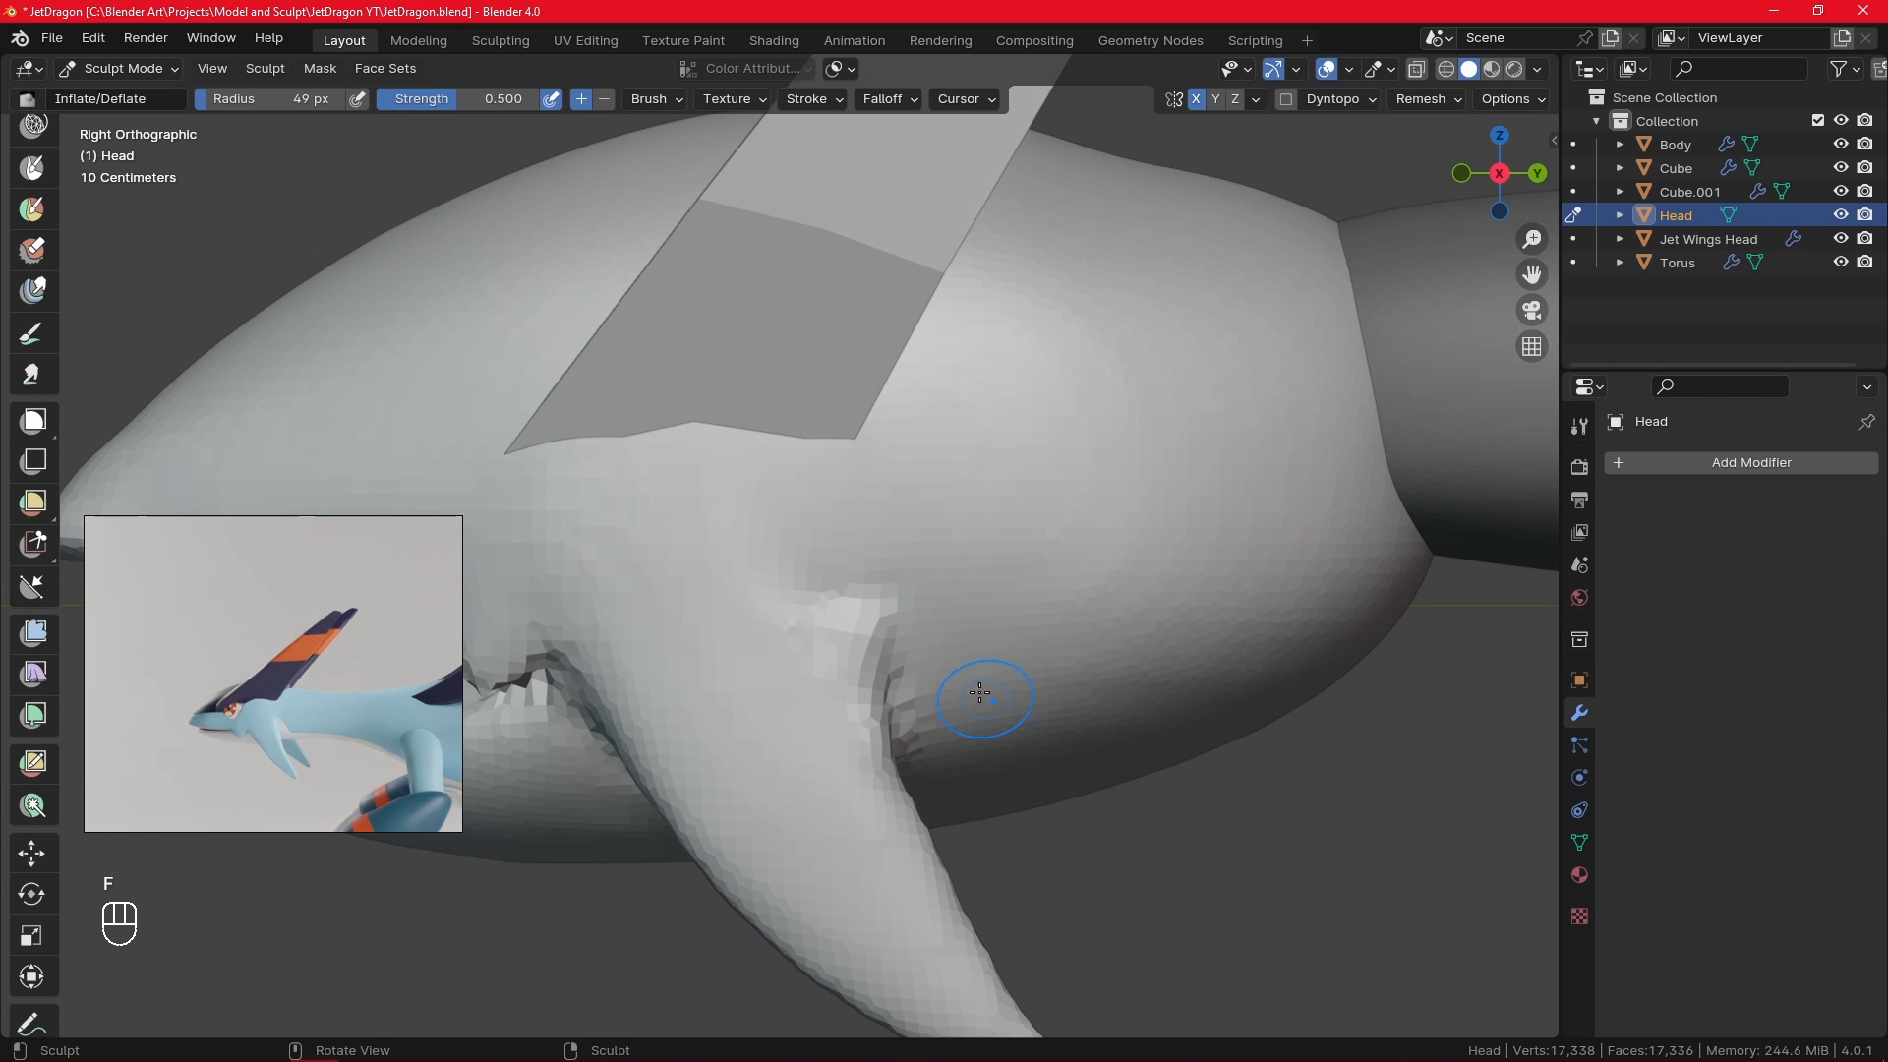
pyautogui.moveTo(860, 705); pyautogui.dragTo(862, 723)
# - Extend the groove behind the cheek fin up toward the jet wing, deflating in Subtract mode at 34 px radius
pyautogui.moveTo(885, 669)
pyautogui.keyDown('alt'); pyautogui.mouseDown()
pyautogui.moveTo(830, 616)
pyautogui.moveTo(847, 616)
pyautogui.mouseUp(); pyautogui.keyUp('alt')
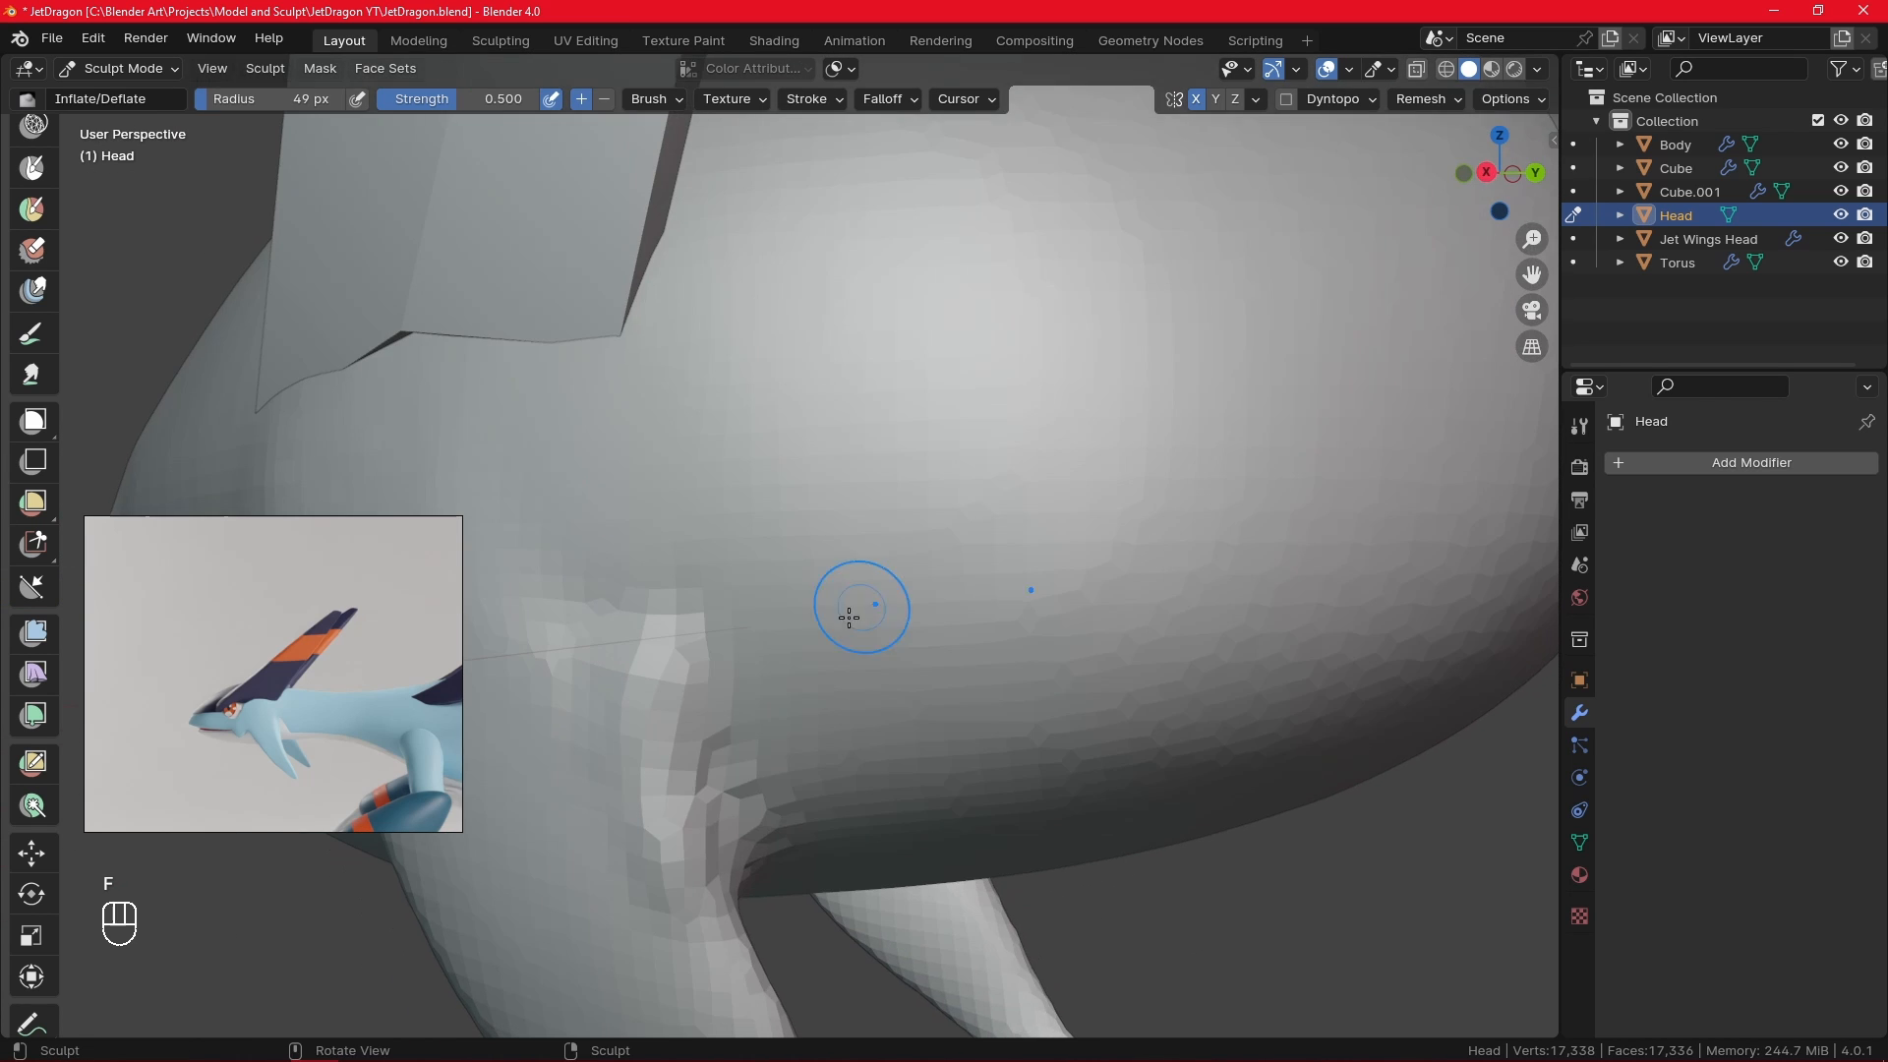
pyautogui.press('f')
pyautogui.click(865, 644)
pyautogui.keyDown('ctrl'); pyautogui.keyDown('alt'); pyautogui.moveTo(780, 704); pyautogui.dragTo(748, 757); pyautogui.keyUp('alt'); pyautogui.keyUp('ctrl')
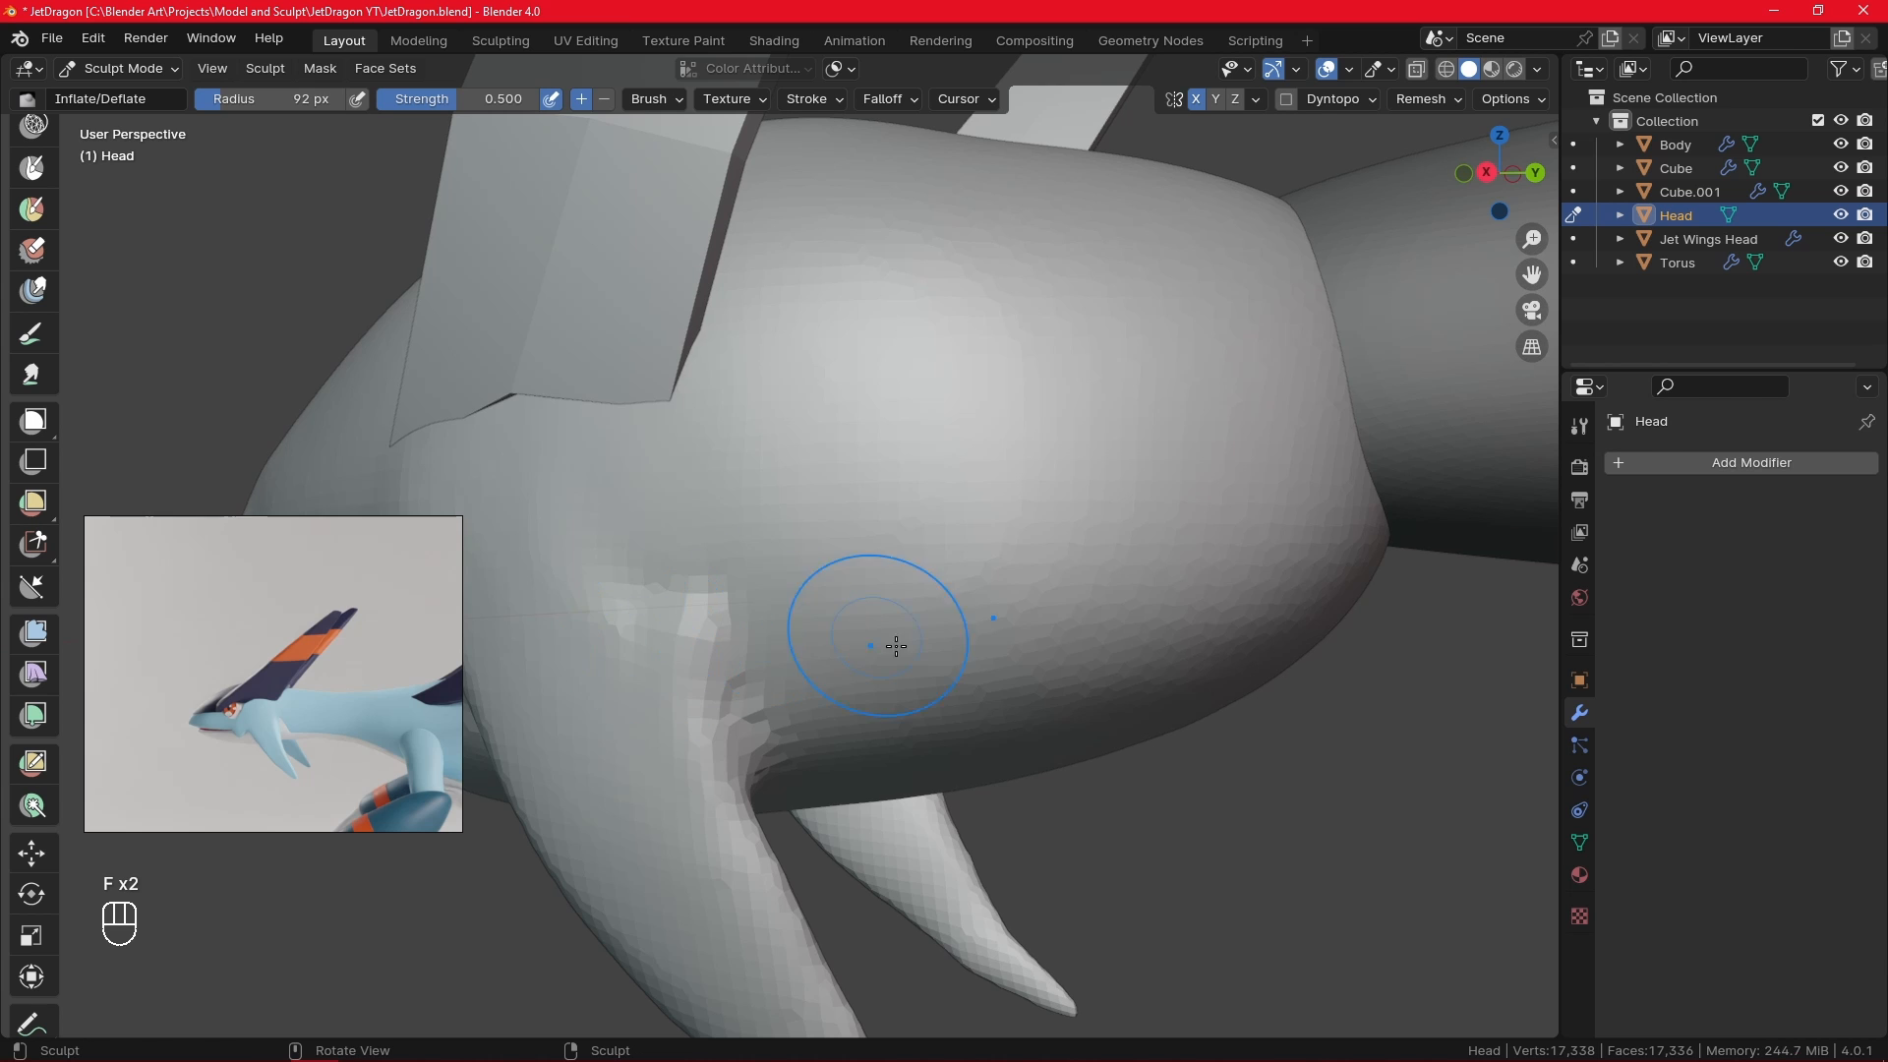
pyautogui.press('KP_3')
pyautogui.moveTo(948, 776)
pyautogui.keyDown('ctrl'); pyautogui.keyDown('alt'); pyautogui.mouseDown()
pyautogui.moveTo(916, 696)
pyautogui.moveTo(873, 764)
pyautogui.moveTo(857, 744)
pyautogui.mouseUp(); pyautogui.keyUp('alt'); pyautogui.keyUp('ctrl')
pyautogui.press('f')
pyautogui.click(874, 657)
pyautogui.press('f')
pyautogui.click(900, 616)
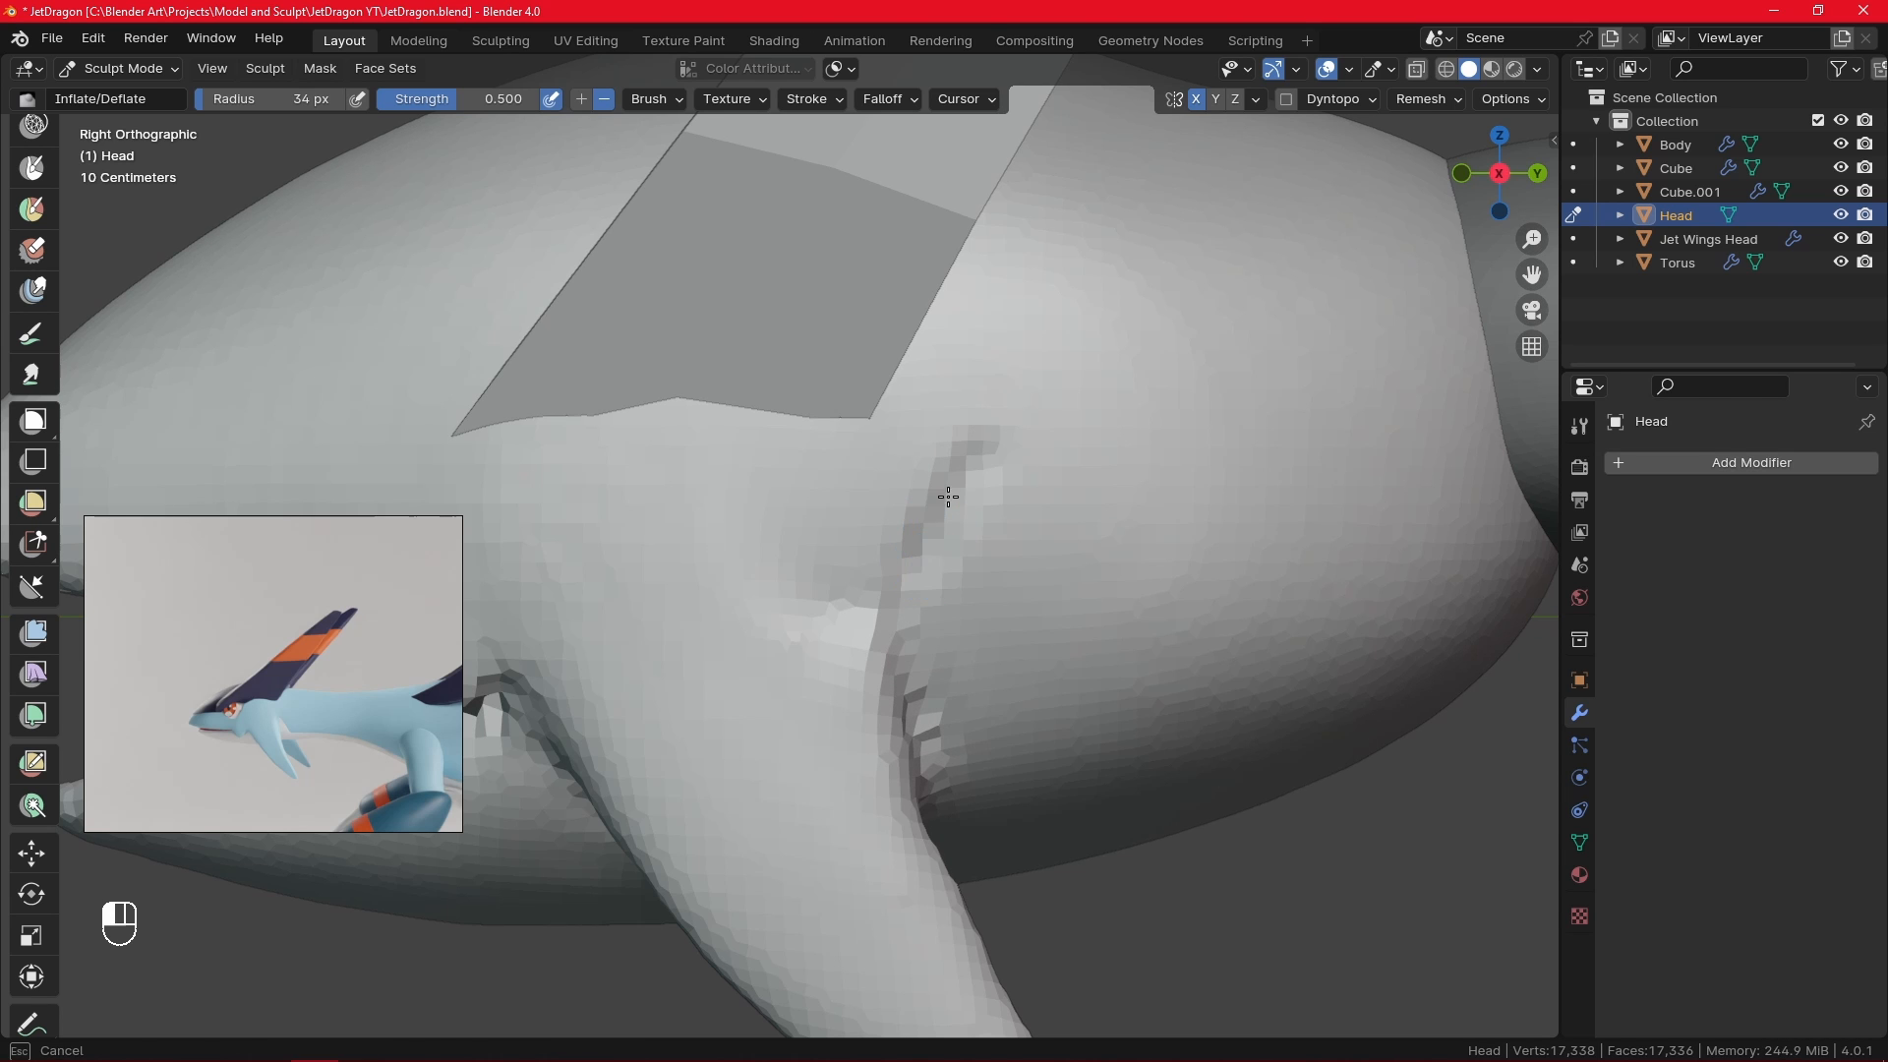
# - Inflate the cheek surface in front of the extended groove in Add mode at 53 px radius
pyautogui.keyDown('ctrl'); pyautogui.keyDown('alt'); pyautogui.moveTo(978, 476); pyautogui.dragTo(948, 511); pyautogui.keyUp('alt'); pyautogui.keyUp('ctrl')
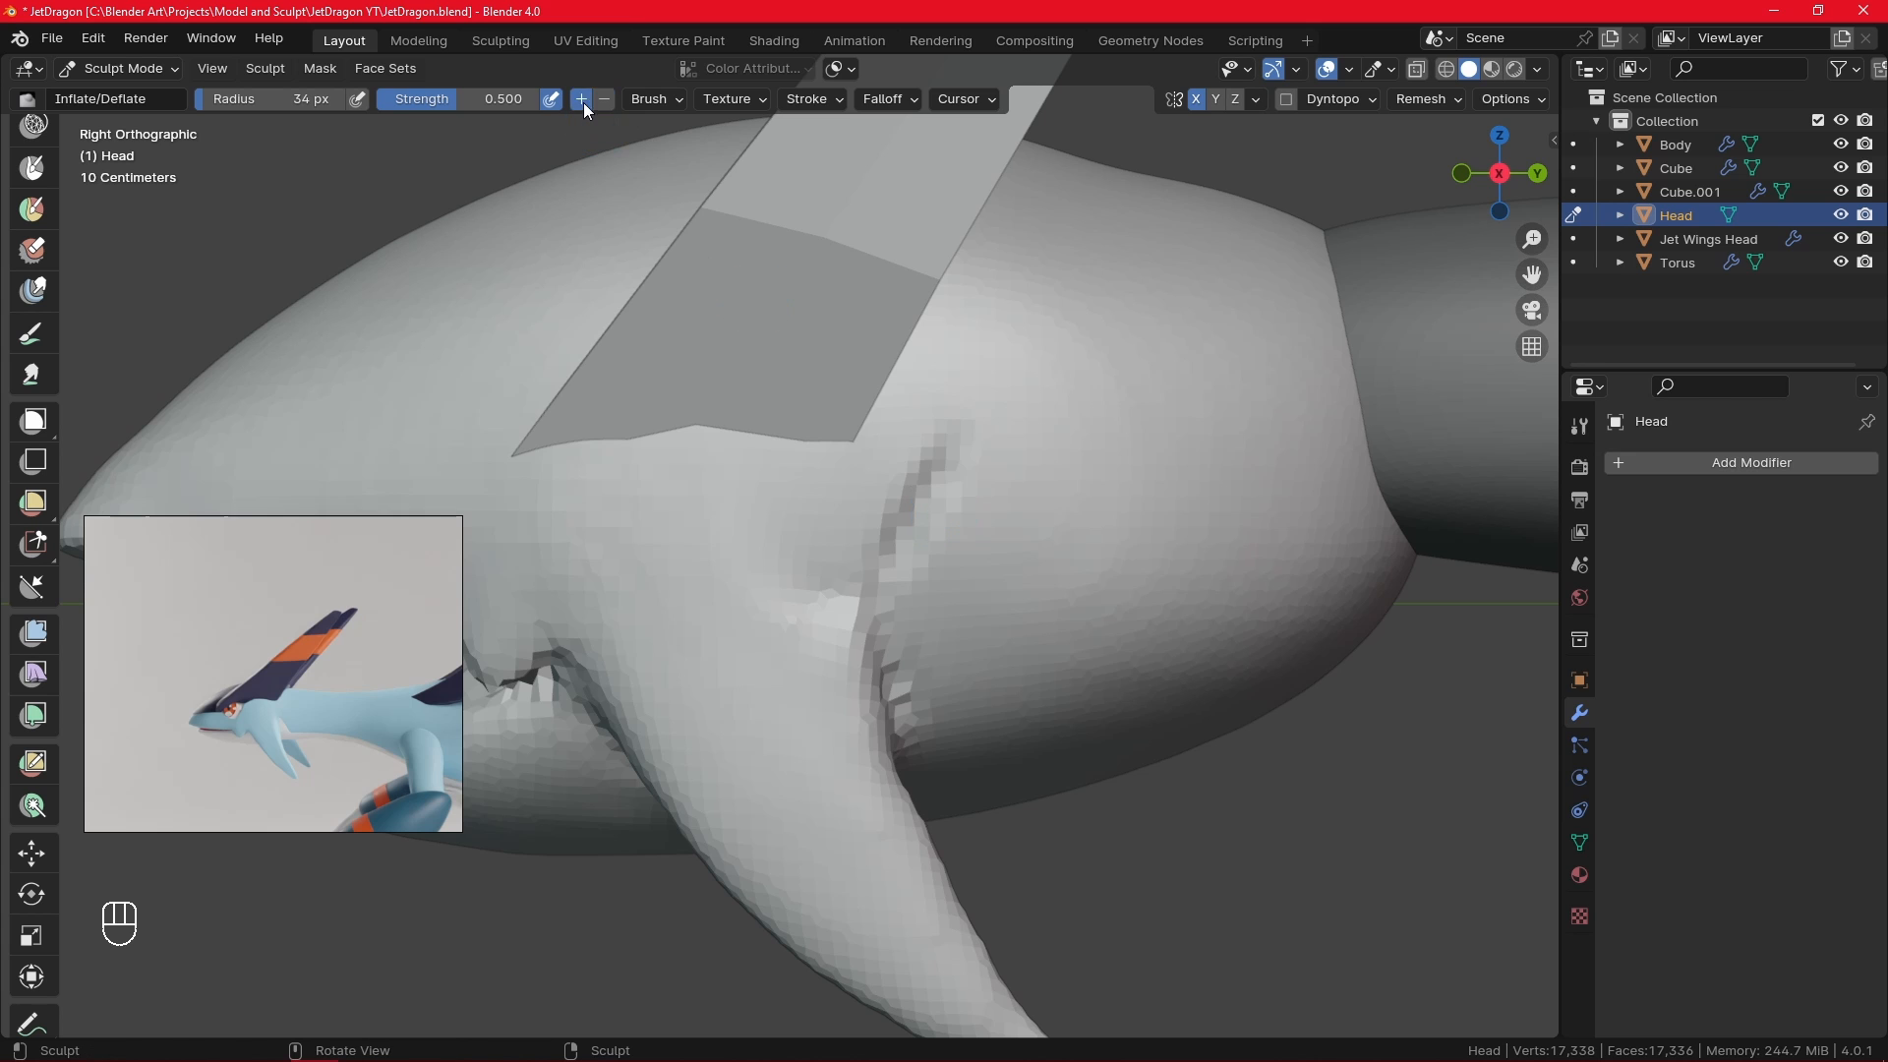
pyautogui.press('f')
pyautogui.click(858, 503)
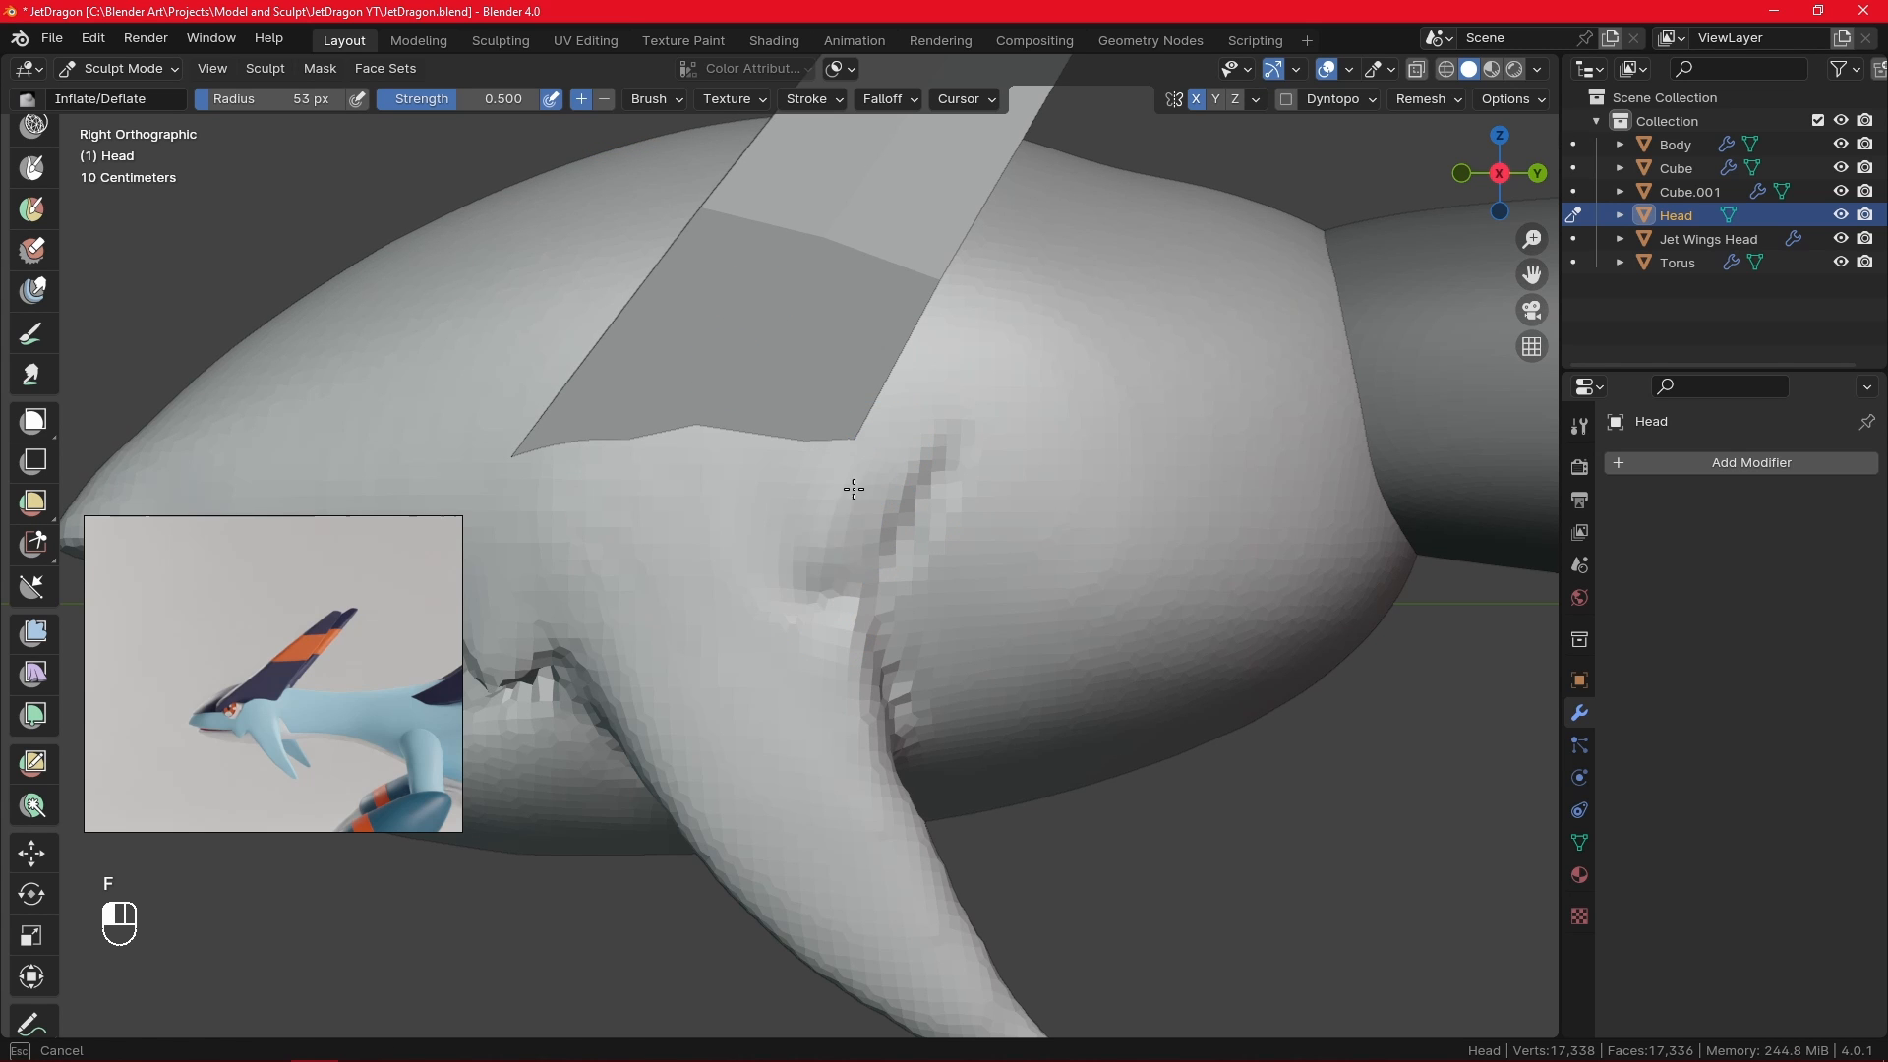
pyautogui.moveTo(854, 488)
pyautogui.mouseDown()
pyautogui.moveTo(847, 551)
pyautogui.moveTo(965, 522)
pyautogui.mouseUp()
# - Smooth the upper cheek fin and the groove's edges beneath the jet wing at 75 px radius
pyautogui.press('f')
pyautogui.click(1168, 511)
pyautogui.moveTo(1131, 453)
pyautogui.keyDown('shift'); pyautogui.mouseDown()
pyautogui.moveTo(1133, 412)
pyautogui.moveTo(1054, 551)
pyautogui.mouseUp(); pyautogui.keyUp('shift')
pyautogui.keyDown('shift'); pyautogui.moveTo(1015, 471); pyautogui.dragTo(1032, 457); pyautogui.keyUp('shift')
pyautogui.moveTo(1120, 401); pyautogui.dragTo(1034, 752)
pyautogui.keyDown('shift'); pyautogui.moveTo(1064, 609); pyautogui.dragTo(985, 765); pyautogui.keyUp('shift')
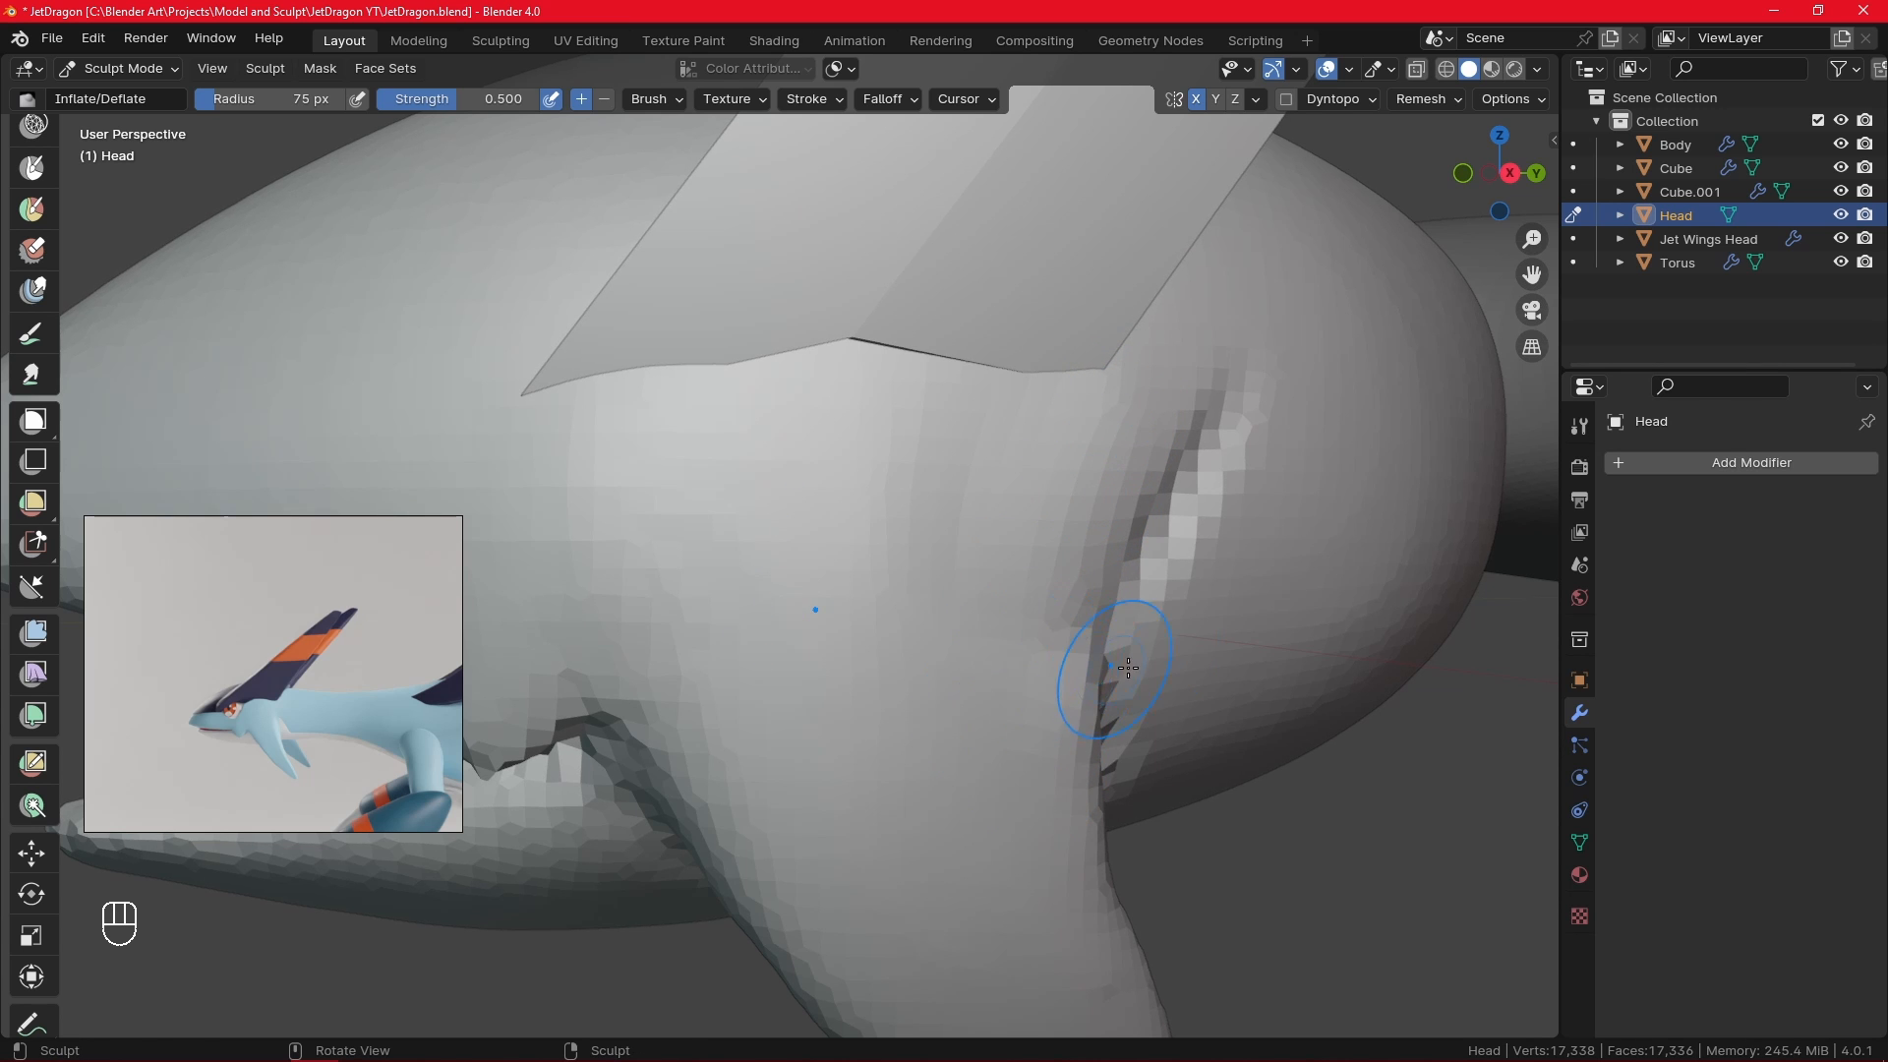
# - Set the head's voxel size to about 0.0185 m and apply a voxel remesh
pyautogui.press('KP_3')
pyautogui.keyDown('ctrl'); pyautogui.keyDown('alt'); pyautogui.moveTo(1138, 489); pyautogui.dragTo(1154, 700); pyautogui.keyUp('alt'); pyautogui.keyUp('ctrl')
pyautogui.keyDown('alt'); pyautogui.moveTo(856, 798); pyautogui.dragTo(1018, 739); pyautogui.keyUp('alt')
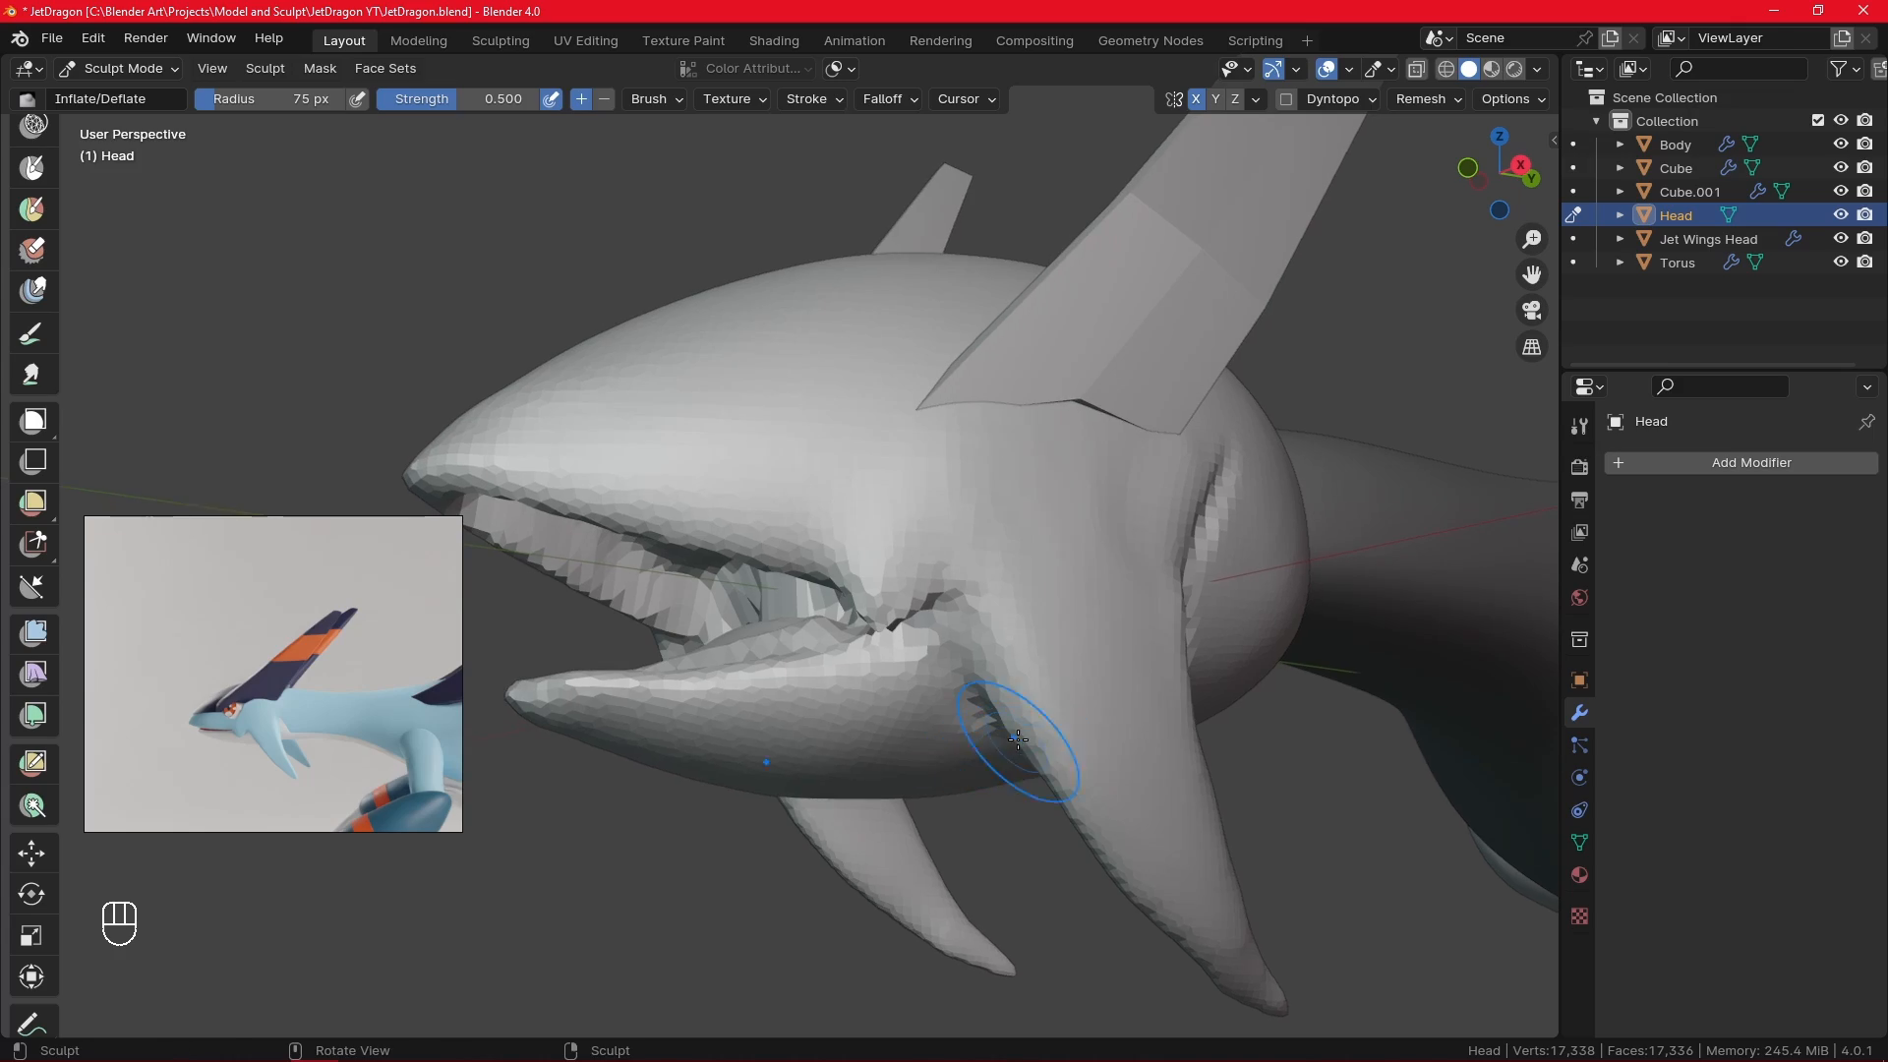
pyautogui.press('r')
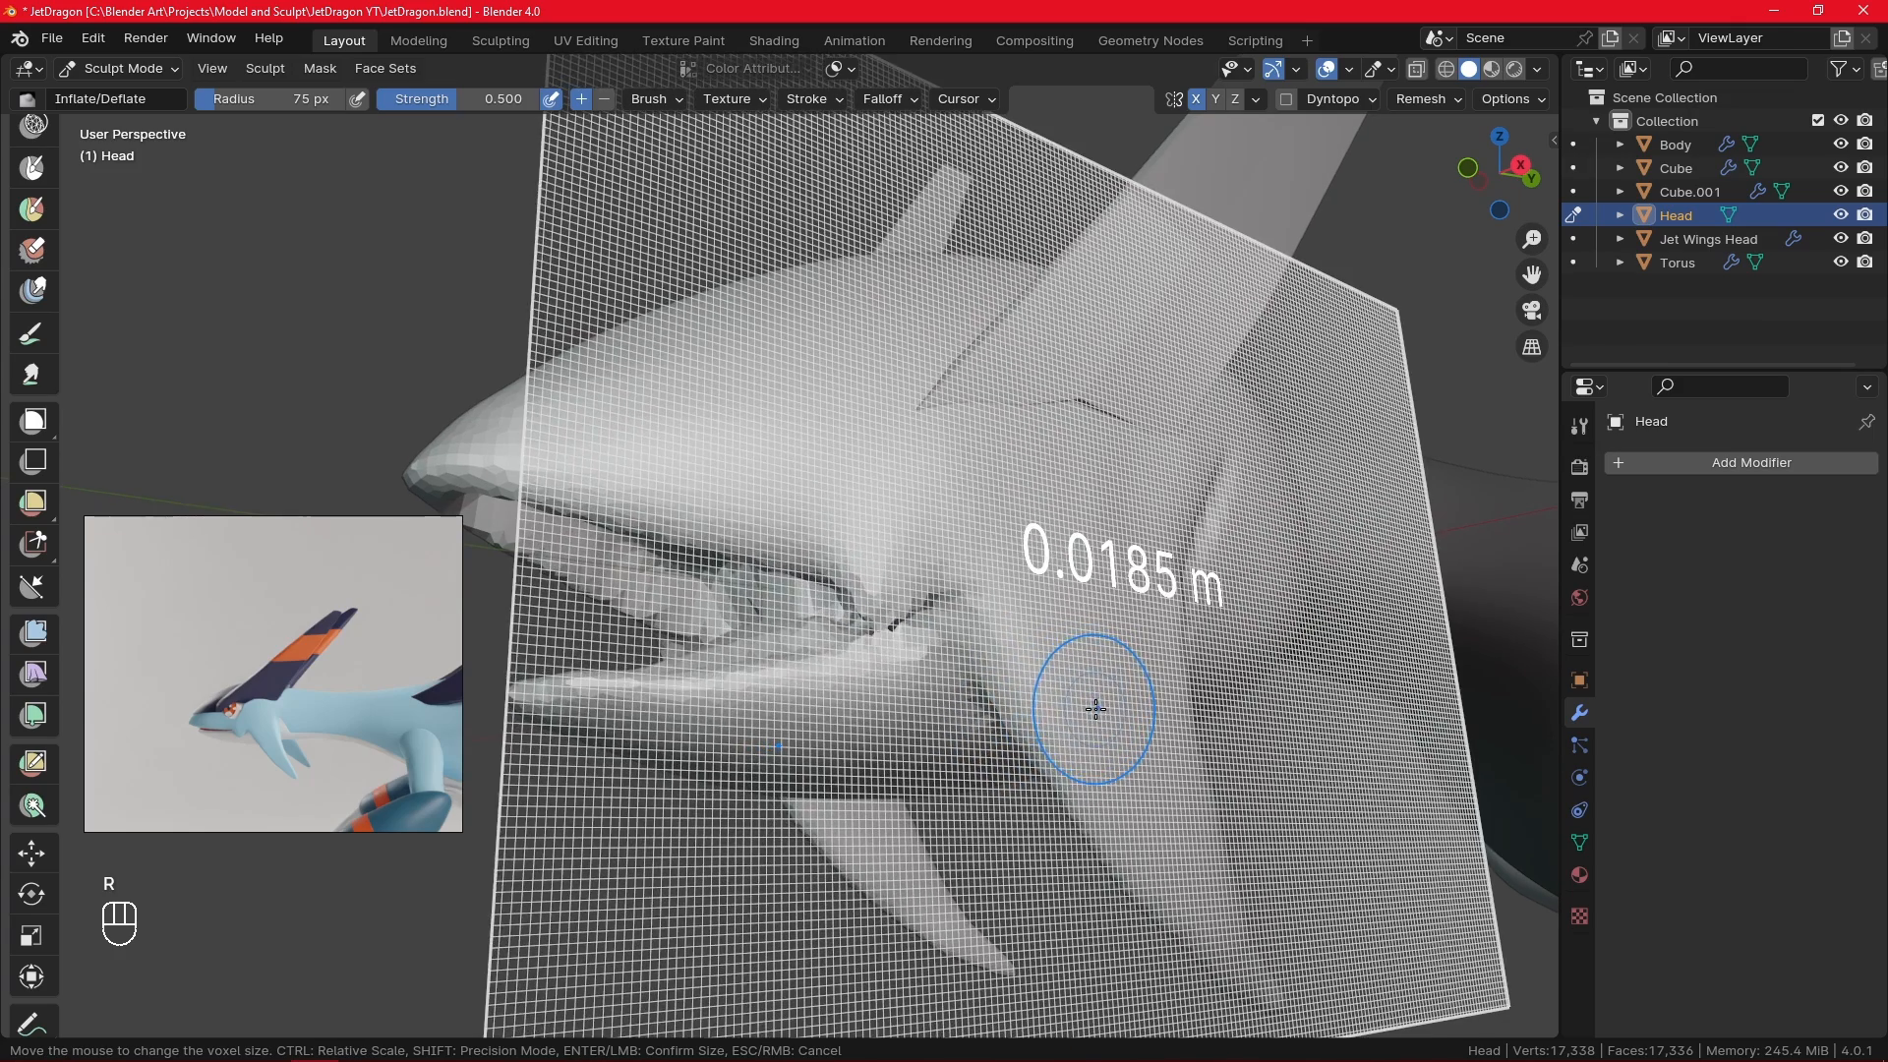
pyautogui.click(1091, 714)
pyautogui.hotkey('ctrl', 'r')
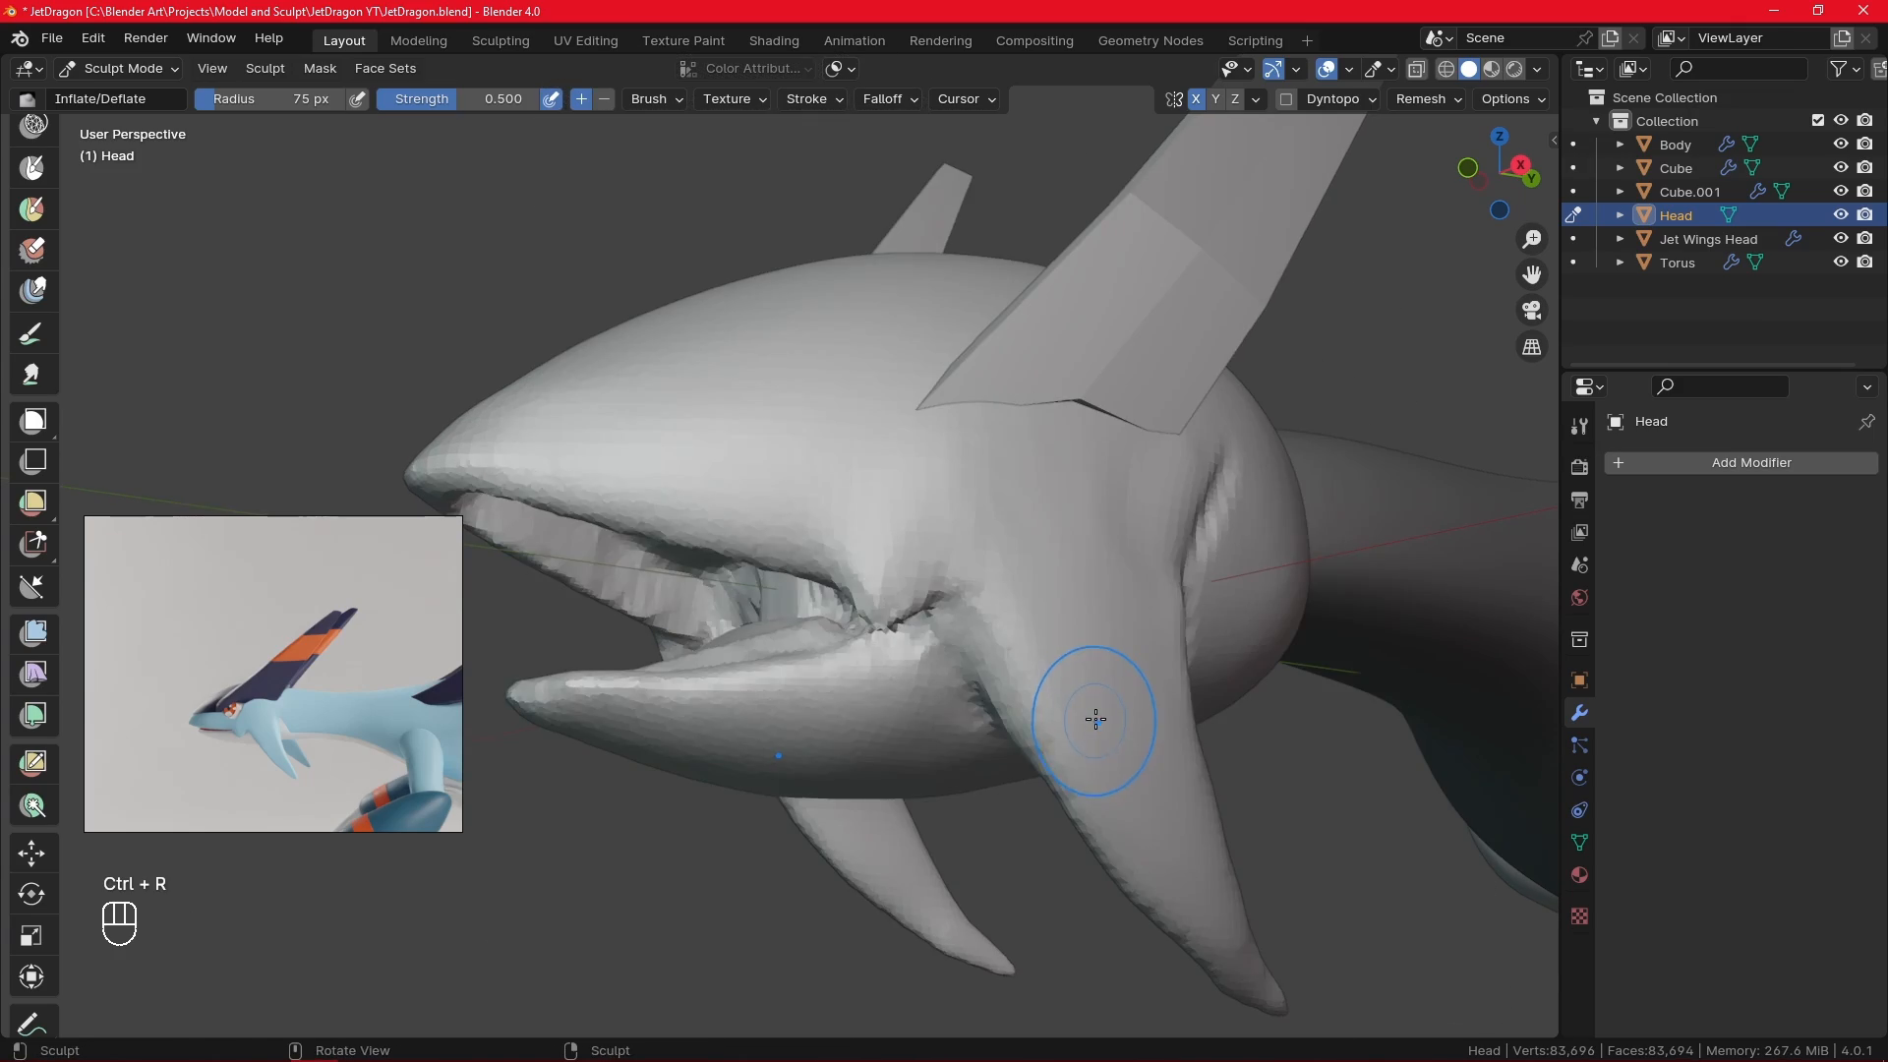
# - Smooth the back and side of the remeshed head at 111 px radius
pyautogui.keyDown('alt'); pyautogui.moveTo(1224, 668); pyautogui.dragTo(1138, 686); pyautogui.keyUp('alt')
pyautogui.press('KP_3')
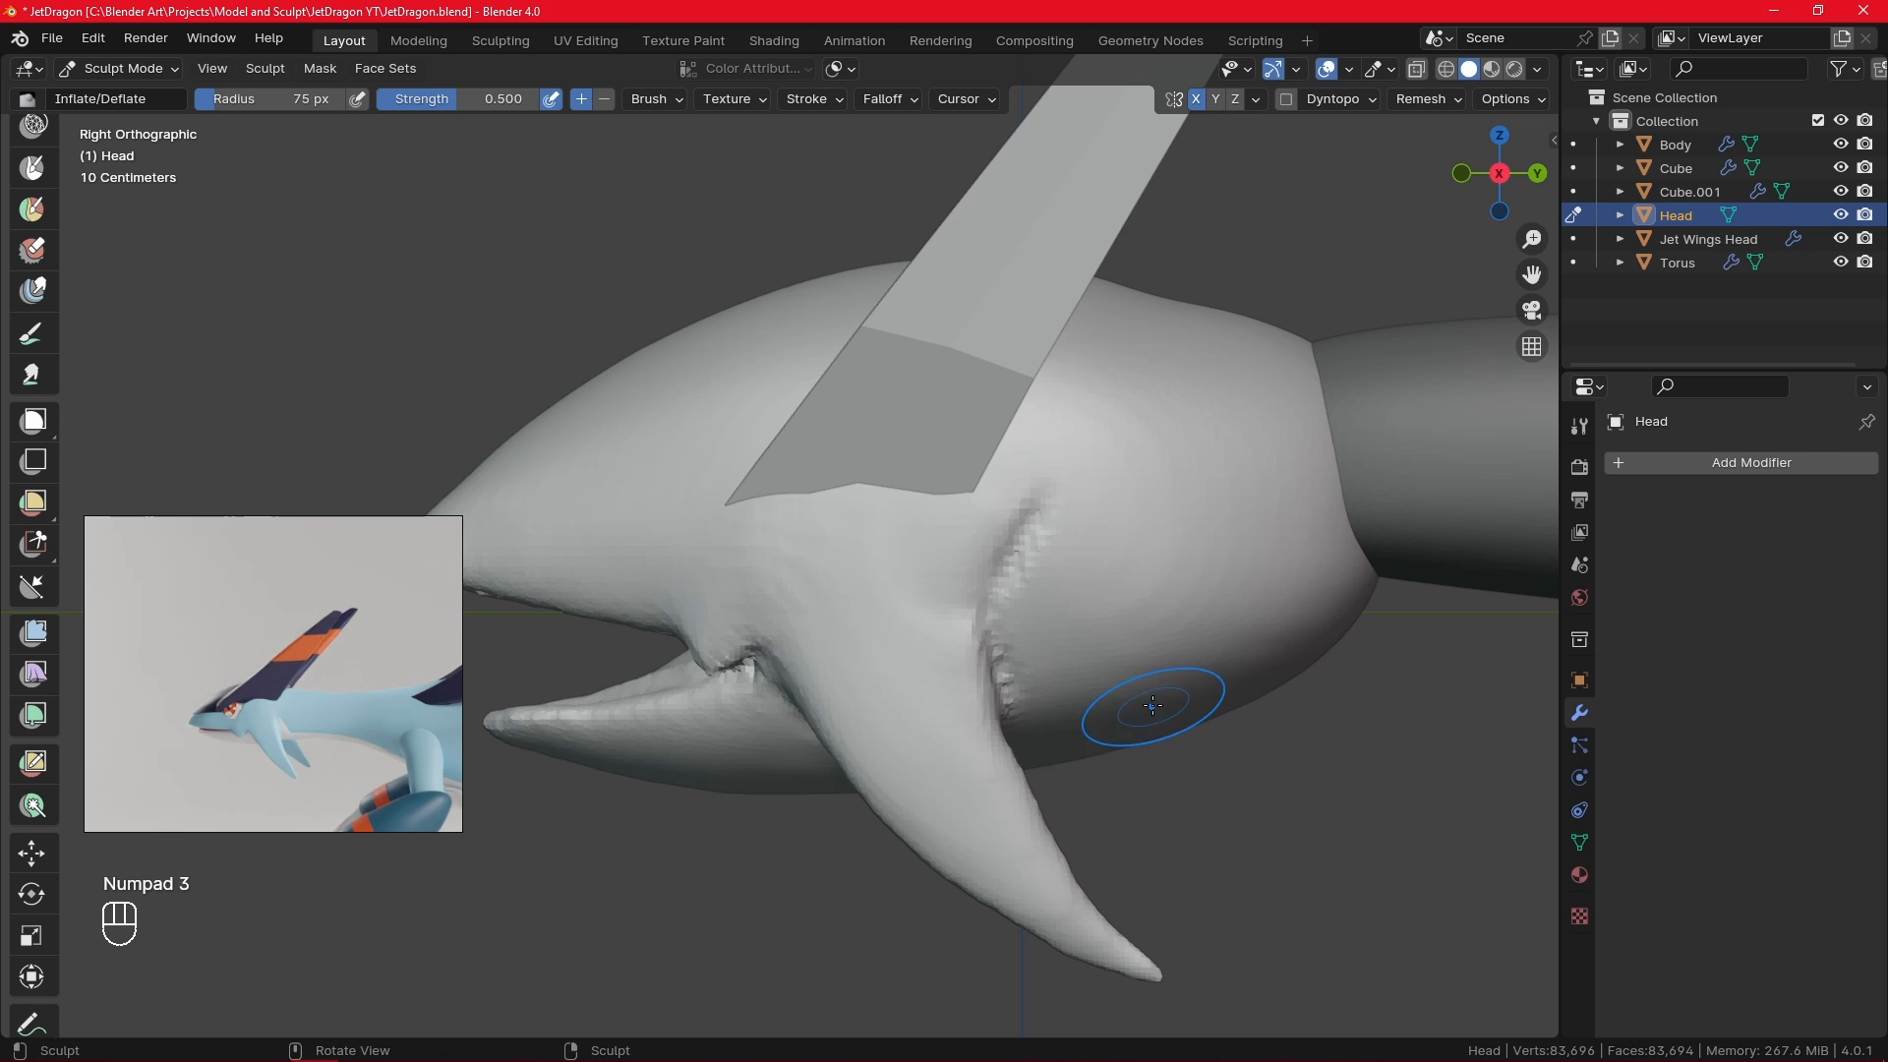
pyautogui.press('f')
pyautogui.click(1164, 657)
pyautogui.keyDown('alt'); pyautogui.moveTo(1268, 552); pyautogui.dragTo(1222, 570); pyautogui.keyUp('alt')
pyautogui.scroll(-3, 1215, 550)
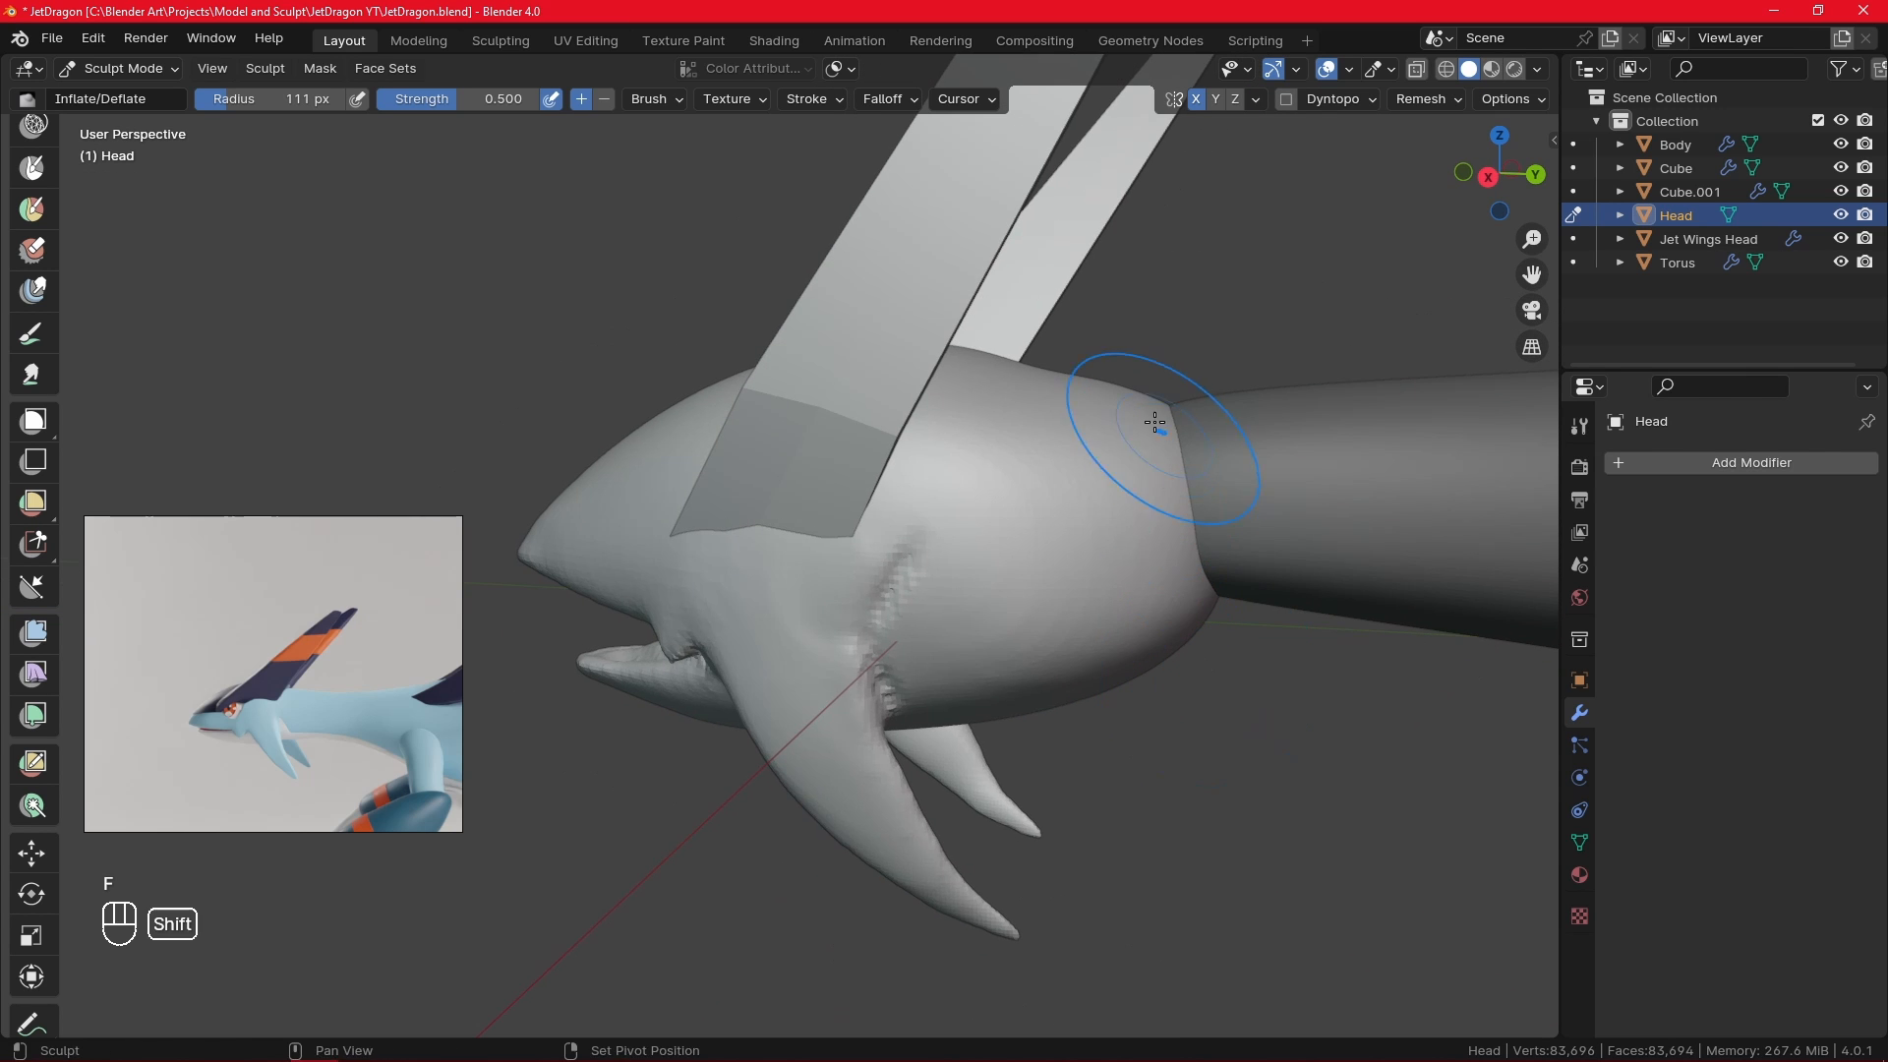
pyautogui.keyDown('shift'); pyautogui.moveTo(1155, 421); pyautogui.dragTo(993, 575); pyautogui.keyUp('shift')
pyautogui.keyDown('alt'); pyautogui.moveTo(1042, 576); pyautogui.dragTo(1095, 560); pyautogui.keyUp('alt')
pyautogui.moveTo(959, 482)
pyautogui.keyDown('shift'); pyautogui.mouseDown()
pyautogui.moveTo(940, 708)
pyautogui.moveTo(1019, 844)
pyautogui.moveTo(947, 686)
pyautogui.moveTo(1028, 678)
pyautogui.mouseUp(); pyautogui.keyUp('shift')
pyautogui.moveTo(978, 615)
pyautogui.keyDown('shift'); pyautogui.mouseDown()
pyautogui.moveTo(938, 575)
pyautogui.moveTo(858, 562)
pyautogui.mouseUp(); pyautogui.keyUp('shift')
# - Smooth the underside of the lower jaw with the 111 px brush
pyautogui.keyDown('alt'); pyautogui.moveTo(695, 485); pyautogui.dragTo(796, 372); pyautogui.keyUp('alt')
pyautogui.keyDown('shift'); pyautogui.moveTo(916, 516); pyautogui.dragTo(878, 584); pyautogui.keyUp('shift')
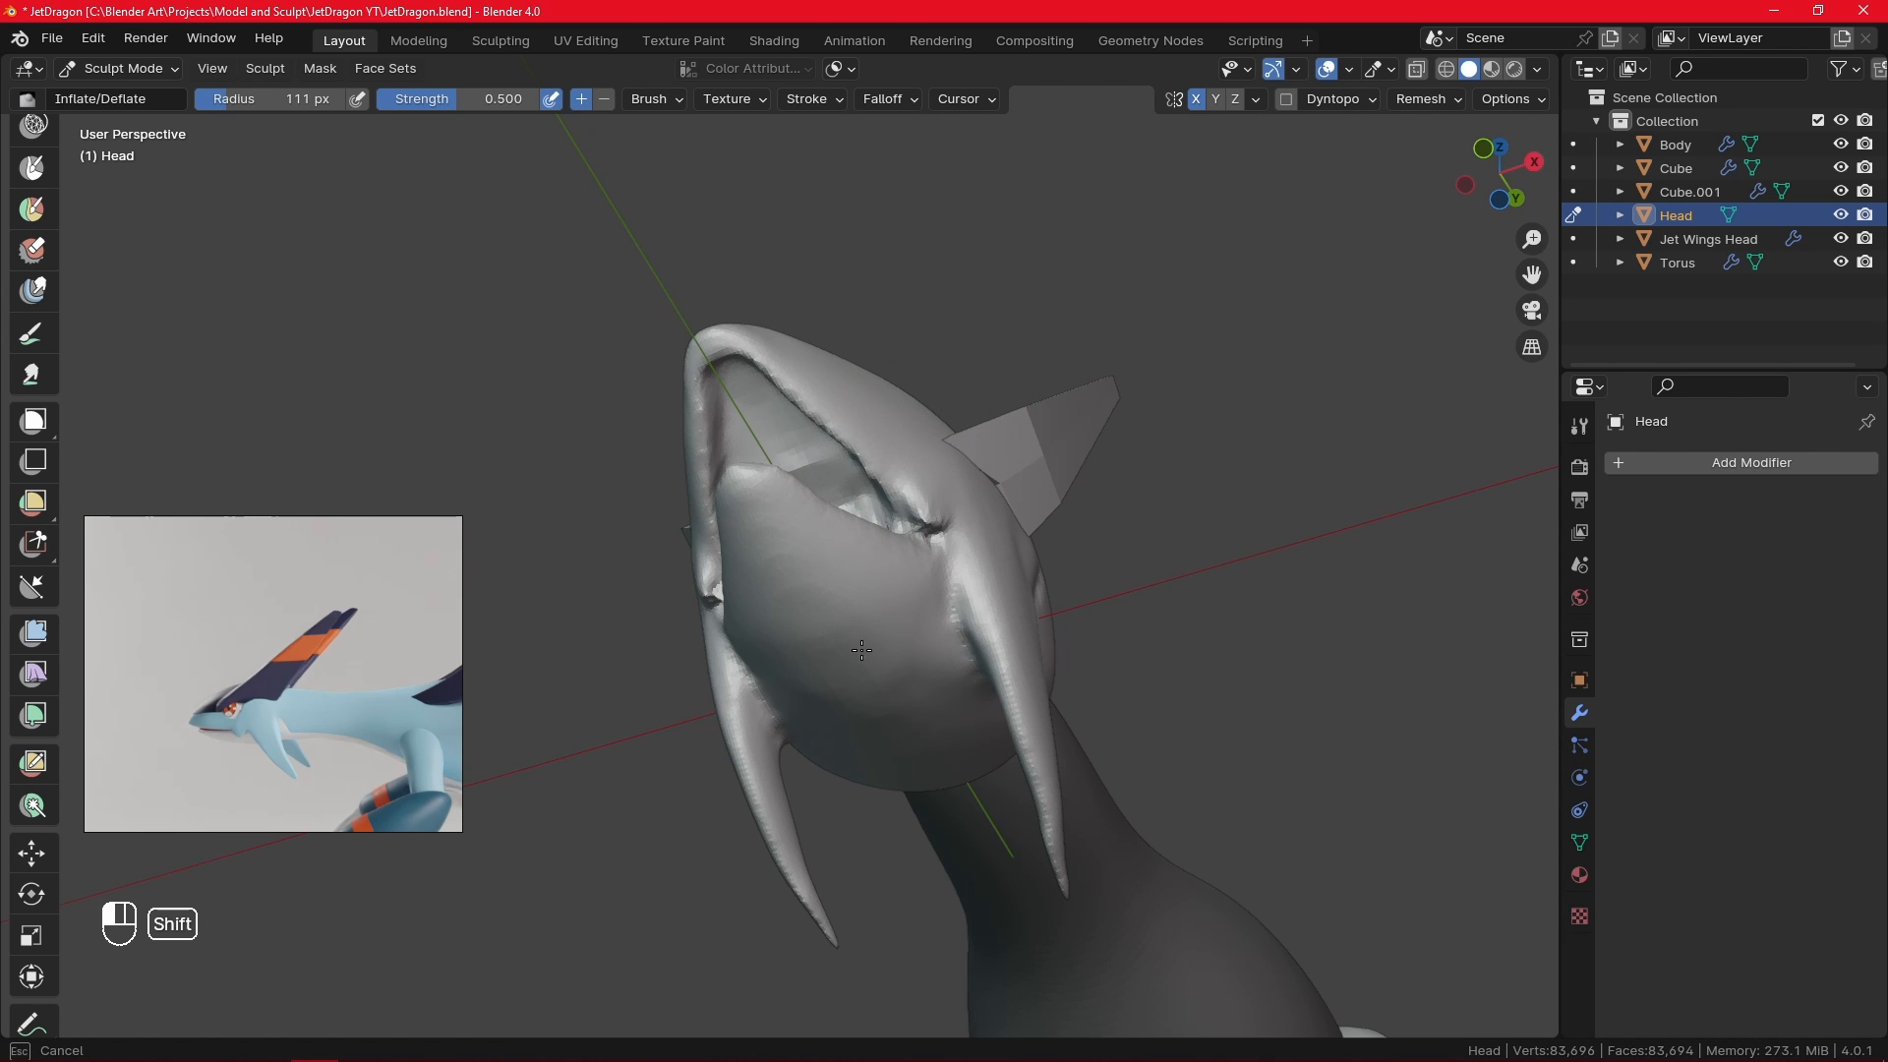
pyautogui.keyDown('shift'); pyautogui.moveTo(862, 650); pyautogui.dragTo(854, 661); pyautogui.keyUp('shift')
# - Symmetrize the head mesh in the -X to +X direction
pyautogui.moveTo(834, 621)
pyautogui.keyDown('alt'); pyautogui.mouseDown()
pyautogui.moveTo(875, 448)
pyautogui.moveTo(858, 602)
pyautogui.mouseUp(); pyautogui.keyUp('alt')
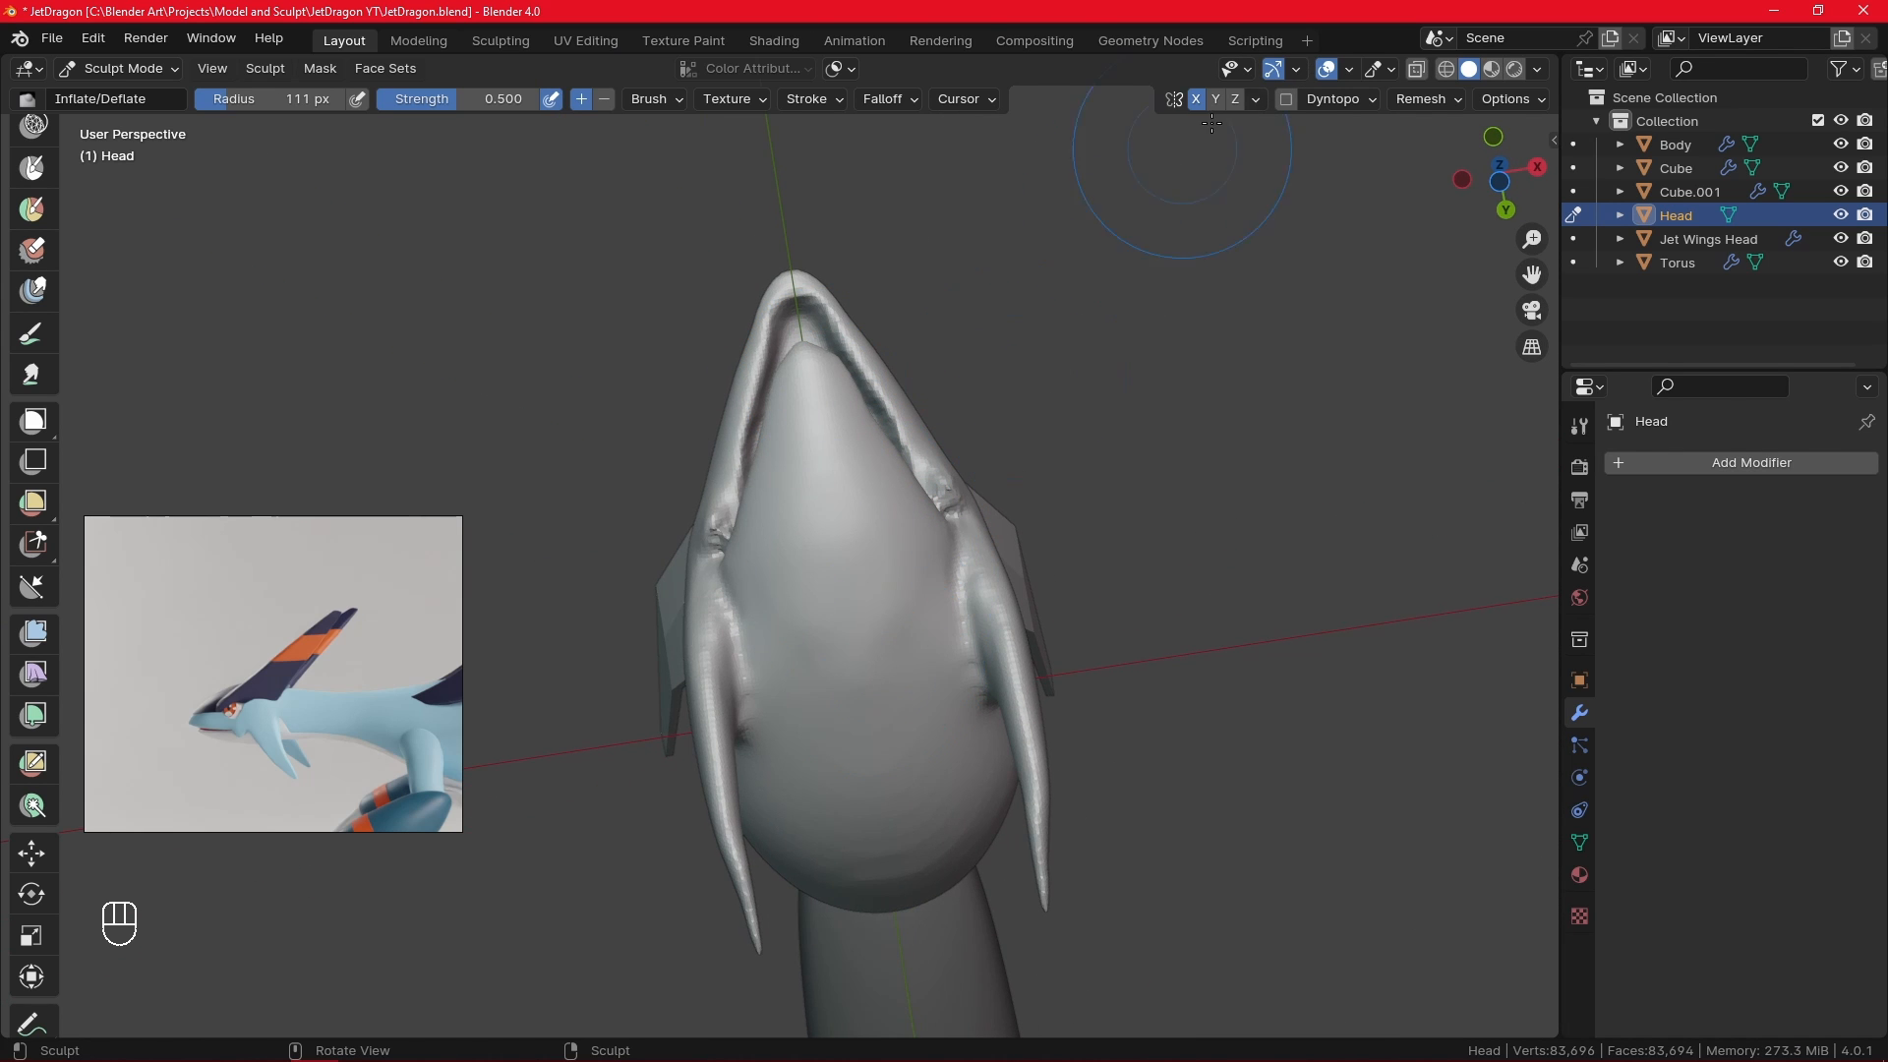
pyautogui.click(1255, 99)
pyautogui.click(1274, 459)
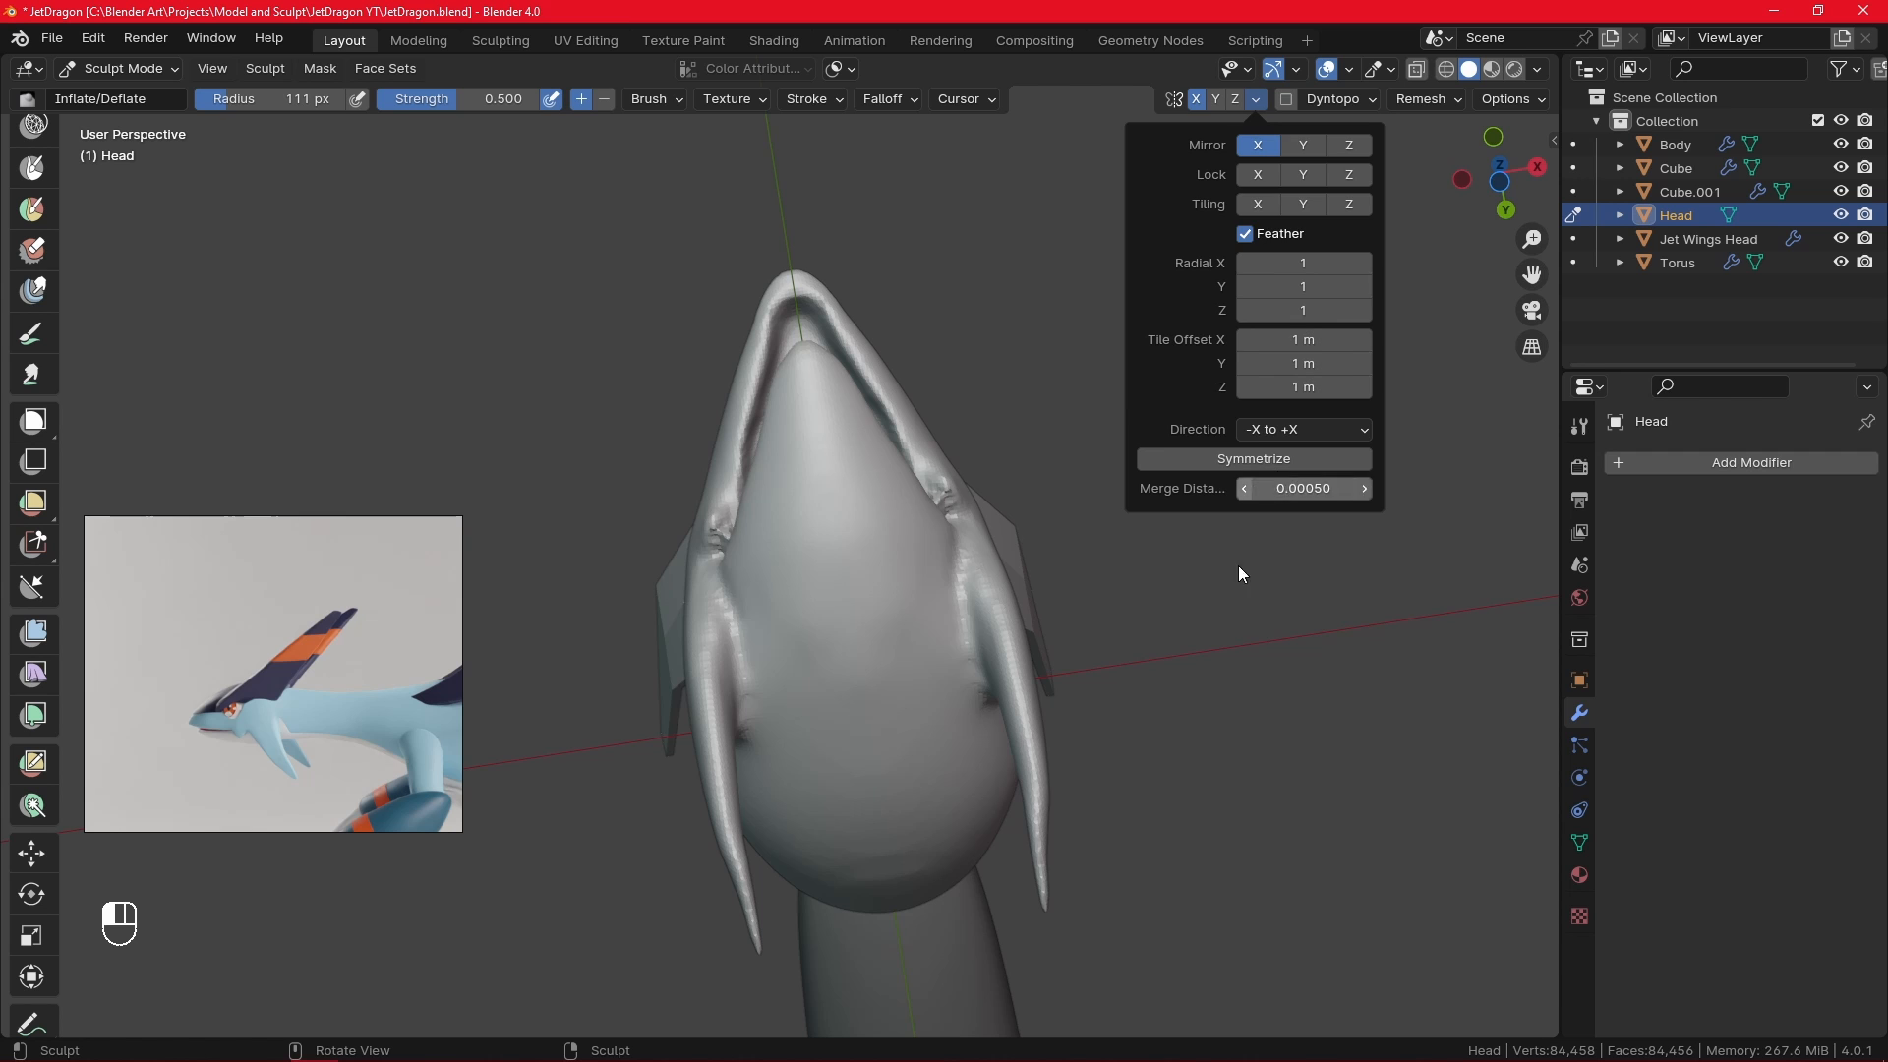
# - Smooth the inner side of the cheek fins where they join the head at 111 px radius
pyautogui.keyDown('alt'); pyautogui.moveTo(1235, 602); pyautogui.dragTo(1136, 599); pyautogui.keyUp('alt')
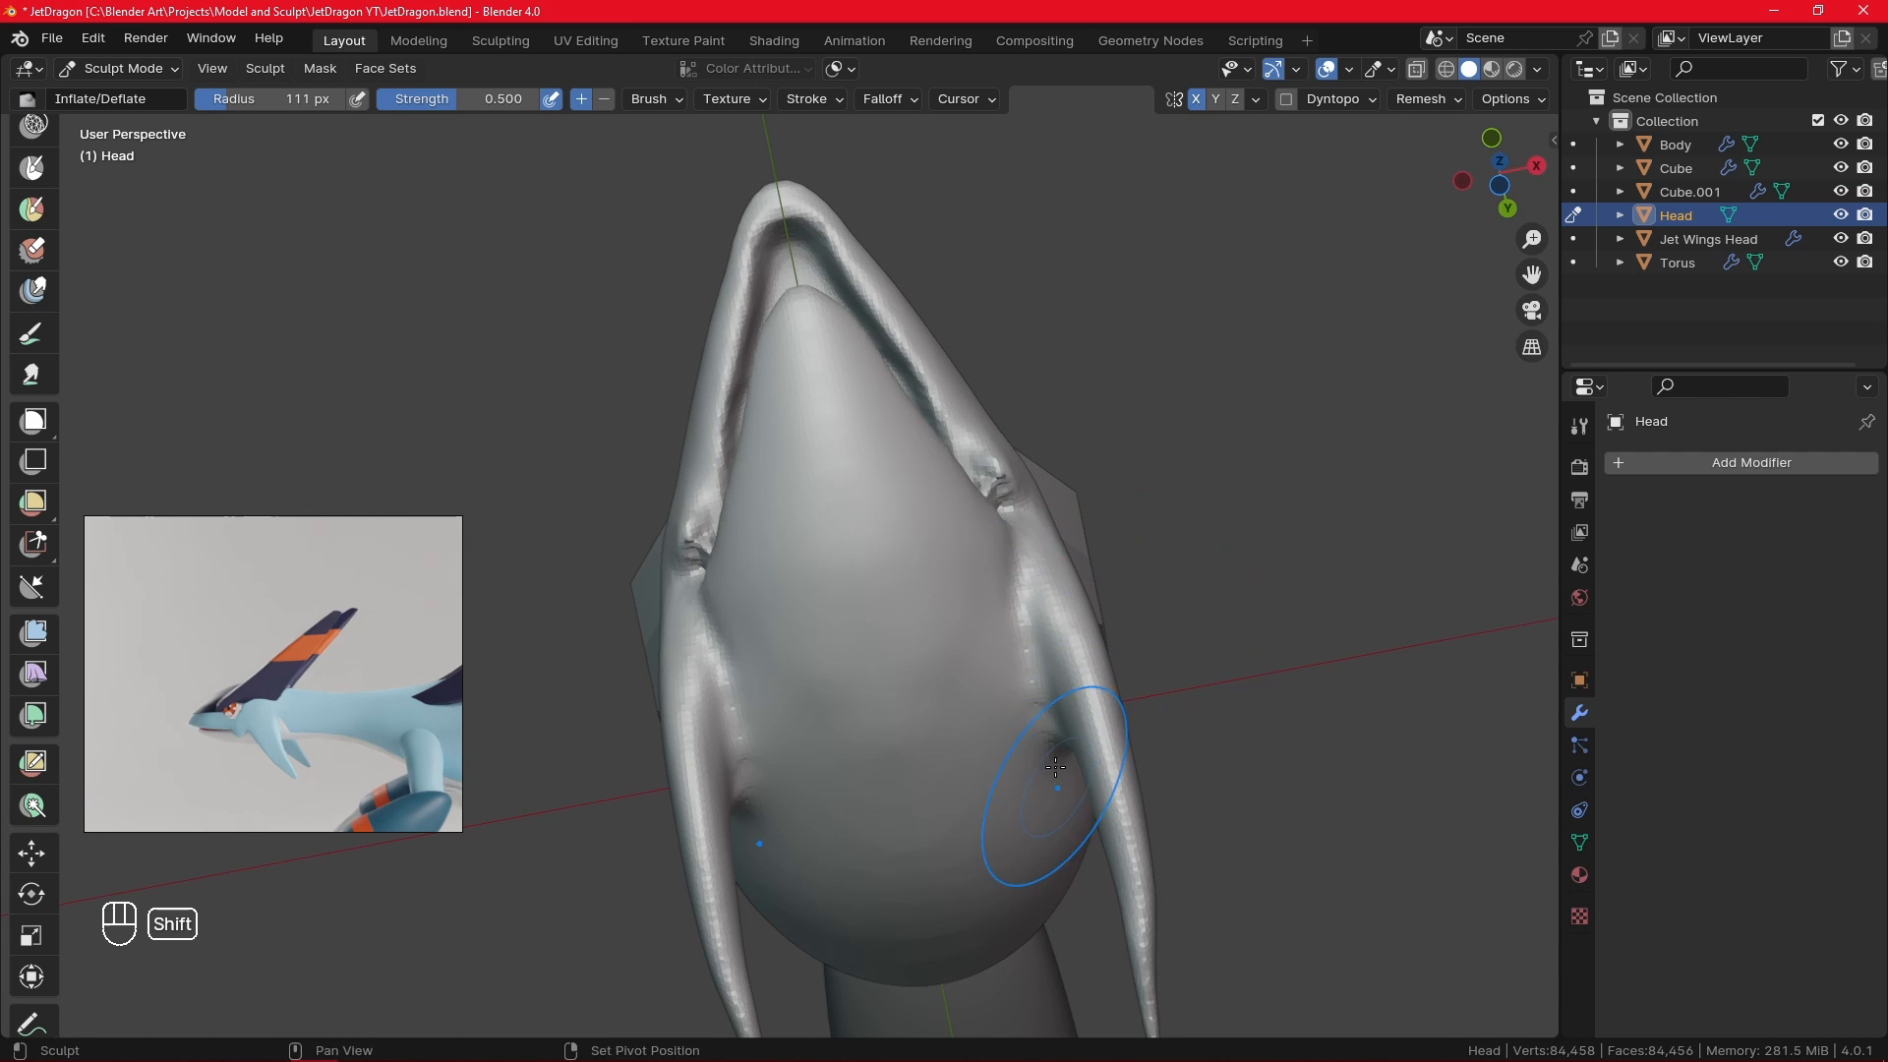
pyautogui.moveTo(1055, 766)
pyautogui.keyDown('alt'); pyautogui.mouseDown()
pyautogui.moveTo(839, 704)
pyautogui.moveTo(994, 602)
pyautogui.moveTo(979, 629)
pyautogui.mouseUp(); pyautogui.keyUp('alt')
pyautogui.moveTo(595, 544)
pyautogui.keyDown('alt'); pyautogui.mouseDown()
pyautogui.moveTo(823, 516)
pyautogui.moveTo(959, 544)
pyautogui.moveTo(826, 641)
pyautogui.mouseUp(); pyautogui.keyUp('alt')
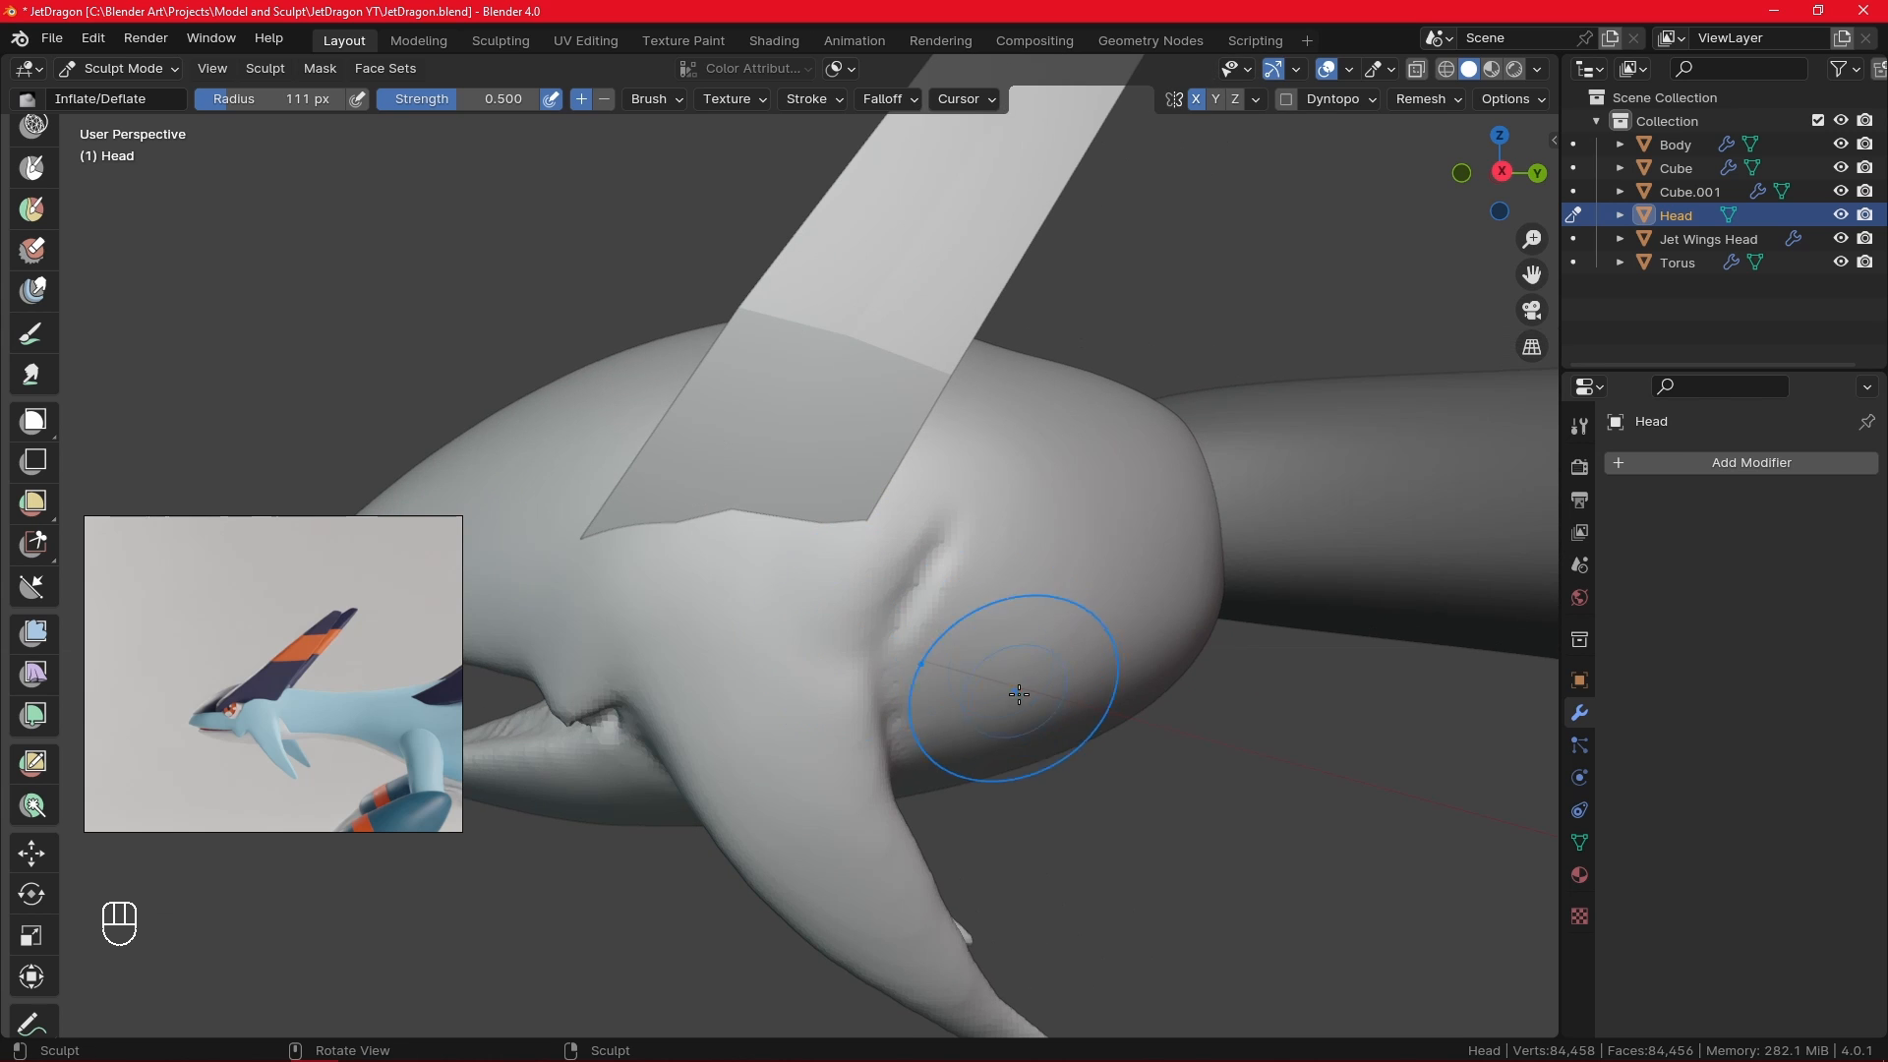
# - Deepen the groove behind the cheek fin by deflating along it in Subtract mode at 22 px radius
pyautogui.press('f')
pyautogui.click(994, 697)
pyautogui.press('KP_3')
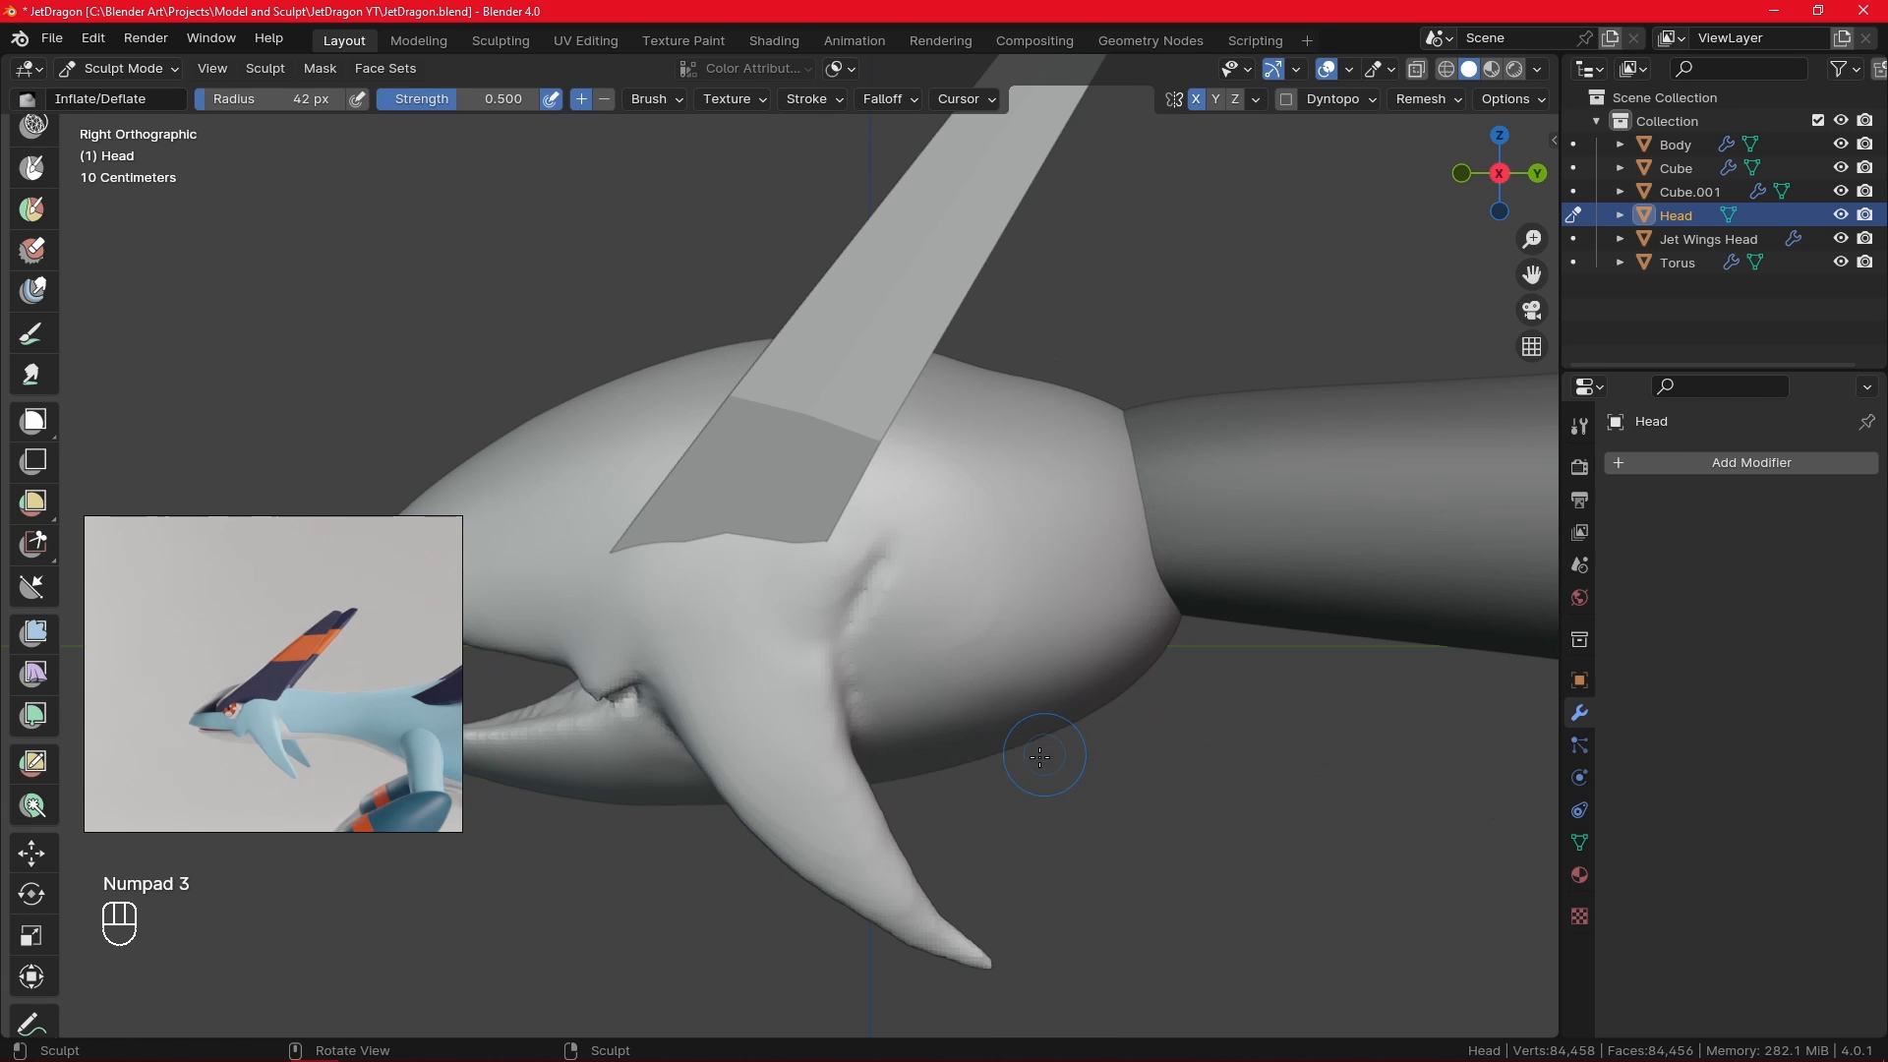
pyautogui.keyDown('ctrl'); pyautogui.keyDown('alt'); pyautogui.moveTo(957, 792); pyautogui.dragTo(965, 682); pyautogui.keyUp('alt'); pyautogui.keyUp('ctrl')
pyautogui.press('f')
pyautogui.click(933, 650)
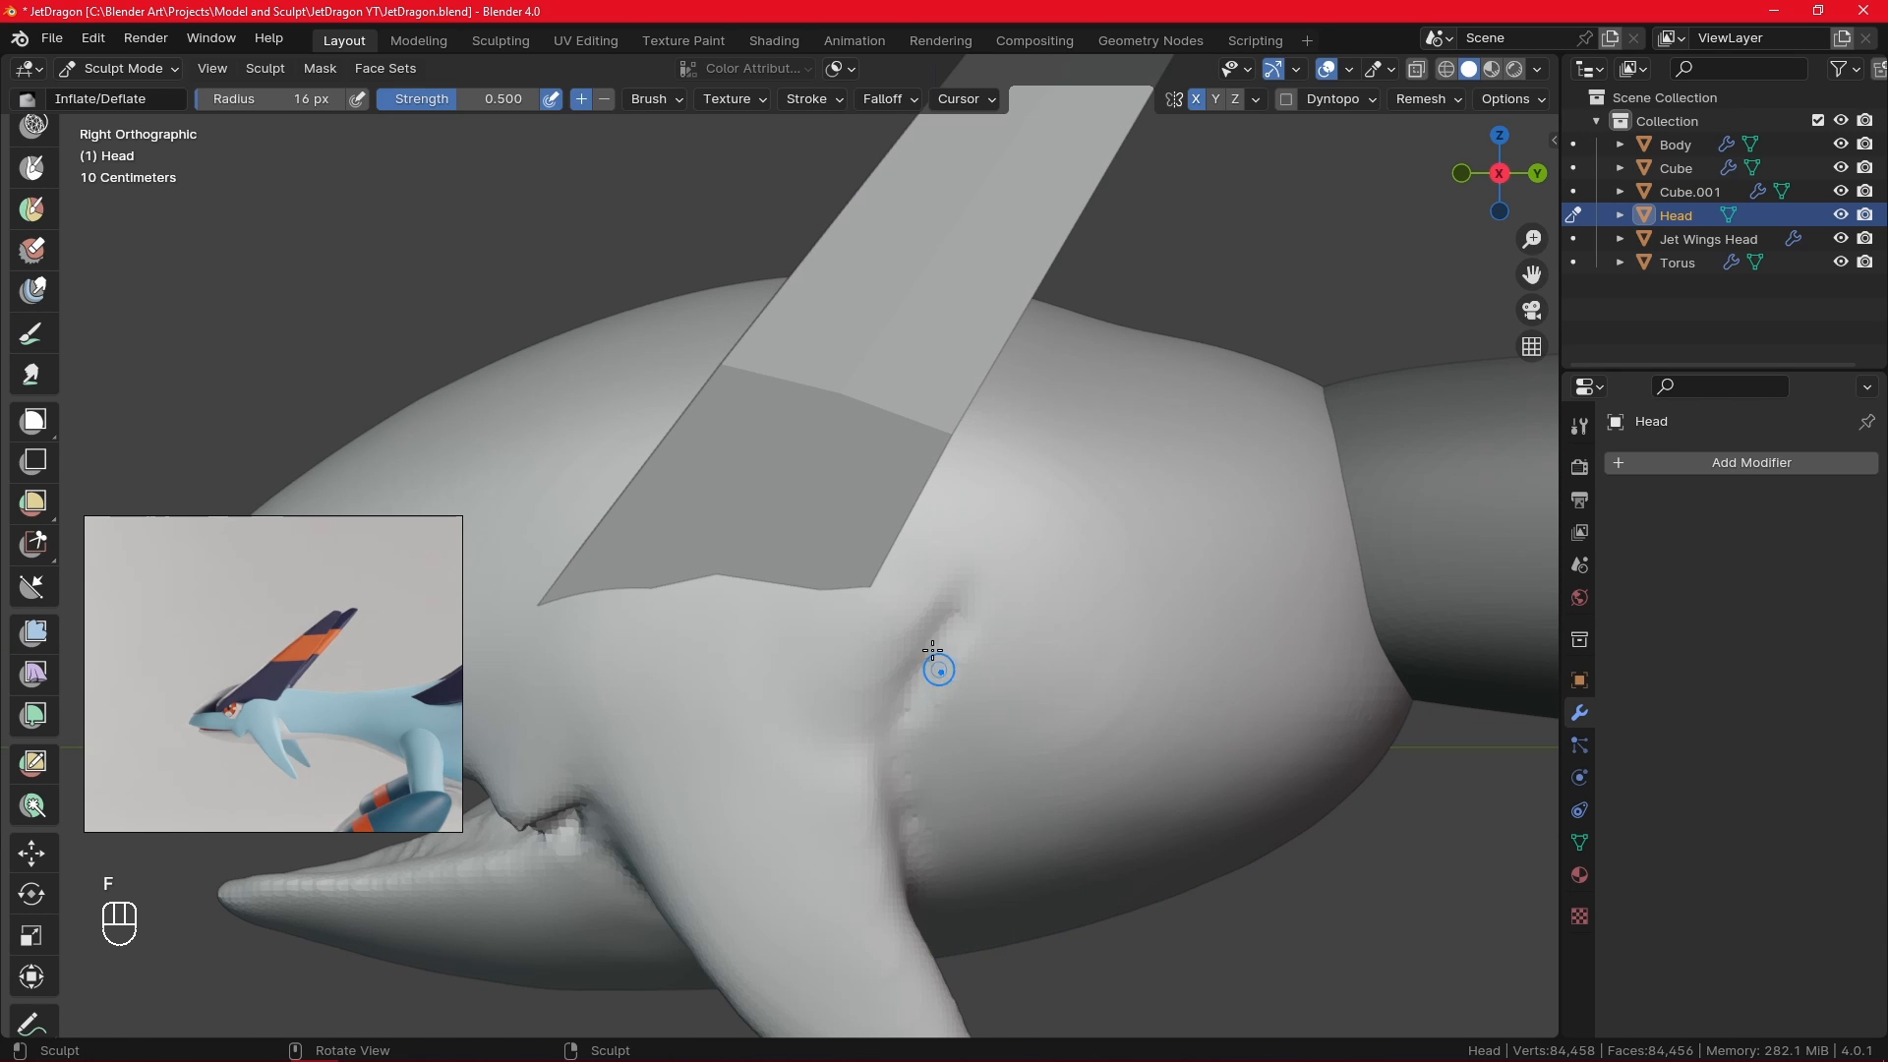
pyautogui.press('f')
pyautogui.click(958, 622)
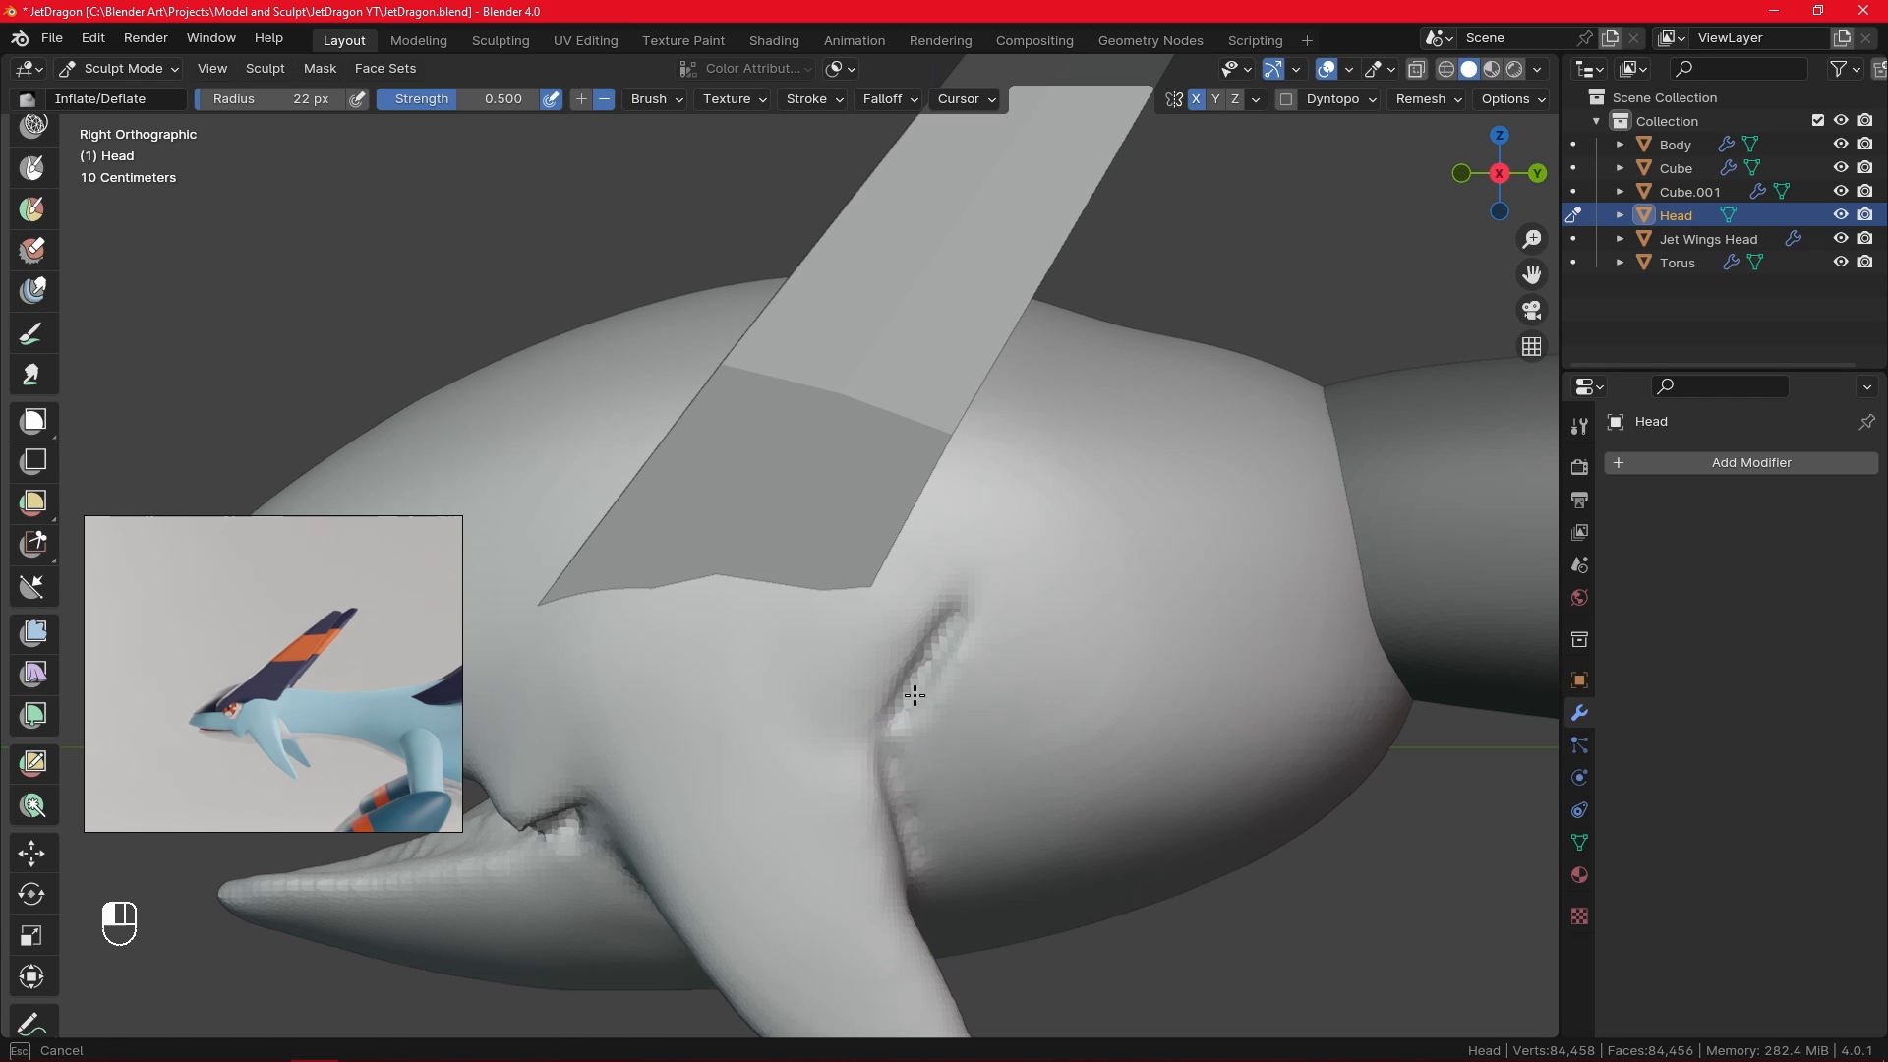
# - Deflate the lower end of the groove where the cheek fin meets the head at 31 px radius
pyautogui.moveTo(944, 802)
pyautogui.keyDown('alt'); pyautogui.mouseDown()
pyautogui.moveTo(864, 724)
pyautogui.moveTo(767, 771)
pyautogui.moveTo(569, 681)
pyautogui.moveTo(749, 694)
pyautogui.mouseUp(); pyautogui.keyUp('alt')
pyautogui.press('f')
pyautogui.click(725, 775)
pyautogui.keyDown('alt'); pyautogui.moveTo(750, 694); pyautogui.dragTo(695, 691); pyautogui.keyUp('alt')
pyautogui.moveTo(604, 651); pyautogui.dragTo(637, 692)
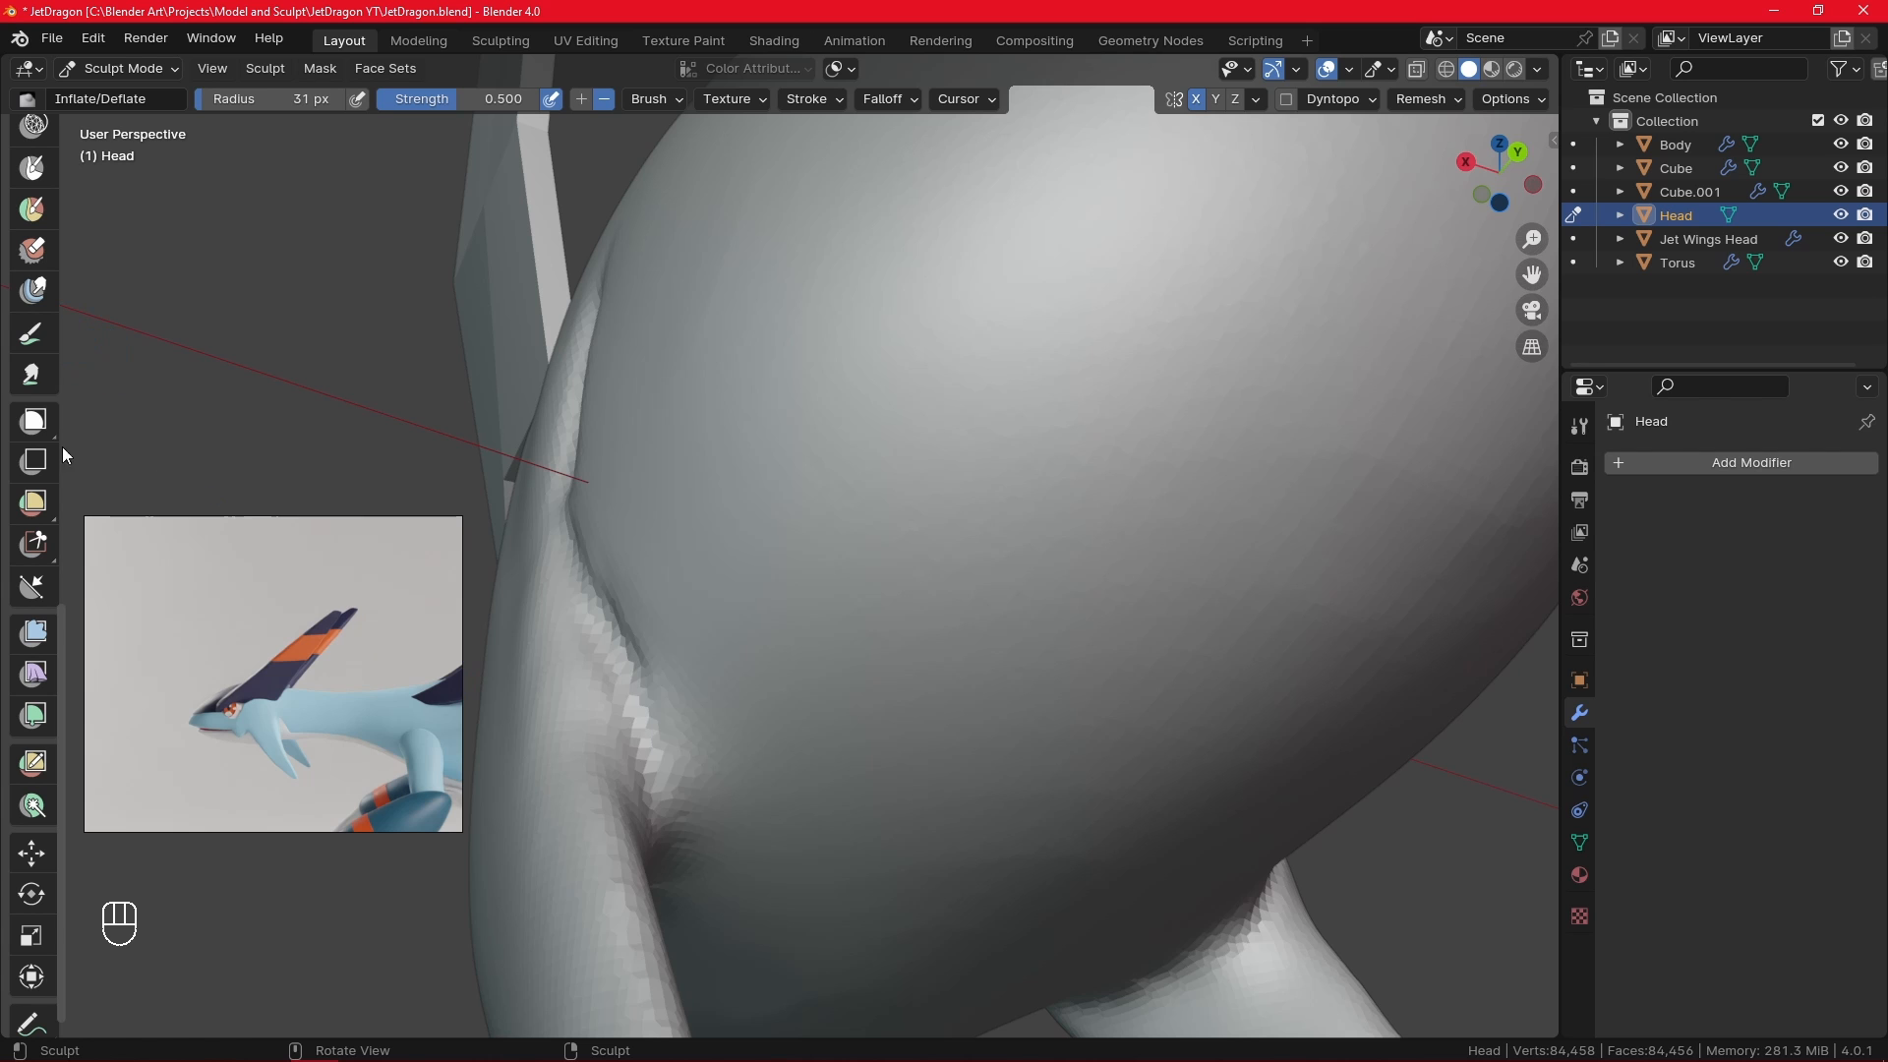
# - Switch to the Crease brush and sharpen the lower cheek fin seam at 39 px radius
pyautogui.moveTo(65, 635); pyautogui.dragTo(87, 134)
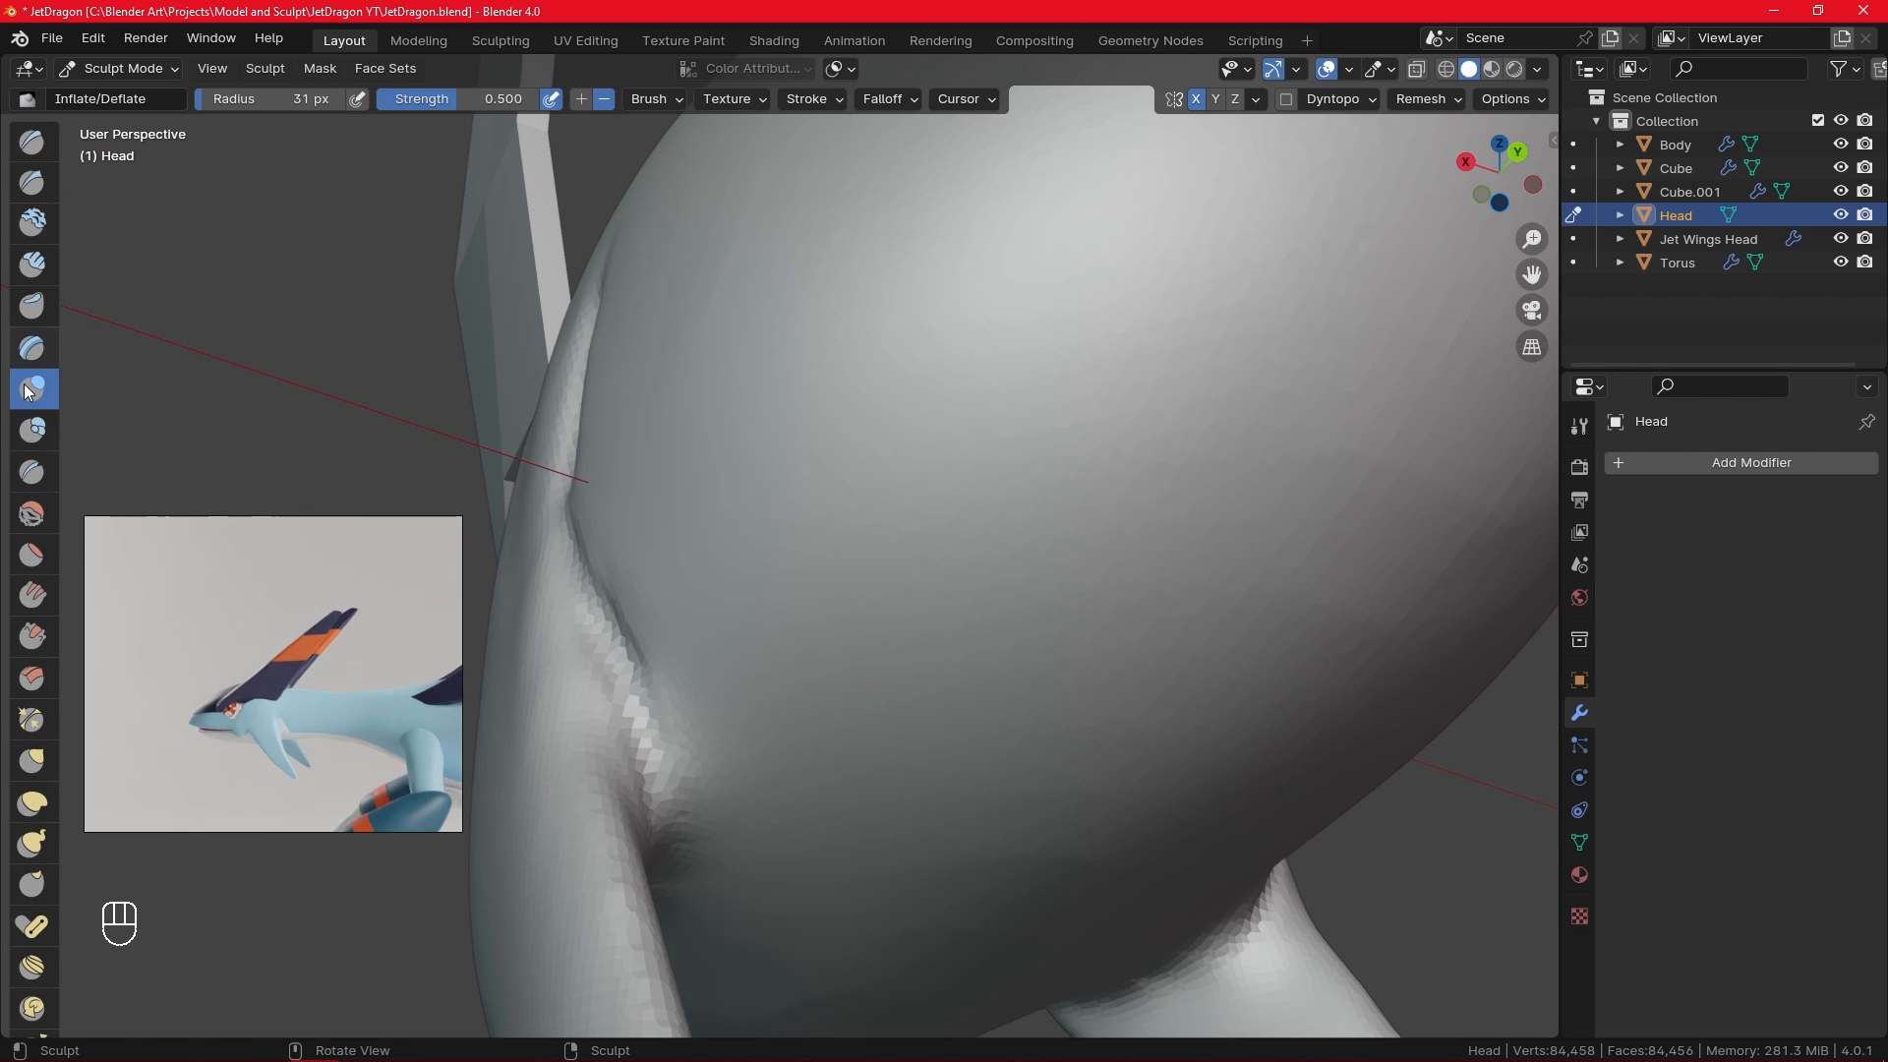
pyautogui.click(35, 472)
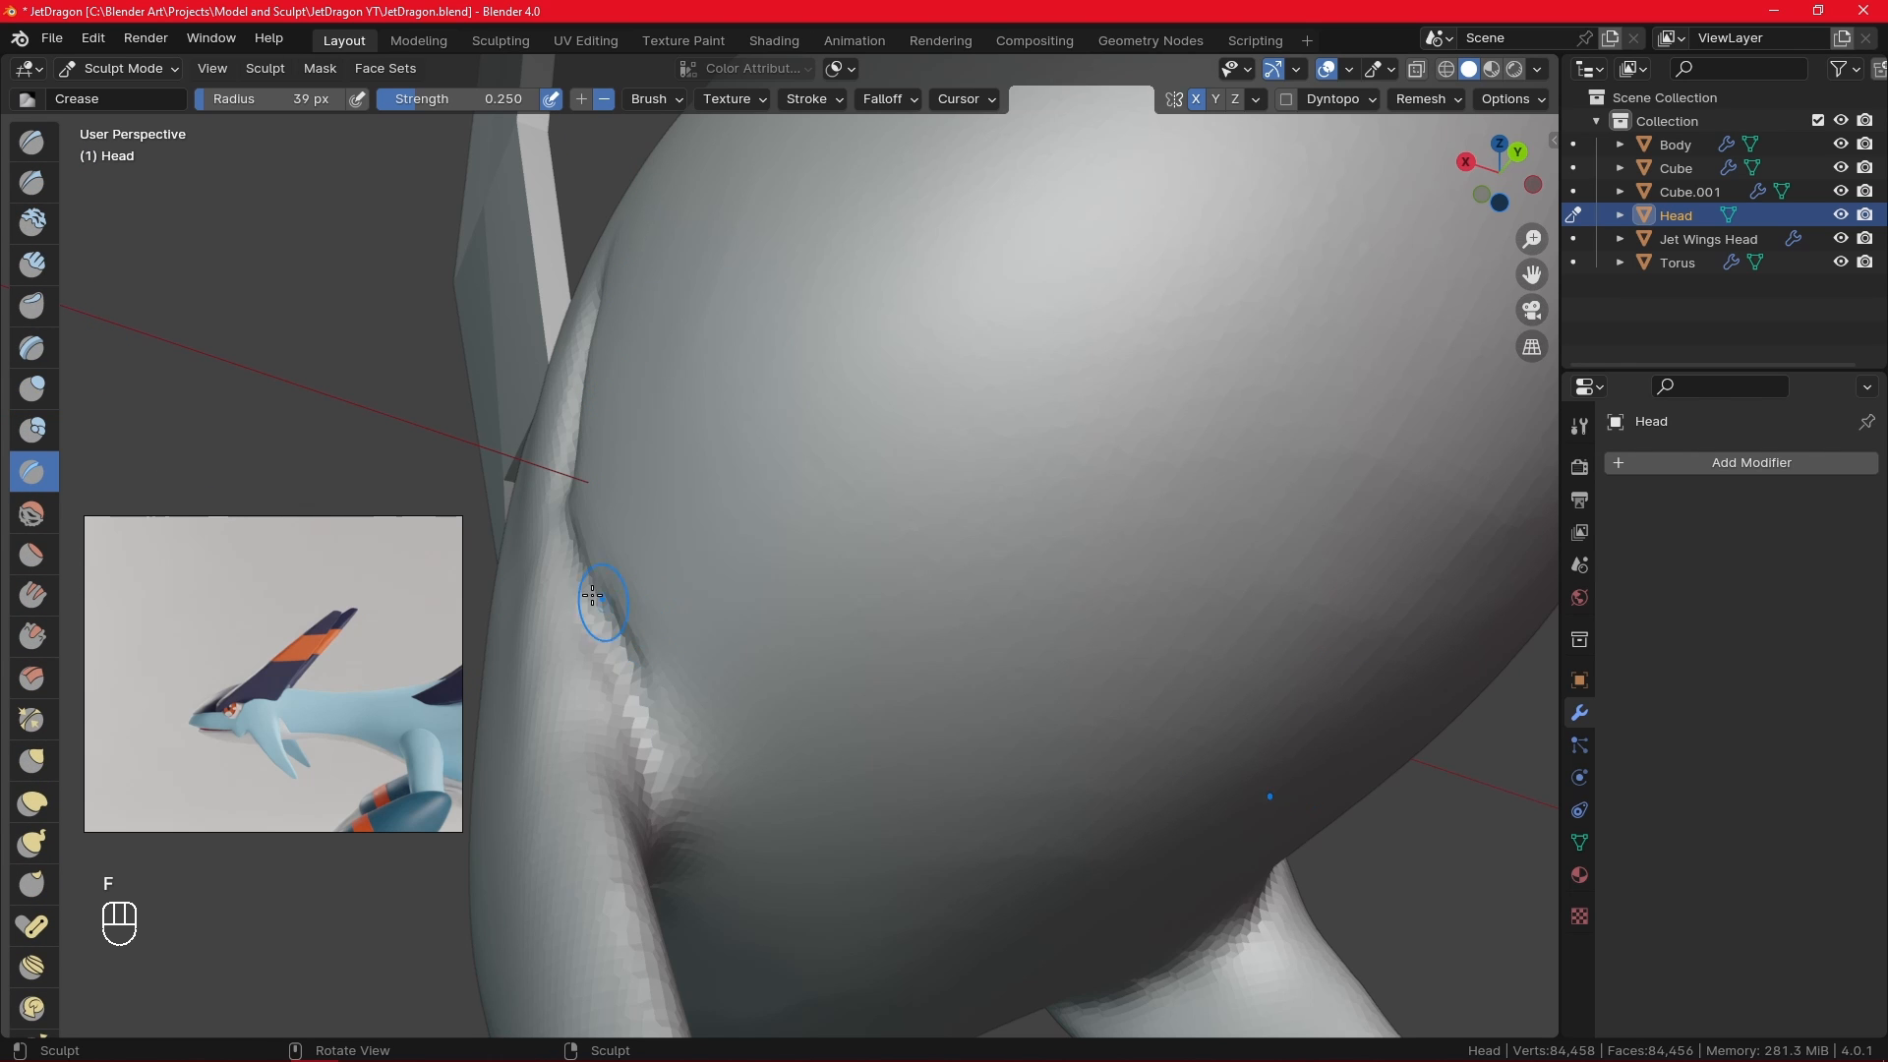
pyautogui.moveTo(661, 804)
pyautogui.mouseDown()
pyautogui.moveTo(621, 653)
pyautogui.moveTo(651, 812)
pyautogui.mouseUp()
# - Cut a sharp crease along the groove behind the cheek fin at 25 px radius, and enlarge the Crease brush to 57 px
pyautogui.moveTo(651, 812)
pyautogui.keyDown('alt'); pyautogui.mouseDown()
pyautogui.moveTo(885, 777)
pyautogui.moveTo(1037, 831)
pyautogui.mouseUp(); pyautogui.keyUp('alt')
pyautogui.press('KP_3')
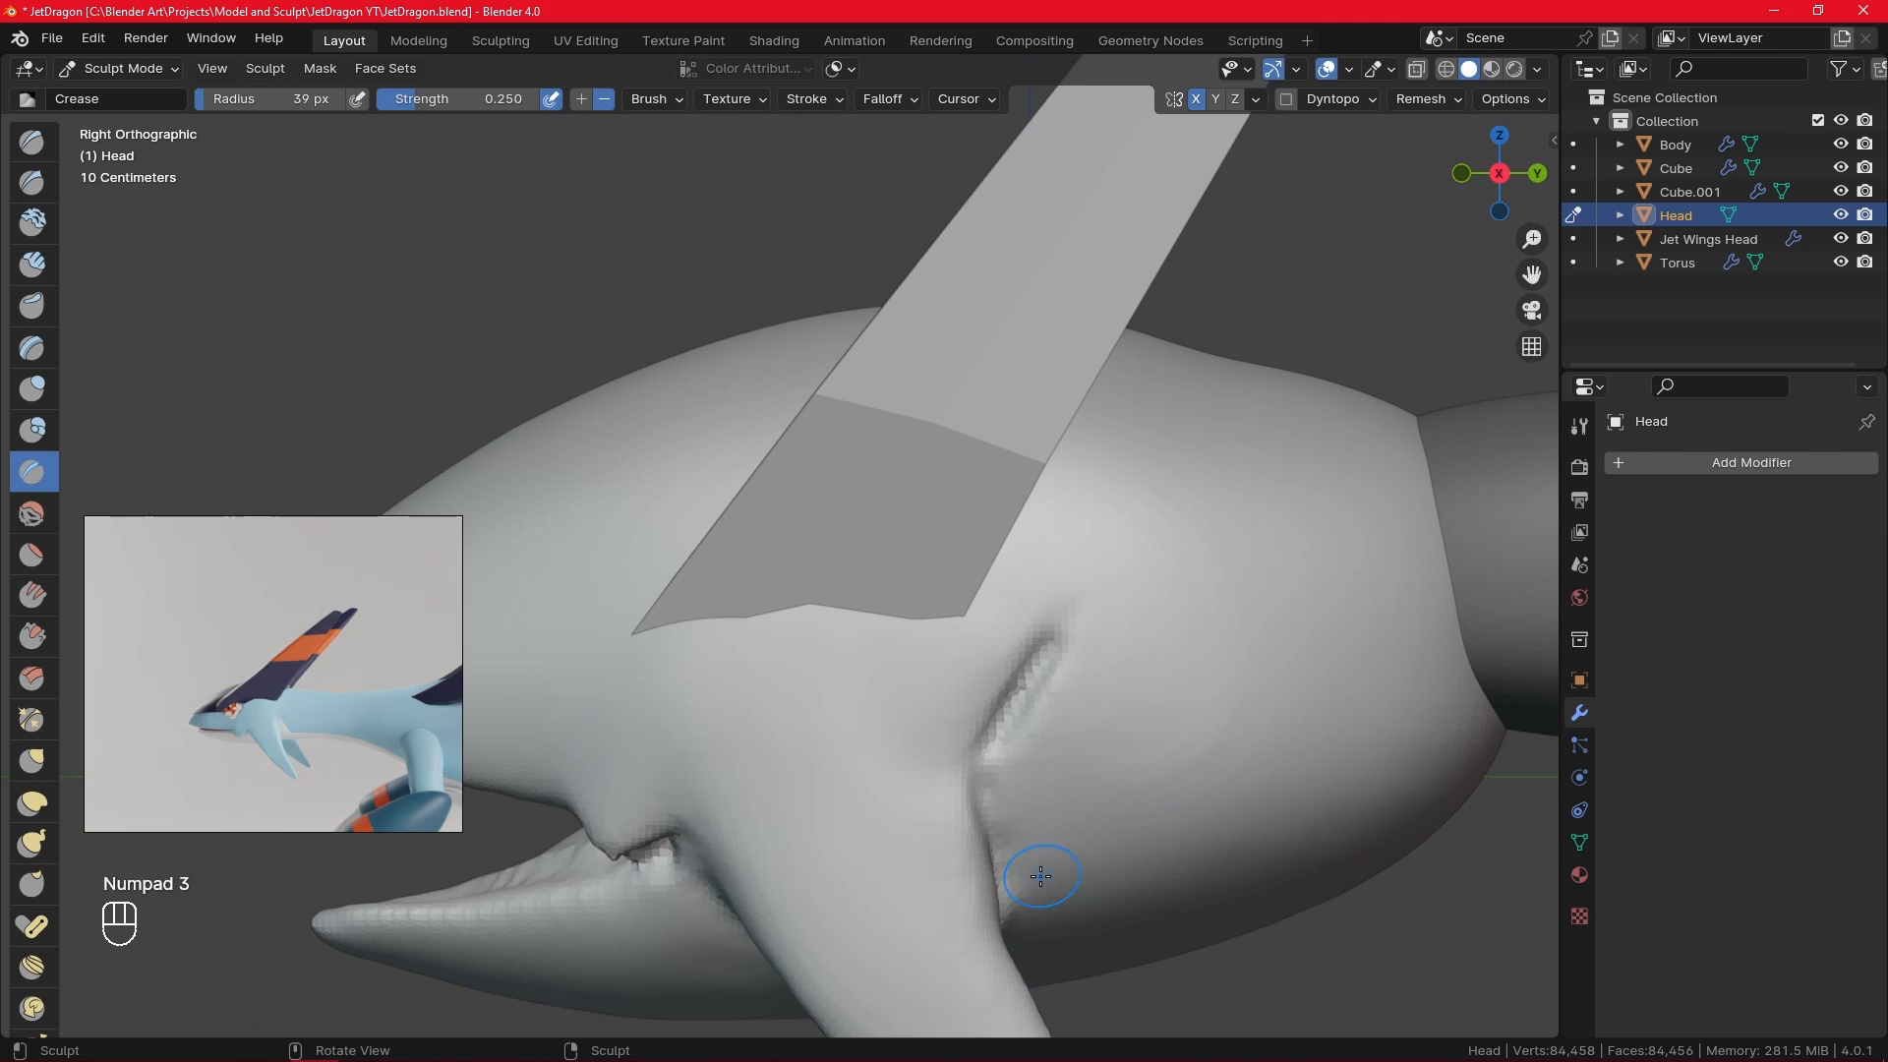
pyautogui.scroll(2, 1041, 875)
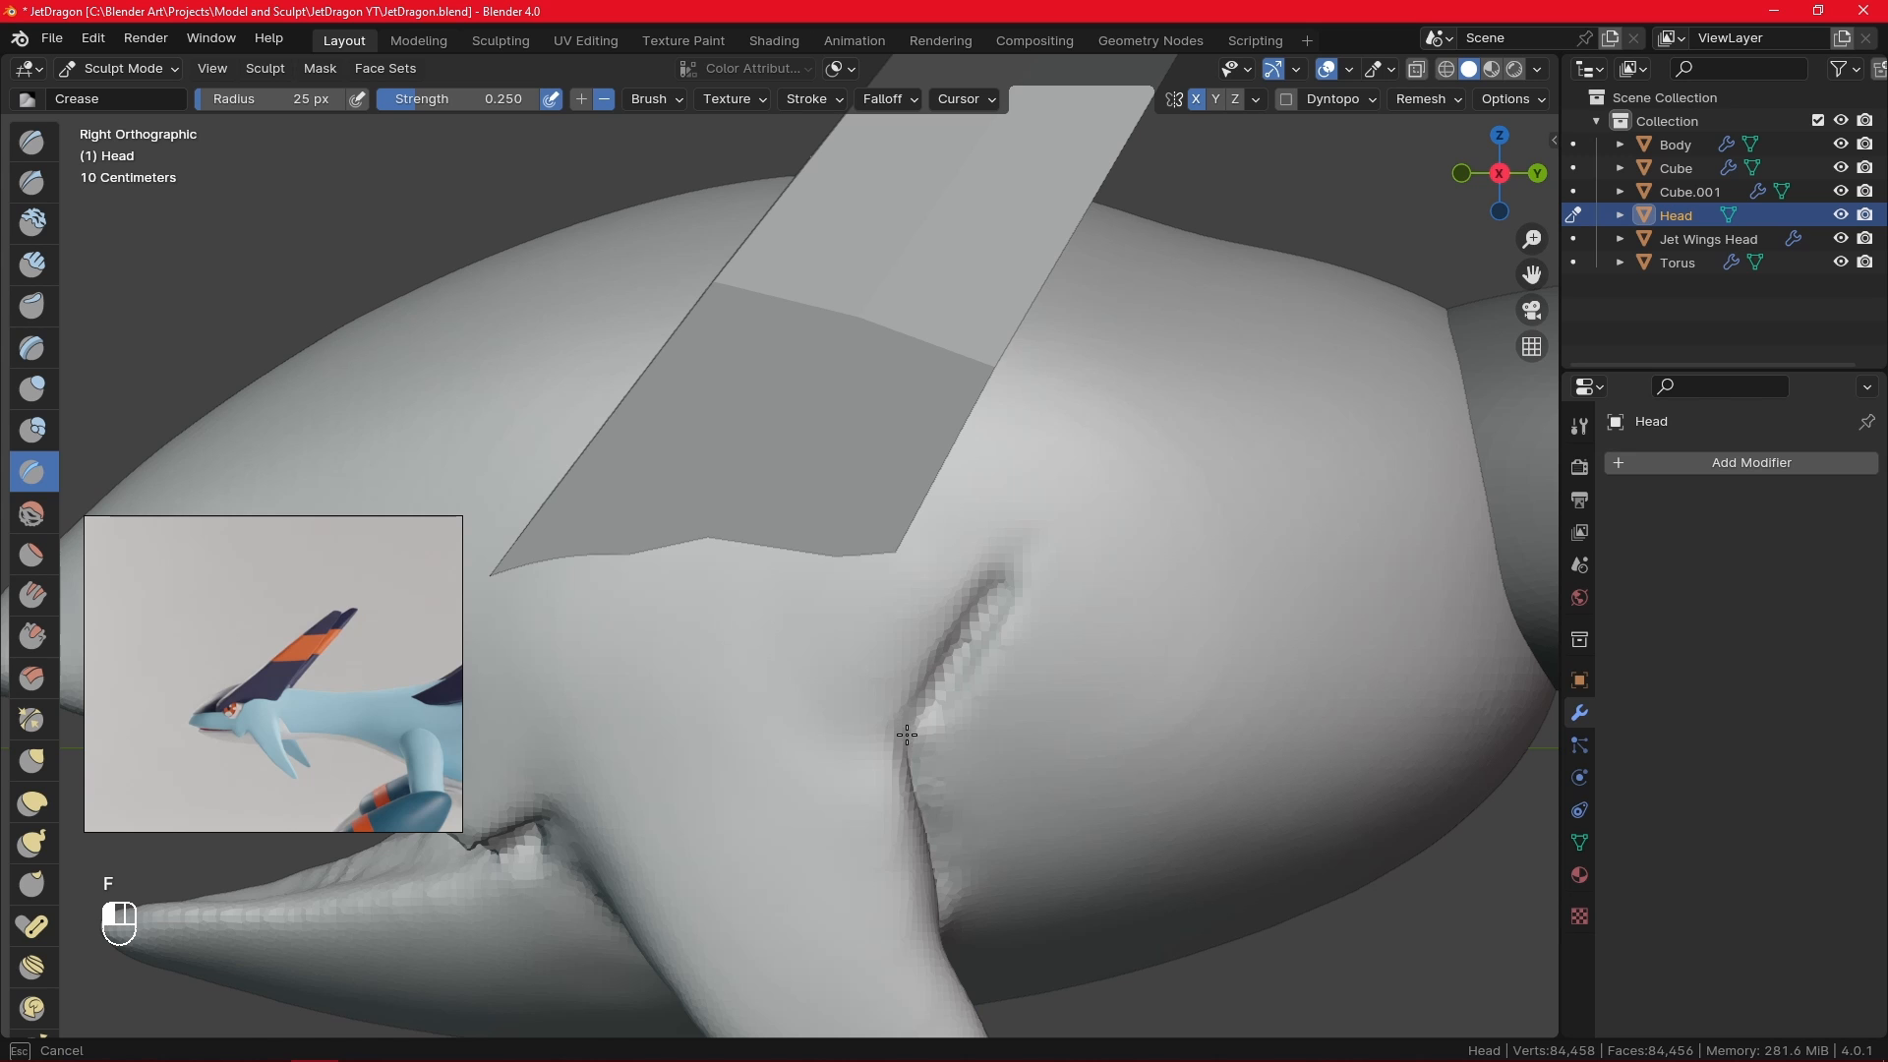
pyautogui.moveTo(919, 724); pyautogui.dragTo(1013, 580)
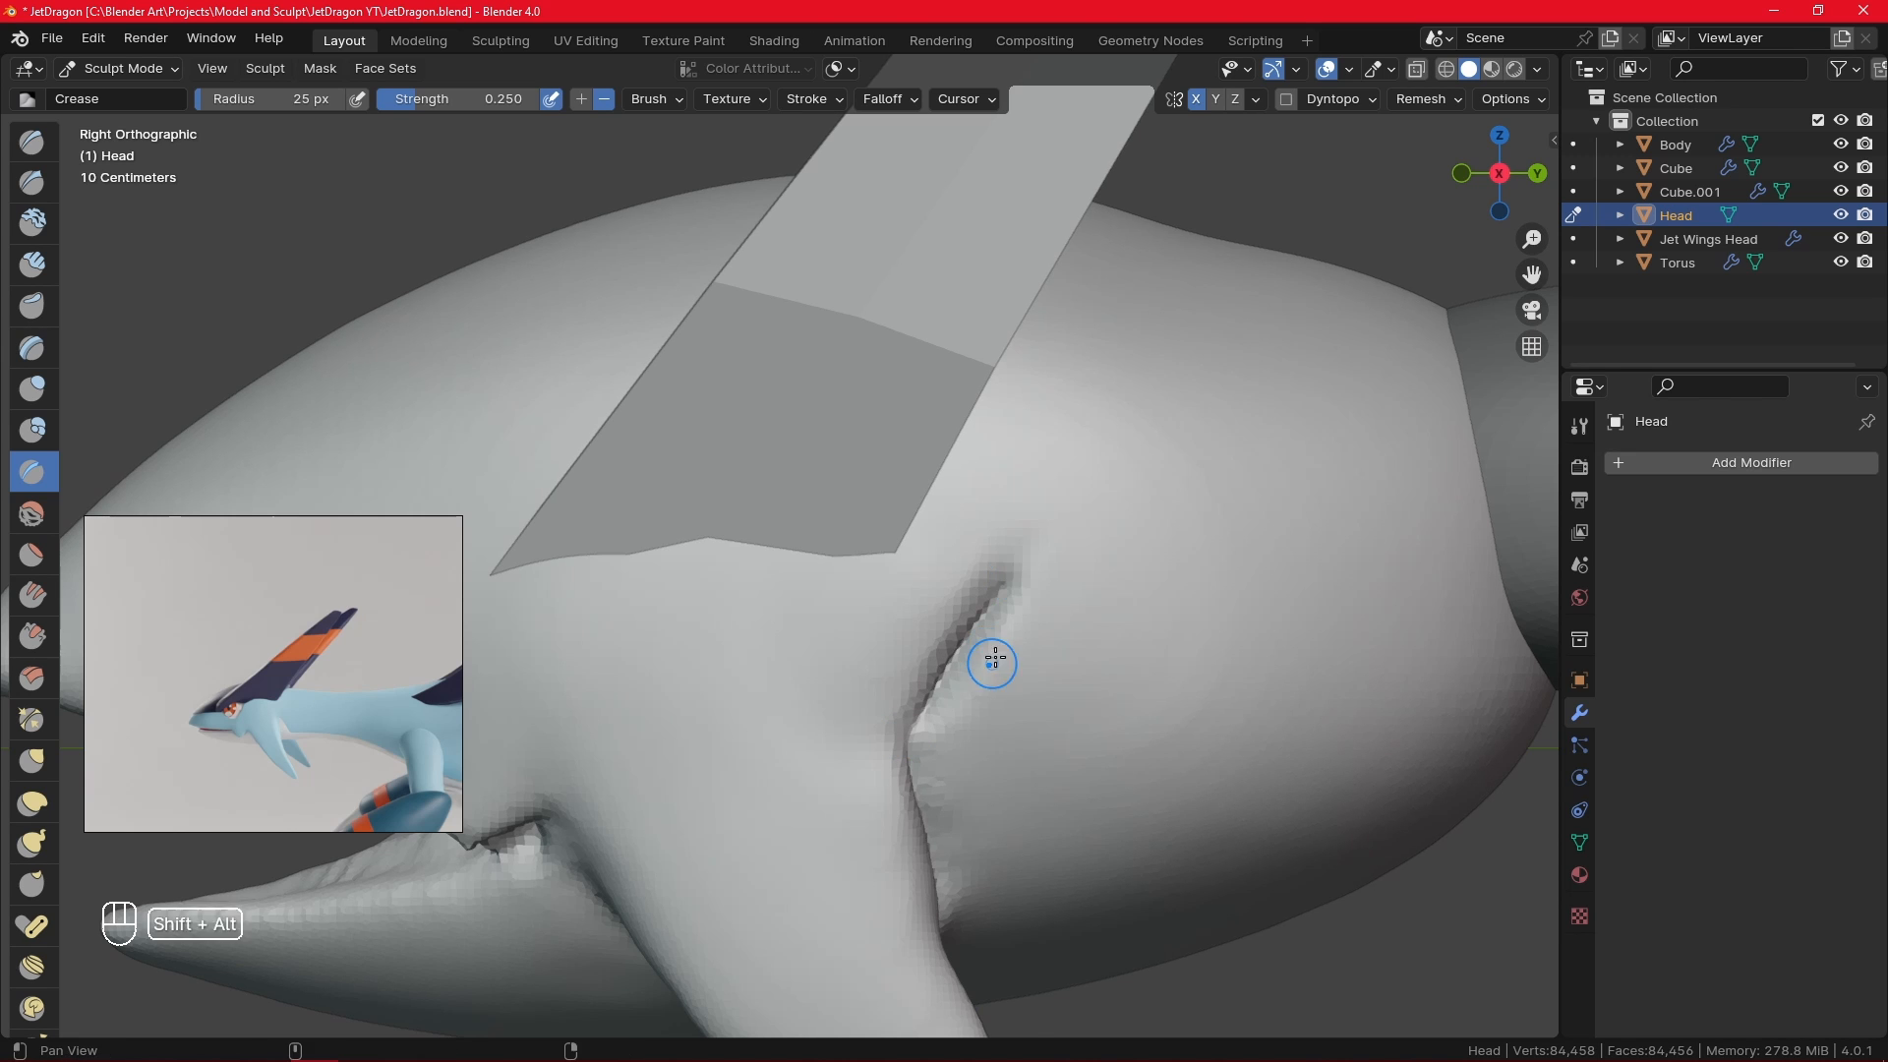
pyautogui.keyDown('alt'); pyautogui.keyDown('shift'); pyautogui.moveTo(990, 661); pyautogui.dragTo(981, 542); pyautogui.keyUp('shift'); pyautogui.keyUp('alt')
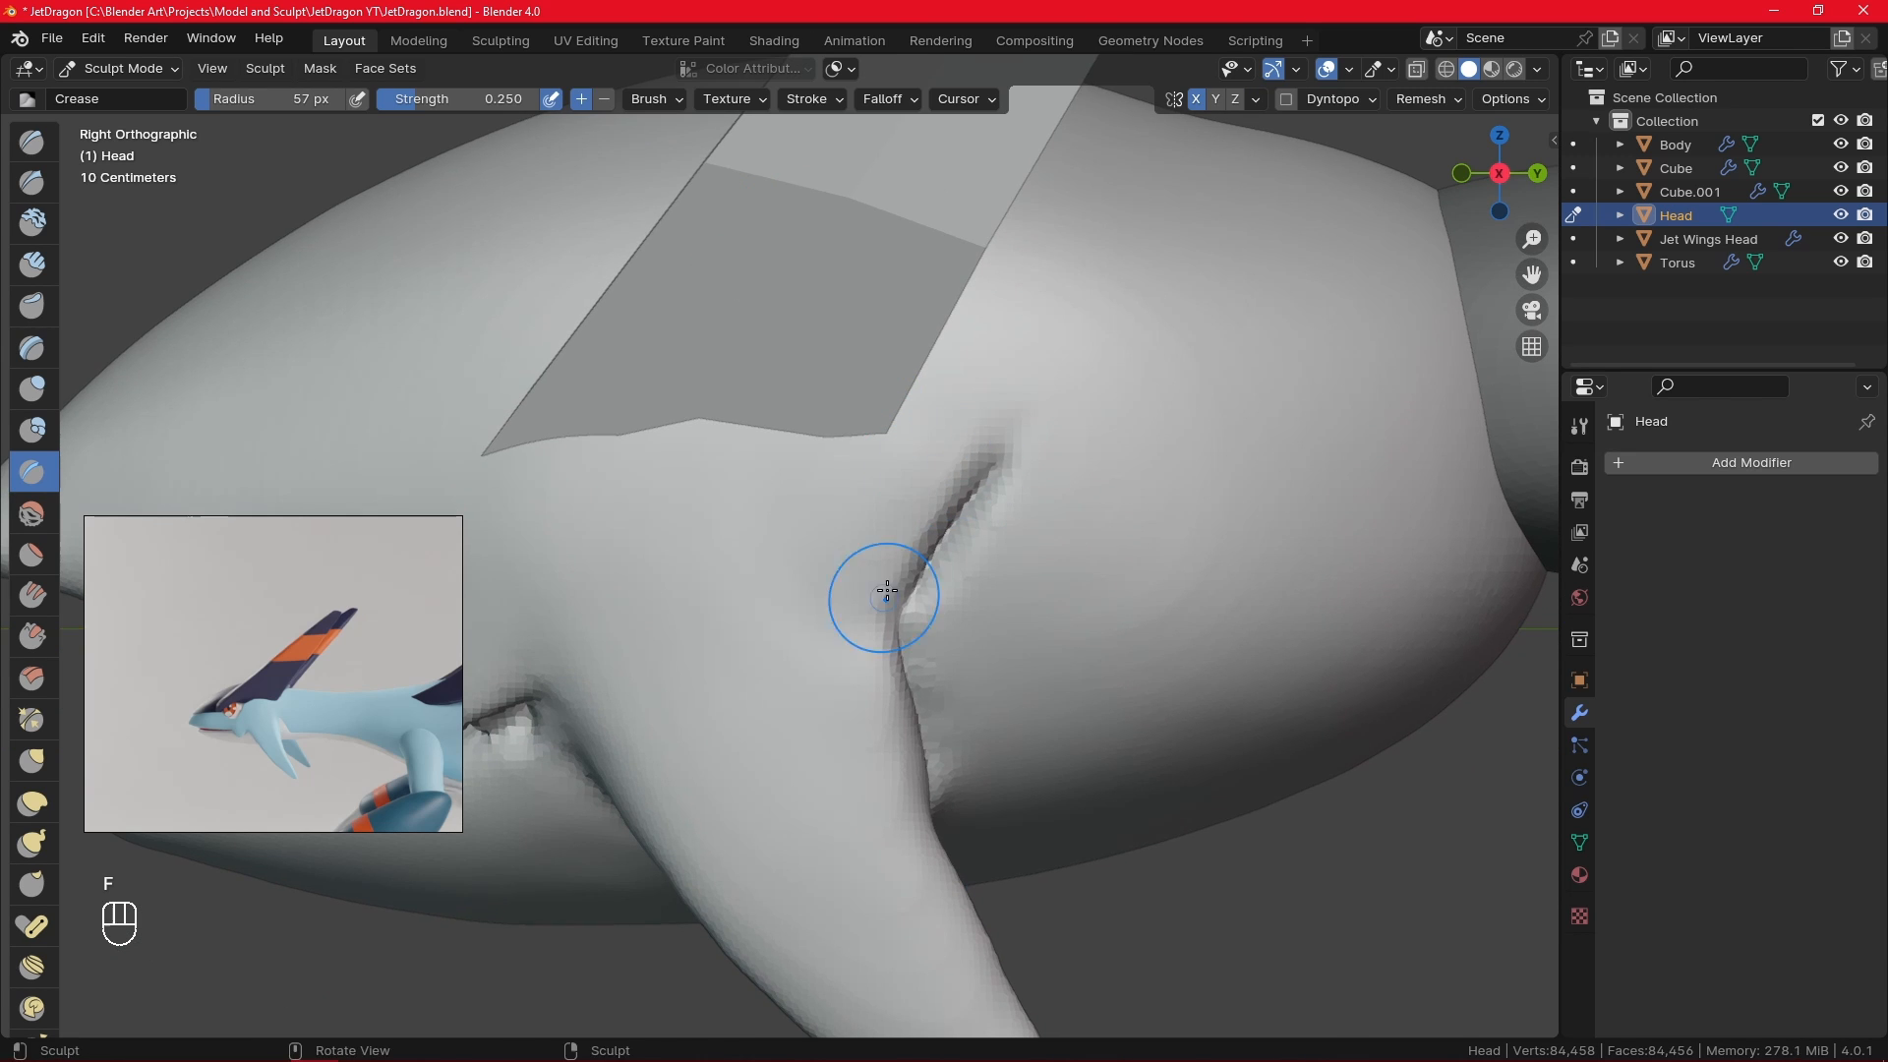
# - Switch to the Grab brush at 85 px radius and reshape the cheek fin's rear edge below the head groove
pyautogui.press('f')
pyautogui.keyDown('alt'); pyautogui.keyDown('shift'); pyautogui.moveTo(935, 682); pyautogui.dragTo(879, 521); pyautogui.keyUp('shift'); pyautogui.keyUp('alt')
pyautogui.click(34, 761)
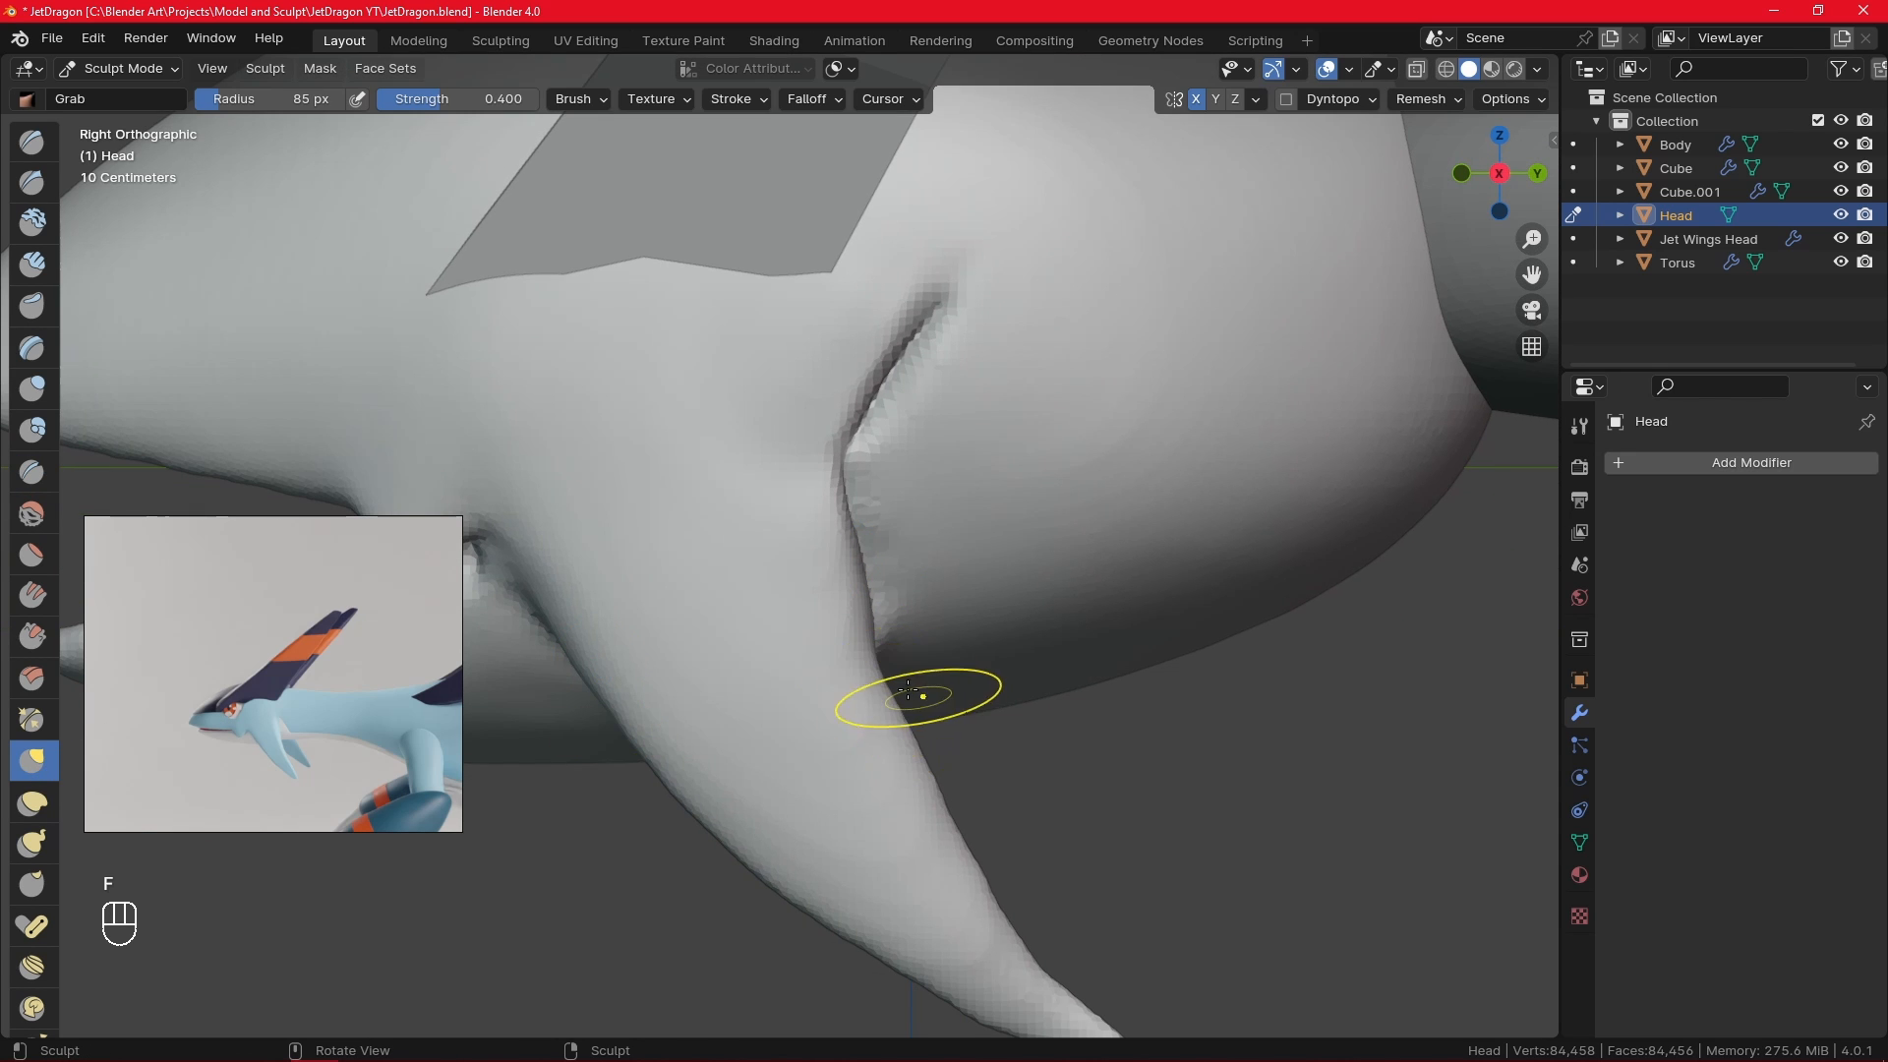
pyautogui.press('f')
pyautogui.click(882, 668)
pyautogui.moveTo(882, 669); pyautogui.dragTo(841, 472)
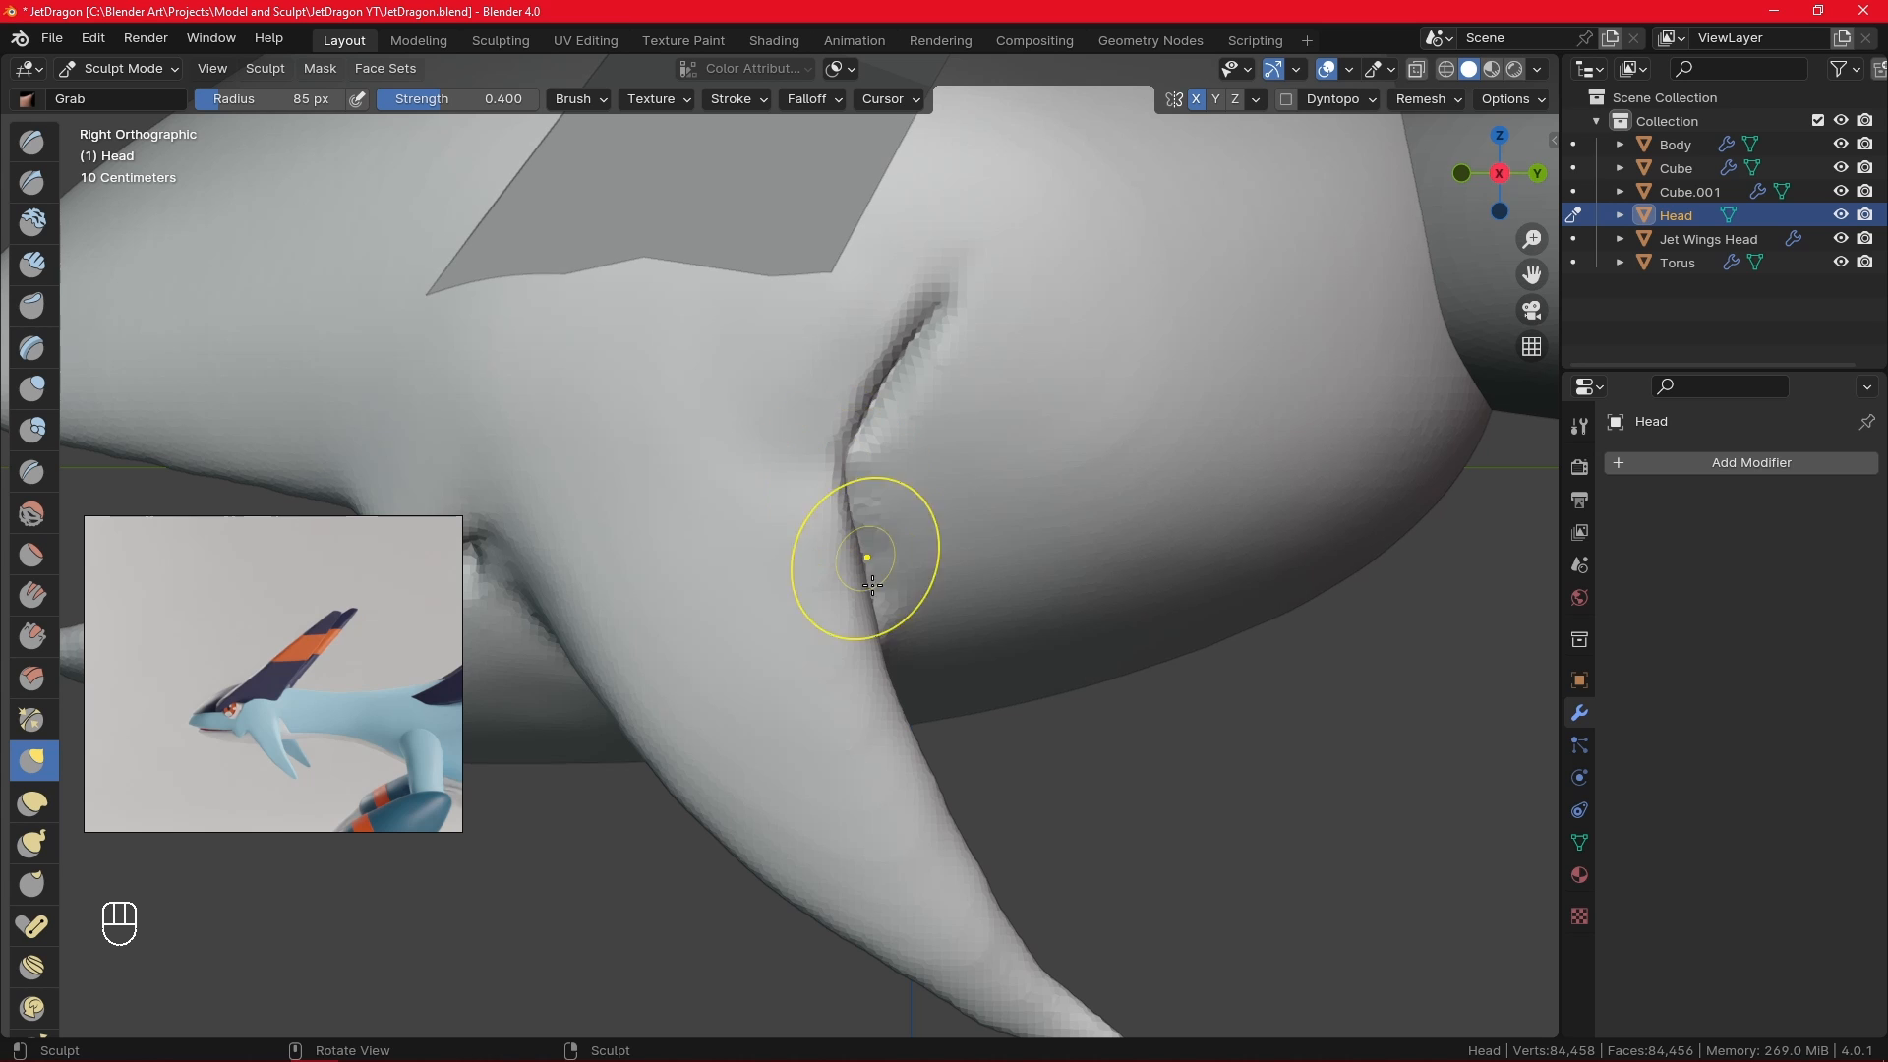
pyautogui.moveTo(909, 724); pyautogui.dragTo(905, 726)
pyautogui.moveTo(941, 787); pyautogui.dragTo(935, 791)
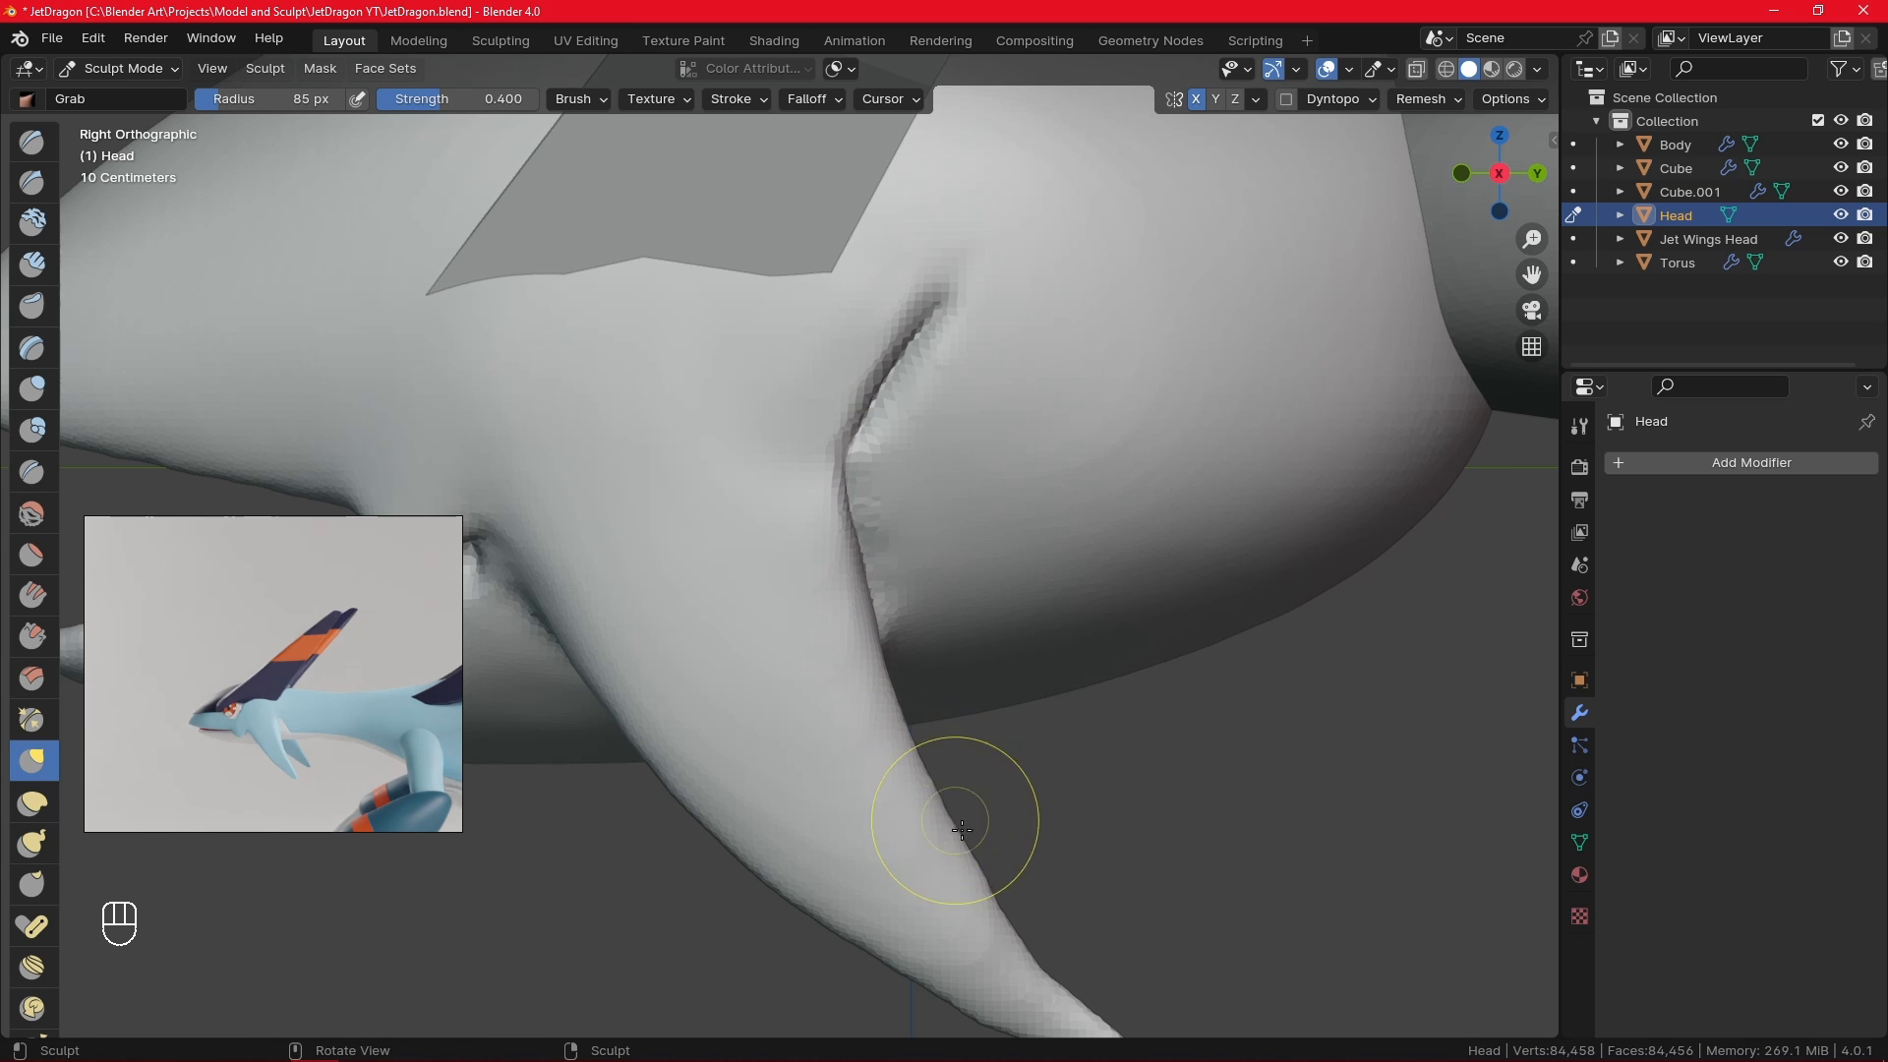
pyautogui.moveTo(985, 873); pyautogui.dragTo(978, 874)
# - Pull the lower part of the cheek fin into shape with a resized Grab brush, and set its radius to 85 px
pyautogui.moveTo(998, 748)
pyautogui.keyDown('ctrl'); pyautogui.keyDown('alt'); pyautogui.mouseDown(button='middle')
pyautogui.moveTo(1005, 858)
pyautogui.moveTo(952, 848)
pyautogui.mouseUp(button='middle'); pyautogui.keyUp('alt'); pyautogui.keyUp('ctrl')
pyautogui.keyDown('ctrl'); pyautogui.keyDown('alt'); pyautogui.moveTo(950, 836); pyautogui.dragTo(943, 807, button='middle'); pyautogui.keyUp('alt'); pyautogui.keyUp('ctrl')
pyautogui.press('f')
pyautogui.click(912, 822)
pyautogui.moveTo(893, 831); pyautogui.dragTo(858, 862)
pyautogui.press('f')
pyautogui.click(1001, 842)
pyautogui.scroll(-3, 966, 803)
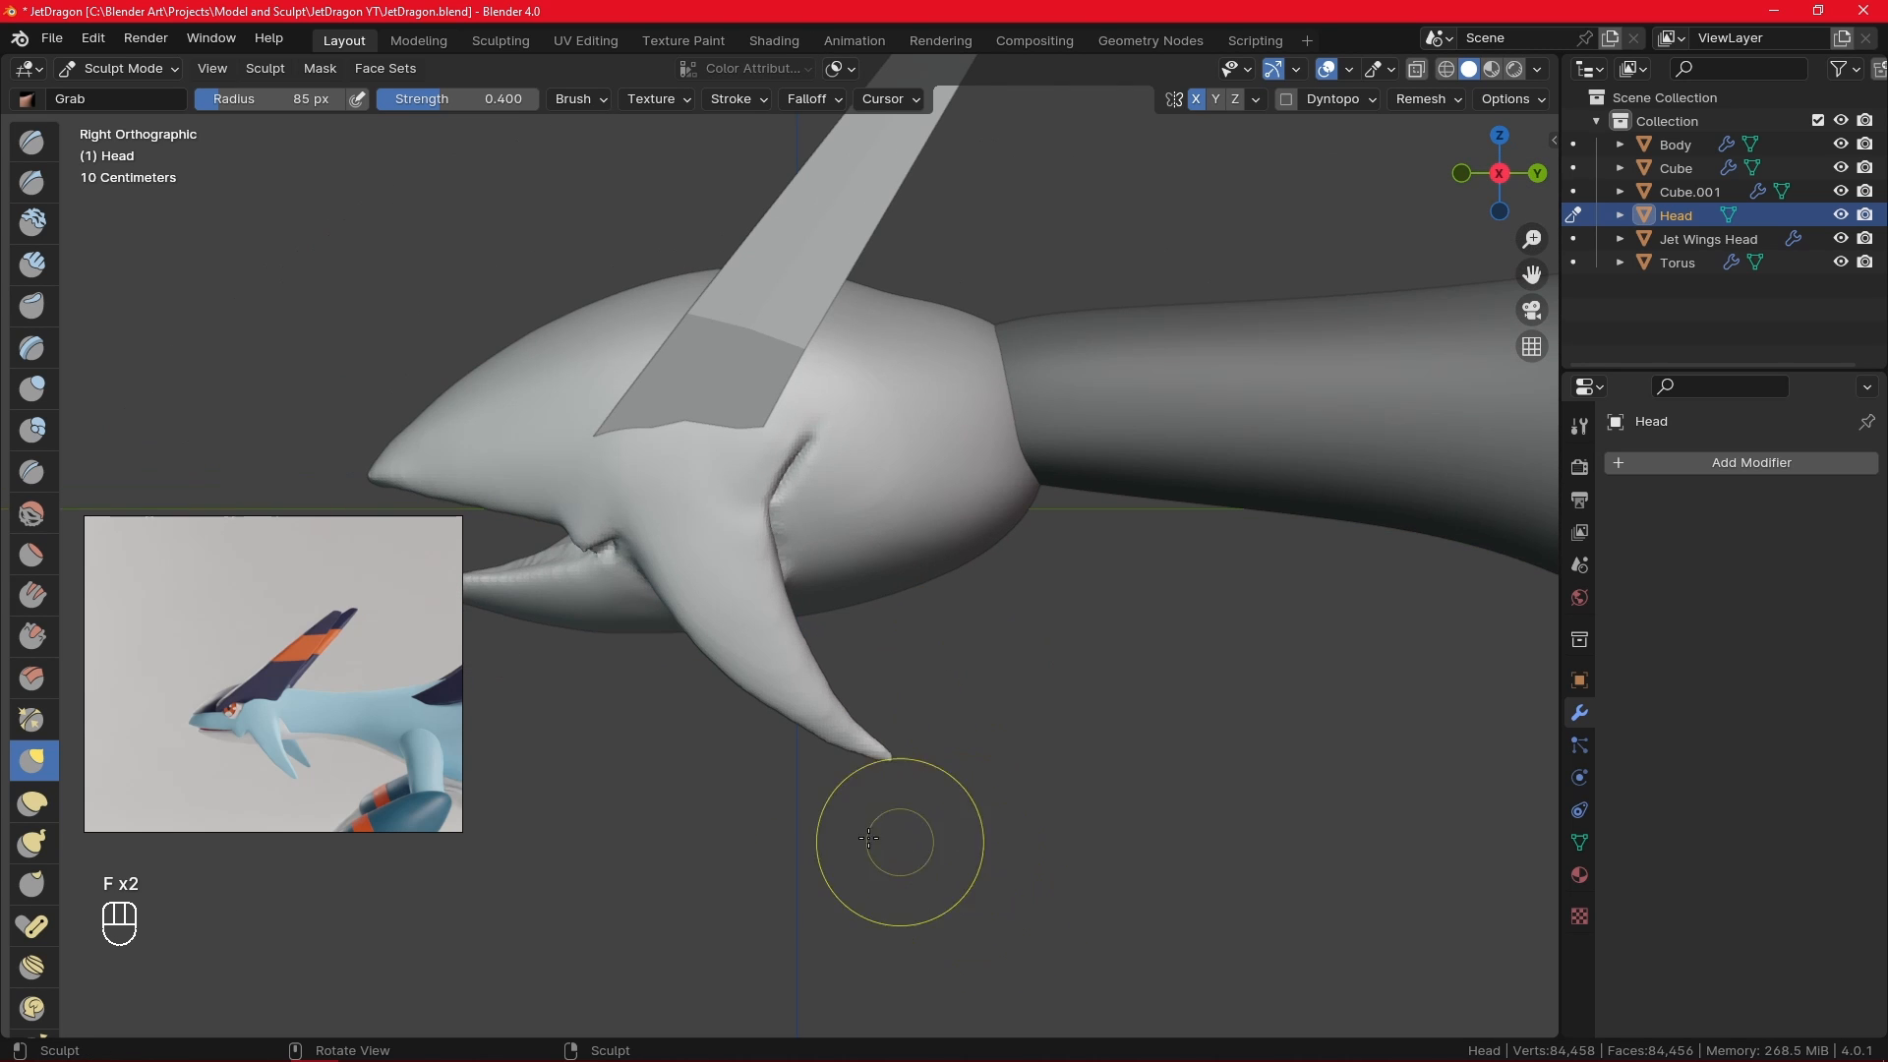
# - Lengthen the cheek fin's tip and adjust its lower edge with the Elastic Deform brush, using 54 px radius for the edge
pyautogui.click(32, 804)
pyautogui.moveTo(892, 760); pyautogui.dragTo(894, 792)
pyautogui.press('f')
pyautogui.click(782, 713)
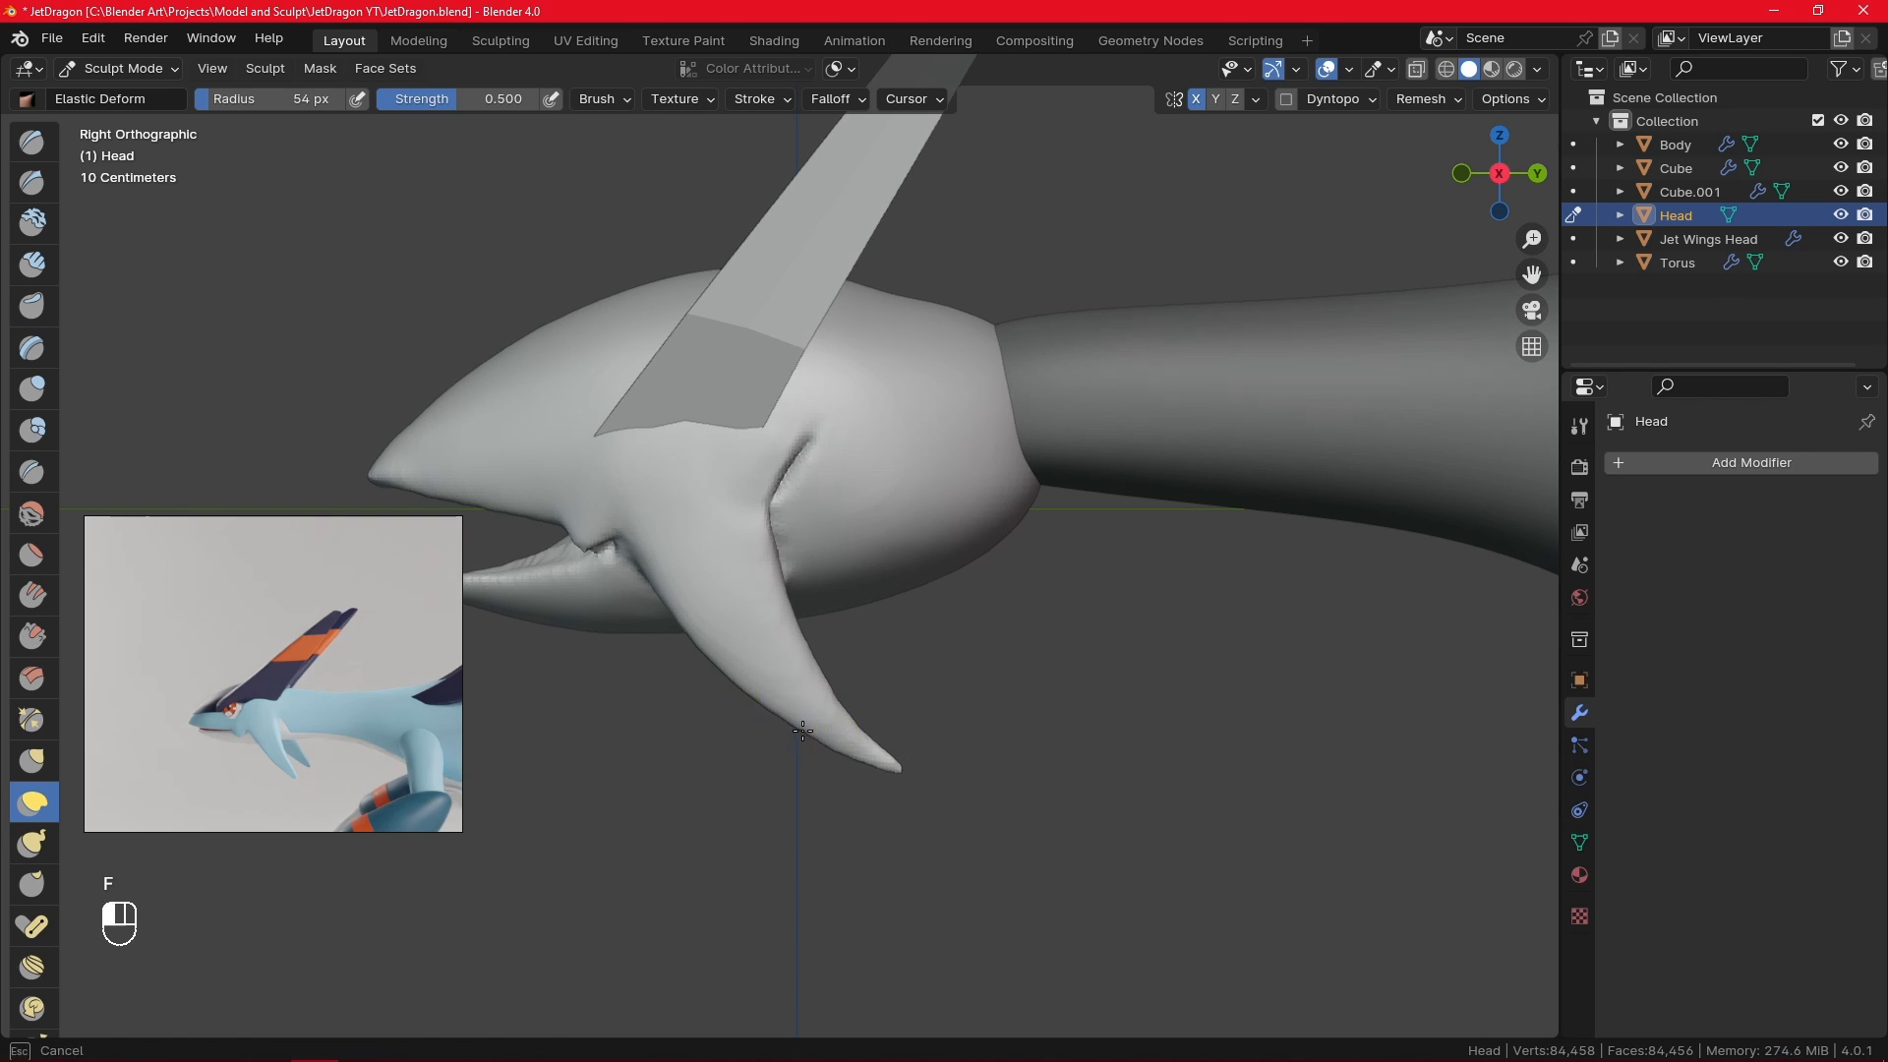
pyautogui.moveTo(802, 731)
pyautogui.mouseDown()
pyautogui.moveTo(819, 743)
pyautogui.moveTo(729, 674)
pyautogui.mouseUp()
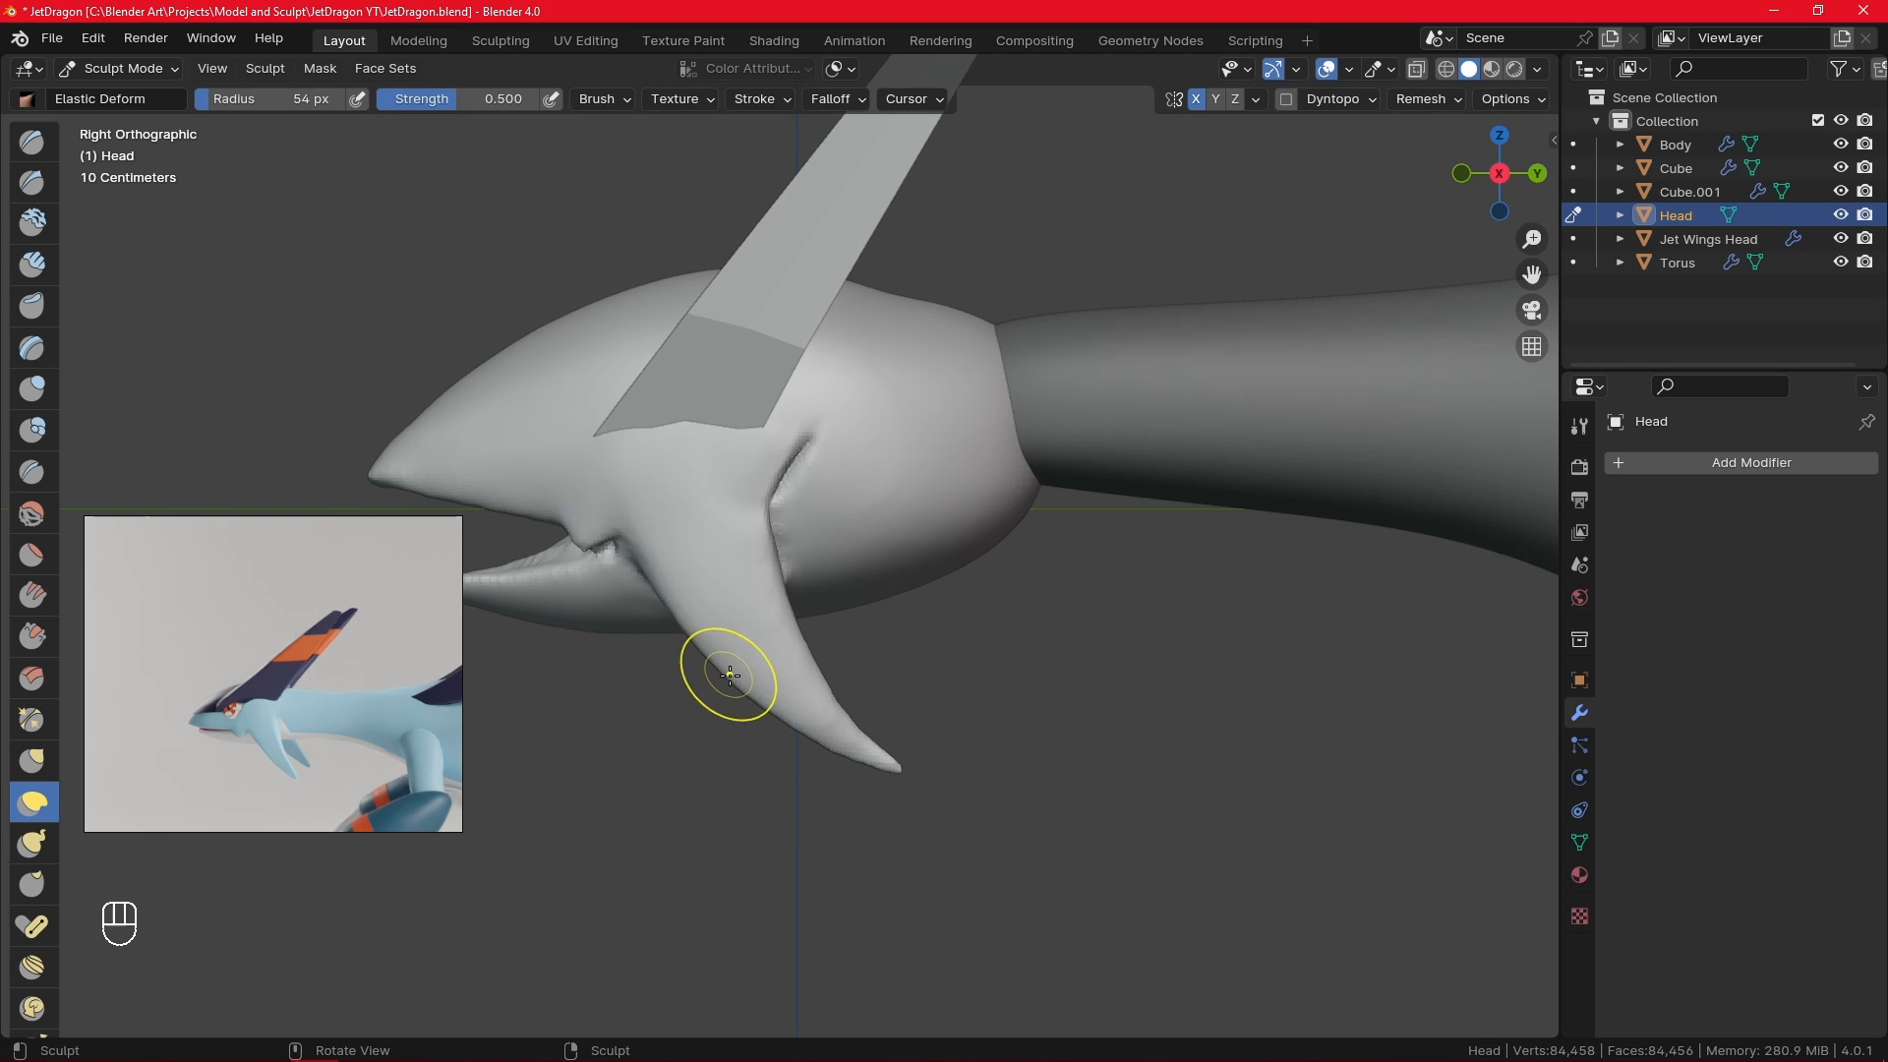
# - Remesh the head and smooth the groove behind the cheek fin at 36 px brush radius
pyautogui.keyDown('ctrl'); pyautogui.moveTo(888, 772); pyautogui.dragTo(956, 615, button='middle'); pyautogui.keyUp('ctrl')
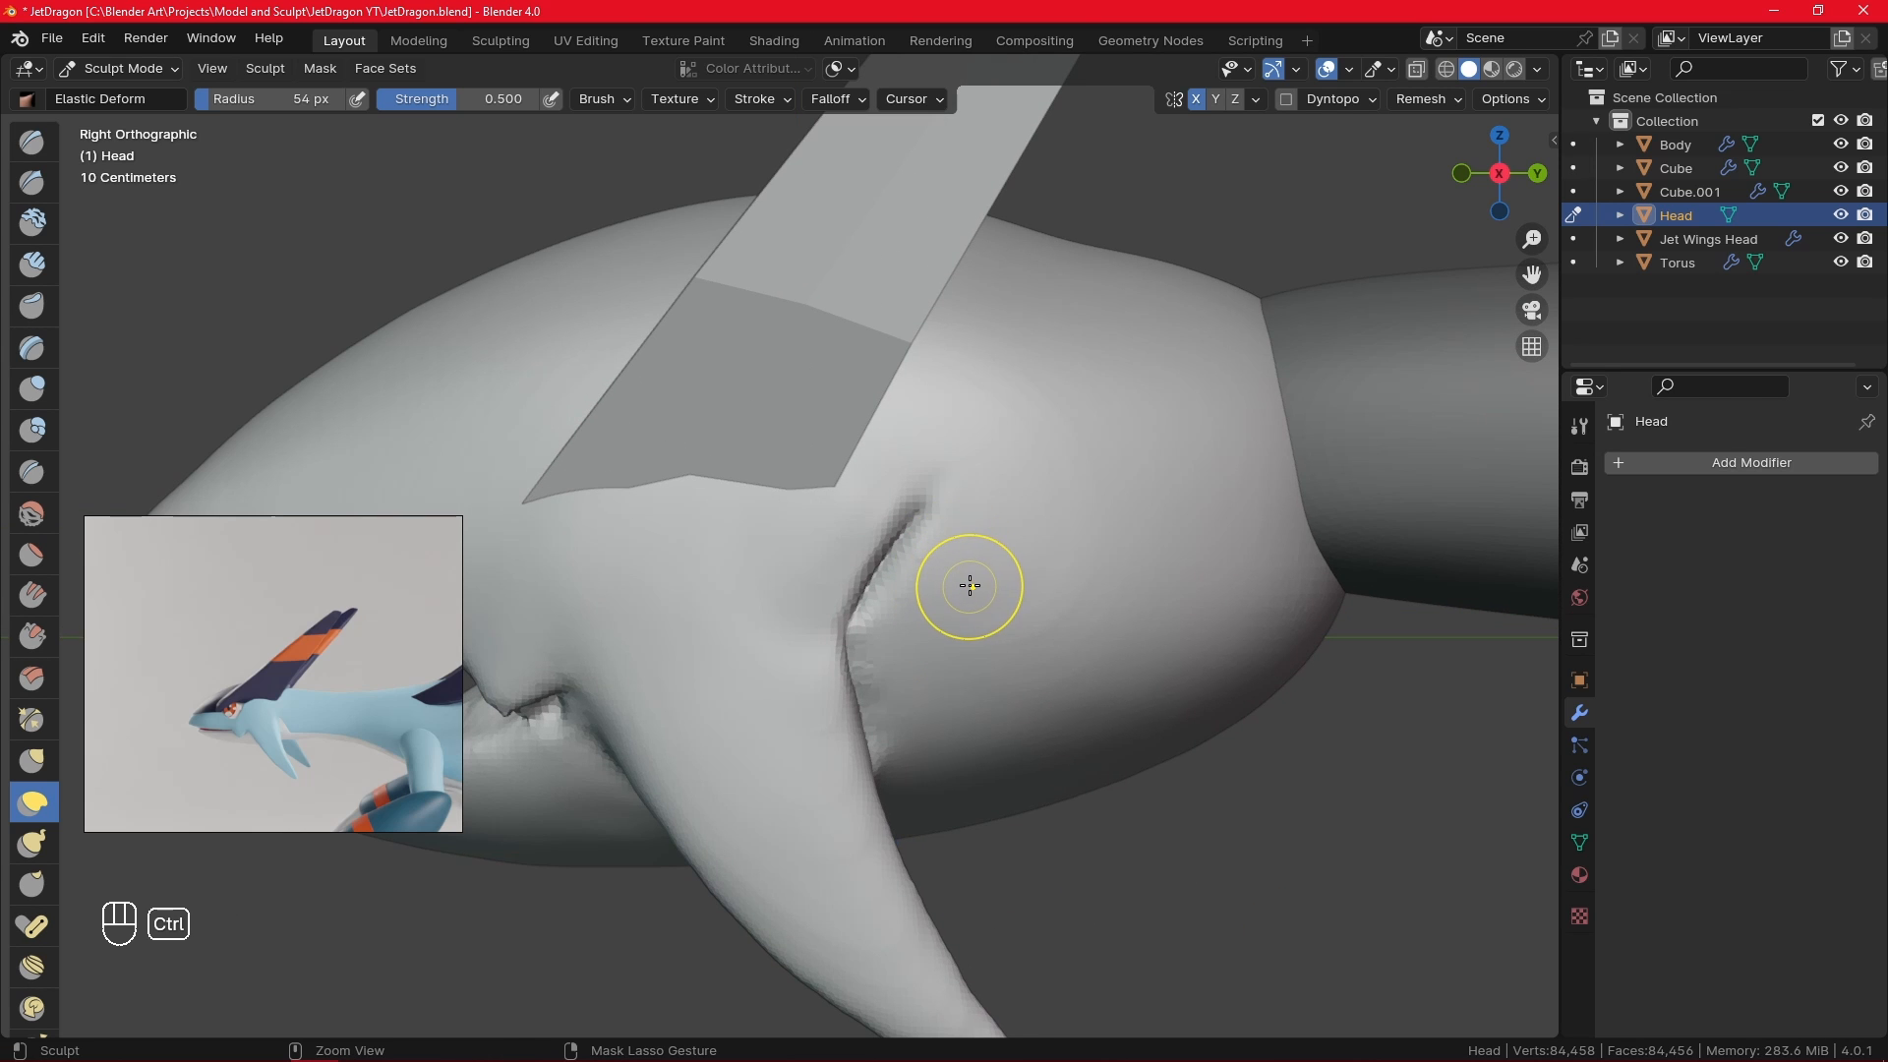
pyautogui.press('f')
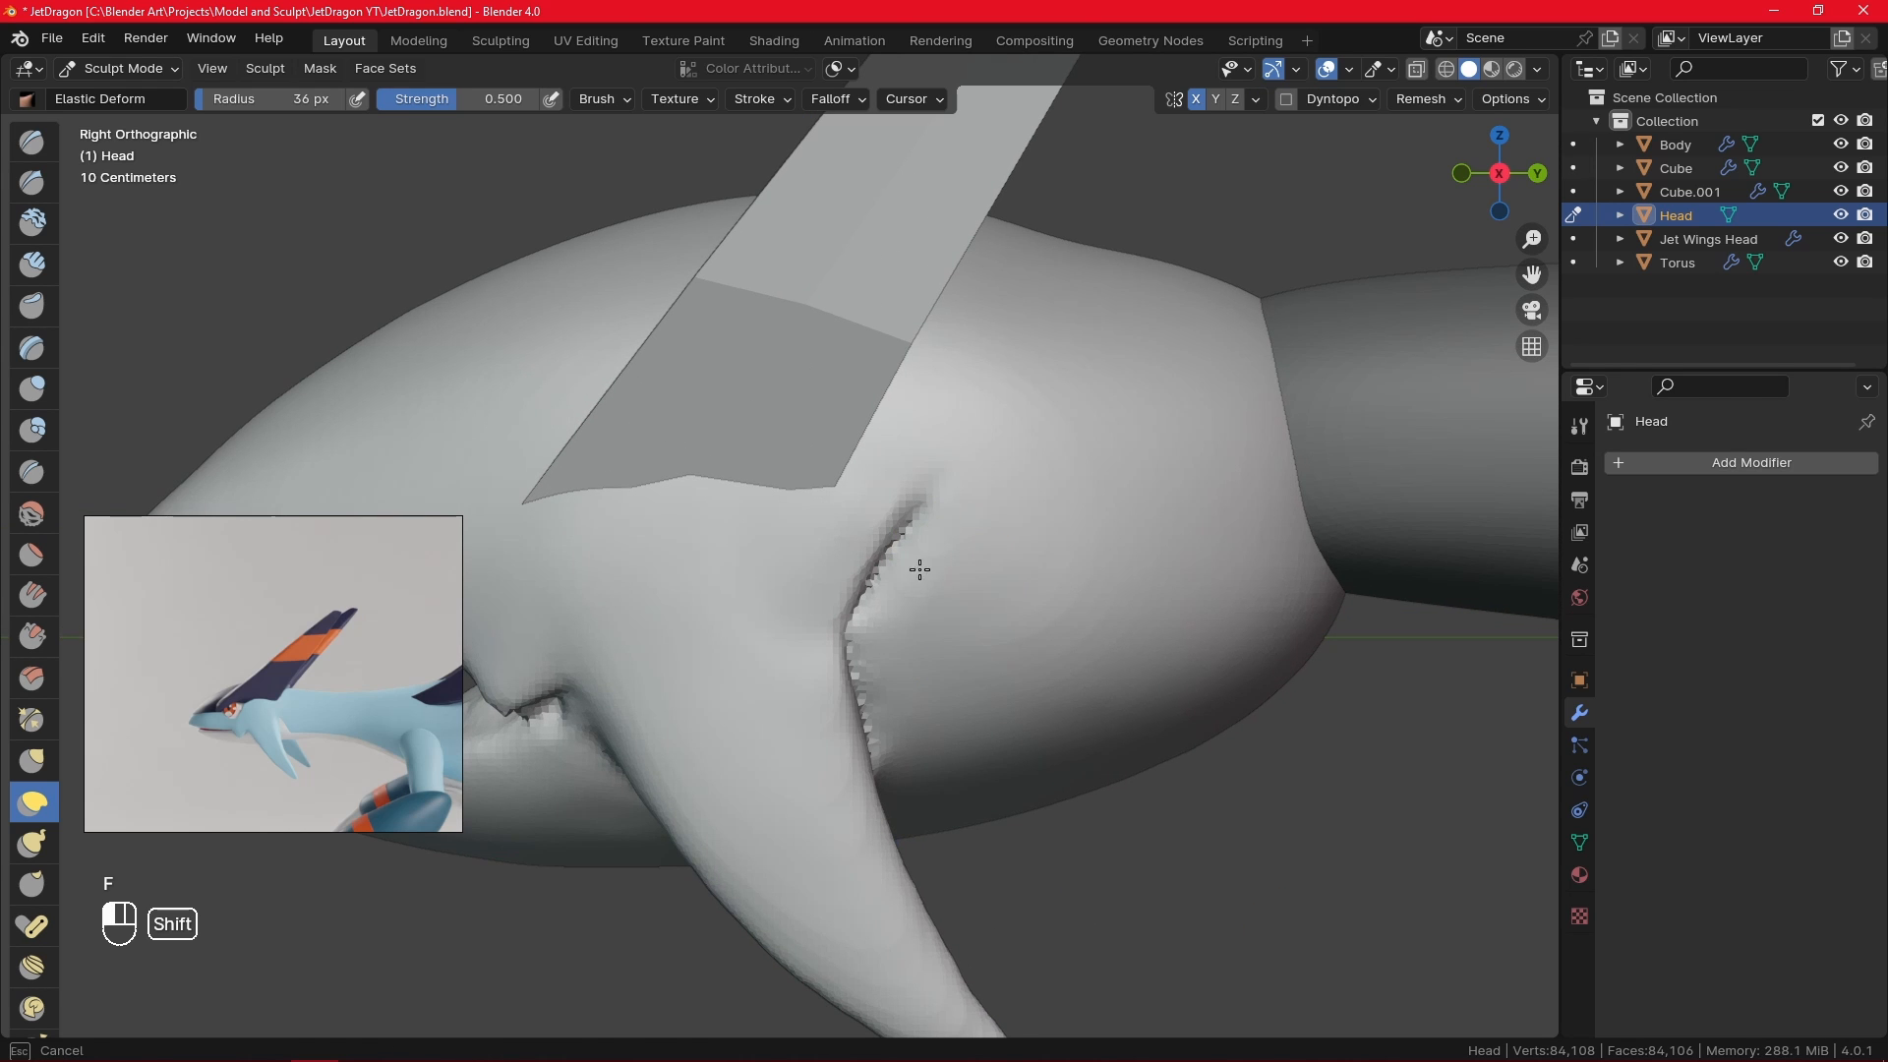
pyautogui.keyDown('shift'); pyautogui.moveTo(898, 717); pyautogui.dragTo(911, 784); pyautogui.keyUp('shift')
pyautogui.moveTo(964, 560)
pyautogui.keyDown('ctrl'); pyautogui.keyDown('alt'); pyautogui.mouseDown(button='middle')
pyautogui.moveTo(960, 716)
pyautogui.moveTo(990, 776)
pyautogui.mouseUp(button='middle'); pyautogui.keyUp('alt'); pyautogui.keyUp('ctrl')
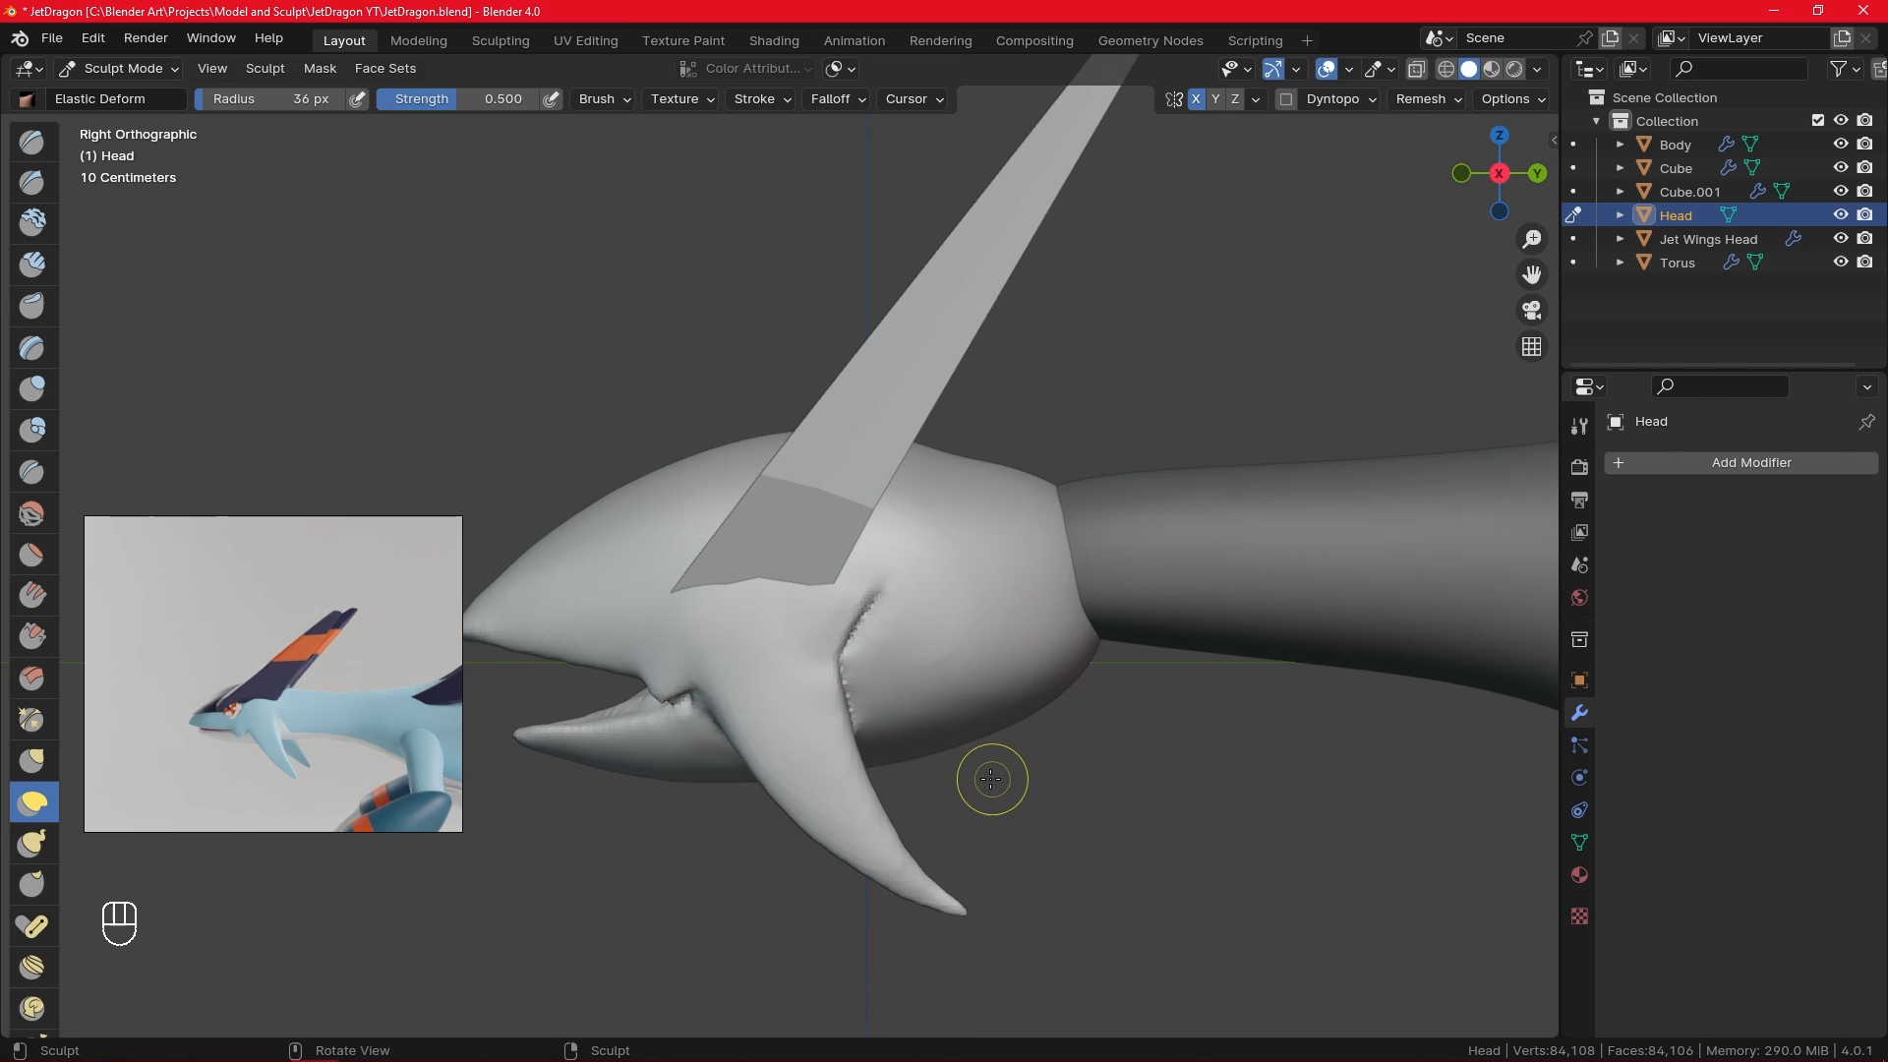
# - Smooth the surfaces inside the open mouth from the front at 44 px brush radius
pyautogui.moveTo(869, 755)
pyautogui.keyDown('alt'); pyautogui.mouseDown(button='middle')
pyautogui.moveTo(892, 744)
pyautogui.moveTo(924, 800)
pyautogui.moveTo(817, 792)
pyautogui.moveTo(835, 704)
pyautogui.moveTo(881, 745)
pyautogui.mouseUp(button='middle'); pyautogui.keyUp('alt')
pyautogui.press('f')
pyautogui.click(873, 703)
pyautogui.moveTo(871, 733)
pyautogui.keyDown('shift'); pyautogui.mouseDown()
pyautogui.moveTo(763, 682)
pyautogui.moveTo(782, 649)
pyautogui.mouseUp(); pyautogui.keyUp('shift')
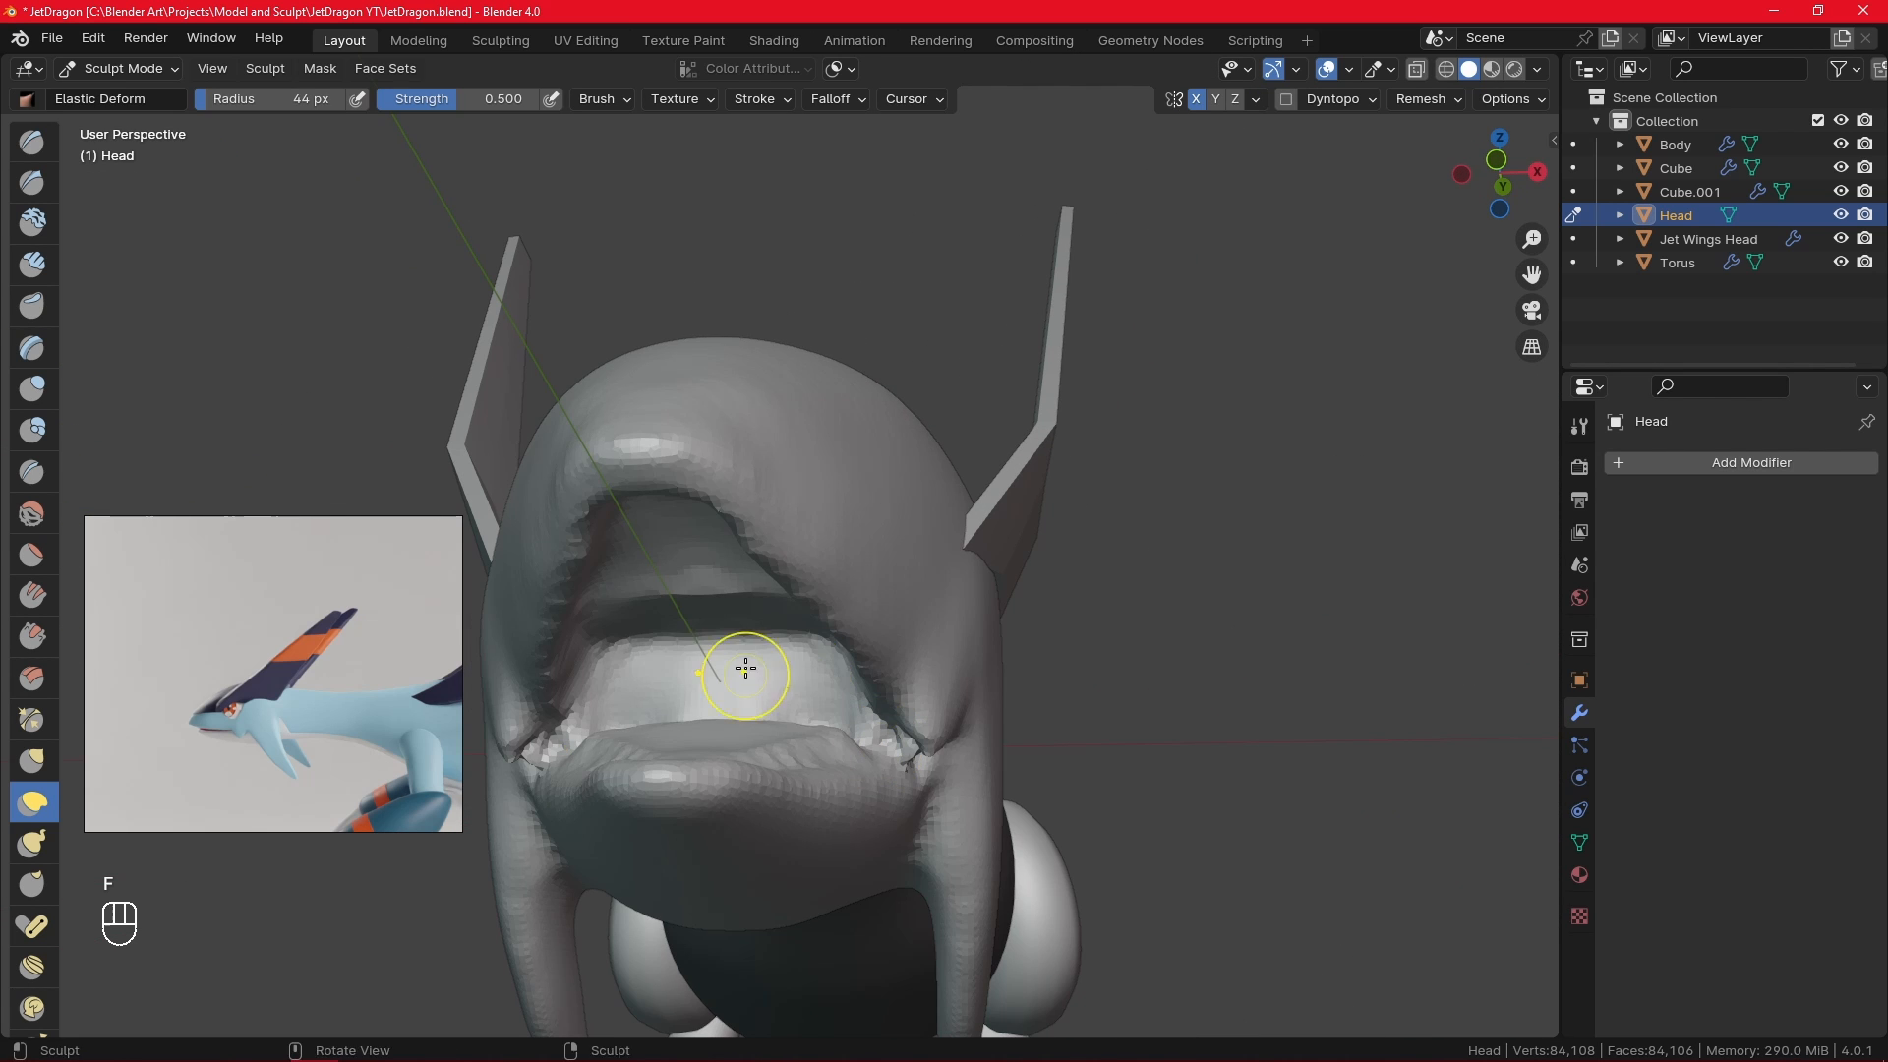
# - Smooth the roof and inner side walls of the mouth at 52 px brush radius
pyautogui.keyDown('alt'); pyautogui.moveTo(745, 666); pyautogui.dragTo(811, 573, button='middle'); pyautogui.keyUp('alt')
pyautogui.press('f')
pyautogui.click(824, 573)
pyautogui.moveTo(758, 513)
pyautogui.keyDown('shift'); pyautogui.mouseDown()
pyautogui.moveTo(731, 496)
pyautogui.moveTo(755, 495)
pyautogui.mouseUp(); pyautogui.keyUp('shift')
pyautogui.moveTo(652, 422)
pyautogui.keyDown('alt'); pyautogui.mouseDown(button='middle')
pyautogui.moveTo(551, 451)
pyautogui.moveTo(870, 565)
pyautogui.moveTo(807, 615)
pyautogui.mouseUp(button='middle'); pyautogui.keyUp('alt')
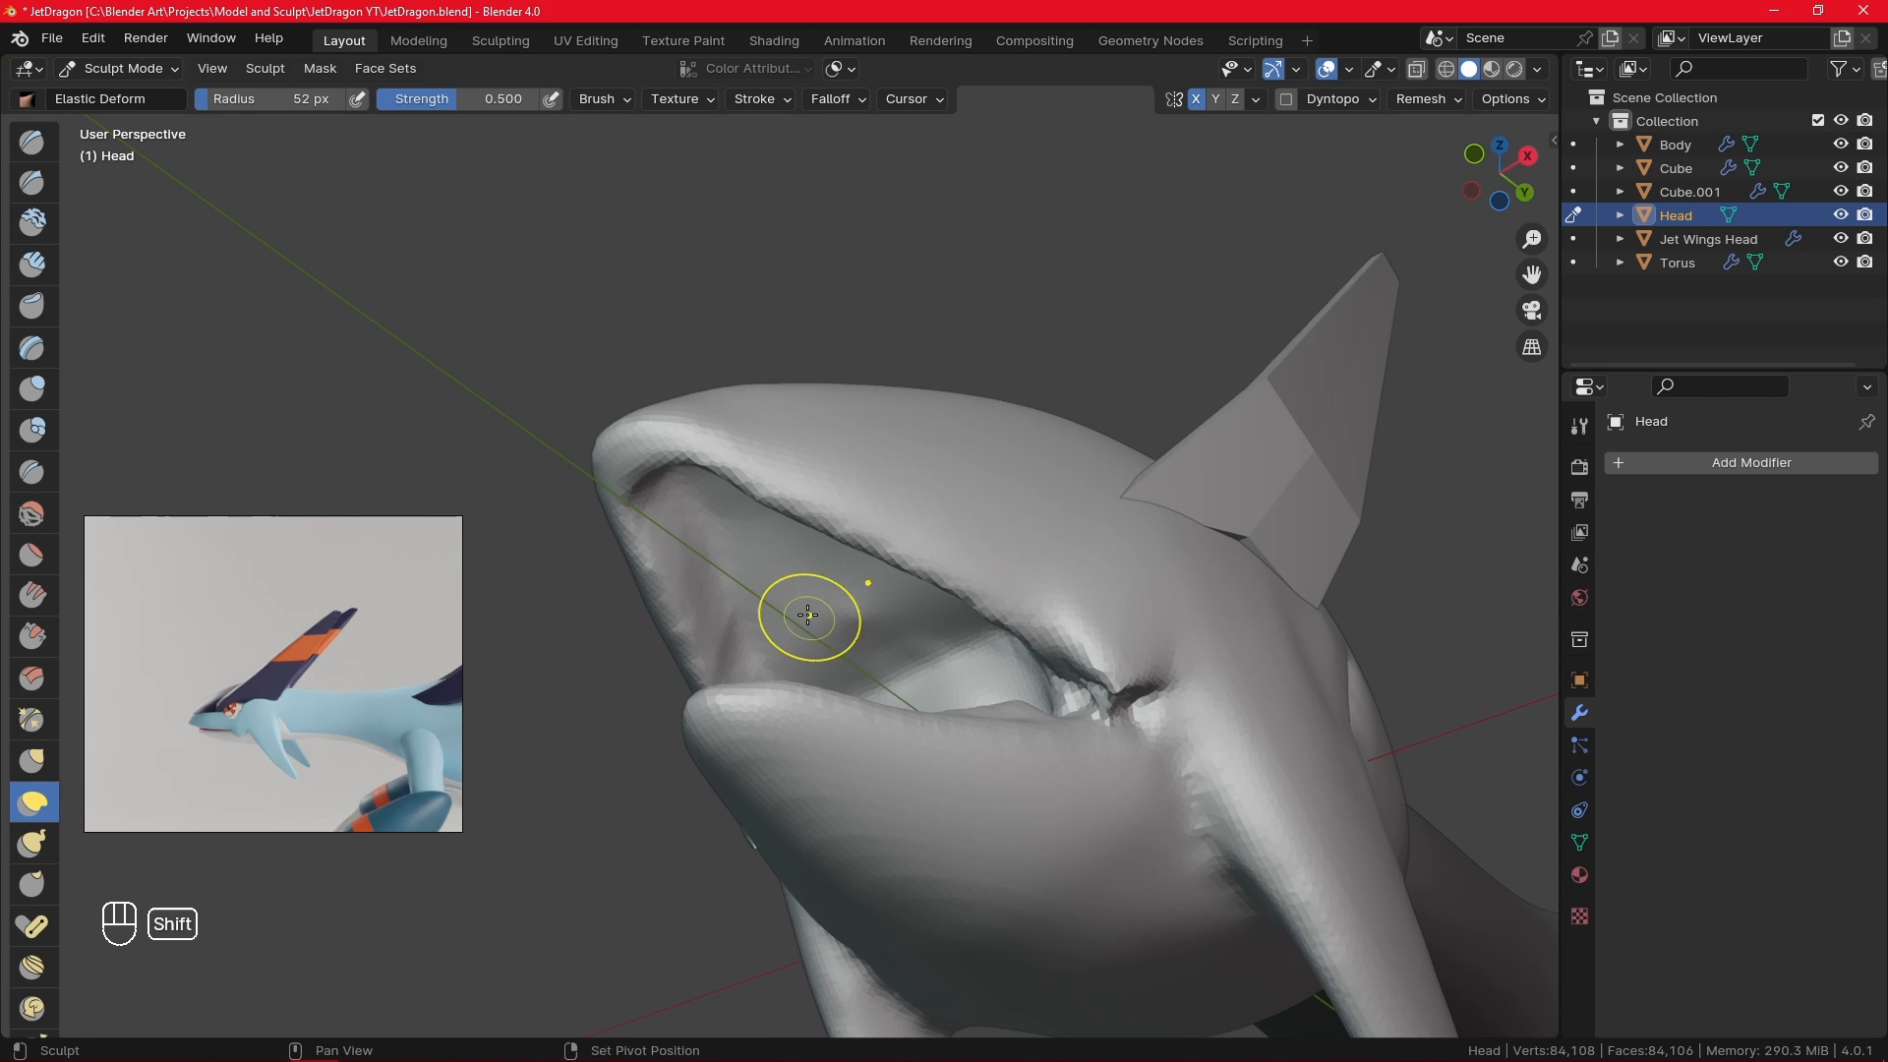
pyautogui.moveTo(808, 614)
pyautogui.keyDown('shift'); pyautogui.mouseDown()
pyautogui.moveTo(876, 618)
pyautogui.moveTo(831, 609)
pyautogui.mouseUp(); pyautogui.keyUp('shift')
pyautogui.keyDown('alt'); pyautogui.moveTo(775, 601); pyautogui.dragTo(728, 628, button='middle'); pyautogui.keyUp('alt')
pyautogui.keyDown('shift'); pyautogui.moveTo(725, 634); pyautogui.dragTo(638, 639); pyautogui.keyUp('shift')
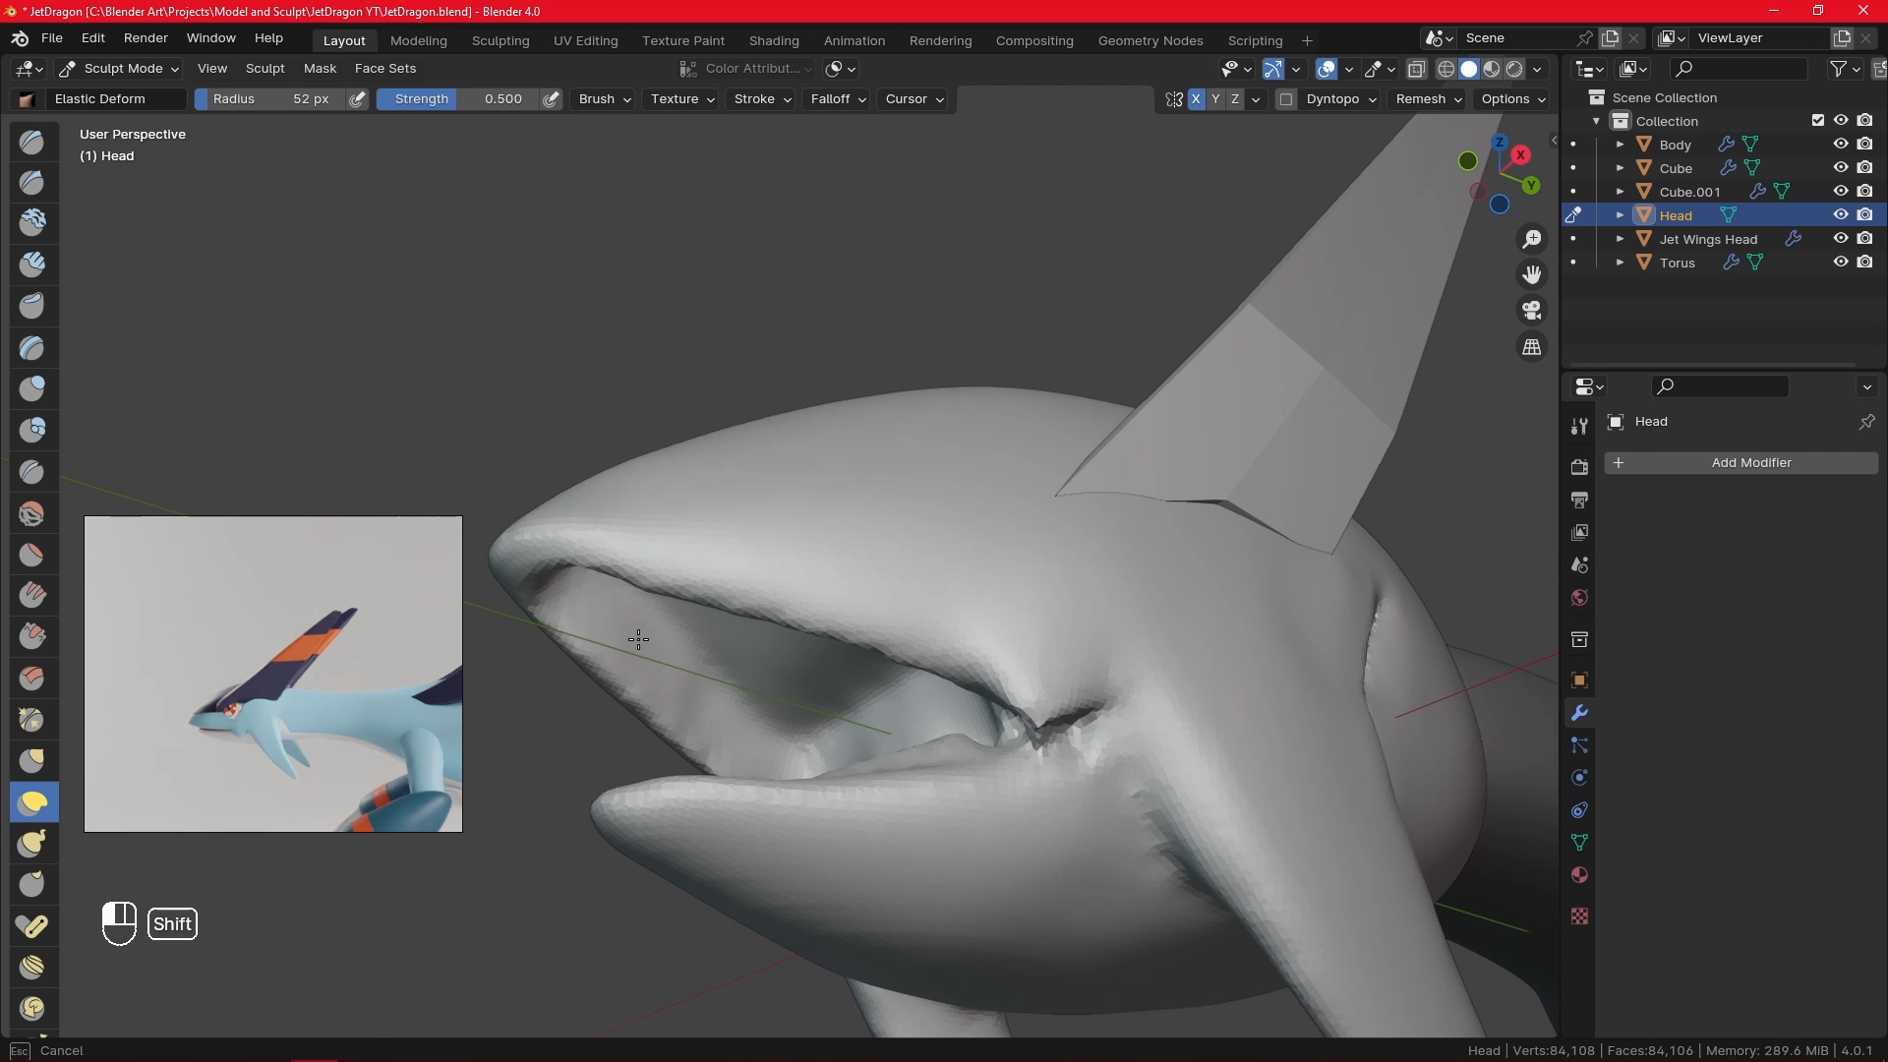
pyautogui.keyDown('shift'); pyautogui.moveTo(753, 713); pyautogui.dragTo(757, 716); pyautogui.keyUp('shift')
# - Crease the boundary between the tongue and lower jaw with the Crease brush in Subtract mode at 28 px radius
pyautogui.keyDown('alt'); pyautogui.moveTo(772, 710); pyautogui.dragTo(865, 462); pyautogui.keyUp('alt')
pyautogui.keyDown('alt'); pyautogui.keyDown('shift'); pyautogui.moveTo(865, 462); pyautogui.dragTo(939, 885); pyautogui.keyUp('shift'); pyautogui.keyUp('alt')
pyautogui.moveTo(915, 777)
pyautogui.keyDown('alt'); pyautogui.mouseDown()
pyautogui.moveTo(960, 717)
pyautogui.moveTo(924, 703)
pyautogui.mouseUp(); pyautogui.keyUp('alt')
pyautogui.moveTo(927, 729)
pyautogui.keyDown('alt'); pyautogui.mouseDown(button='middle')
pyautogui.moveTo(971, 861)
pyautogui.moveTo(1108, 853)
pyautogui.moveTo(900, 757)
pyautogui.moveTo(1033, 787)
pyautogui.mouseUp(button='middle'); pyautogui.keyUp('alt')
pyautogui.moveTo(1013, 786)
pyautogui.keyDown('ctrl'); pyautogui.keyDown('alt'); pyautogui.mouseDown(button='middle')
pyautogui.moveTo(998, 756)
pyautogui.moveTo(991, 806)
pyautogui.mouseUp(button='middle'); pyautogui.keyUp('alt'); pyautogui.keyUp('ctrl')
pyautogui.moveTo(835, 781)
pyautogui.keyDown('alt'); pyautogui.mouseDown(button='middle')
pyautogui.moveTo(888, 835)
pyautogui.moveTo(867, 693)
pyautogui.mouseUp(button='middle'); pyautogui.keyUp('alt')
pyautogui.press('f')
pyautogui.click(821, 843)
pyautogui.keyDown('alt'); pyautogui.moveTo(910, 801); pyautogui.dragTo(920, 659, button='middle'); pyautogui.keyUp('alt')
pyautogui.click(32, 472)
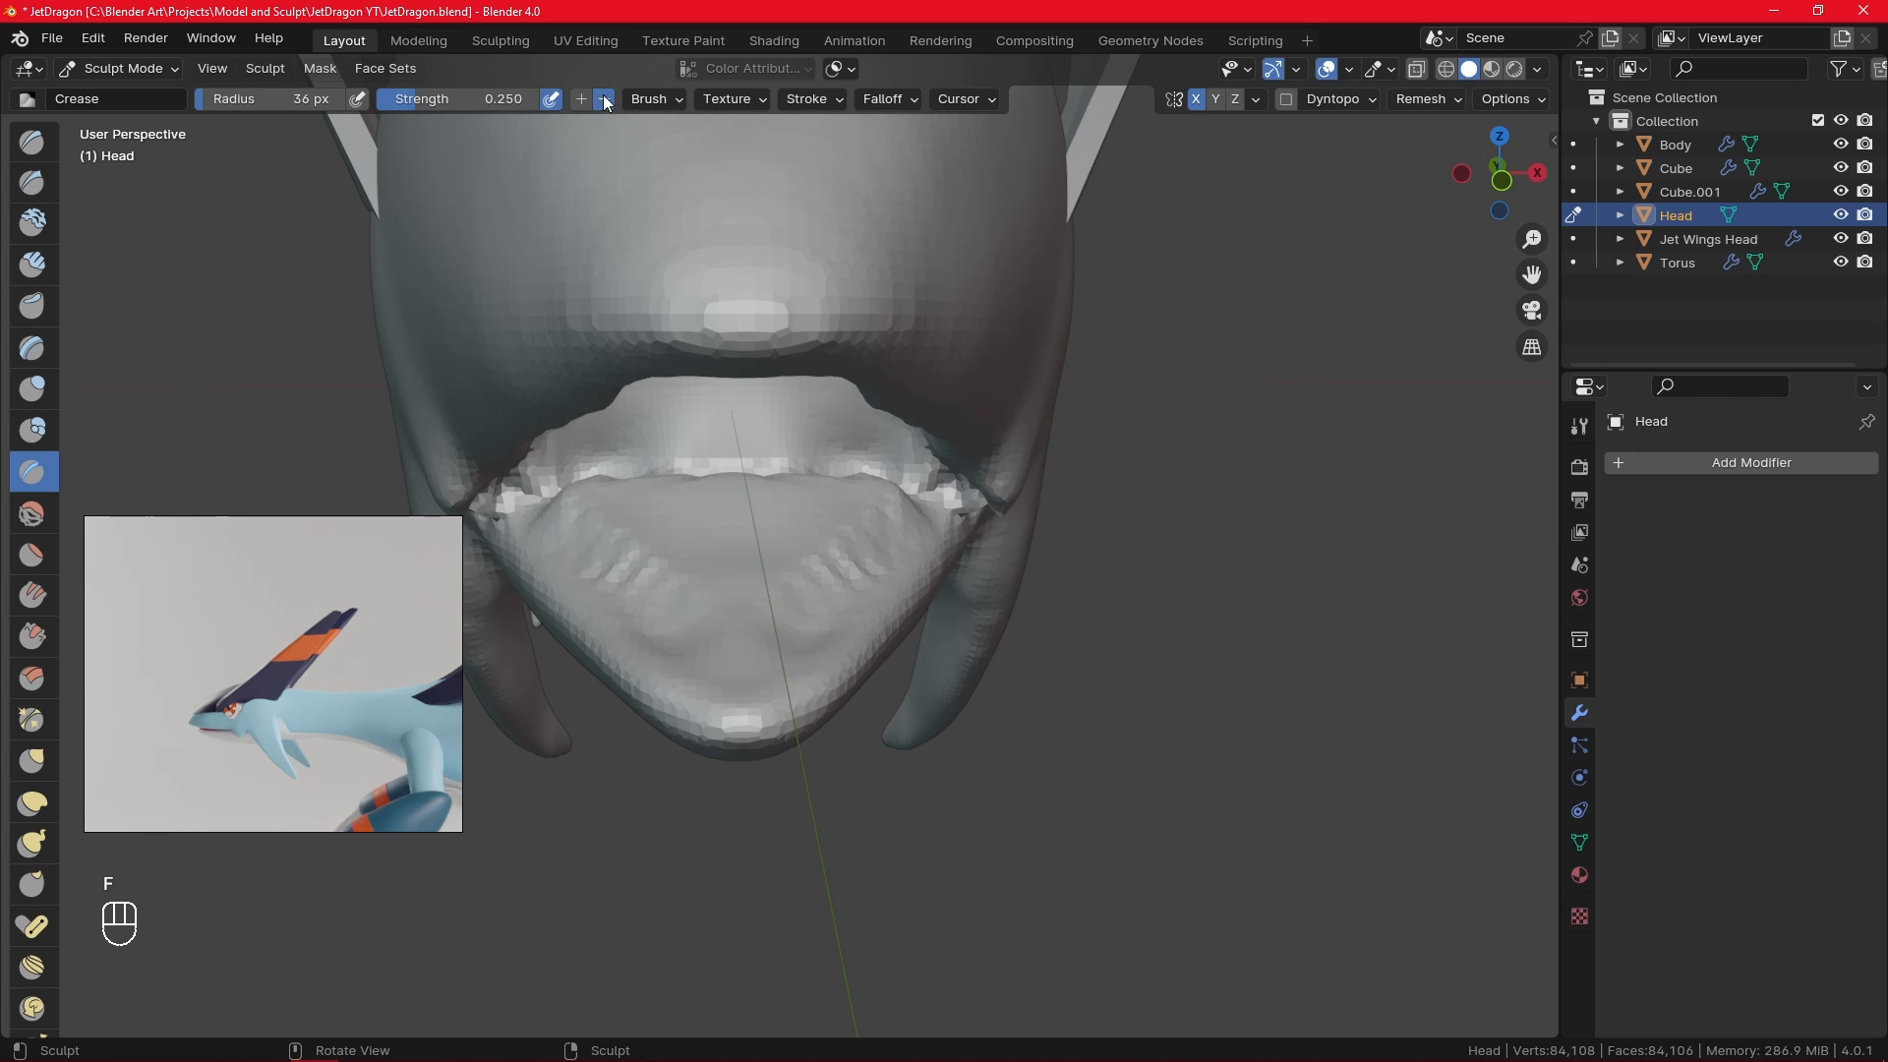
pyautogui.press('f')
pyautogui.click(856, 596)
pyautogui.keyDown('alt'); pyautogui.moveTo(855, 594); pyautogui.dragTo(849, 607, button='middle'); pyautogui.keyUp('alt')
pyautogui.moveTo(927, 479); pyautogui.dragTo(929, 480)
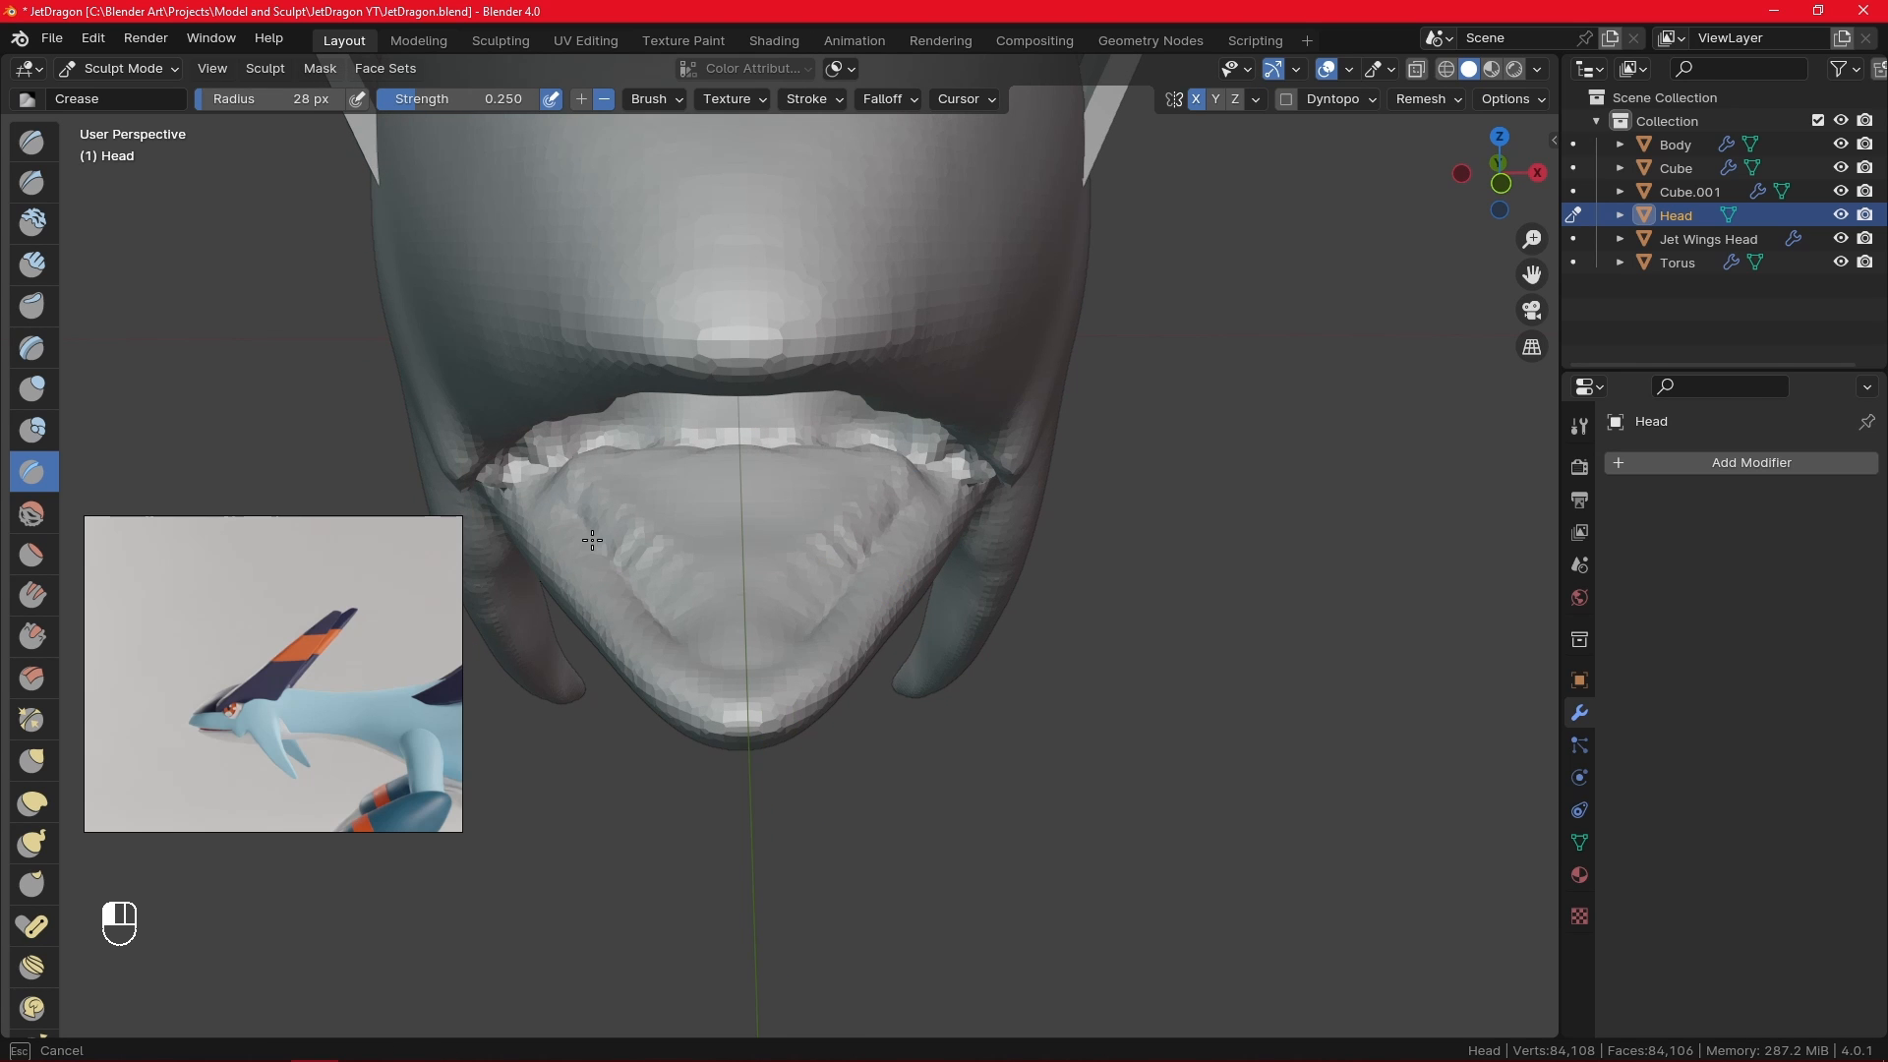
# - Cut a crease down the middle of the tongue with the Crease brush at 28 px radius
pyautogui.moveTo(884, 533)
pyautogui.keyDown('alt'); pyautogui.mouseDown(button='middle')
pyautogui.moveTo(918, 472)
pyautogui.moveTo(894, 547)
pyautogui.moveTo(847, 567)
pyautogui.mouseUp(button='middle'); pyautogui.keyUp('alt')
pyautogui.moveTo(961, 476)
pyautogui.keyDown('alt'); pyautogui.mouseDown(button='middle')
pyautogui.moveTo(944, 495)
pyautogui.moveTo(994, 472)
pyautogui.moveTo(781, 271)
pyautogui.mouseUp(button='middle'); pyautogui.keyUp('alt')
pyautogui.click(42, 387)
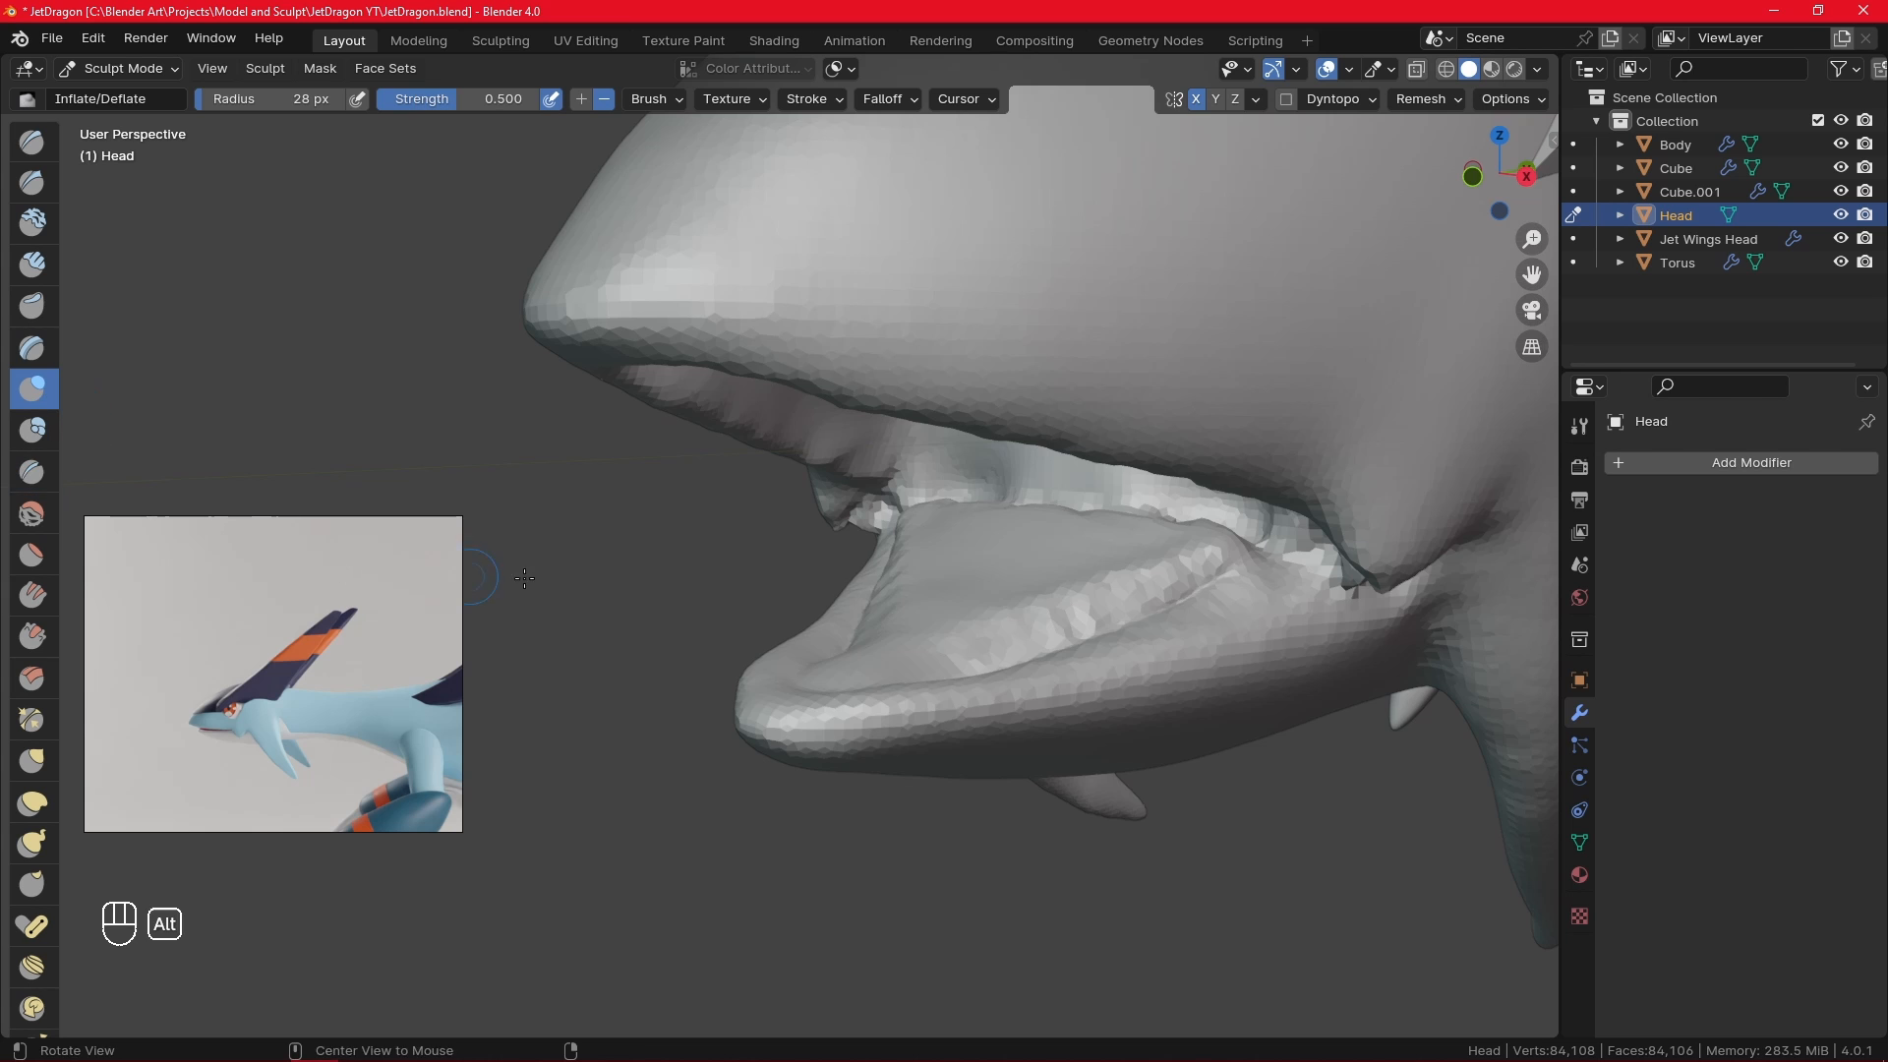
pyautogui.keyDown('alt'); pyautogui.moveTo(518, 578); pyautogui.dragTo(570, 587); pyautogui.keyUp('alt')
pyautogui.click(37, 472)
pyautogui.moveTo(633, 491)
pyautogui.keyDown('alt'); pyautogui.mouseDown(button='middle')
pyautogui.moveTo(794, 453)
pyautogui.moveTo(708, 482)
pyautogui.moveTo(648, 462)
pyautogui.mouseUp(button='middle'); pyautogui.keyUp('alt')
# - Inflate both halves of the tongue with Inflate/Deflate in Add mode at 59 px radius, and smooth them at 64 px
pyautogui.click(33, 388)
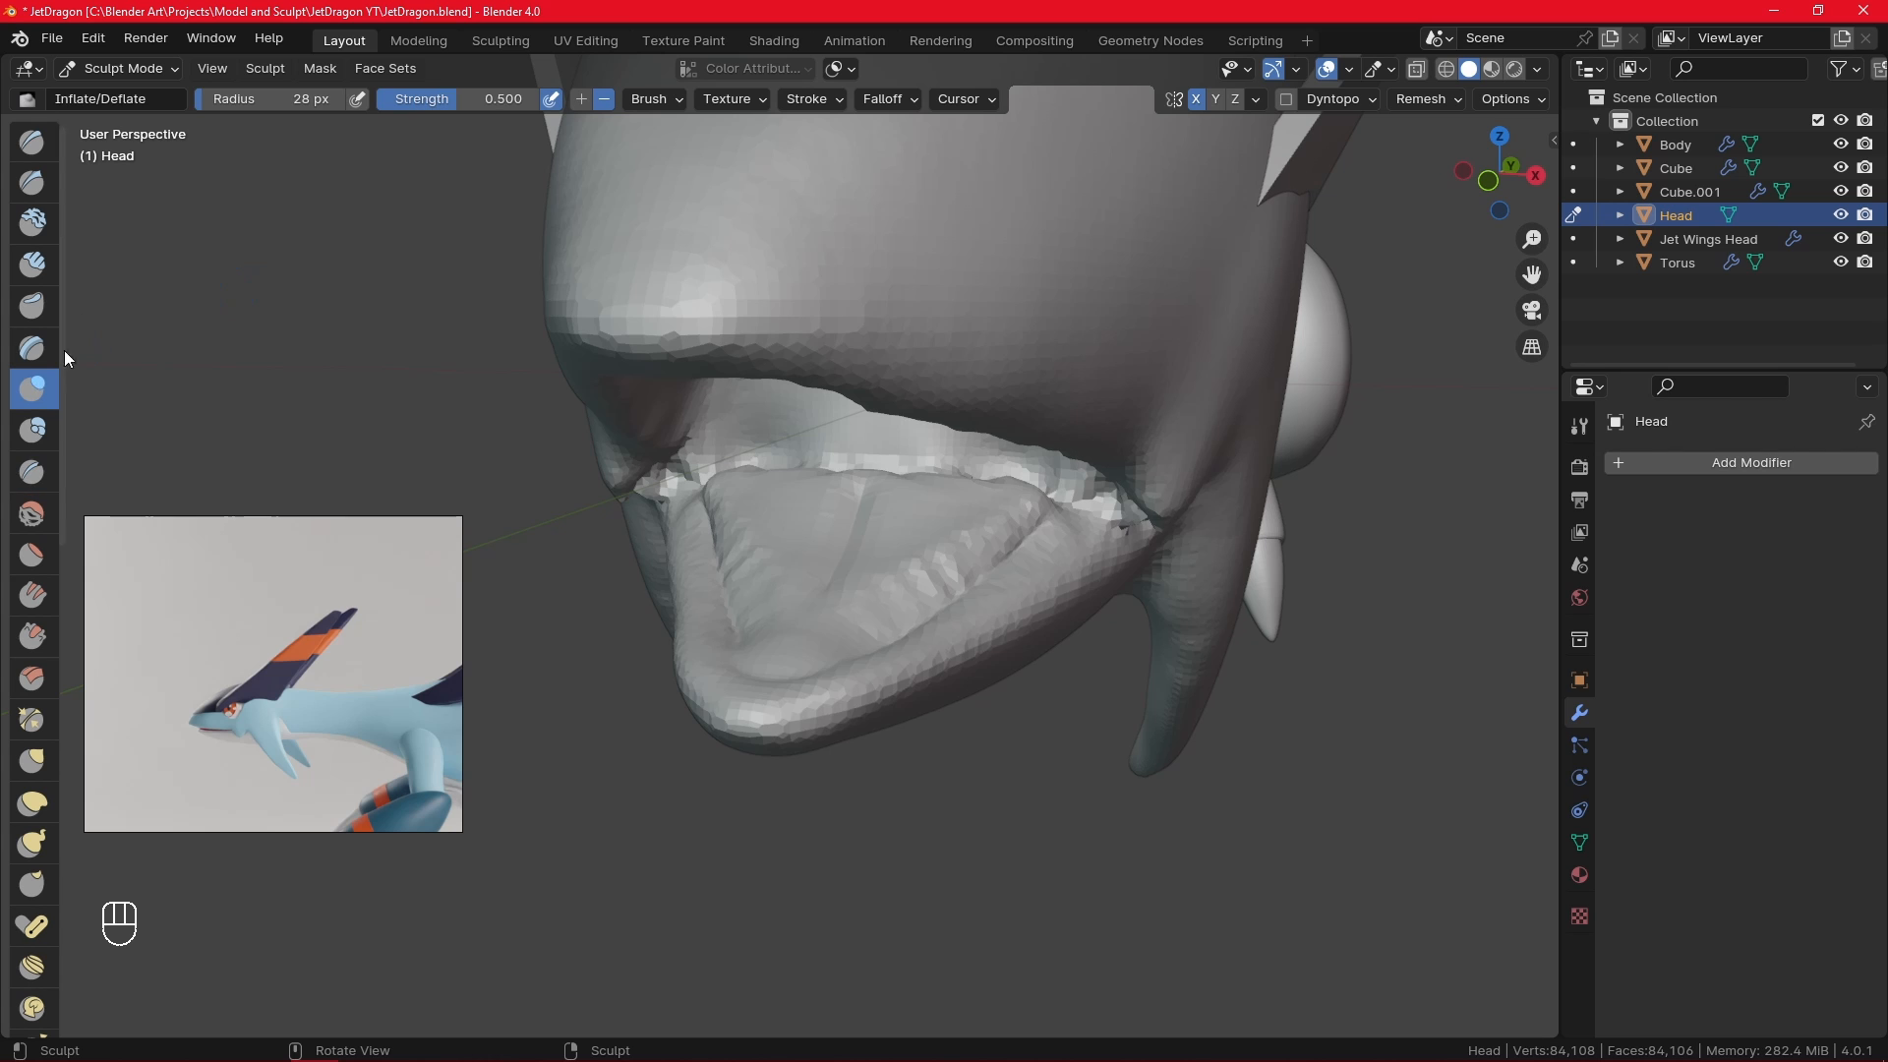
pyautogui.keyDown('alt'); pyautogui.moveTo(807, 581); pyautogui.dragTo(877, 593); pyautogui.keyUp('alt')
pyautogui.press('f')
pyautogui.click(906, 596)
pyautogui.moveTo(877, 492)
pyautogui.keyDown('alt'); pyautogui.mouseDown()
pyautogui.moveTo(893, 544)
pyautogui.moveTo(861, 452)
pyautogui.mouseUp(); pyautogui.keyUp('alt')
pyautogui.press('f')
pyautogui.click(890, 528)
pyautogui.moveTo(828, 514); pyautogui.dragTo(825, 518)
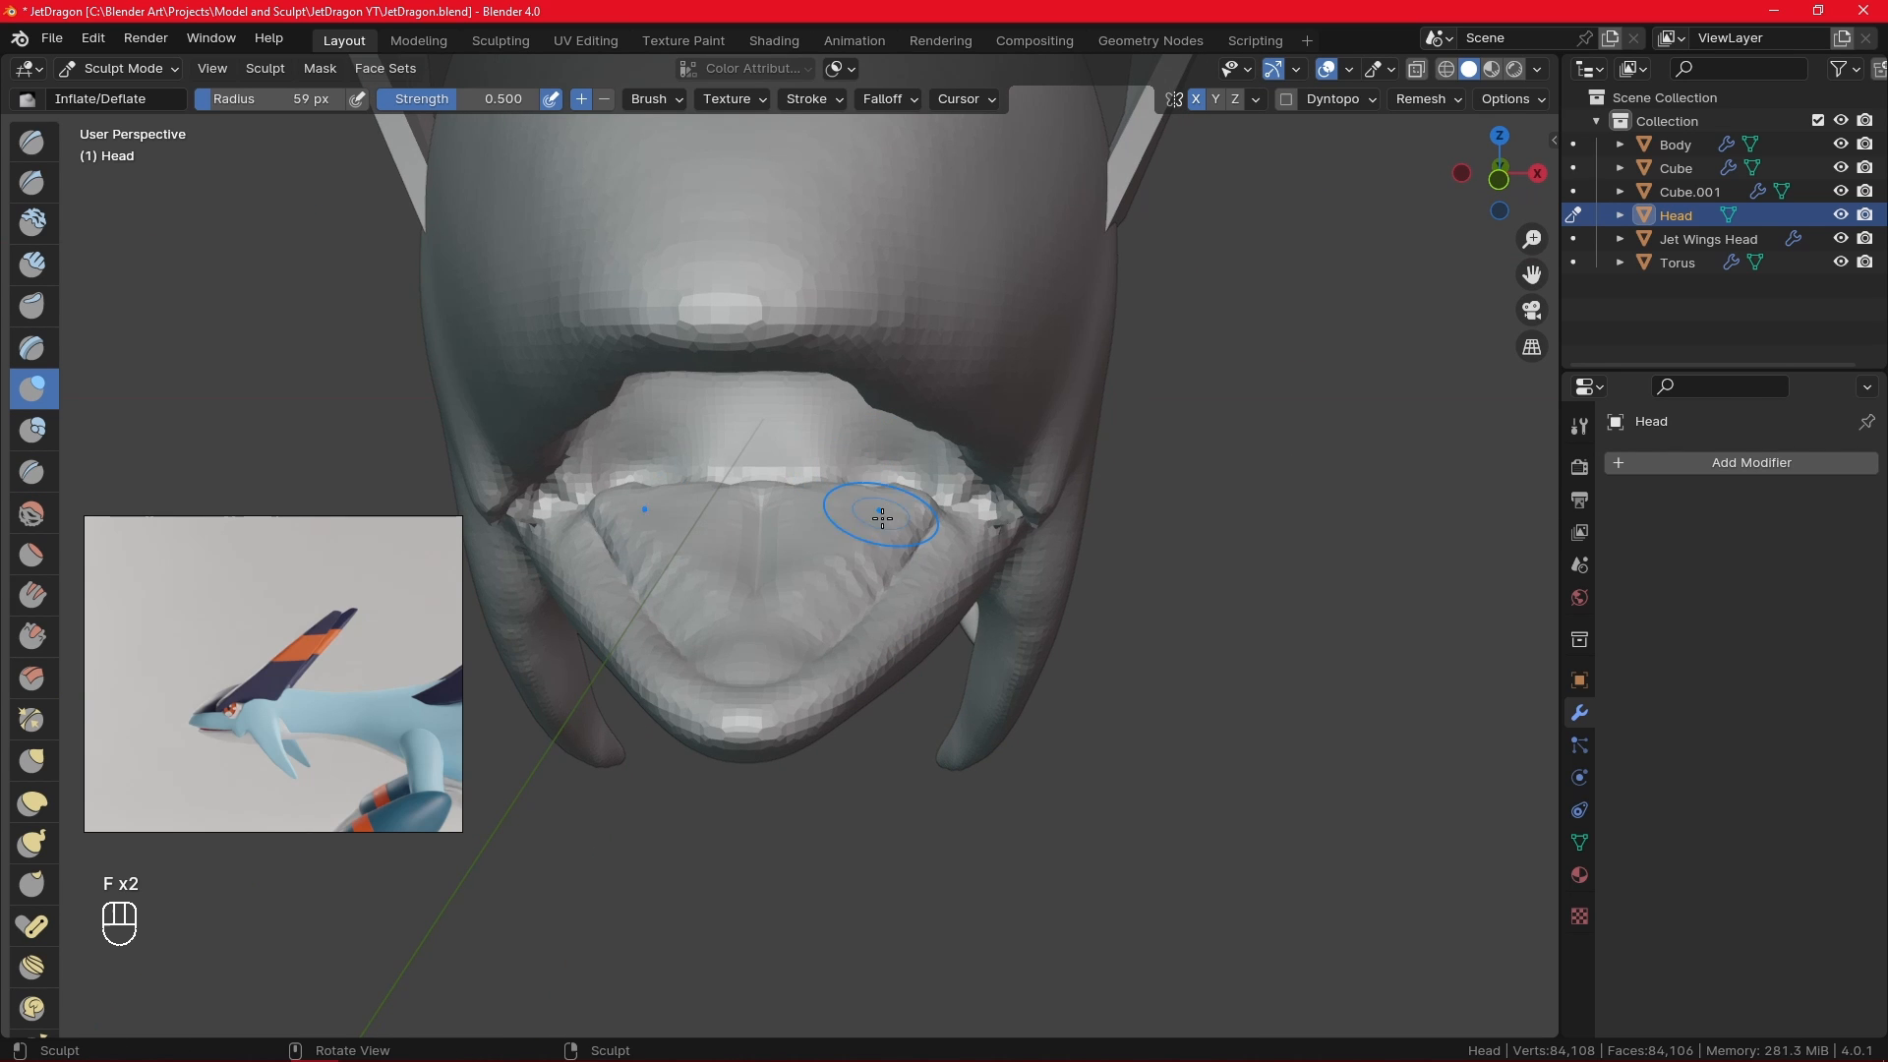
pyautogui.press('f')
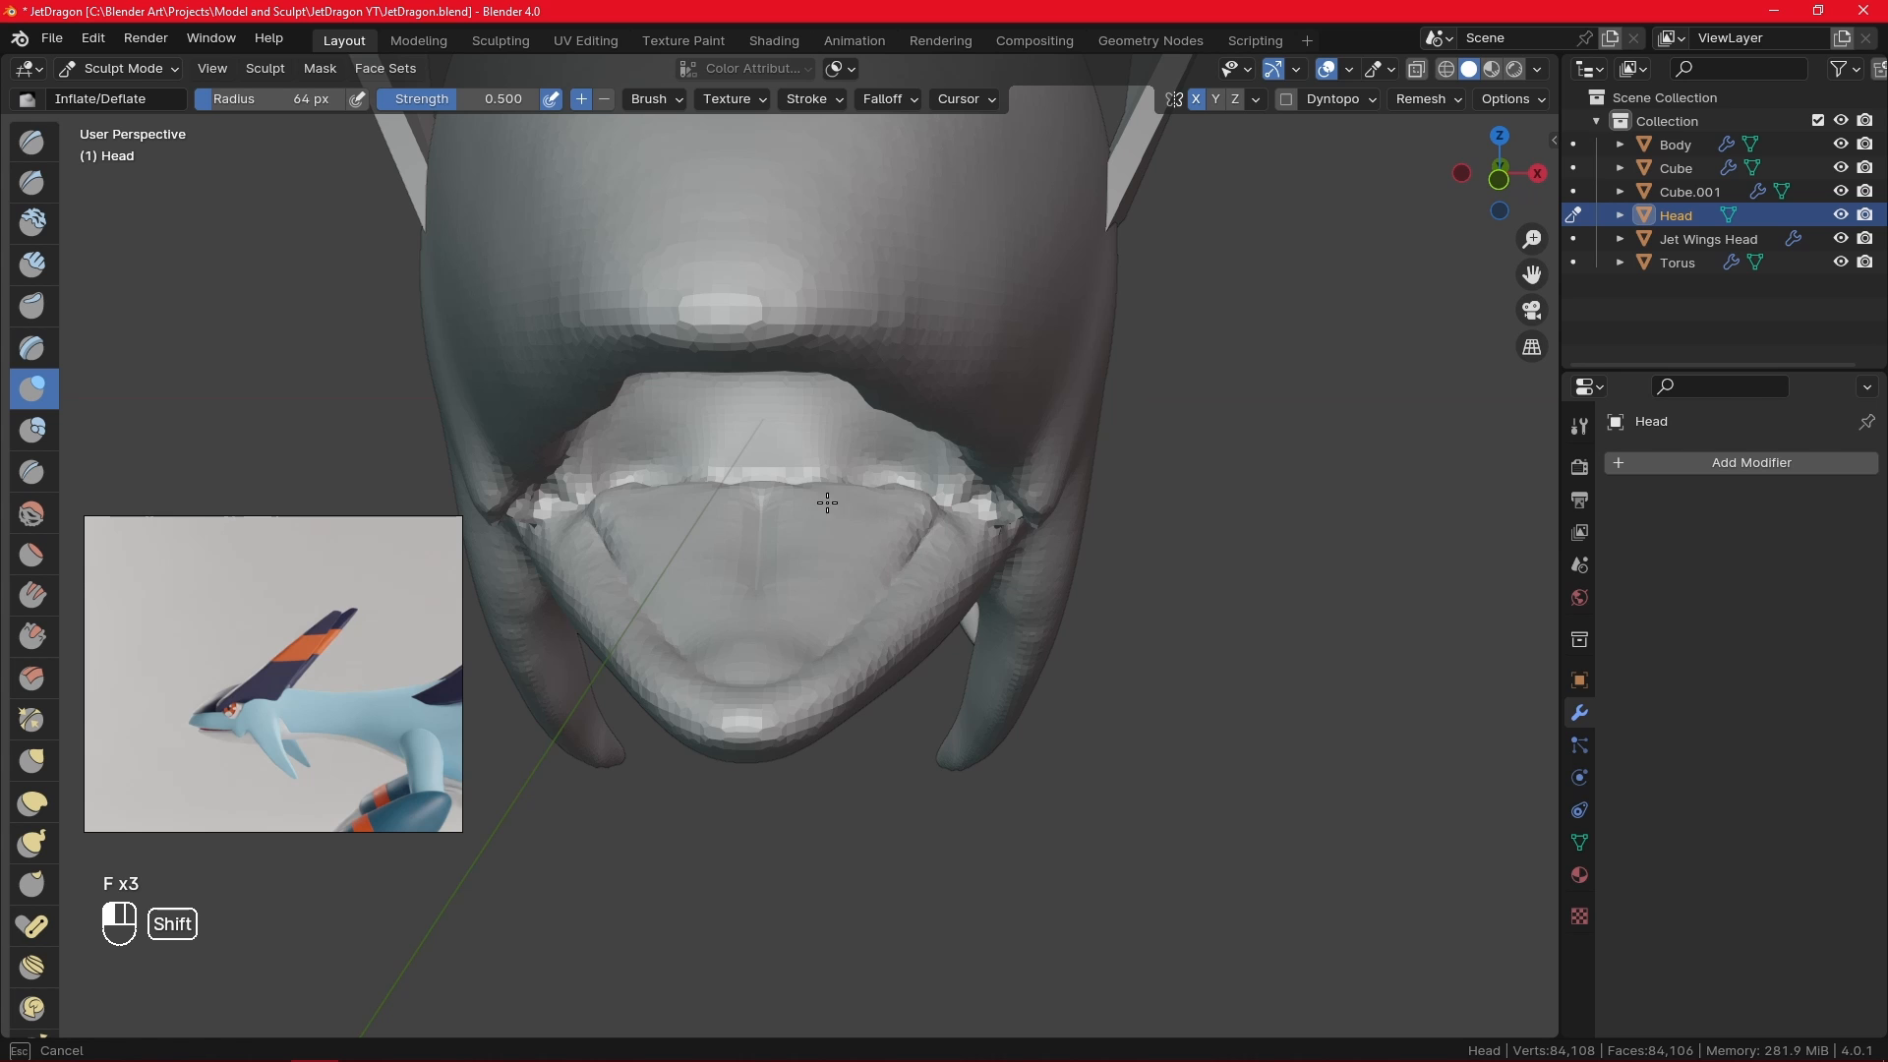
pyautogui.click(901, 510)
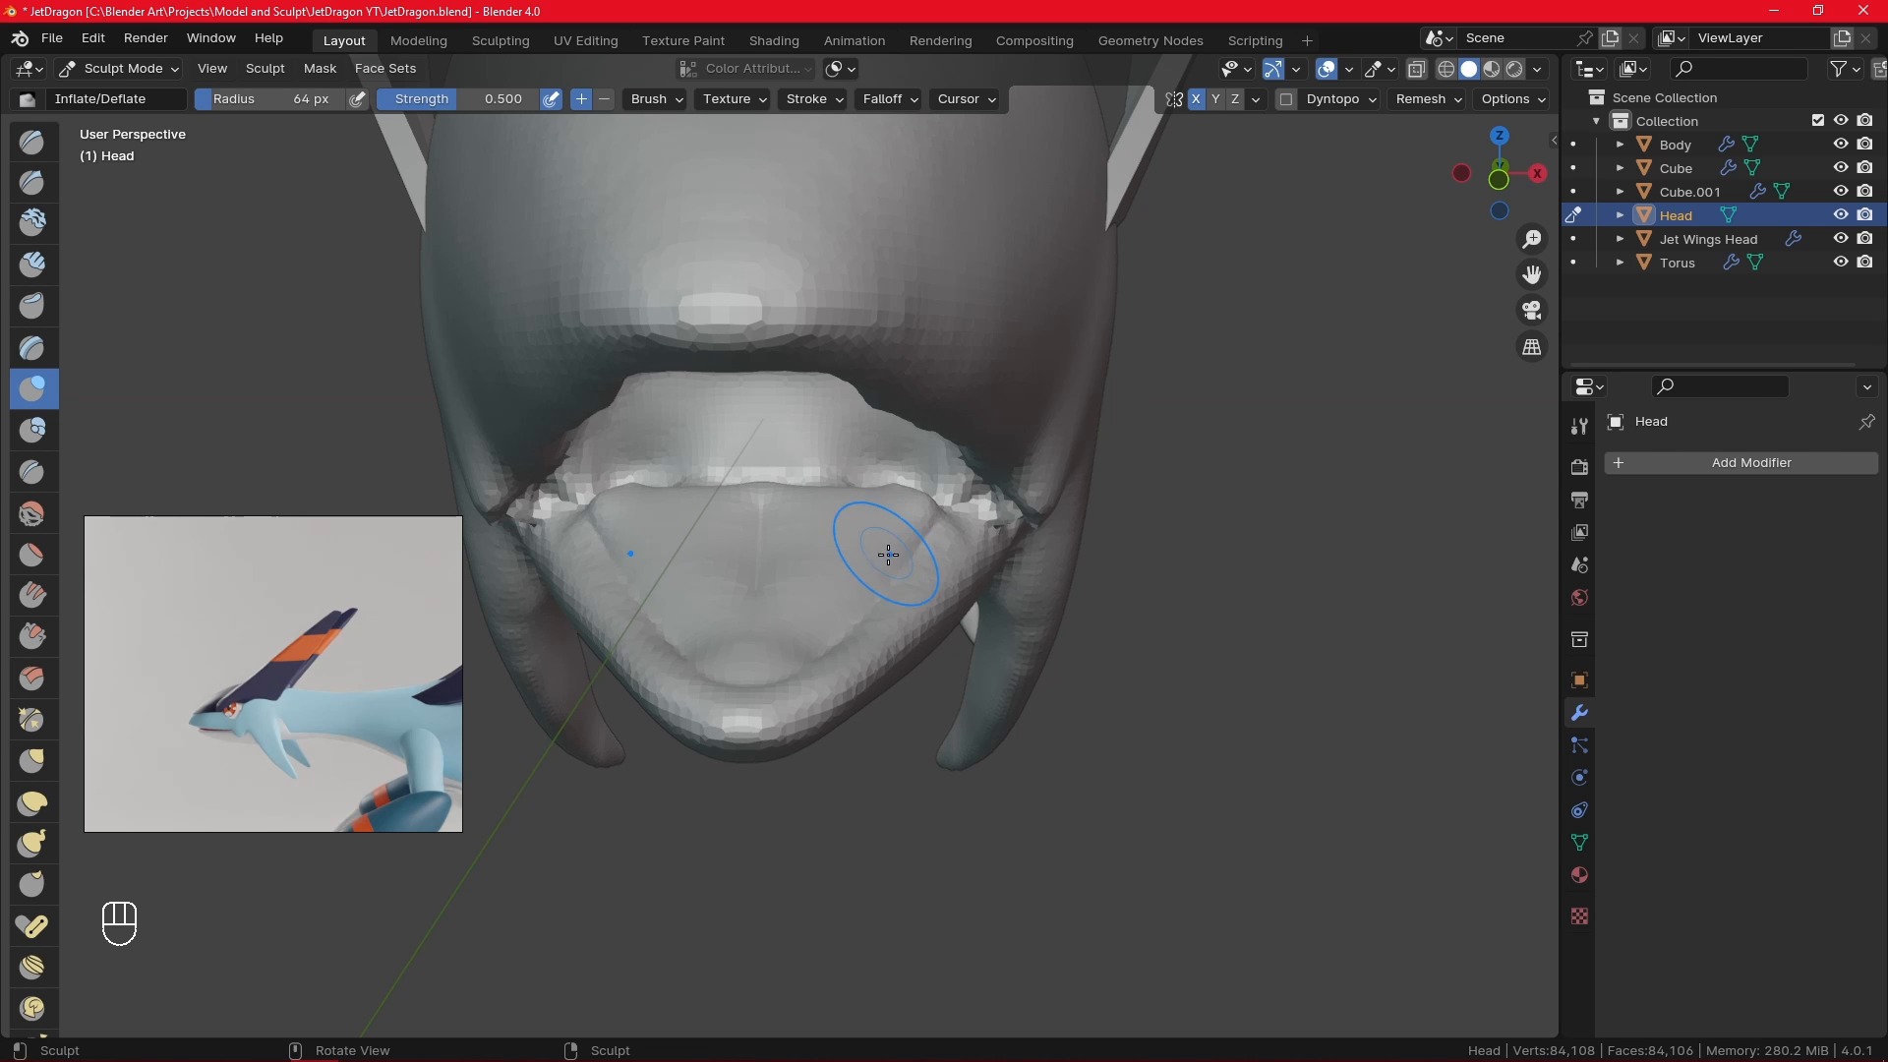
# - Smooth the sides of the tongue and the back of the mouth at 40 px brush radius
pyautogui.press('KP_3')
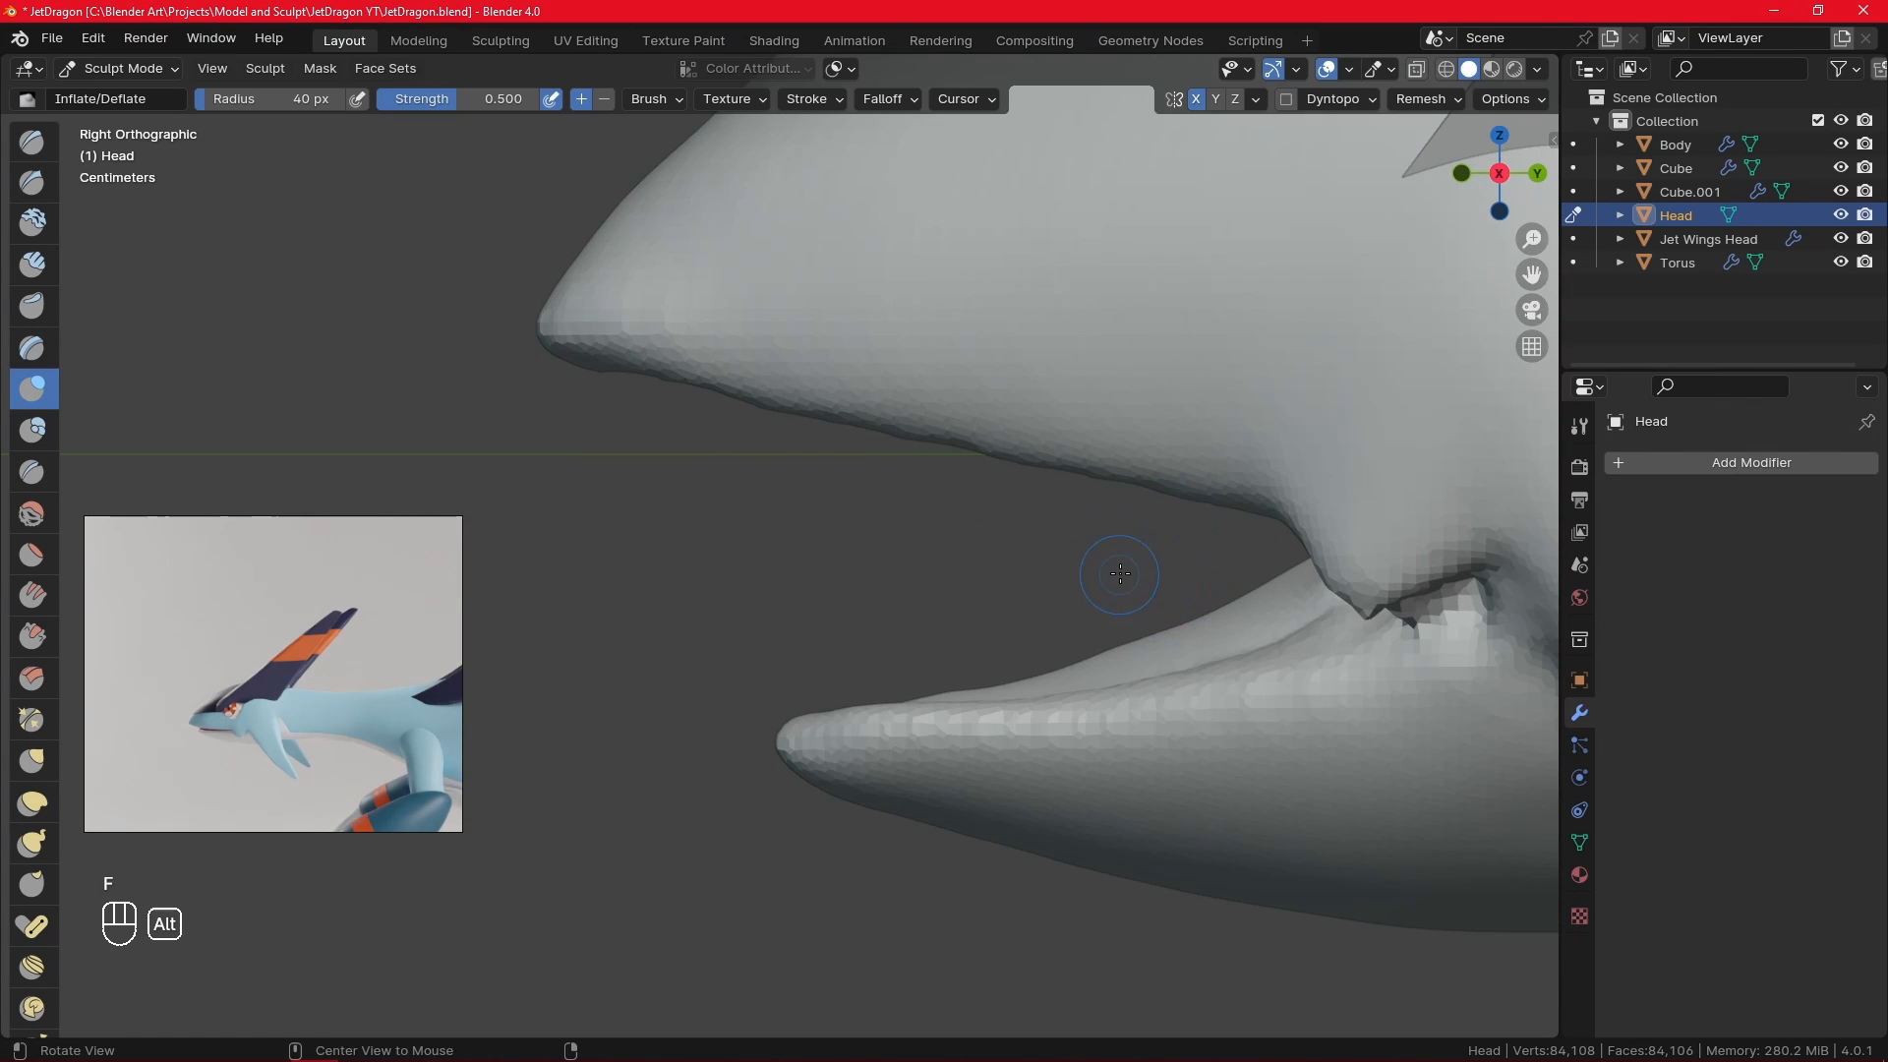
pyautogui.moveTo(1151, 556); pyautogui.dragTo(1130, 602, button='middle')
pyautogui.press('f')
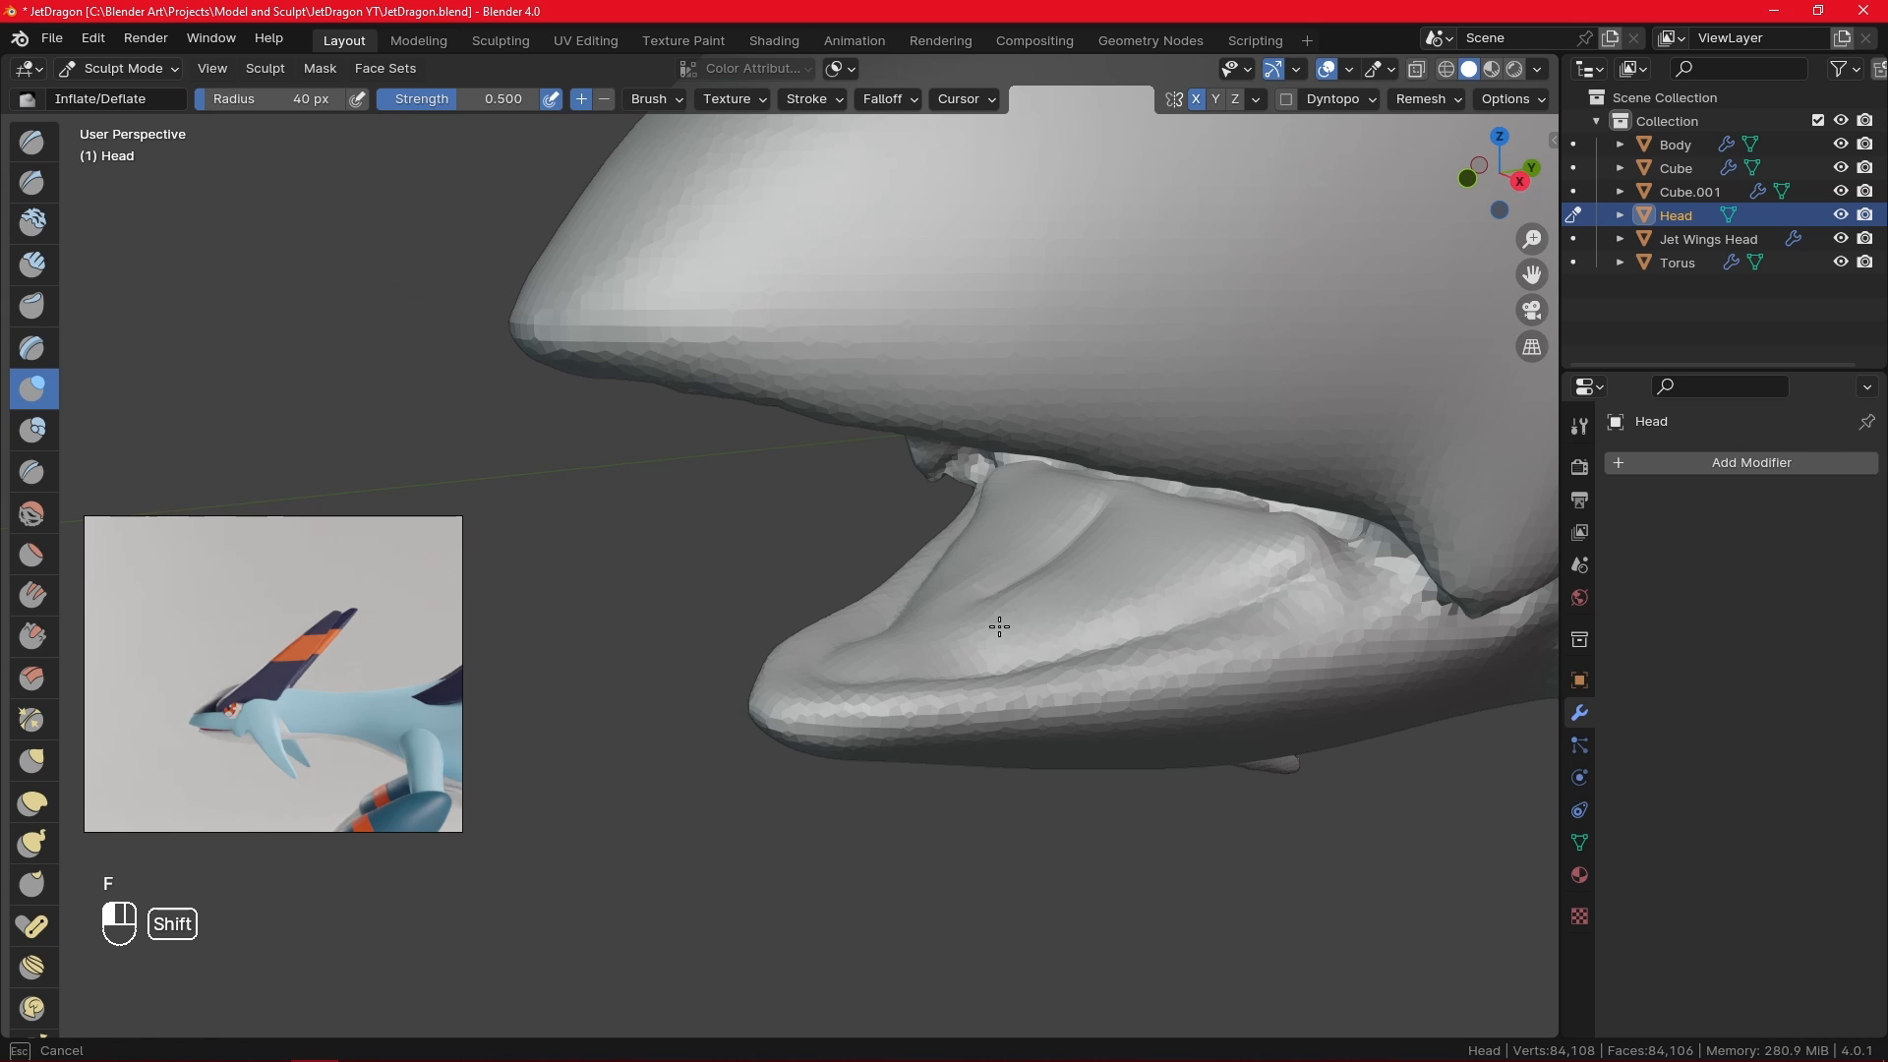
pyautogui.click(1191, 547)
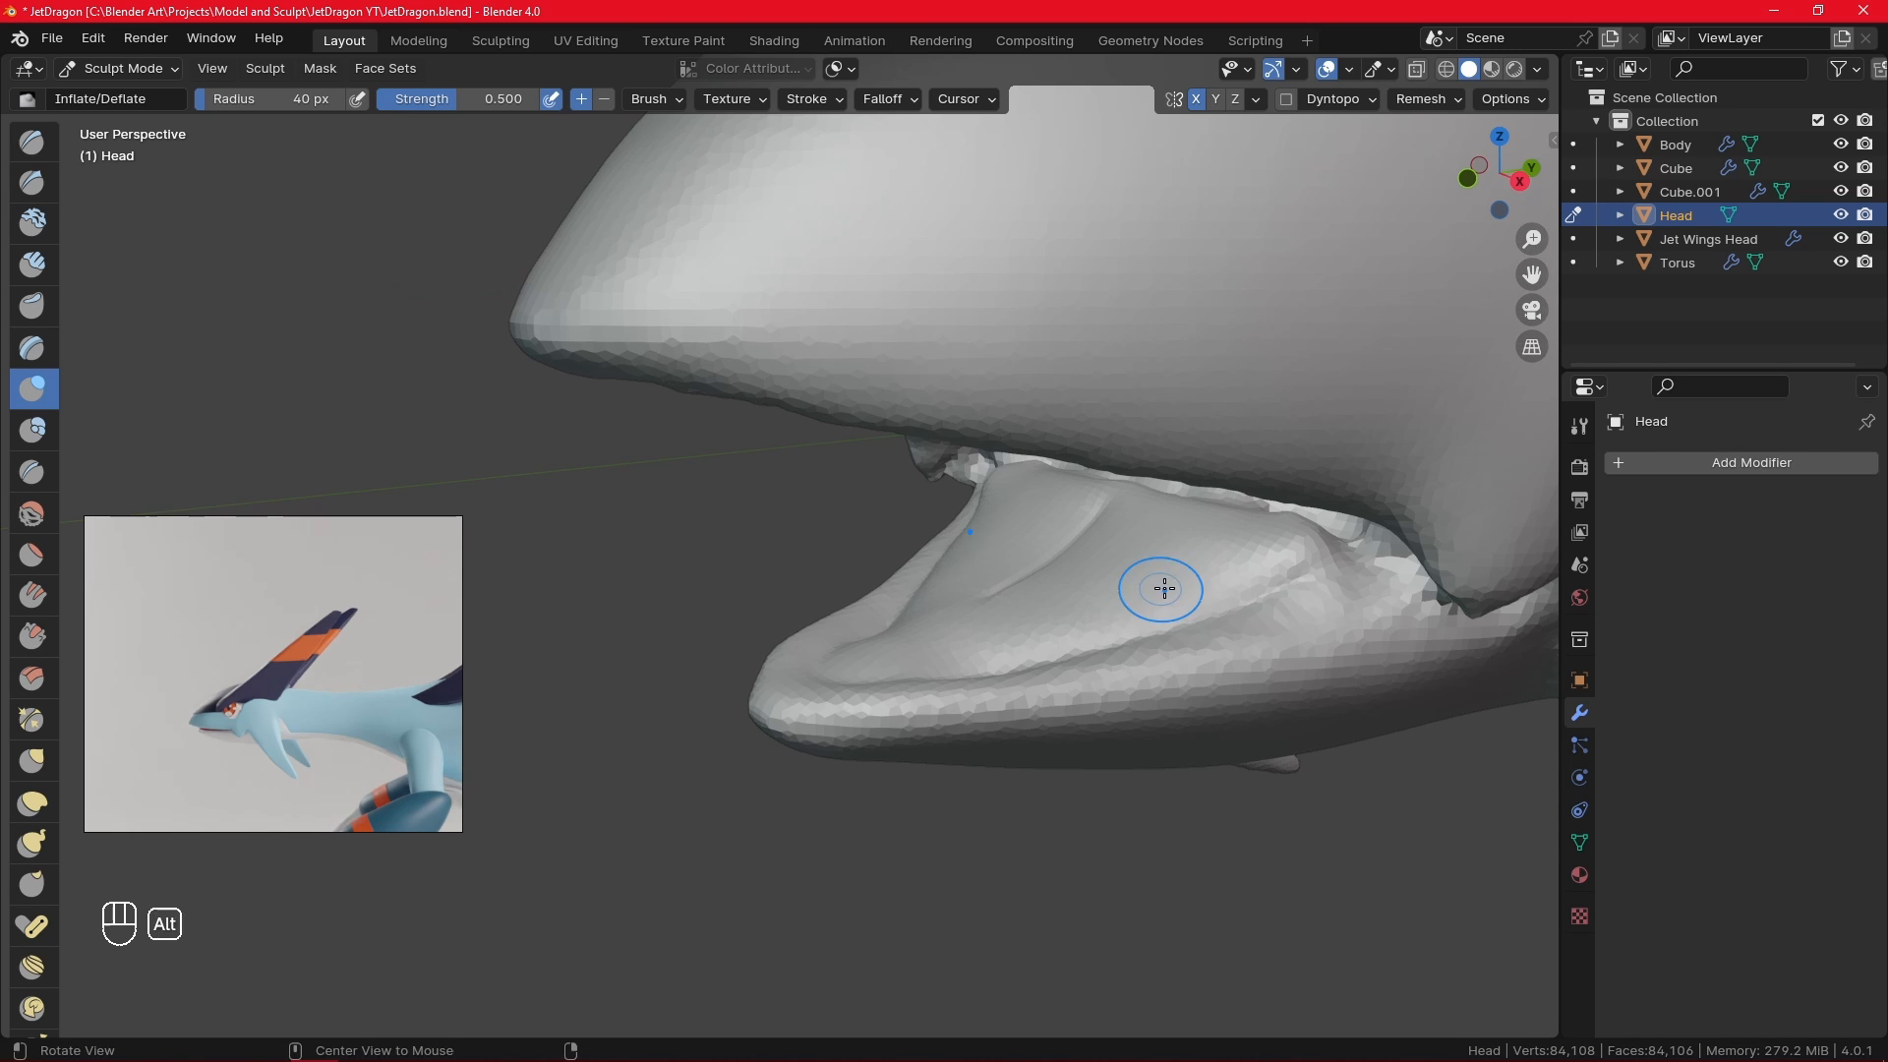
pyautogui.moveTo(1159, 586); pyautogui.dragTo(1108, 485, button='middle')
pyautogui.press('f')
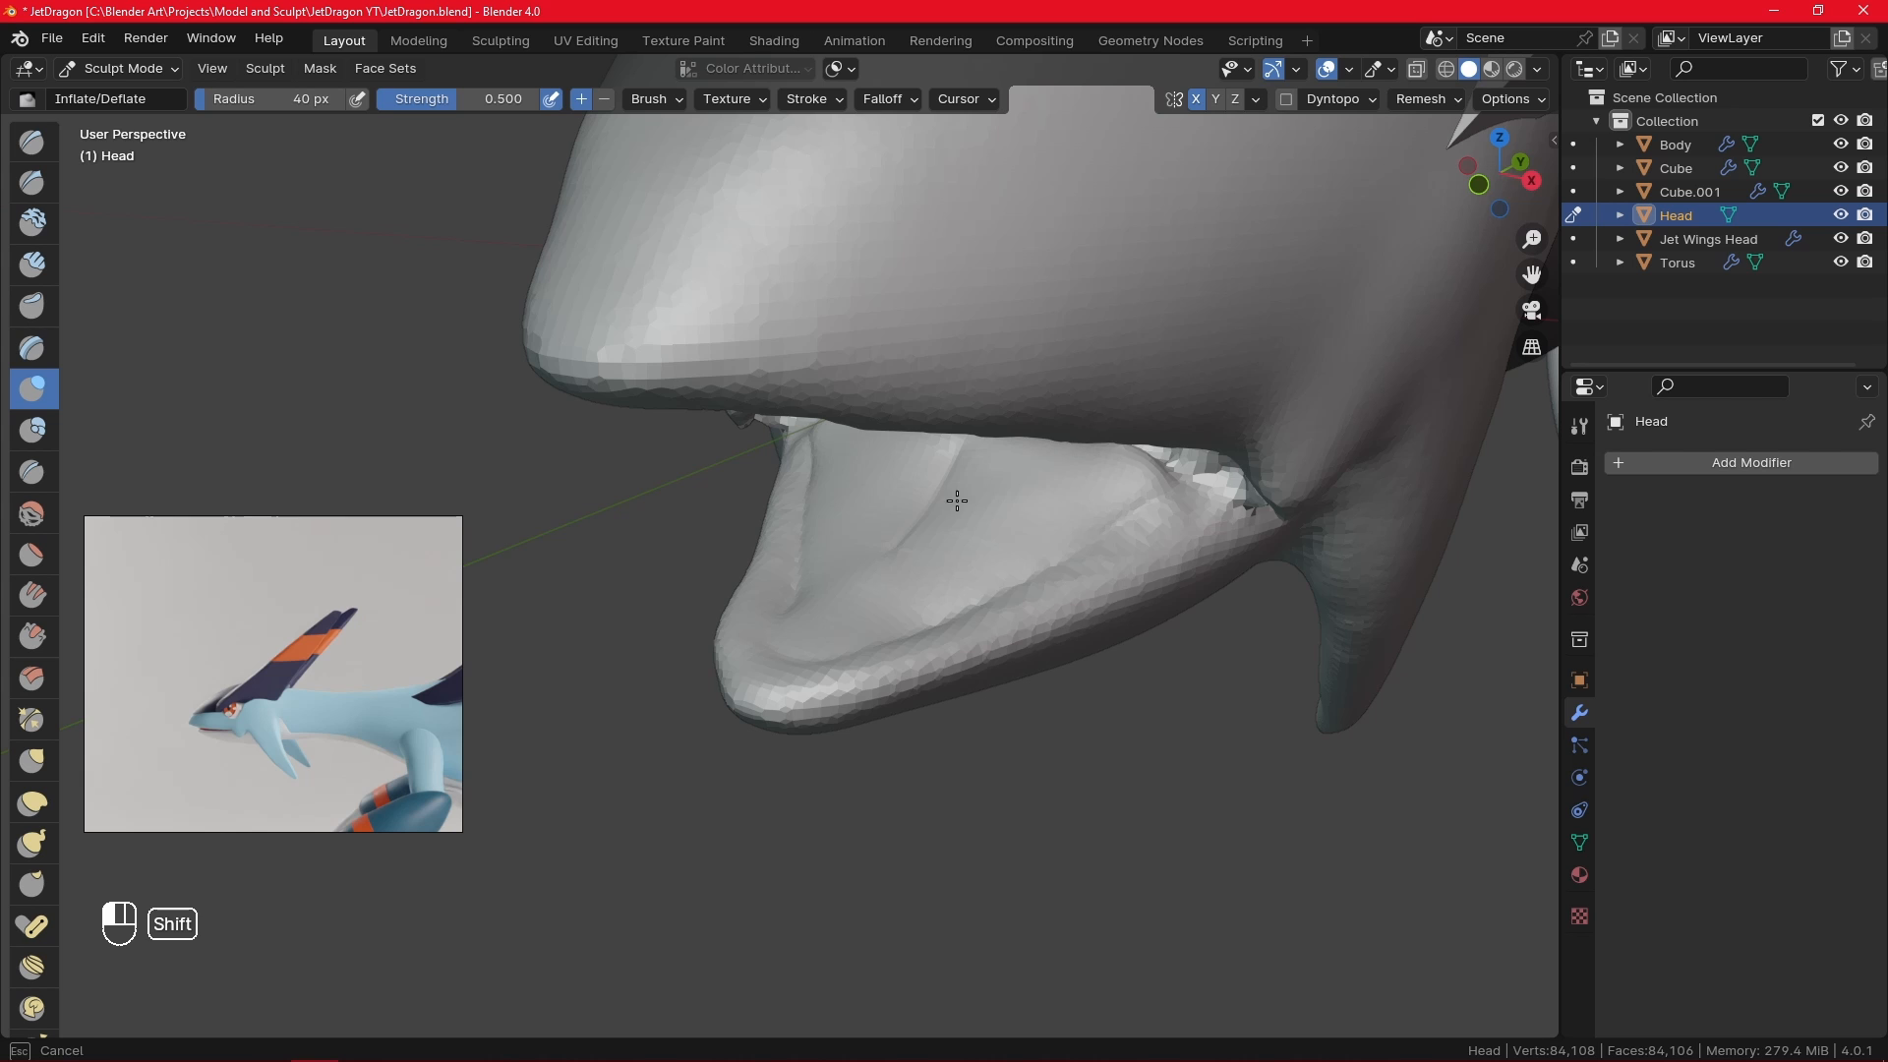
pyautogui.moveTo(957, 501); pyautogui.dragTo(940, 497, button='middle')
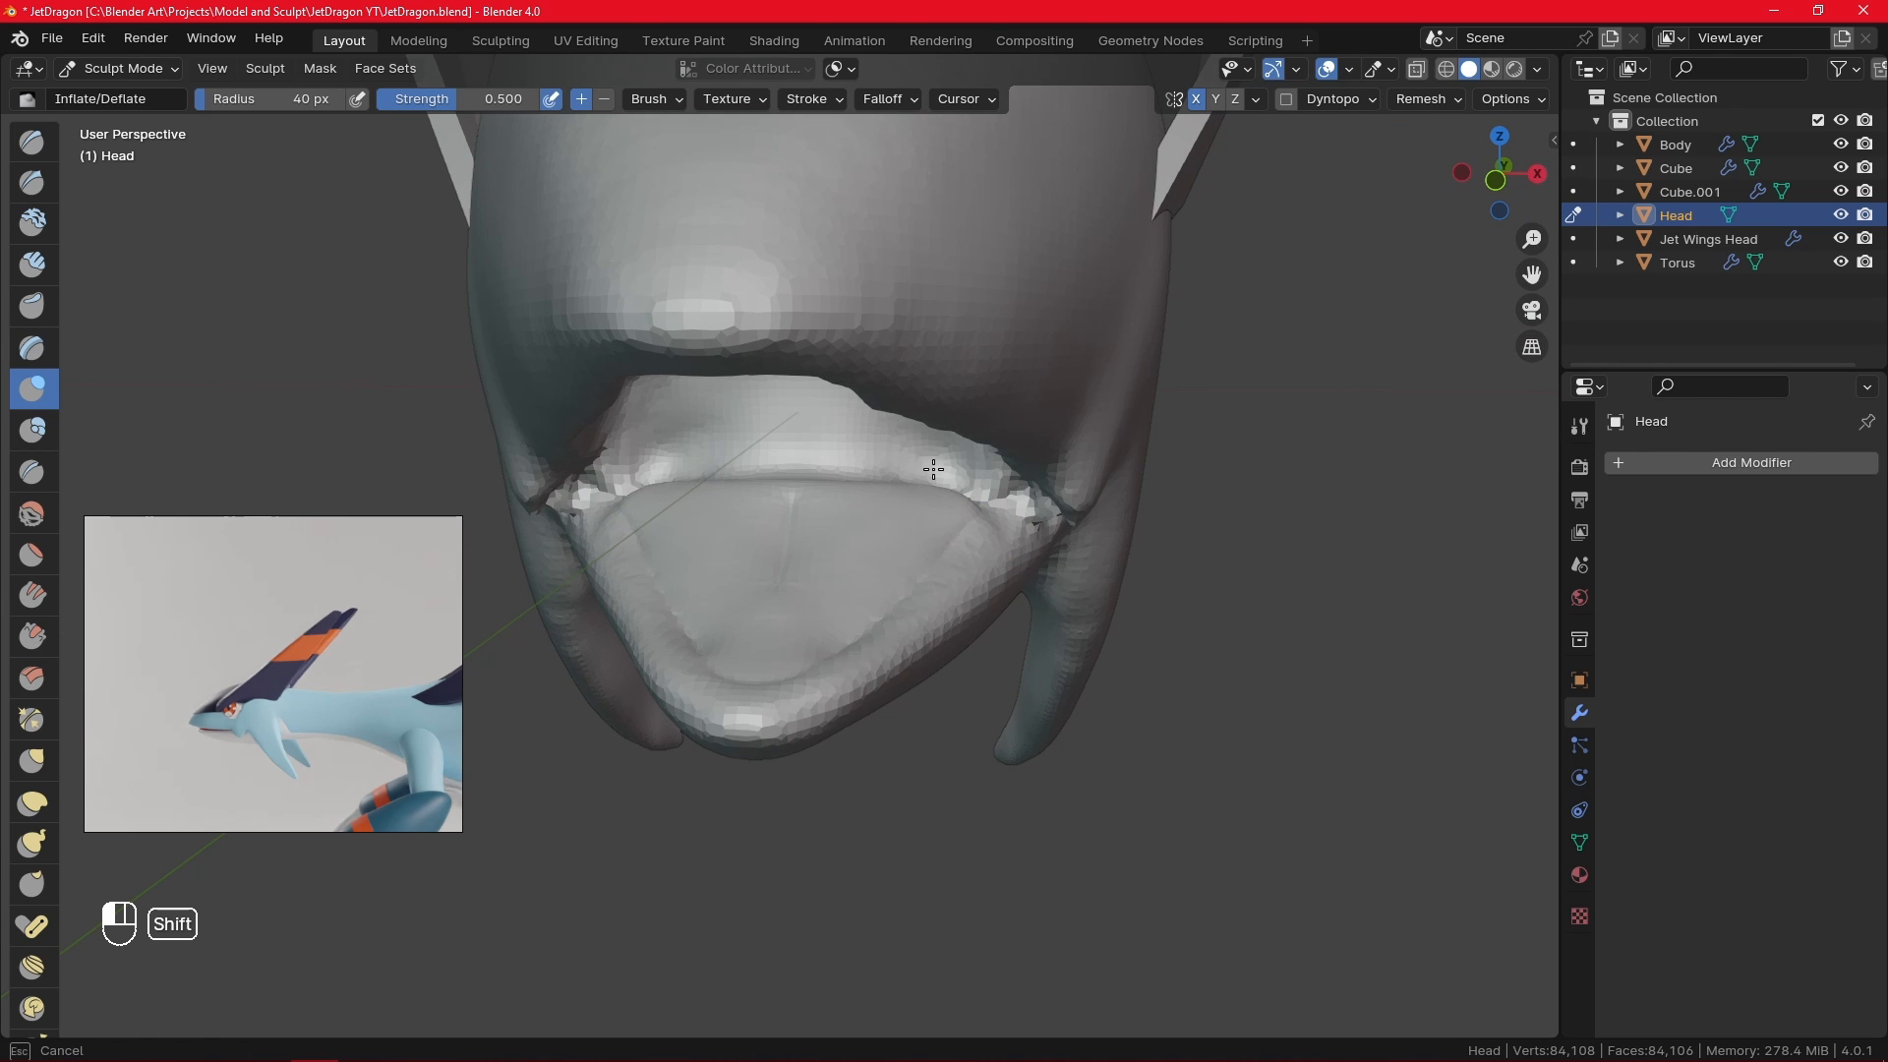
# - Reshape the tongue's profile in side view with the Grab brush at 72 px and 85 px radius, and smooth its surface
pyautogui.press('KP_3')
pyautogui.press('KP_3')
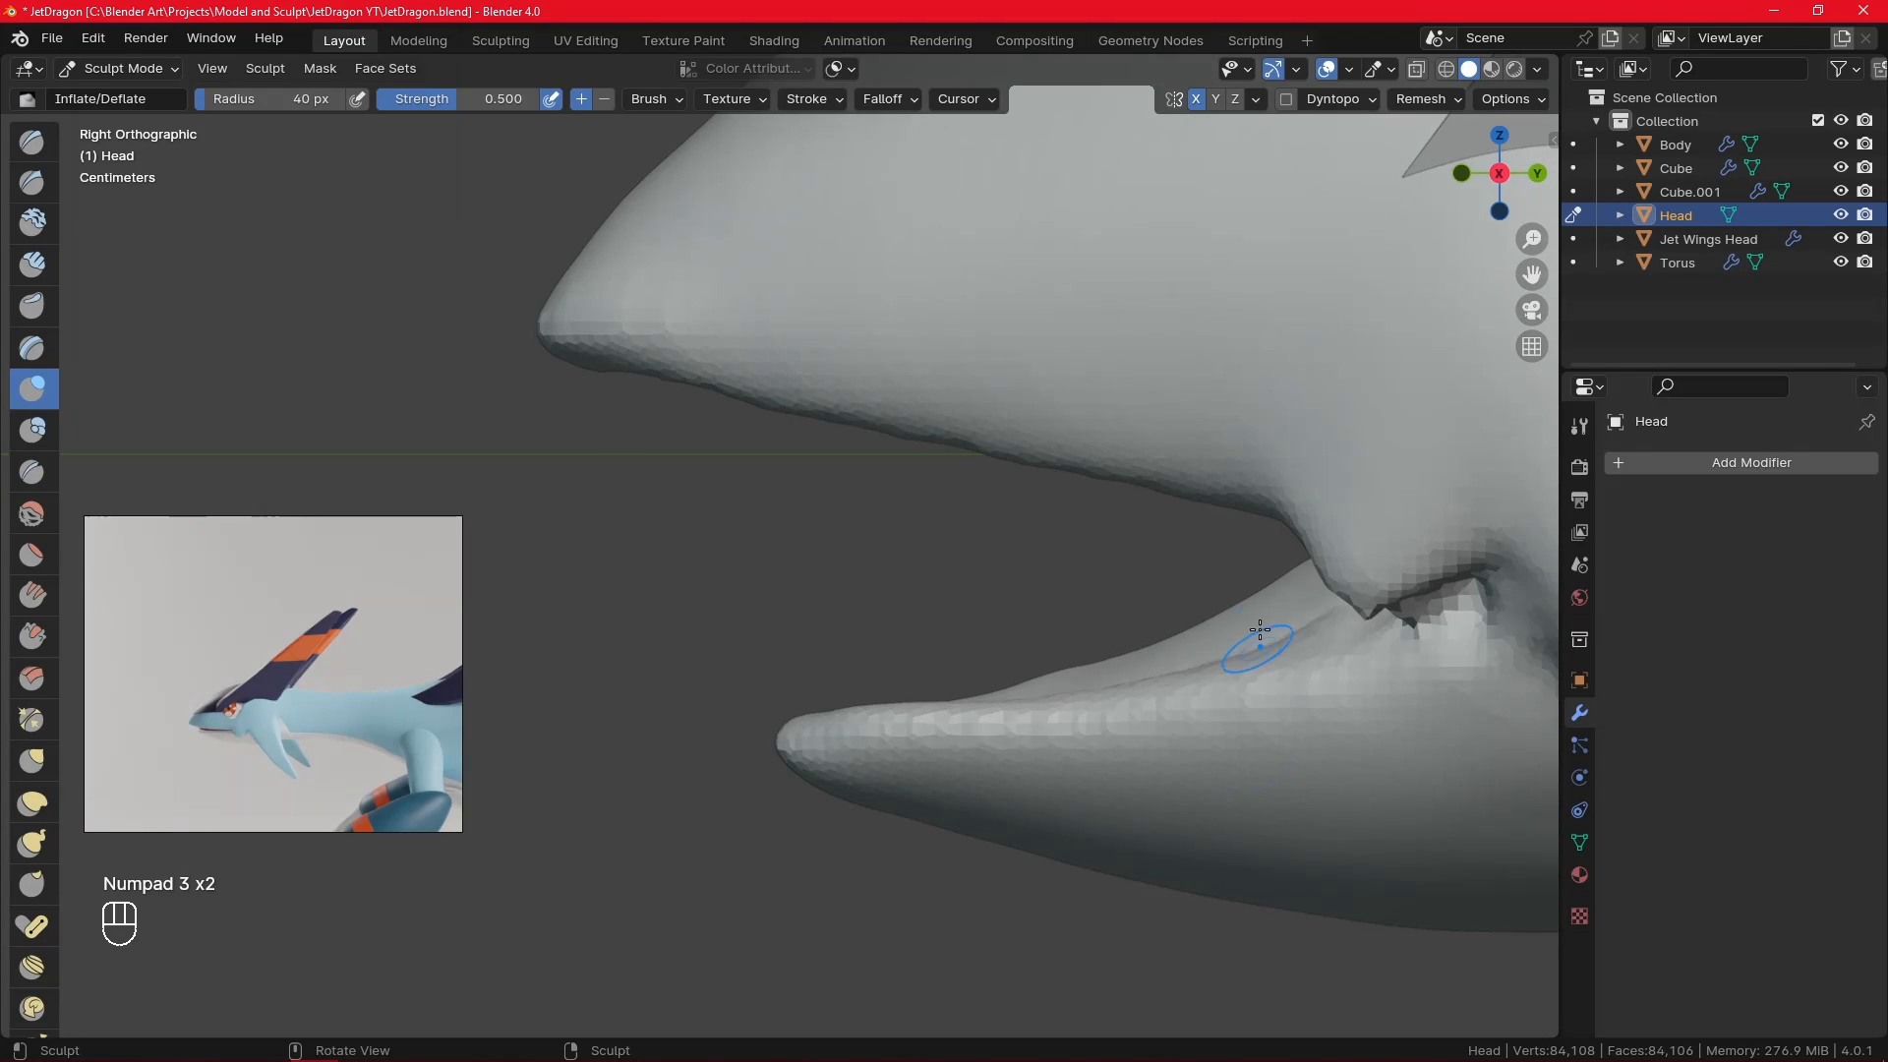
pyautogui.click(33, 760)
pyautogui.press('f')
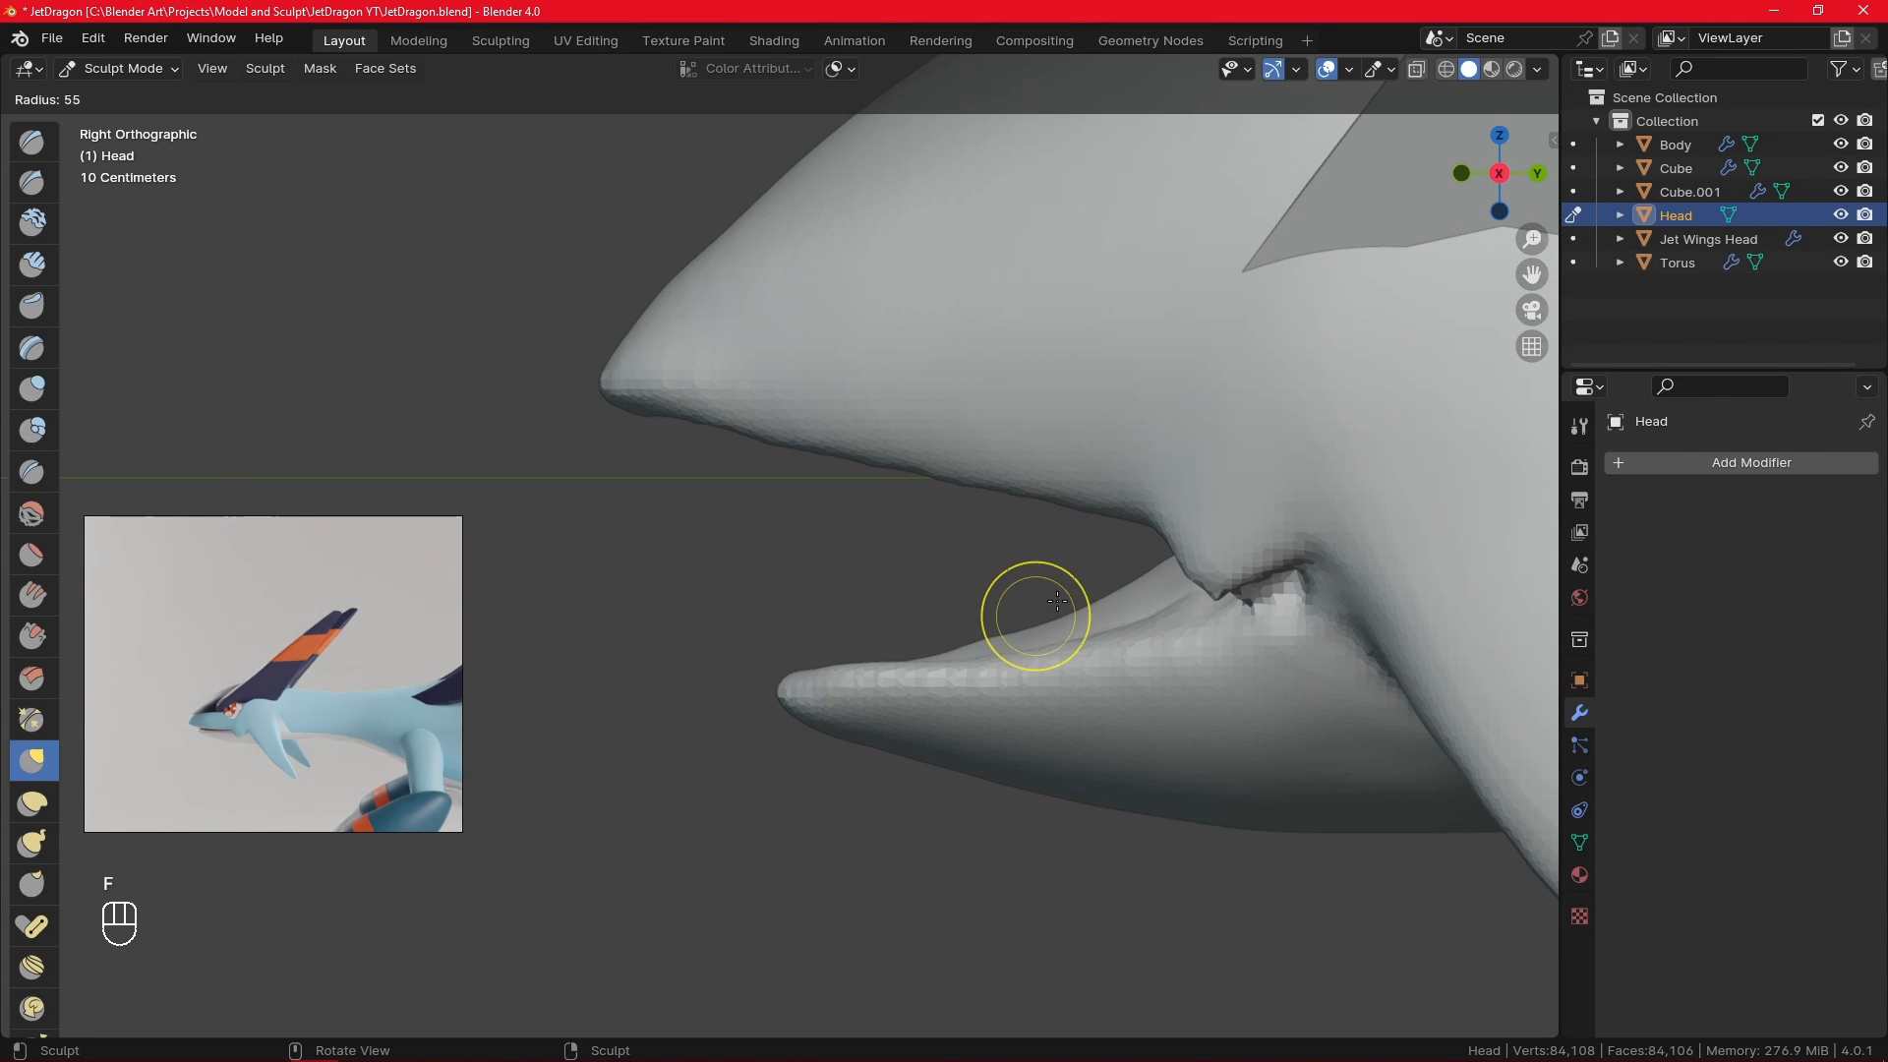
pyautogui.click(989, 642)
pyautogui.press('f')
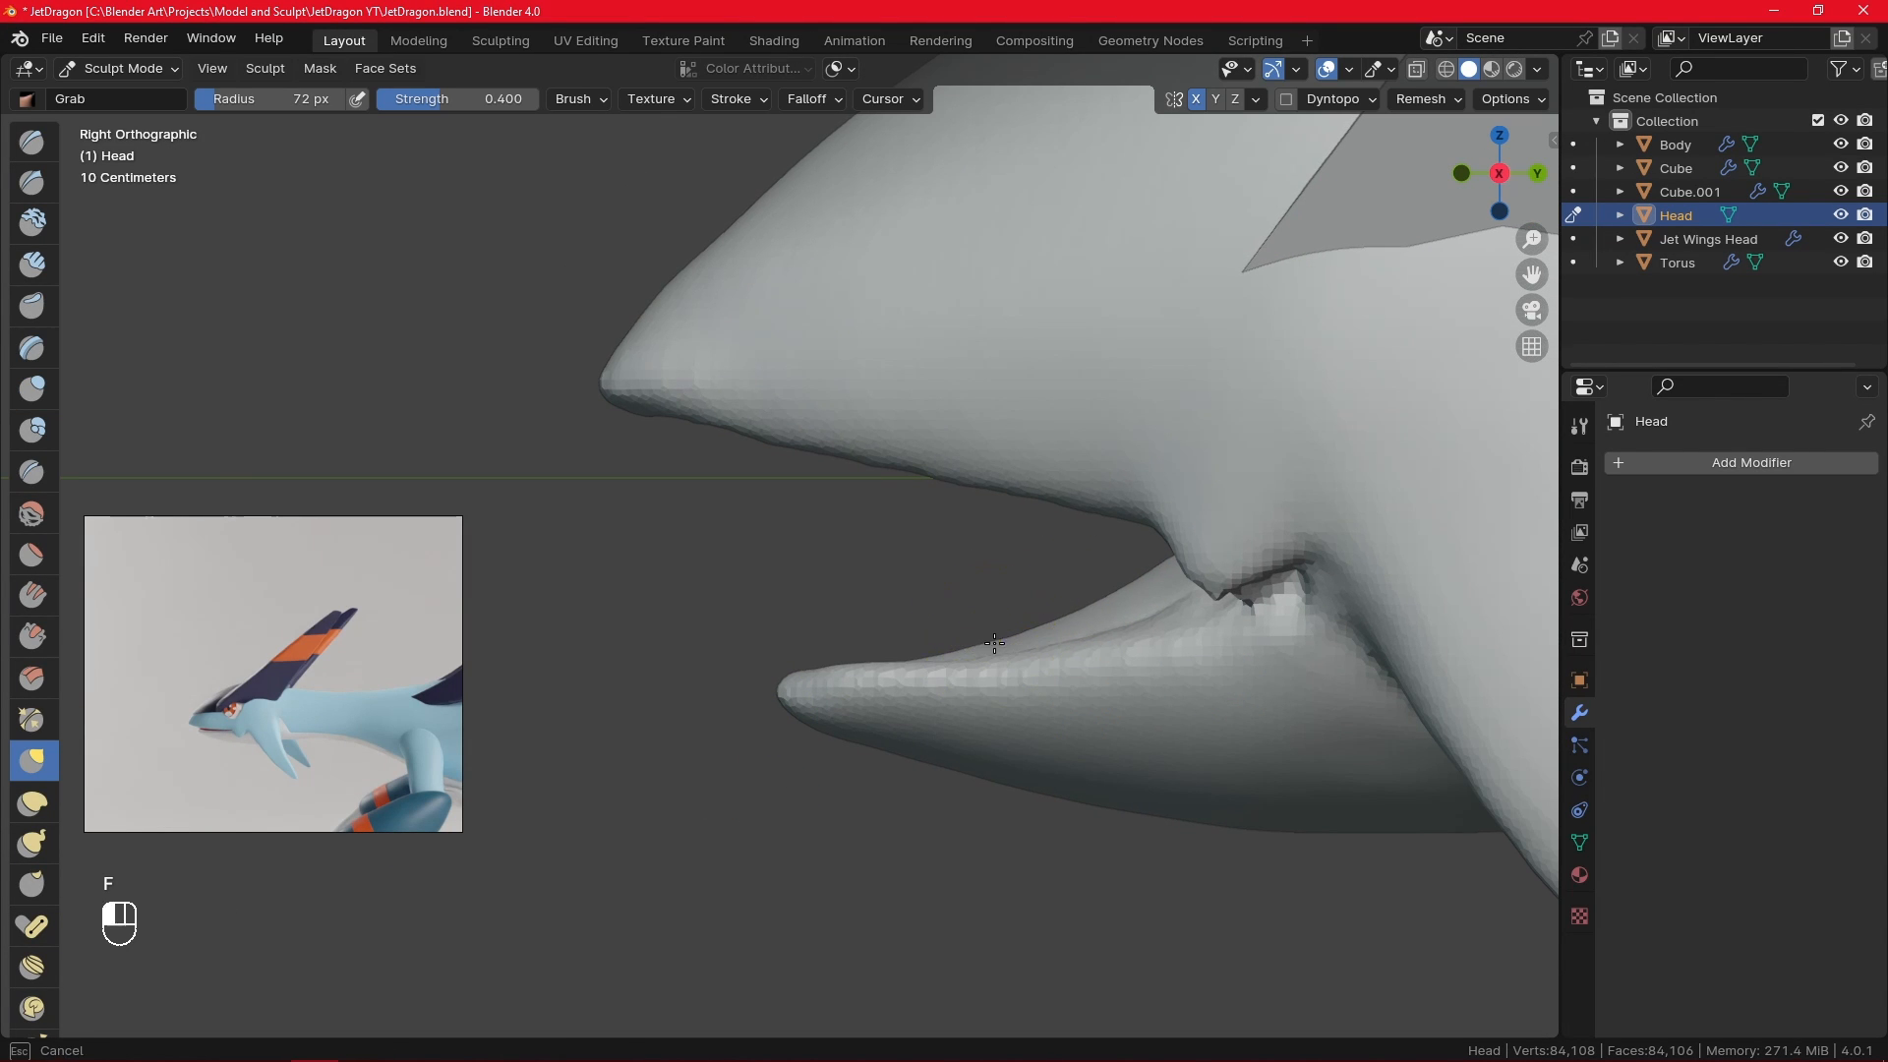
pyautogui.click(978, 629)
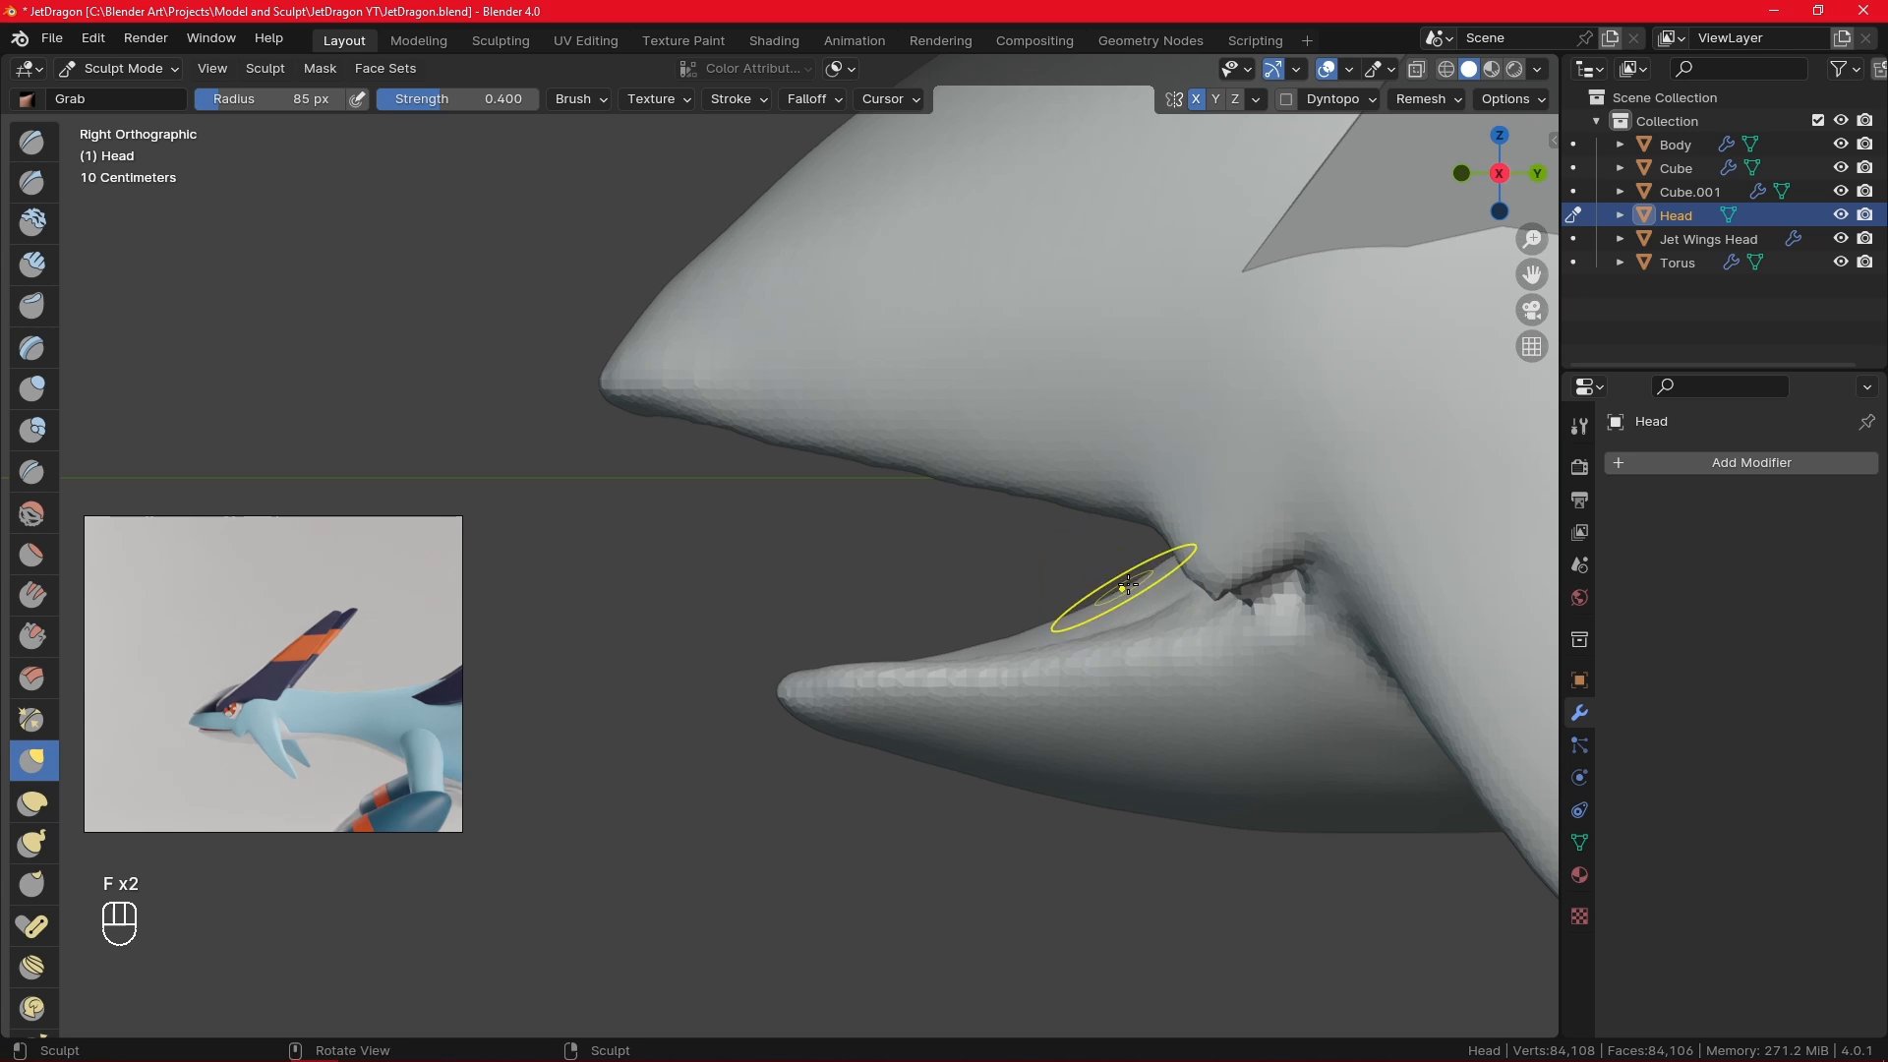
pyautogui.moveTo(1062, 617); pyautogui.dragTo(1037, 620)
pyautogui.moveTo(1062, 587); pyautogui.dragTo(803, 577, button='middle')
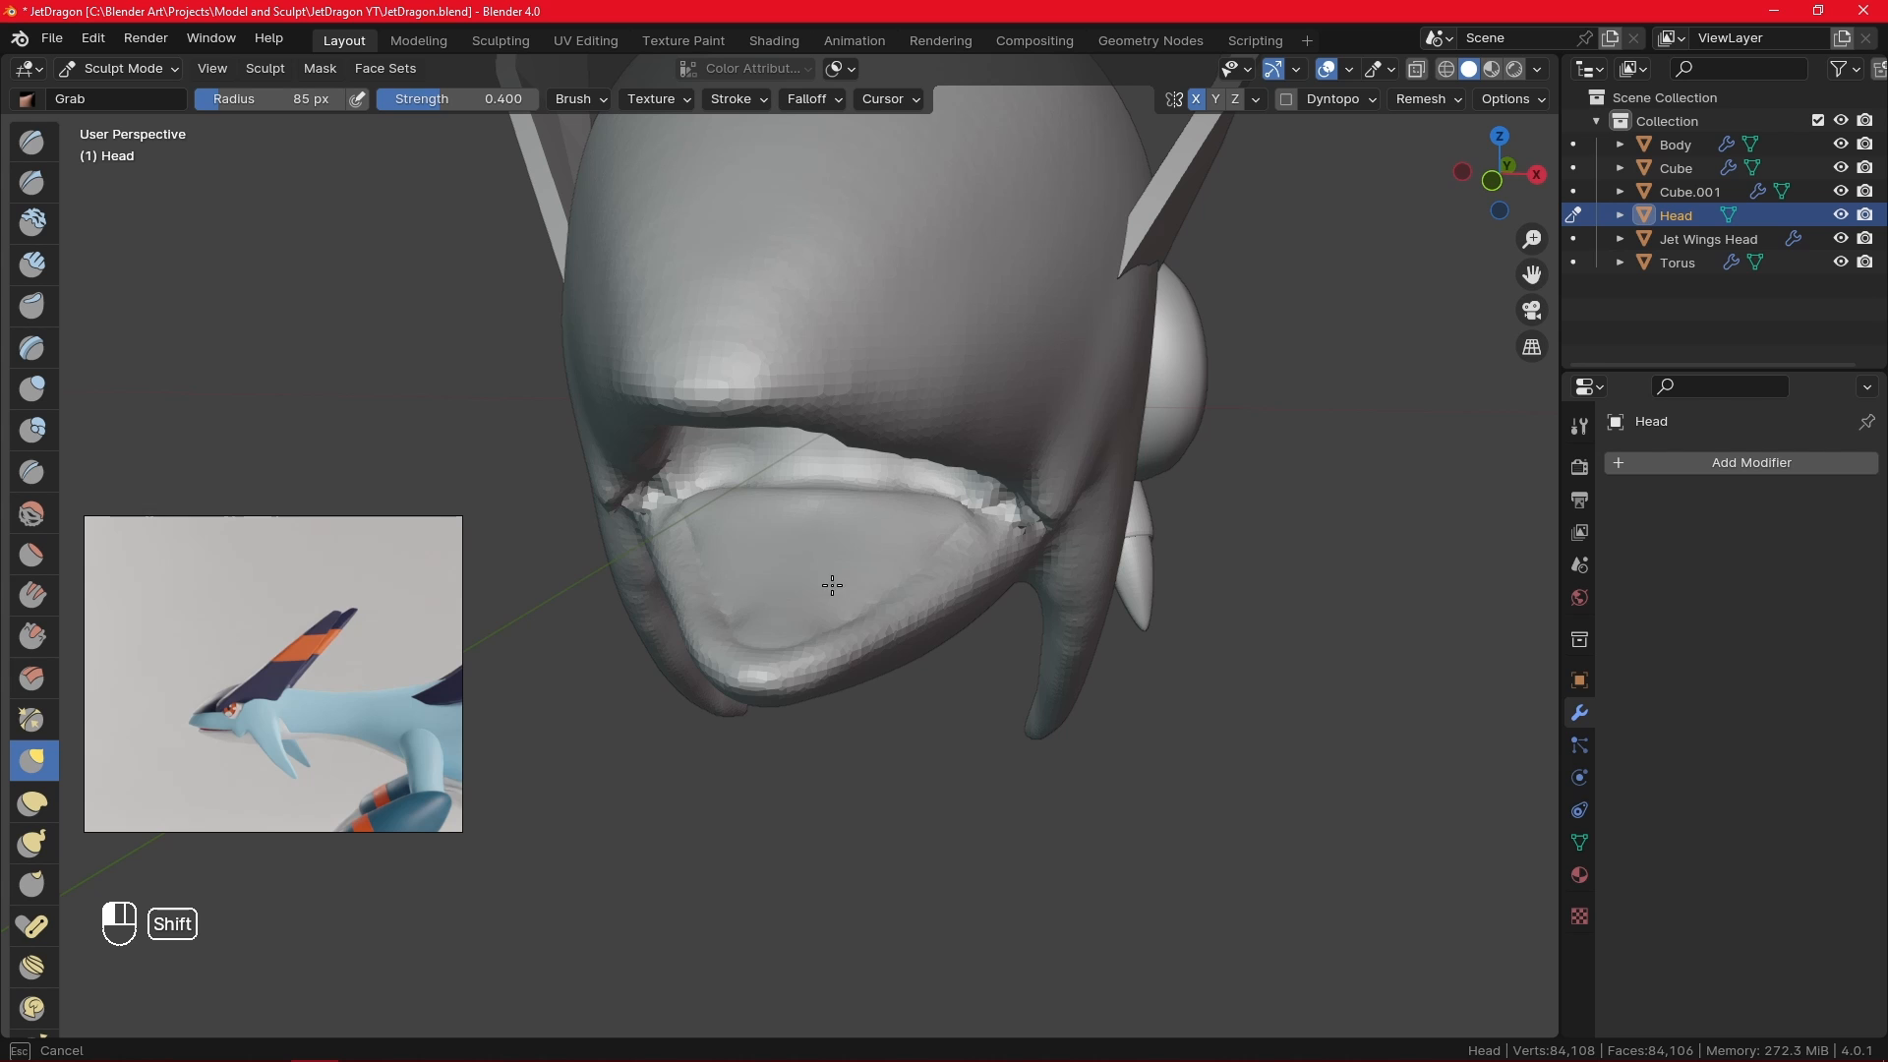
# - View the upper jaw from below and switch to the Crease brush in Add mode at 61 px radius
pyautogui.press('KP_3')
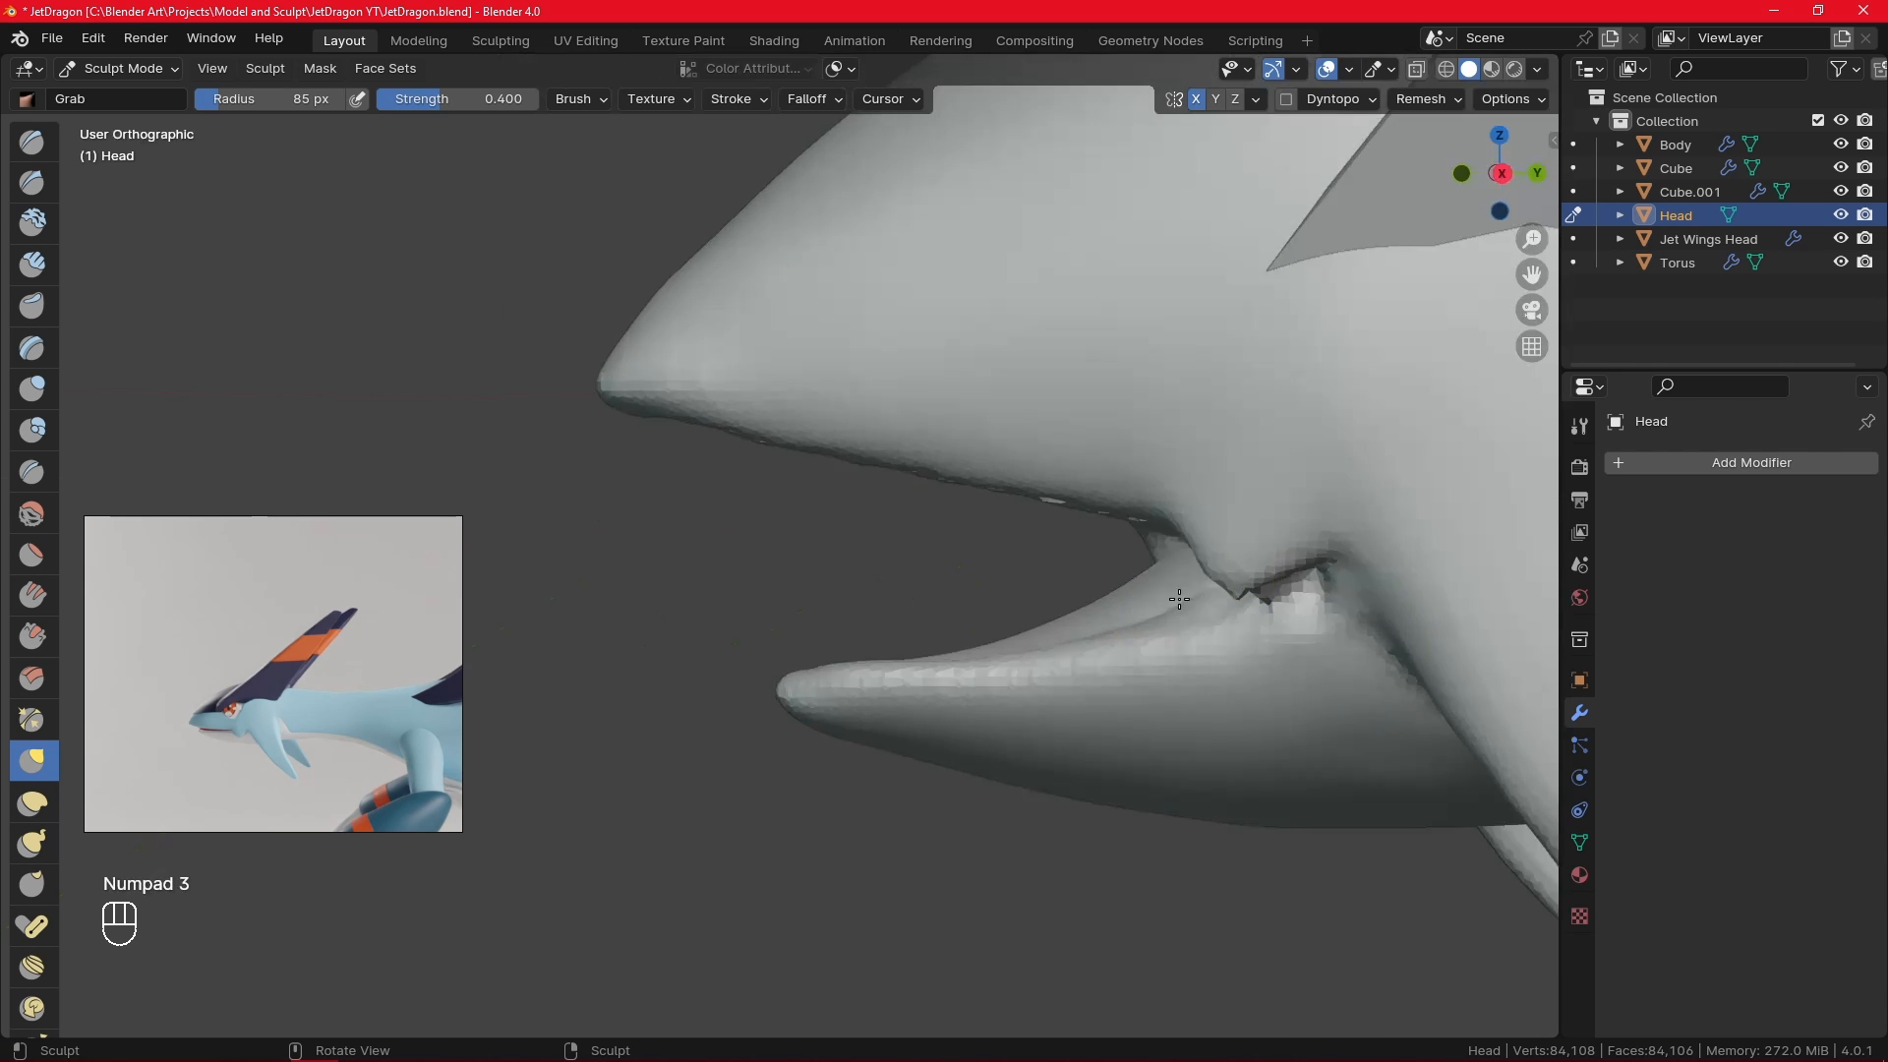
pyautogui.moveTo(1222, 452)
pyautogui.keyDown('ctrl'); pyautogui.mouseDown(button='middle')
pyautogui.moveTo(1198, 663)
pyautogui.moveTo(1192, 516)
pyautogui.mouseUp(button='middle'); pyautogui.keyUp('ctrl')
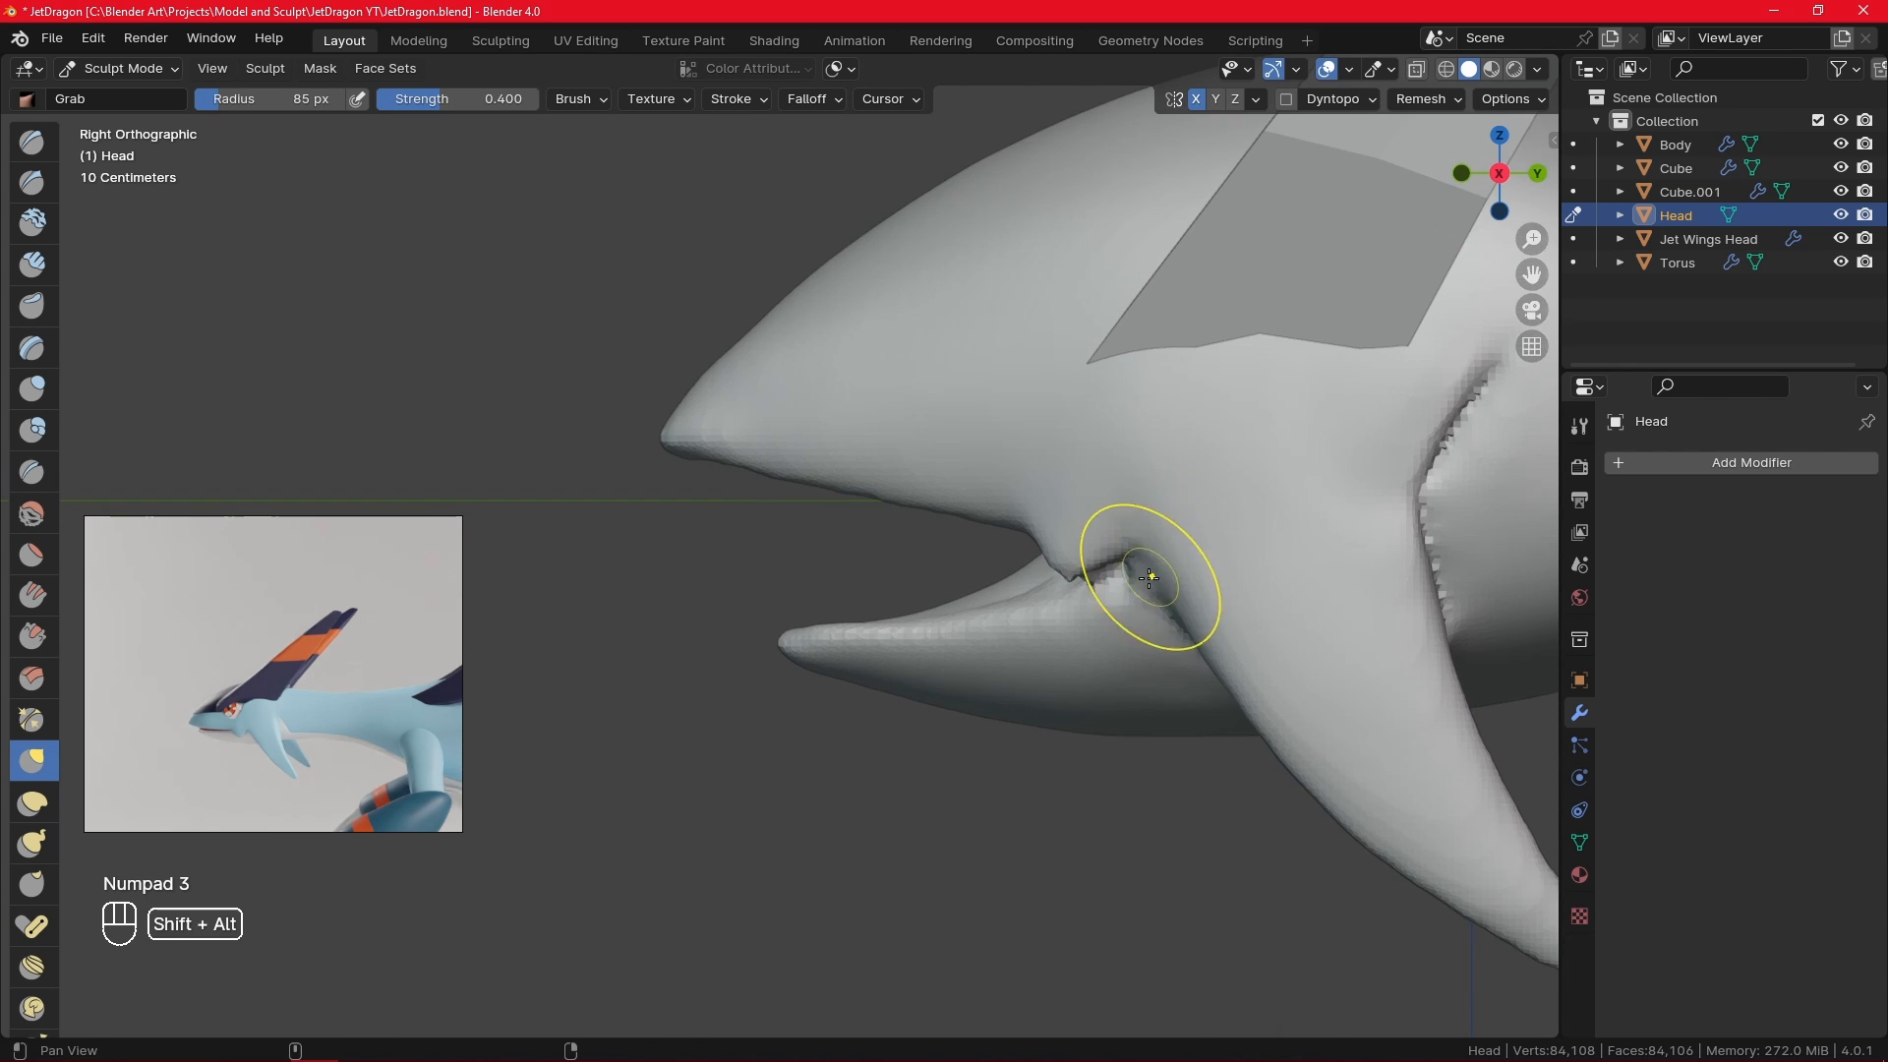
pyautogui.keyDown('alt'); pyautogui.keyDown('shift'); pyautogui.moveTo(1151, 577); pyautogui.dragTo(1153, 792, button='middle'); pyautogui.keyUp('shift'); pyautogui.keyUp('alt')
pyautogui.press('f')
pyautogui.click(886, 733)
pyautogui.moveTo(887, 733)
pyautogui.mouseDown(button='middle')
pyautogui.moveTo(1029, 569)
pyautogui.moveTo(1150, 547)
pyautogui.mouseUp(button='middle')
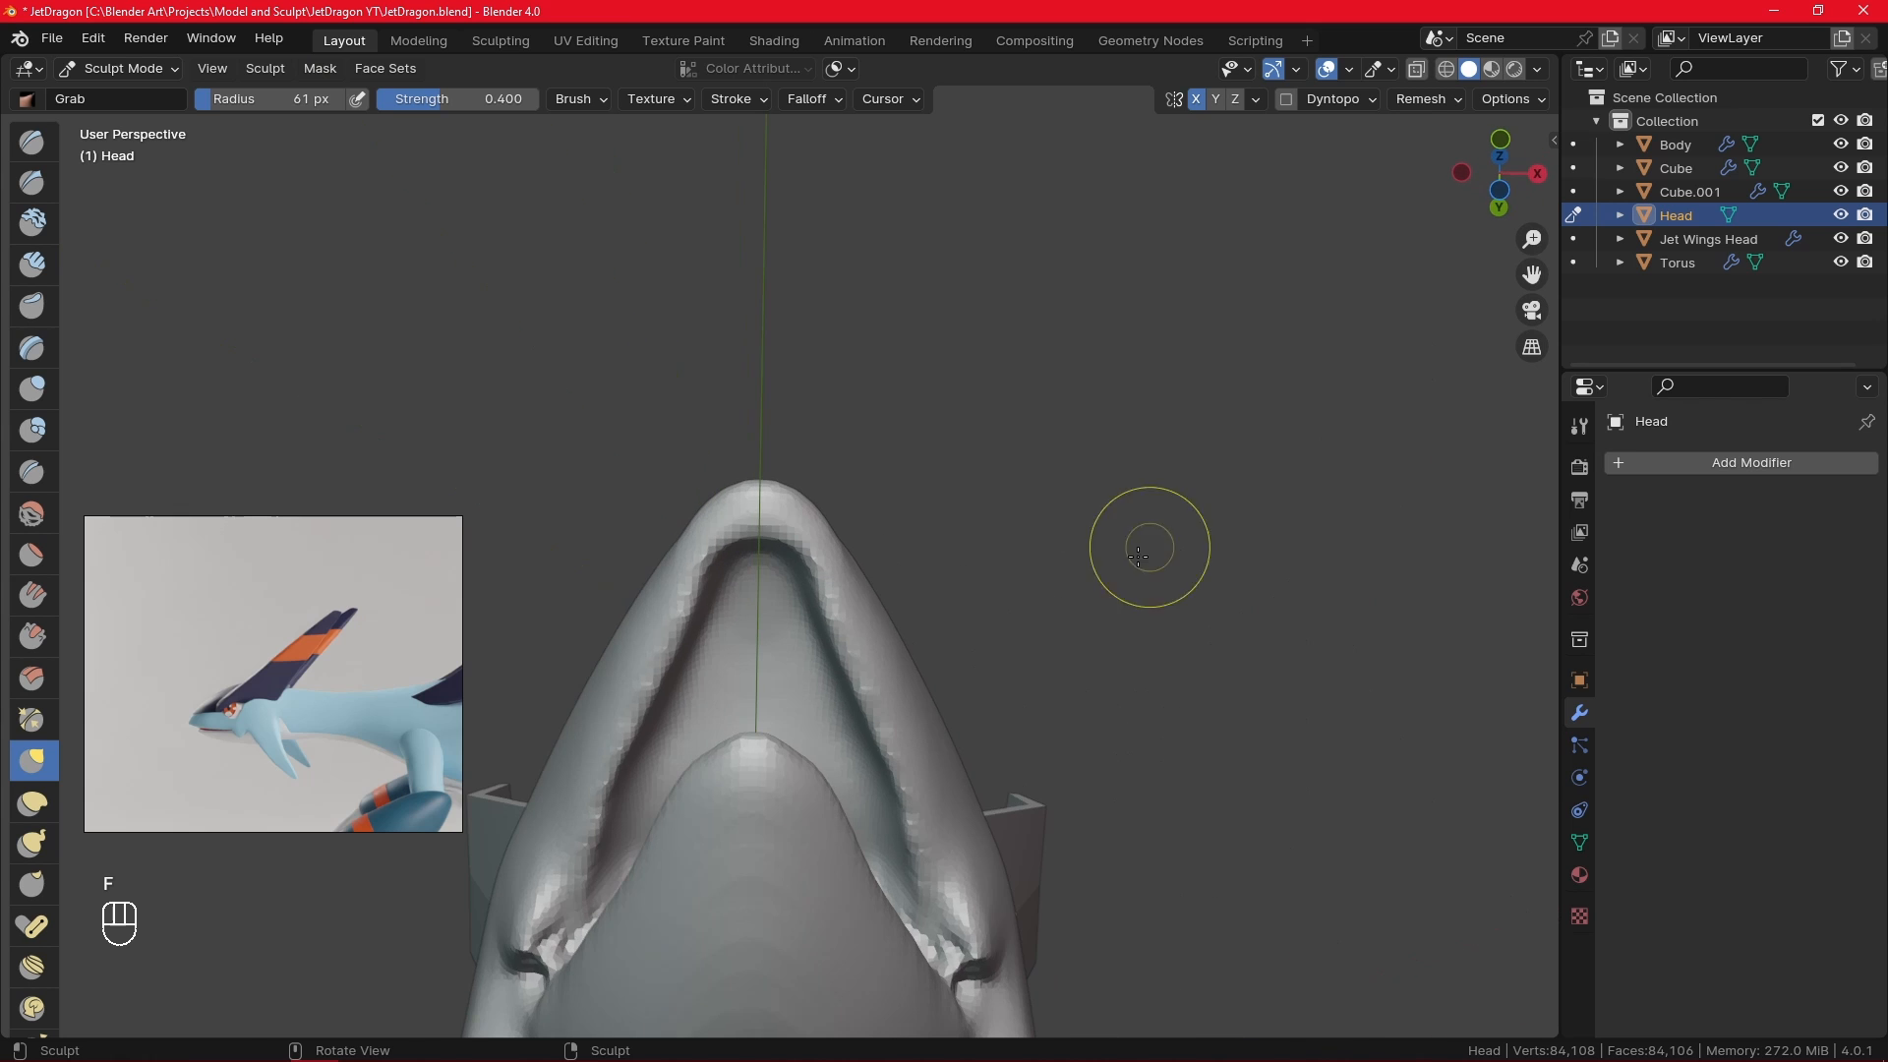
pyautogui.click(32, 471)
pyautogui.click(582, 101)
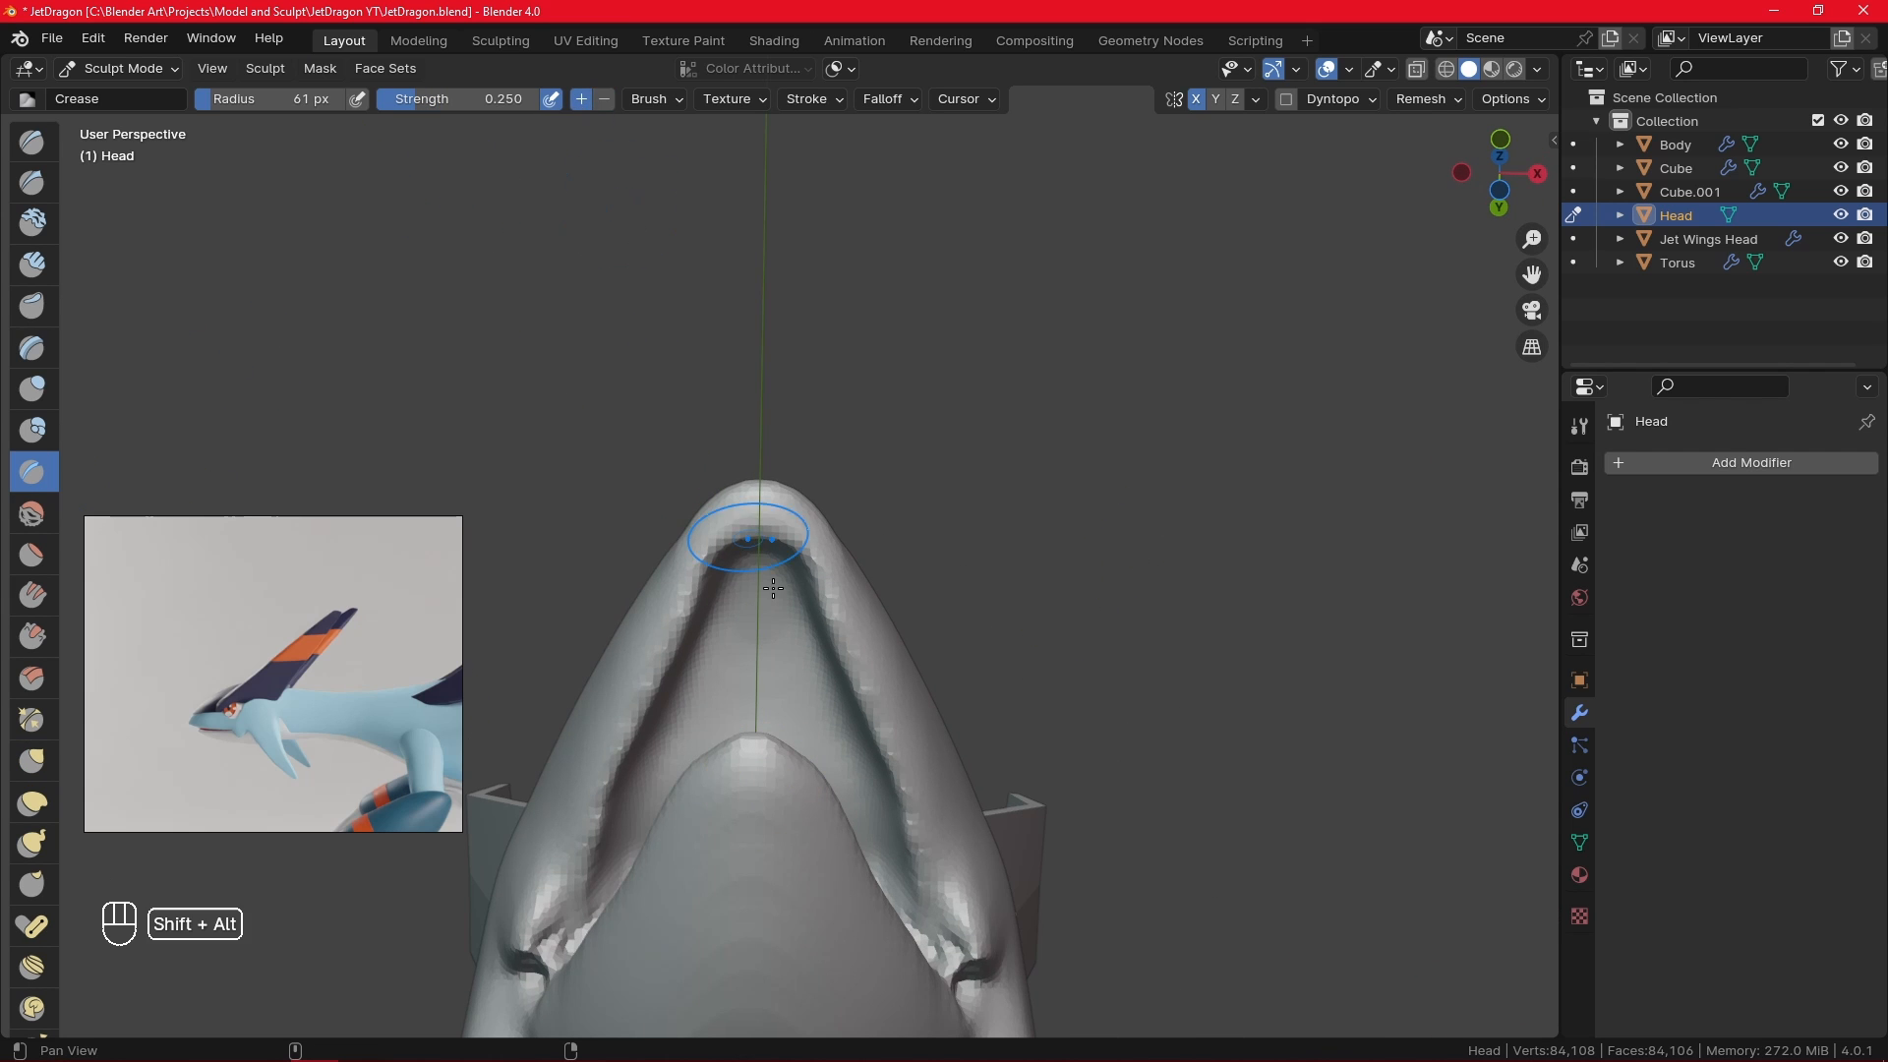
# - Rework the upper jaw's inner rim from below with the Crease brush, using Constant falloff and a 53 px radius
pyautogui.keyDown('alt'); pyautogui.keyDown('shift'); pyautogui.moveTo(752, 552); pyautogui.dragTo(718, 427, button='middle'); pyautogui.keyUp('shift'); pyautogui.keyUp('alt')
pyautogui.scroll(1, 870, 726)
pyautogui.click(885, 100)
pyautogui.click(881, 147)
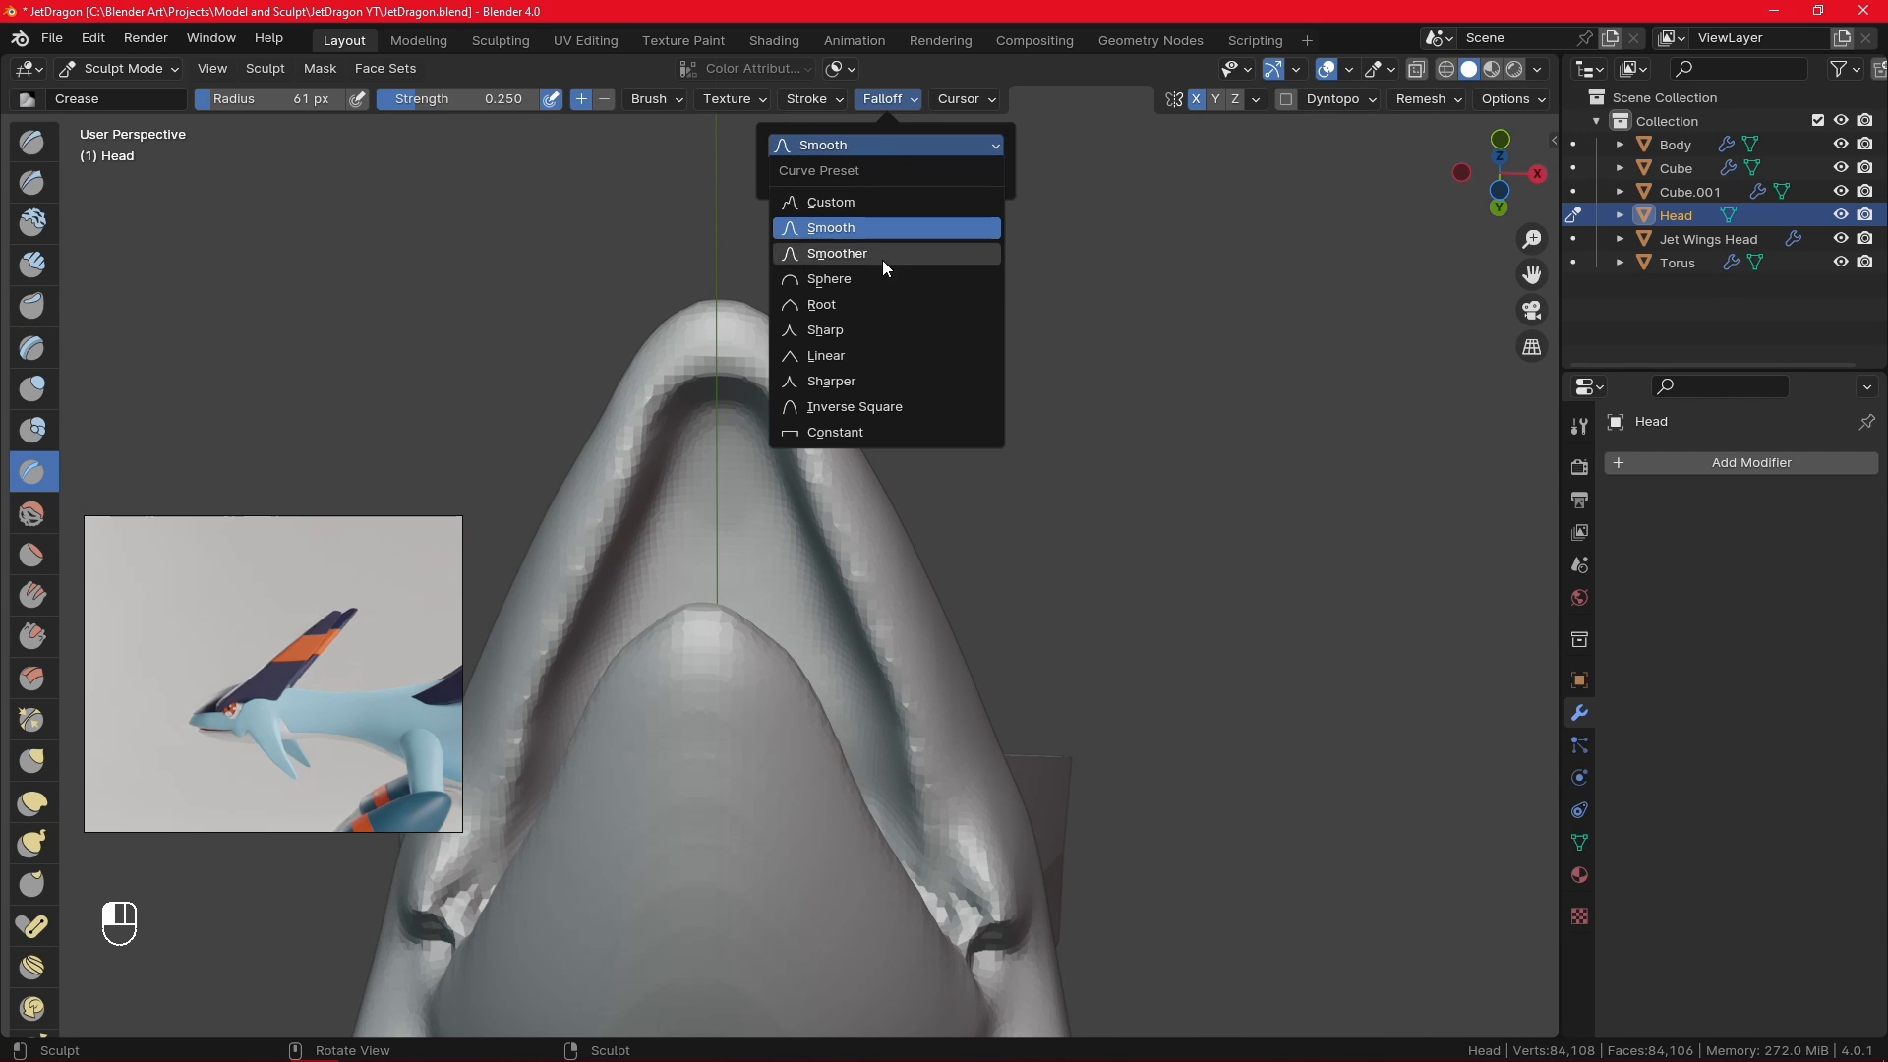
pyautogui.click(887, 431)
pyautogui.press('f')
pyautogui.click(791, 423)
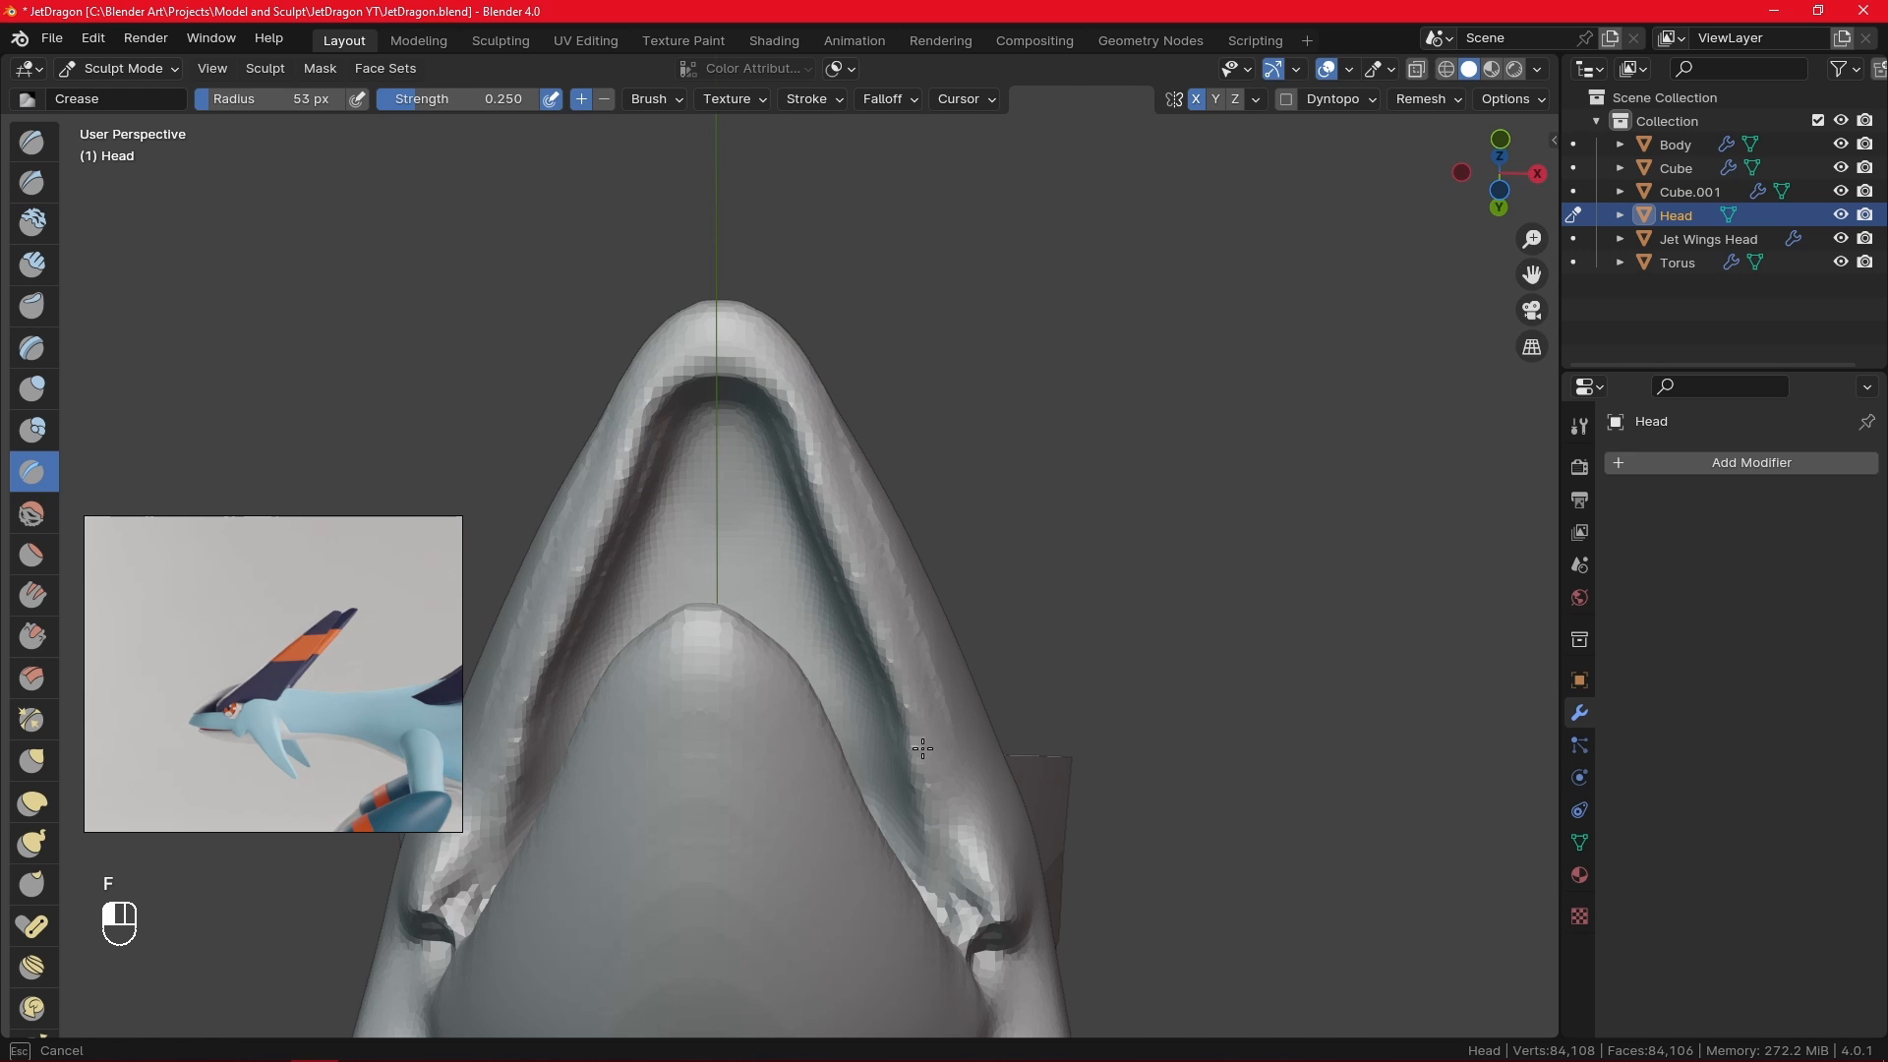
# - Smooth the jagged lower edge of the upper jaw in right side view at 73 px brush radius
pyautogui.moveTo(952, 854); pyautogui.dragTo(1118, 681, button='middle')
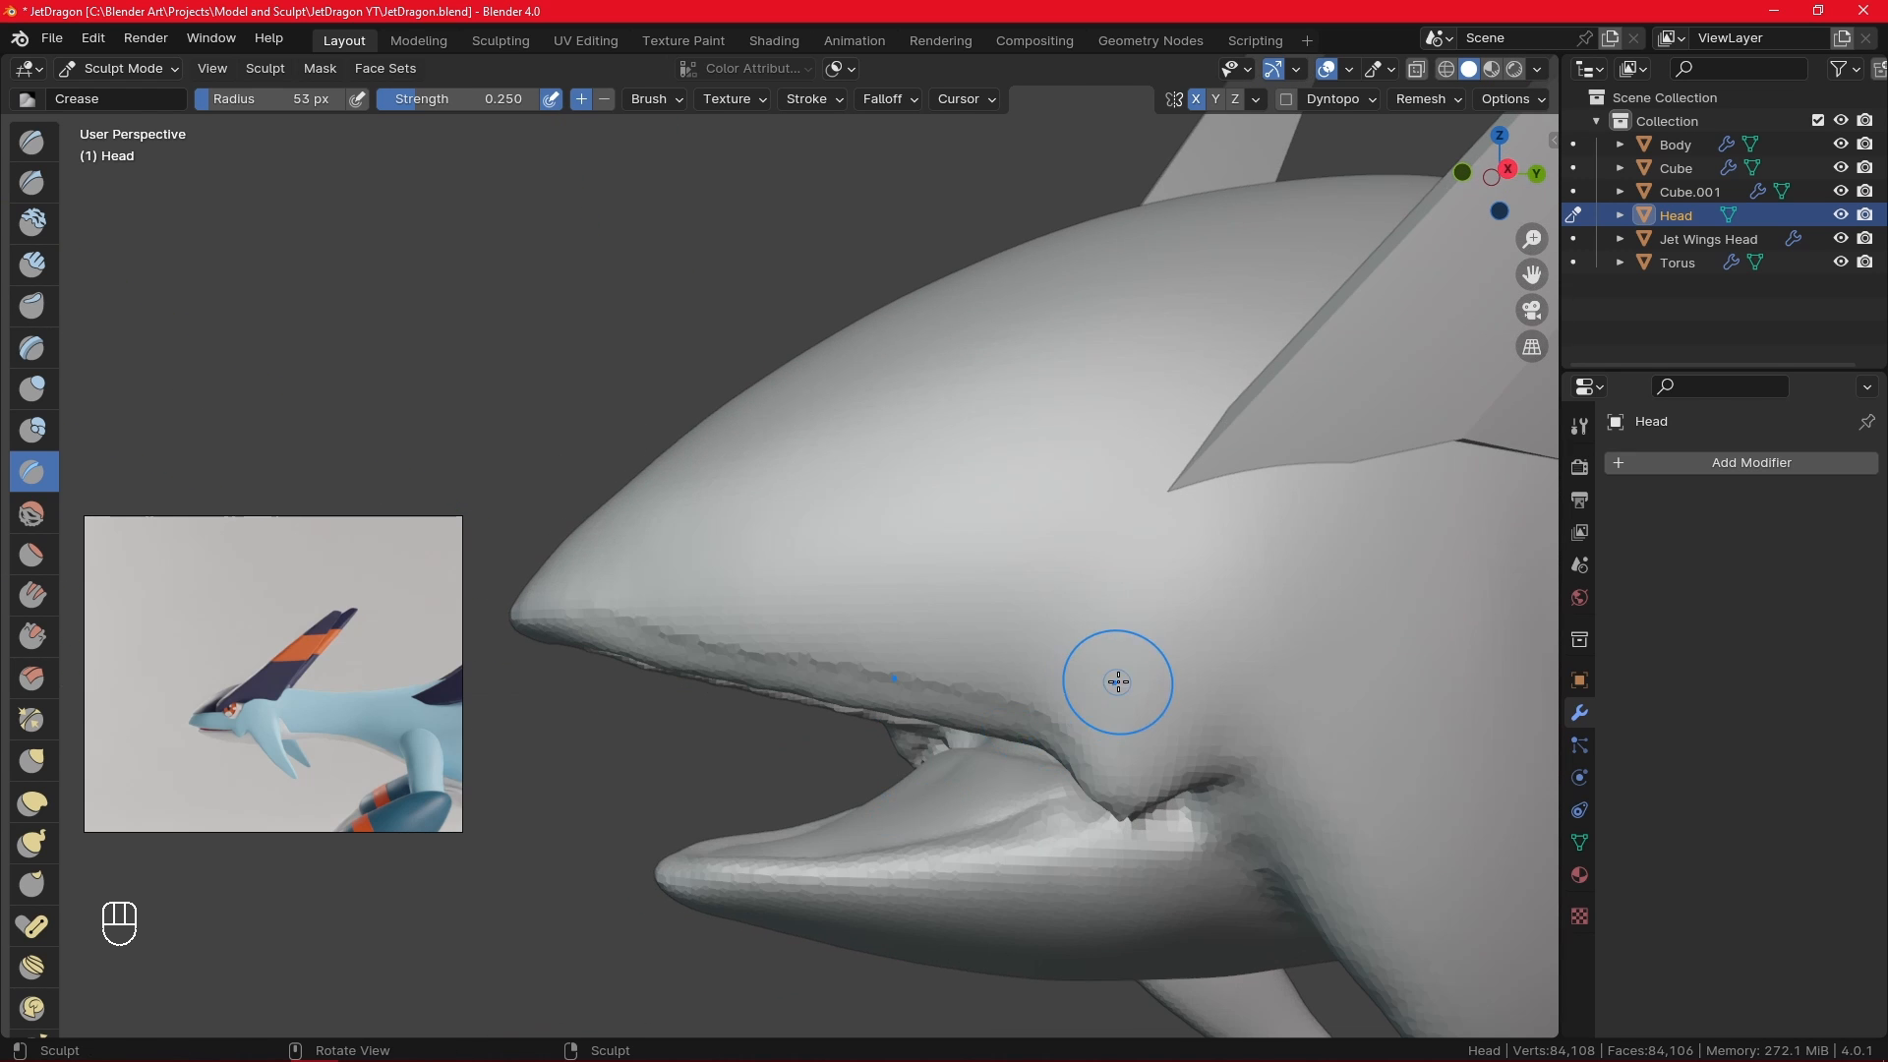
pyautogui.press('KP_3')
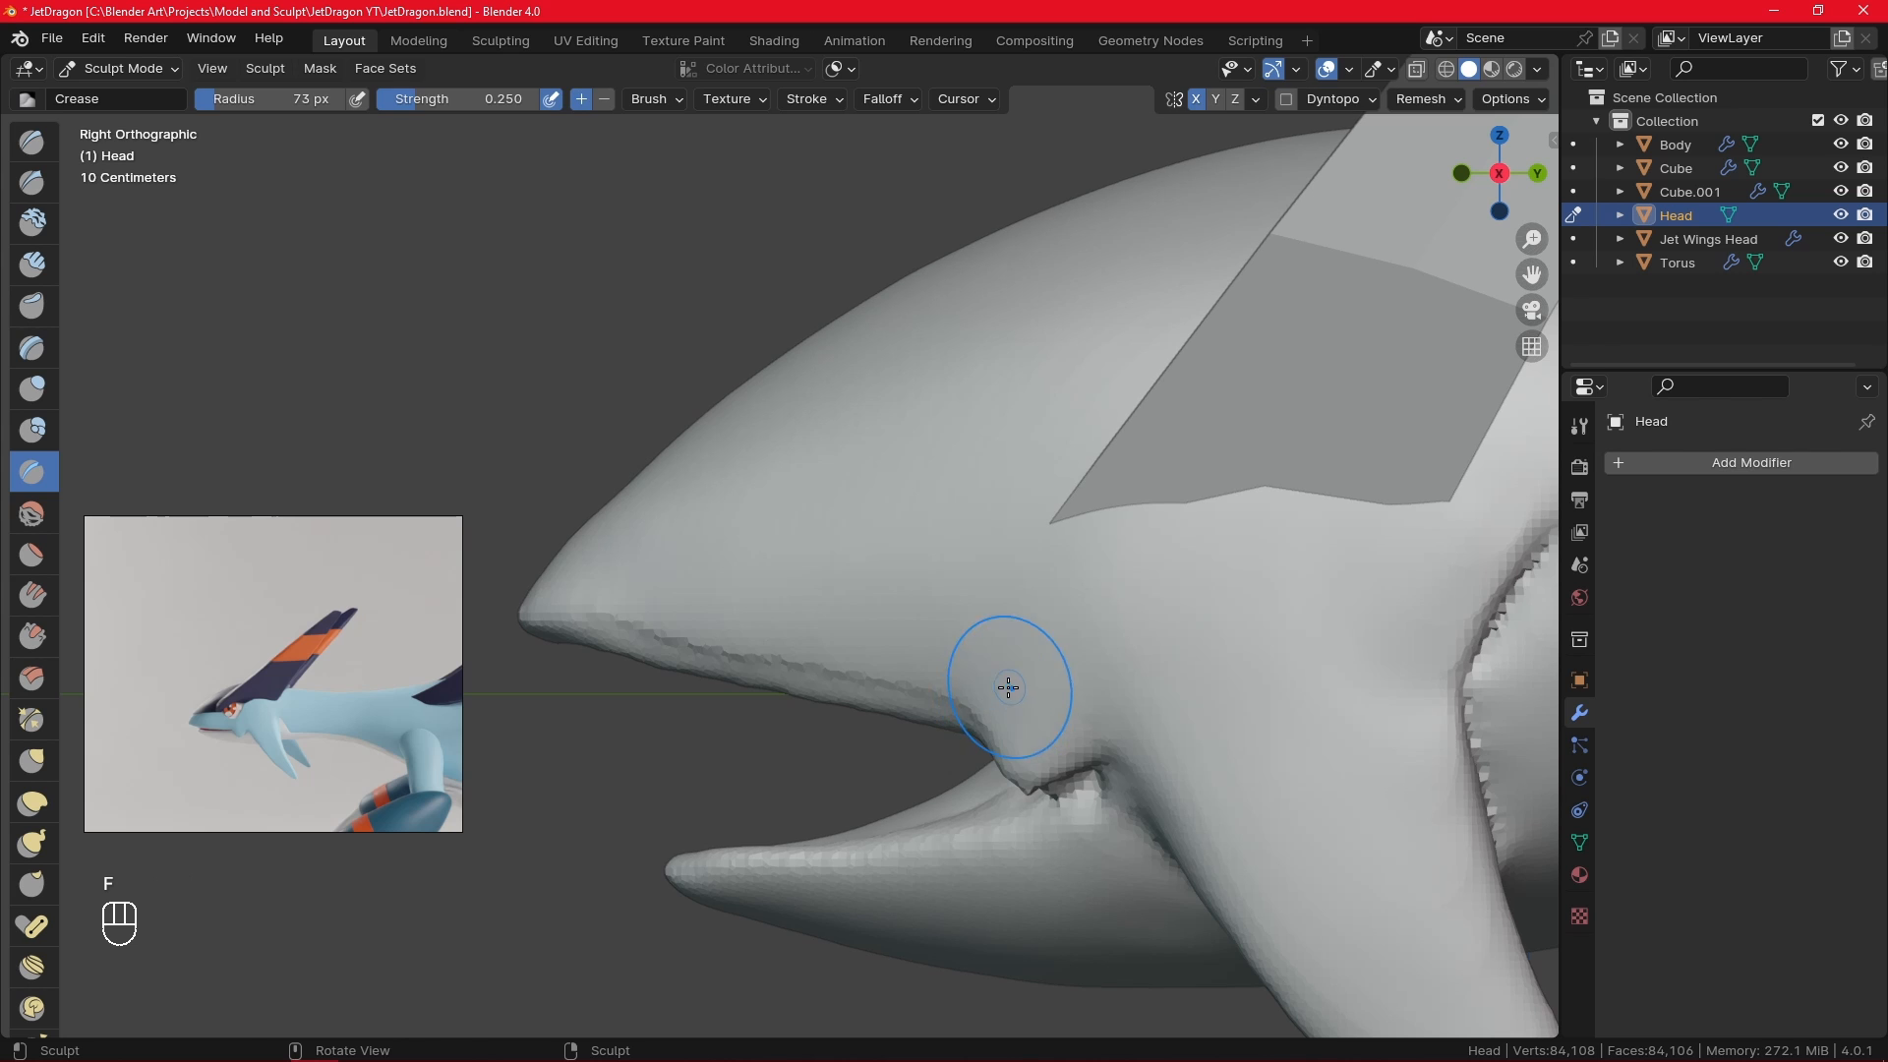
pyautogui.press('f')
pyautogui.click(571, 583)
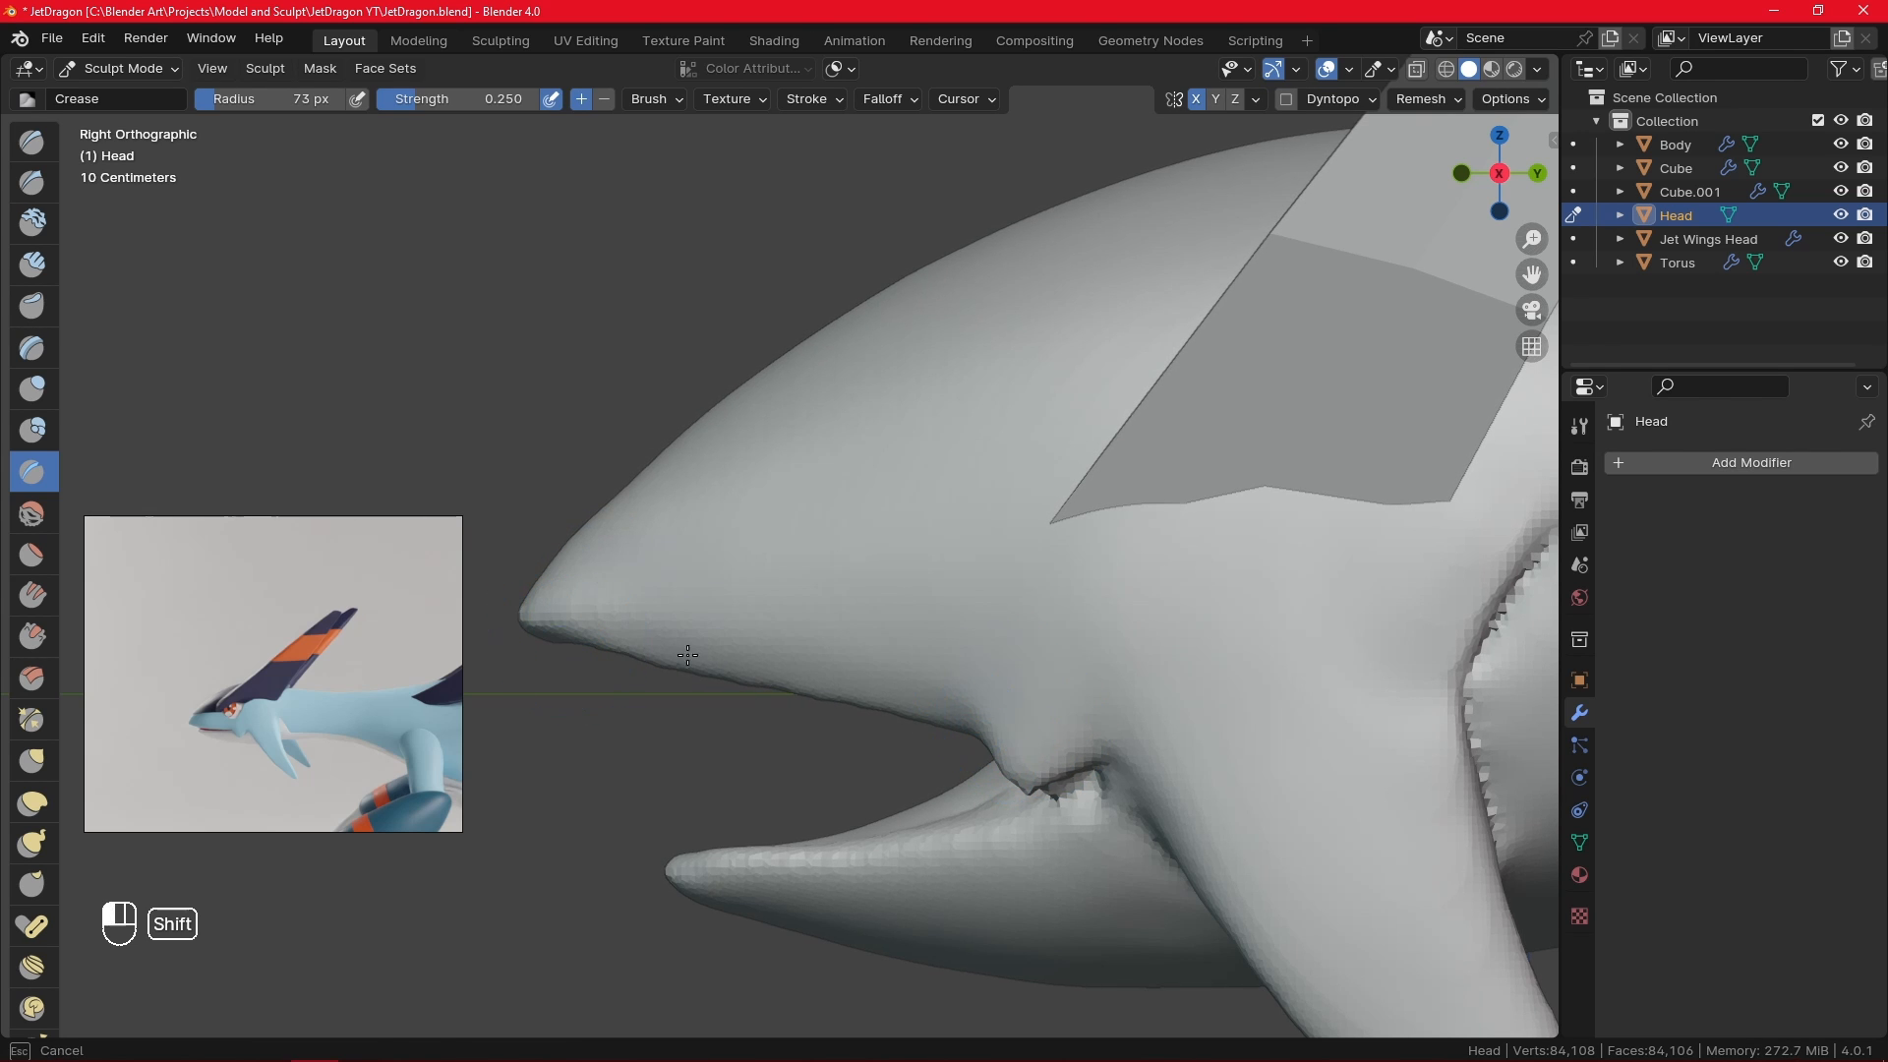
pyautogui.keyDown('shift'); pyautogui.moveTo(687, 654); pyautogui.dragTo(847, 687); pyautogui.keyUp('shift')
# - Refine the upper jaw's lower edge and the snout tip in side view with the Grab brush at 107 px and 81 px radius
pyautogui.click(31, 760)
pyautogui.press('f')
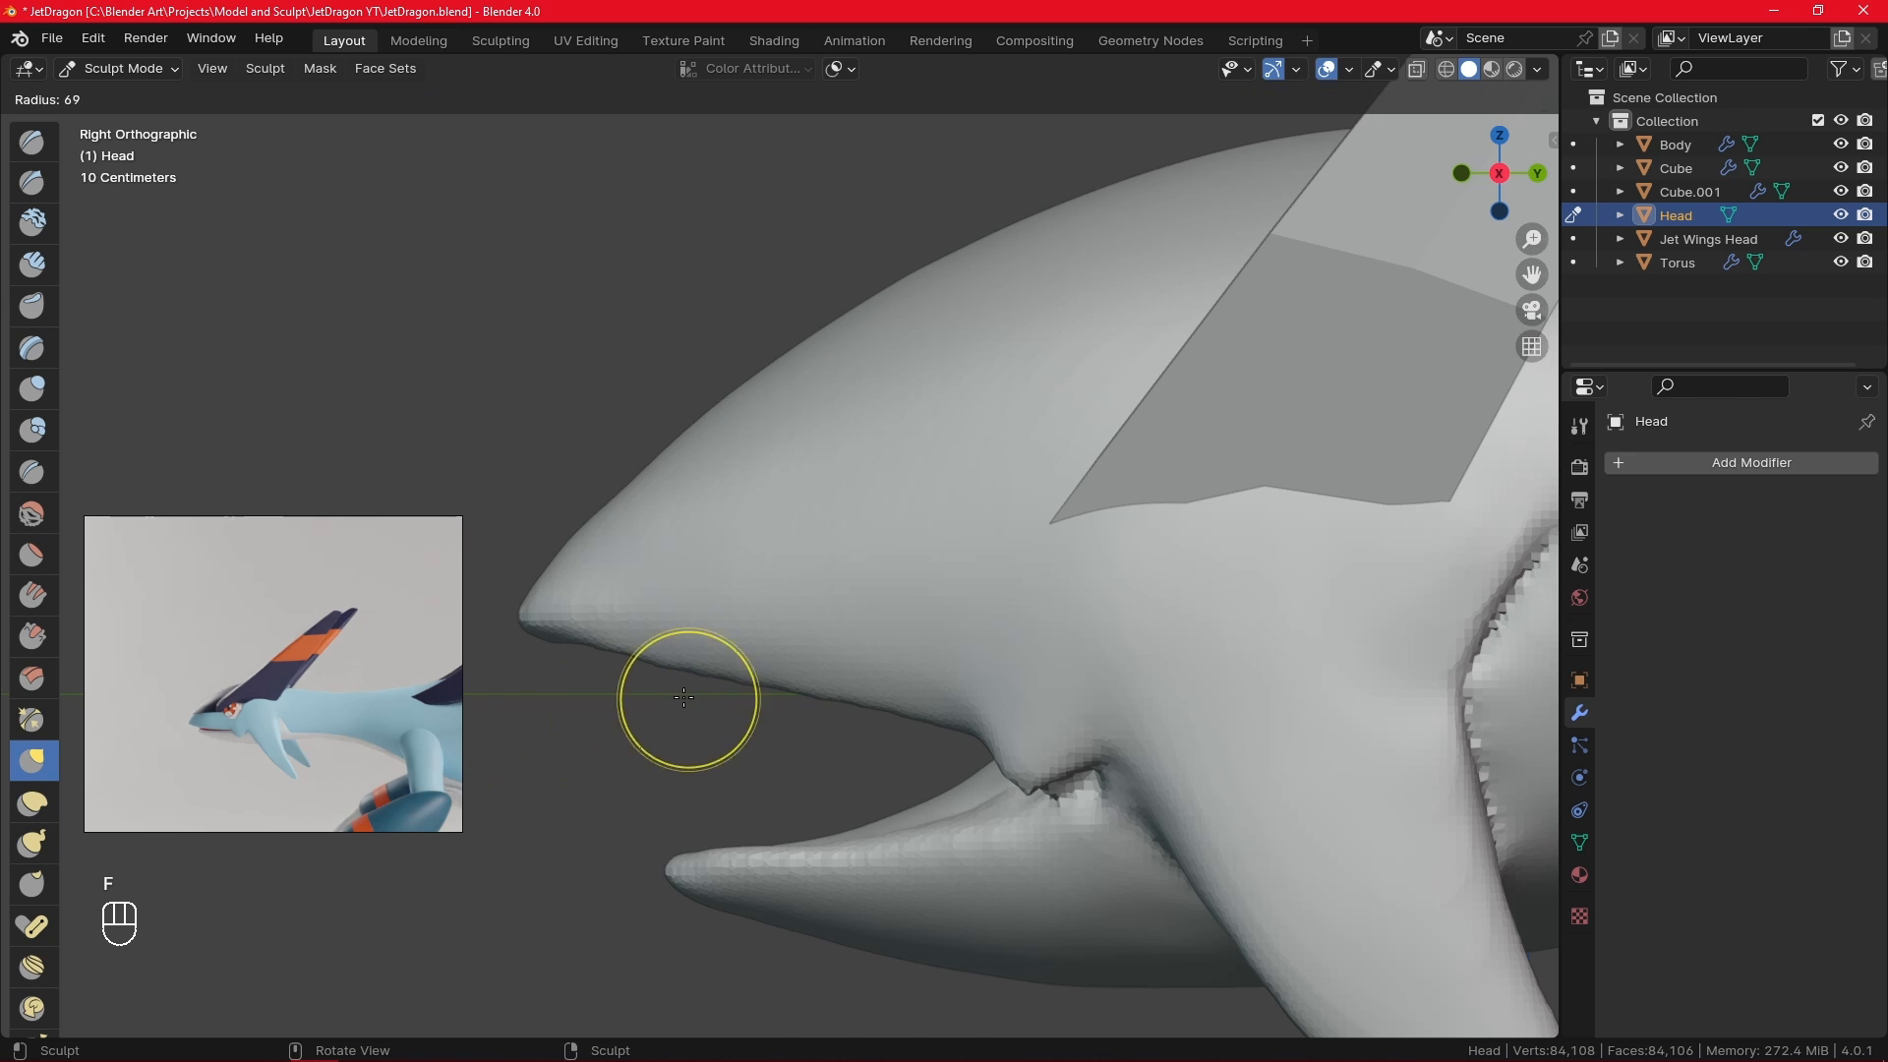
pyautogui.click(693, 703)
pyautogui.press('f')
pyautogui.click(824, 754)
pyautogui.press('f')
pyautogui.click(910, 725)
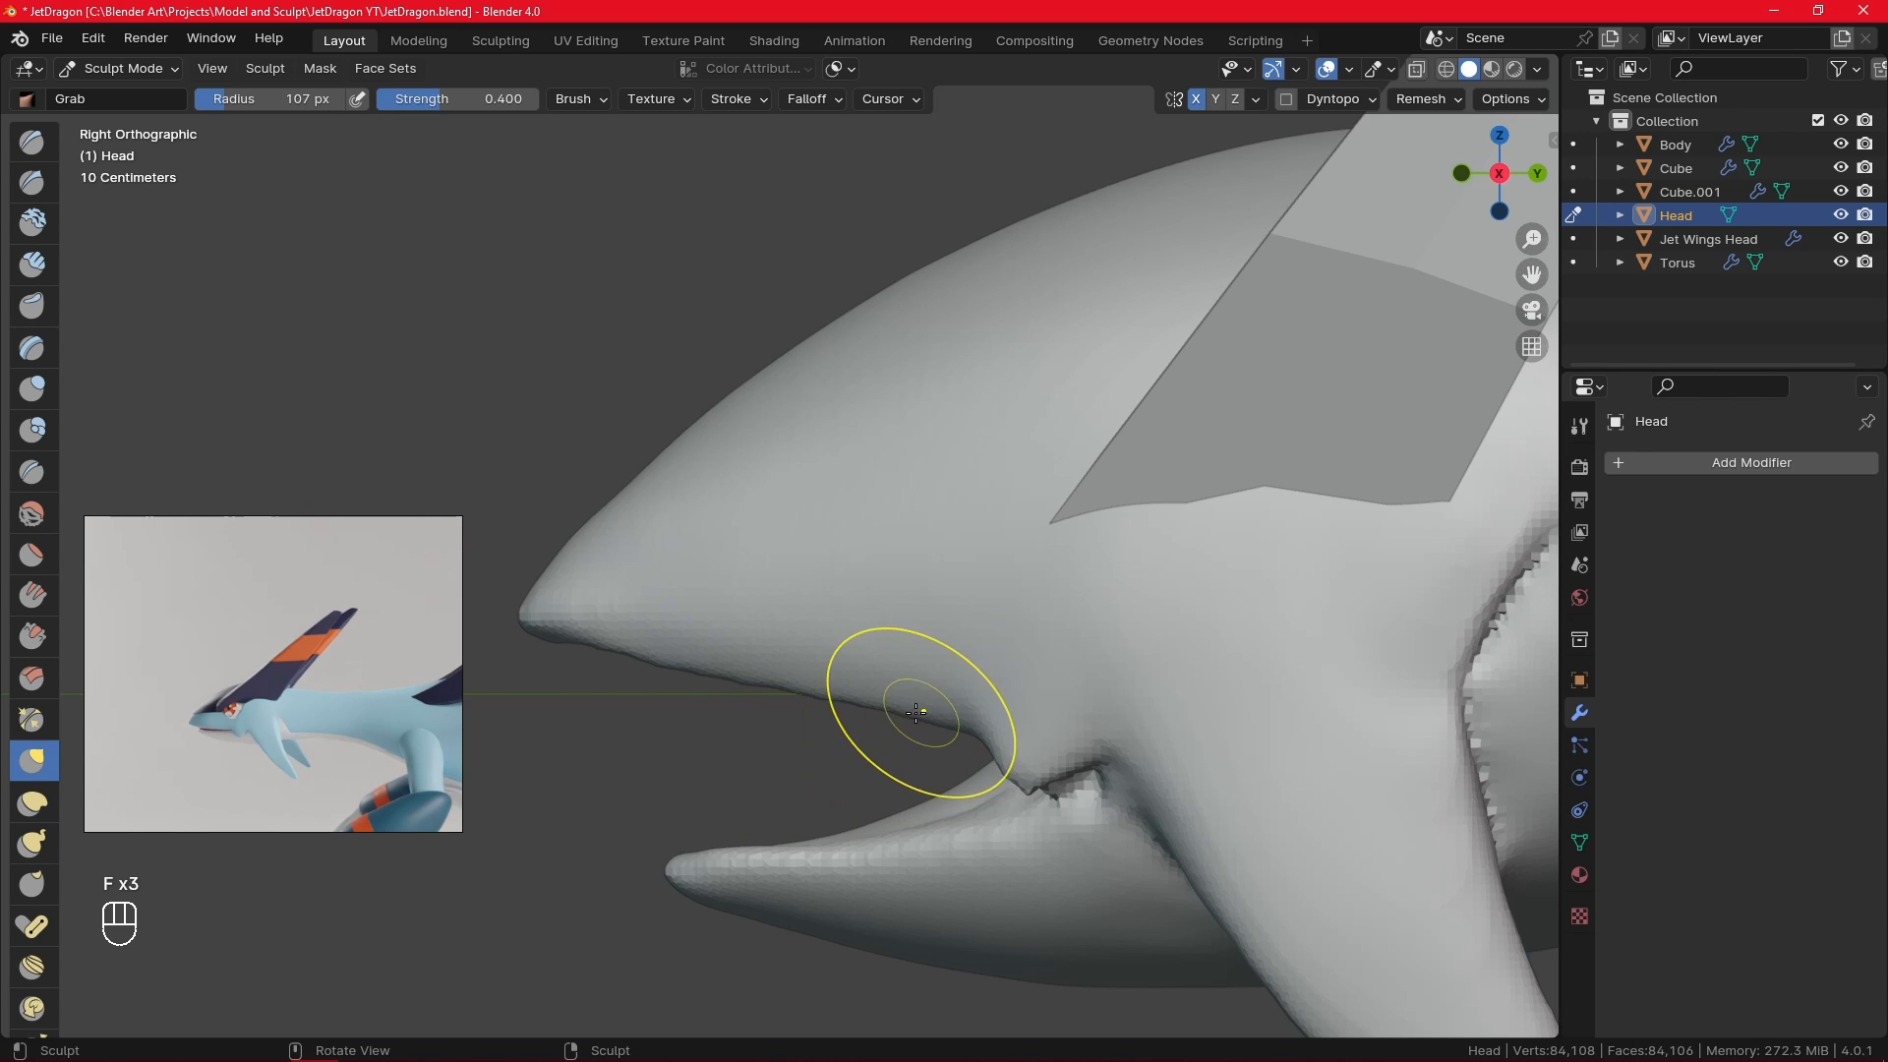
pyautogui.click(925, 718)
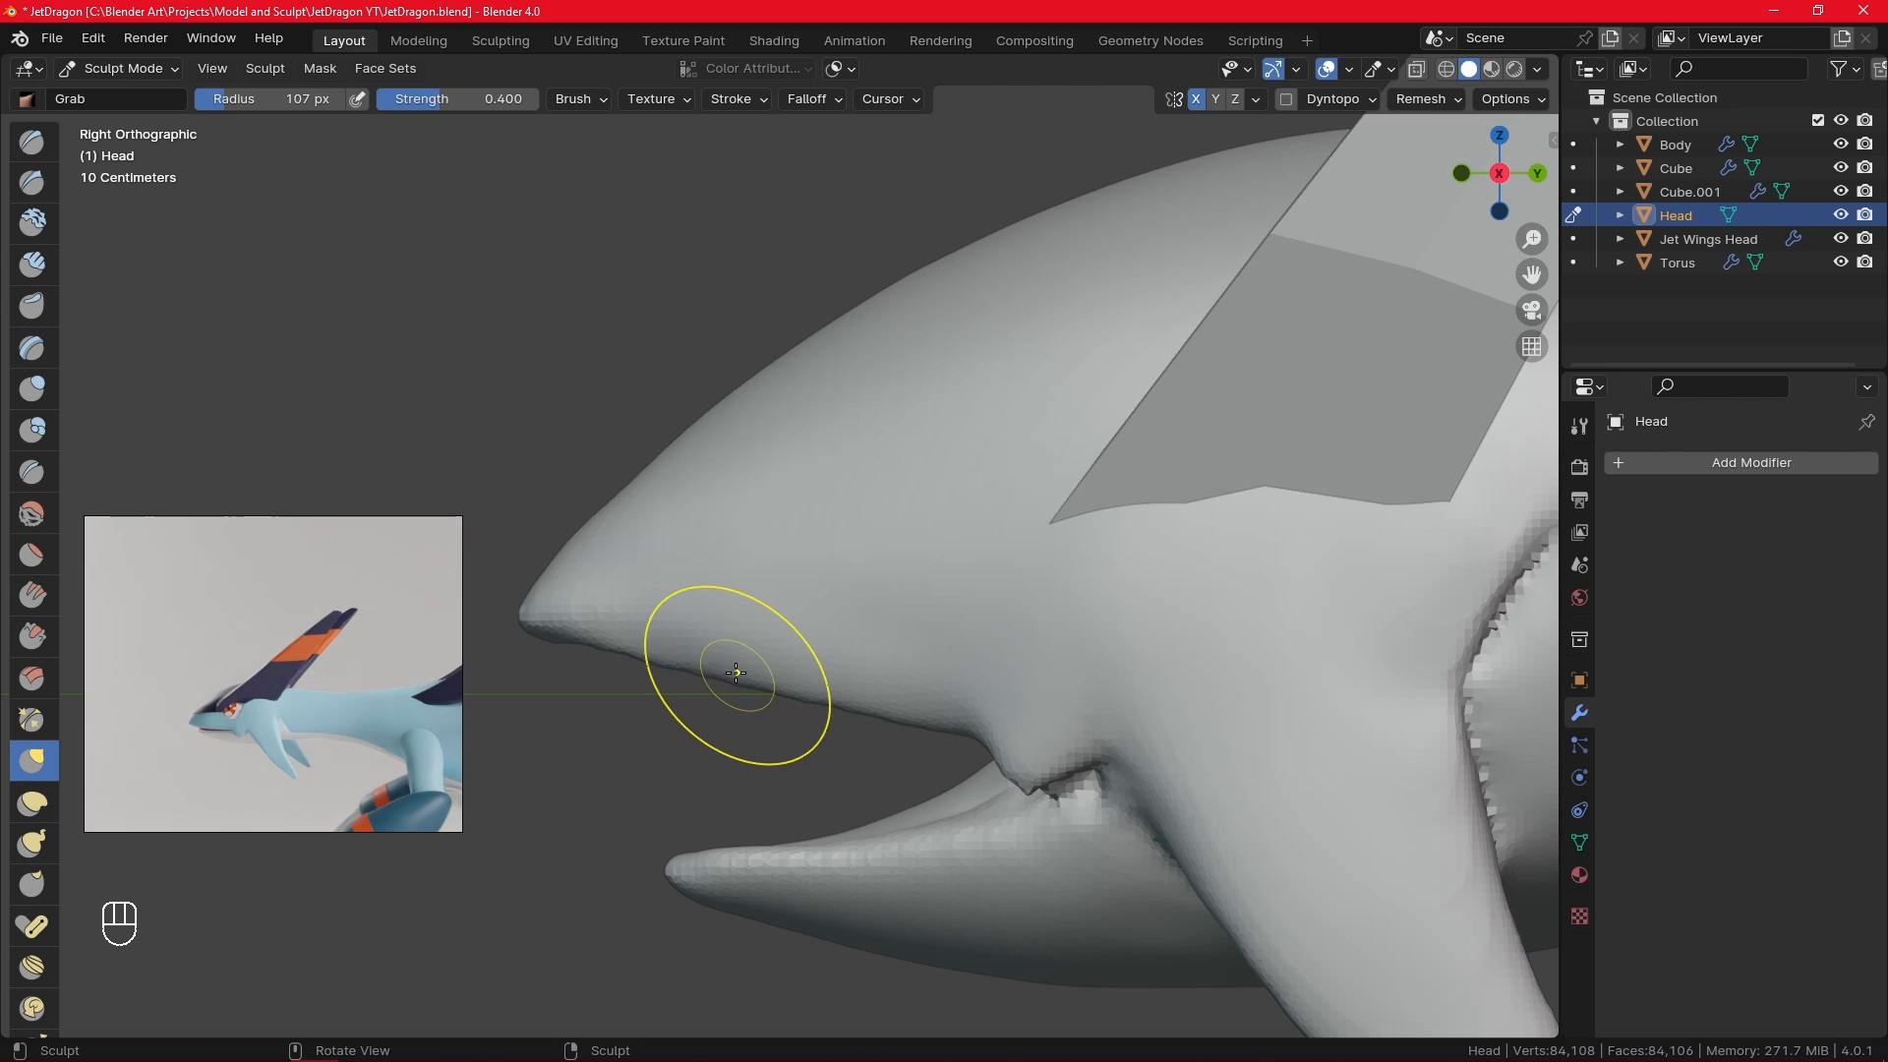
pyautogui.moveTo(632, 650); pyautogui.dragTo(545, 637)
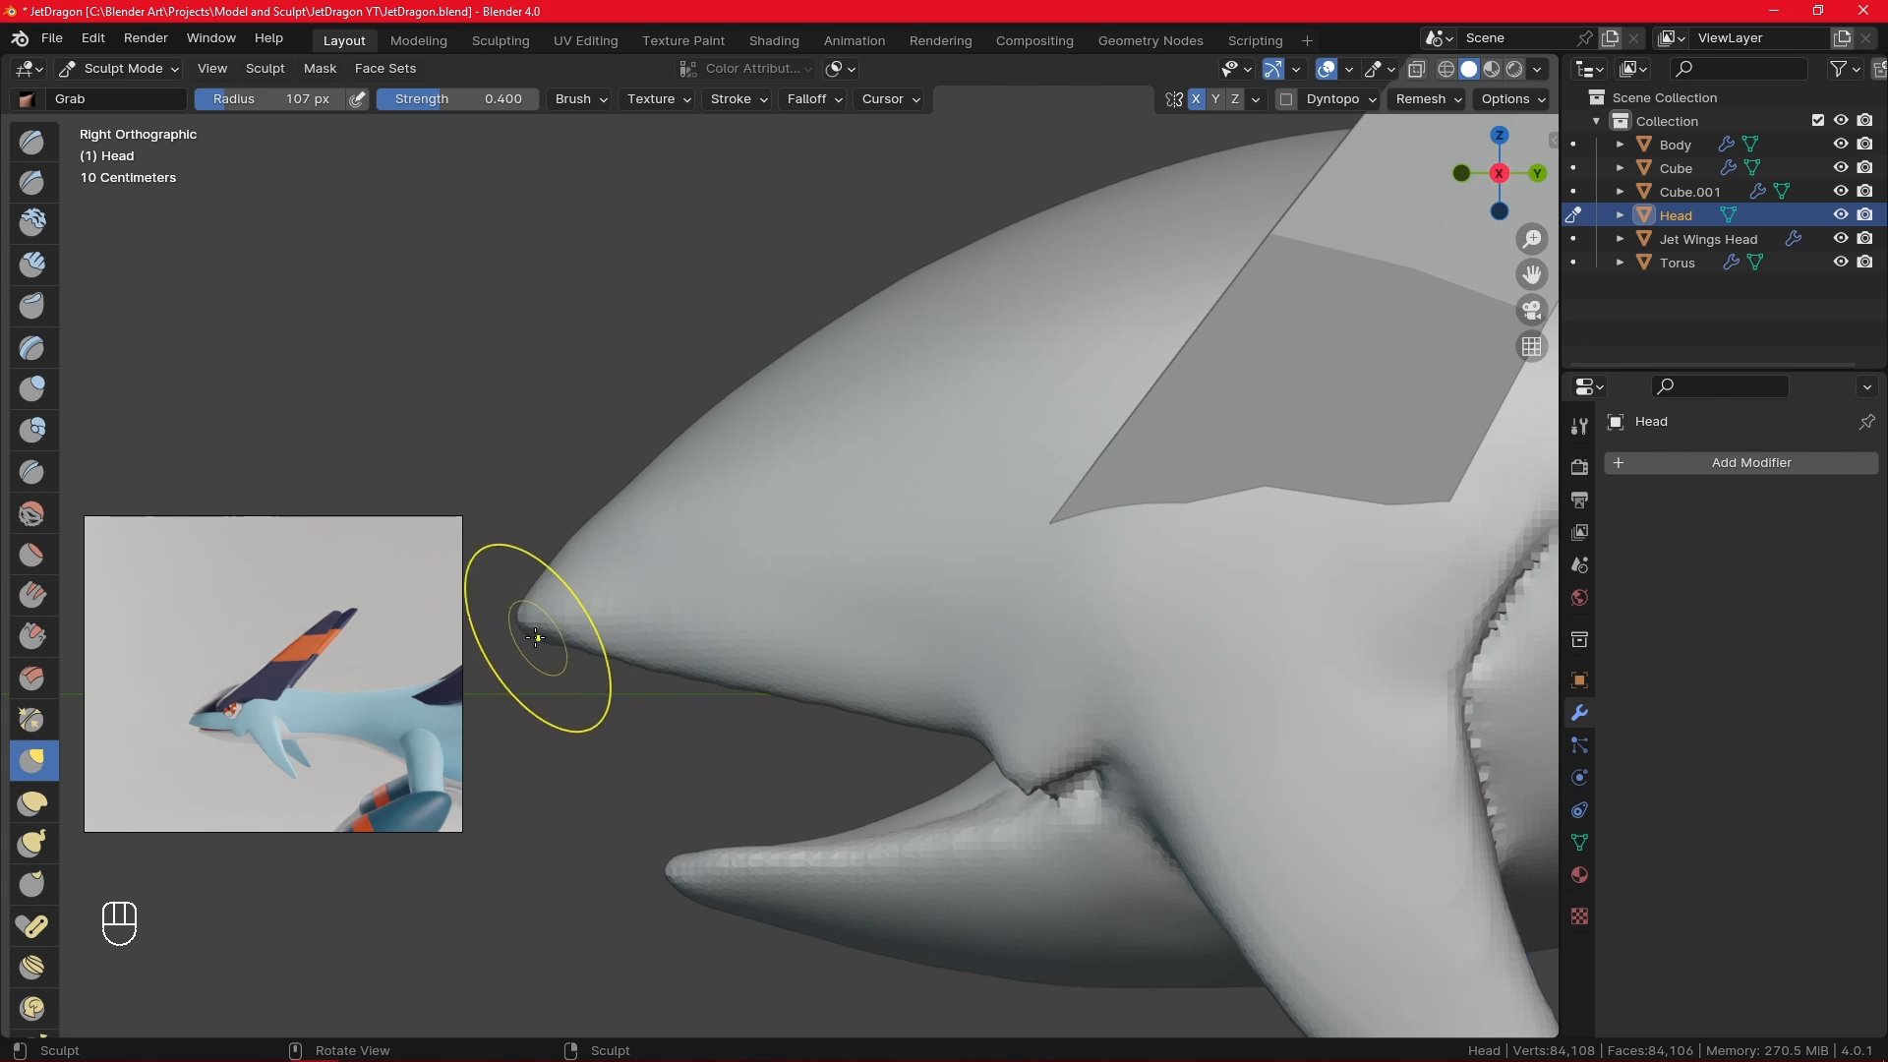
pyautogui.press('f')
pyautogui.click(544, 642)
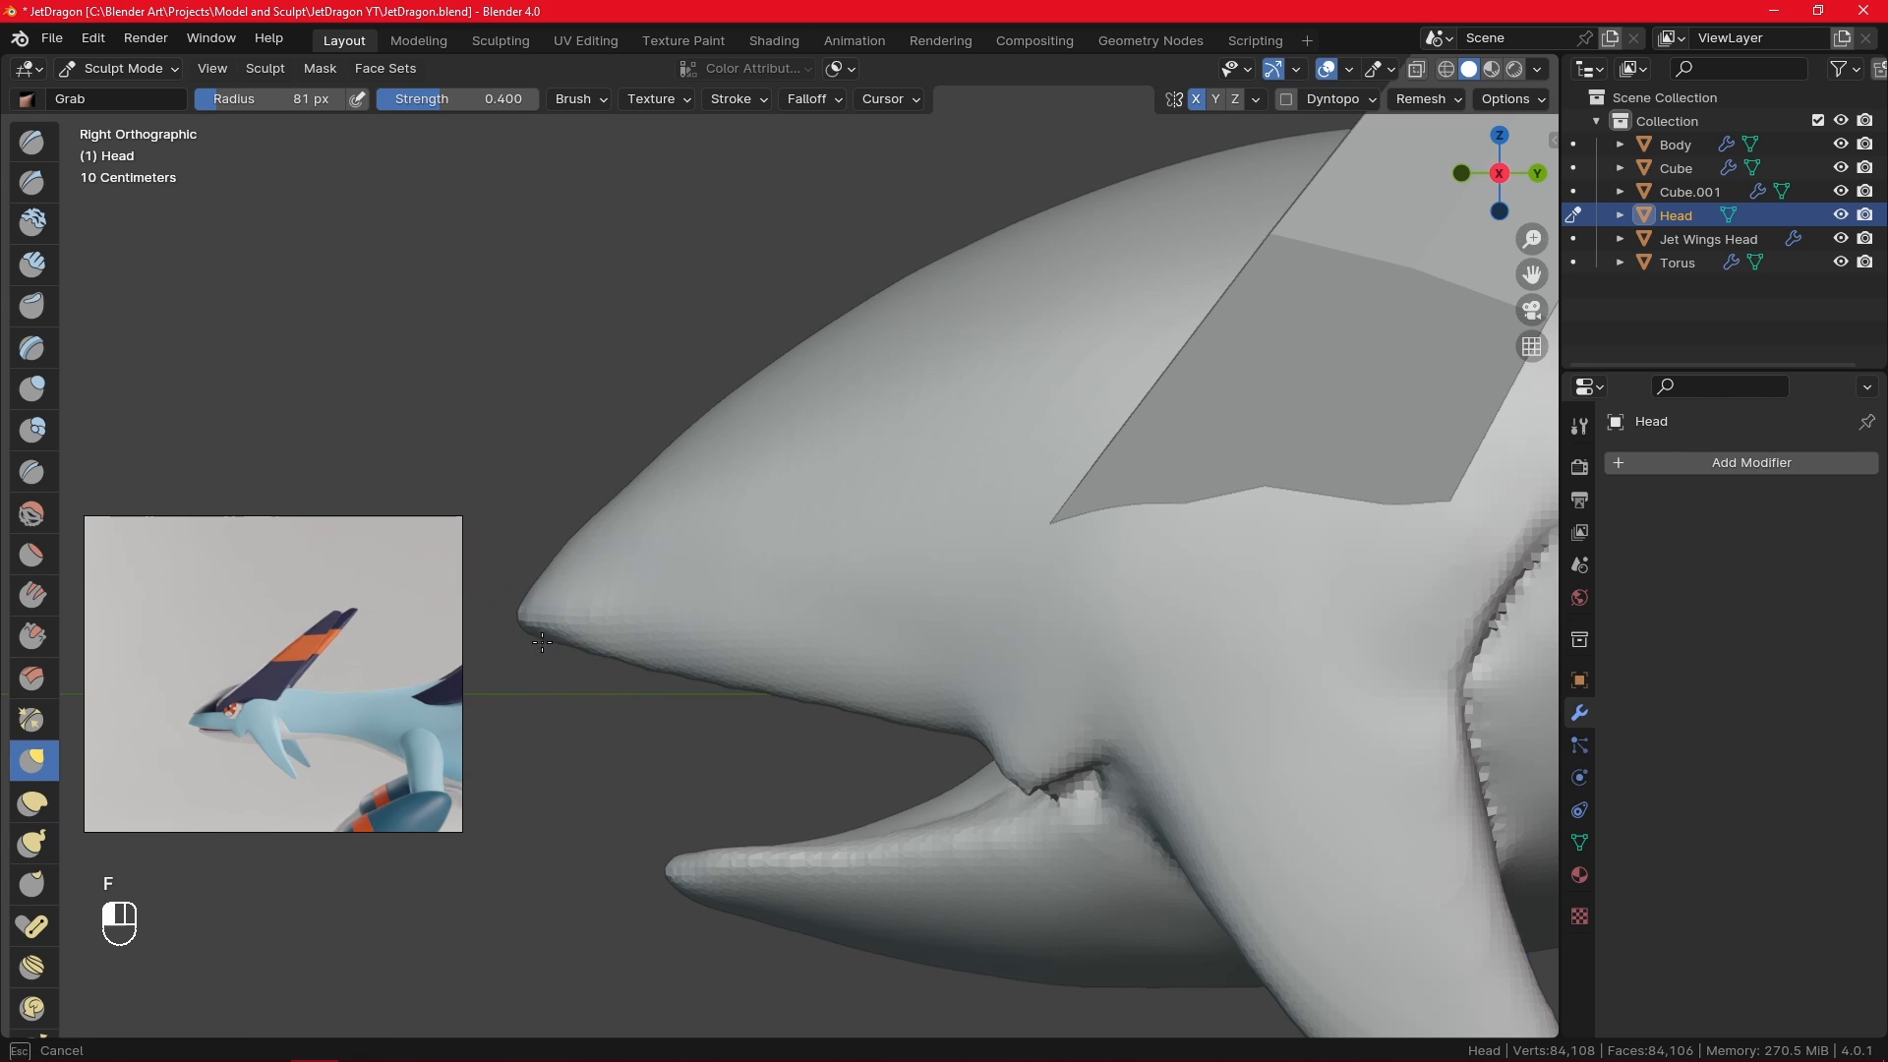
# - Examine the reference images for the shape of the JetDragon's head, mouth and cheek fins
pyautogui.scroll(-4, 653, 822)
pyautogui.scroll(-8, 199, 577)
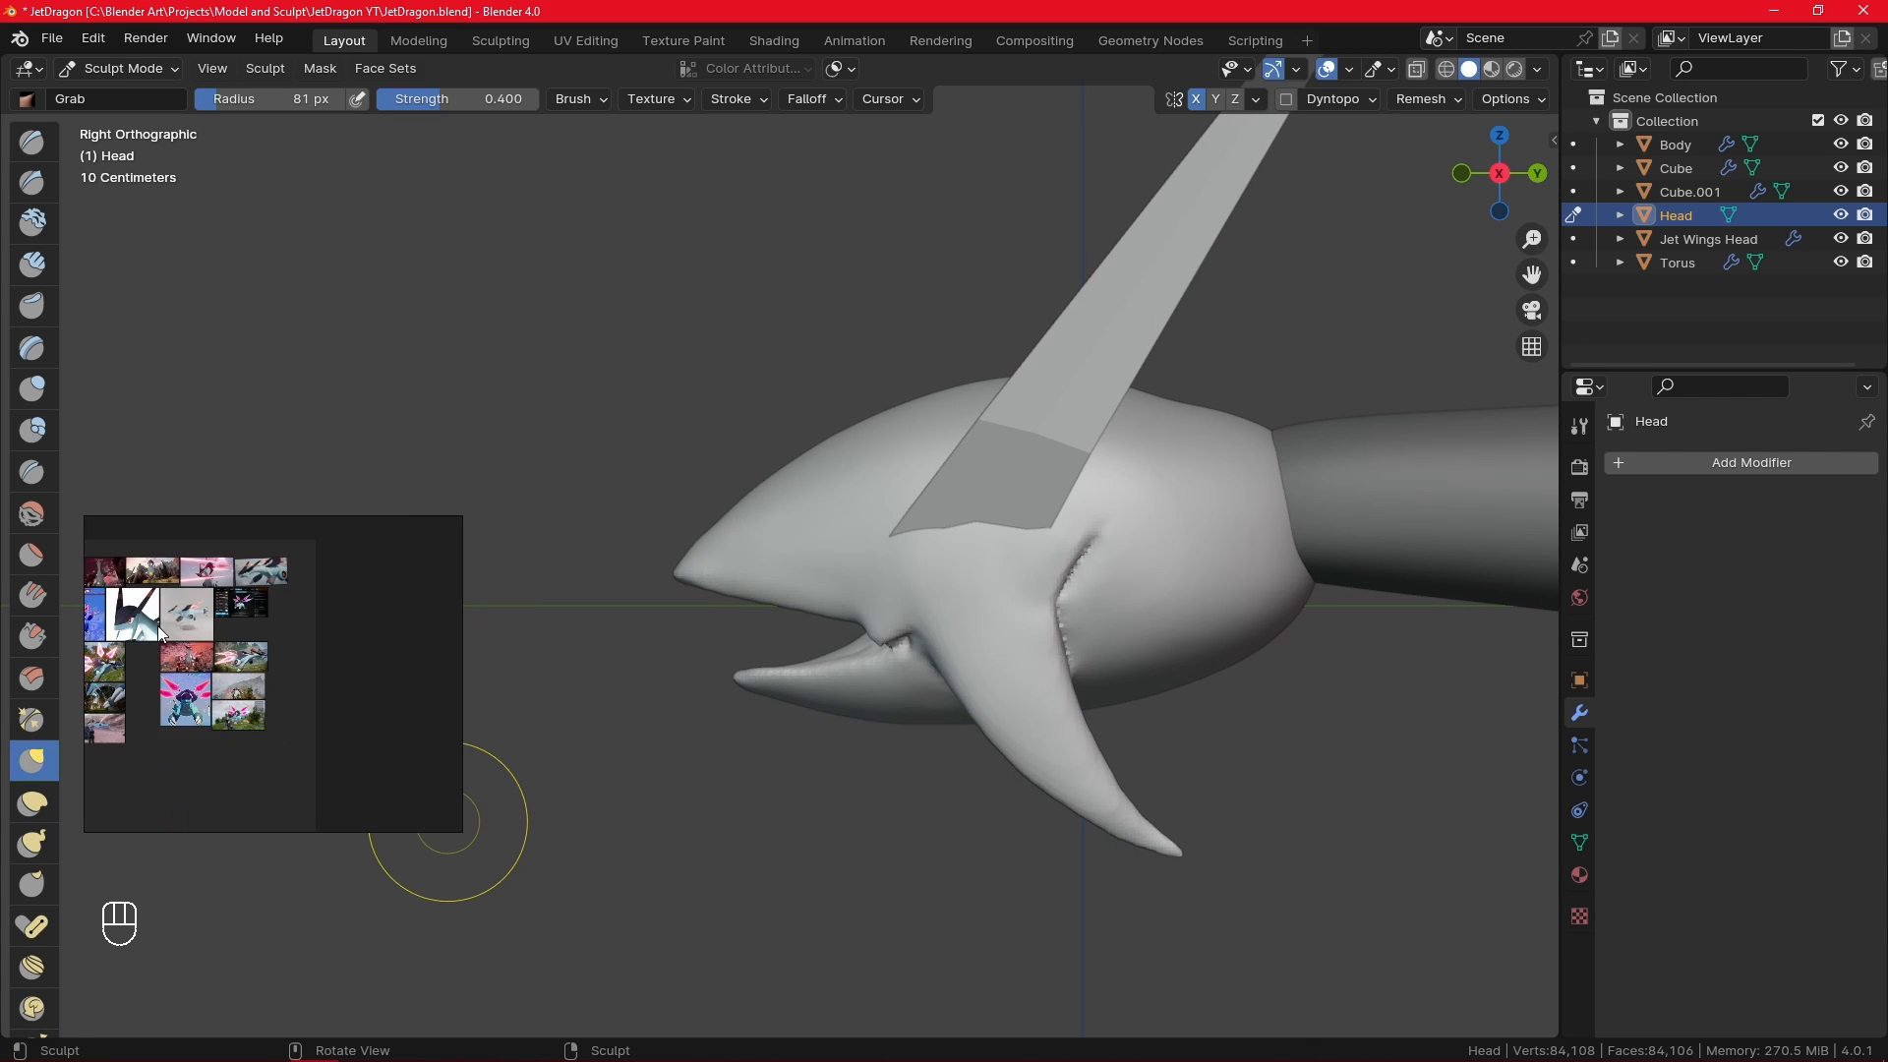
pyautogui.moveTo(158, 625); pyautogui.dragTo(364, 673, button='middle')
pyautogui.scroll(5, 263, 728)
pyautogui.scroll(5, 239, 729)
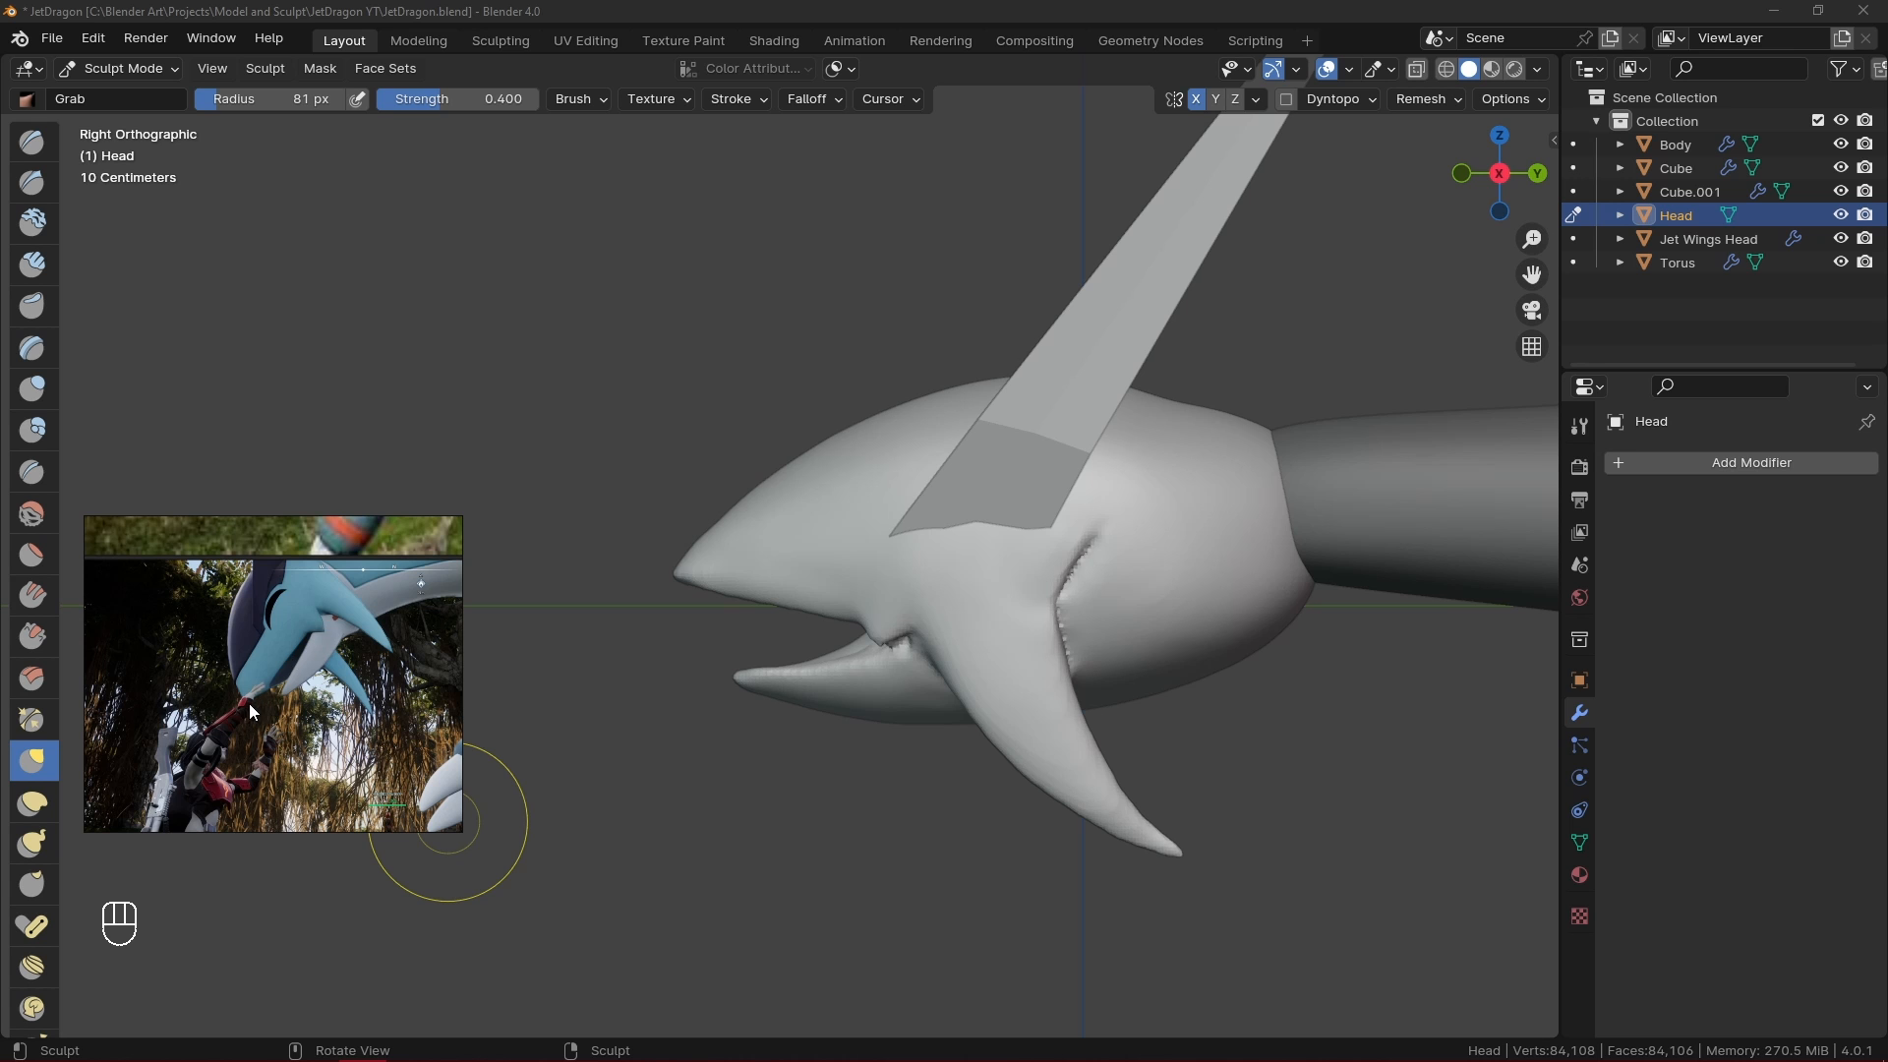
pyautogui.scroll(-4, 246, 746)
pyautogui.scroll(5, 286, 759)
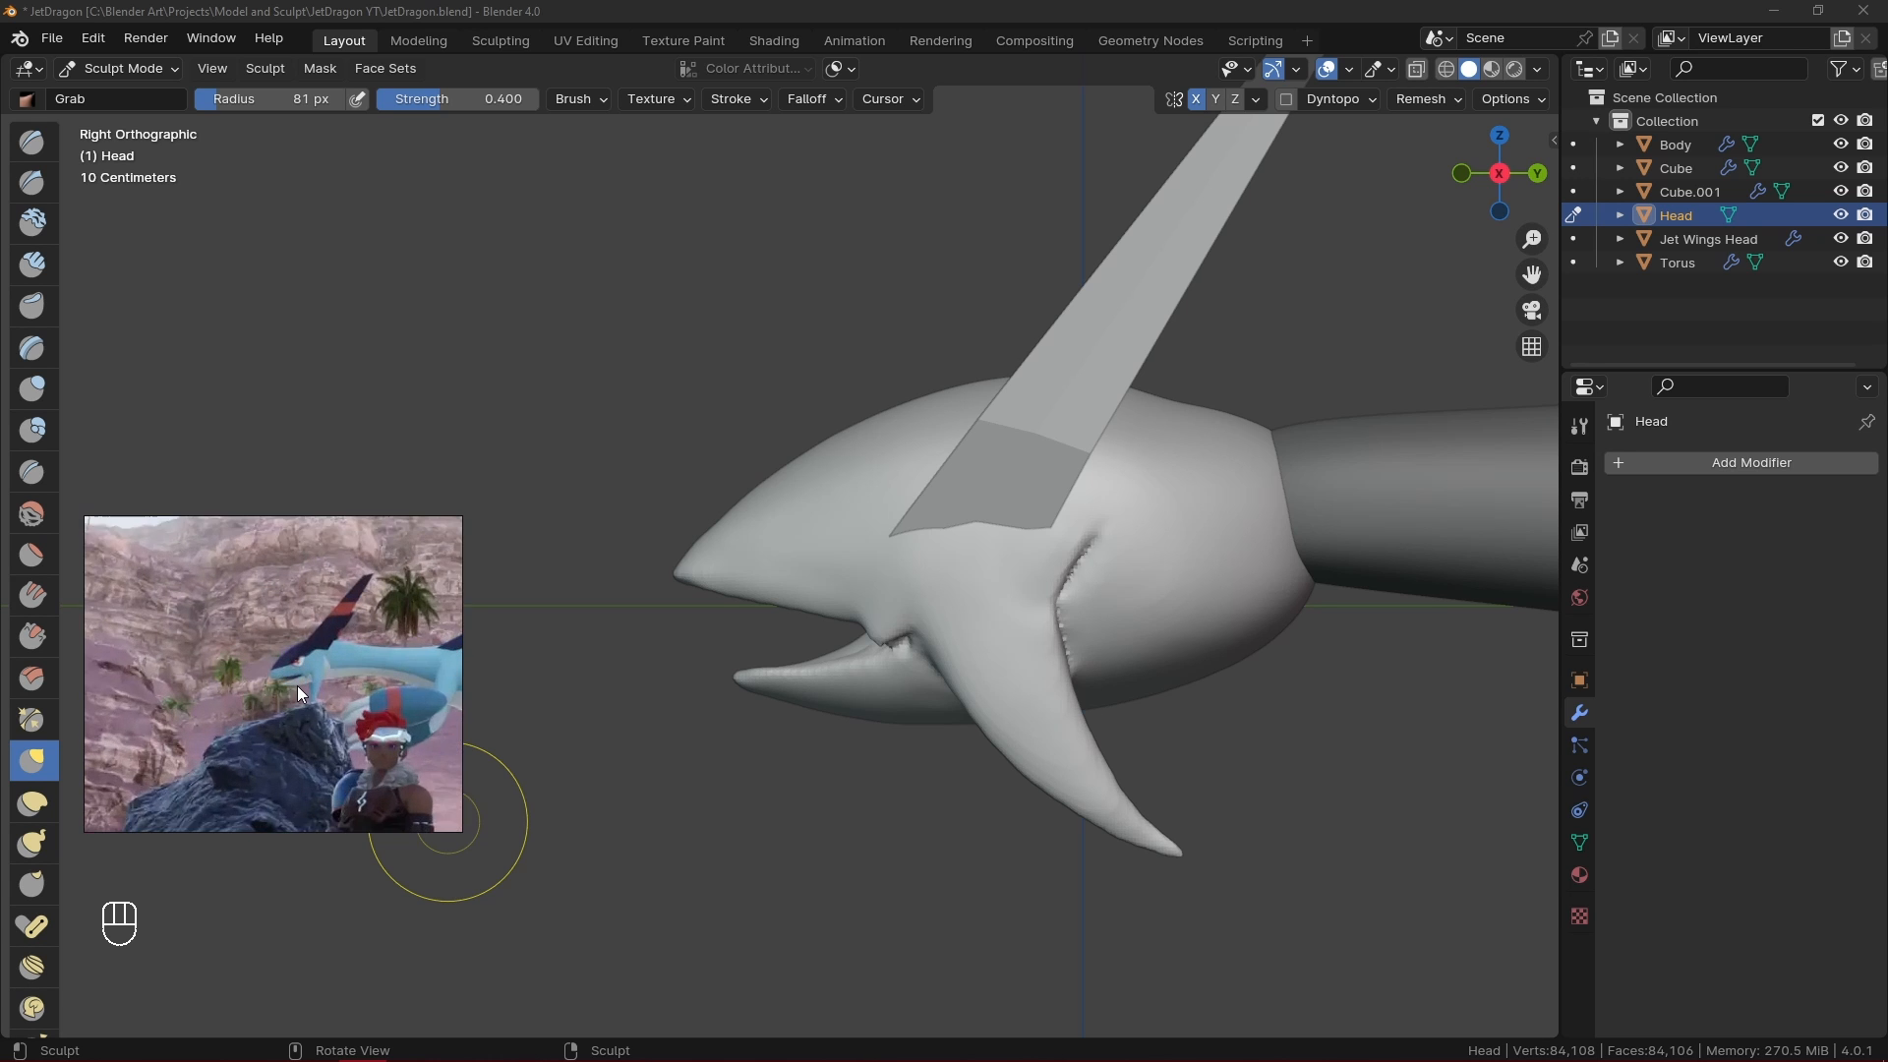
pyautogui.scroll(3, 297, 687)
pyautogui.click(674, 831)
# - Sculpt the upper rim at the corner of the mouth with the Inflate/Deflate brush at 44 px radius
pyautogui.moveTo(722, 931)
pyautogui.keyDown('ctrl'); pyautogui.keyDown('alt'); pyautogui.mouseDown(button='middle')
pyautogui.moveTo(738, 669)
pyautogui.moveTo(839, 518)
pyautogui.mouseUp(button='middle'); pyautogui.keyUp('alt'); pyautogui.keyUp('ctrl')
pyautogui.press('f')
pyautogui.click(734, 652)
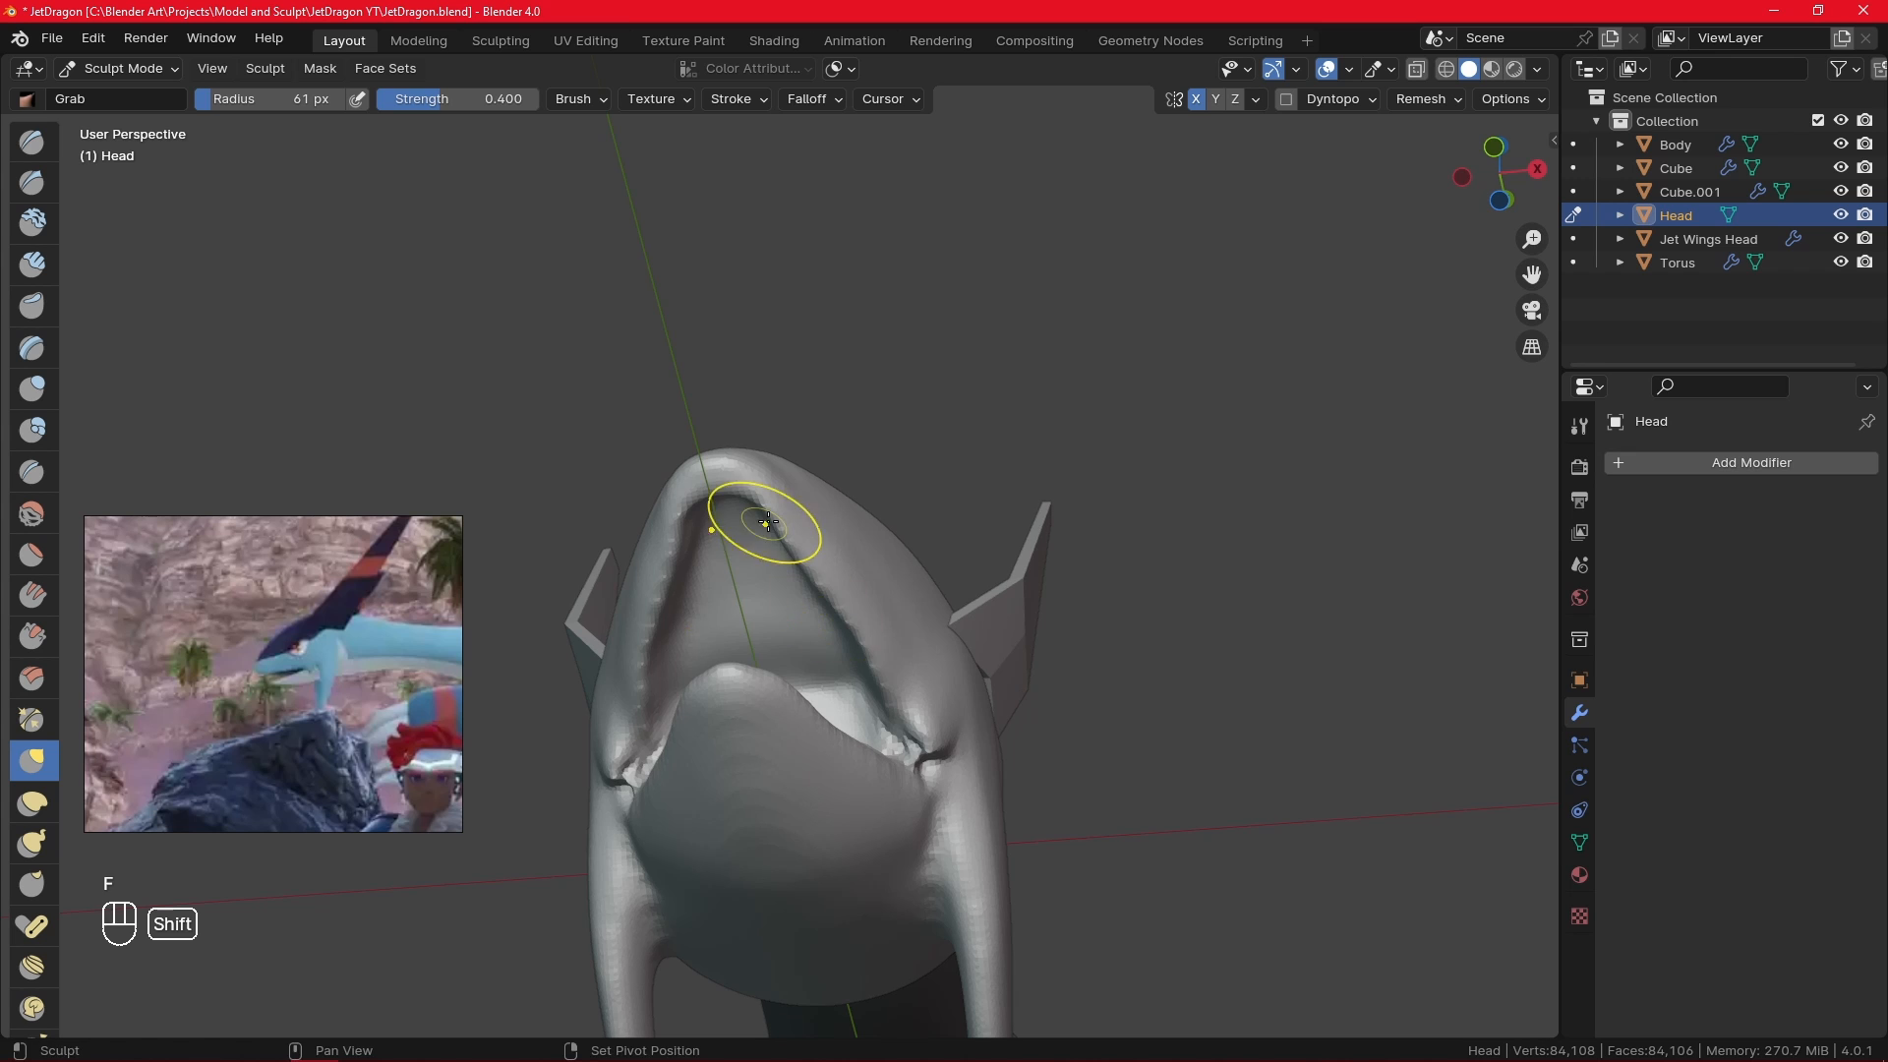
pyautogui.keyDown('alt'); pyautogui.moveTo(890, 623); pyautogui.dragTo(897, 563, button='middle'); pyautogui.keyUp('alt')
pyautogui.moveTo(950, 661)
pyautogui.keyDown('alt'); pyautogui.mouseDown(button='middle')
pyautogui.moveTo(980, 692)
pyautogui.moveTo(909, 755)
pyautogui.moveTo(944, 718)
pyautogui.mouseUp(button='middle'); pyautogui.keyUp('alt')
pyautogui.keyDown('ctrl'); pyautogui.keyDown('alt'); pyautogui.moveTo(969, 708); pyautogui.dragTo(836, 602, button='middle'); pyautogui.keyUp('alt'); pyautogui.keyUp('ctrl')
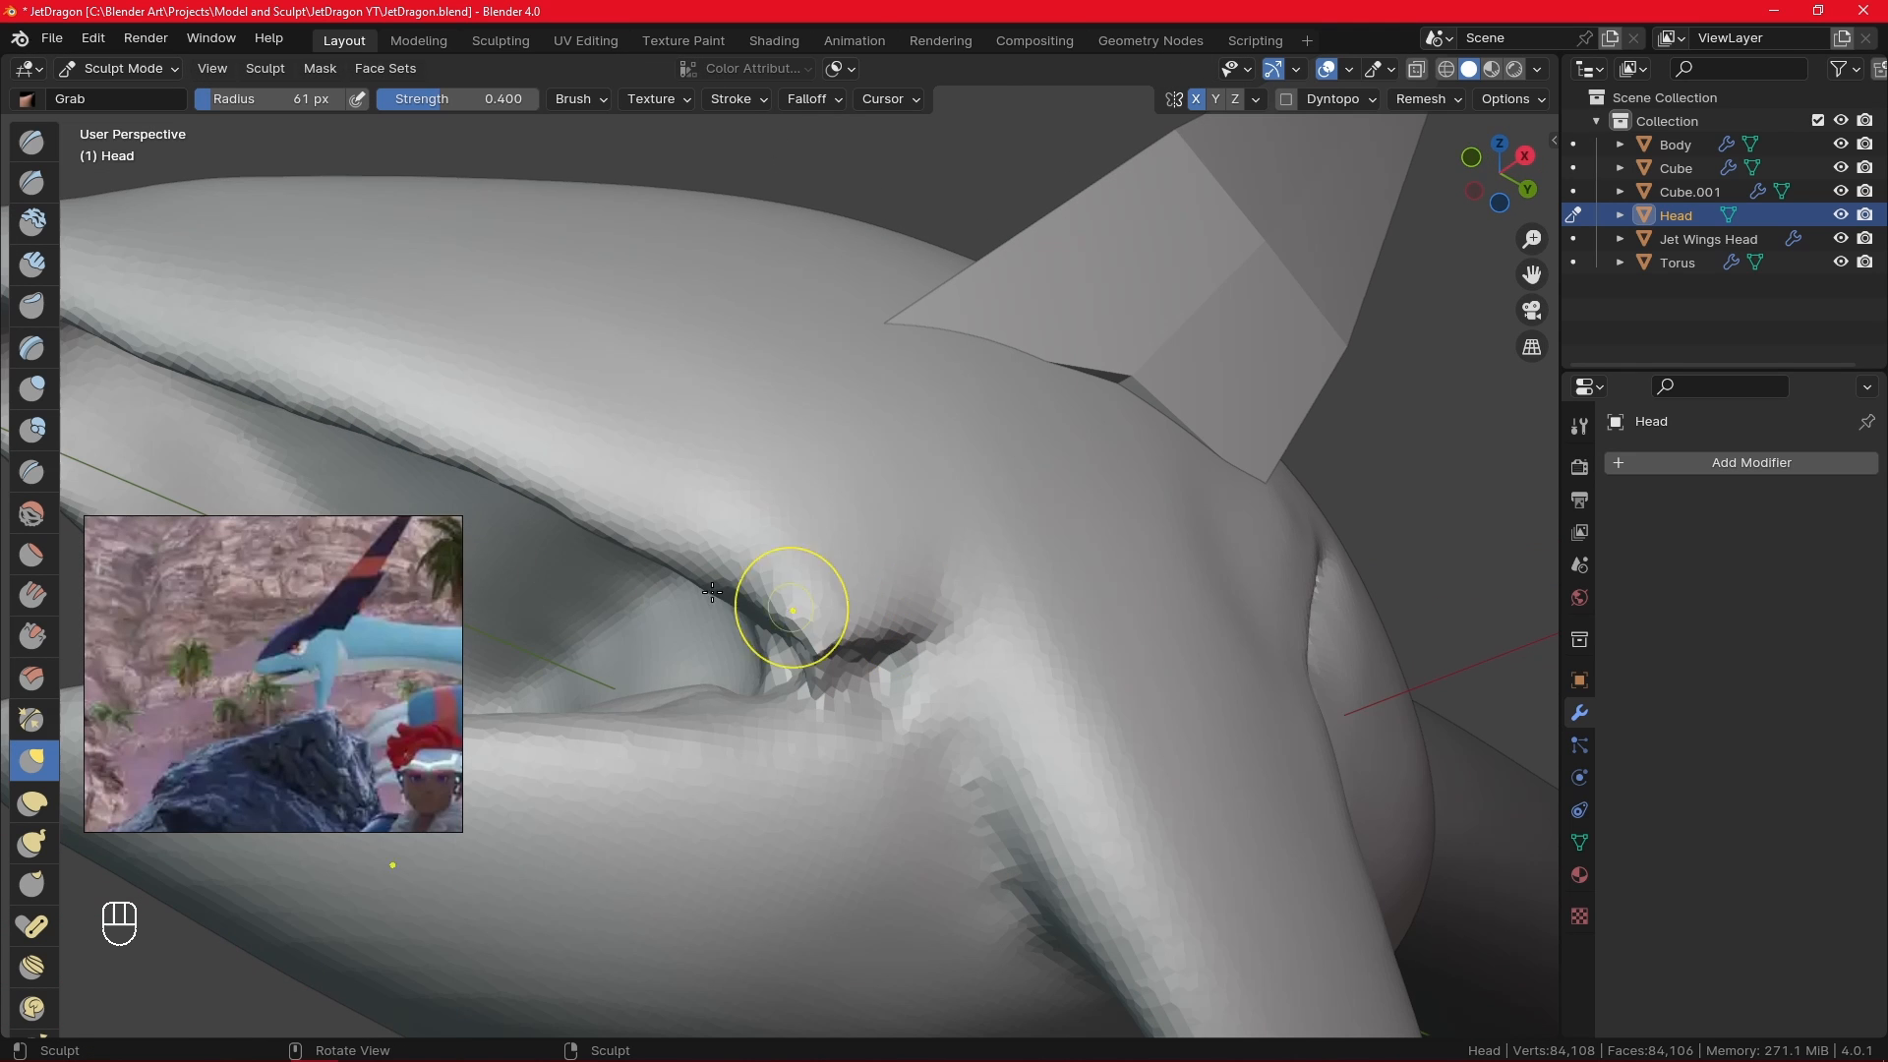
pyautogui.click(33, 393)
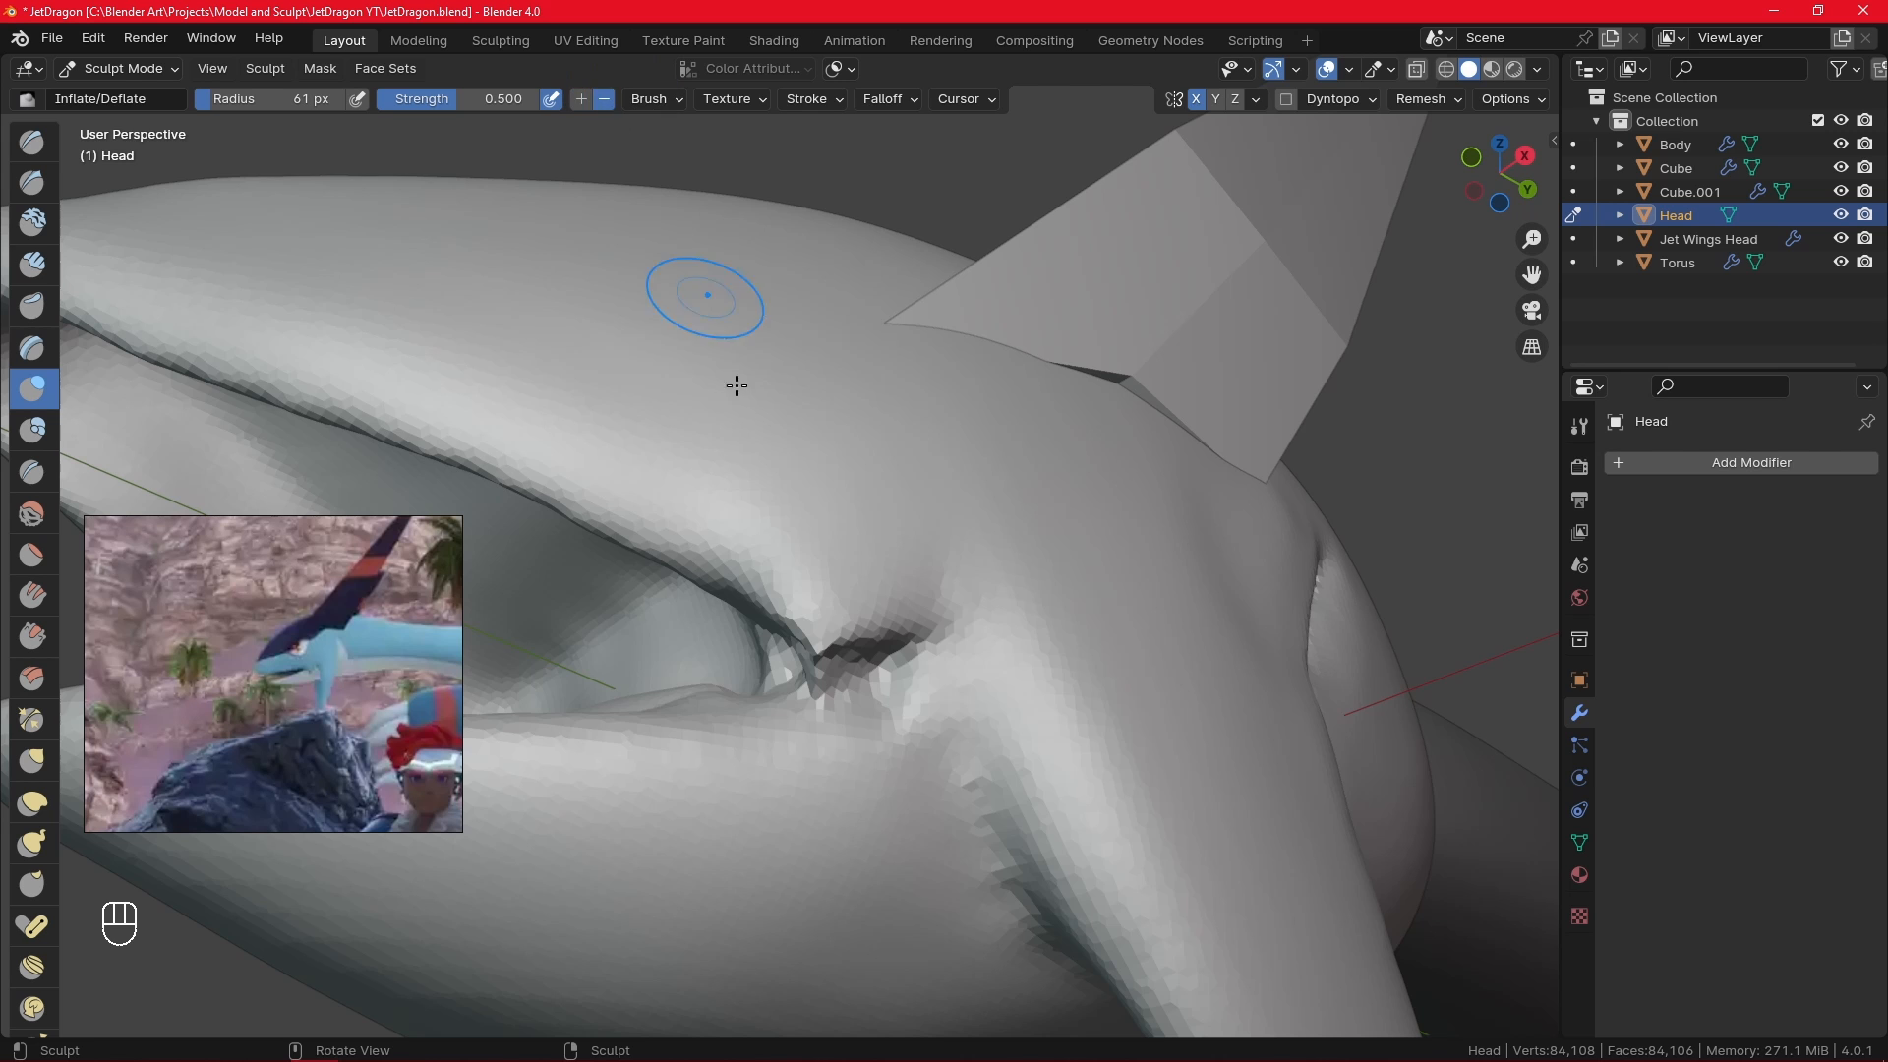
pyautogui.keyDown('ctrl'); pyautogui.keyDown('alt'); pyautogui.moveTo(934, 817); pyautogui.dragTo(963, 678, button='middle'); pyautogui.keyUp('alt'); pyautogui.keyUp('ctrl')
pyautogui.press('f')
pyautogui.click(944, 741)
pyautogui.moveTo(788, 771); pyautogui.dragTo(821, 787)
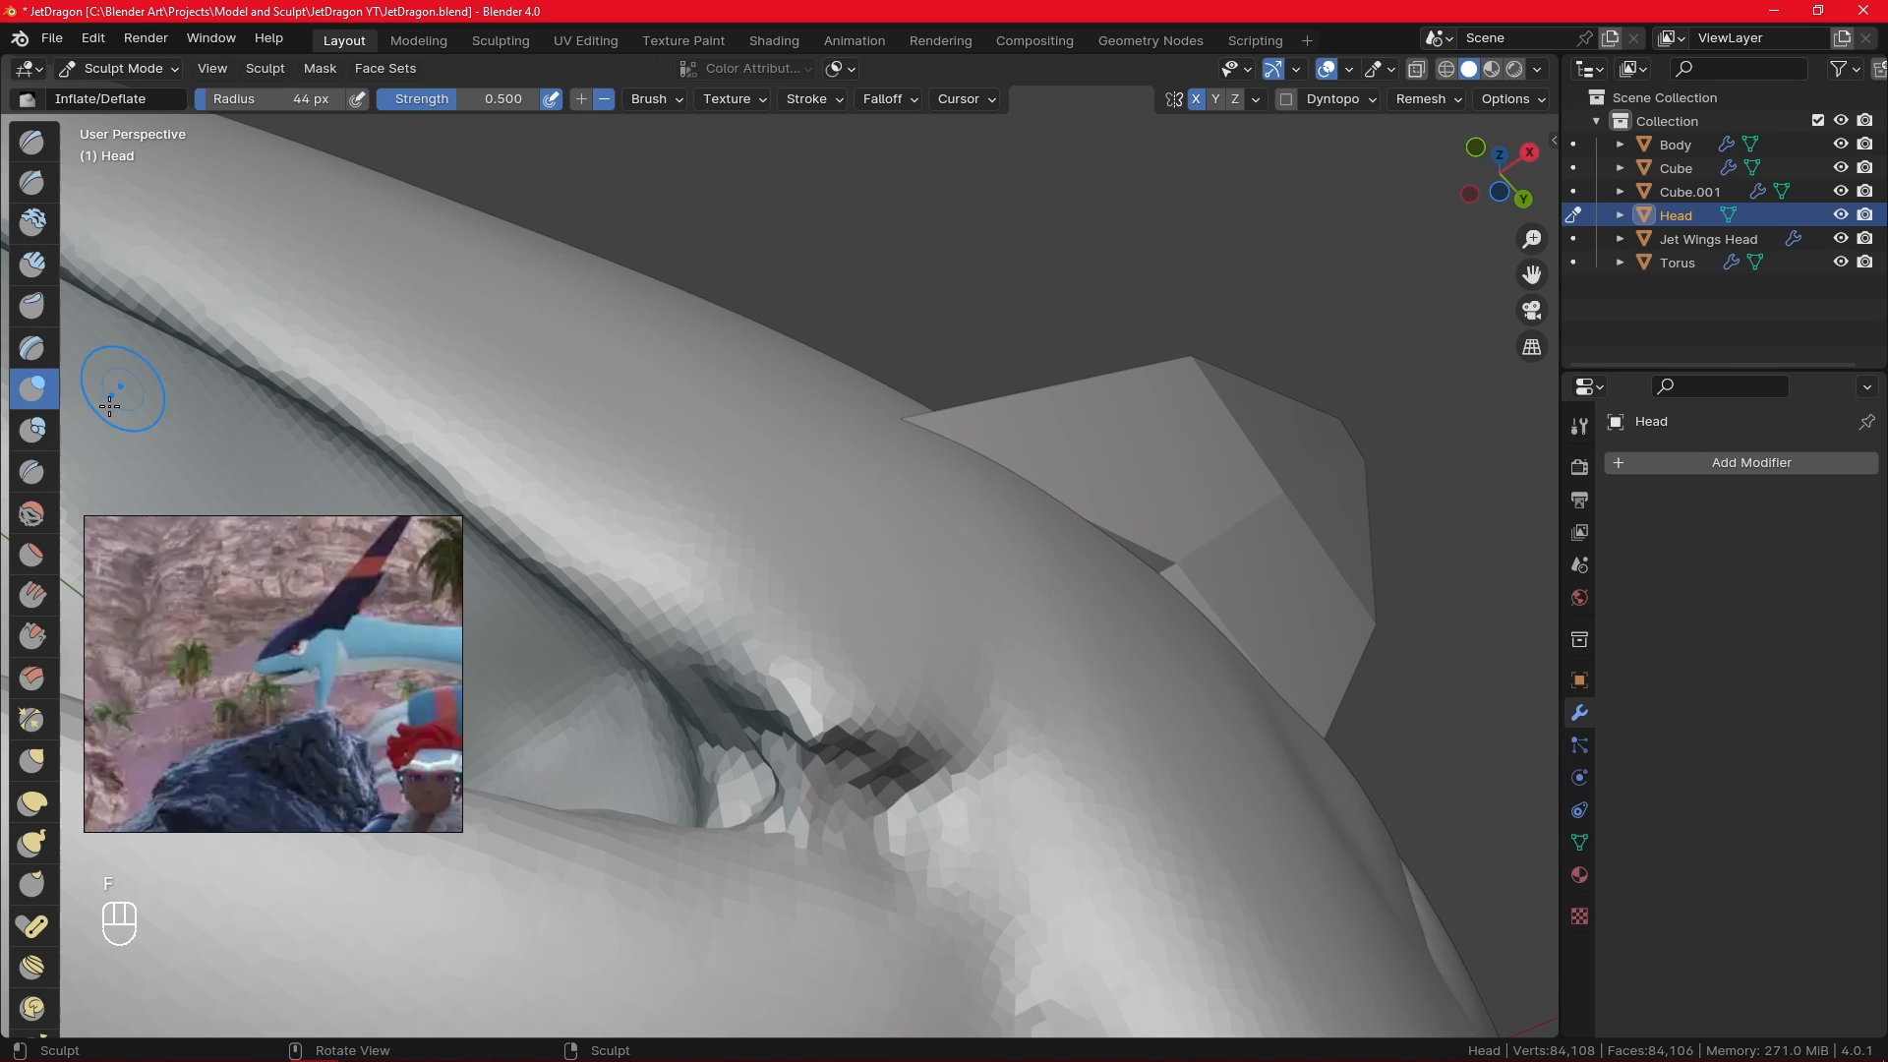
# - Rework the rough corner of the mouth with the SculptDraw brush at 44 px radius and 0.883 strength
pyautogui.click(42, 141)
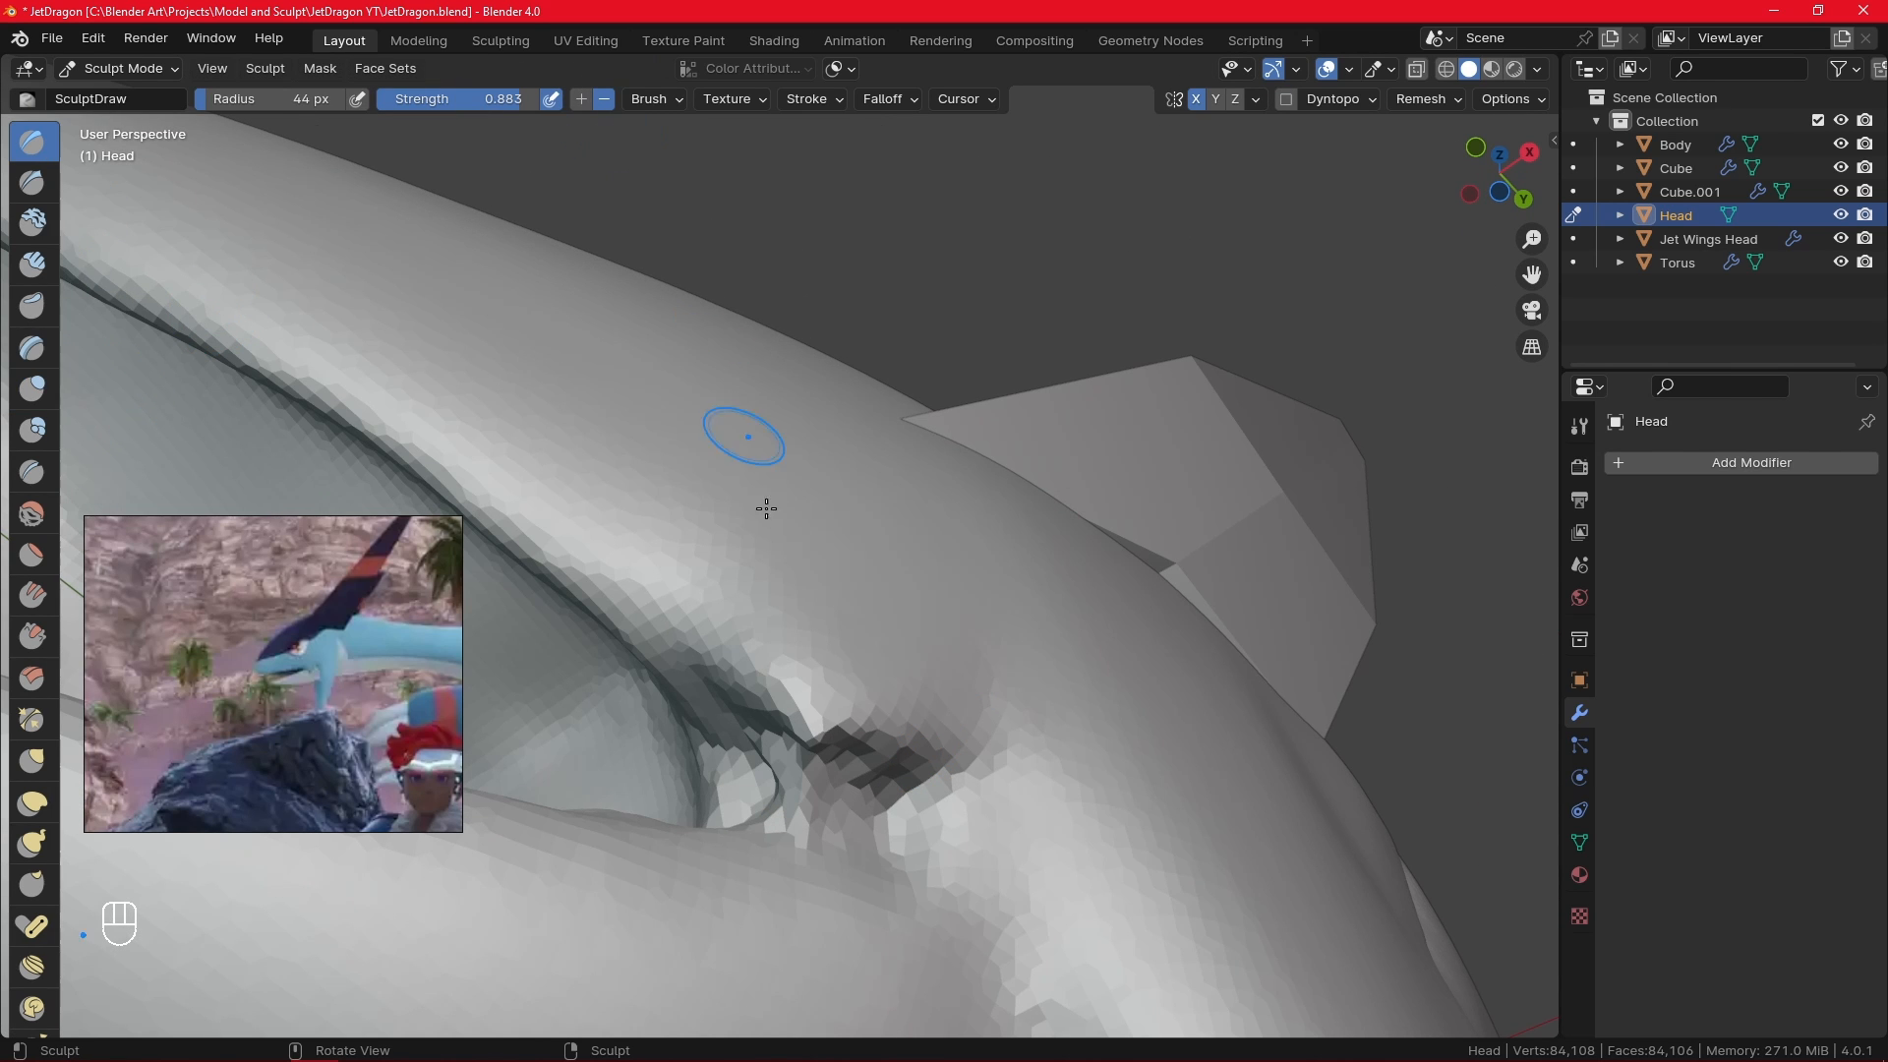
pyautogui.keyDown('alt'); pyautogui.moveTo(775, 610); pyautogui.dragTo(782, 580, button='middle'); pyautogui.keyUp('alt')
pyautogui.moveTo(790, 765)
pyautogui.mouseDown()
pyautogui.moveTo(808, 794)
pyautogui.moveTo(791, 806)
pyautogui.mouseUp()
pyautogui.keyDown('alt'); pyautogui.moveTo(936, 698); pyautogui.dragTo(1013, 777, button='middle'); pyautogui.keyUp('alt')
pyautogui.moveTo(1033, 698)
pyautogui.mouseDown()
pyautogui.moveTo(1018, 660)
pyautogui.moveTo(1038, 647)
pyautogui.mouseUp()
pyautogui.keyDown('alt'); pyautogui.moveTo(1047, 693); pyautogui.dragTo(1065, 674, button='middle'); pyautogui.keyUp('alt')
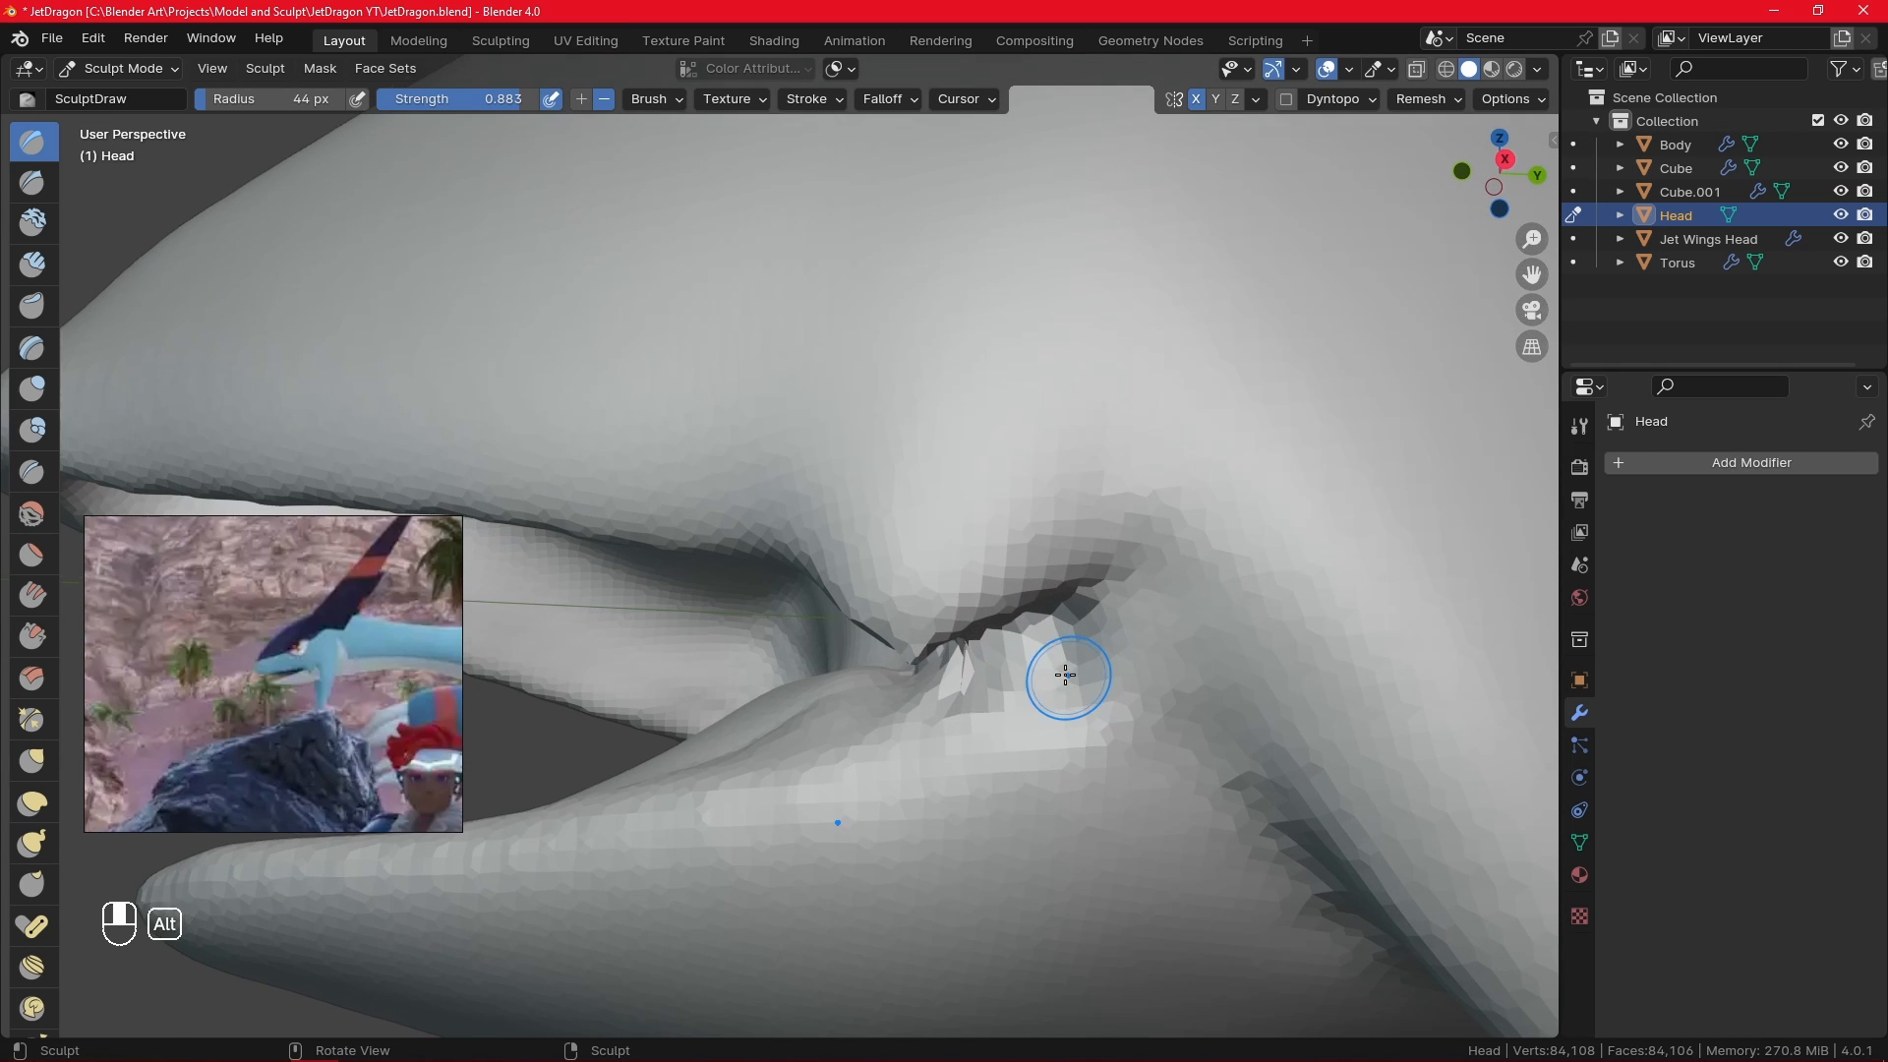
# - Pull the pointed tip at the upper jaw's corner downward in side view with the Grab brush at 59 px, and check the reference close-up
pyautogui.press('KP_3')
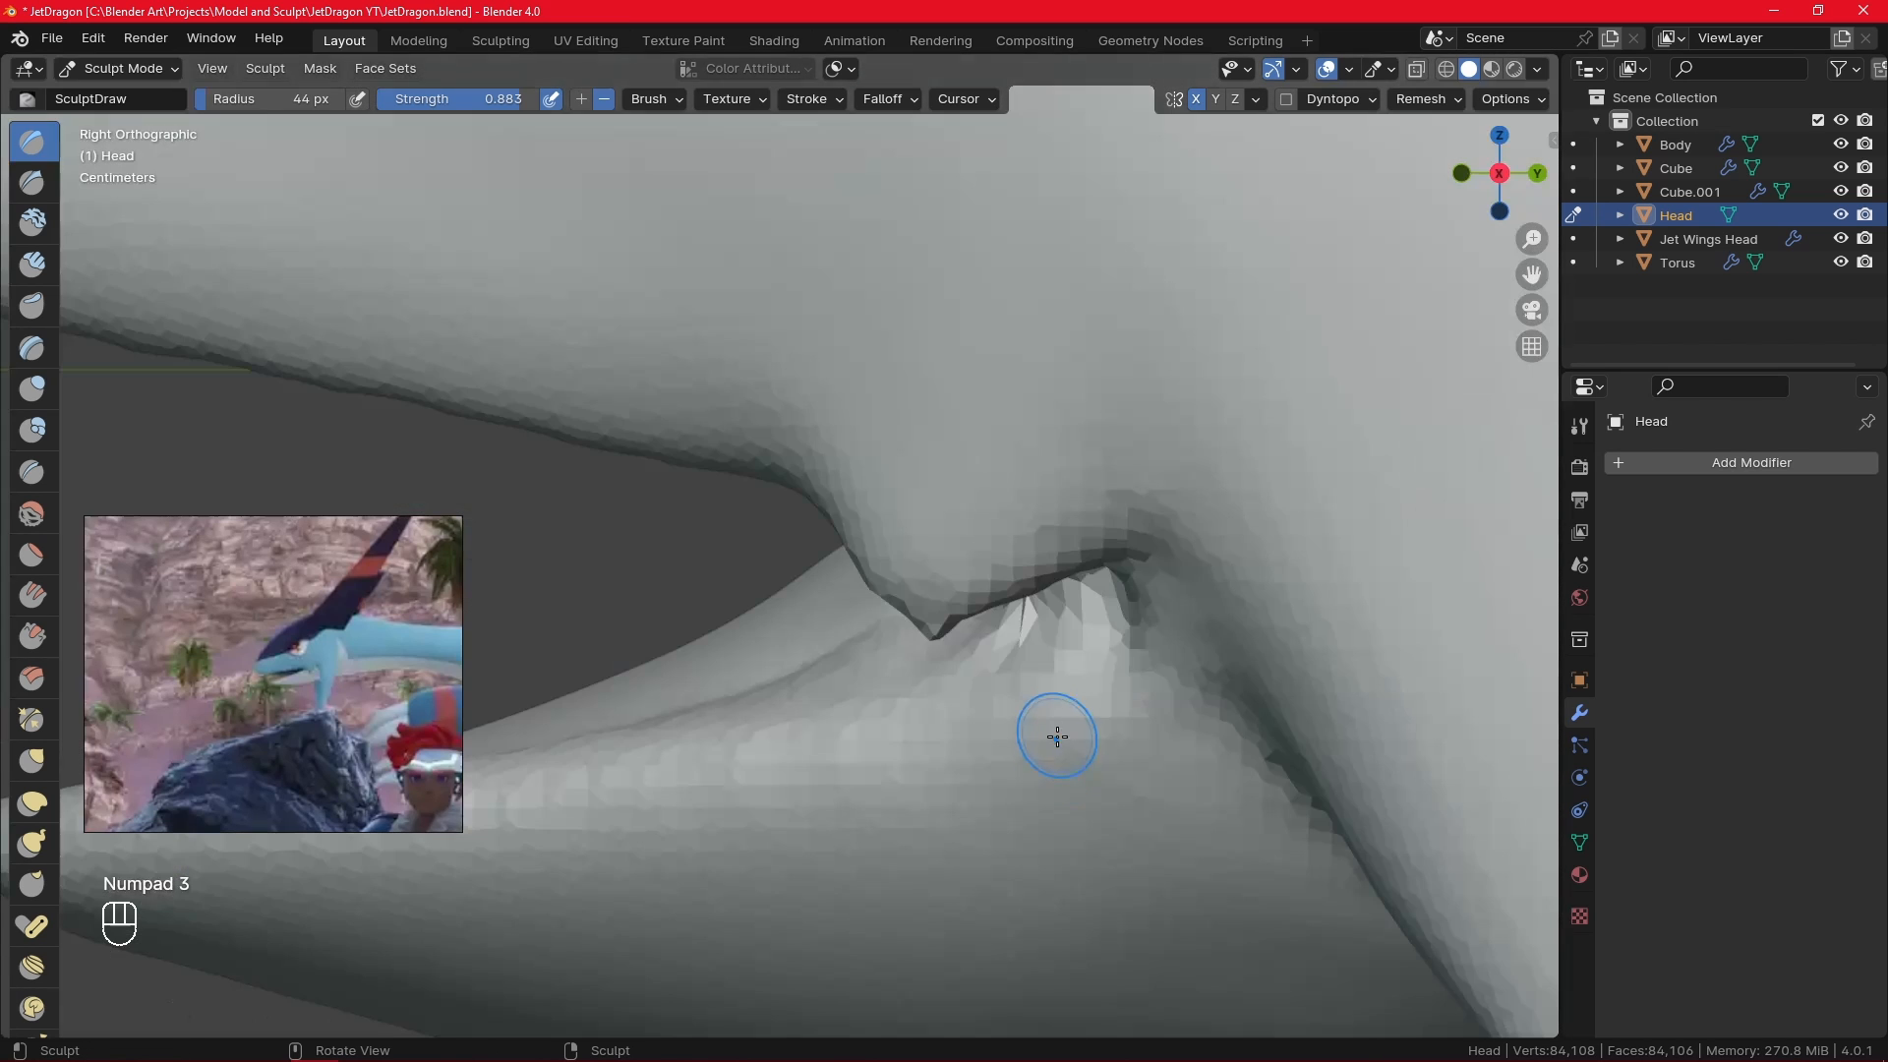
pyautogui.click(33, 761)
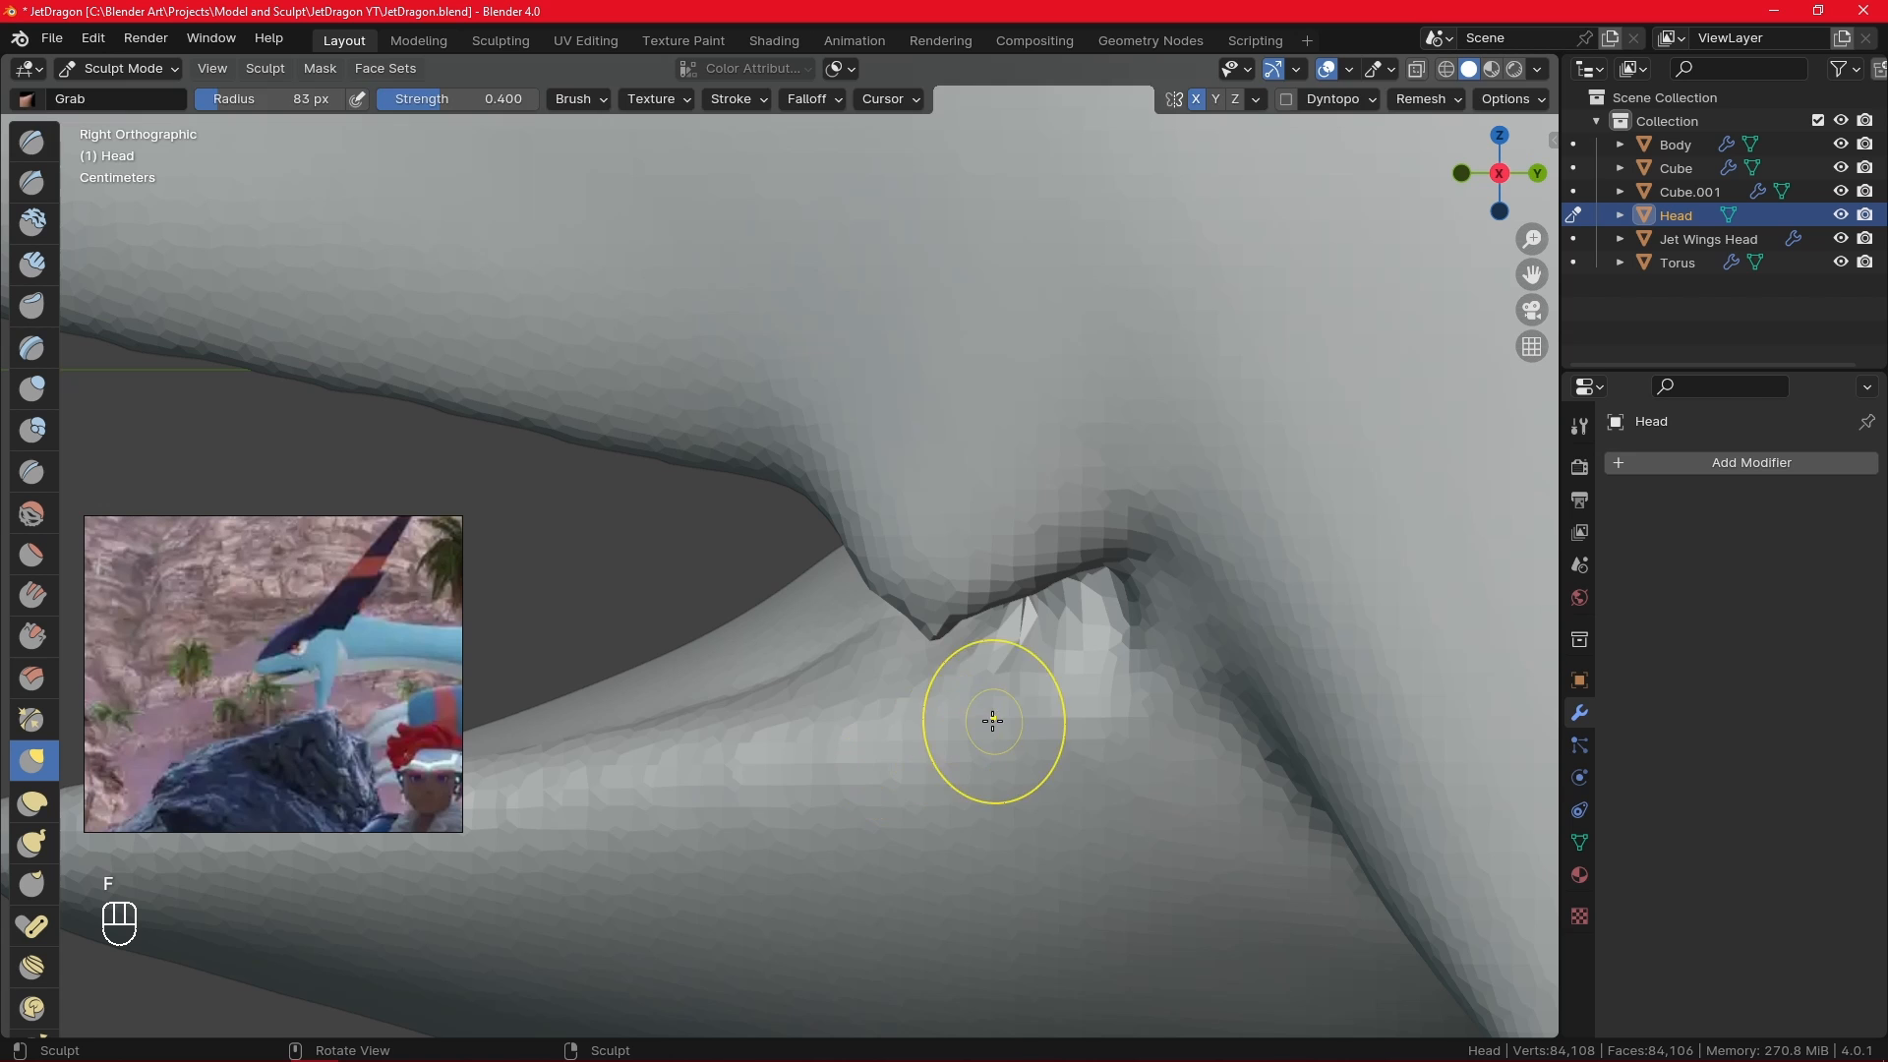
pyautogui.press('f')
pyautogui.press('f')
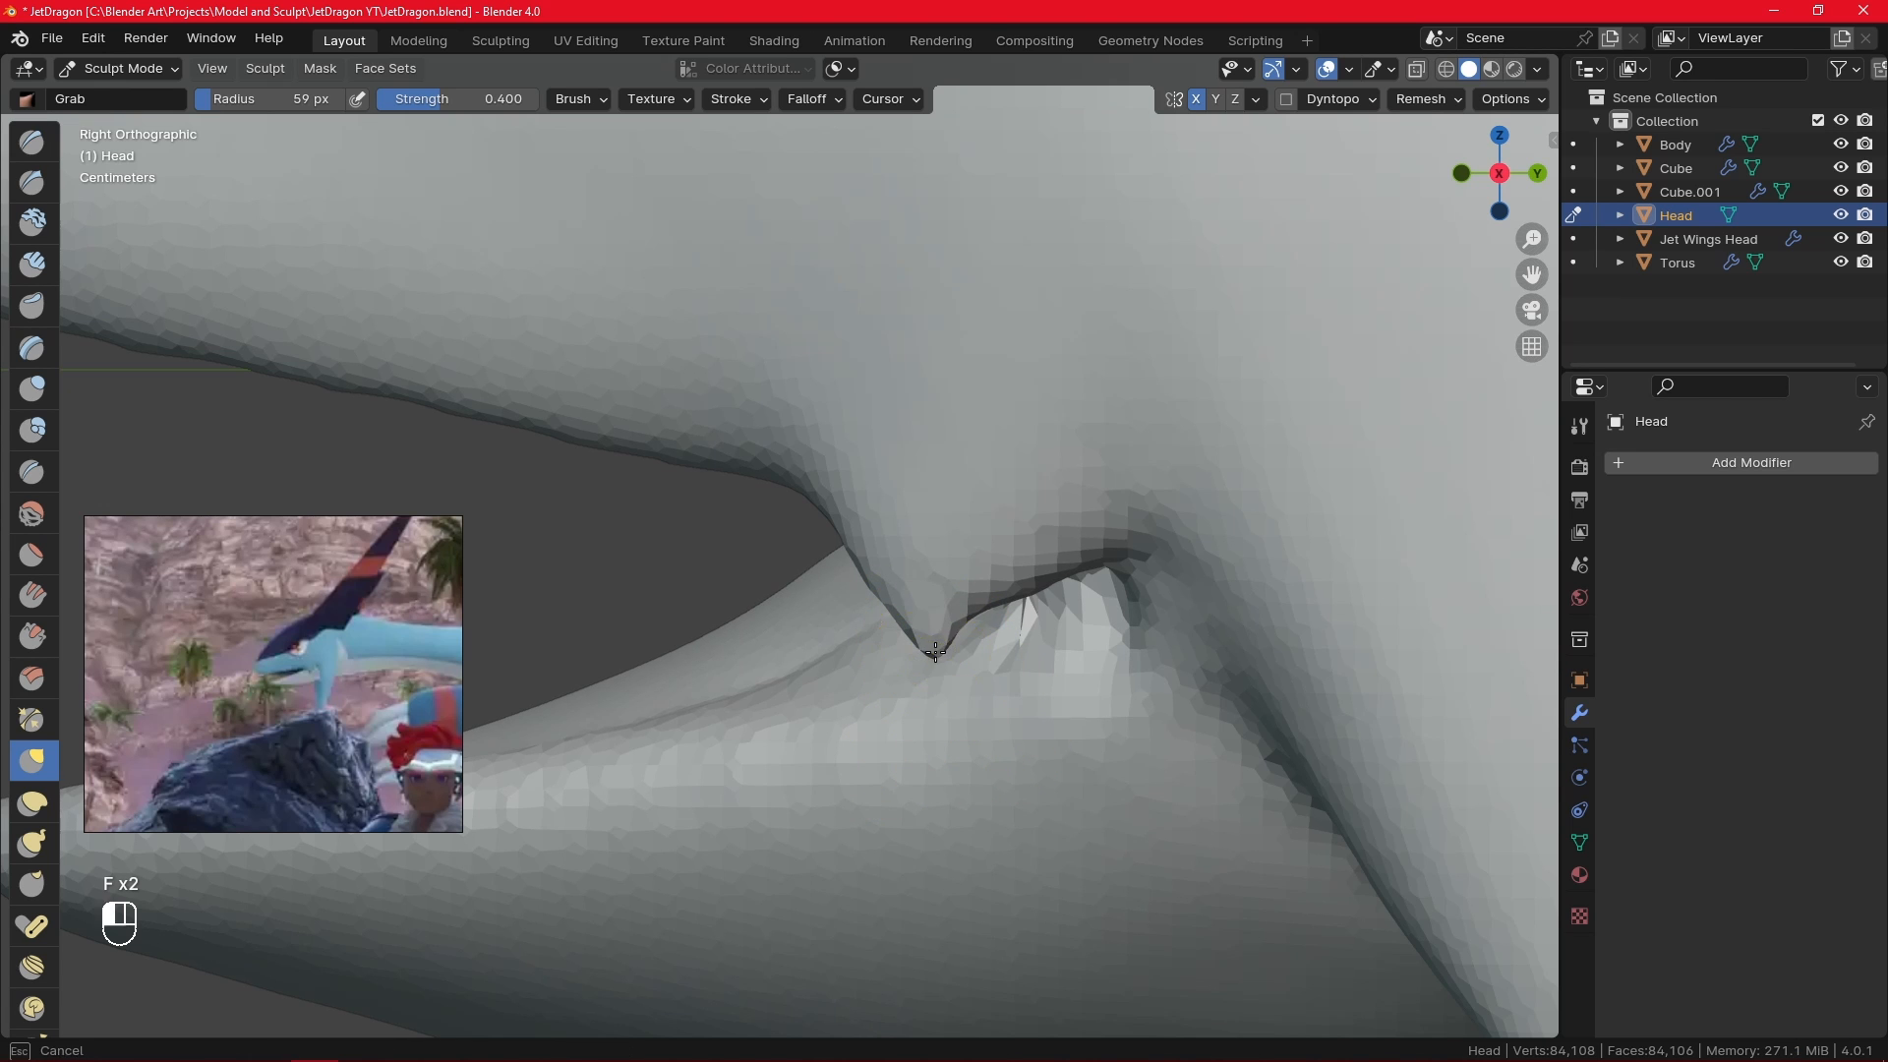
pyautogui.moveTo(935, 652); pyautogui.dragTo(933, 654)
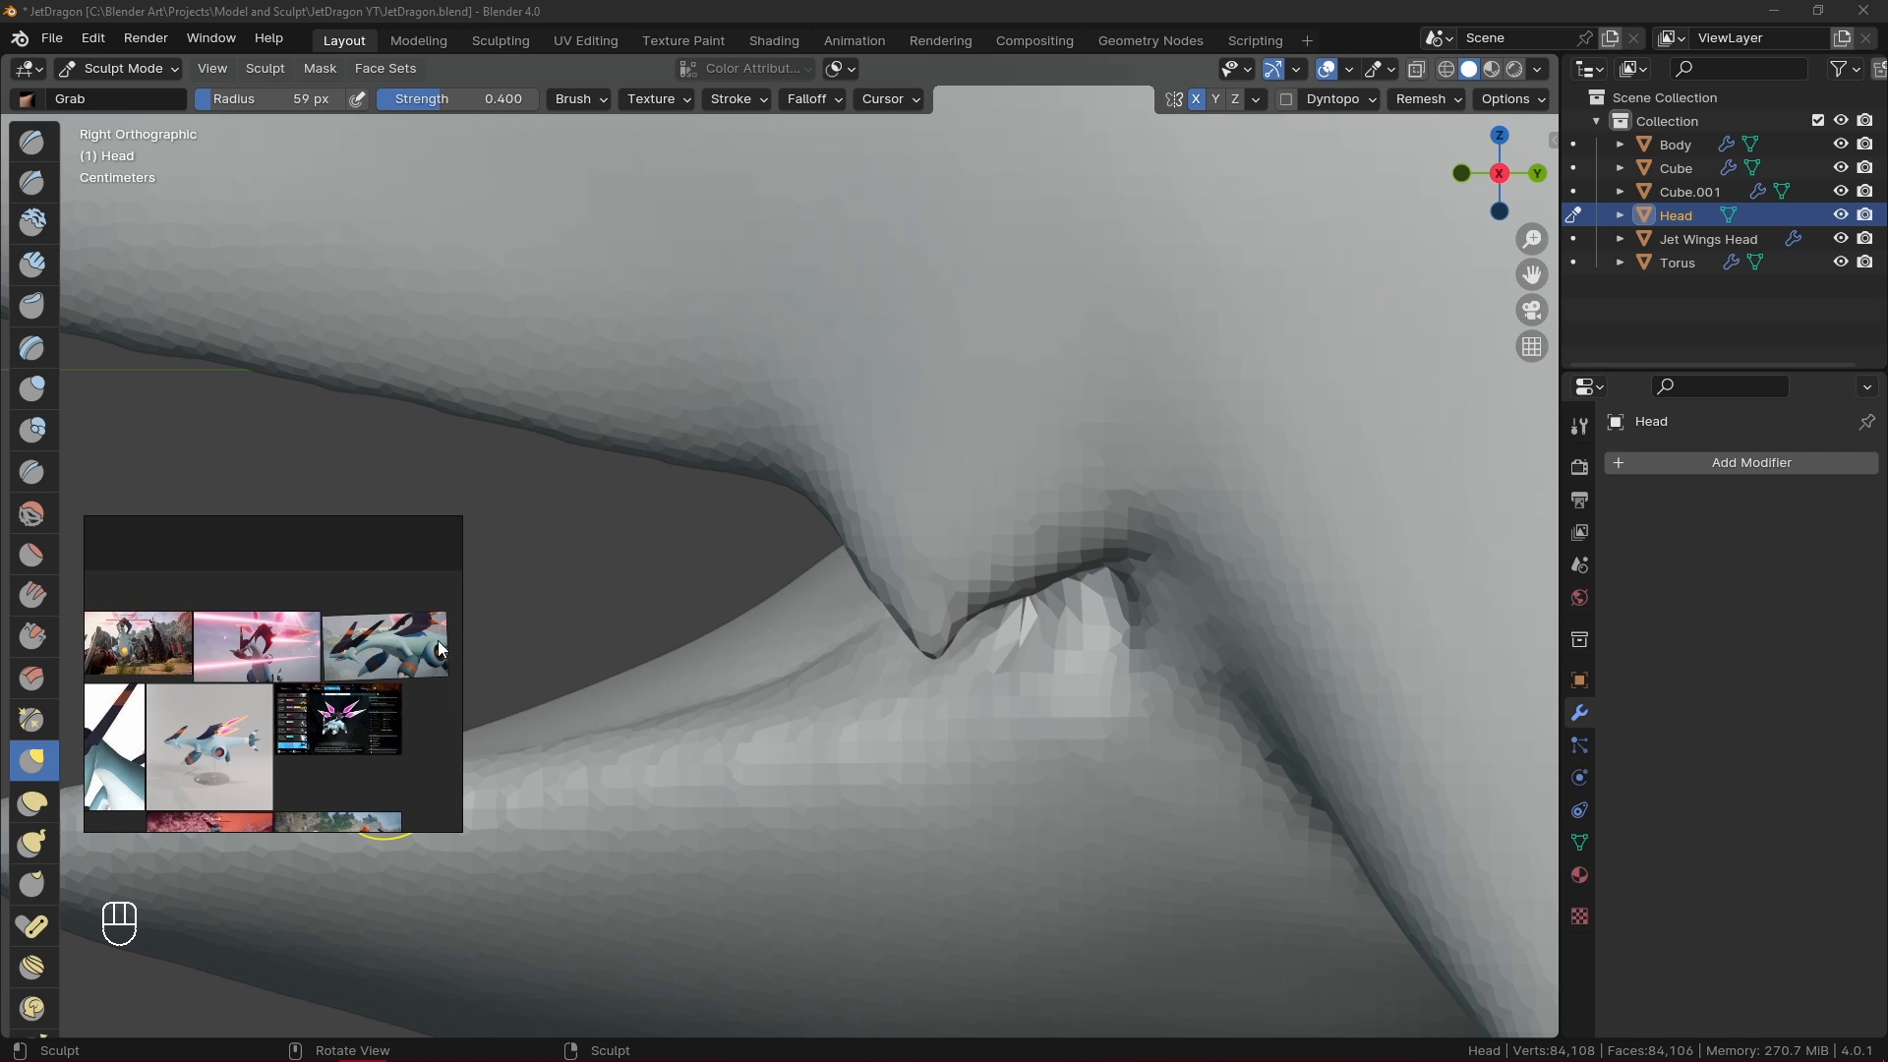
pyautogui.click(580, 610)
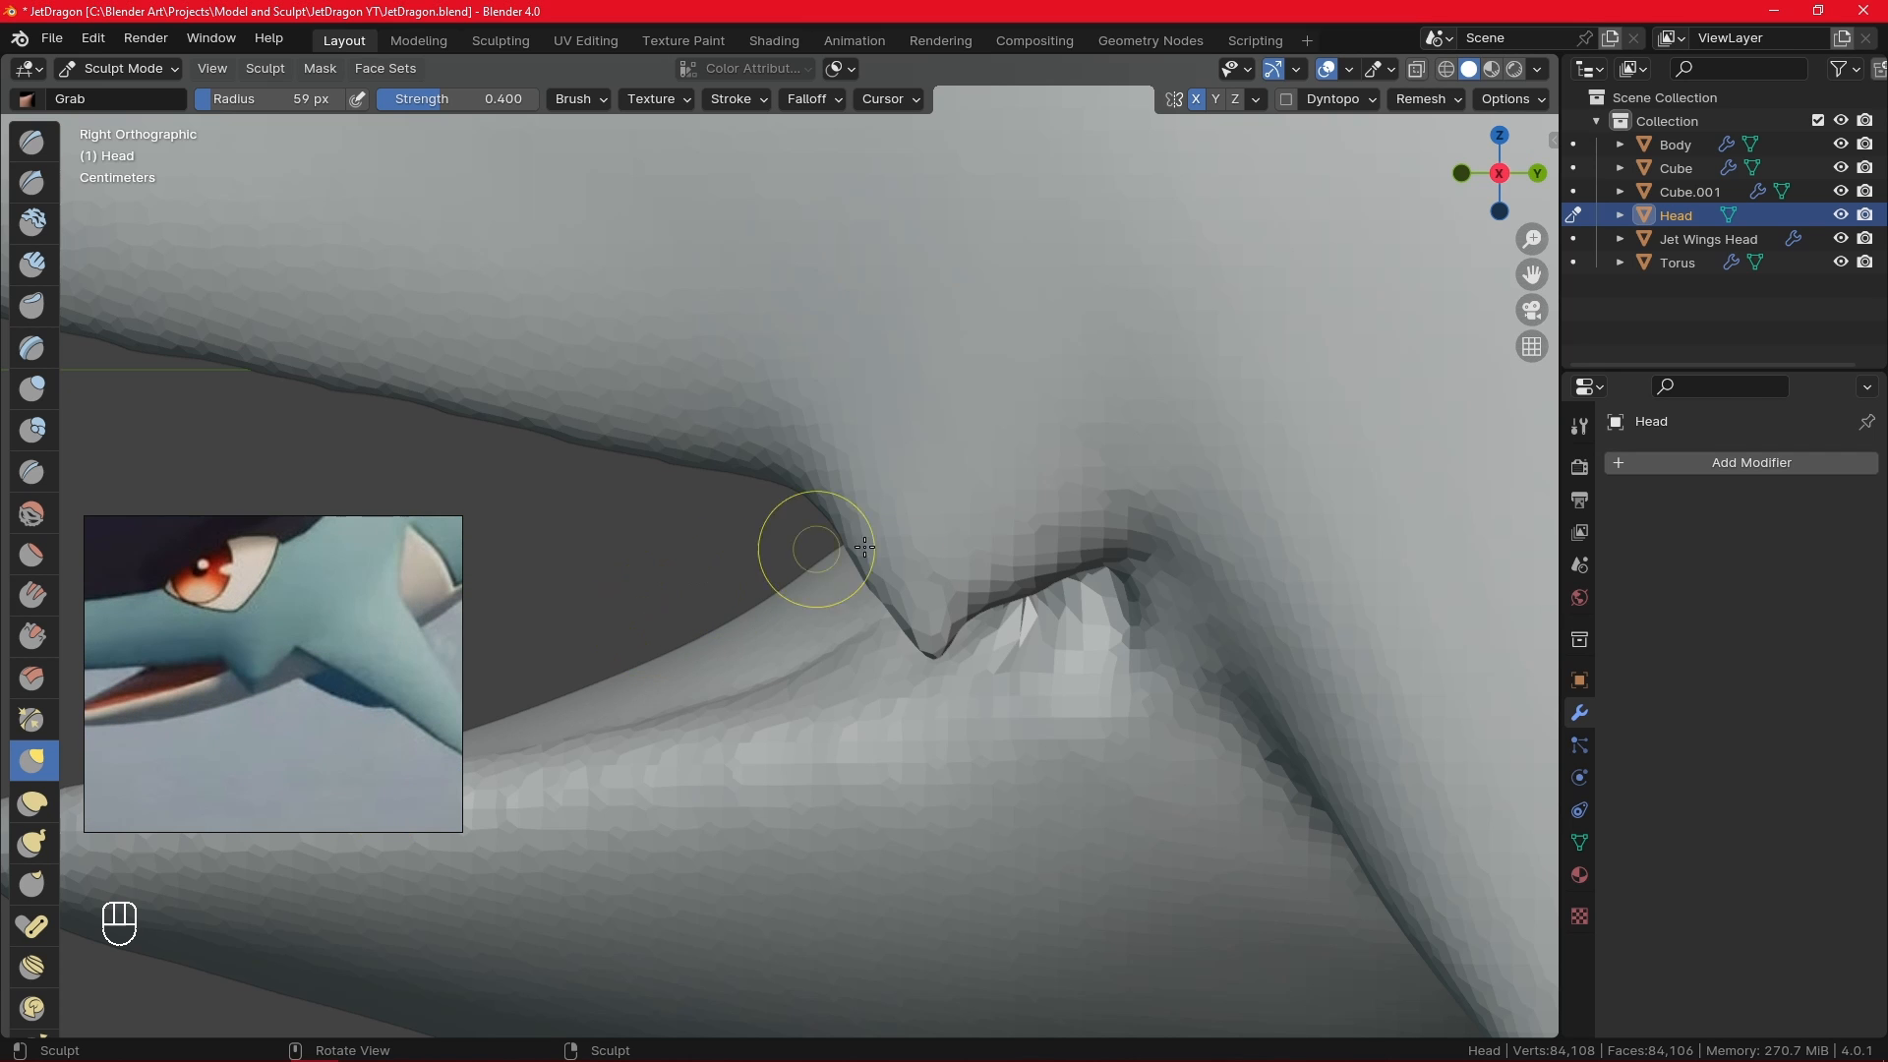
# - Reshape the pointed jaw corner and the fold behind it with the Grab brush, and set its radius to 61 px
pyautogui.press('f')
pyautogui.click(998, 653)
pyautogui.press('f')
pyautogui.click(1000, 645)
pyautogui.moveTo(932, 635); pyautogui.dragTo(989, 620)
pyautogui.moveTo(1100, 553); pyautogui.dragTo(1142, 775)
pyautogui.moveTo(1098, 708)
pyautogui.keyDown('alt'); pyautogui.keyDown('shift'); pyautogui.mouseDown()
pyautogui.moveTo(1075, 770)
pyautogui.moveTo(1180, 830)
pyautogui.mouseUp(); pyautogui.keyUp('shift'); pyautogui.keyUp('alt')
pyautogui.press('f')
pyautogui.click(695, 629)
pyautogui.keyDown('alt'); pyautogui.keyDown('shift'); pyautogui.moveTo(738, 616); pyautogui.dragTo(823, 633); pyautogui.keyUp('shift'); pyautogui.keyUp('alt')
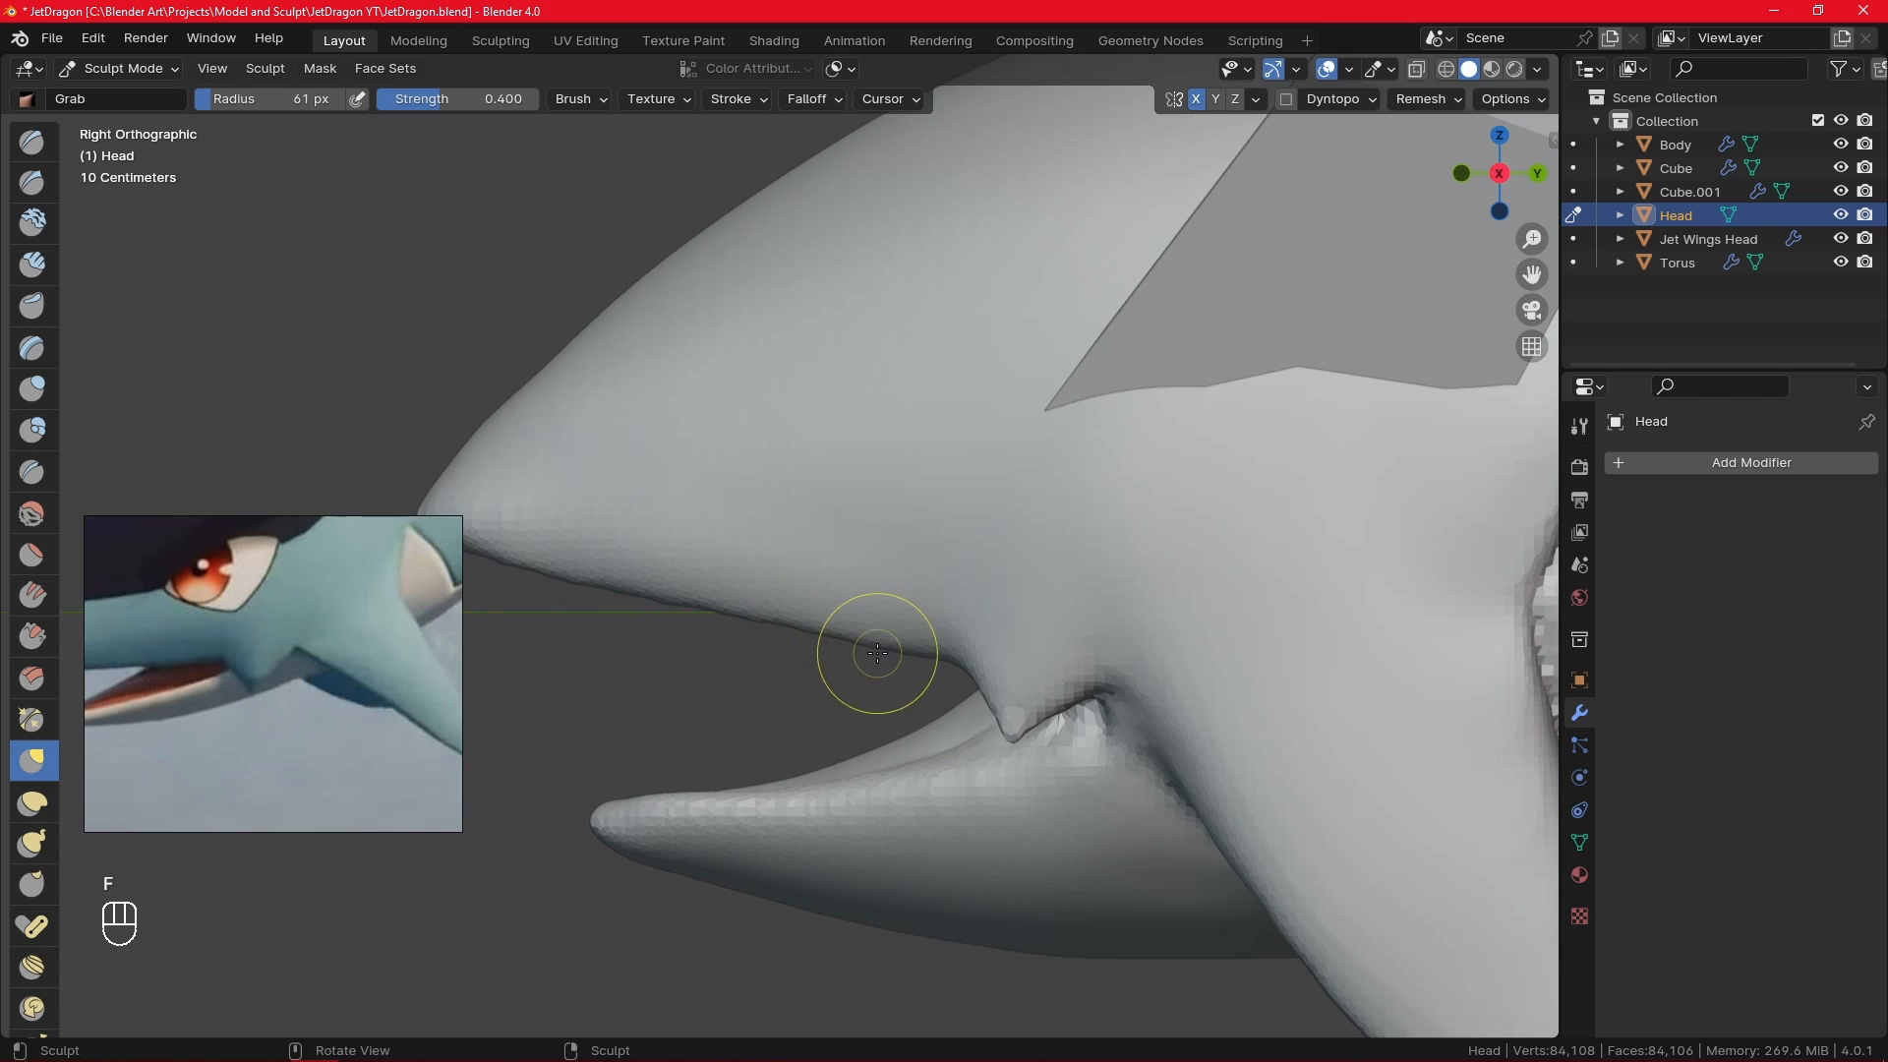
# - Inflate the area above the base of the cheek fin at 54 px radius and smooth the fin's upper part
pyautogui.keyDown('ctrl'); pyautogui.keyDown('alt'); pyautogui.moveTo(921, 531); pyautogui.dragTo(922, 742); pyautogui.keyUp('alt'); pyautogui.keyUp('ctrl')
pyautogui.keyDown('alt'); pyautogui.moveTo(968, 733); pyautogui.dragTo(1078, 771); pyautogui.keyUp('alt')
pyautogui.press('KP_3')
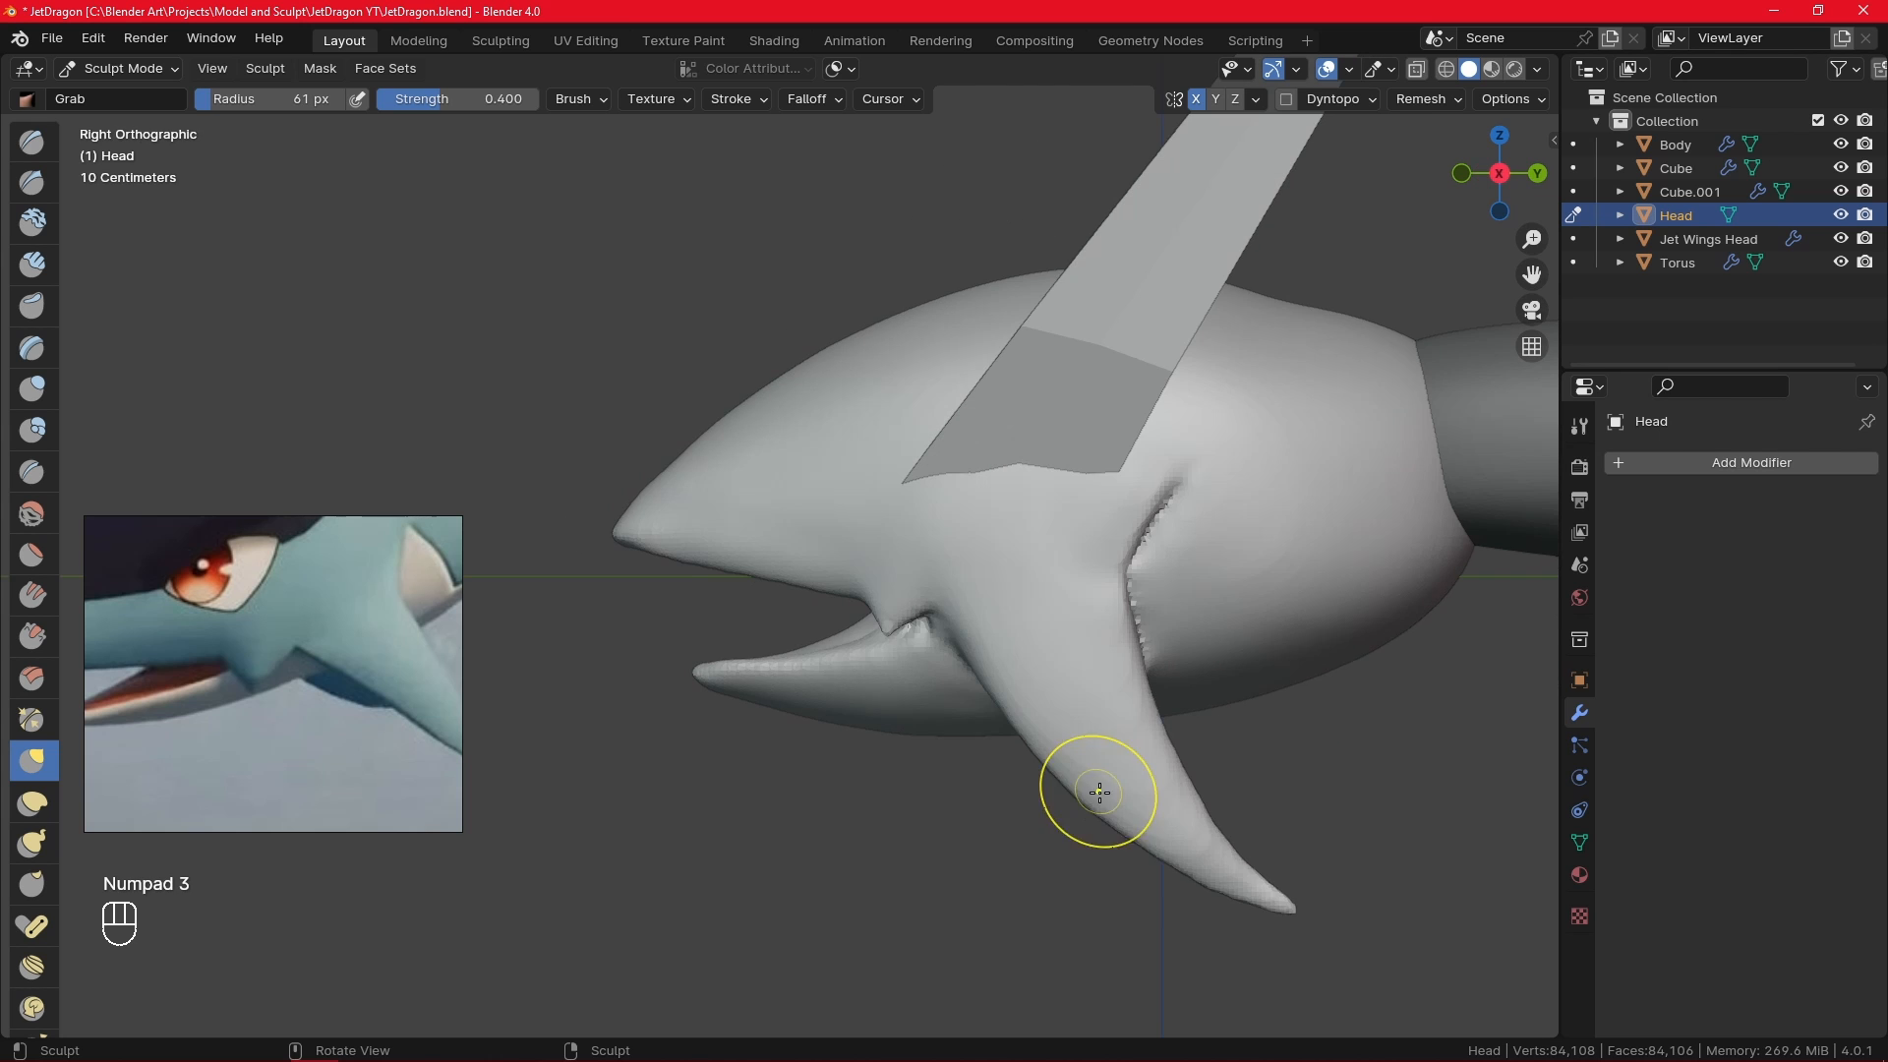
pyautogui.keyDown('ctrl'); pyautogui.keyDown('alt'); pyautogui.moveTo(973, 846); pyautogui.dragTo(920, 841); pyautogui.keyUp('alt'); pyautogui.keyUp('ctrl')
pyautogui.moveTo(1111, 641)
pyautogui.keyDown('alt'); pyautogui.mouseDown()
pyautogui.moveTo(1283, 634)
pyautogui.moveTo(1201, 639)
pyautogui.mouseUp(); pyautogui.keyUp('alt')
pyautogui.click(43, 395)
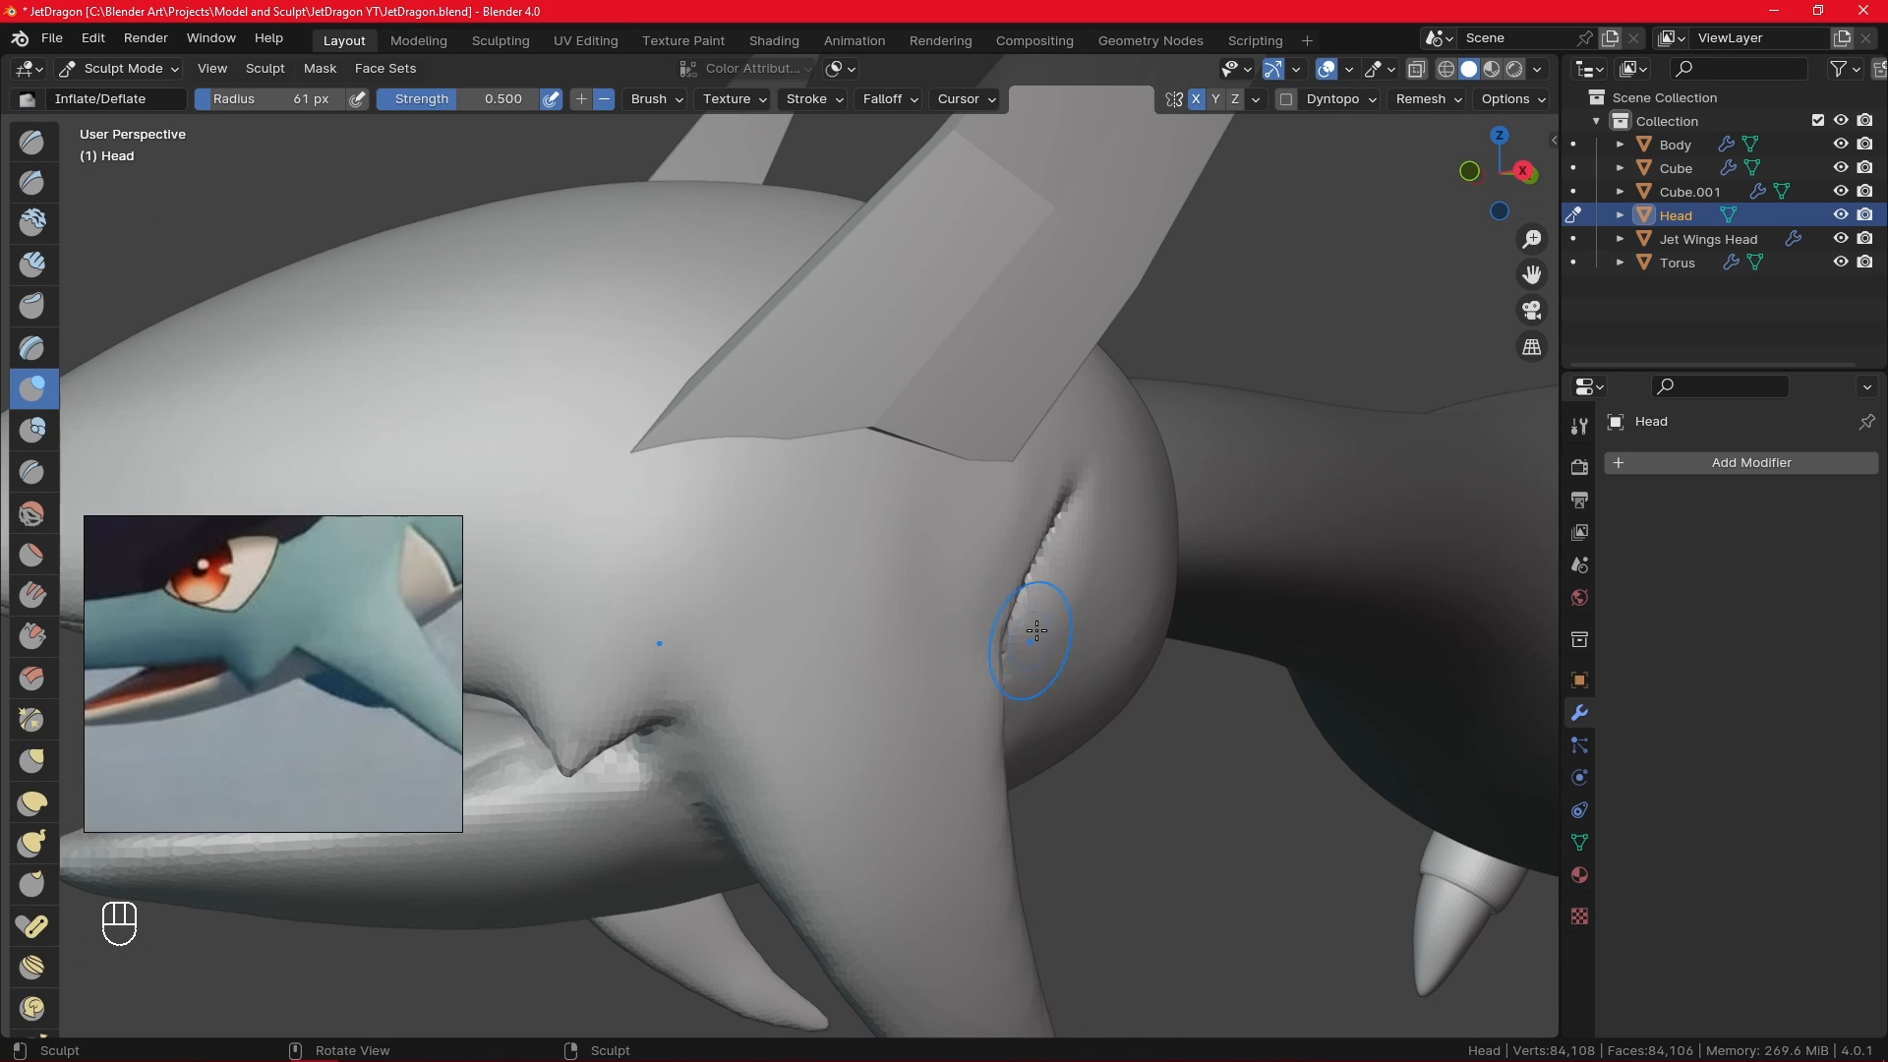
pyautogui.keyDown('alt'); pyautogui.moveTo(990, 565); pyautogui.dragTo(1019, 565); pyautogui.keyUp('alt')
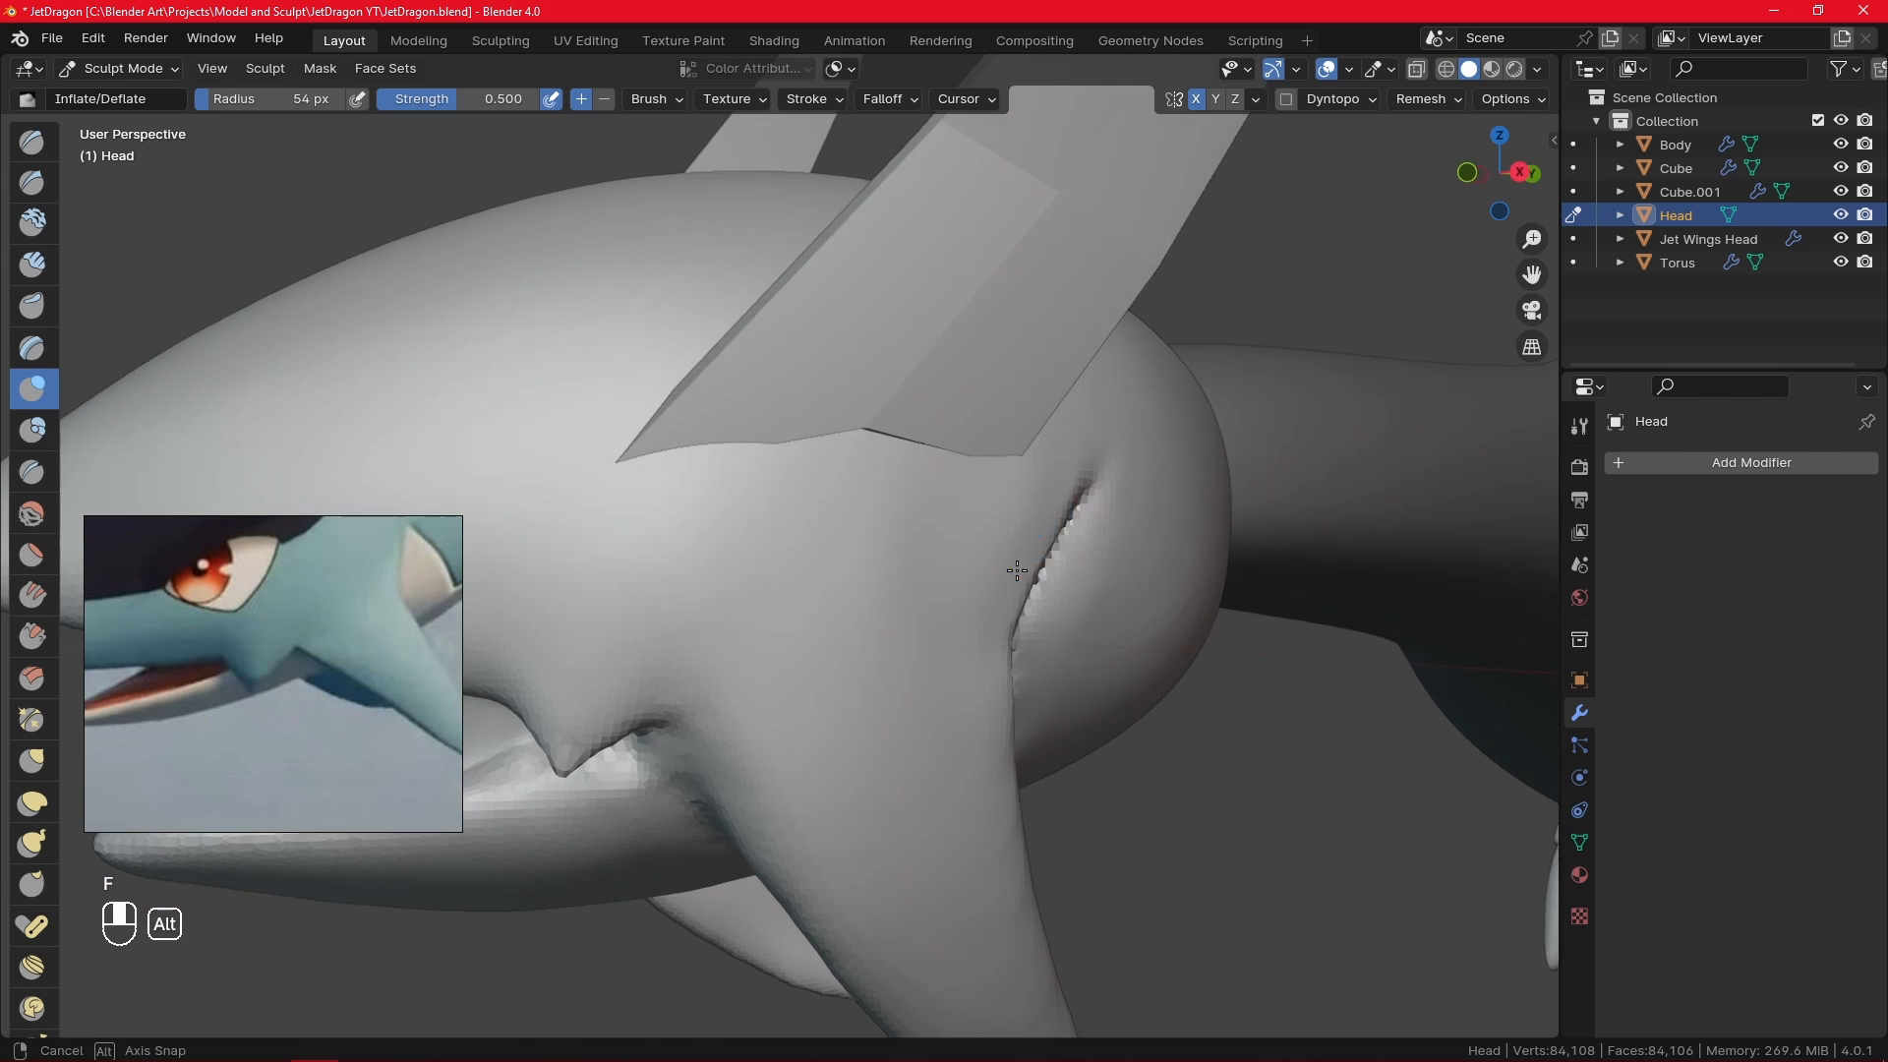
pyautogui.press('f')
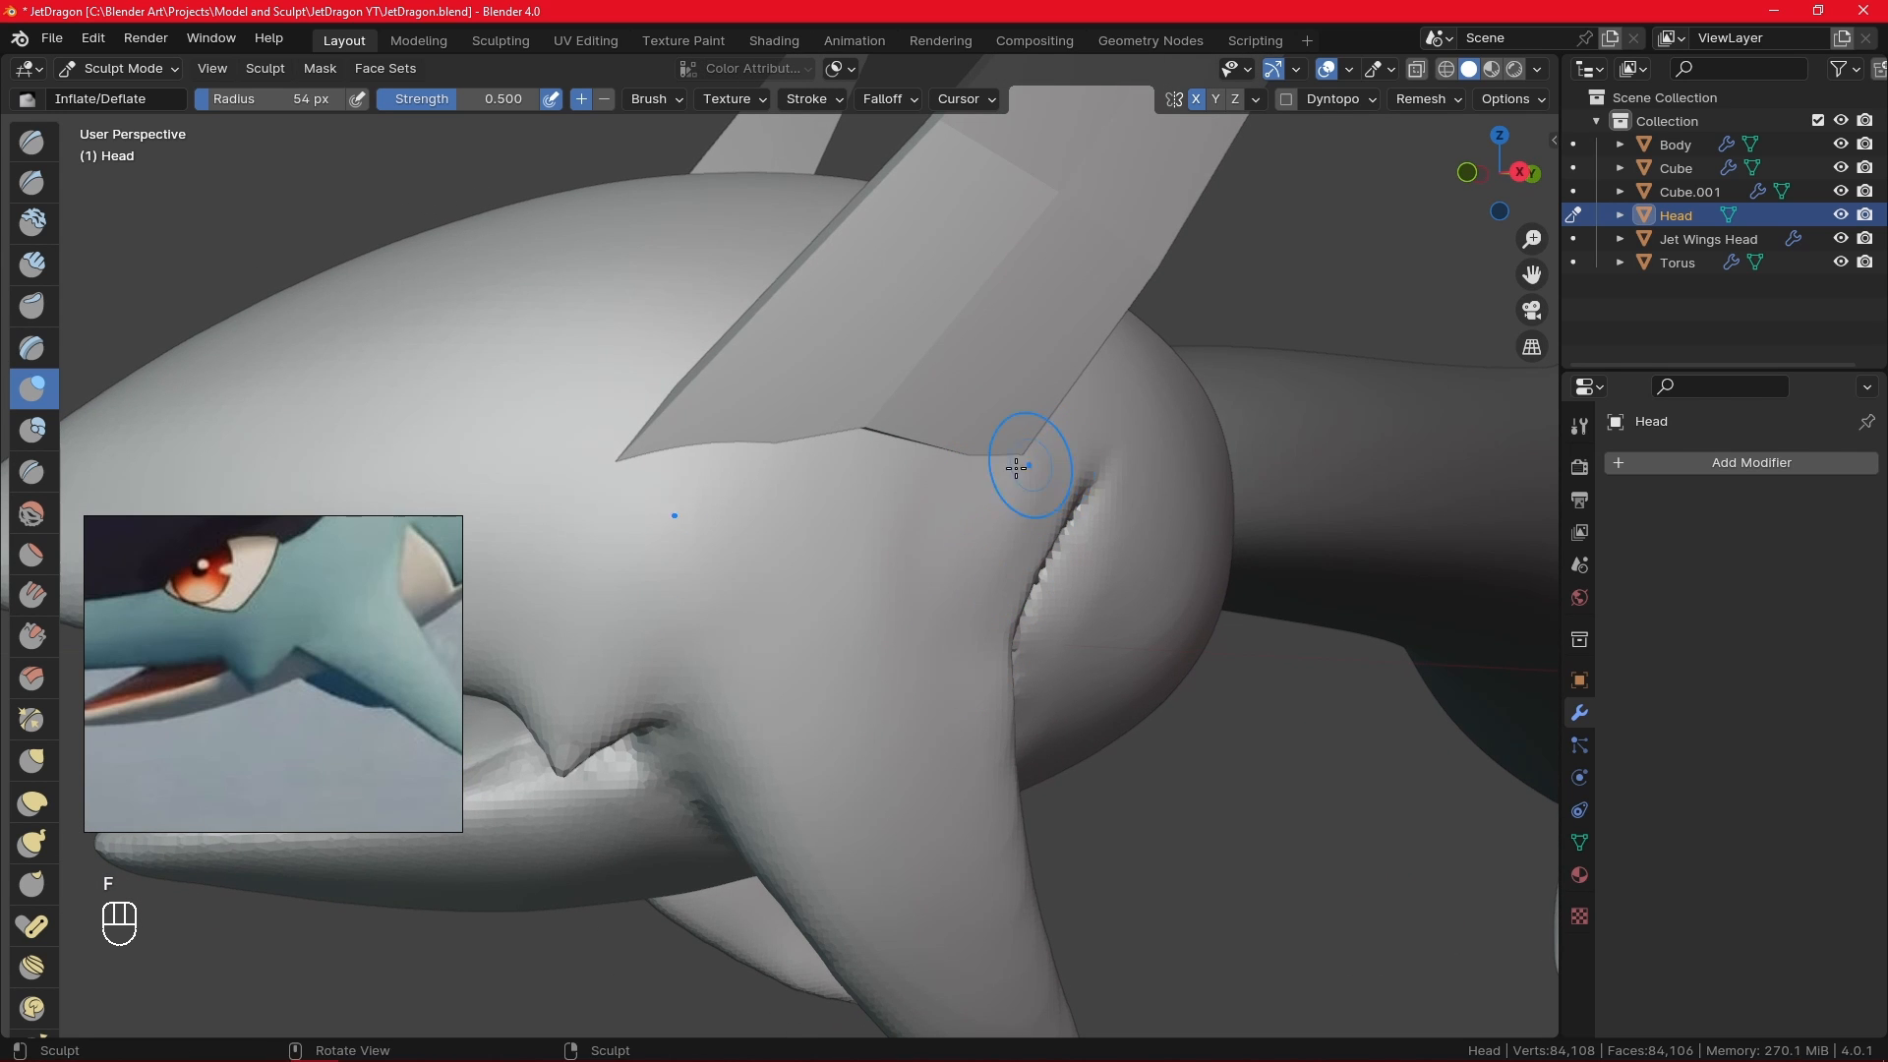
pyautogui.moveTo(923, 566); pyautogui.dragTo(1043, 476)
pyautogui.keyDown('shift'); pyautogui.moveTo(973, 631); pyautogui.dragTo(889, 704); pyautogui.keyUp('shift')
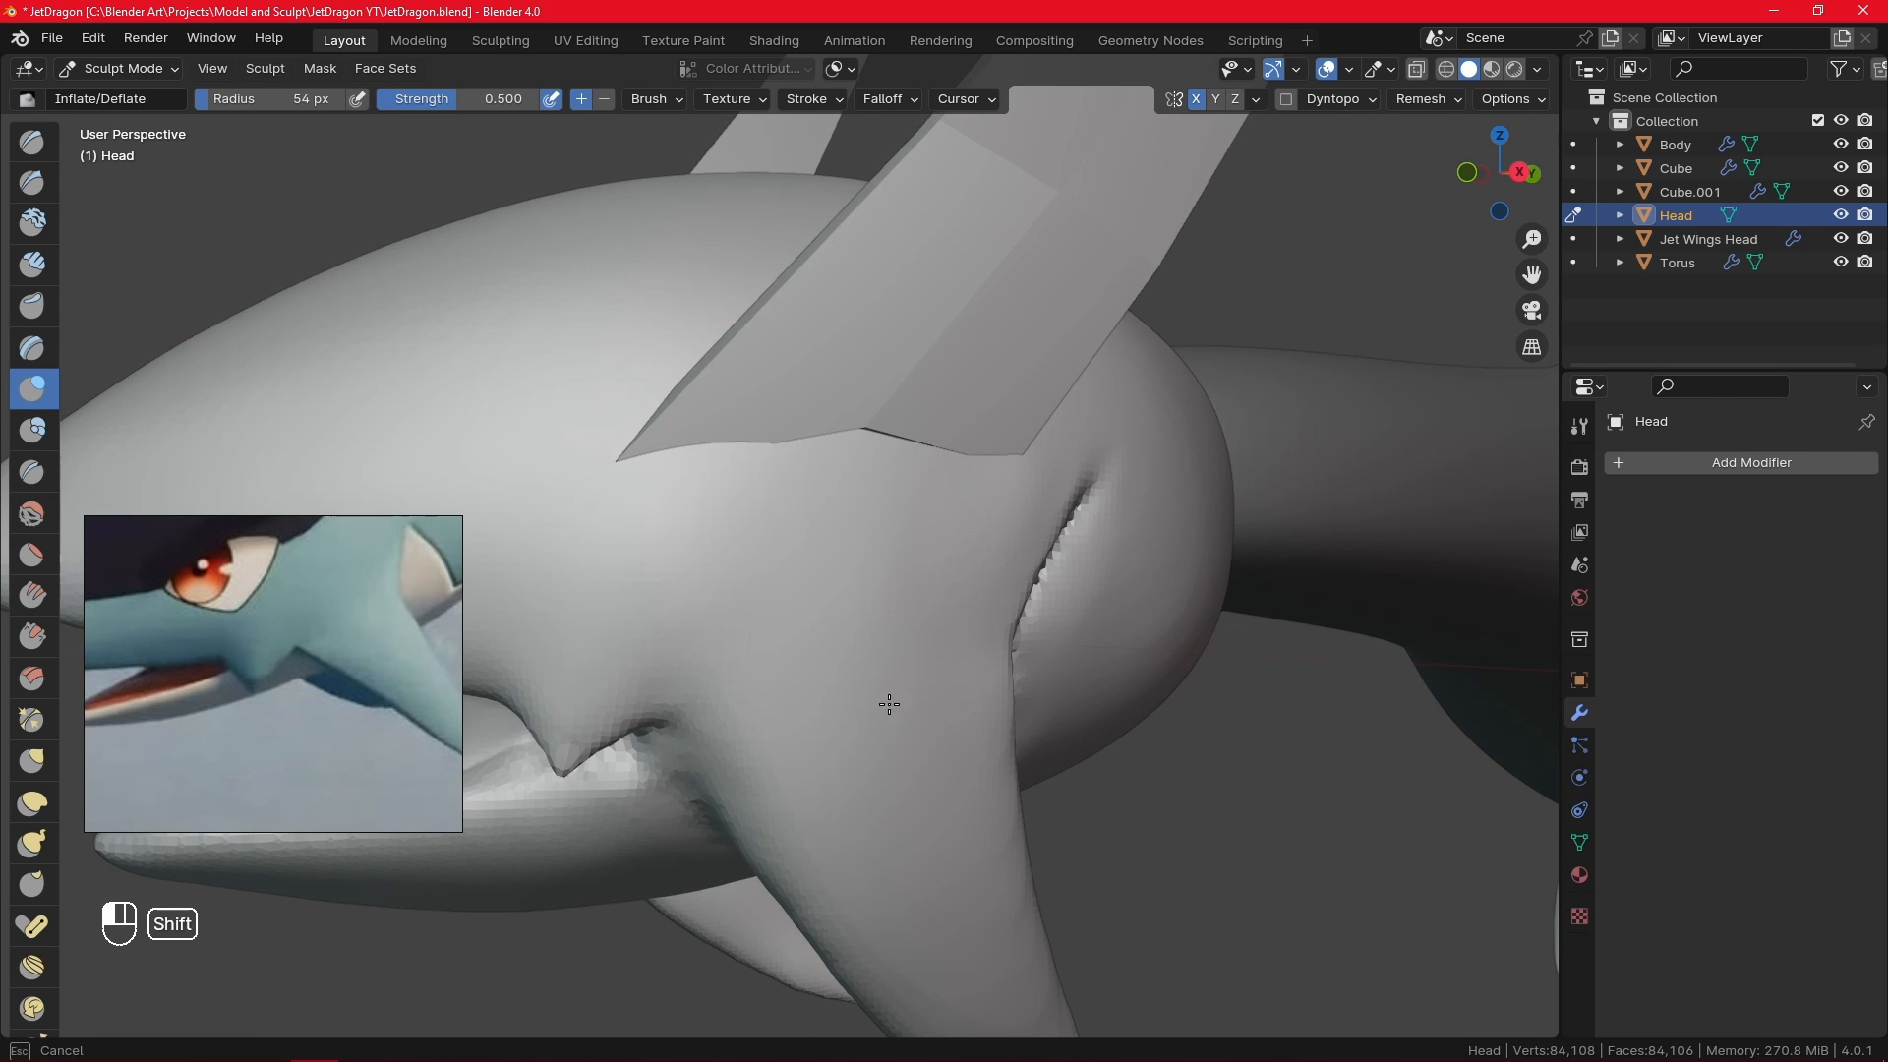
# - Switch from Sculpt Mode to Object Mode, deselect the head and show the model in right side view
pyautogui.keyDown('ctrl'); pyautogui.keyDown('alt'); pyautogui.moveTo(1184, 432); pyautogui.dragTo(909, 641); pyautogui.keyUp('alt'); pyautogui.keyUp('ctrl')
pyautogui.click(174, 73)
pyautogui.click(167, 98)
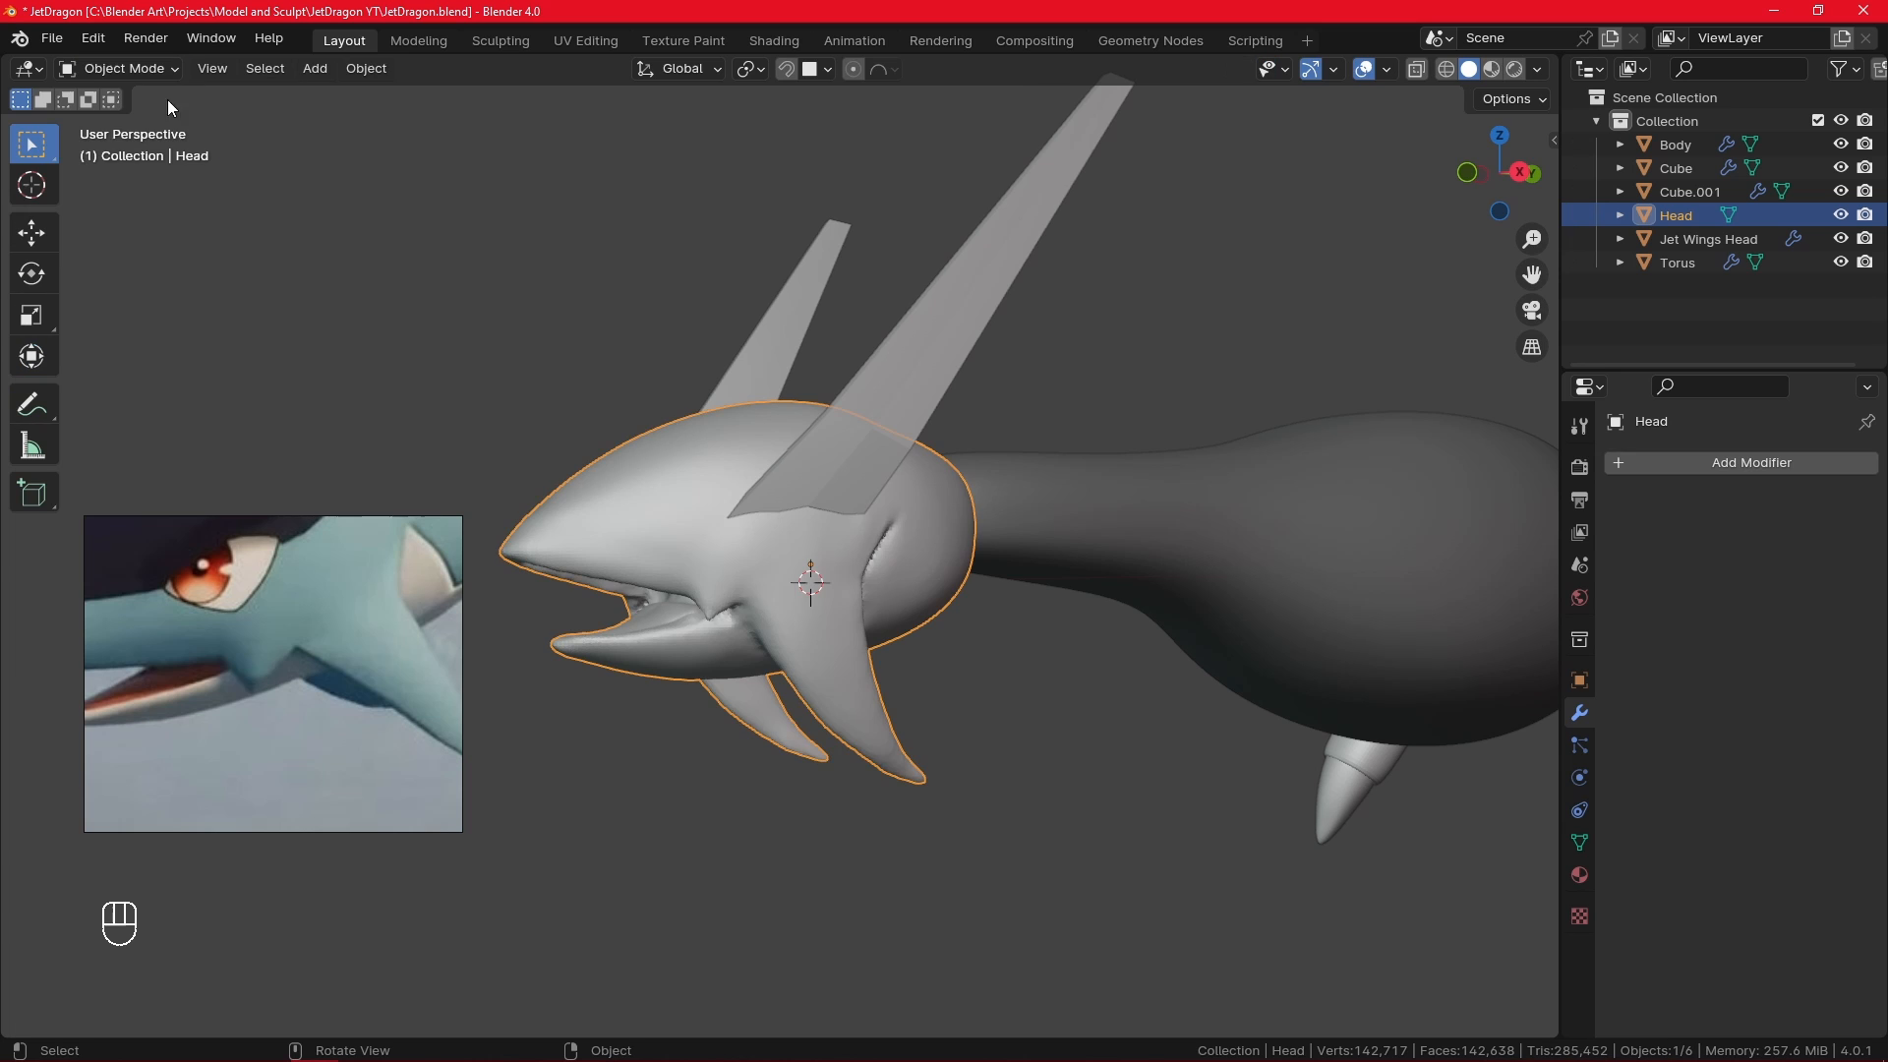
pyautogui.click(1153, 791)
pyautogui.press('KP_3')
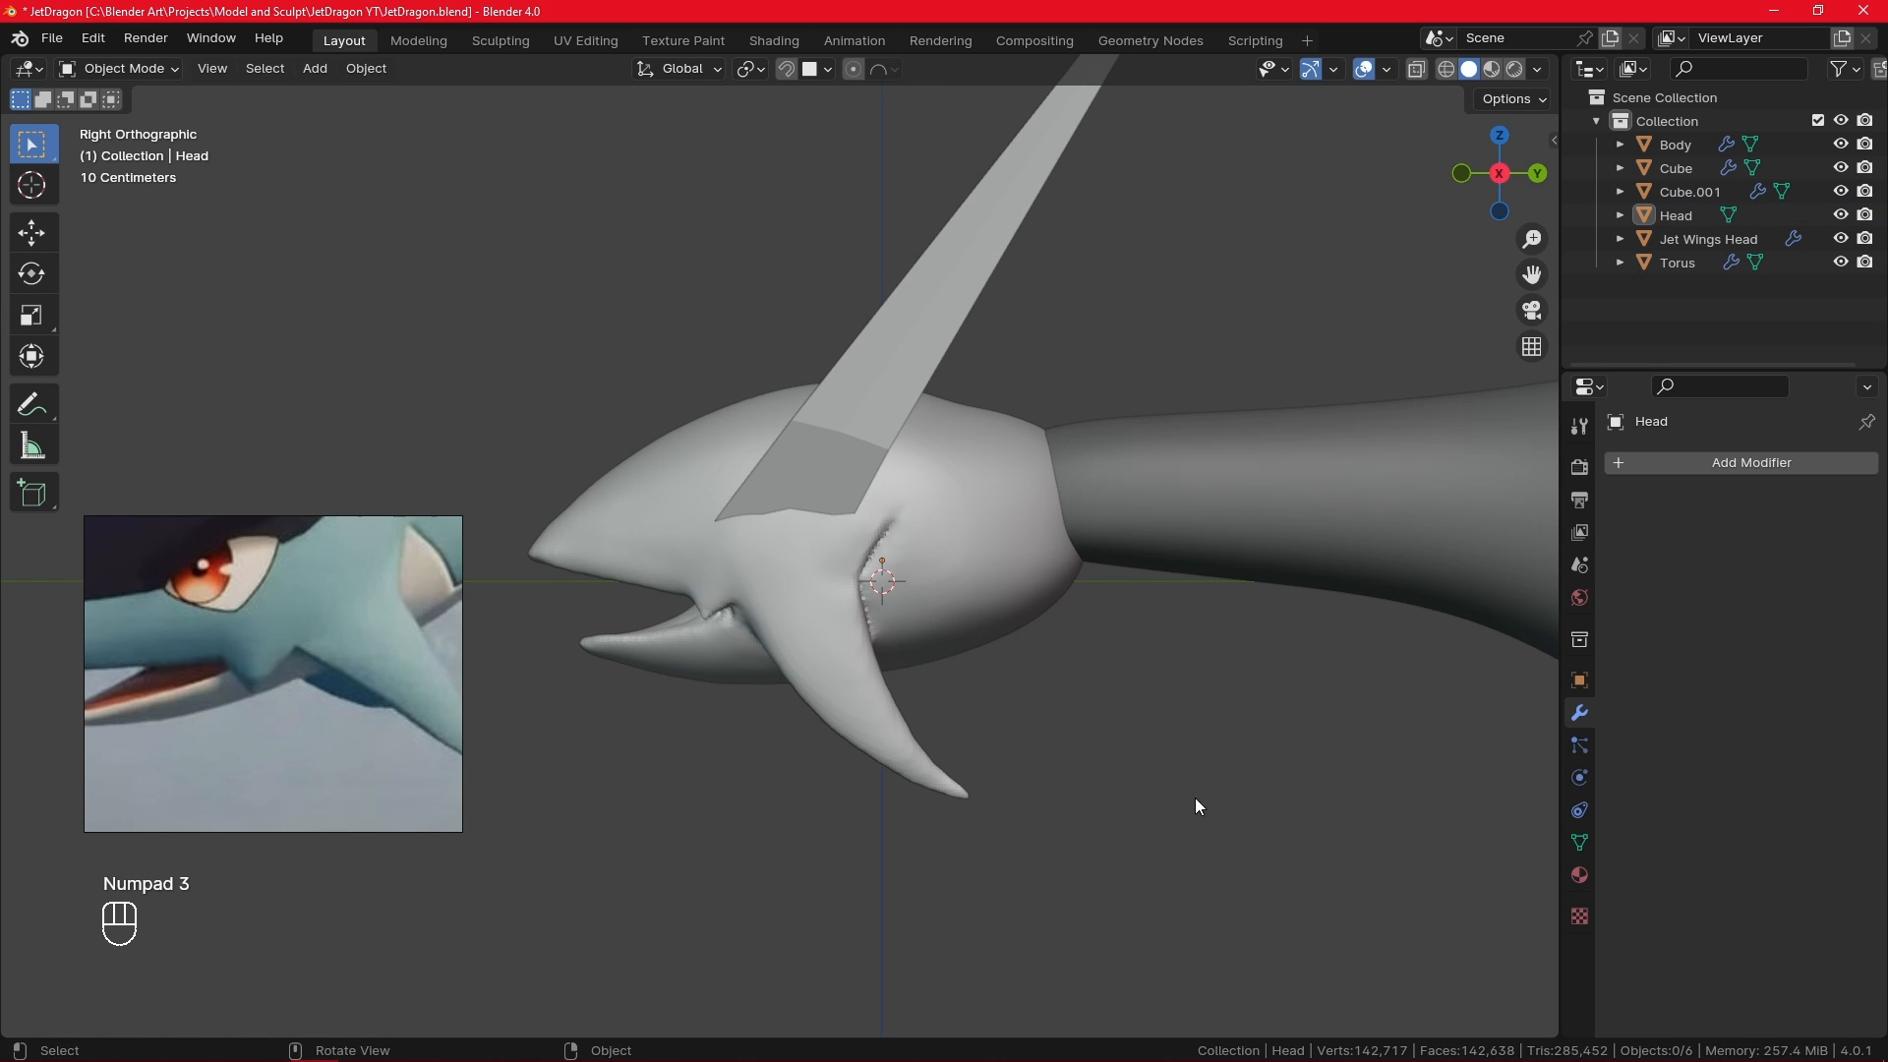
# - Move all the geometry of Jet Wings Head about 0.2 m along Y towards the neck in Edit Mode
pyautogui.keyDown('shift'); pyautogui.moveTo(1196, 803); pyautogui.dragTo(1071, 817, button='middle'); pyautogui.keyUp('shift')
pyautogui.click(822, 540)
pyautogui.press('Tab')
pyautogui.press('a')
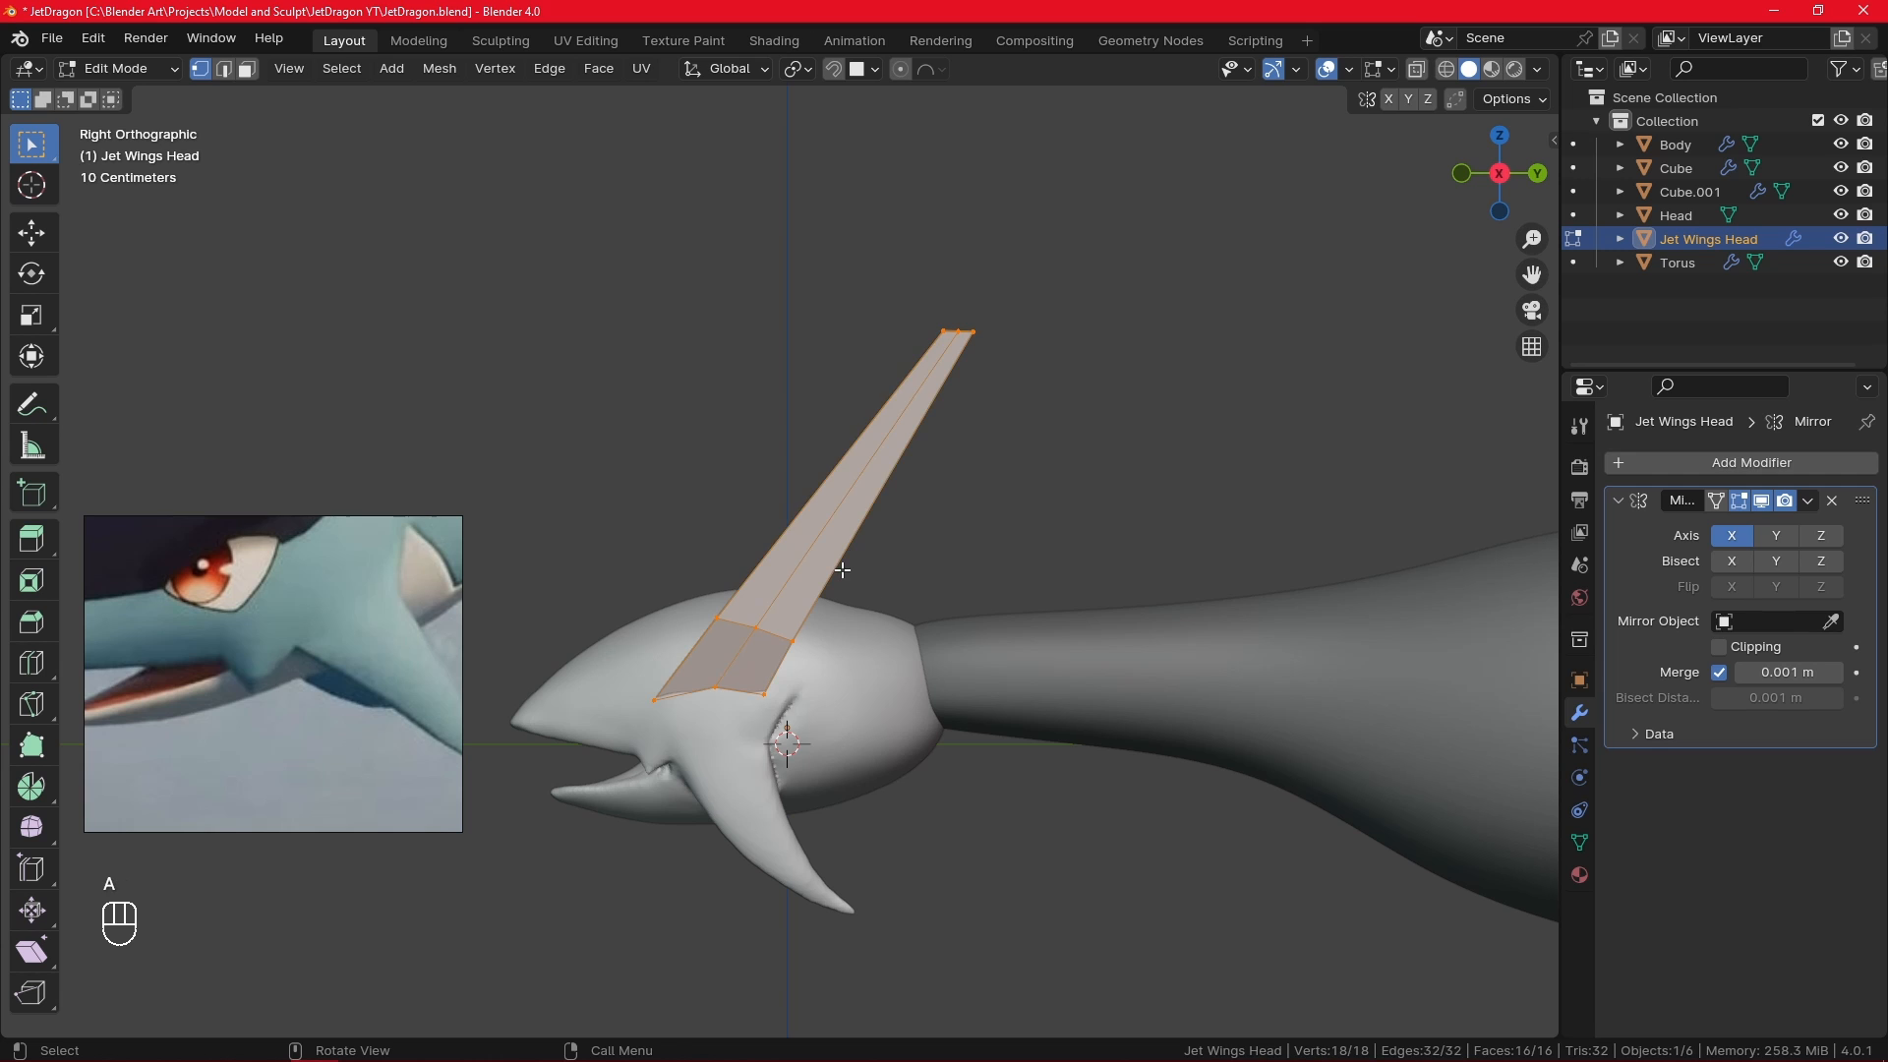
pyautogui.press('g')
pyautogui.press('y')
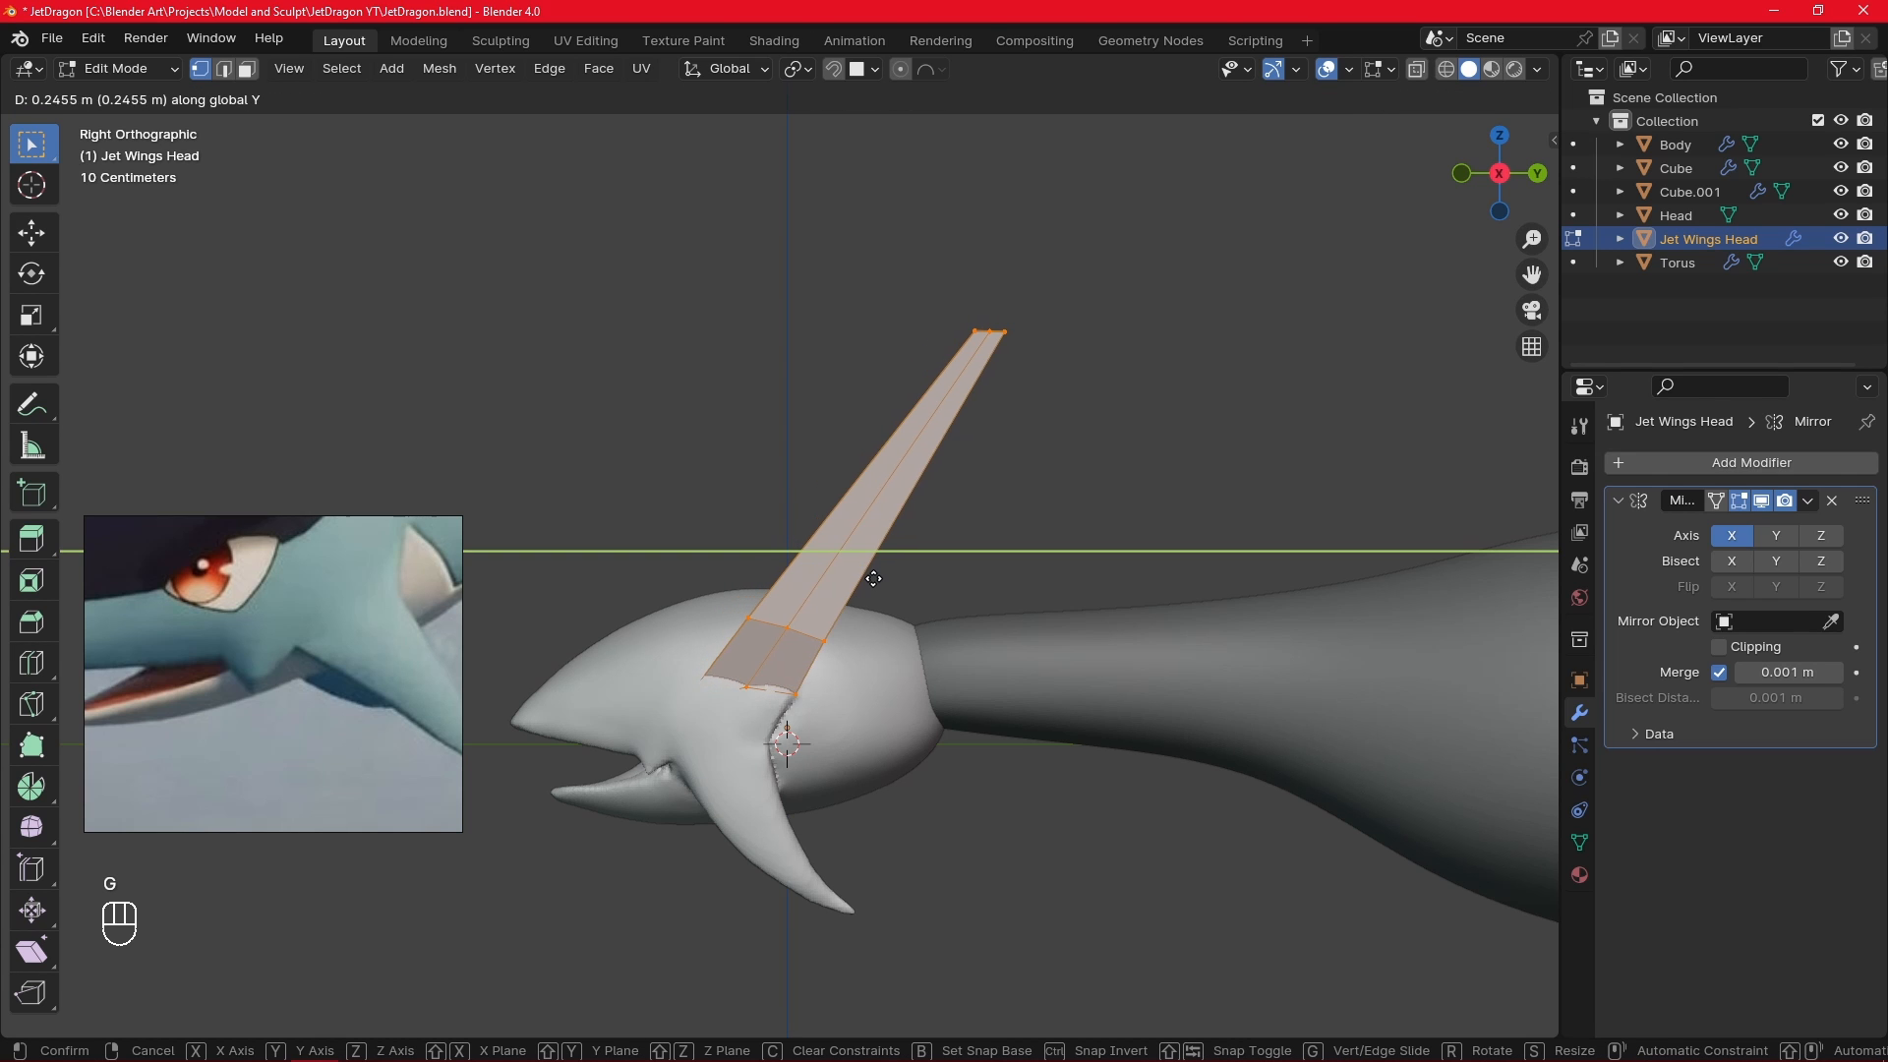
pyautogui.click(870, 580)
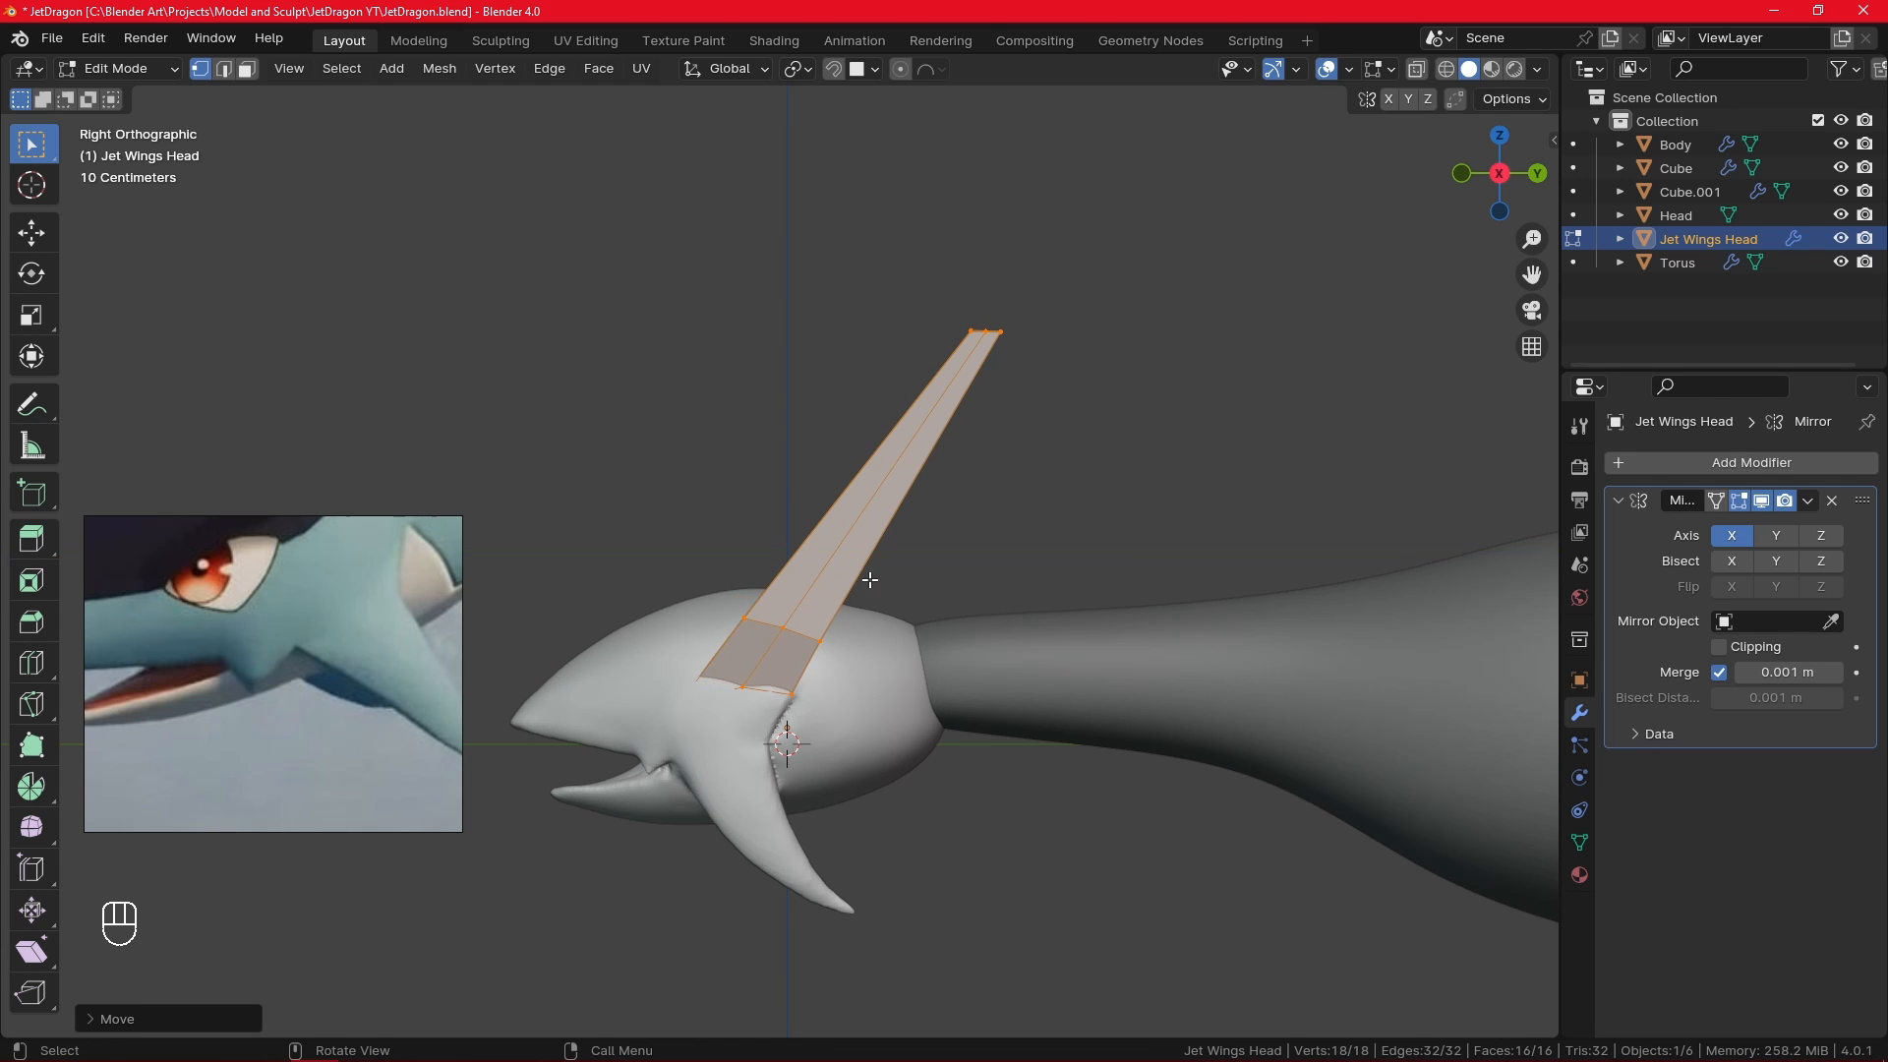
# - Add a Subdivision Surface modifier to Jet Wings Head below its Mirror modifier
pyautogui.click(1215, 493)
pyautogui.click(1684, 462)
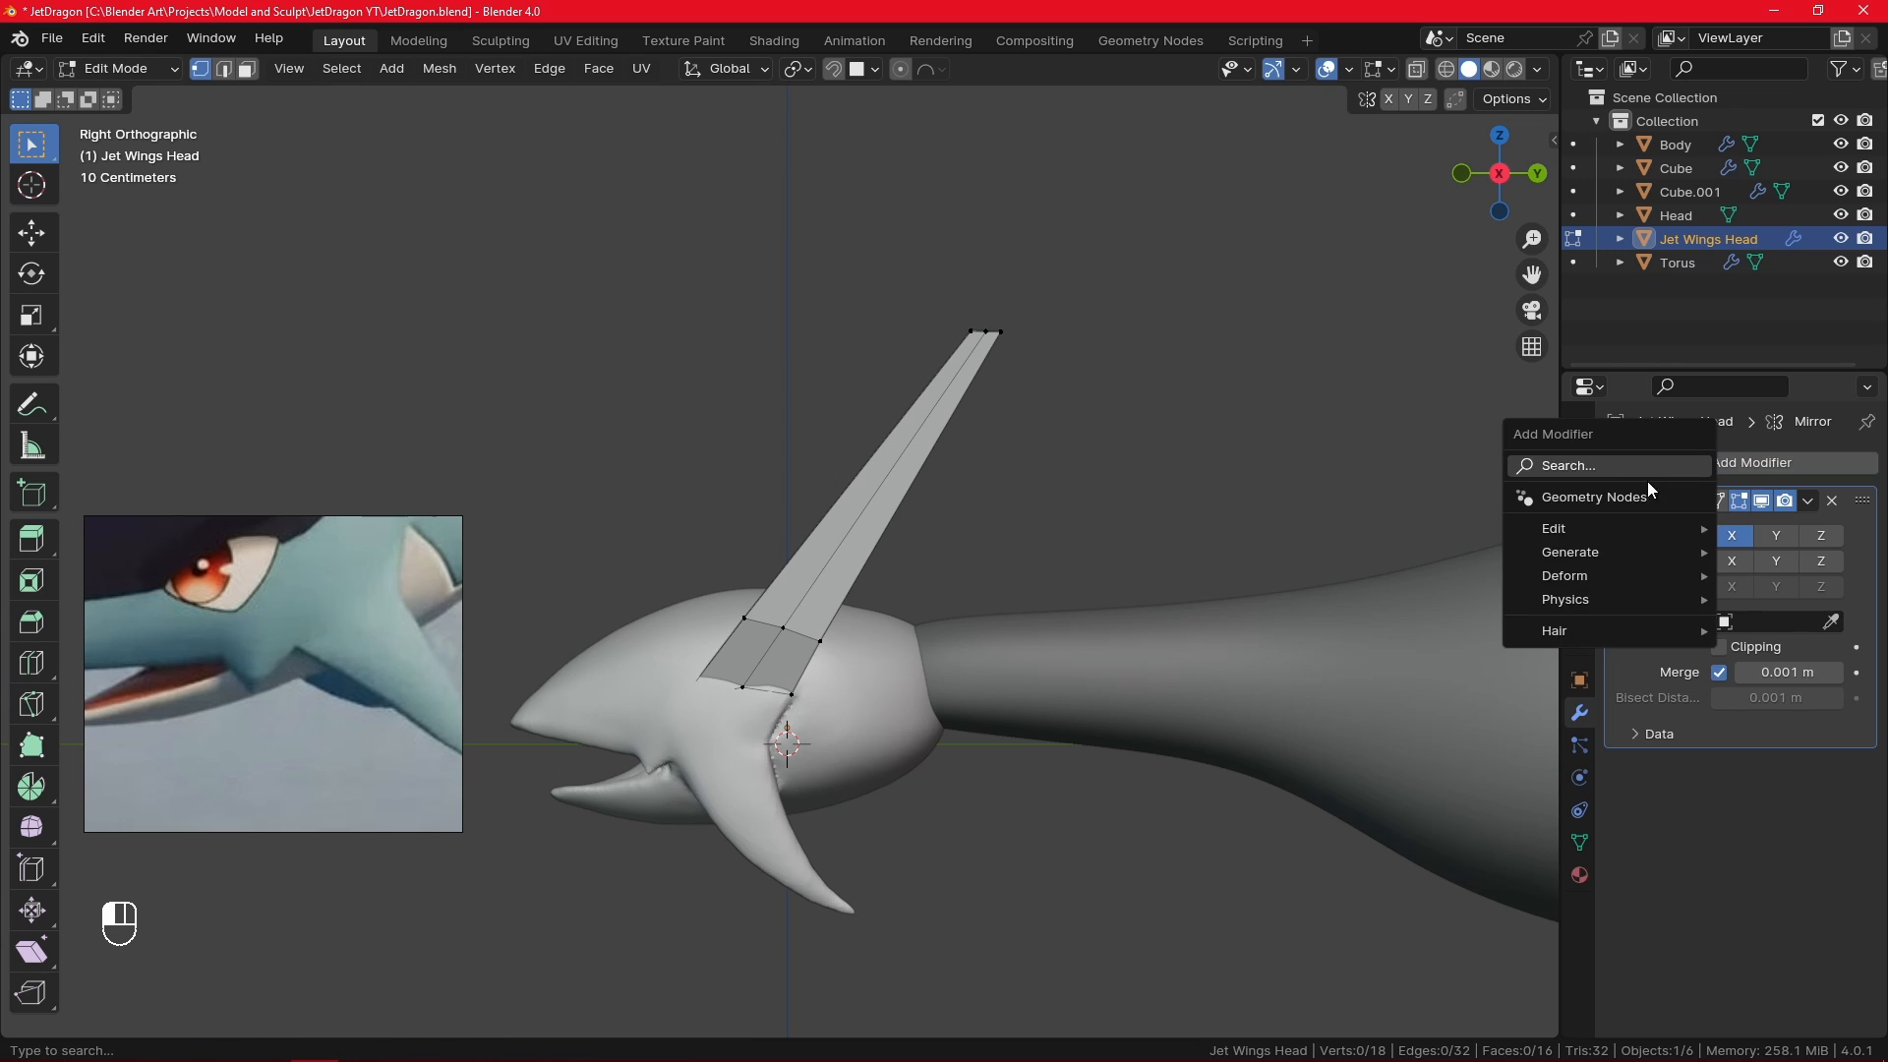
pyautogui.write('sub')
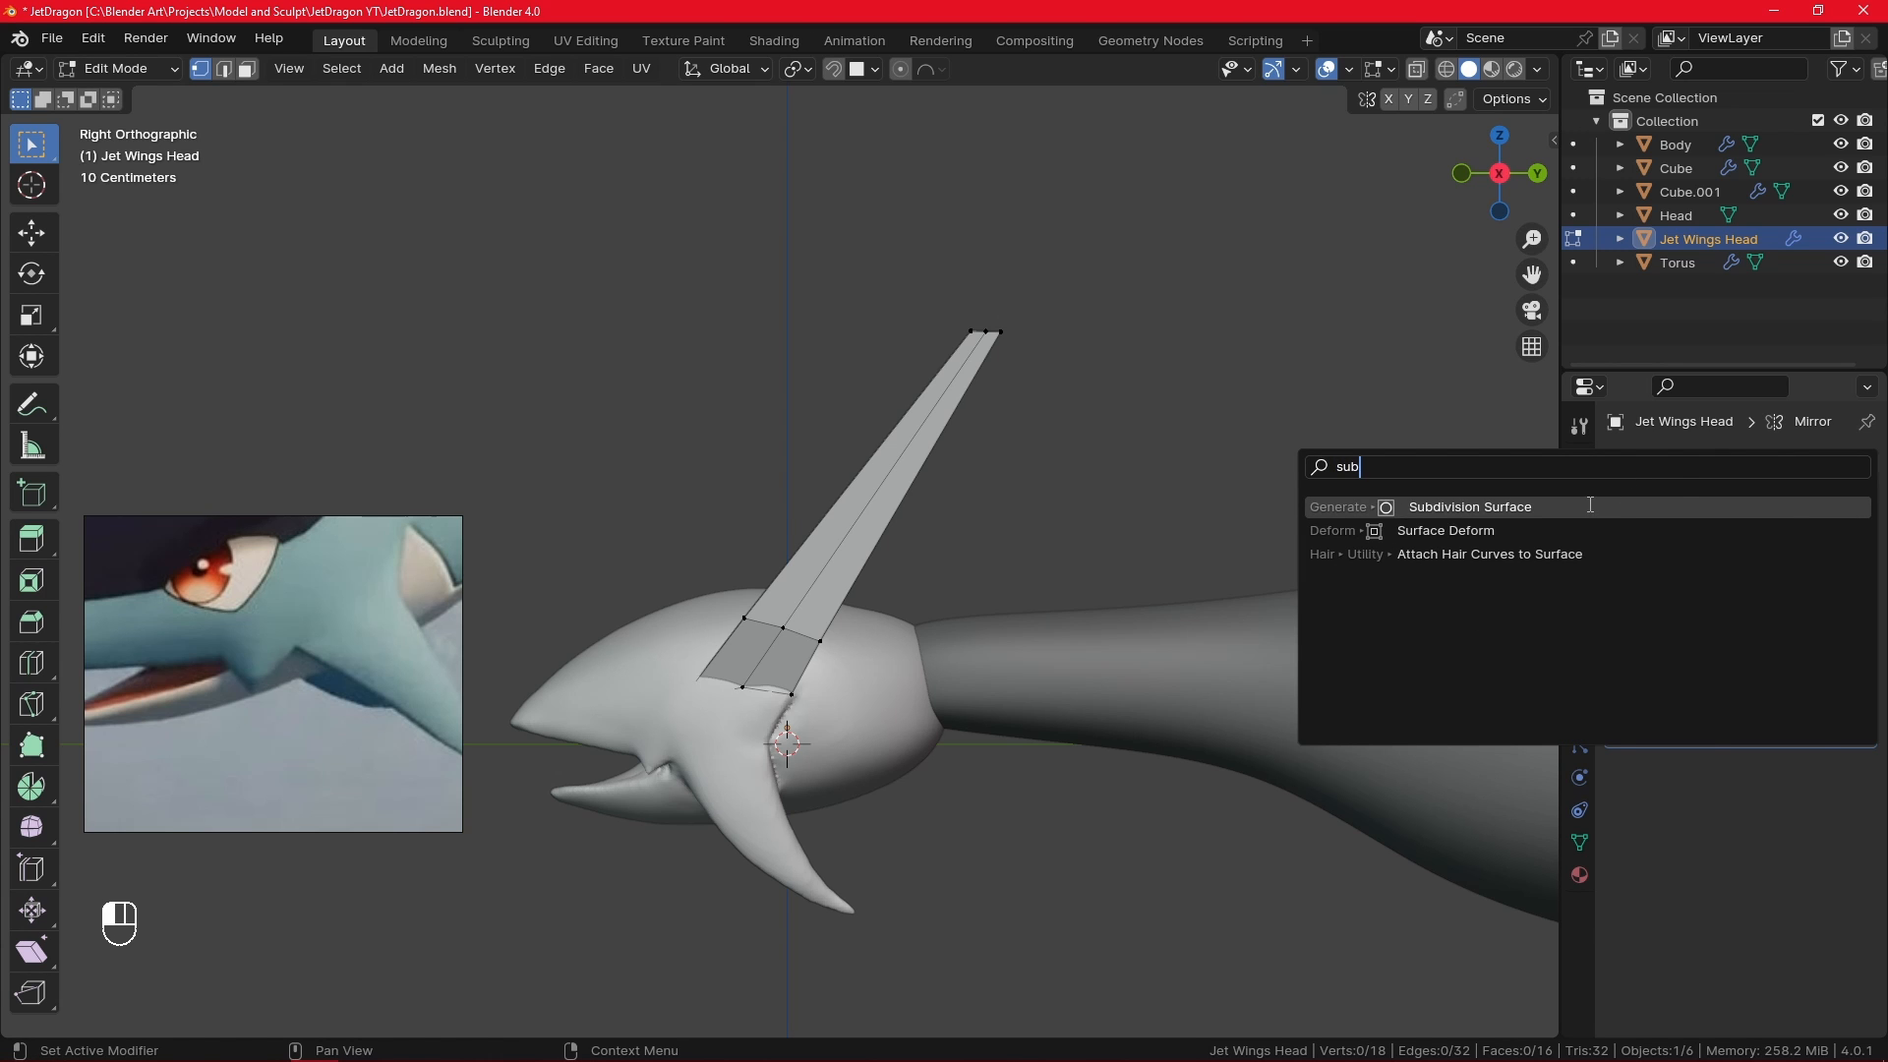
pyautogui.click(1589, 506)
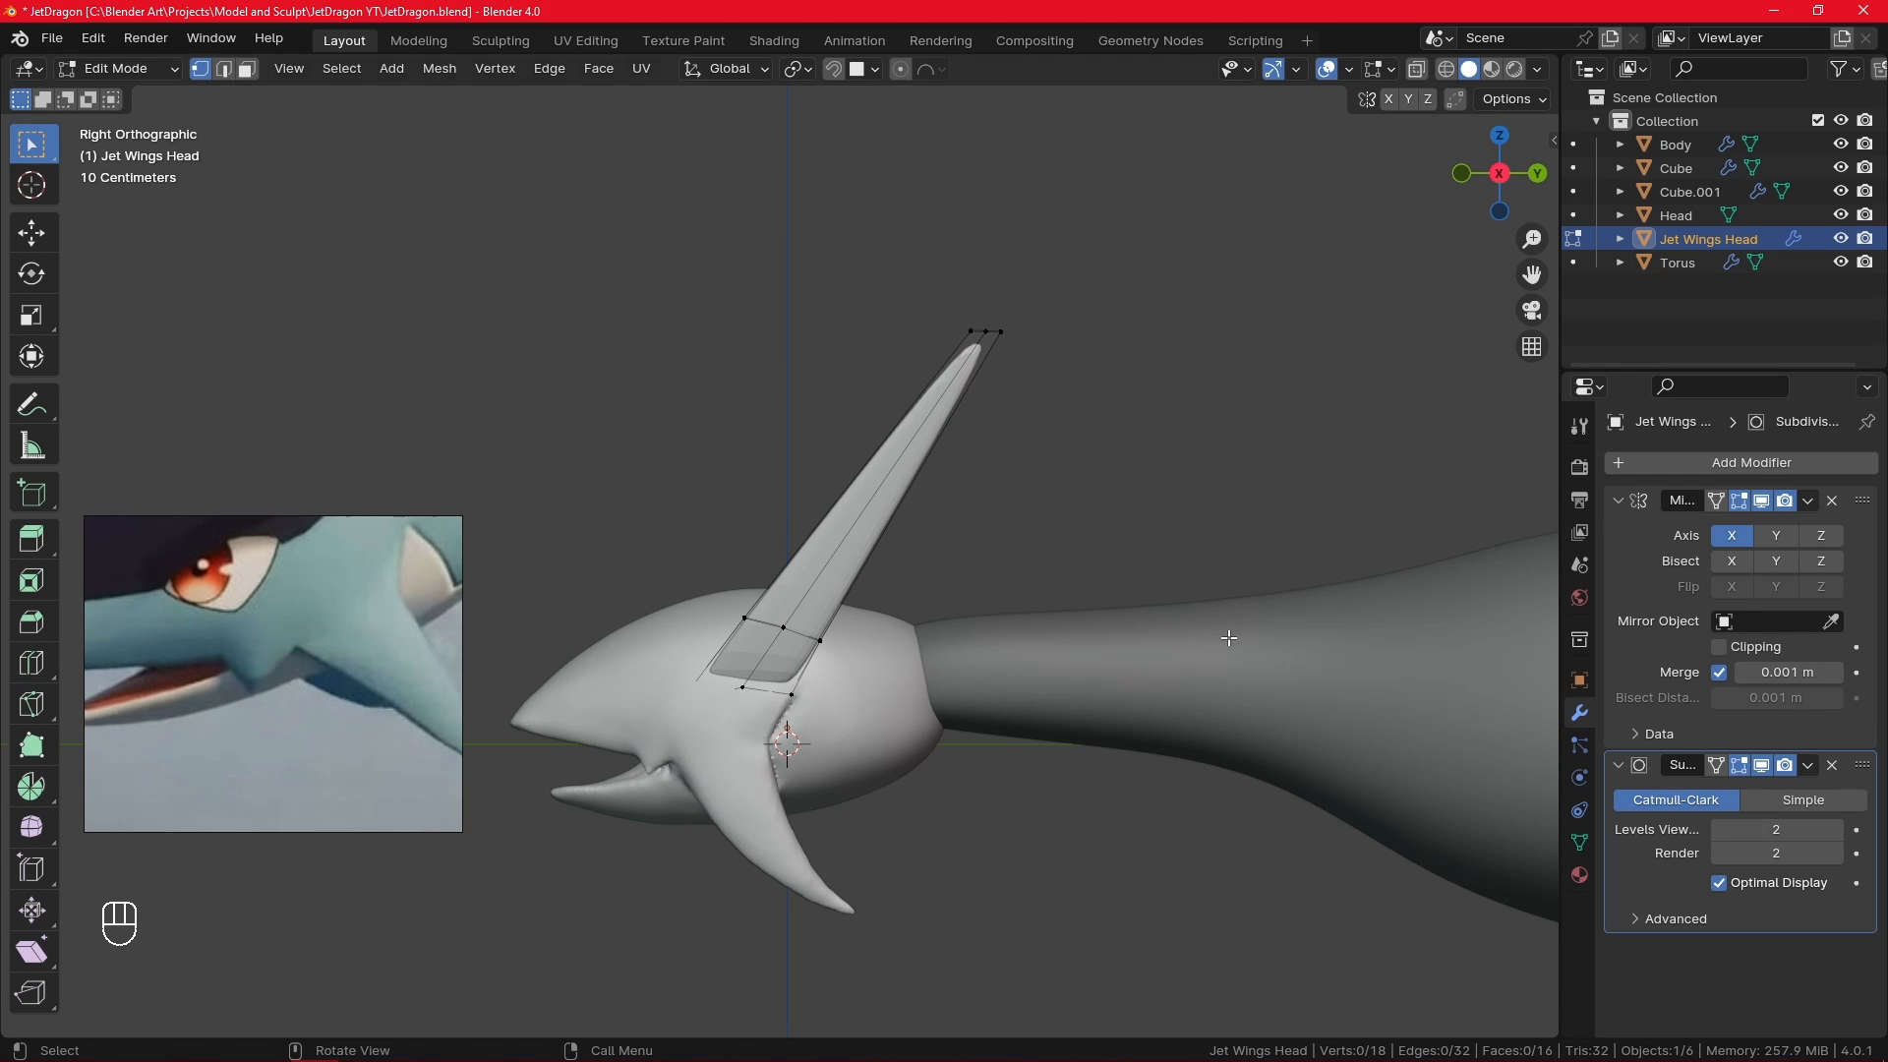
# - Add supporting loop cuts across the wing, one close to its tip and one close to its base
pyautogui.hotkey('ctrl', 'r')
pyautogui.click(988, 340)
pyautogui.click(1047, 288)
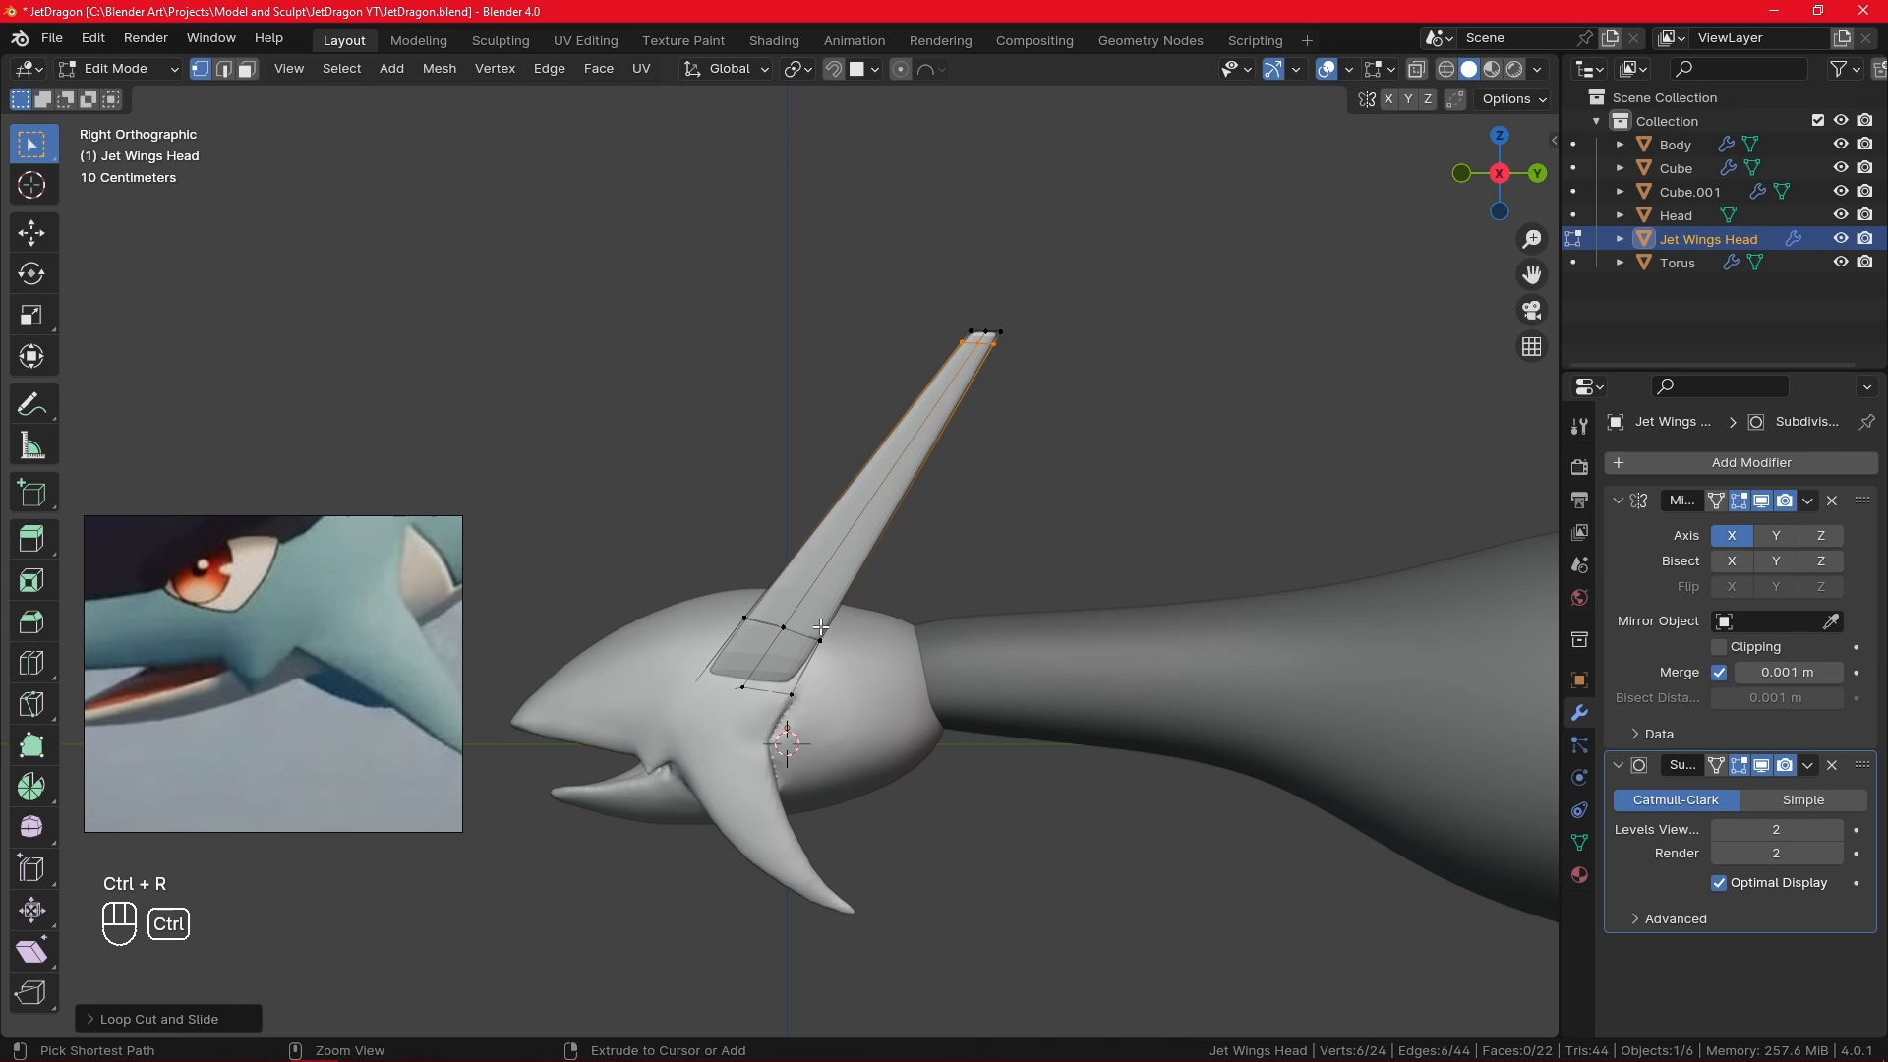
pyautogui.hotkey('ctrl', 'r')
pyautogui.click(791, 654)
pyautogui.click(788, 669)
# - Add three evenly spaced loop cuts across the wing's long middle section and clear the selection
pyautogui.hotkey('ctrl', 'r')
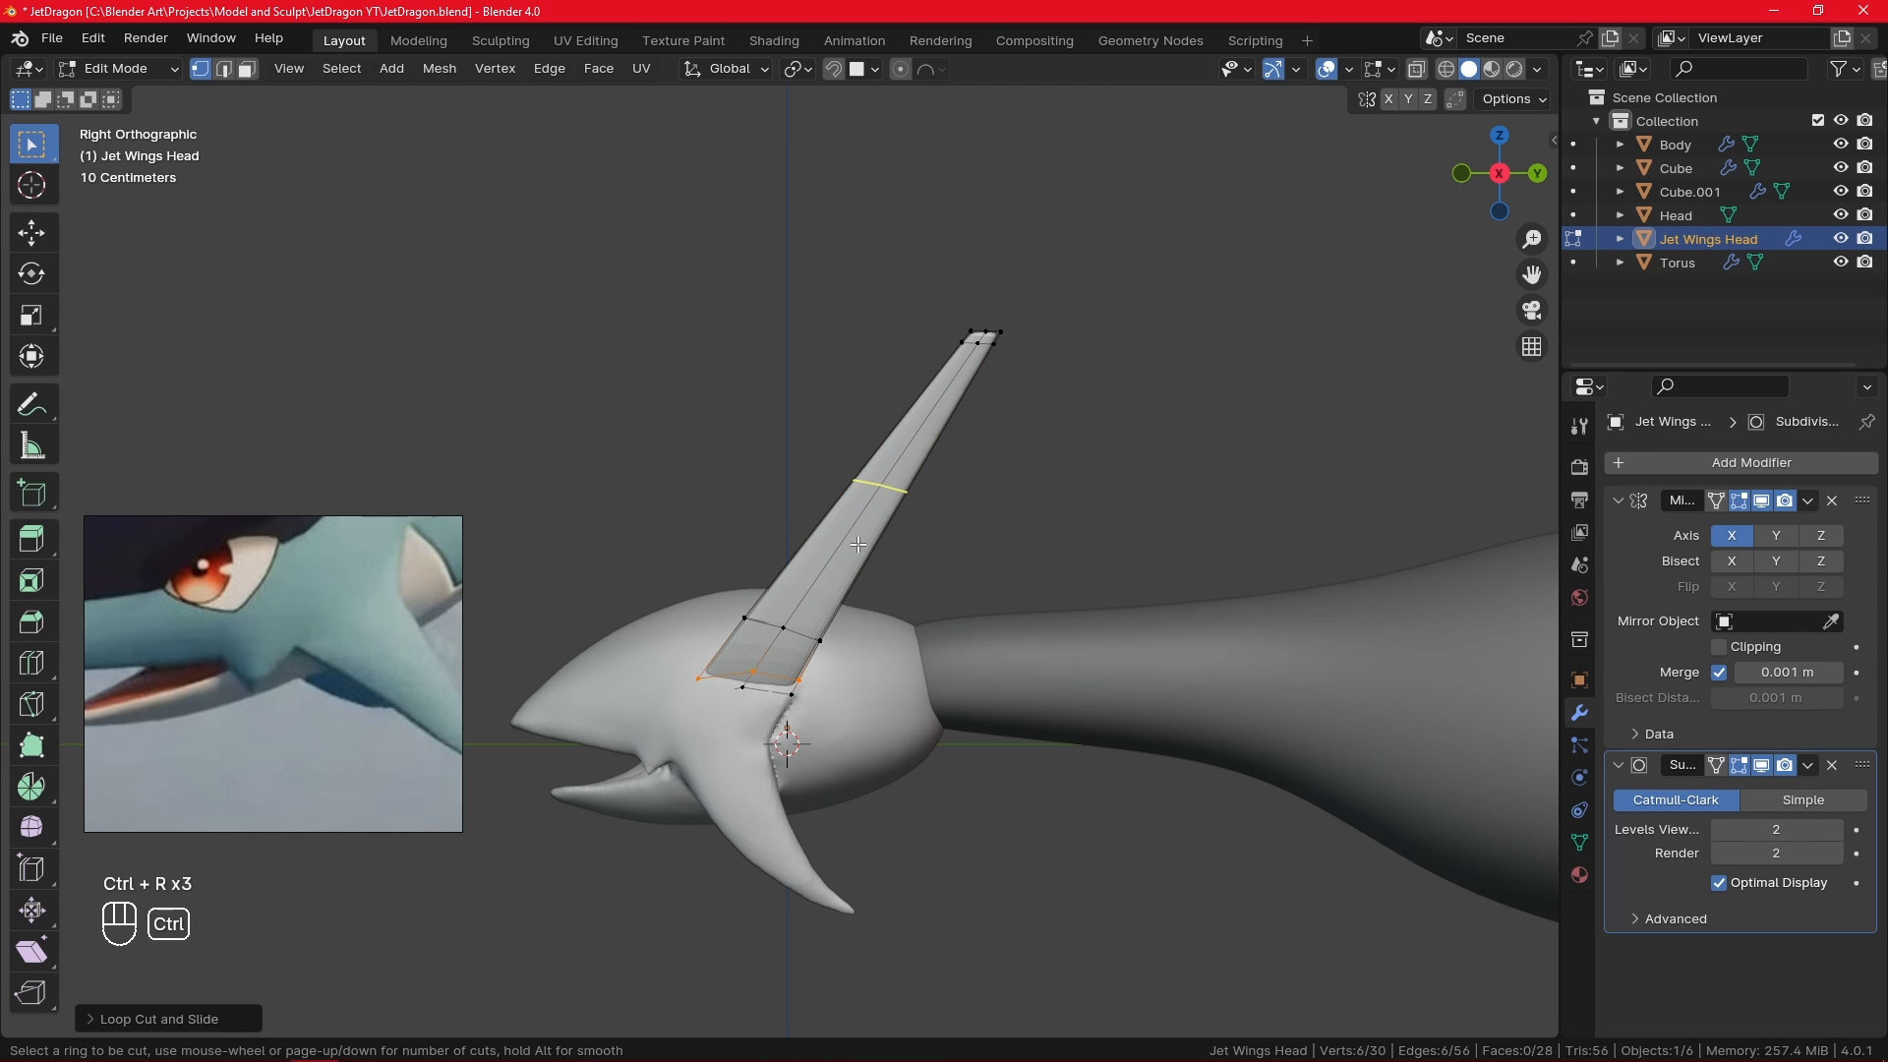
pyautogui.scroll(2, 860, 544)
pyautogui.click(862, 547)
pyautogui.rightClick(861, 549)
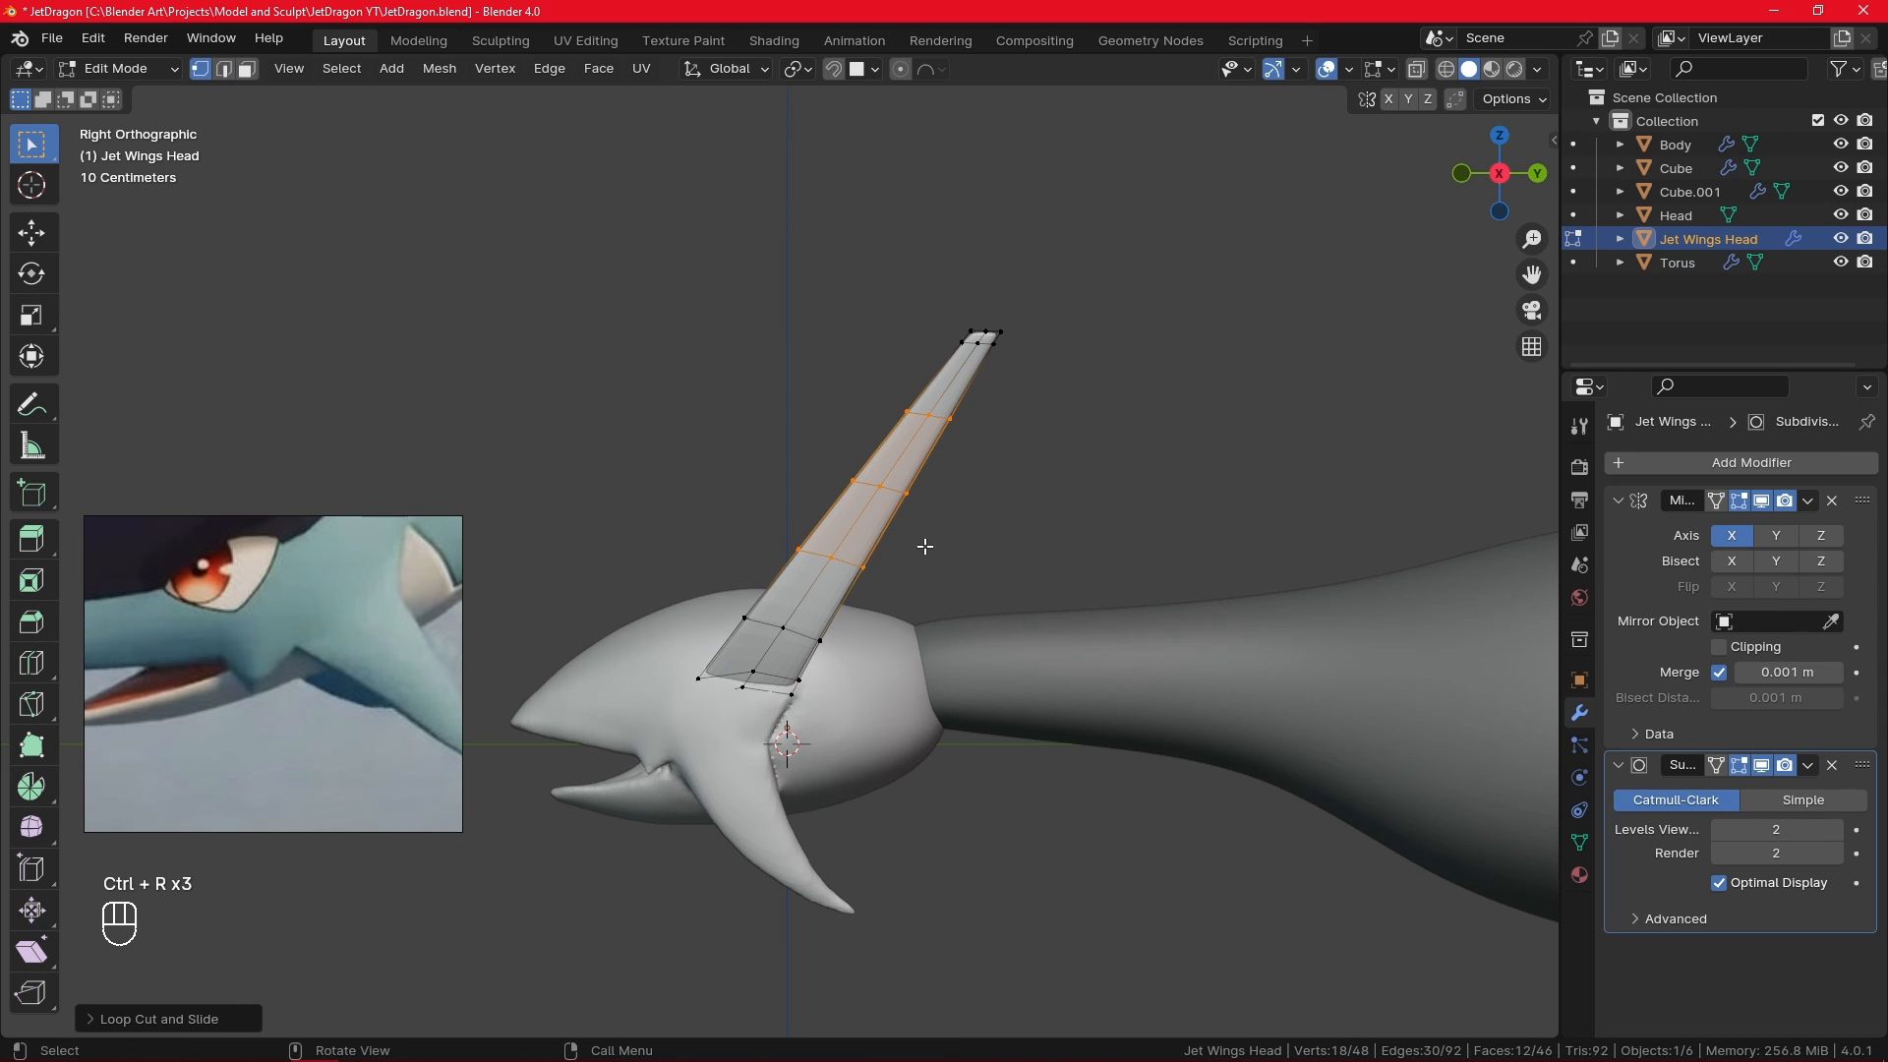
pyautogui.click(926, 545)
# - Add one centred lengthwise loop cut to the rear half and one to the front half of the wing in right side view
pyautogui.moveTo(783, 807); pyautogui.dragTo(935, 809, button='middle')
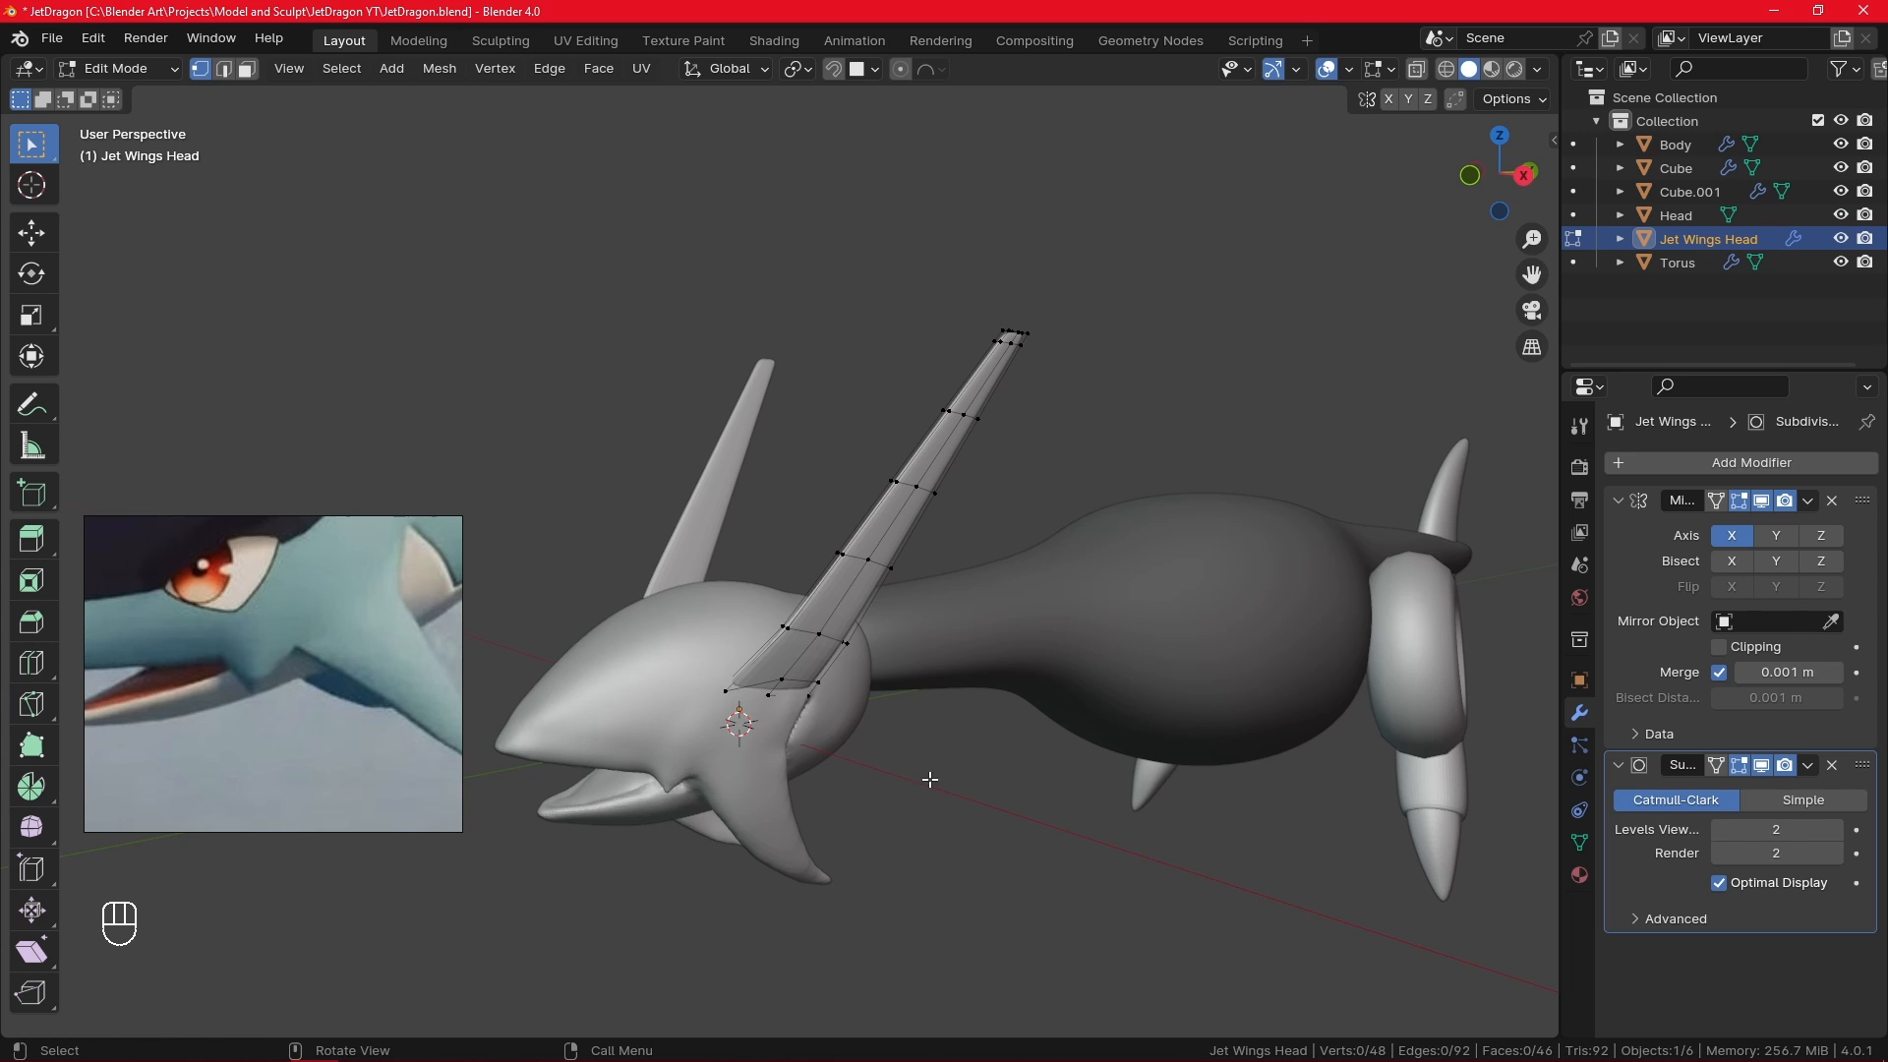
pyautogui.press('KP_3')
pyautogui.hotkey('ctrl', 'r')
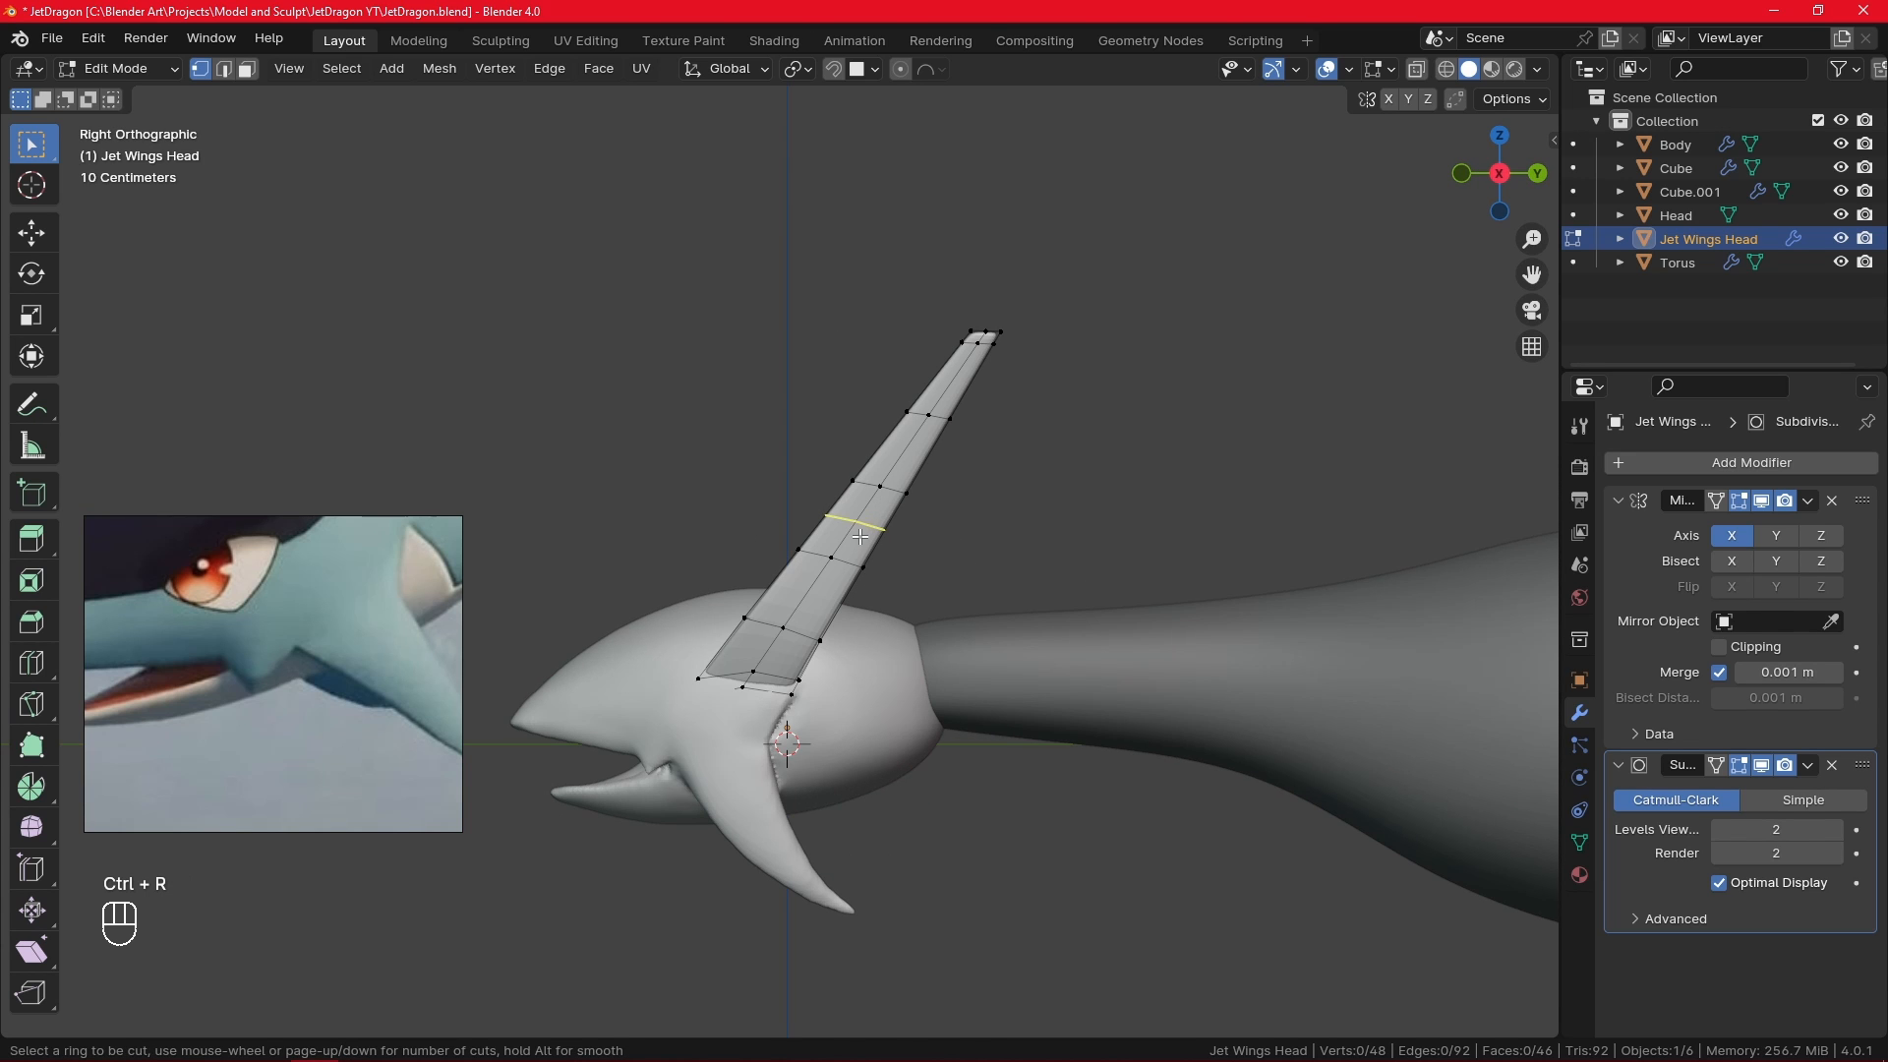
pyautogui.click(787, 672)
pyautogui.rightClick(787, 671)
pyautogui.hotkey('ctrl', 'r')
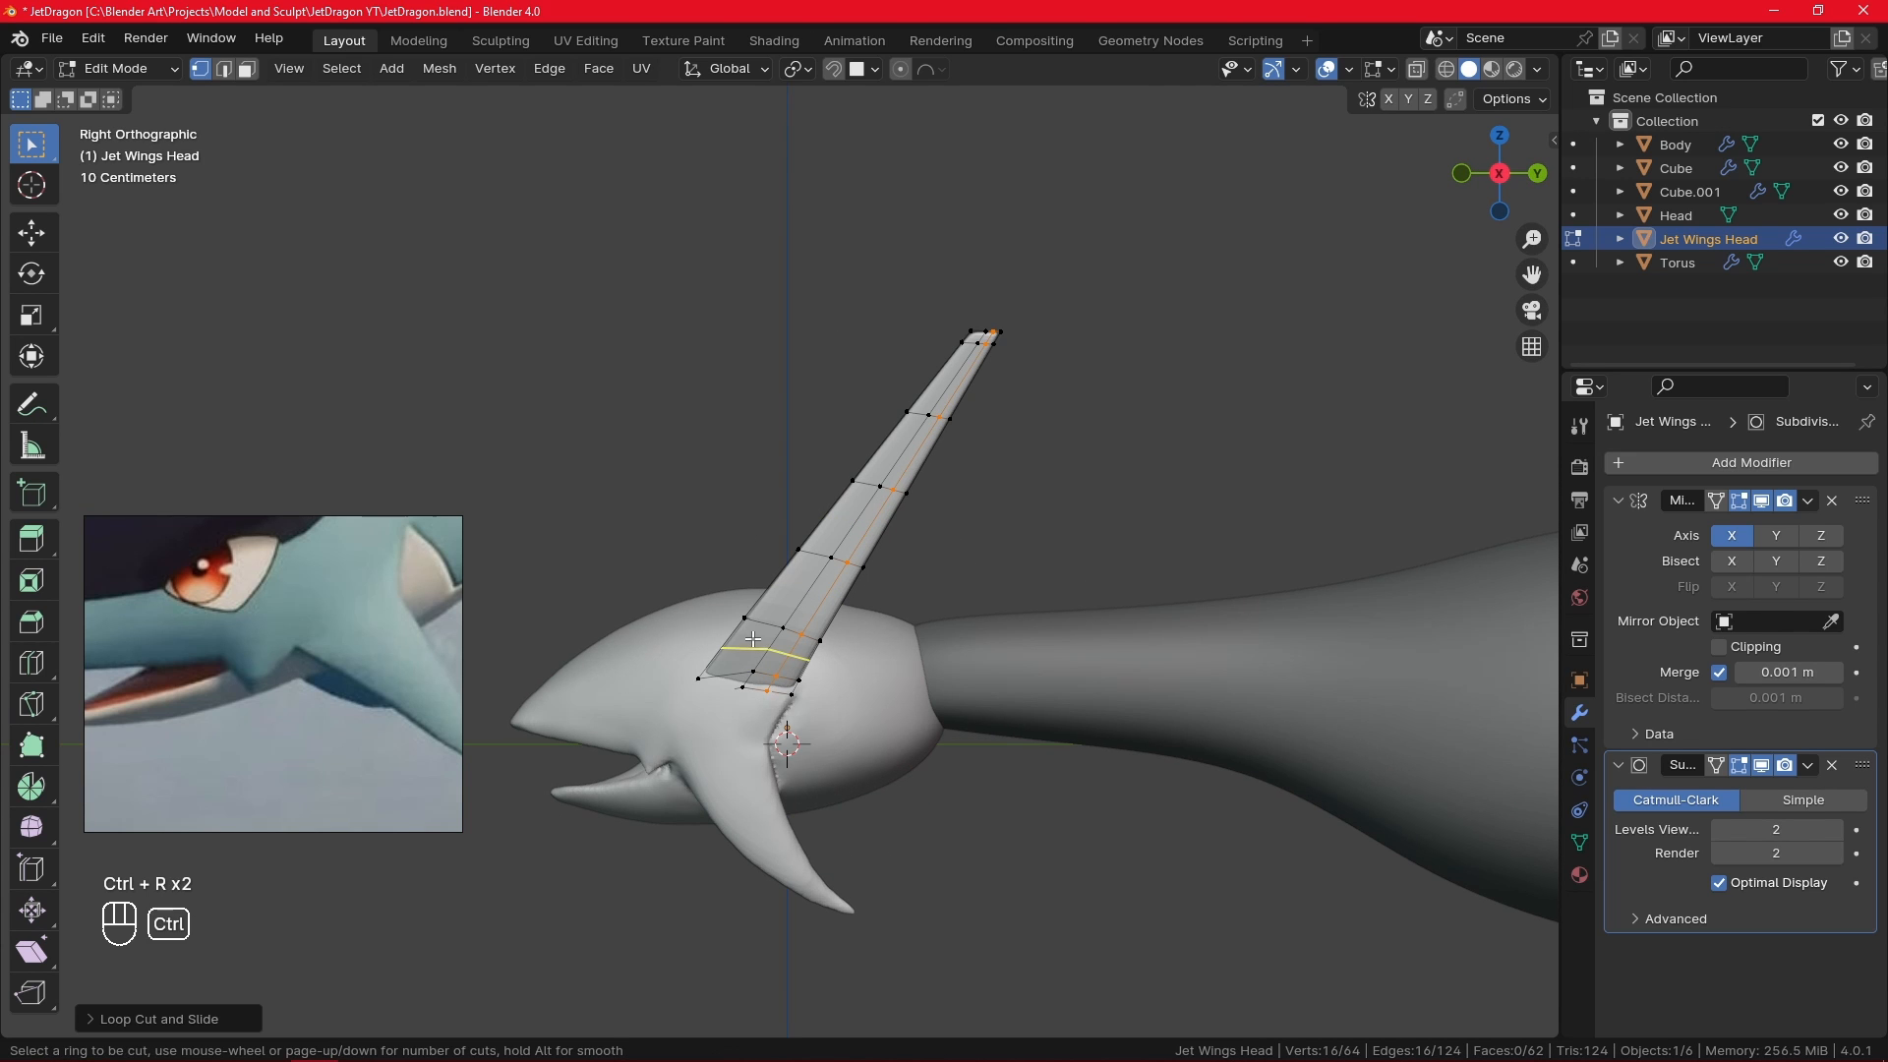
pyautogui.click(732, 678)
pyautogui.rightClick(731, 679)
# - With X-ray and snapping on, reposition the front corner vertices of the wing's base edge and the vertices beside them
pyautogui.hotkey('alt', 'z')
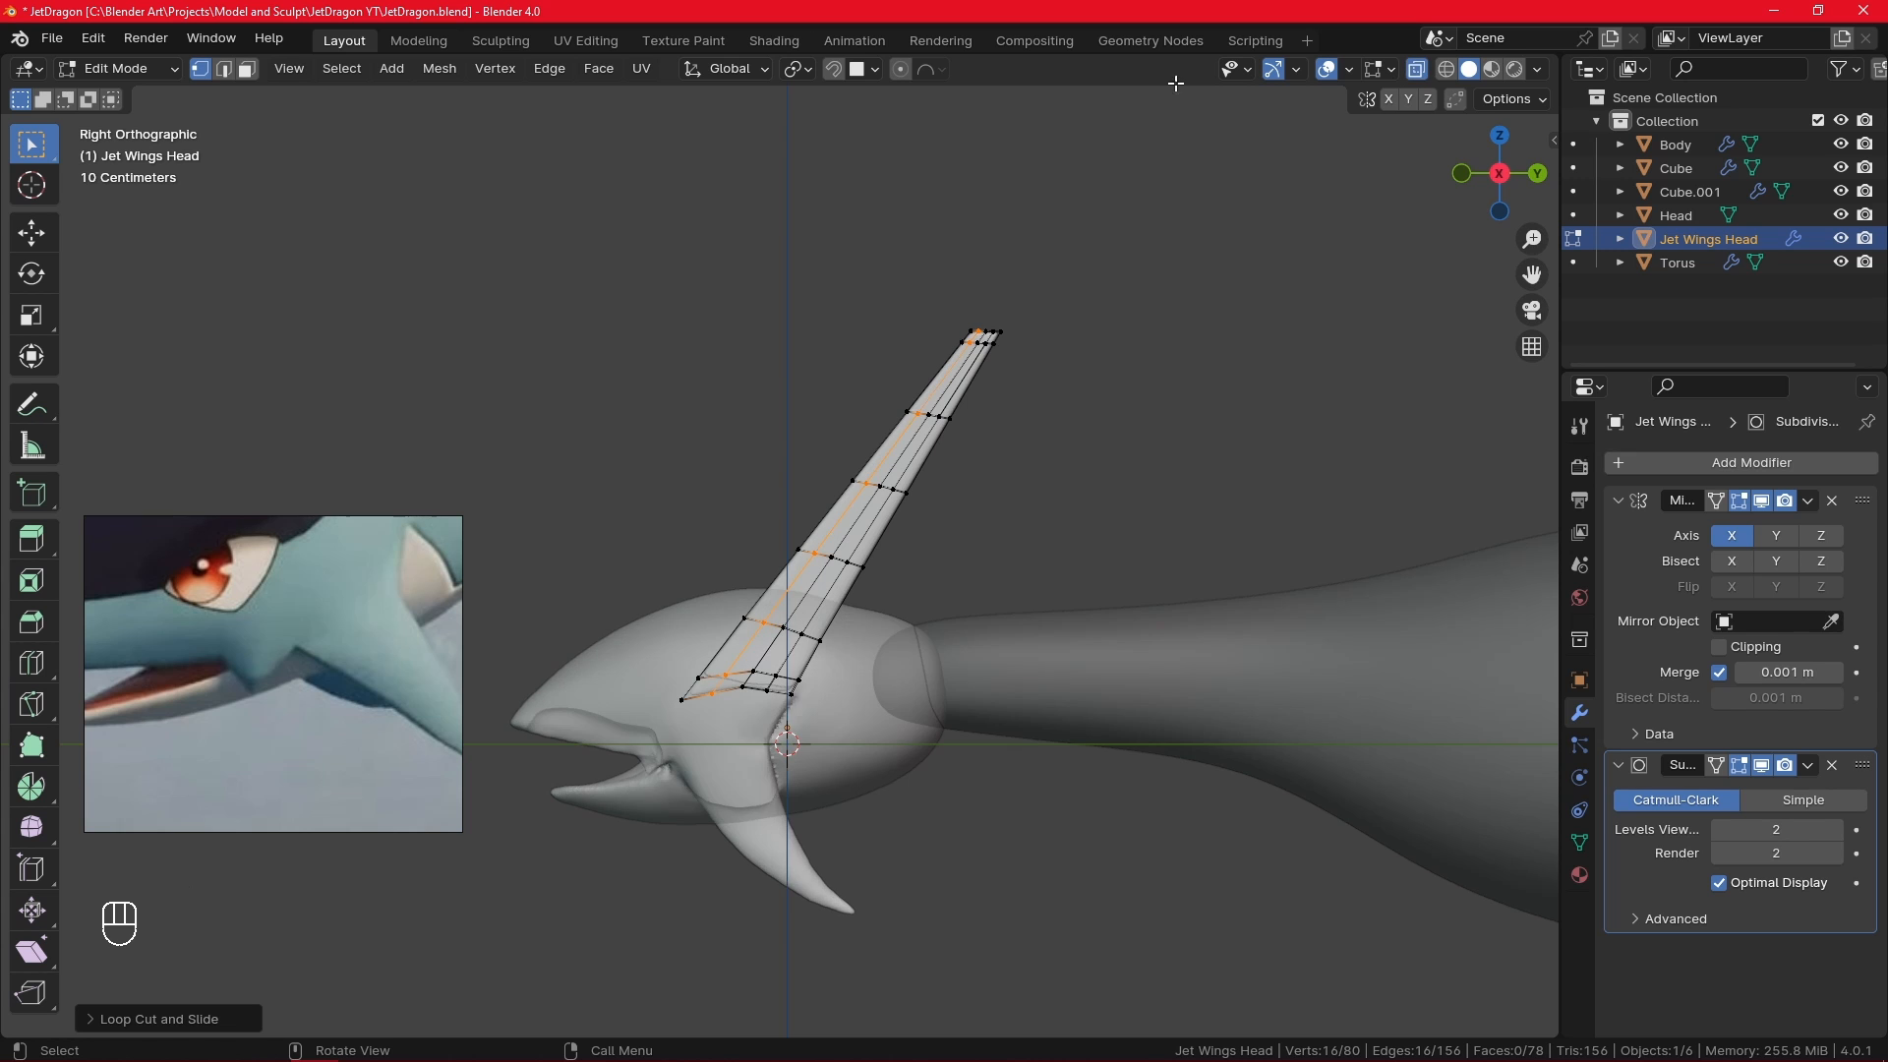
pyautogui.keyDown('shift'); pyautogui.moveTo(824, 794); pyautogui.dragTo(925, 603, button='middle'); pyautogui.keyUp('shift')
pyautogui.moveTo(922, 752)
pyautogui.keyDown('ctrl'); pyautogui.mouseDown(button='middle')
pyautogui.moveTo(917, 541)
pyautogui.moveTo(926, 715)
pyautogui.mouseUp(button='middle'); pyautogui.keyUp('ctrl')
pyautogui.click(909, 609)
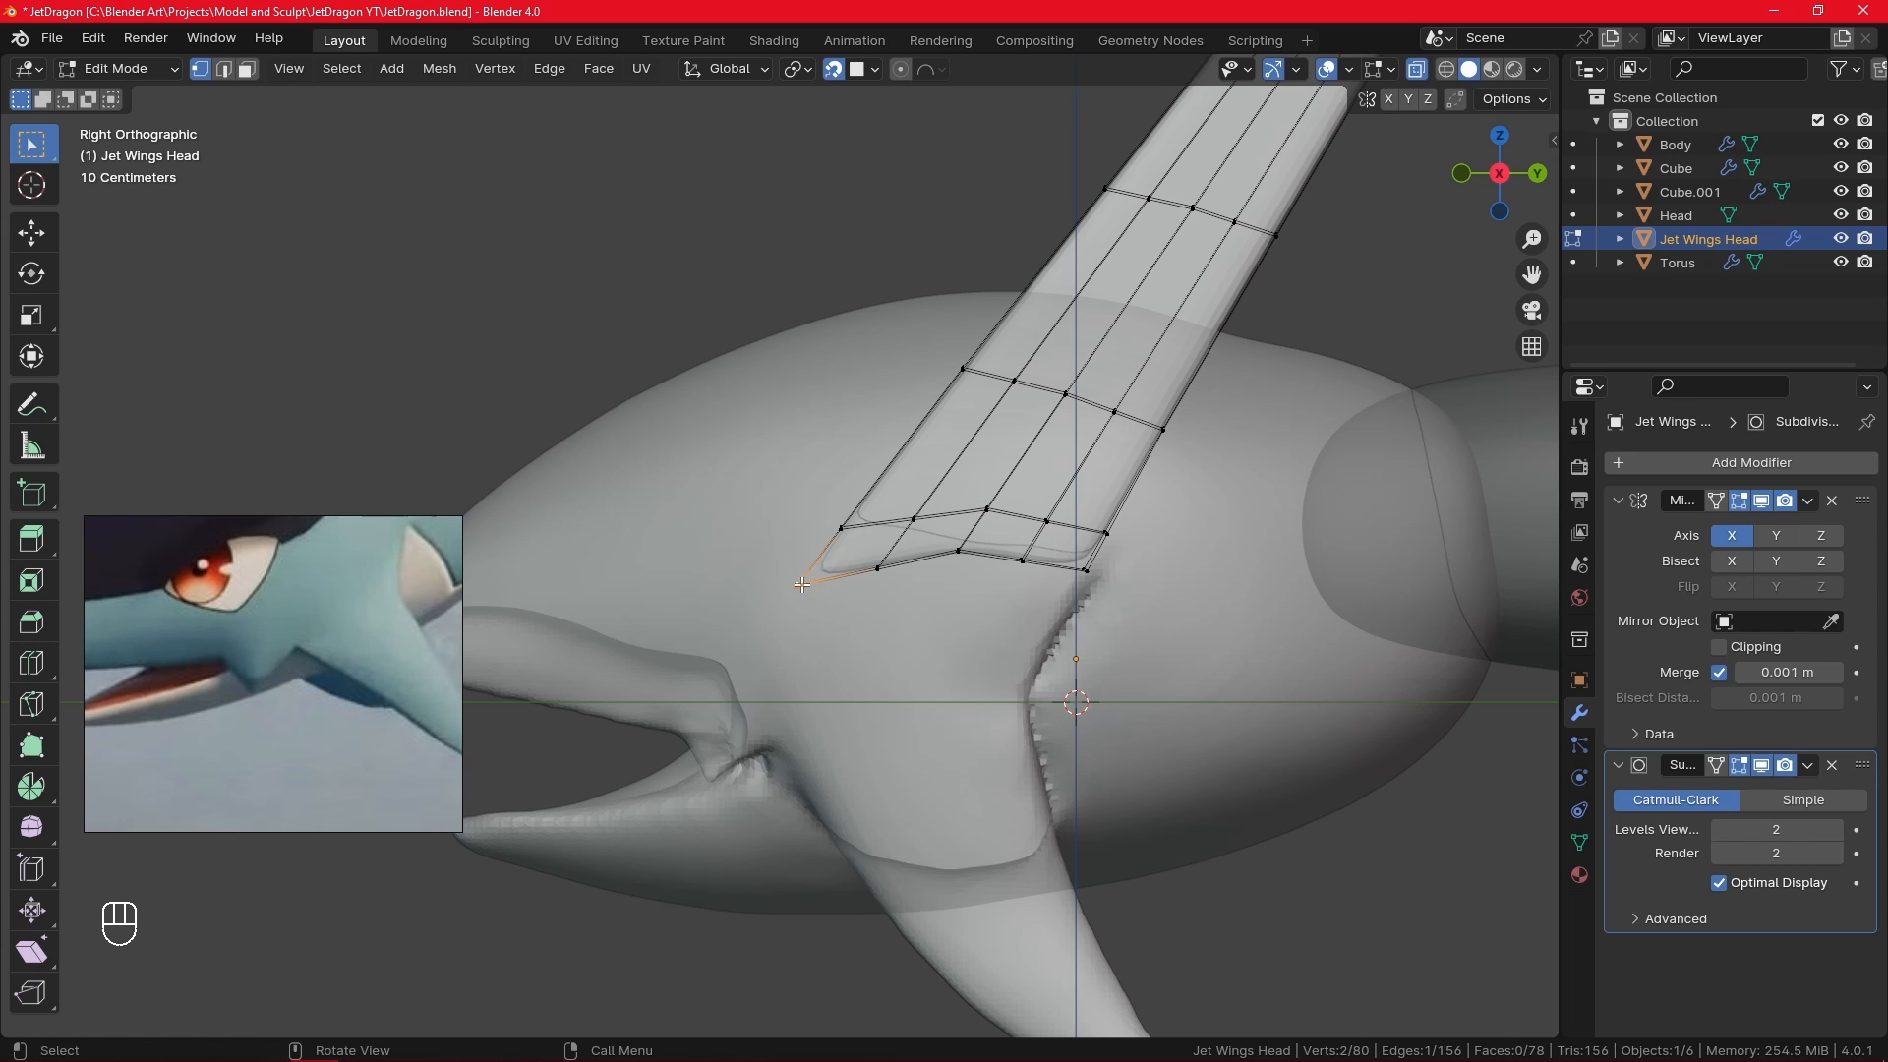
pyautogui.press('g')
pyautogui.click(798, 583)
pyautogui.click(876, 559)
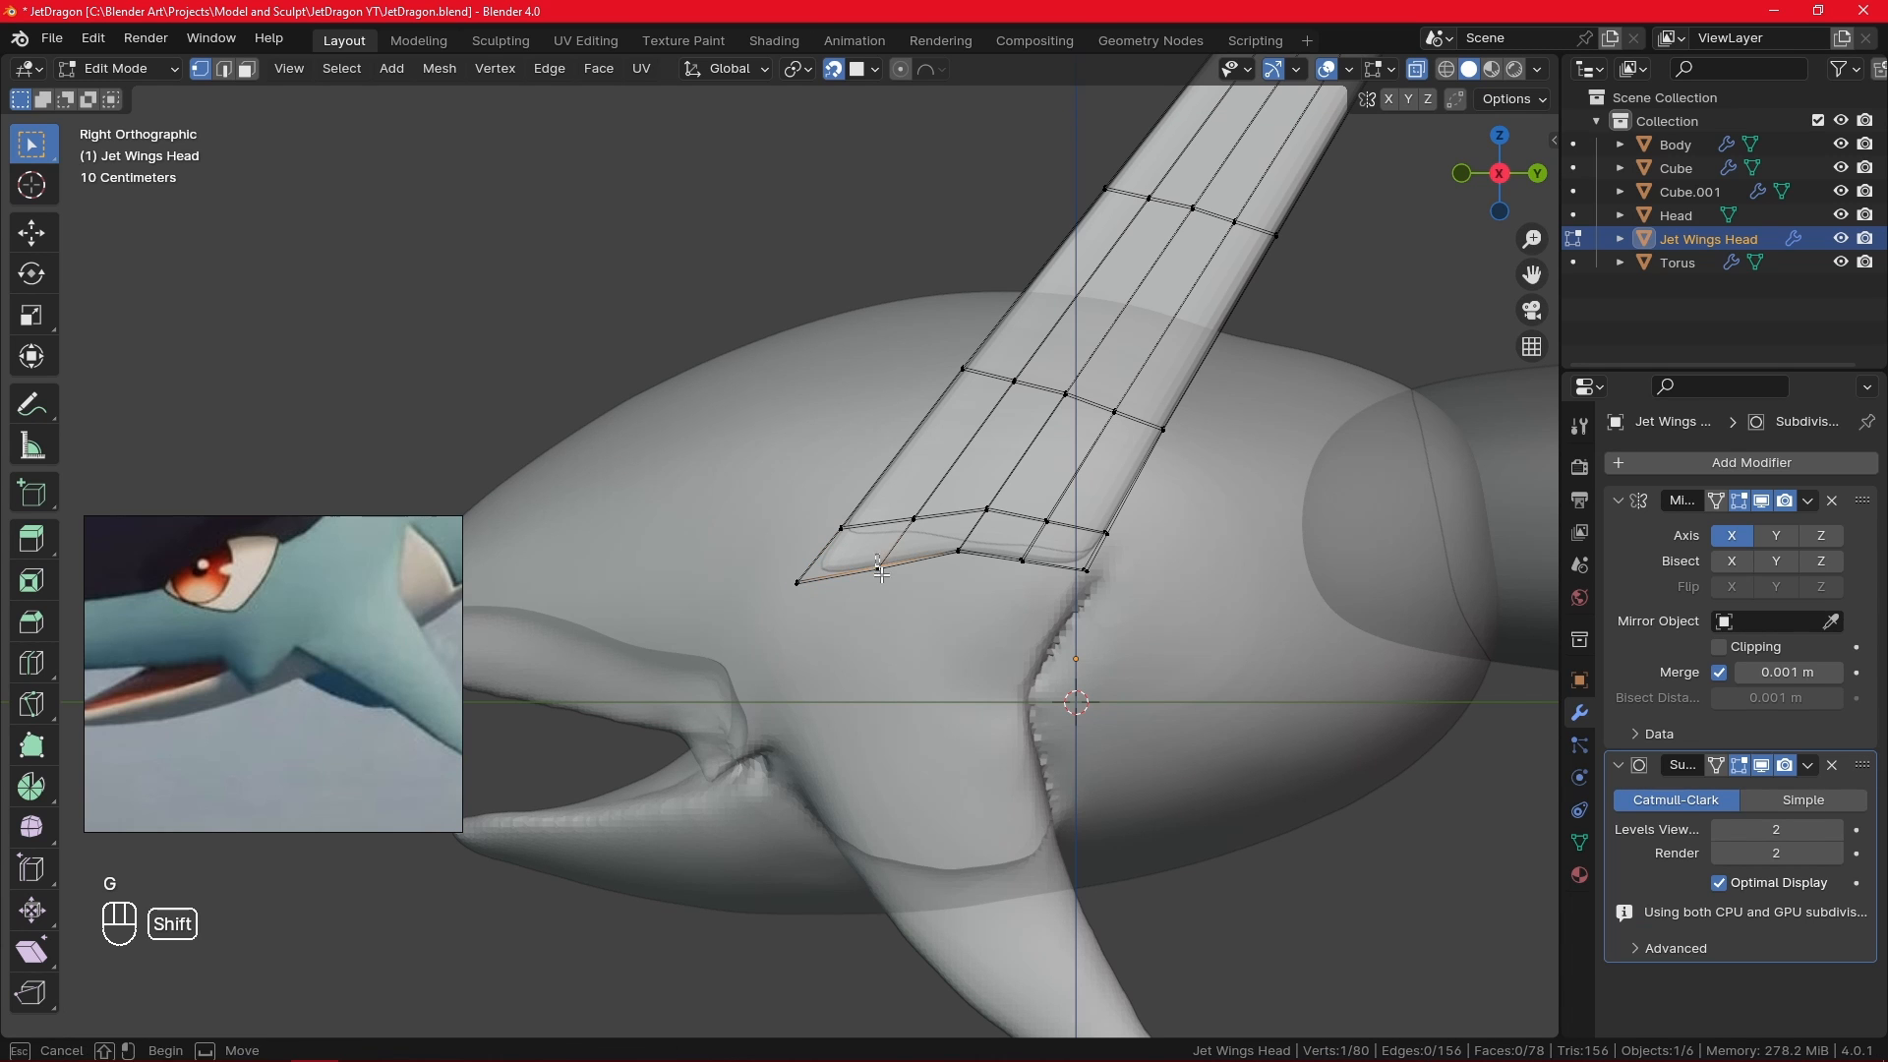
pyautogui.press('g')
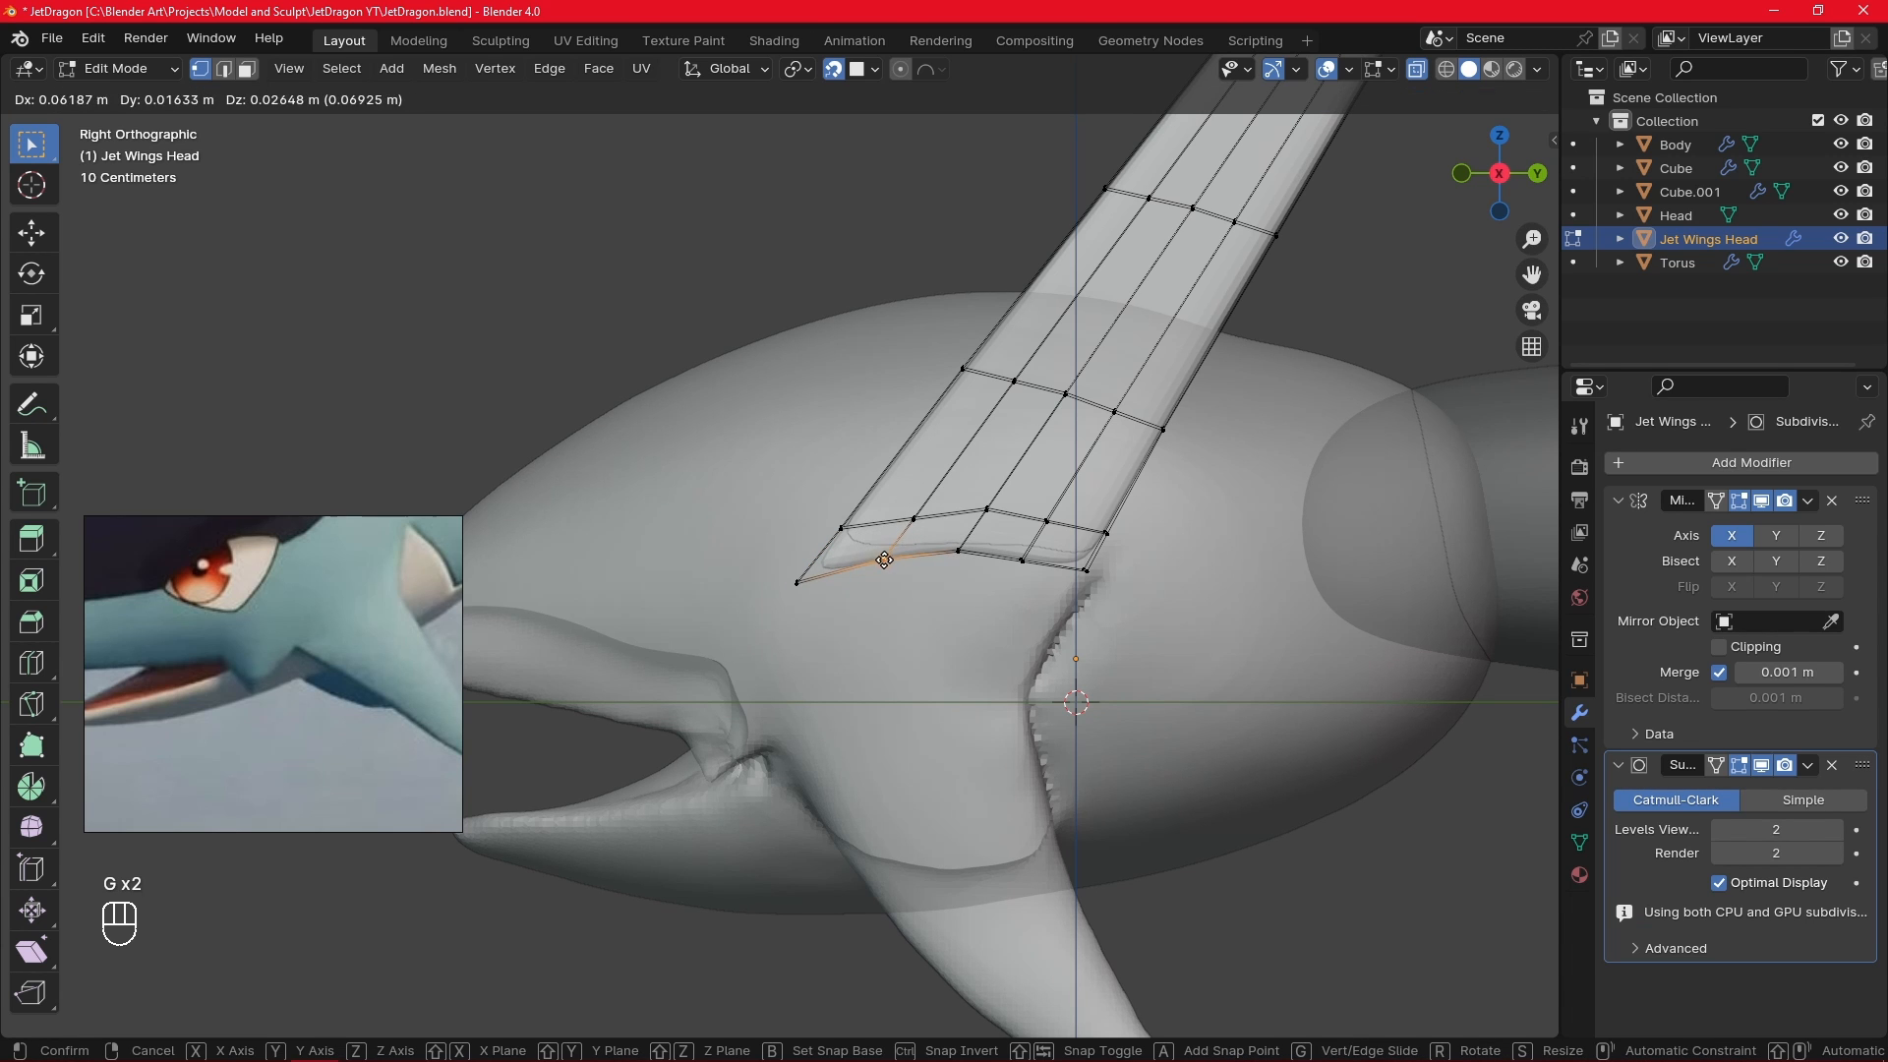
pyautogui.click(884, 559)
# - Move the middle, rear-middle and rear corner vertices of the wing's base edge to form a smooth arc on the head
pyautogui.keyDown('shift'); pyautogui.click(962, 555); pyautogui.keyUp('shift')
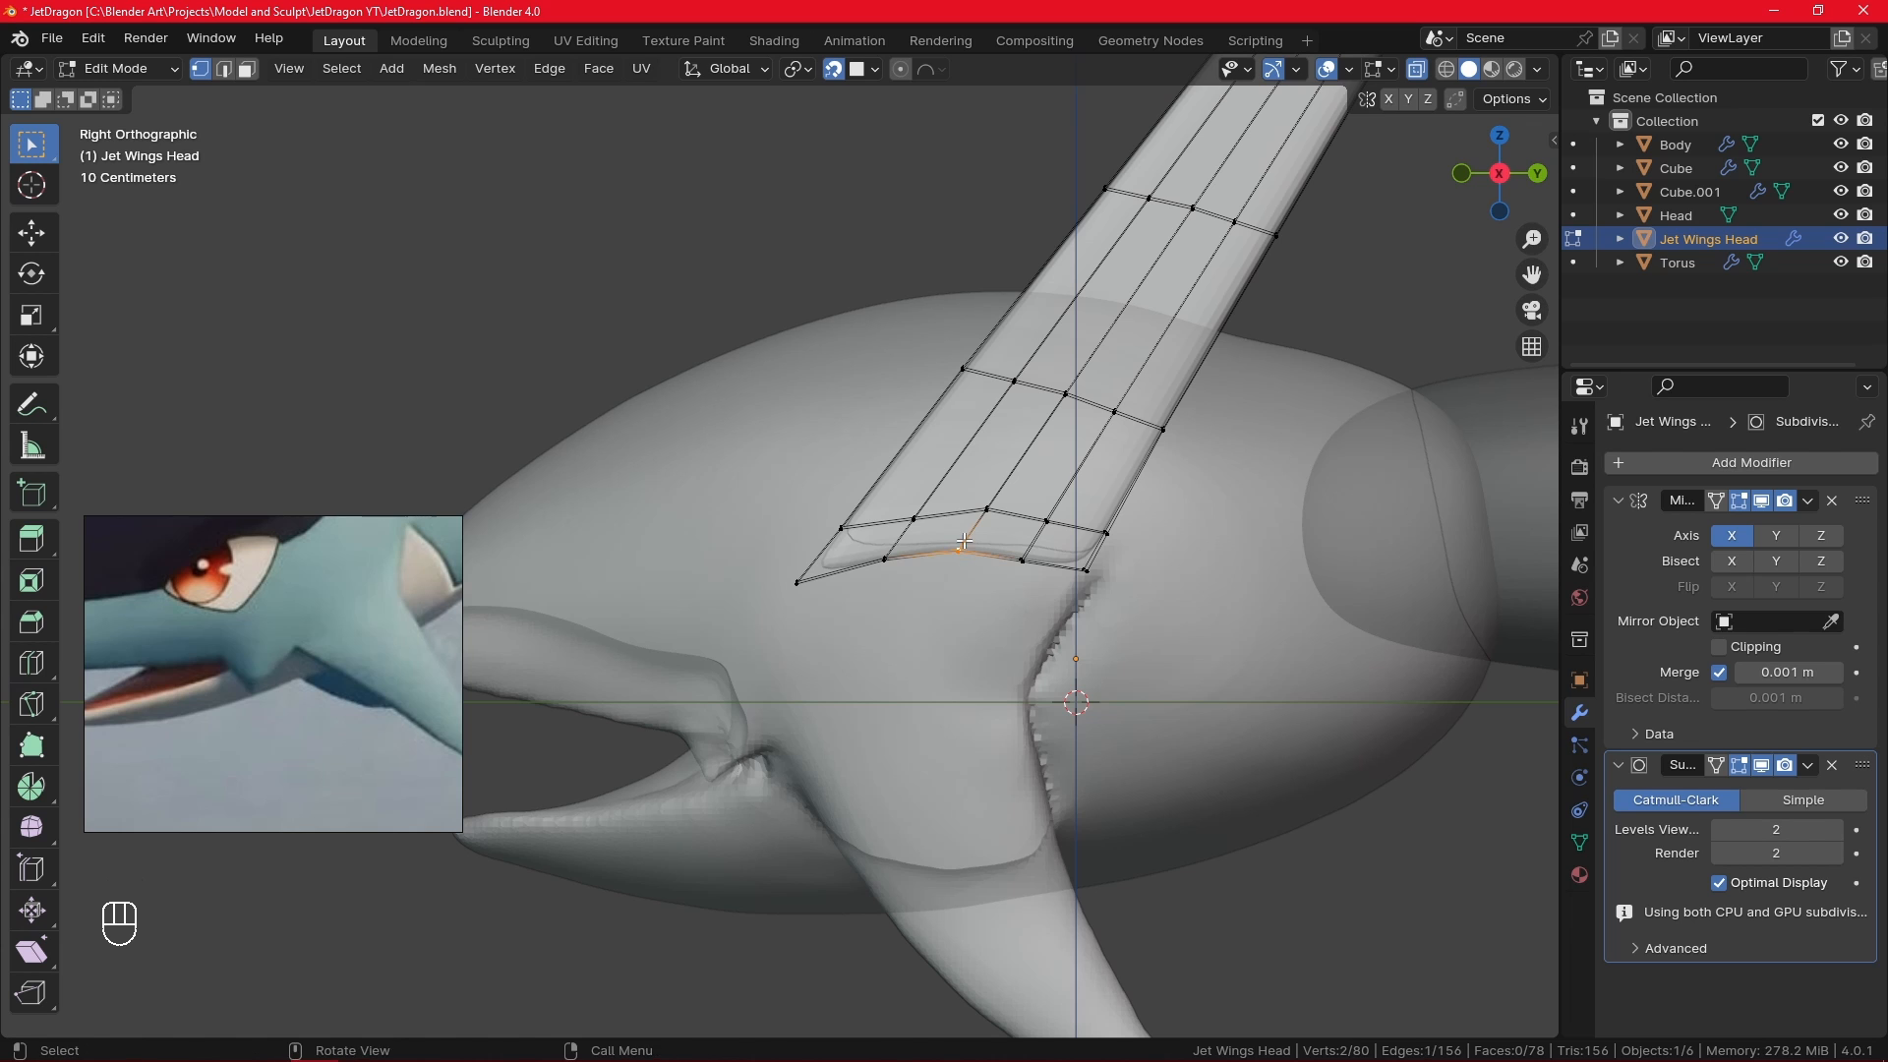
pyautogui.press('g')
pyautogui.click(961, 546)
pyautogui.click(1022, 561)
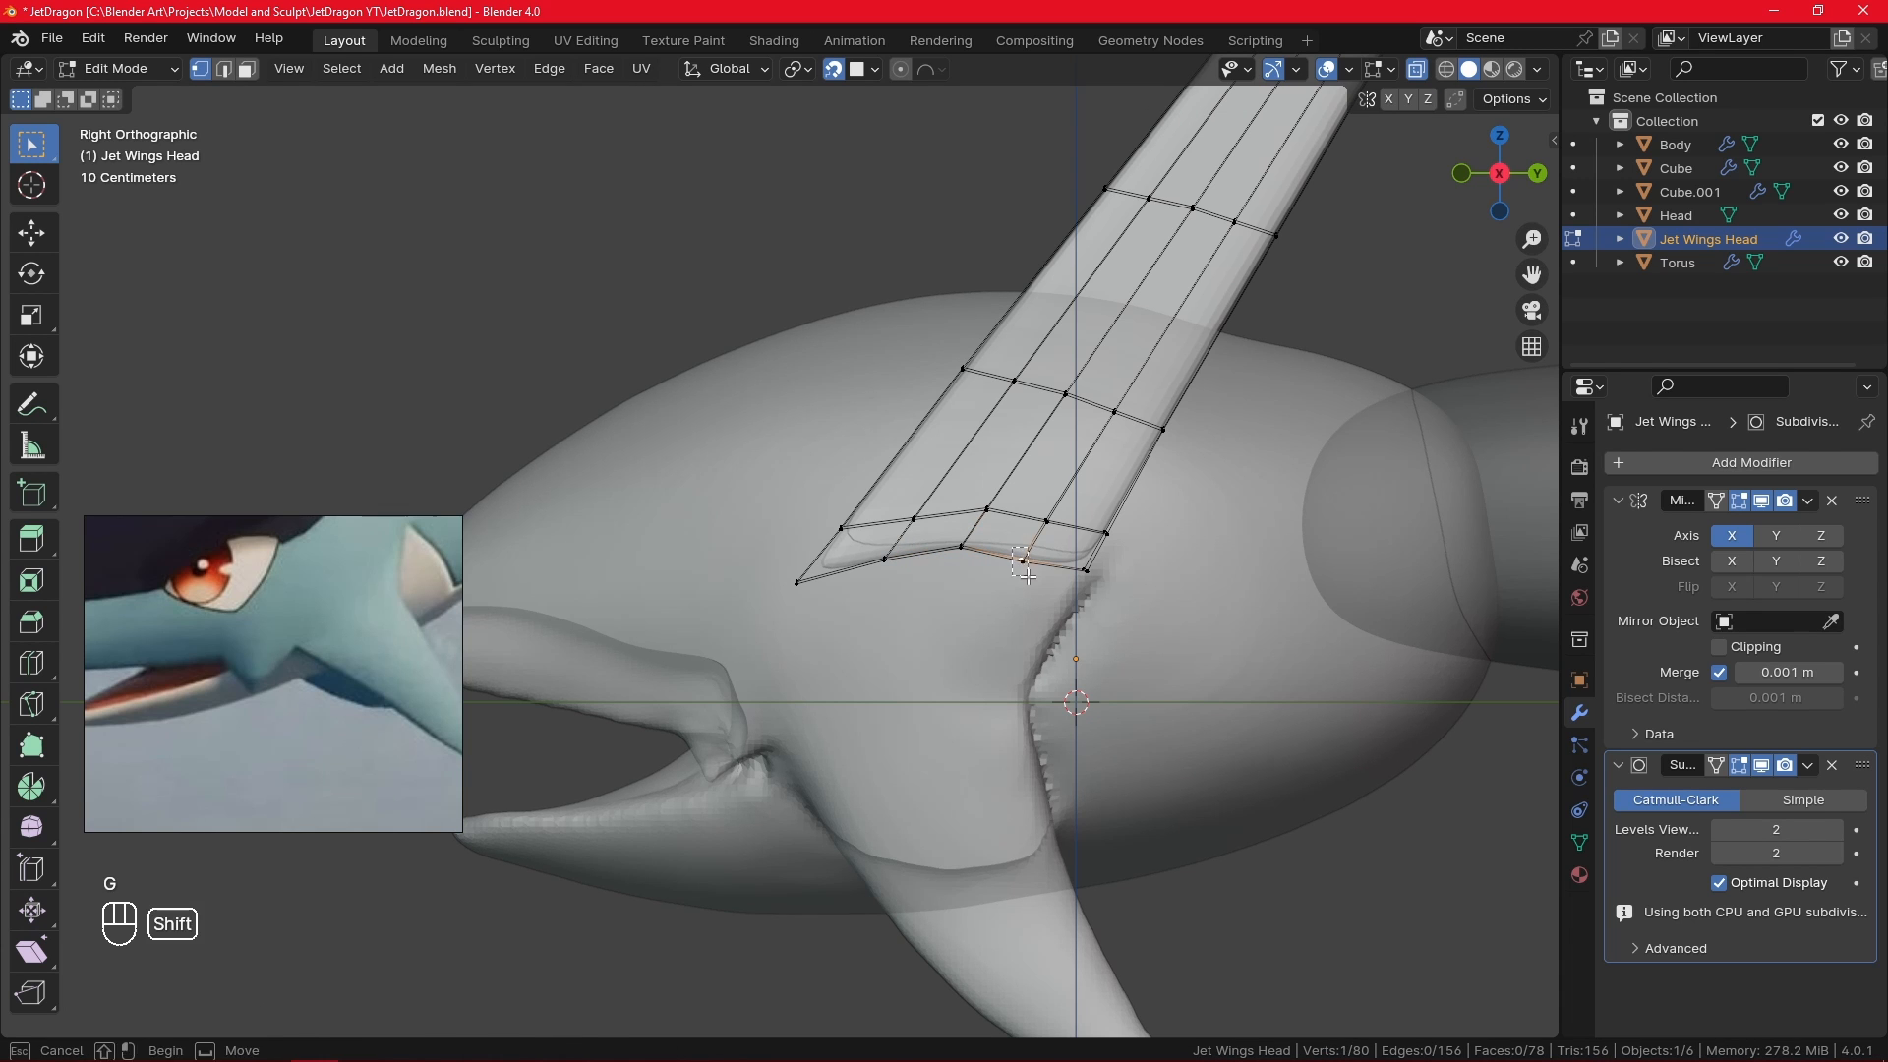
pyautogui.keyDown('shift'); pyautogui.click(1023, 561); pyautogui.keyUp('shift')
pyautogui.press('g')
pyautogui.click(1026, 550)
pyautogui.click(1086, 568)
pyautogui.keyDown('shift'); pyautogui.click(1085, 568); pyautogui.keyUp('shift')
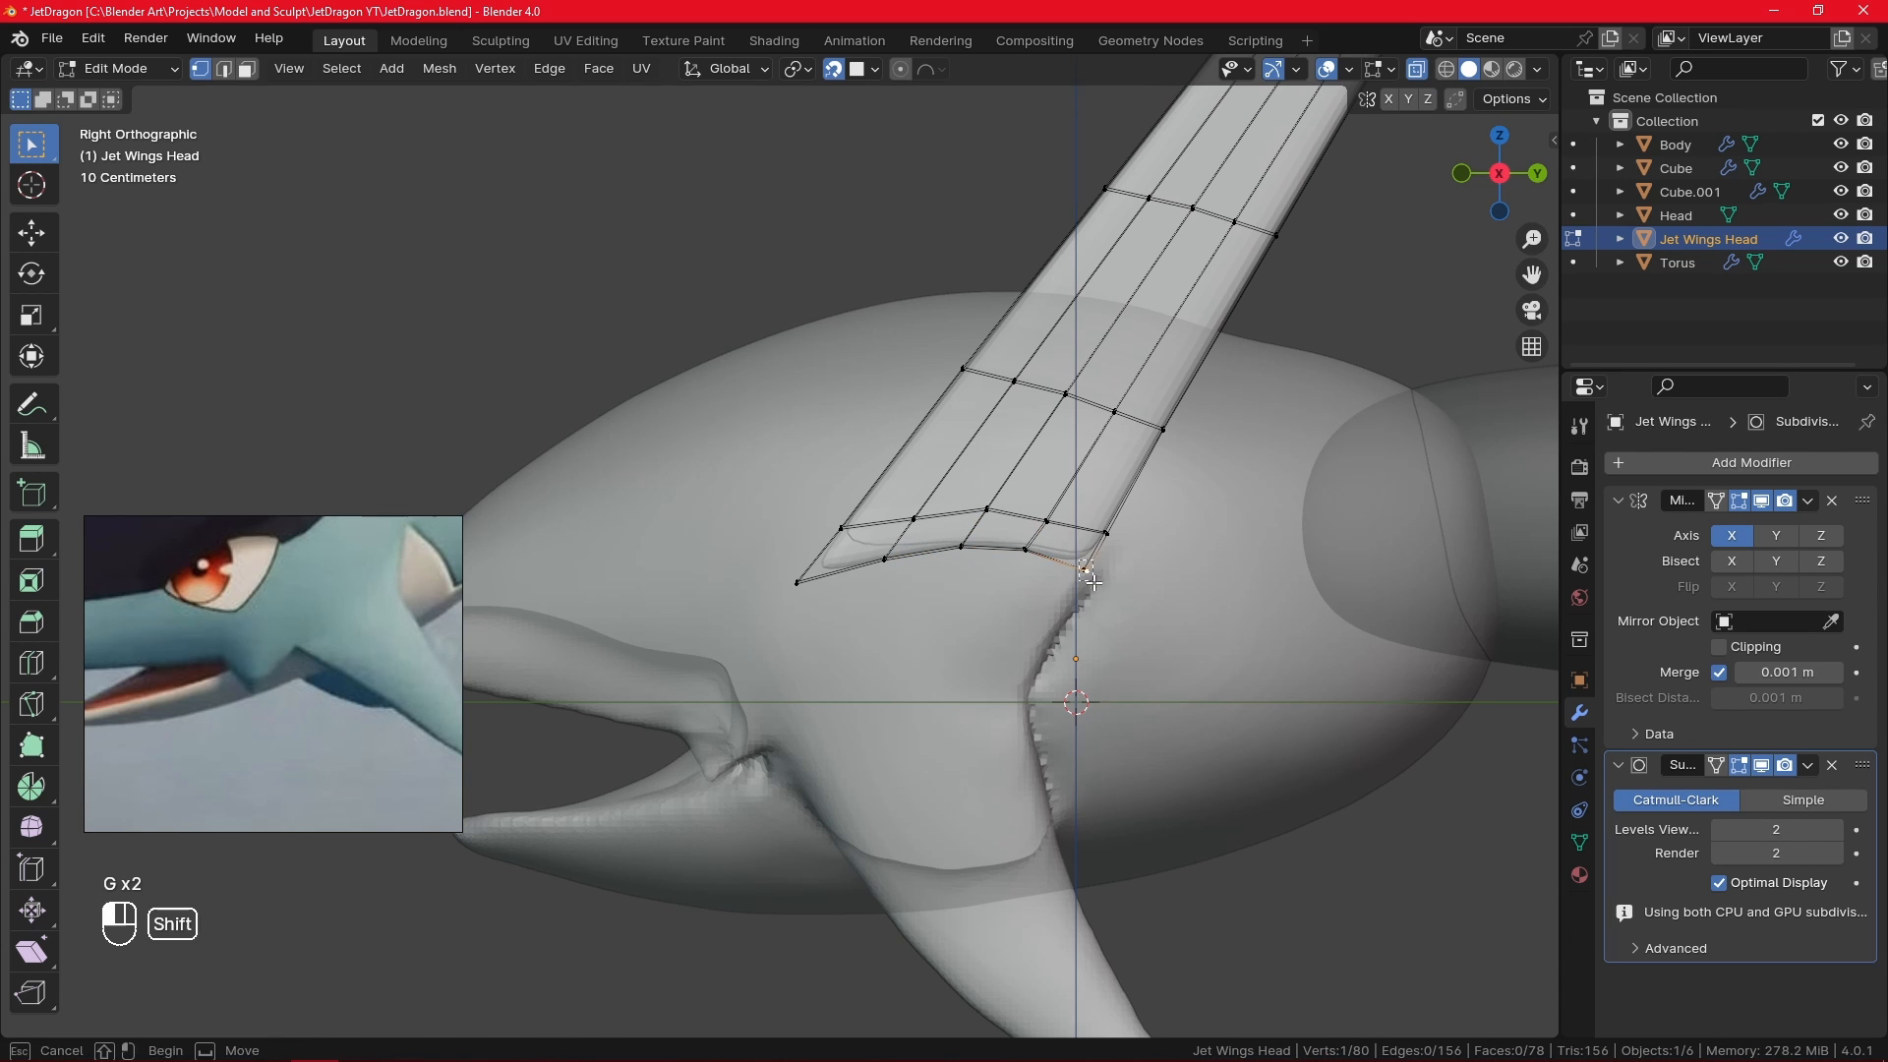
pyautogui.press('g')
pyautogui.click(1090, 574)
pyautogui.hotkey('ctrl', 'y')
pyautogui.click(1077, 551)
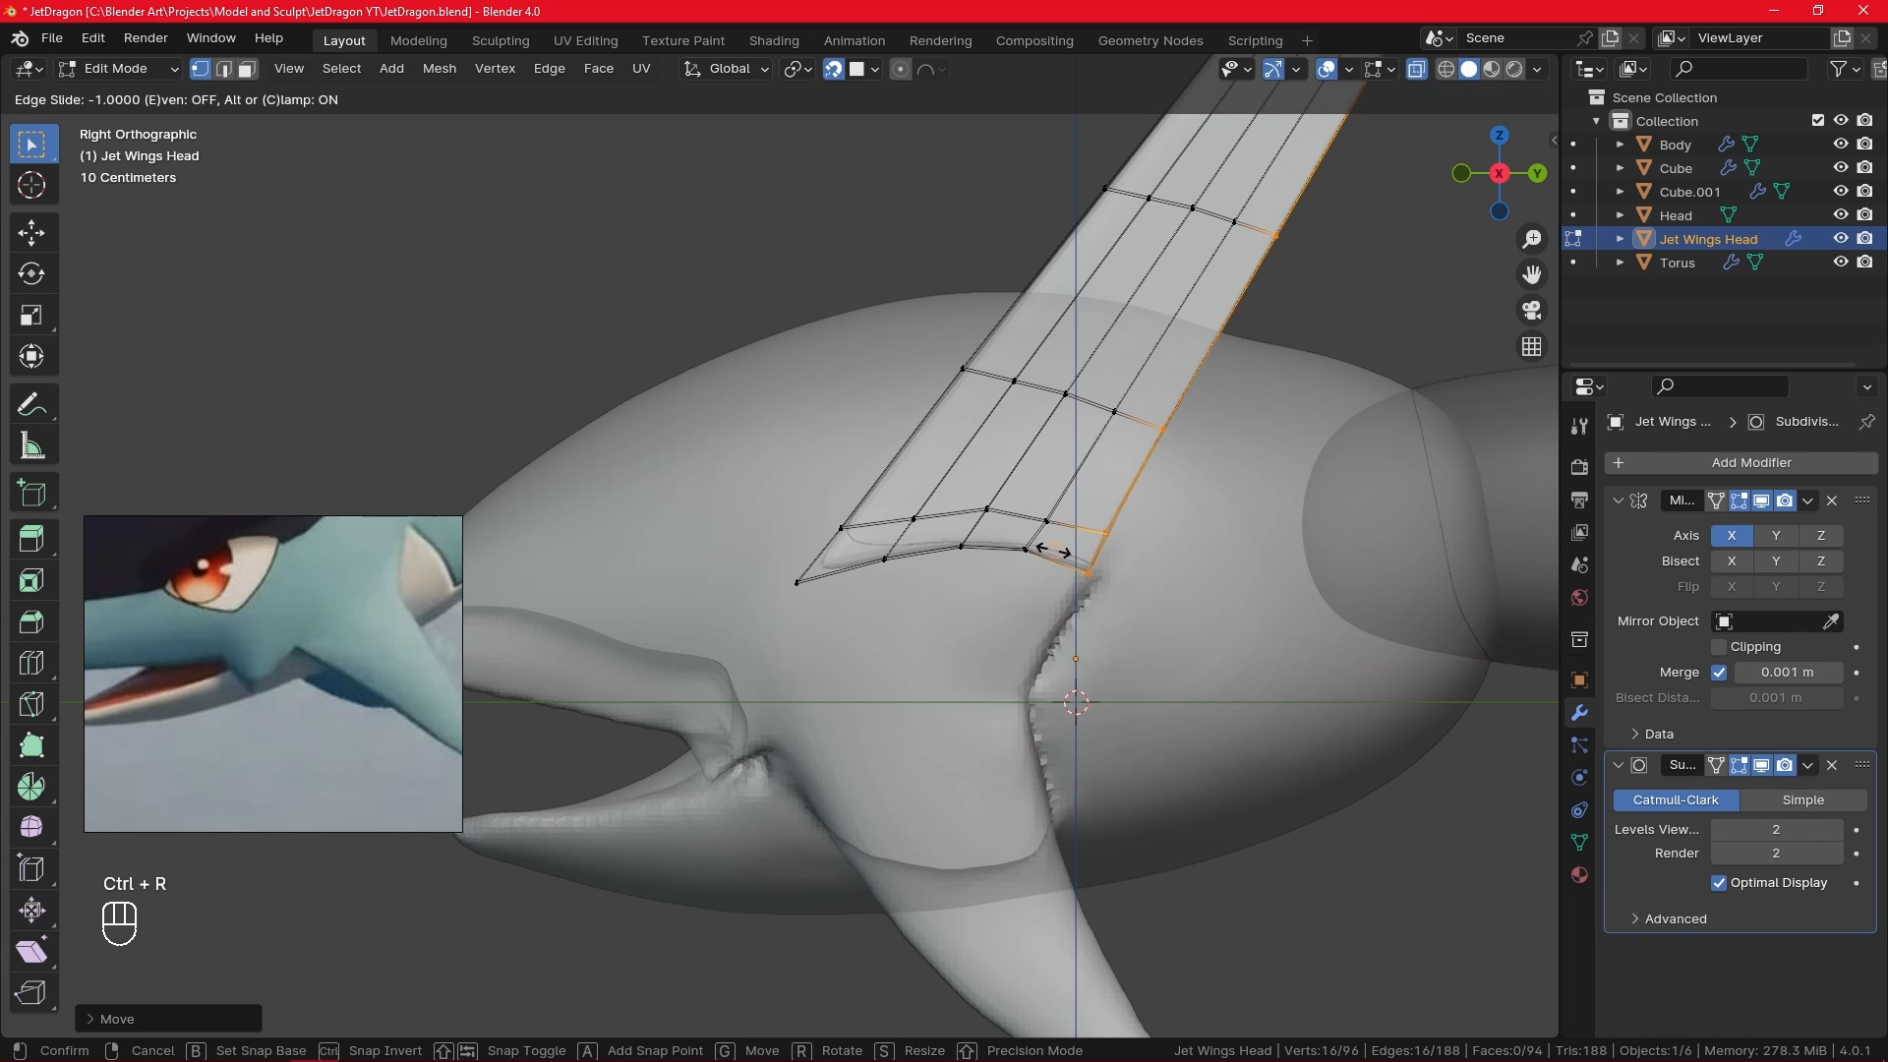
pyautogui.rightClick(1062, 548)
pyautogui.hotkey('ctrl', 'z')
pyautogui.hotkey('ctrl', 'z')
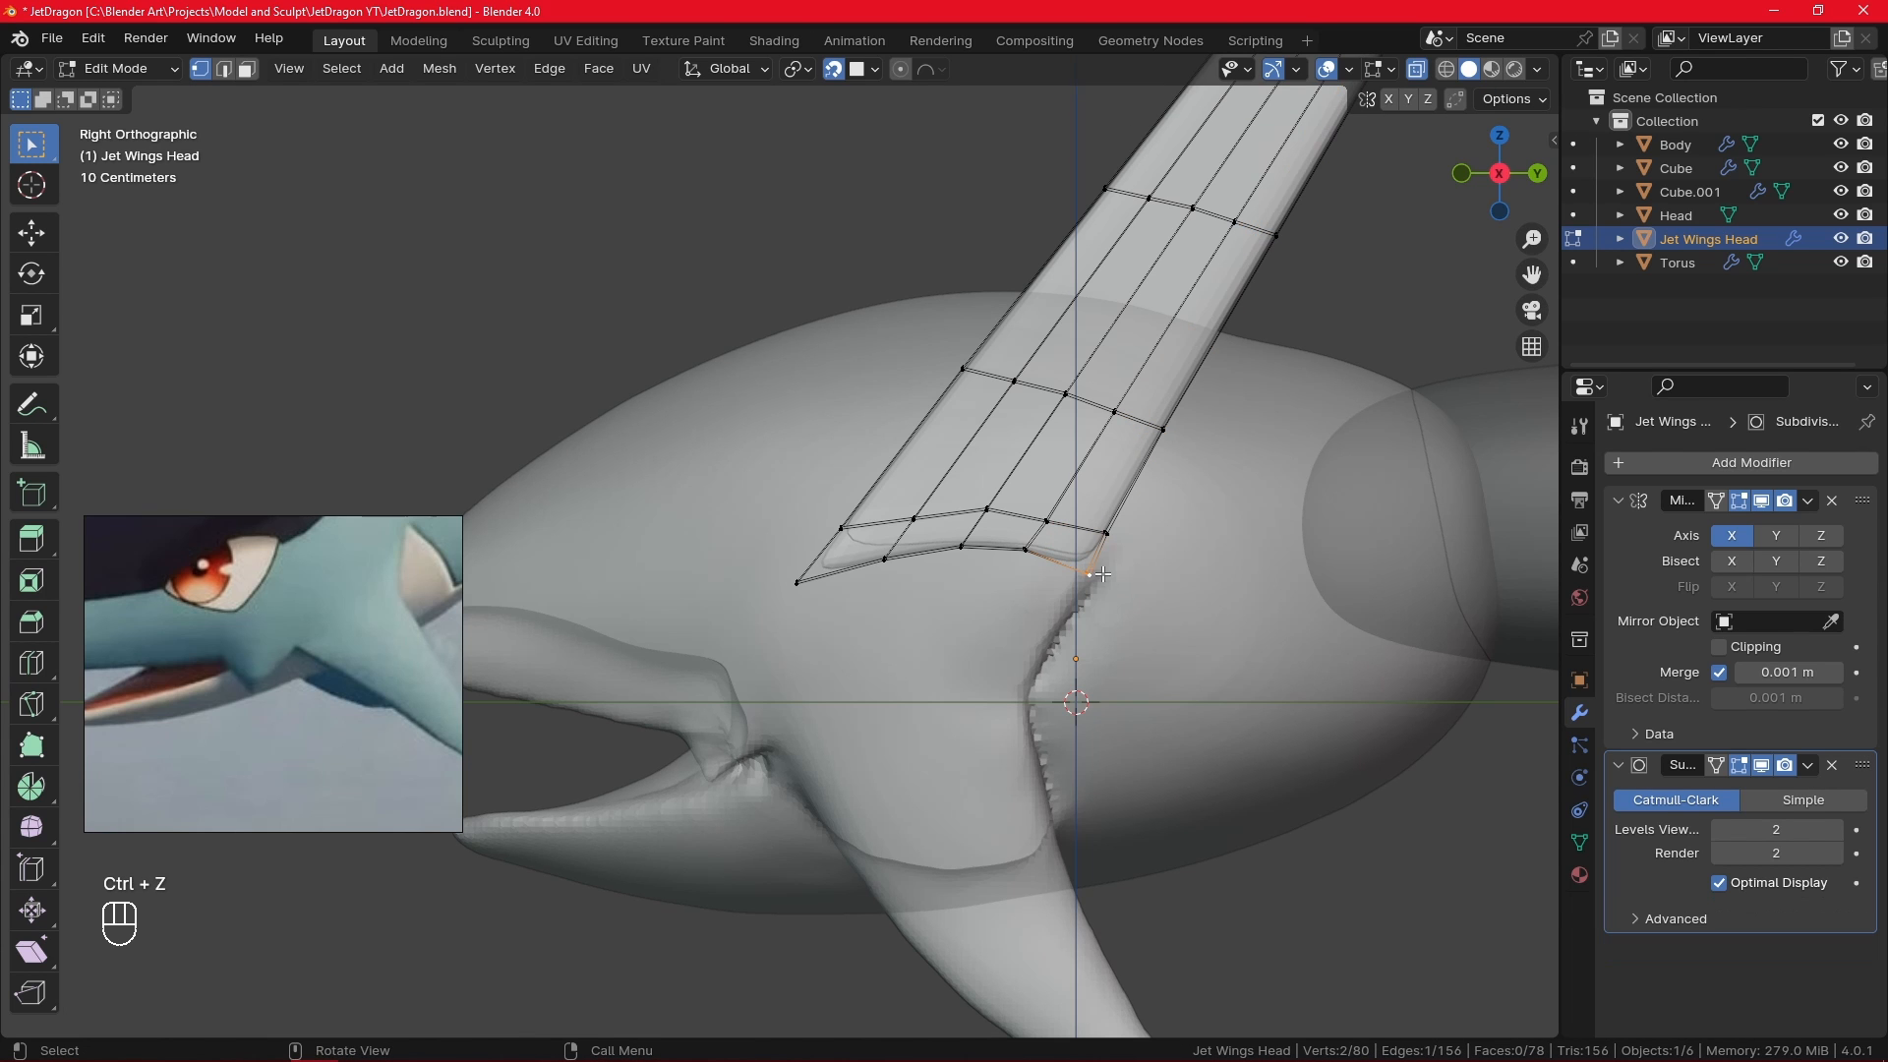
# - Add a loop cut around the wing halfway between its base edge and the first loop above it
pyautogui.hotkey('ctrl', 'r')
pyautogui.click(1076, 555)
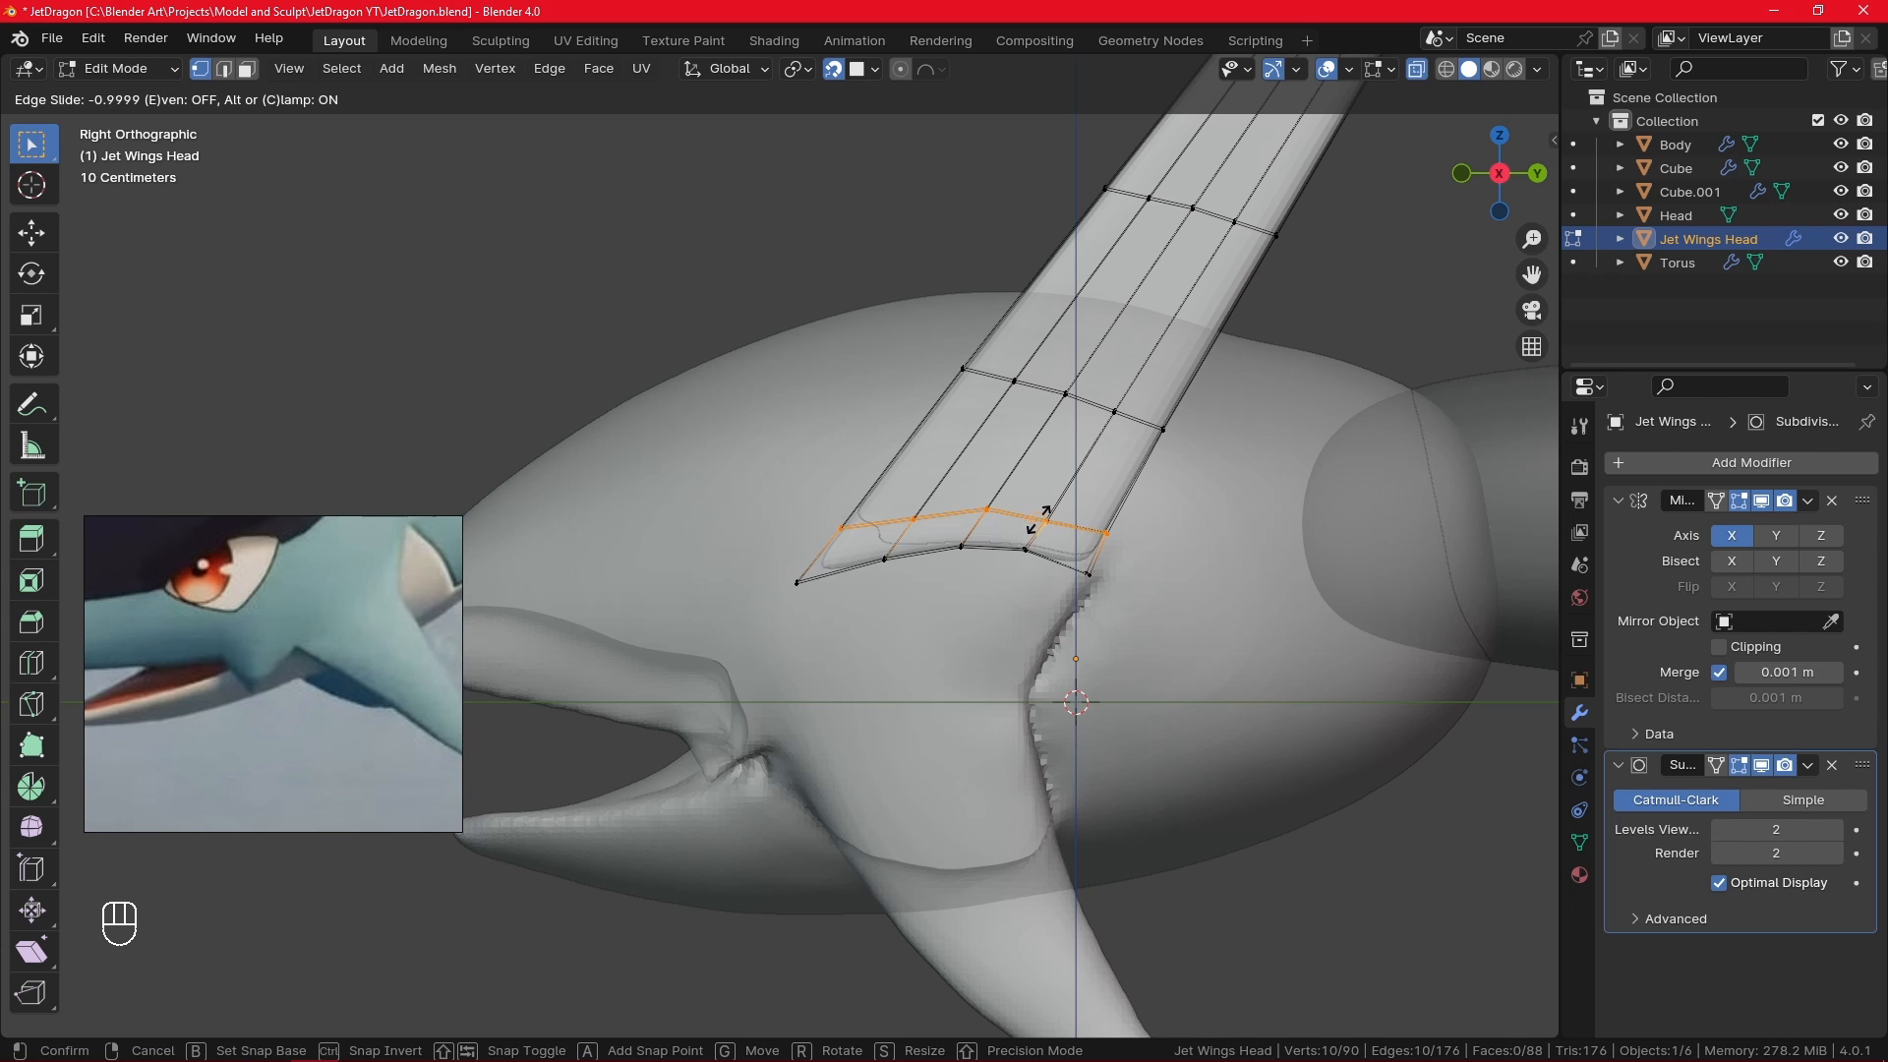
pyautogui.rightClick(1039, 523)
pyautogui.press('g')
pyautogui.press('g')
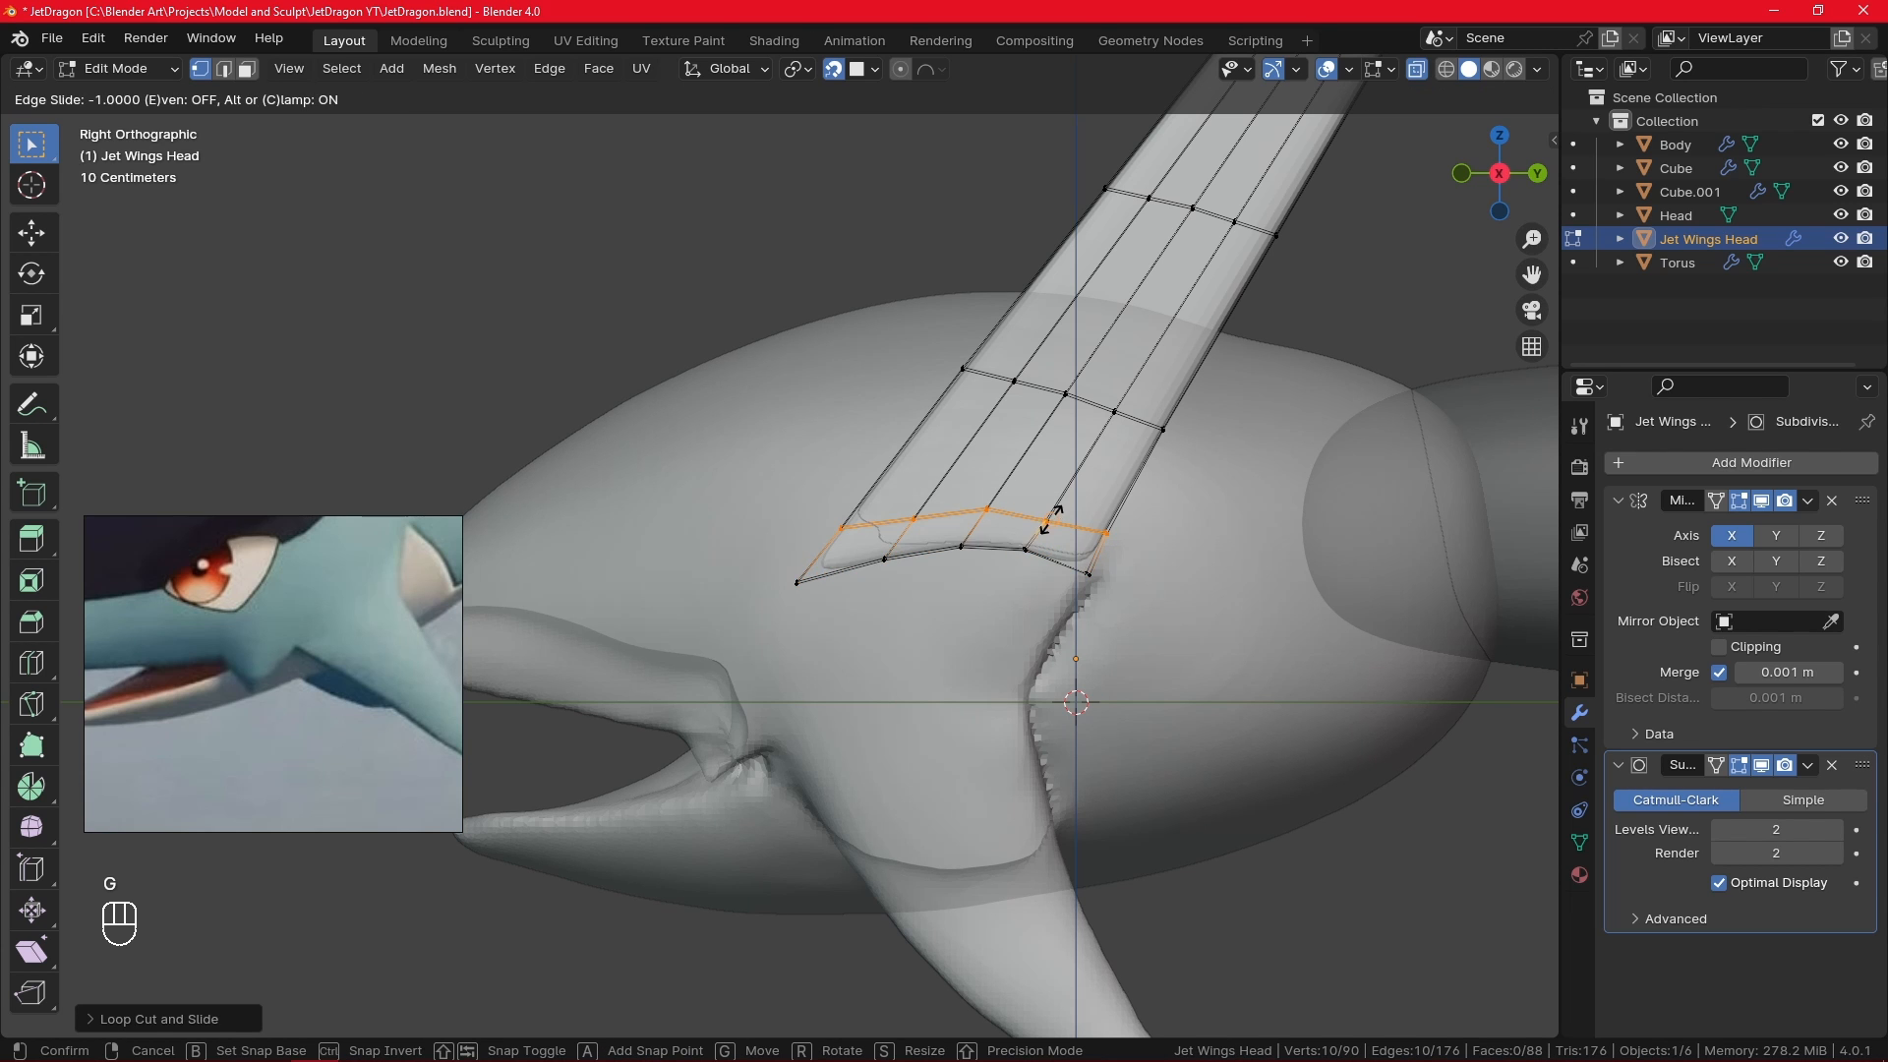
pyautogui.rightClick(1051, 529)
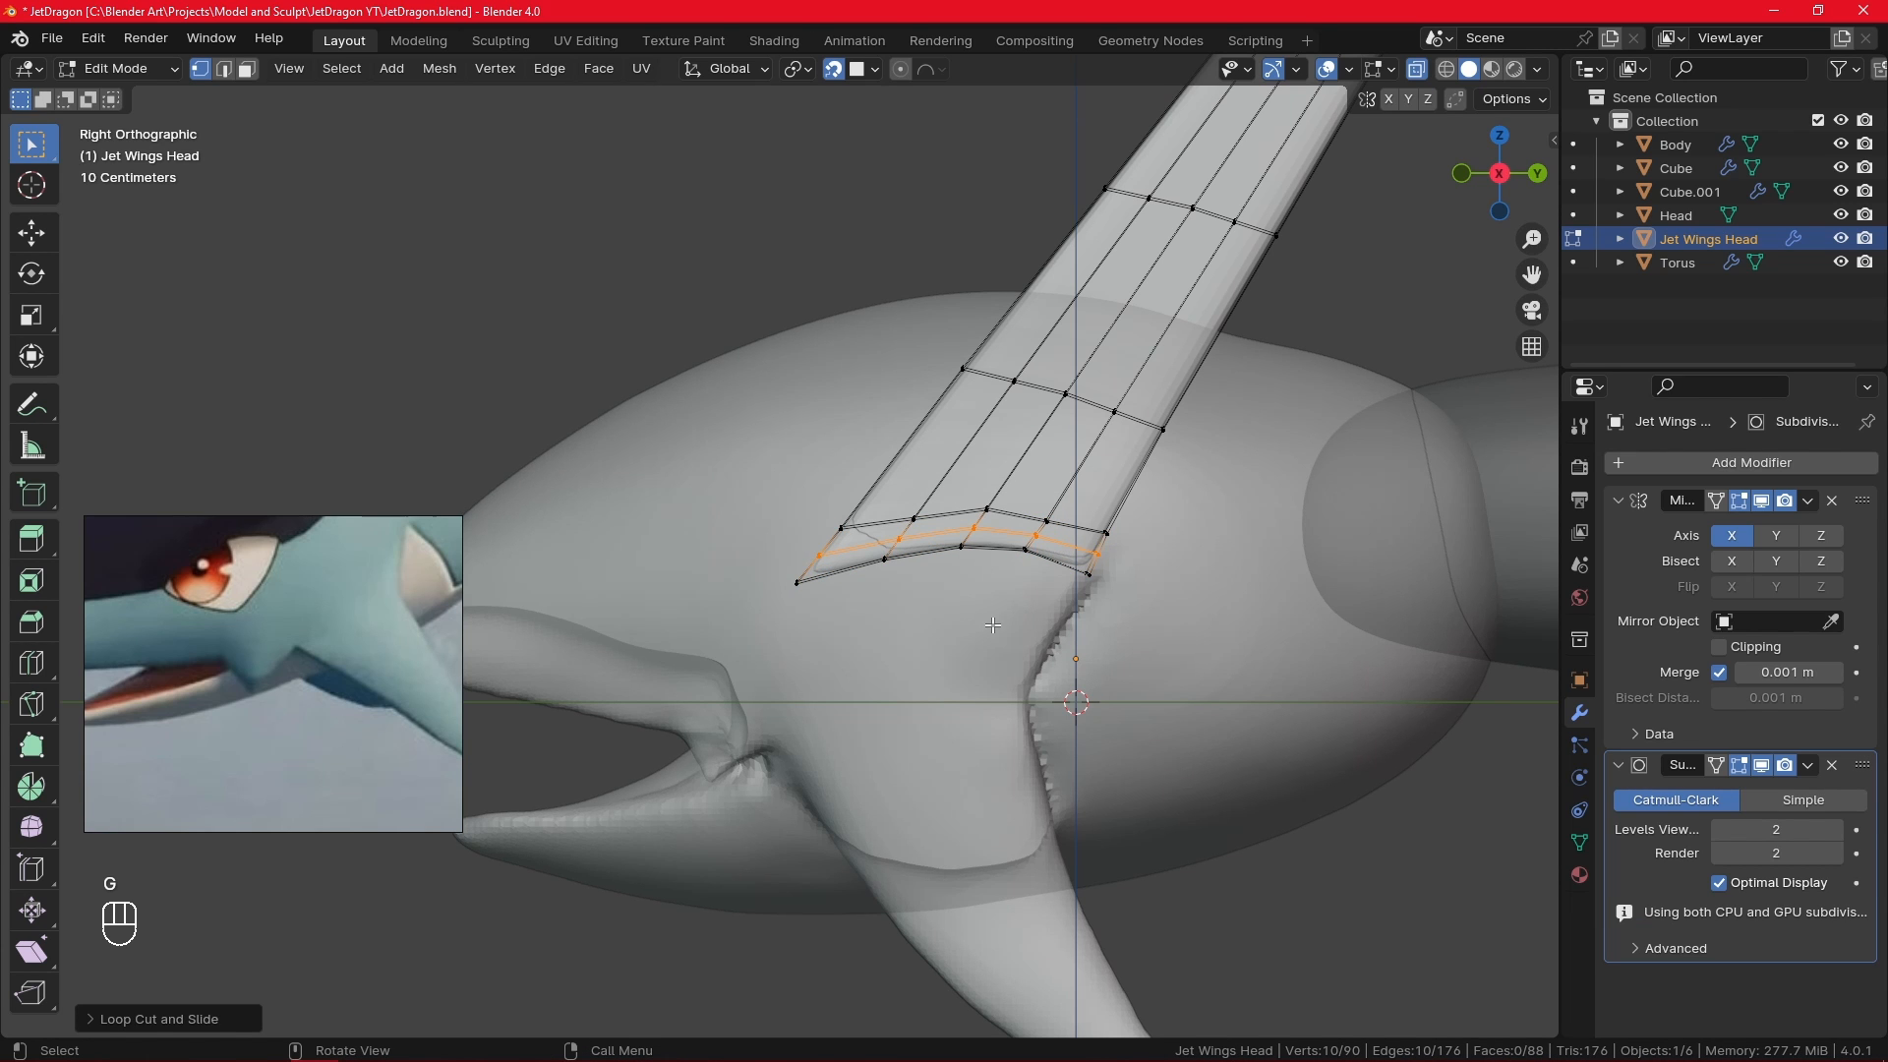
pyautogui.click(953, 663)
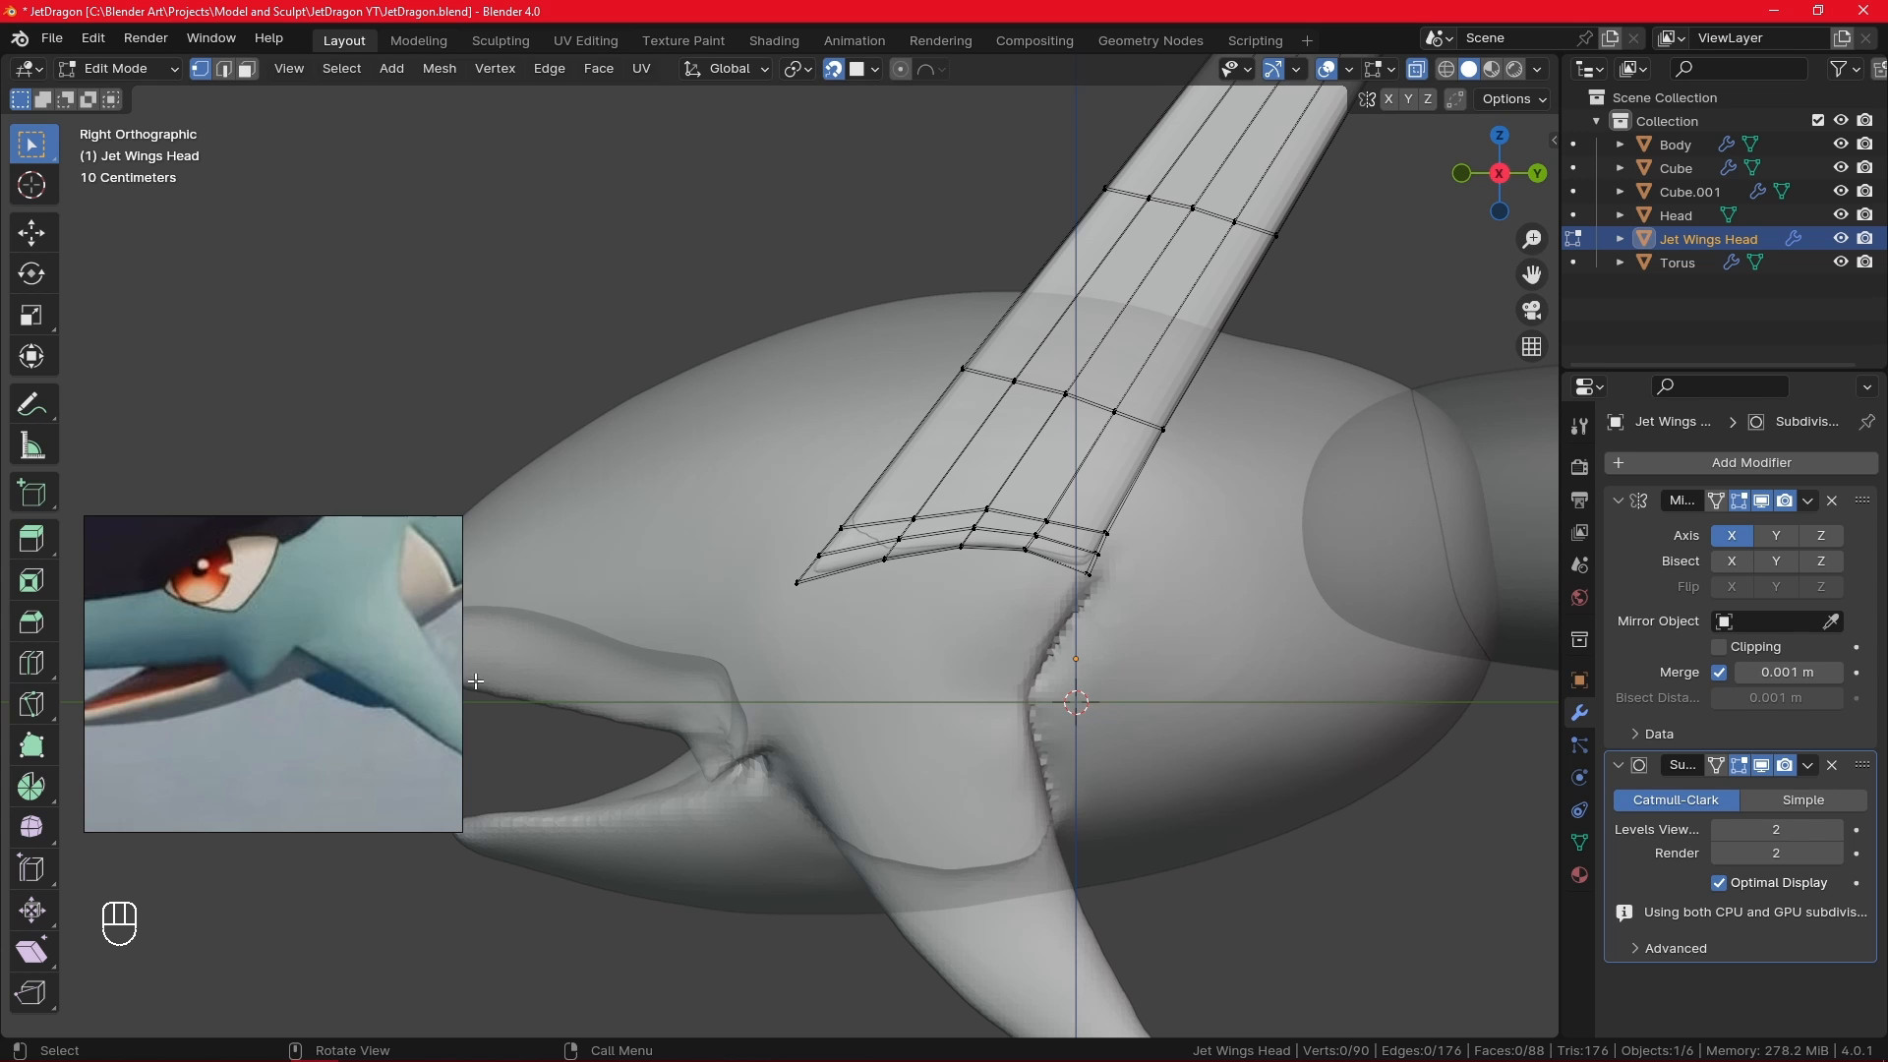
# - Examine another reference picture of the dragon's head, focusing on where the head wing and cheek fin attach
pyautogui.scroll(-5, 276, 711)
pyautogui.keyDown('alt'); pyautogui.moveTo(104, 824); pyautogui.dragTo(383, 641); pyautogui.keyUp('alt')
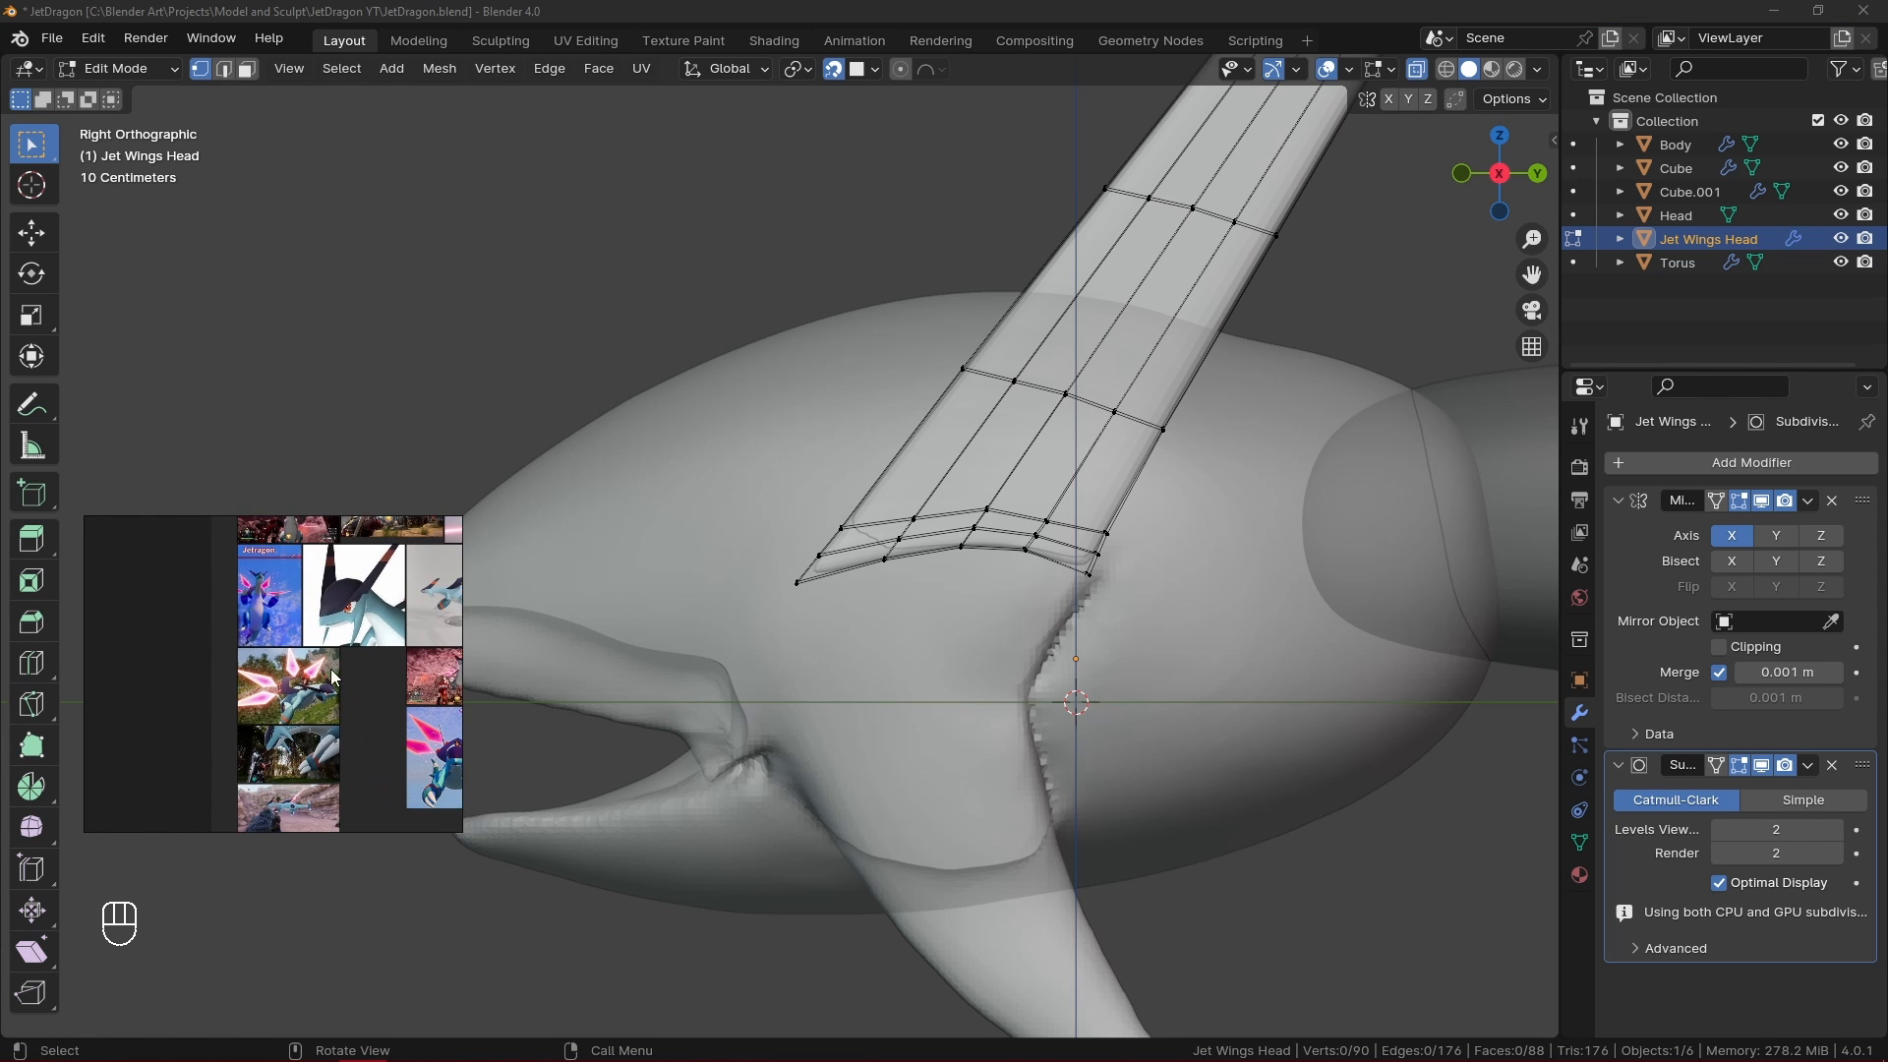
pyautogui.moveTo(258, 799)
pyautogui.keyDown('alt'); pyautogui.mouseDown()
pyautogui.moveTo(248, 744)
pyautogui.moveTo(294, 753)
pyautogui.mouseUp(); pyautogui.keyUp('alt')
pyautogui.scroll(5, 248, 745)
pyautogui.scroll(2, 321, 633)
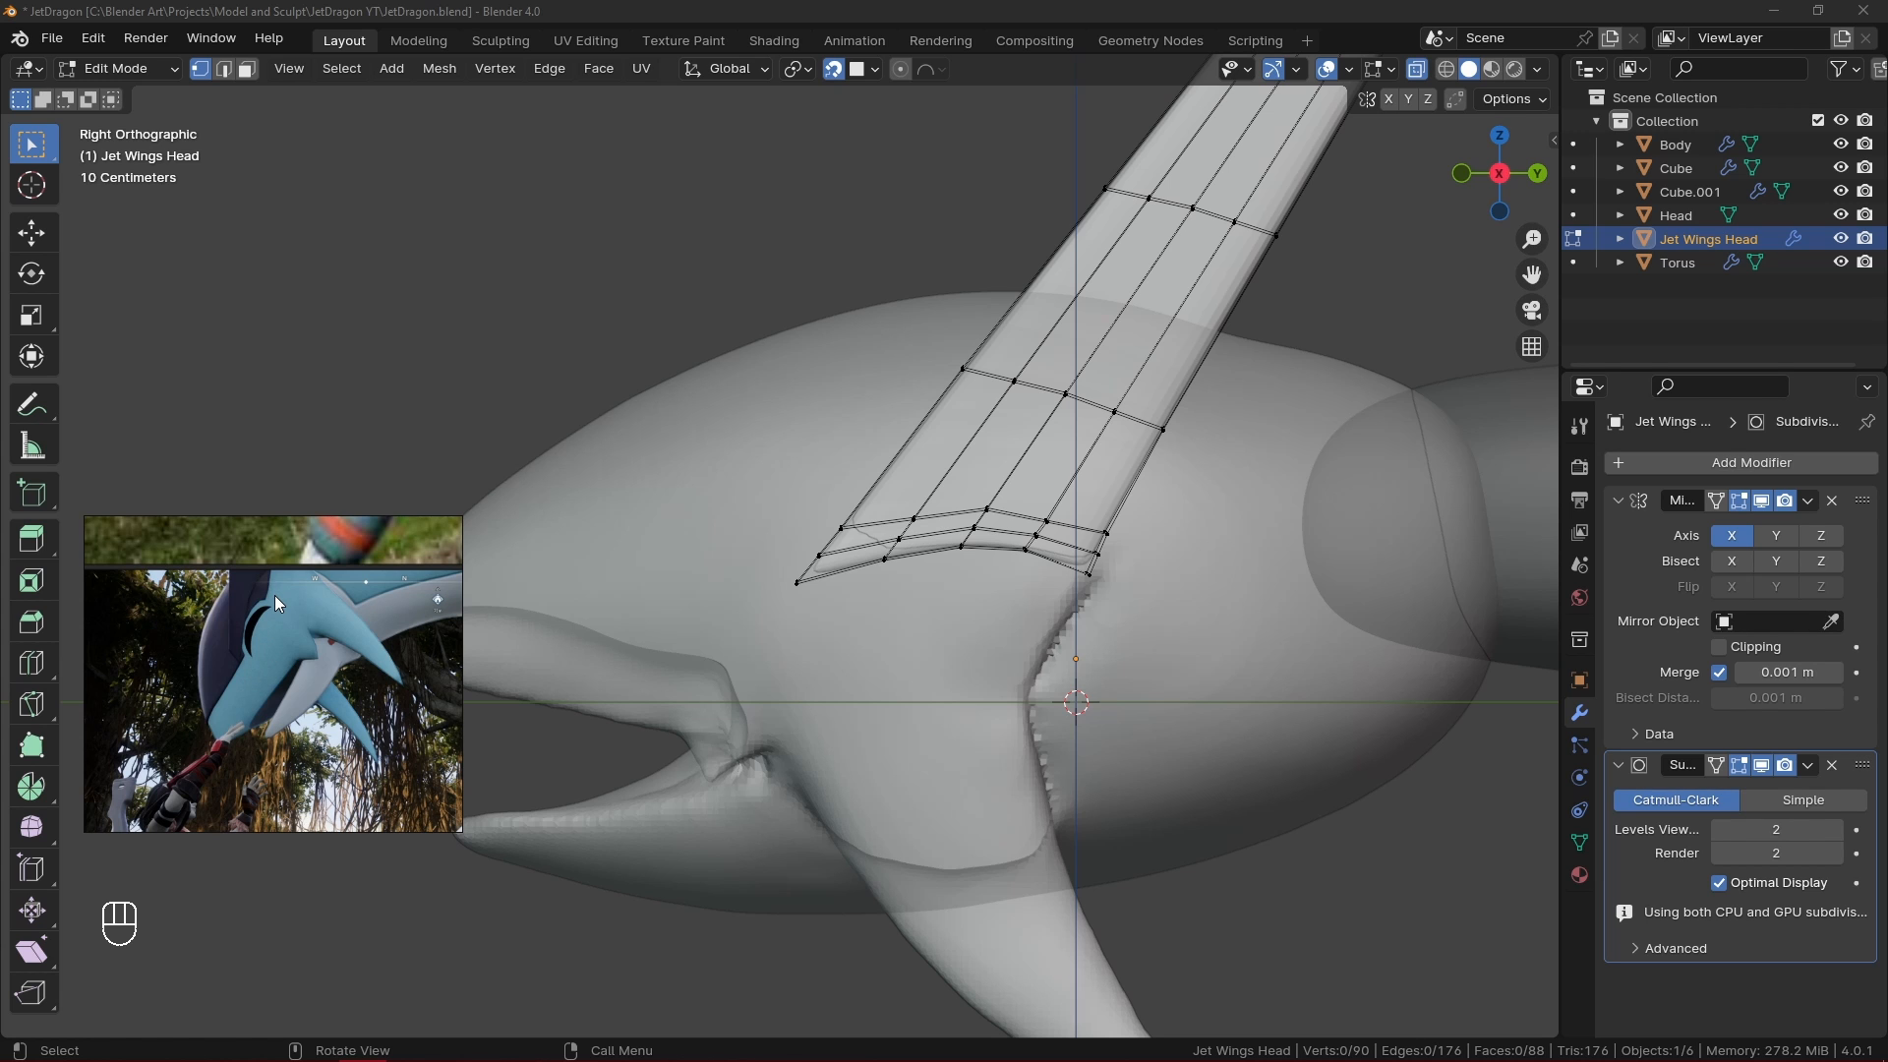
pyautogui.click(639, 255)
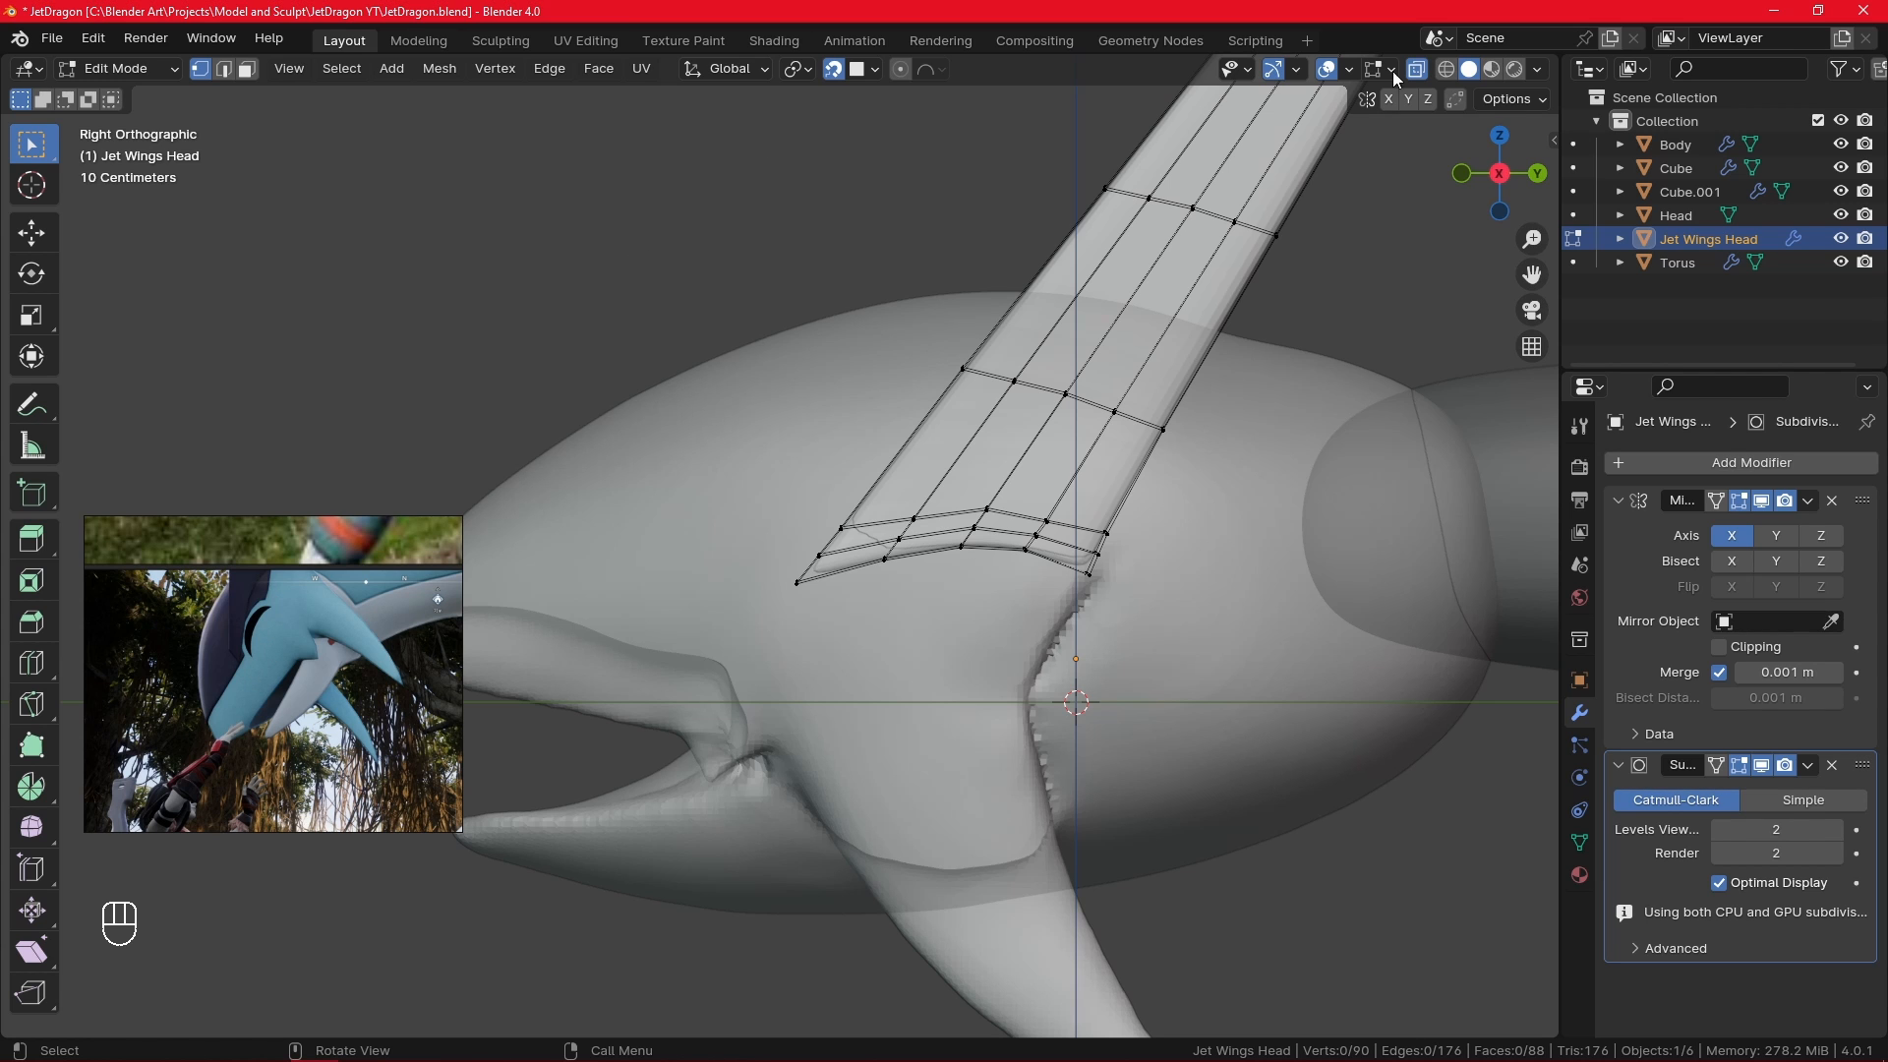
# - With X-ray off, select the new loop's edges along the wing's outer side from front to rear corner and dissolve them
pyautogui.hotkey('alt', 'z')
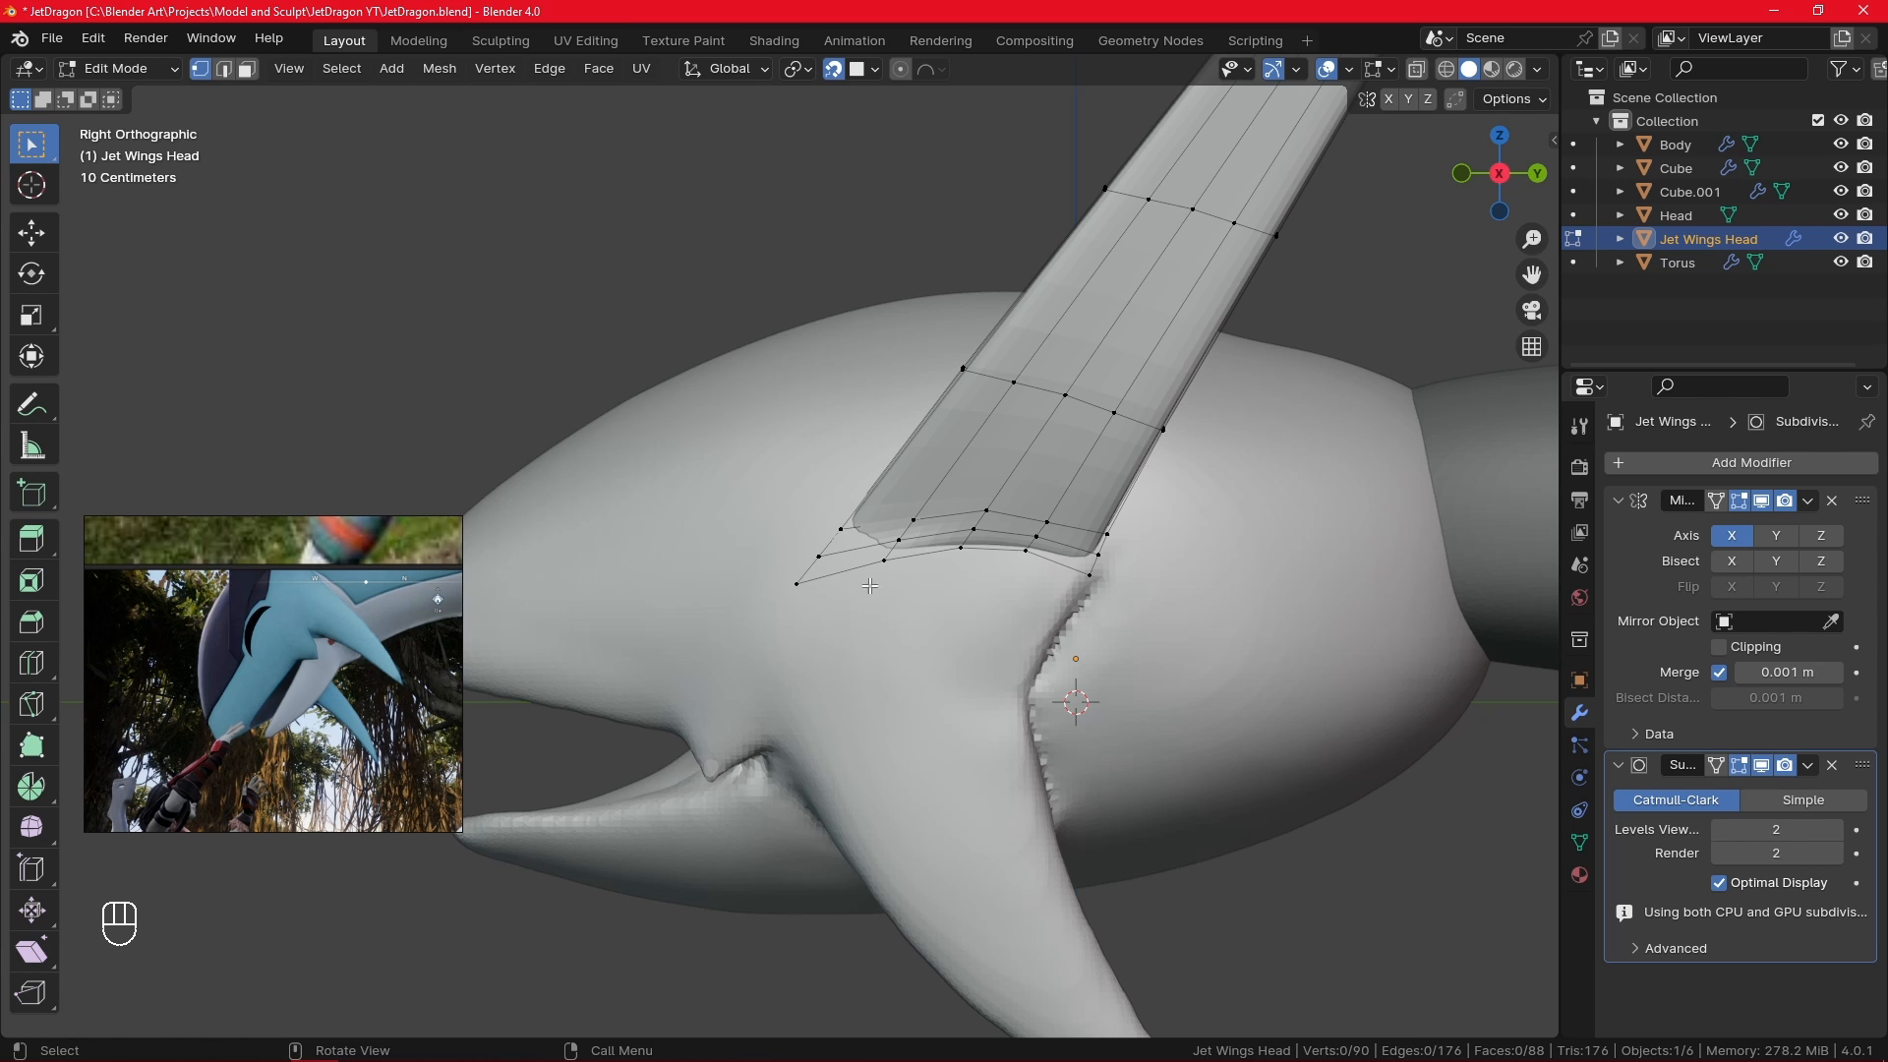
pyautogui.press('g')
pyautogui.click(818, 555)
pyautogui.keyDown('ctrl'); pyautogui.click(1098, 555); pyautogui.keyUp('ctrl')
pyautogui.press('g')
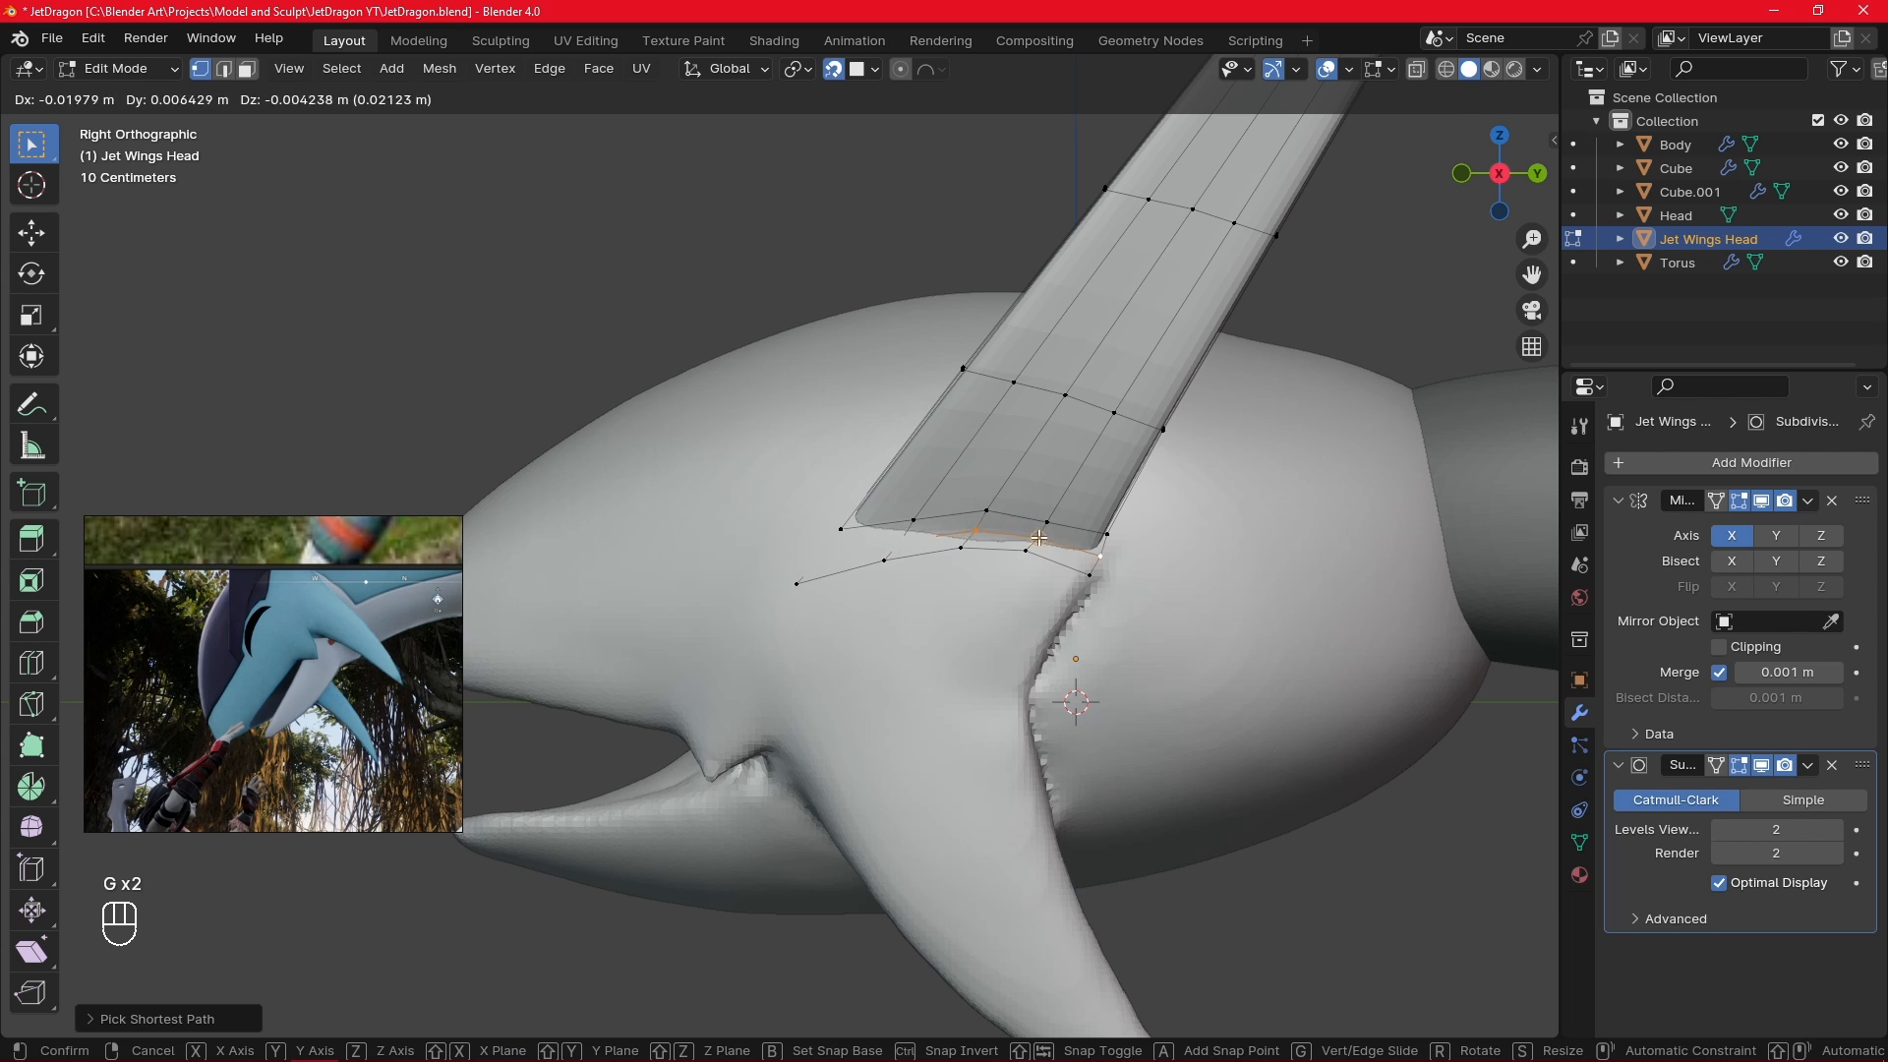
pyautogui.press('Escape')
pyautogui.press('x')
pyautogui.click(1029, 697)
# - Move all the wing geometry about 0.03 m outward along X, away from the head
pyautogui.keyDown('alt'); pyautogui.moveTo(1030, 697); pyautogui.dragTo(1171, 594, button='middle'); pyautogui.keyUp('alt')
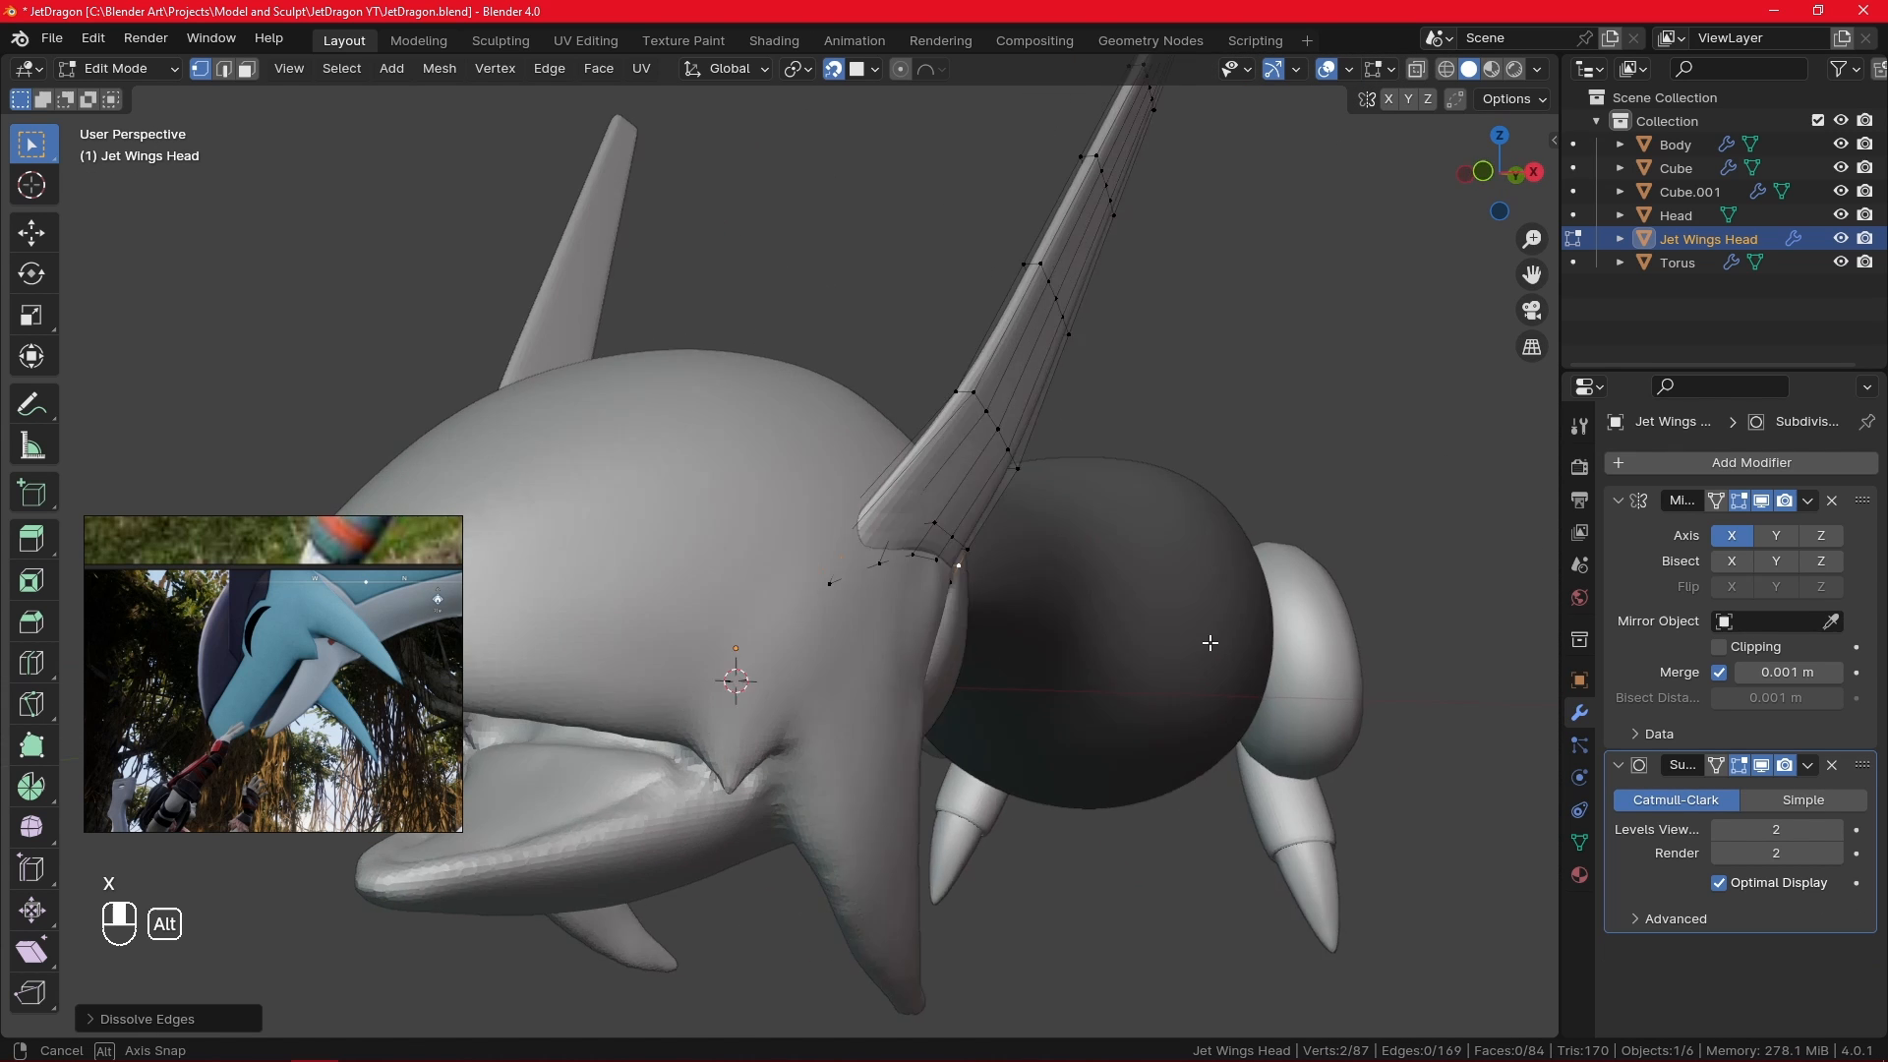
pyautogui.hotkey('ctrl', 'l')
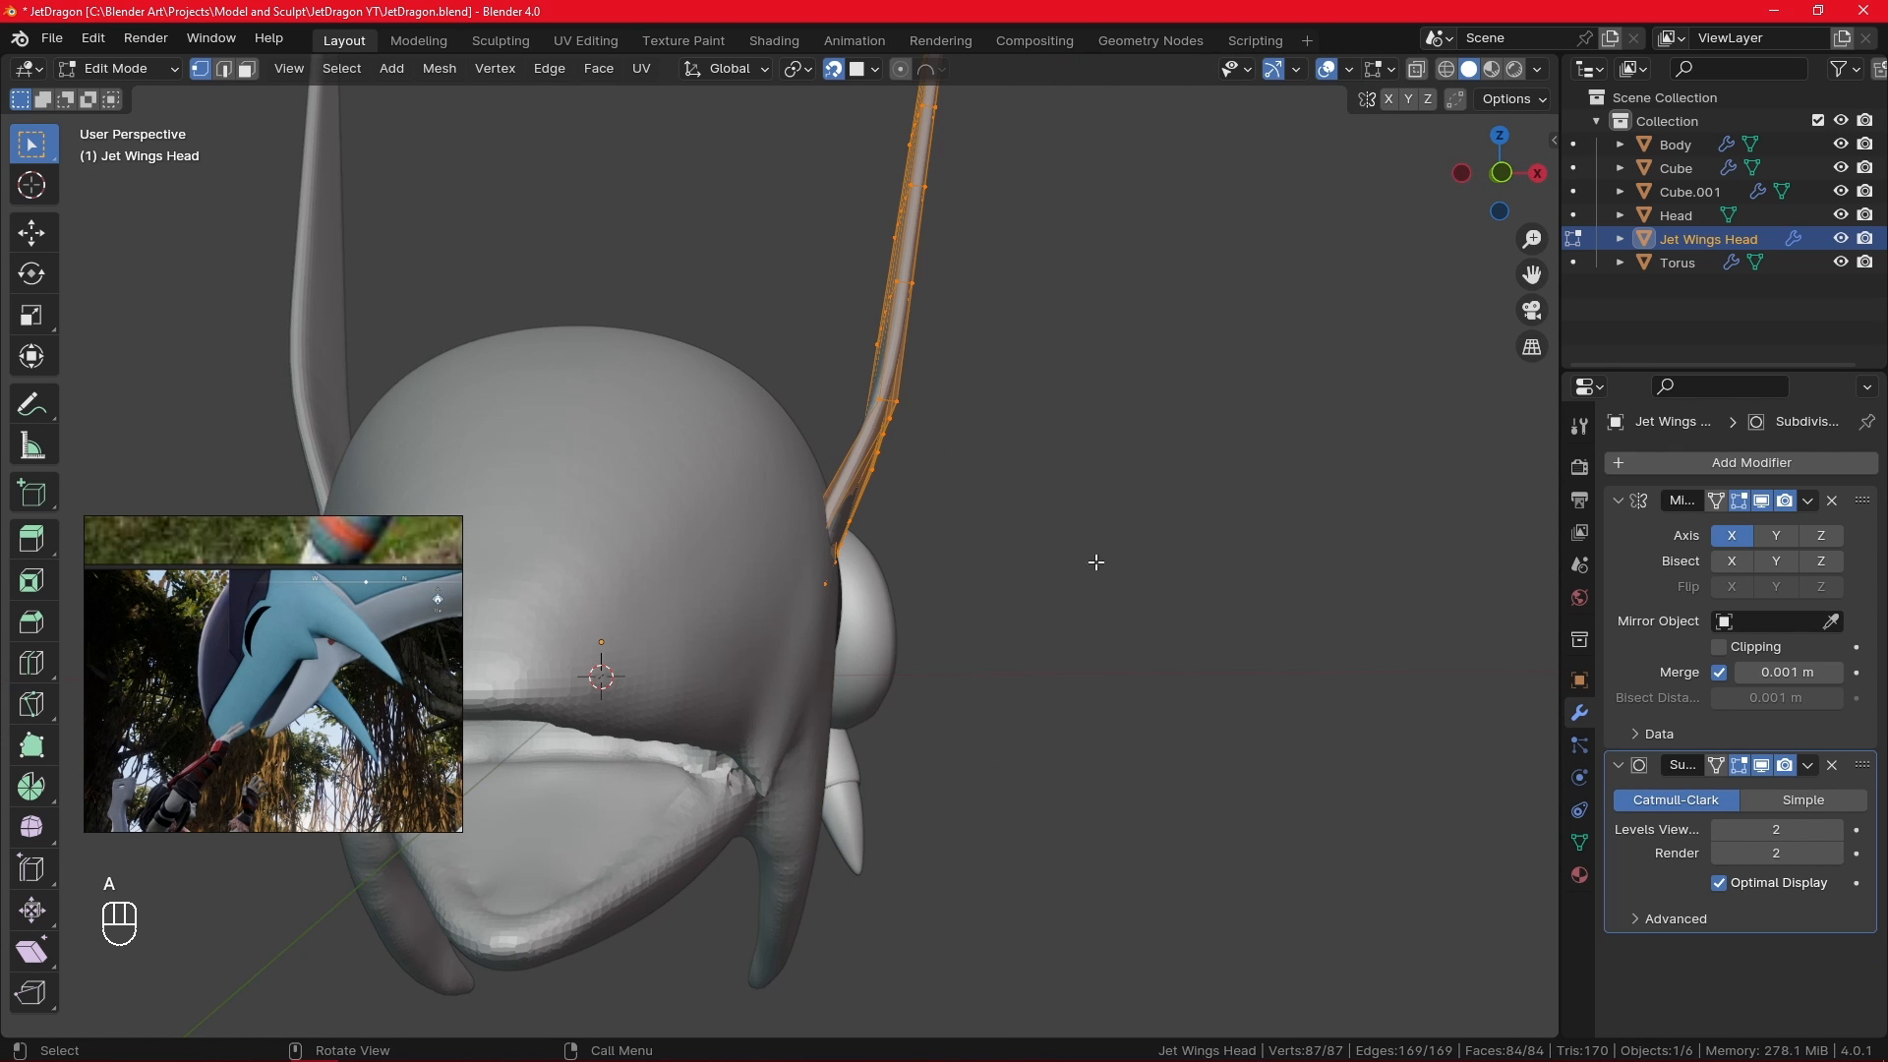
pyautogui.press('g')
pyautogui.press('x')
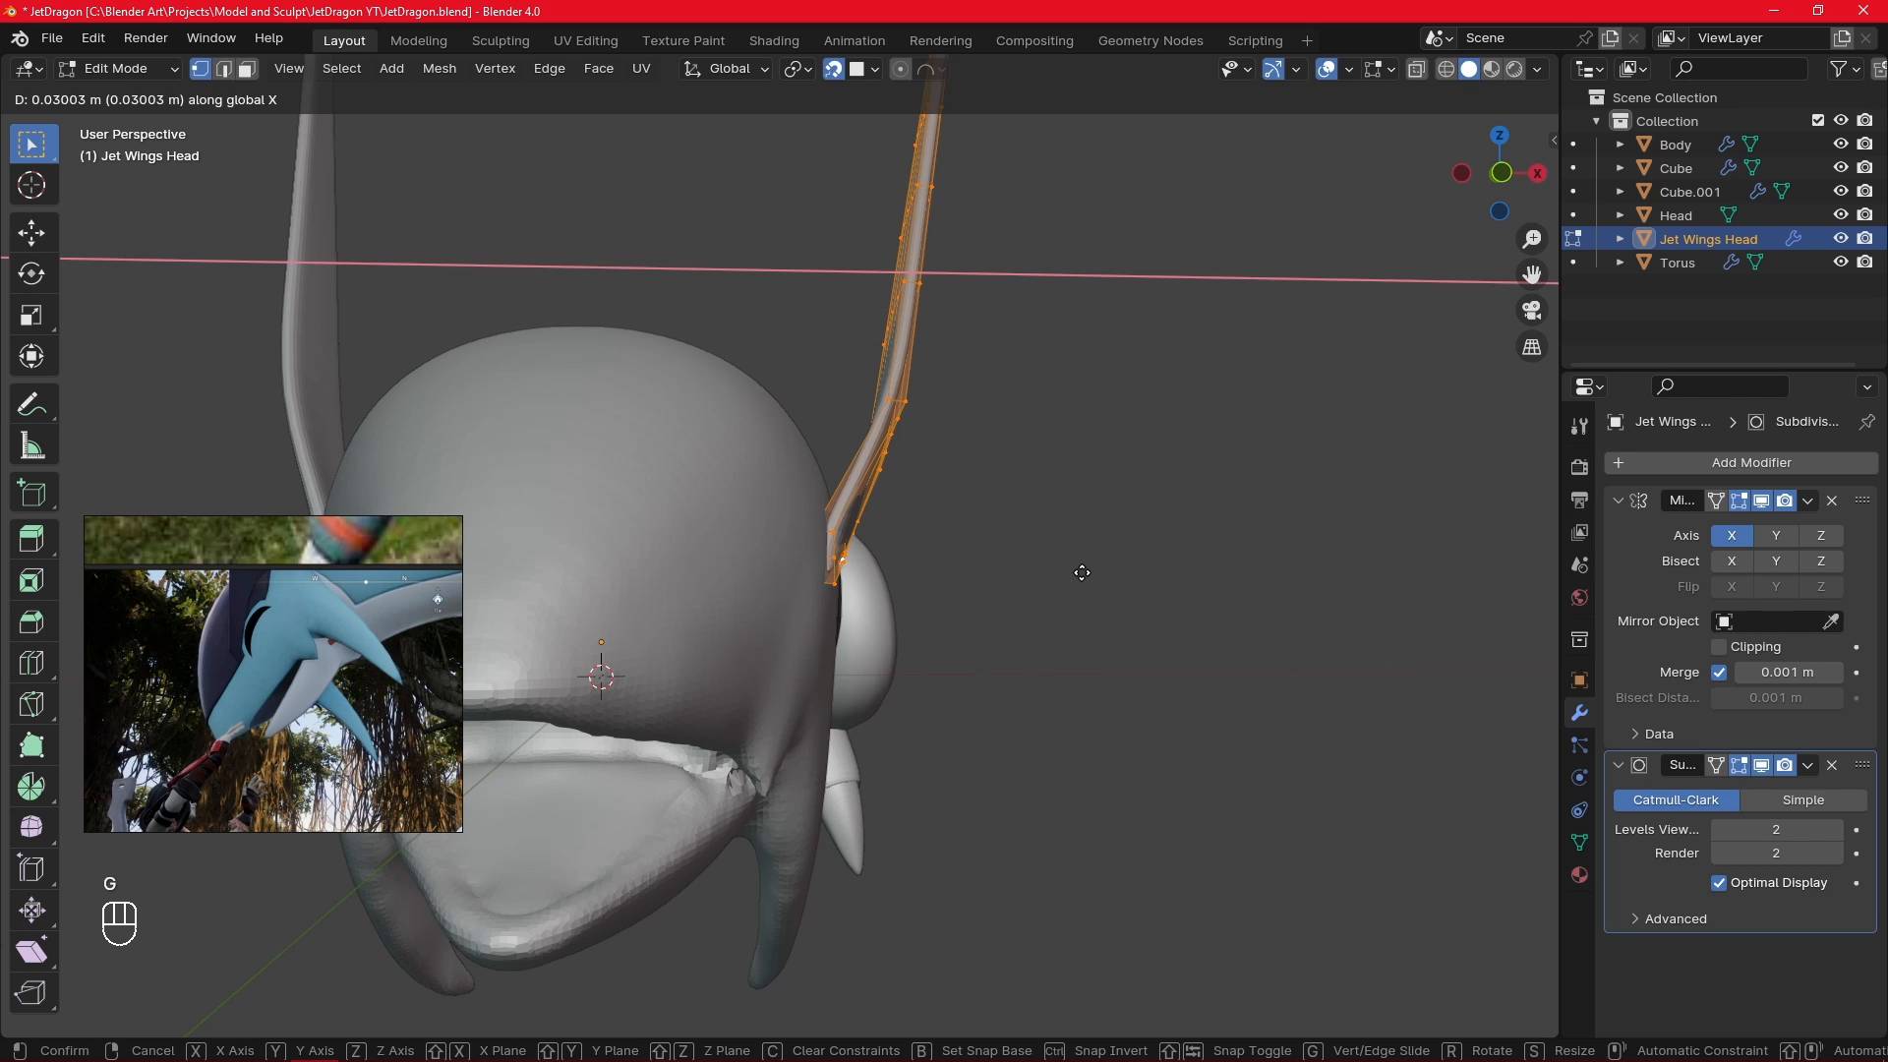
pyautogui.click(1082, 572)
pyautogui.click(1098, 597)
# - In right view with X-ray on, select all vertices at the wing base's front corner and move them forward along Y
pyautogui.press('KP_3')
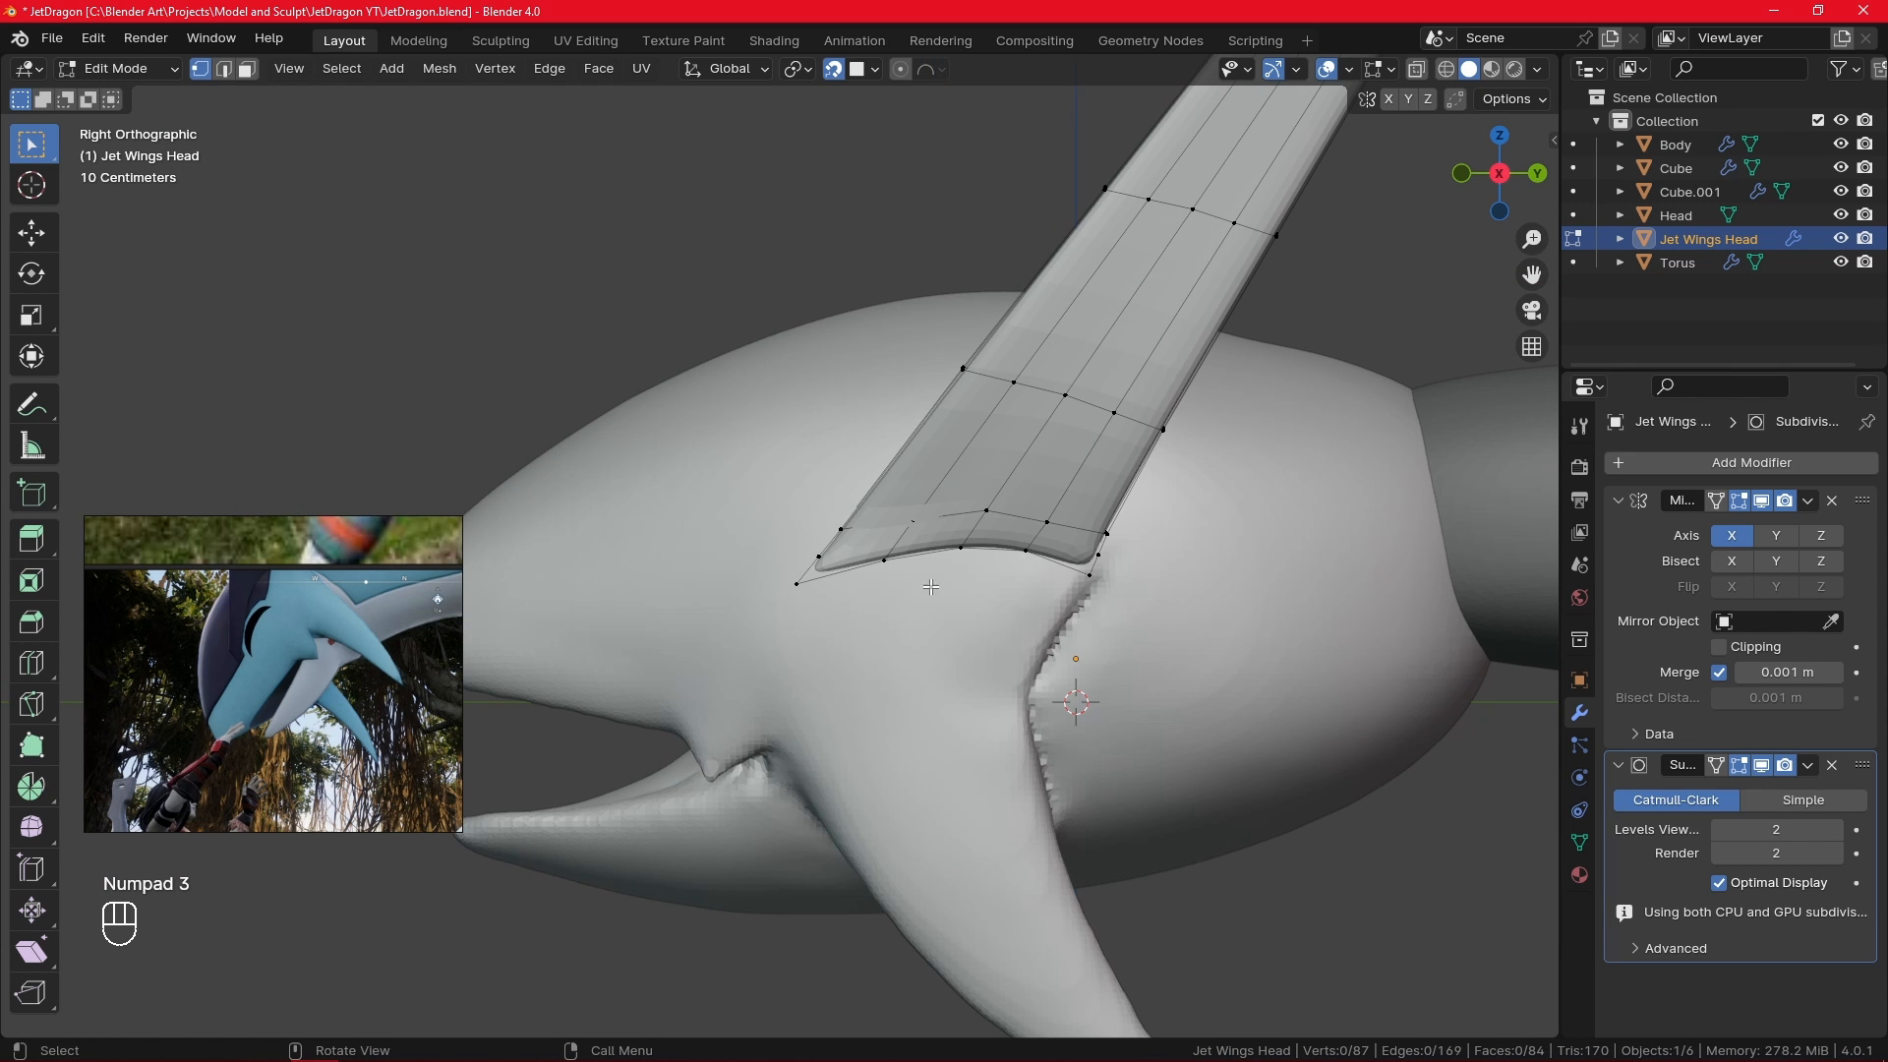
pyautogui.click(798, 582)
pyautogui.keyDown('shift'); pyautogui.click(819, 557); pyautogui.keyUp('shift')
pyautogui.click(1415, 69)
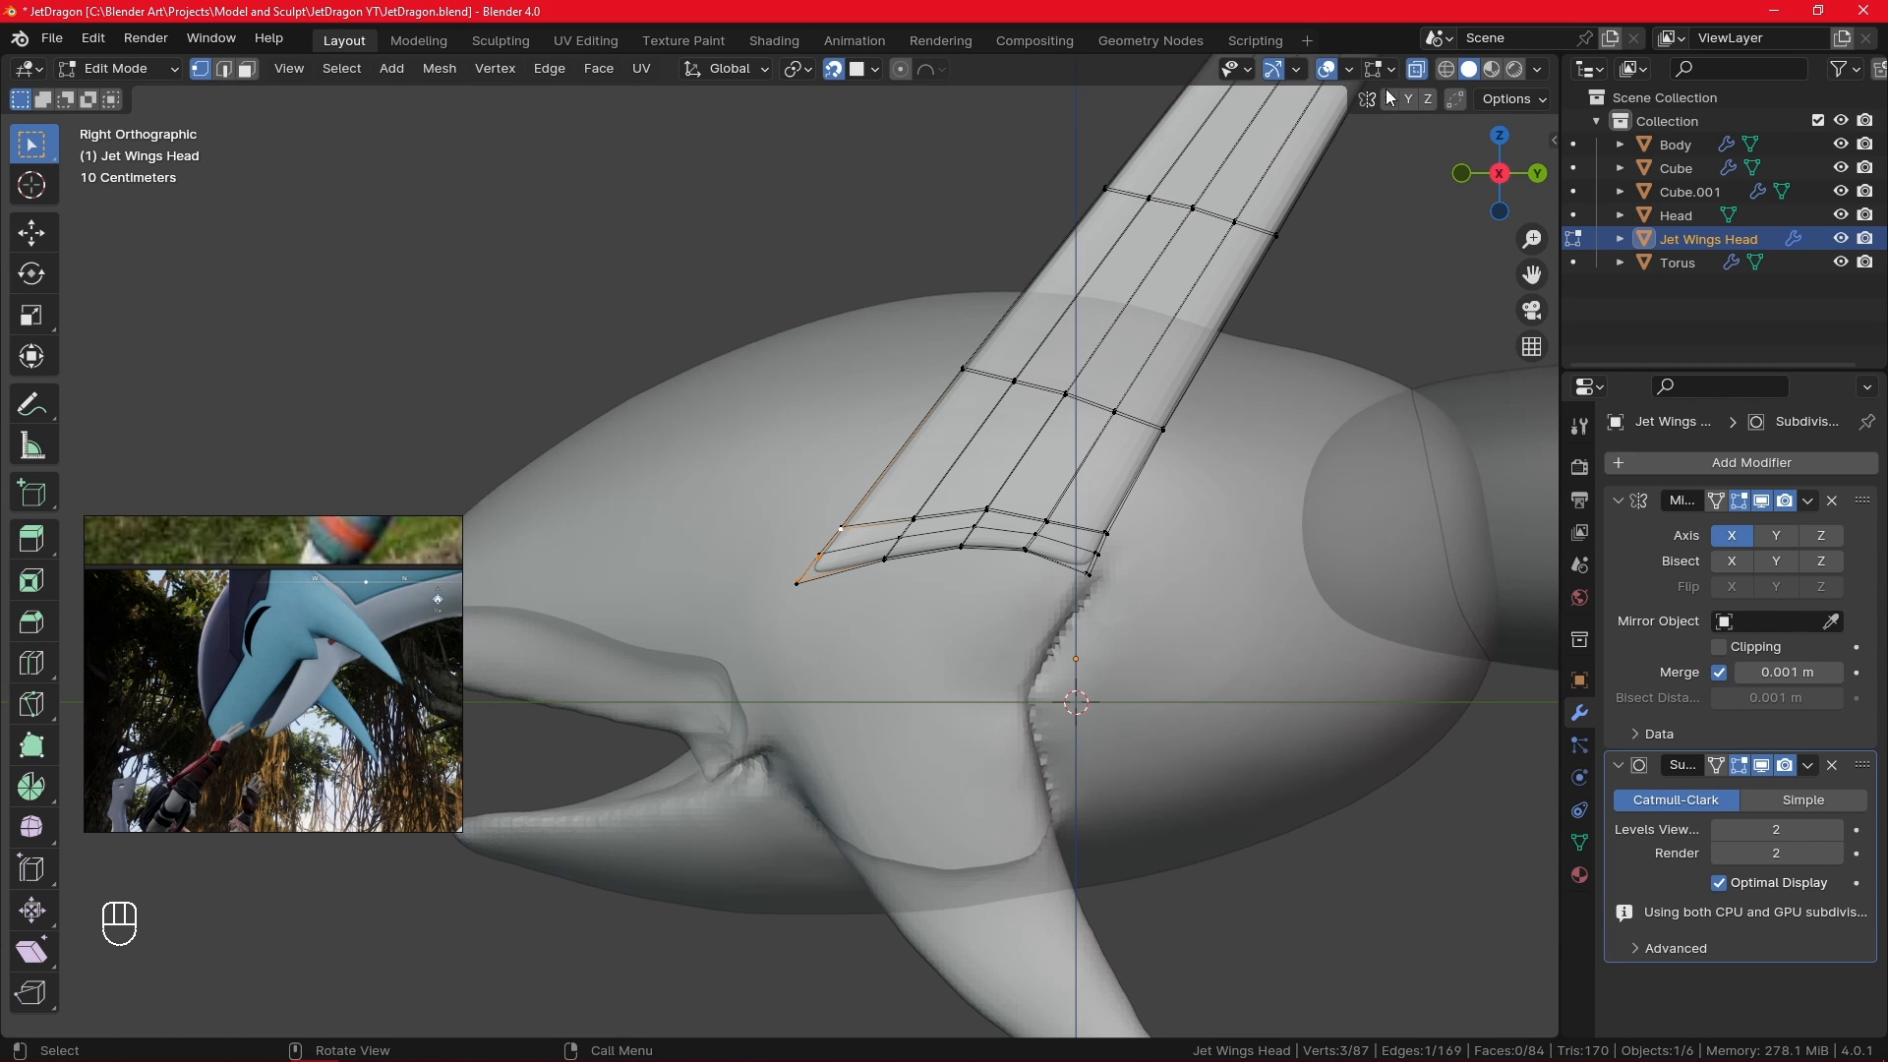
pyautogui.keyDown('shift'); pyautogui.click(800, 581); pyautogui.keyUp('shift')
pyautogui.keyDown('shift'); pyautogui.moveTo(811, 499); pyautogui.dragTo(816, 537); pyautogui.keyUp('shift')
pyautogui.keyDown('shift'); pyautogui.moveTo(849, 611); pyautogui.dragTo(850, 610); pyautogui.keyUp('shift')
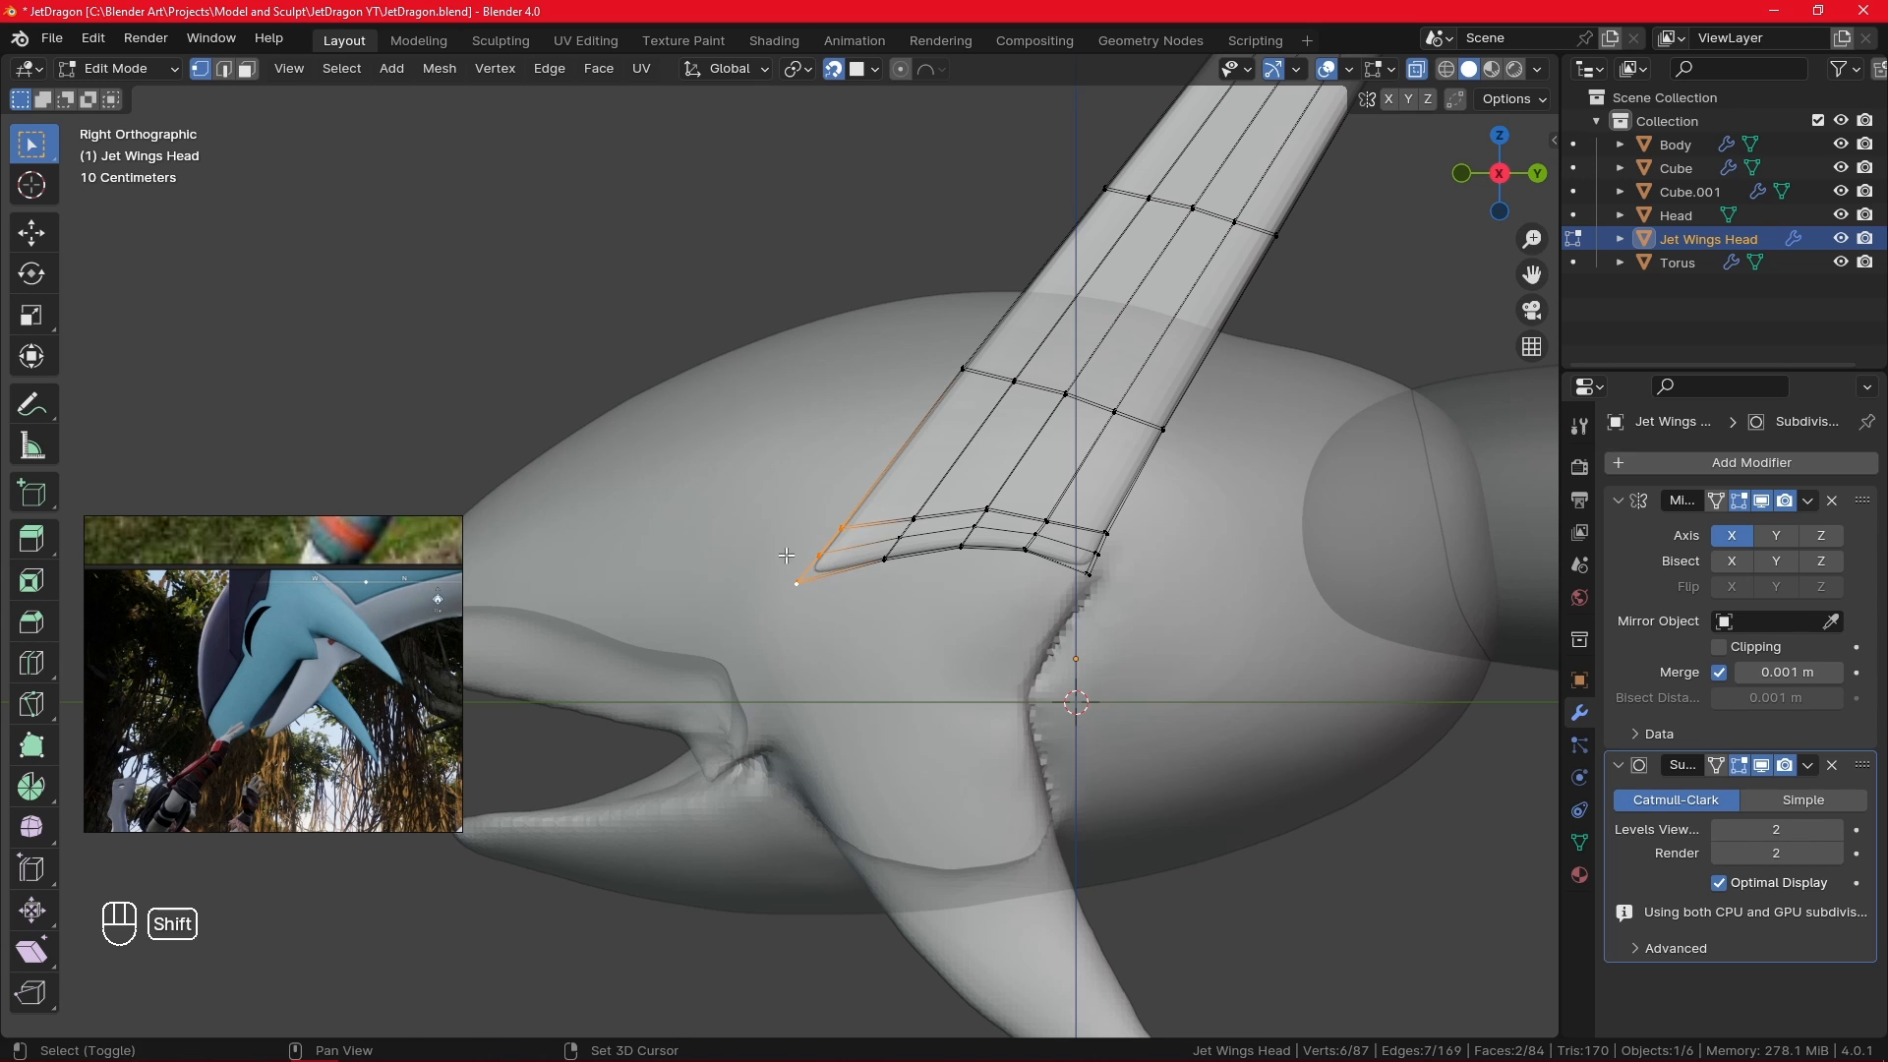
pyautogui.press('r')
pyautogui.rightClick(842, 529)
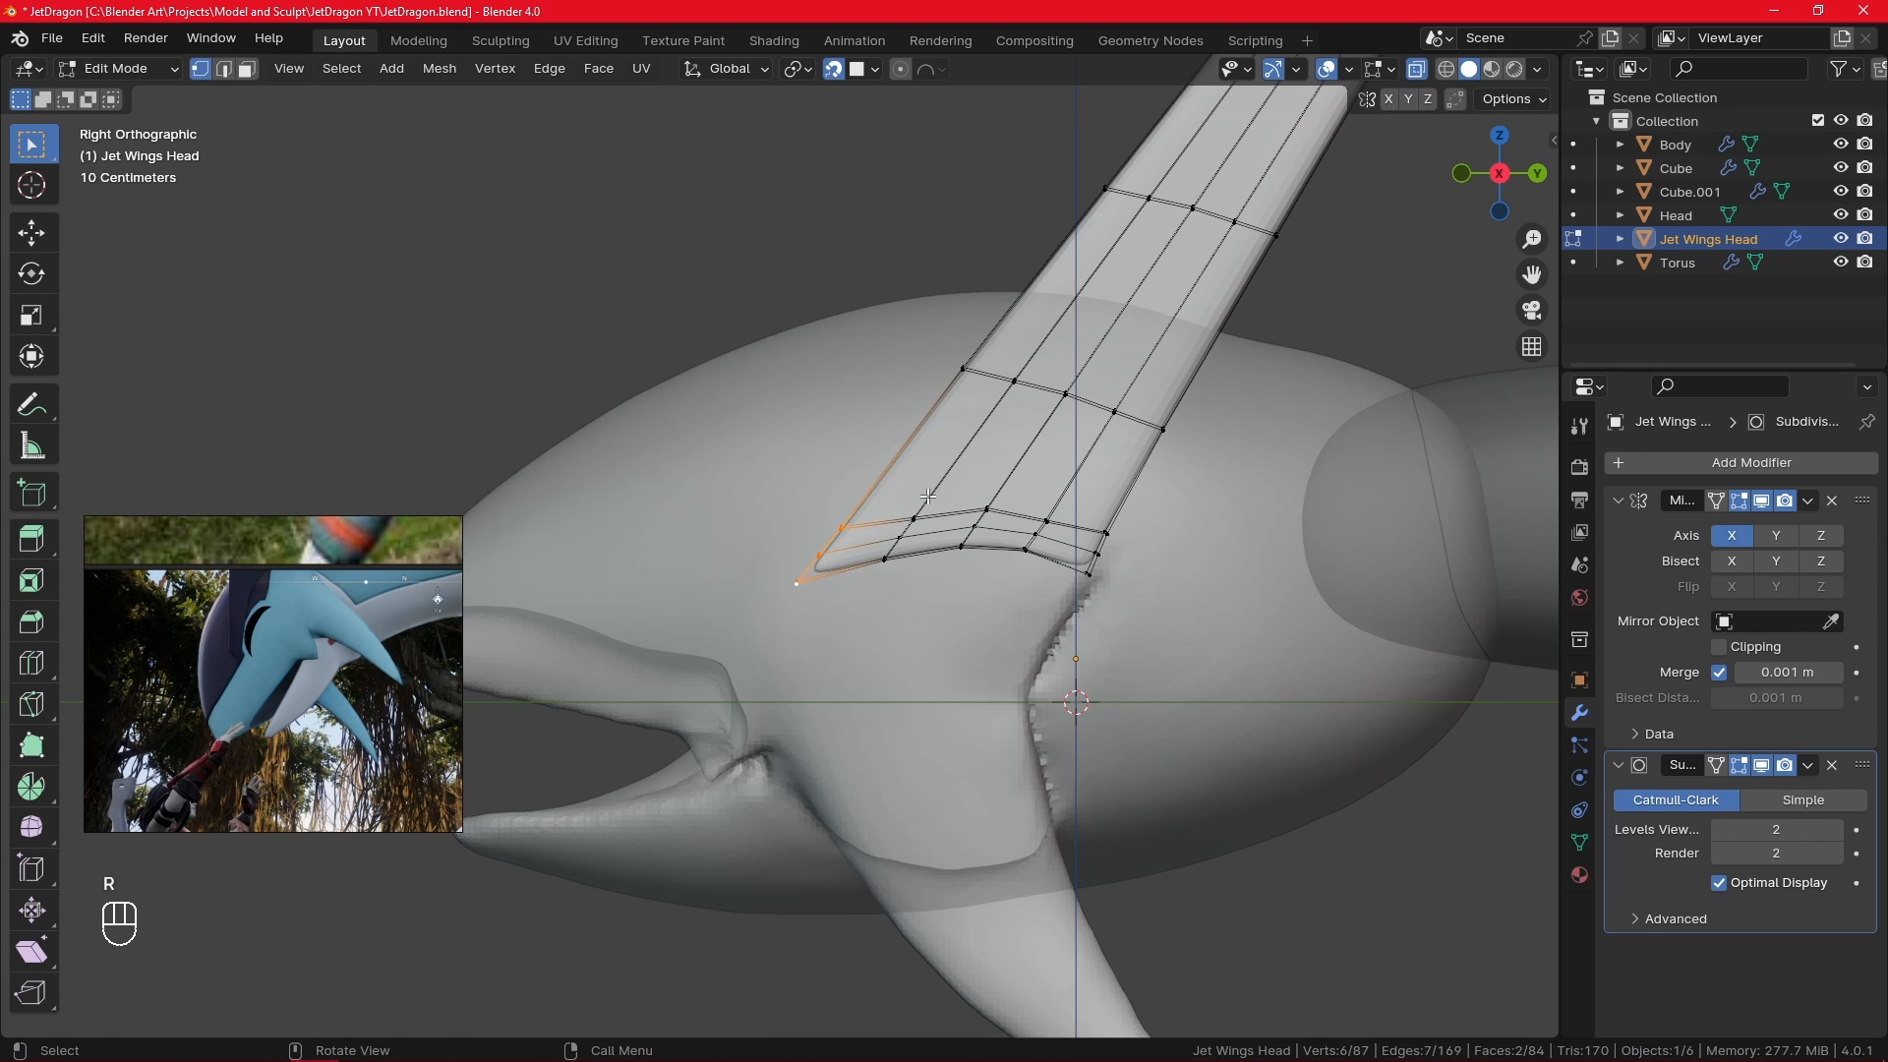
pyautogui.press('g')
pyautogui.rightClick(882, 497)
pyautogui.press('g')
pyautogui.press('y')
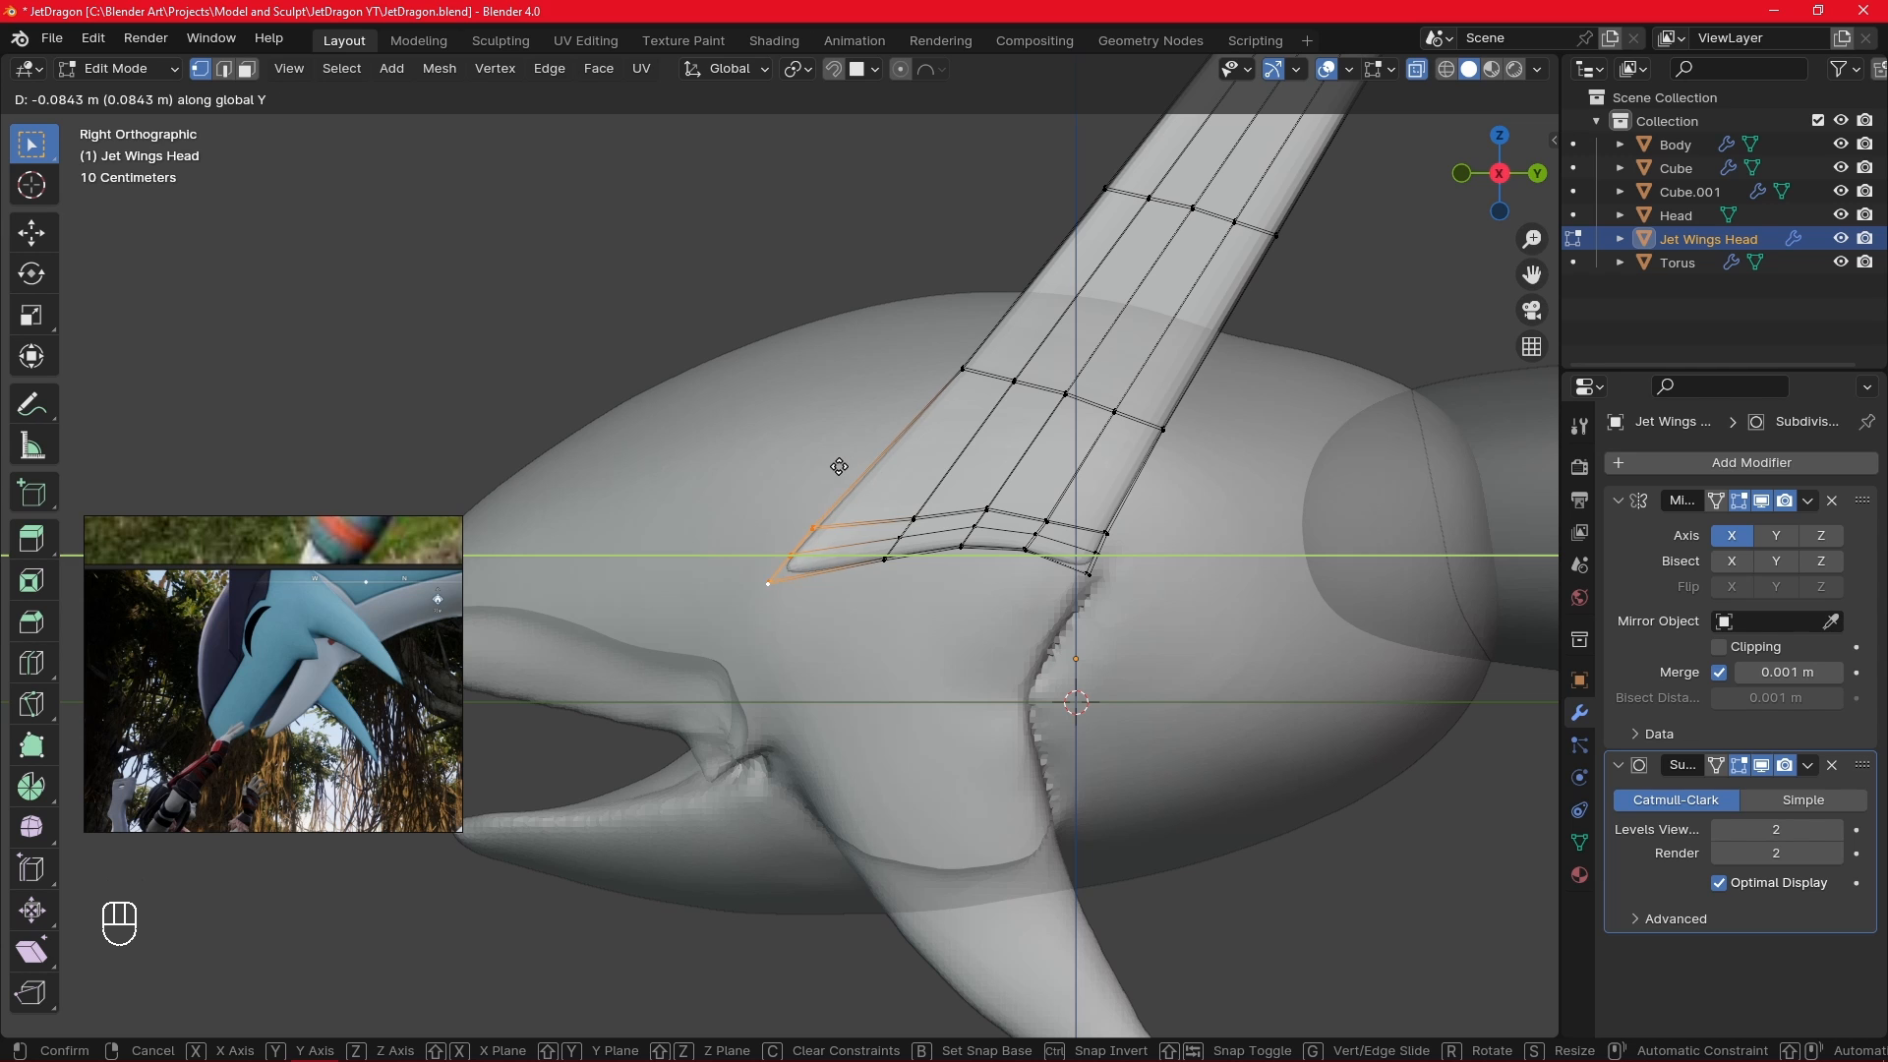
pyautogui.click(776, 495)
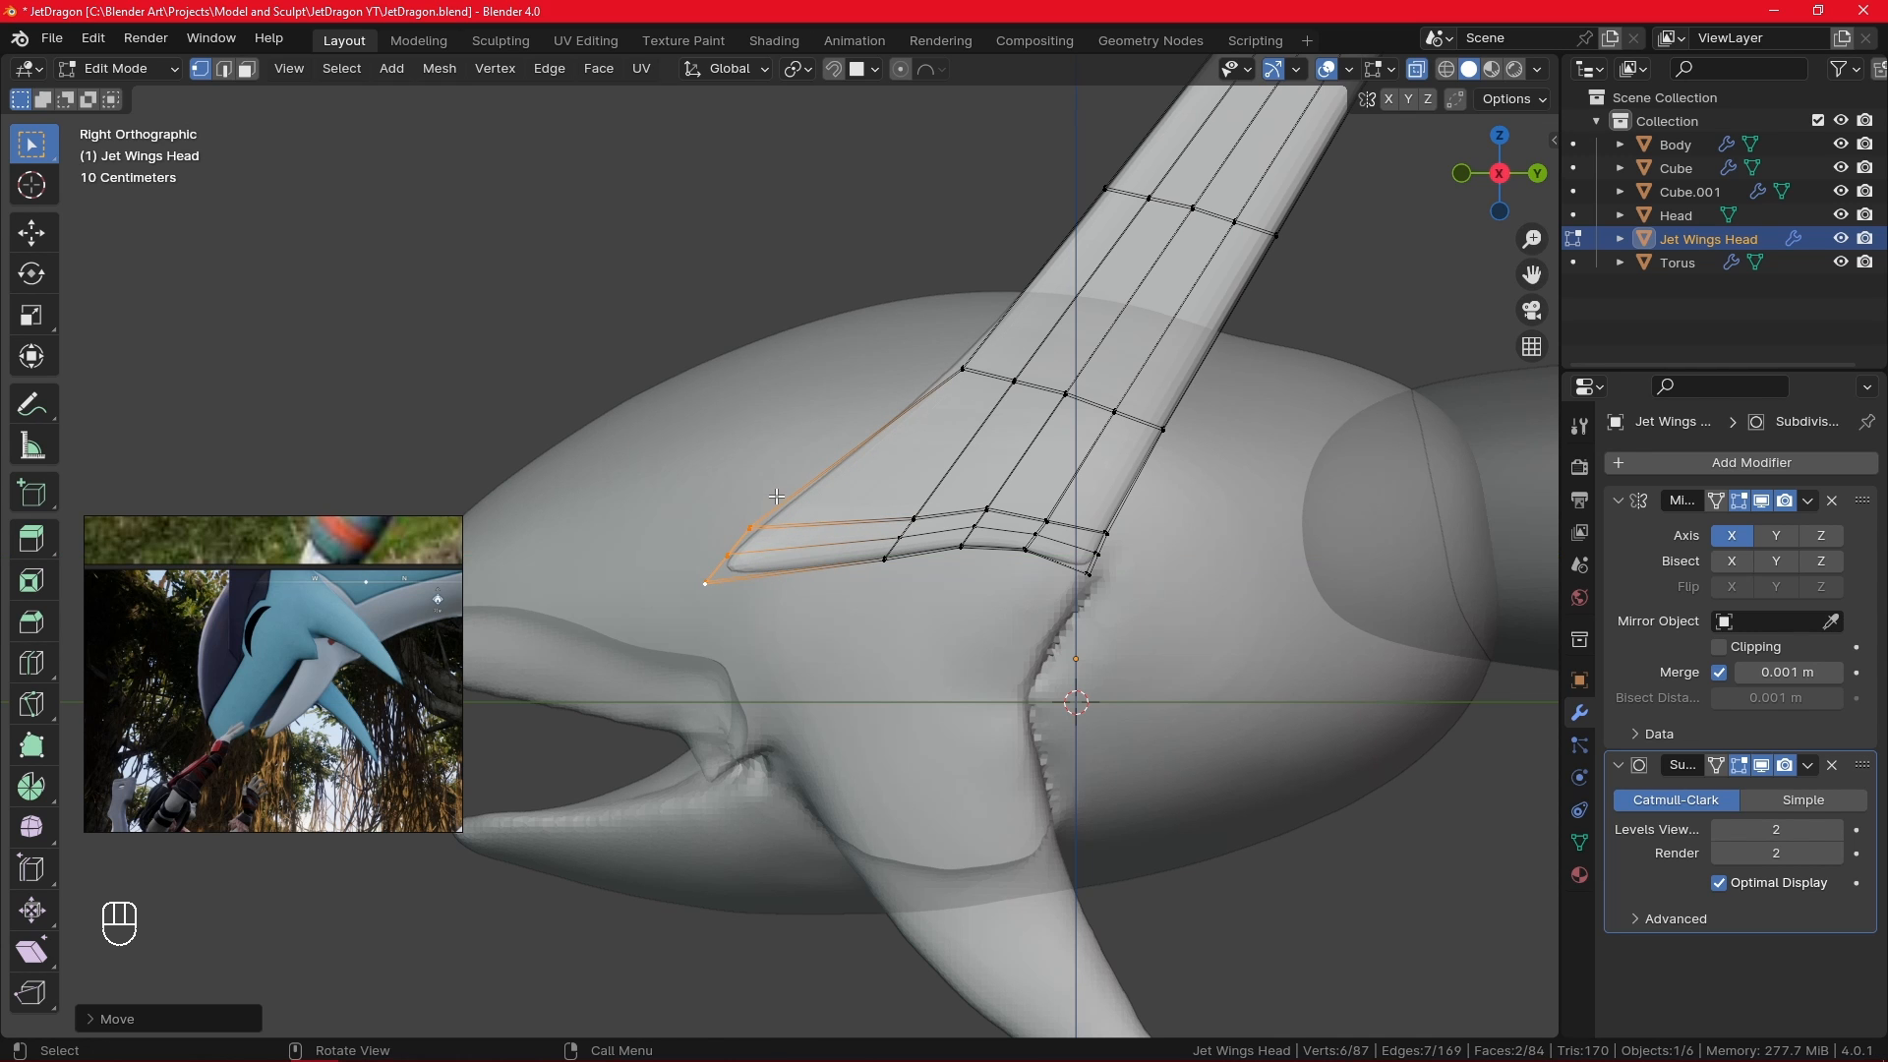
# - Move the front-edge vertices of the first loop above the wing base about 0.148 m forward along Y
pyautogui.click(1416, 73)
pyautogui.keyDown('alt'); pyautogui.keyDown('shift'); pyautogui.moveTo(1130, 453); pyautogui.dragTo(934, 629); pyautogui.keyUp('shift'); pyautogui.keyUp('alt')
pyautogui.click(848, 452)
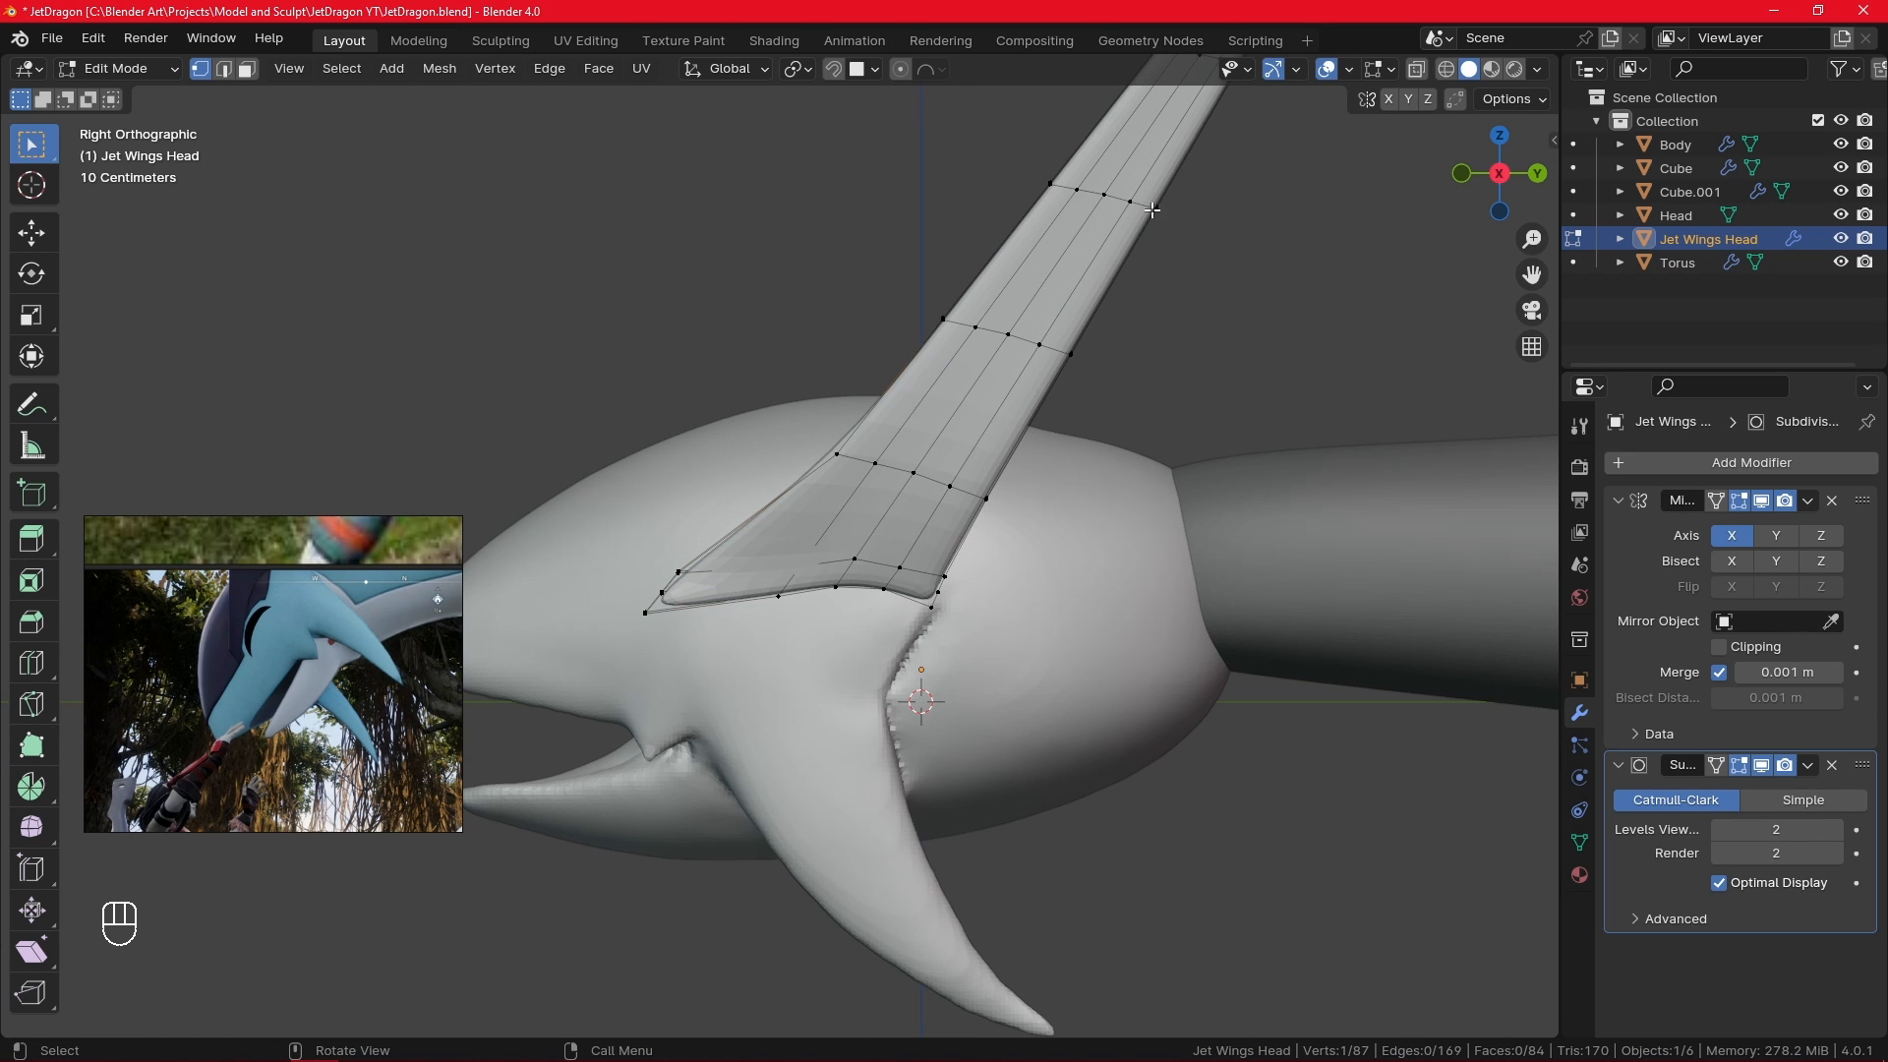
pyautogui.click(1415, 79)
pyautogui.keyDown('alt'); pyautogui.keyDown('shift'); pyautogui.moveTo(1111, 389); pyautogui.dragTo(1069, 515); pyautogui.keyUp('shift'); pyautogui.keyUp('alt')
pyautogui.keyDown('ctrl'); pyautogui.keyDown('alt'); pyautogui.moveTo(1068, 515); pyautogui.dragTo(1028, 565); pyautogui.keyUp('alt'); pyautogui.keyUp('ctrl')
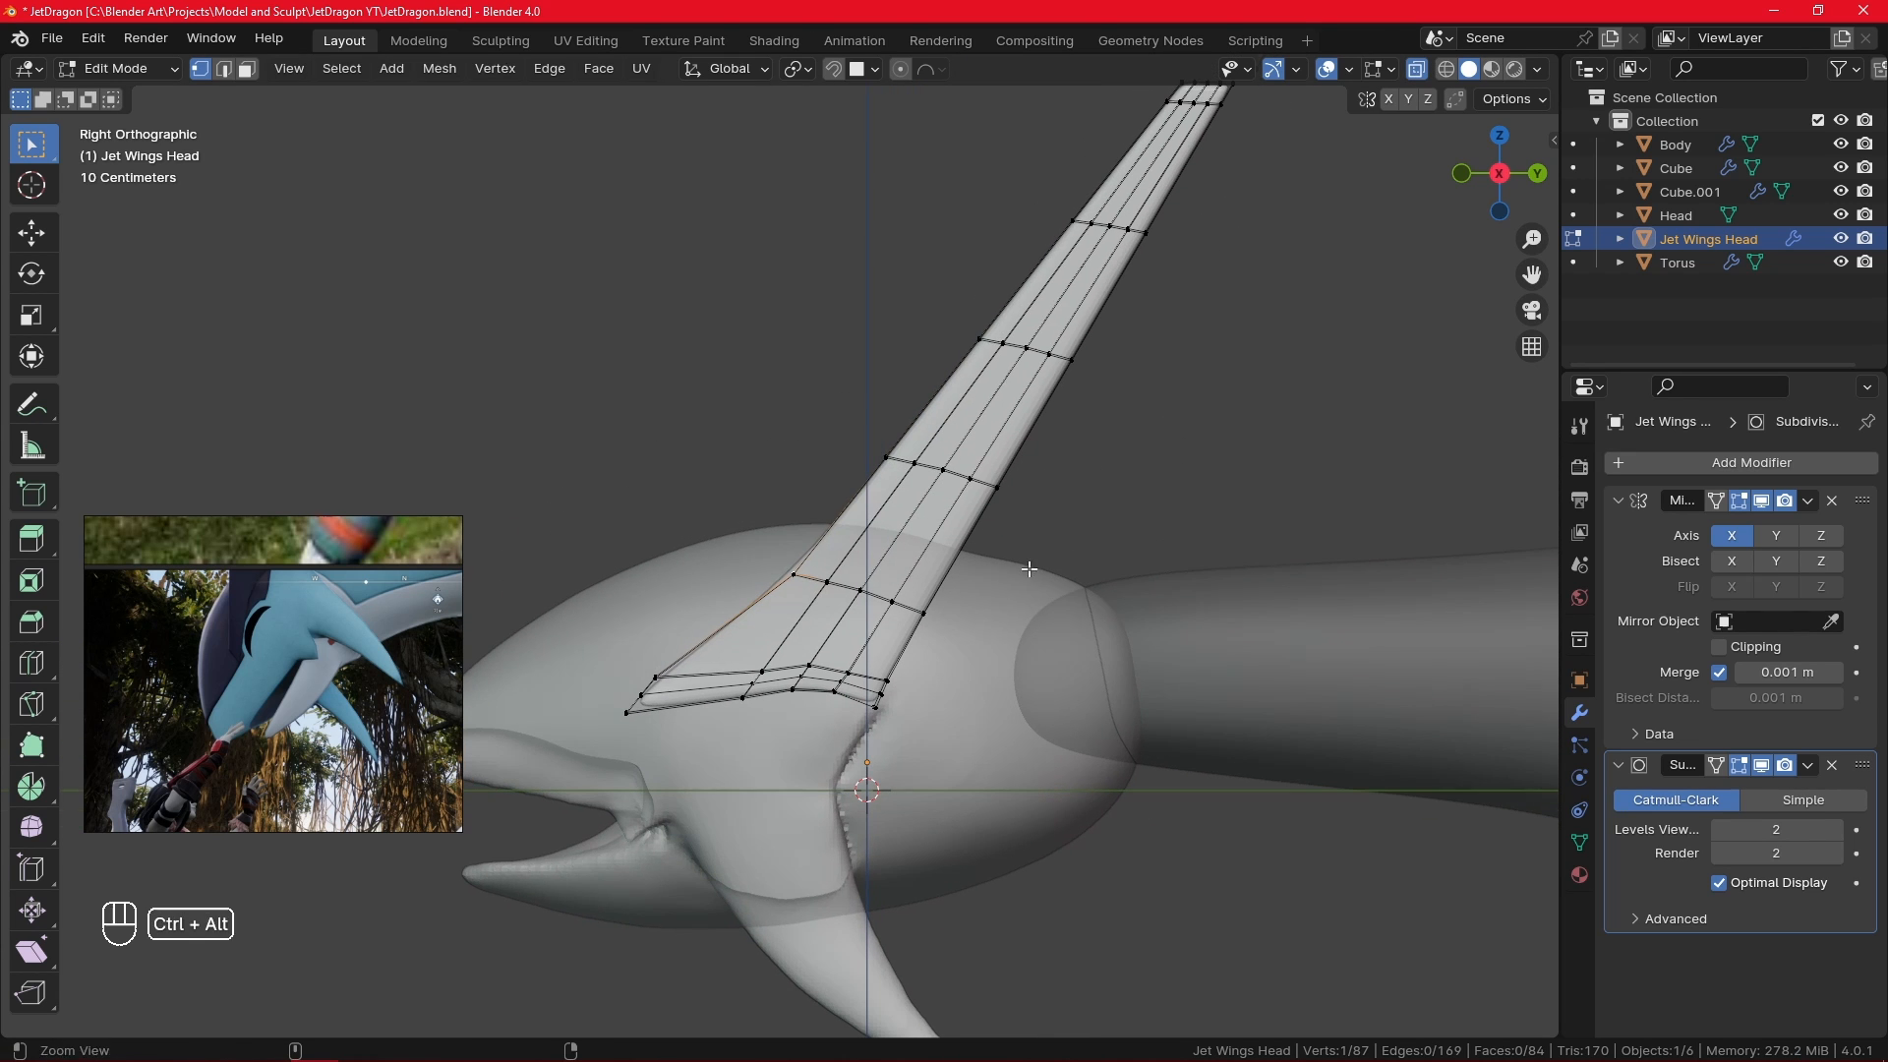
pyautogui.keyDown('shift'); pyautogui.click(789, 568); pyautogui.keyUp('shift')
pyautogui.press('g')
pyautogui.press('y')
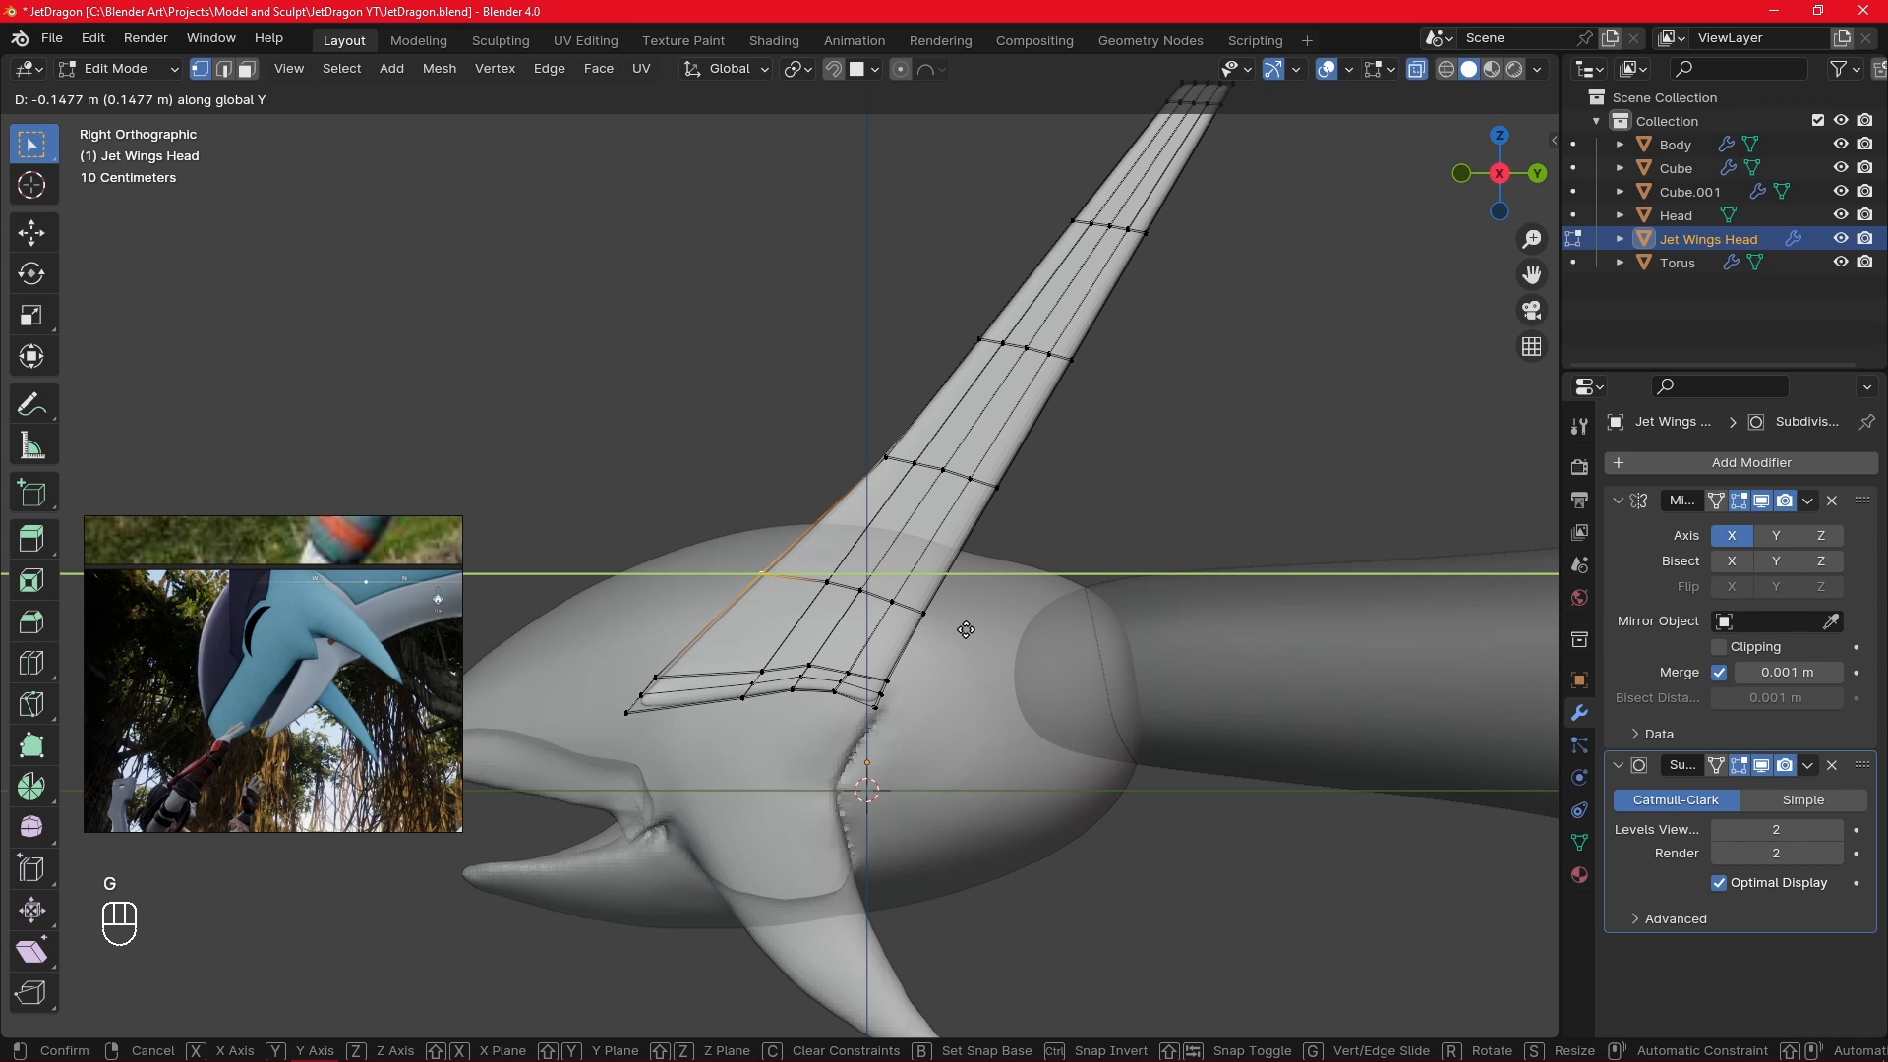
pyautogui.click(966, 630)
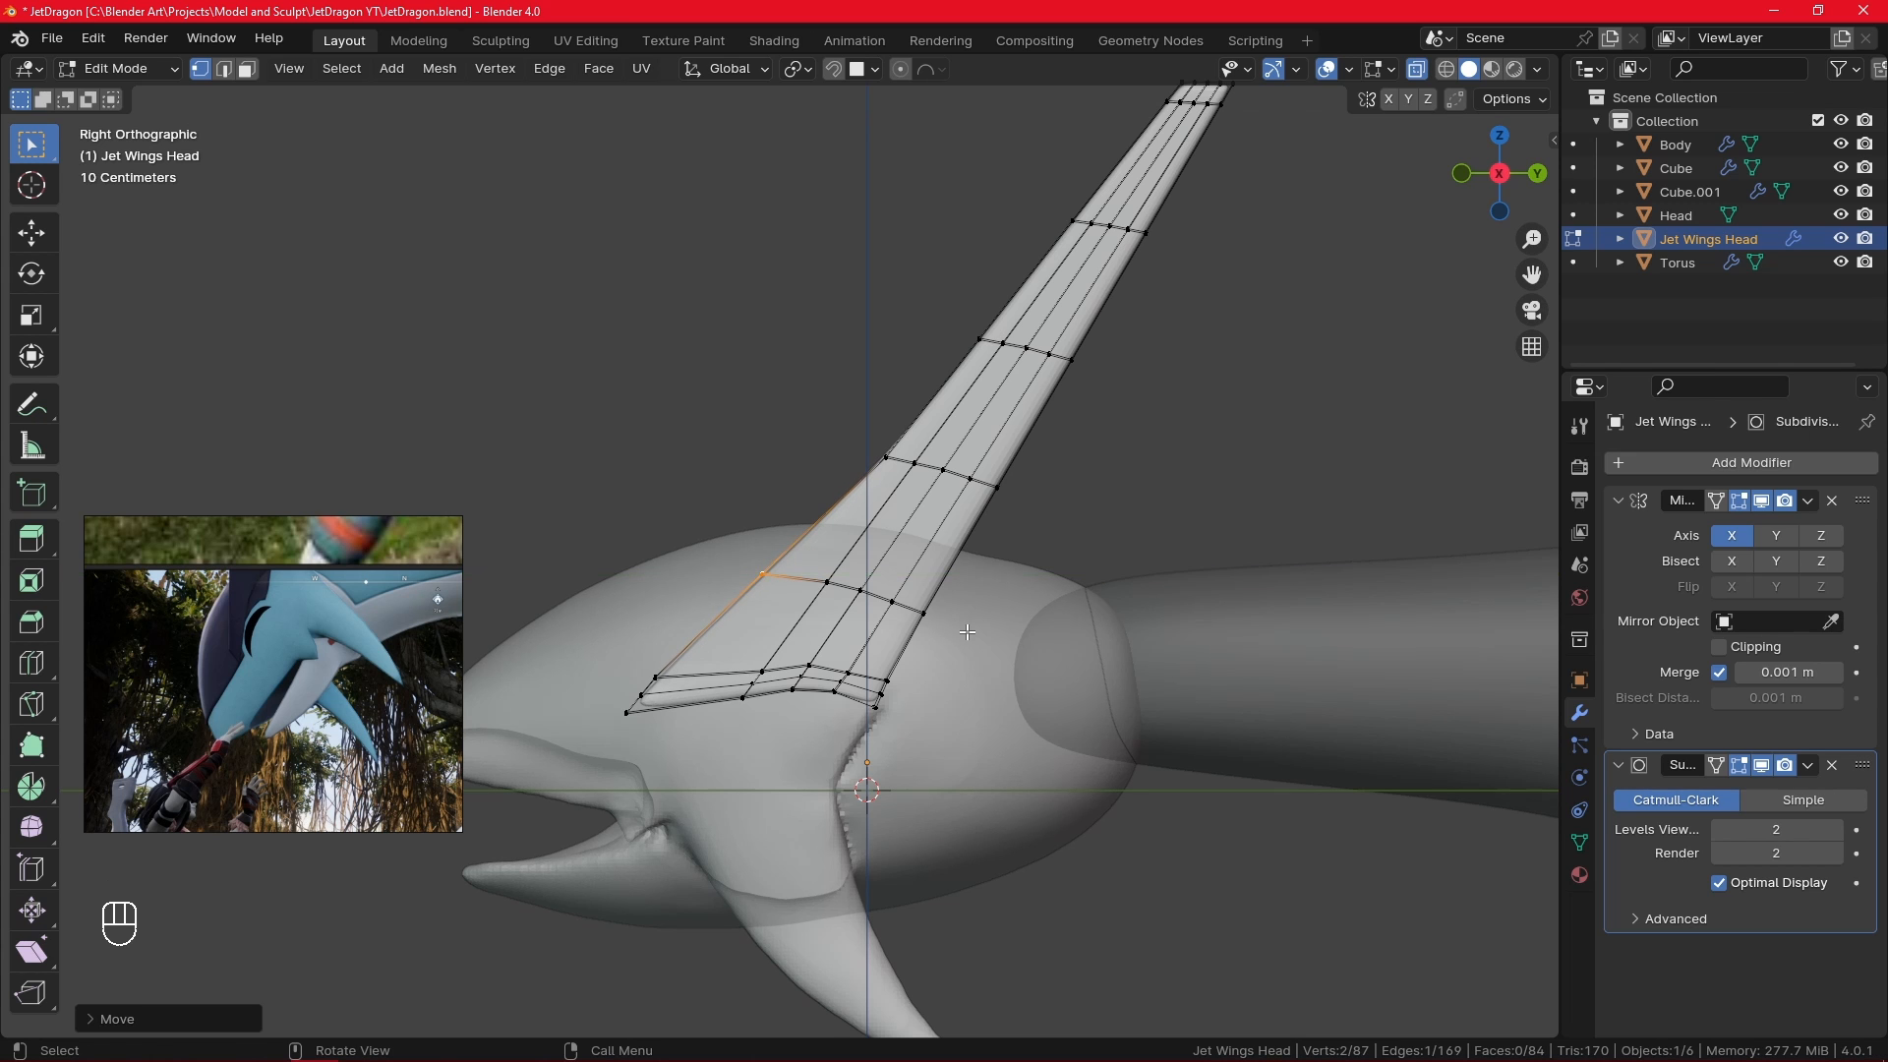
# - Move the base's front-corner vertices about 0.143 m back and 0.027 m down, and rotate them about -4.75°
pyautogui.click(922, 687)
pyautogui.keyDown('shift'); pyautogui.moveTo(600, 664); pyautogui.dragTo(698, 733); pyautogui.keyUp('shift')
pyautogui.press('g')
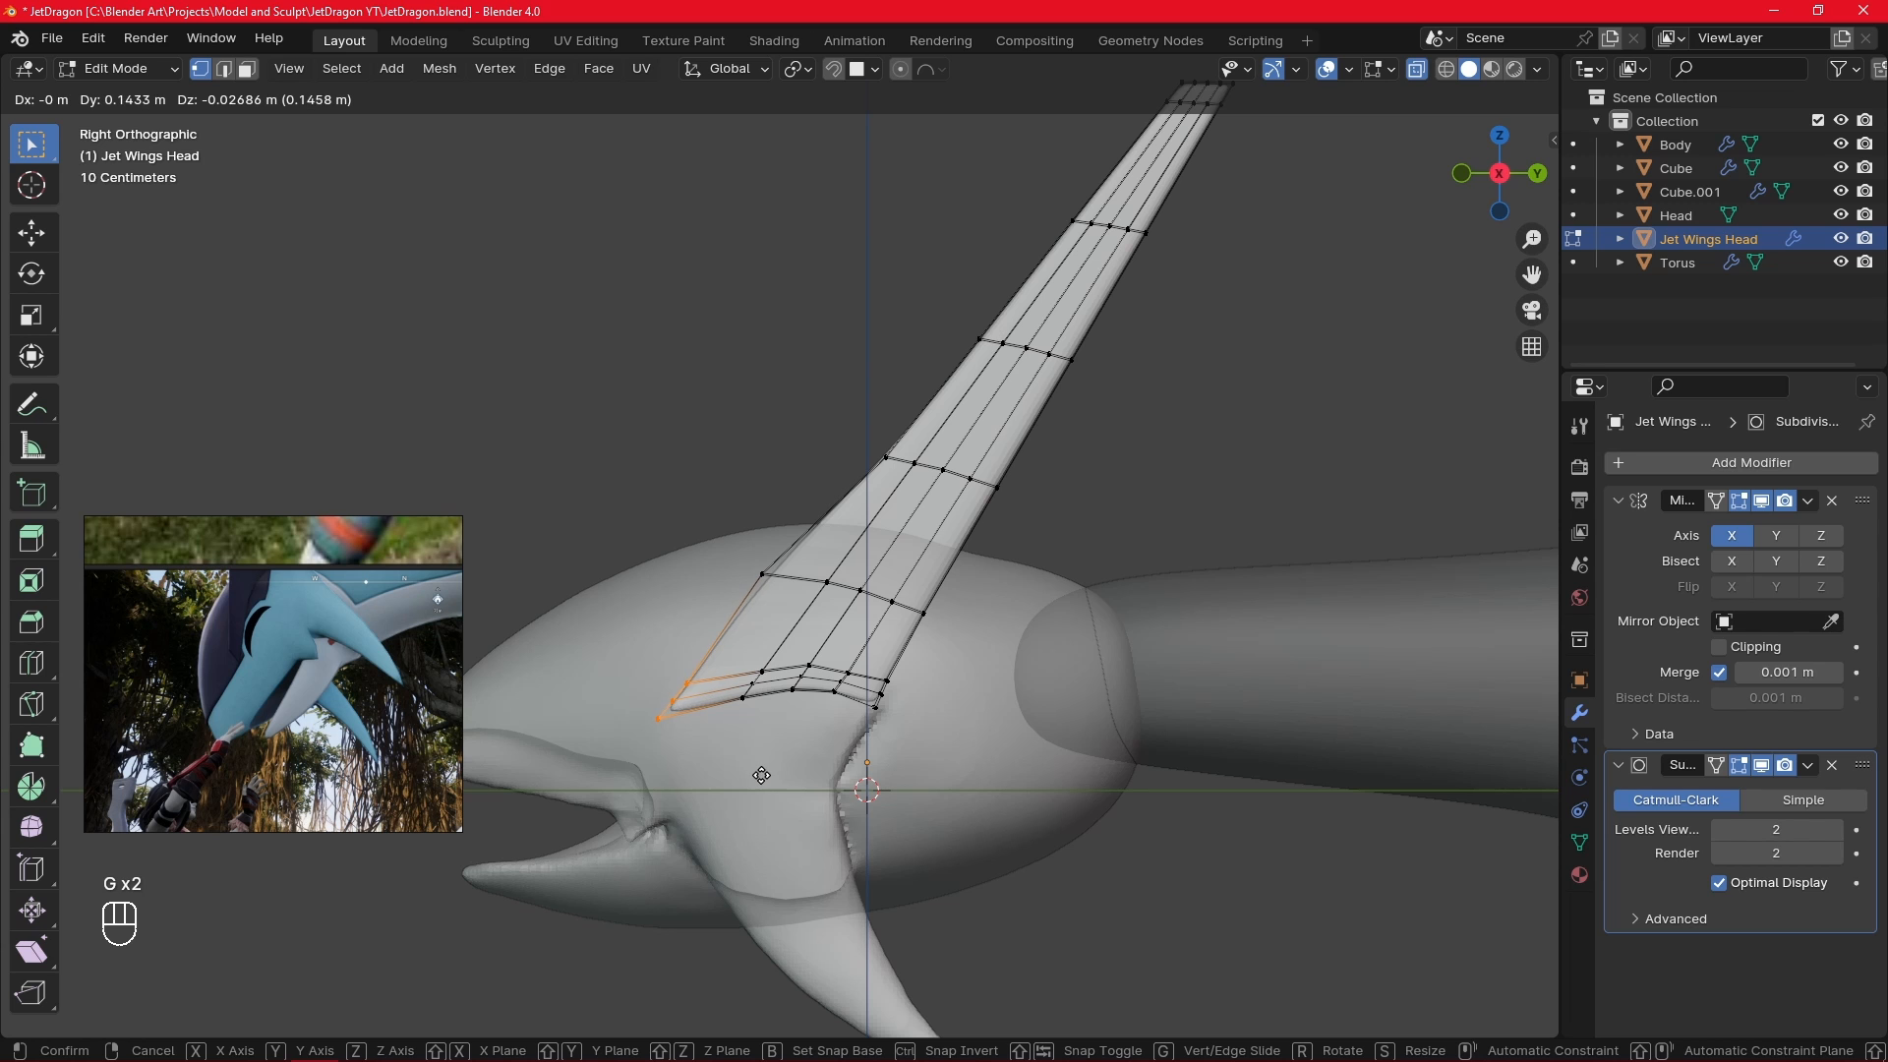
pyautogui.click(762, 775)
pyautogui.press('r')
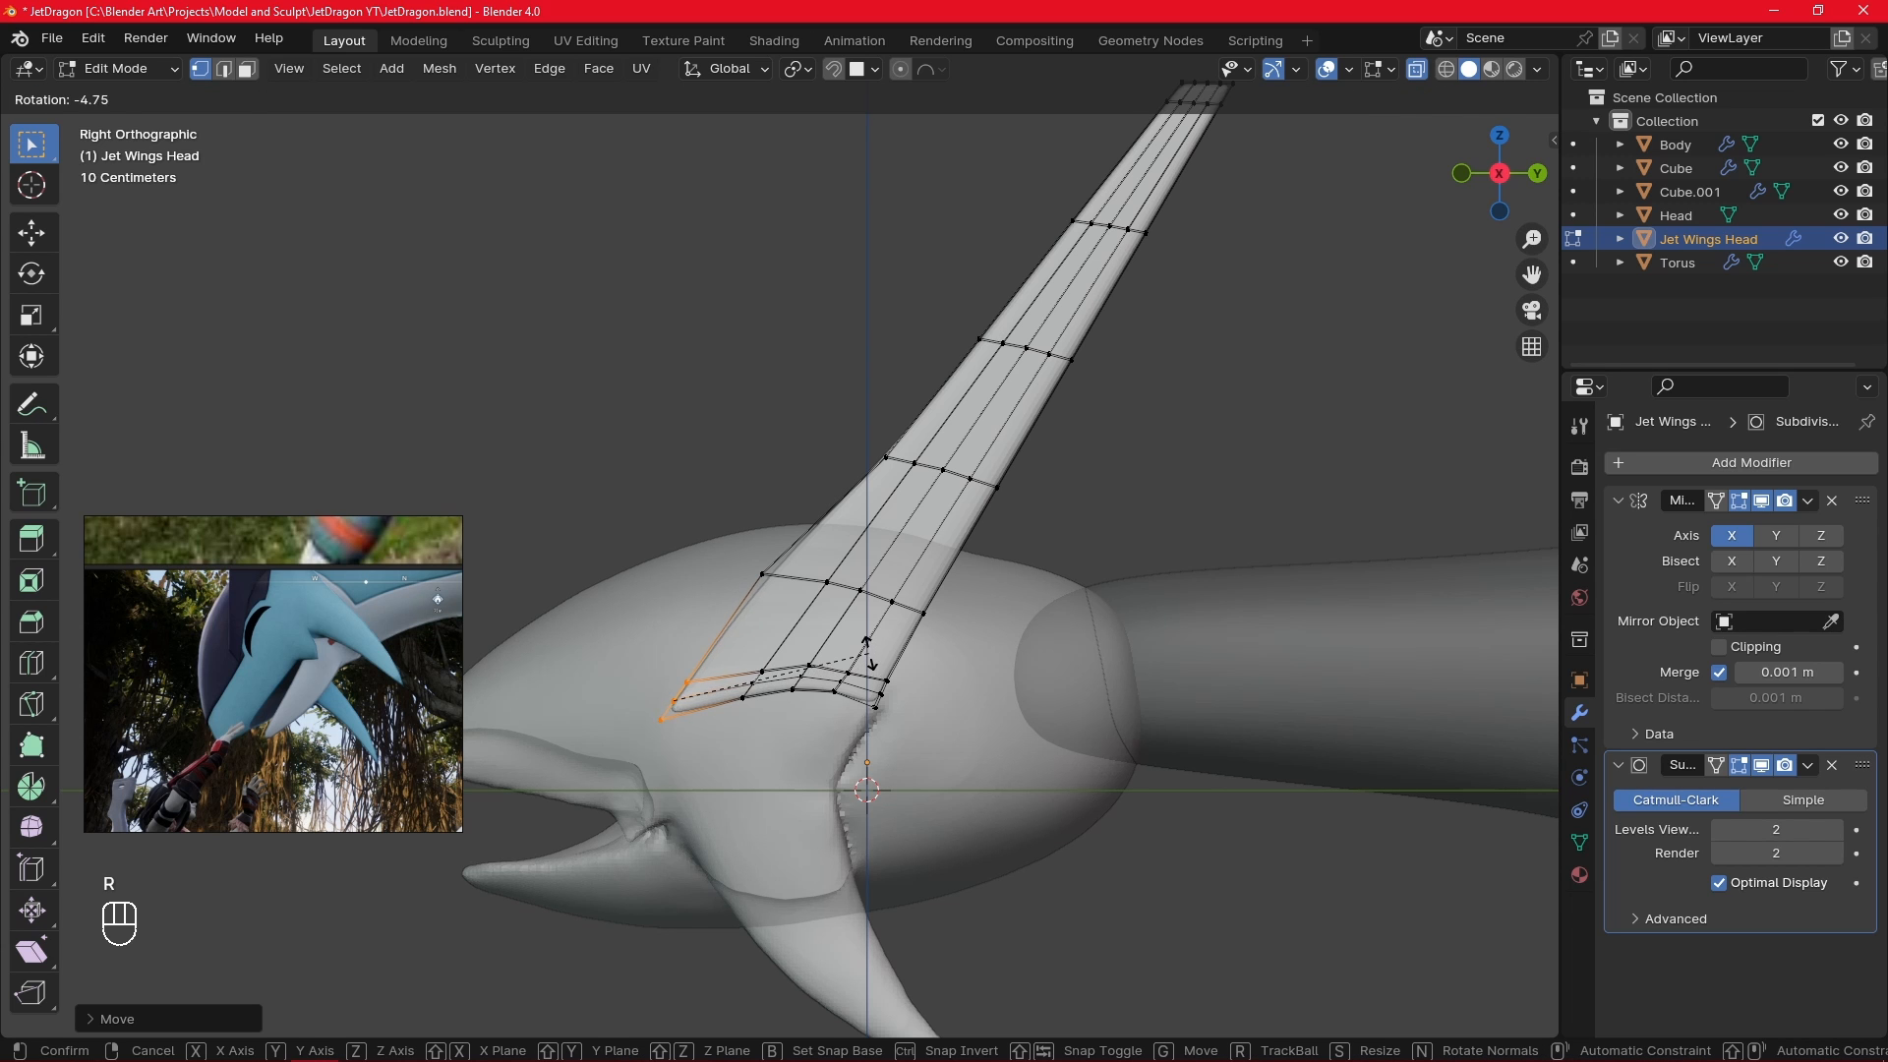
pyautogui.click(867, 650)
pyautogui.click(997, 643)
# - Move the front-edge vertices of the first loop above the base about 0.058 m back and 0.027 m down
pyautogui.moveTo(721, 534); pyautogui.dragTo(805, 595)
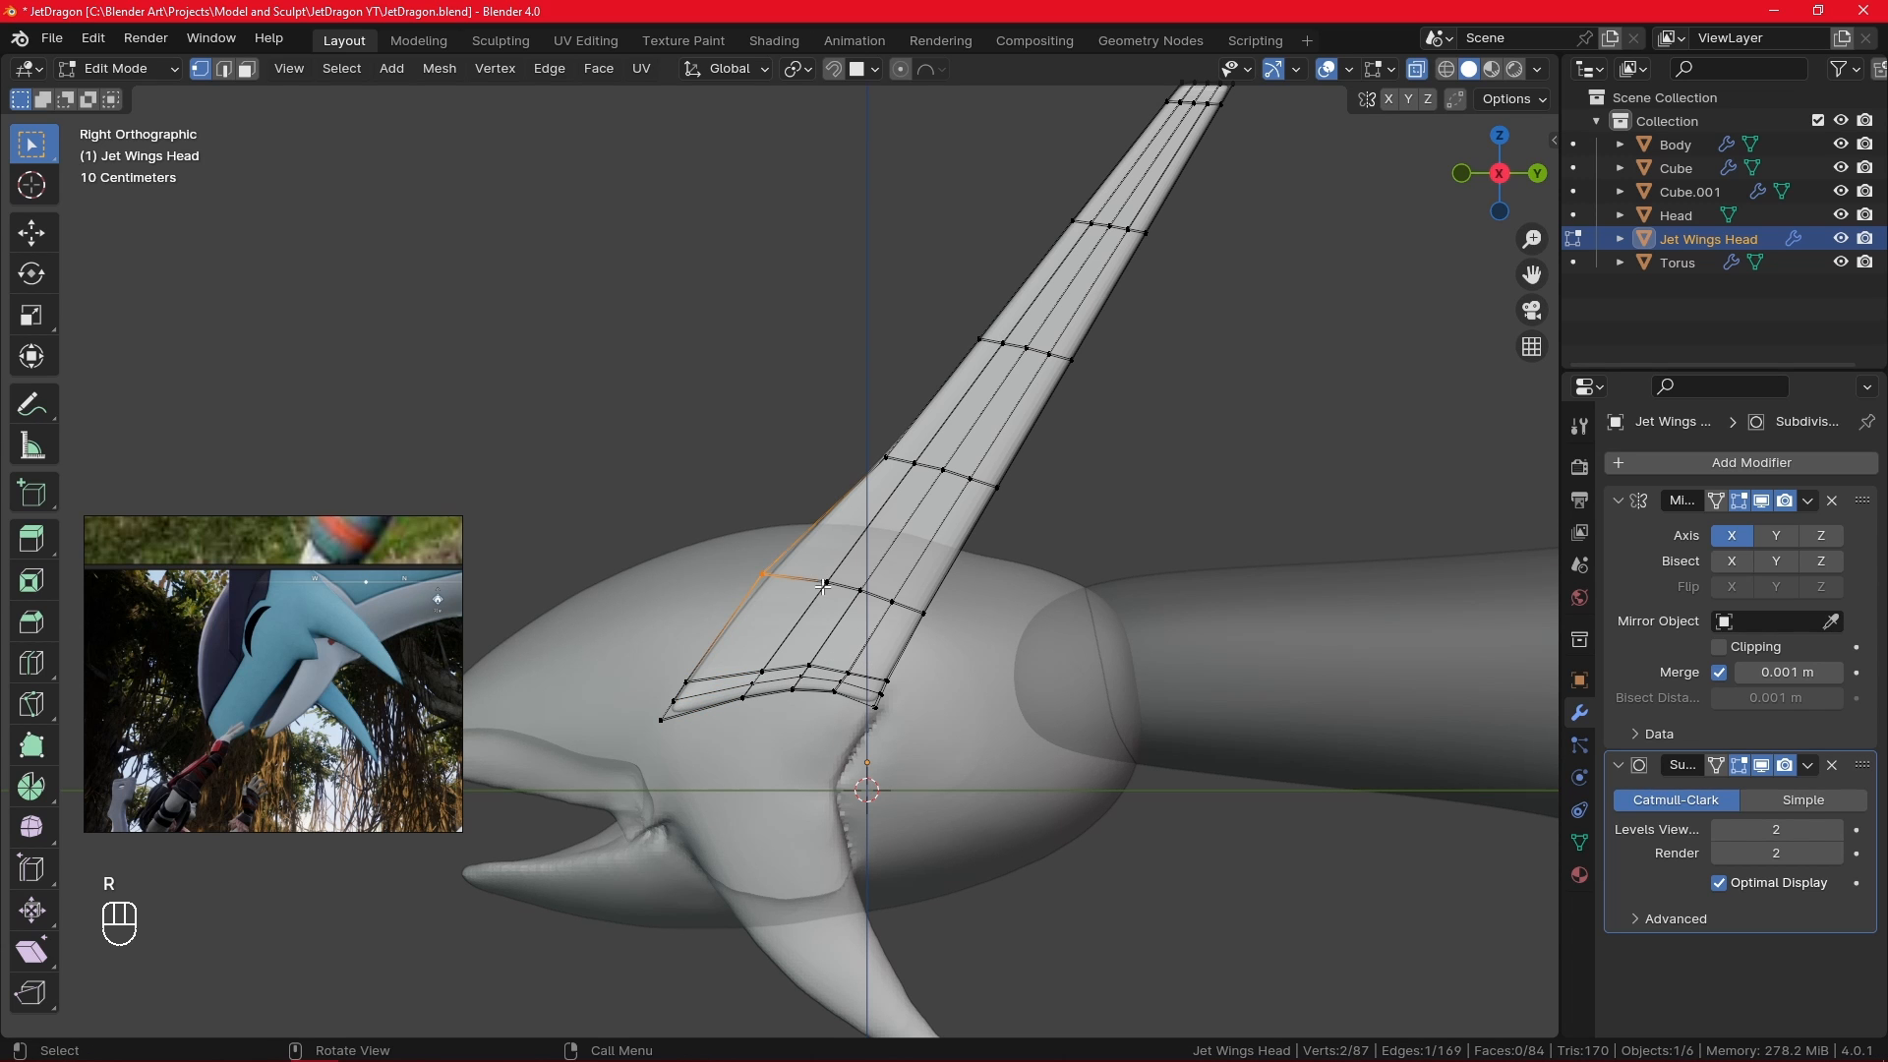
pyautogui.press('g')
pyautogui.press('g')
pyautogui.rightClick(988, 660)
pyautogui.press('g')
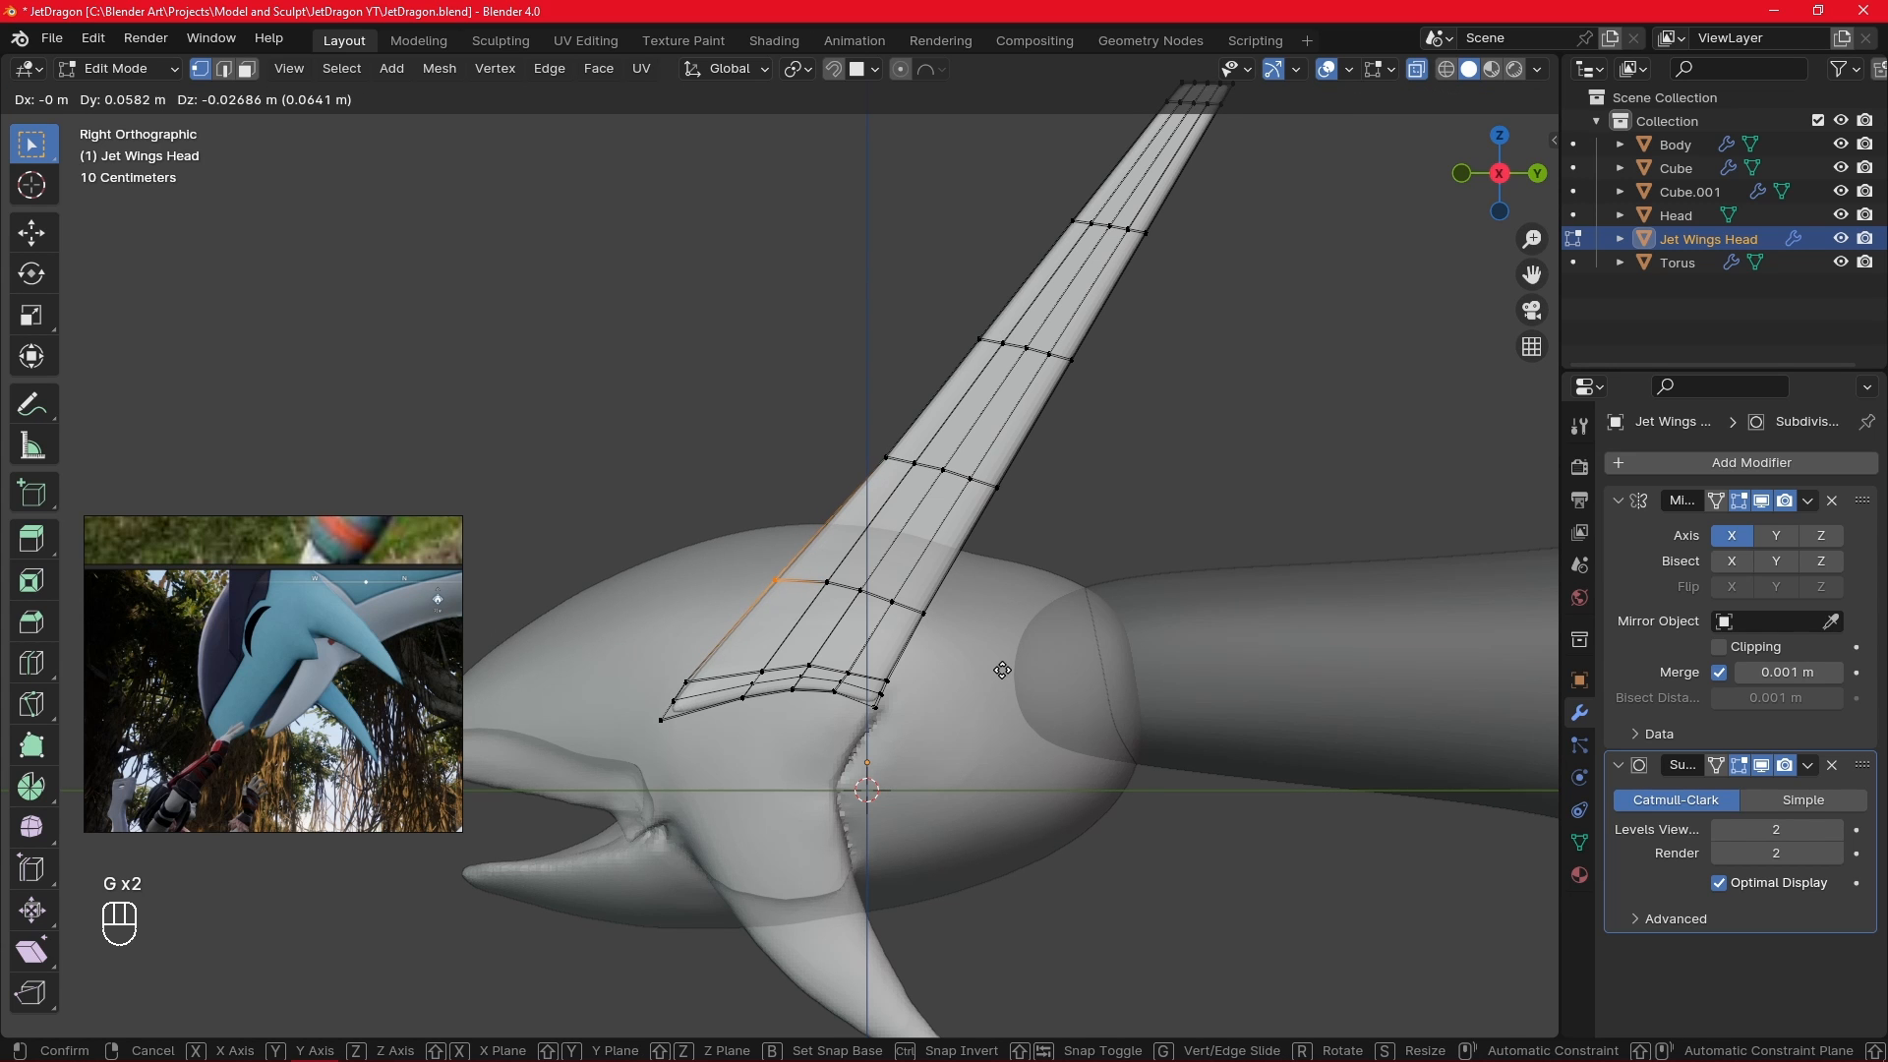
pyautogui.click(1001, 669)
pyautogui.click(995, 713)
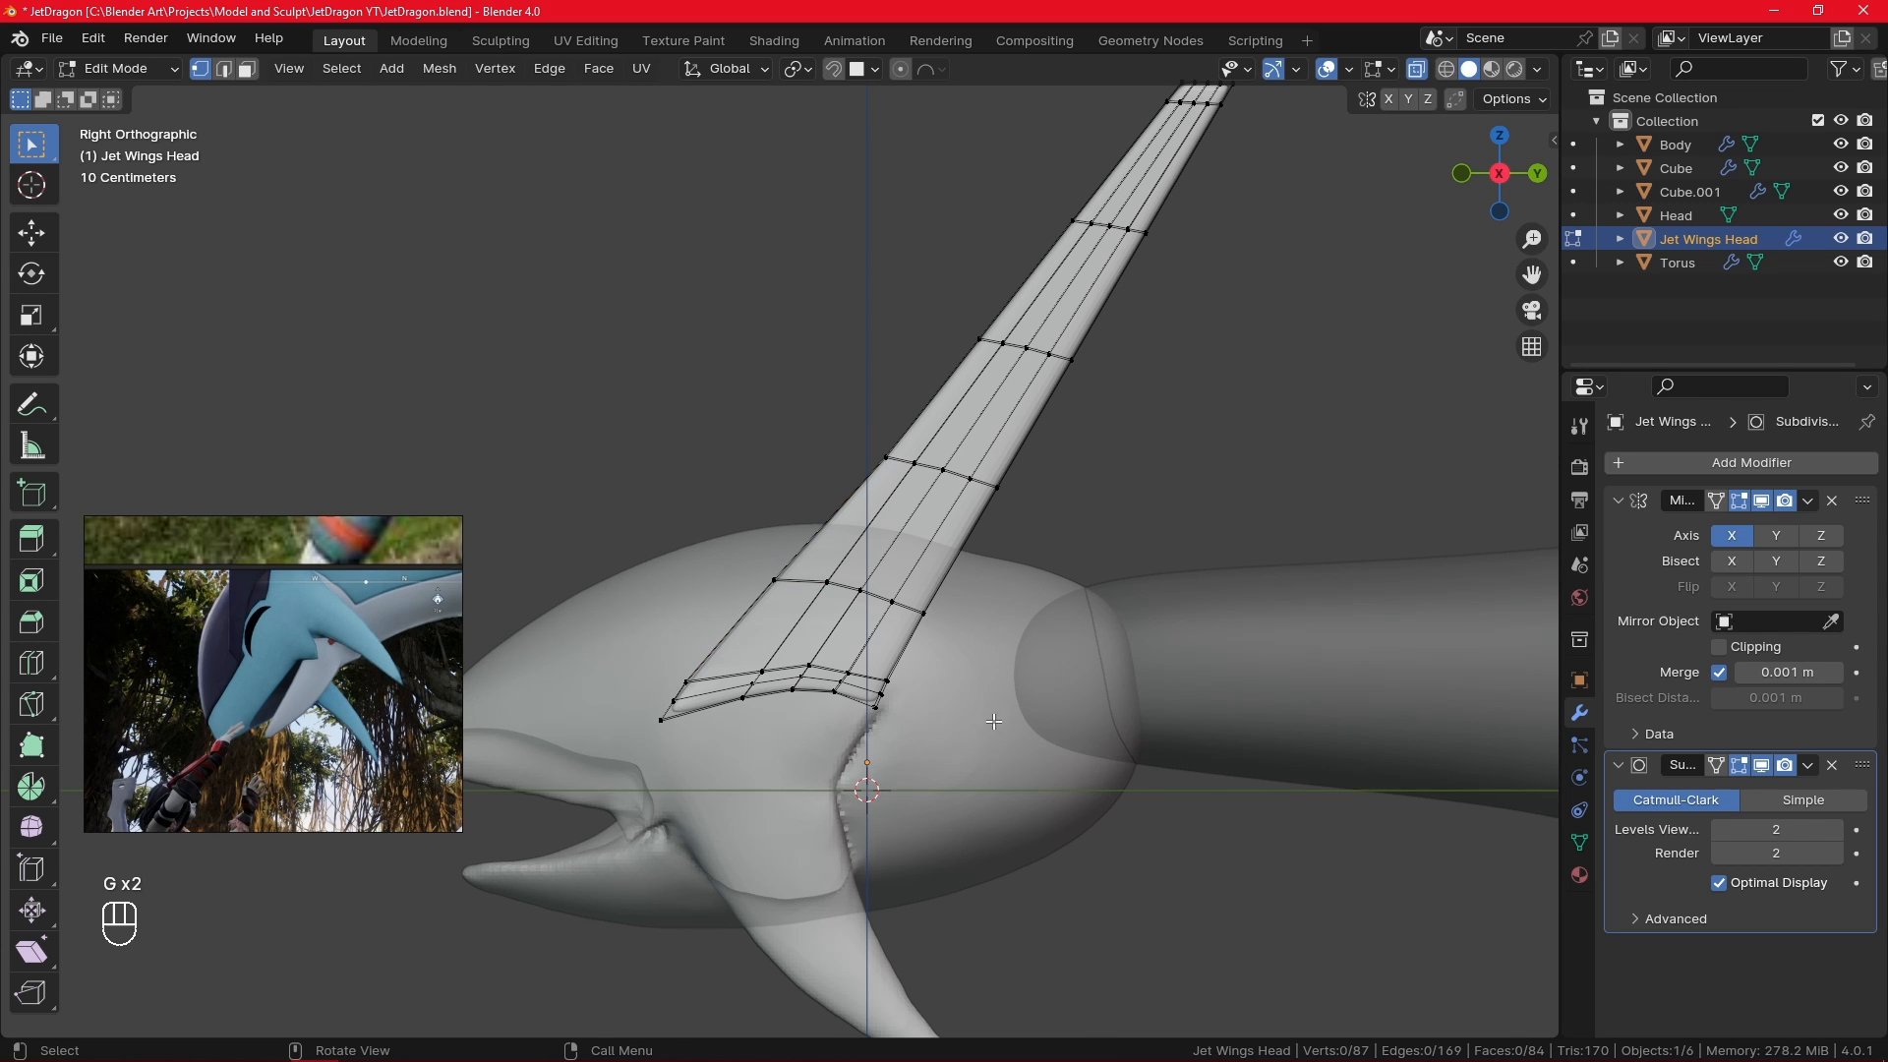
# - Nudge the front-edge vertices of the second loop above the base about 0.018 m forward and 0.004 m down
pyautogui.keyDown('shift'); pyautogui.click(863, 441); pyautogui.keyUp('shift')
pyautogui.press('g')
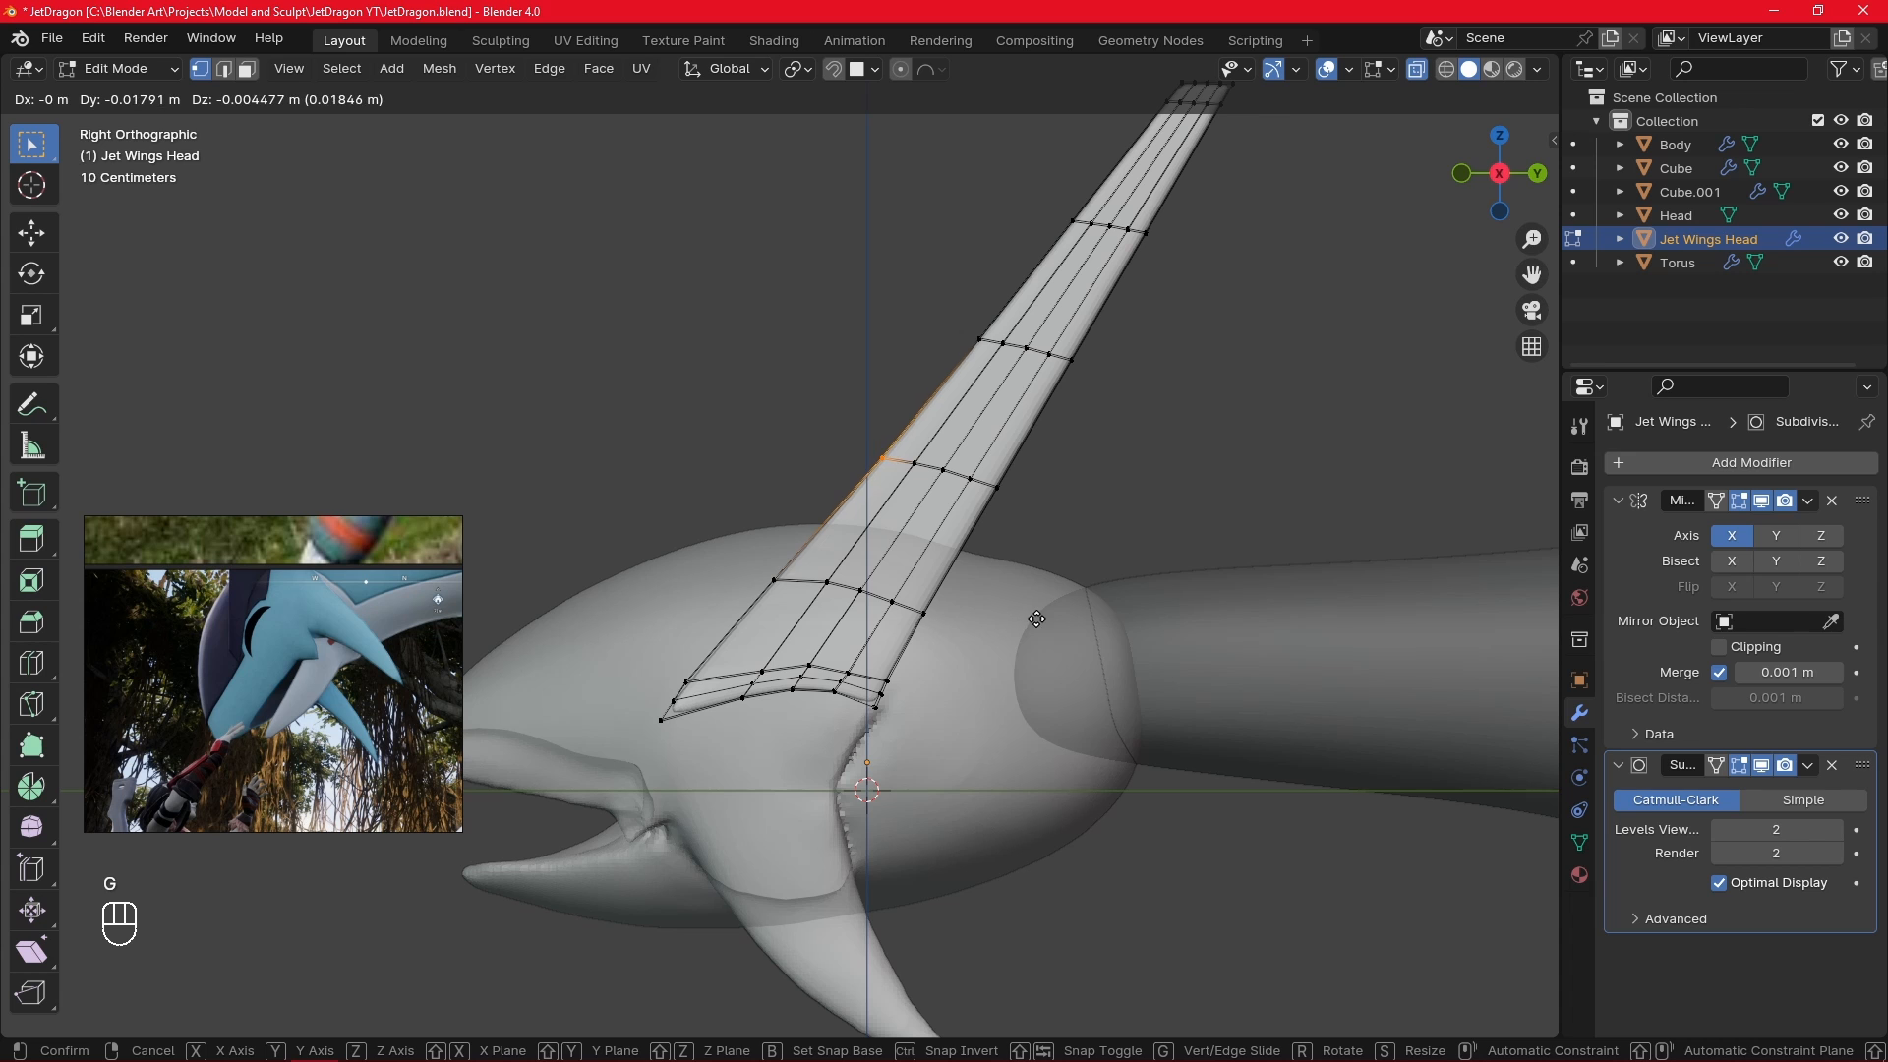
pyautogui.click(1037, 617)
pyautogui.click(1045, 605)
# - Select the wing's rear-edge vertices from base to tip plus the adjacent column, and move them about 0.045 m forward
pyautogui.keyDown('shift'); pyautogui.moveTo(1048, 596); pyautogui.dragTo(986, 679, button='middle'); pyautogui.keyUp('shift')
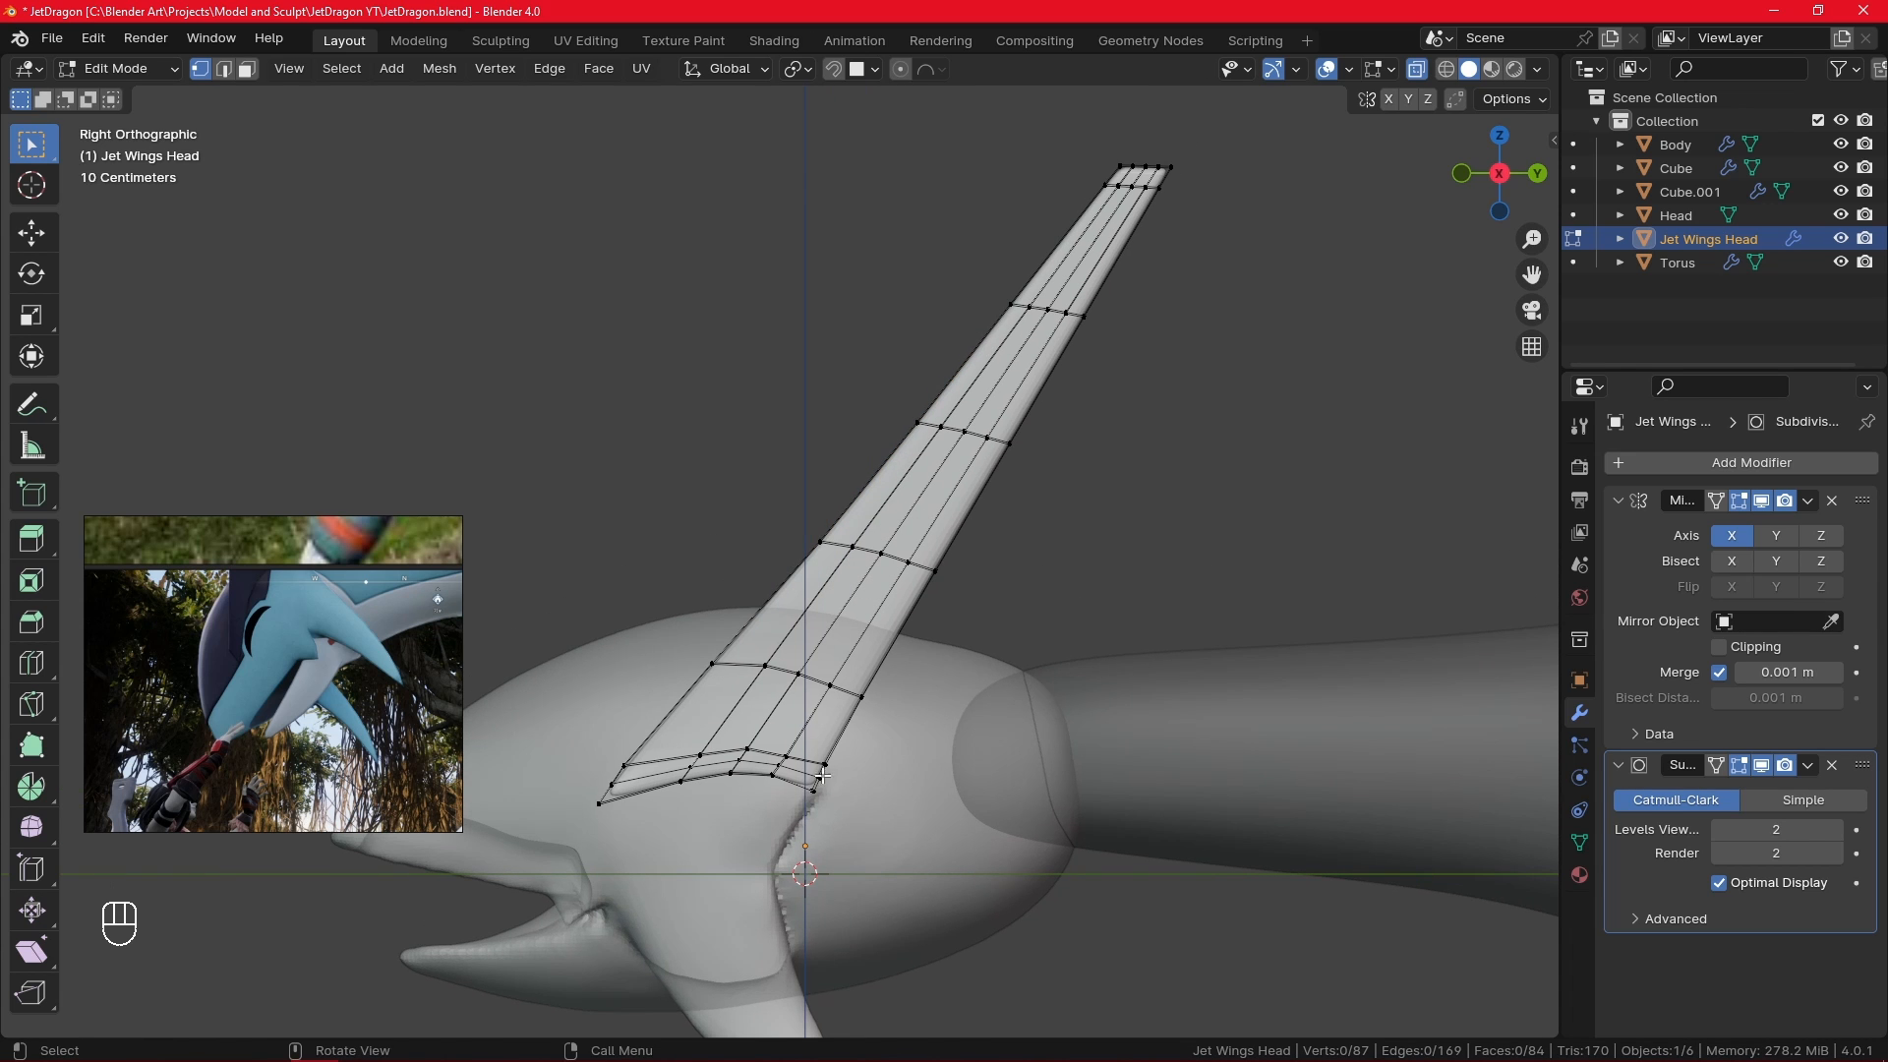
pyautogui.keyDown('shift'); pyautogui.moveTo(803, 745); pyautogui.dragTo(838, 797); pyautogui.keyUp('shift')
pyautogui.keyDown('shift'); pyautogui.moveTo(850, 686); pyautogui.dragTo(876, 716); pyautogui.keyUp('shift')
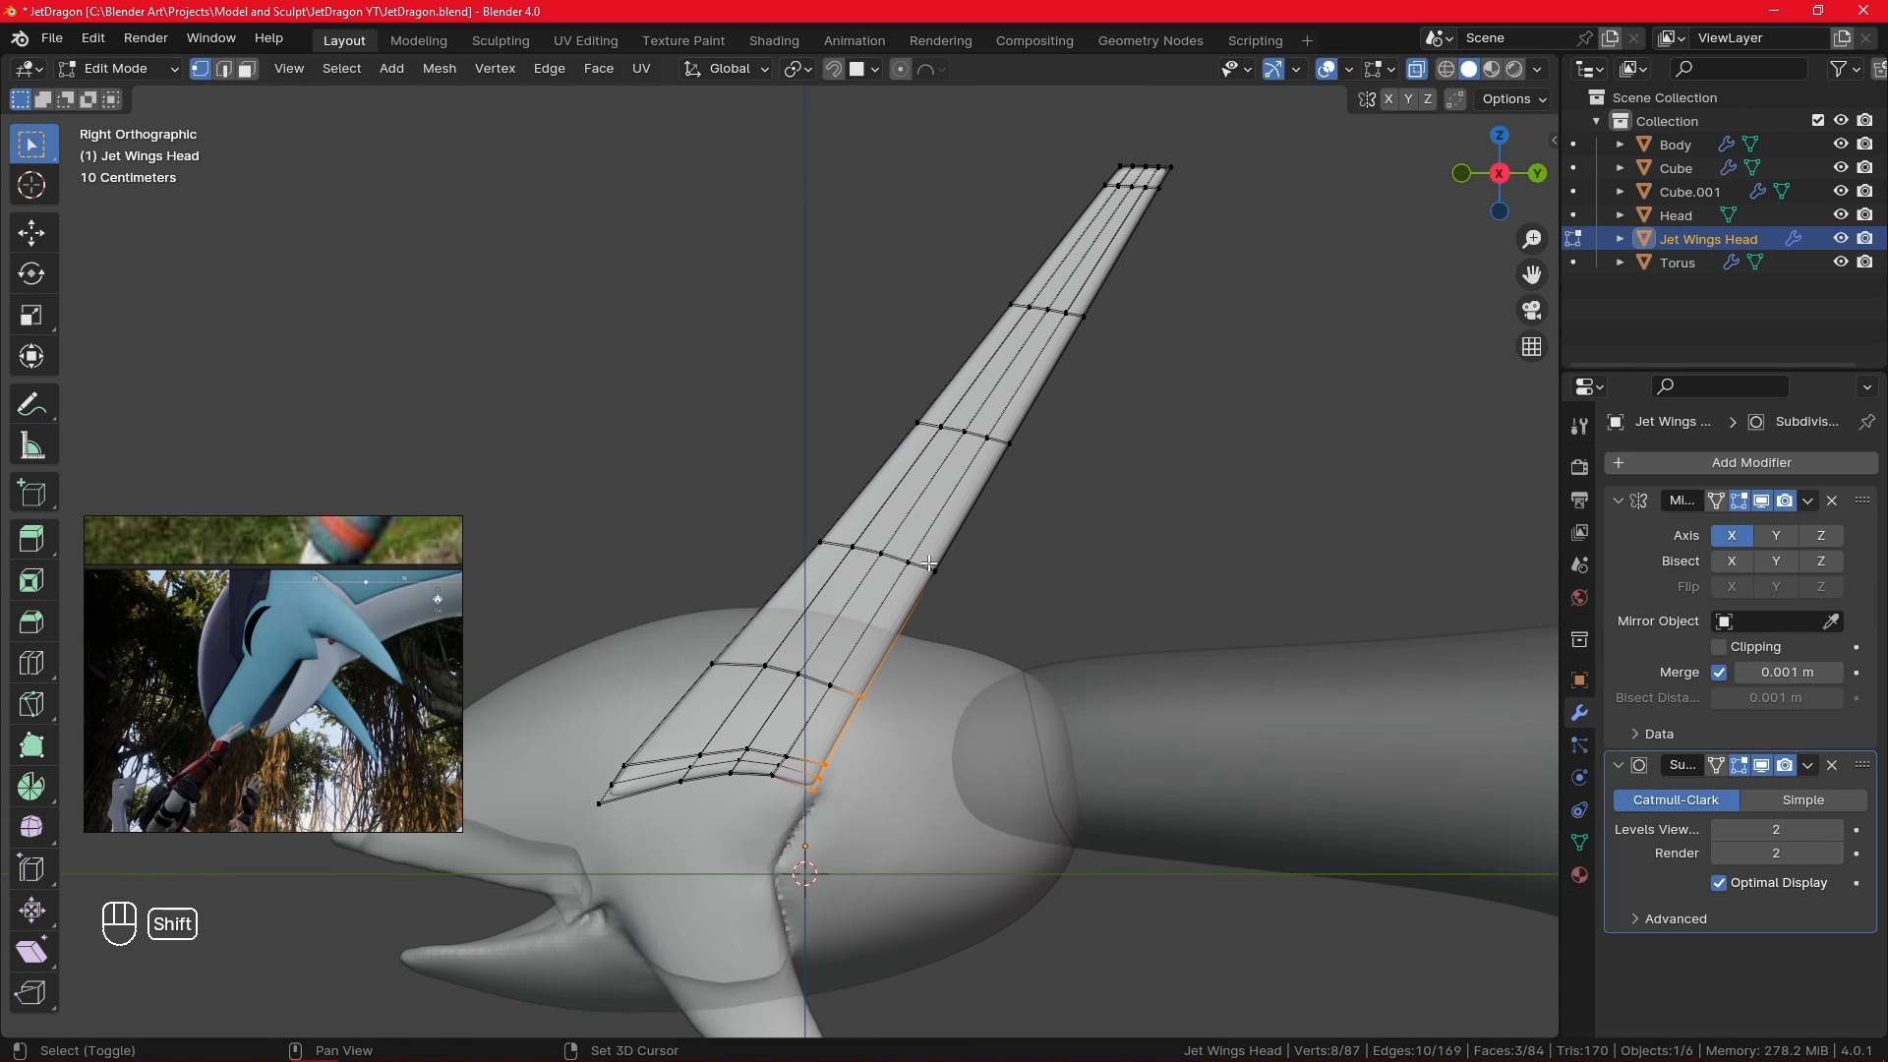
pyautogui.keyDown('shift'); pyautogui.moveTo(925, 562); pyautogui.dragTo(952, 596); pyautogui.keyUp('shift')
pyautogui.keyDown('shift'); pyautogui.moveTo(998, 433); pyautogui.dragTo(1036, 449); pyautogui.keyUp('shift')
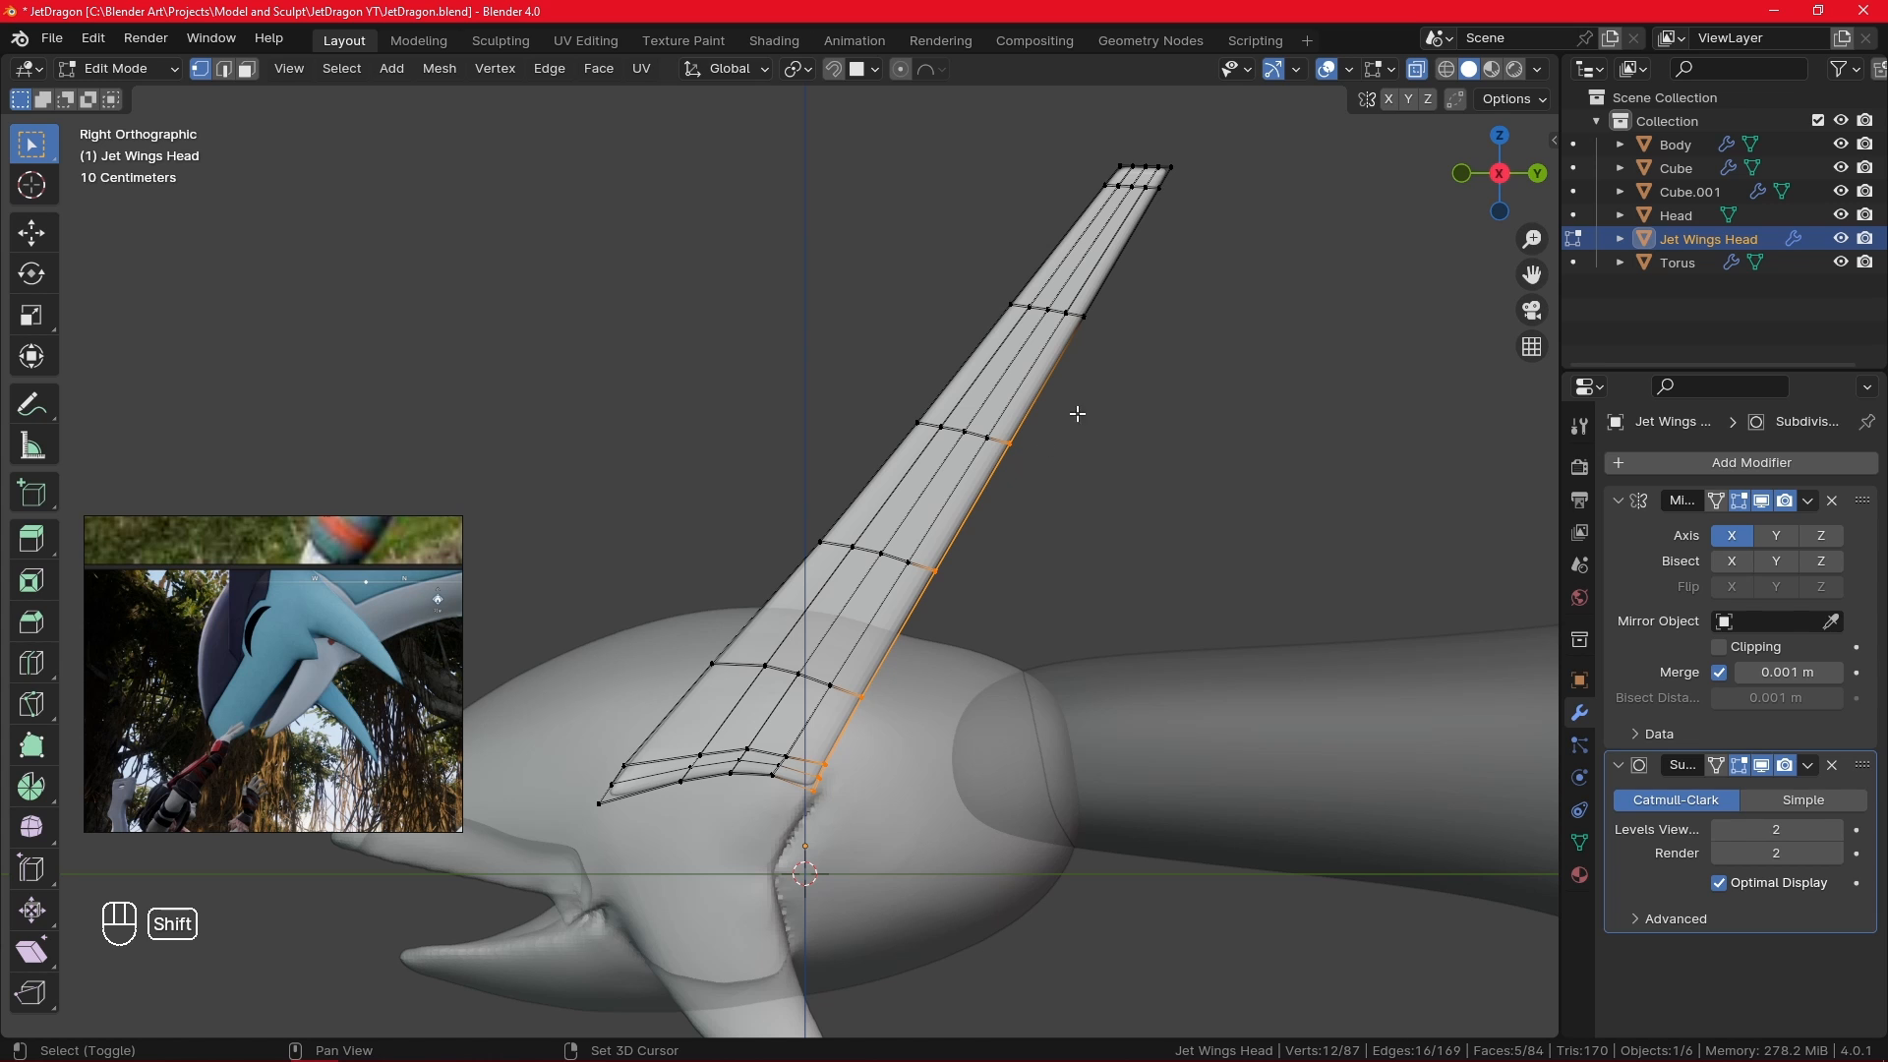
pyautogui.keyDown('shift'); pyautogui.moveTo(1079, 319); pyautogui.dragTo(1106, 344); pyautogui.keyUp('shift')
pyautogui.keyDown('shift'); pyautogui.moveTo(1162, 202); pyautogui.dragTo(1177, 158); pyautogui.keyUp('shift')
pyautogui.keyDown('shift'); pyautogui.moveTo(1127, 597); pyautogui.dragTo(1153, 588, button='middle'); pyautogui.keyUp('shift')
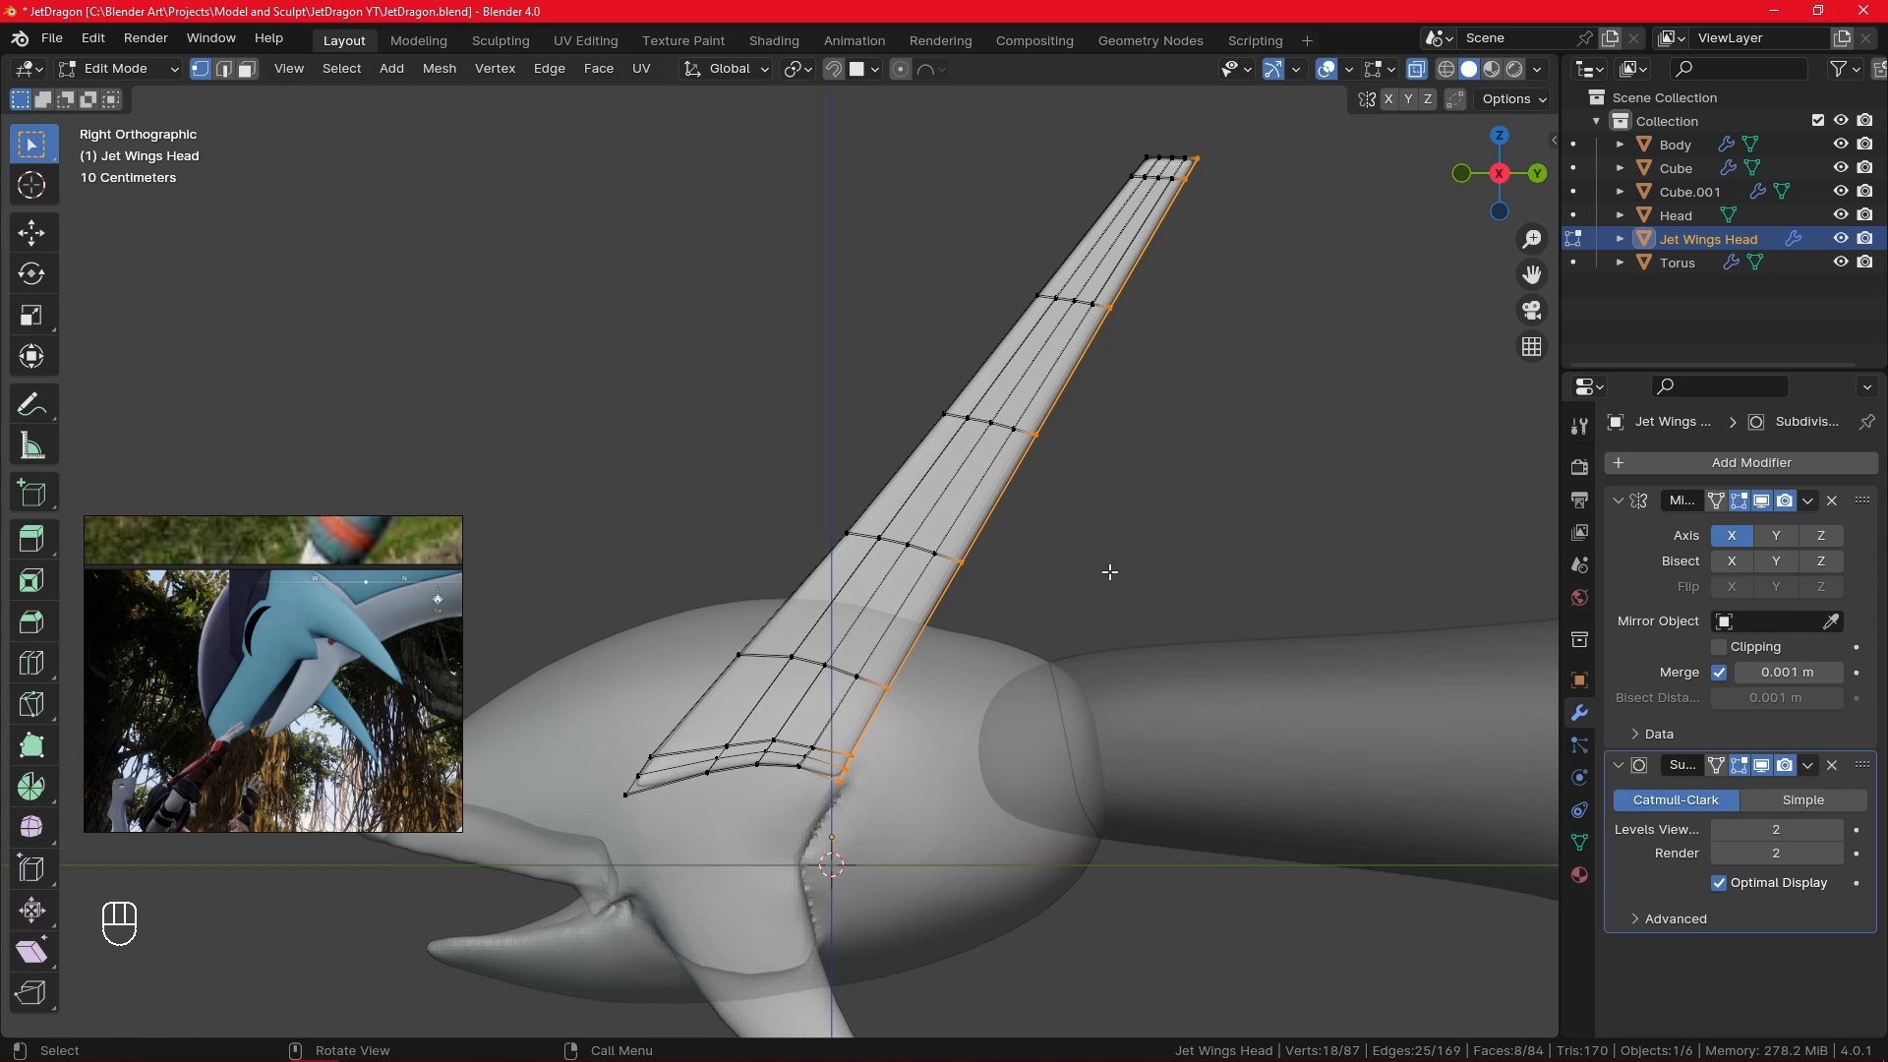
pyautogui.keyDown('ctrl'); pyautogui.click(983, 481); pyautogui.keyUp('ctrl')
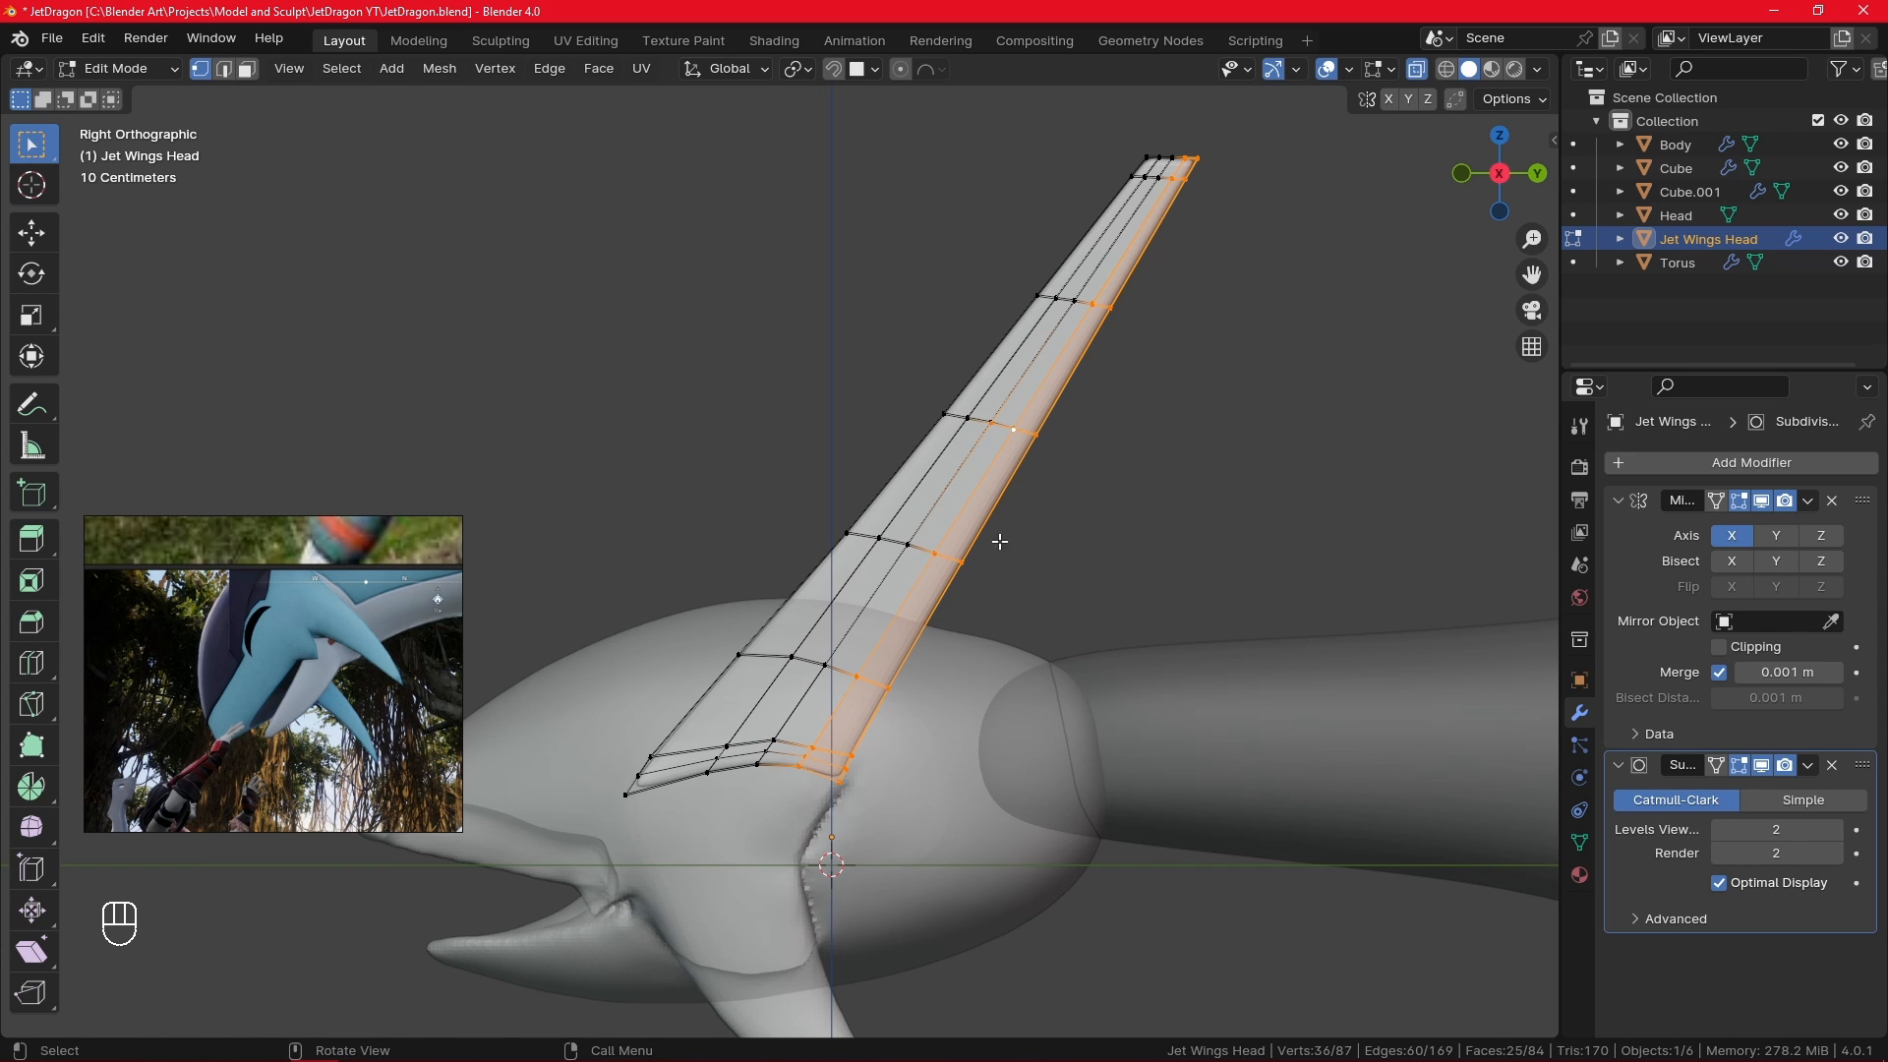
pyautogui.keyDown('ctrl'); pyautogui.moveTo(977, 413); pyautogui.dragTo(1001, 443); pyautogui.keyUp('ctrl')
pyautogui.press('g')
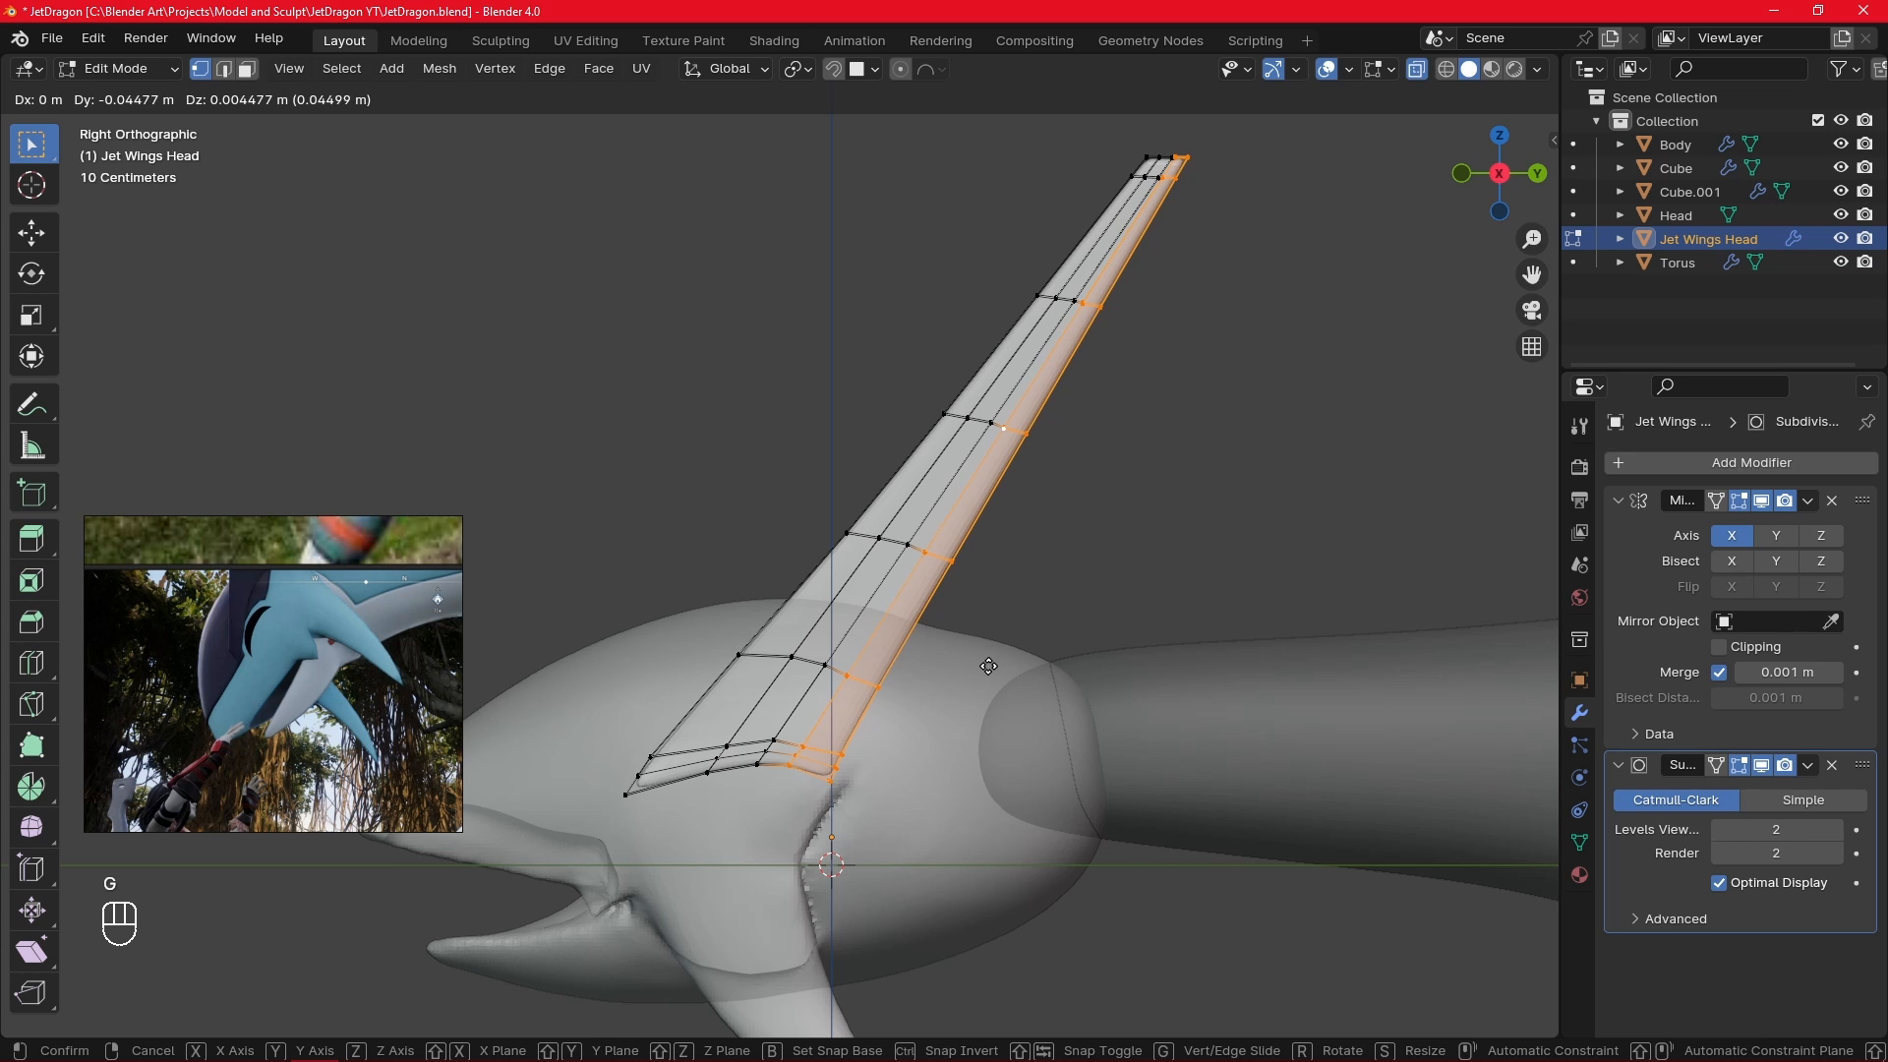
pyautogui.click(988, 667)
# - Rotate the rear-edge strip slightly so its base swings forward, and raise the vertex near the tip's rear corner about 0.0045 m
pyautogui.press('r')
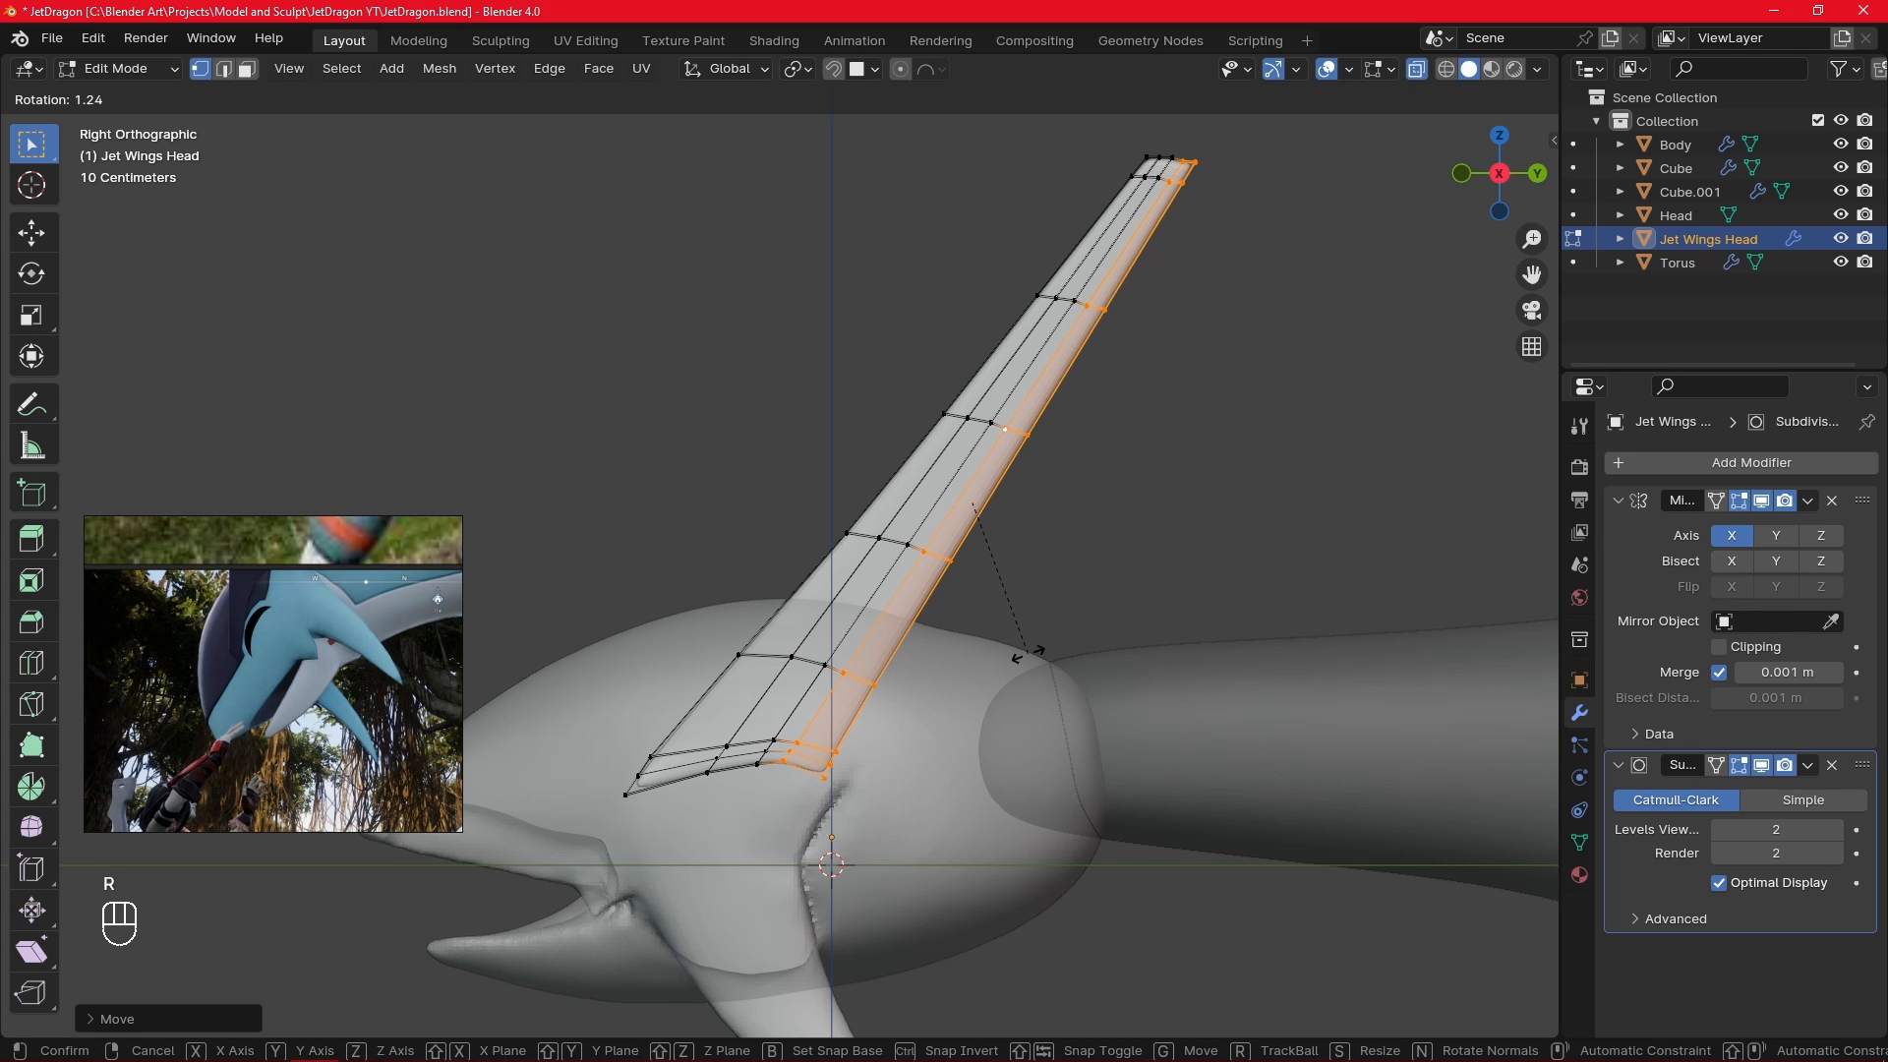
pyautogui.click(1027, 654)
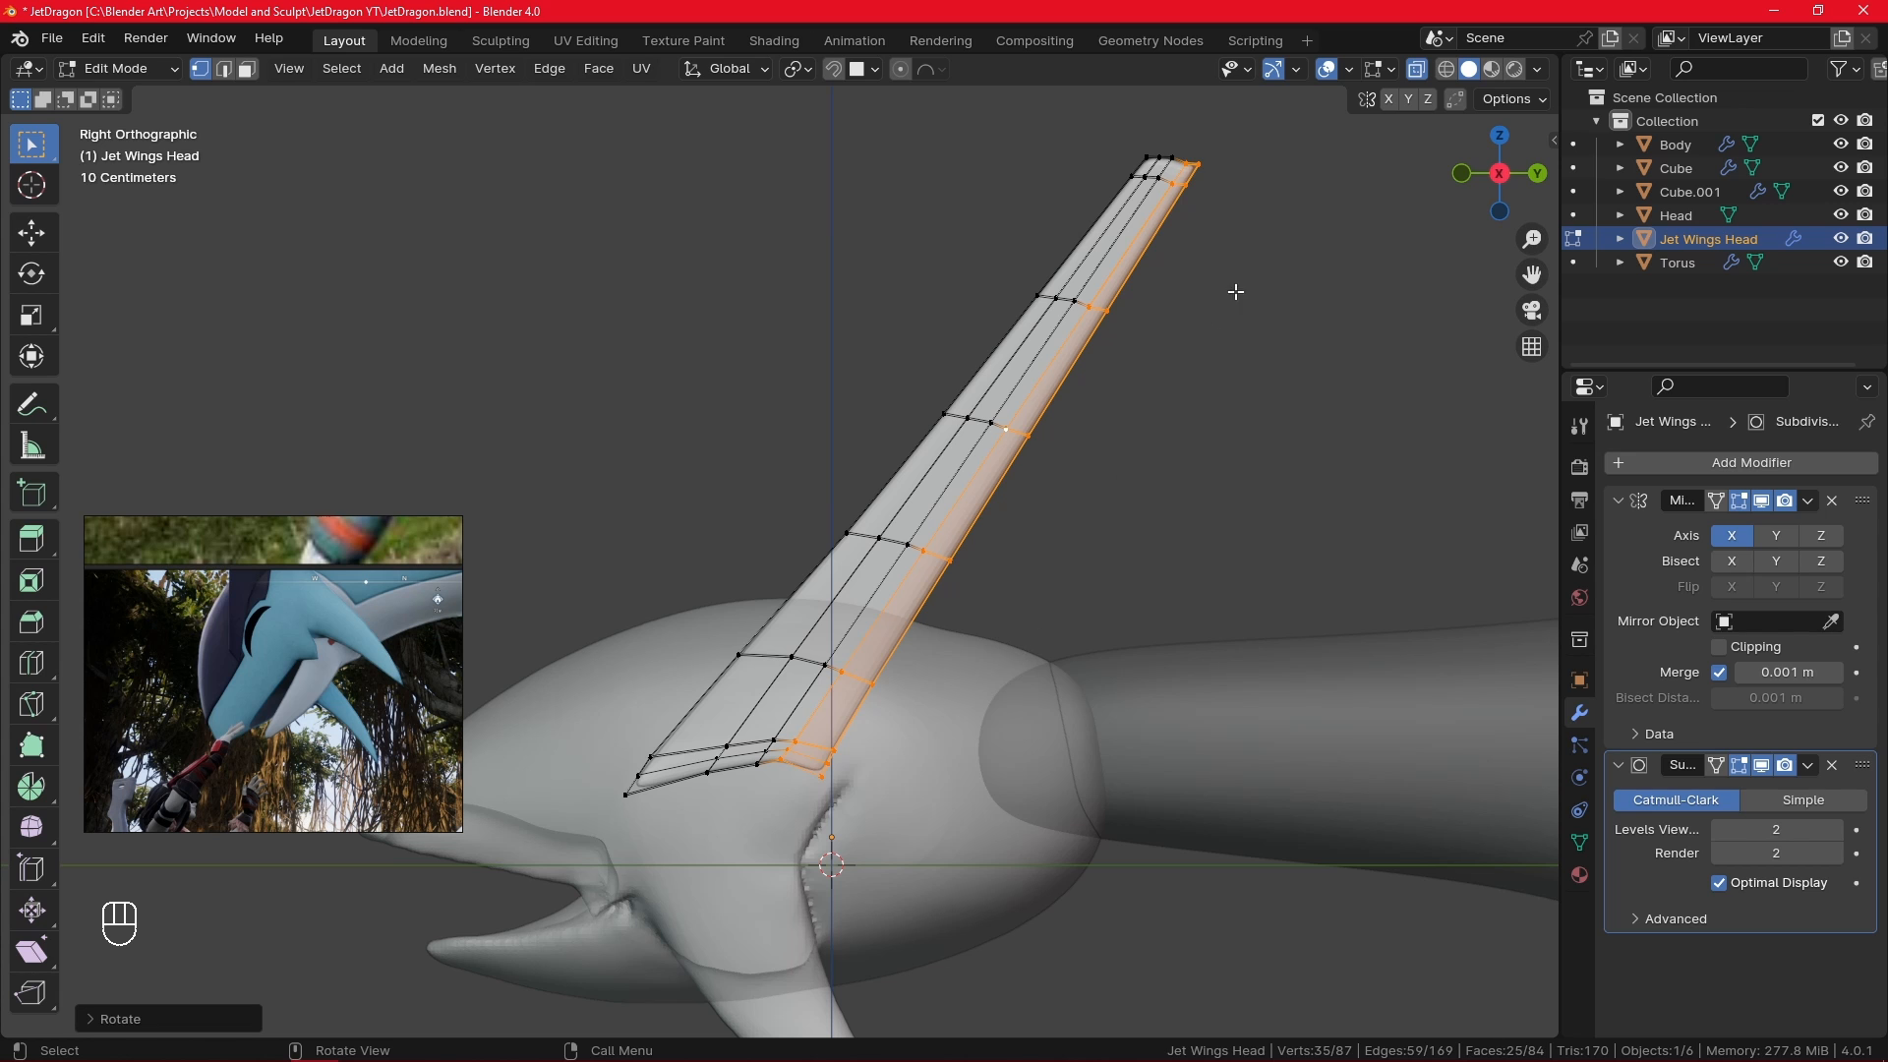
pyautogui.click(1187, 162)
pyautogui.press('g')
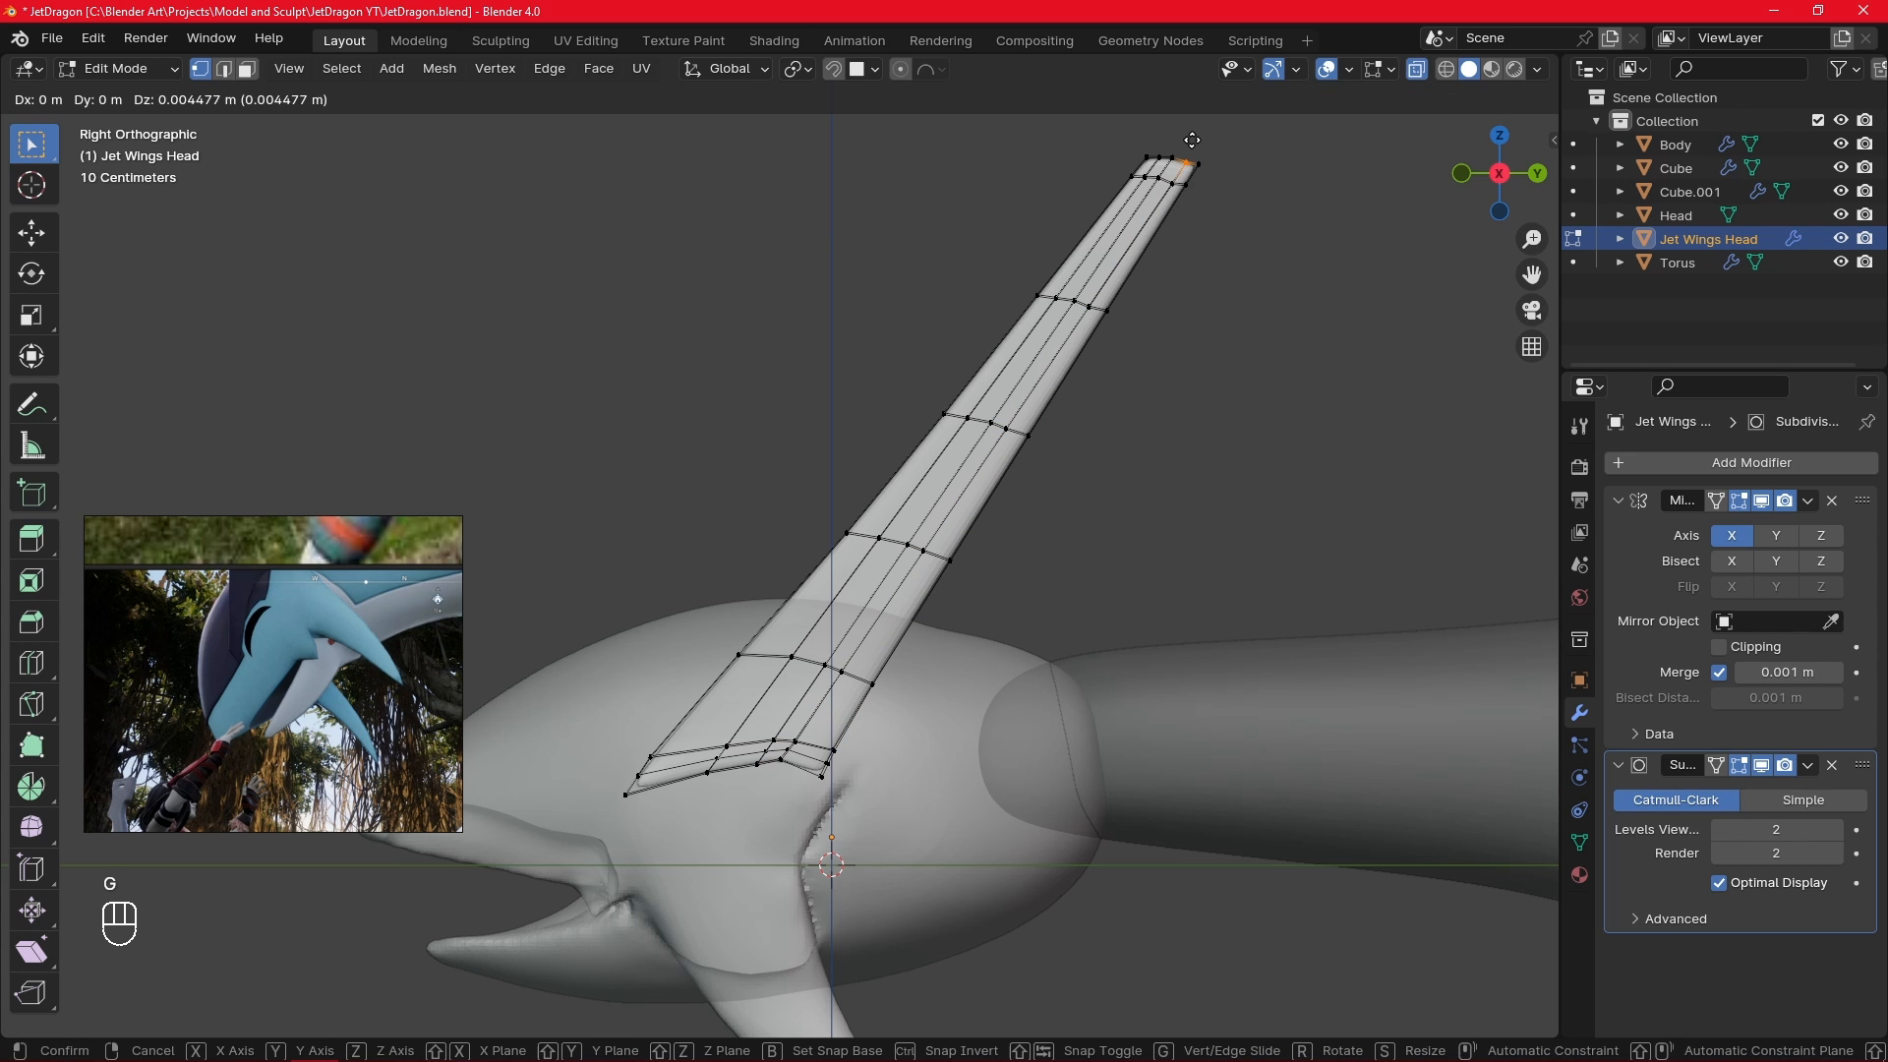
pyautogui.click(1192, 140)
pyautogui.click(1194, 261)
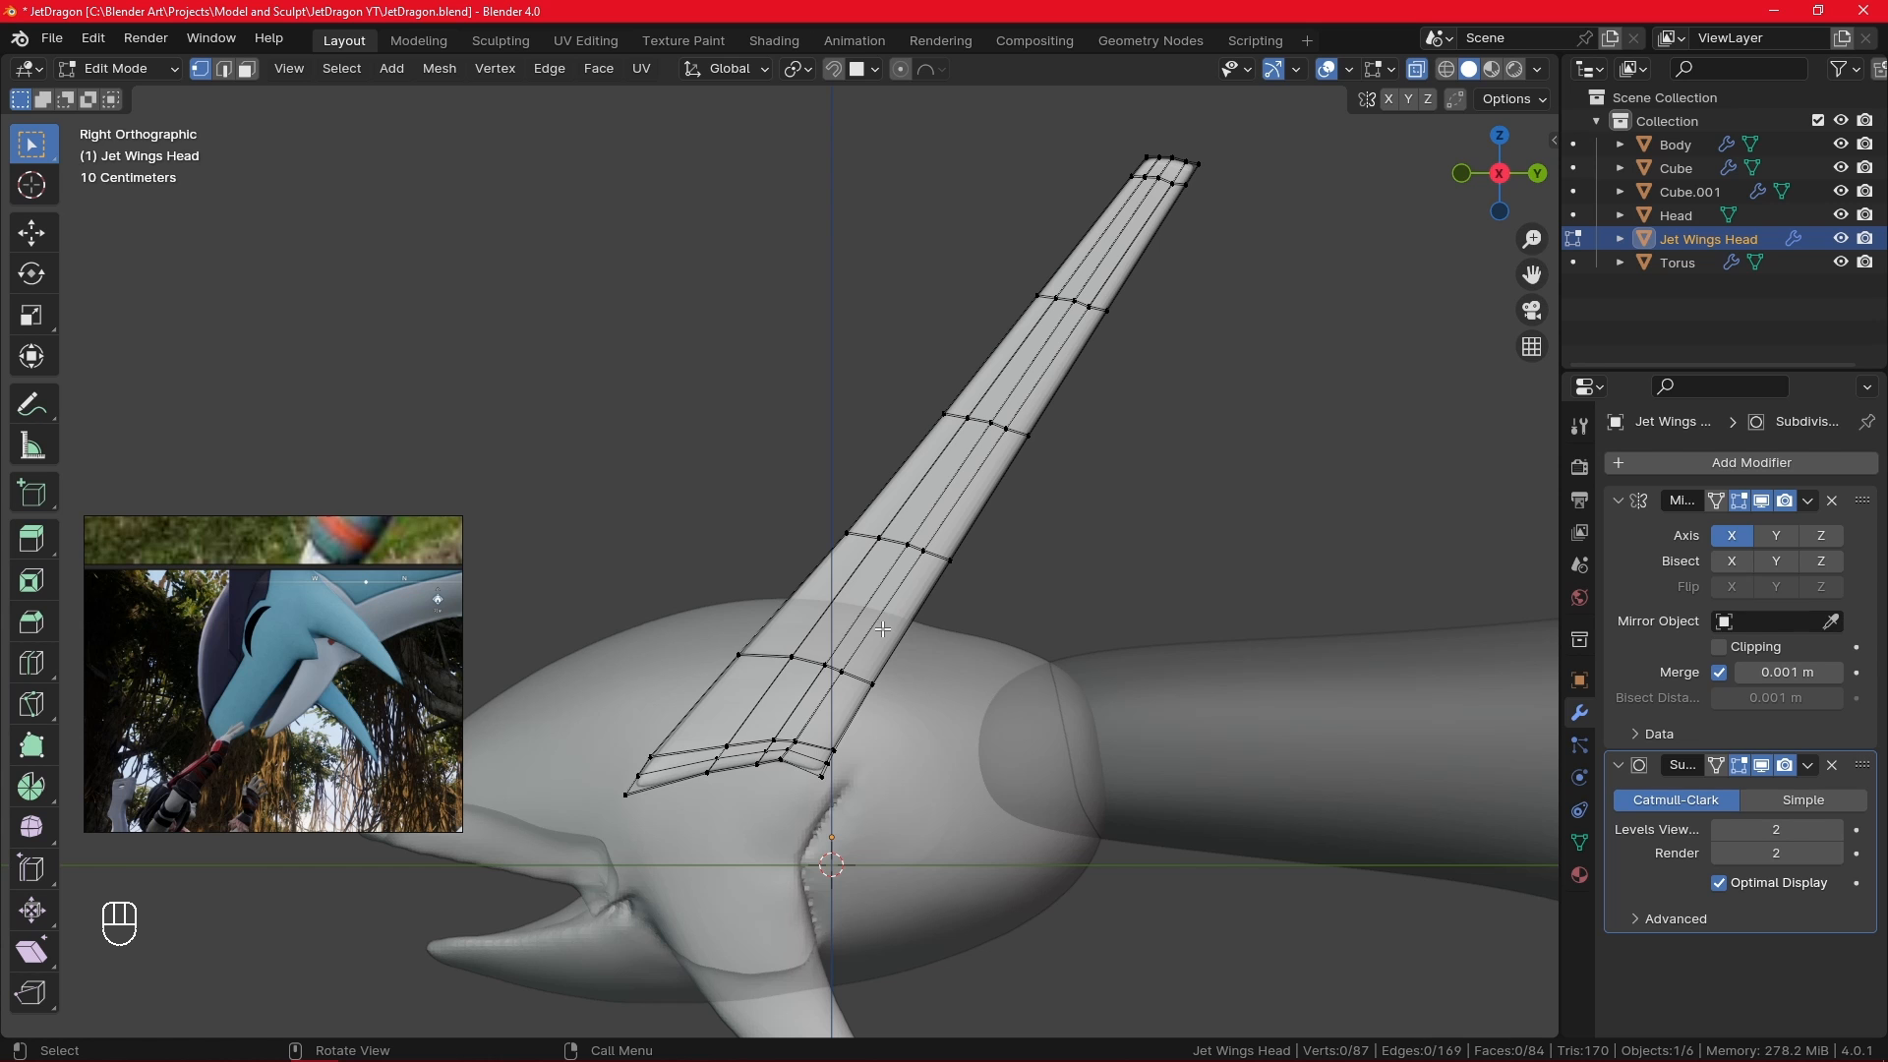
# - Select the whole linked wing, move it slightly backward along Y, and return to Object Mode with X-ray off
pyautogui.press('l')
pyautogui.press('g')
pyautogui.press('y')
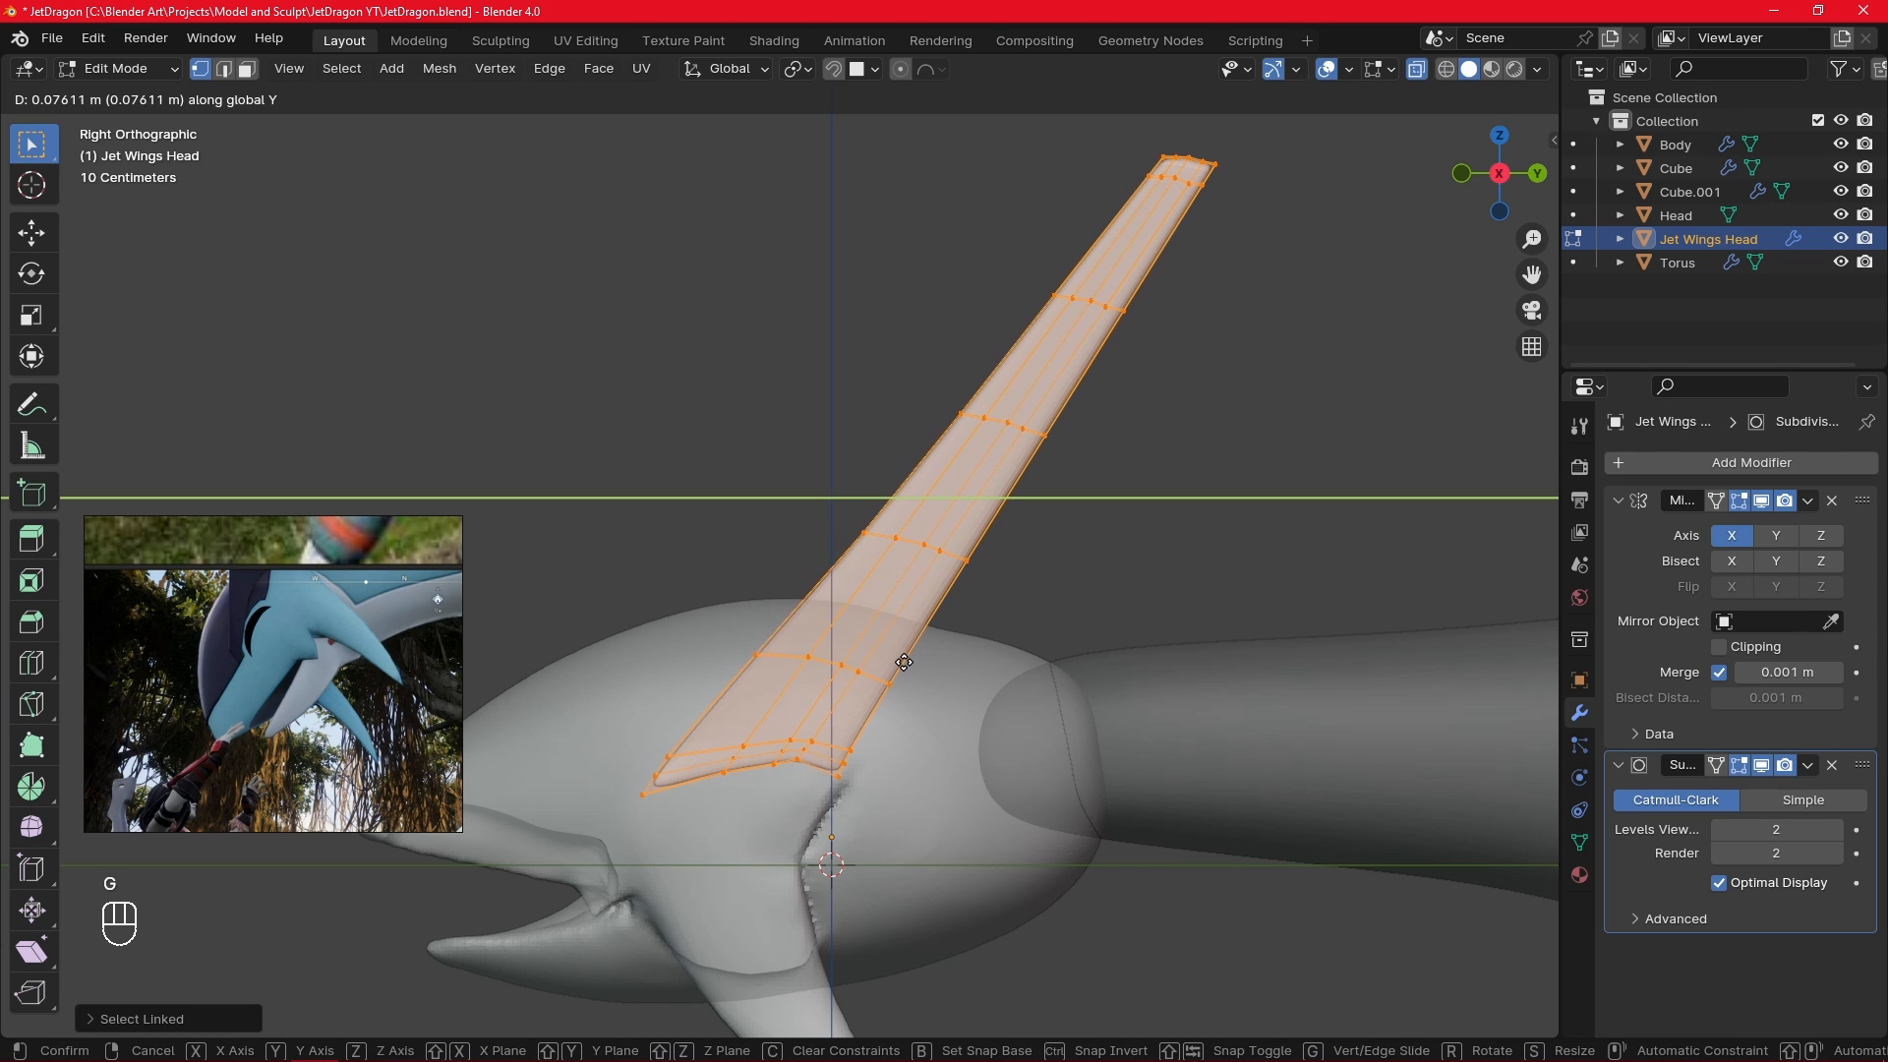
pyautogui.click(920, 649)
pyautogui.press('Tab')
pyautogui.moveTo(1075, 556); pyautogui.dragTo(1407, 90, button='middle')
pyautogui.click(1219, 413)
pyautogui.moveTo(1219, 413); pyautogui.dragTo(1018, 611, button='middle')
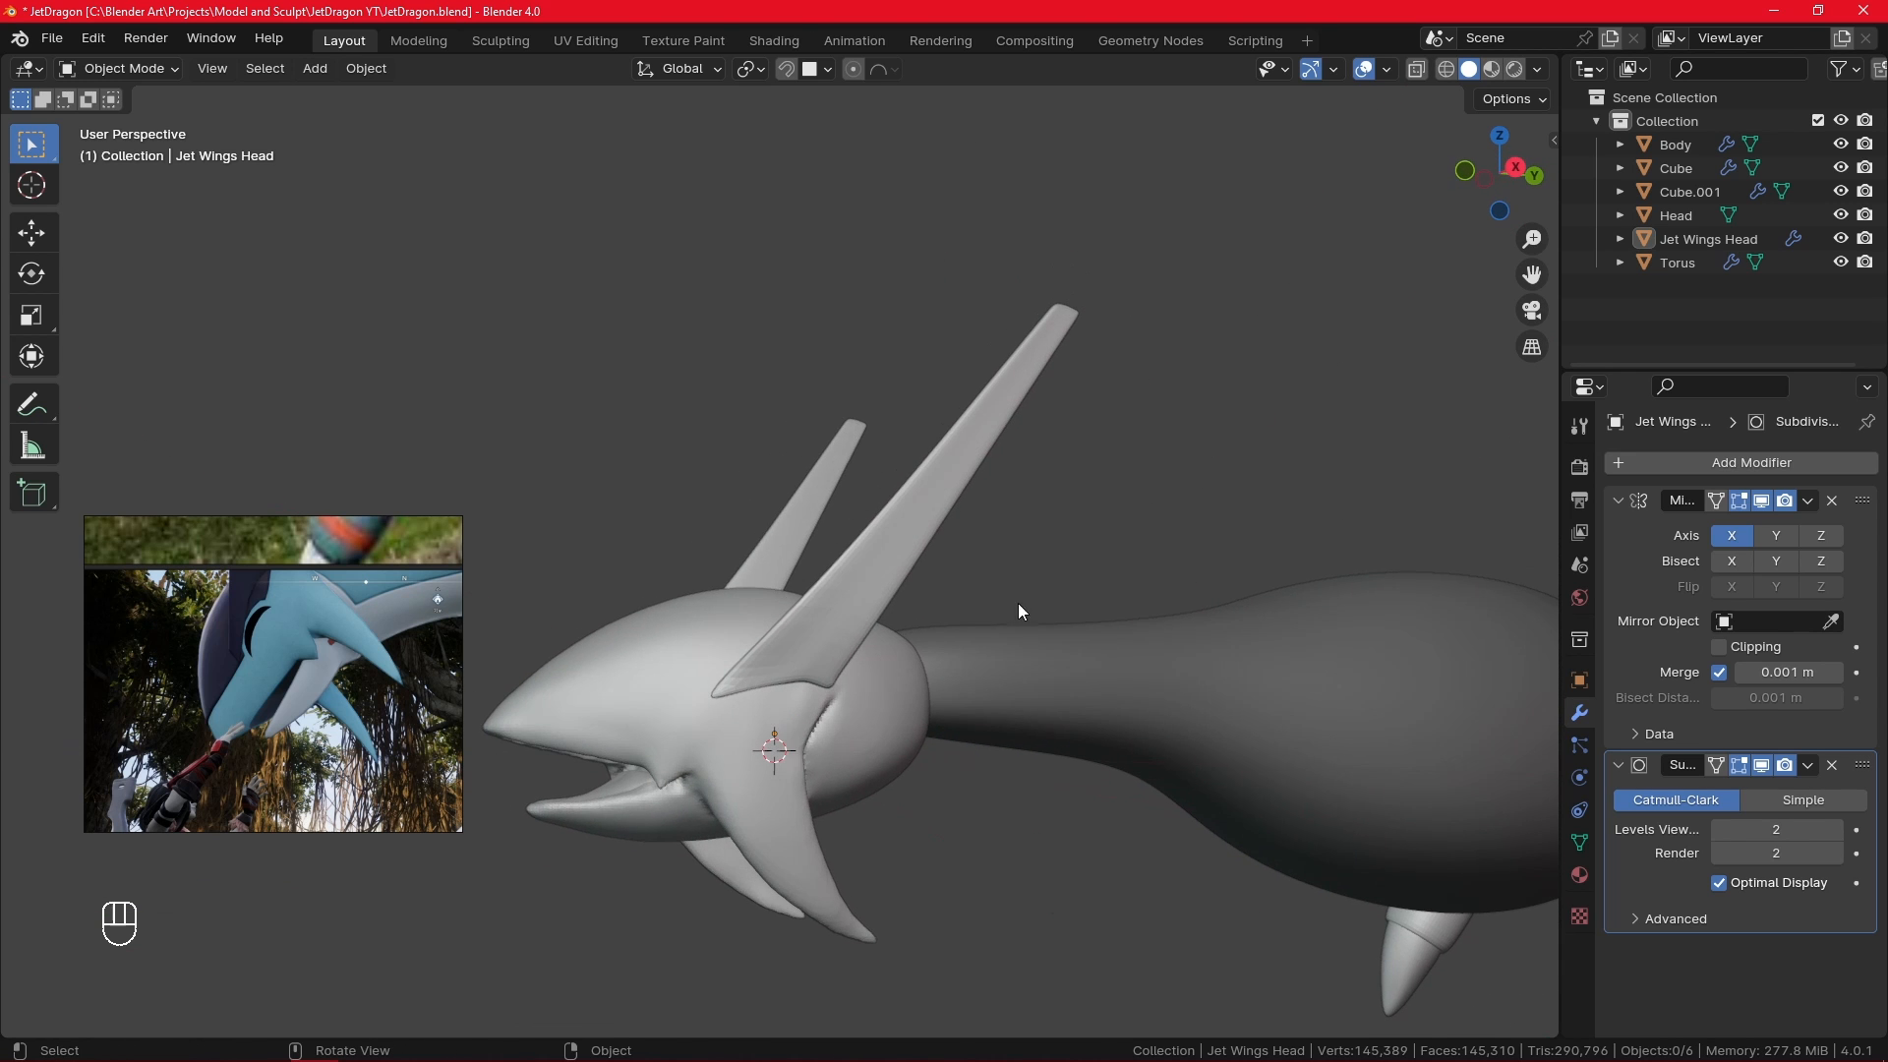
# - Set the viewport subdivision level of the Jet Wings Head object to 3
pyautogui.click(950, 563)
pyautogui.press('KP_3')
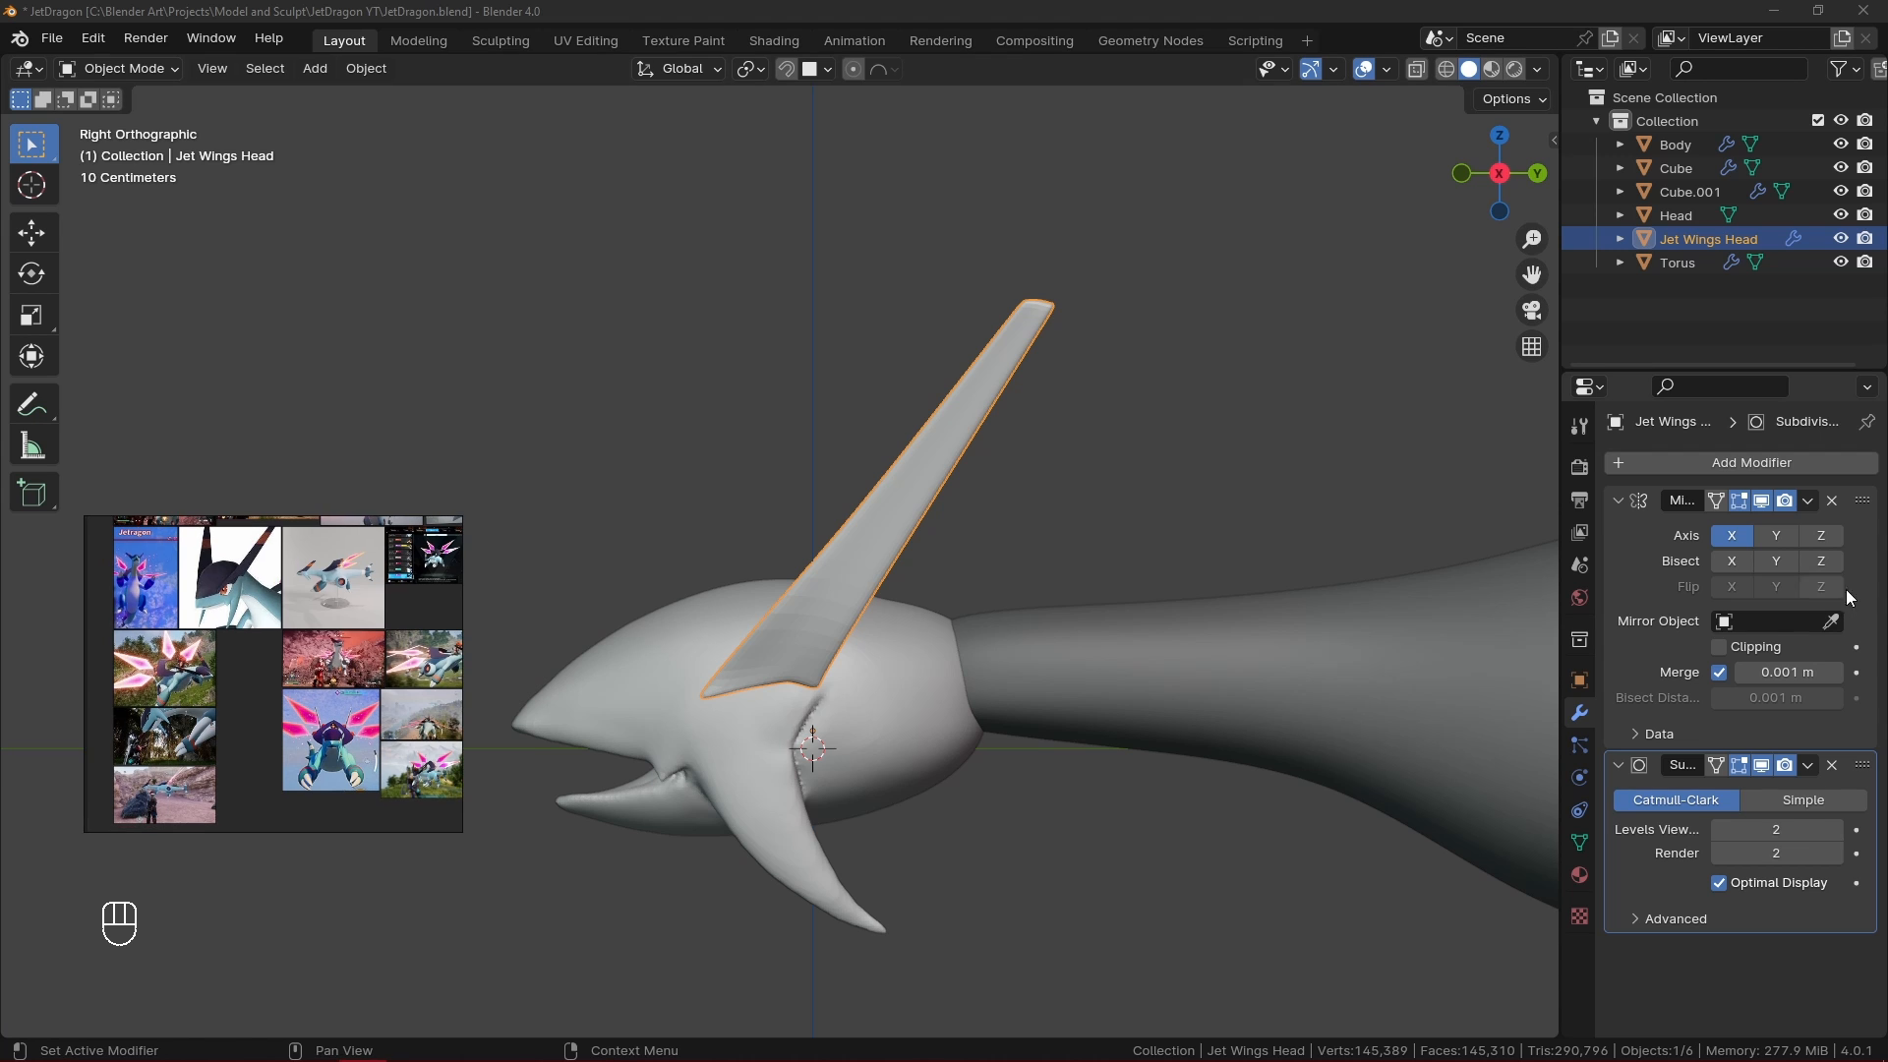
pyautogui.click(1835, 829)
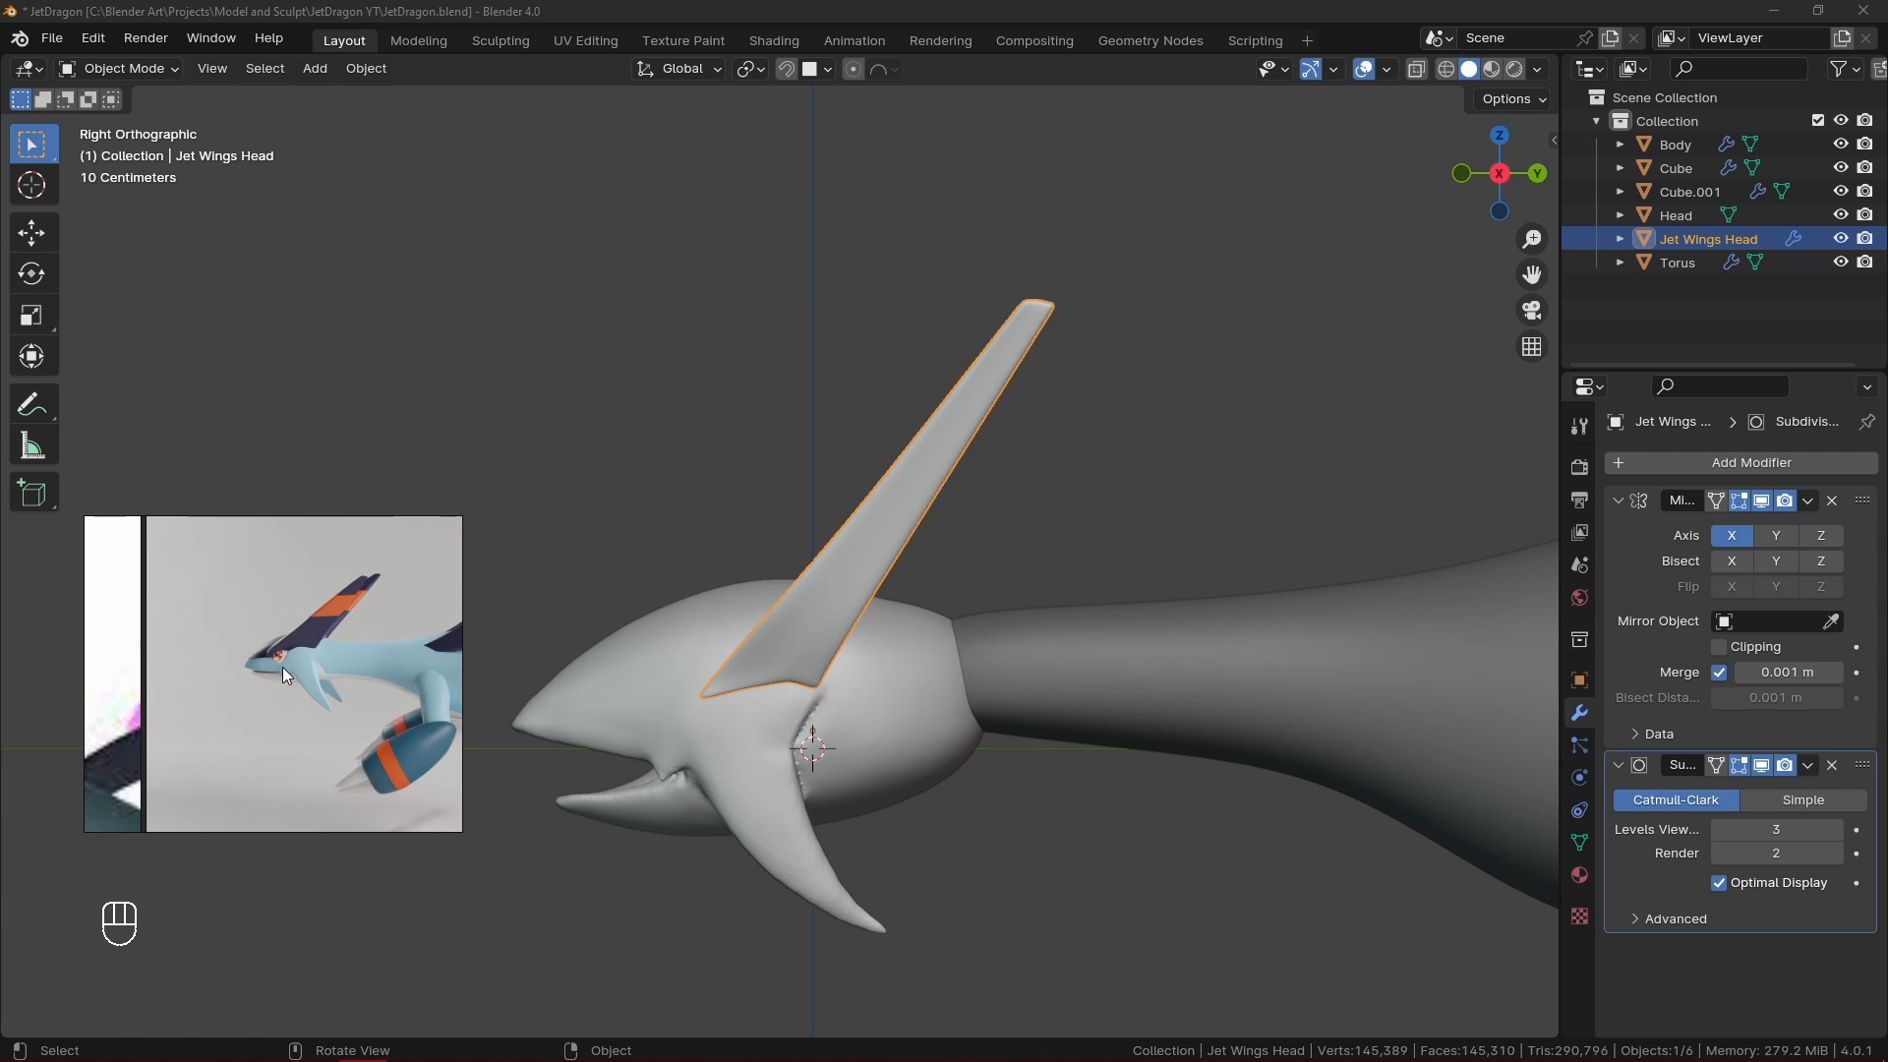
# - In Edit Mode with X-ray on, select the wing's front-edge vertices from base to tip and move them about 0.23 m forward along Y
pyautogui.press('Tab')
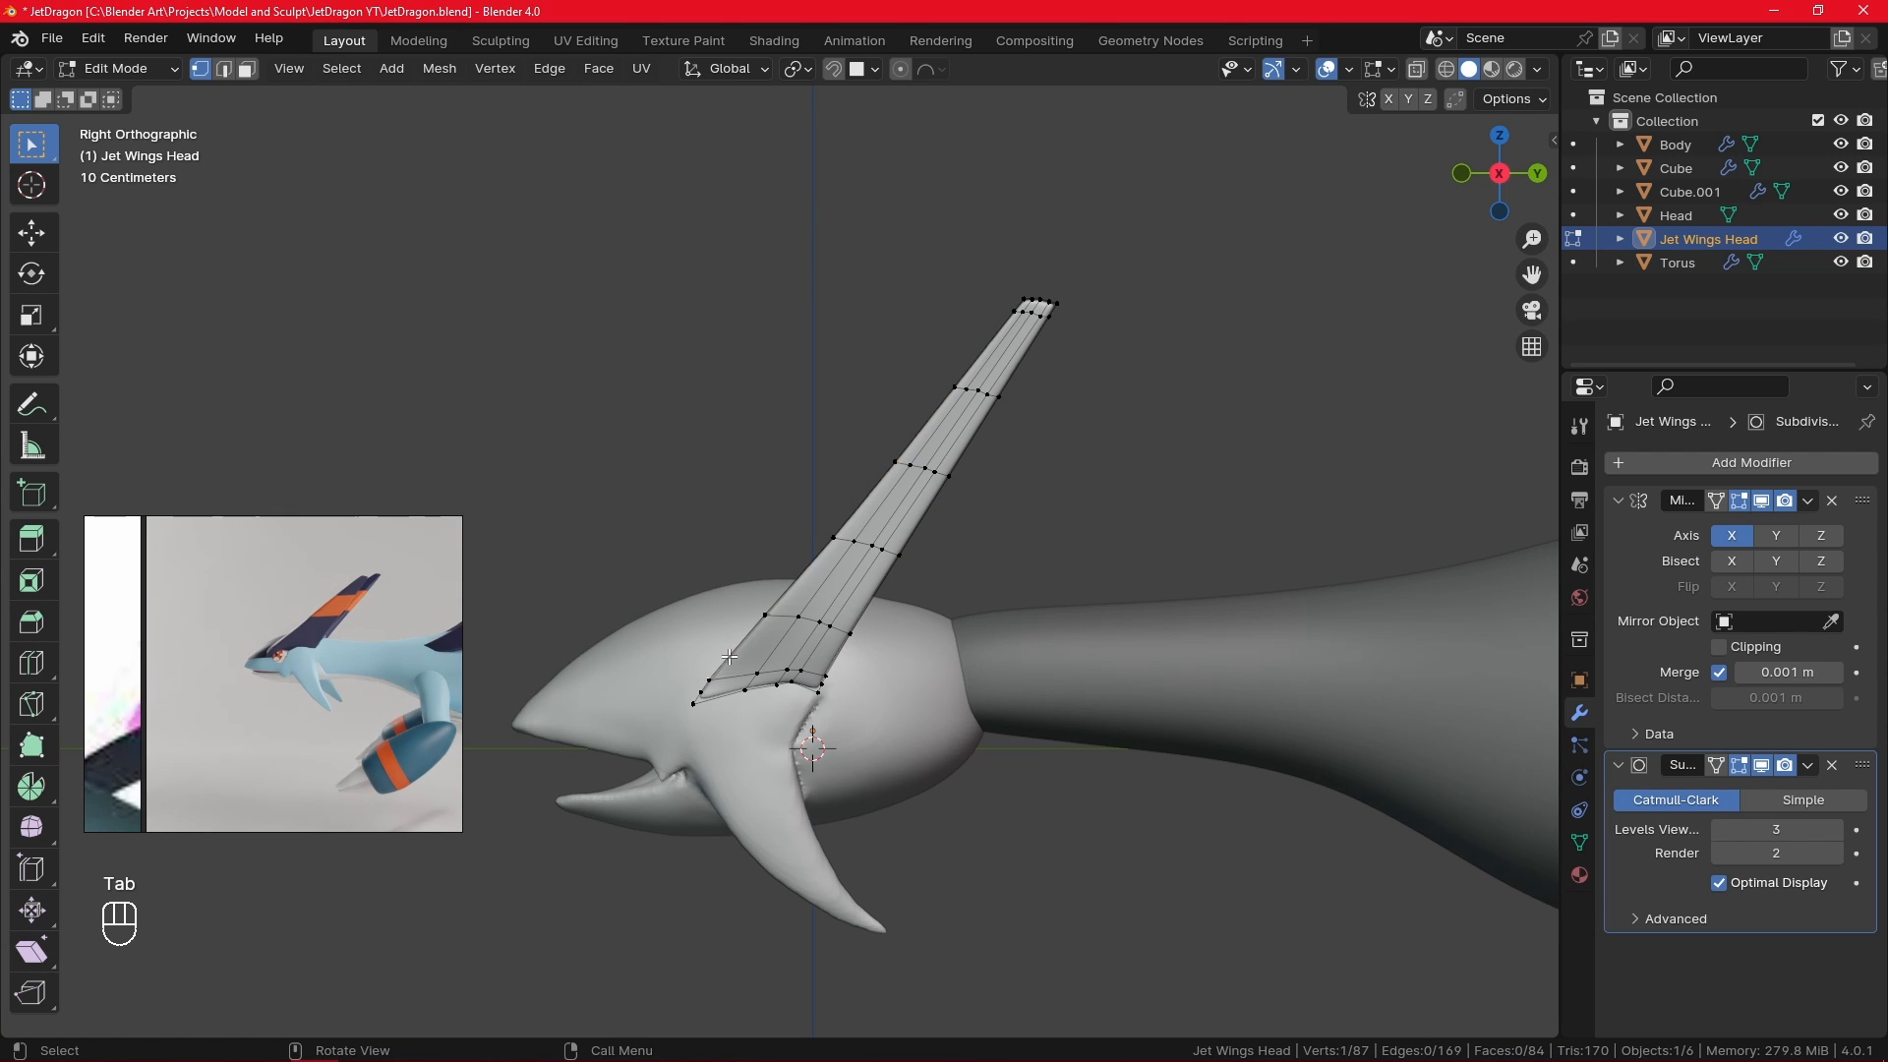
pyautogui.keyDown('alt'); pyautogui.keyDown('shift'); pyautogui.click(748, 637); pyautogui.keyUp('shift'); pyautogui.keyUp('alt')
pyautogui.keyDown('alt'); pyautogui.keyDown('shift'); pyautogui.click(739, 638); pyautogui.keyUp('shift'); pyautogui.keyUp('alt')
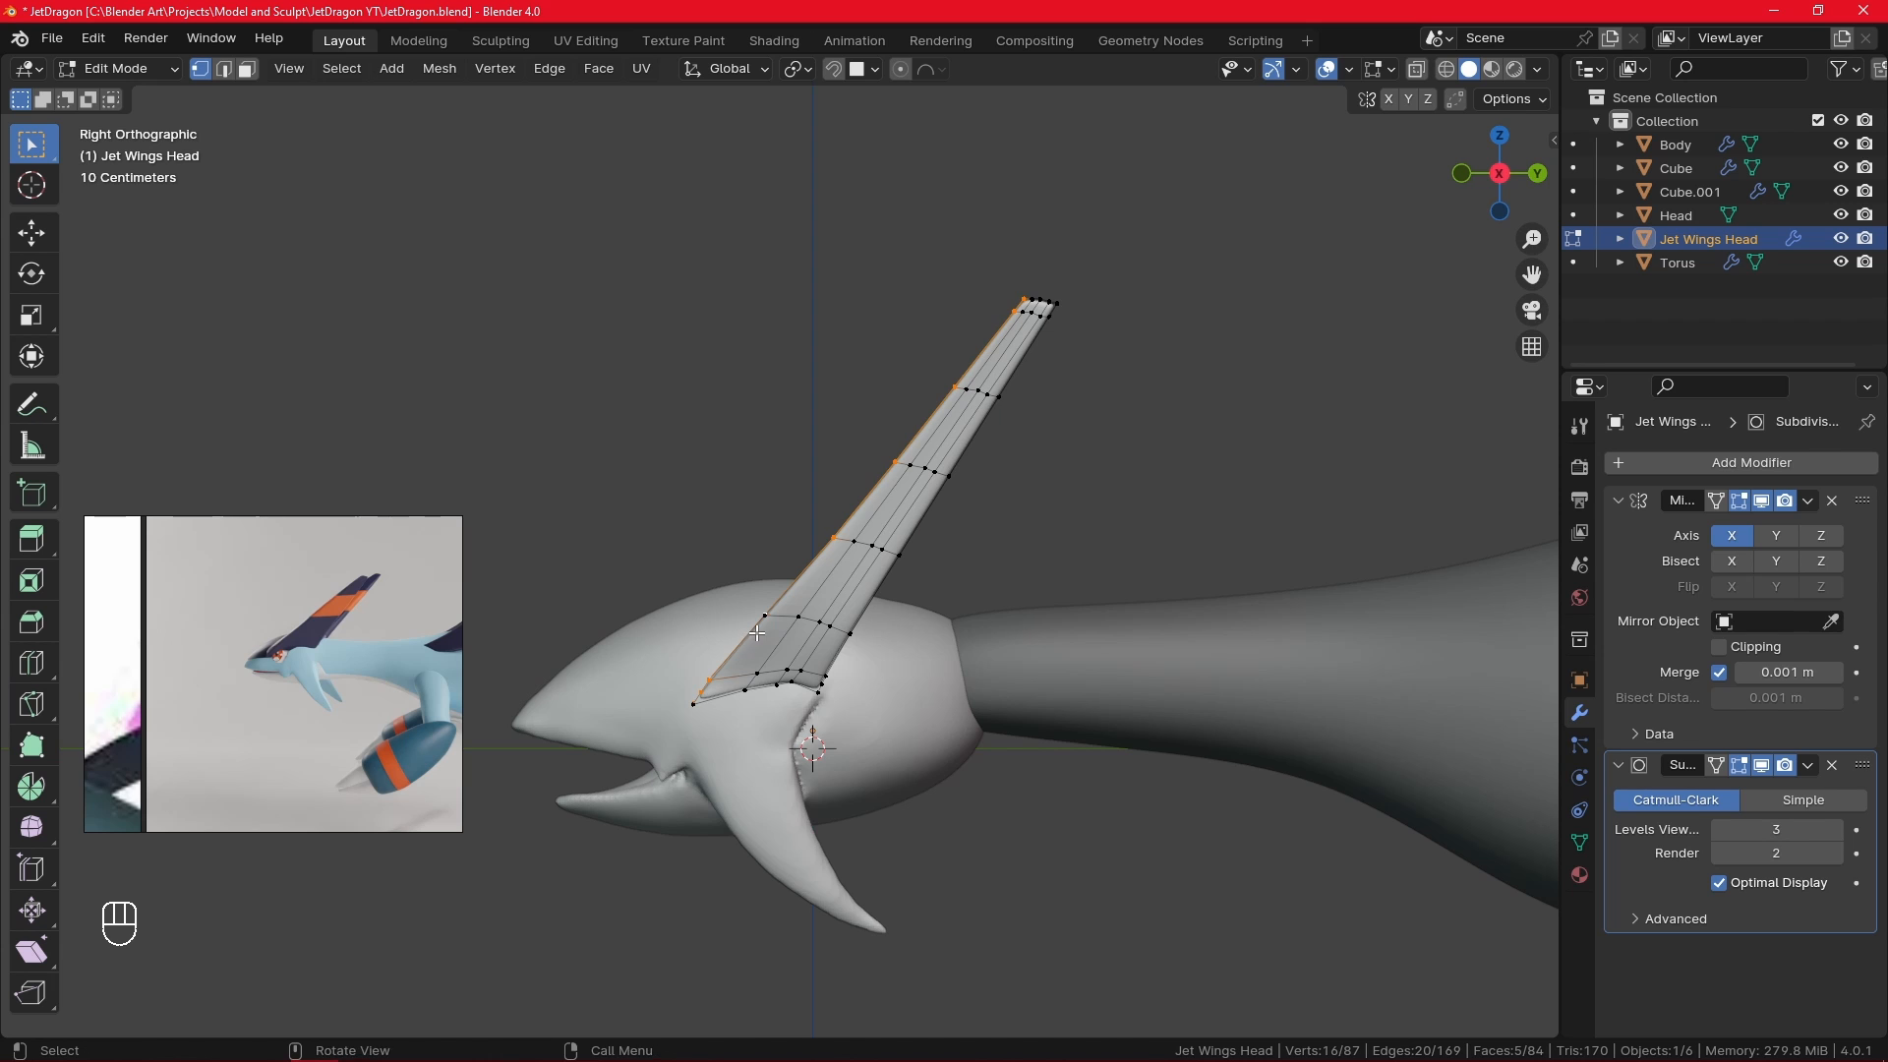
pyautogui.moveTo(750, 643); pyautogui.dragTo(828, 678, button='middle')
pyautogui.keyDown('shift'); pyautogui.click(713, 714); pyautogui.keyUp('shift')
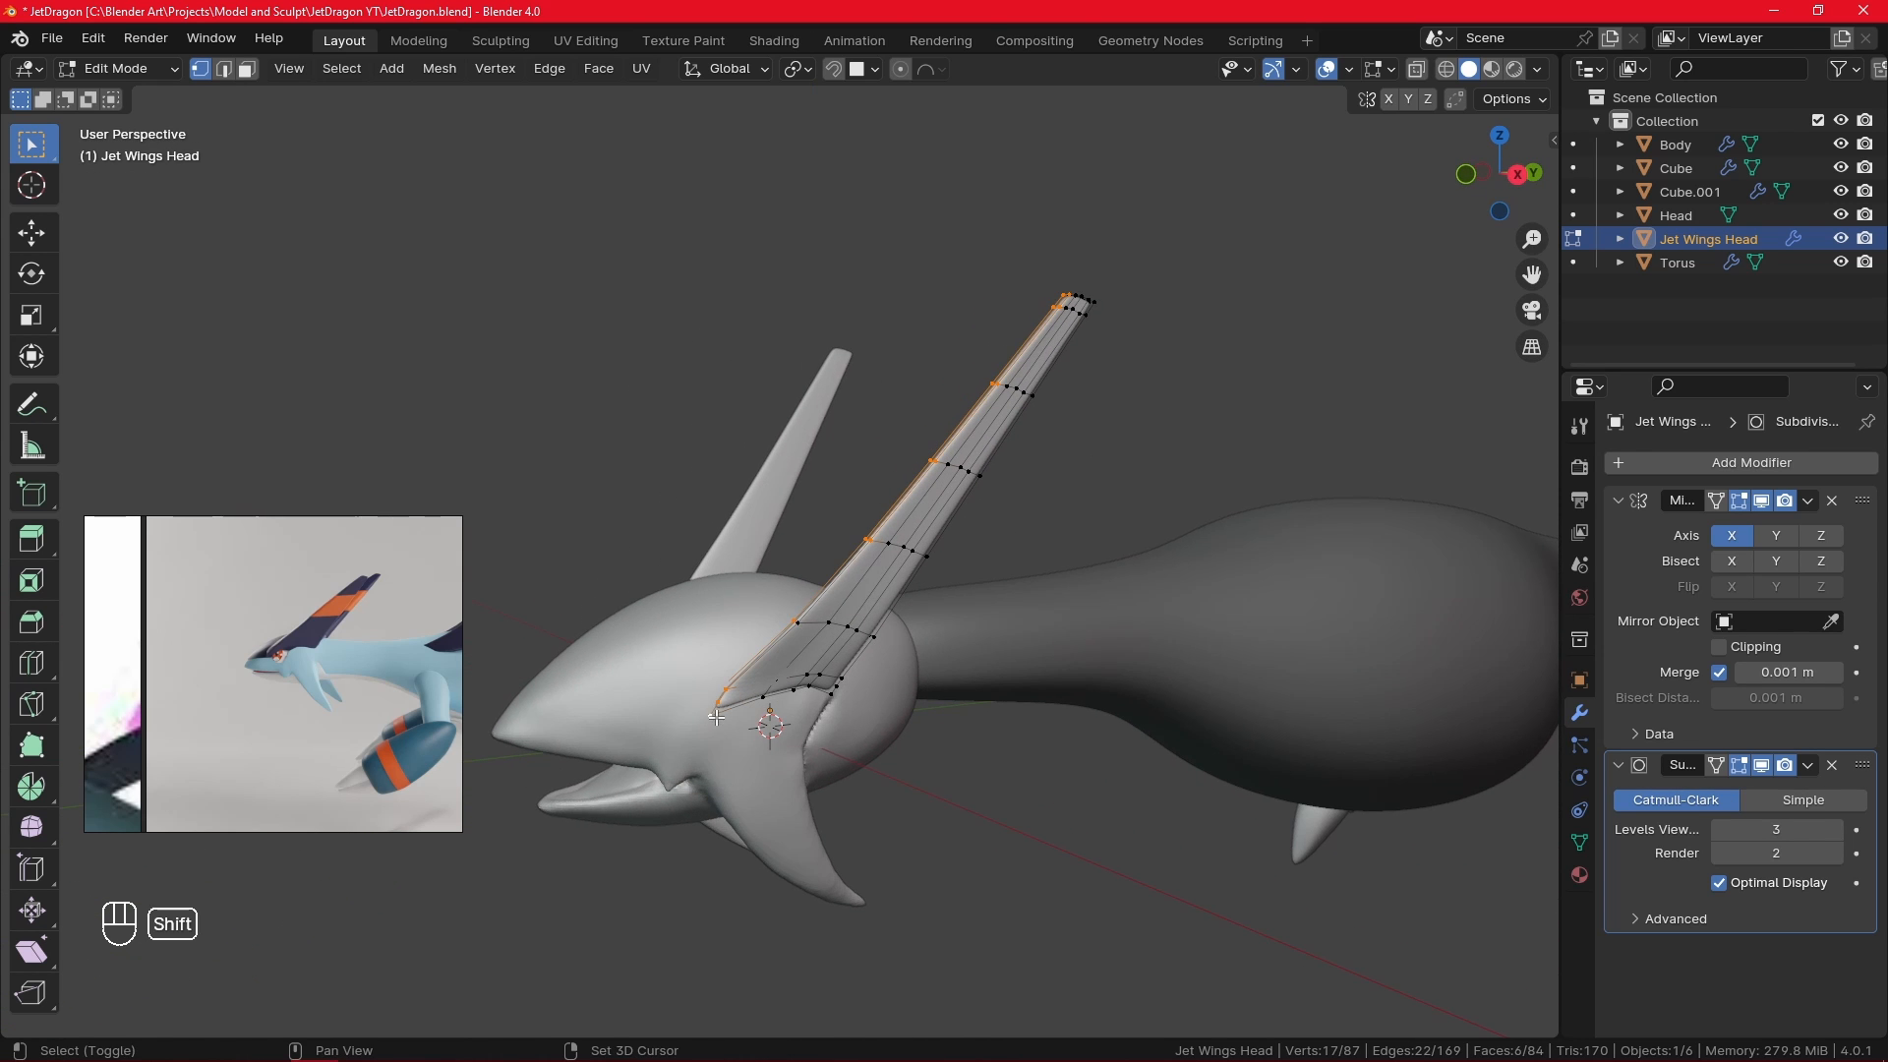
pyautogui.press('KP_3')
pyautogui.click(1418, 70)
pyautogui.keyDown('shift'); pyautogui.moveTo(674, 725); pyautogui.dragTo(732, 661); pyautogui.keyUp('shift')
pyautogui.keyDown('shift'); pyautogui.moveTo(738, 646); pyautogui.dragTo(802, 572); pyautogui.keyUp('shift')
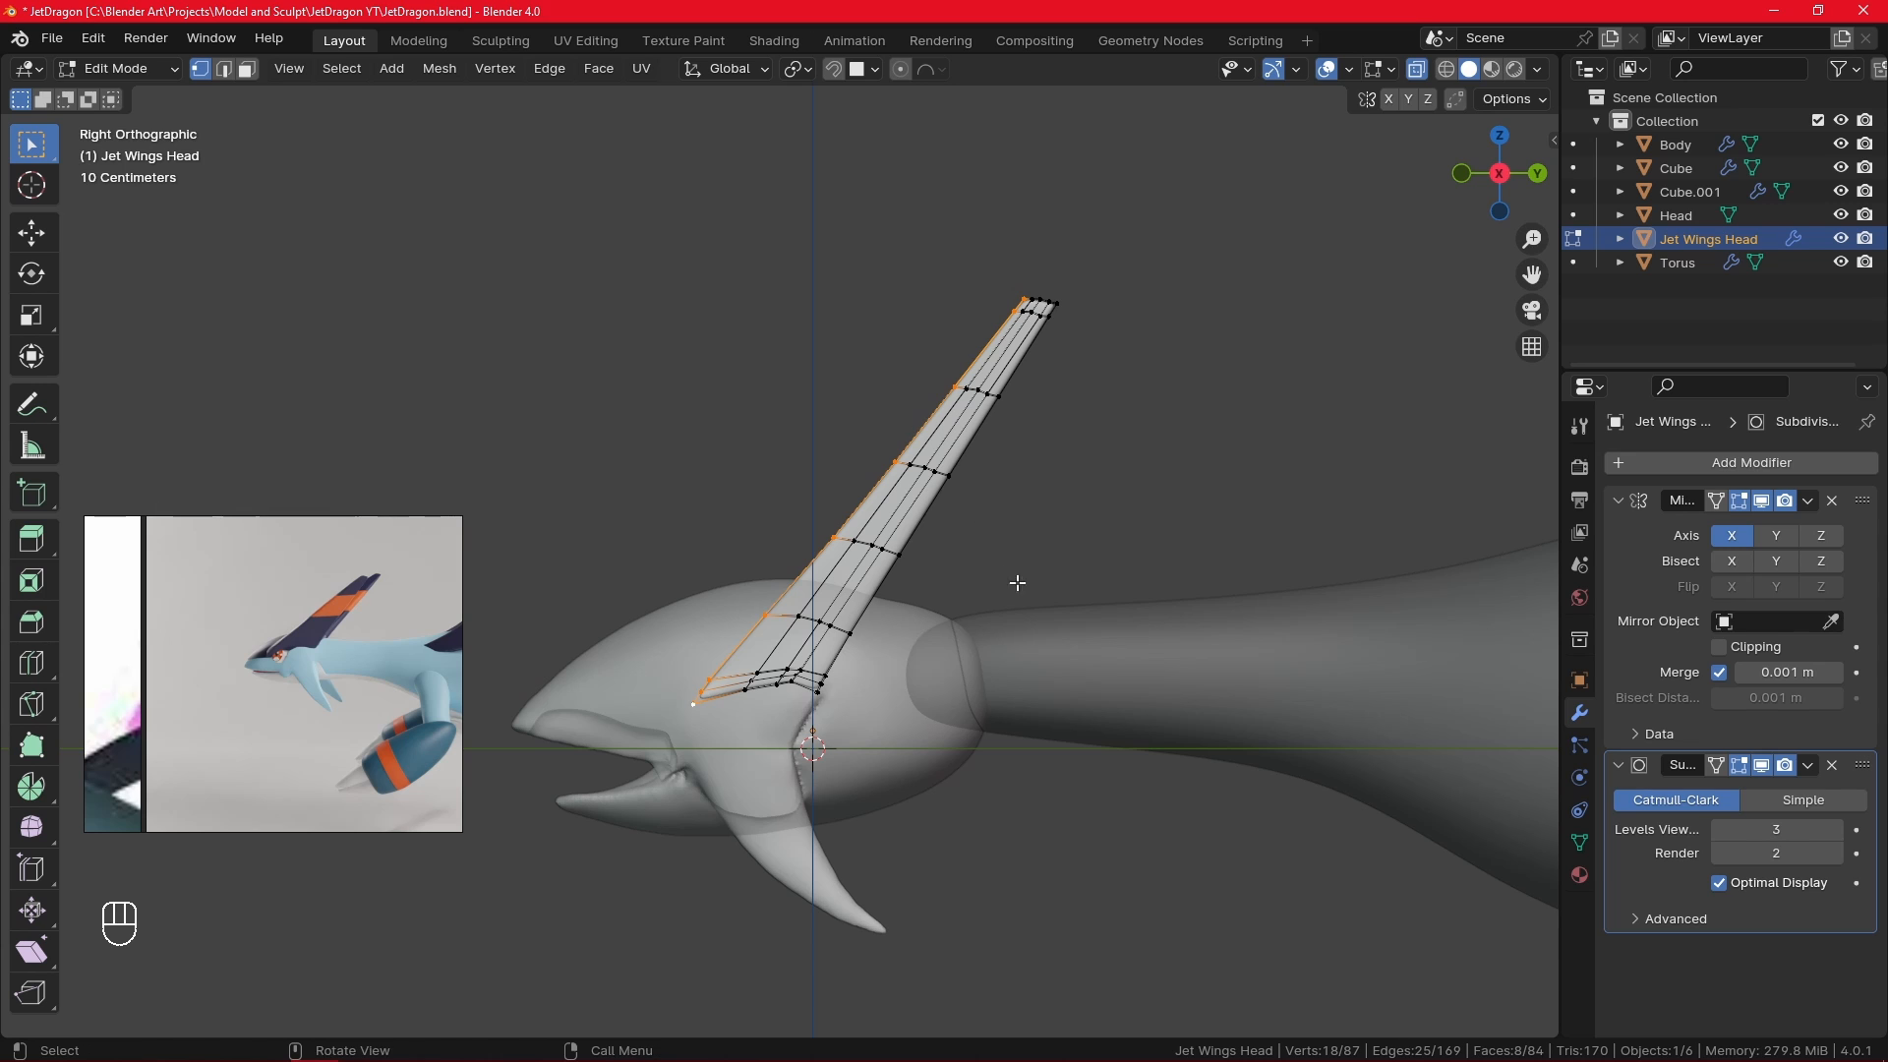
pyautogui.press('g')
pyautogui.press('x')
pyautogui.press('y')
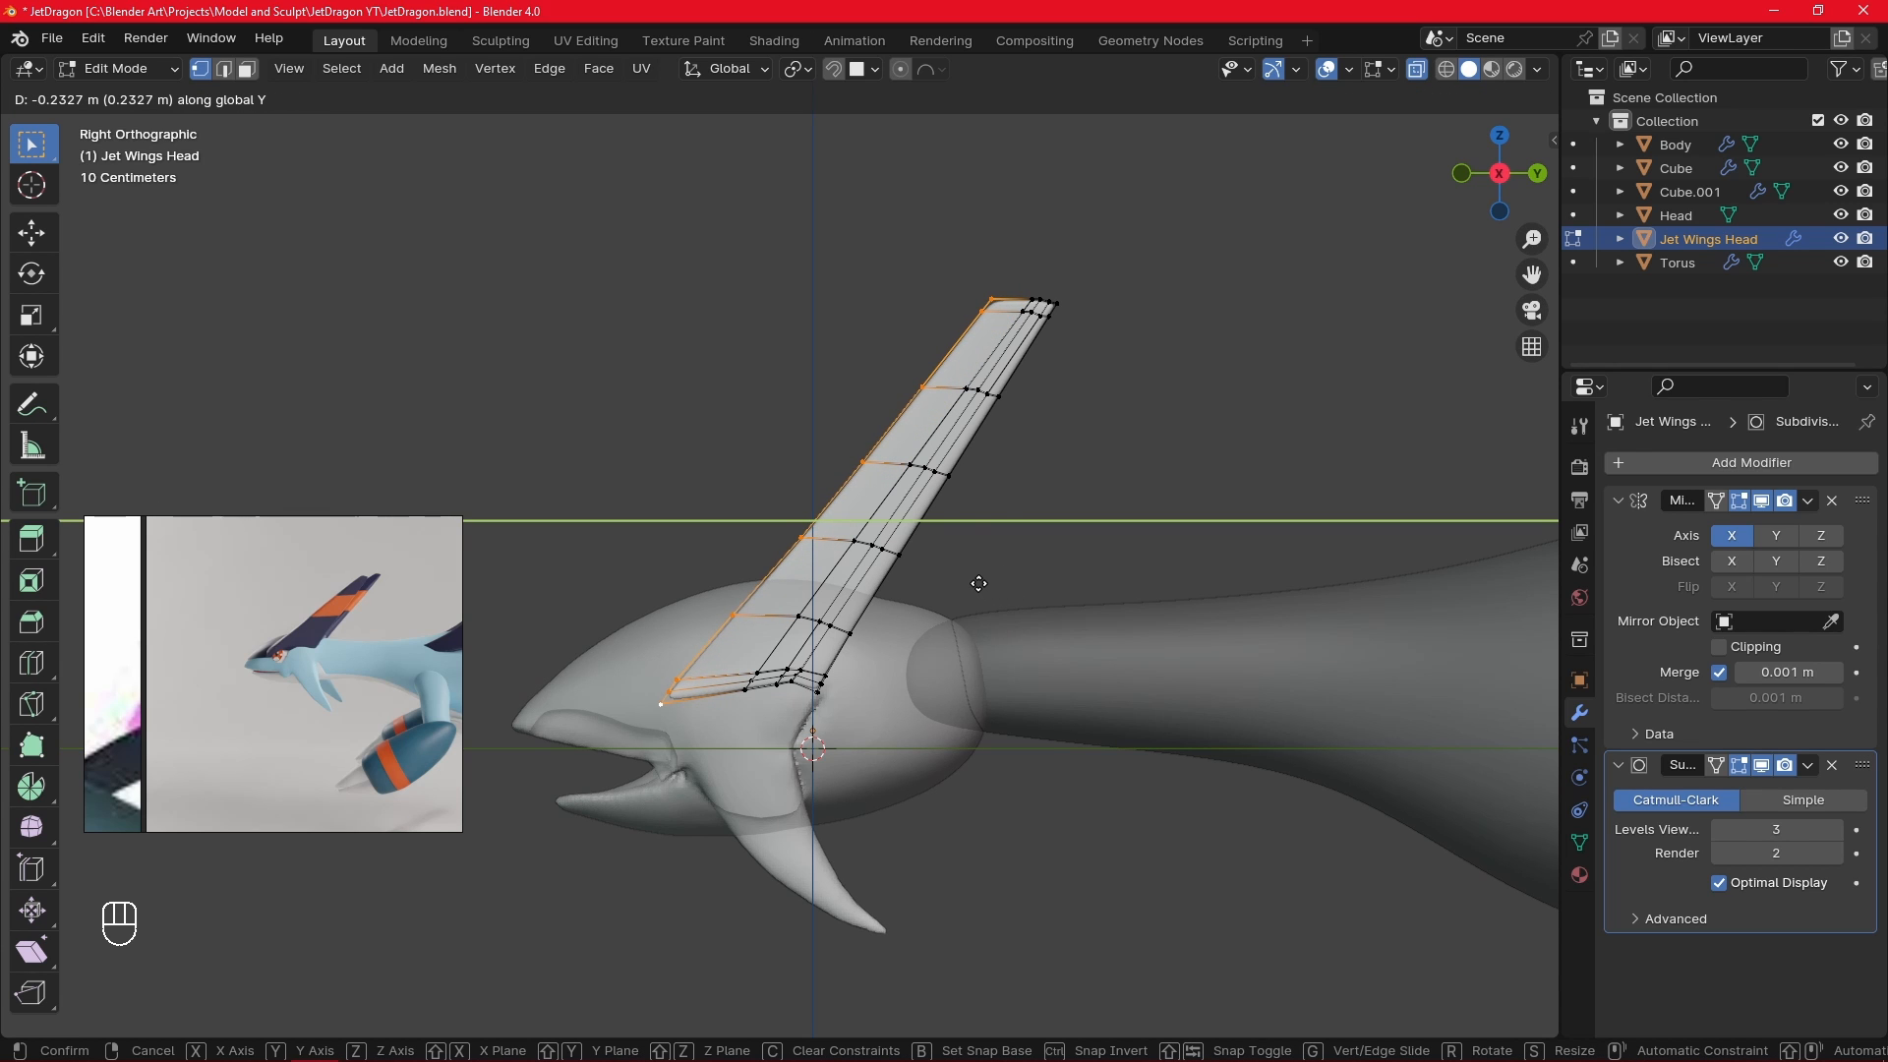
pyautogui.click(979, 589)
pyautogui.click(965, 565)
pyautogui.keyDown('alt'); pyautogui.keyDown('shift'); pyautogui.click(923, 518); pyautogui.keyUp('shift'); pyautogui.keyUp('alt')
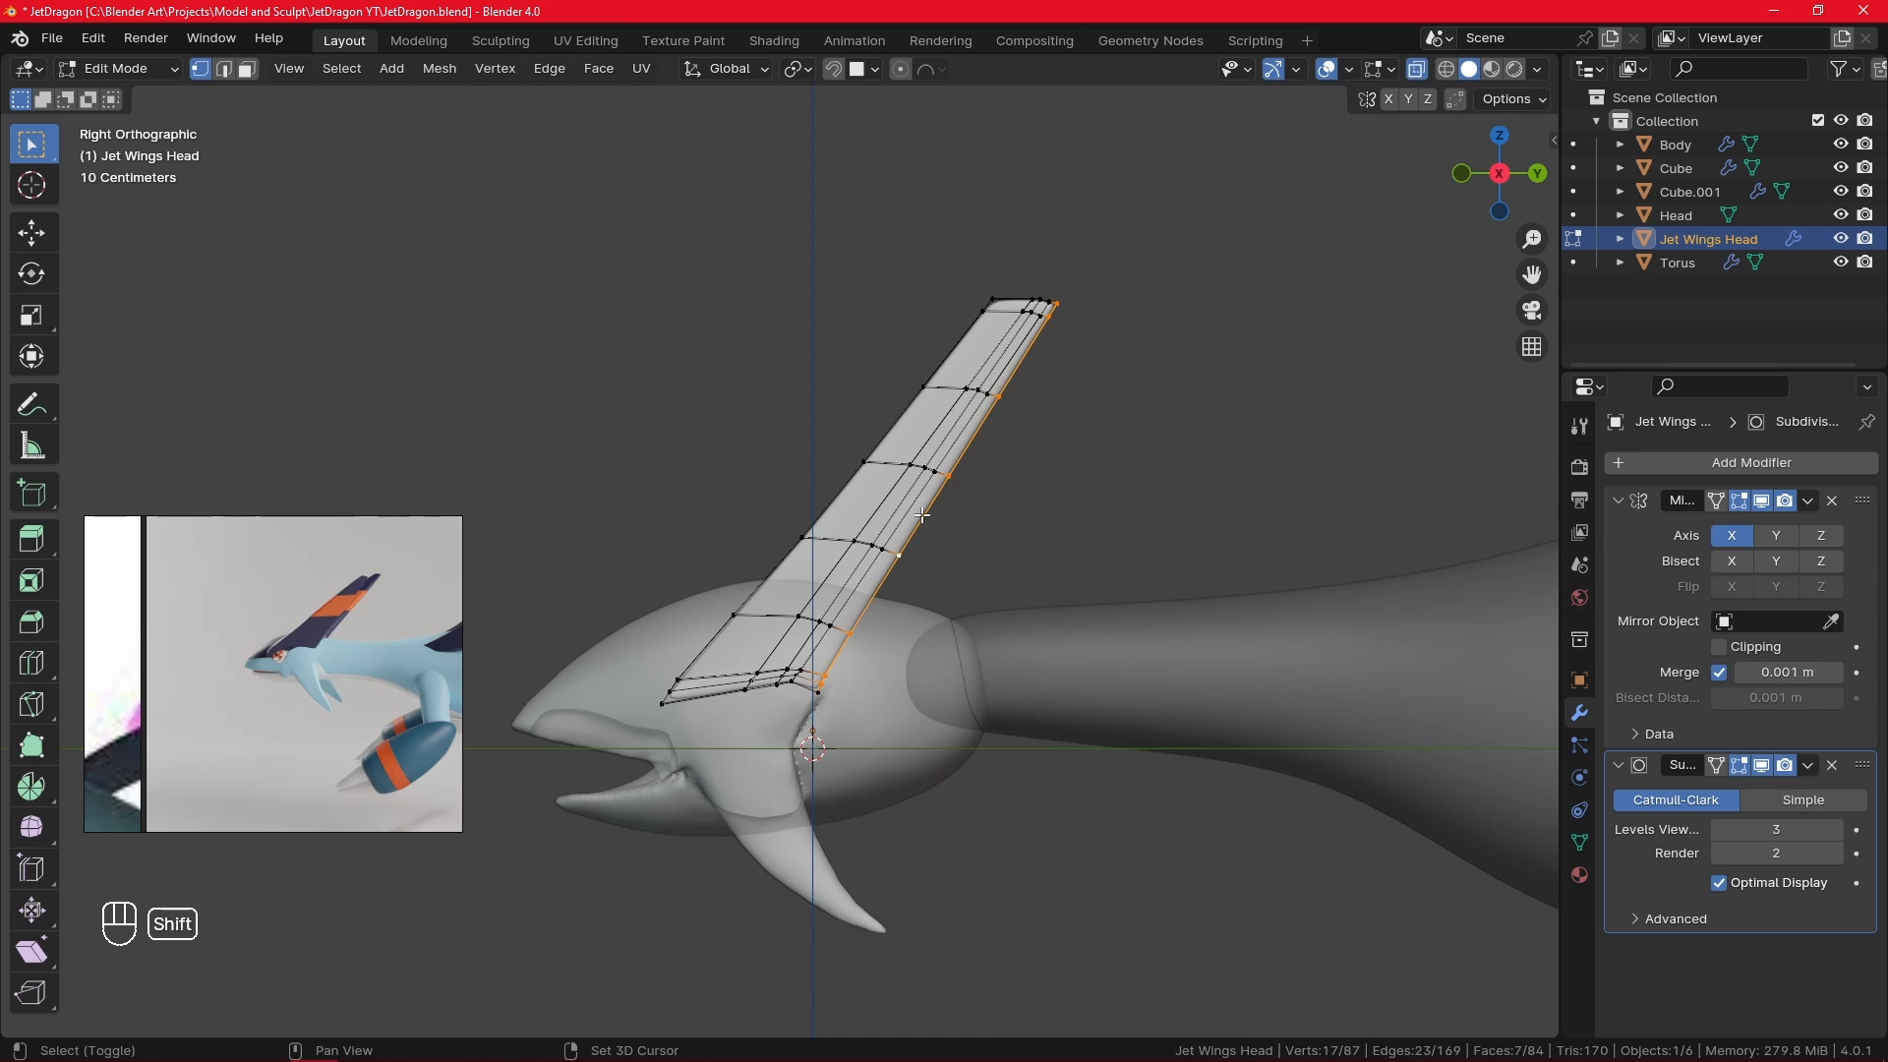
pyautogui.keyDown('alt'); pyautogui.keyDown('shift'); pyautogui.click(962, 534); pyautogui.keyUp('shift'); pyautogui.keyUp('alt')
pyautogui.moveTo(1040, 434); pyautogui.dragTo(1105, 501, button='middle')
pyautogui.press('KP_3')
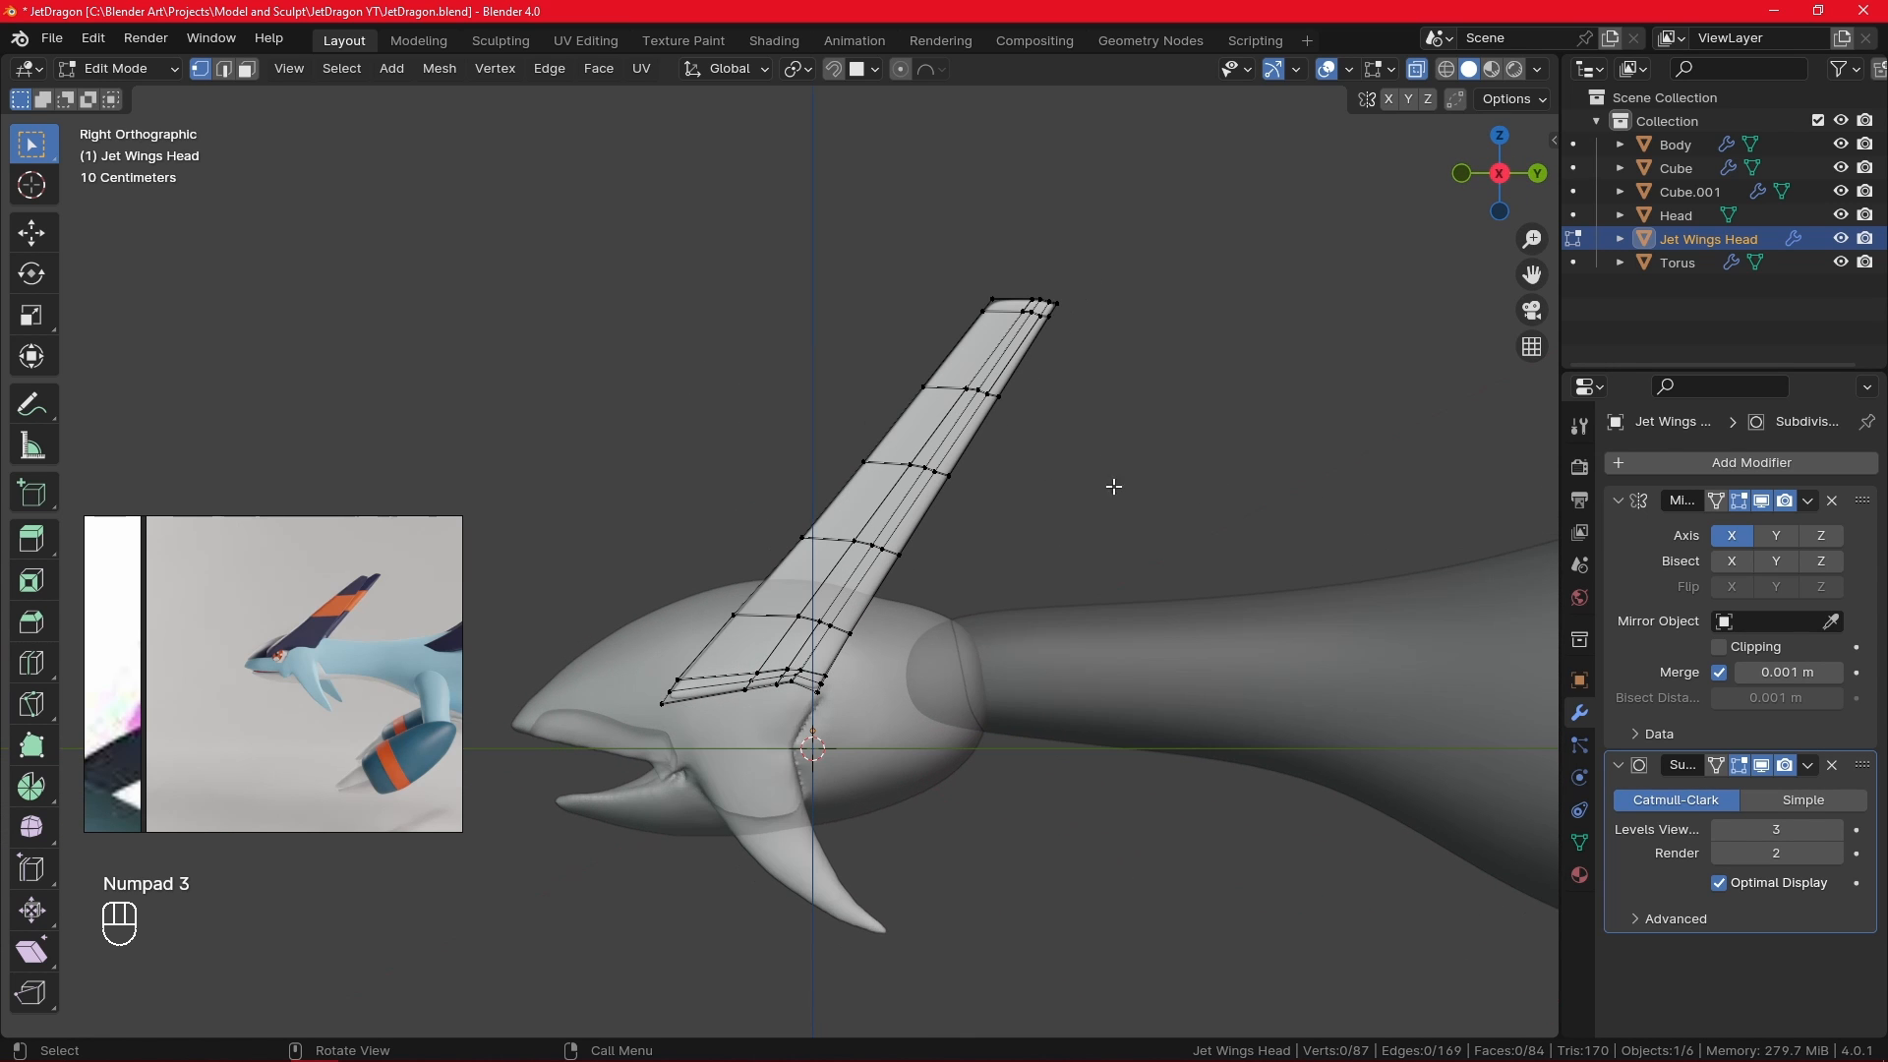
# - Select the closely spaced vertex columns along the wing's rear edge from base to tip and move them slightly forward along Y
pyautogui.keyDown('shift'); pyautogui.click(1054, 308); pyautogui.keyUp('shift')
pyautogui.keyDown('shift'); pyautogui.click(1048, 313); pyautogui.keyUp('shift')
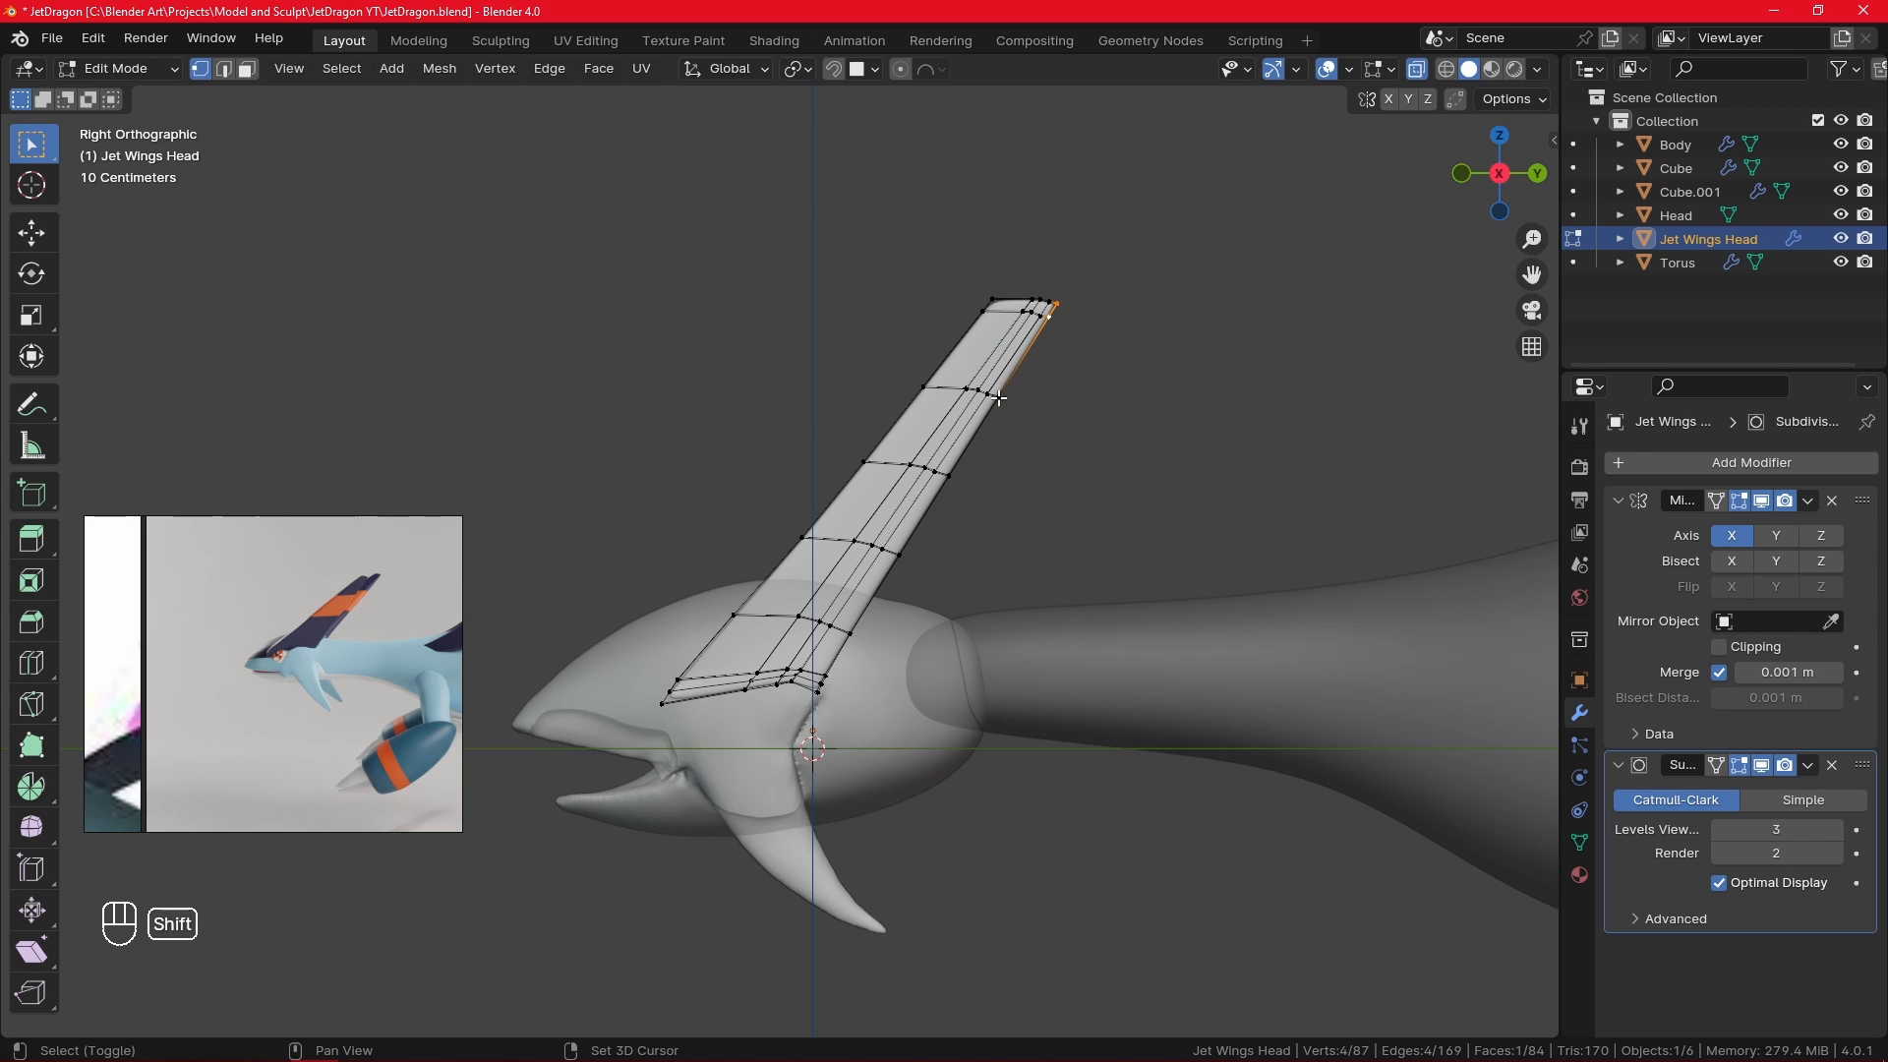
pyautogui.keyDown('shift'); pyautogui.click(949, 476); pyautogui.keyUp('shift')
pyautogui.keyDown('shift'); pyautogui.click(899, 555); pyautogui.keyUp('shift')
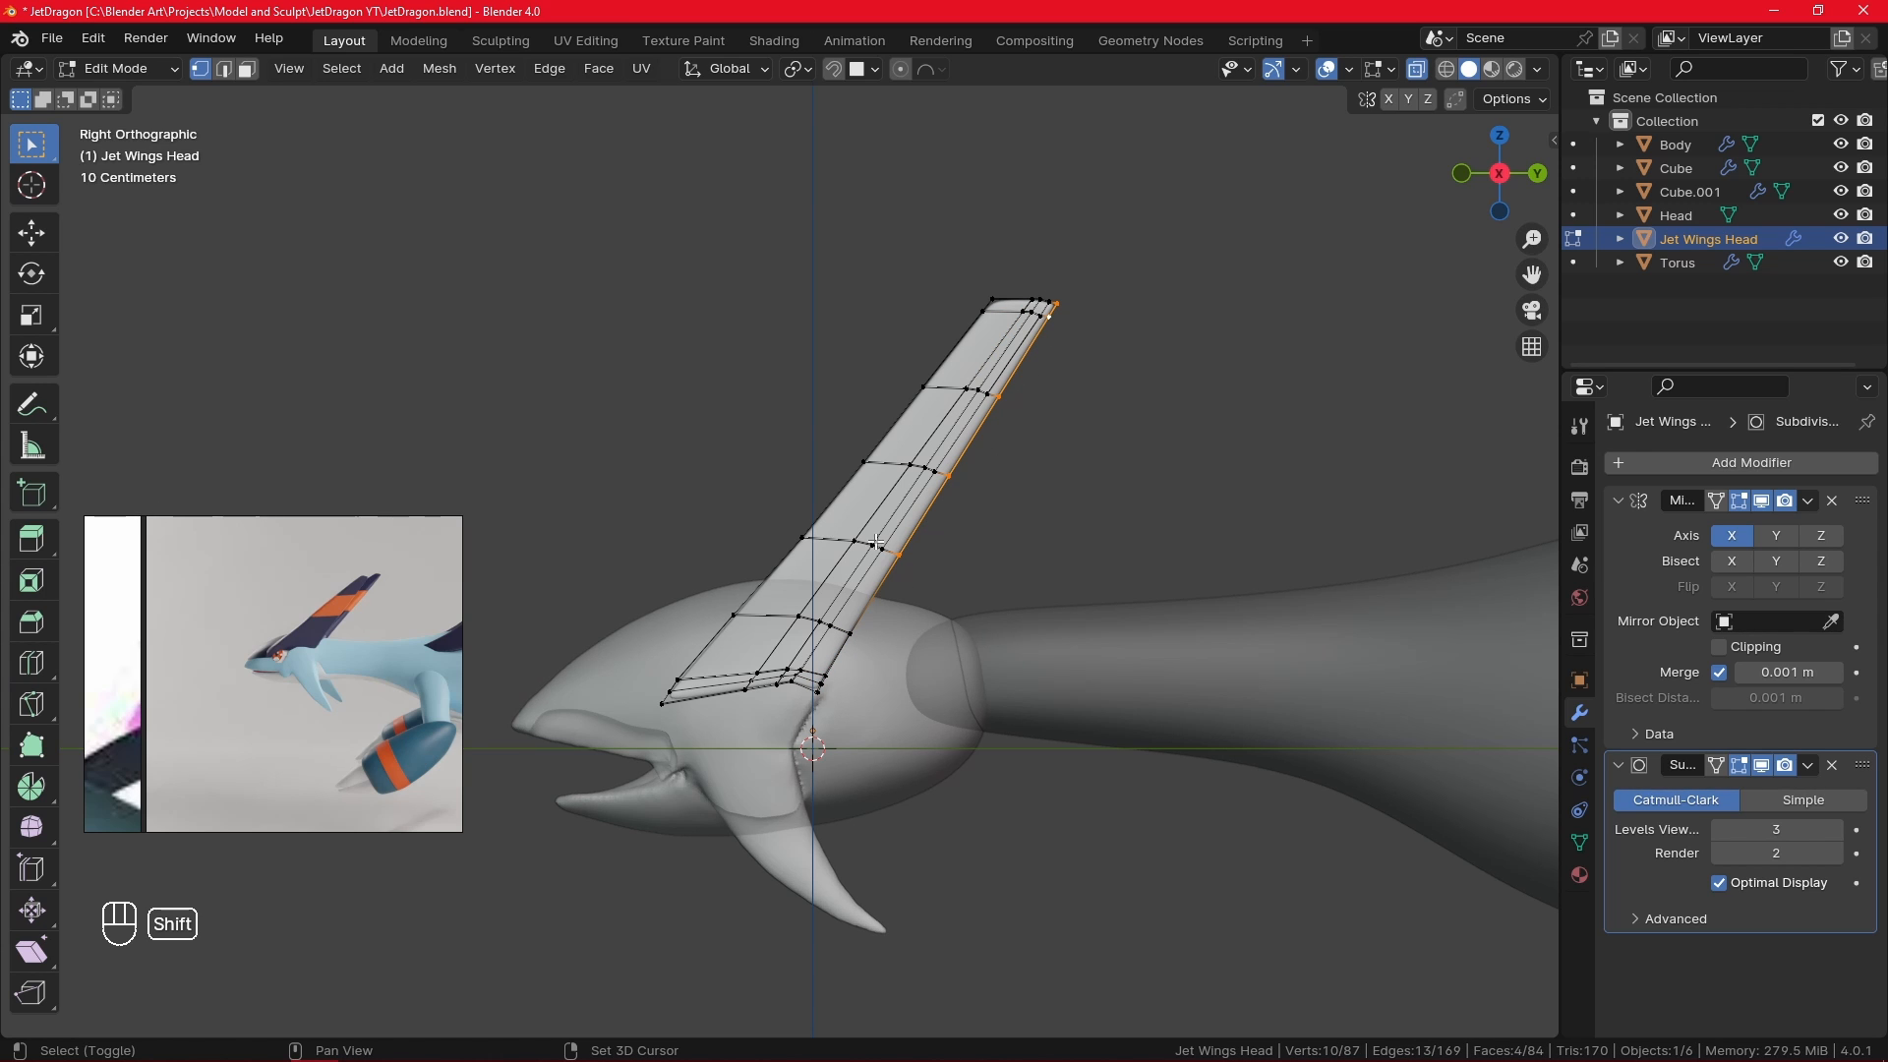
pyautogui.keyDown('shift'); pyautogui.click(825, 624); pyautogui.keyUp('shift')
pyautogui.keyDown('shift'); pyautogui.click(834, 690); pyautogui.keyUp('shift')
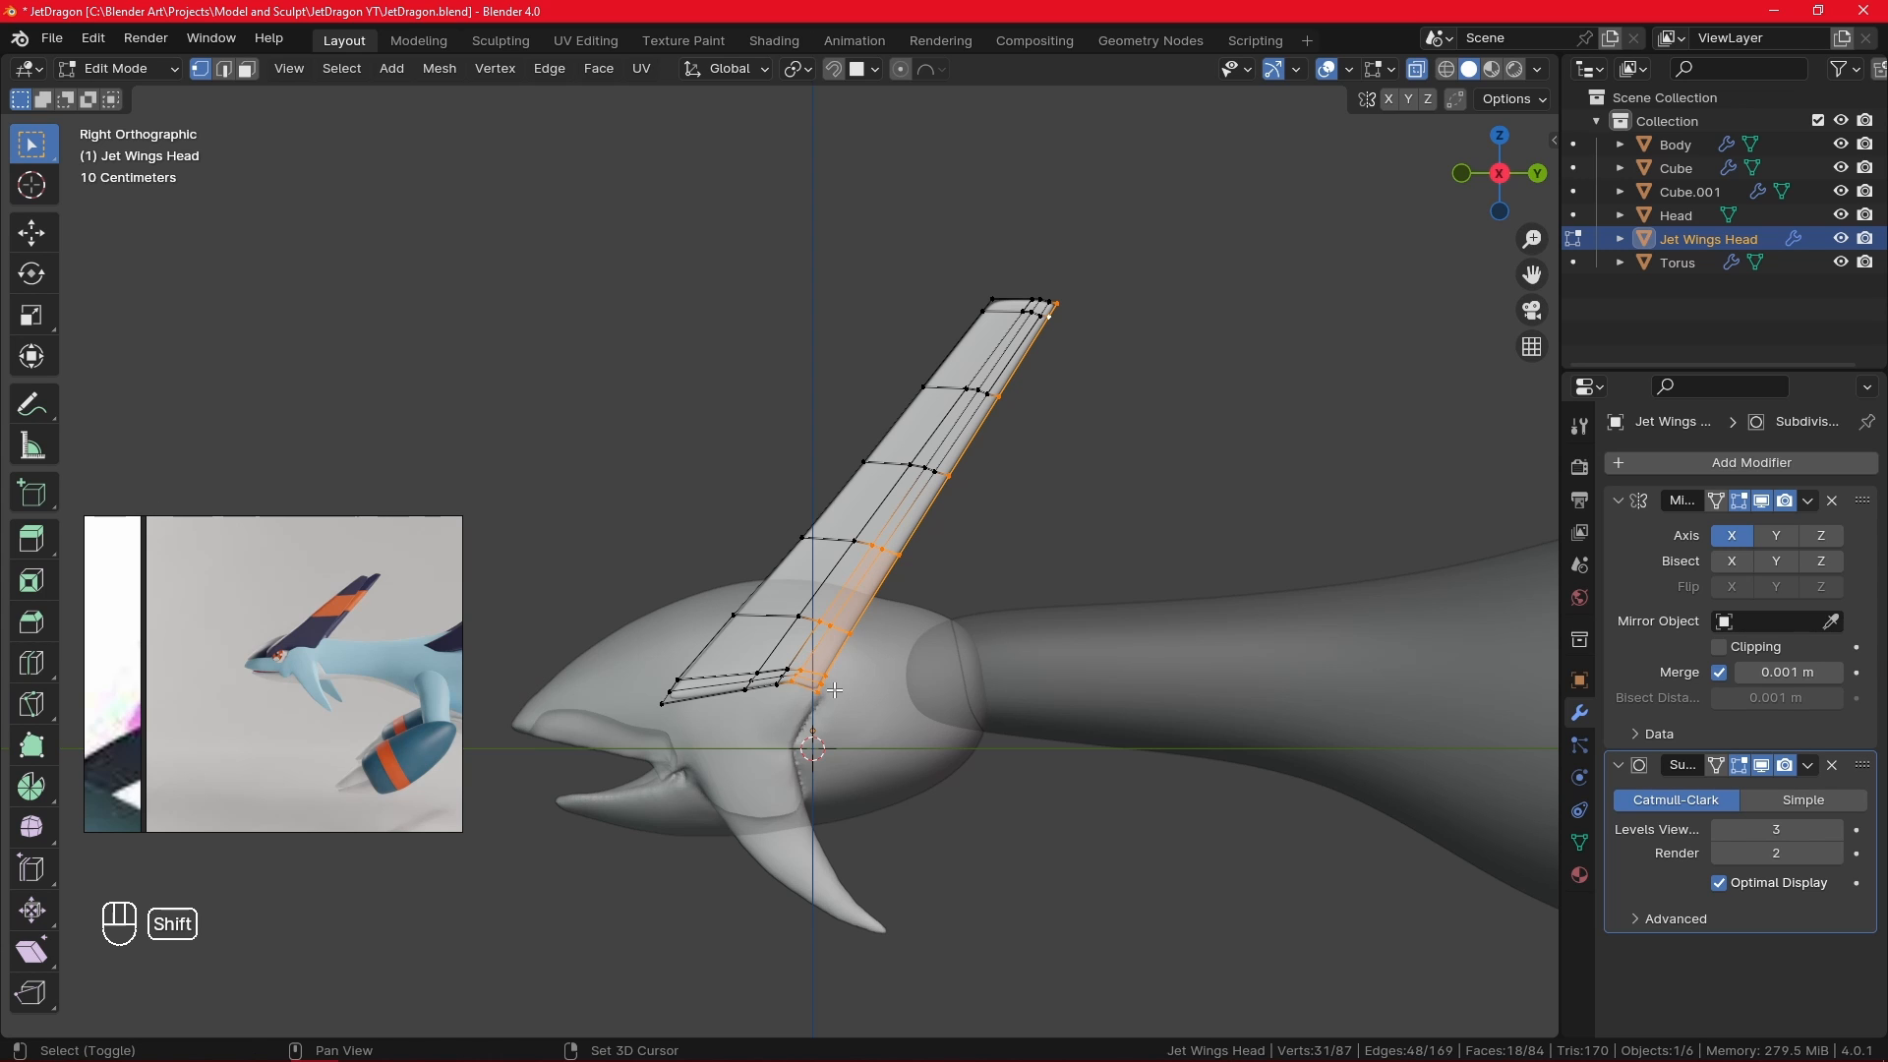
pyautogui.keyDown('shift'); pyautogui.click(775, 679); pyautogui.keyUp('shift')
pyautogui.keyDown('shift'); pyautogui.moveTo(981, 391); pyautogui.dragTo(993, 418); pyautogui.keyUp('shift')
pyautogui.keyDown('shift'); pyautogui.click(929, 462); pyautogui.keyUp('shift')
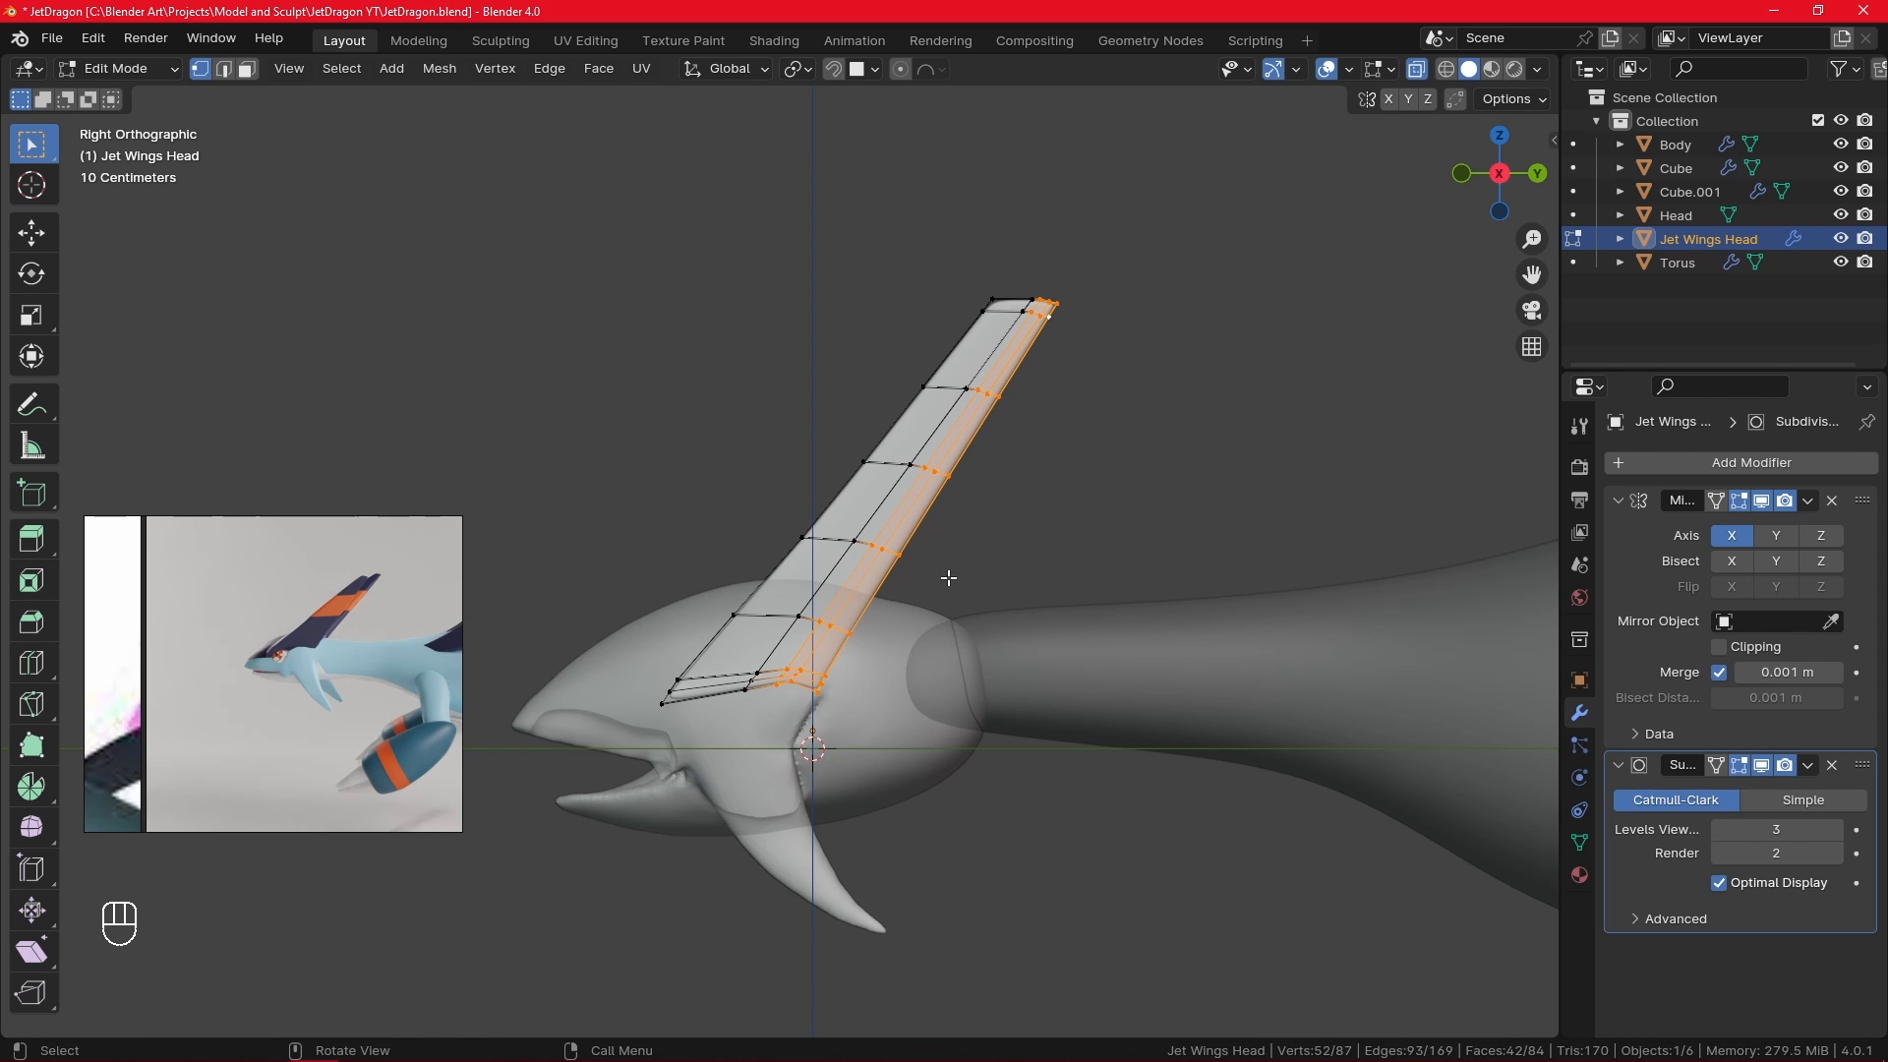
pyautogui.press('g')
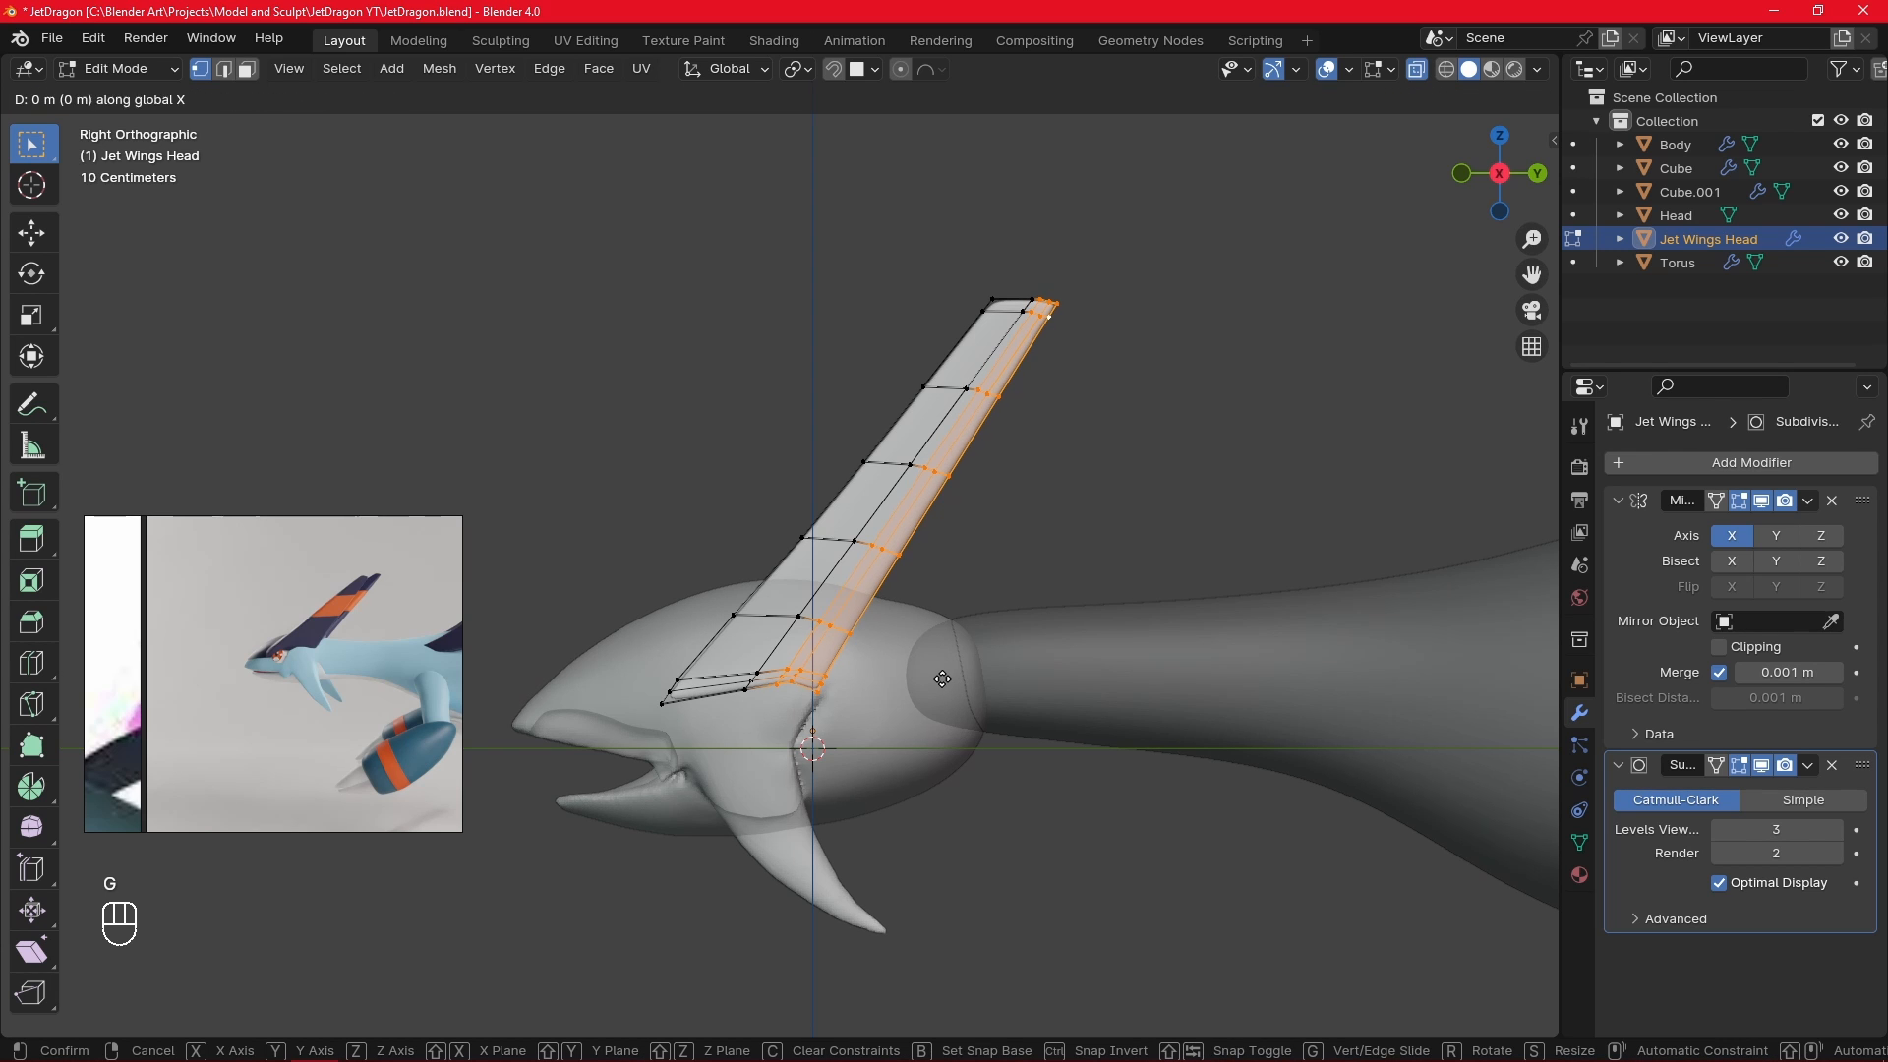
pyautogui.press('y')
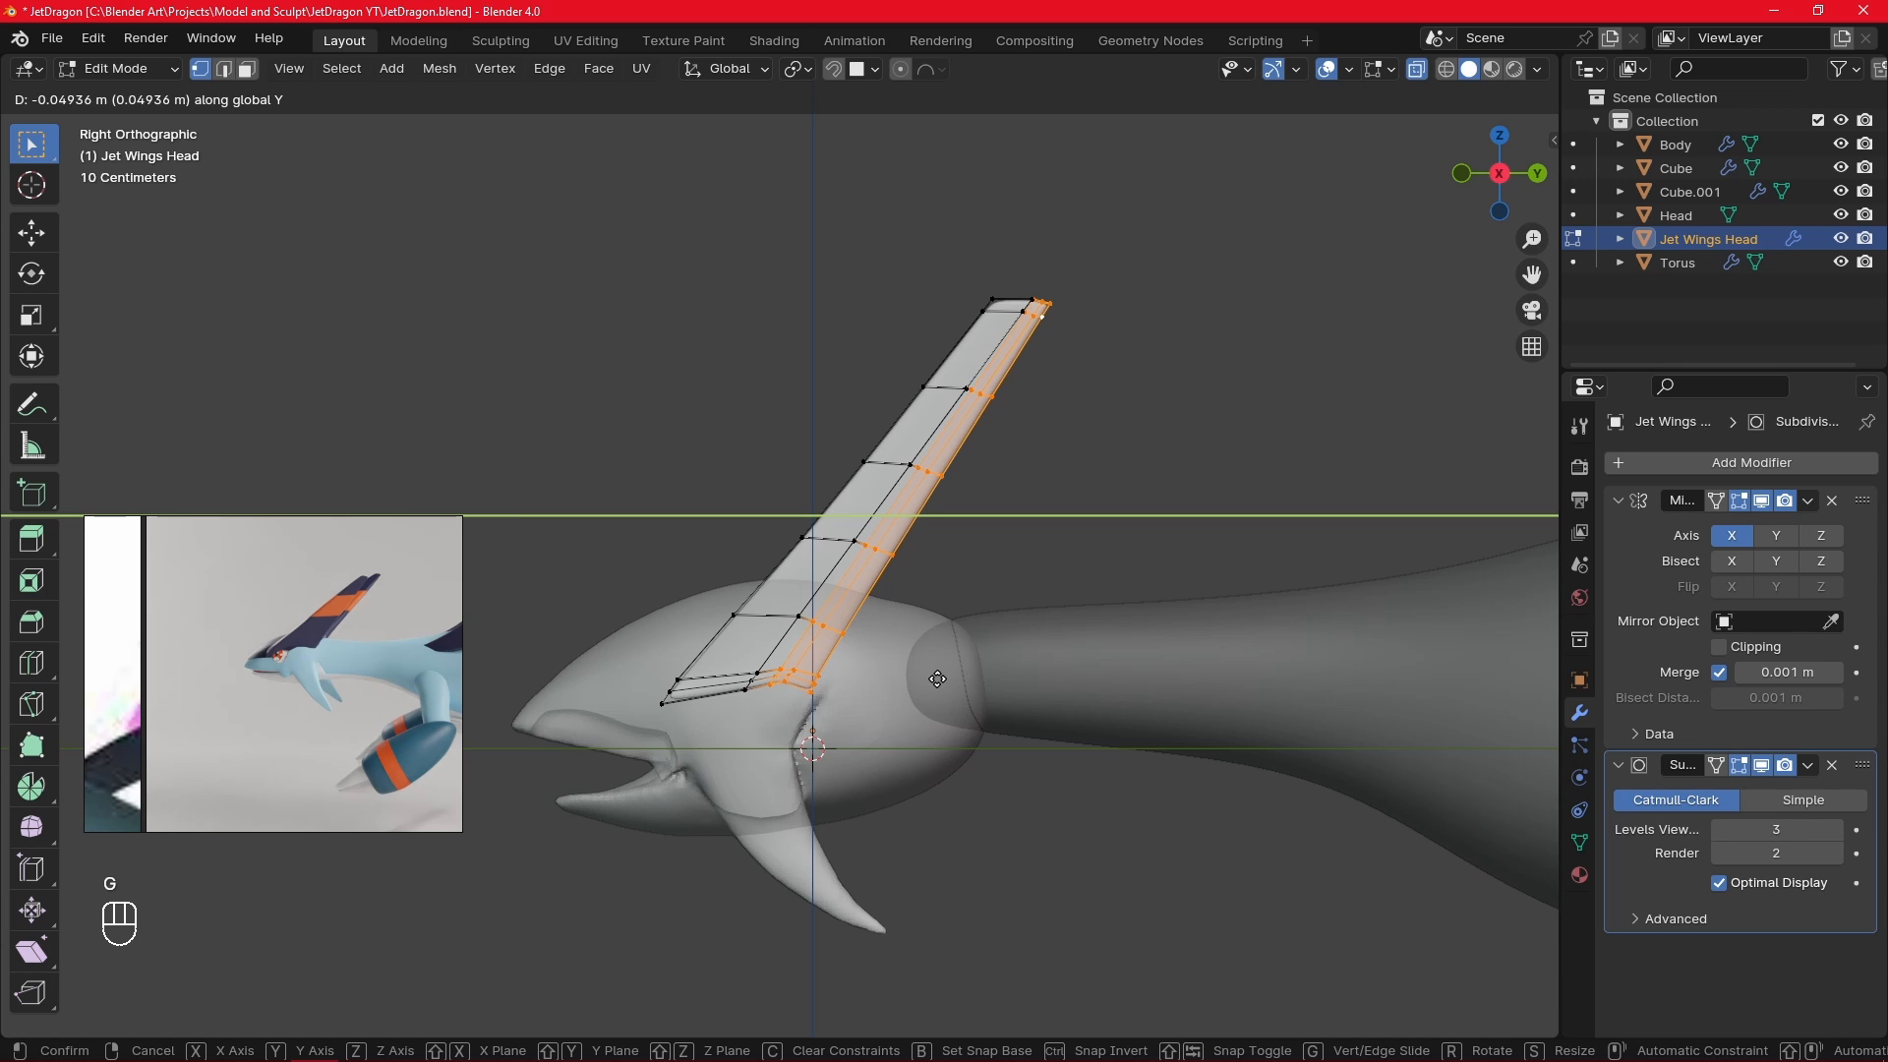
pyautogui.click(939, 682)
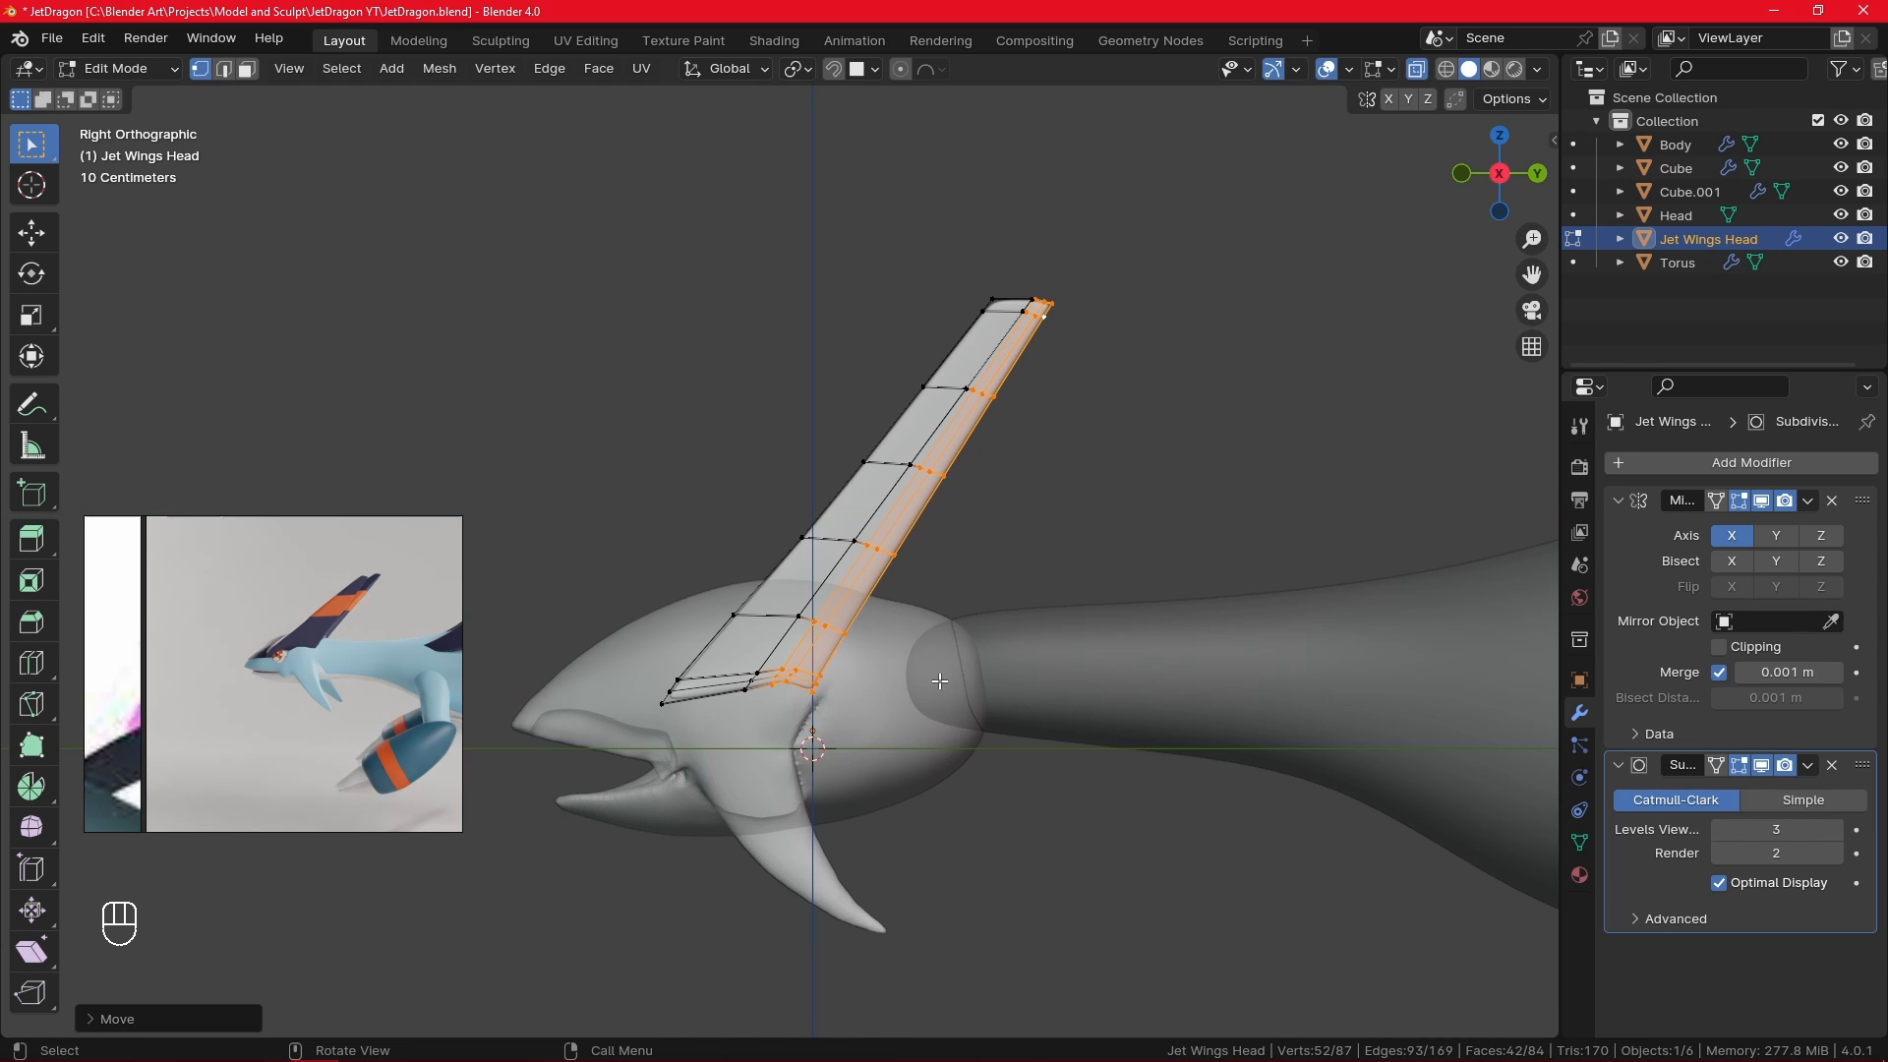
pyautogui.press('r')
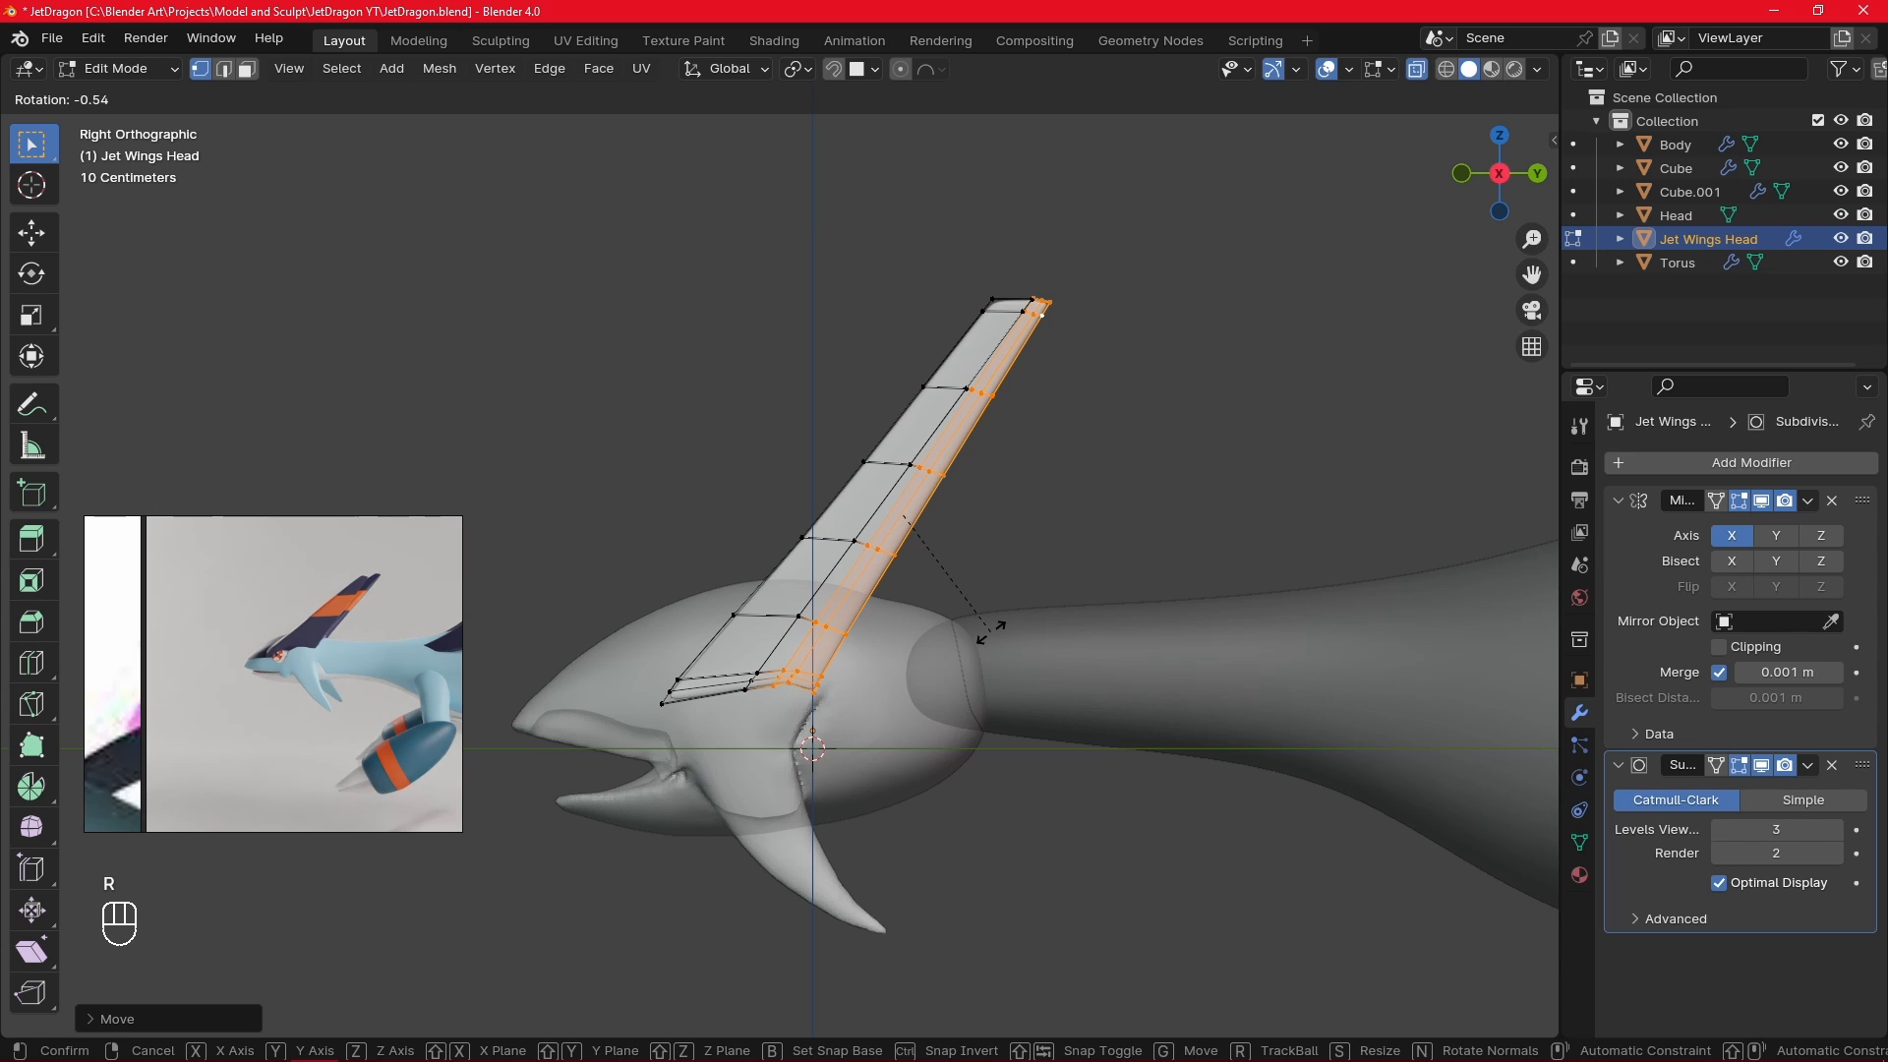
pyautogui.rightClick(991, 632)
# - Remove the front lengthwise edge loop of the closely spaced rear strip, keeping the wing surface closed
pyautogui.keyDown('alt'); pyautogui.click(883, 518); pyautogui.keyUp('alt')
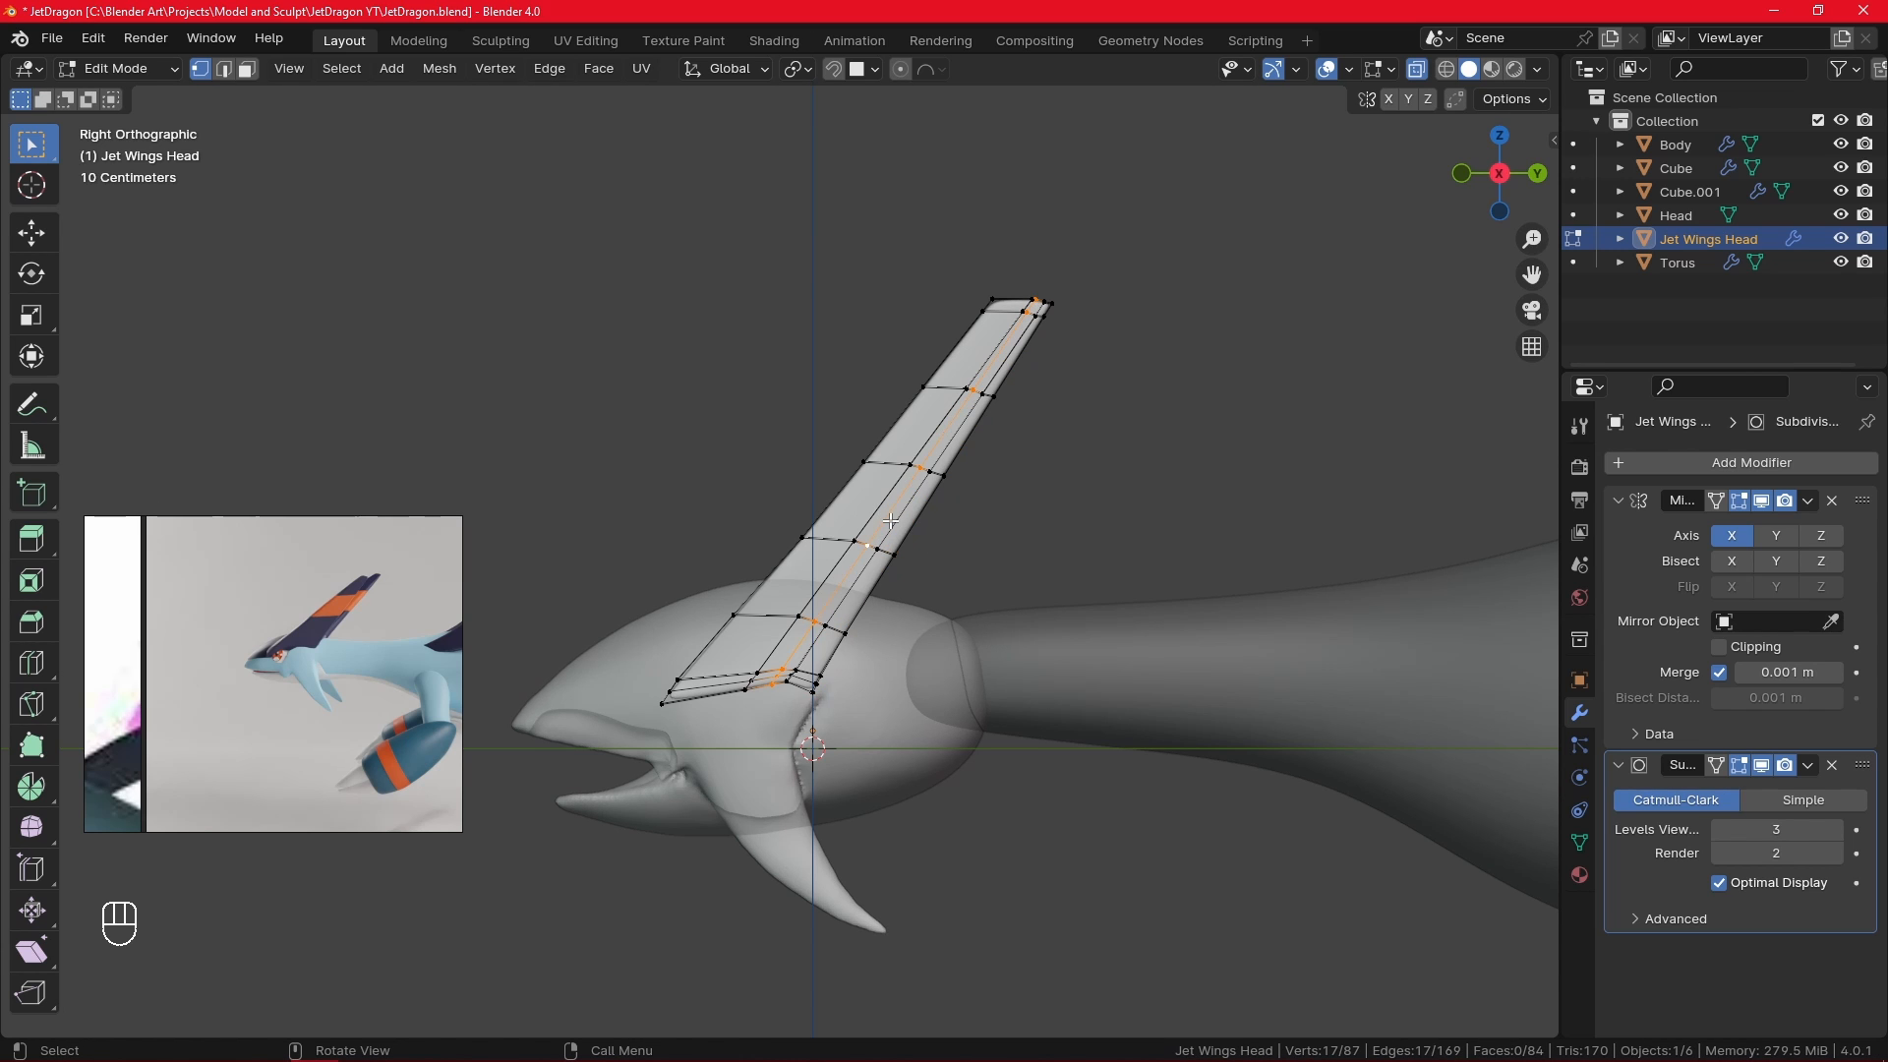
pyautogui.press('x')
pyautogui.click(888, 525)
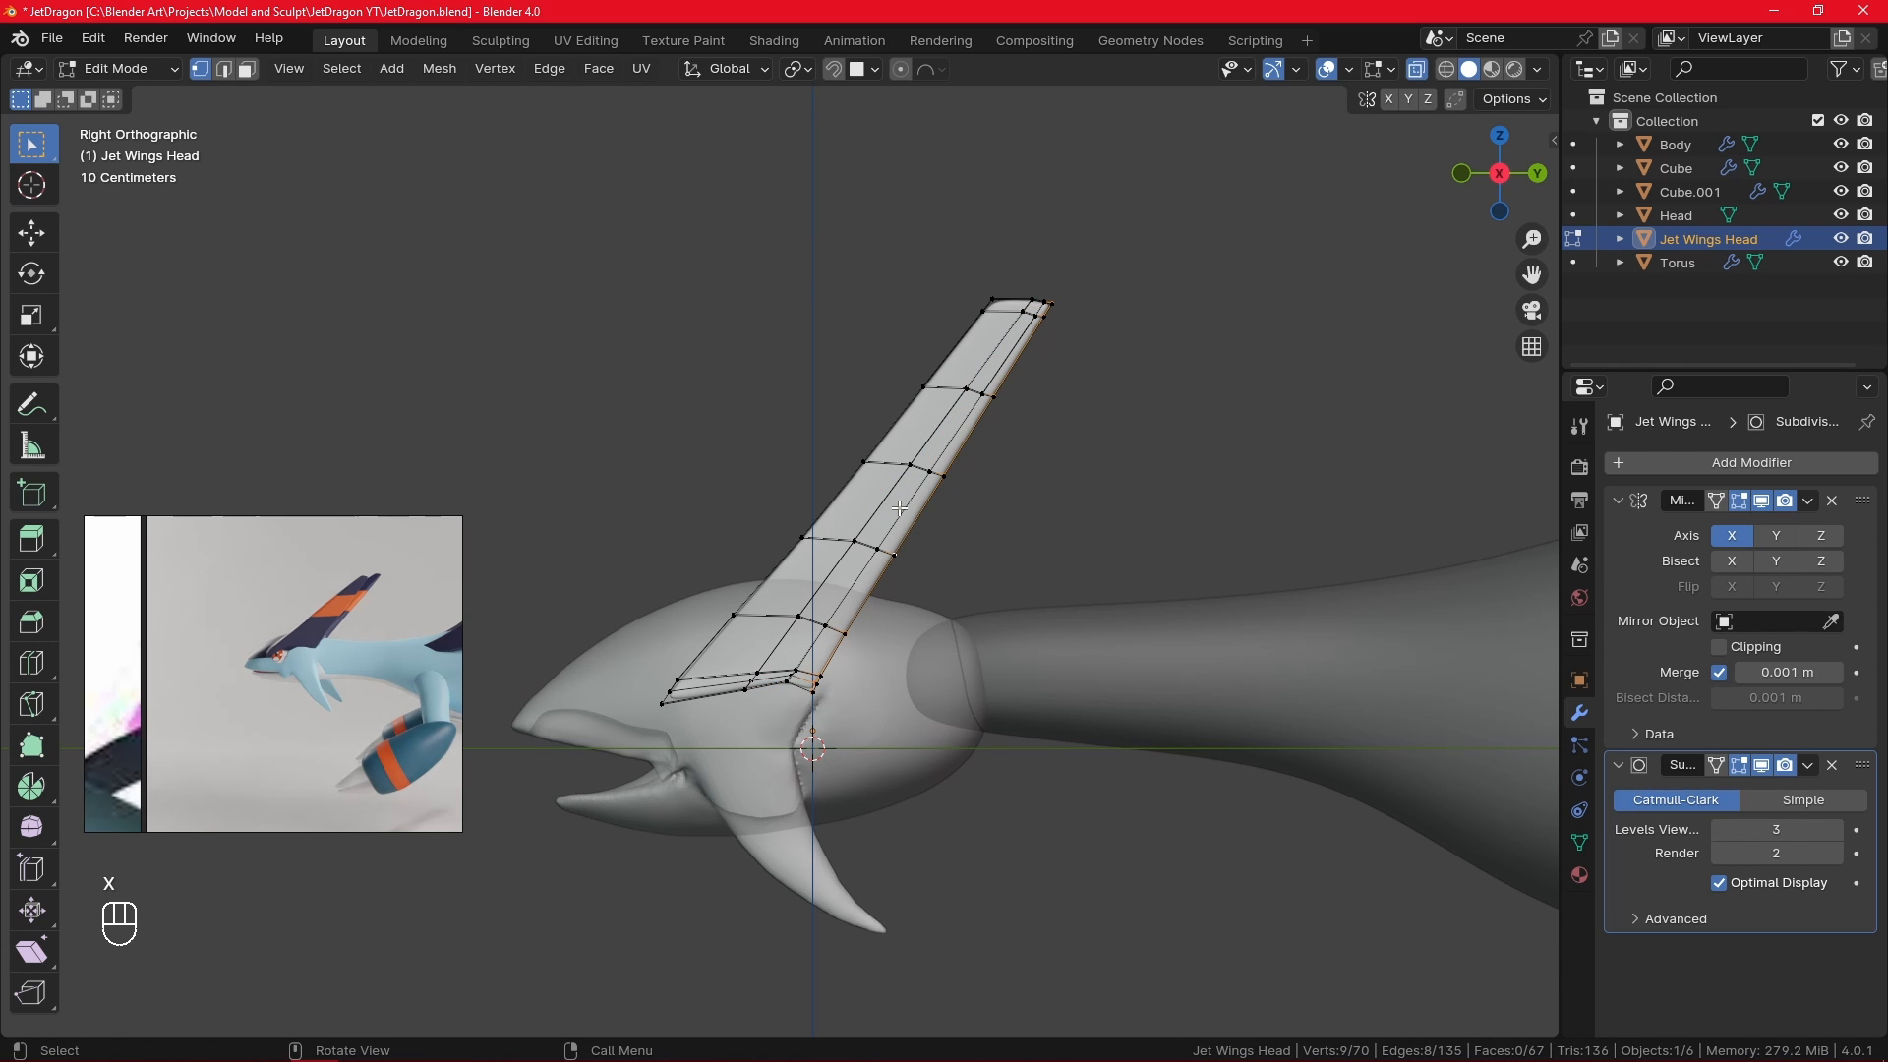
# - Select the remaining lengthwise loop beside the rear edge, rotate it very slightly, and clear the selection
pyautogui.keyDown('alt'); pyautogui.click(898, 507); pyautogui.keyUp('alt')
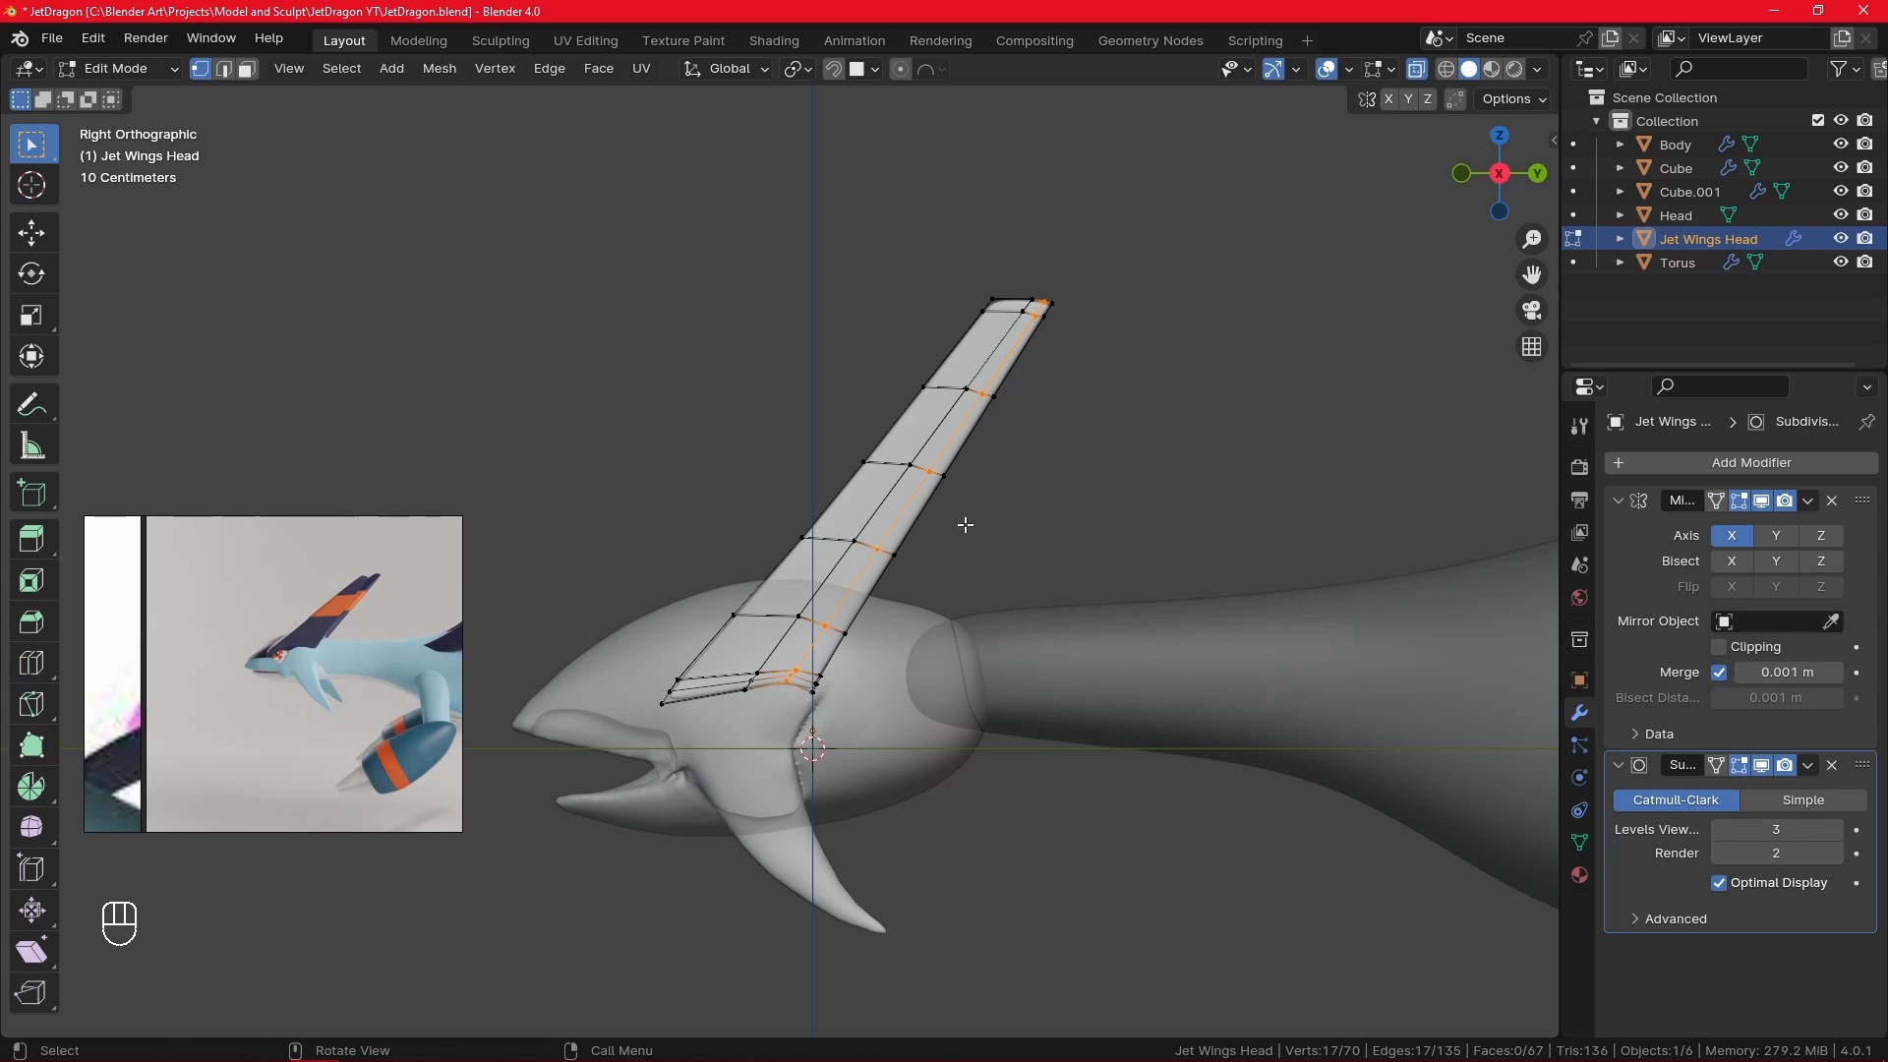
pyautogui.press('r')
pyautogui.click(1002, 532)
pyautogui.click(1019, 551)
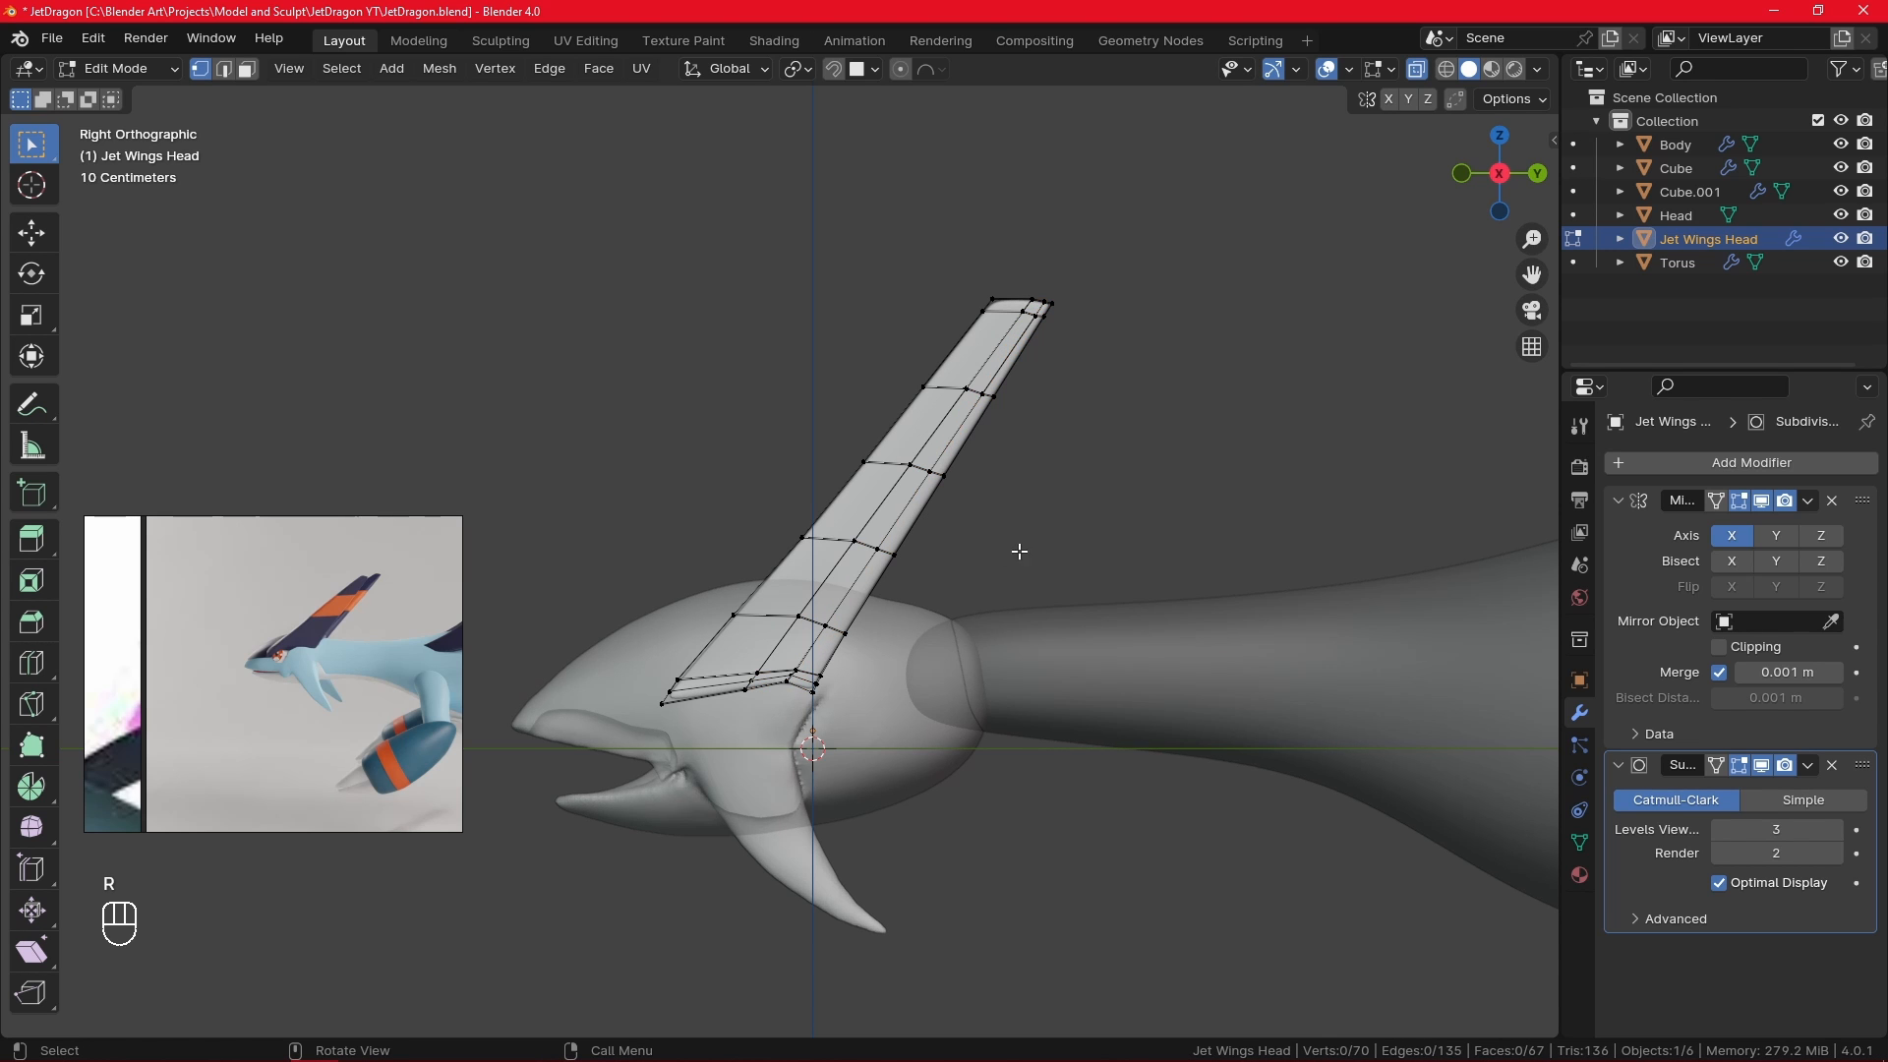
pyautogui.moveTo(1001, 610); pyautogui.dragTo(1091, 511, button='middle')
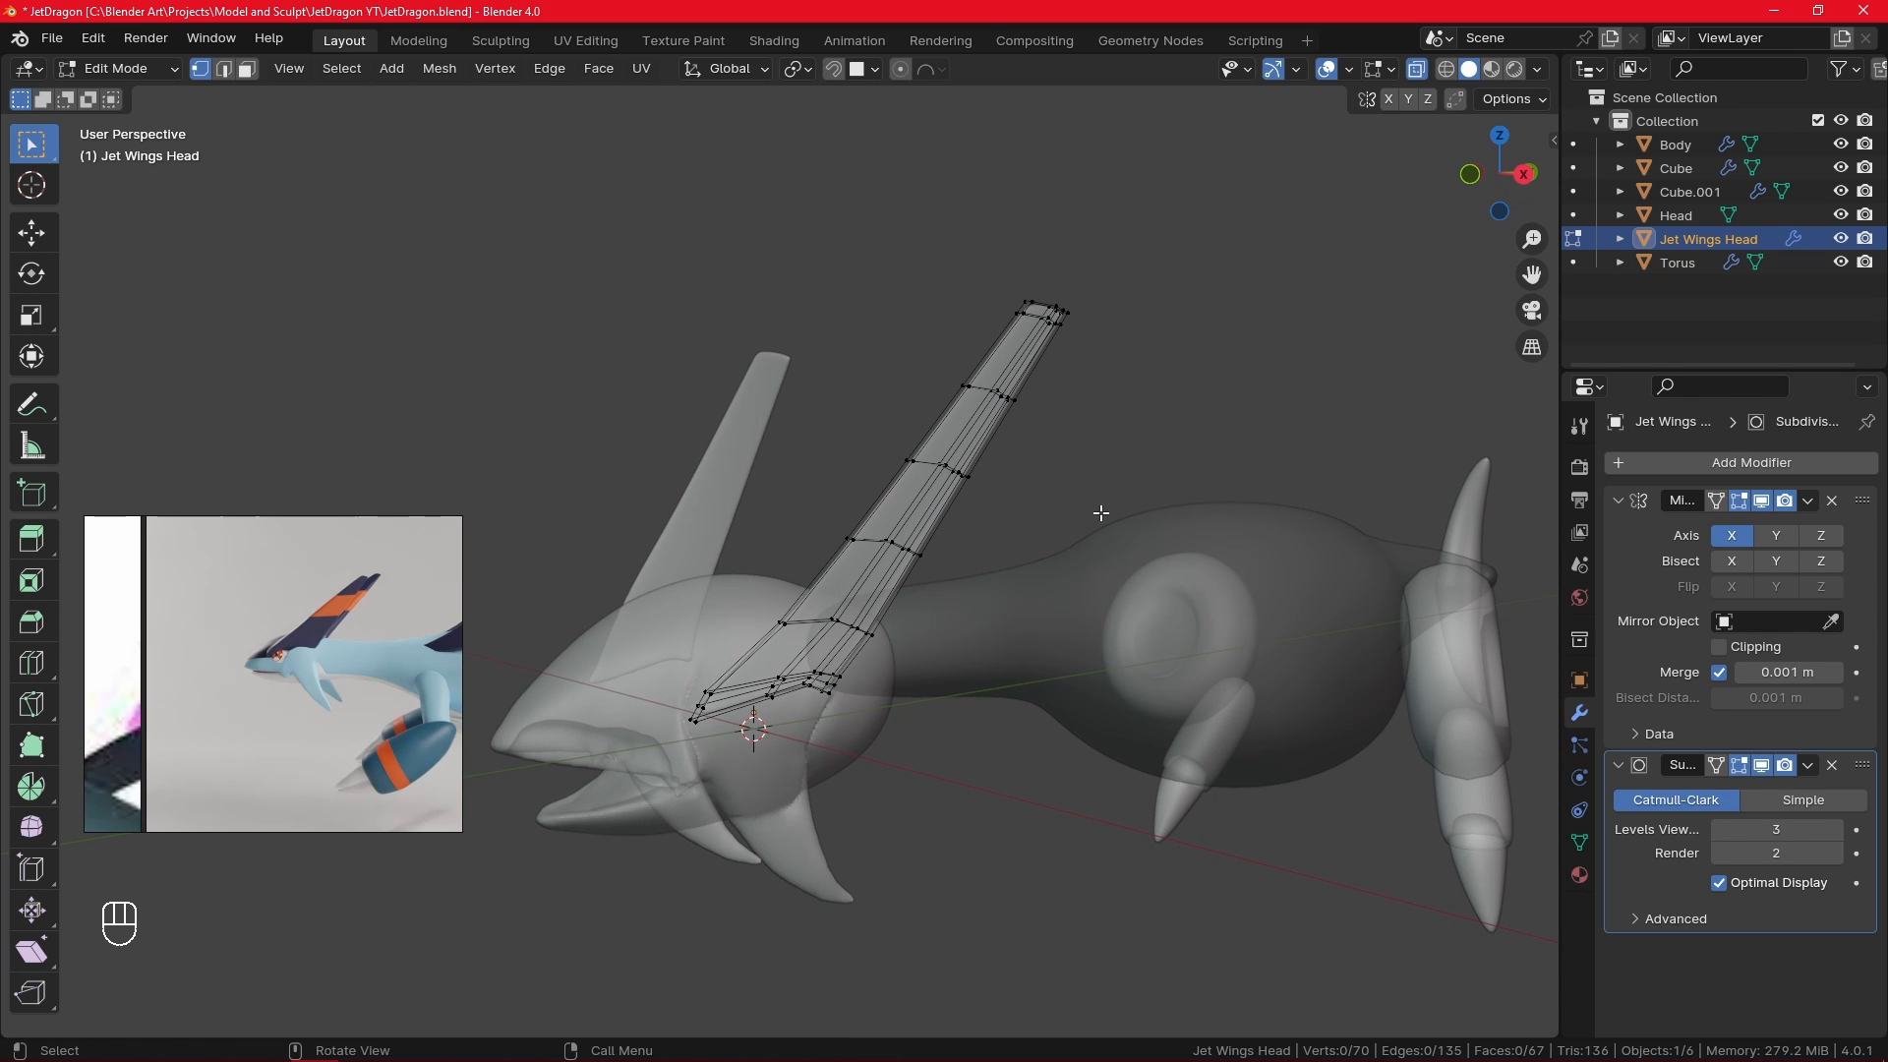
# - Move the front-edge vertex pair in the row above the wing's base about 0.035 m backward along Y, and nudge it slightly upward
pyautogui.press('KP_3')
pyautogui.click(801, 623)
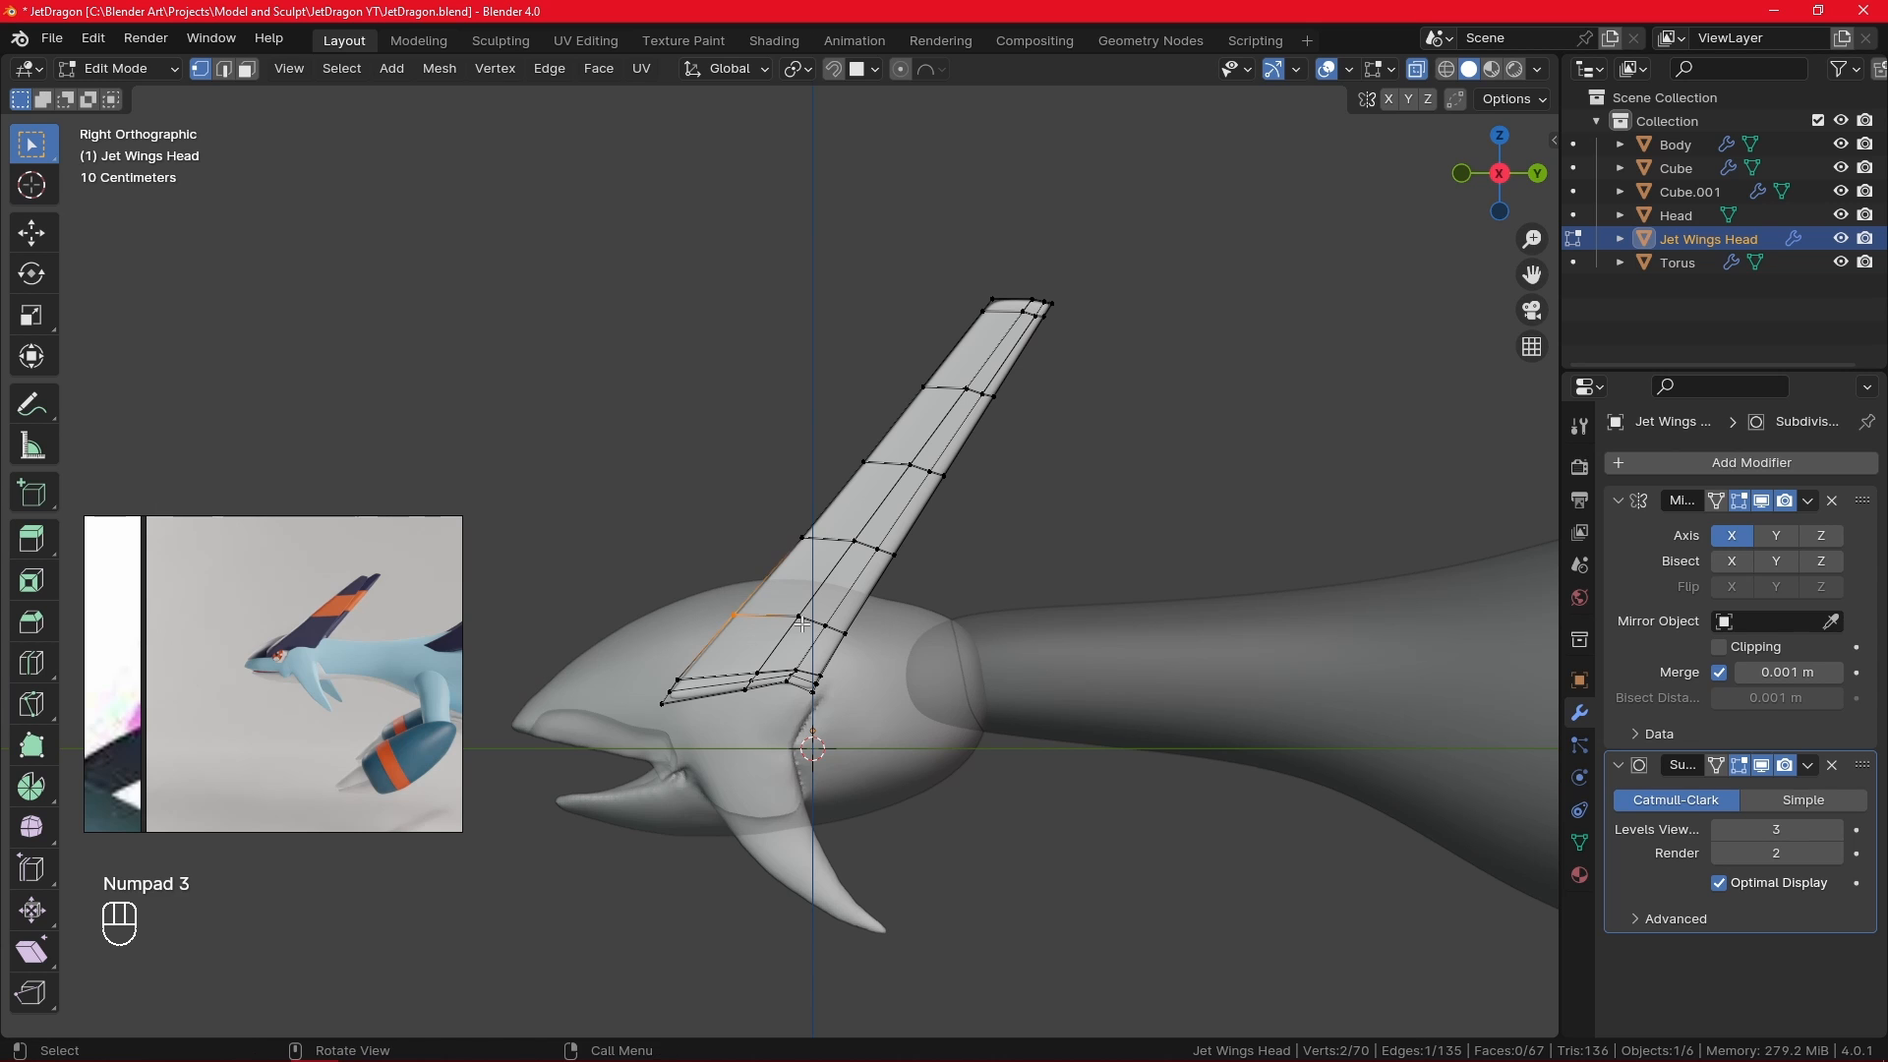
pyautogui.press('g')
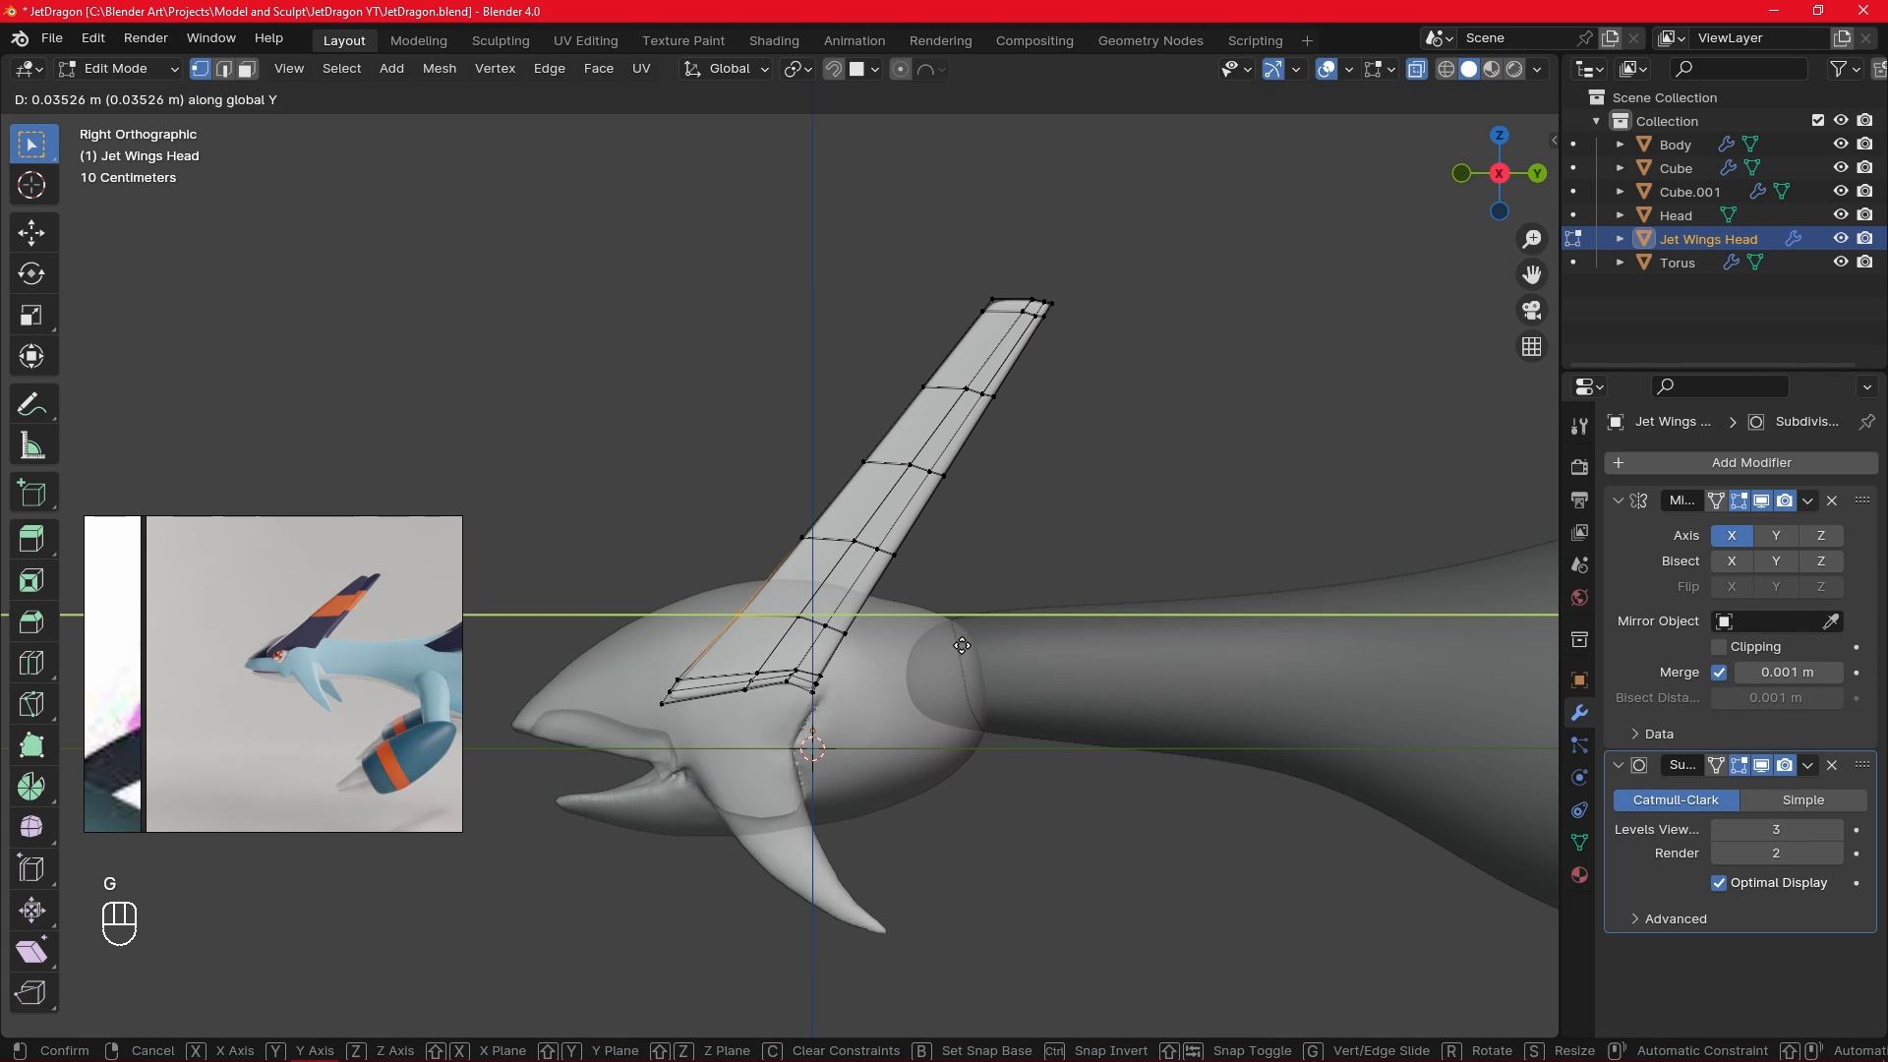
pyautogui.click(962, 646)
pyautogui.press('g')
pyautogui.click(969, 649)
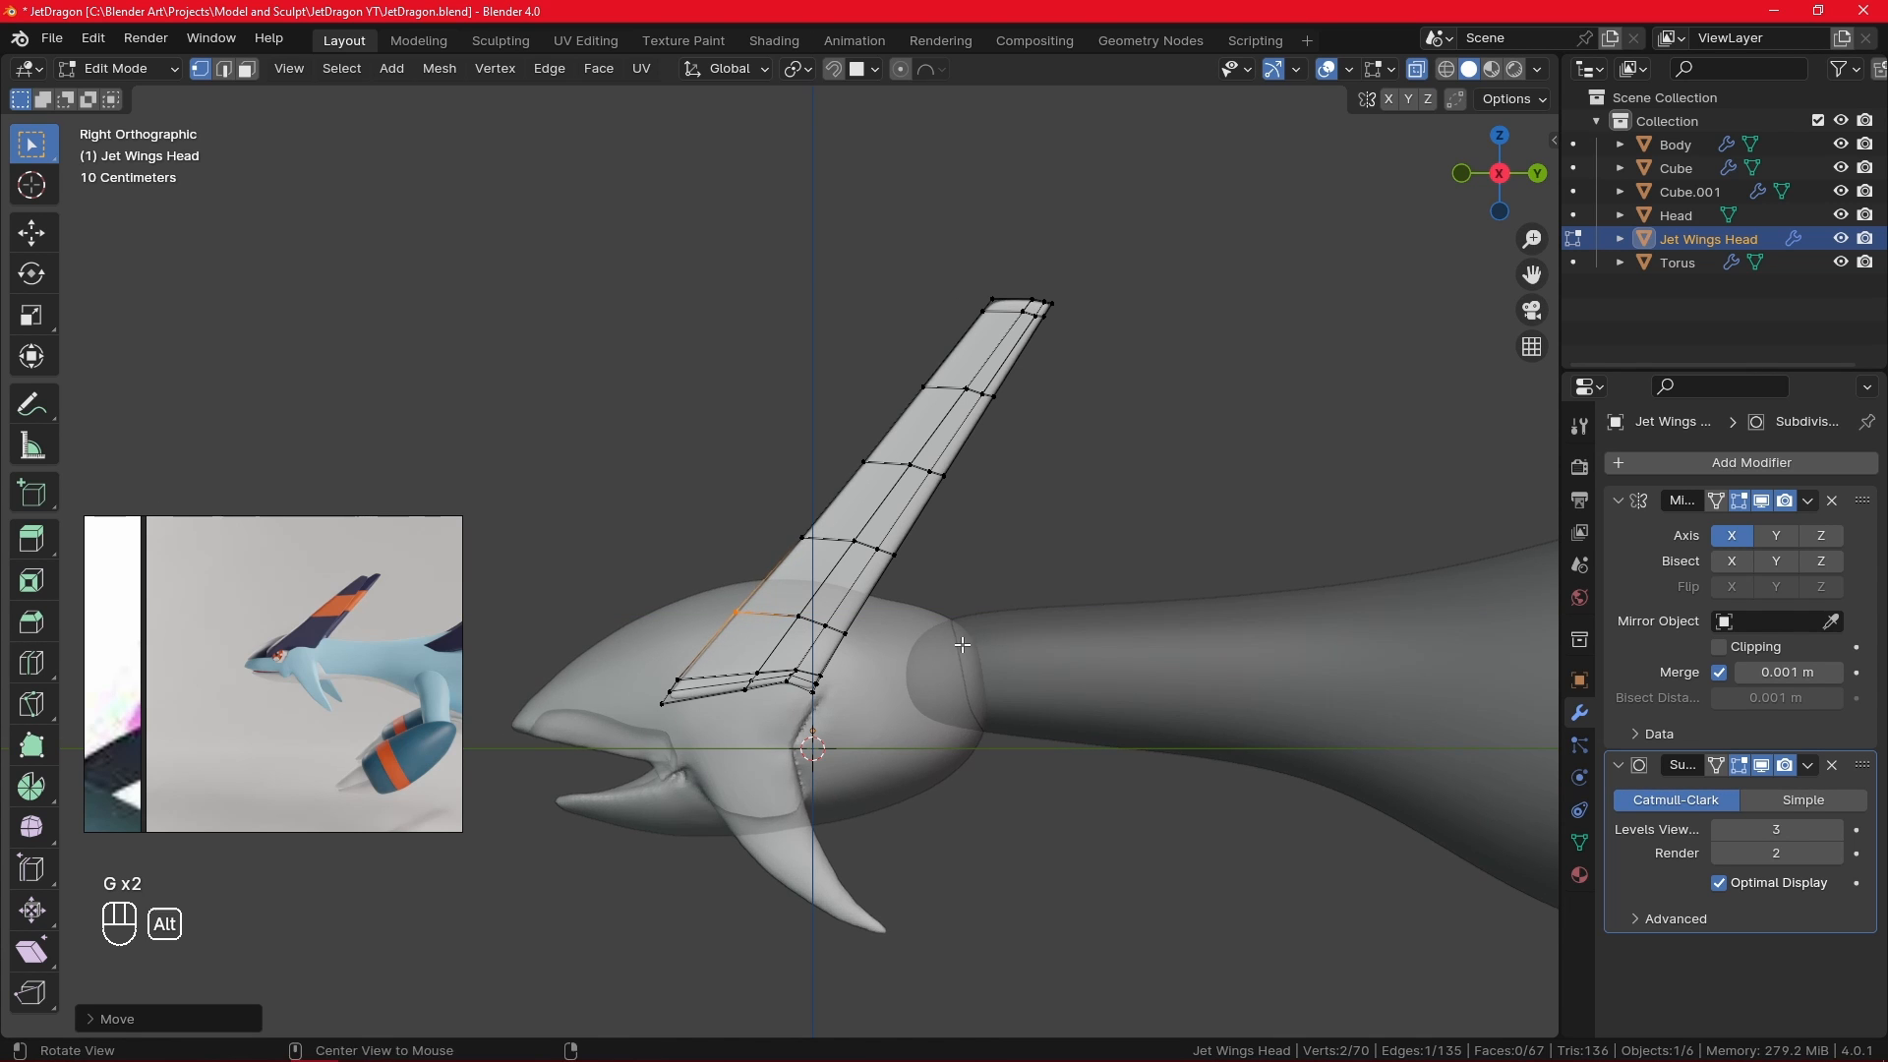
# - Shift the same front-edge vertex pair another 0.04 m or so backward along Y and clear the selection
pyautogui.moveTo(968, 649); pyautogui.dragTo(1032, 653, button='middle')
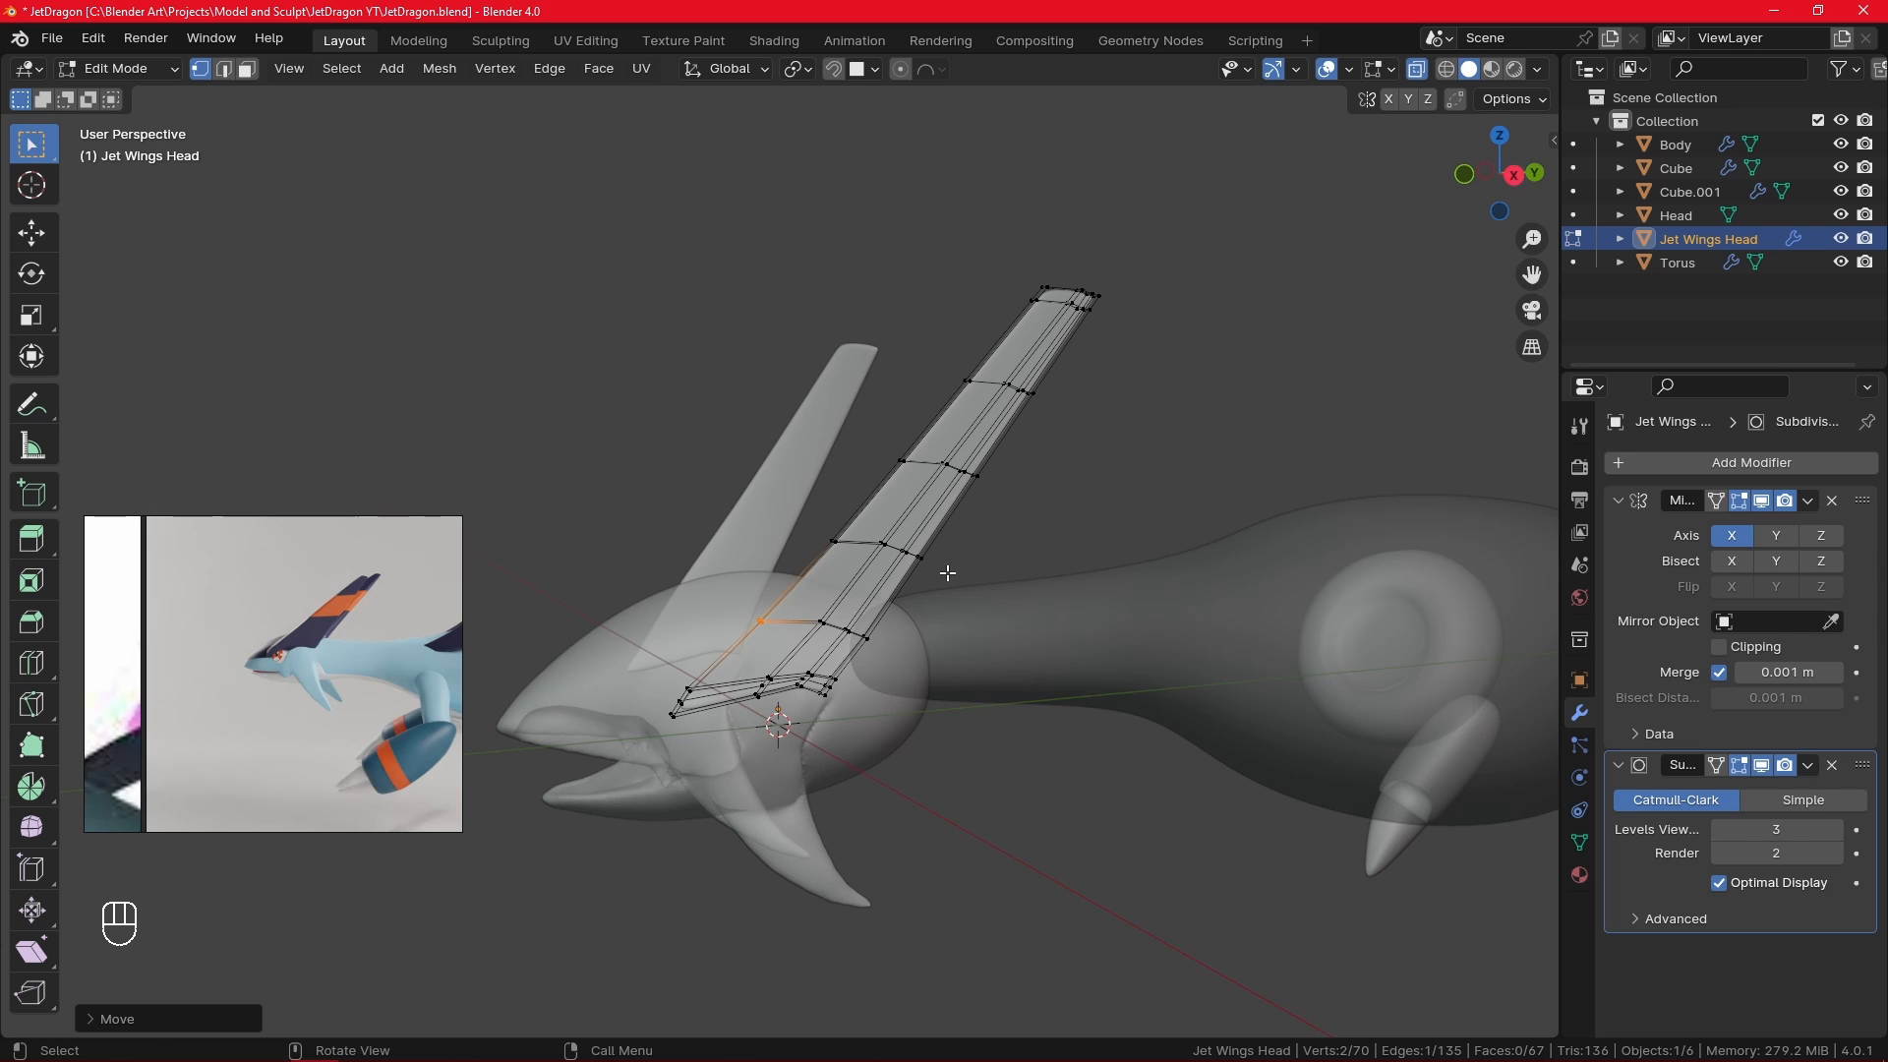
pyautogui.press('g')
pyautogui.press('x')
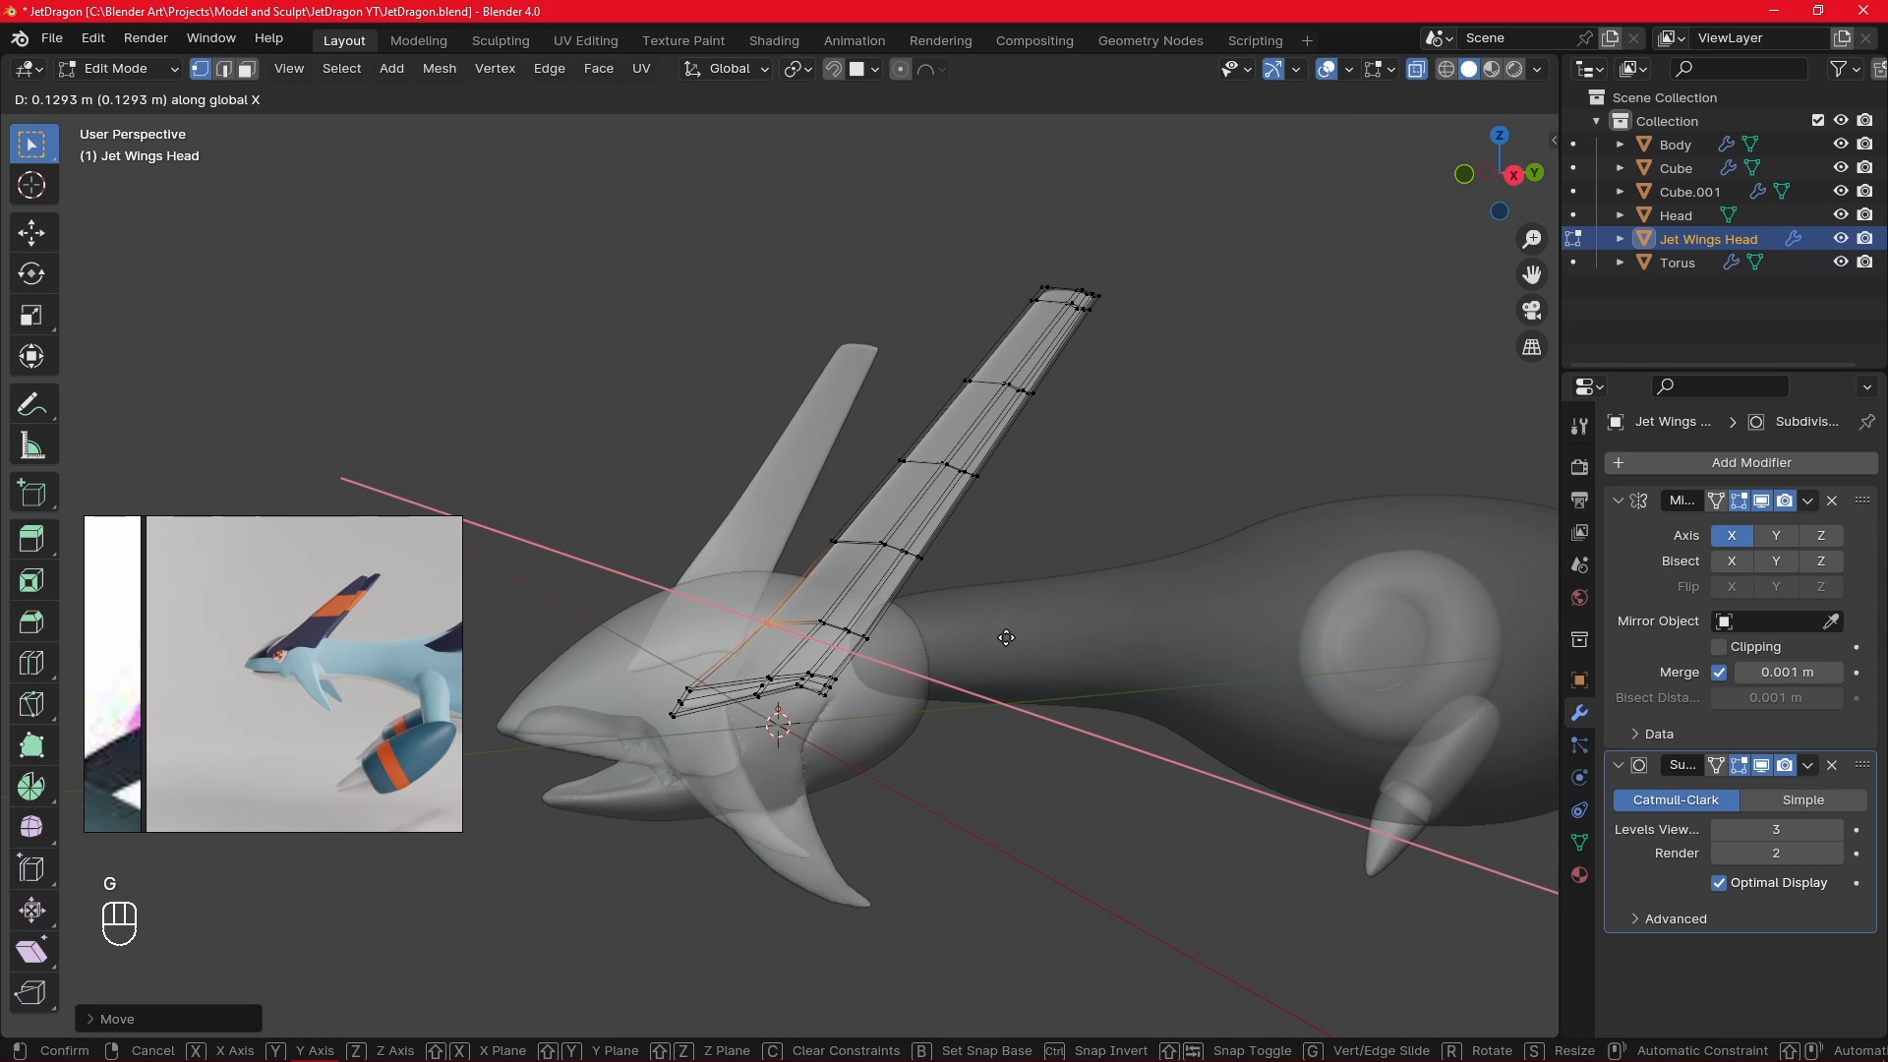
pyautogui.press('y')
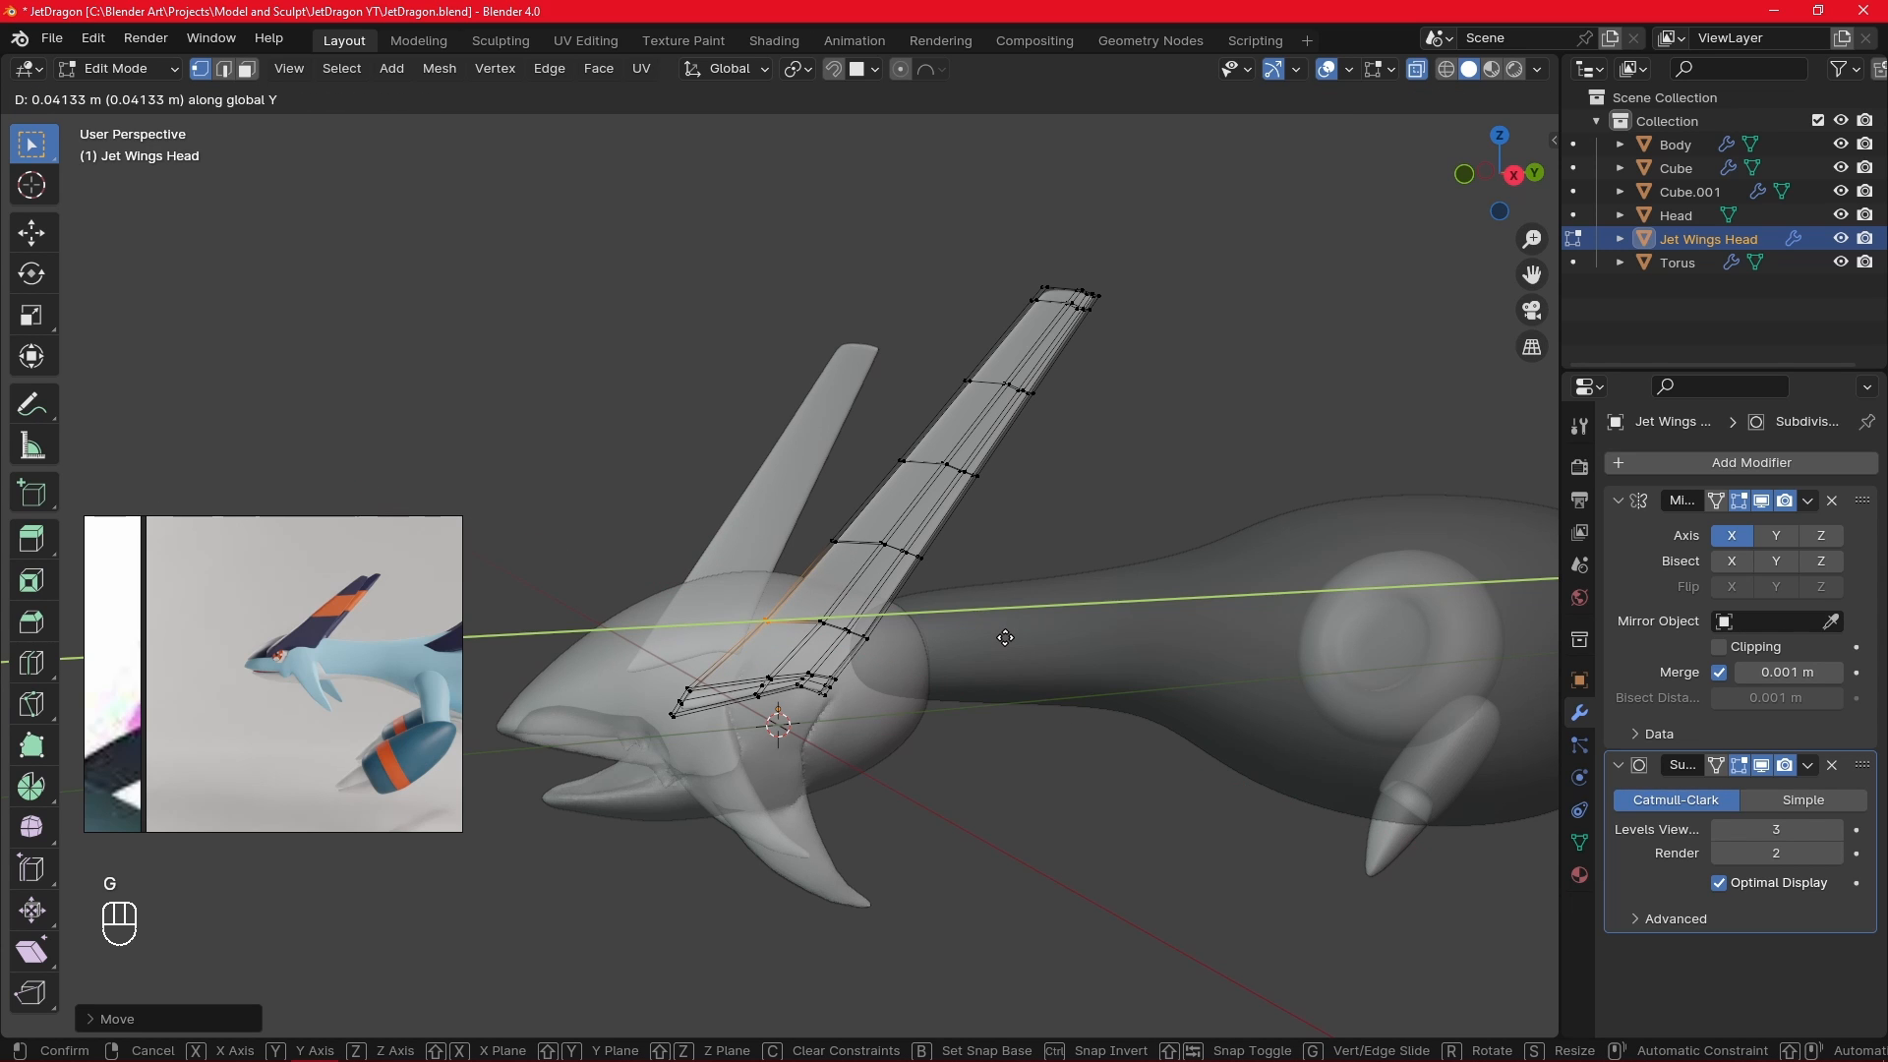
pyautogui.click(1004, 637)
pyautogui.click(1085, 508)
pyautogui.press('KP_3')
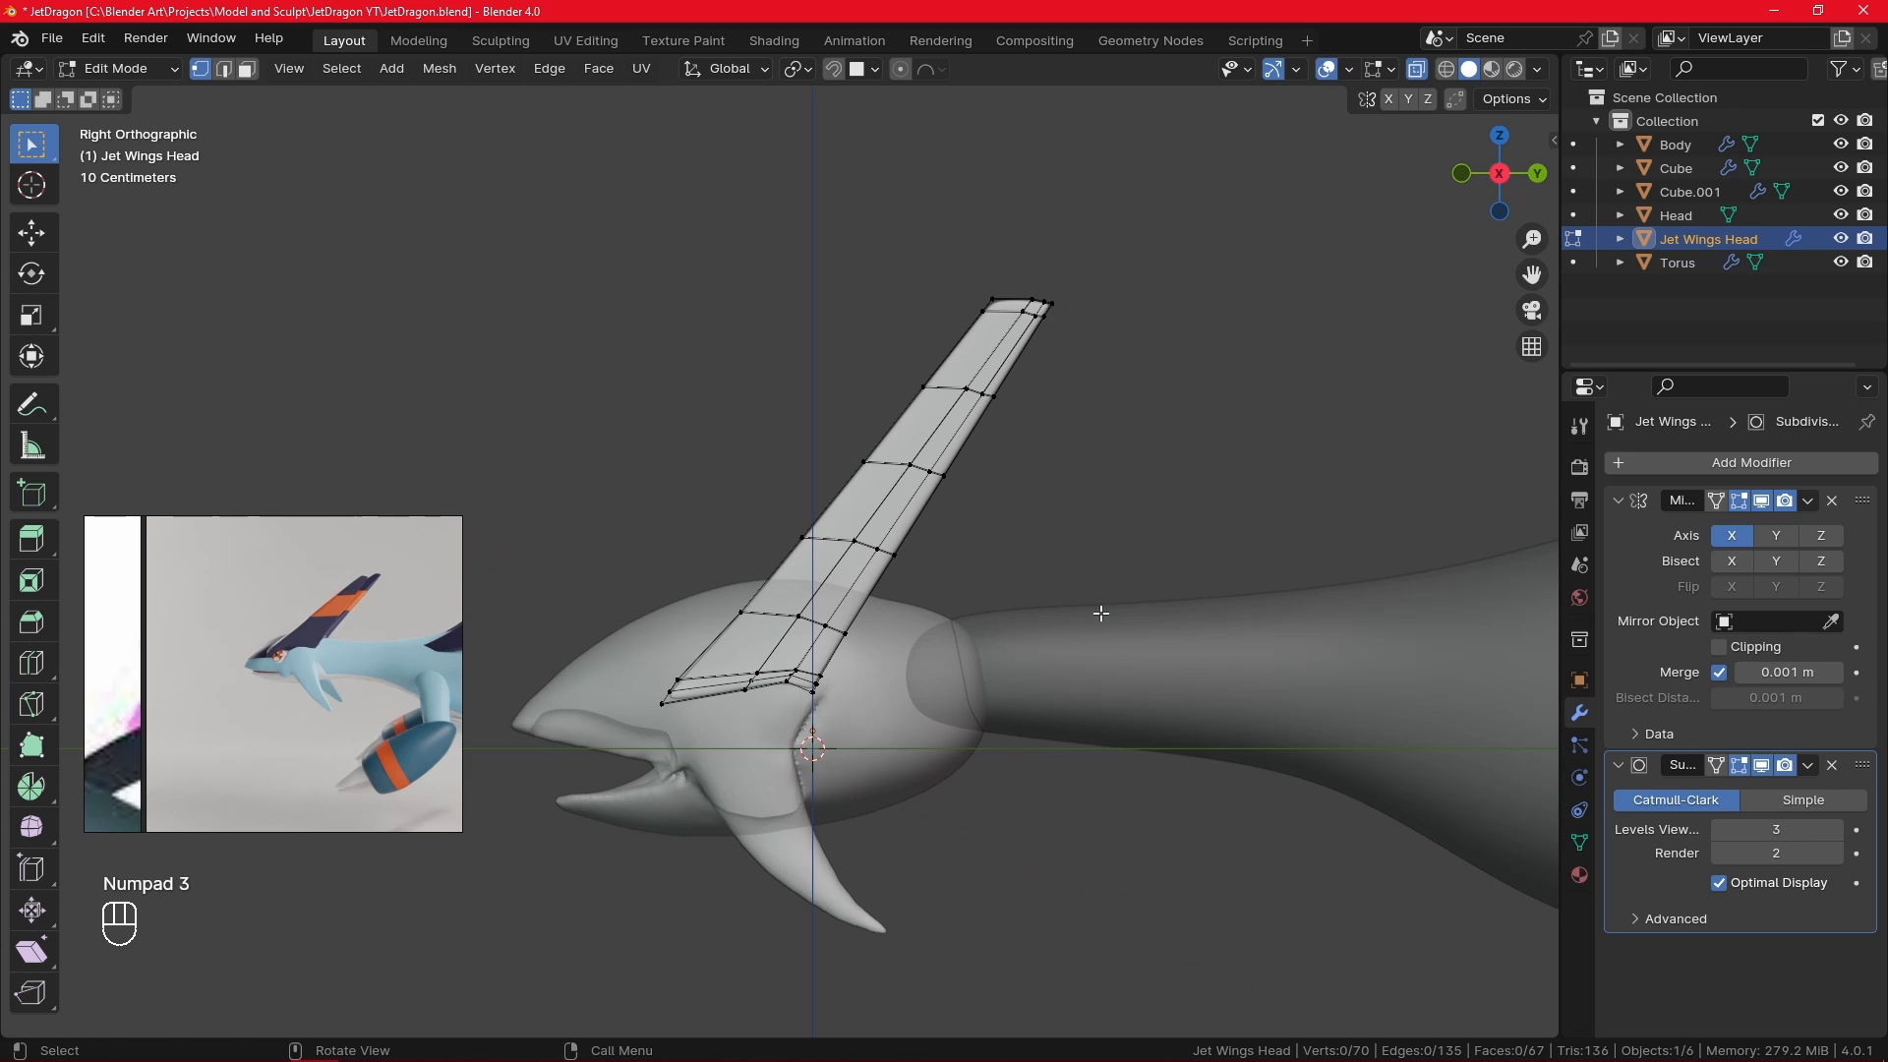
# - Turn off X-ray and move the front-edge vertex just above the wing's base corner about 0.016 m backward along Y
pyautogui.click(1416, 69)
pyautogui.scroll(3, 858, 637)
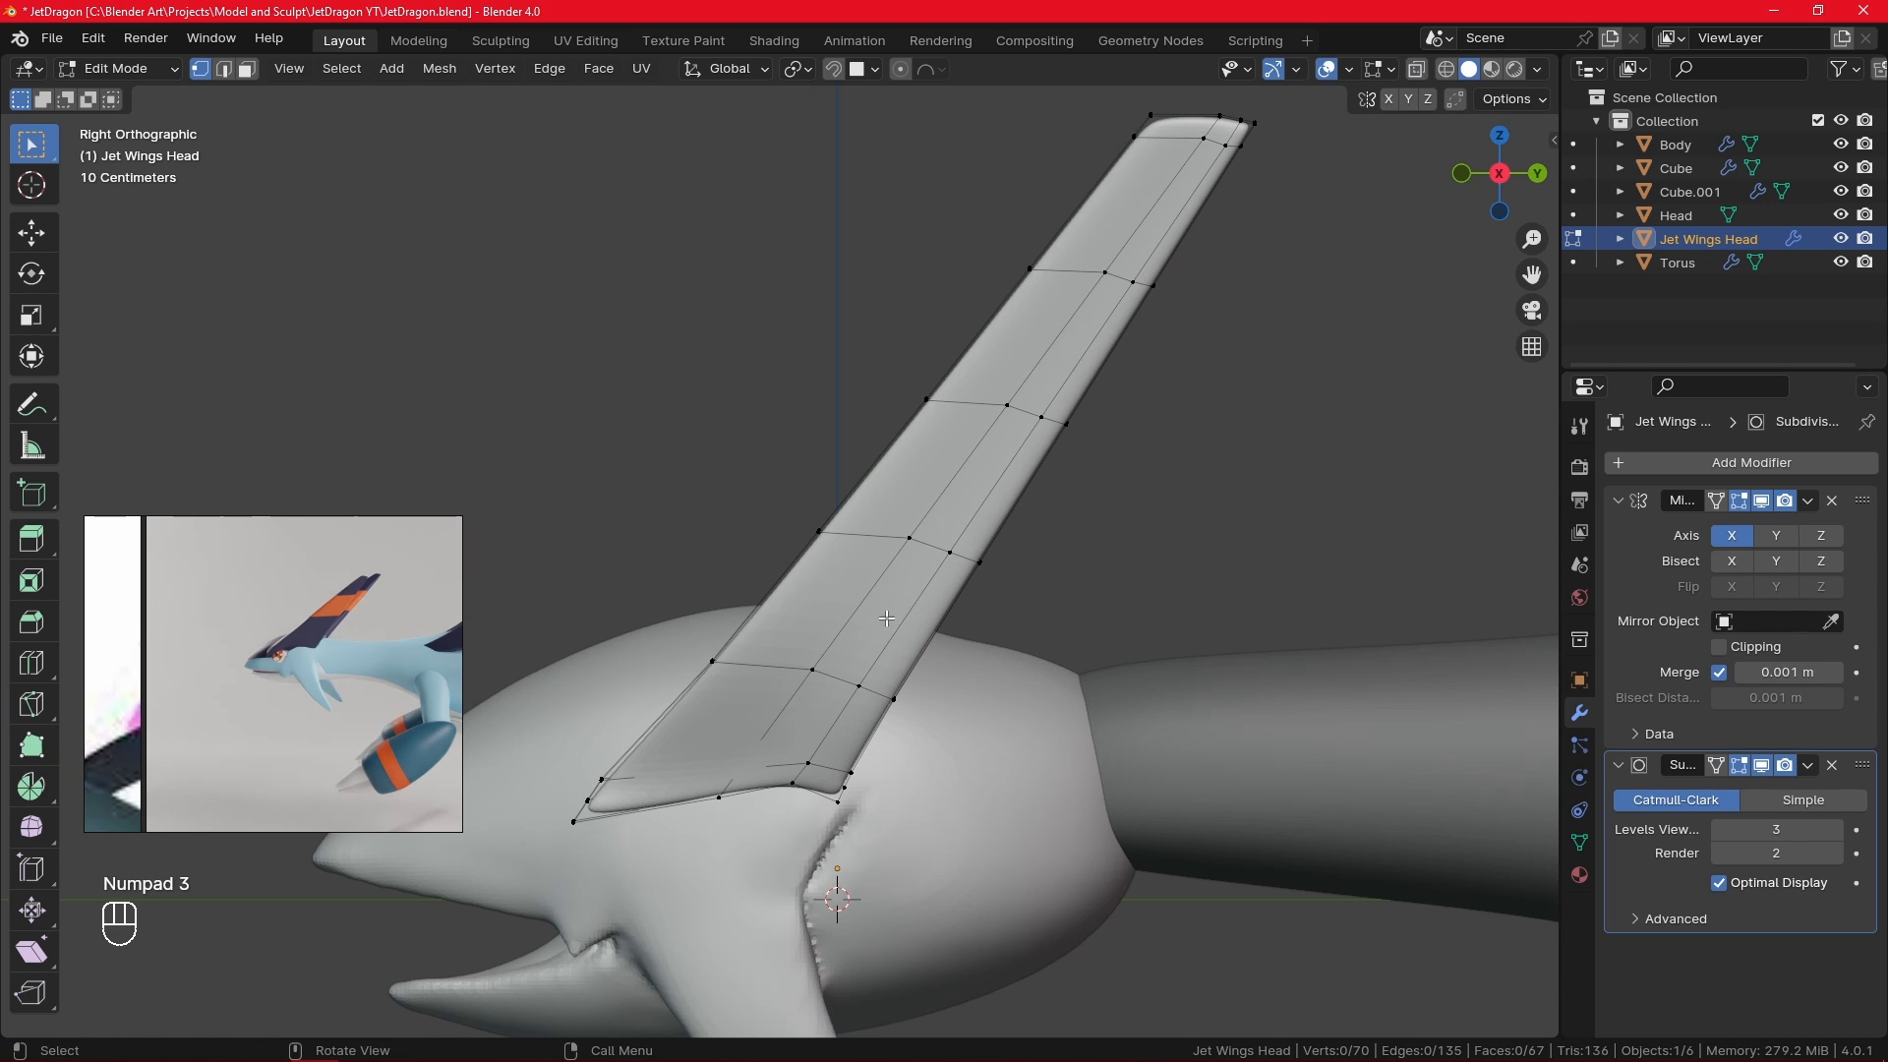
pyautogui.press('a')
pyautogui.click(619, 757)
pyautogui.press('g')
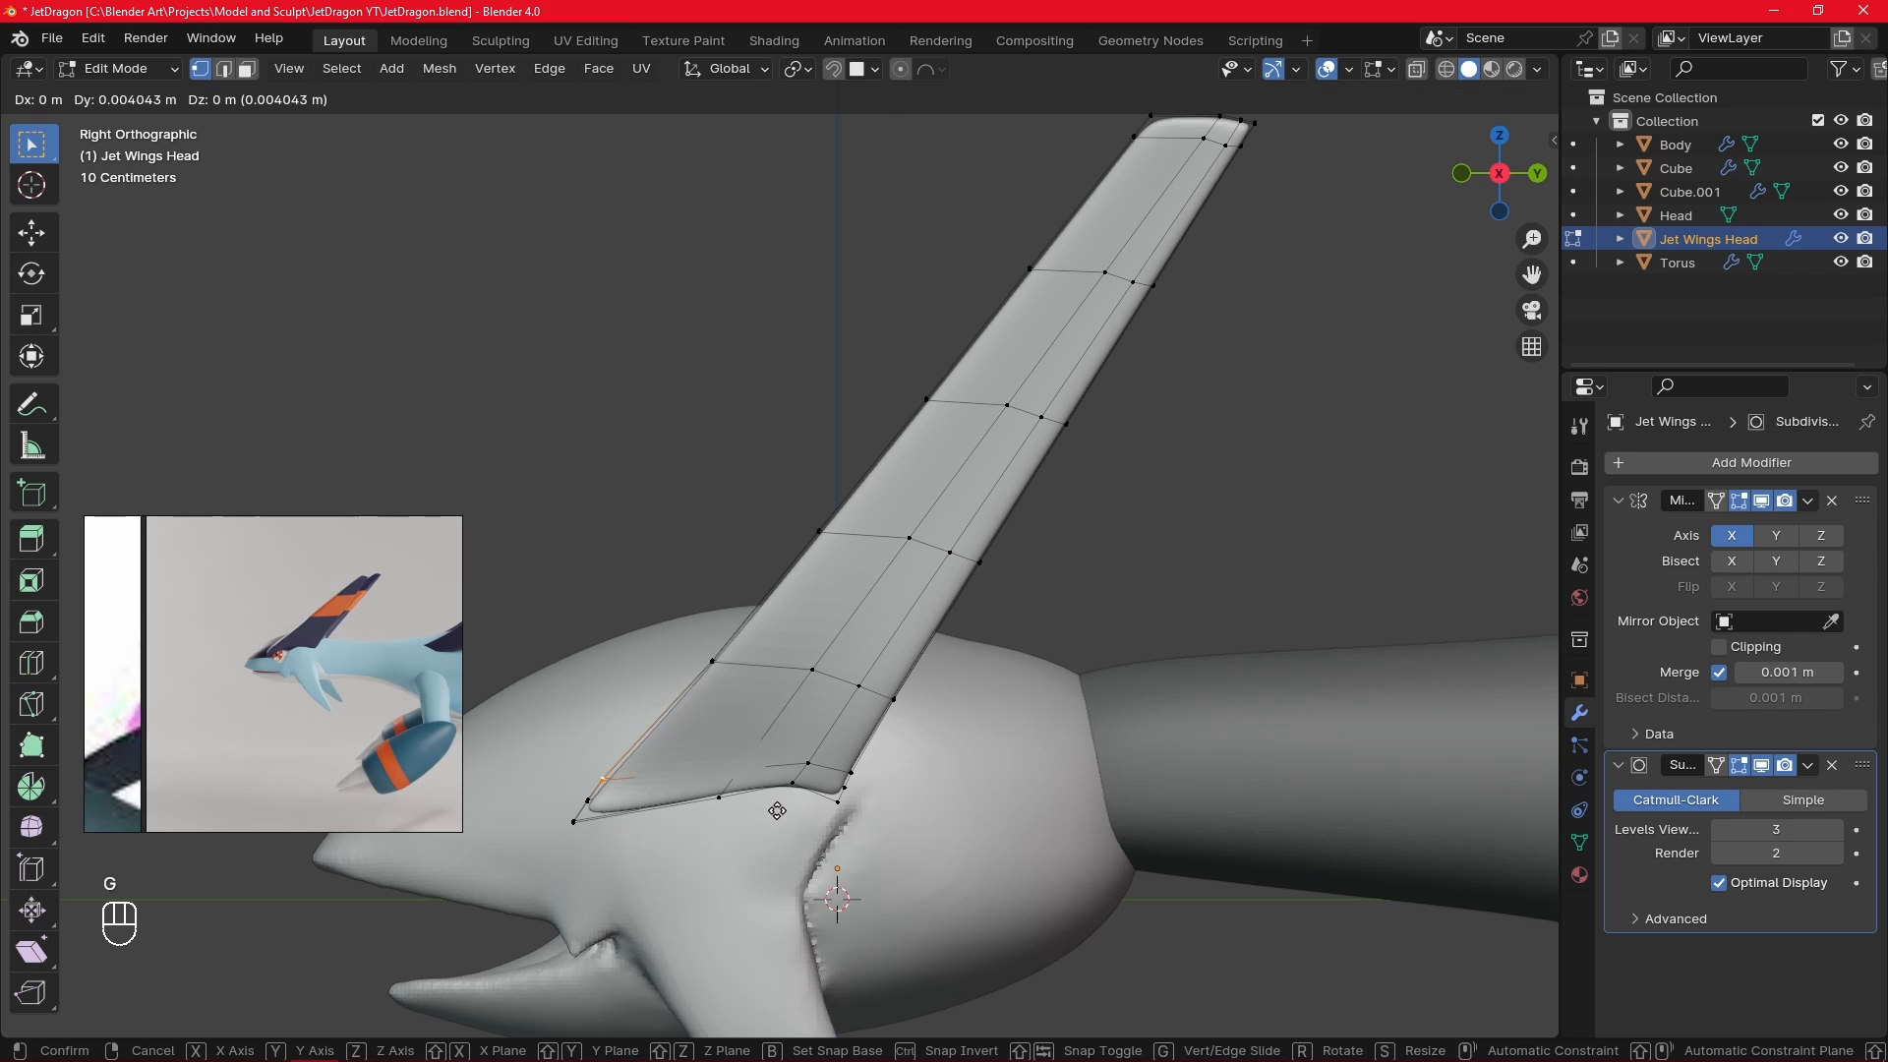
pyautogui.rightClick(784, 809)
pyautogui.press('g')
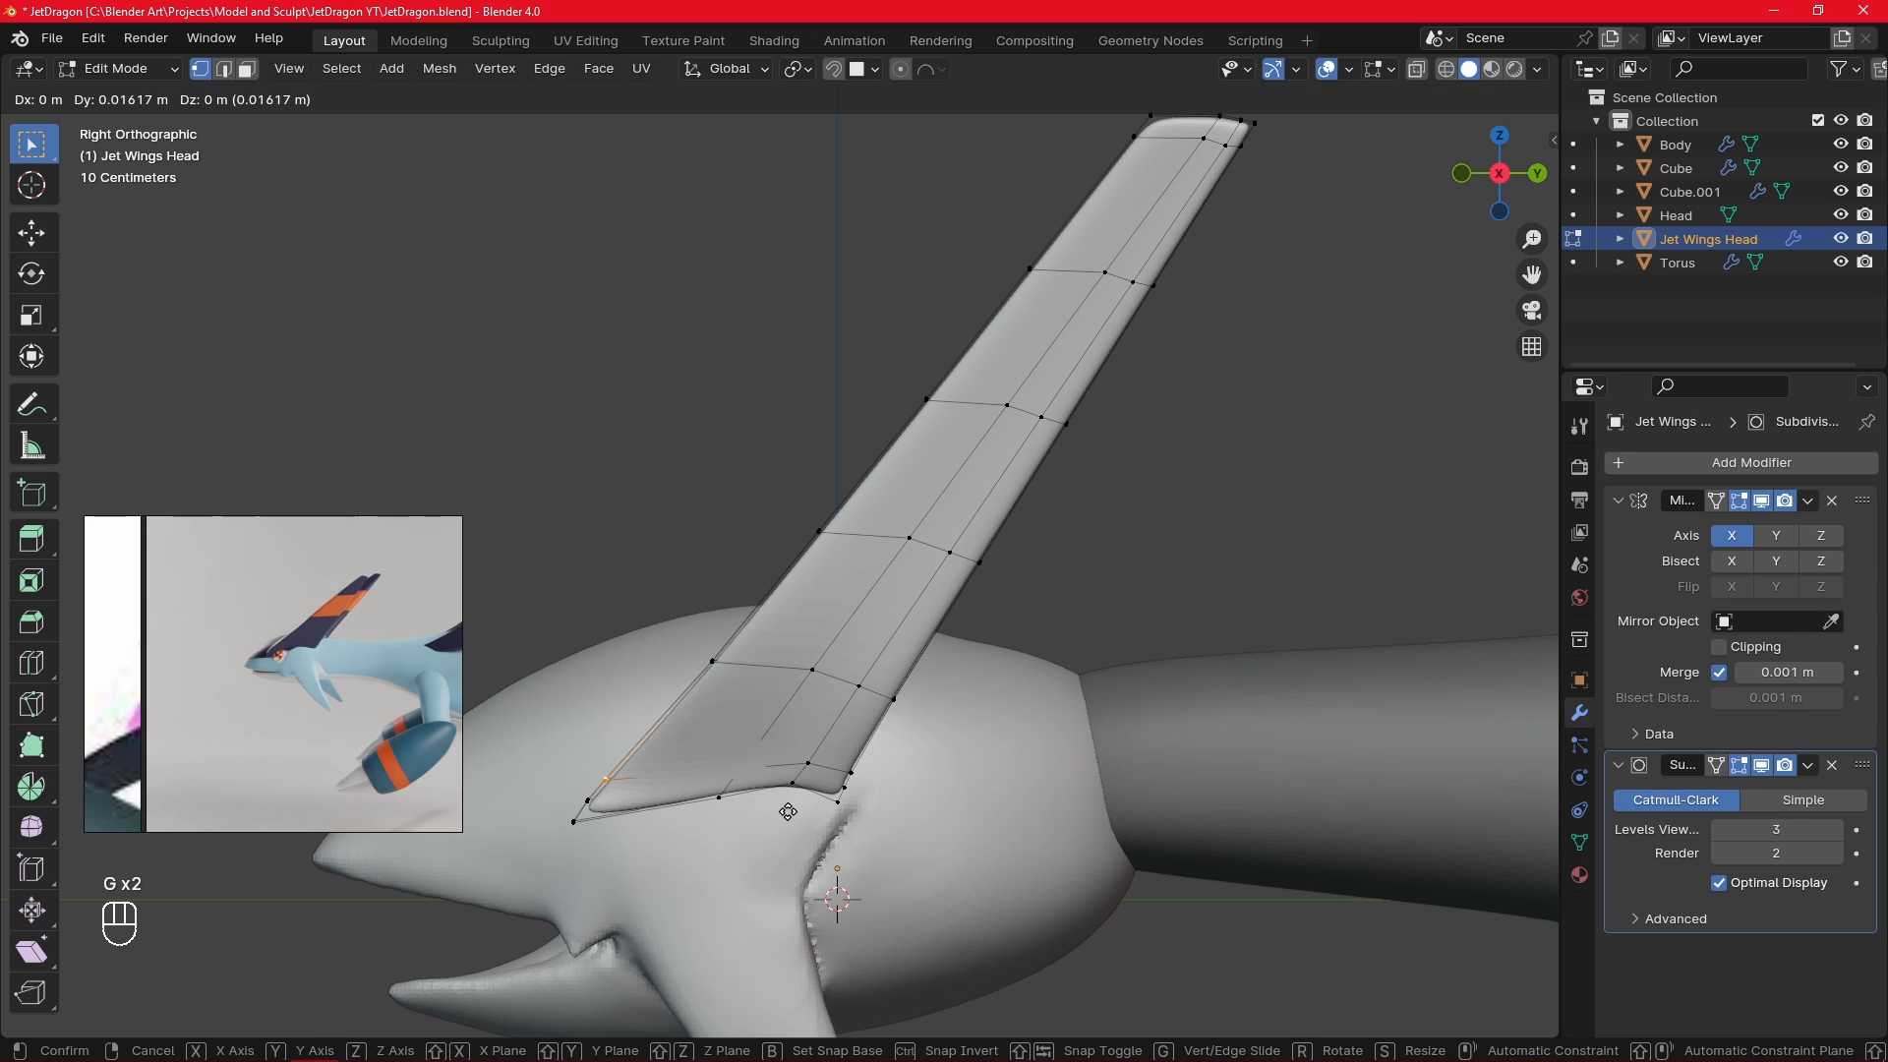
pyautogui.click(785, 811)
pyautogui.click(993, 804)
# - Return to Object Mode and view both head wings straight from the front
pyautogui.keyDown('alt'); pyautogui.moveTo(1013, 799); pyautogui.dragTo(1170, 782, button='middle'); pyautogui.keyUp('alt')
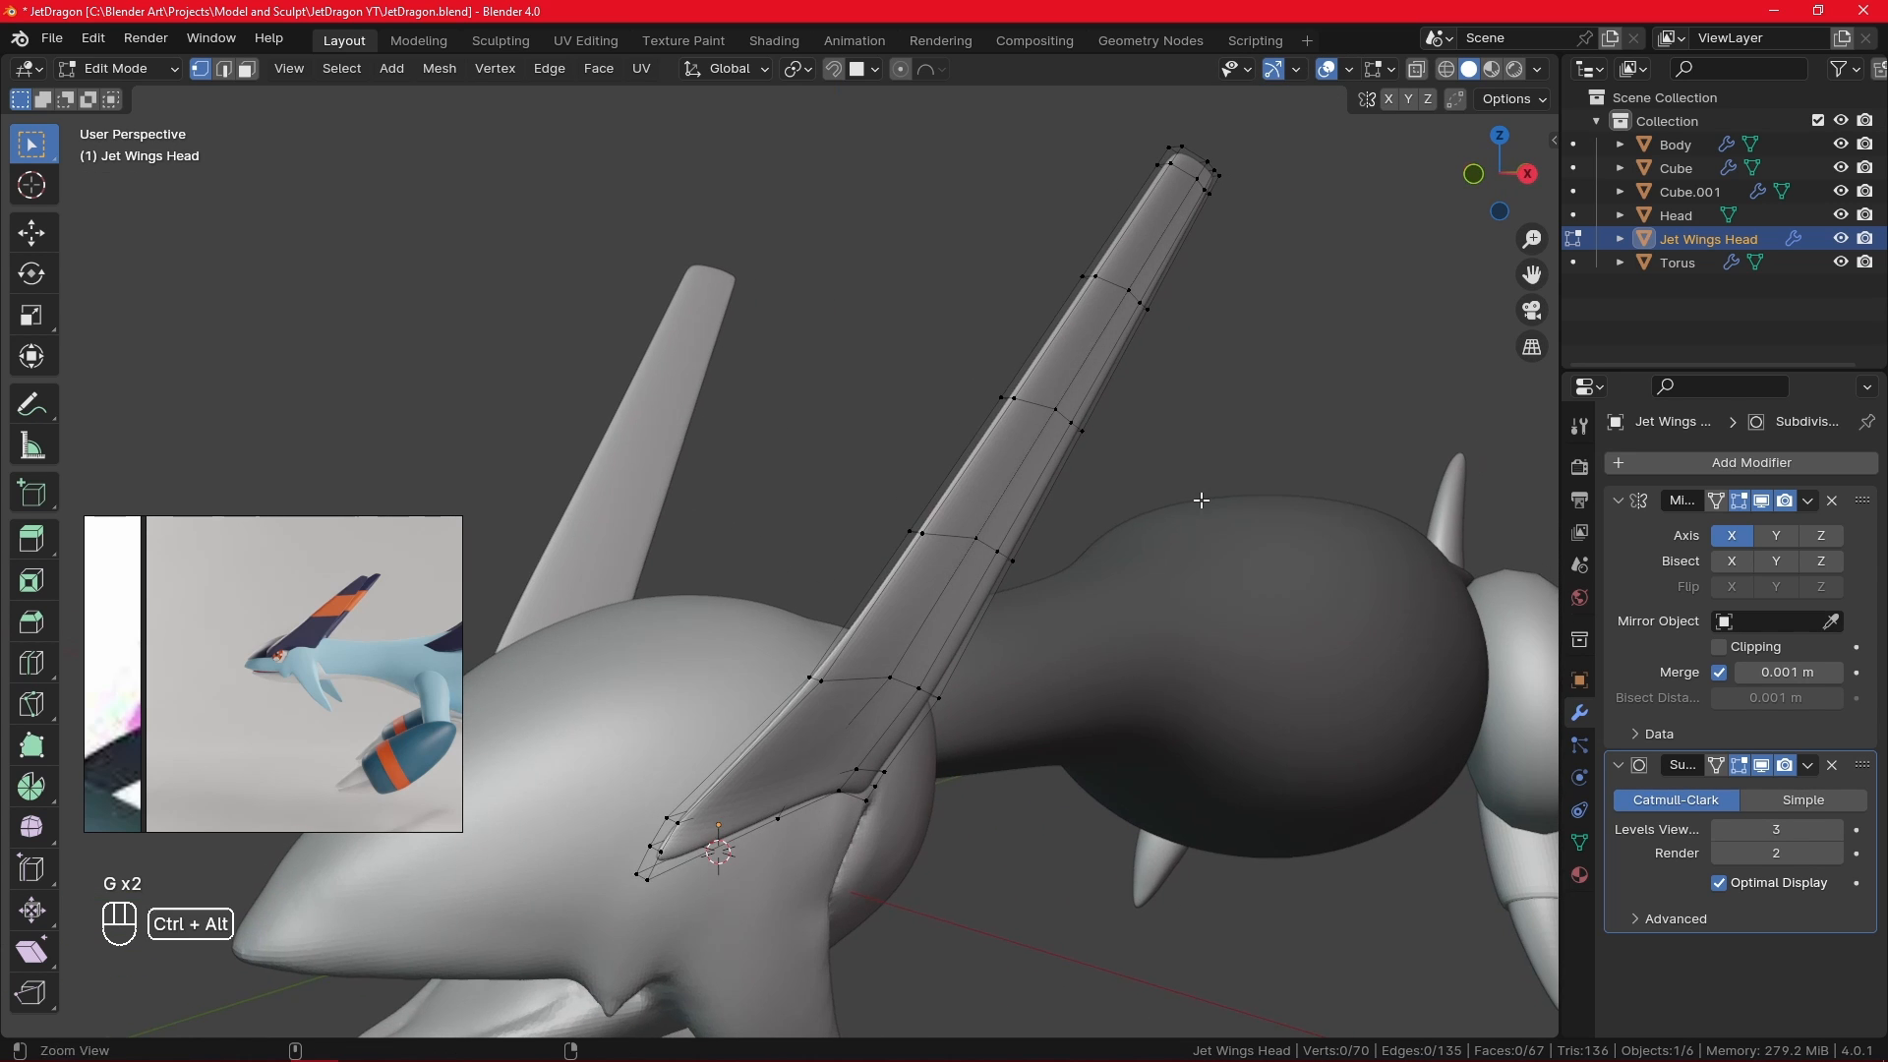
pyautogui.keyDown('ctrl'); pyautogui.keyDown('alt'); pyautogui.moveTo(1201, 499); pyautogui.dragTo(1180, 788, button='middle'); pyautogui.keyUp('alt'); pyautogui.keyUp('ctrl')
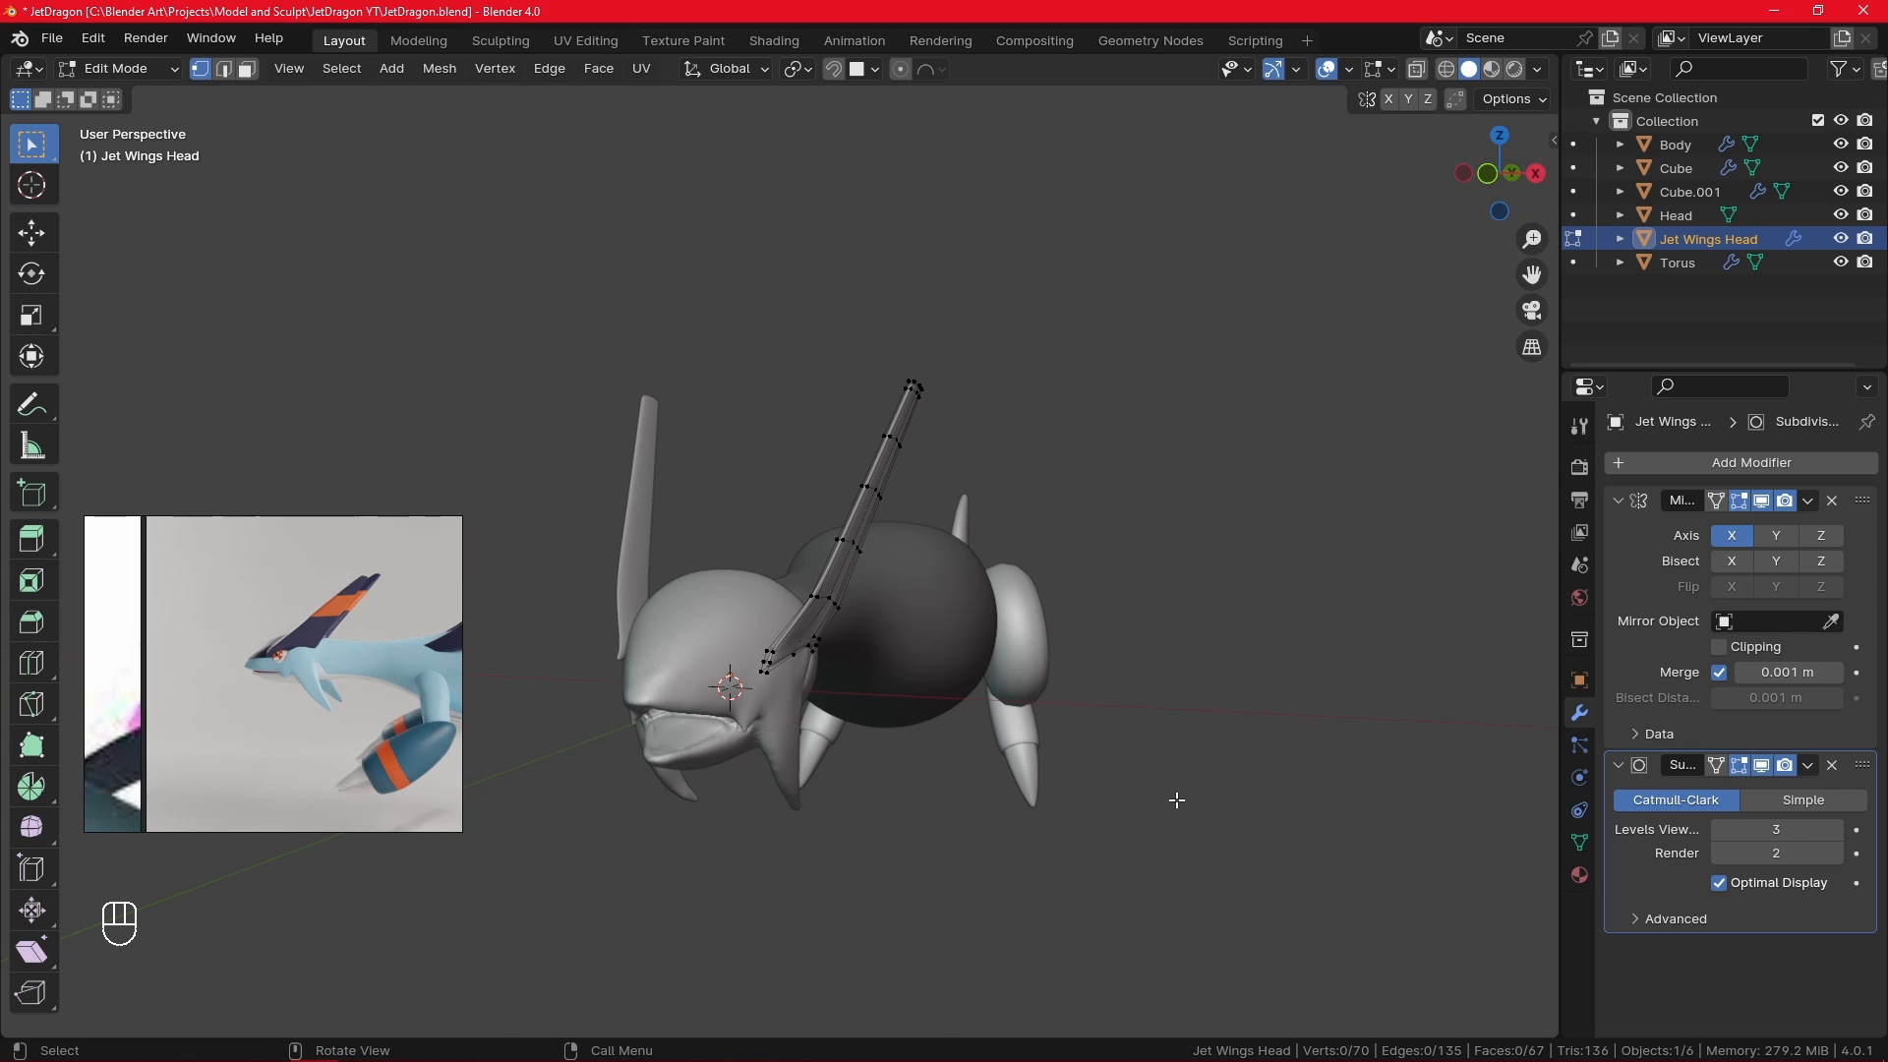
pyautogui.press('KP_1')
pyautogui.press('Tab')
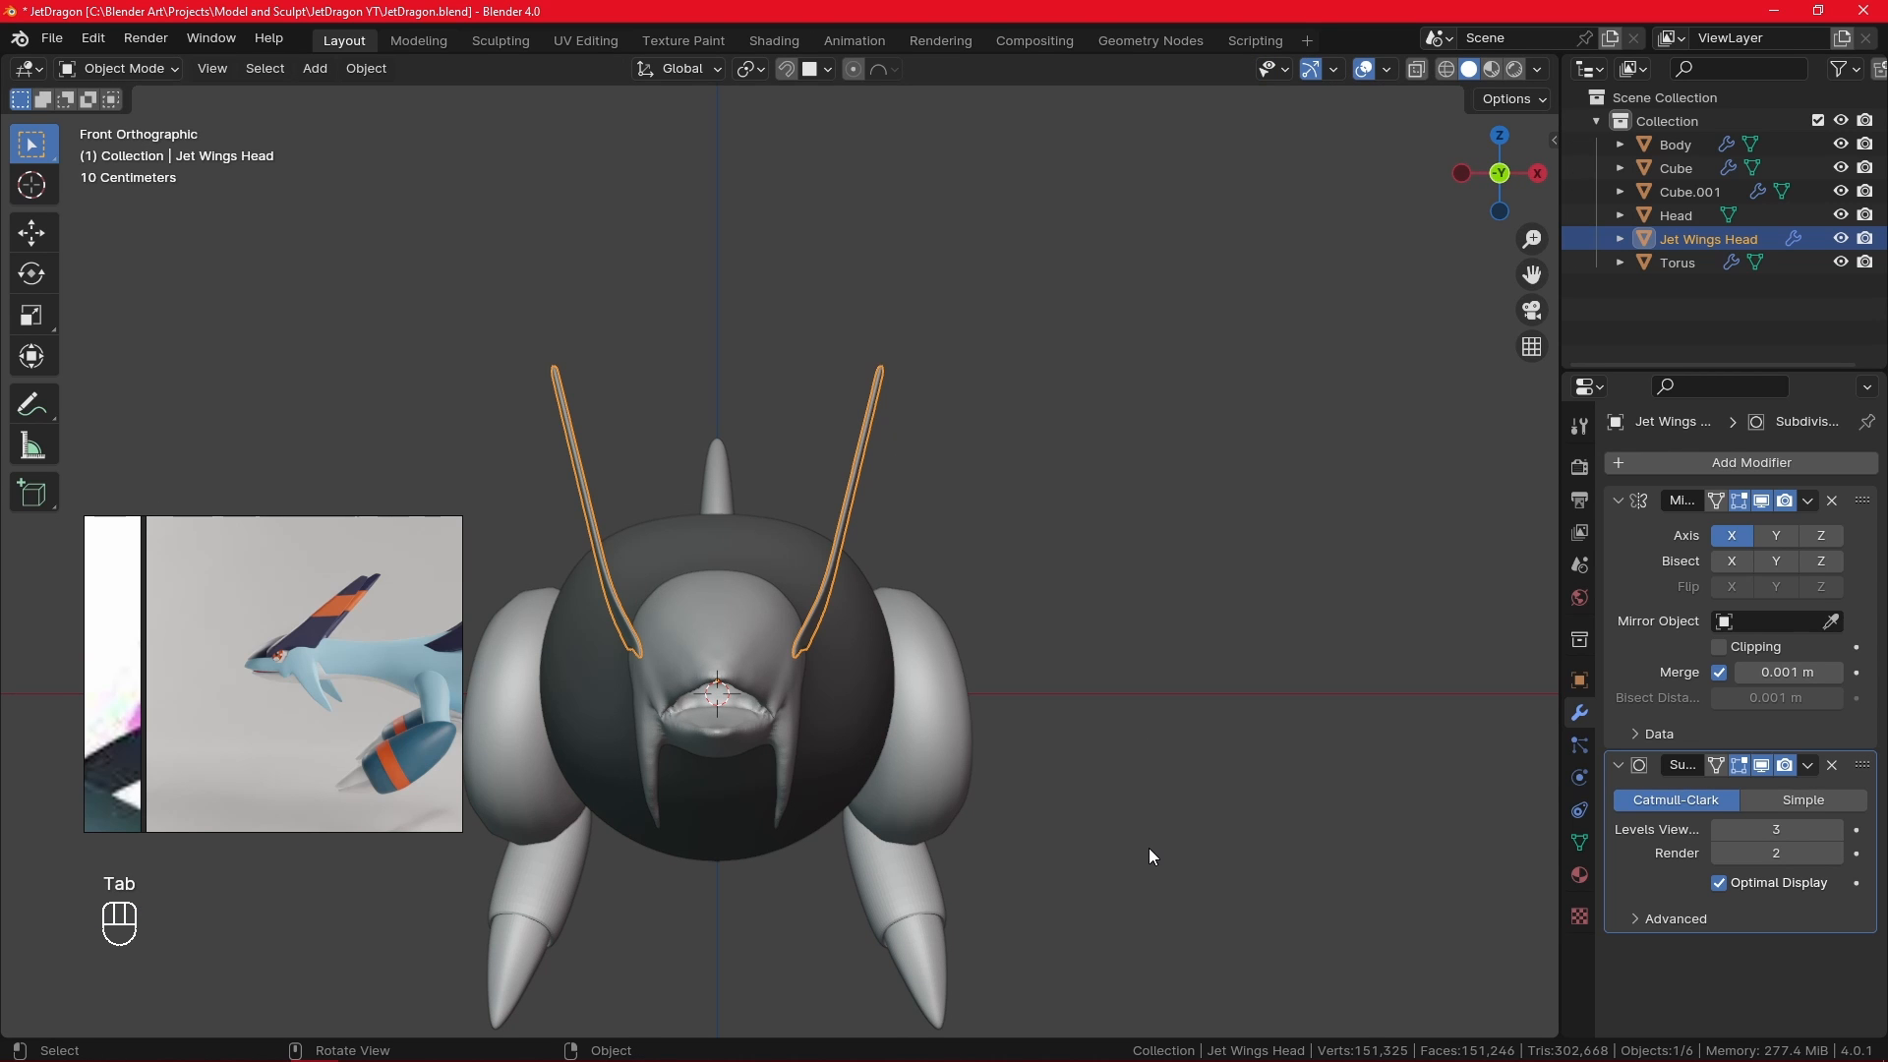
# - Browse the reference board and bring up the front-facing picture of the JetDragon with its head wings
pyautogui.scroll(-10, 276, 754)
pyautogui.moveTo(228, 753); pyautogui.dragTo(268, 745, button='middle')
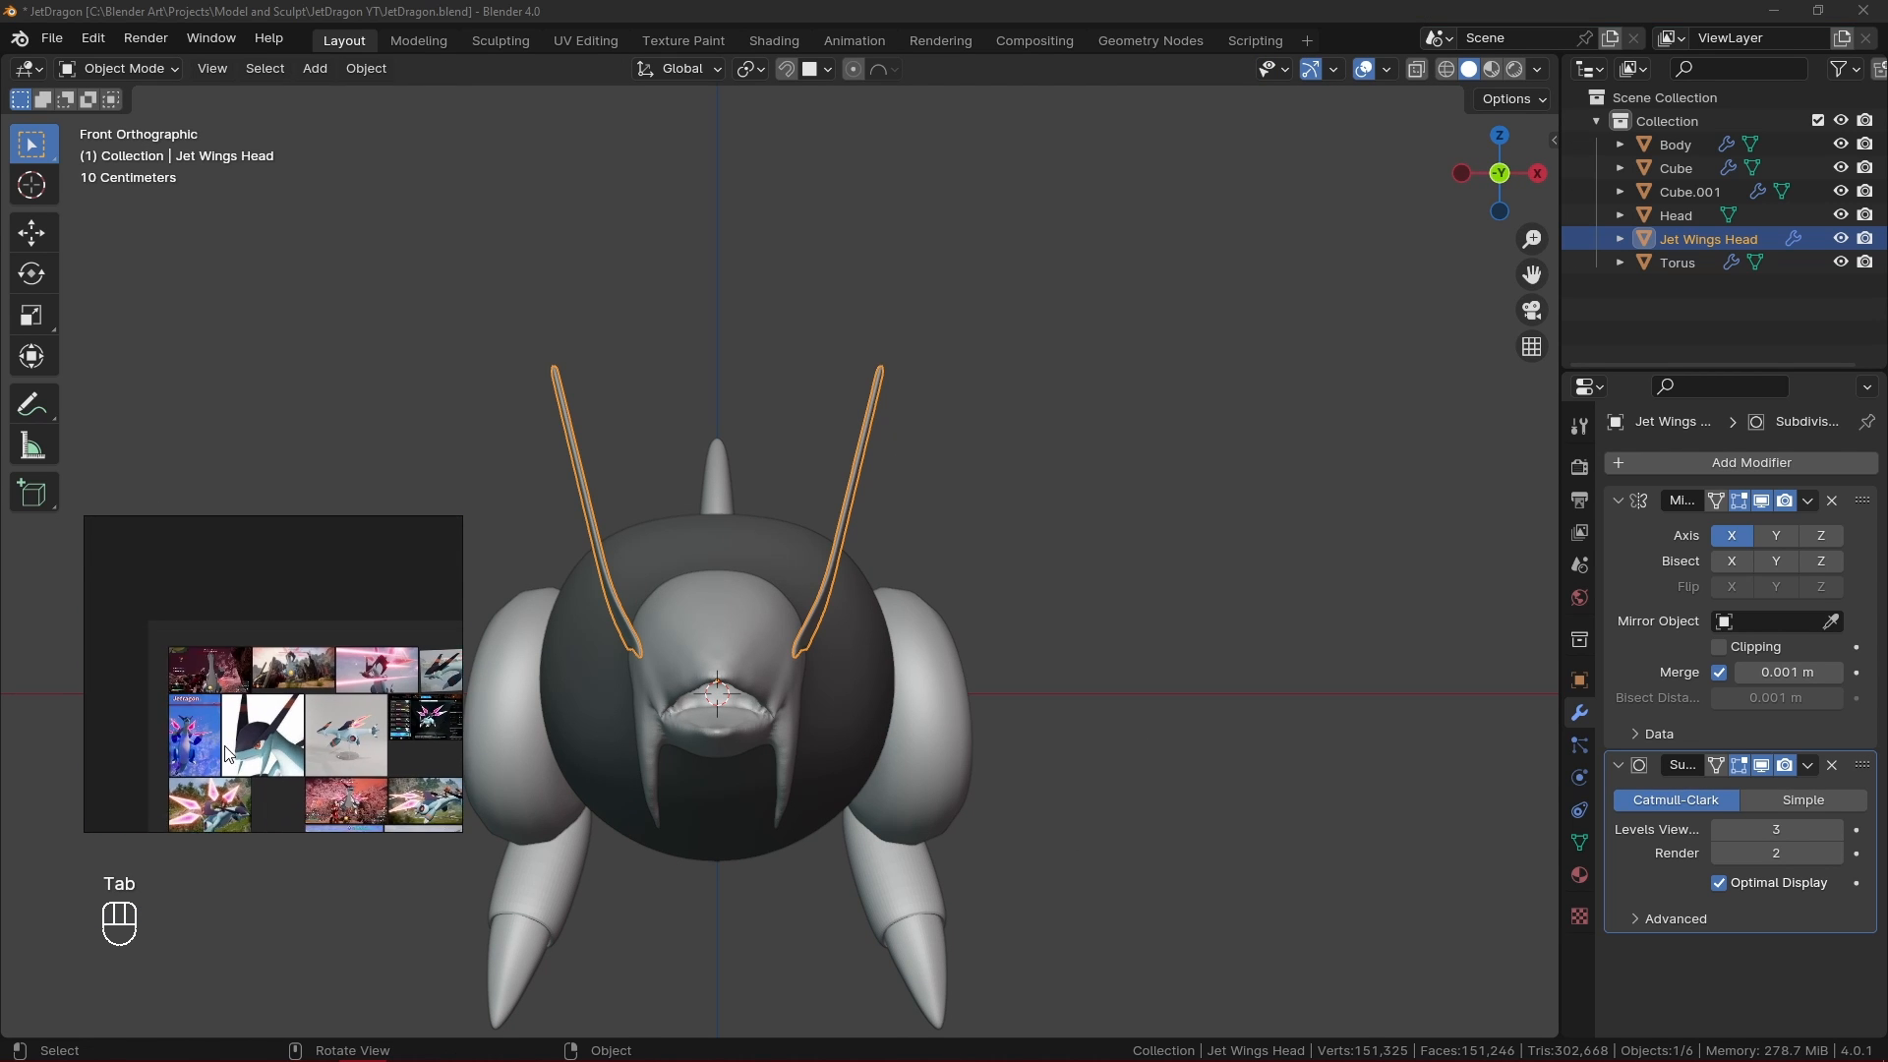
pyautogui.scroll(12, 268, 745)
pyautogui.scroll(-8, 238, 735)
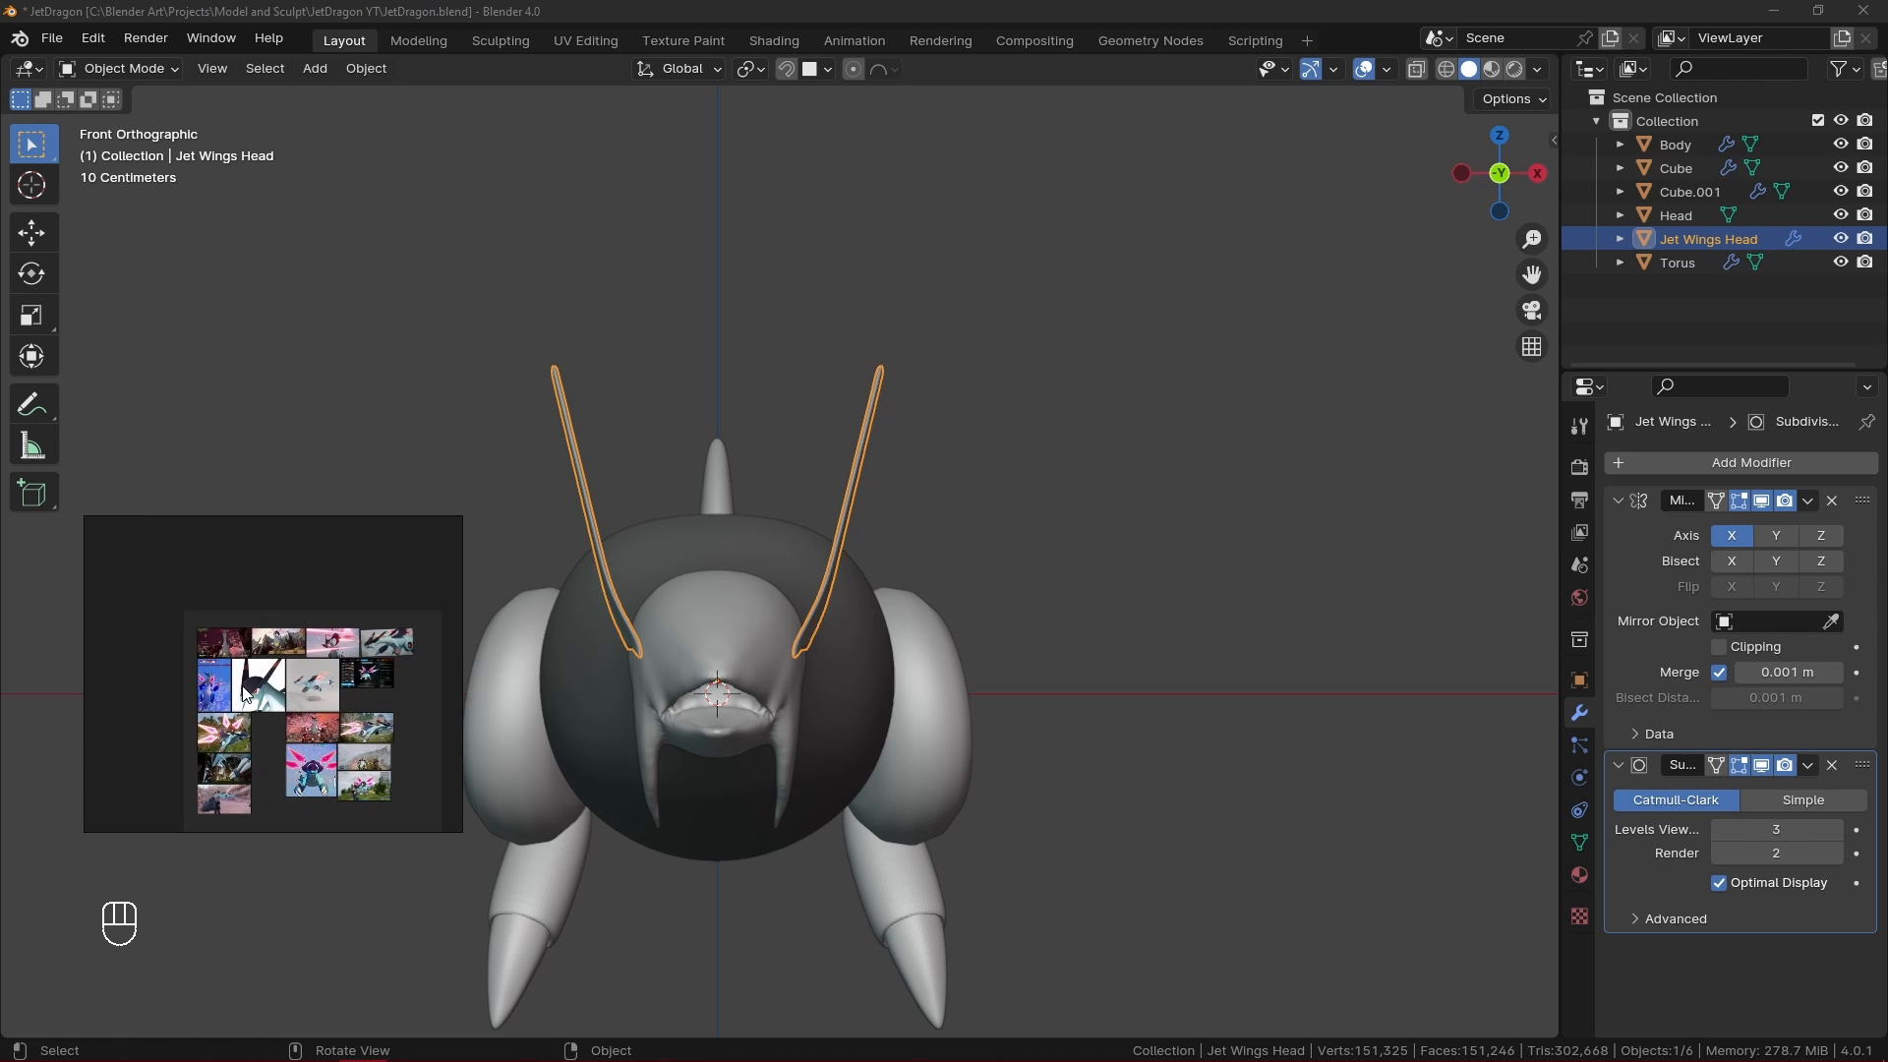
pyautogui.scroll(6, 256, 718)
pyautogui.scroll(4, 310, 742)
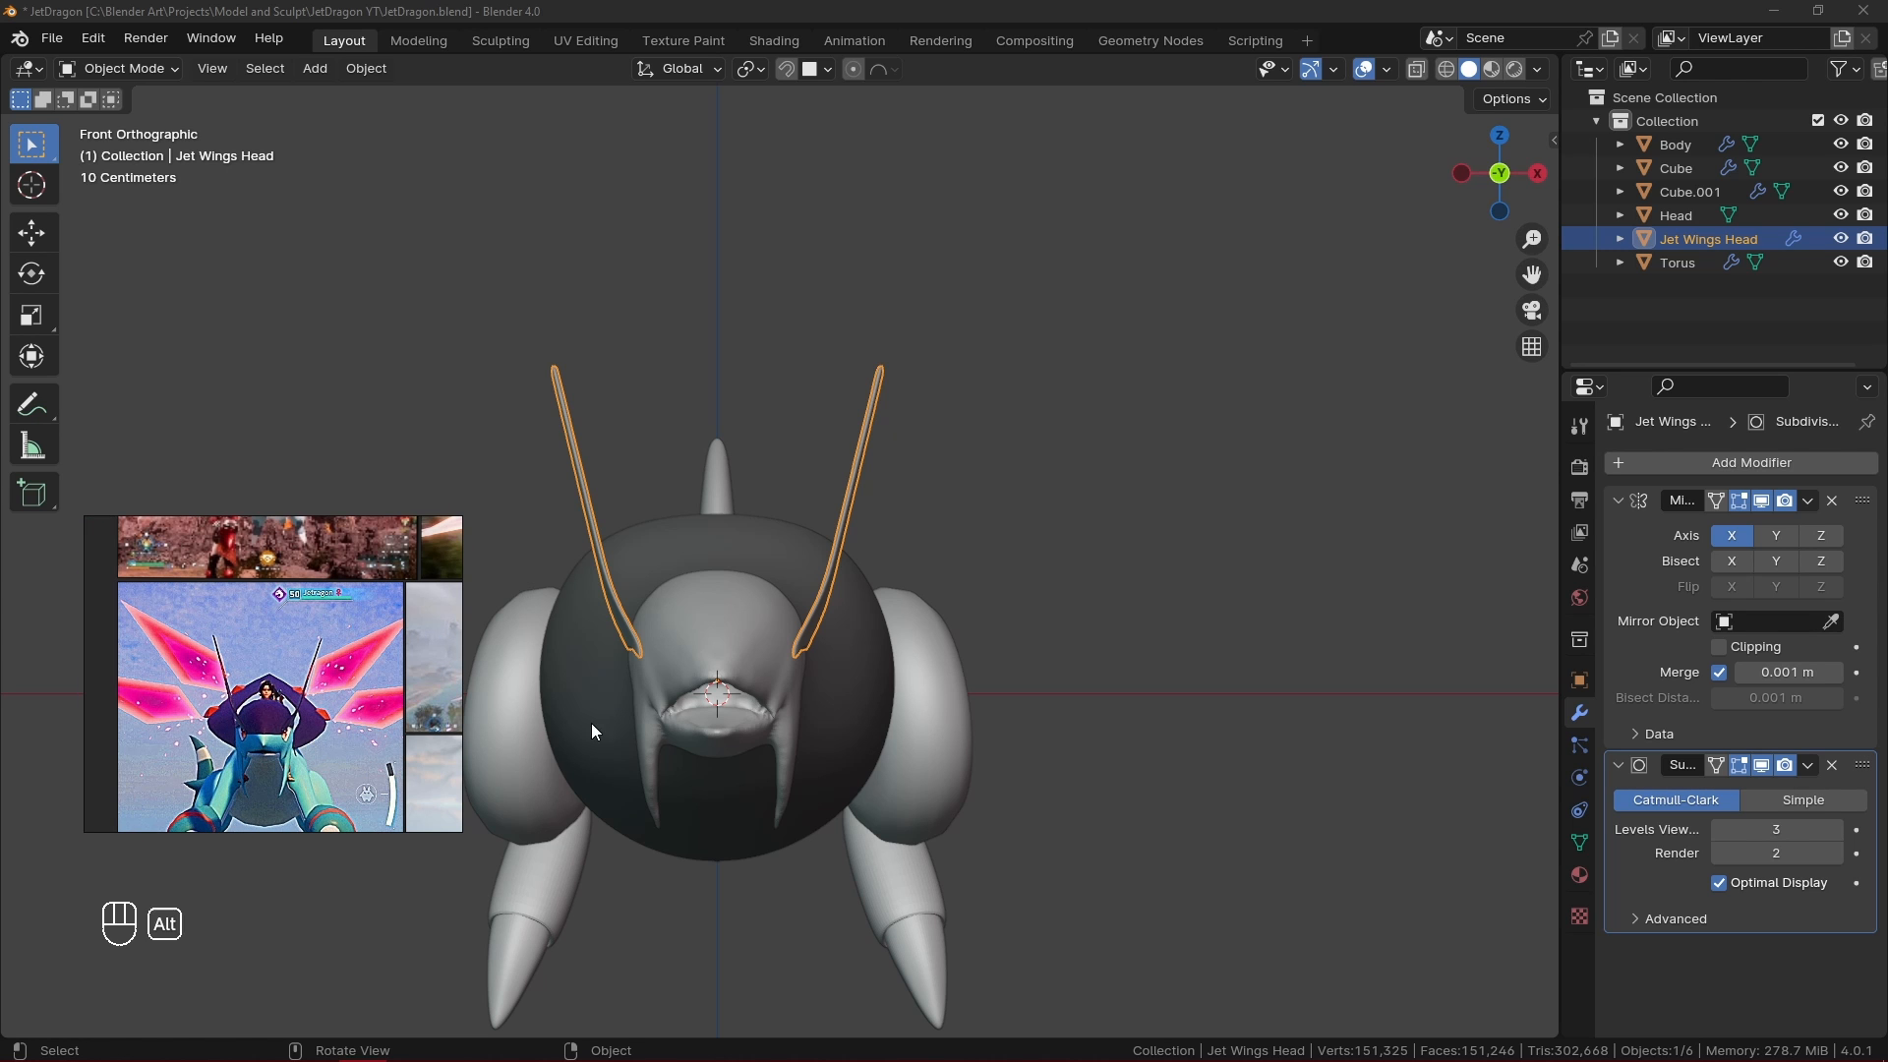
# - Scale the entire Head mesh to about 0.988 along X and return to Object Mode
pyautogui.click(1165, 716)
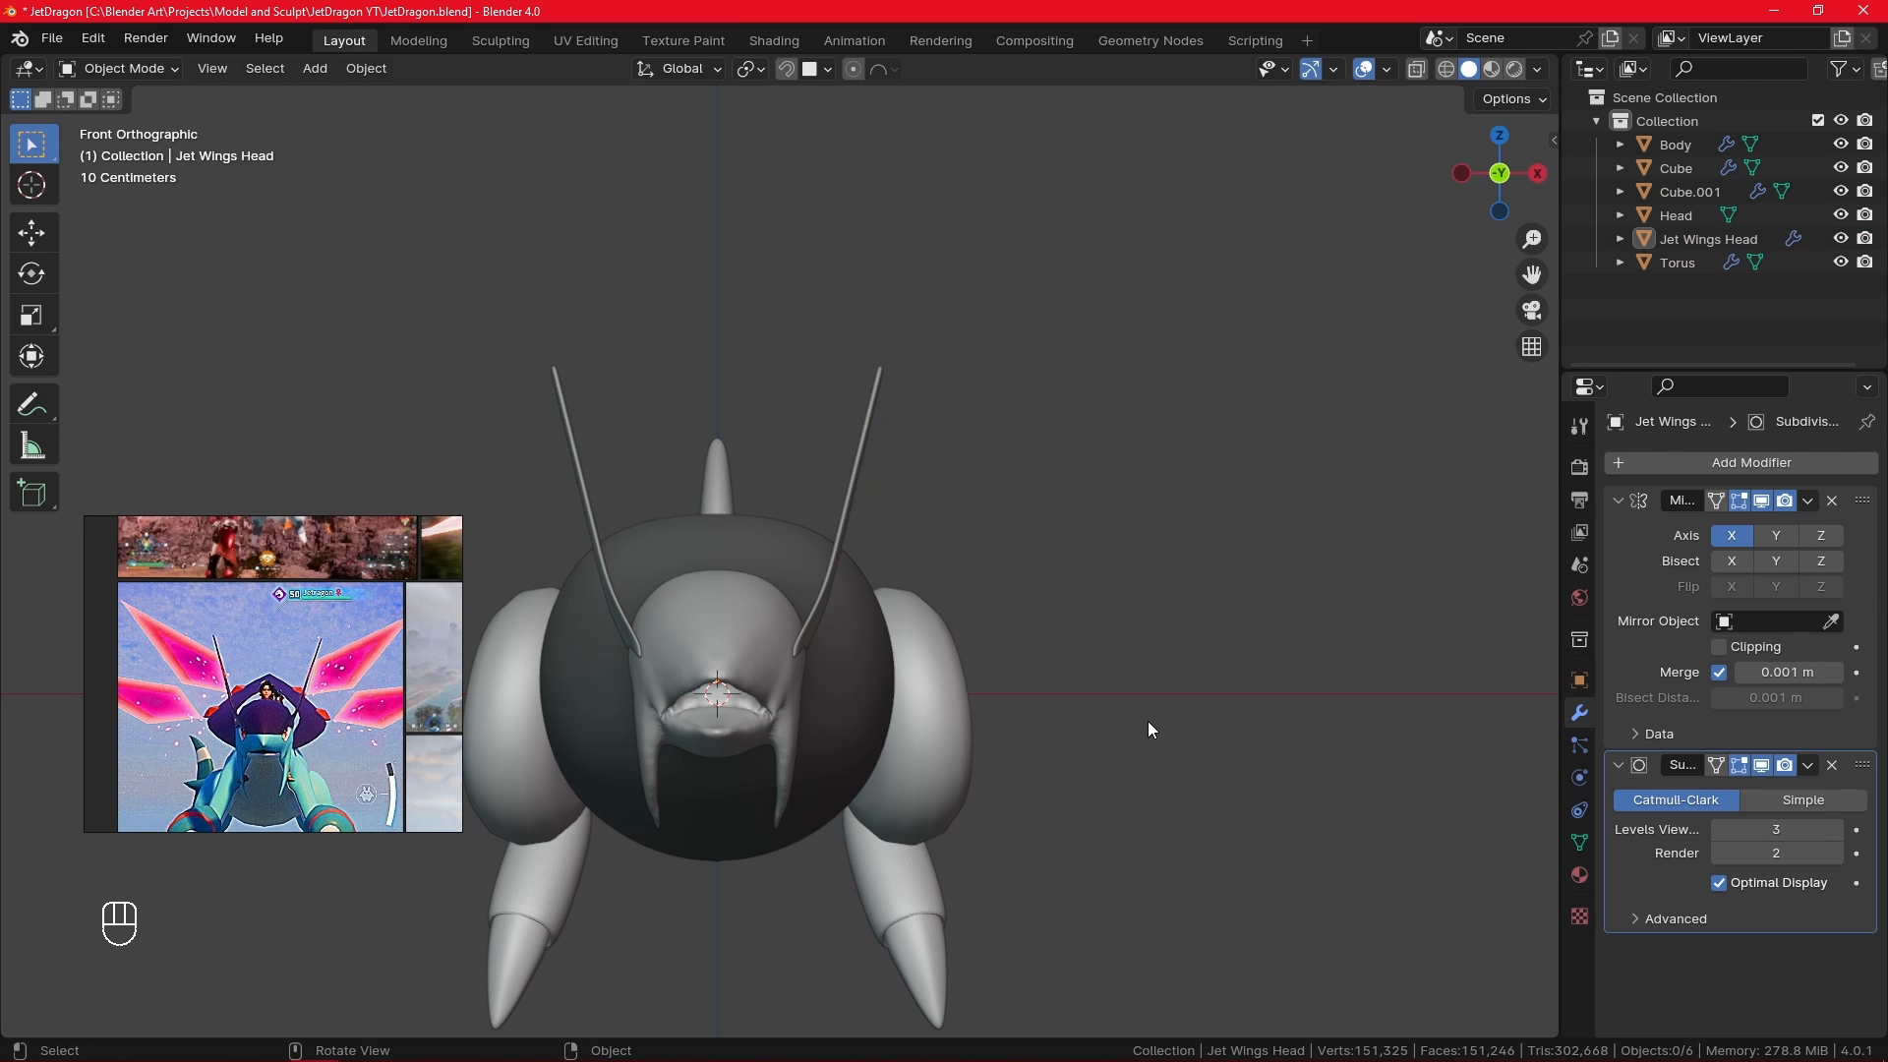
pyautogui.click(788, 693)
pyautogui.press('Tab')
pyautogui.press('a')
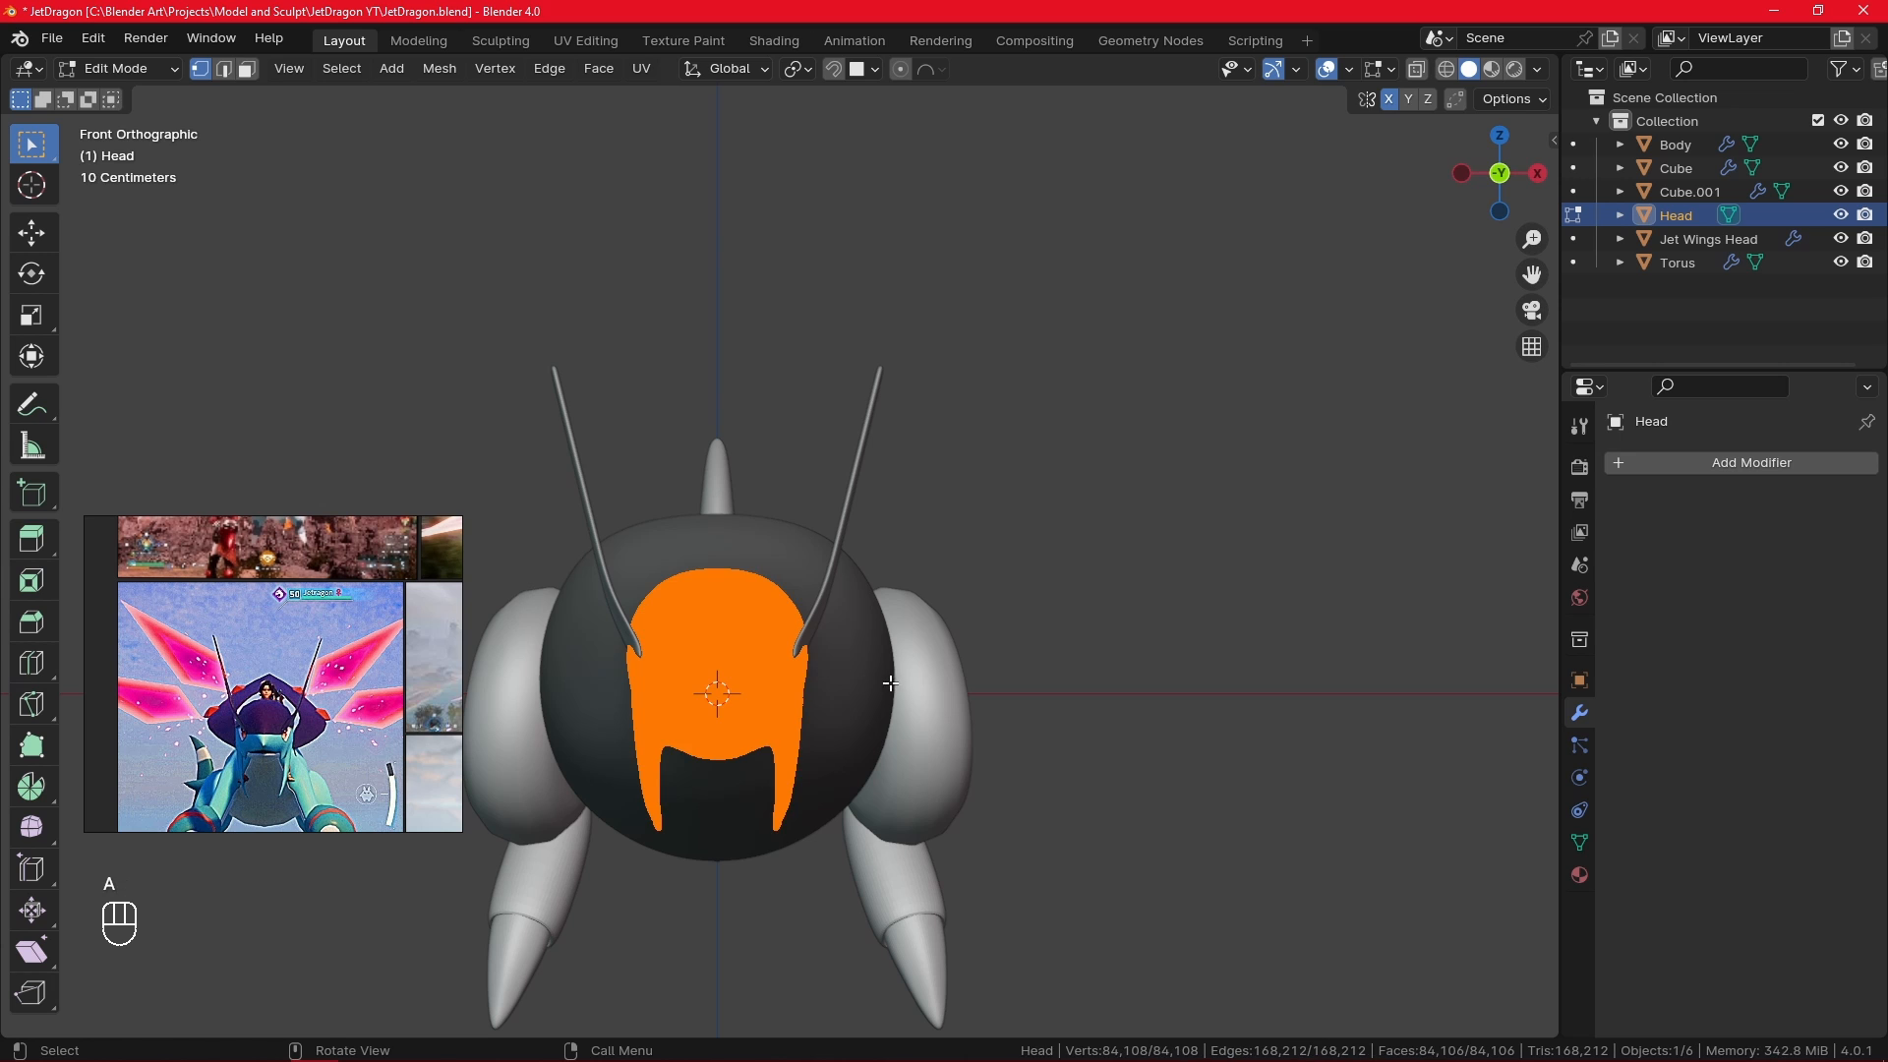
pyautogui.press('s')
pyautogui.press('x')
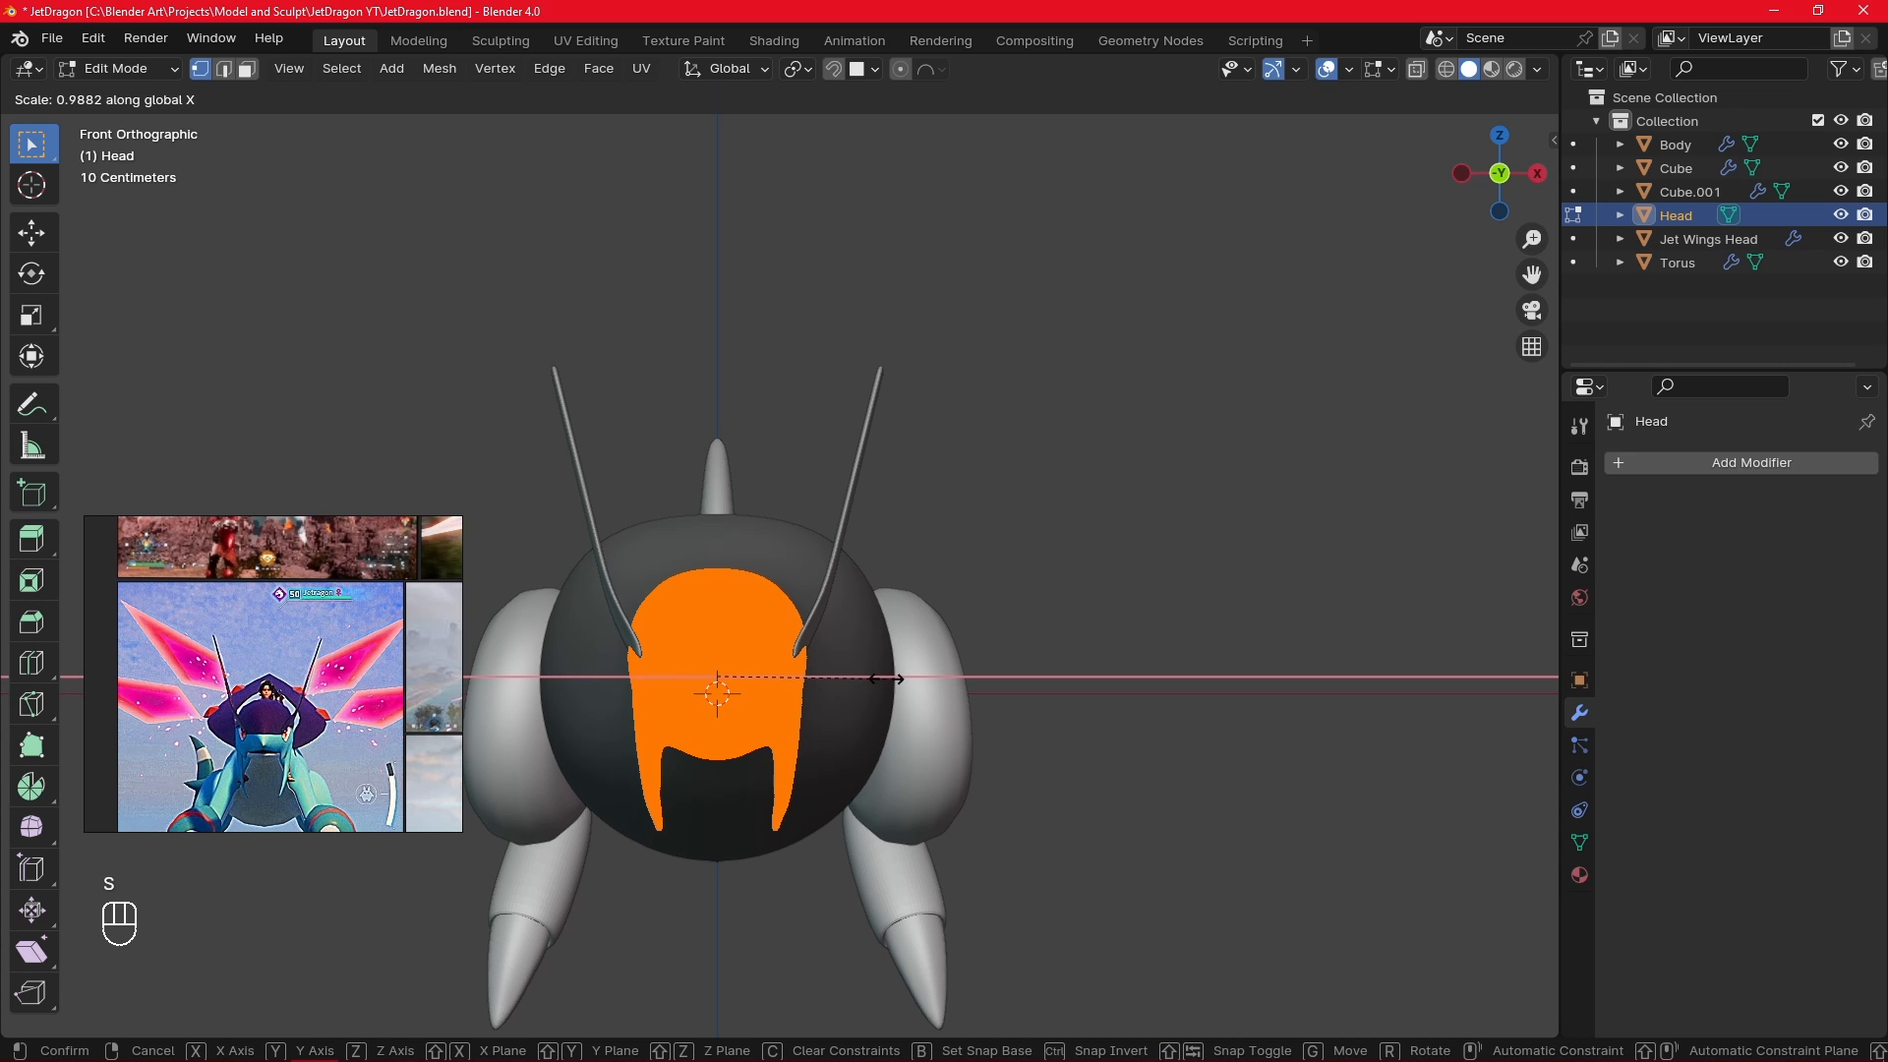
pyautogui.click(885, 678)
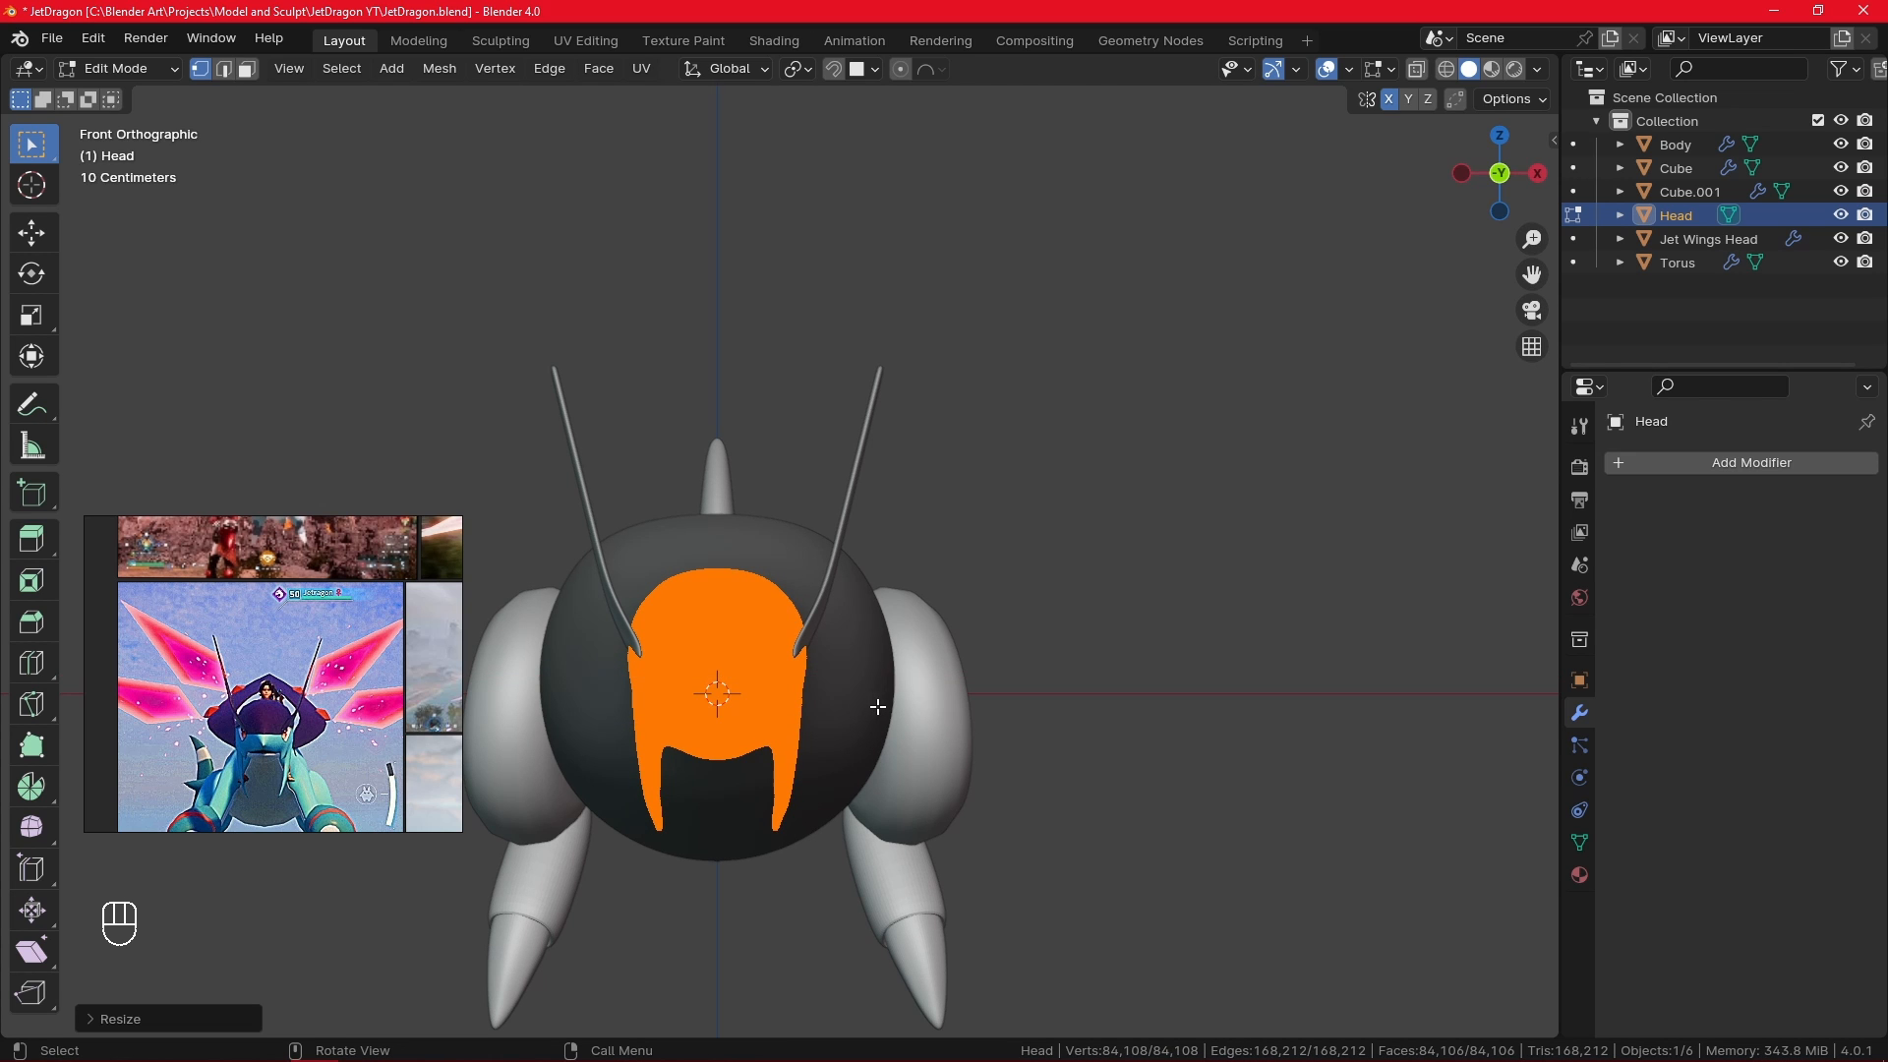
pyautogui.press('Tab')
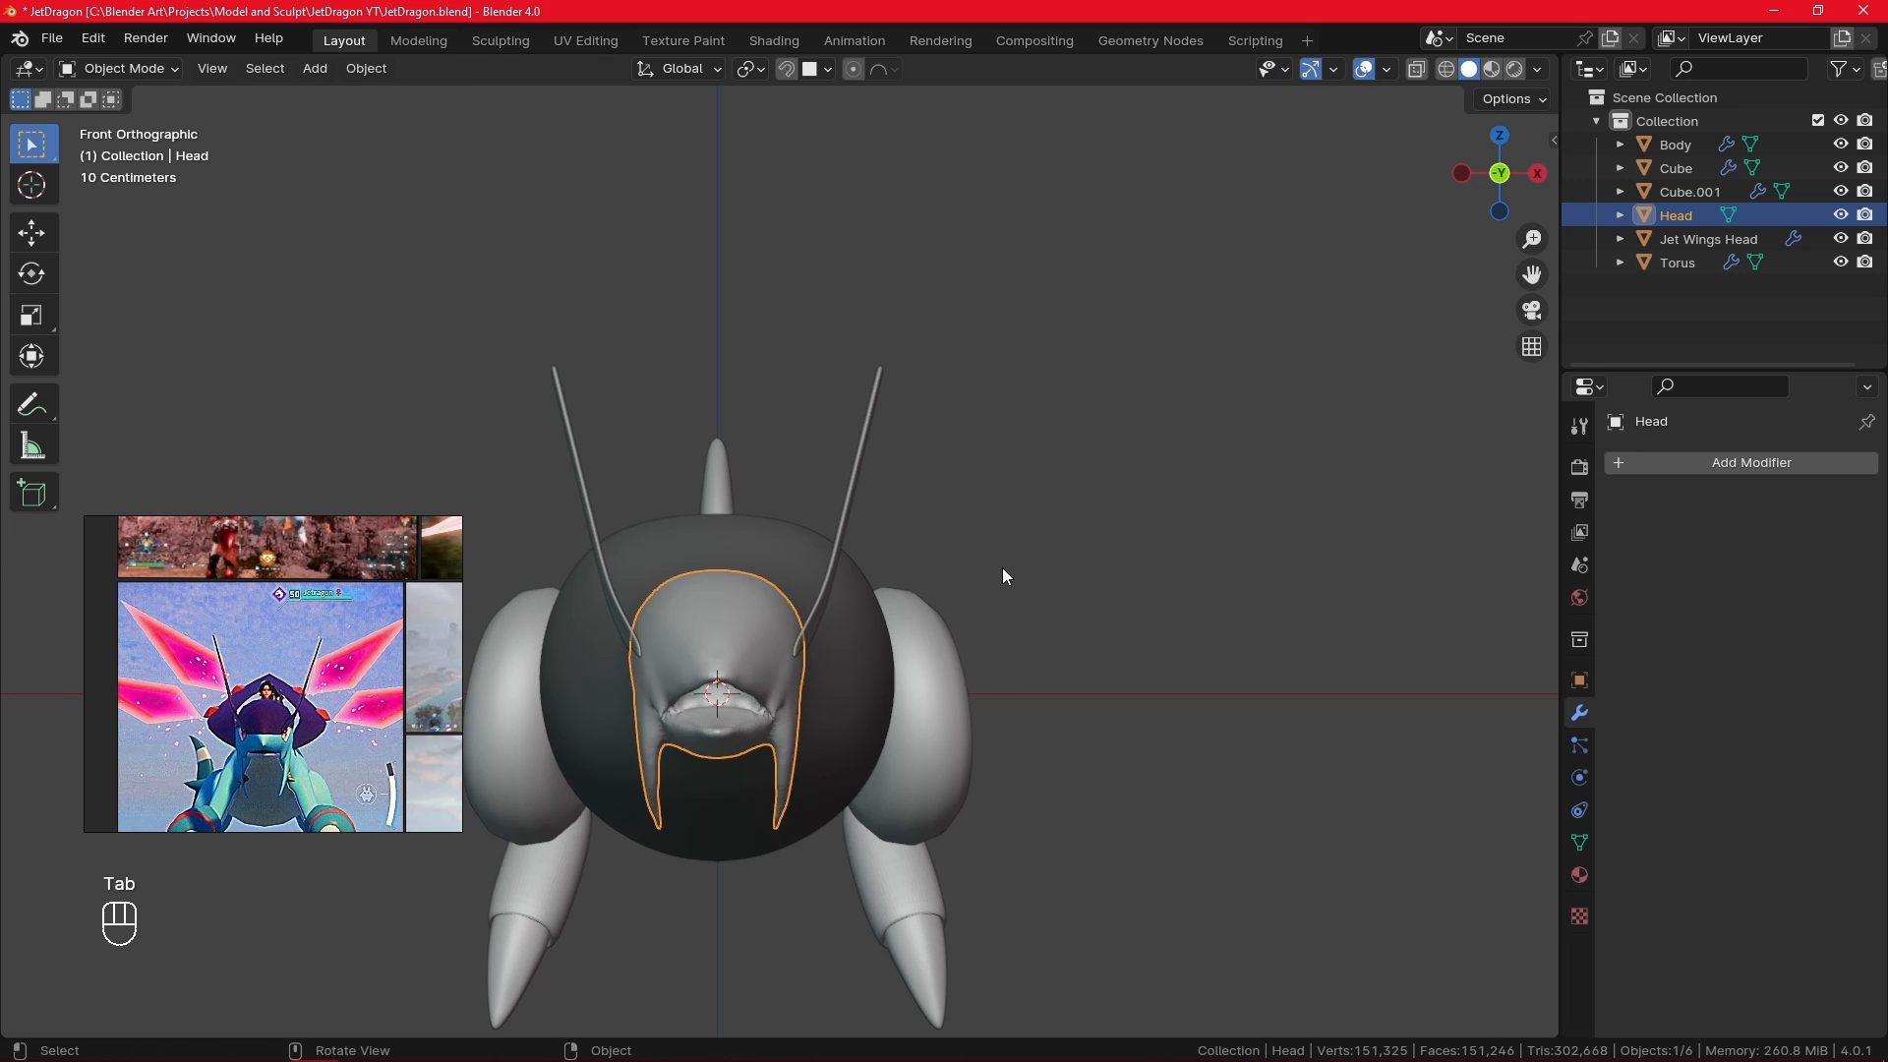
# - Edit the head wings from the right side and add a centred lengthwise loop cut through their front half
pyautogui.press('KP_3')
pyautogui.click(885, 567)
pyautogui.keyDown('ctrl'); pyautogui.moveTo(885, 567); pyautogui.dragTo(976, 562, button='middle'); pyautogui.keyUp('ctrl')
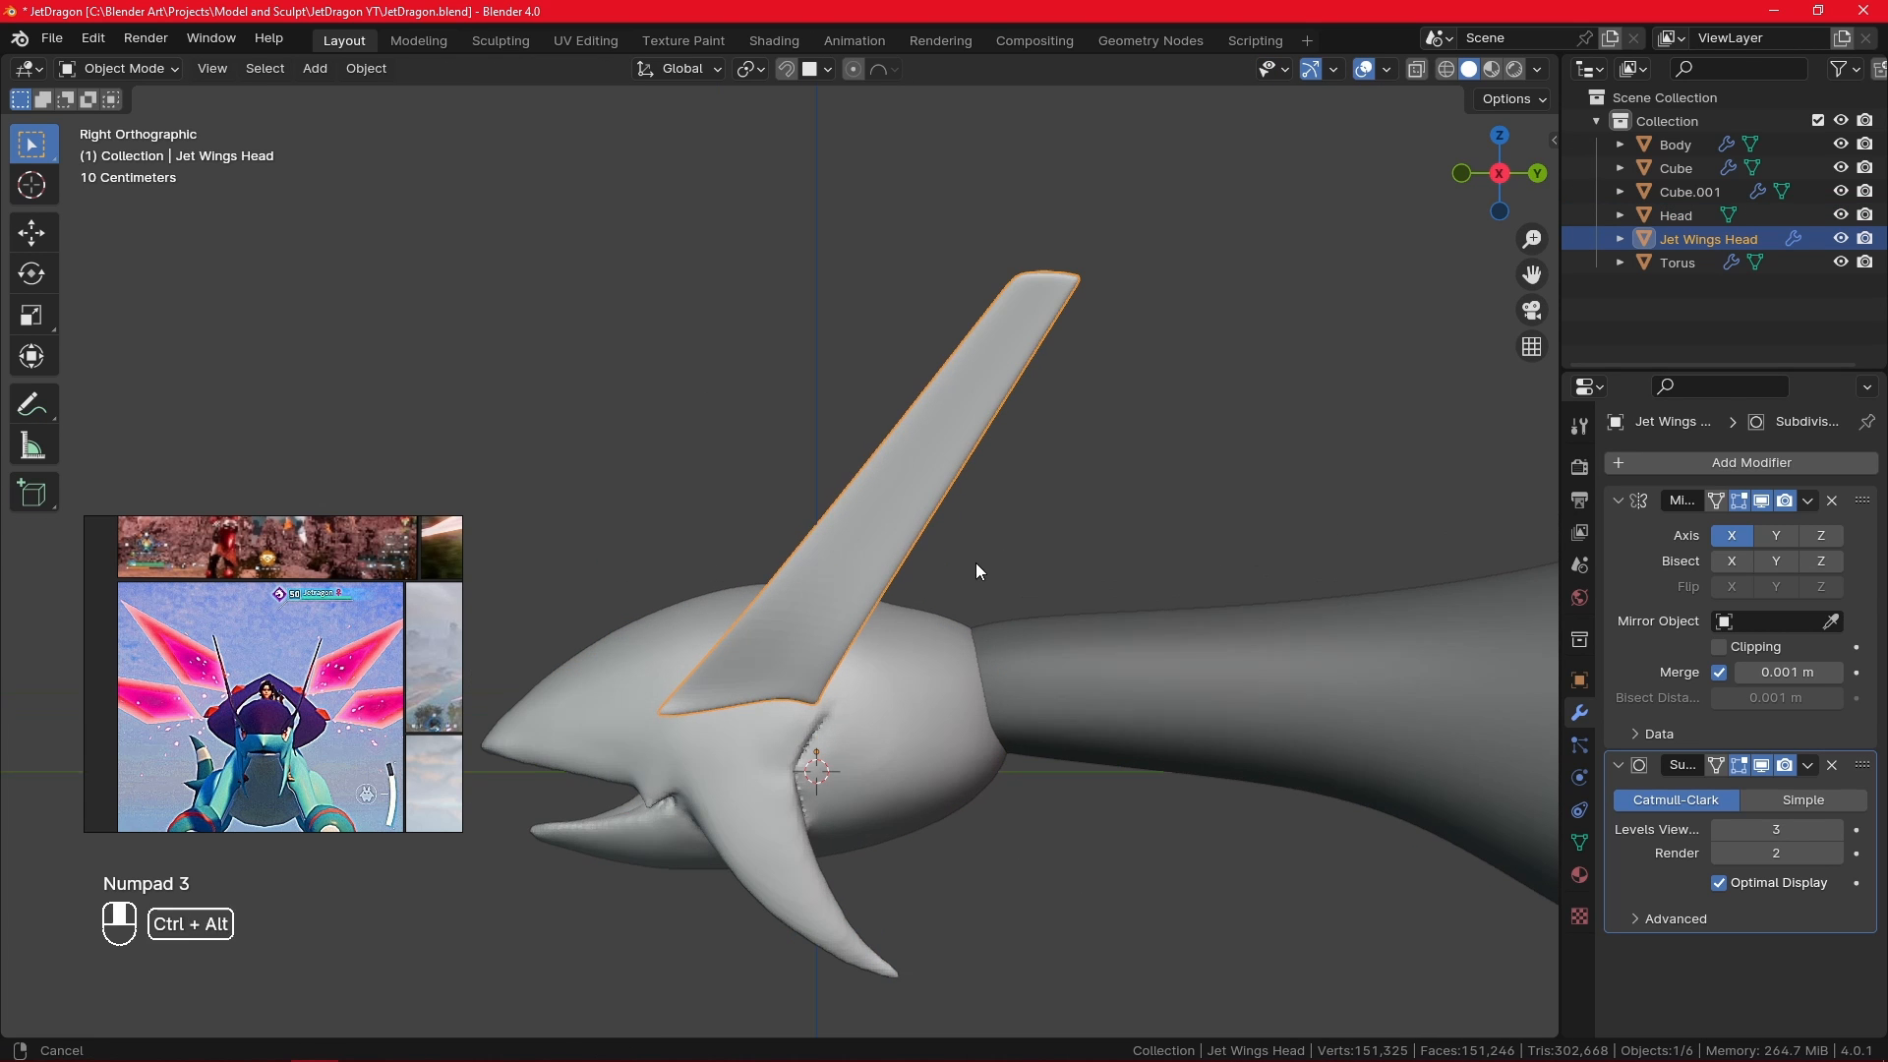
pyautogui.press('Tab')
pyautogui.scroll(1, 770, 725)
pyautogui.hotkey('ctrl', 'r')
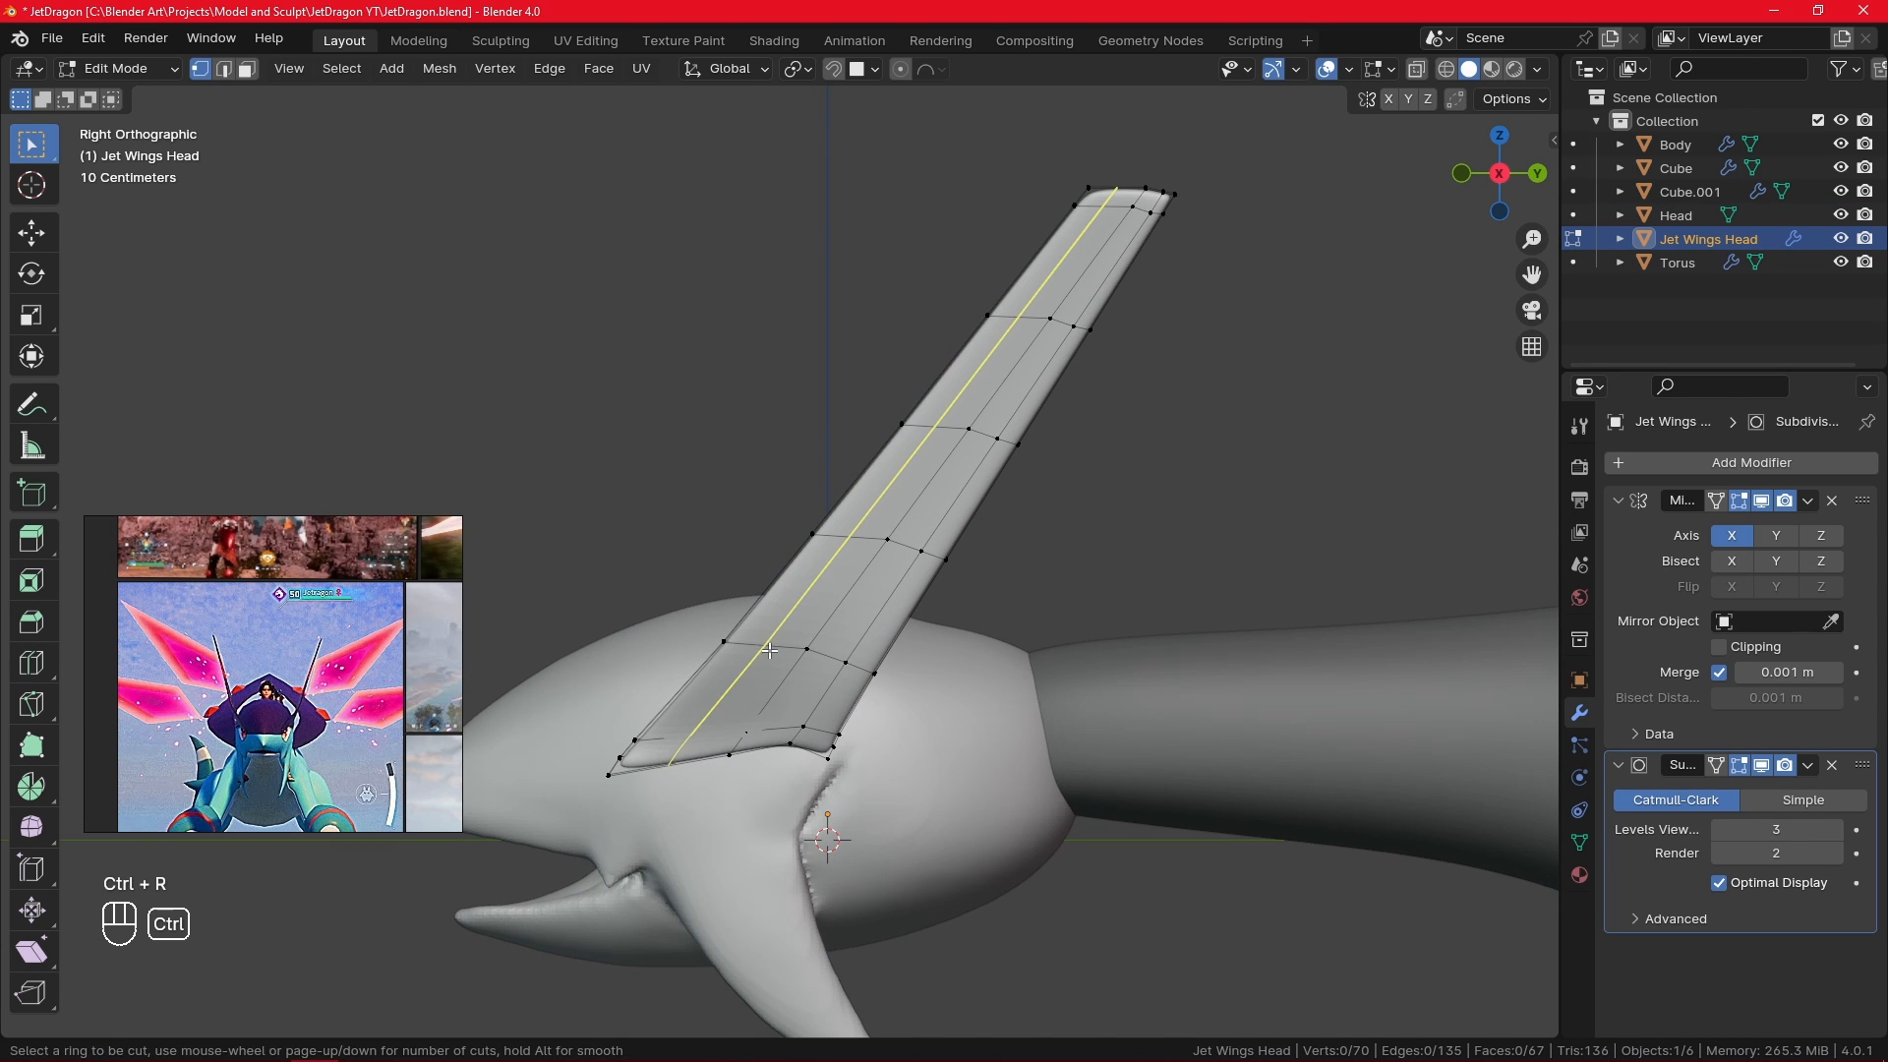
pyautogui.click(710, 778)
pyautogui.rightClick(709, 777)
# - Turn on X-ray and move the new loop's vertex pair on the wing's lower base edge slightly upward
pyautogui.click(677, 769)
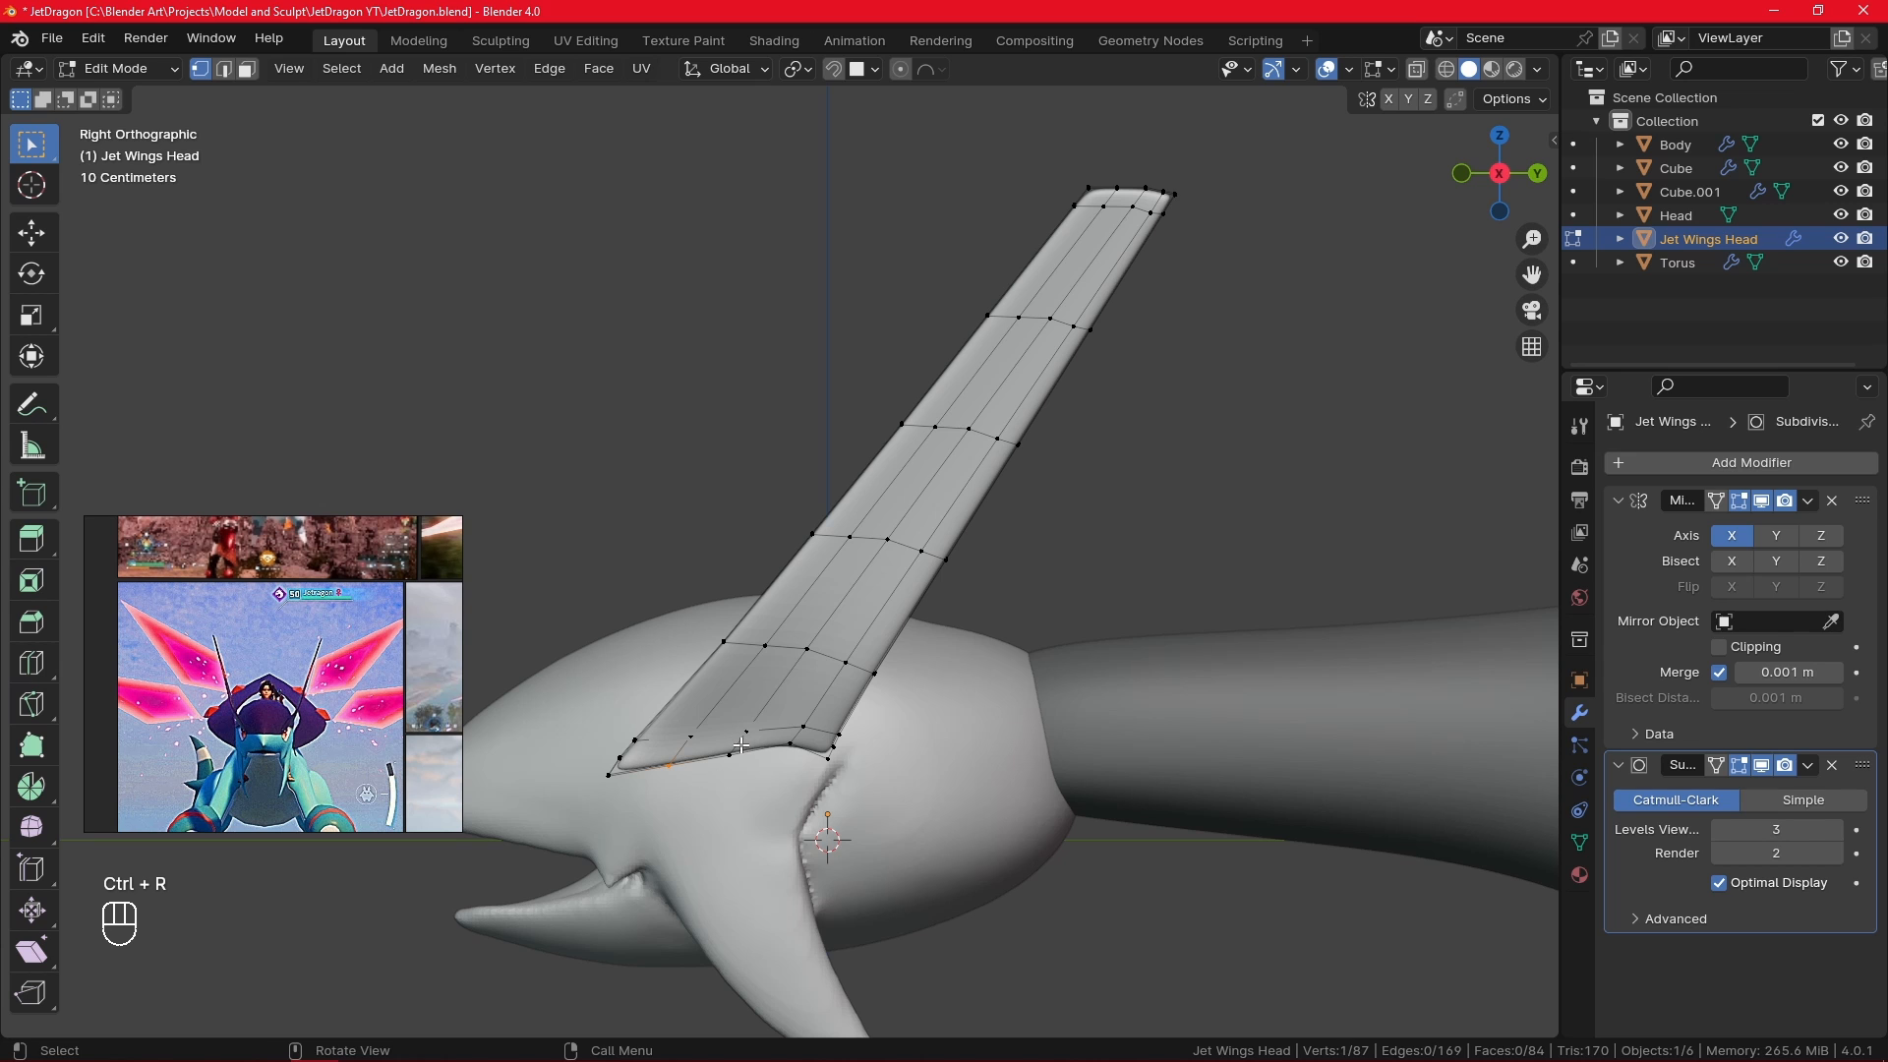
pyautogui.hotkey('alt', 'z')
pyautogui.keyDown('shift'); pyautogui.click(713, 728); pyautogui.keyUp('shift')
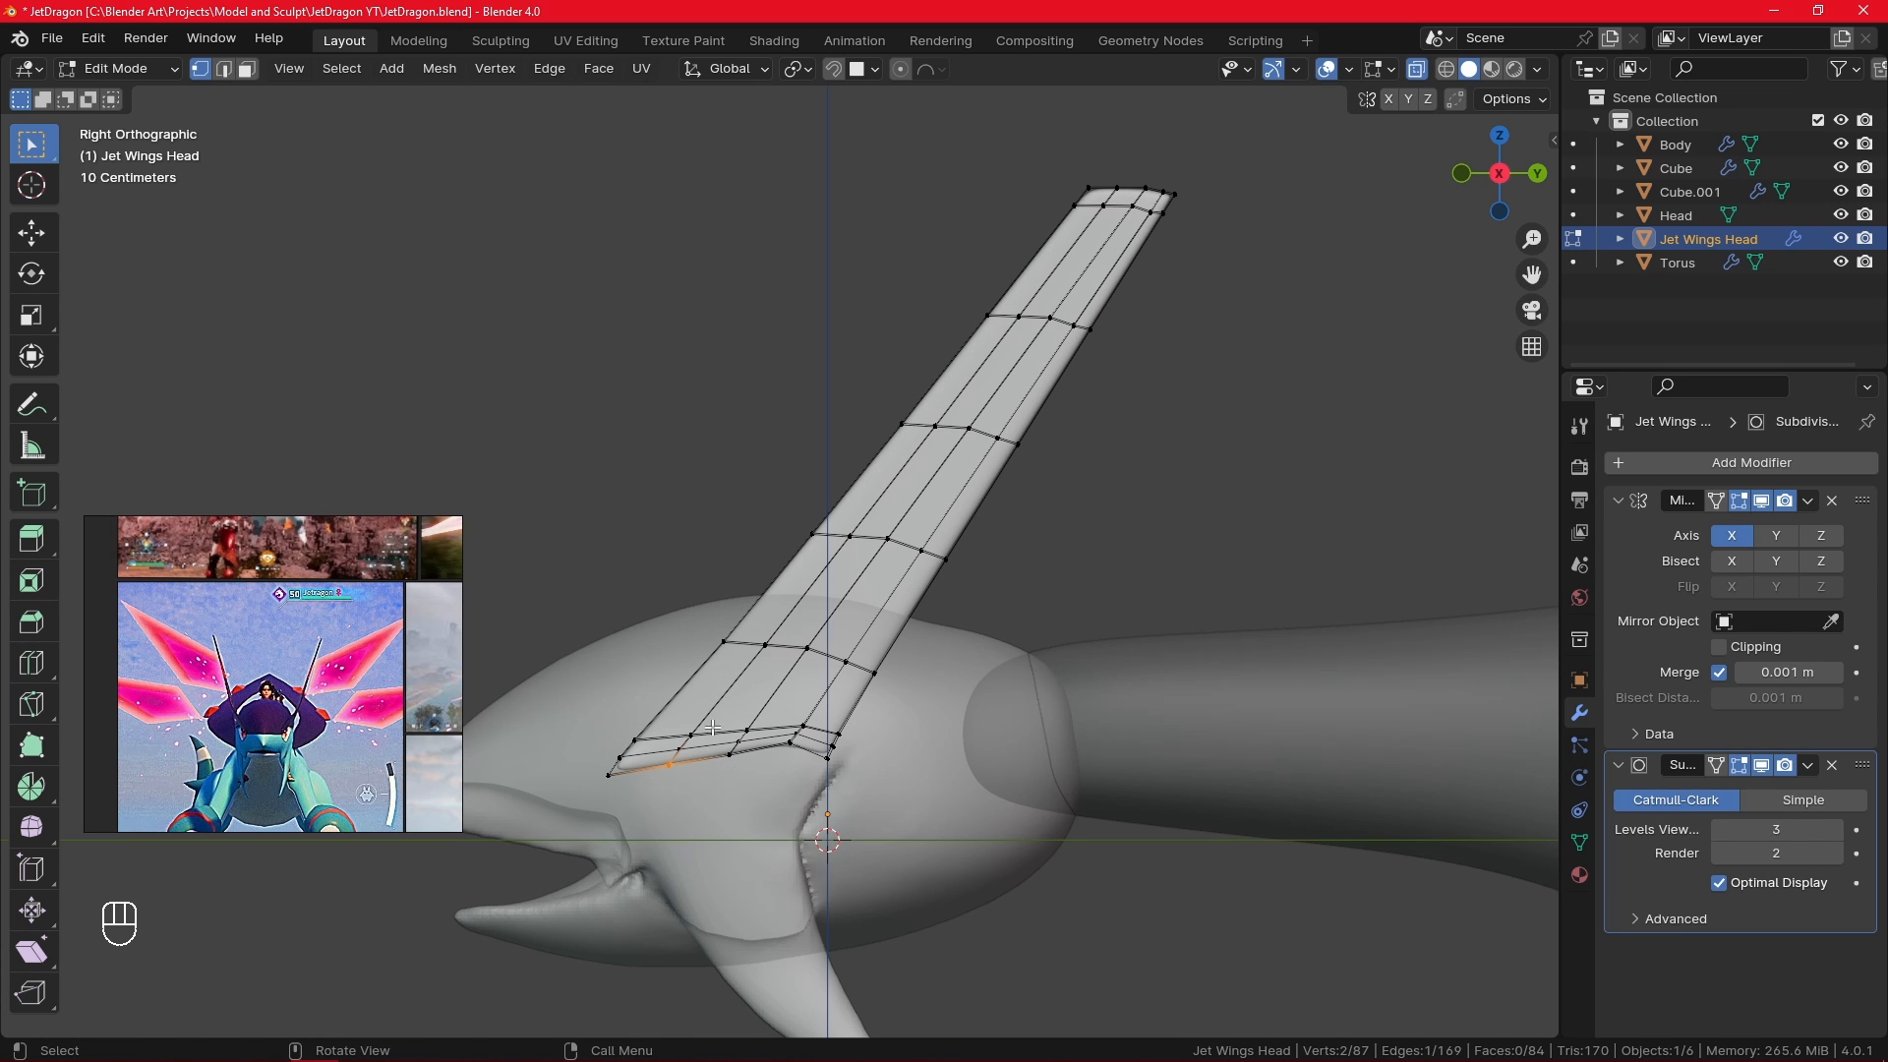
pyautogui.press('g')
pyautogui.click(713, 693)
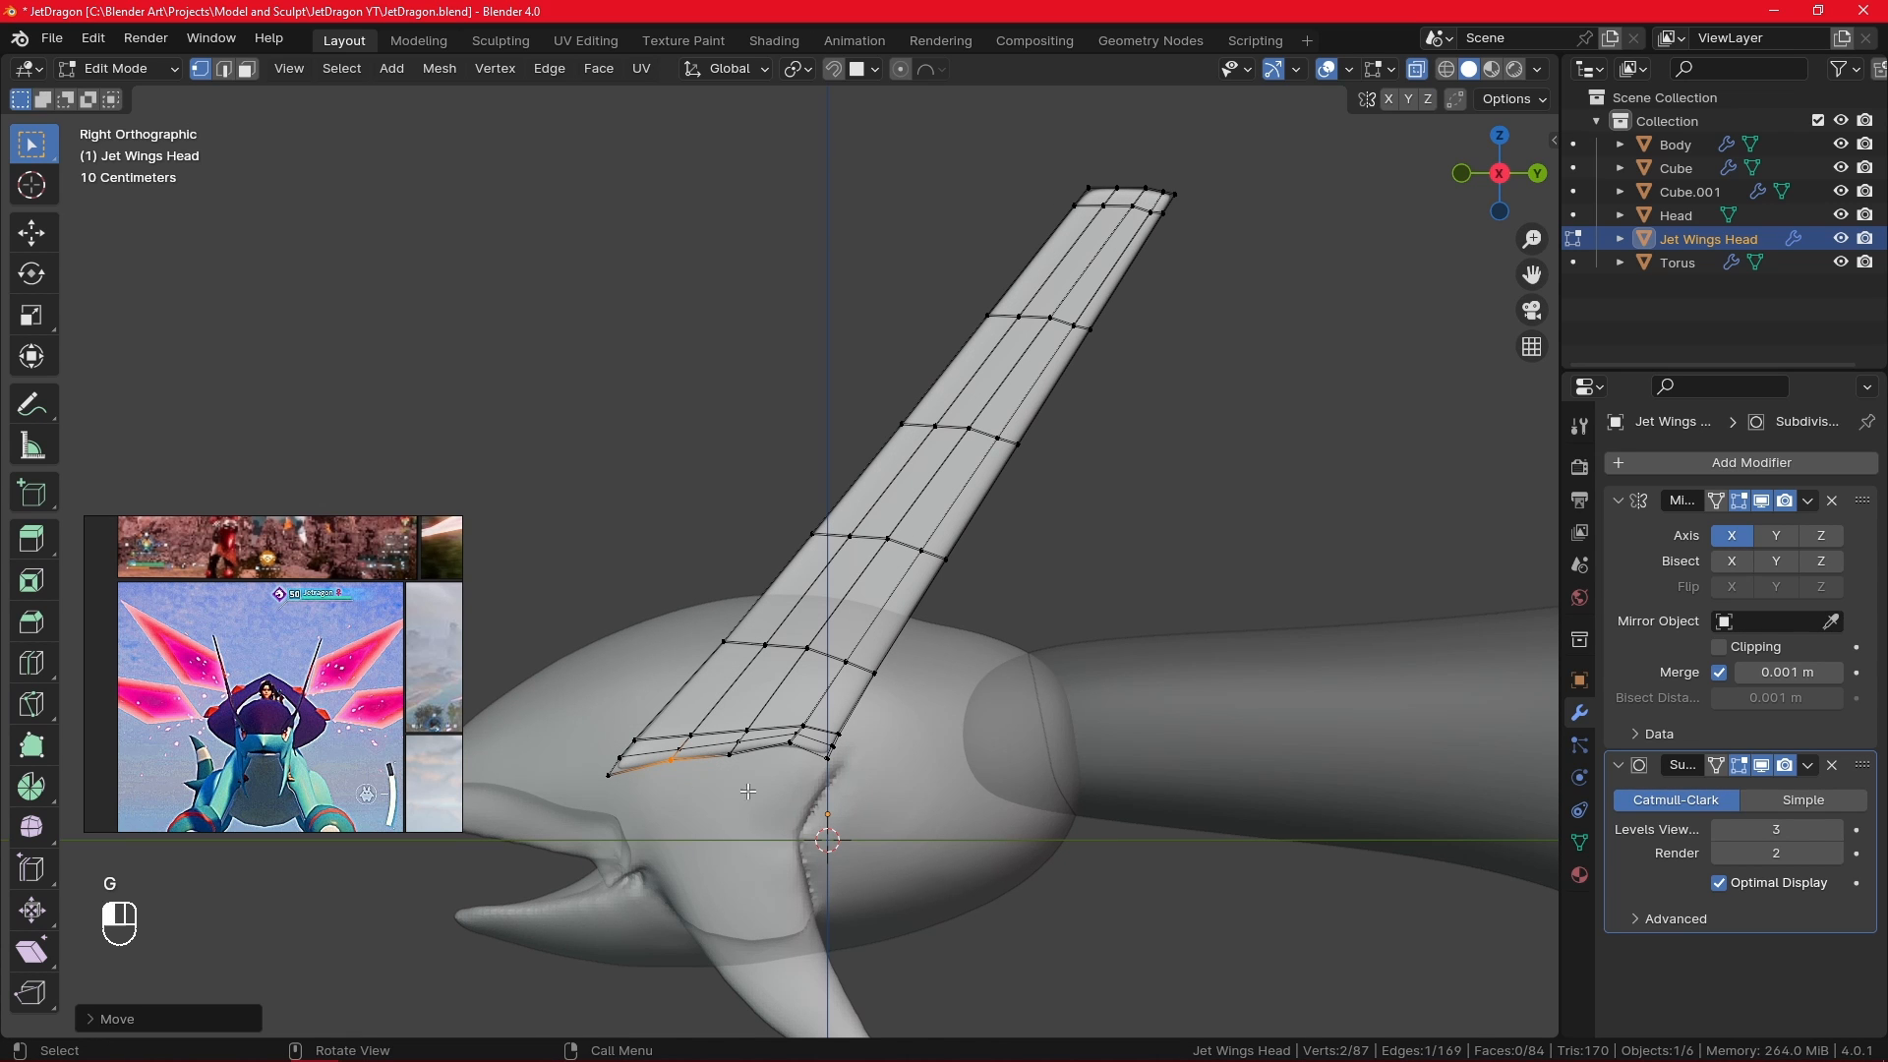
# - Move the middle vertices on the wing's lower base edge about 0.03 m upward and slightly backward
pyautogui.click(736, 766)
pyautogui.keyDown('shift'); pyautogui.moveTo(721, 749); pyautogui.dragTo(737, 773); pyautogui.keyUp('shift')
pyautogui.press('g')
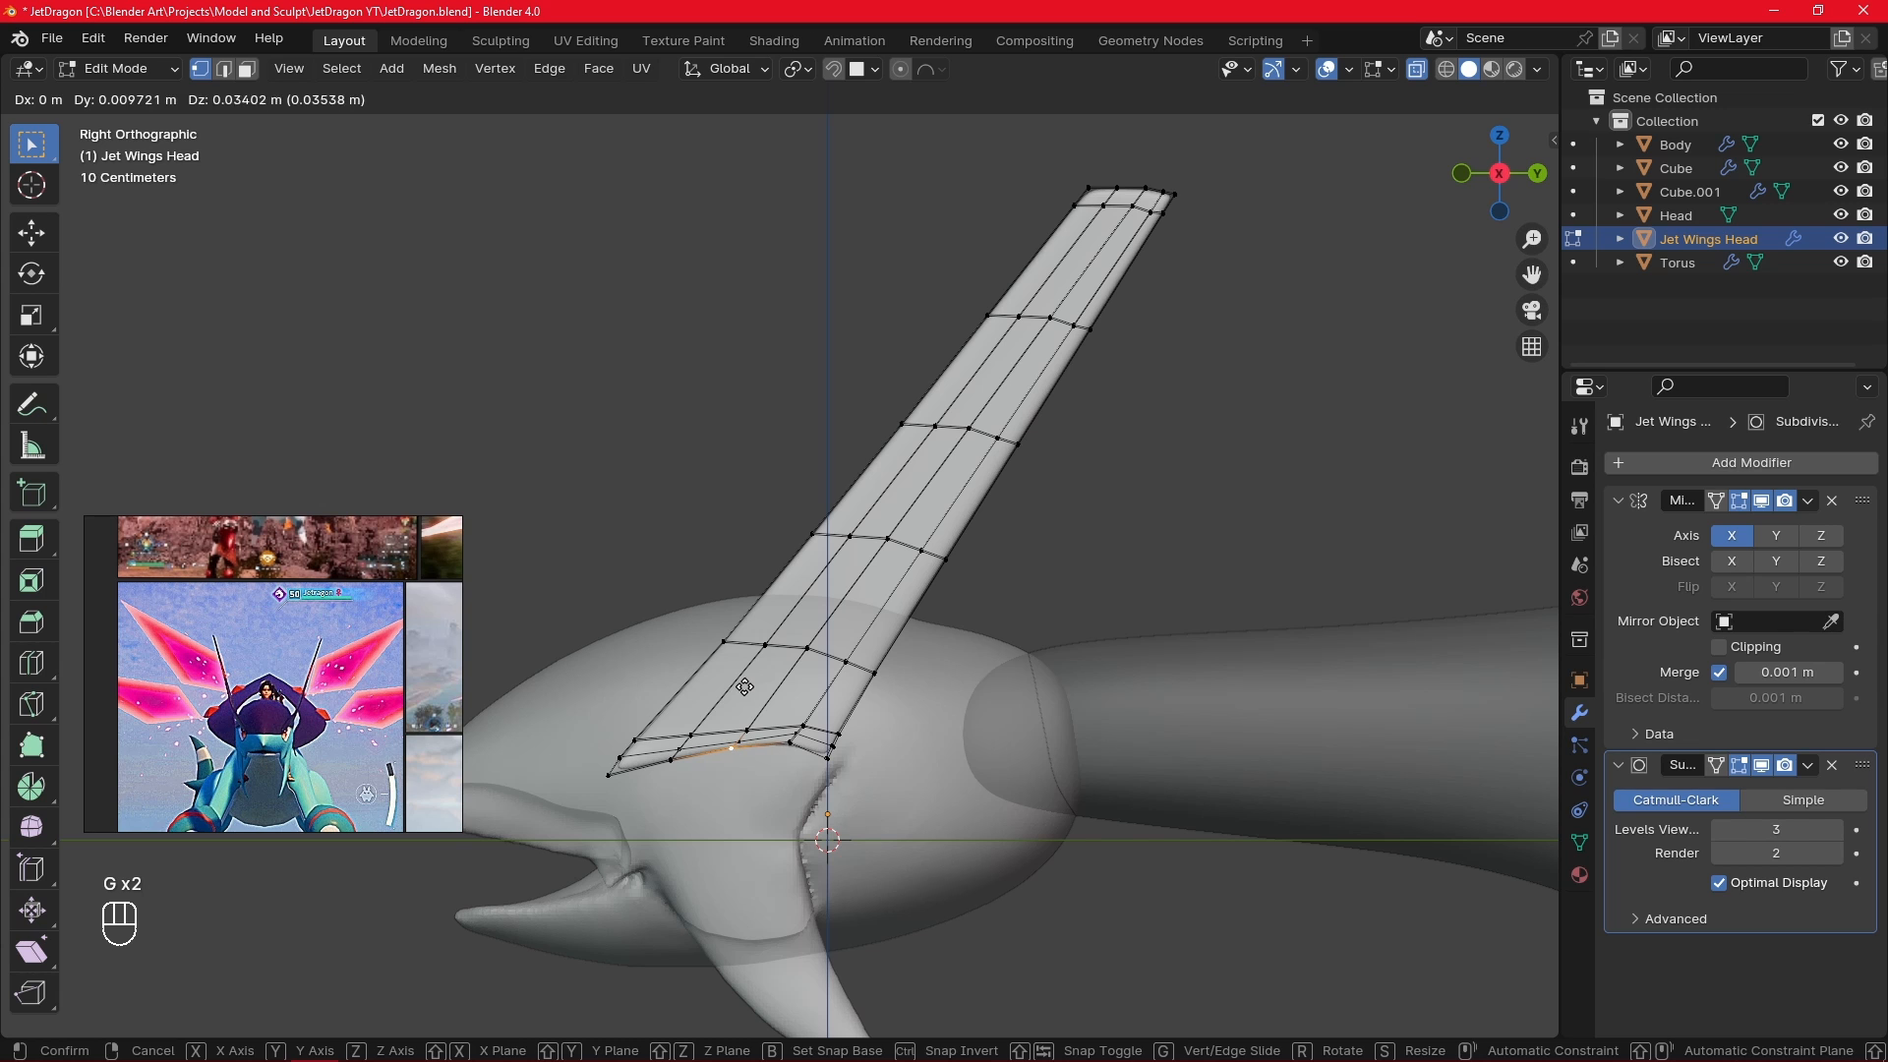
pyautogui.click(738, 693)
pyautogui.click(711, 795)
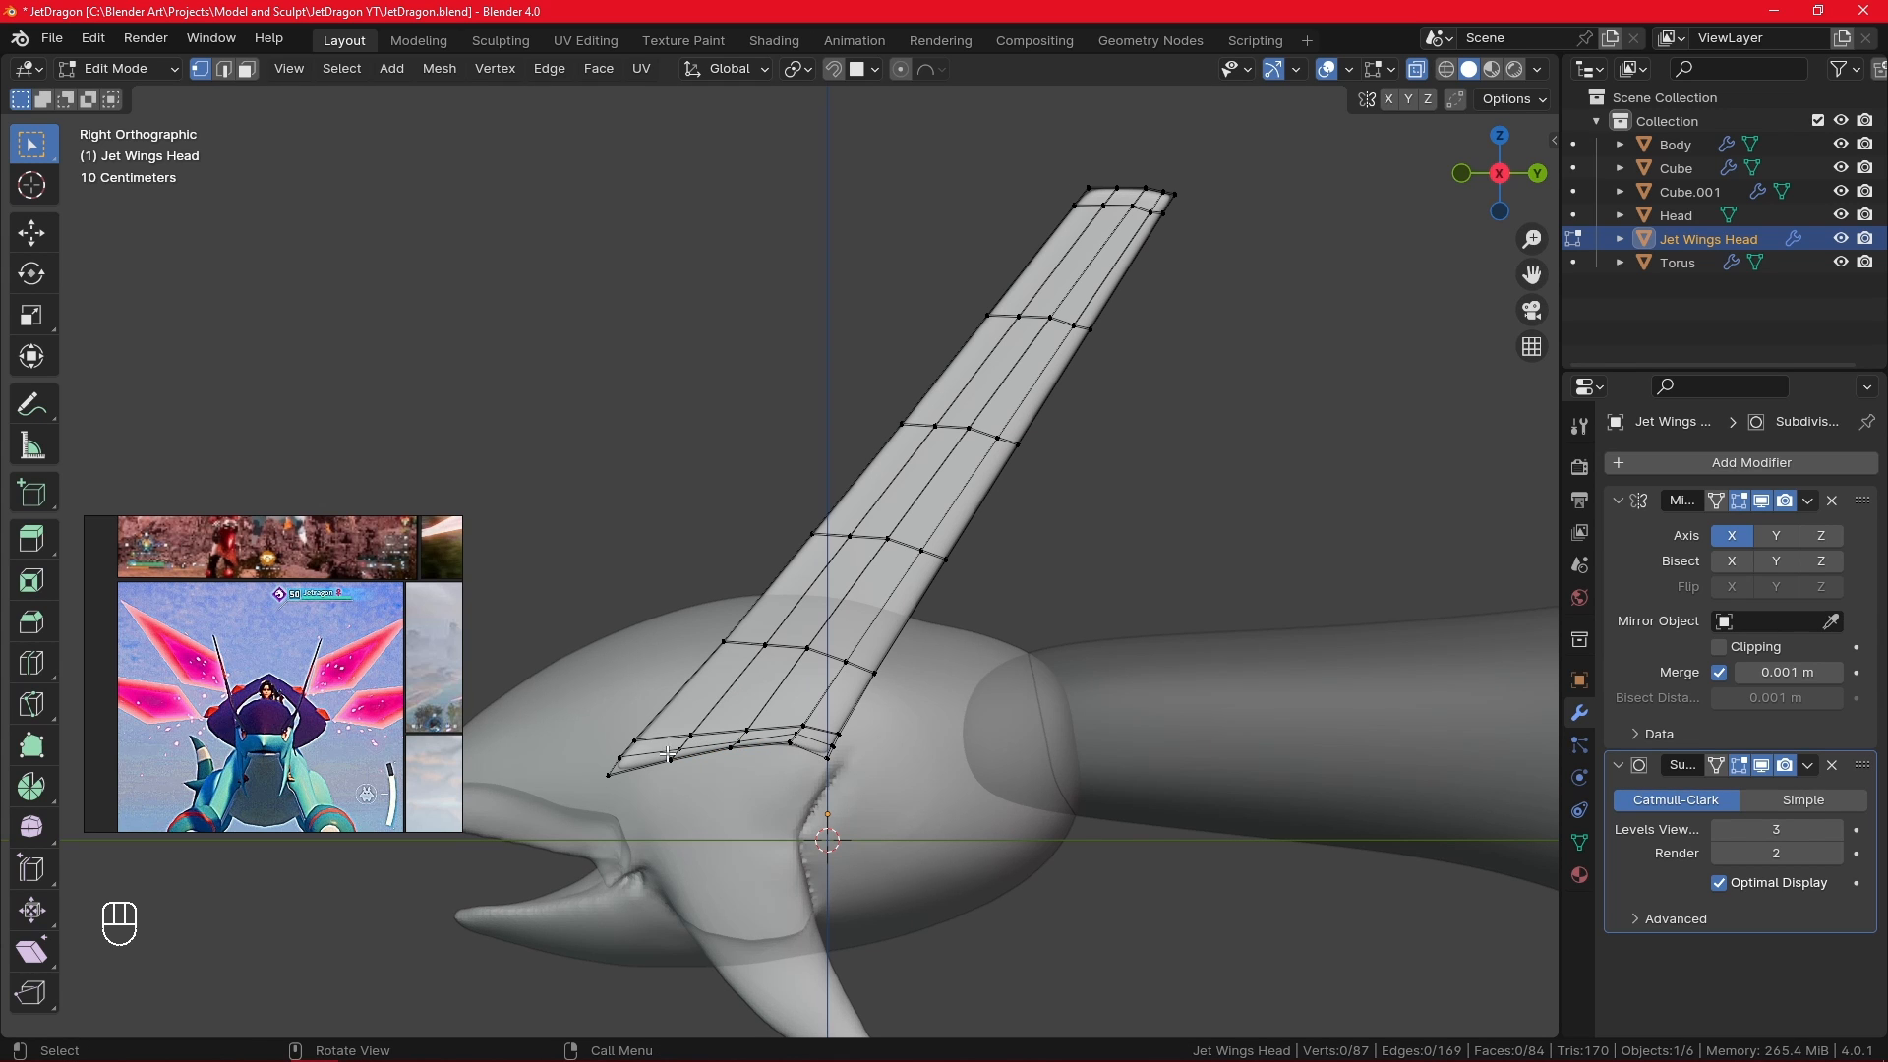
# - Nudge the new front loop's base vertices again, and shift the middle base vertices about 0.01 m backward and upward
pyautogui.moveTo(669, 754); pyautogui.dragTo(629, 775)
pyautogui.press('g')
pyautogui.click(736, 688)
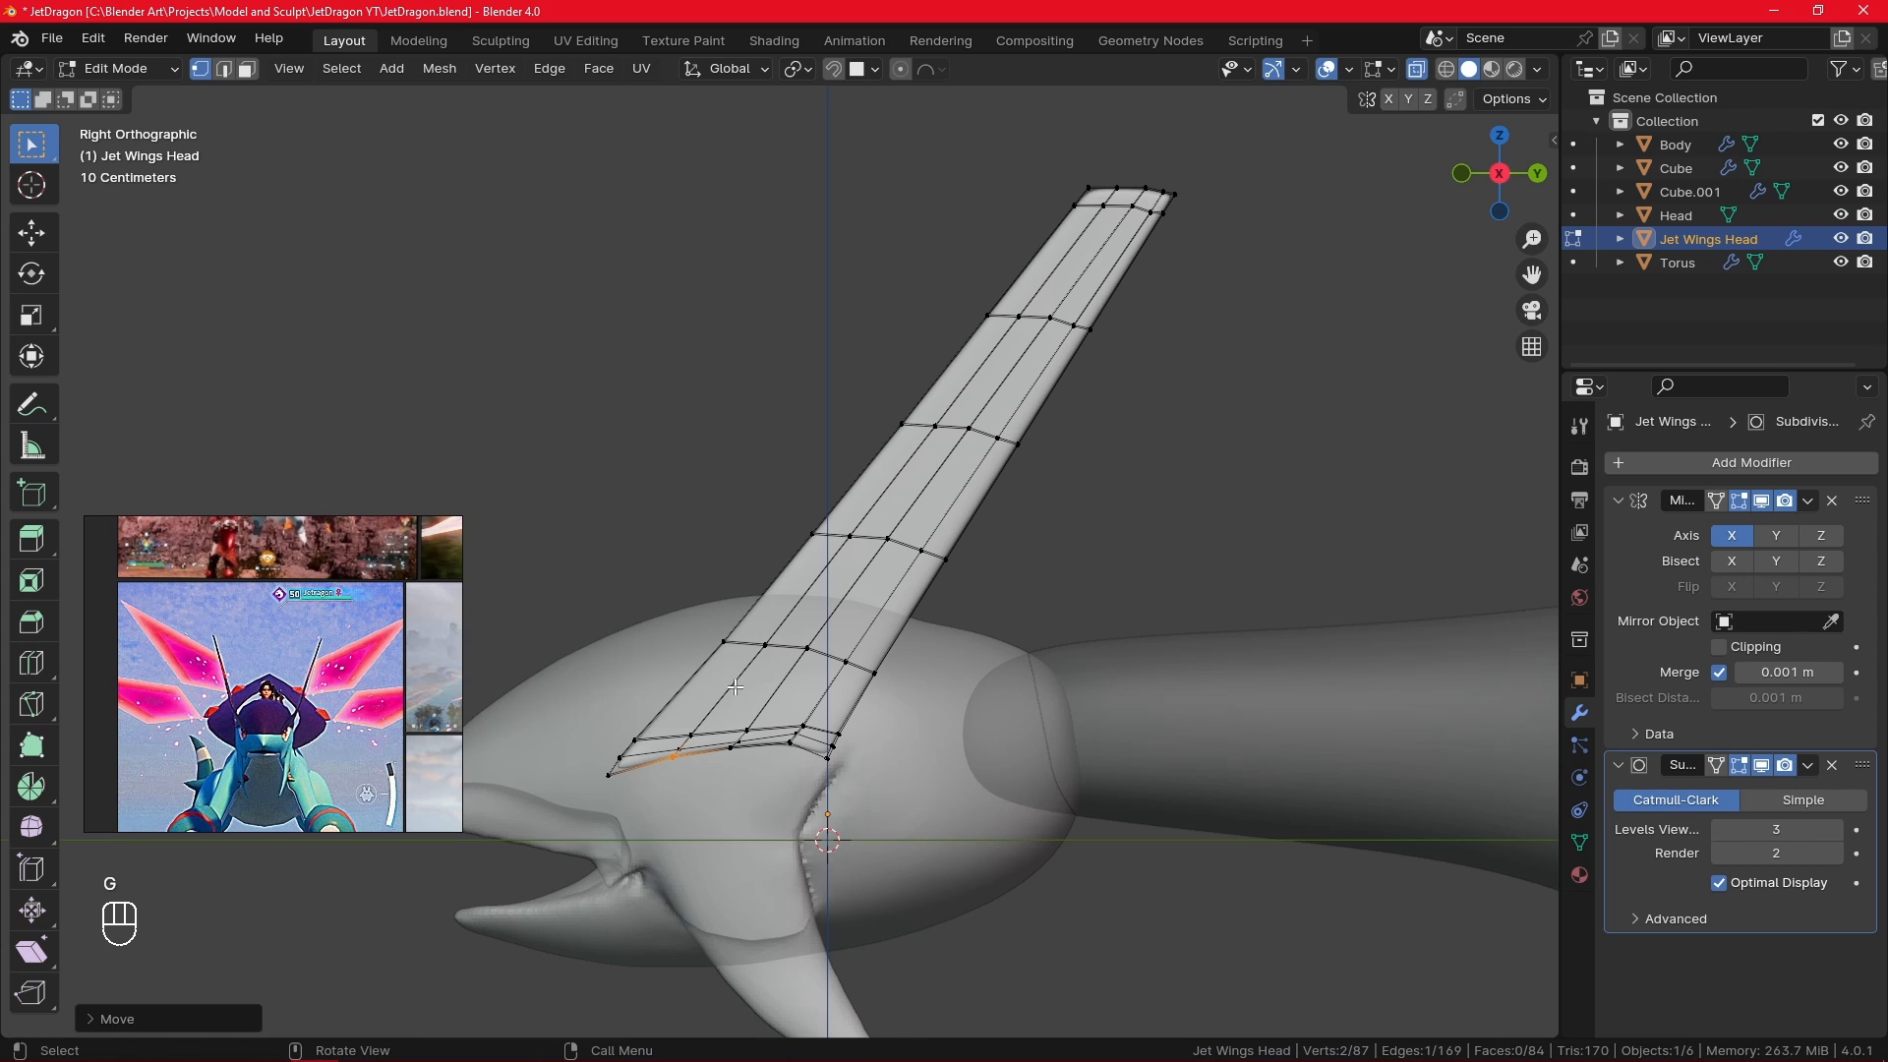
pyautogui.click(732, 746)
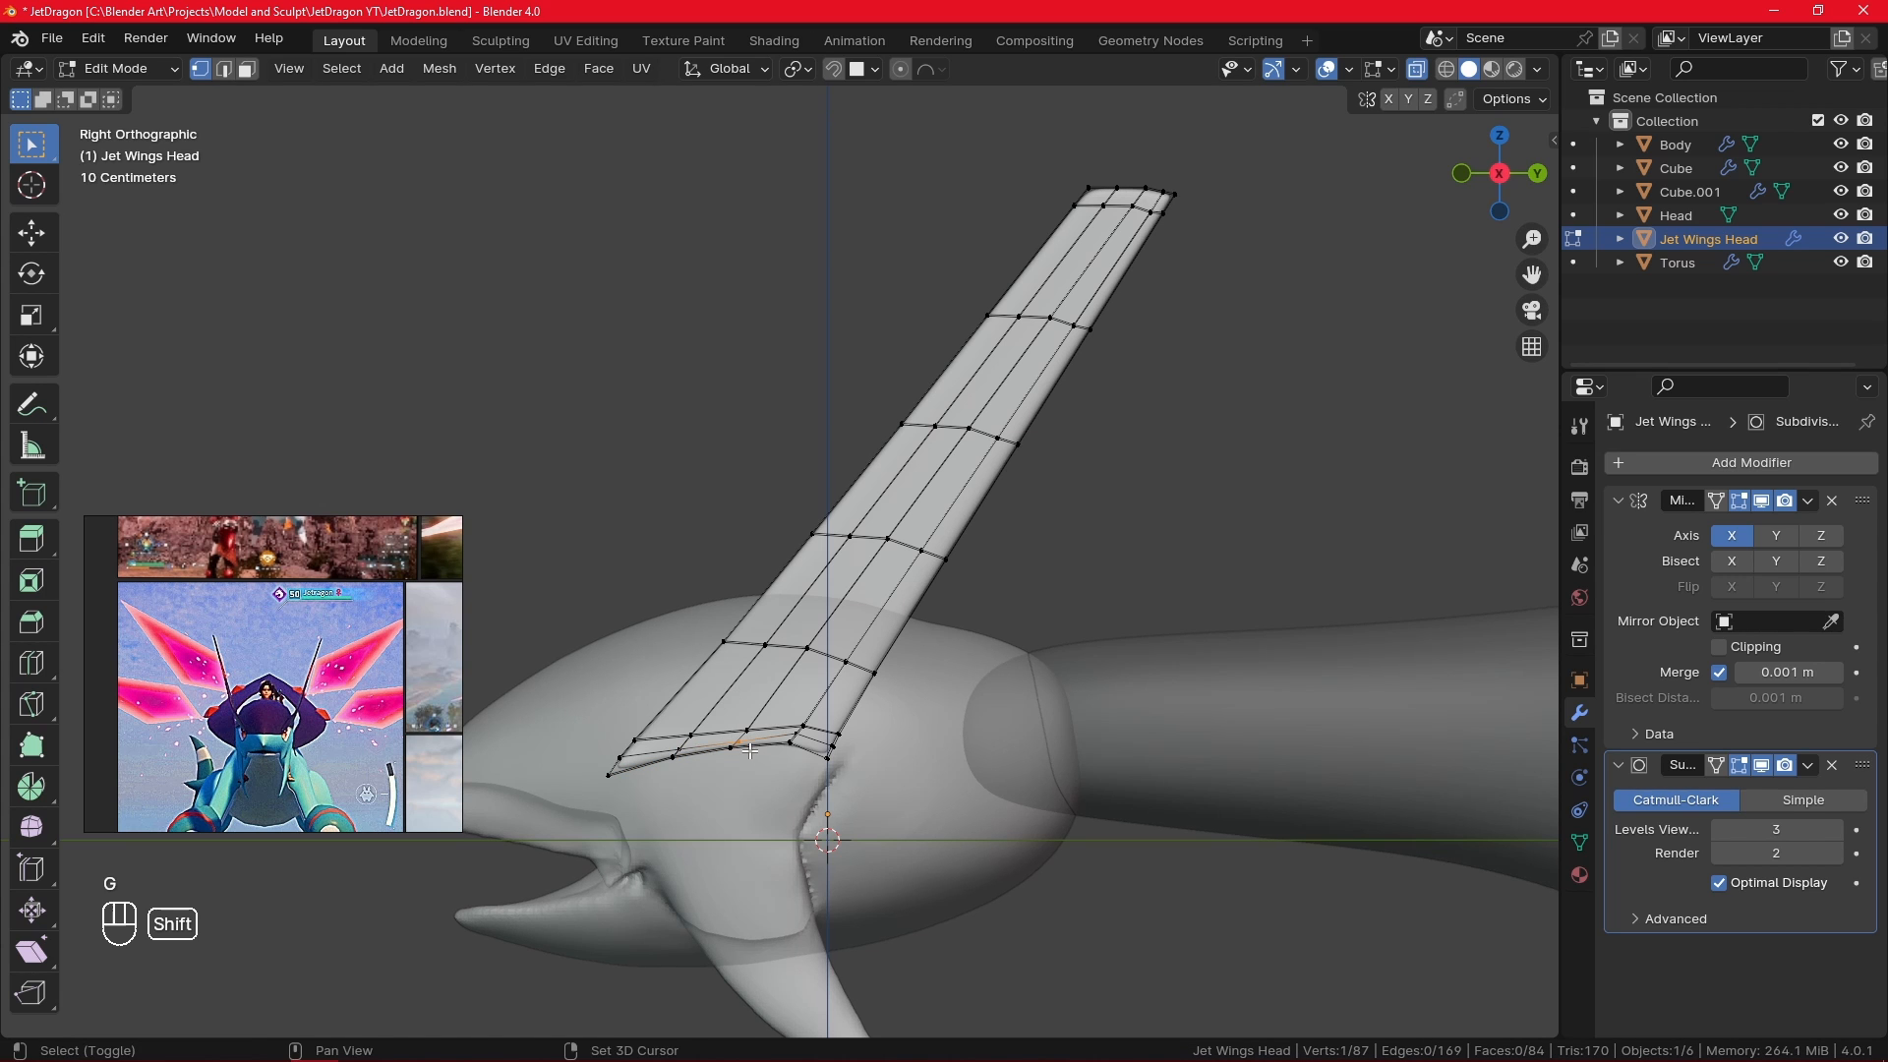
pyautogui.press('g')
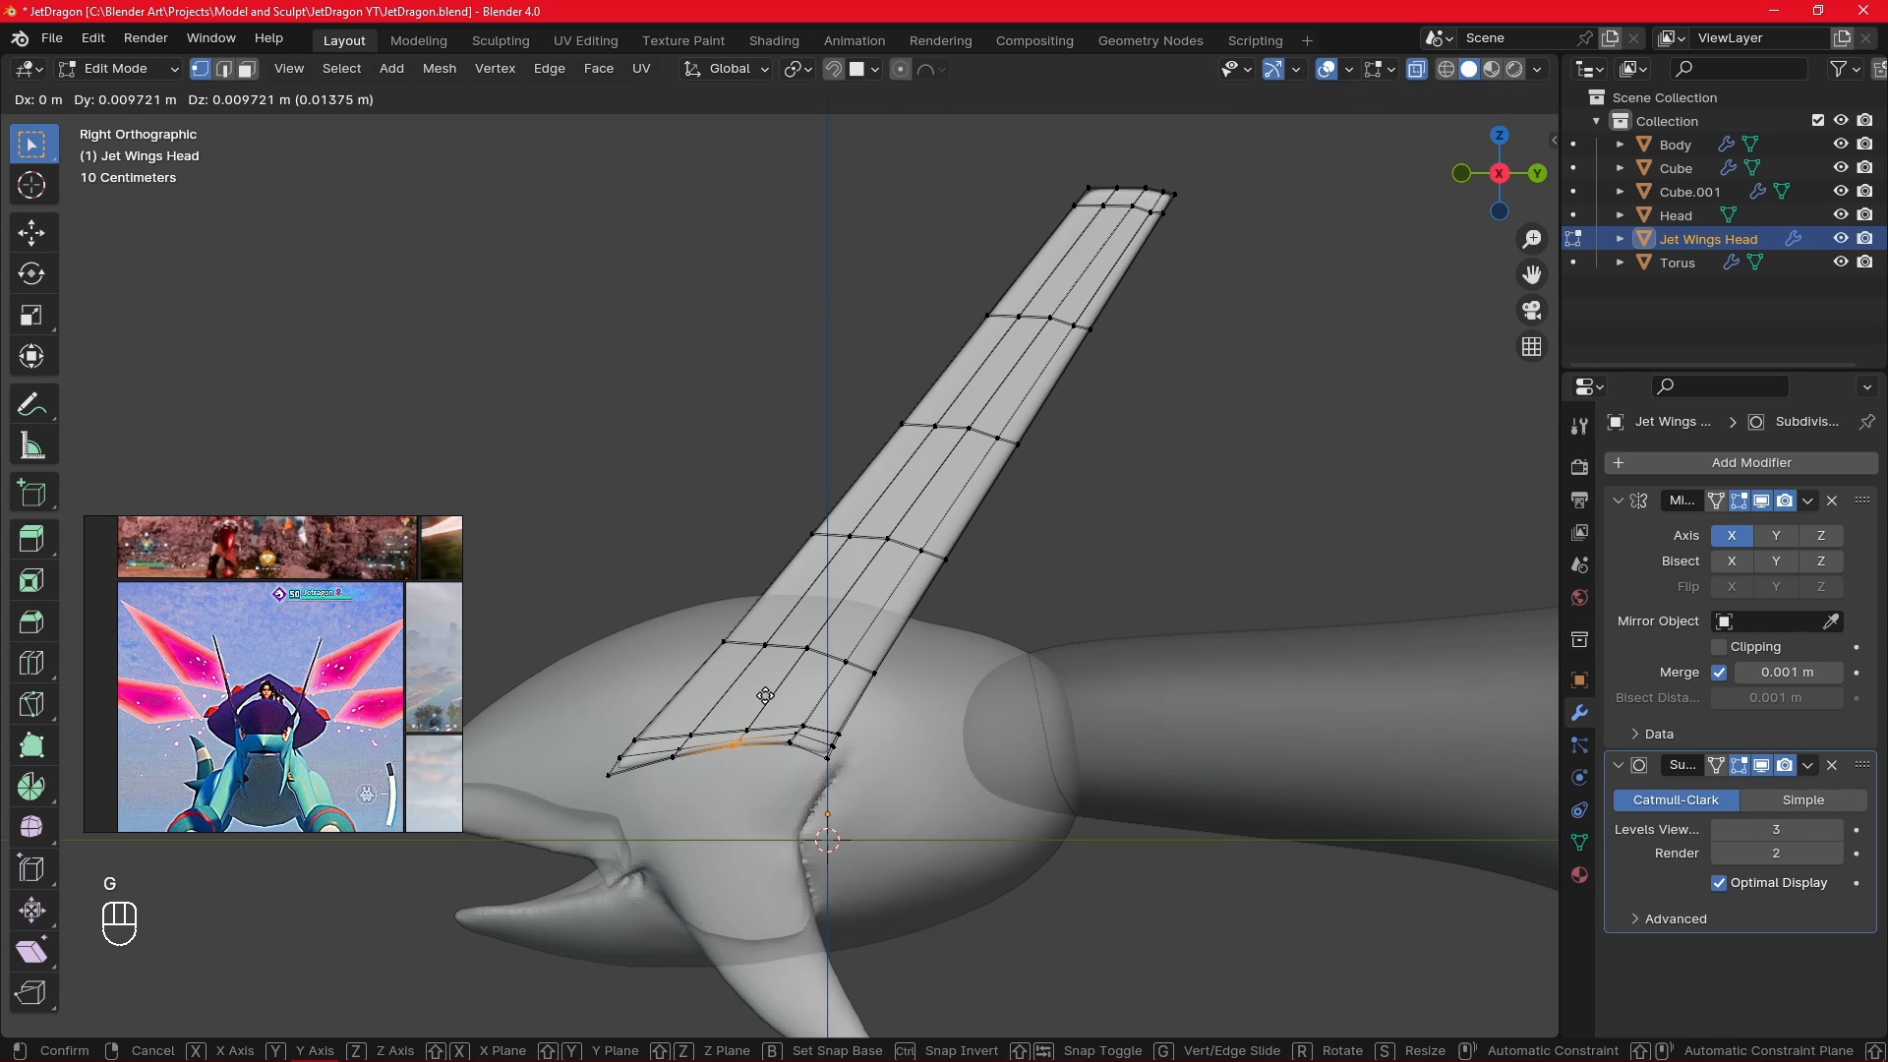
pyautogui.click(766, 694)
pyautogui.click(746, 794)
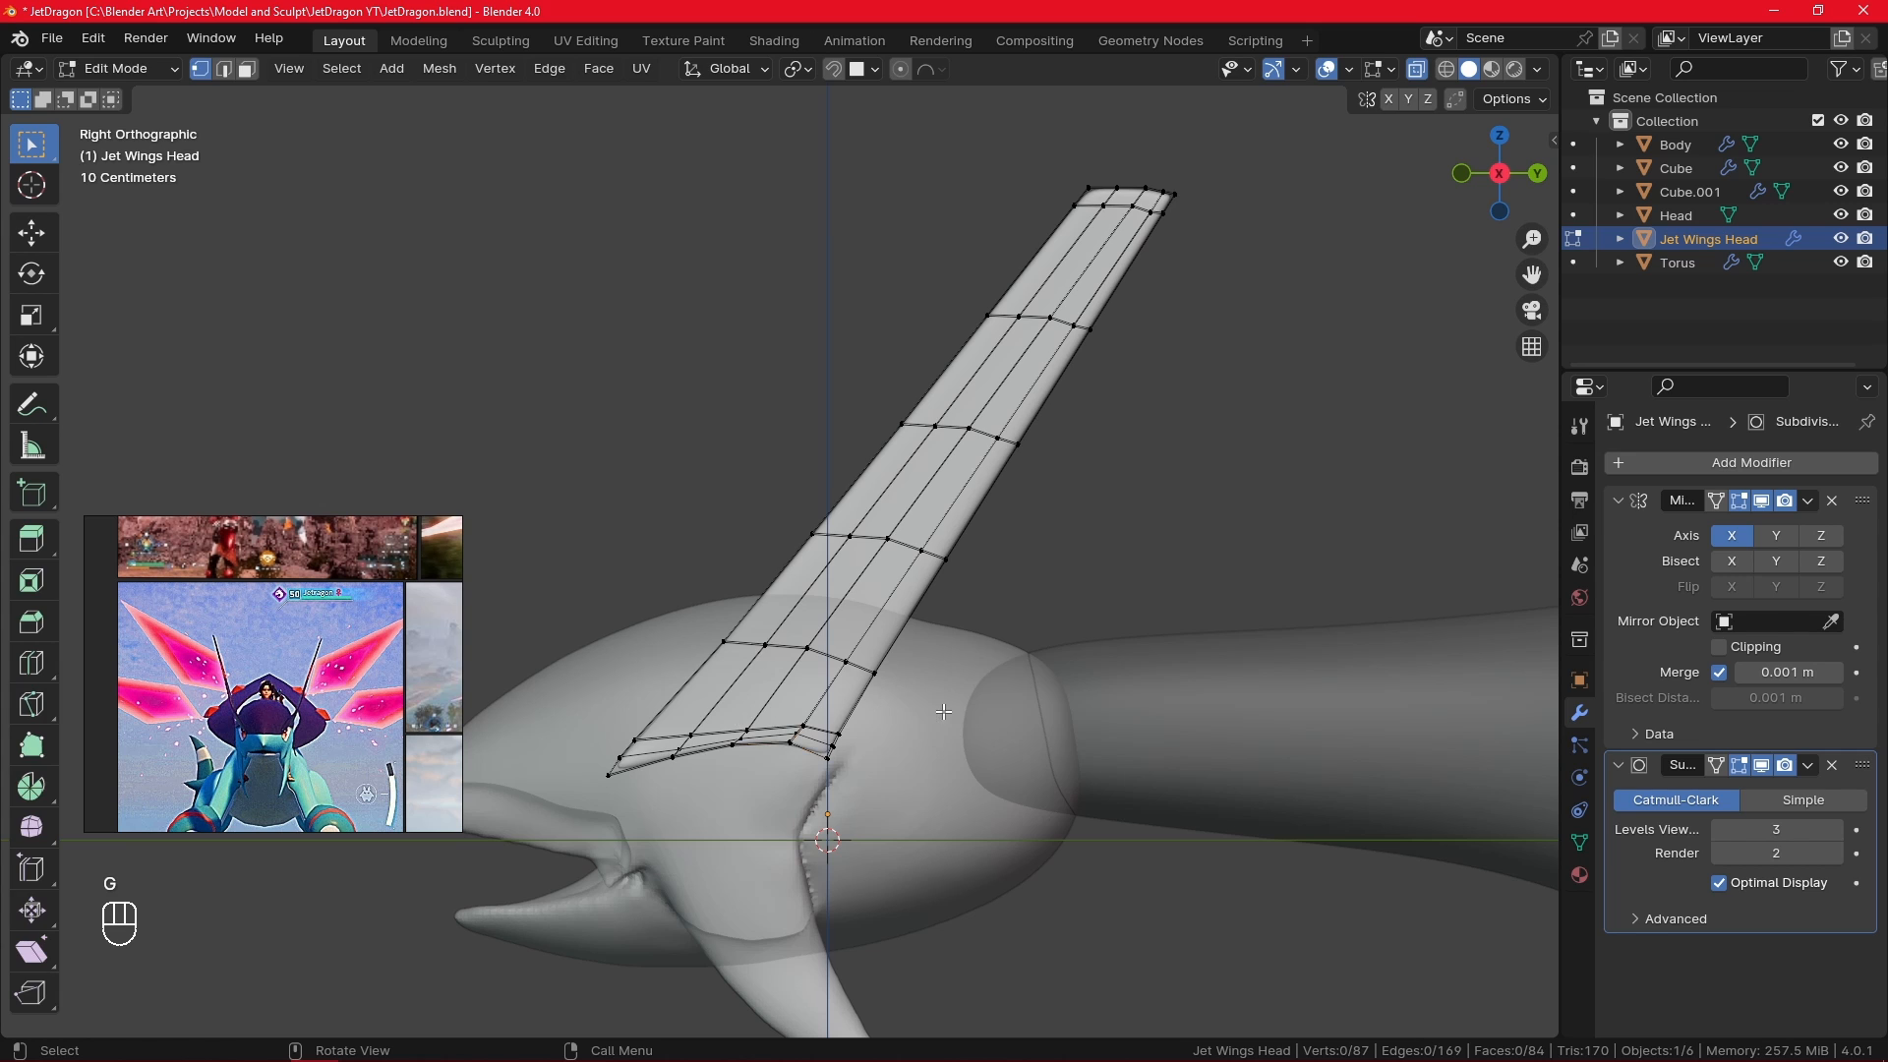
# - Check the base curve in Object Mode, and slightly reposition the front loop's vertices on the wing's lower edge
pyautogui.press('Tab')
pyautogui.click(1022, 585)
pyautogui.click(777, 693)
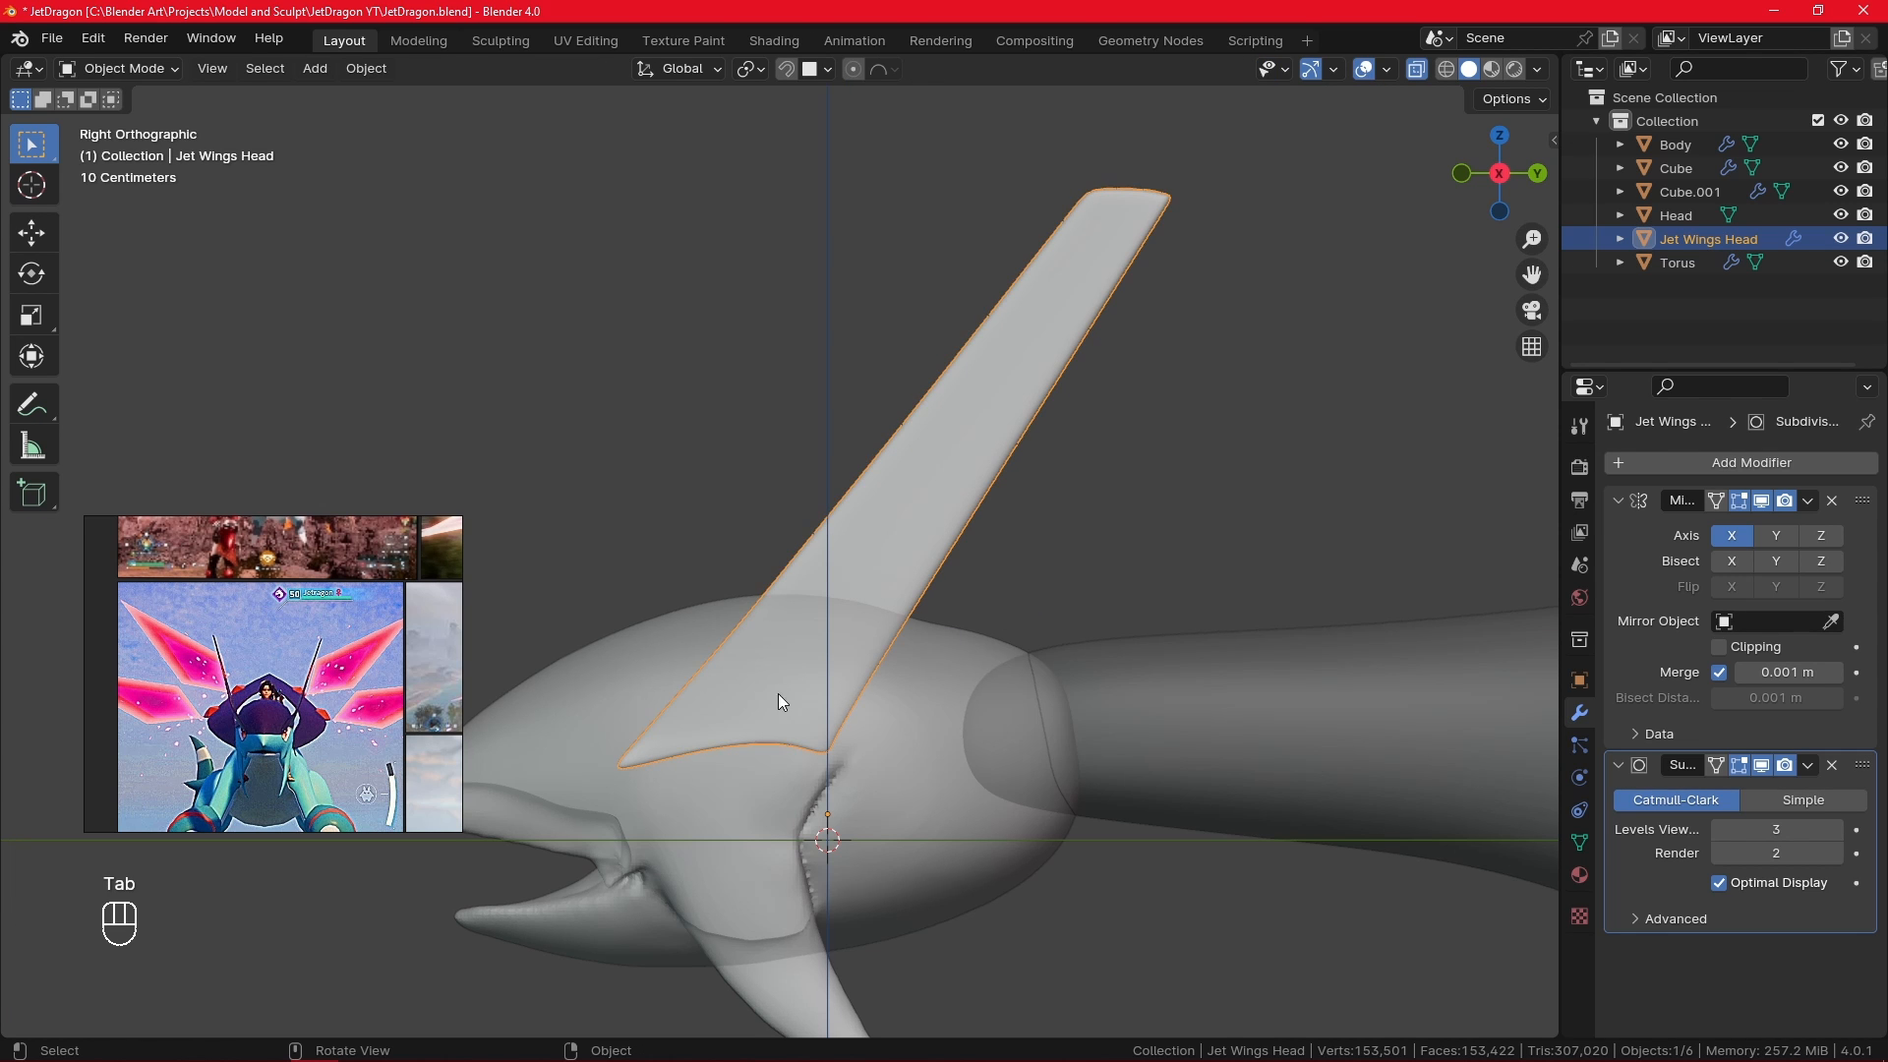
pyautogui.press('Tab')
pyautogui.keyDown('shift'); pyautogui.click(672, 748); pyautogui.keyUp('shift')
pyautogui.keyDown('shift'); pyautogui.click(661, 750); pyautogui.keyUp('shift')
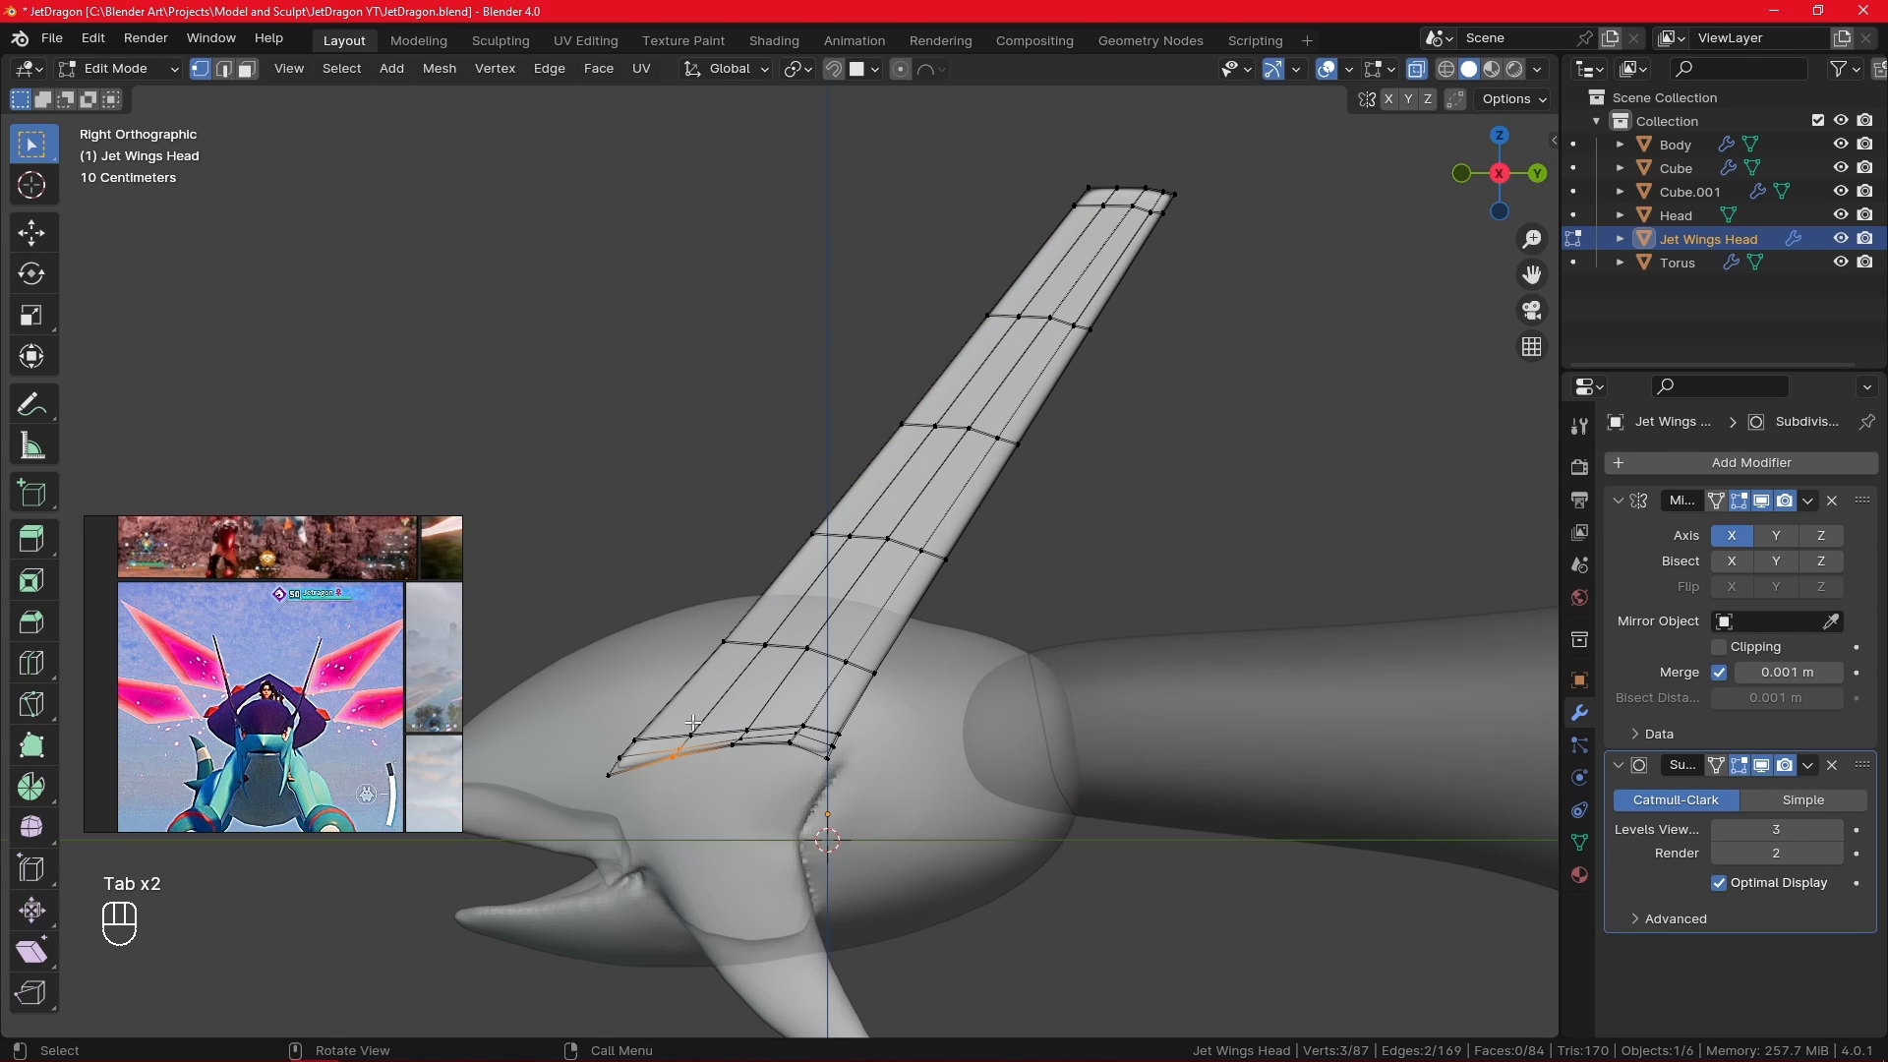
pyautogui.press('g')
pyautogui.click(653, 749)
pyautogui.click(785, 777)
# - Move the wing's front base corner about 0.019 m forward along Y and 0.015 m down, and return to Object Mode
pyautogui.click(610, 776)
pyautogui.press('g')
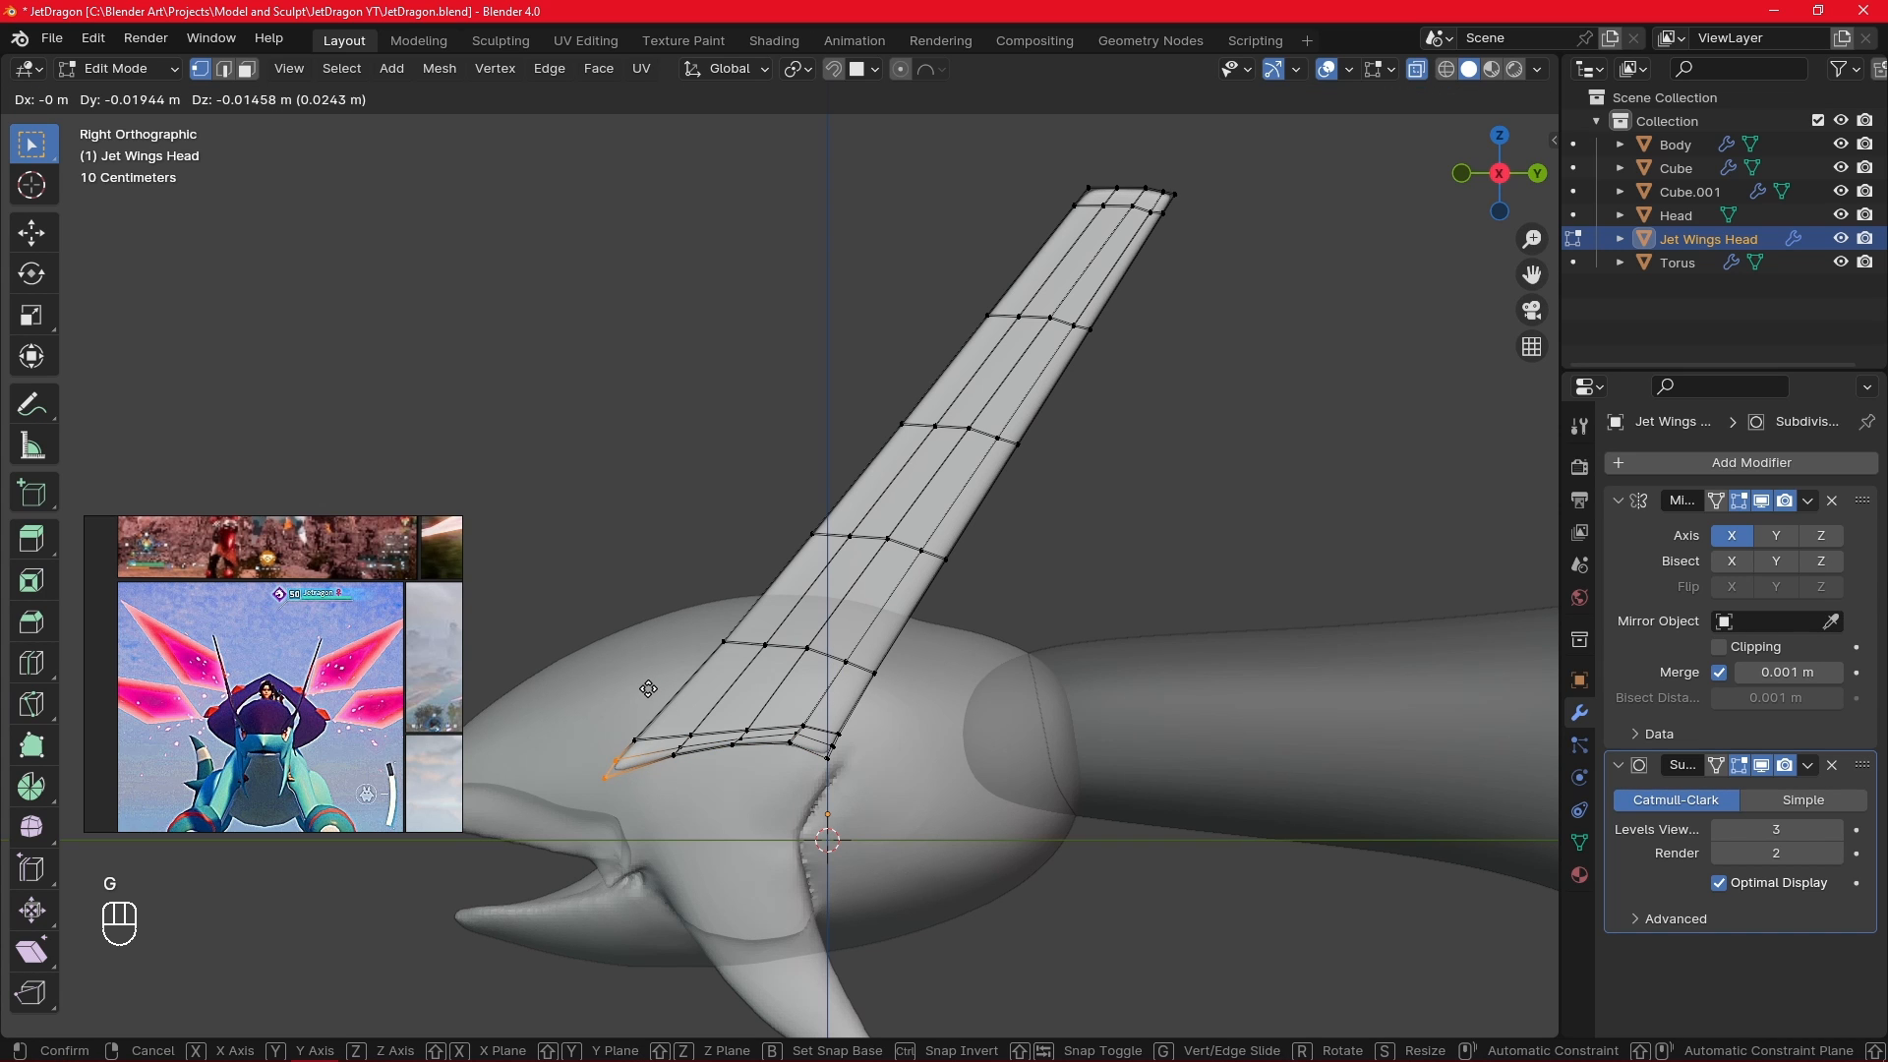
pyautogui.click(648, 688)
pyautogui.press('Tab')
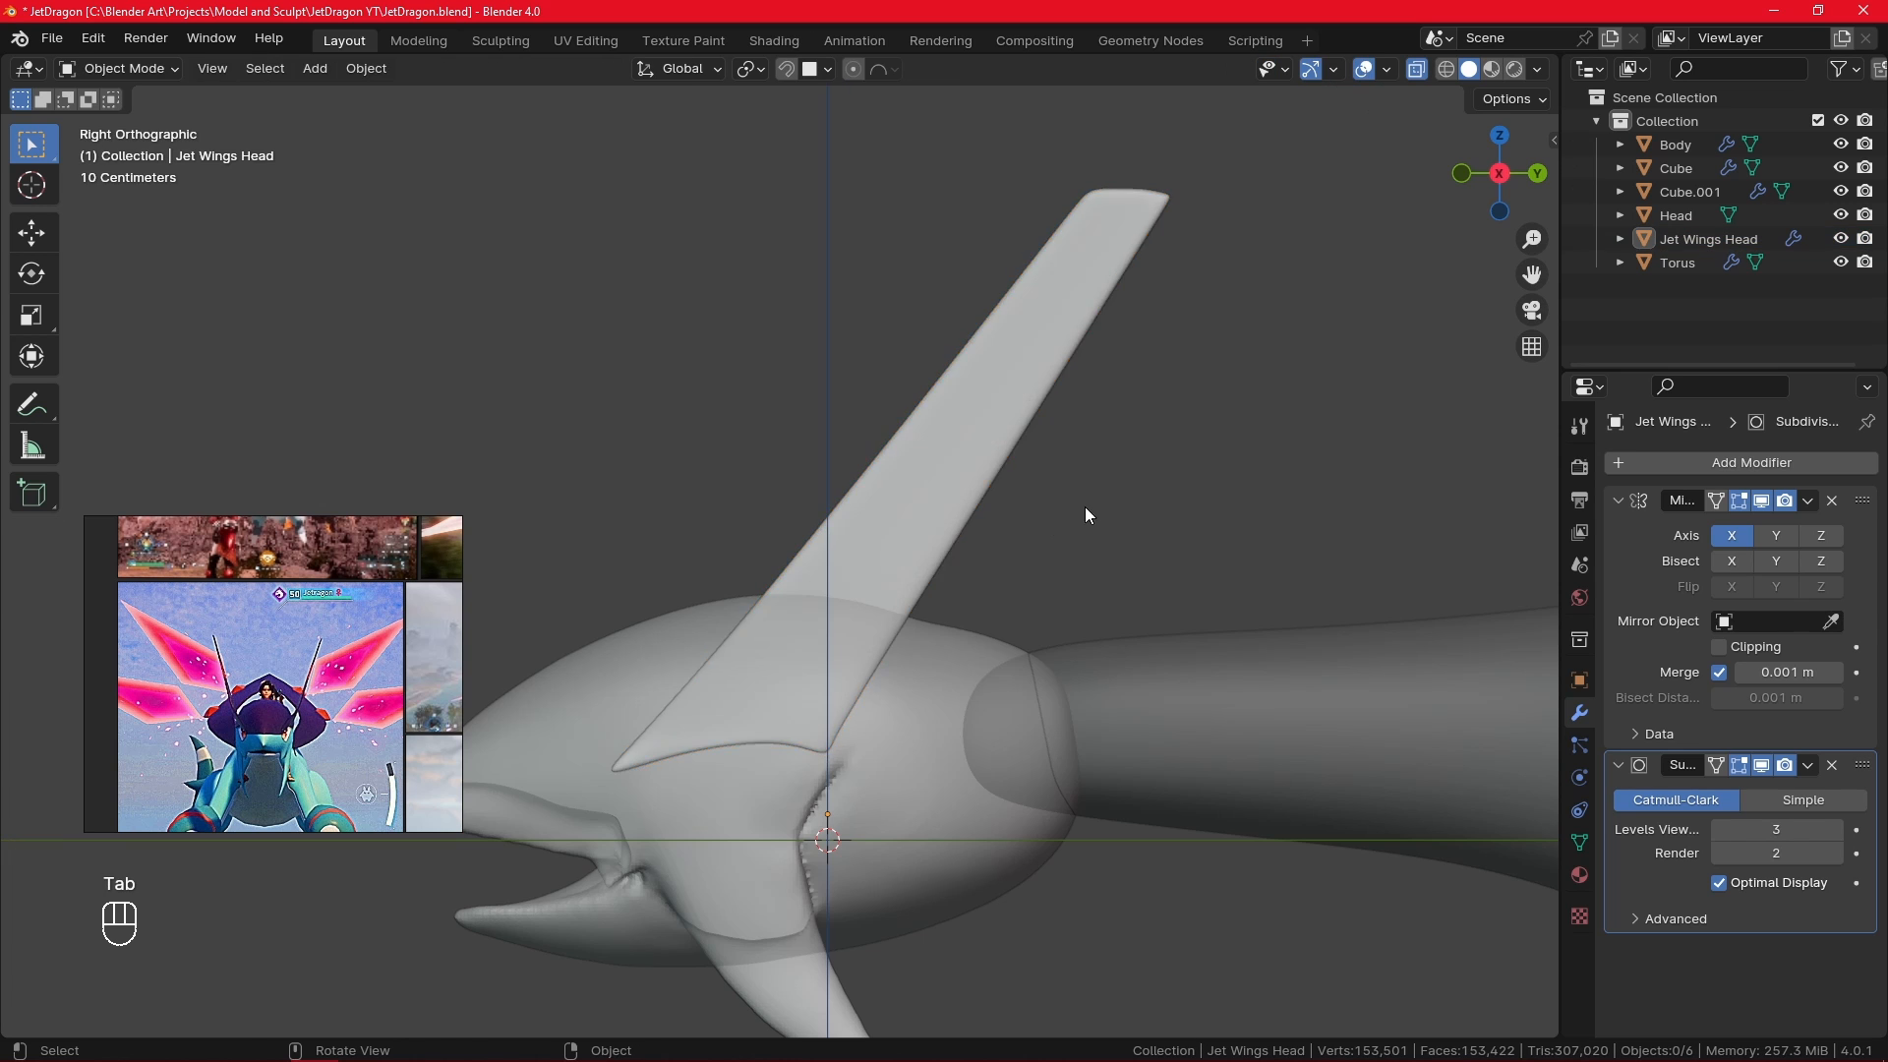
# - Turn off X-ray and inspect how the wing bases meet the head from the front and side
pyautogui.moveTo(1084, 506); pyautogui.dragTo(1224, 569, button='middle')
pyautogui.press('KP_1')
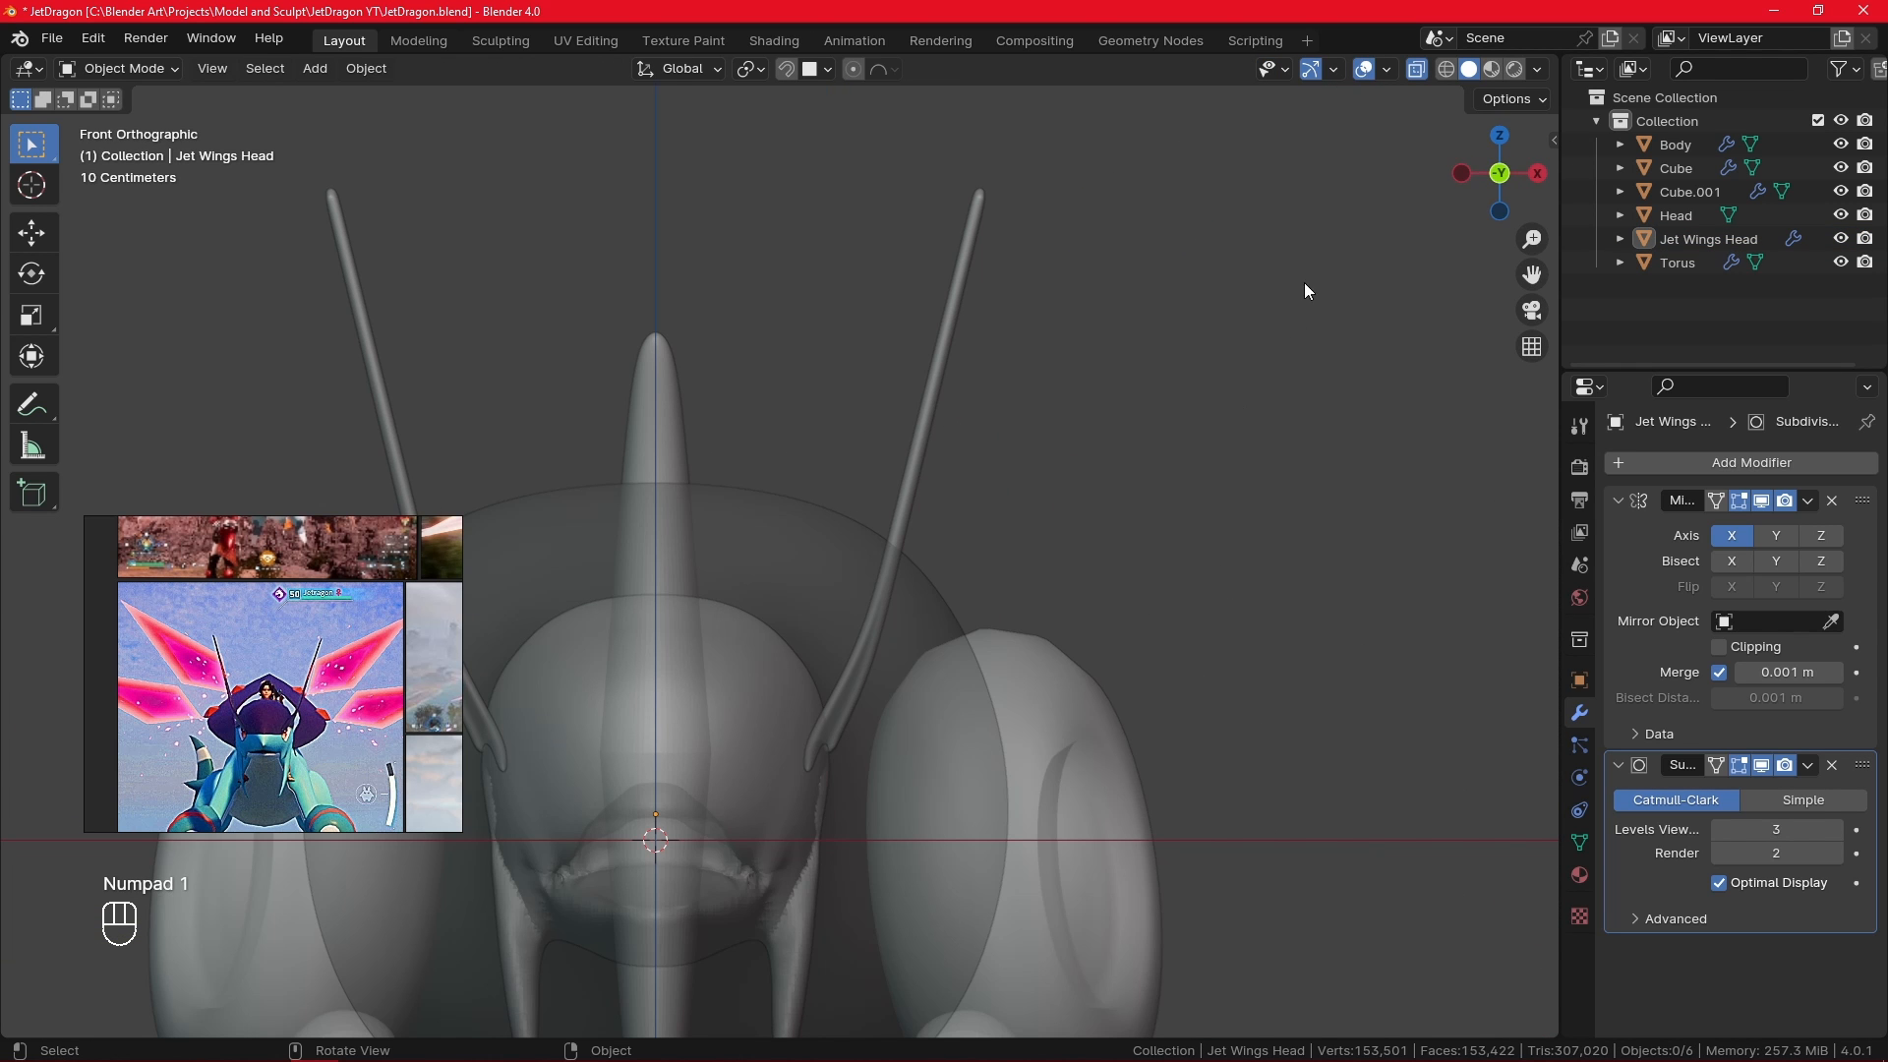
pyautogui.click(1416, 71)
pyautogui.moveTo(1213, 874); pyautogui.dragTo(1098, 883, button='middle')
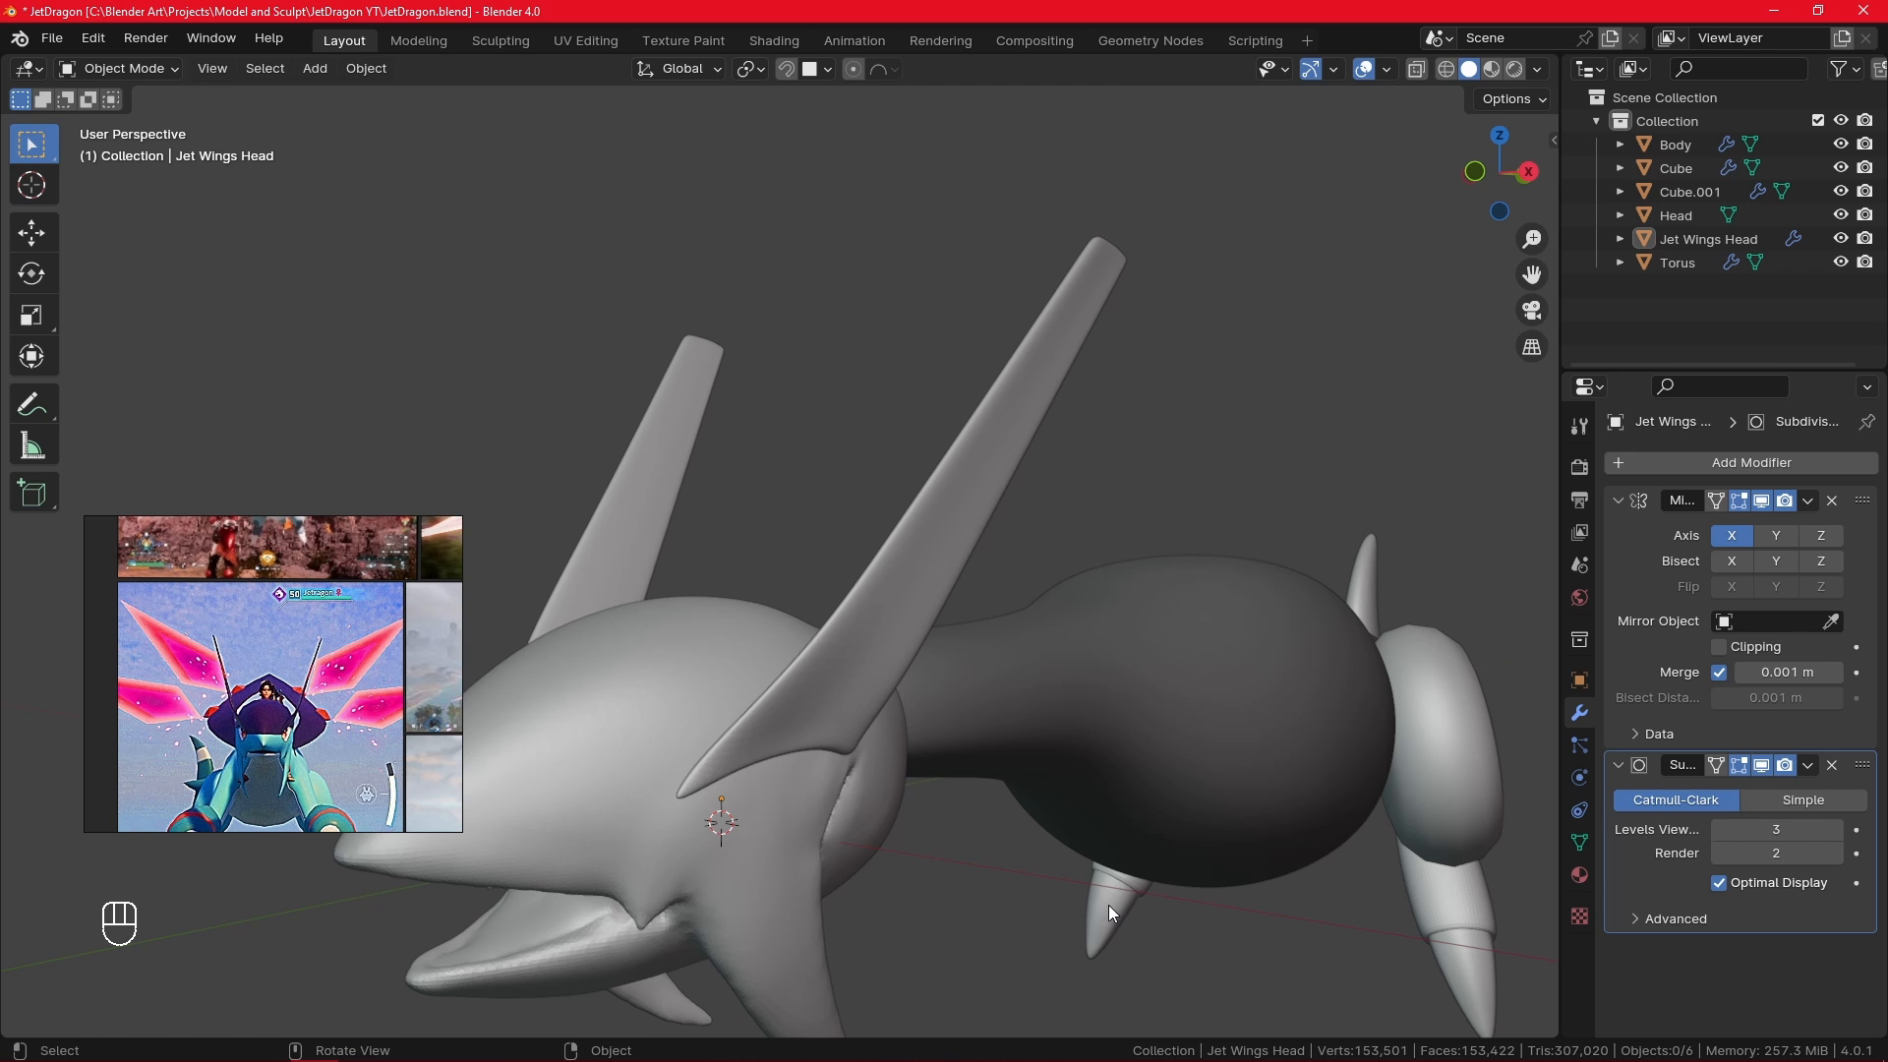
pyautogui.keyDown('ctrl'); pyautogui.keyDown('alt'); pyautogui.moveTo(1089, 822); pyautogui.dragTo(1030, 844); pyautogui.keyUp('alt'); pyautogui.keyUp('ctrl')
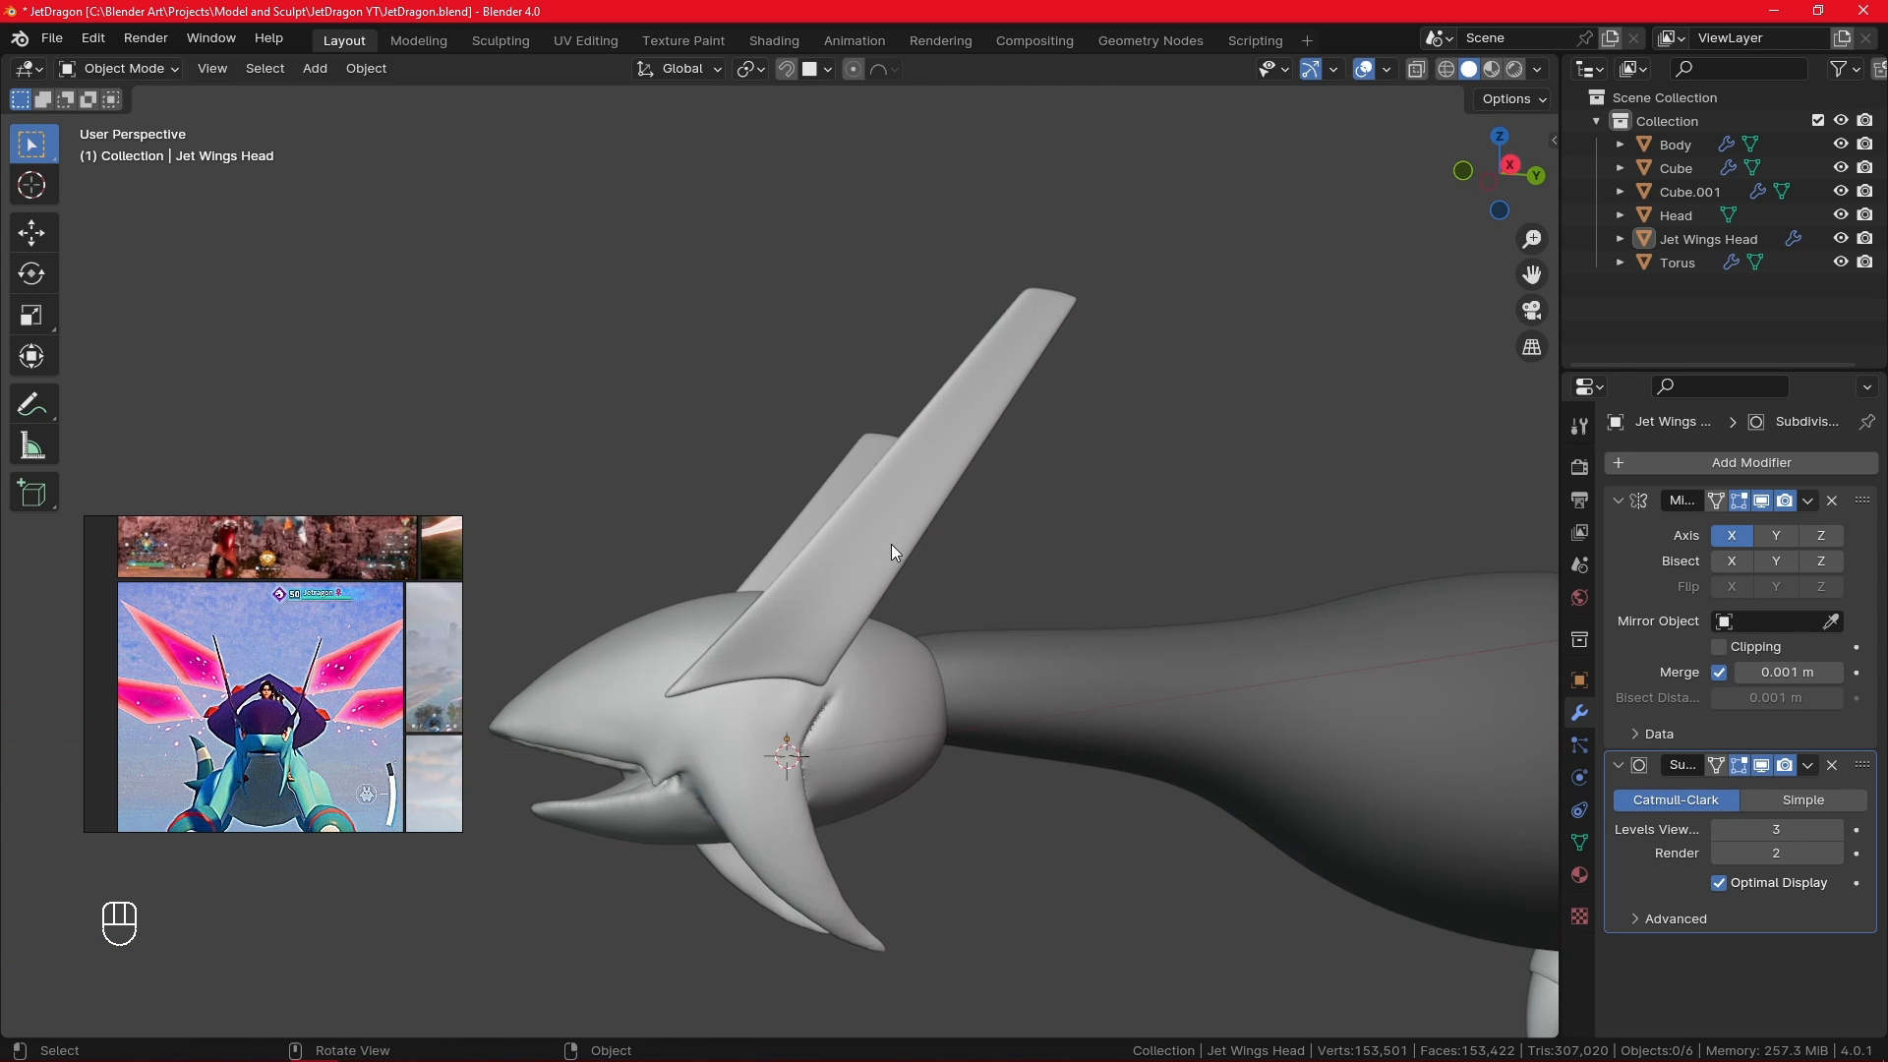
# - Move the two outer-face vertices just above the wing's base edge about 0.028 m outward along X, and check the surface
pyautogui.click(891, 551)
pyautogui.press('Tab')
pyautogui.keyDown('ctrl'); pyautogui.keyDown('alt'); pyautogui.moveTo(1020, 653); pyautogui.dragTo(861, 740); pyautogui.keyUp('alt'); pyautogui.keyUp('ctrl')
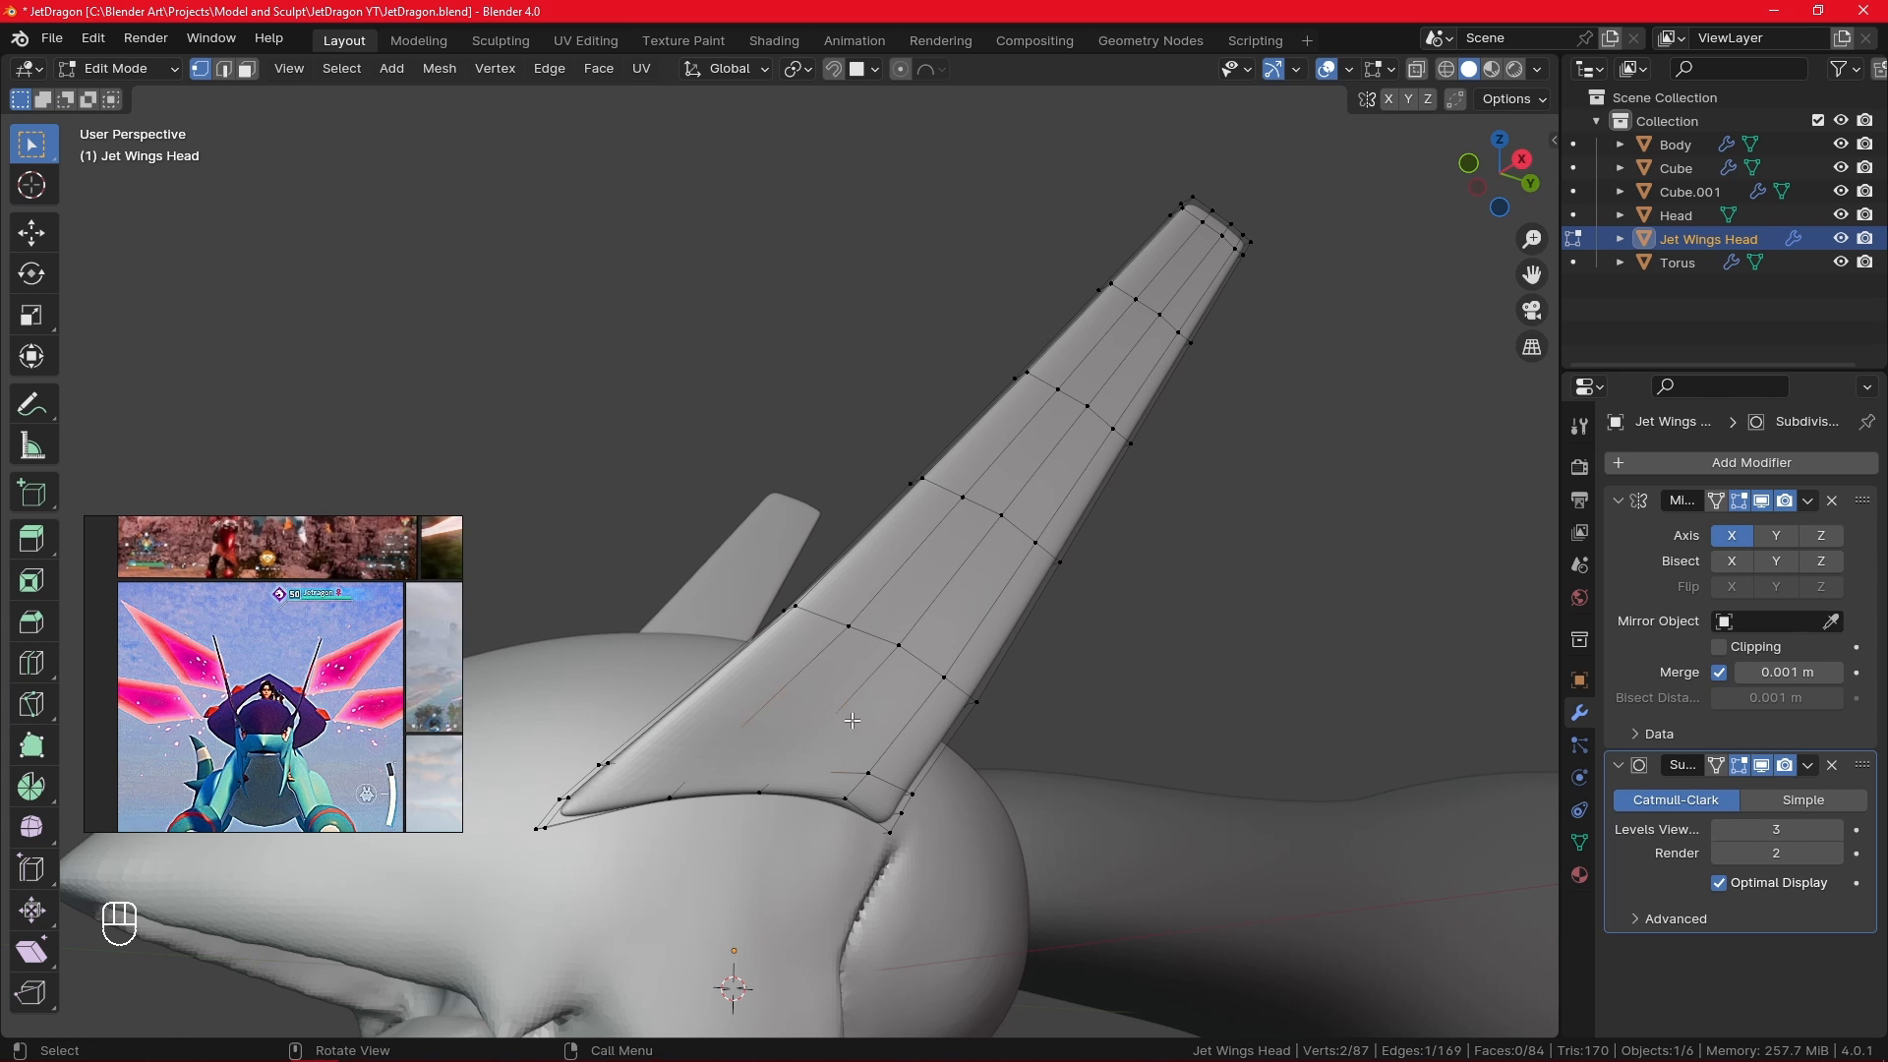
pyautogui.keyDown('alt'); pyautogui.moveTo(750, 753); pyautogui.dragTo(1062, 764); pyautogui.keyUp('alt')
pyautogui.press('g')
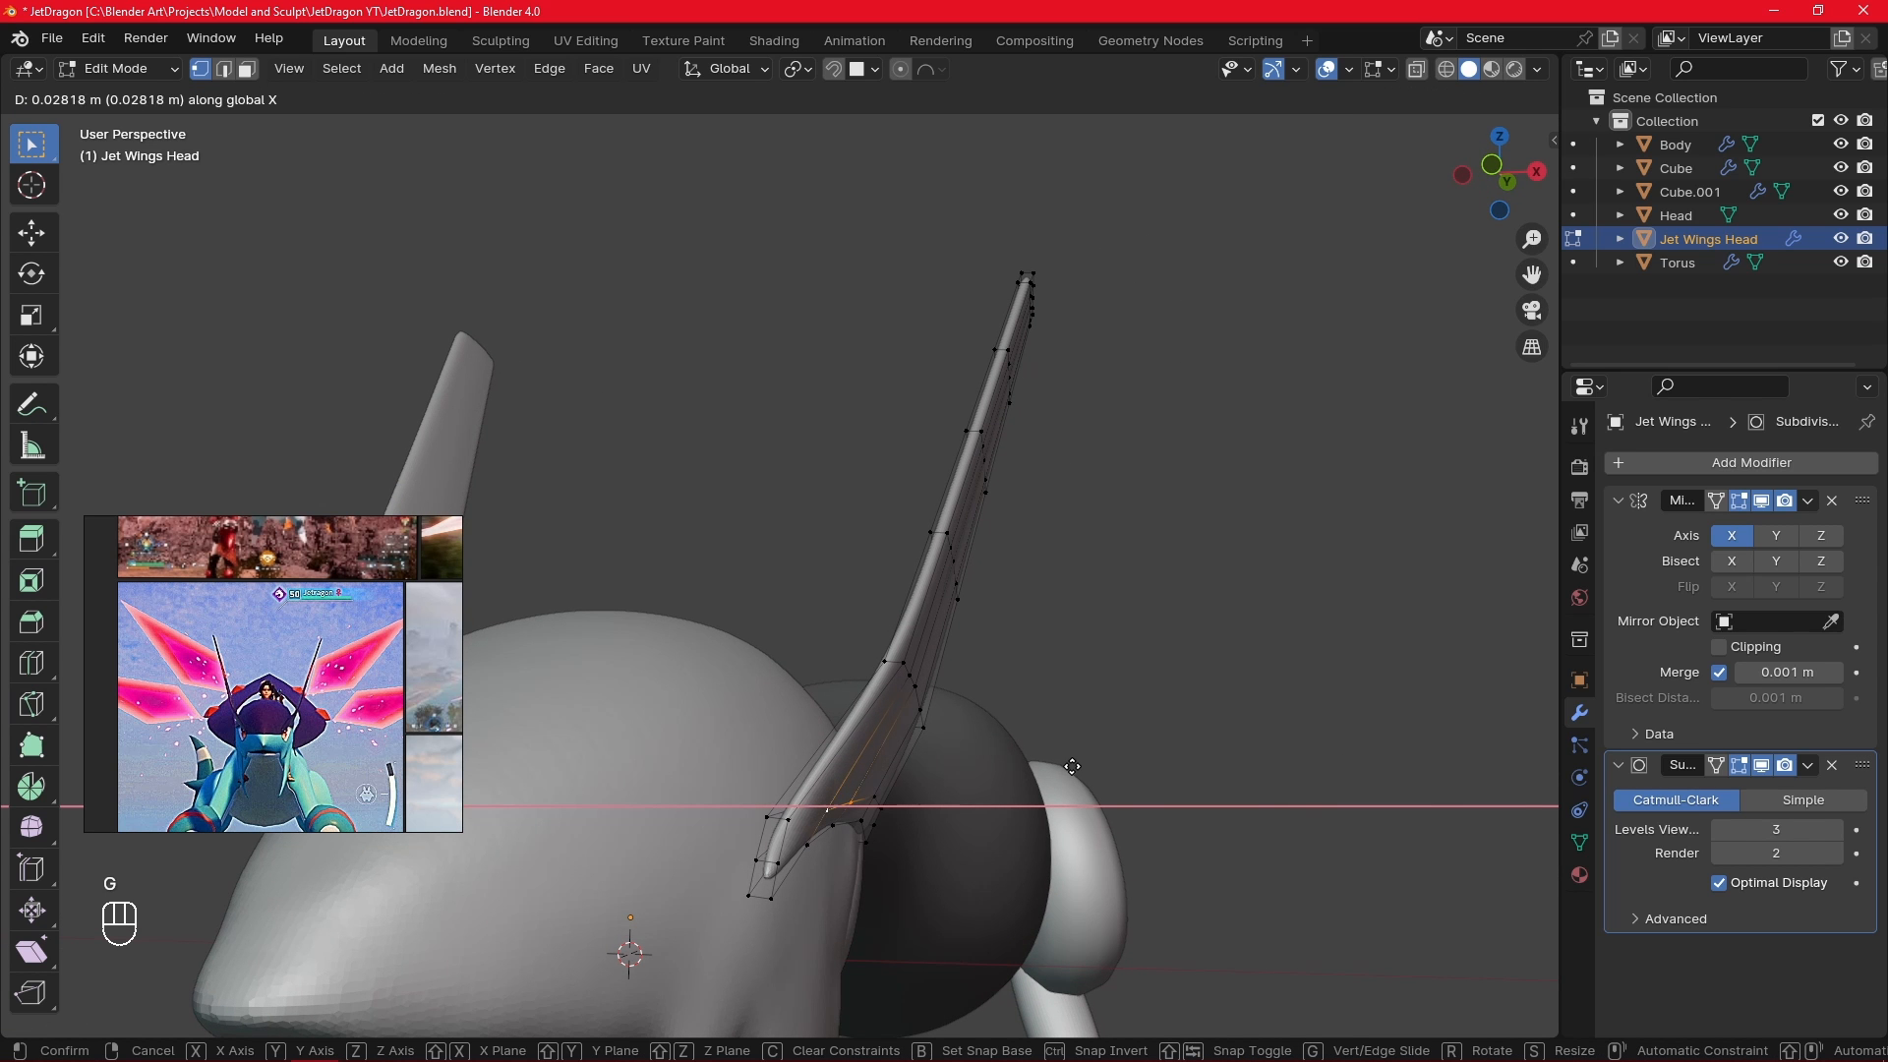
pyautogui.click(1072, 766)
pyautogui.press('Tab')
pyautogui.moveTo(1076, 765); pyautogui.dragTo(994, 834, button='middle')
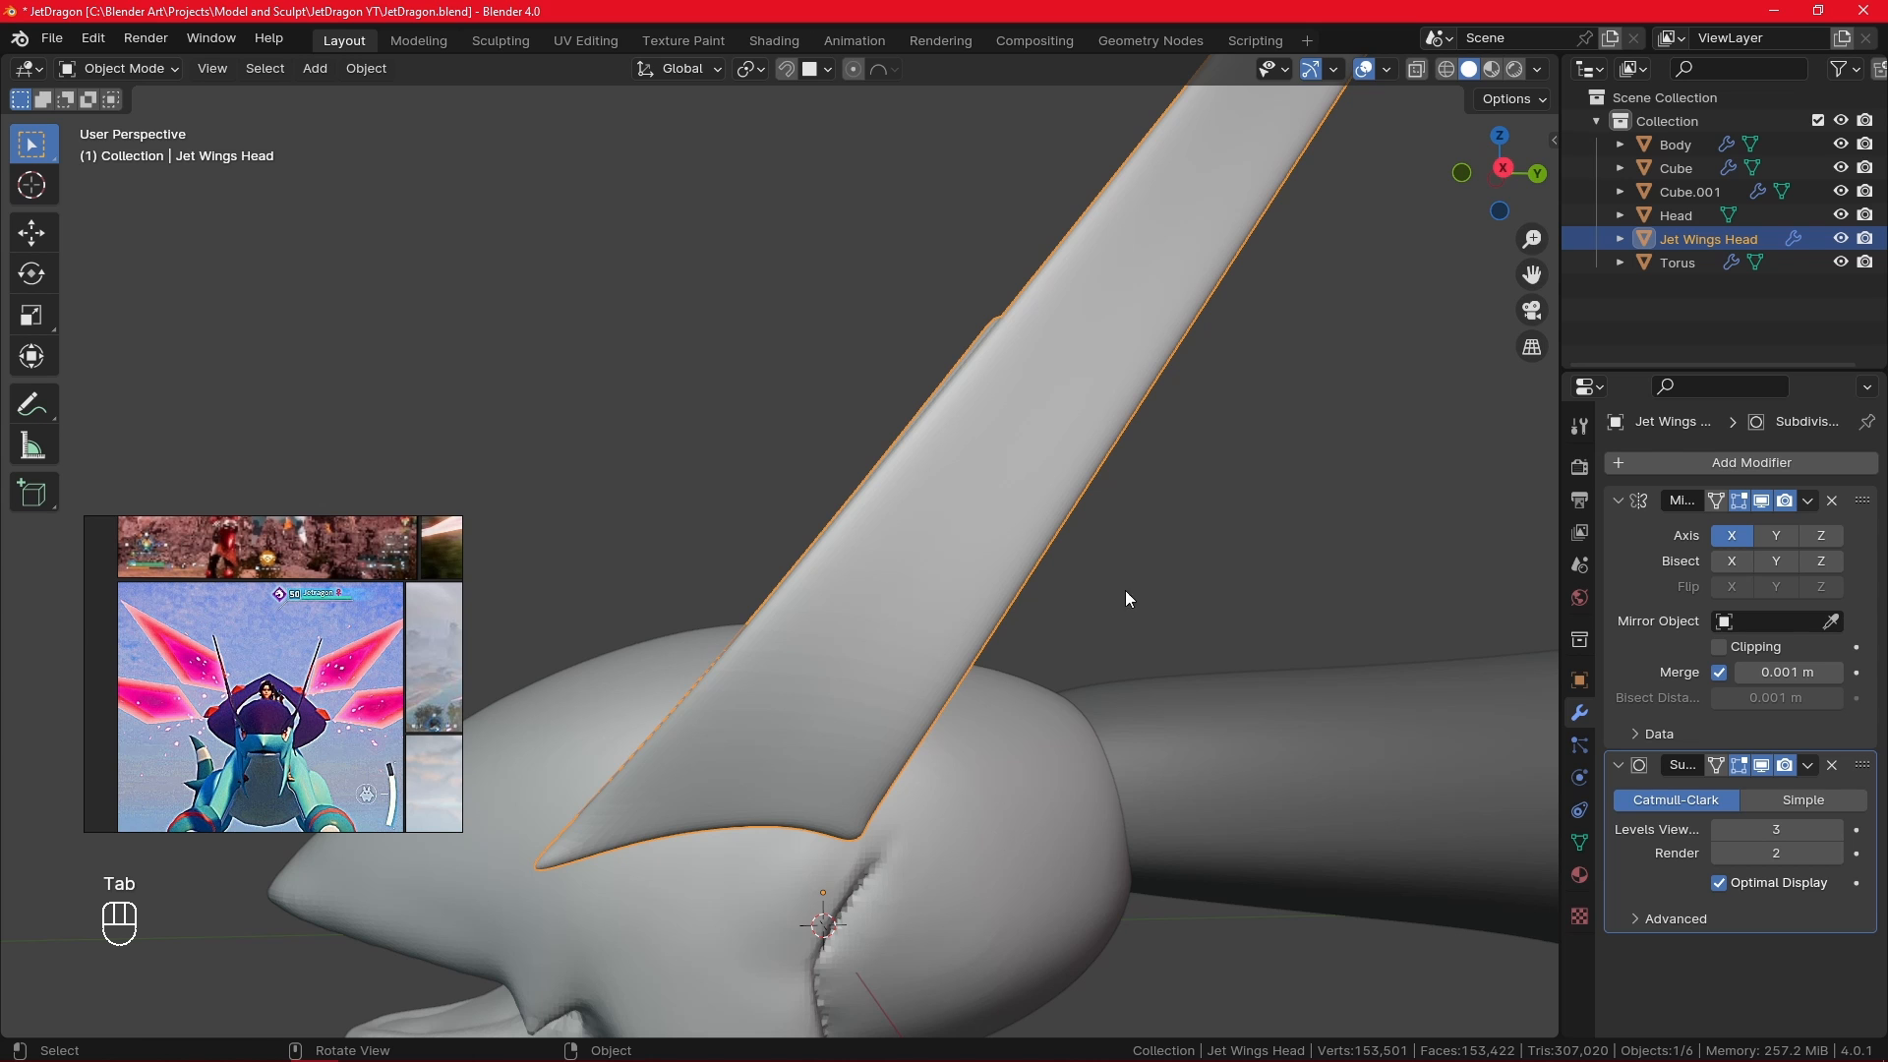
# - Set the wings' viewport subdivision level to 4 and add five crosswise loop cuts between the existing rows, from base to tip
pyautogui.click(1836, 829)
pyautogui.press('Tab')
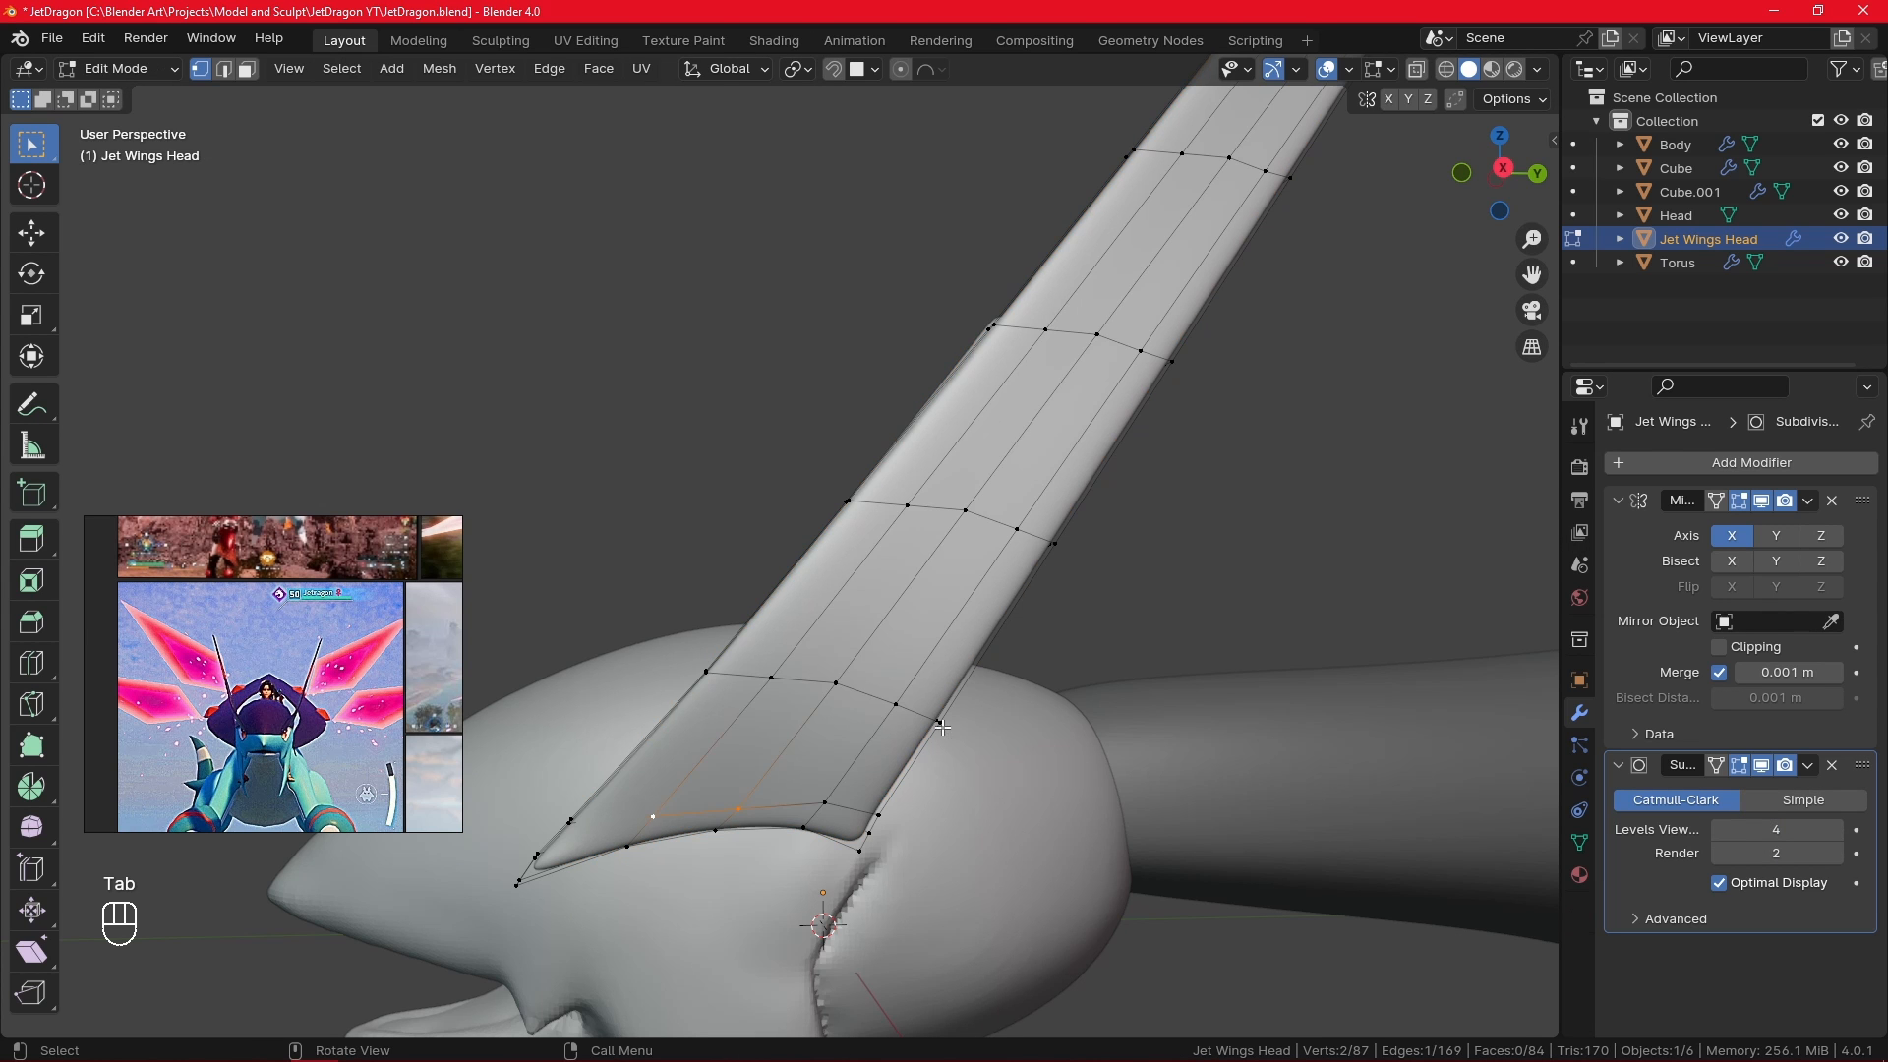
pyautogui.hotkey('ctrl', 'r')
pyautogui.click(875, 758)
pyautogui.click(875, 758)
pyautogui.hotkey('ctrl', 'r')
pyautogui.click(979, 588)
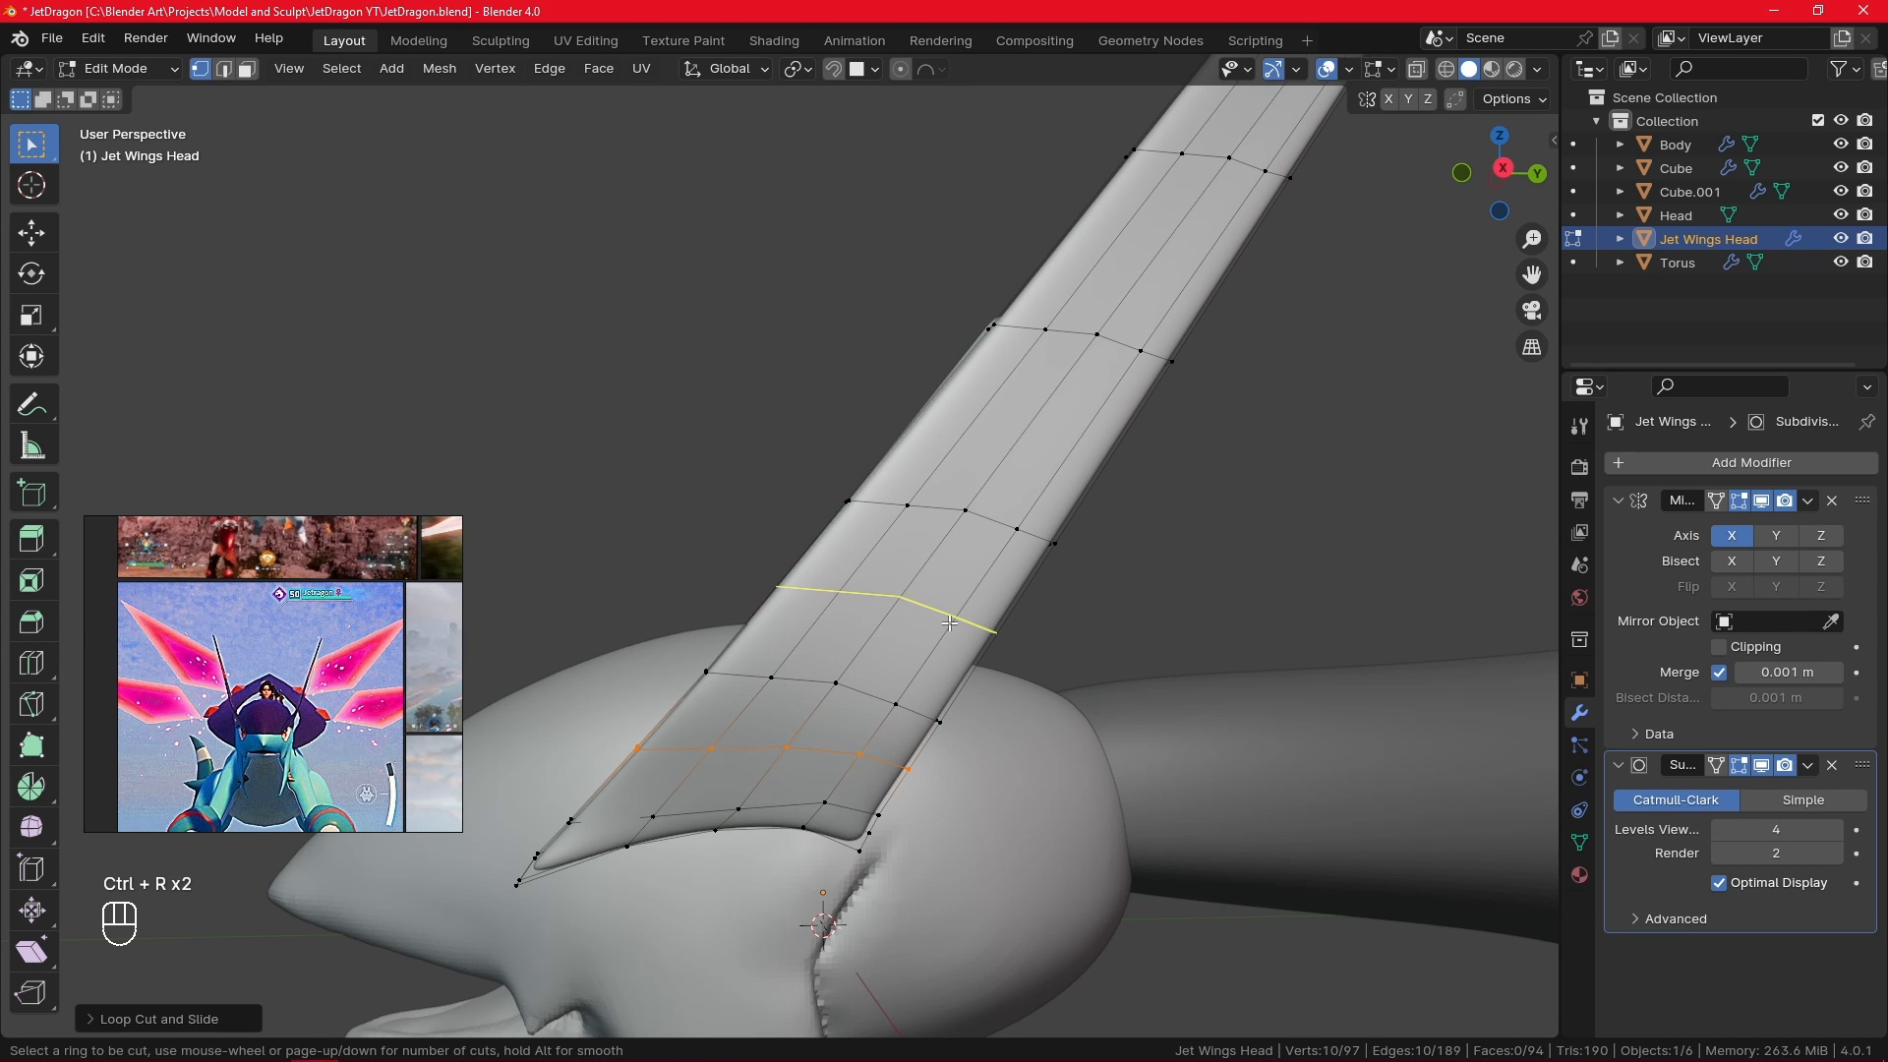
pyautogui.click(979, 588)
pyautogui.hotkey('ctrl', 'r')
pyautogui.click(1063, 442)
pyautogui.click(1063, 443)
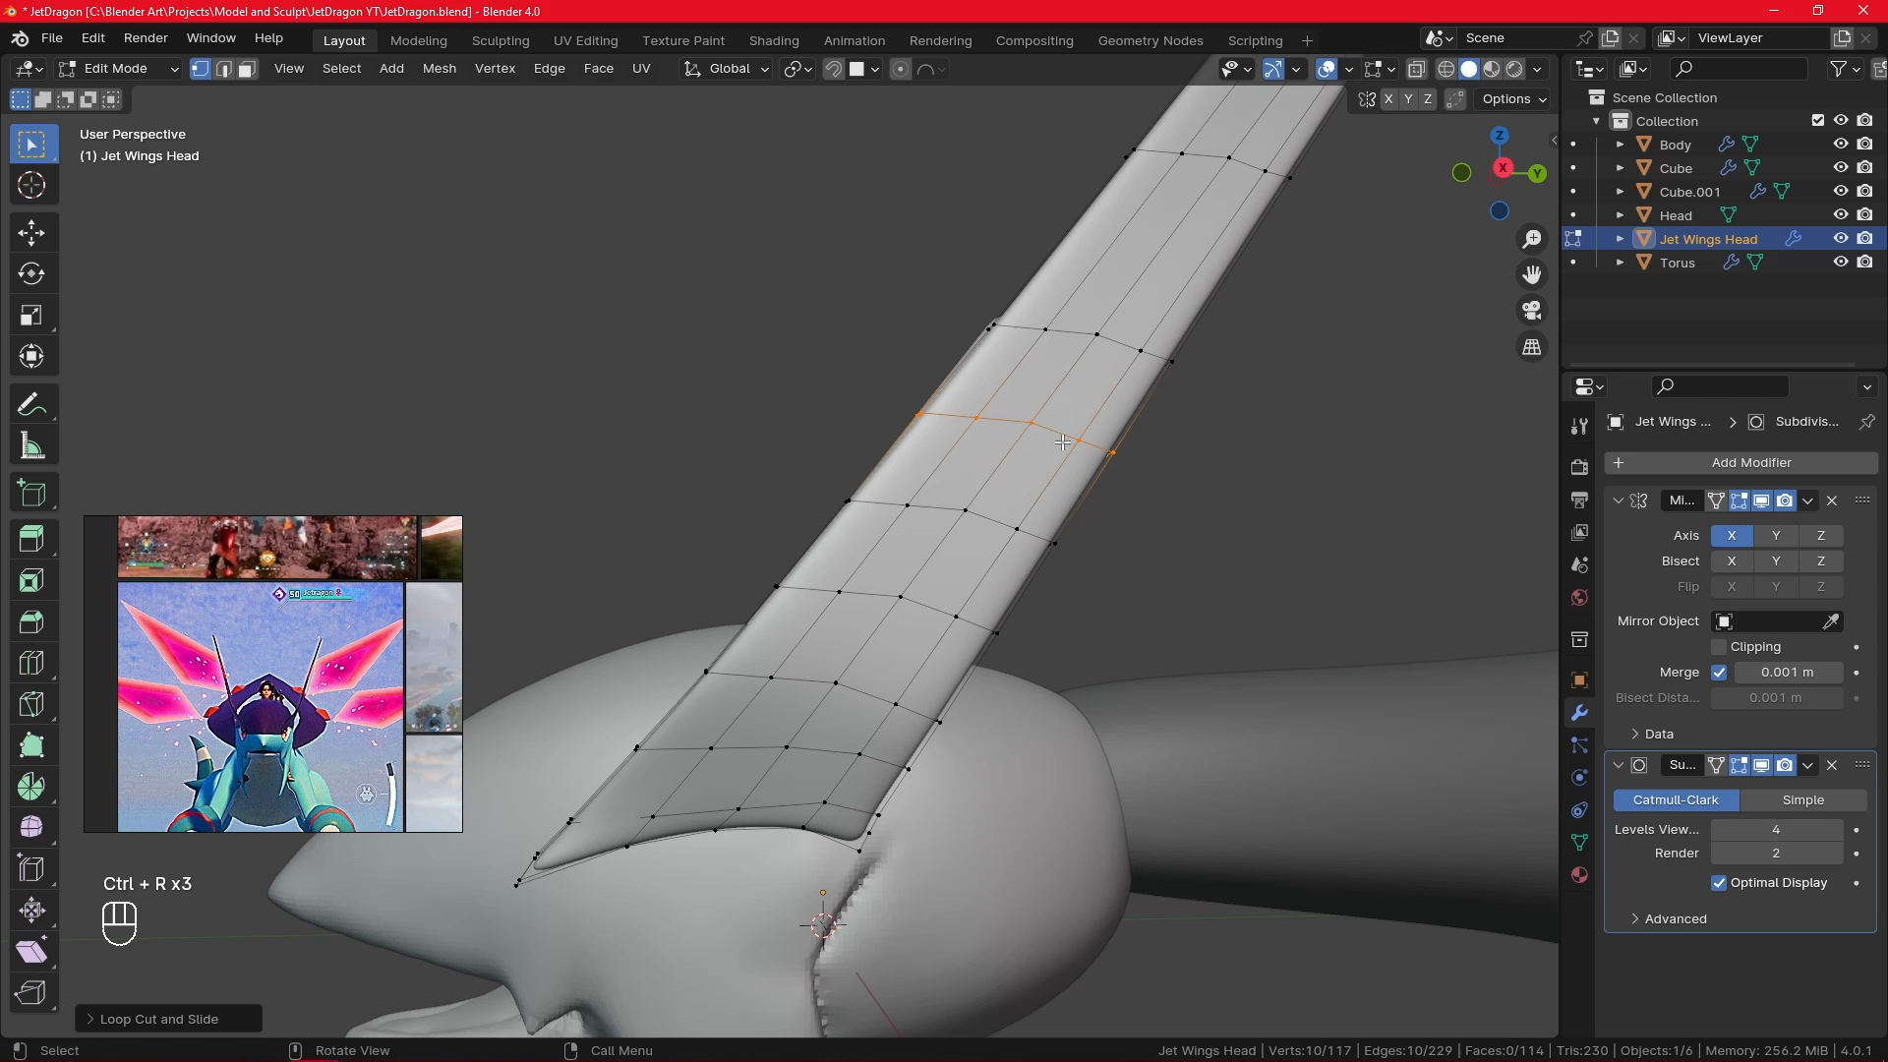
pyautogui.hotkey('ctrl', 'r')
pyautogui.click(1181, 276)
pyautogui.click(1182, 275)
pyautogui.keyDown('shift'); pyautogui.moveTo(1265, 294); pyautogui.dragTo(1180, 371, button='middle'); pyautogui.keyUp('shift')
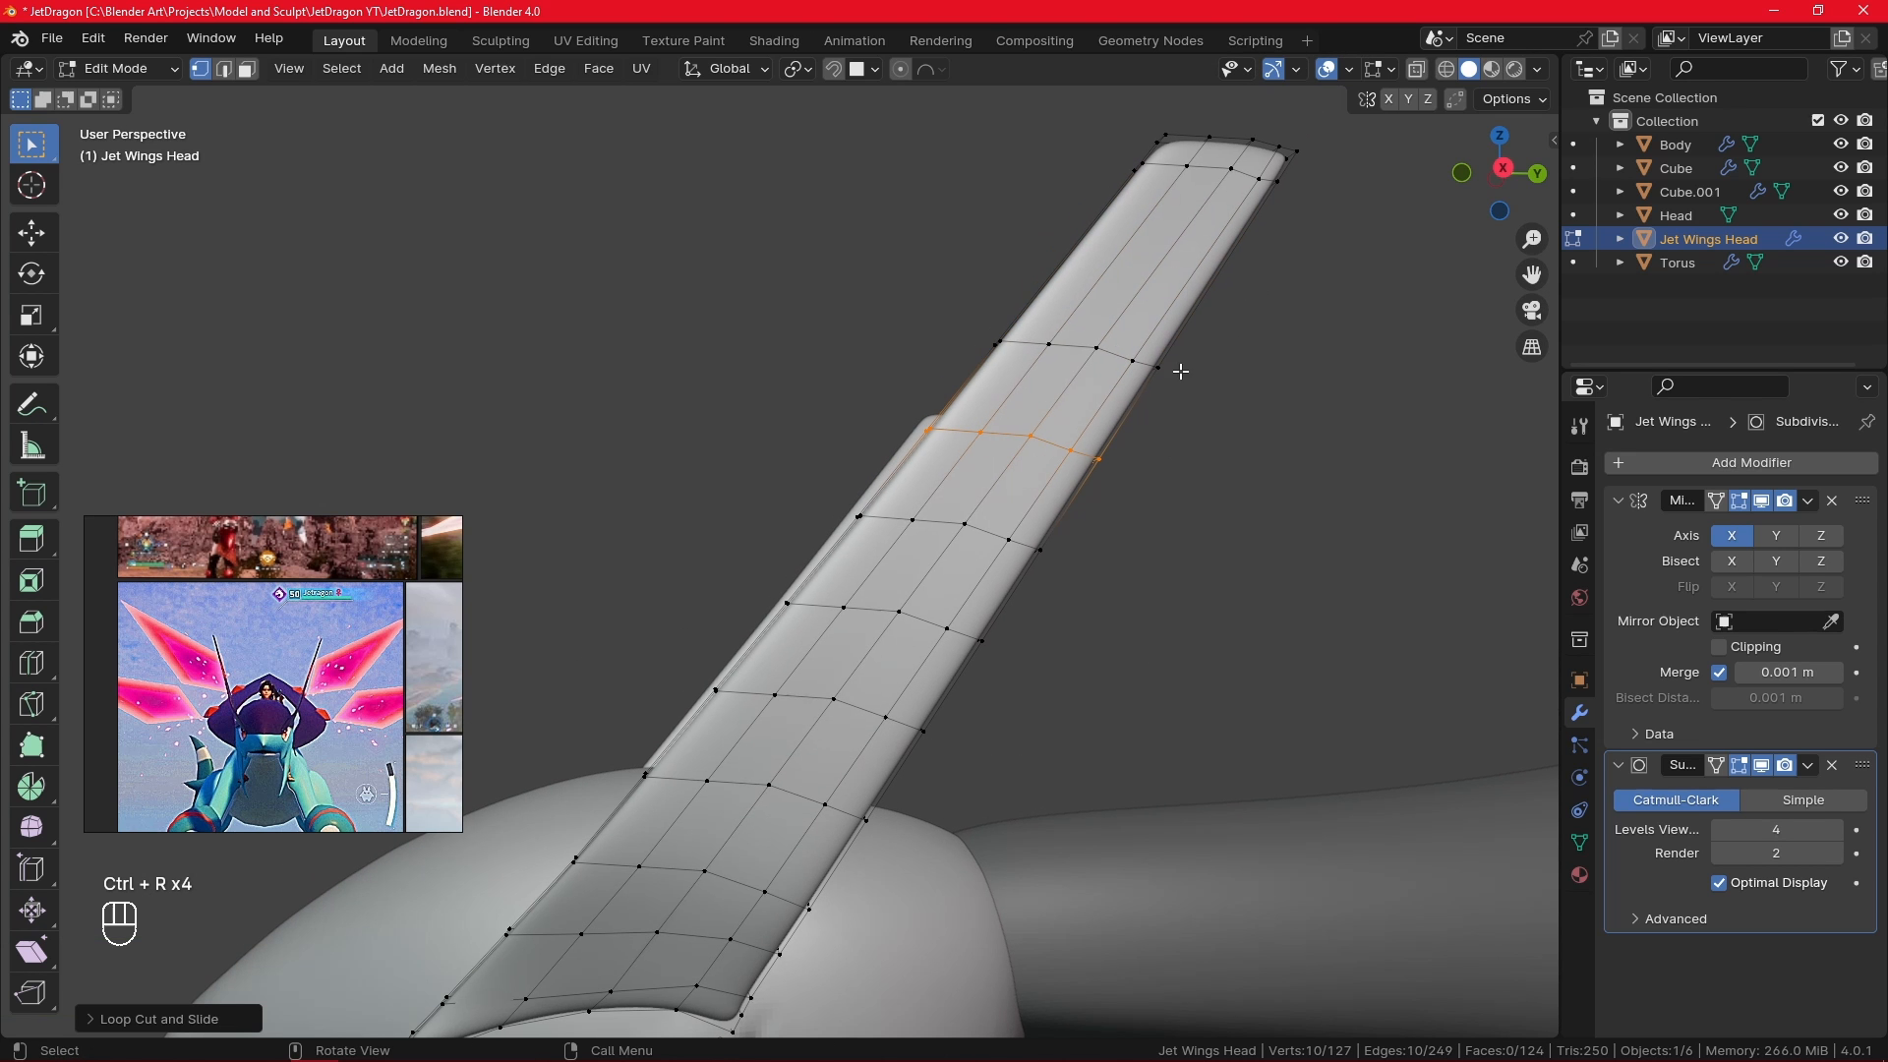
pyautogui.hotkey('ctrl', 'r')
pyautogui.click(1183, 277)
pyautogui.click(1183, 277)
pyautogui.press('Tab')
# - Apply Shade Smooth to the head wings and view them straight from the front
pyautogui.moveTo(1241, 475); pyautogui.dragTo(1123, 694, button='middle')
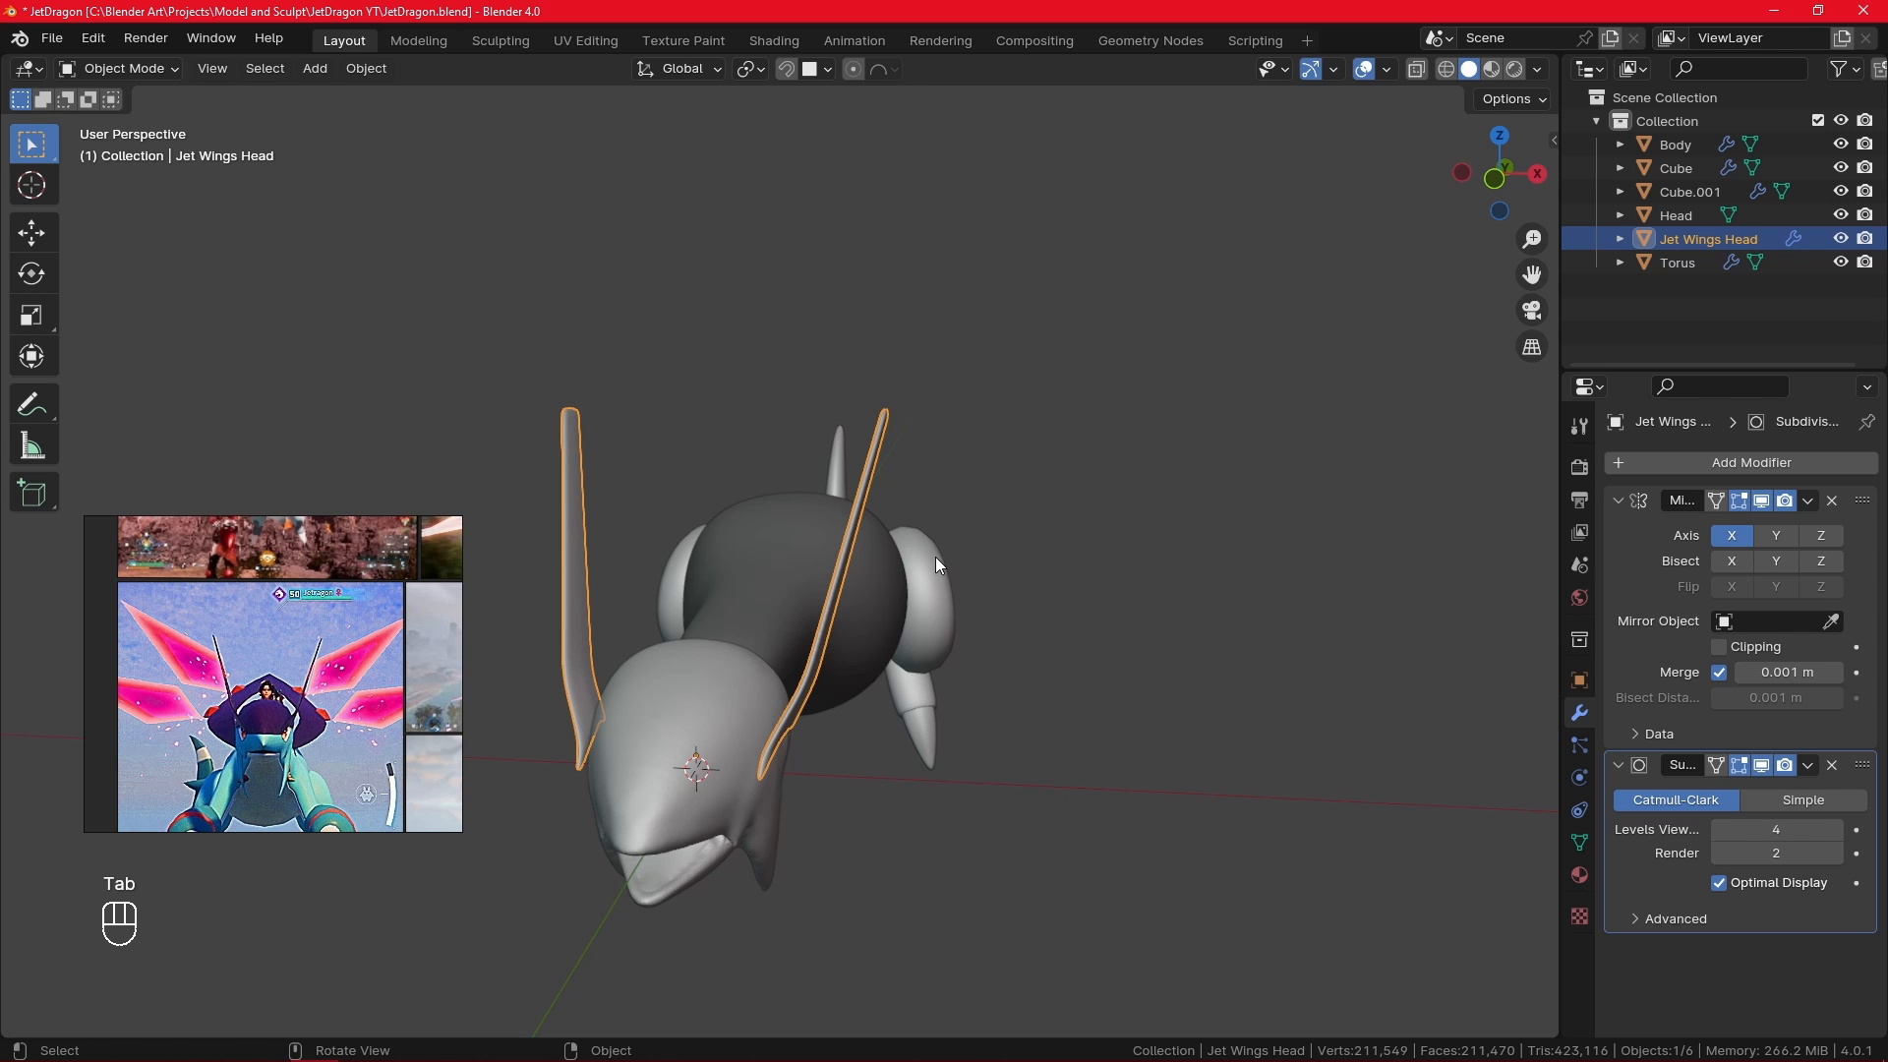
pyautogui.rightClick(875, 511)
pyautogui.click(875, 511)
pyautogui.press('KP_1')
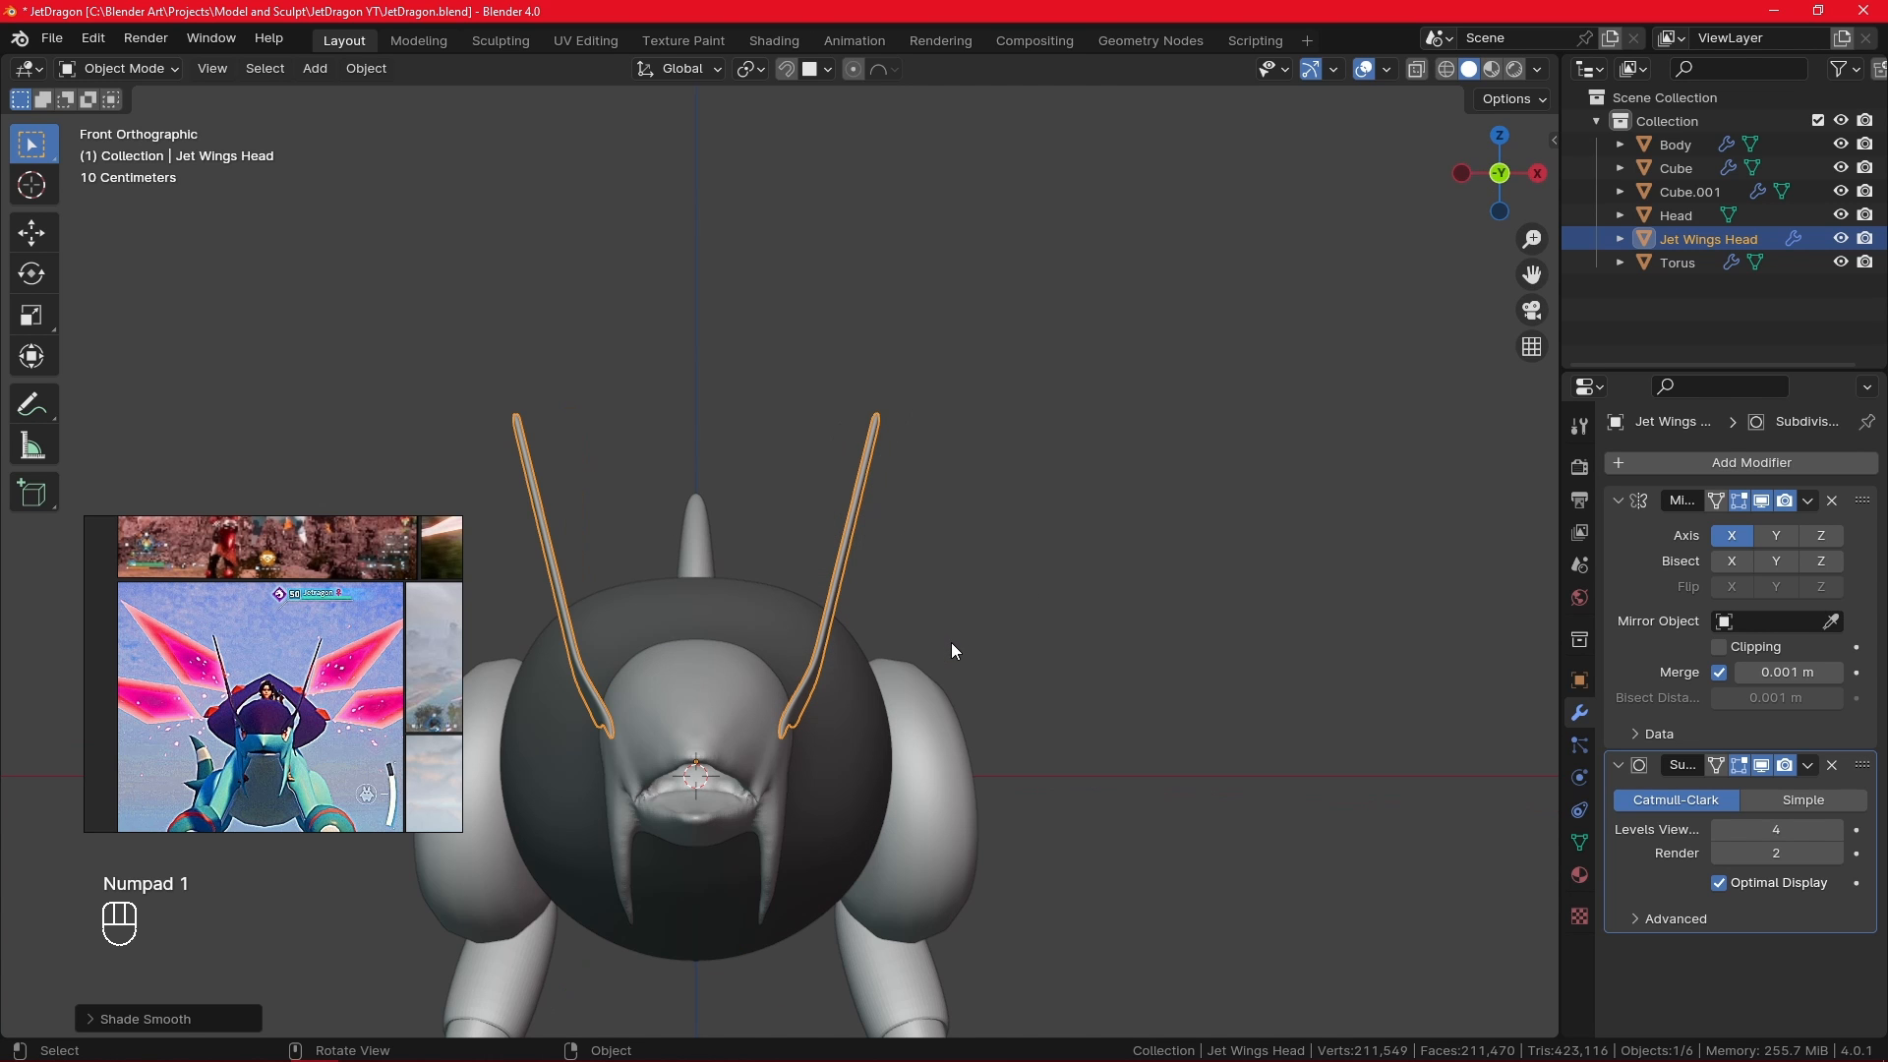
# - Try to move the two vertices at the front corner of the head wing's base inward along X
pyautogui.moveTo(974, 686); pyautogui.dragTo(982, 586, button='middle')
pyautogui.press('Tab')
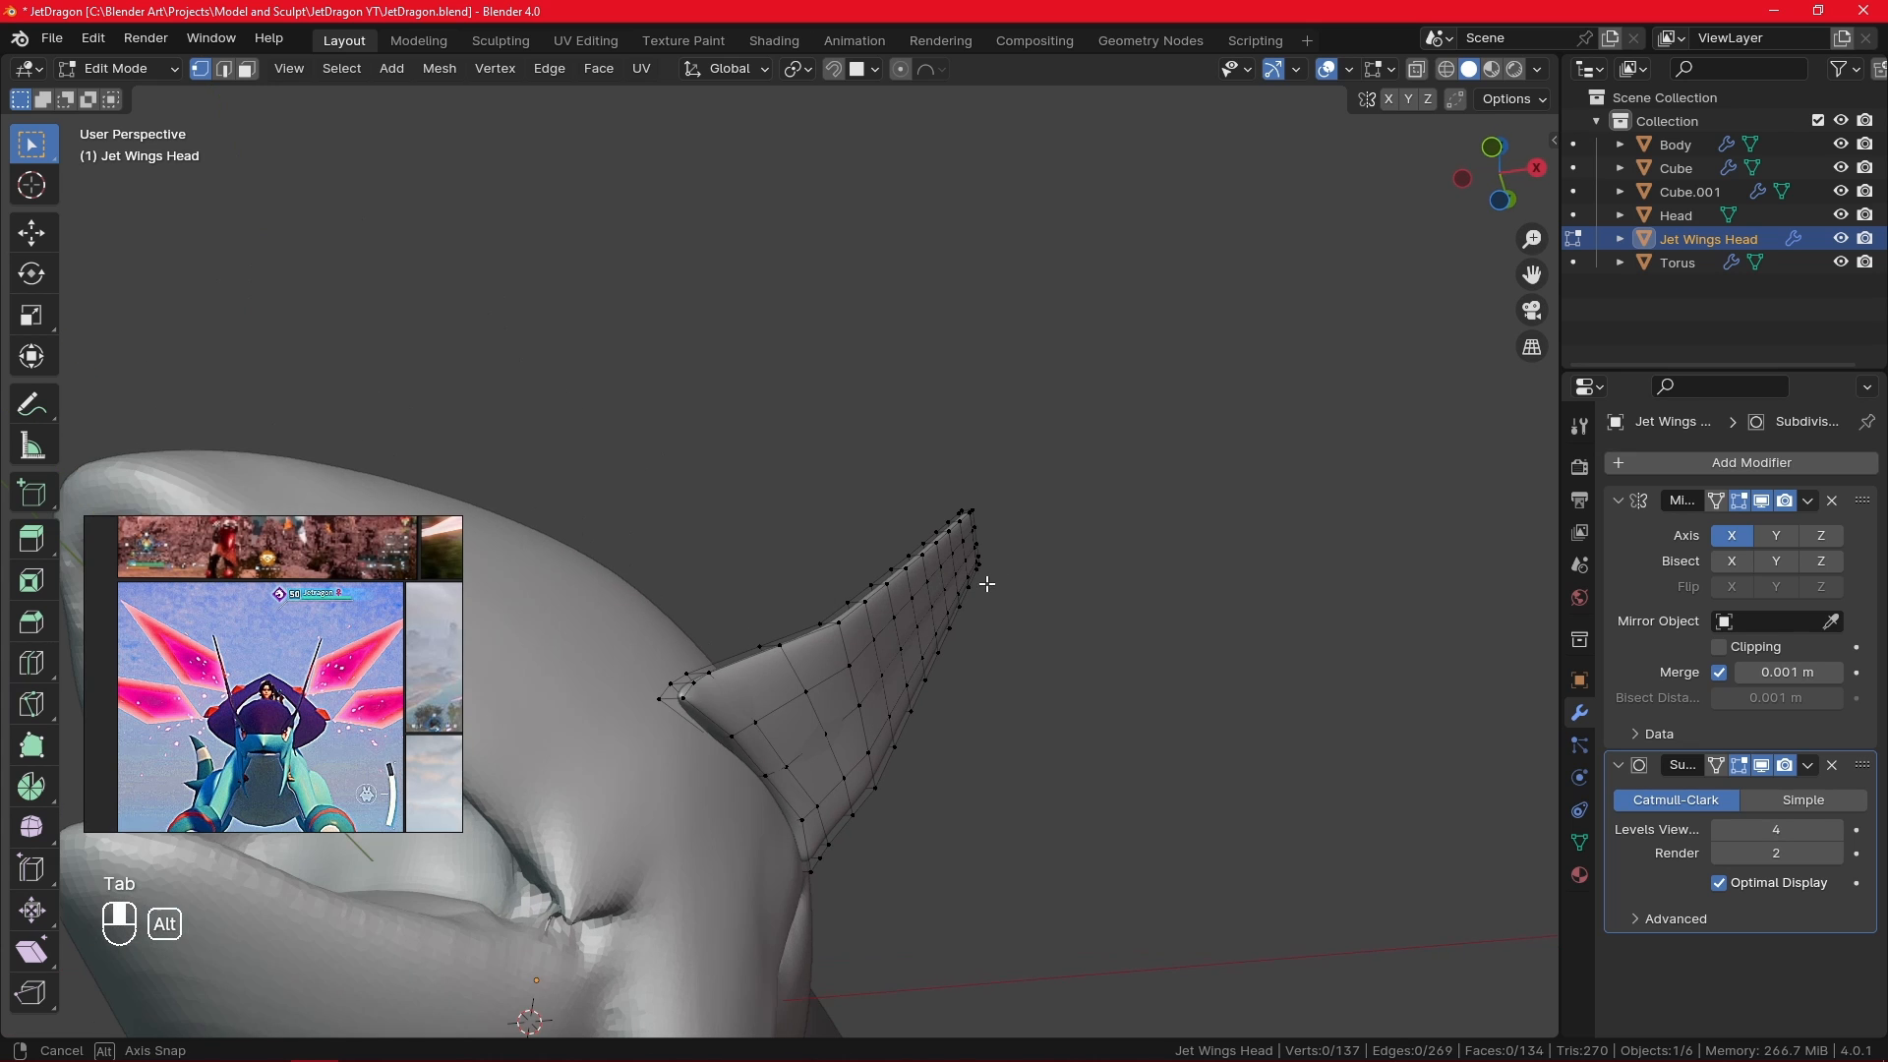
pyautogui.moveTo(687, 687); pyautogui.dragTo(817, 602, button='middle')
pyautogui.press('g')
pyautogui.press('x')
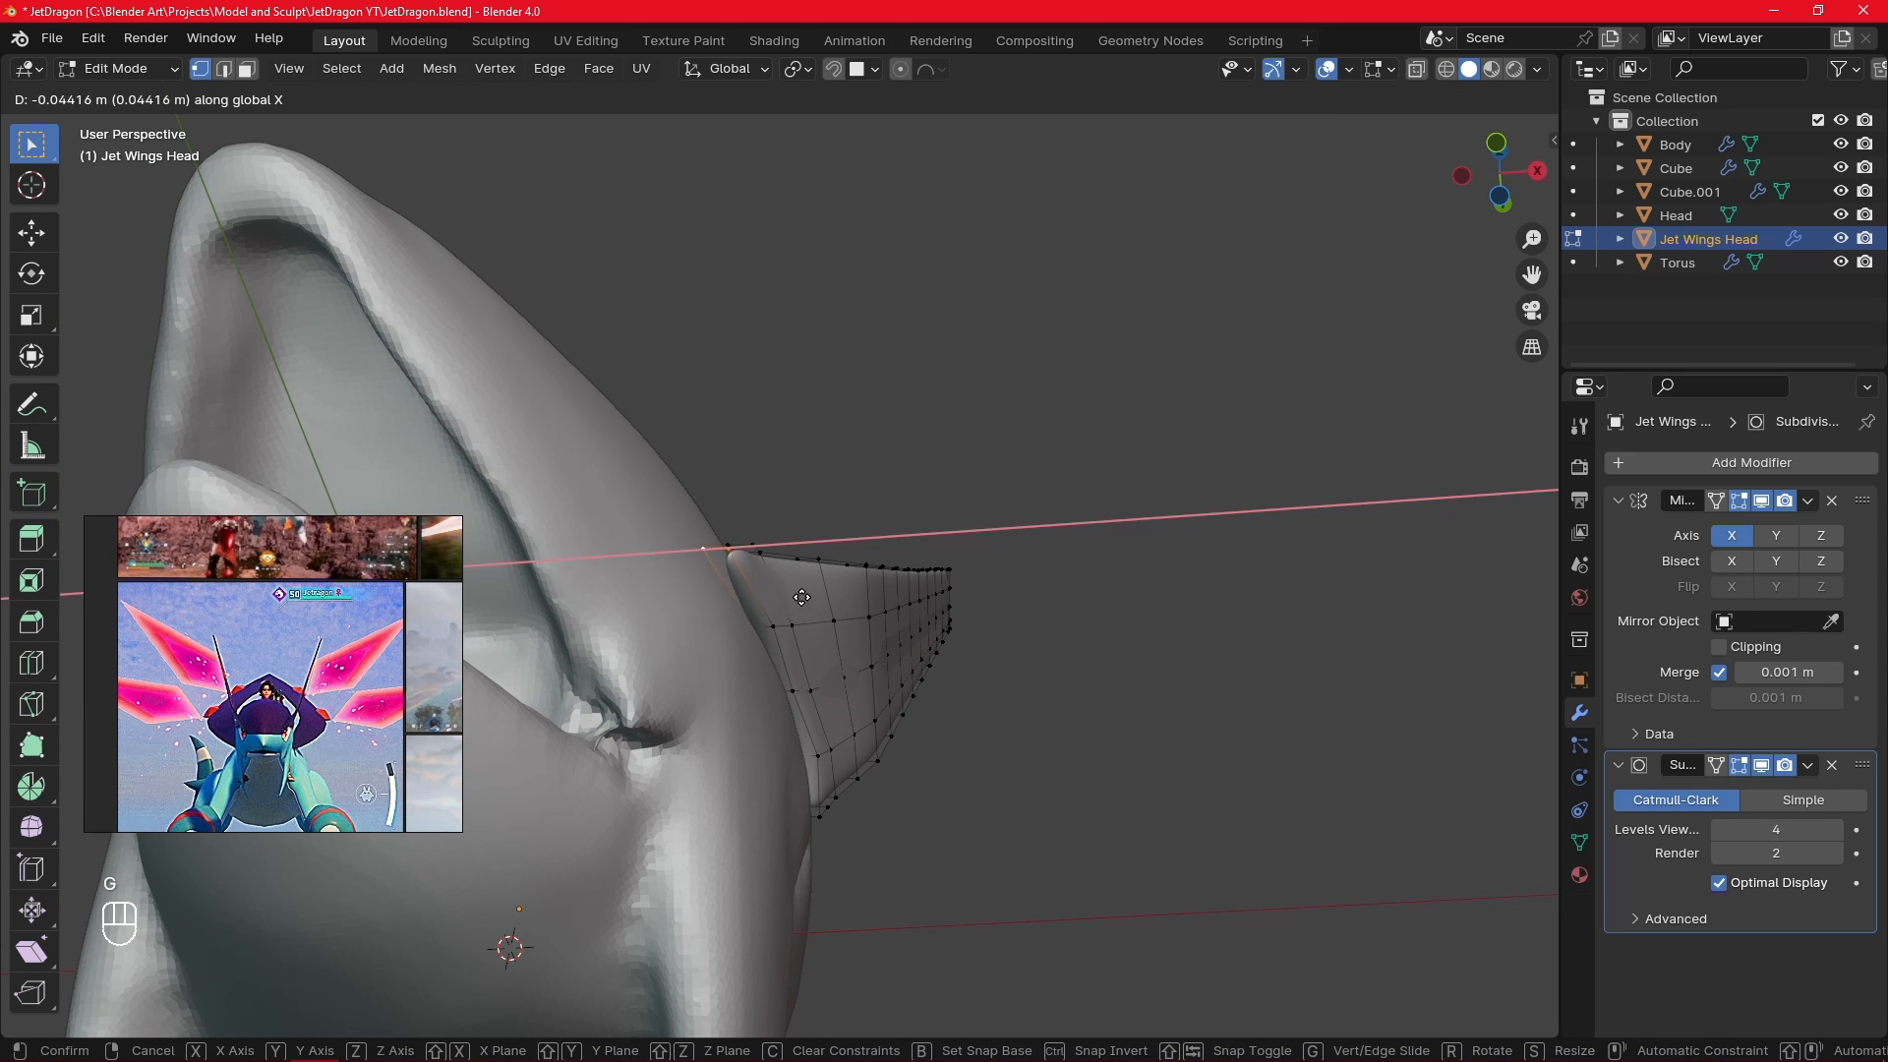
pyautogui.click(776, 596)
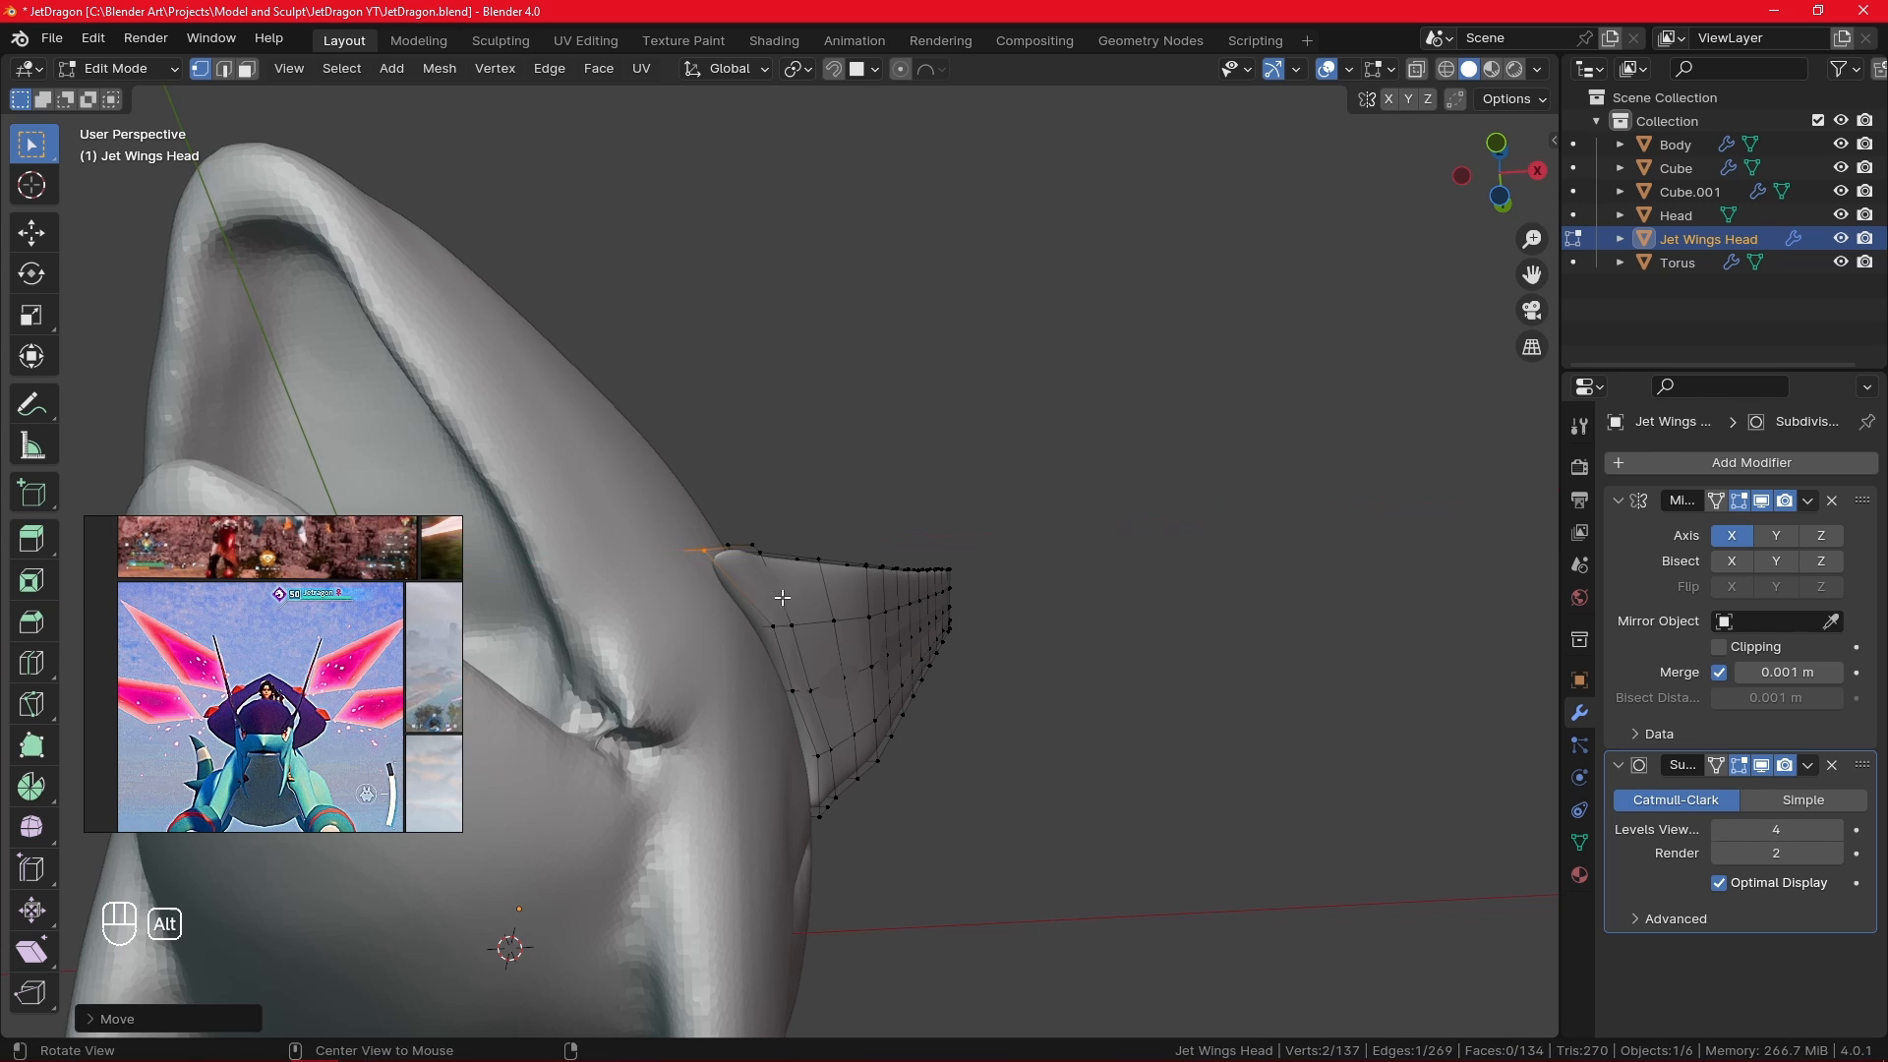
pyautogui.moveTo(777, 596); pyautogui.dragTo(826, 889, button='middle')
pyautogui.hotkey('ctrl', 'z')
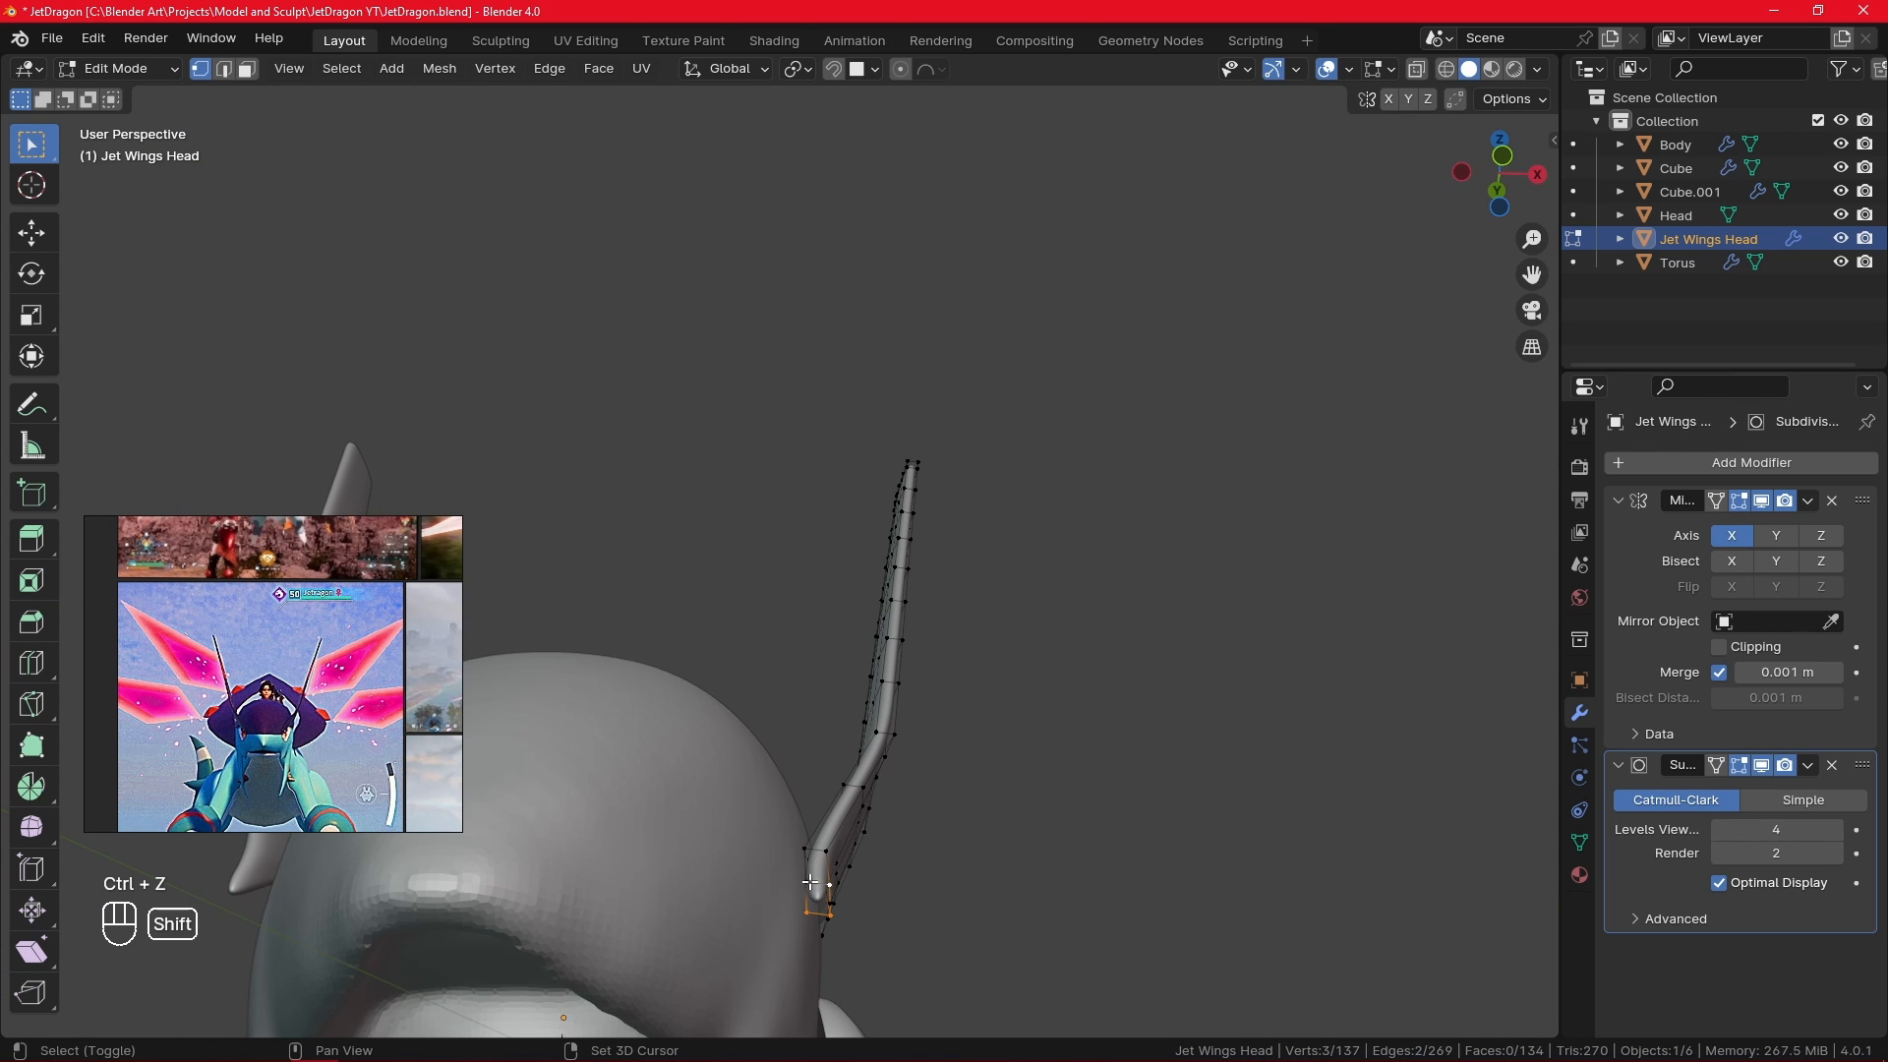
# - Move the three vertices at the wing base's front corner about 0.127 m inward along X, into the head
pyautogui.press('g')
pyautogui.press('x')
pyautogui.press('g')
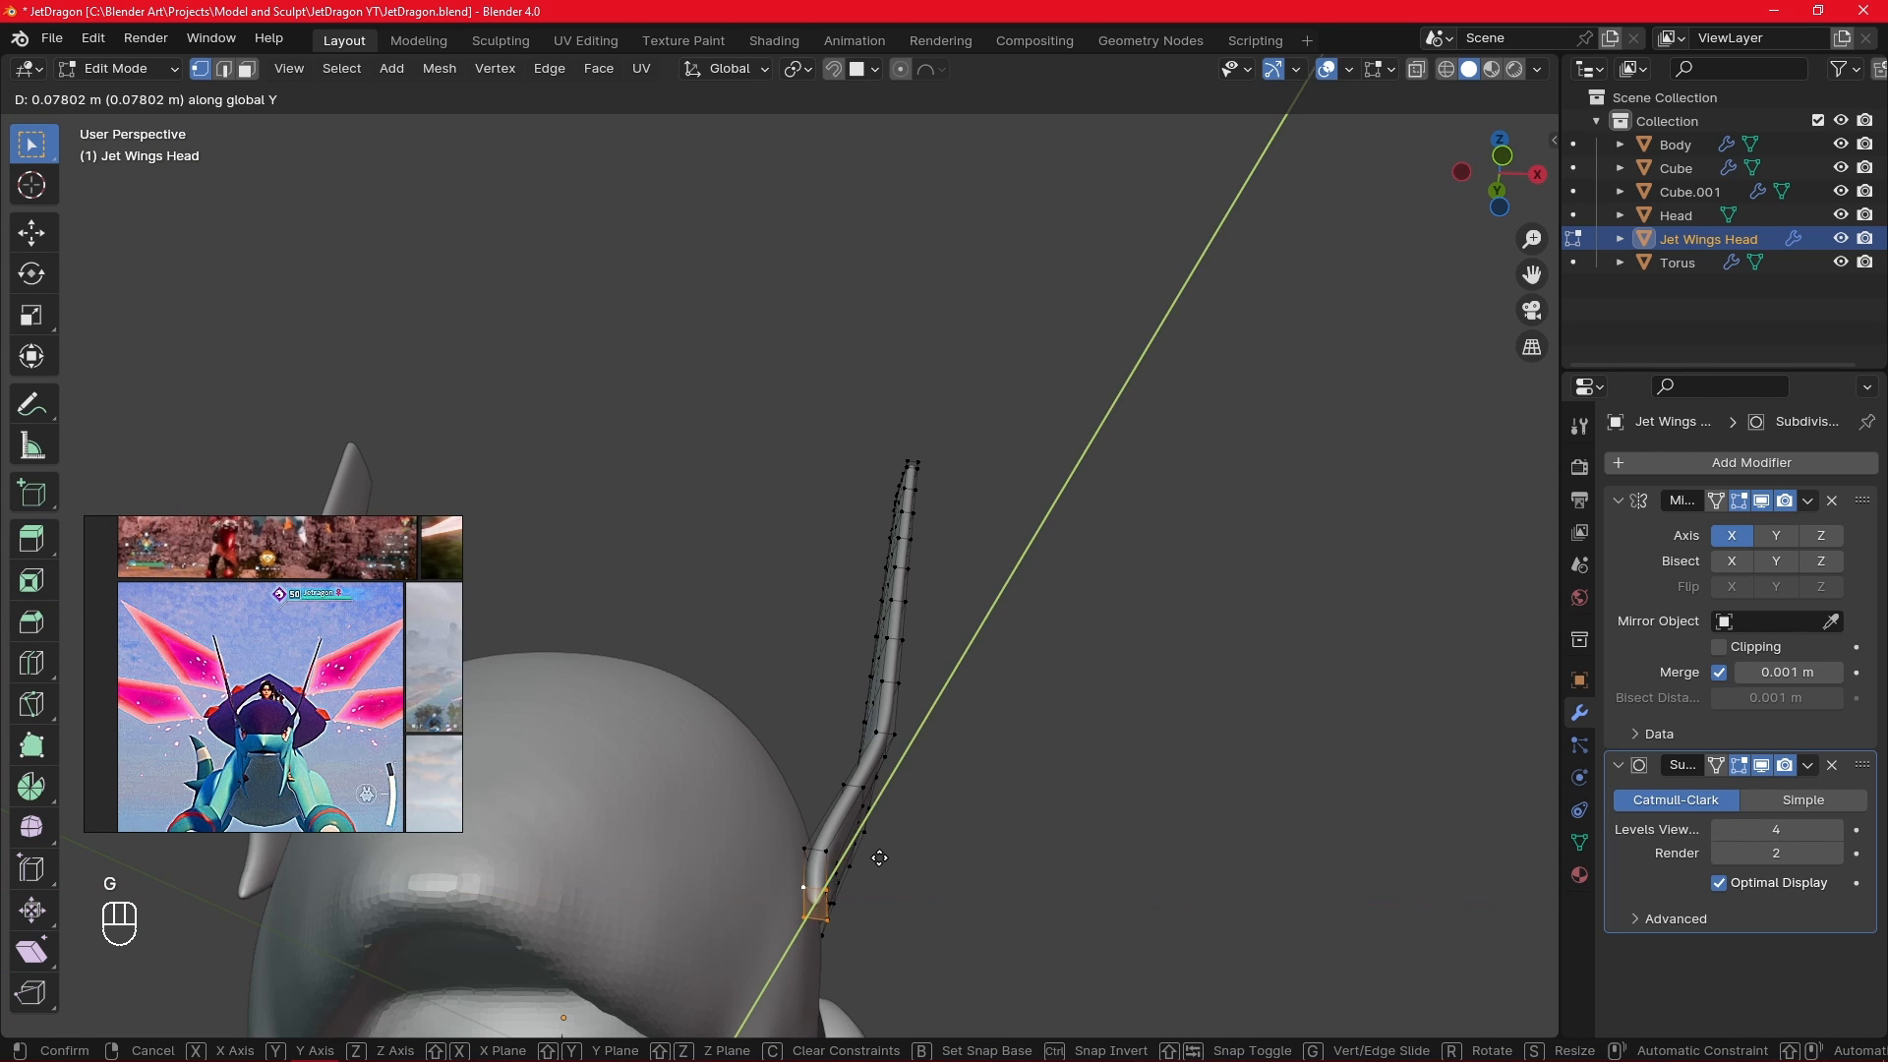
pyautogui.press('g')
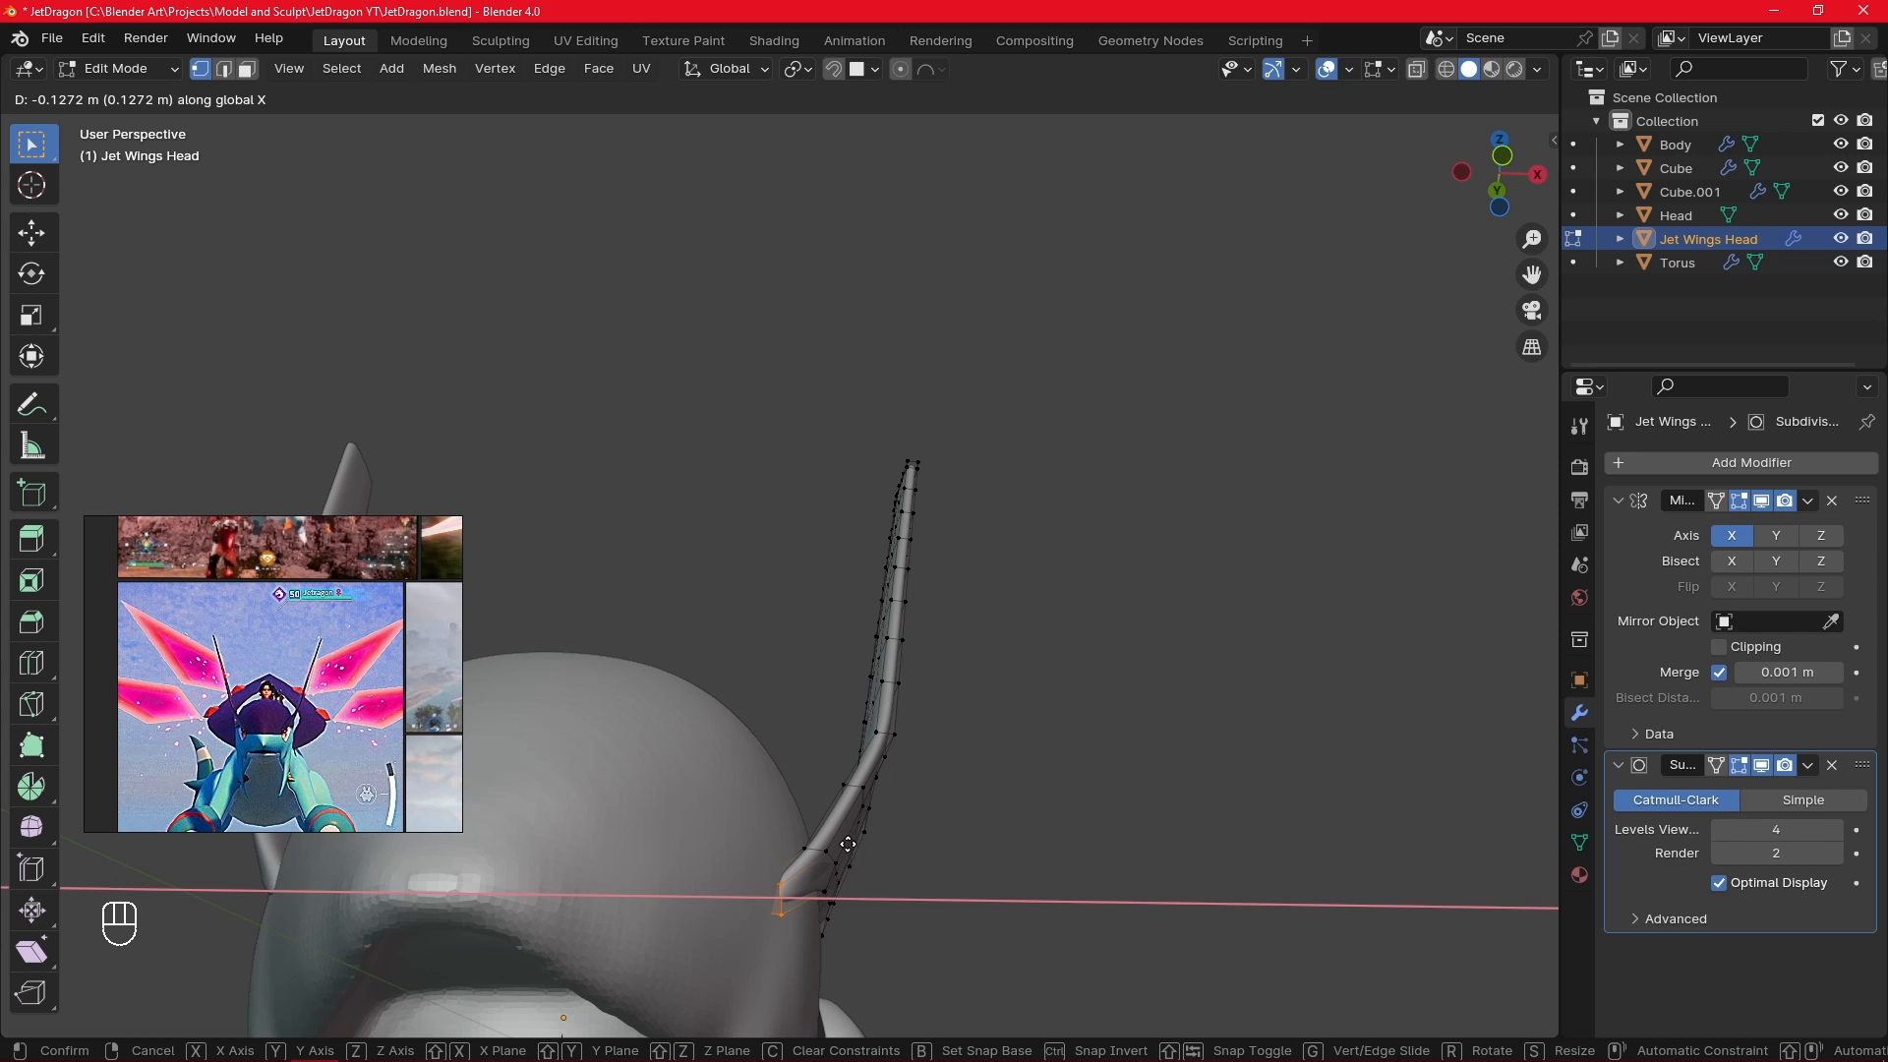
pyautogui.click(850, 844)
# - Move the base vertex near the wing's rear corner slightly inward along X, and check the wings from the front
pyautogui.keyDown('alt'); pyautogui.moveTo(872, 838); pyautogui.dragTo(924, 679, button='middle'); pyautogui.keyUp('alt')
pyautogui.click(1004, 725)
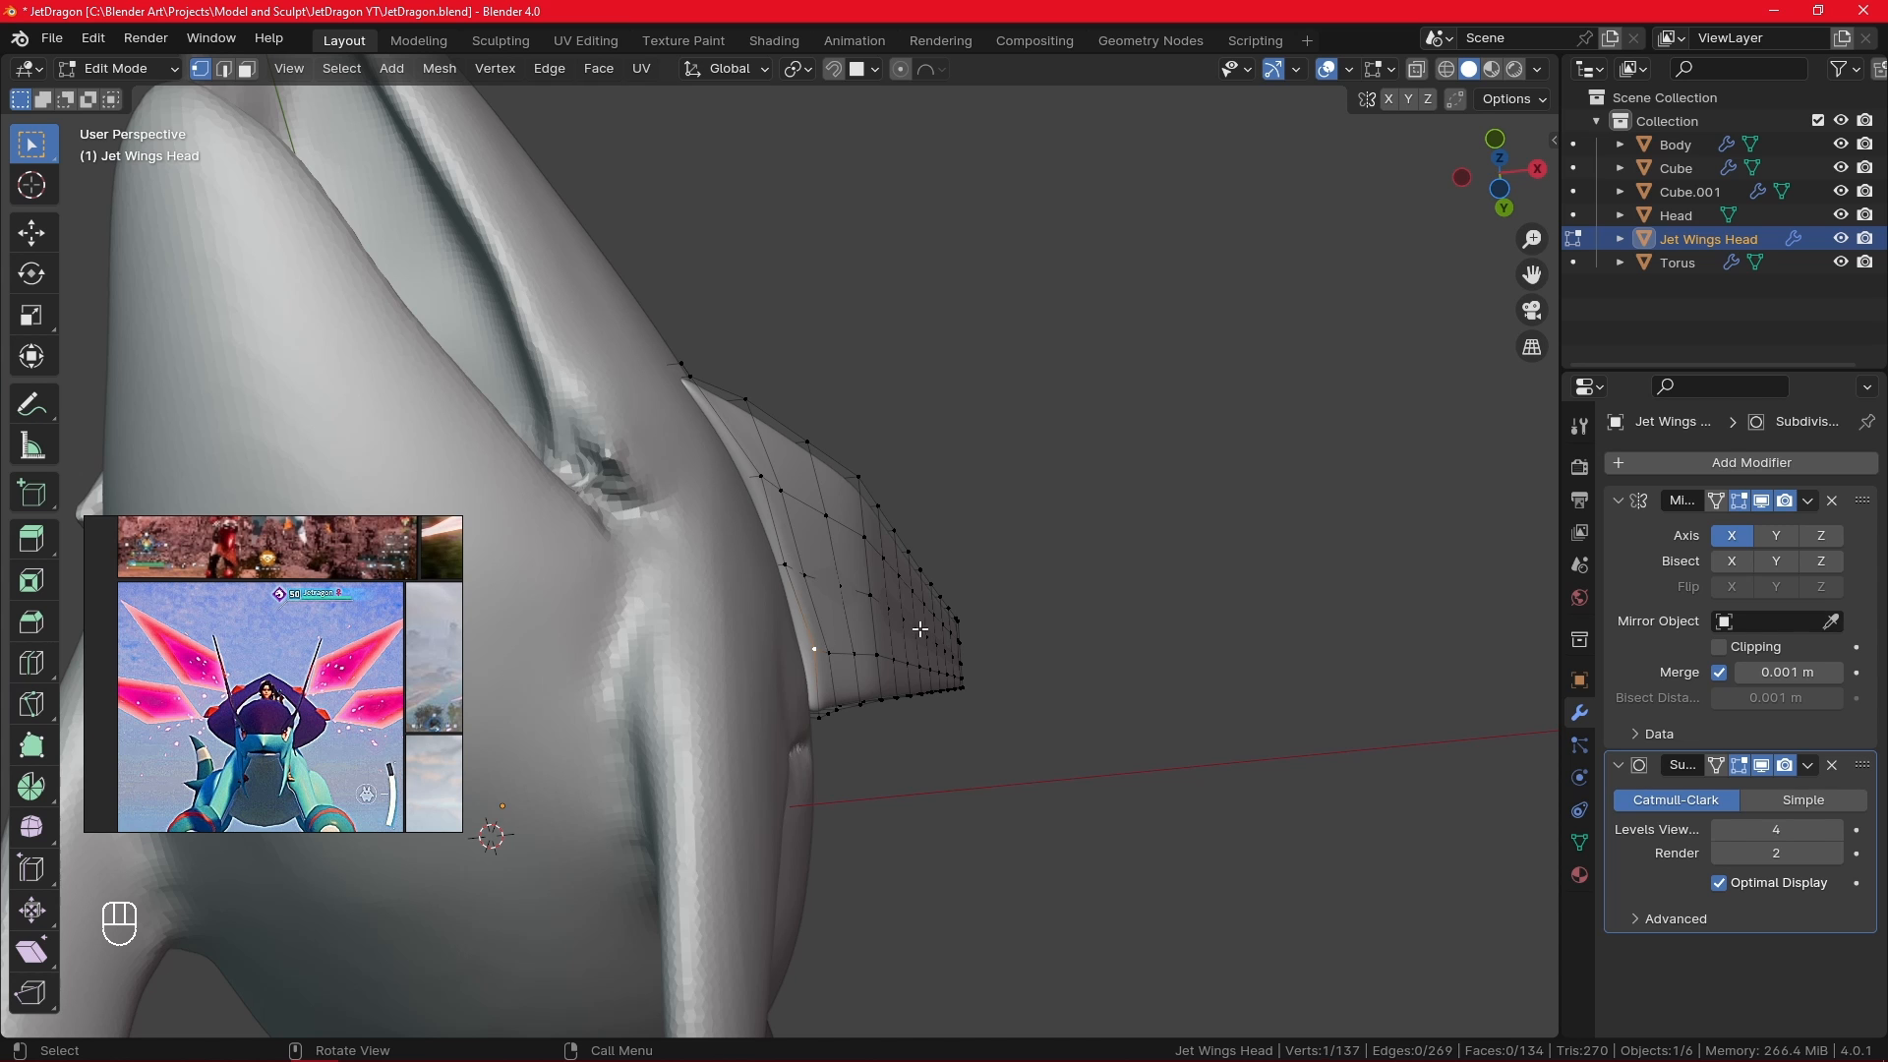
pyautogui.press('g')
pyautogui.press('x')
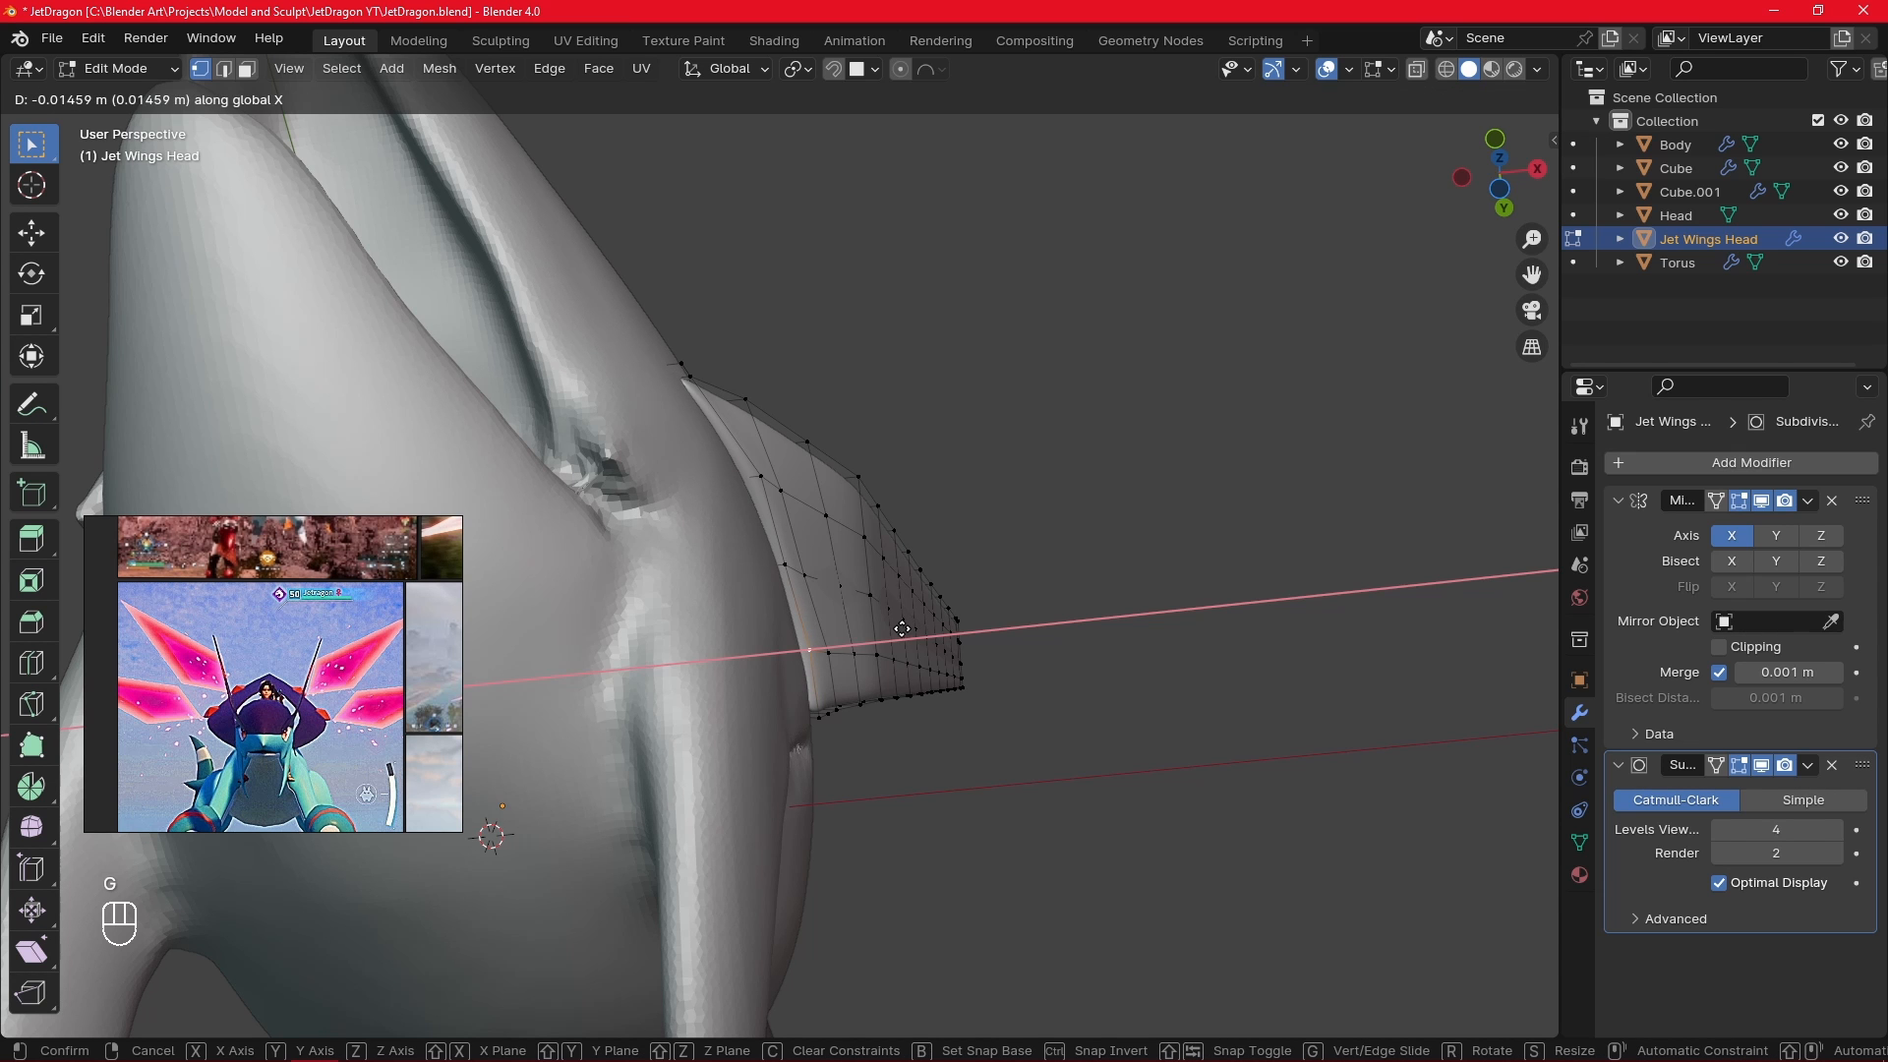
pyautogui.click(911, 656)
pyautogui.click(942, 728)
pyautogui.keyDown('alt'); pyautogui.moveTo(940, 729); pyautogui.dragTo(743, 752, button='middle'); pyautogui.keyUp('alt')
pyautogui.keyDown('alt'); pyautogui.moveTo(860, 772); pyautogui.dragTo(920, 855, button='middle'); pyautogui.keyUp('alt')
pyautogui.keyDown('ctrl'); pyautogui.keyDown('alt'); pyautogui.moveTo(973, 602); pyautogui.dragTo(929, 918, button='middle'); pyautogui.keyUp('alt'); pyautogui.keyUp('ctrl')
pyautogui.press('KP_1')
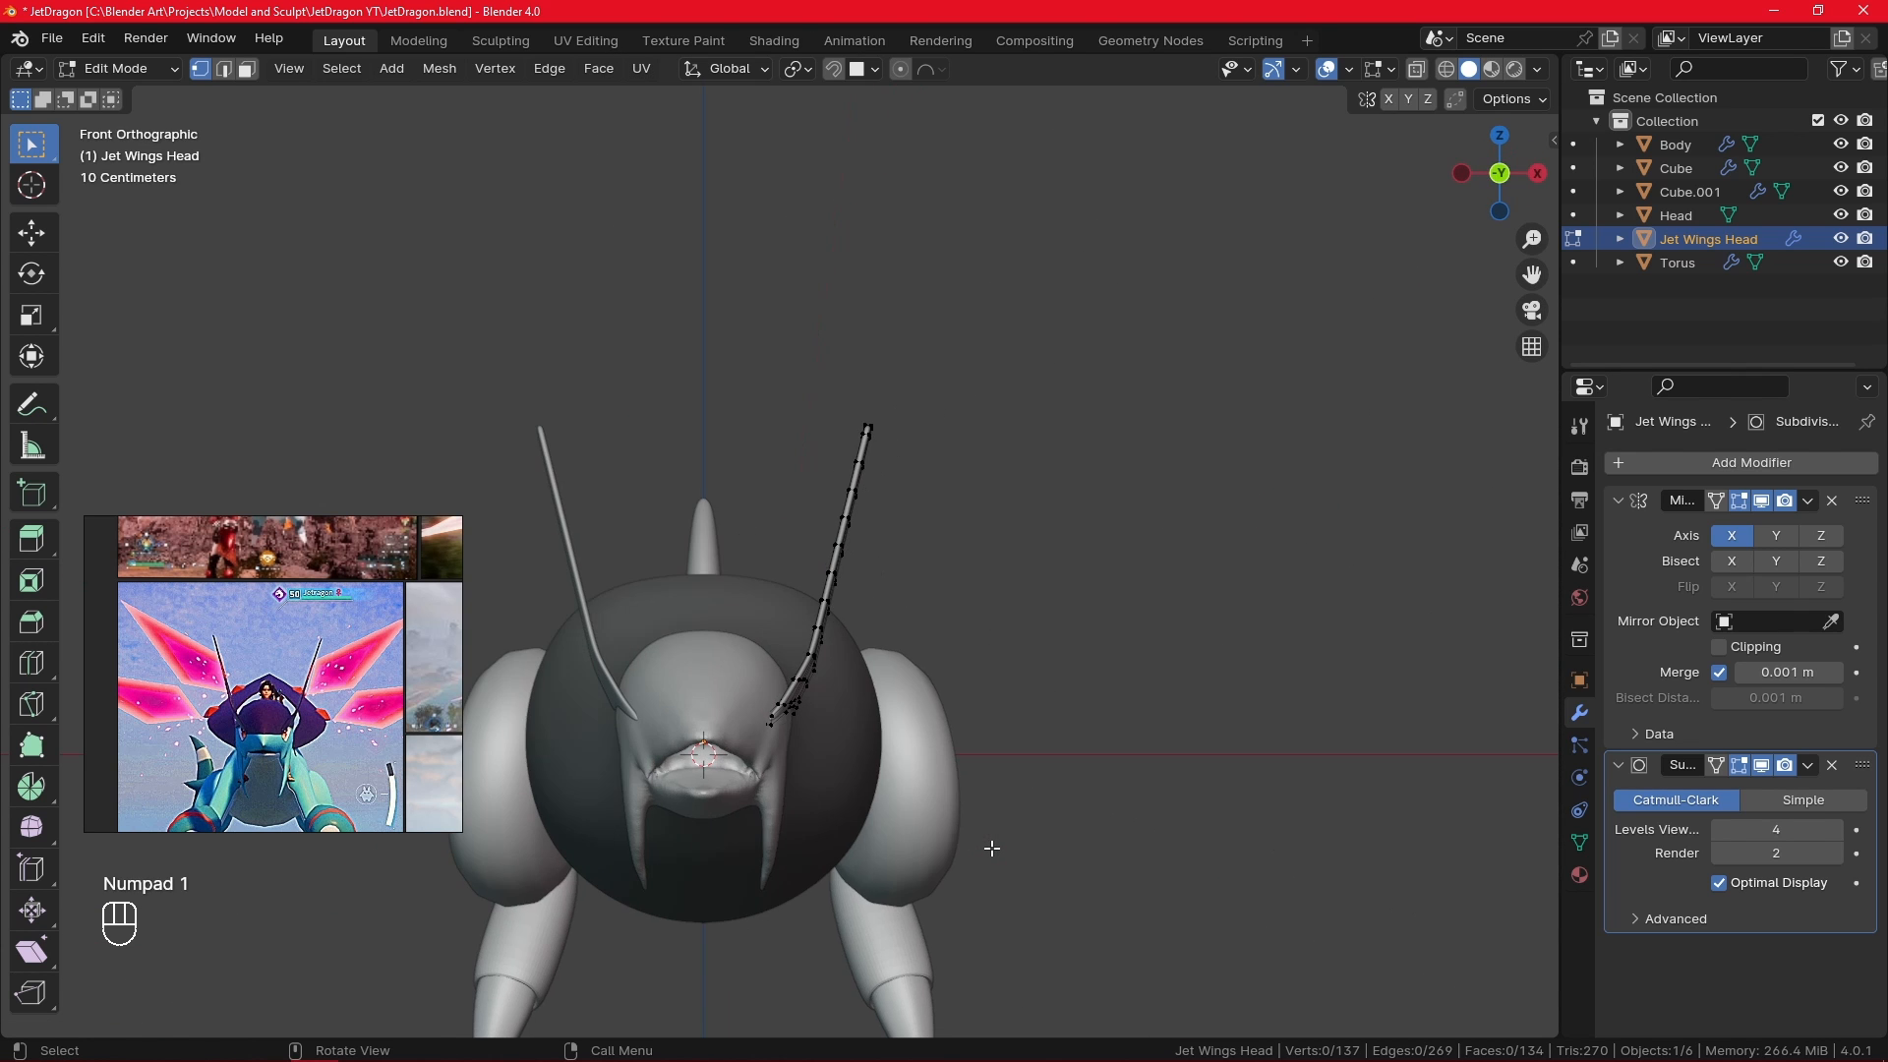
pyautogui.moveTo(991, 847); pyautogui.dragTo(762, 817, button='middle')
pyautogui.press('Tab')
# - Edit the Body mesh and make the edge loop around the middle of the neck circular with LoopTools Circle
pyautogui.click(1129, 695)
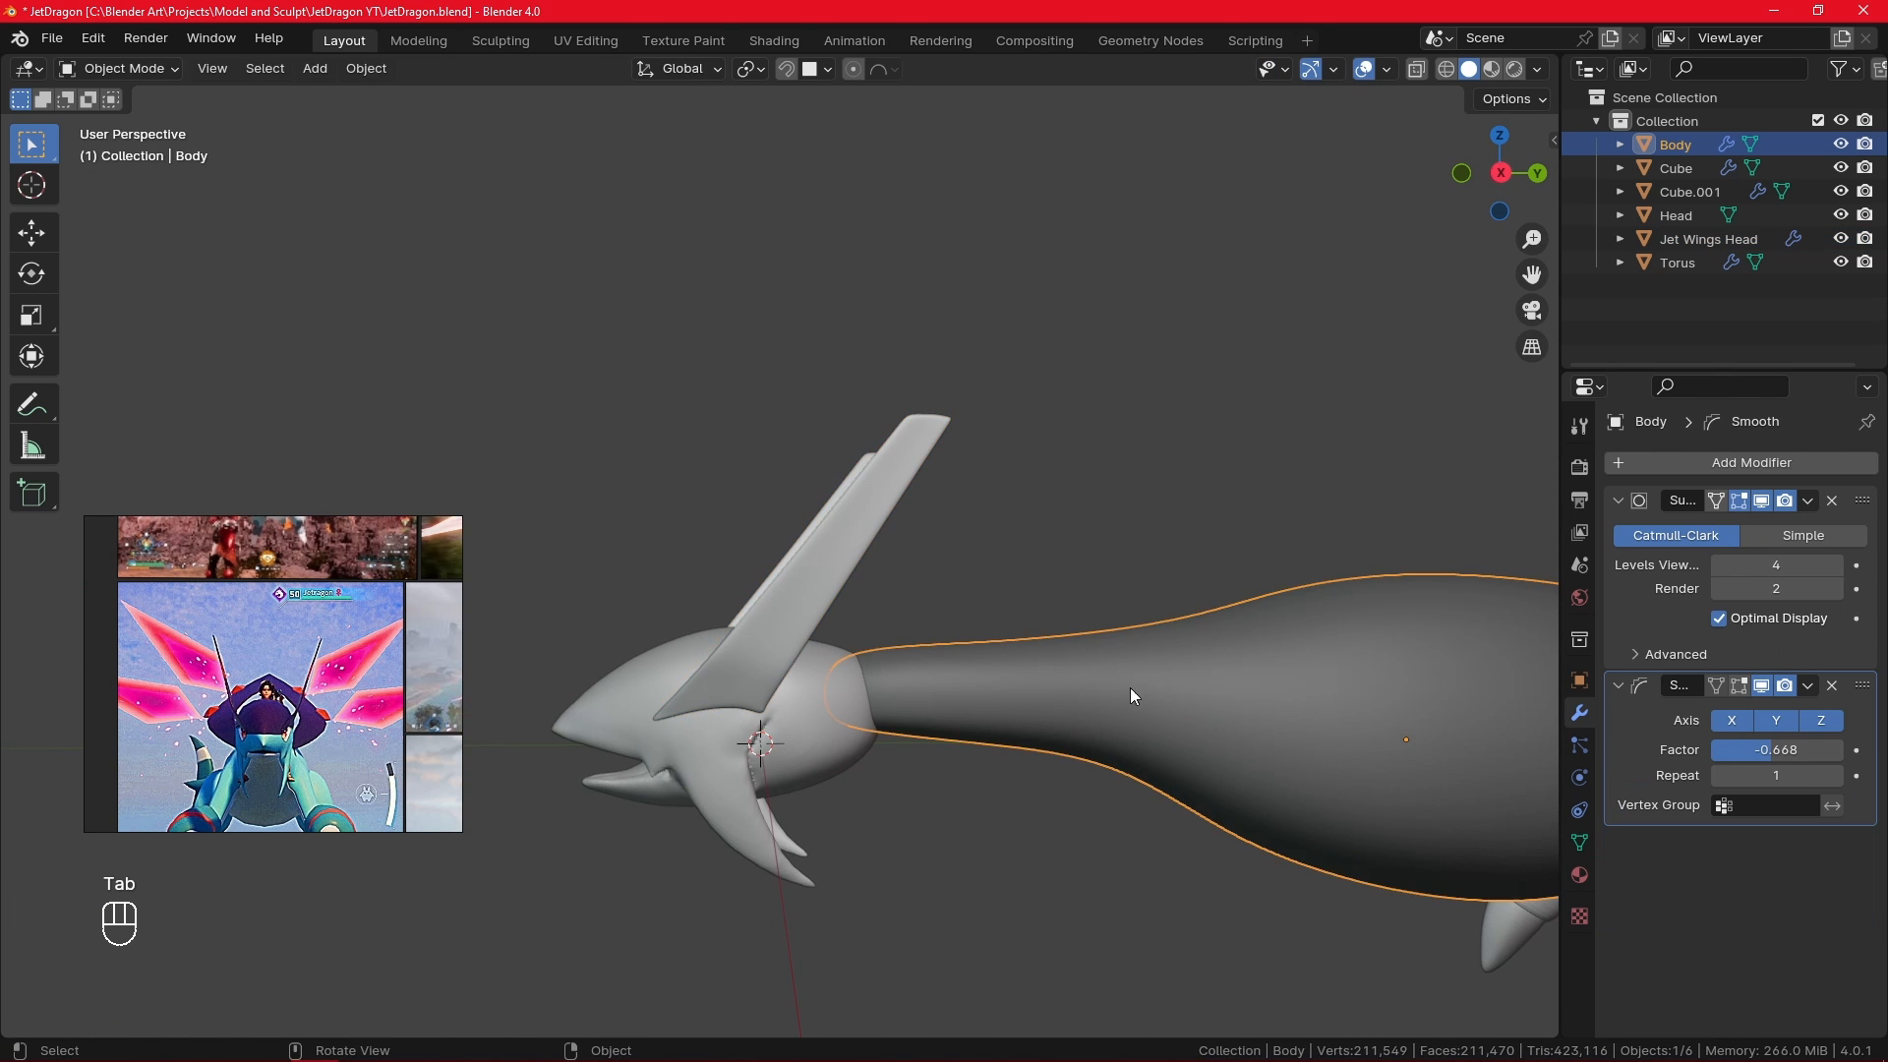
pyautogui.press('Tab')
pyautogui.keyDown('ctrl'); pyautogui.keyDown('alt'); pyautogui.moveTo(1148, 725); pyautogui.dragTo(861, 770, button='middle'); pyautogui.keyUp('alt'); pyautogui.keyUp('ctrl')
pyautogui.keyDown('alt'); pyautogui.click(757, 709); pyautogui.keyUp('alt')
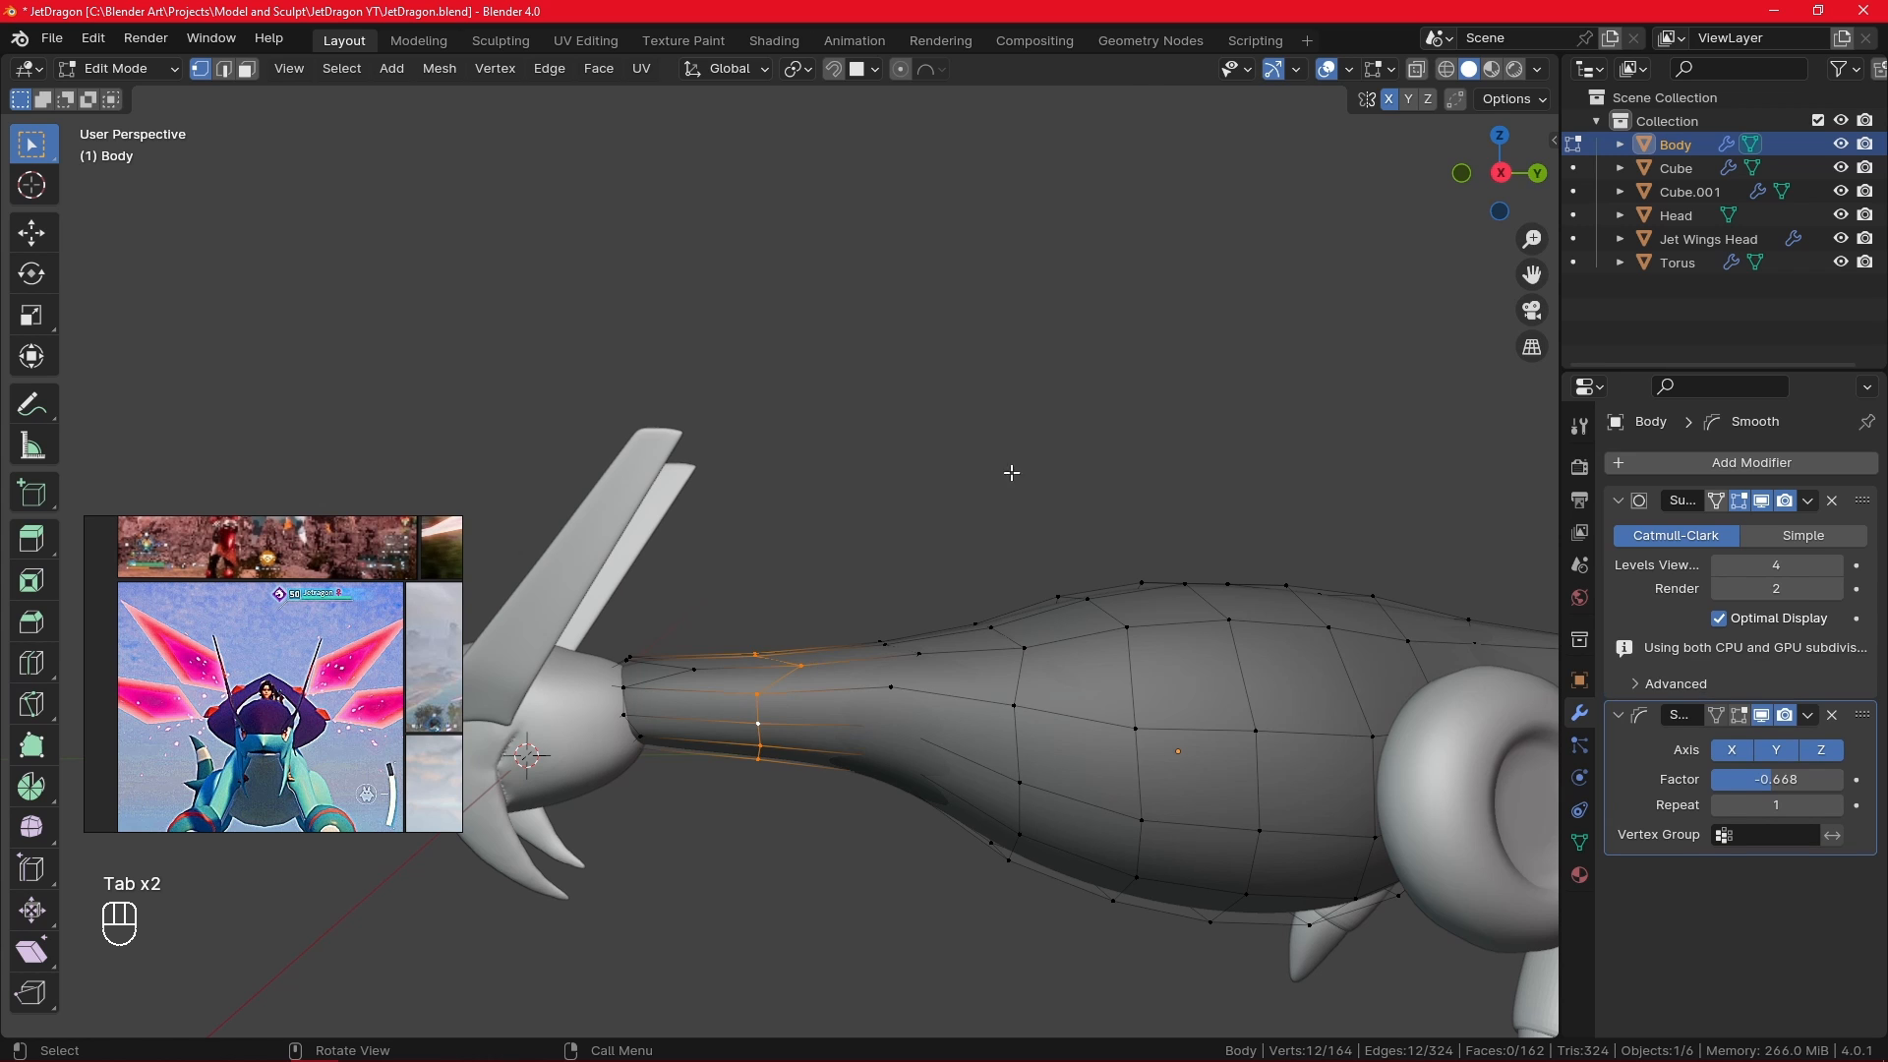
pyautogui.click(1551, 143)
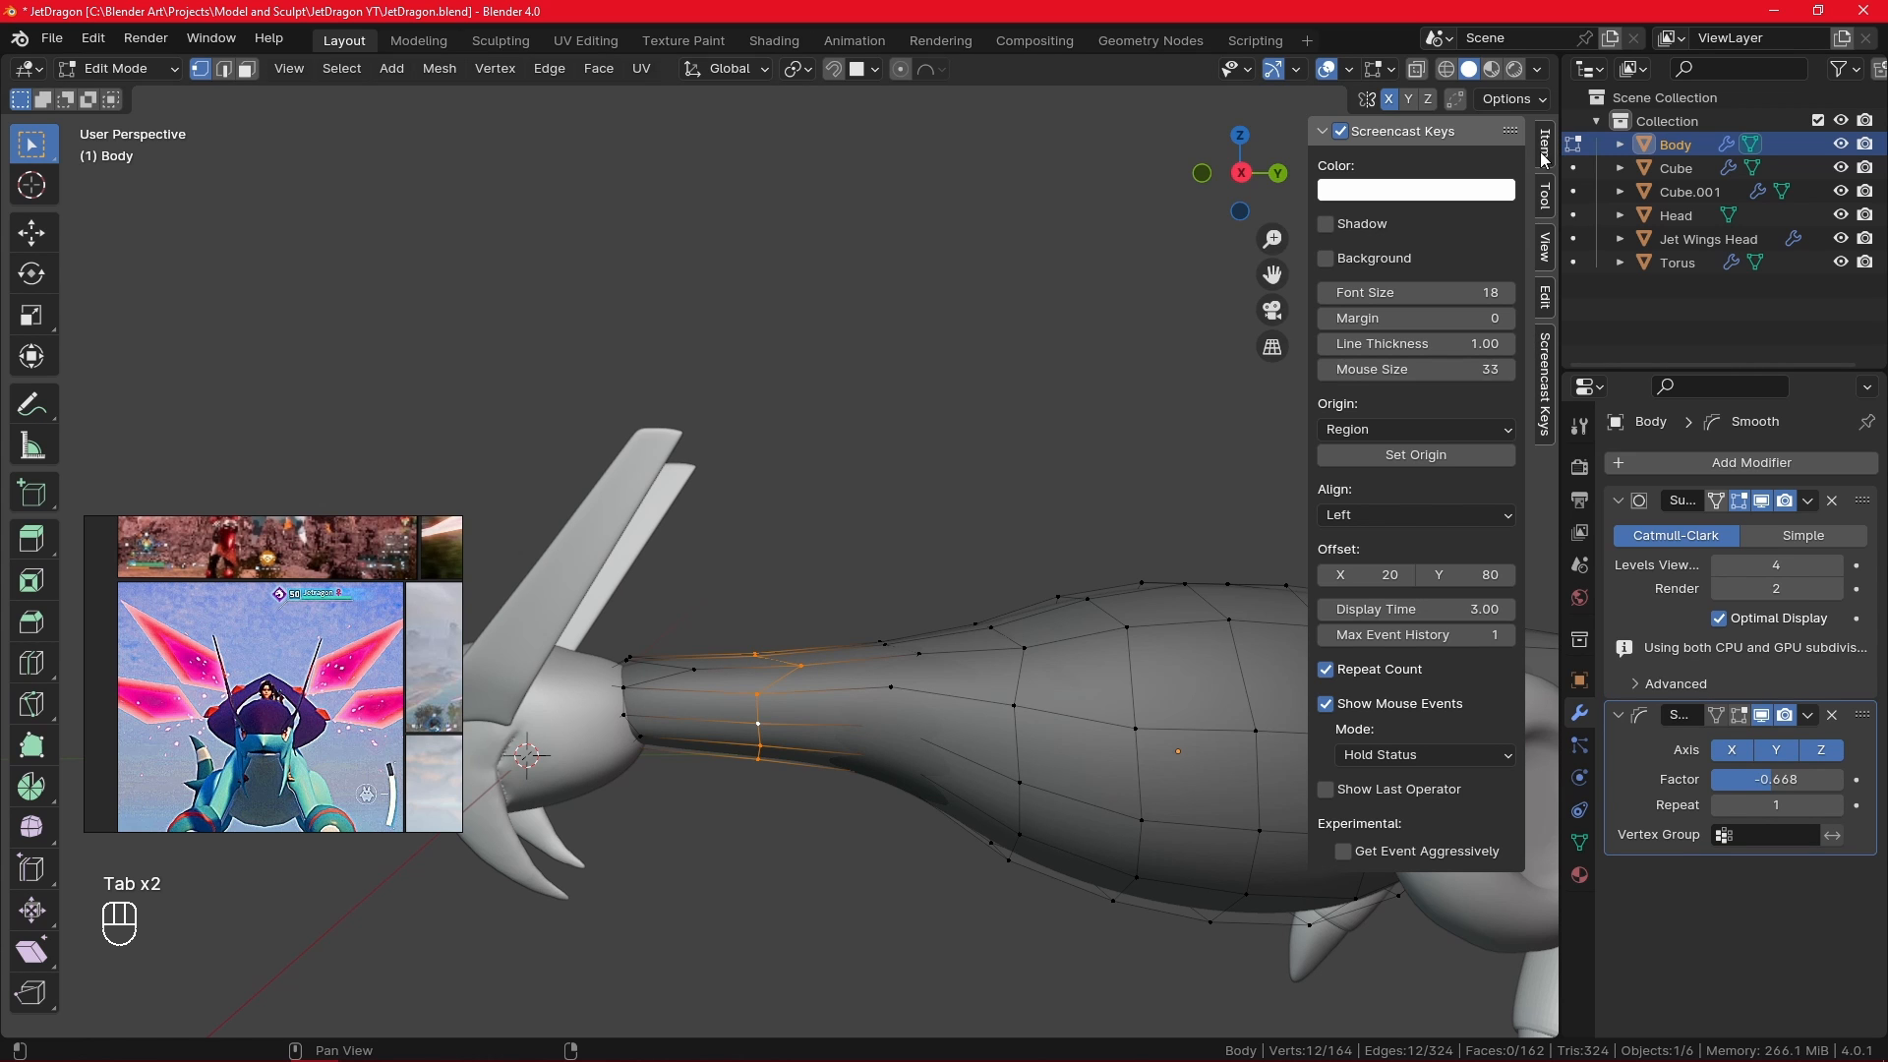
pyautogui.click(1546, 298)
pyautogui.click(1453, 131)
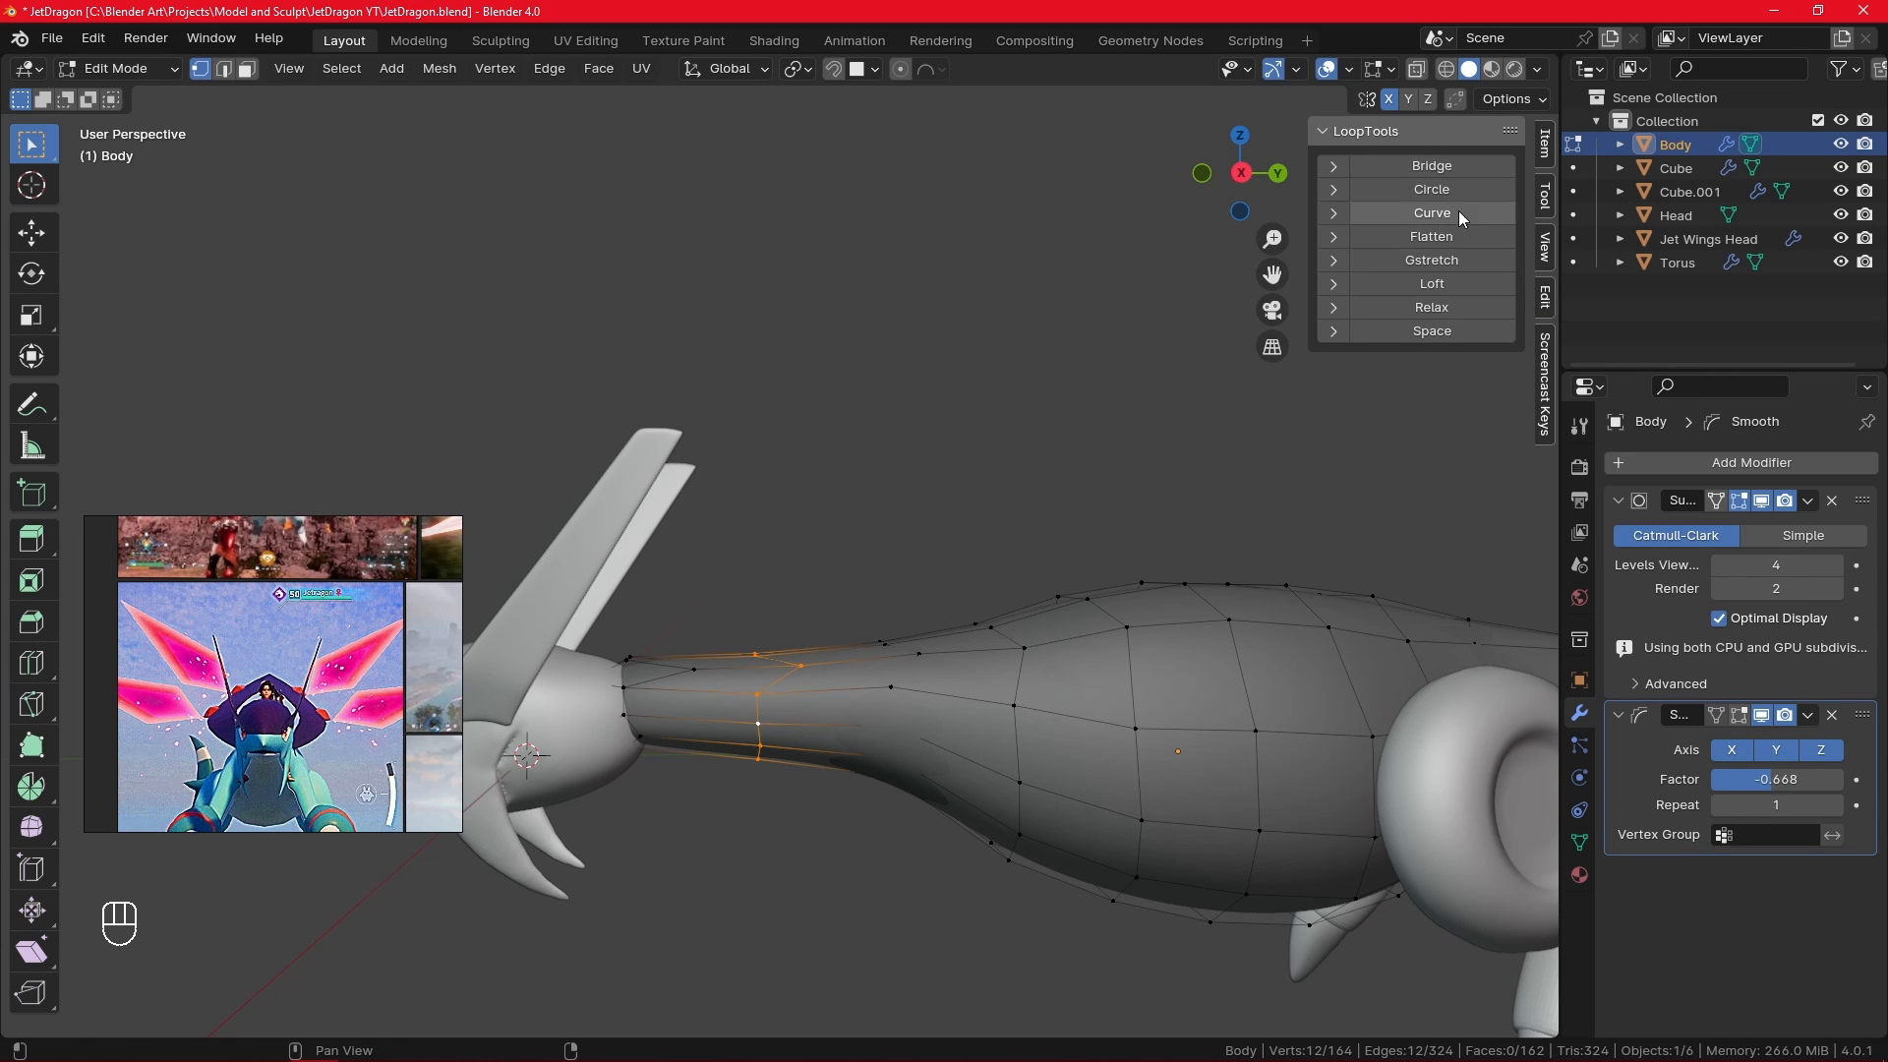
pyautogui.click(1460, 190)
# - Turn on X-ray, select the full neck loop nearest the head, and make it circular with LoopTools Circle
pyautogui.keyDown('alt'); pyautogui.click(892, 682); pyautogui.keyUp('alt')
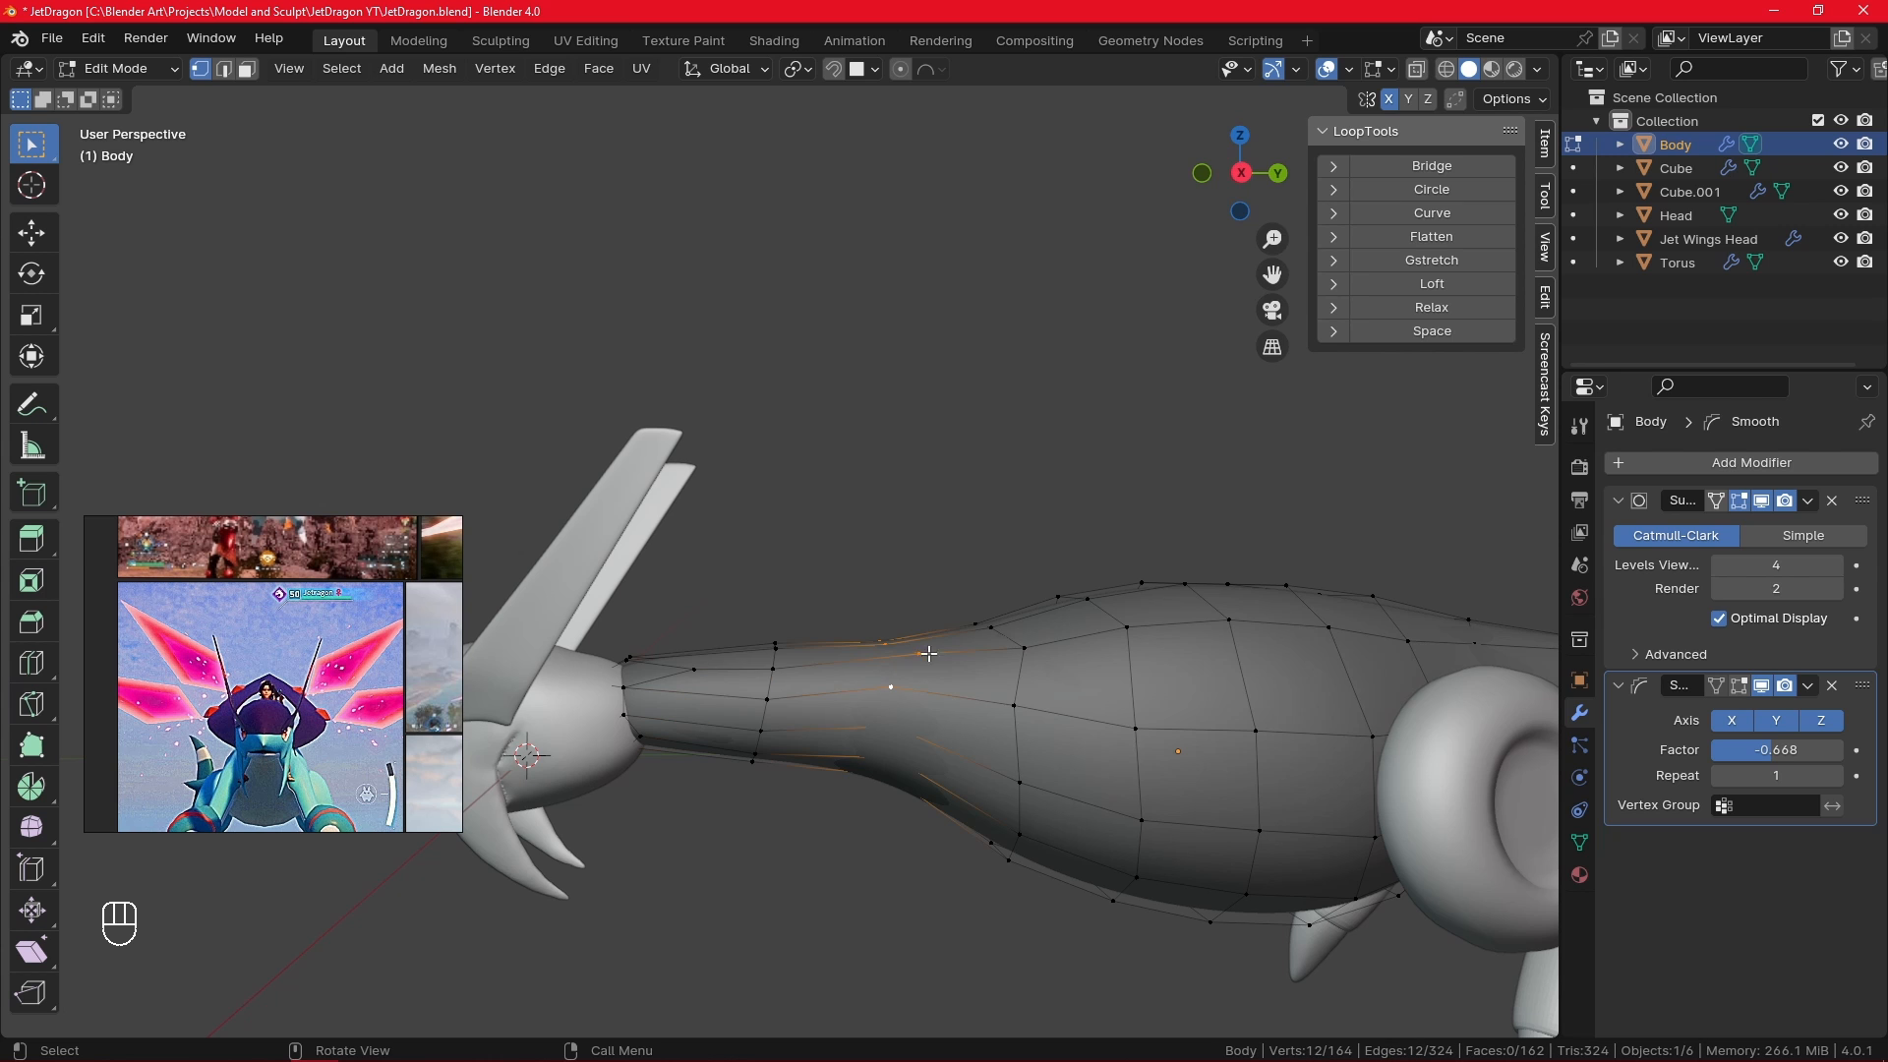
pyautogui.keyDown('alt'); pyautogui.click(674, 672); pyautogui.keyUp('alt')
pyautogui.click(1416, 76)
pyautogui.keyDown('alt'); pyautogui.keyDown('shift'); pyautogui.moveTo(727, 675); pyautogui.dragTo(747, 551, button='middle'); pyautogui.keyUp('shift'); pyautogui.keyUp('alt')
pyautogui.keyDown('shift'); pyautogui.click(720, 560); pyautogui.keyUp('shift')
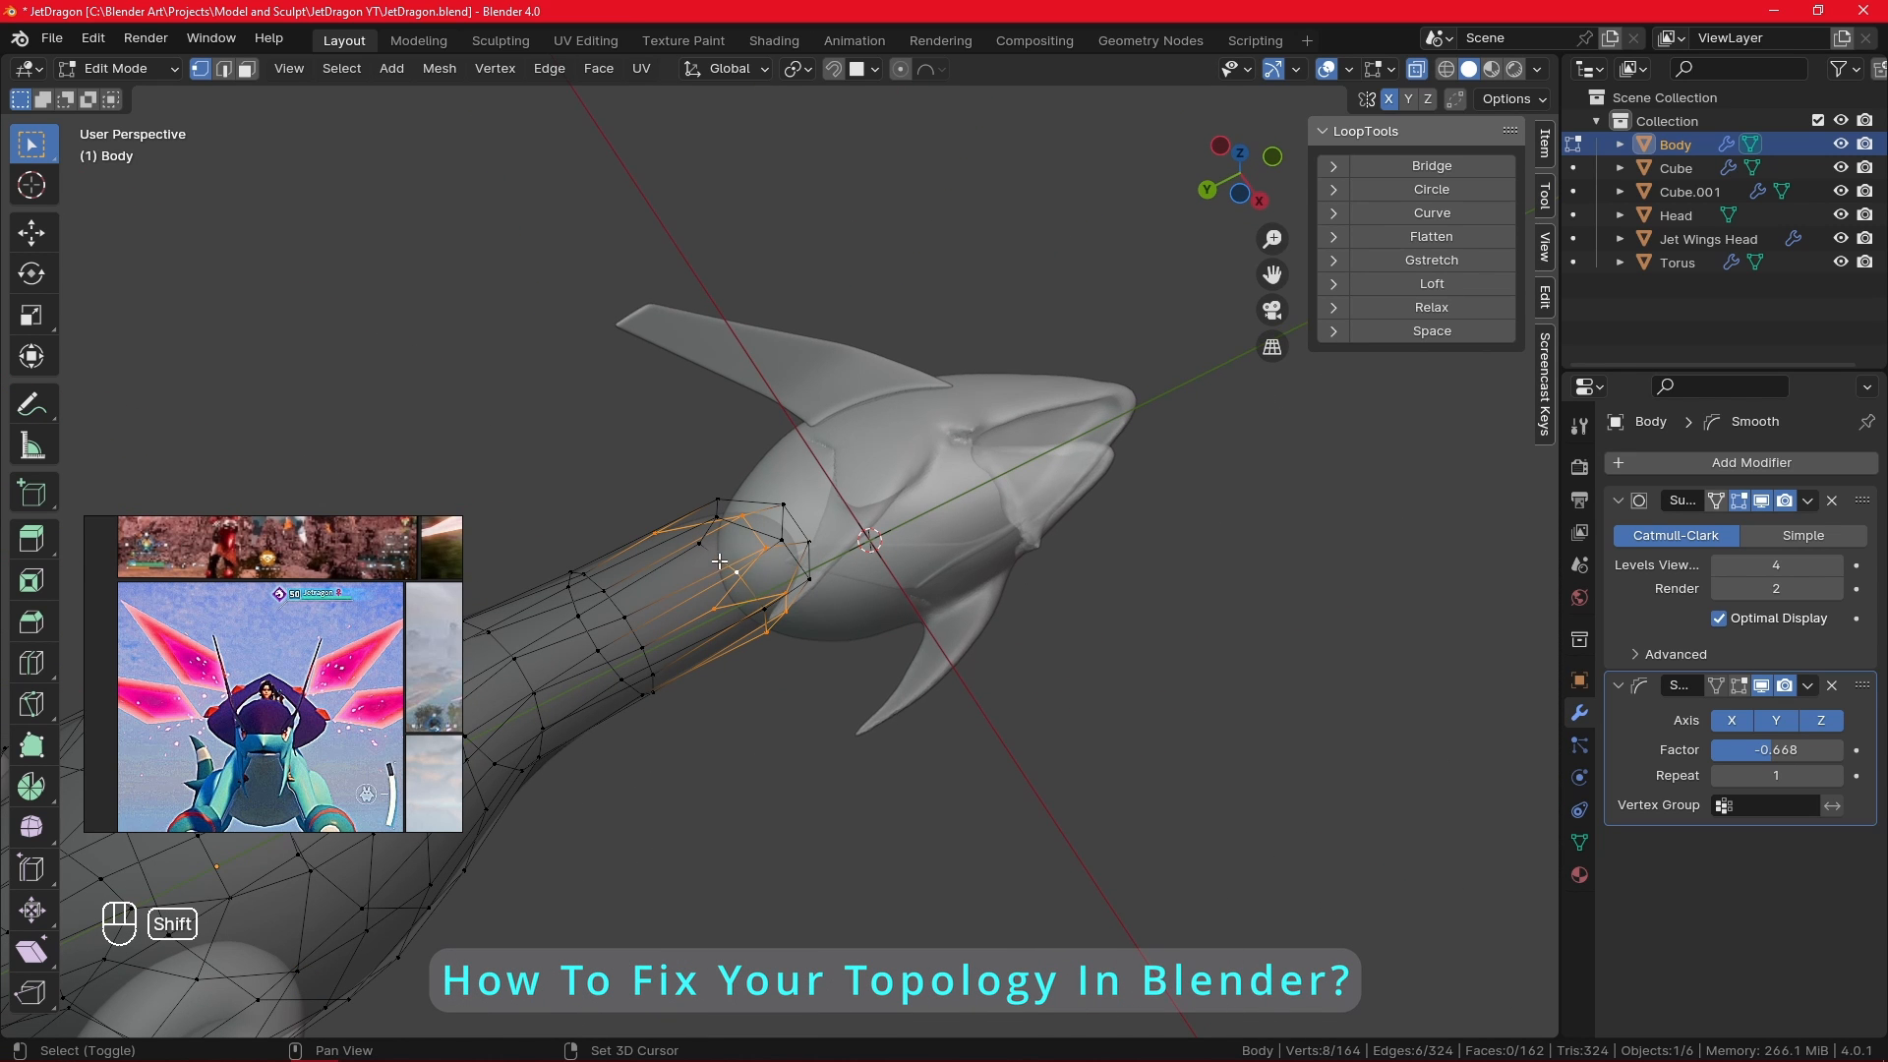
pyautogui.keyDown('shift'); pyautogui.click(719, 517); pyautogui.keyUp('shift')
pyautogui.keyDown('shift'); pyautogui.click(719, 502); pyautogui.keyUp('shift')
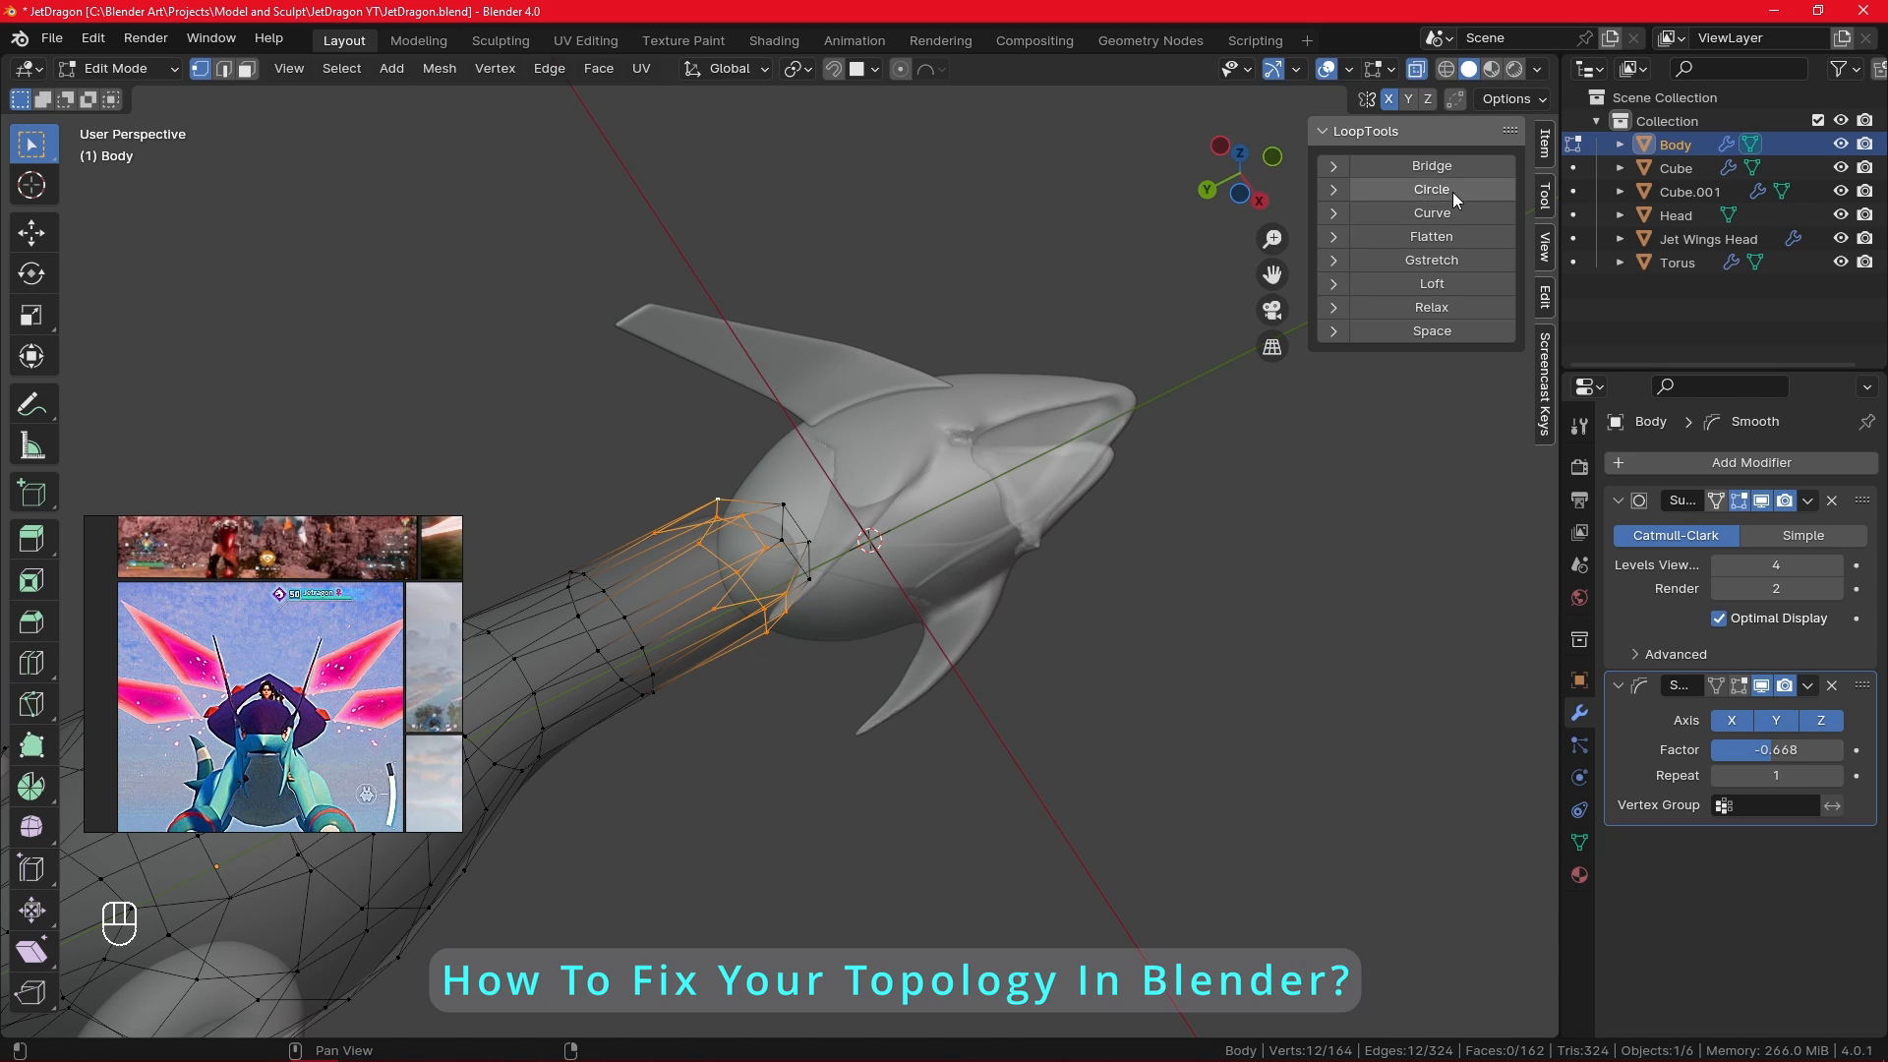
pyautogui.click(1431, 189)
# - In right view, rotate the neck loop nearest the head and the loop behind it until both stand vertical
pyautogui.moveTo(1200, 337); pyautogui.dragTo(919, 664, button='middle')
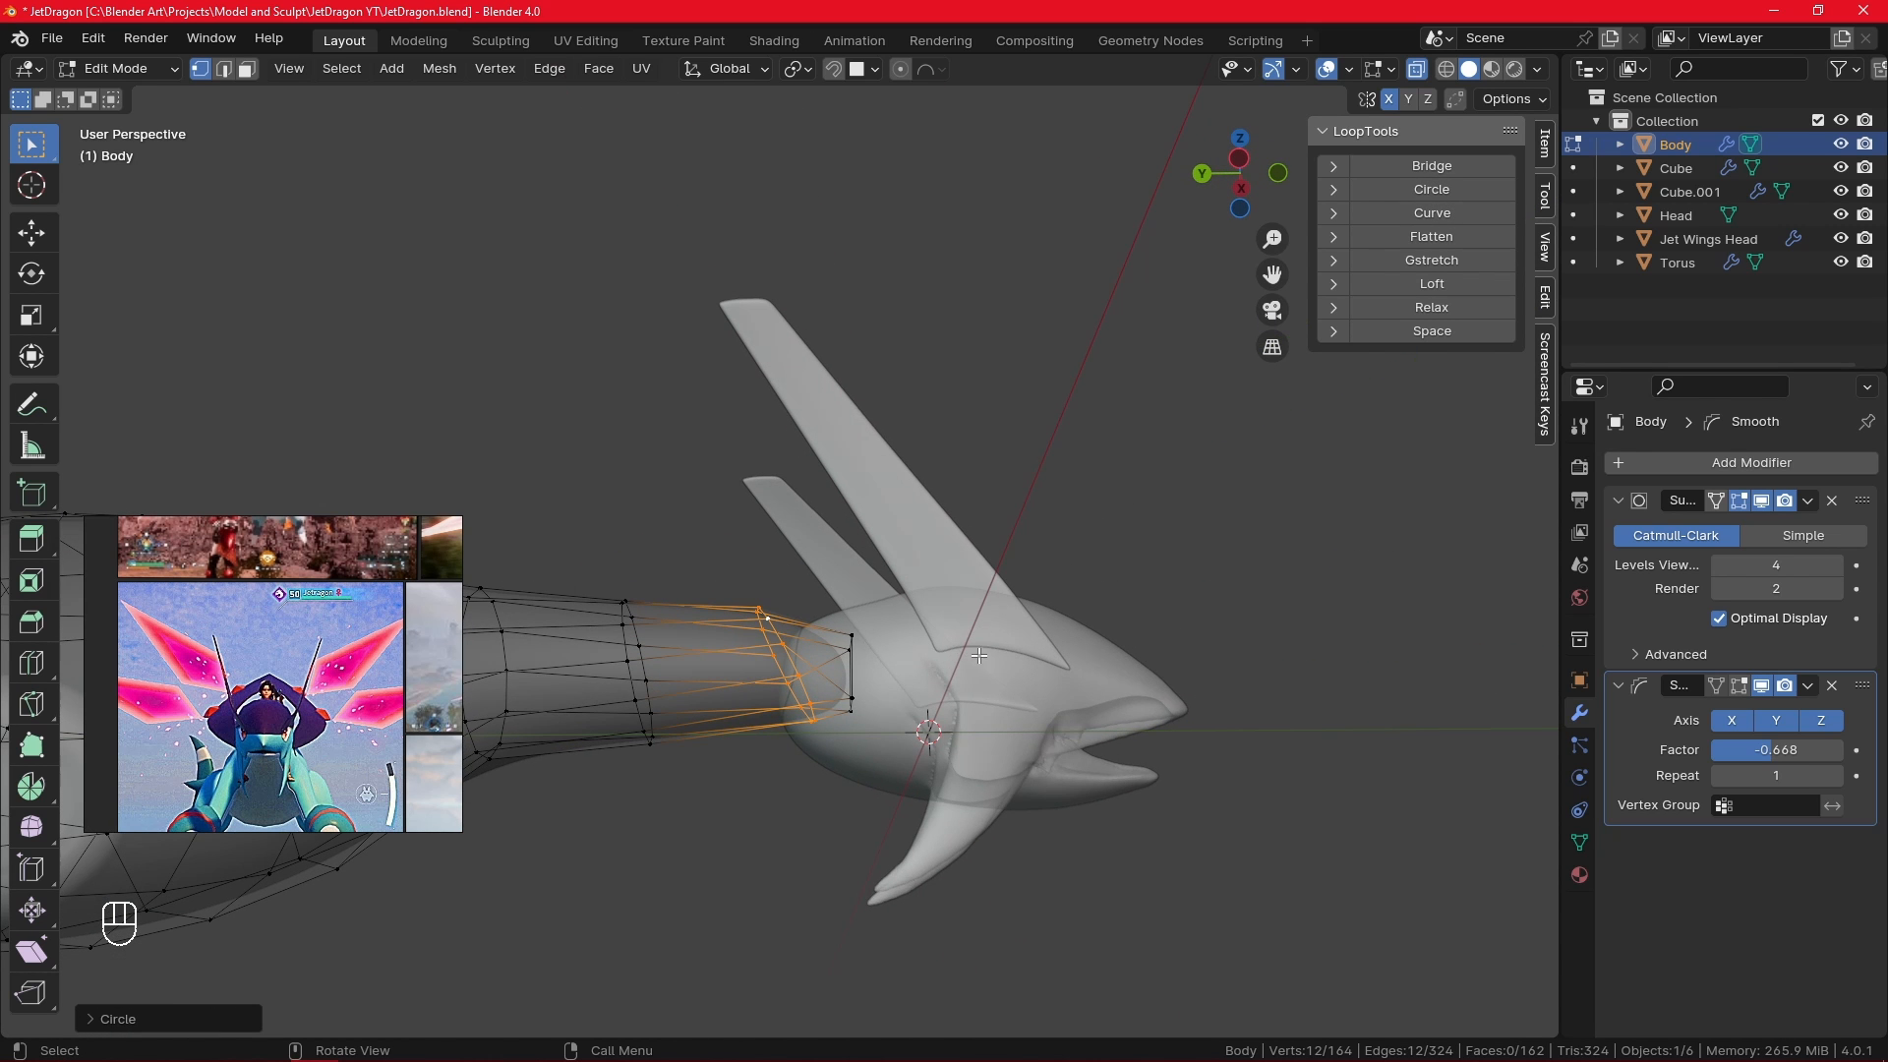
pyautogui.press('KP_3')
pyautogui.press('r')
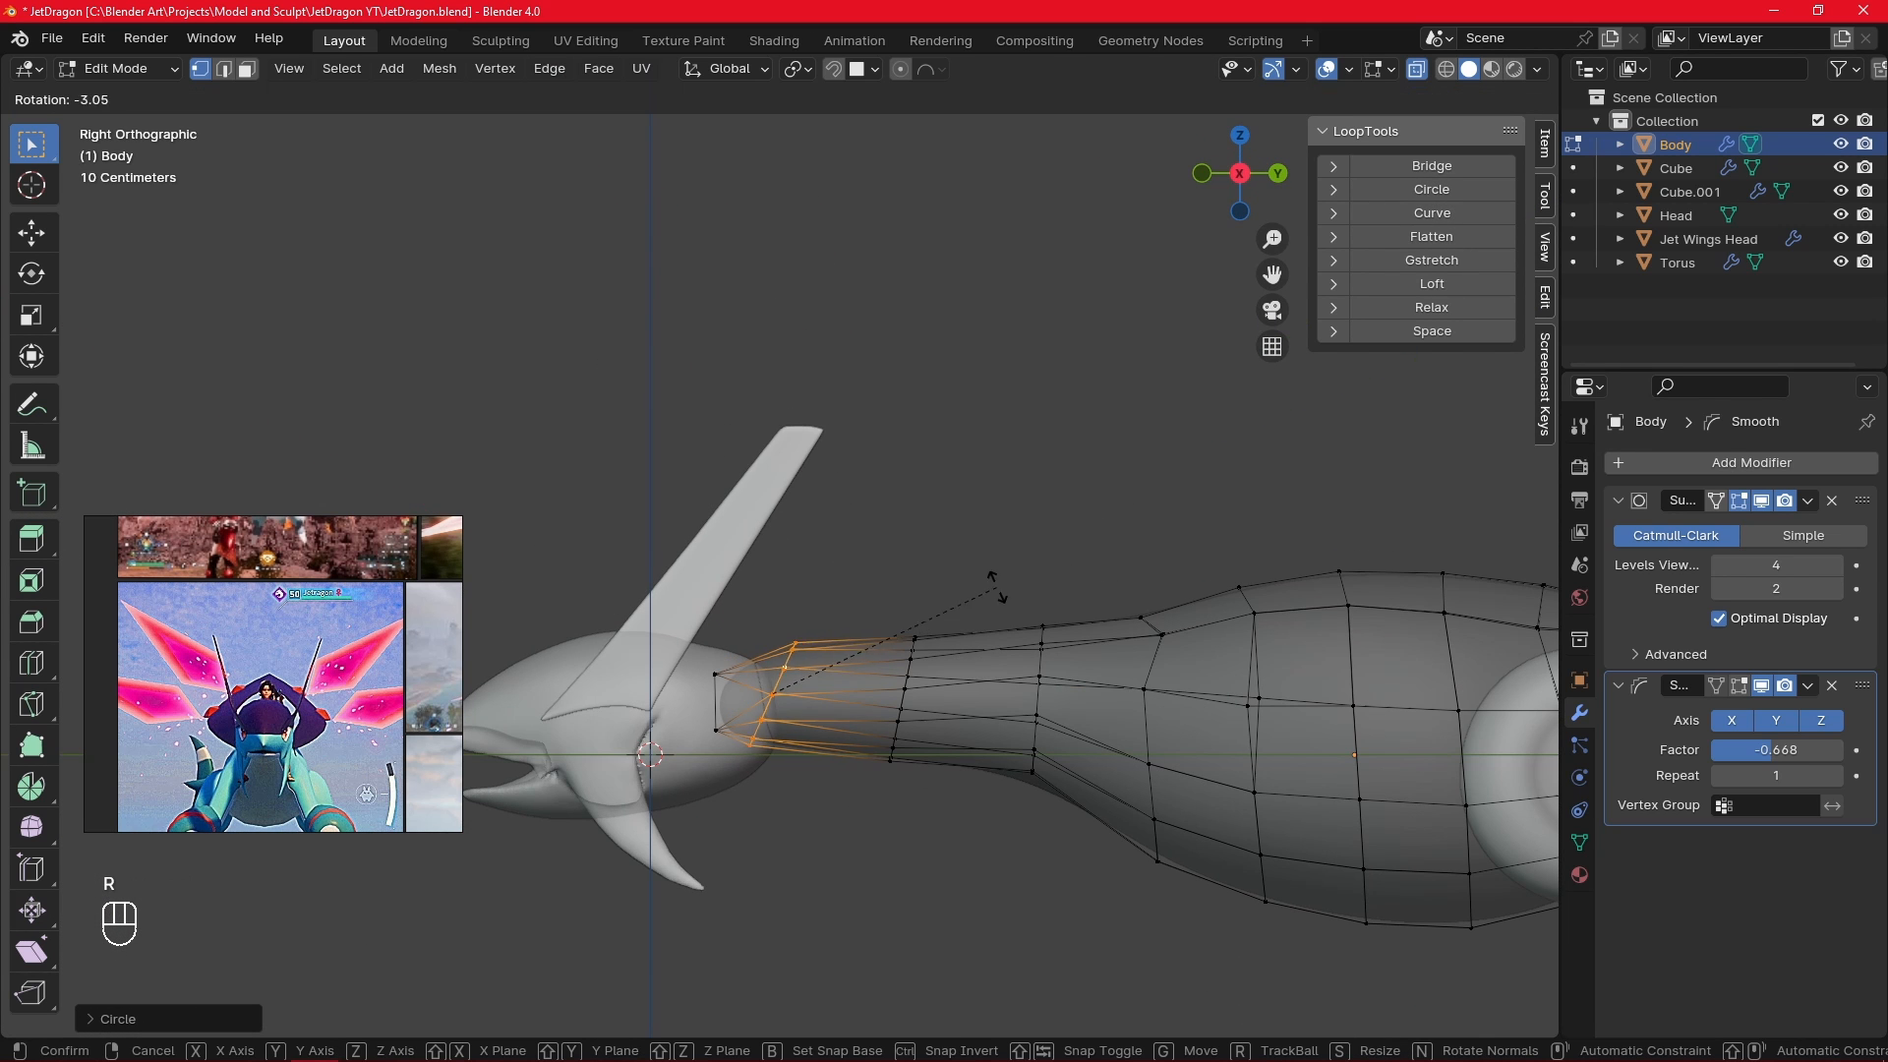
pyautogui.click(907, 537)
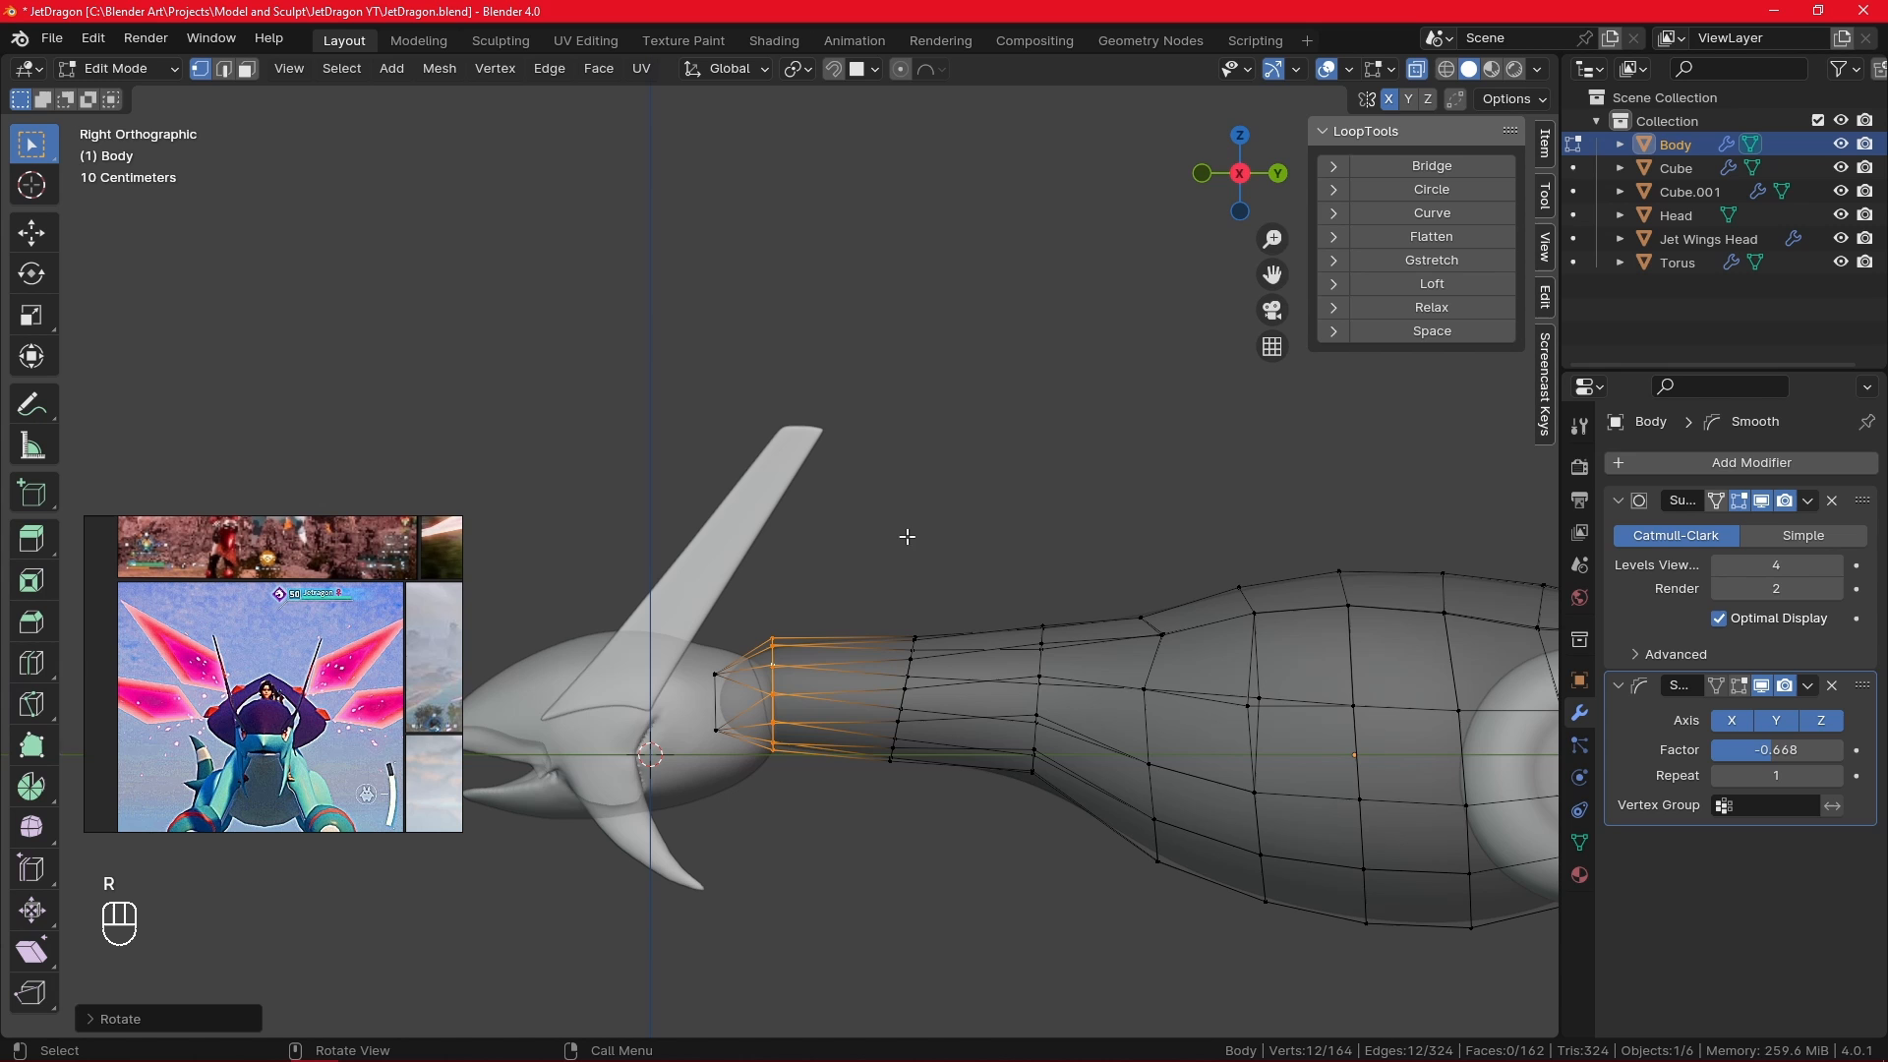
pyautogui.keyDown('alt'); pyautogui.click(904, 698); pyautogui.keyUp('alt')
pyautogui.press('r')
pyautogui.click(984, 536)
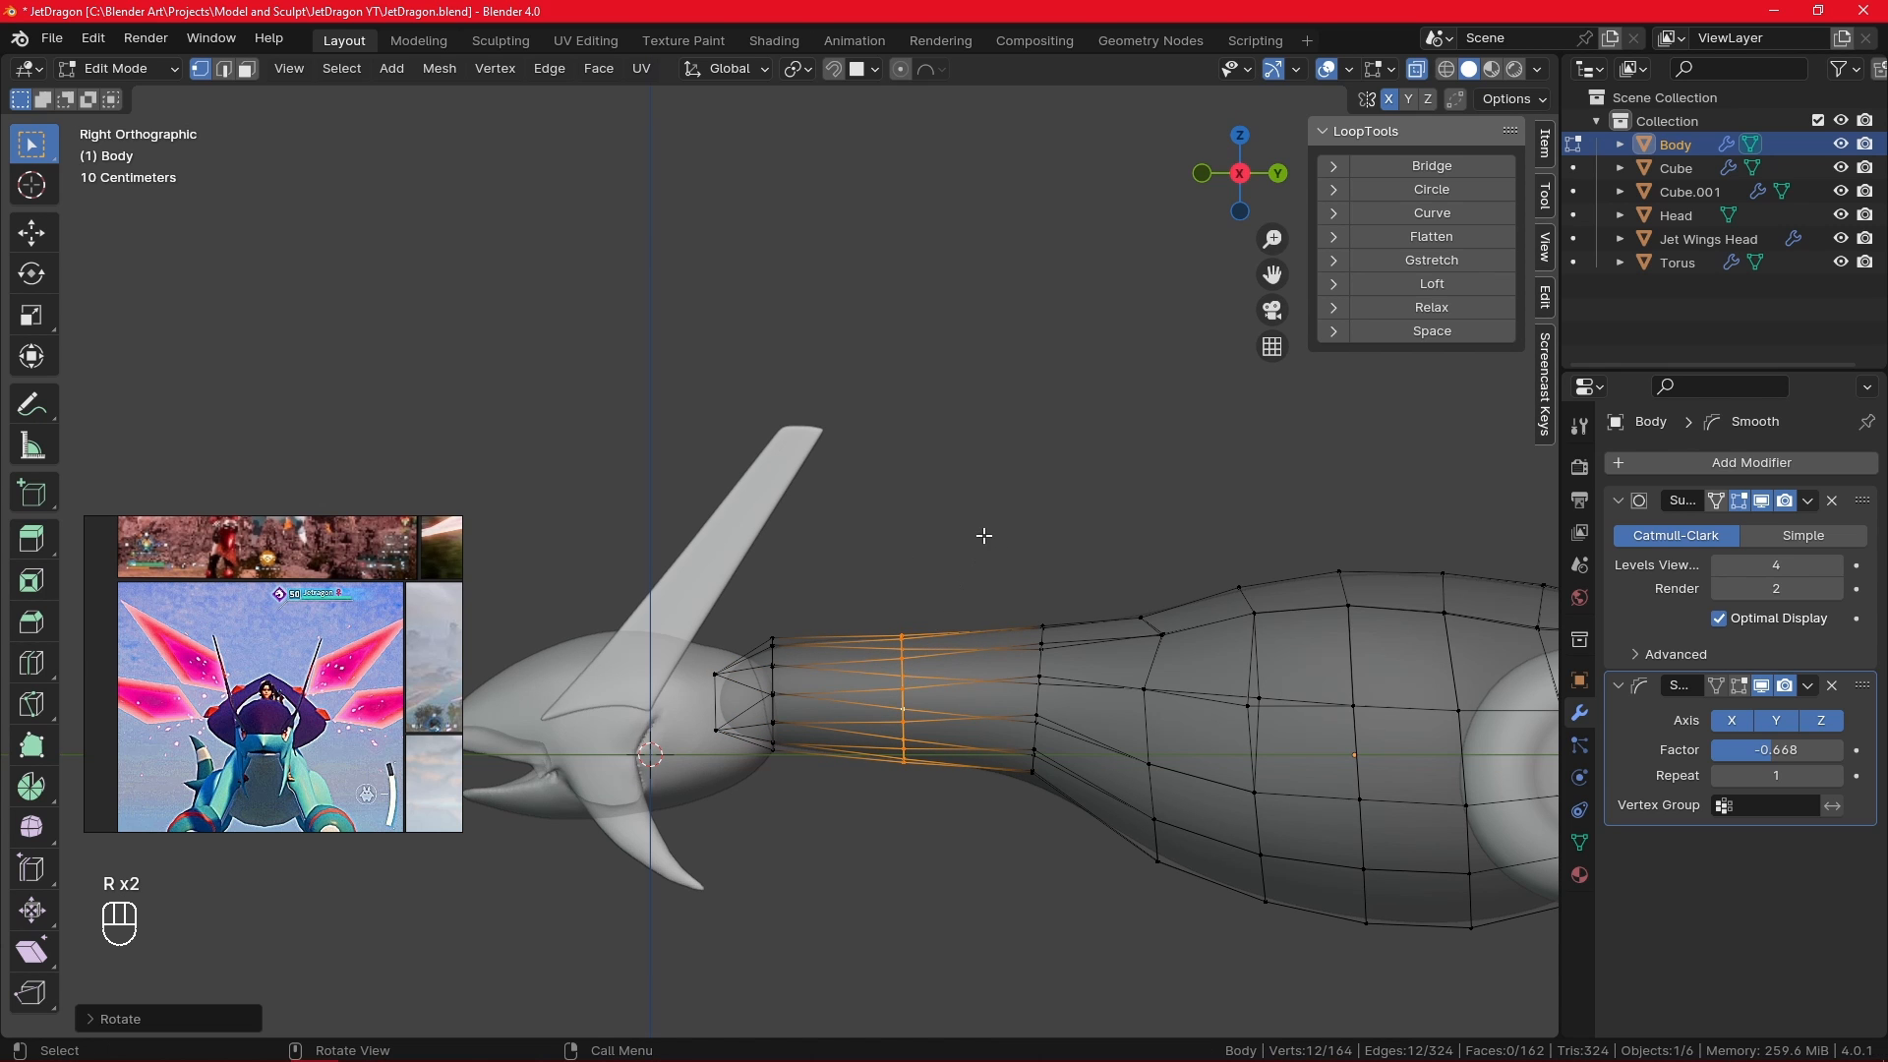
# - Rotate the third neck loop from the head until it stands vertical in right view
pyautogui.keyDown('alt'); pyautogui.keyDown('shift'); pyautogui.moveTo(1055, 675); pyautogui.dragTo(867, 604, button='middle'); pyautogui.keyUp('shift'); pyautogui.keyUp('alt')
pyautogui.scroll(4, 1012, 535)
pyautogui.keyDown('alt'); pyautogui.moveTo(1057, 580); pyautogui.dragTo(1103, 582, button='middle'); pyautogui.keyUp('alt')
pyautogui.press('KP_3')
pyautogui.keyDown('alt'); pyautogui.click(951, 673); pyautogui.keyUp('alt')
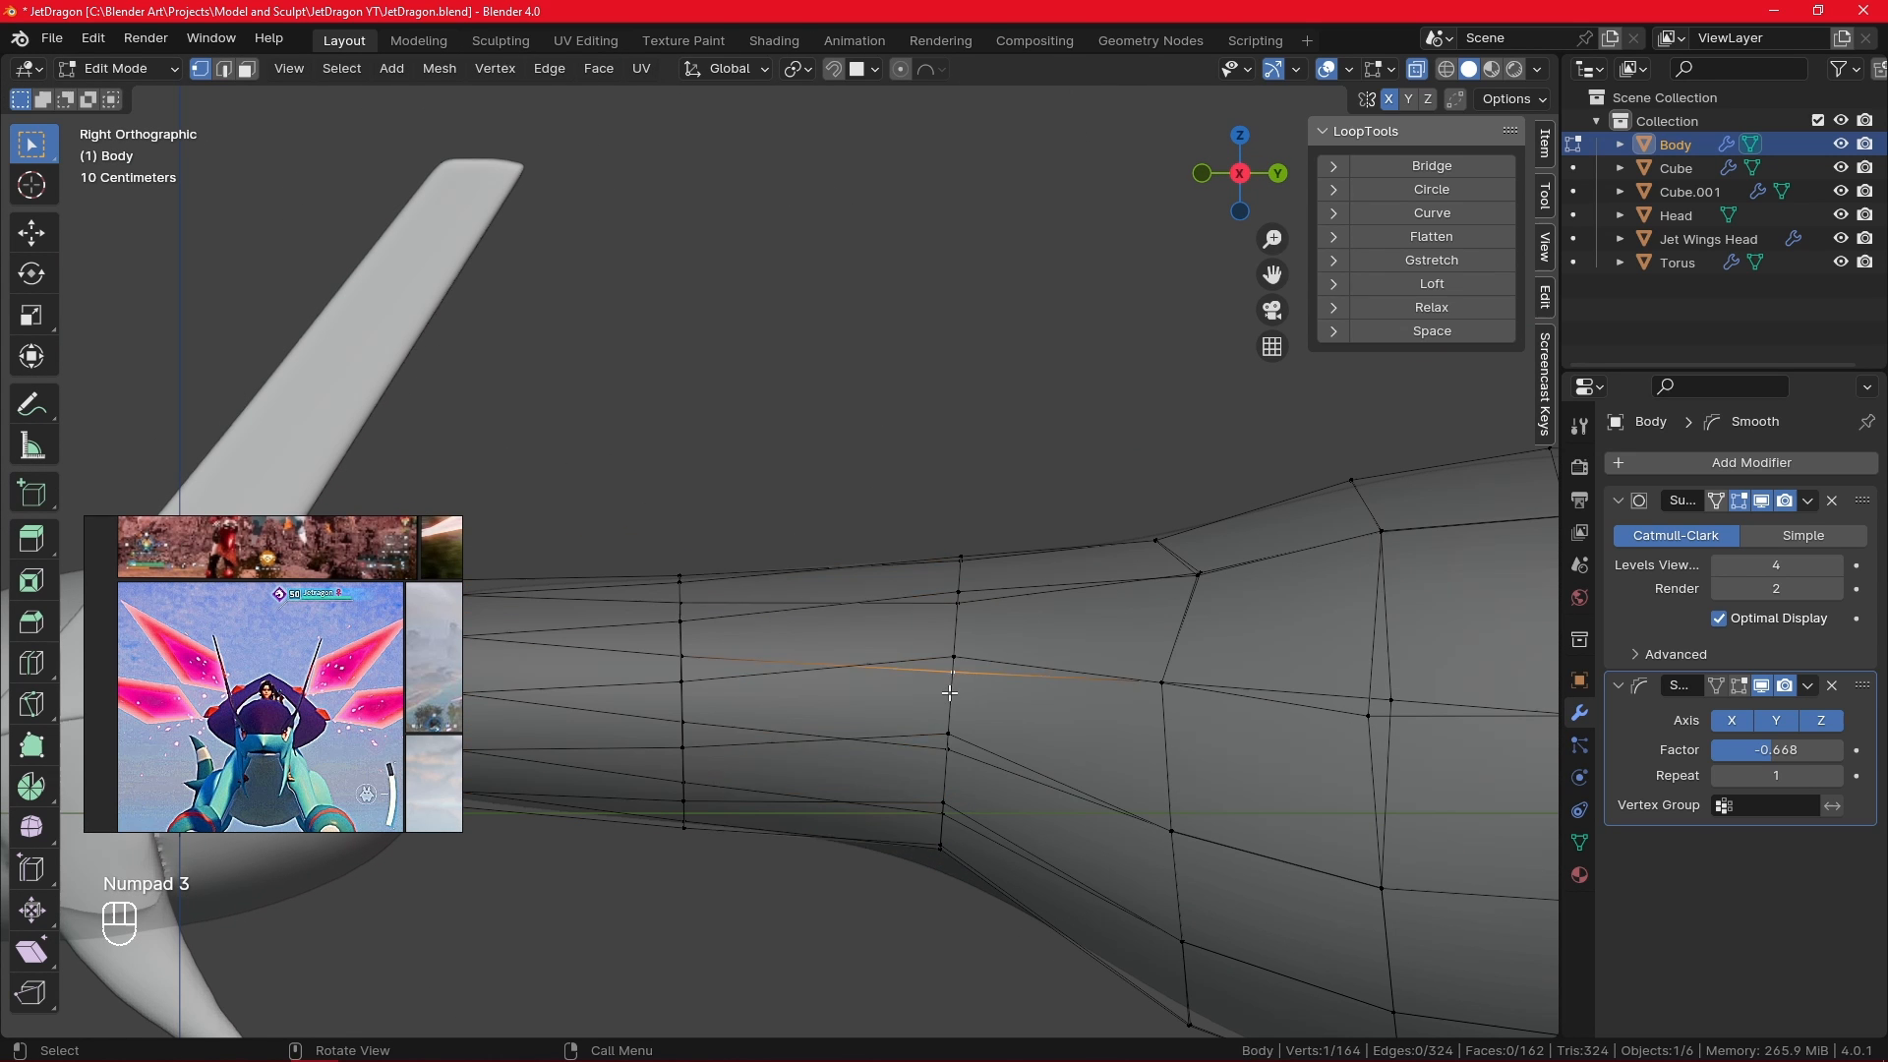
pyautogui.press('r')
pyautogui.click(1044, 531)
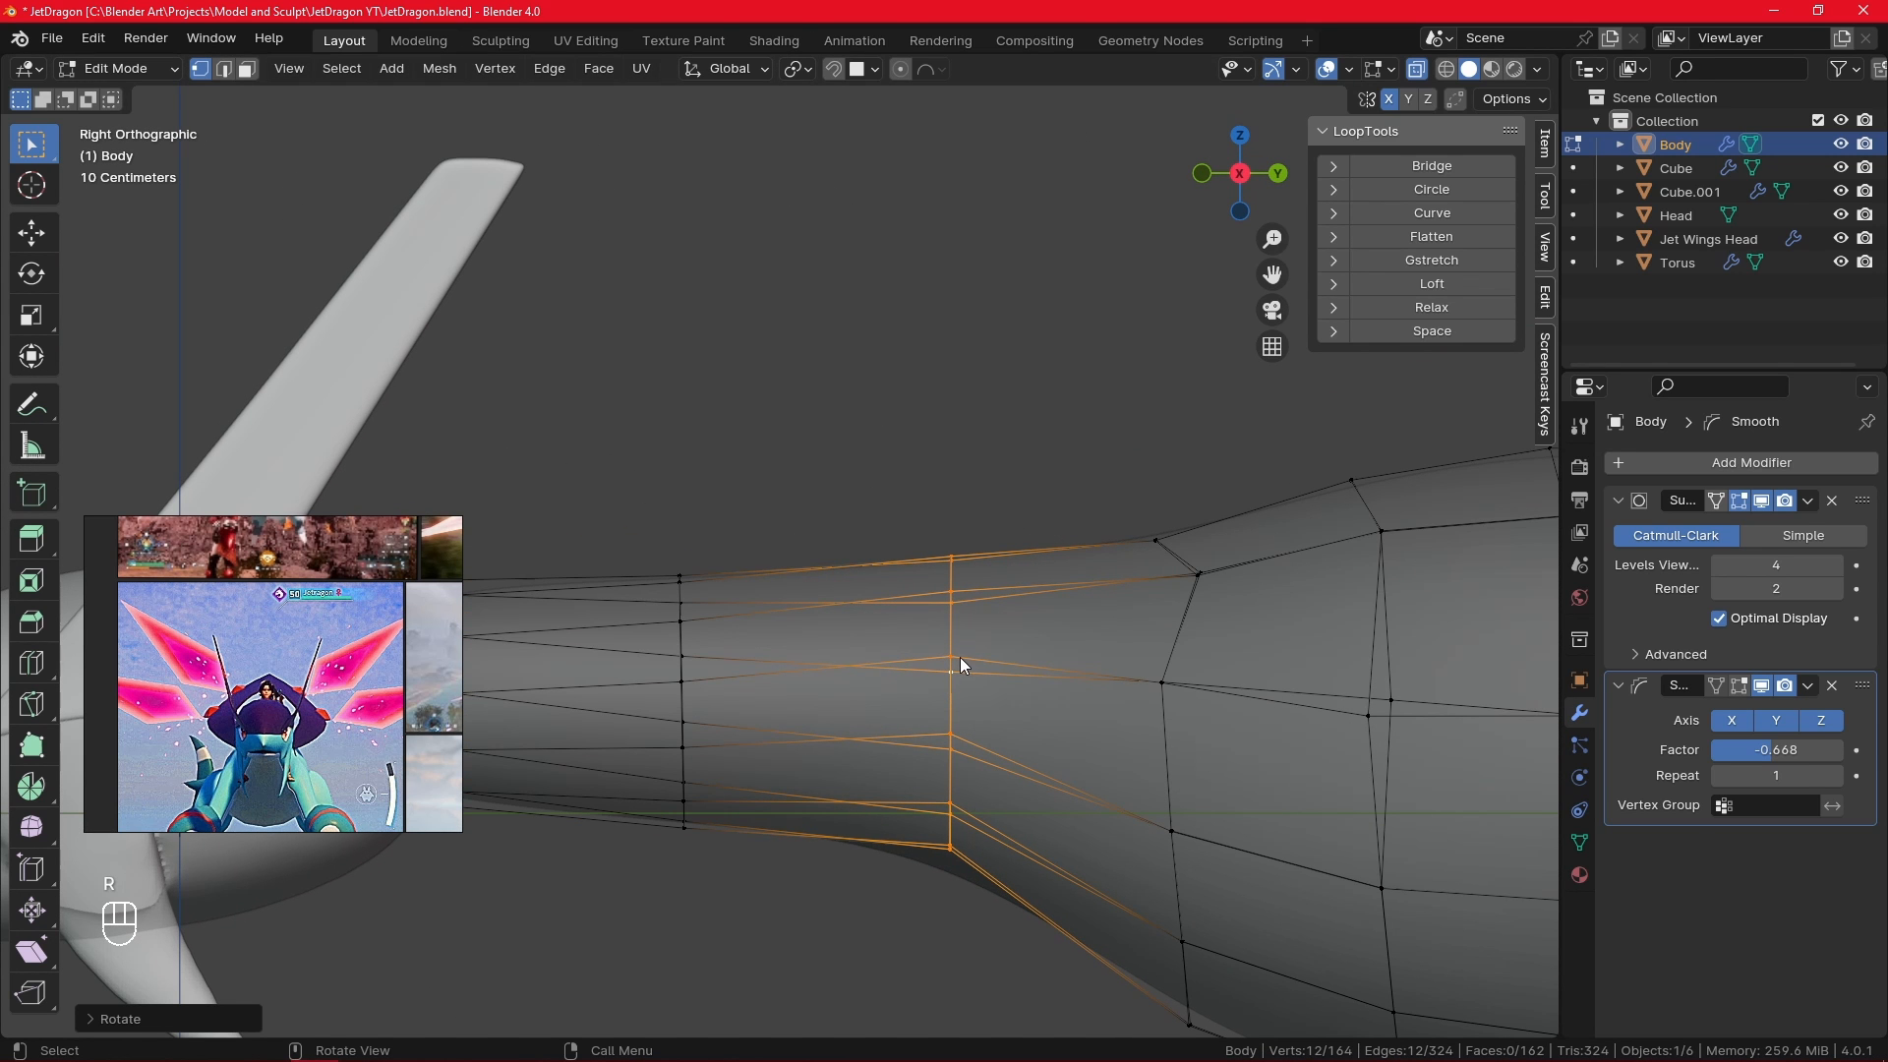
# - Consult the reference image showing the neck from the side, and scale the second neck loop down slightly
pyautogui.scroll(-6, 131, 703)
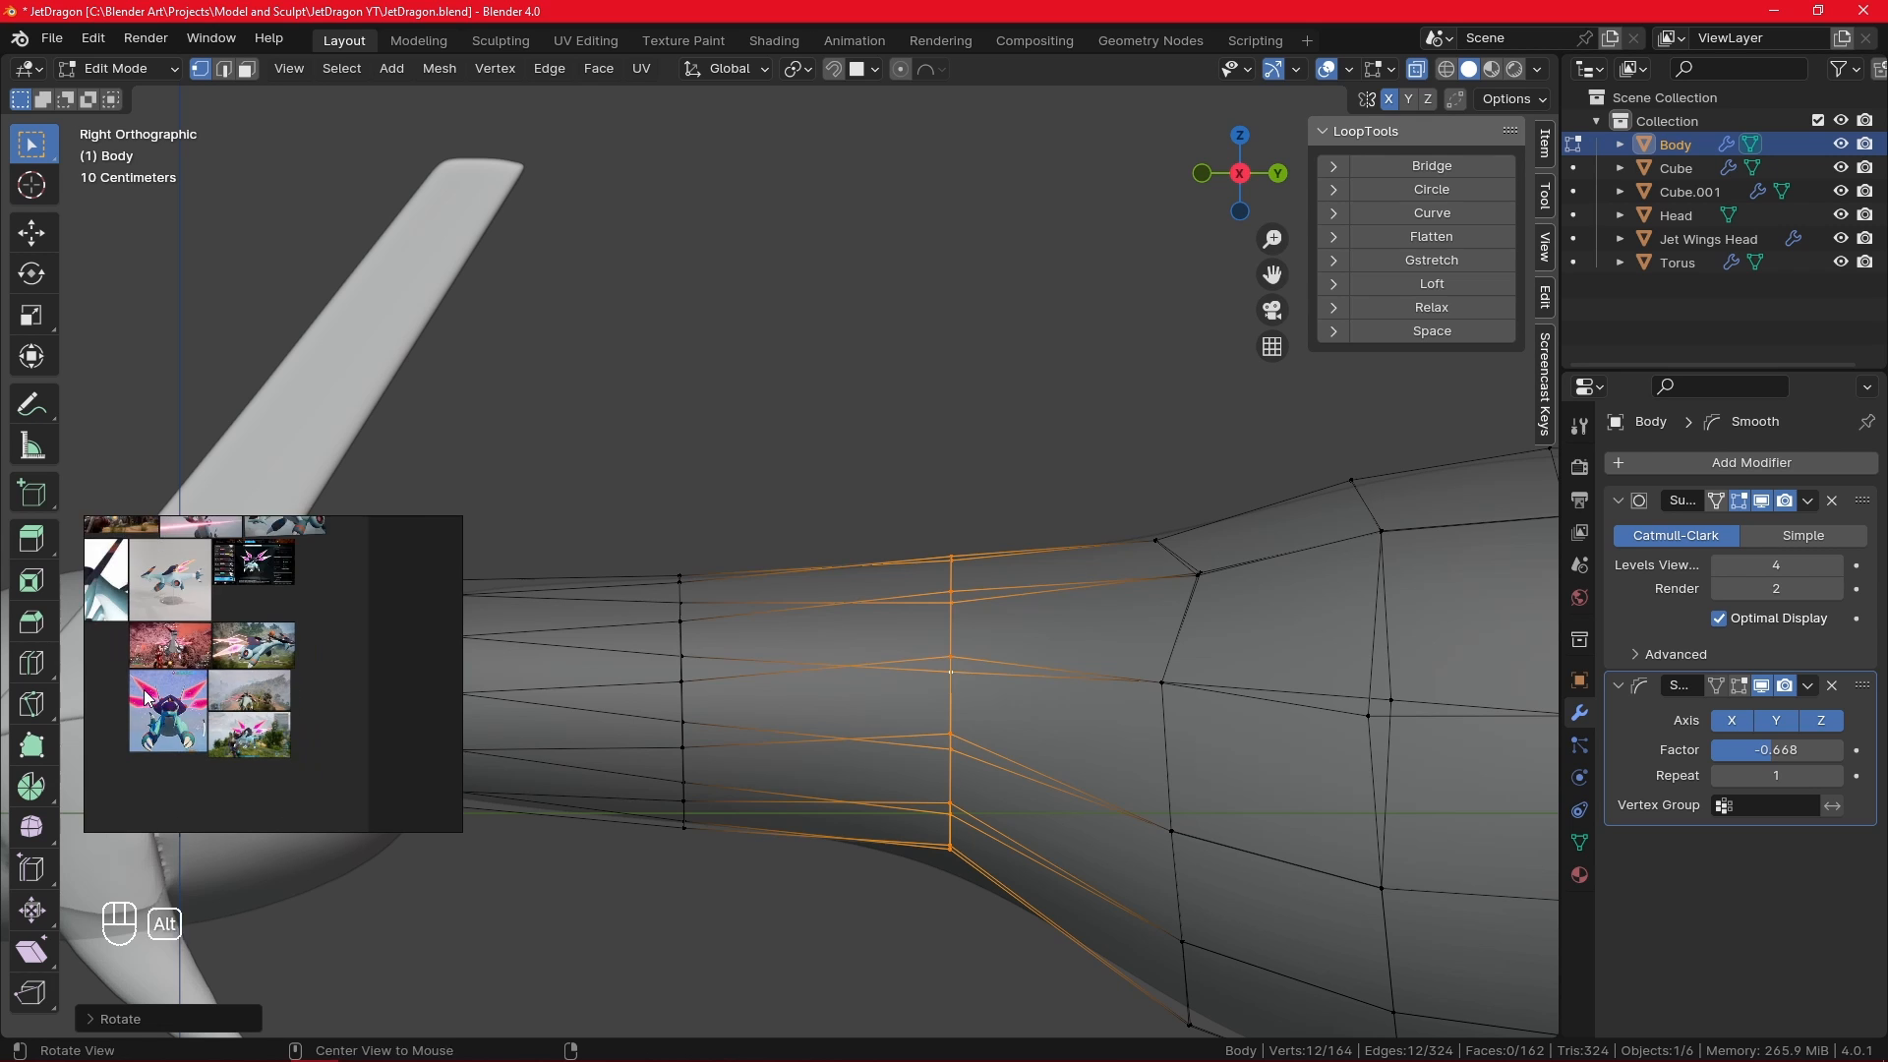
pyautogui.moveTo(145, 697); pyautogui.dragTo(403, 686, button='middle')
pyautogui.scroll(8, 270, 757)
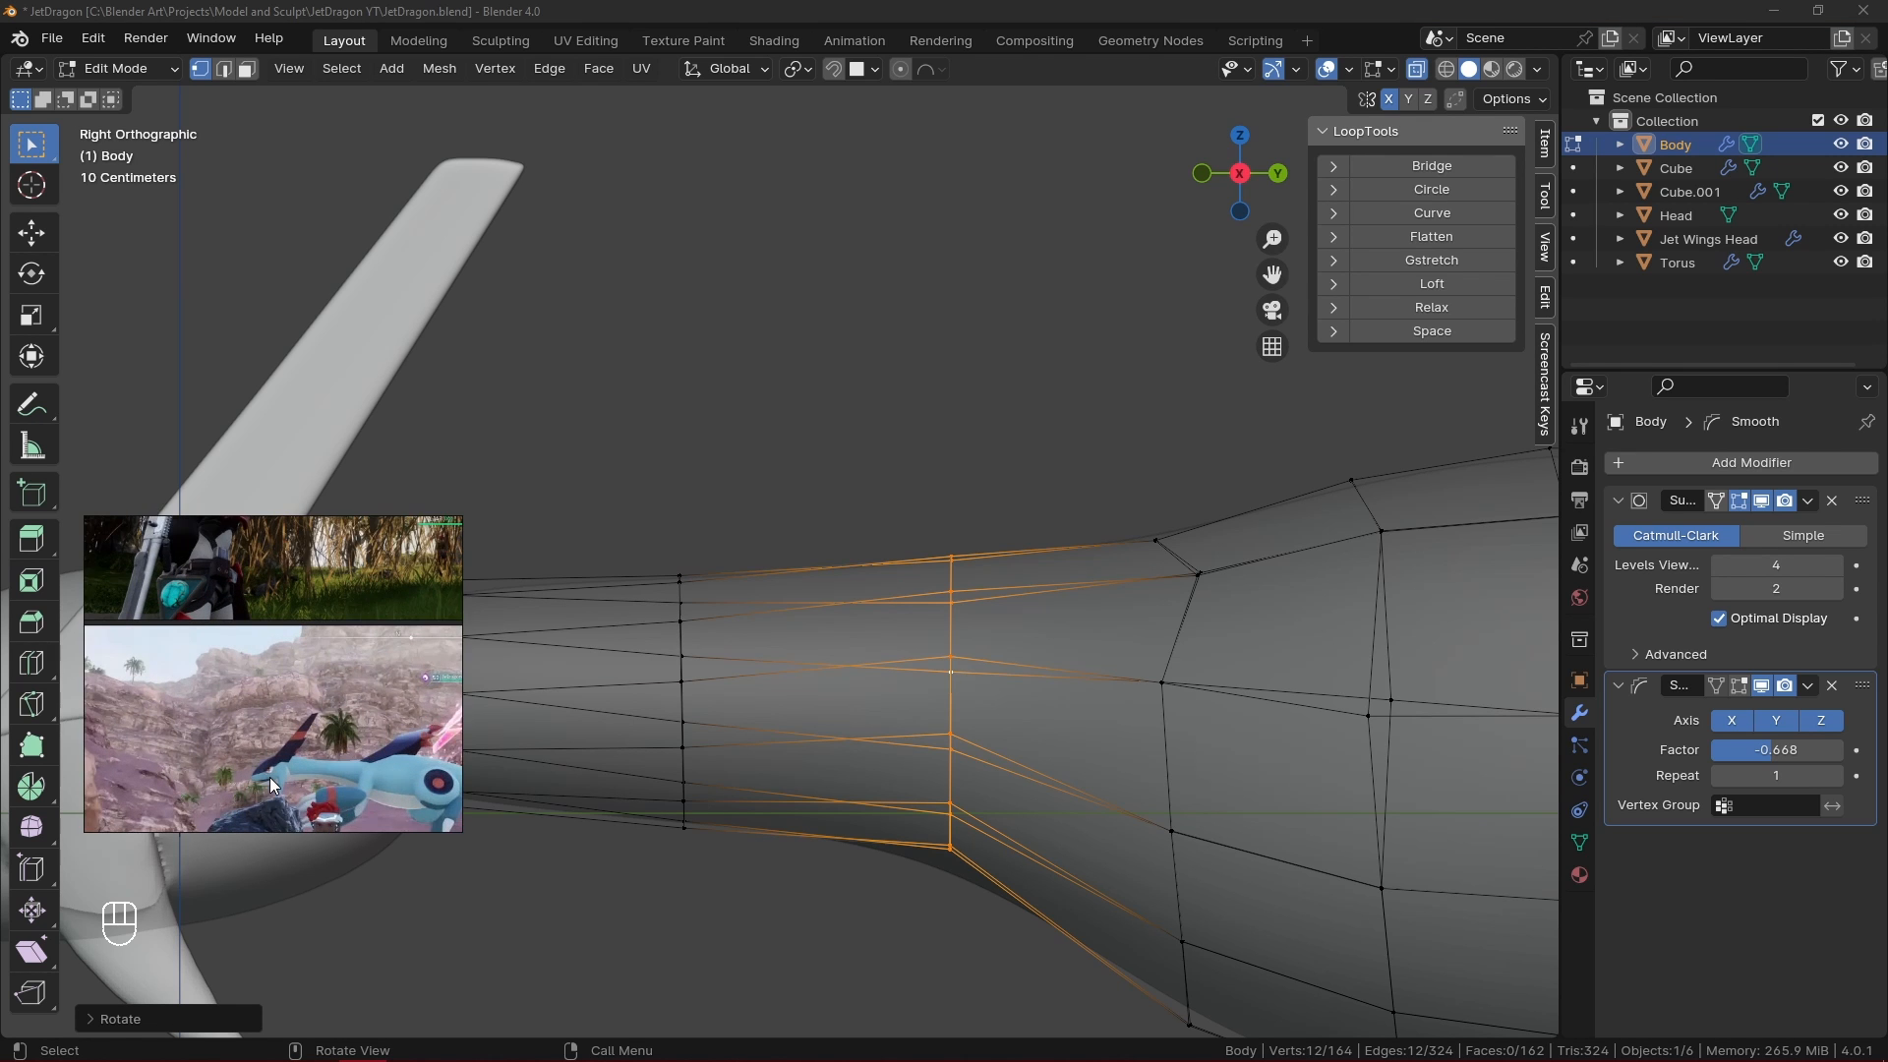
pyautogui.keyDown('ctrl'); pyautogui.keyDown('alt'); pyautogui.click(678, 658); pyautogui.keyUp('alt'); pyautogui.keyUp('ctrl')
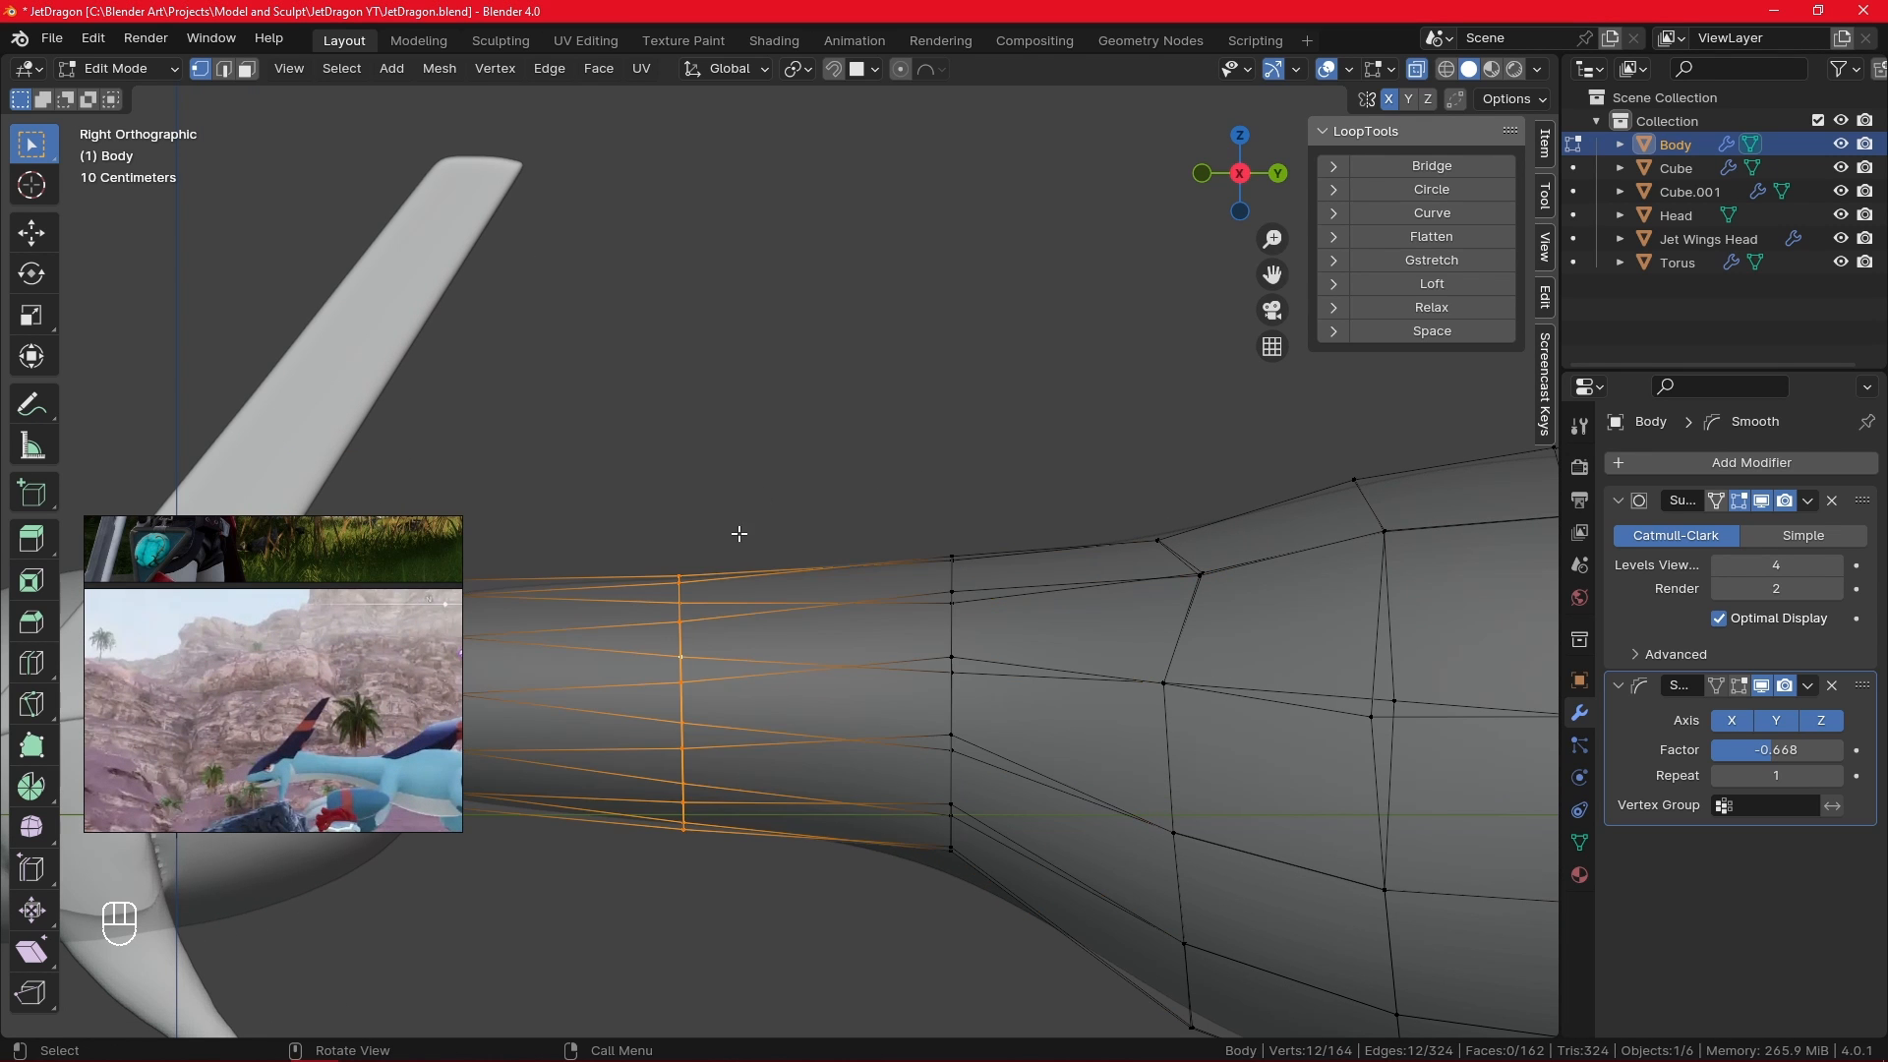
pyautogui.press('s')
pyautogui.click(811, 406)
# - Delete the four vertices that close the neck's end inside the head
pyautogui.scroll(-4, 811, 406)
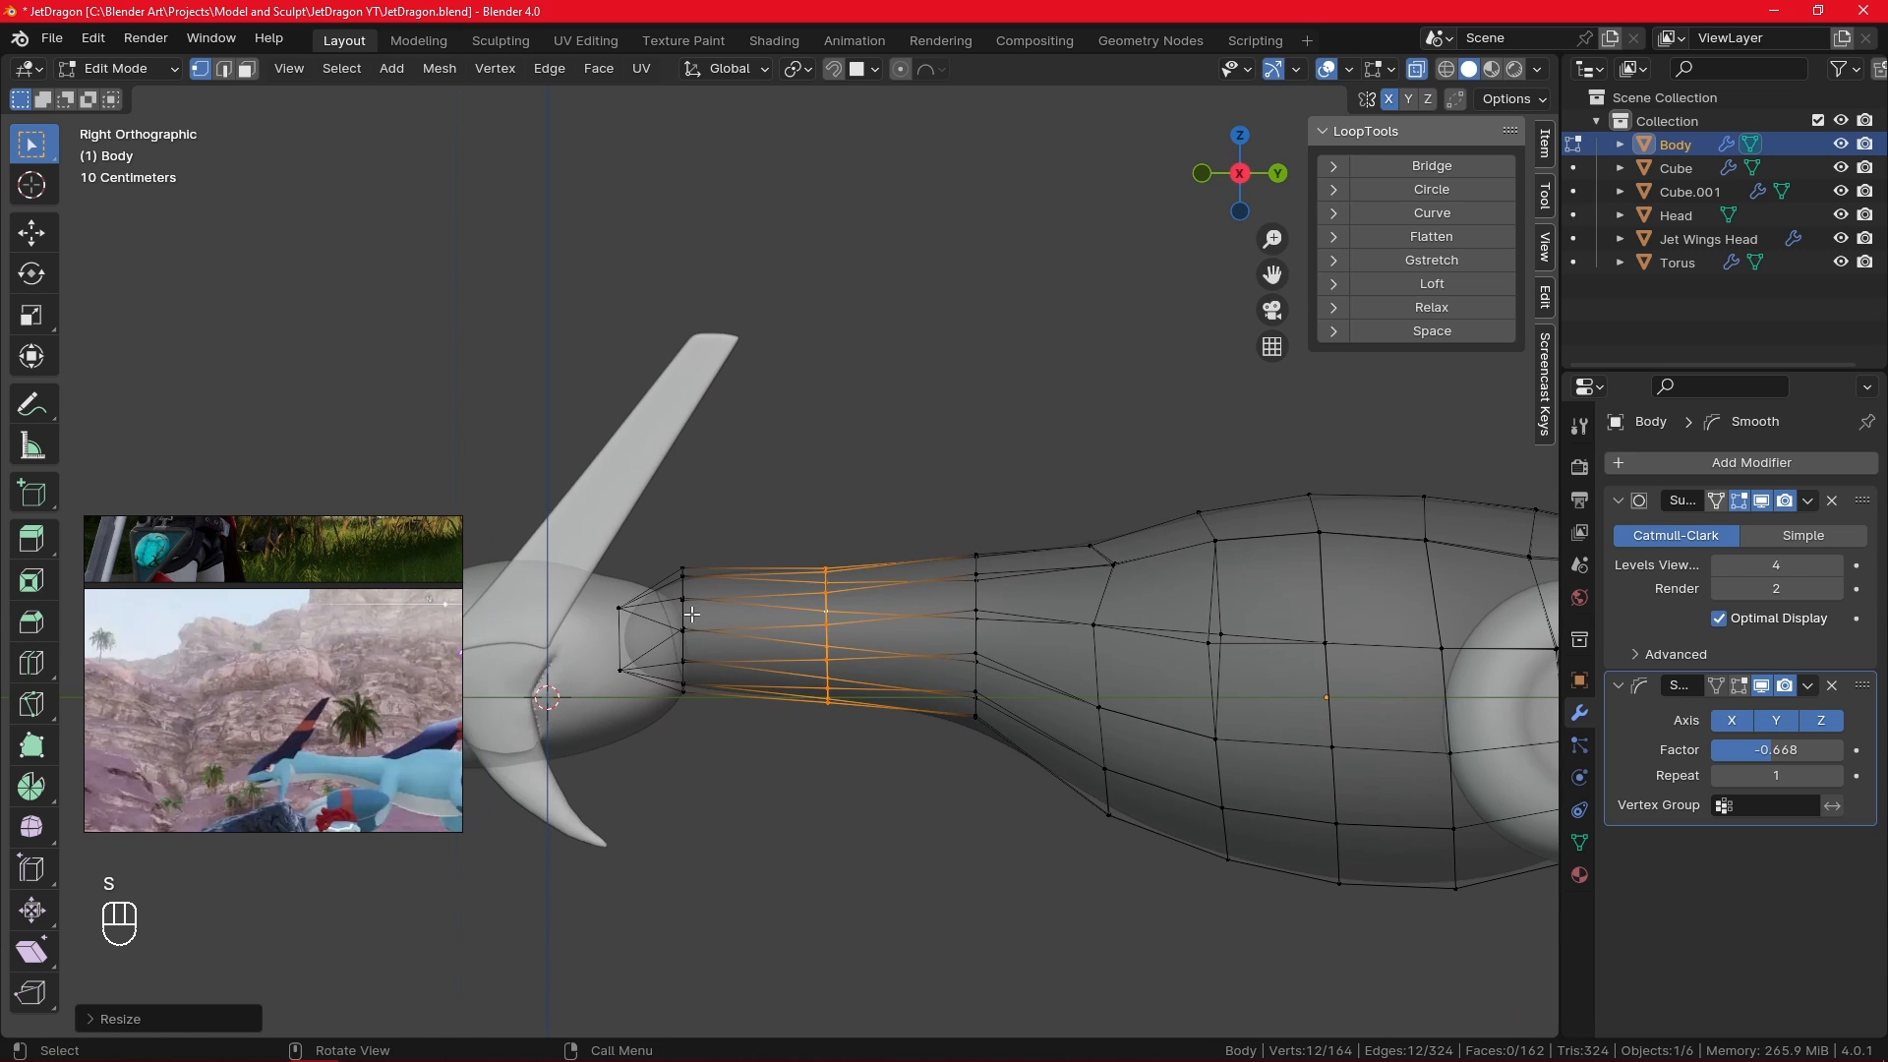
pyautogui.keyDown('alt'); pyautogui.click(623, 595); pyautogui.keyUp('alt')
pyautogui.keyDown('alt'); pyautogui.click(622, 635); pyautogui.keyUp('alt')
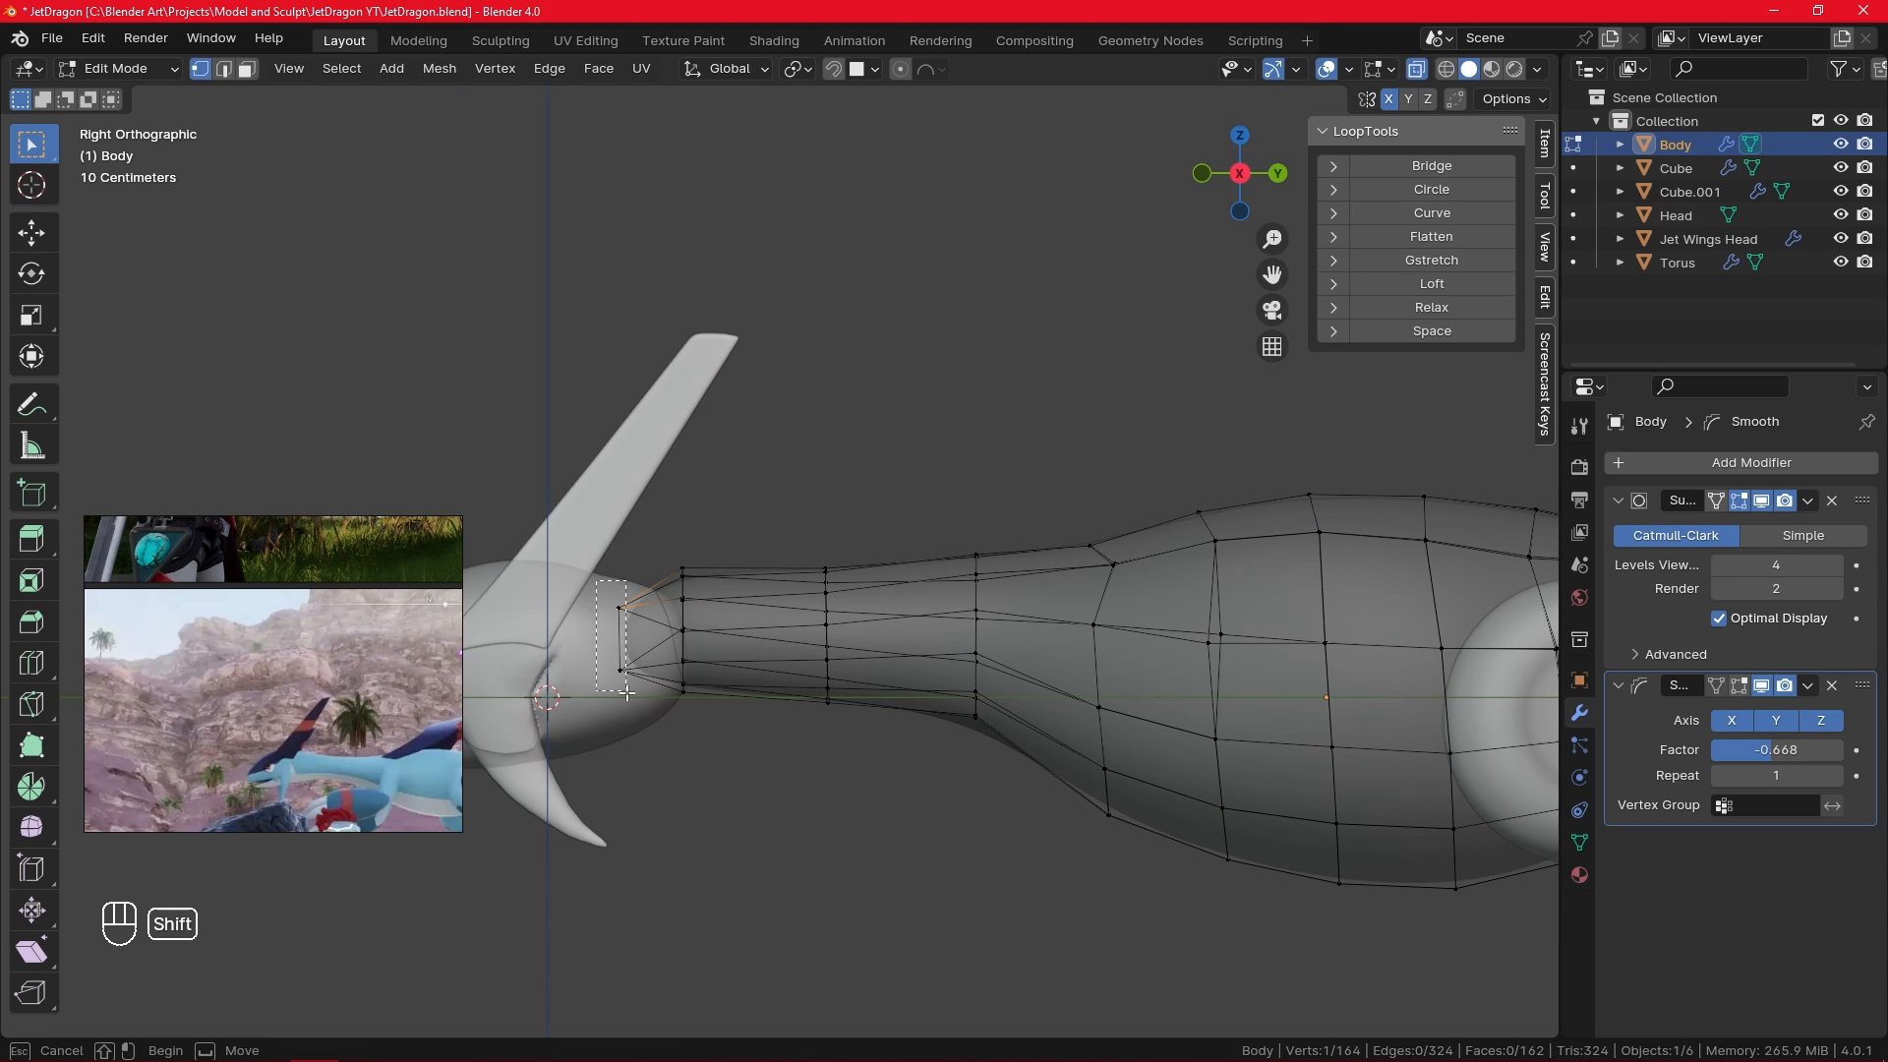
pyautogui.press('x')
pyautogui.click(630, 508)
# - Move the neck's open end loop about 0.035 m down along Z and scale it up slightly
pyautogui.keyDown('alt'); pyautogui.click(686, 614); pyautogui.keyUp('alt')
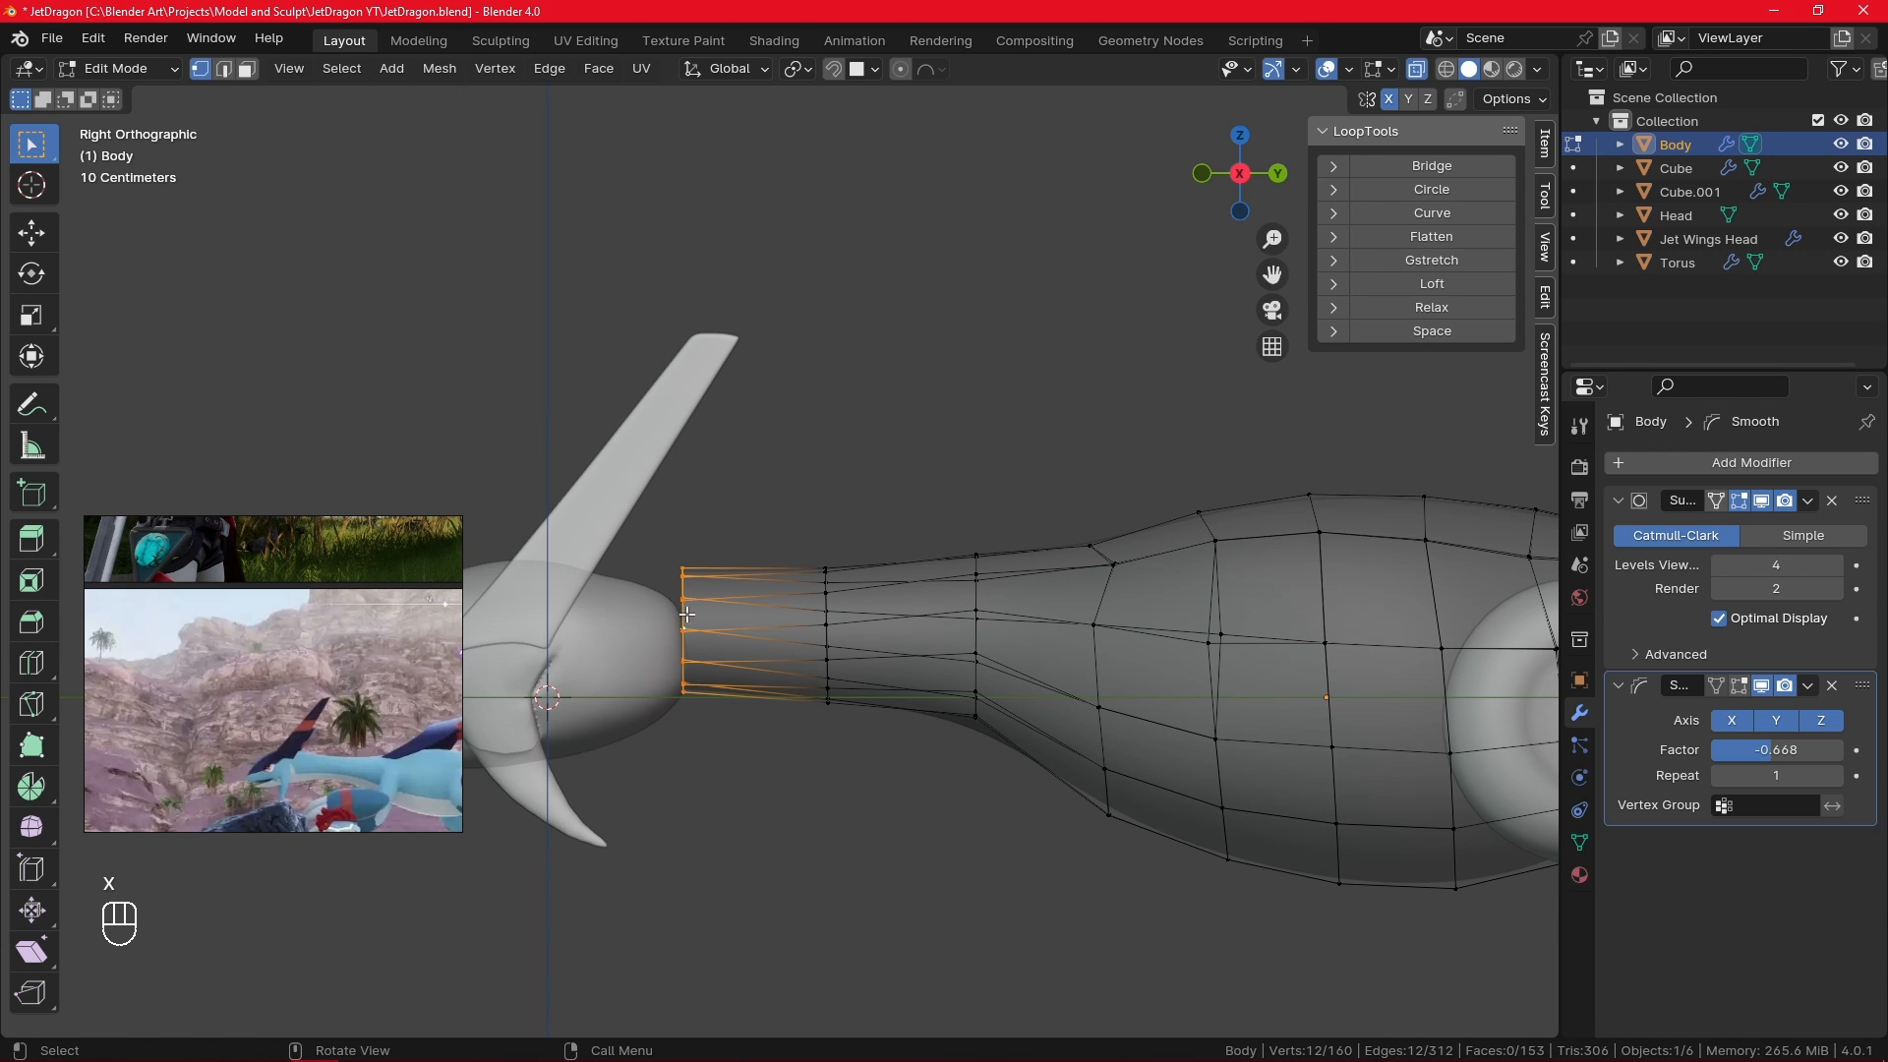
pyautogui.press('g')
pyautogui.press('z')
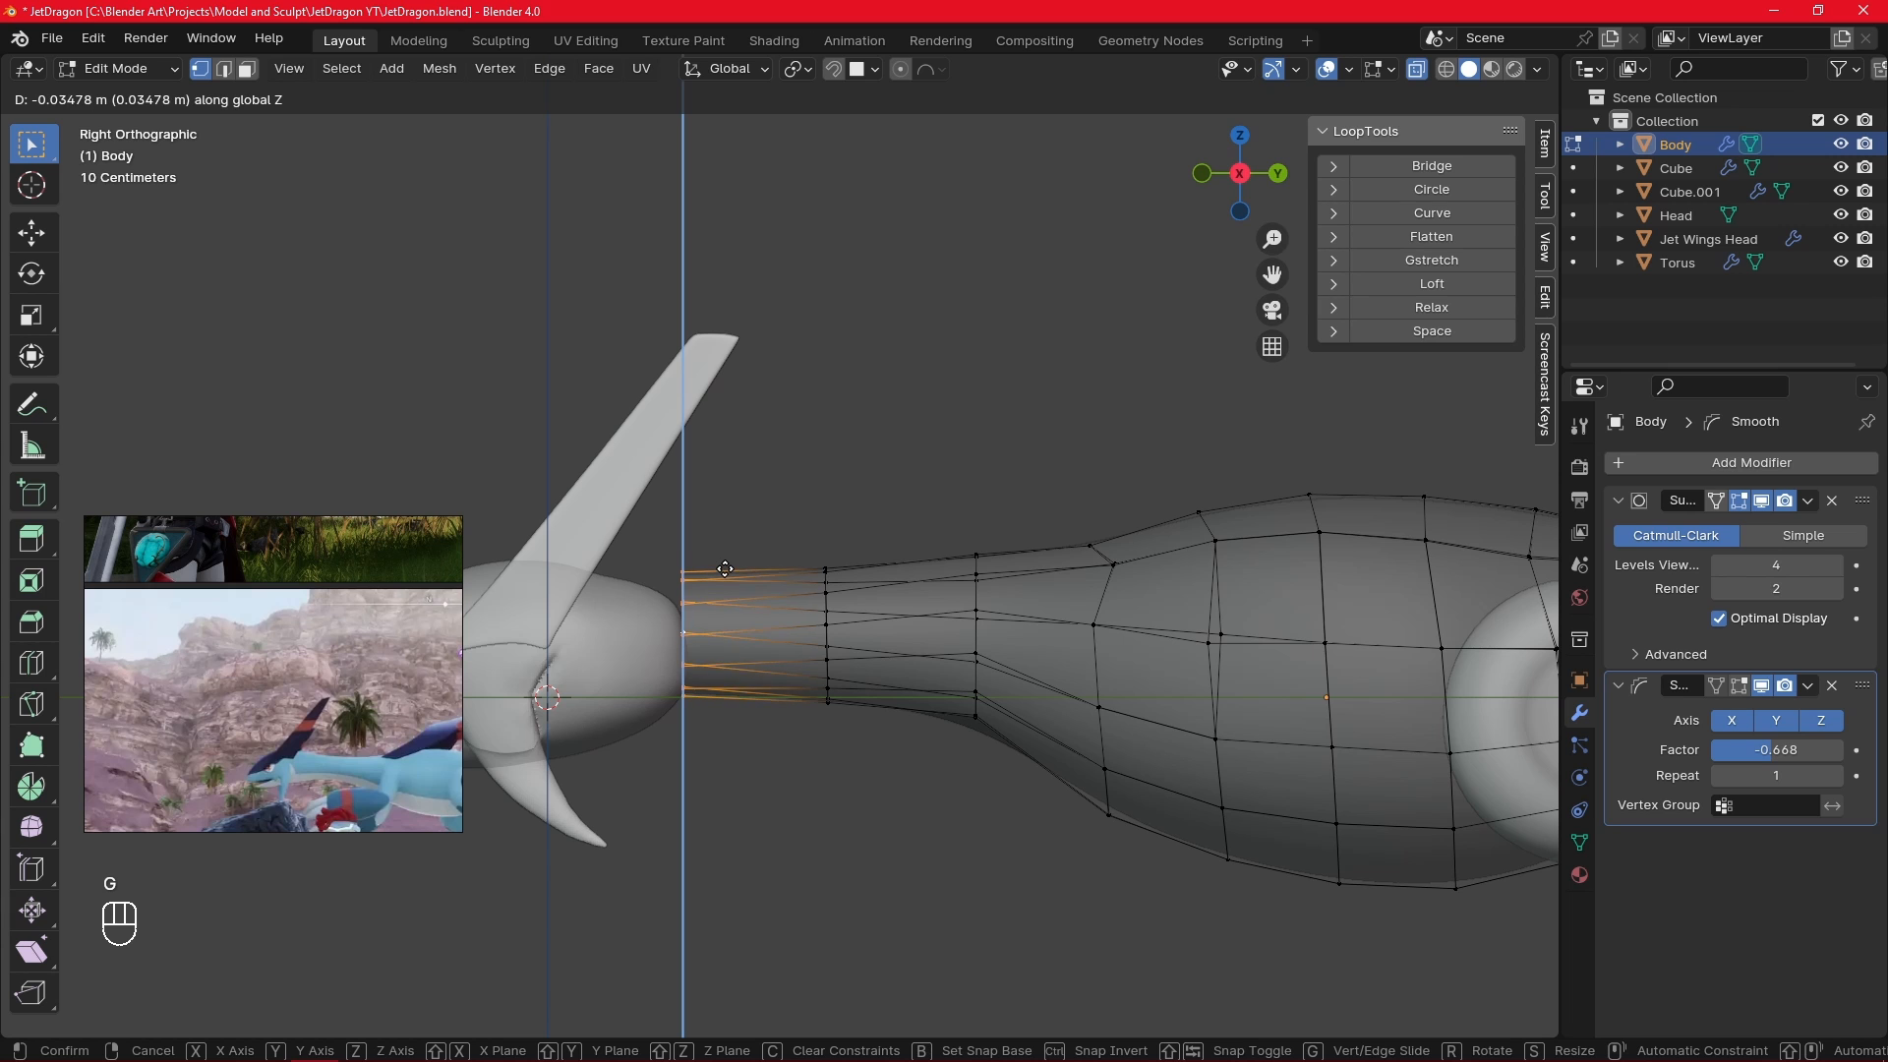
pyautogui.click(723, 568)
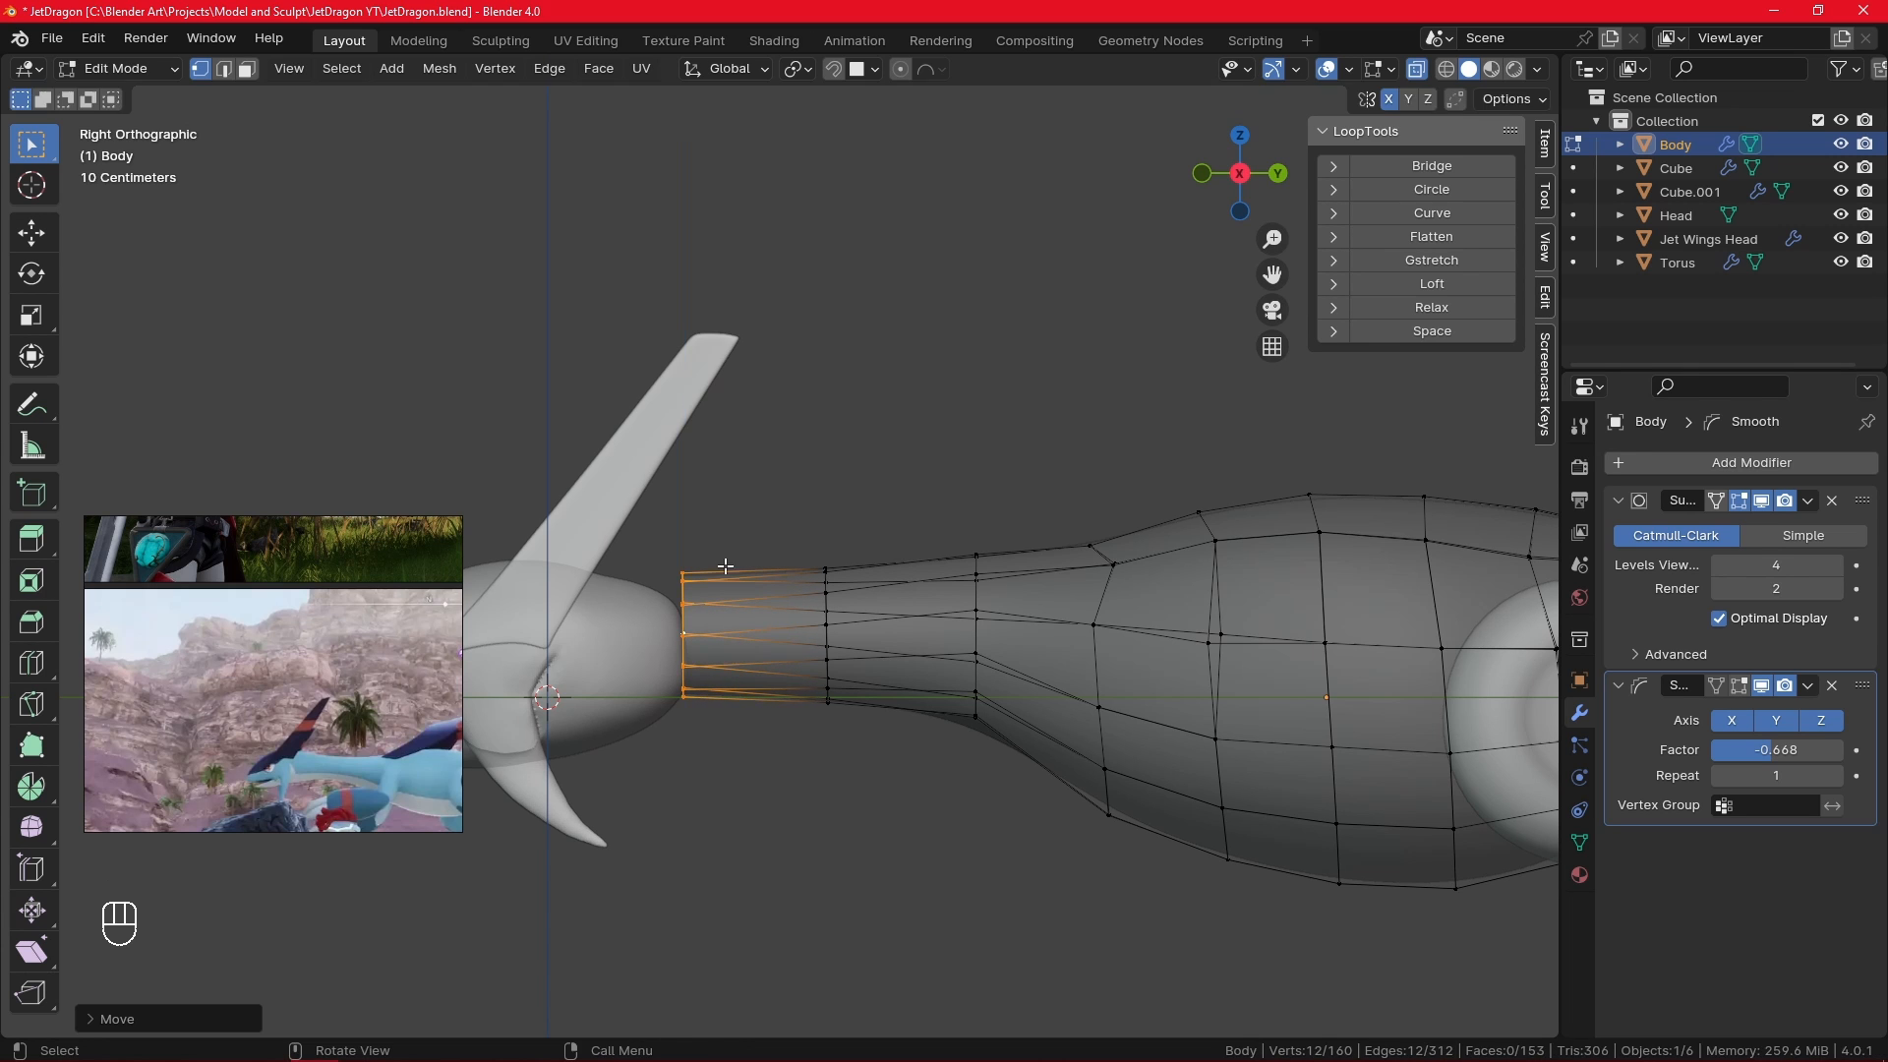
pyautogui.press('s')
pyautogui.click(747, 518)
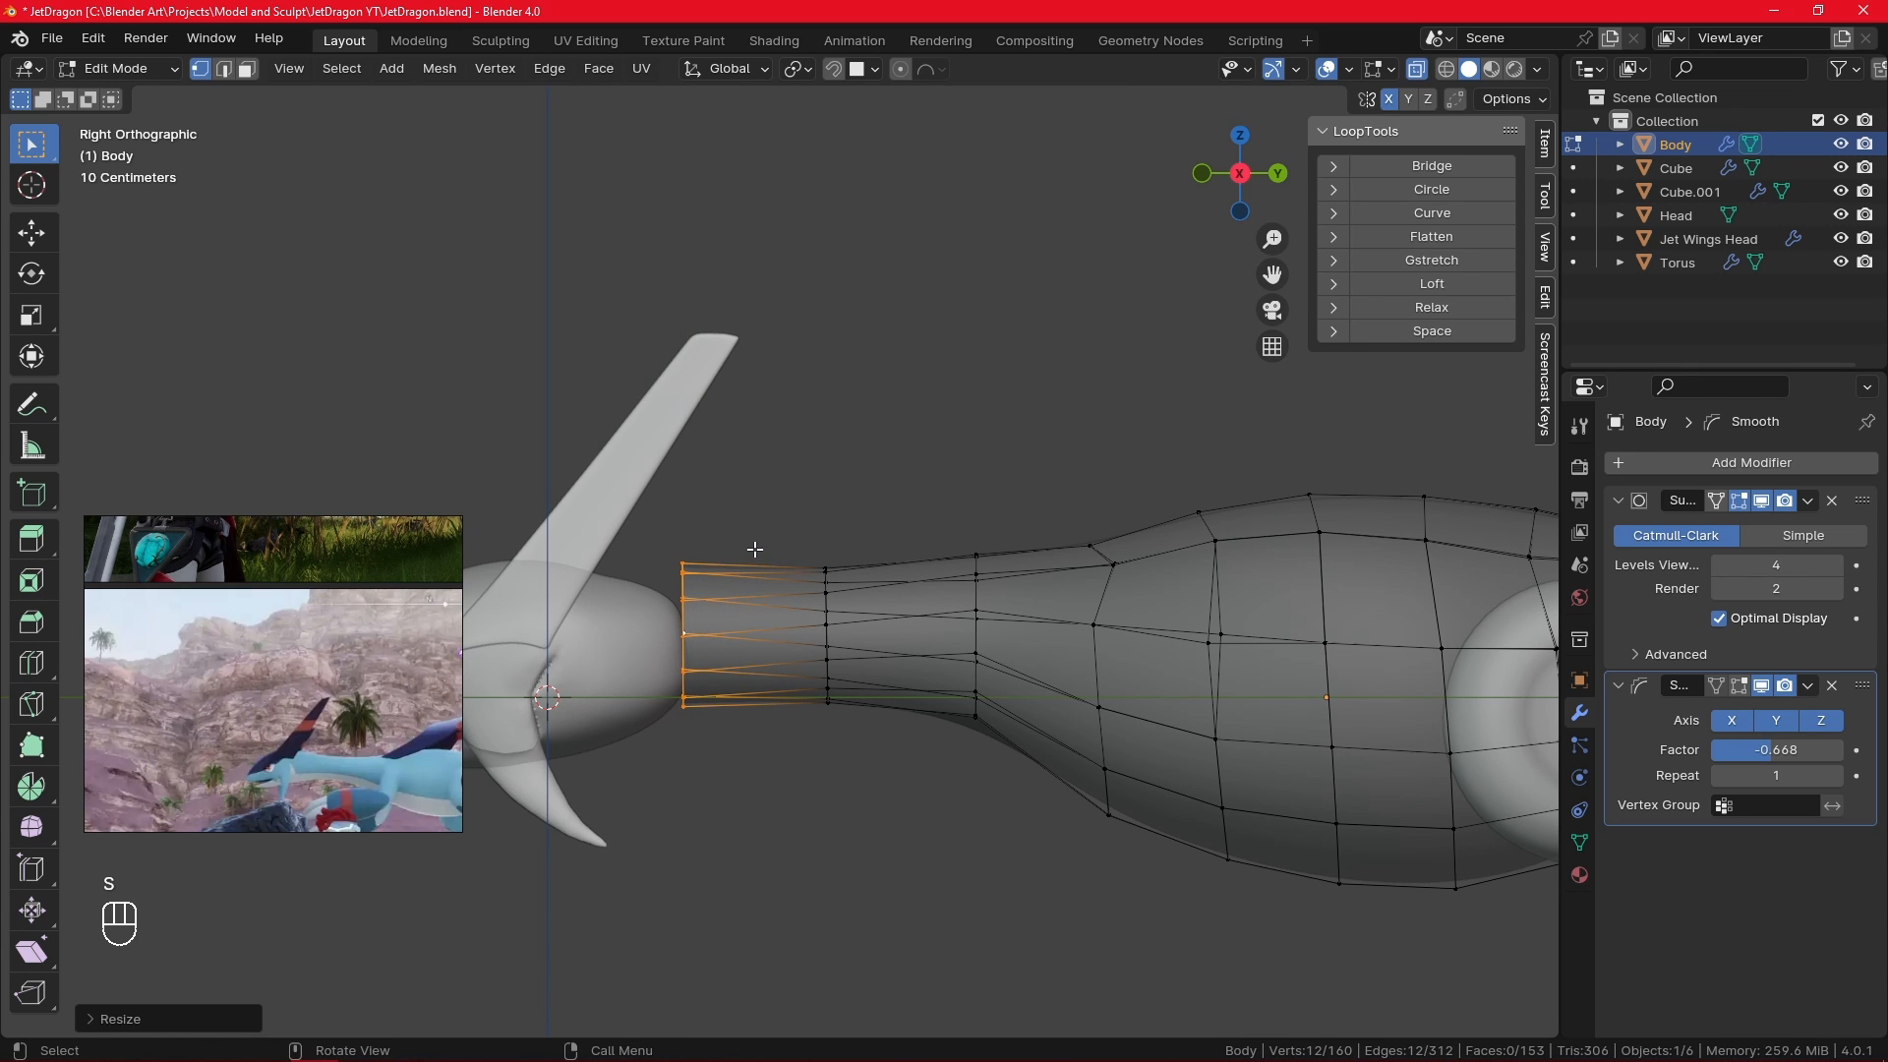
# - Raise the neck's end loop slightly along Z and enlarge it by a factor of about 1.05
pyautogui.press('g')
pyautogui.press('z')
pyautogui.press('y')
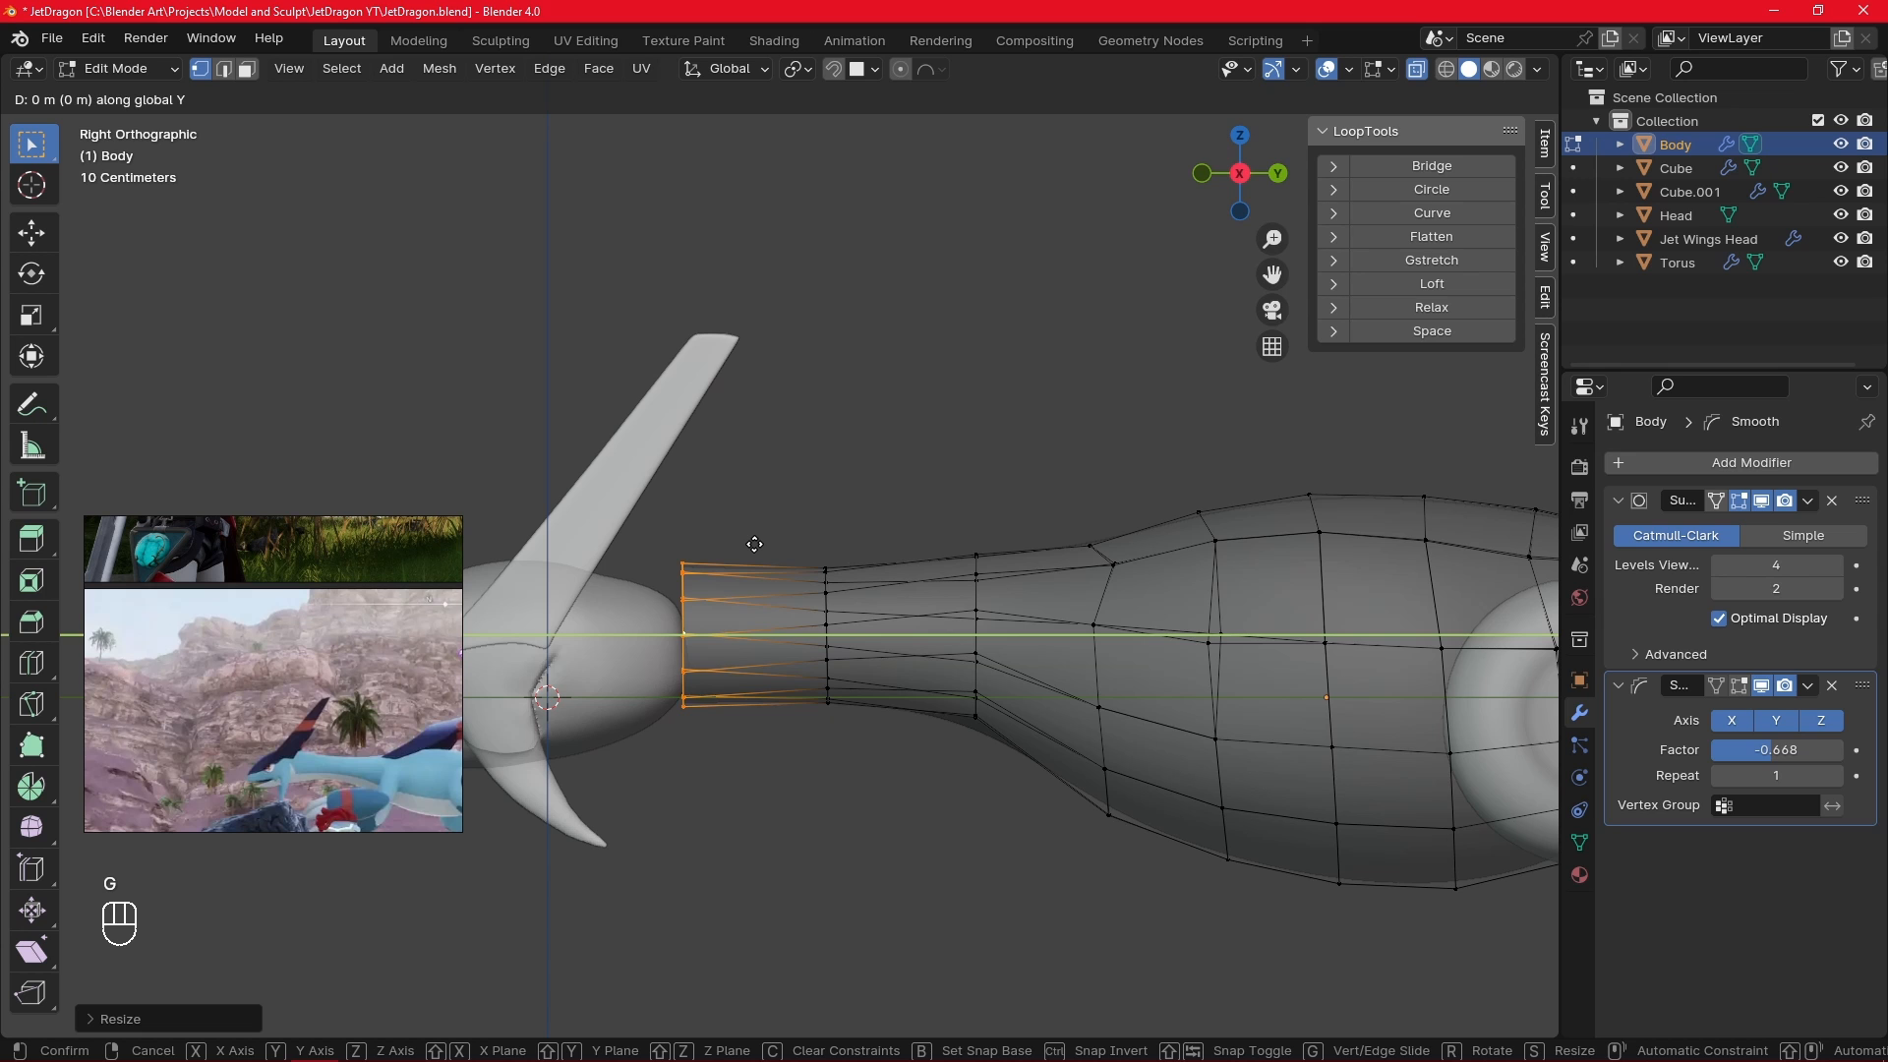
pyautogui.press('z')
pyautogui.click(753, 543)
pyautogui.press('s')
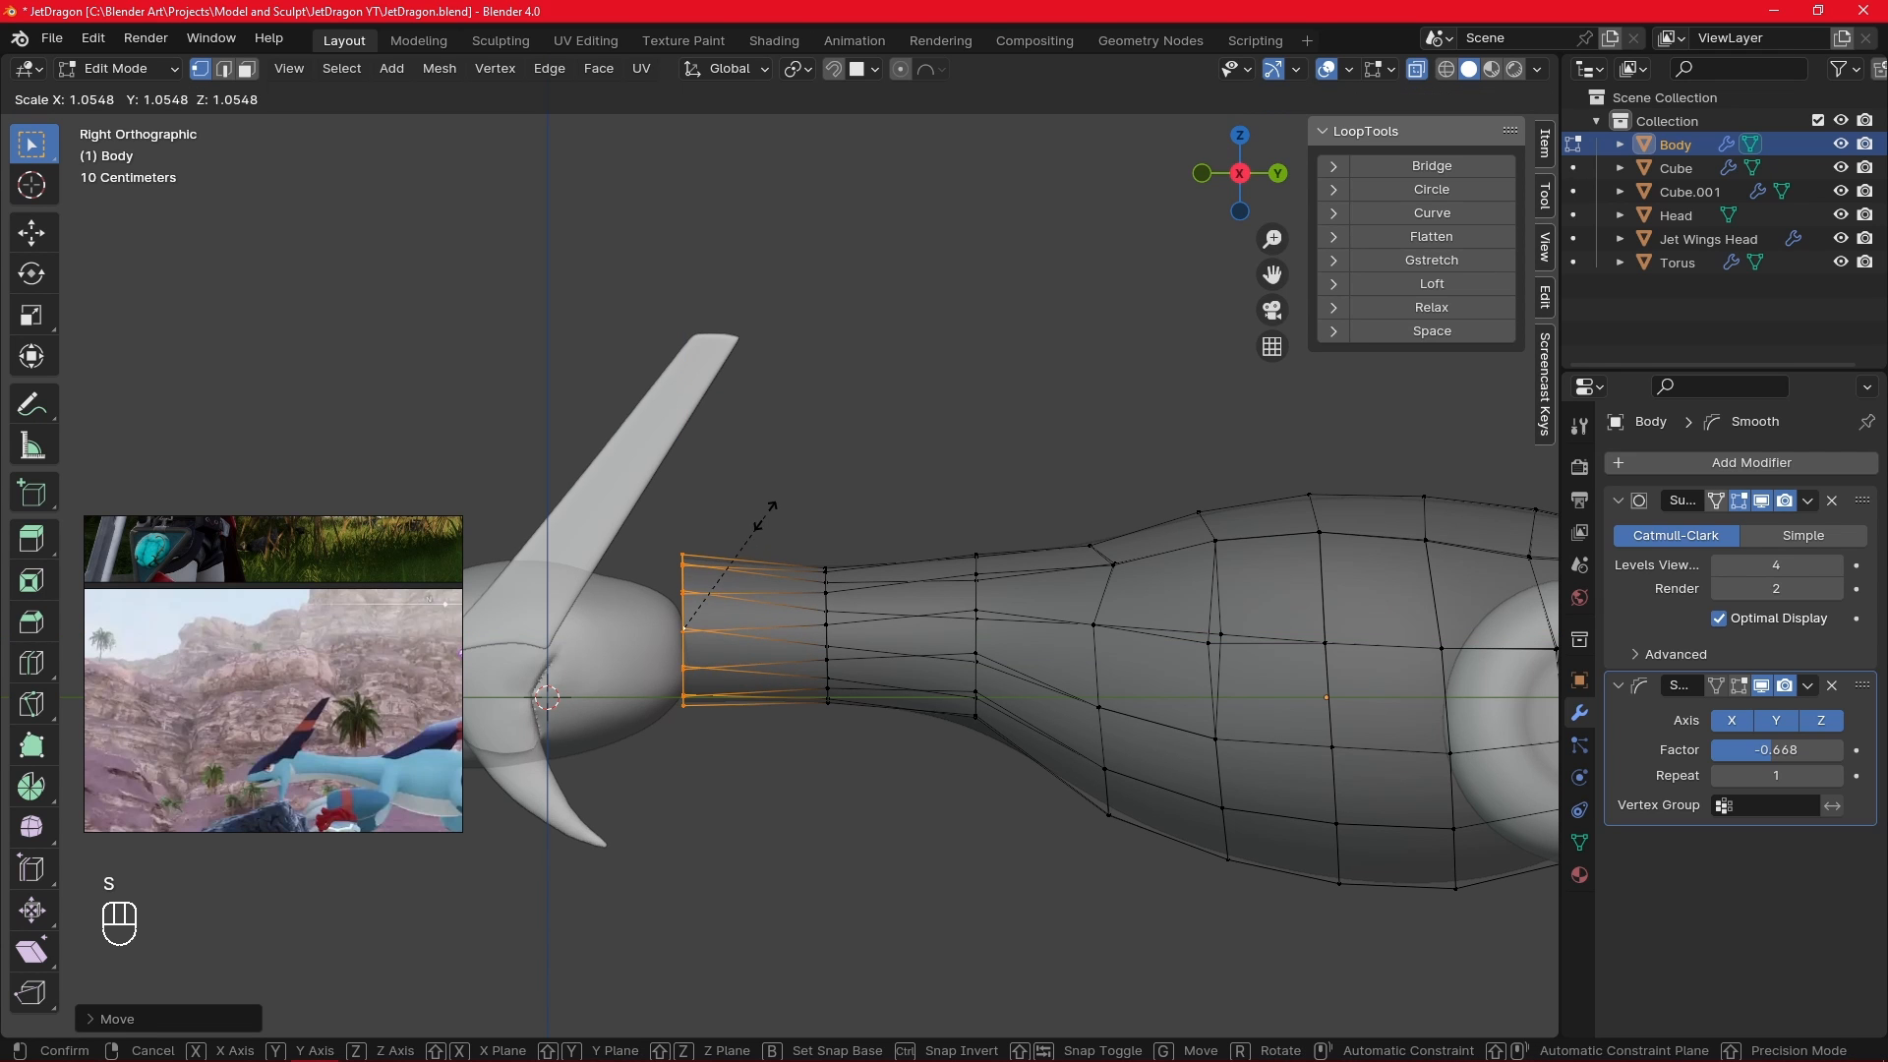
pyautogui.click(763, 514)
# - Leave the body's mesh editing, and move the Head and Jet Wings Head objects together slightly up along Z
pyautogui.press('Tab')
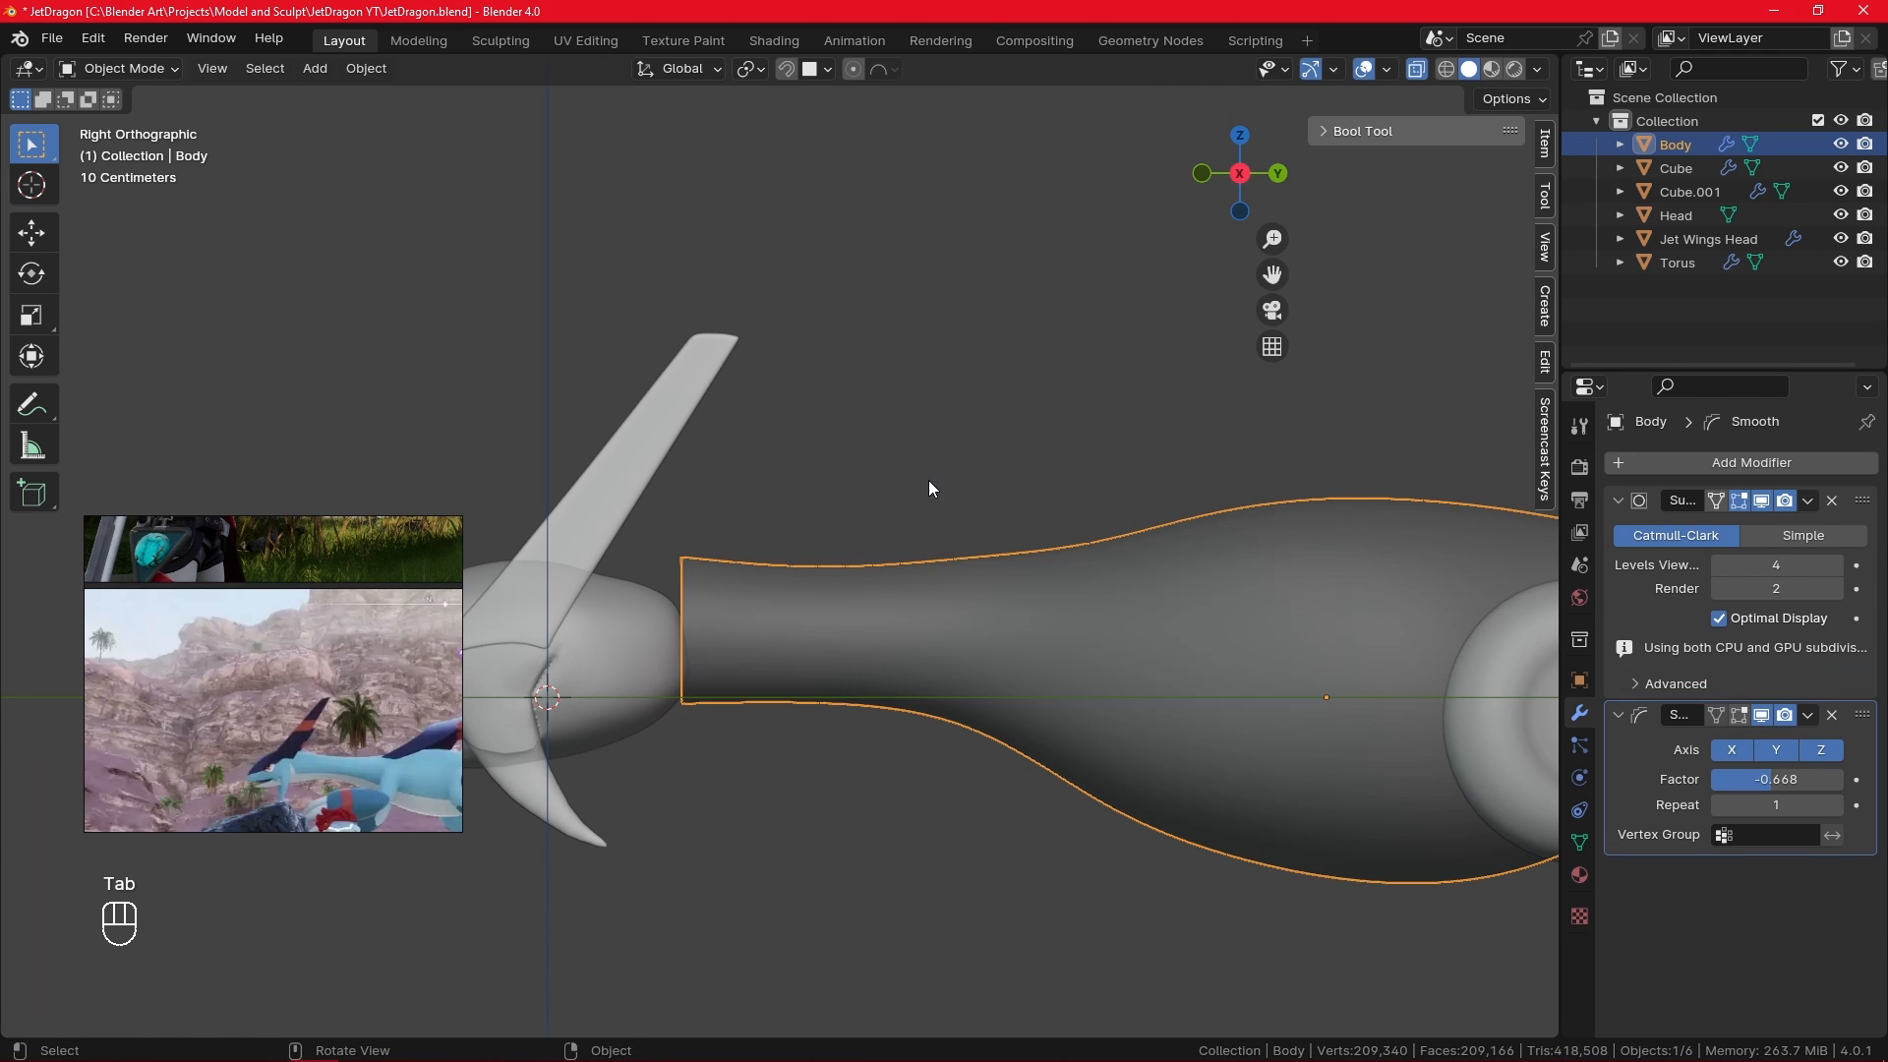
pyautogui.scroll(-5, 645, 686)
pyautogui.click(680, 591)
pyautogui.keyDown('shift'); pyautogui.click(681, 592); pyautogui.keyUp('shift')
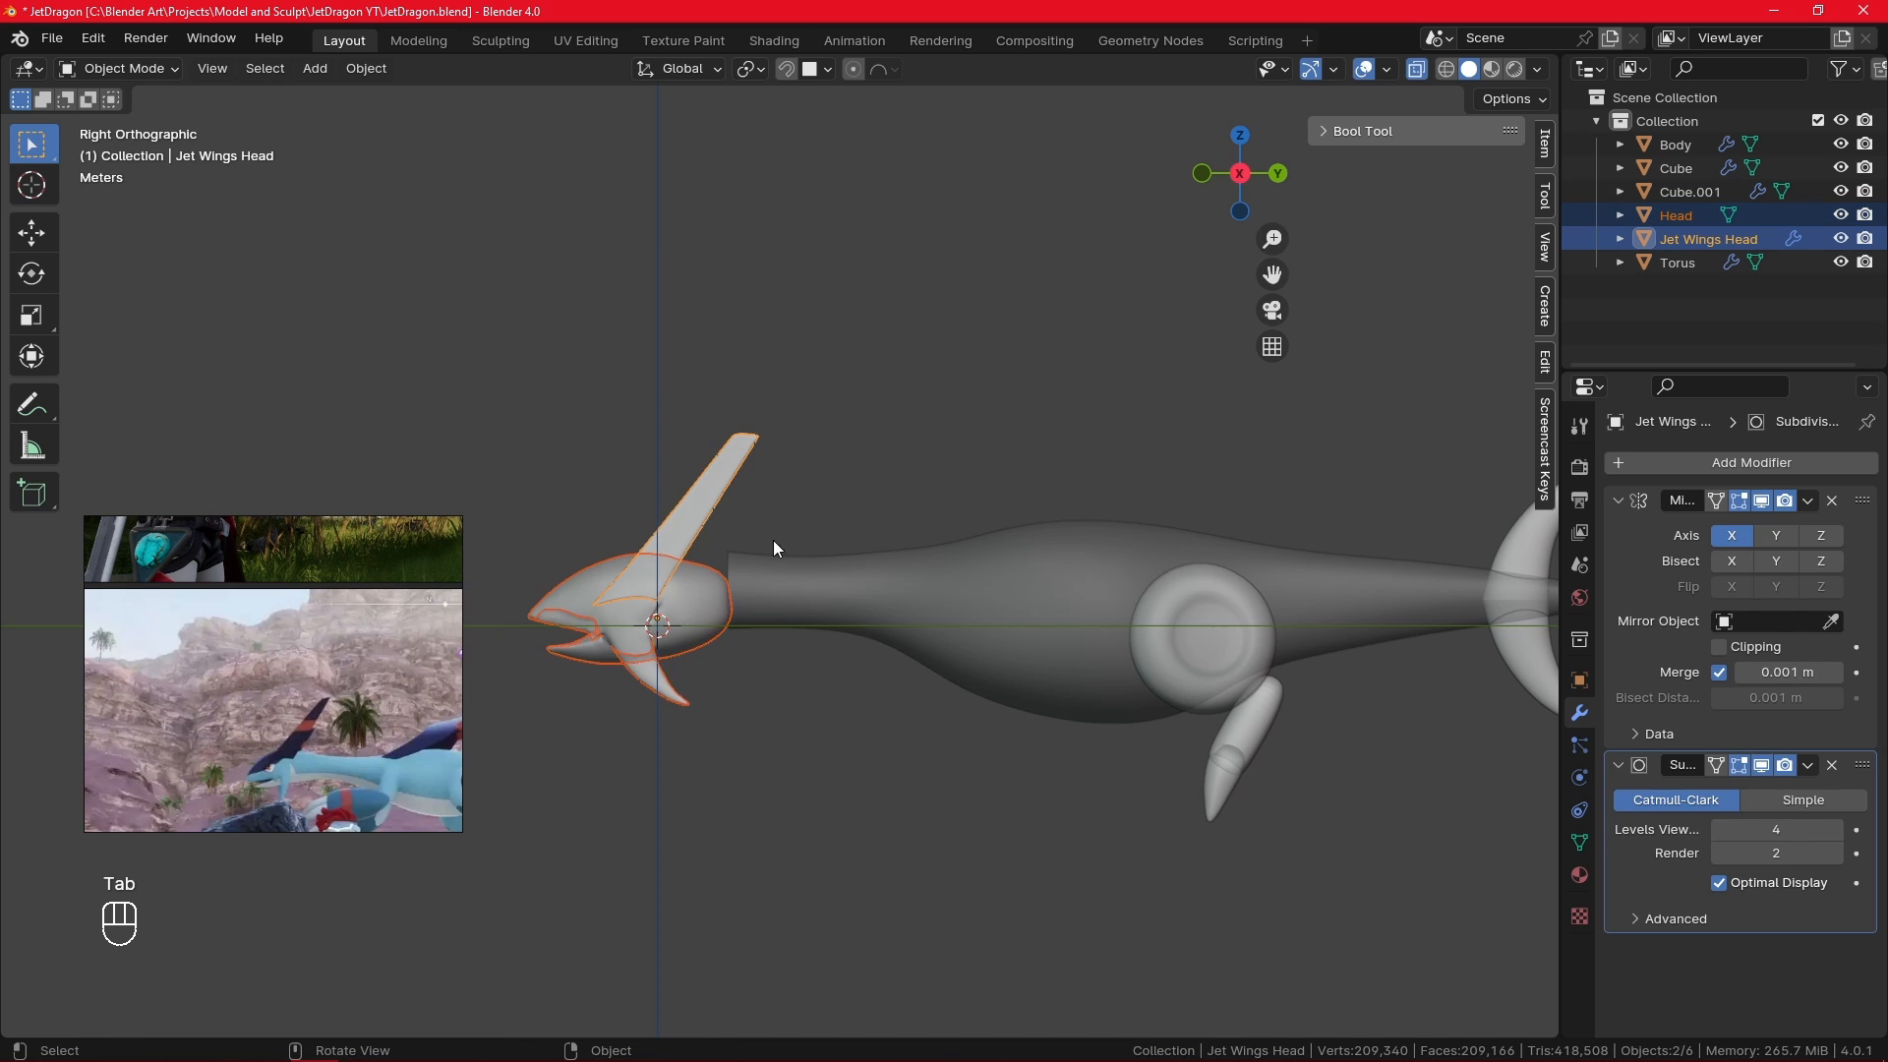
pyautogui.press('Tab')
pyautogui.press('Tab')
pyautogui.press('g')
pyautogui.press('z')
pyautogui.click(815, 598)
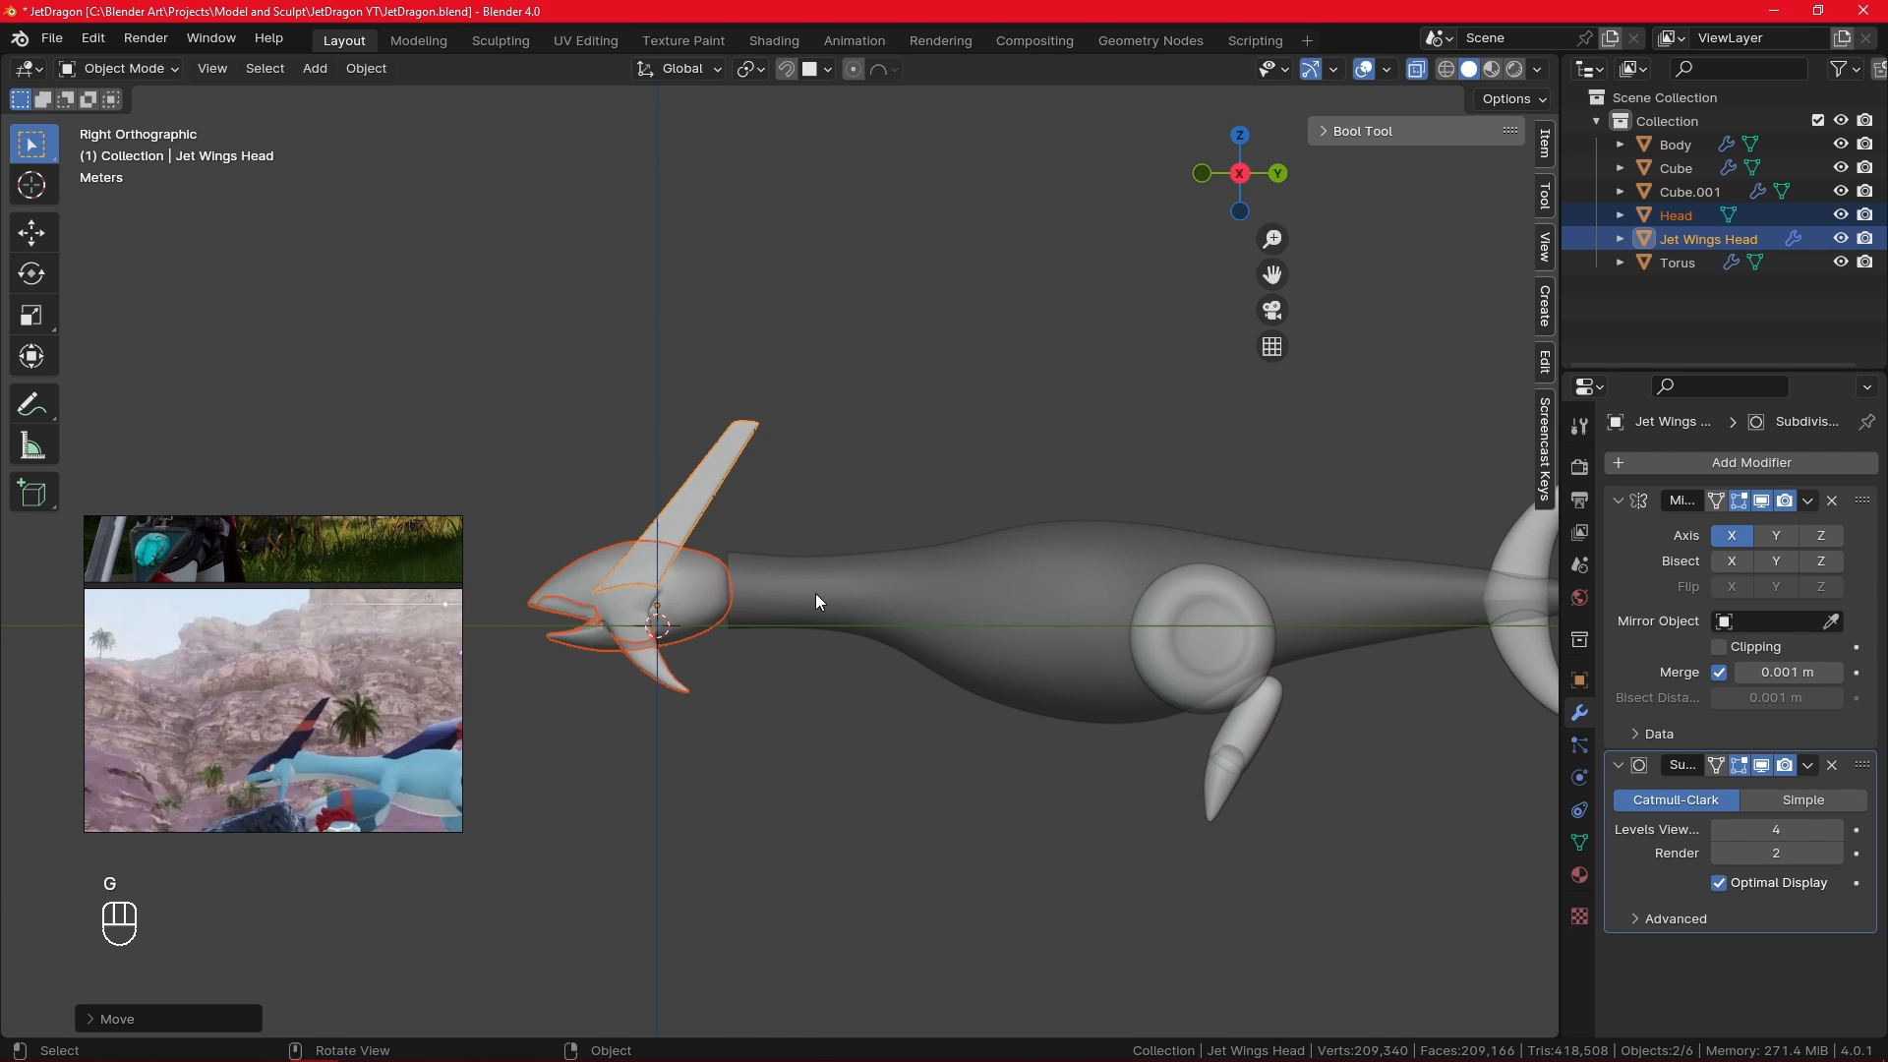
# - Turn off X-ray display and move the head and its wings about 0.18 m along Y toward the neck
pyautogui.click(1415, 68)
pyautogui.press('g')
pyautogui.press('x')
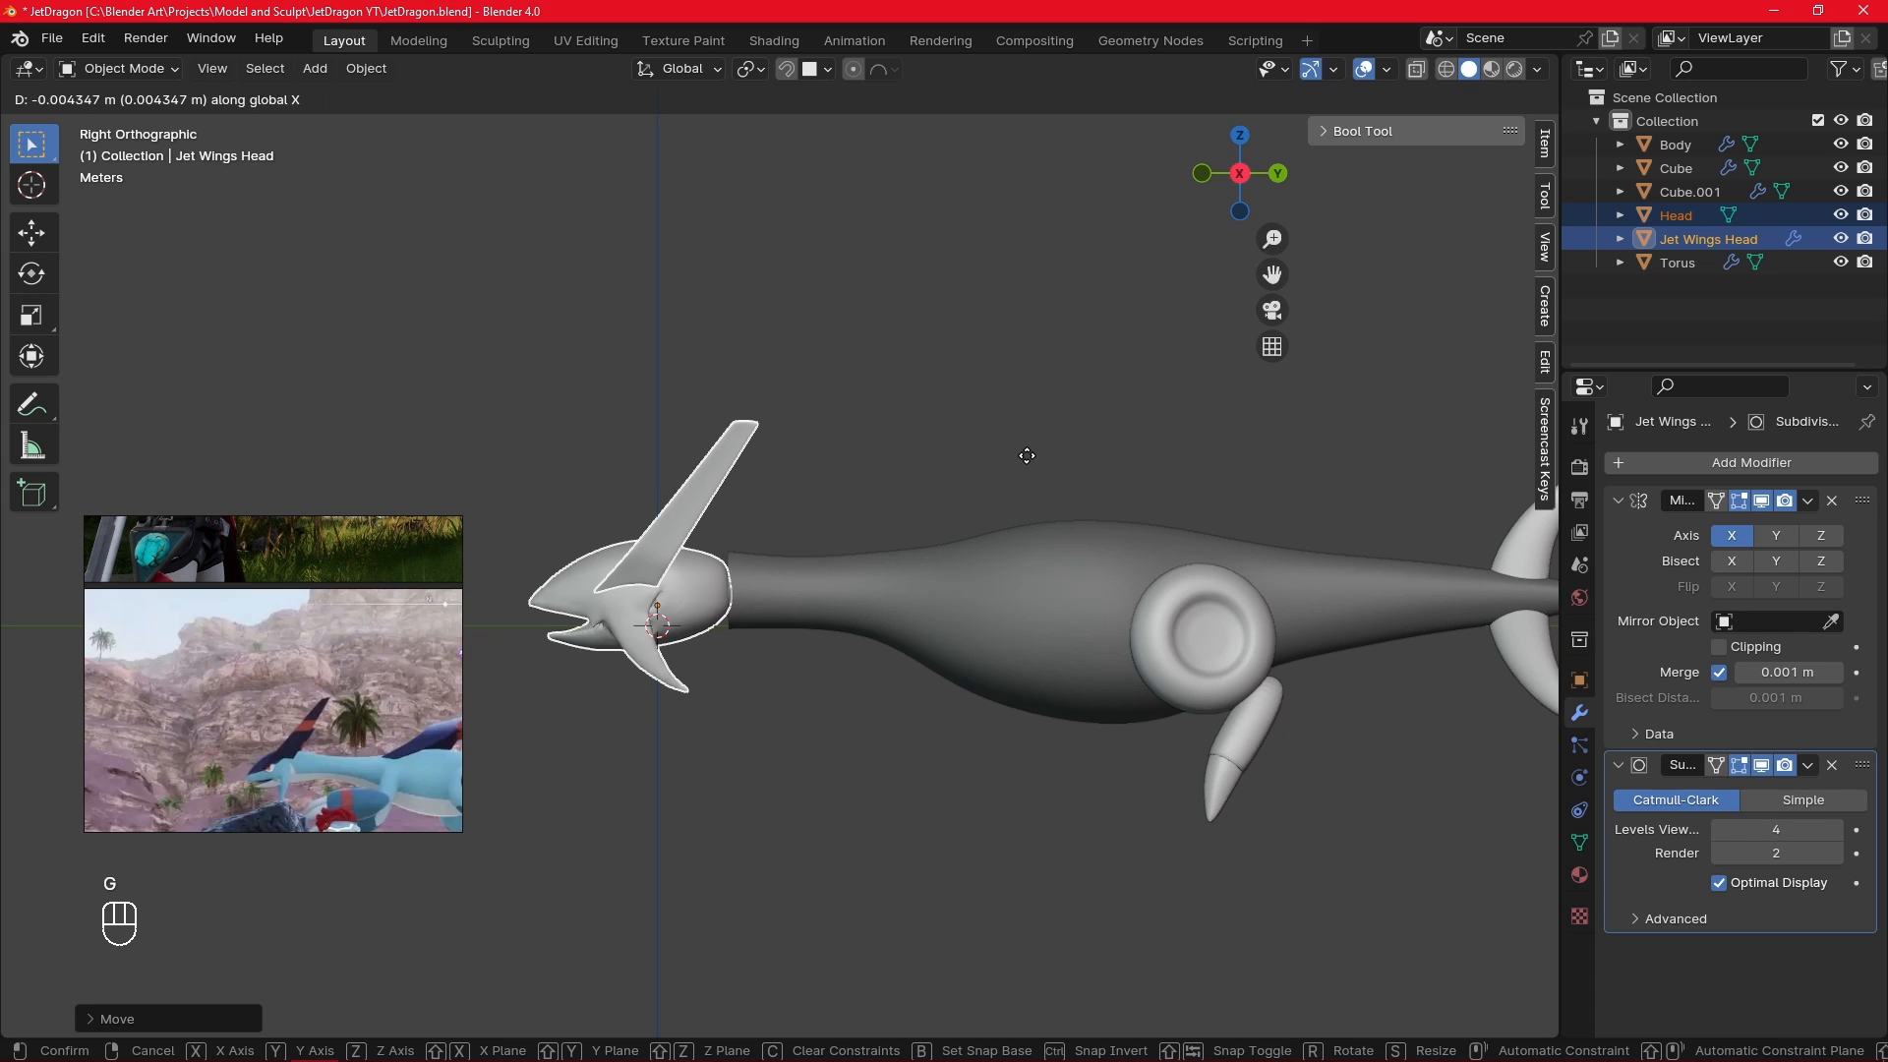
pyautogui.press('y')
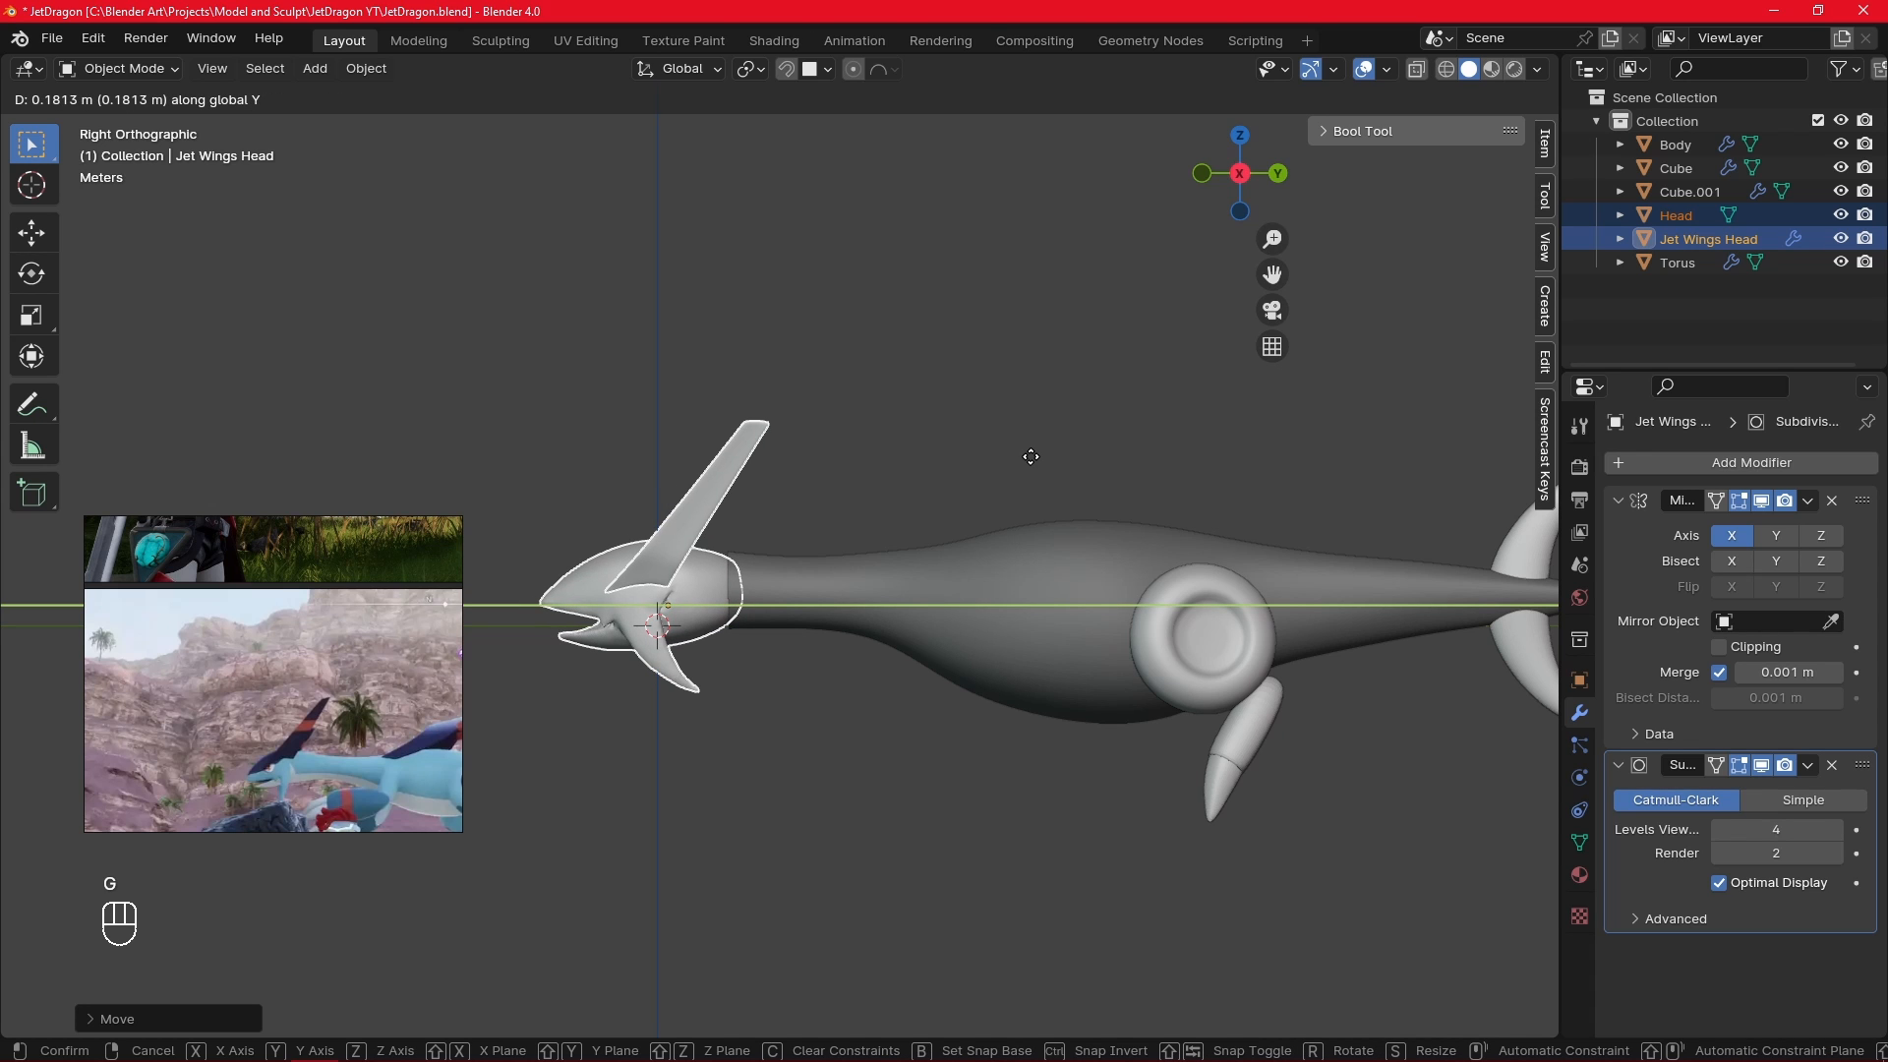
pyautogui.click(1031, 456)
# - Switch the Head object alone to Sculpt Mode and hide the viewport sidebar
pyautogui.click(706, 527)
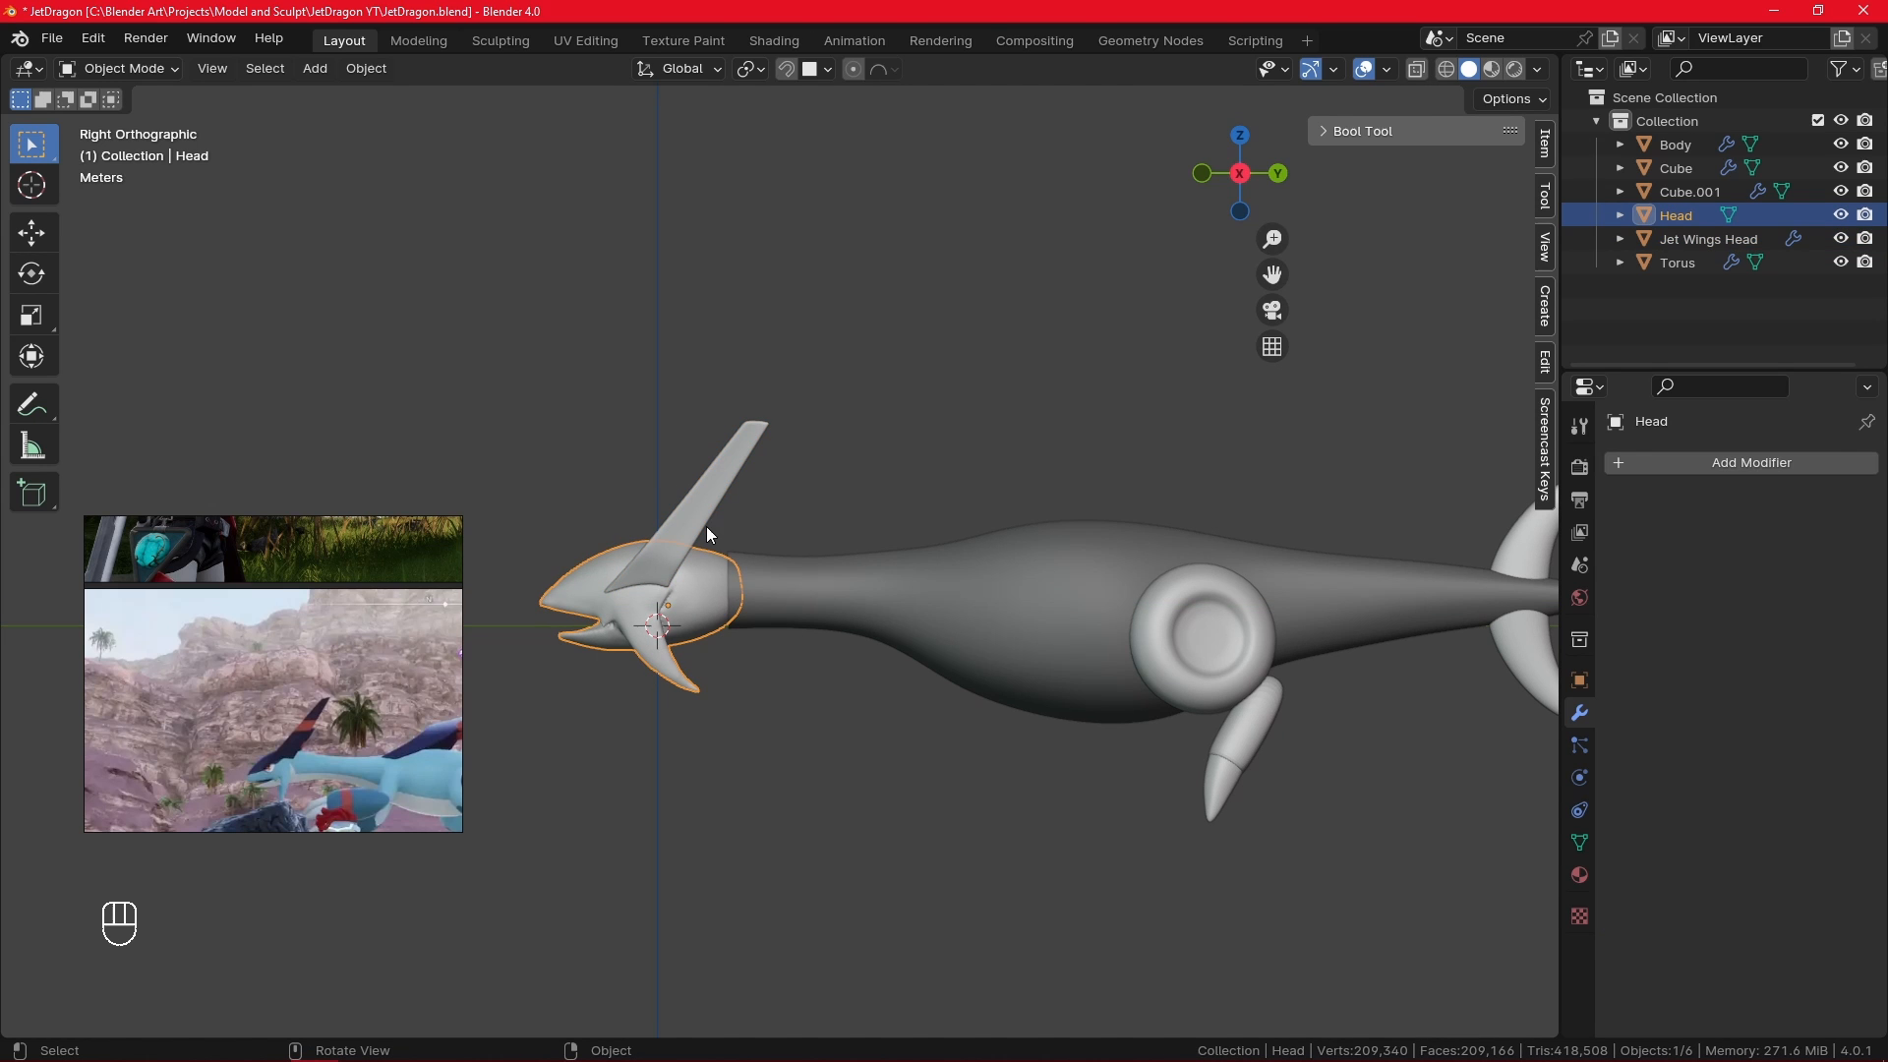
pyautogui.click(161, 67)
pyautogui.click(169, 145)
pyautogui.scroll(3, 777, 544)
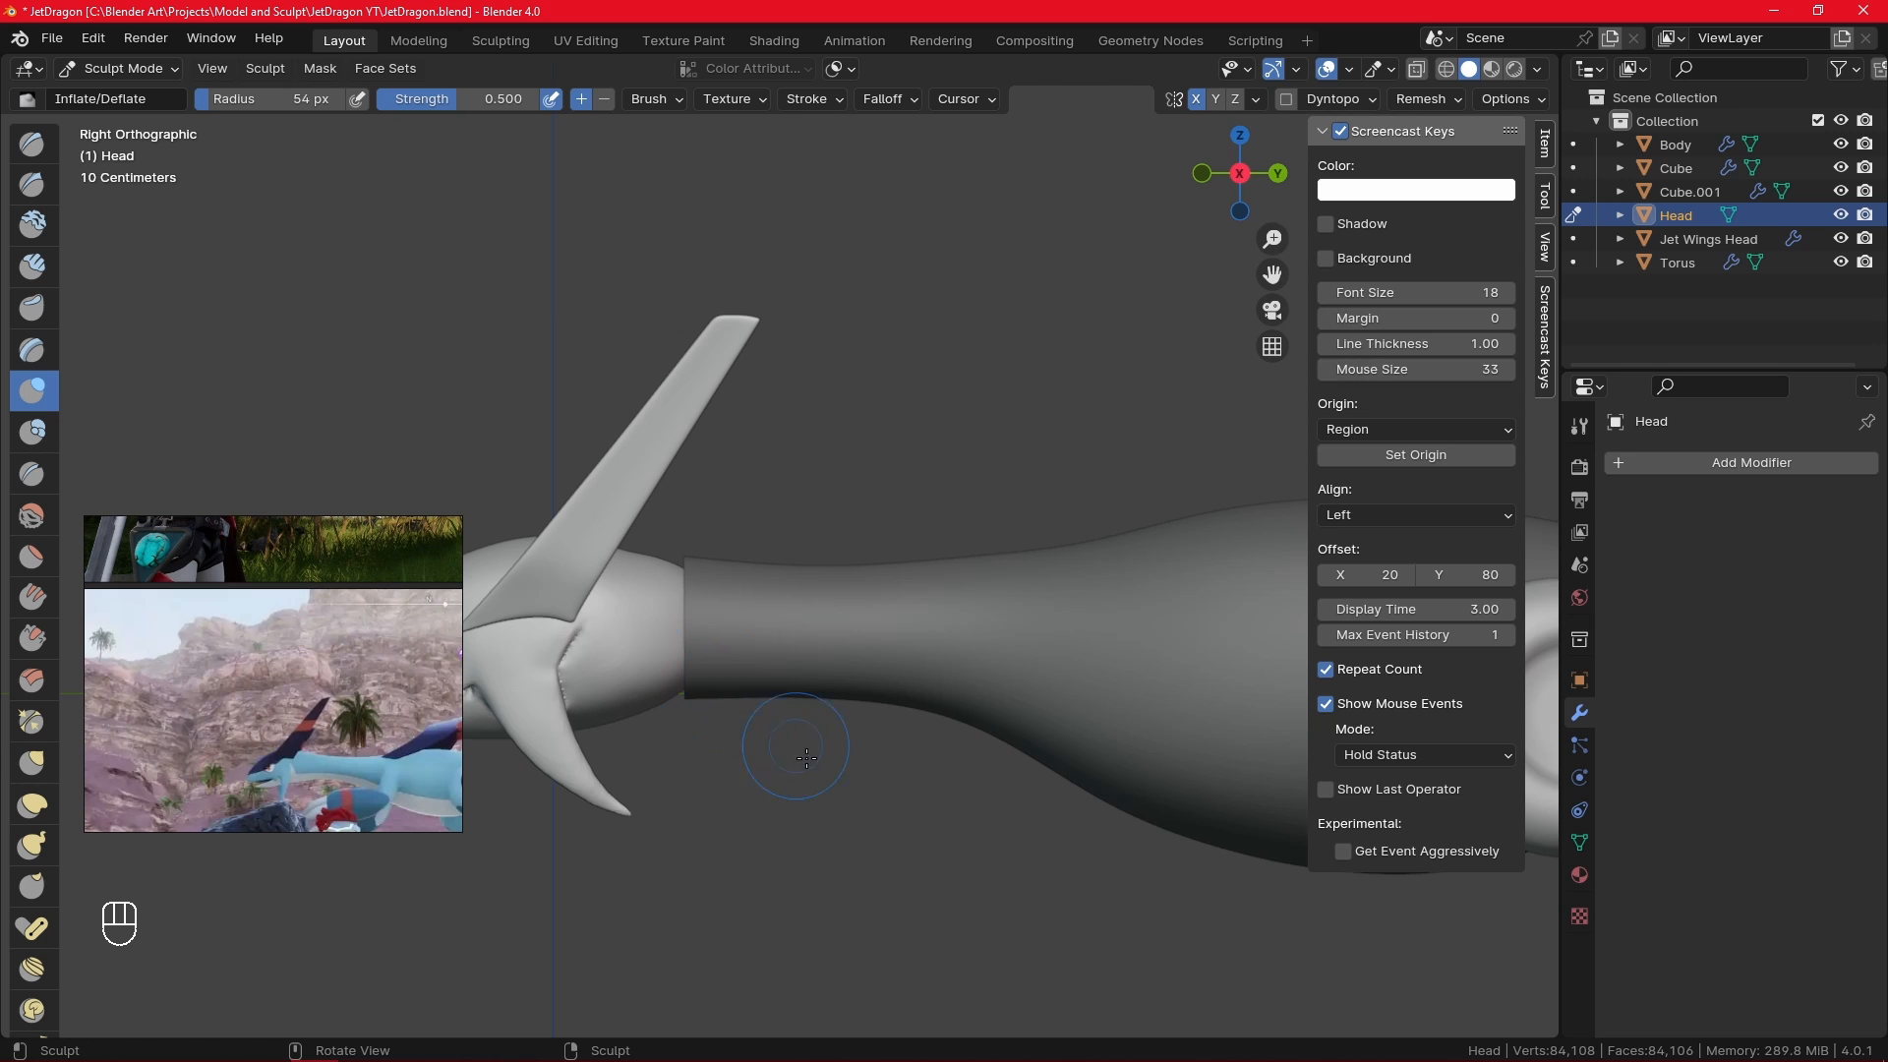
pyautogui.press('n')
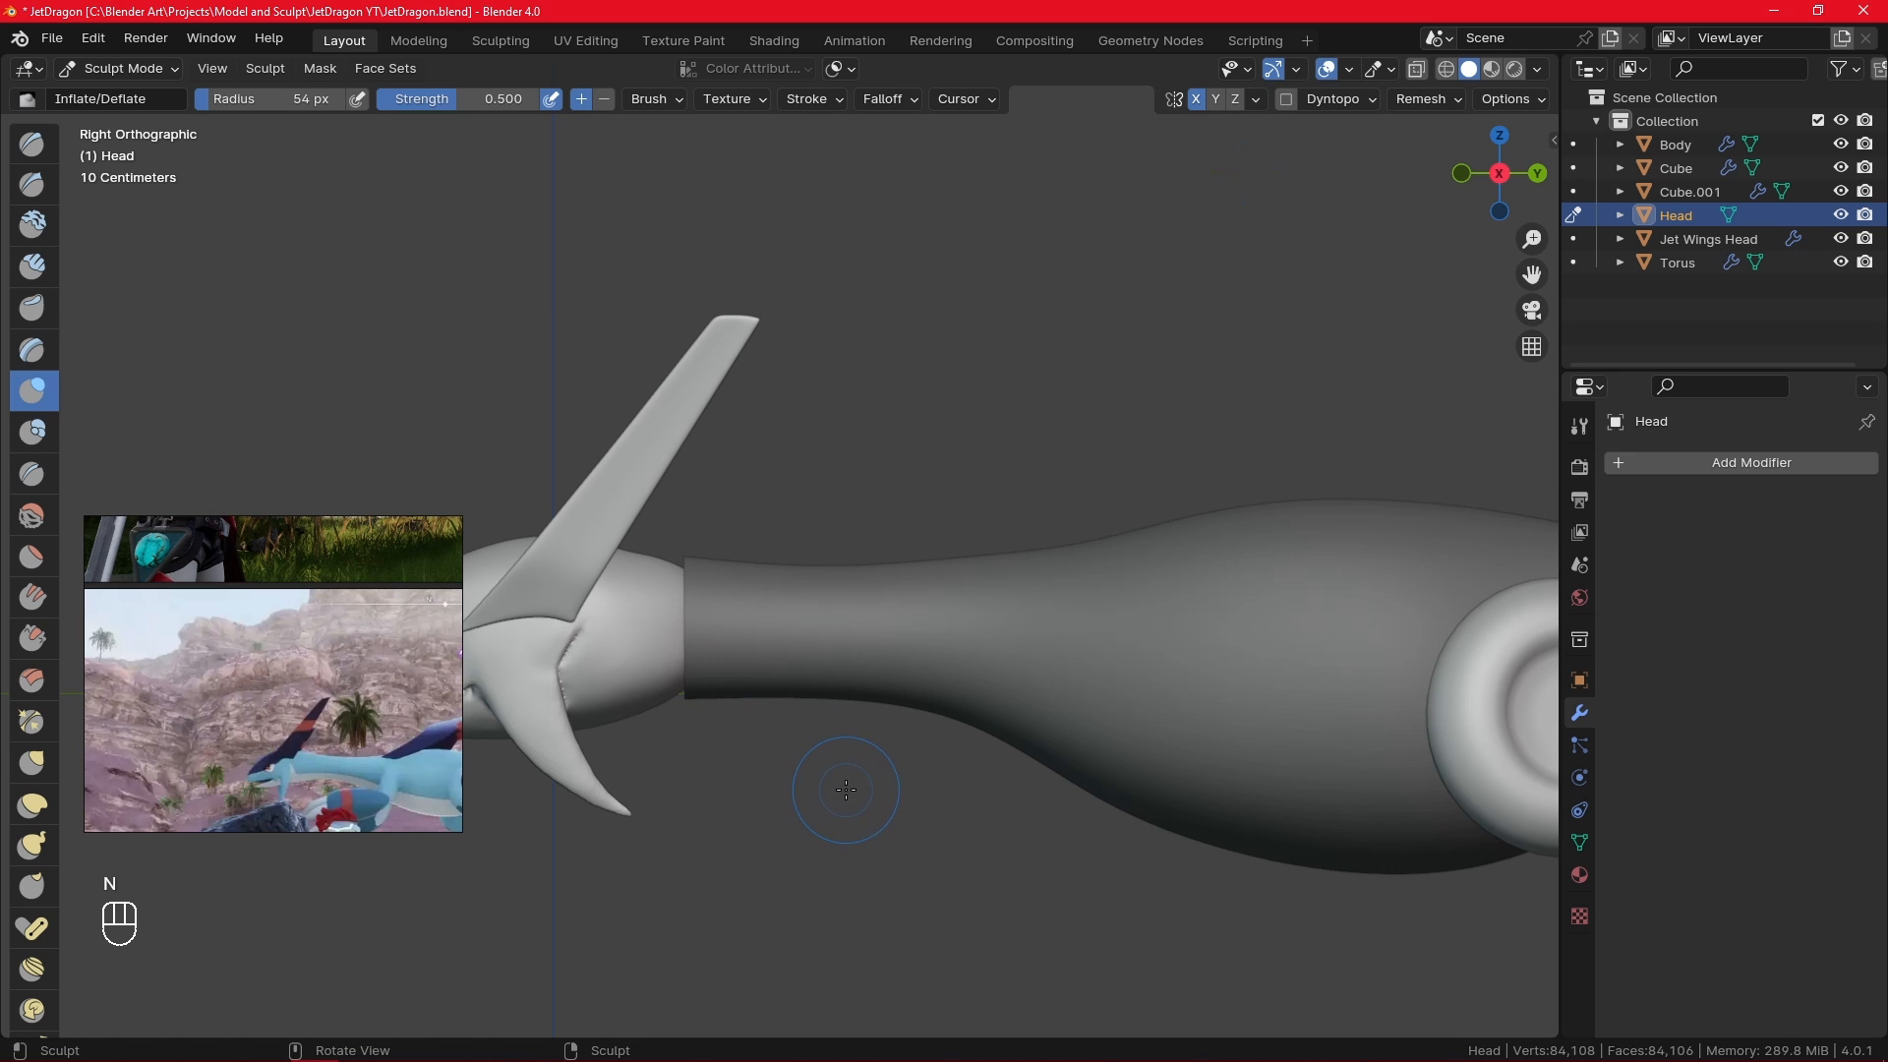
# - Set the brush radius to 98 px and try an Elastic Deform stroke on the back of the head
pyautogui.click(32, 808)
pyautogui.press('f')
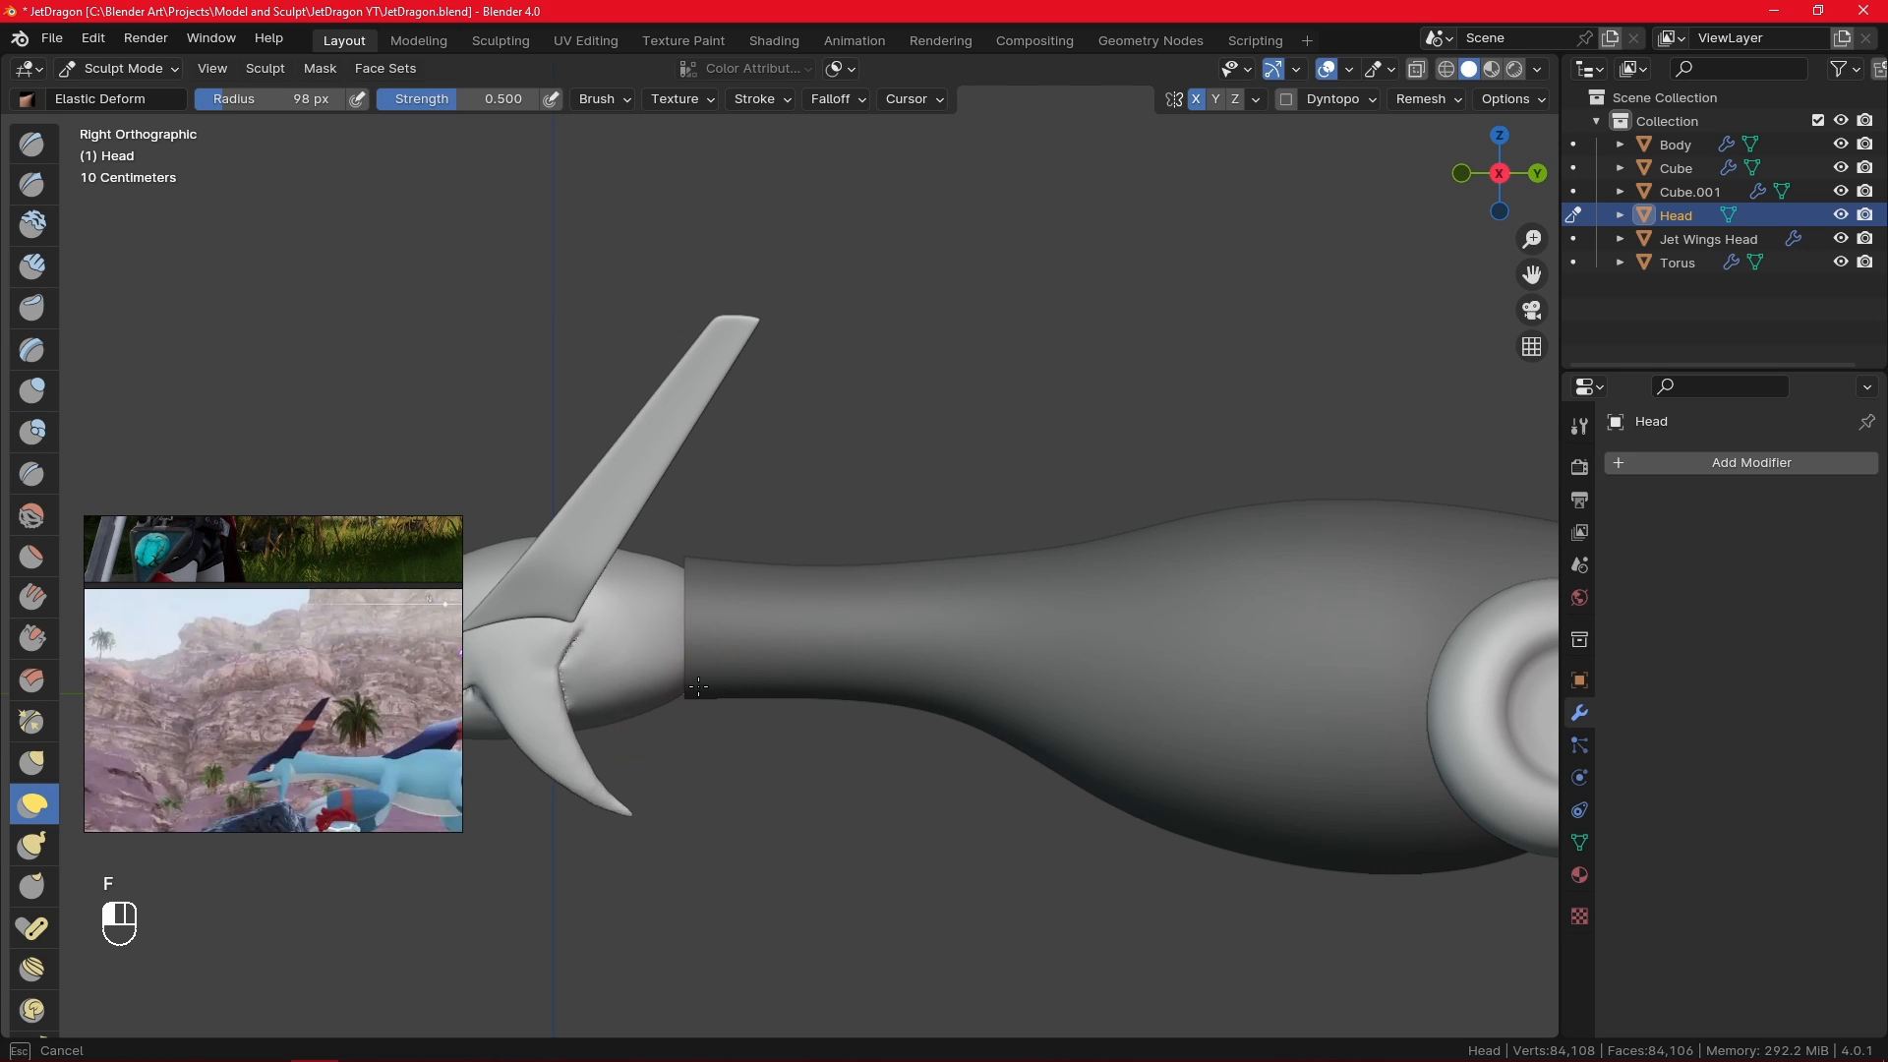
pyautogui.hotkey('ctrl', 'z')
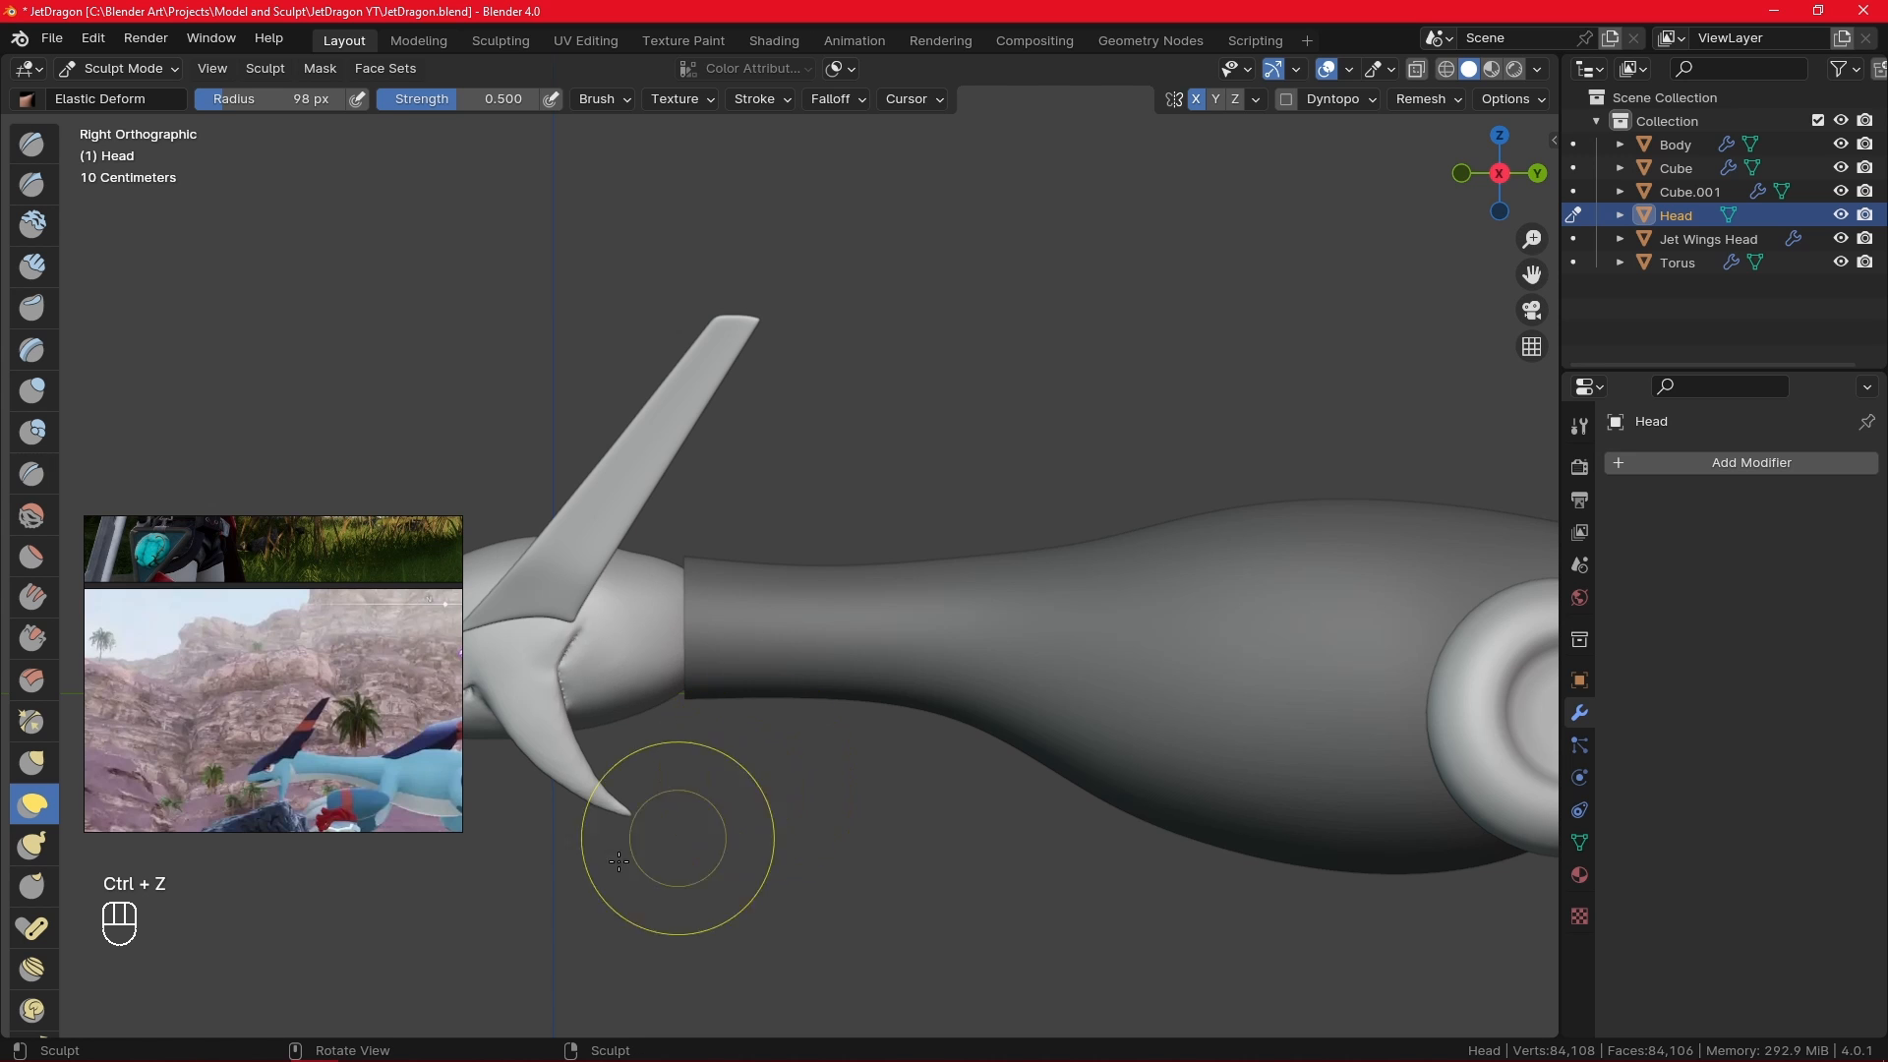
# - Pull the head's rear edge outward and back over the neck with the Grab brush, working around both sides
pyautogui.click(32, 762)
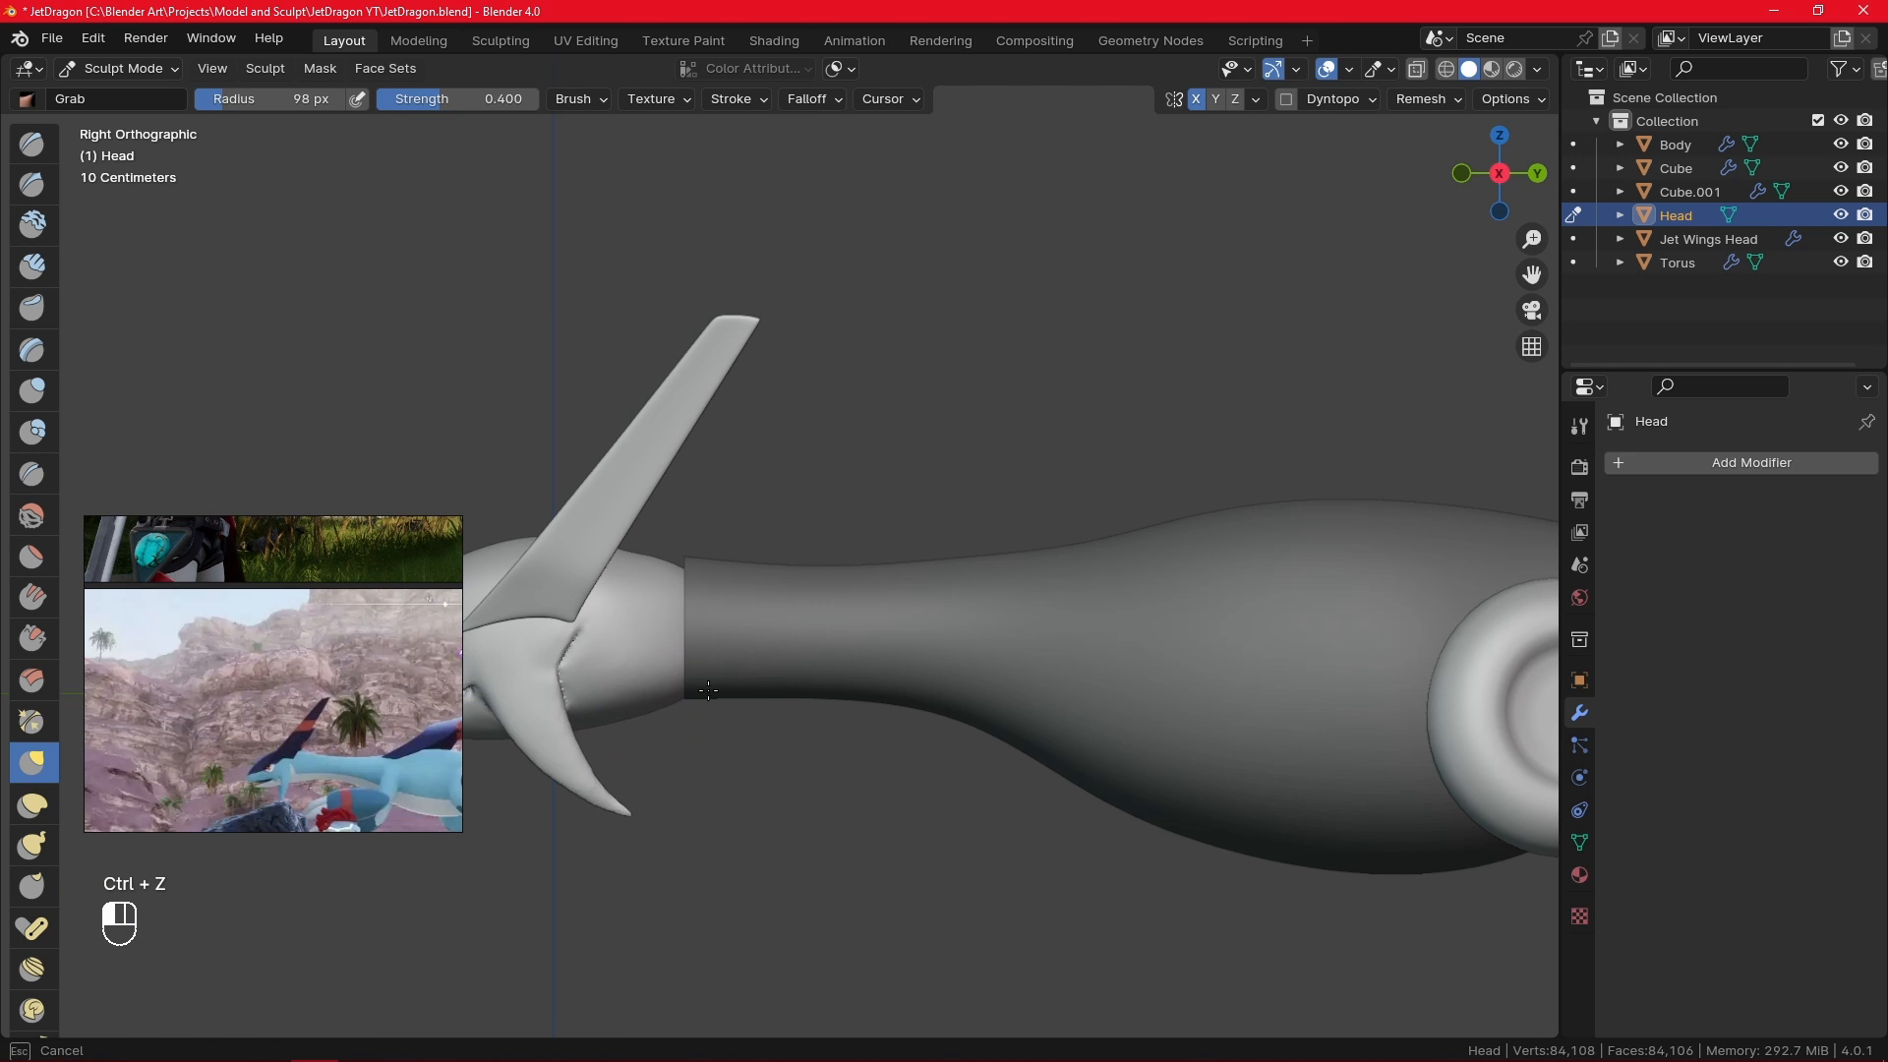
pyautogui.moveTo(675, 695); pyautogui.dragTo(820, 575, button='middle')
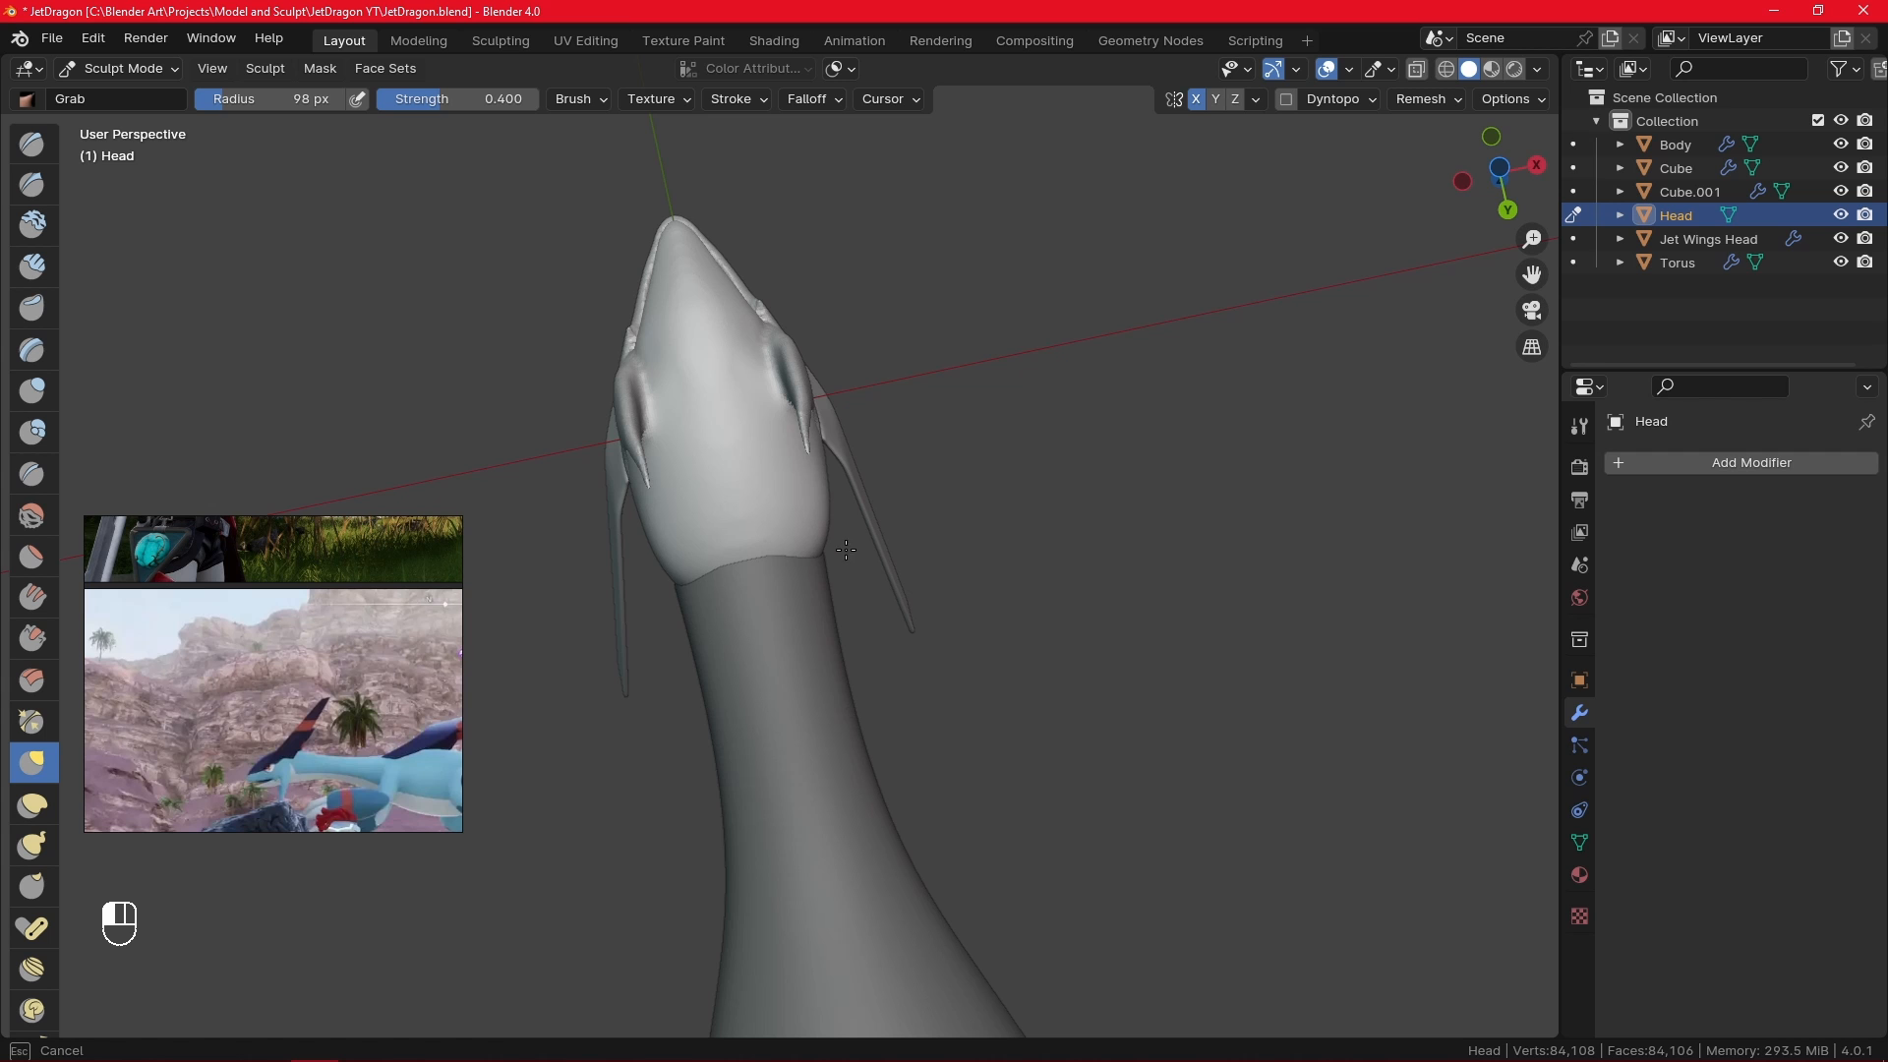
pyautogui.moveTo(851, 546)
pyautogui.keyDown('alt'); pyautogui.mouseDown(button='middle')
pyautogui.moveTo(821, 725)
pyautogui.moveTo(996, 752)
pyautogui.moveTo(1041, 791)
pyautogui.mouseUp(button='middle'); pyautogui.keyUp('alt')
pyautogui.keyDown('alt'); pyautogui.moveTo(822, 586); pyautogui.dragTo(756, 556, button='middle'); pyautogui.keyUp('alt')
pyautogui.moveTo(751, 553); pyautogui.dragTo(741, 546)
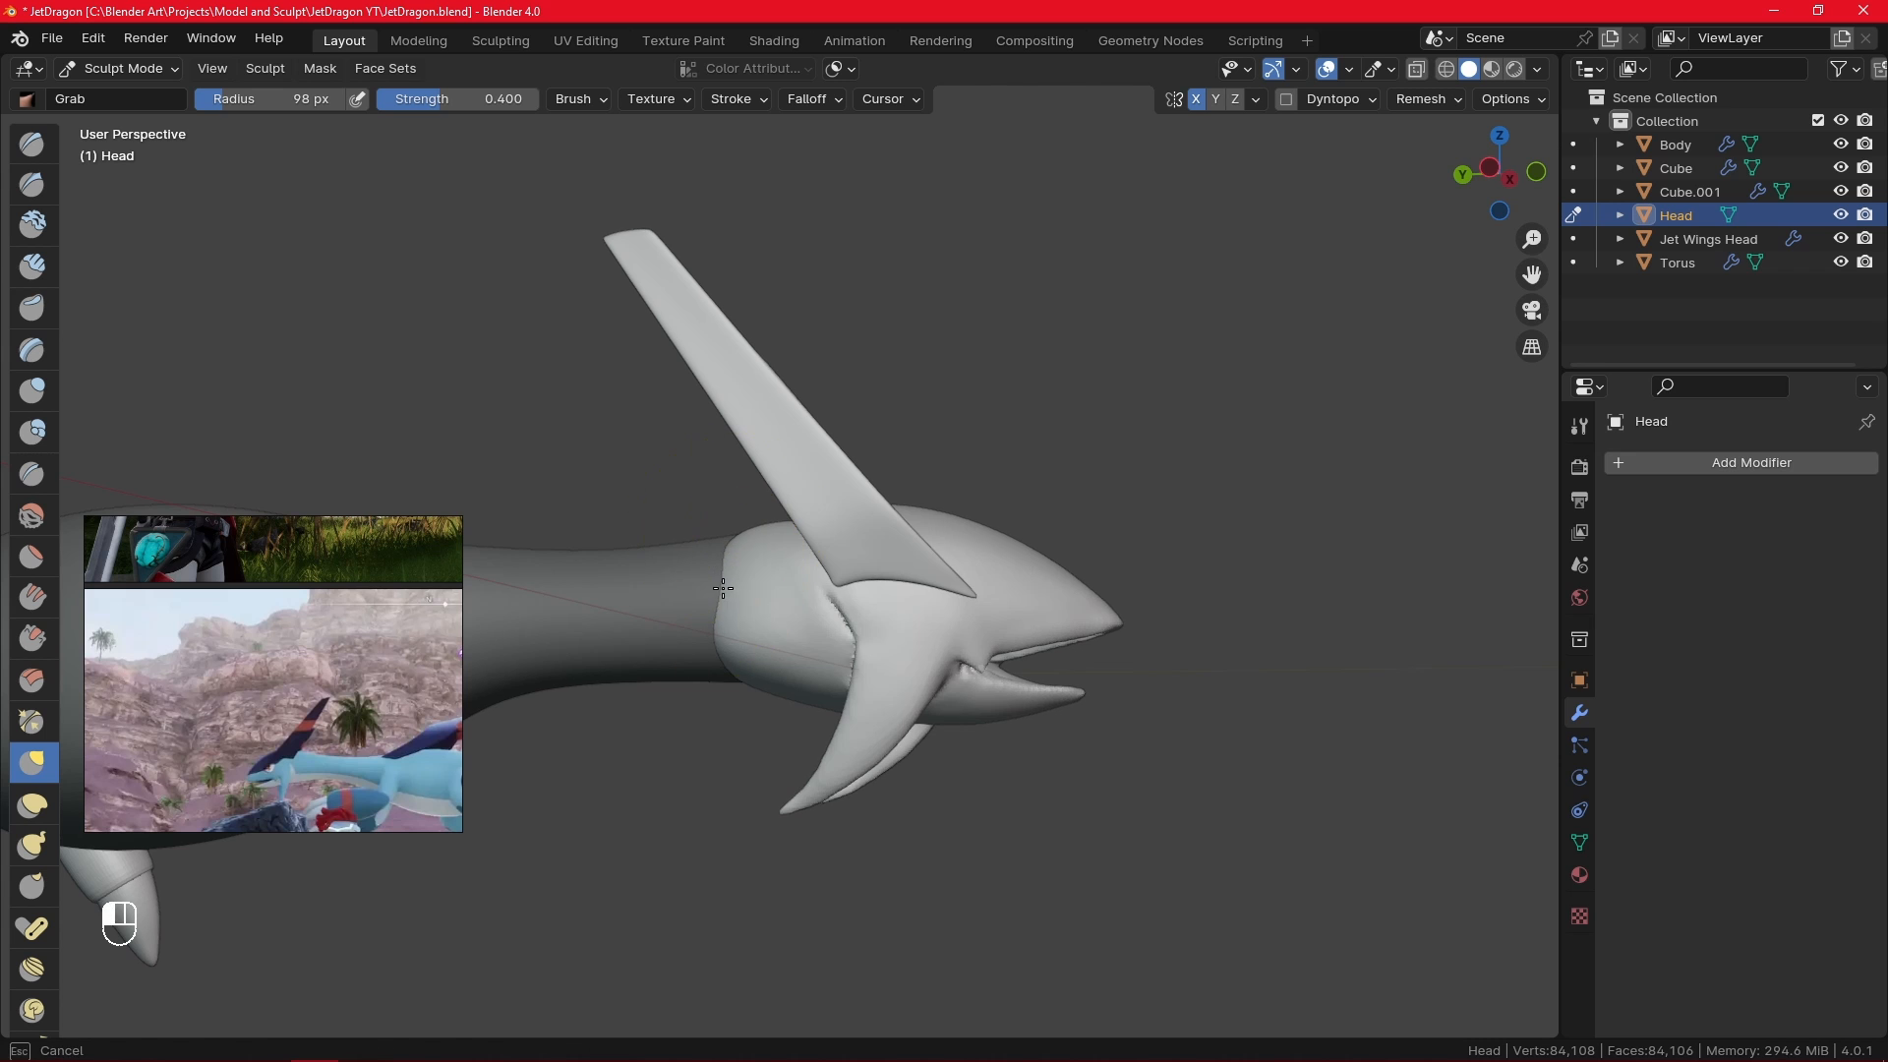
pyautogui.moveTo(835, 620); pyautogui.dragTo(945, 553, button='middle')
pyautogui.press('KP_3')
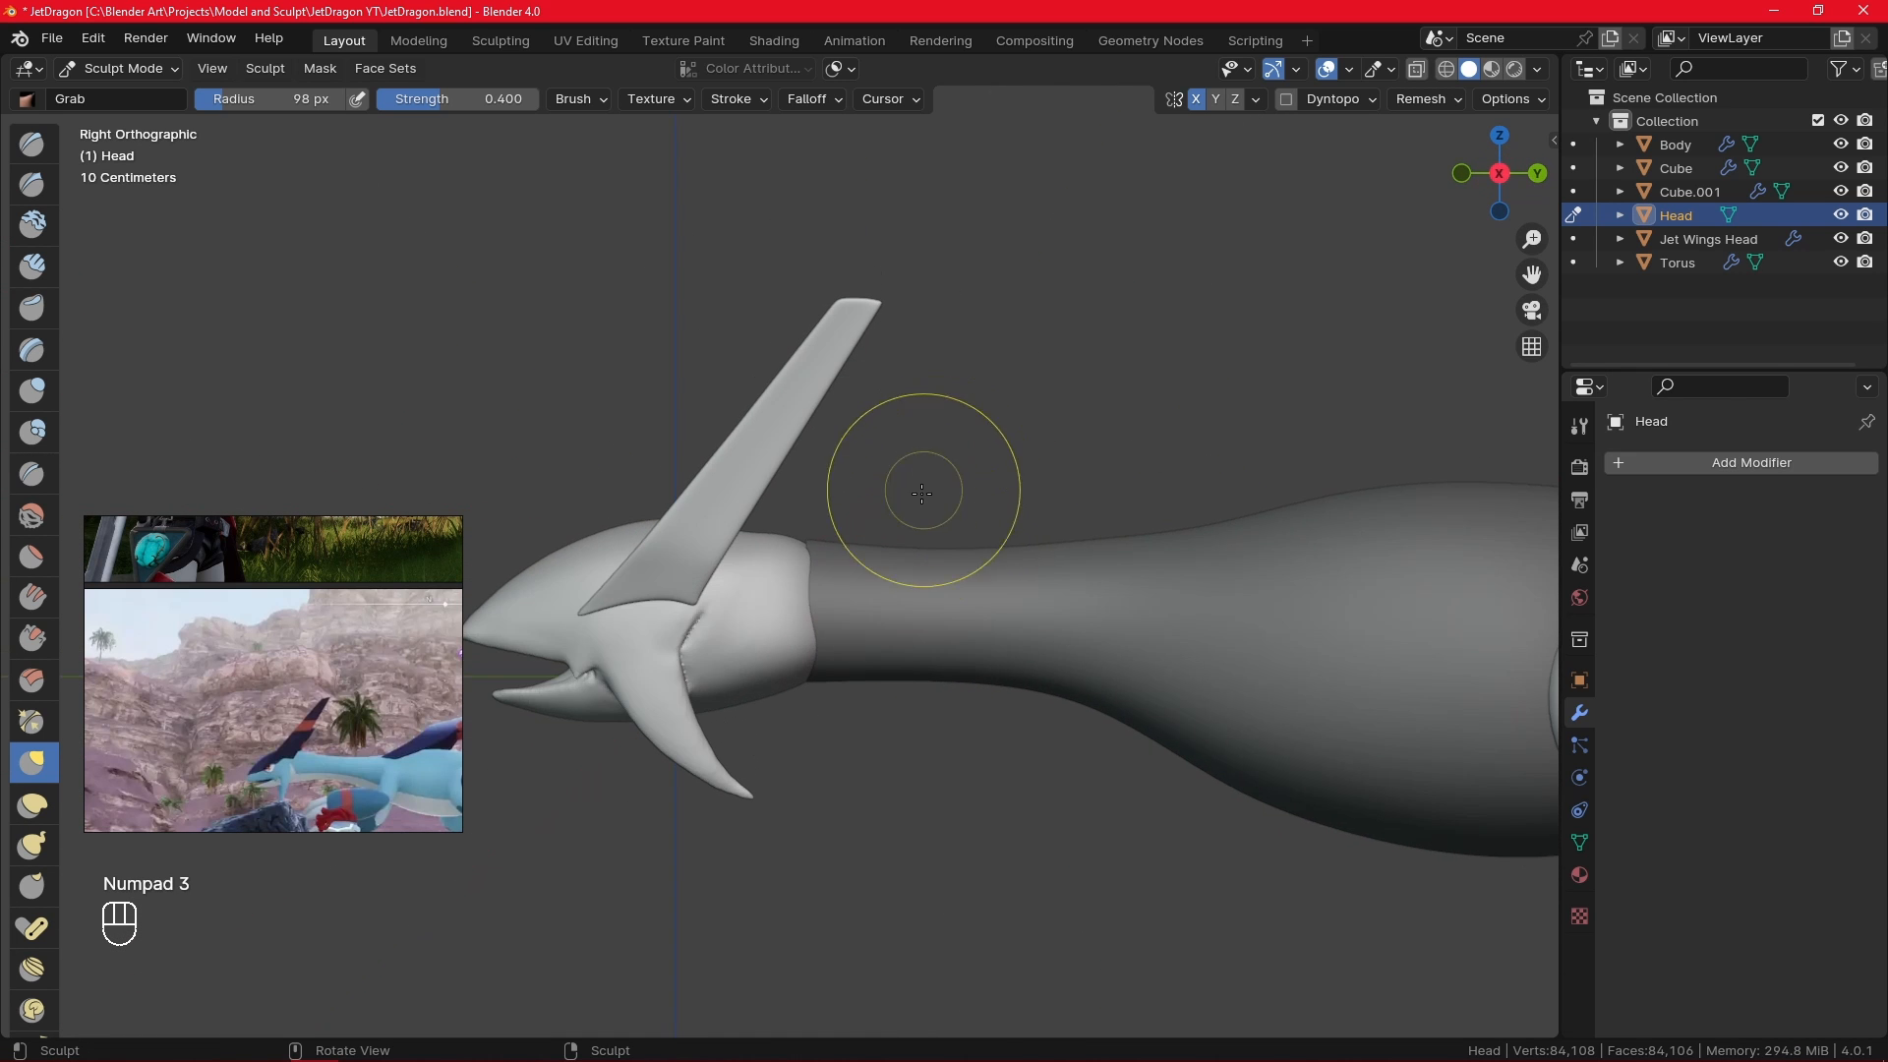
pyautogui.keyDown('ctrl'); pyautogui.moveTo(906, 738); pyautogui.dragTo(832, 526, button='middle'); pyautogui.keyUp('ctrl')
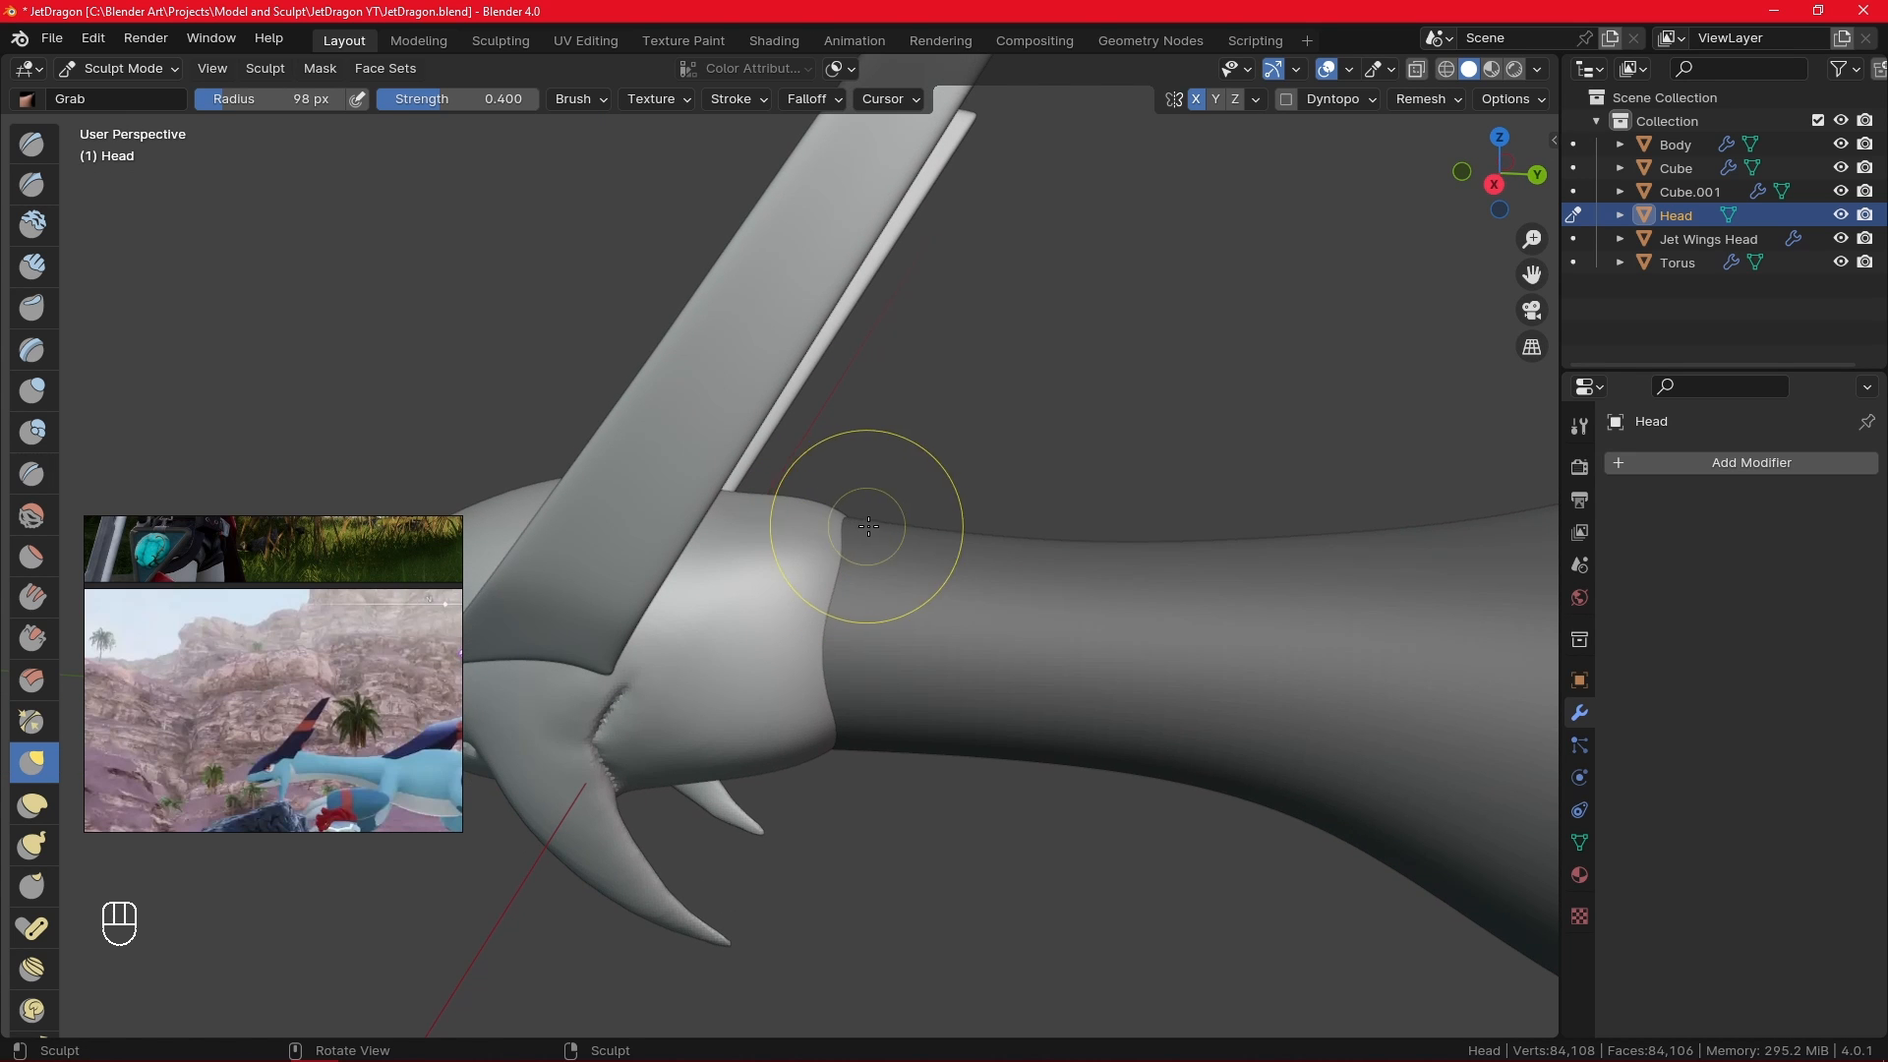
# - Smooth the head's rear edge where it meets the neck, using the Smooth brush at strength 0.814
pyautogui.press('KP_3')
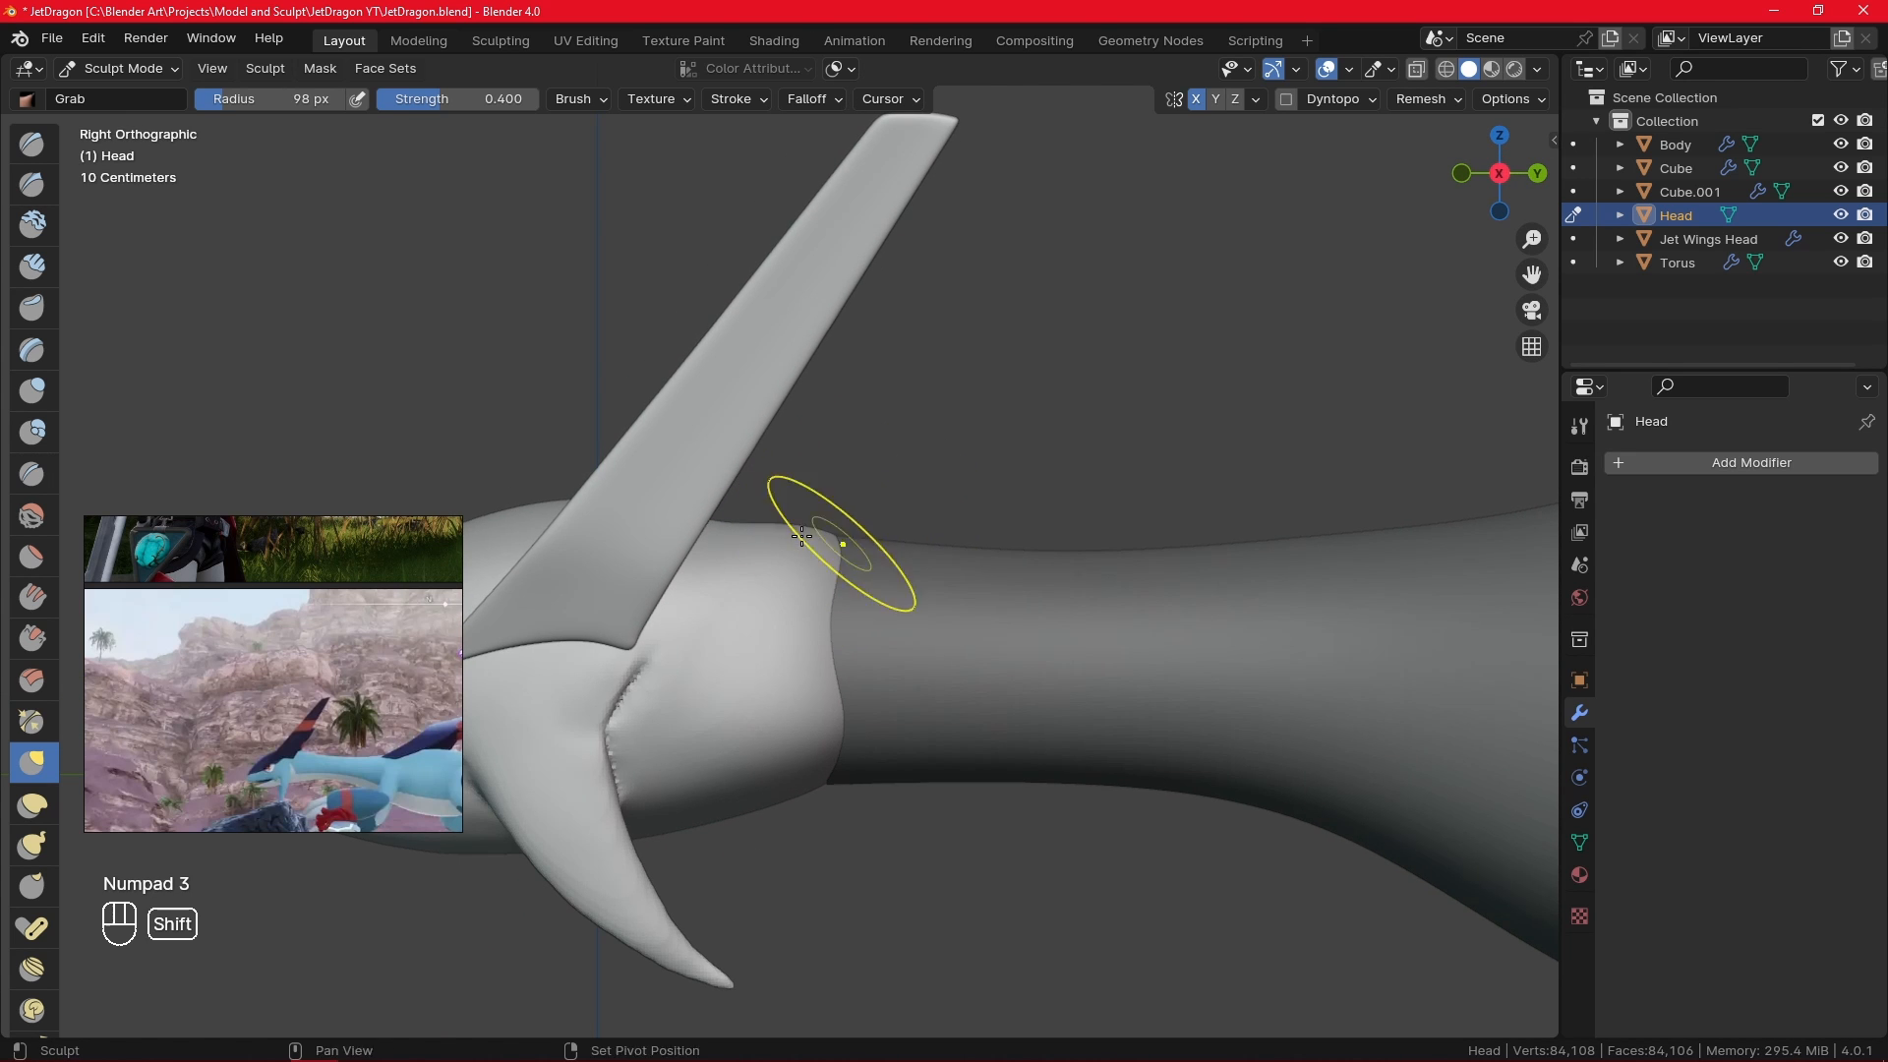
pyautogui.hotkey('shift', 's')
pyautogui.moveTo(550, 85); pyautogui.dragTo(552, 86)
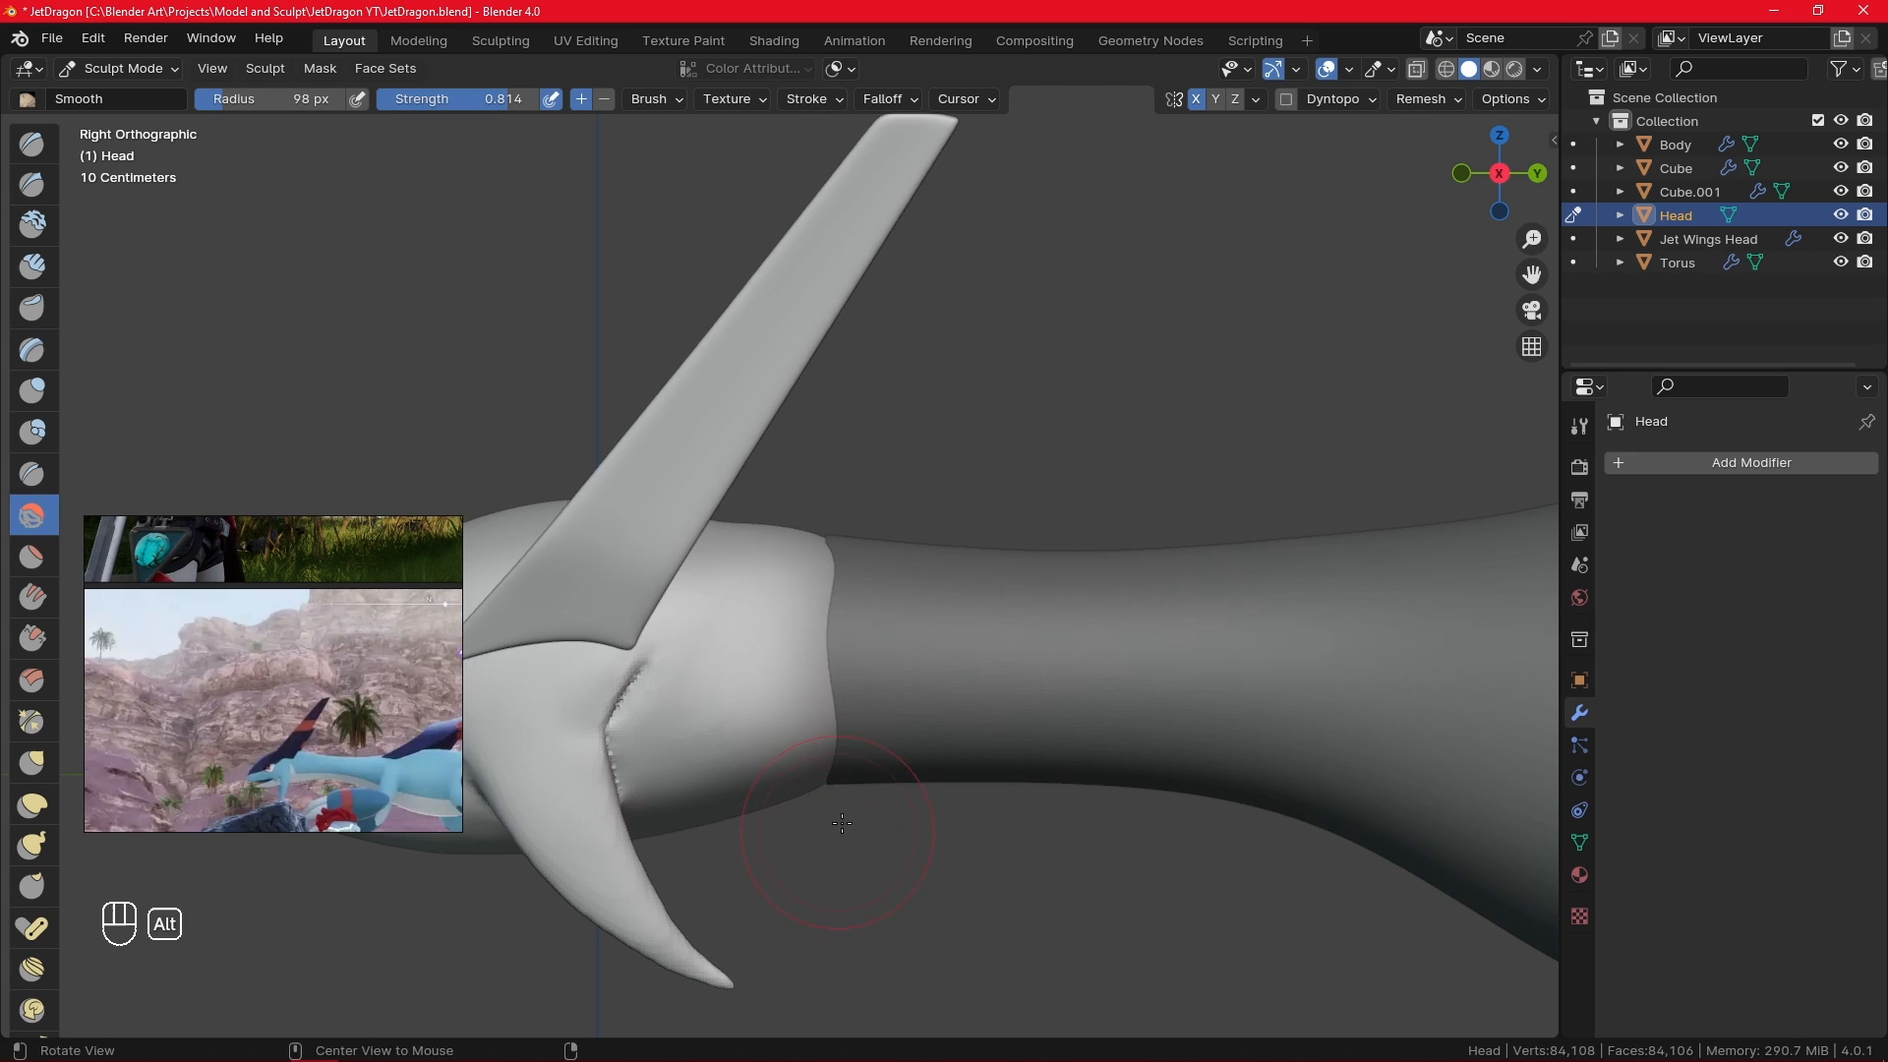
# - Smooth the underside of the Head's rear edge where it overlaps the neck
pyautogui.keyDown('alt'); pyautogui.moveTo(842, 703); pyautogui.dragTo(955, 531); pyautogui.keyUp('alt')
pyautogui.moveTo(848, 507); pyautogui.dragTo(838, 468)
pyautogui.keyDown('alt'); pyautogui.moveTo(839, 468); pyautogui.dragTo(864, 449); pyautogui.keyUp('alt')
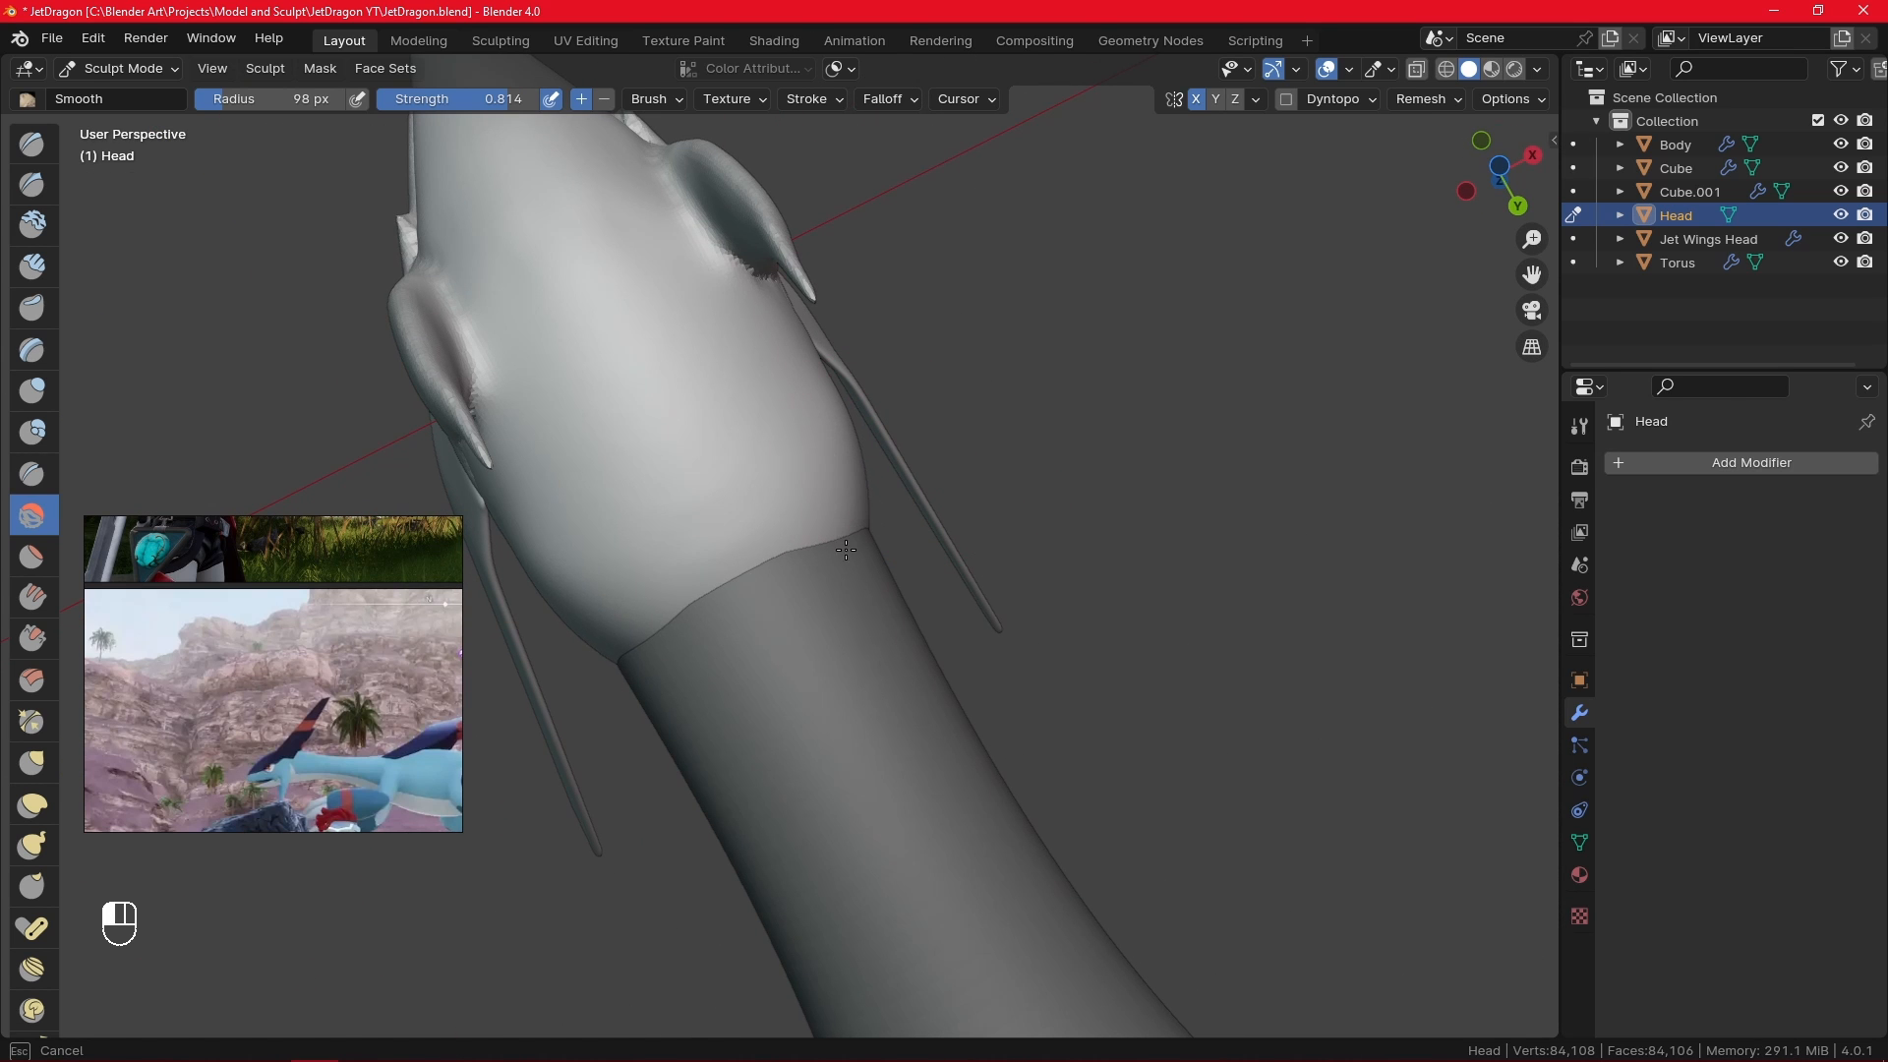
pyautogui.press('KP_3')
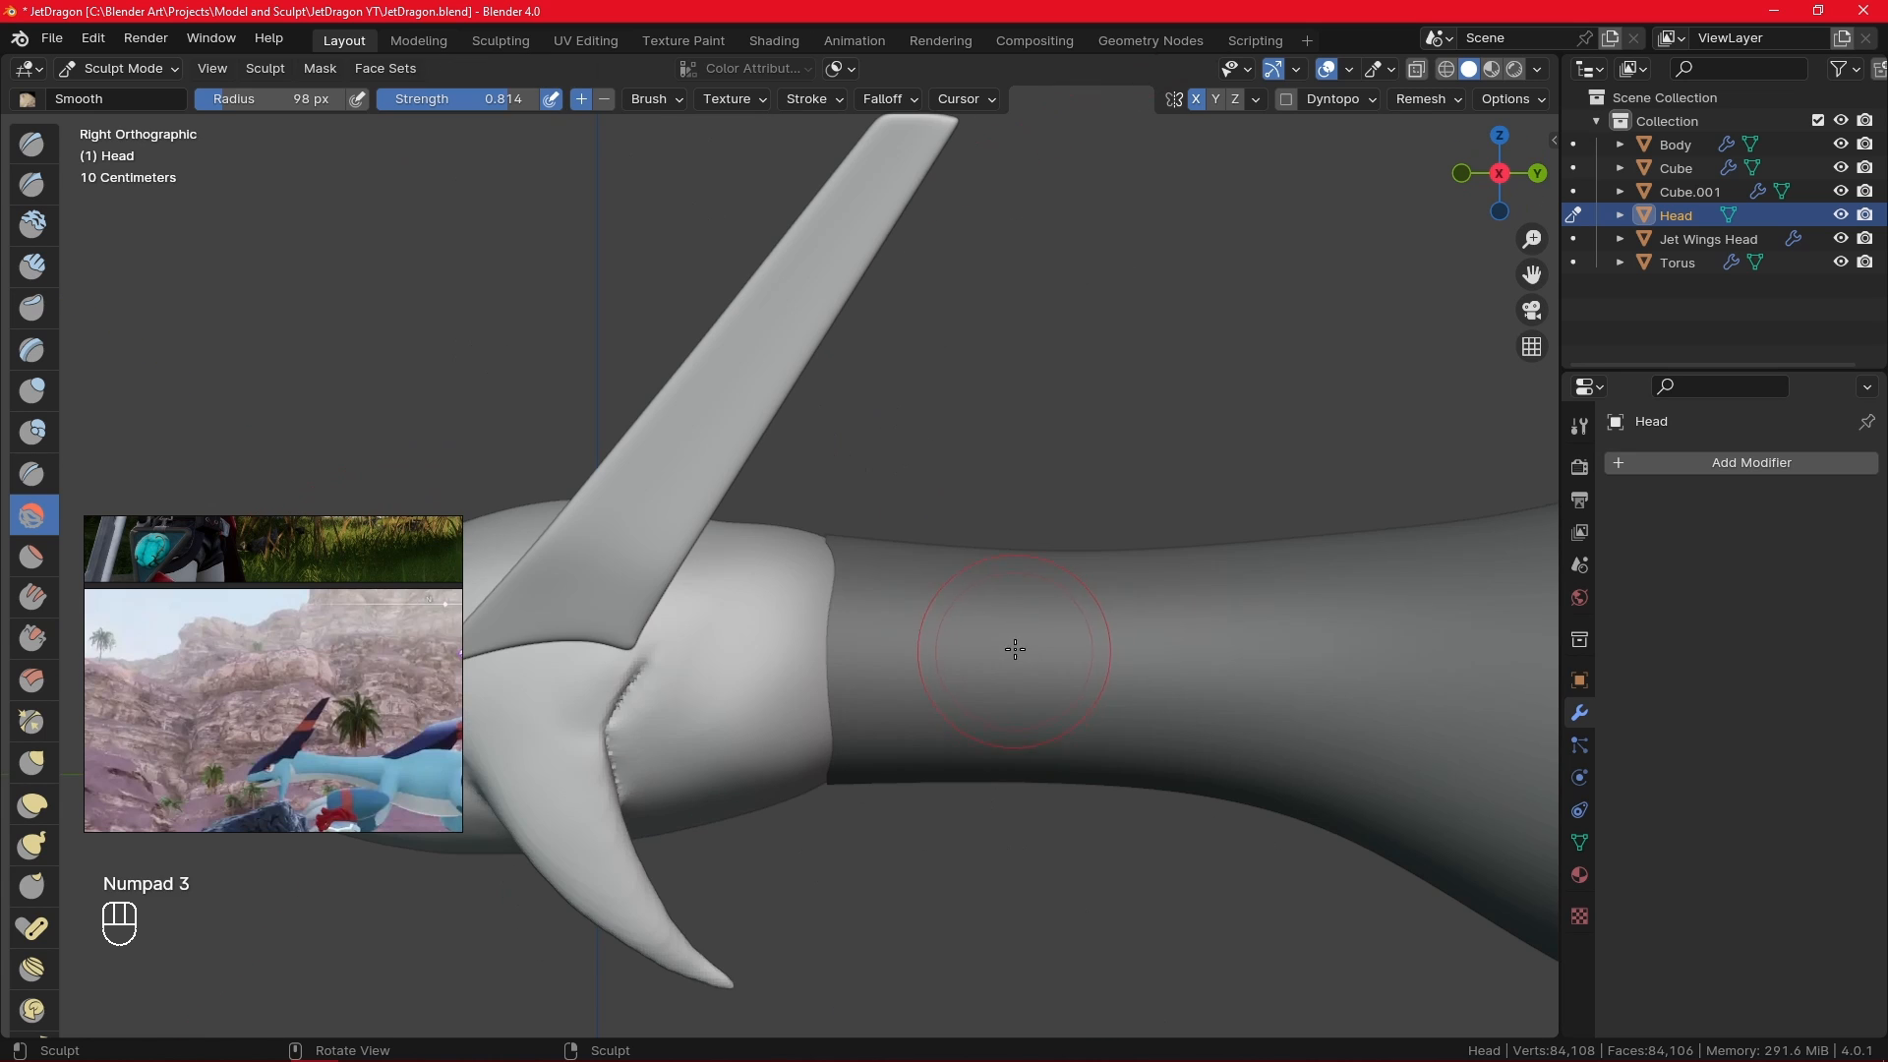
# - Move the Body's front edge loop along Y by about -0.14 m so the neck sits deeper inside the head
pyautogui.press('Tab')
pyautogui.press('Tab')
pyautogui.click(163, 65)
pyautogui.click(118, 101)
pyautogui.click(976, 615)
pyautogui.press('Tab')
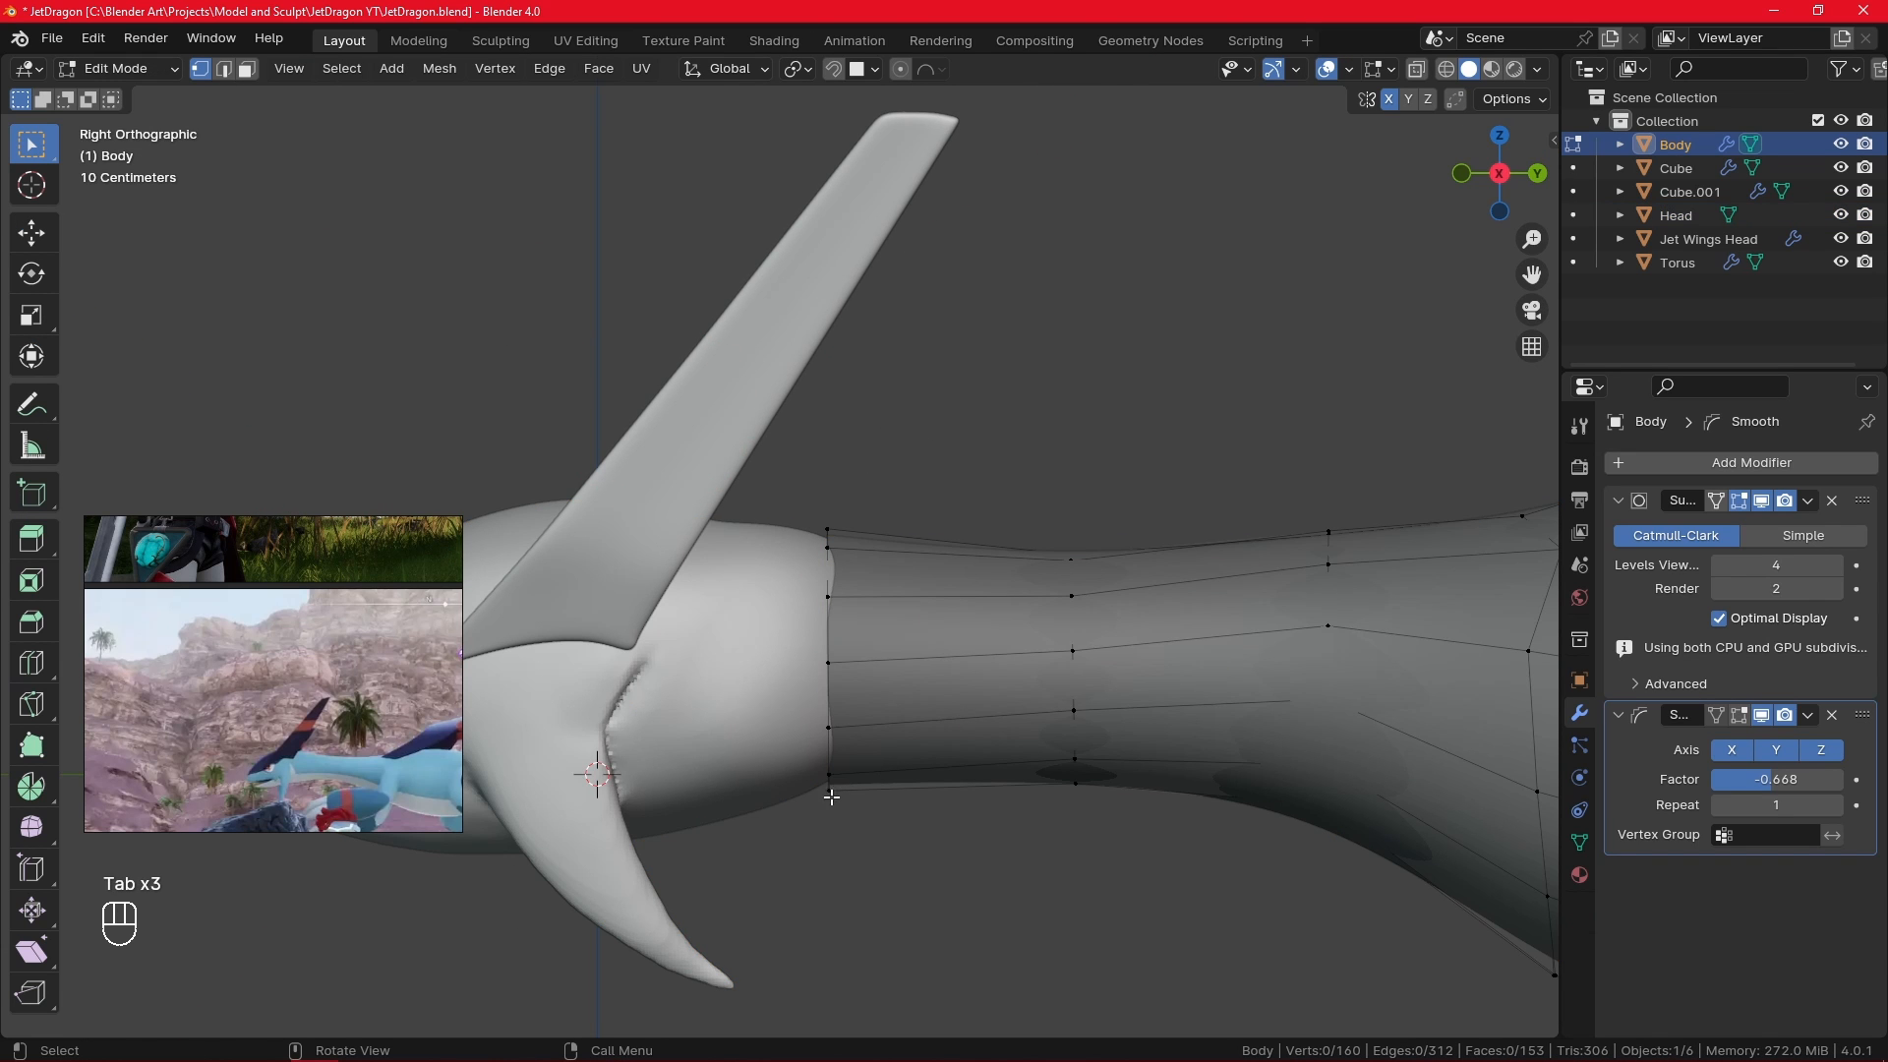
pyautogui.keyDown('alt'); pyautogui.click(834, 728); pyautogui.keyUp('alt')
pyautogui.press('g')
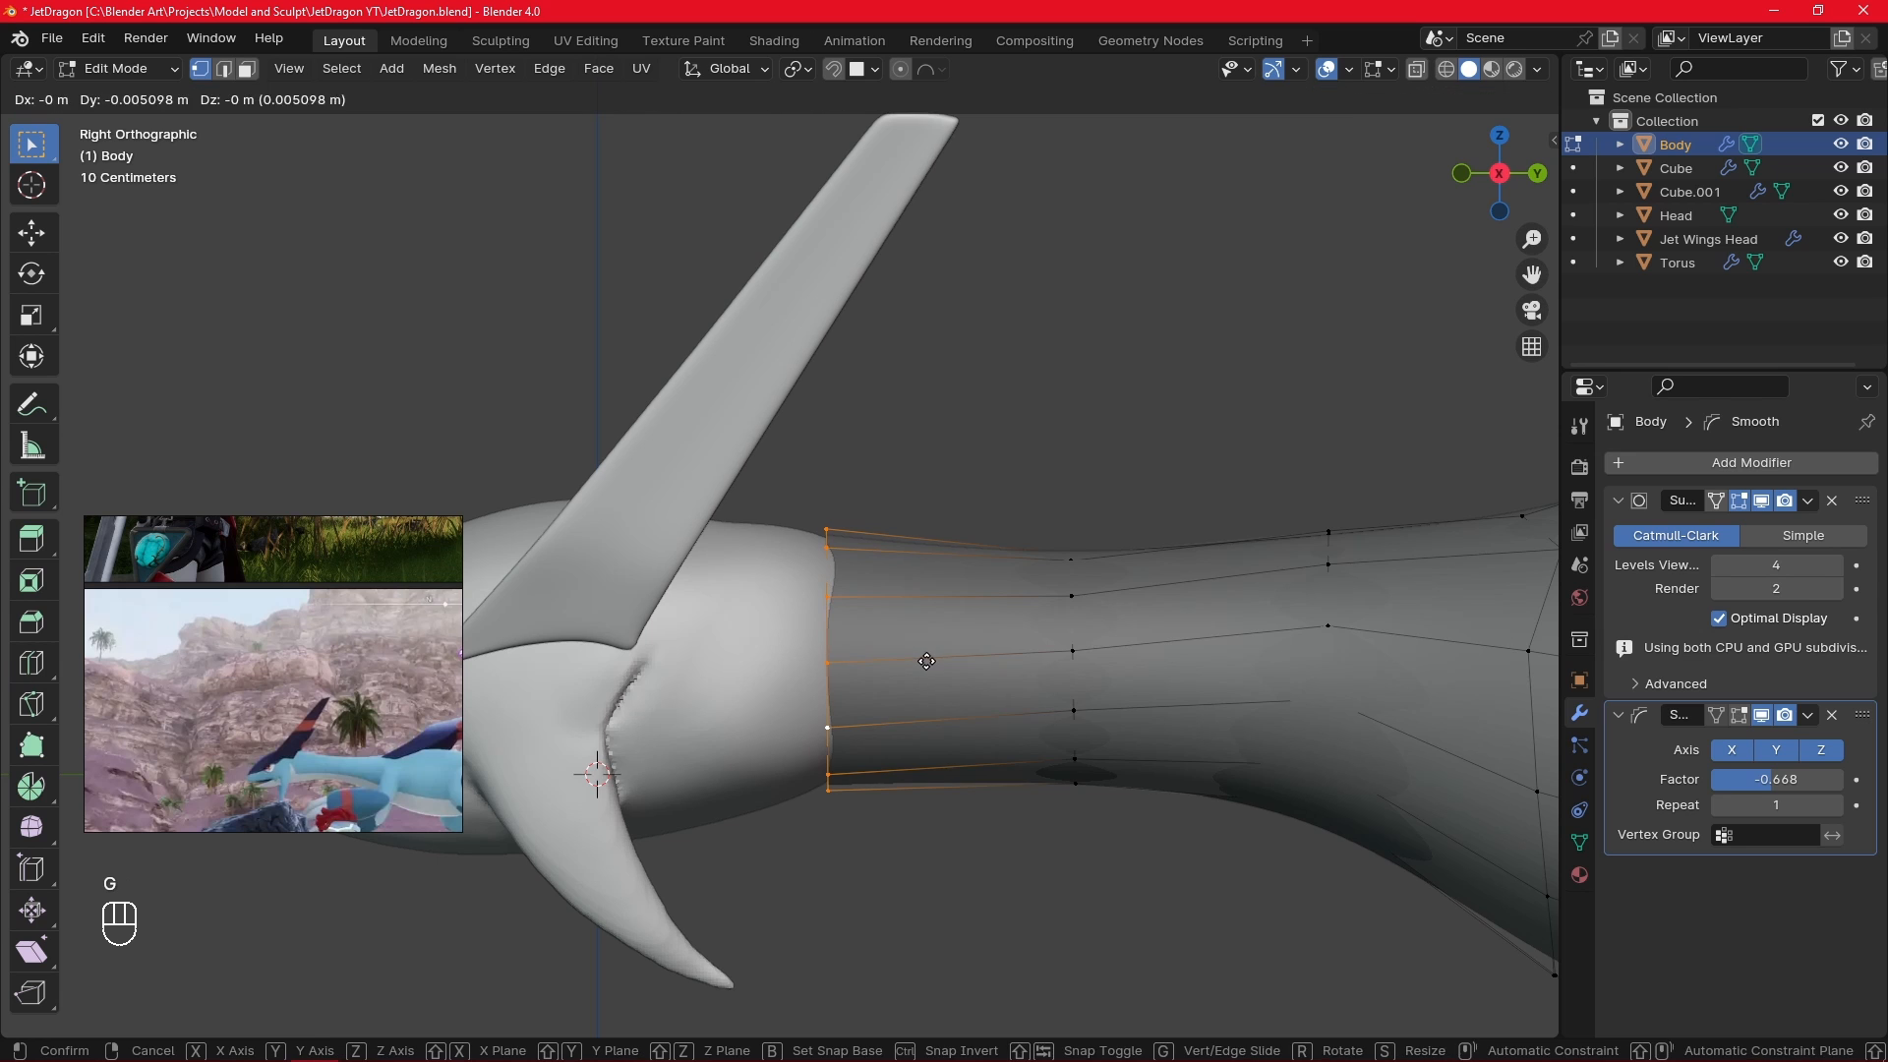
pyautogui.press('y')
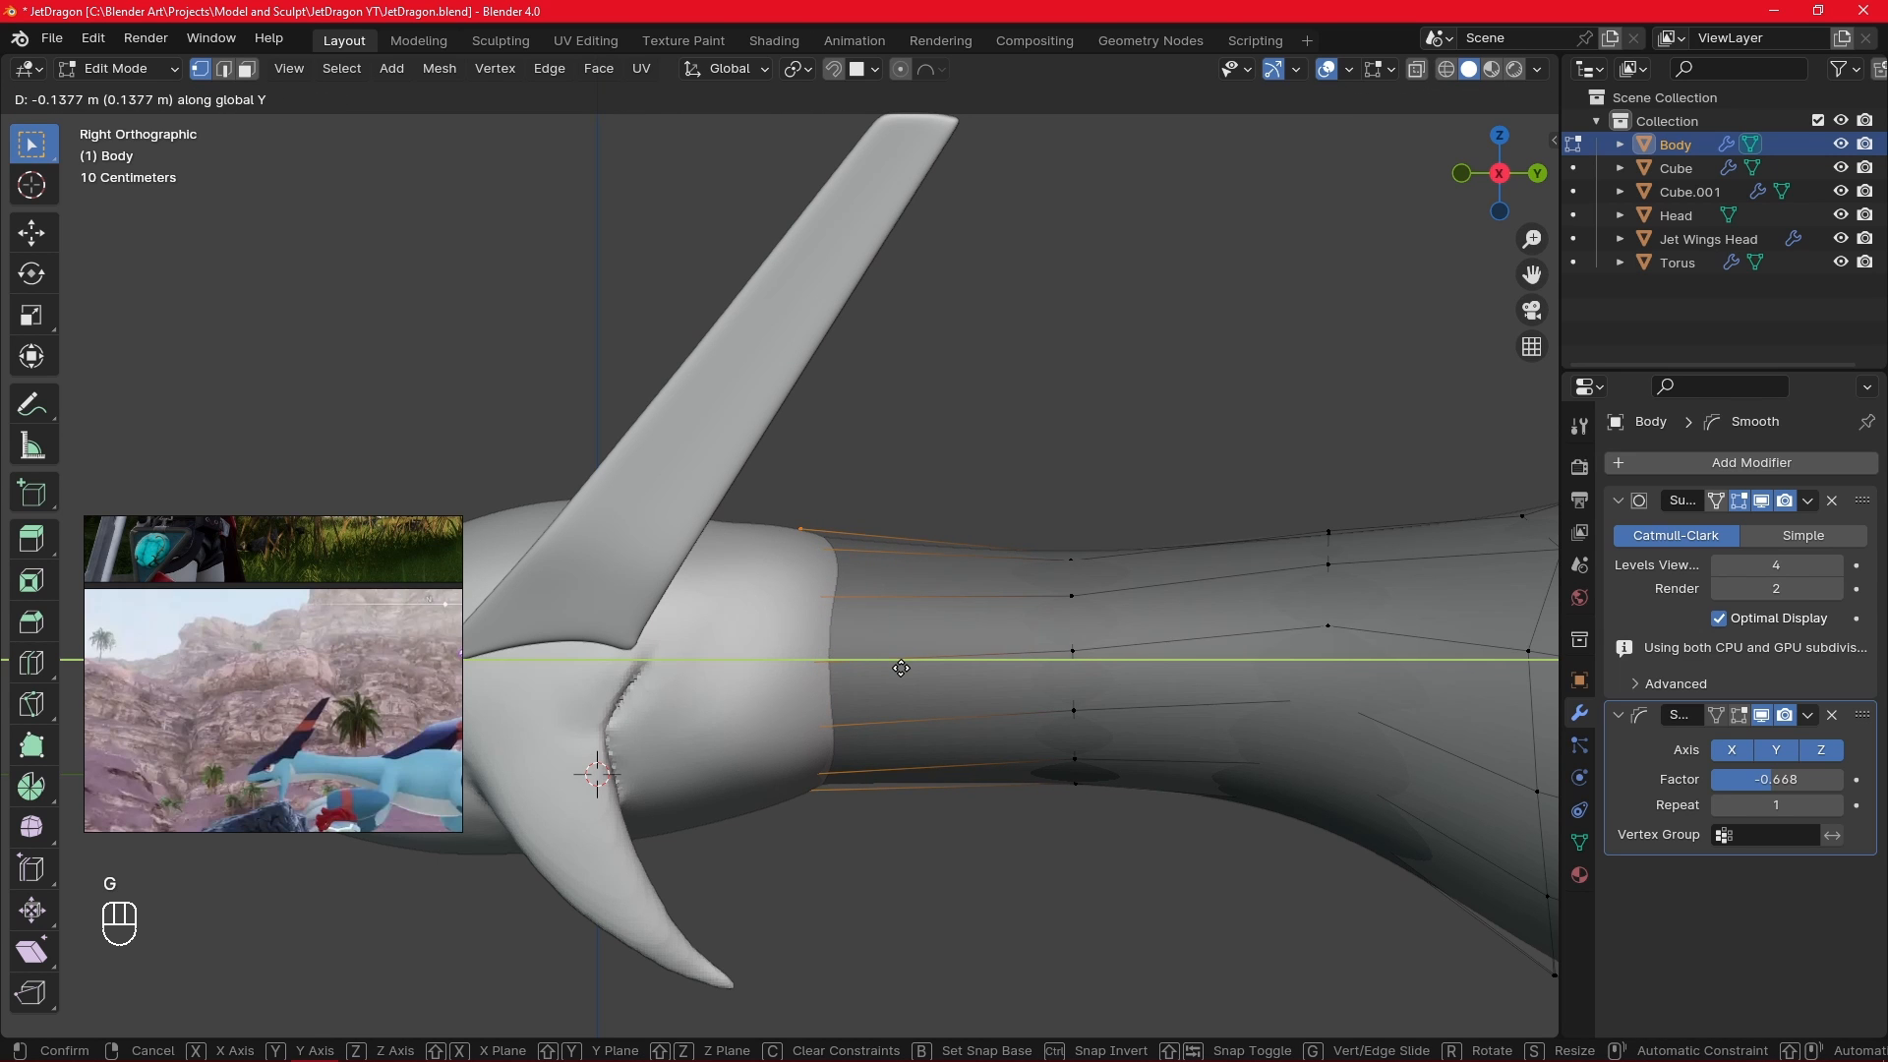
pyautogui.click(906, 665)
pyautogui.click(993, 474)
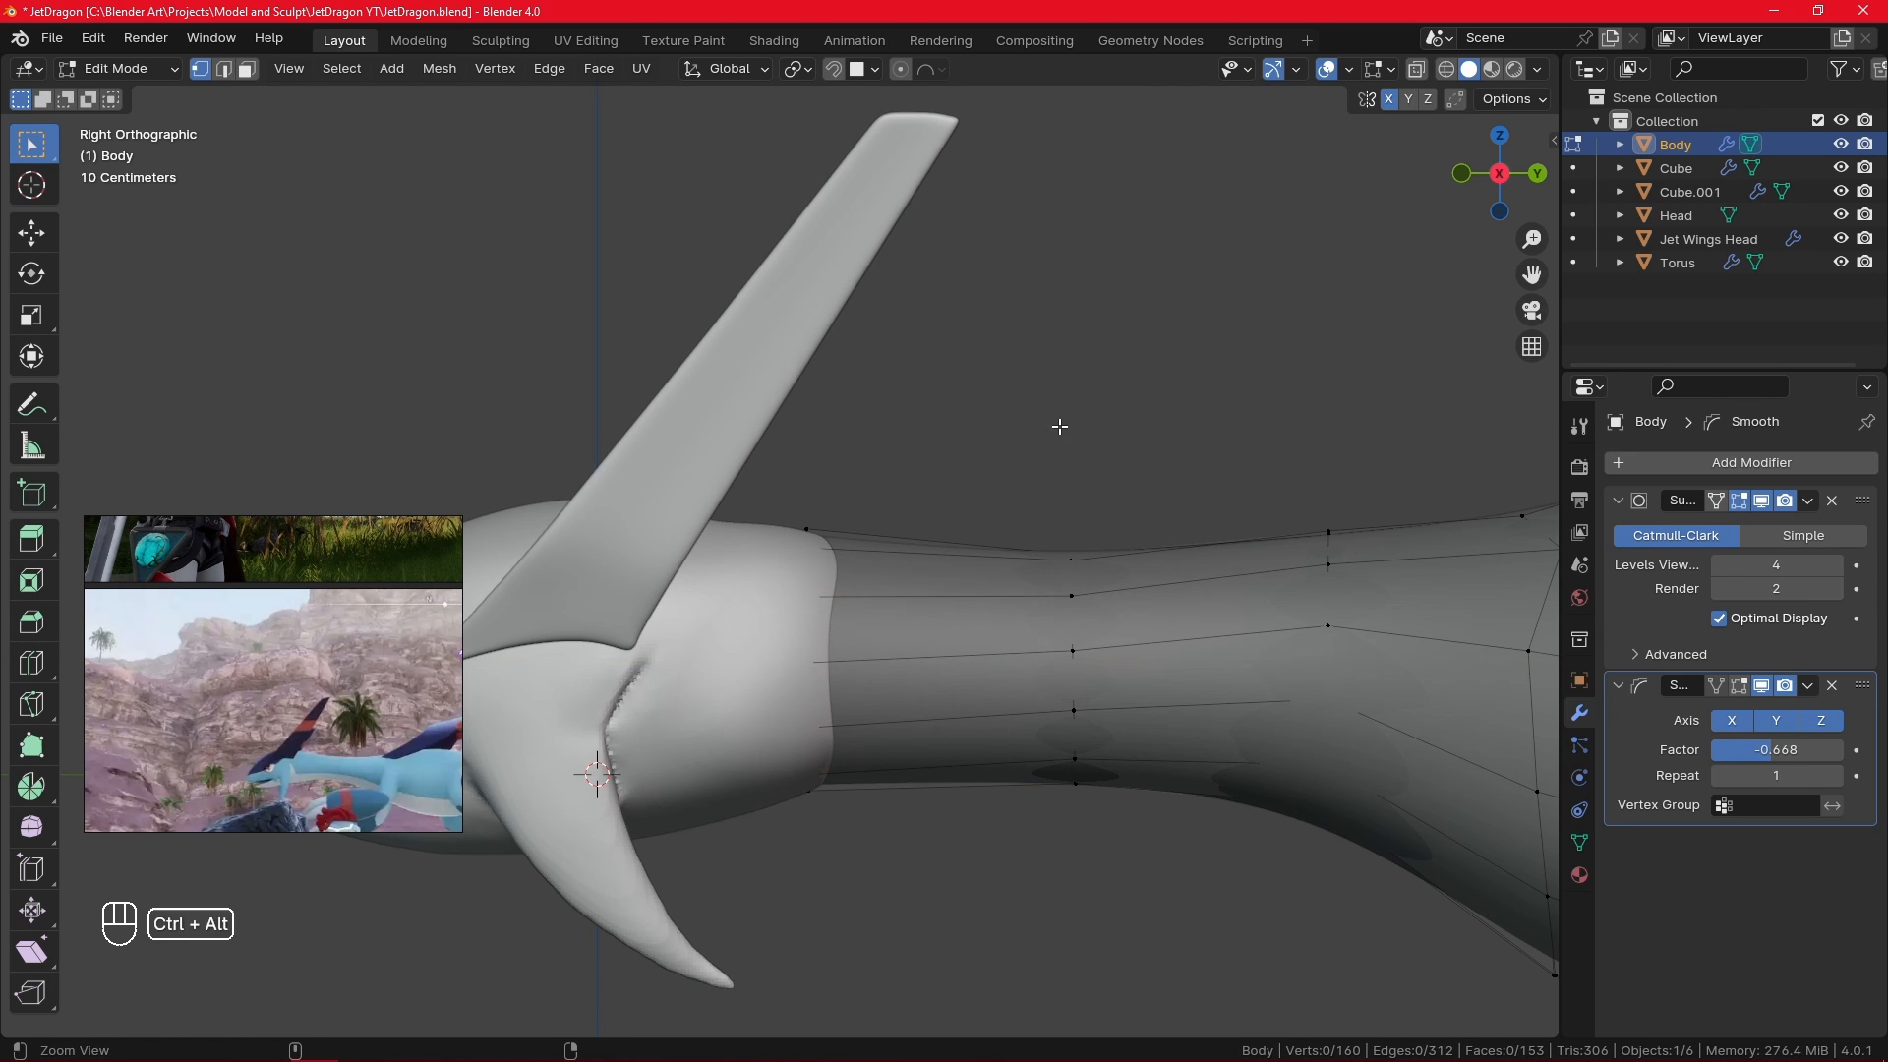
pyautogui.keyDown('ctrl'); pyautogui.moveTo(1058, 427); pyautogui.dragTo(856, 859, button='middle'); pyautogui.keyUp('ctrl')
pyautogui.press('Tab')
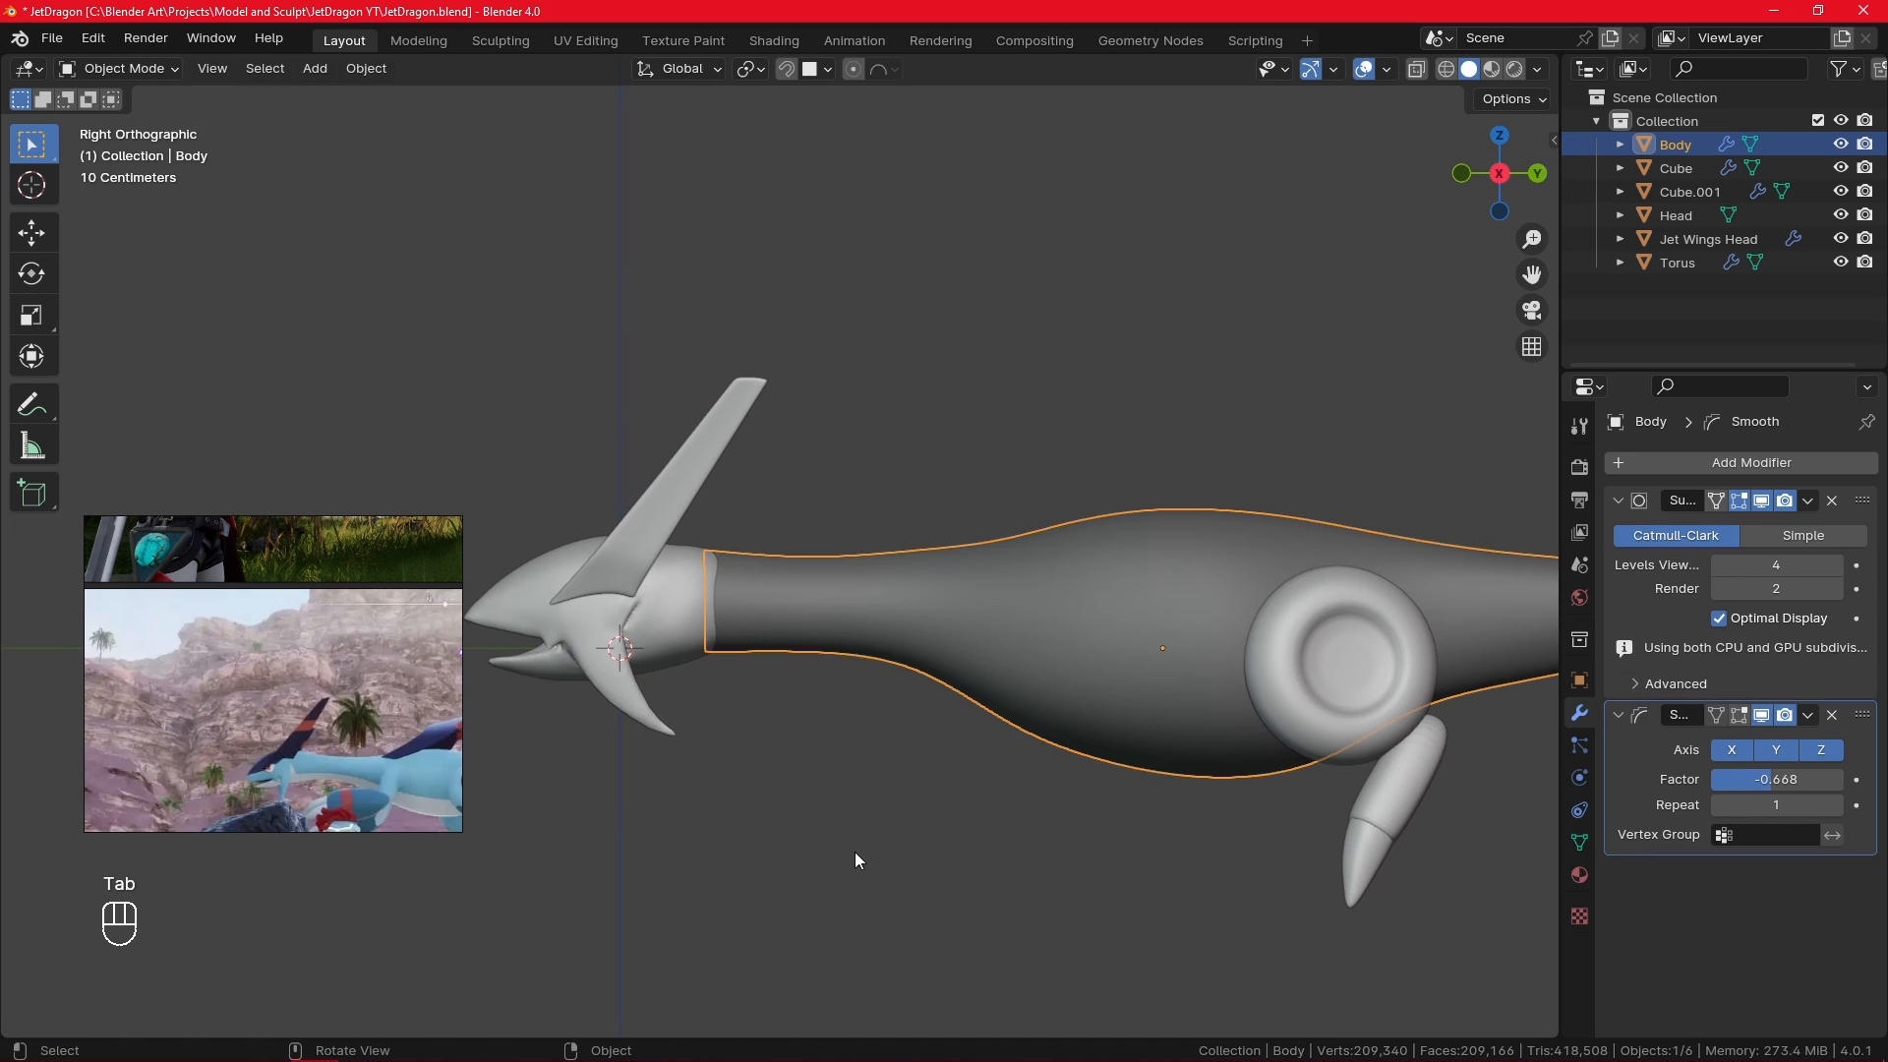
# - Sculpt the Head with the Elastic Deform brush at a 75 px radius, pulling its lower rear edge toward the neck
pyautogui.click(666, 623)
pyautogui.click(118, 68)
pyautogui.click(174, 152)
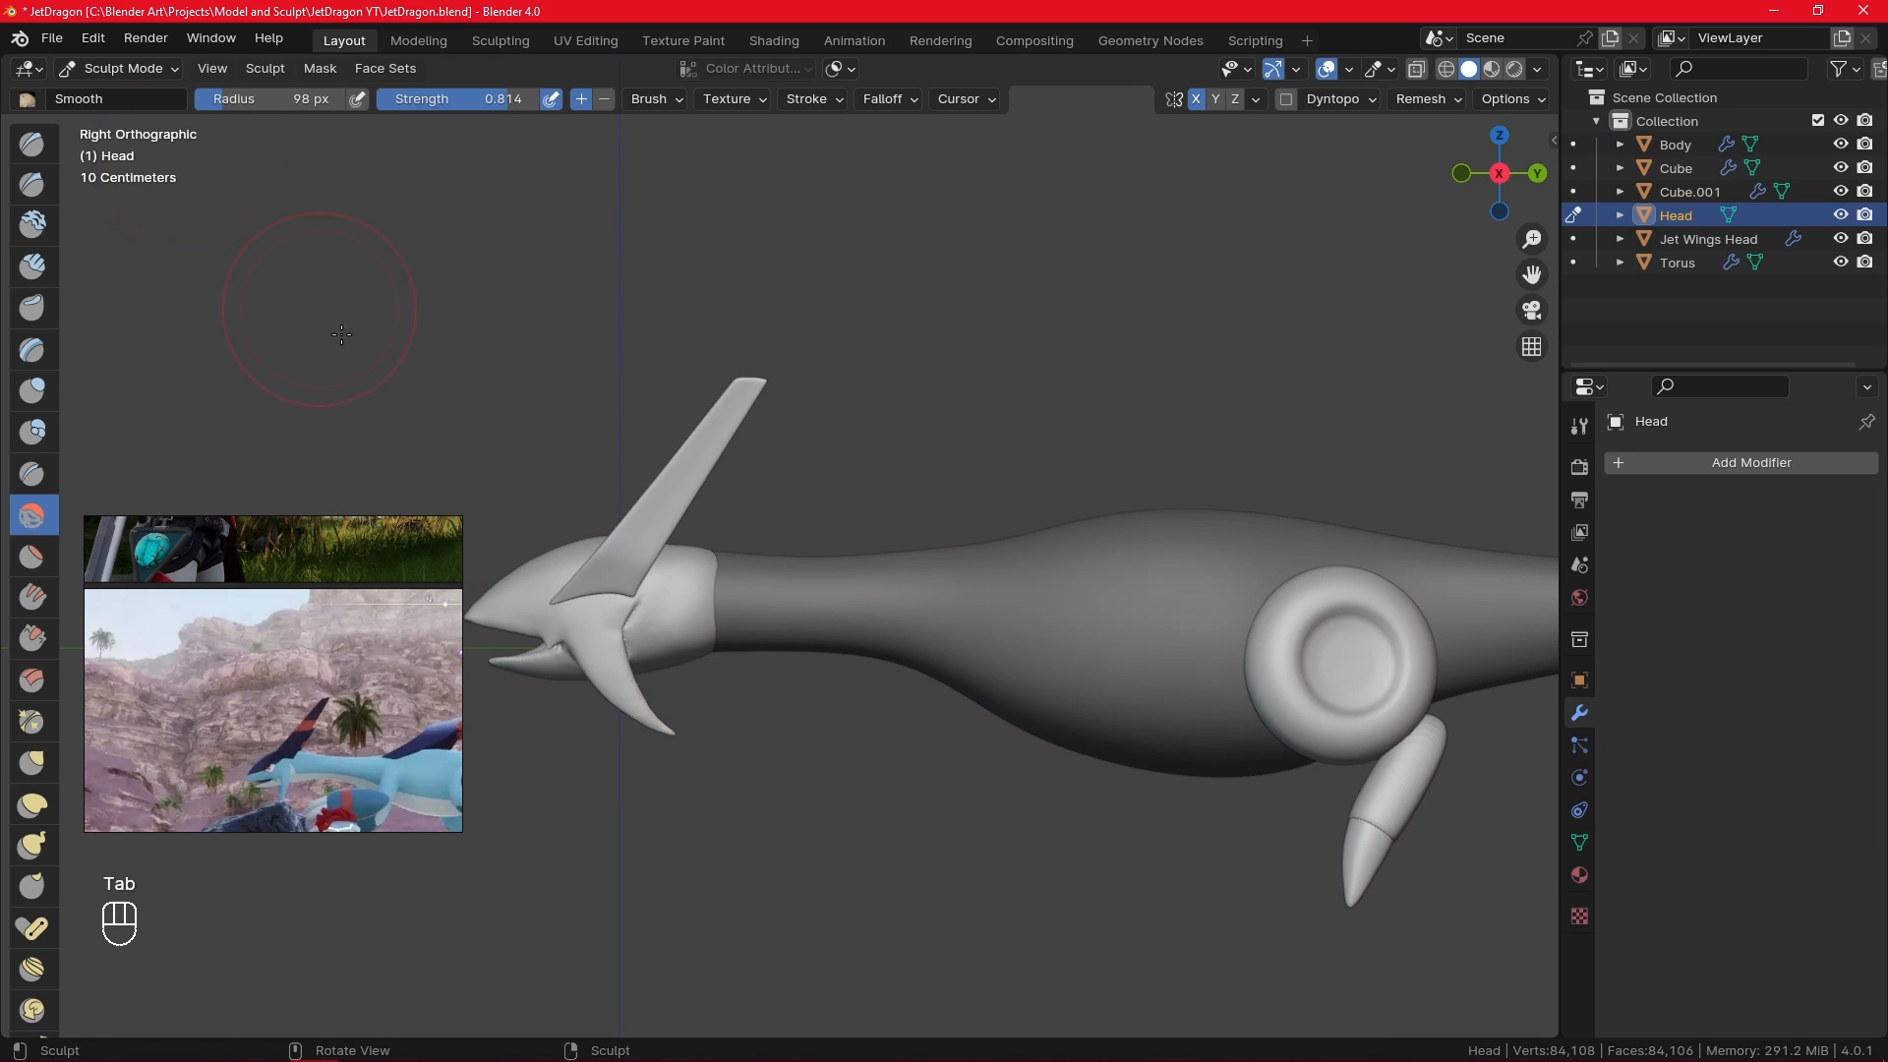
pyautogui.keyDown('shift'); pyautogui.moveTo(802, 780); pyautogui.dragTo(911, 779, button='middle'); pyautogui.keyUp('shift')
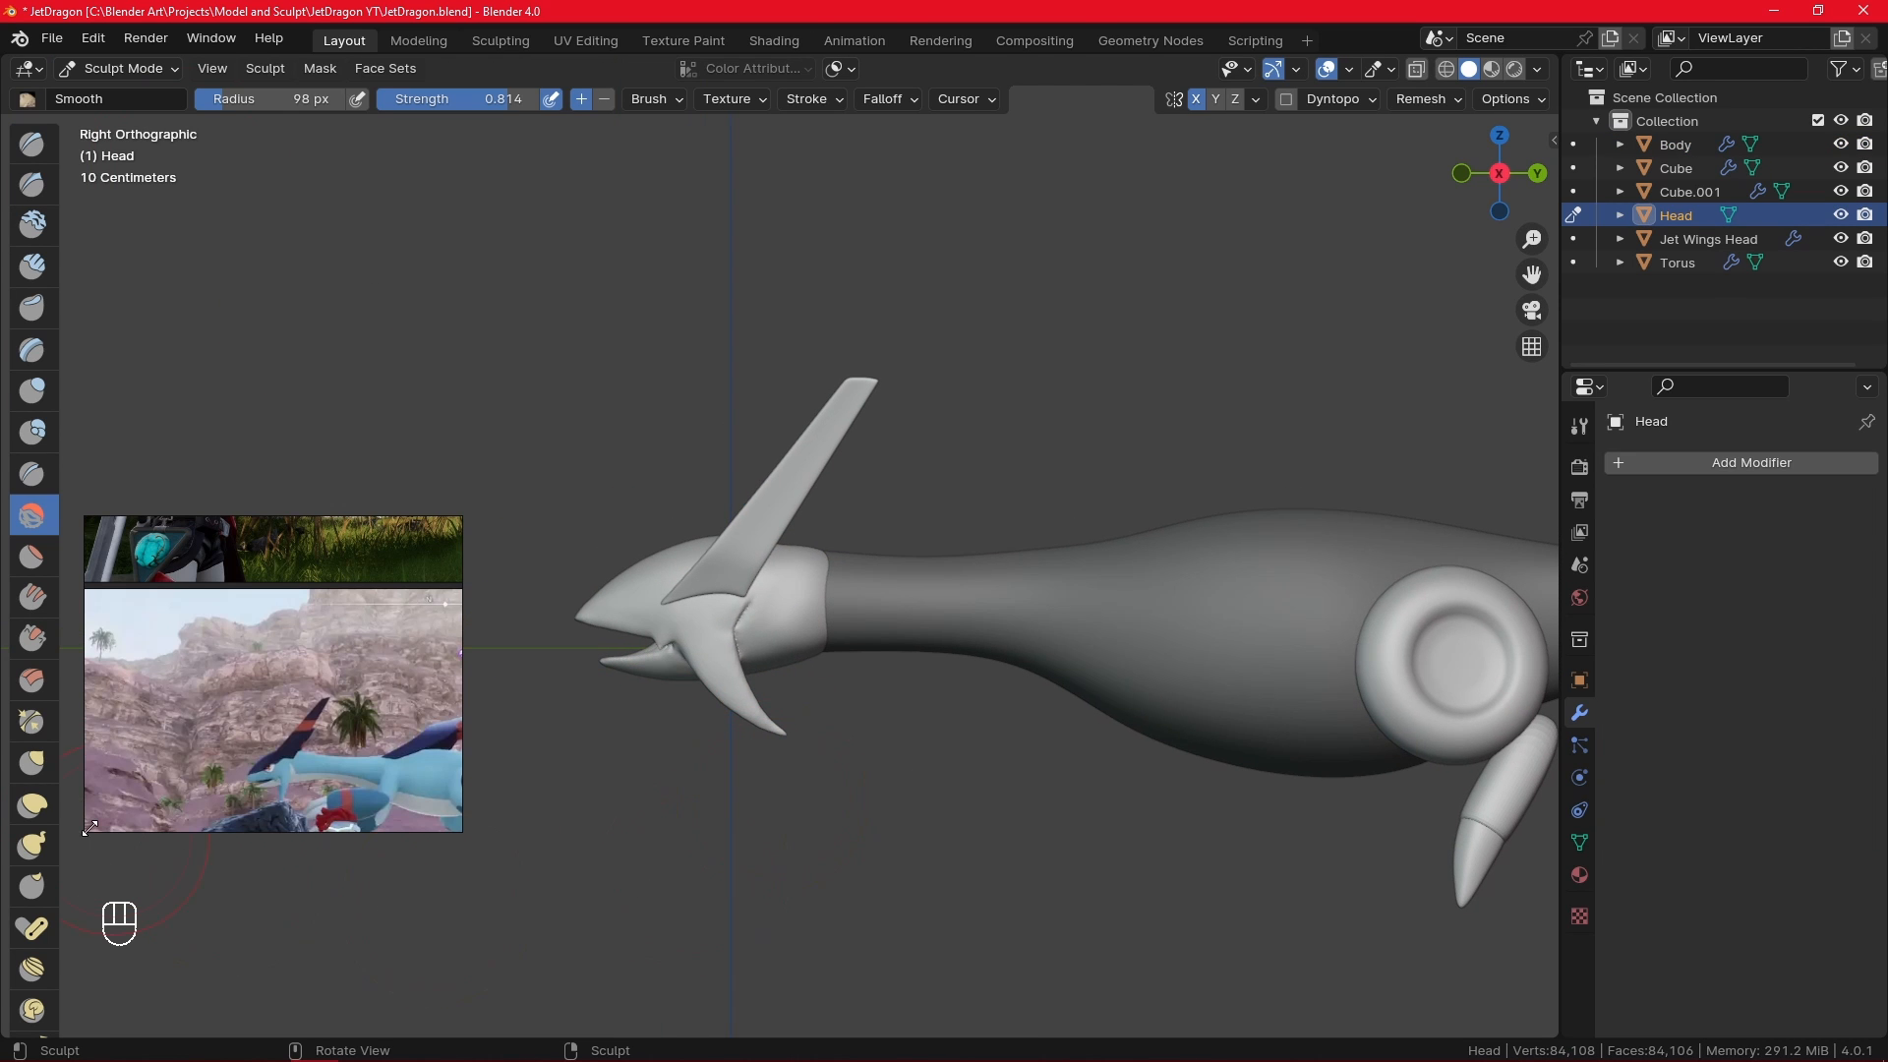
pyautogui.click(32, 799)
pyautogui.scroll(3, 791, 787)
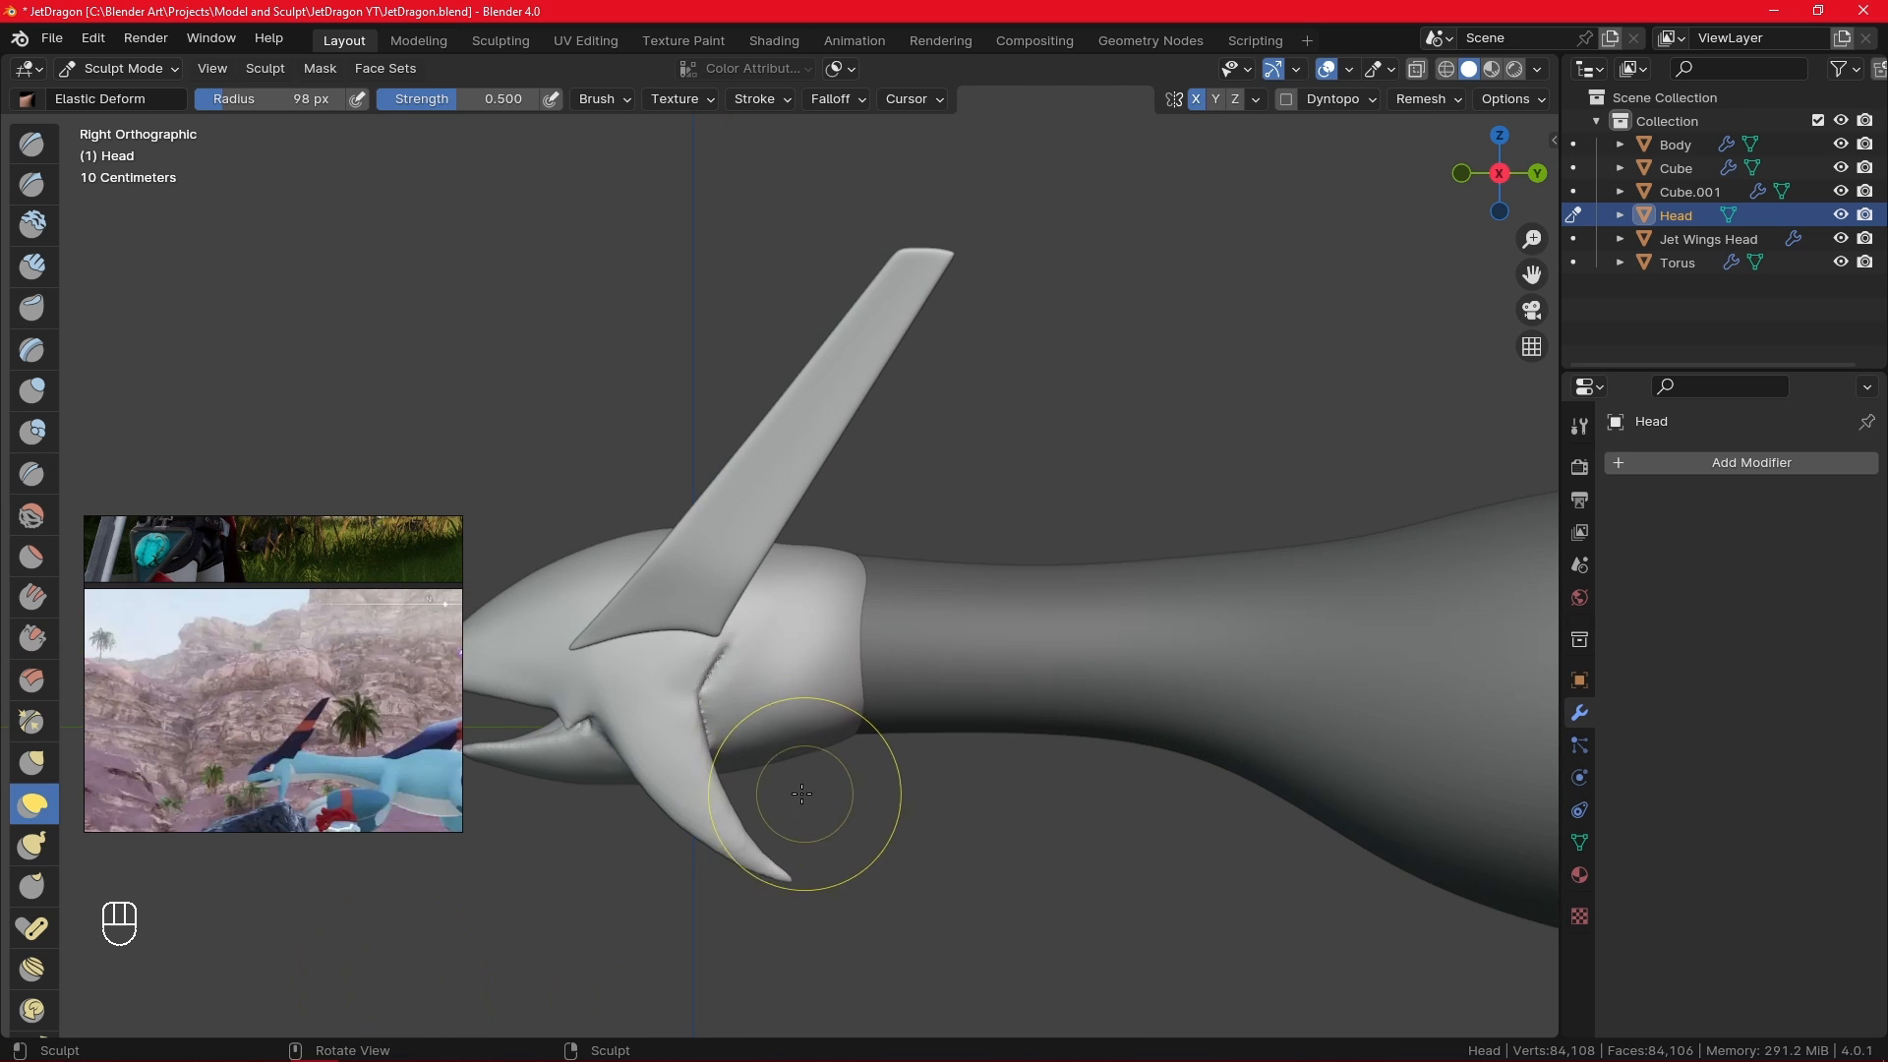
pyautogui.press('f')
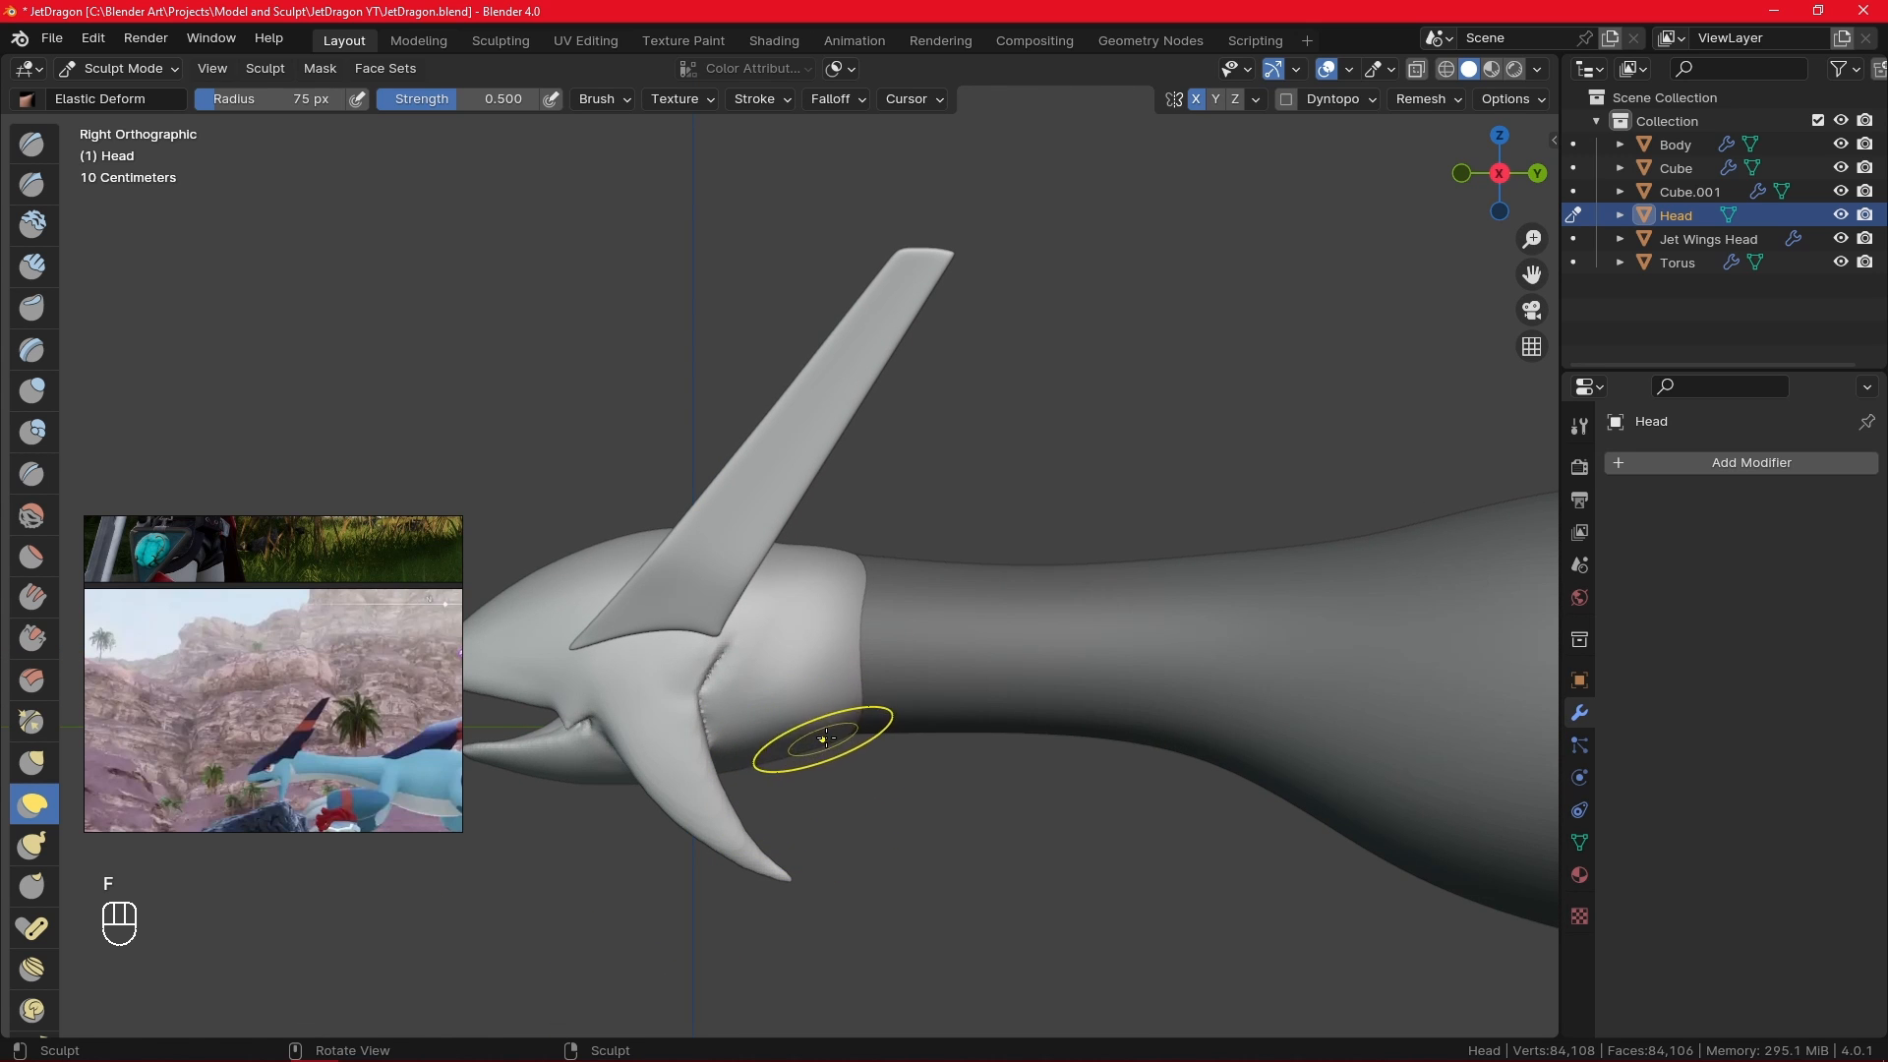
pyautogui.moveTo(792, 754)
pyautogui.mouseDown()
pyautogui.moveTo(750, 758)
pyautogui.moveTo(858, 733)
pyautogui.mouseUp()
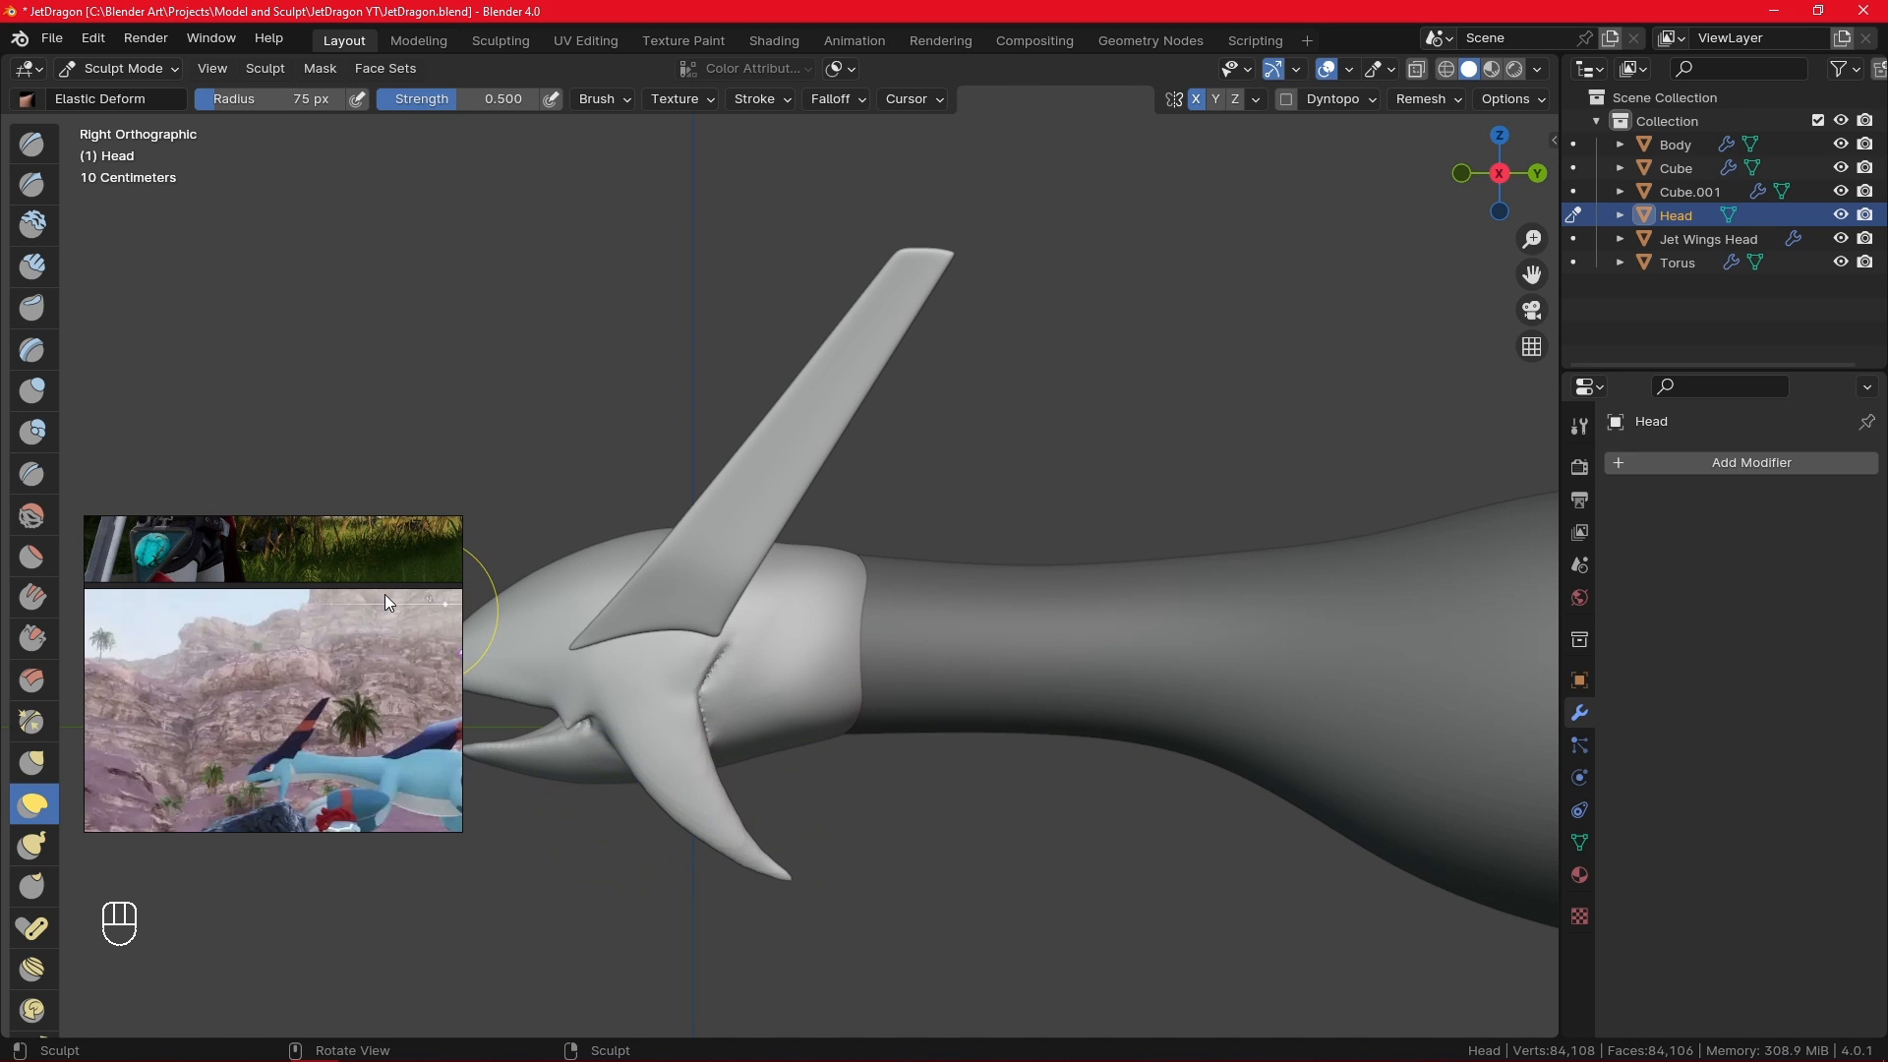
# - Enlarge the dragon's head in the reference image and refine the underside of the Head's rear rim with deforming and smoothing strokes
pyautogui.scroll(4, 292, 743)
pyautogui.moveTo(294, 776); pyautogui.dragTo(270, 727, button='middle')
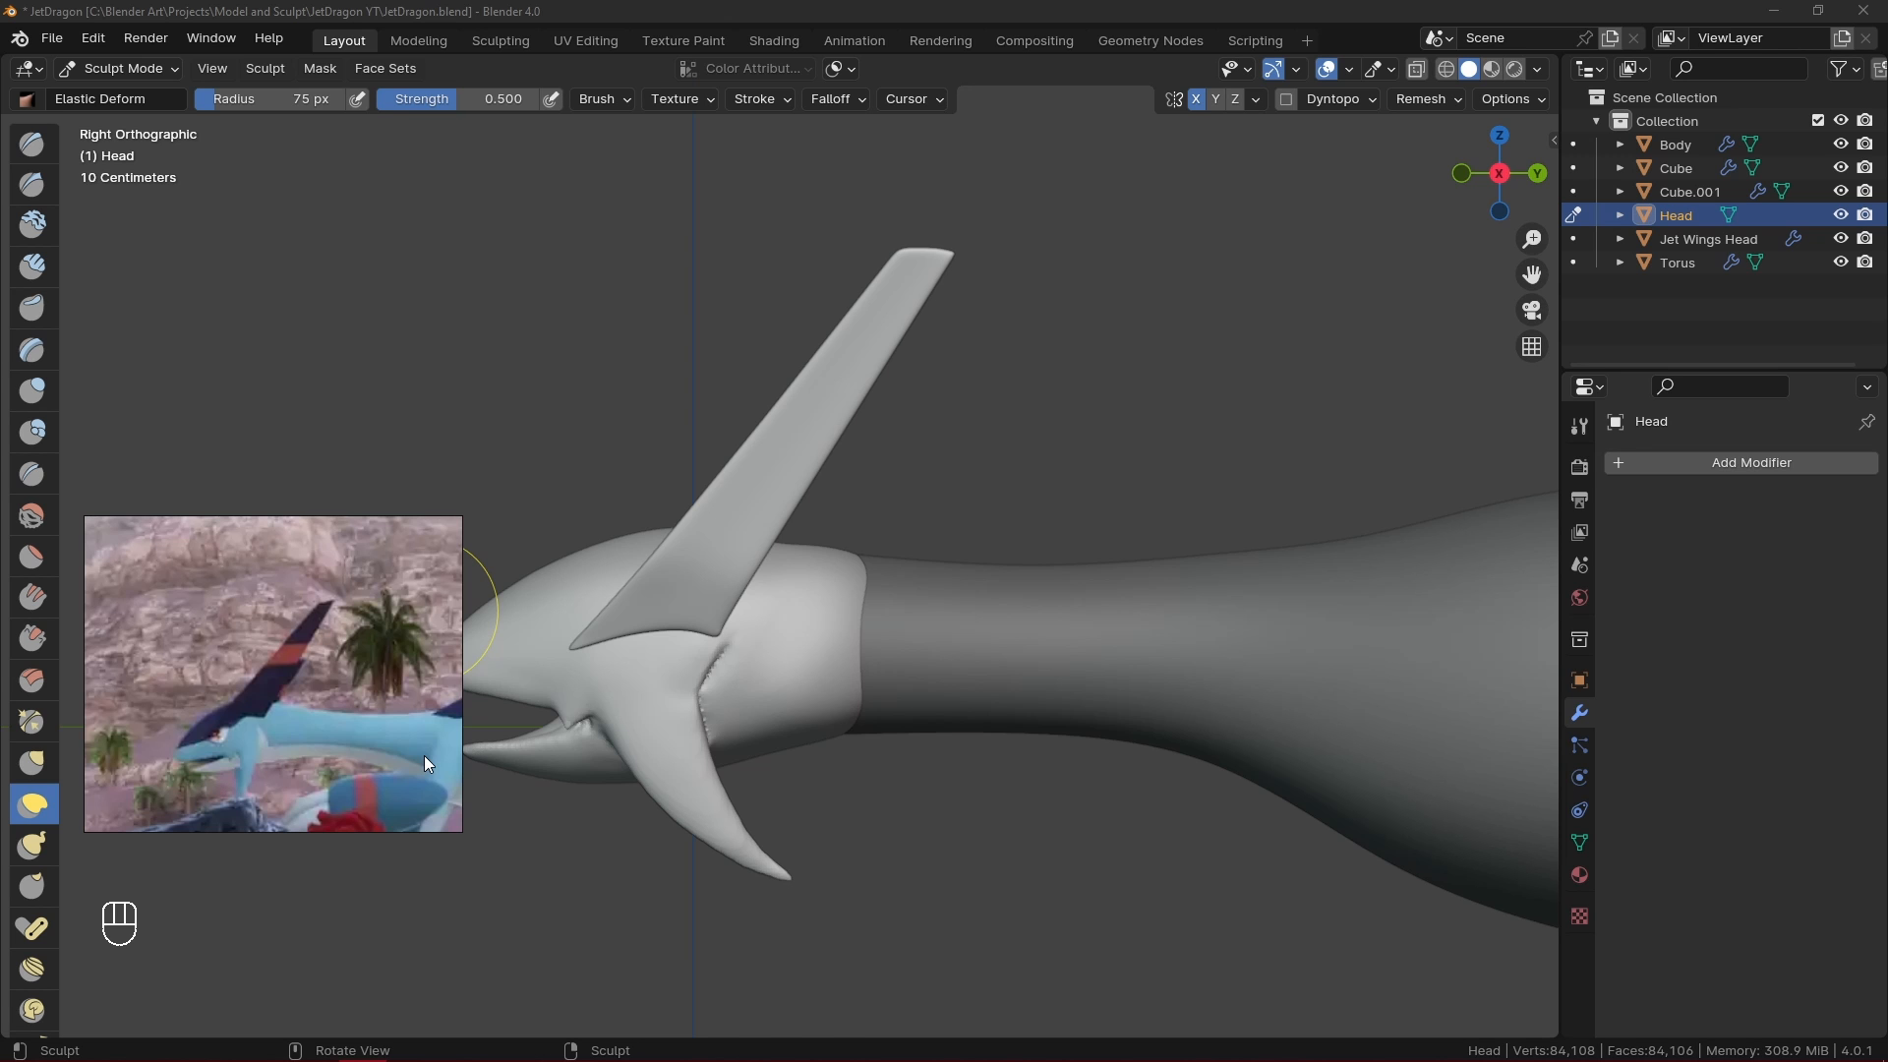
pyautogui.click(855, 723)
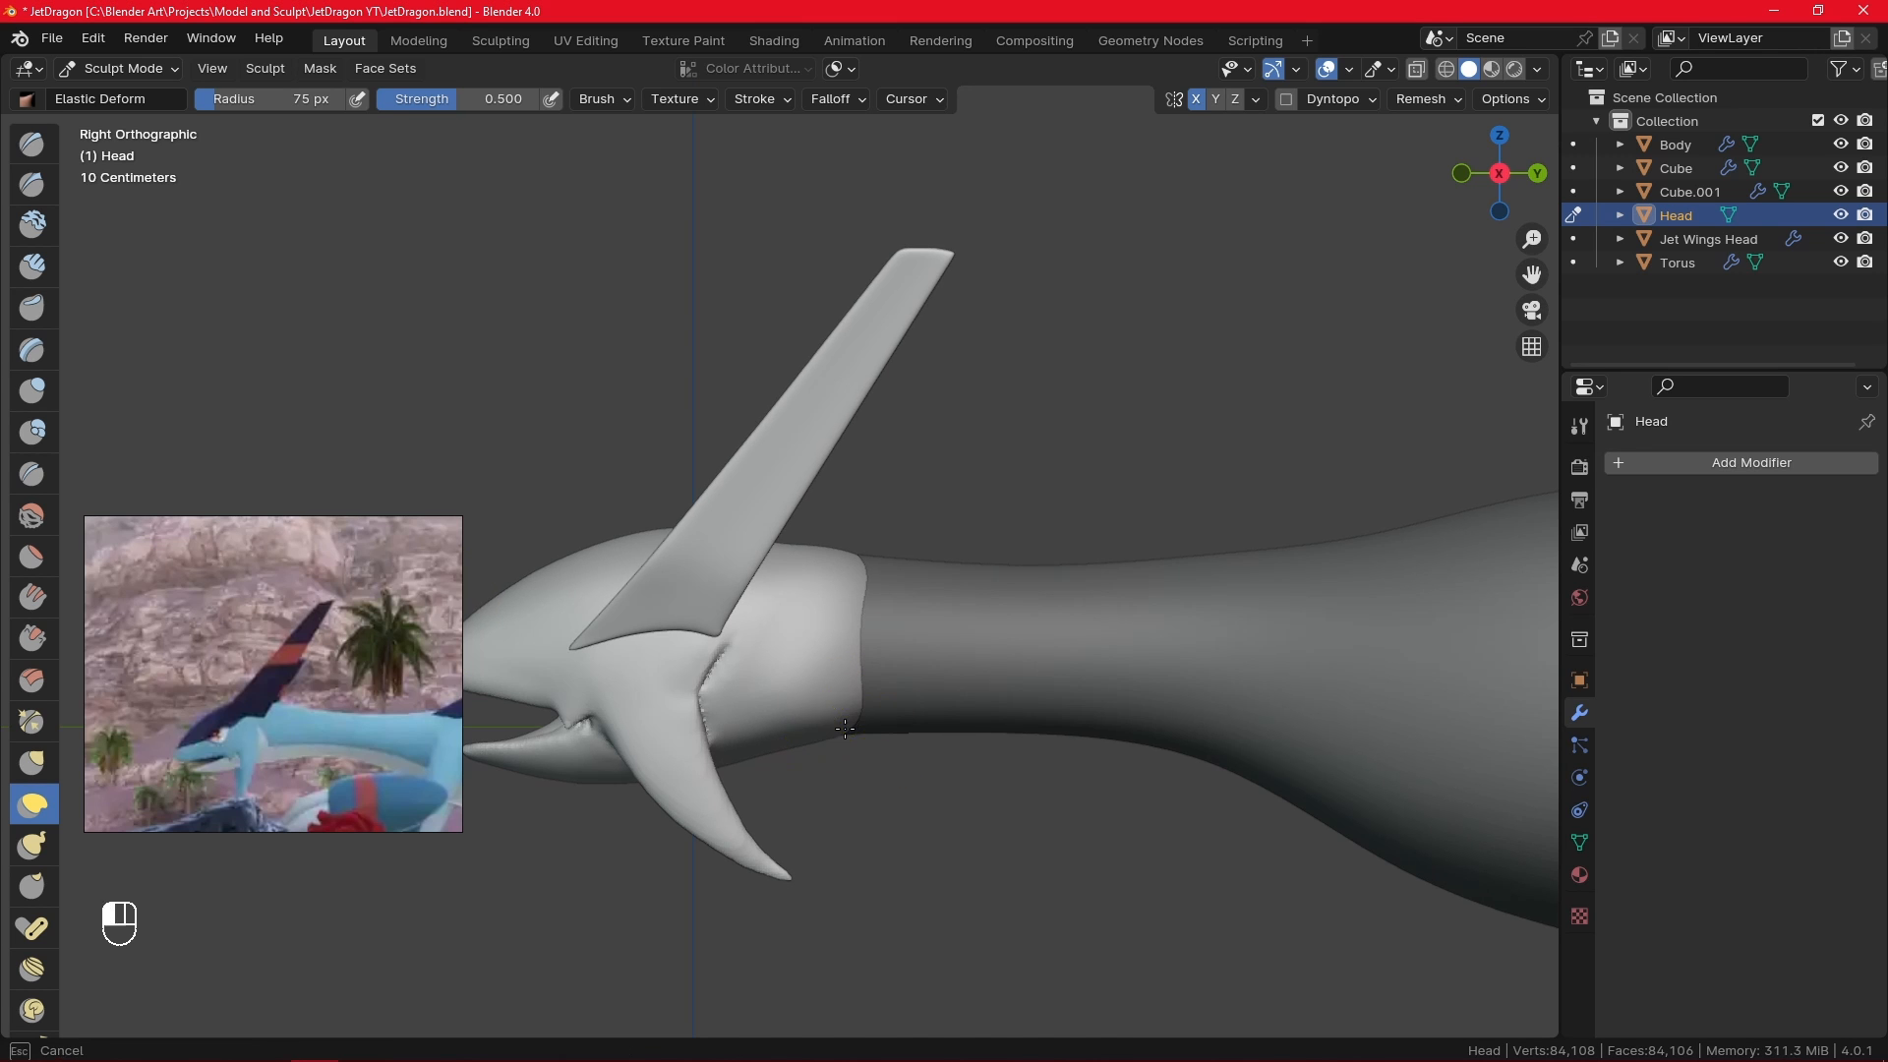
pyautogui.moveTo(822, 742); pyautogui.dragTo(754, 411, button='middle')
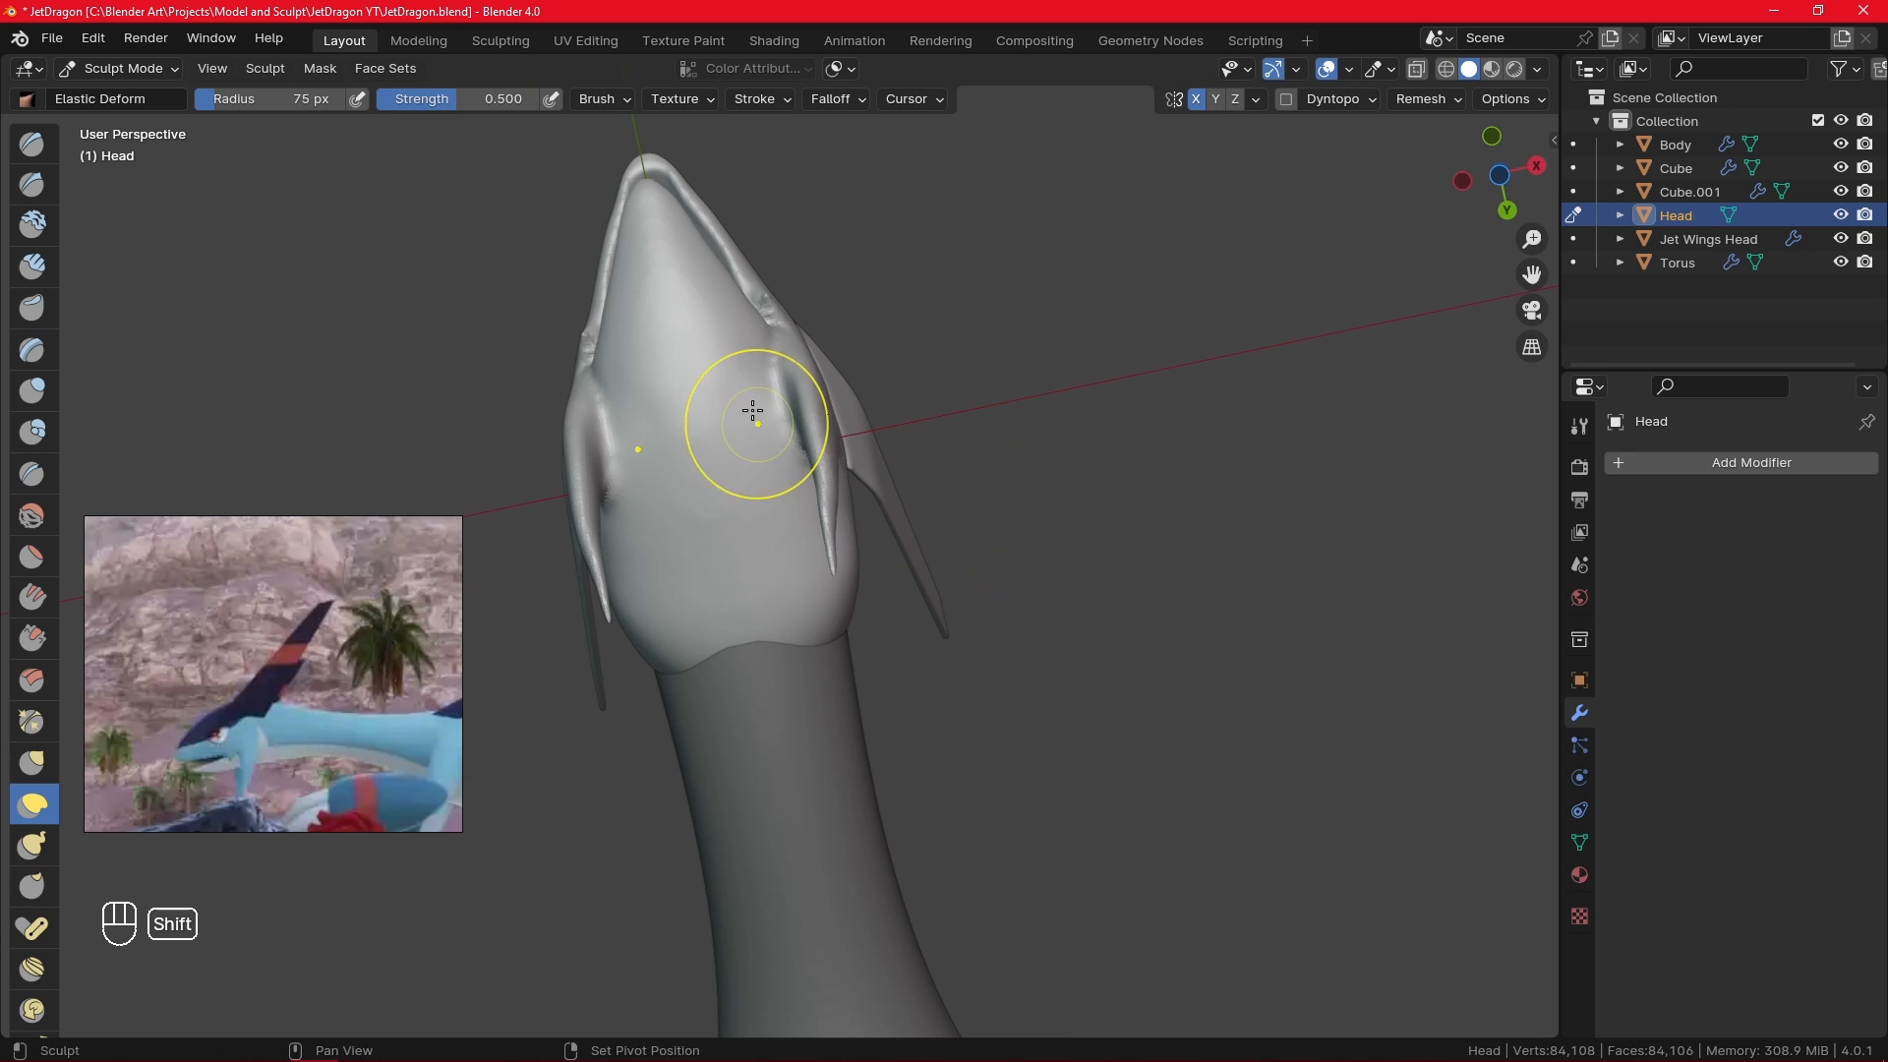
pyautogui.moveTo(852, 654); pyautogui.dragTo(846, 582, button='middle')
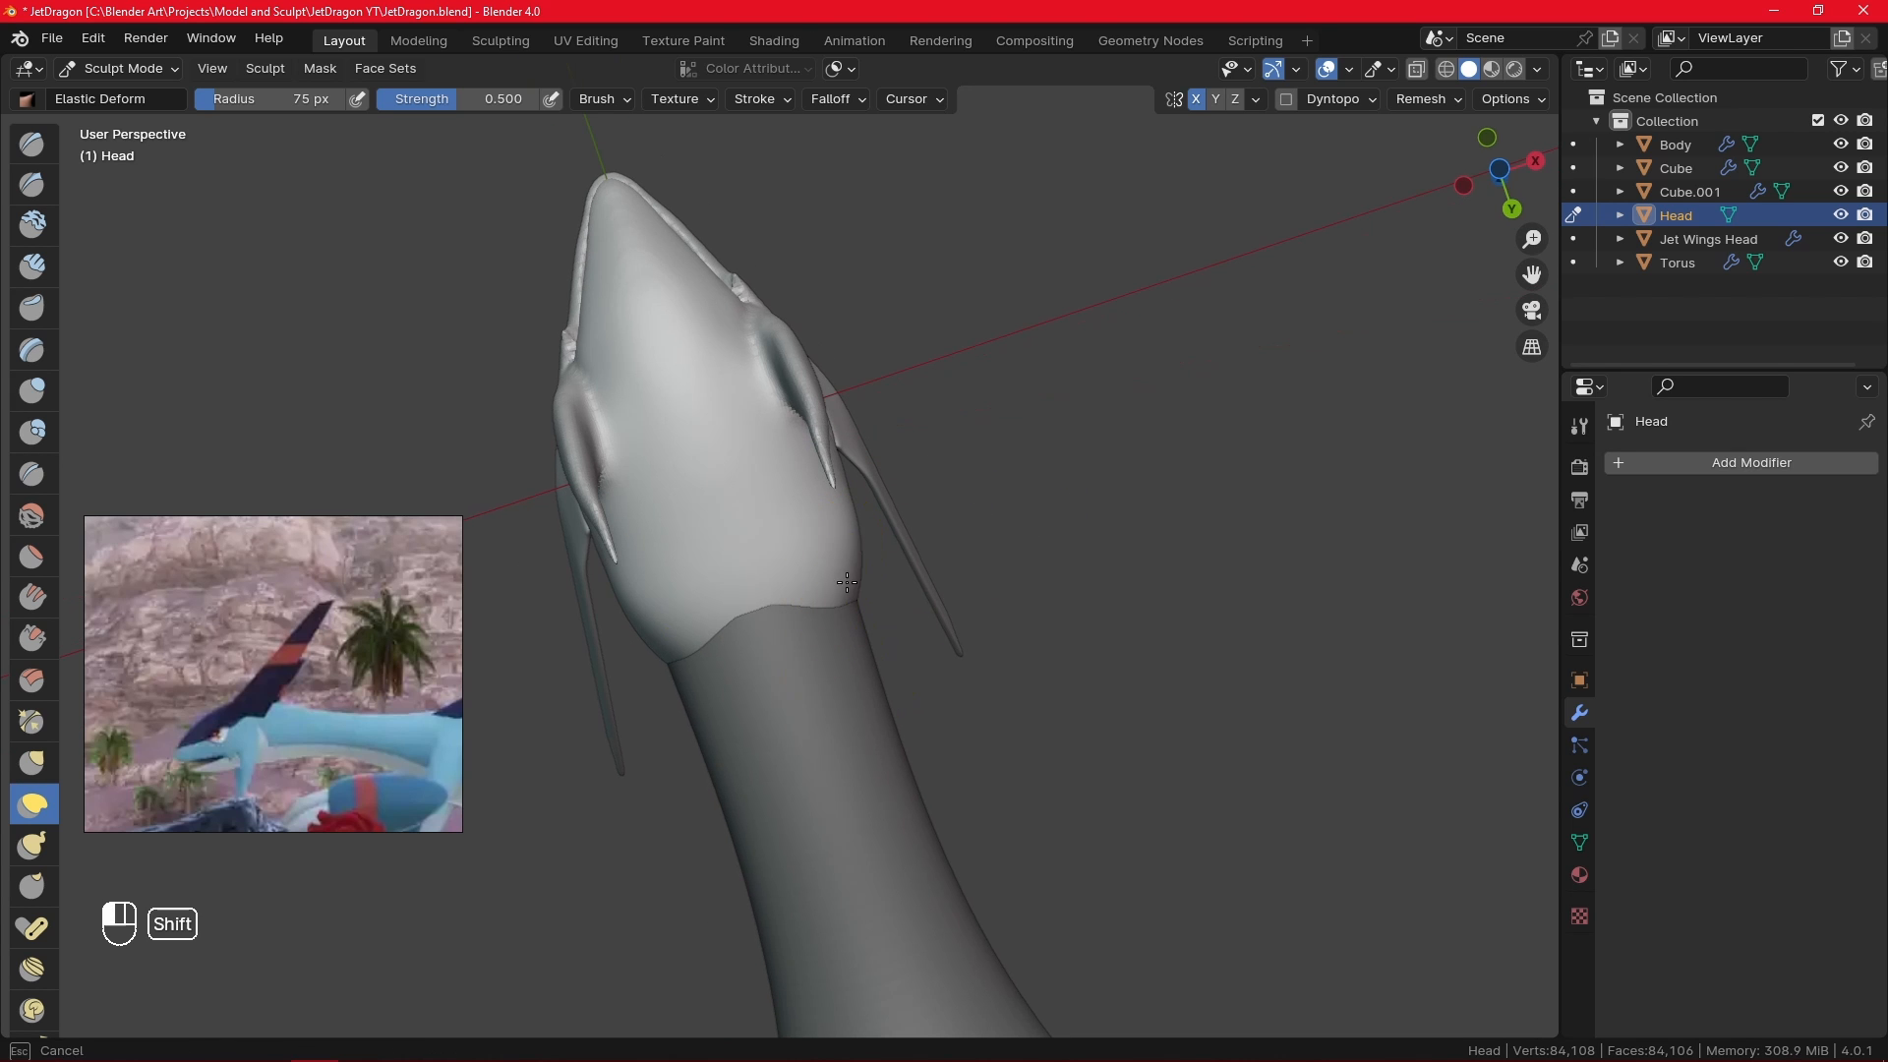
pyautogui.press('KP_3')
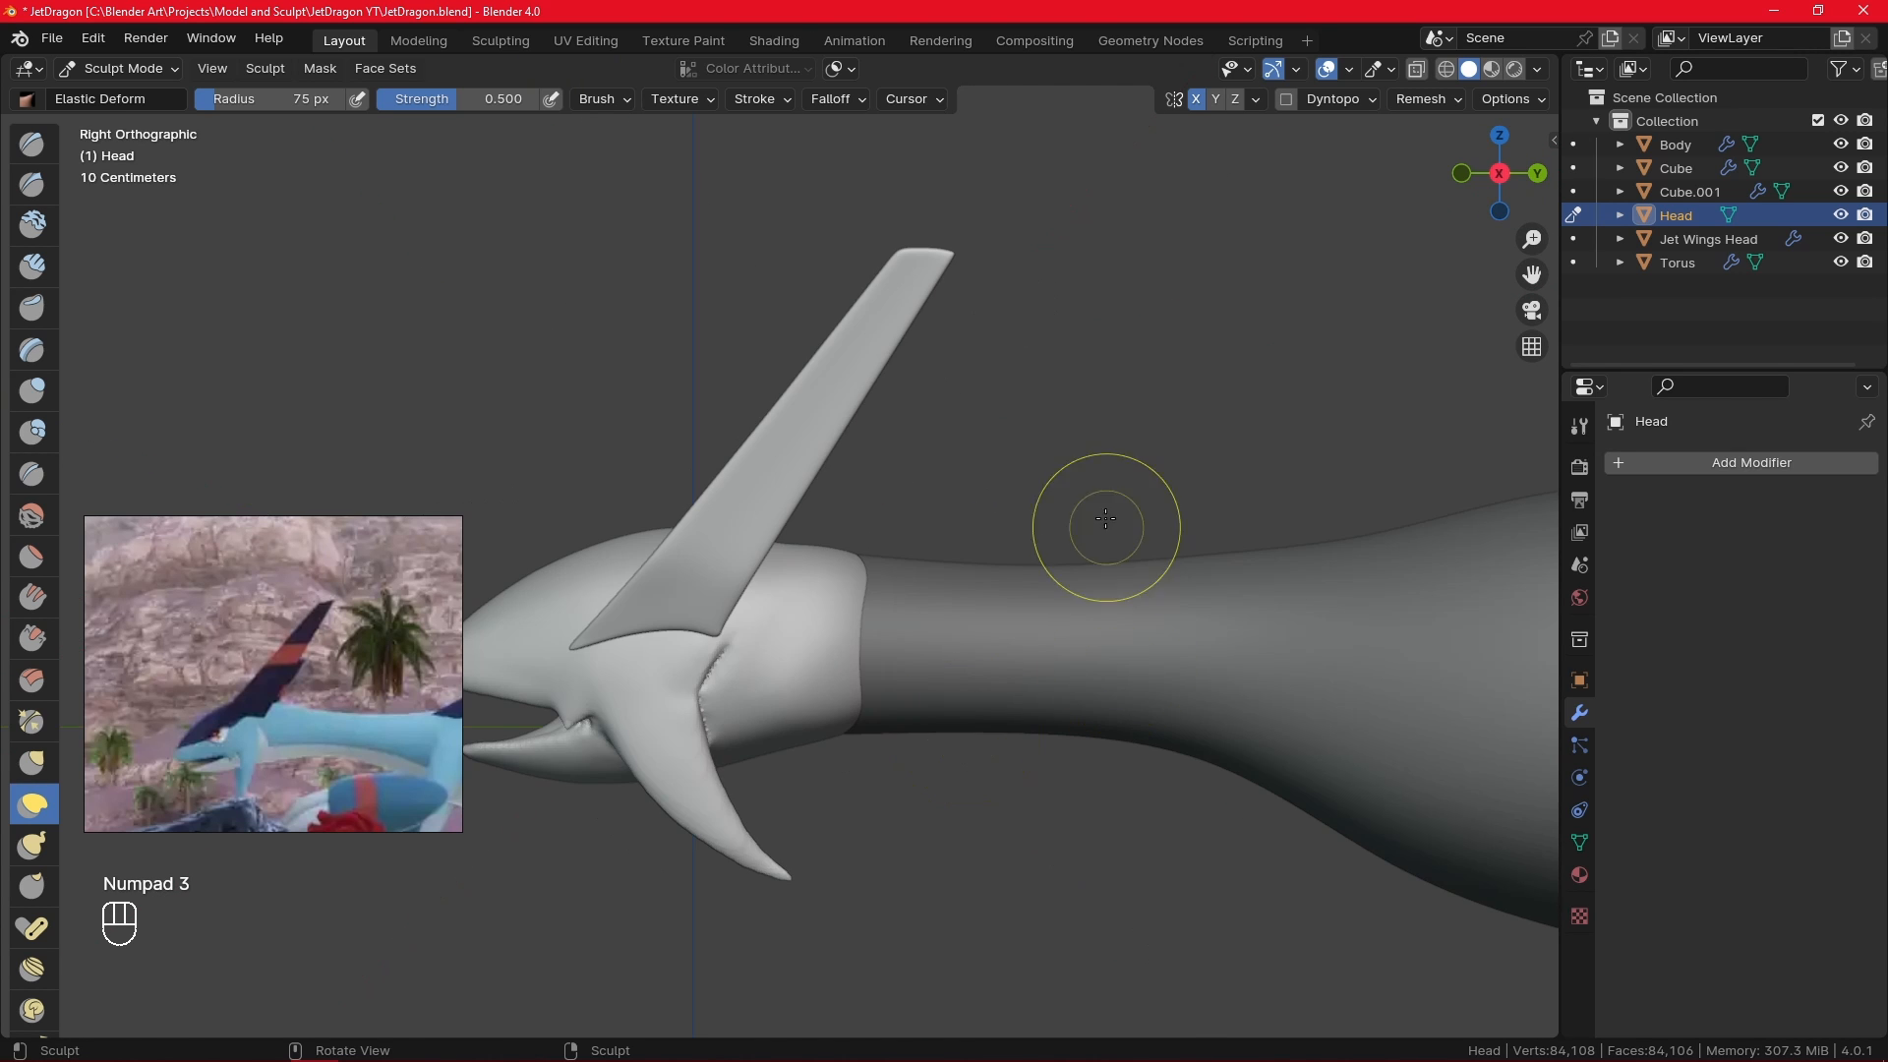
# - Smooth the upper rear edge of the Head where it meets the neck
pyautogui.keyDown('alt'); pyautogui.keyDown('shift'); pyautogui.moveTo(1070, 700); pyautogui.dragTo(856, 885, button='middle'); pyautogui.keyUp('shift'); pyautogui.keyUp('alt')
pyautogui.keyDown('ctrl'); pyautogui.moveTo(843, 878); pyautogui.dragTo(767, 763, button='middle'); pyautogui.keyUp('ctrl')
pyautogui.moveTo(674, 546); pyautogui.dragTo(858, 393, button='middle')
pyautogui.keyDown('shift'); pyautogui.moveTo(857, 393); pyautogui.dragTo(836, 580, button='middle'); pyautogui.keyUp('shift')
pyautogui.moveTo(836, 580); pyautogui.dragTo(772, 708, button='middle')
pyautogui.moveTo(771, 708)
pyautogui.keyDown('shift'); pyautogui.mouseDown(button='middle')
pyautogui.moveTo(753, 764)
pyautogui.moveTo(801, 714)
pyautogui.moveTo(958, 673)
pyautogui.moveTo(986, 719)
pyautogui.mouseUp(button='middle'); pyautogui.keyUp('shift')
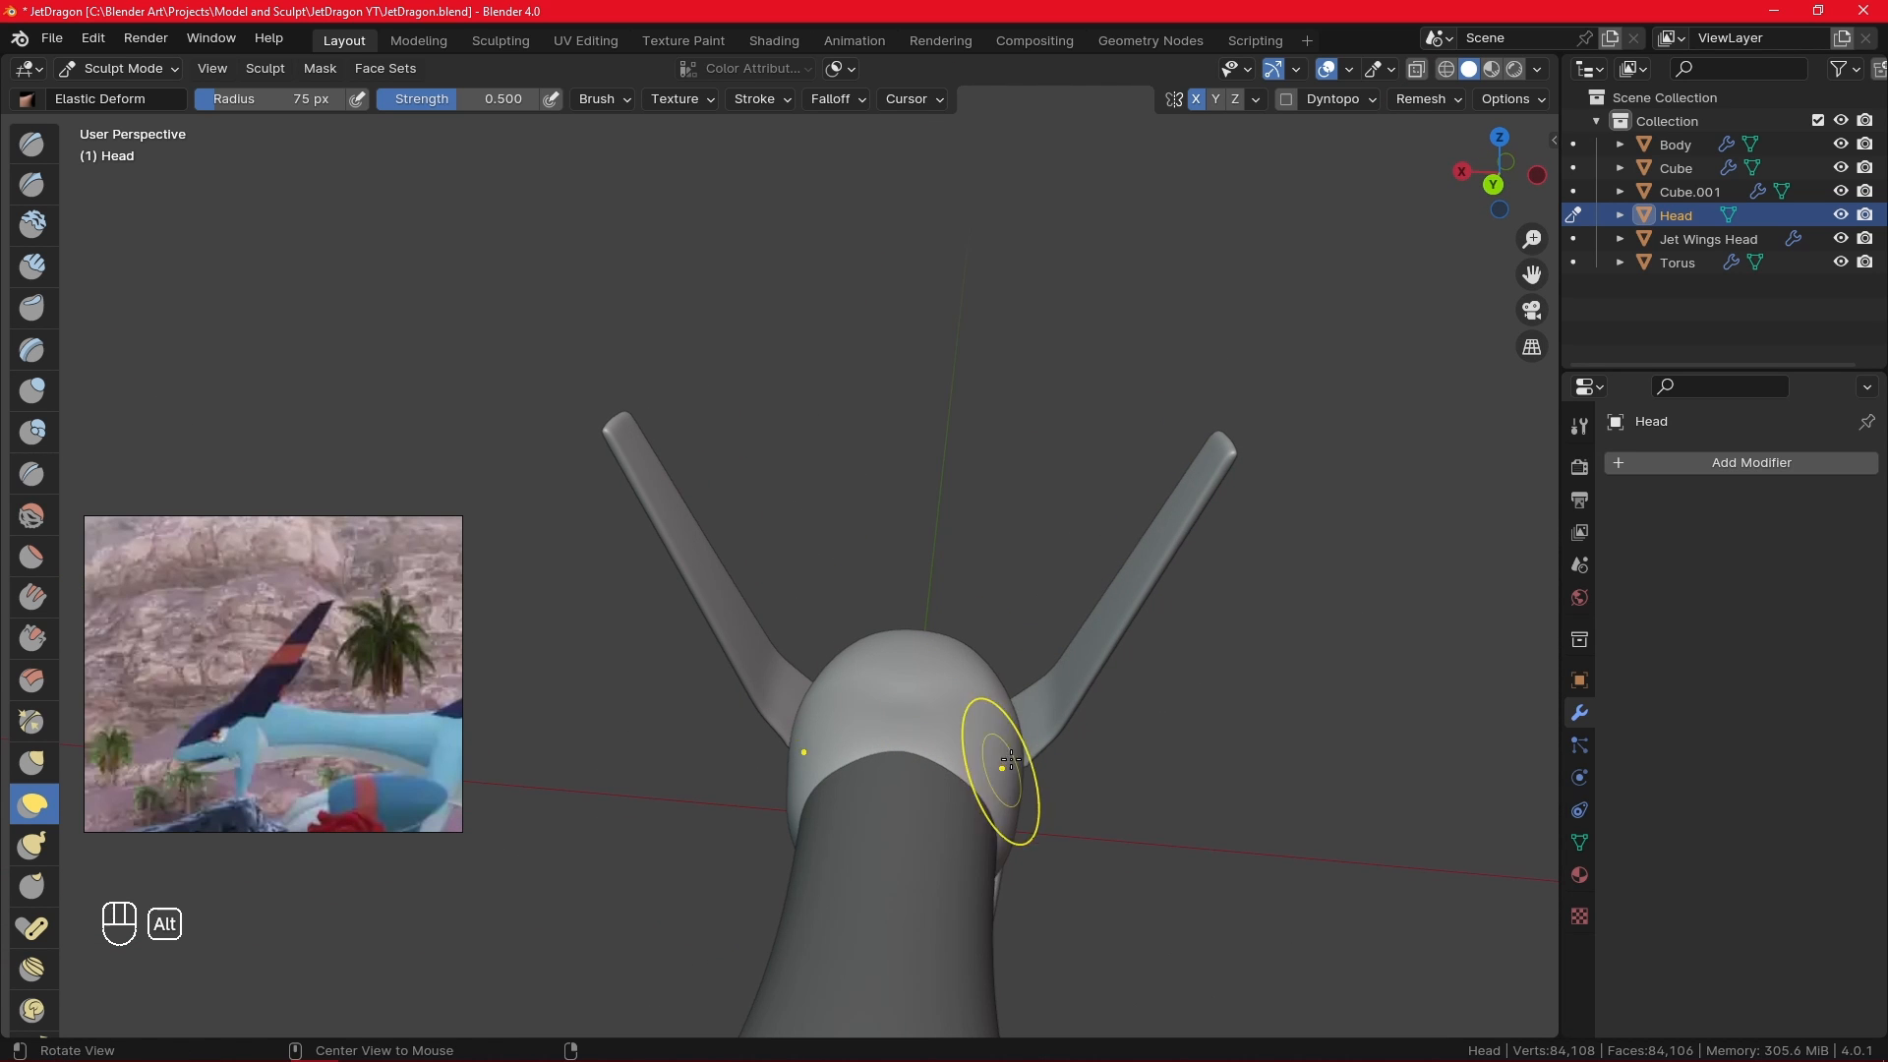
pyautogui.moveTo(1033, 632)
pyautogui.keyDown('alt'); pyautogui.mouseDown(button='middle')
pyautogui.moveTo(1037, 548)
pyautogui.moveTo(1022, 591)
pyautogui.moveTo(1082, 765)
pyautogui.mouseUp(button='middle'); pyautogui.keyUp('alt')
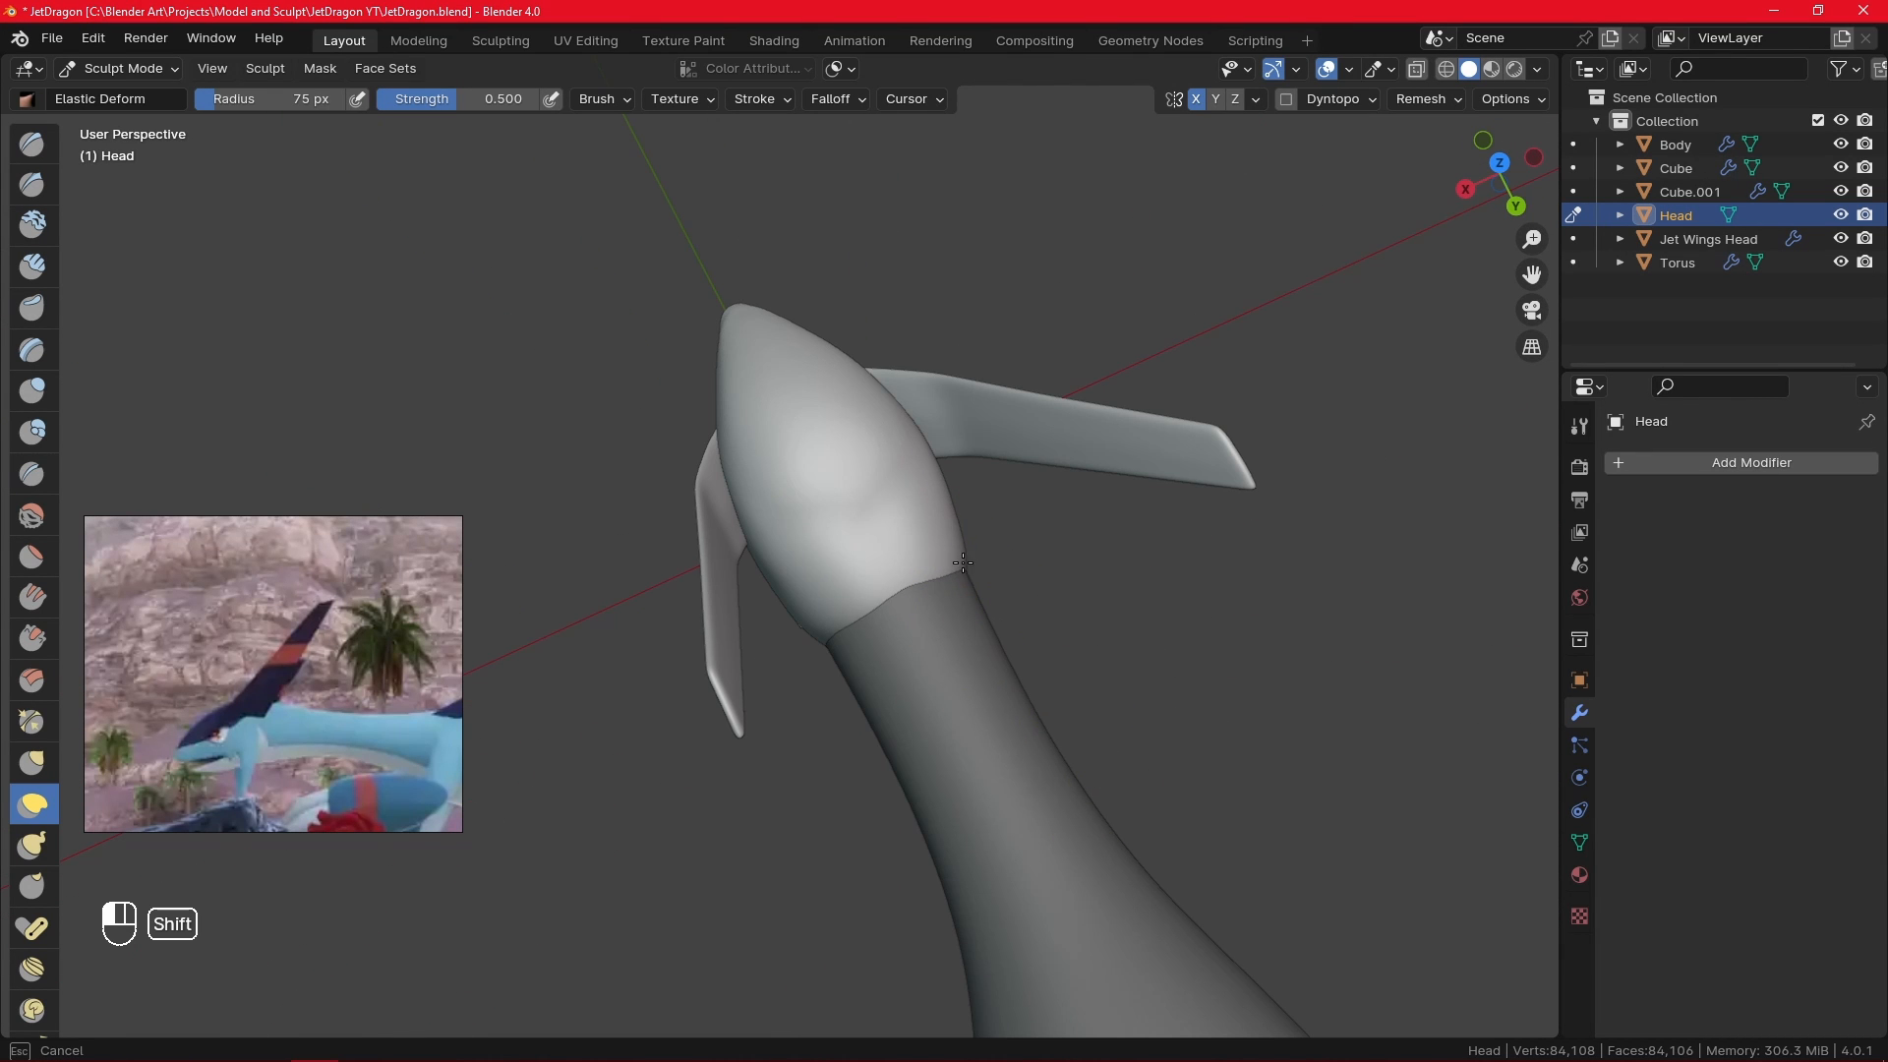
pyautogui.moveTo(938, 669)
pyautogui.keyDown('alt'); pyautogui.mouseDown(button='middle')
pyautogui.moveTo(851, 701)
pyautogui.moveTo(866, 720)
pyautogui.moveTo(993, 728)
pyautogui.mouseUp(button='middle'); pyautogui.keyUp('alt')
# - Smooth the sides and underside of the Head's rear rim around the neck joint
pyautogui.moveTo(988, 822); pyautogui.dragTo(944, 726, button='middle')
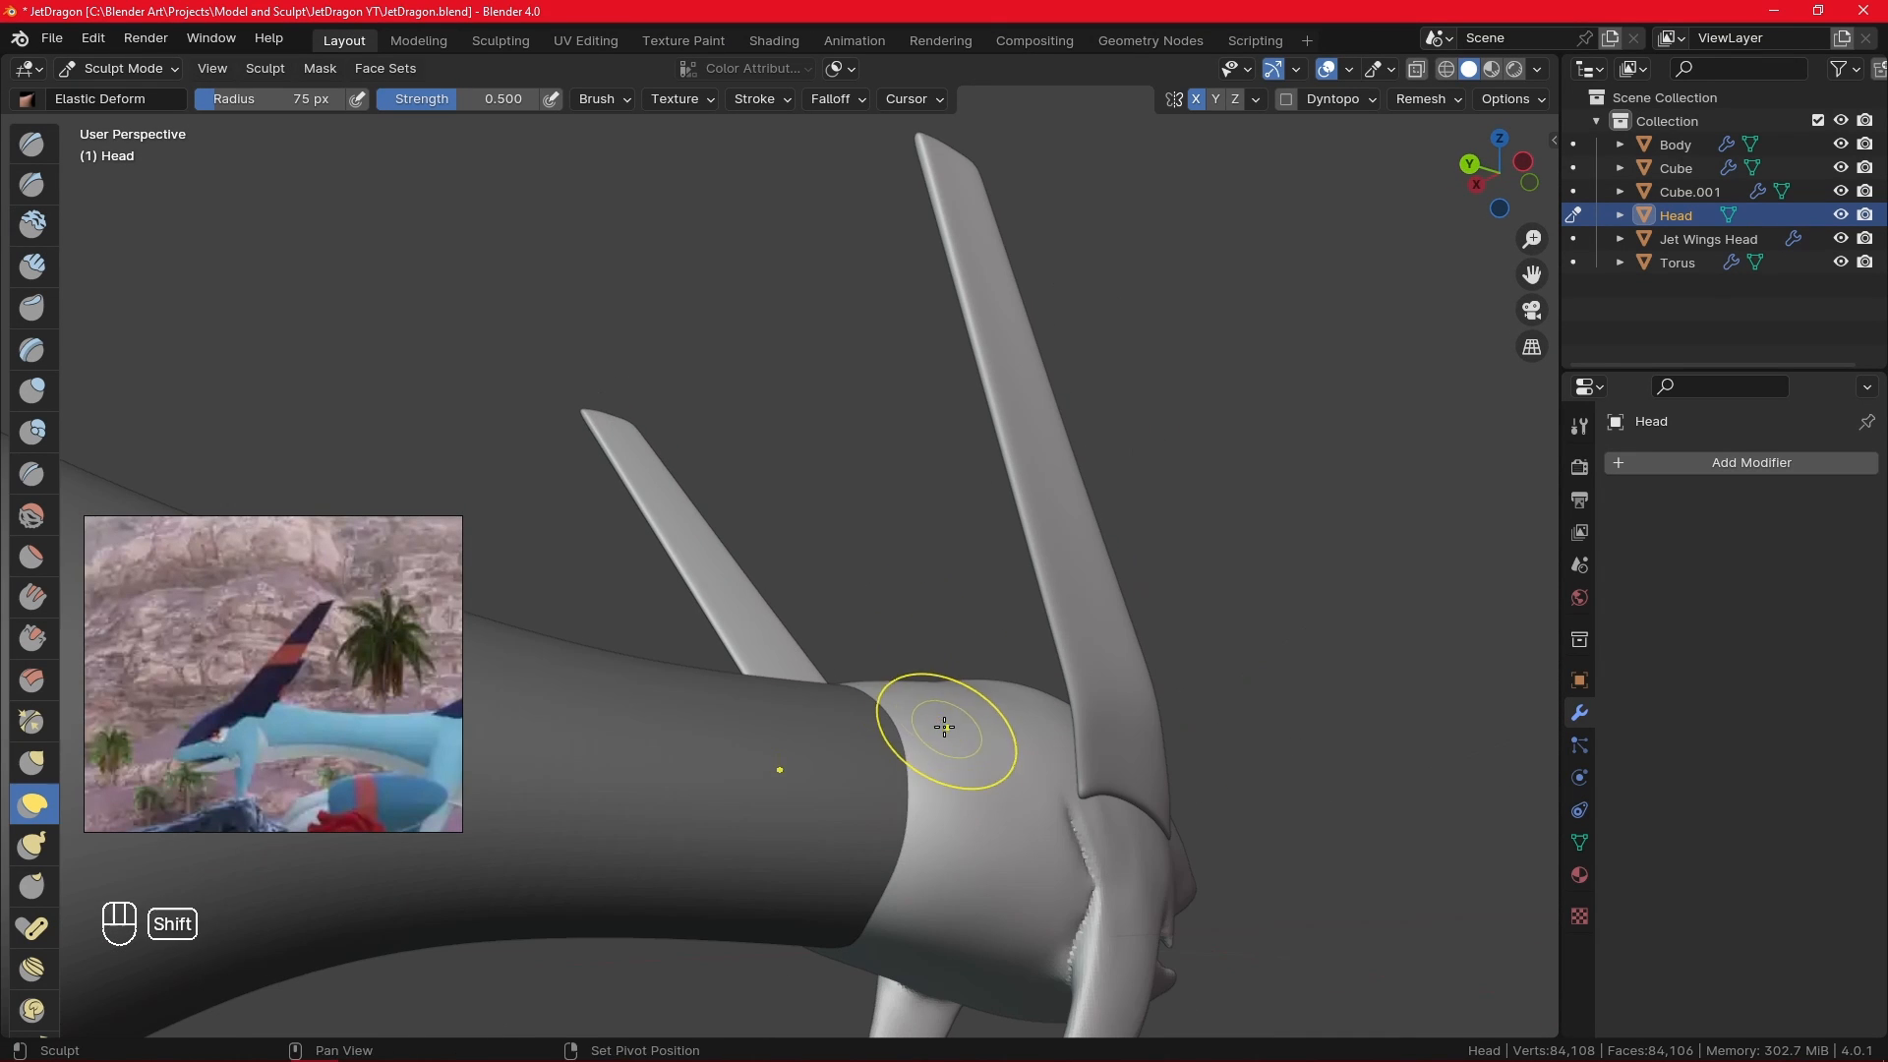
pyautogui.keyDown('alt'); pyautogui.moveTo(940, 817); pyautogui.dragTo(1020, 572, button='middle'); pyautogui.keyUp('alt')
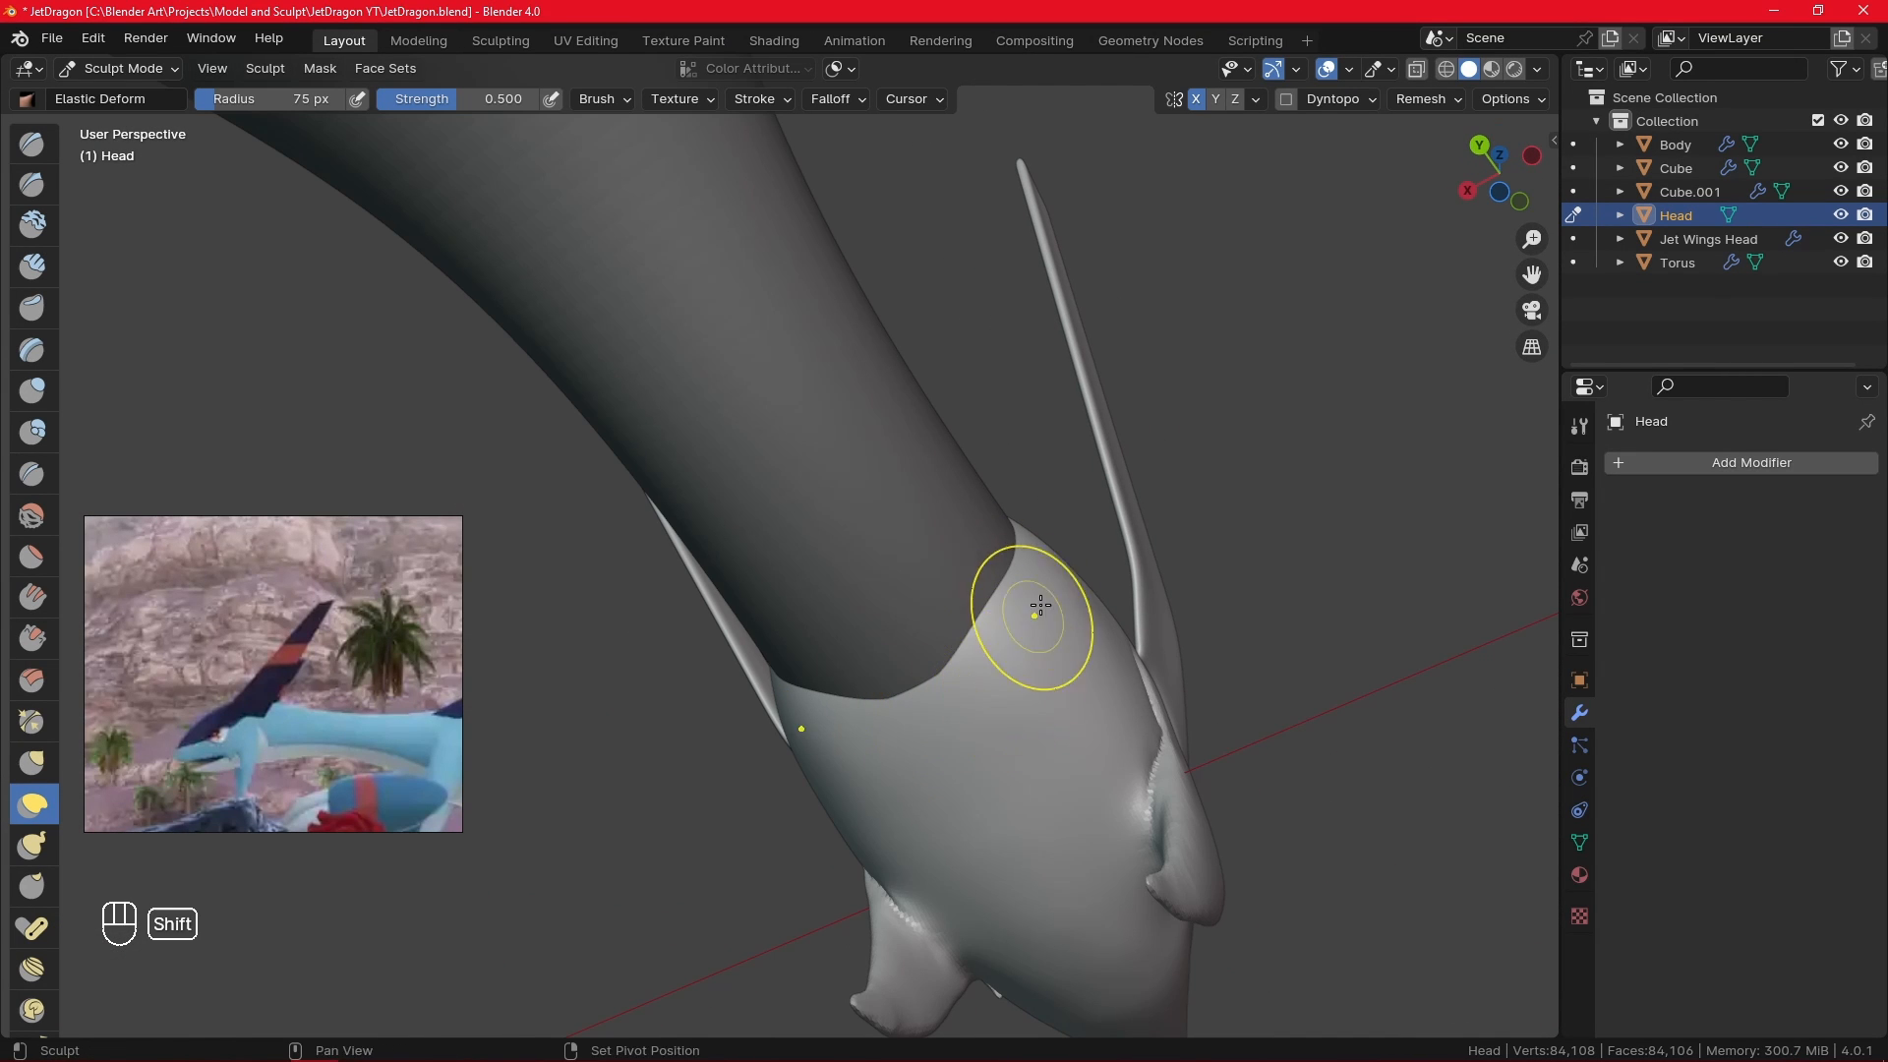
pyautogui.moveTo(918, 708); pyautogui.dragTo(934, 781, button='middle')
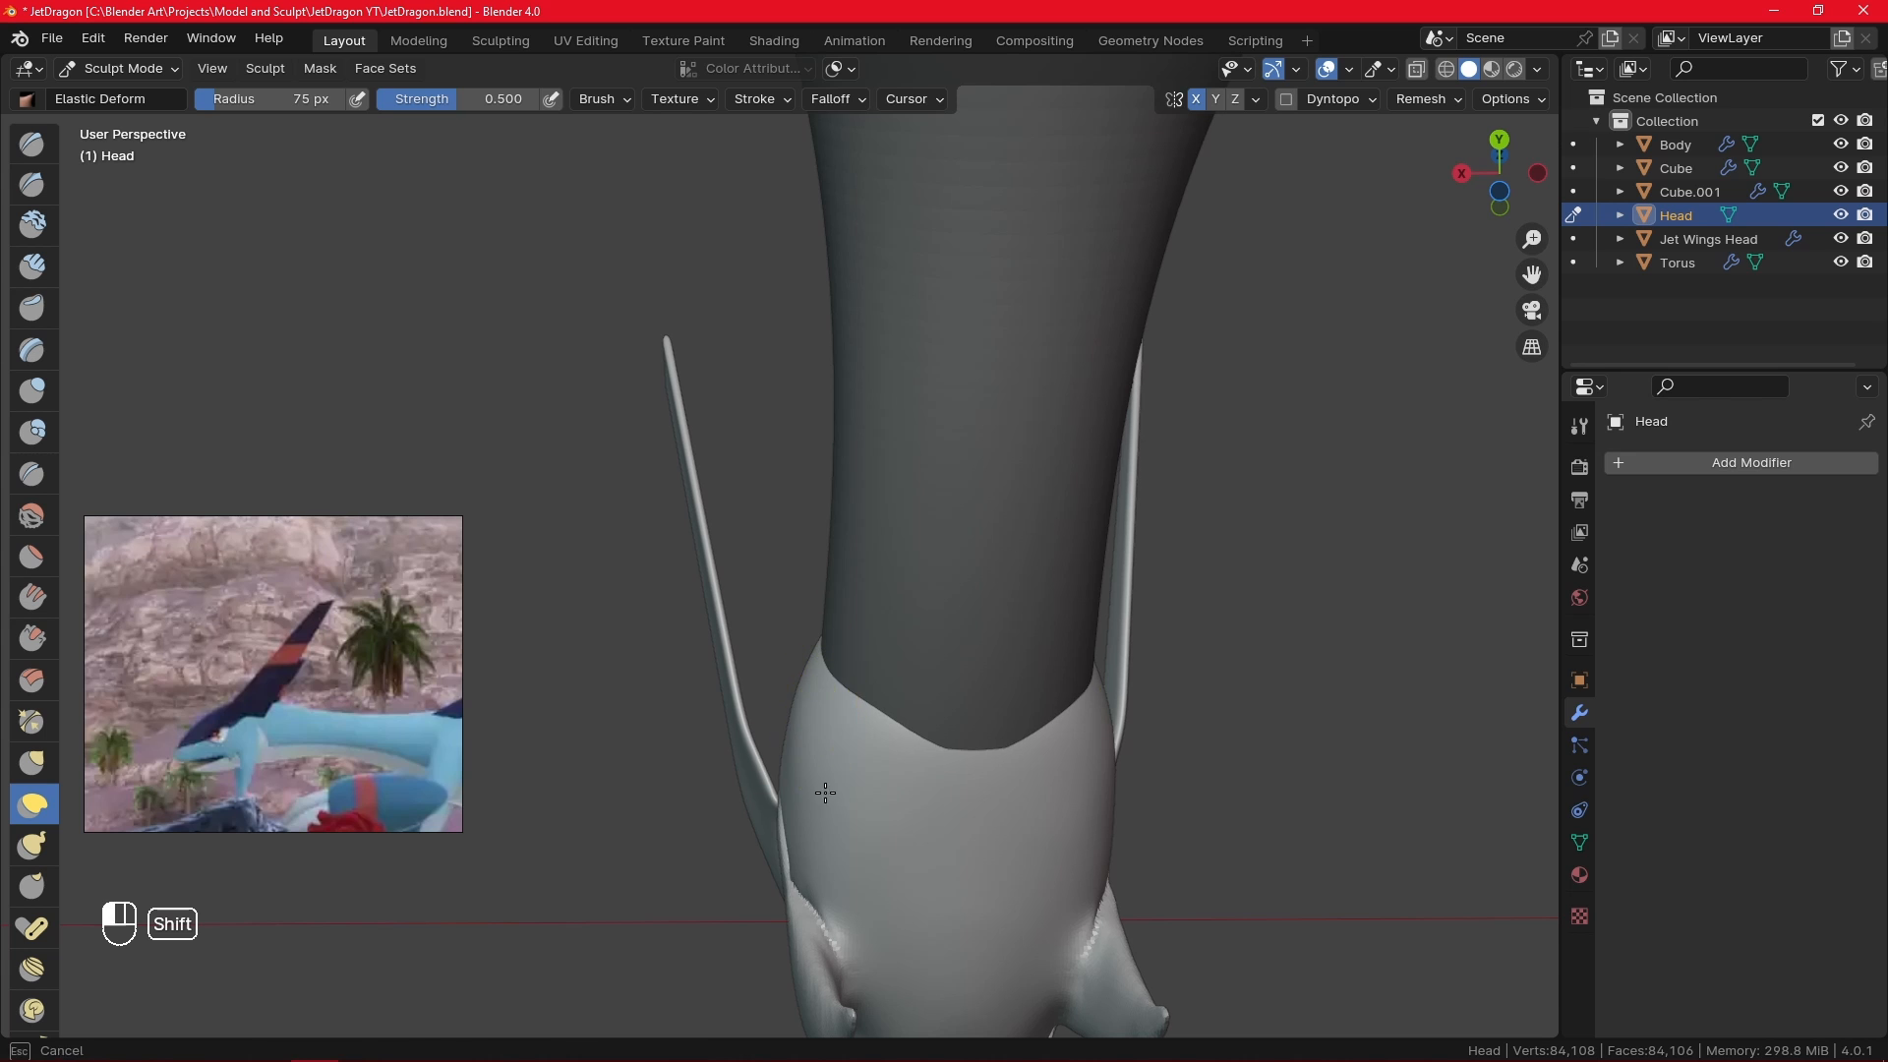
pyautogui.moveTo(861, 833); pyautogui.dragTo(833, 809, button='middle')
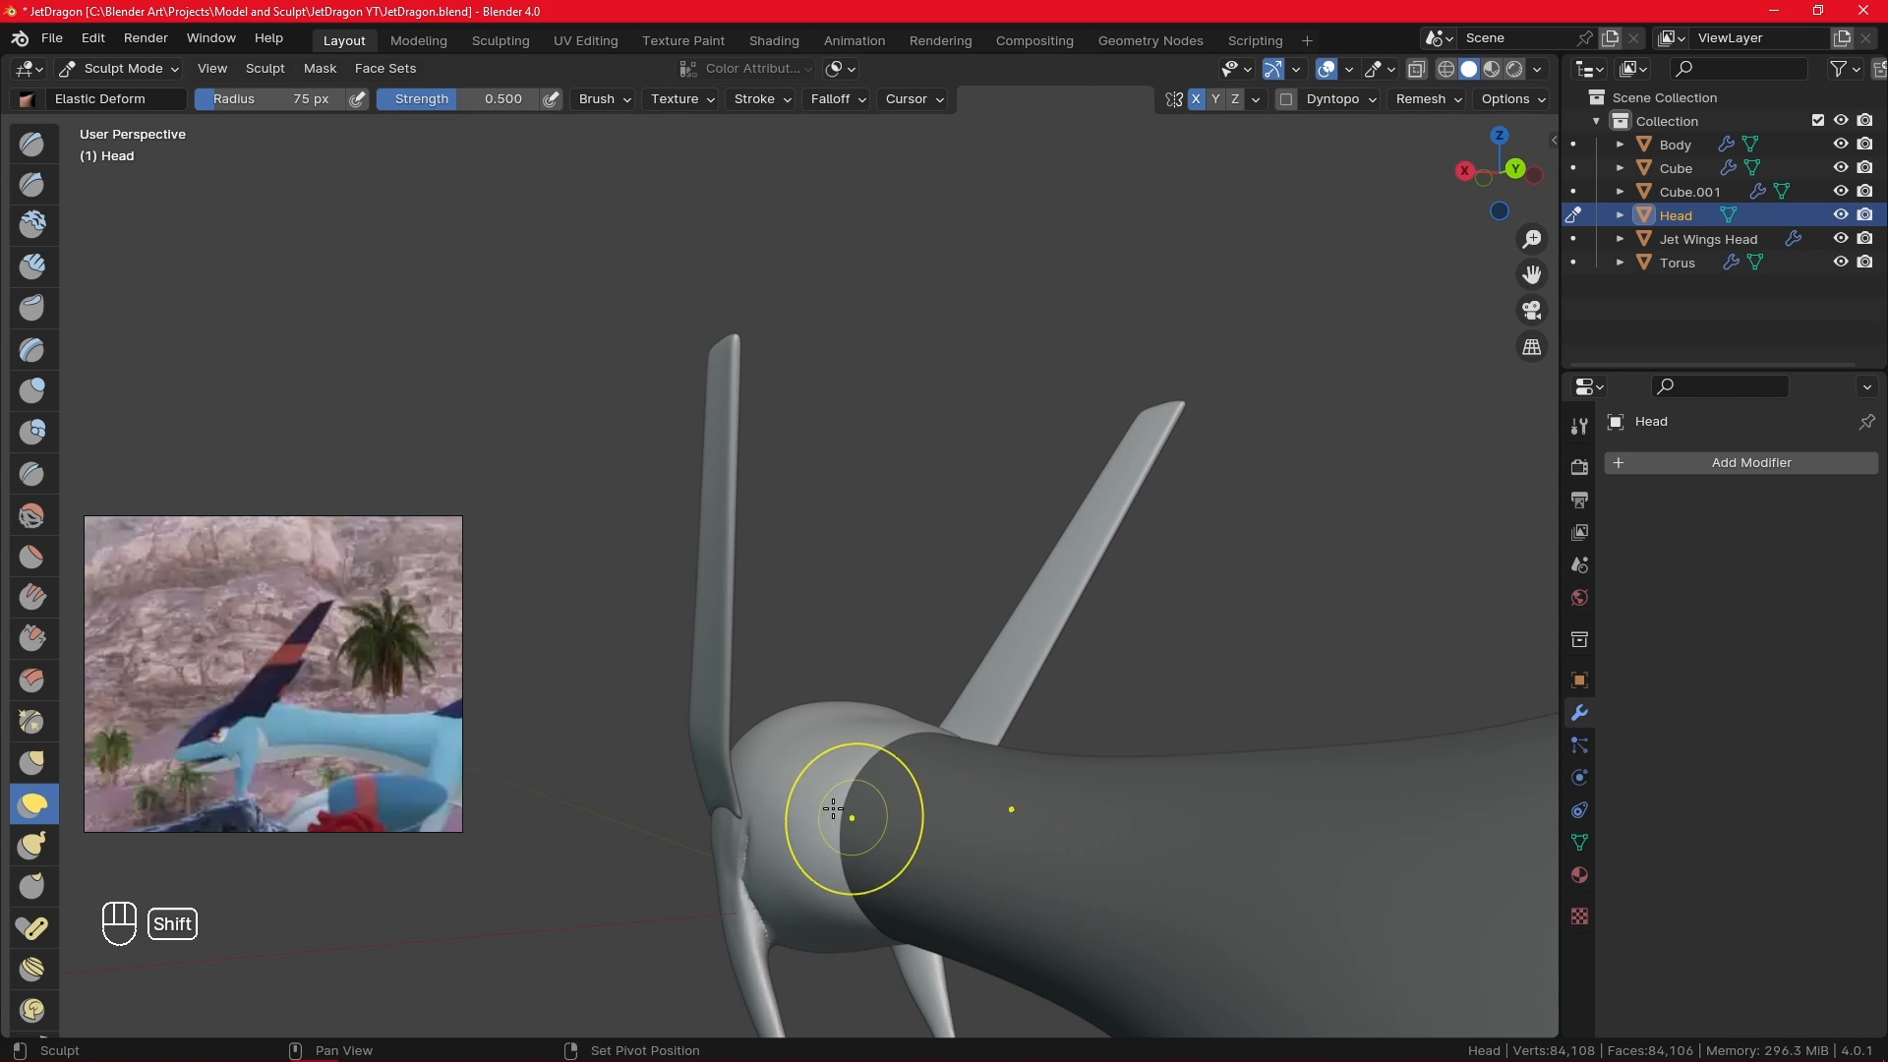
pyautogui.moveTo(818, 922); pyautogui.dragTo(824, 914, button='middle')
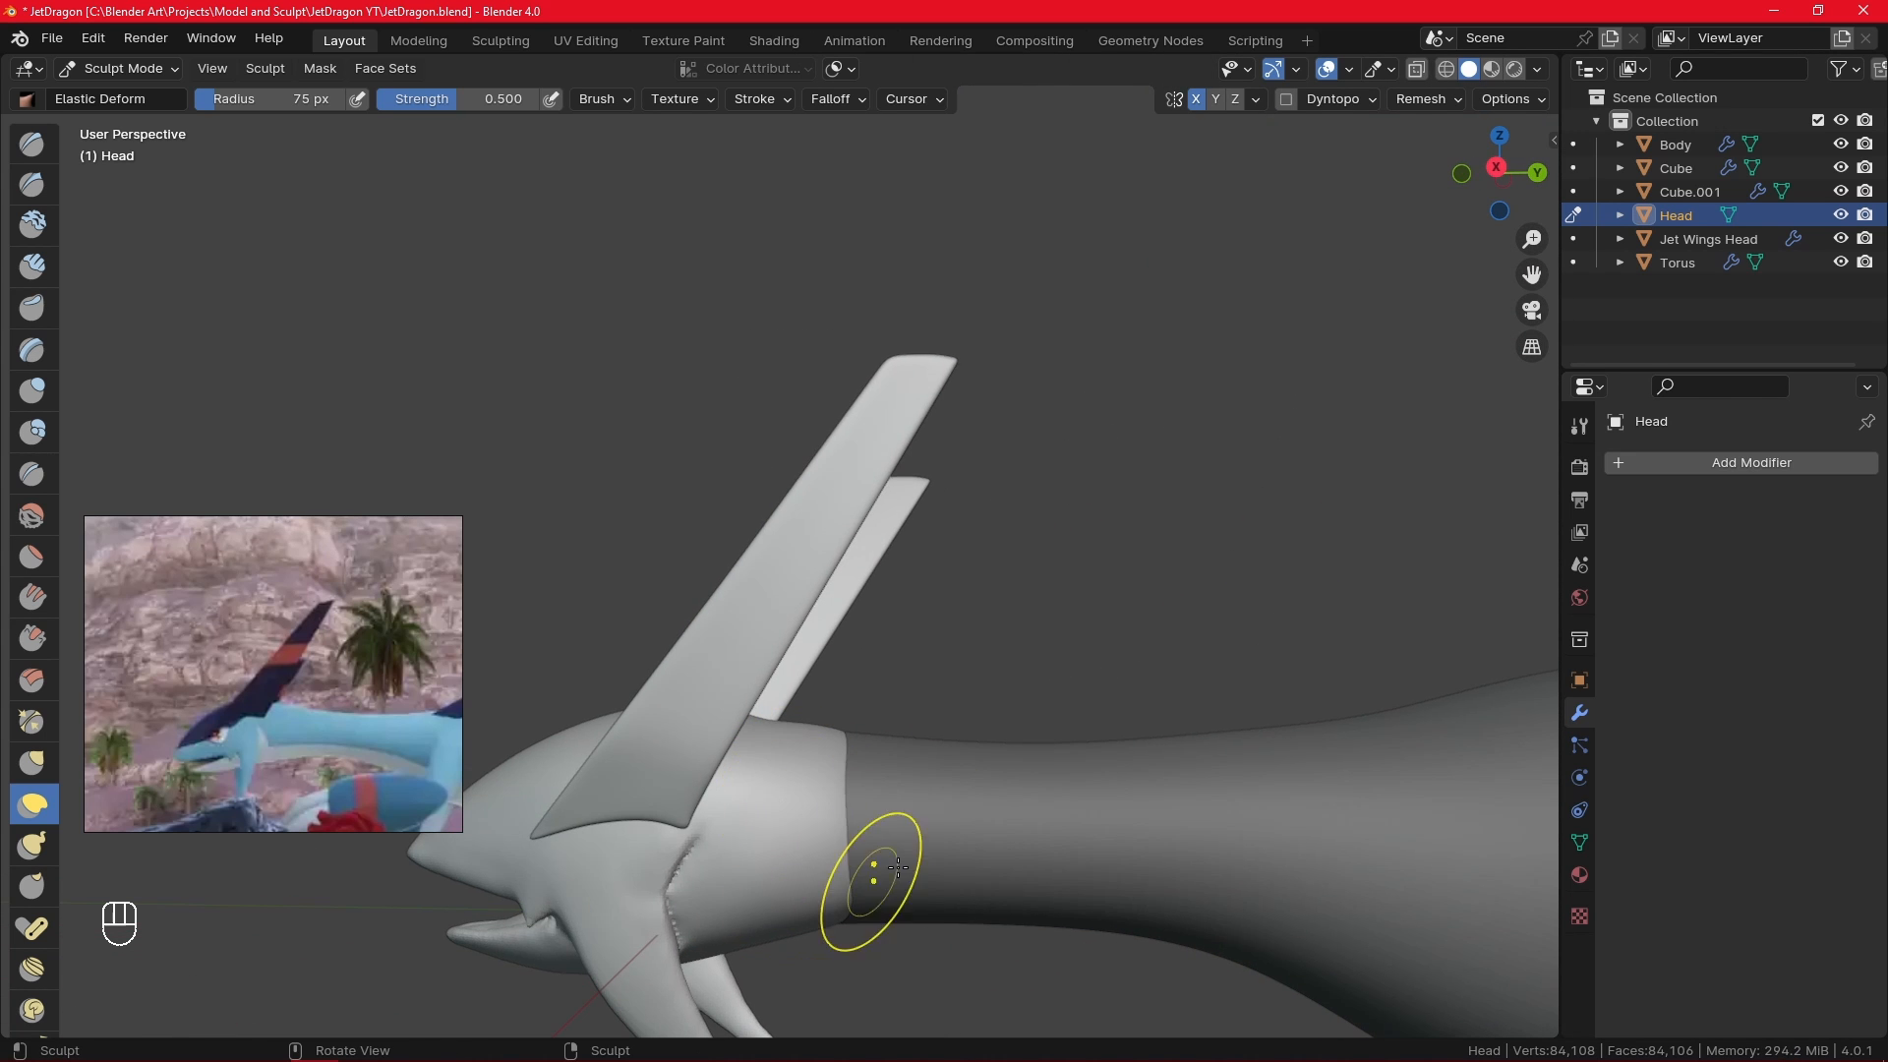
# - Finish sculpting the Head and open the leg object Cube.001 for mesh editing in the right side view
pyautogui.press('KP_3')
pyautogui.moveTo(1158, 462)
pyautogui.keyDown('ctrl'); pyautogui.mouseDown(button='middle')
pyautogui.moveTo(1109, 873)
pyautogui.moveTo(835, 873)
pyautogui.mouseUp(button='middle'); pyautogui.keyUp('ctrl')
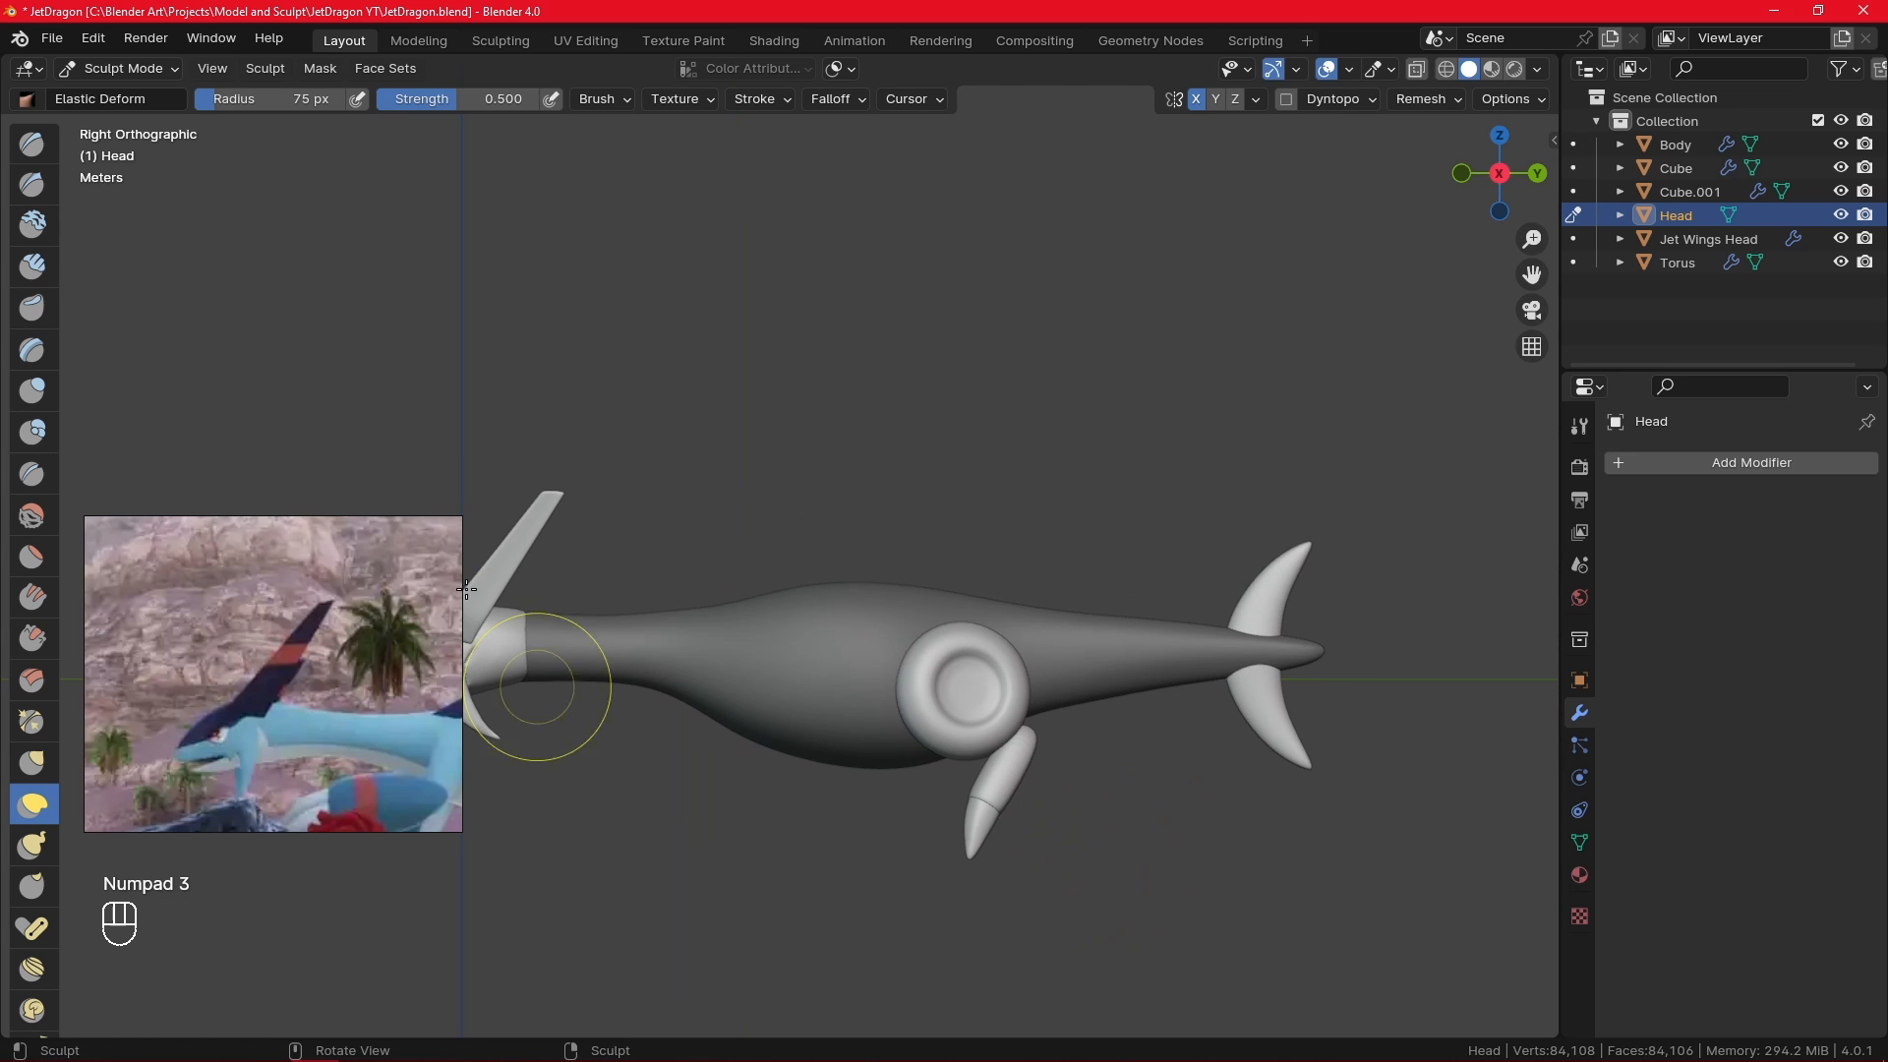
pyautogui.click(153, 70)
pyautogui.click(131, 94)
pyautogui.click(987, 436)
pyautogui.keyDown('alt'); pyautogui.keyDown('shift'); pyautogui.moveTo(1040, 454); pyautogui.dragTo(1217, 428, button='middle'); pyautogui.keyUp('shift'); pyautogui.keyUp('alt')
pyautogui.keyDown('ctrl'); pyautogui.moveTo(1217, 429); pyautogui.dragTo(1216, 492, button='middle'); pyautogui.keyUp('ctrl')
pyautogui.keyDown('alt'); pyautogui.keyDown('shift'); pyautogui.moveTo(1259, 780); pyautogui.dragTo(1107, 752, button='middle'); pyautogui.keyUp('shift'); pyautogui.keyUp('alt')
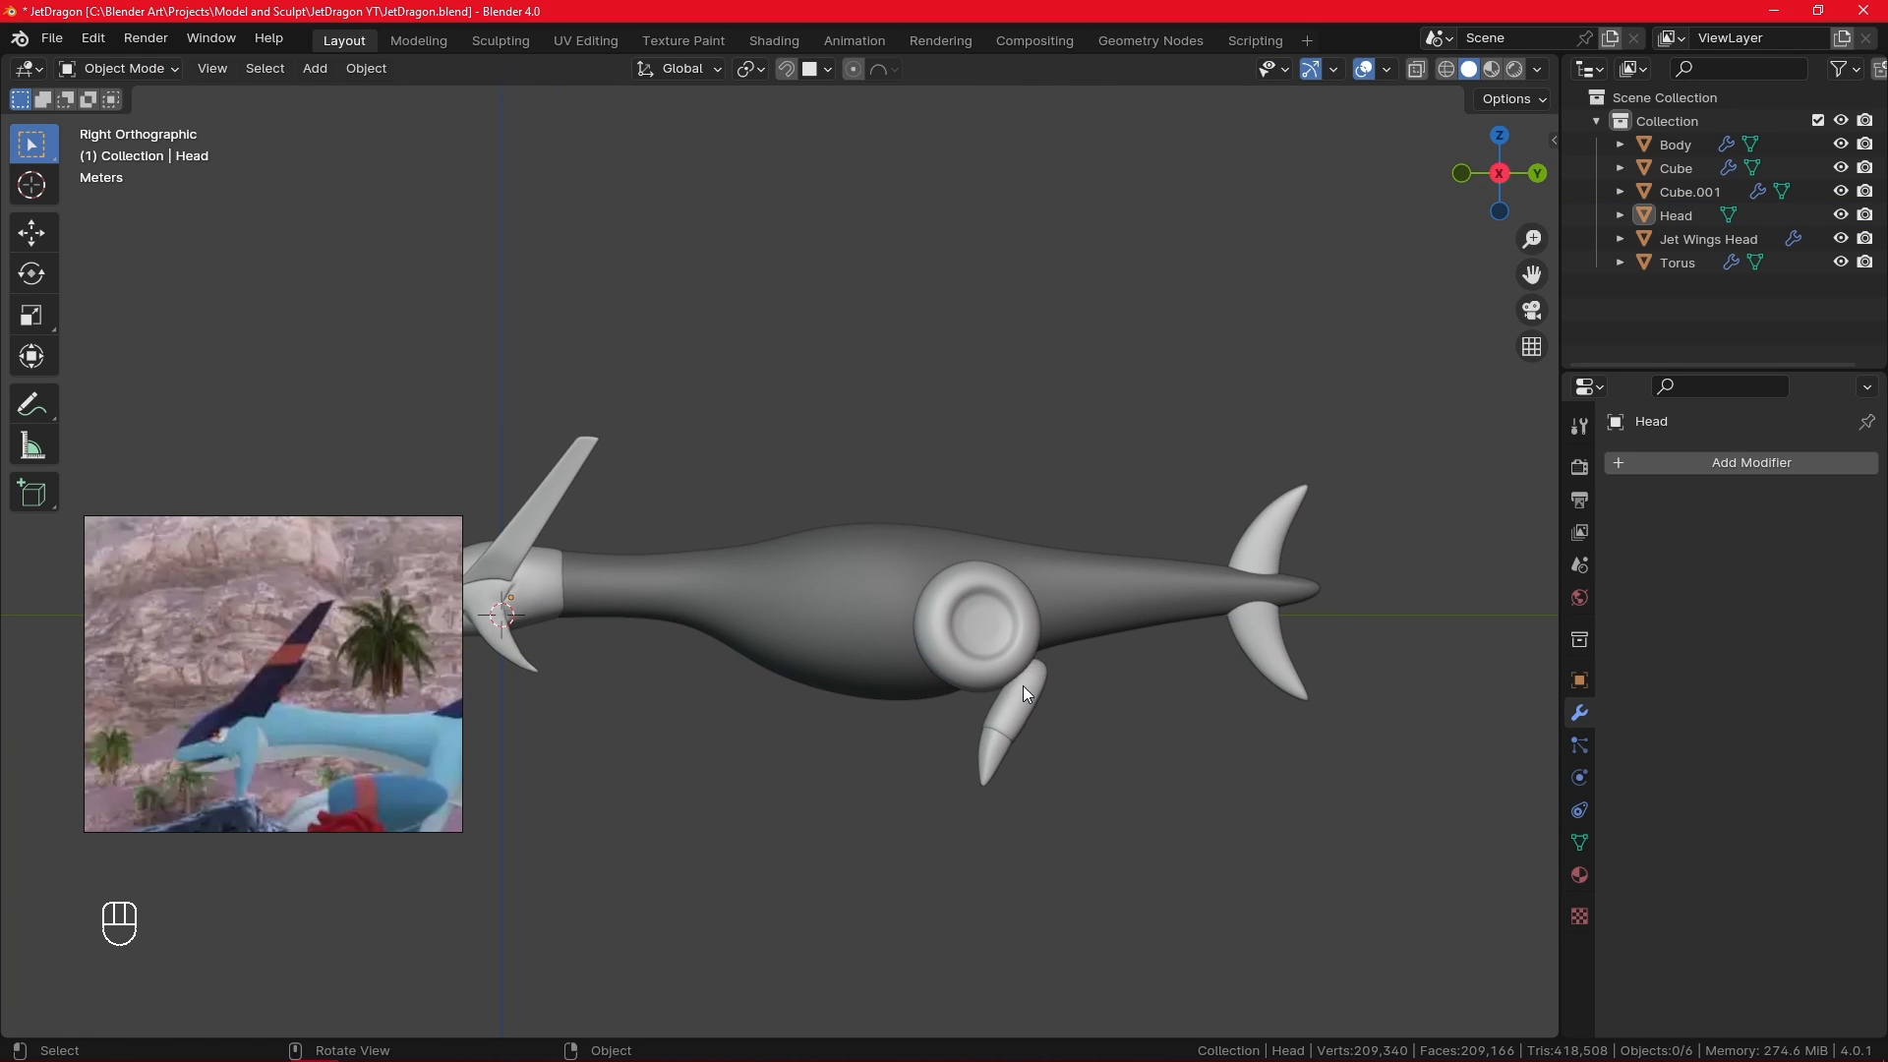
pyautogui.click(1024, 700)
pyautogui.press('Tab')
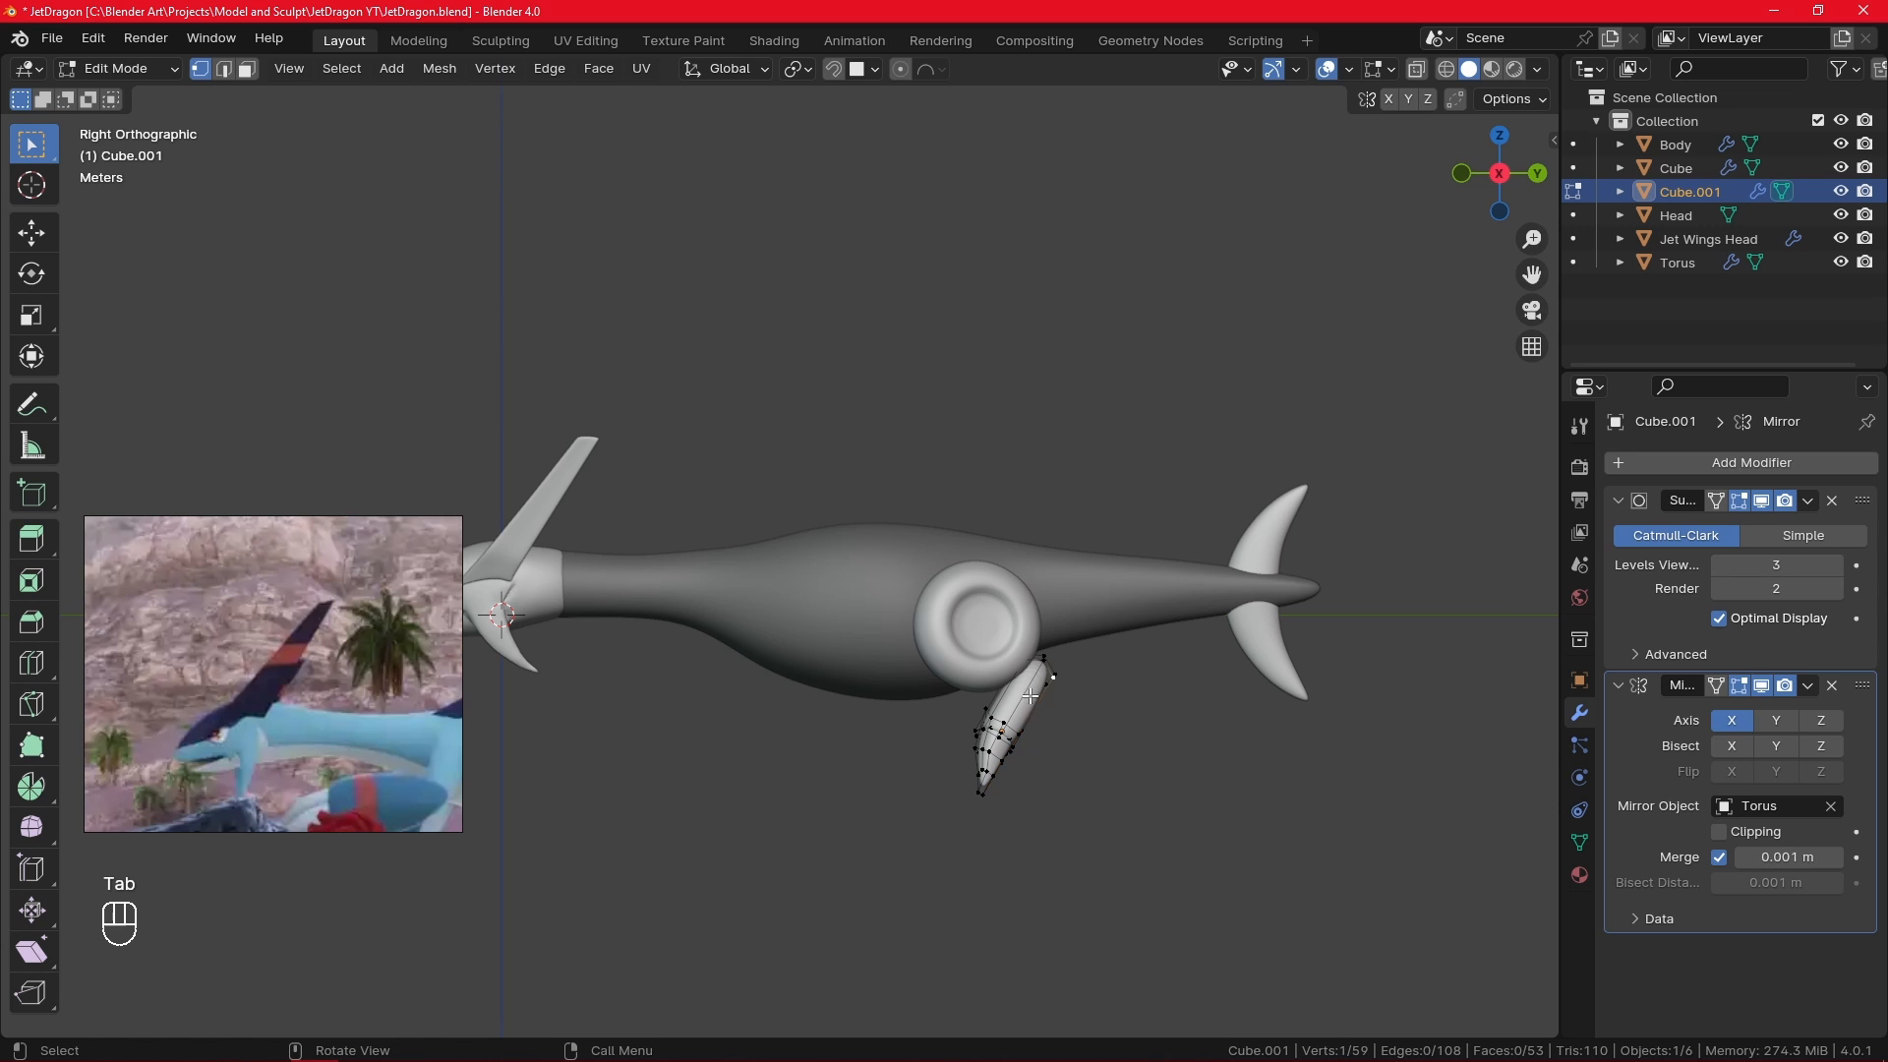
# - Duplicate the upper leg segment and place the copy below the belly, ahead of the original leg
pyautogui.press('l')
pyautogui.hotkey('shift', 'd')
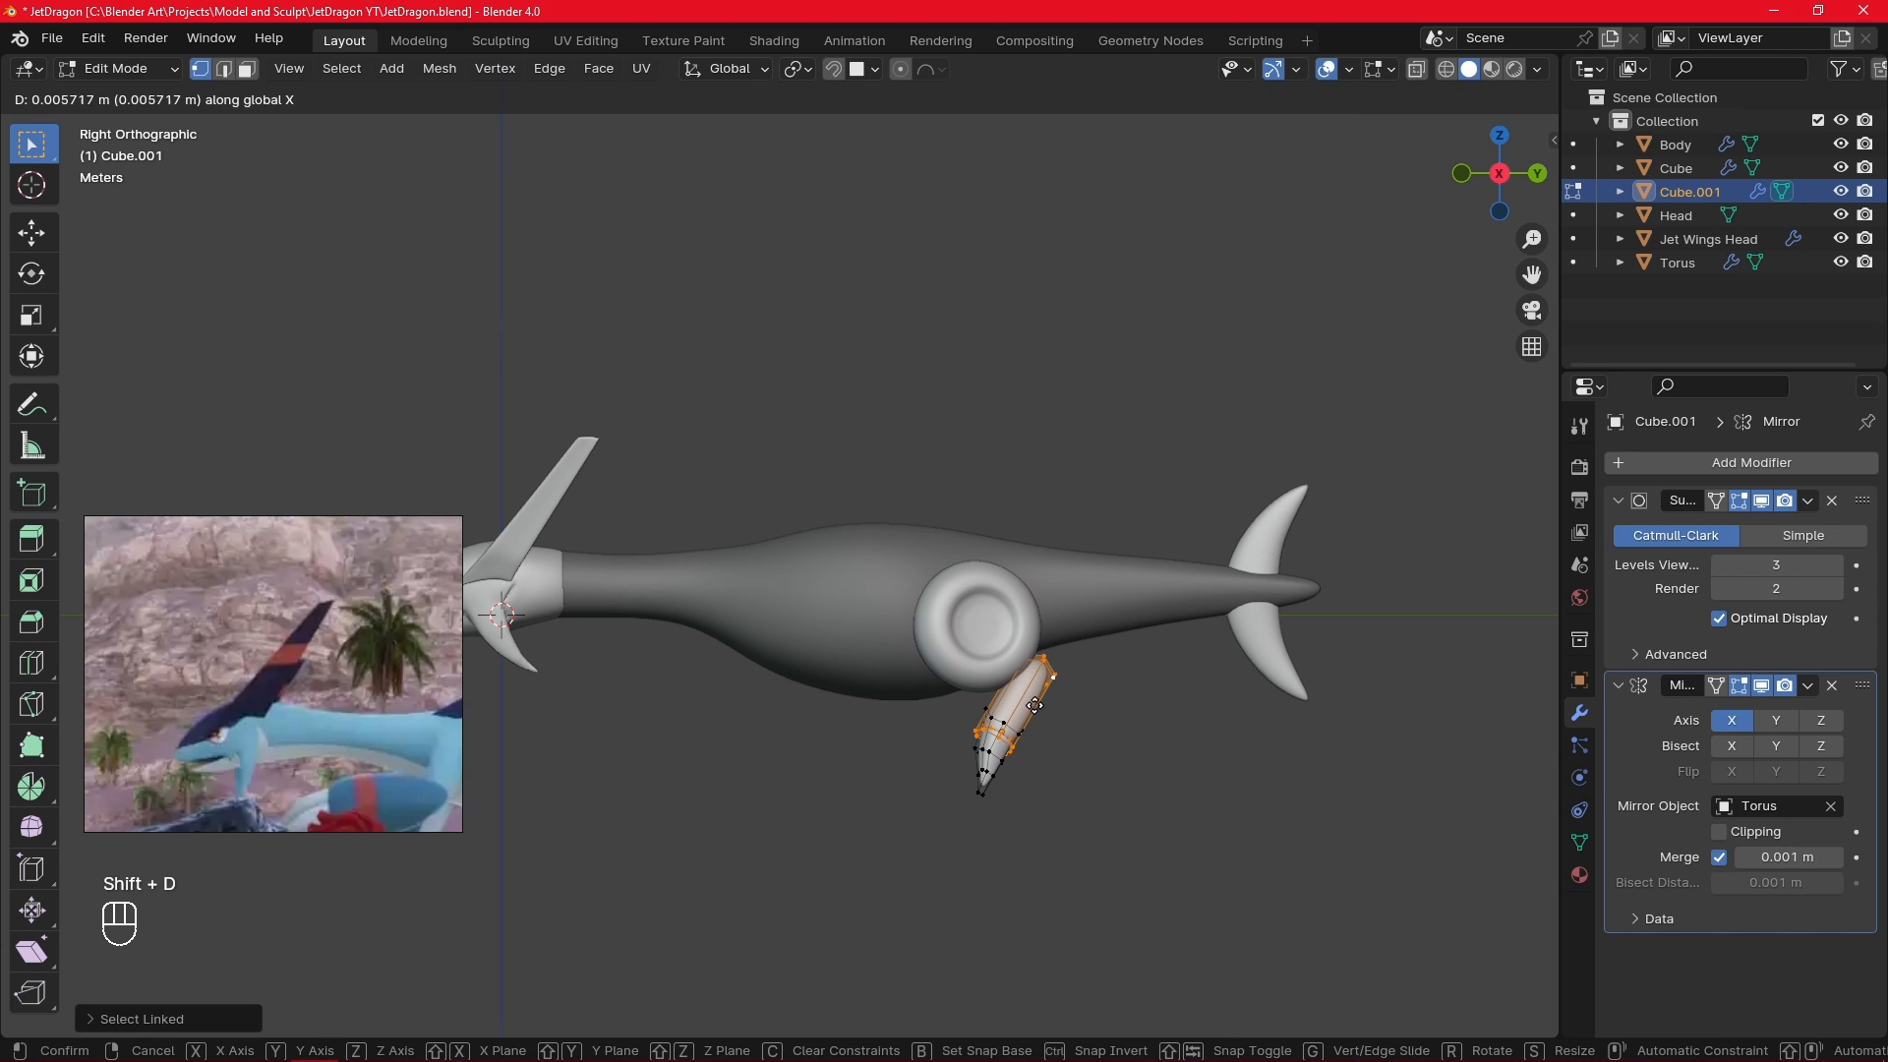
pyautogui.click(1002, 836)
pyautogui.press('g')
pyautogui.press('y')
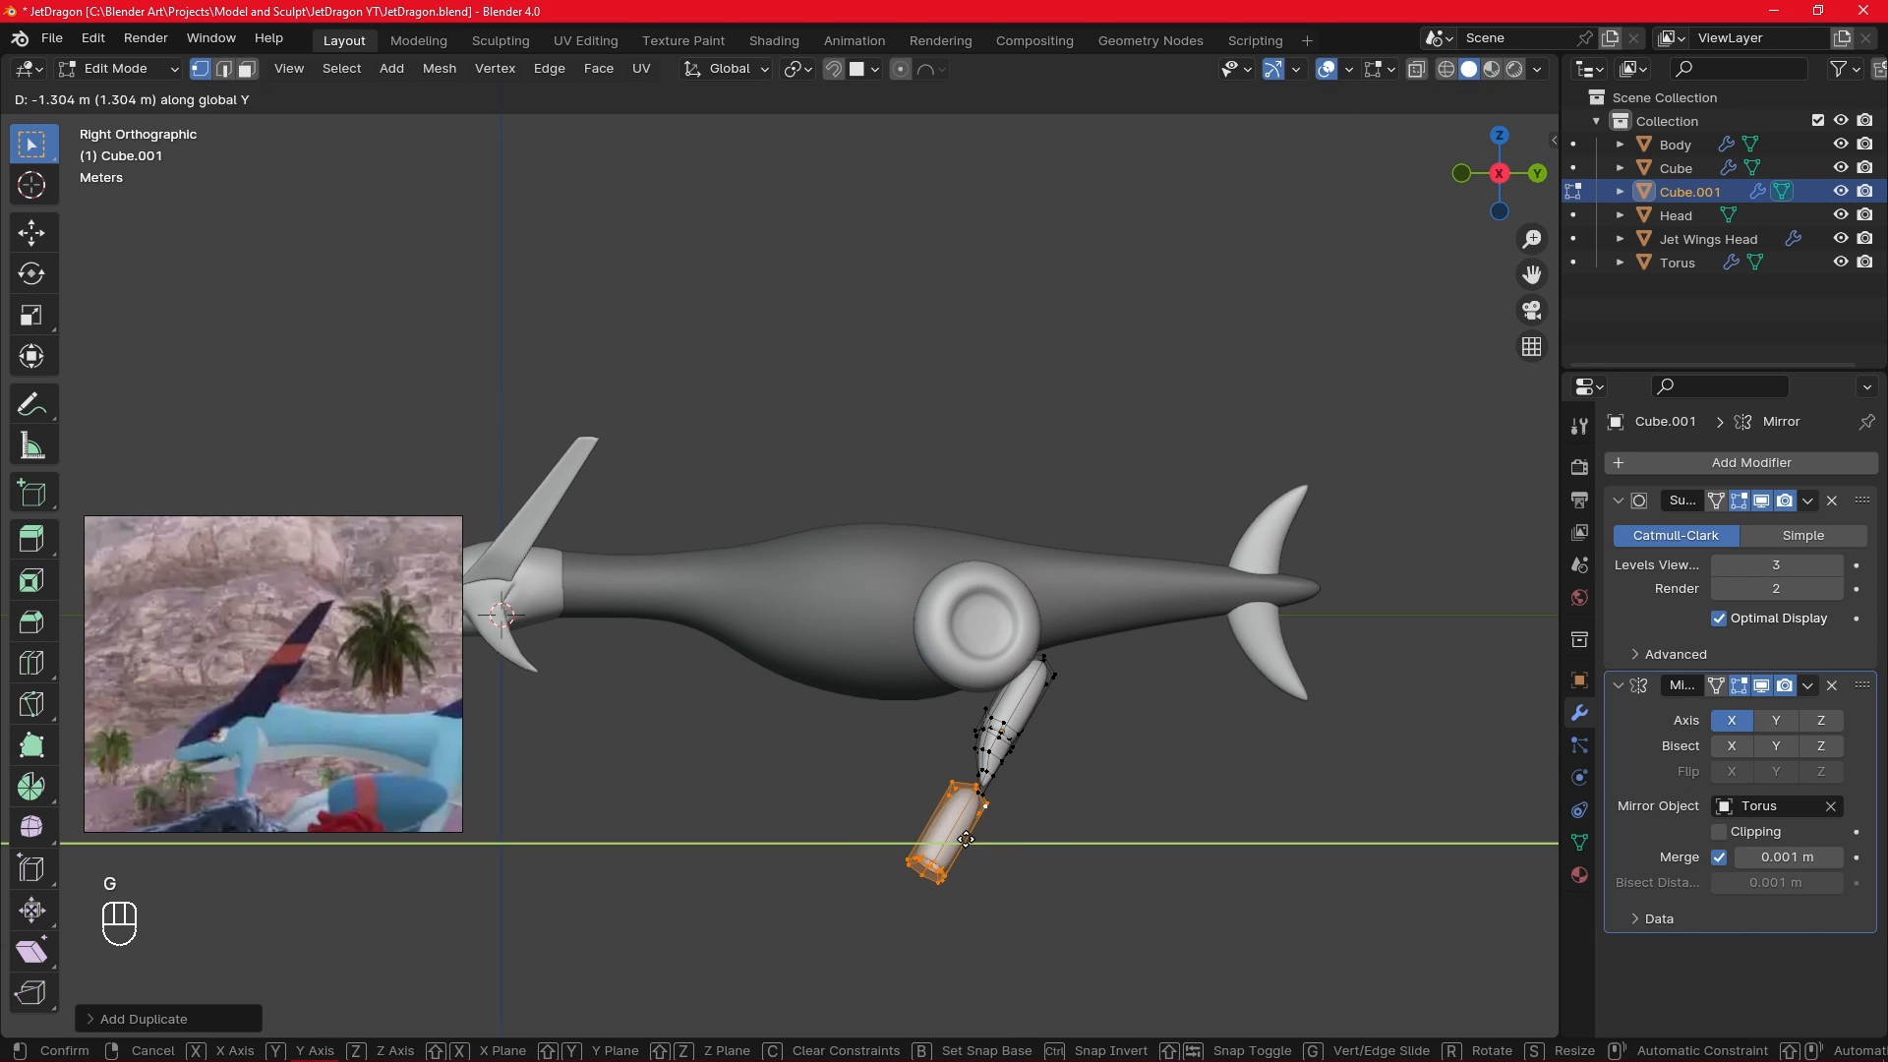
pyautogui.click(854, 858)
# - Separate the duplicated leg segment into its own object and open that object for mesh editing
pyautogui.press('Tab')
pyautogui.press('Tab')
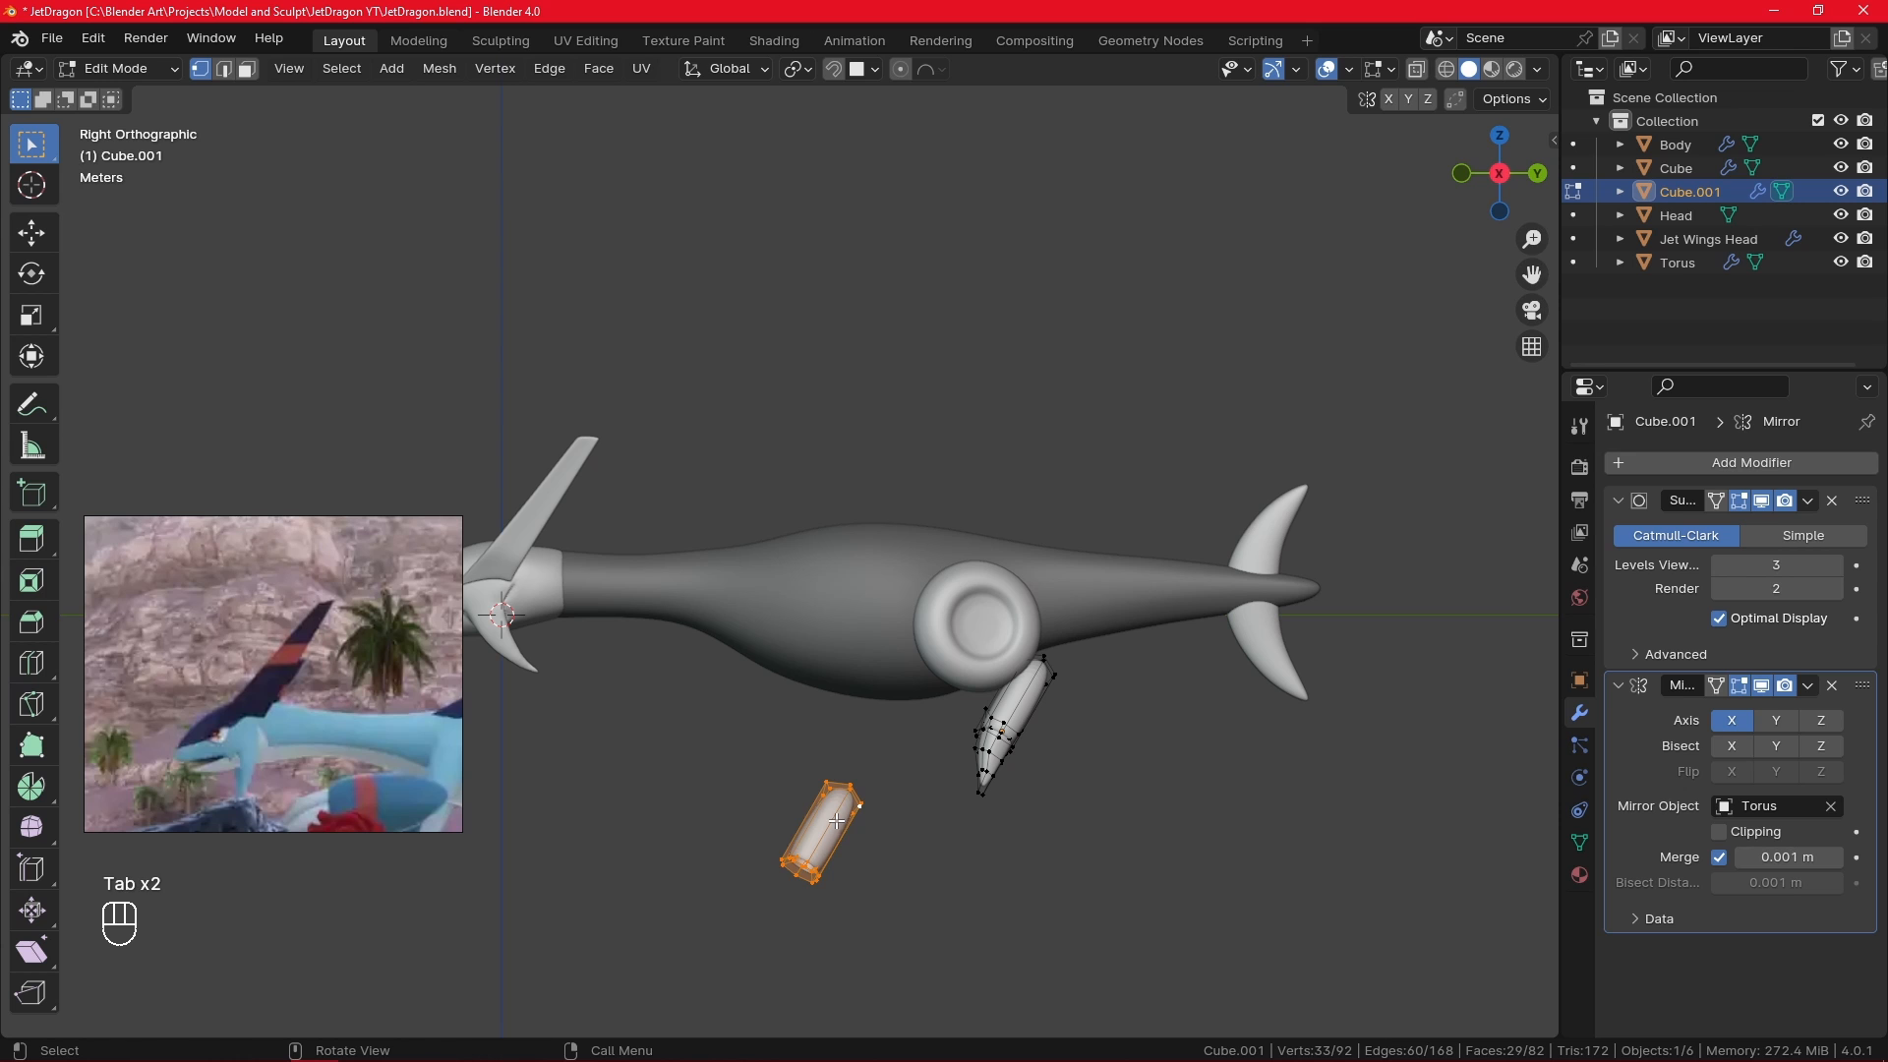
pyautogui.press('p')
pyautogui.click(843, 826)
pyautogui.press('Tab')
pyautogui.click(850, 860)
pyautogui.press('Tab')
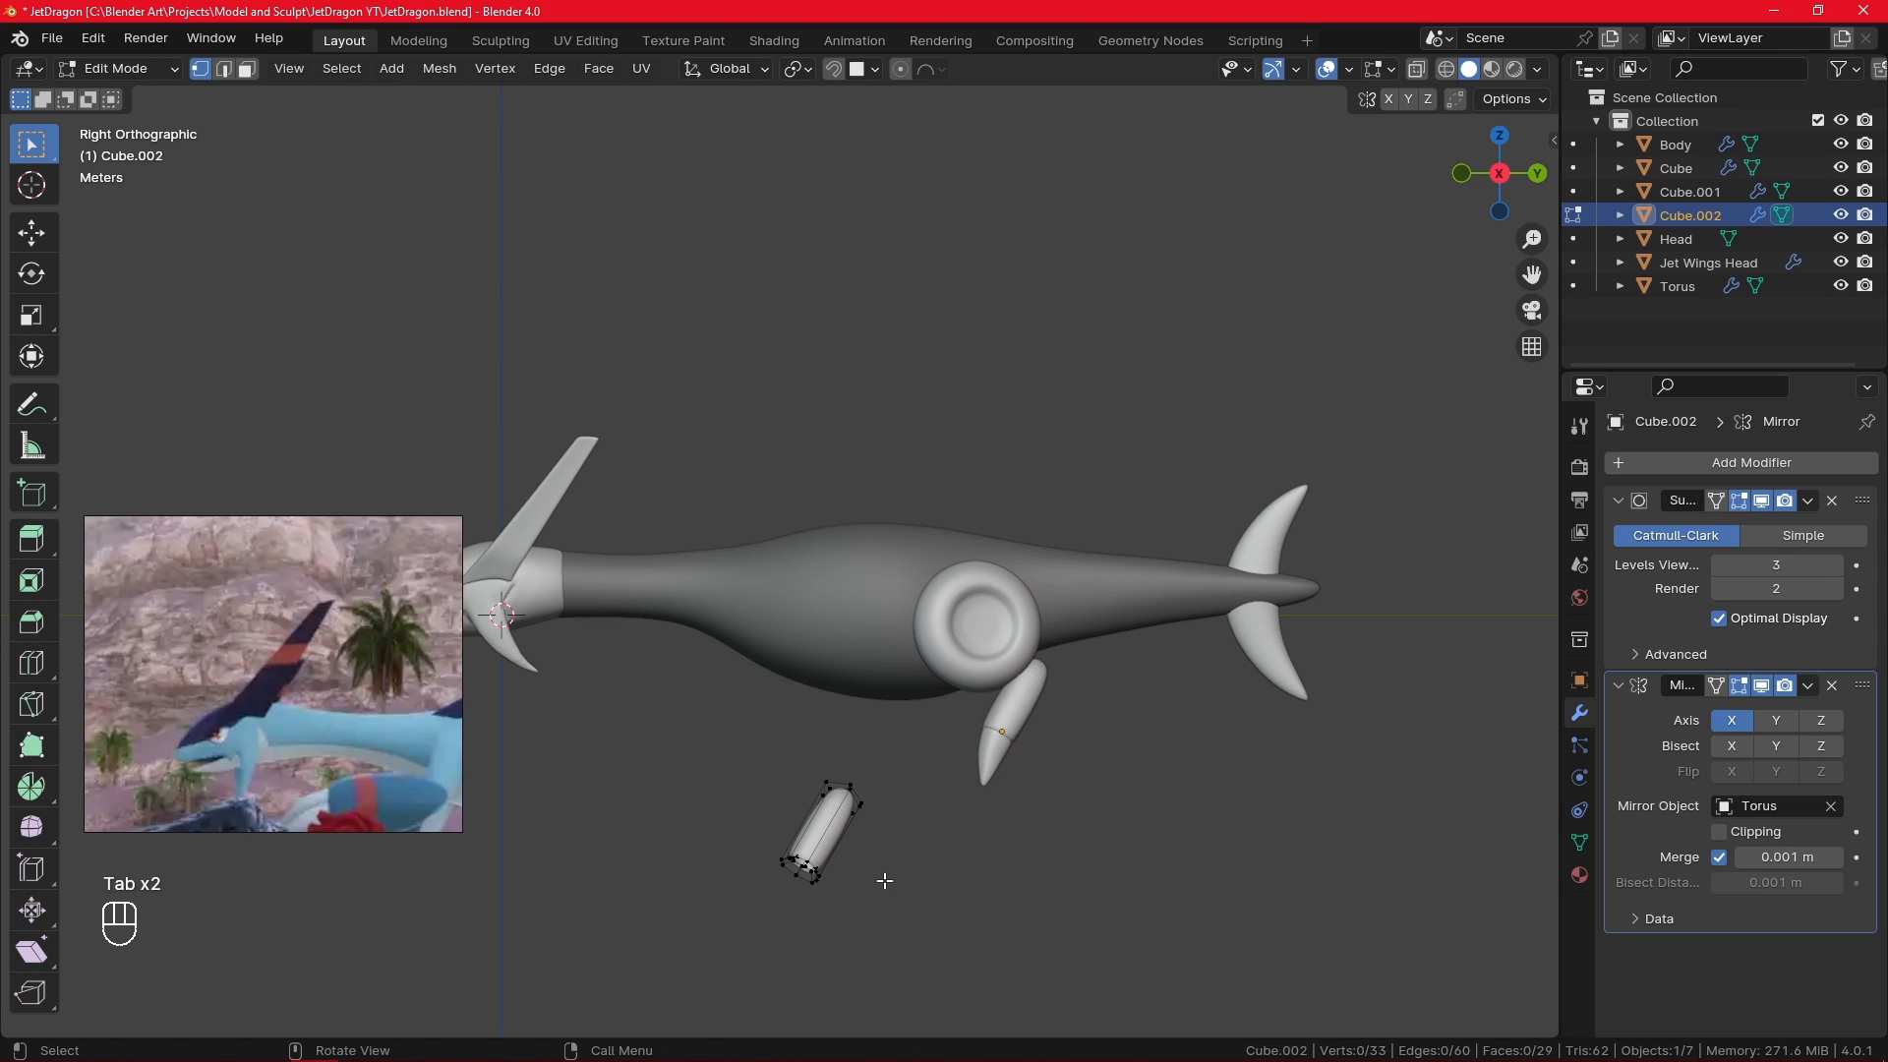
# - Rotate the whole separated leg segment clockwise so it leans closer to horizontal
pyautogui.keyDown('ctrl'); pyautogui.keyDown('alt'); pyautogui.moveTo(885, 881); pyautogui.dragTo(948, 741); pyautogui.keyUp('alt'); pyautogui.keyUp('ctrl')
pyautogui.keyDown('alt'); pyautogui.keyDown('shift'); pyautogui.moveTo(948, 885); pyautogui.dragTo(917, 655); pyautogui.keyUp('shift'); pyautogui.keyUp('alt')
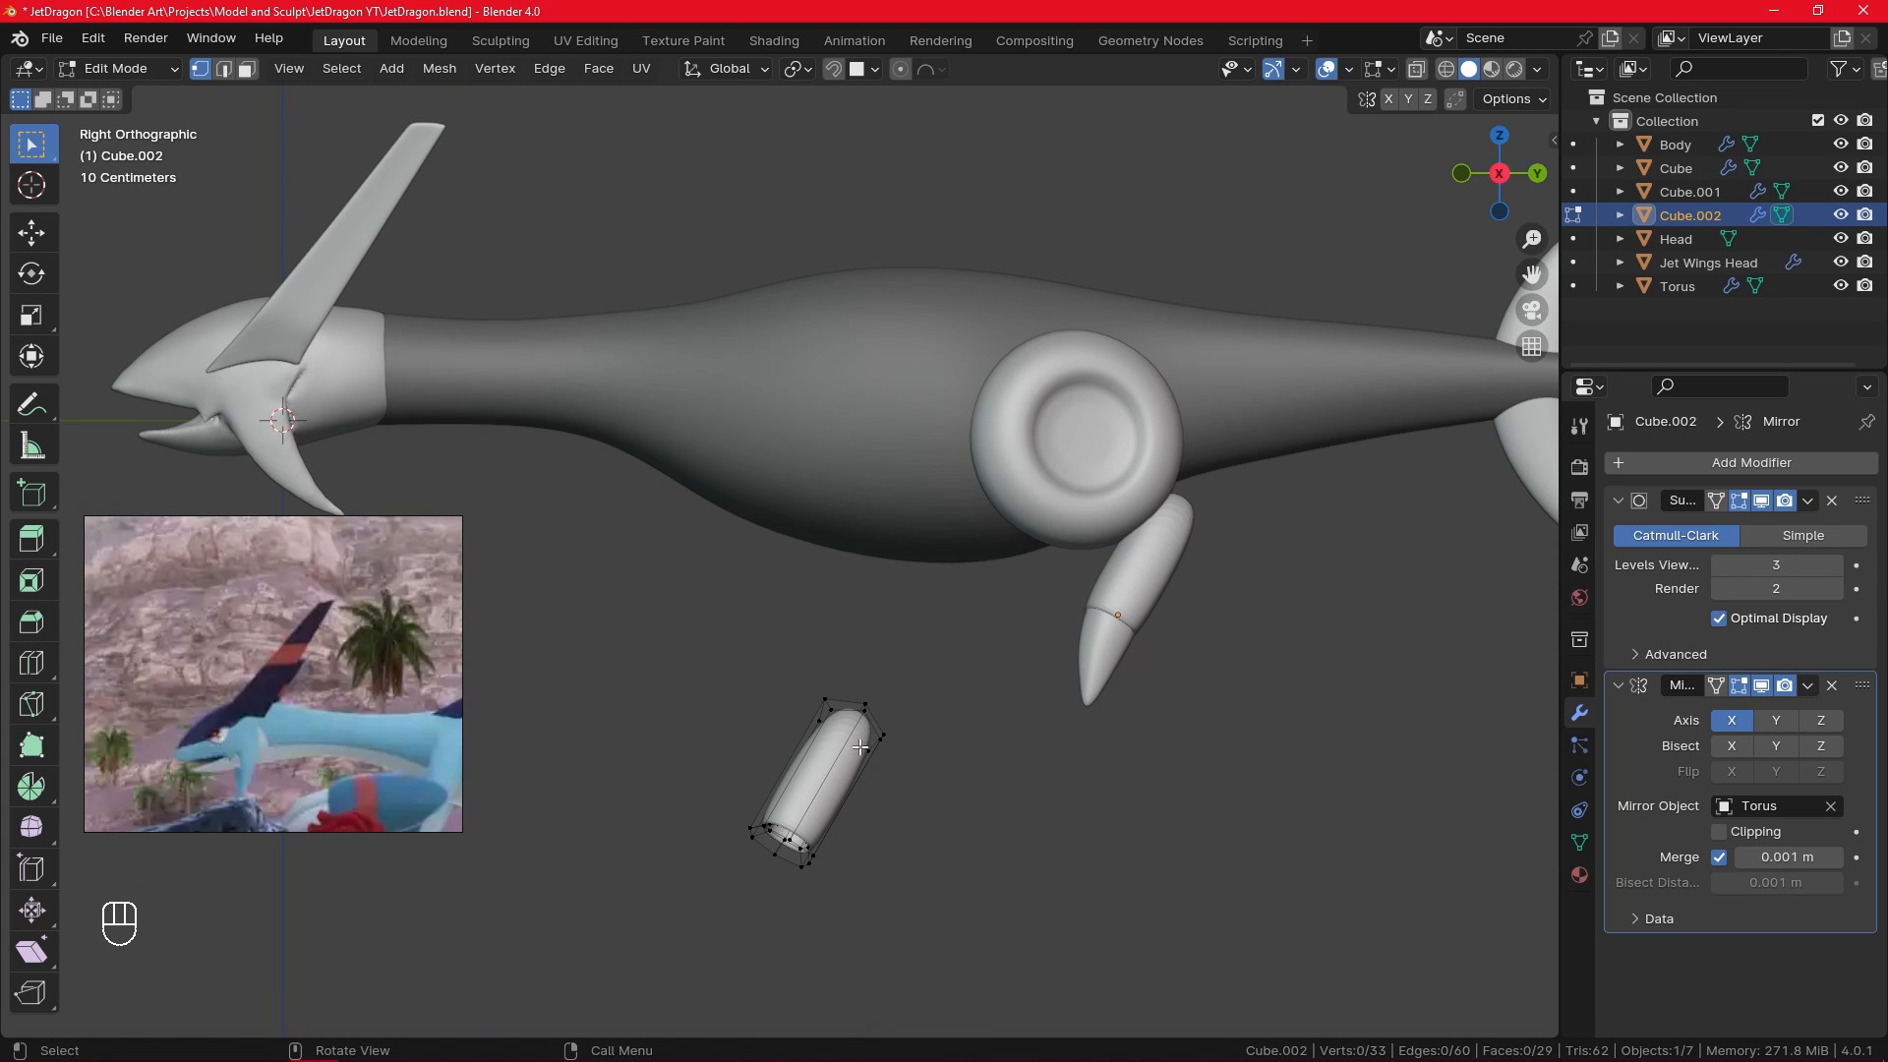
pyautogui.press('l')
pyautogui.press('r')
pyautogui.click(924, 772)
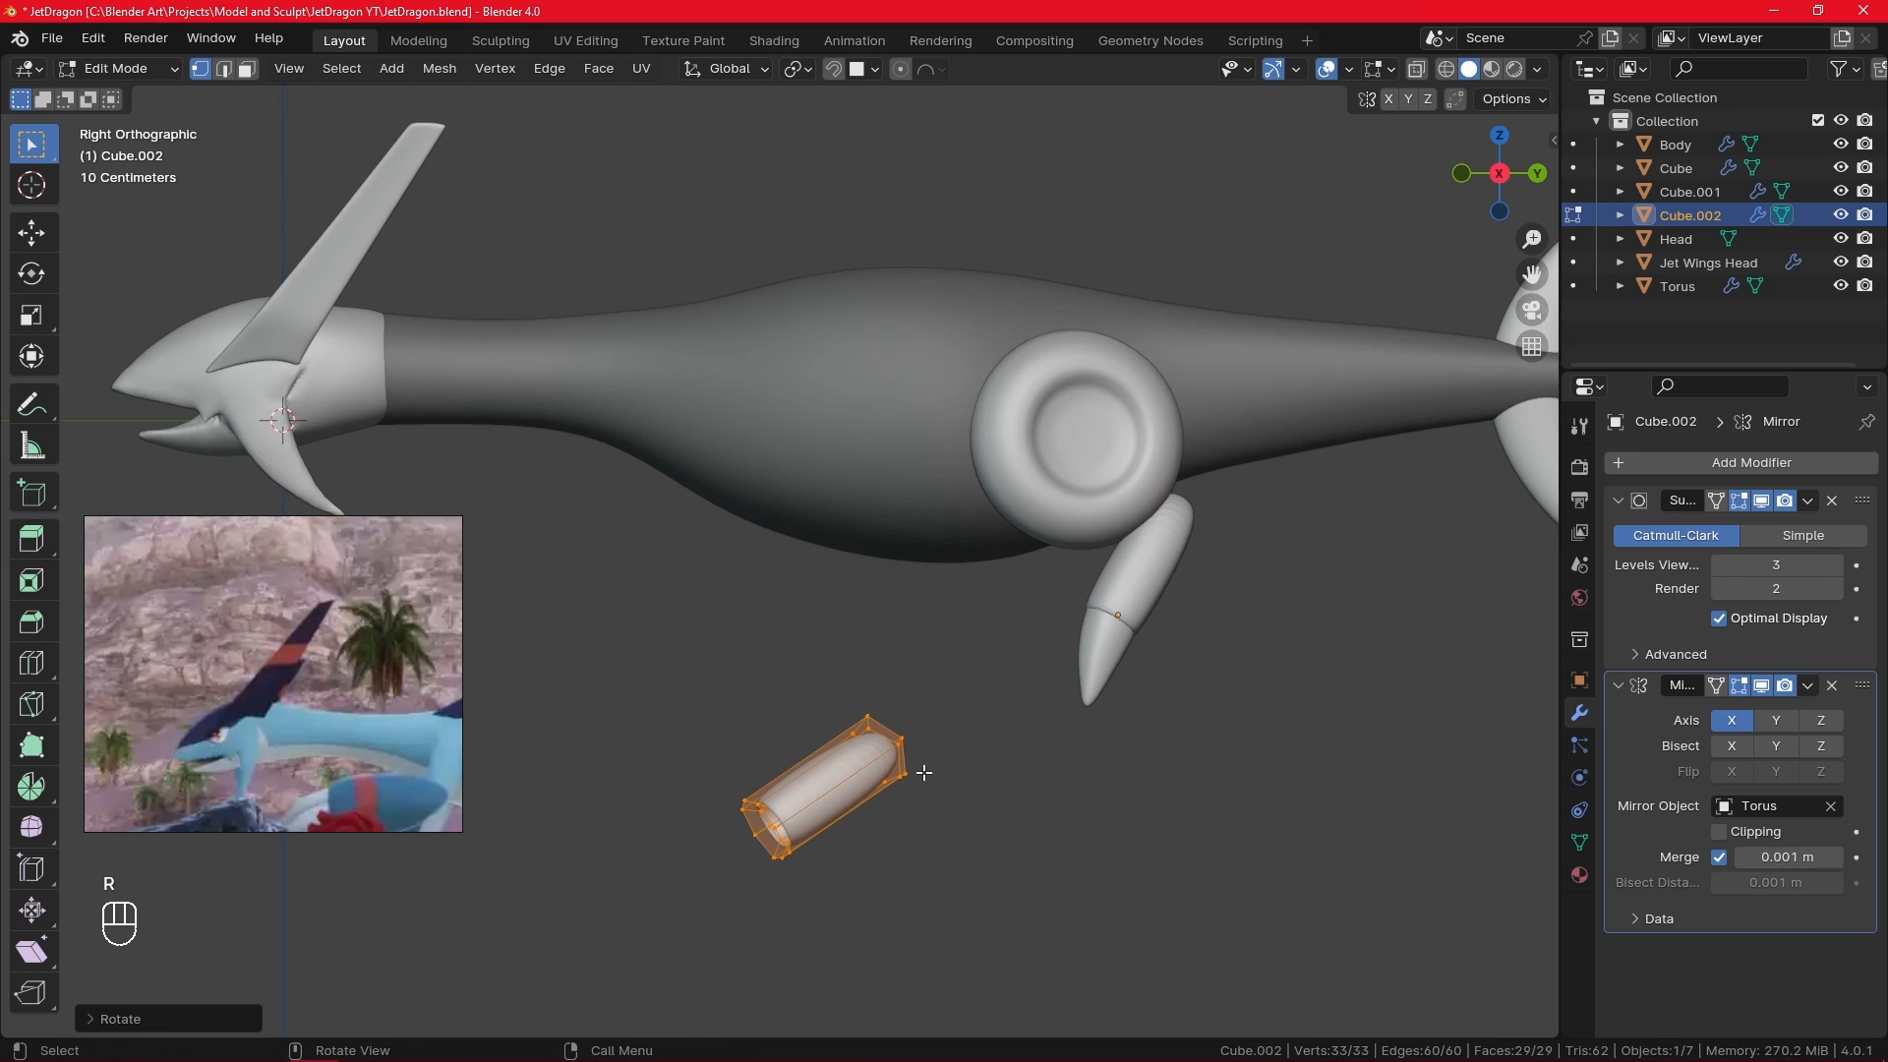
pyautogui.hotkey('alt', 's')
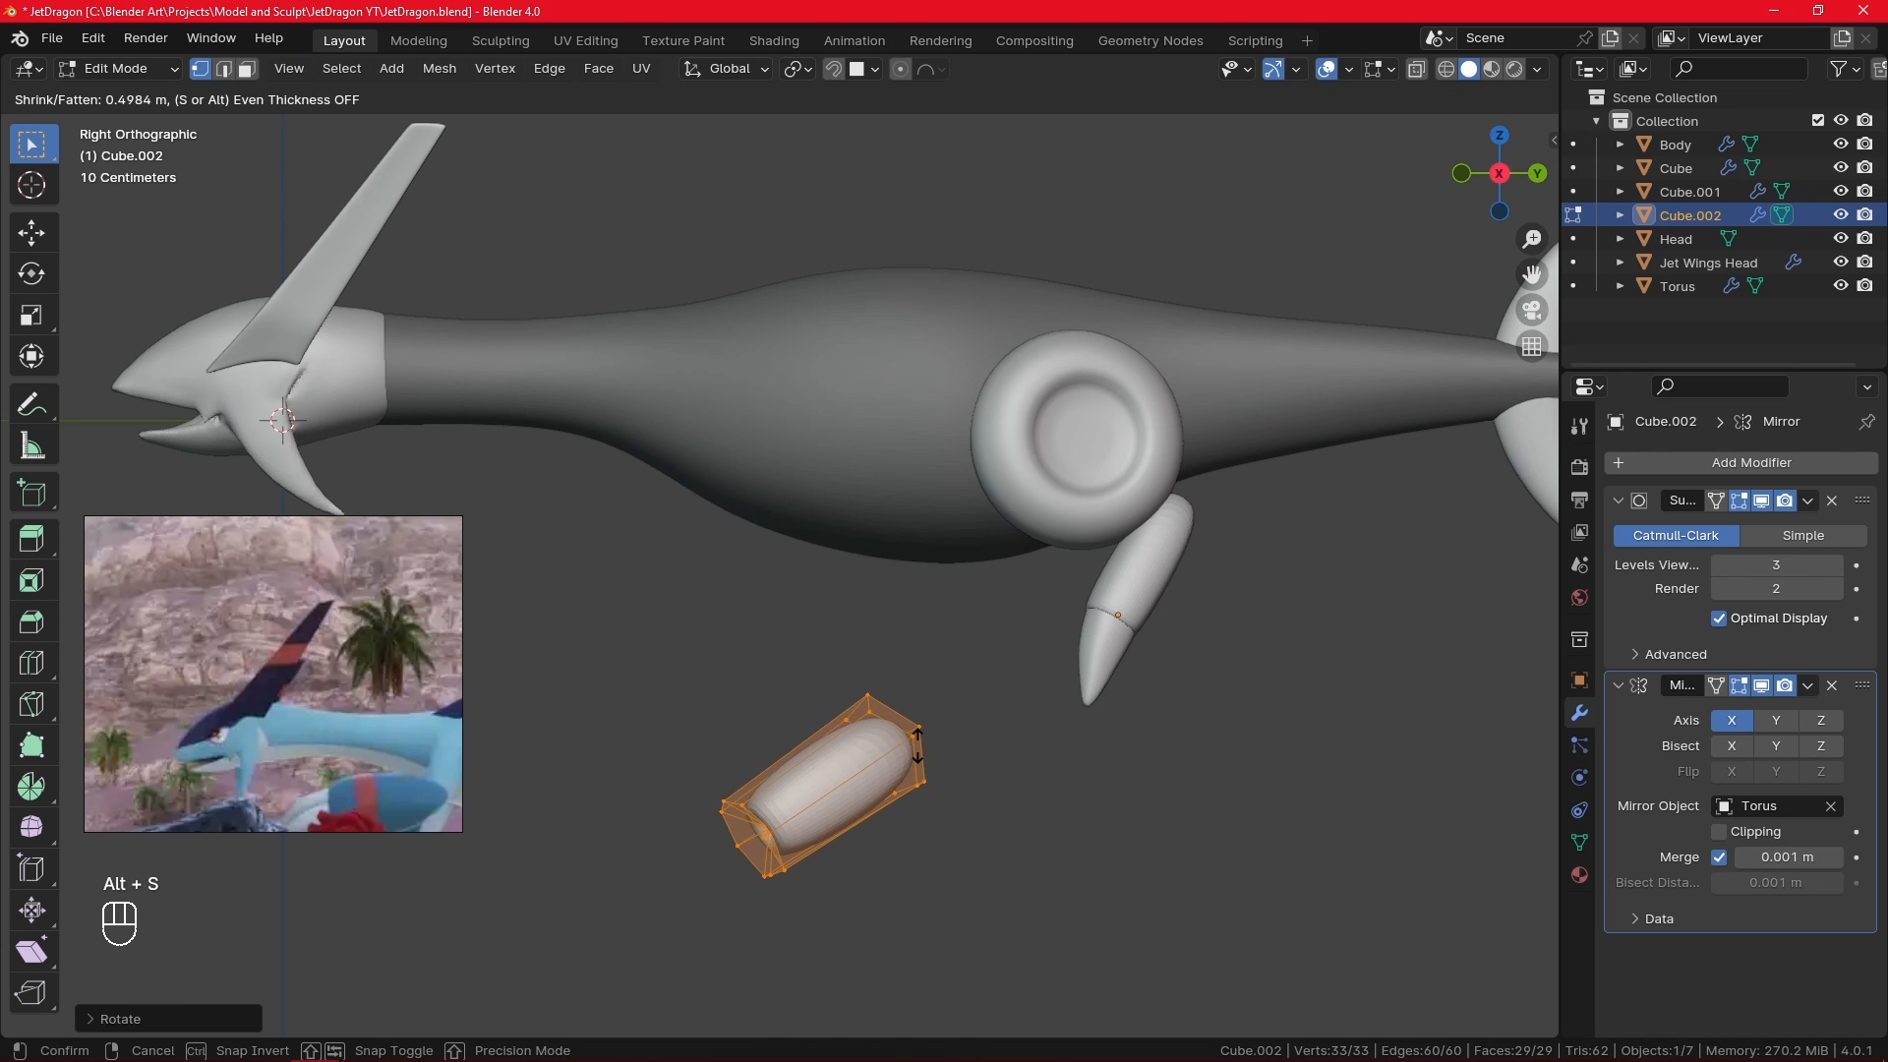
pyautogui.rightClick(940, 763)
pyautogui.press('s')
pyautogui.rightClick(922, 680)
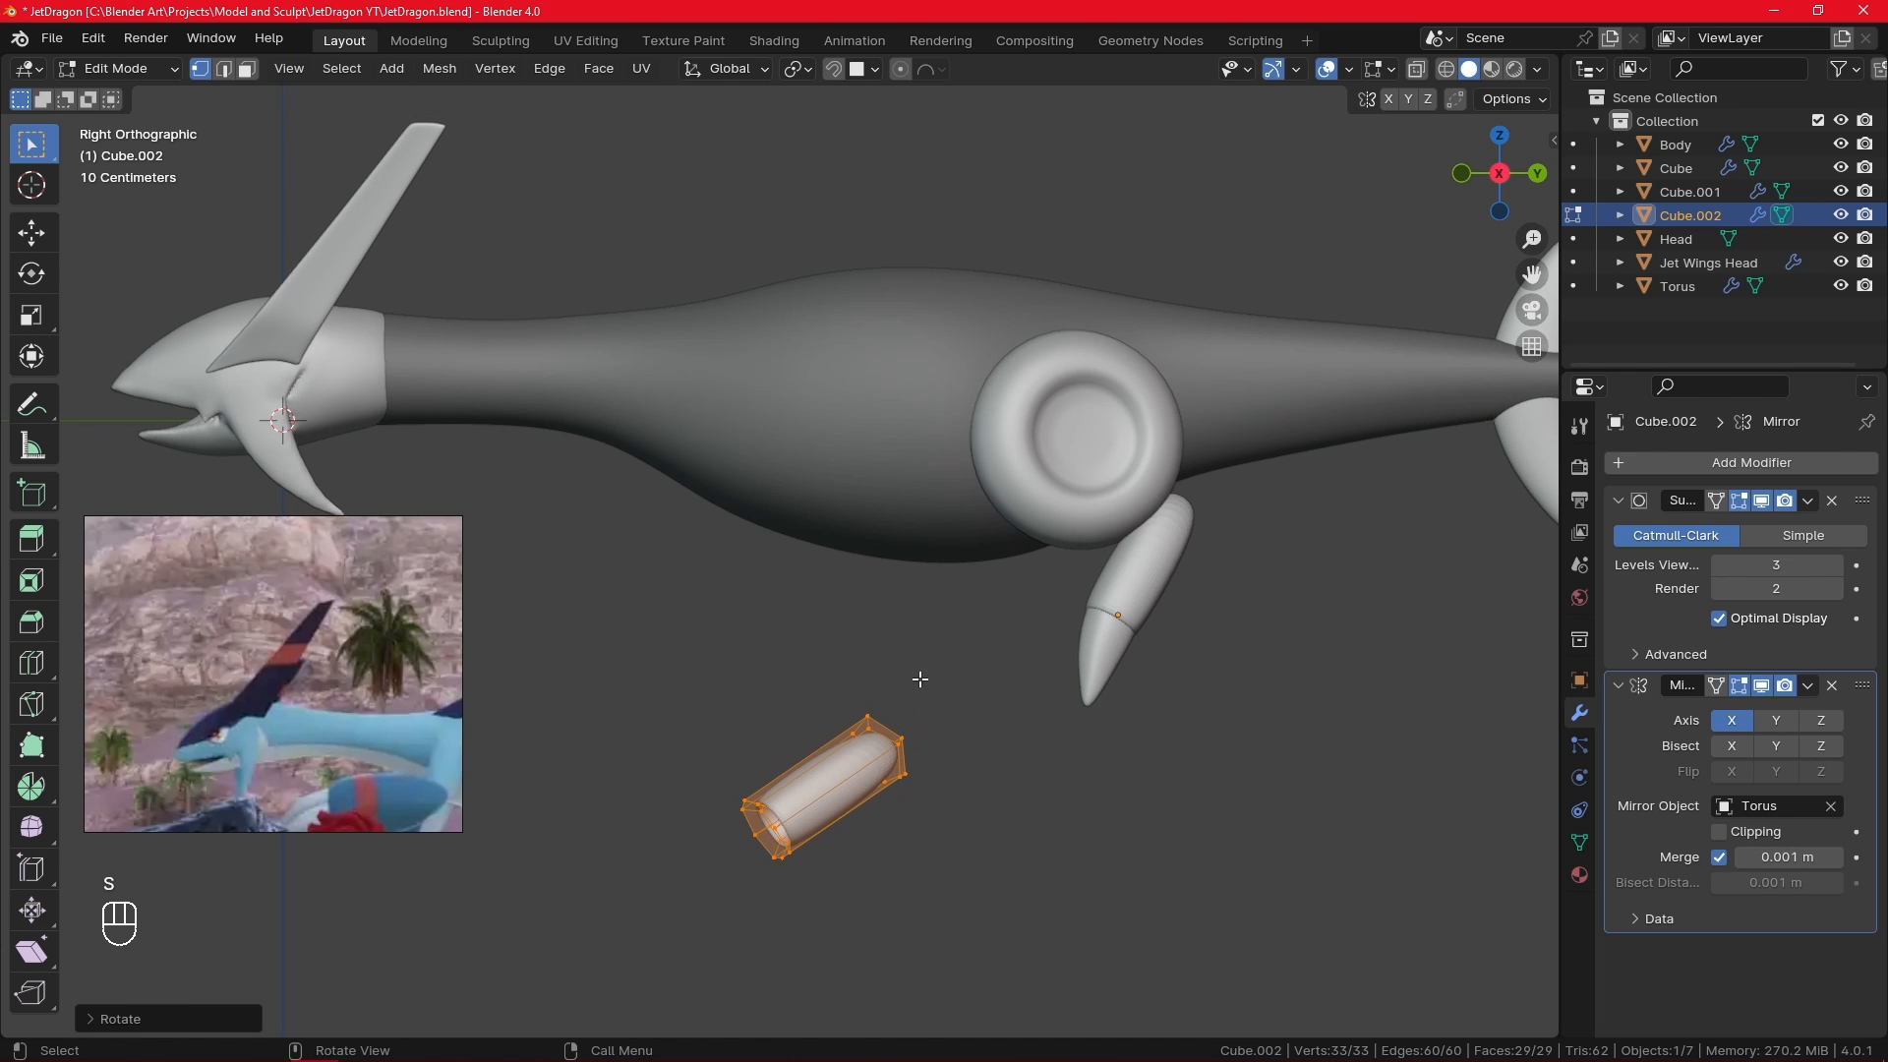
pyautogui.click(728, 69)
pyautogui.click(737, 175)
pyautogui.press('s')
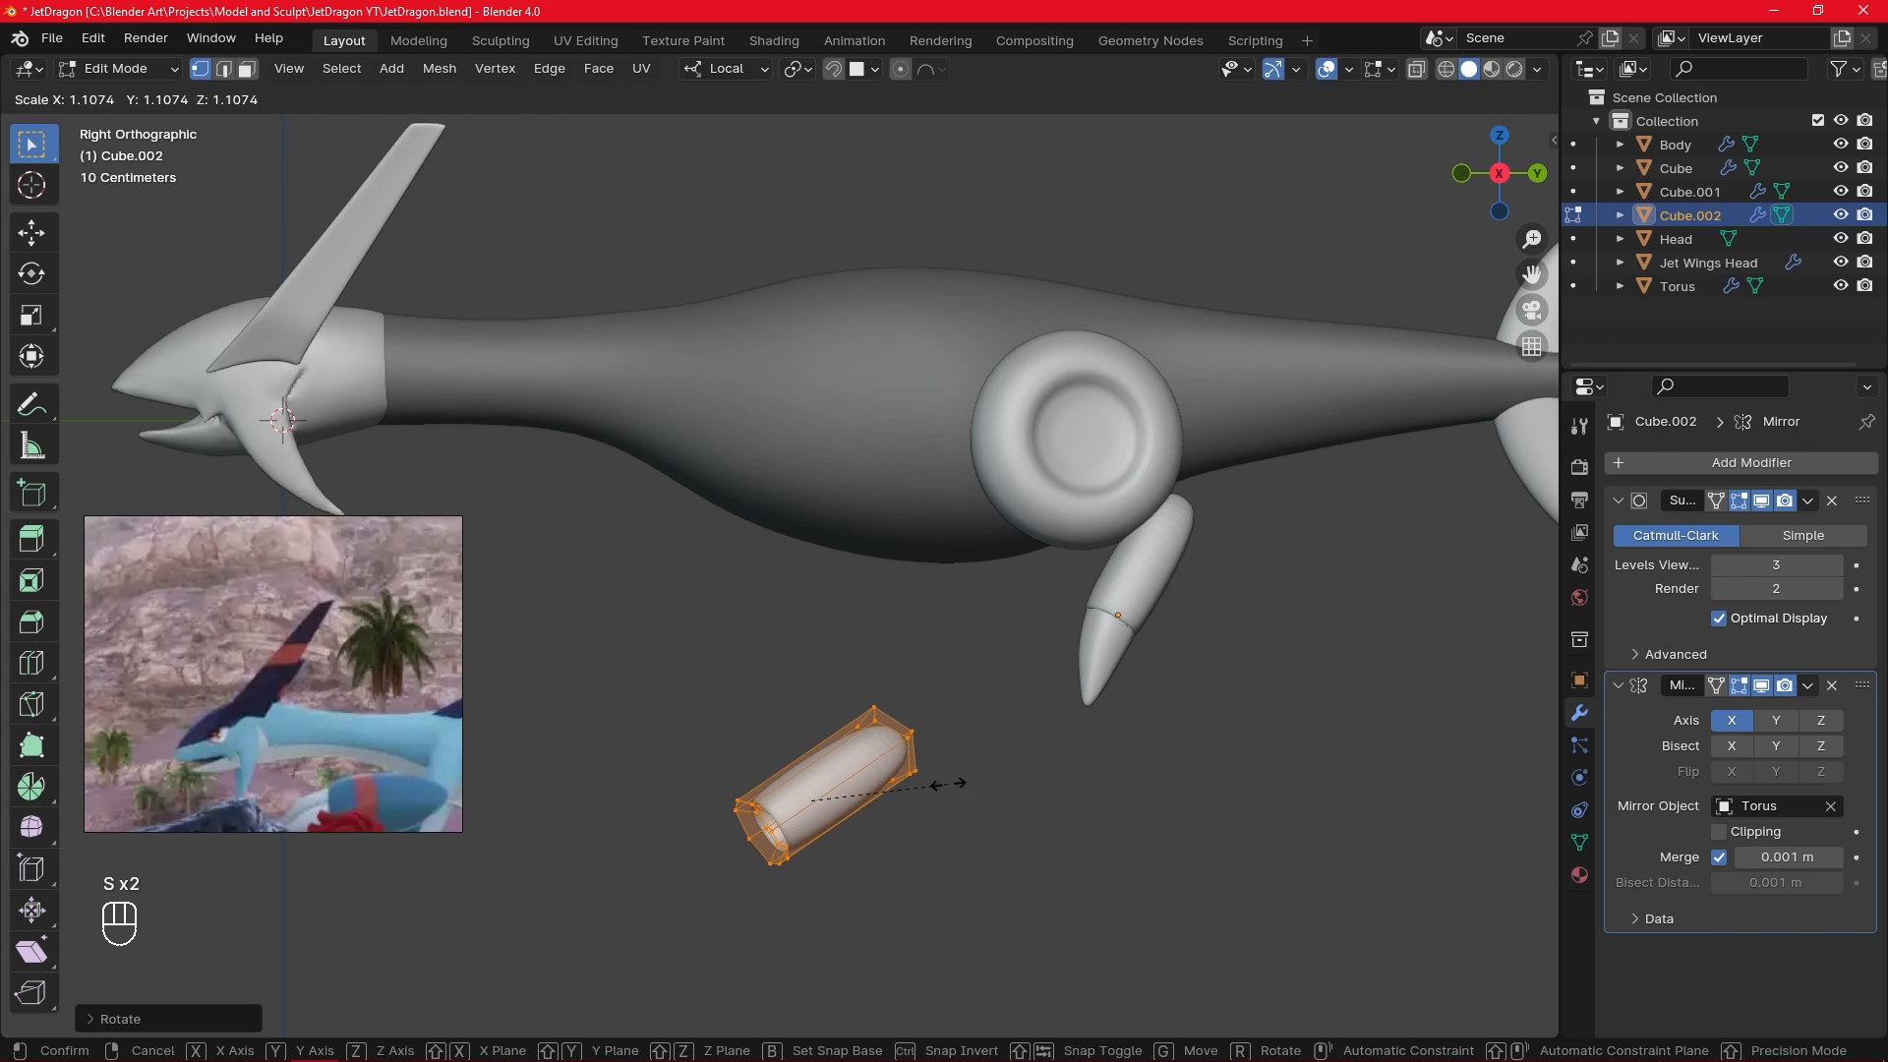
pyautogui.press('x')
pyautogui.rightClick(979, 804)
# - Set the transform orientation to Normal and thicken the leg segment along its normal X axis
pyautogui.click(727, 68)
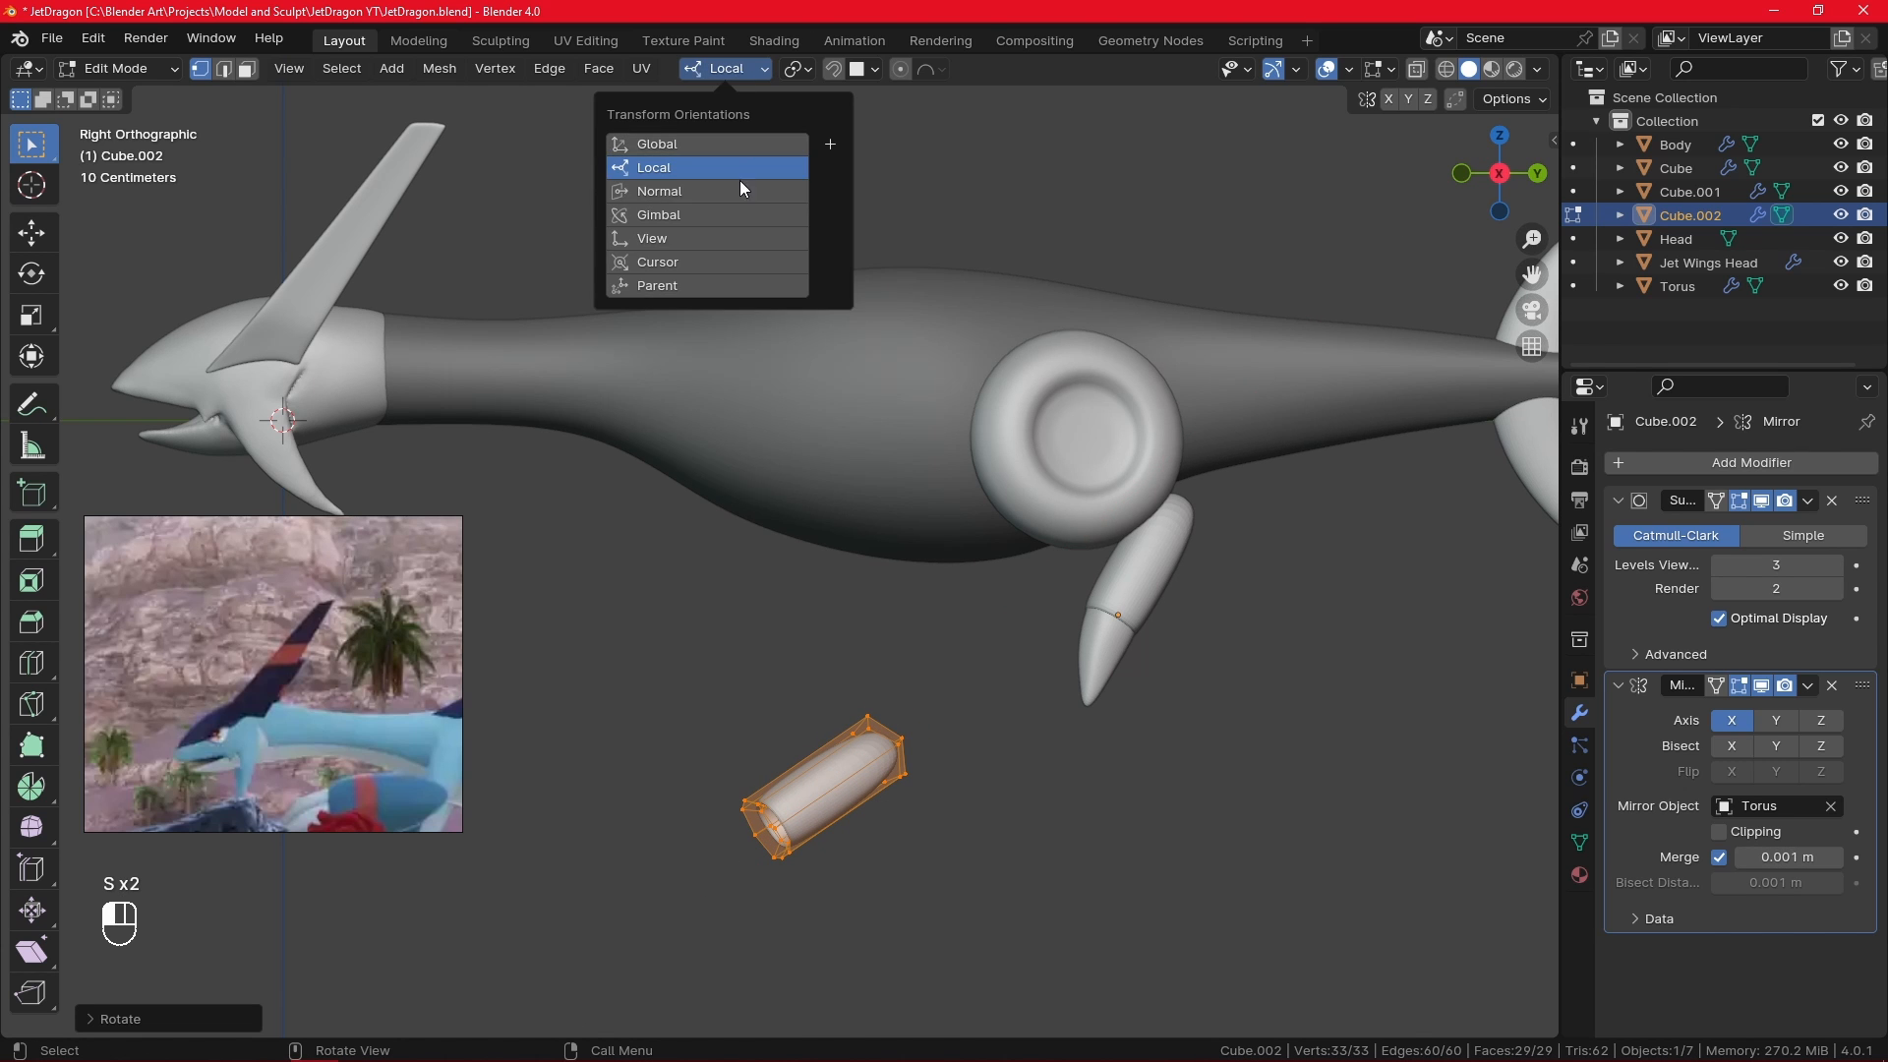
pyautogui.click(688, 203)
pyautogui.press('s')
pyautogui.press('x')
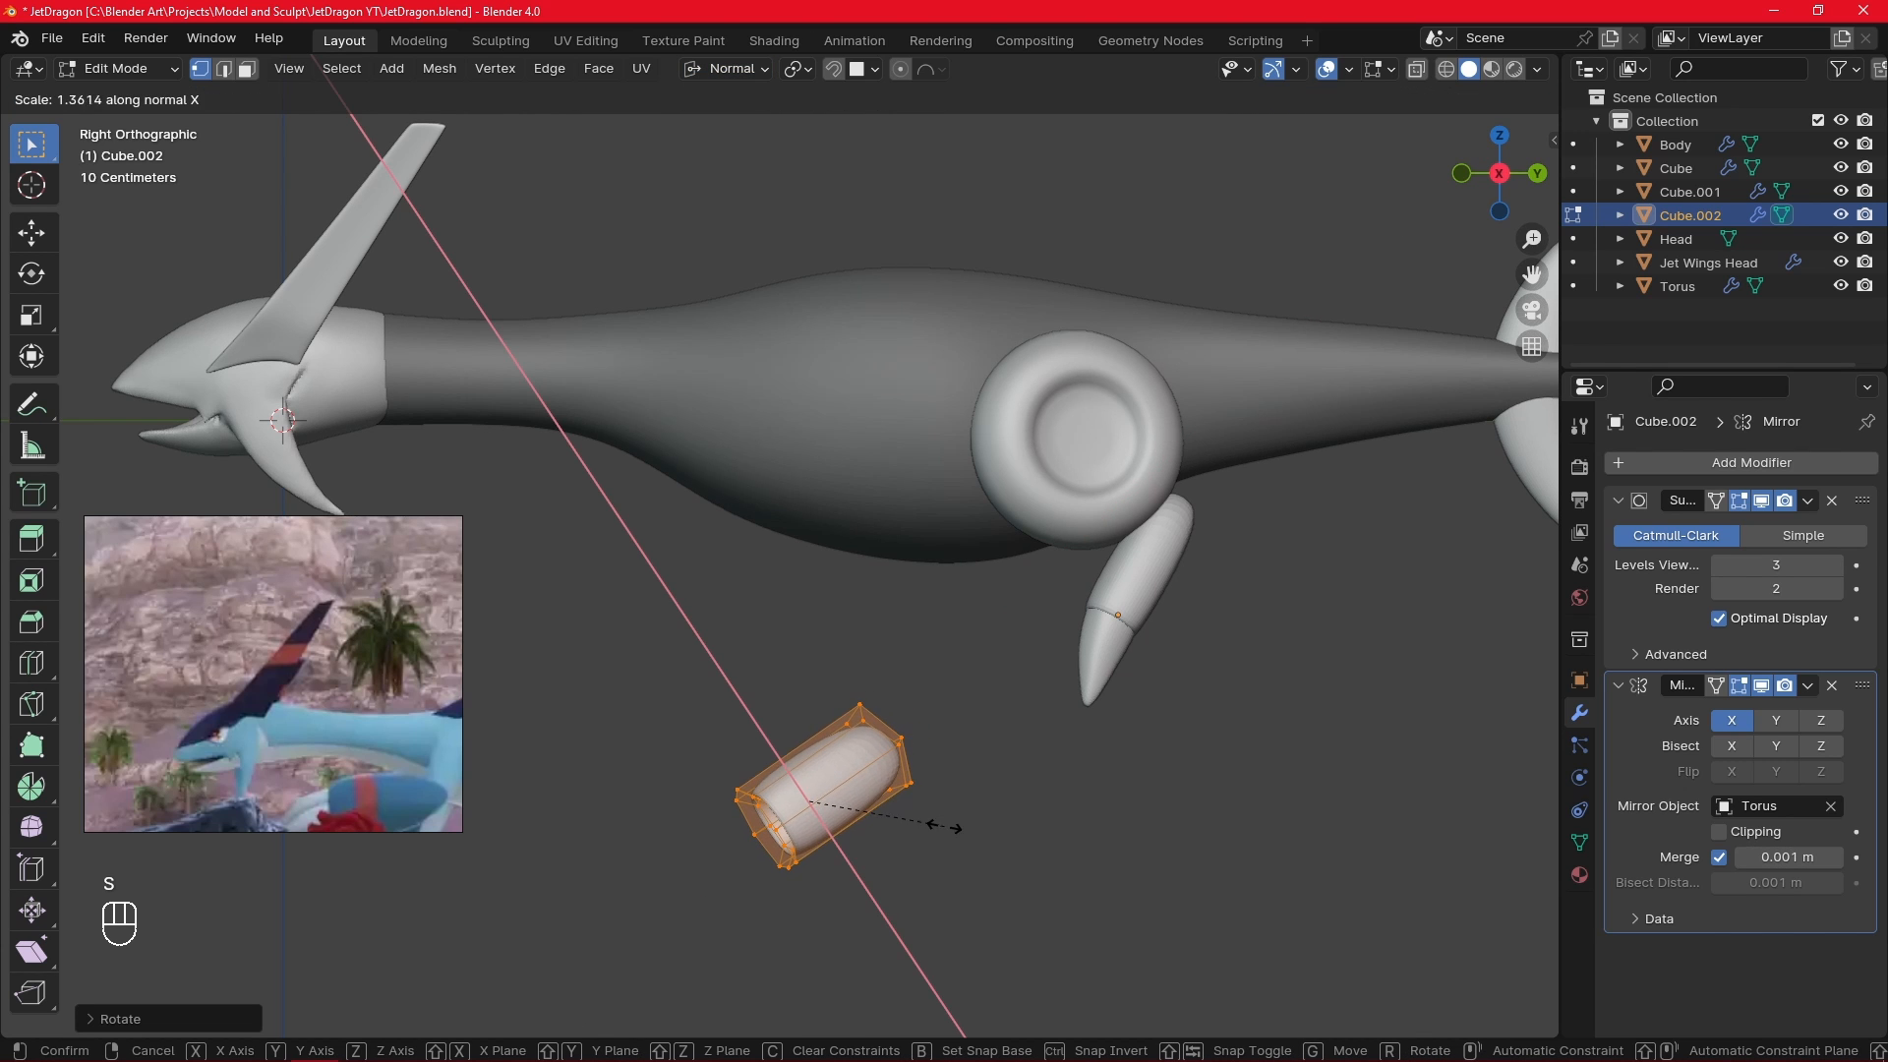
pyautogui.click(951, 831)
# - Check the segment from the front and widen it sideways along its normal X axis by a factor of about 1.28
pyautogui.moveTo(983, 792); pyautogui.dragTo(1146, 661, button='middle')
pyautogui.press('s')
pyautogui.press('z')
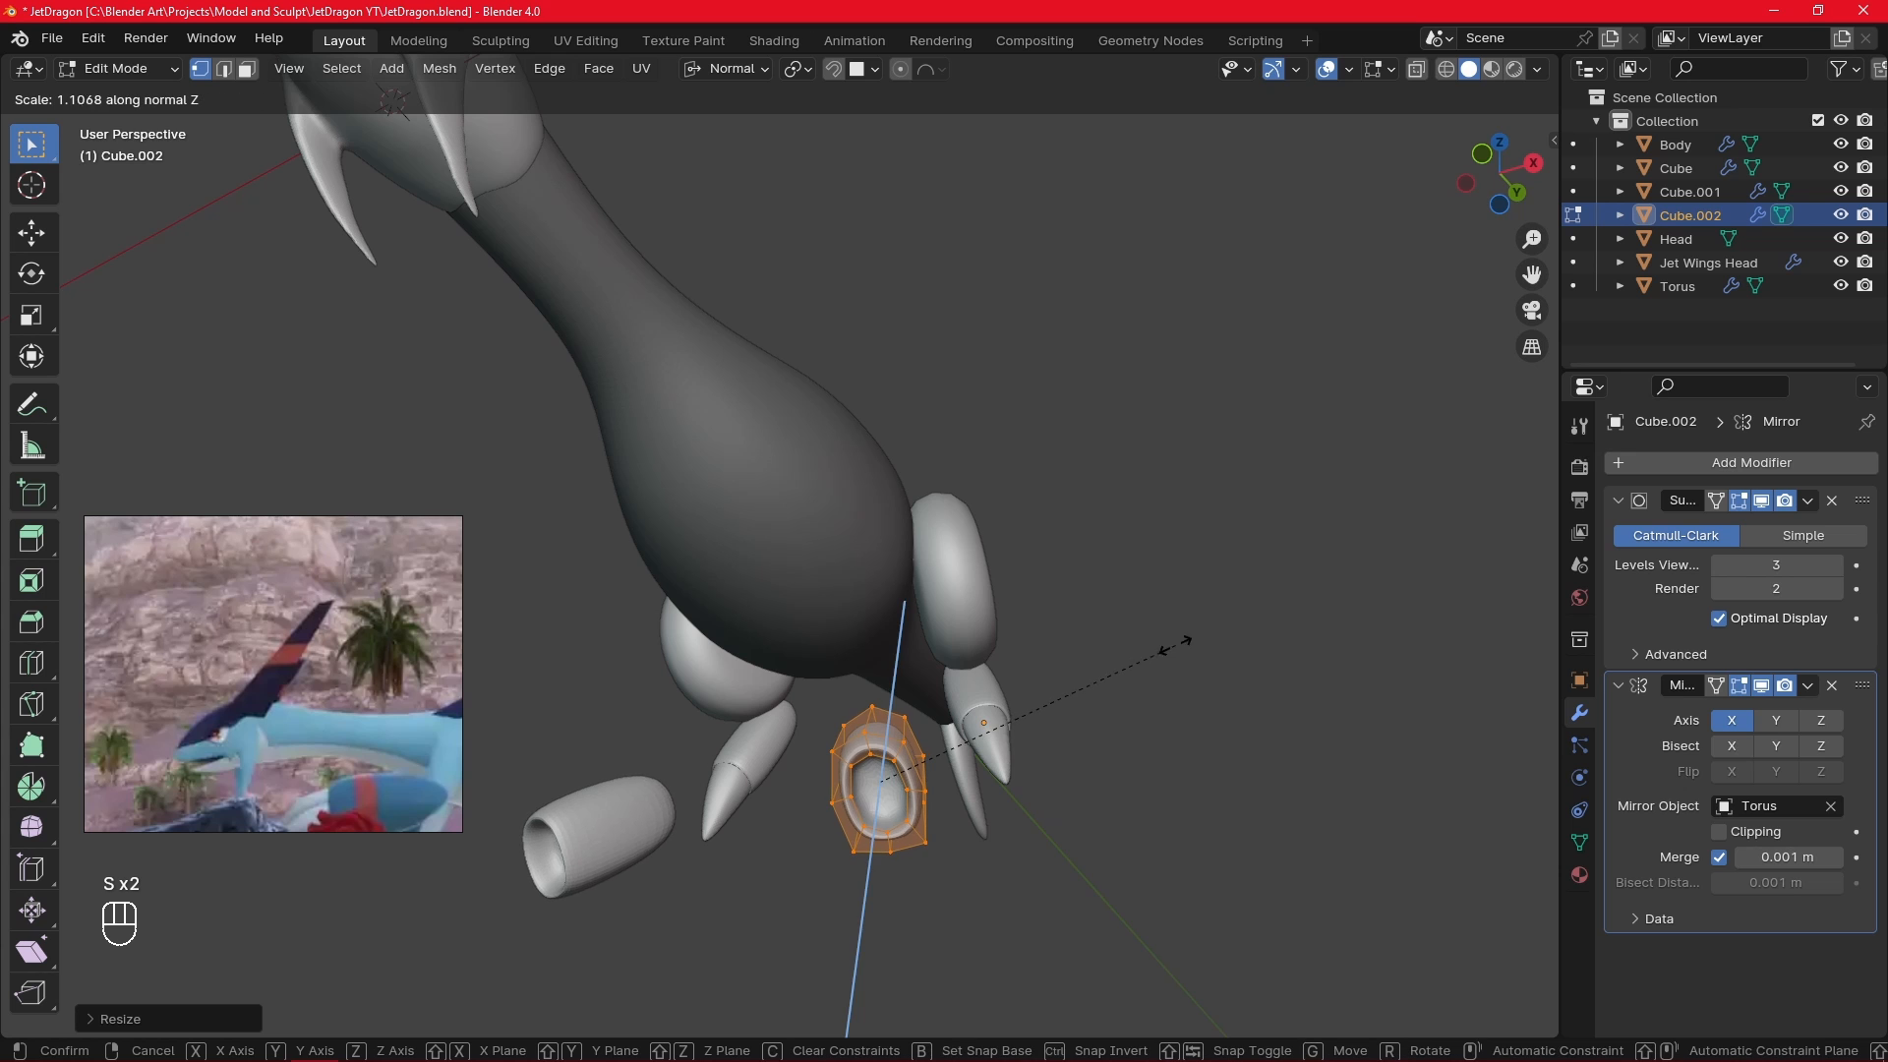
pyautogui.press('y')
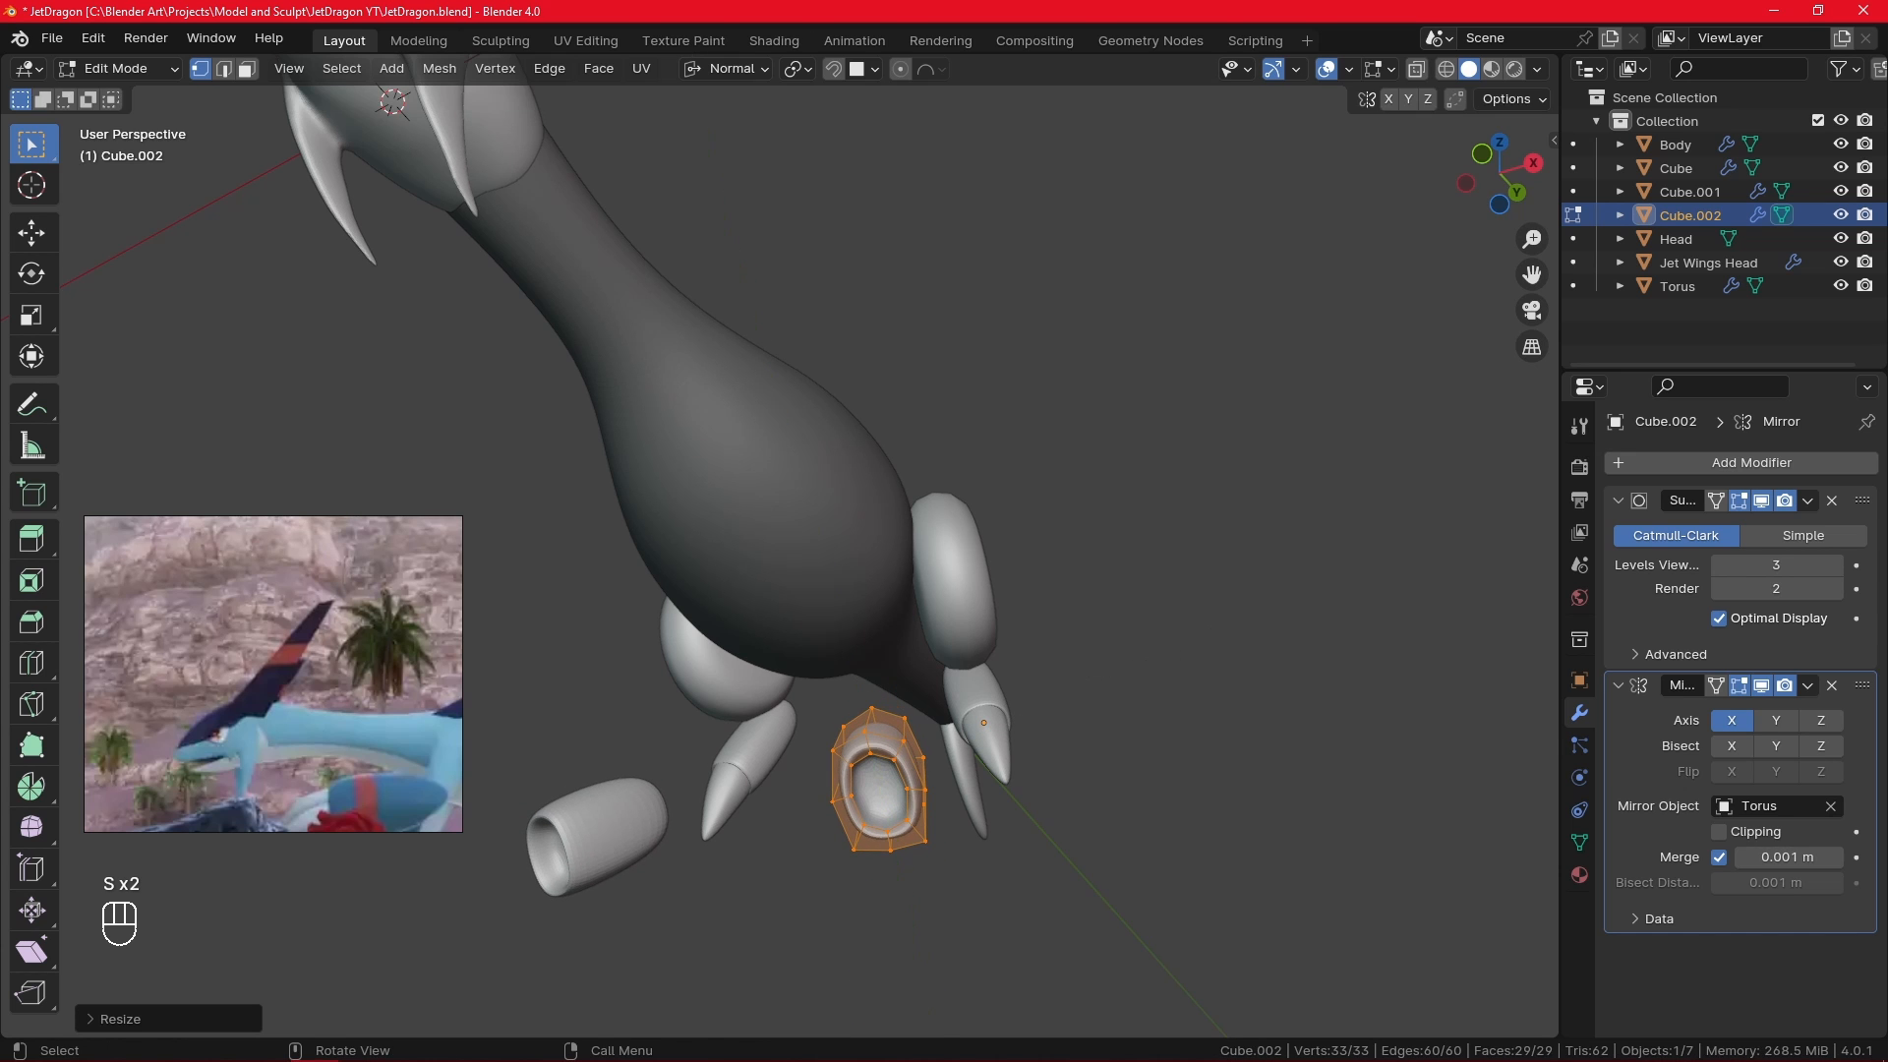
pyautogui.press('z')
pyautogui.press('x')
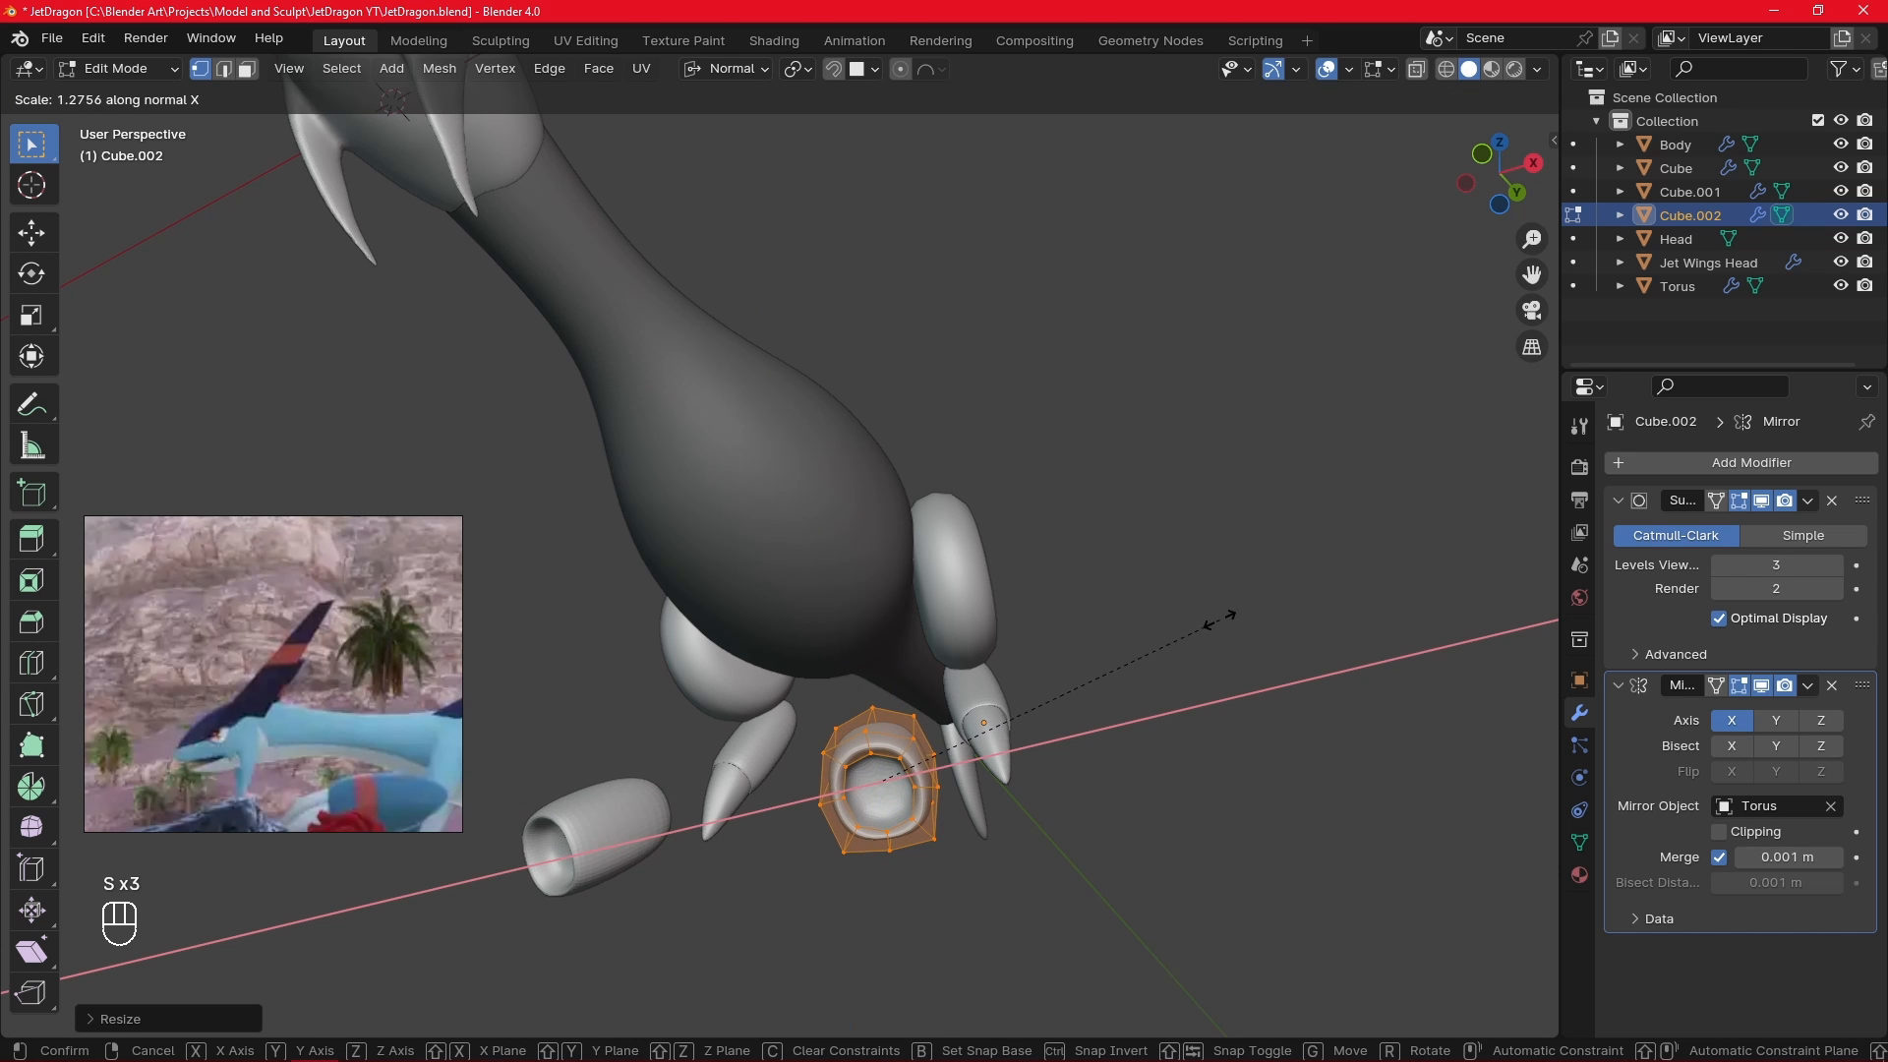
pyautogui.moveTo(1227, 617); pyautogui.dragTo(1244, 586, button='middle')
# - Rotate the widened segment about 54 degrees negatively around its normal Z axis and return to the right side view
pyautogui.press('r')
pyautogui.press('x')
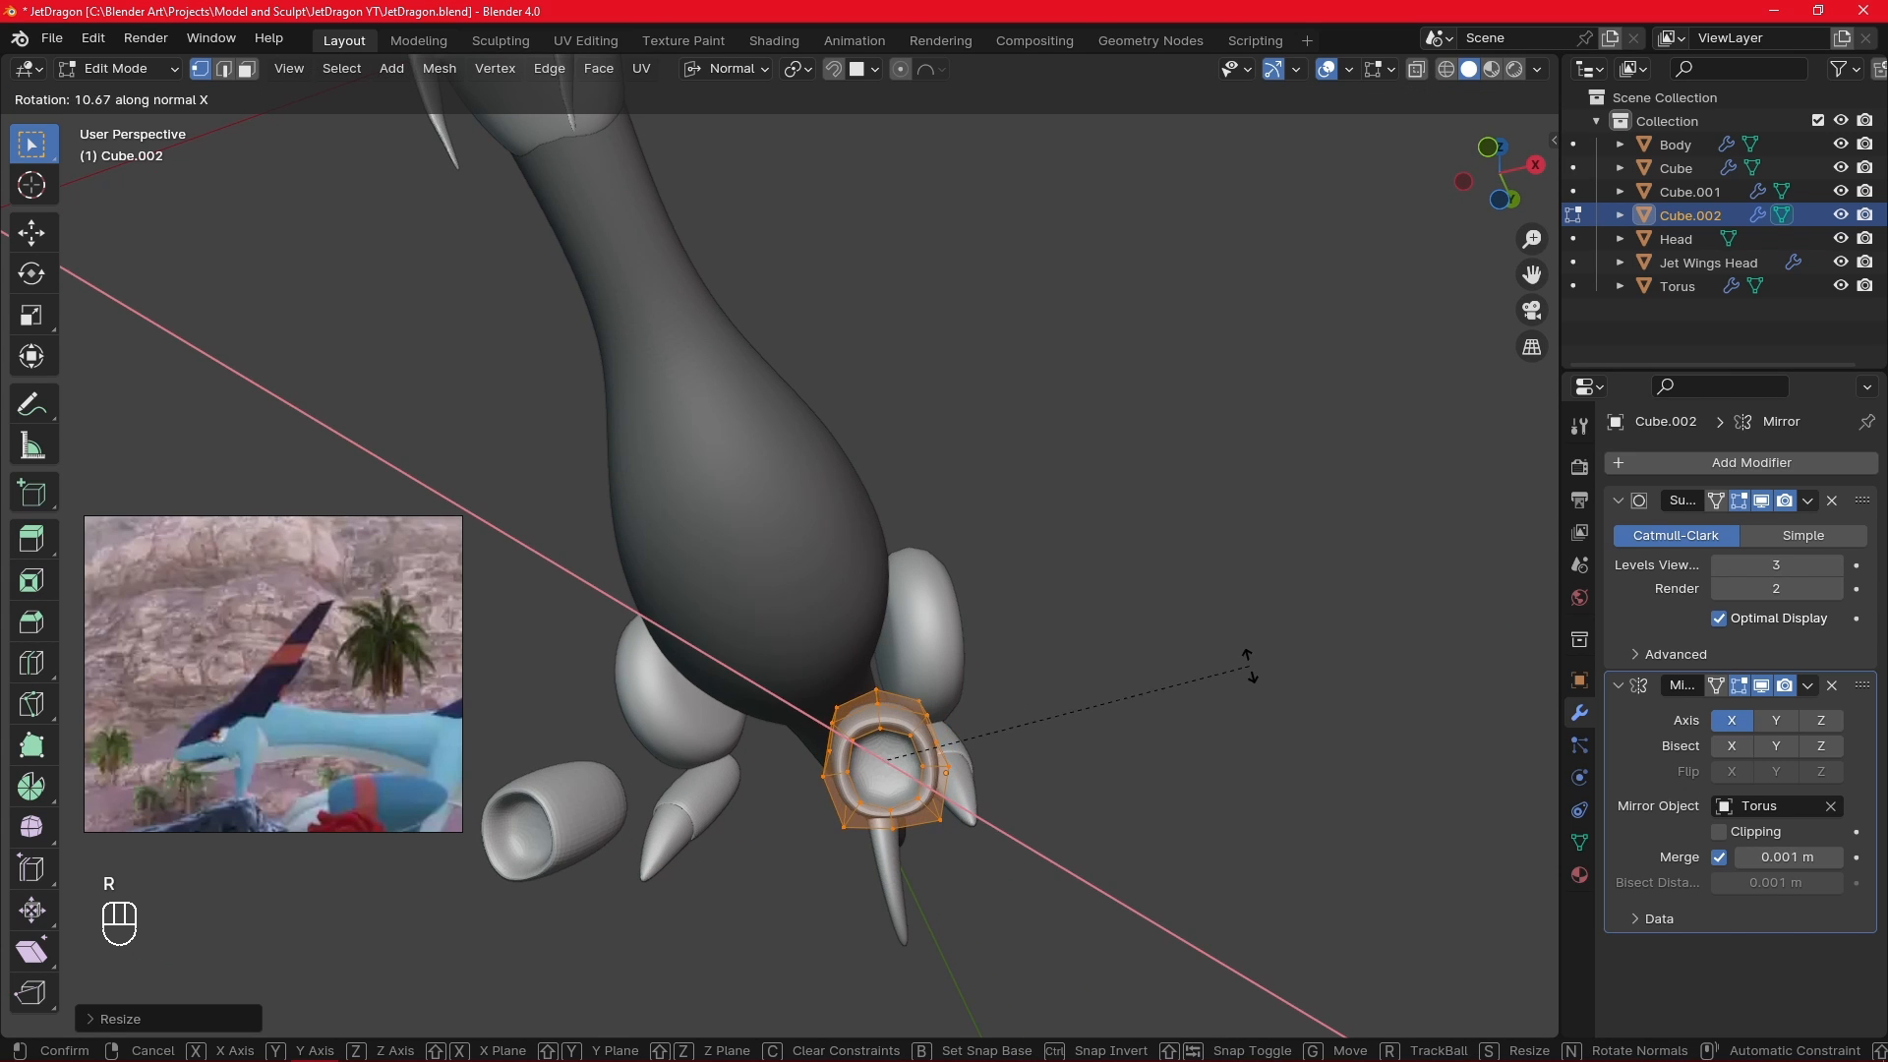
pyautogui.press('z')
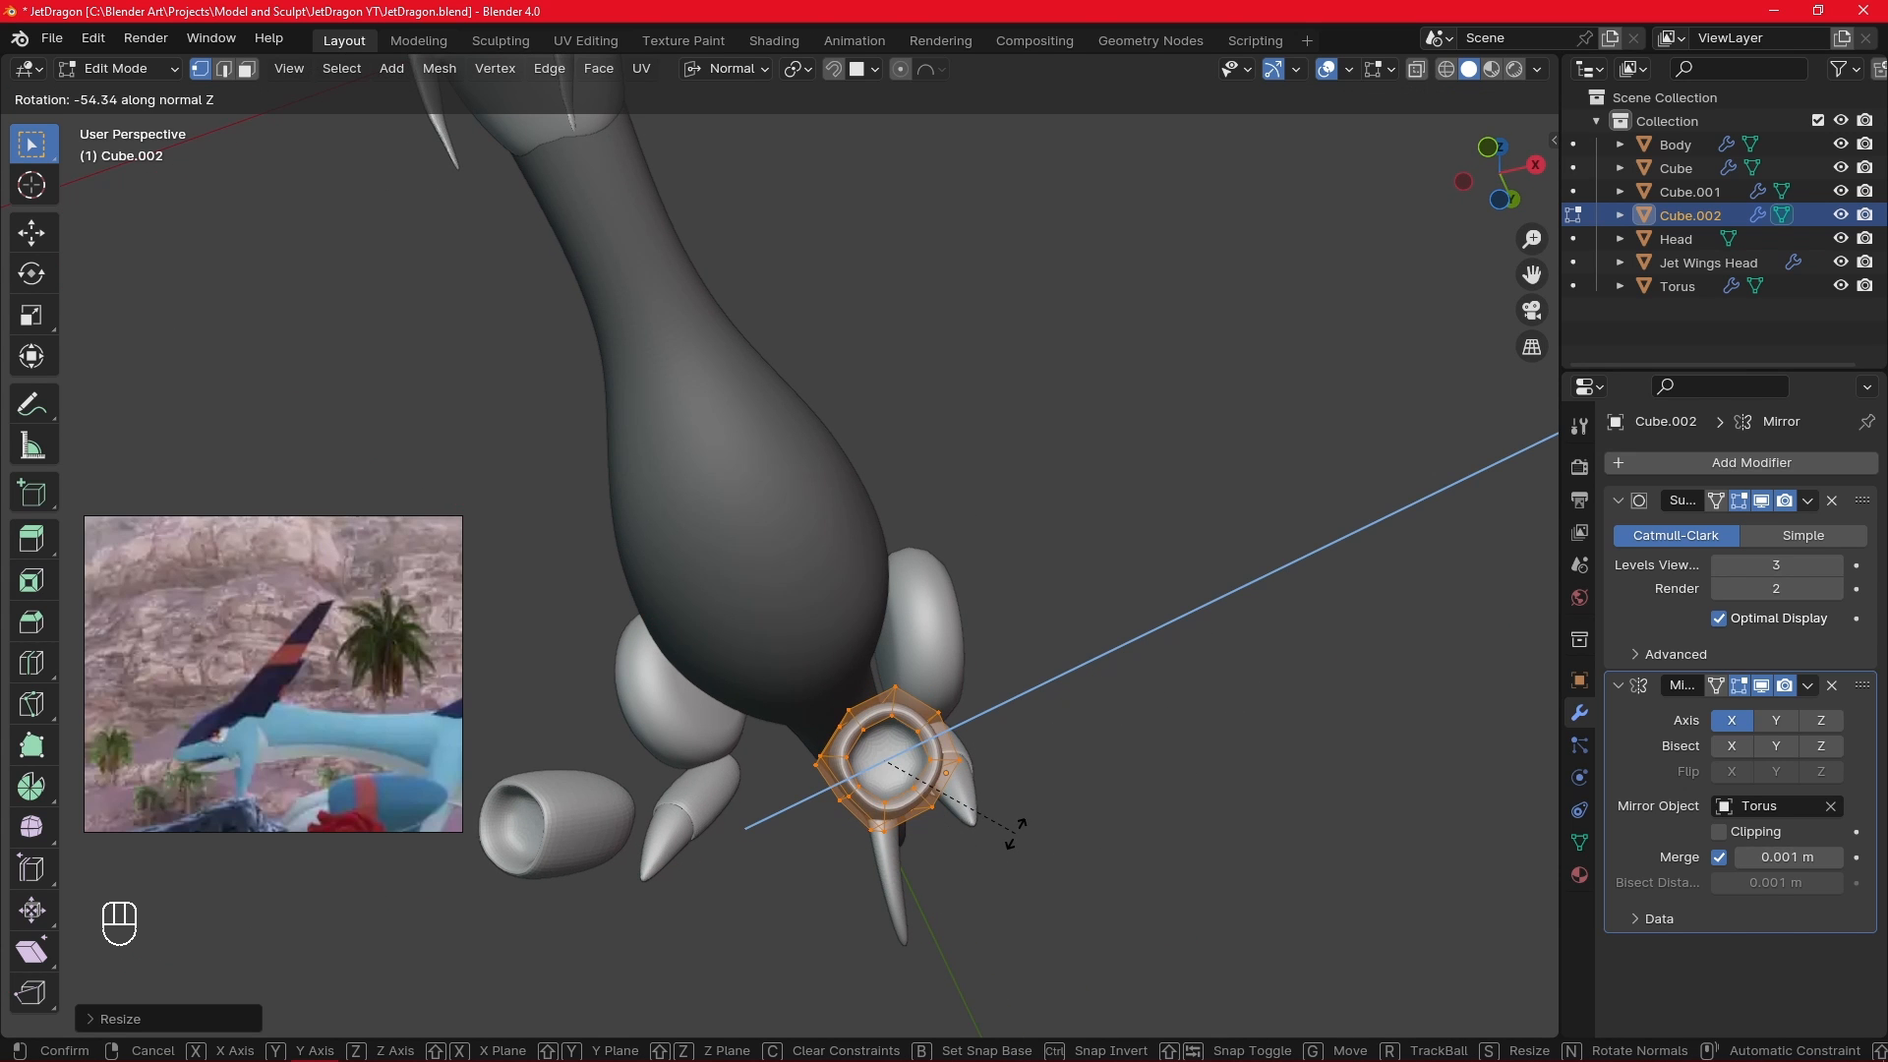
pyautogui.click(1016, 826)
pyautogui.keyDown('alt'); pyautogui.moveTo(1134, 740); pyautogui.dragTo(1007, 805); pyautogui.keyUp('alt')
pyautogui.press('KP_3')
pyautogui.press('g')
pyautogui.press('y')
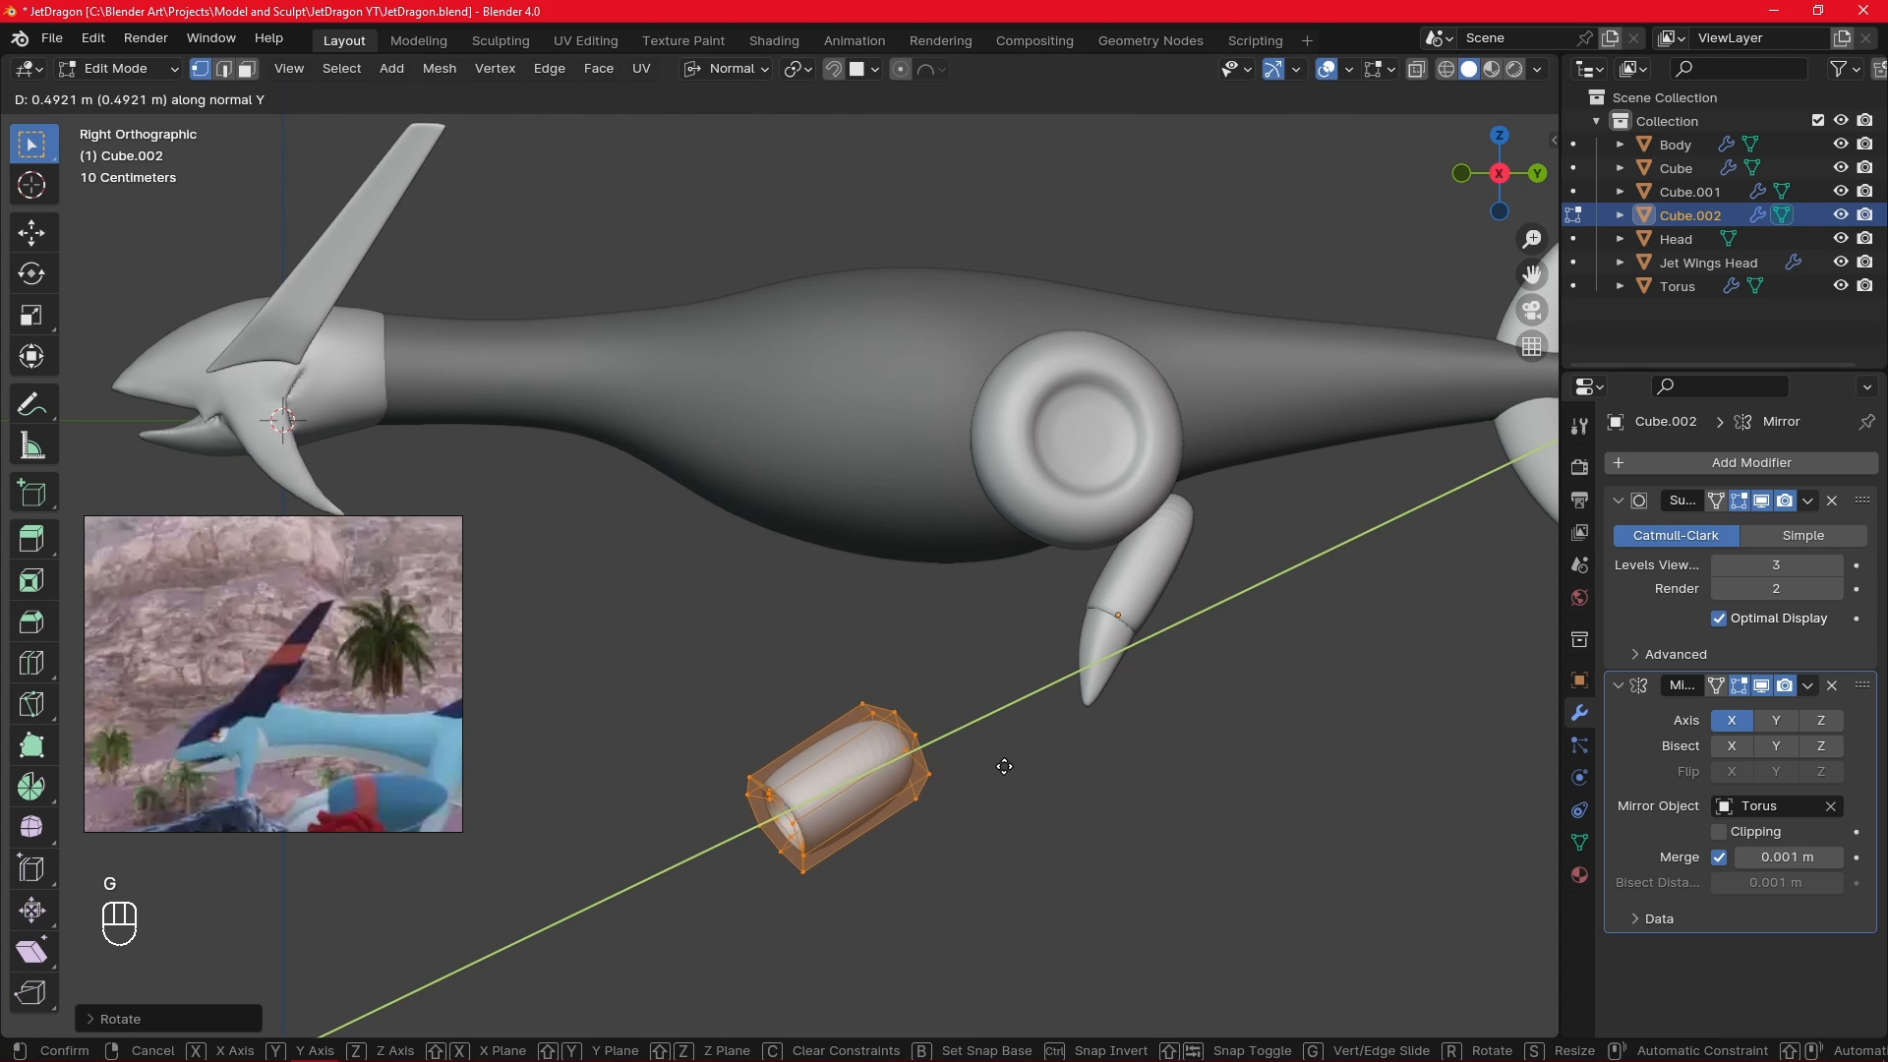
pyautogui.press('z')
pyautogui.rightClick(1002, 763)
# - Set the transform orientation to Global, raise the segment to the underside of the belly and adjust its placement there
pyautogui.click(744, 78)
pyautogui.click(744, 147)
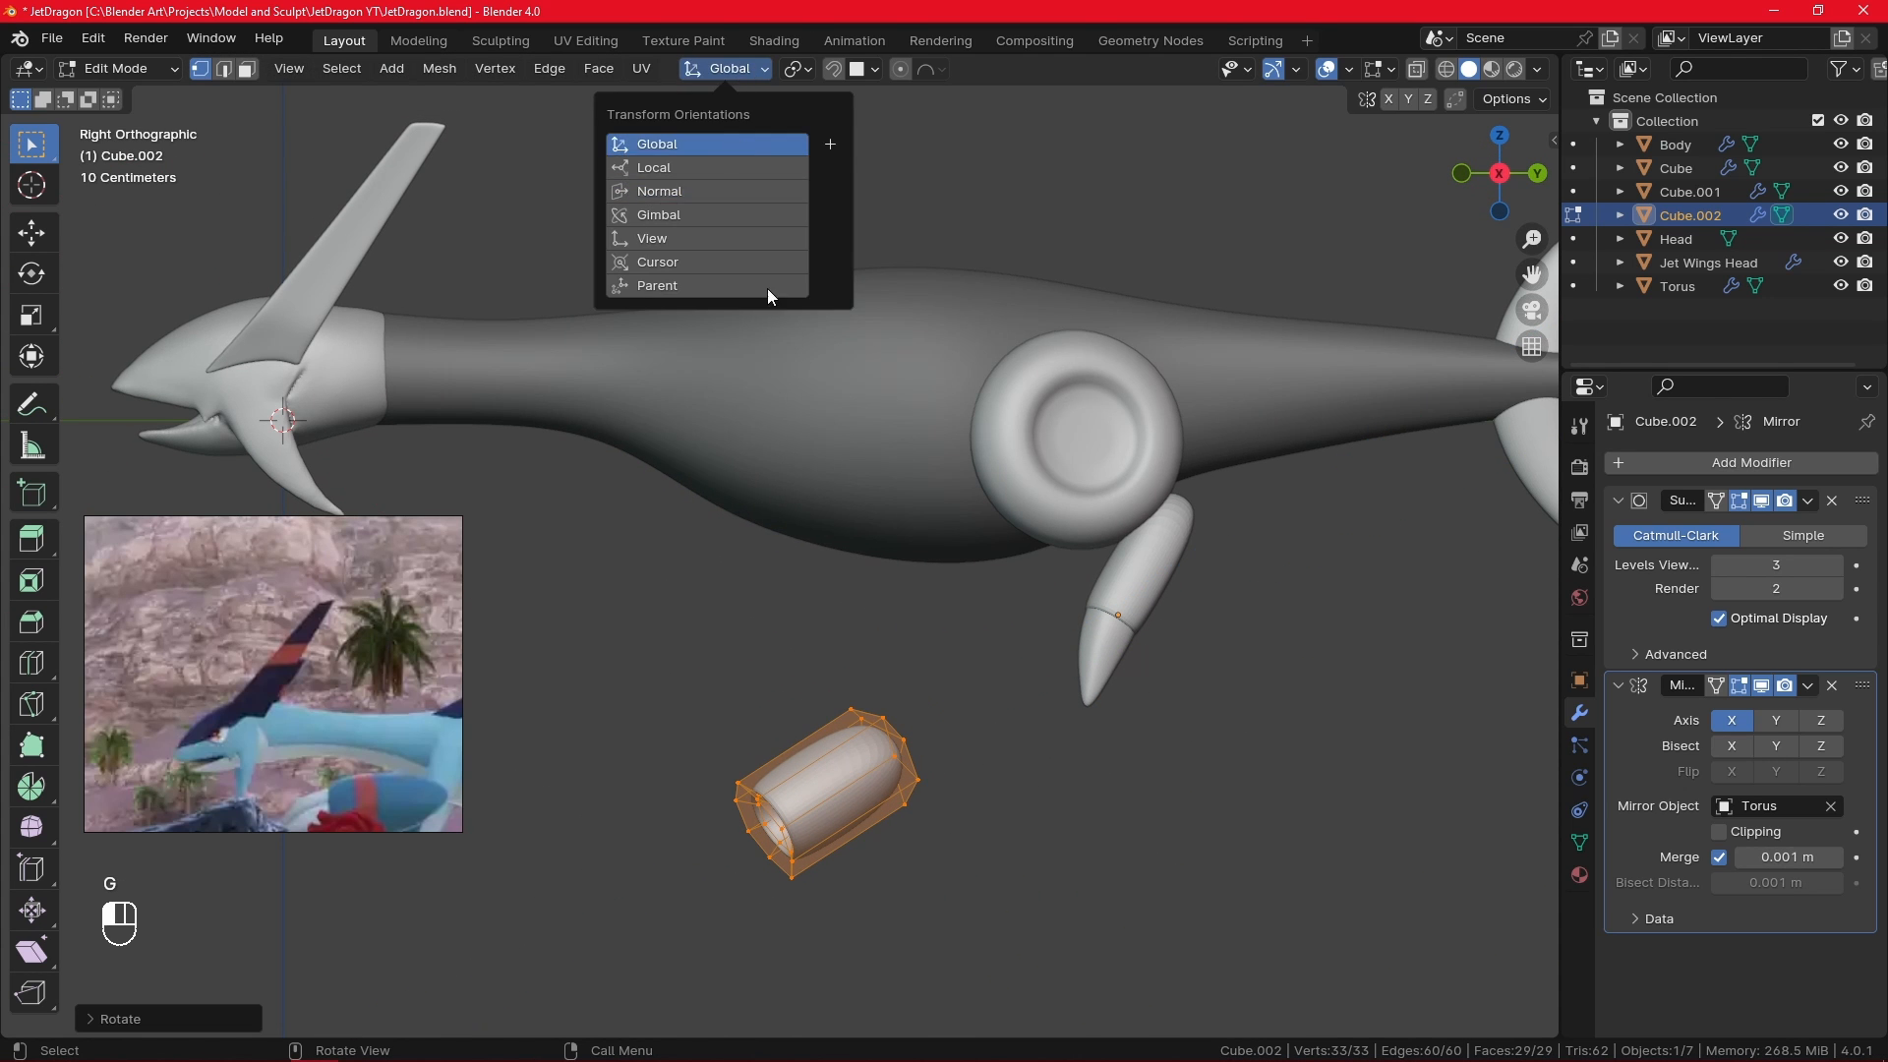
pyautogui.press('g')
pyautogui.press('y')
pyautogui.press('z')
pyautogui.click(917, 617)
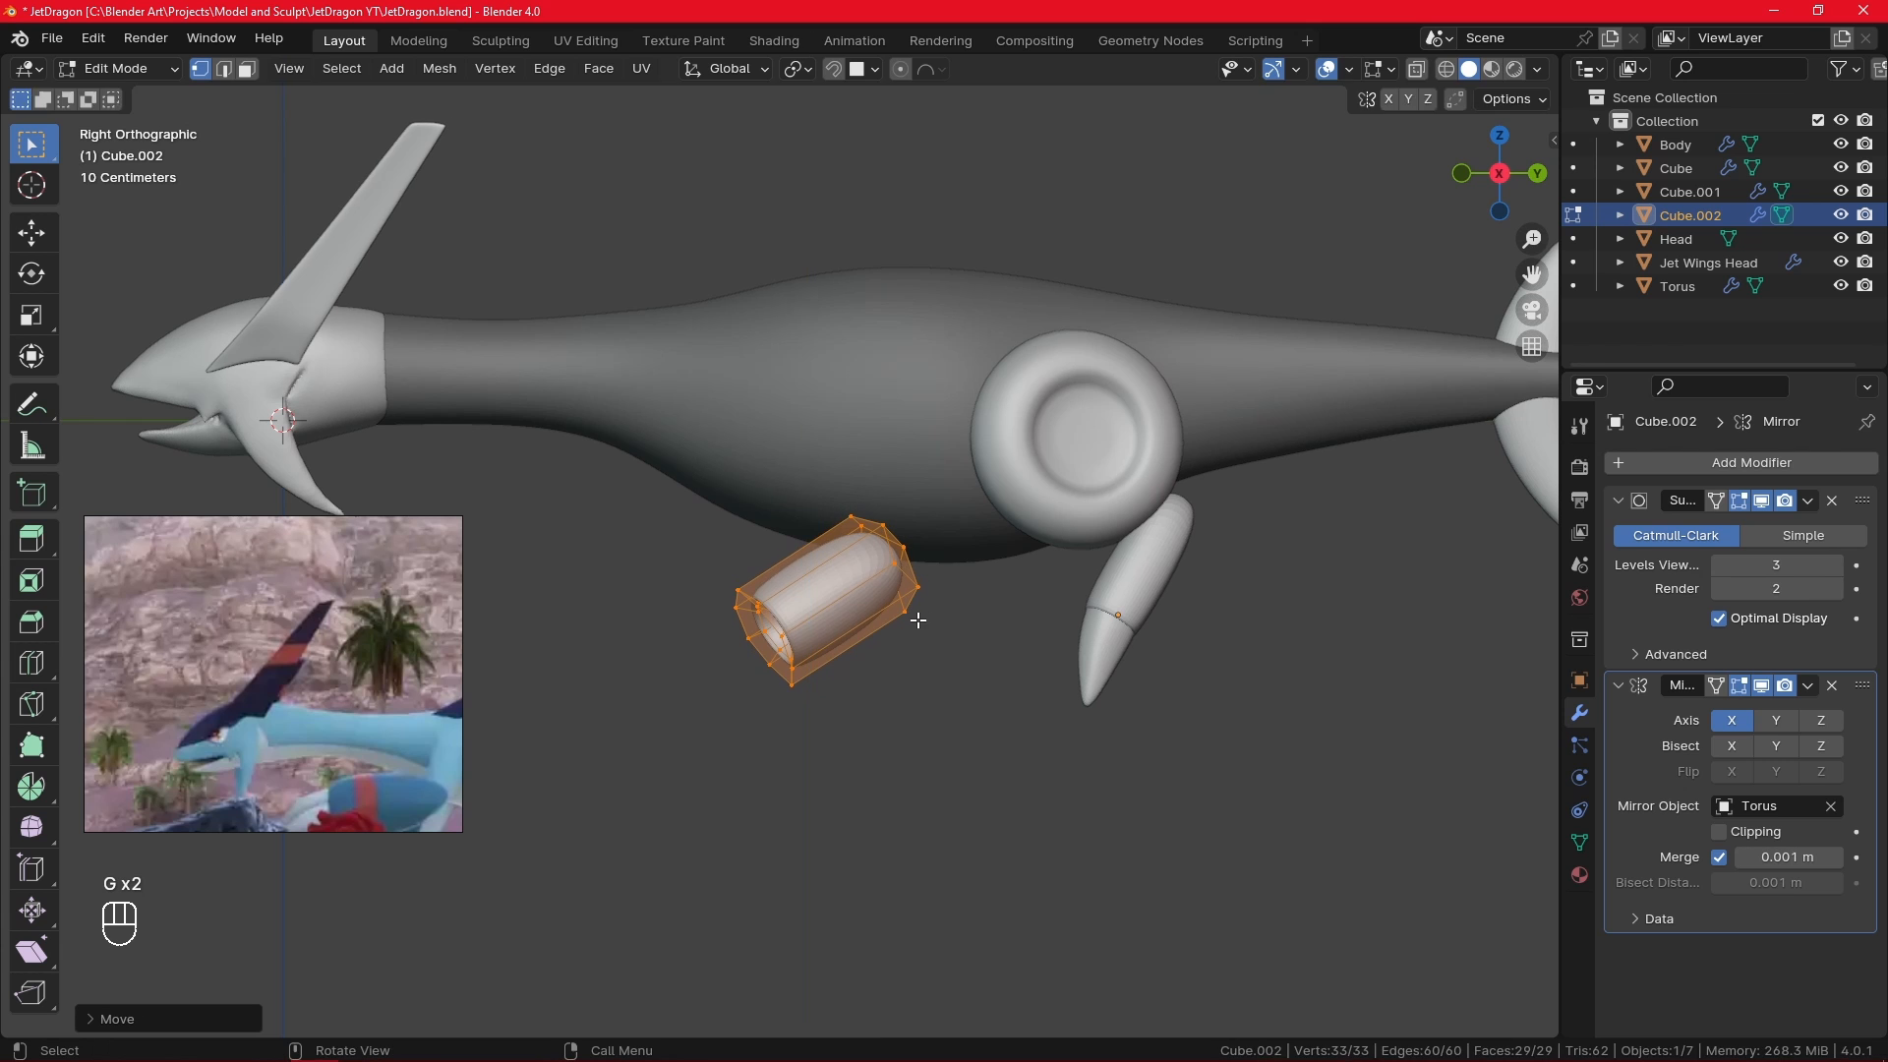
pyautogui.press('g')
pyautogui.press('z')
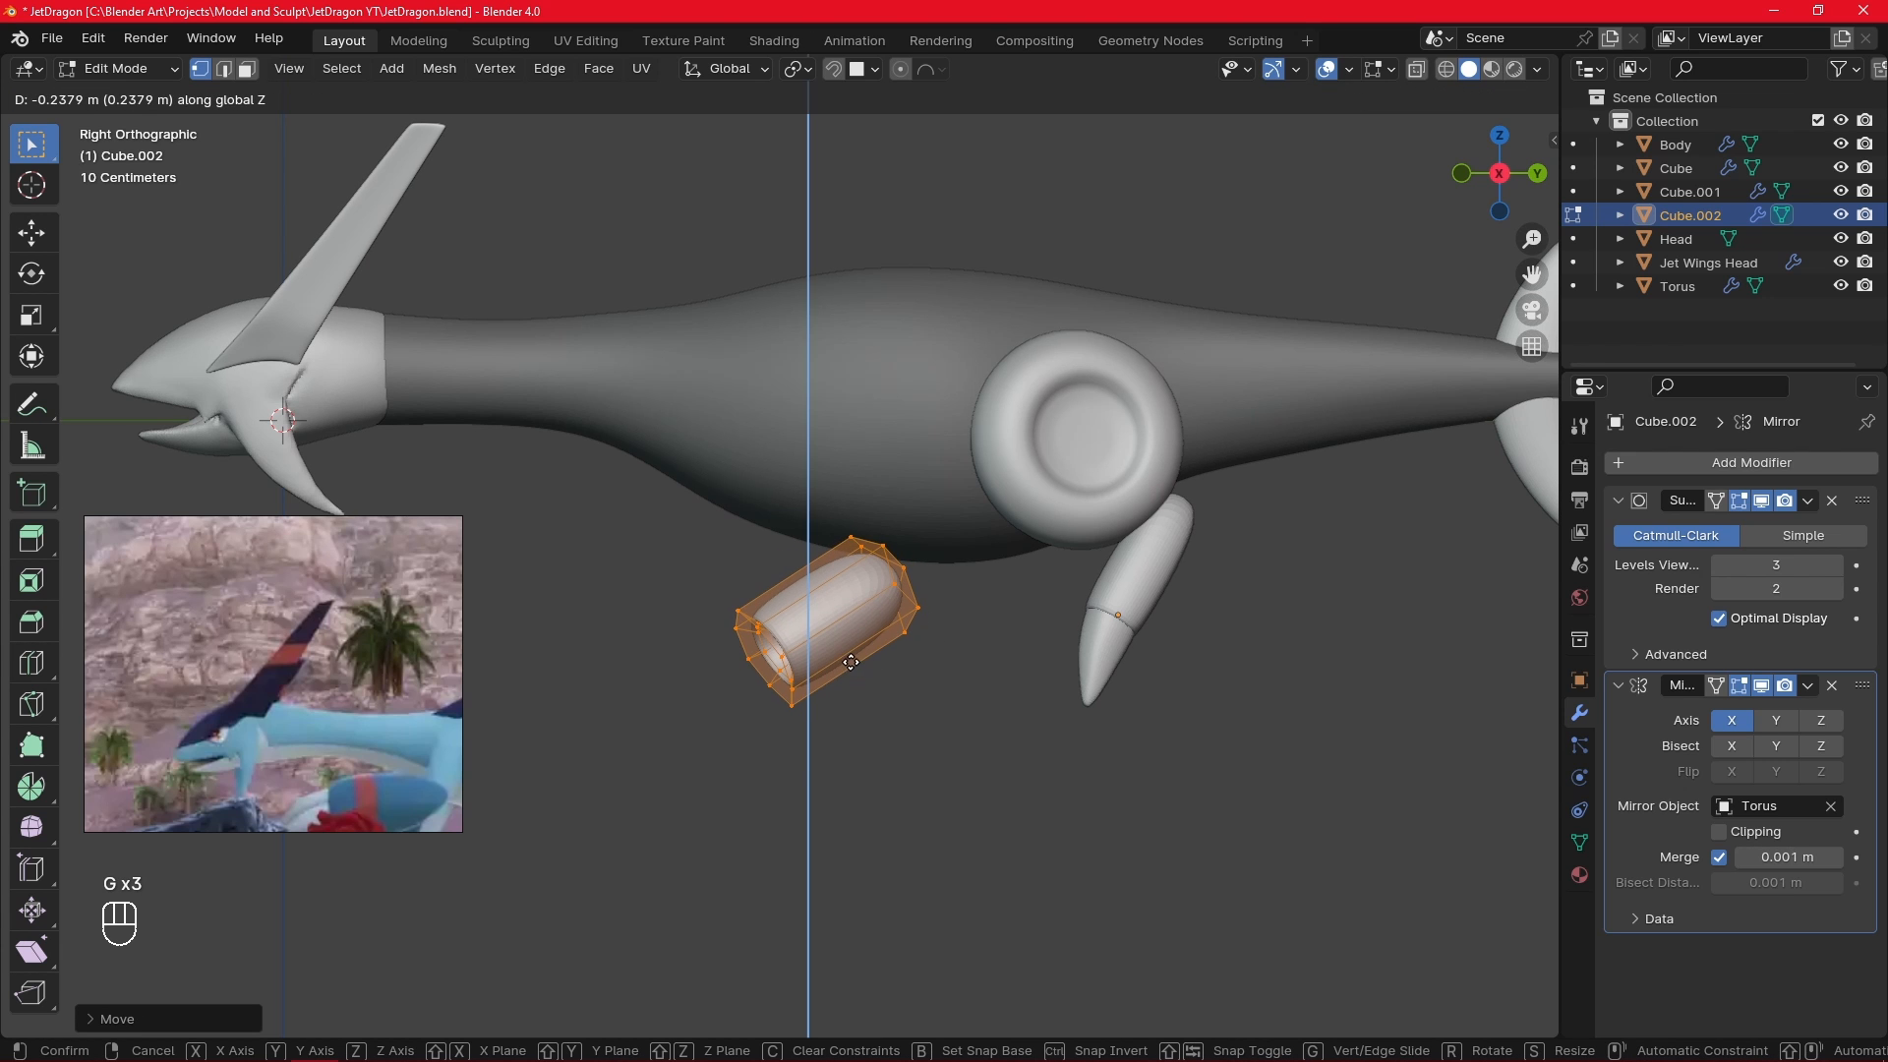
pyautogui.press('y')
pyautogui.click(816, 657)
# - Examine the reference images, especially the front view of the dragon, to compare the front limbs with the model
pyautogui.keyDown('alt'); pyautogui.moveTo(826, 662); pyautogui.dragTo(1076, 699, button='middle'); pyautogui.keyUp('alt')
pyautogui.scroll(-6, 255, 675)
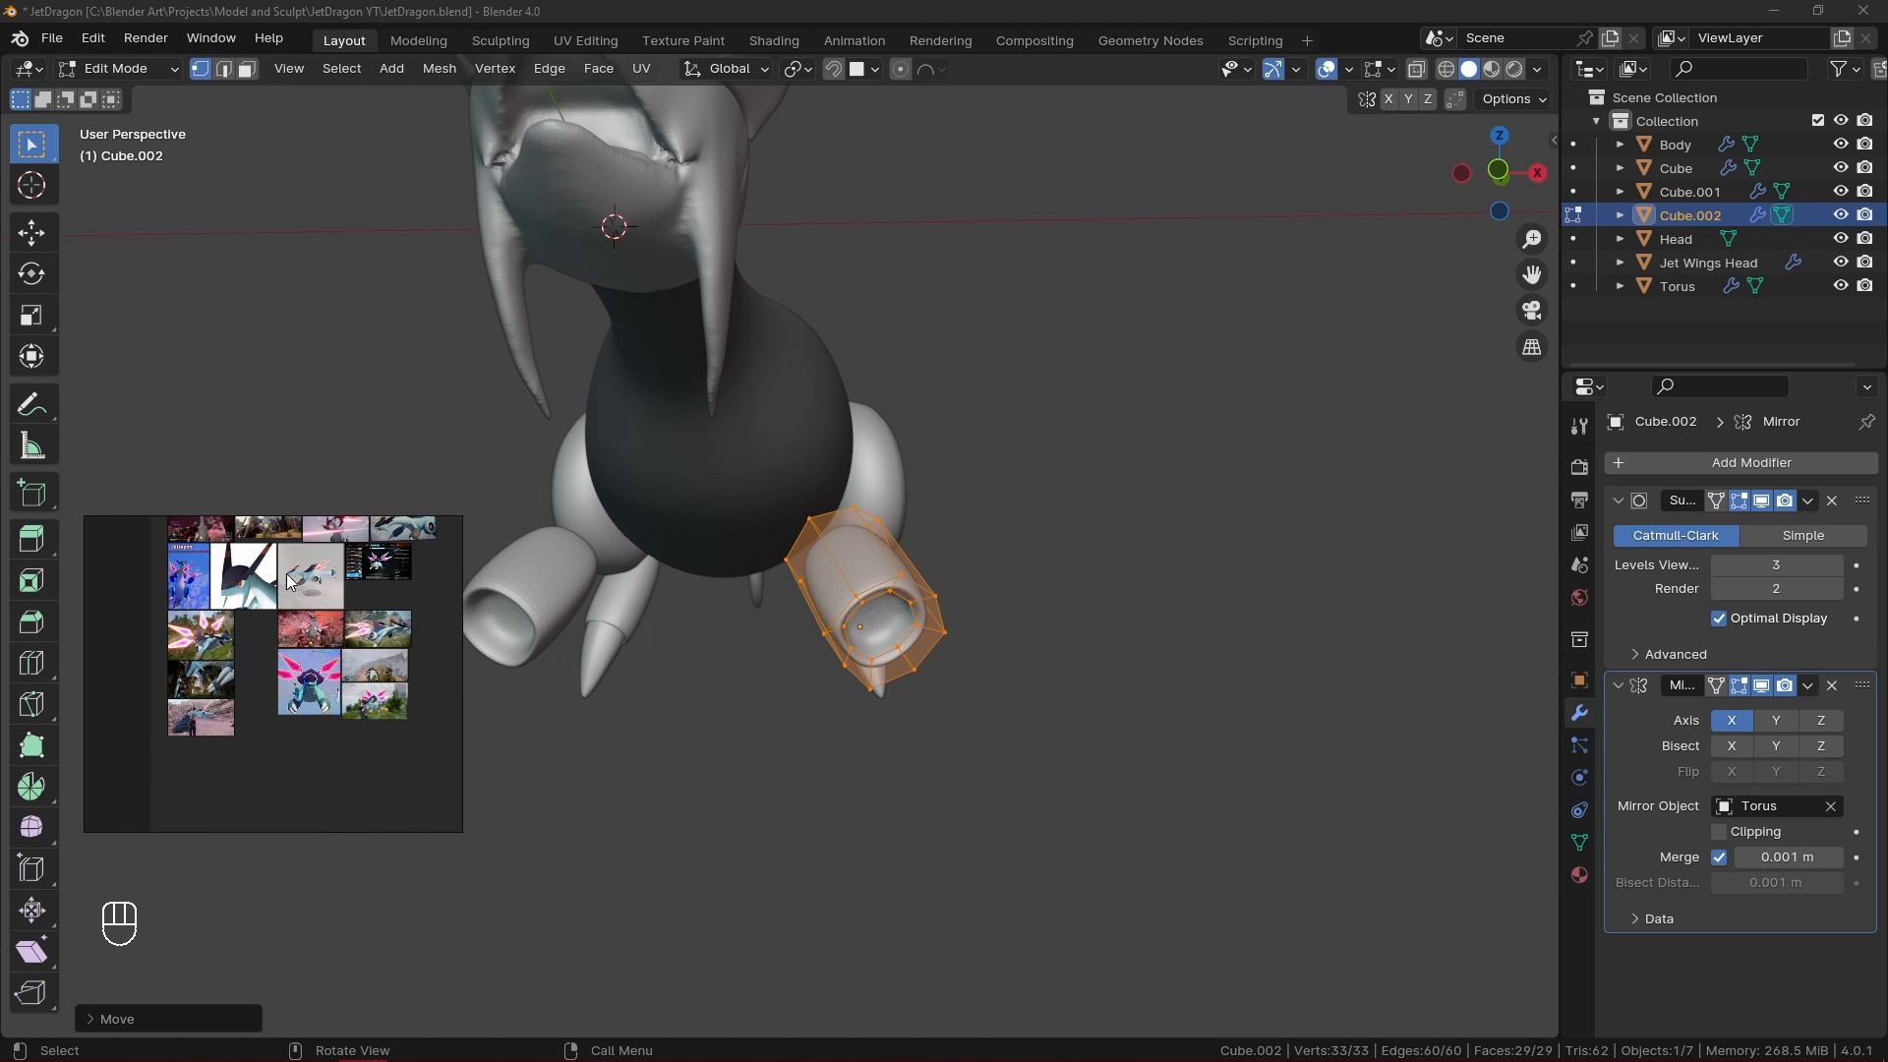
pyautogui.scroll(6, 325, 713)
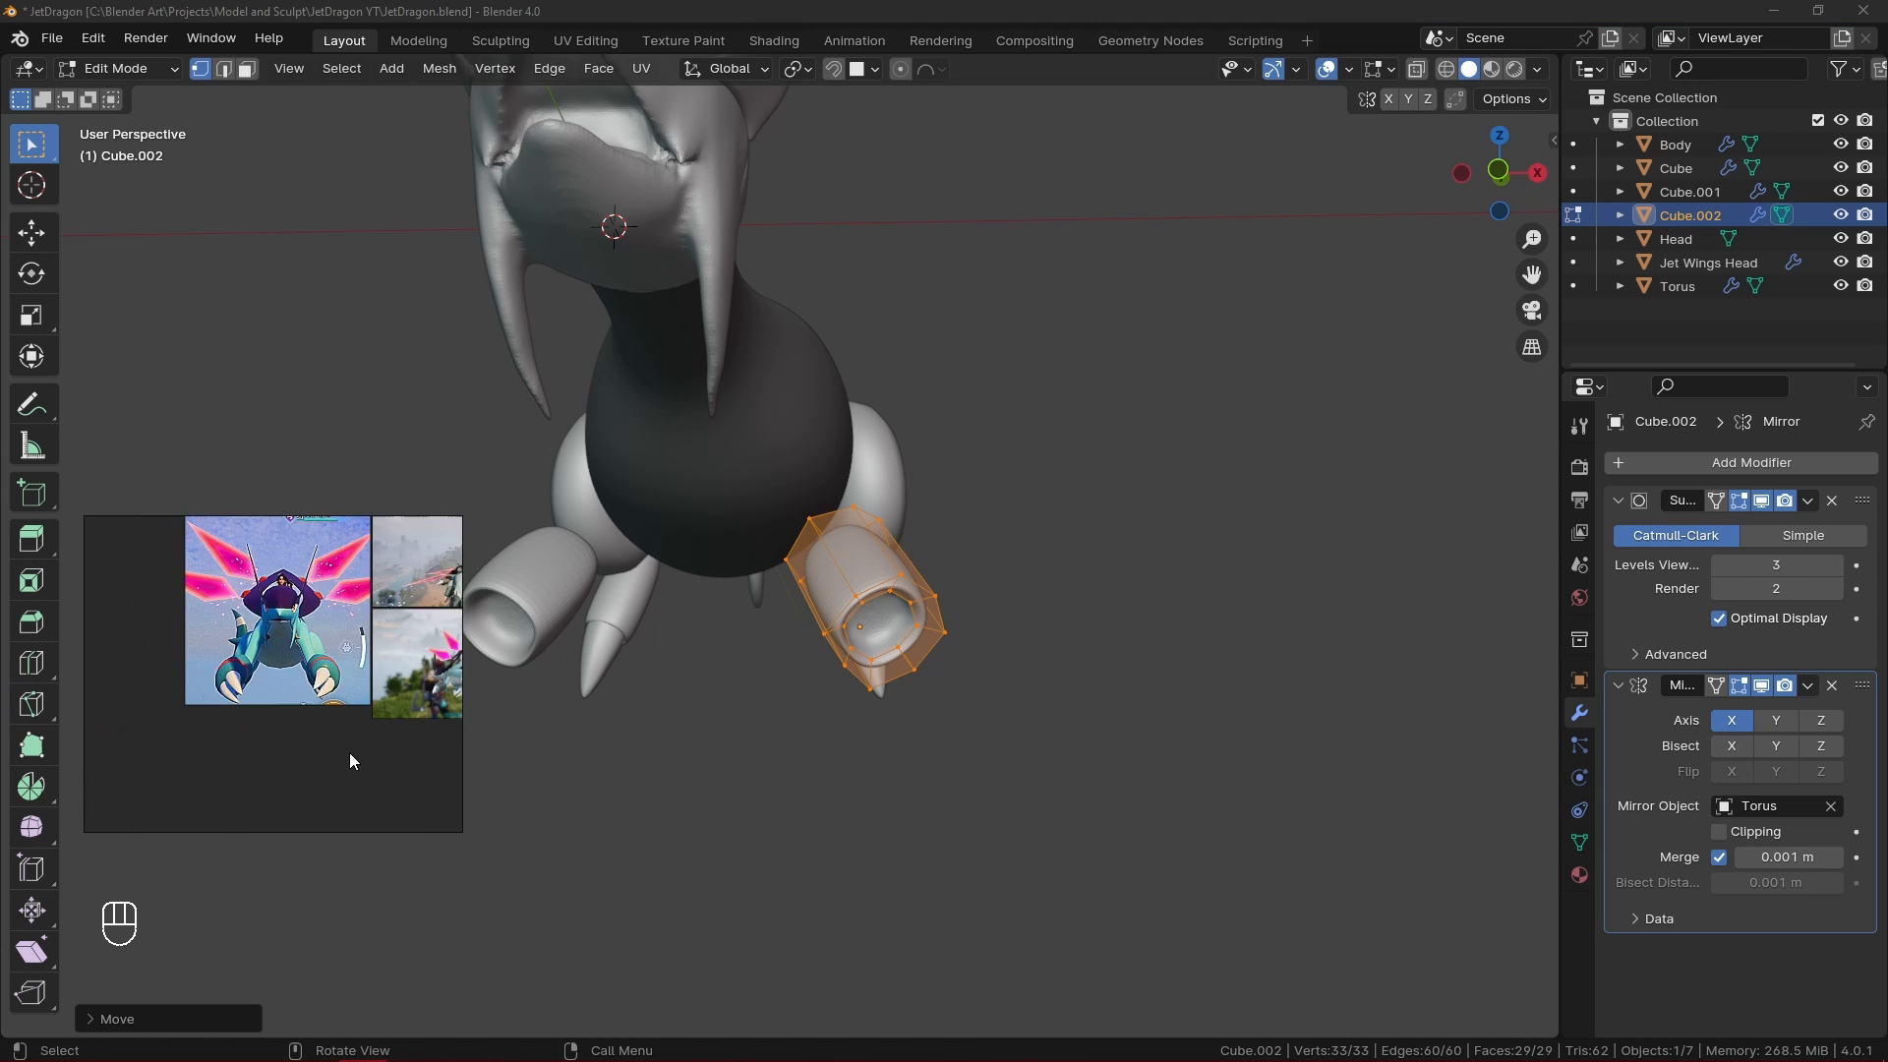
pyautogui.scroll(3, 332, 688)
pyautogui.scroll(-6, 329, 646)
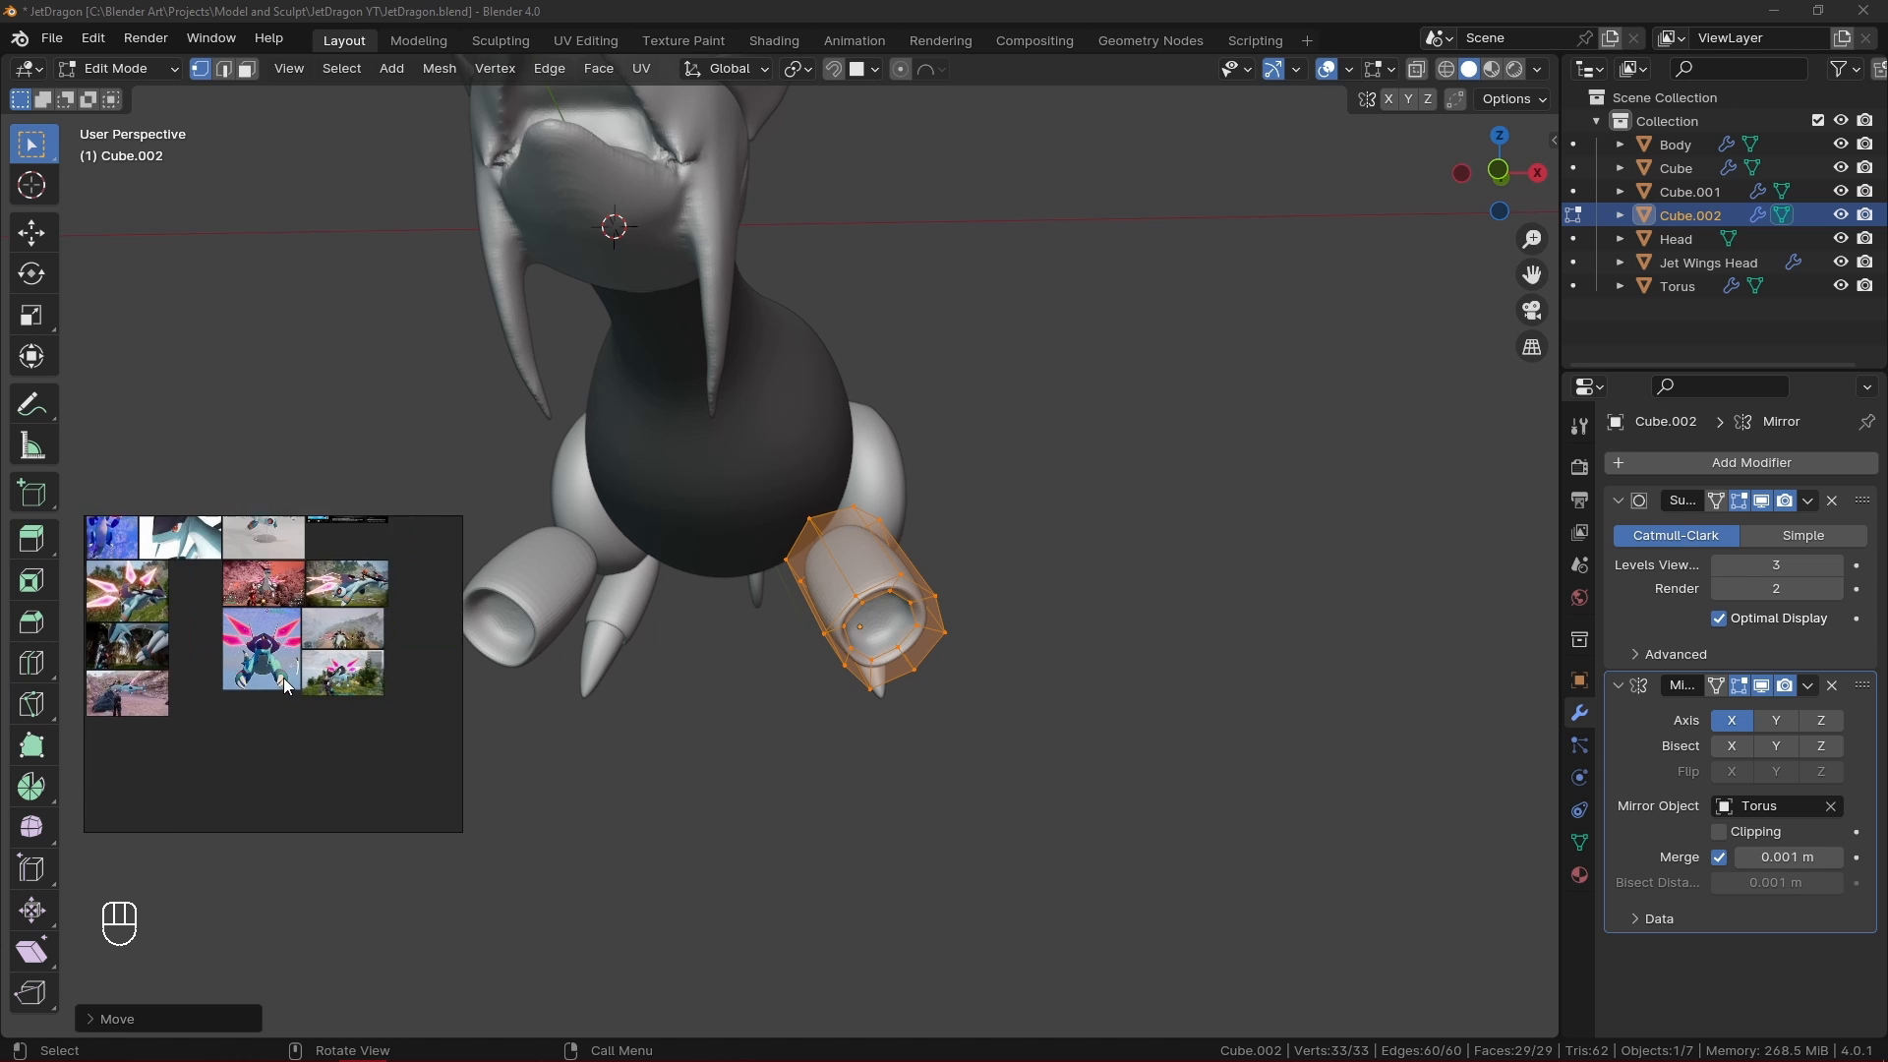
pyautogui.scroll(5, 295, 652)
pyautogui.scroll(-5, 305, 667)
pyautogui.moveTo(245, 589); pyautogui.dragTo(422, 735, button='middle')
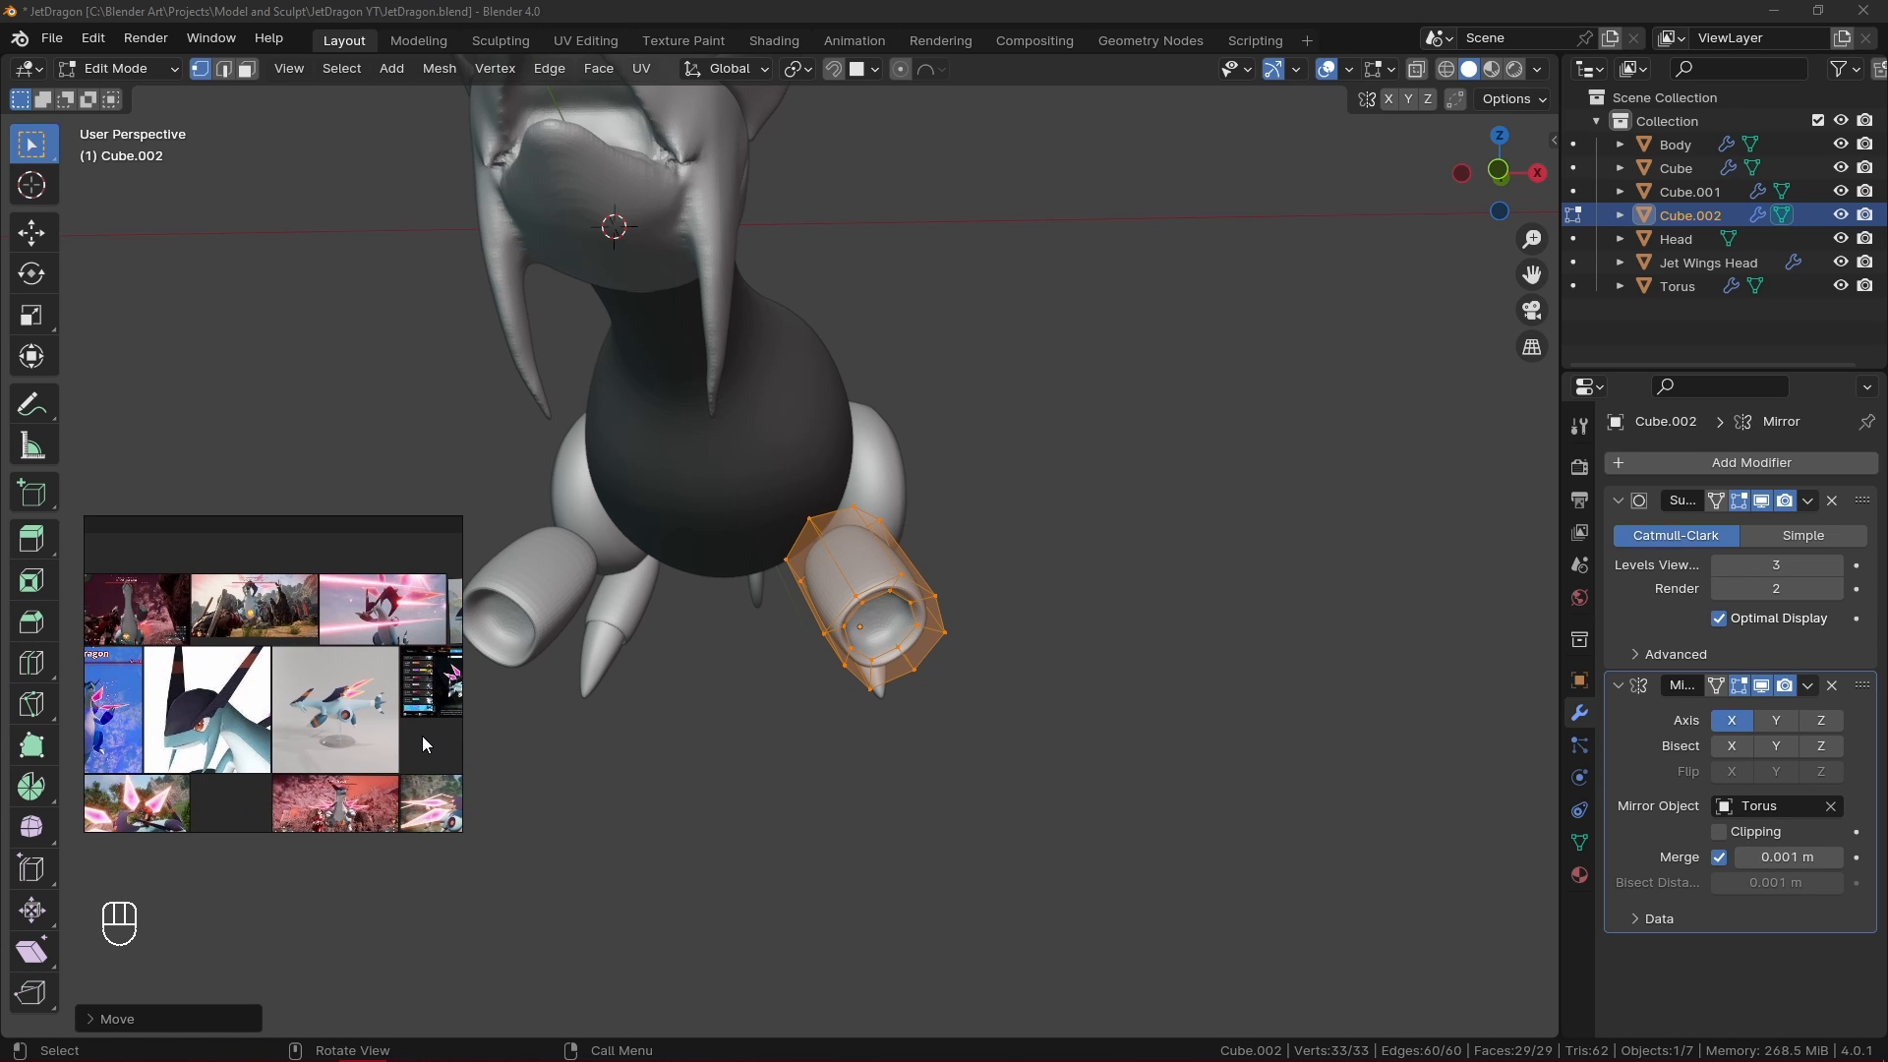
pyautogui.moveTo(257, 747); pyautogui.dragTo(410, 639, button='middle')
pyautogui.moveTo(364, 734); pyautogui.dragTo(195, 631, button='middle')
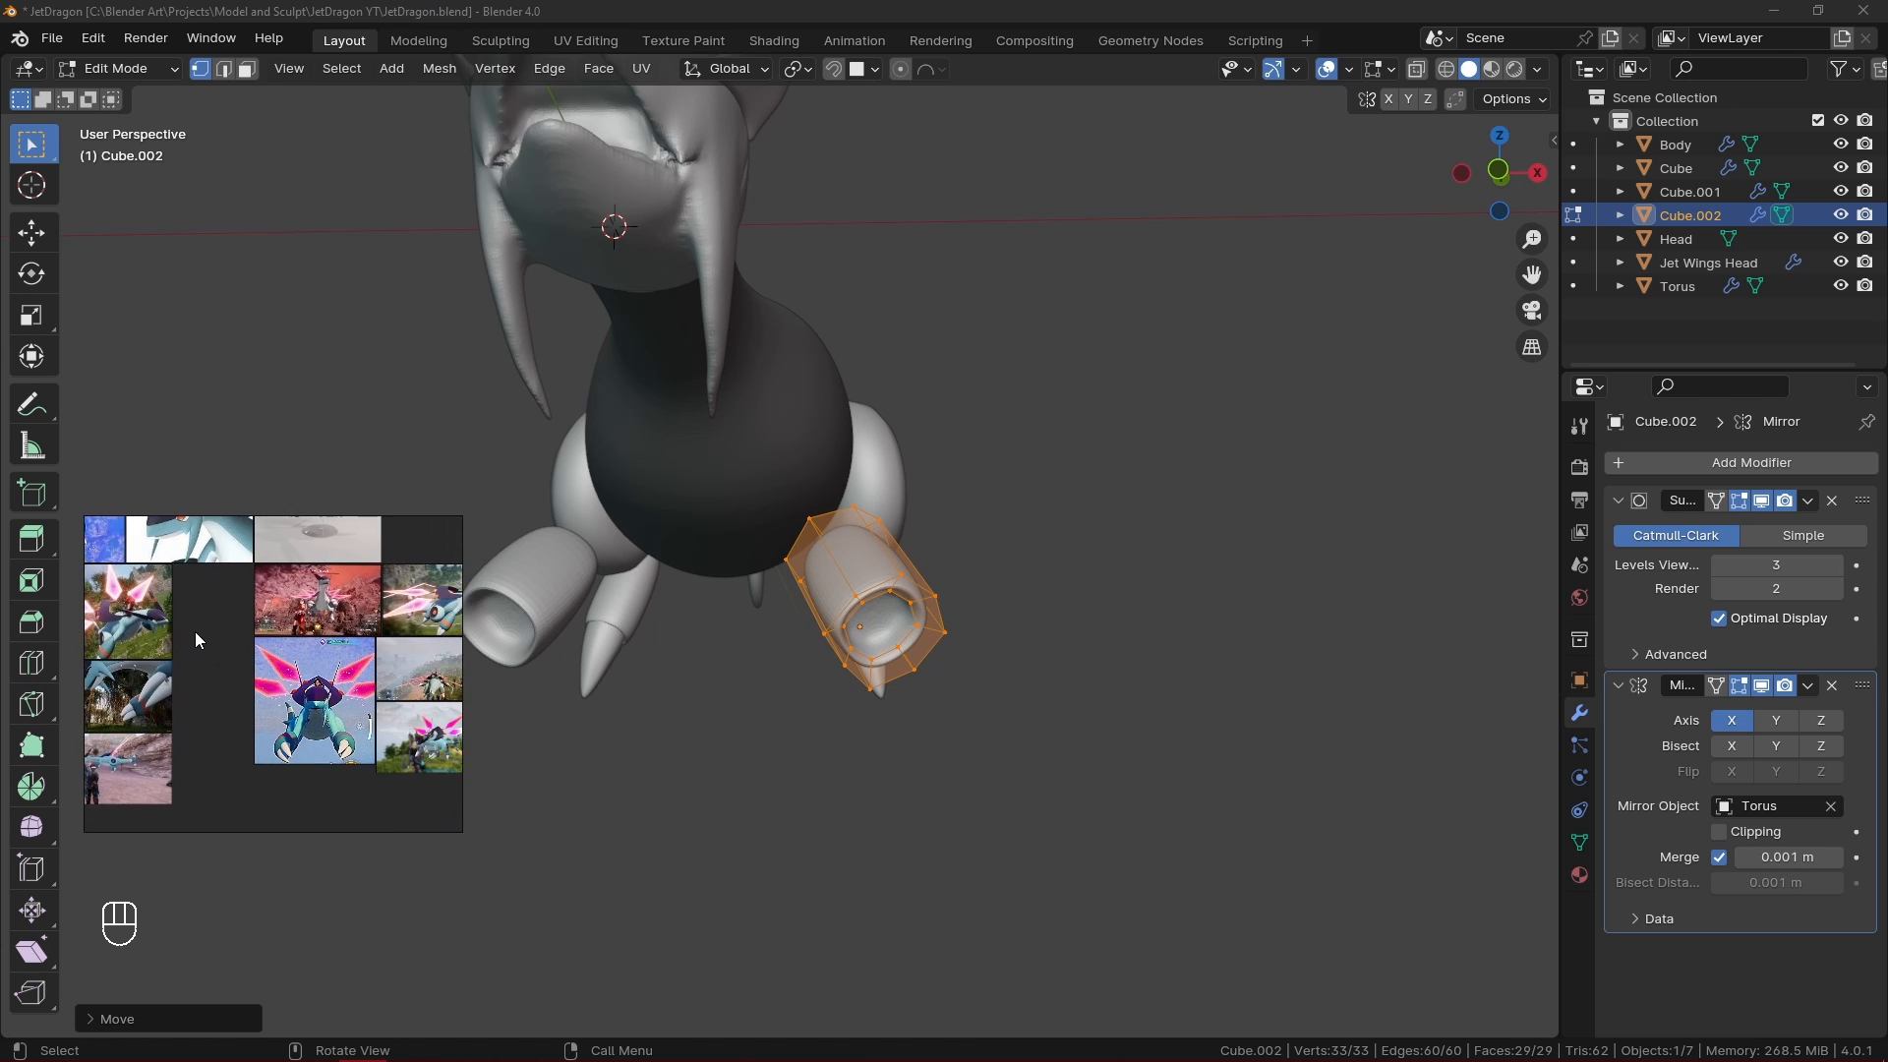
pyautogui.scroll(5, 350, 741)
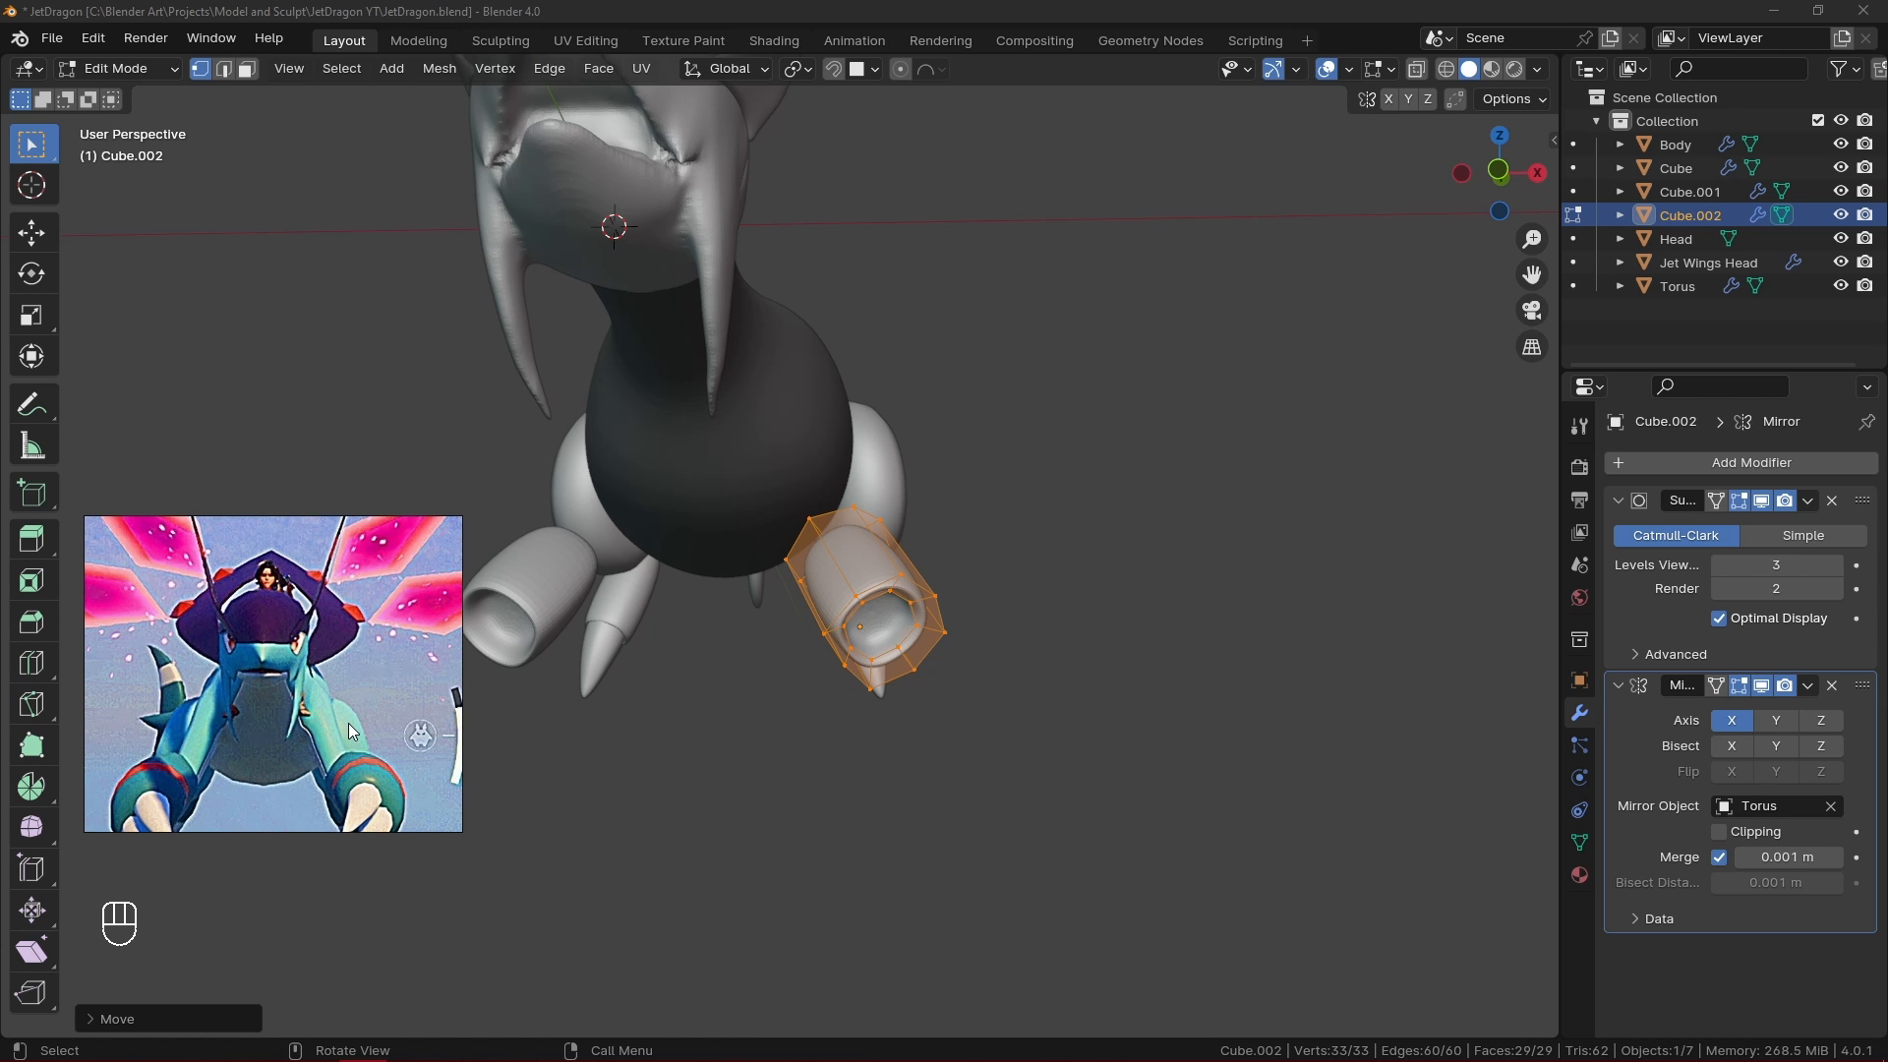
# - Deselect the segment and add a new cube within the same mesh
pyautogui.click(1087, 687)
pyautogui.moveTo(1108, 615); pyautogui.dragTo(867, 442, button='middle')
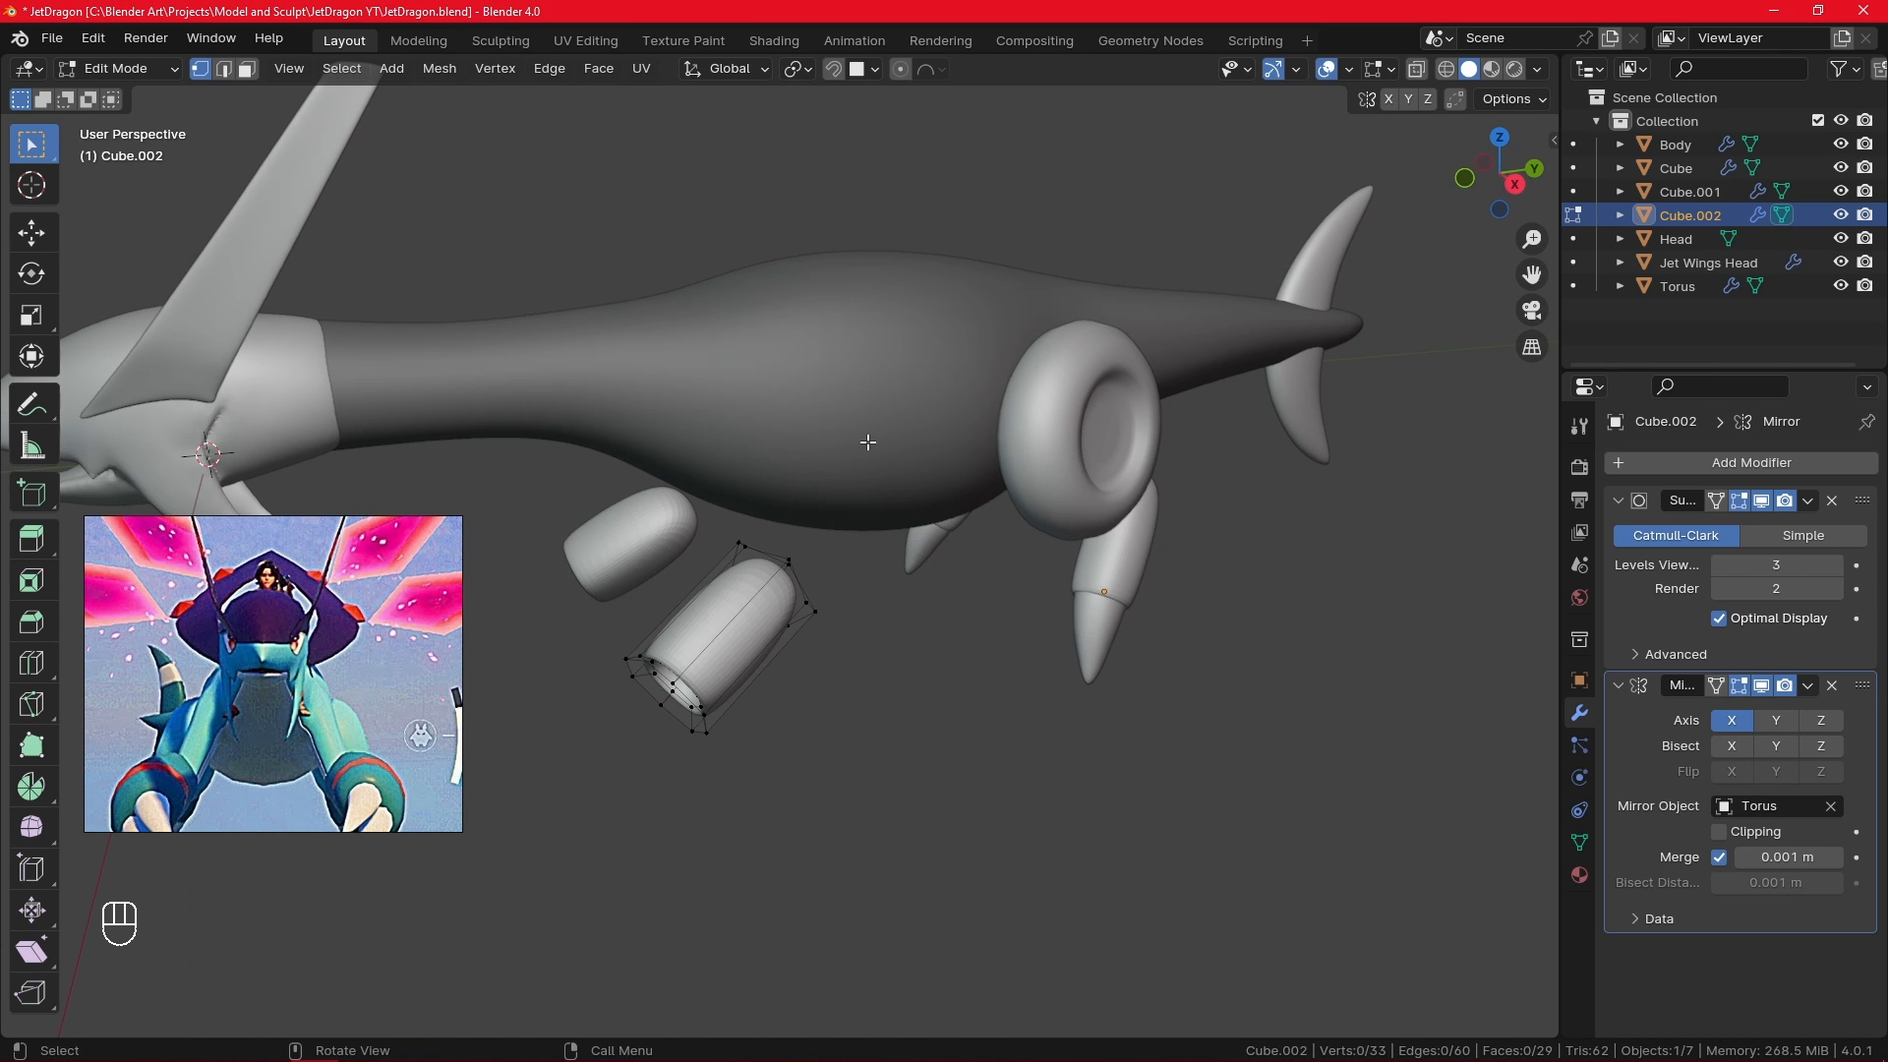
pyautogui.hotkey('shift', 'a')
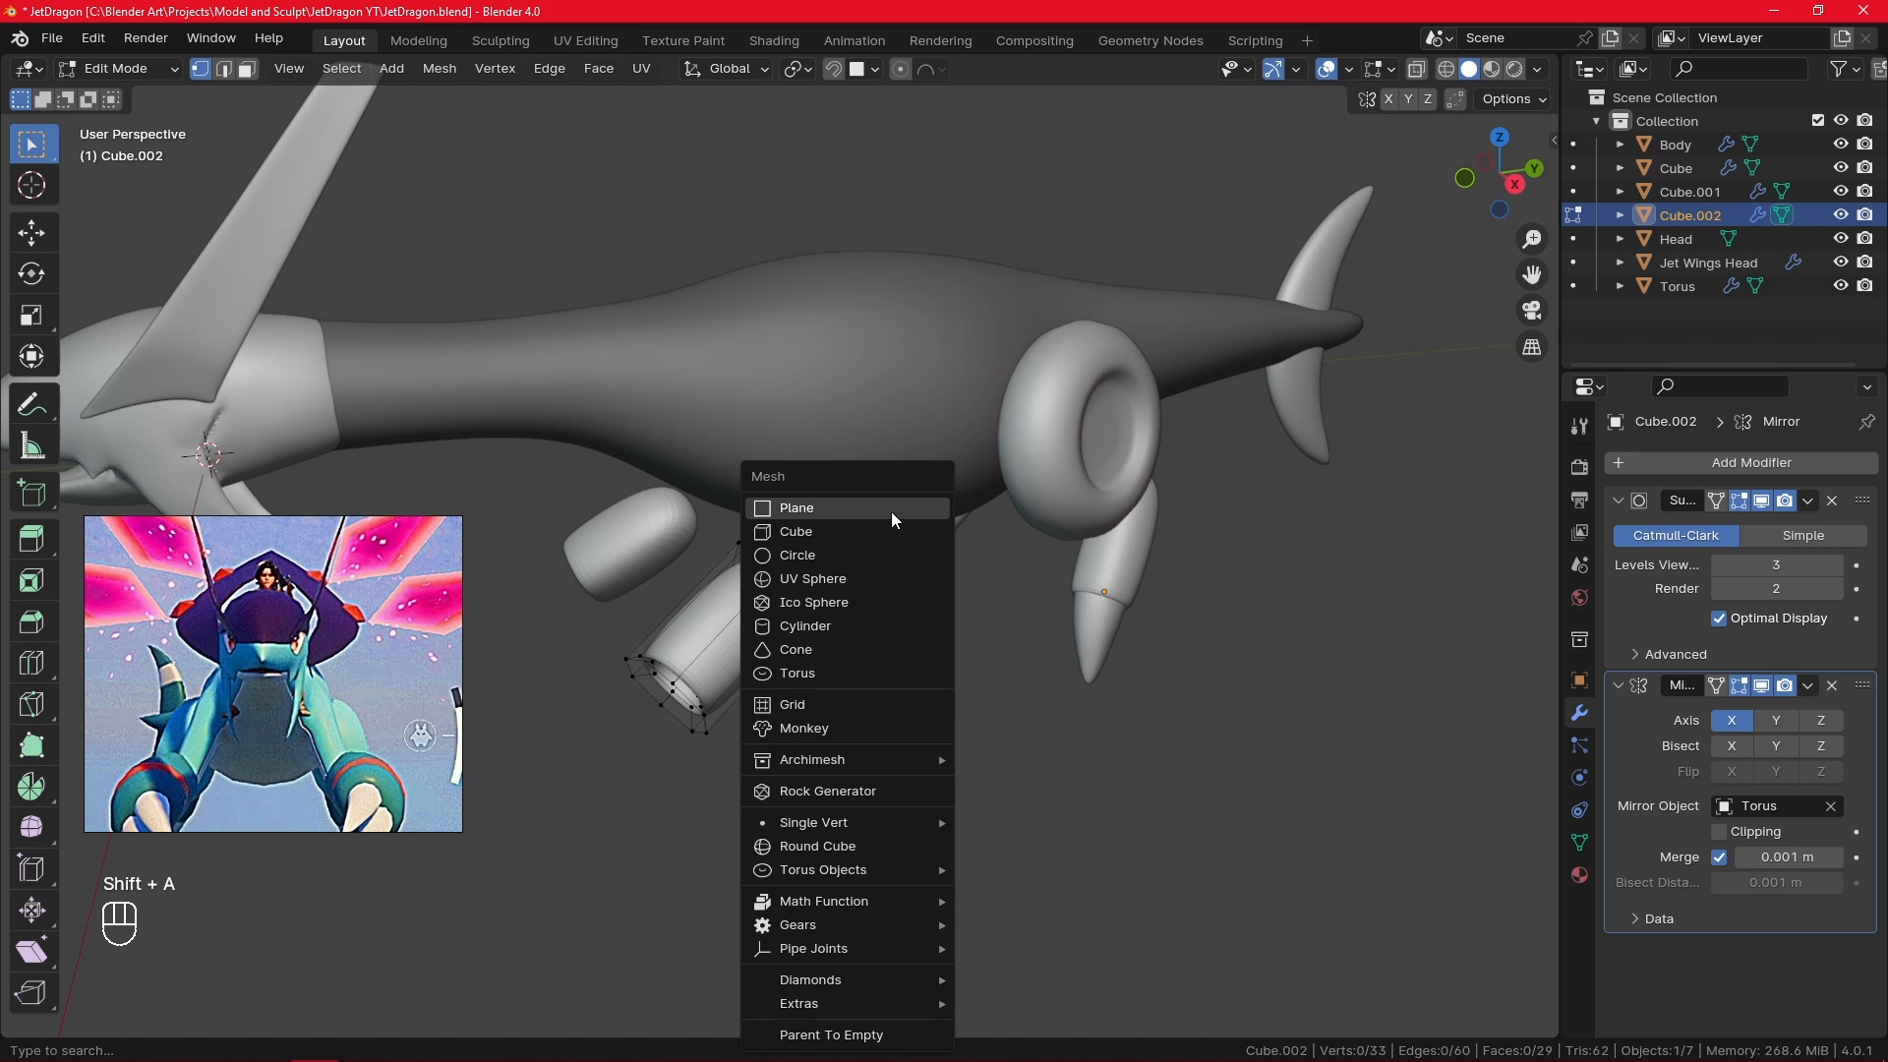
pyautogui.click(890, 532)
pyautogui.moveTo(906, 557); pyautogui.dragTo(1146, 503, button='middle')
# - Move the new cube sideways along X off the head, and about 5.87 m along Y to beside the front of the belly
pyautogui.press('g')
pyautogui.press('x')
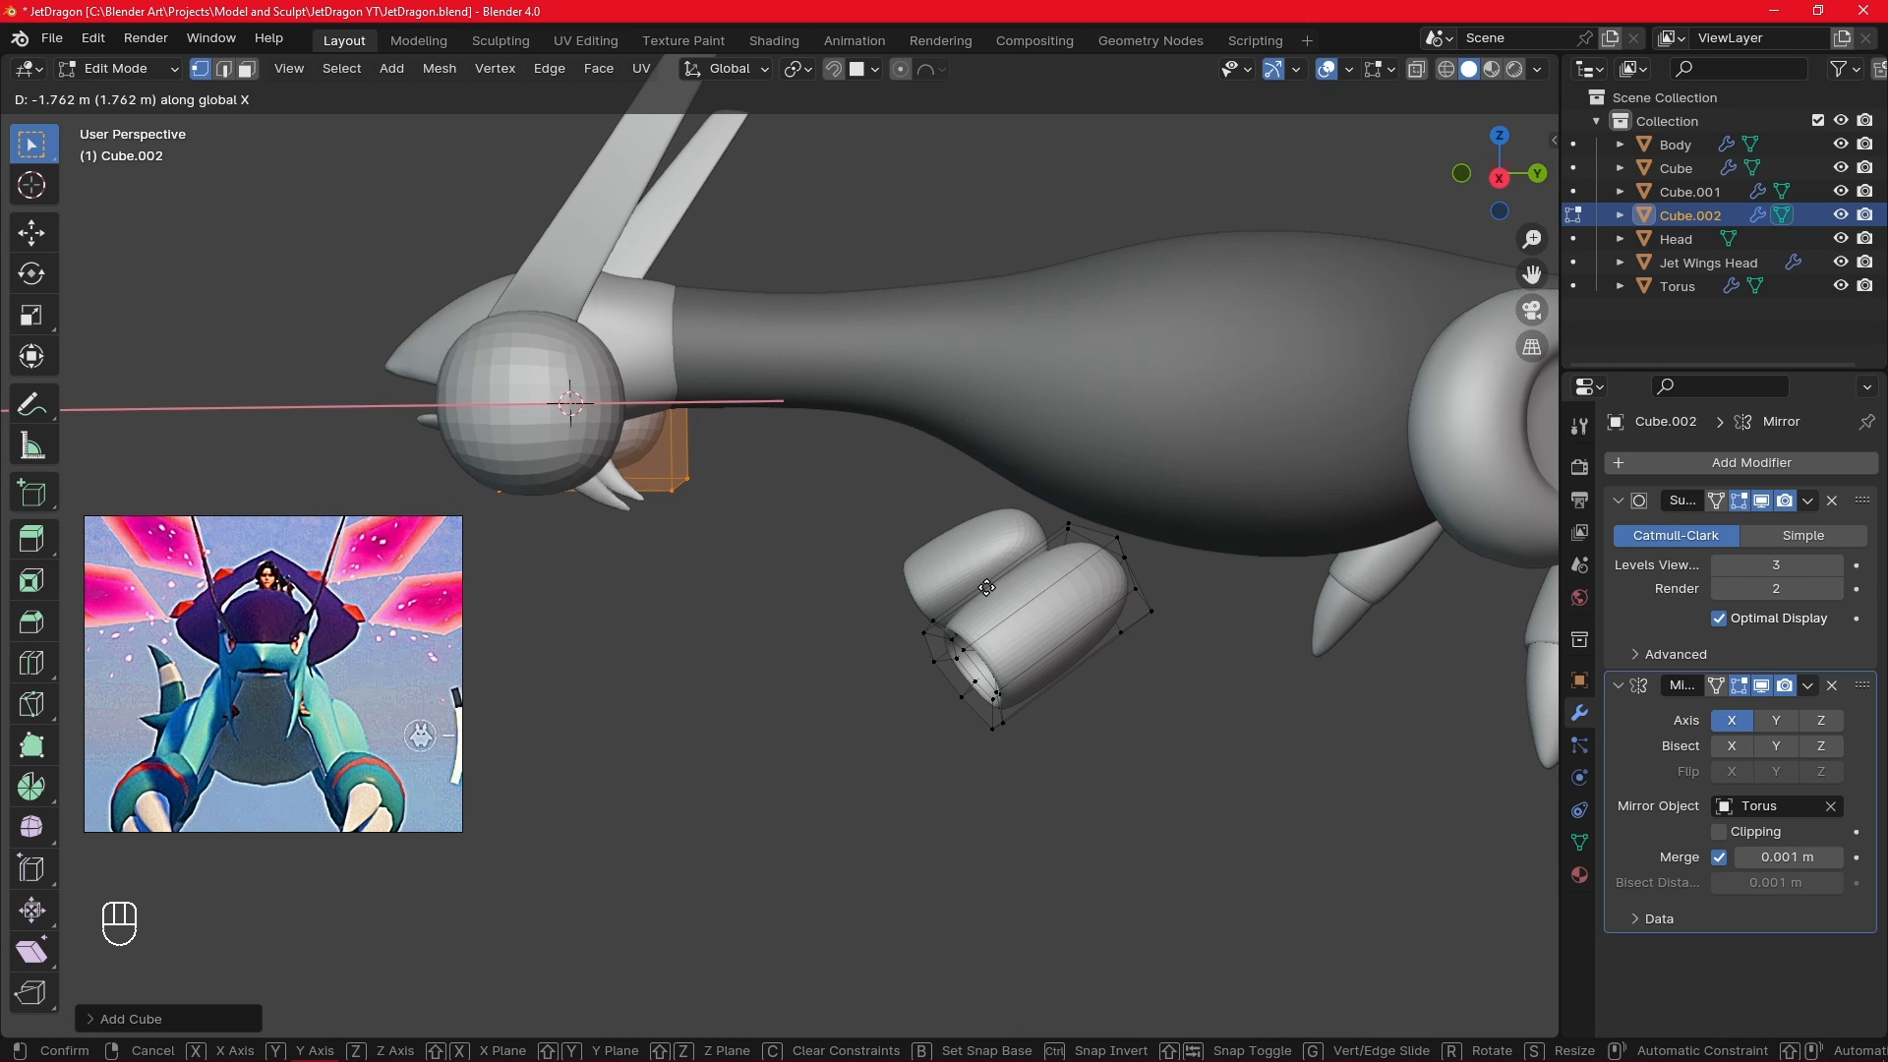
pyautogui.click(1043, 562)
pyautogui.keyDown('alt'); pyautogui.moveTo(1042, 570); pyautogui.dragTo(1171, 683, button='middle'); pyautogui.keyUp('alt')
pyautogui.press('g')
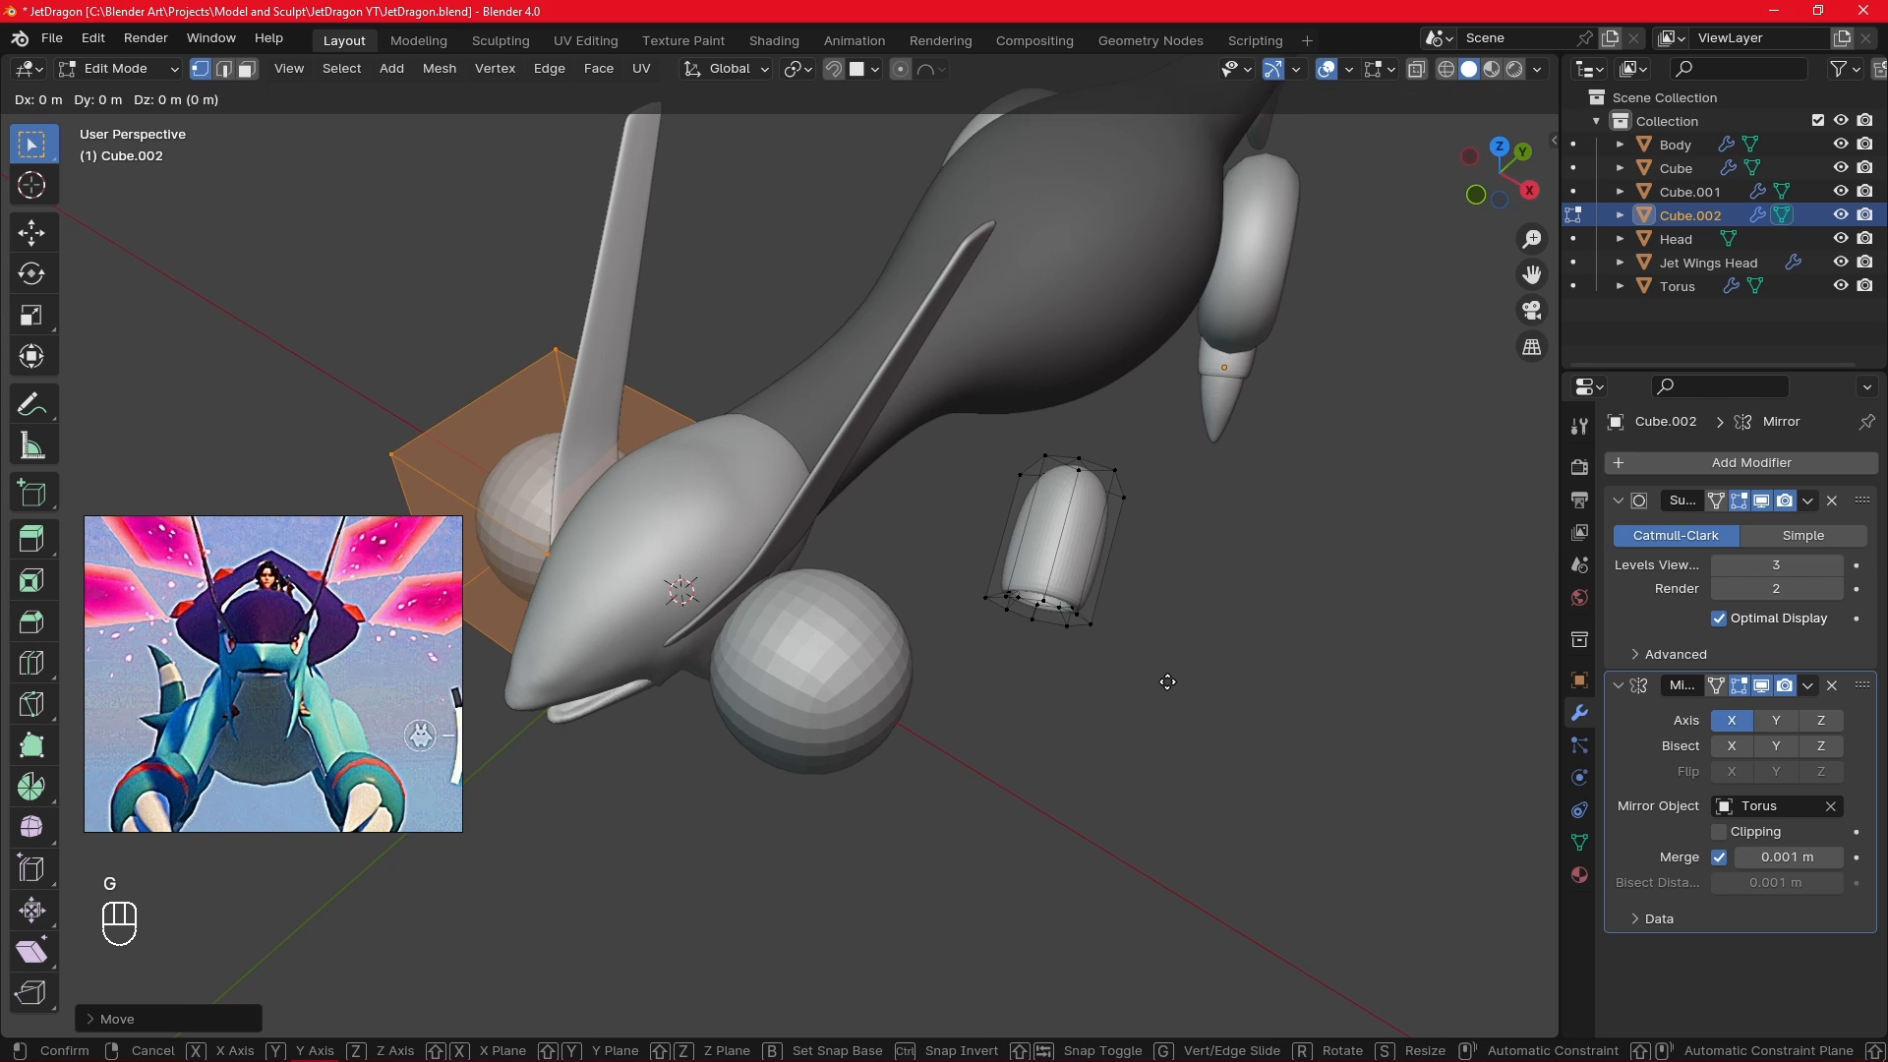
pyautogui.press('y')
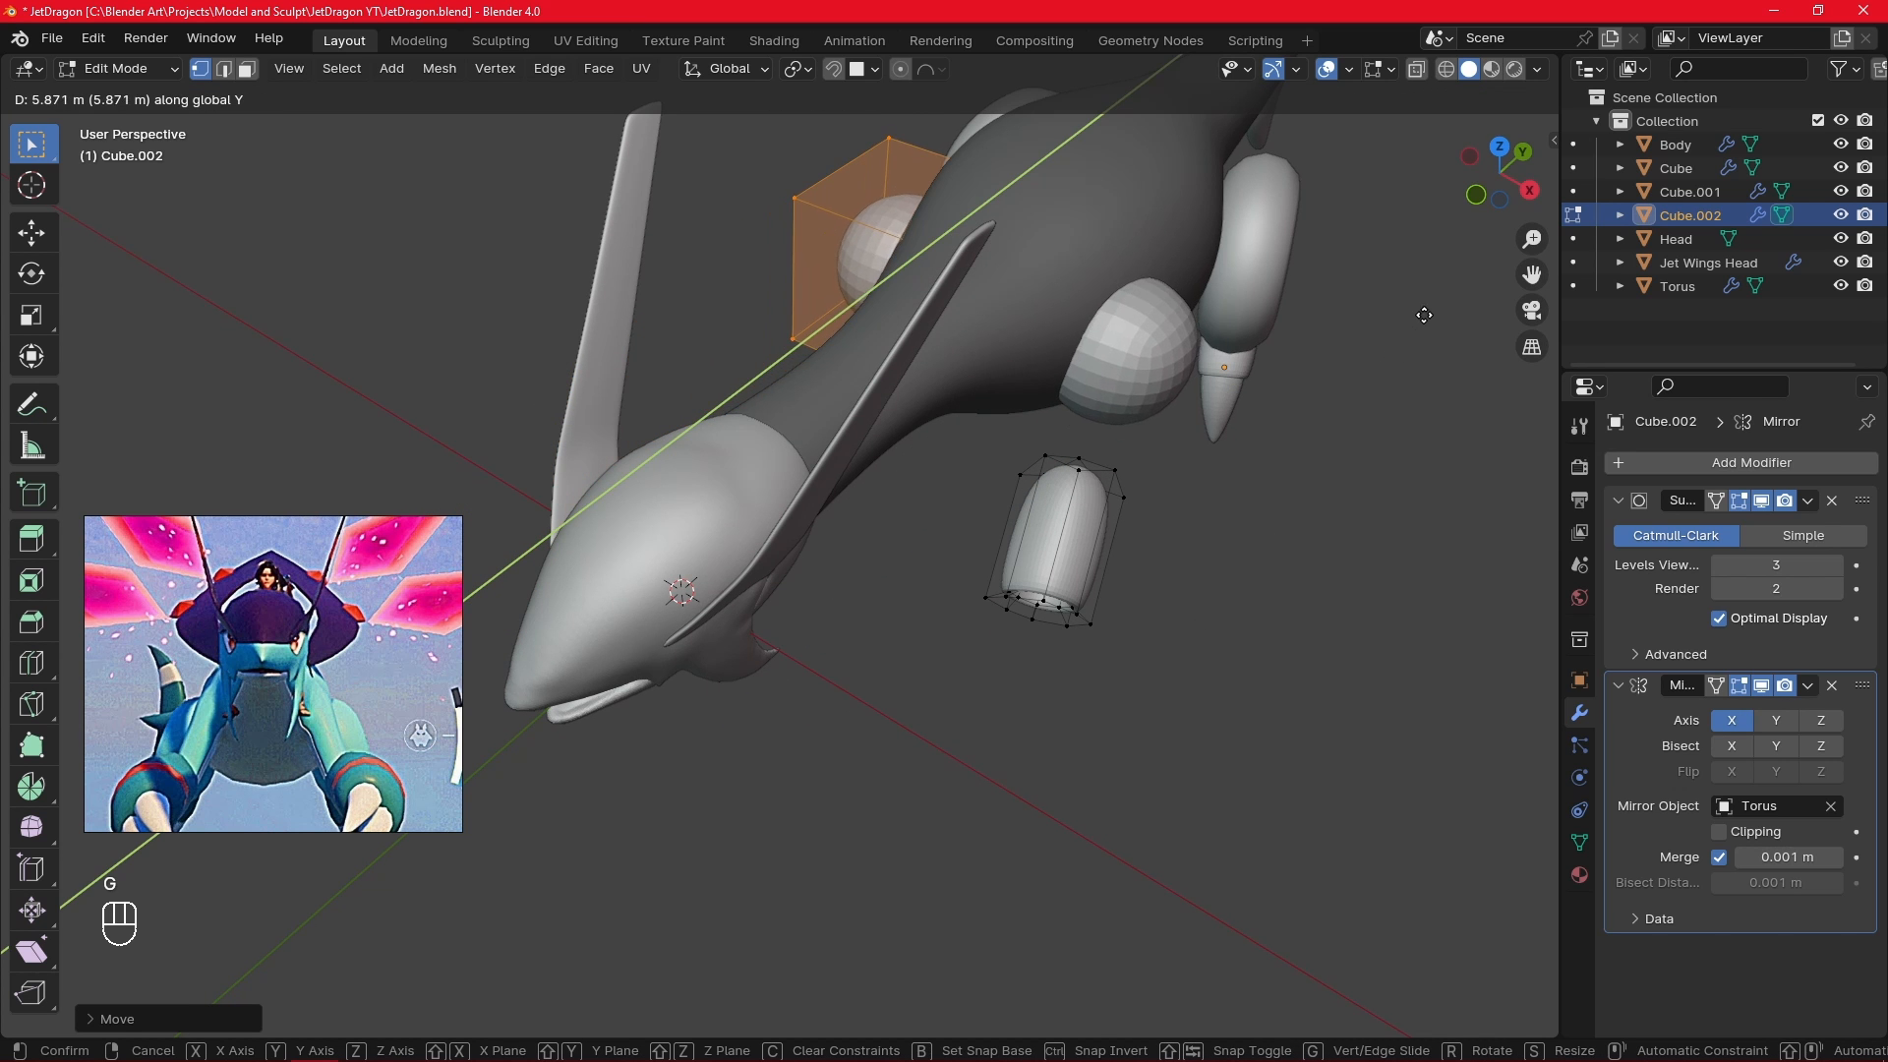
pyautogui.click(1425, 321)
# - View the cube from the side and flatten it along the global Y axis into a narrow upright block
pyautogui.keyDown('alt'); pyautogui.moveTo(1424, 320); pyautogui.dragTo(1201, 356, button='middle'); pyautogui.keyUp('alt')
pyautogui.keyDown('alt'); pyautogui.moveTo(1175, 463); pyautogui.dragTo(1055, 761, button='middle'); pyautogui.keyUp('alt')
pyautogui.scroll(3, 1117, 645)
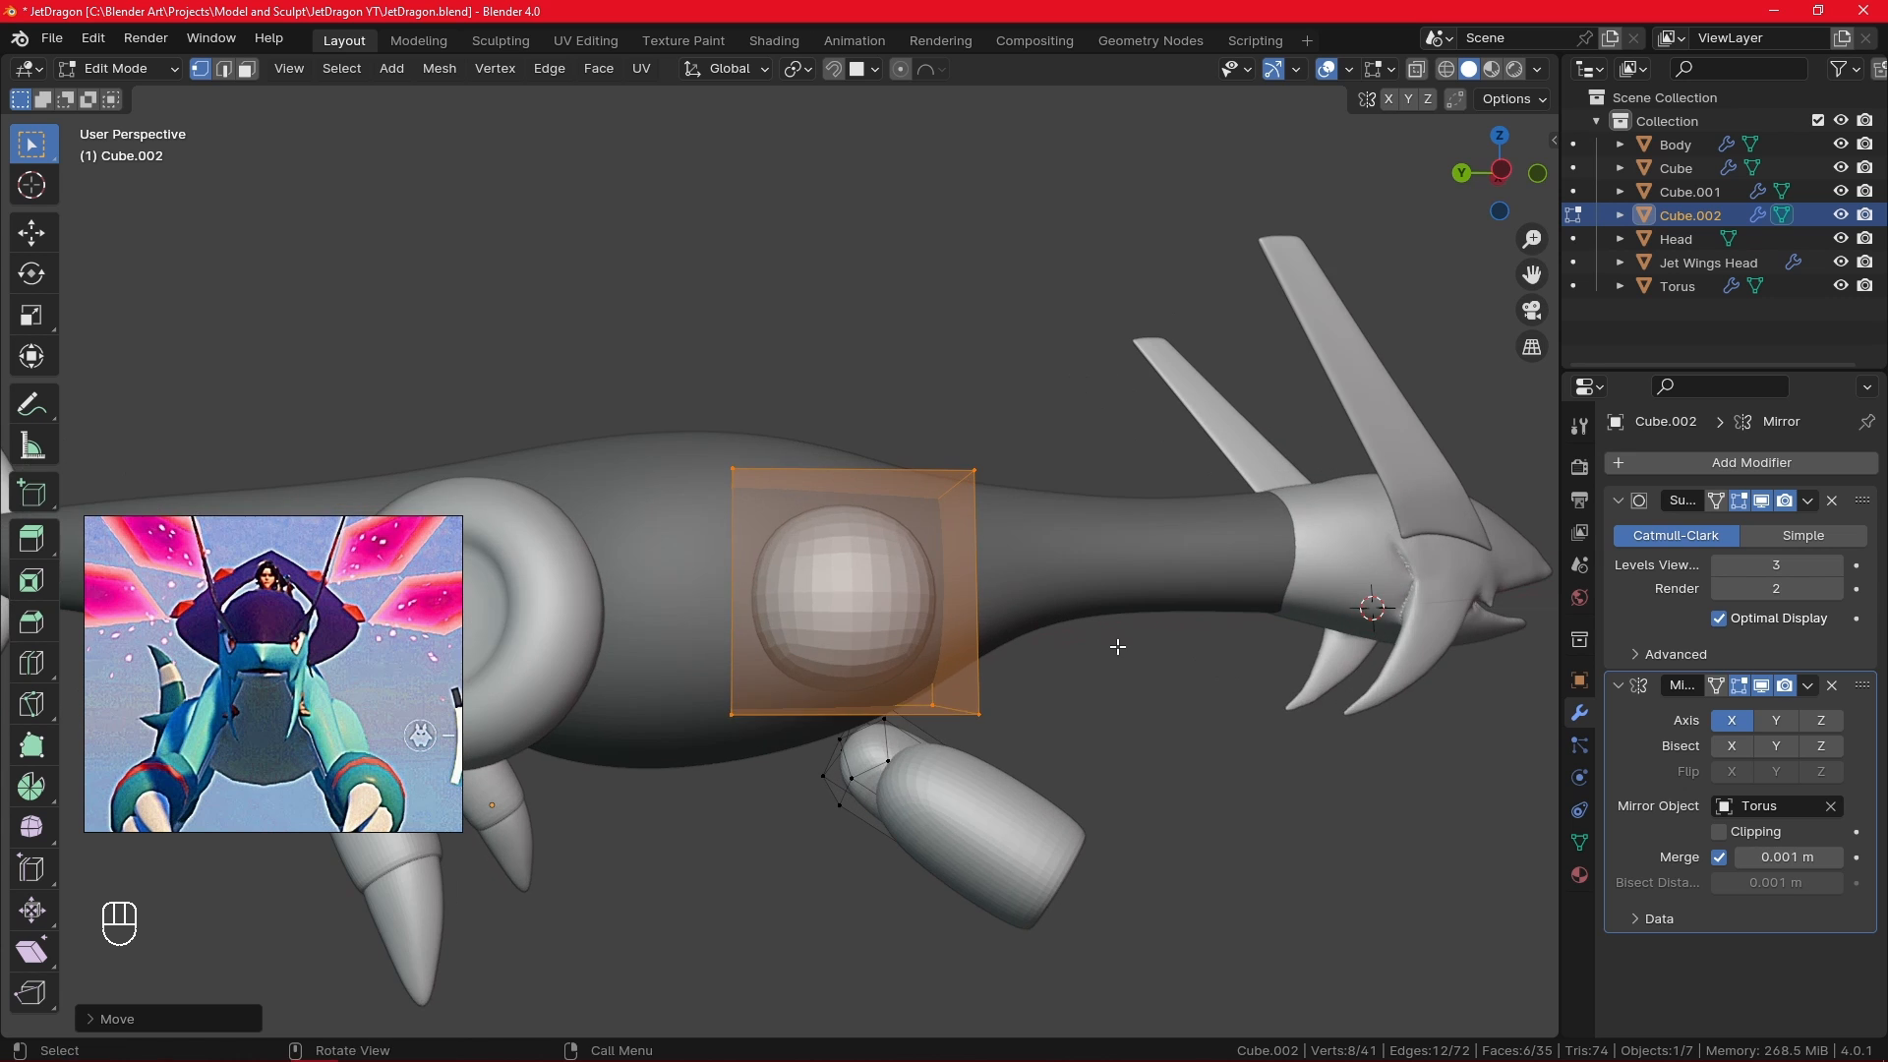
pyautogui.press('s')
pyautogui.press('x')
pyautogui.press('z')
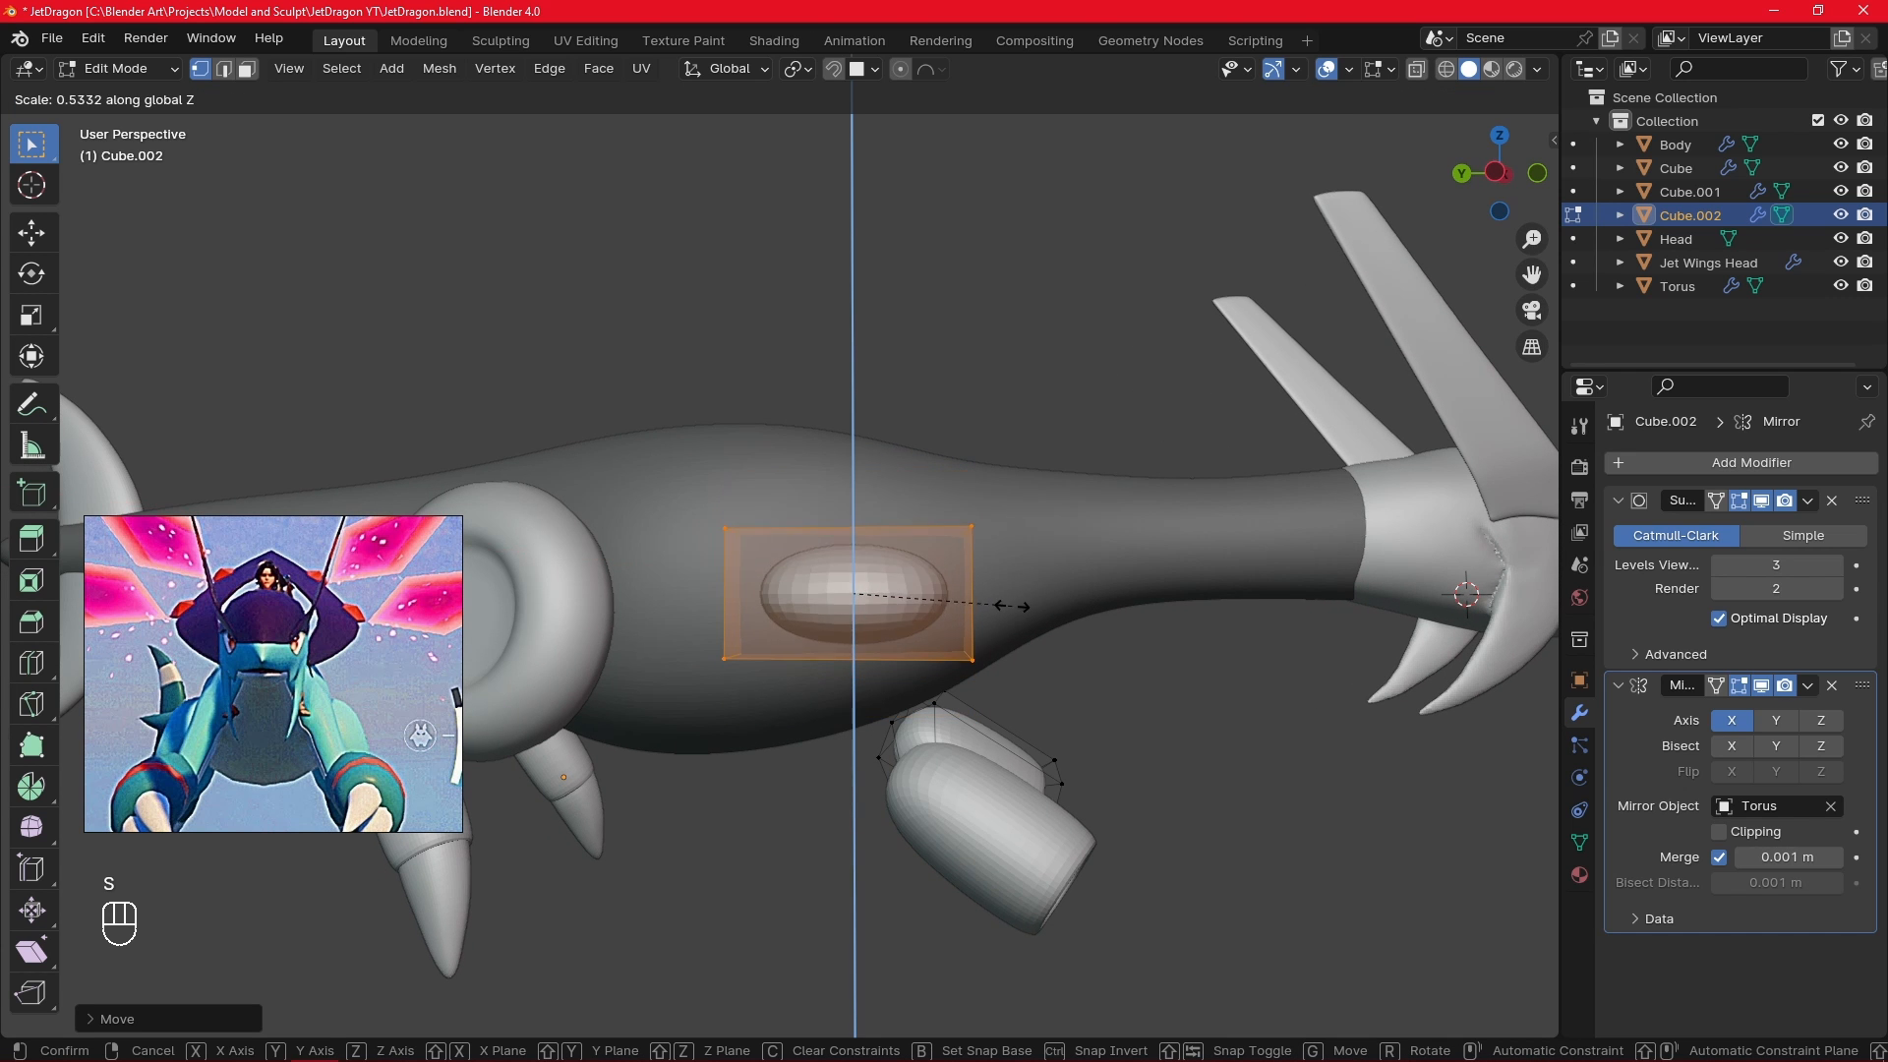
pyautogui.press('y')
pyautogui.click(968, 607)
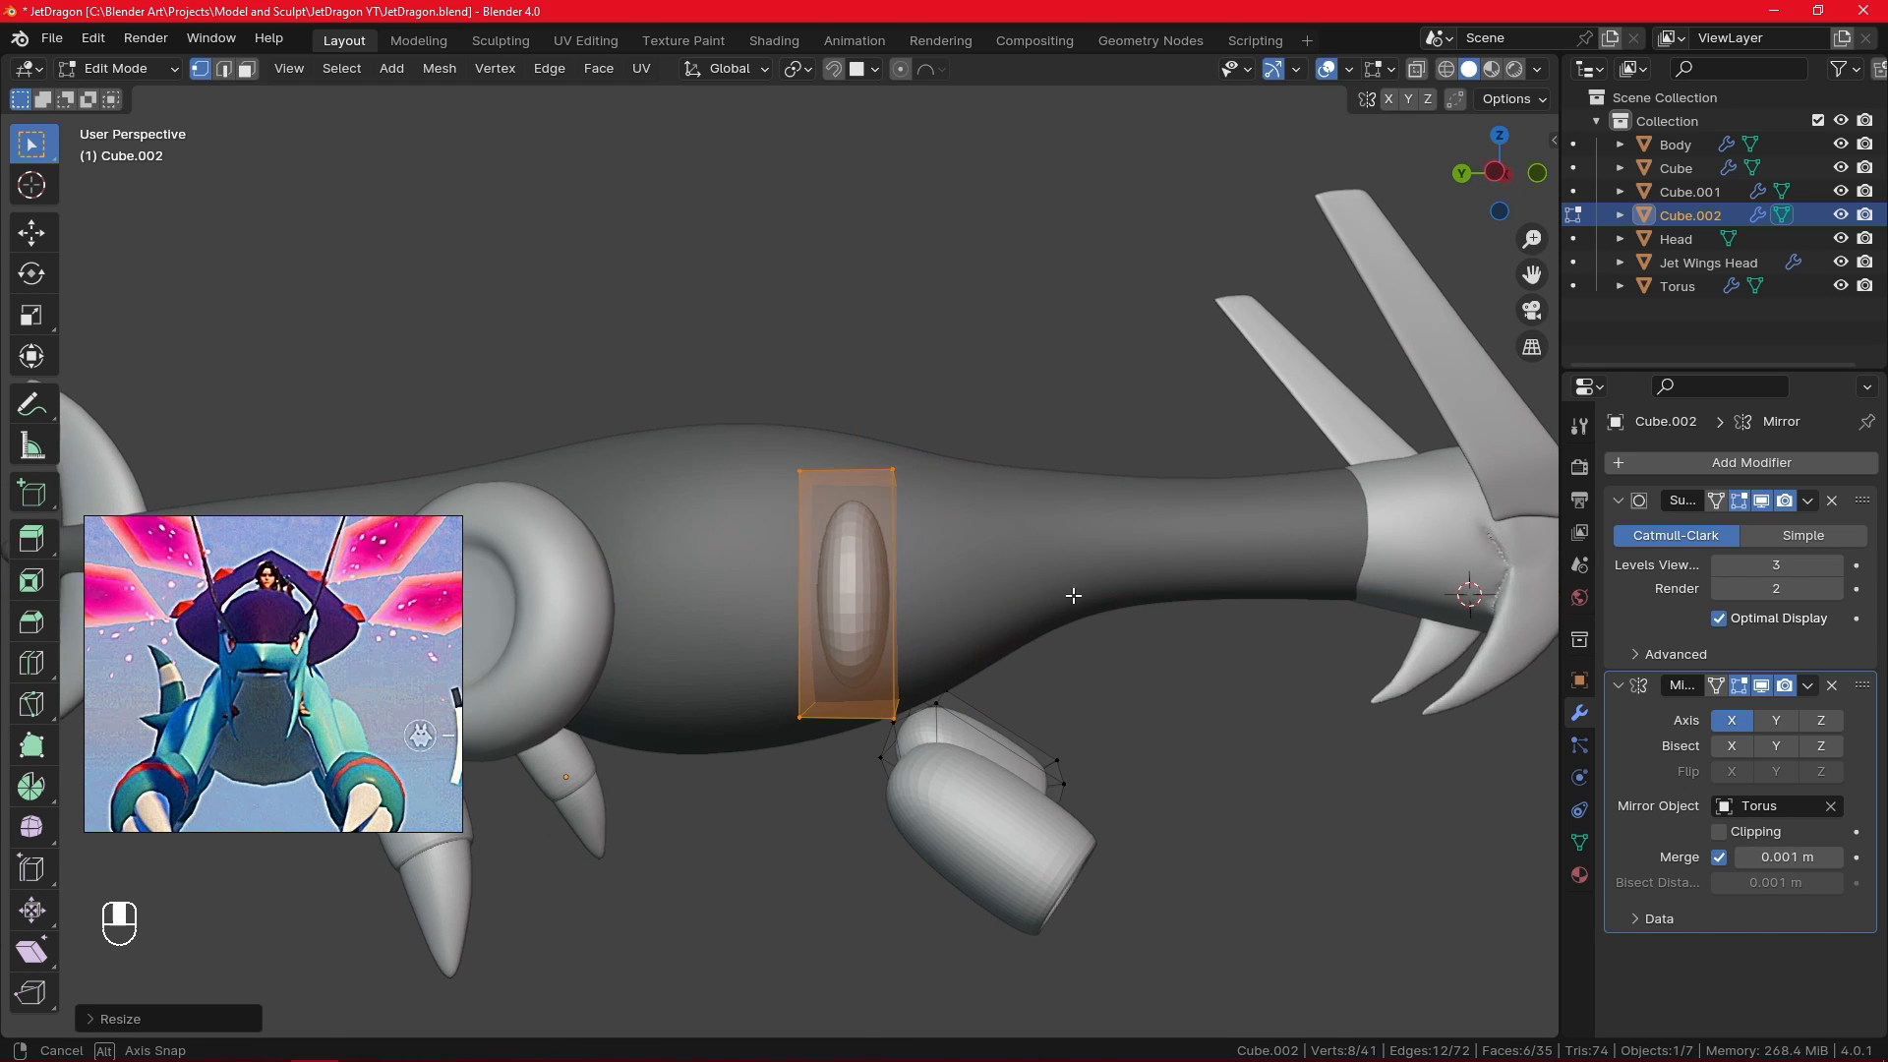
# - Narrow the upright block along the global X axis so it becomes a slim limb piece
pyautogui.keyDown('alt'); pyautogui.moveTo(1071, 595); pyautogui.dragTo(1041, 758); pyautogui.keyUp('alt')
pyautogui.press('s')
pyautogui.press('x')
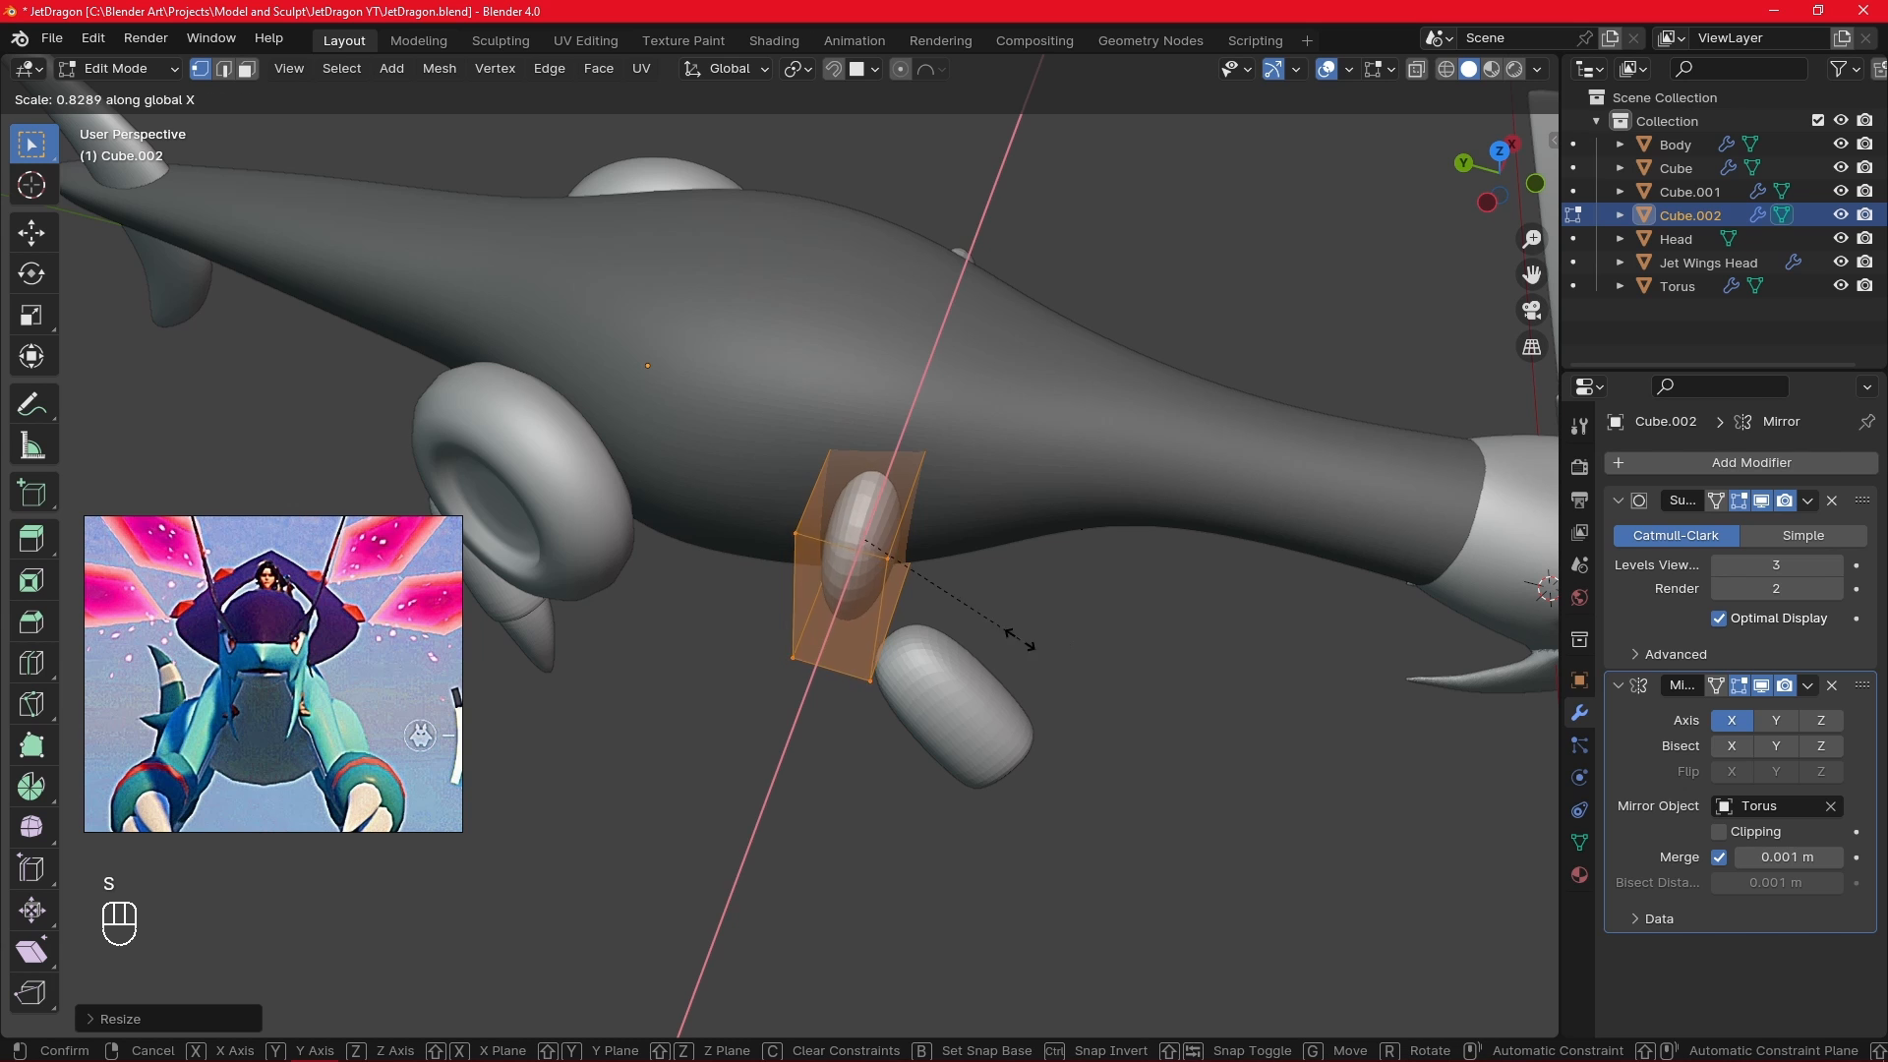
pyautogui.click(914, 584)
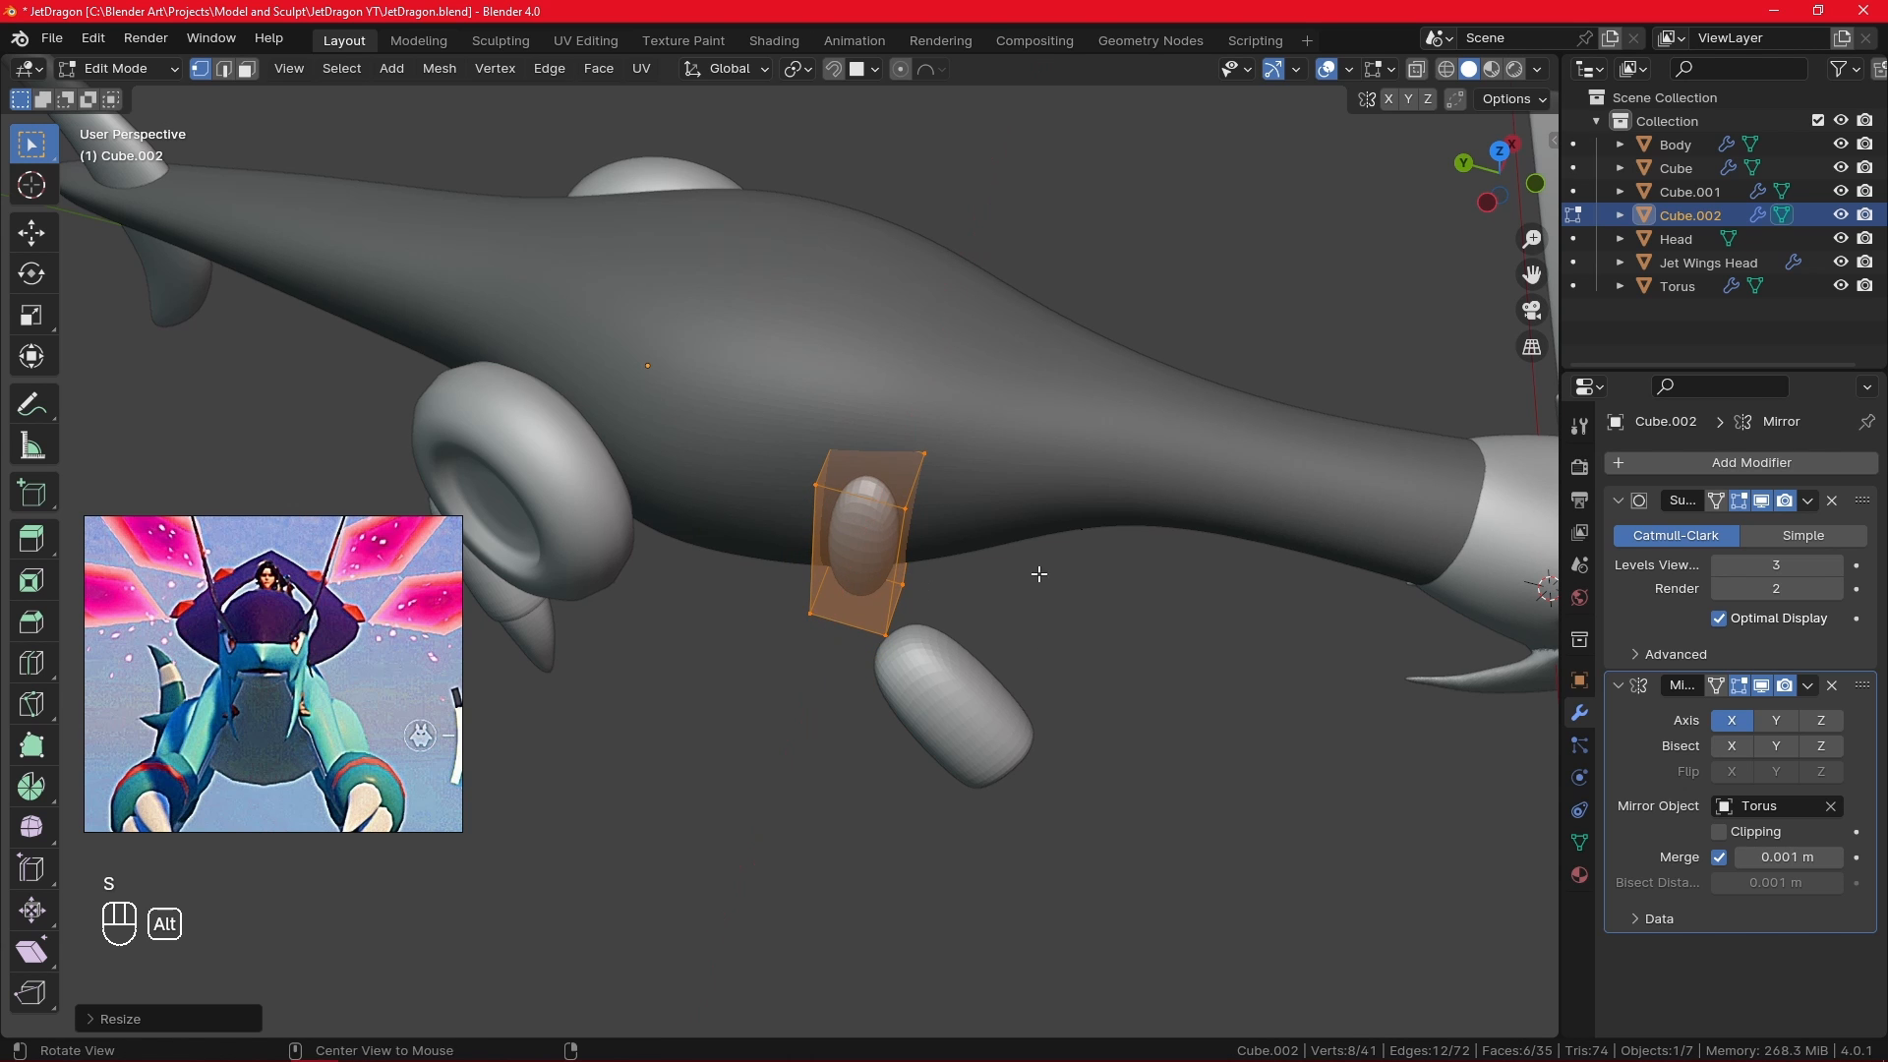
# - Add two centred lengthwise loop cuts to the block, one across its width and one across its depth
pyautogui.keyDown('alt'); pyautogui.moveTo(1040, 571); pyautogui.dragTo(898, 512); pyautogui.keyUp('alt')
pyautogui.hotkey('ctrl', 'r')
pyautogui.click(903, 521)
pyautogui.rightClick(905, 522)
pyautogui.hotkey('ctrl', 'r')
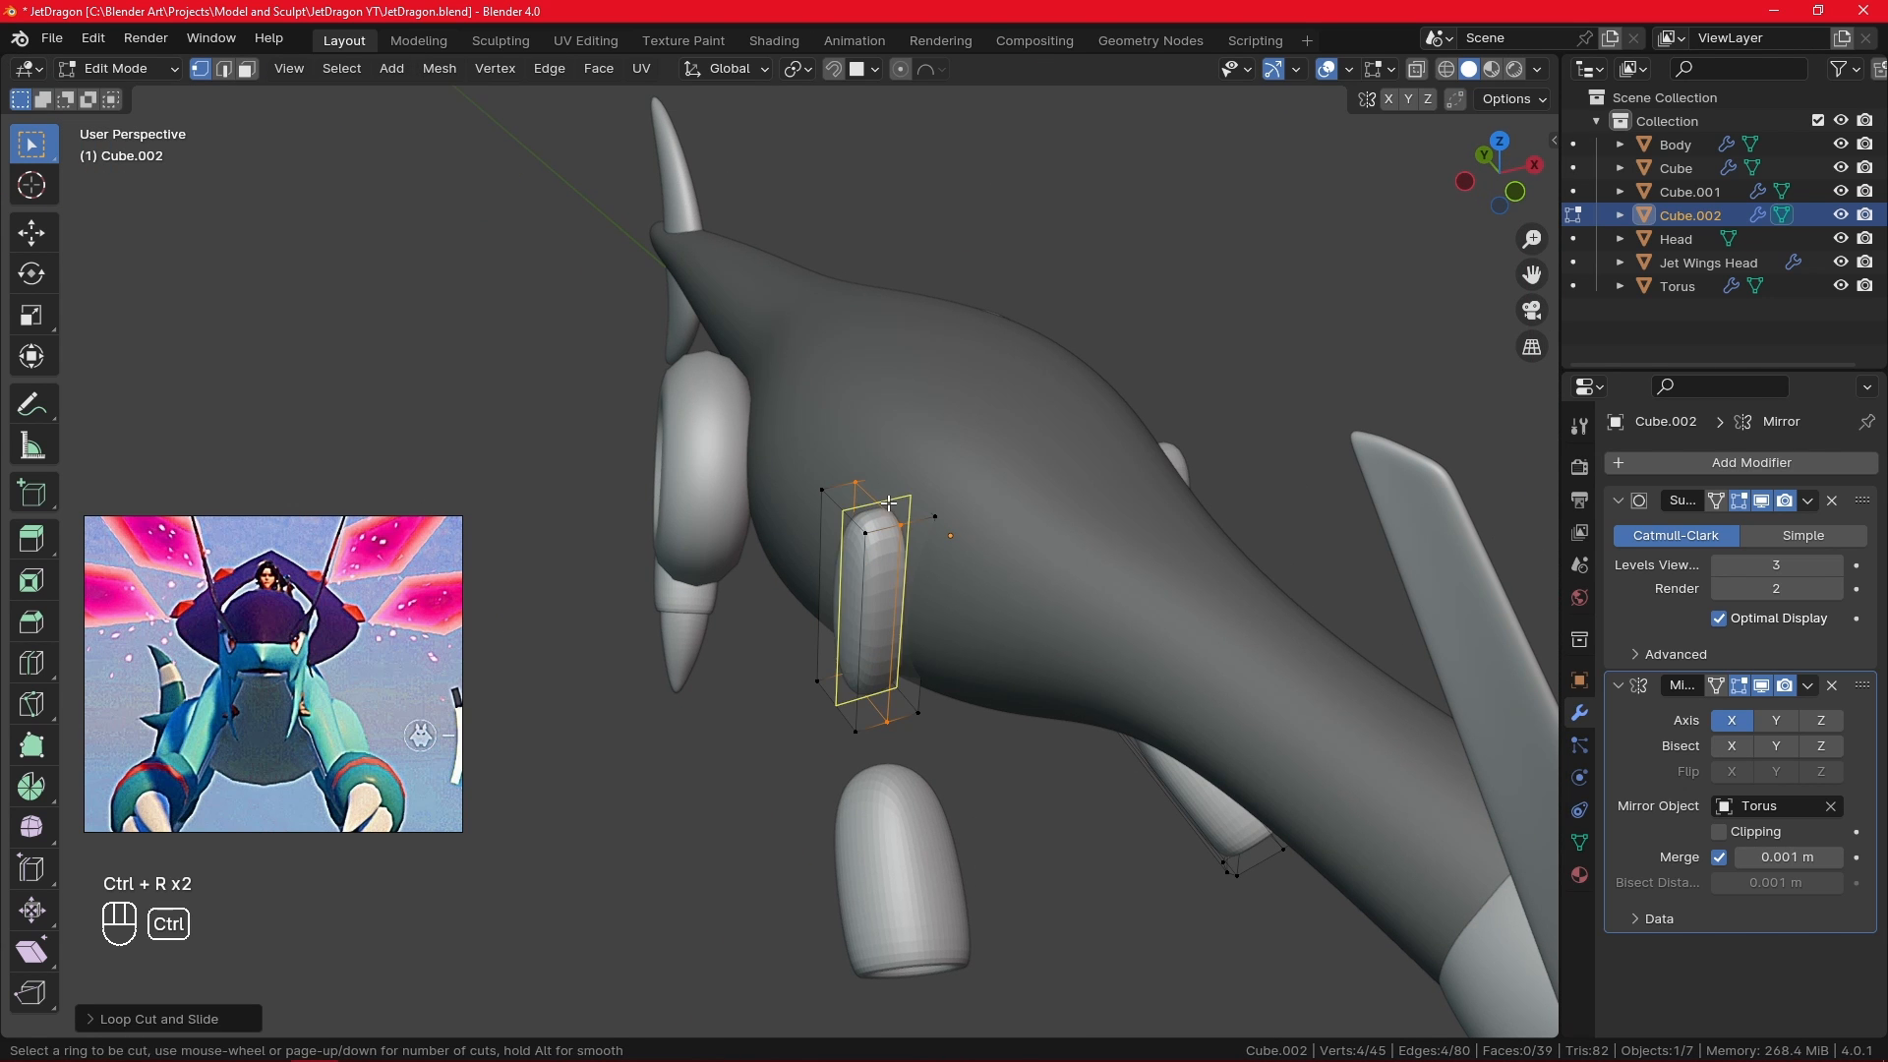
pyautogui.click(896, 513)
pyautogui.rightClick(897, 513)
# - Select the whole subdivided block and move it outward from the body along X
pyautogui.keyDown('alt'); pyautogui.moveTo(897, 513); pyautogui.dragTo(927, 548); pyautogui.keyUp('alt')
pyautogui.press('g')
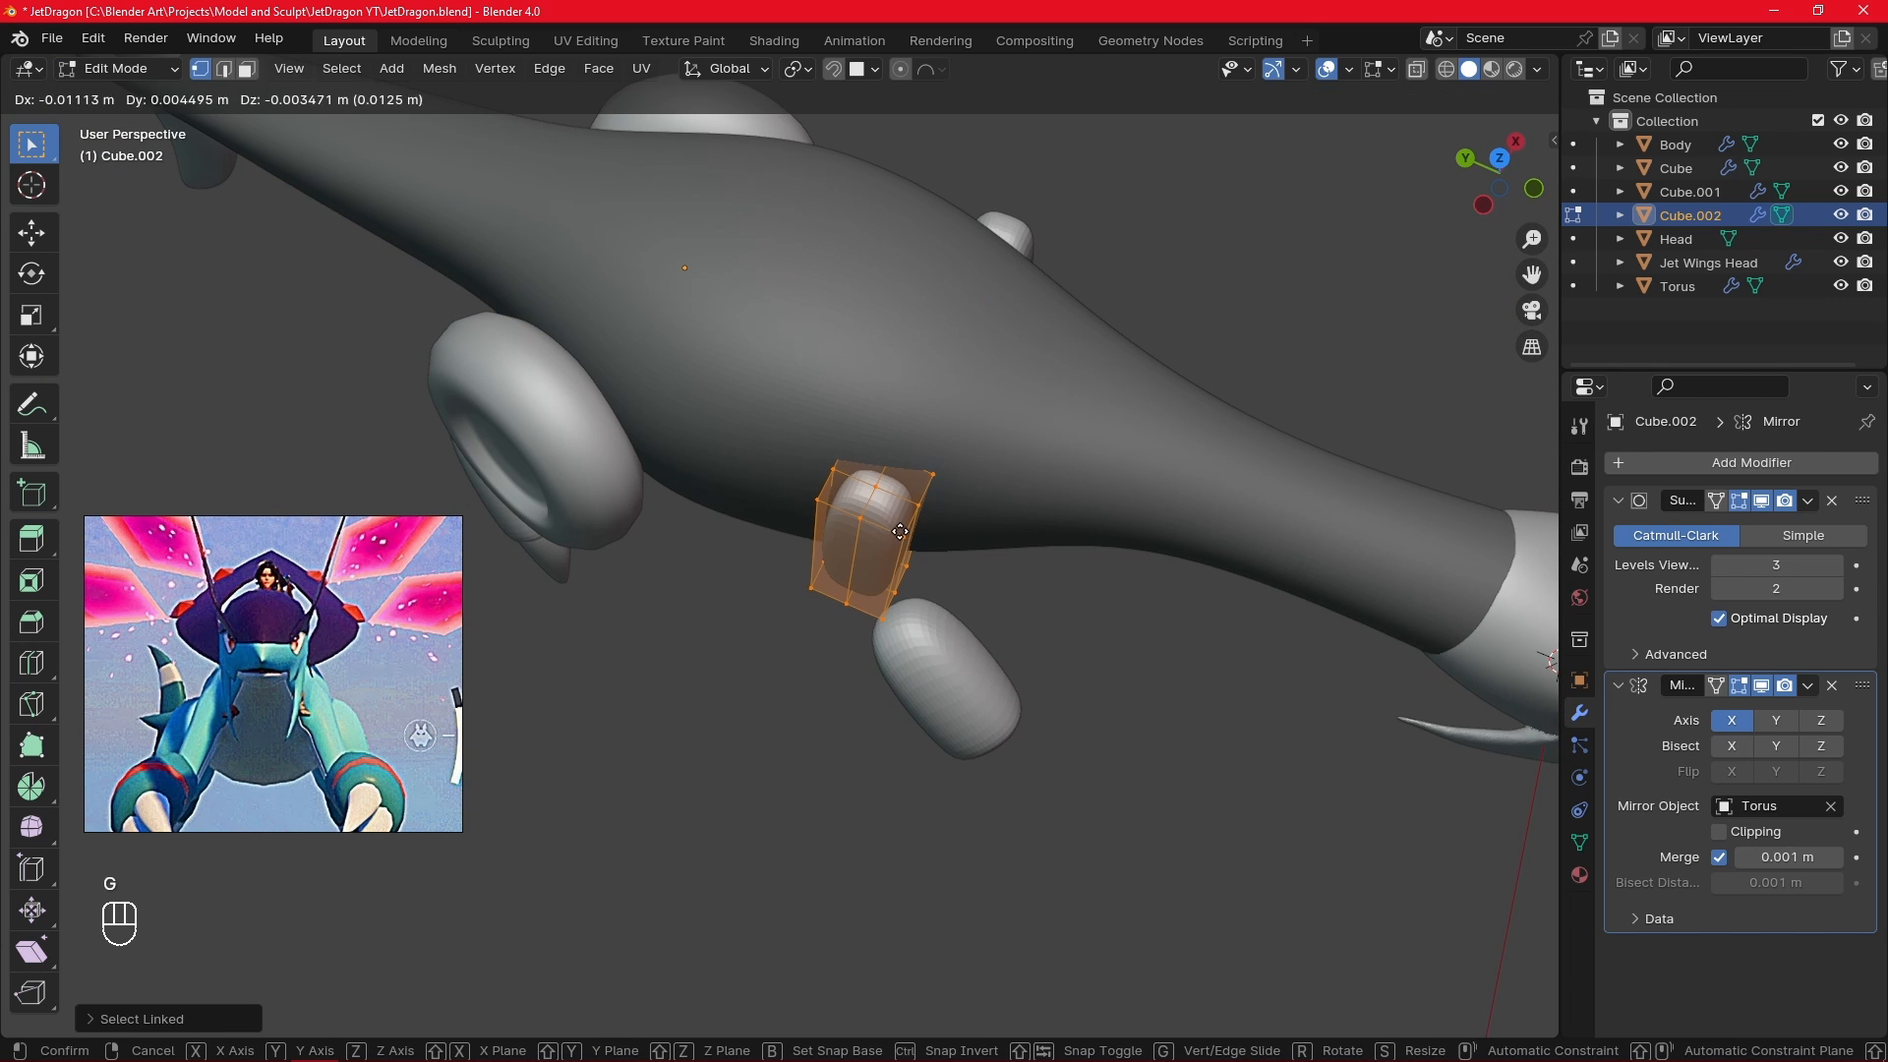
pyautogui.press('x')
pyautogui.click(919, 597)
# - Select the block's lengthwise corner edges and scale them inward to about 0.635 to round its cross-section
pyautogui.keyDown('alt'); pyautogui.moveTo(932, 597); pyautogui.dragTo(870, 631); pyautogui.keyUp('alt')
pyautogui.click(838, 686)
pyautogui.keyDown('shift'); pyautogui.click(850, 628); pyautogui.keyUp('shift')
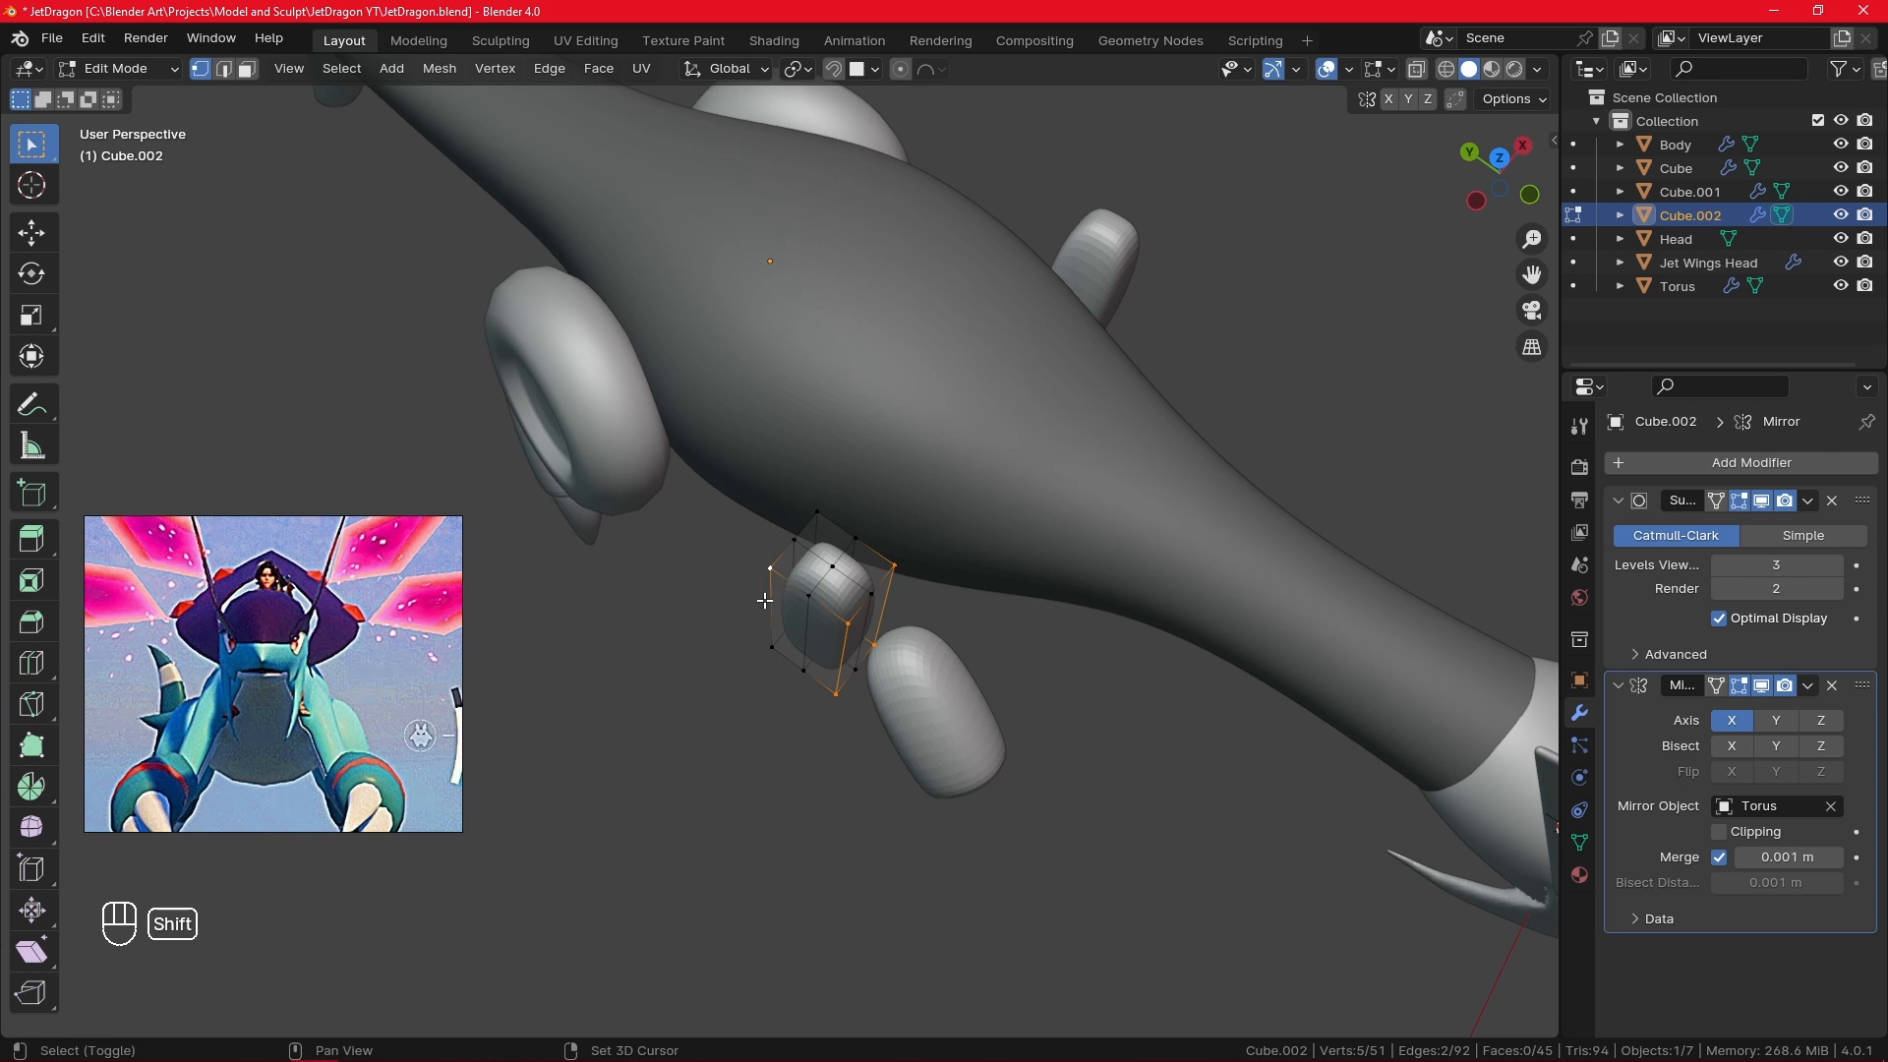
pyautogui.moveTo(817, 516); pyautogui.dragTo(918, 521, button='middle')
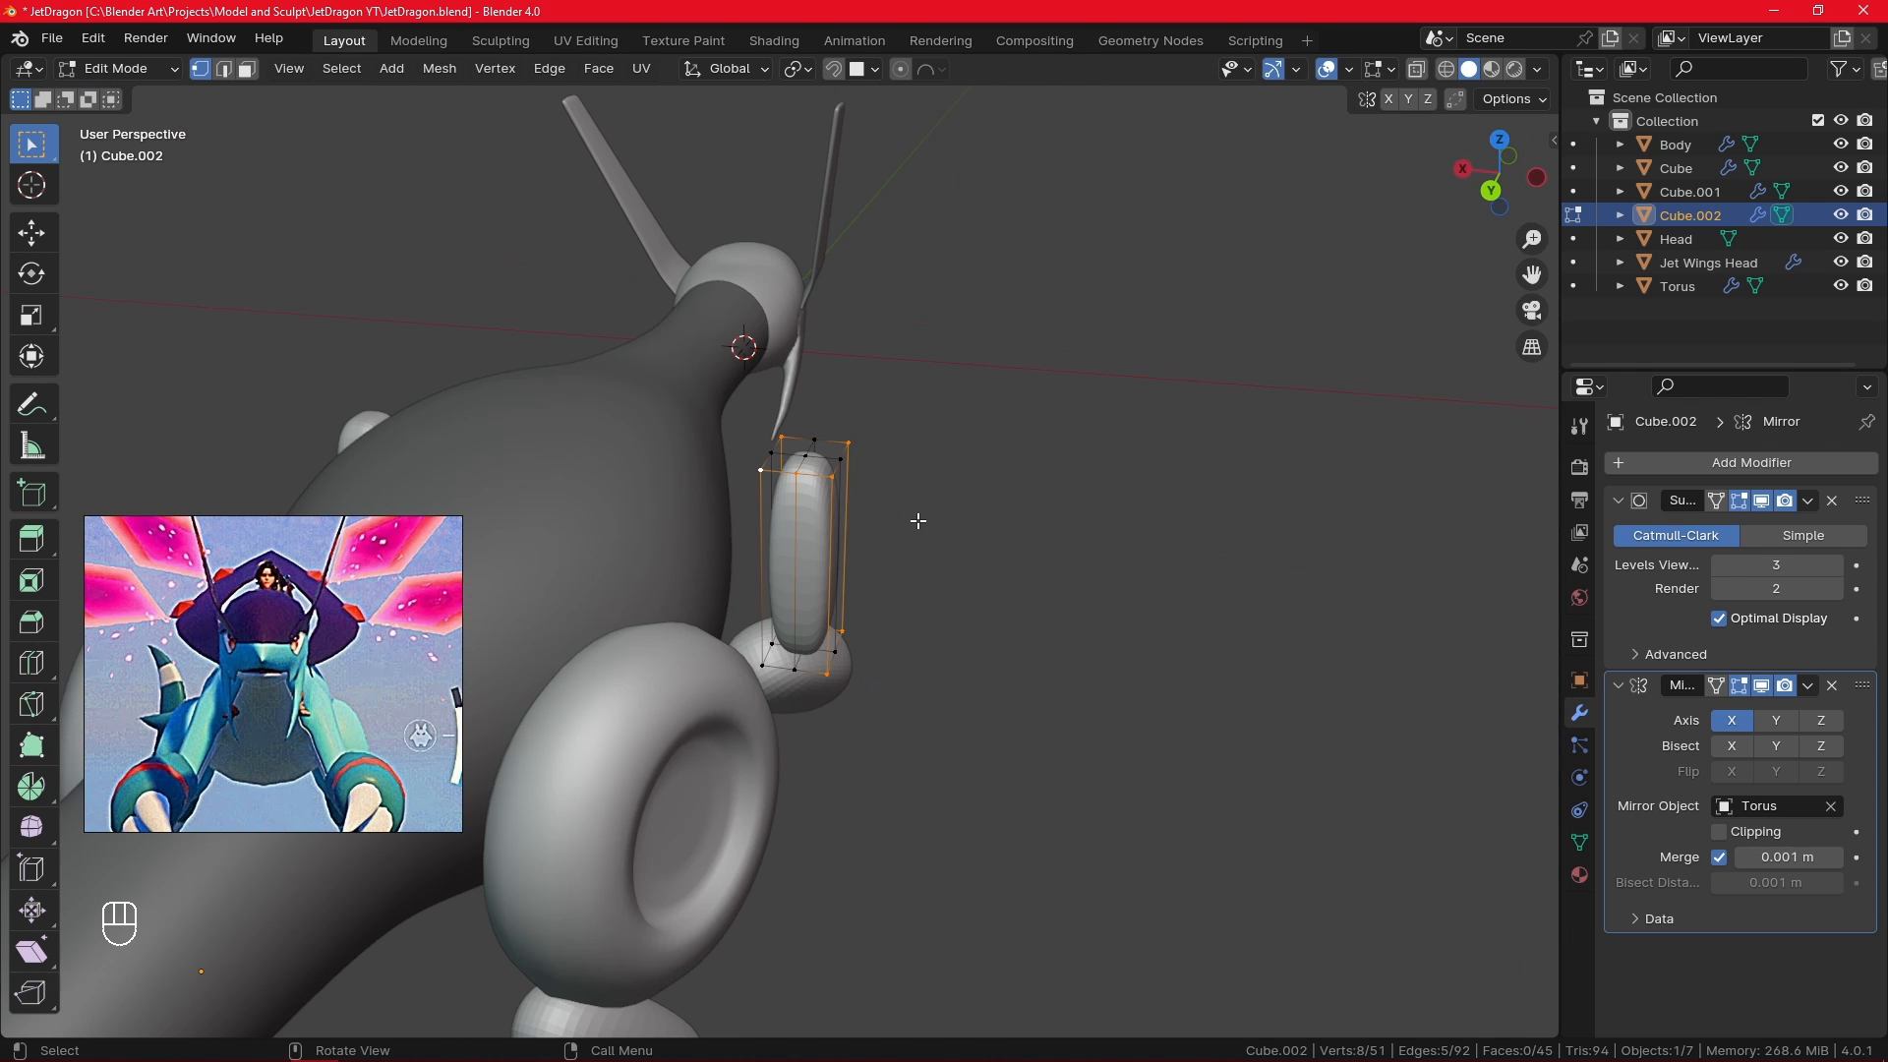
pyautogui.moveTo(1075, 553); pyautogui.dragTo(1036, 724, button='middle')
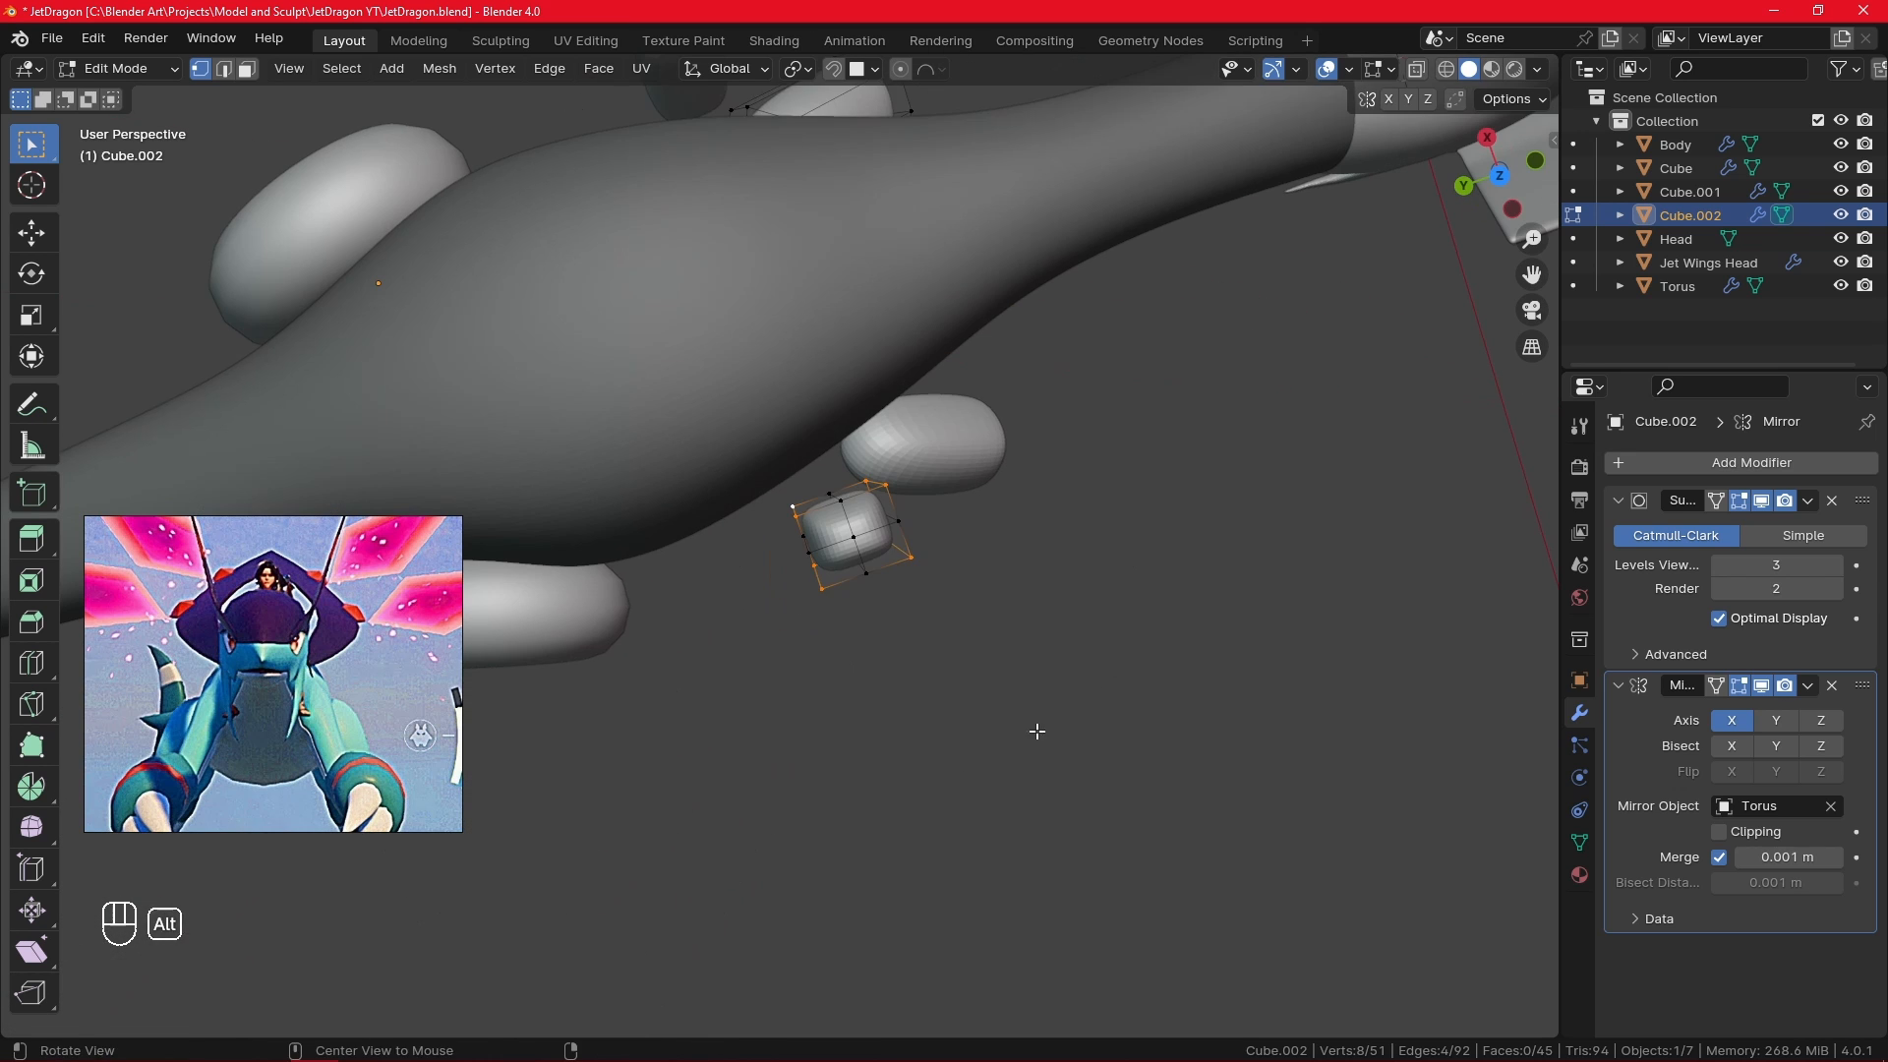
pyautogui.press('s')
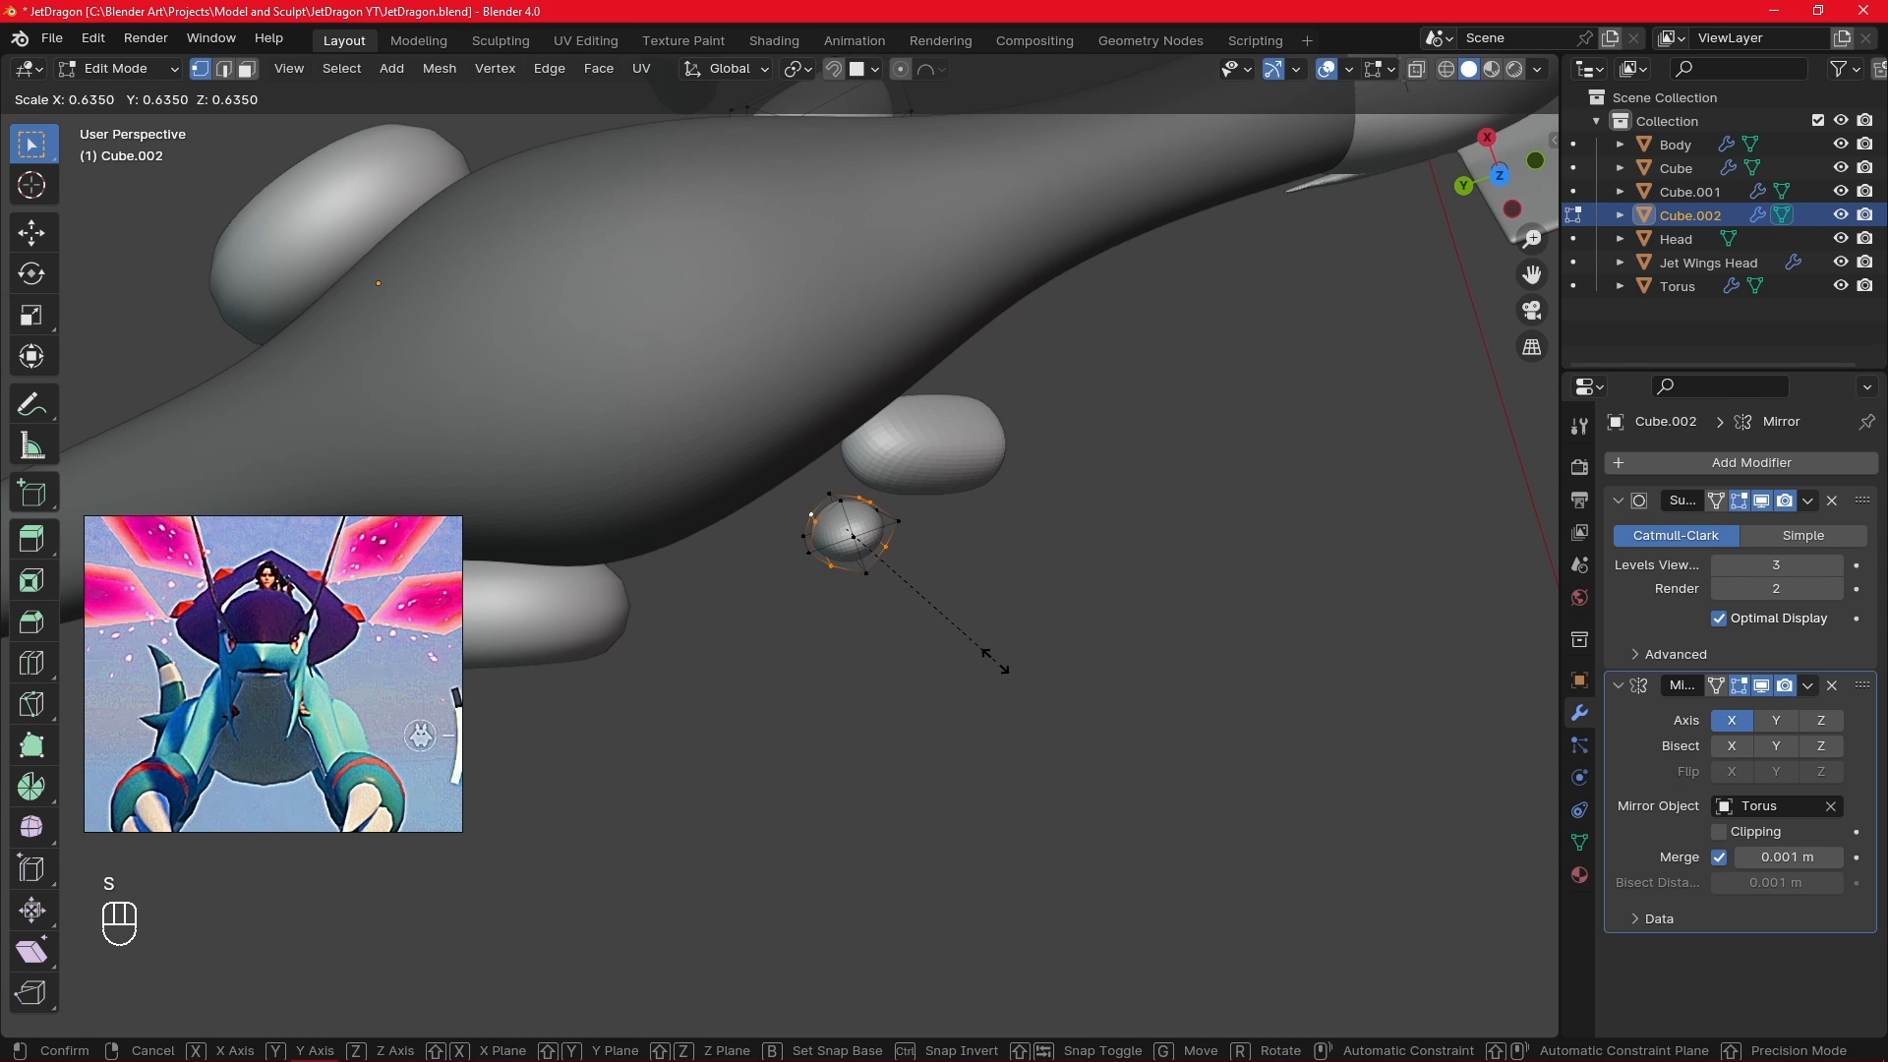
pyautogui.click(993, 659)
# - Select the loop around the slim block's side corner edges and scale it inward along global Y to about 0.77
pyautogui.moveTo(995, 658); pyautogui.dragTo(1038, 687, button='middle')
pyautogui.keyDown('alt'); pyautogui.click(851, 638); pyautogui.keyUp('alt')
pyautogui.press('s')
pyautogui.press('z')
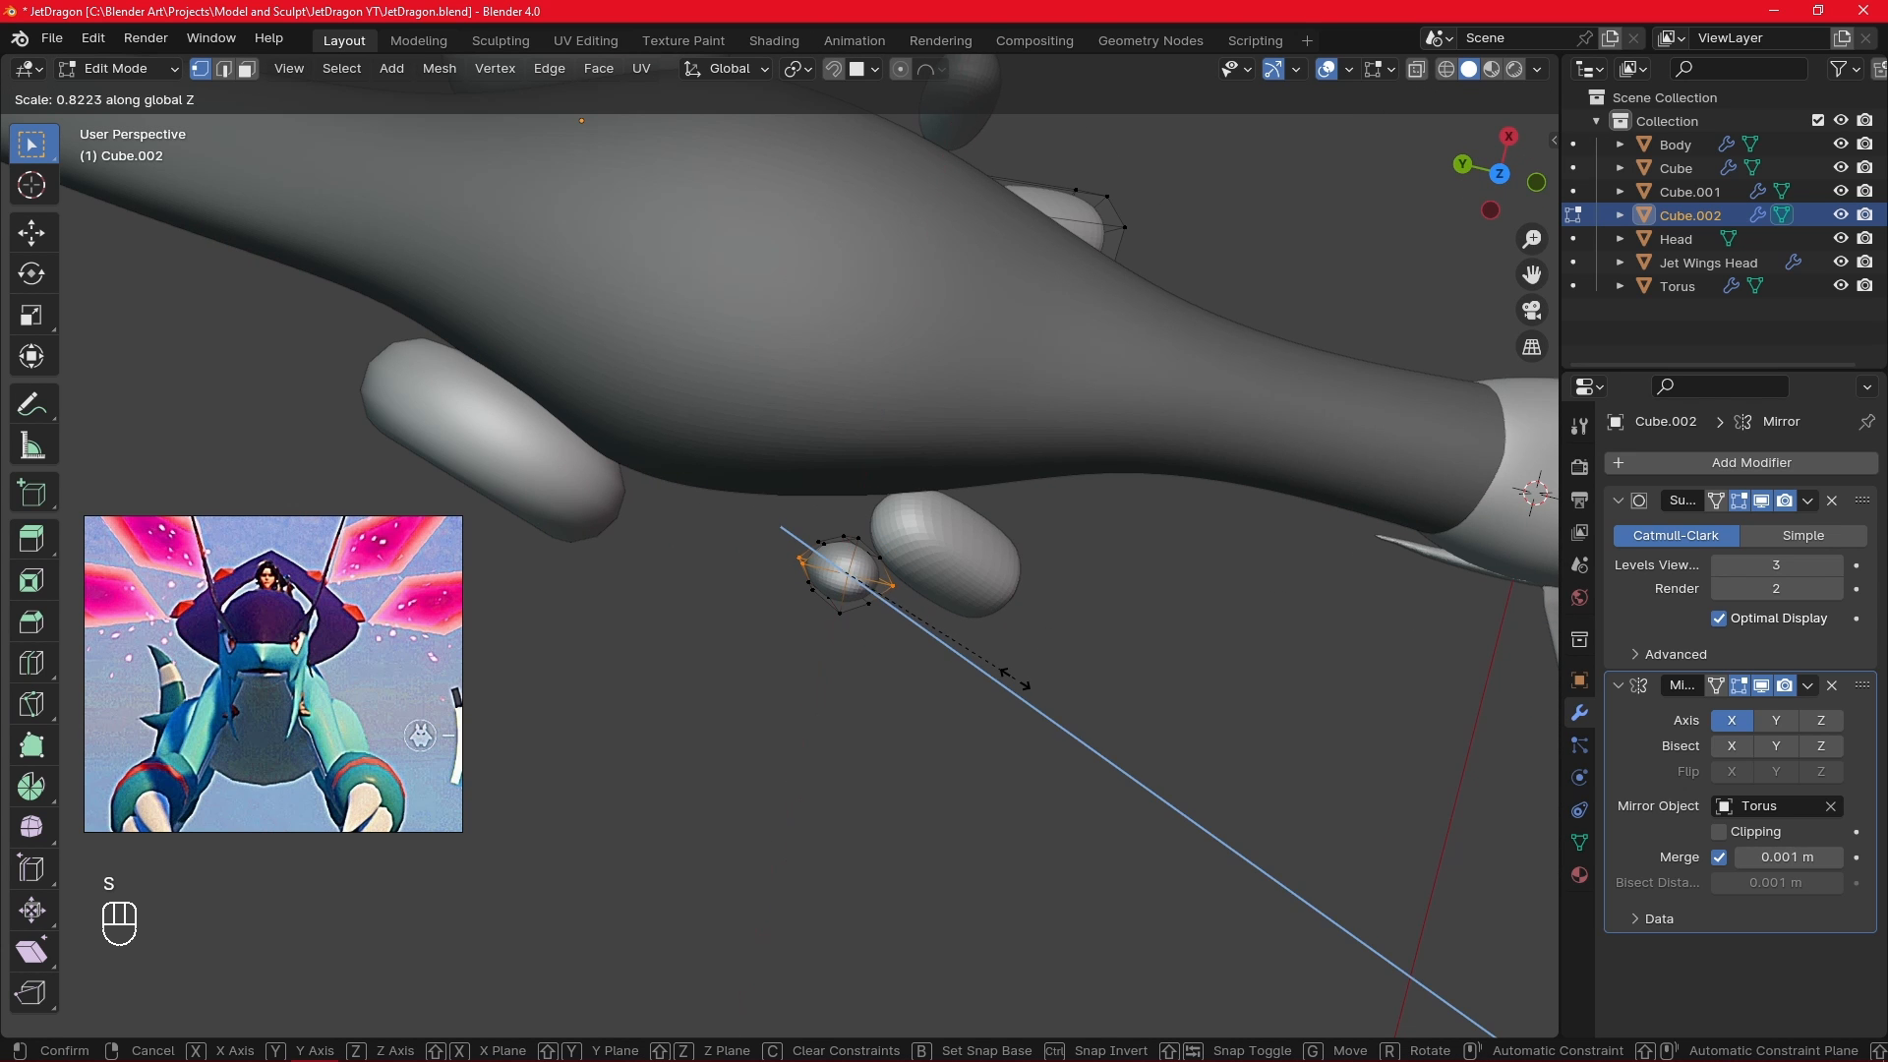
pyautogui.press('y')
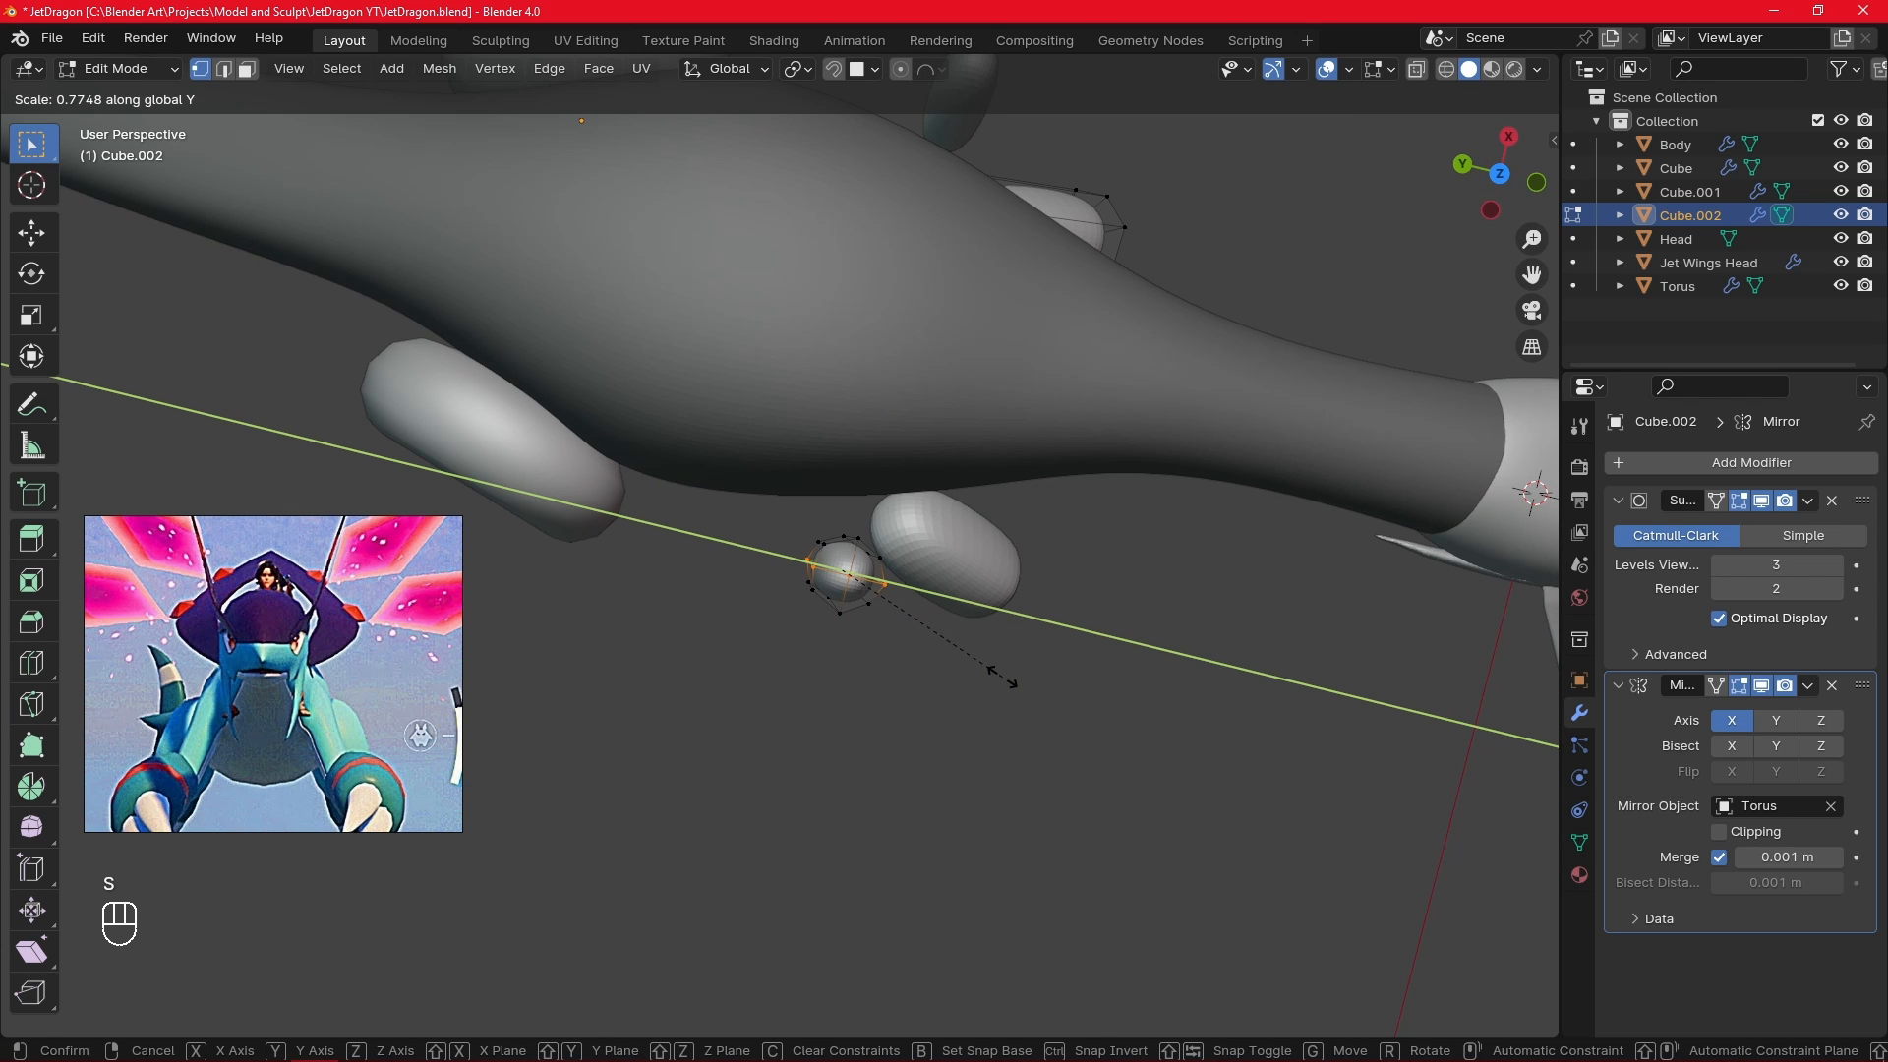
pyautogui.click(991, 679)
# - Select the entire slim limb block and apply Smooth Vertices to it
pyautogui.moveTo(978, 686); pyautogui.dragTo(1042, 600, button='middle')
pyautogui.keyDown('alt'); pyautogui.click(848, 511); pyautogui.keyUp('alt')
pyautogui.moveTo(880, 511); pyautogui.dragTo(854, 423, button='middle')
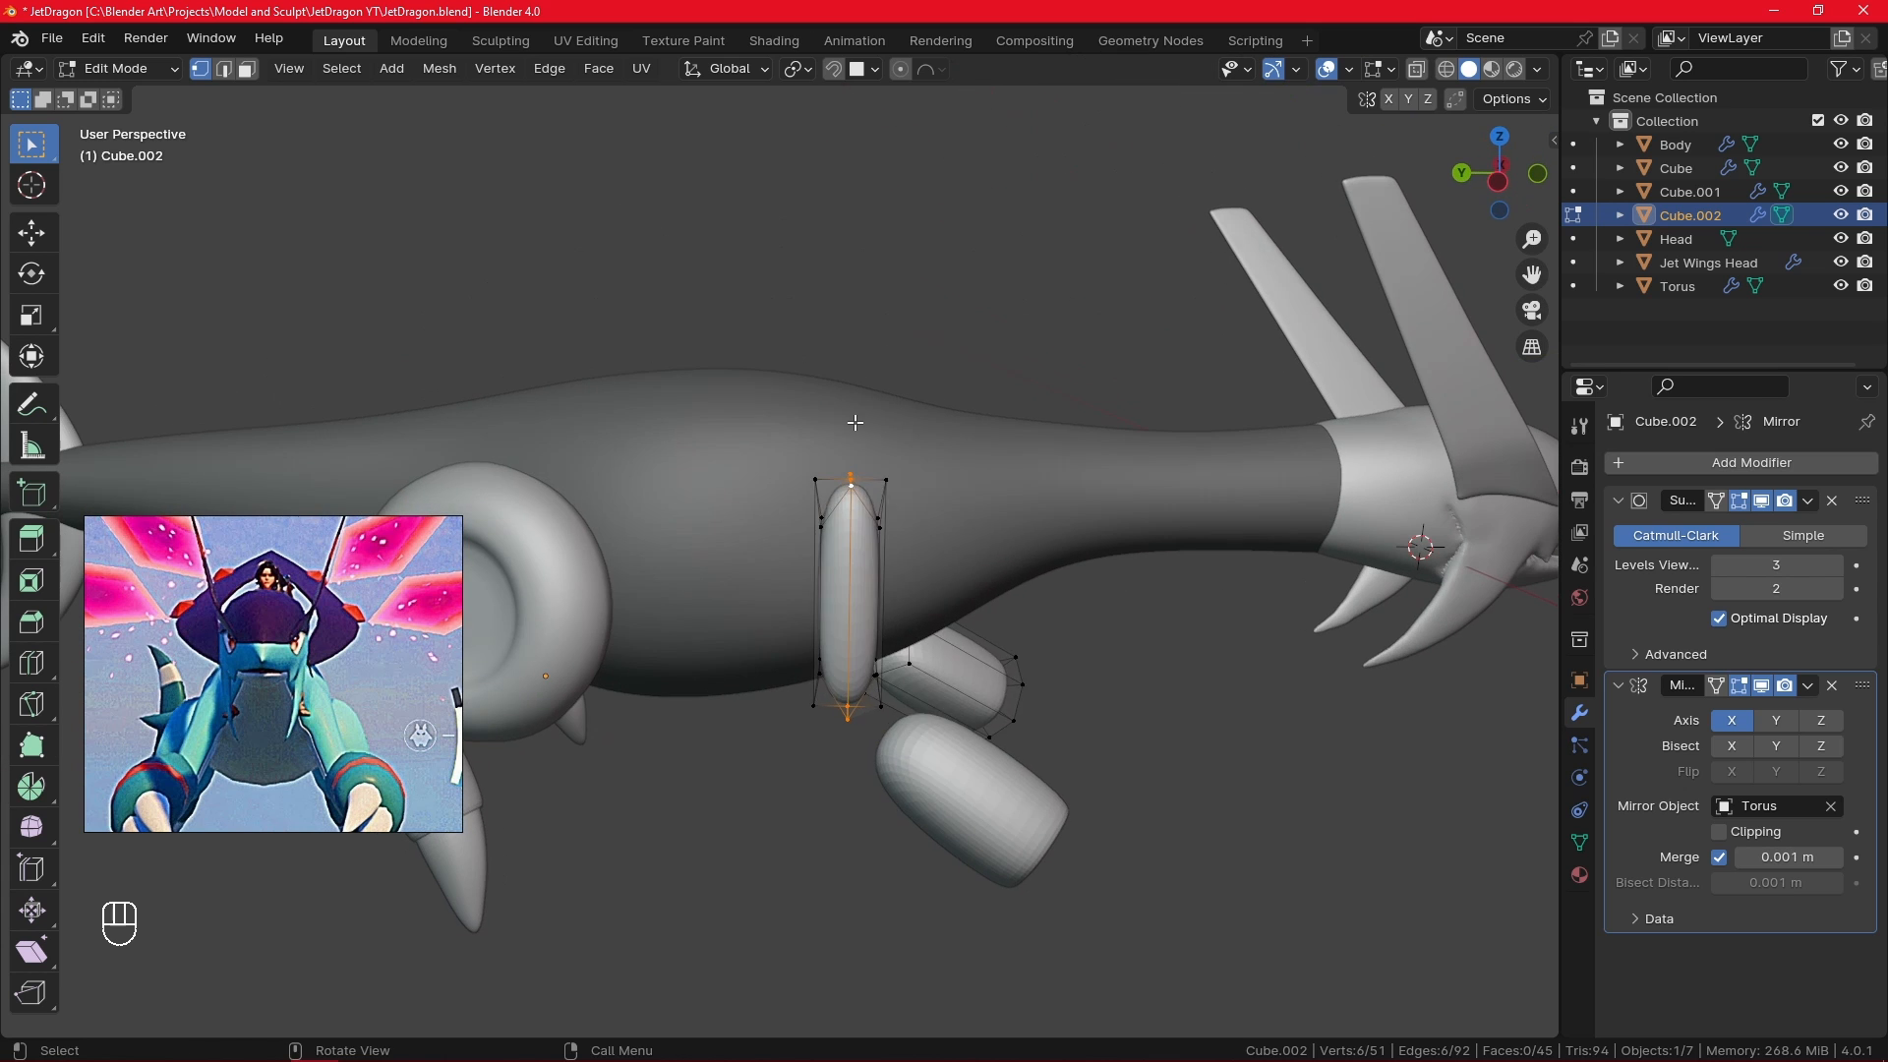
pyautogui.press('l')
pyautogui.rightClick(851, 531)
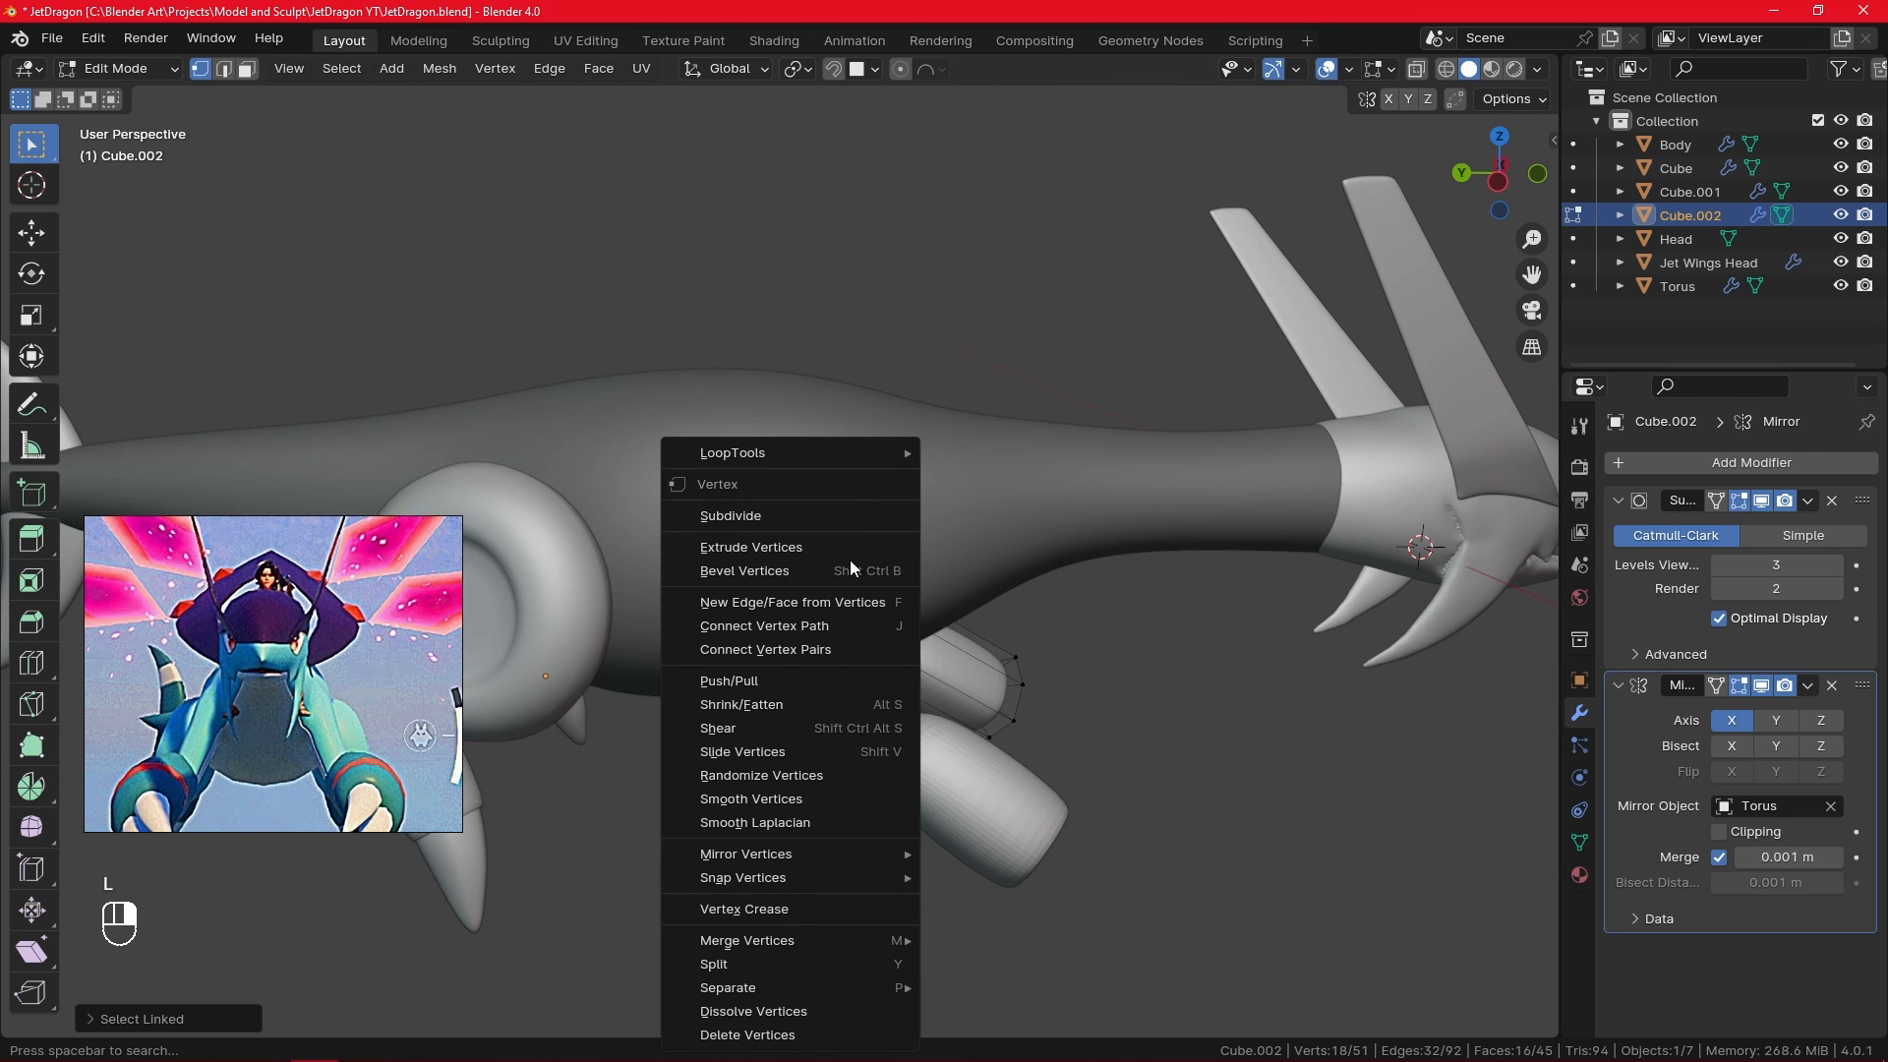
pyautogui.click(828, 800)
pyautogui.moveTo(831, 802); pyautogui.dragTo(717, 713, button='middle')
# - In front view, tilt the whole limb block and move it inward and down between the body and the lower front limb segment
pyautogui.click(785, 485)
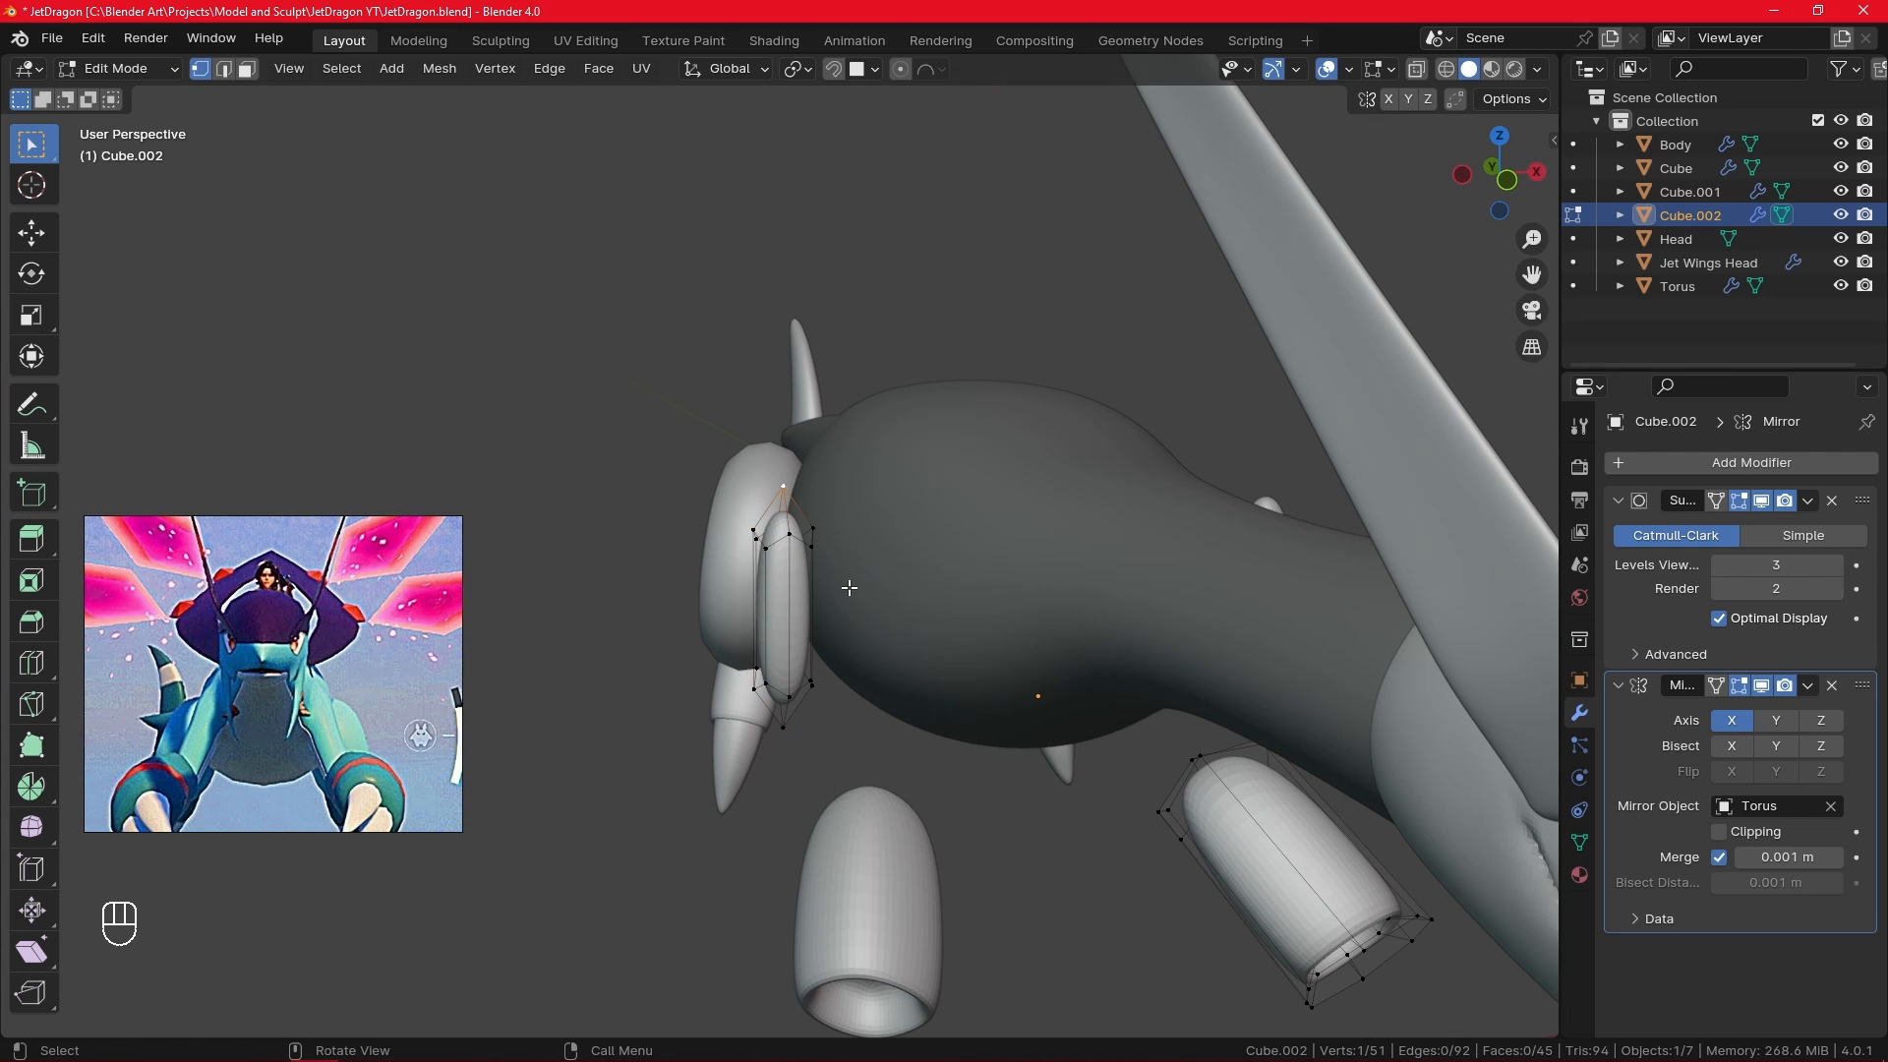
pyautogui.press('l')
pyautogui.keyDown('alt'); pyautogui.moveTo(1048, 594); pyautogui.dragTo(999, 548); pyautogui.keyUp('alt')
pyautogui.press('KP_1')
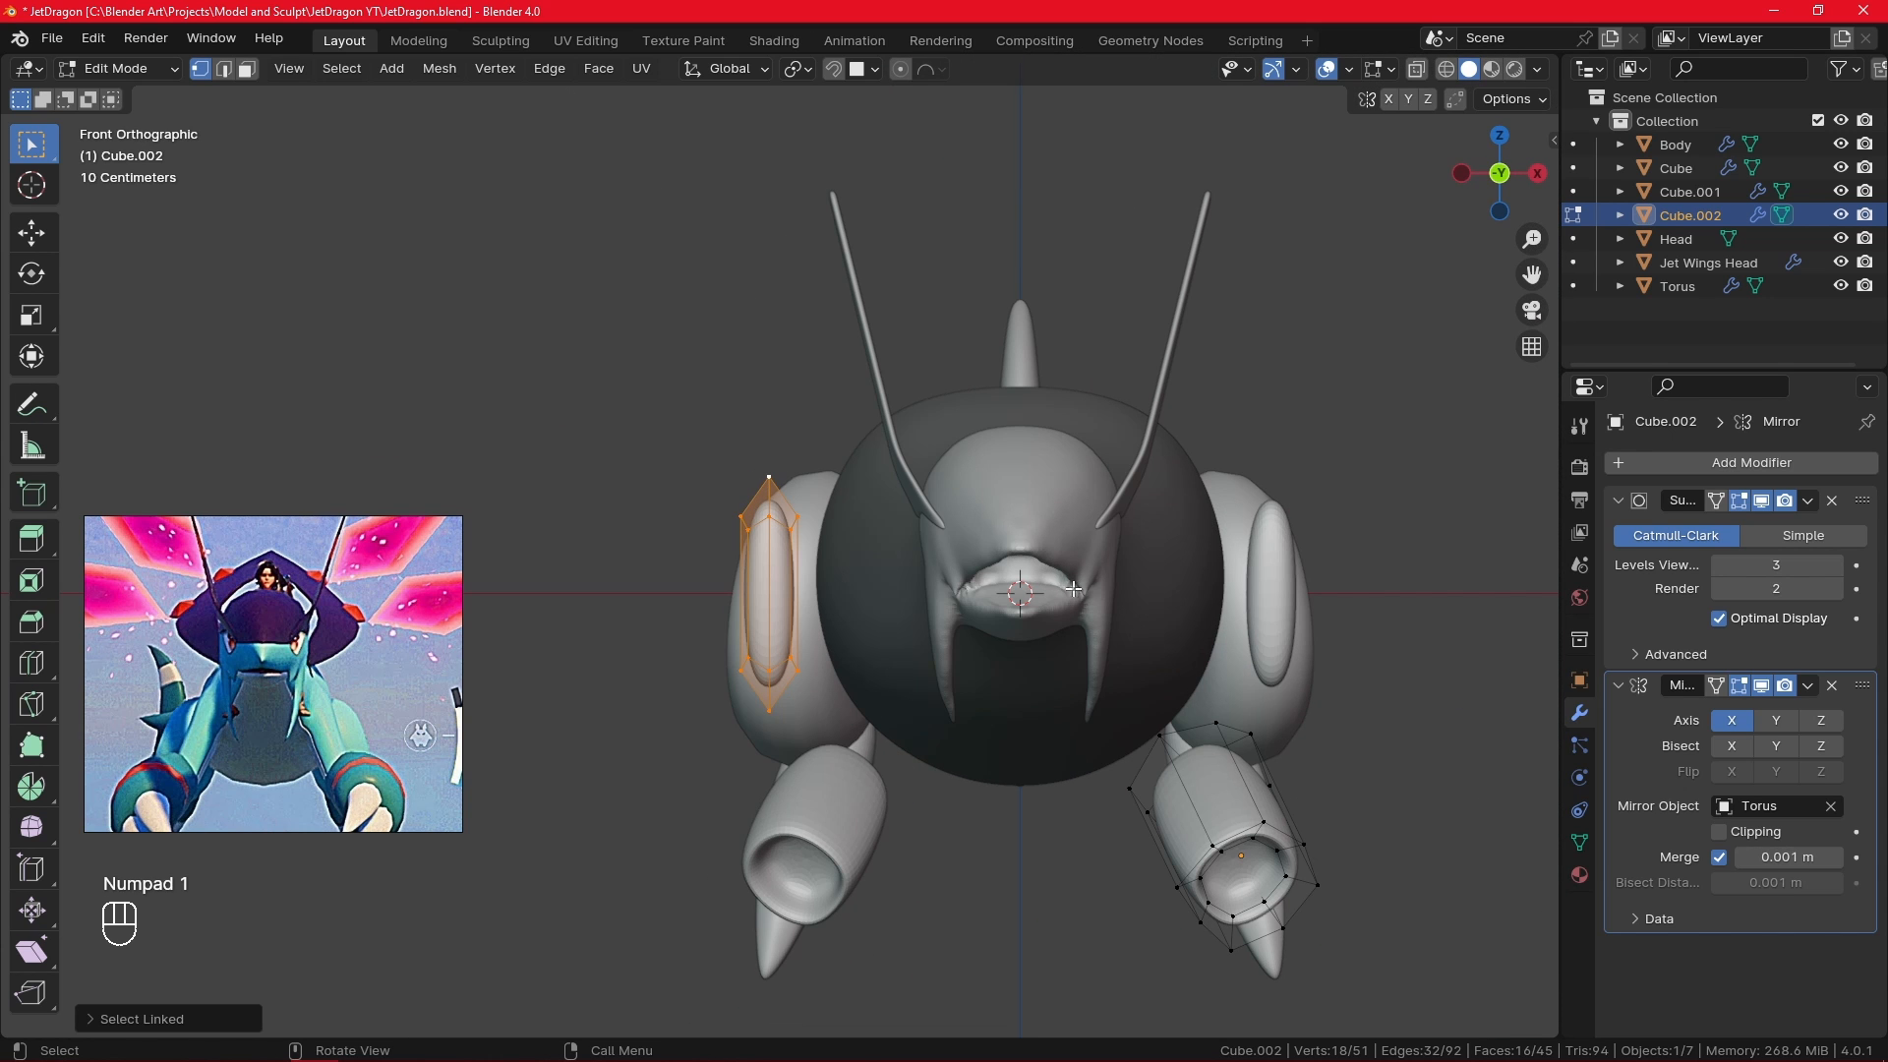
pyautogui.press('r')
pyautogui.click(1090, 700)
pyautogui.press('g')
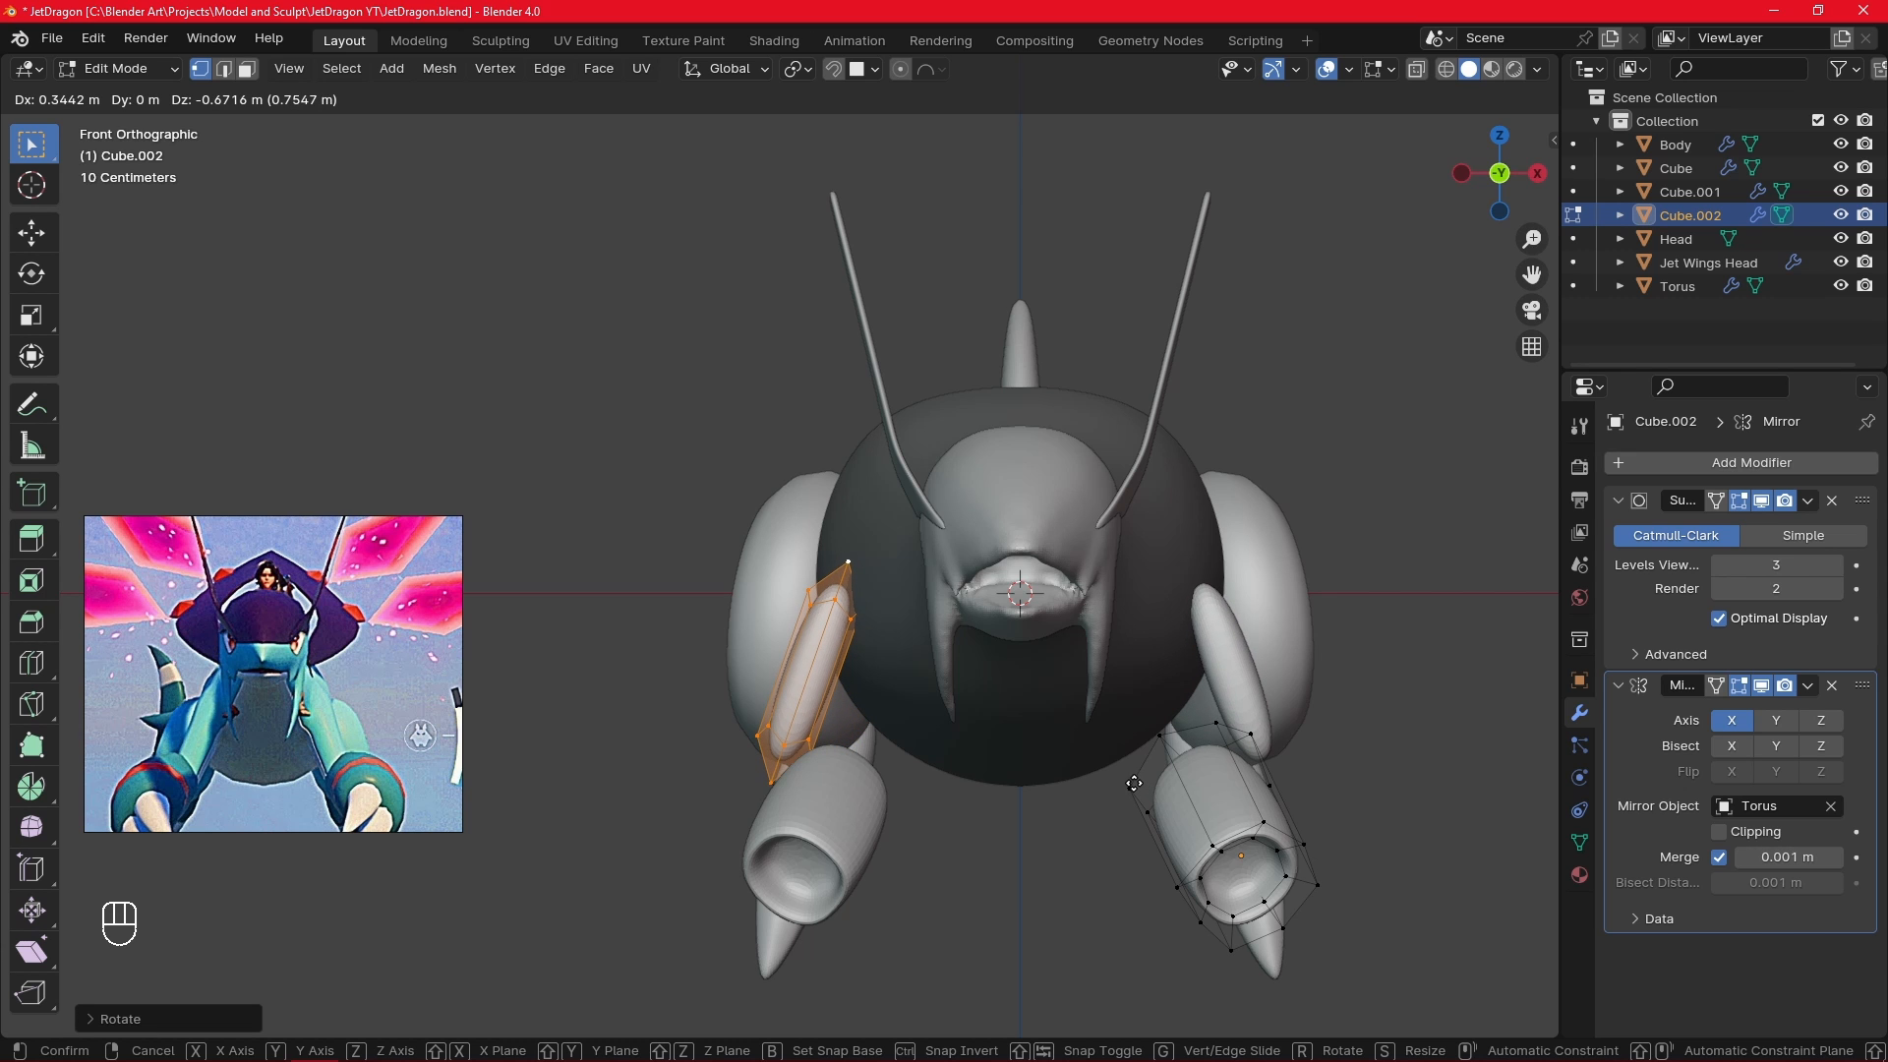
pyautogui.click(1135, 783)
# - Rotate the limb block back toward upright by about 11 degrees and reposition it above the lower limb segment
pyautogui.press('r')
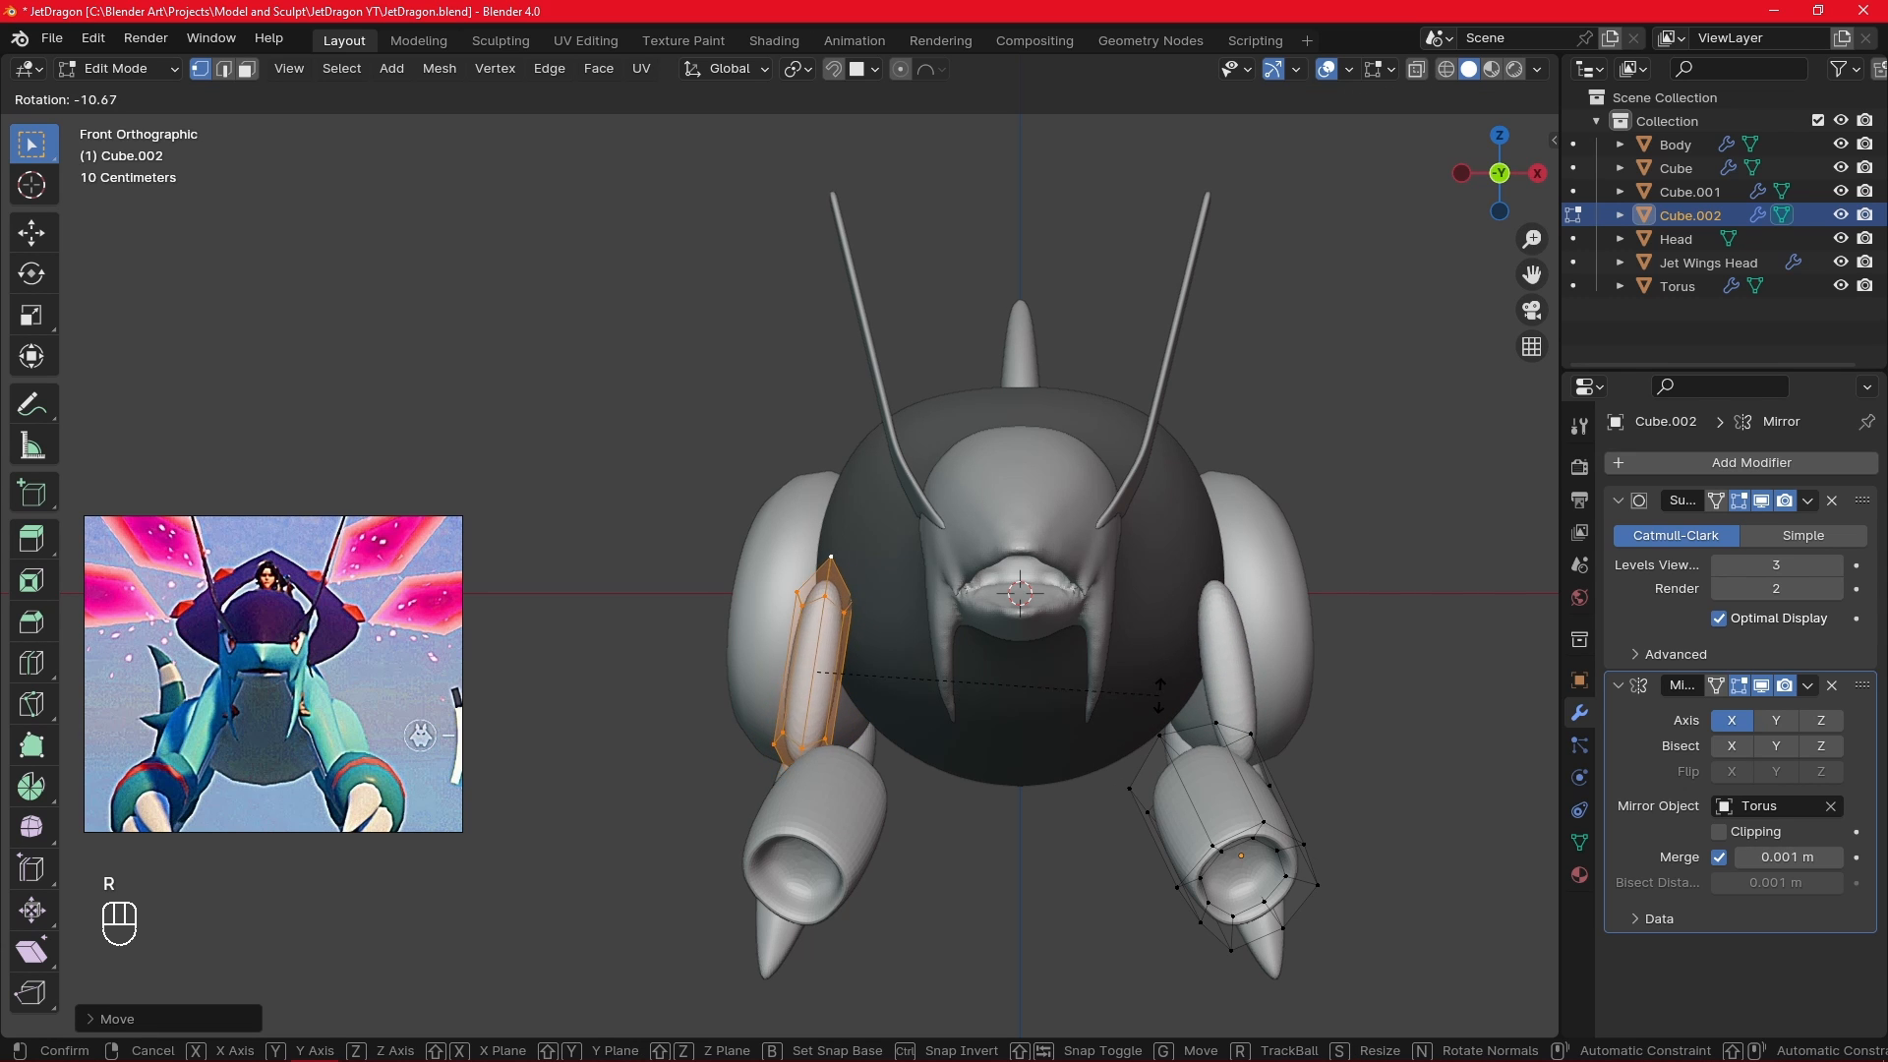
pyautogui.click(1159, 691)
pyautogui.press('g')
pyautogui.click(1141, 706)
# - From the side, lean the limb block backward and shift it so its lower end meets the lower limb segment
pyautogui.moveTo(1137, 708); pyautogui.dragTo(1193, 679, button='middle')
pyautogui.press('r')
pyautogui.click(1200, 542)
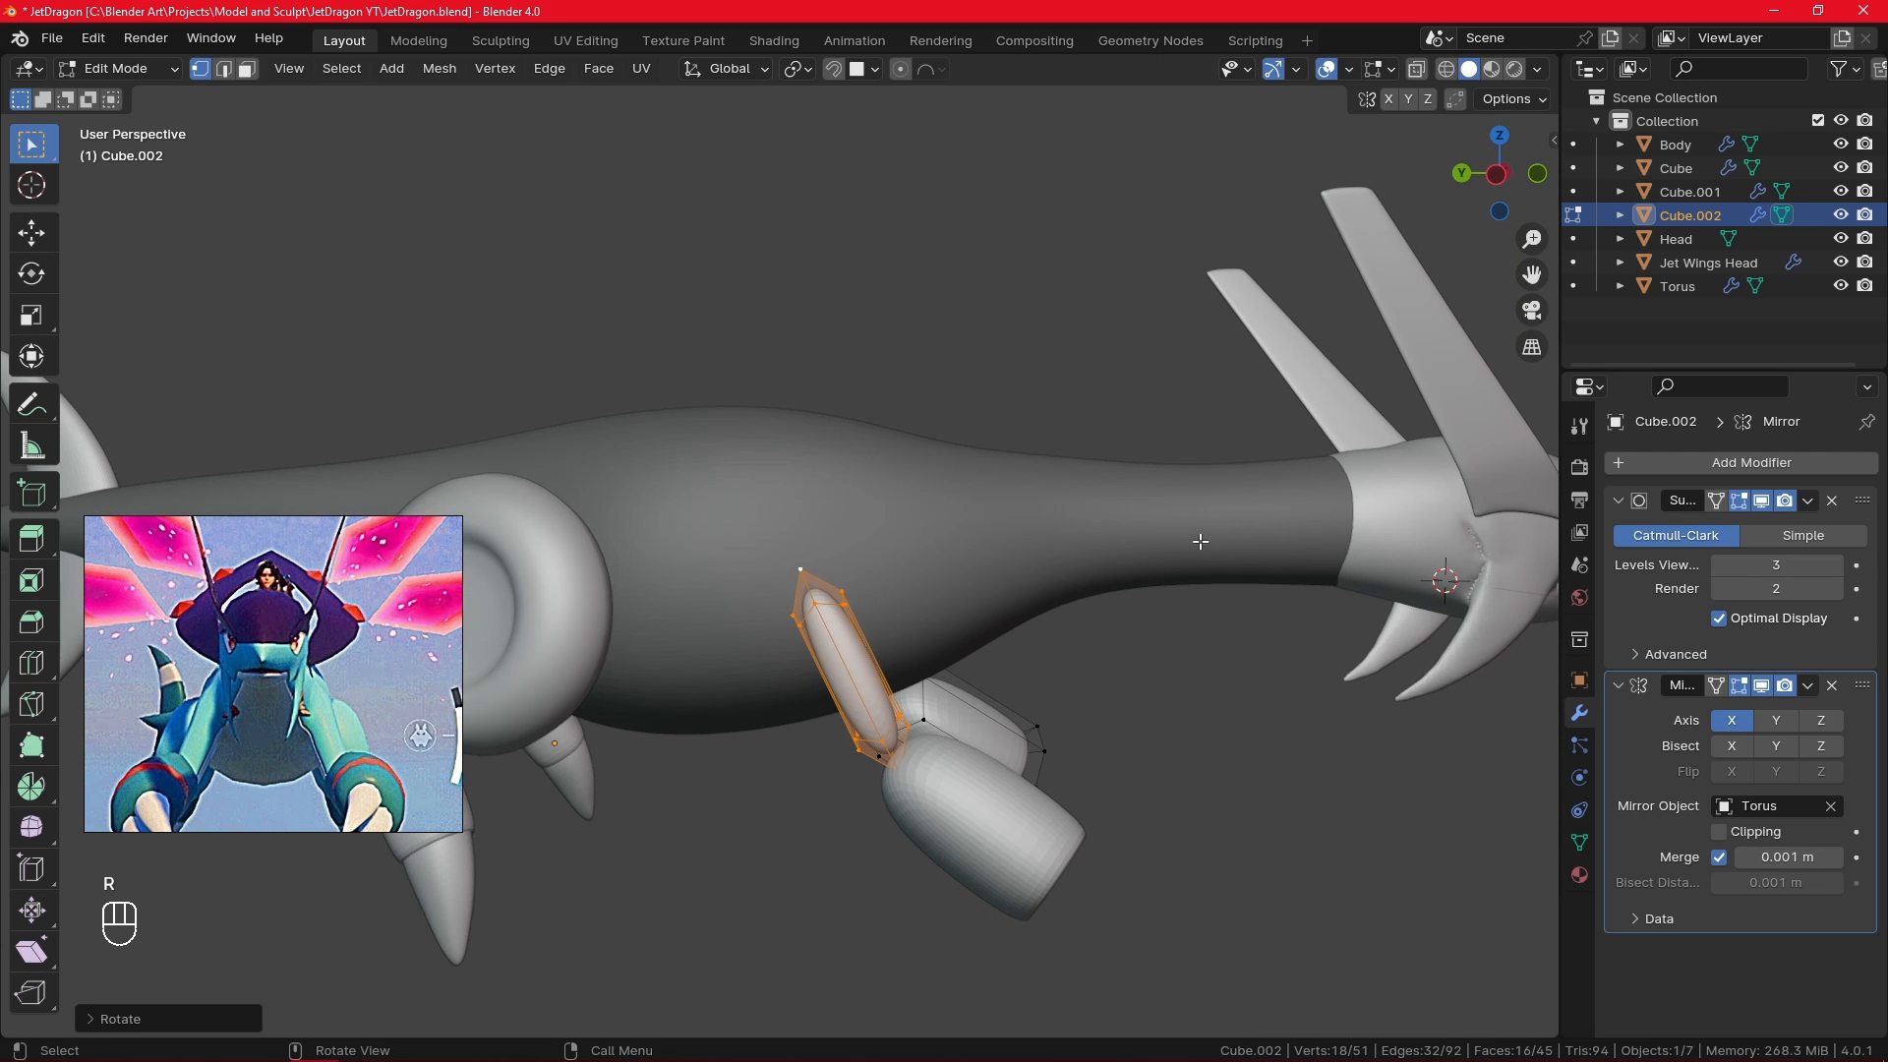
pyautogui.press('g')
pyautogui.click(1185, 616)
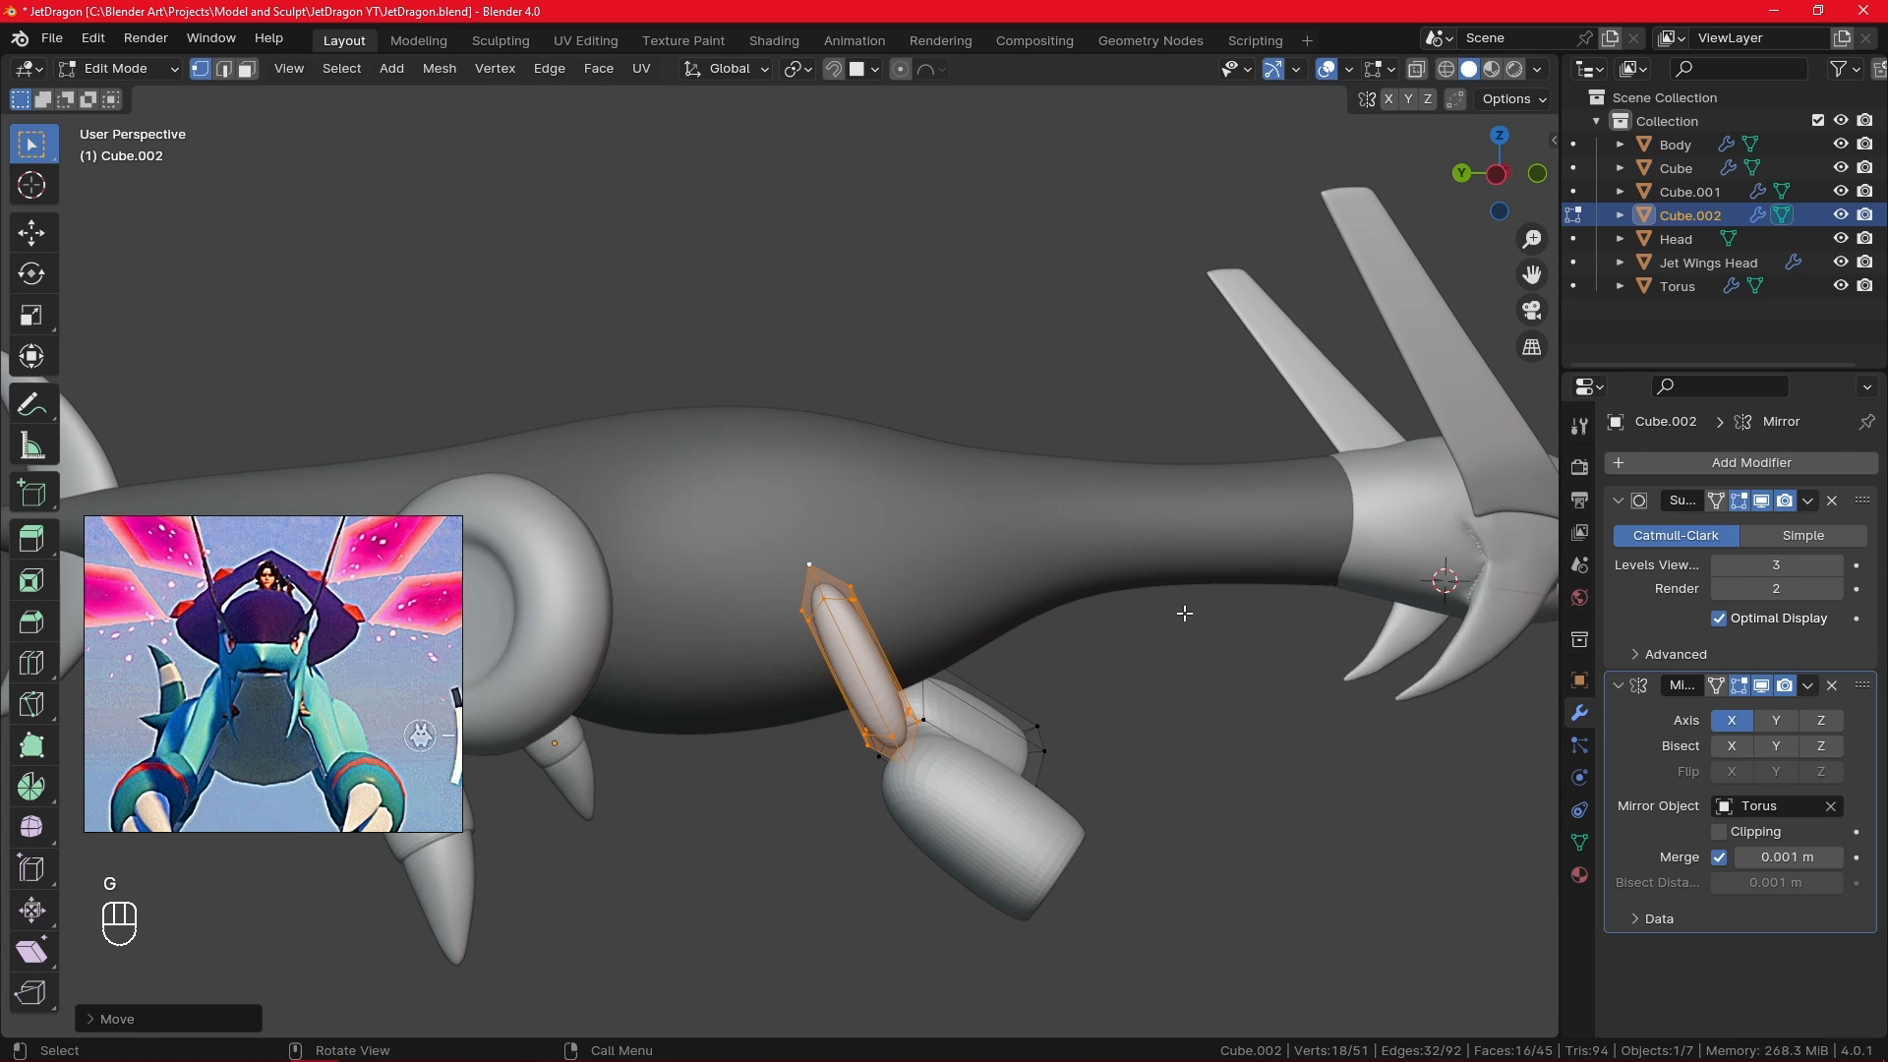
pyautogui.moveTo(1184, 616); pyautogui.dragTo(1015, 652, button='middle')
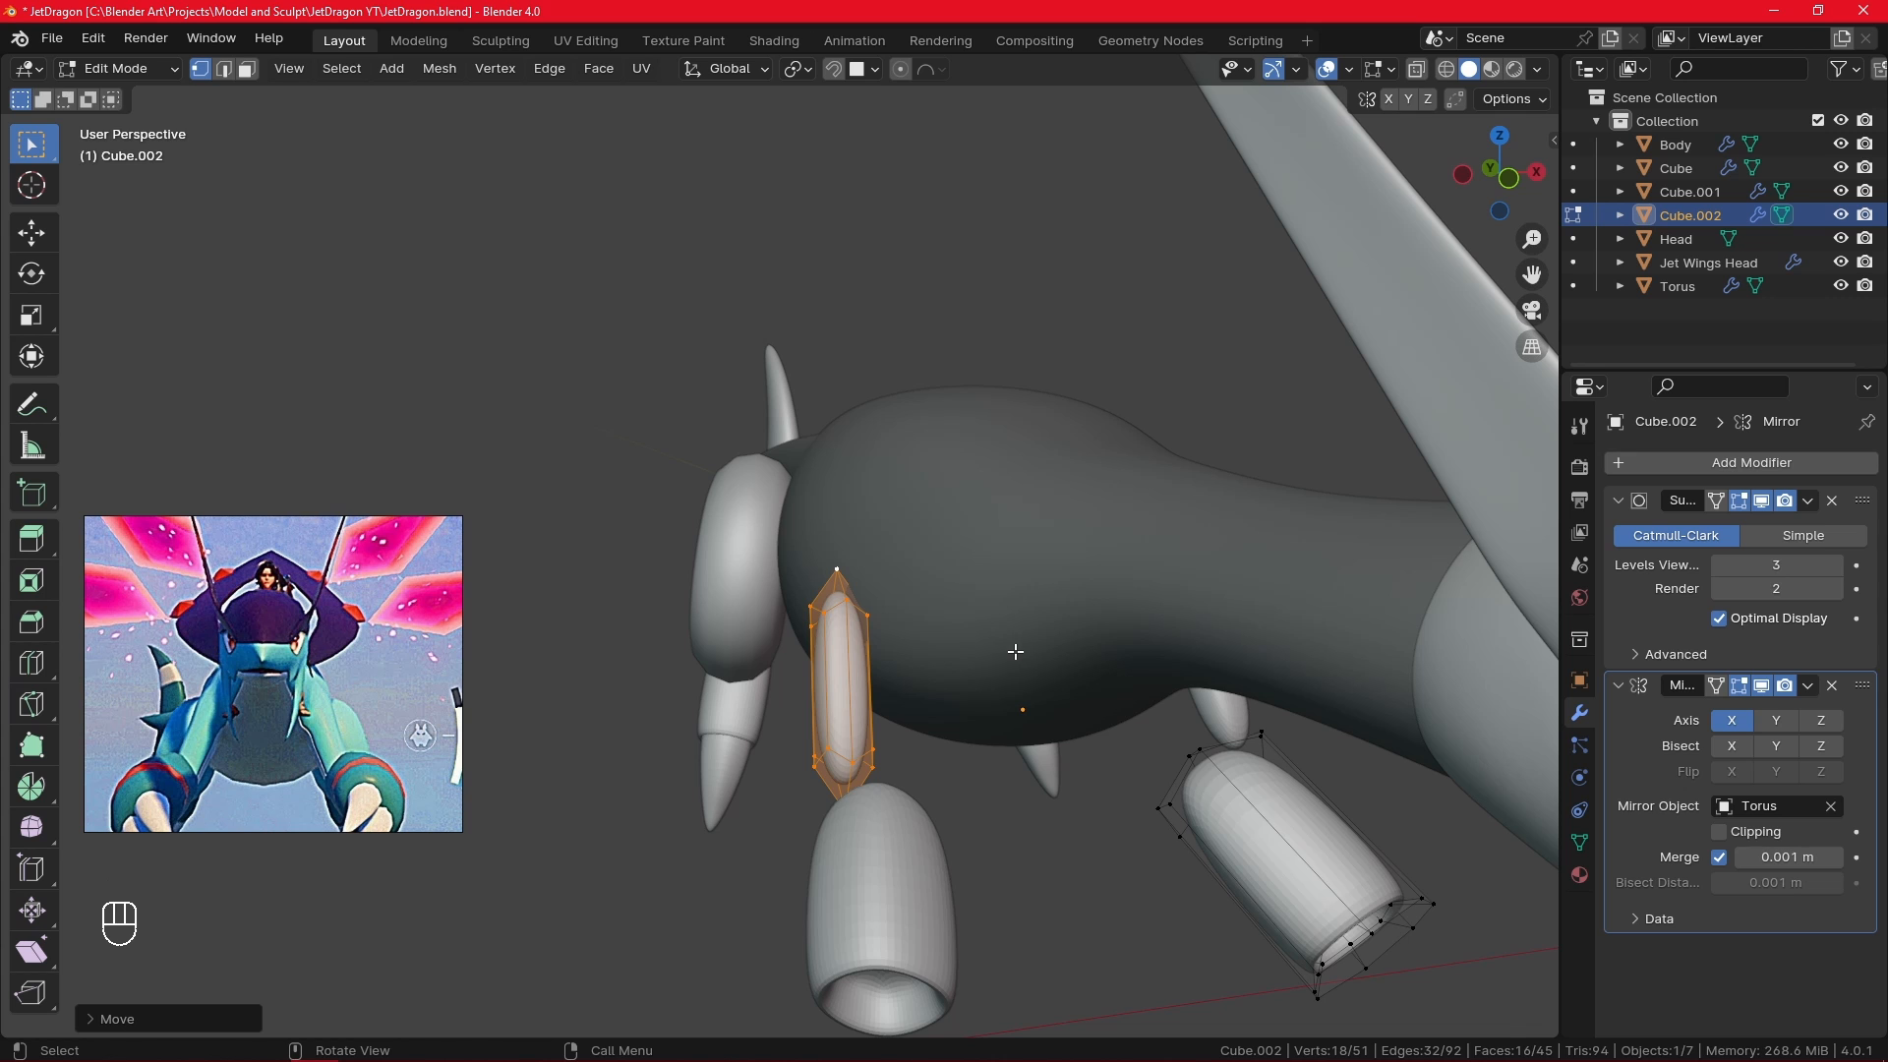
# - Set the transform orientation to Normal and scale the limb block along its normal Y axis
pyautogui.press('s')
pyautogui.rightClick(1015, 652)
pyautogui.click(727, 69)
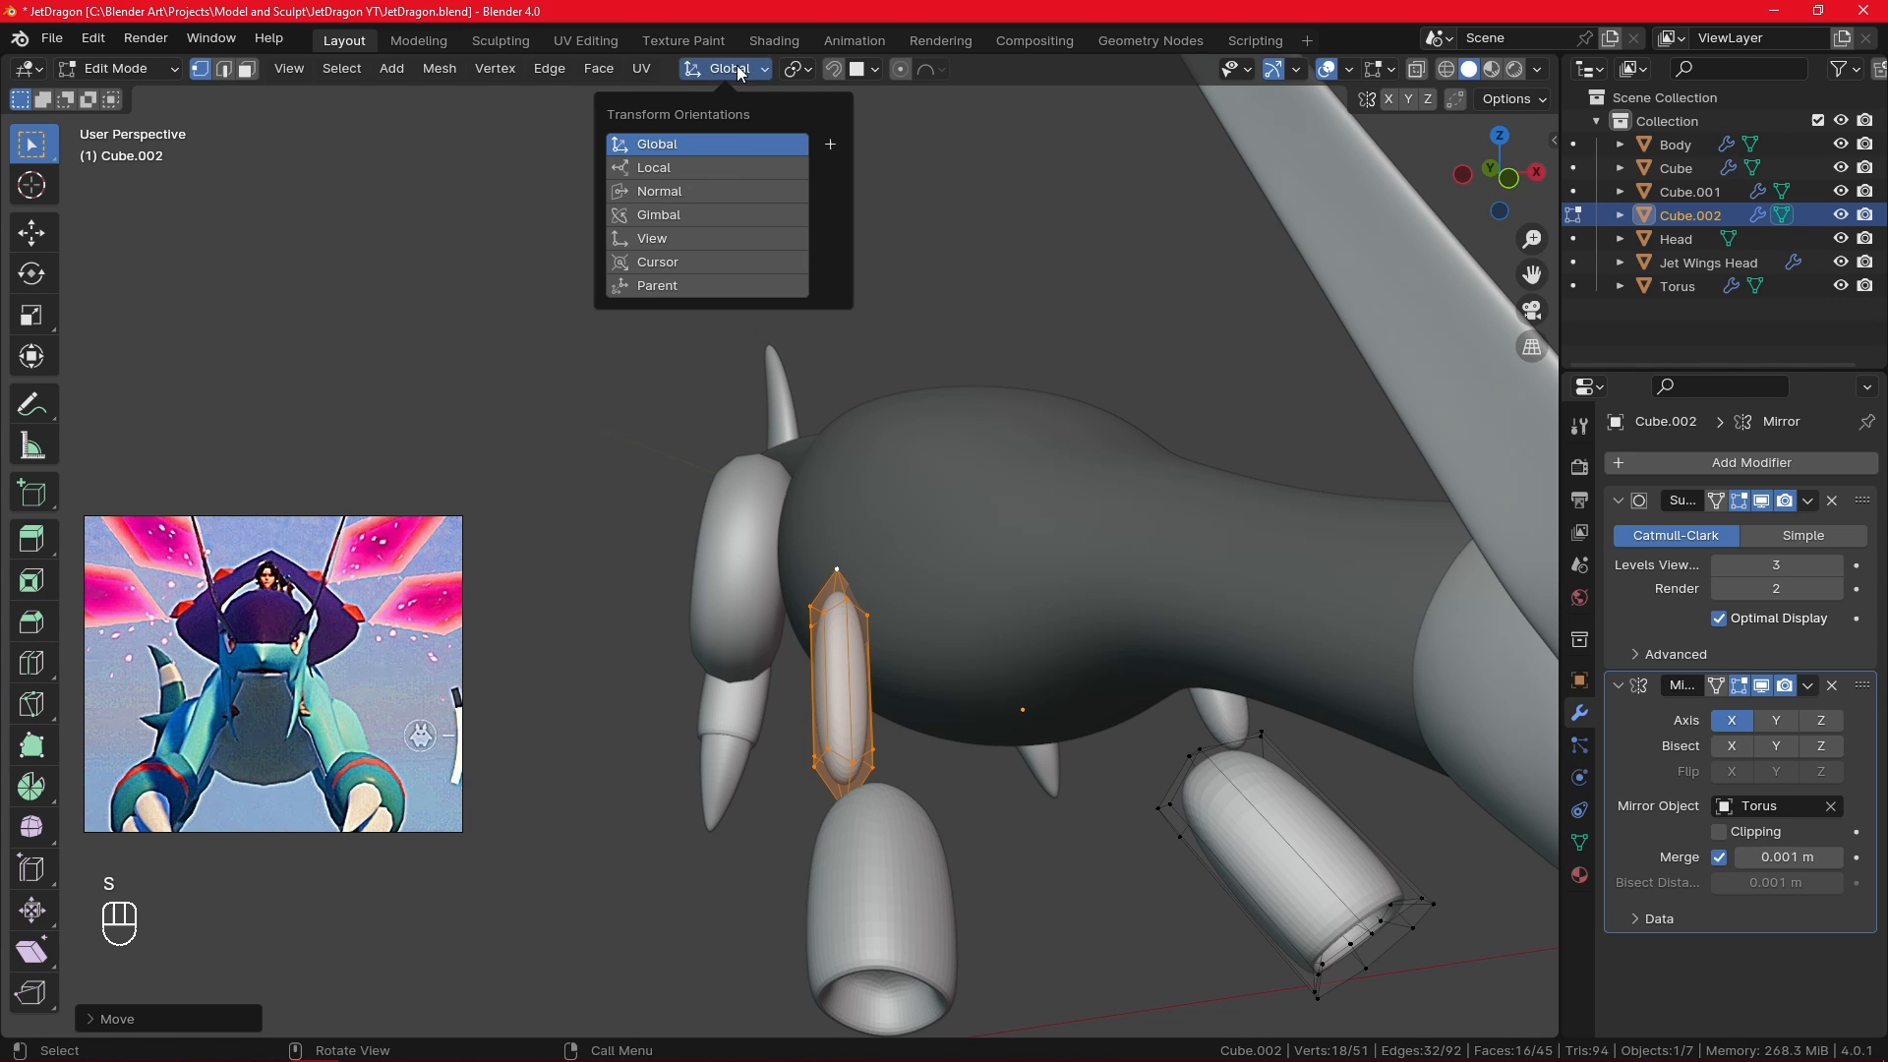
pyautogui.click(740, 189)
pyautogui.press('s')
pyautogui.press('x')
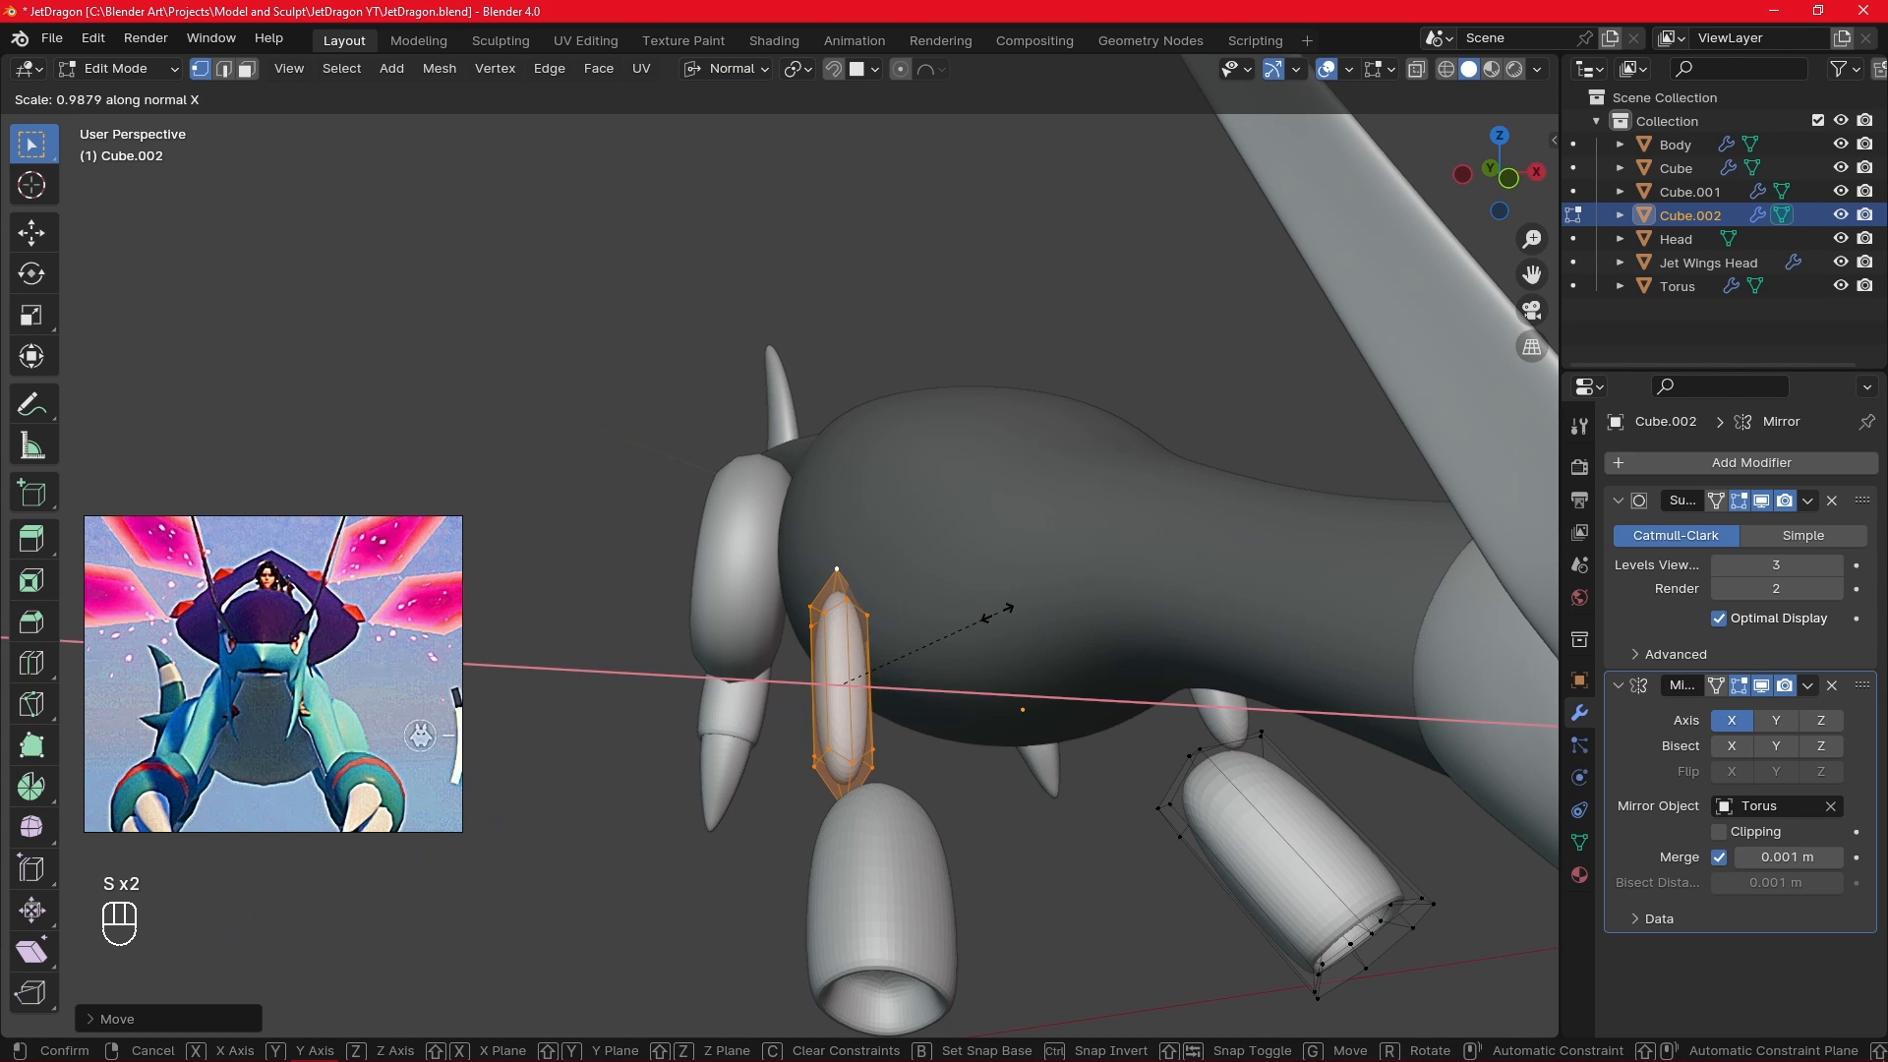
pyautogui.press('y')
pyautogui.click(971, 530)
# - Fine-tune the limb block's rotation, then return to Object Mode in front view
pyautogui.moveTo(991, 531)
pyautogui.mouseDown(button='middle')
pyautogui.moveTo(1193, 487)
pyautogui.moveTo(1185, 472)
pyautogui.moveTo(987, 539)
pyautogui.mouseUp(button='middle')
pyautogui.press('r')
pyautogui.click(1177, 465)
pyautogui.click(1183, 436)
pyautogui.press('Tab')
pyautogui.press('KP_1')
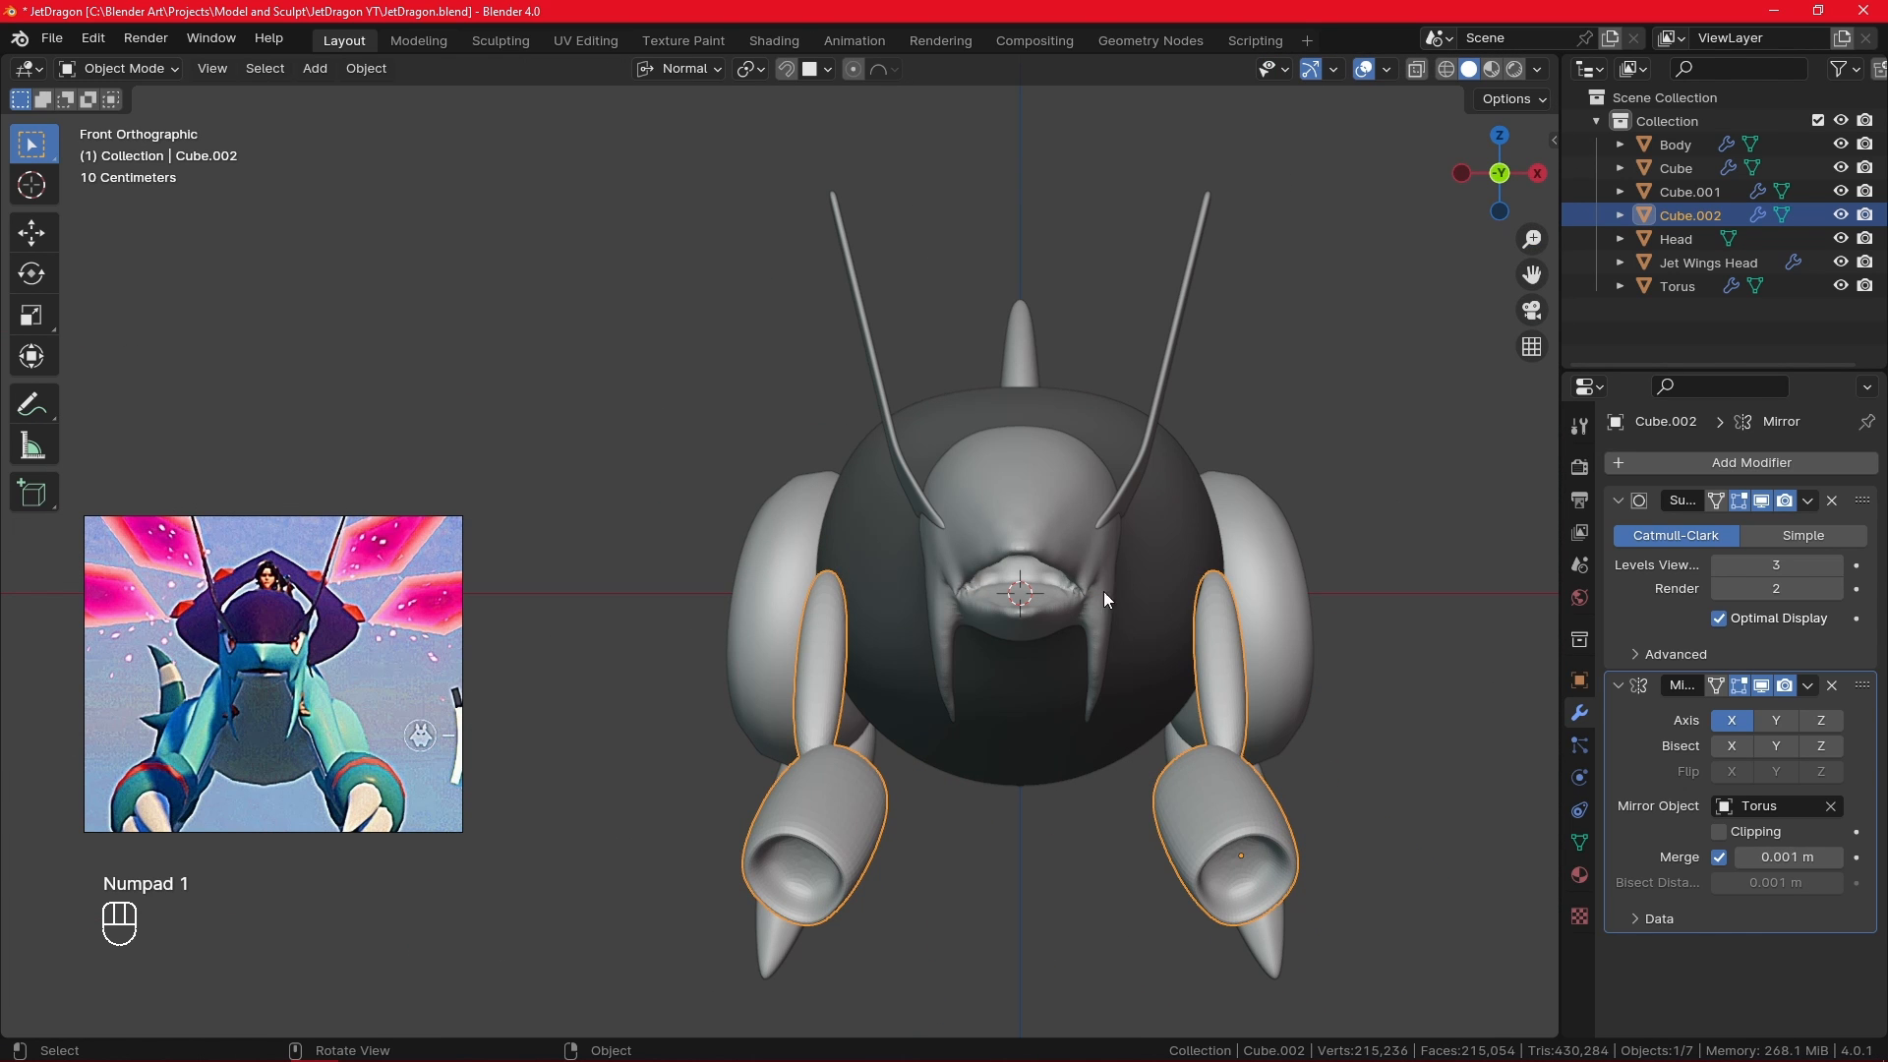
# - Edit the body mesh and lower its upper side edges on both sides by about 0.15 m along normal Z
pyautogui.click(1207, 556)
pyautogui.click(169, 71)
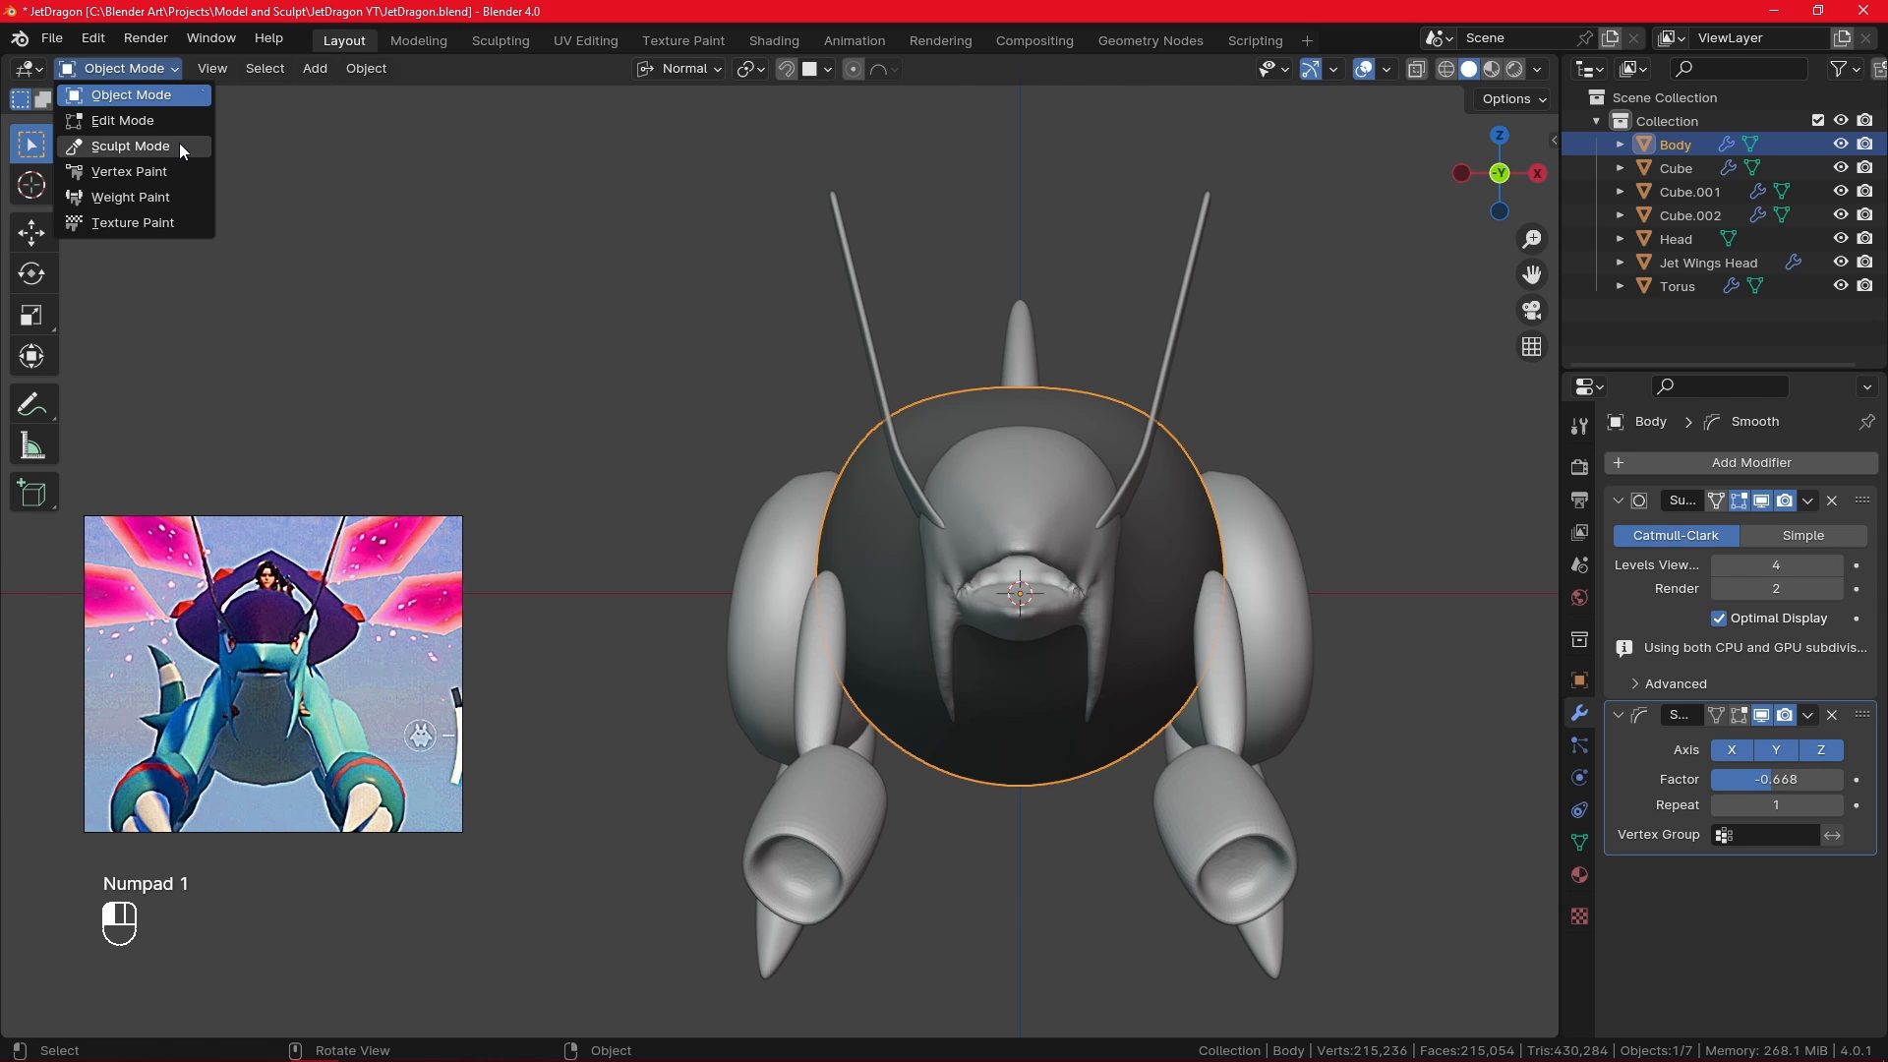
pyautogui.click(179, 145)
pyautogui.click(171, 75)
pyautogui.click(122, 120)
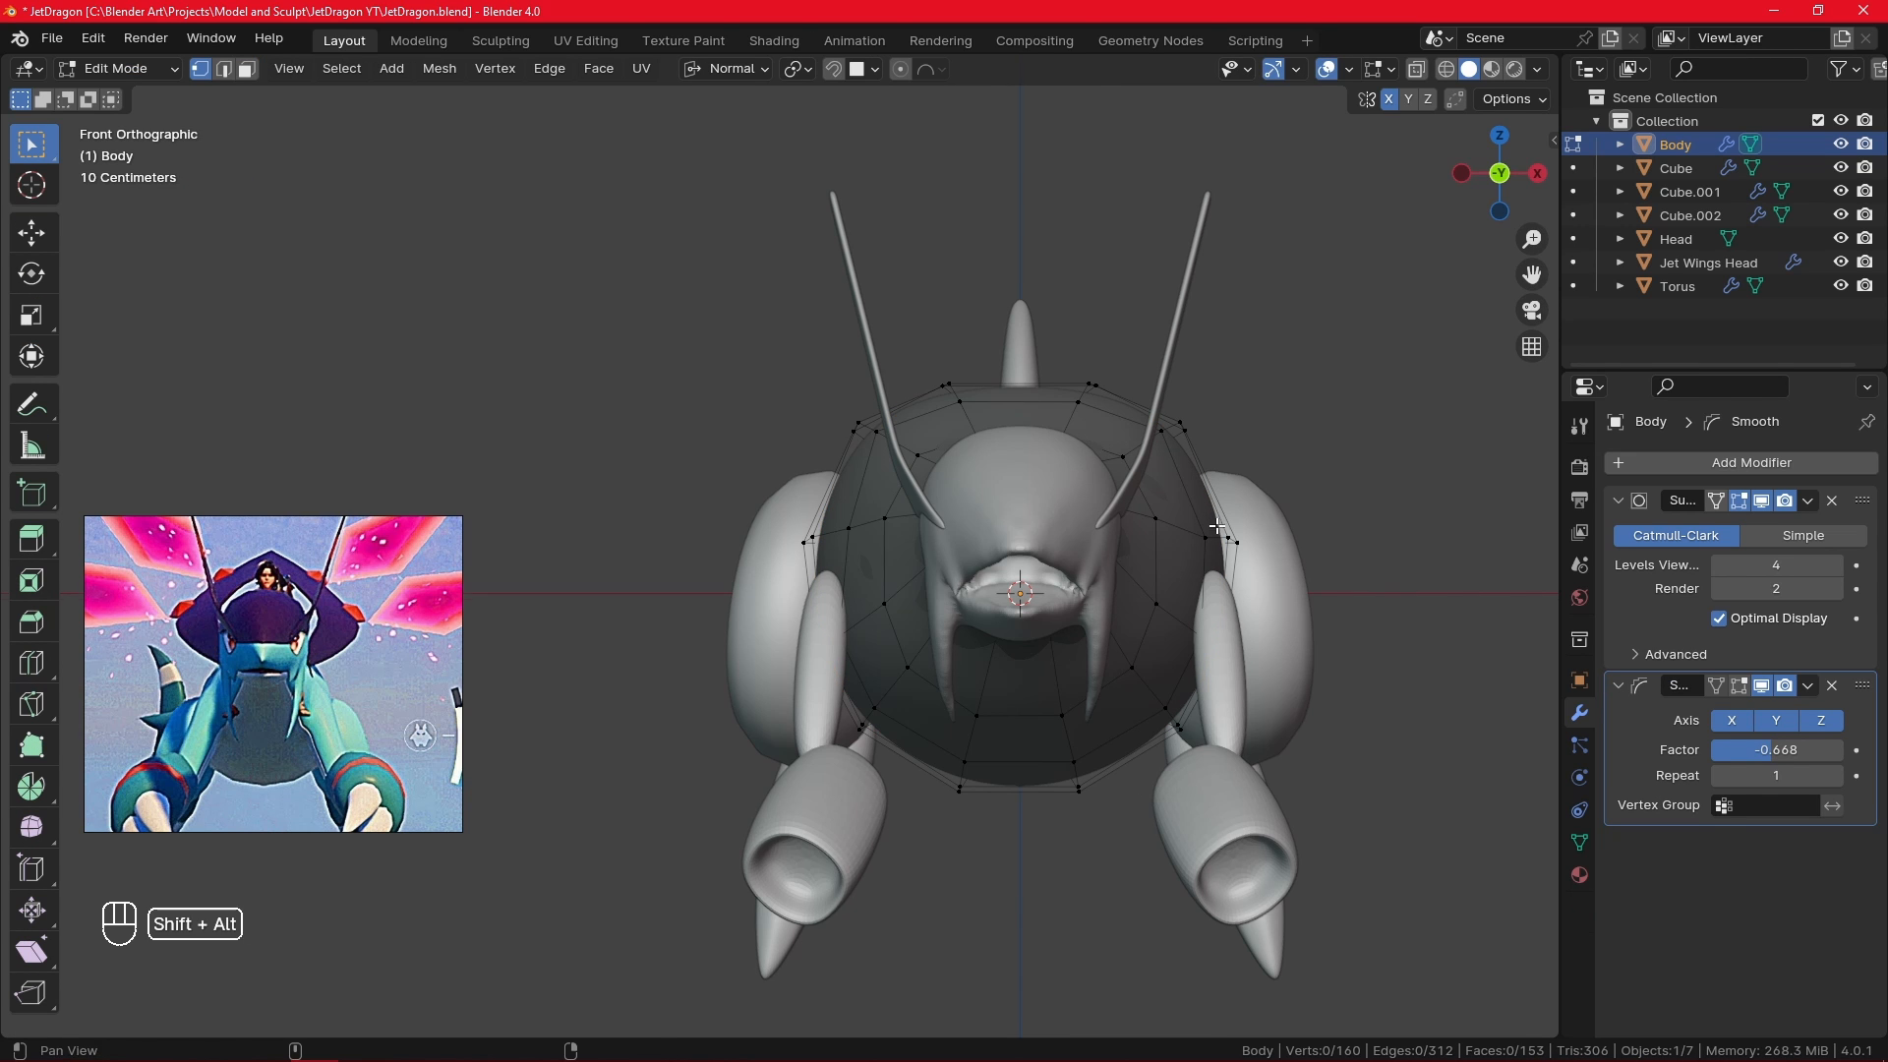
pyautogui.keyDown('shift'); pyautogui.moveTo(1184, 457); pyautogui.dragTo(1005, 582, button='middle'); pyautogui.keyUp('shift')
pyautogui.keyDown('alt'); pyautogui.click(976, 568); pyautogui.keyUp('alt')
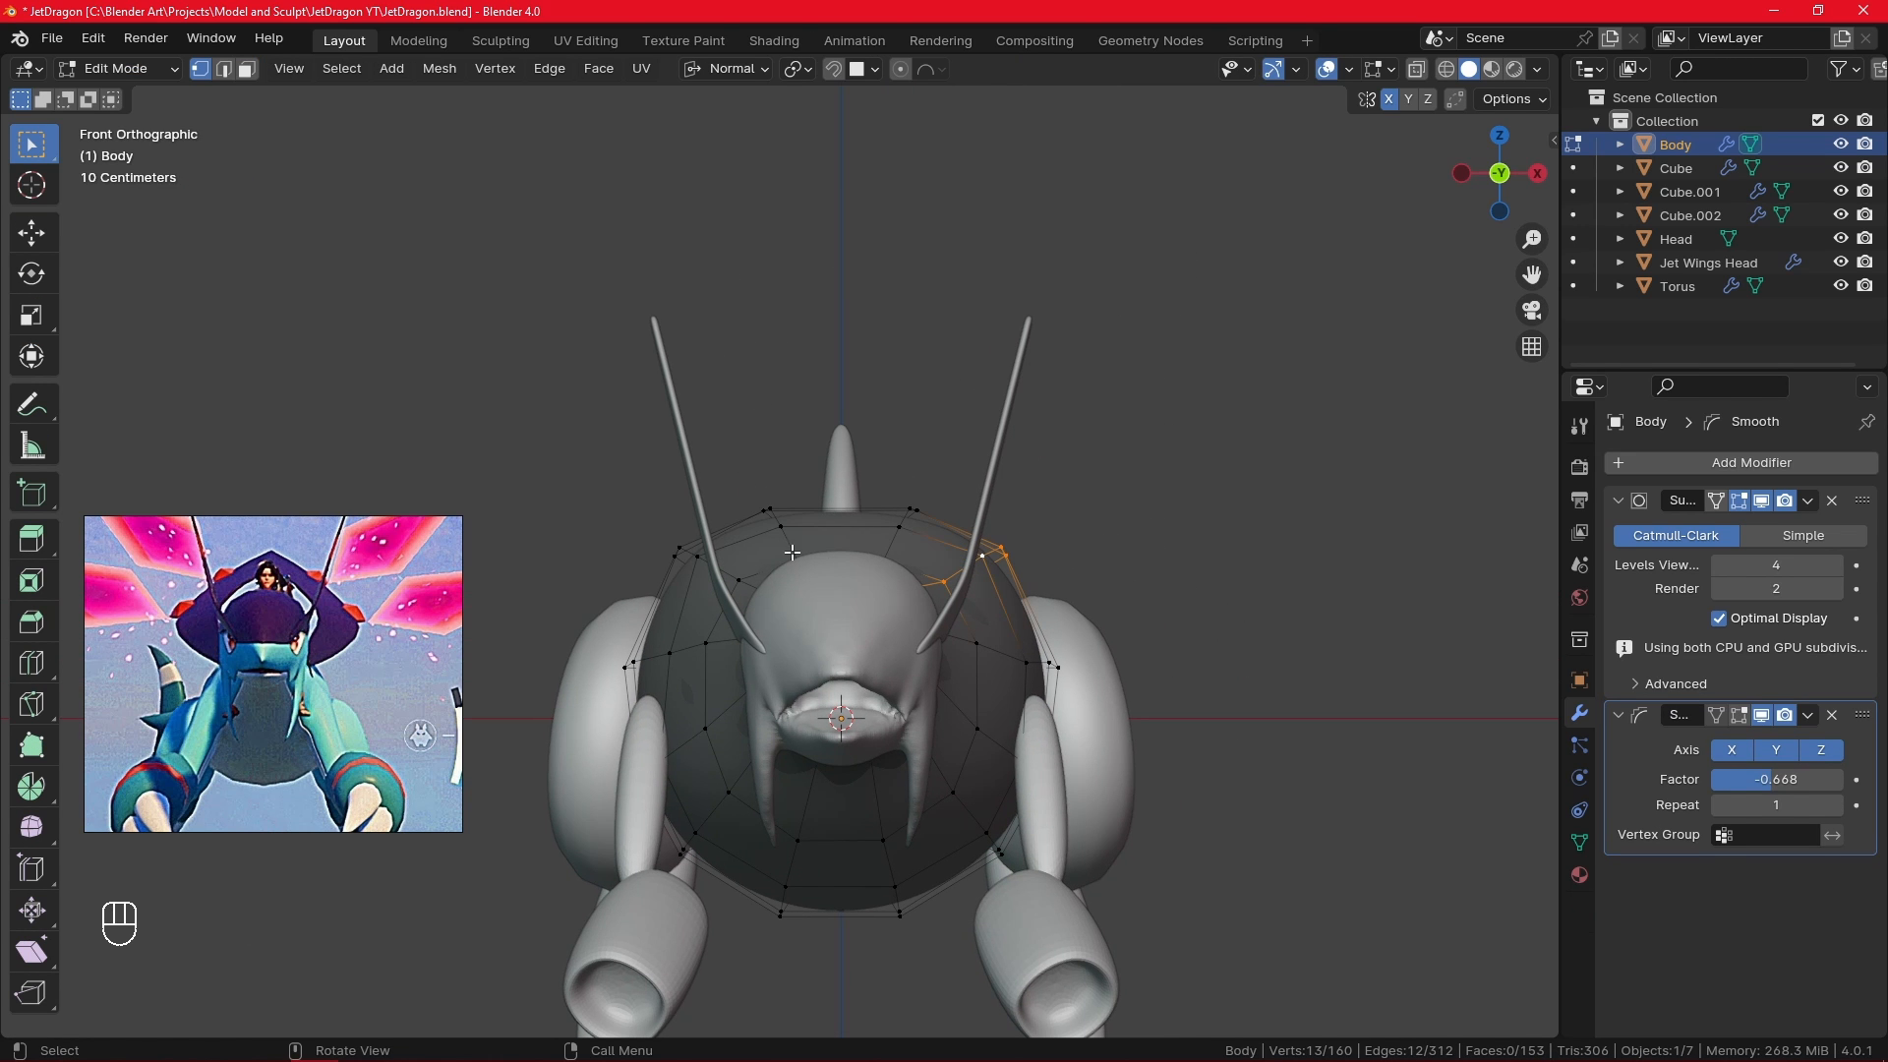
pyautogui.press('x')
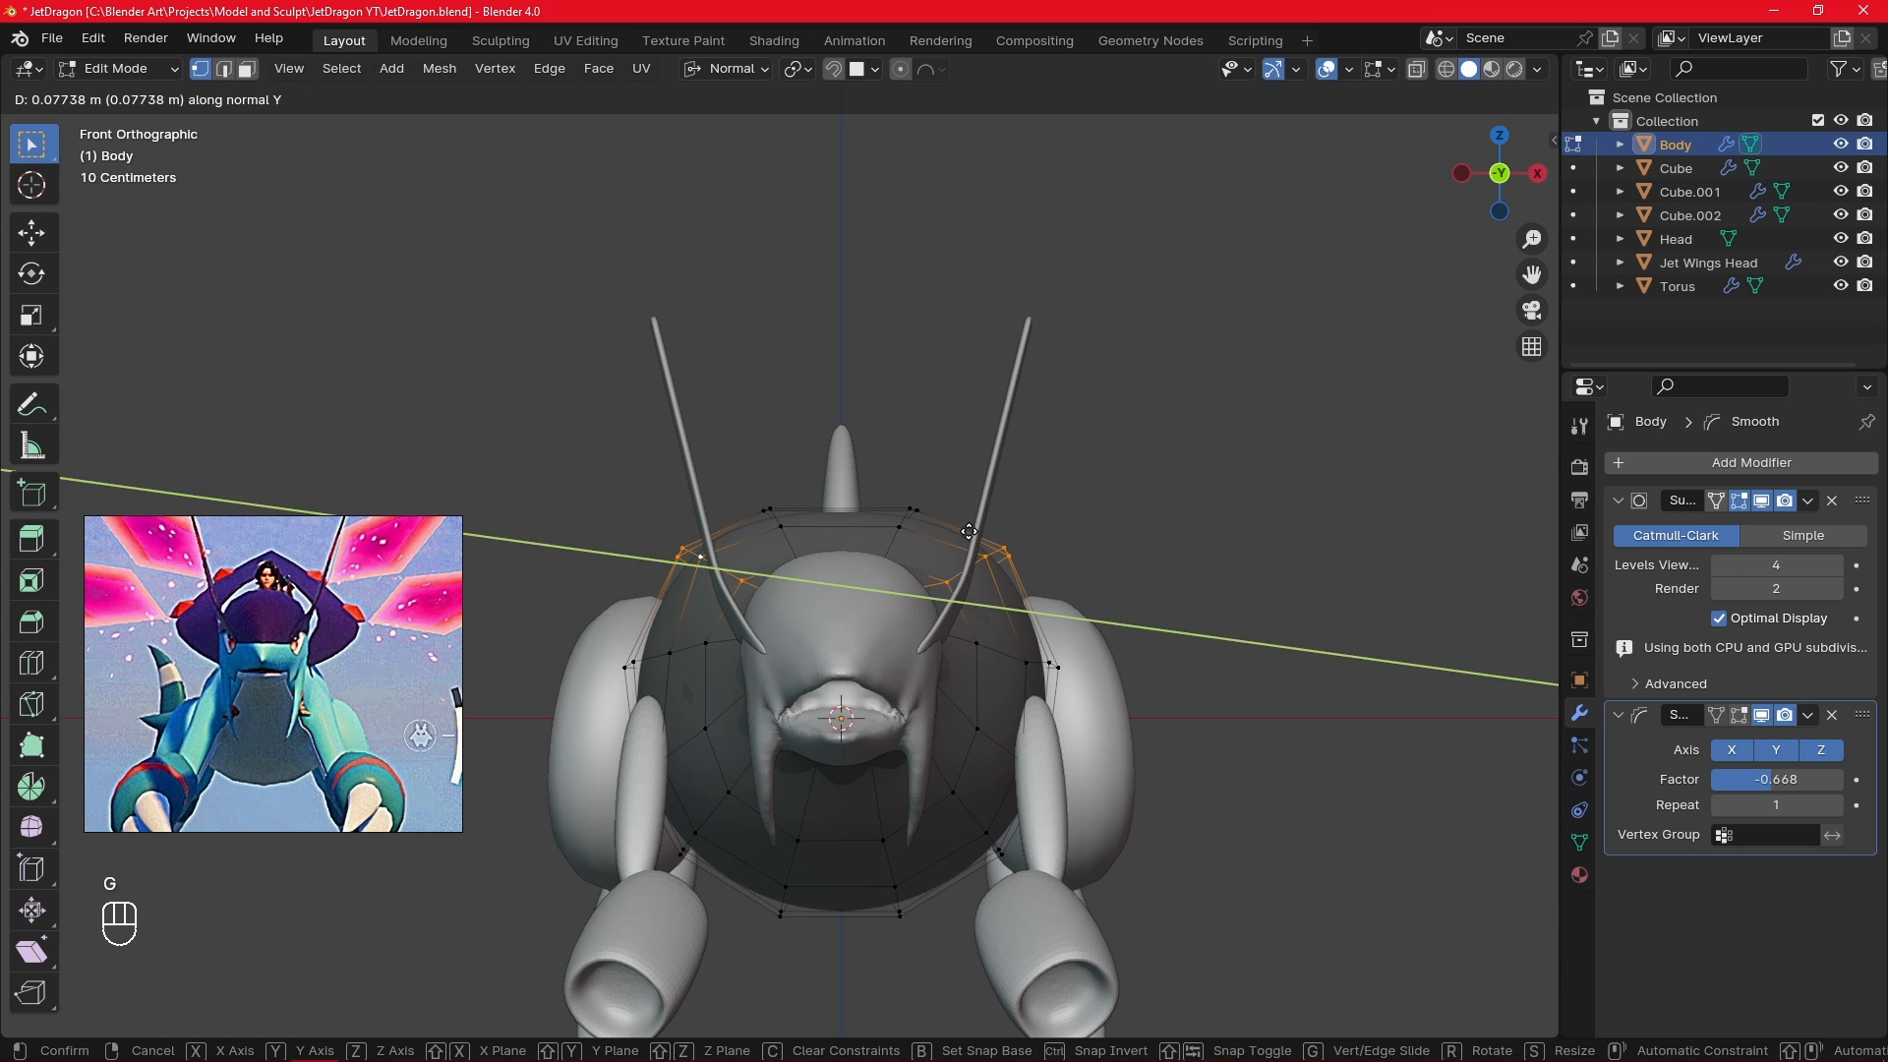
pyautogui.press('z')
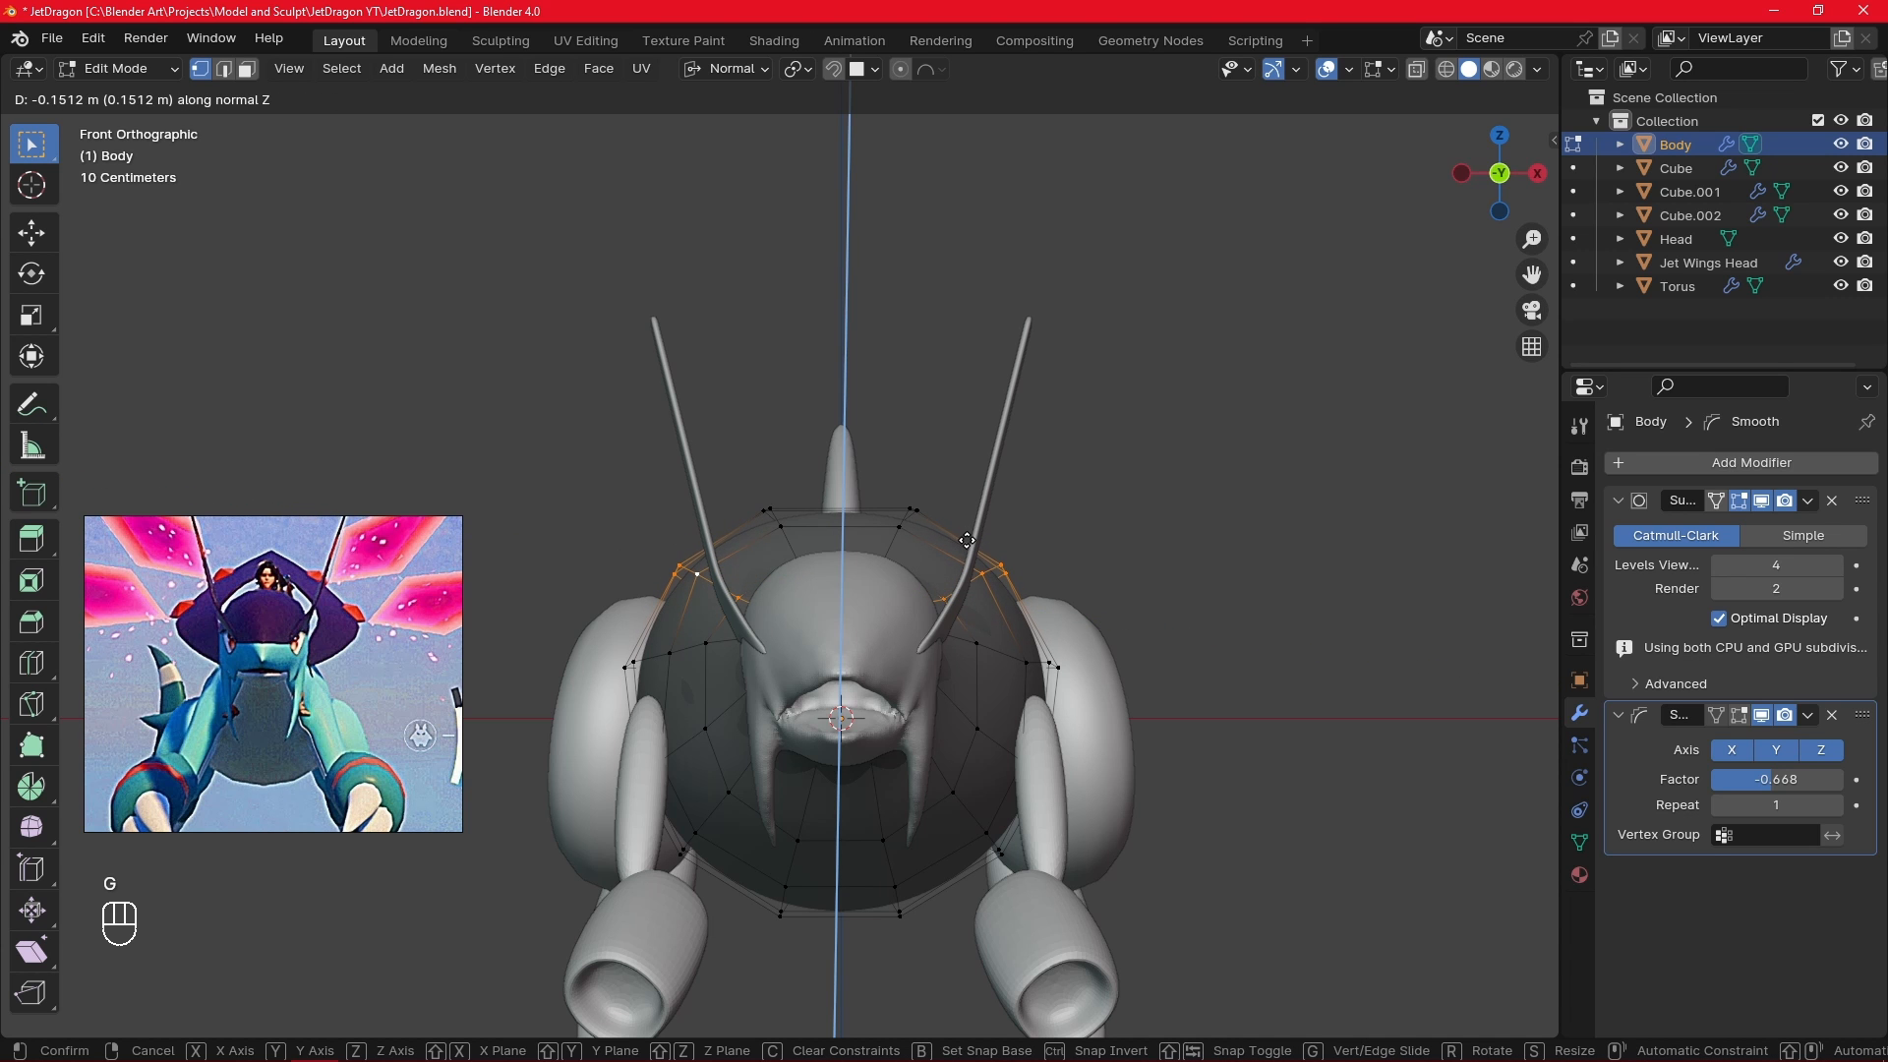
pyautogui.click(967, 540)
pyautogui.keyDown('alt'); pyautogui.click(897, 541); pyautogui.keyUp('alt')
pyautogui.click(802, 541)
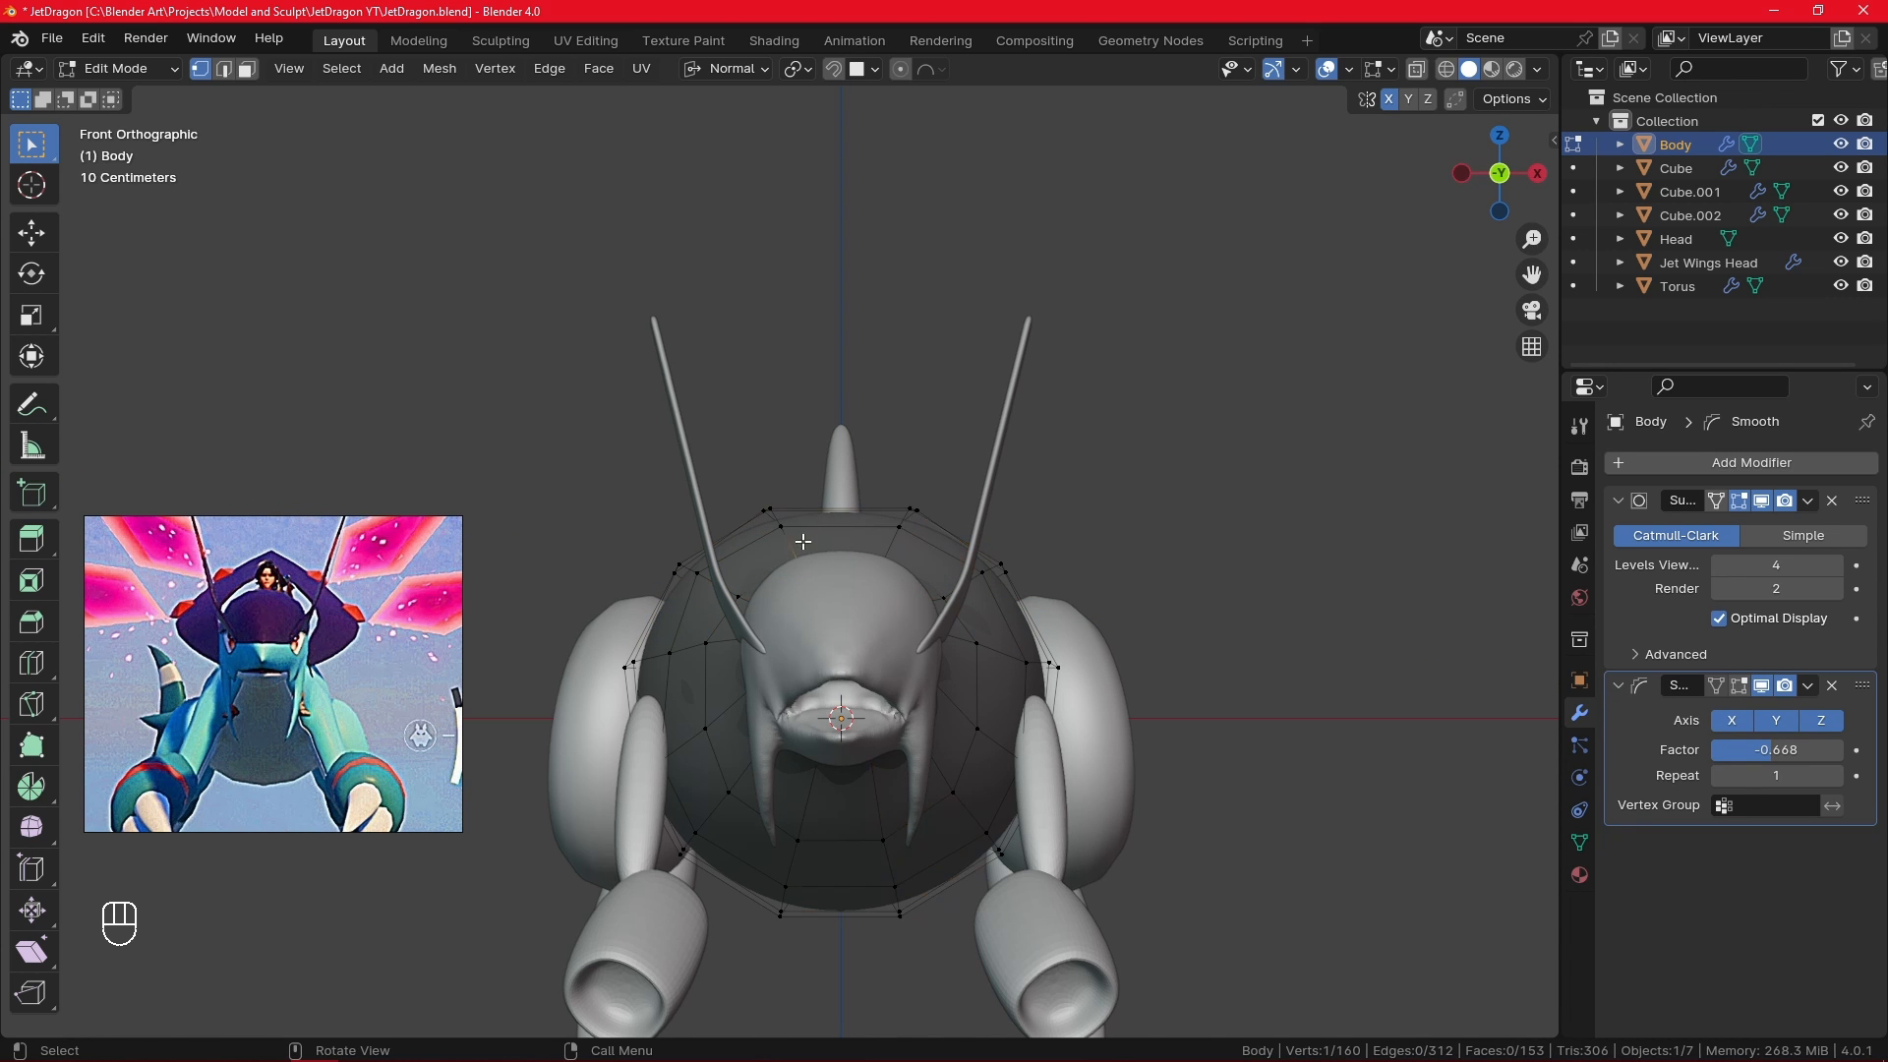
# - Examine the body's front silhouette and the reference board's side view of the dragon with its front limbs
pyautogui.moveTo(802, 540); pyautogui.dragTo(900, 678, button='middle')
pyautogui.keyDown('ctrl'); pyautogui.click(757, 859); pyautogui.keyUp('ctrl')
pyautogui.press('KP_1')
pyautogui.click(1042, 727)
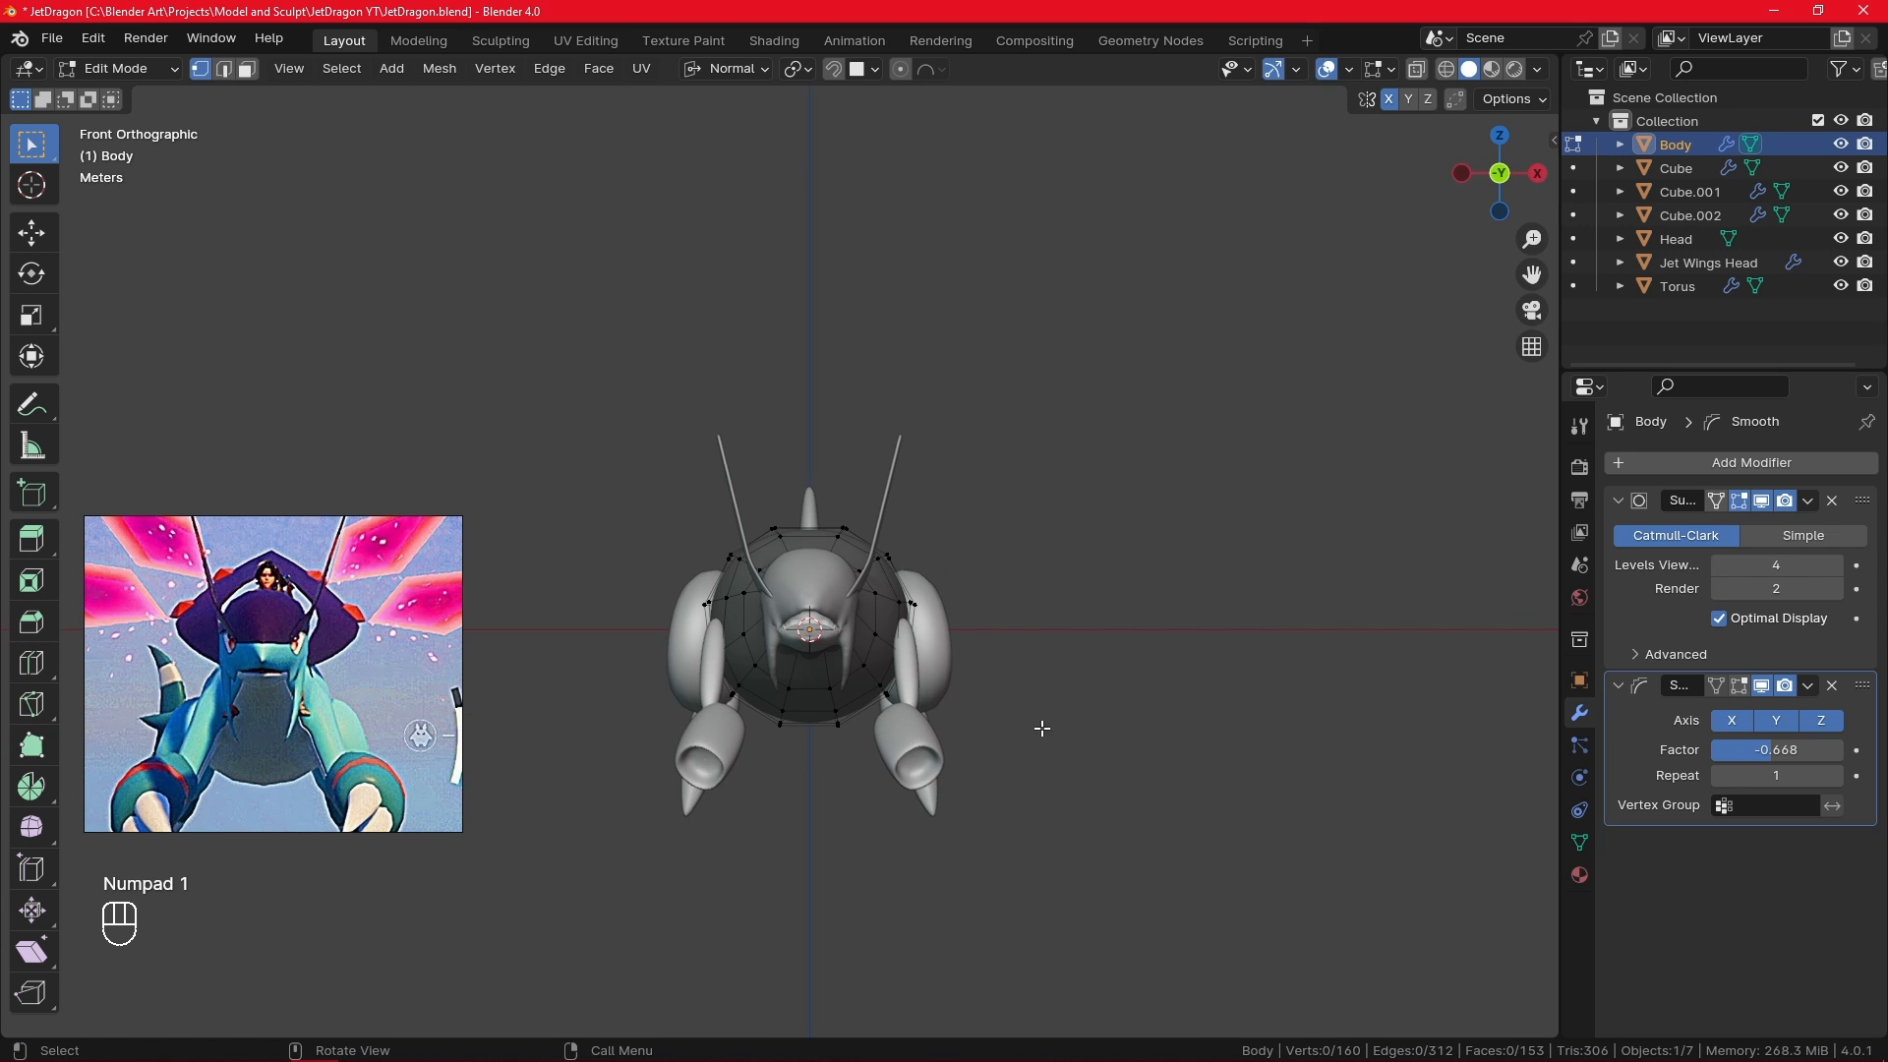
pyautogui.keyDown('ctrl'); pyautogui.keyDown('alt'); pyautogui.moveTo(1042, 728); pyautogui.dragTo(1052, 766, button='middle'); pyautogui.keyUp('alt'); pyautogui.keyUp('ctrl')
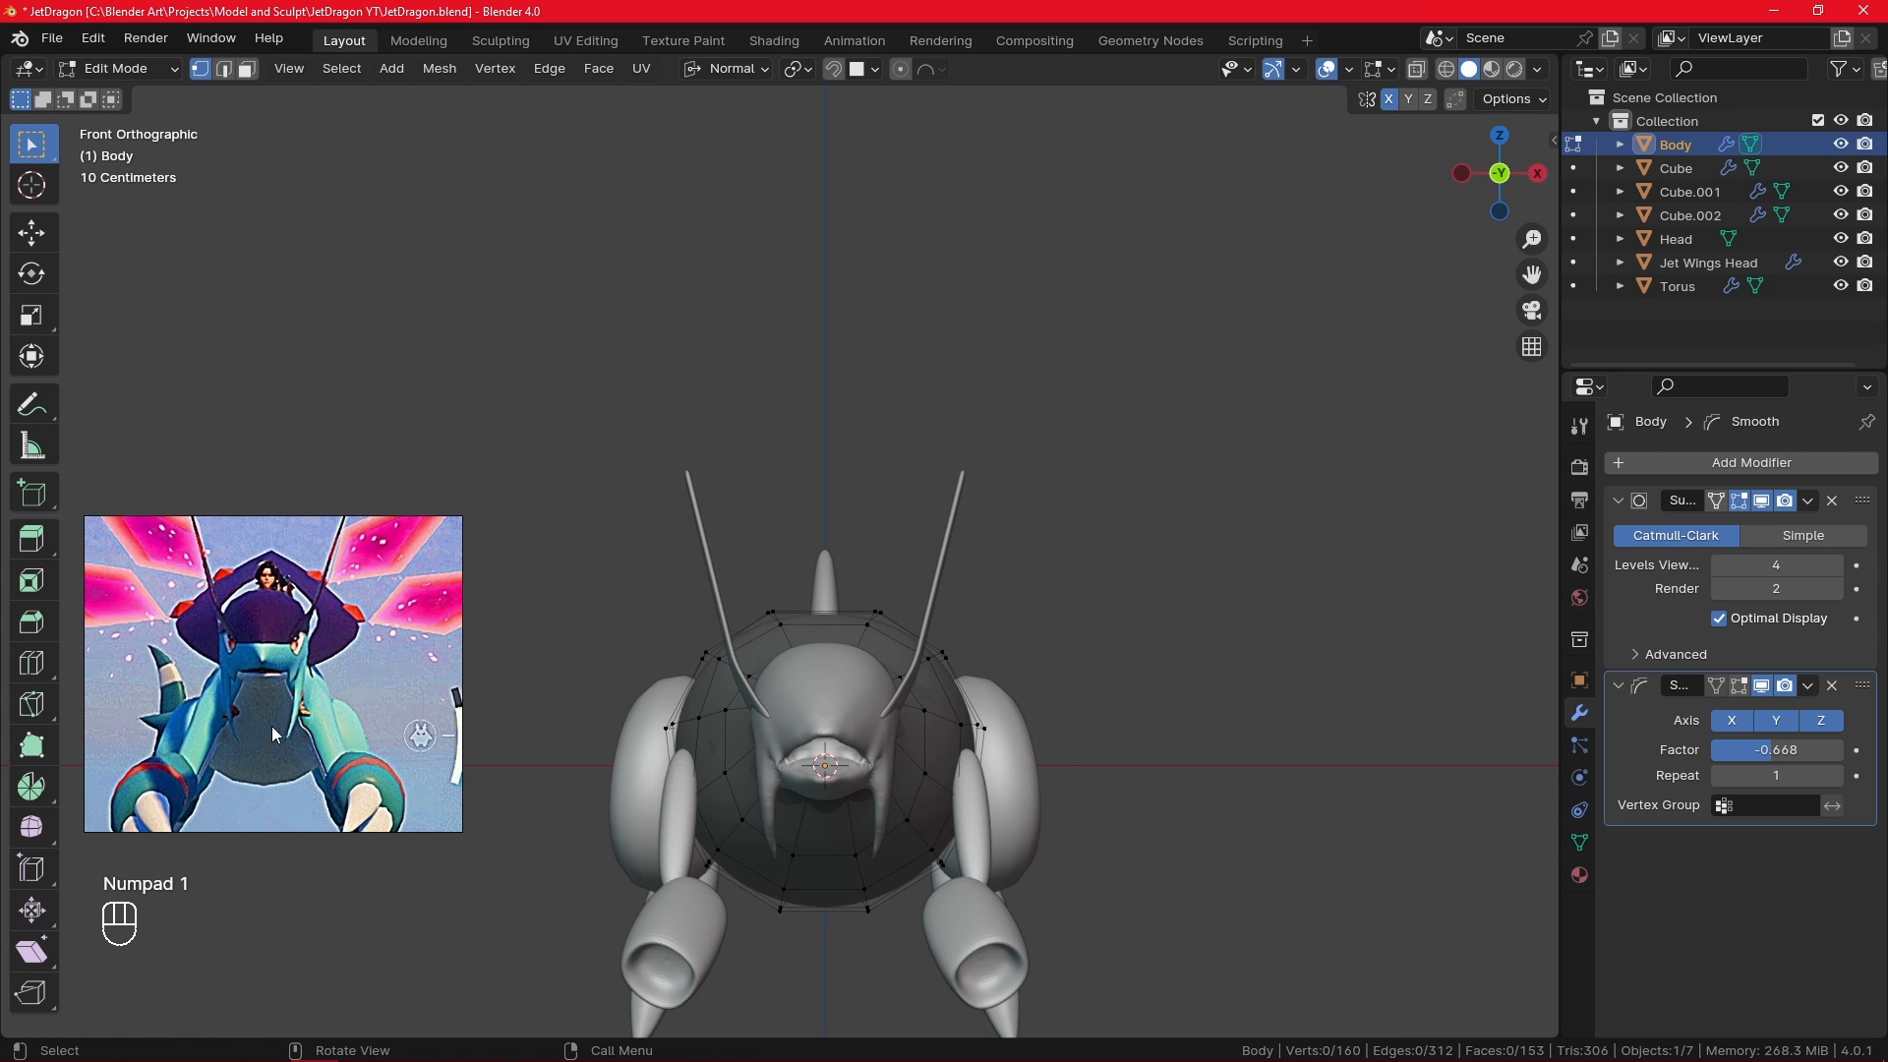
pyautogui.scroll(-8, 315, 679)
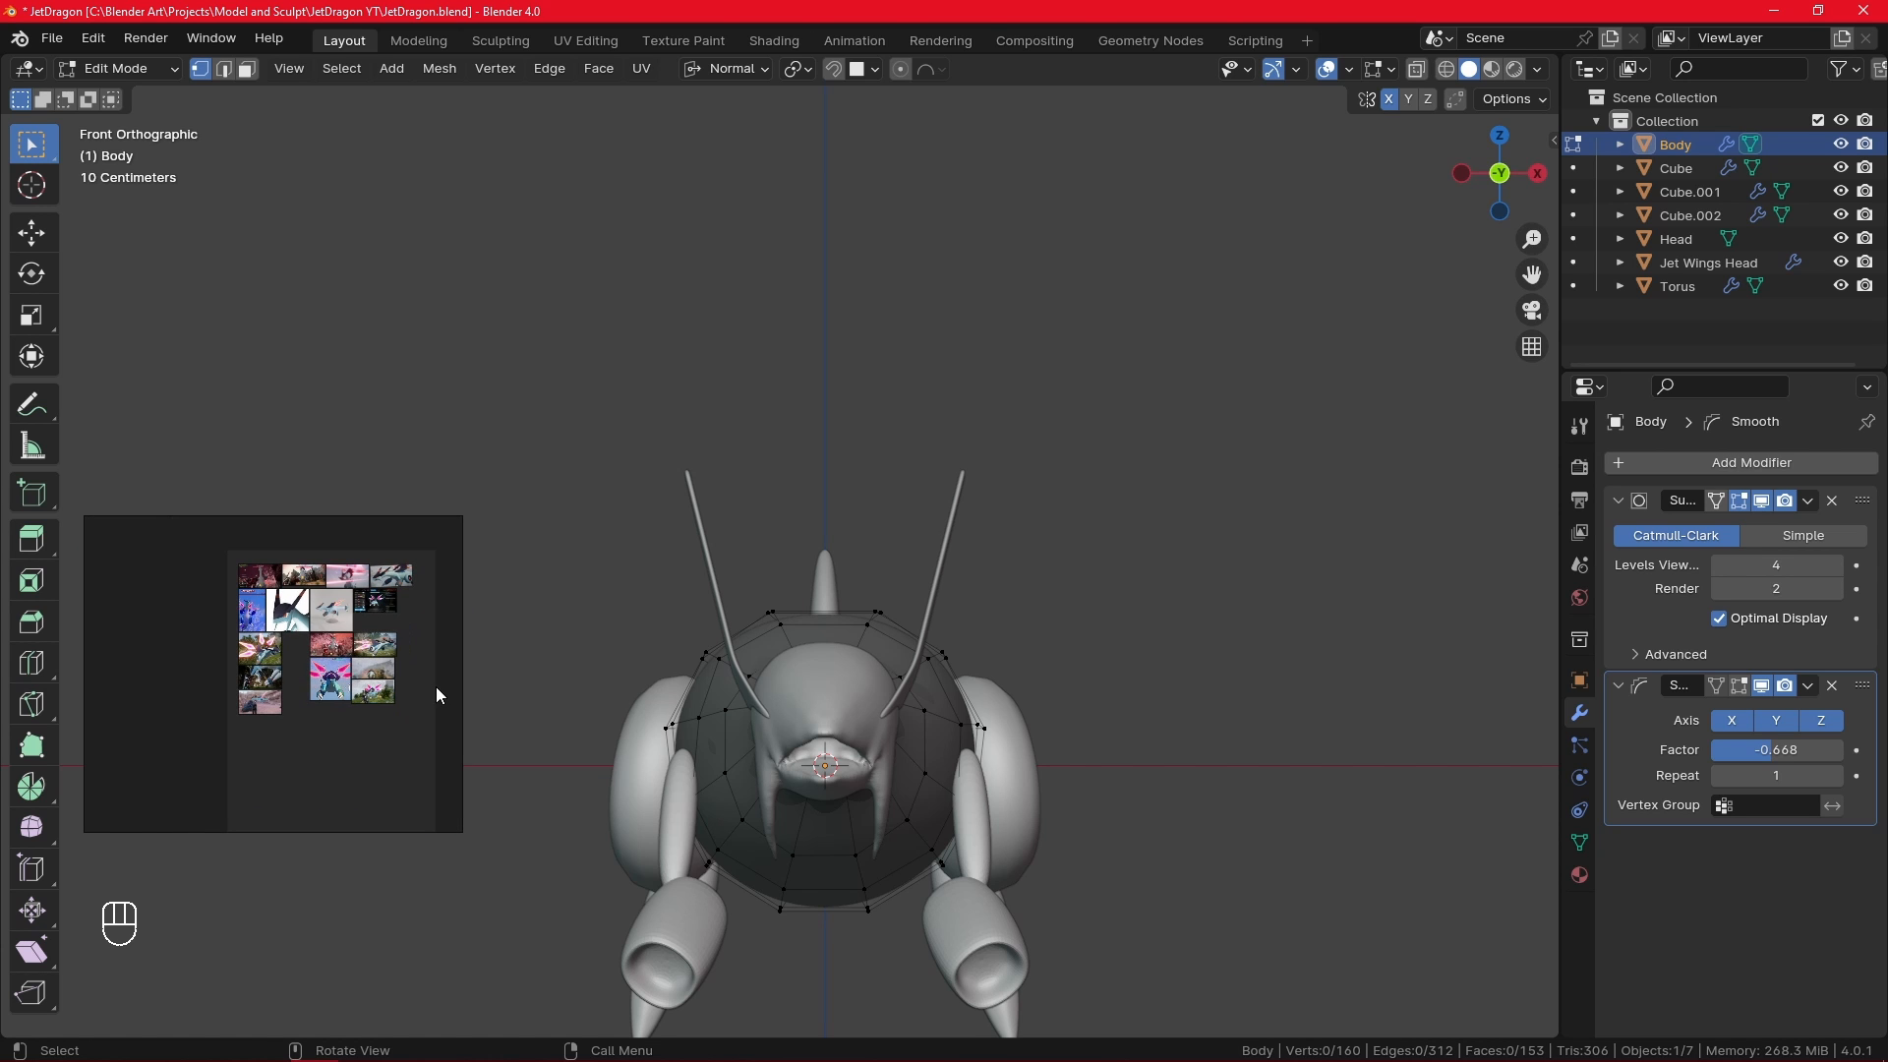
pyautogui.scroll(8, 344, 619)
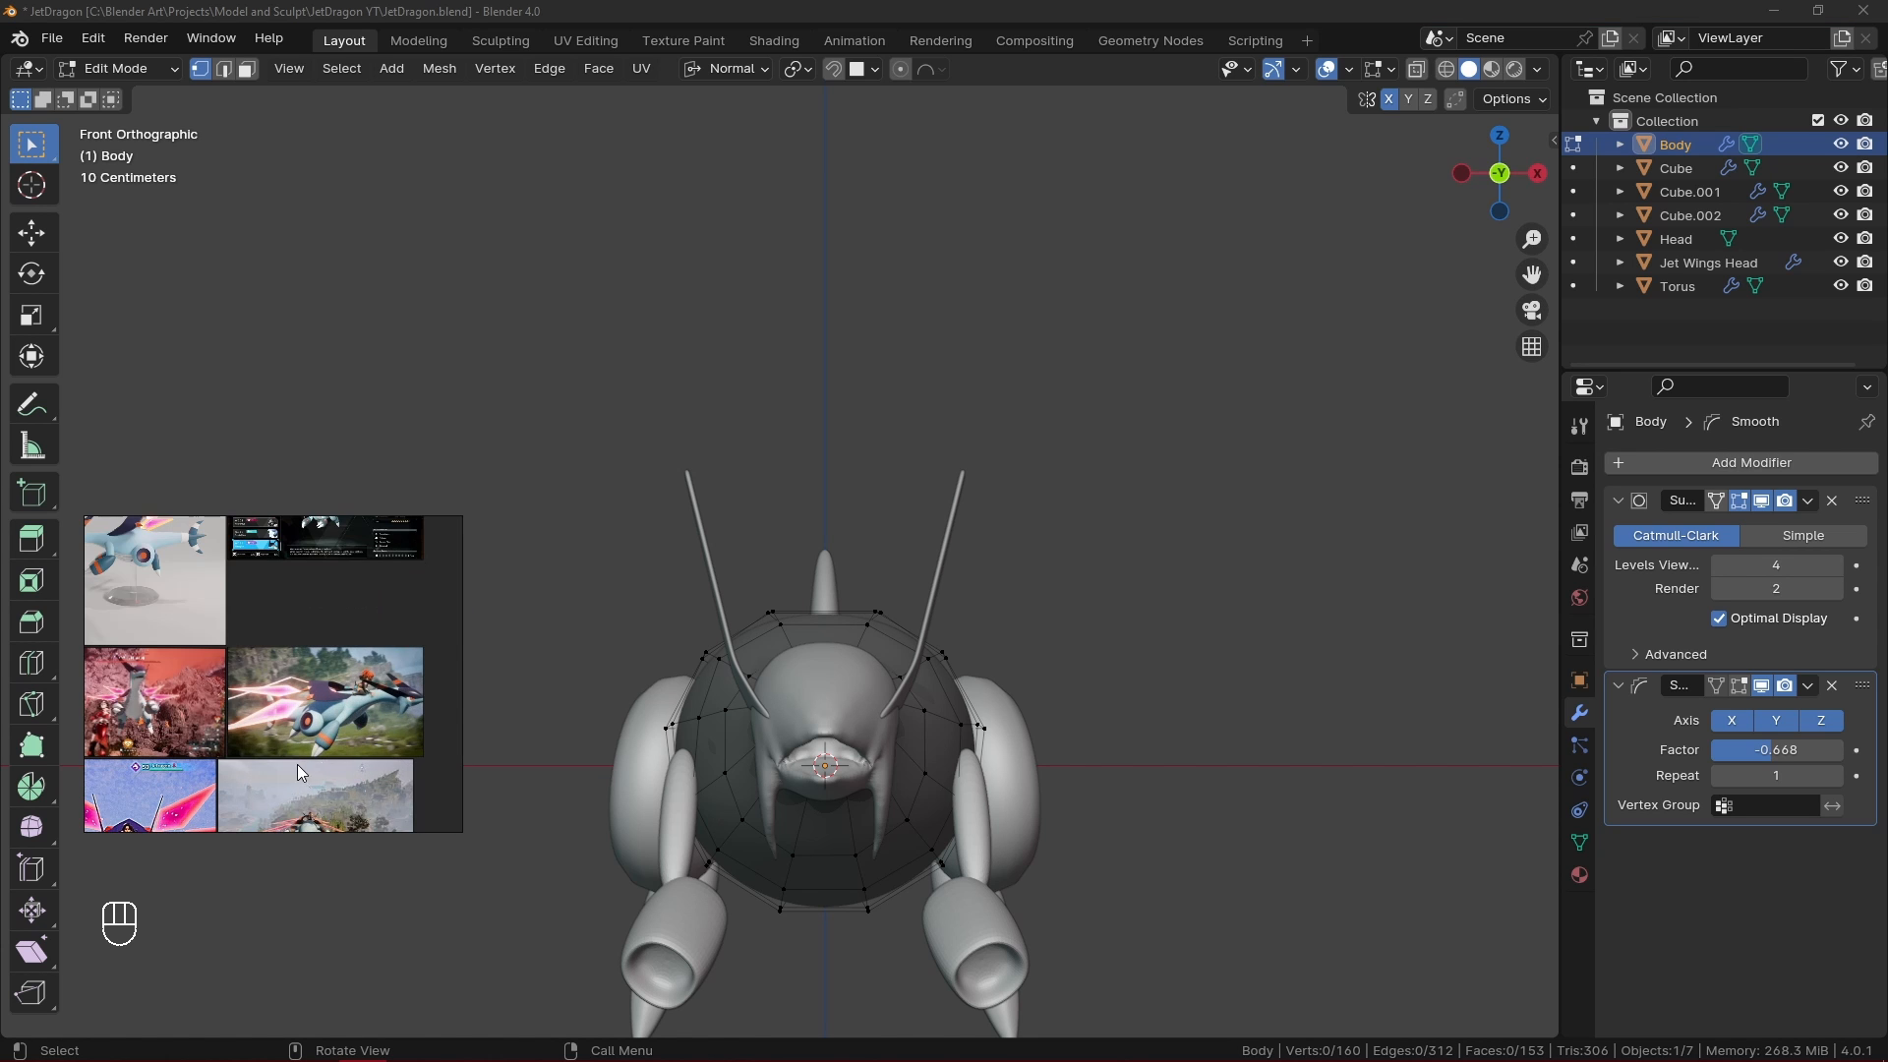
pyautogui.moveTo(167, 754); pyautogui.dragTo(371, 649, button='middle')
pyautogui.scroll(8, 268, 767)
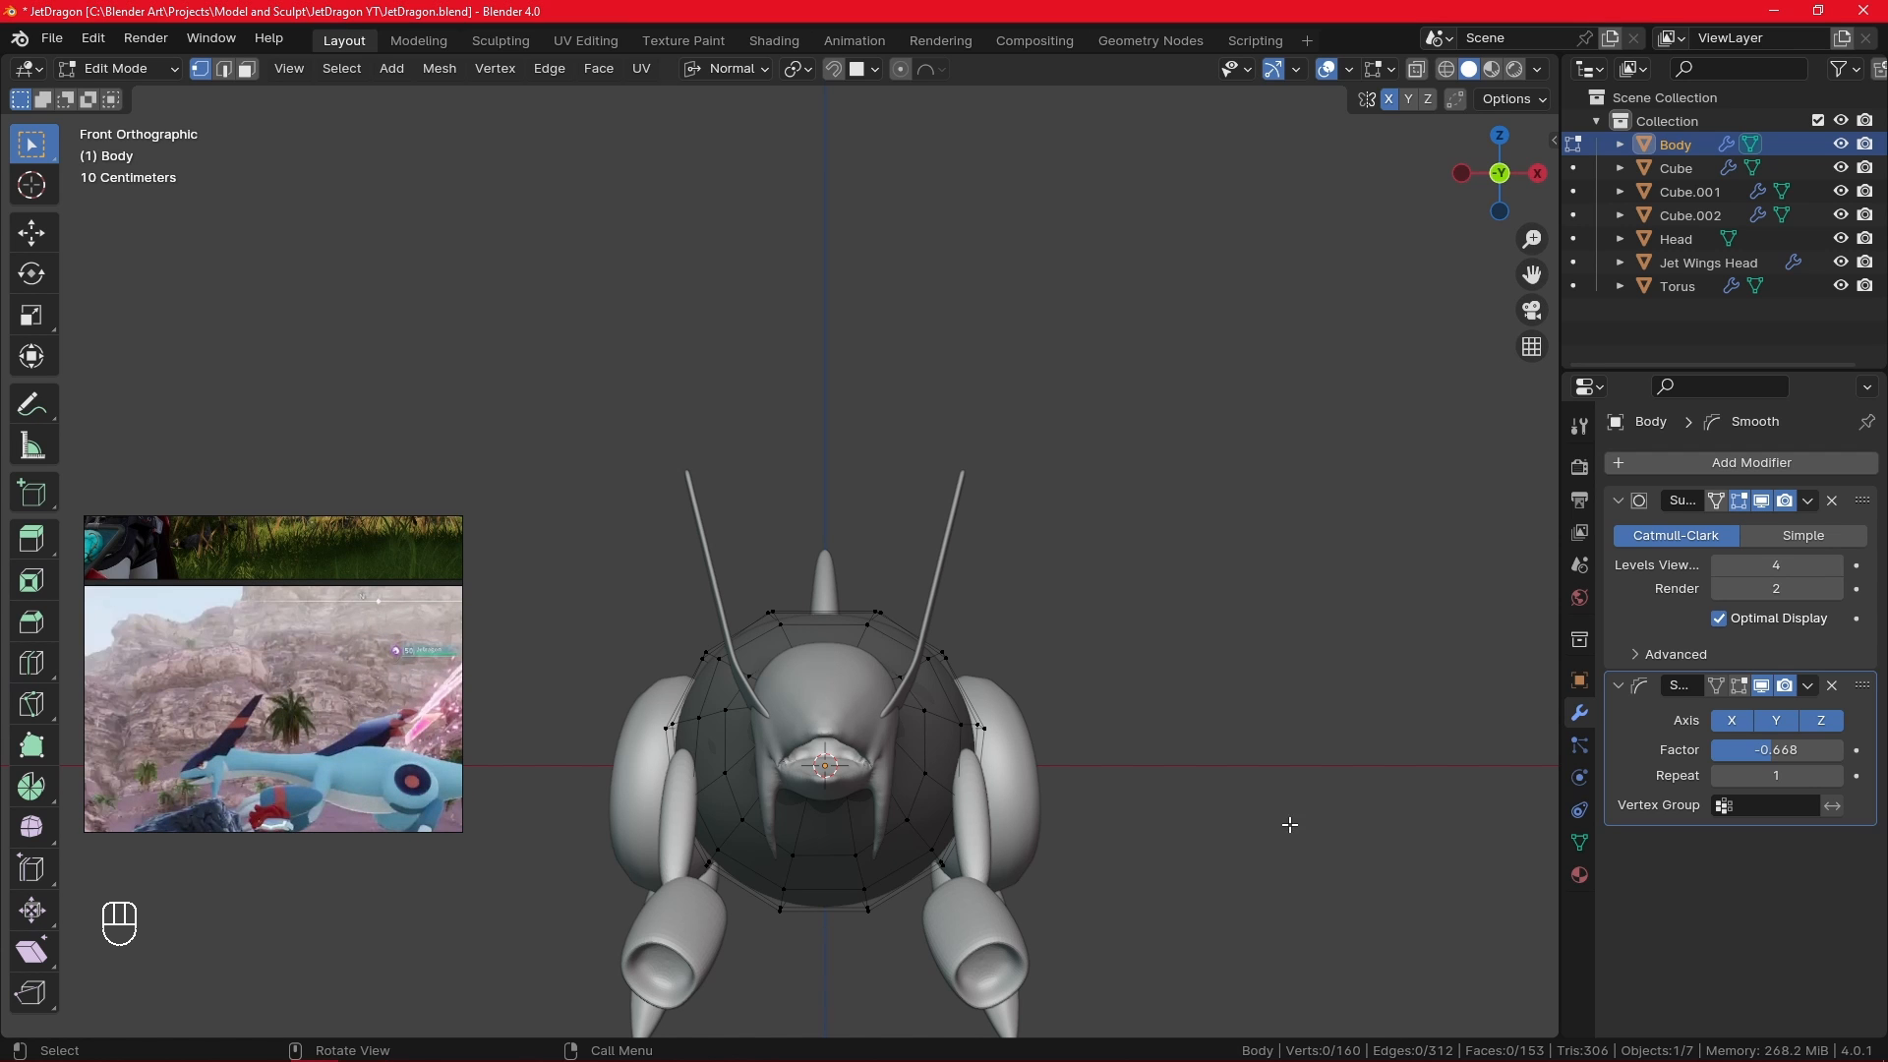
# - In left view, select the upper front limb piece in its limb mesh and fatten it by about 0.23 m
pyautogui.press('KP_3')
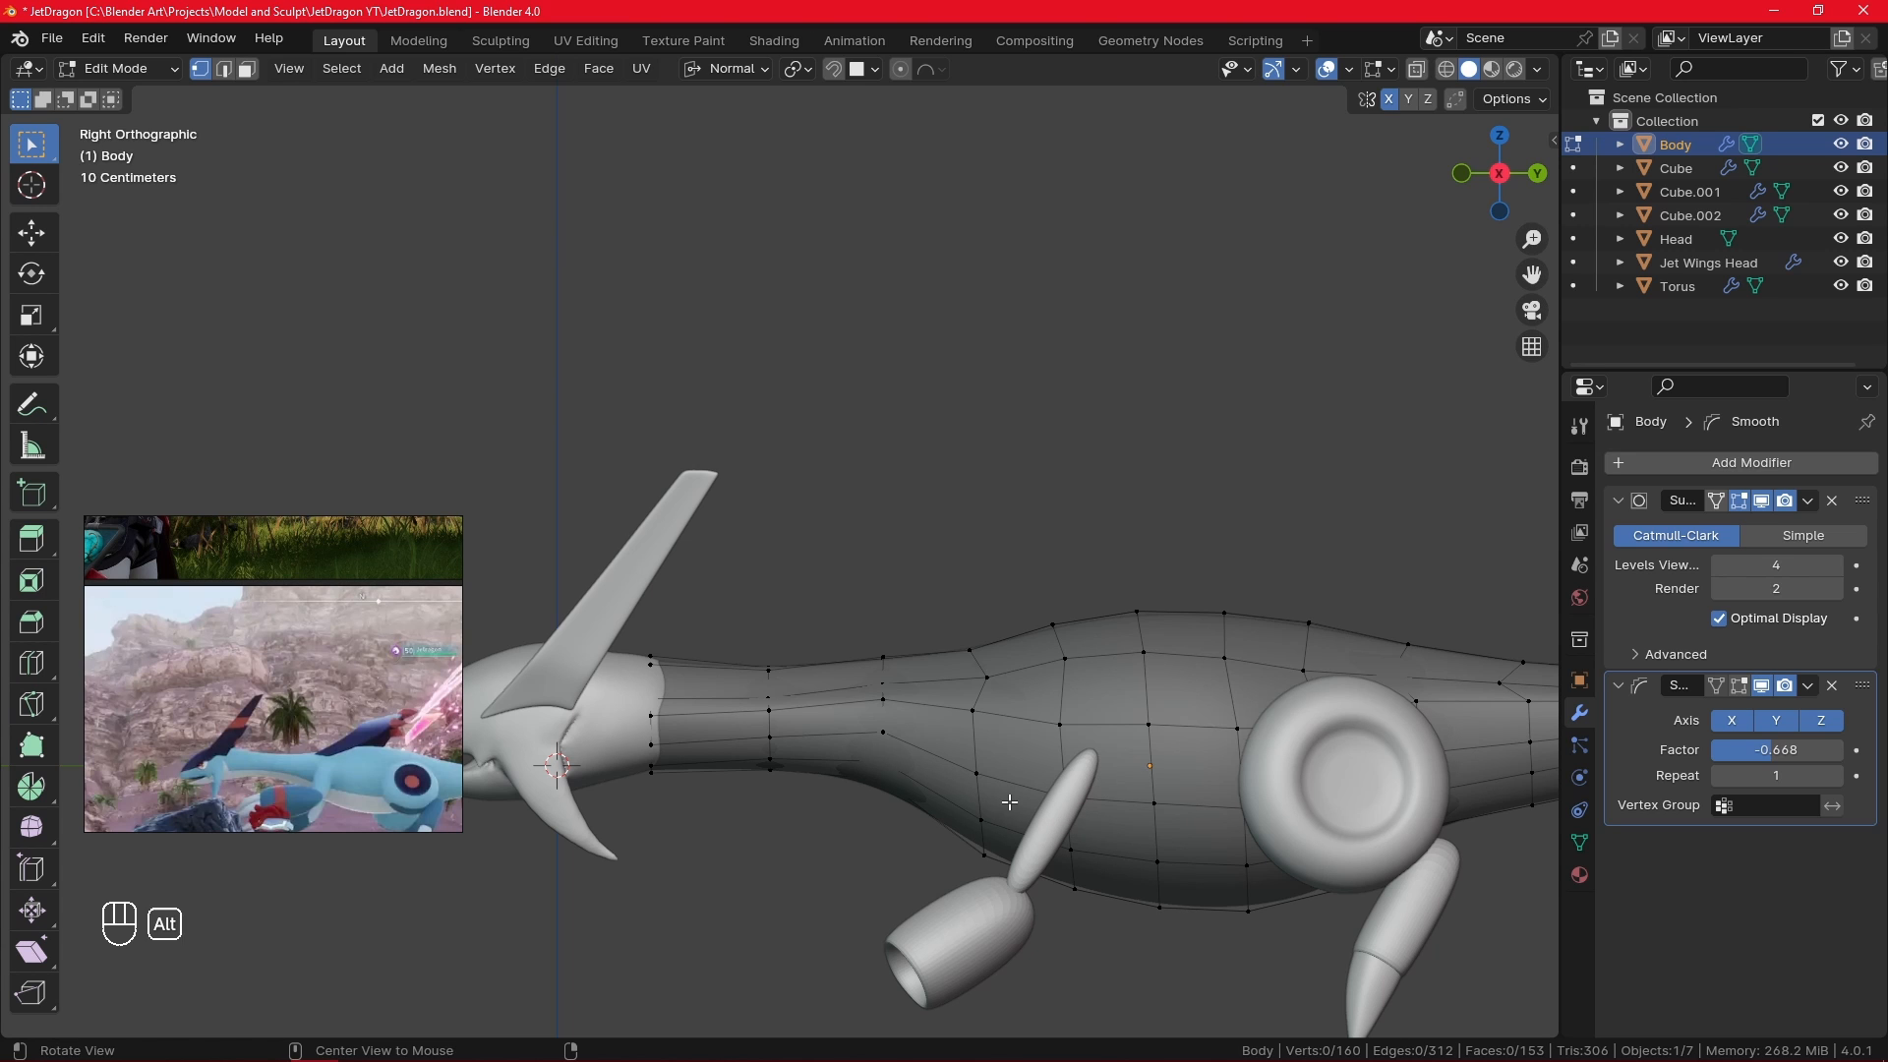
pyautogui.press('alt')
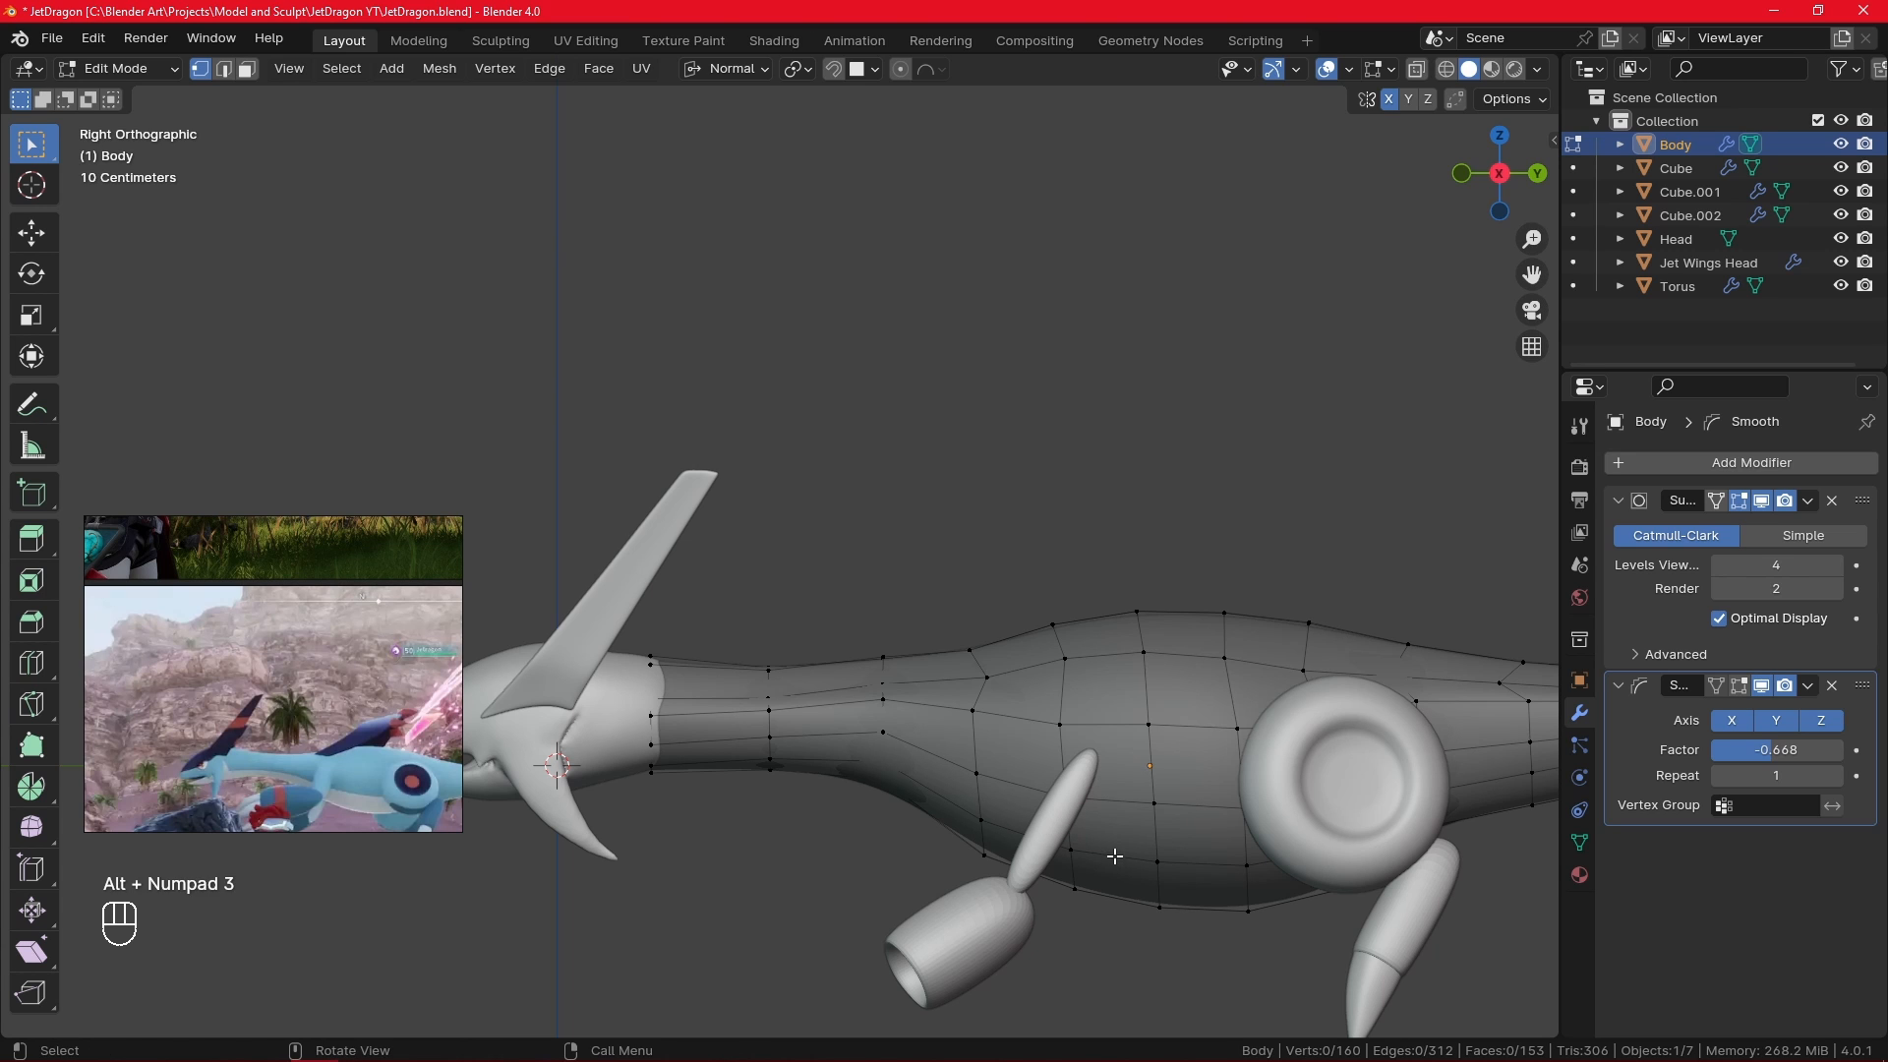
pyautogui.press('ctrl+KP_3')
pyautogui.keyDown('alt'); pyautogui.keyDown('shift'); pyautogui.moveTo(929, 846); pyautogui.dragTo(1197, 803); pyautogui.keyUp('shift'); pyautogui.keyUp('alt')
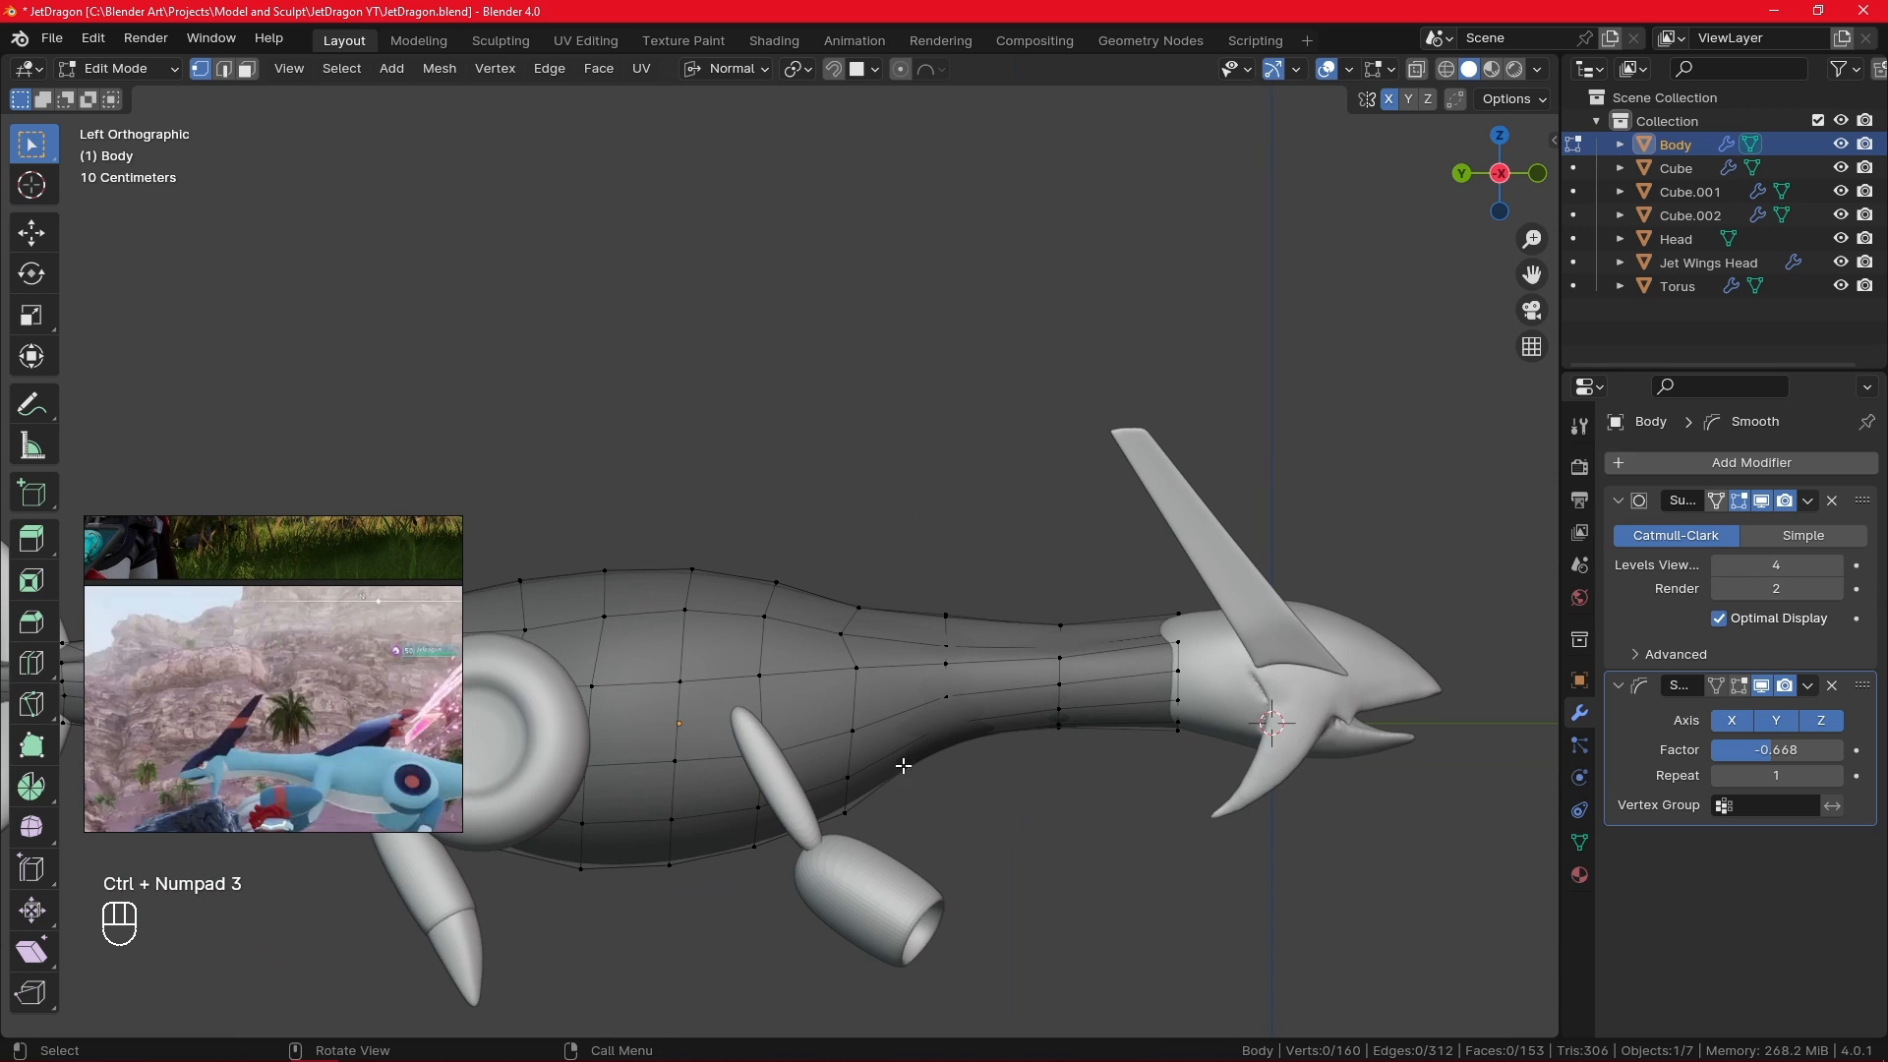
pyautogui.press('l')
pyautogui.press('Tab')
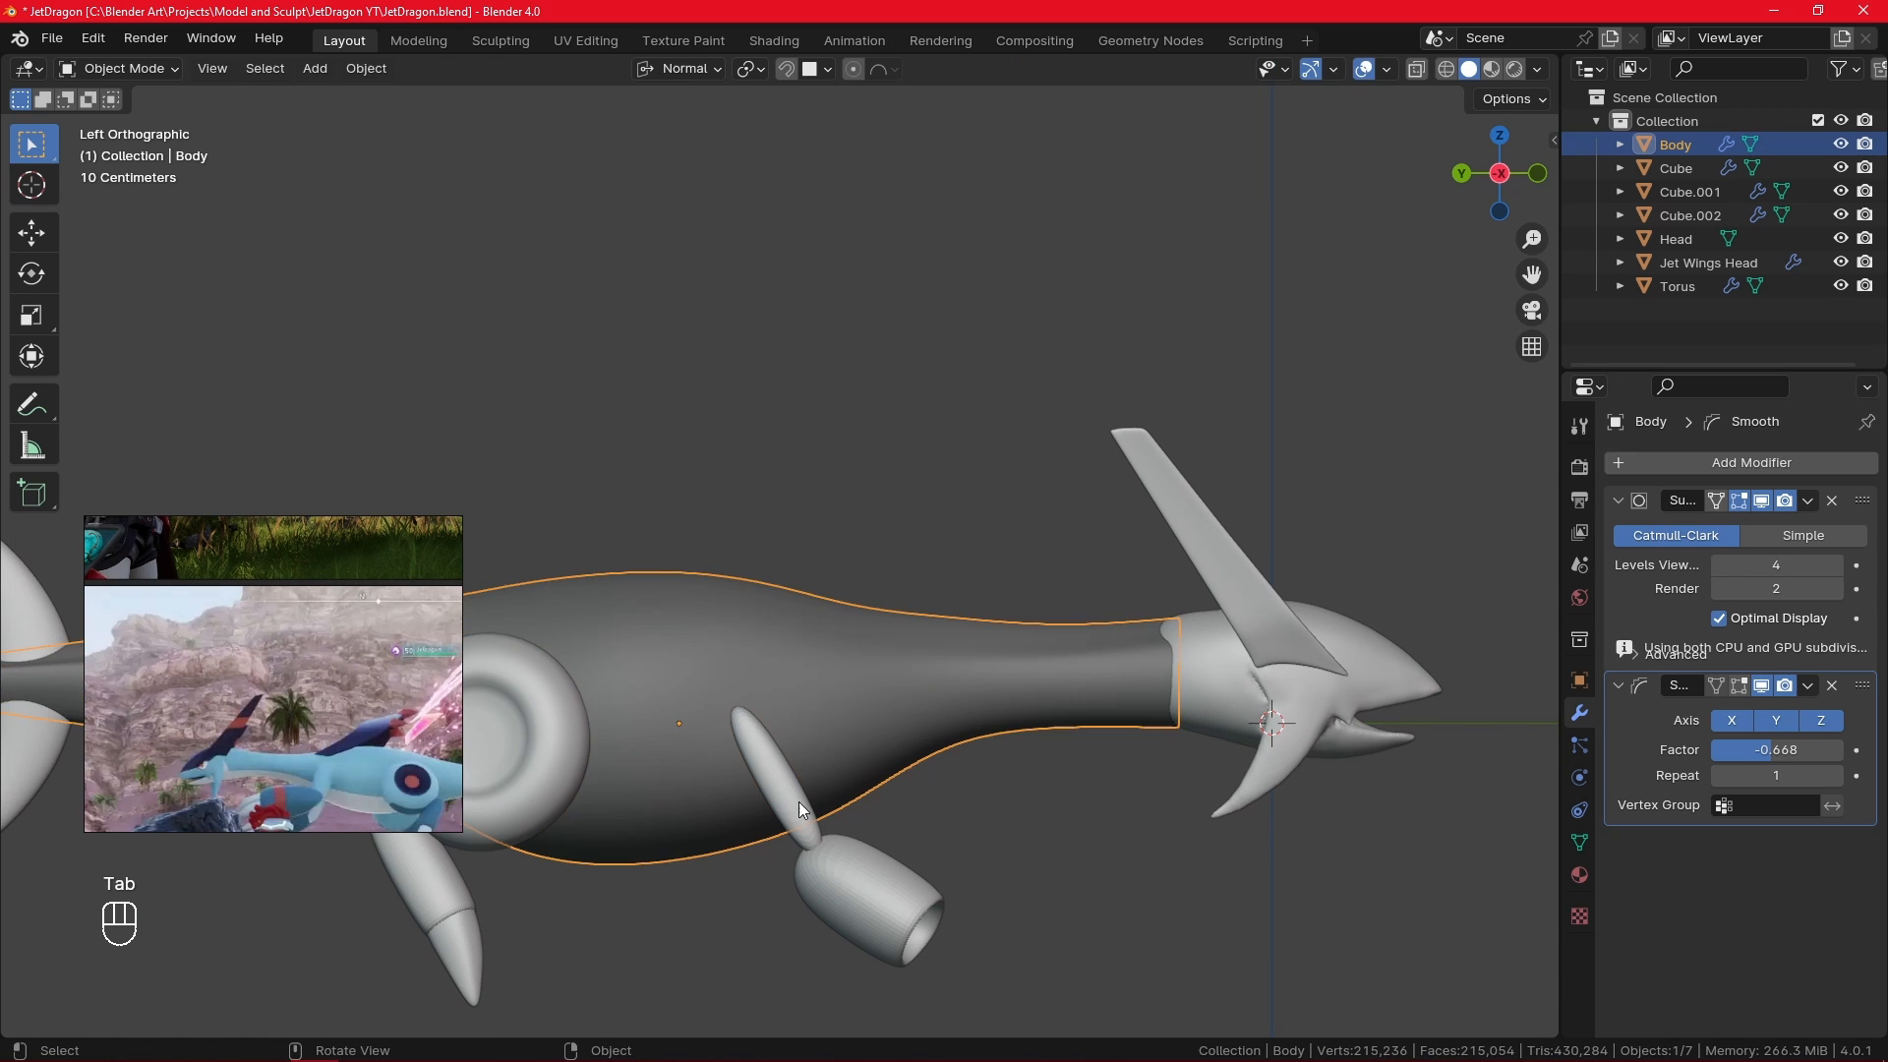
pyautogui.click(799, 802)
pyautogui.press('Tab')
pyautogui.press('l')
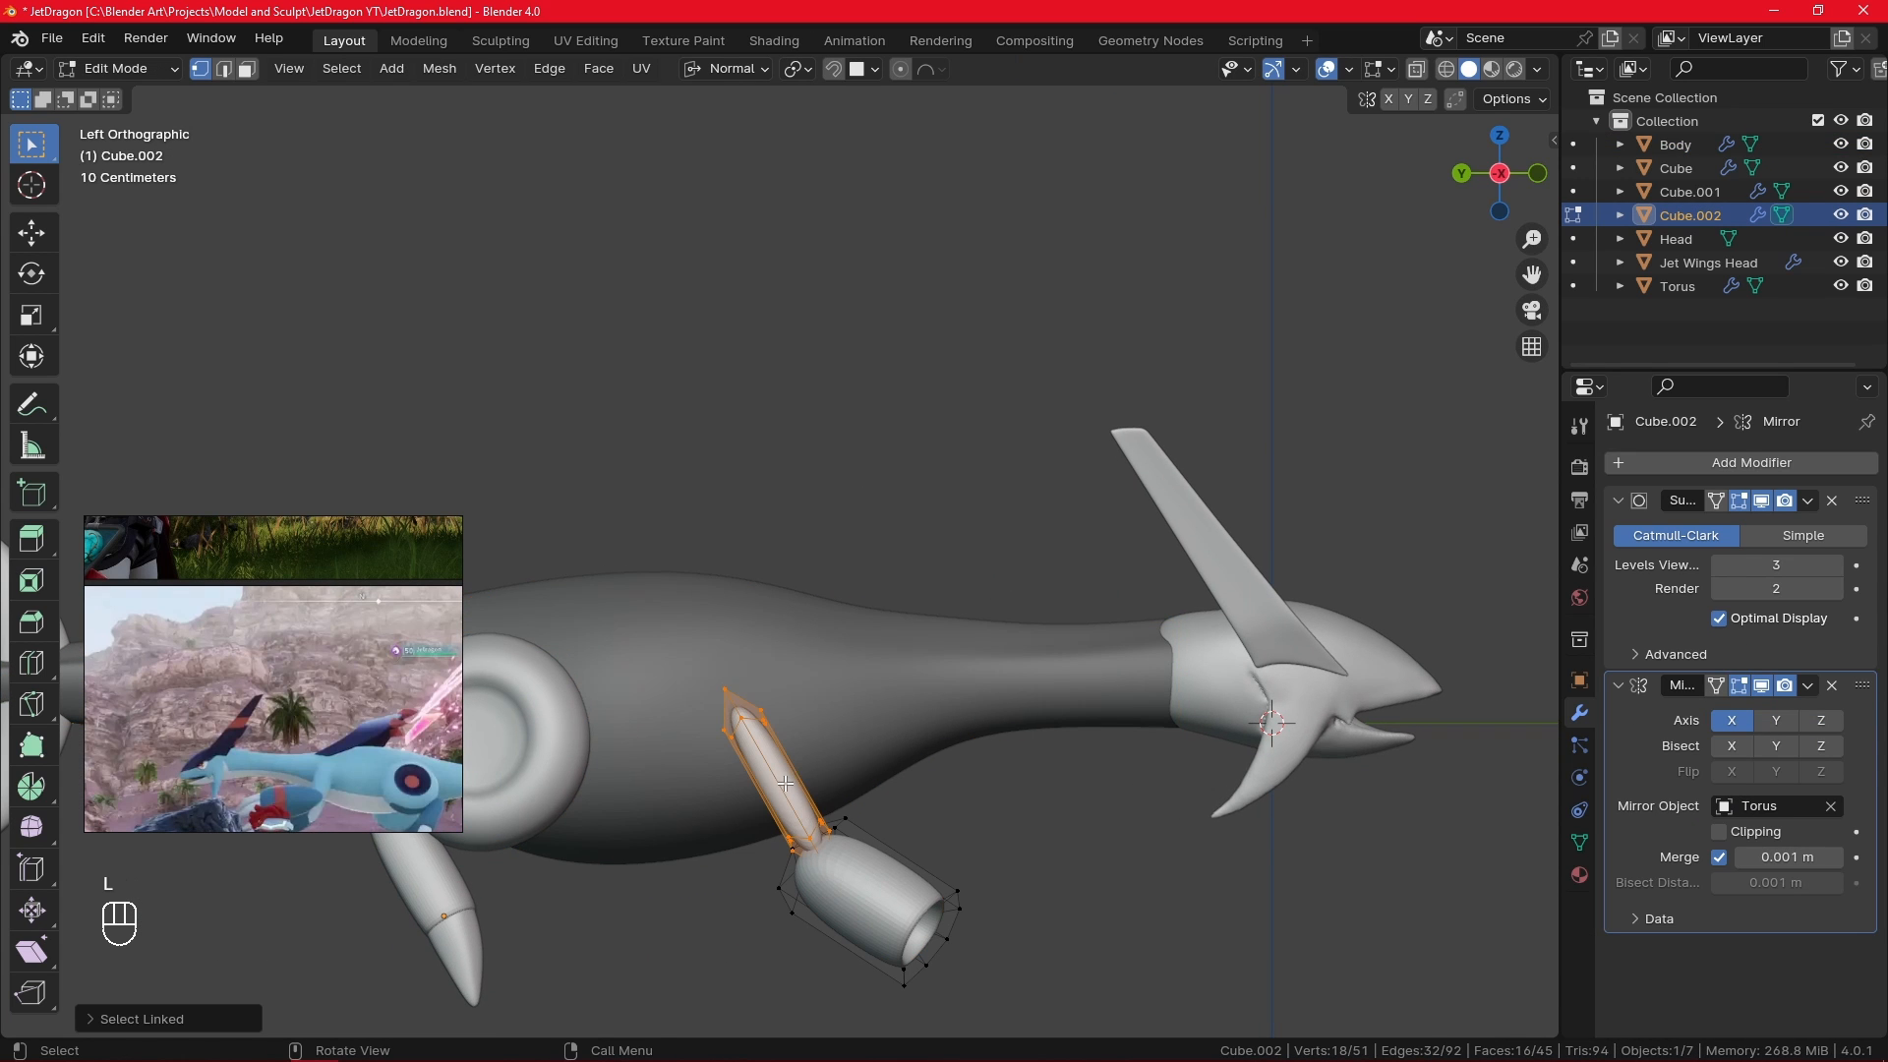
pyautogui.hotkey('alt', 's')
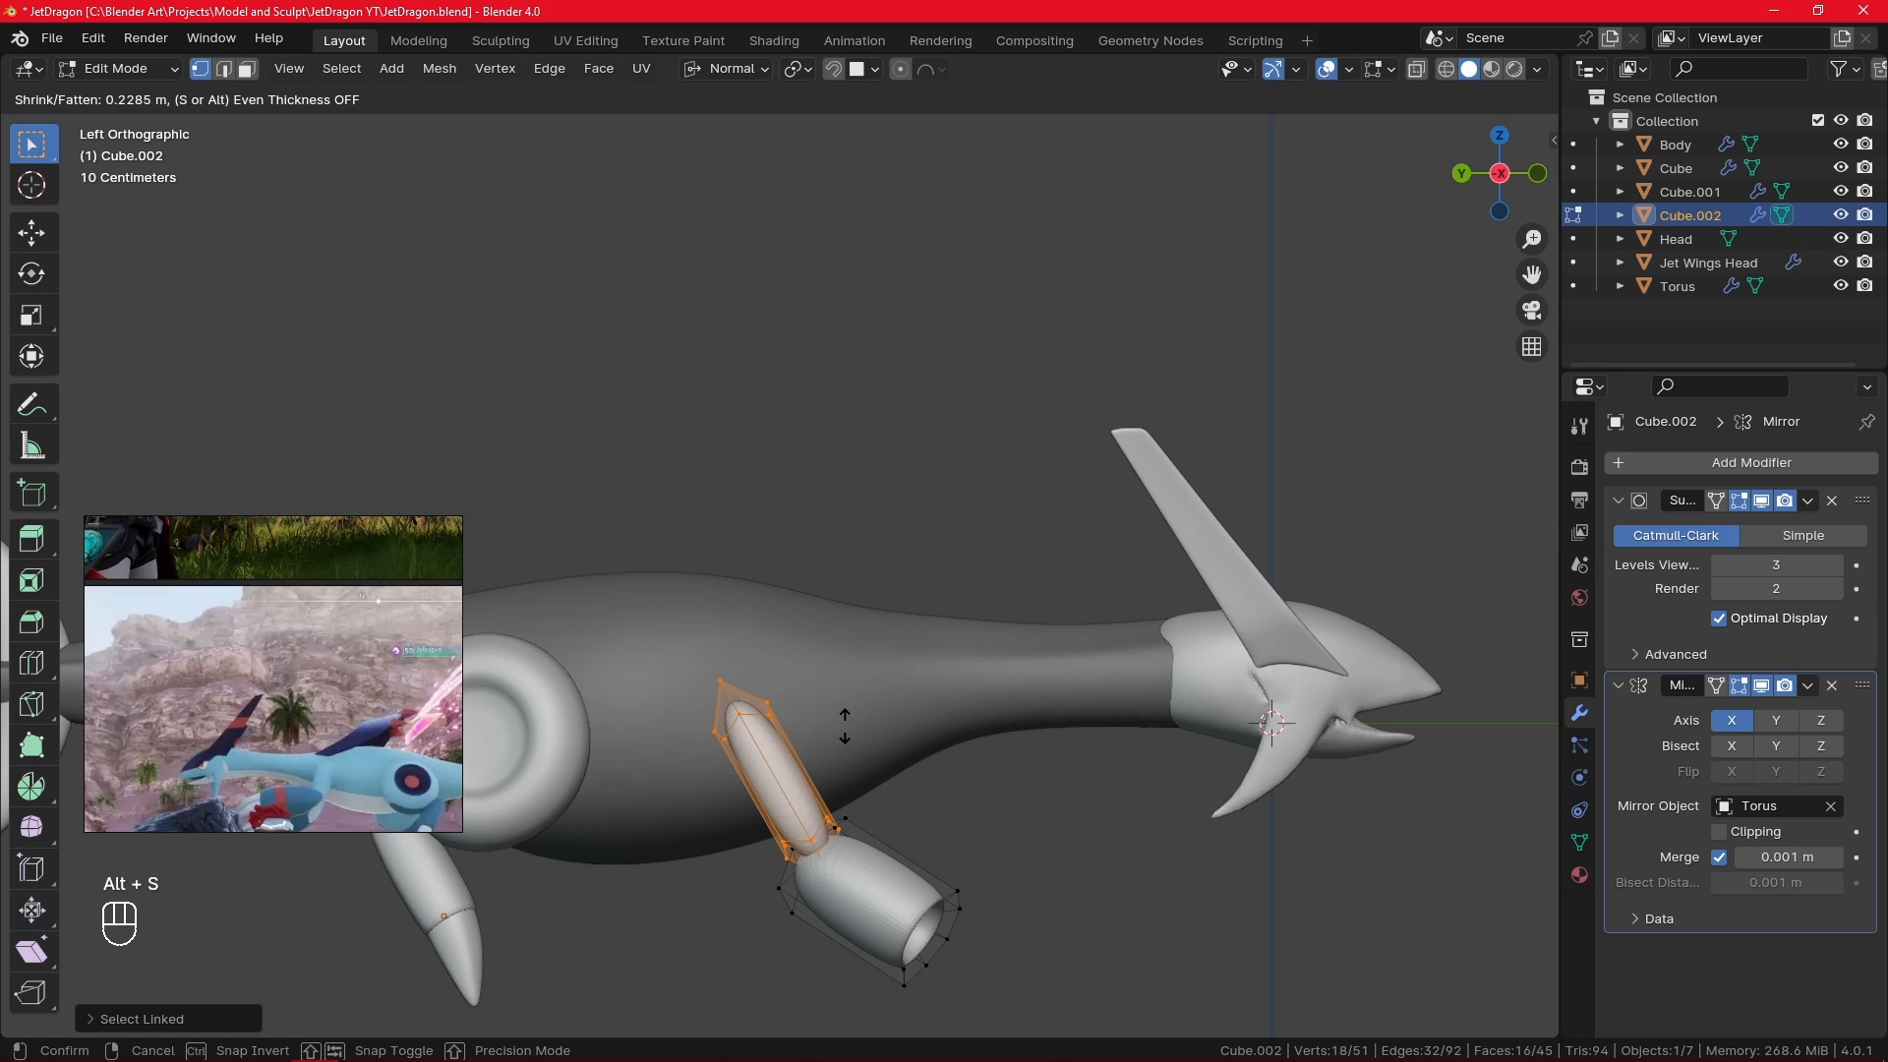
pyautogui.click(845, 727)
pyautogui.keyDown('shift'); pyautogui.moveTo(296, 756); pyautogui.dragTo(410, 763, button='middle'); pyautogui.keyUp('shift')
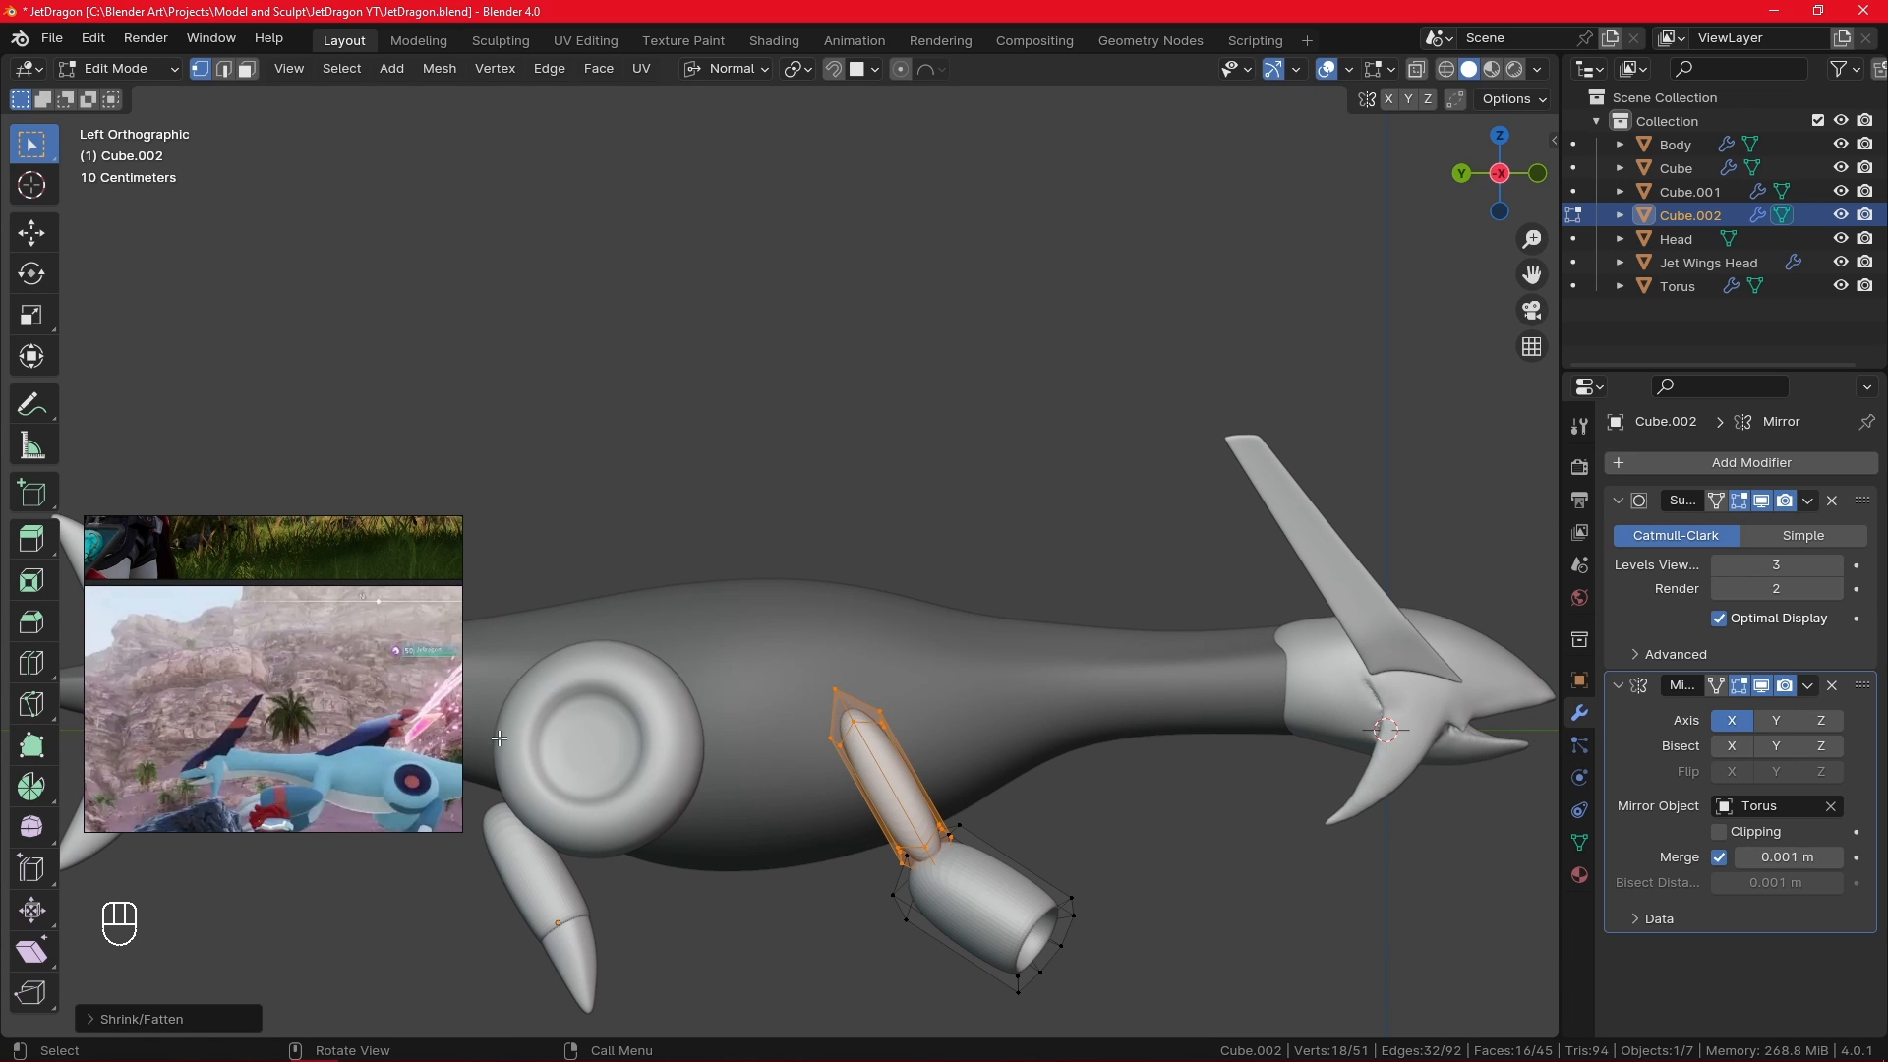
pyautogui.press('g')
pyautogui.press('y')
pyautogui.press('z')
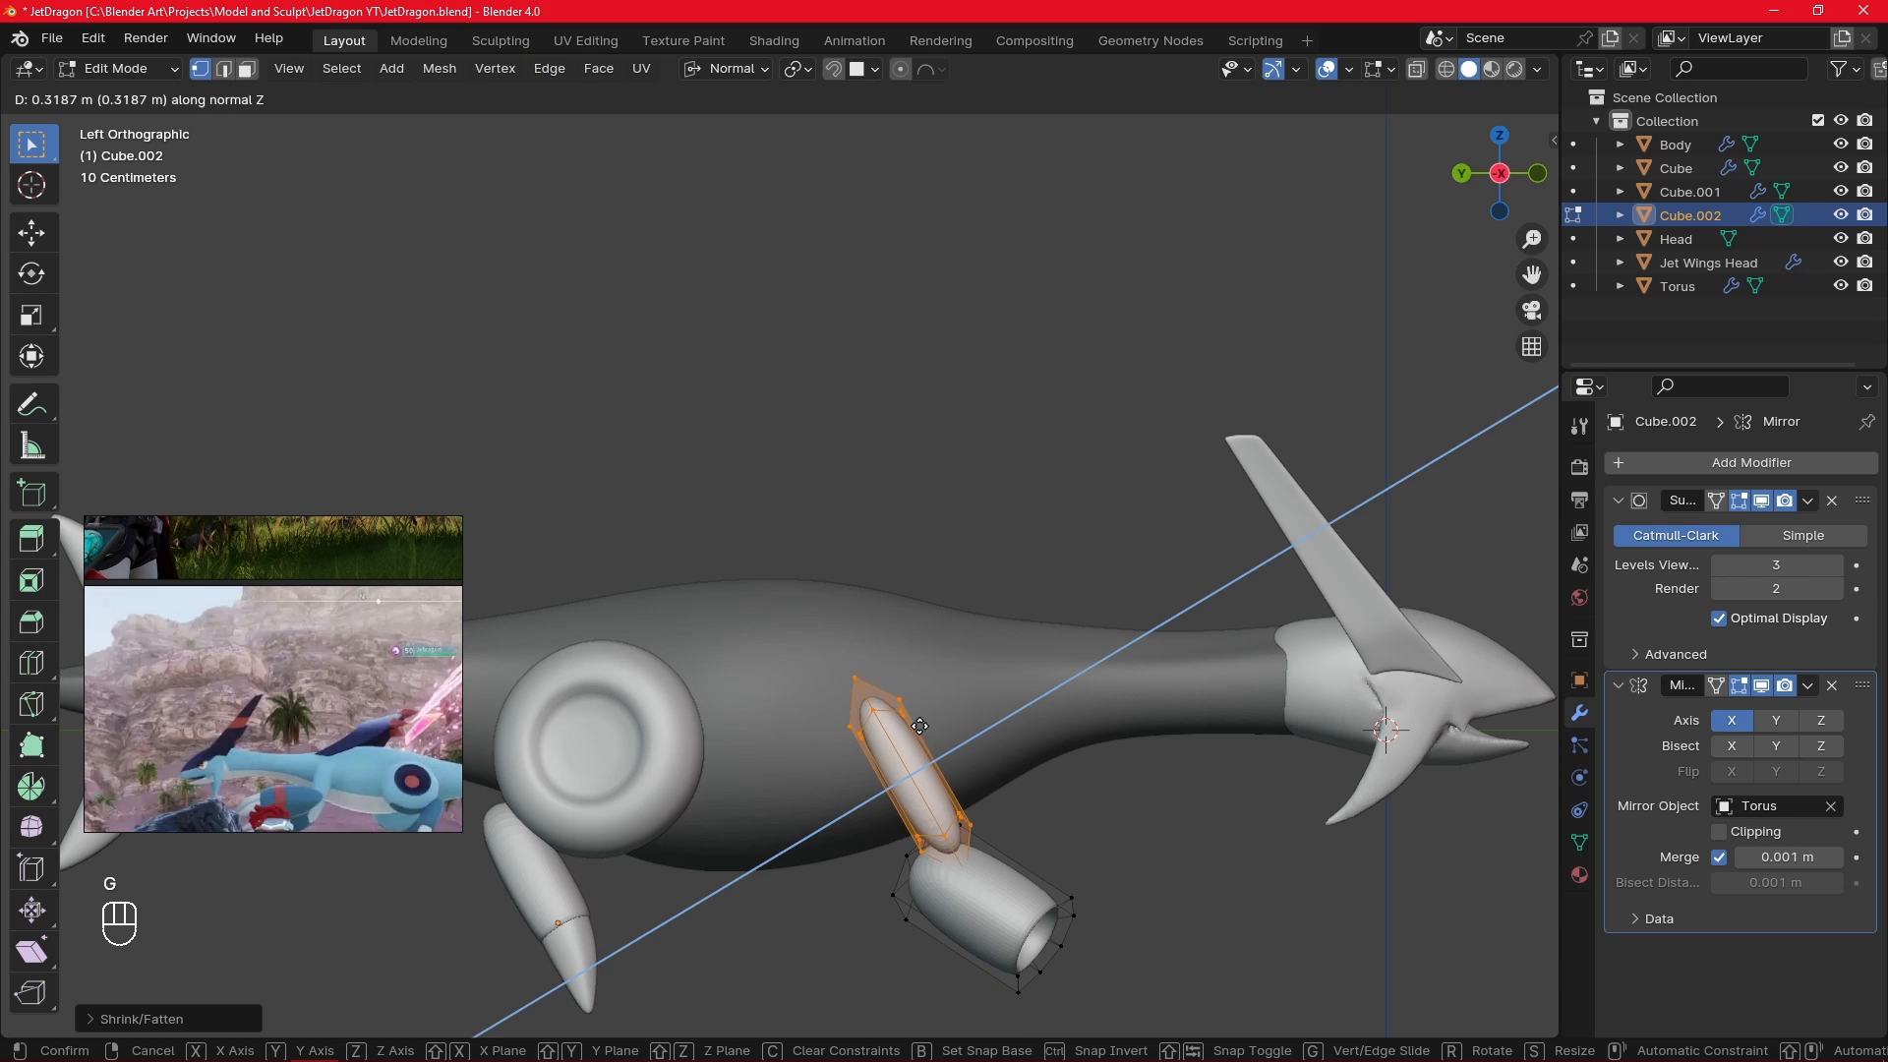
pyautogui.press('x')
pyautogui.rightClick(921, 725)
# - Raise the upper front limb piece by about 0.4 m along global Z
pyautogui.click(725, 68)
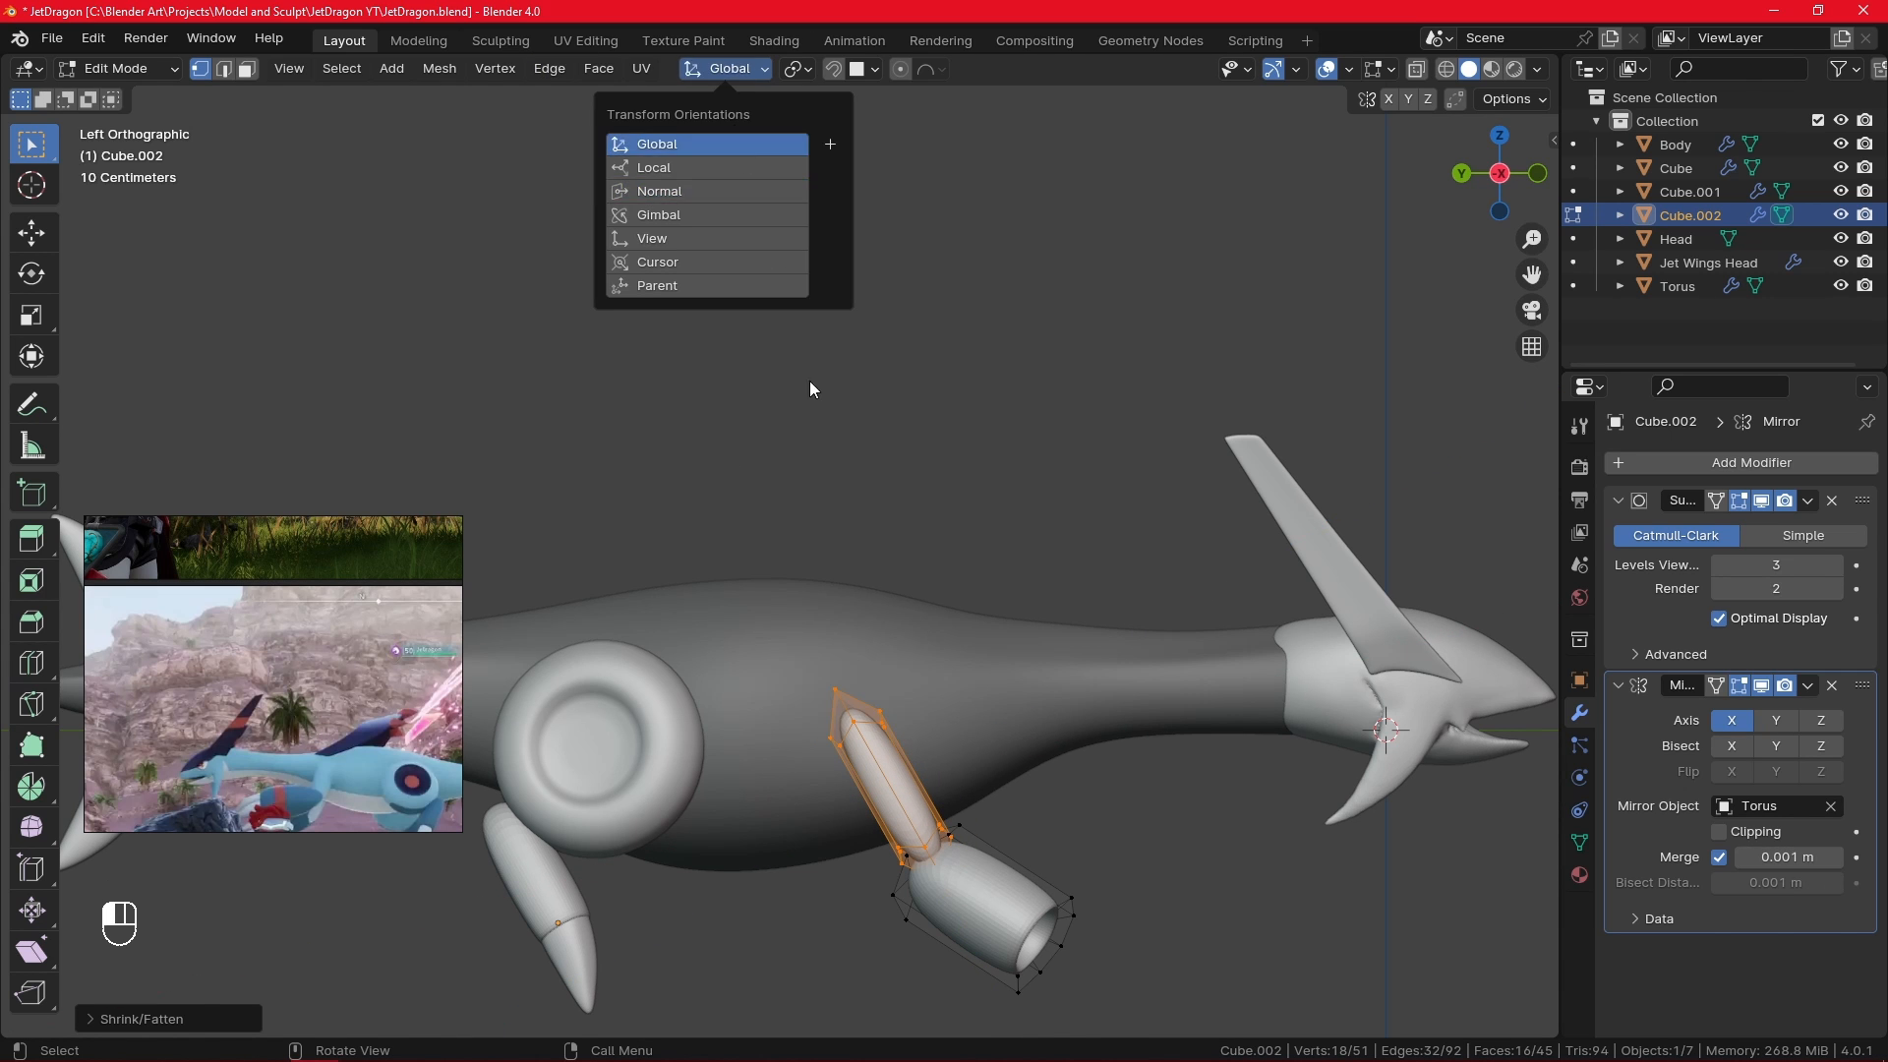
pyautogui.click(744, 152)
pyautogui.press('g')
pyautogui.press('z')
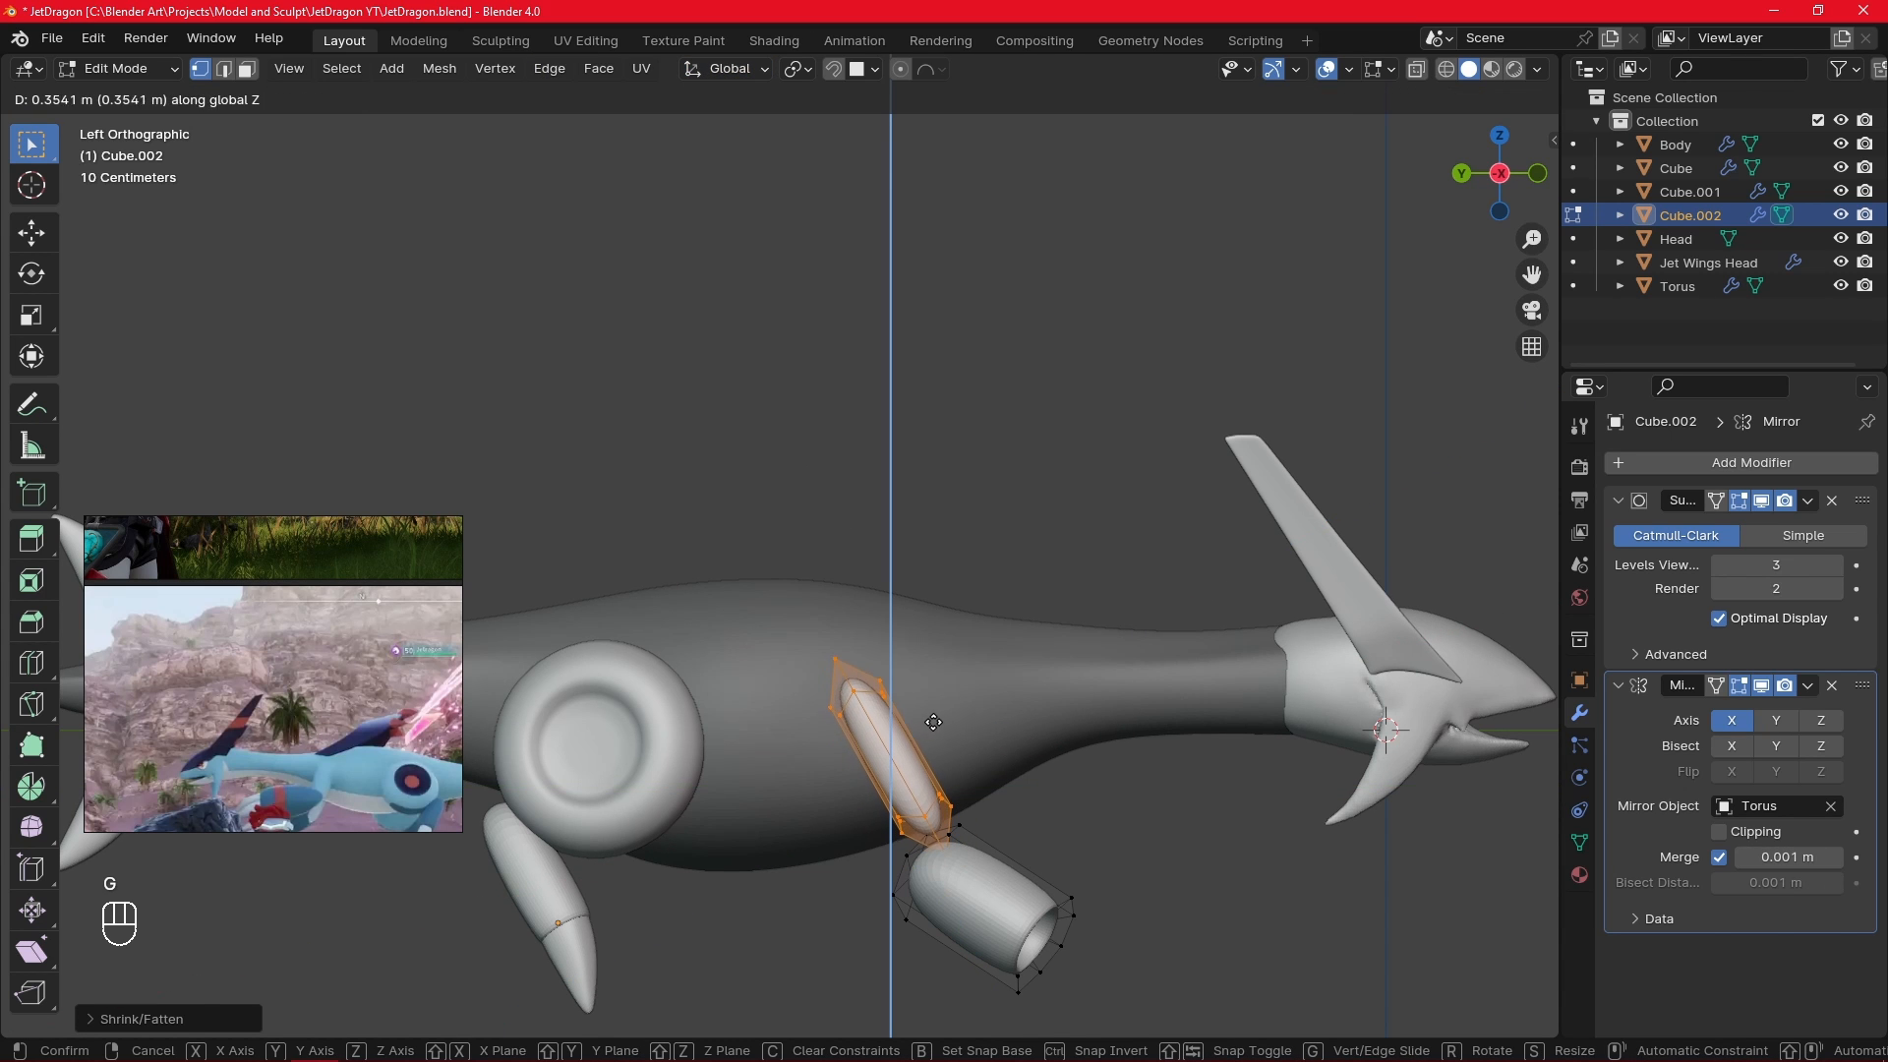
pyautogui.click(935, 712)
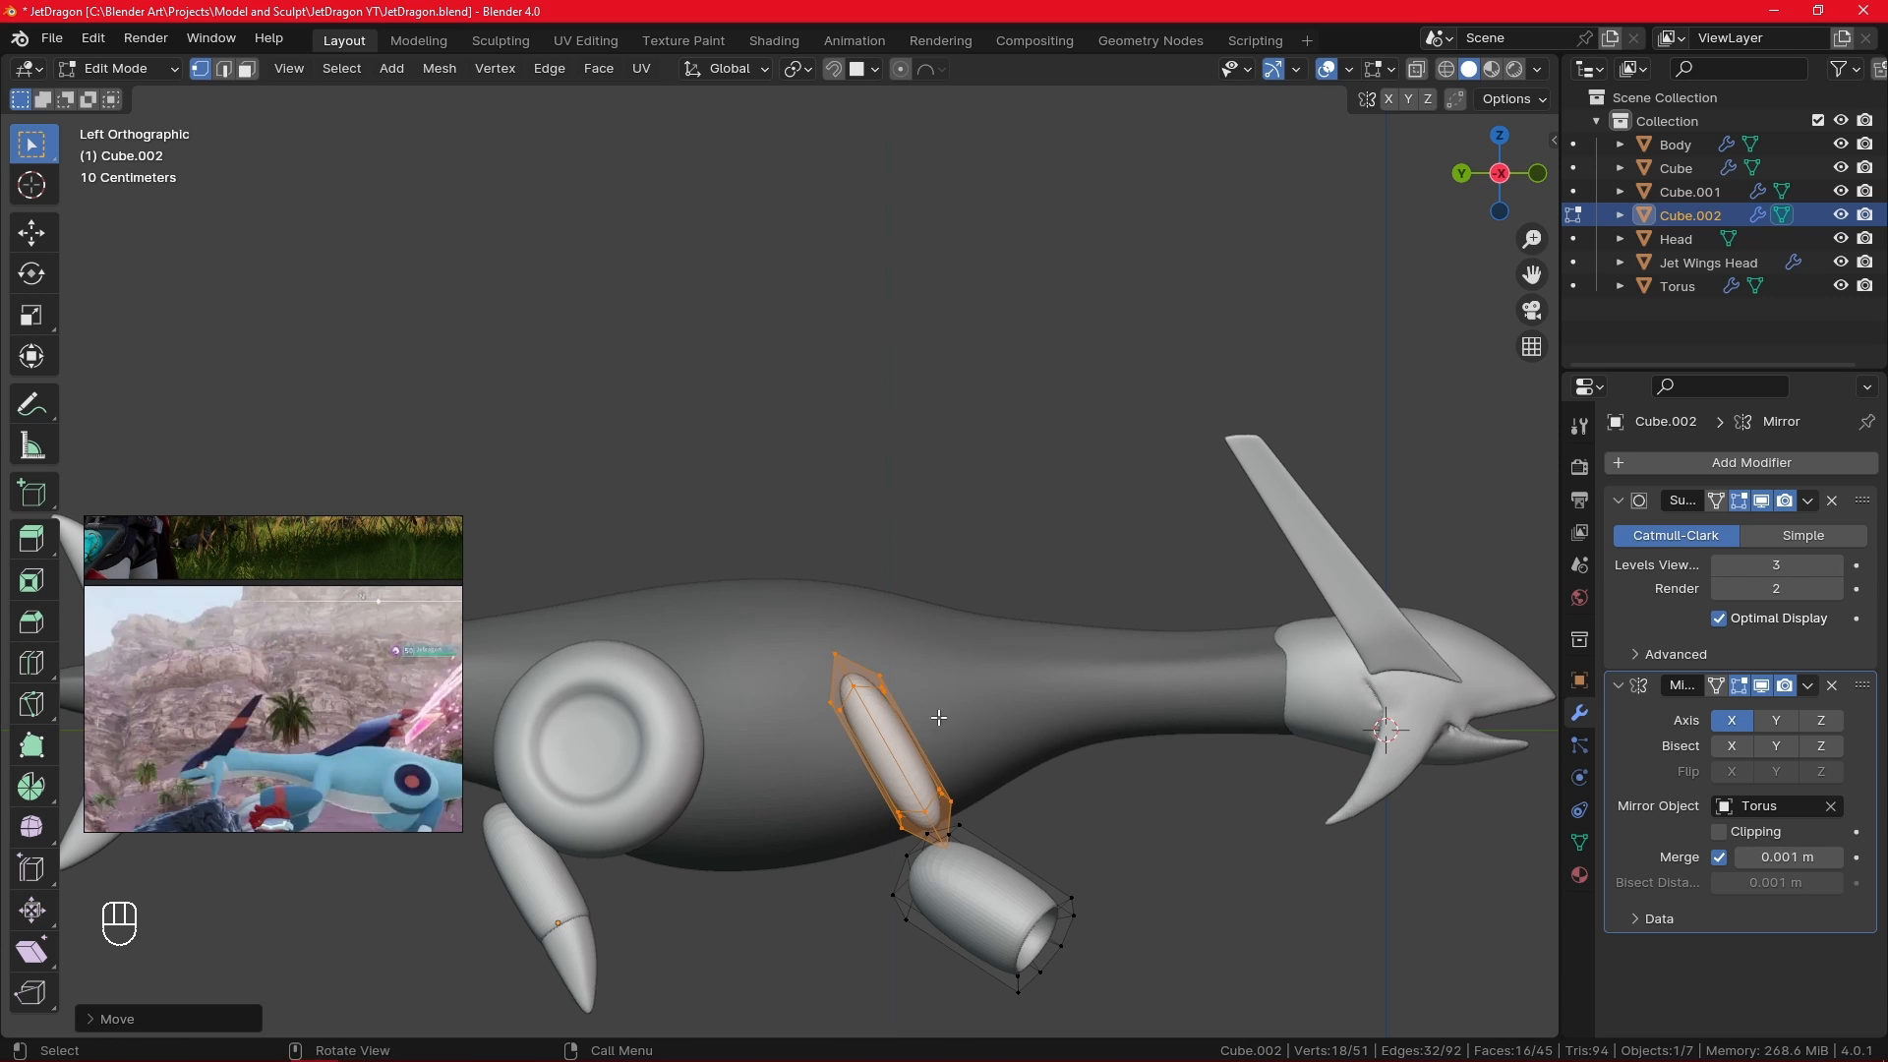
# - Select the lower end vertices of the upper front limb piece and move them about 0.55 m down and forward toward the forearm piece
pyautogui.moveTo(935, 714); pyautogui.dragTo(886, 855, button='middle')
pyautogui.click(892, 883)
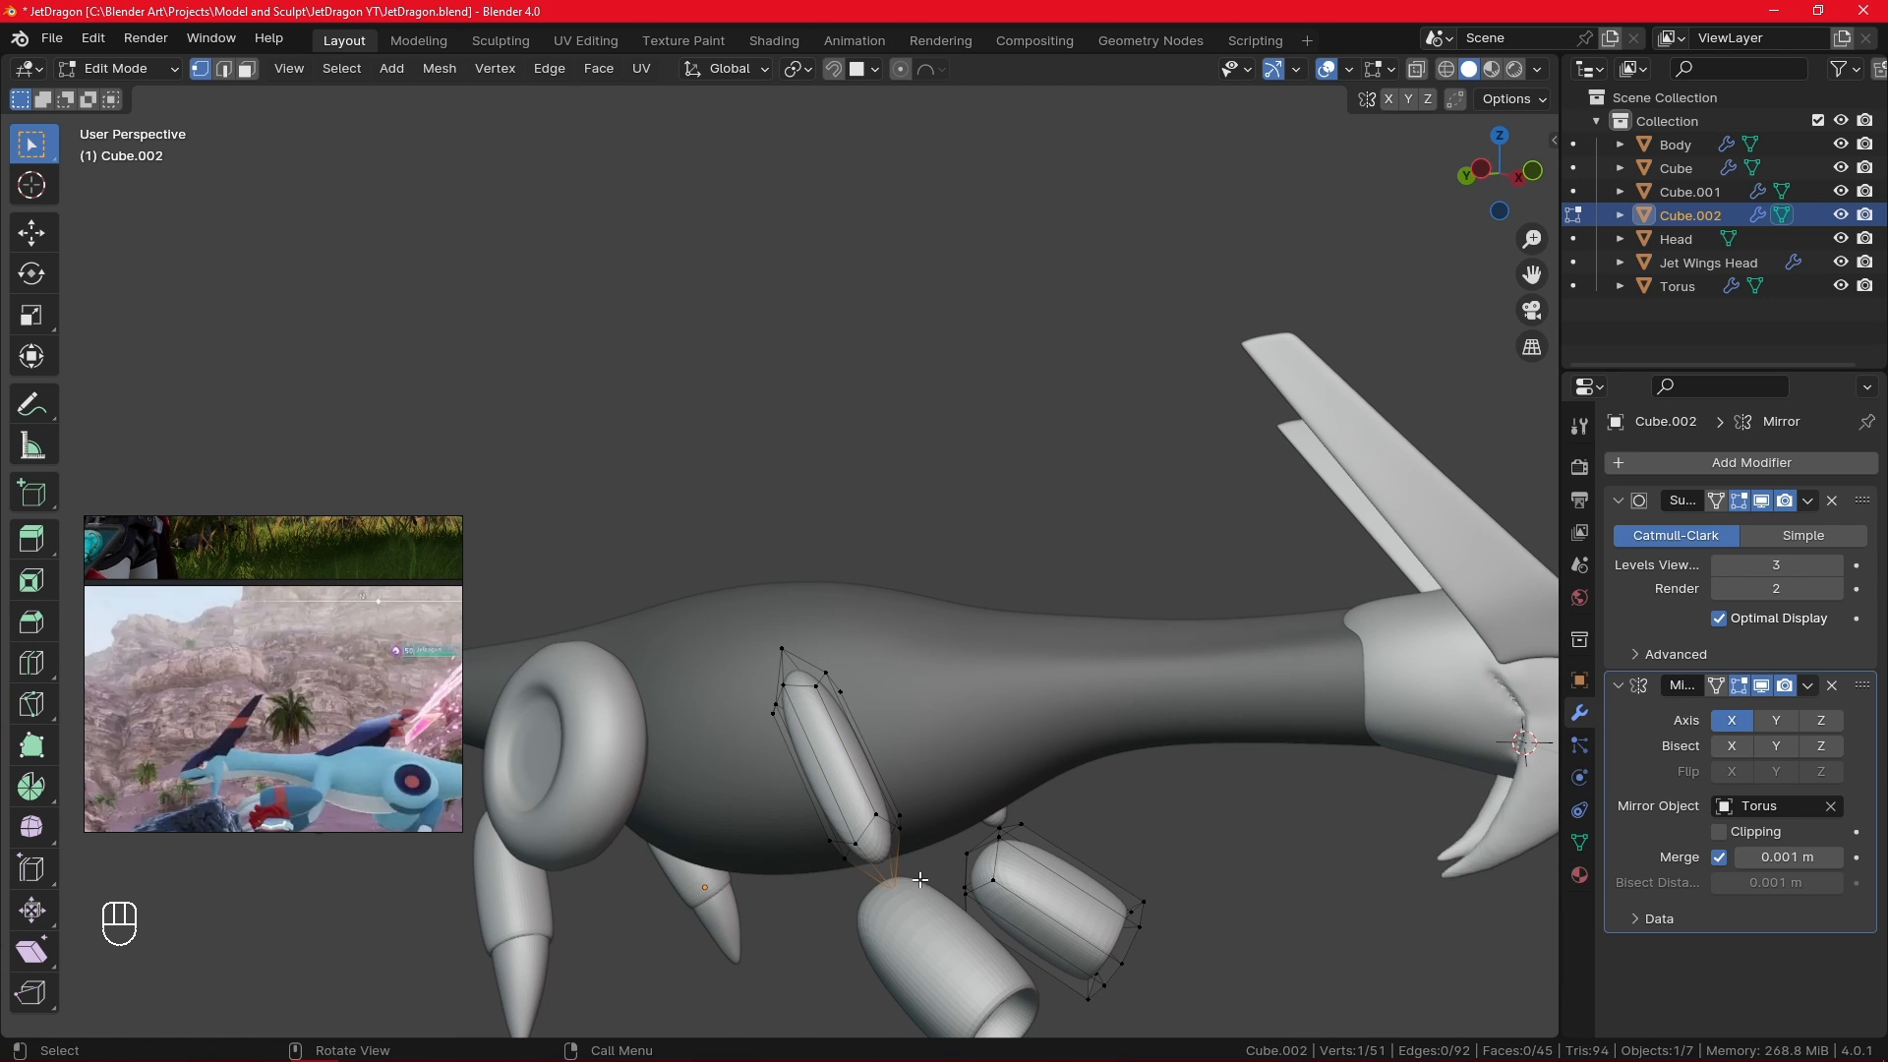
pyautogui.keyDown('shift'); pyautogui.click(835, 845); pyautogui.keyUp('shift')
pyautogui.keyDown('shift'); pyautogui.click(859, 844); pyautogui.keyUp('shift')
pyautogui.keyDown('alt'); pyautogui.moveTo(858, 844); pyautogui.dragTo(1021, 793); pyautogui.keyUp('alt')
pyautogui.keyDown('shift'); pyautogui.click(947, 592); pyautogui.keyUp('shift')
pyautogui.keyDown('shift'); pyautogui.click(941, 606); pyautogui.keyUp('shift')
pyautogui.keyDown('shift'); pyautogui.click(981, 753); pyautogui.keyUp('shift')
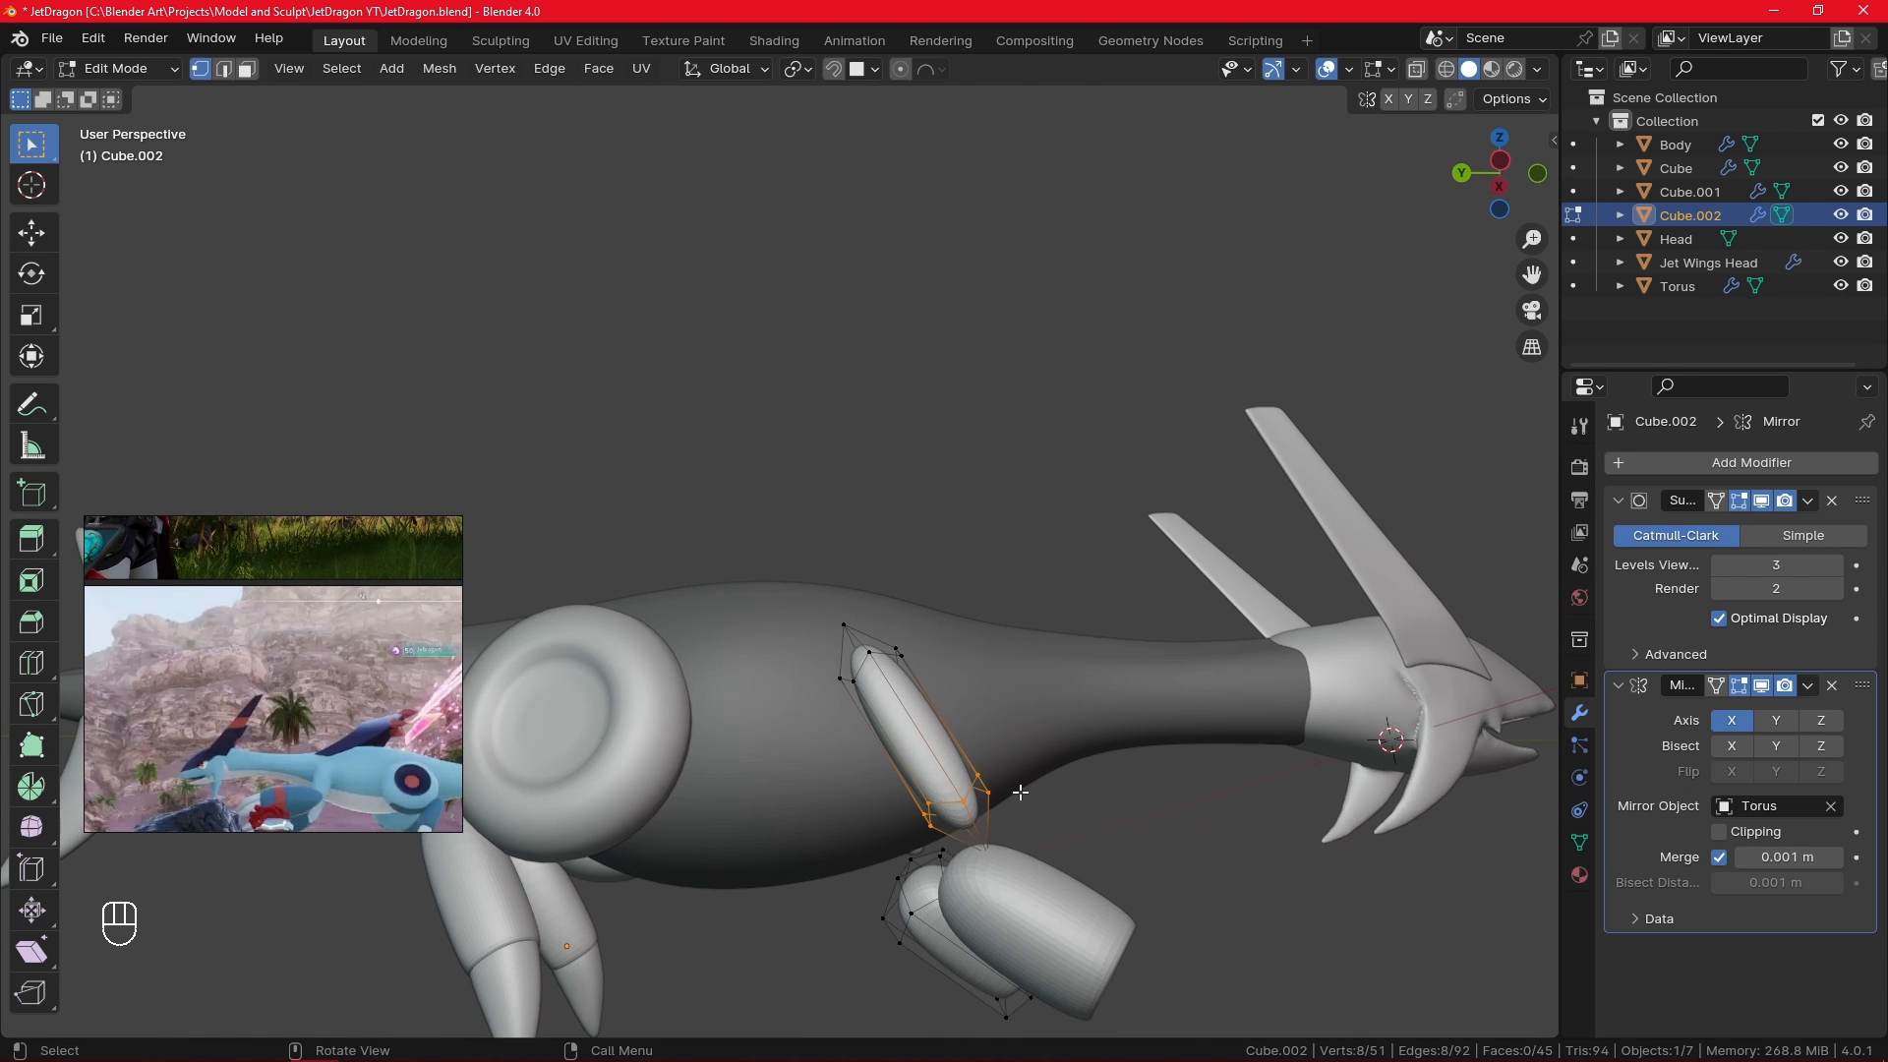
pyautogui.press('g')
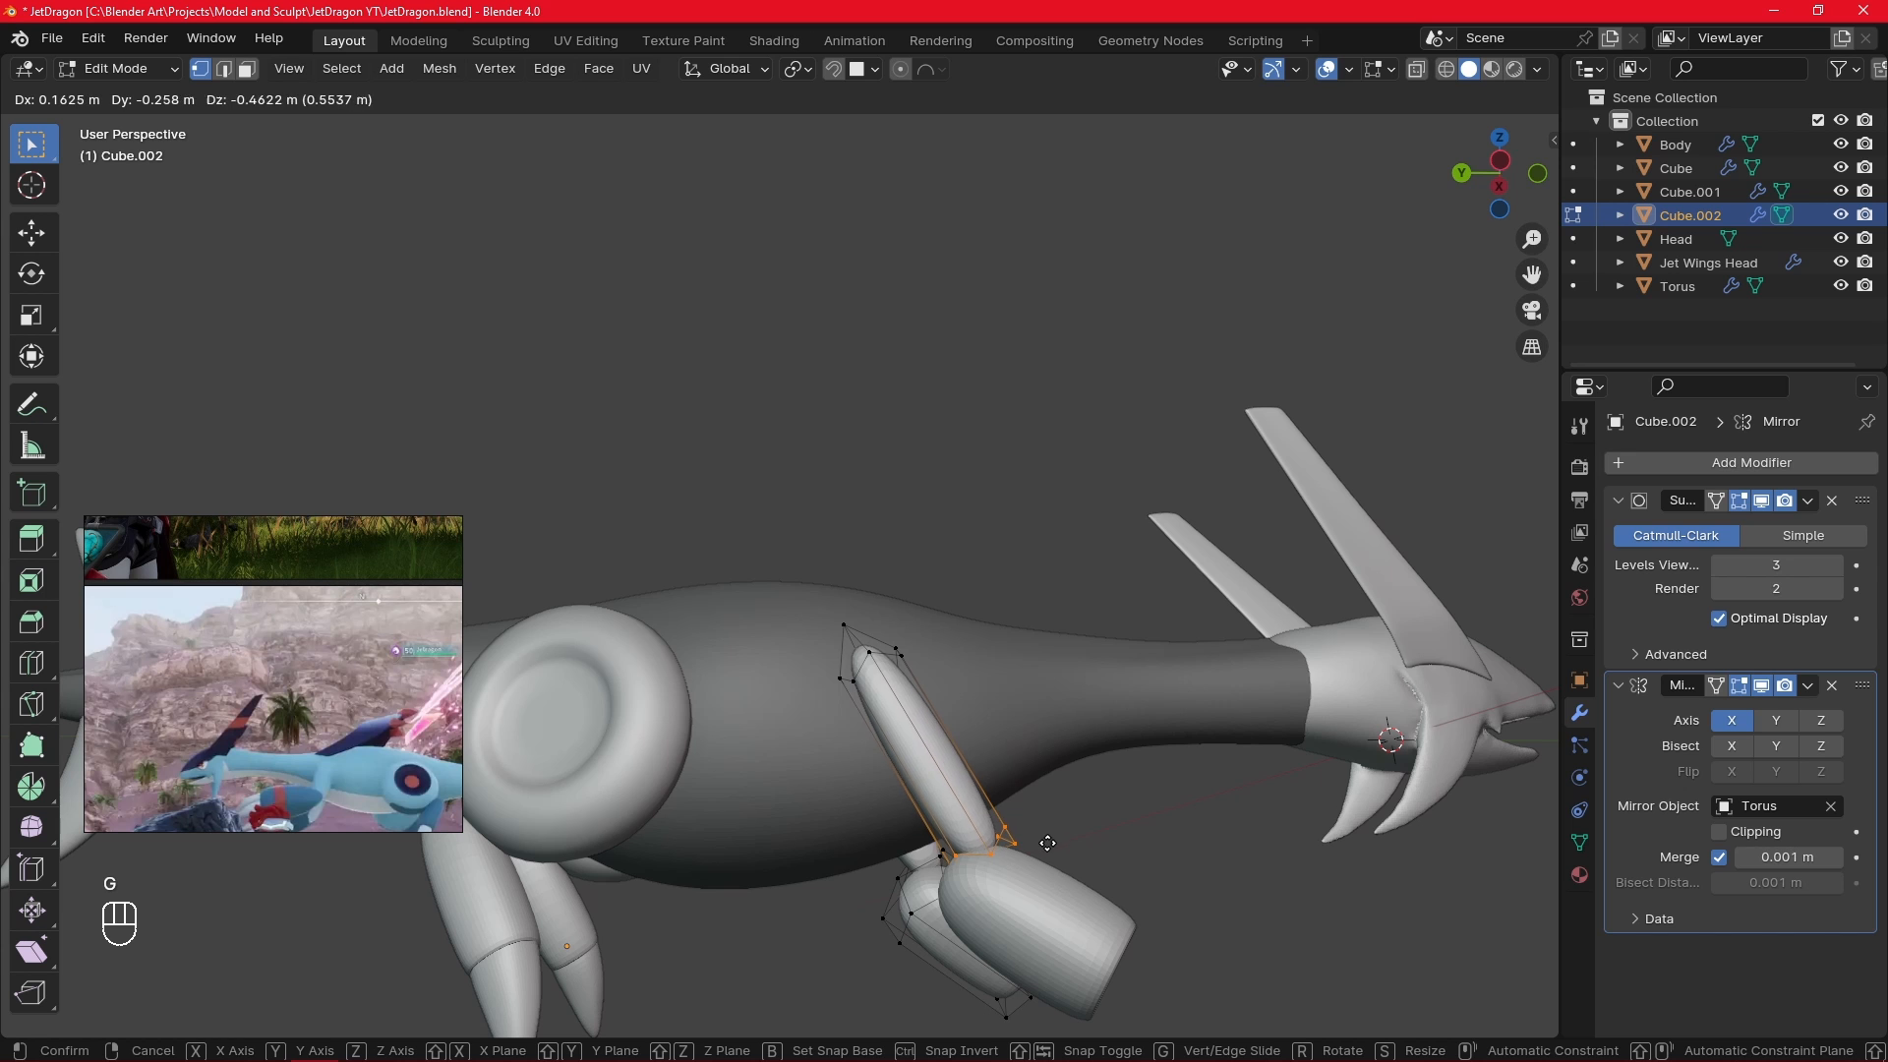
pyautogui.click(1047, 846)
# - In front view, rotate the whole upper front limb piece about 13° and move it about -0.18 m along global X
pyautogui.keyDown('alt'); pyautogui.moveTo(1047, 845); pyautogui.dragTo(847, 770); pyautogui.keyUp('alt')
pyautogui.press('KP_1')
pyautogui.press('l')
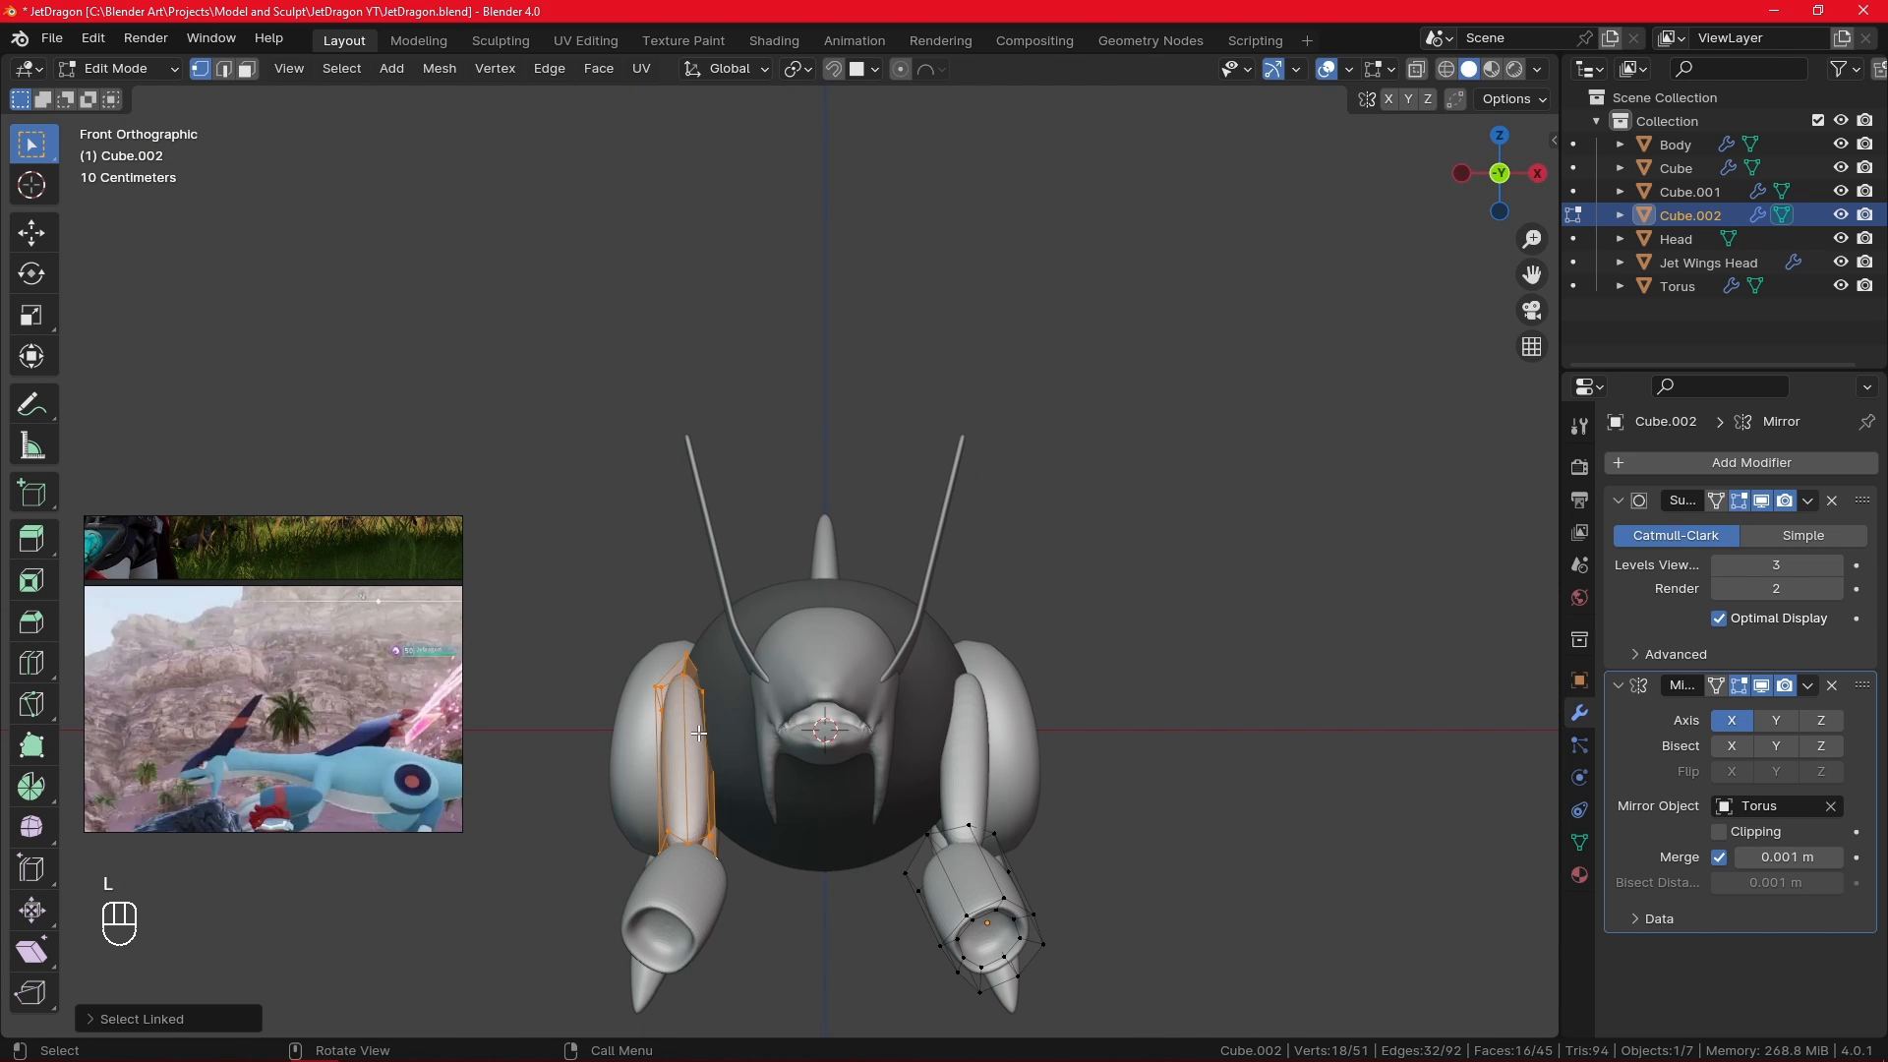
pyautogui.press('r')
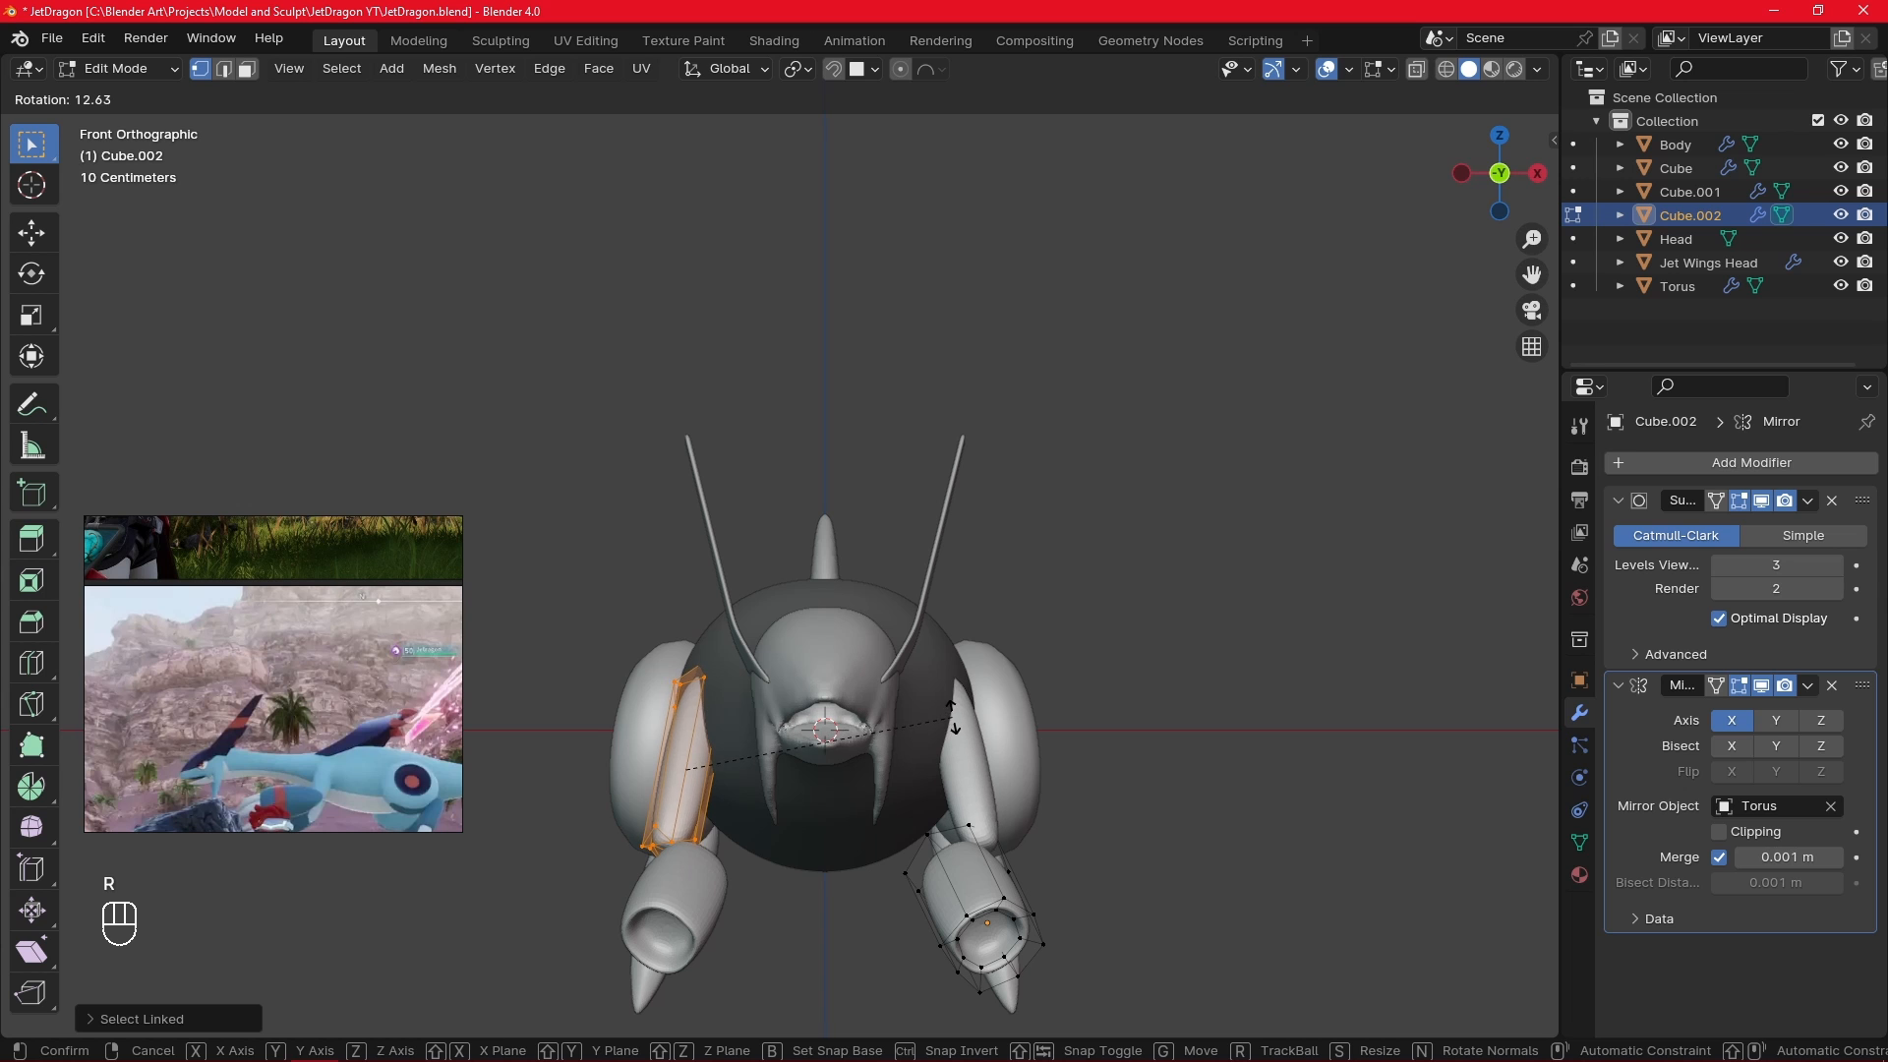
pyautogui.click(953, 715)
pyautogui.press('g')
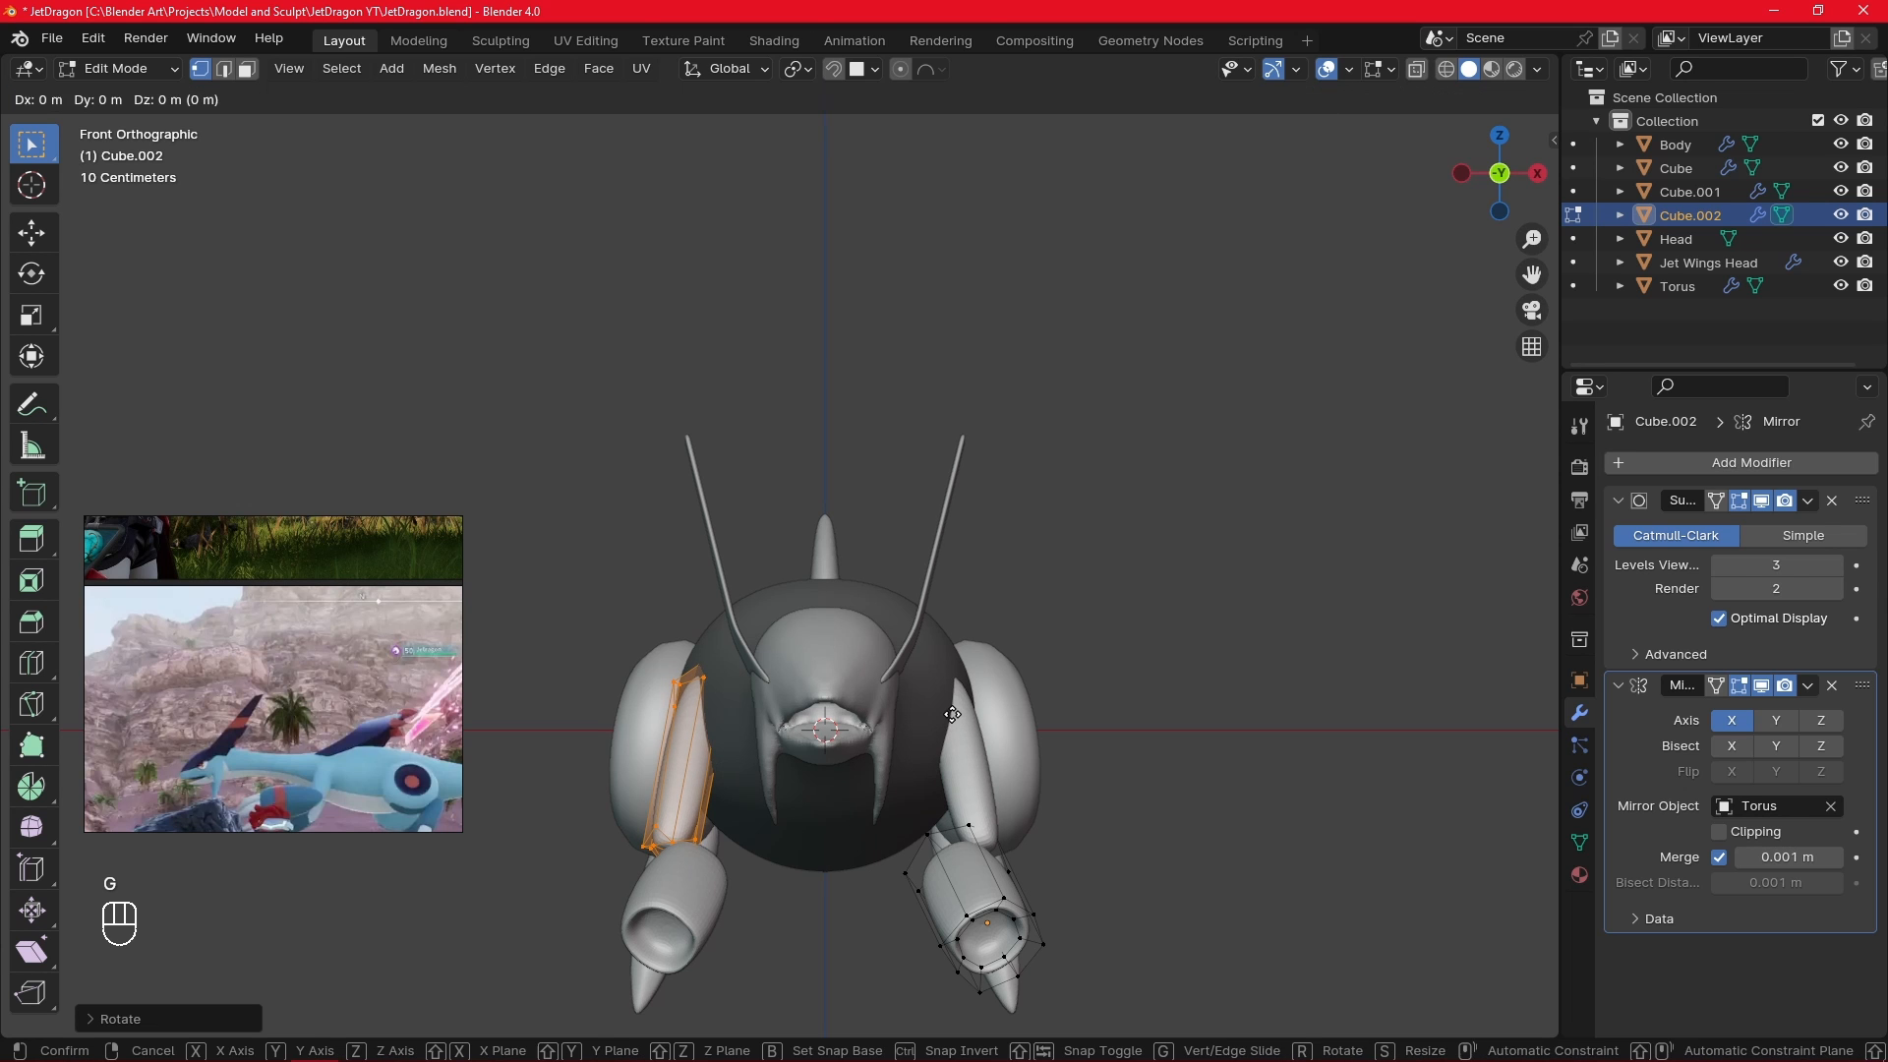
pyautogui.press('x')
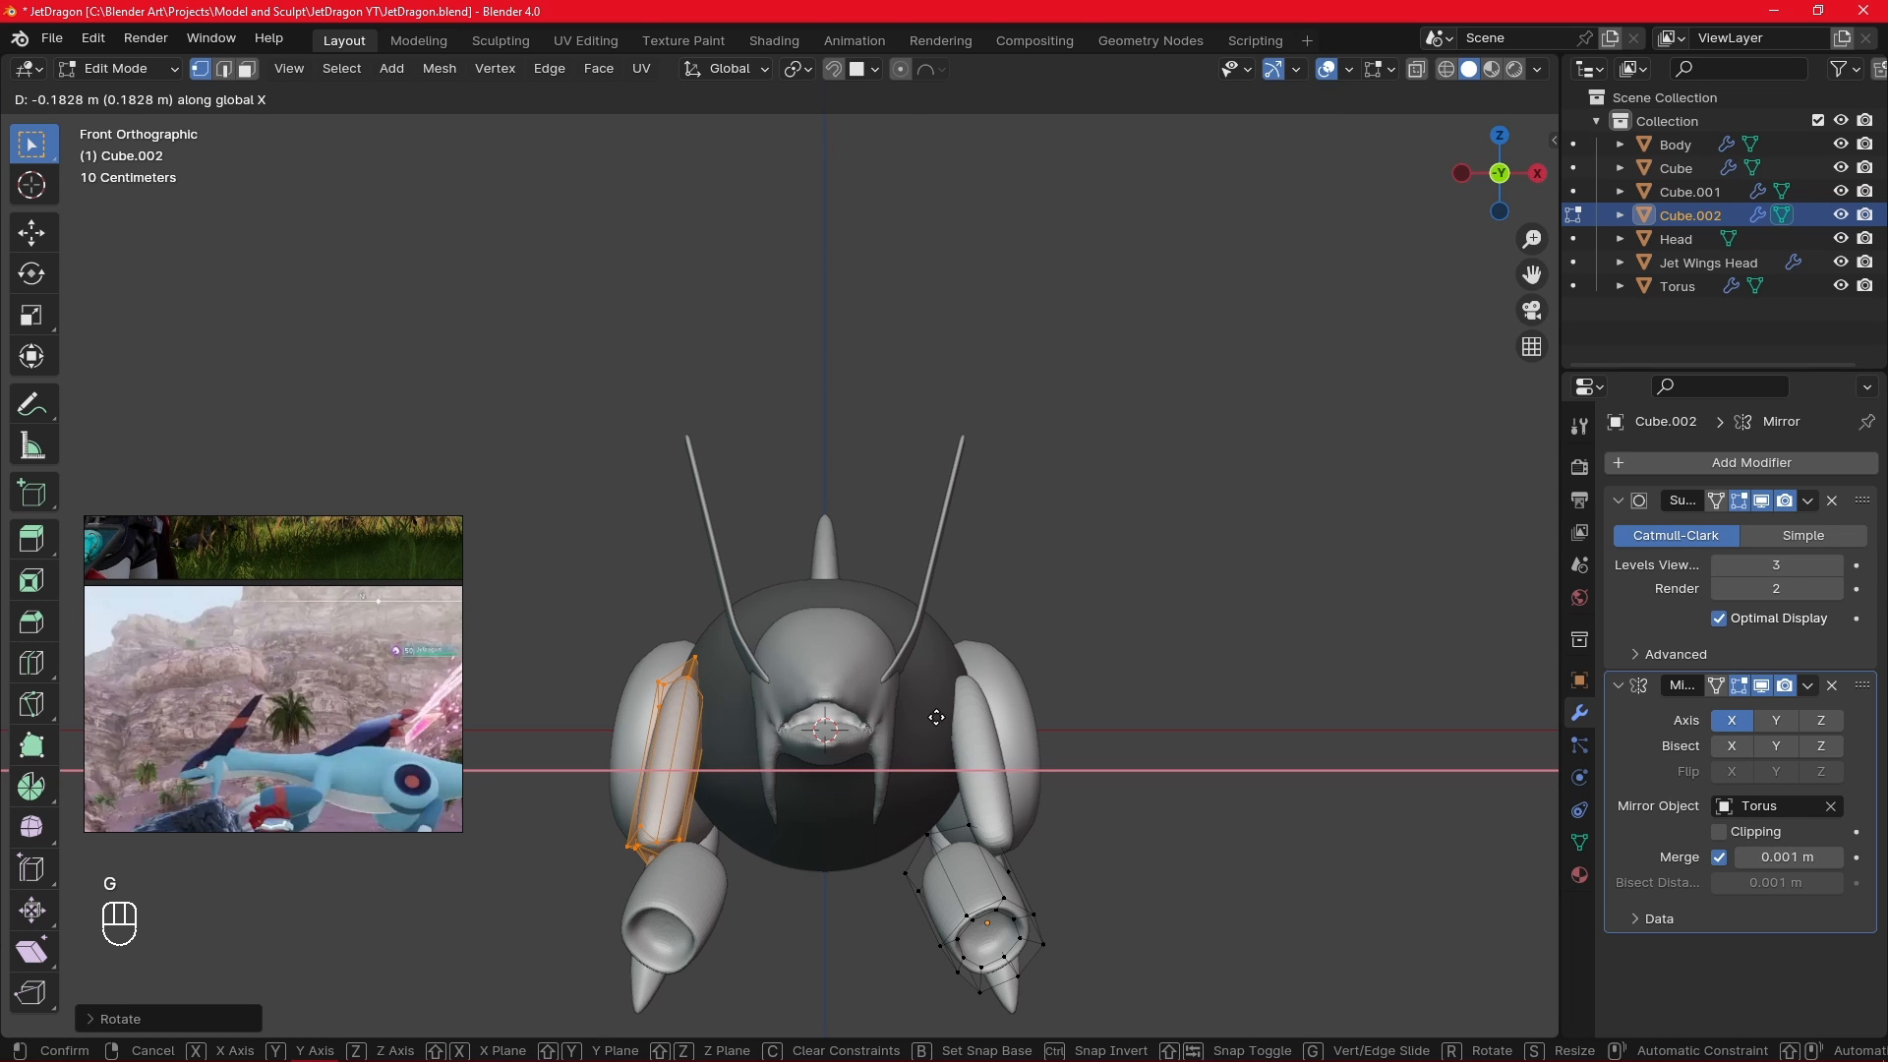
pyautogui.click(936, 718)
# - Select the whole hollow forearm piece in front view and rotate it about -34° around global X
pyautogui.moveTo(926, 735); pyautogui.dragTo(882, 773, button='middle')
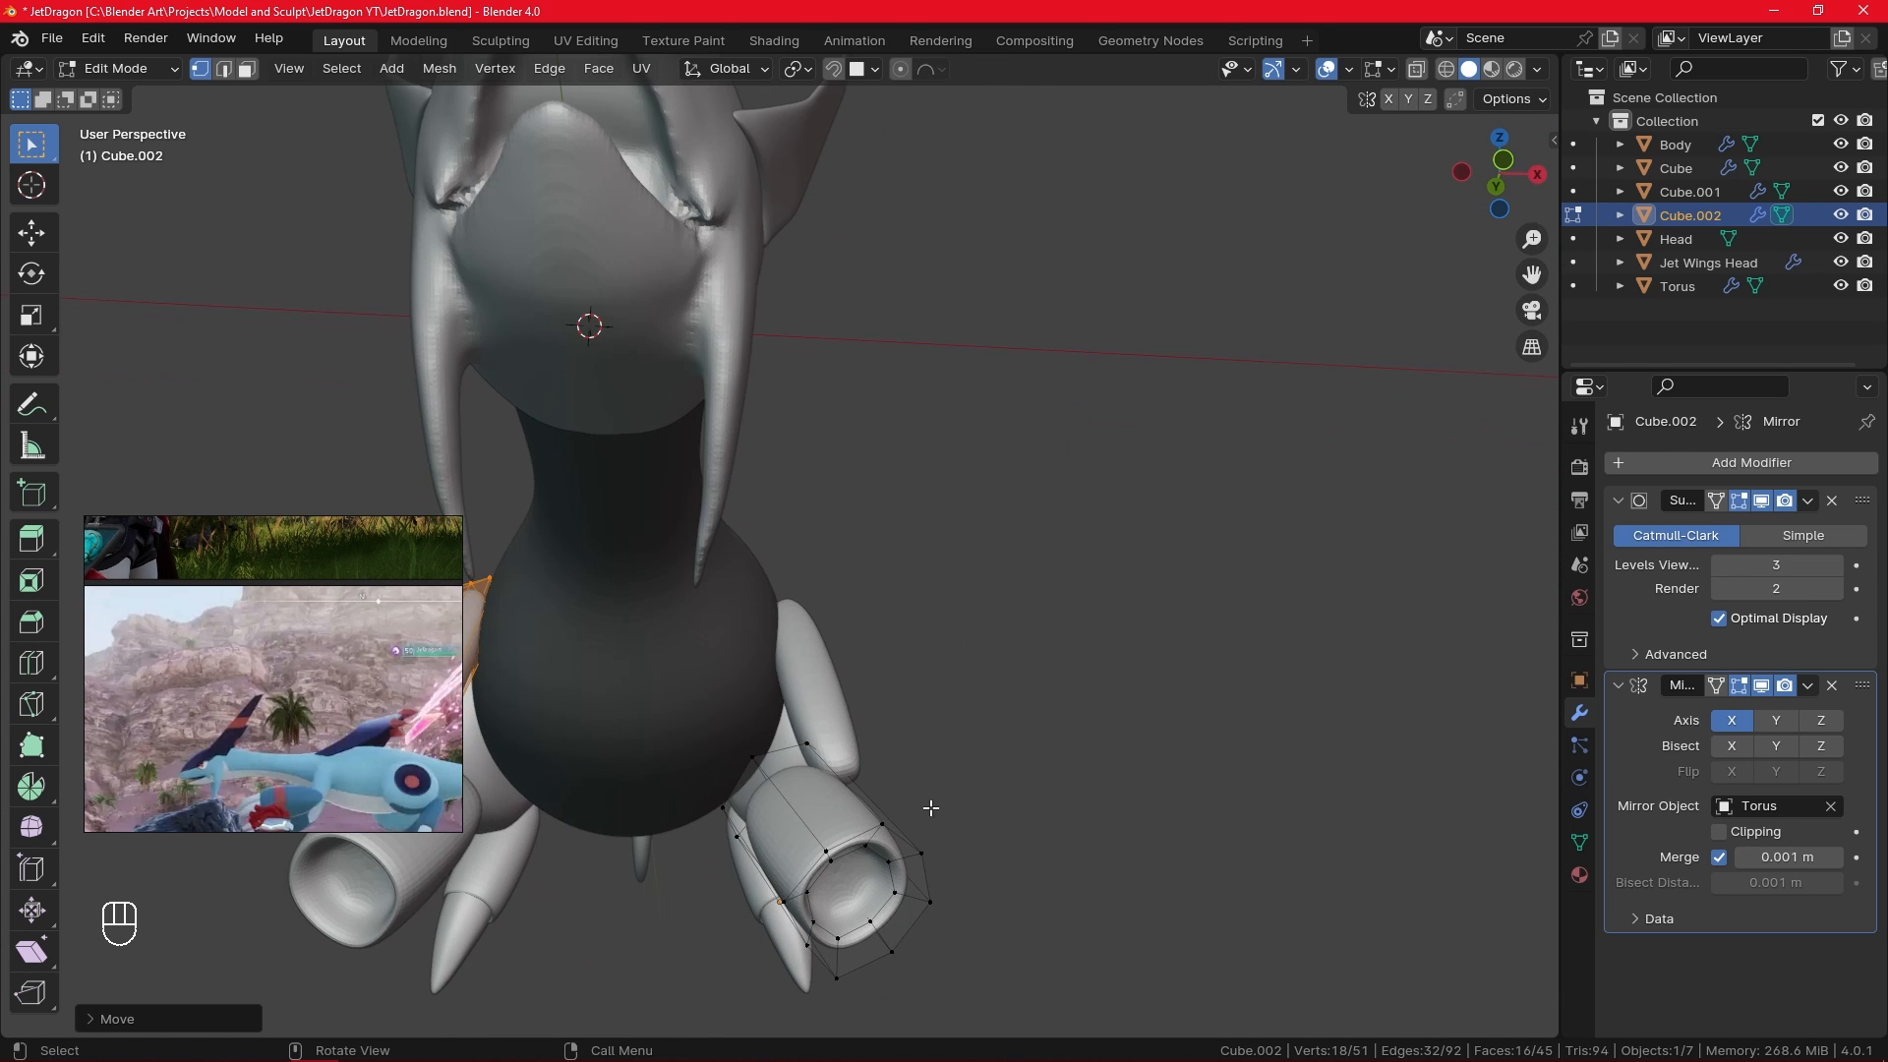
pyautogui.press('KP_1')
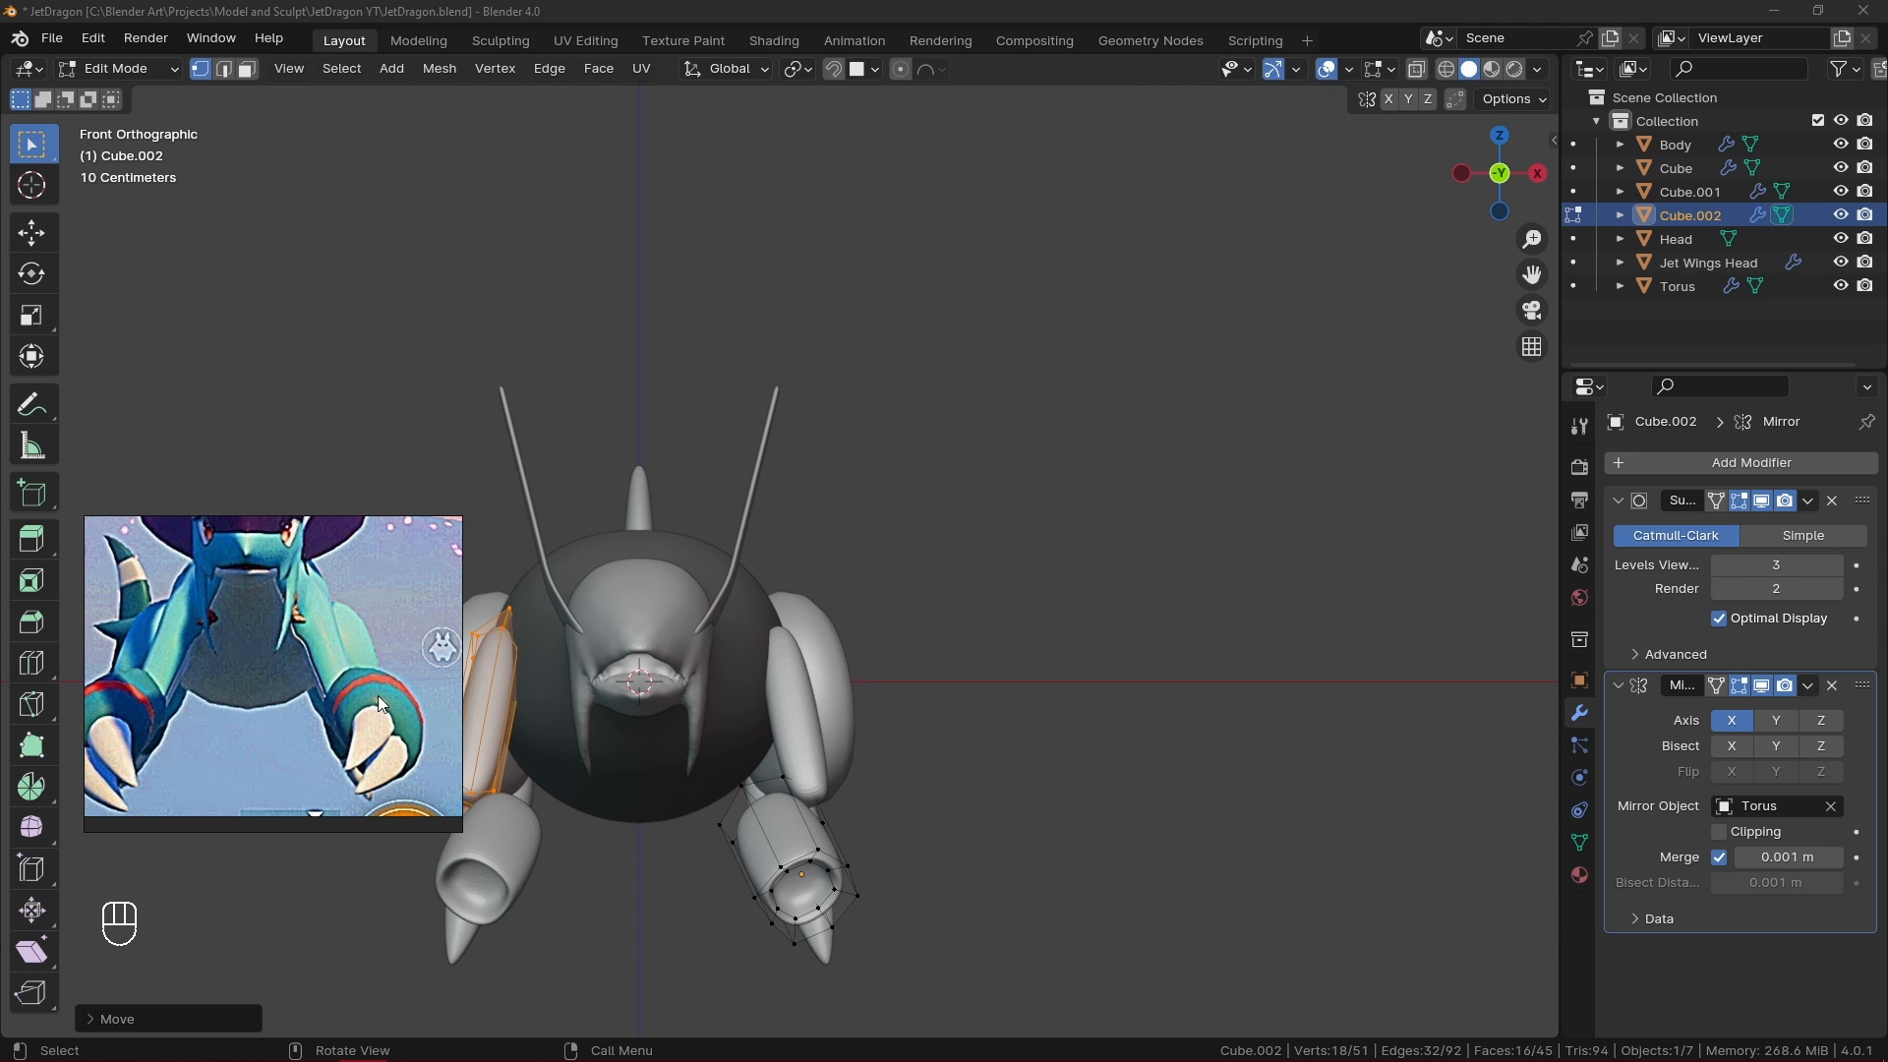
pyautogui.keyDown('shift'); pyautogui.moveTo(941, 814); pyautogui.dragTo(944, 808, button='middle'); pyautogui.keyUp('shift')
pyautogui.keyDown('shift'); pyautogui.moveTo(940, 880); pyautogui.dragTo(979, 800, button='middle'); pyautogui.keyUp('shift')
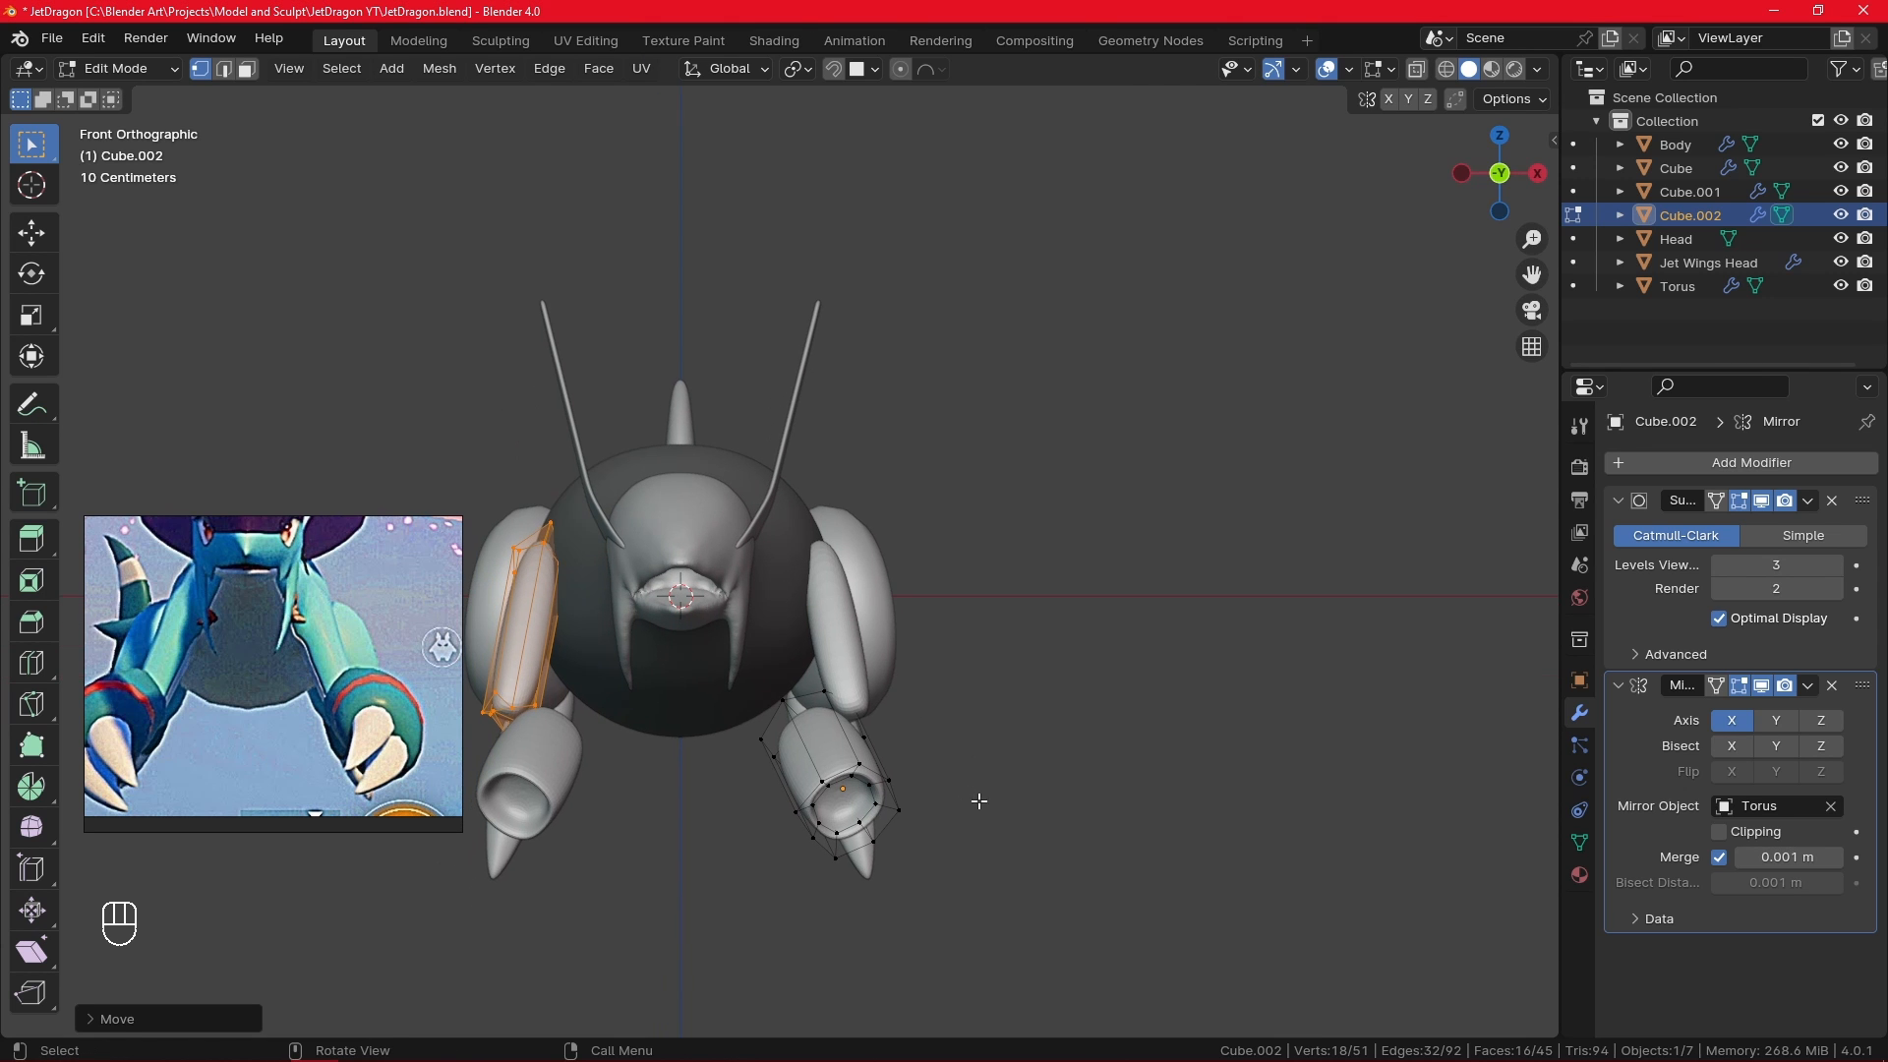
pyautogui.click(979, 802)
pyautogui.press('l')
pyautogui.scroll(2, 993, 821)
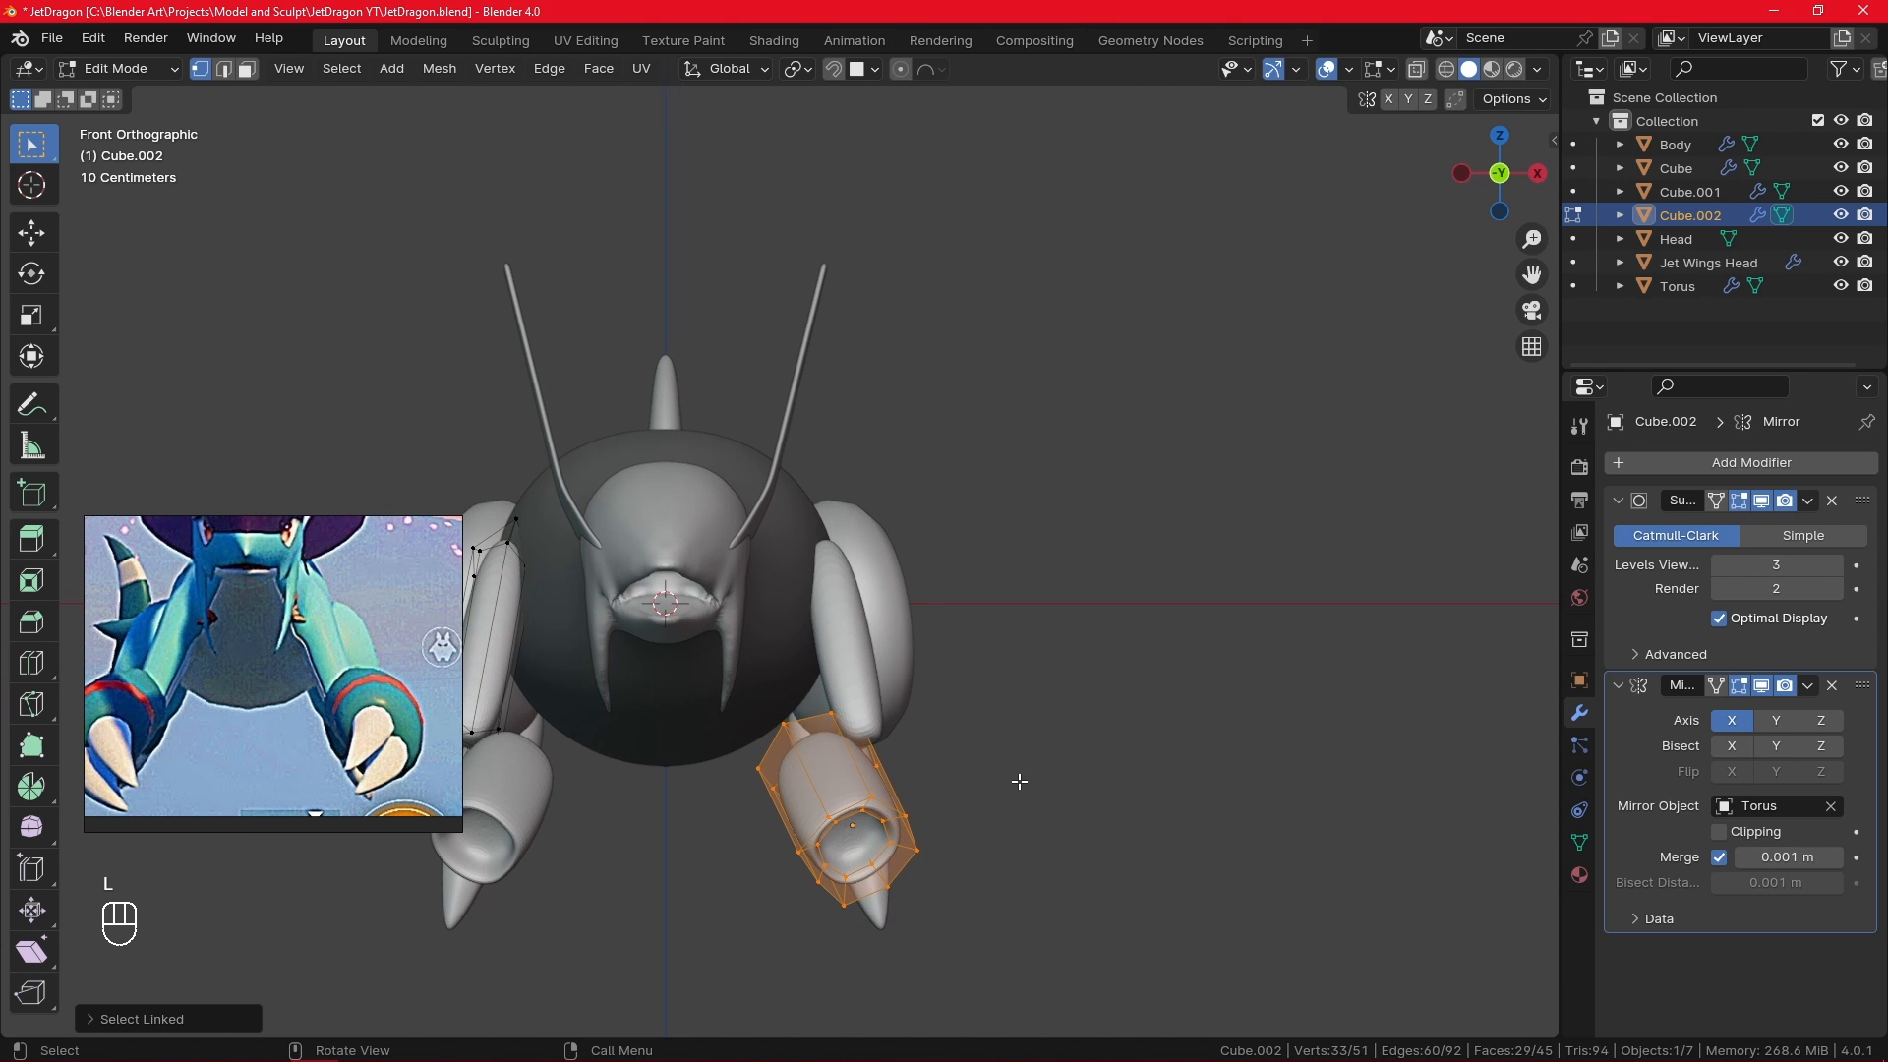
pyautogui.press('r')
pyautogui.press('x')
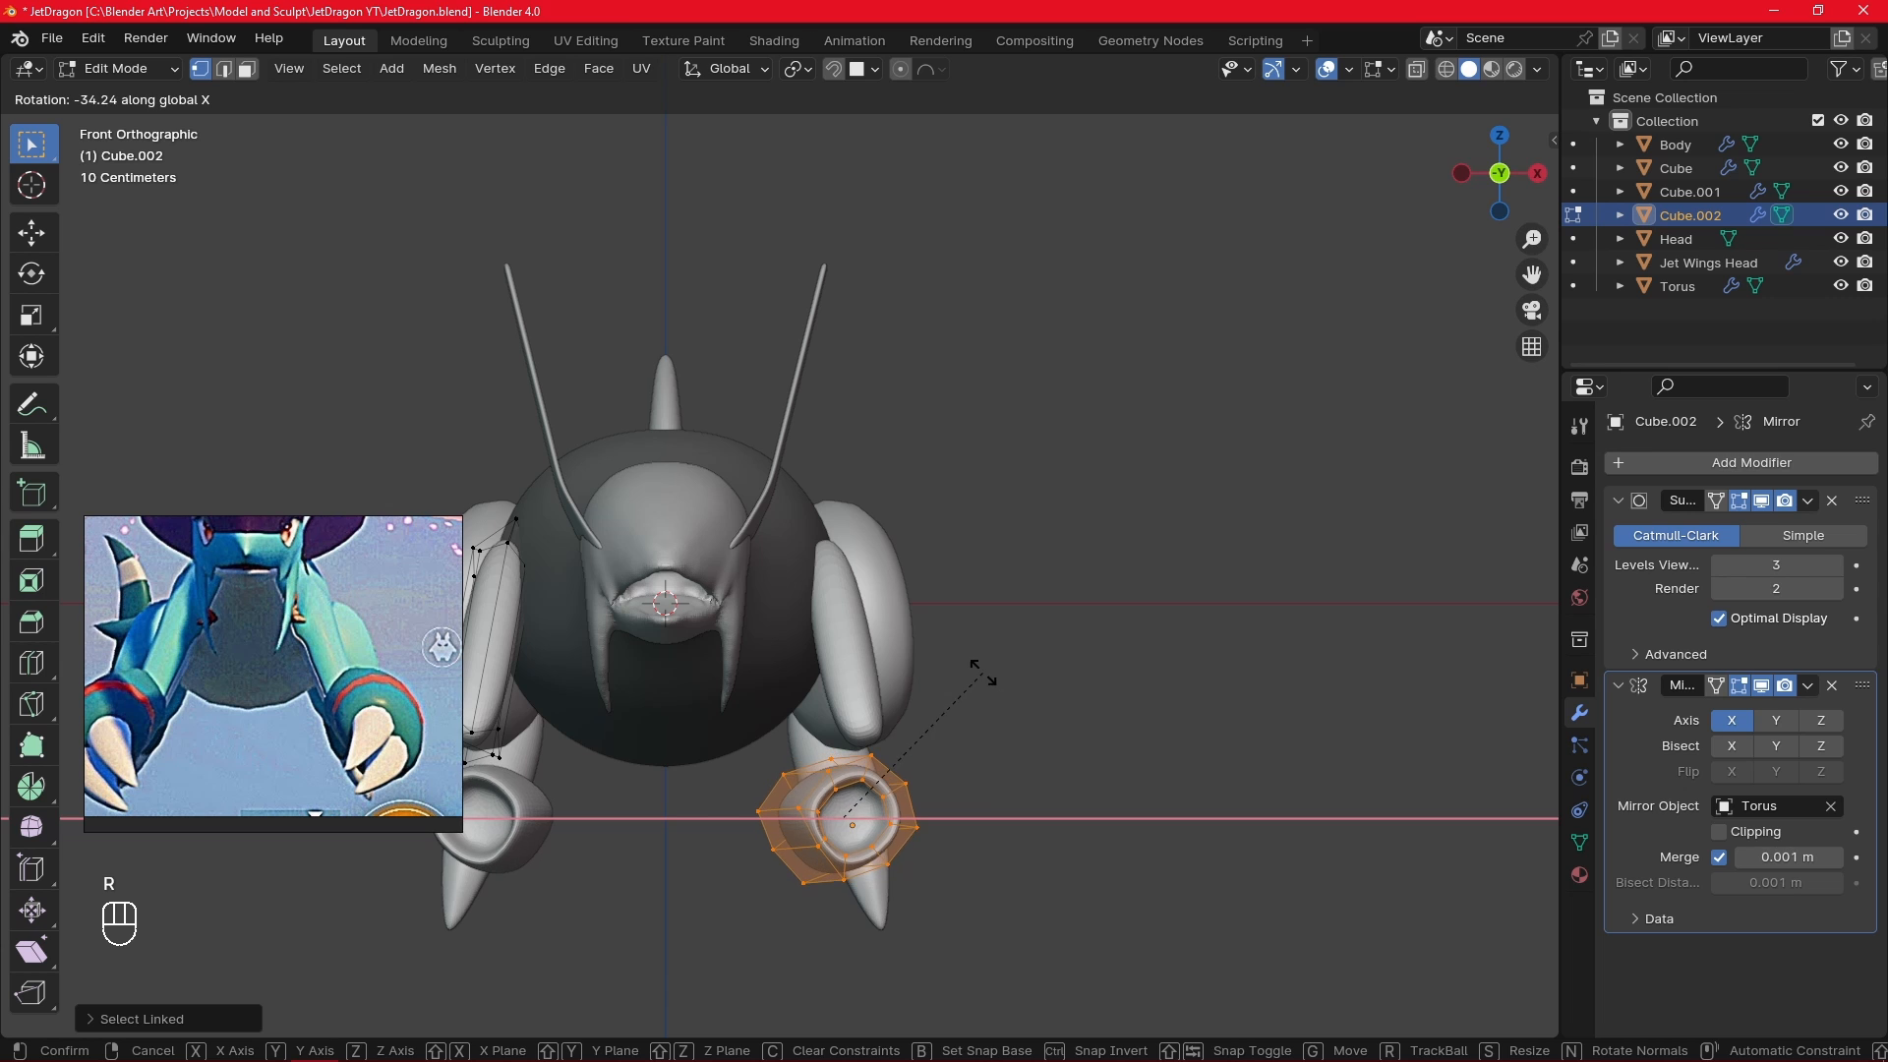
pyautogui.click(983, 677)
# - Rotate the forearm piece in the front view plane, then around its normal X axis until its opening faces forward
pyautogui.press('s')
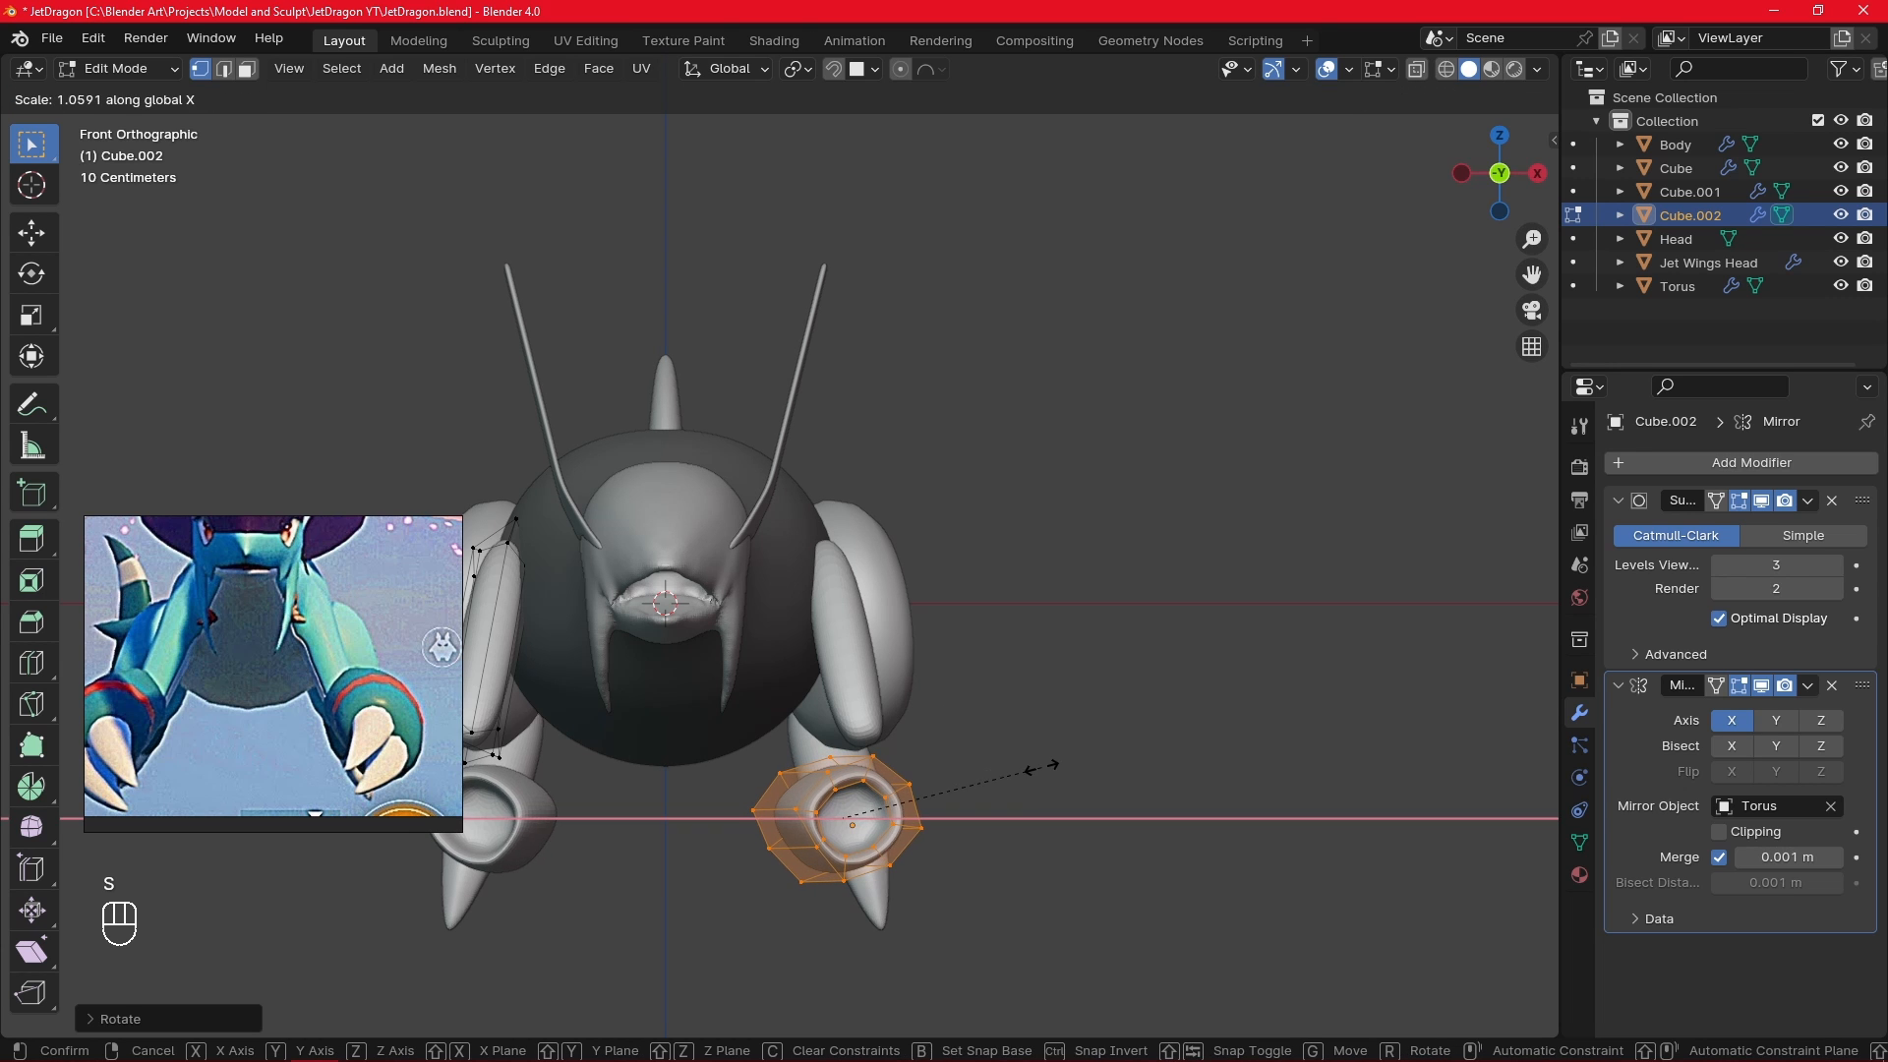
pyautogui.rightClick(1037, 772)
pyautogui.click(751, 75)
pyautogui.click(747, 193)
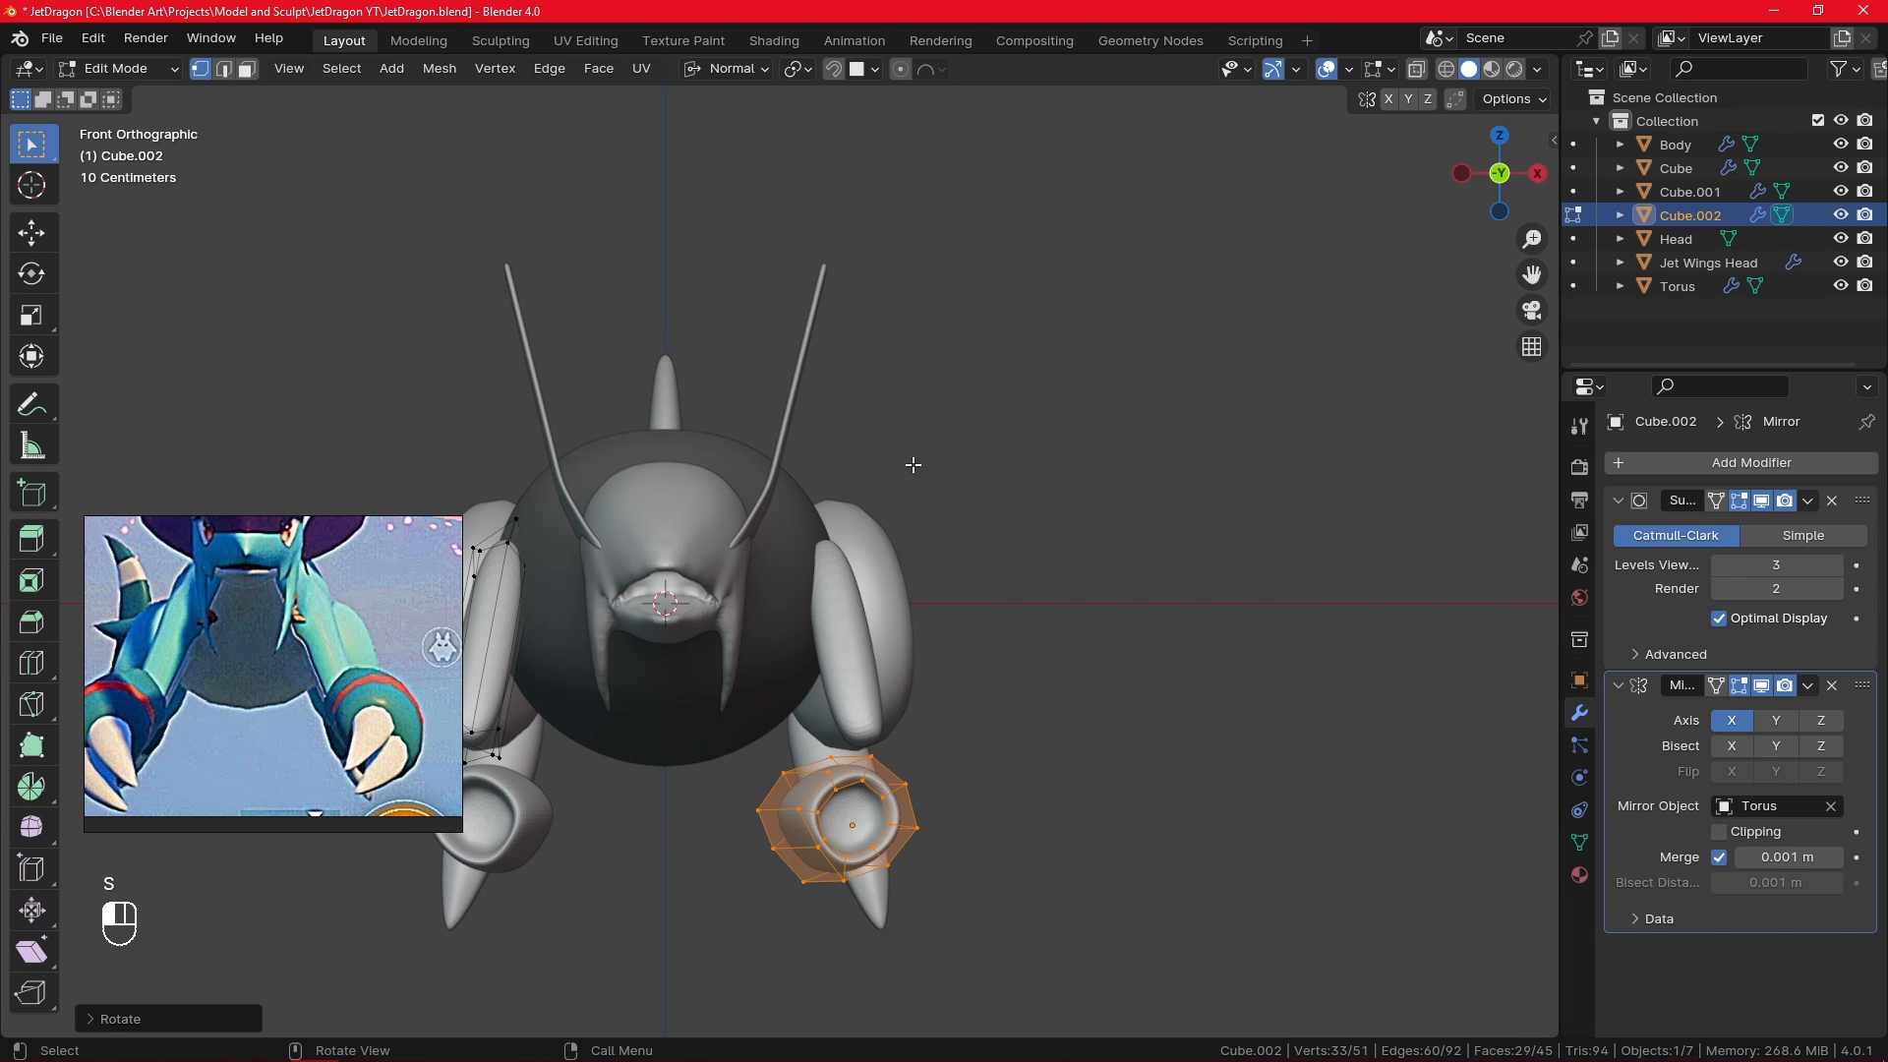
pyautogui.press('r')
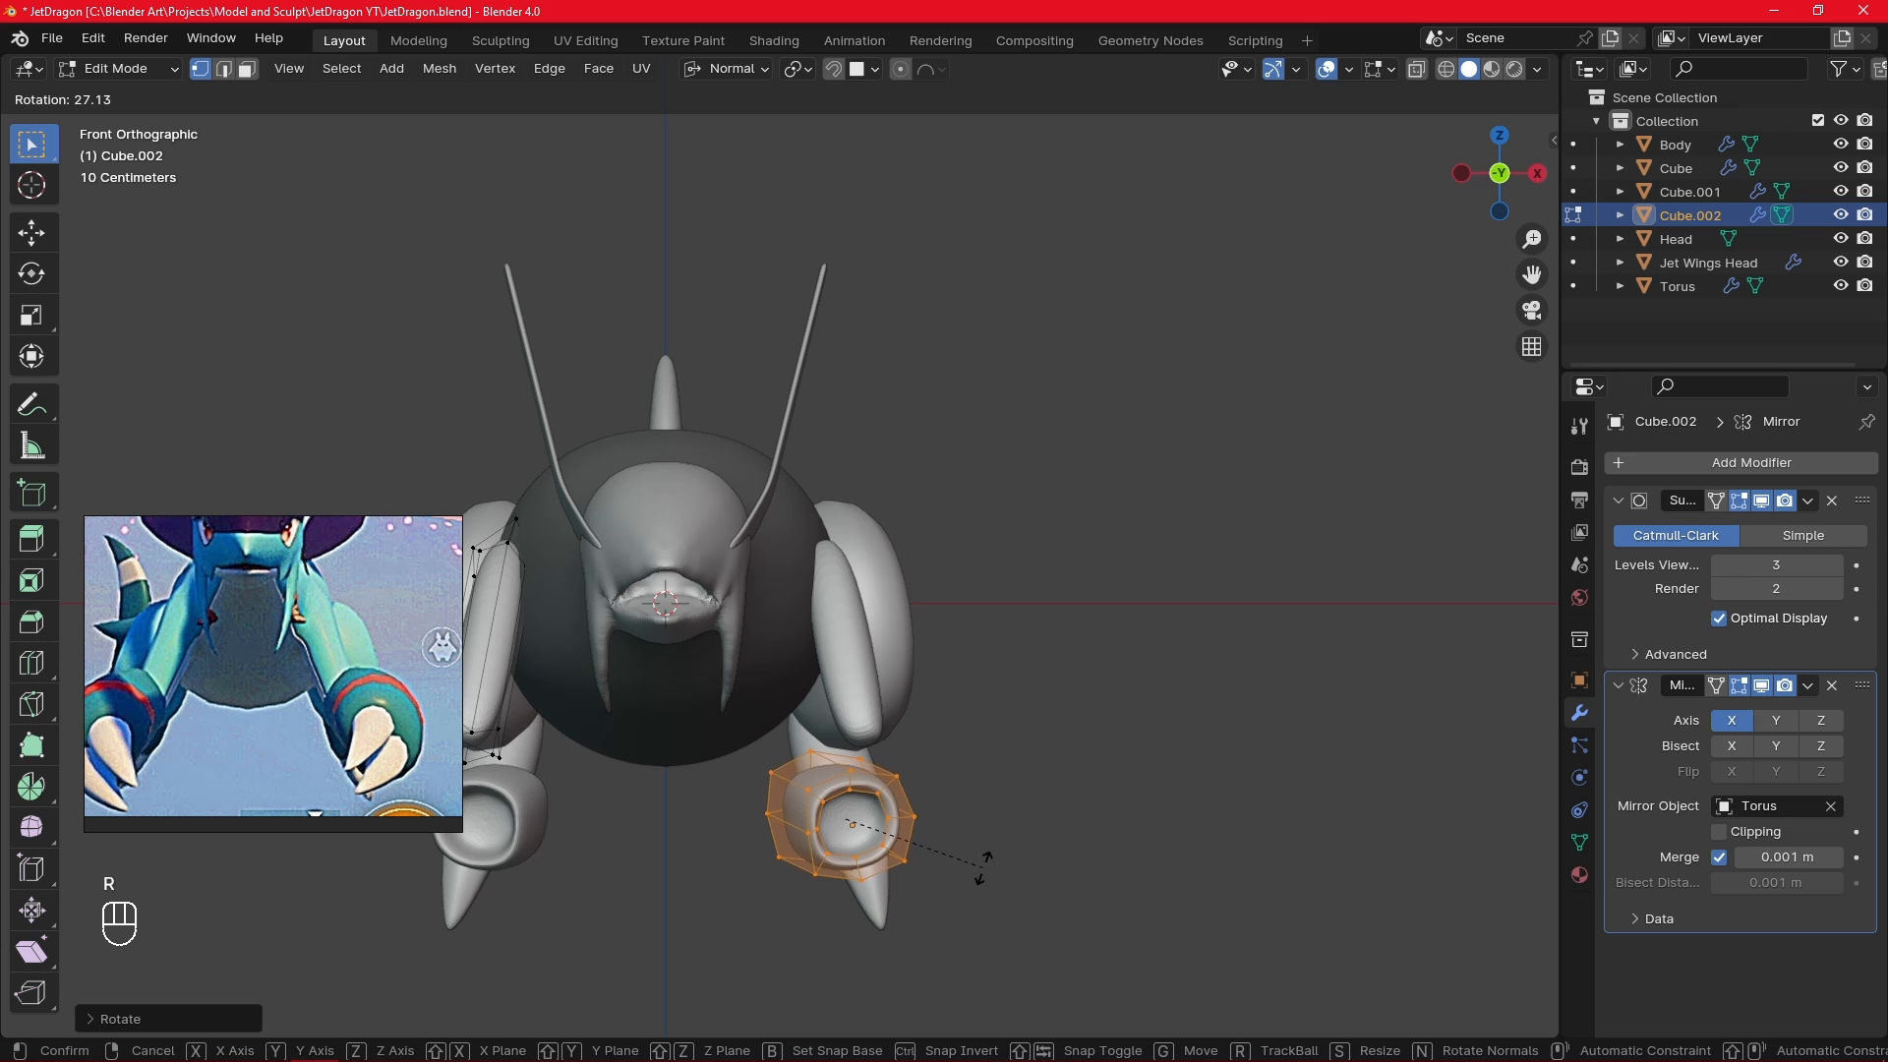
pyautogui.click(1018, 850)
pyautogui.press('r')
pyautogui.press('x')
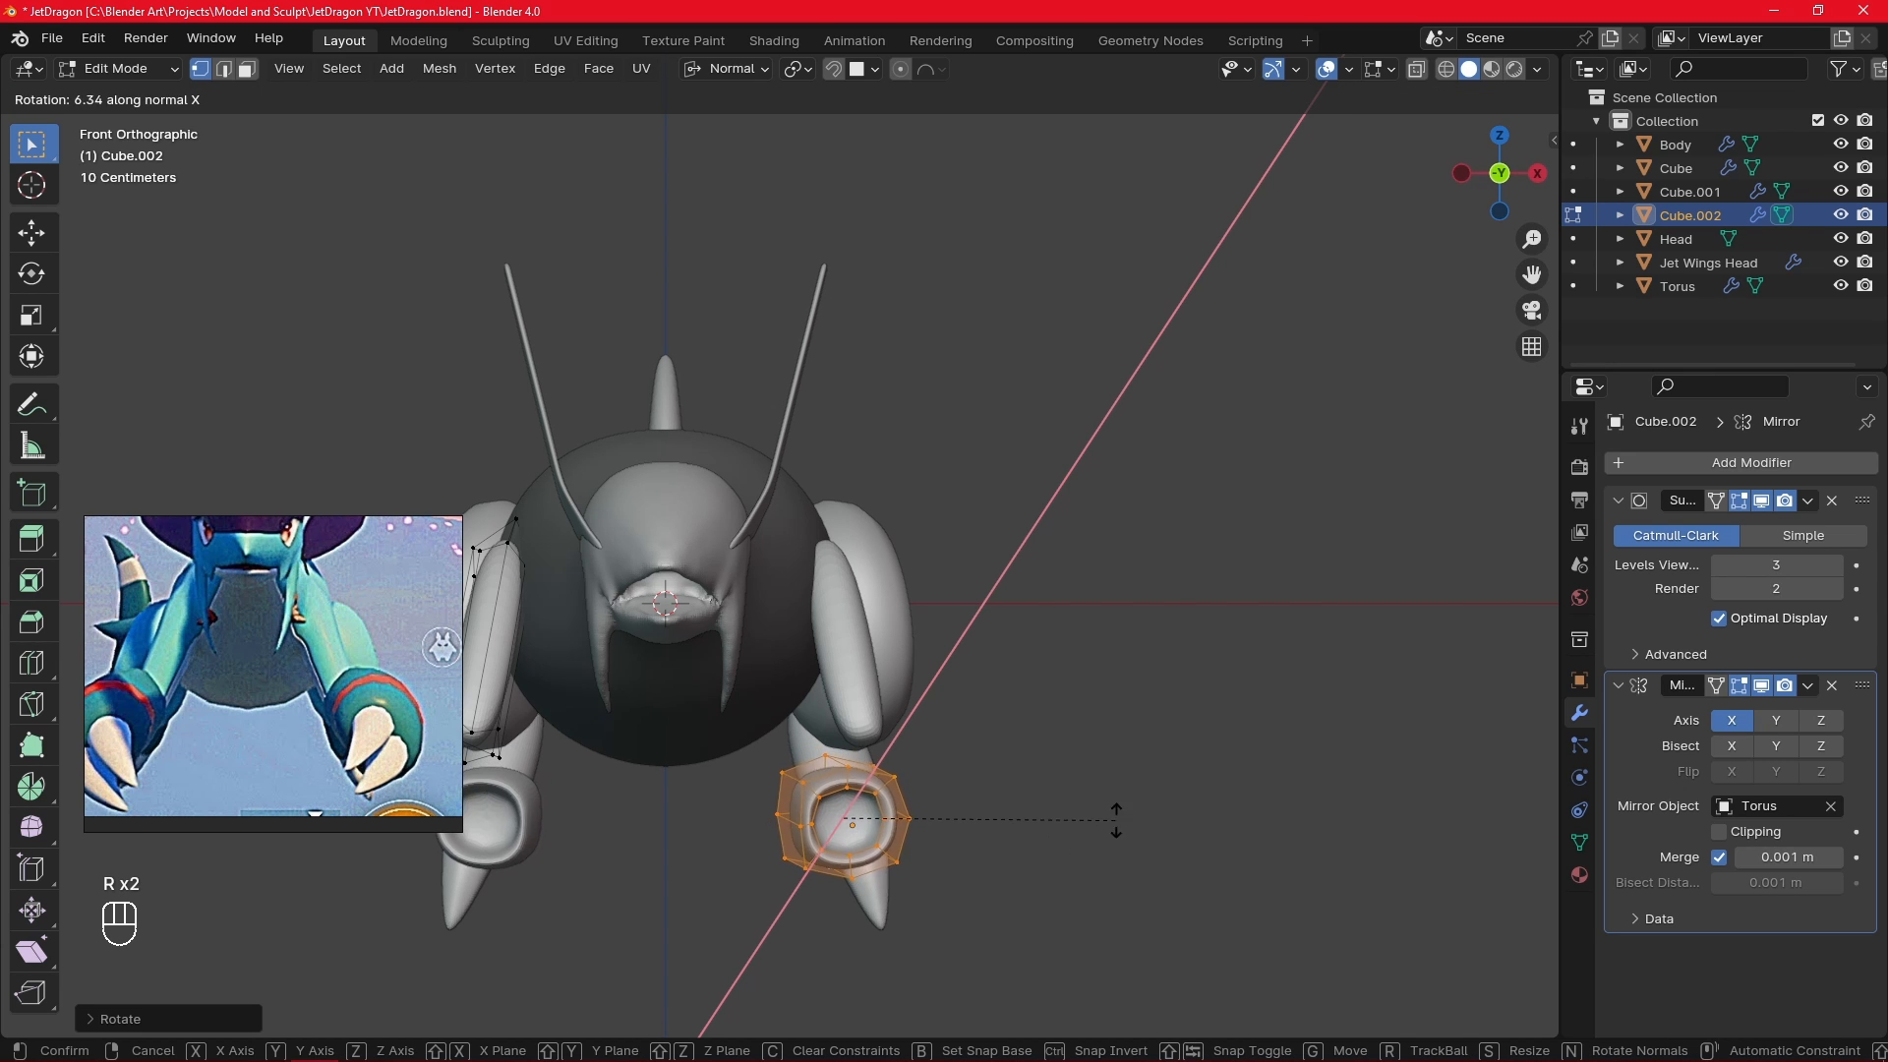
pyautogui.click(1251, 764)
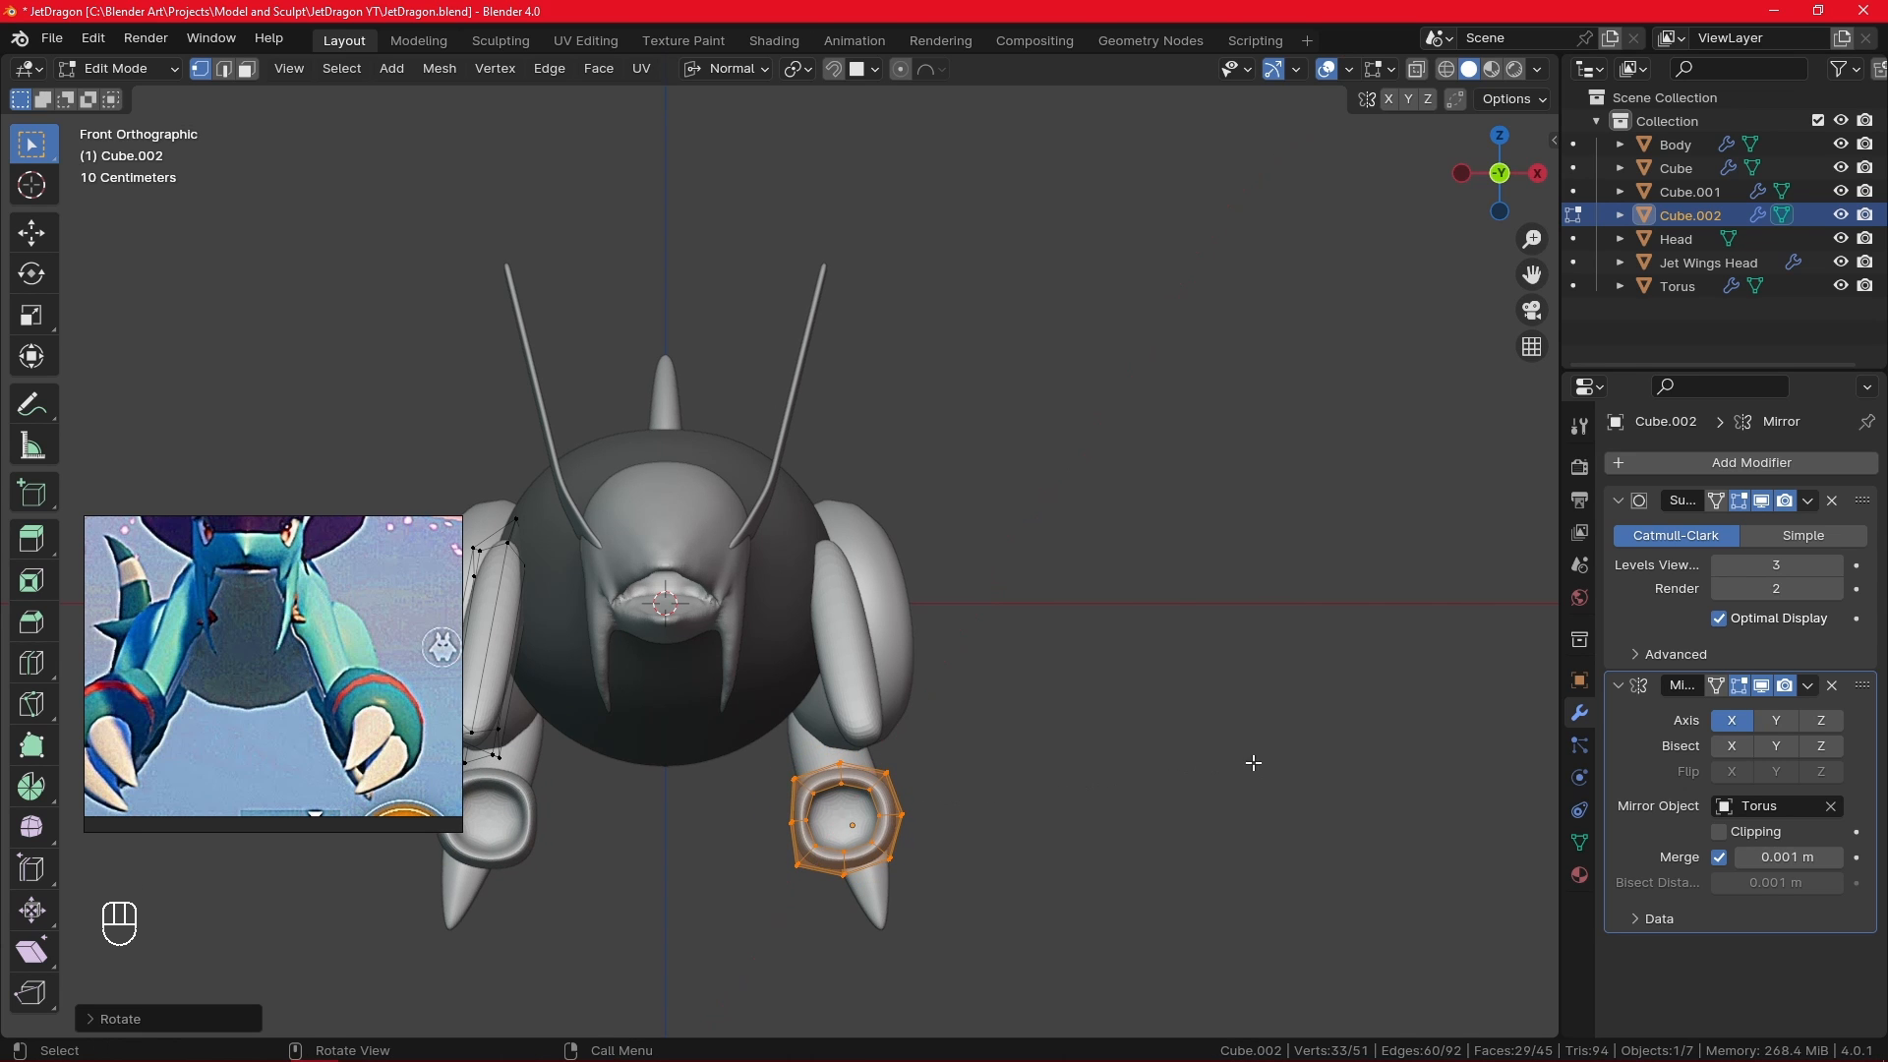
# - Rotate the forearm piece around its local Y axis to straighten its opening in front view
pyautogui.click(747, 72)
pyautogui.click(736, 169)
pyautogui.press('r')
pyautogui.press('y')
pyautogui.click(1022, 639)
# - Select the forearm piece's top and bottom lengthwise edges and scale them by about 1.25 to round its opening
pyautogui.keyDown('alt'); pyautogui.keyDown('shift'); pyautogui.moveTo(871, 311); pyautogui.dragTo(860, 279); pyautogui.keyUp('shift'); pyautogui.keyUp('alt')
pyautogui.press('s')
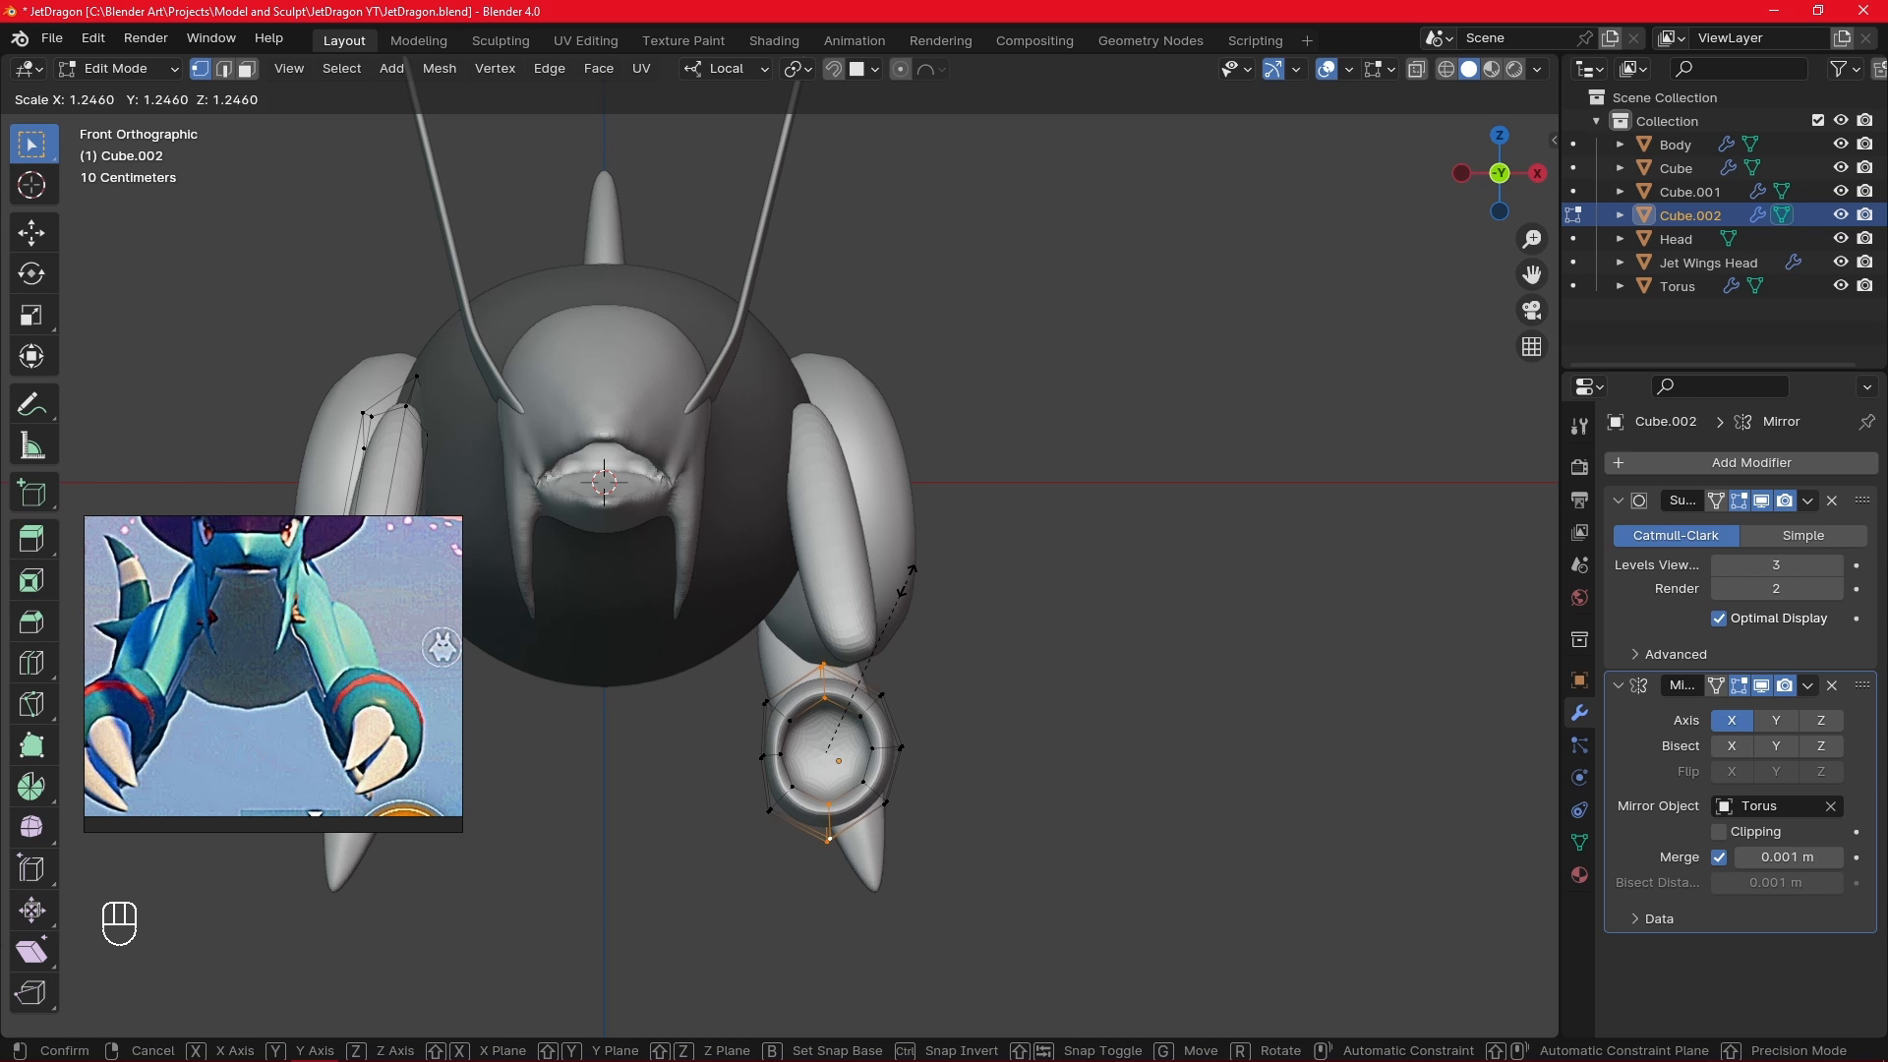
pyautogui.click(911, 570)
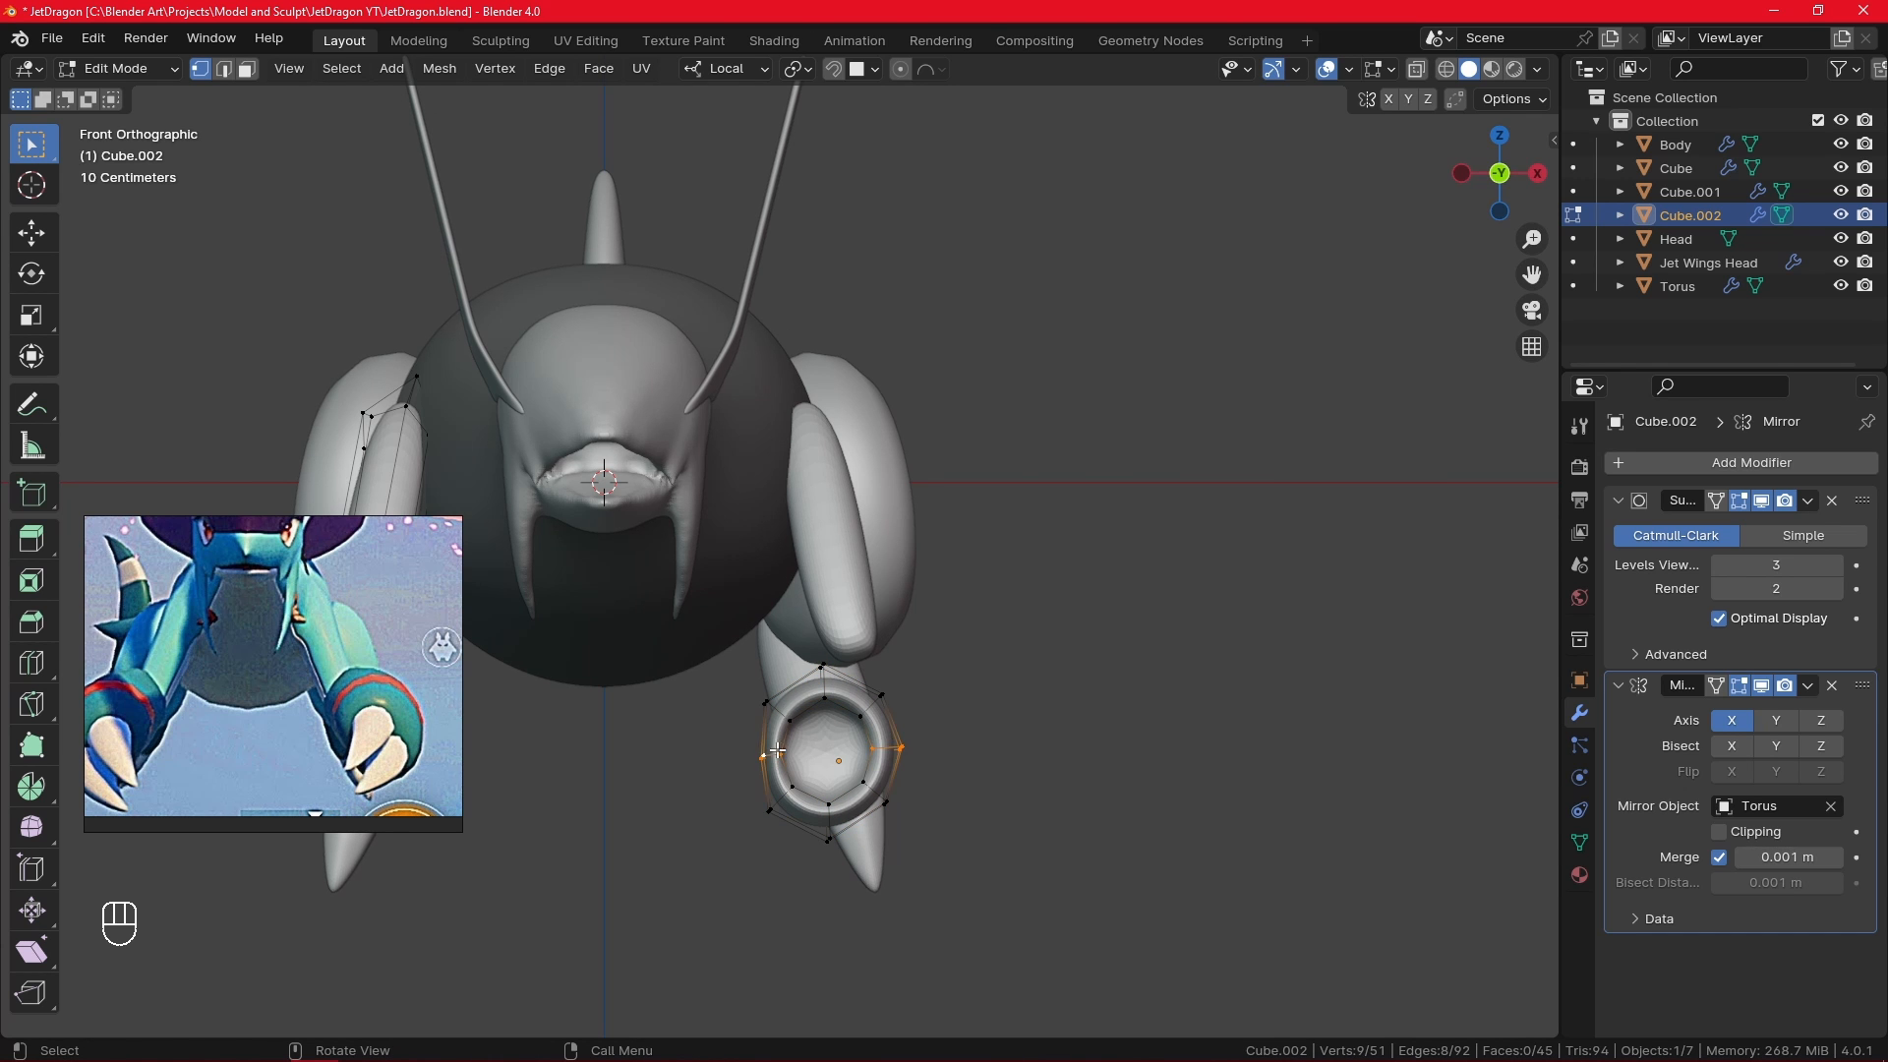
# - Select the forearm piece's inner side edge vertices and move them about 0.04 m inward in front view
pyautogui.moveTo(776, 750); pyautogui.dragTo(621, 755, button='middle')
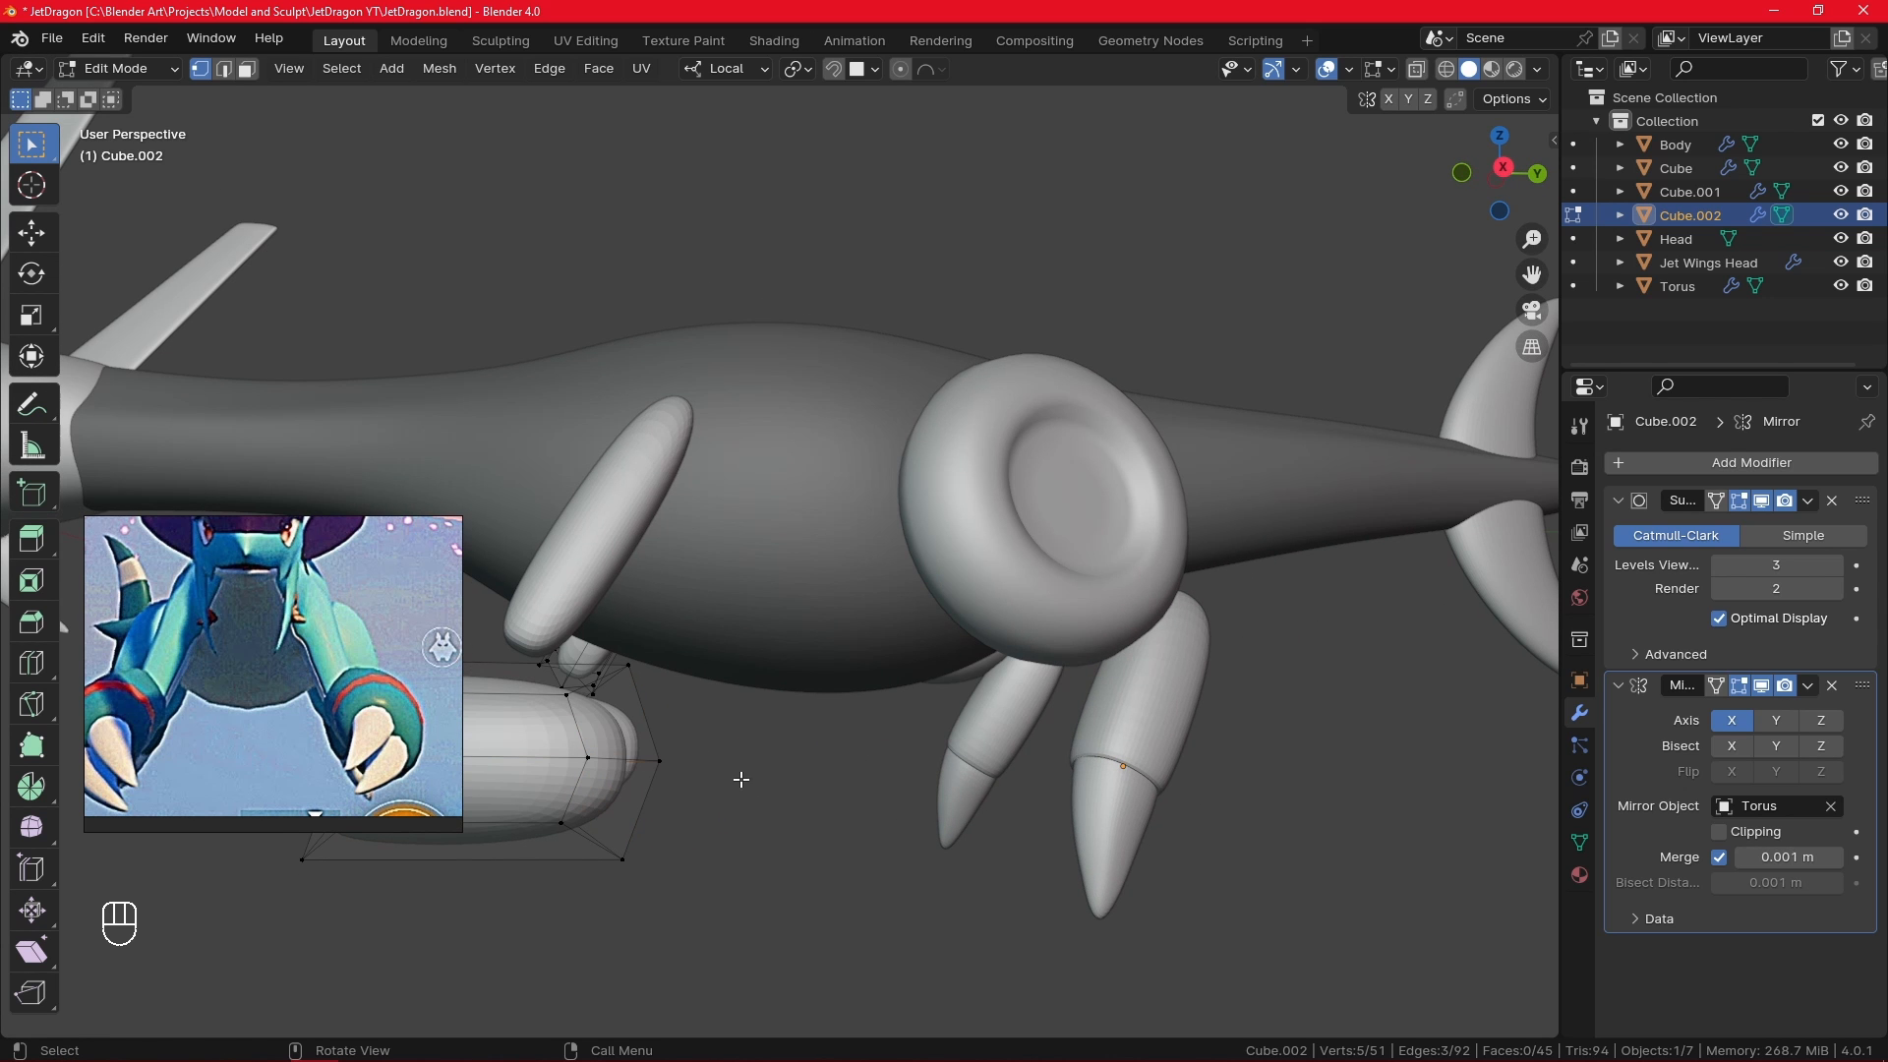
pyautogui.moveTo(741, 778); pyautogui.dragTo(518, 741, button='middle')
pyautogui.press('KP_1')
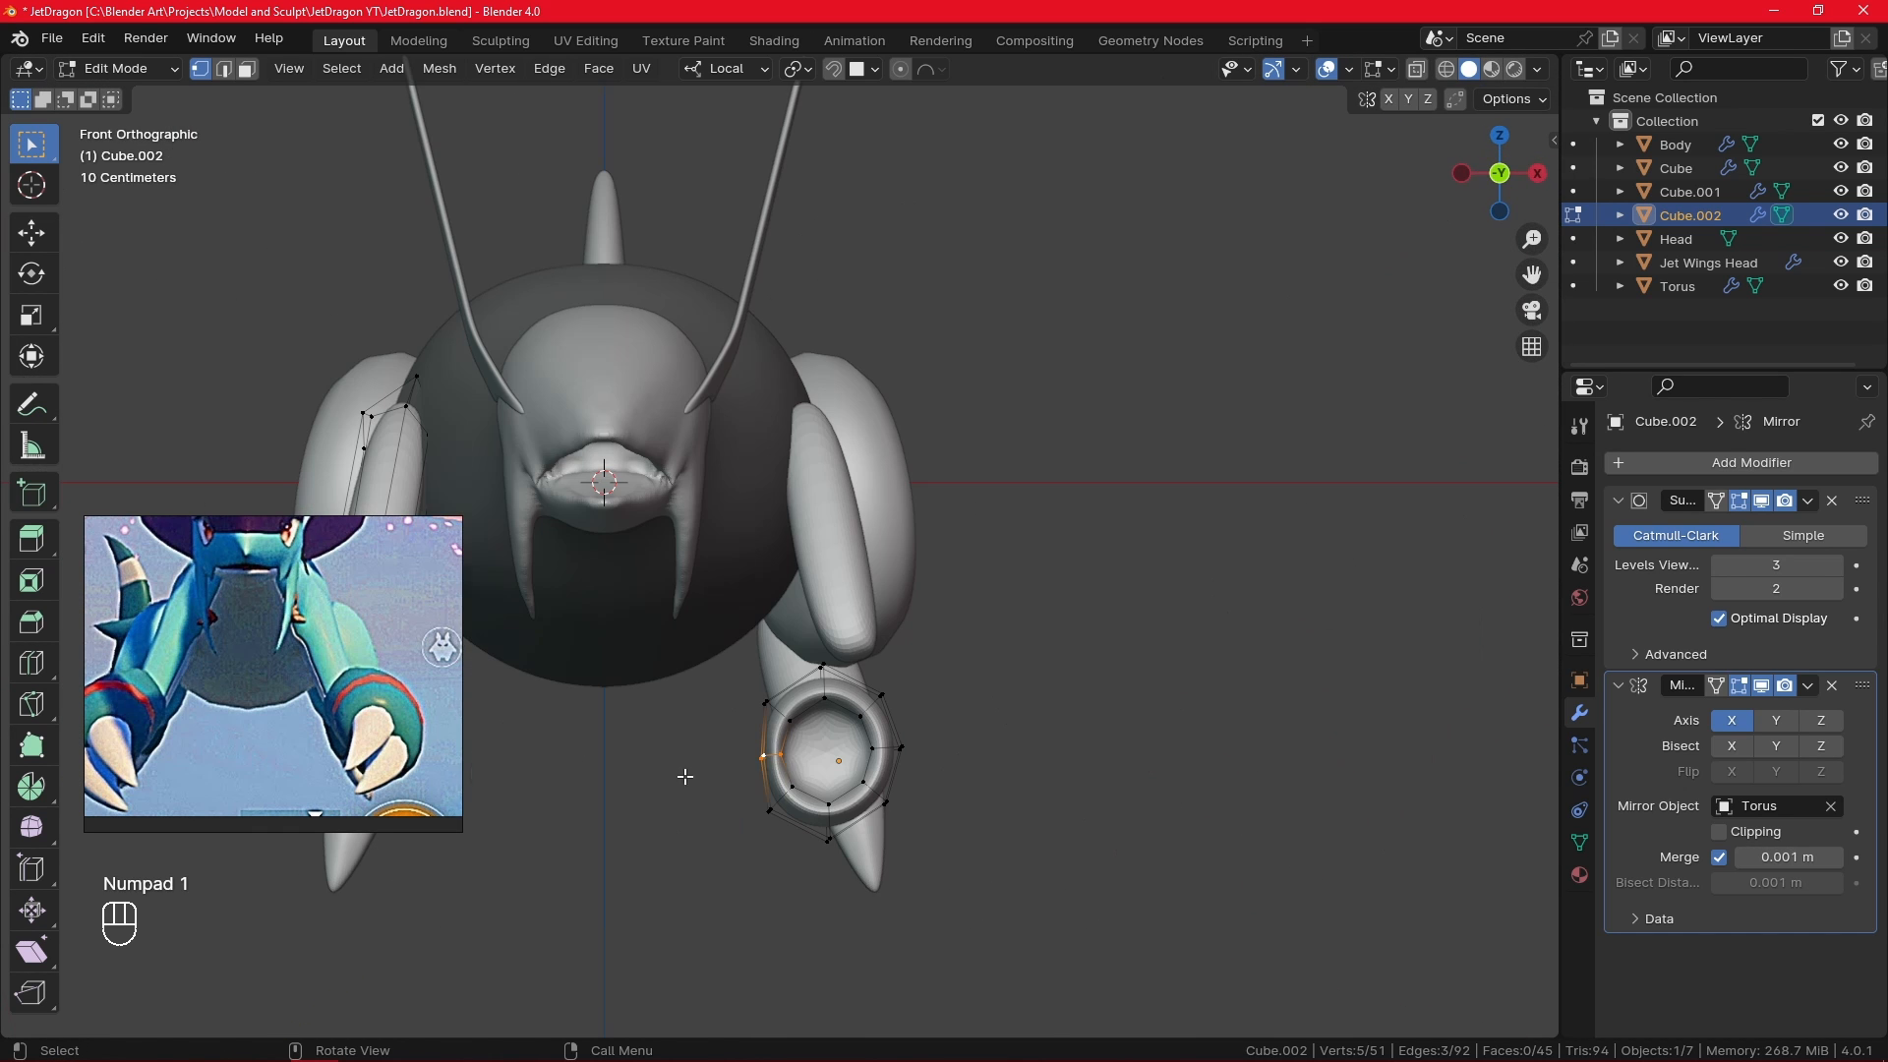
pyautogui.press('g')
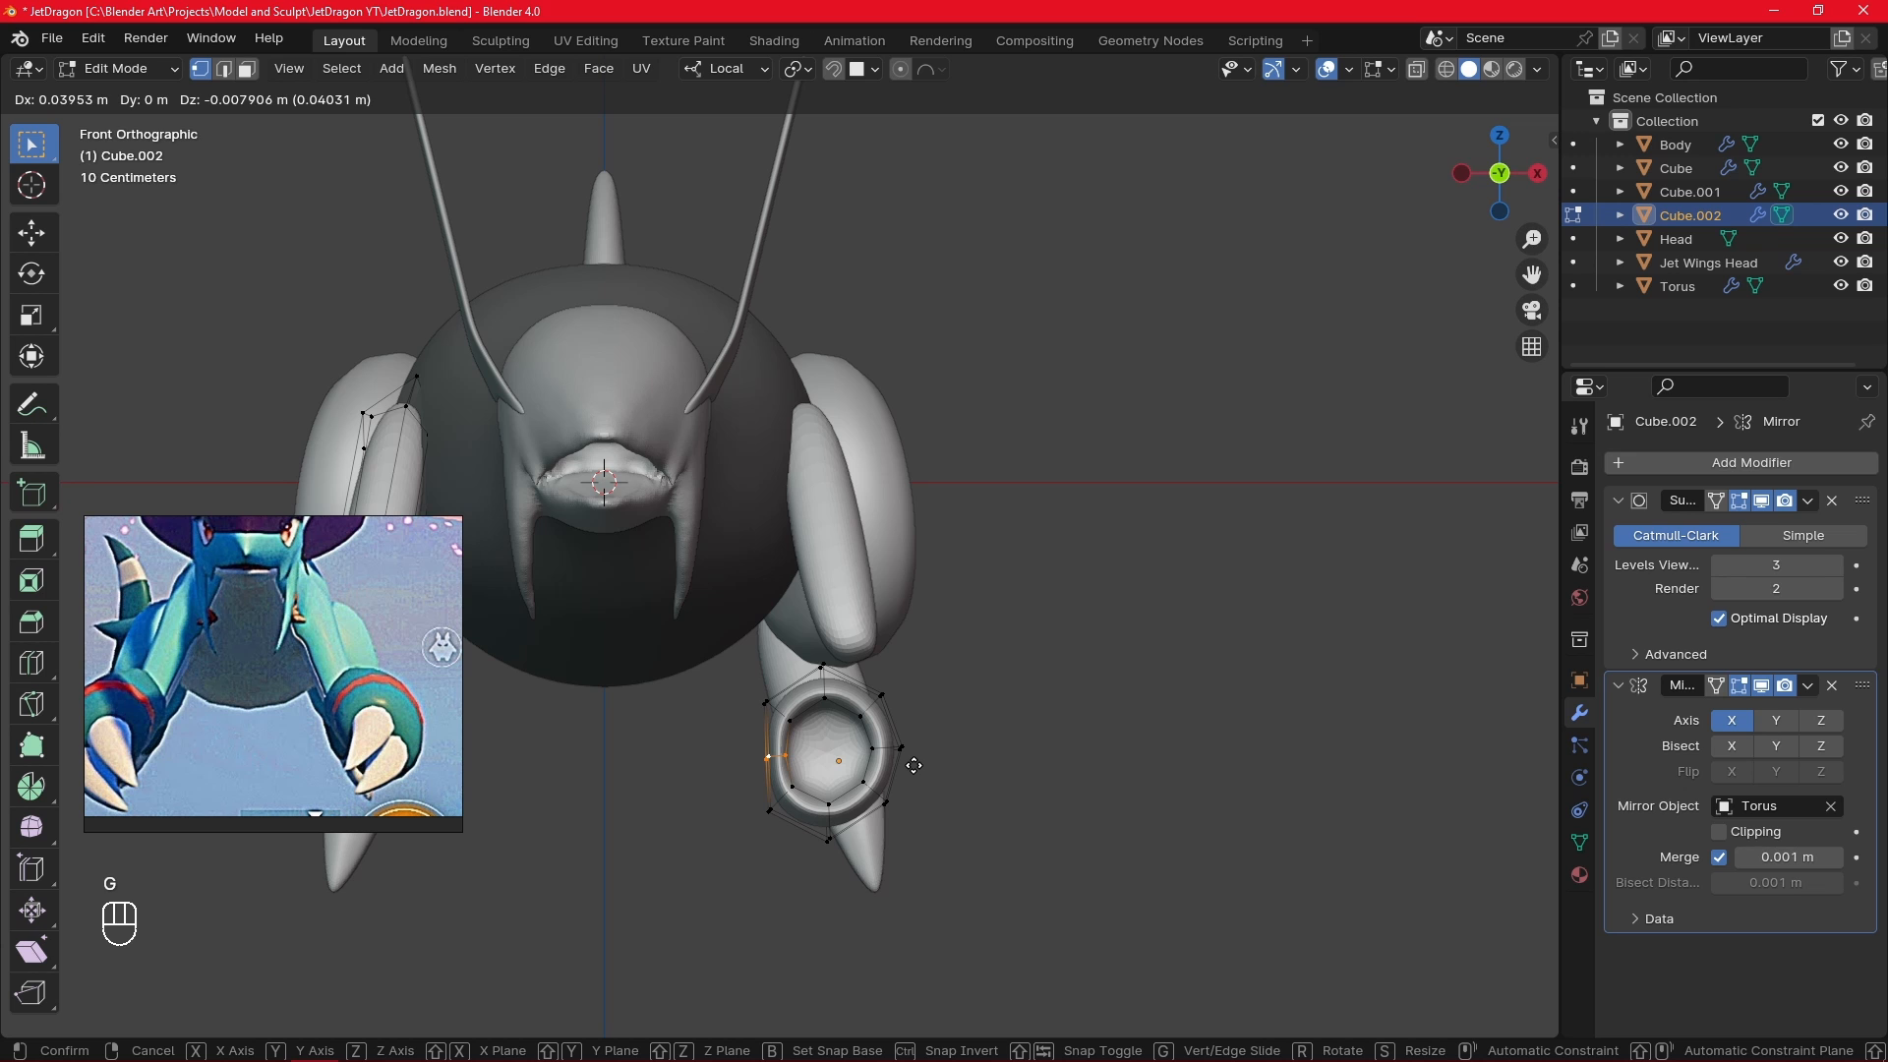
pyautogui.click(913, 765)
# - Select the whole forearm piece and rotate it about -22° in front view, then about 12° around local X
pyautogui.scroll(-1, 847, 704)
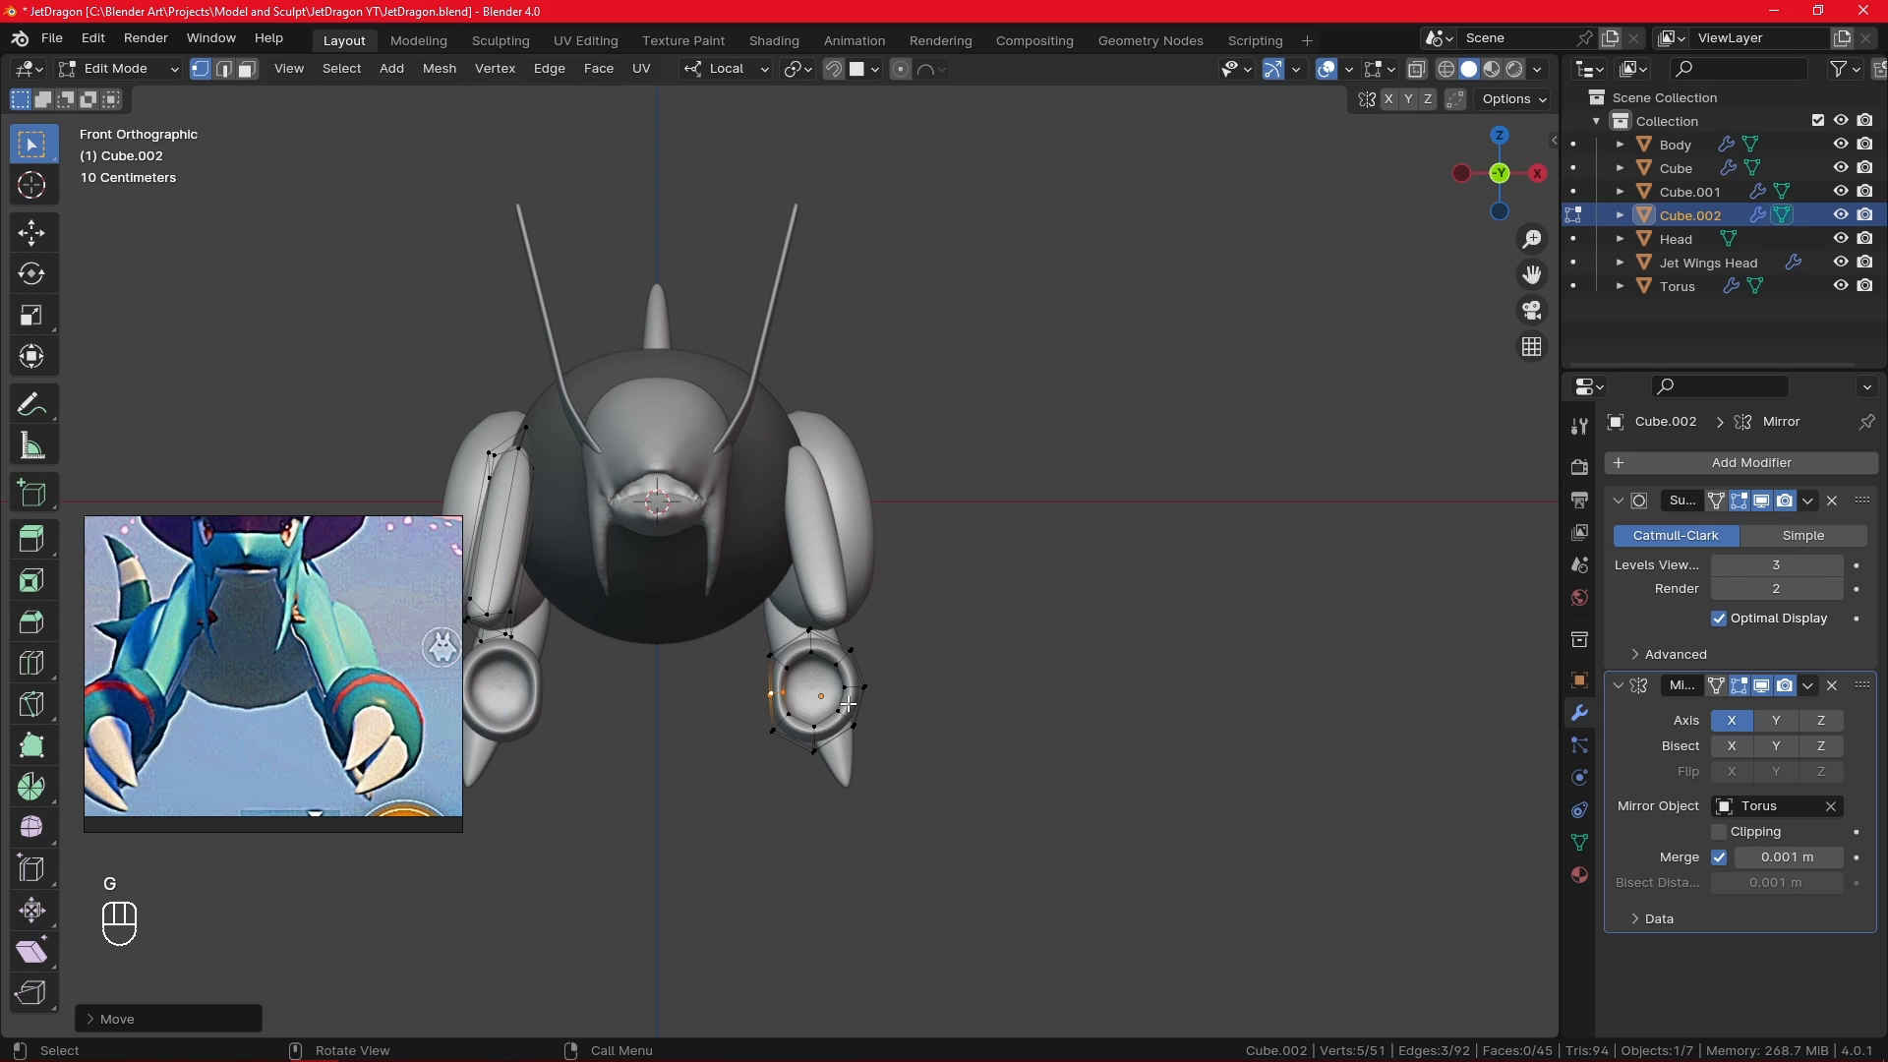
pyautogui.press('l')
pyautogui.press('r')
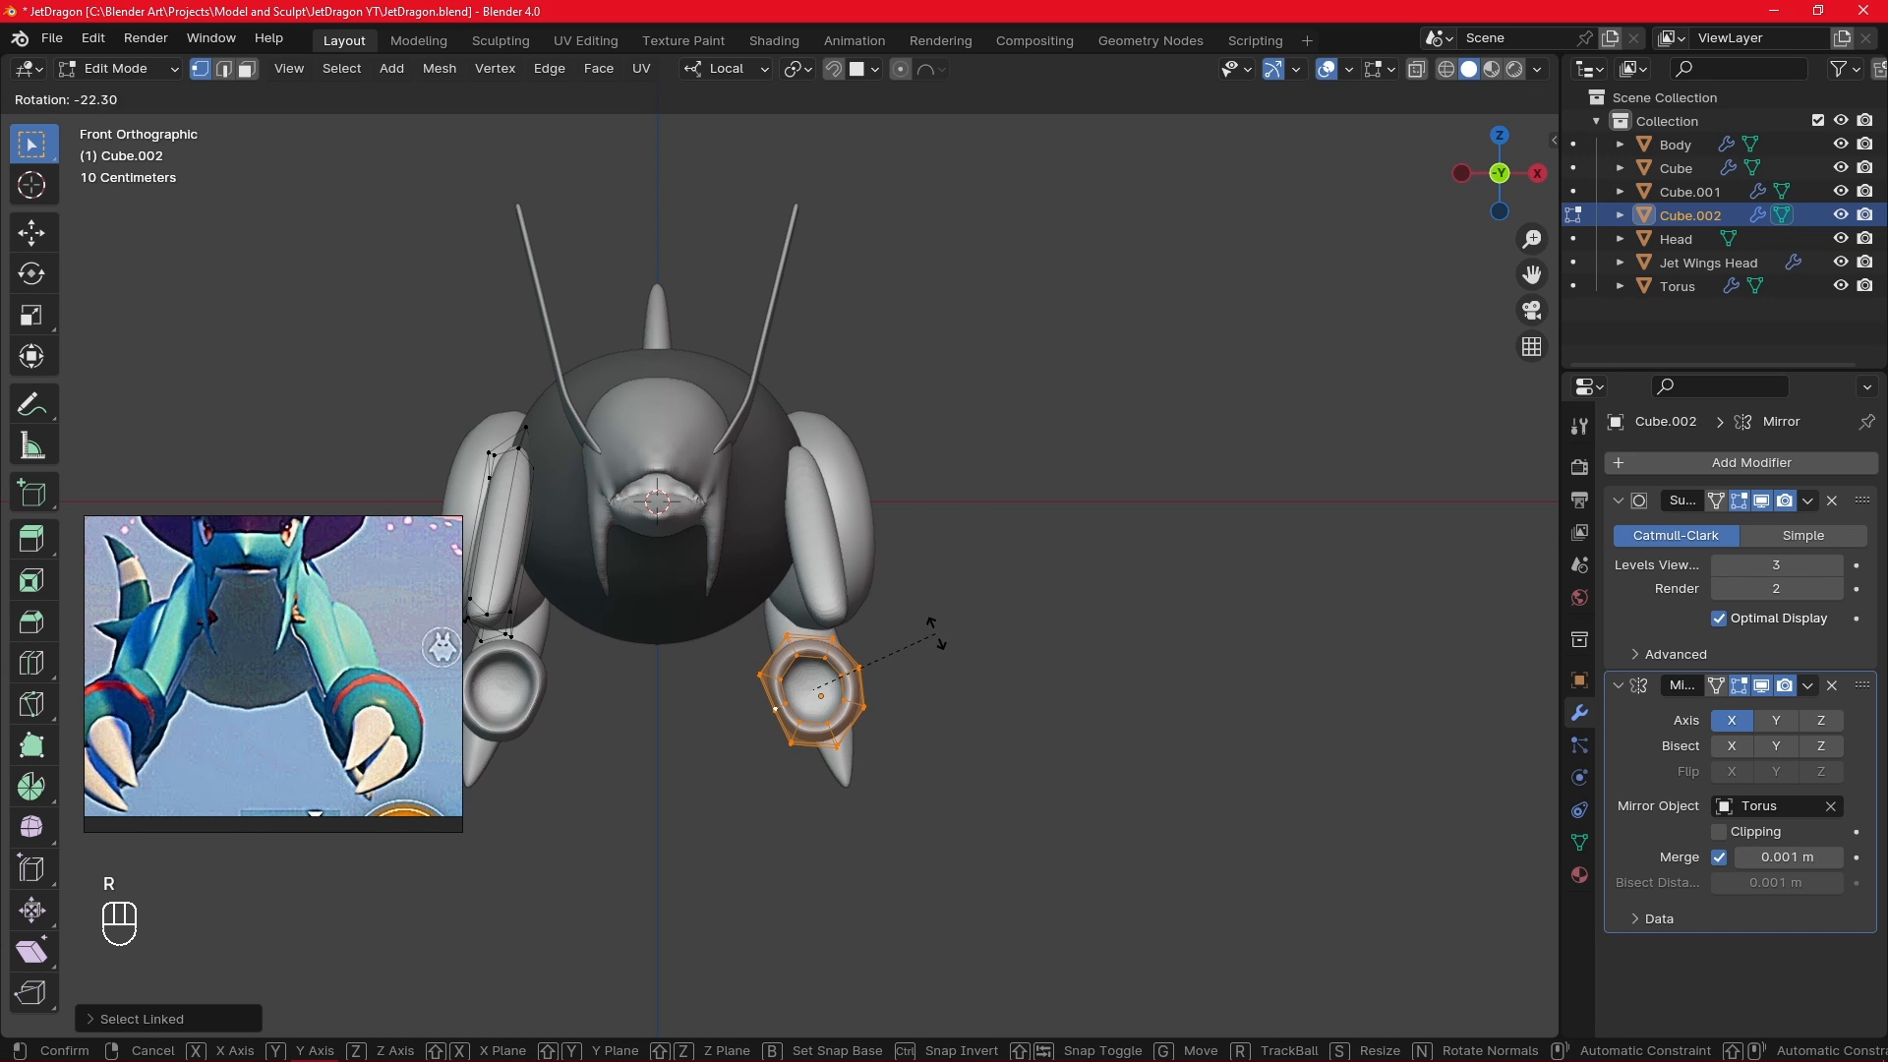
pyautogui.click(934, 629)
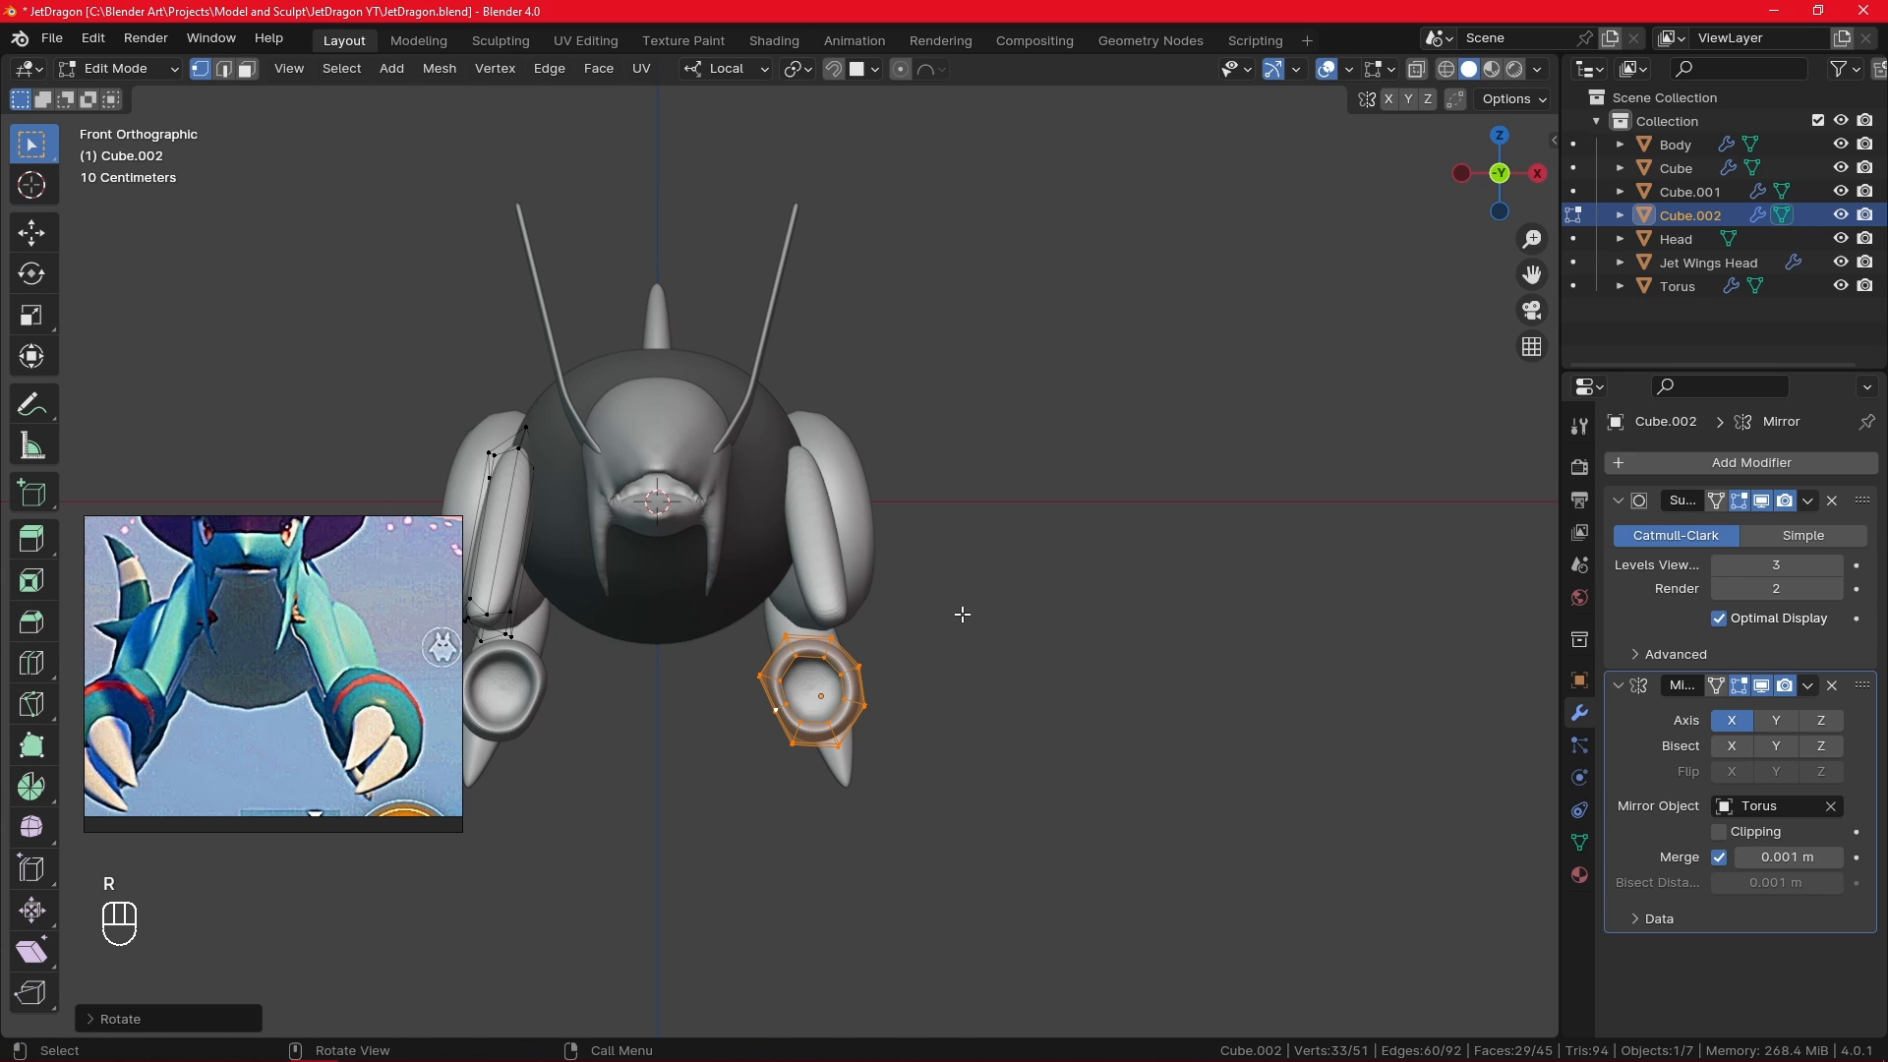
pyautogui.press('r')
pyautogui.press('x')
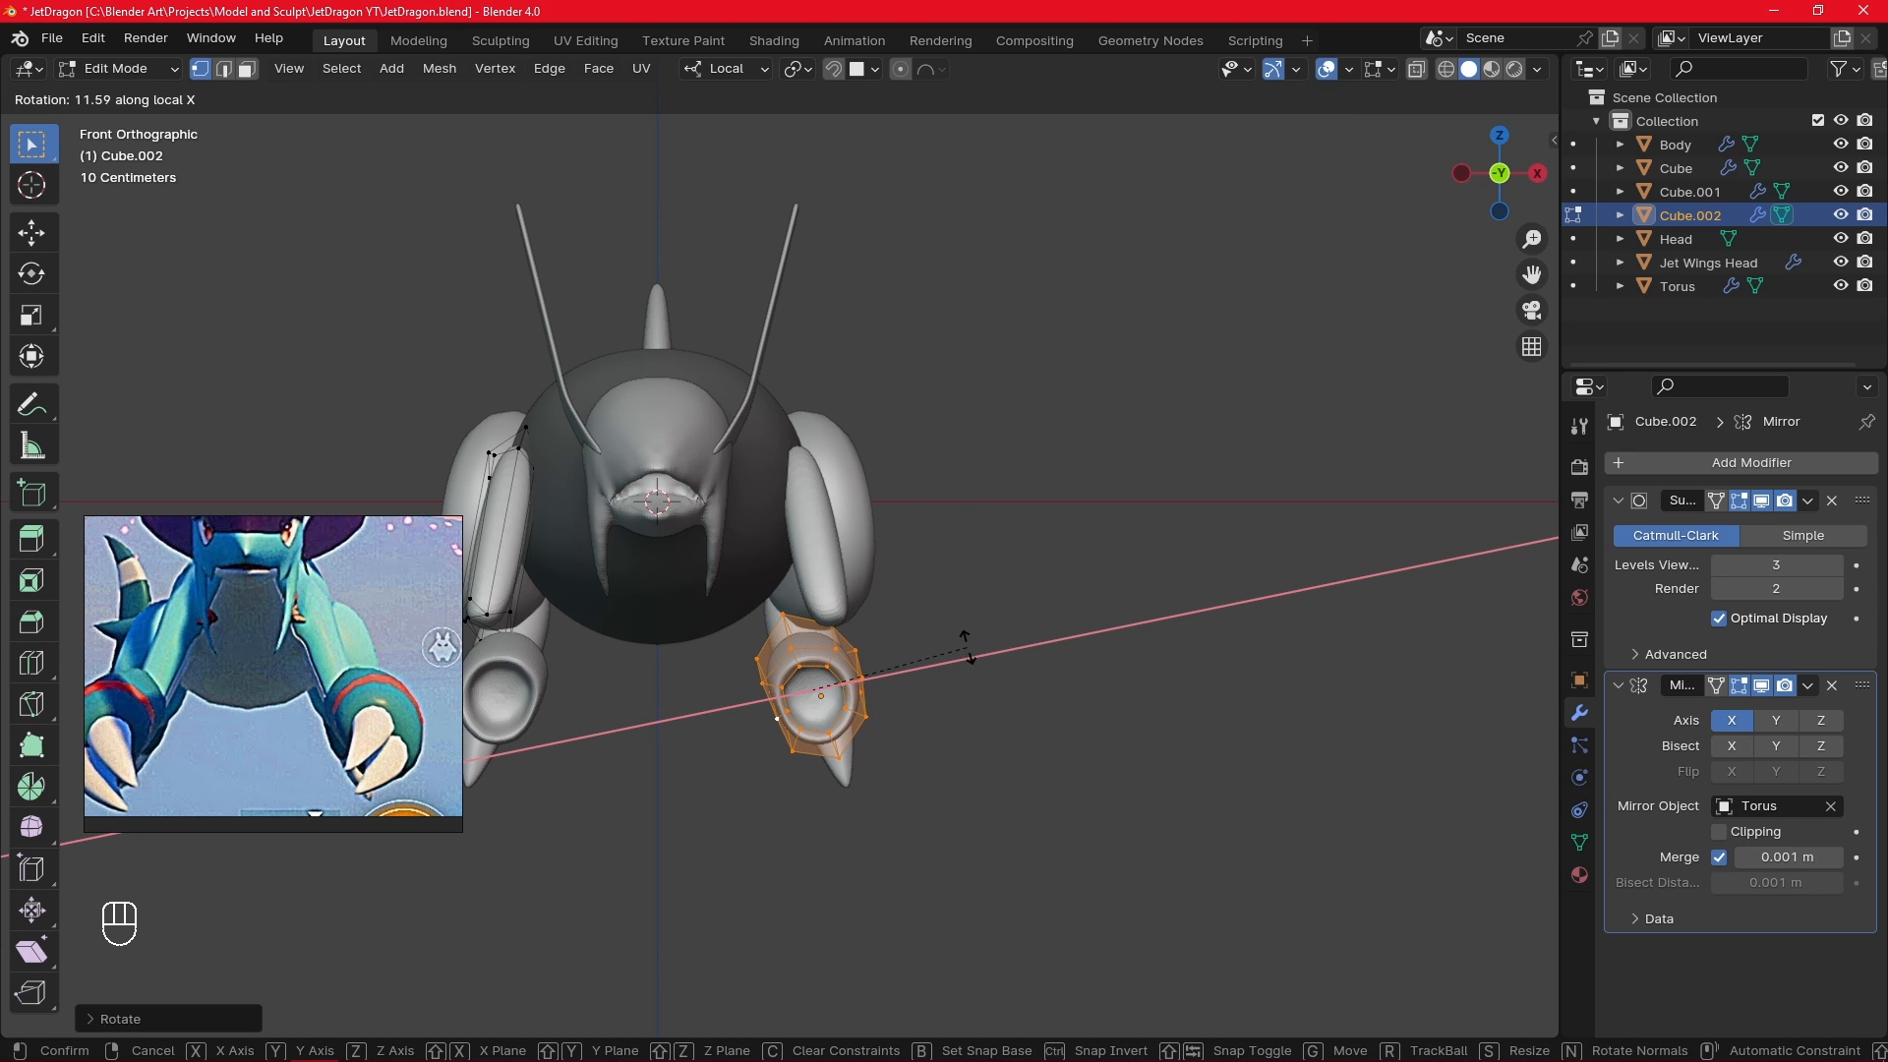
pyautogui.click(968, 649)
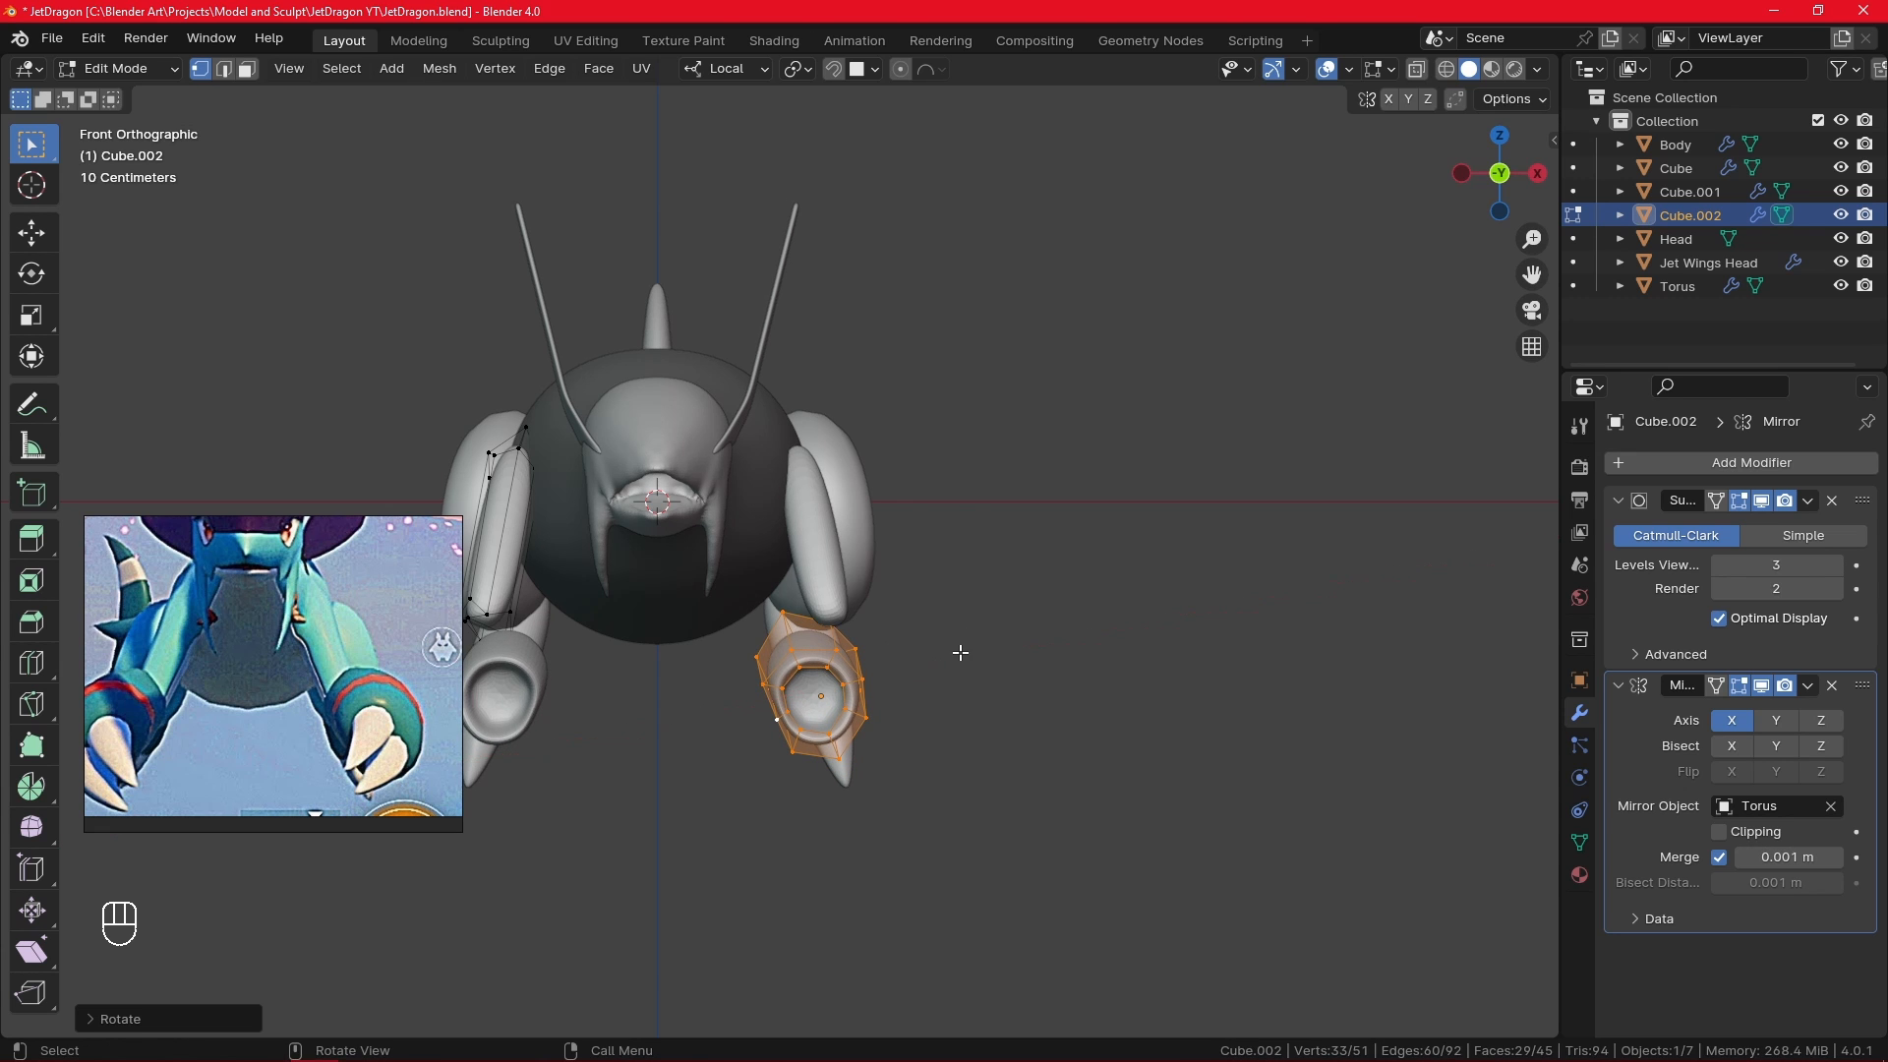
# - Move the forearm piece about 0.7 m outward and up, scale it by about 1.2, and lower it about 0.2 m
pyautogui.press('g')
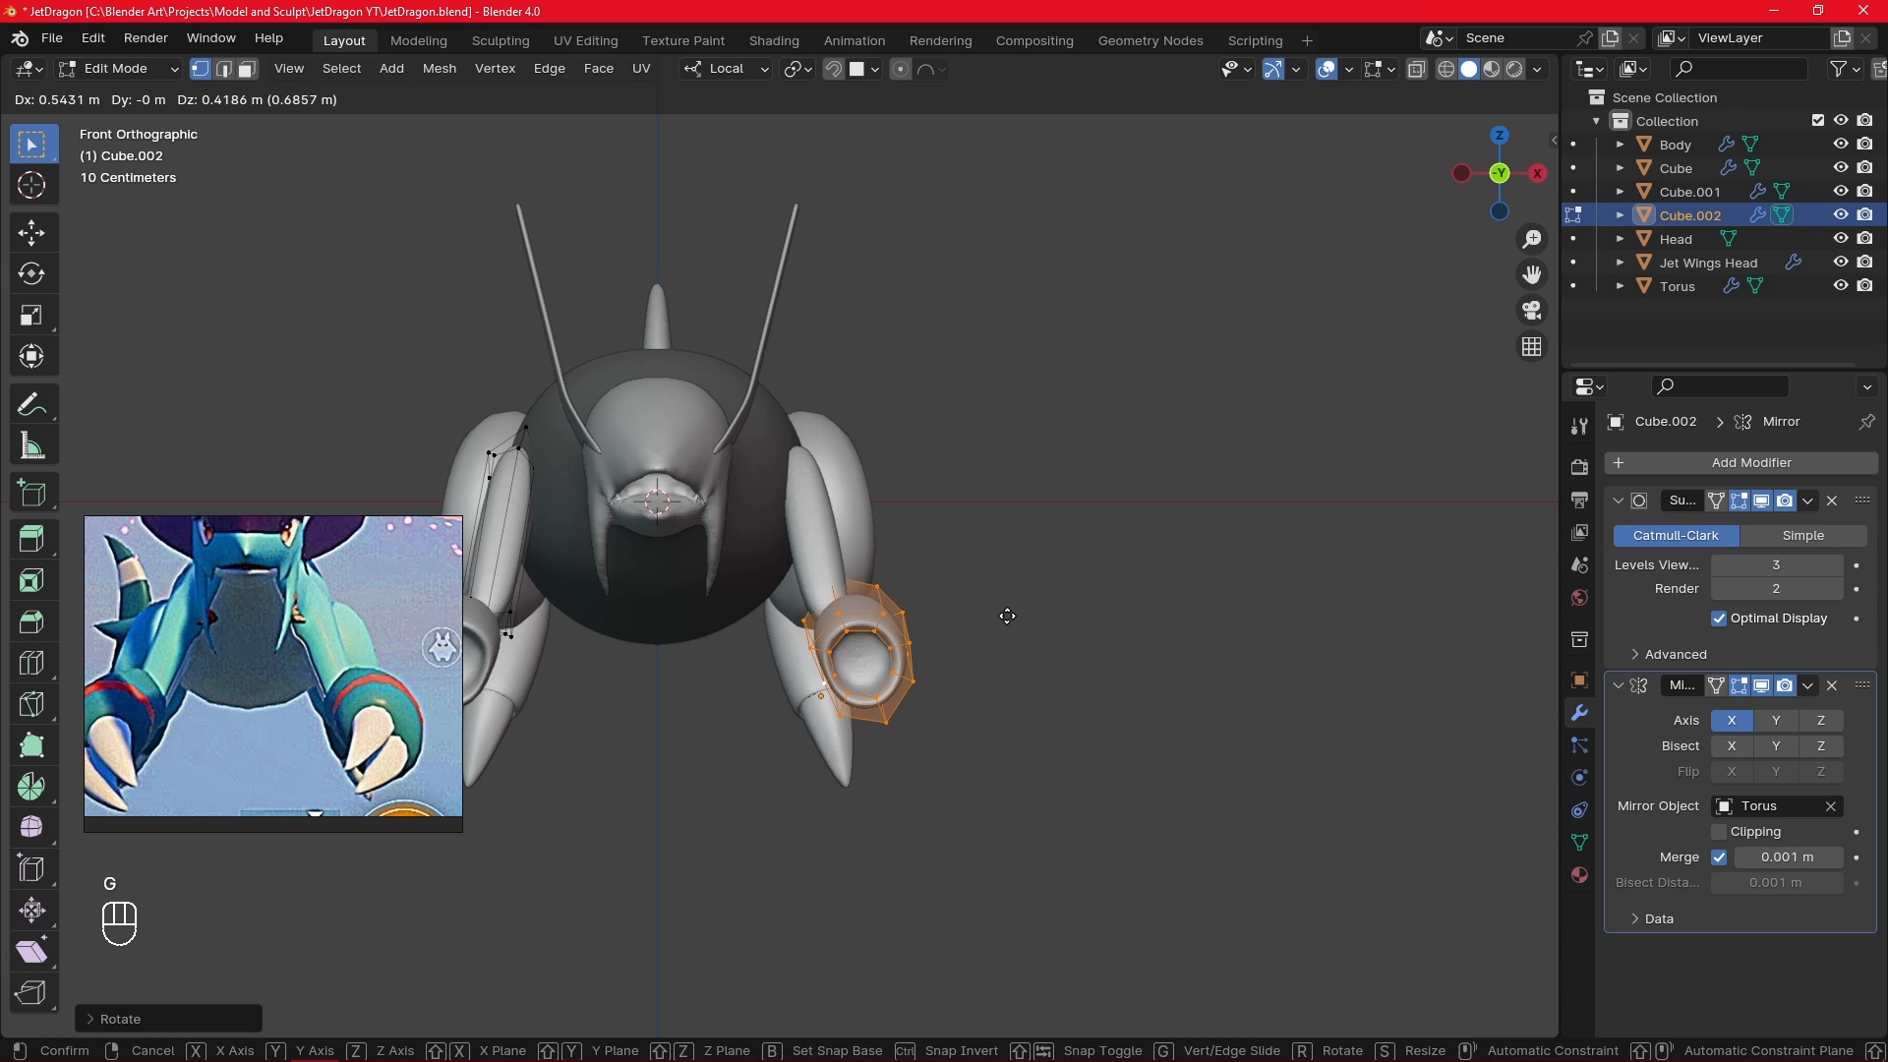
pyautogui.click(1004, 622)
pyautogui.press('s')
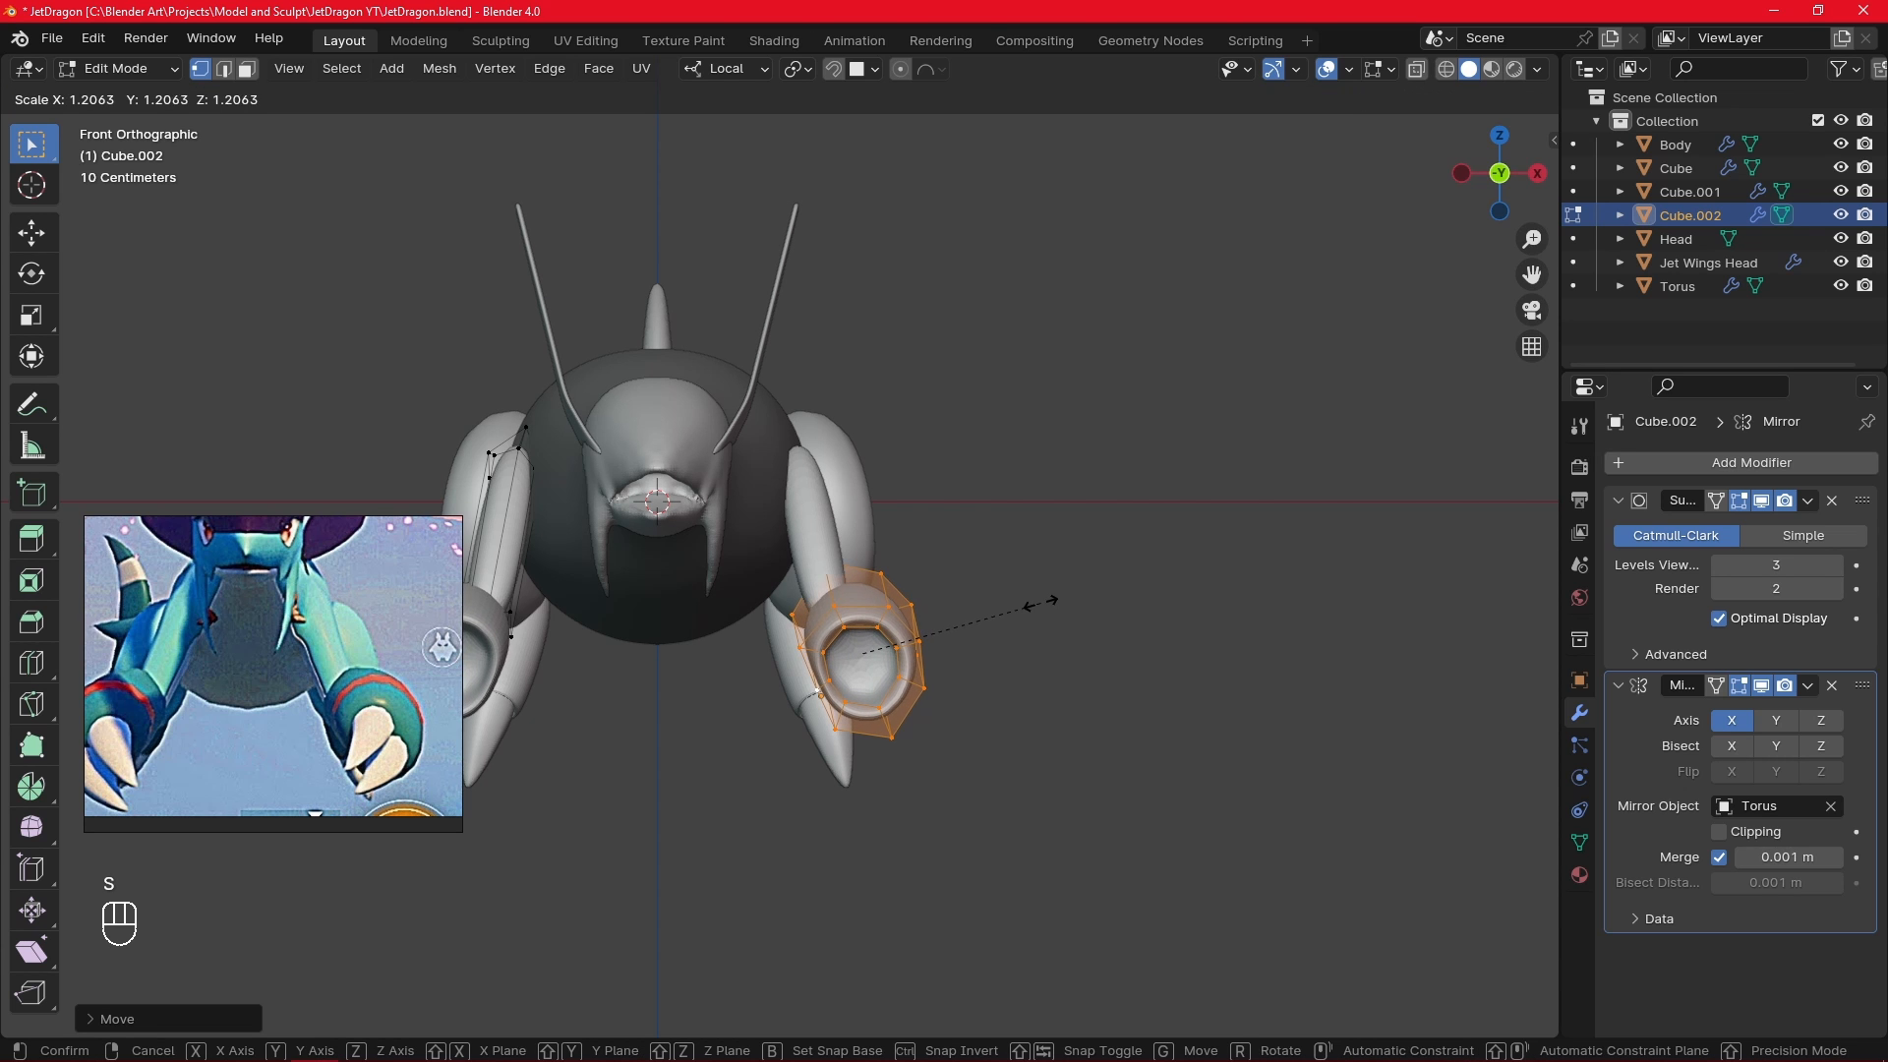
pyautogui.click(1035, 606)
pyautogui.press('g')
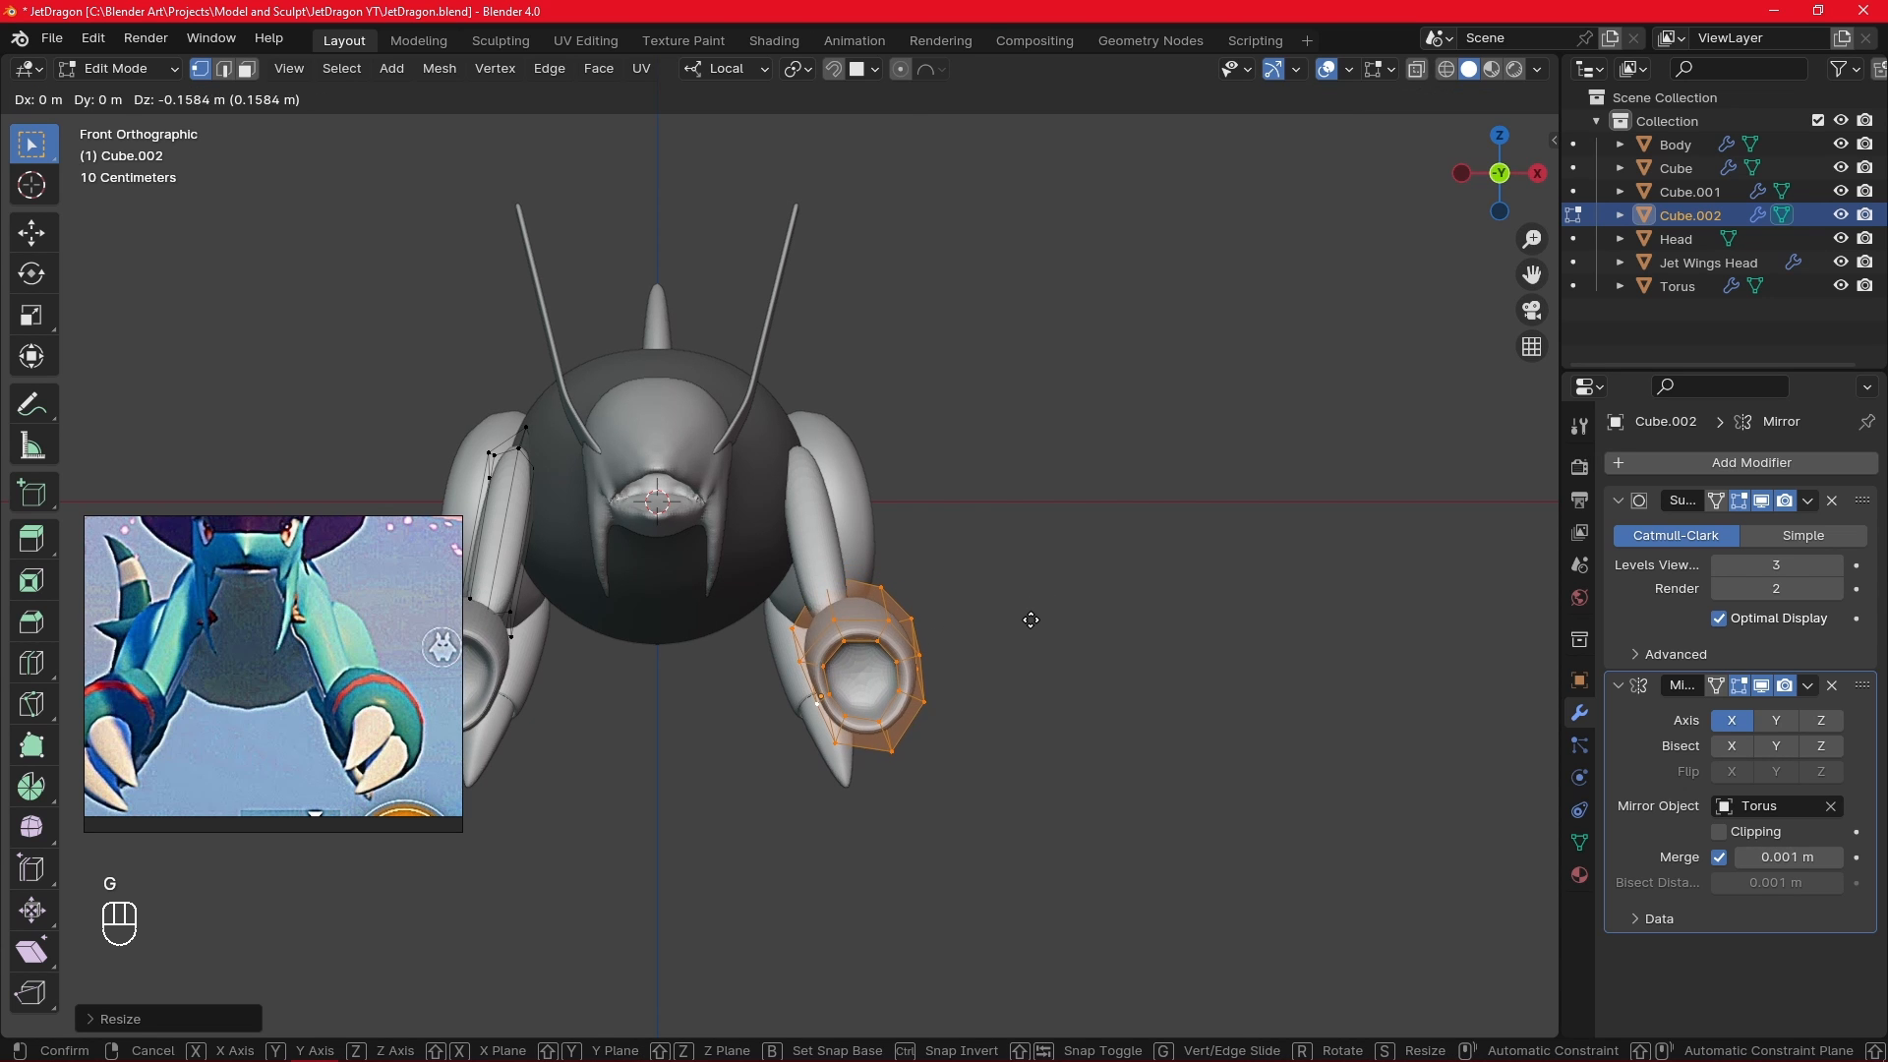
pyautogui.click(1030, 623)
# - In right view, move the forearm piece slightly forward toward the dragon's head
pyautogui.press('KP_3')
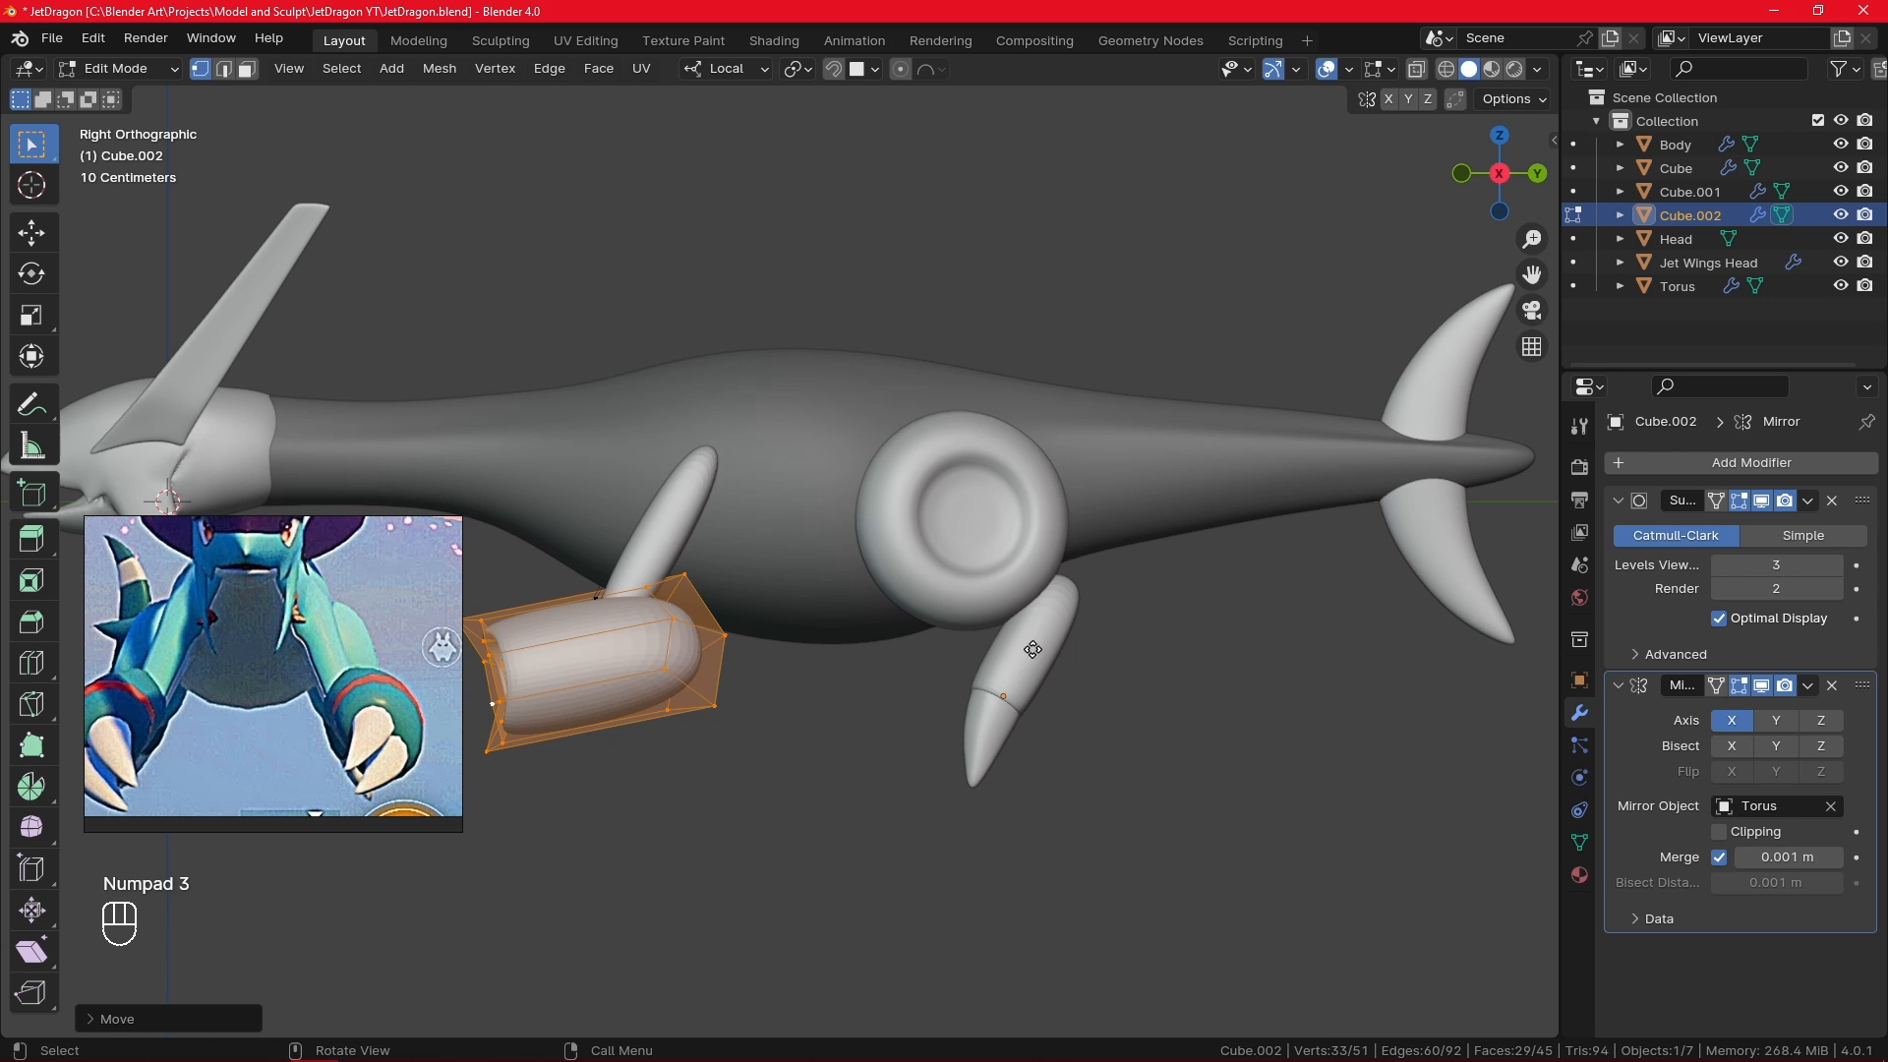
pyautogui.press('g')
pyautogui.click(990, 655)
pyautogui.keyDown('ctrl'); pyautogui.keyDown('alt'); pyautogui.moveTo(989, 657); pyautogui.dragTo(982, 806); pyautogui.keyUp('alt'); pyautogui.keyUp('ctrl')
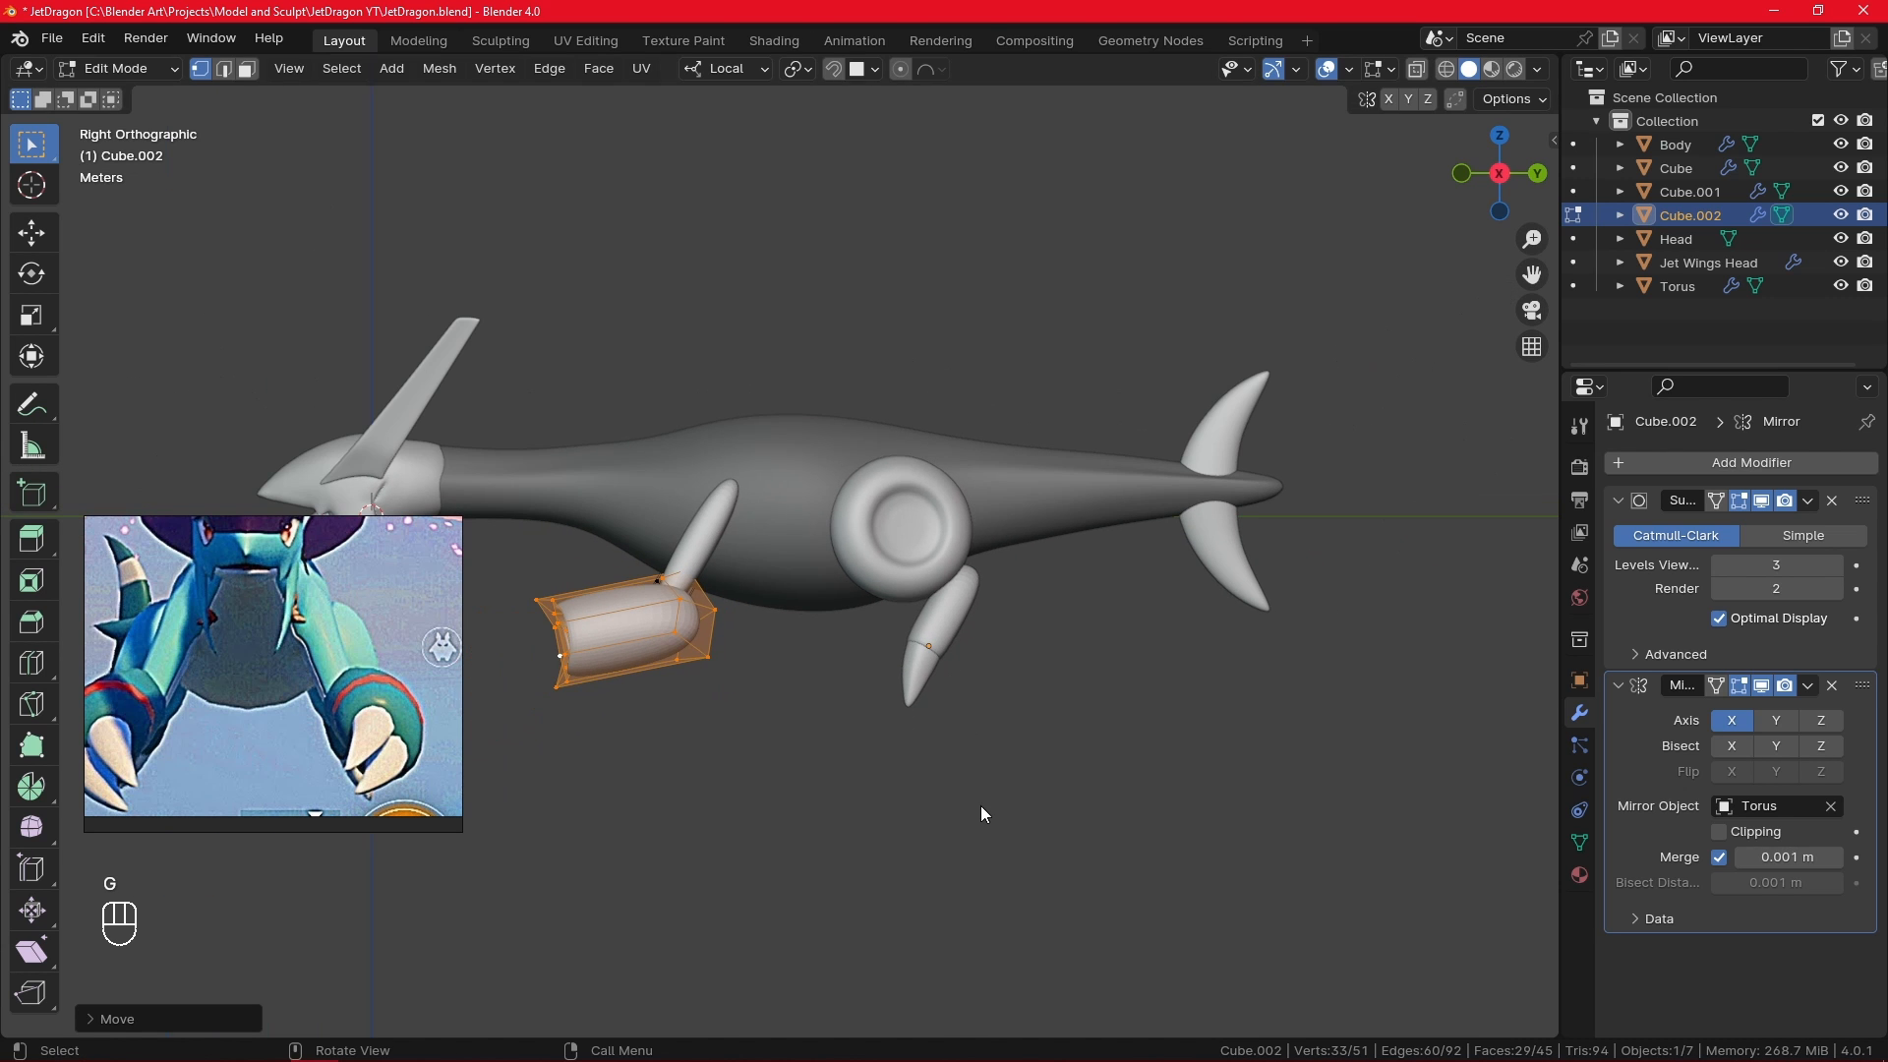
# - Browse the reference images and enlarge the side-on picture of the flying dragon to examine its forearm shape
pyautogui.scroll(-5, 276, 690)
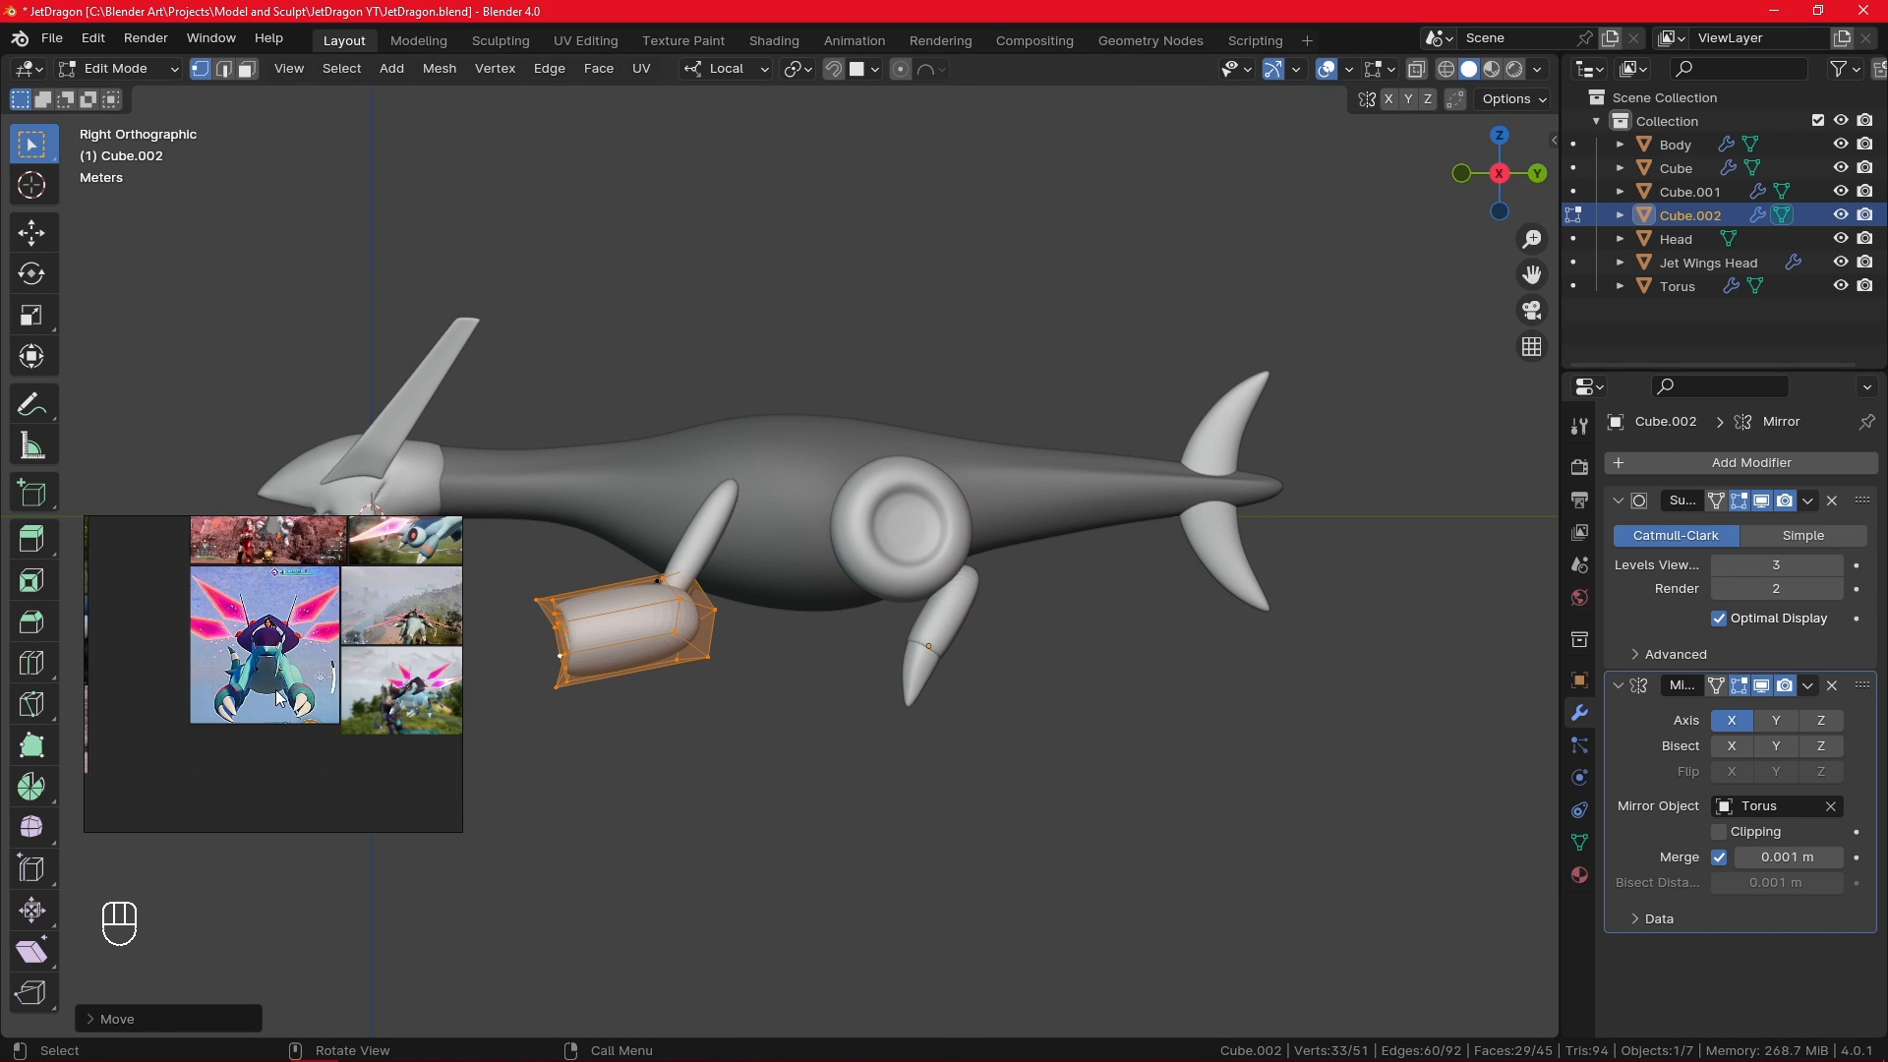
pyautogui.scroll(-5, 276, 690)
pyautogui.keyDown('alt'); pyautogui.moveTo(220, 630); pyautogui.dragTo(252, 663); pyautogui.keyUp('alt')
pyautogui.scroll(4, 346, 627)
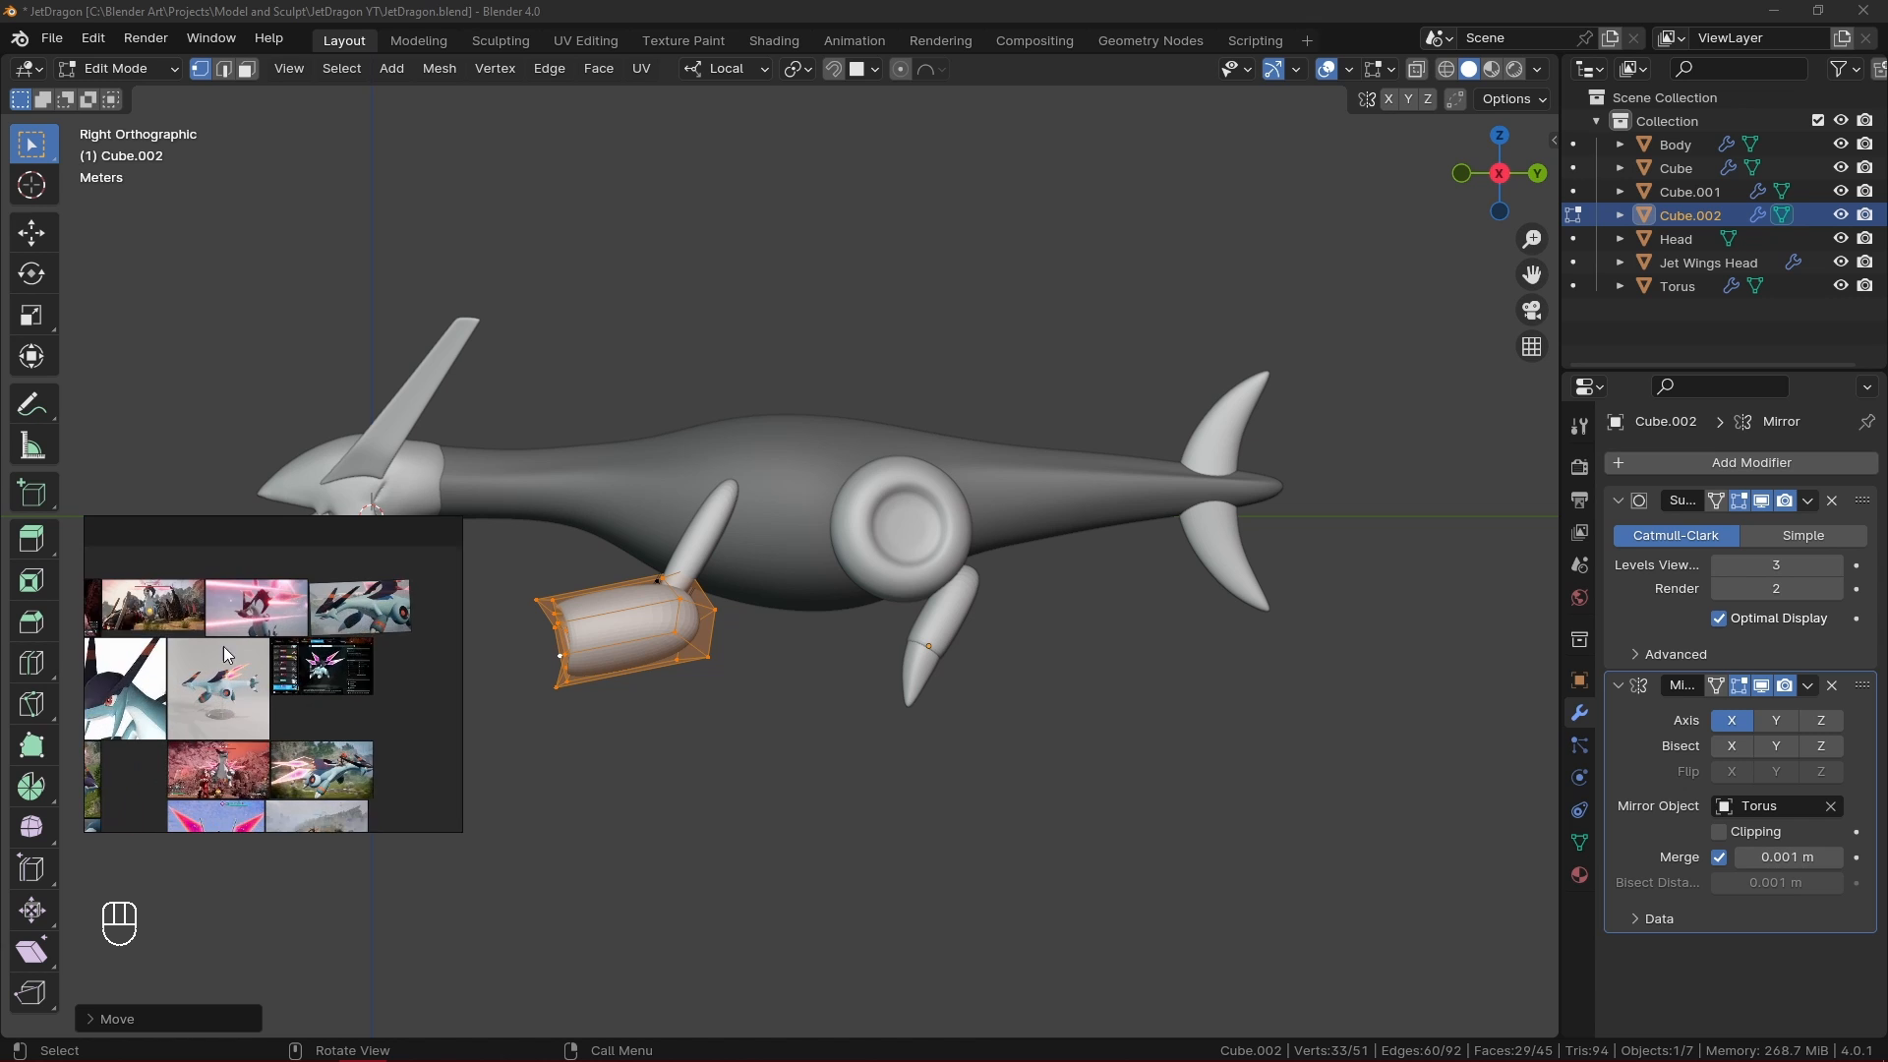
pyautogui.scroll(-4, 223, 654)
pyautogui.scroll(4, 203, 743)
pyautogui.scroll(2, 221, 651)
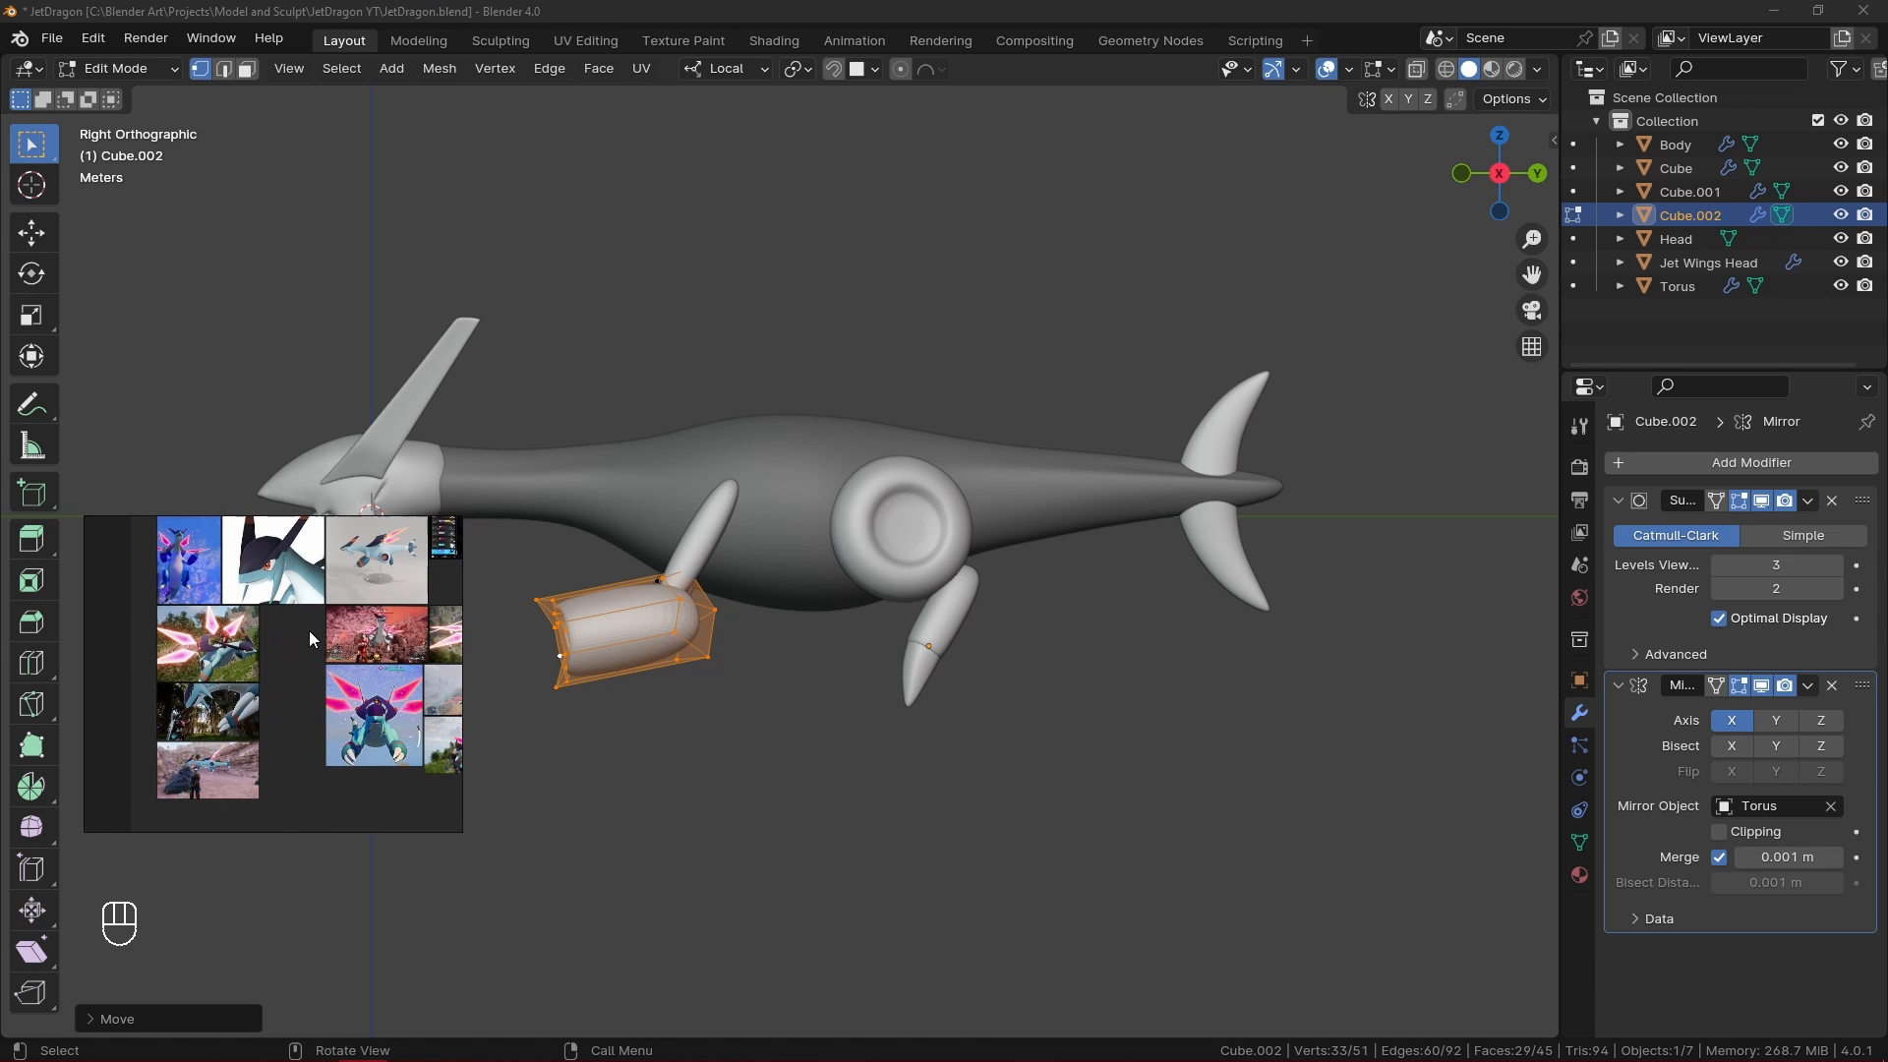
pyautogui.scroll(5, 192, 790)
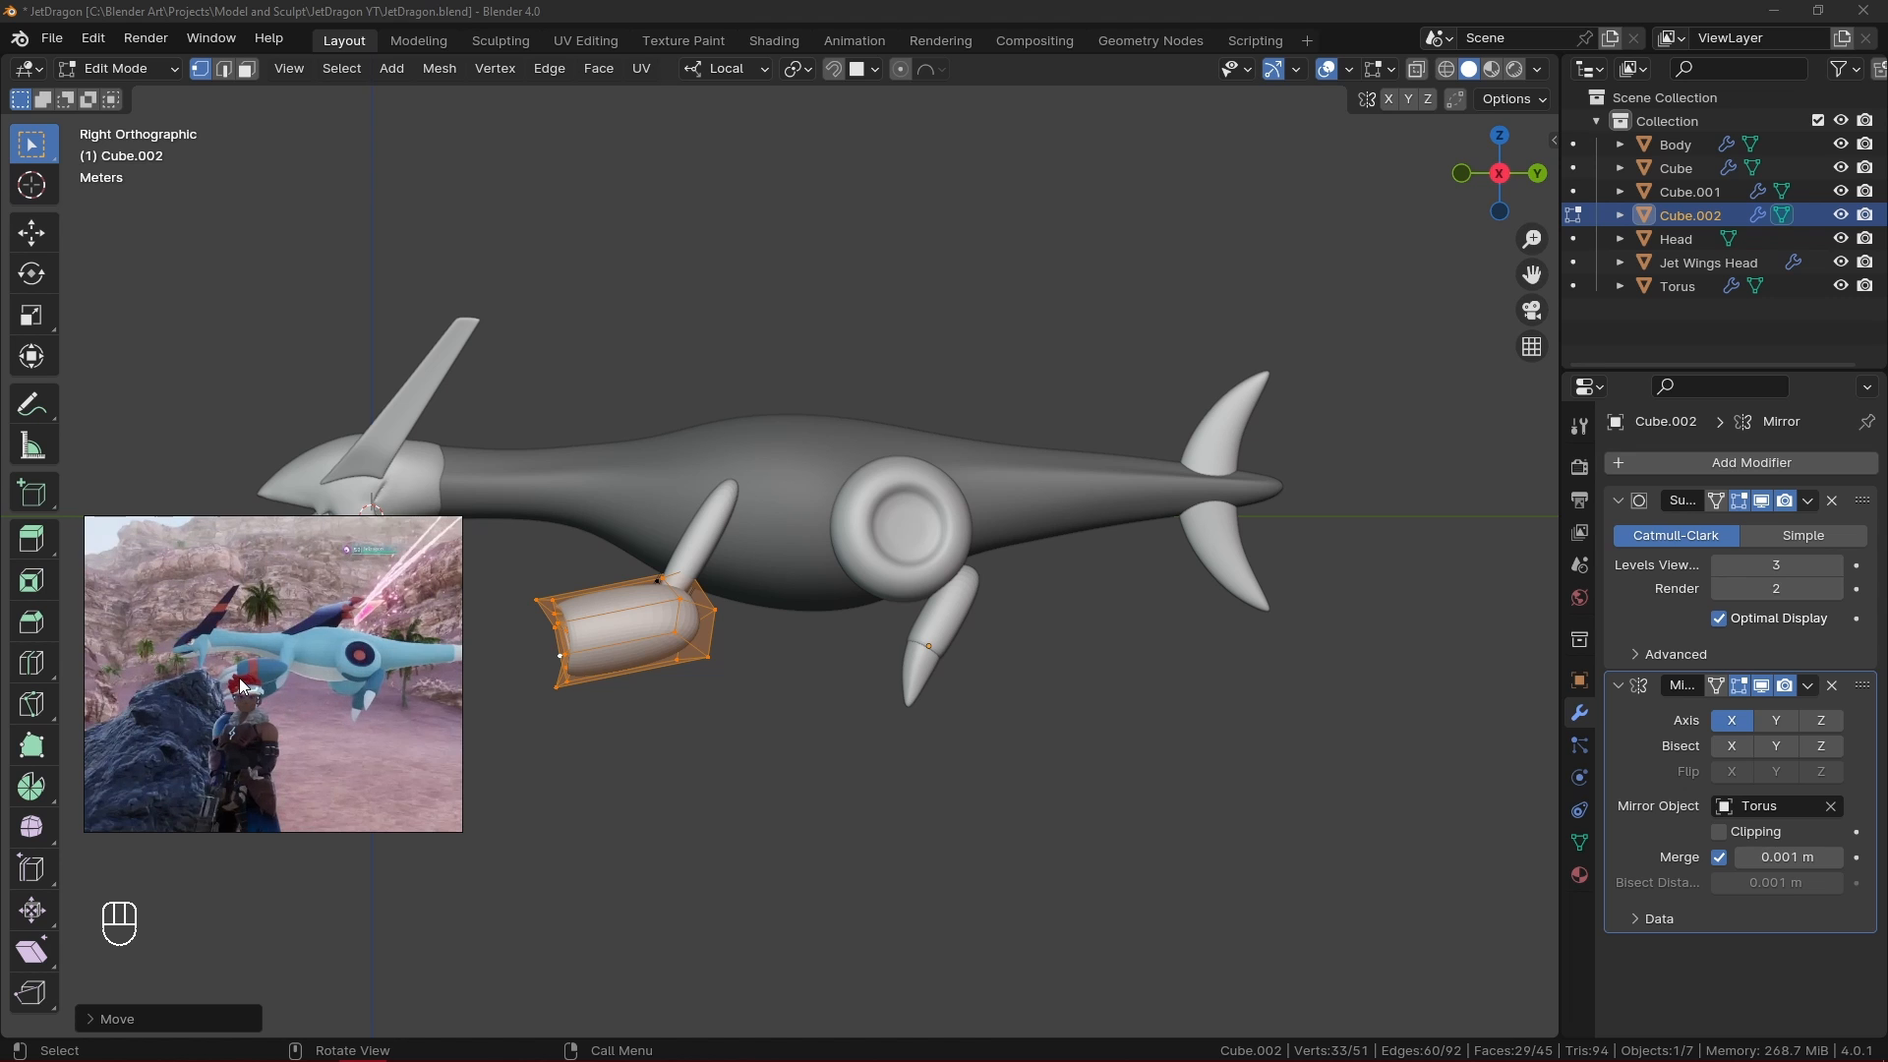
# - Add an edge loop around the forearm piece near its front opening and scale it up to about 1.13
pyautogui.hotkey('ctrl', 'r')
pyautogui.click(616, 629)
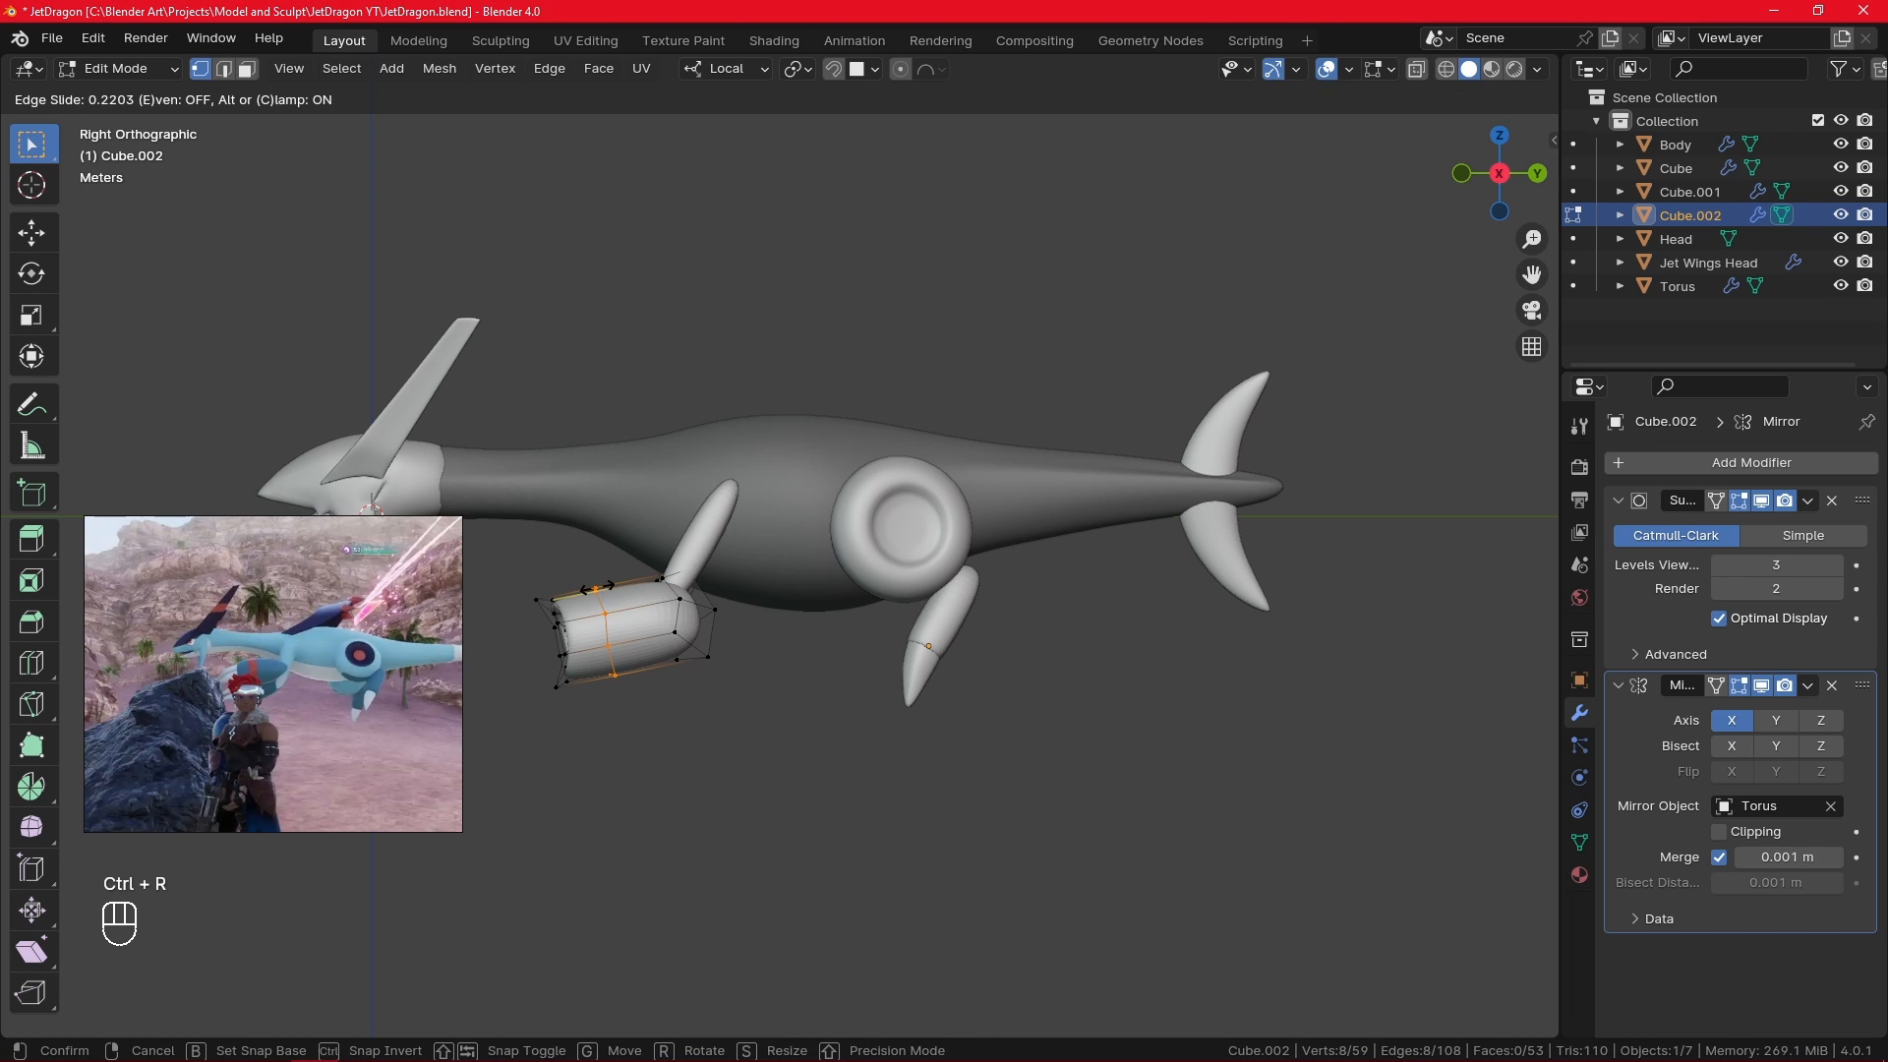
pyautogui.click(596, 588)
pyautogui.press('s')
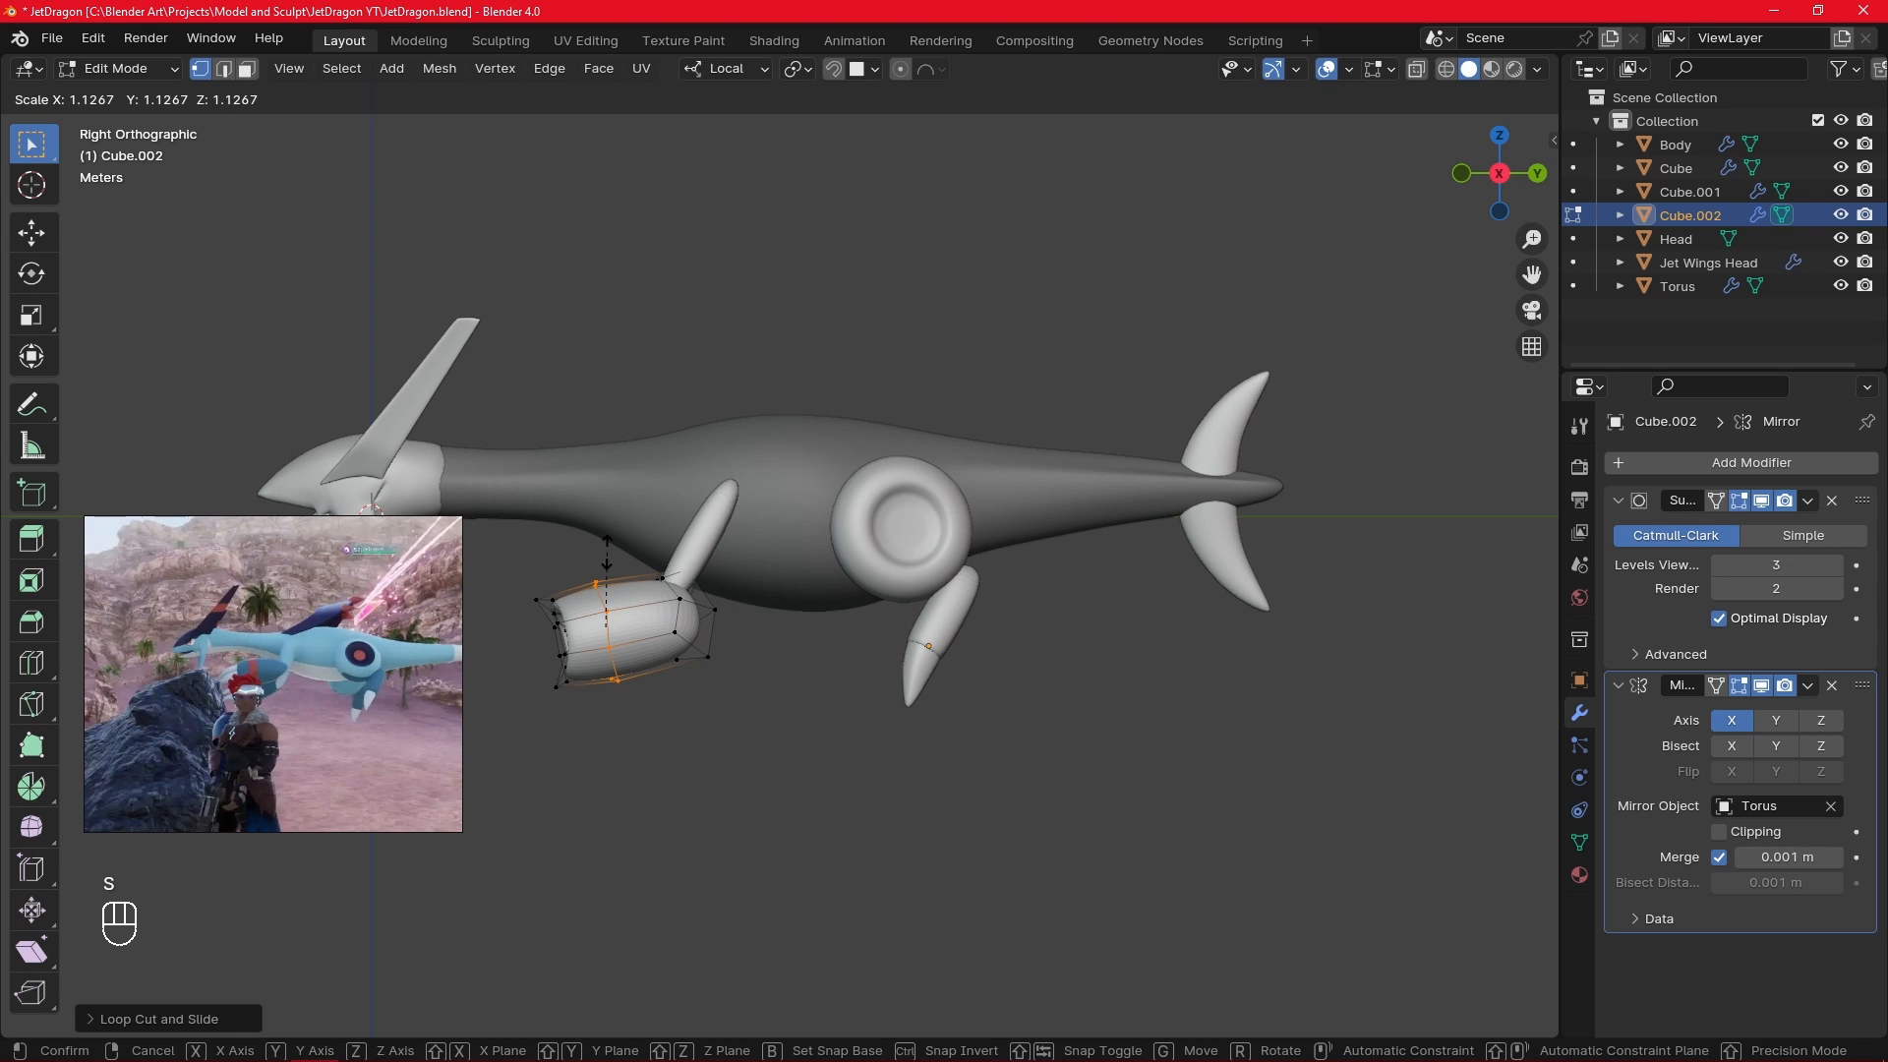
pyautogui.click(607, 553)
# - Select the vertices of the forearm piece's closed rear end and scale them down to about 0.7
pyautogui.click(710, 616)
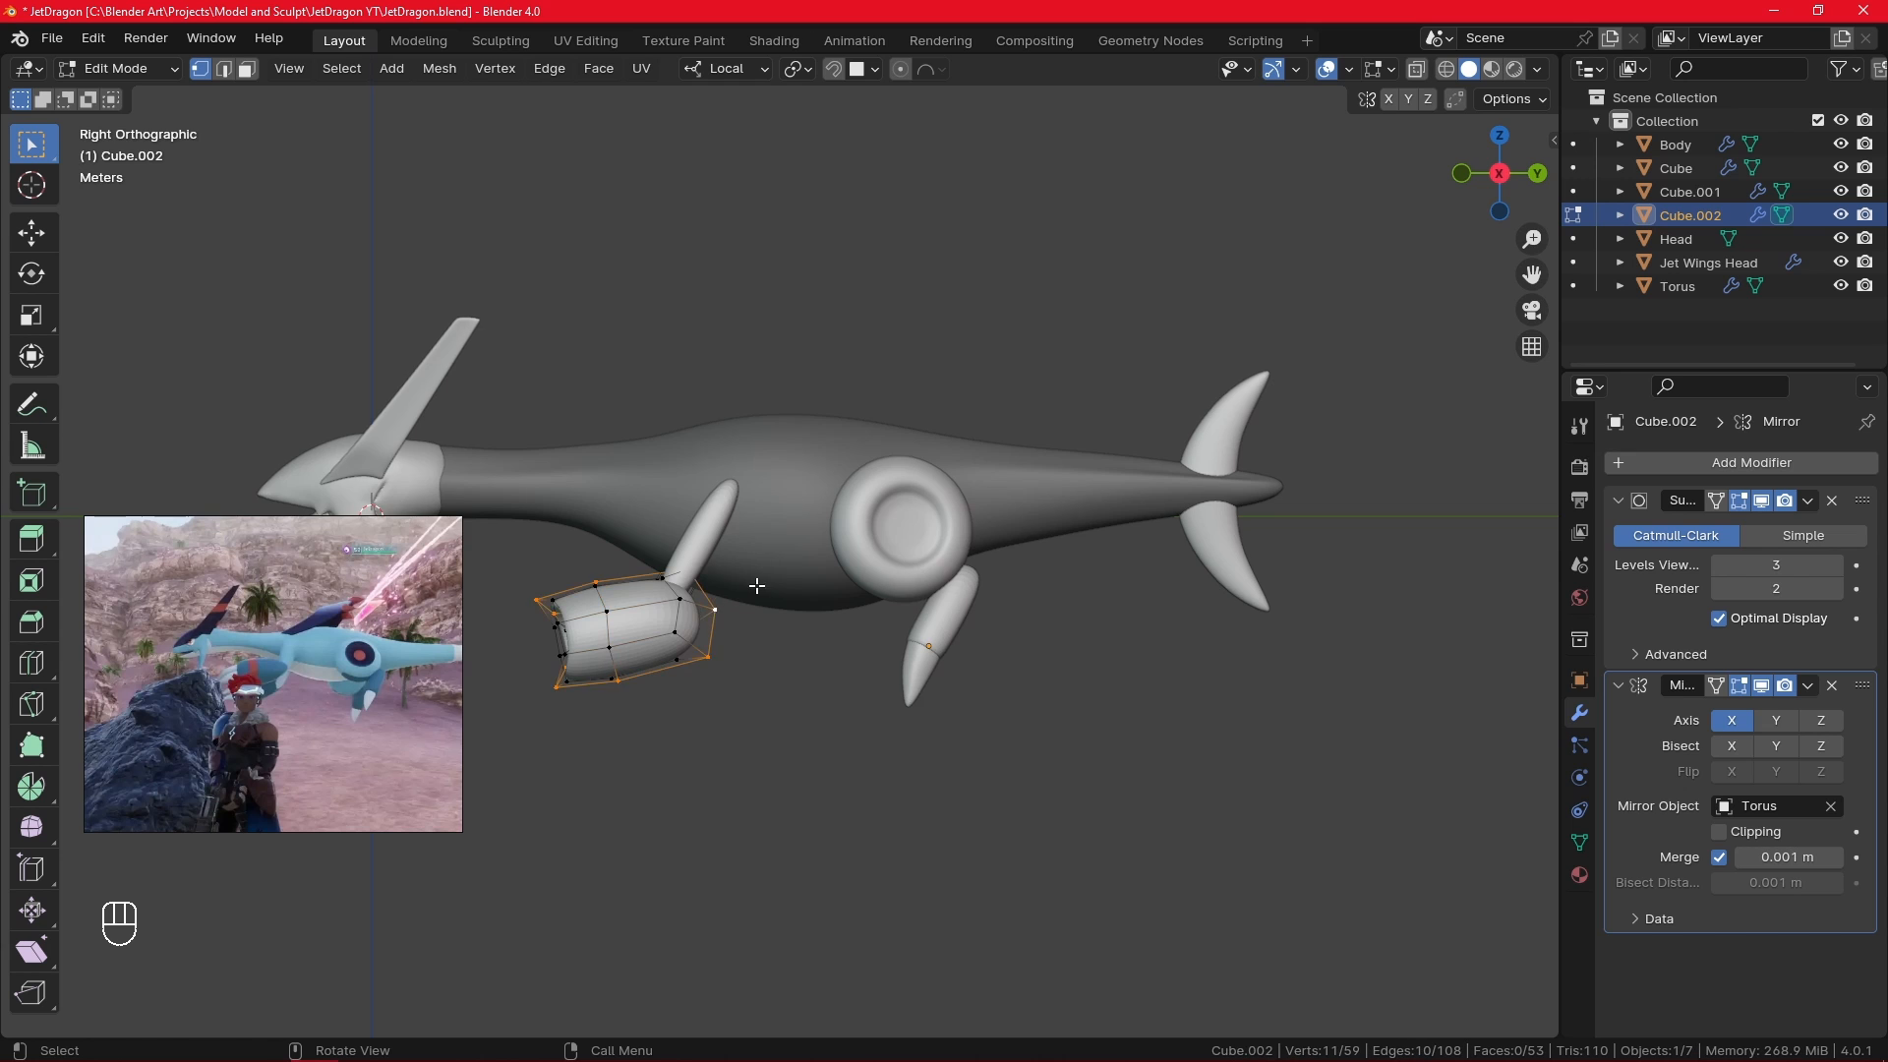
pyautogui.moveTo(710, 616); pyautogui.dragTo(887, 640, button='middle')
pyautogui.keyDown('shift'); pyautogui.click(727, 632); pyautogui.keyUp('shift')
pyautogui.keyDown('shift'); pyautogui.click(730, 608); pyautogui.keyUp('shift')
pyautogui.keyDown('shift'); pyautogui.click(714, 658); pyautogui.keyUp('shift')
pyautogui.keyDown('shift'); pyautogui.click(691, 657); pyautogui.keyUp('shift')
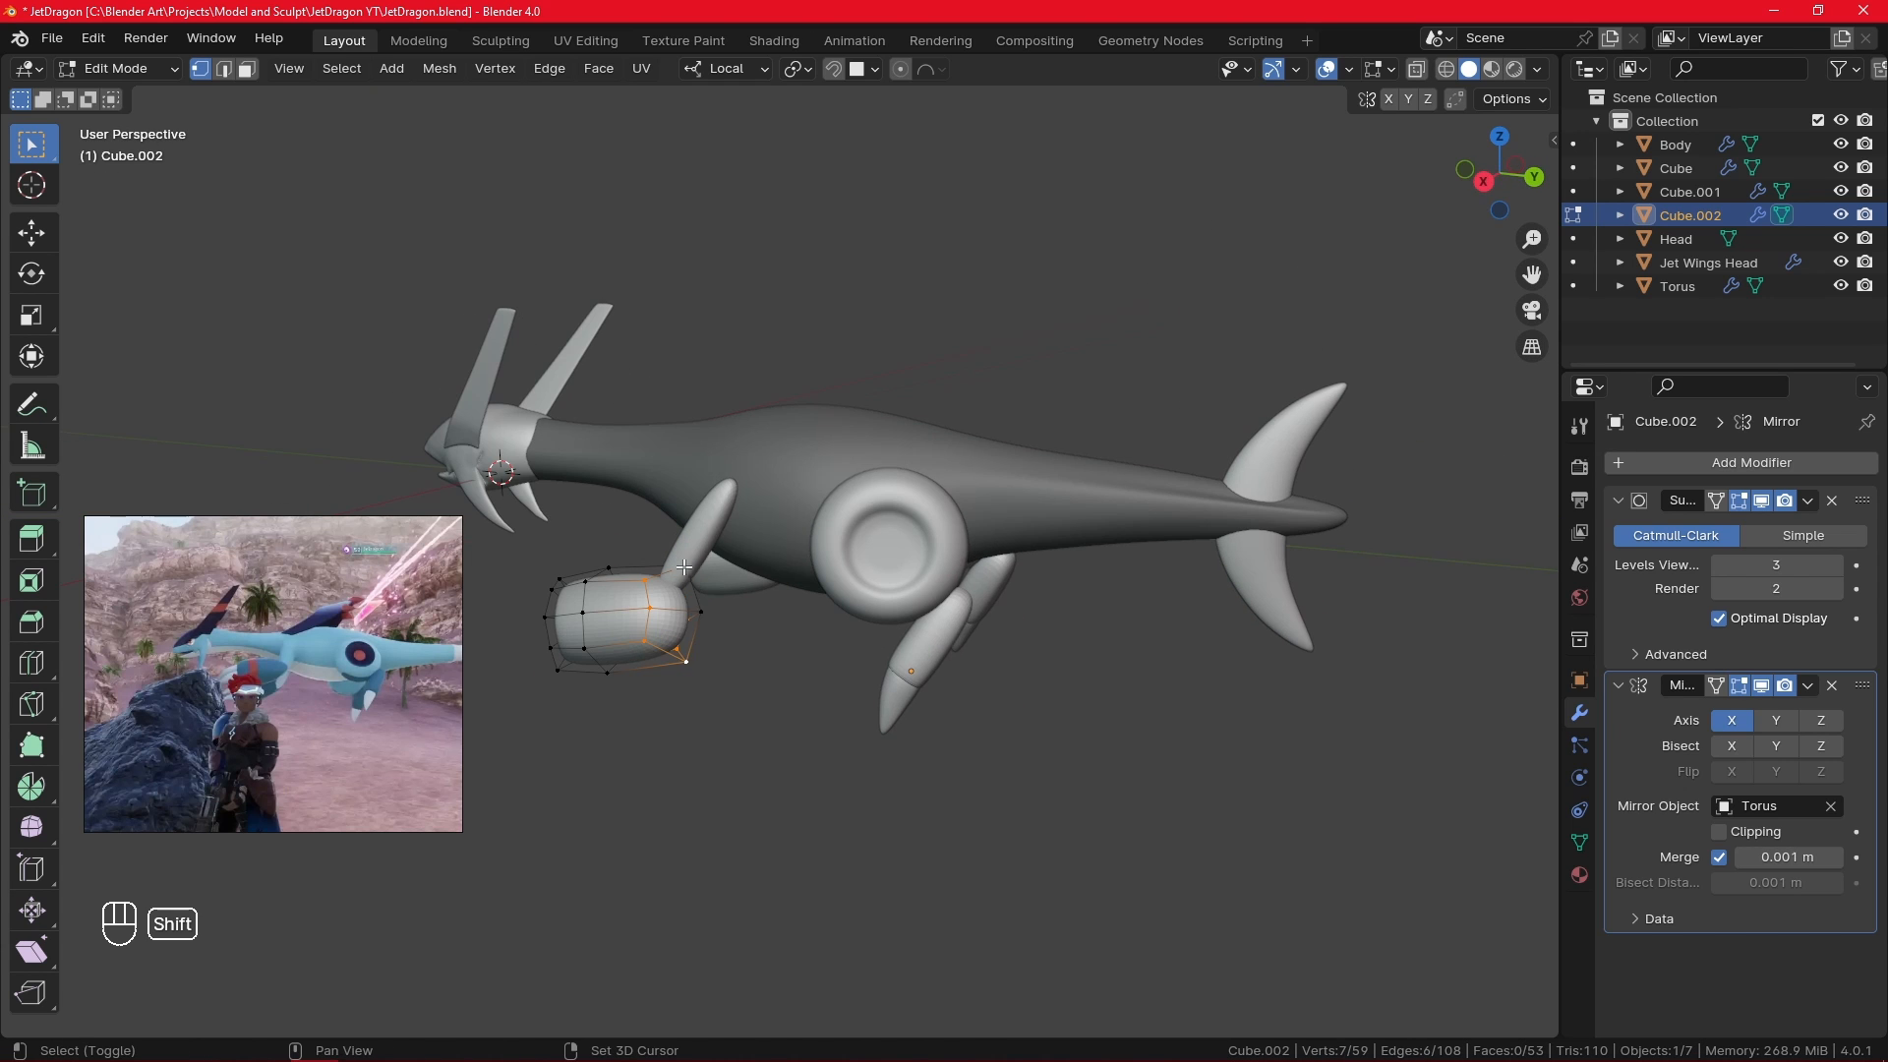
pyautogui.keyDown('shift'); pyautogui.click(685, 580); pyautogui.keyUp('shift')
pyautogui.keyDown('shift'); pyautogui.click(717, 613); pyautogui.keyUp('shift')
pyautogui.press('KP_3')
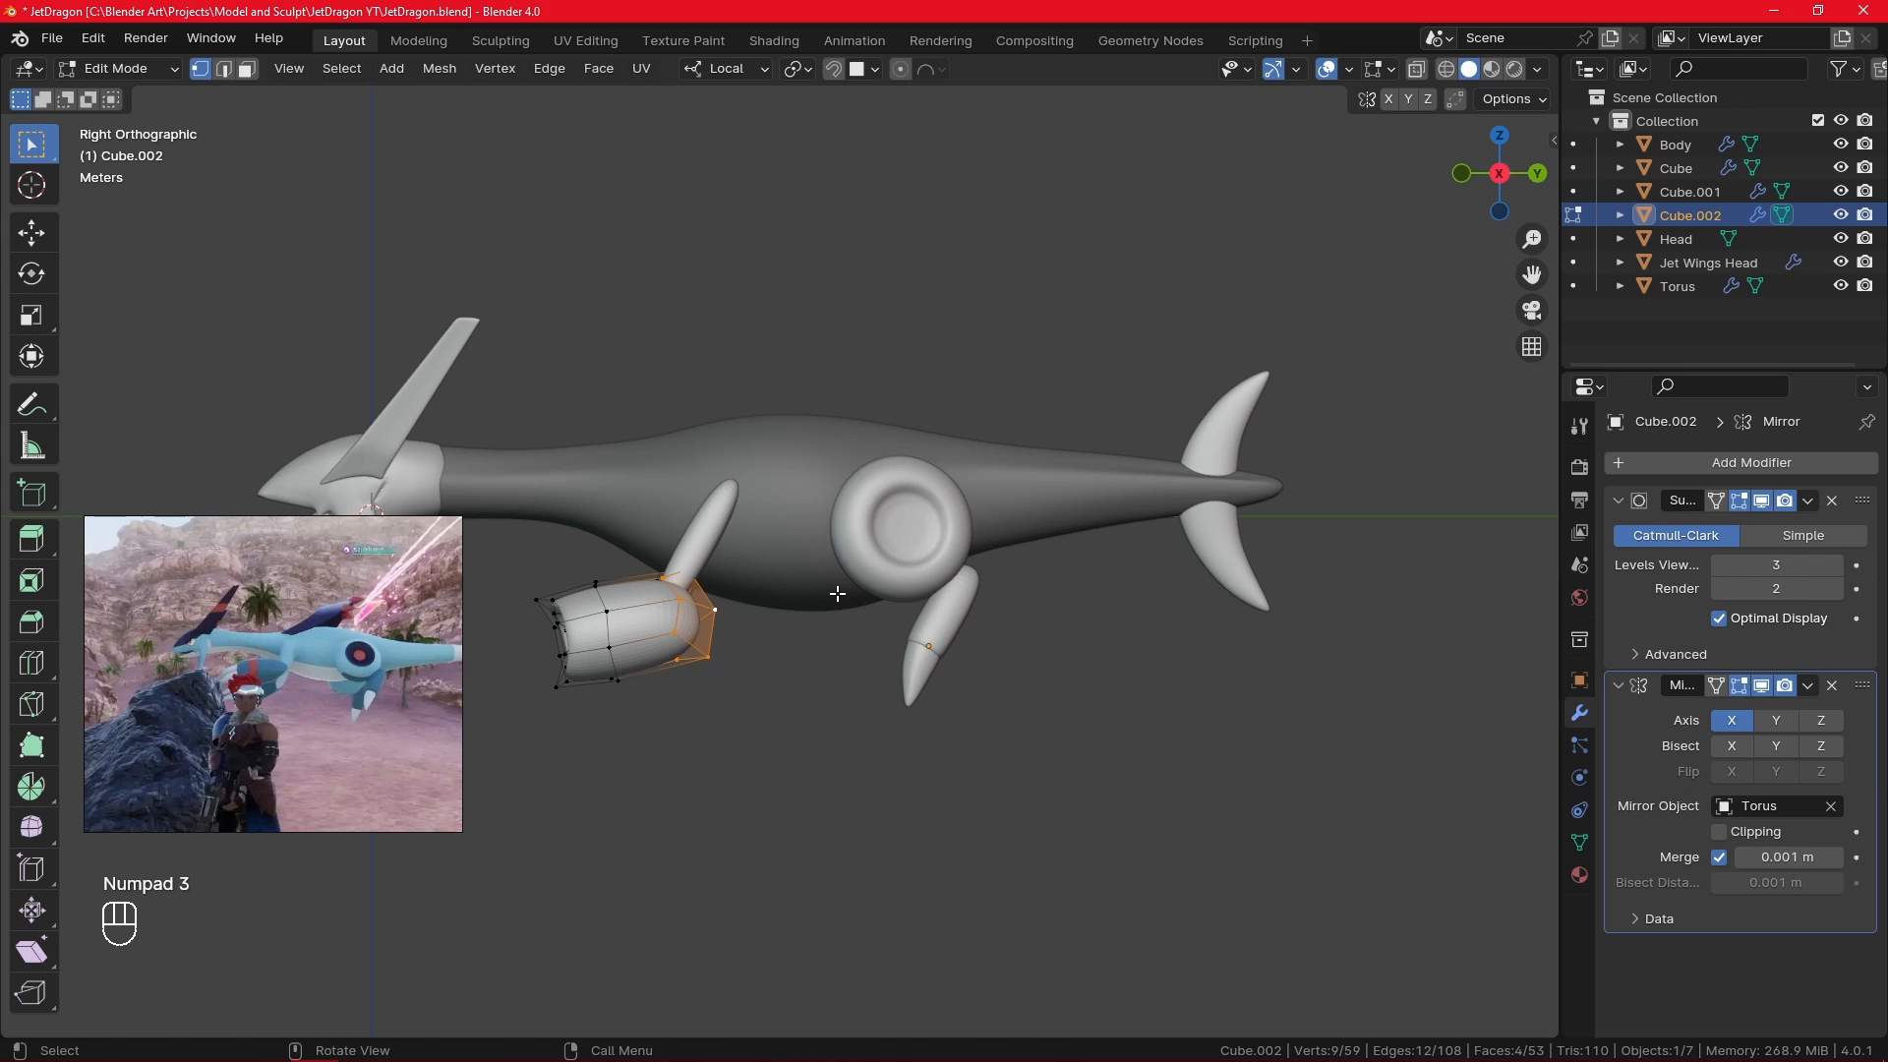
pyautogui.press('s')
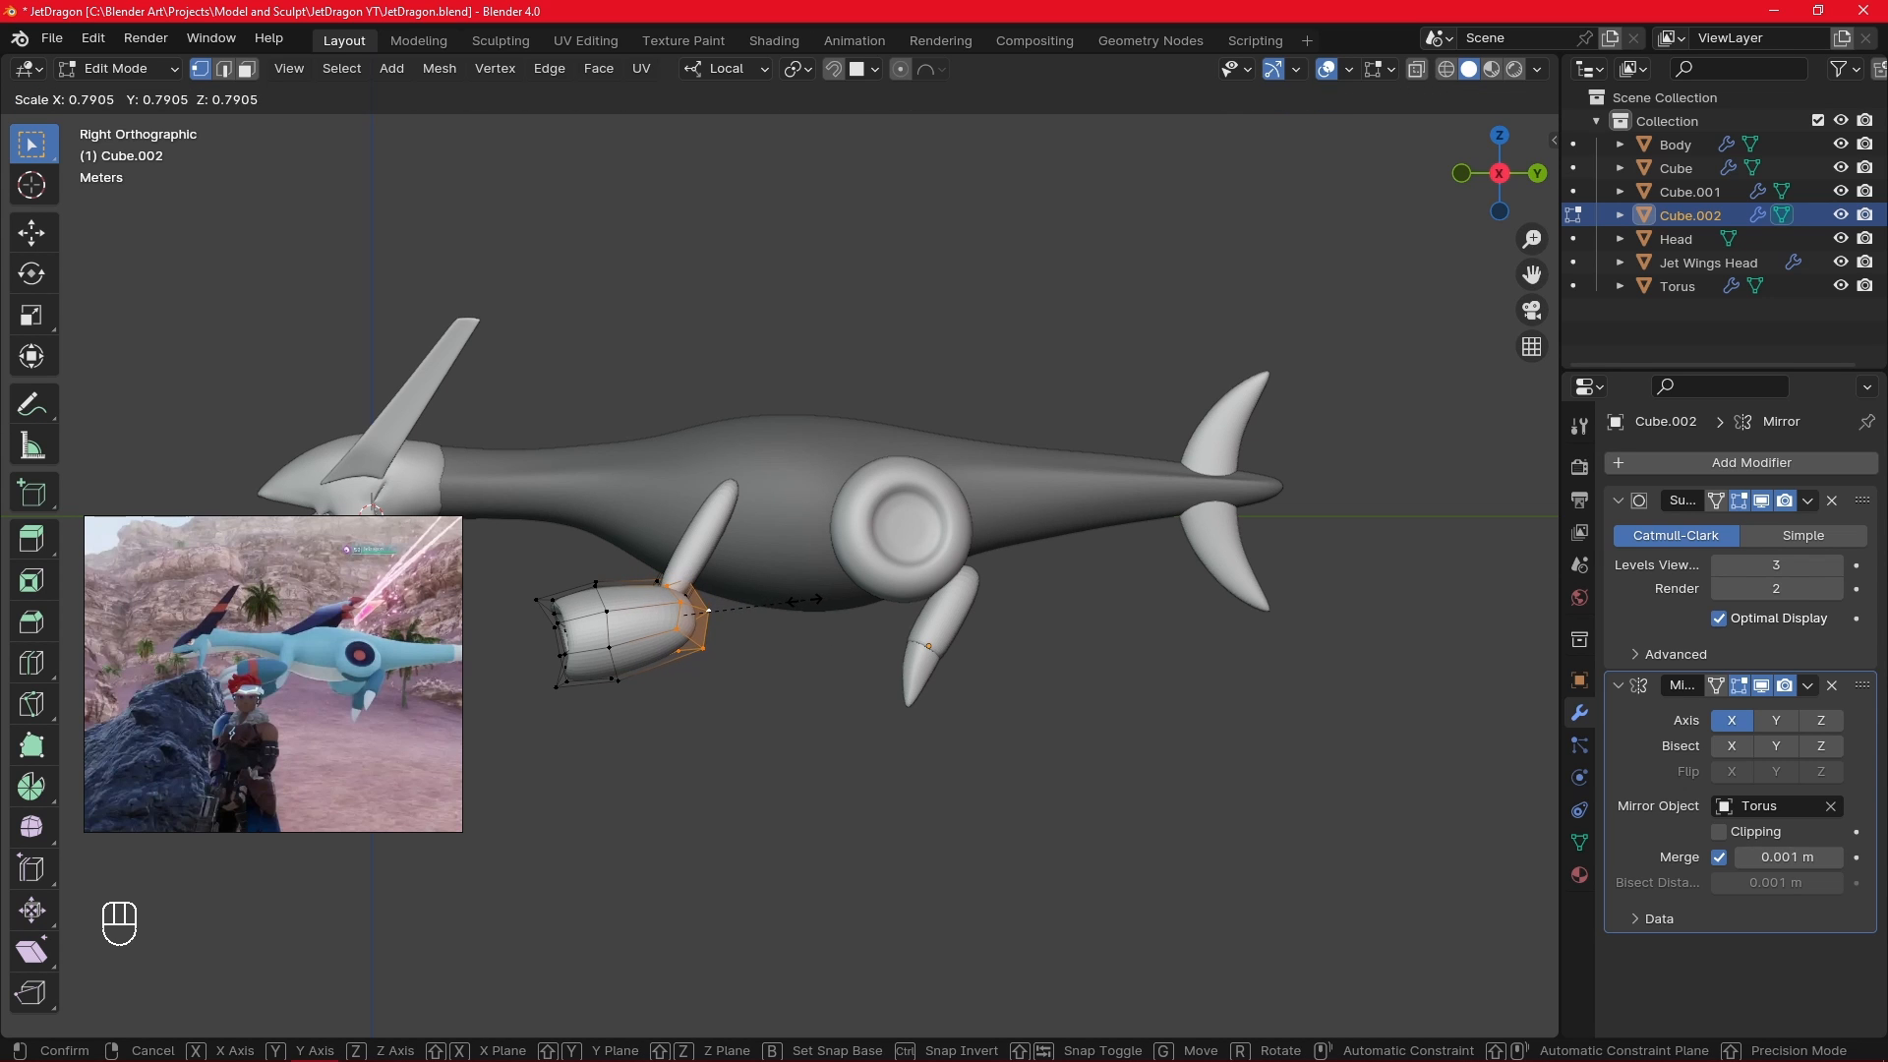
pyautogui.click(791, 601)
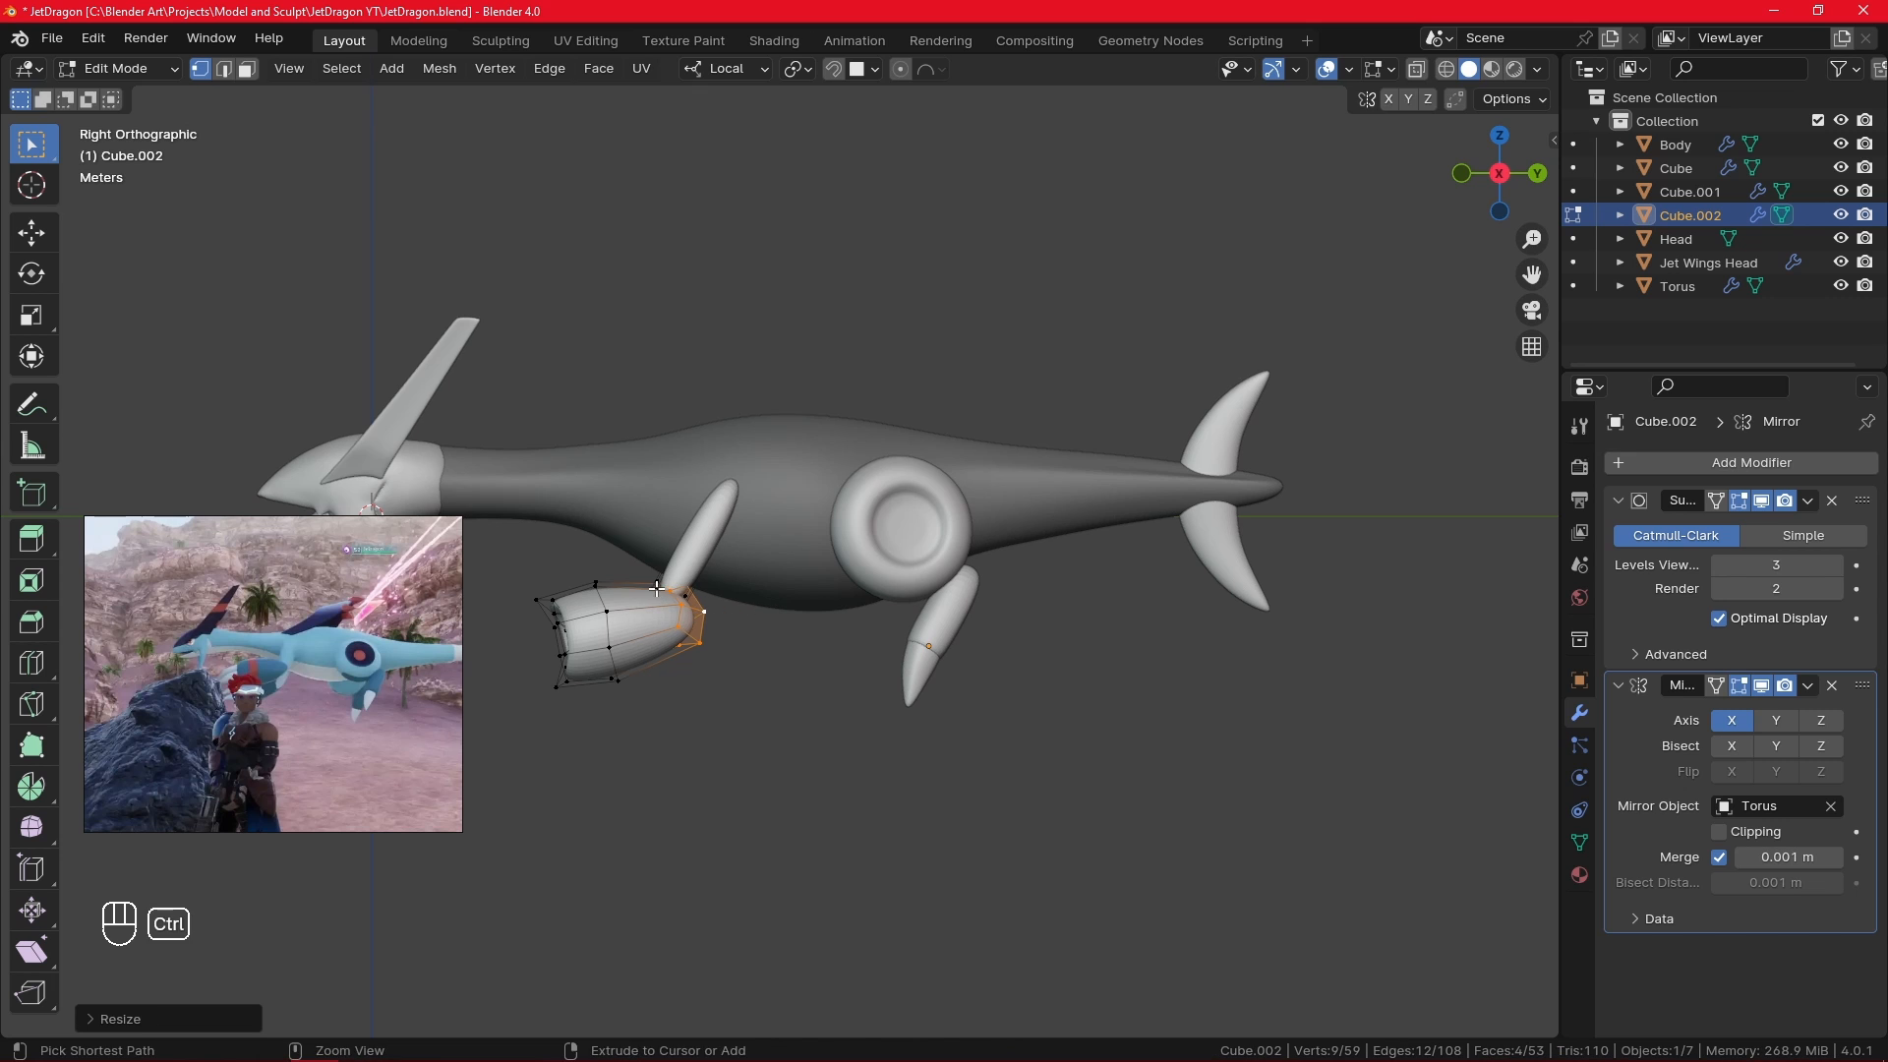
# - Add another edge loop toward the forearm's rear end and scale it up to about 1.09
pyautogui.hotkey('ctrl', 'r')
pyautogui.click(645, 580)
pyautogui.click(653, 567)
pyautogui.press('s')
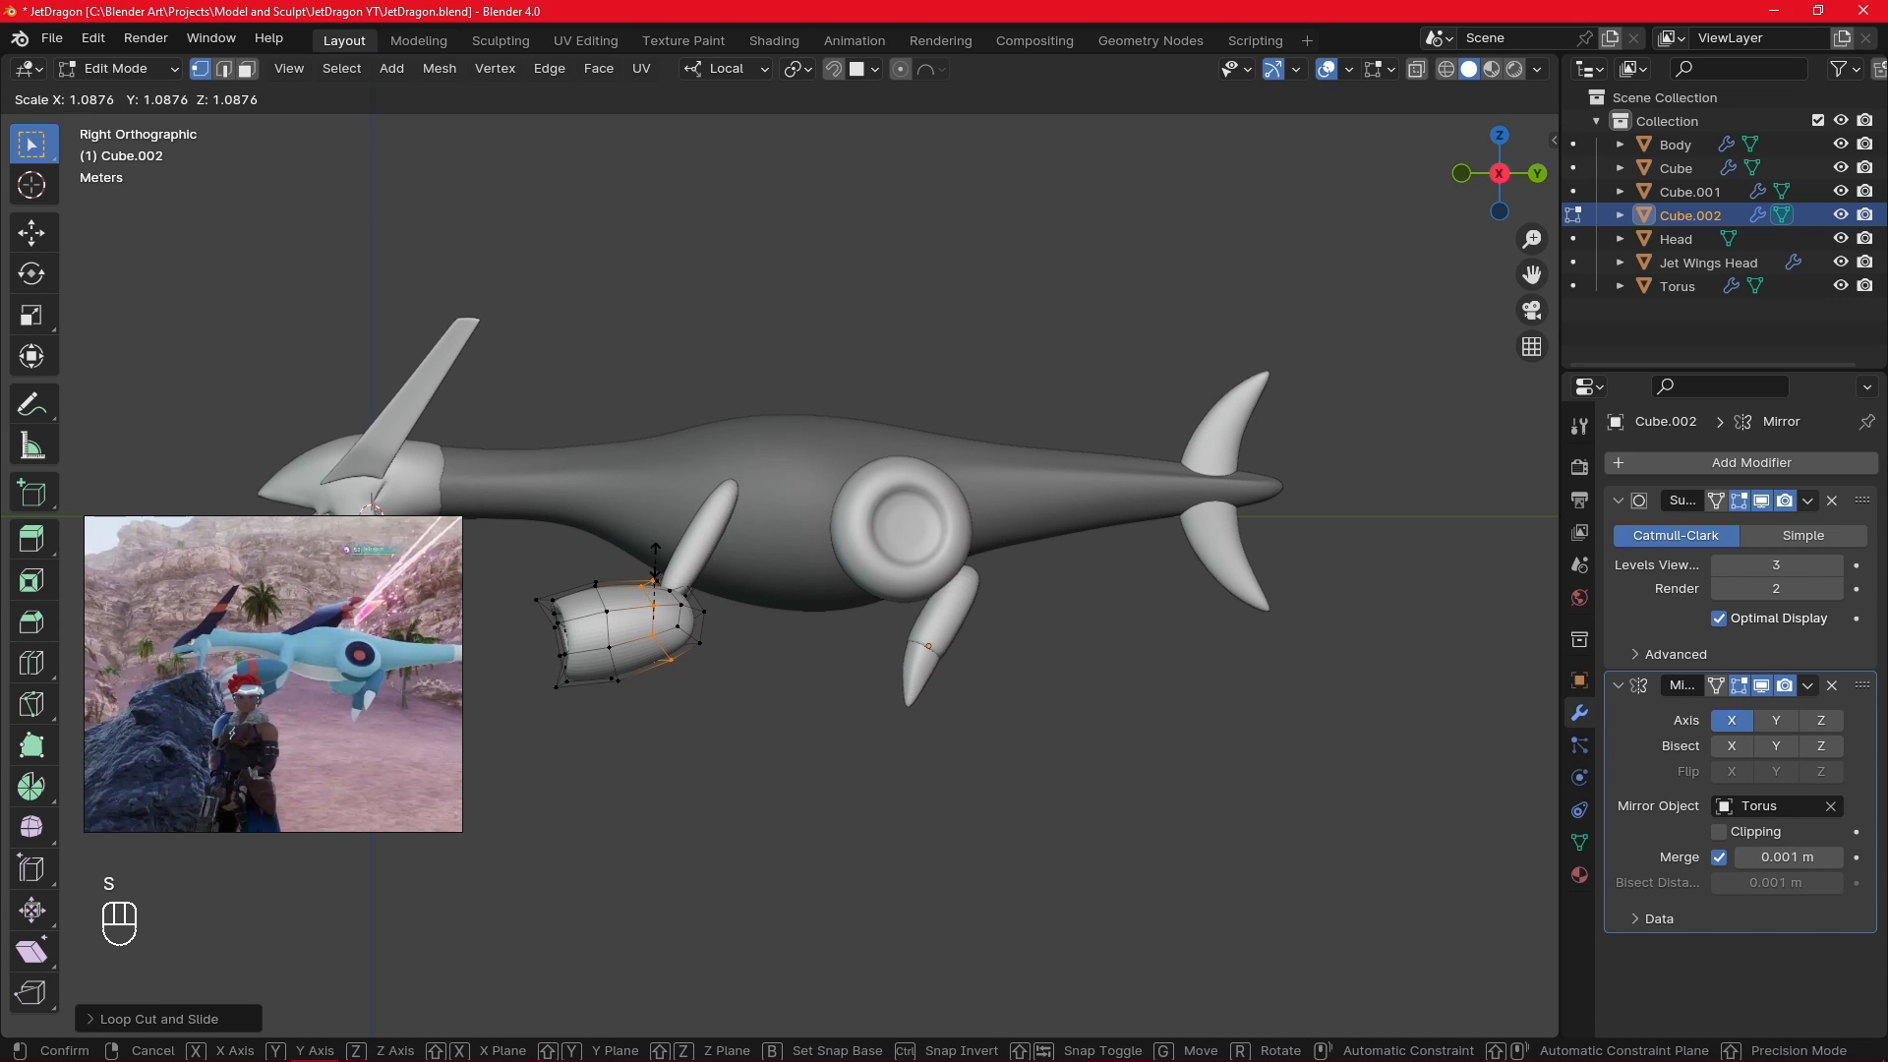
pyautogui.click(653, 563)
# - Slide the two protruding corner vertices of the forearm's front rim back along their edges to even out the opening
pyautogui.click(561, 608)
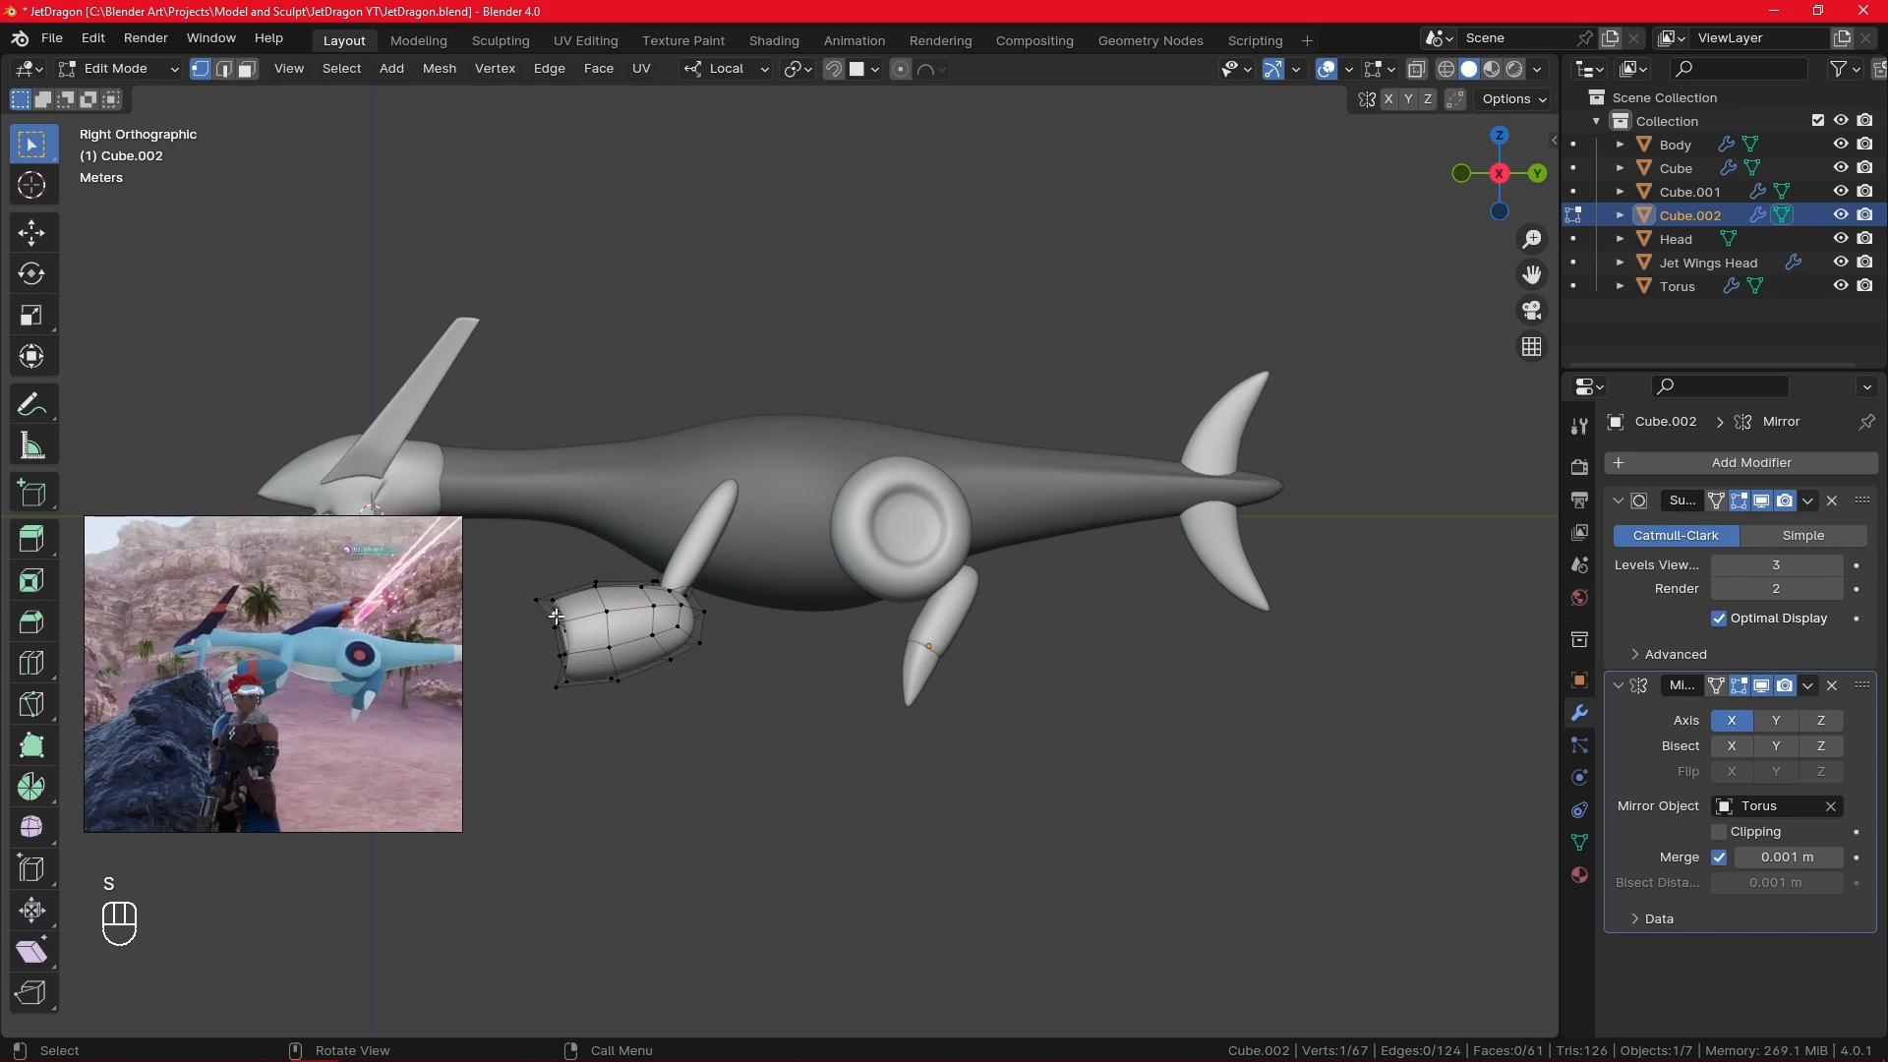
pyautogui.moveTo(561, 607); pyautogui.dragTo(816, 727, button='middle')
pyautogui.scroll(4, 897, 675)
pyautogui.keyDown('alt'); pyautogui.moveTo(898, 674); pyautogui.dragTo(1213, 518, button='middle'); pyautogui.keyUp('alt')
pyautogui.press('s')
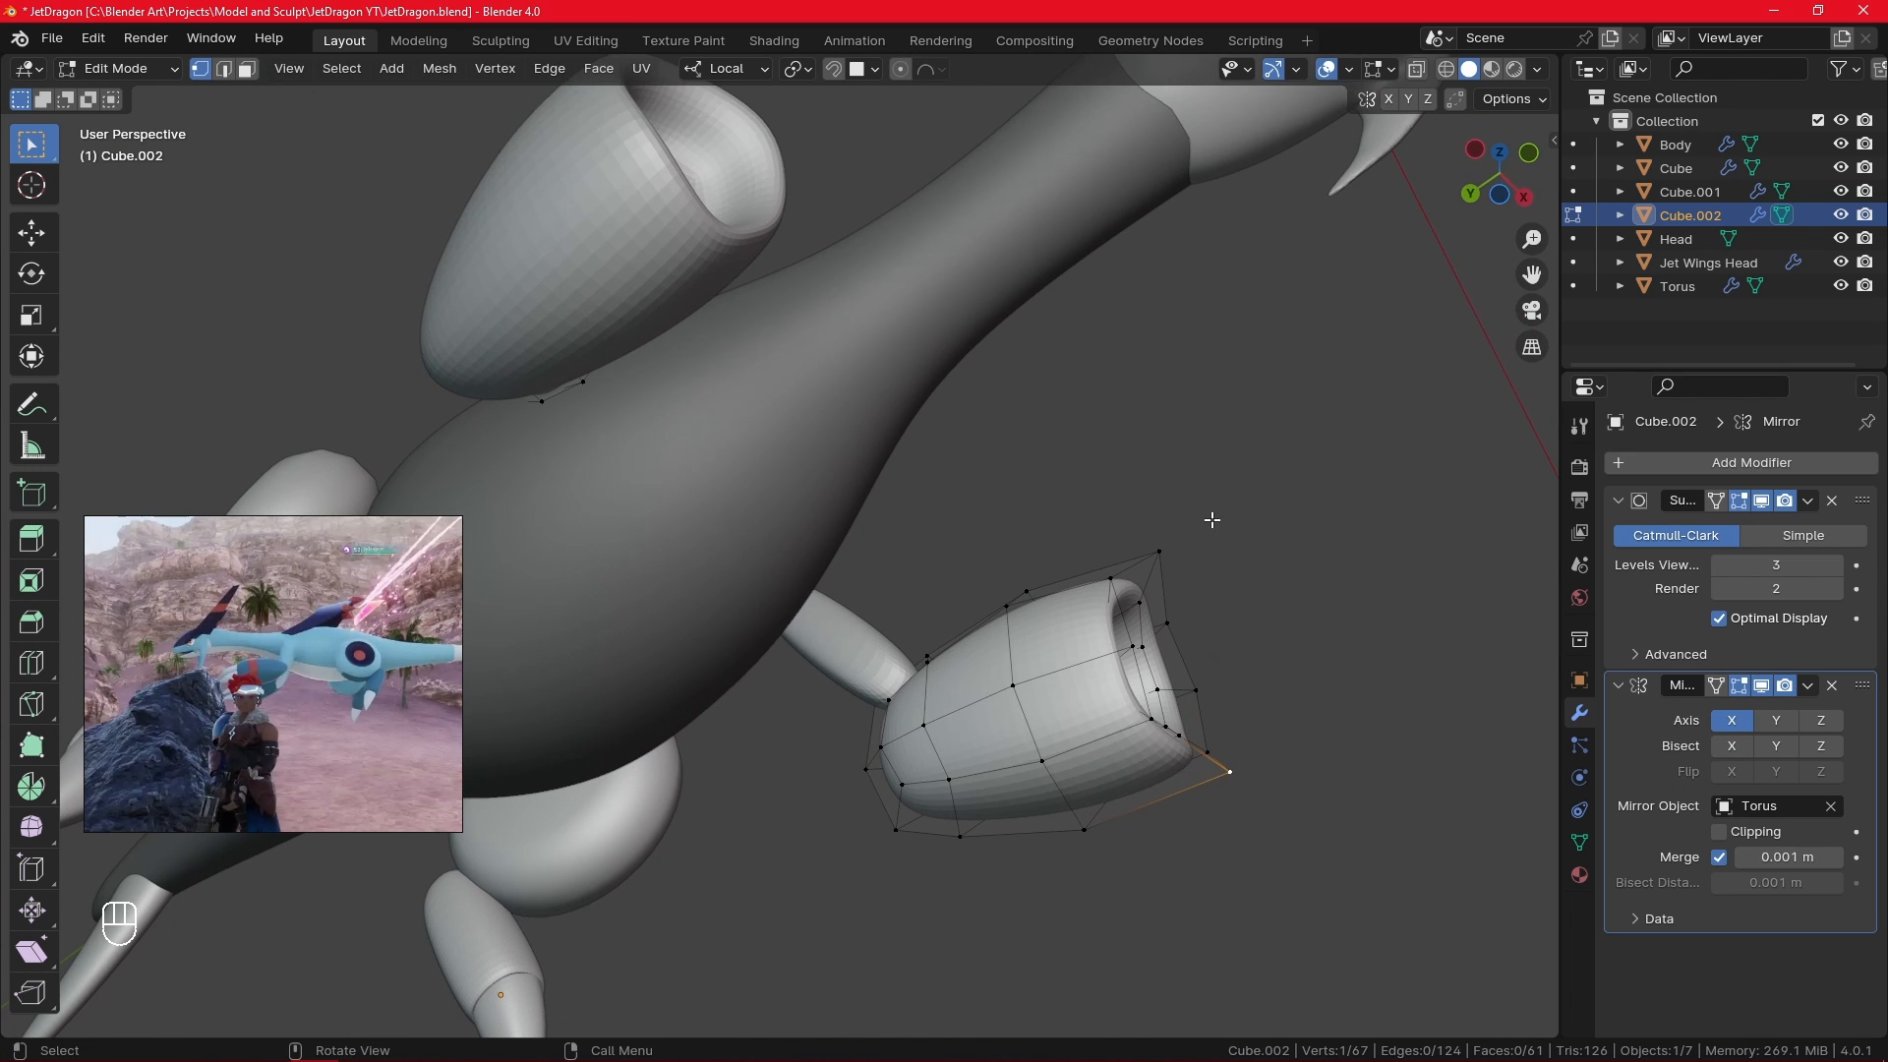
pyautogui.press('g')
pyautogui.press('g')
pyautogui.click(1174, 541)
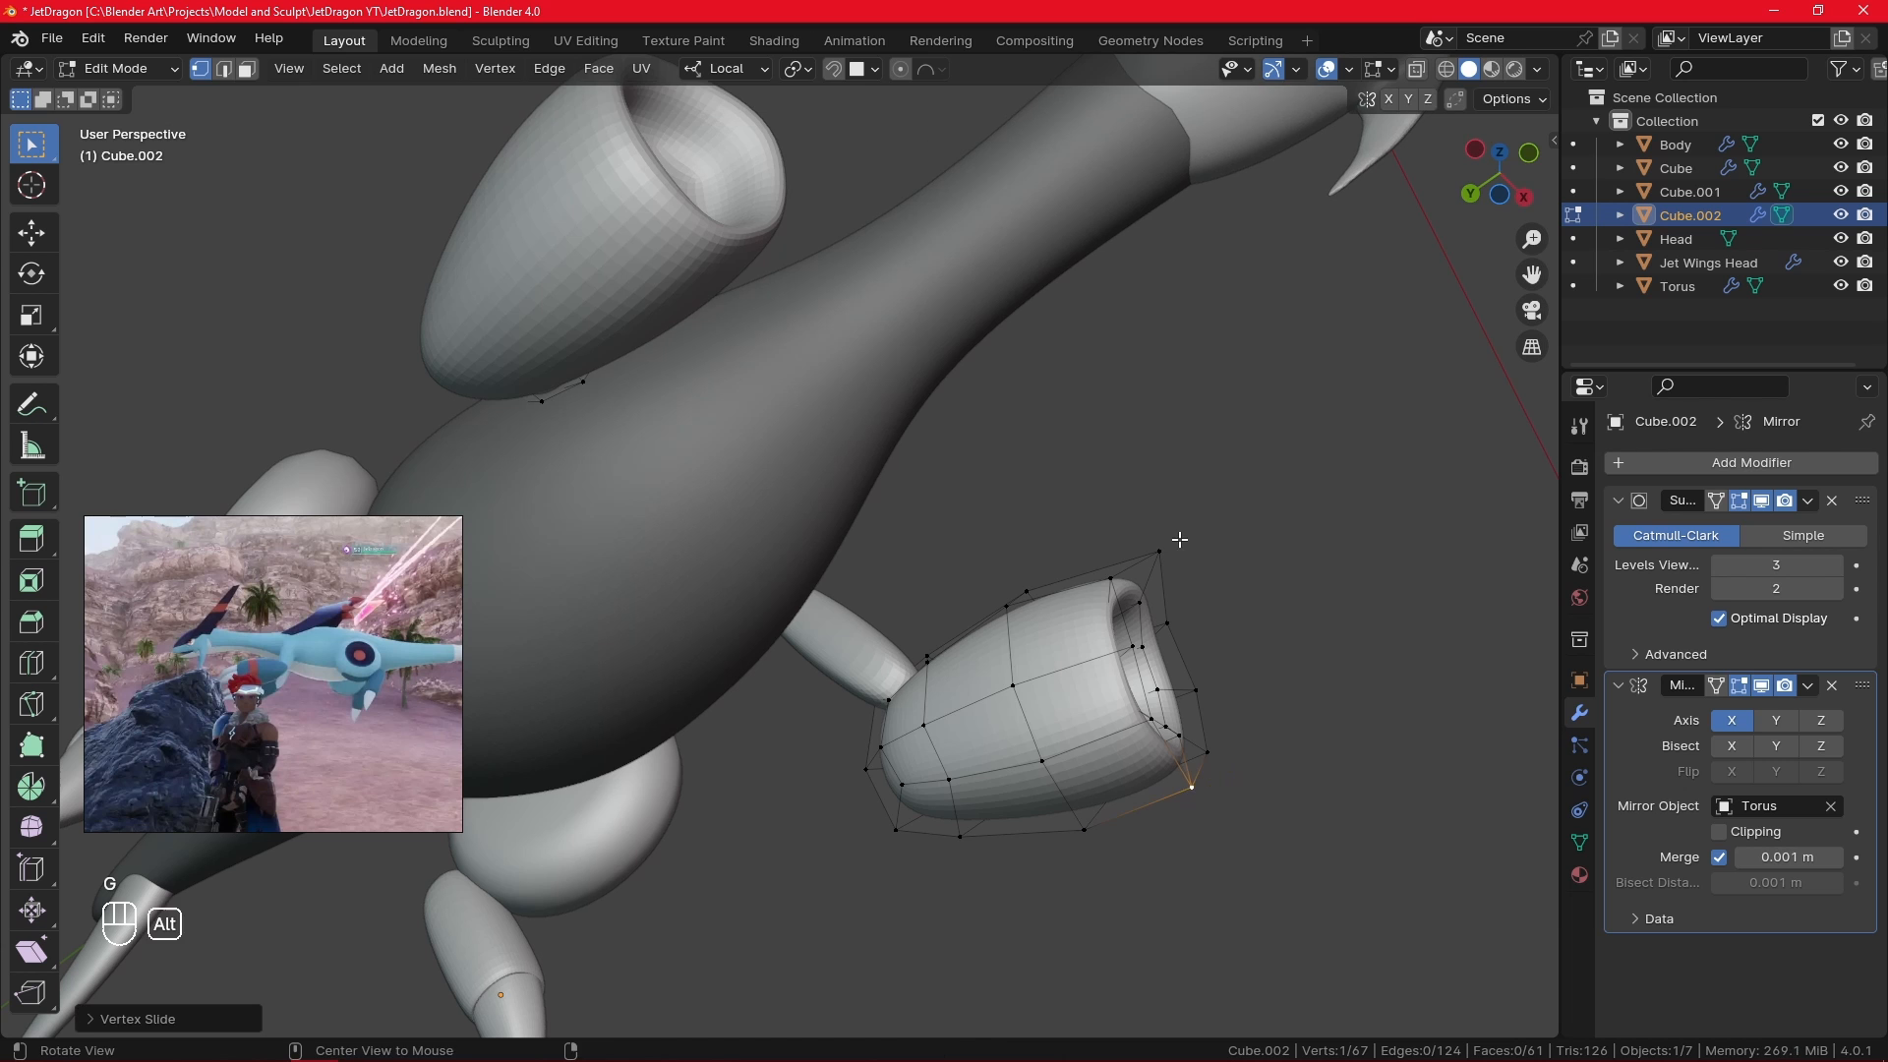
pyautogui.click(1162, 544)
pyautogui.press('g')
pyautogui.press('g')
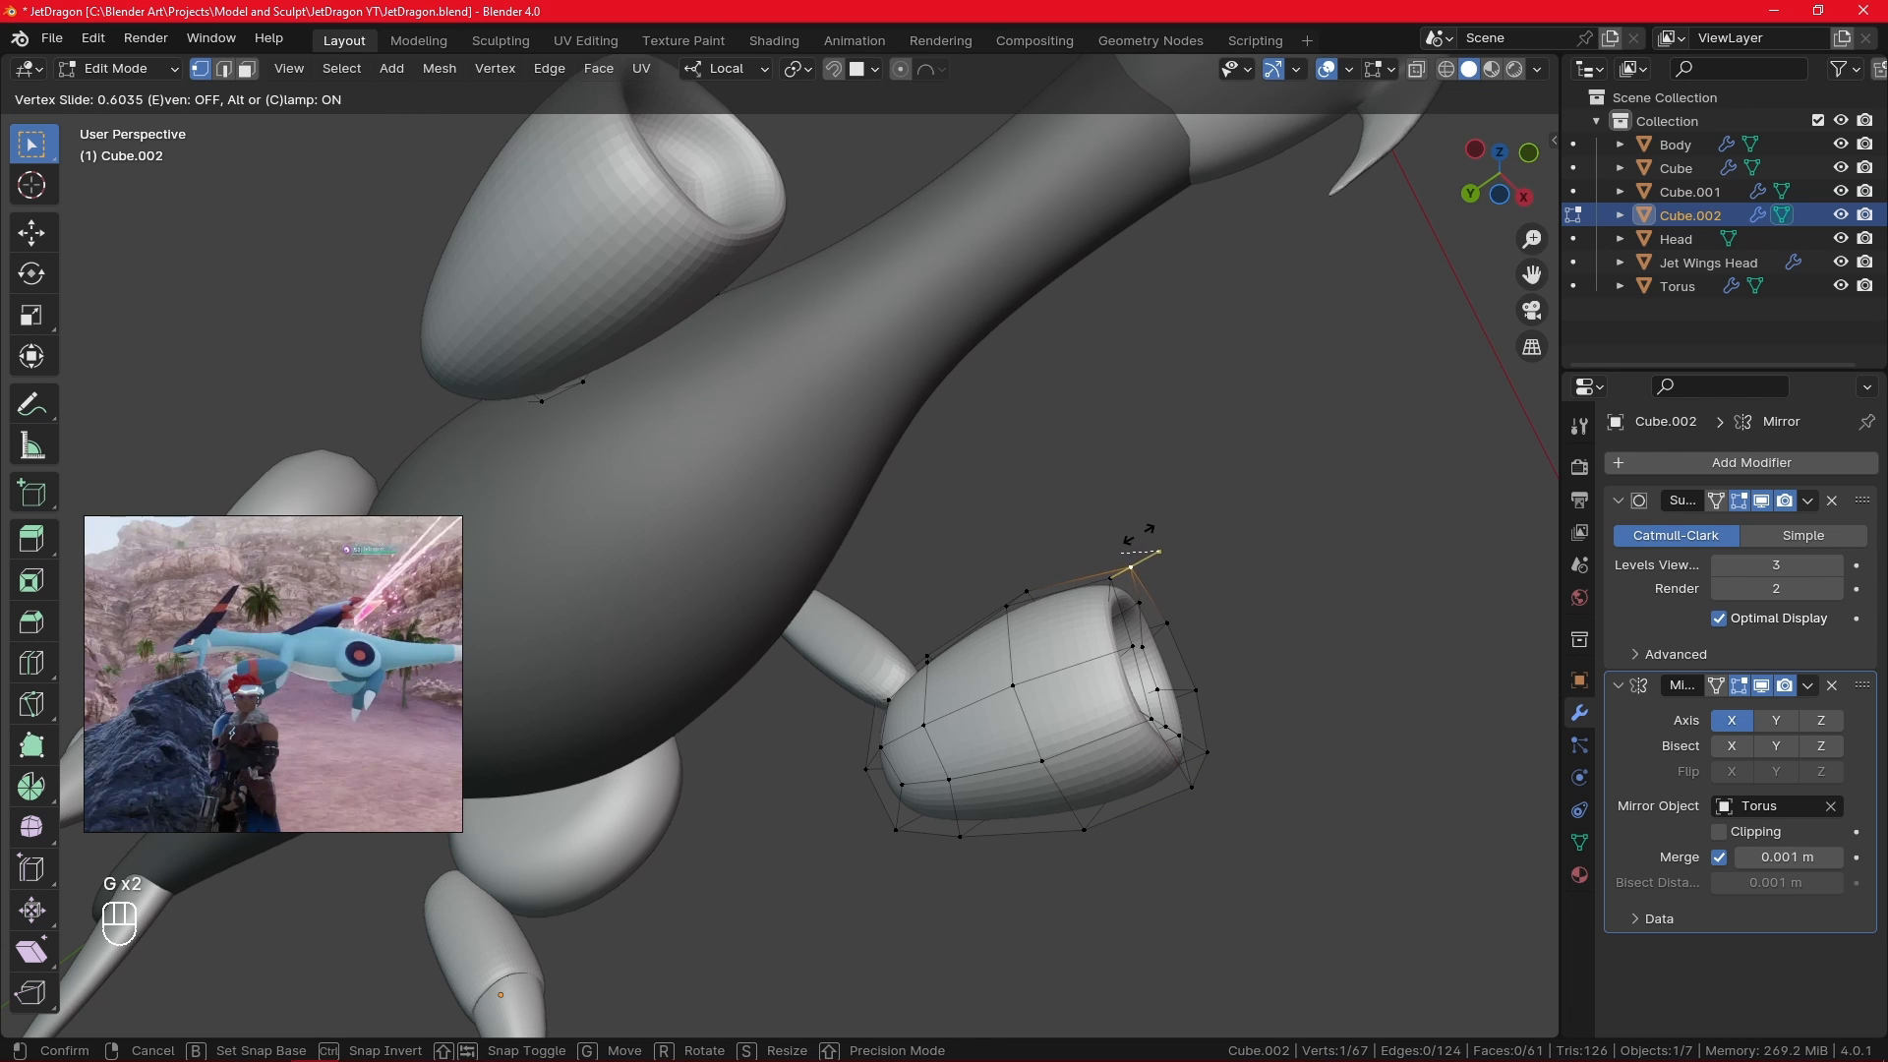
pyautogui.click(1141, 536)
# - Adjust a vertex at the forearm's opening and delete the inner edge loops of its hollow, leaving only the outer rim
pyautogui.keyDown('alt'); pyautogui.moveTo(1193, 518); pyautogui.dragTo(950, 690, button='middle'); pyautogui.keyUp('alt')
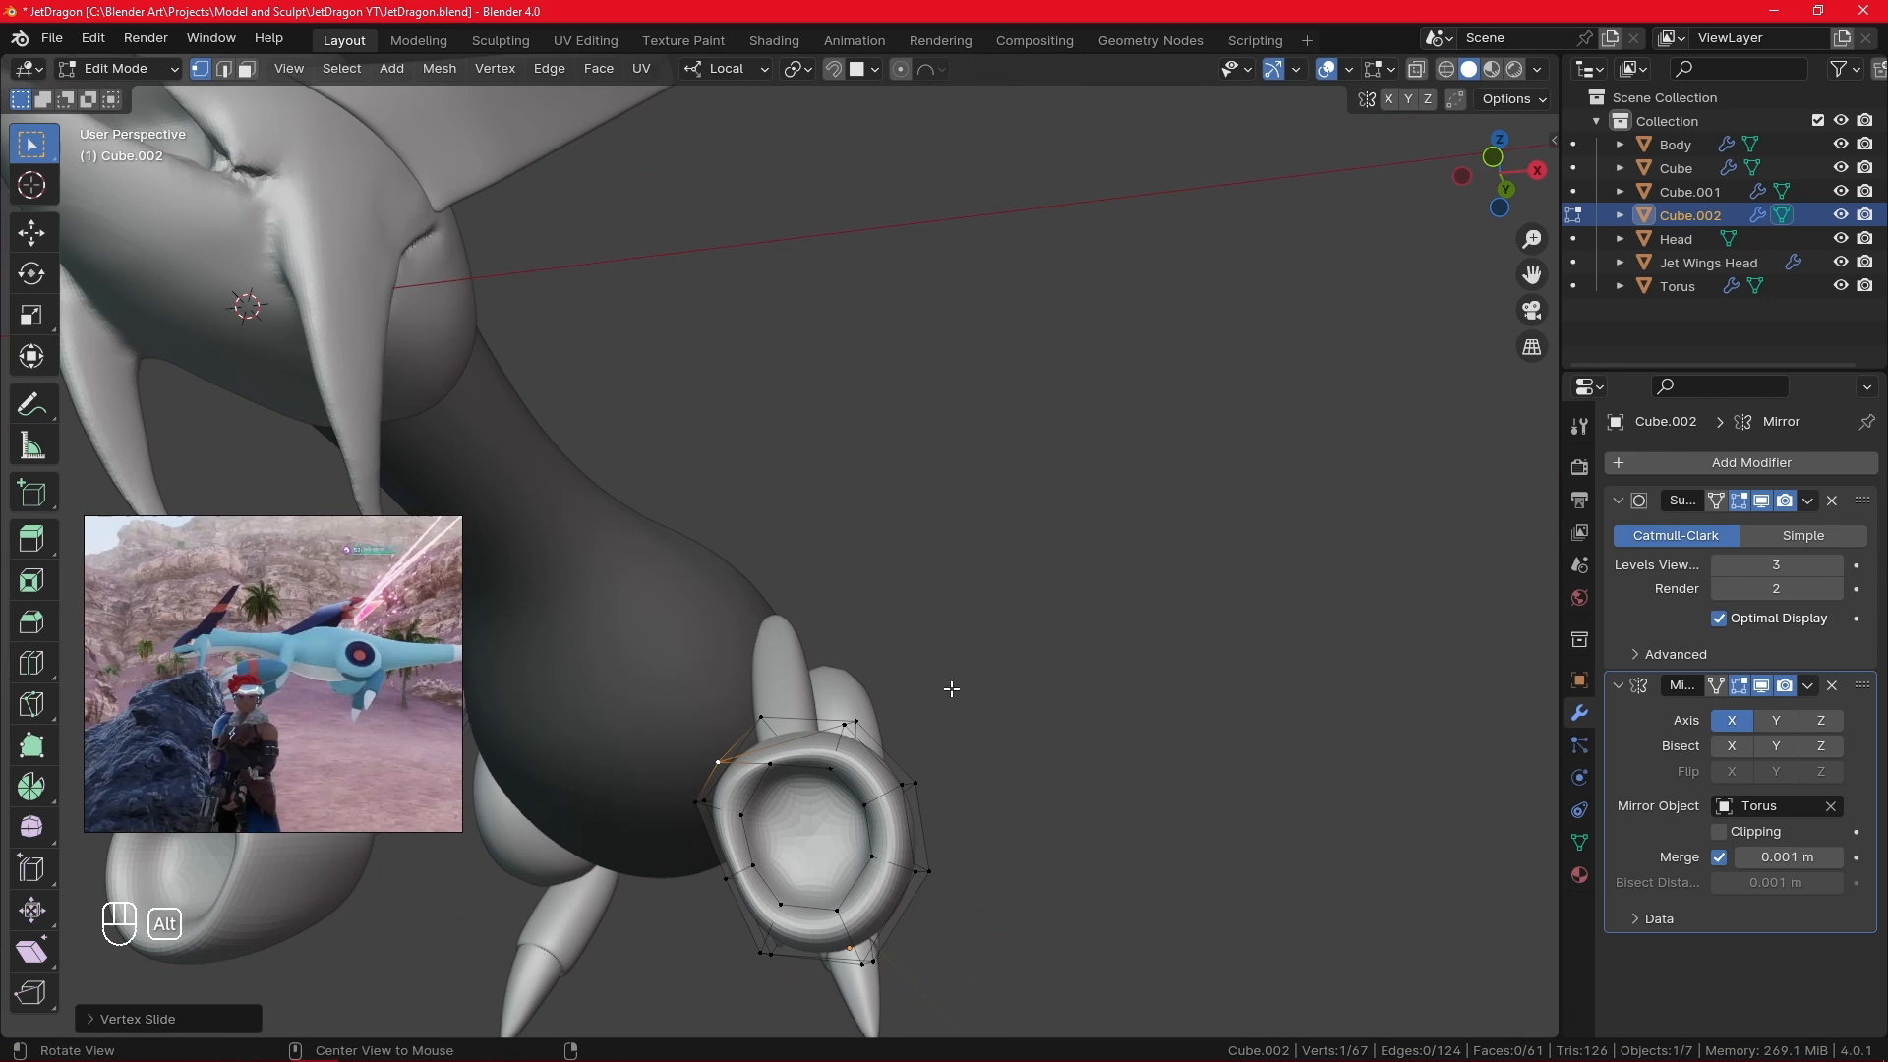
pyautogui.click(847, 780)
pyautogui.moveTo(752, 758); pyautogui.dragTo(944, 640, button='middle')
pyautogui.press('g')
pyautogui.click(915, 722)
pyautogui.keyDown('alt'); pyautogui.click(880, 654); pyautogui.keyUp('alt')
pyautogui.press('x')
pyautogui.click(882, 663)
pyautogui.press('x')
pyautogui.click(890, 755)
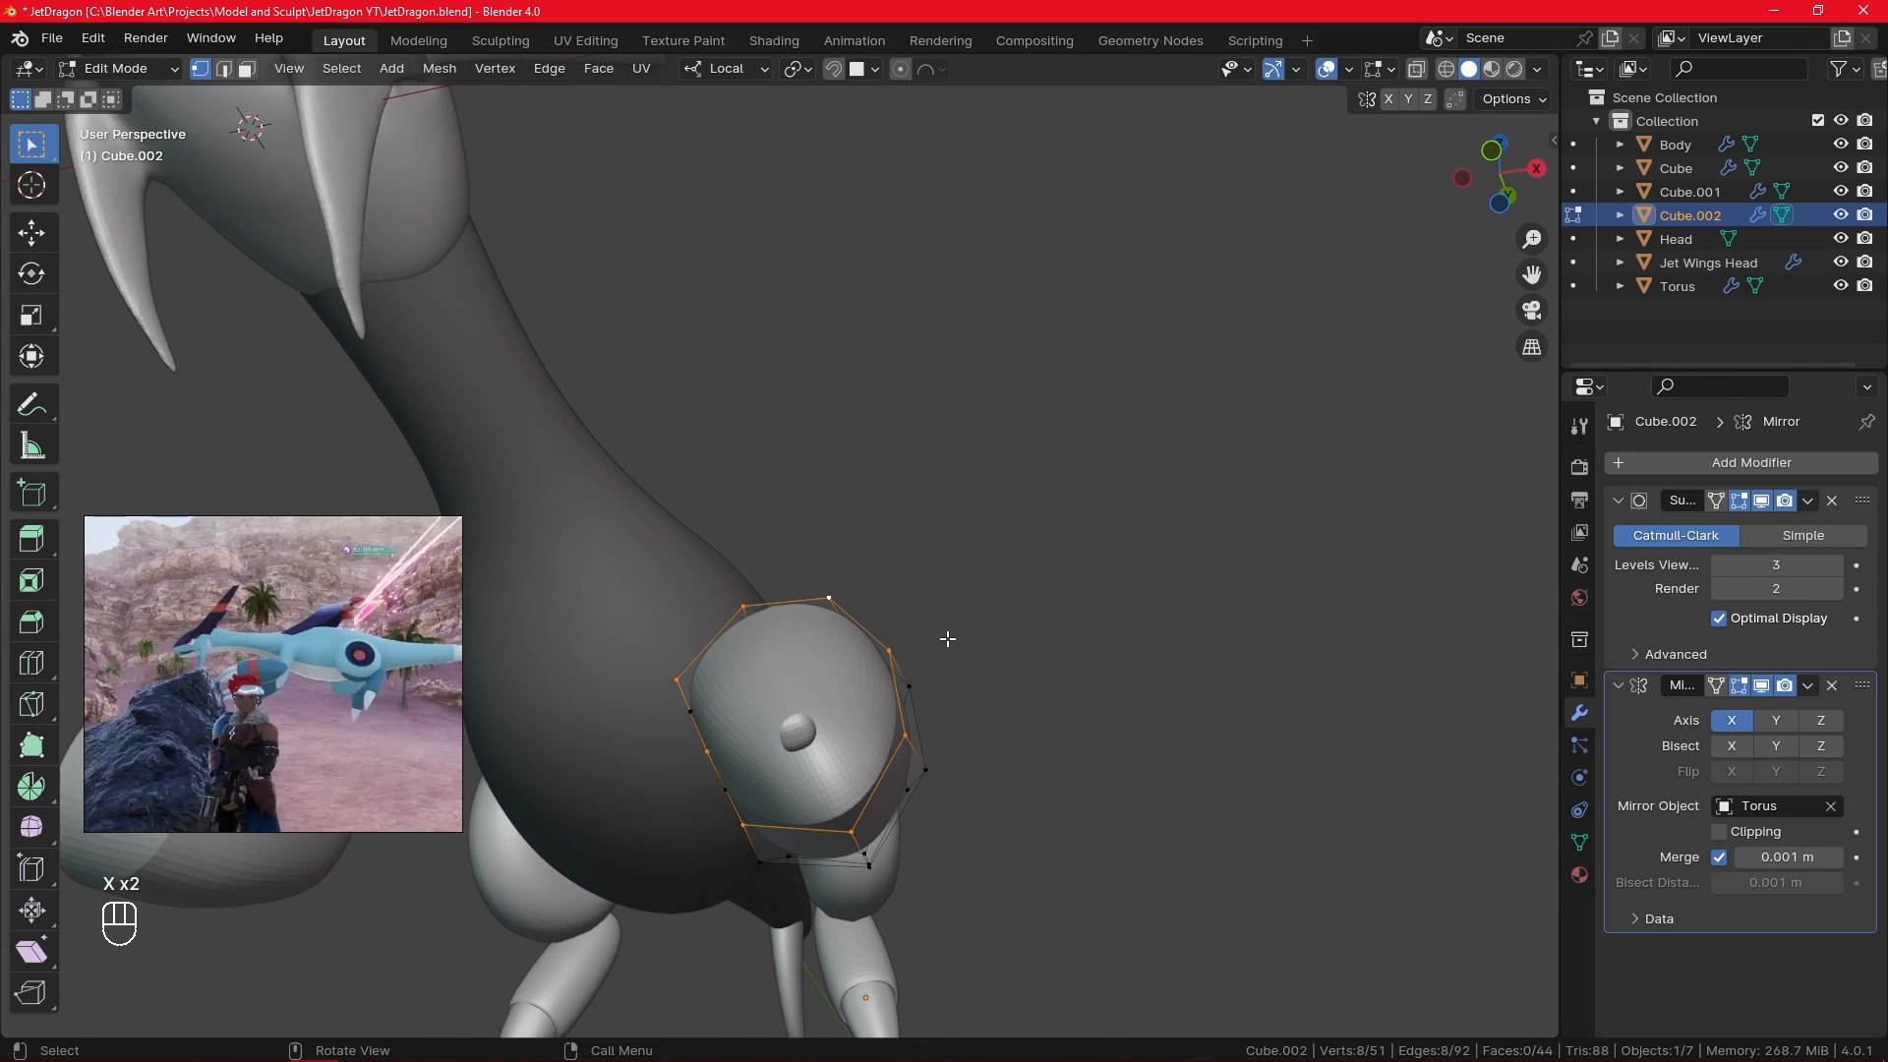
# - Close the forearm's front opening by extruding the rim inward twice, scaled to about 0.5 and 0.44, and filling the centre
pyautogui.press('e')
pyautogui.click(937, 645)
pyautogui.press('s')
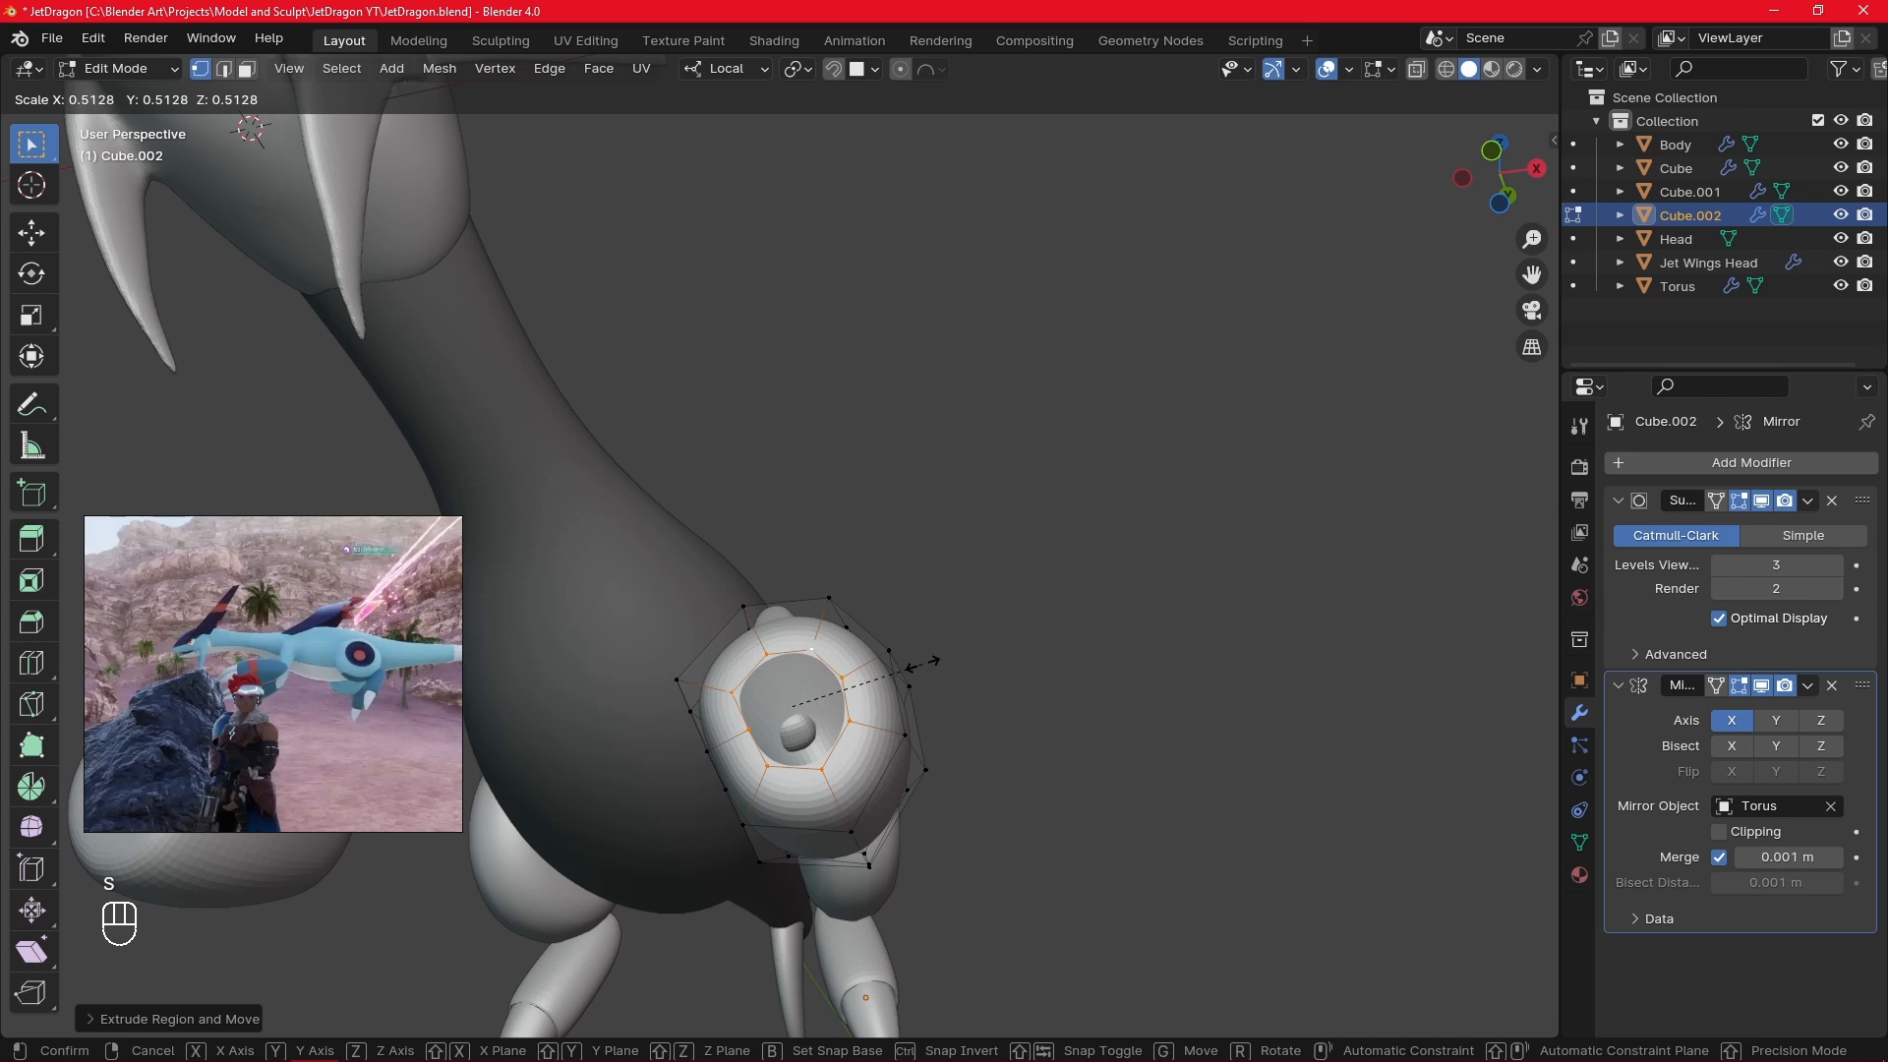
pyautogui.click(922, 669)
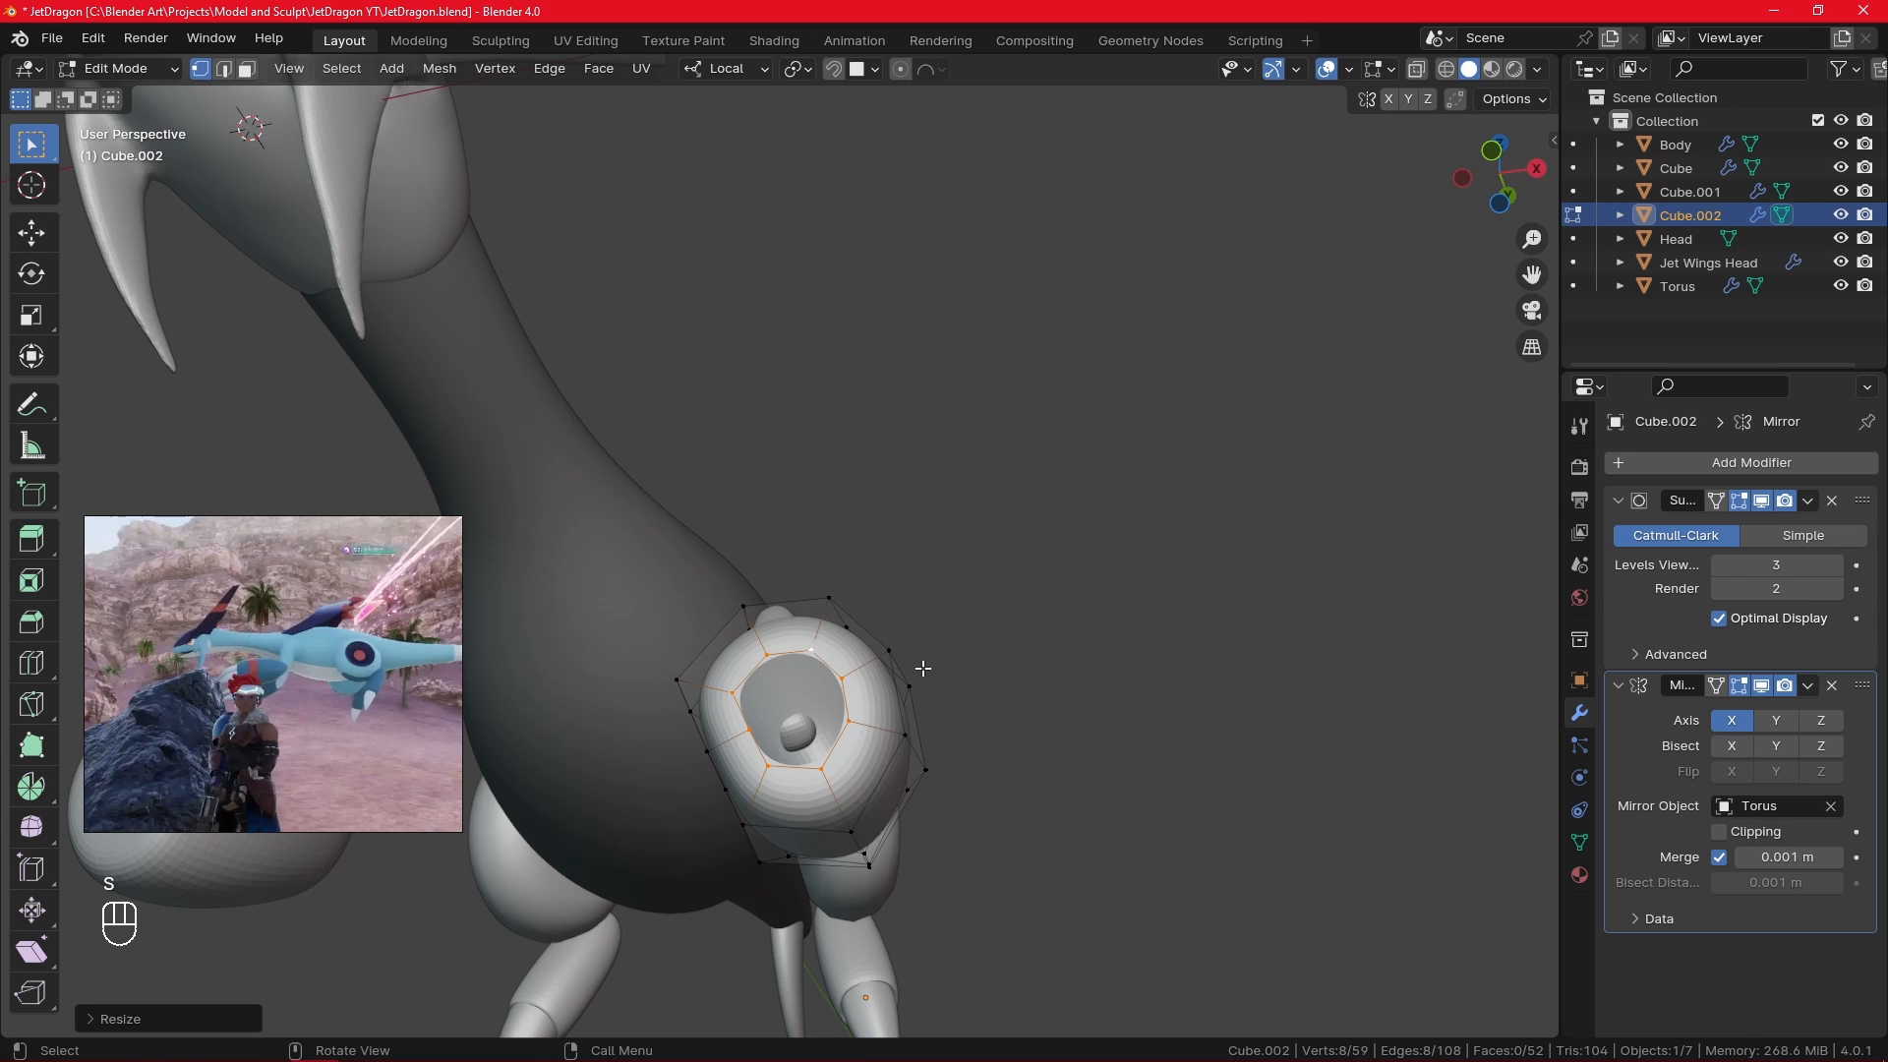
pyautogui.press('e')
pyautogui.click(981, 640)
pyautogui.press('s')
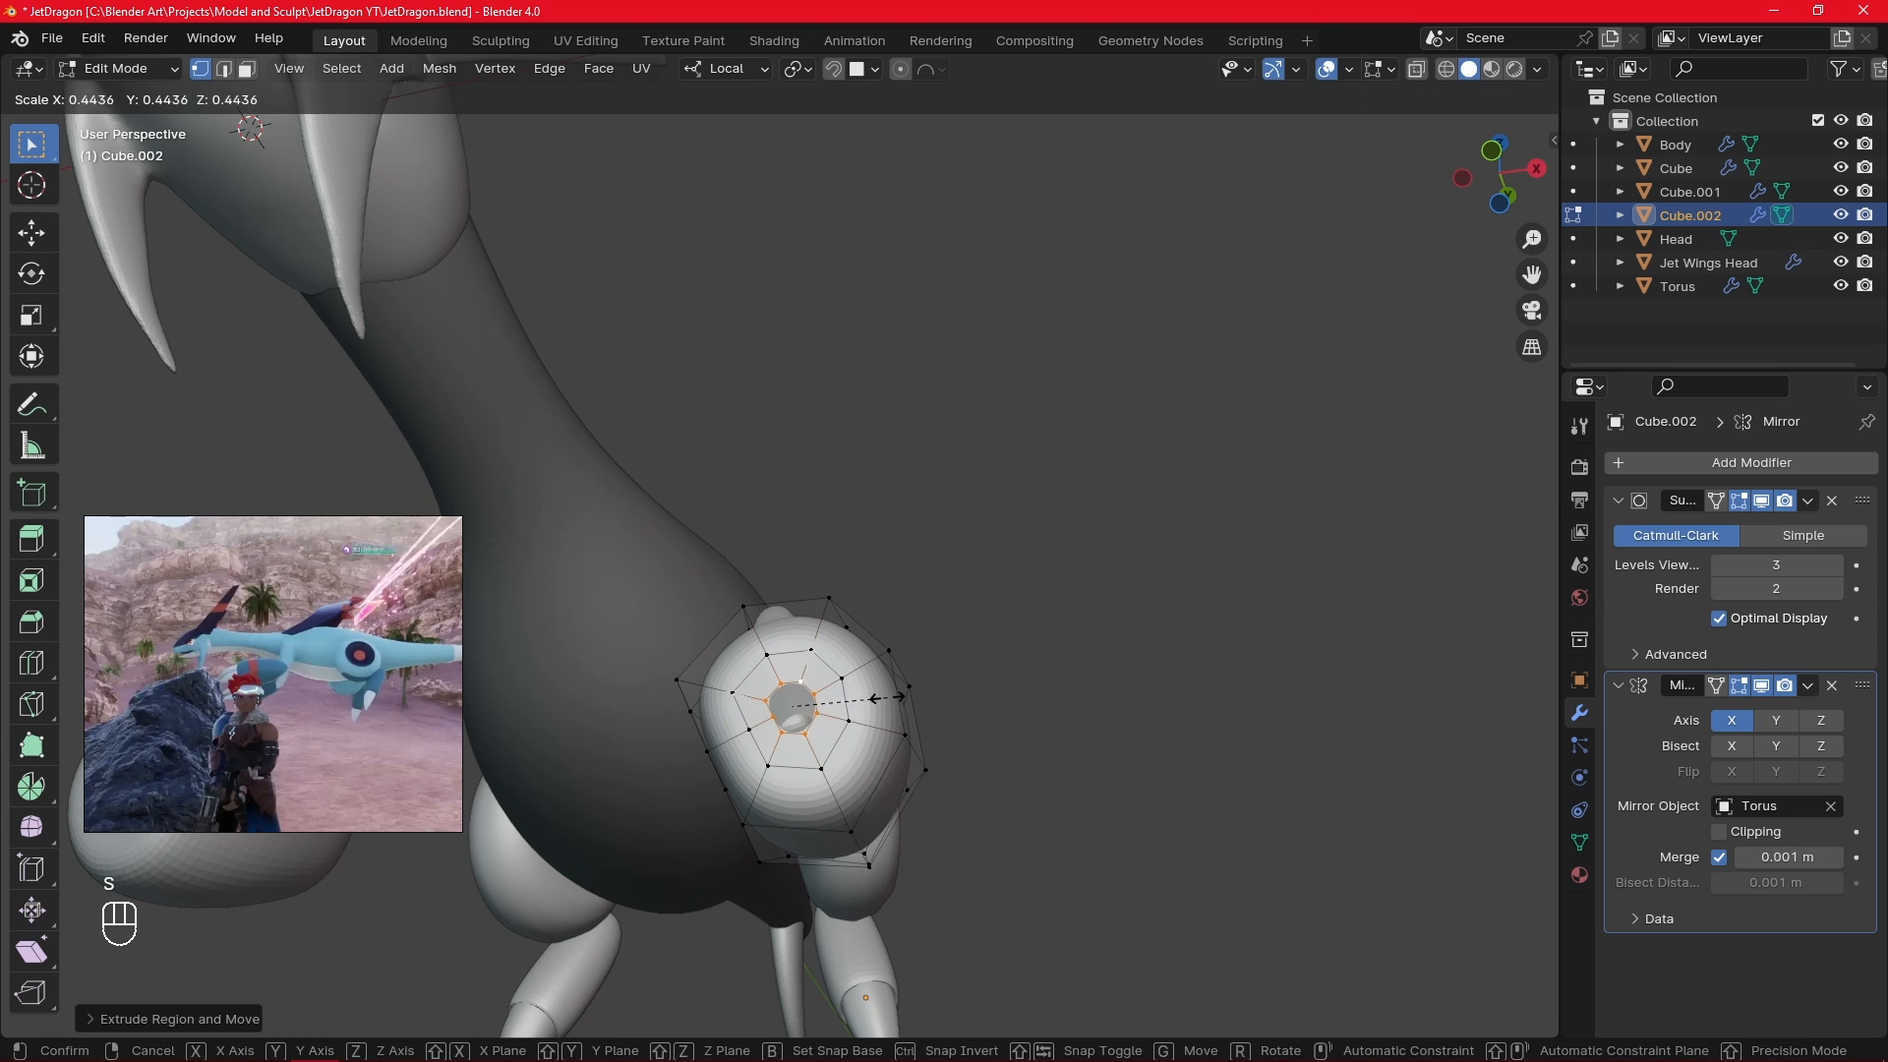
pyautogui.click(889, 706)
pyautogui.press('f')
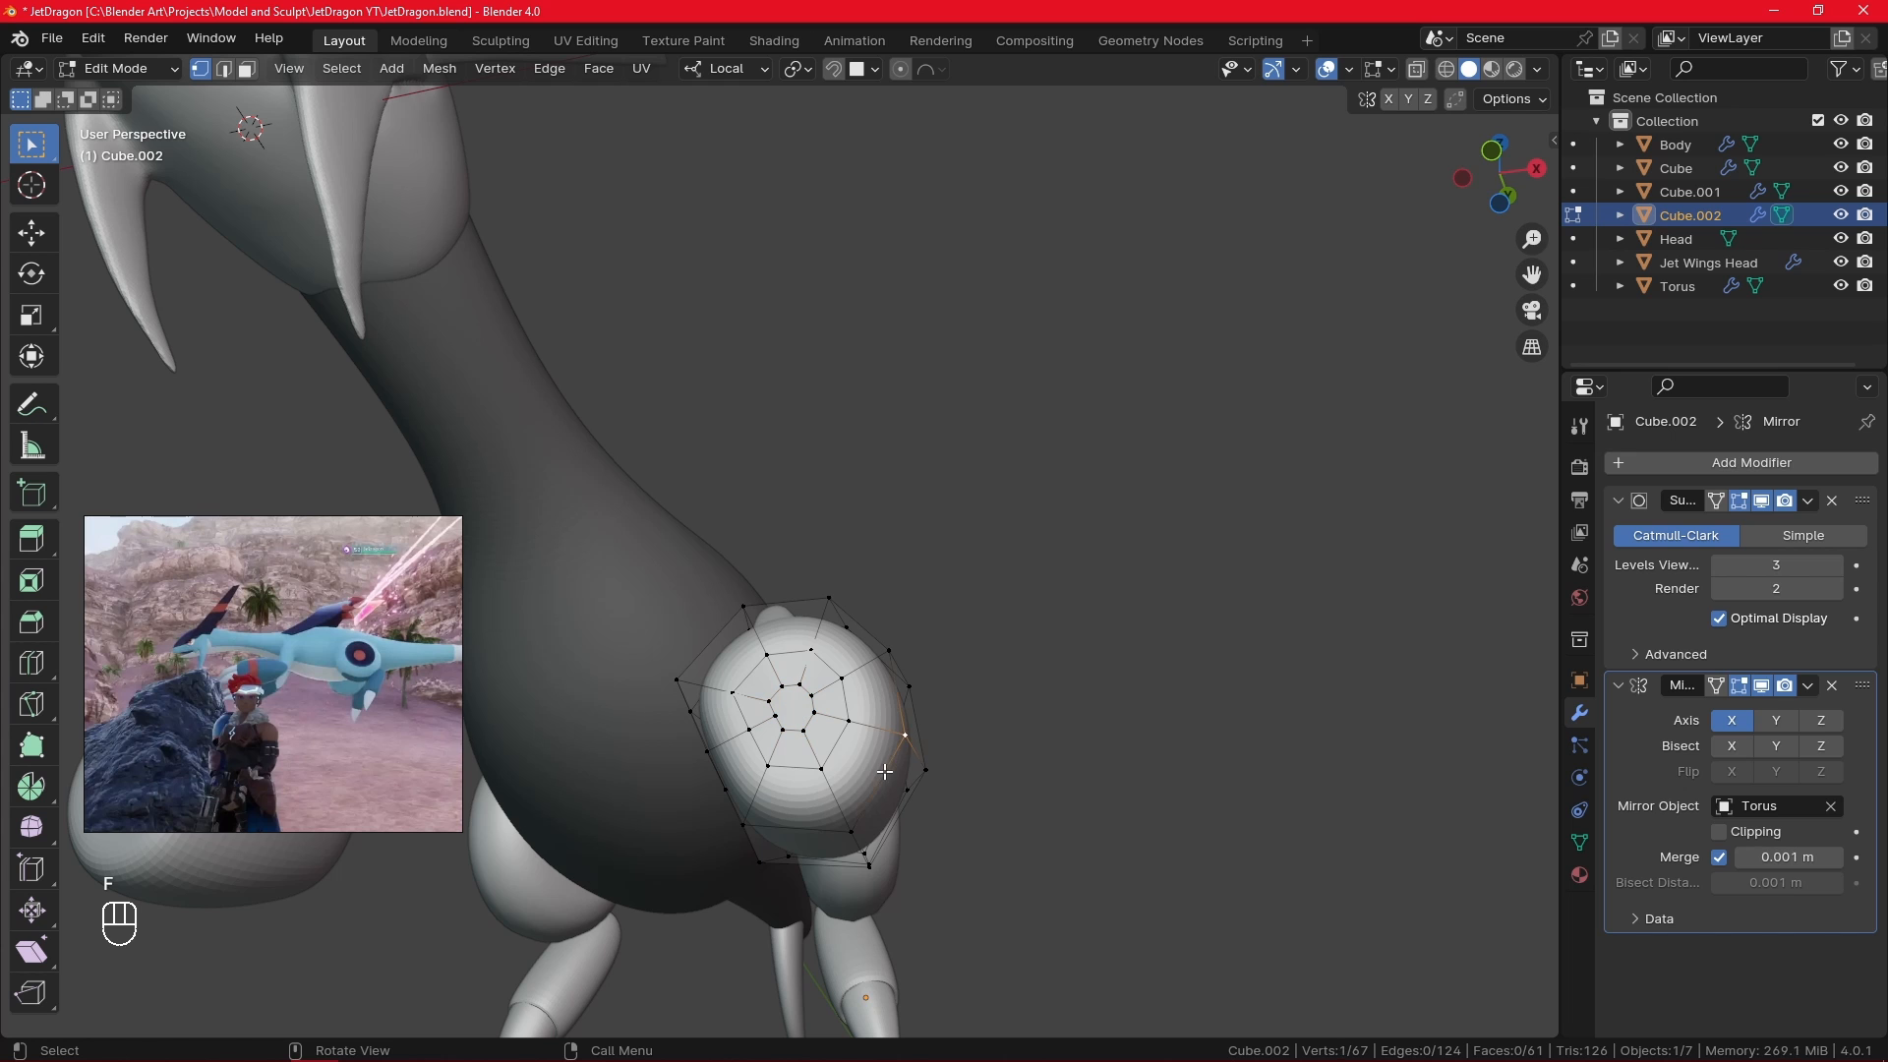
# - Add an edge loop just inside the forearm's front rim and slide it into position on the cap
pyautogui.keyDown('alt'); pyautogui.click(884, 772); pyautogui.keyUp('alt')
pyautogui.click(945, 673)
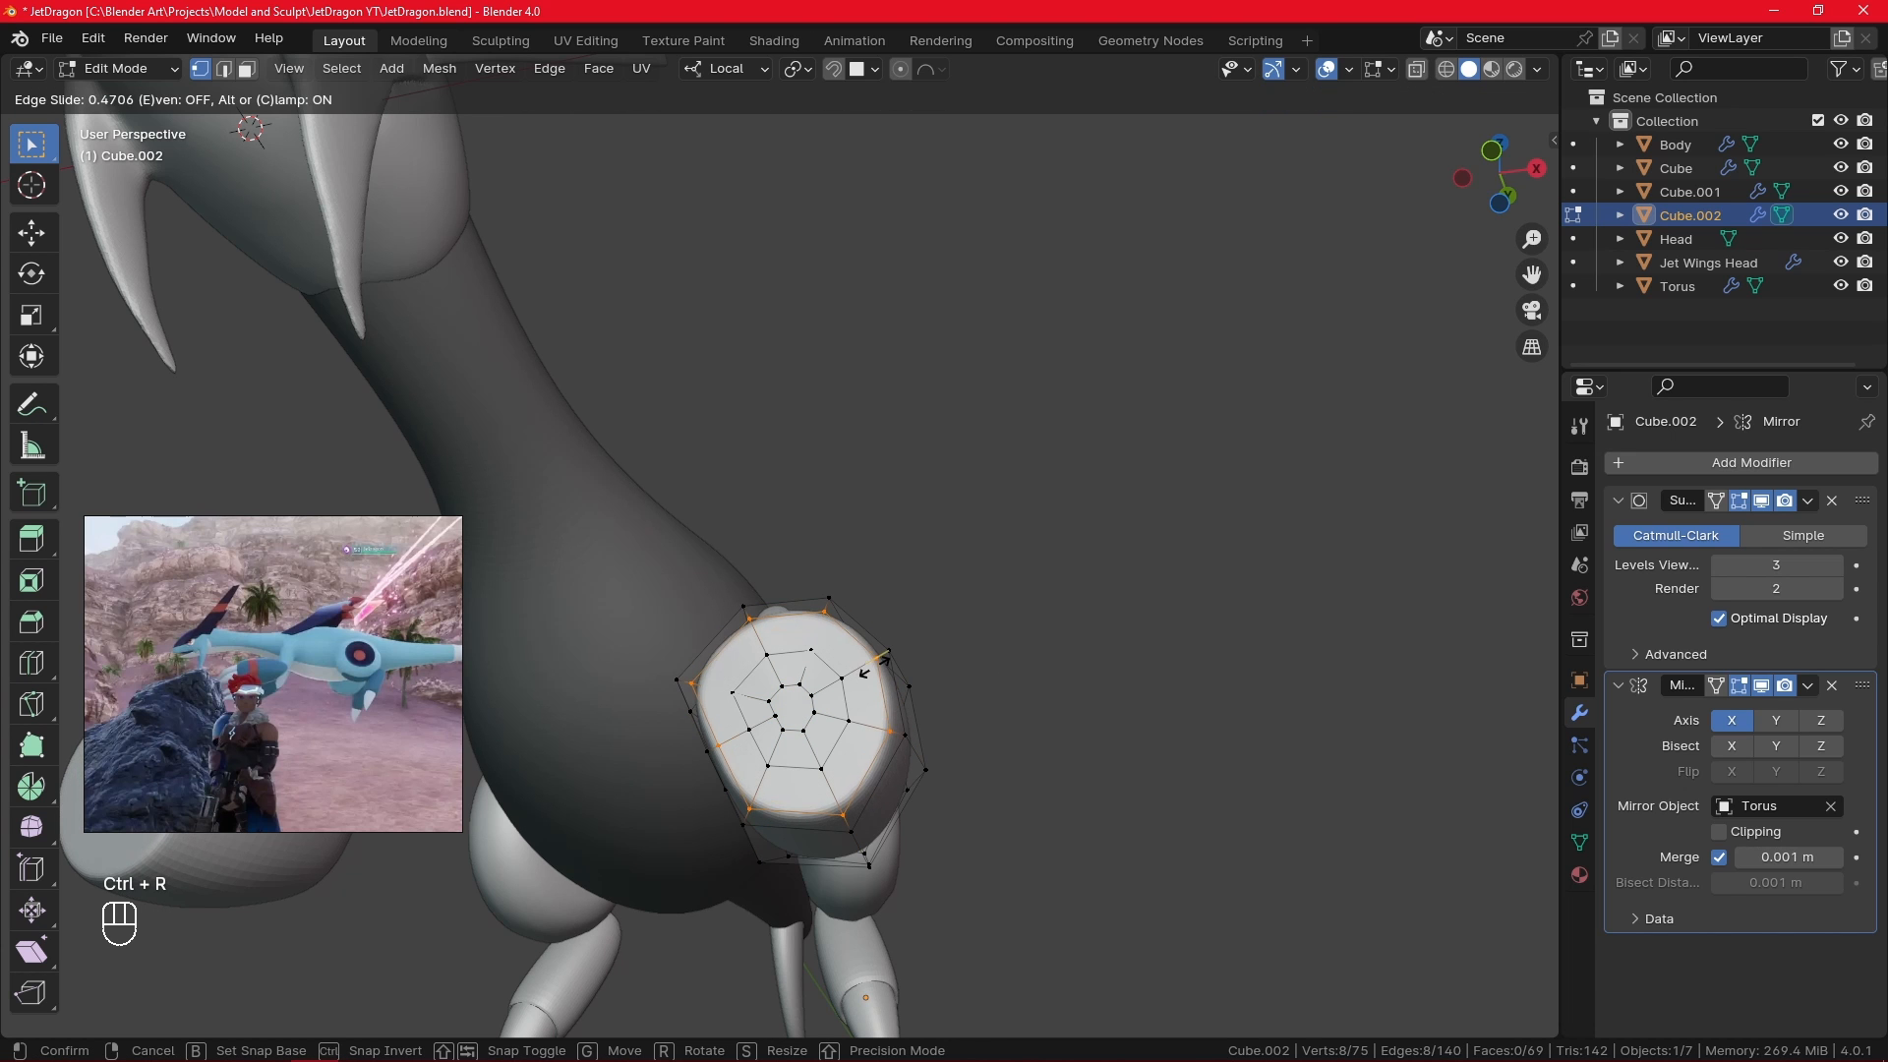
pyautogui.click(903, 662)
pyautogui.keyDown('alt'); pyautogui.moveTo(903, 663); pyautogui.dragTo(935, 788); pyautogui.keyUp('alt')
pyautogui.press('g')
pyautogui.press('g')
pyautogui.click(789, 817)
pyautogui.doubleClick(916, 794)
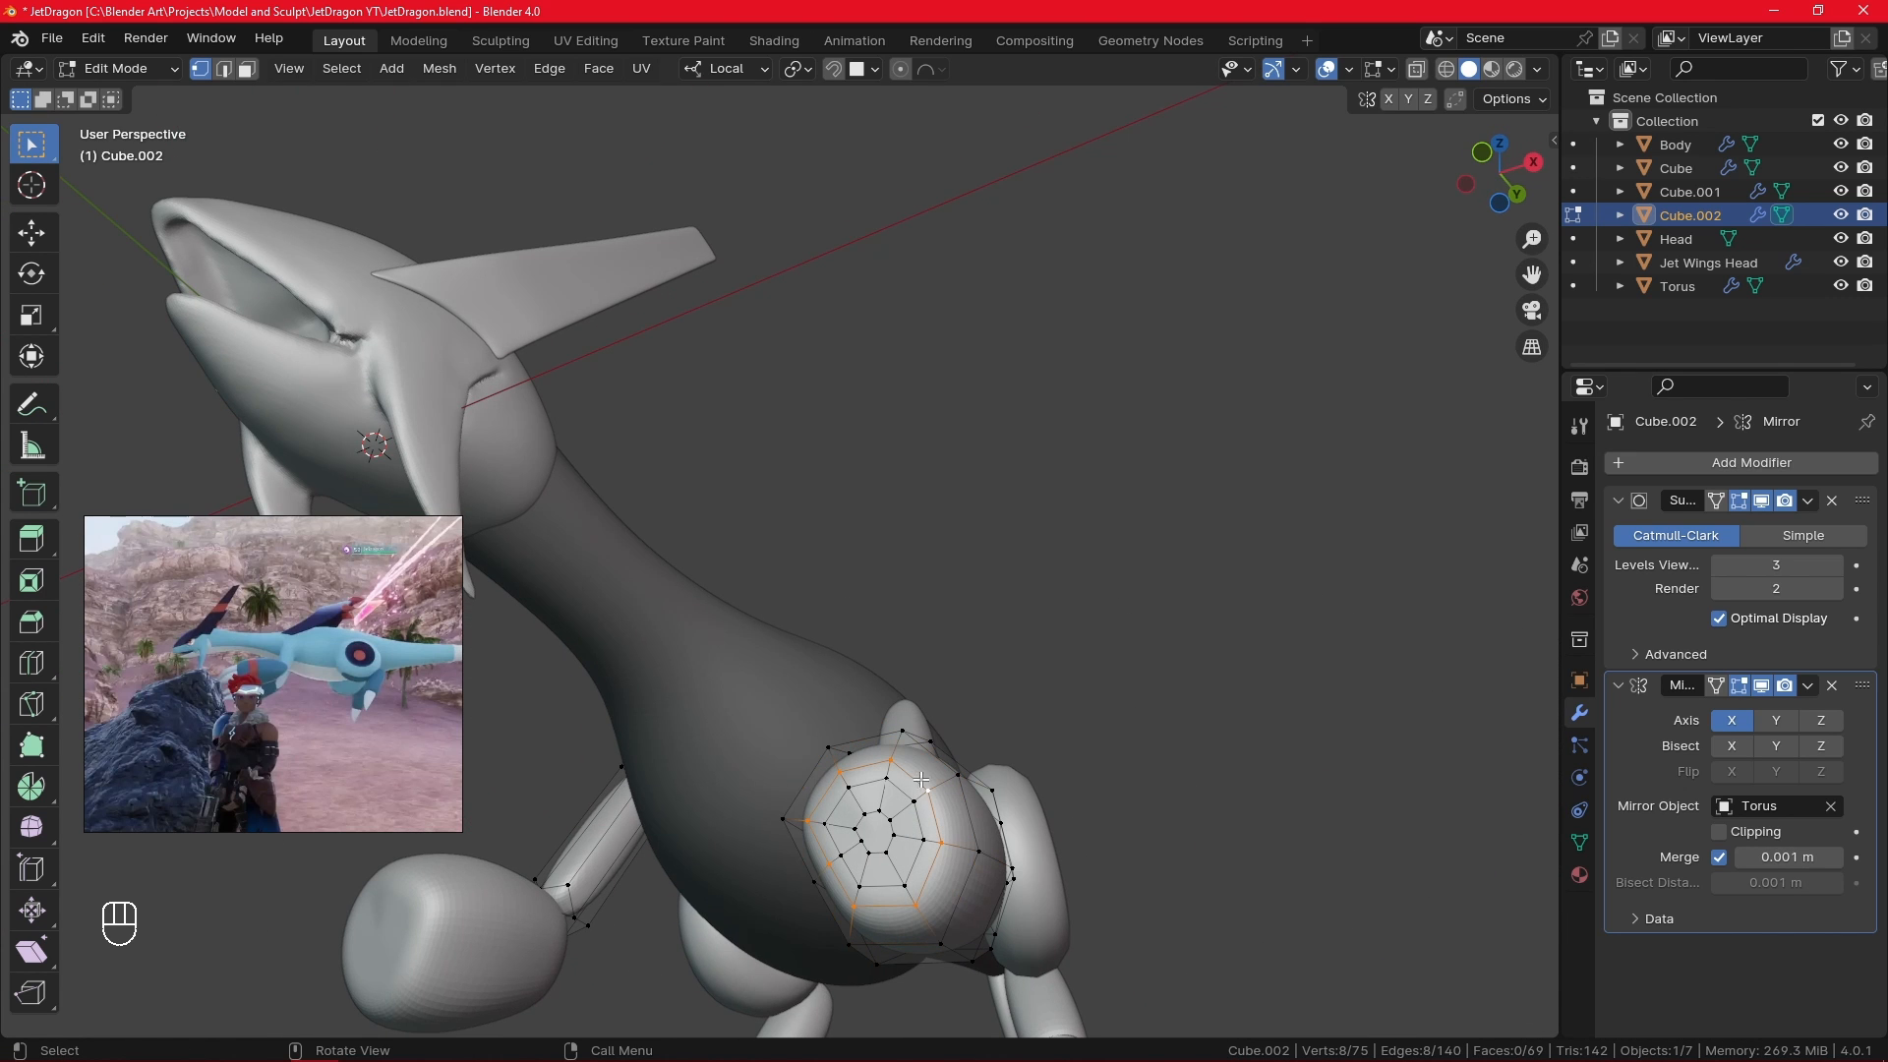
# - Select all vertices of the forearm's front cap including the outer rim and flatten them with LoopTools
pyautogui.click(1553, 141)
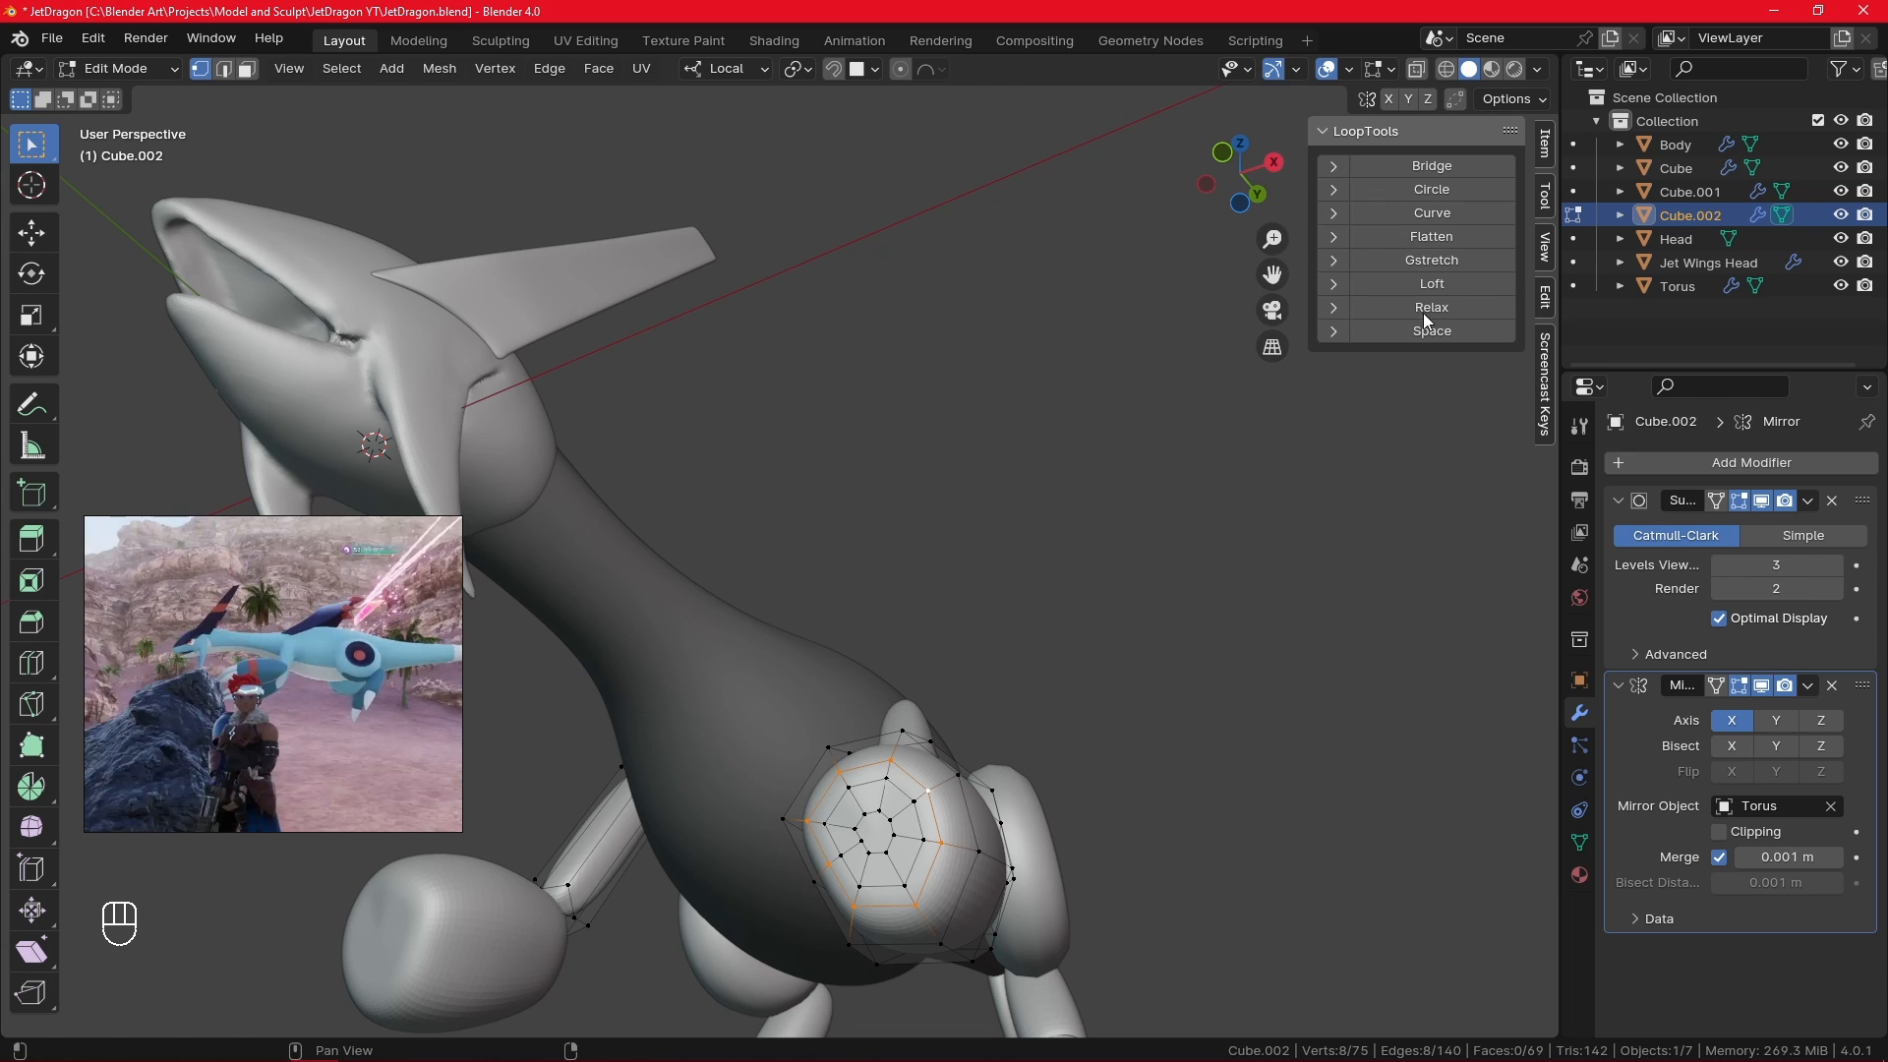
pyautogui.click(1036, 704)
pyautogui.press('c')
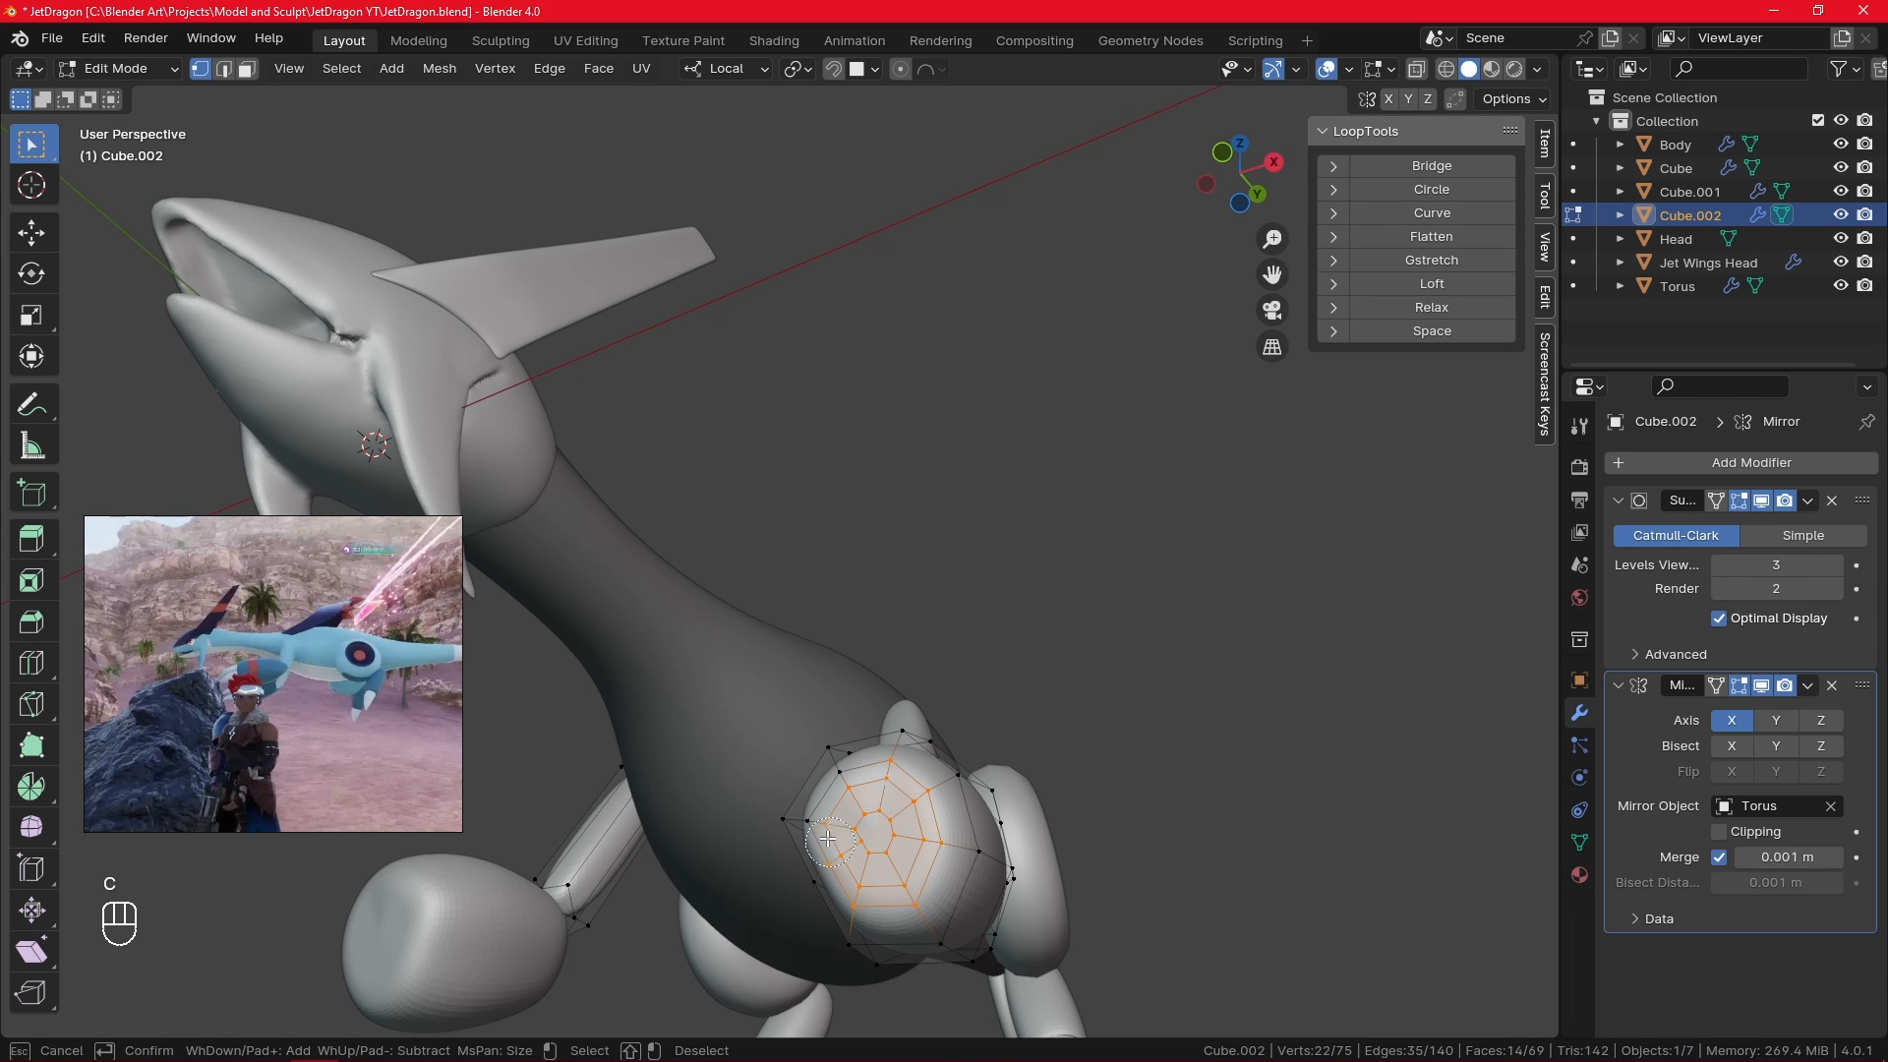
pyautogui.rightClick(852, 789)
pyautogui.keyDown('alt'); pyautogui.moveTo(969, 789); pyautogui.dragTo(1101, 708); pyautogui.keyUp('alt')
pyautogui.keyDown('shift'); pyautogui.doubleClick(976, 795); pyautogui.keyUp('shift')
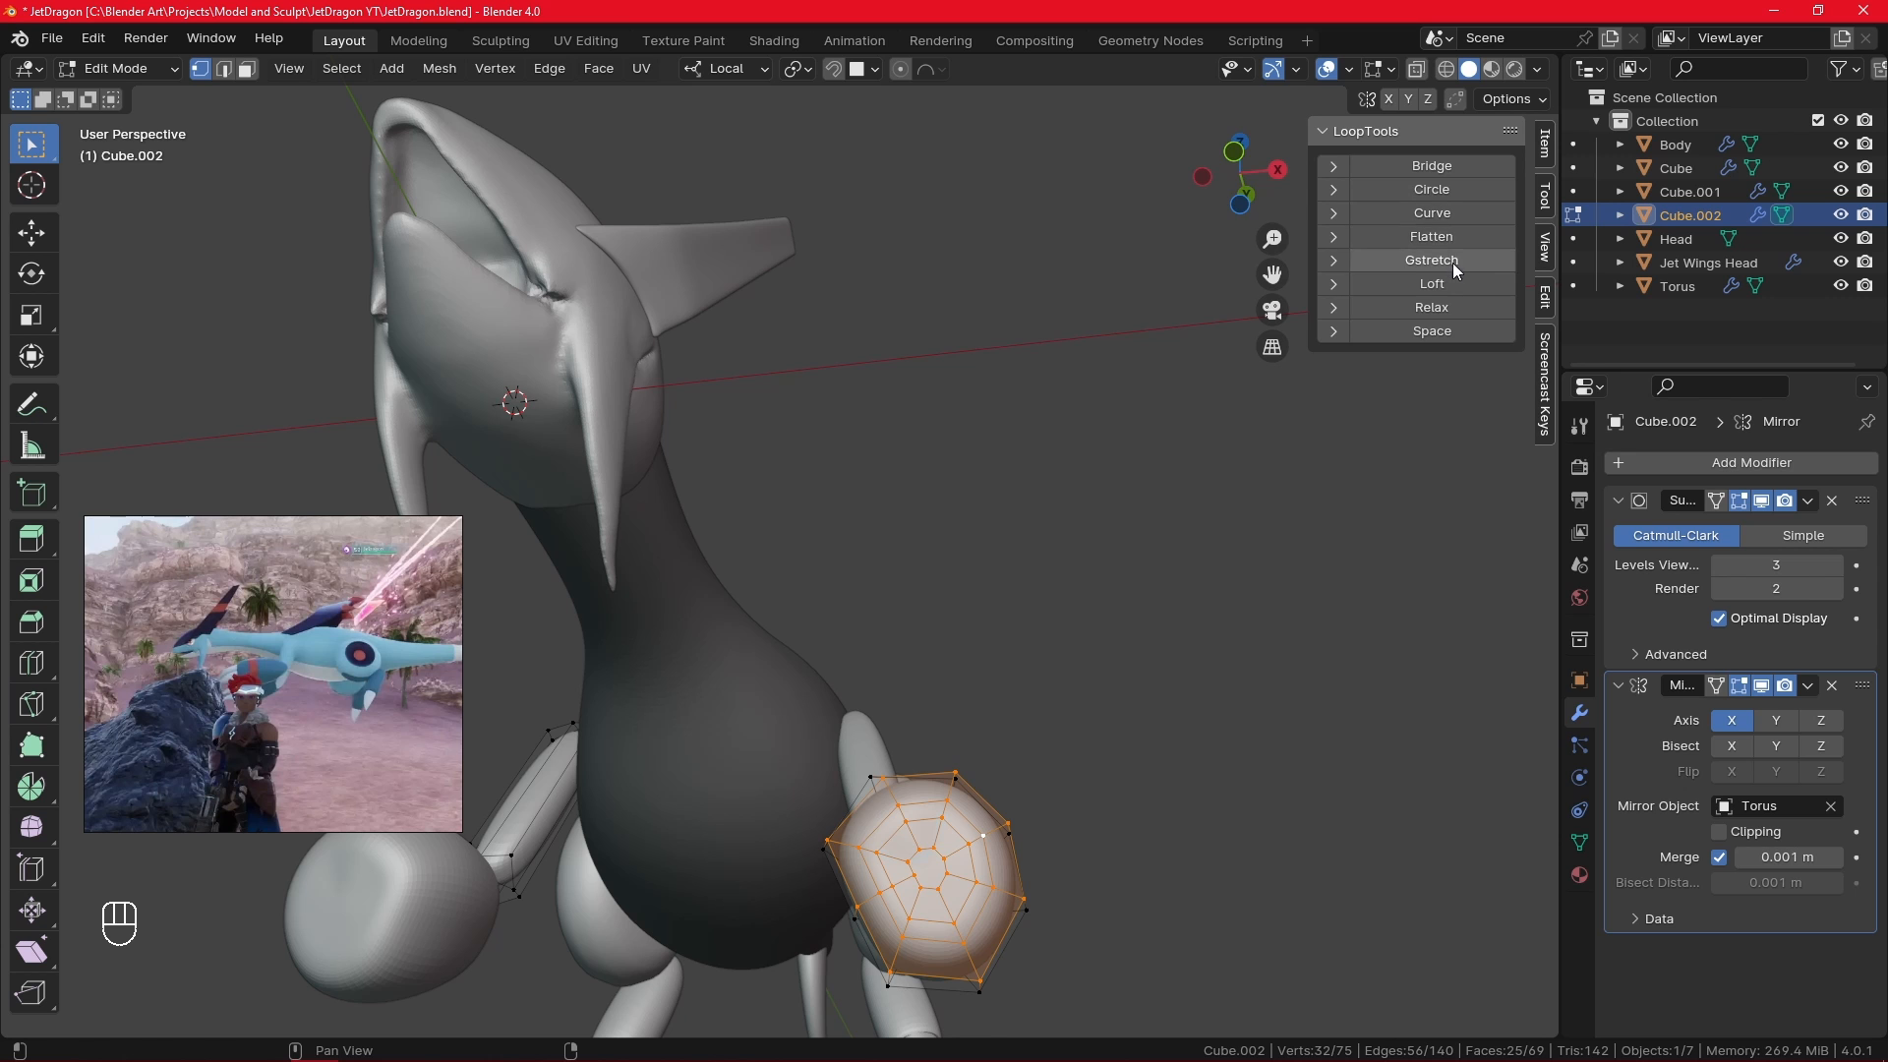
pyautogui.click(1459, 237)
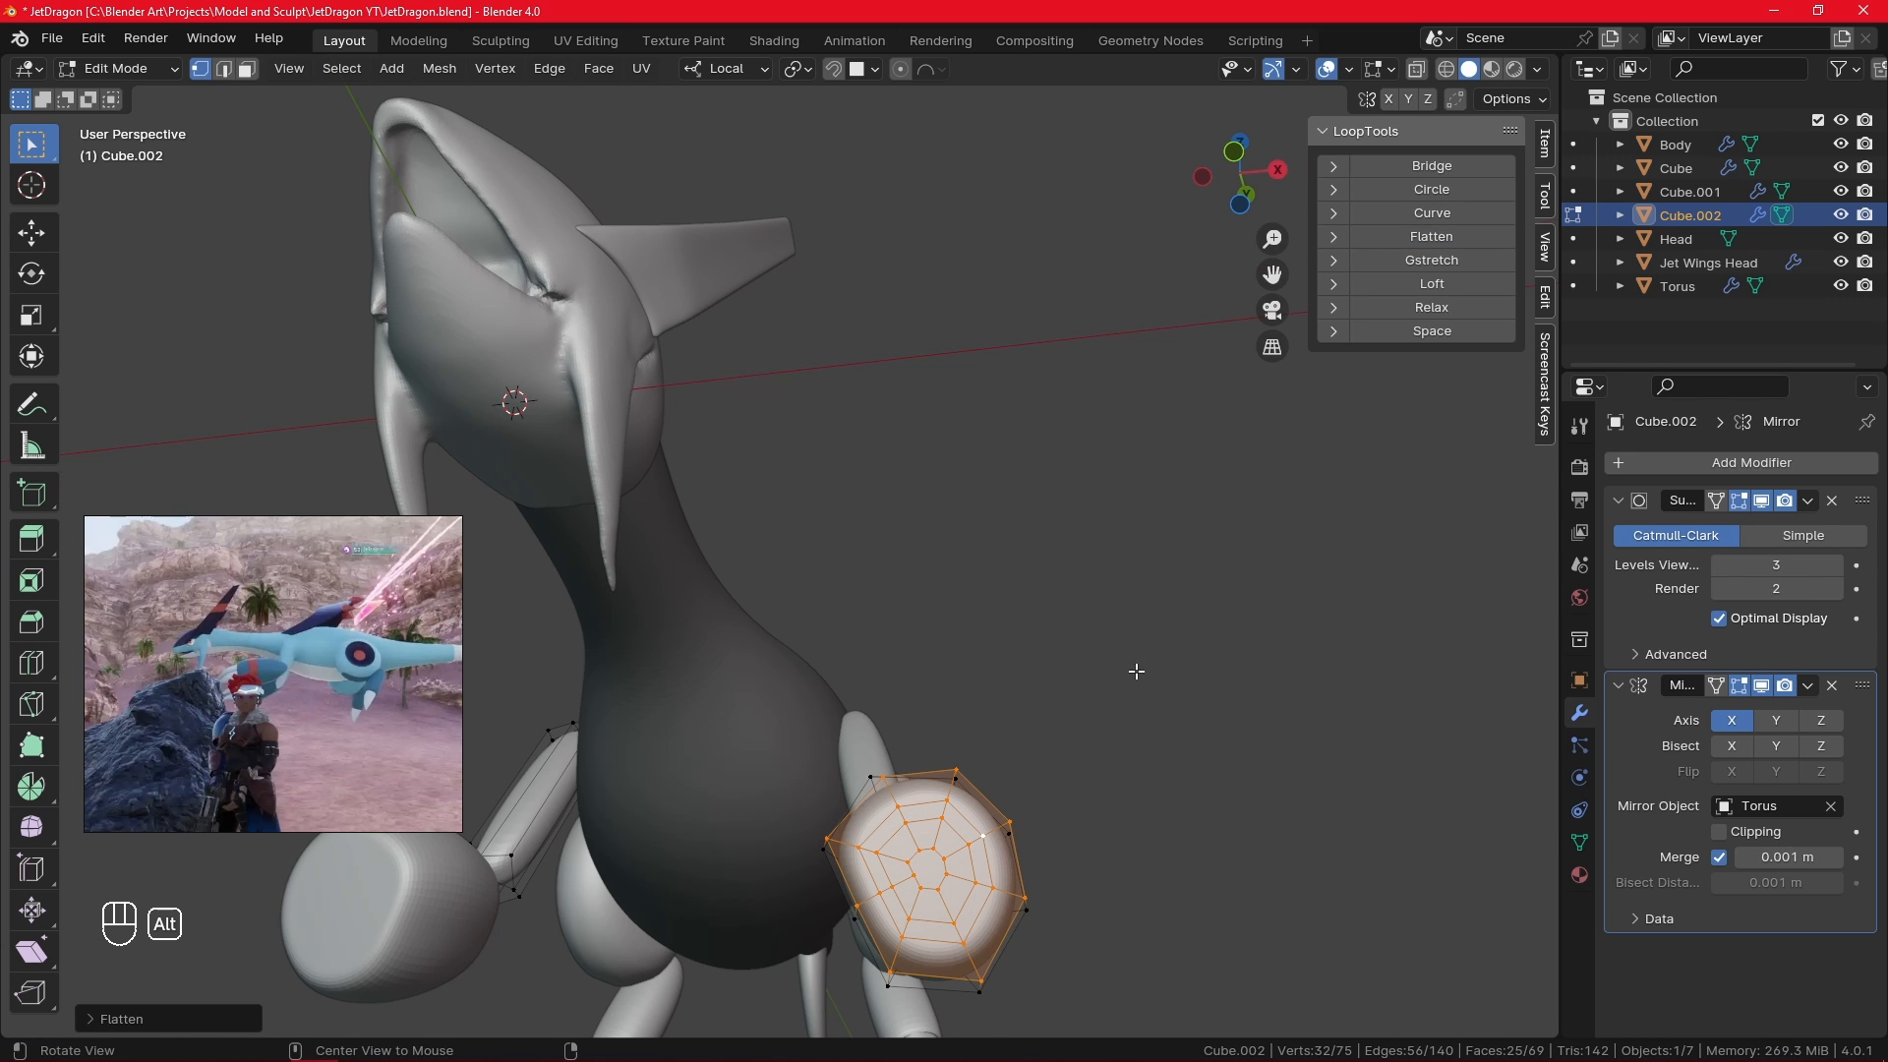
# - Move the front cap's central face about -0.37 m along local X, using proportional editing with a radius of about 0.56 m
pyautogui.keyDown('alt'); pyautogui.moveTo(1137, 671); pyautogui.dragTo(965, 788); pyautogui.keyUp('alt')
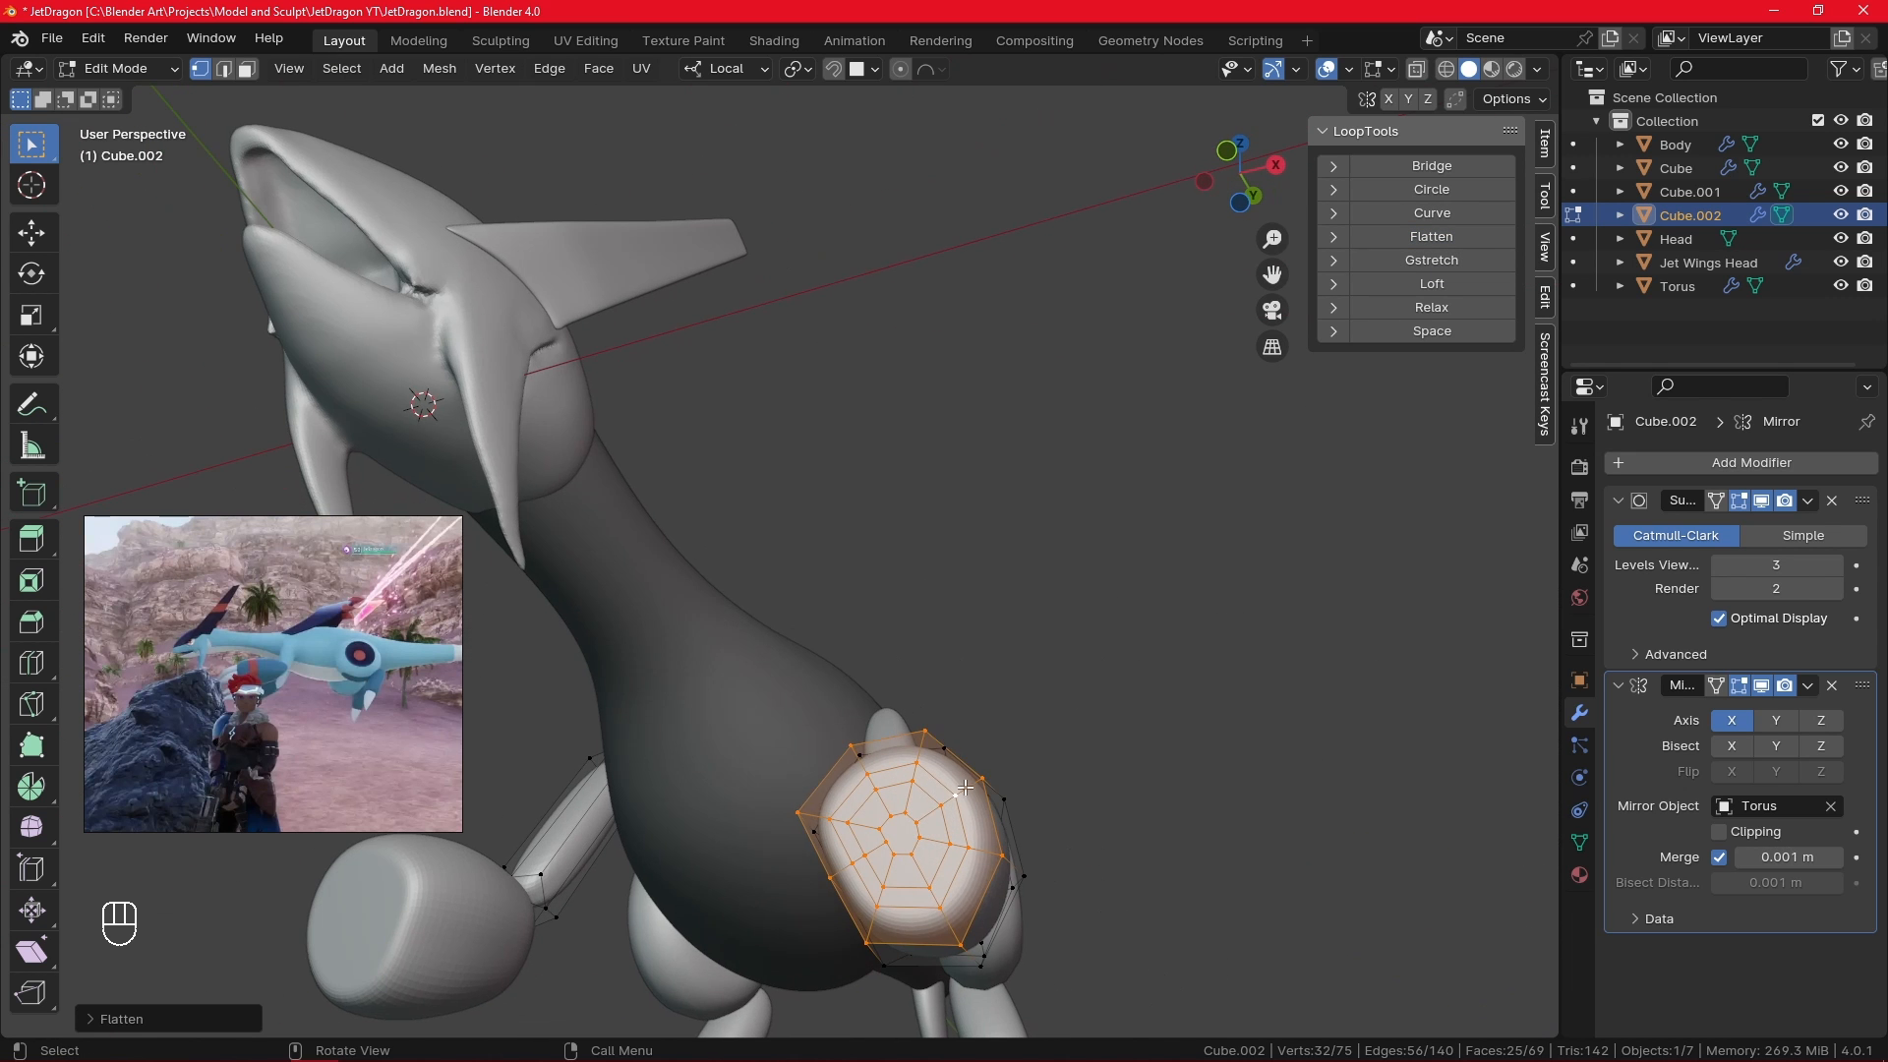
pyautogui.keyDown('alt'); pyautogui.click(944, 791); pyautogui.keyUp('alt')
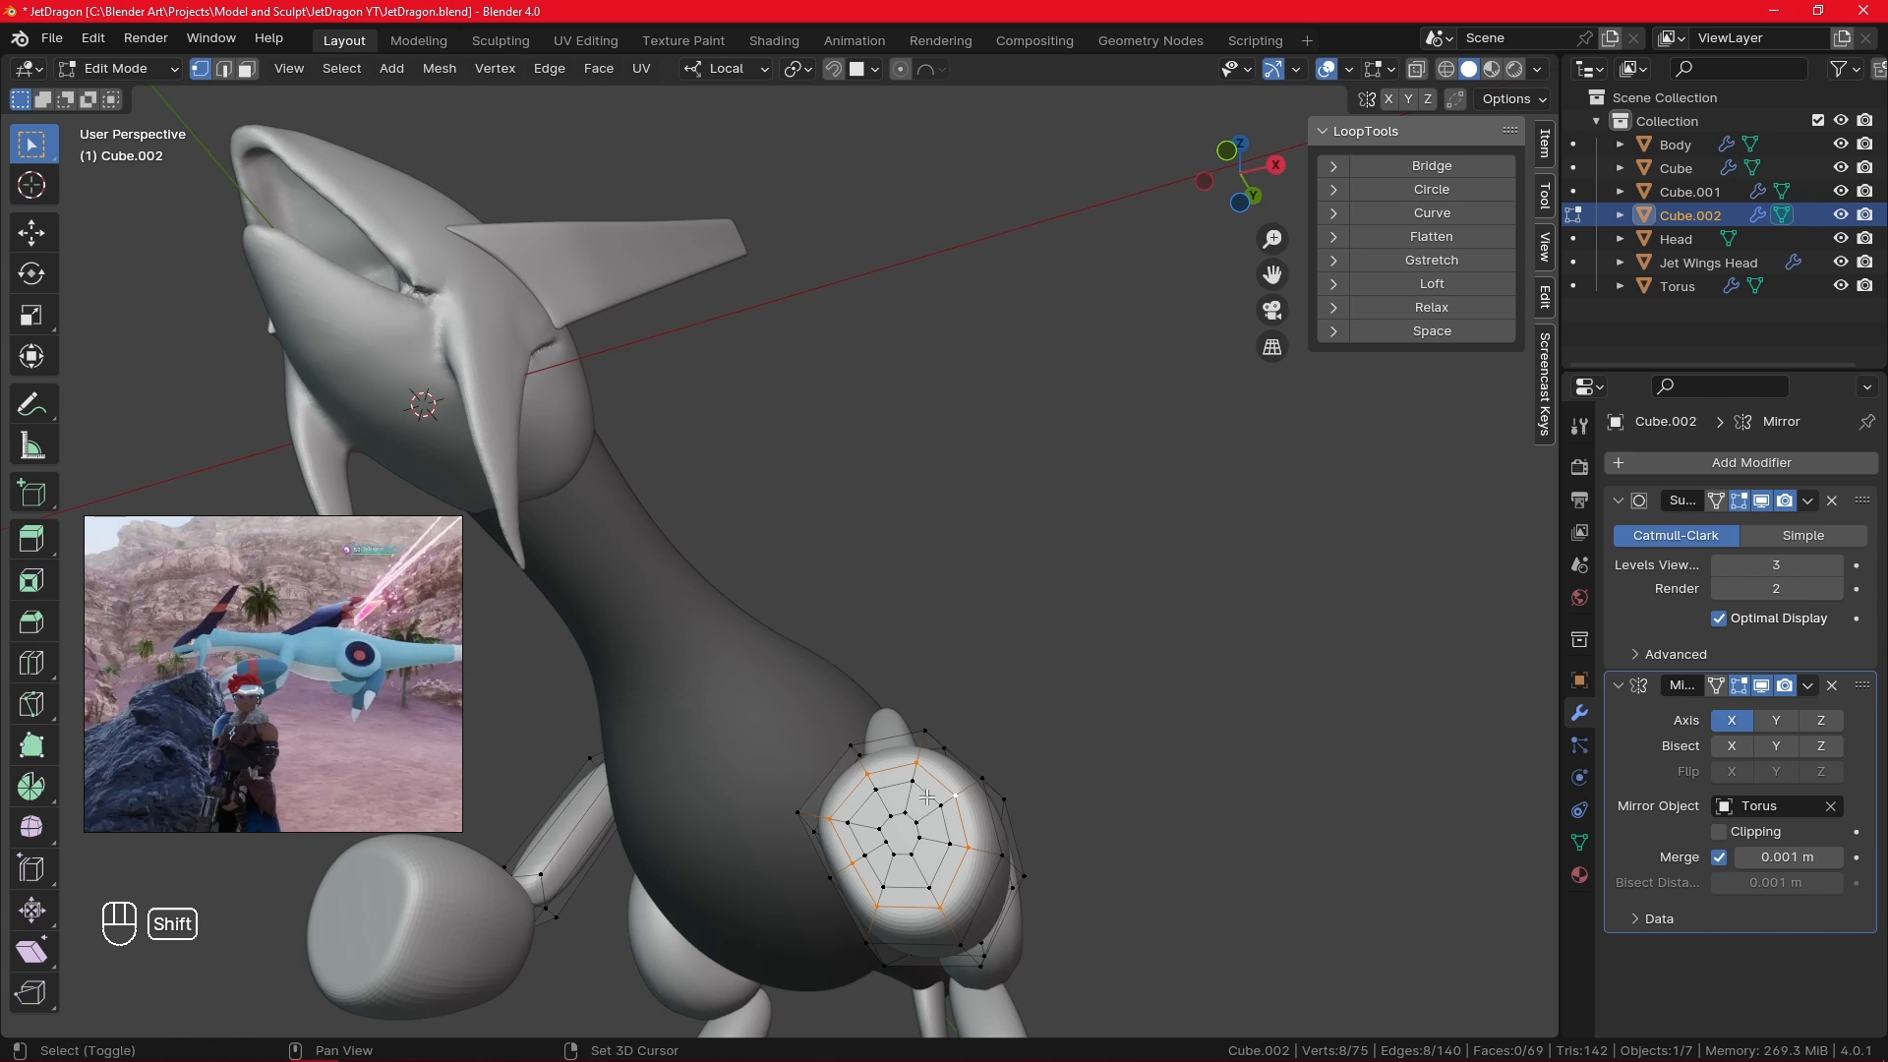
pyautogui.keyDown('alt'); pyautogui.moveTo(1015, 747); pyautogui.dragTo(973, 774); pyautogui.keyUp('alt')
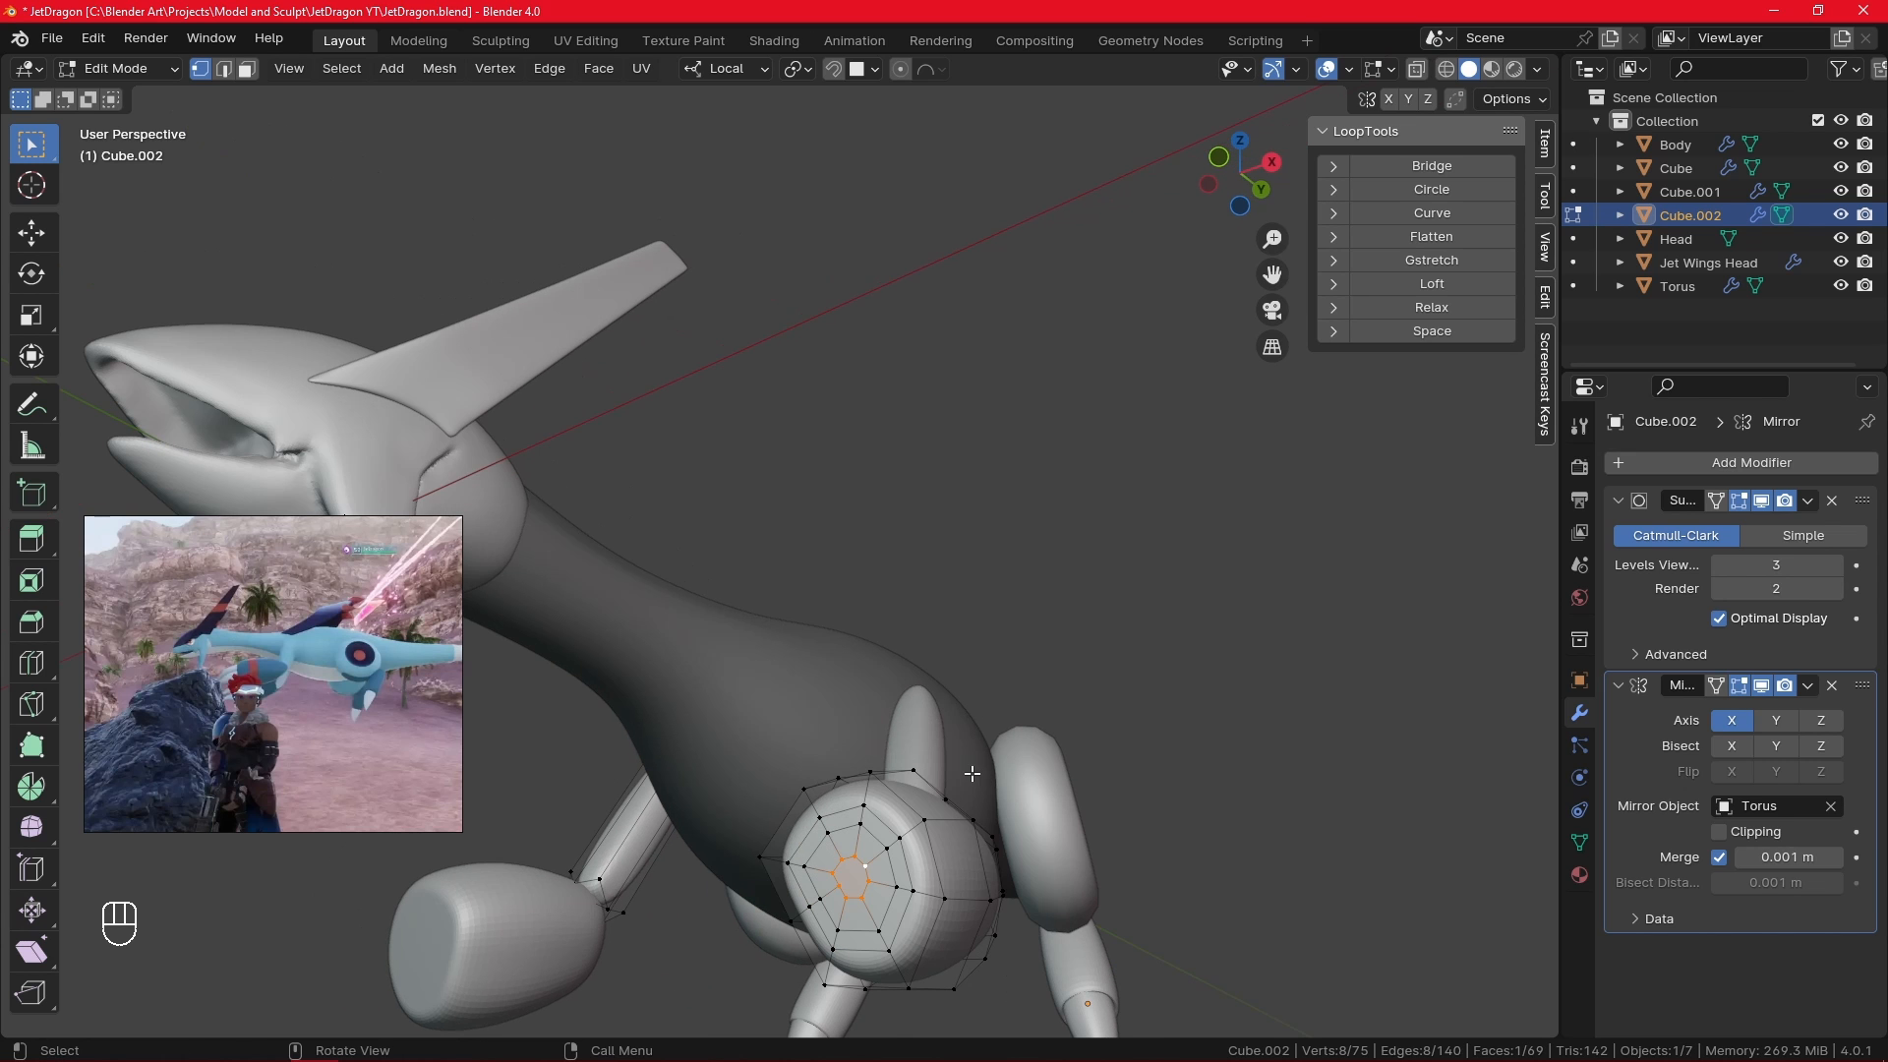
pyautogui.press('g')
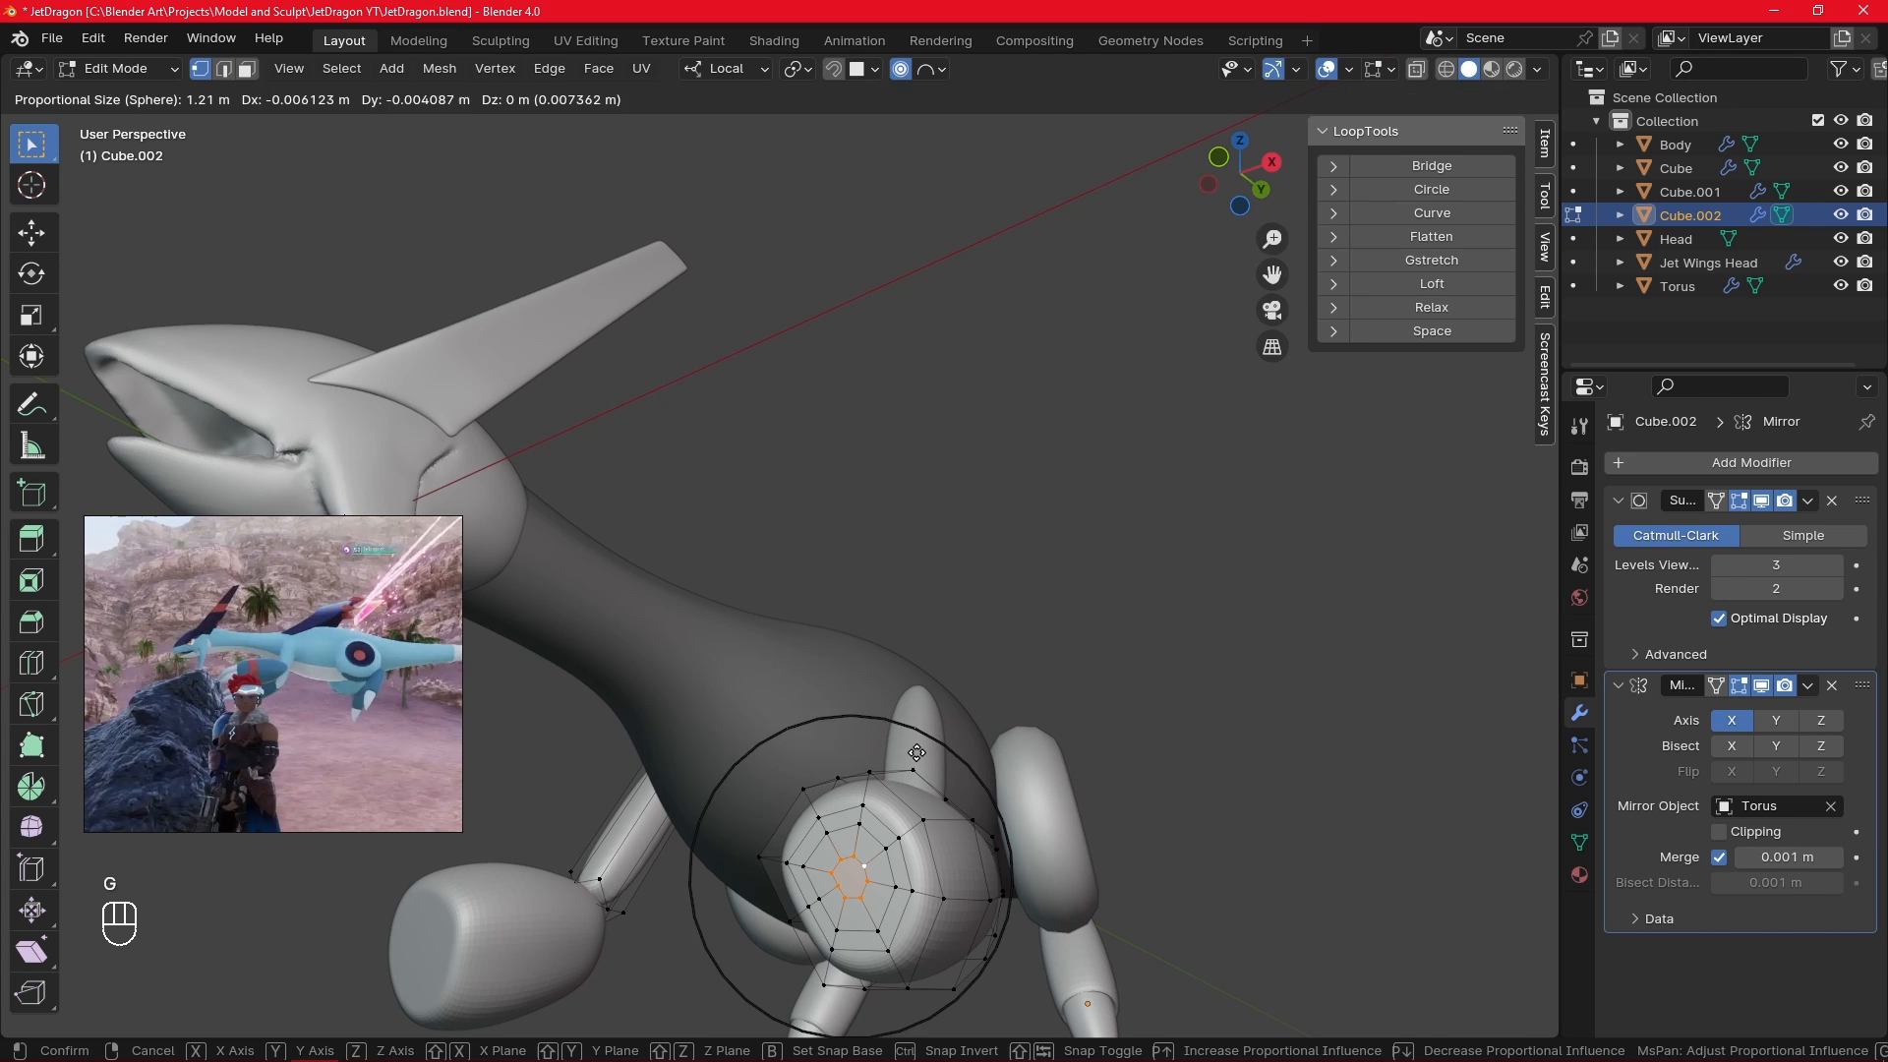
pyautogui.scroll(6, 916, 754)
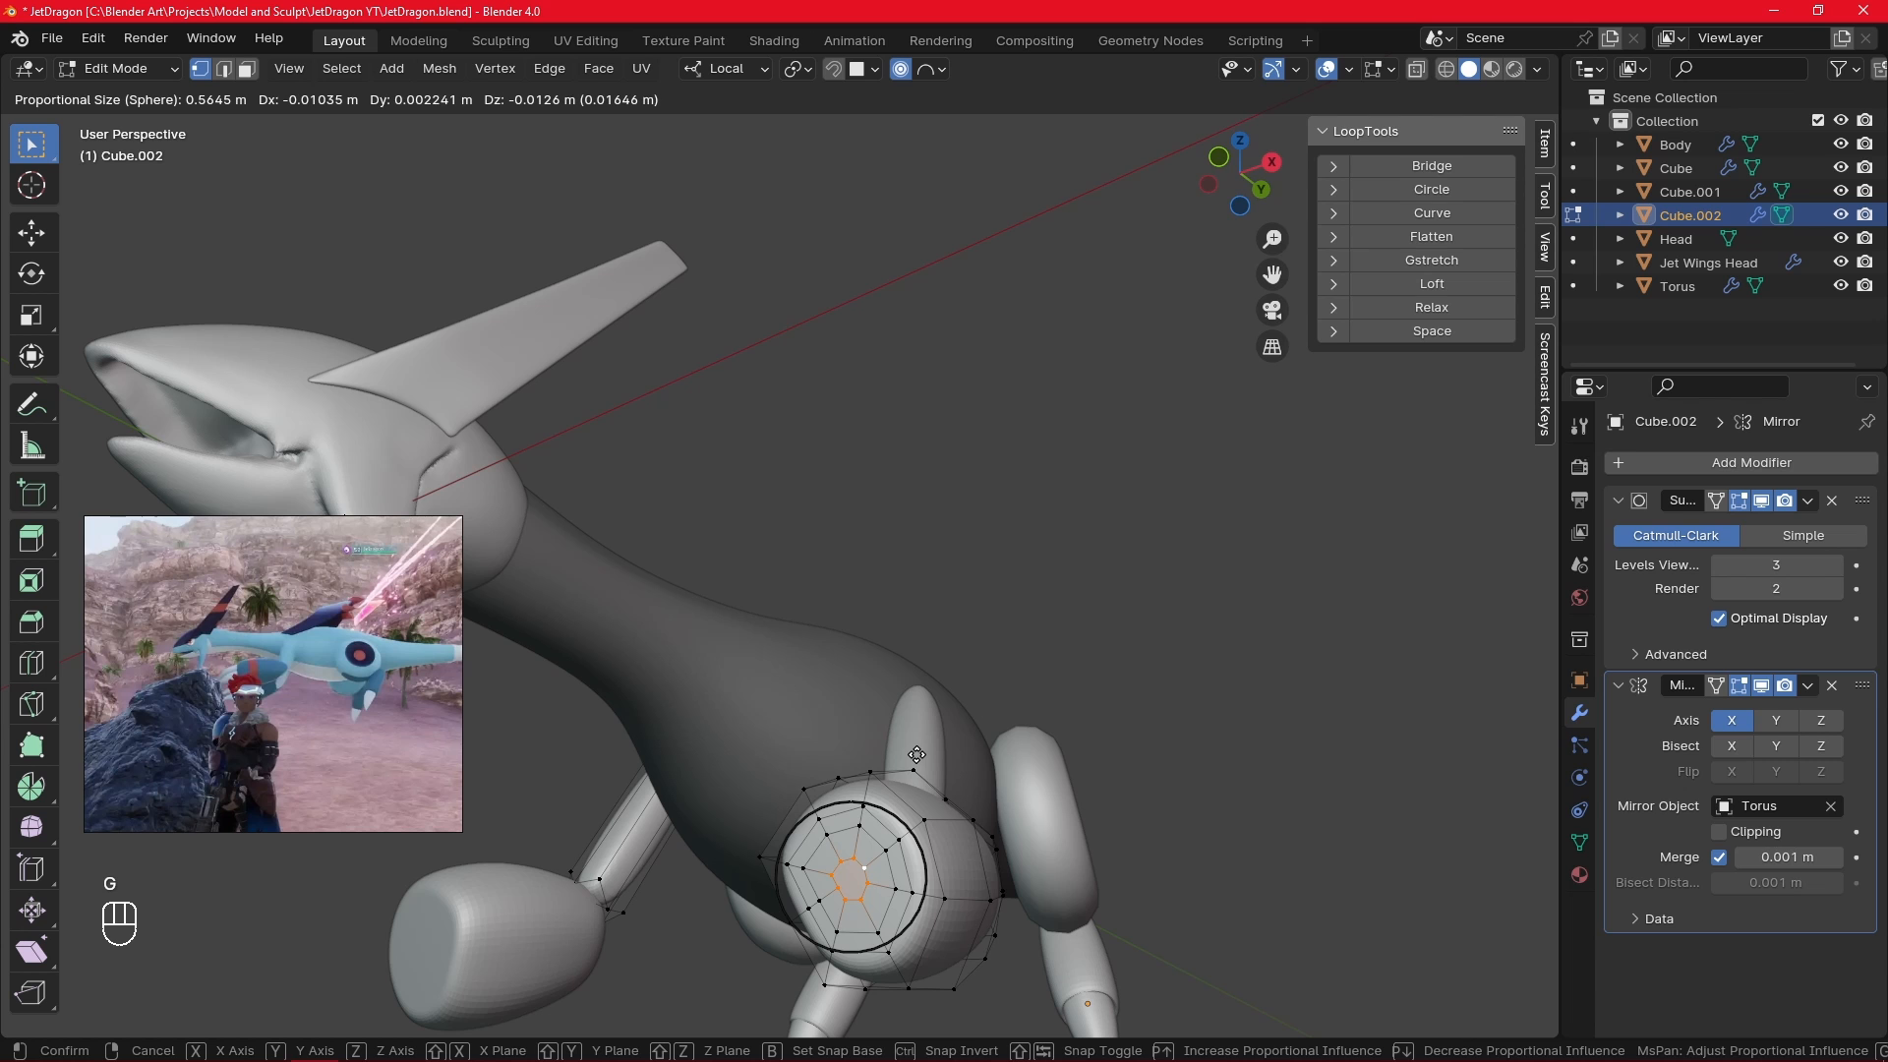
pyautogui.press('z')
pyautogui.press('x')
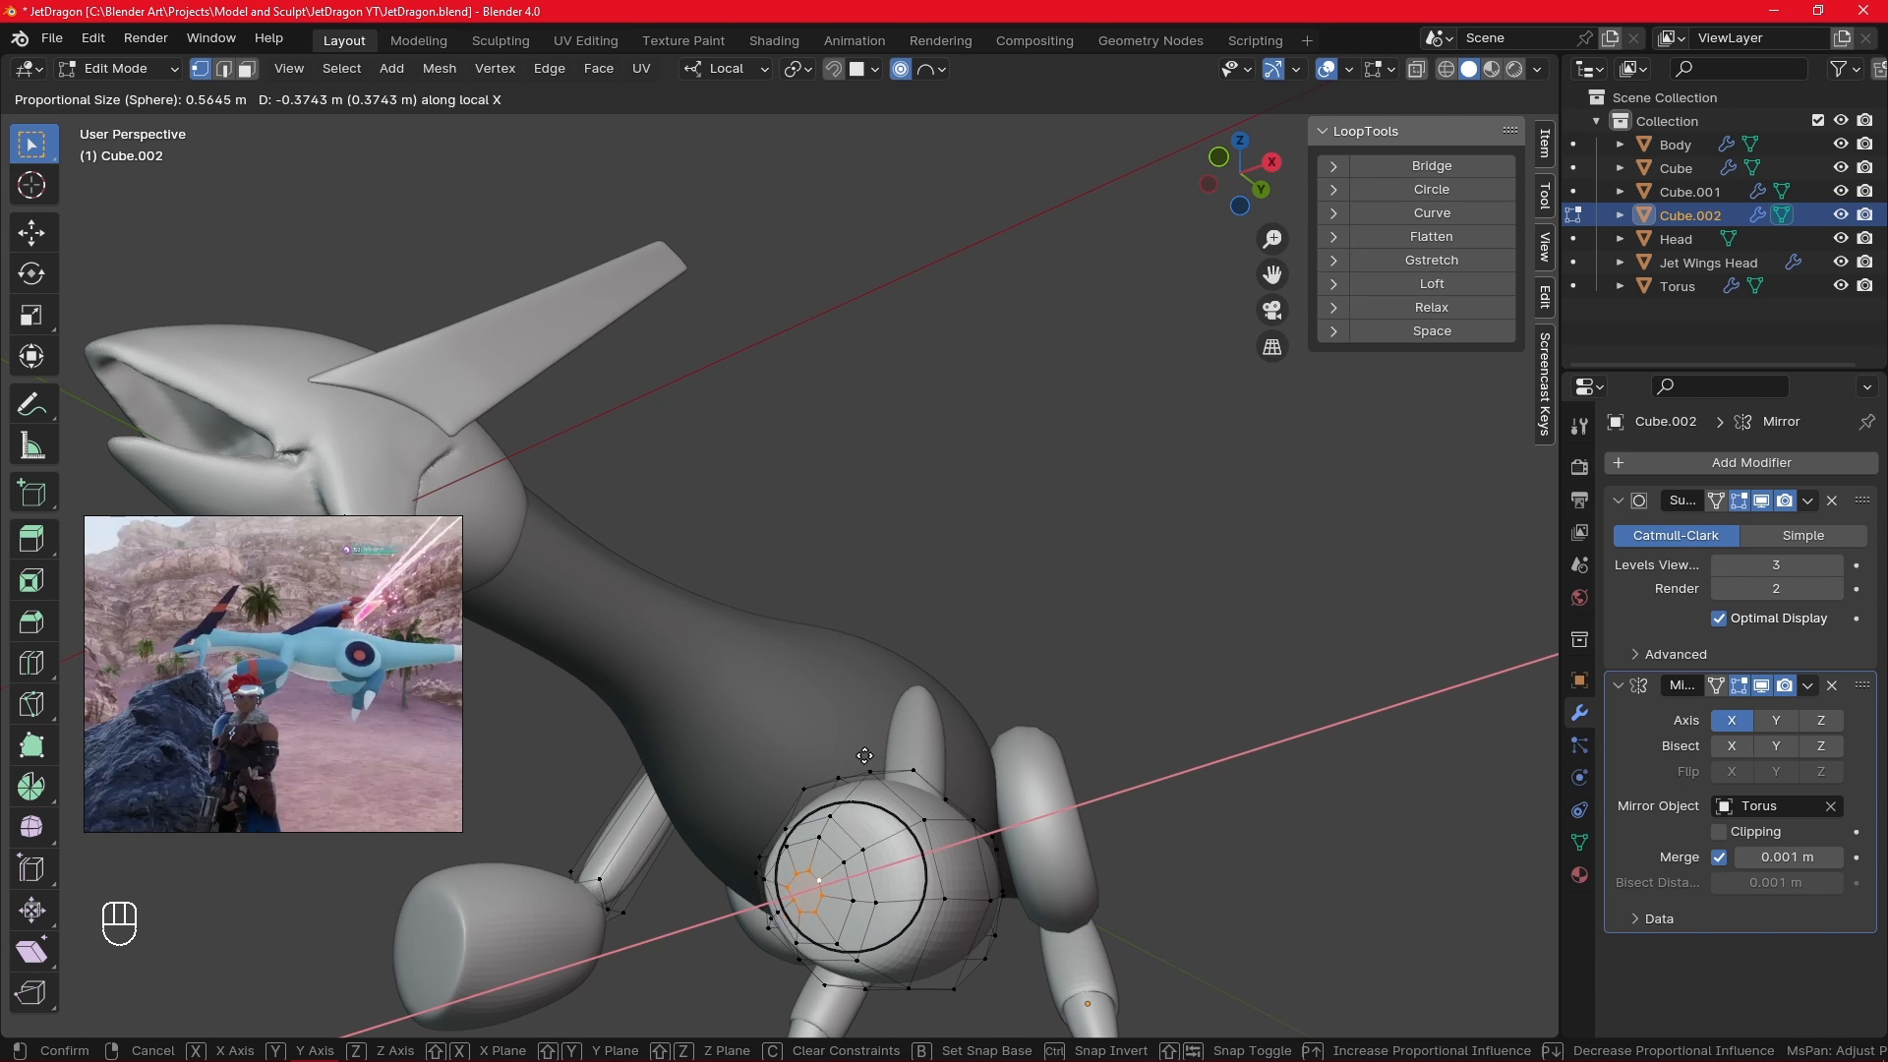
pyautogui.click(864, 756)
pyautogui.keyDown('alt'); pyautogui.moveTo(864, 755); pyautogui.dragTo(688, 814); pyautogui.keyUp('alt')
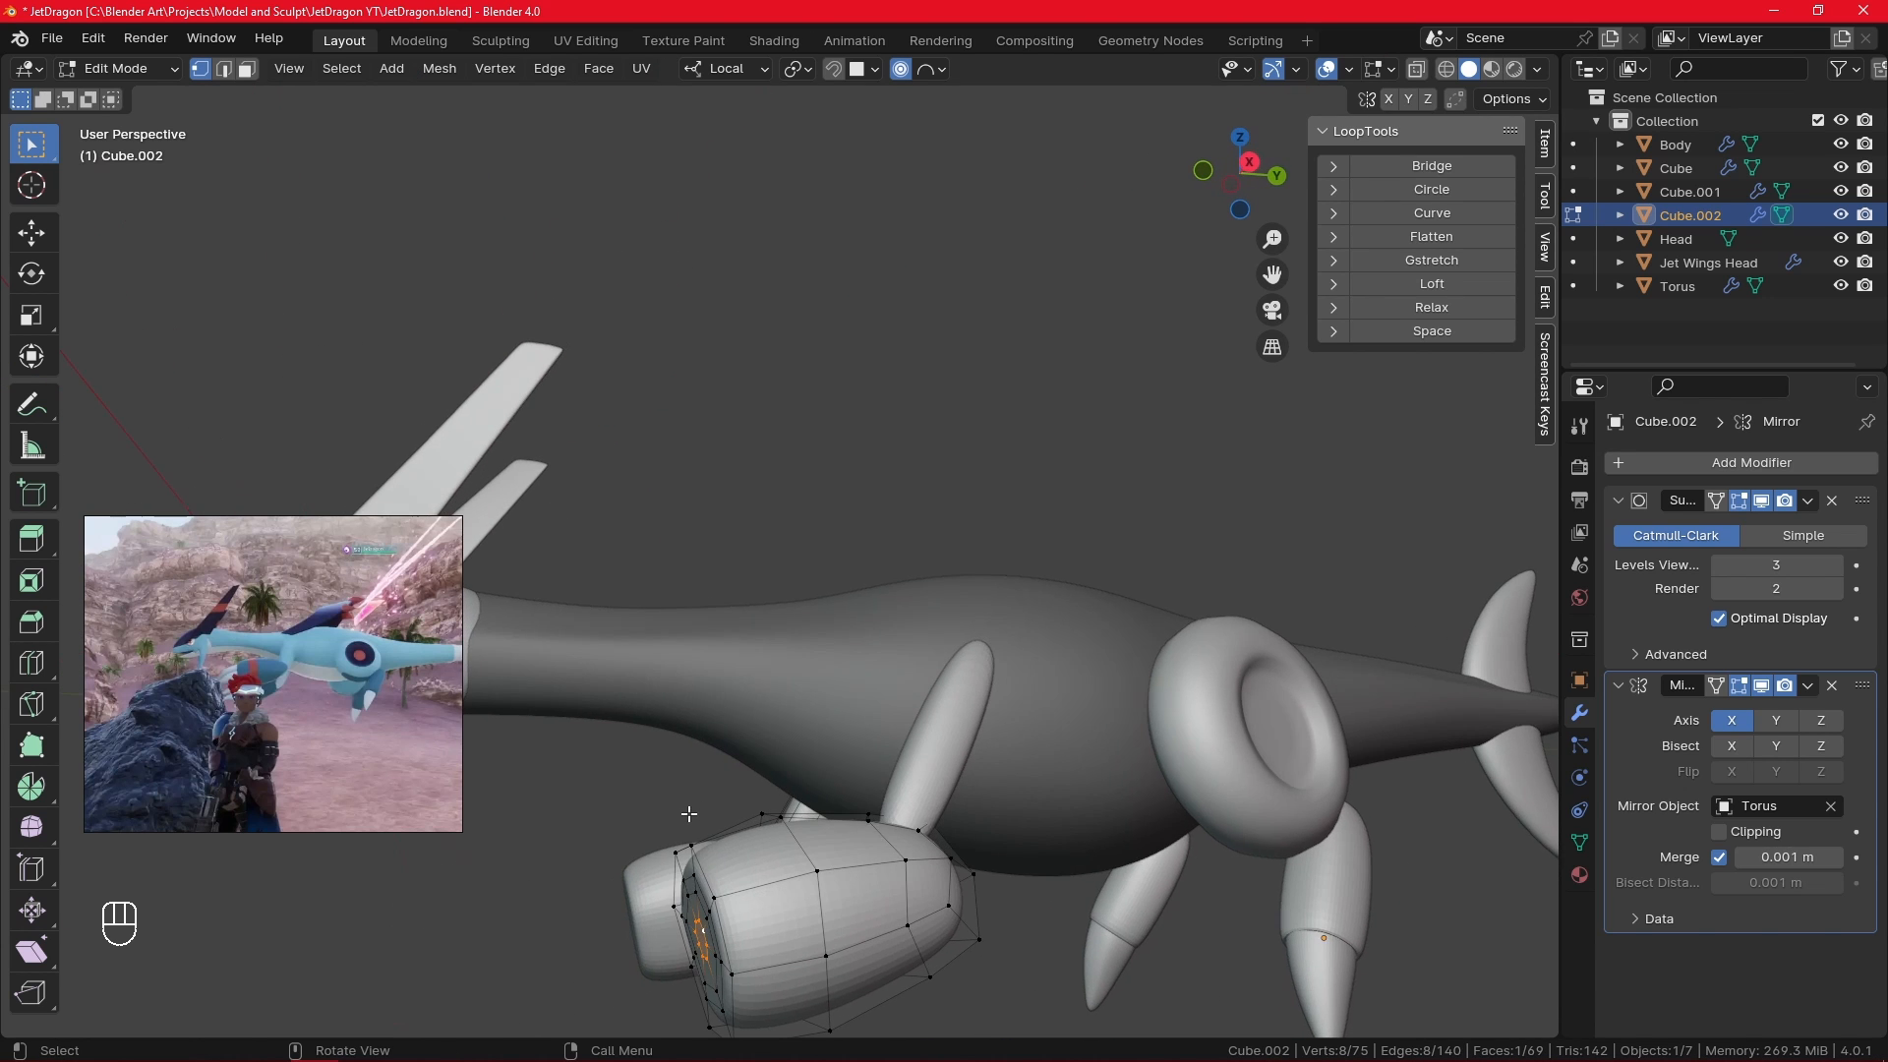
# - Move the front cap's central face slightly forward and down, using proportional editing with a radius of about 0.56 m
pyautogui.press('KP_3')
pyautogui.press('g')
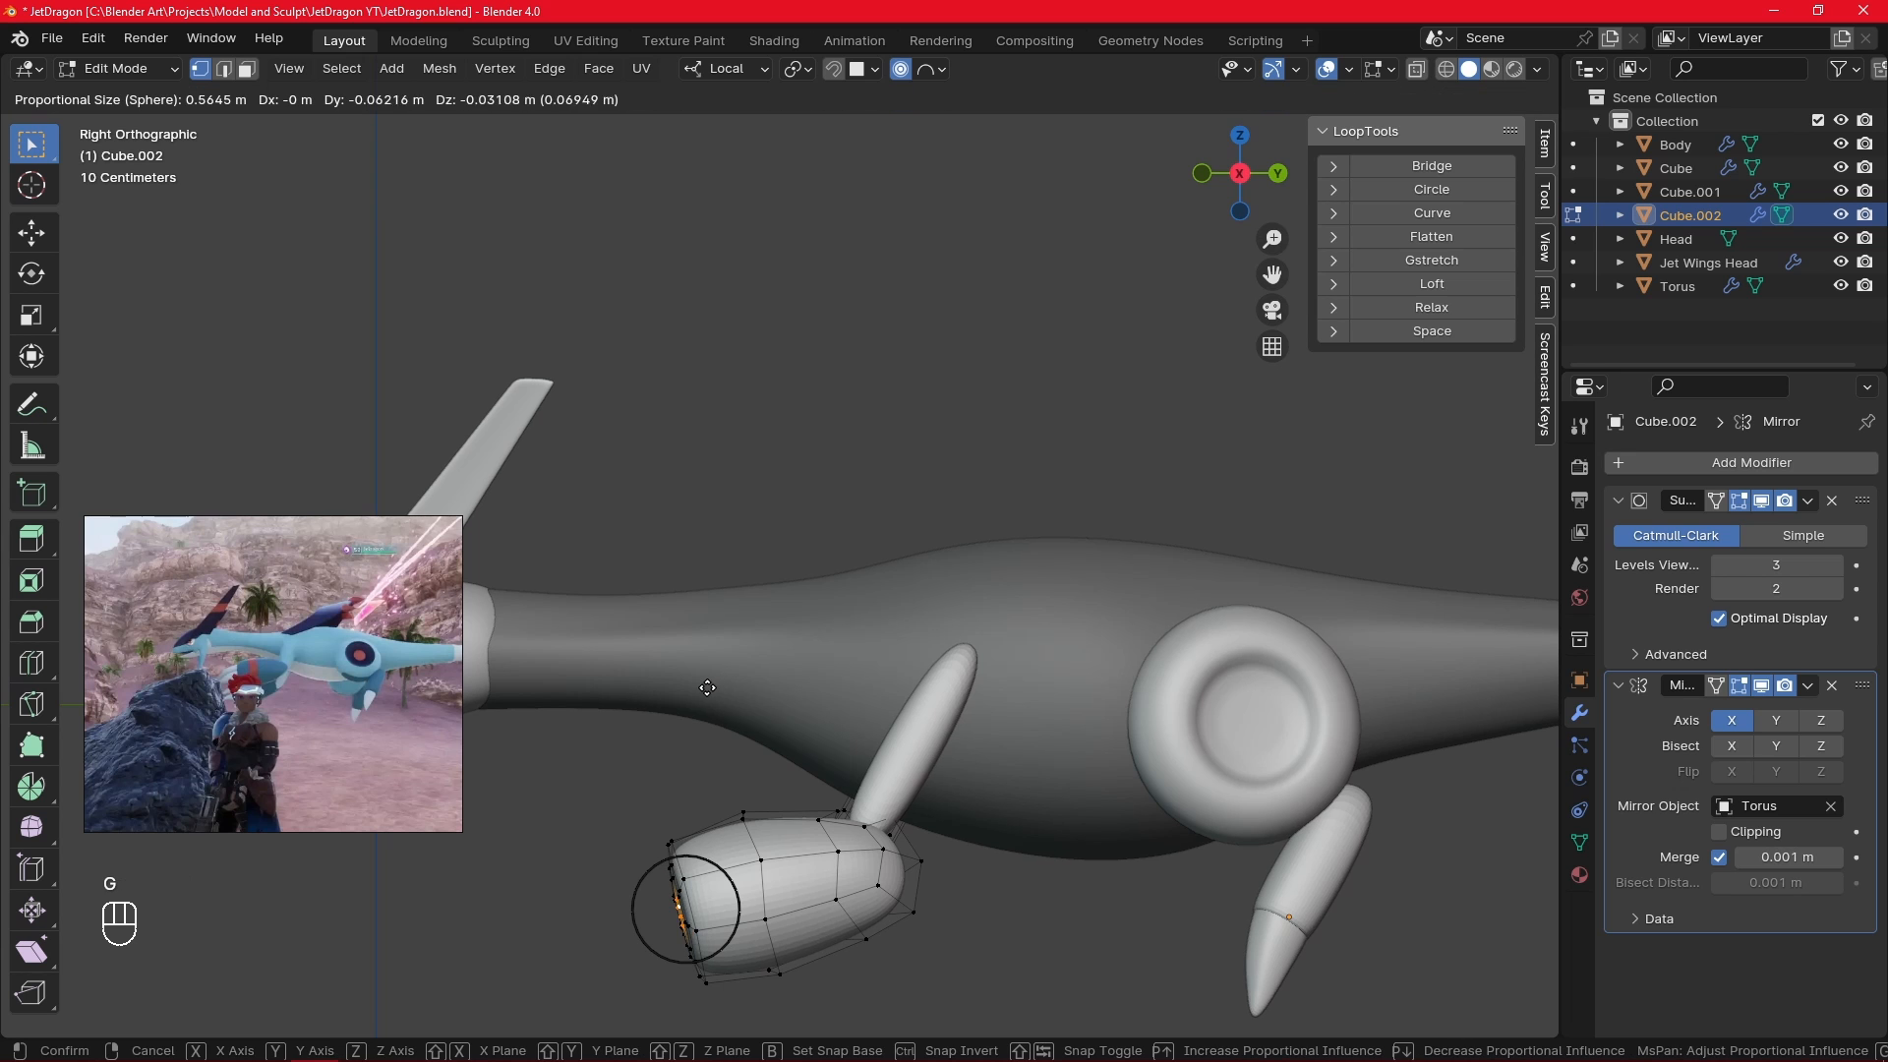
pyautogui.click(698, 693)
pyautogui.press('Tab')
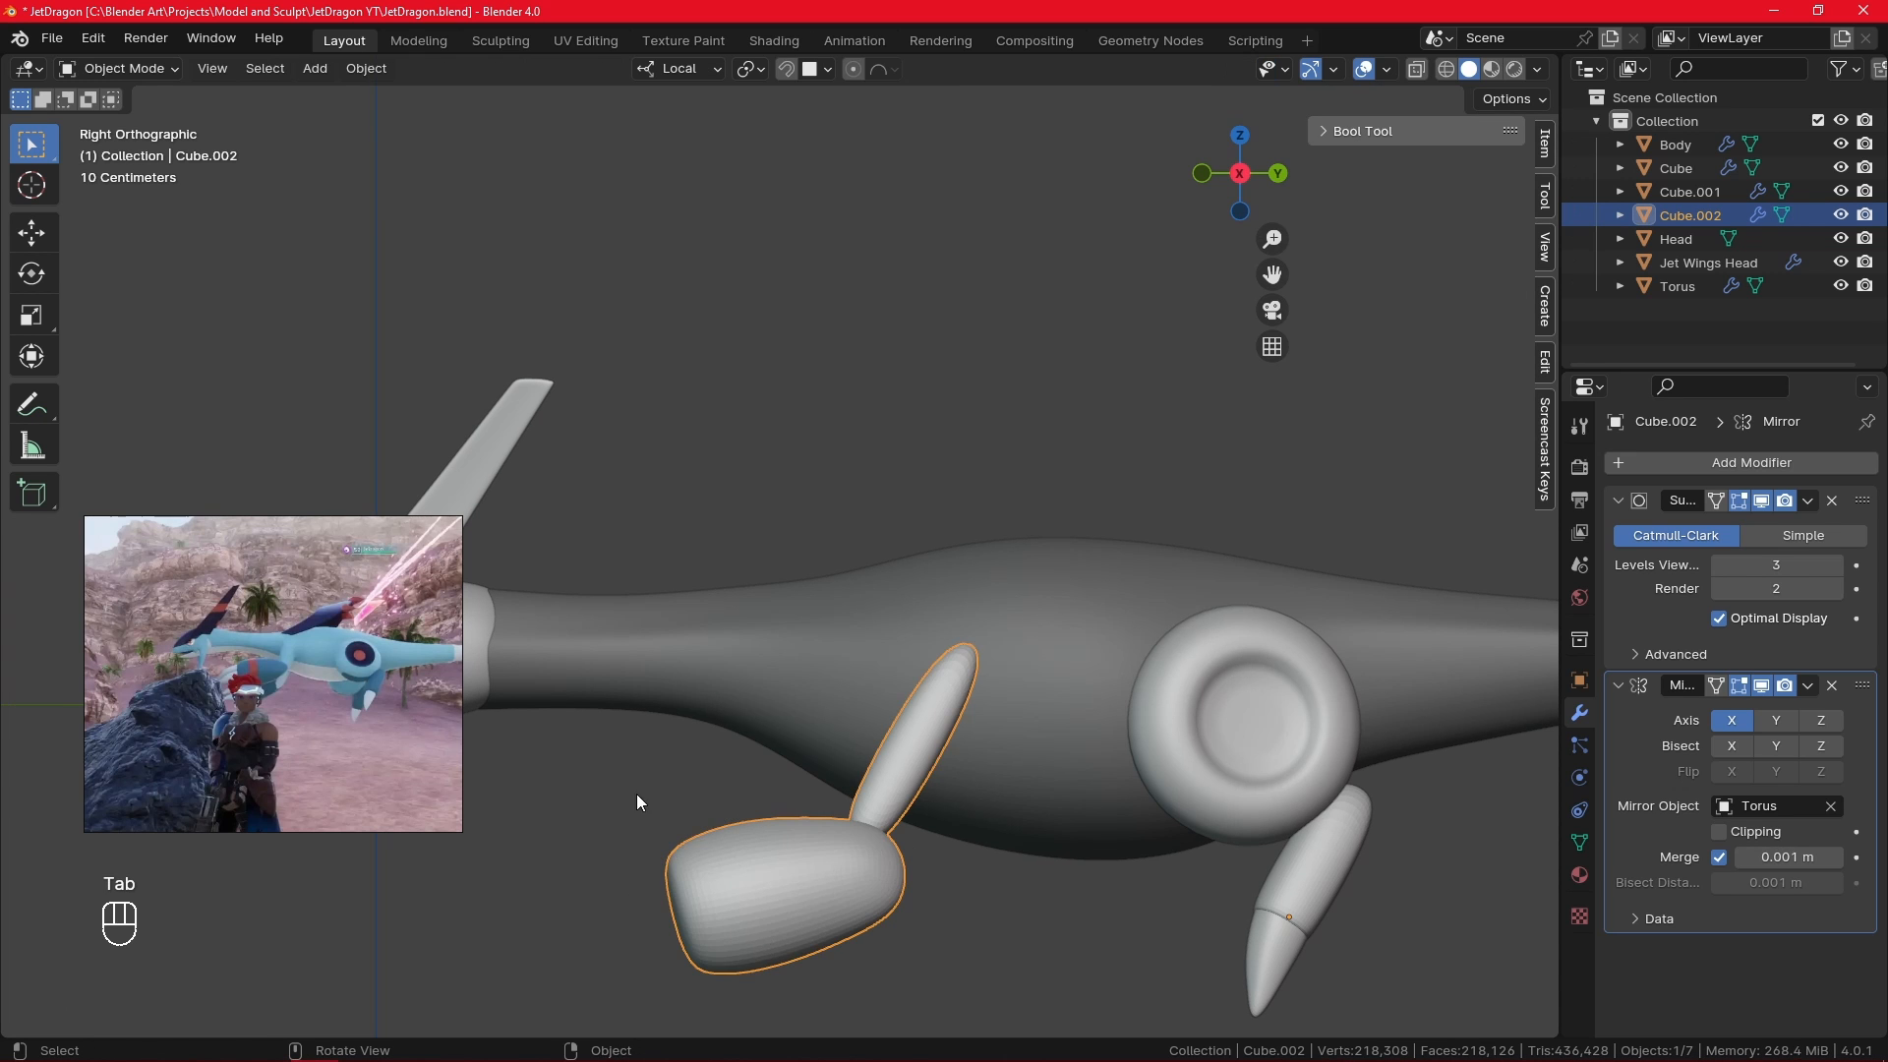
pyautogui.keyDown('alt'); pyautogui.moveTo(635, 793); pyautogui.dragTo(890, 776); pyautogui.keyUp('alt')
pyautogui.press('Tab')
pyautogui.press('Tab')
pyautogui.press('Tab')
pyautogui.press('KP_1')
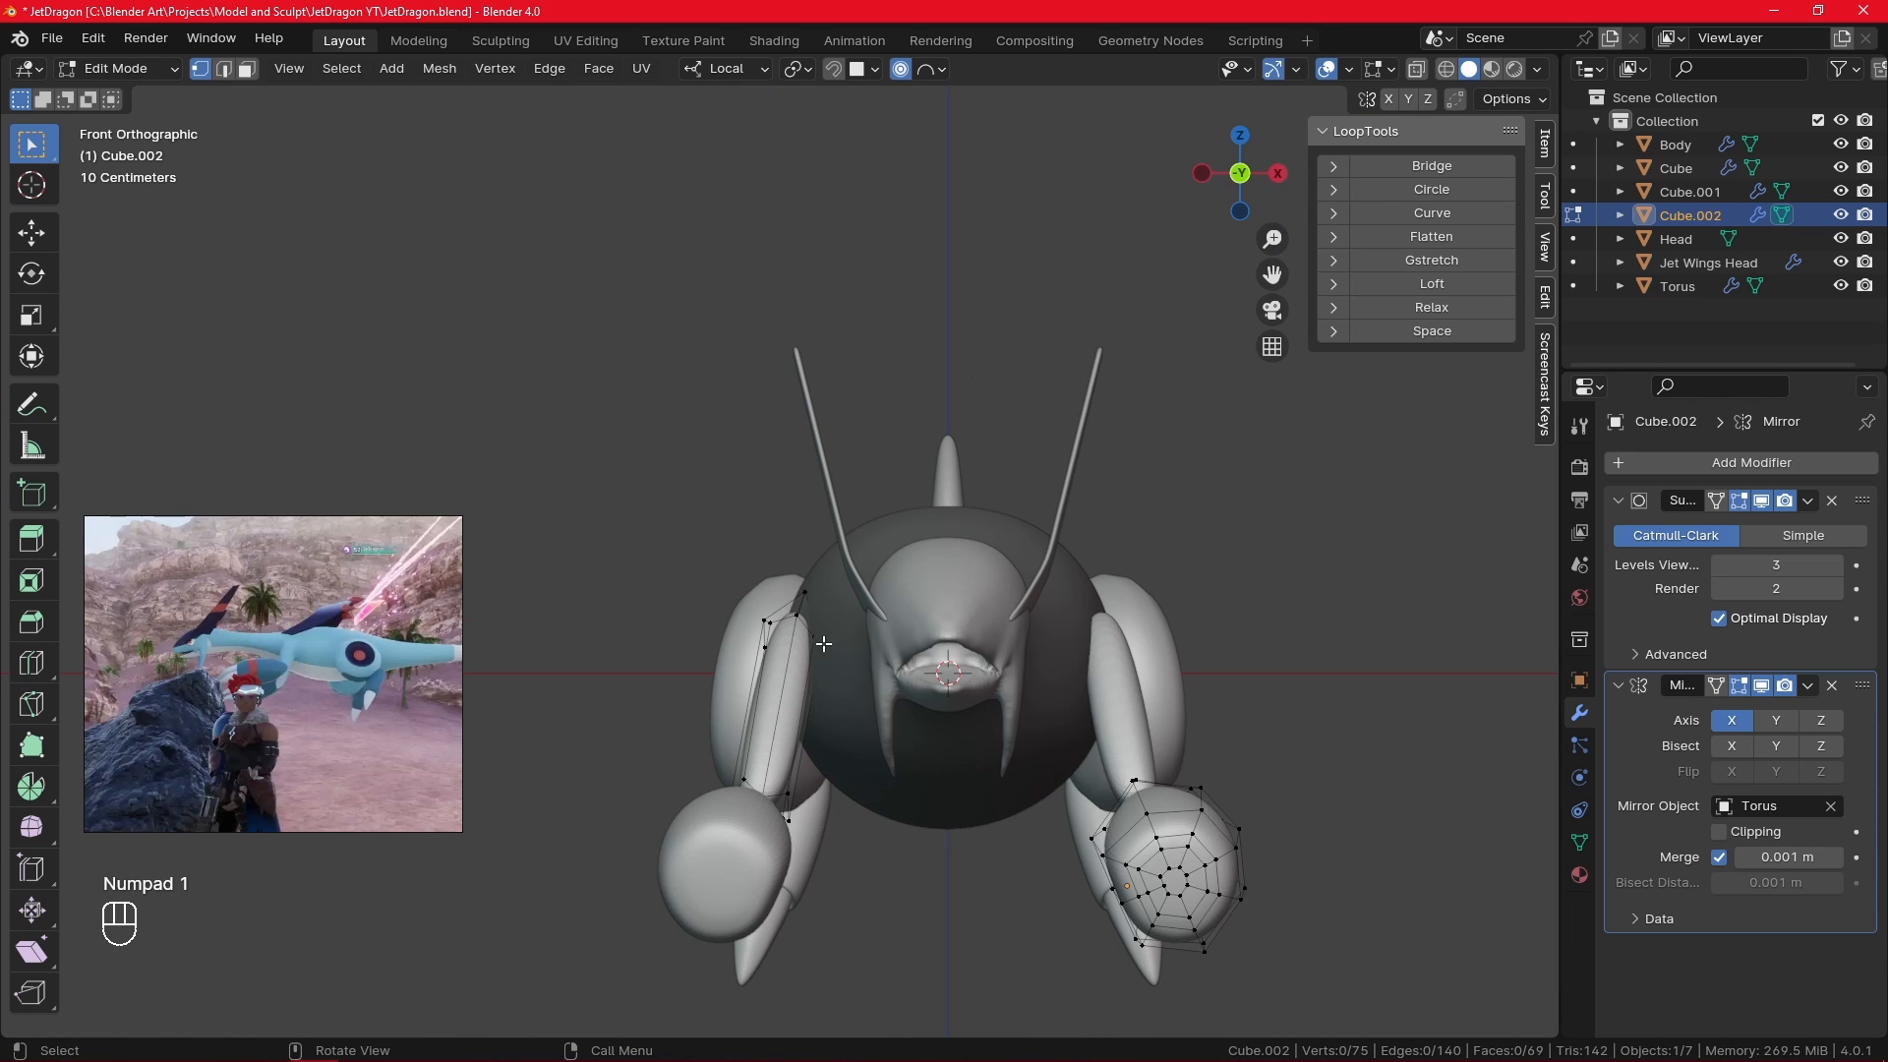
pyautogui.keyDown('ctrl'); pyautogui.keyDown('alt'); pyautogui.moveTo(809, 714); pyautogui.dragTo(823, 634); pyautogui.keyUp('alt'); pyautogui.keyUp('ctrl')
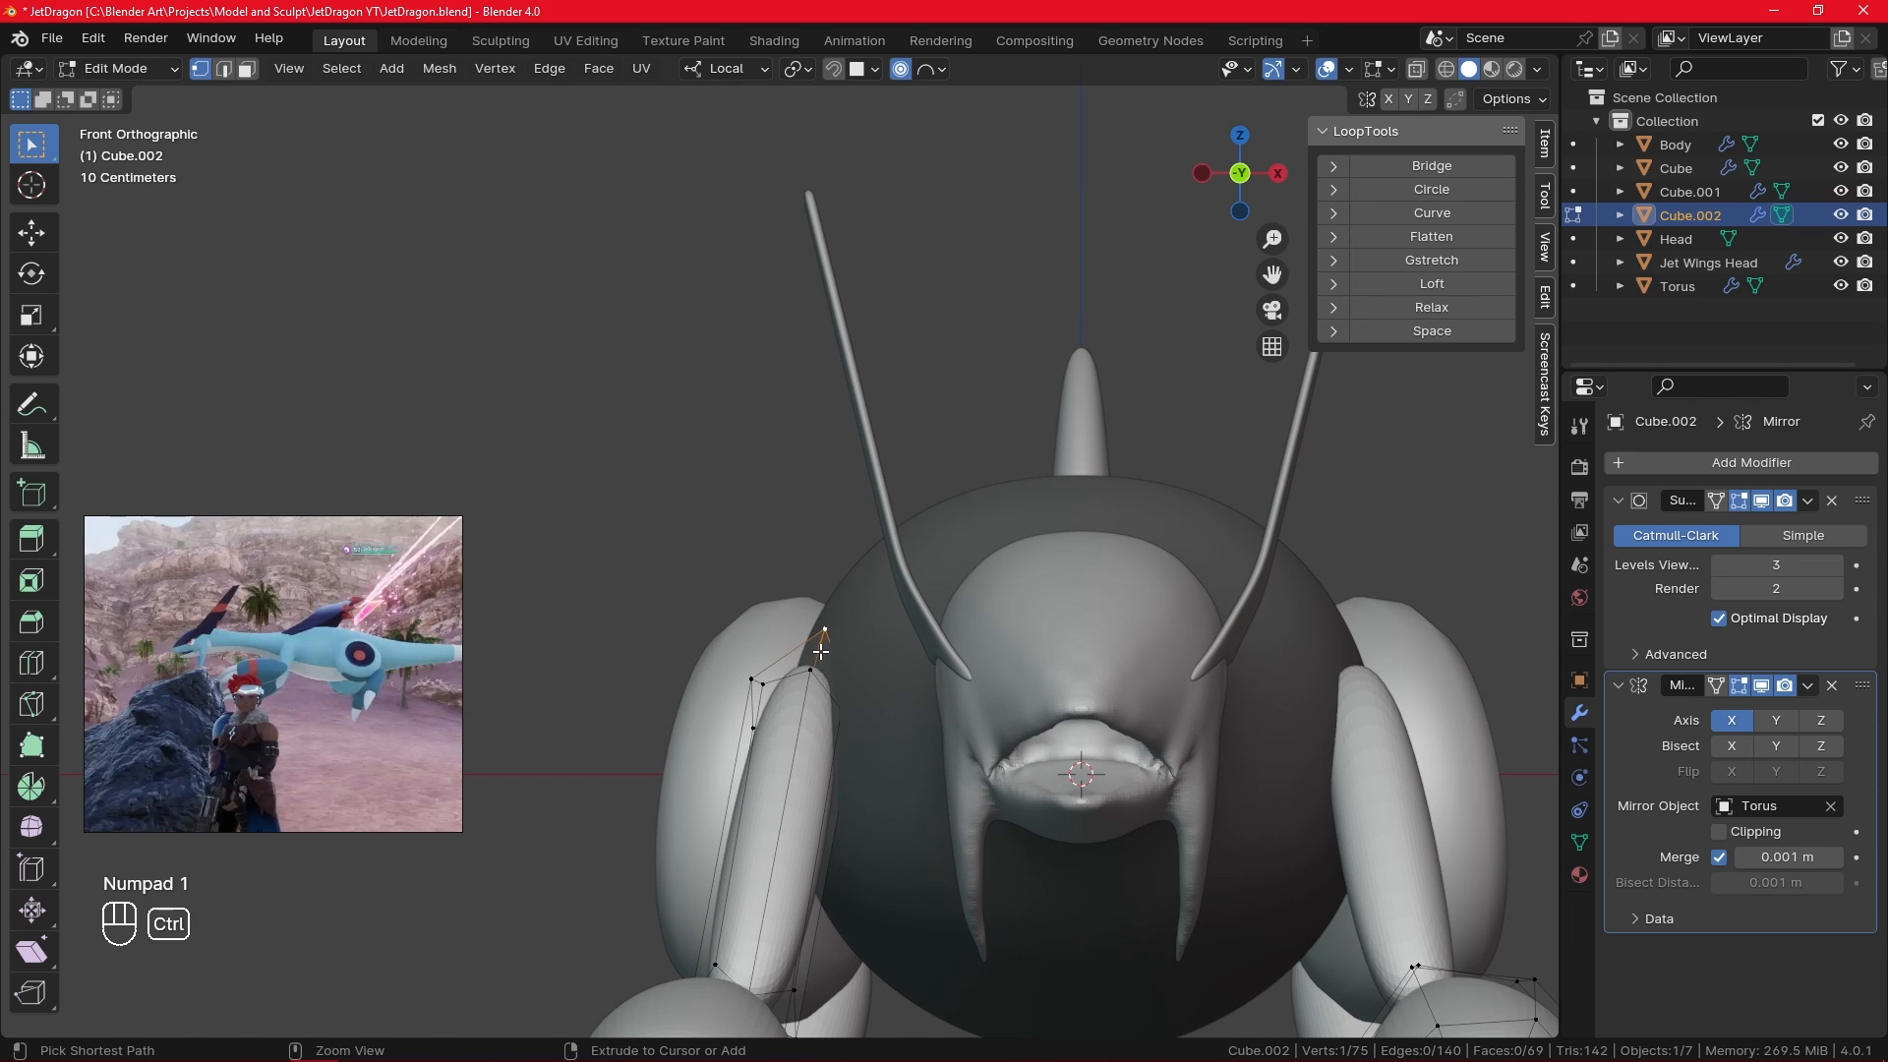
pyautogui.hotkey('ctrl', 'e')
pyautogui.hotkey('ctrl', 'r')
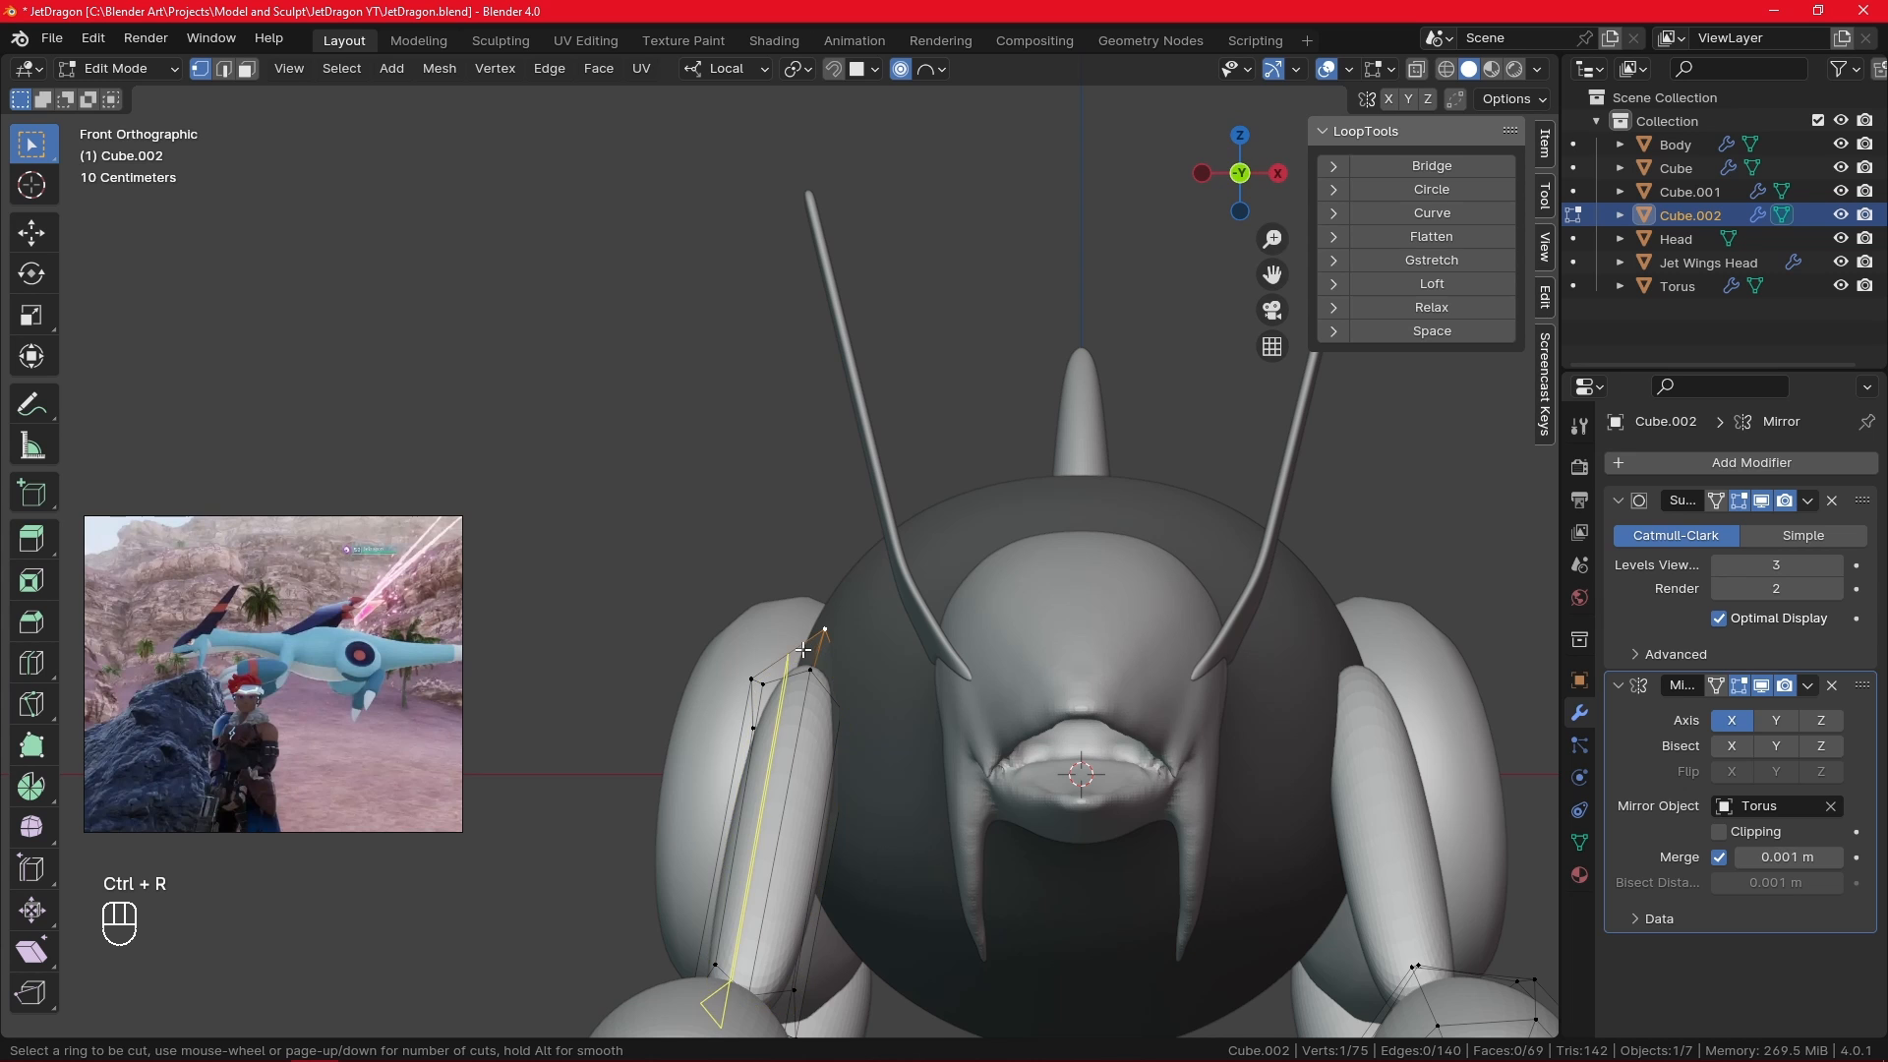
pyautogui.rightClick(801, 651)
pyautogui.keyDown('alt'); pyautogui.moveTo(801, 651); pyautogui.dragTo(910, 660); pyautogui.keyUp('alt')
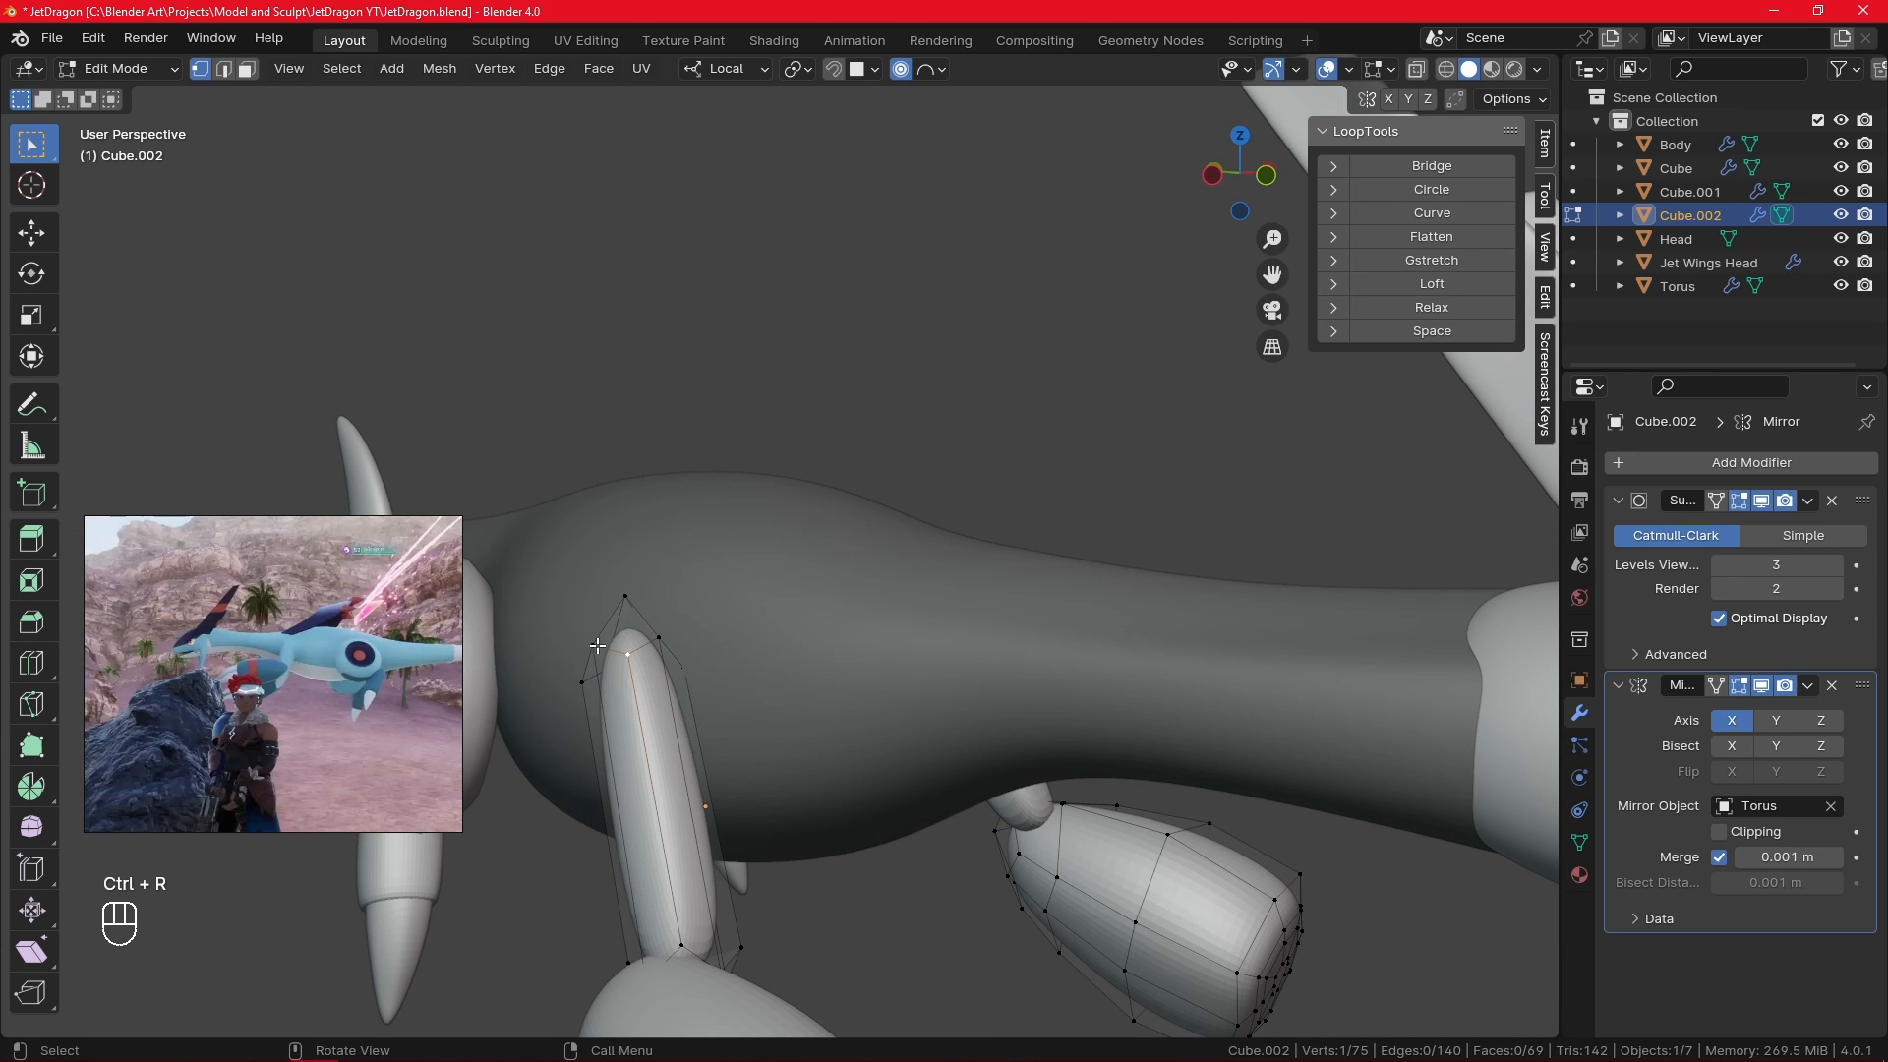
# - Place the 3D cursor at the upper arm's top end and add a UV sphere there as a shoulder
pyautogui.click(683, 602)
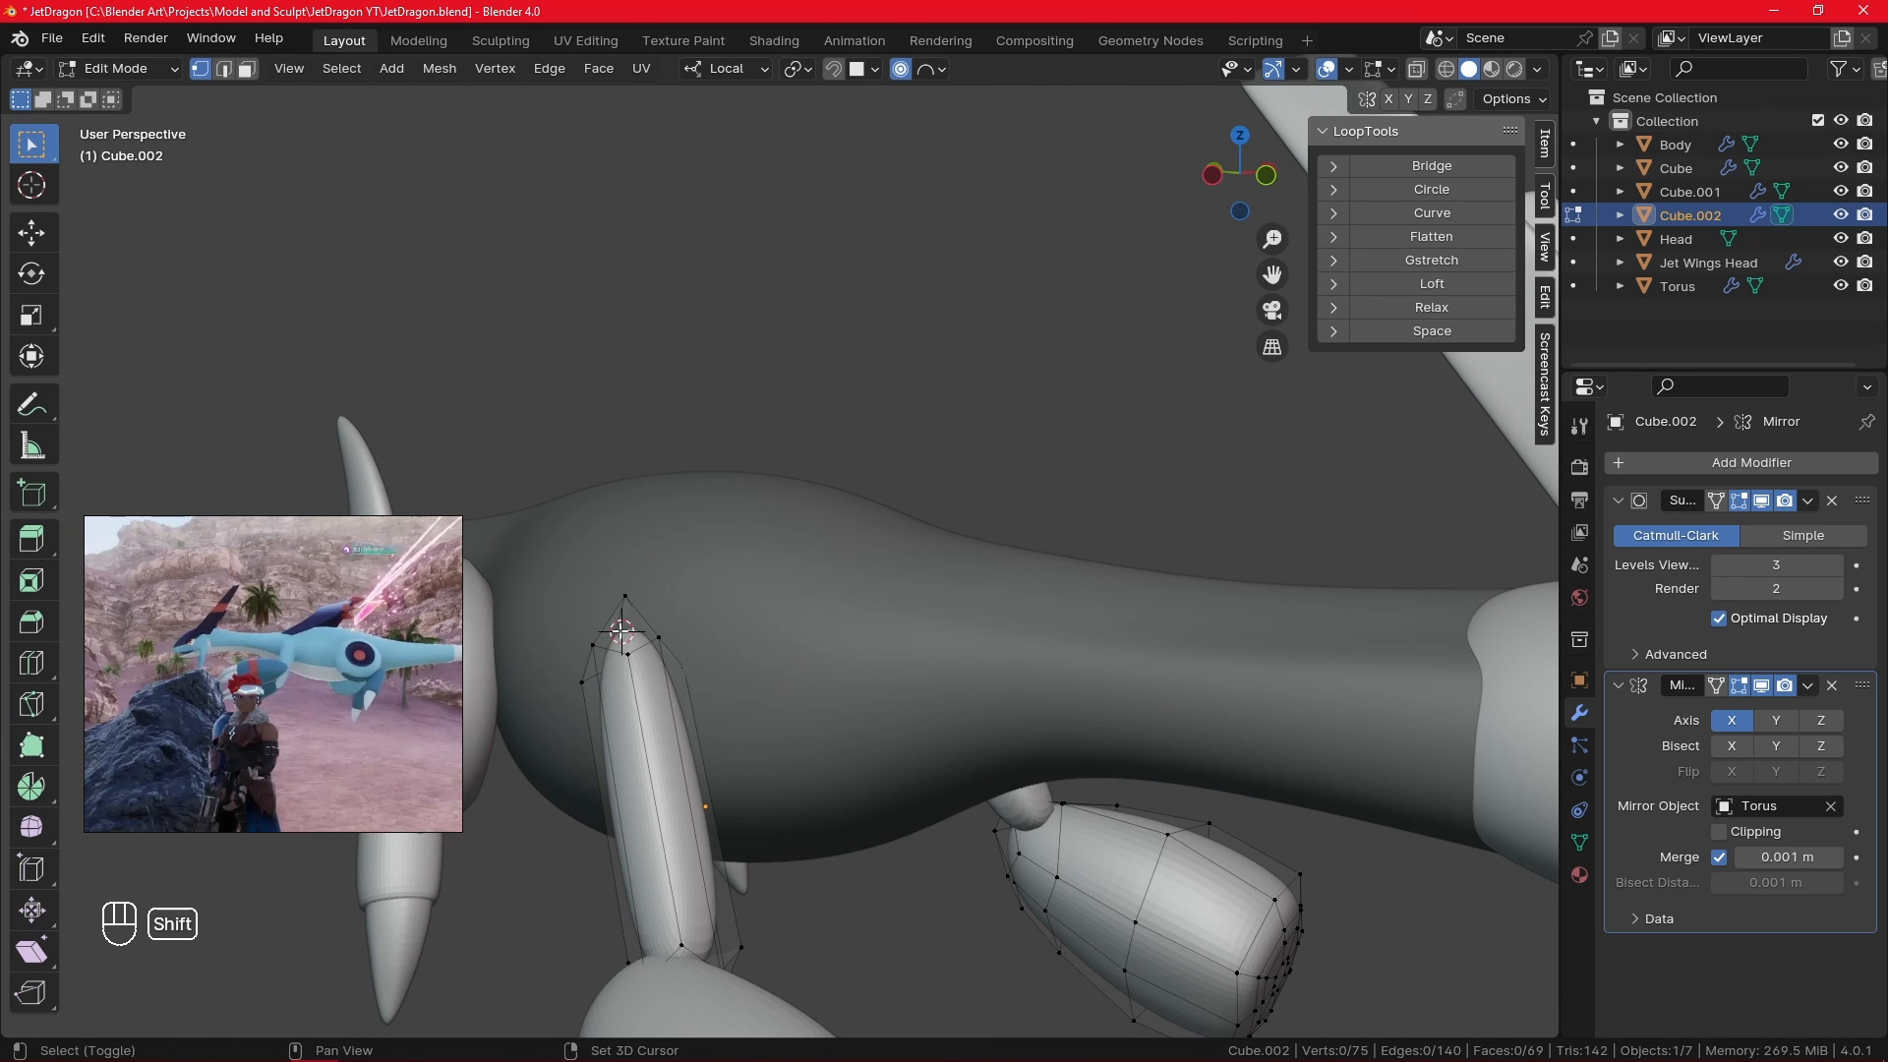
pyautogui.hotkey('shift', 'a')
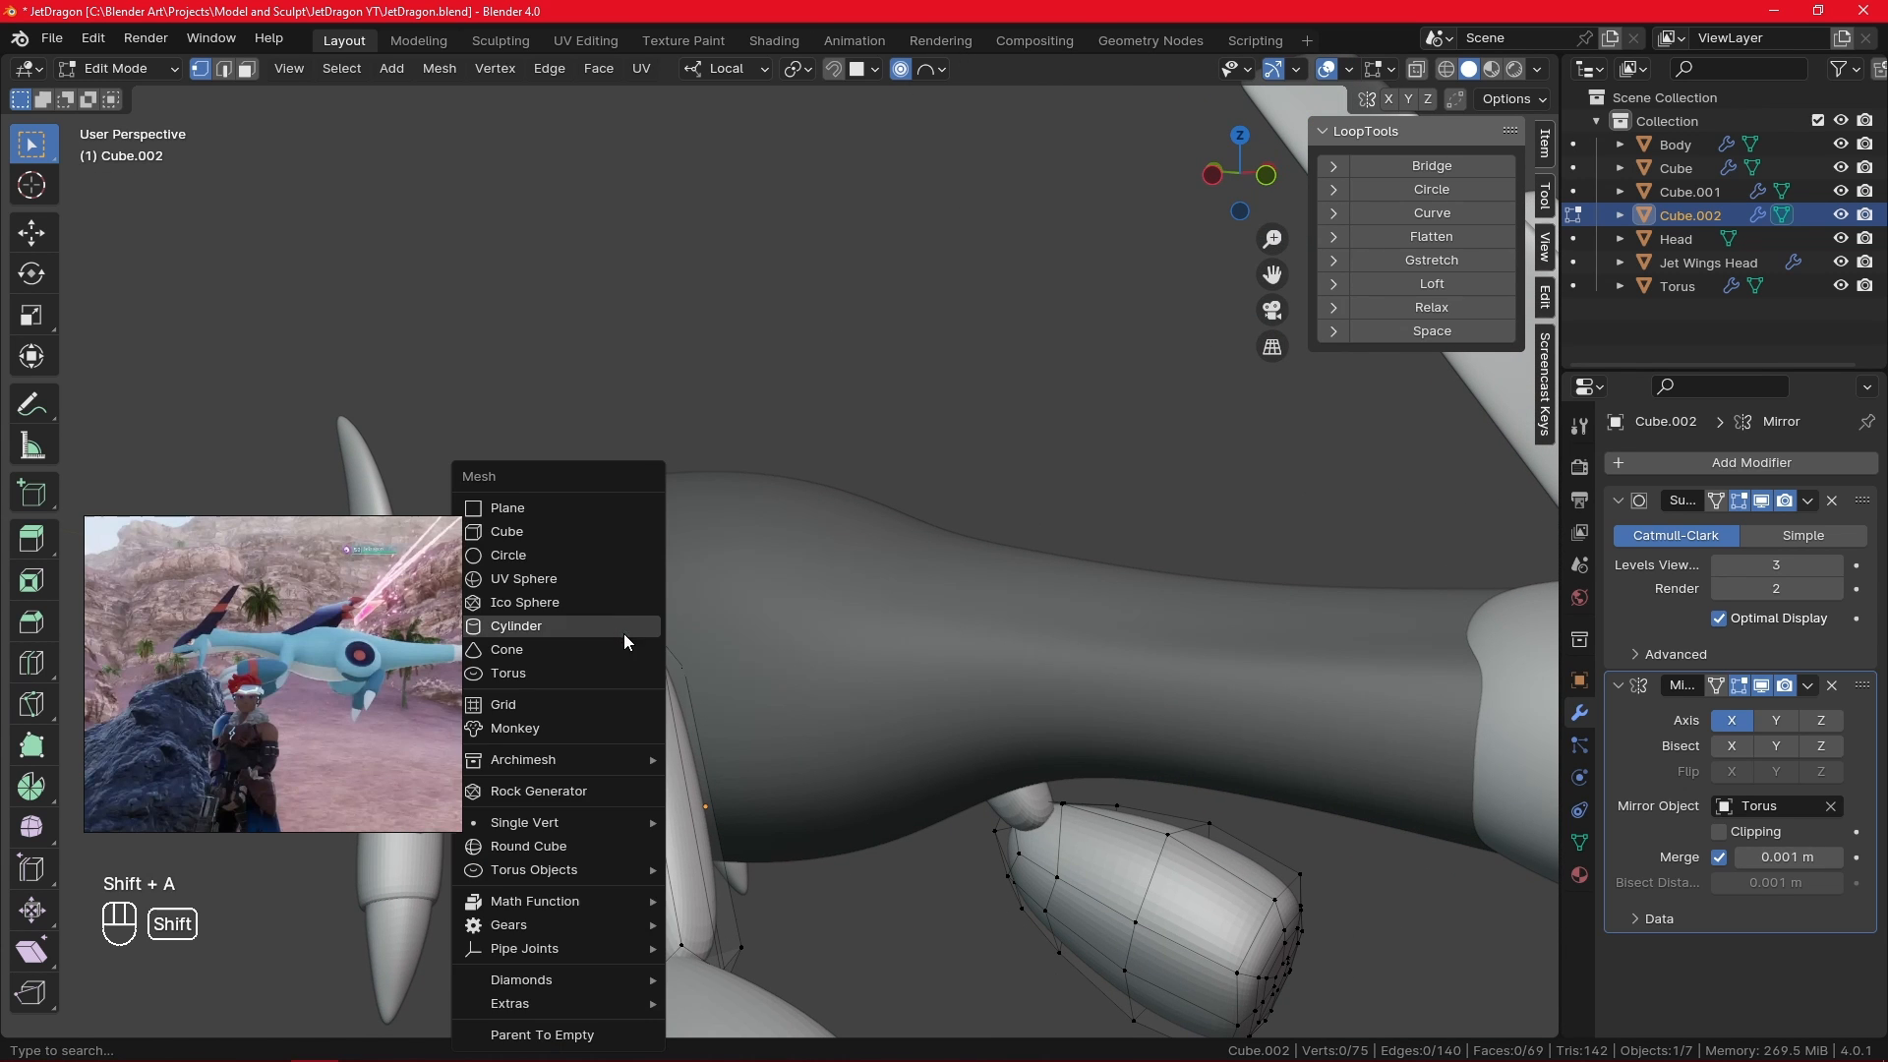
pyautogui.click(620, 581)
pyautogui.press('KP_5')
pyautogui.press('KP_3')
pyautogui.press('KP_1')
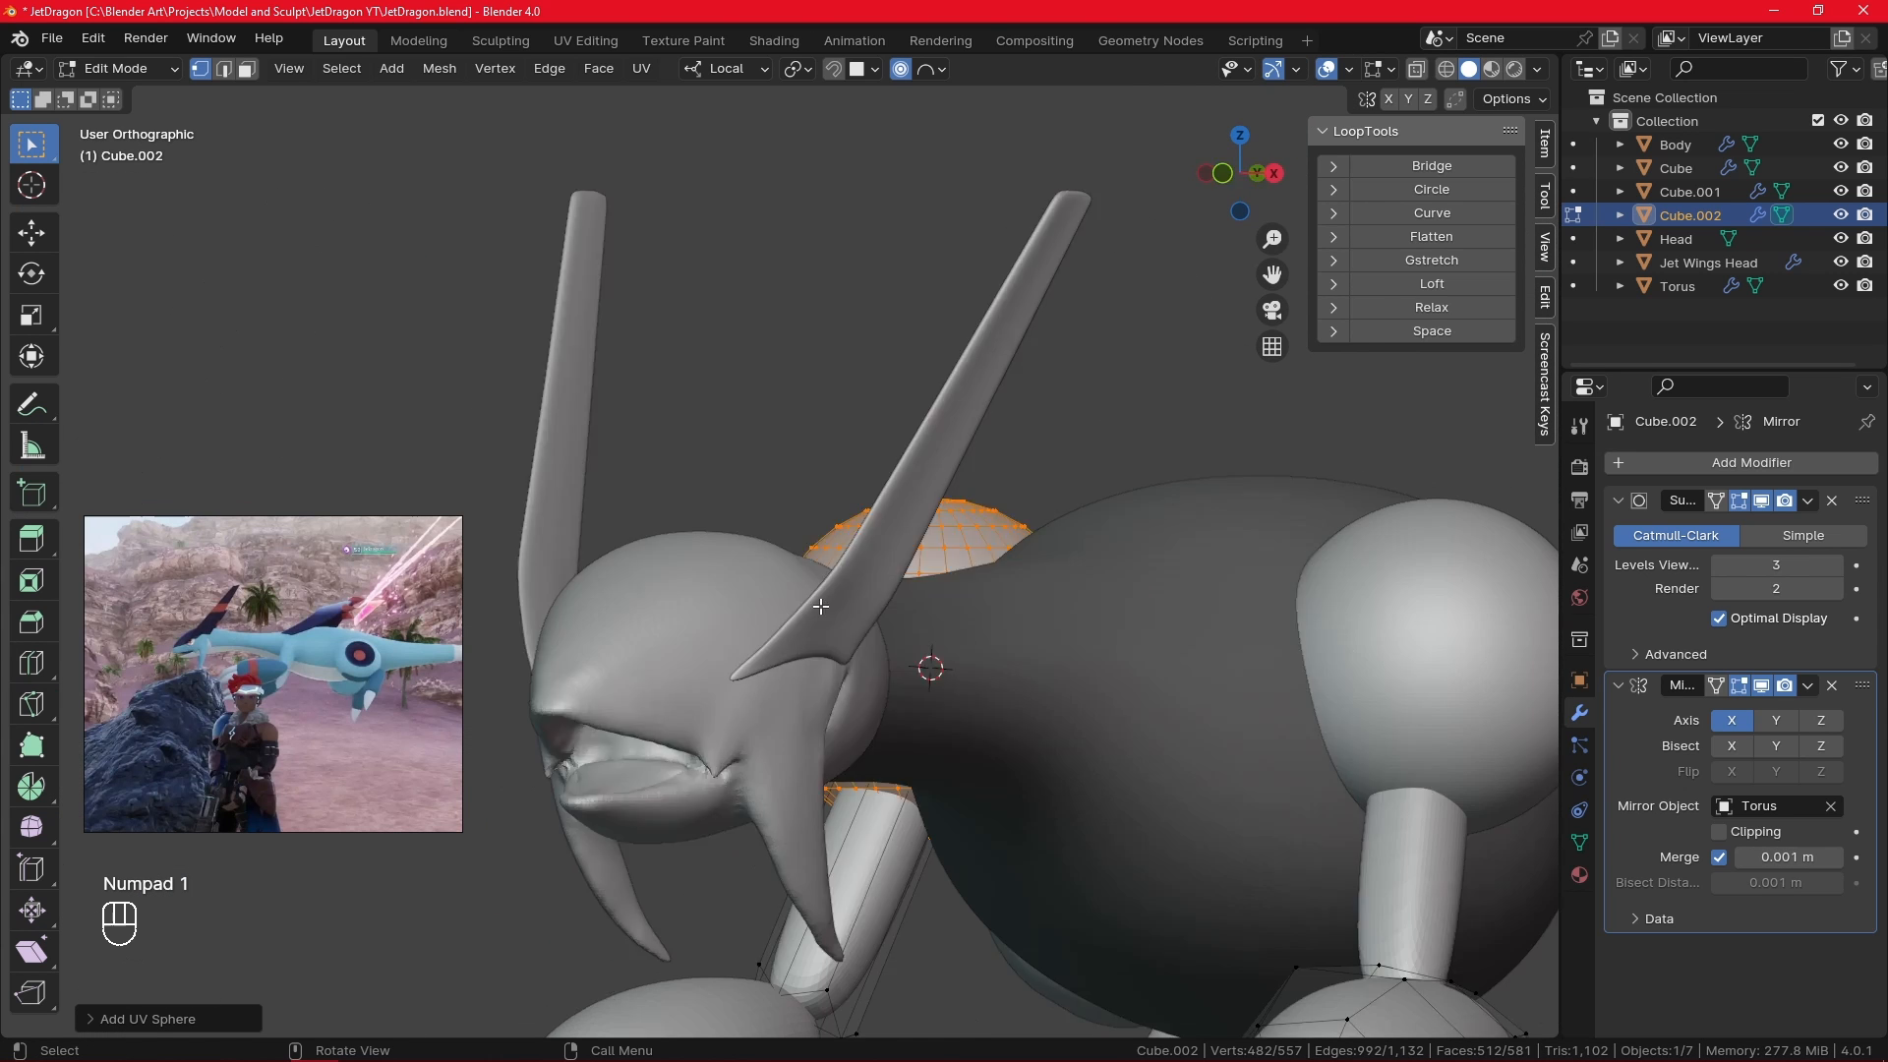
# - Scale the shoulder sphere to about 0.28 with proportional editing off and move it onto the upper arm's top end
pyautogui.press('s')
pyautogui.rightClick(883, 223)
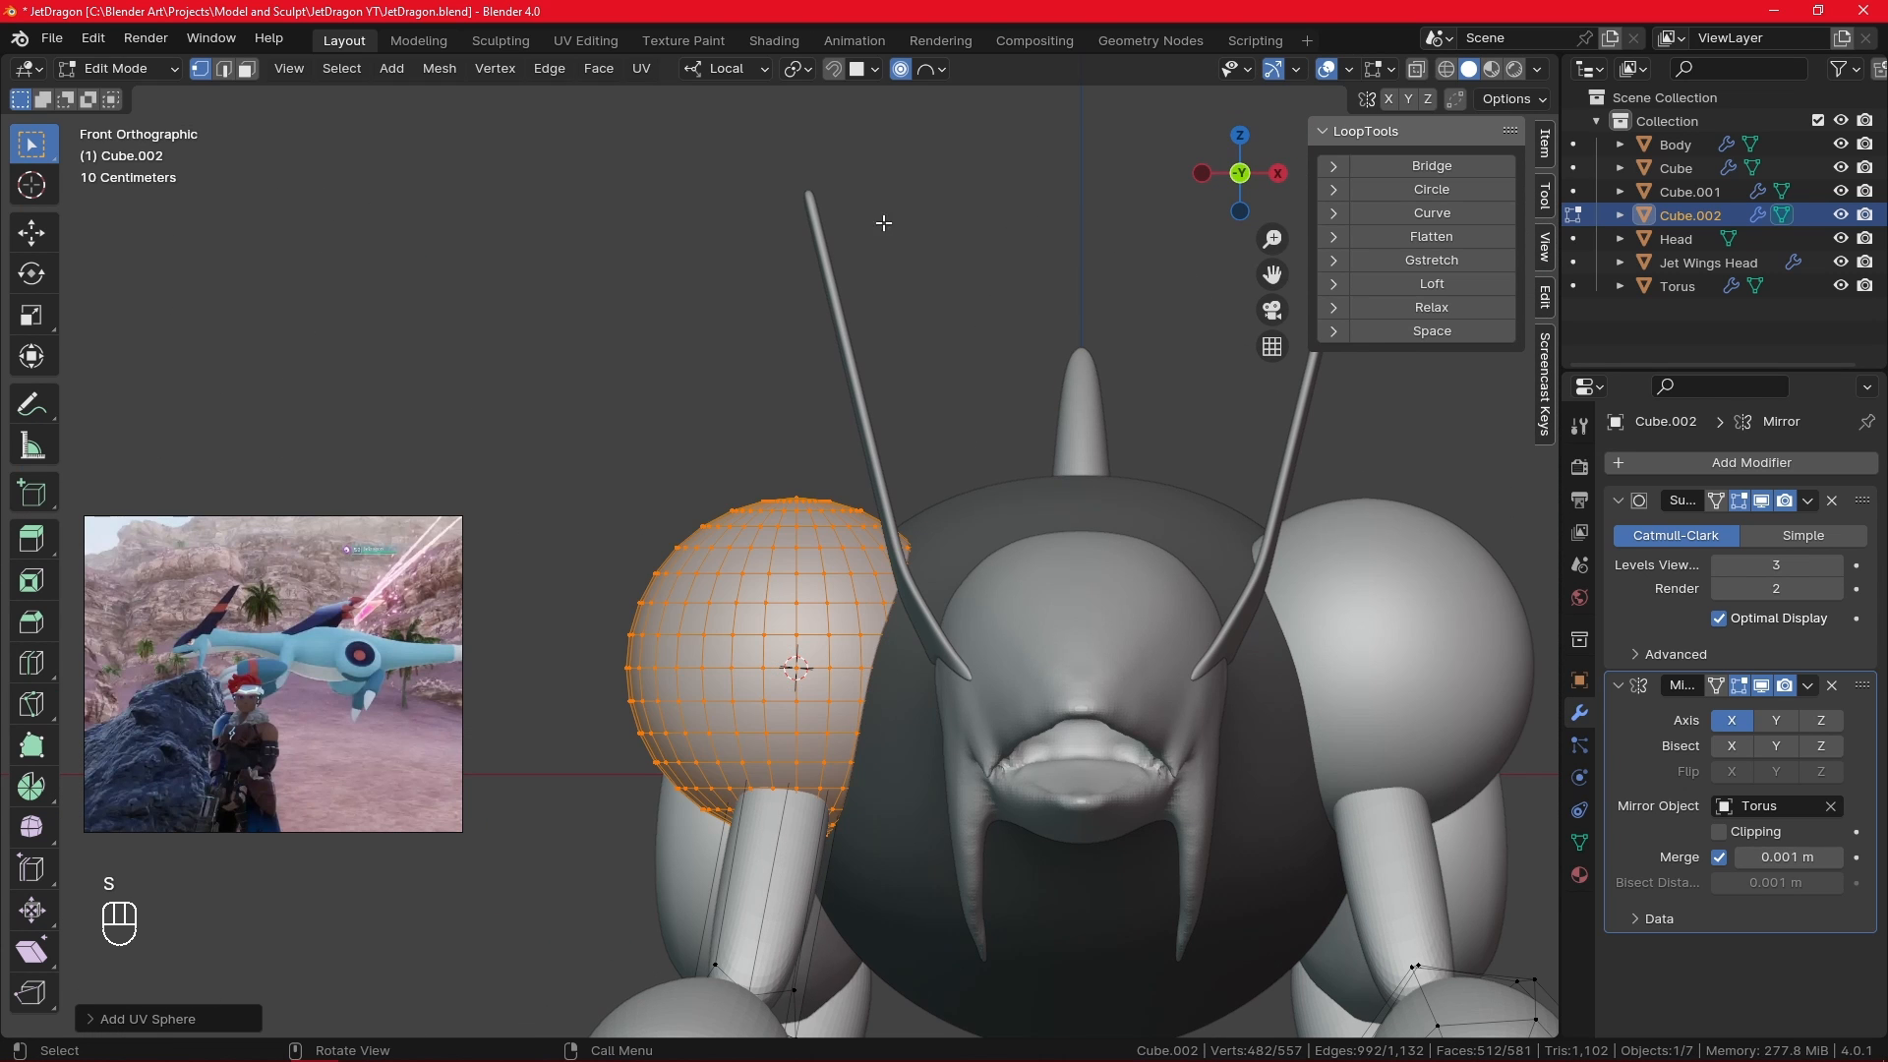
pyautogui.press('s')
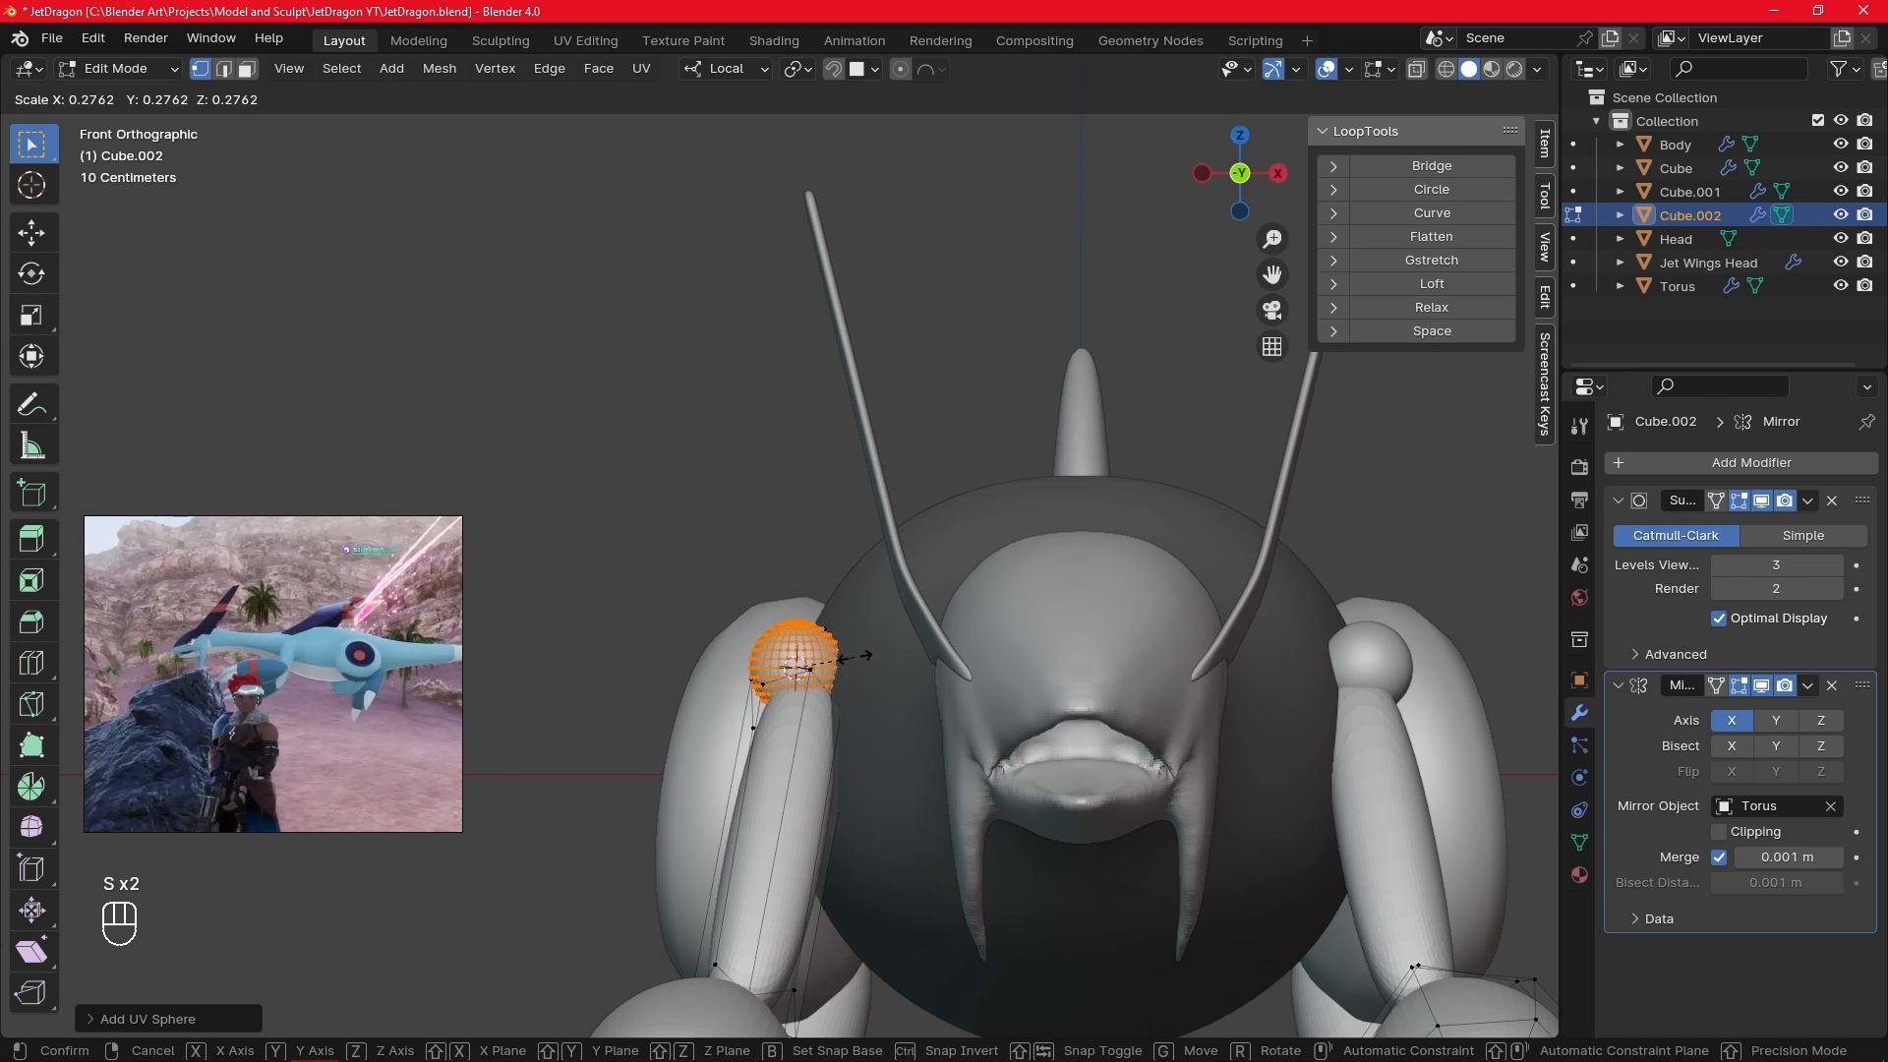
pyautogui.click(863, 669)
pyautogui.press('g')
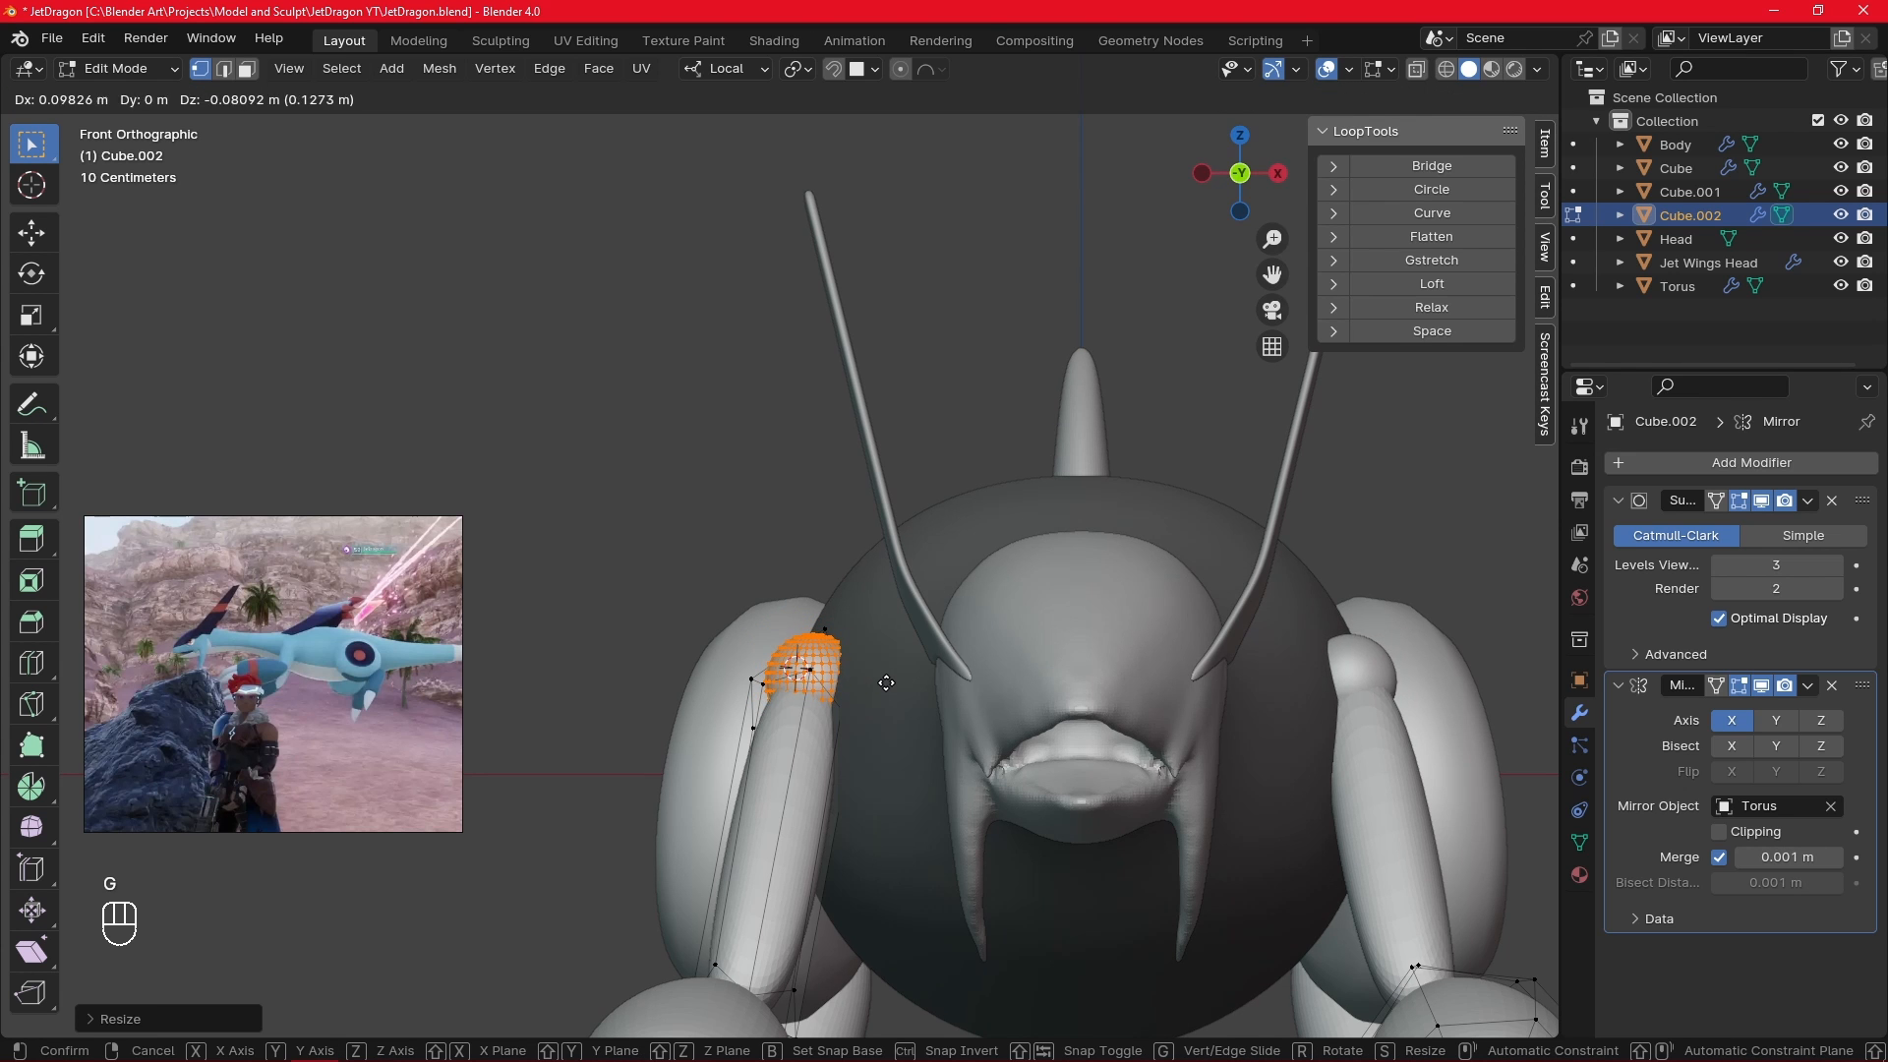
pyautogui.click(865, 668)
pyautogui.moveTo(865, 668); pyautogui.dragTo(1138, 690, button='middle')
# - Switch to Sculpt Mode and shift the shoulder sphere toward the arm and body using Elastic Deform with a 51 px radius
pyautogui.click(116, 67)
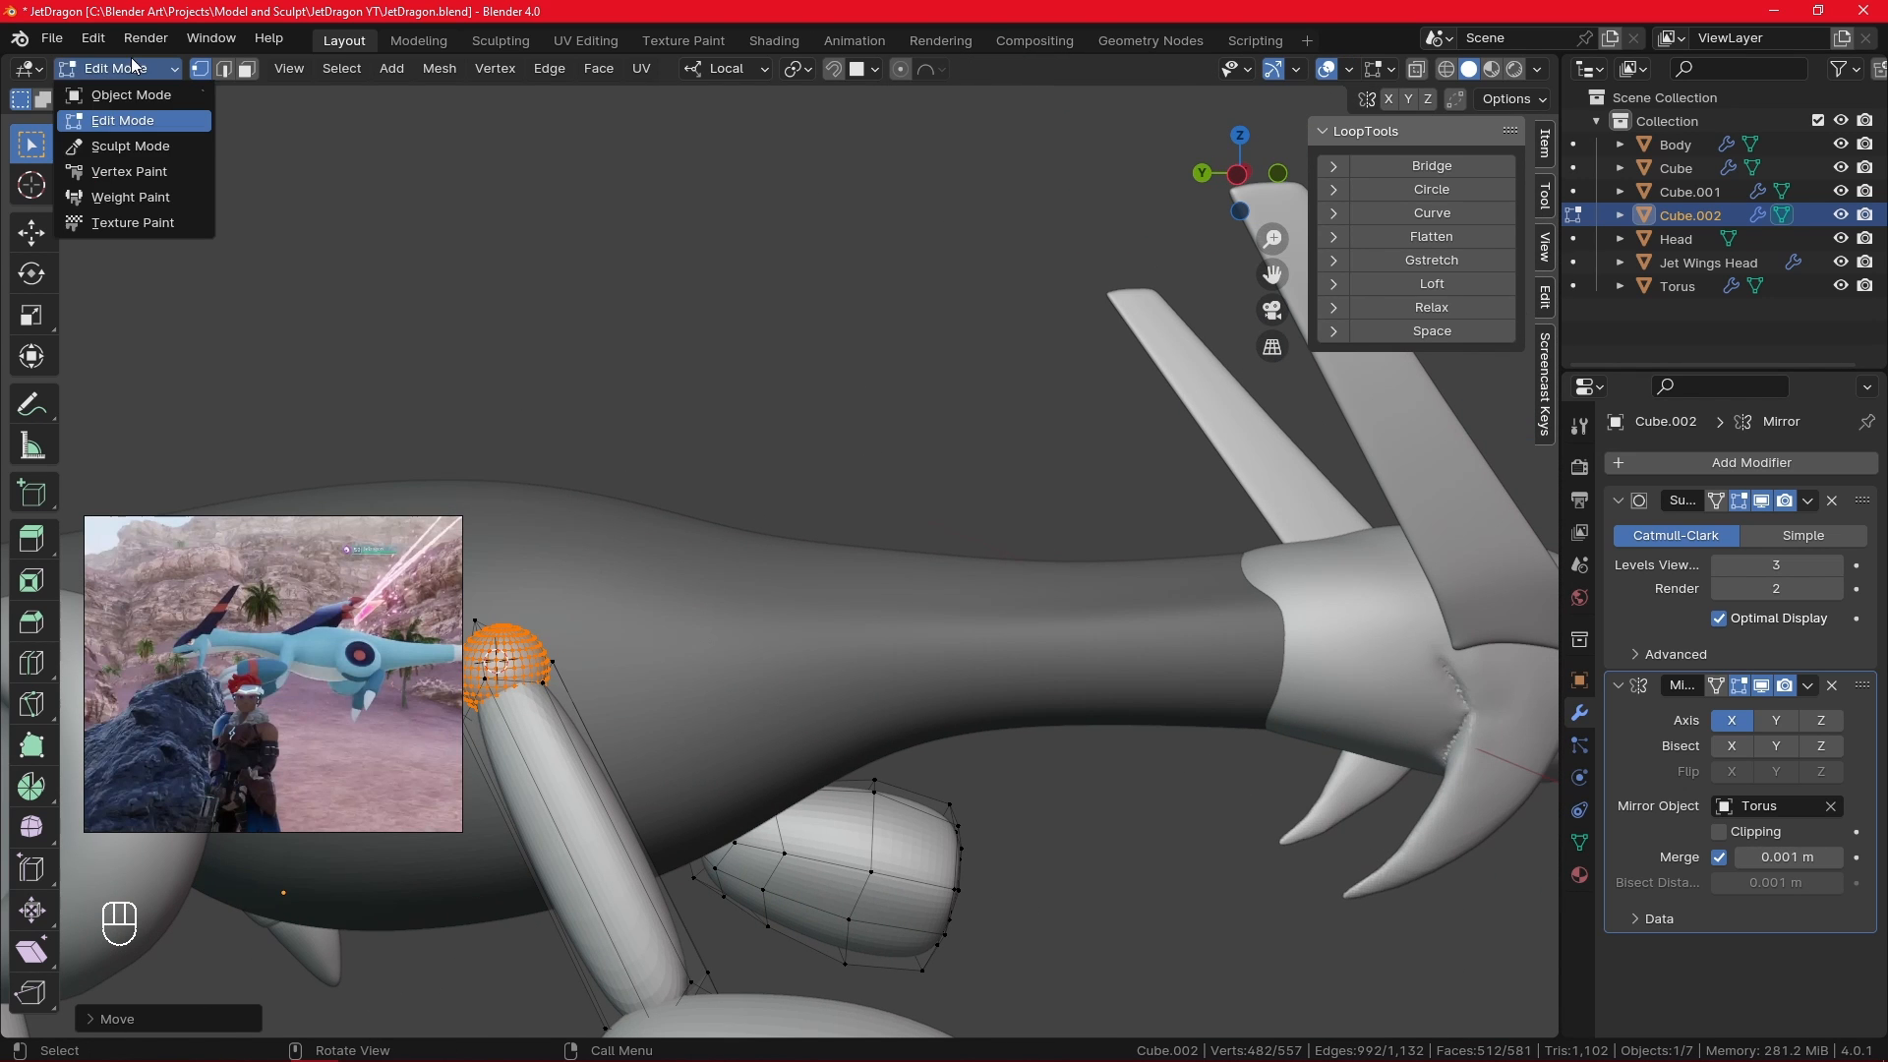
pyautogui.click(118, 150)
pyautogui.keyDown('shift'); pyautogui.moveTo(624, 728); pyautogui.dragTo(849, 620, button='middle'); pyautogui.keyUp('shift')
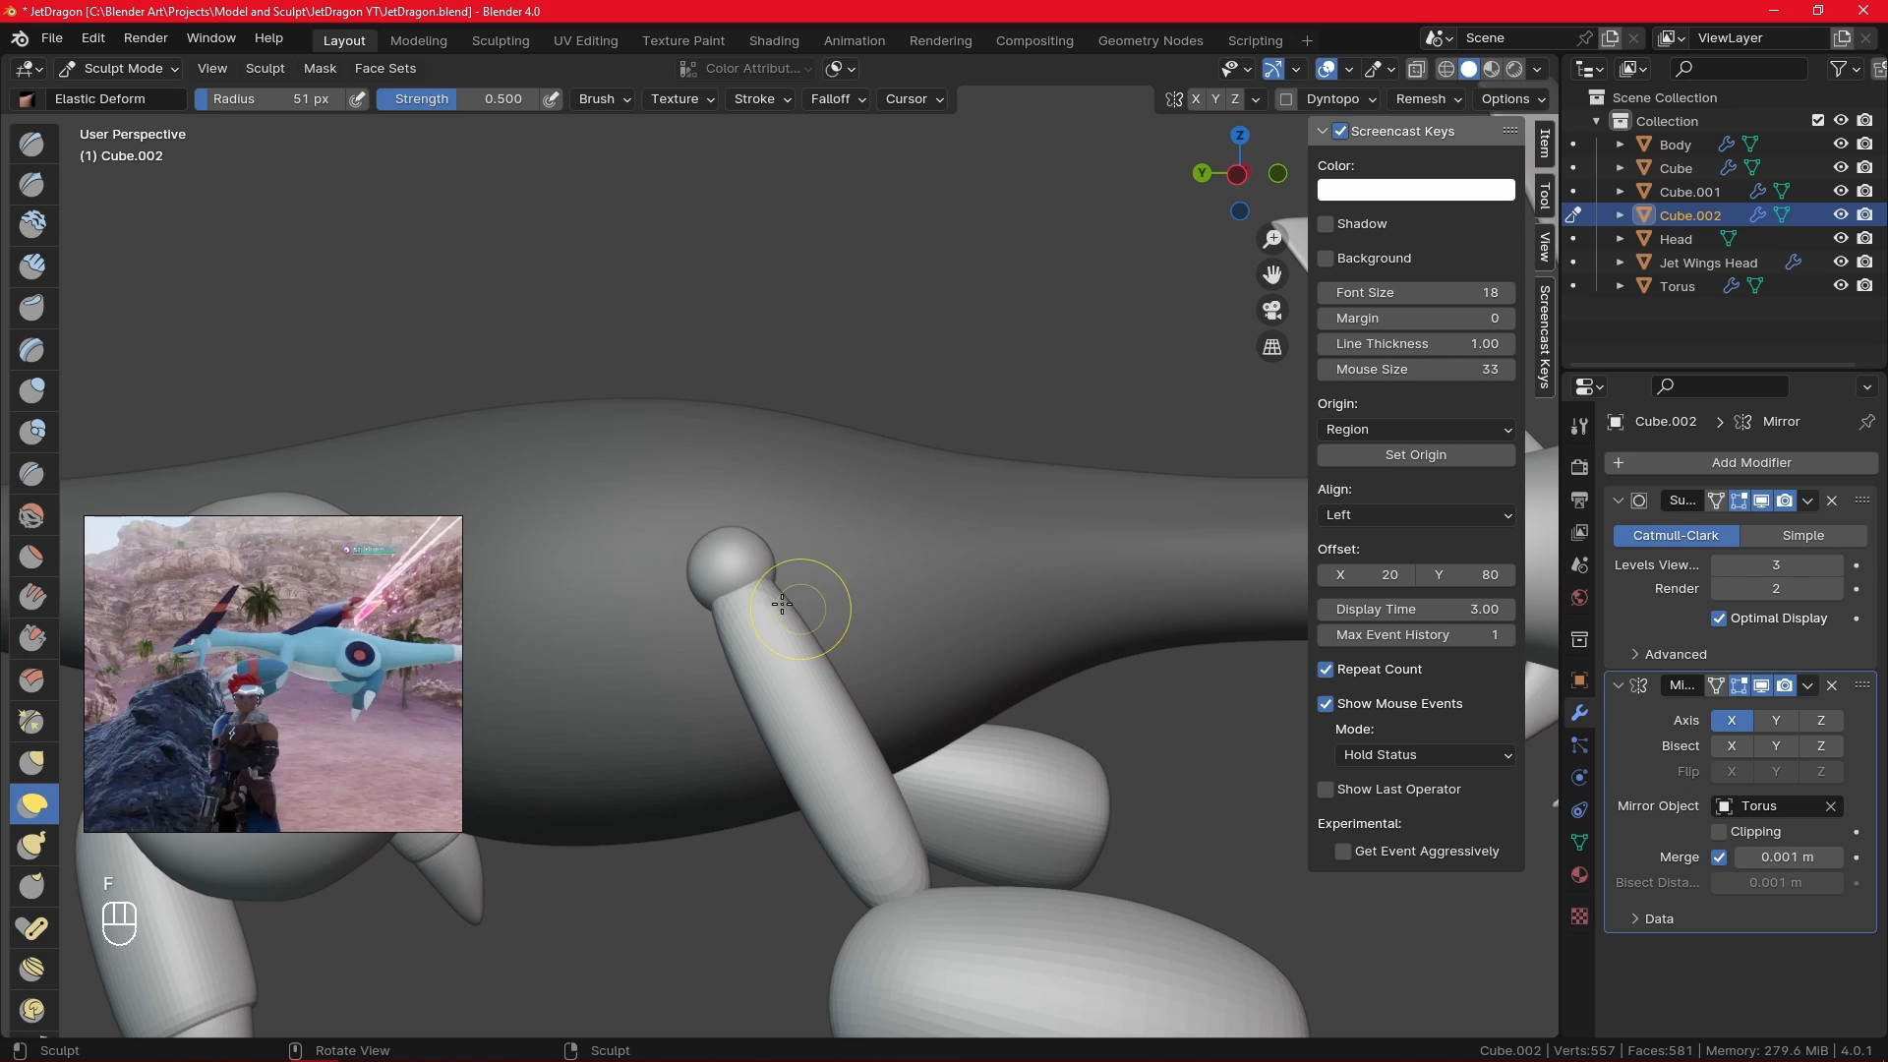
pyautogui.press('f')
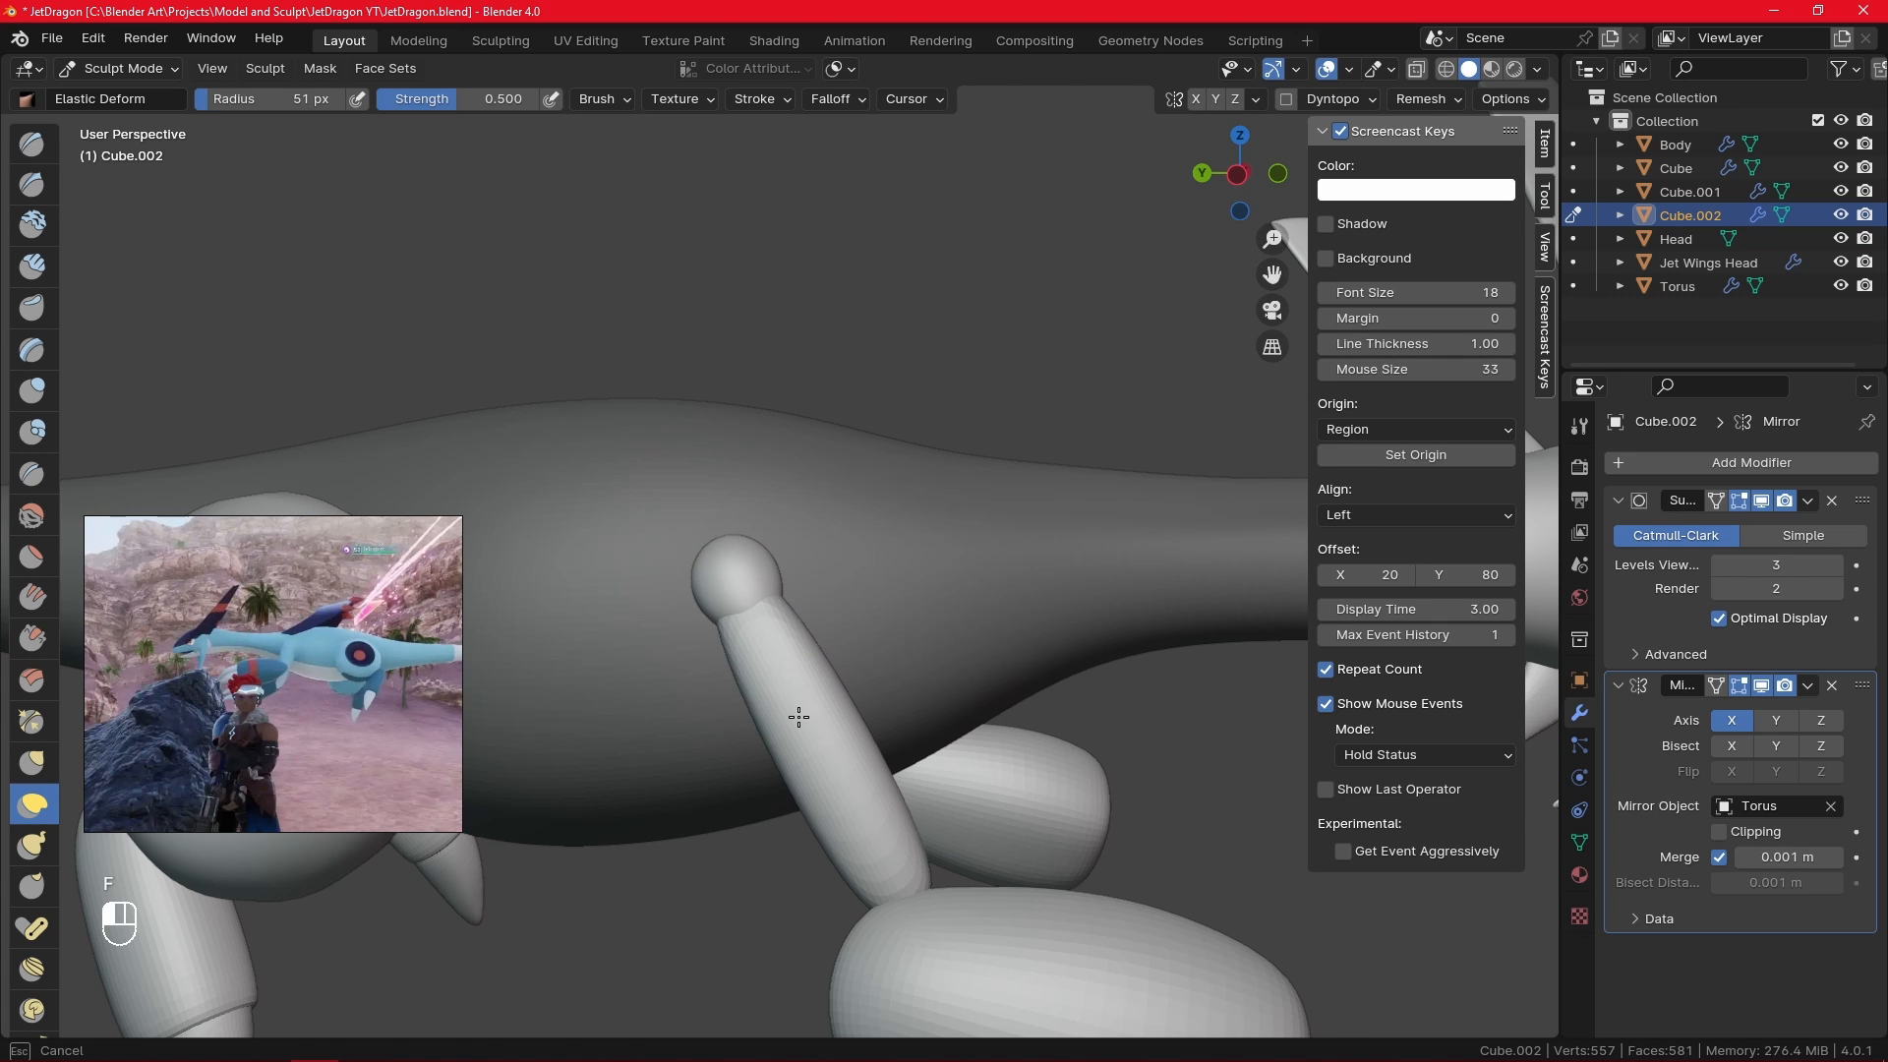
pyautogui.moveTo(799, 716); pyautogui.dragTo(770, 616, button='middle')
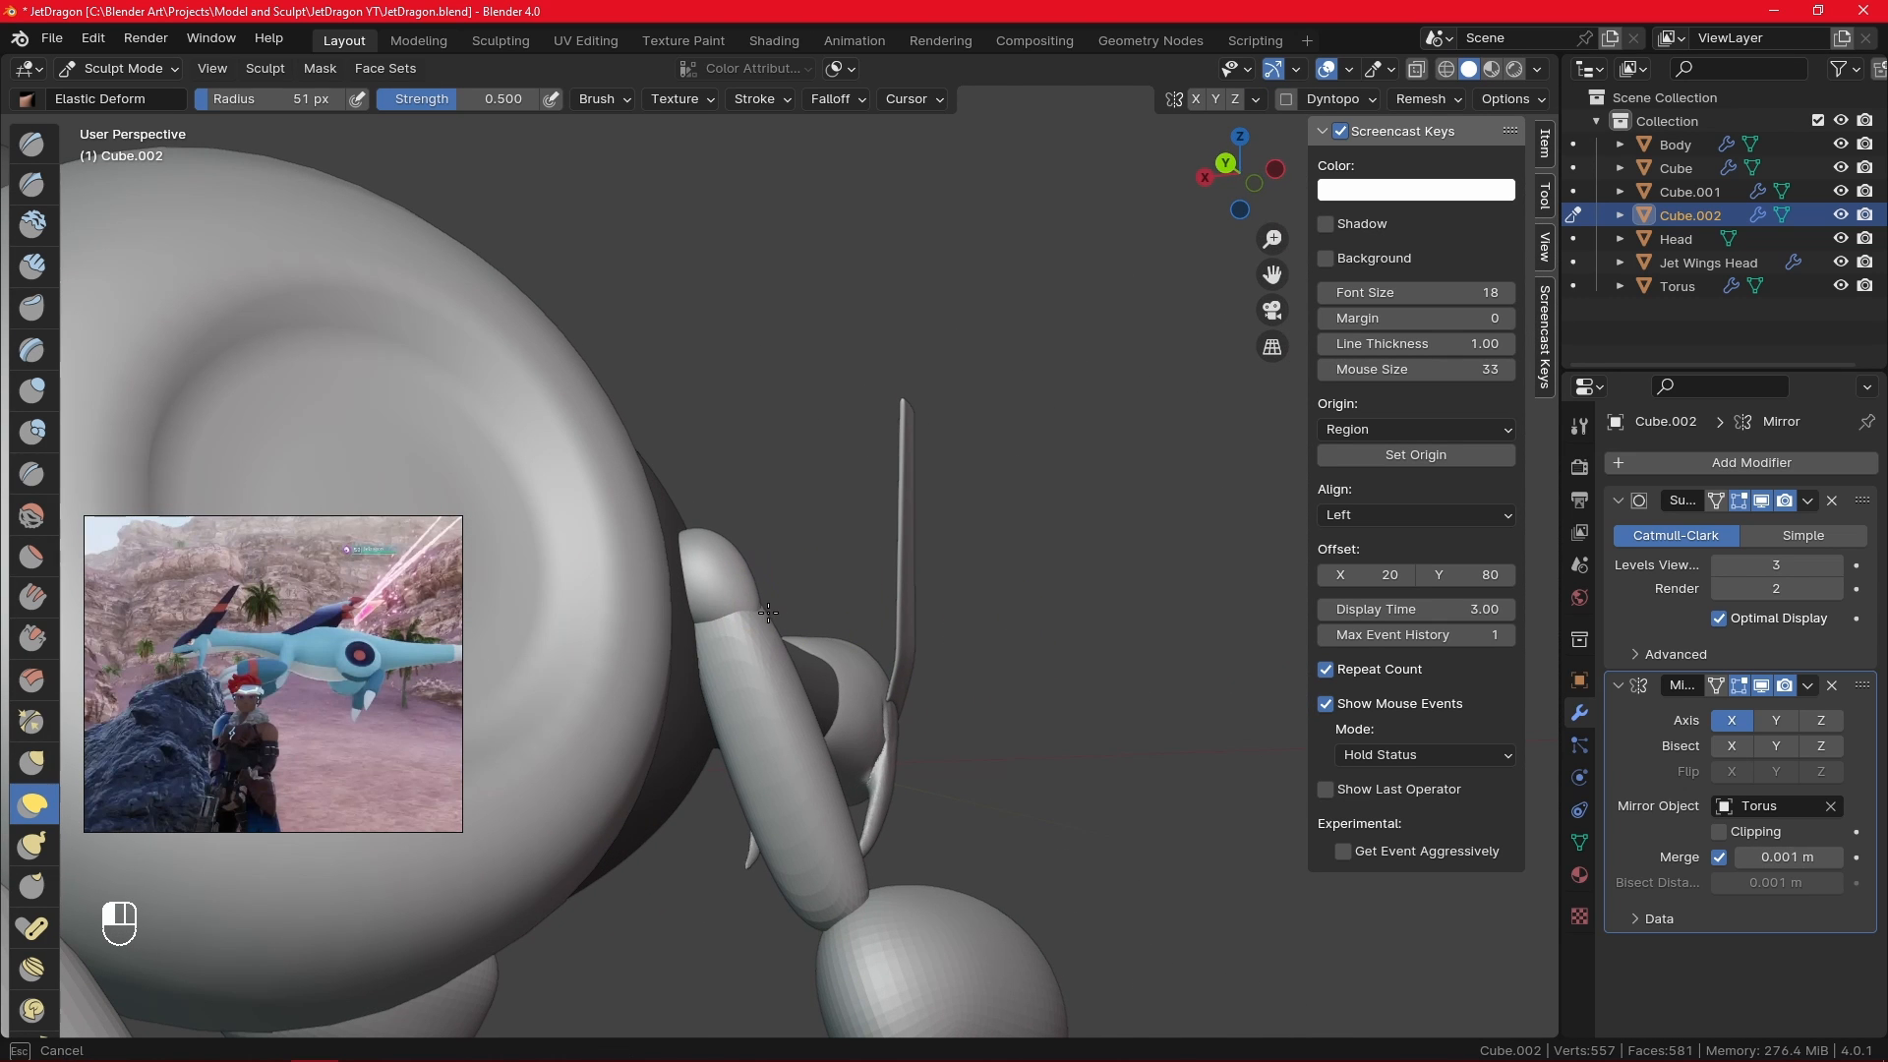
pyautogui.moveTo(770, 492); pyautogui.dragTo(881, 528, button='middle')
pyautogui.press('KP_1')
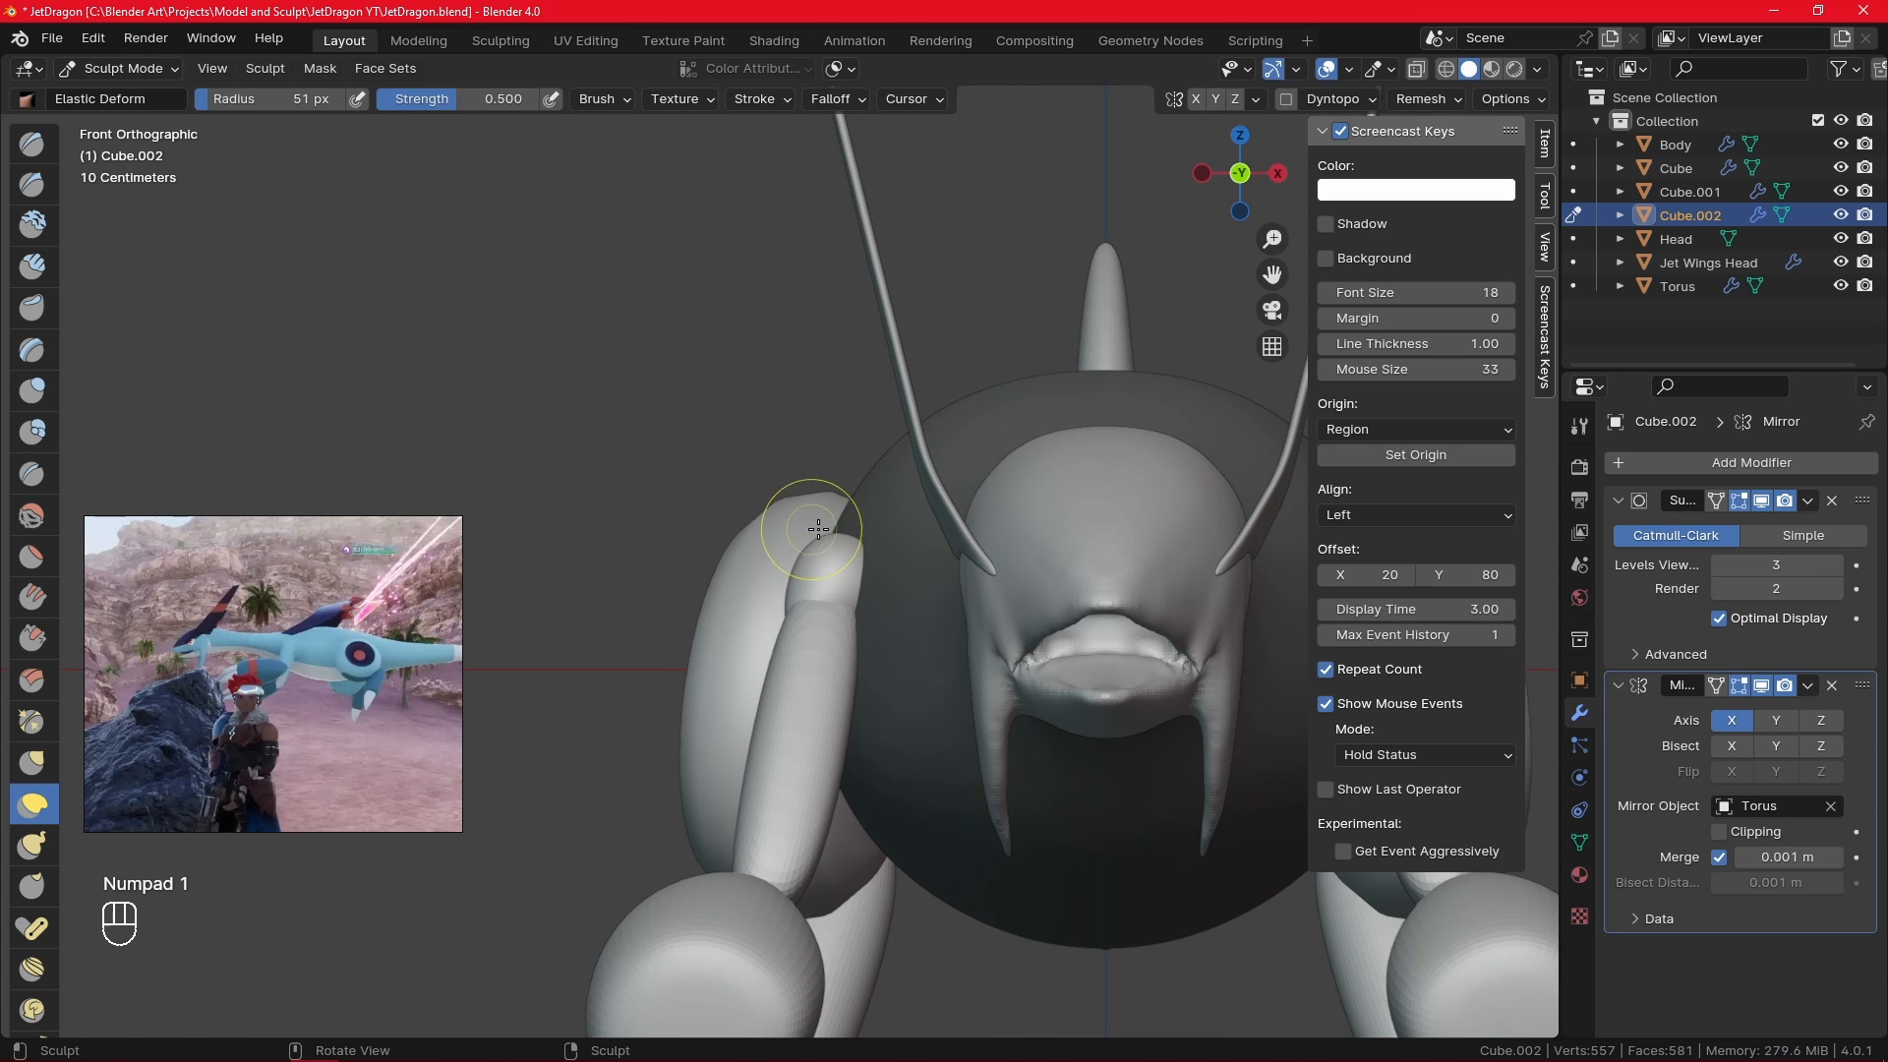
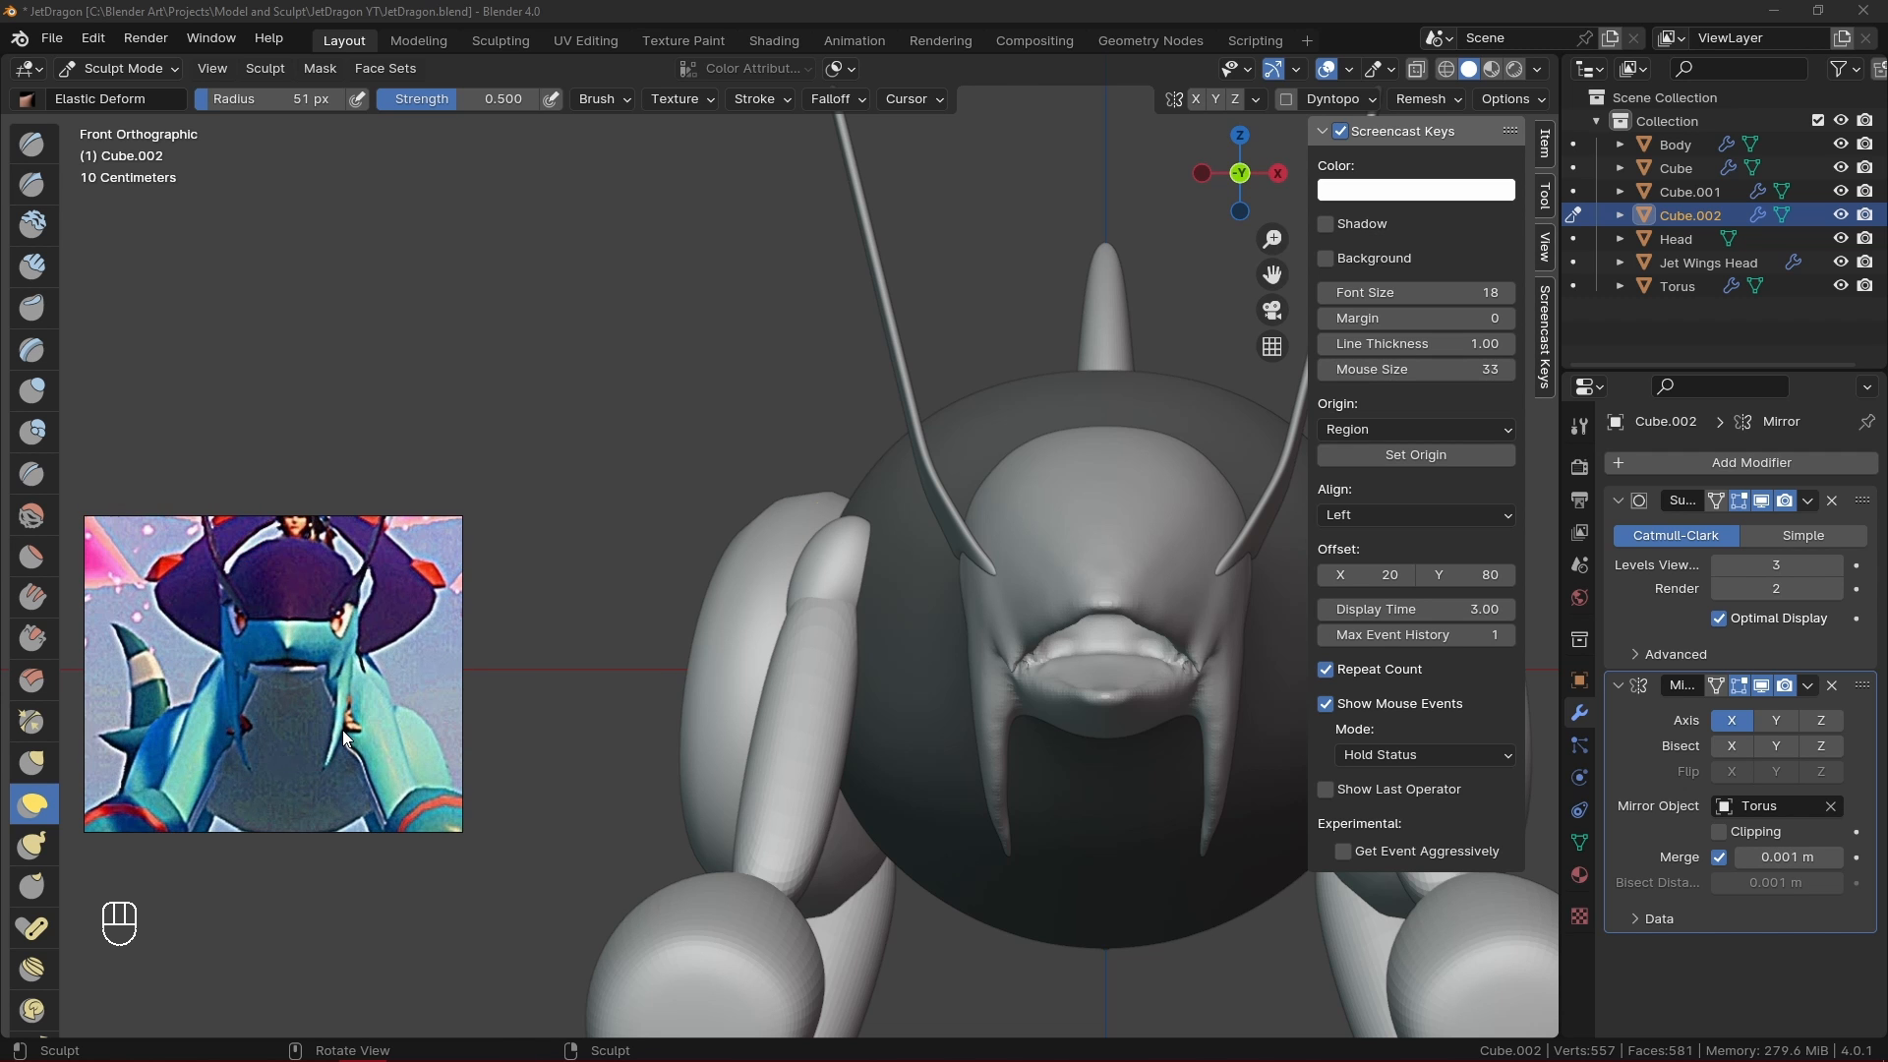
# - Enlarge the Elastic Deform brush to 57 px and pull the shoulder into a taper that blends against the body
pyautogui.press('f')
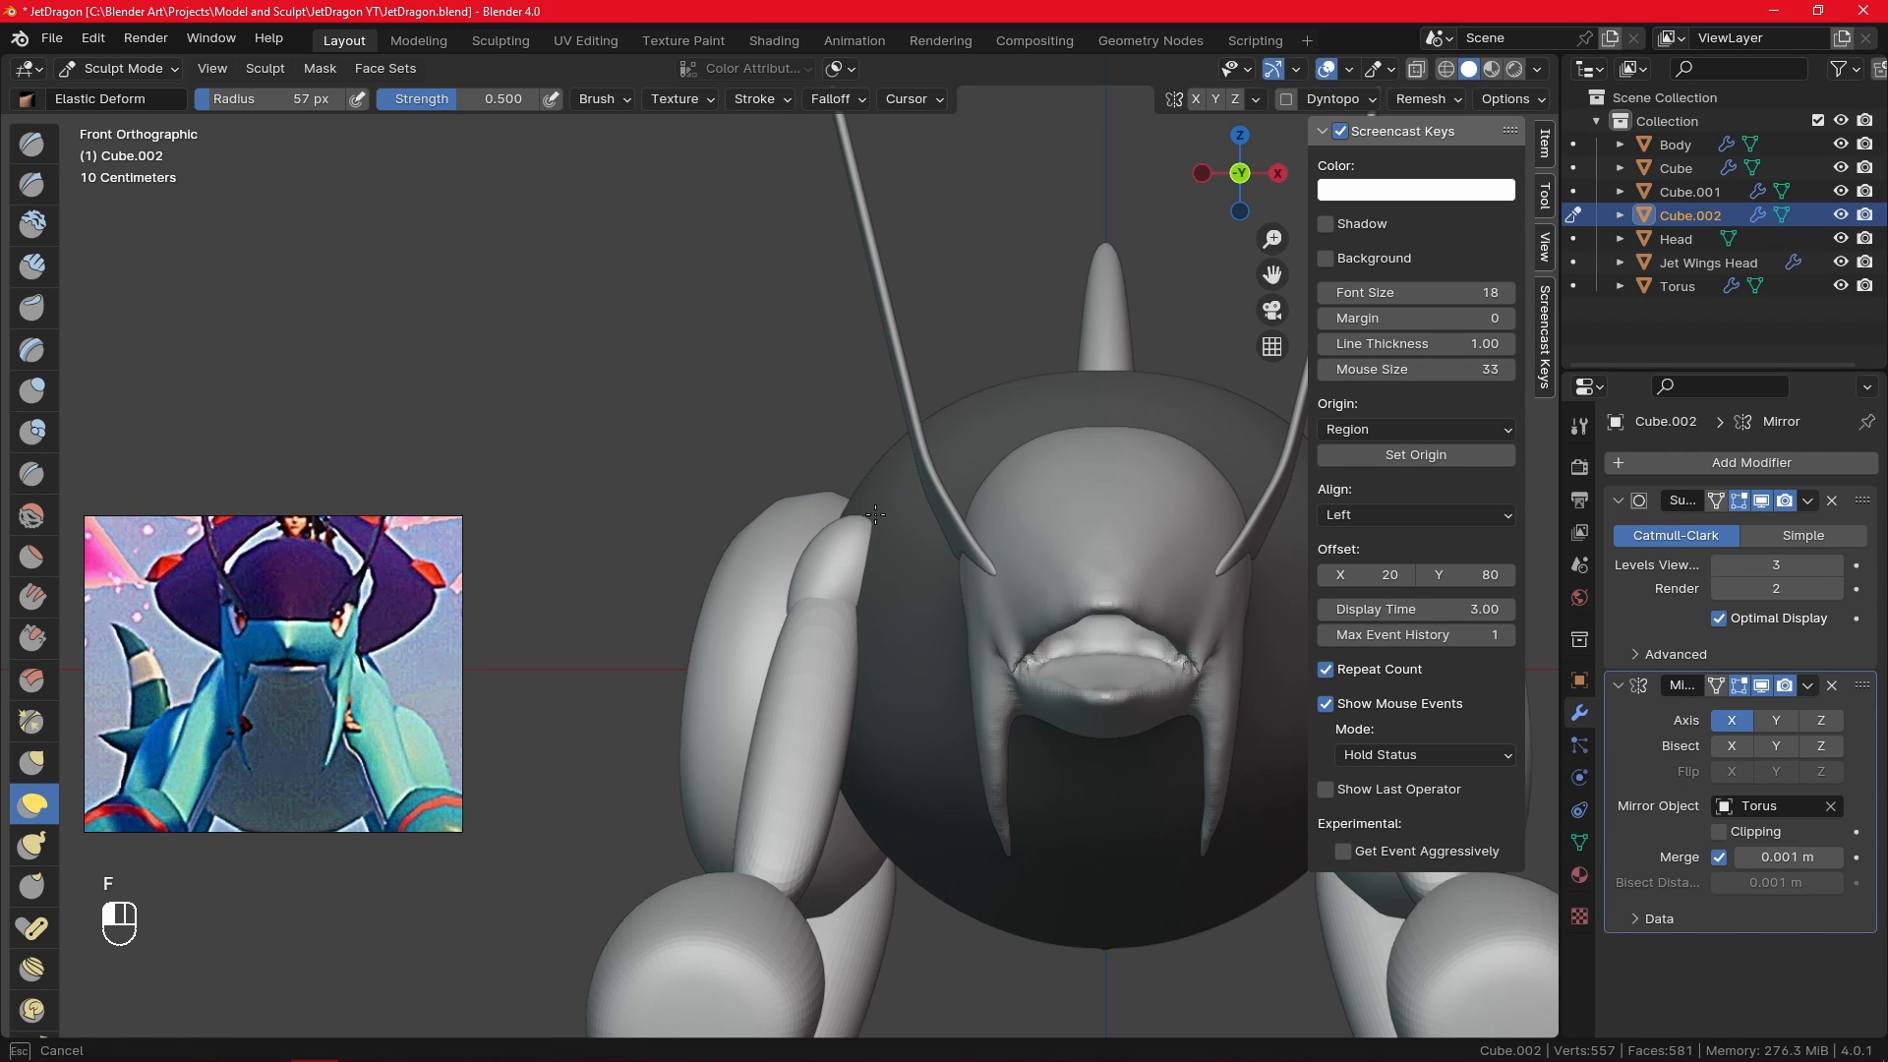
pyautogui.moveTo(905, 498); pyautogui.dragTo(648, 526, button='middle')
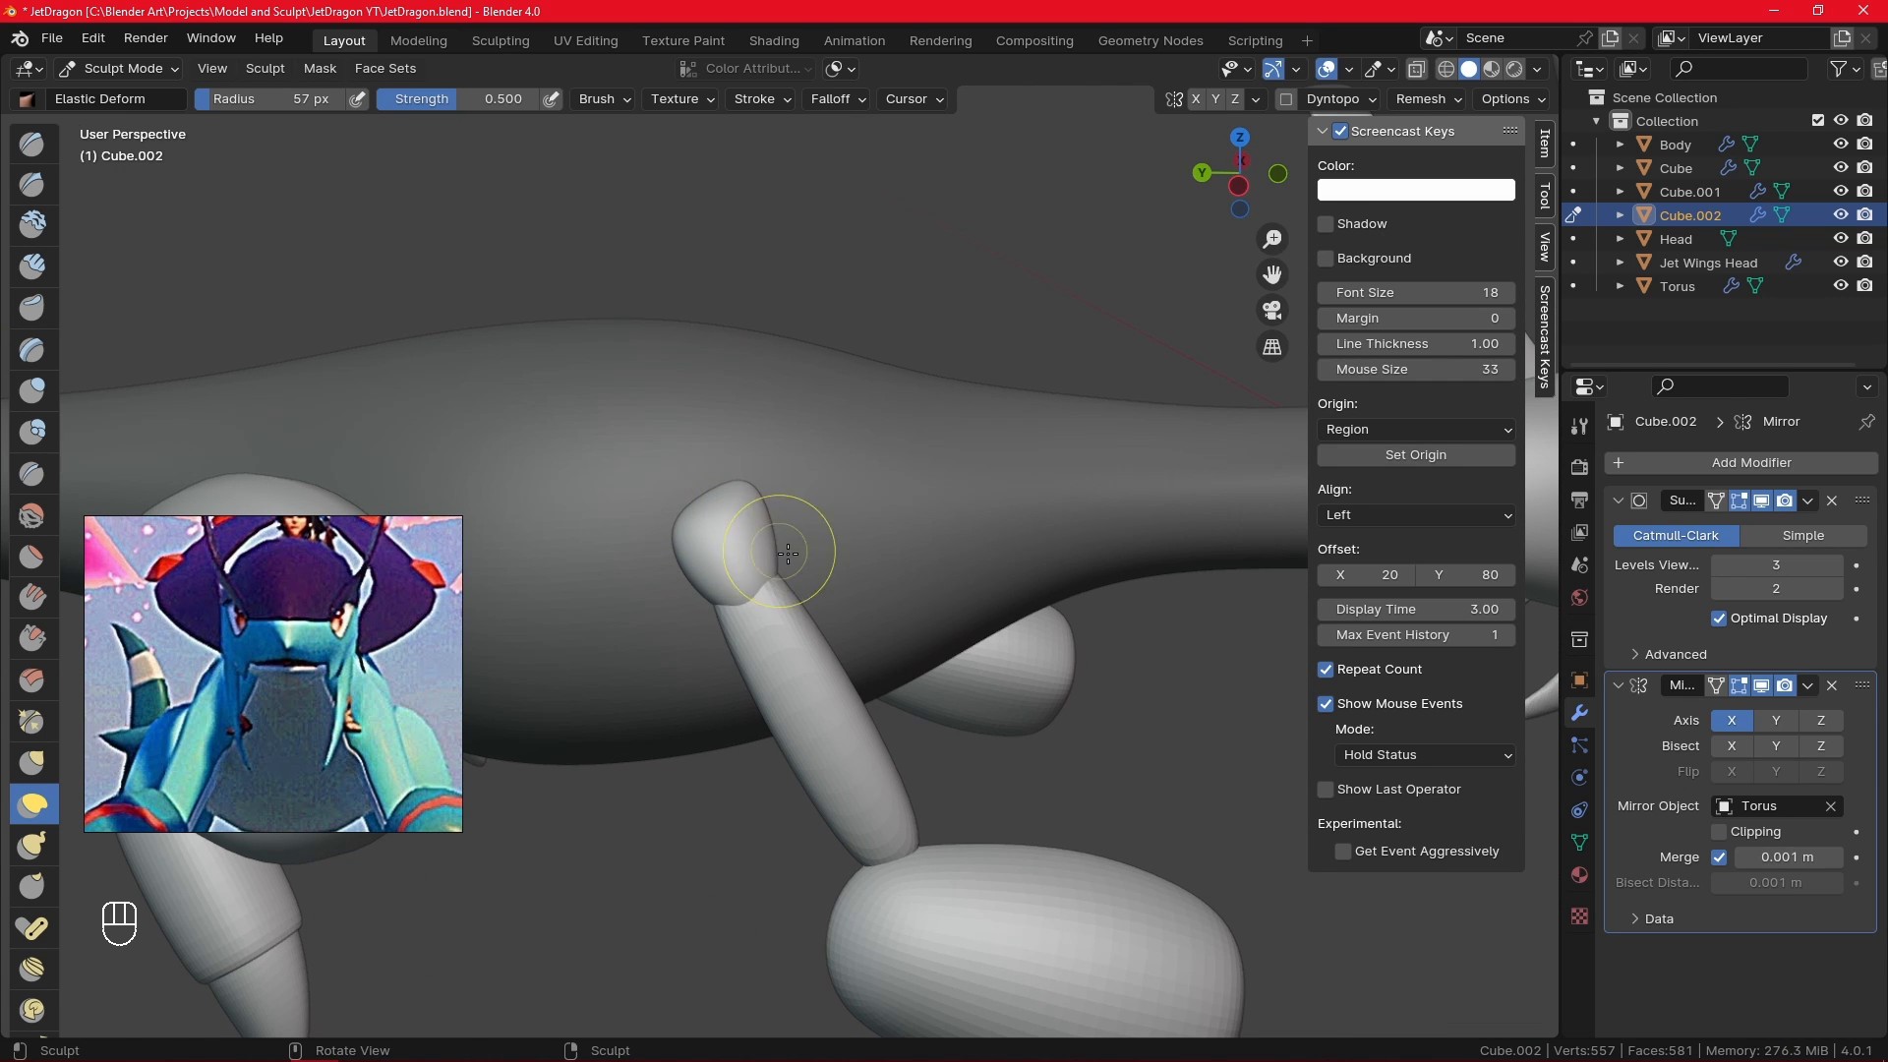
pyautogui.moveTo(779, 560); pyautogui.dragTo(872, 498, button='middle')
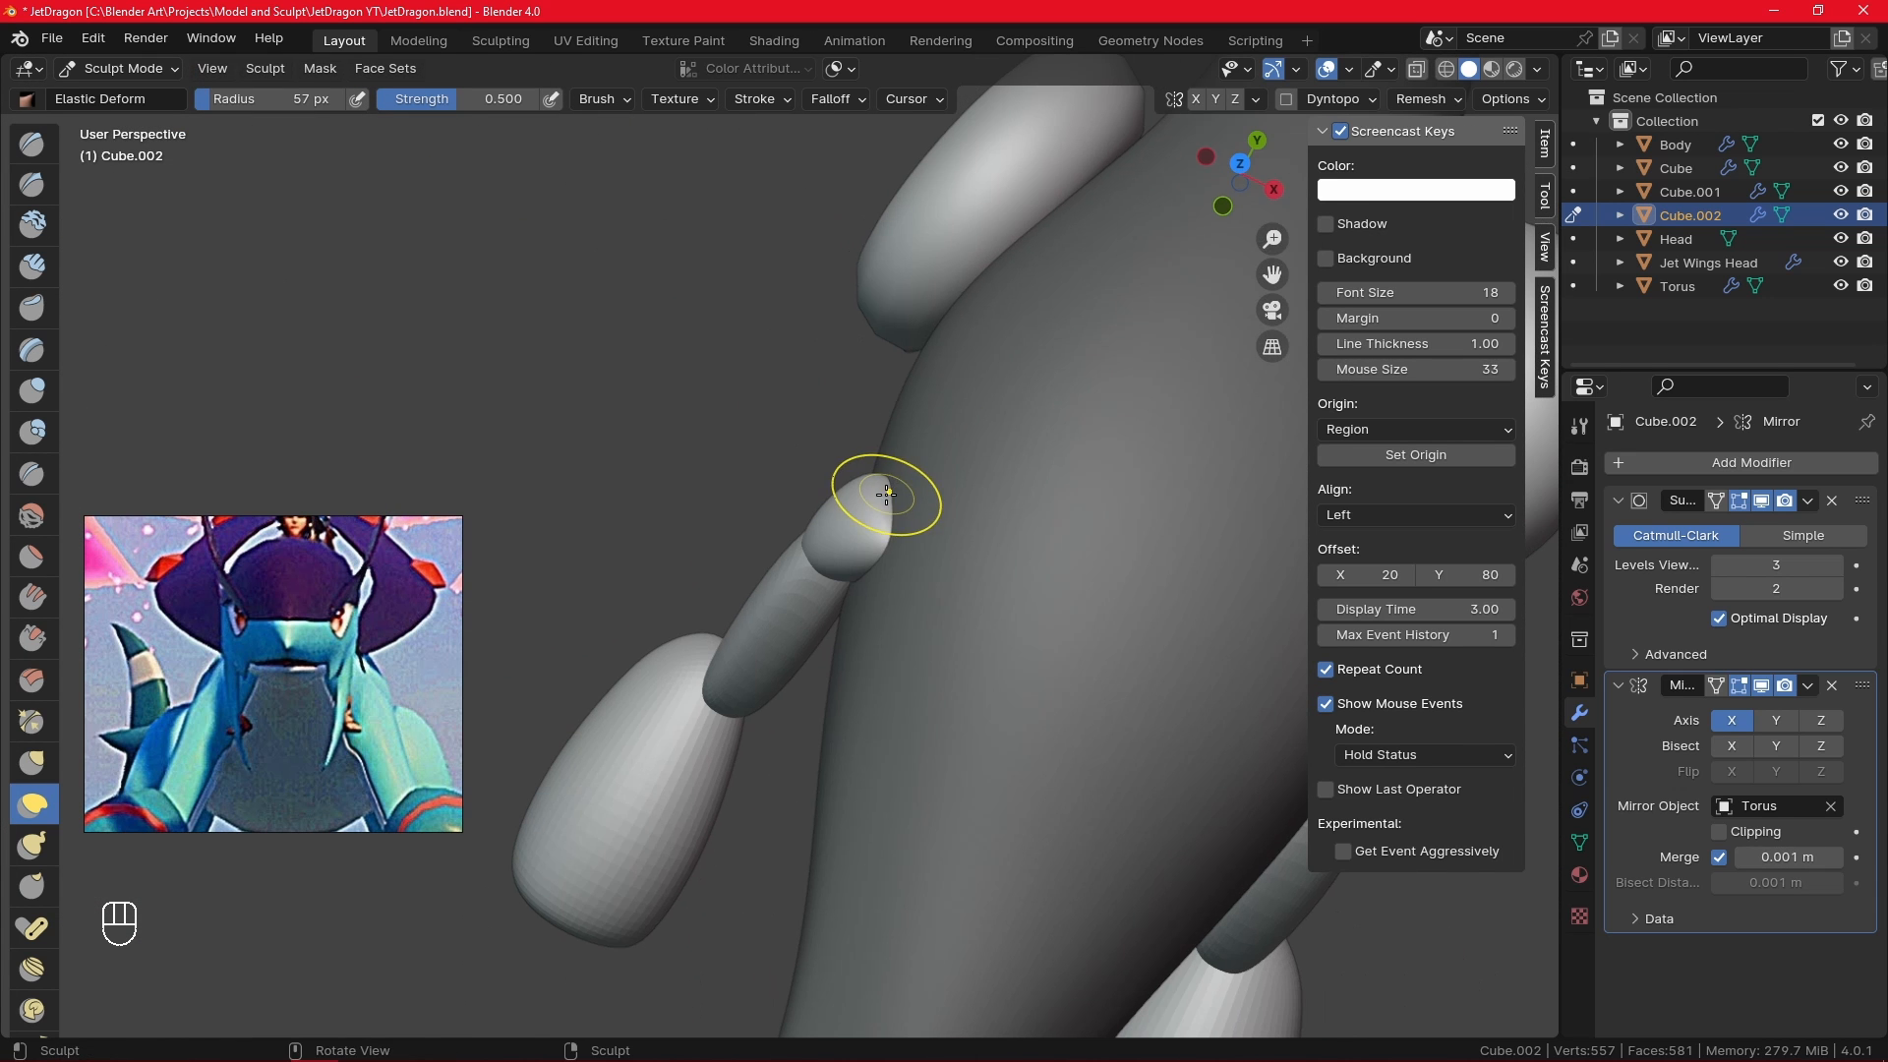
pyautogui.press('KP_1')
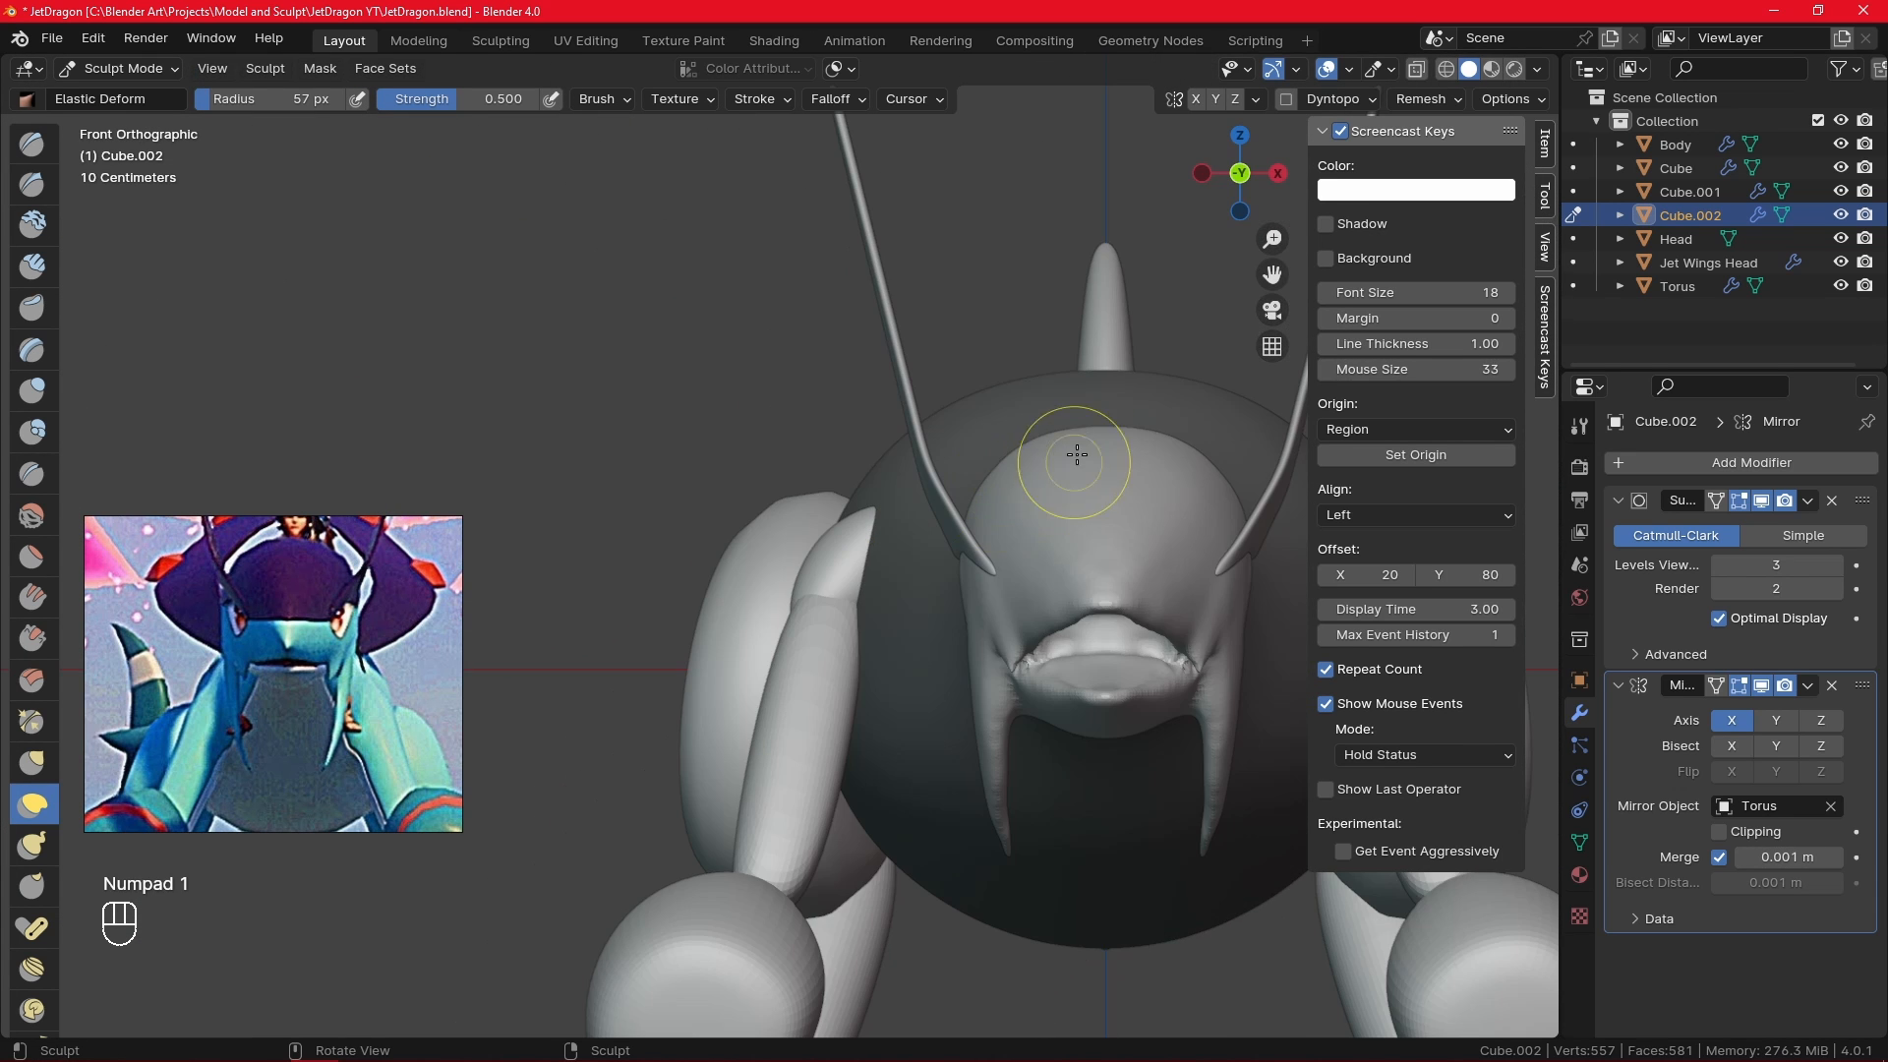
pyautogui.scroll(-4, 1078, 442)
pyautogui.keyDown('alt'); pyautogui.keyDown('shift'); pyautogui.moveTo(1076, 692); pyautogui.dragTo(908, 752, button='middle'); pyautogui.keyUp('shift'); pyautogui.keyUp('alt')
pyautogui.keyDown('ctrl'); pyautogui.keyDown('alt'); pyautogui.moveTo(909, 752); pyautogui.dragTo(986, 623, button='middle'); pyautogui.keyUp('alt'); pyautogui.keyUp('ctrl')
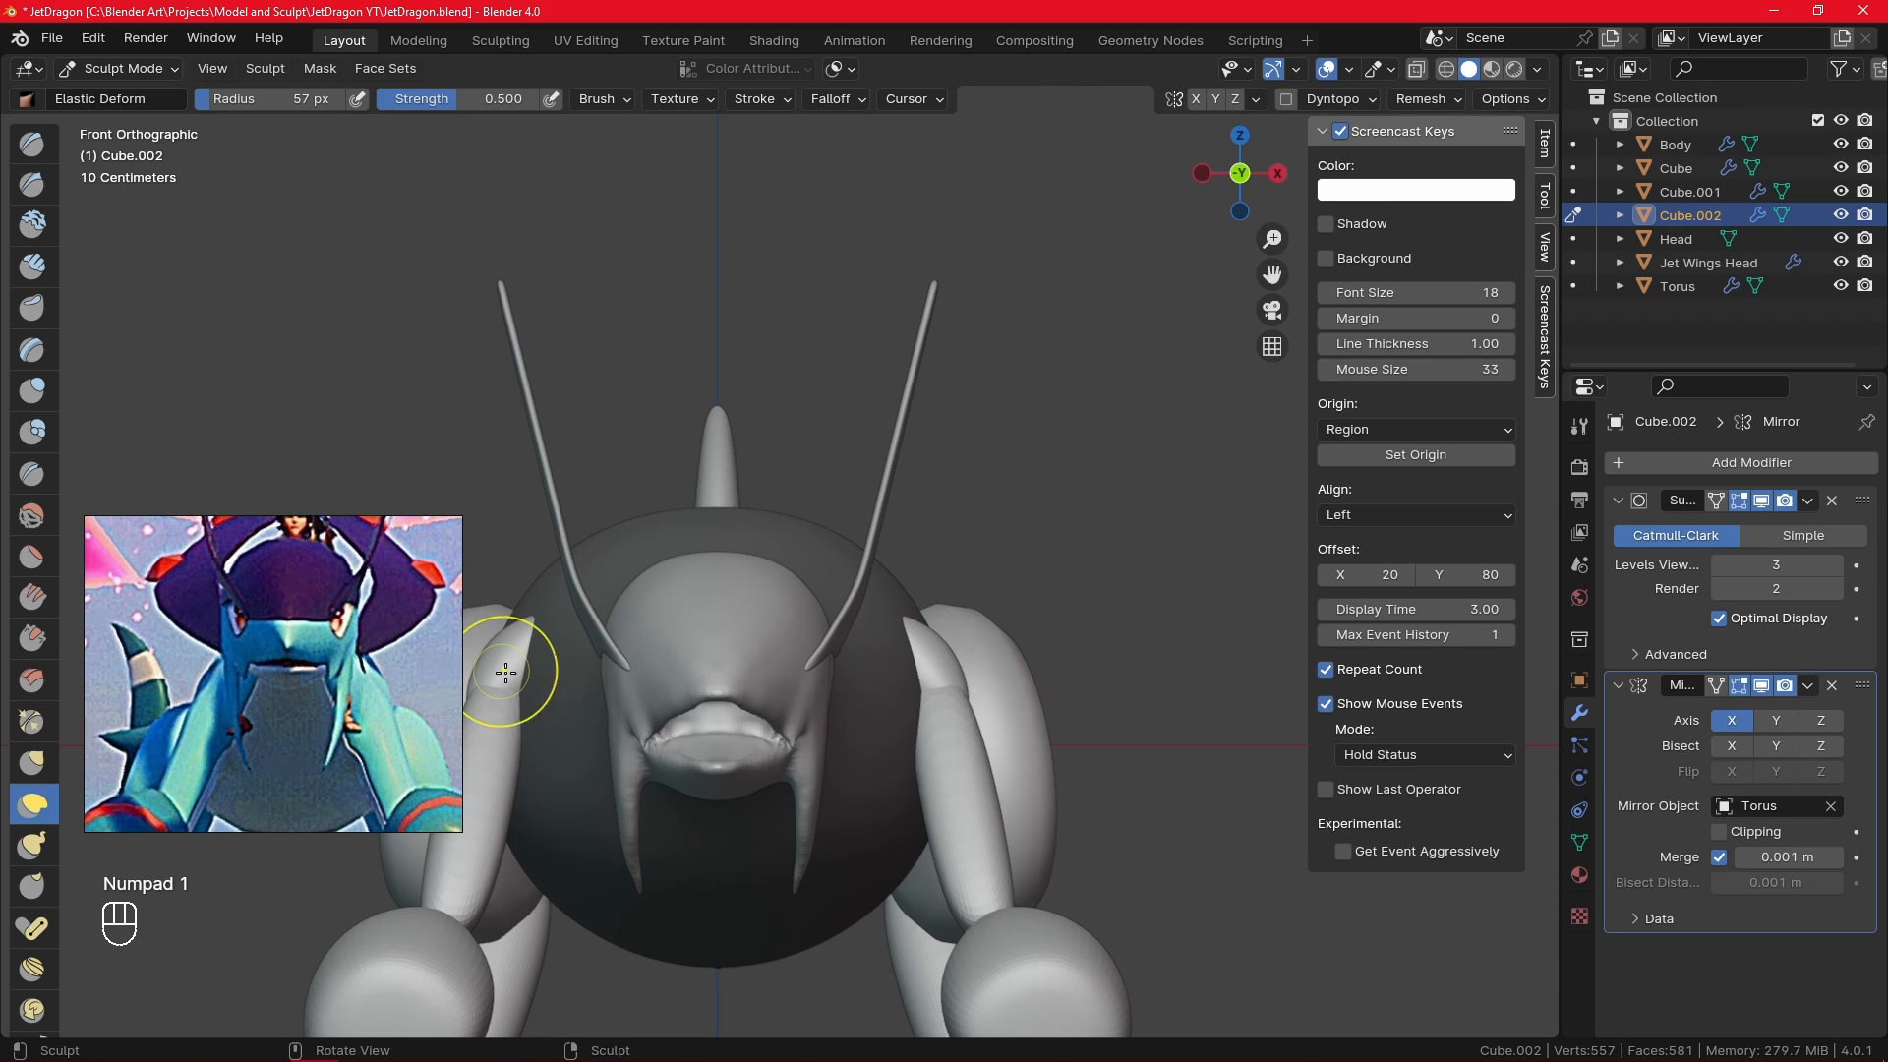
pyautogui.keyDown('alt'); pyautogui.keyDown('shift'); pyautogui.moveTo(505, 671); pyautogui.dragTo(599, 662, button='middle'); pyautogui.keyUp('shift'); pyautogui.keyUp('alt')
pyautogui.moveTo(582, 672); pyautogui.dragTo(568, 670)
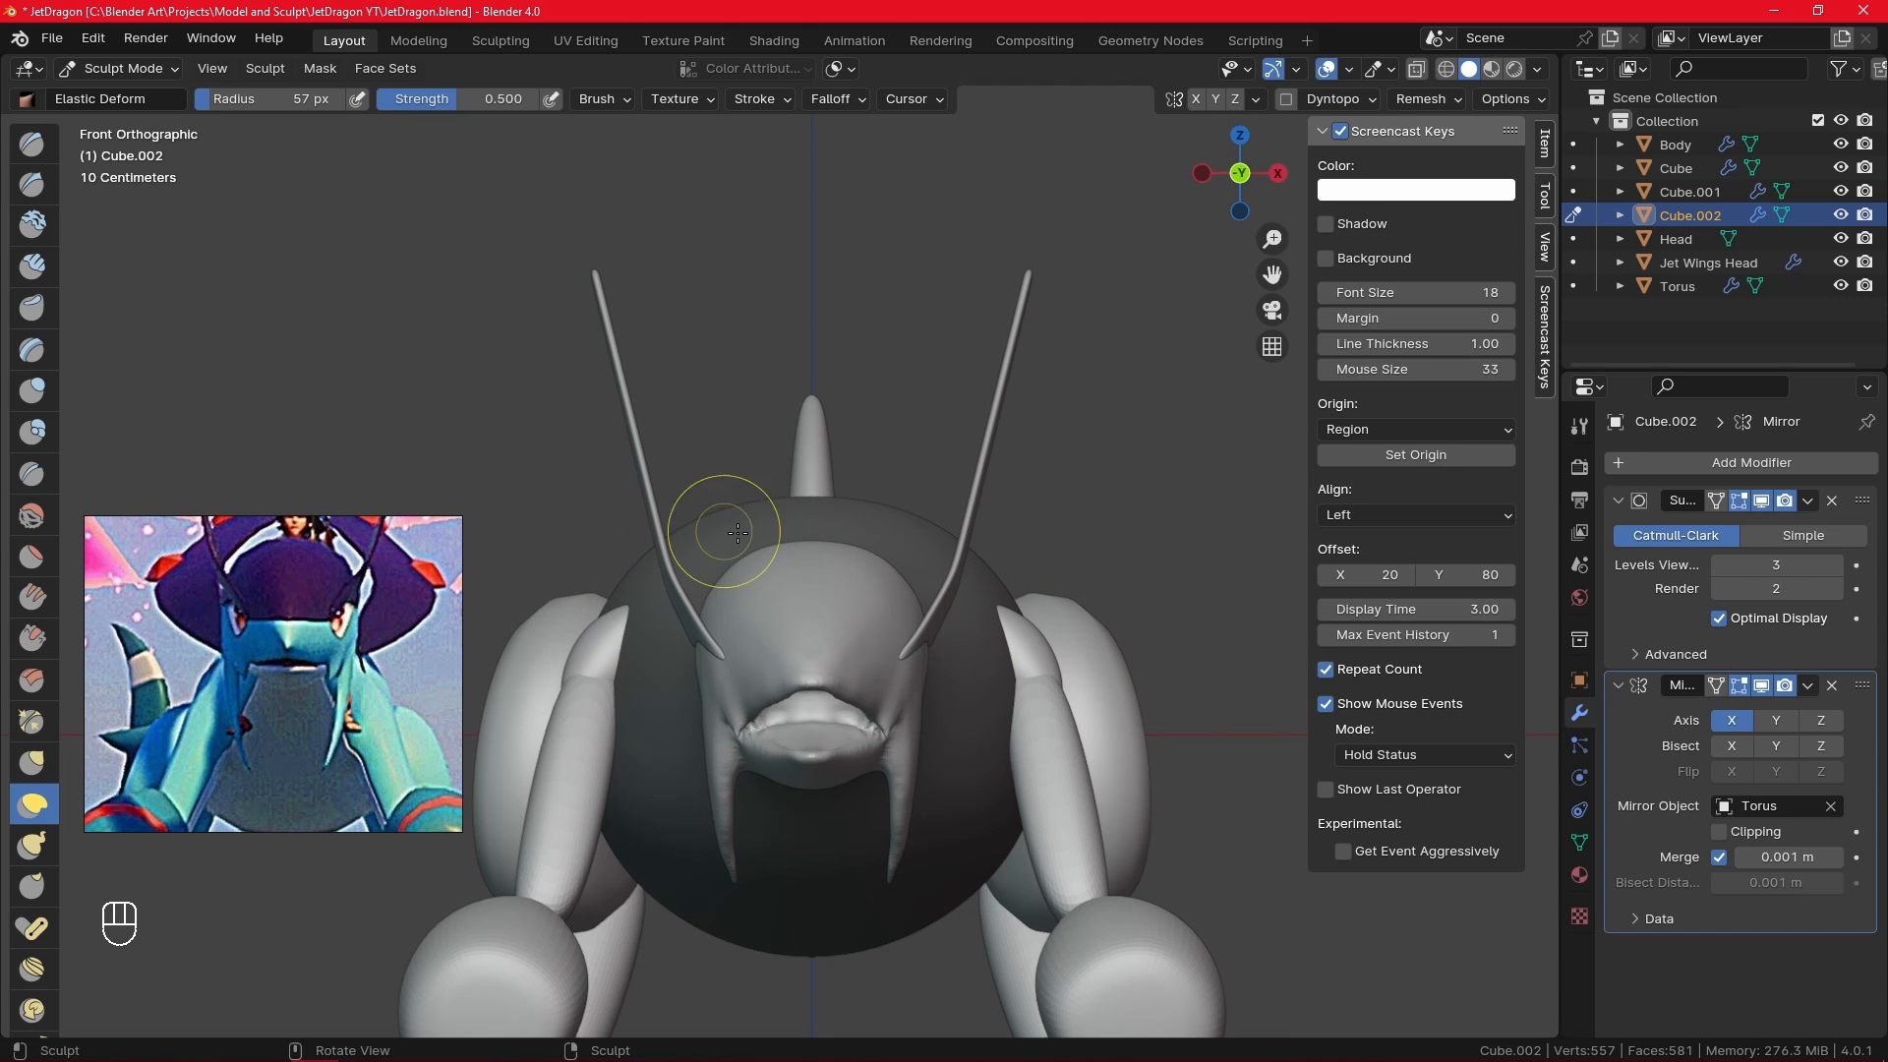
# - Return to Edit Mode, select only the linked upper arm piece and rotate it about 3.6° in the front view
pyautogui.press('Tab')
pyautogui.press('Tab')
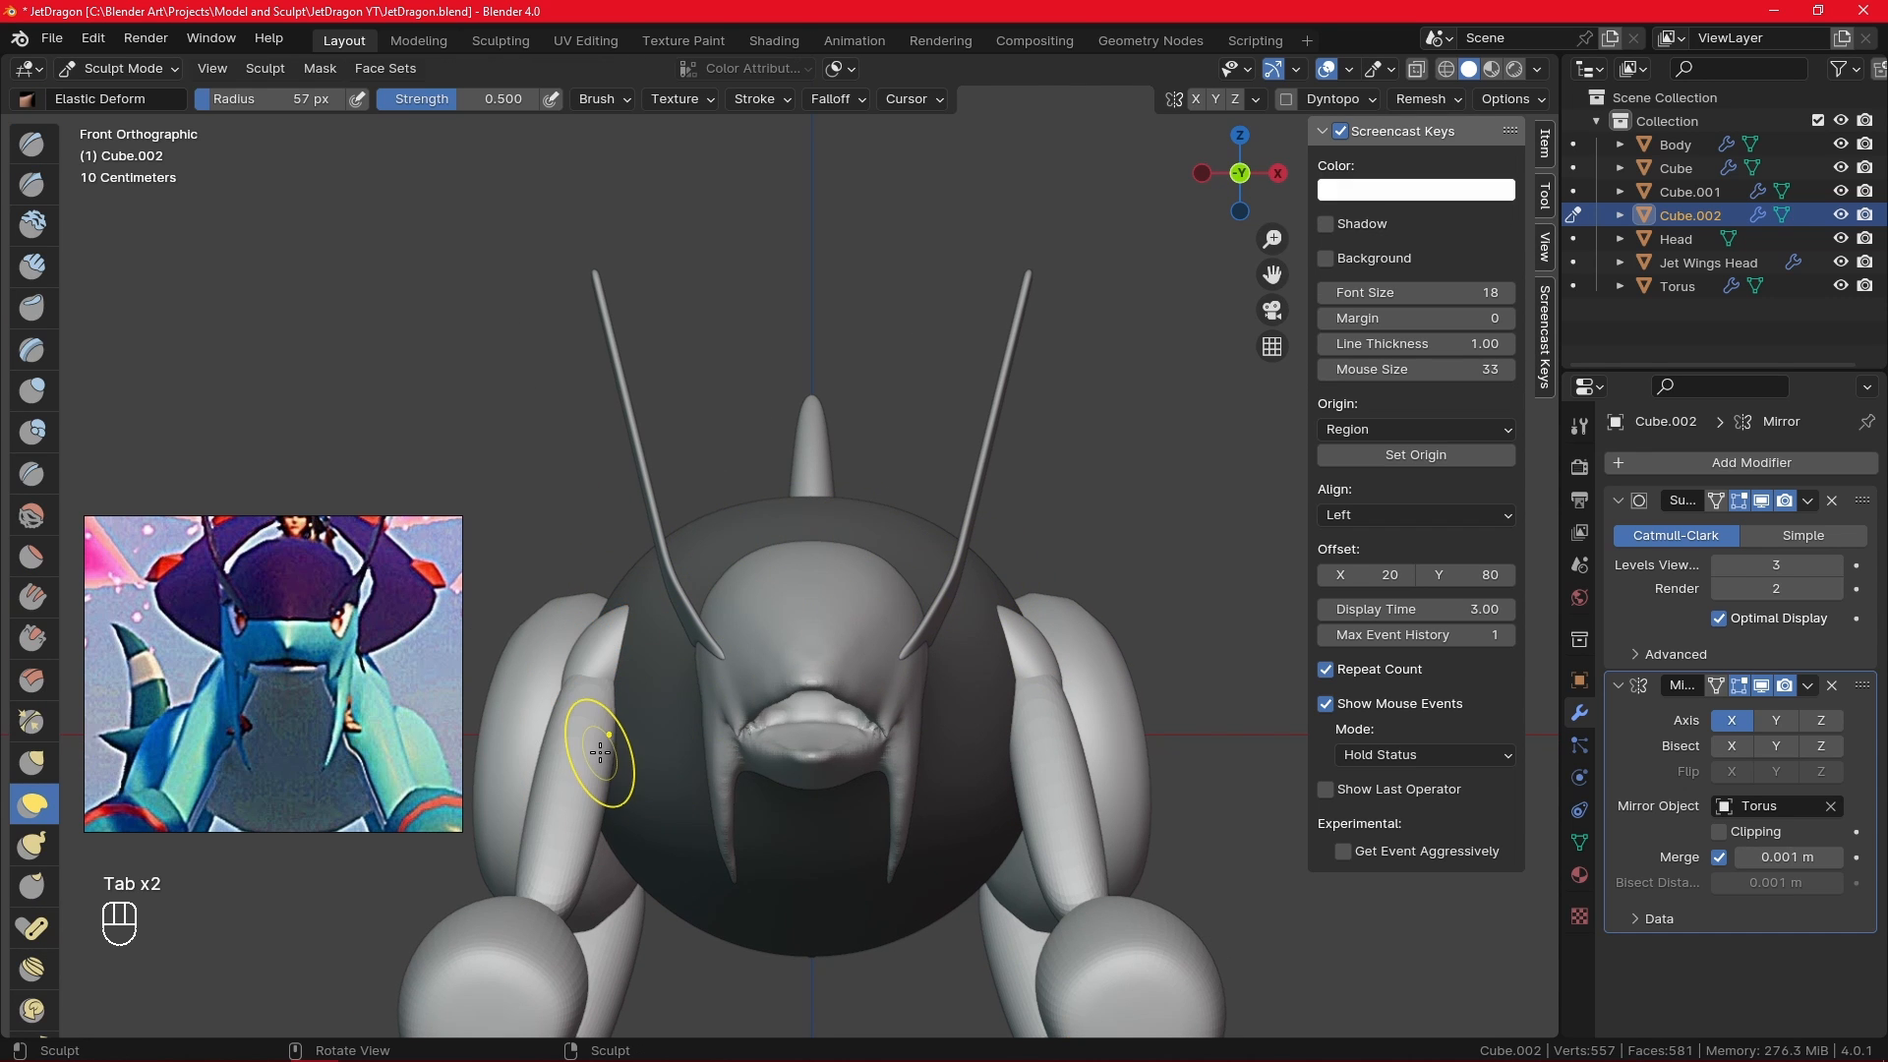
pyautogui.click(159, 69)
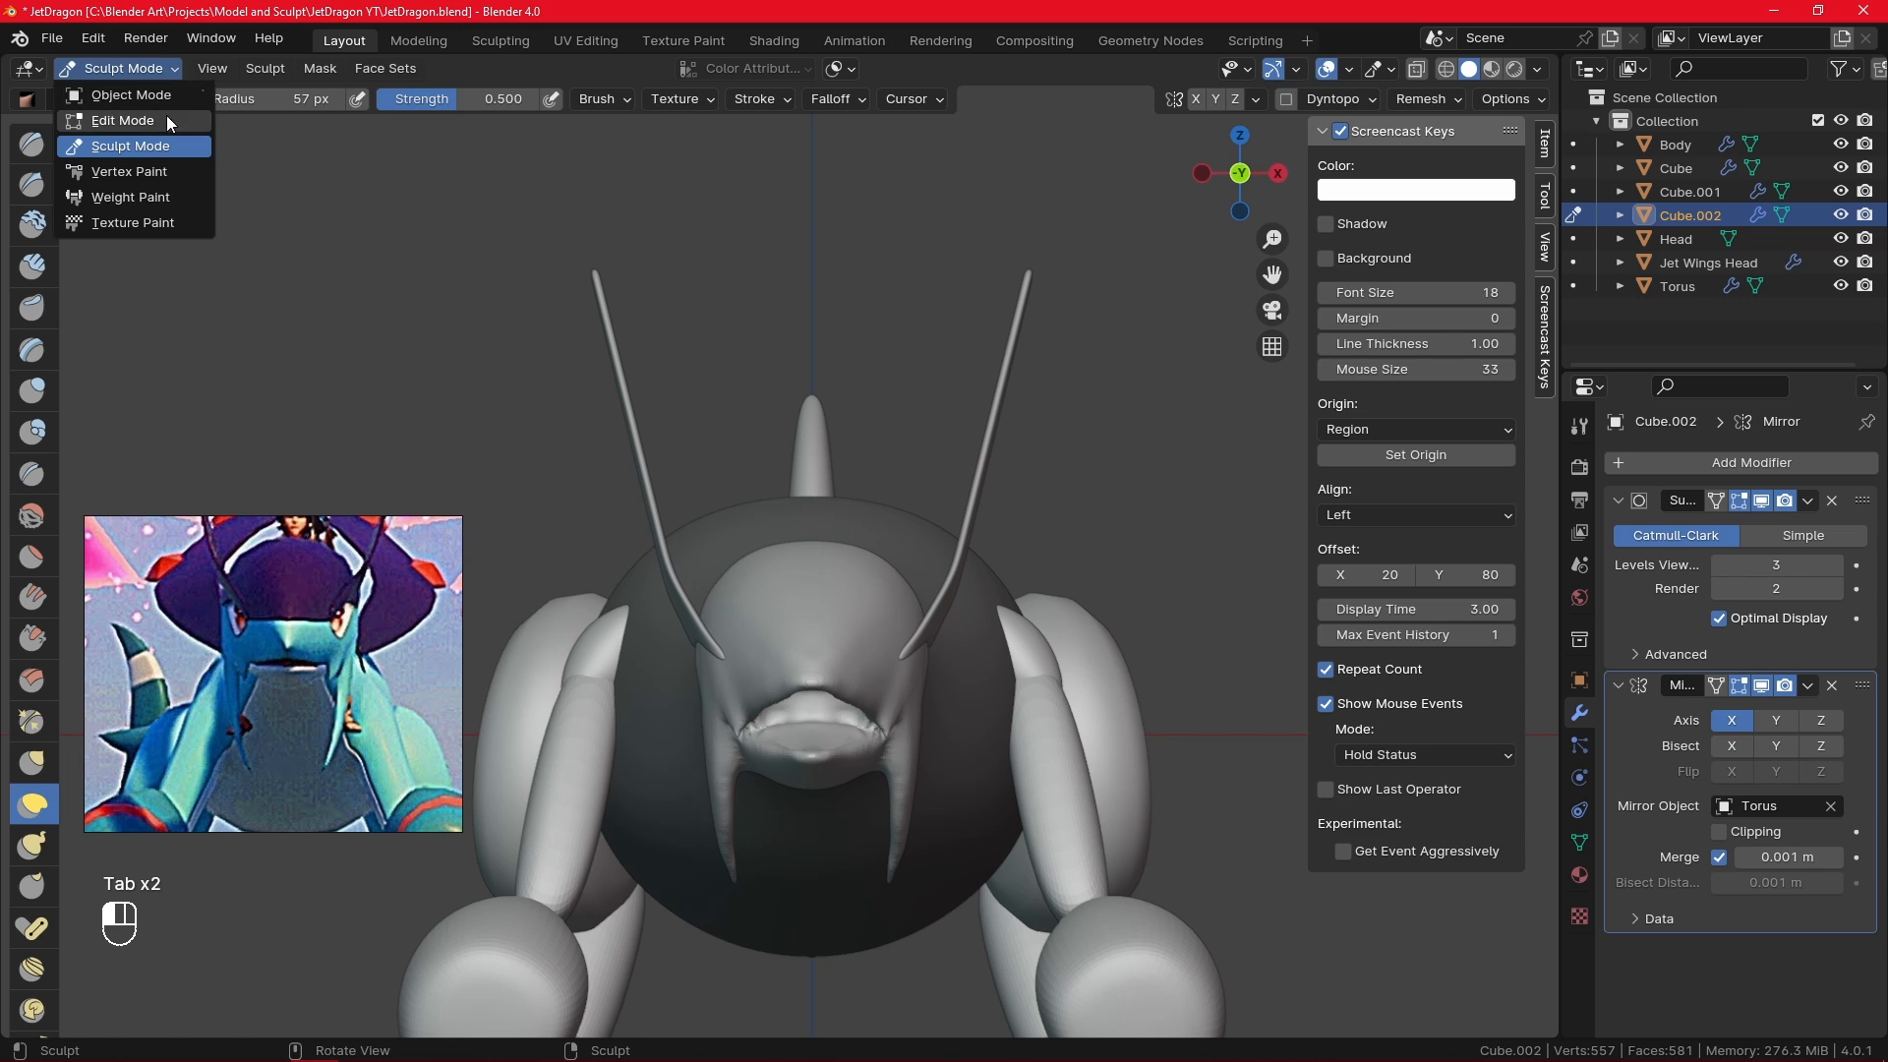
pyautogui.click(167, 117)
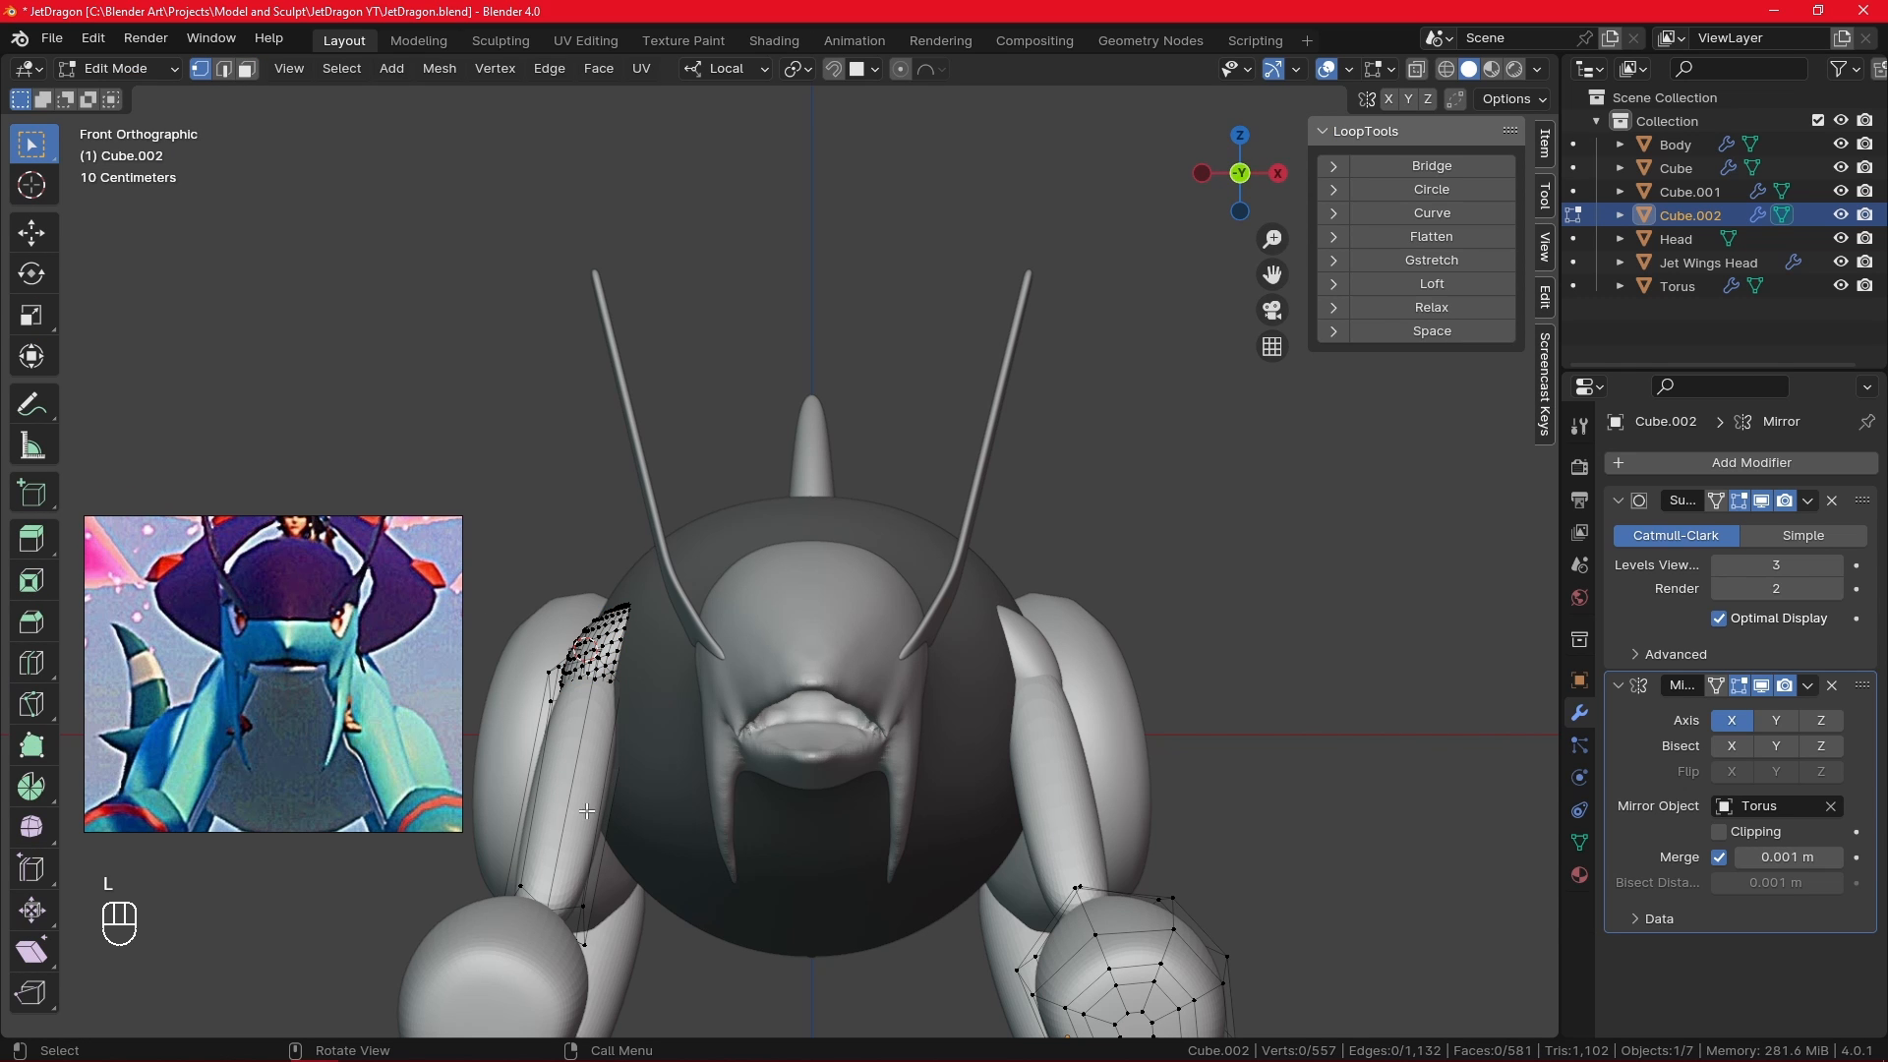
pyautogui.press('l')
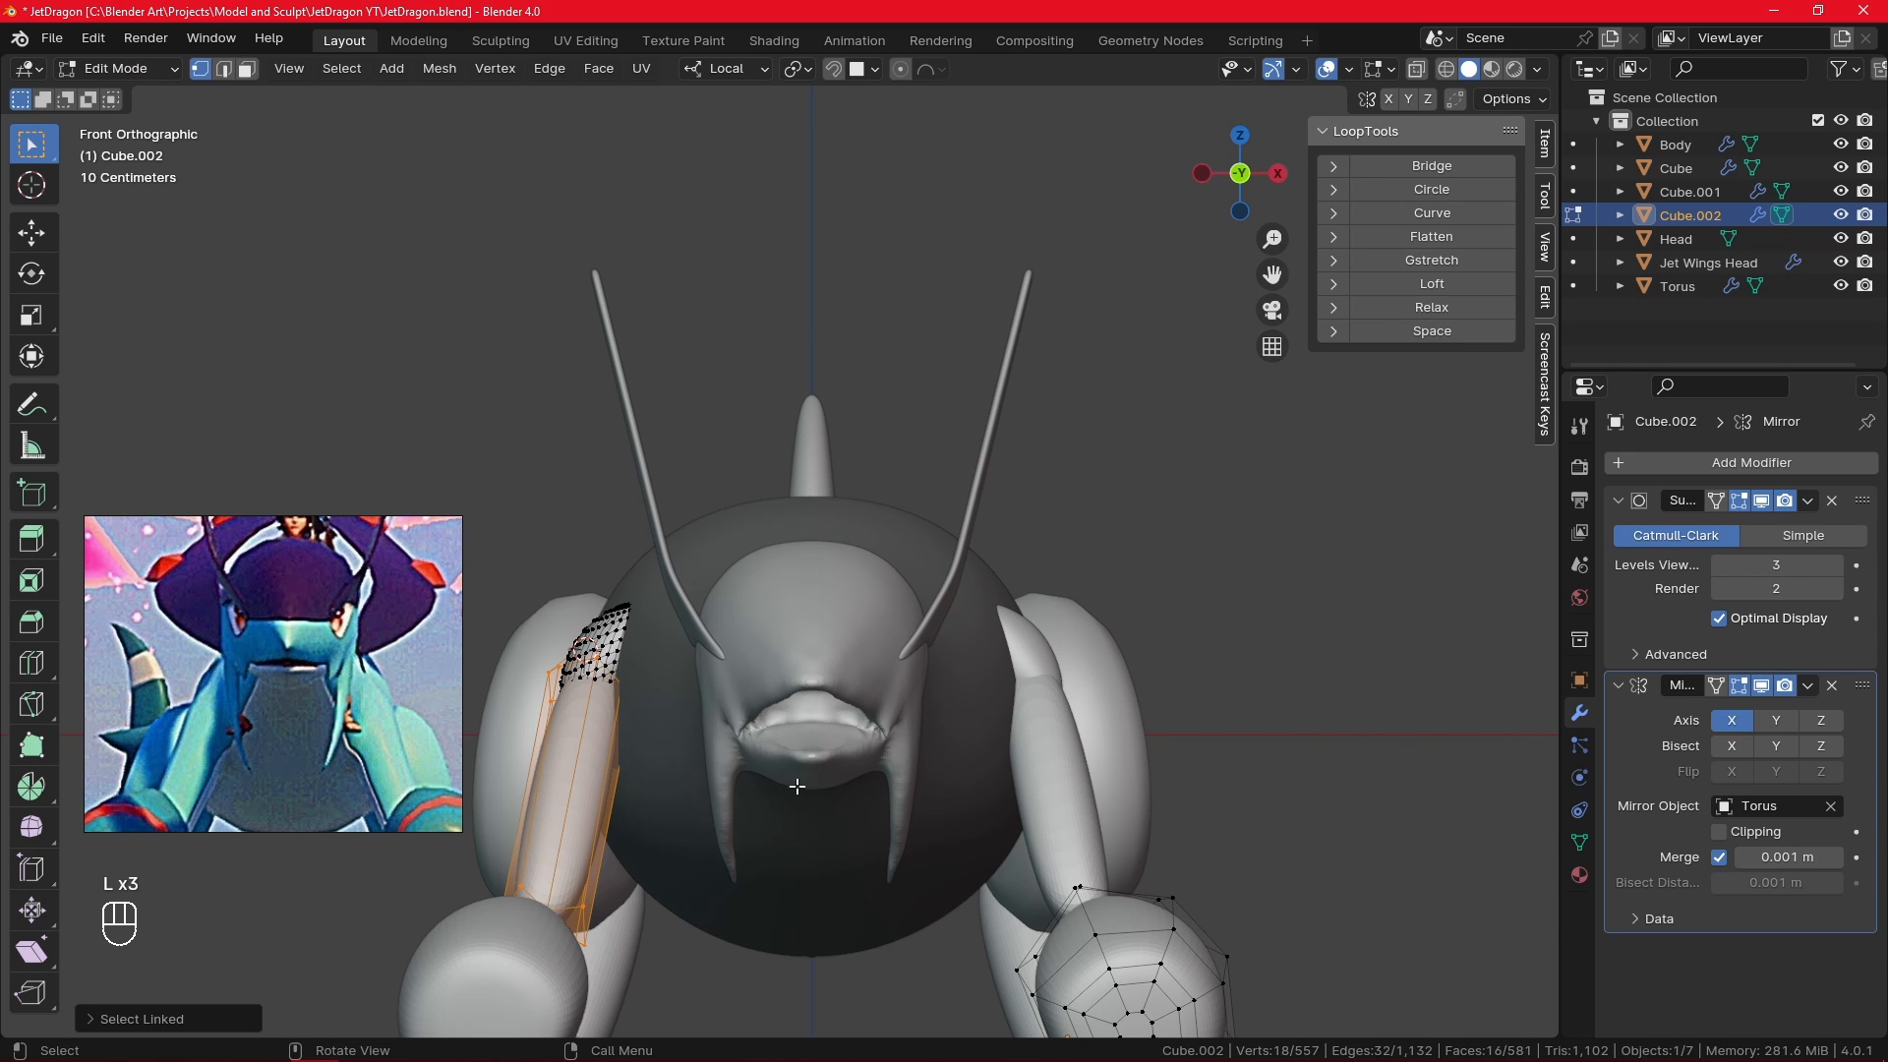
pyautogui.press('r')
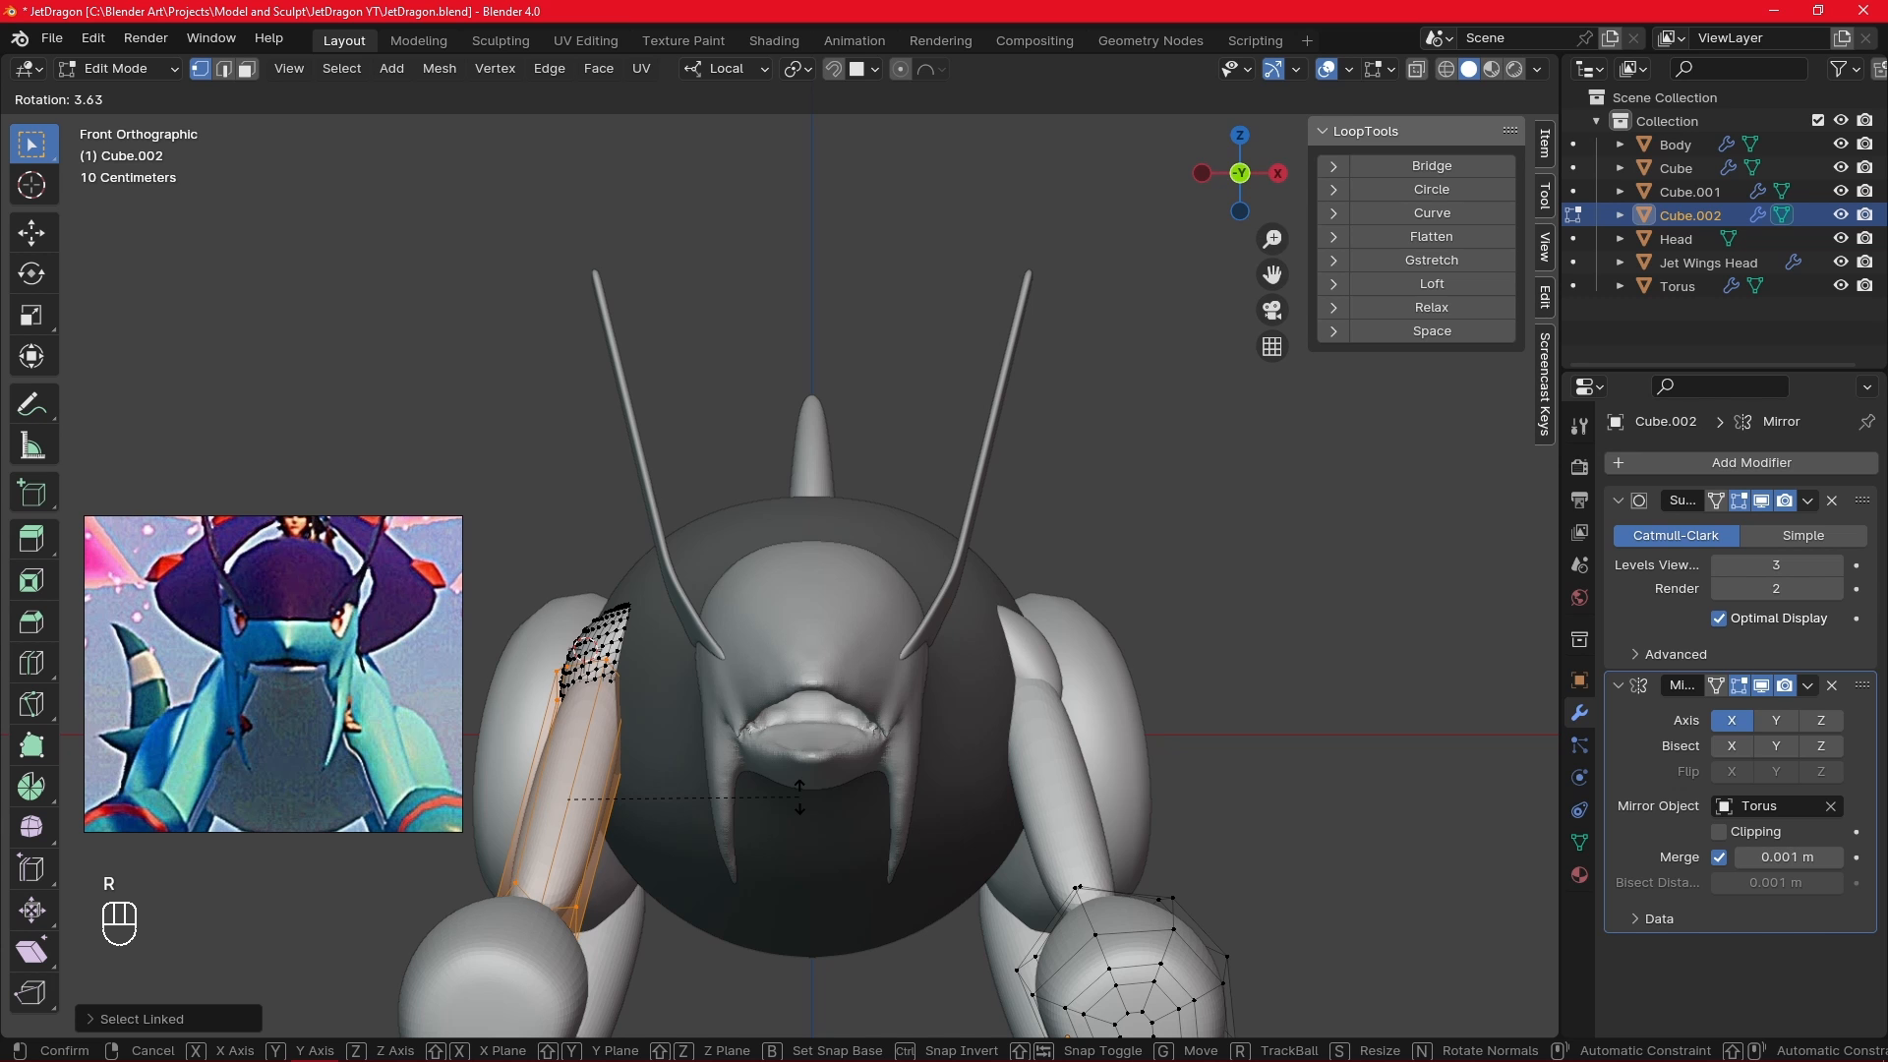
pyautogui.click(799, 795)
pyautogui.moveTo(797, 788); pyautogui.dragTo(1050, 787, button='middle')
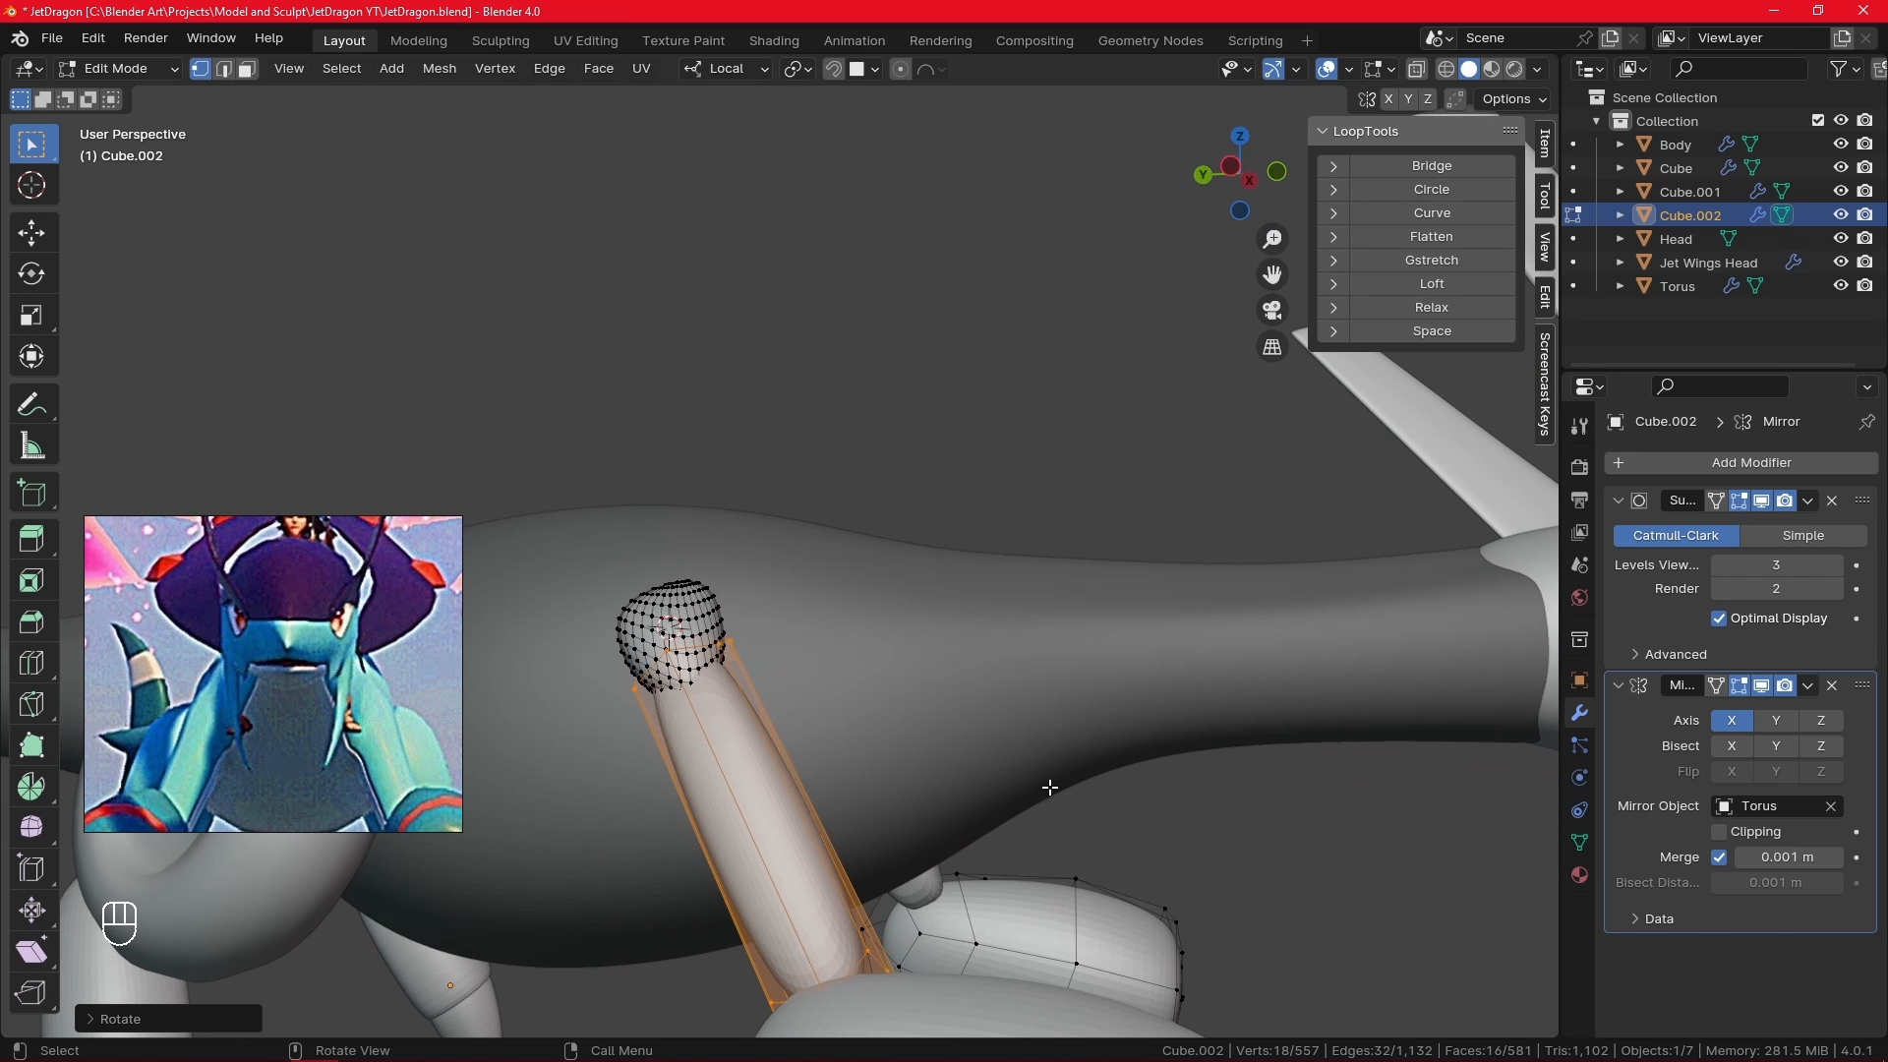
pyautogui.click(1129, 795)
pyautogui.press('Tab')
pyautogui.moveTo(1189, 712); pyautogui.dragTo(1070, 892, button='middle')
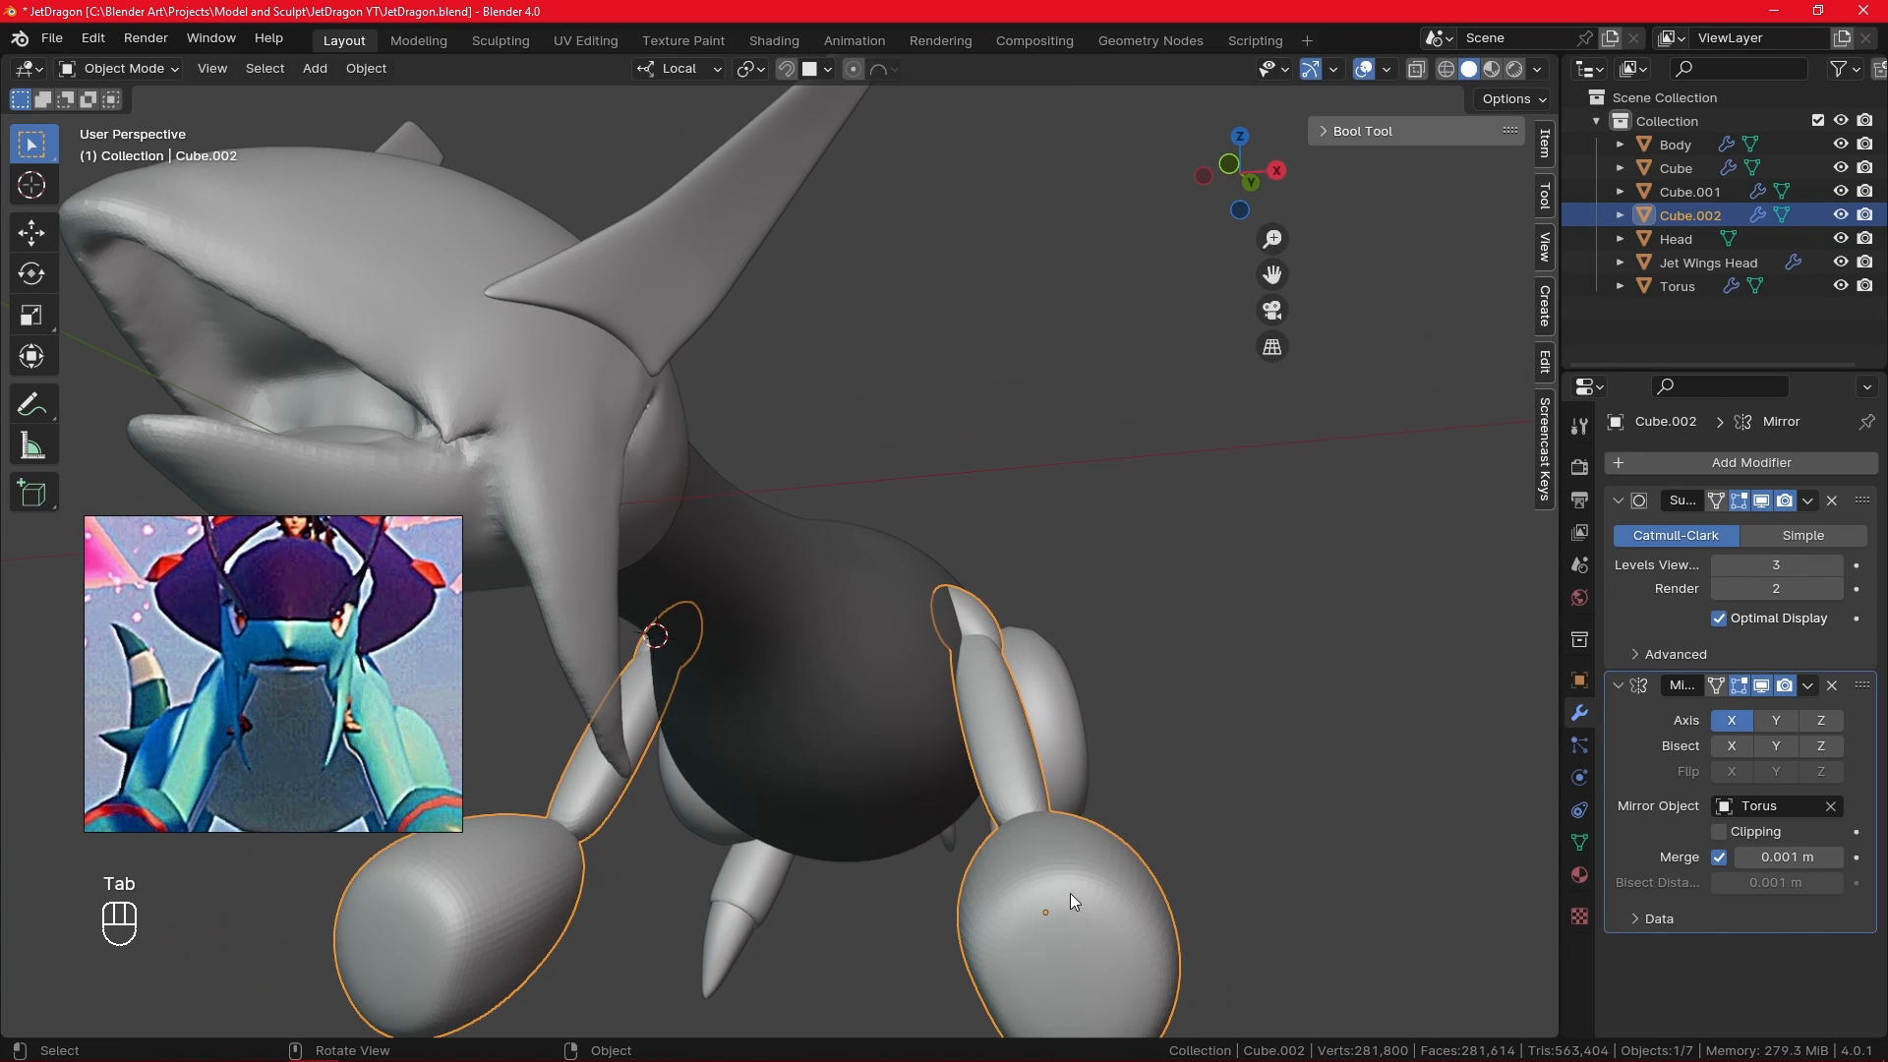
pyautogui.press('KP_3')
pyautogui.press('Tab')
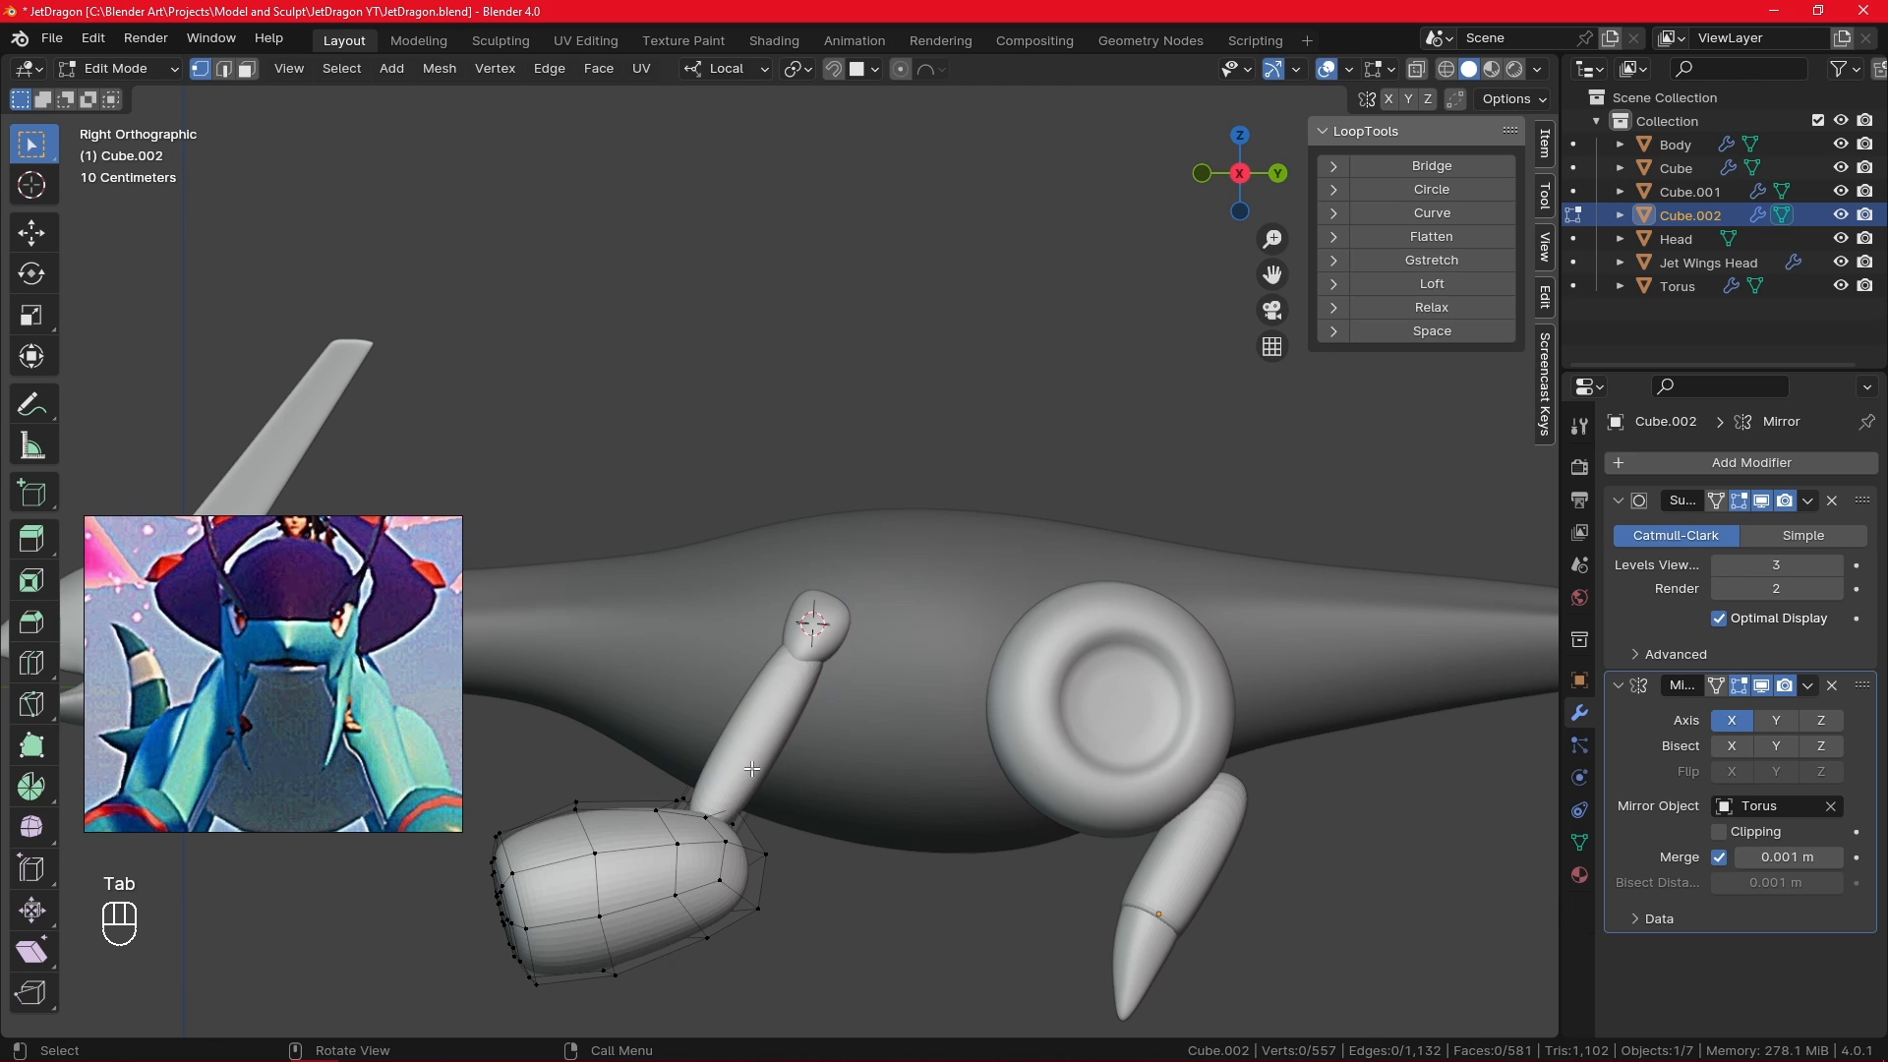
pyautogui.scroll(-4, 885, 786)
pyautogui.press('Tab')
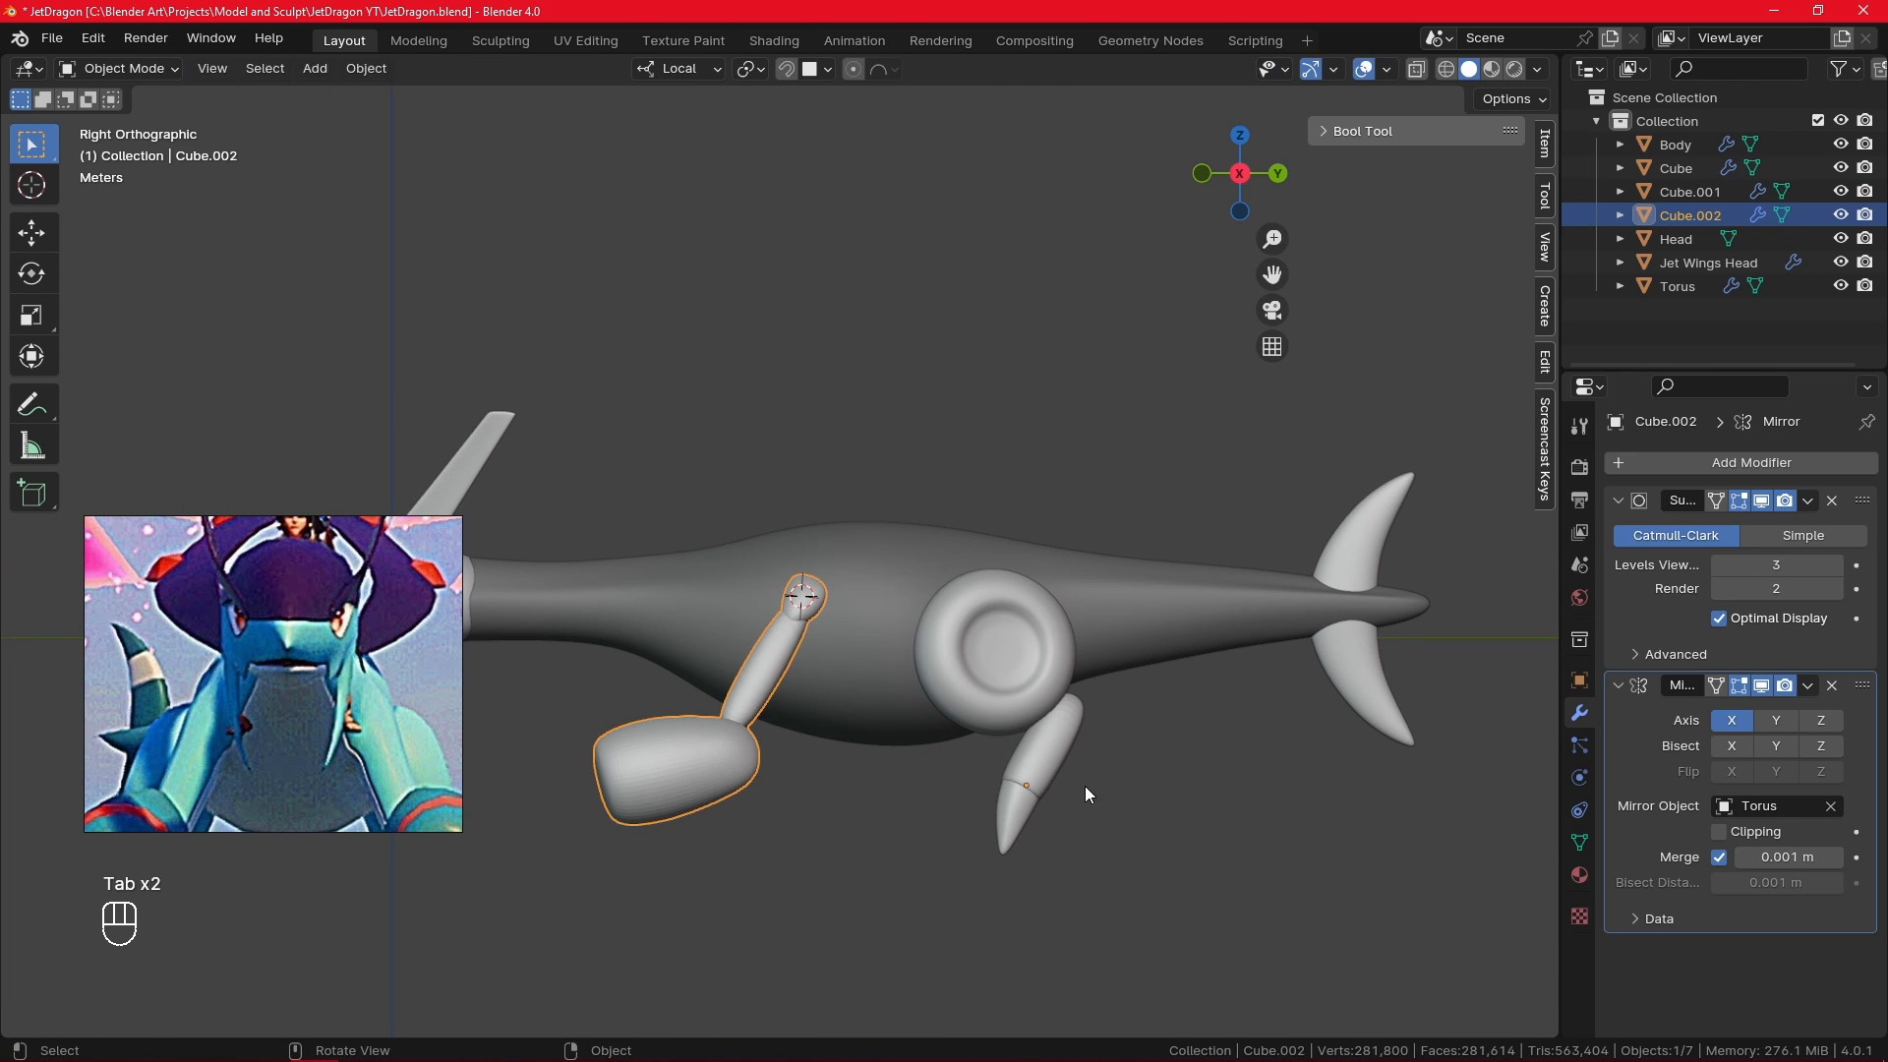
pyautogui.click(1045, 804)
pyautogui.press('Tab')
pyautogui.press('a')
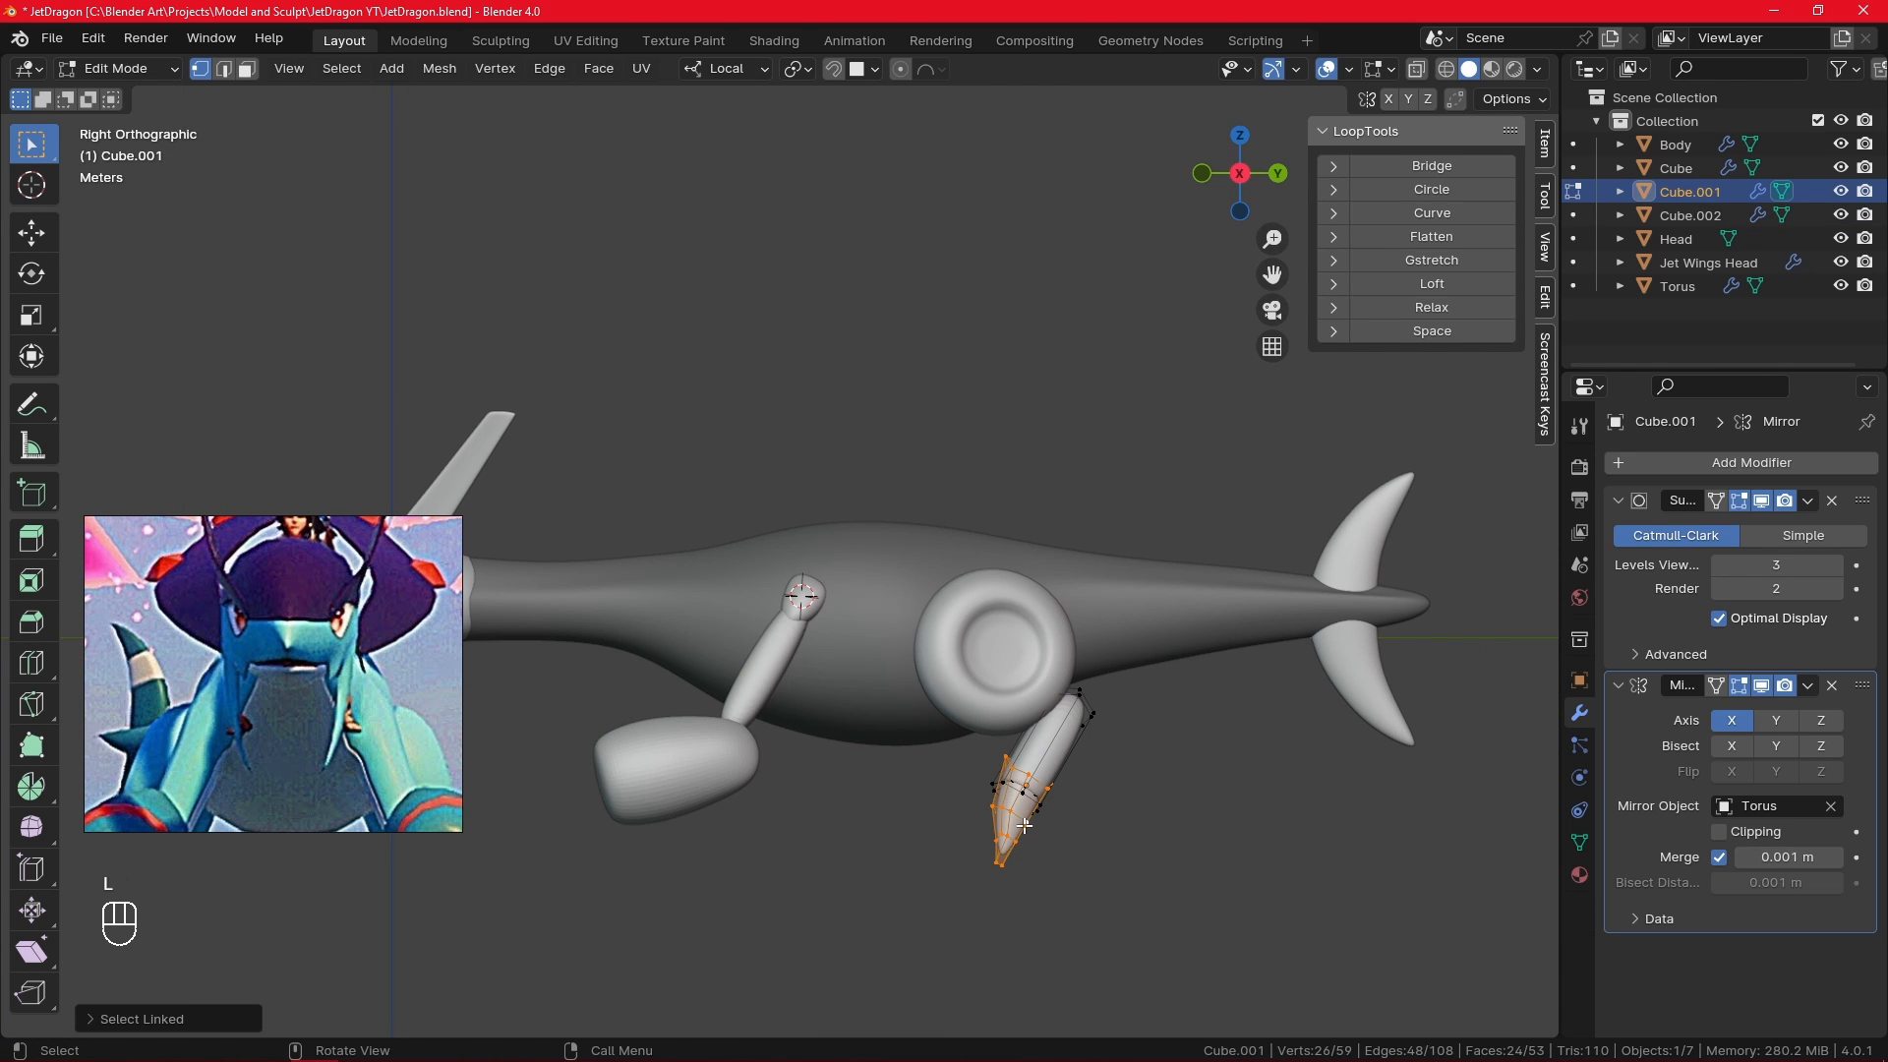
pyautogui.click(1065, 838)
pyautogui.press('Tab')
pyautogui.click(816, 822)
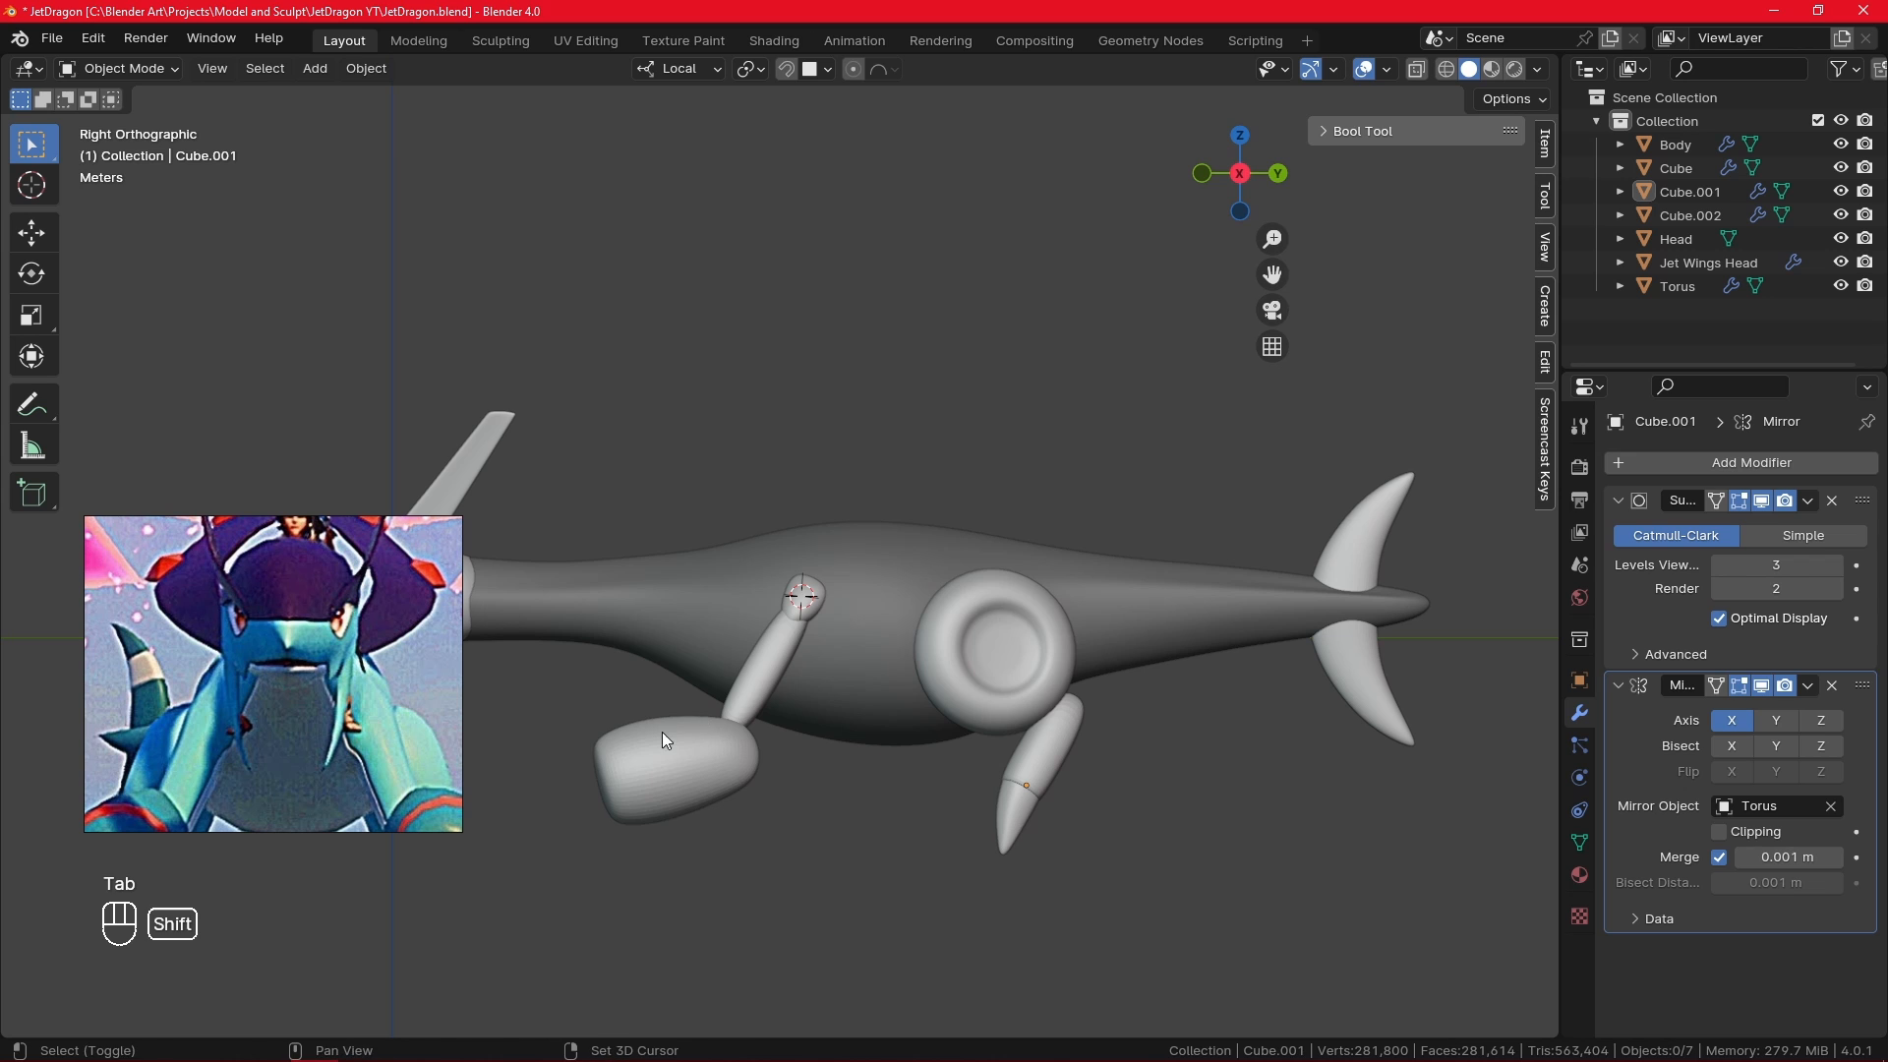
# - Add a cube and, in Edit Mode, move its mesh down below the body toward the front hand
pyautogui.hotkey('shift', 'a')
pyautogui.moveTo(659, 606)
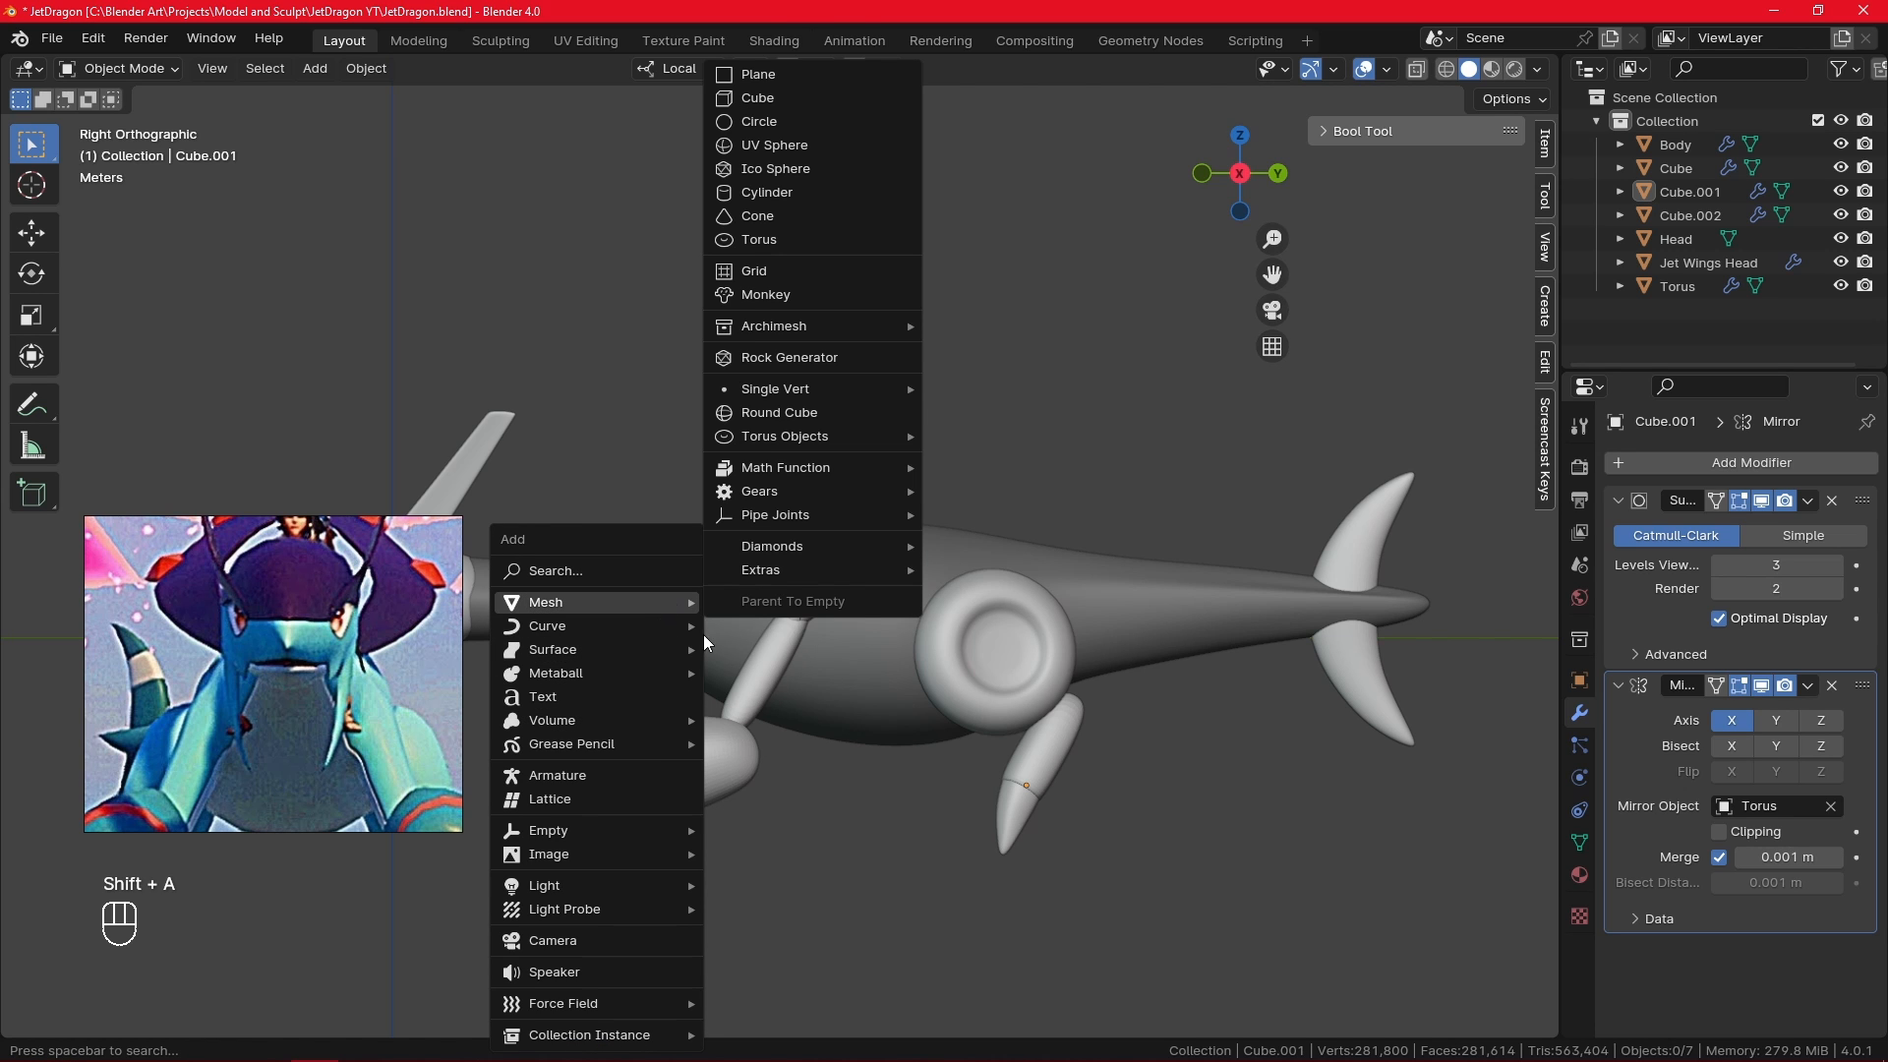
pyautogui.click(837, 103)
pyautogui.press('Tab')
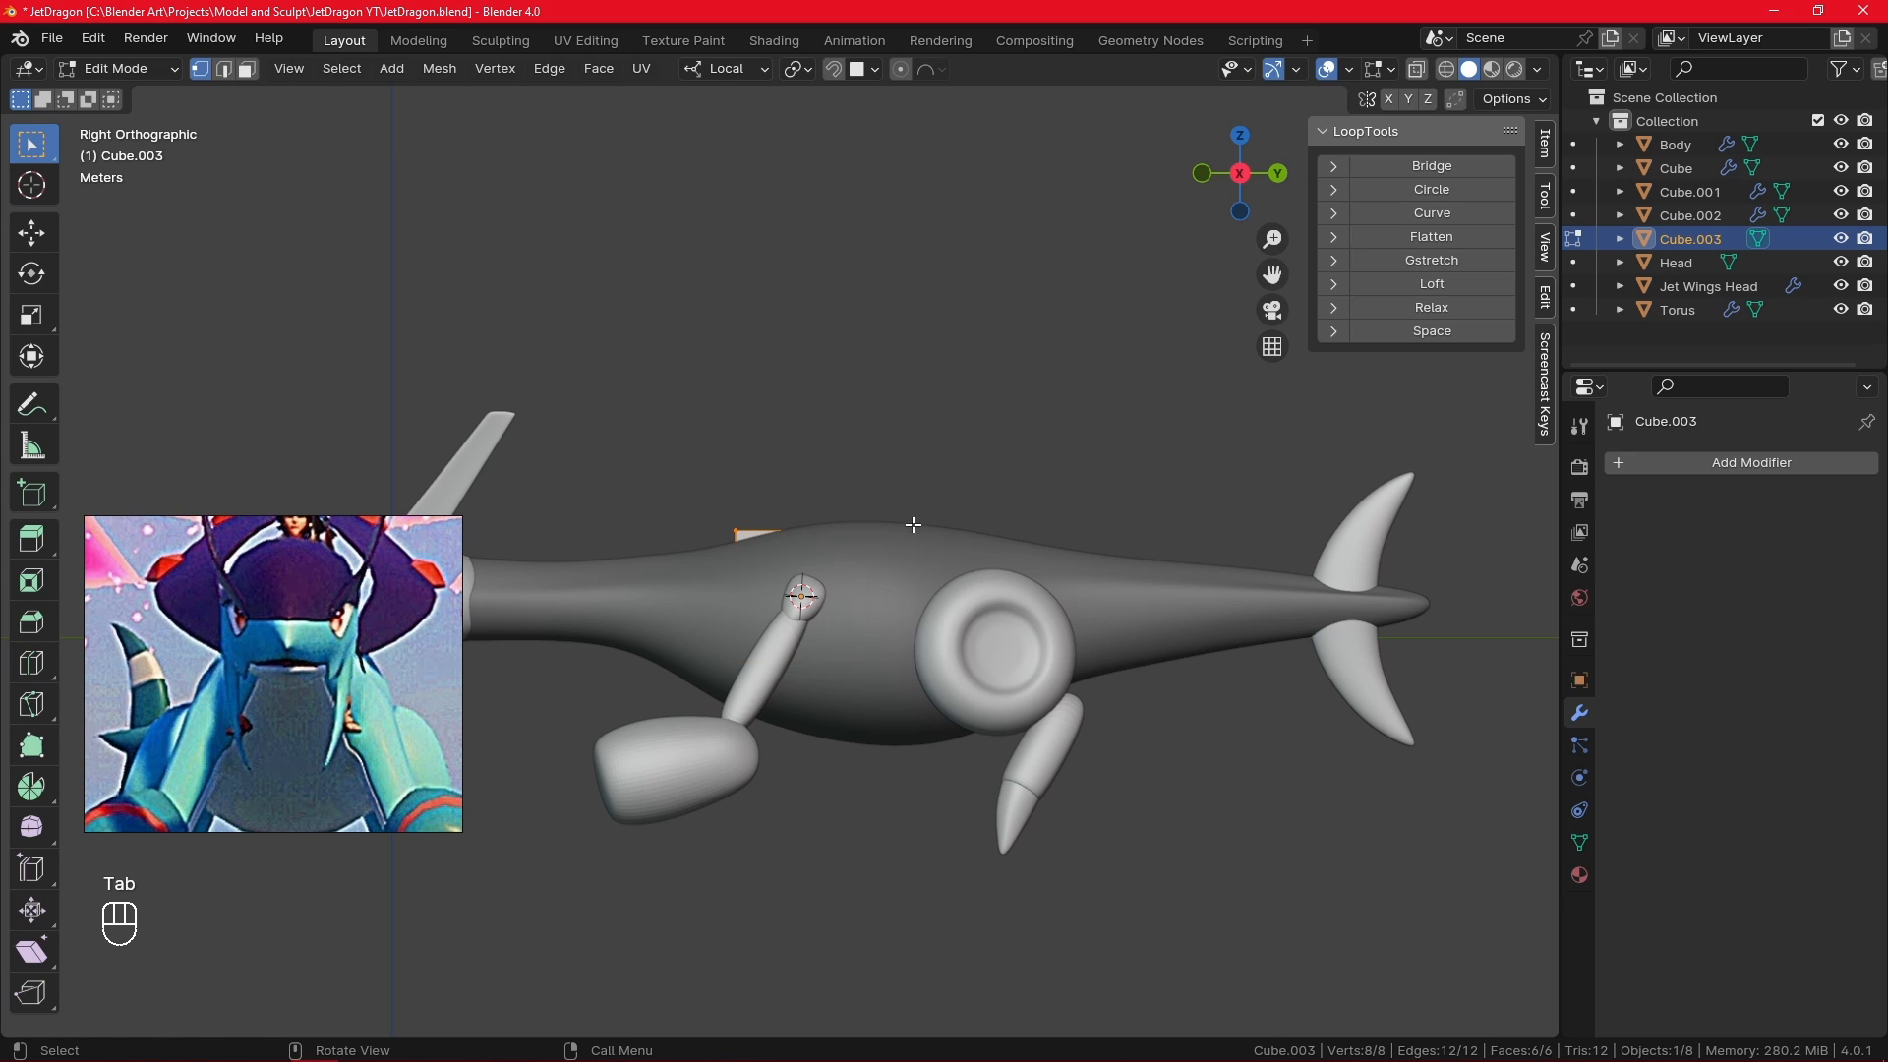
pyautogui.press('g')
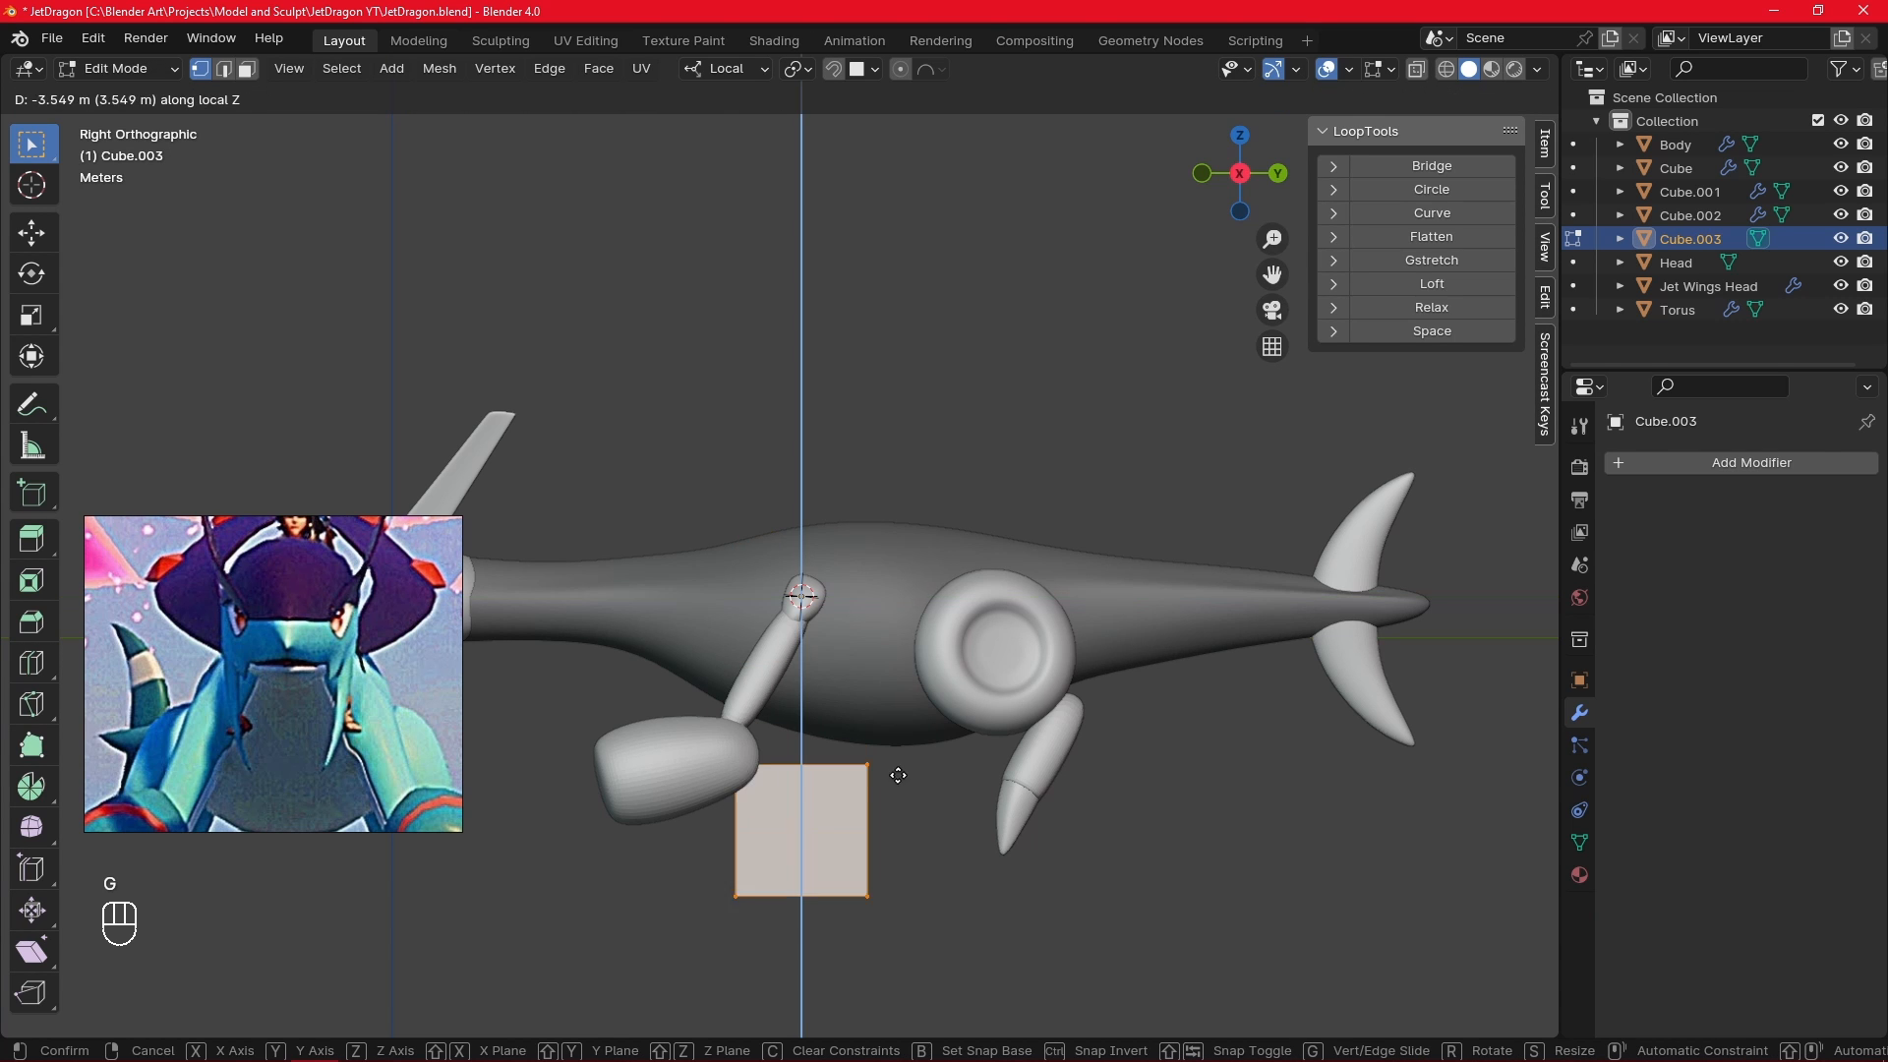
pyautogui.click(896, 784)
pyautogui.press('g')
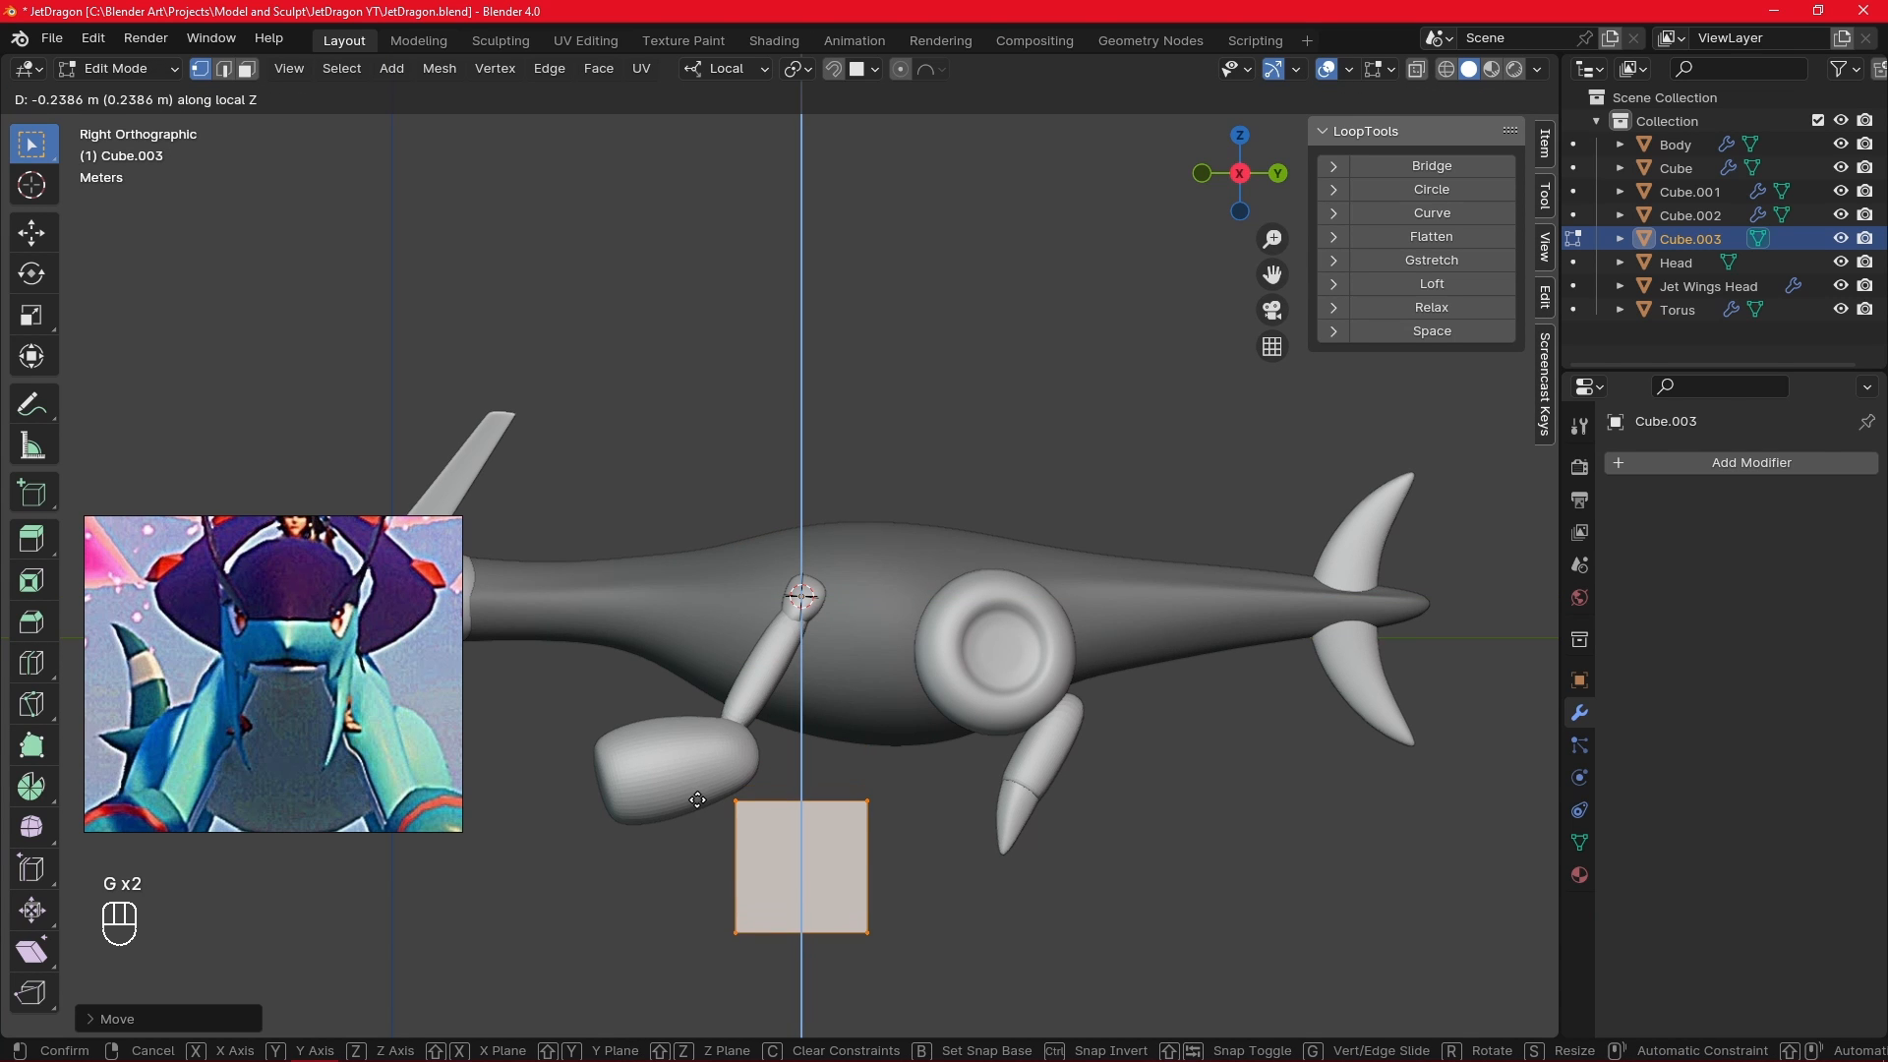
pyautogui.click(386, 808)
# - Isolate the cube in local view and scale its front face down to a narrow end
pyautogui.keyDown('shift'); pyautogui.moveTo(710, 823); pyautogui.dragTo(1067, 725, button='middle'); pyautogui.keyUp('shift')
pyautogui.press('KP_Divide')
pyautogui.moveTo(1067, 725); pyautogui.dragTo(973, 703, button='middle')
pyautogui.click(844, 489)
pyautogui.keyDown('shift'); pyautogui.click(817, 755); pyautogui.keyUp('shift')
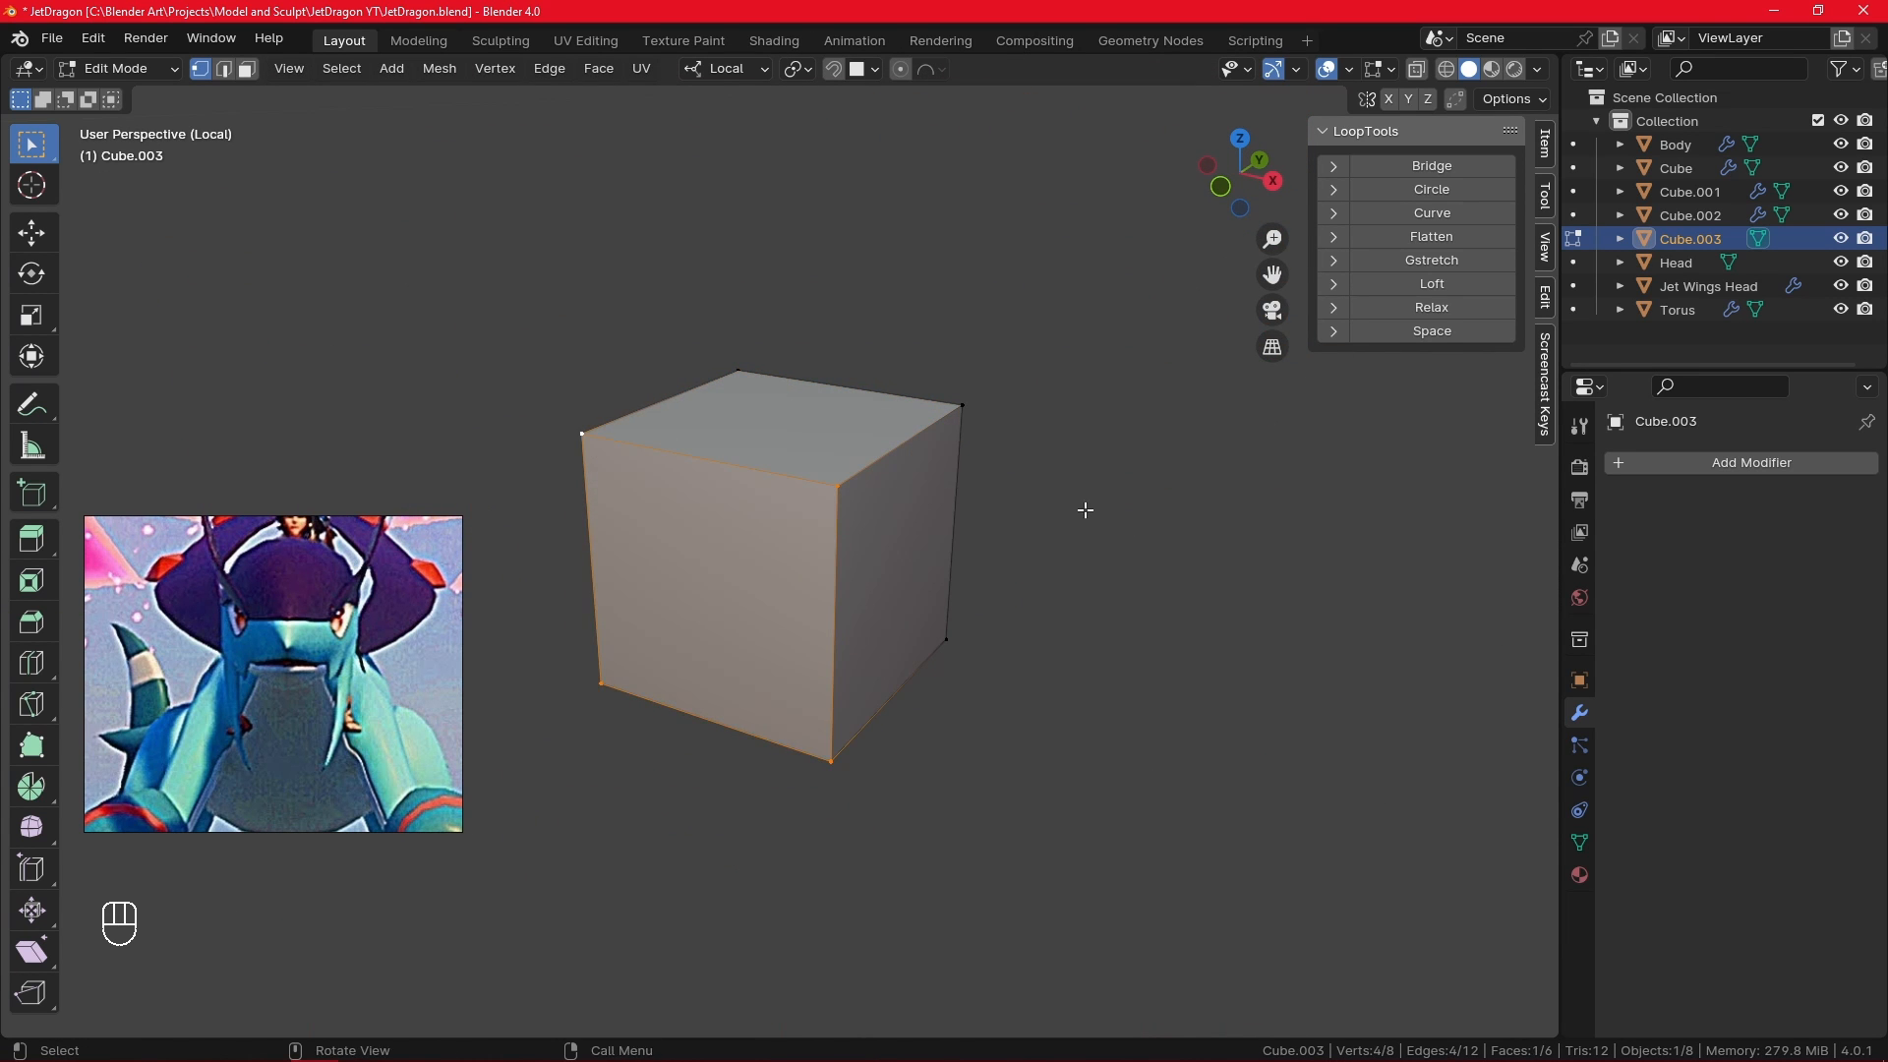
pyautogui.moveTo(1086, 509); pyautogui.dragTo(979, 481, button='middle')
pyautogui.press('s')
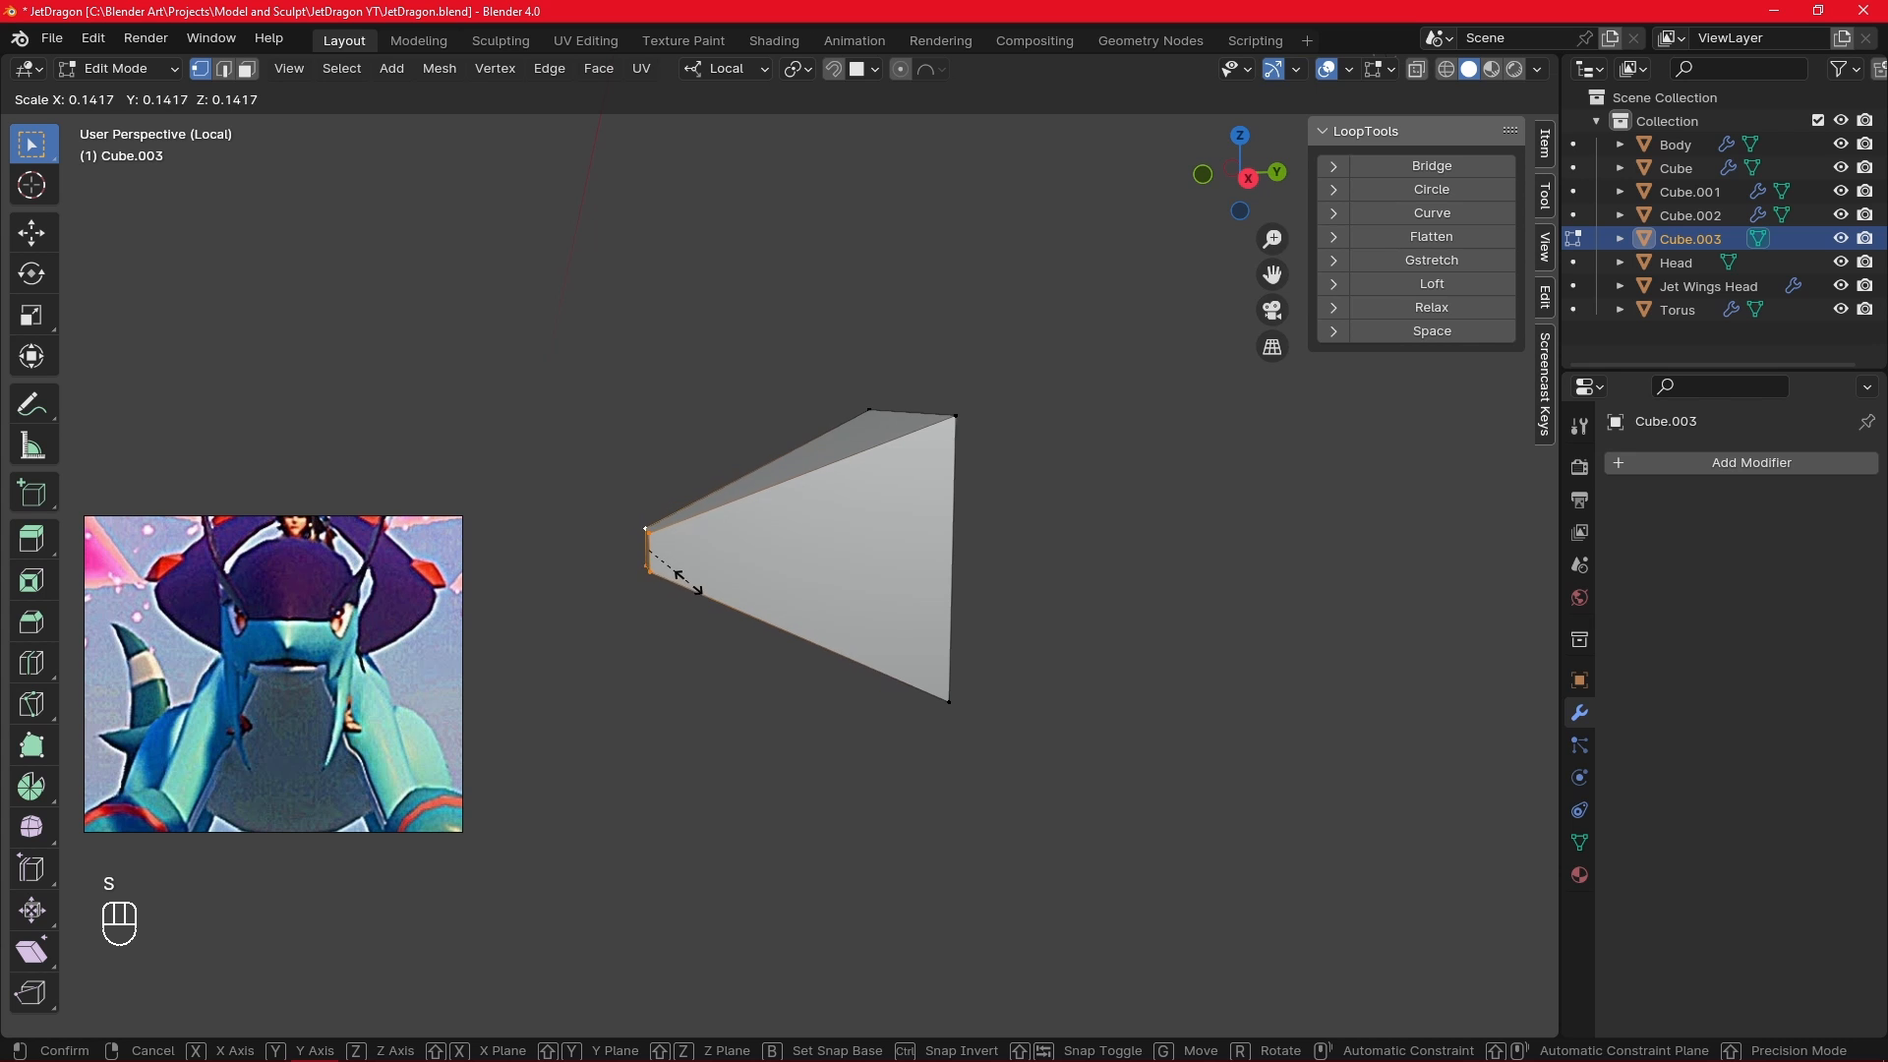
pyautogui.click(690, 584)
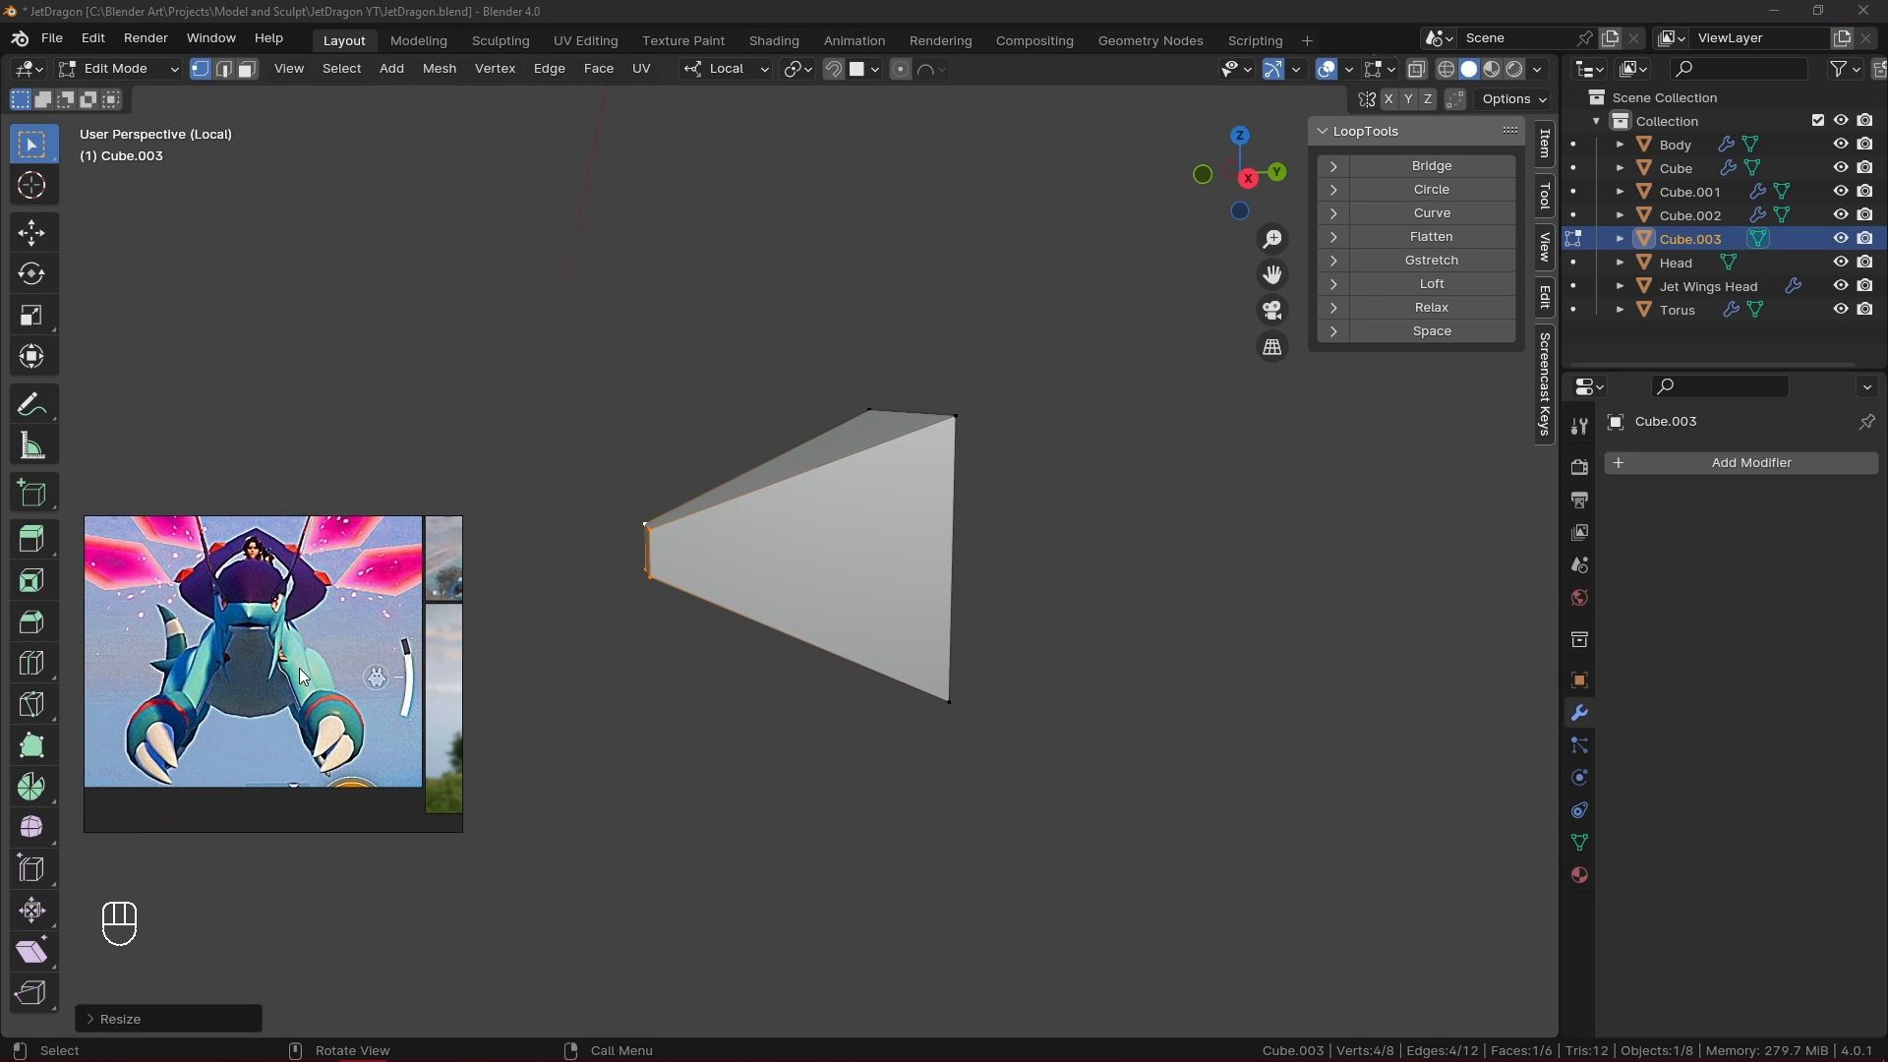
# - Add a Subdivision Surface modifier to the tapered cube and set its viewport level to 3
pyautogui.click(1034, 815)
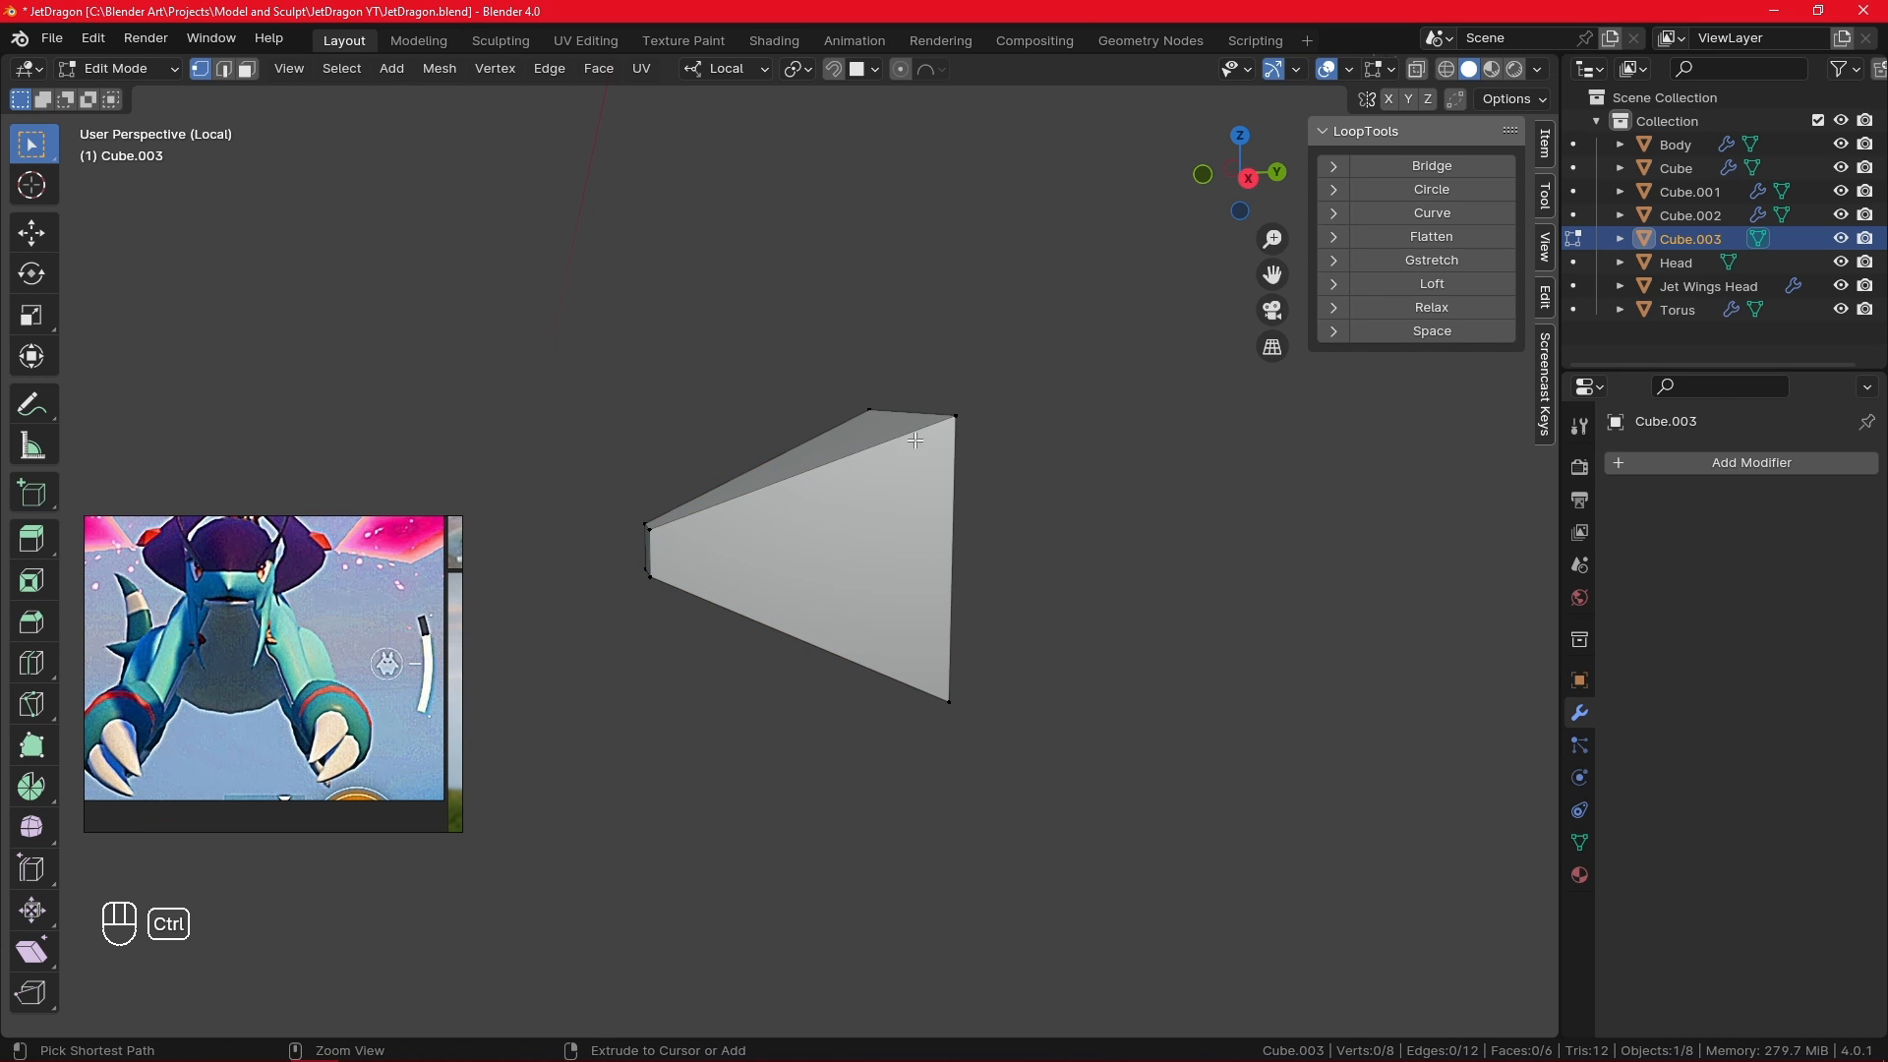
pyautogui.click(1671, 464)
pyautogui.write('su')
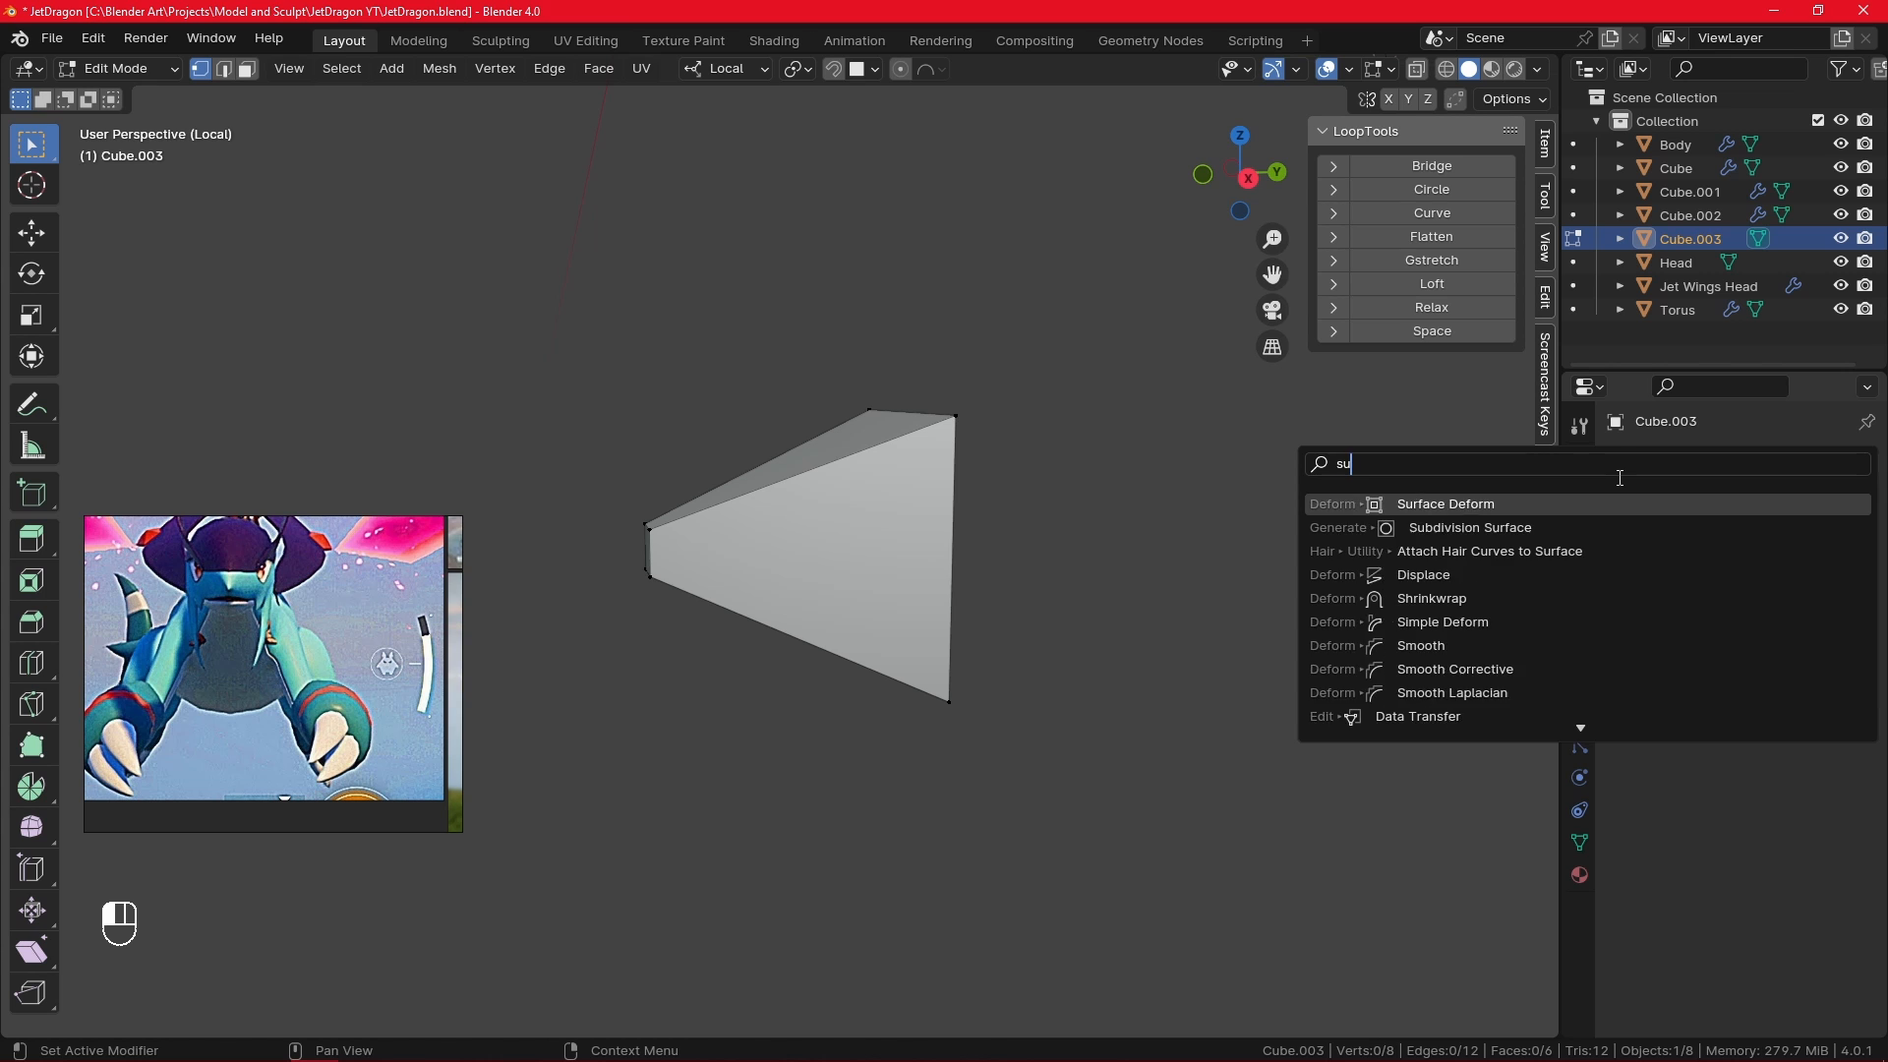
pyautogui.write('b')
pyautogui.click(1609, 506)
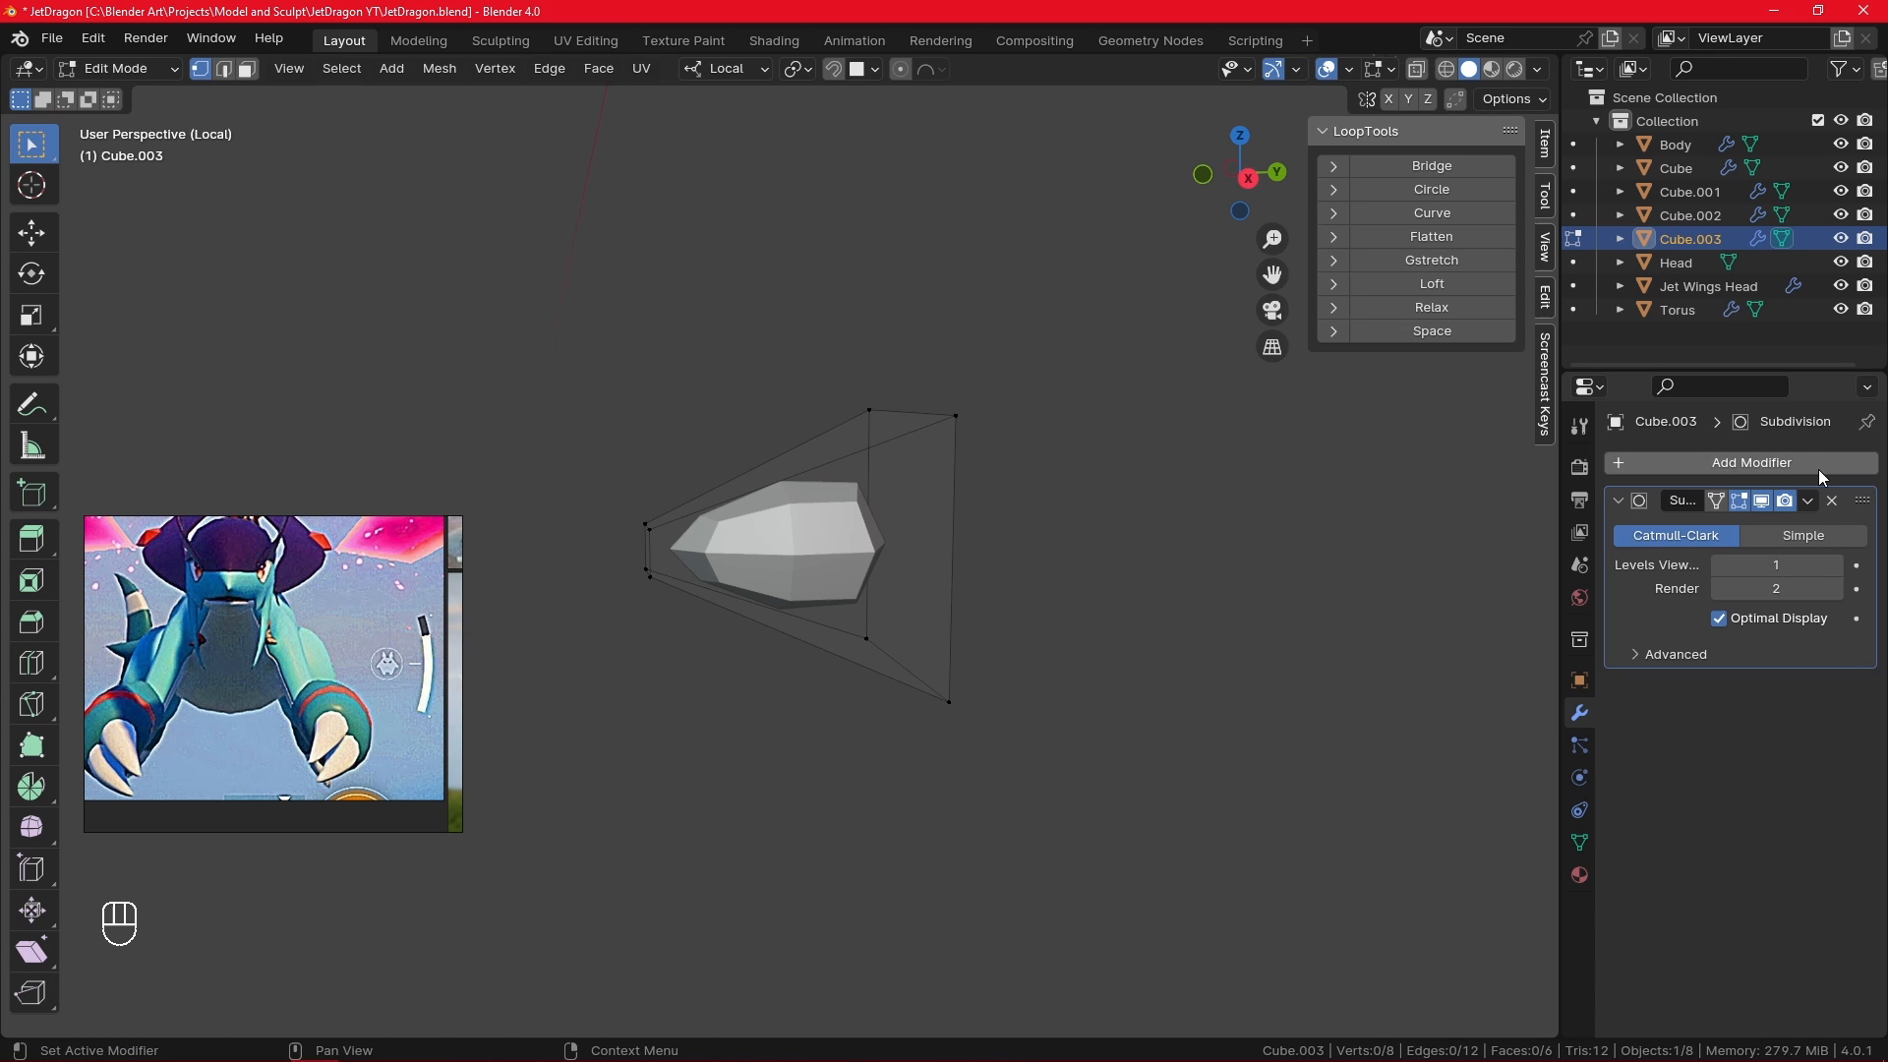
pyautogui.click(1836, 568)
pyautogui.click(1836, 567)
# - Cut two edge loops around the tapered cube and scale the loop nearer the narrow end up to about 1.2
pyautogui.hotkey('ctrl', 'r')
pyautogui.click(900, 482)
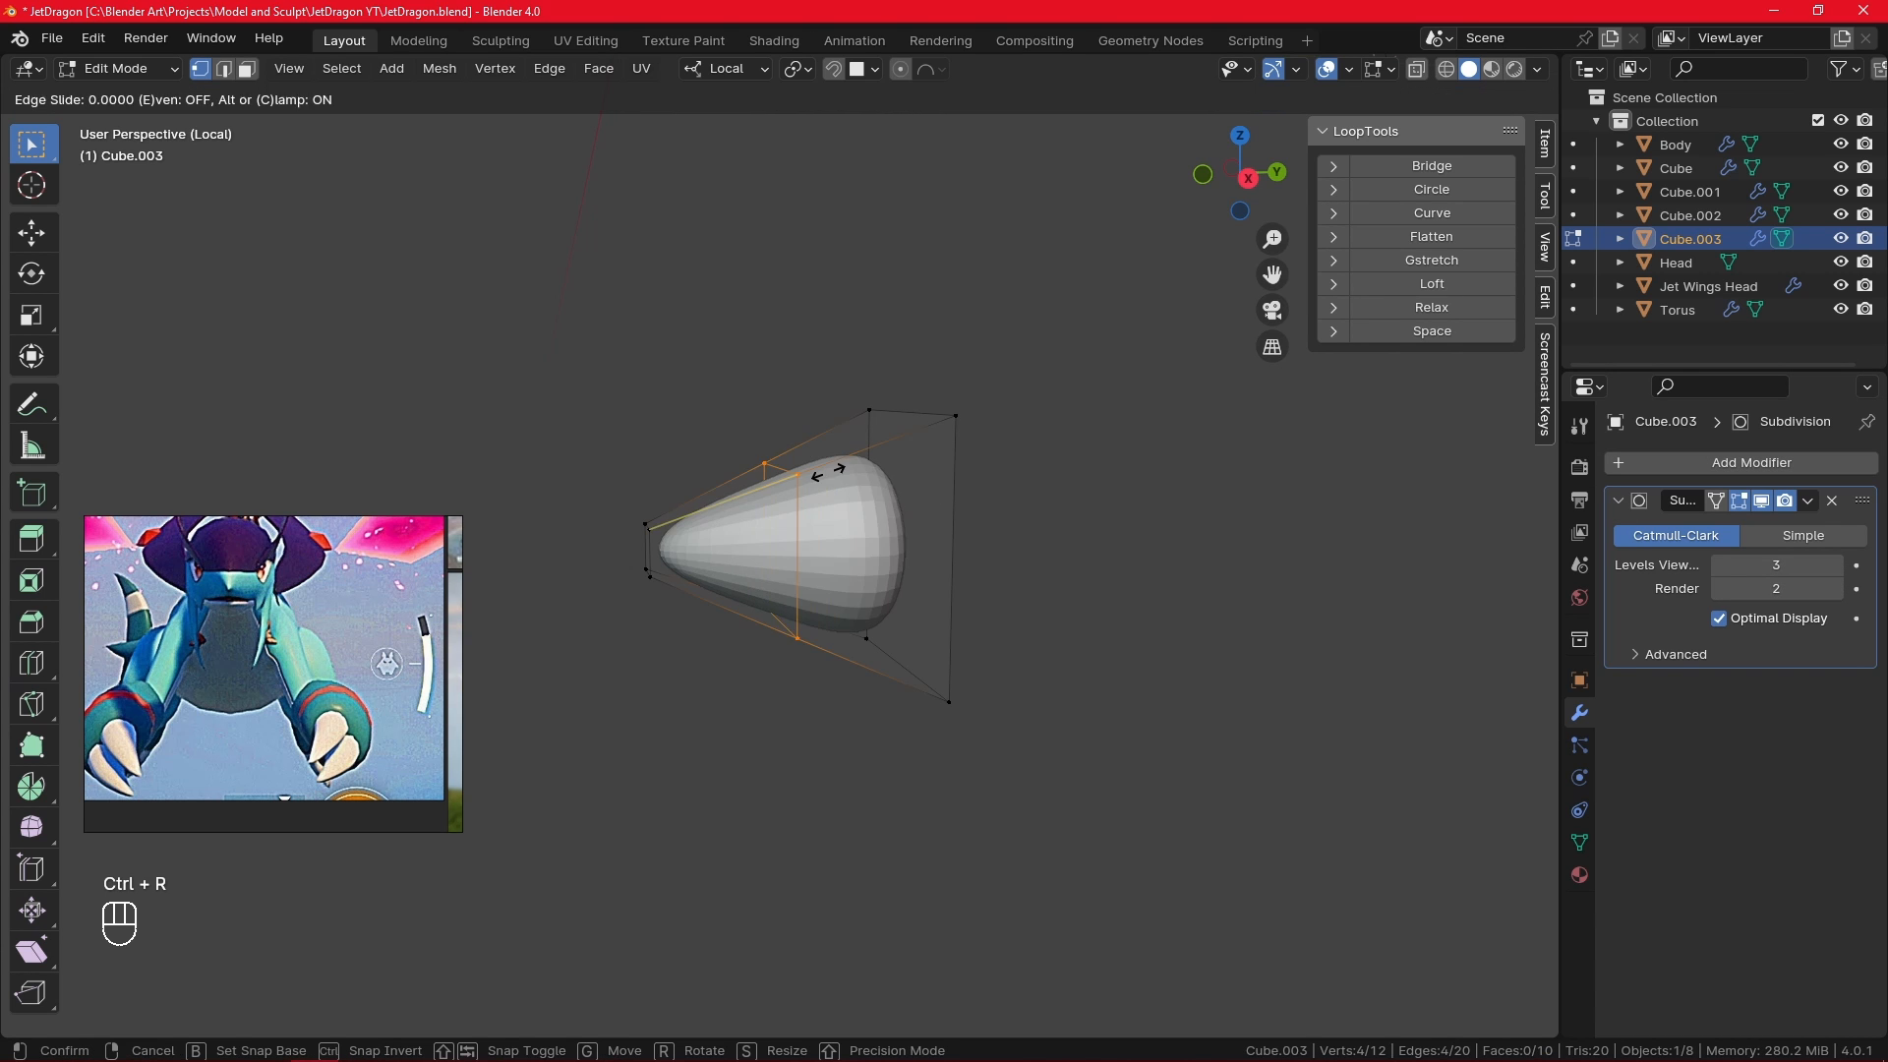
pyautogui.click(890, 460)
pyautogui.hotkey('ctrl', 'r')
pyautogui.click(757, 469)
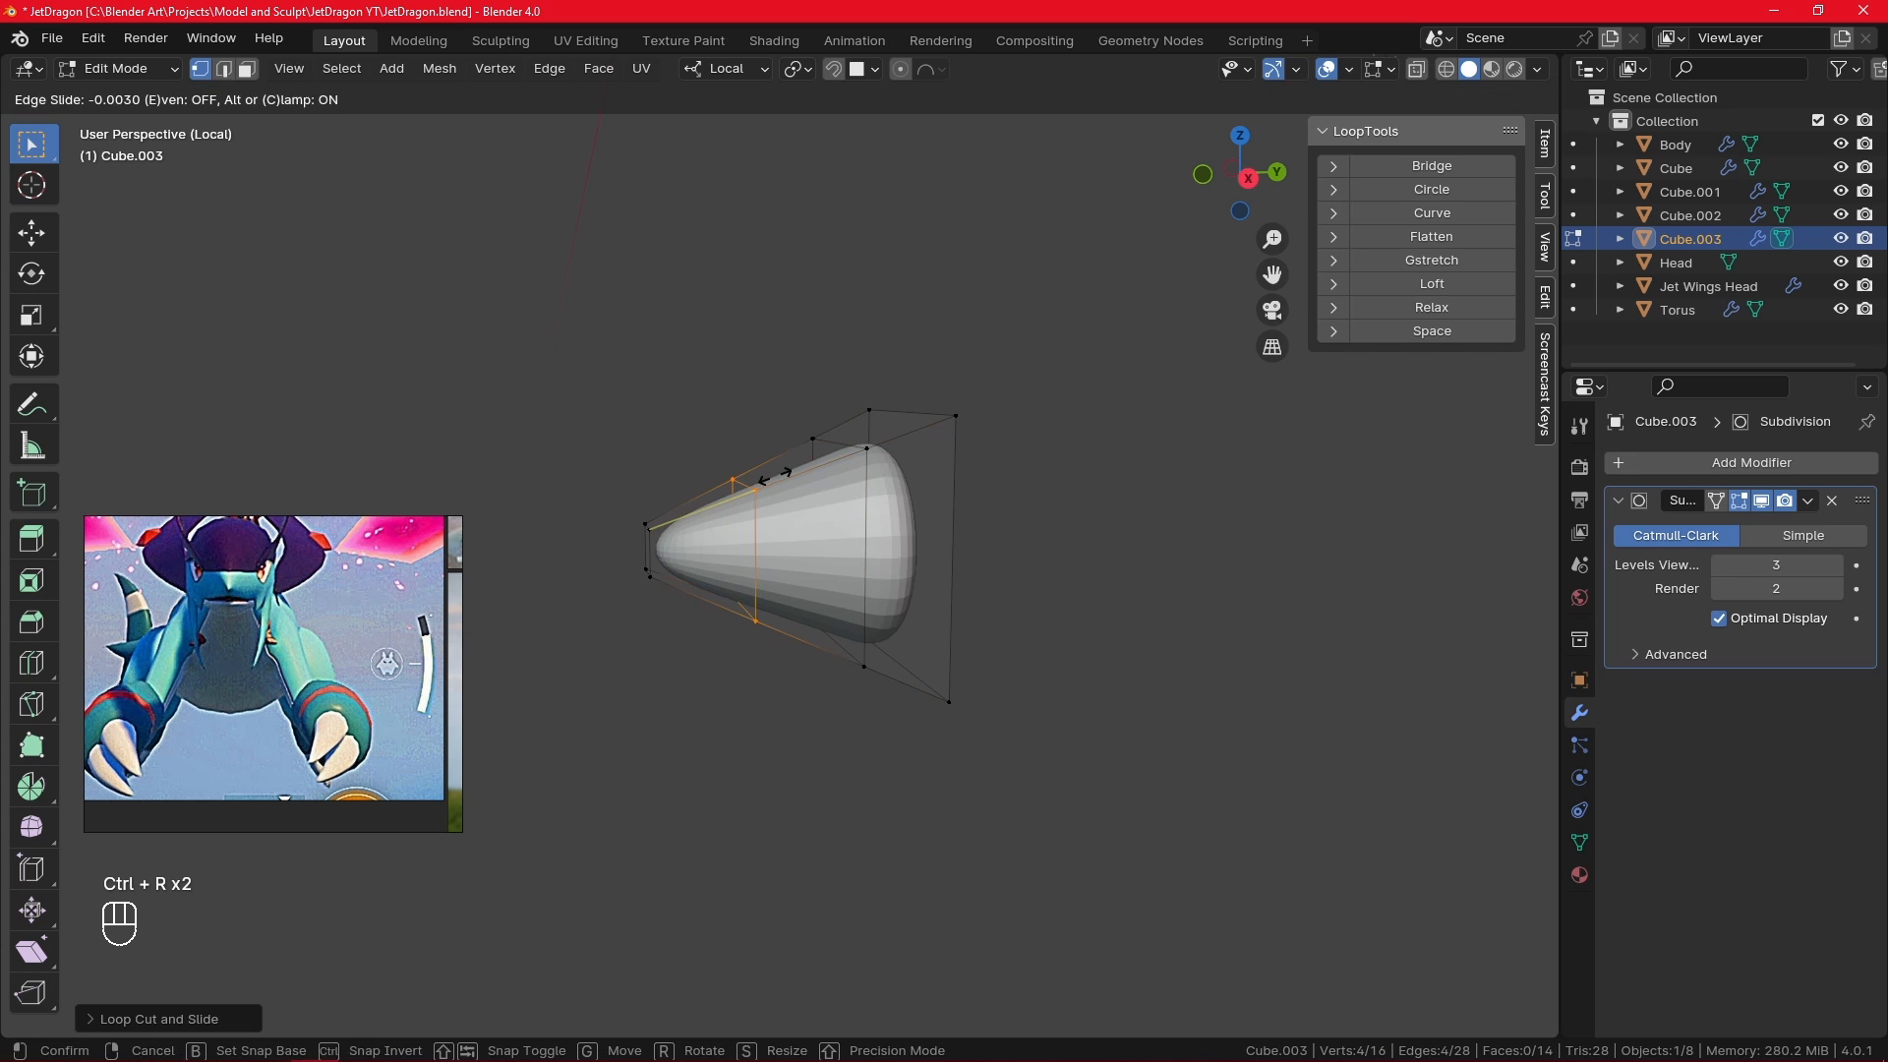
pyautogui.click(757, 470)
pyautogui.press('s')
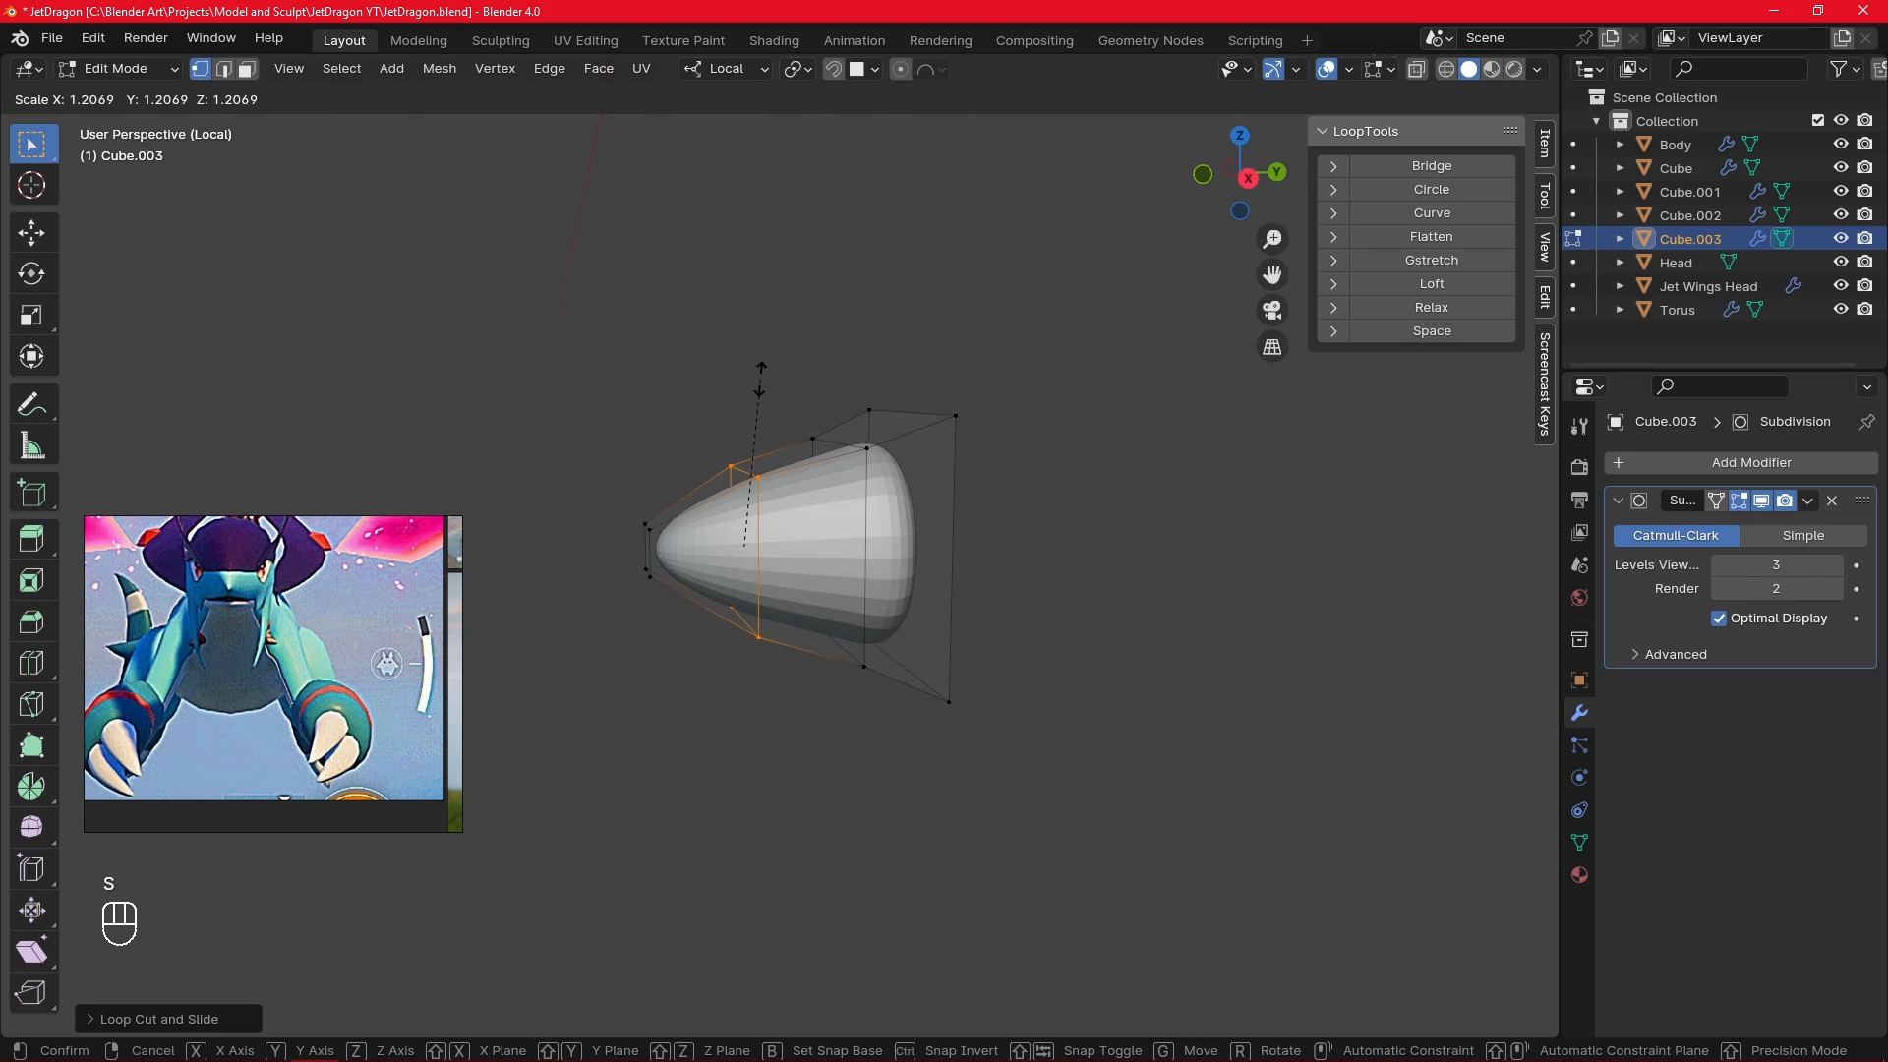
pyautogui.click(760, 388)
# - In top view, select the wide end's vertices through the mesh and move them outward along Y to lengthen the claw
pyautogui.moveTo(758, 391); pyautogui.dragTo(1006, 599, button='middle')
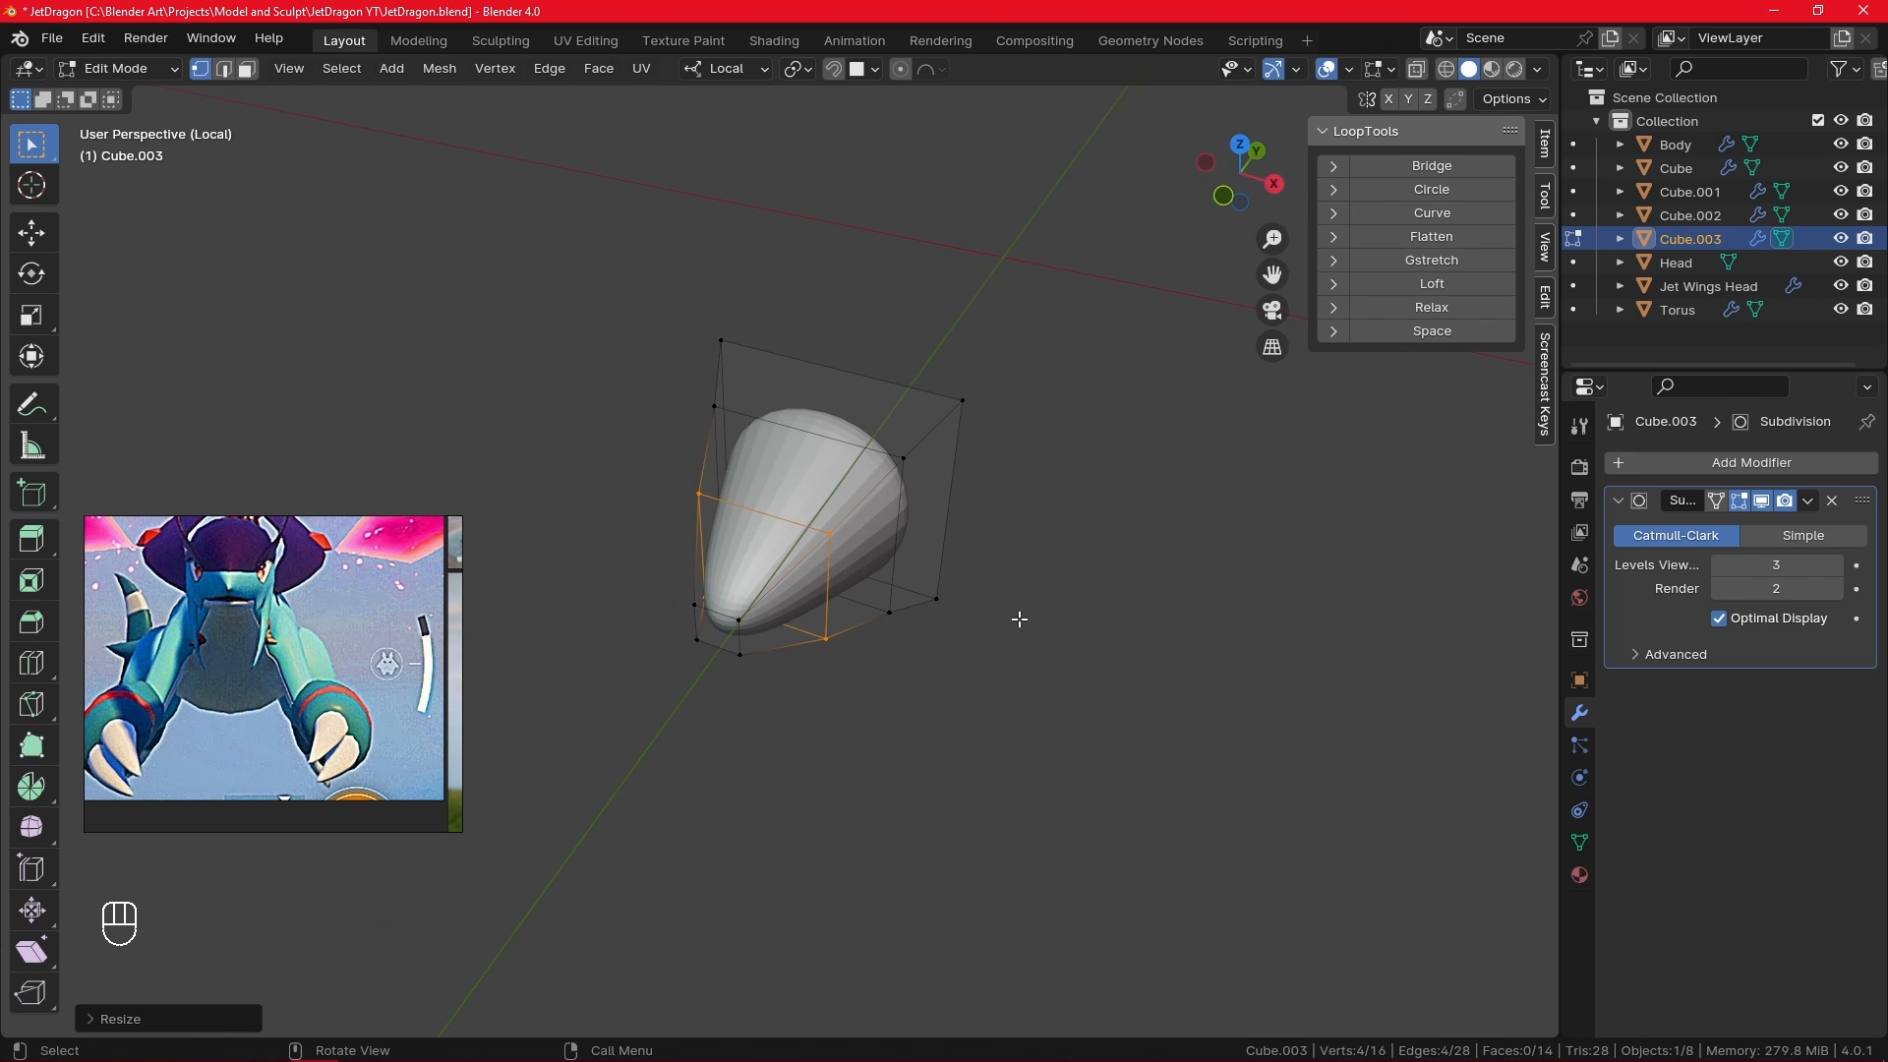
pyautogui.press('KP_7')
pyautogui.click(956, 701)
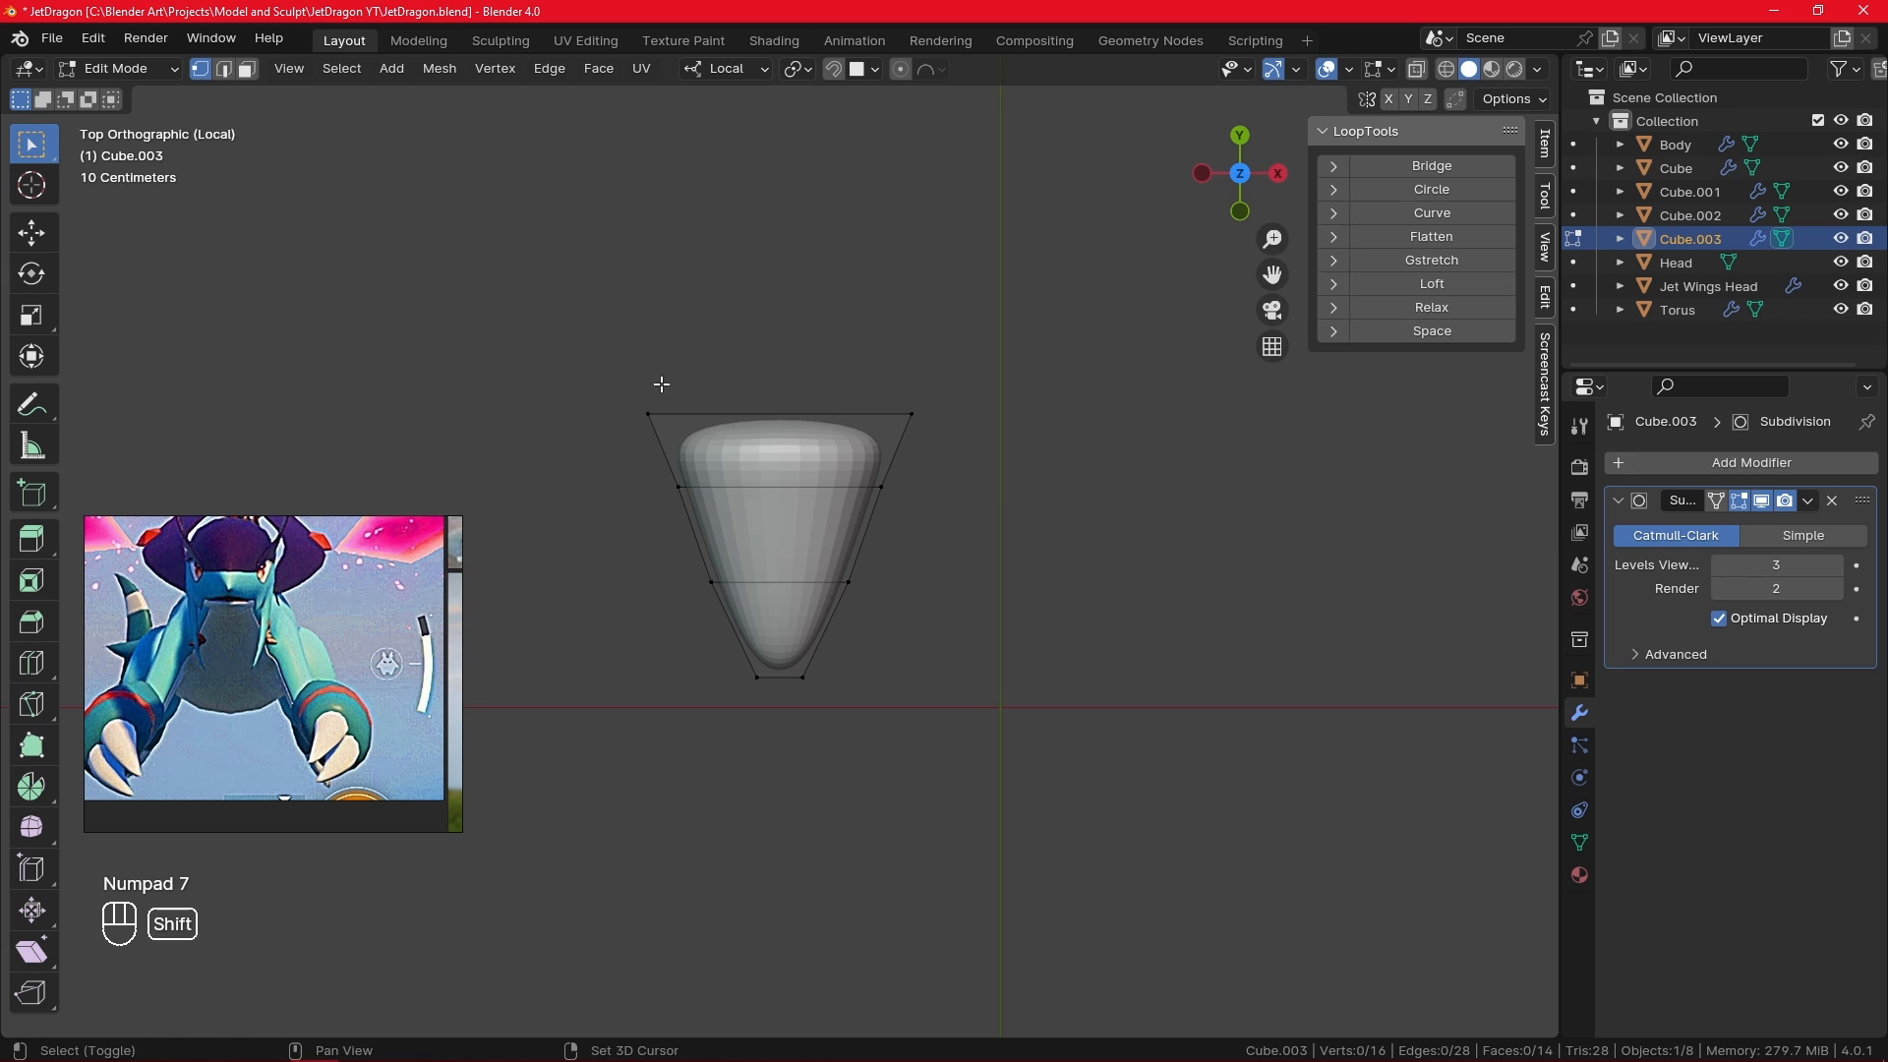
pyautogui.keyDown('shift'); pyautogui.moveTo(619, 386); pyautogui.dragTo(970, 430); pyautogui.keyUp('shift')
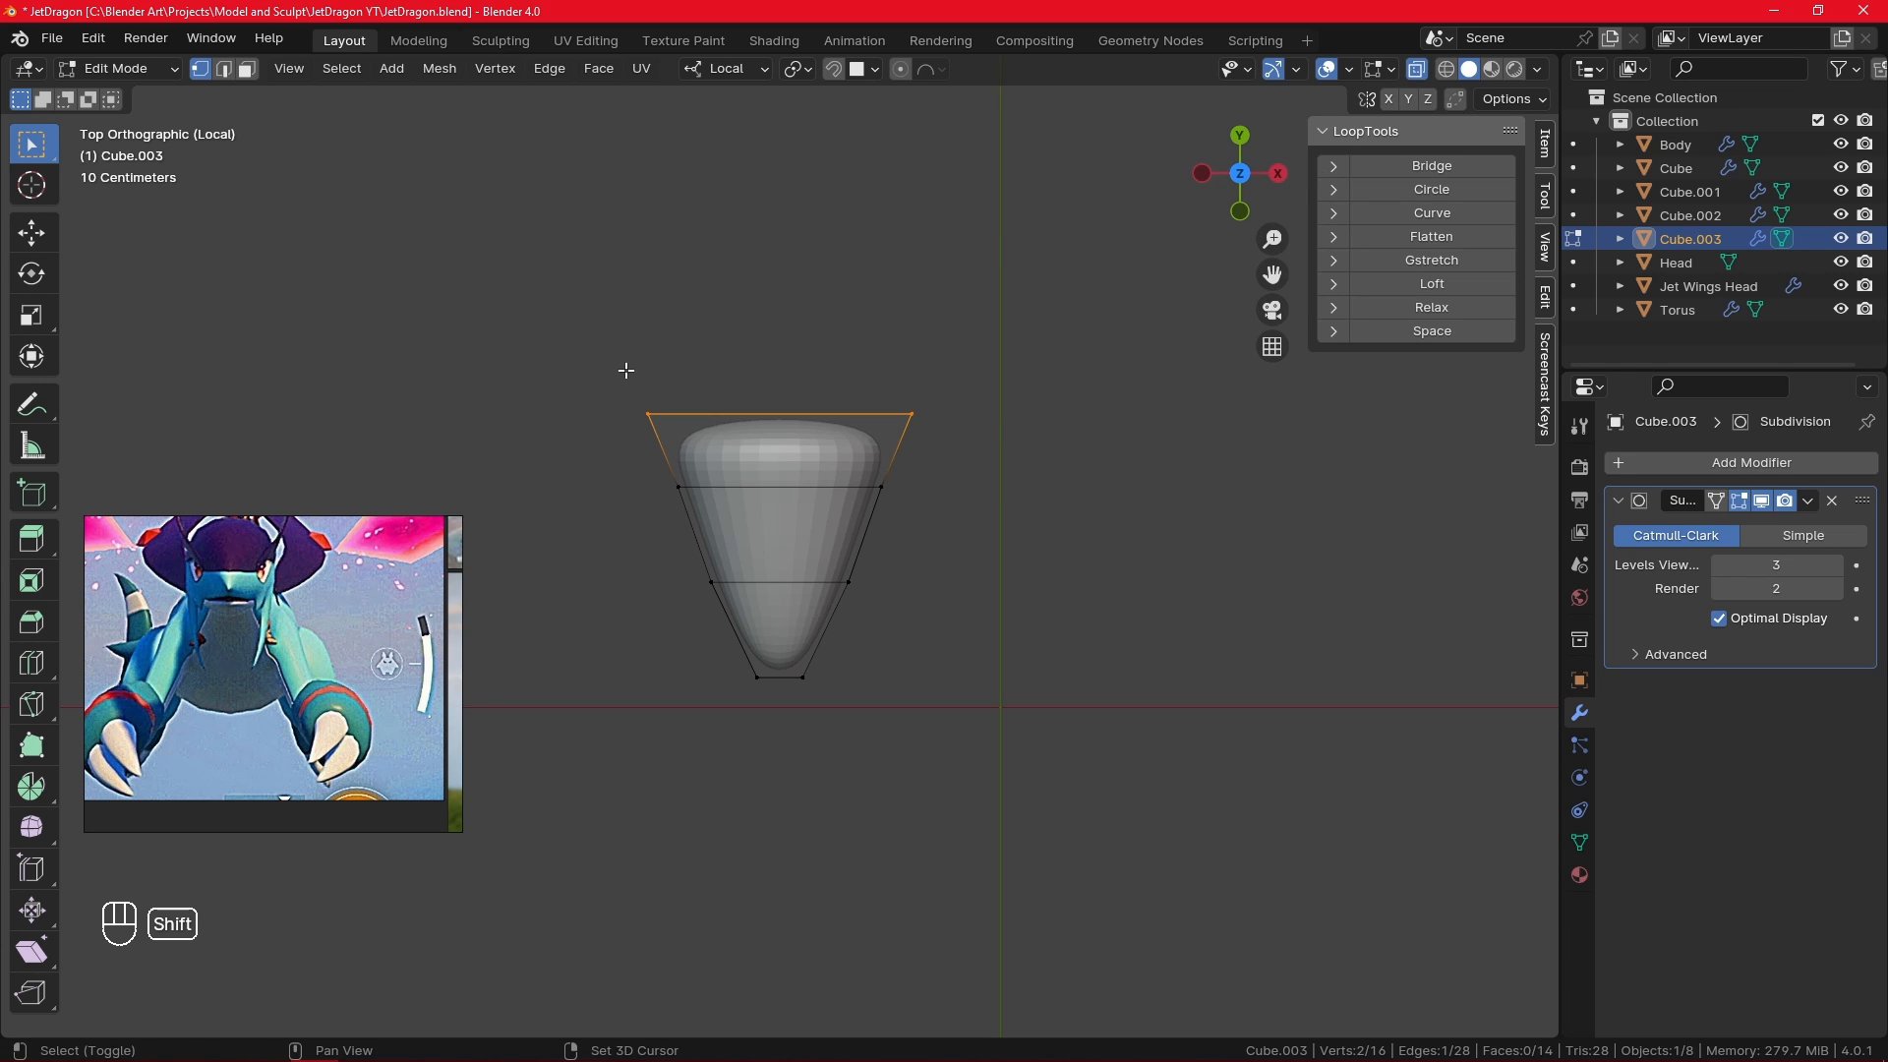
pyautogui.keyDown('shift'); pyautogui.moveTo(613, 373); pyautogui.dragTo(982, 440); pyautogui.keyUp('shift')
pyautogui.press('g')
pyautogui.press('y')
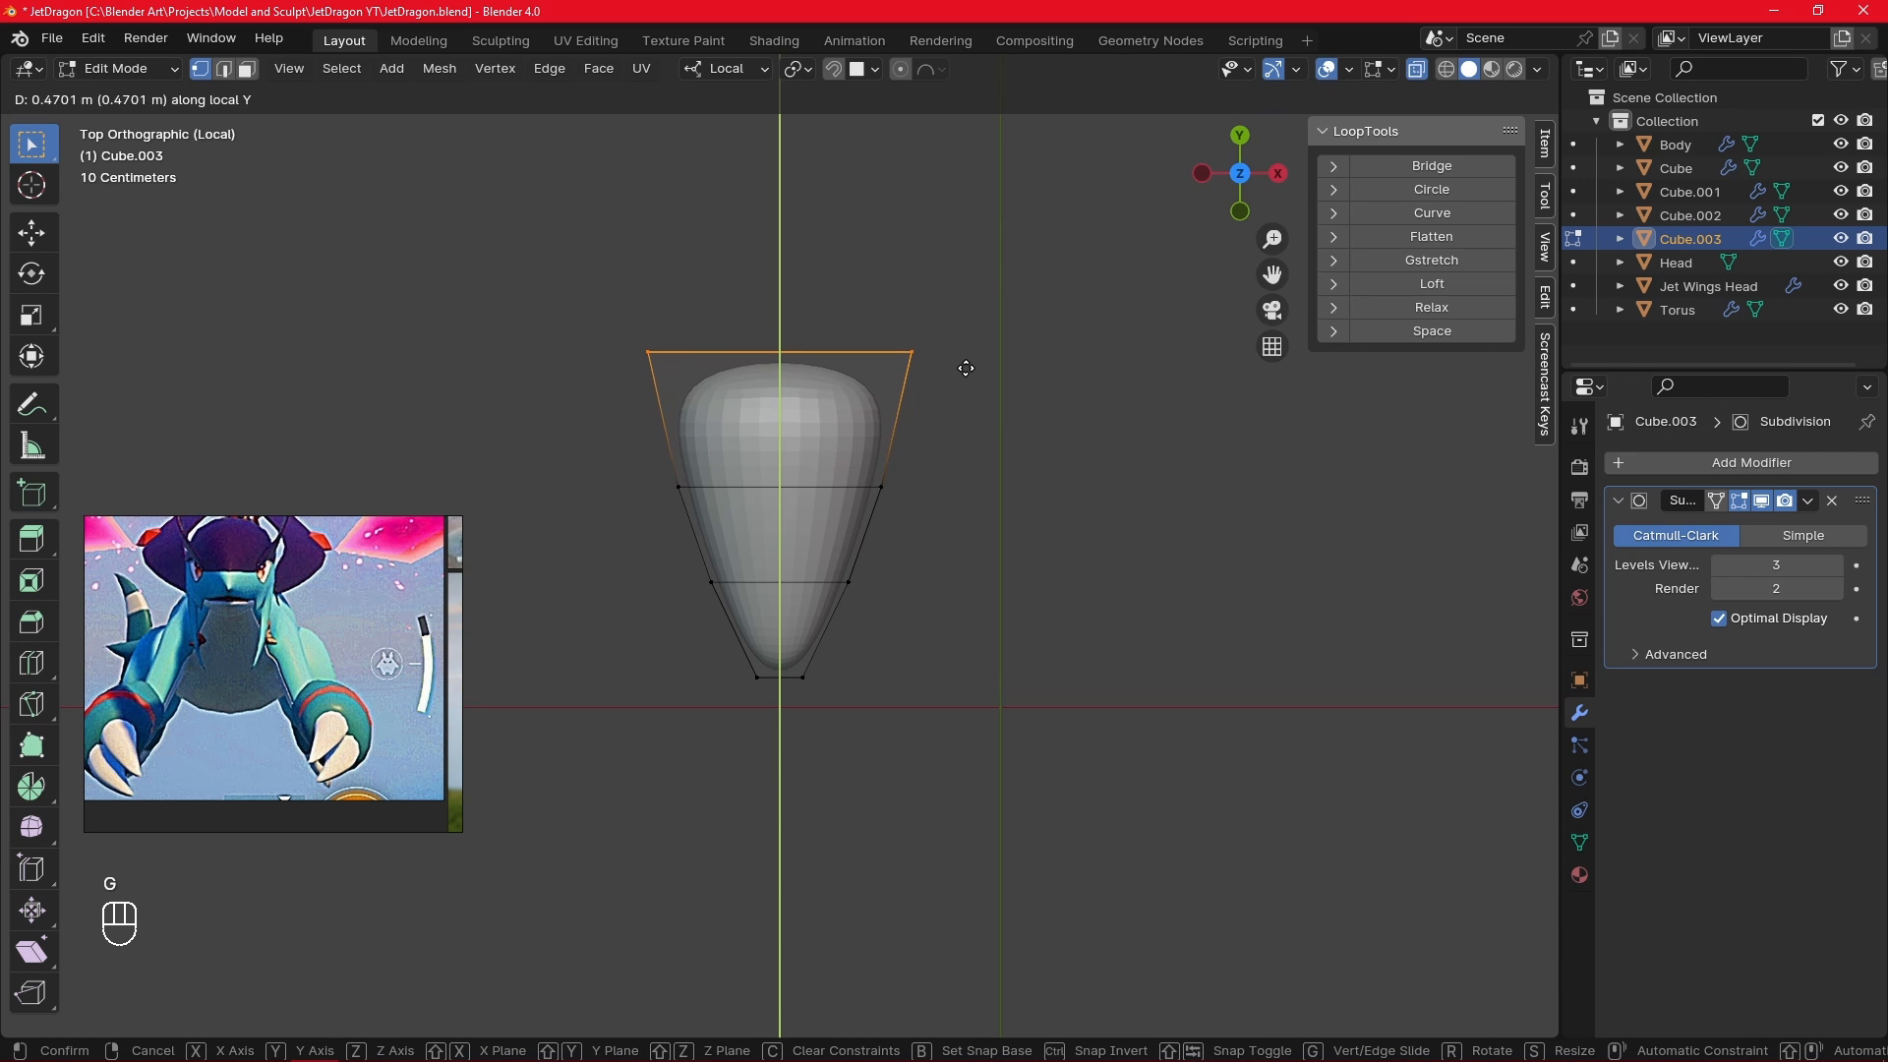
pyautogui.click(962, 346)
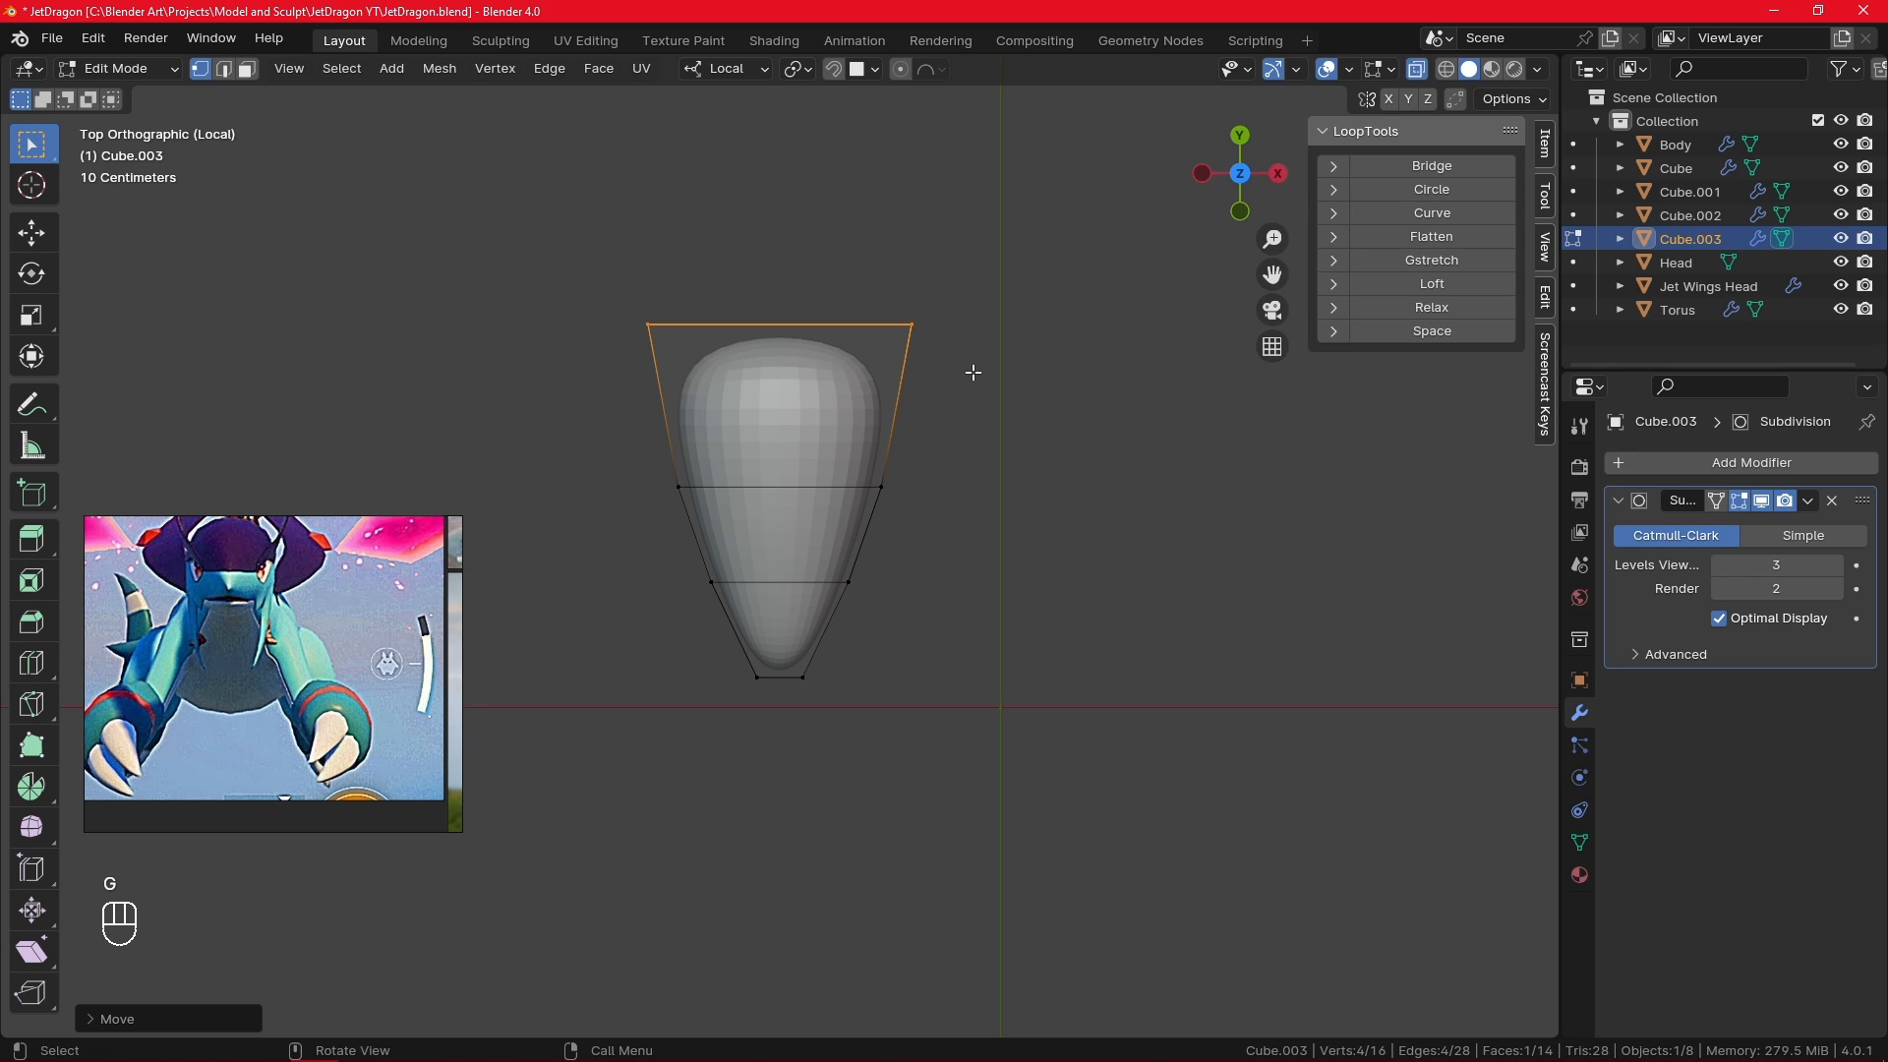
# - Shift the claw's two middle edge loops sideways along positive X to give it a curve
pyautogui.keyDown('alt'); pyautogui.click(779, 474); pyautogui.keyUp('alt')
pyautogui.press('g')
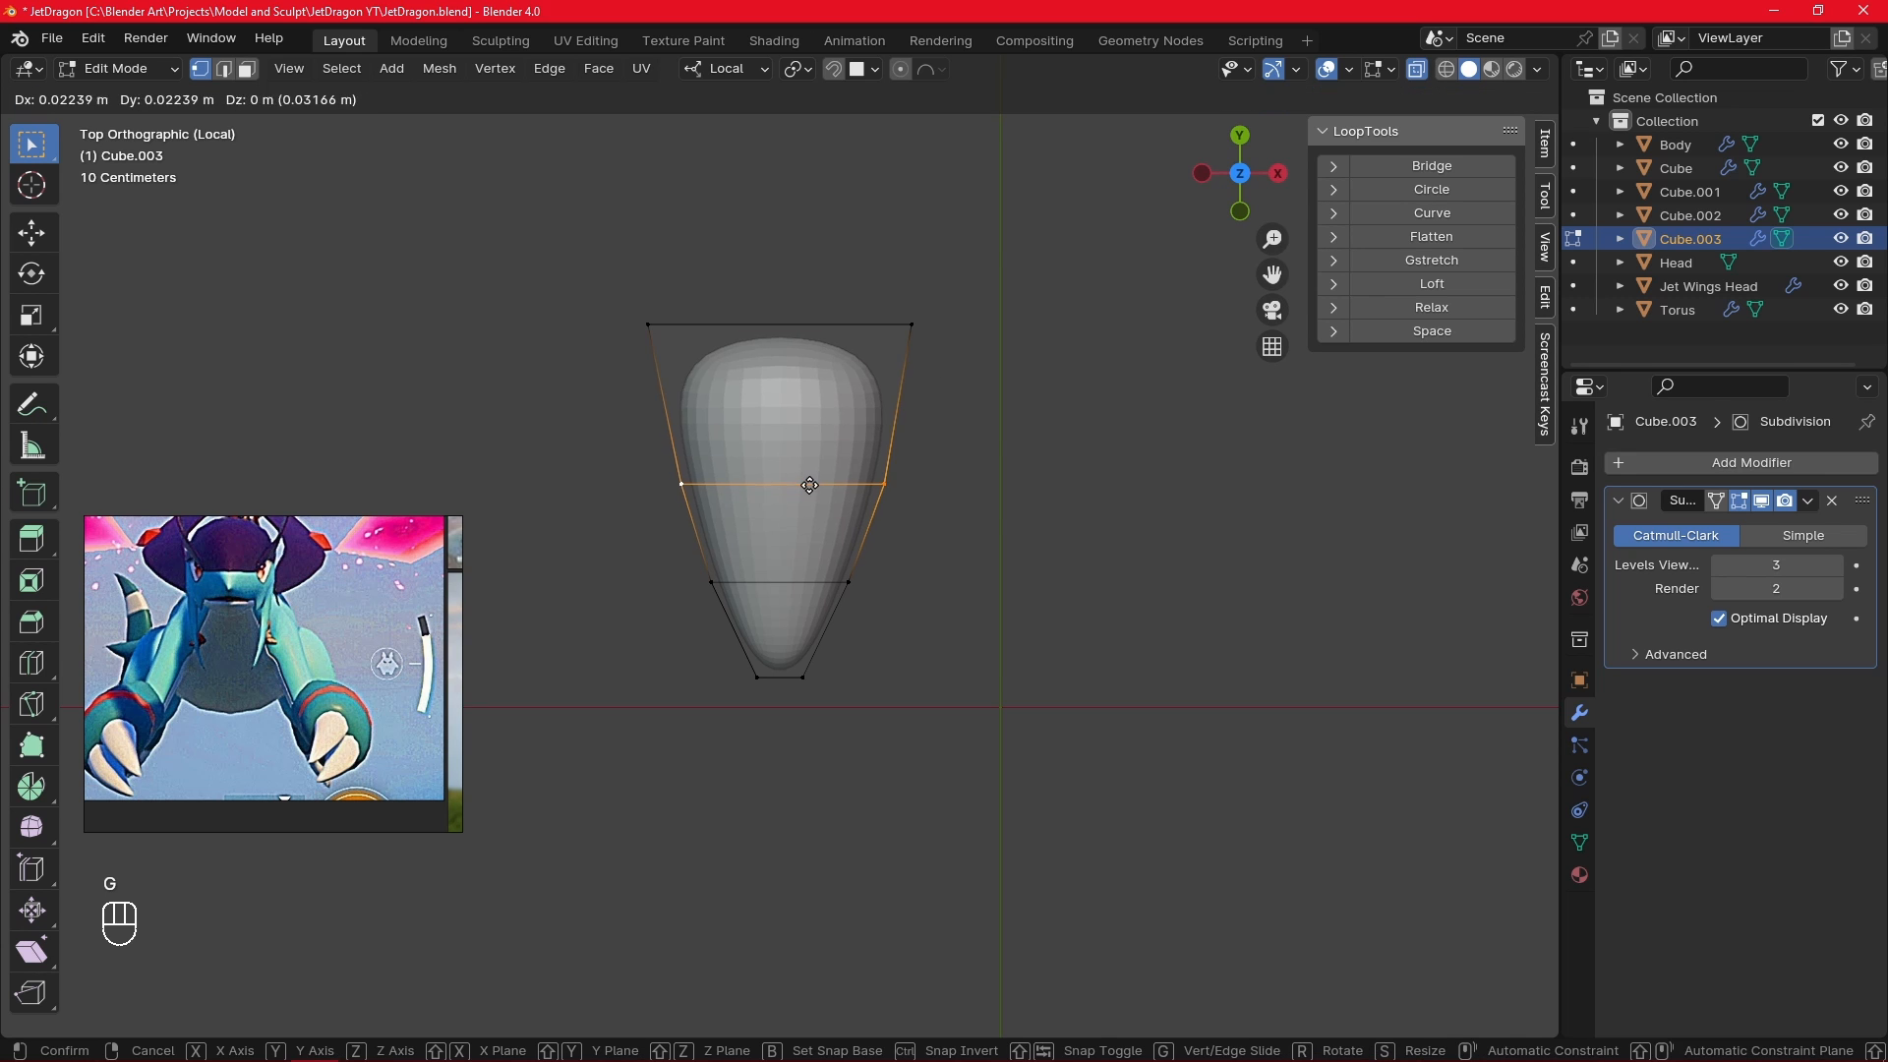
pyautogui.press('x')
pyautogui.click(837, 482)
pyautogui.keyDown('alt'); pyautogui.click(791, 579); pyautogui.keyUp('alt')
pyautogui.press('g')
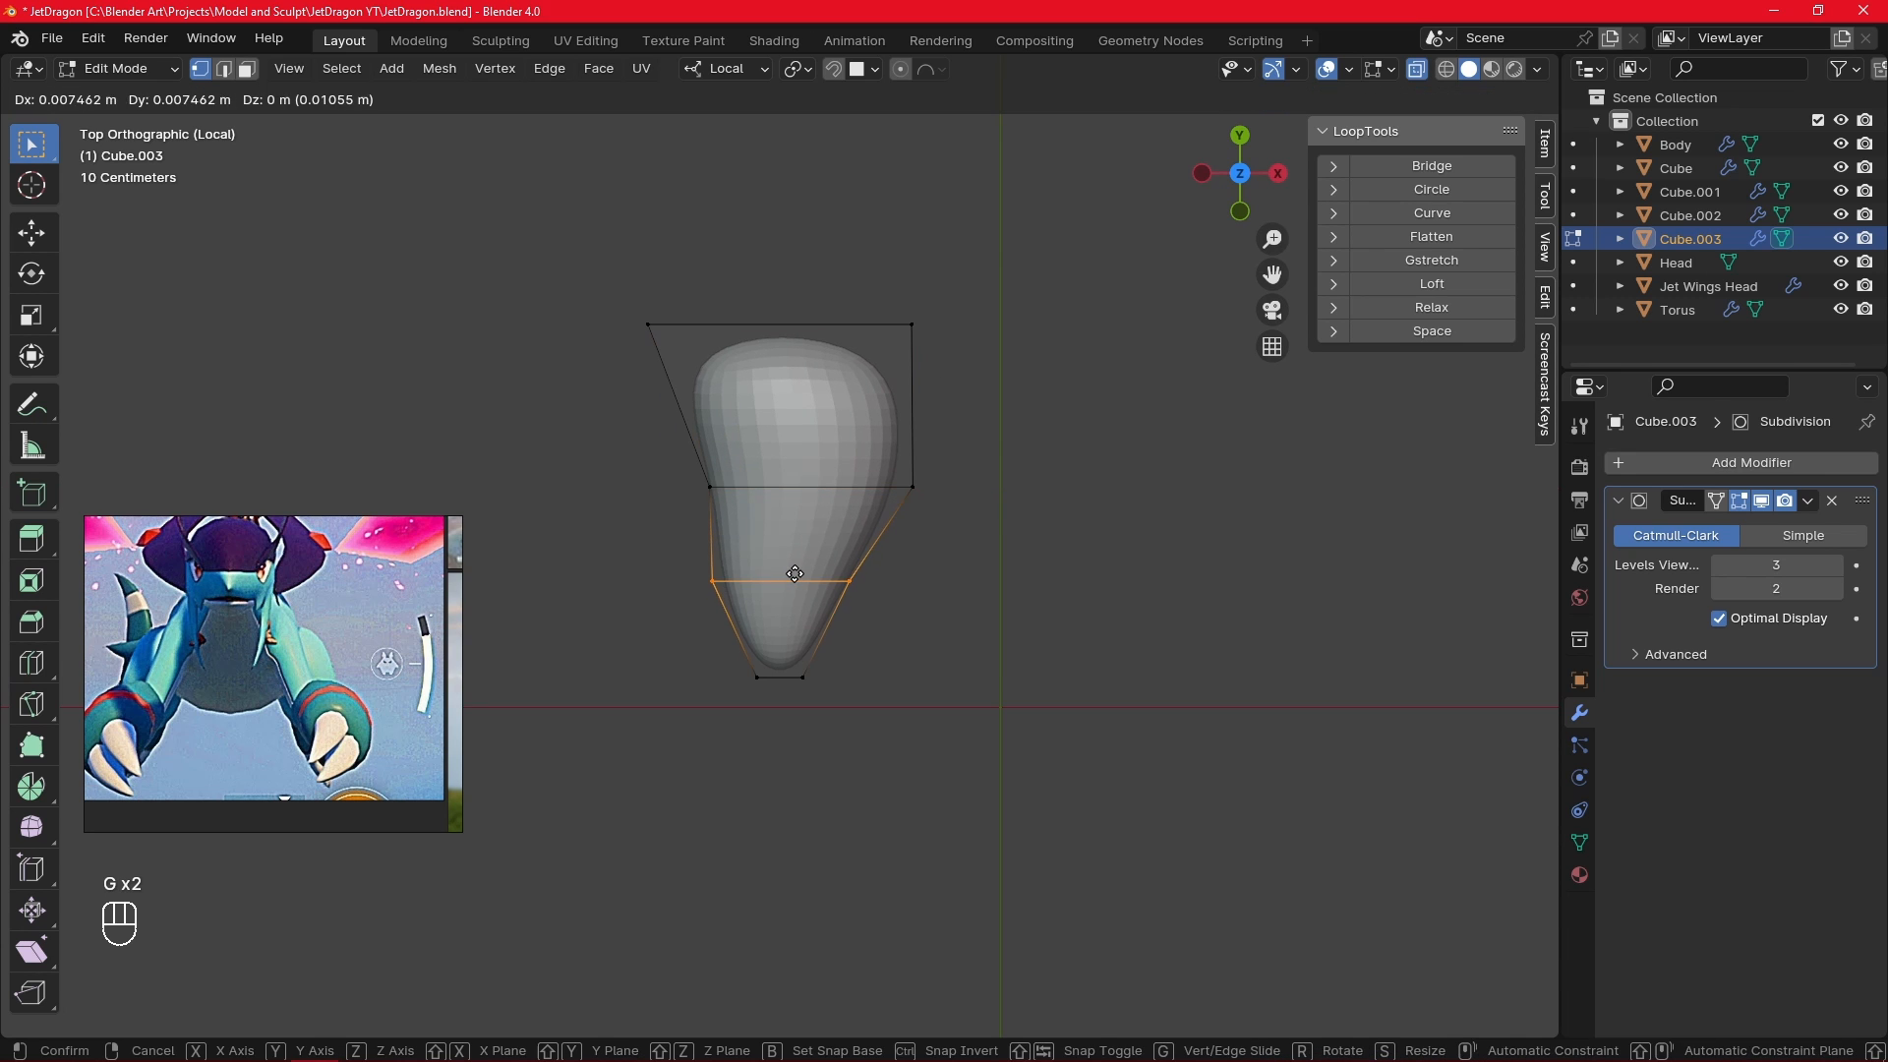
pyautogui.press('x')
pyautogui.click(825, 570)
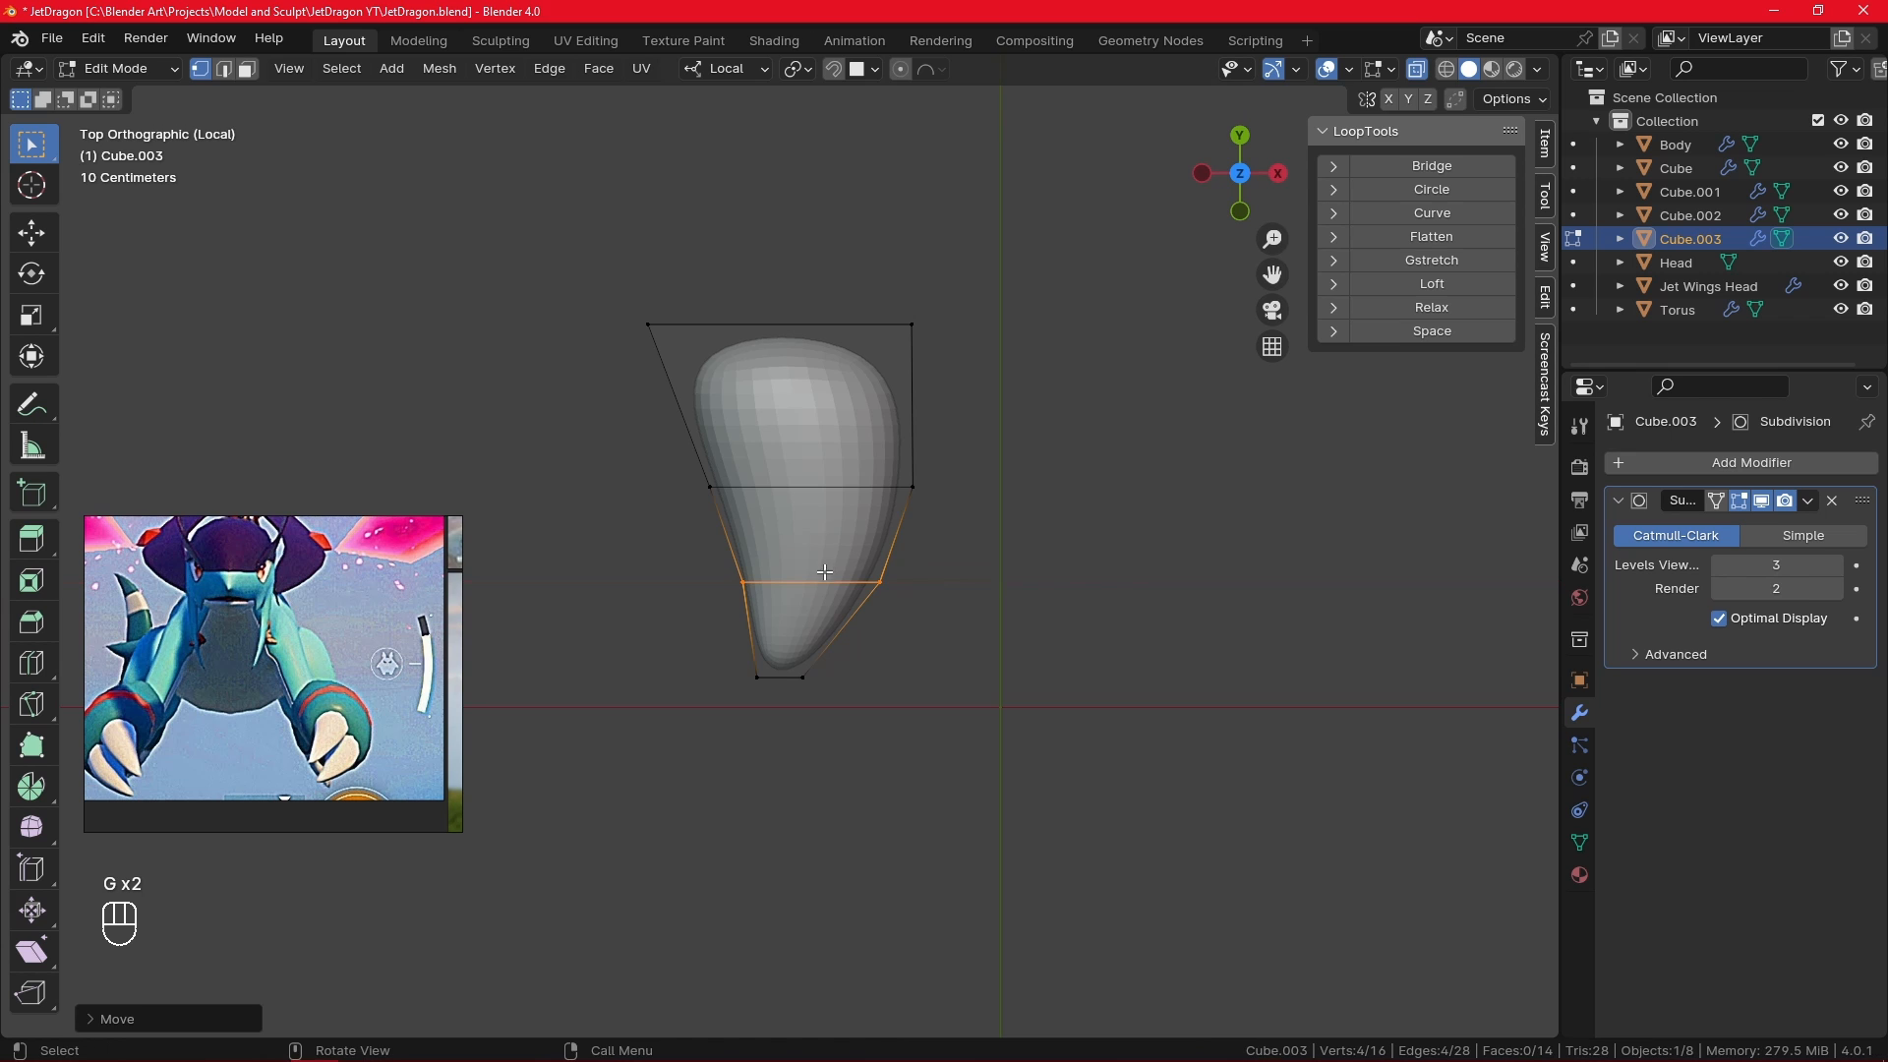
# - Extrude the claw's narrow end outward, shift it about -0.15 m along X and scale it to about 0.57
pyautogui.moveTo(745, 669); pyautogui.dragTo(851, 696)
pyautogui.press('e')
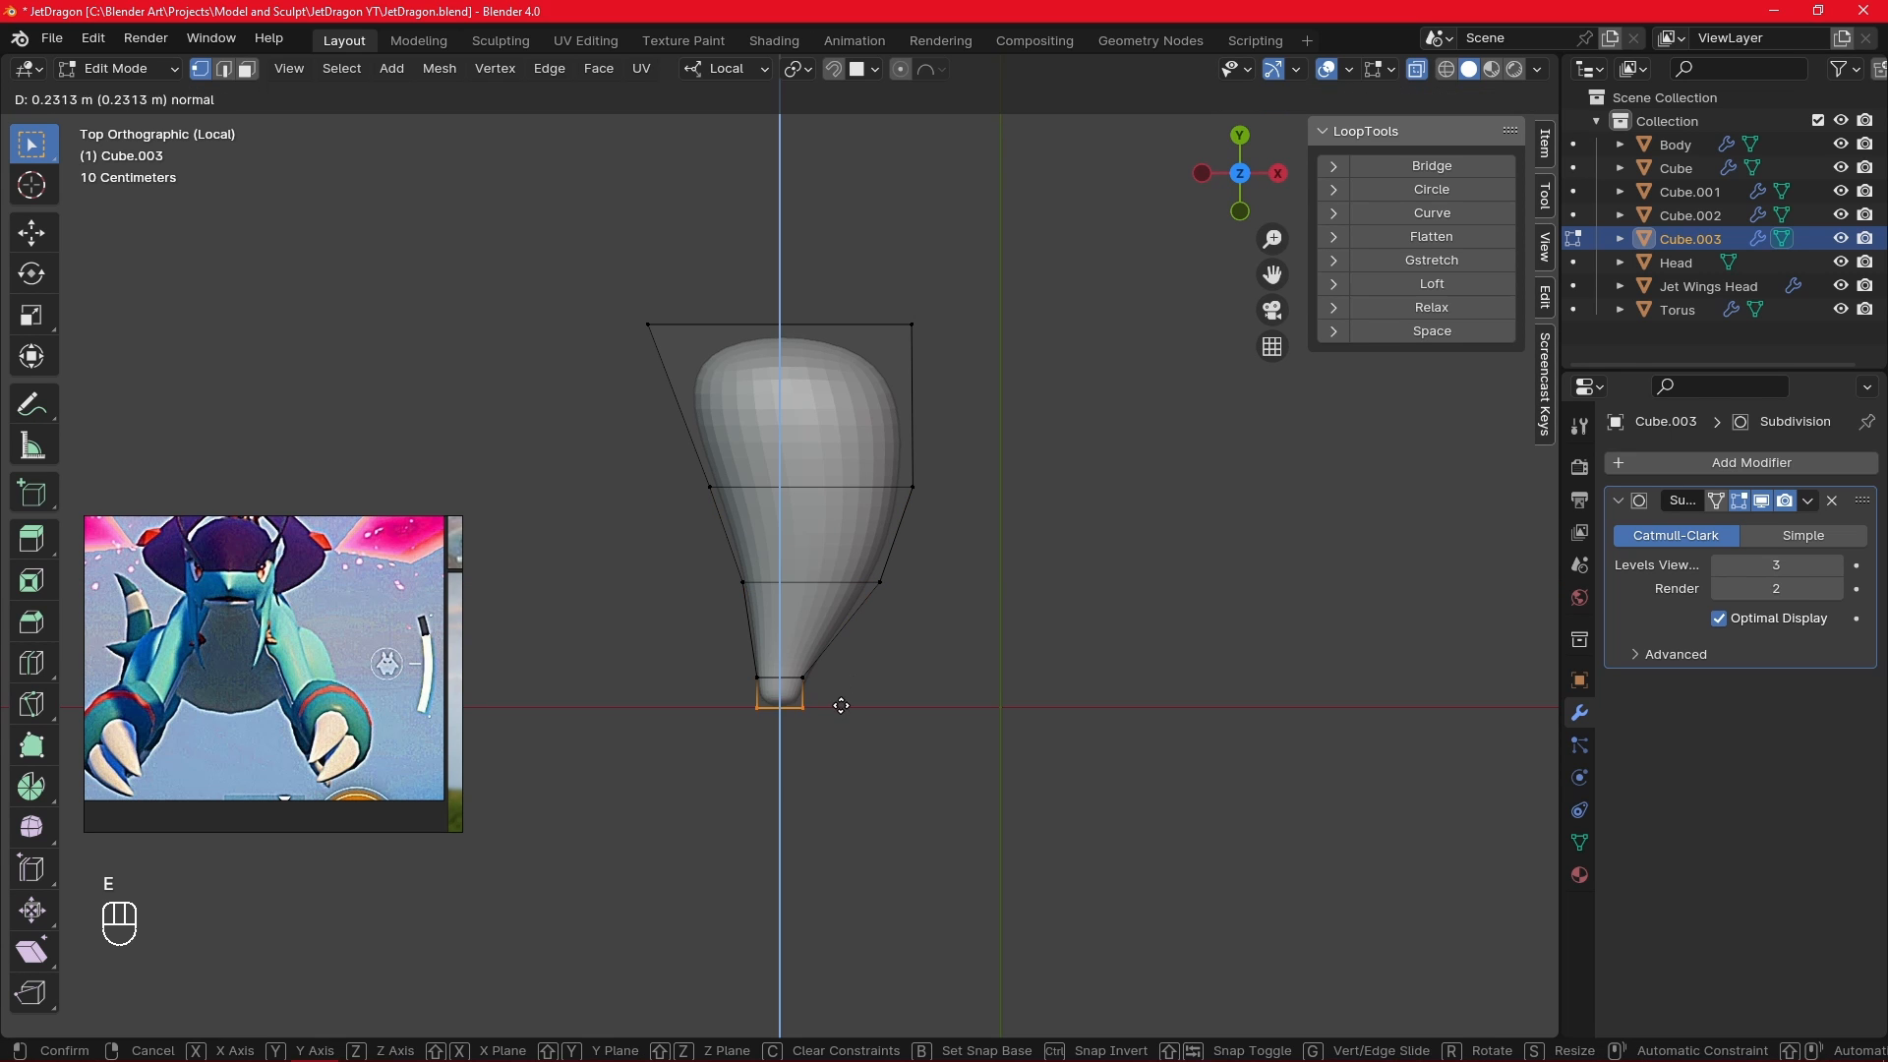
pyautogui.click(833, 723)
pyautogui.press('g')
pyautogui.press('x')
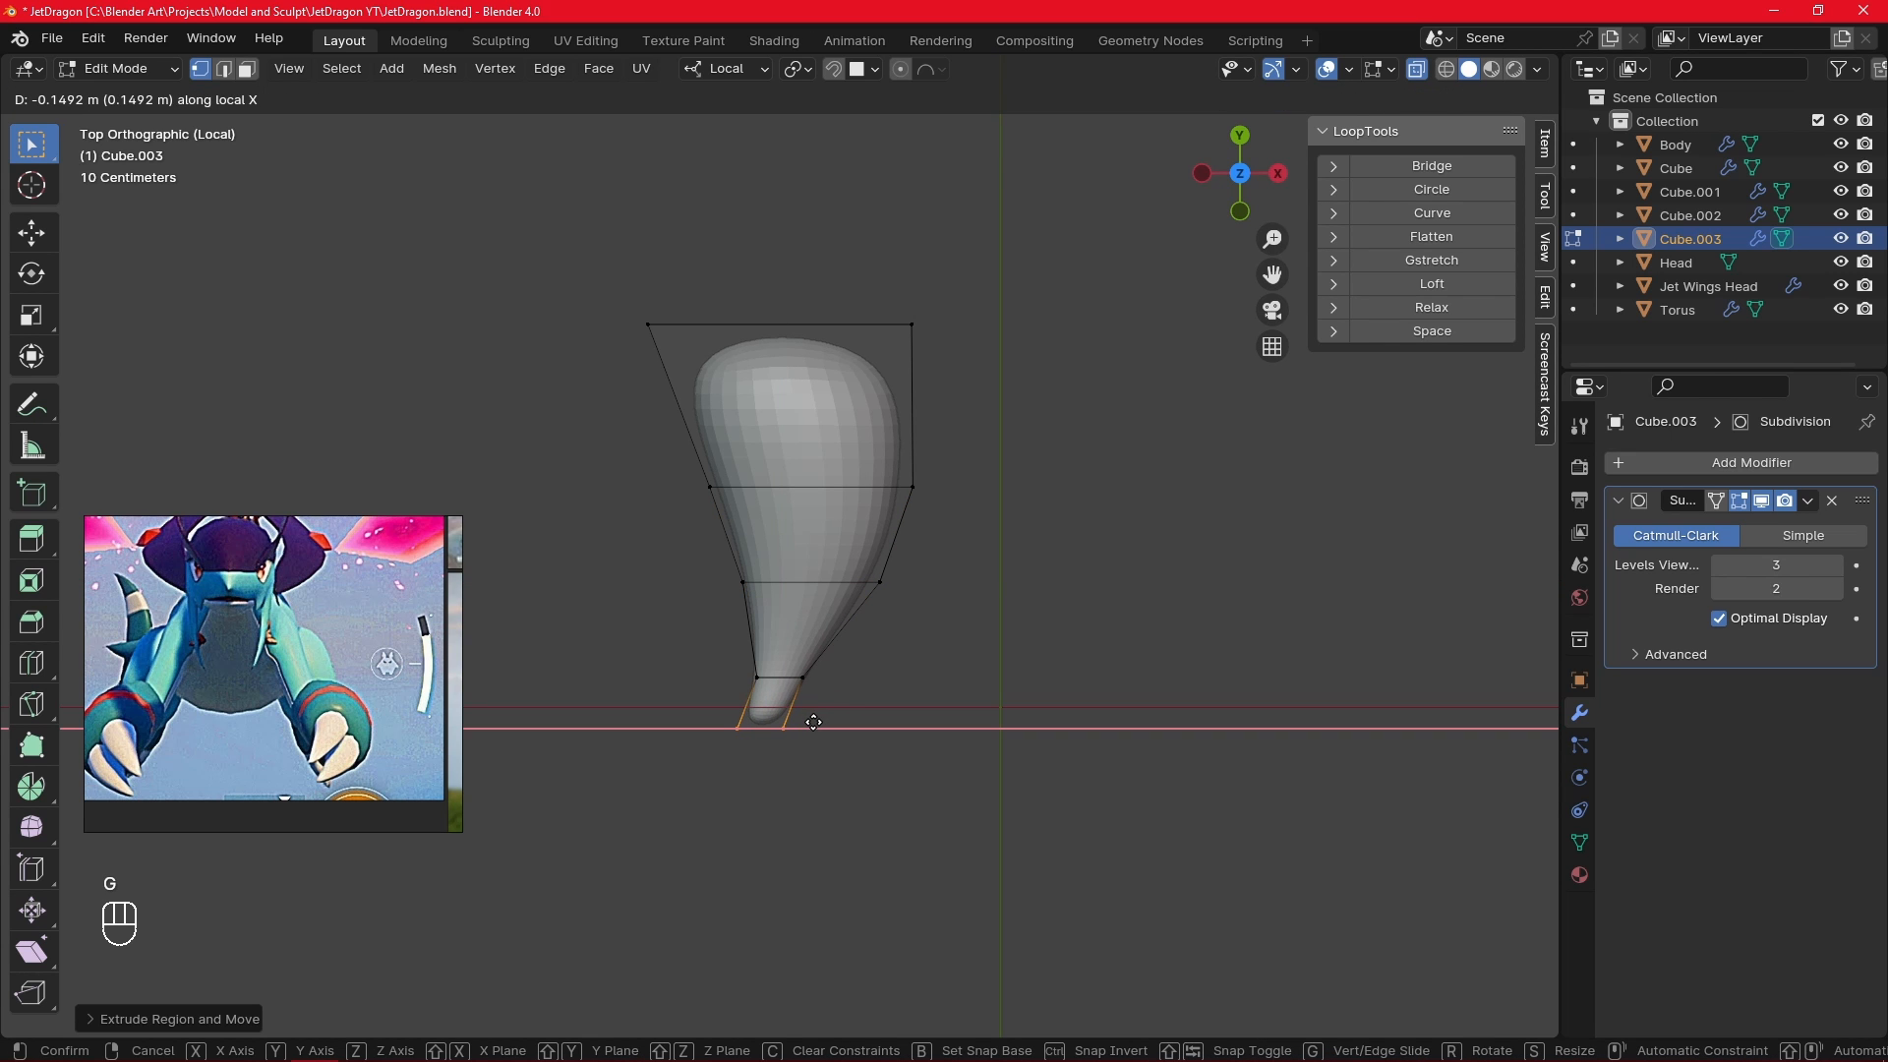
pyautogui.click(815, 723)
pyautogui.press('s')
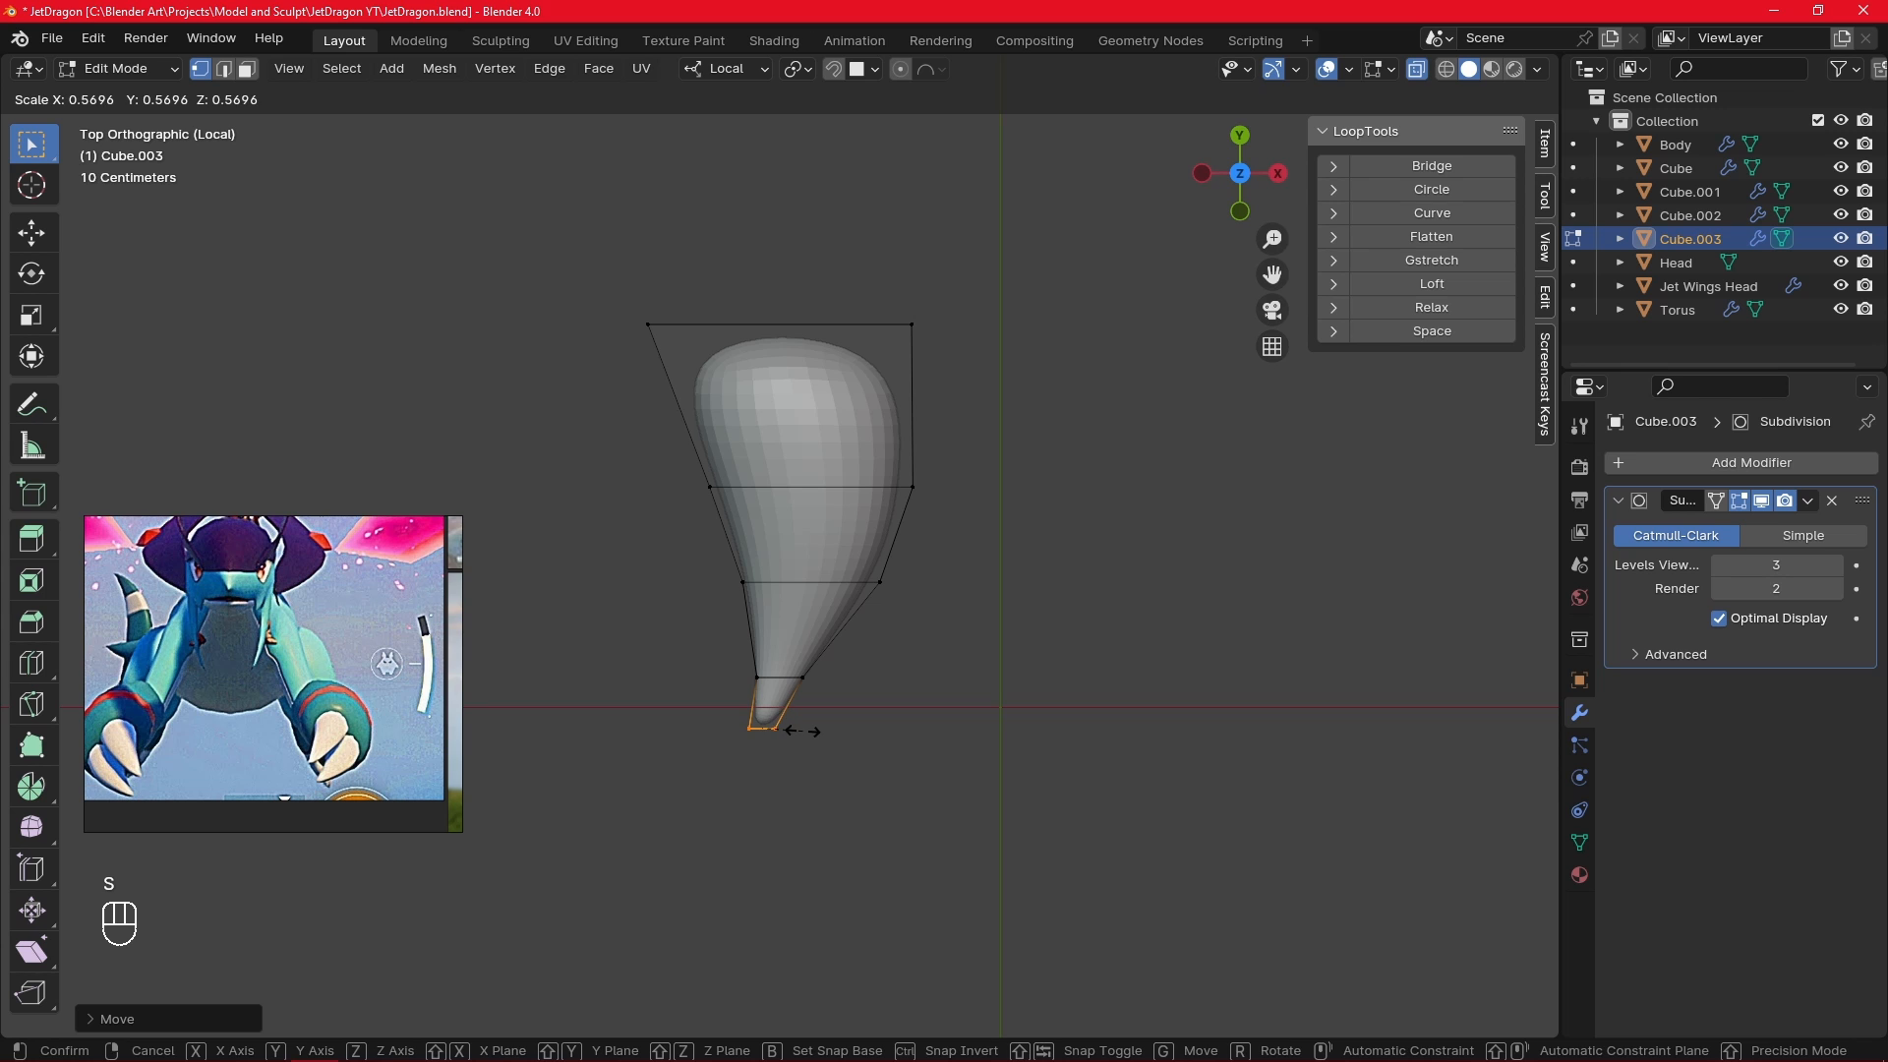
pyautogui.click(805, 731)
# - Widen the edge loop just above the claw tip, scaling by about 1.17 and 1.04, and nudge it slightly along X
pyautogui.click(846, 701)
pyautogui.press('Tab')
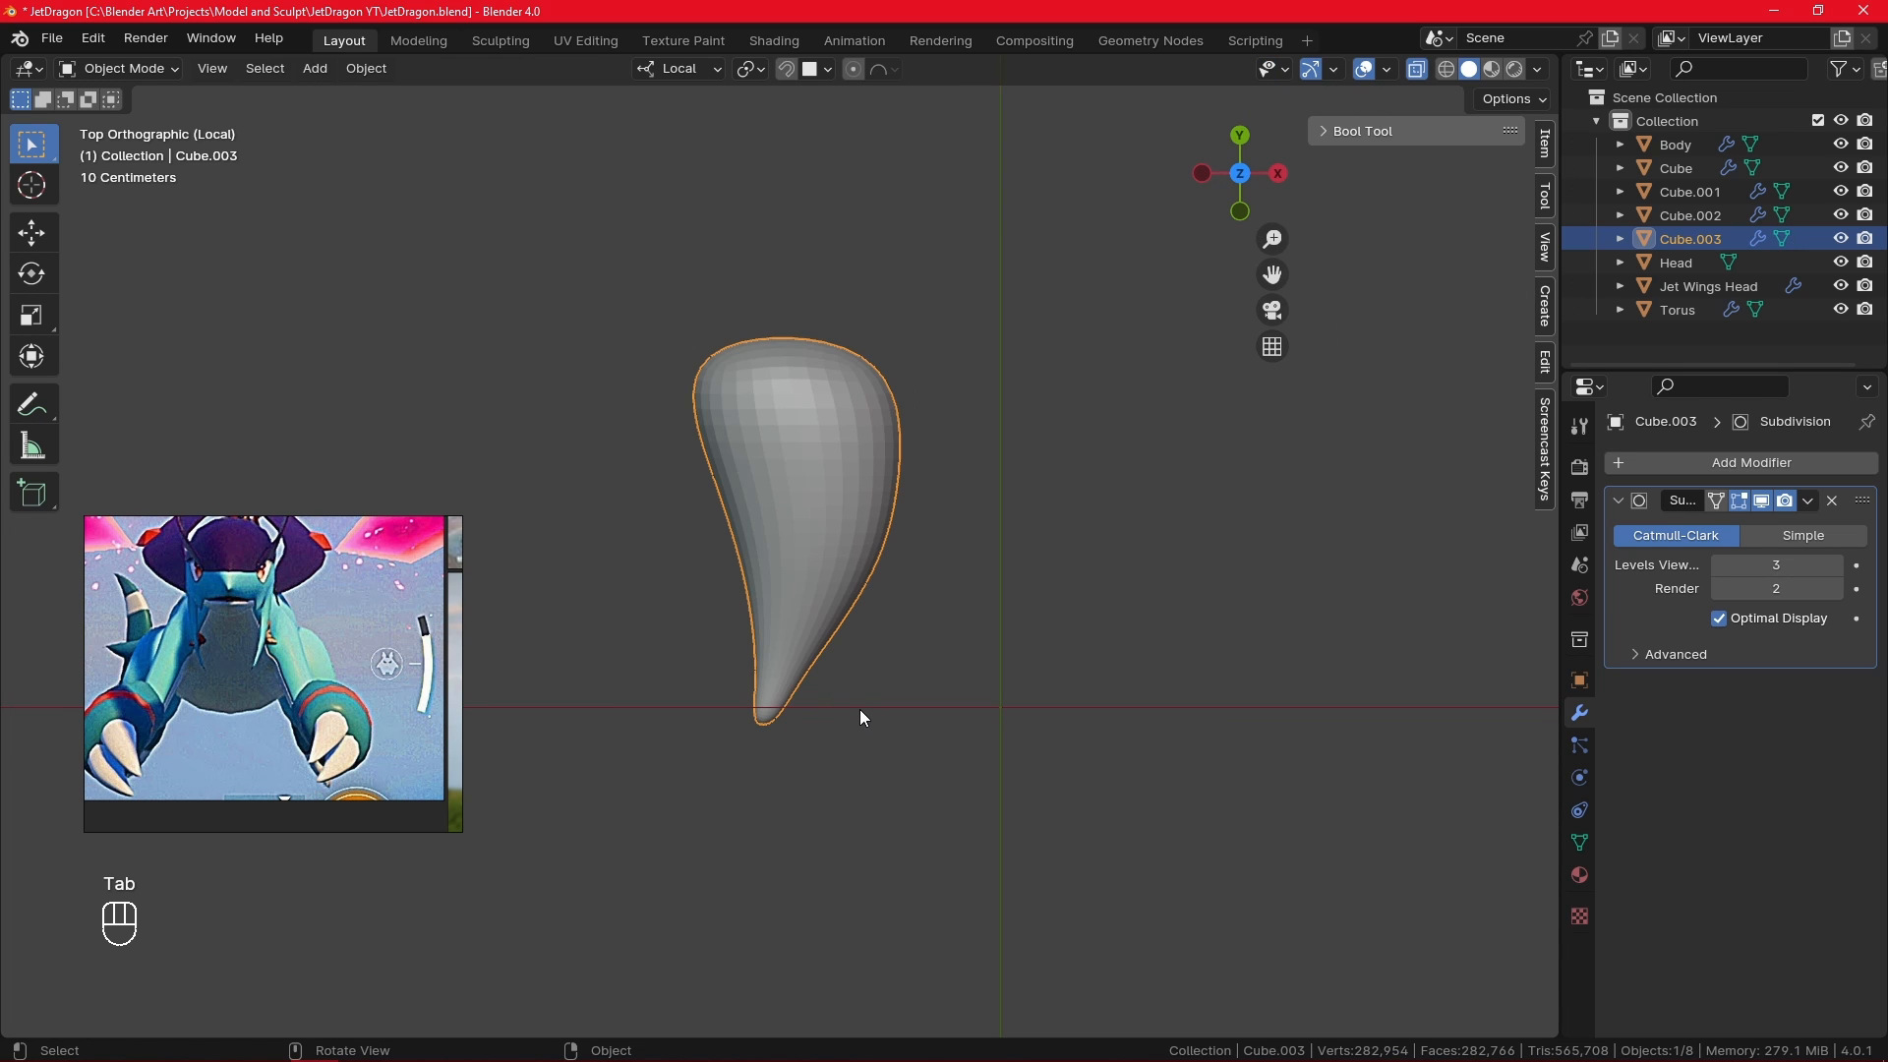
pyautogui.press('Tab')
pyautogui.press('s')
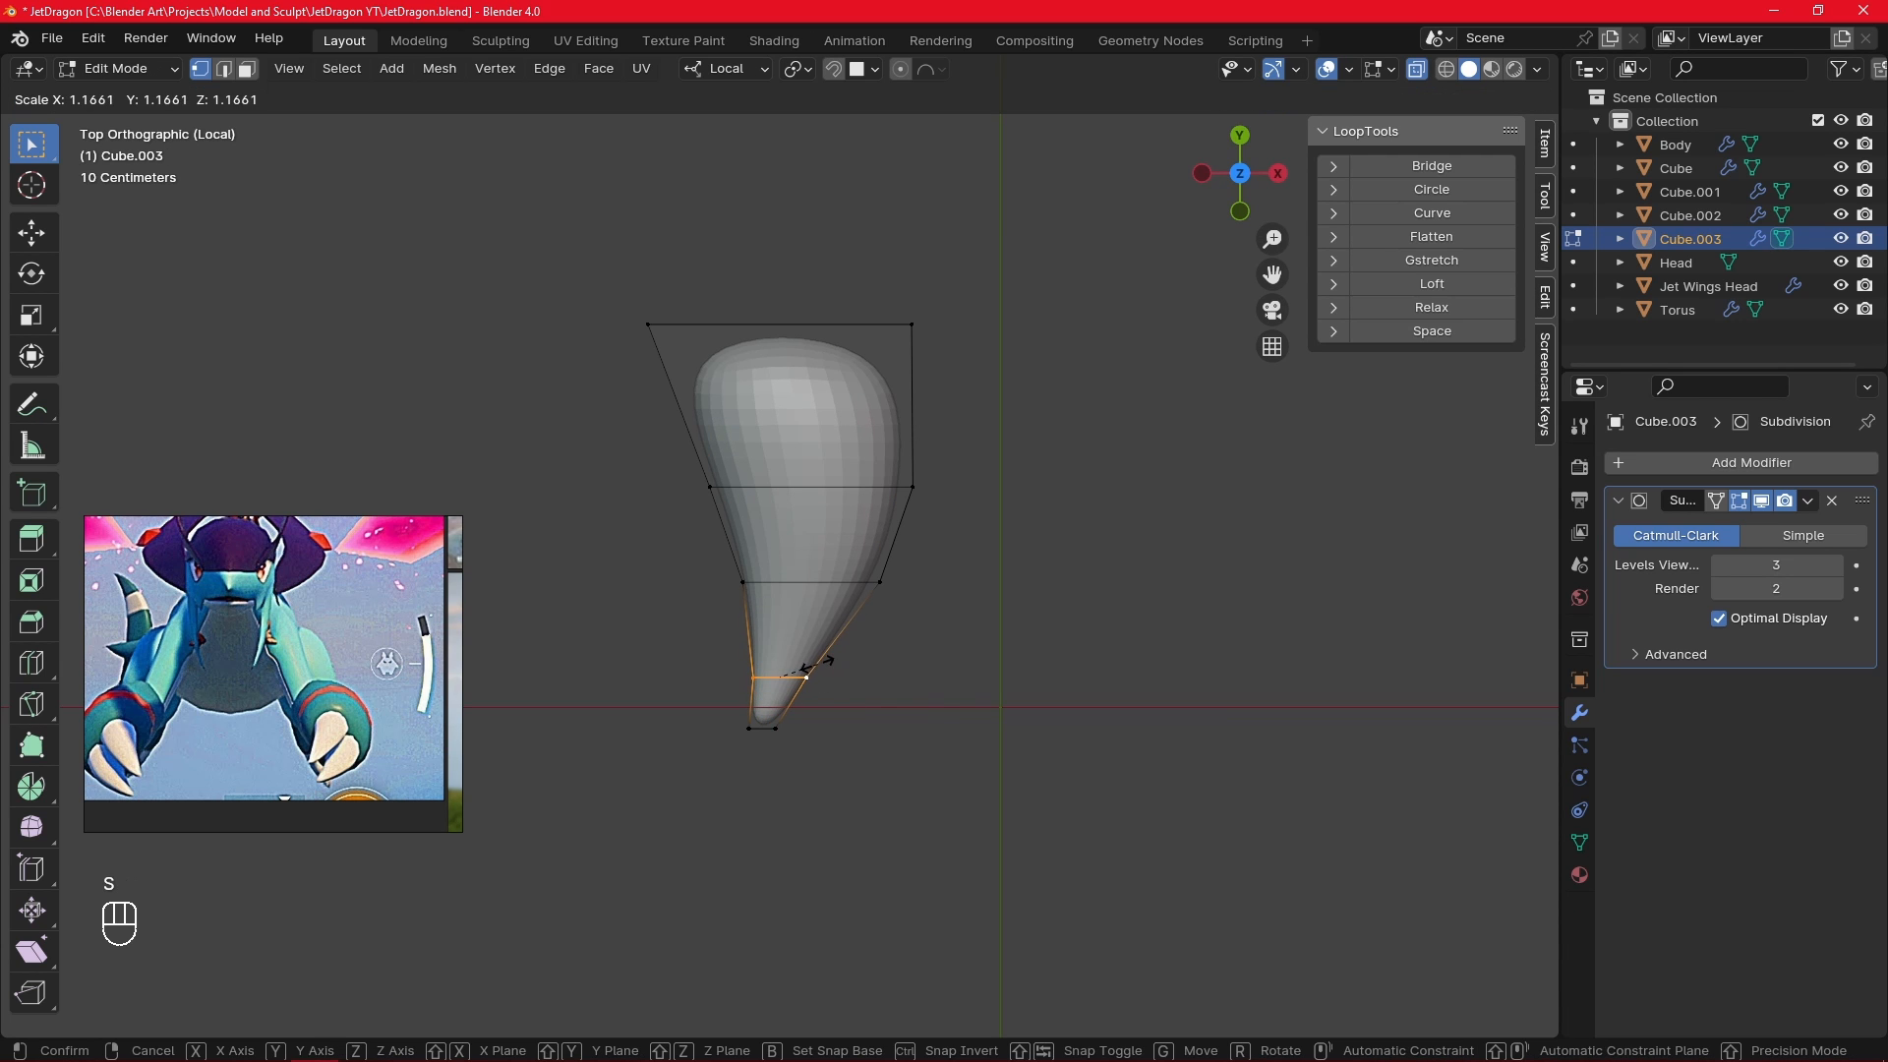
pyautogui.click(817, 663)
pyautogui.click(897, 636)
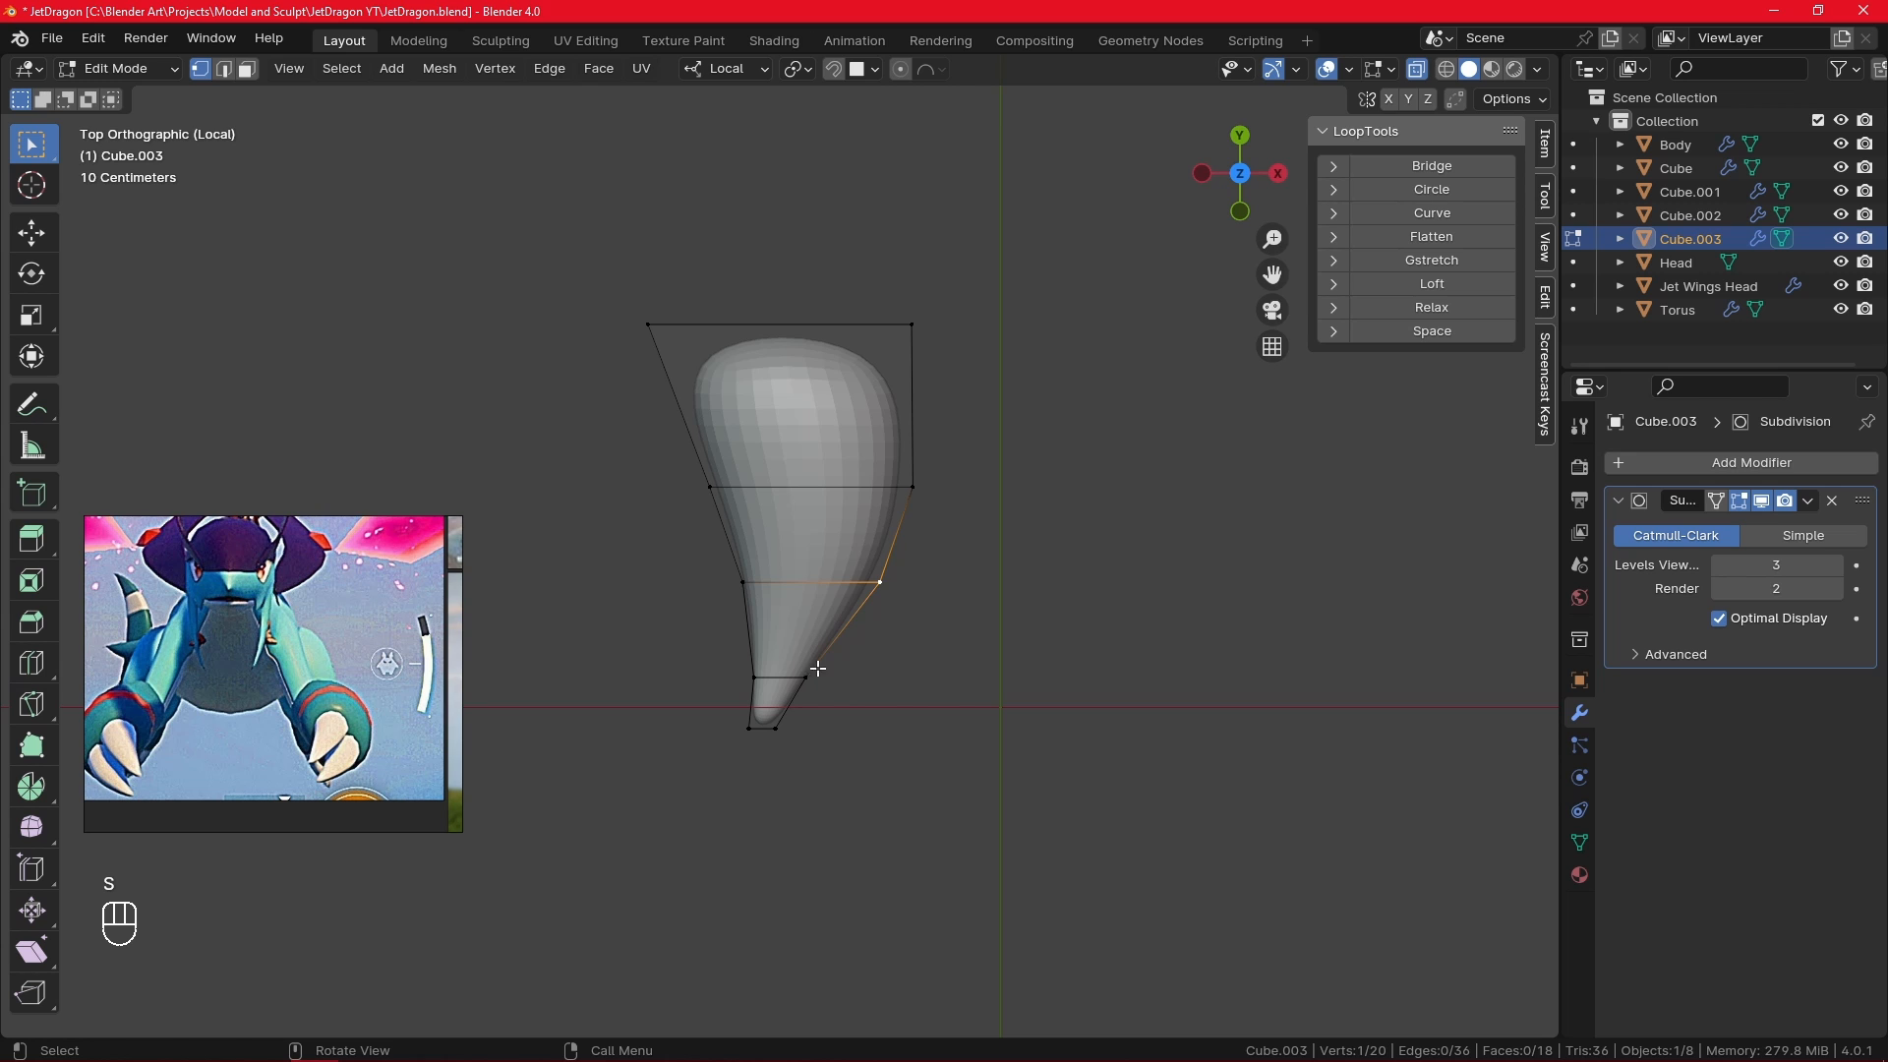
pyautogui.press('s')
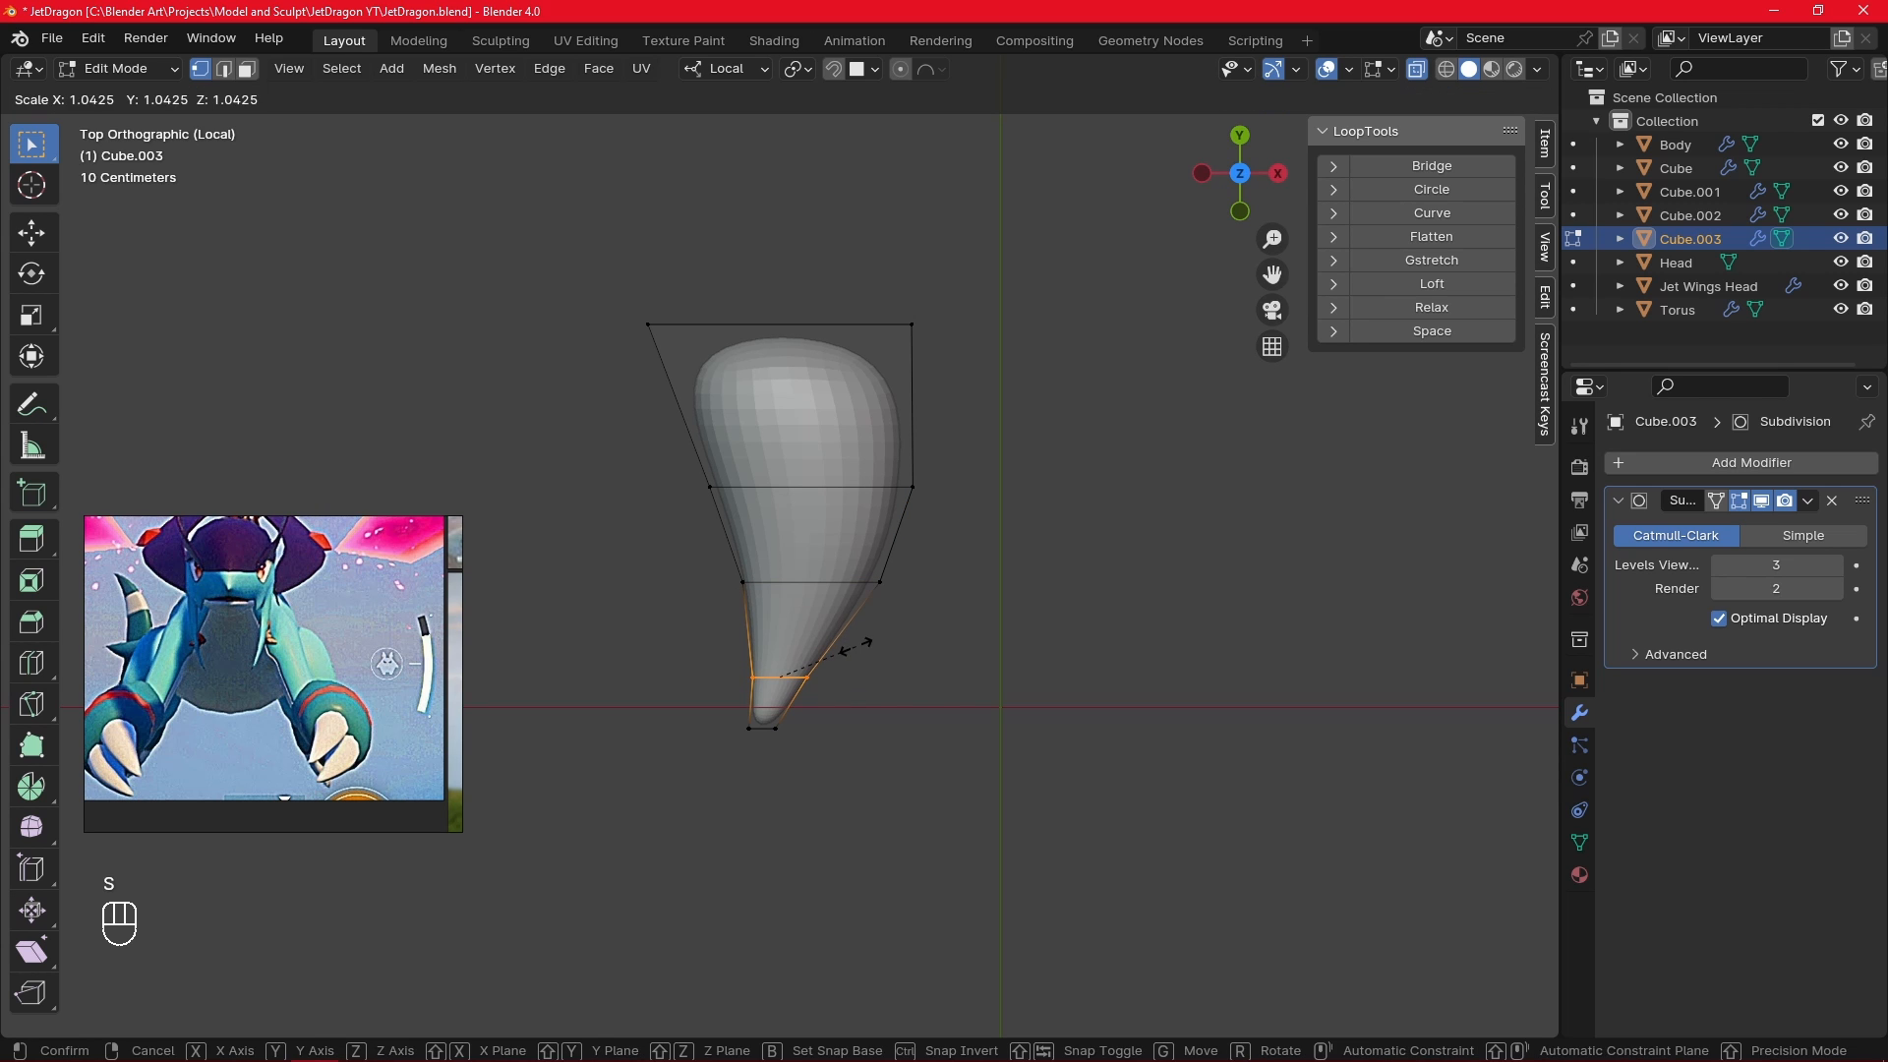
pyautogui.click(848, 645)
pyautogui.press('g')
pyautogui.press('x')
pyautogui.rightClick(860, 647)
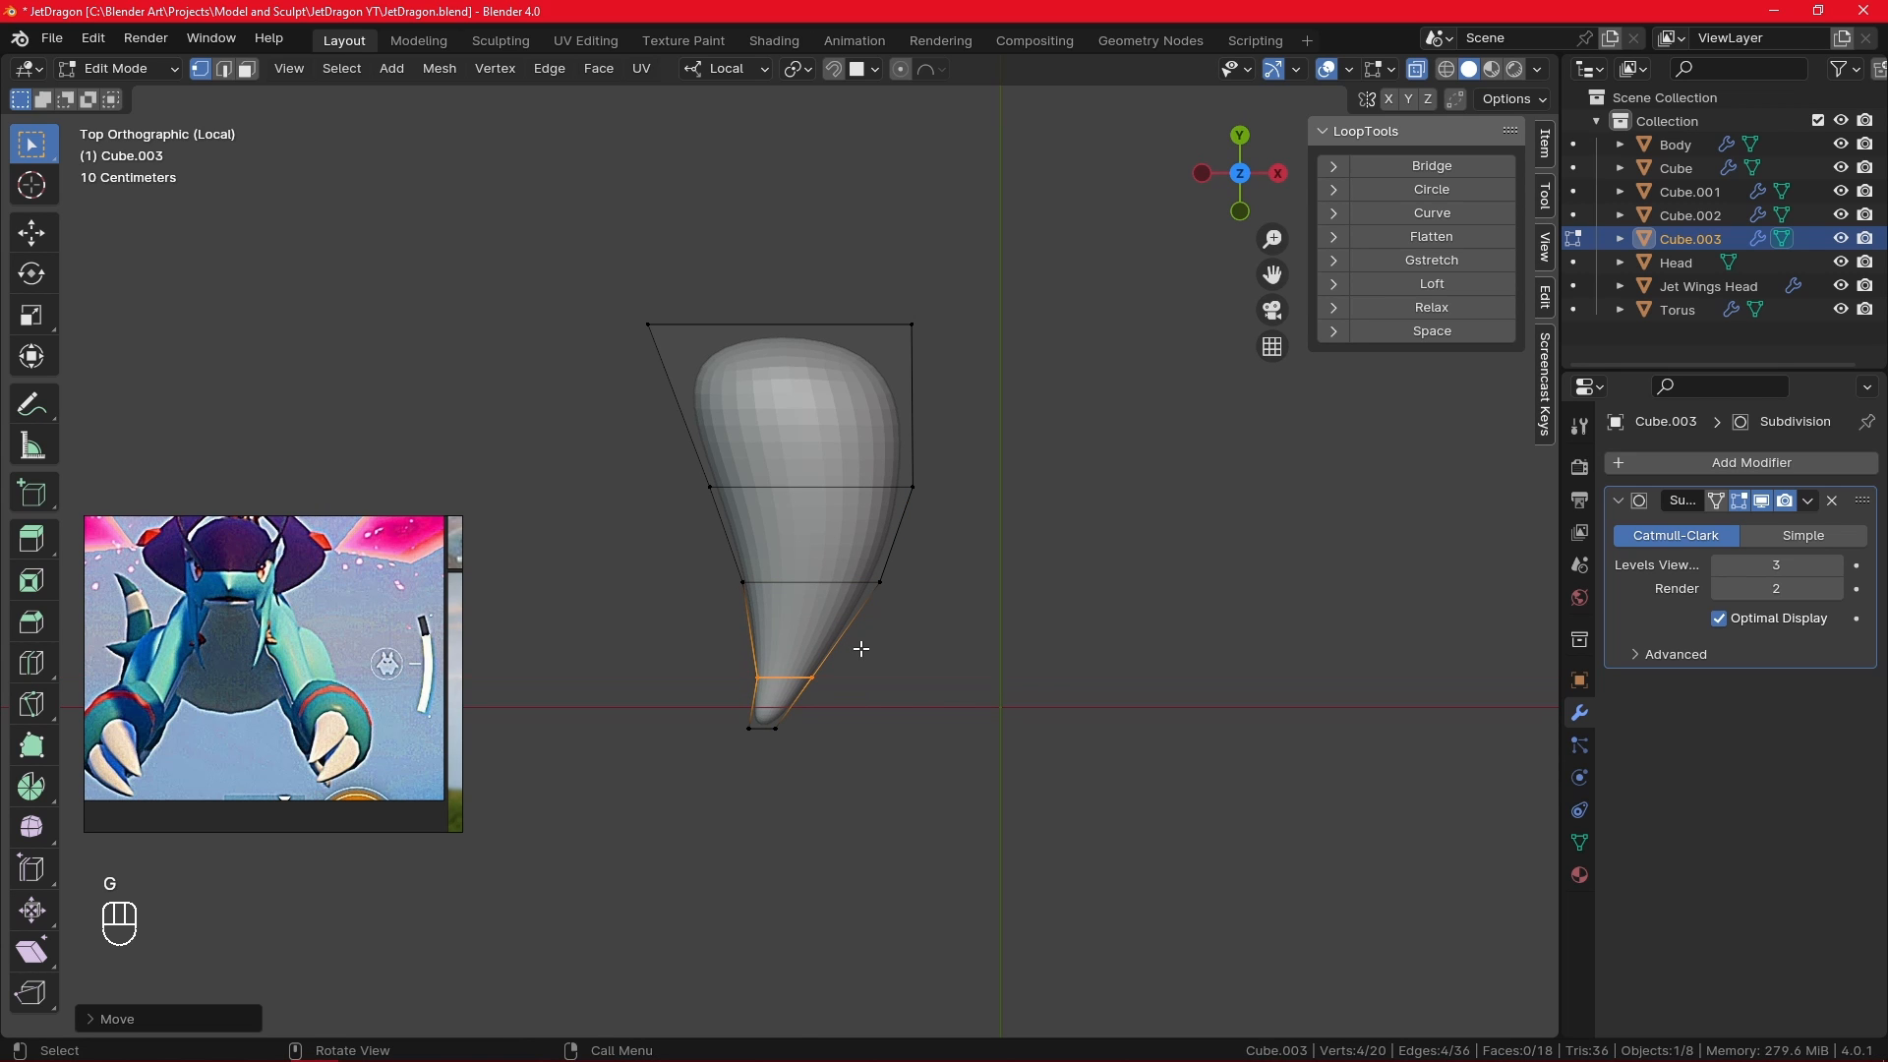
# - Cut an edge loop near the claw's wide end and slide it toward the base to sharpen the rim
pyautogui.hotkey('ctrl', 'r')
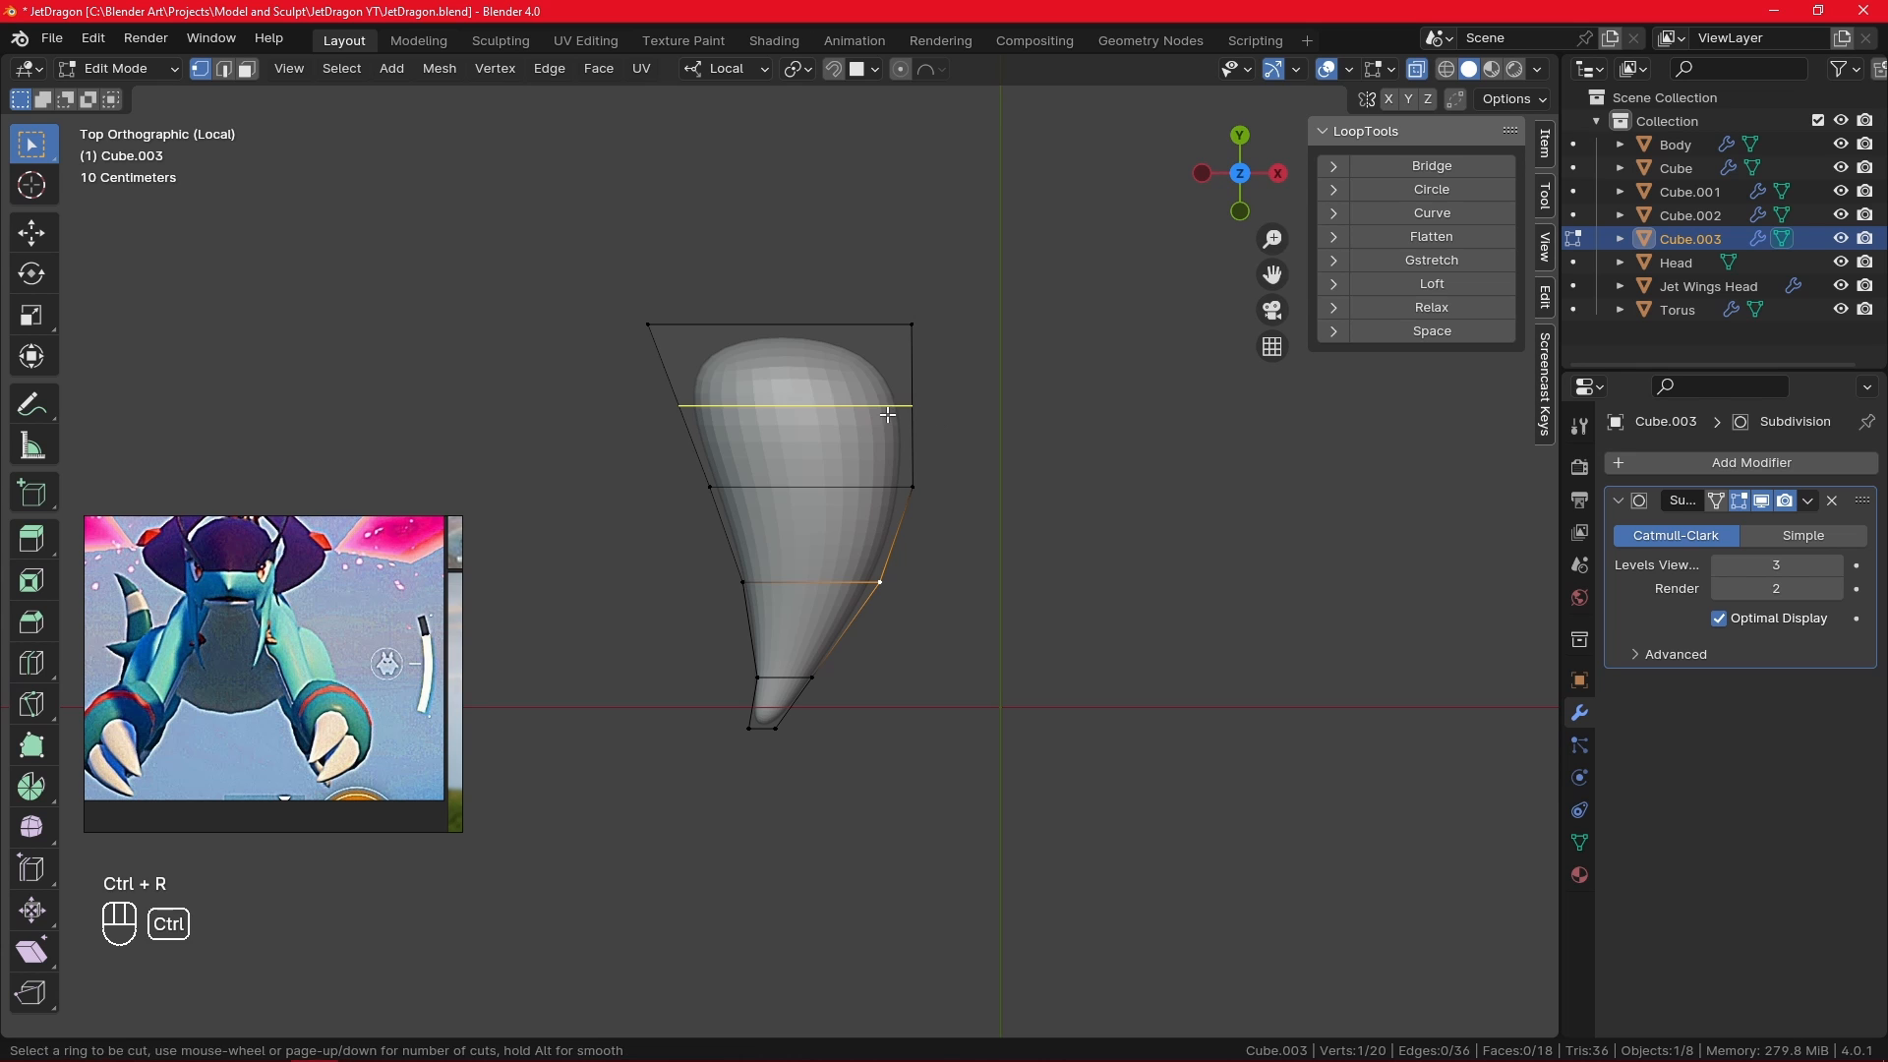
pyautogui.click(888, 413)
pyautogui.click(890, 381)
pyautogui.moveTo(890, 381); pyautogui.dragTo(983, 308, button='middle')
# - Select the whole claw mesh and, in top view, scale it to about 0.74 along X
pyautogui.press('a')
pyautogui.press('KP_7')
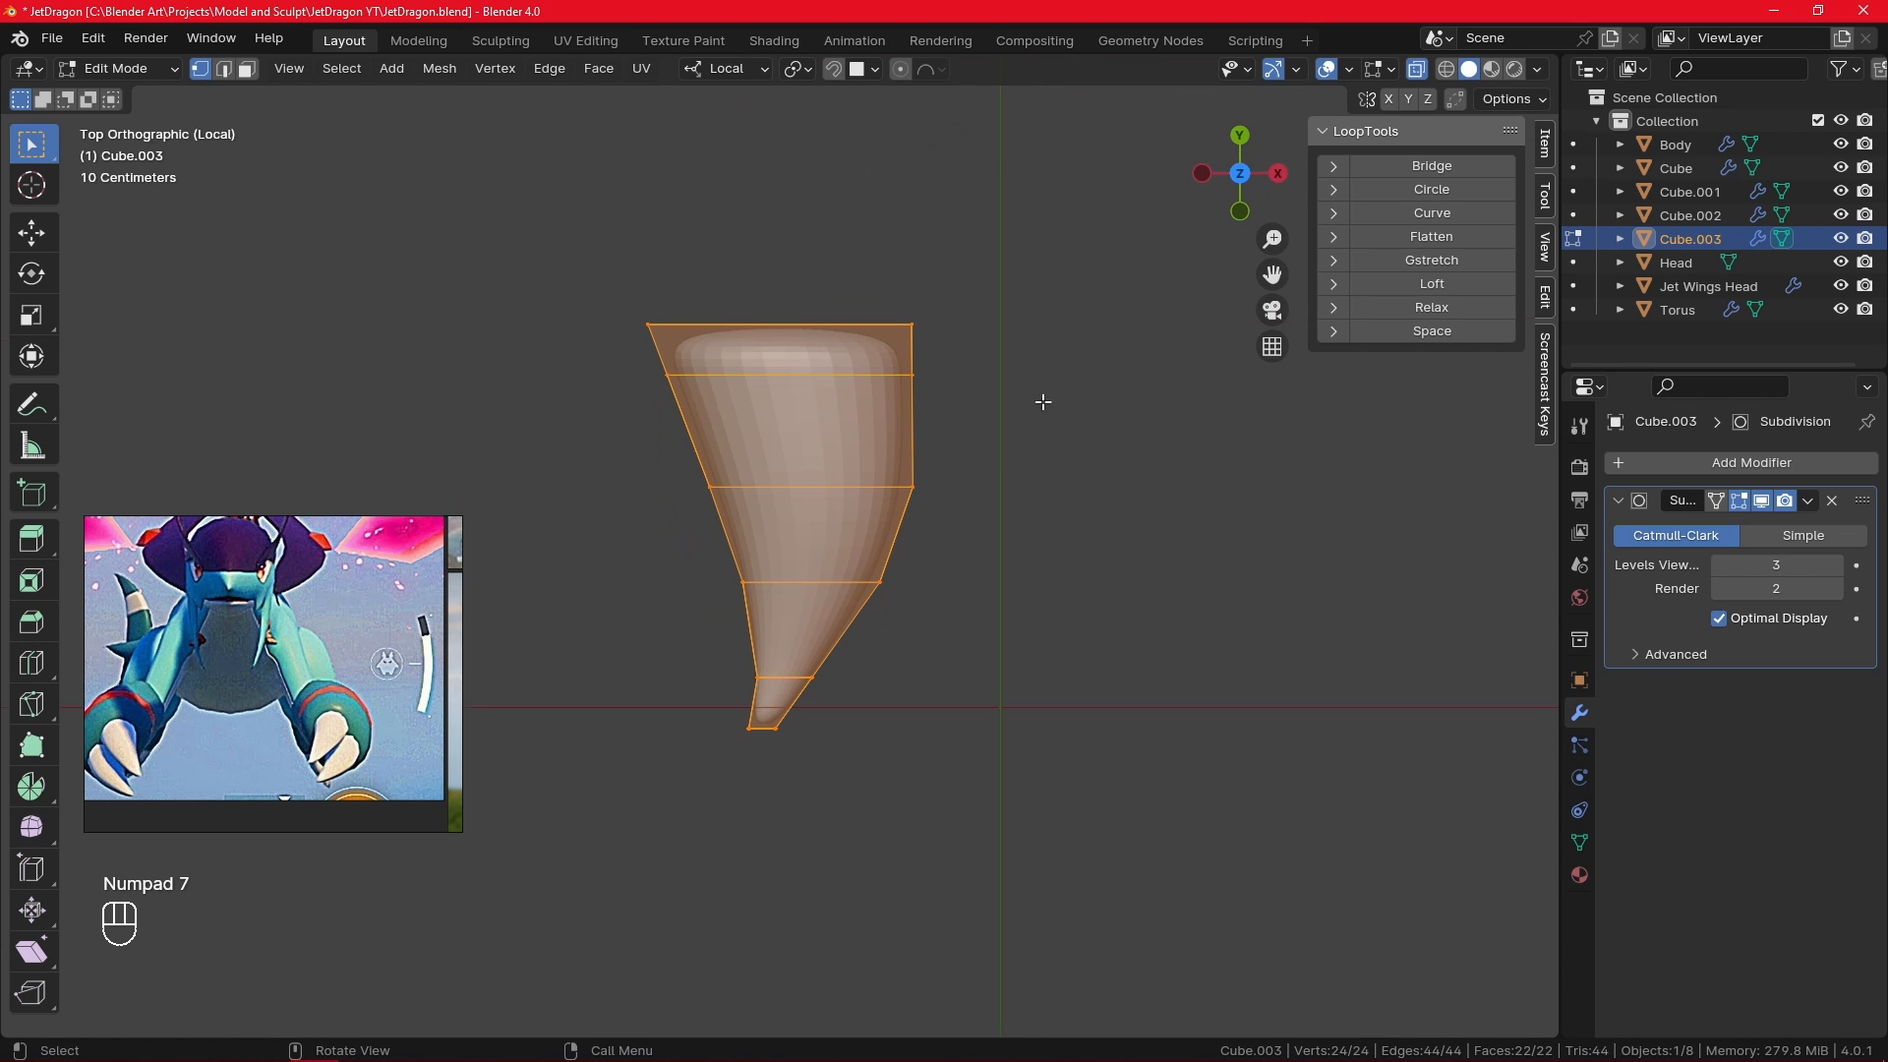
pyautogui.press('s')
pyautogui.press('x')
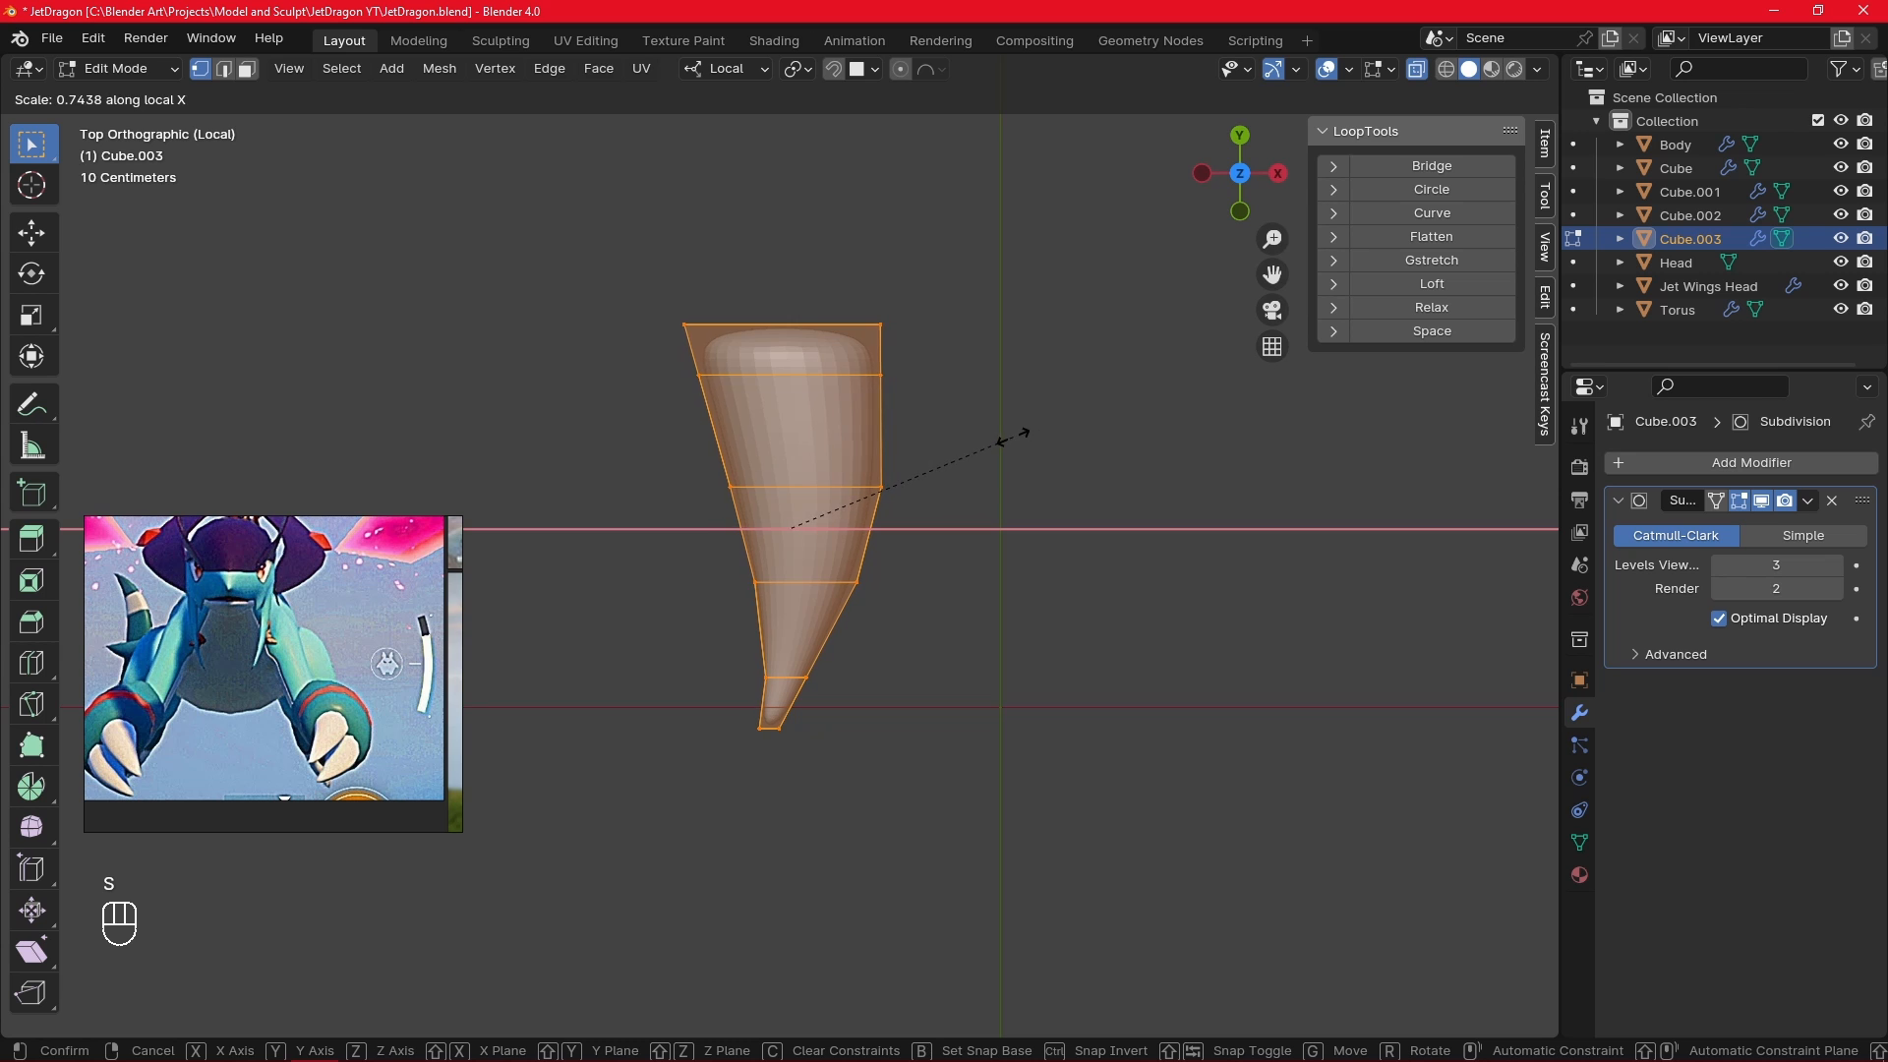
pyautogui.click(1013, 438)
# - Try to adjust the claw's lower side vertices and shift its middle edge loop about 0.04 m along X
pyautogui.click(763, 678)
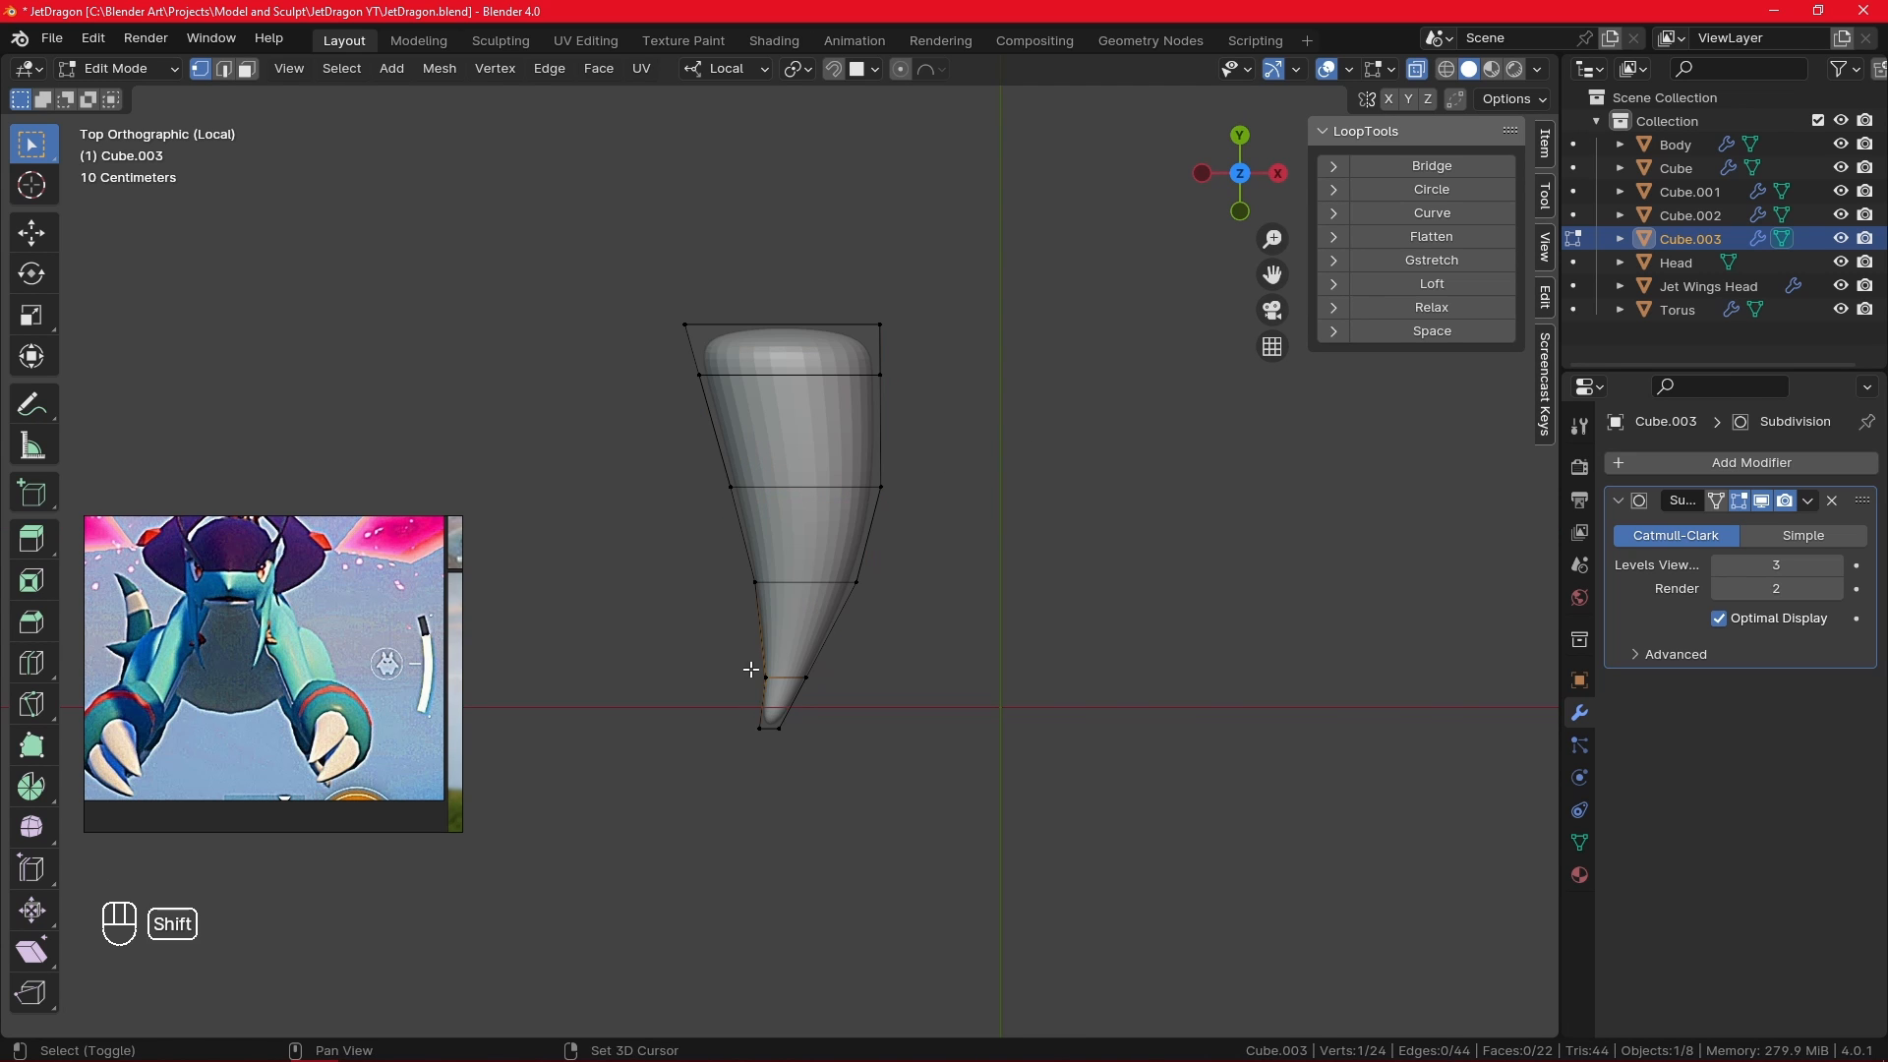
pyautogui.keyDown('shift'); pyautogui.click(756, 582); pyautogui.keyUp('shift')
pyautogui.press('g')
pyautogui.click(779, 619)
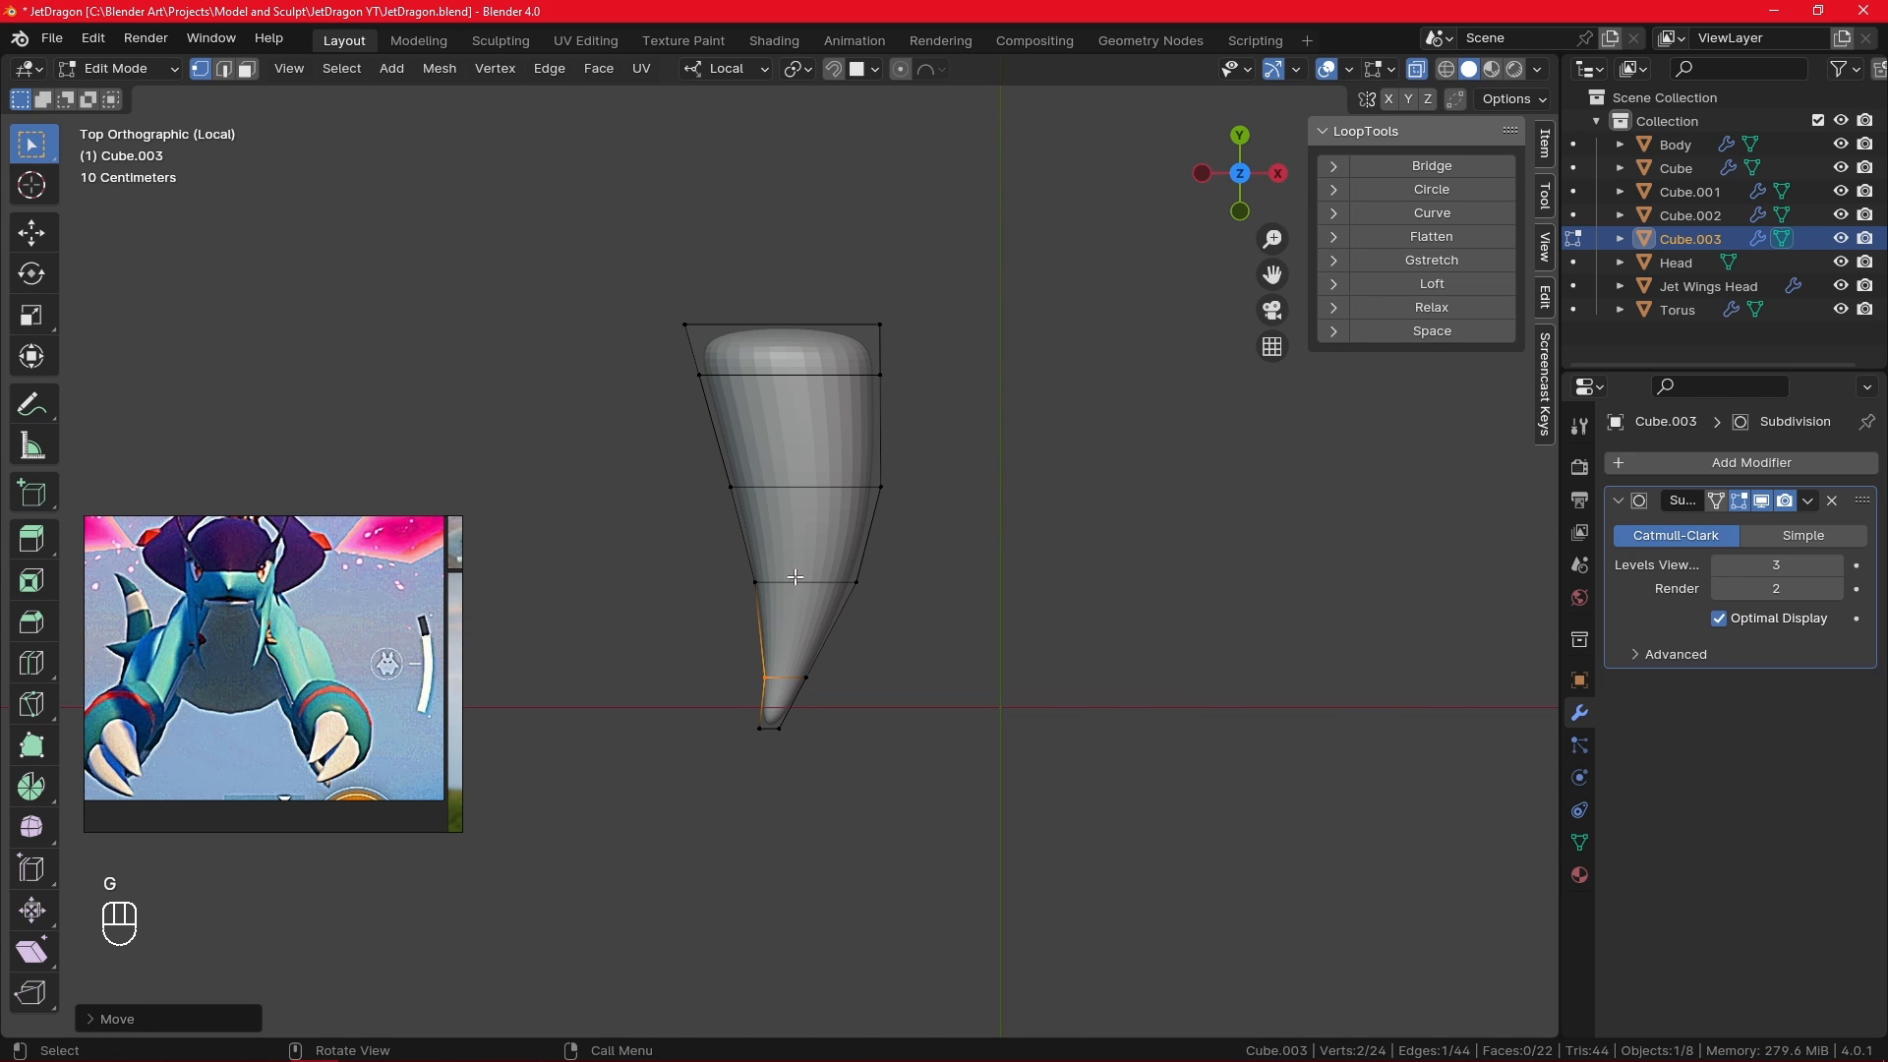
pyautogui.click(826, 558)
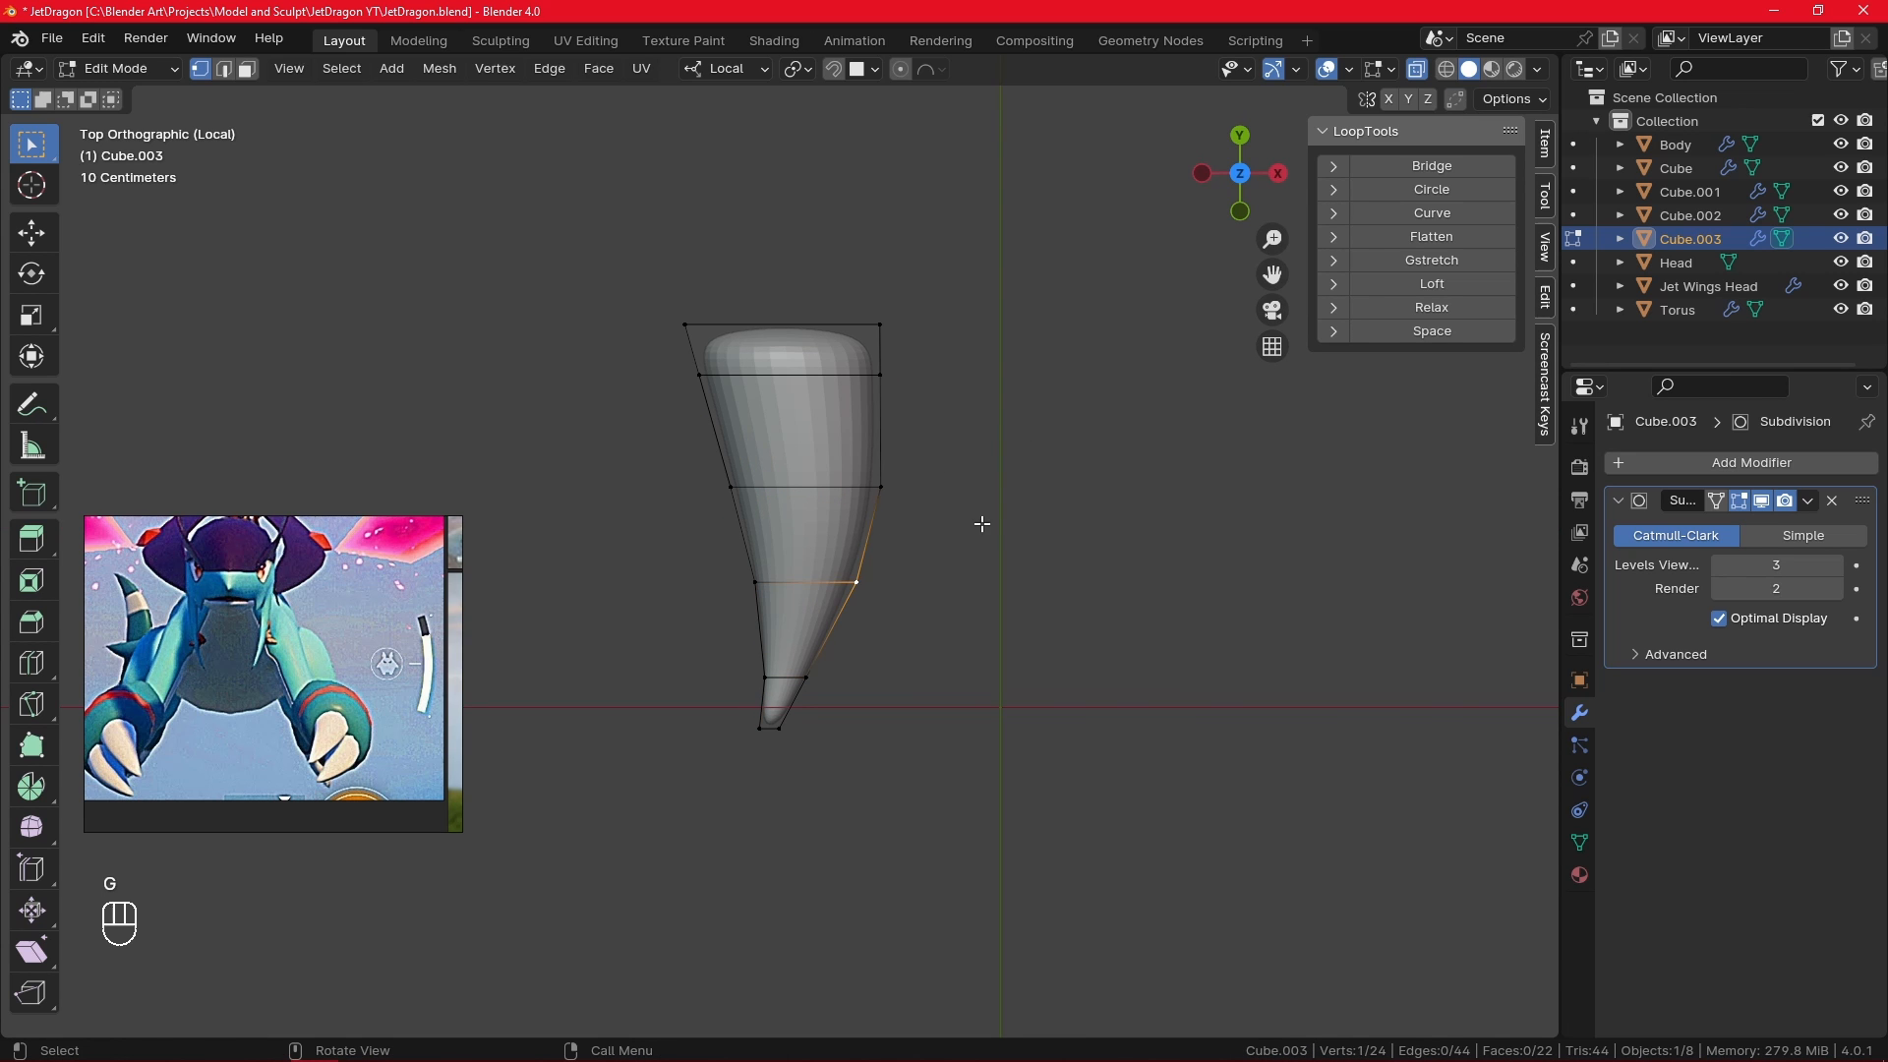
pyautogui.keyDown('alt'); pyautogui.click(793, 489); pyautogui.keyUp('alt')
pyautogui.press('g')
pyautogui.press('x')
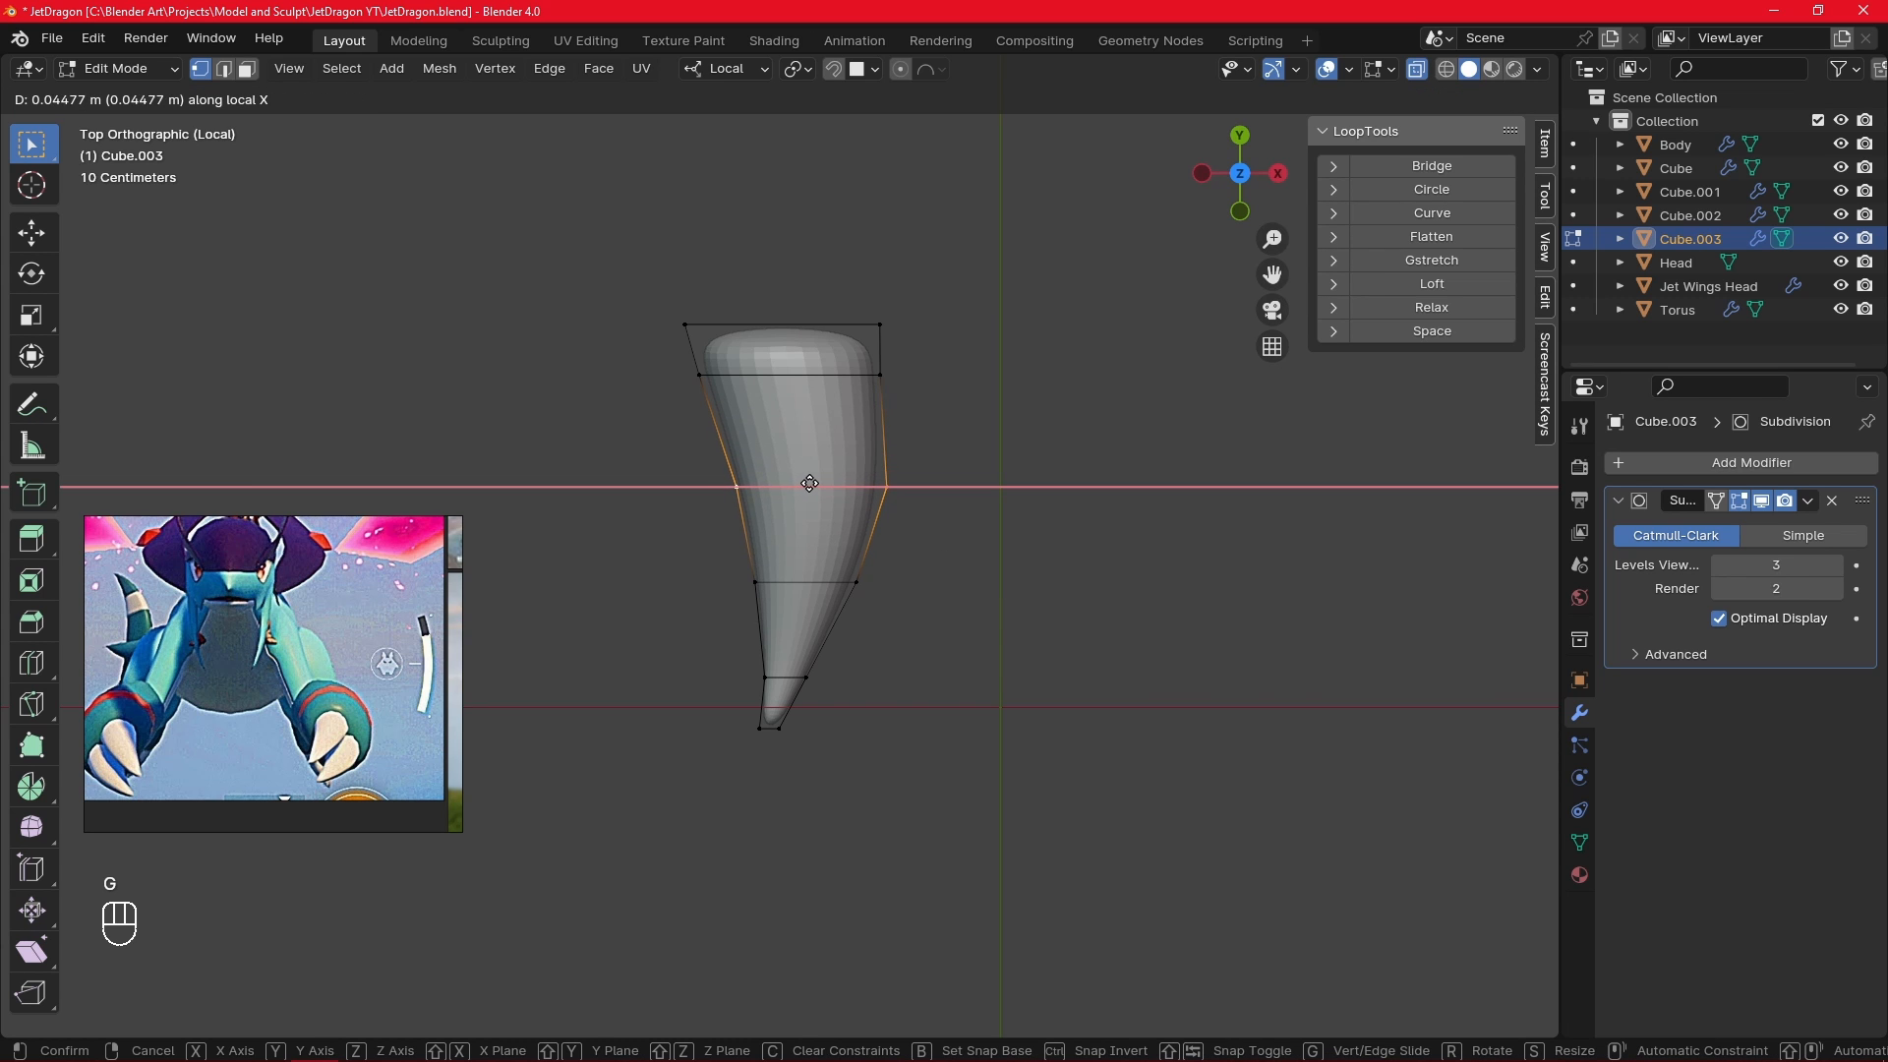
pyautogui.click(806, 484)
pyautogui.click(959, 545)
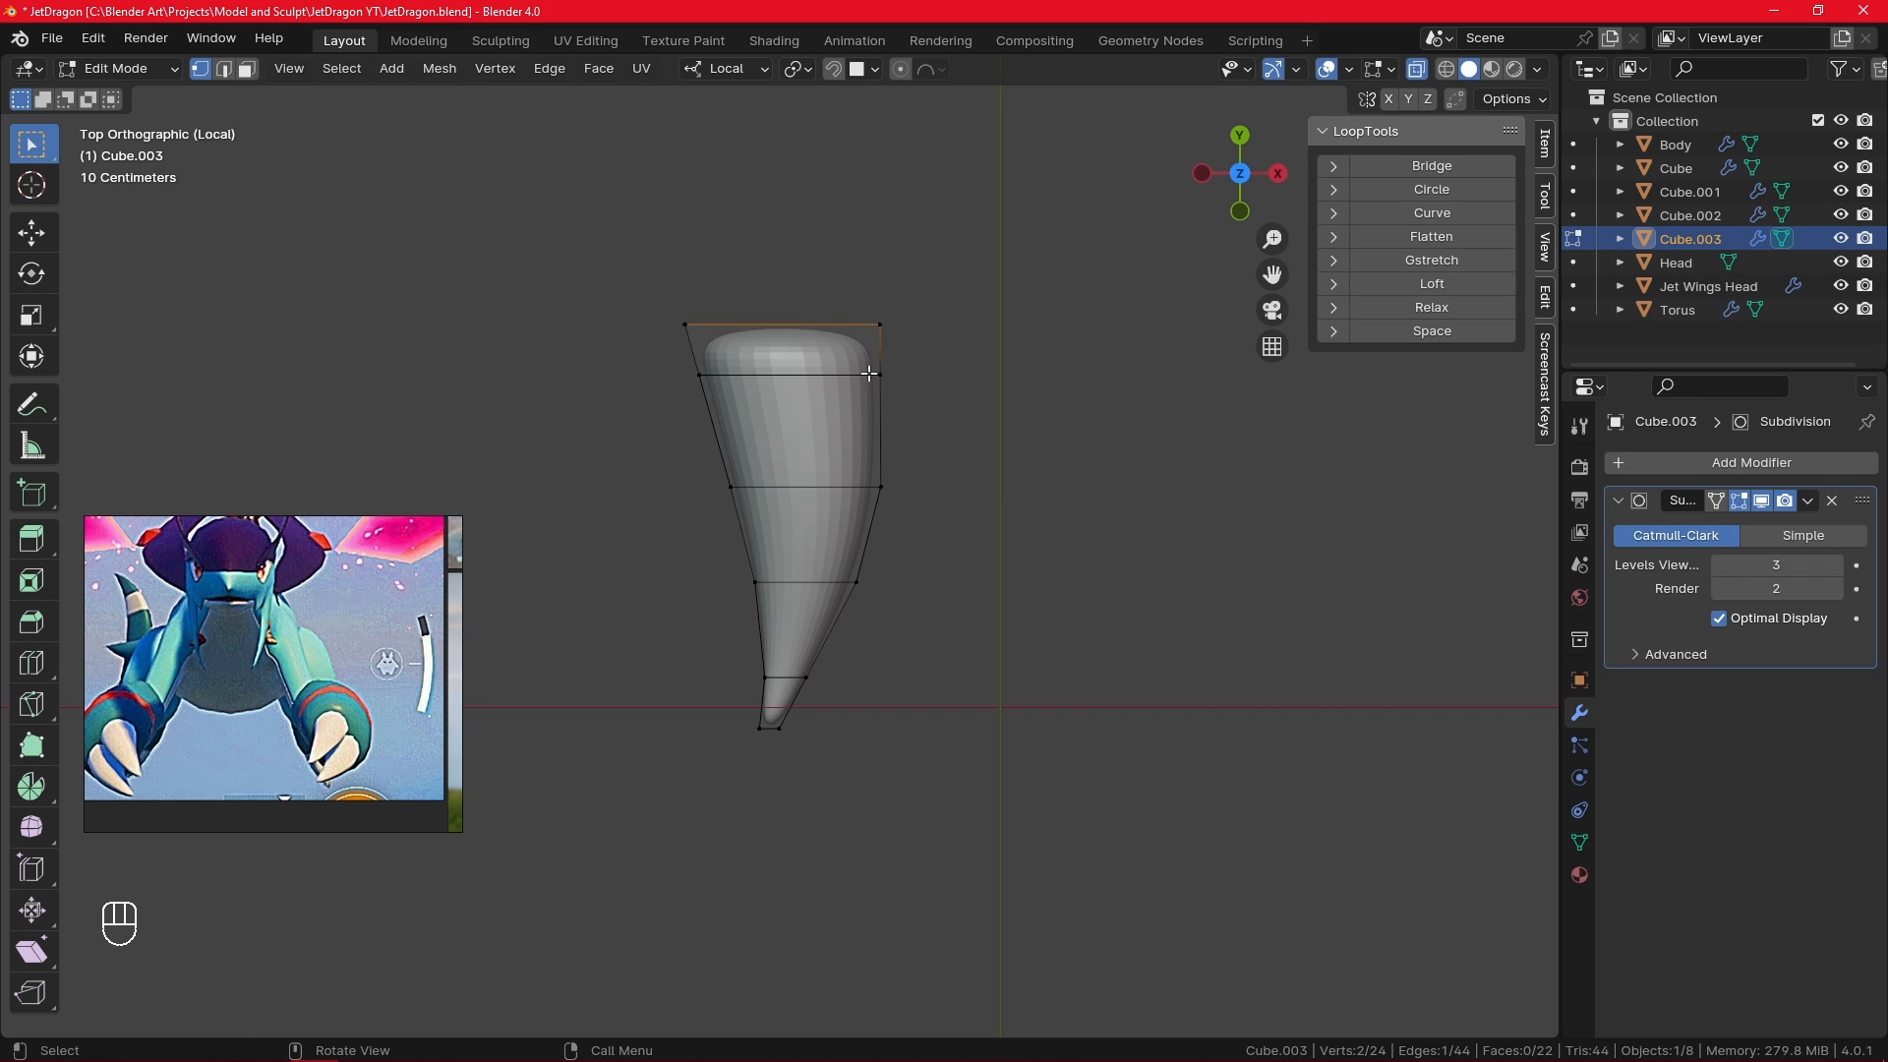
# - Select the whole claw mesh and, in front view, scale it to about 0.79 along Z
pyautogui.press('a')
pyautogui.moveTo(948, 527); pyautogui.dragTo(935, 274, button='middle')
pyautogui.press('a')
pyautogui.press('KP_1')
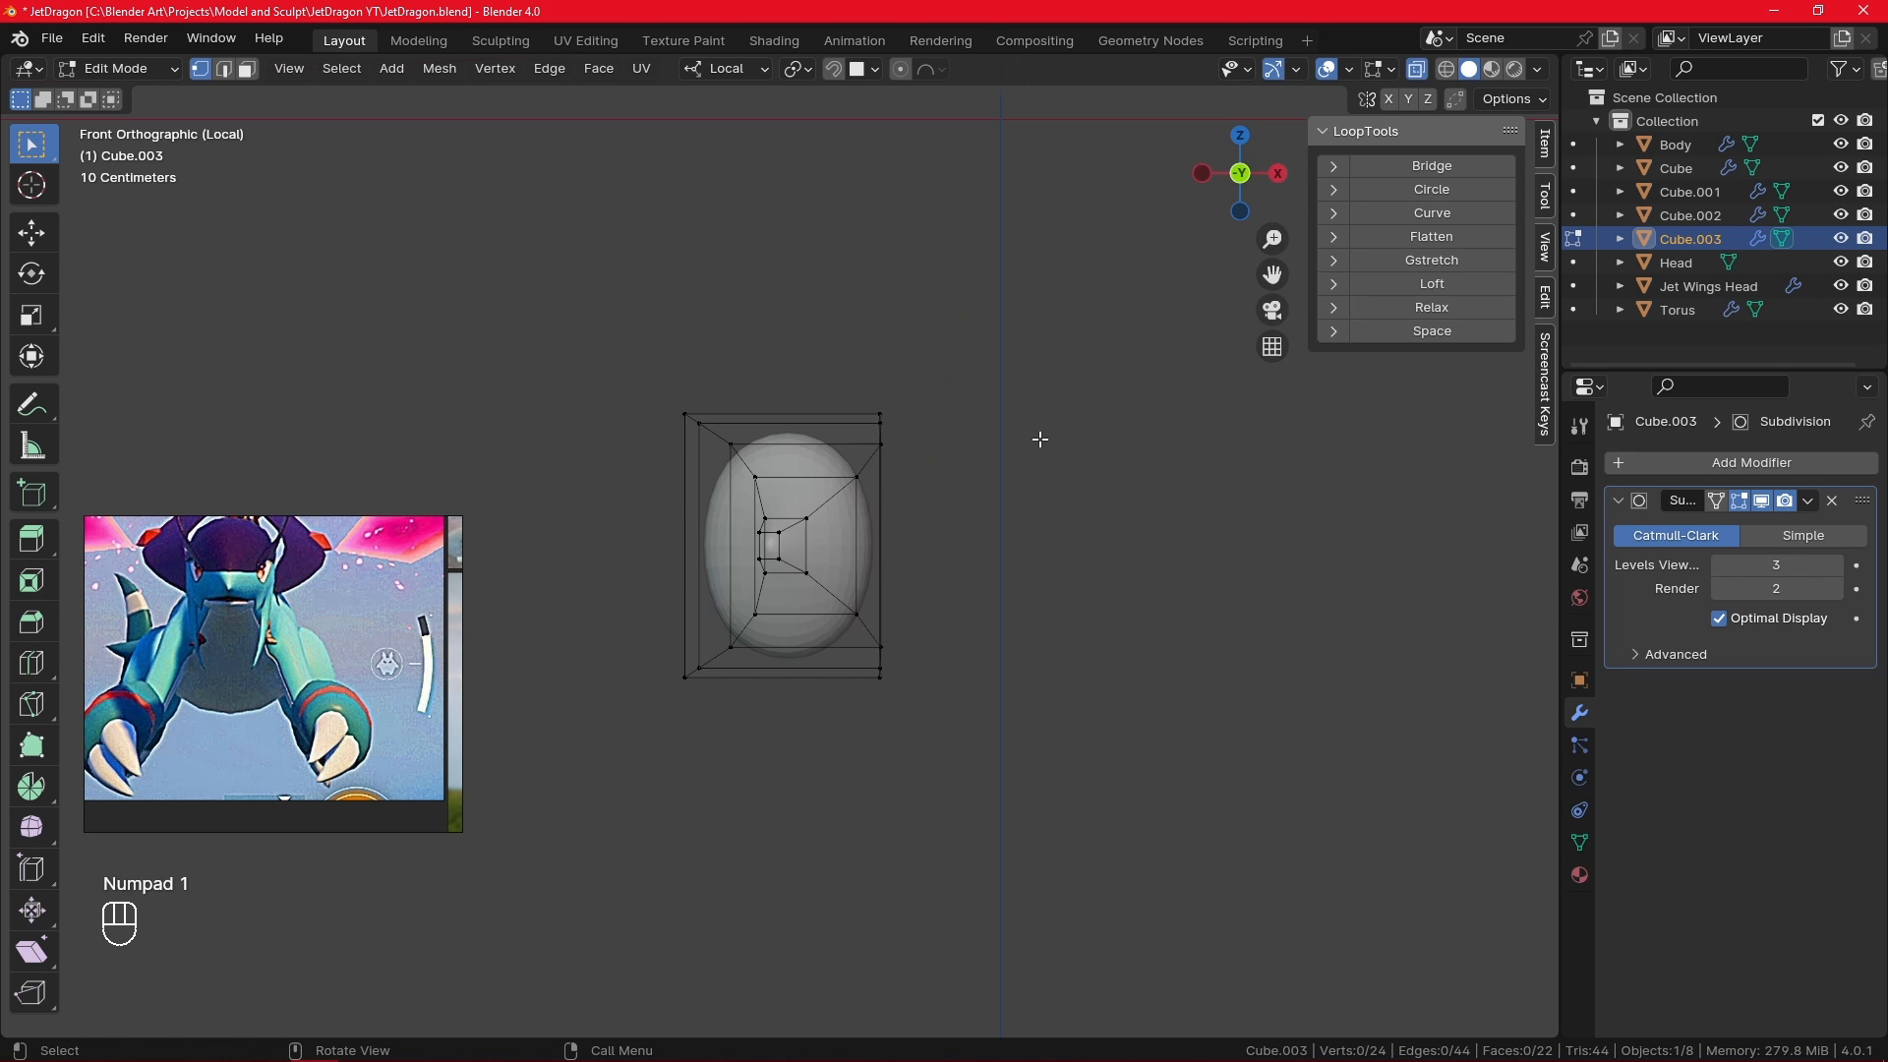
pyautogui.press('a')
pyautogui.press('s')
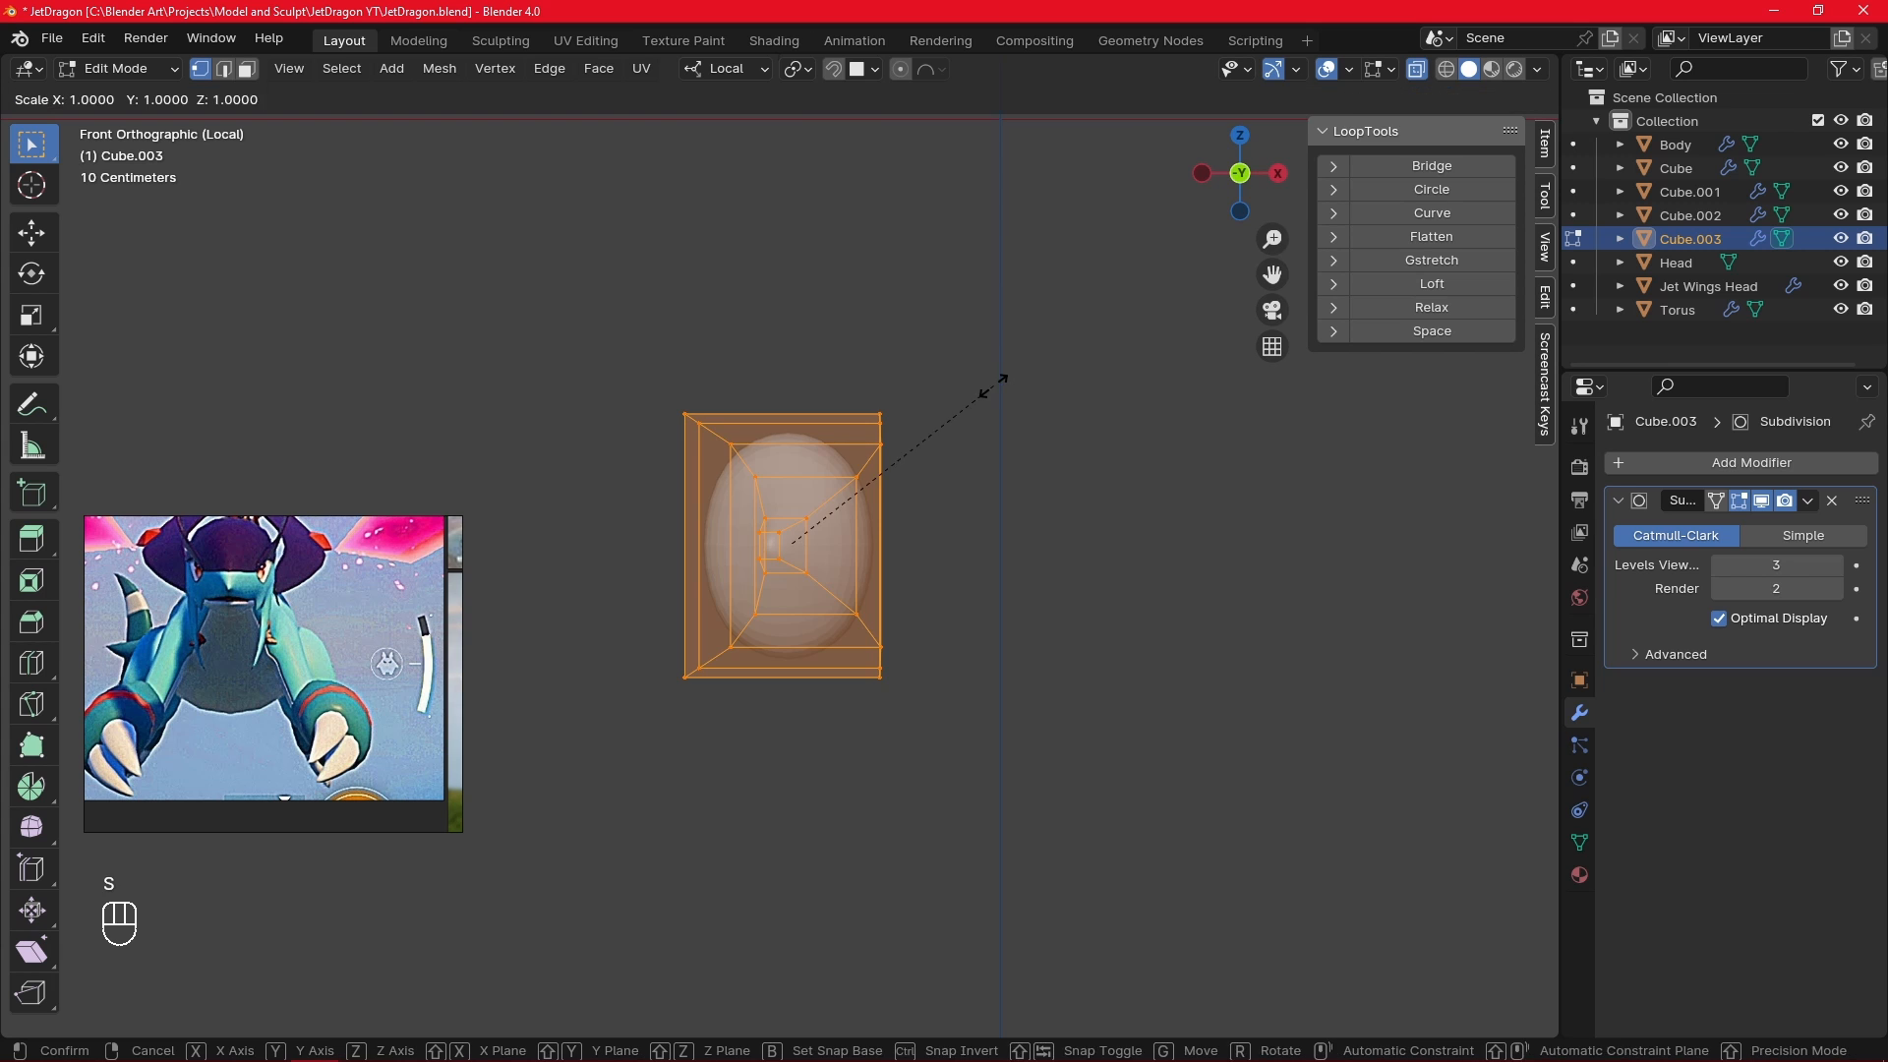
pyautogui.press('z')
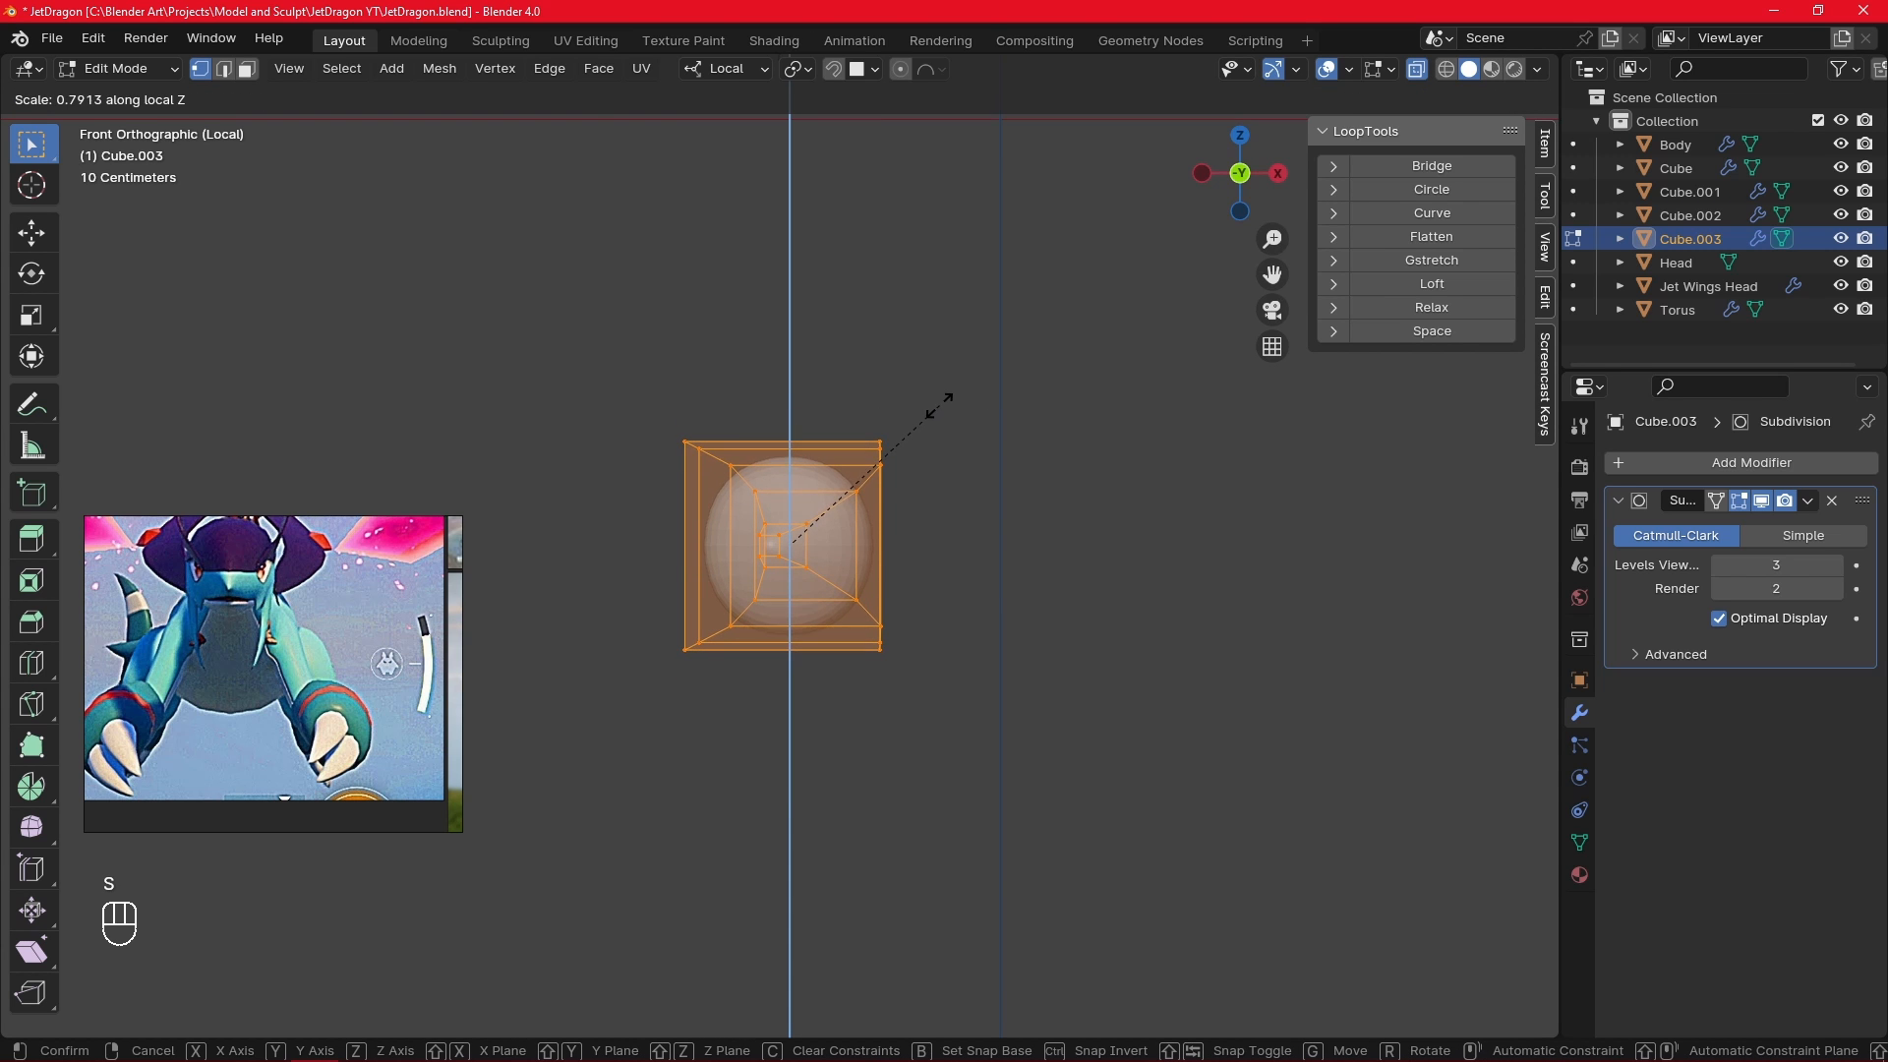
pyautogui.click(937, 405)
# - Cut a crosswise edge loop around the claw's narrow section, midway between the two loops nearest the tip
pyautogui.press('Tab')
pyautogui.moveTo(1022, 457); pyautogui.dragTo(849, 593, button='middle')
pyautogui.press('Tab')
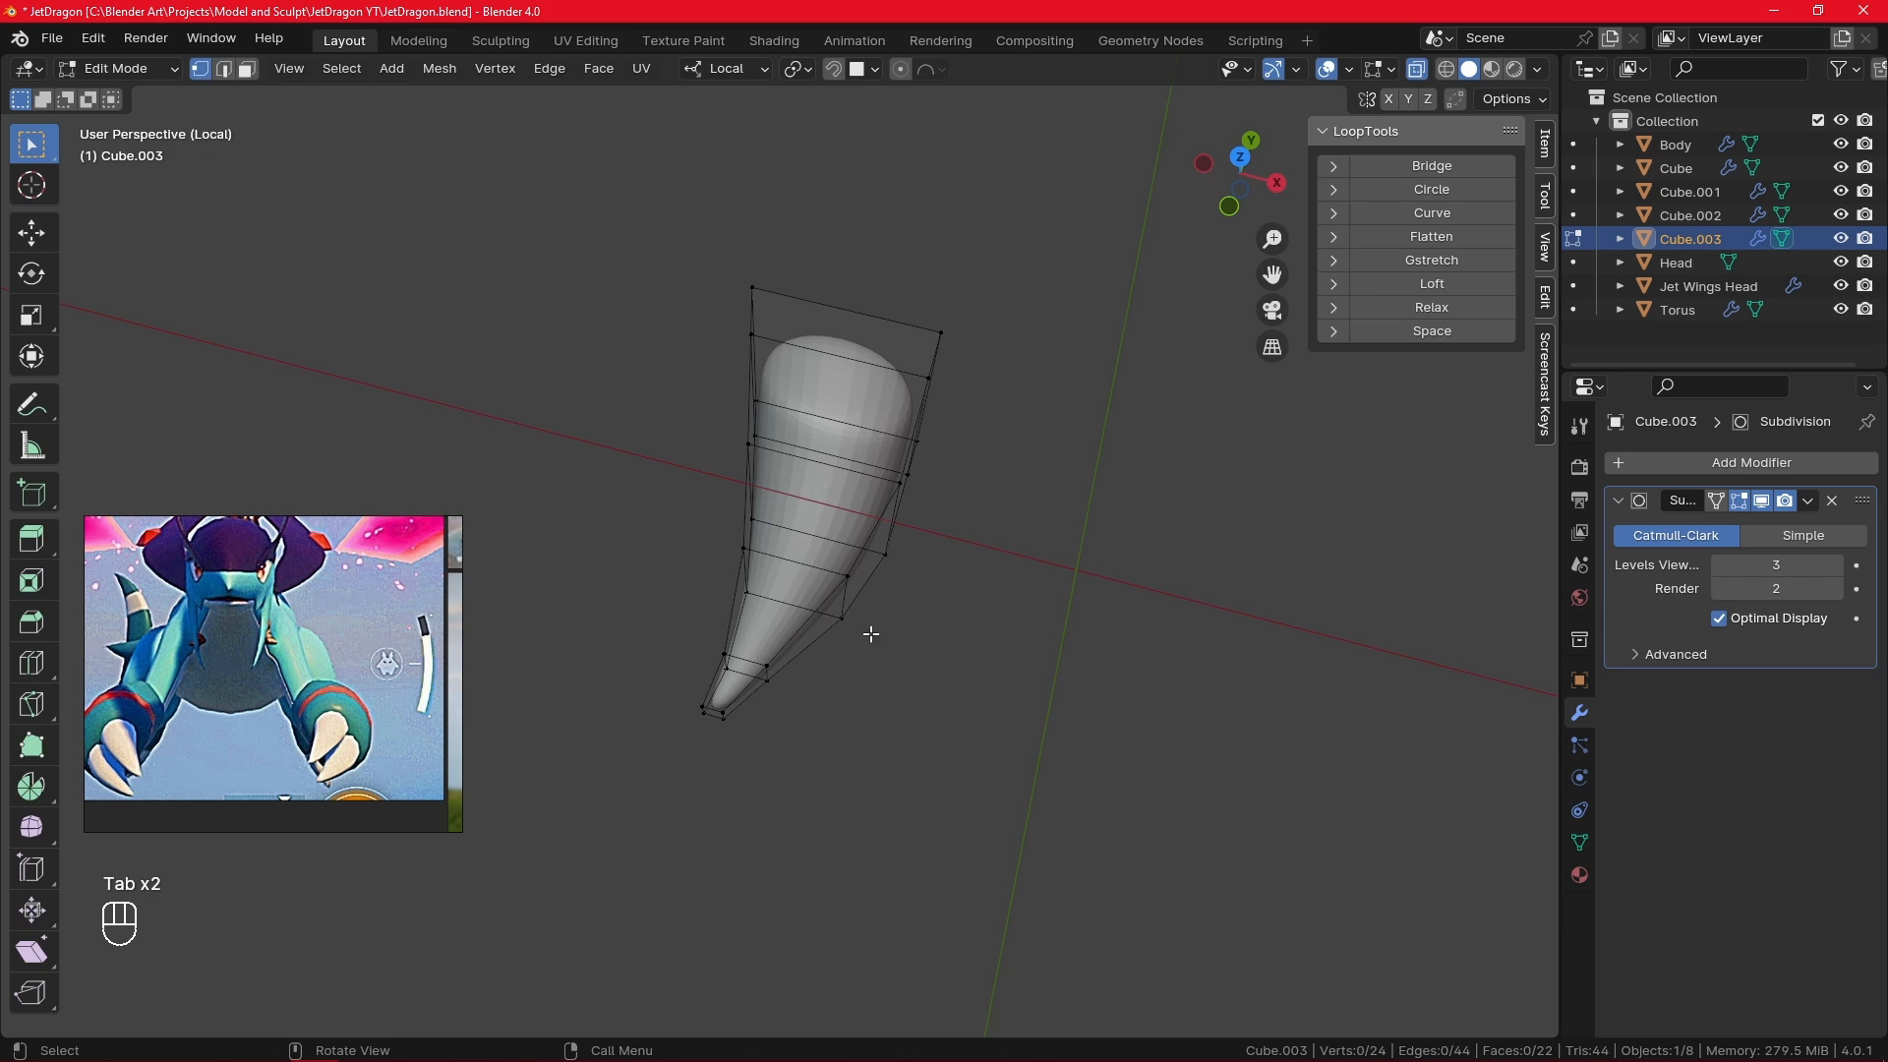
pyautogui.press('Tab')
pyautogui.press('Tab')
pyautogui.hotkey('ctrl', 'r')
pyautogui.click(787, 622)
pyautogui.click(853, 610)
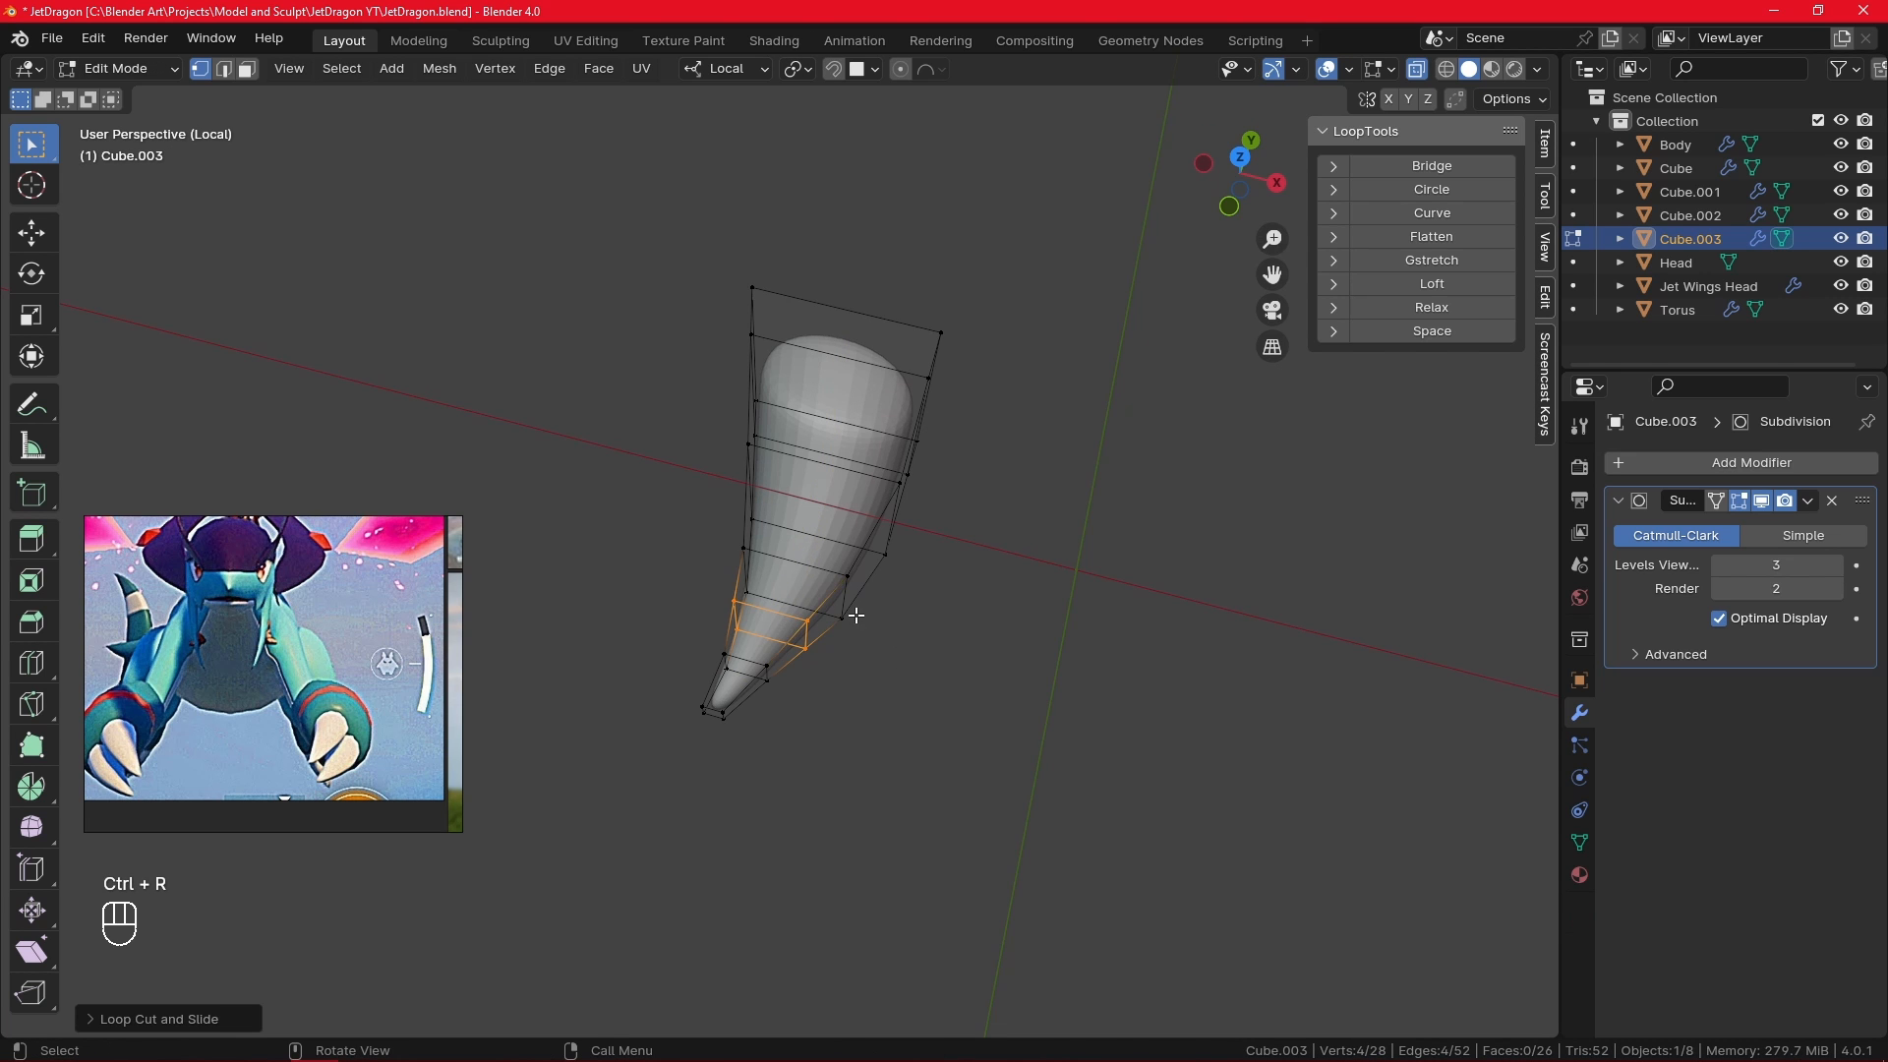
# - Cut two perpendicular lengthwise edge loops that split each of the claw's sides down the middle
pyautogui.moveTo(961, 577); pyautogui.dragTo(888, 414, button='middle')
pyautogui.hotkey('ctrl', 'r')
pyautogui.click(959, 452)
pyautogui.click(962, 455)
pyautogui.hotkey('ctrl', 'r')
pyautogui.click(929, 561)
pyautogui.click(929, 561)
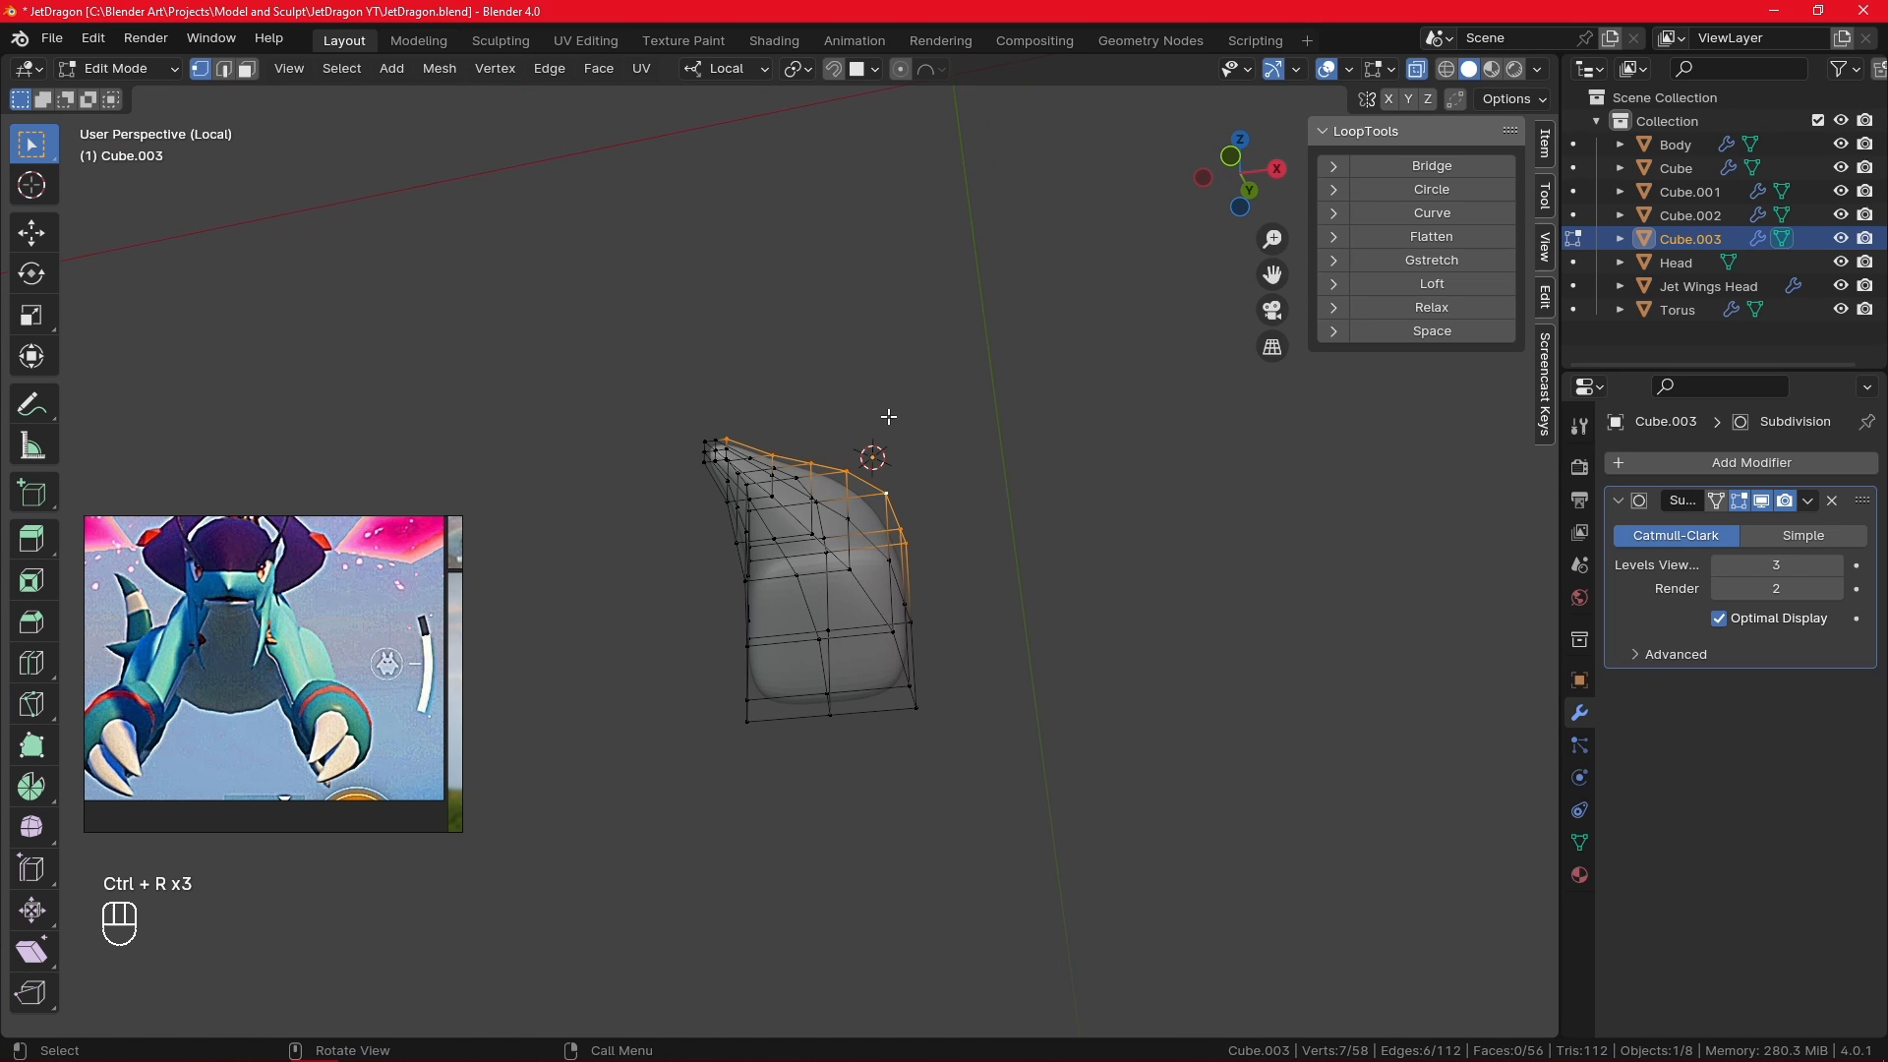
# - Select the four lengthwise corner edge loops of the claw and scale them inward to round its cross-section
pyautogui.keyDown('alt'); pyautogui.keyDown('shift'); pyautogui.click(876, 601); pyautogui.keyUp('shift'); pyautogui.keyUp('alt')
pyautogui.moveTo(878, 590); pyautogui.dragTo(984, 550, button='middle')
pyautogui.keyDown('alt'); pyautogui.keyDown('shift'); pyautogui.click(749, 595); pyautogui.keyUp('shift'); pyautogui.keyUp('alt')
pyautogui.moveTo(860, 455); pyautogui.dragTo(852, 537, button='middle')
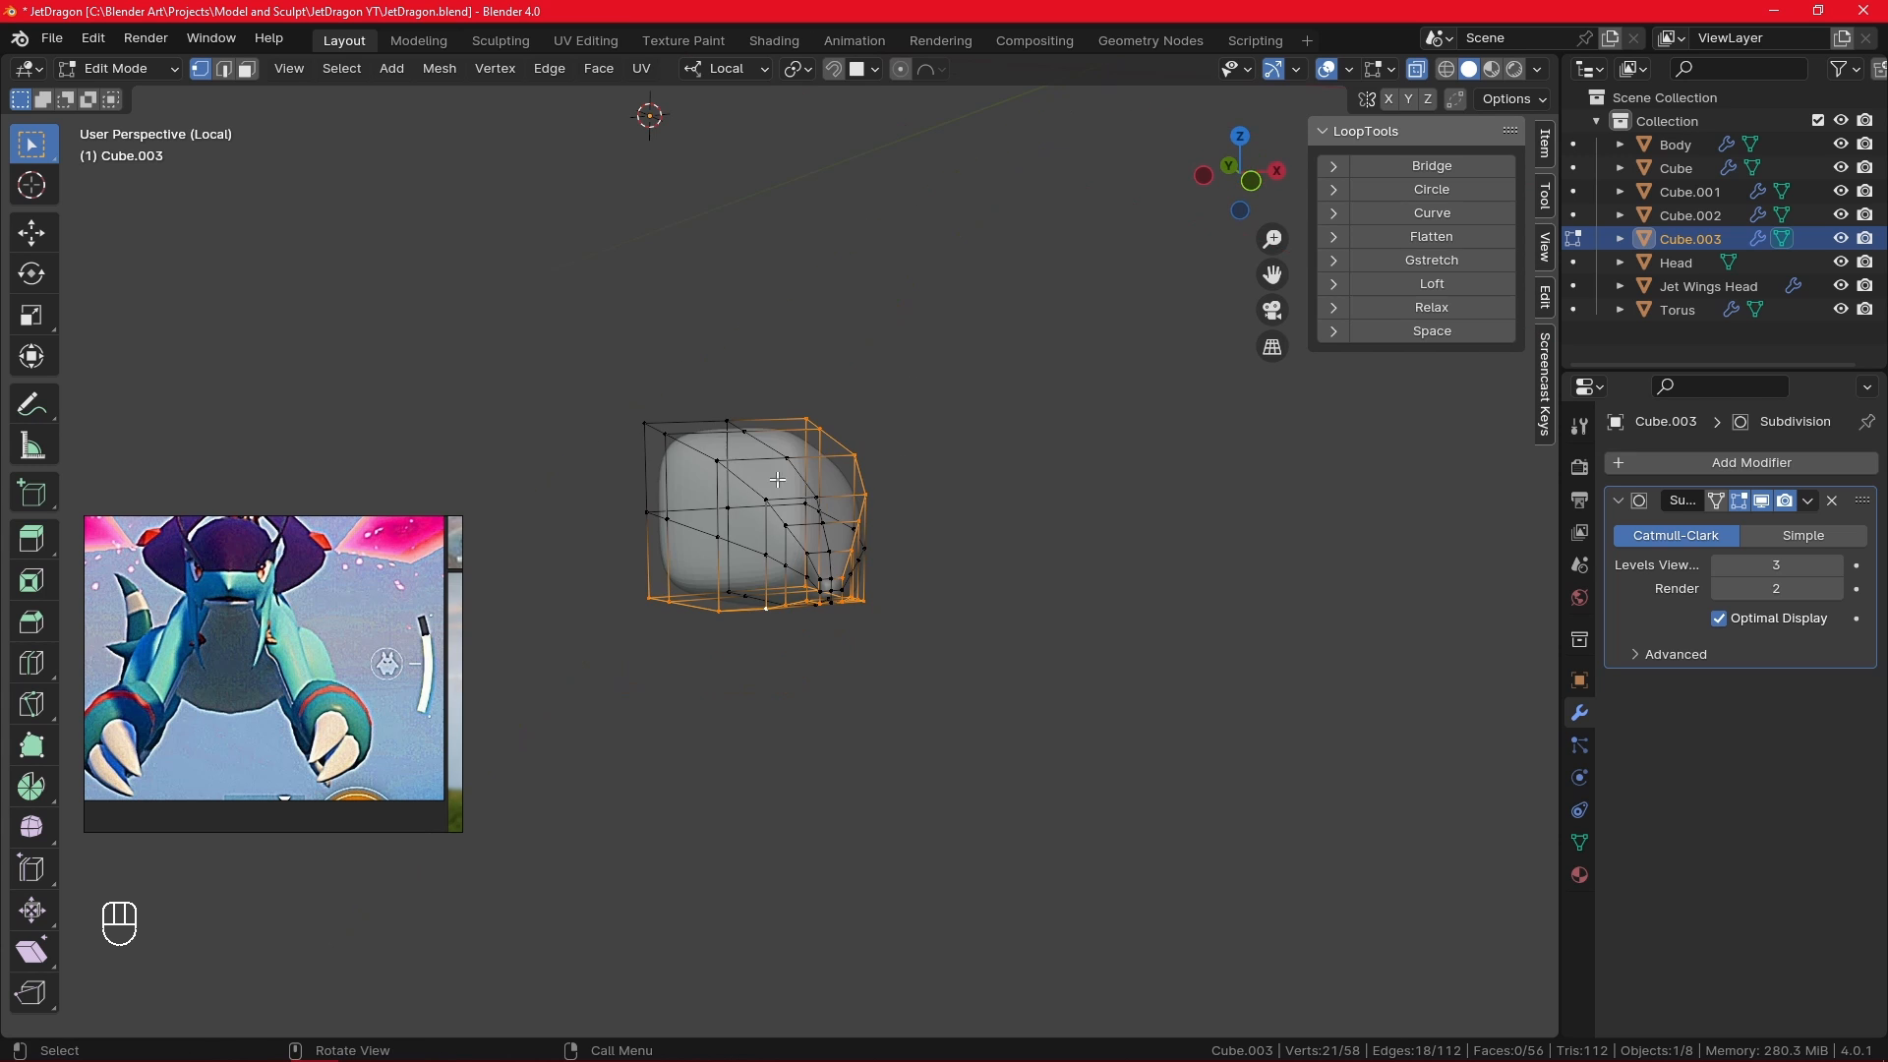
pyautogui.keyDown('alt'); pyautogui.keyDown('shift'); pyautogui.click(755, 492); pyautogui.keyUp('shift'); pyautogui.keyUp('alt')
pyautogui.moveTo(997, 415); pyautogui.dragTo(969, 409, button='middle')
pyautogui.press('s')
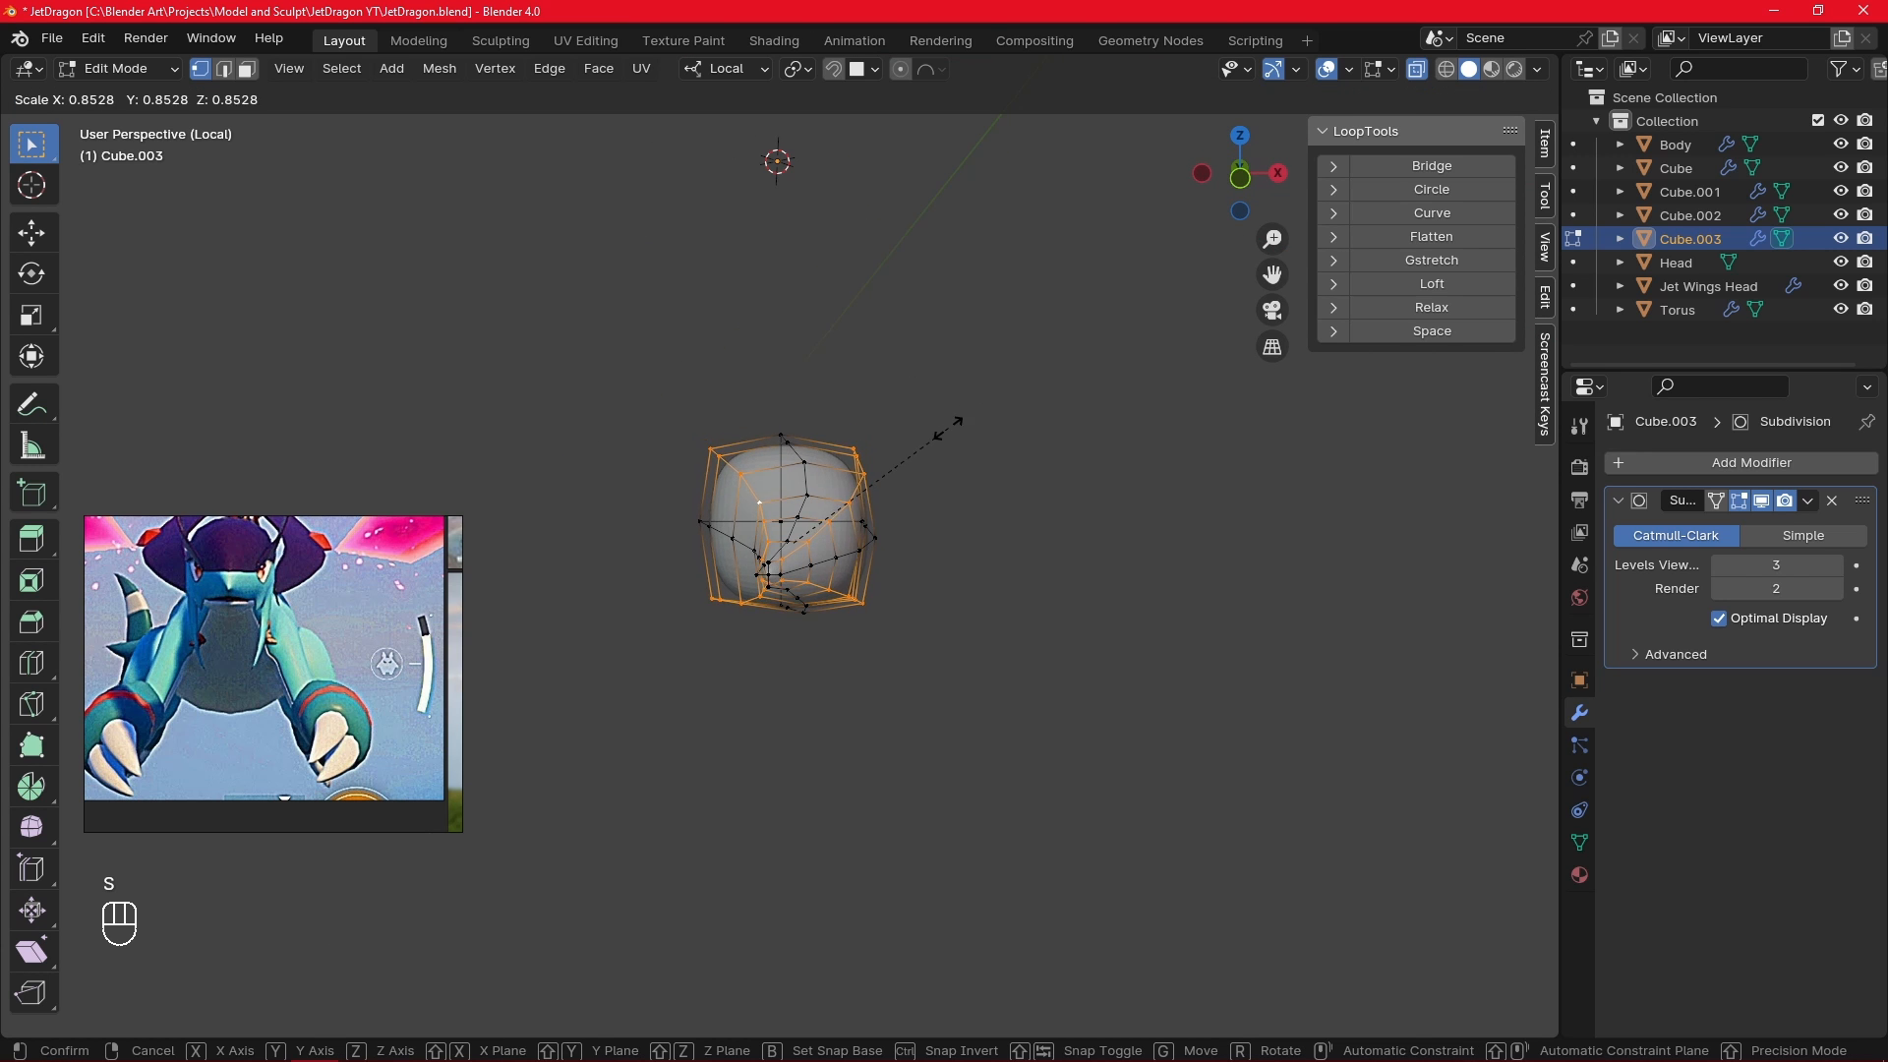
pyautogui.click(929, 443)
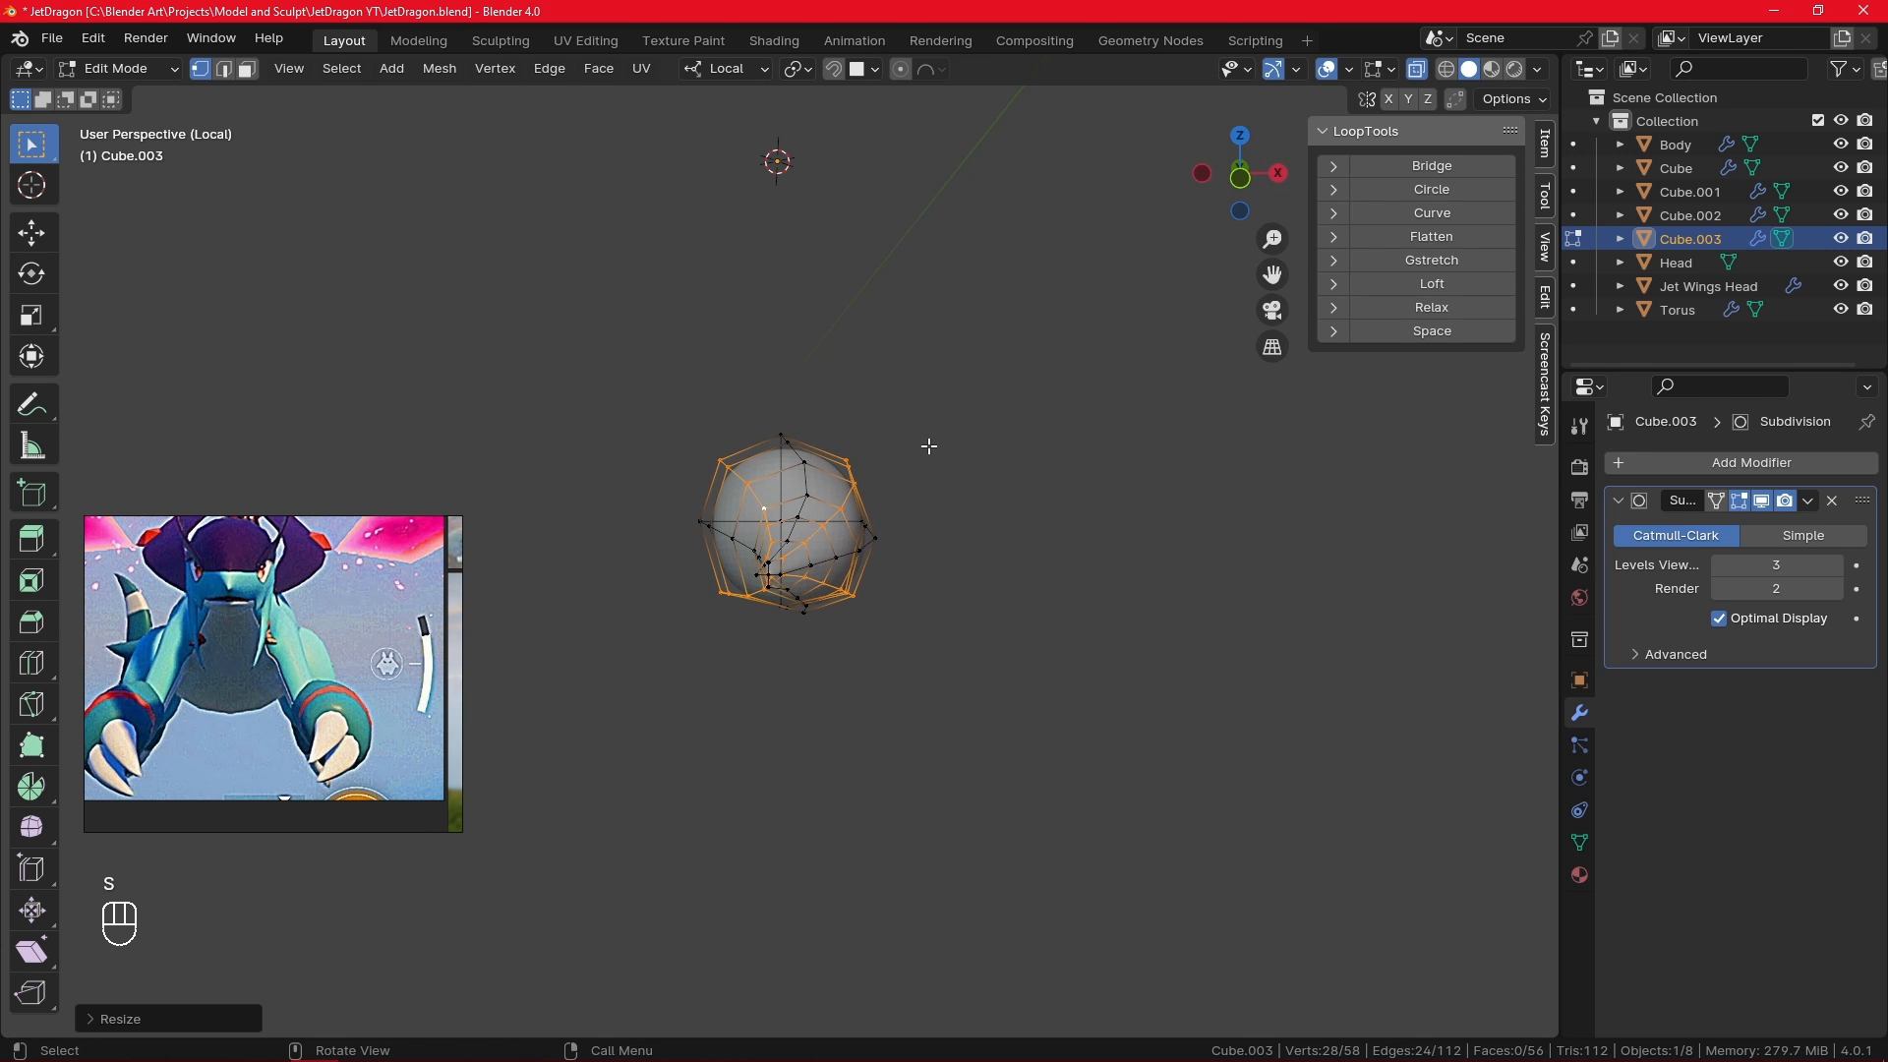
# - Examine the rounded claw from several angles in object and edit mode, including the vertices near its tip
pyautogui.moveTo(928, 444); pyautogui.dragTo(960, 437, button='middle')
pyautogui.press('Tab')
pyautogui.click(991, 489)
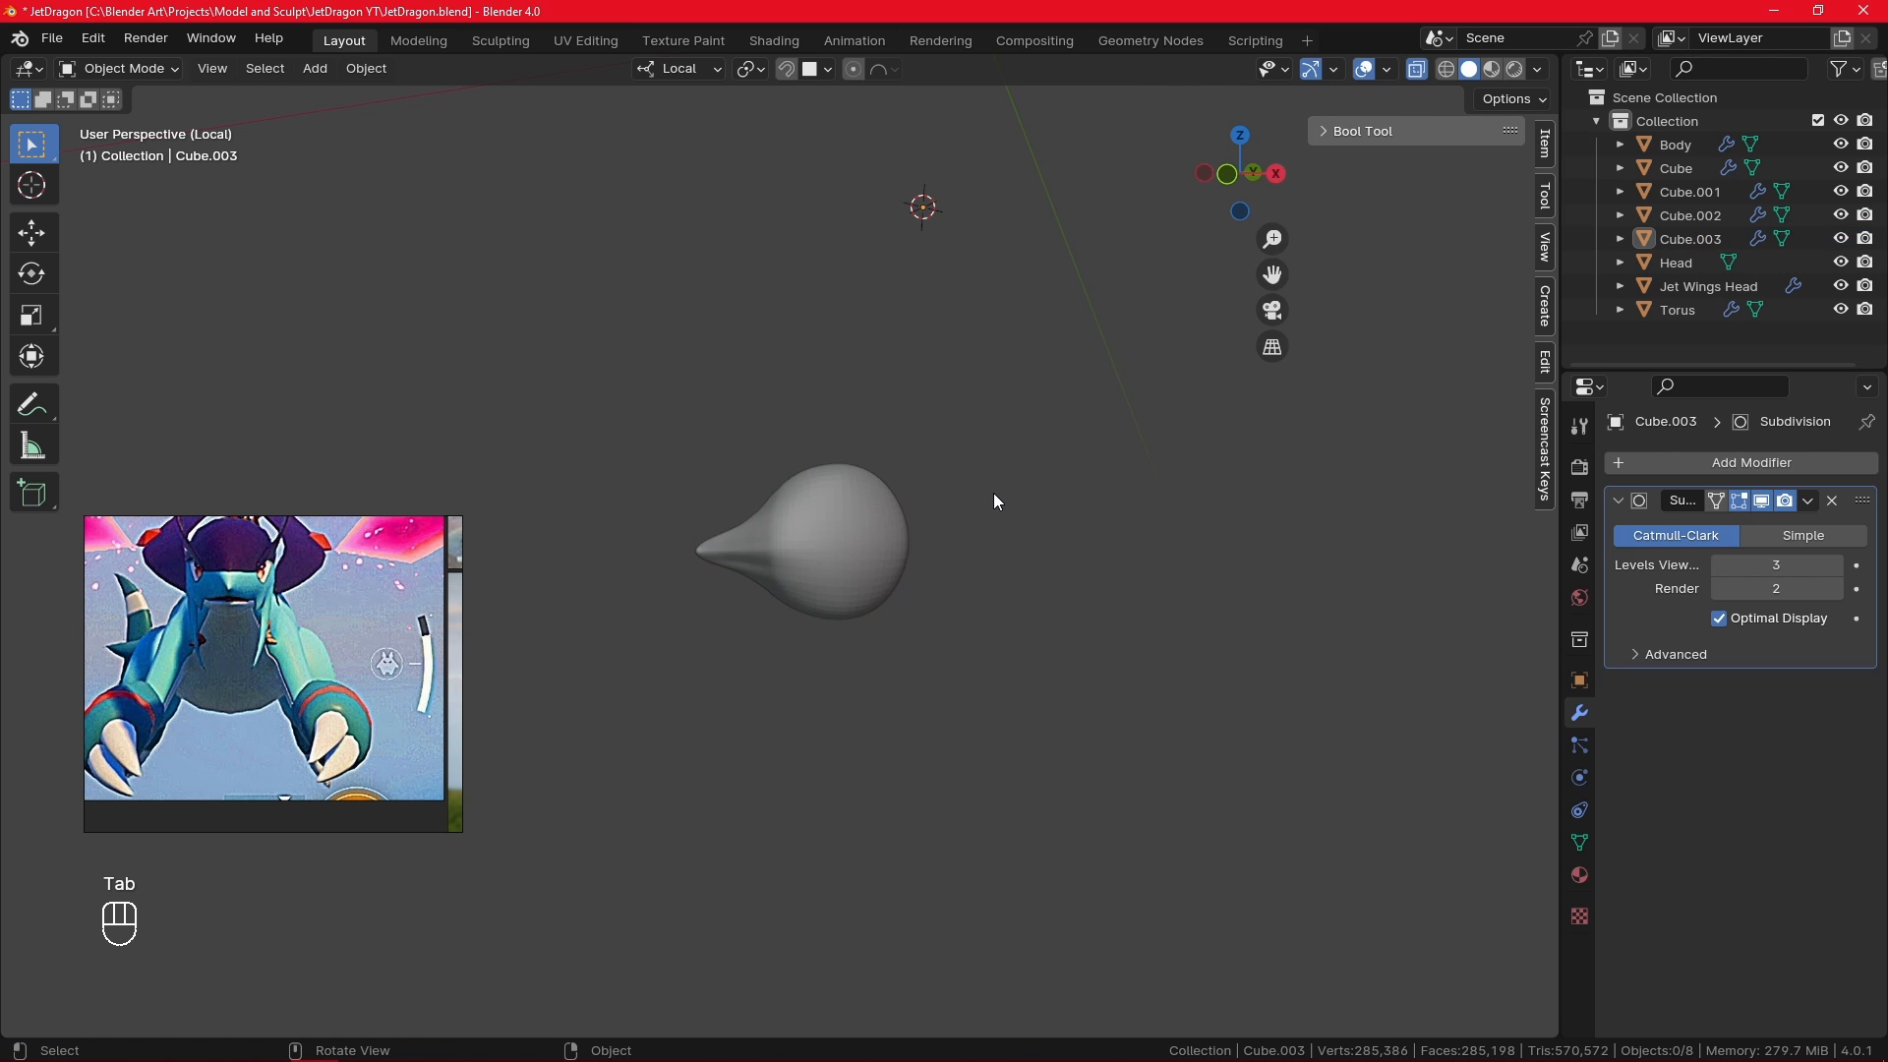
pyautogui.press('KP_7')
pyautogui.keyDown('alt'); pyautogui.moveTo(1142, 397); pyautogui.dragTo(1028, 338, button='middle'); pyautogui.keyUp('alt')
pyautogui.press('Tab')
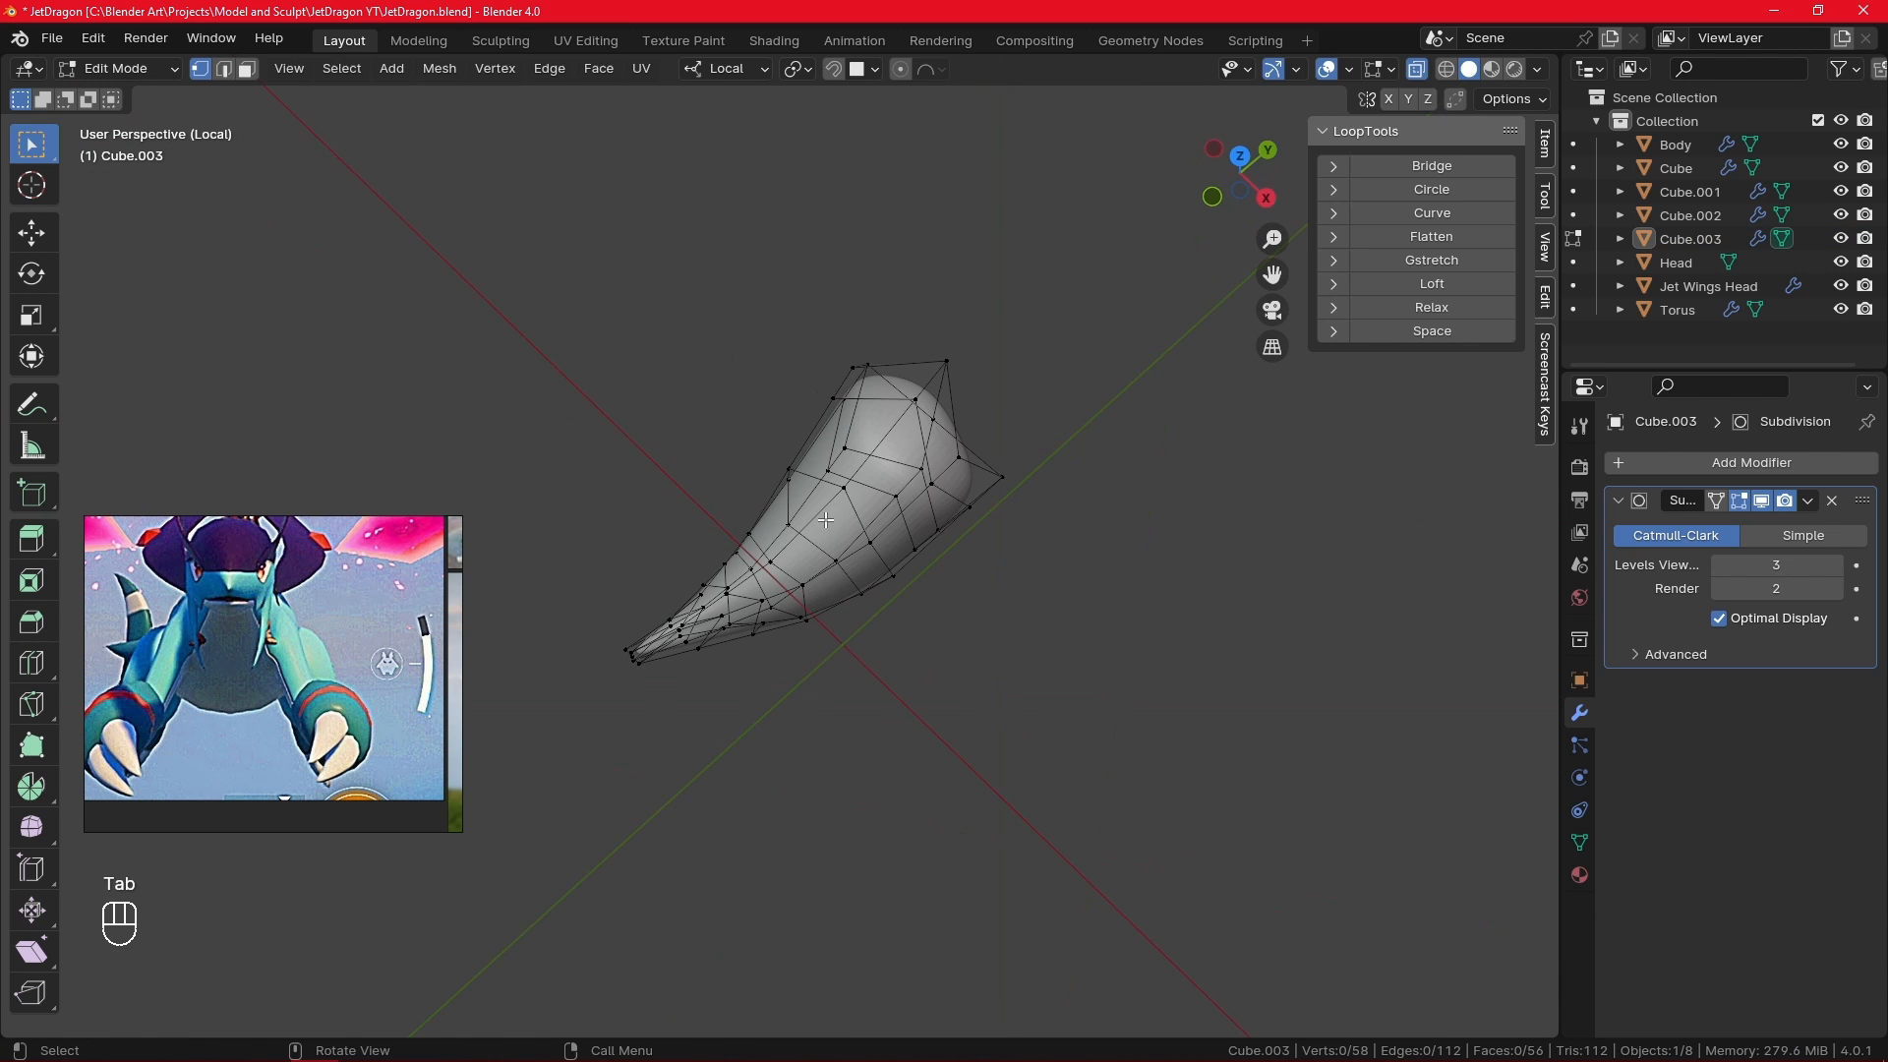
pyautogui.keyDown('ctrl'); pyautogui.keyDown('alt'); pyautogui.moveTo(775, 720); pyautogui.dragTo(769, 656, button='middle'); pyautogui.keyUp('alt'); pyautogui.keyUp('ctrl')
pyautogui.click(757, 653)
pyautogui.hotkey('ctrl', 'z')
pyautogui.keyDown('alt'); pyautogui.moveTo(752, 654); pyautogui.dragTo(952, 872, button='middle'); pyautogui.keyUp('alt')
pyautogui.keyDown('shift'); pyautogui.click(561, 593); pyautogui.keyUp('shift')
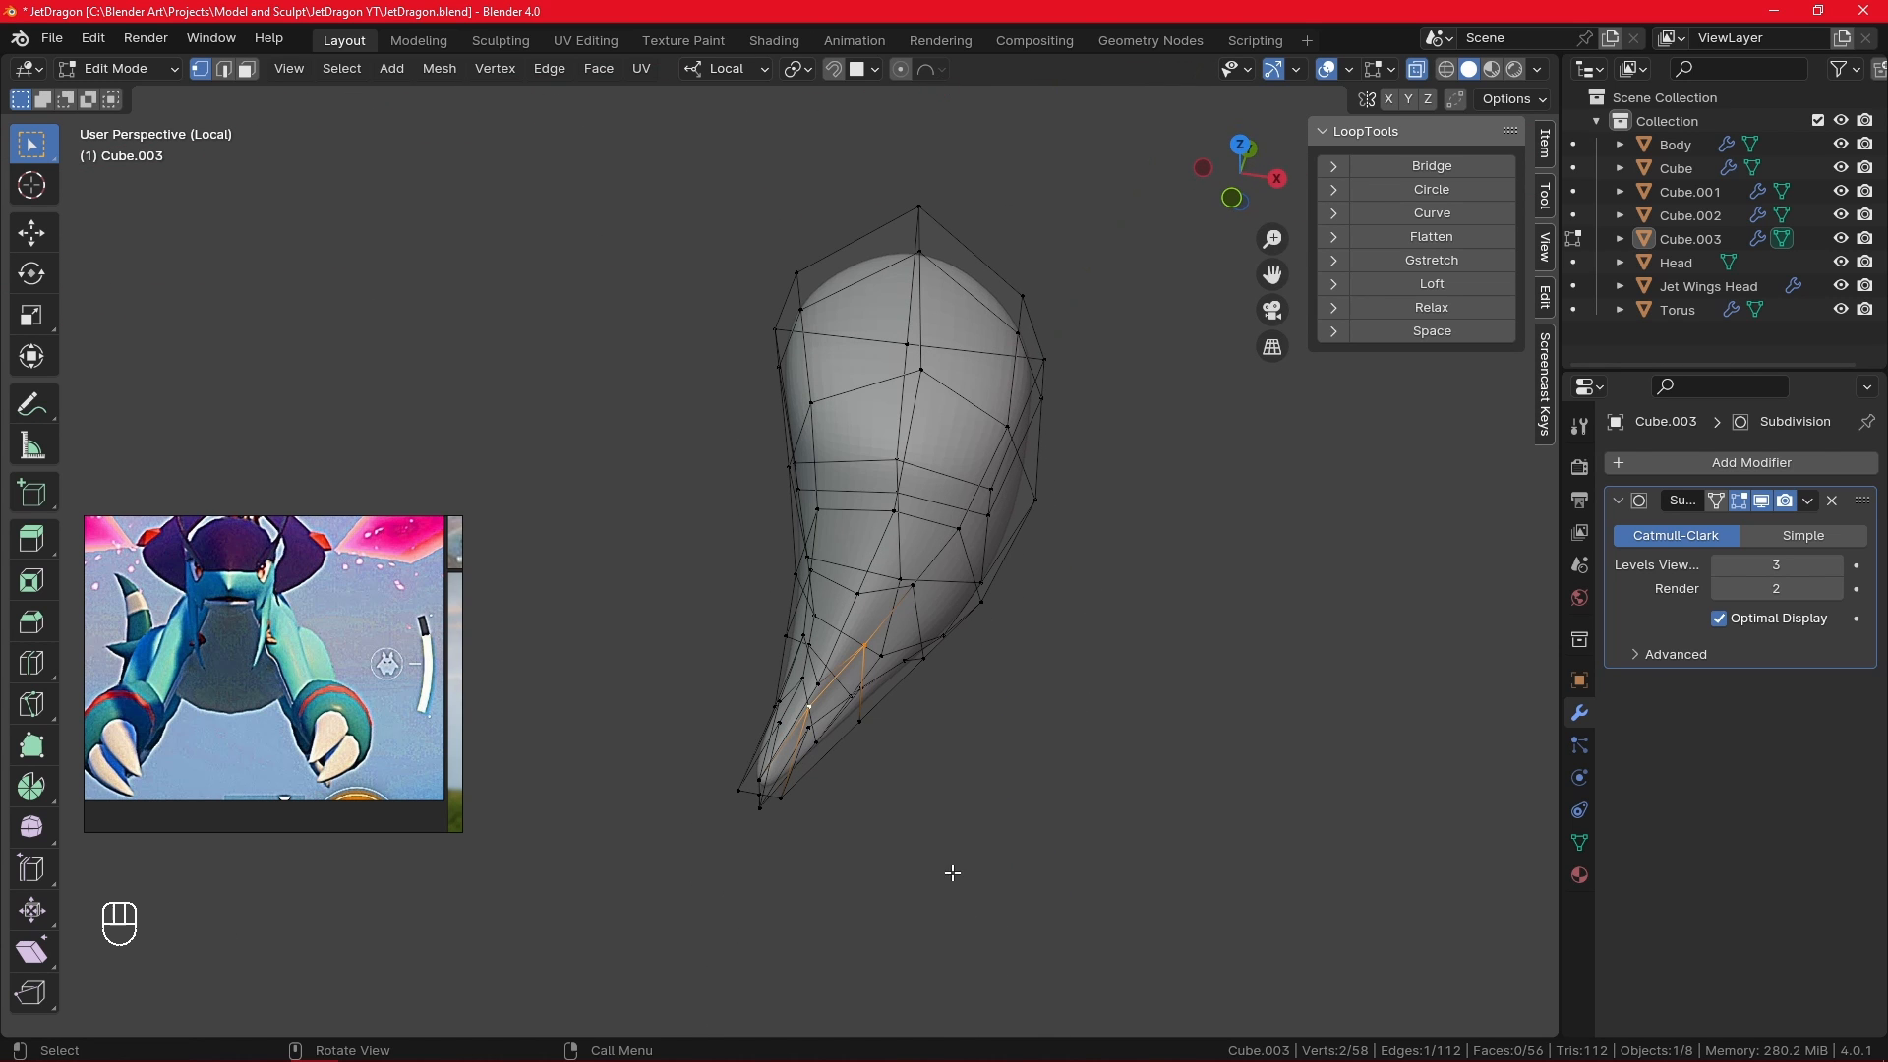
# - Select all of the claw's vertices and apply Smooth Vertices twice
pyautogui.press('a')
pyautogui.rightClick(888, 725)
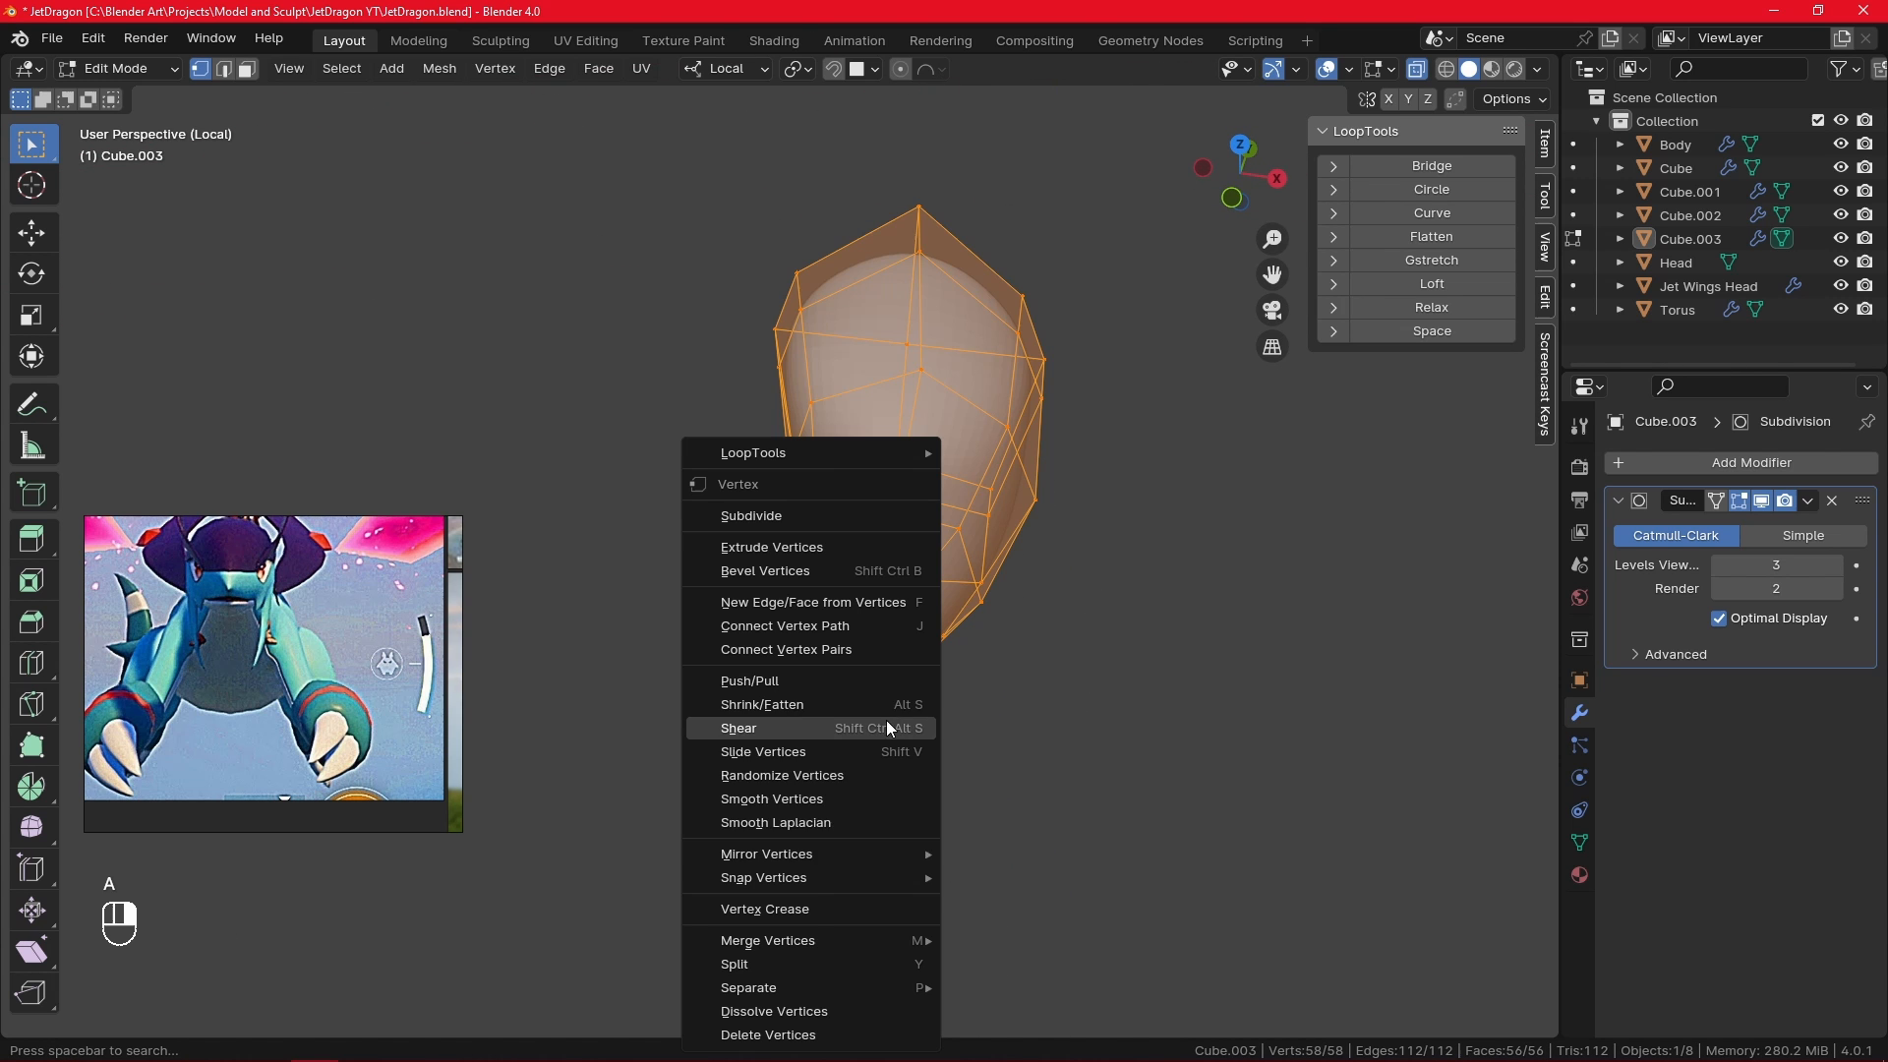
pyautogui.click(883, 796)
pyautogui.keyDown('alt'); pyautogui.moveTo(883, 796); pyautogui.dragTo(874, 812, button='middle'); pyautogui.keyUp('alt')
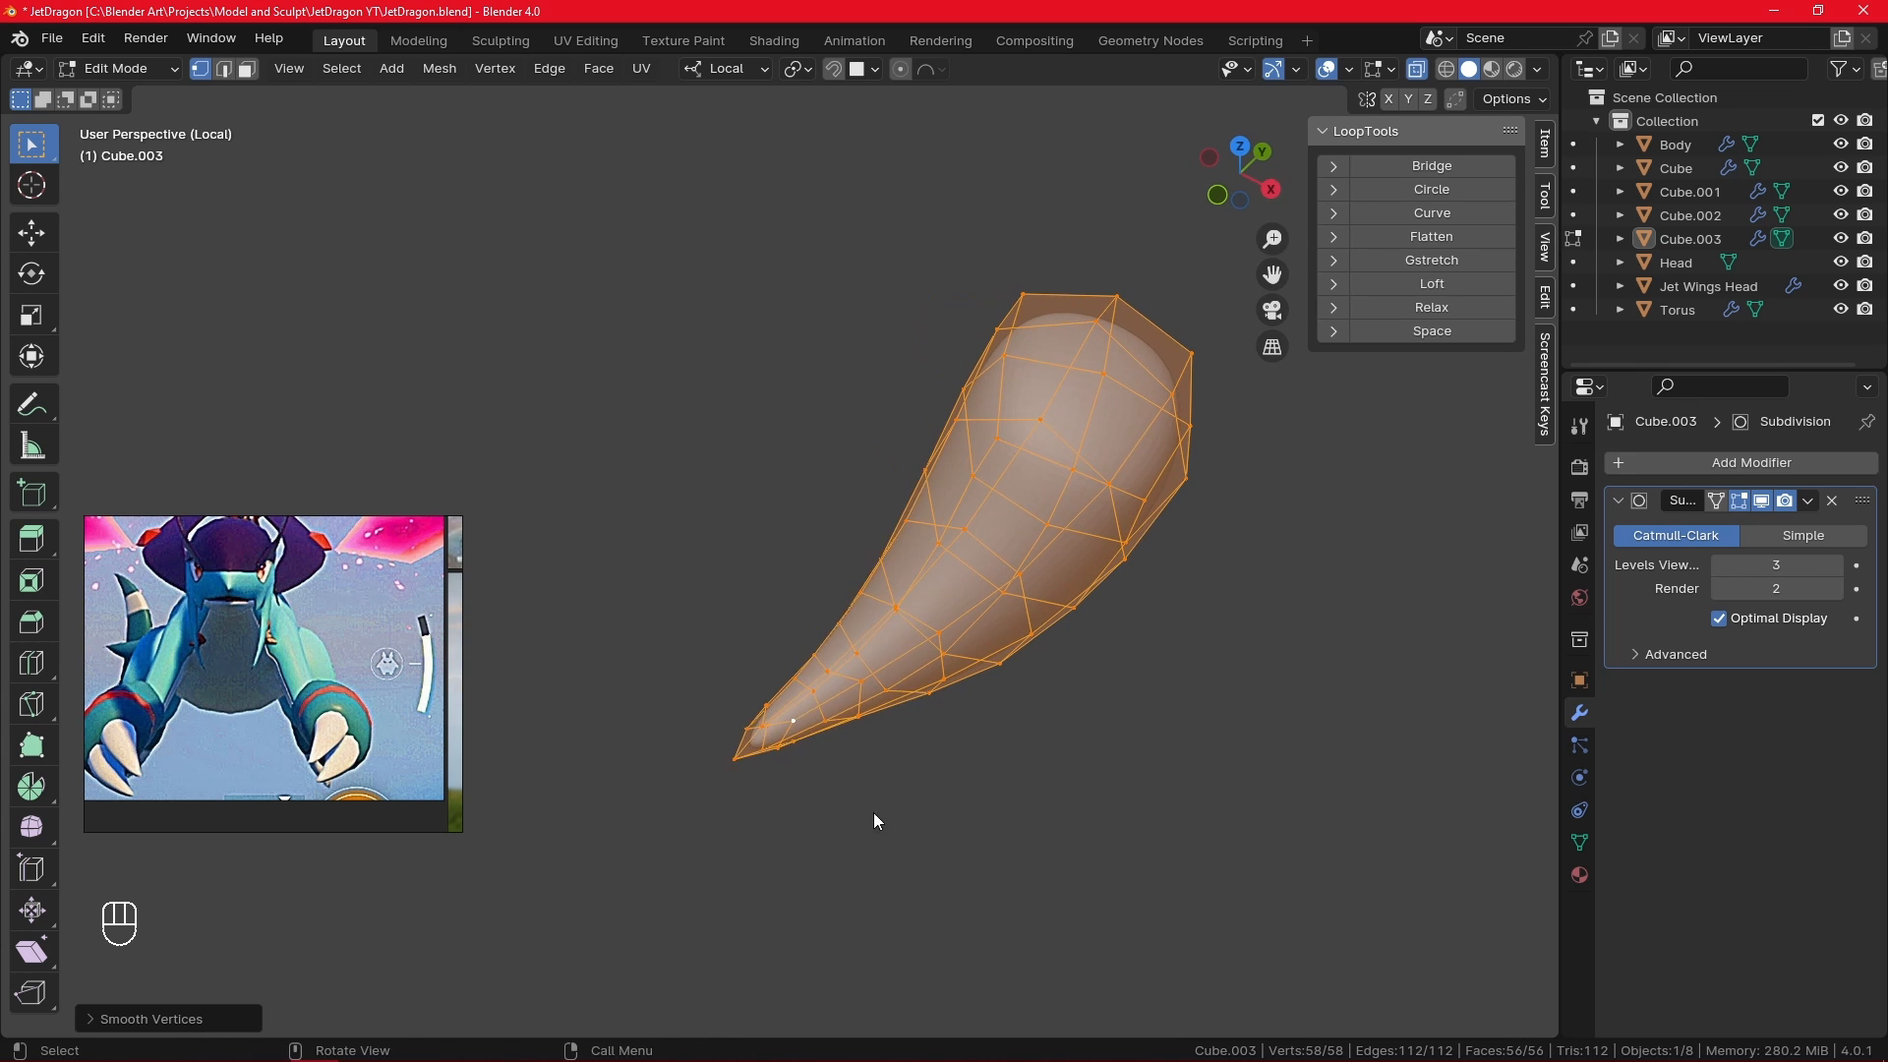
pyautogui.rightClick(870, 812)
pyautogui.click(863, 804)
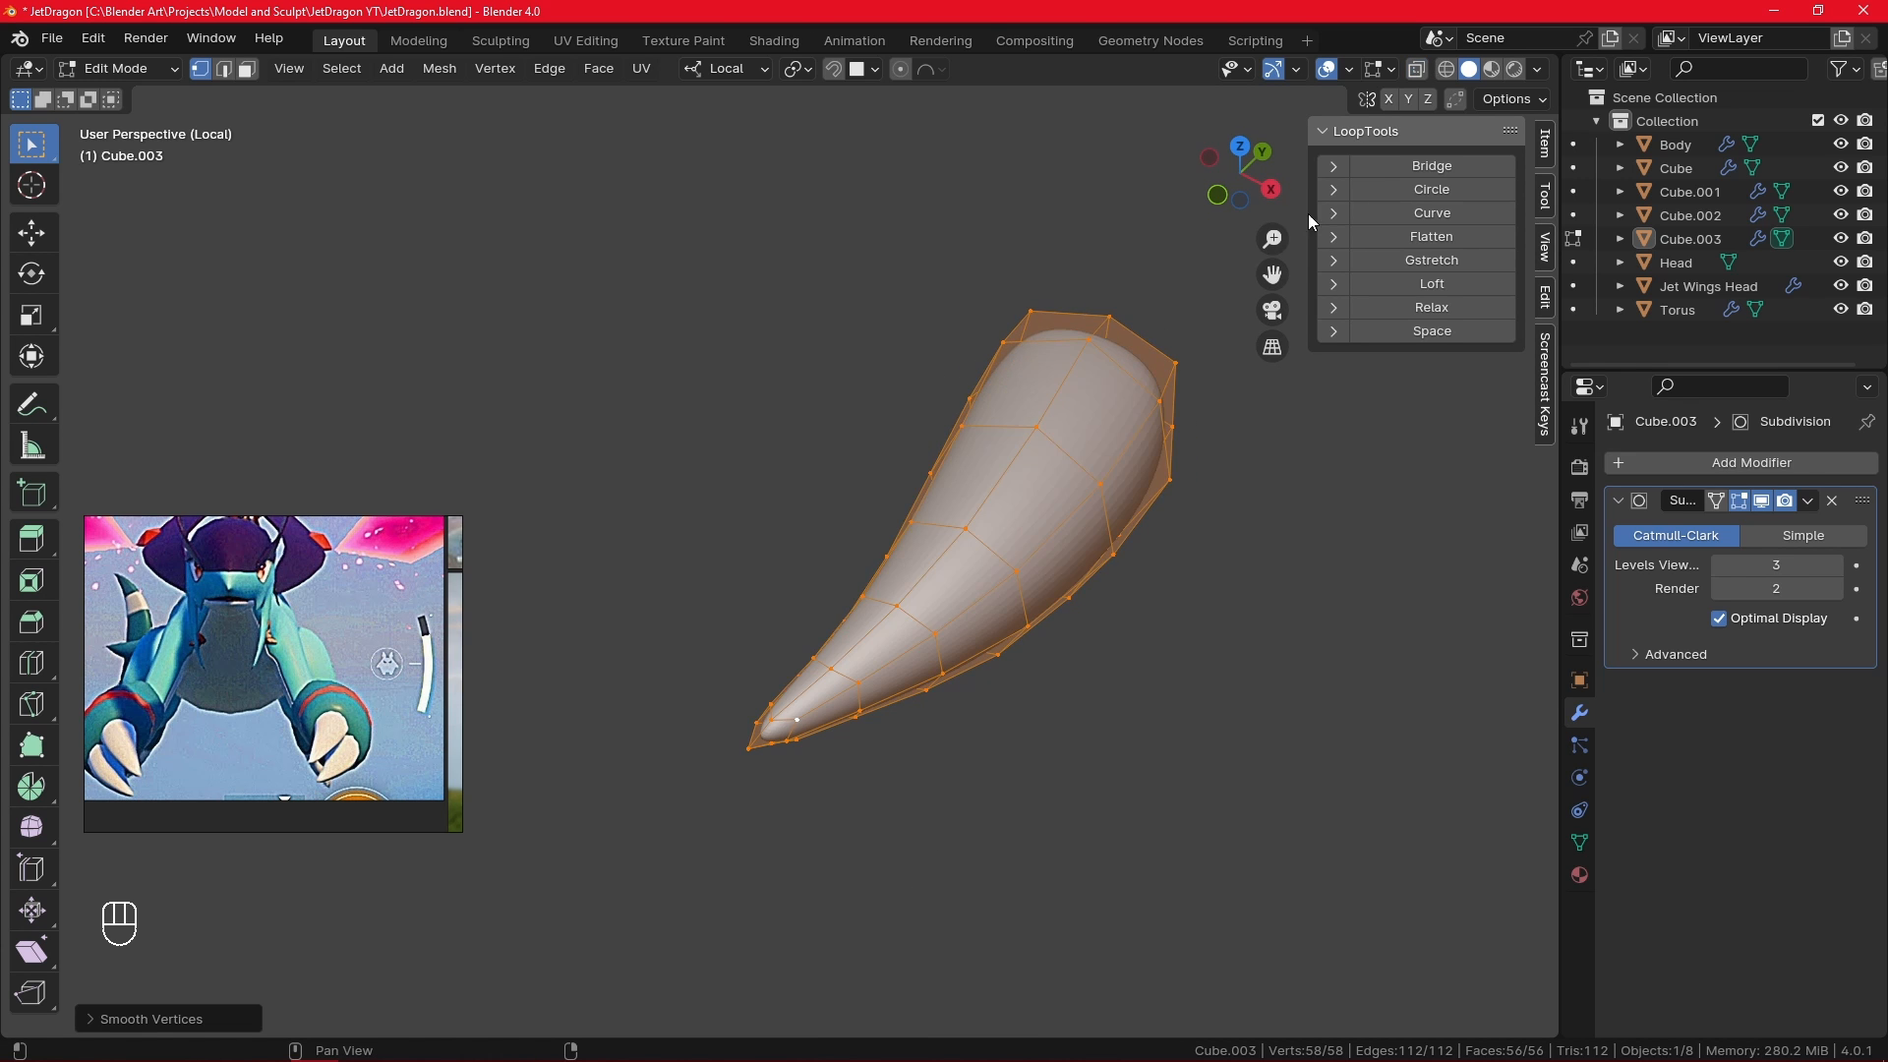
# - In top view, flatten the edge loop one row above the claw's tip ring along Y
pyautogui.keyDown('alt'); pyautogui.moveTo(1307, 223); pyautogui.dragTo(1167, 623, button='middle'); pyautogui.keyUp('alt')
pyautogui.click(1171, 649)
pyautogui.press('KP_7')
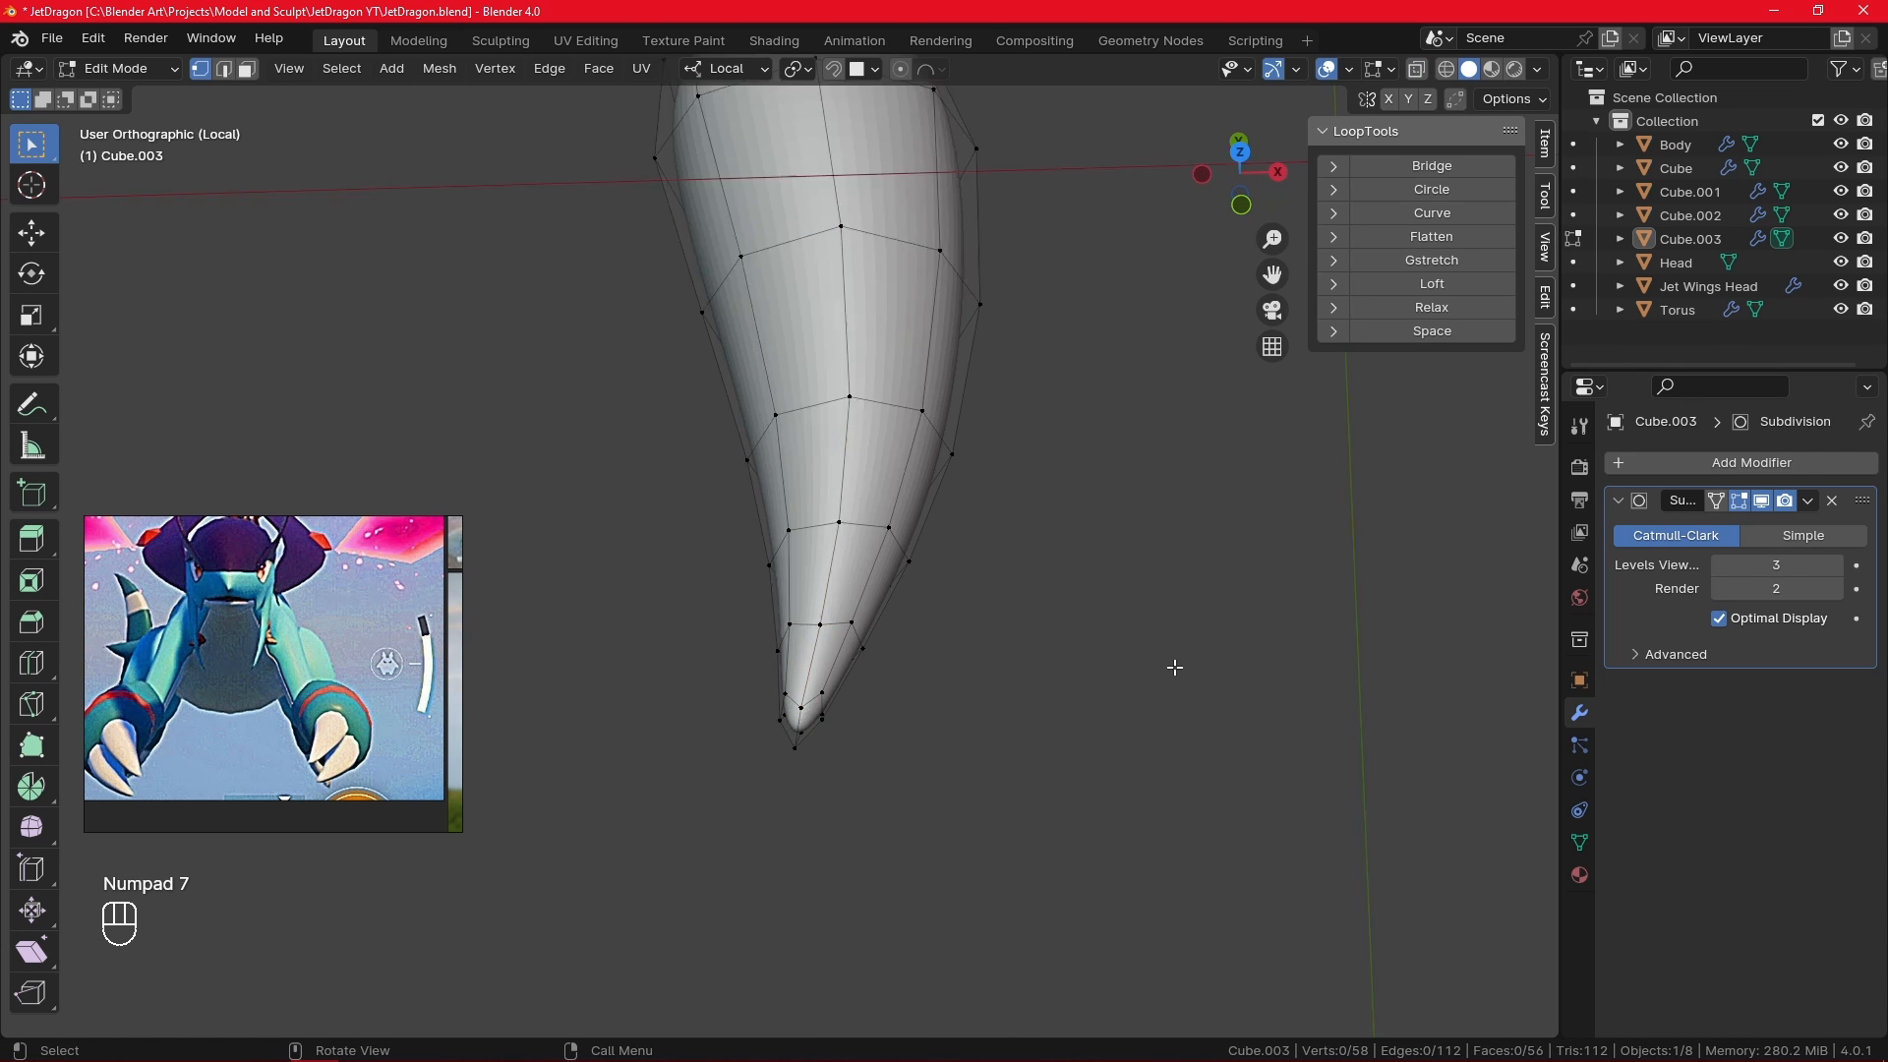
pyautogui.keyDown('shift'); pyautogui.moveTo(932, 583); pyautogui.dragTo(894, 727, button='middle'); pyautogui.keyUp('shift')
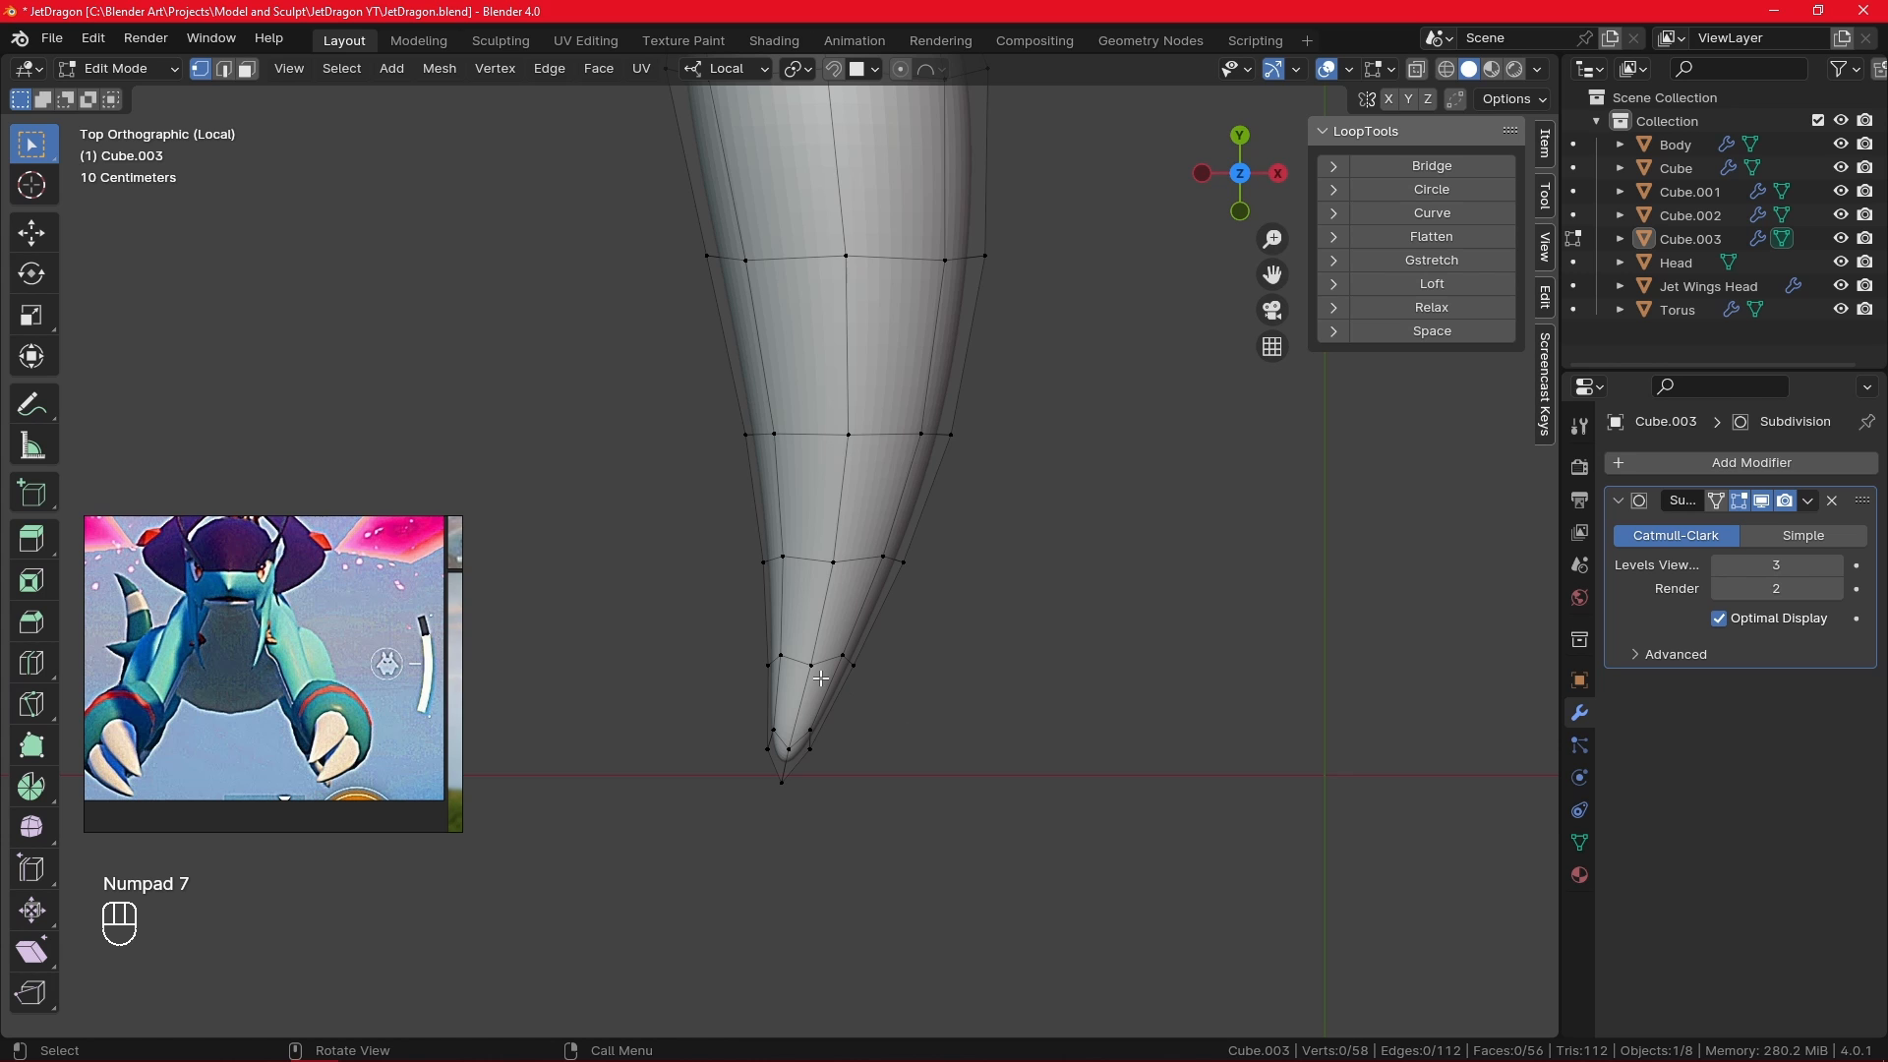
pyautogui.press('s')
pyautogui.press('z')
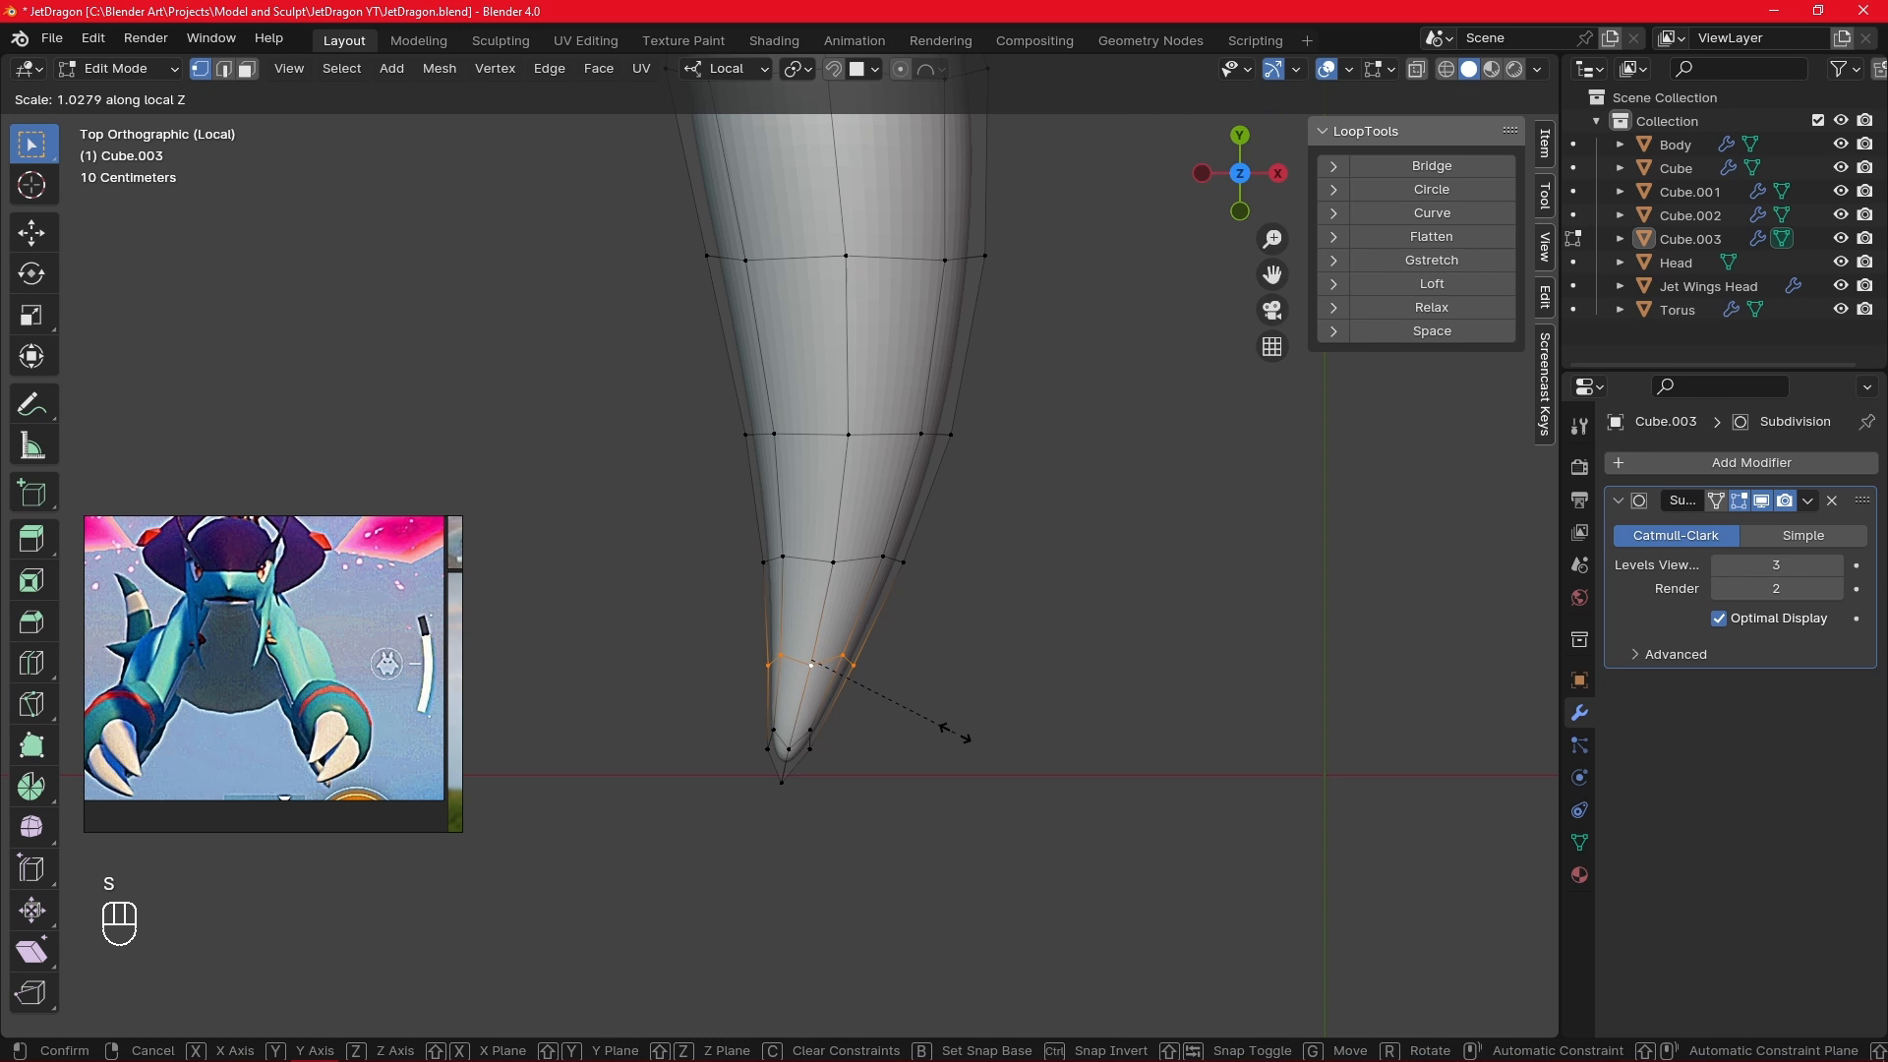
pyautogui.press('s')
pyautogui.press('y')
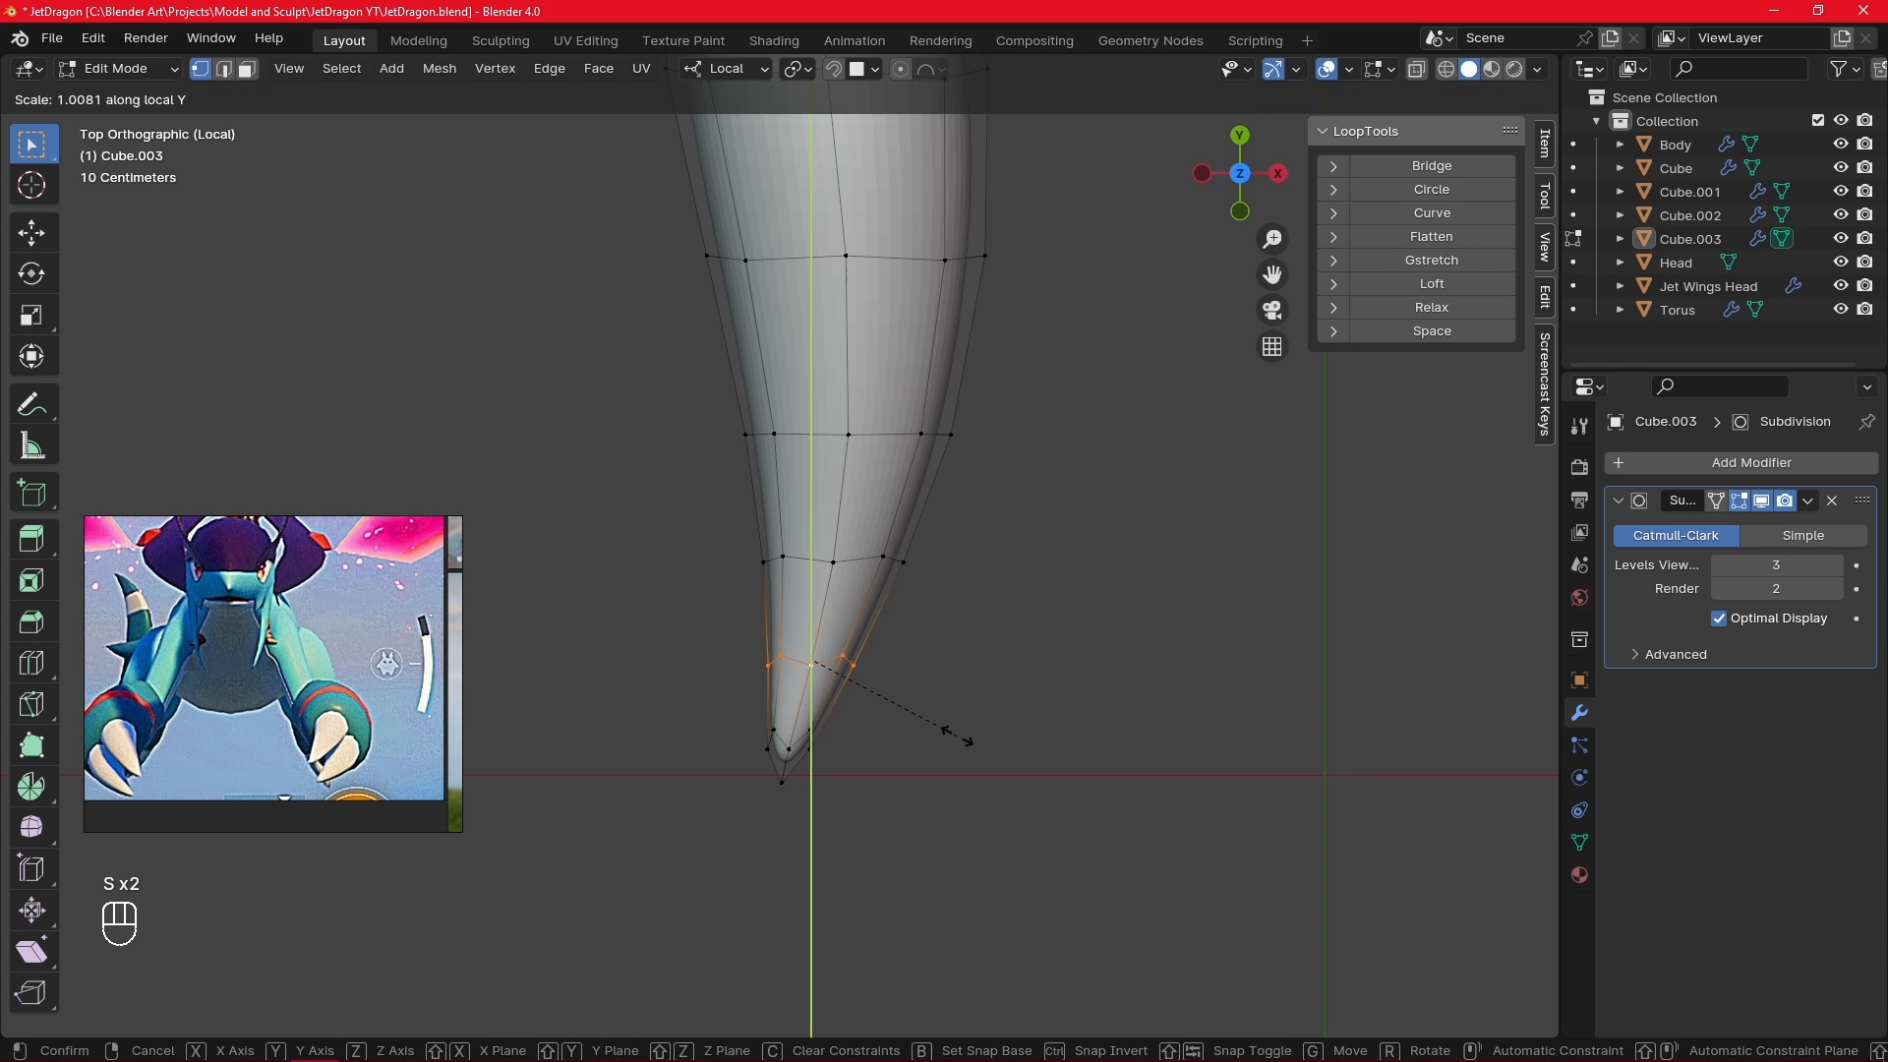
pyautogui.click(968, 745)
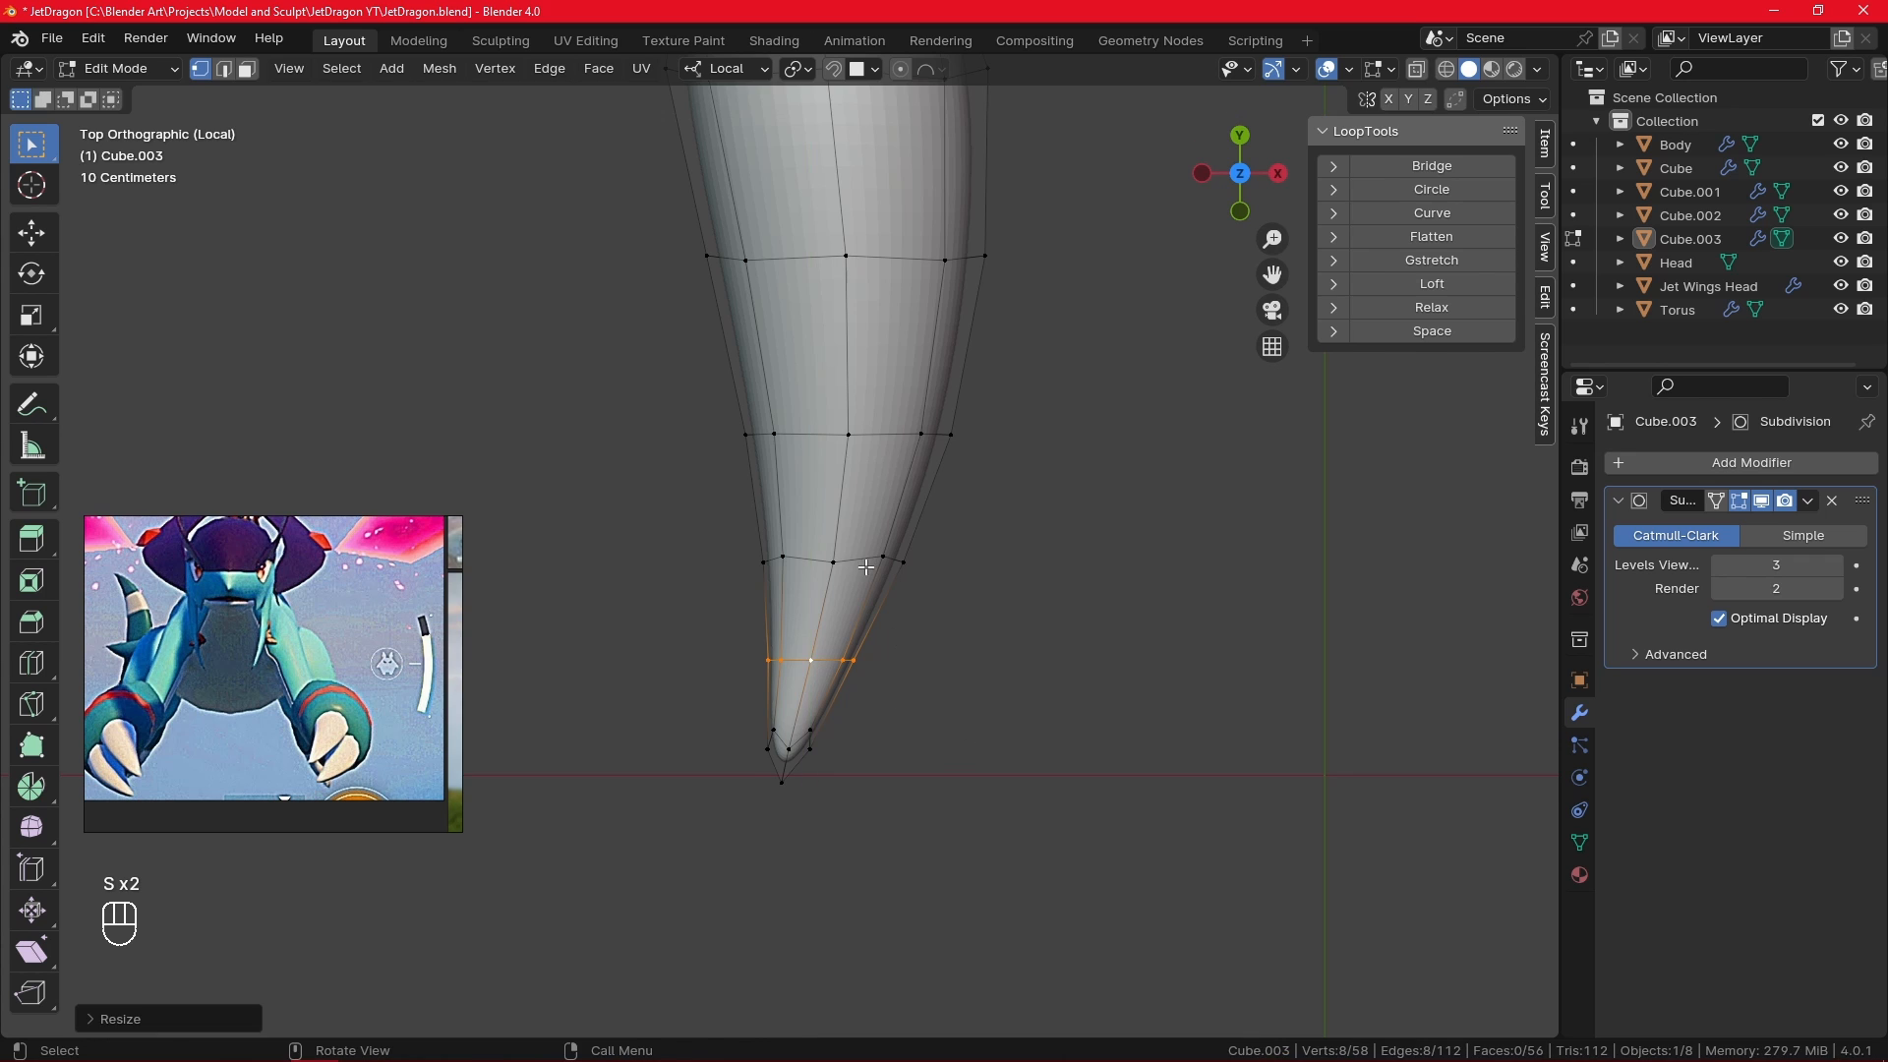
# - Flatten the edge loop two rows above the claw's tip ring by scaling it to 0 along Y
pyautogui.keyDown('alt'); pyautogui.click(863, 559); pyautogui.keyUp('alt')
pyautogui.press('s')
pyautogui.press('y')
pyautogui.press('0')
pyautogui.click(865, 568)
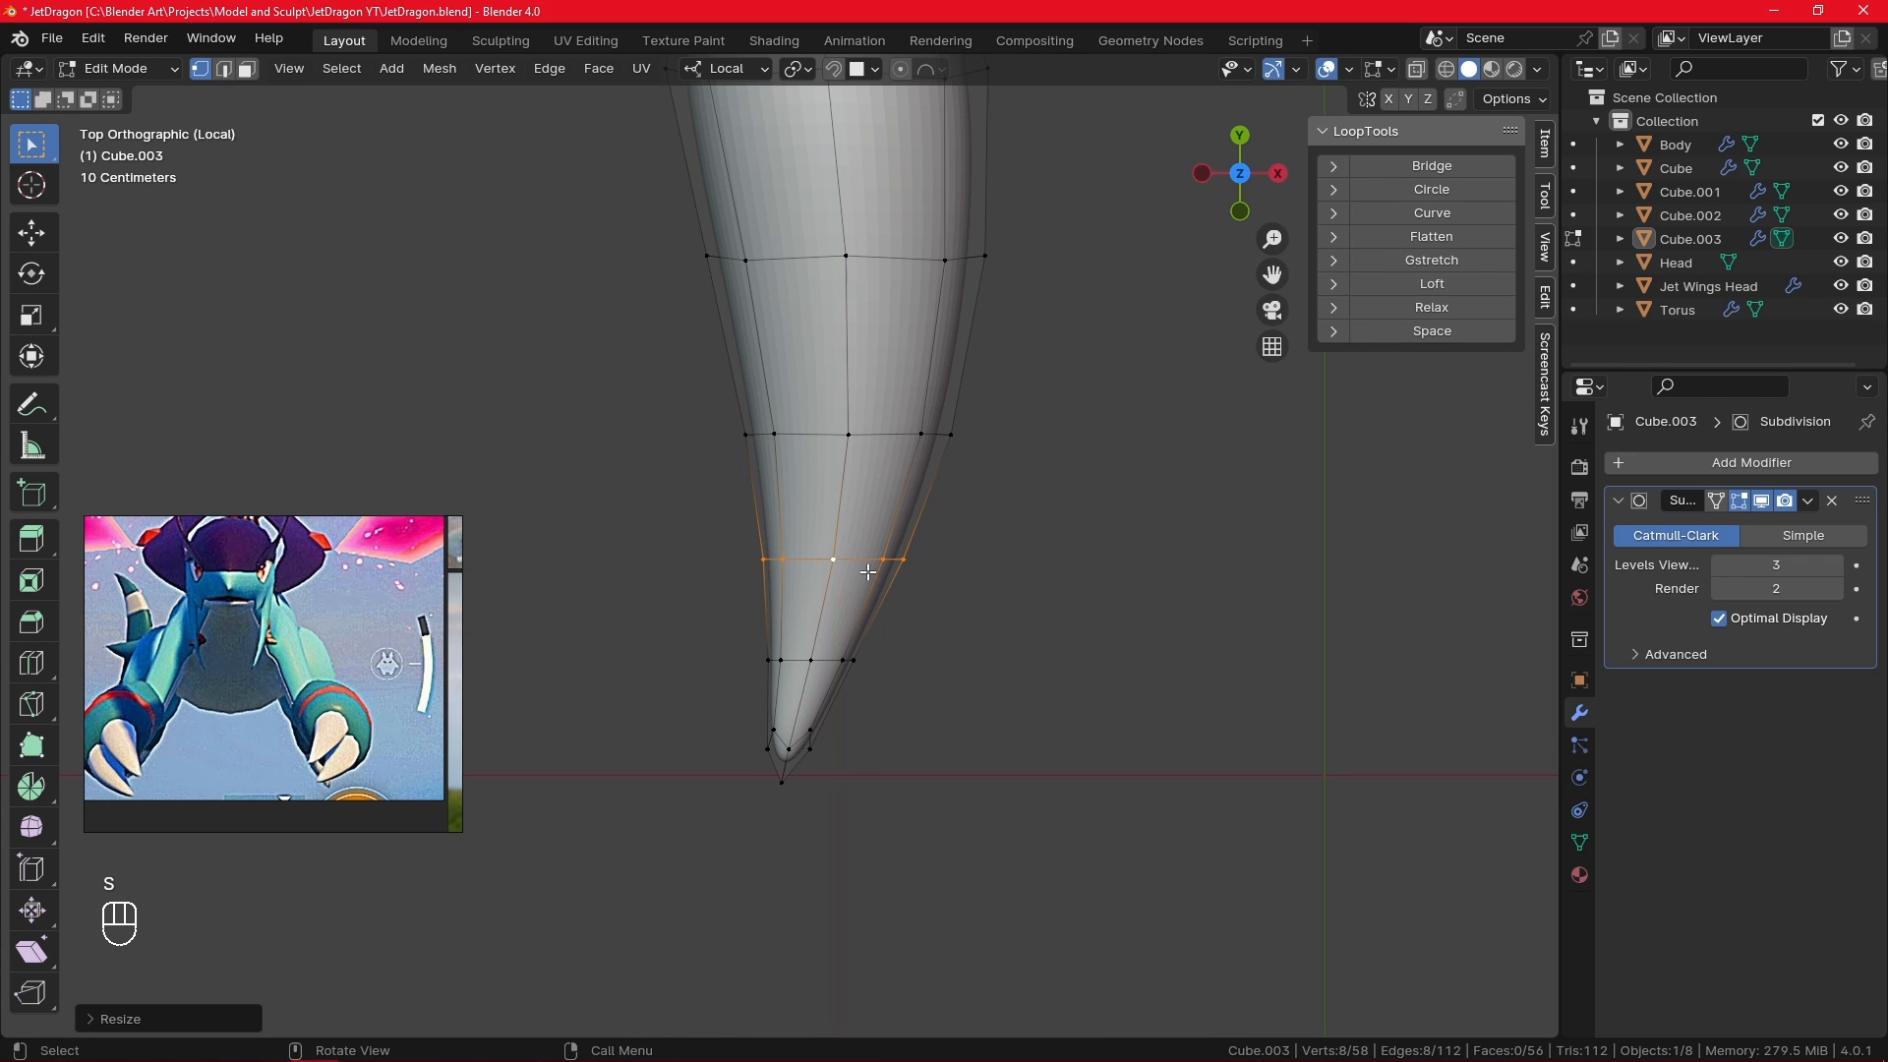
# - Flatten the three upper-side vertices of the ring next to the claw's tip along Y
pyautogui.keyDown('alt'); pyautogui.click(799, 738); pyautogui.keyUp('alt')
pyautogui.press('s')
pyautogui.press('y')
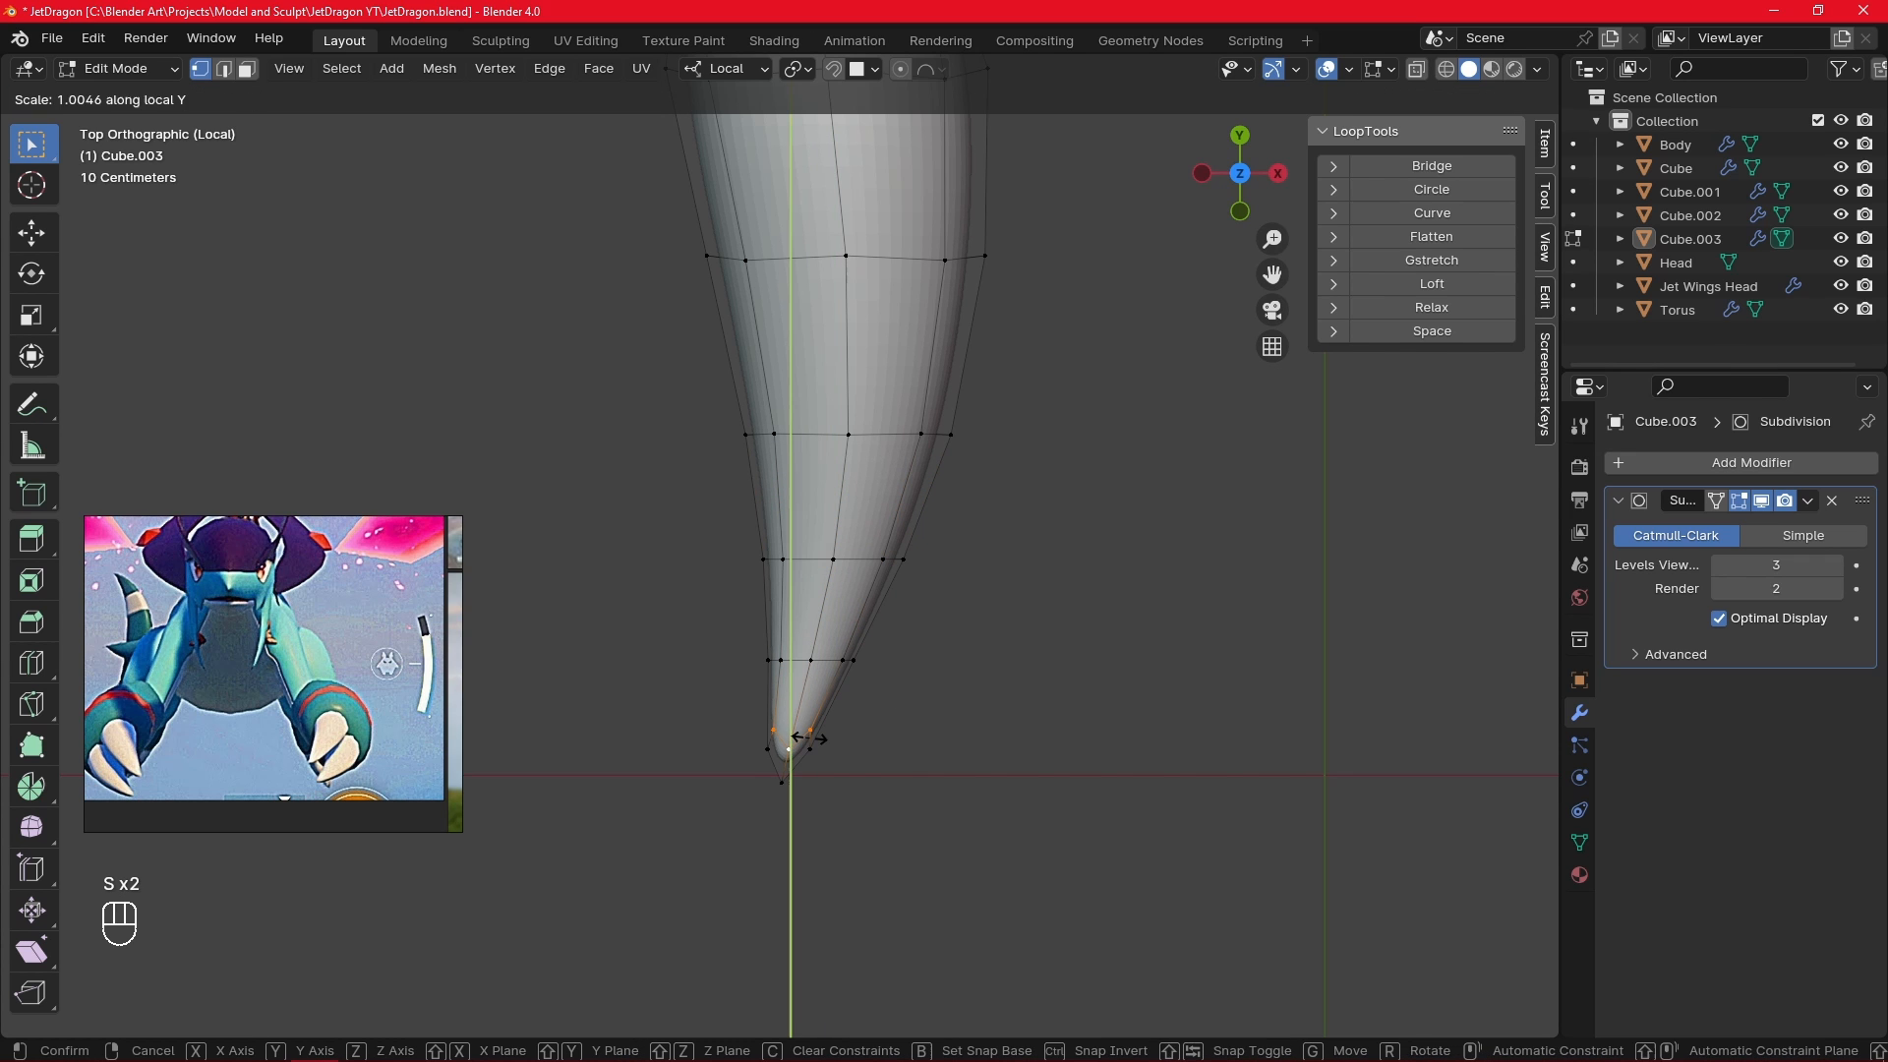
pyautogui.click(811, 740)
# - Select the remaining five vertices of the tip ring and scale them to 0 along Y
pyautogui.keyDown('alt'); pyautogui.moveTo(875, 782); pyautogui.dragTo(1046, 413); pyautogui.keyUp('alt')
pyautogui.click(1012, 652)
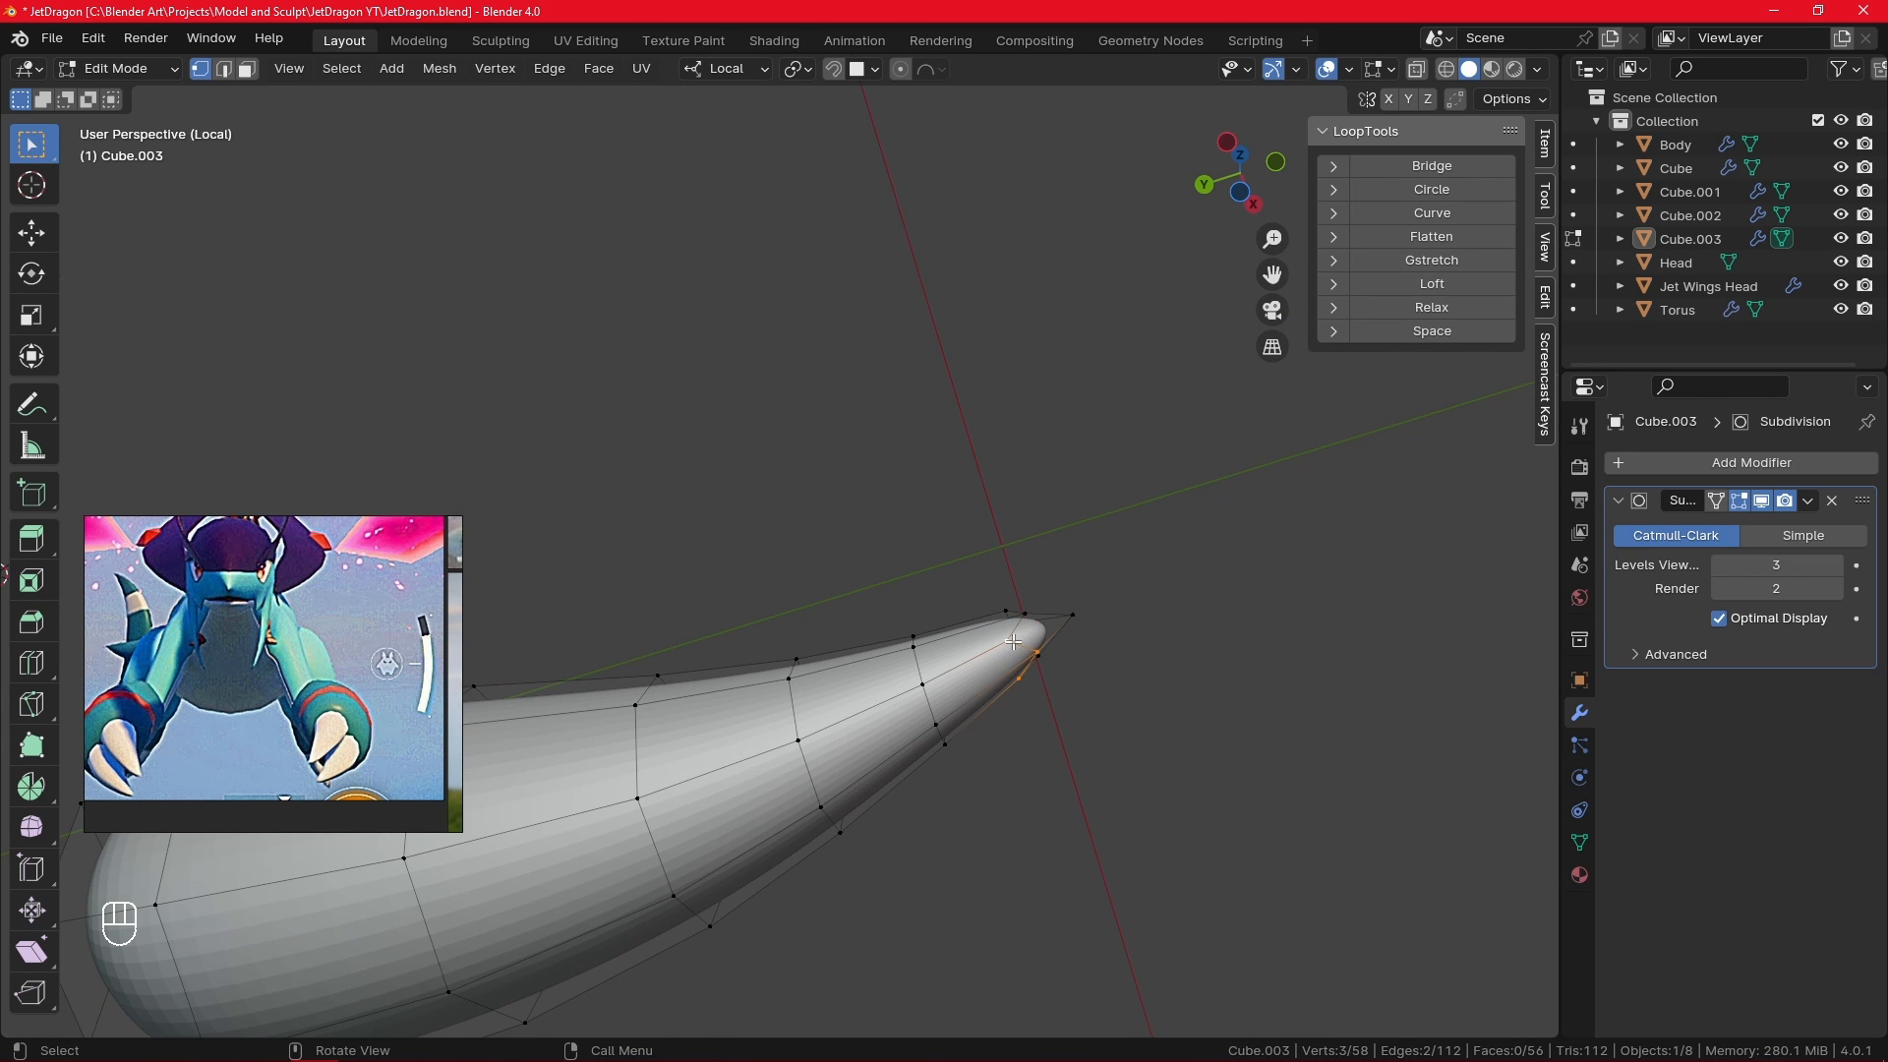
pyautogui.keyDown('shift'); pyautogui.click(1011, 639); pyautogui.keyUp('shift')
pyautogui.keyDown('shift'); pyautogui.click(1034, 652); pyautogui.keyUp('shift')
pyautogui.keyDown('alt'); pyautogui.moveTo(1044, 645); pyautogui.dragTo(877, 449); pyautogui.keyUp('alt')
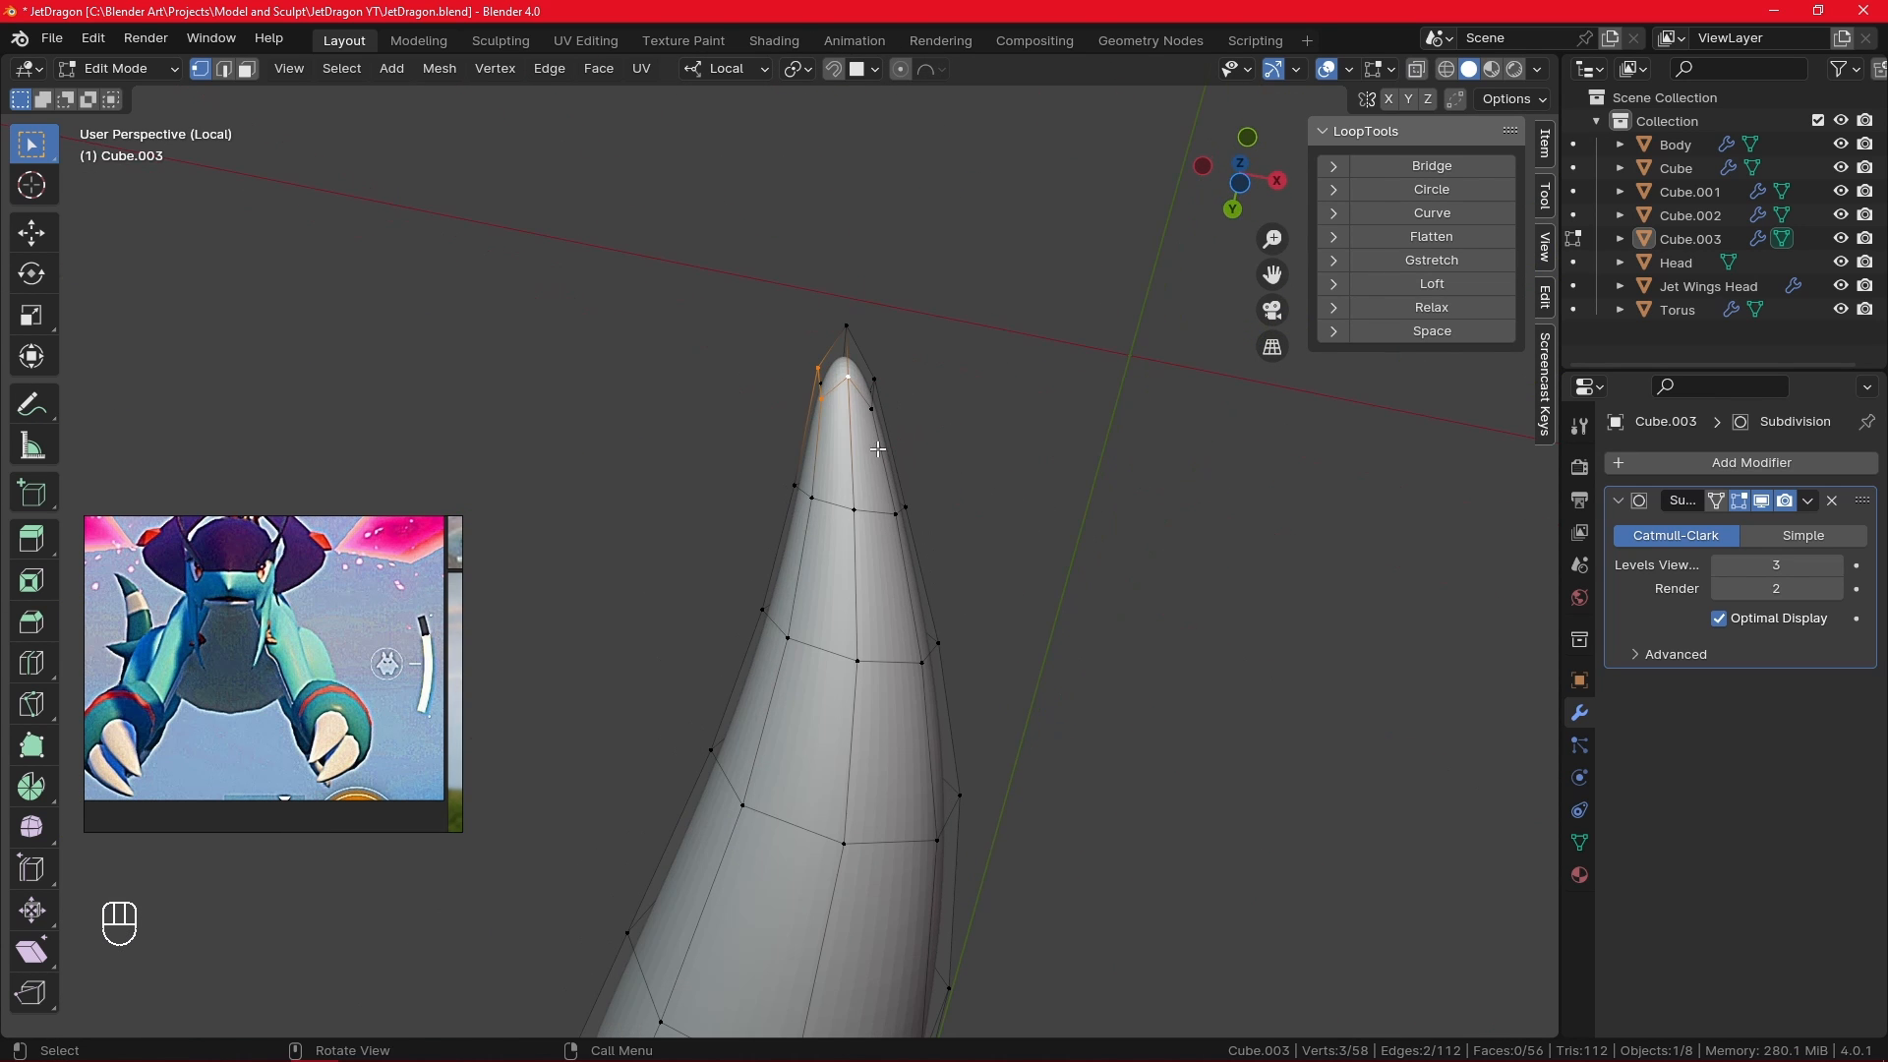
pyautogui.press('s')
pyautogui.press('y')
pyautogui.press('0')
pyautogui.click(950, 540)
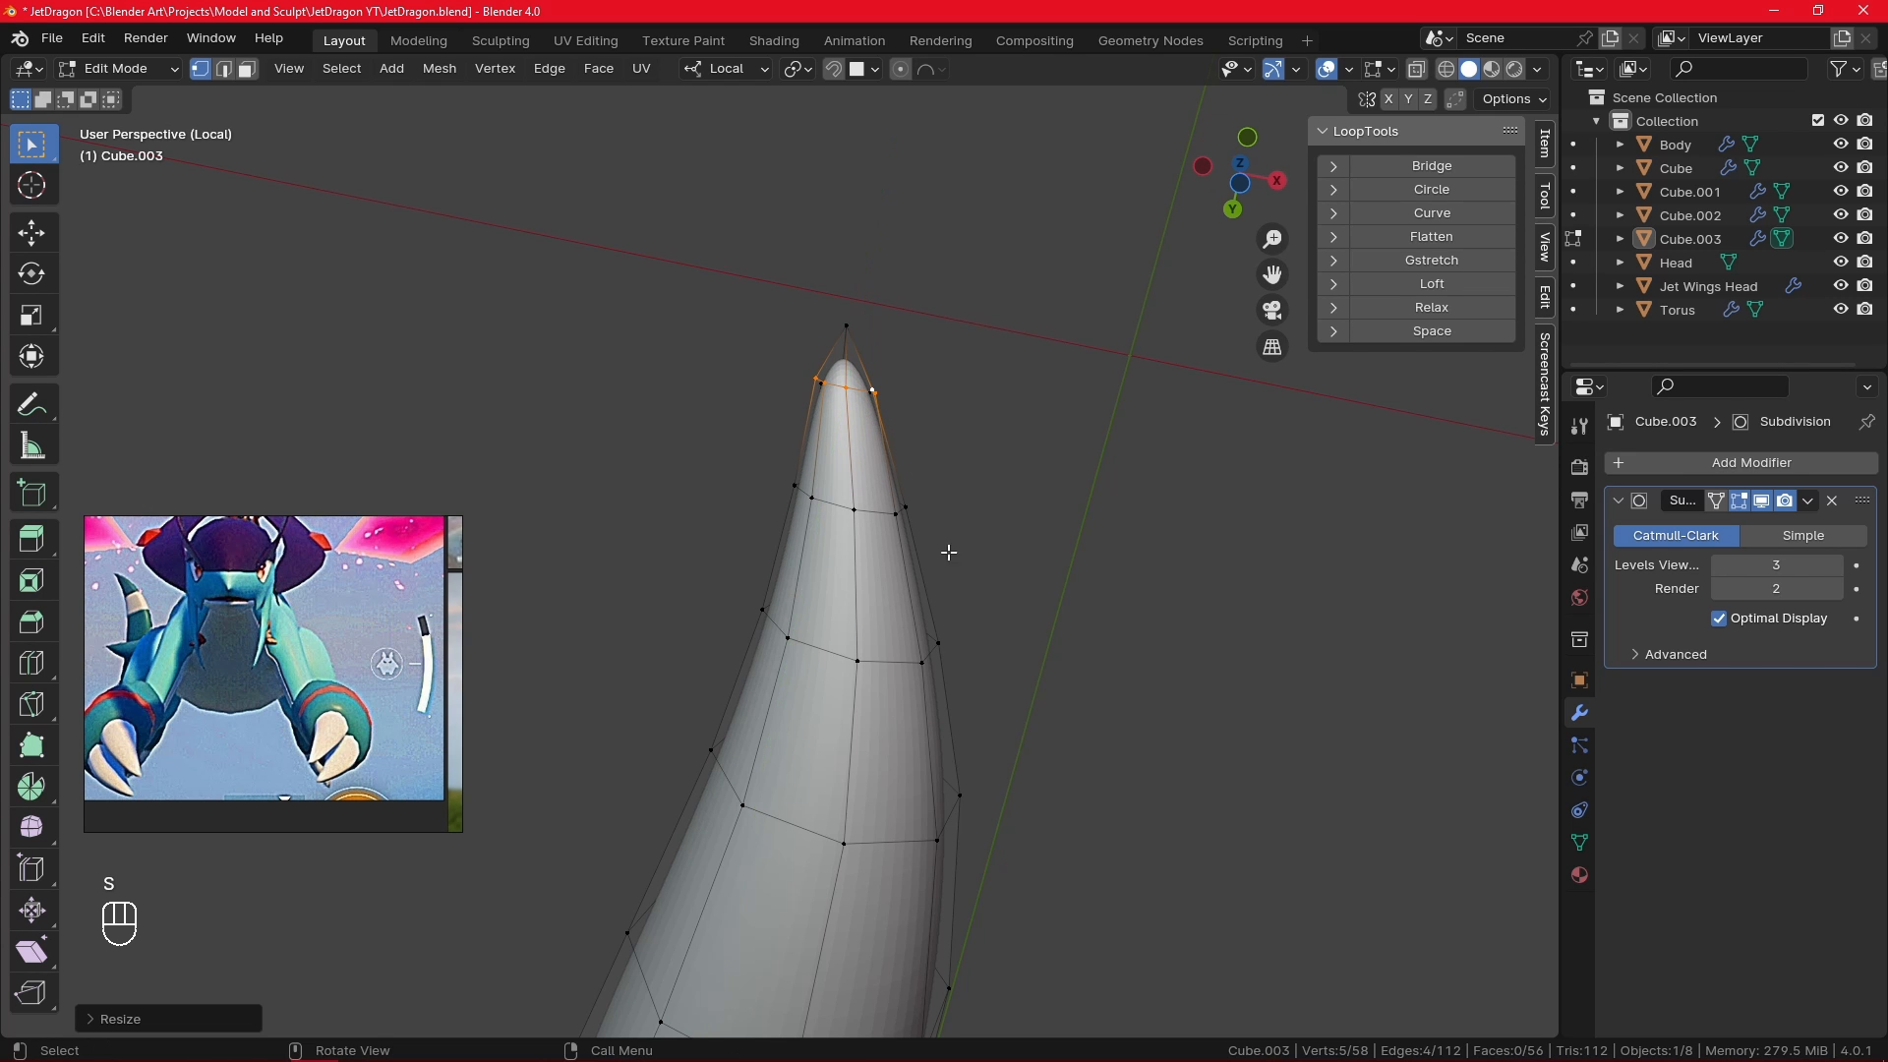
pyautogui.keyDown('alt'); pyautogui.moveTo(948, 548); pyautogui.dragTo(979, 707); pyautogui.keyUp('alt')
pyautogui.press('KP_7')
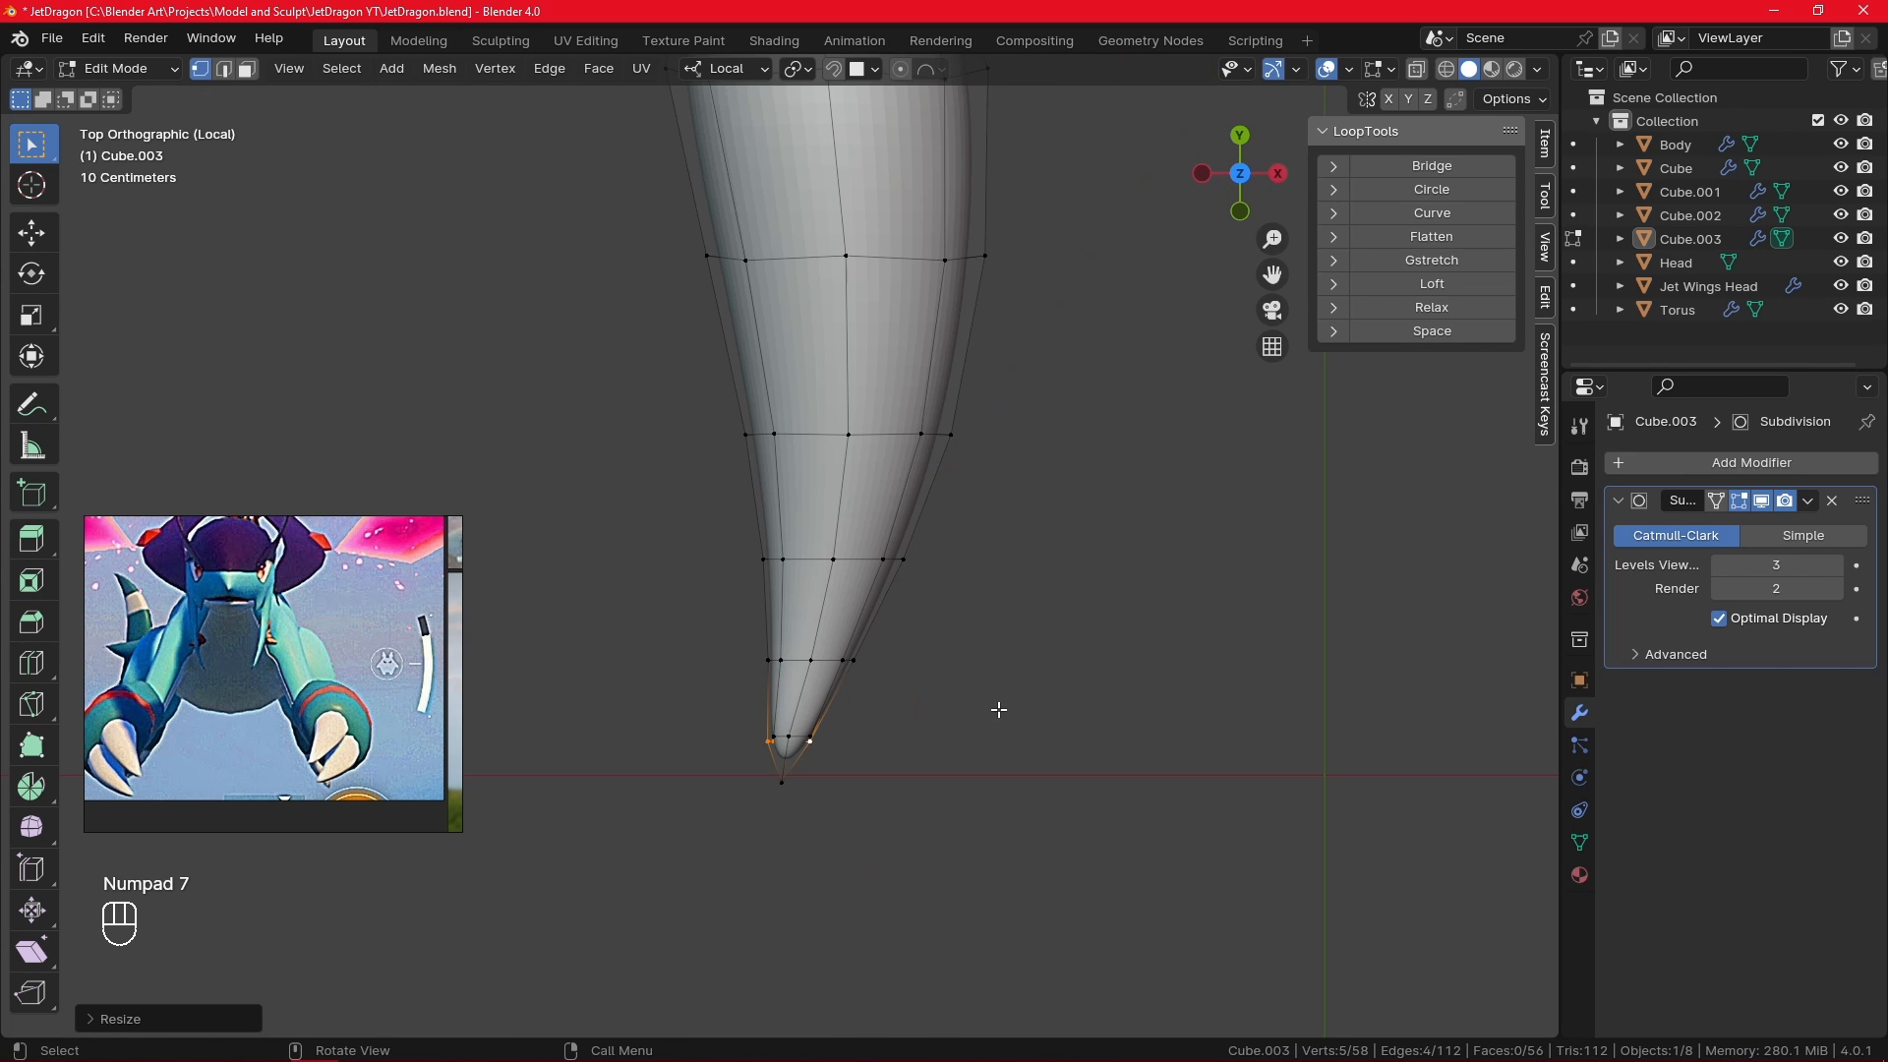
# - Leave local view and, in front view, move the whole linked claw along X to the opposite hand
pyautogui.moveTo(1001, 710)
pyautogui.mouseDown(button='middle')
pyautogui.moveTo(999, 514)
pyautogui.moveTo(999, 709)
pyautogui.mouseUp(button='middle')
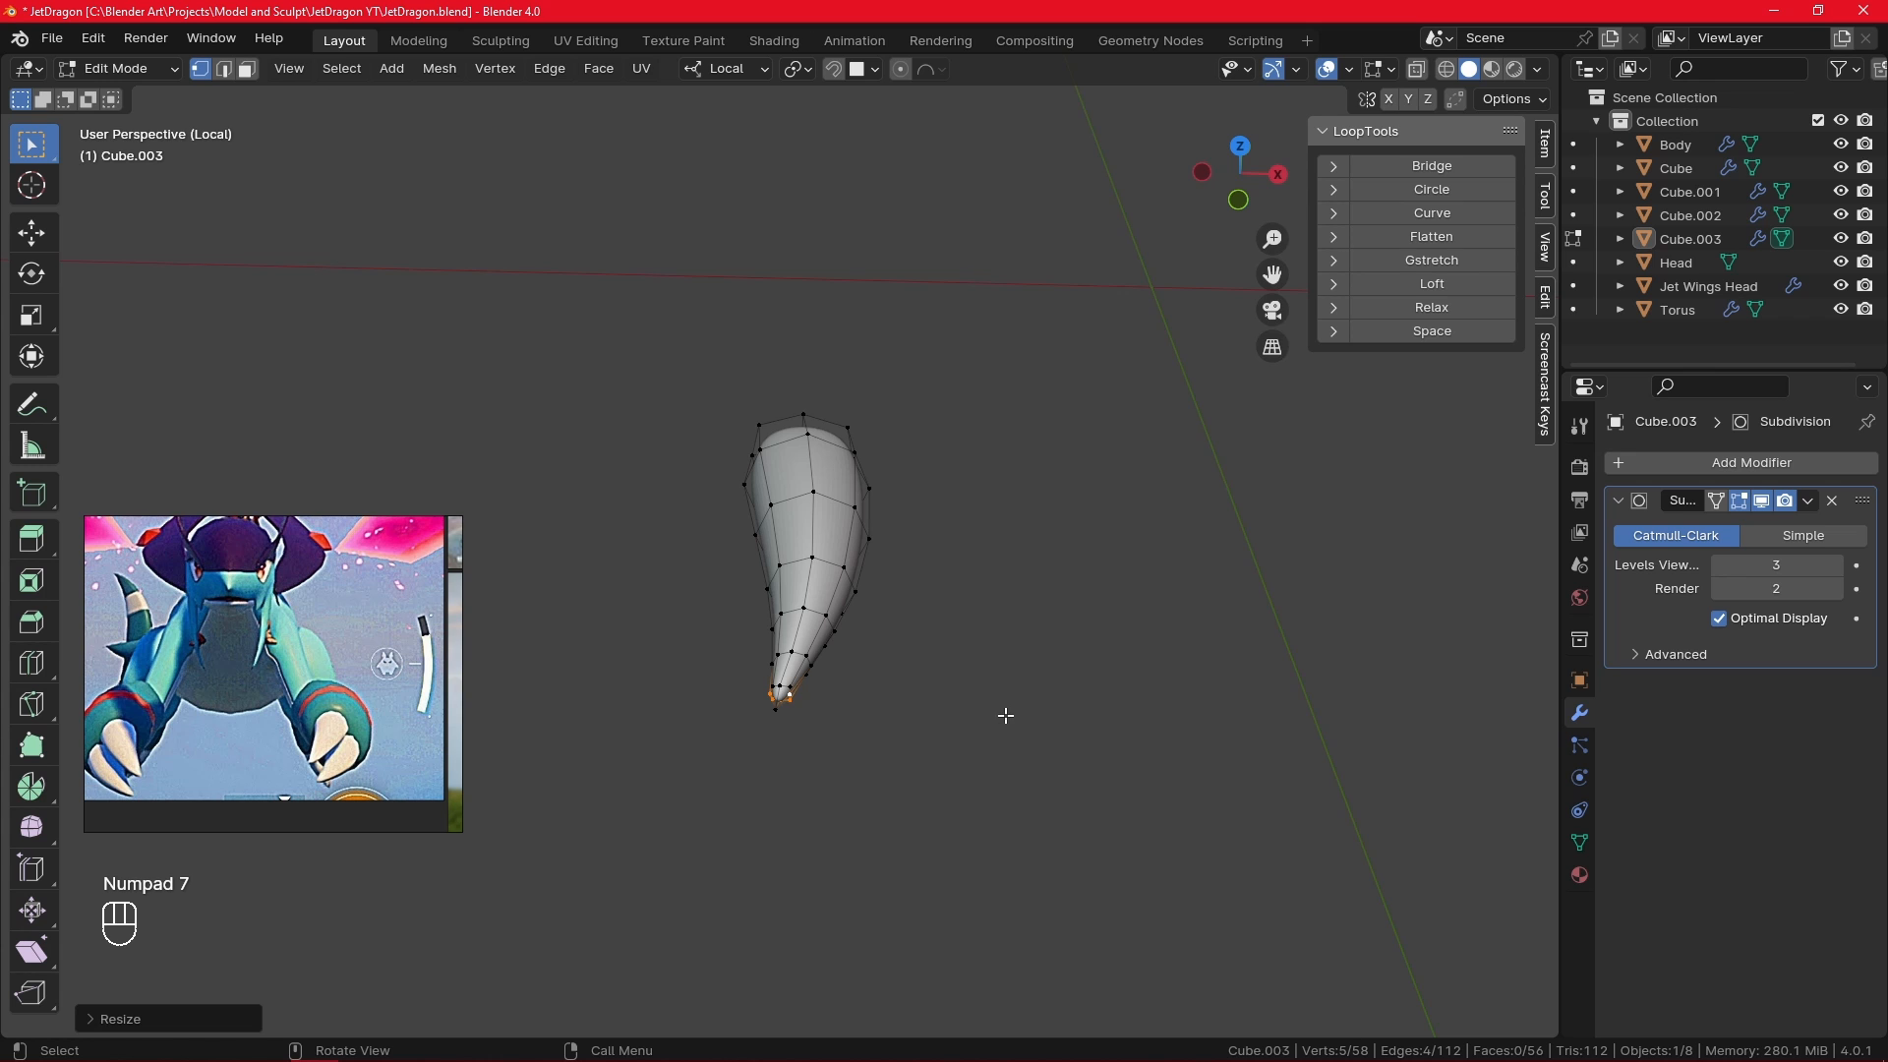
pyautogui.press('KP_Divide')
pyautogui.press('KP_1')
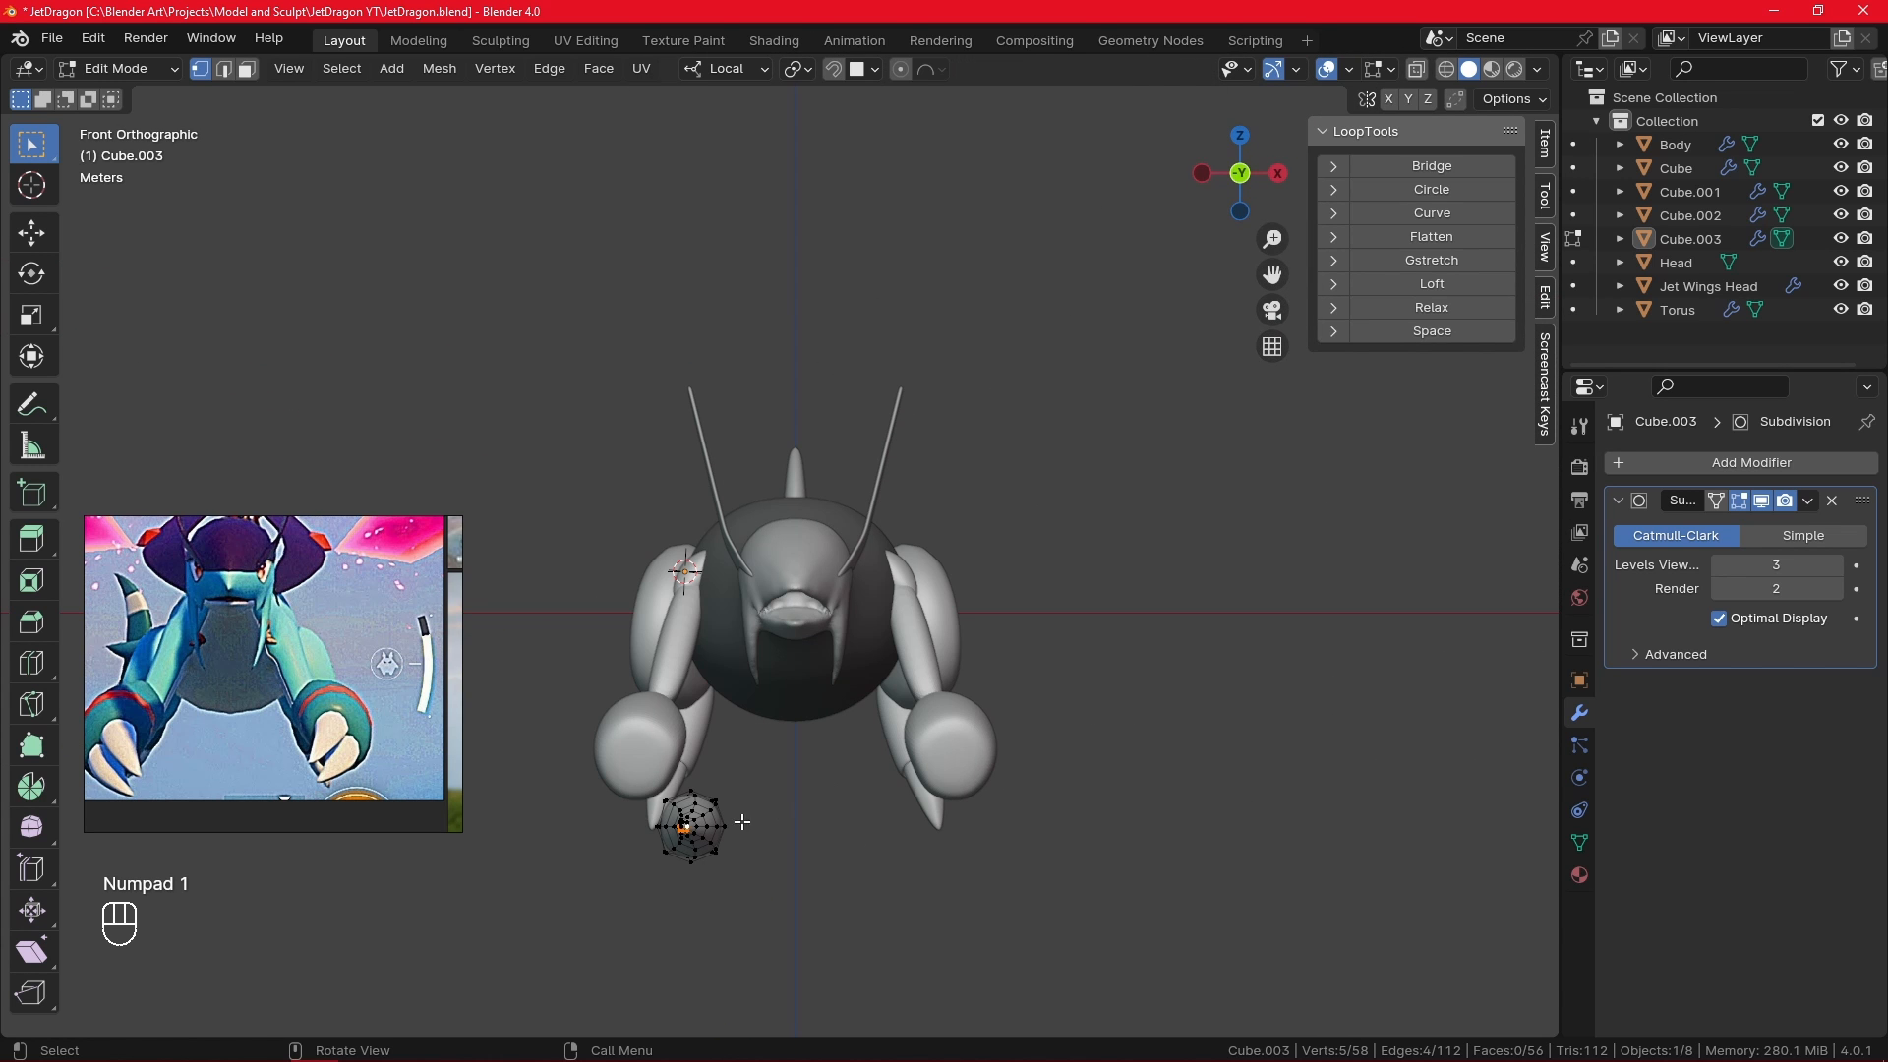
pyautogui.press('l')
pyautogui.press('g')
pyautogui.press('x')
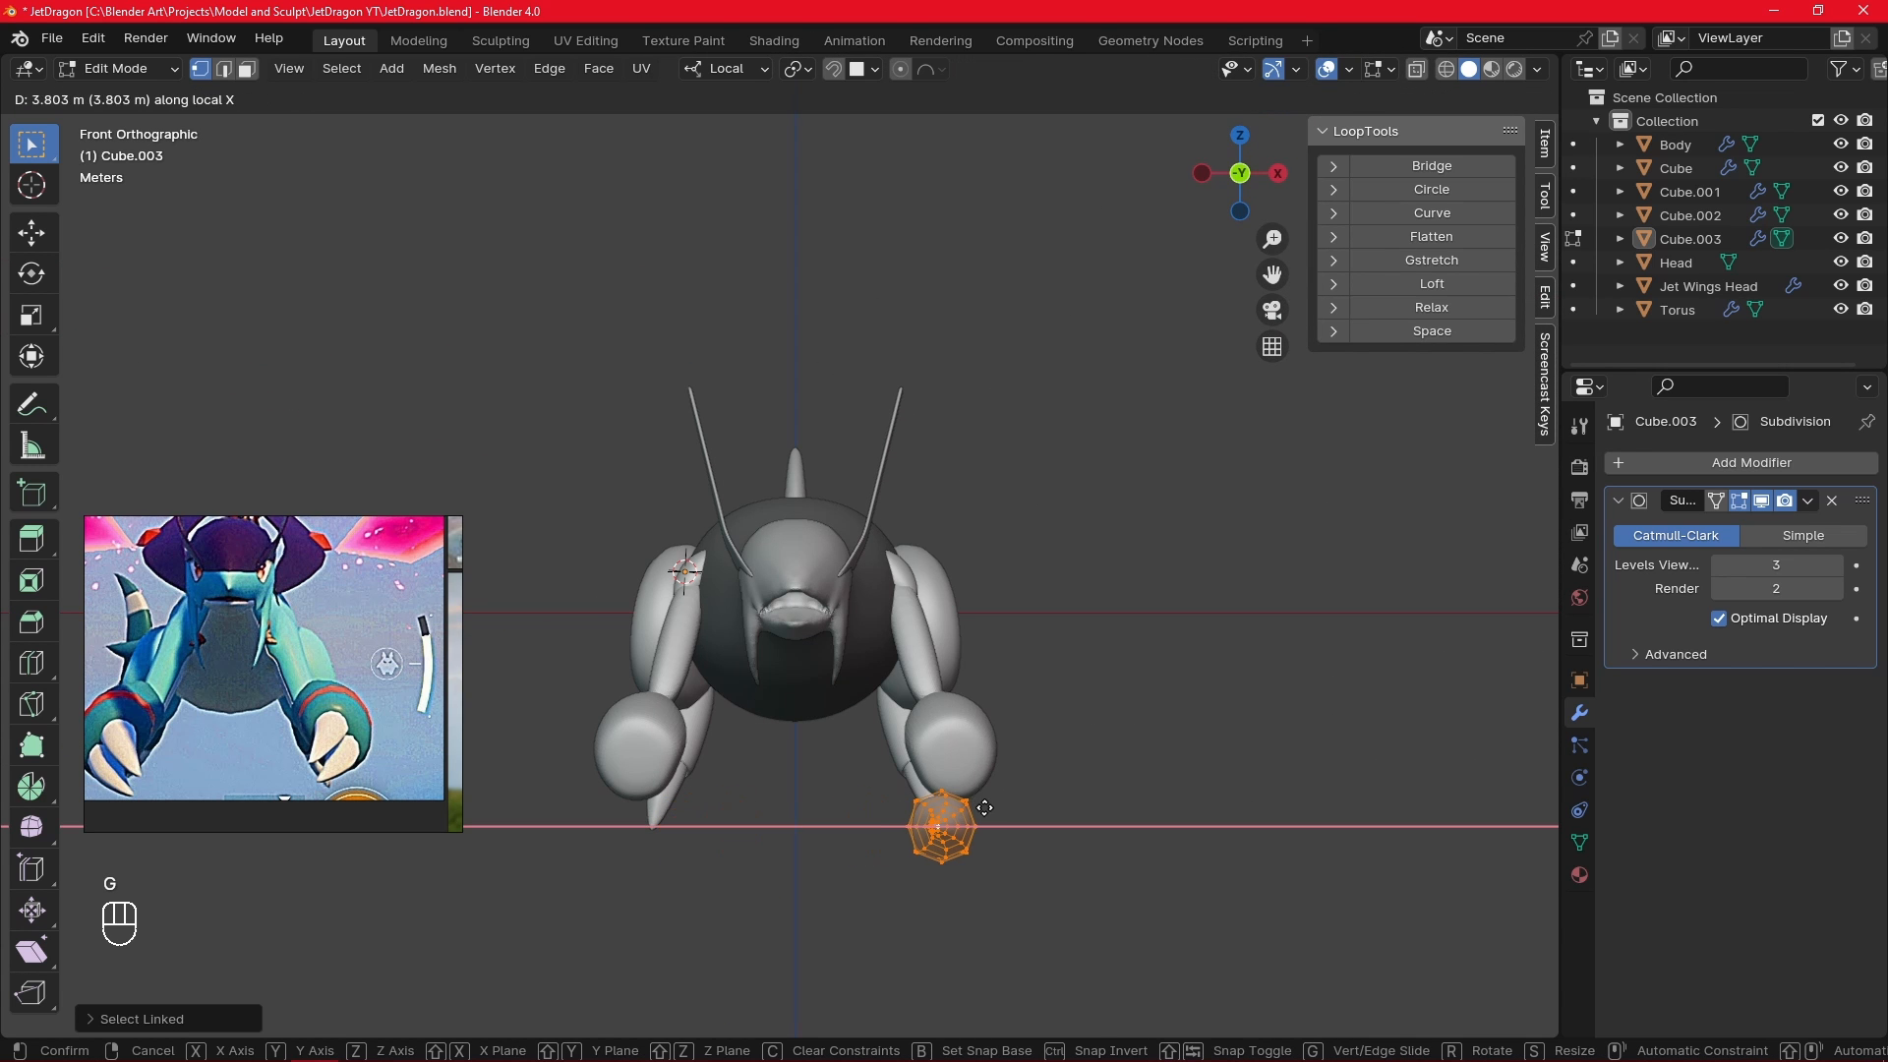
pyautogui.click(998, 811)
# - Duplicate the claw about 1 m straight up along Z and tilt the copy slightly tip-down in side view
pyautogui.hotkey('shift', 'd')
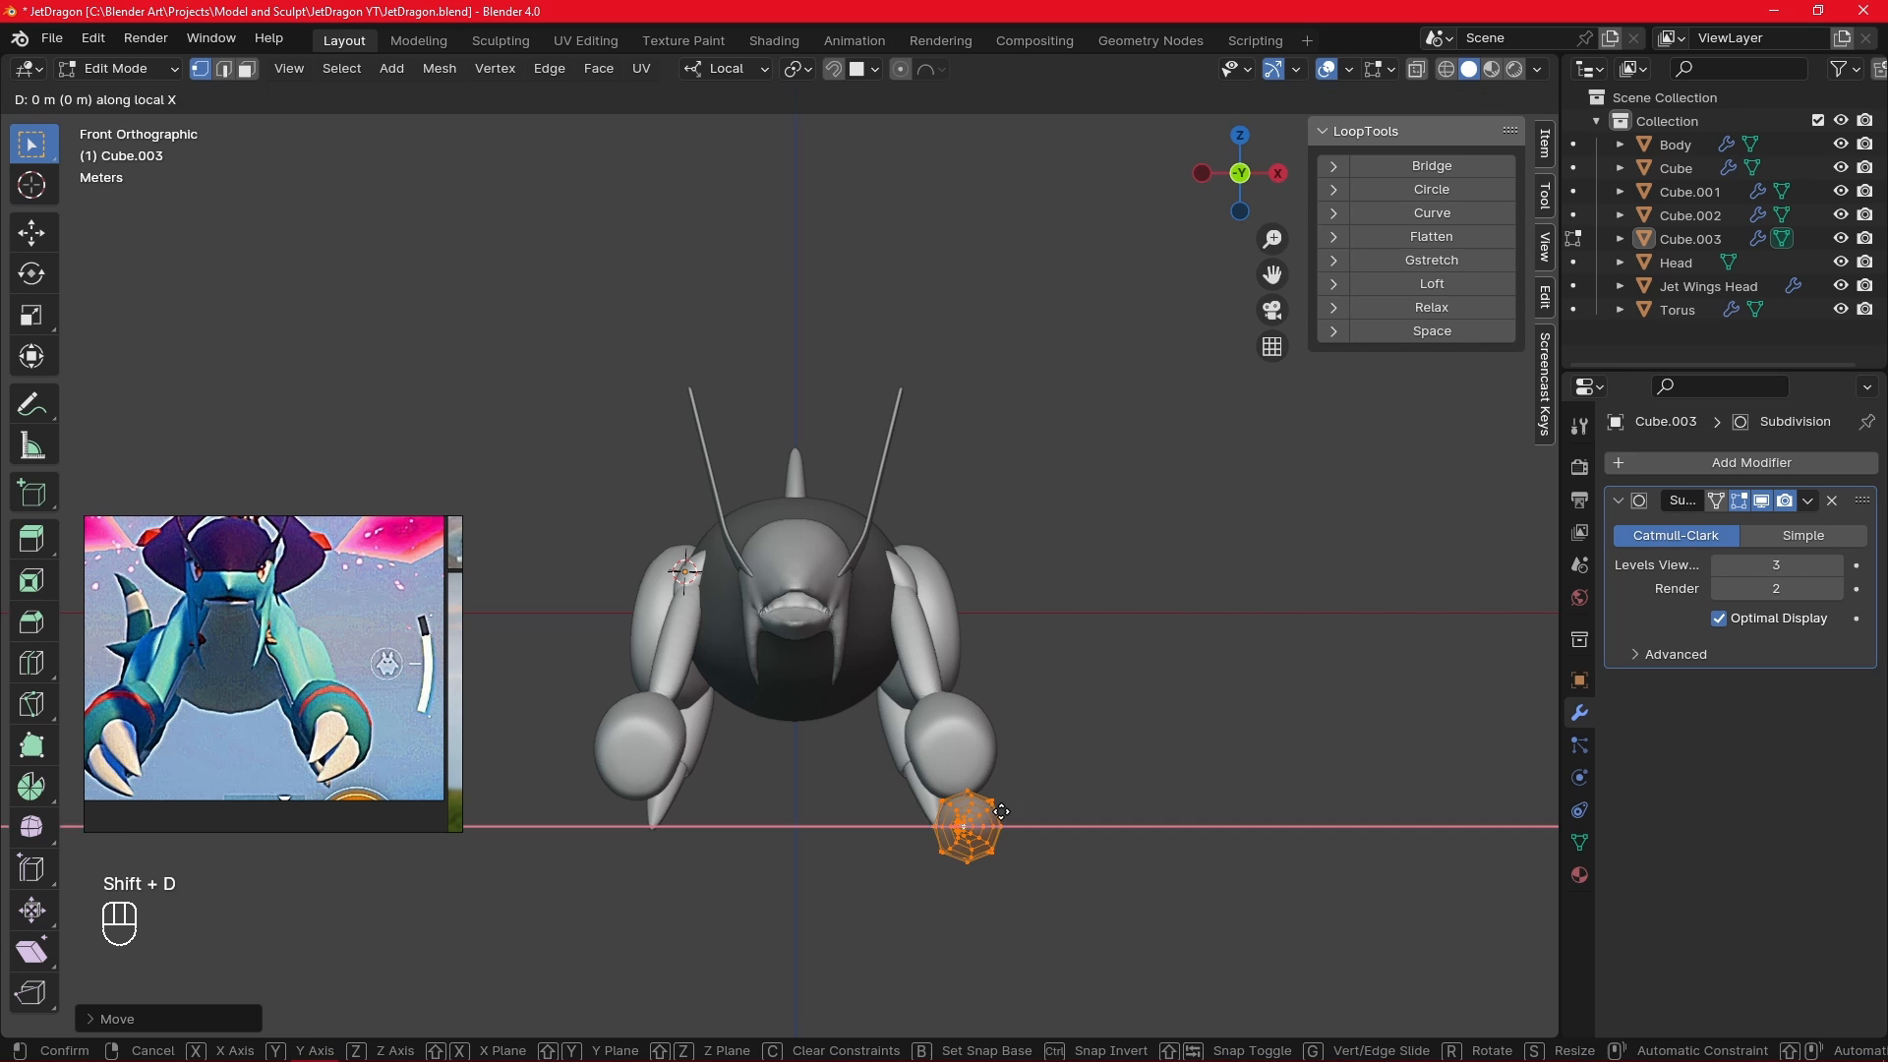
pyautogui.press('z')
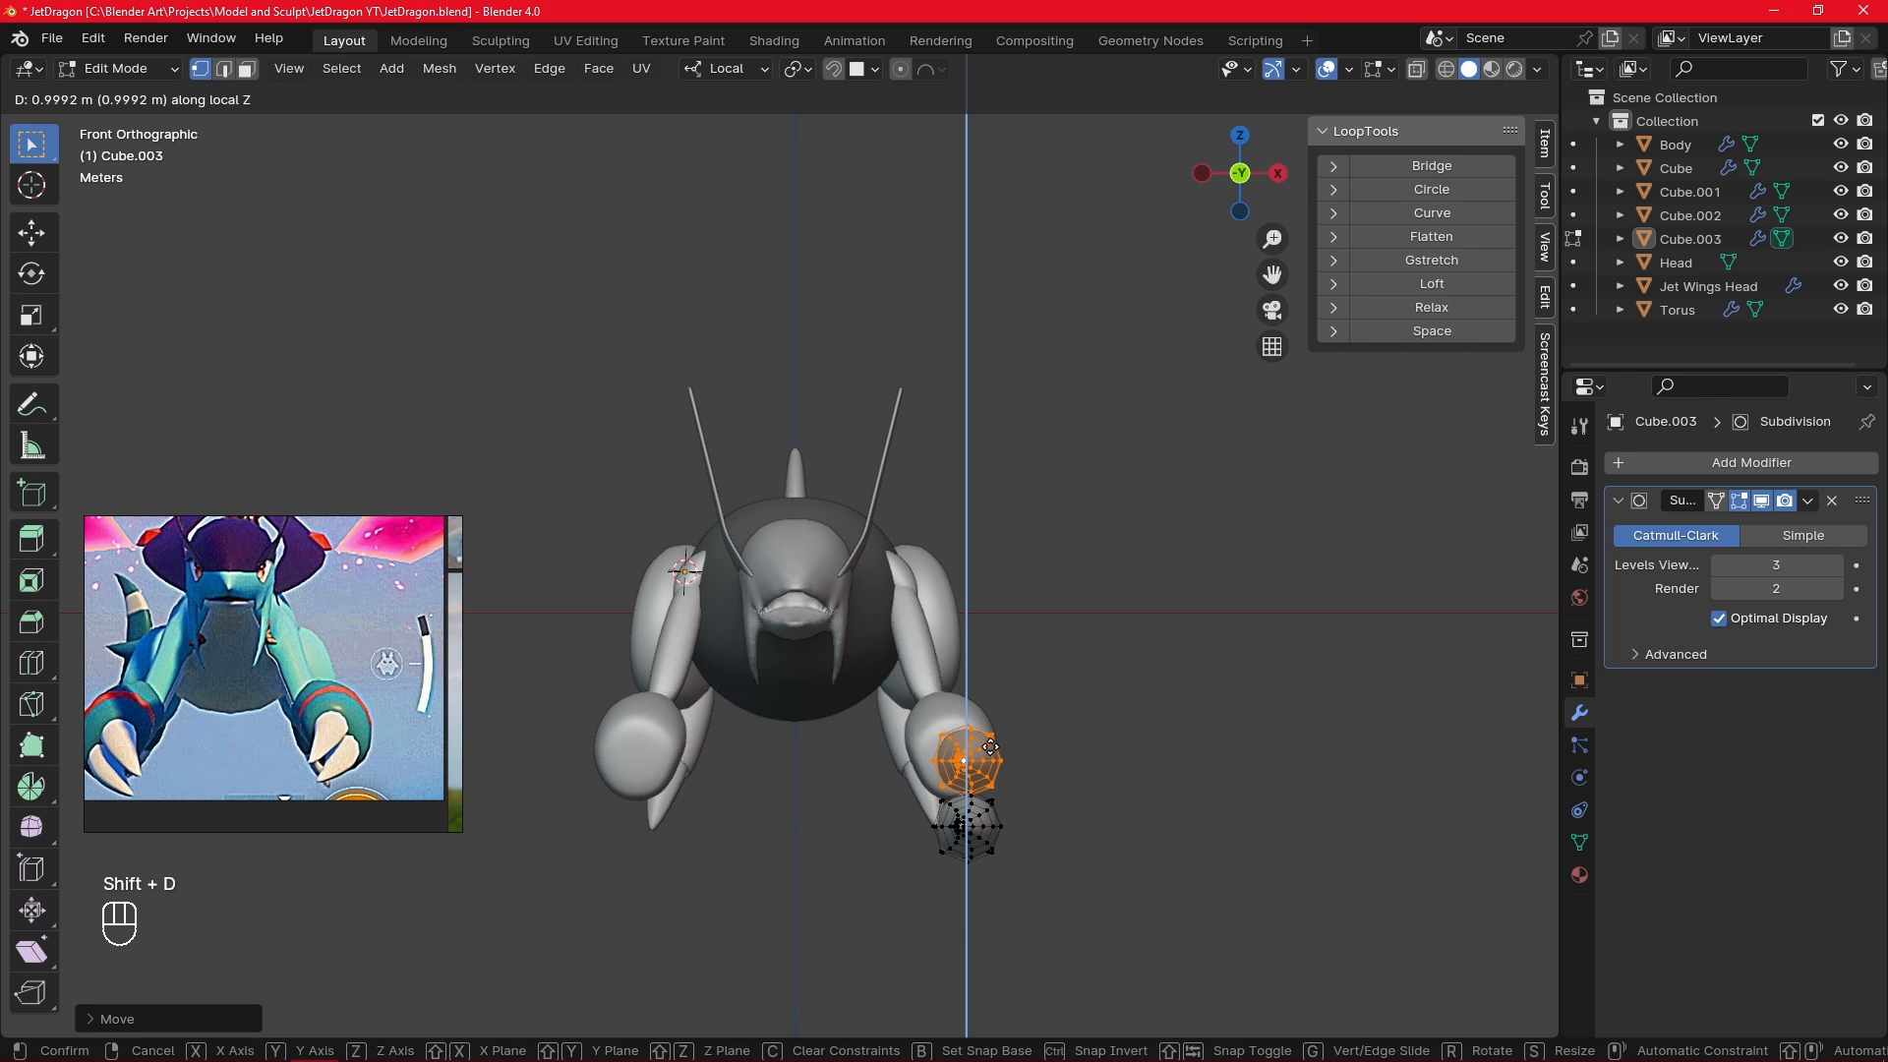
pyautogui.click(989, 747)
pyautogui.press('KP_3')
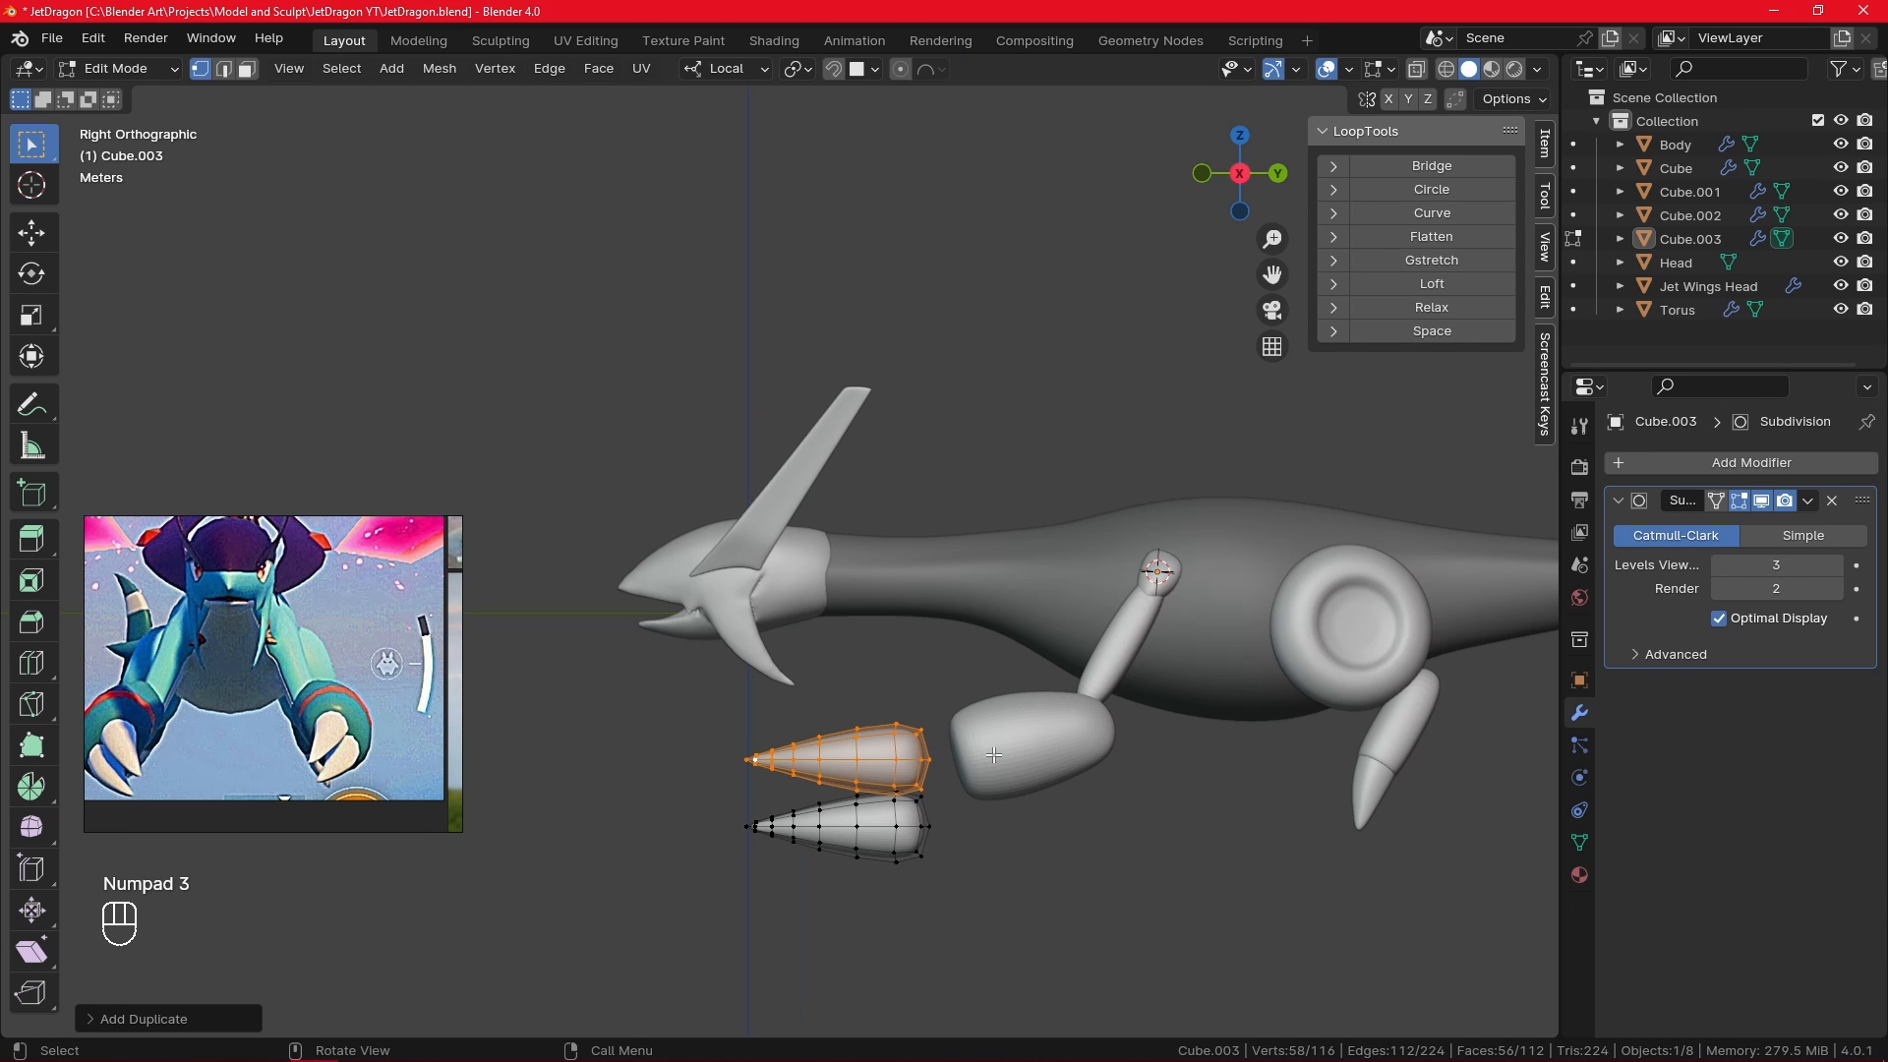
pyautogui.press('r')
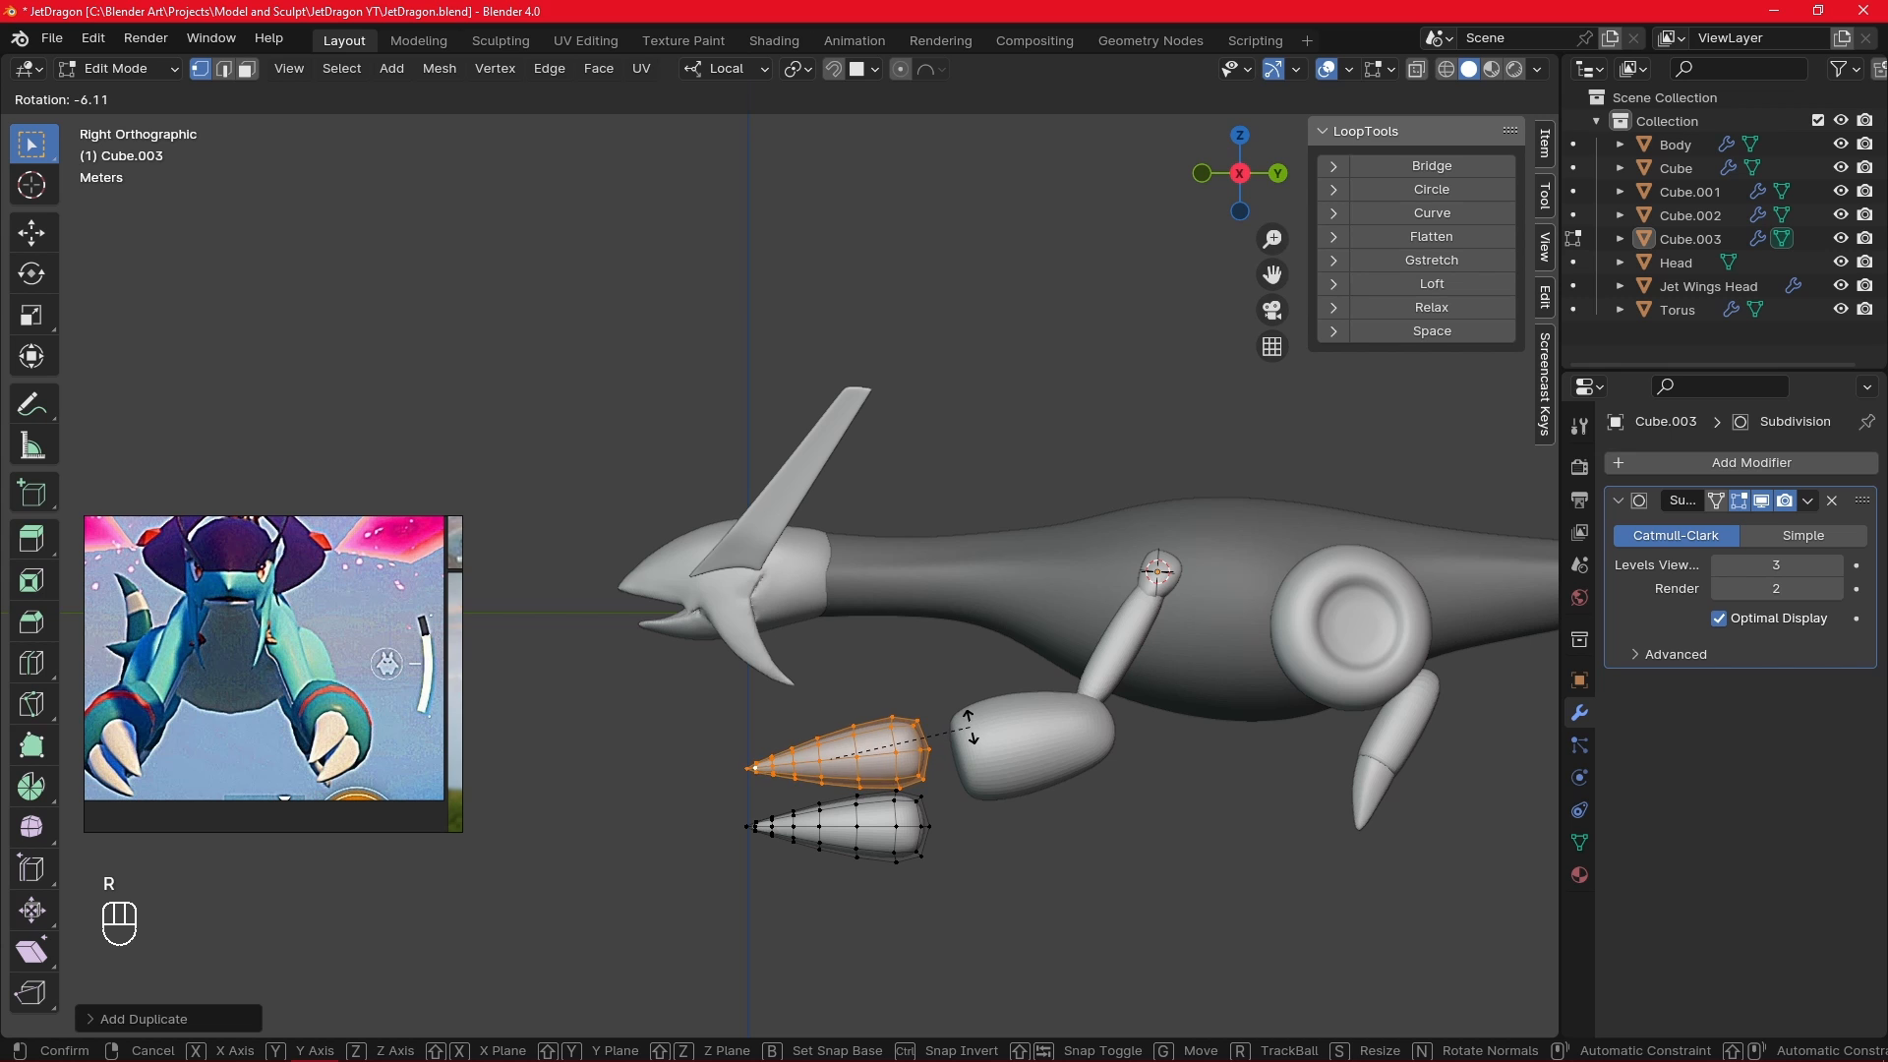
pyautogui.click(963, 723)
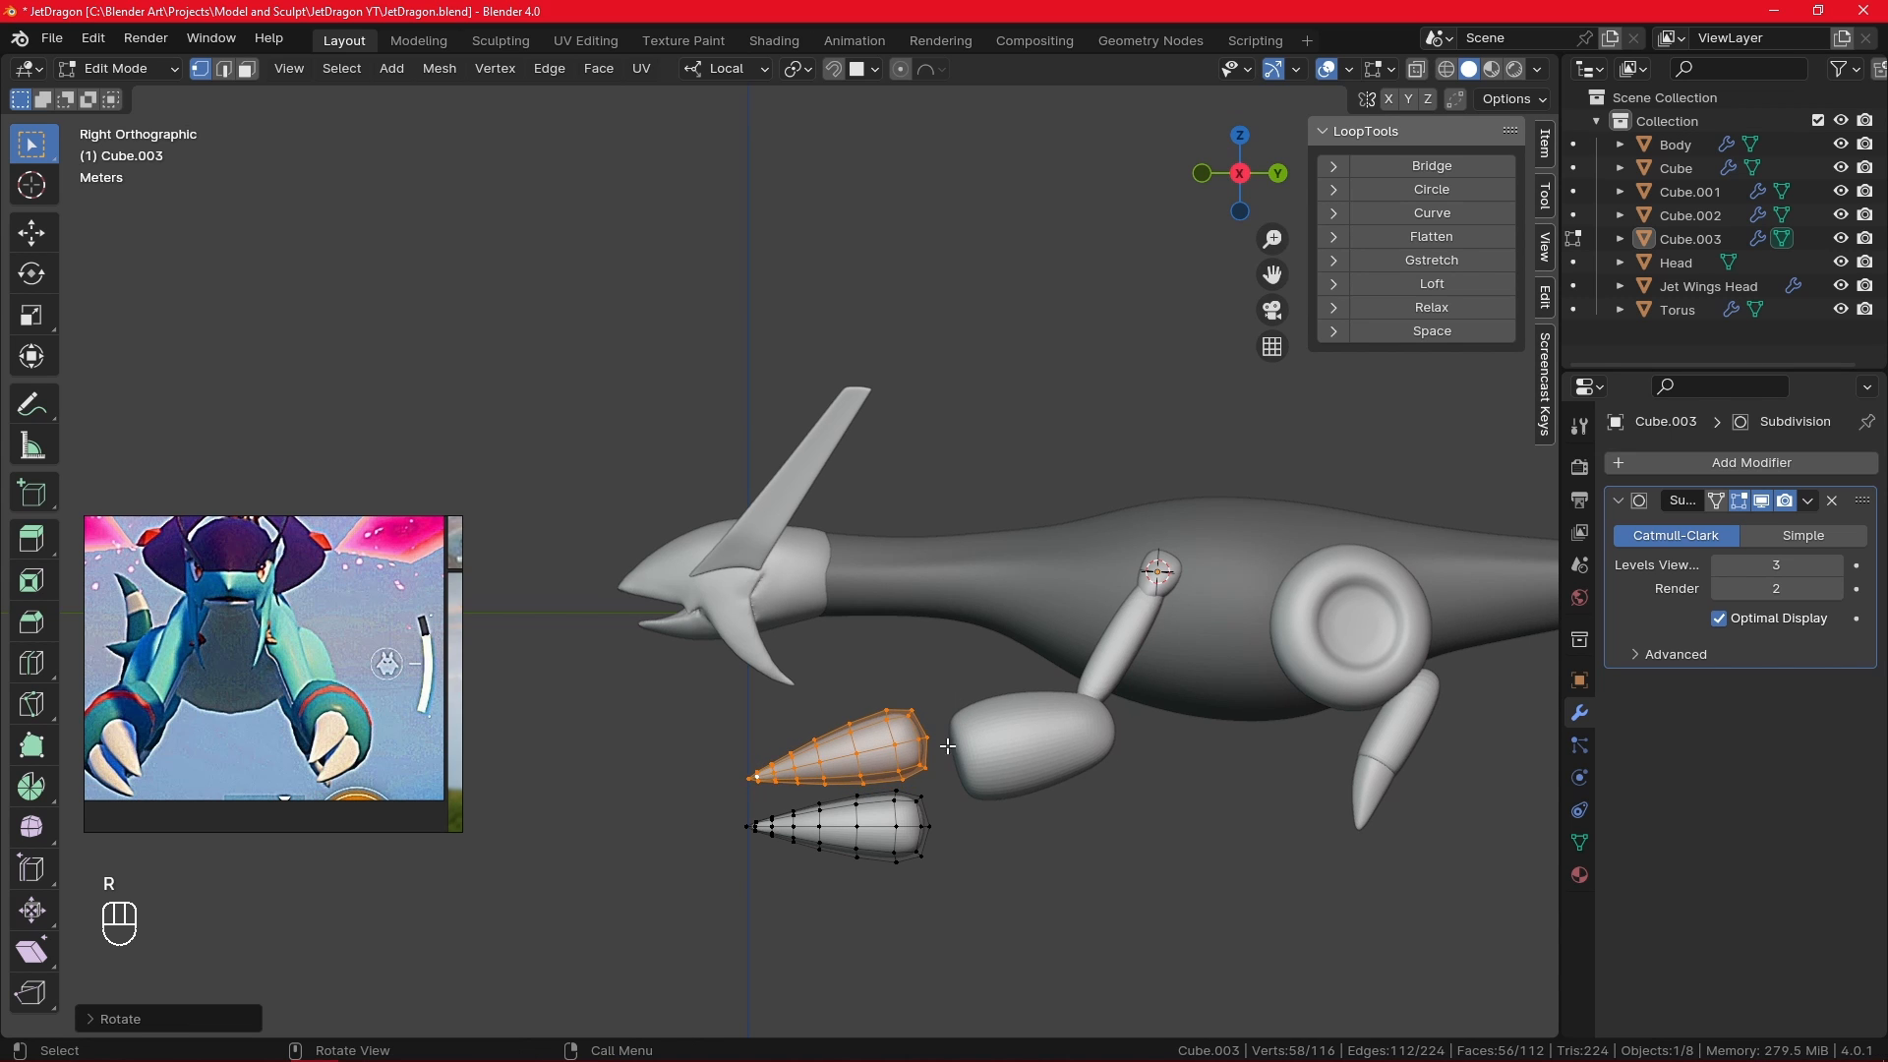
# - Select the whole linked lower claw and raise it along Z by about 0.16 m to close the gap below the copy
pyautogui.click(915, 831)
pyautogui.hotkey('ctrl', 'l')
pyautogui.press('g')
pyautogui.press('y')
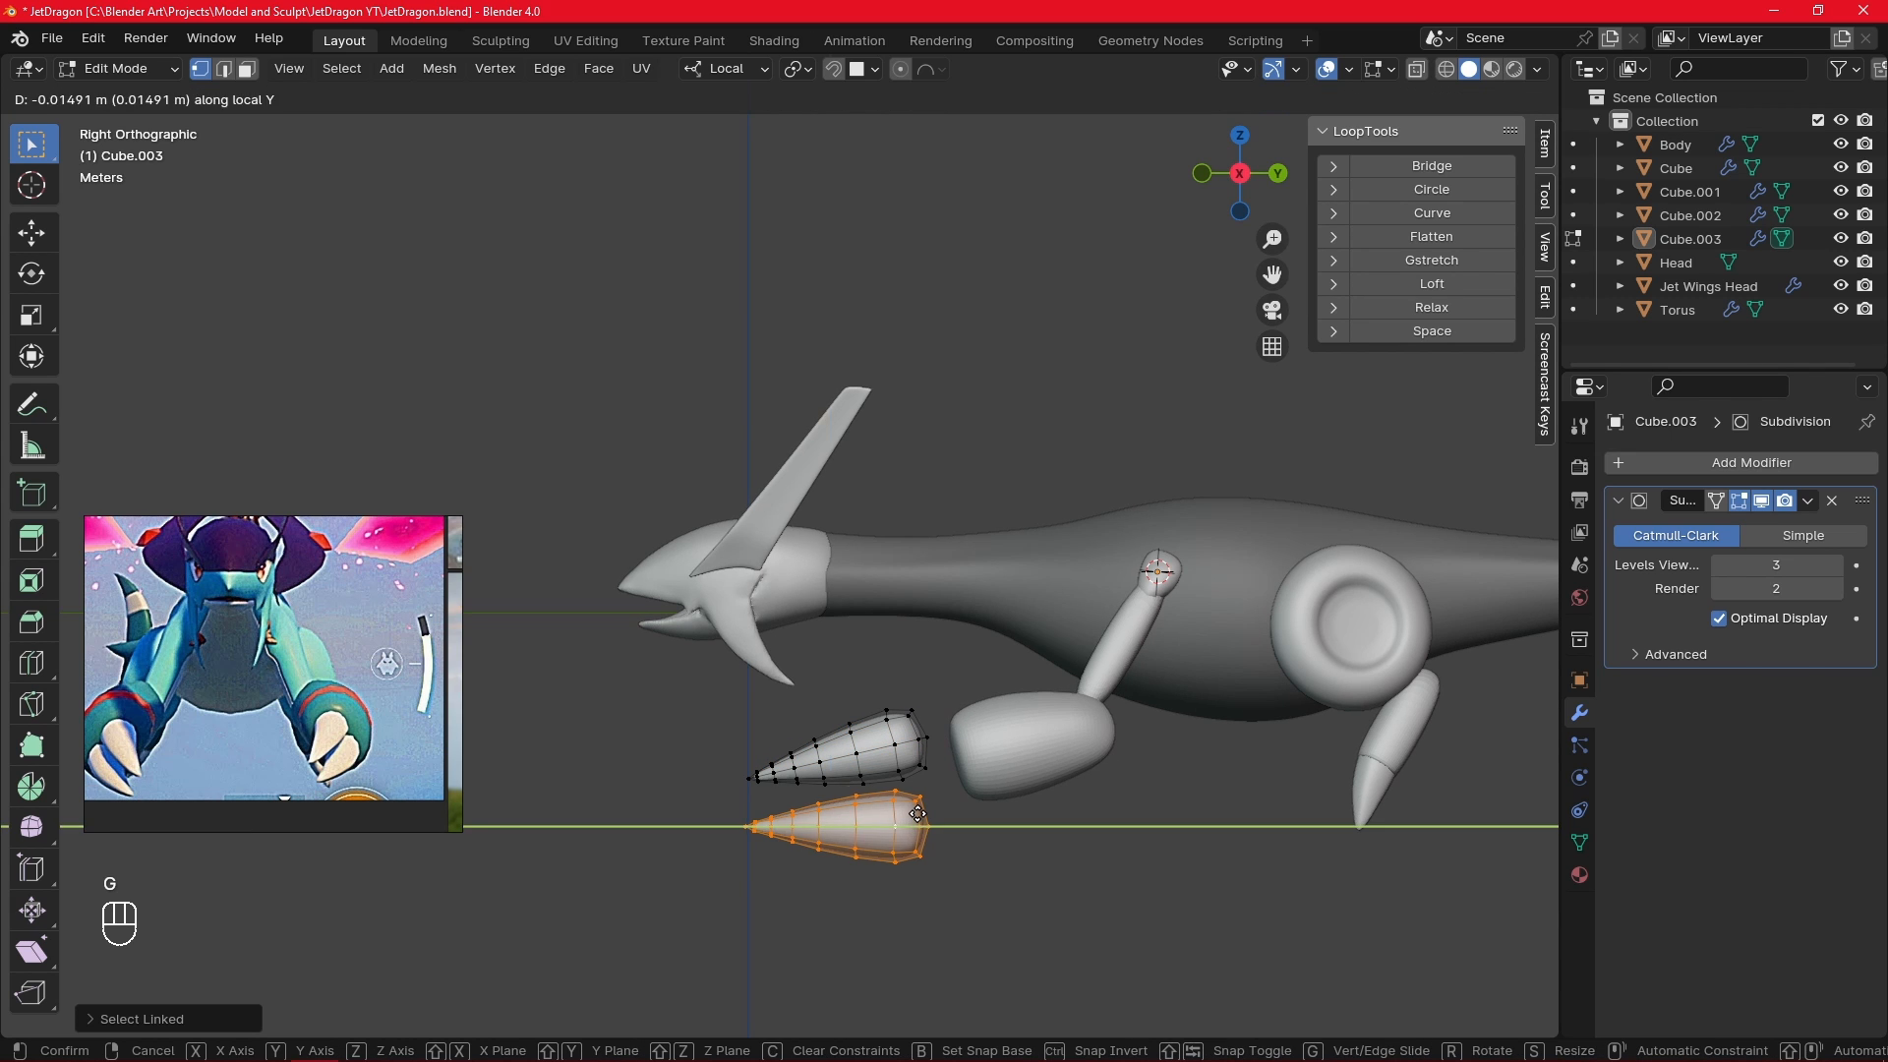
pyautogui.press('z')
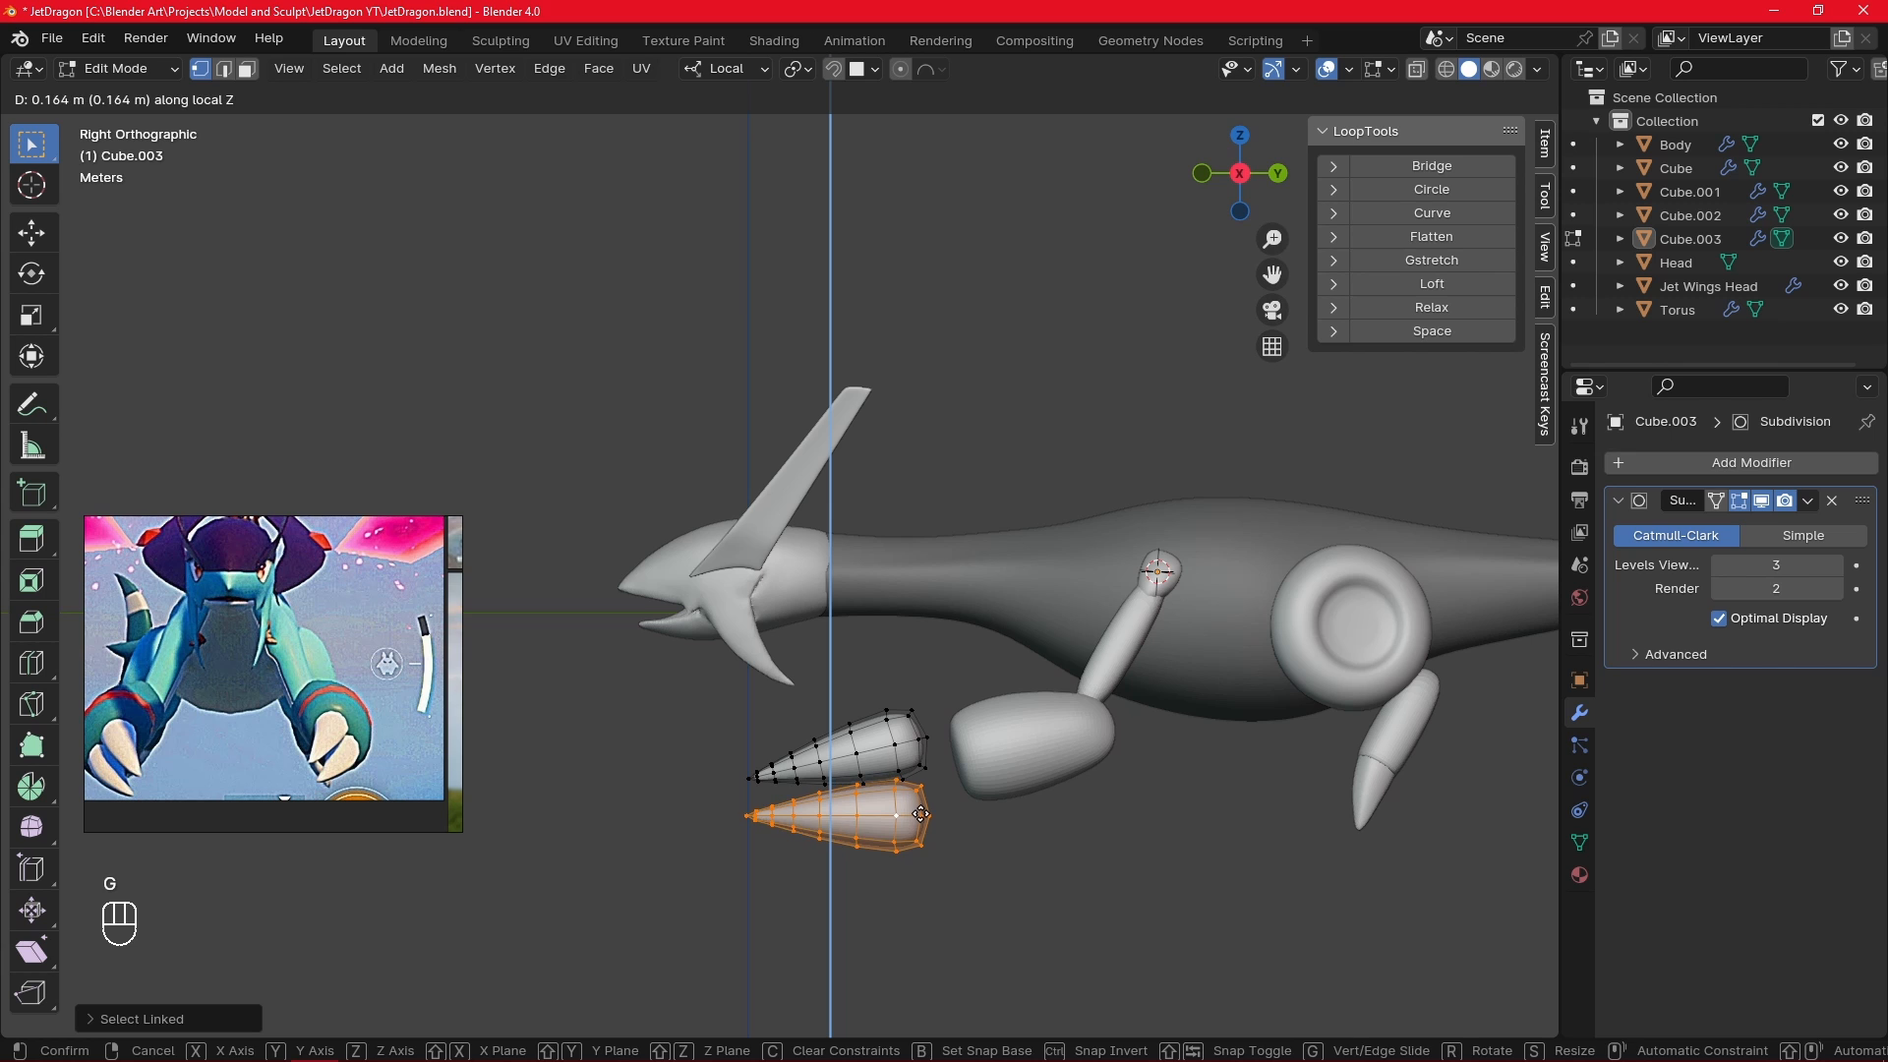
pyautogui.click(922, 814)
# - Try a slight tip-up tilt on the lower claw and rotate it back to level
pyautogui.press('r')
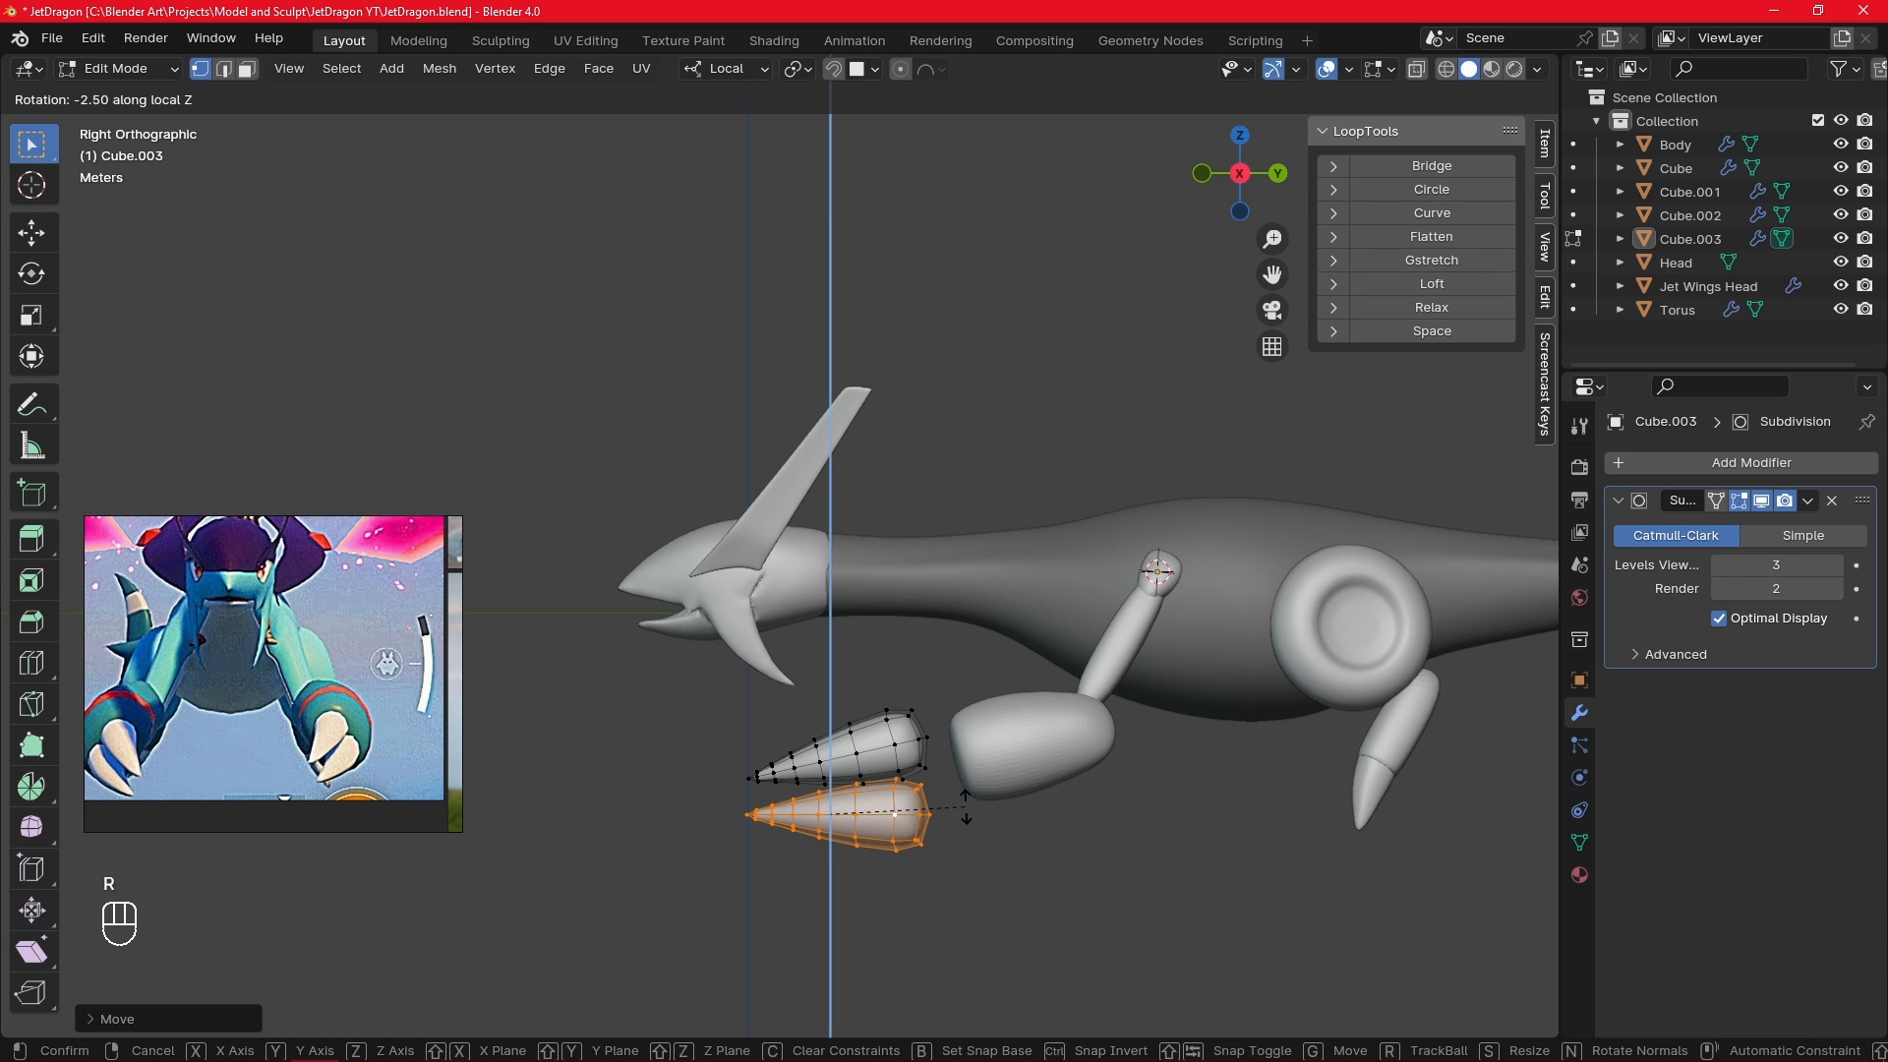
pyautogui.click(966, 813)
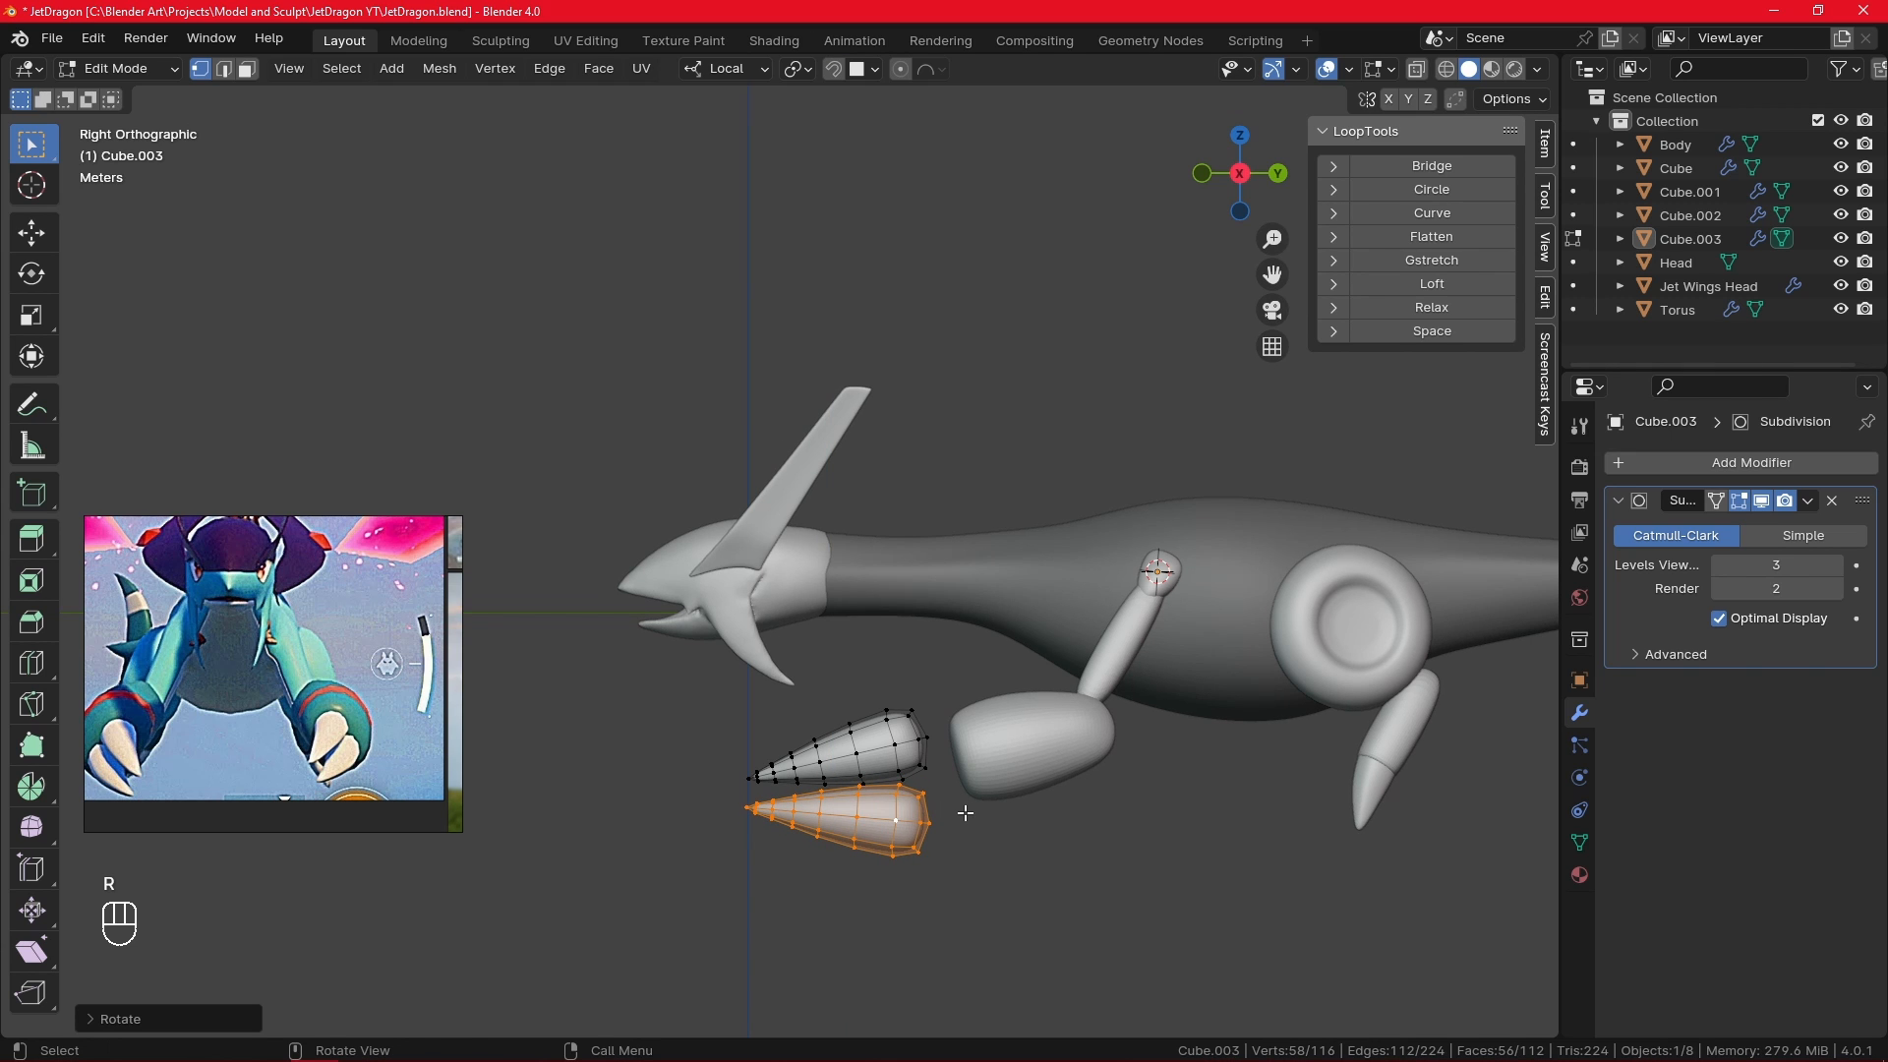
pyautogui.press('s')
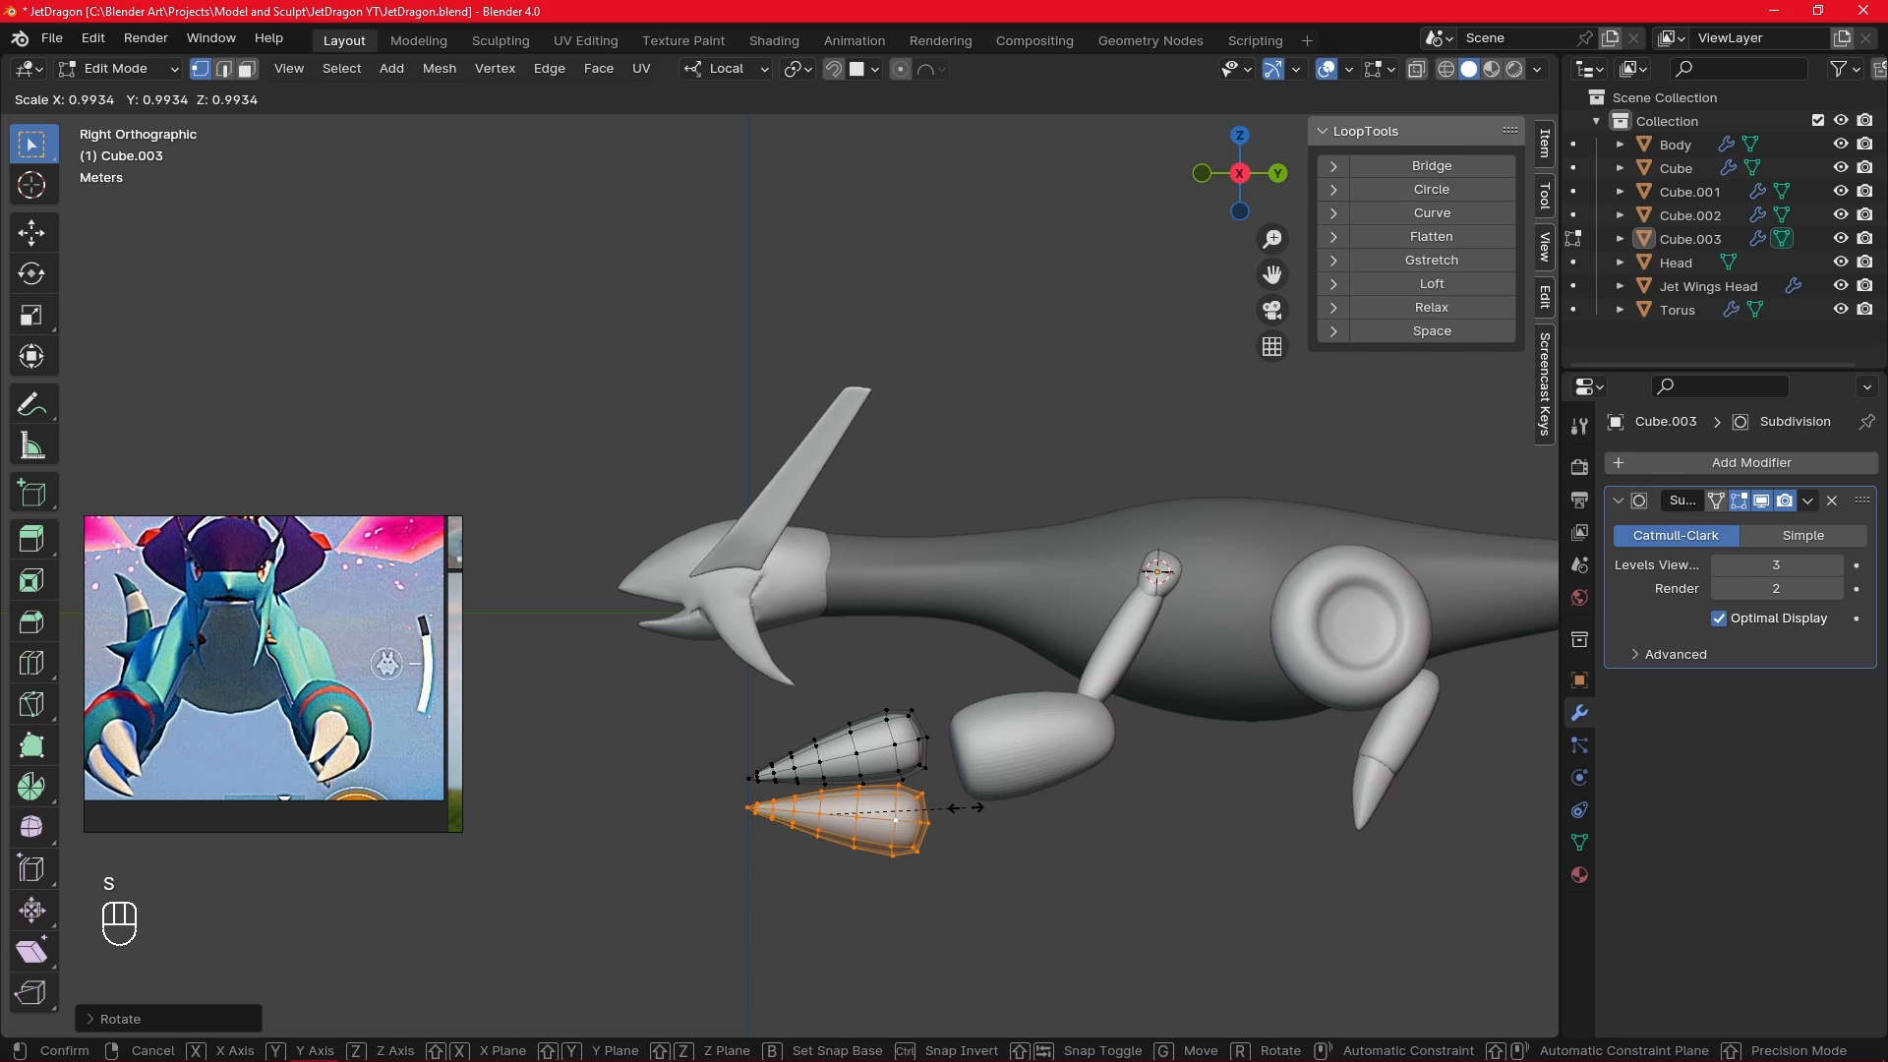
pyautogui.rightClick(965, 807)
pyautogui.press('r')
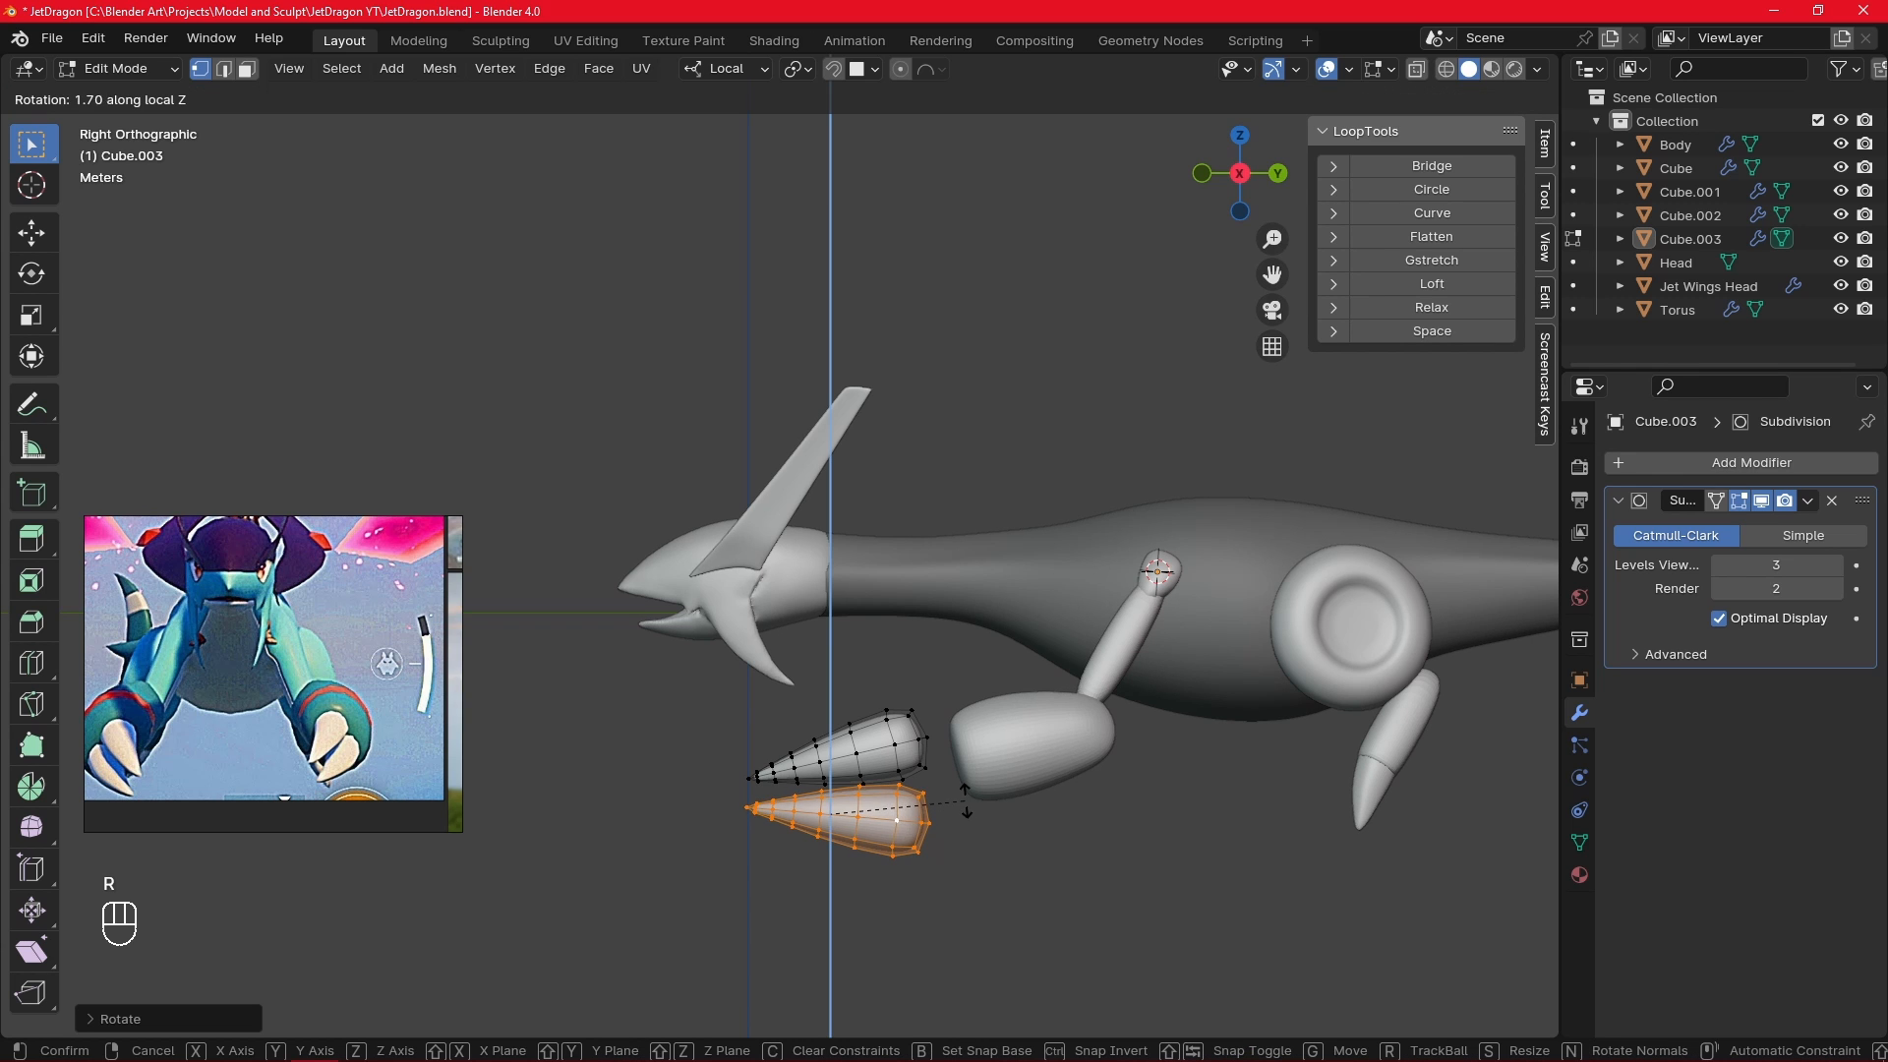
pyautogui.click(965, 792)
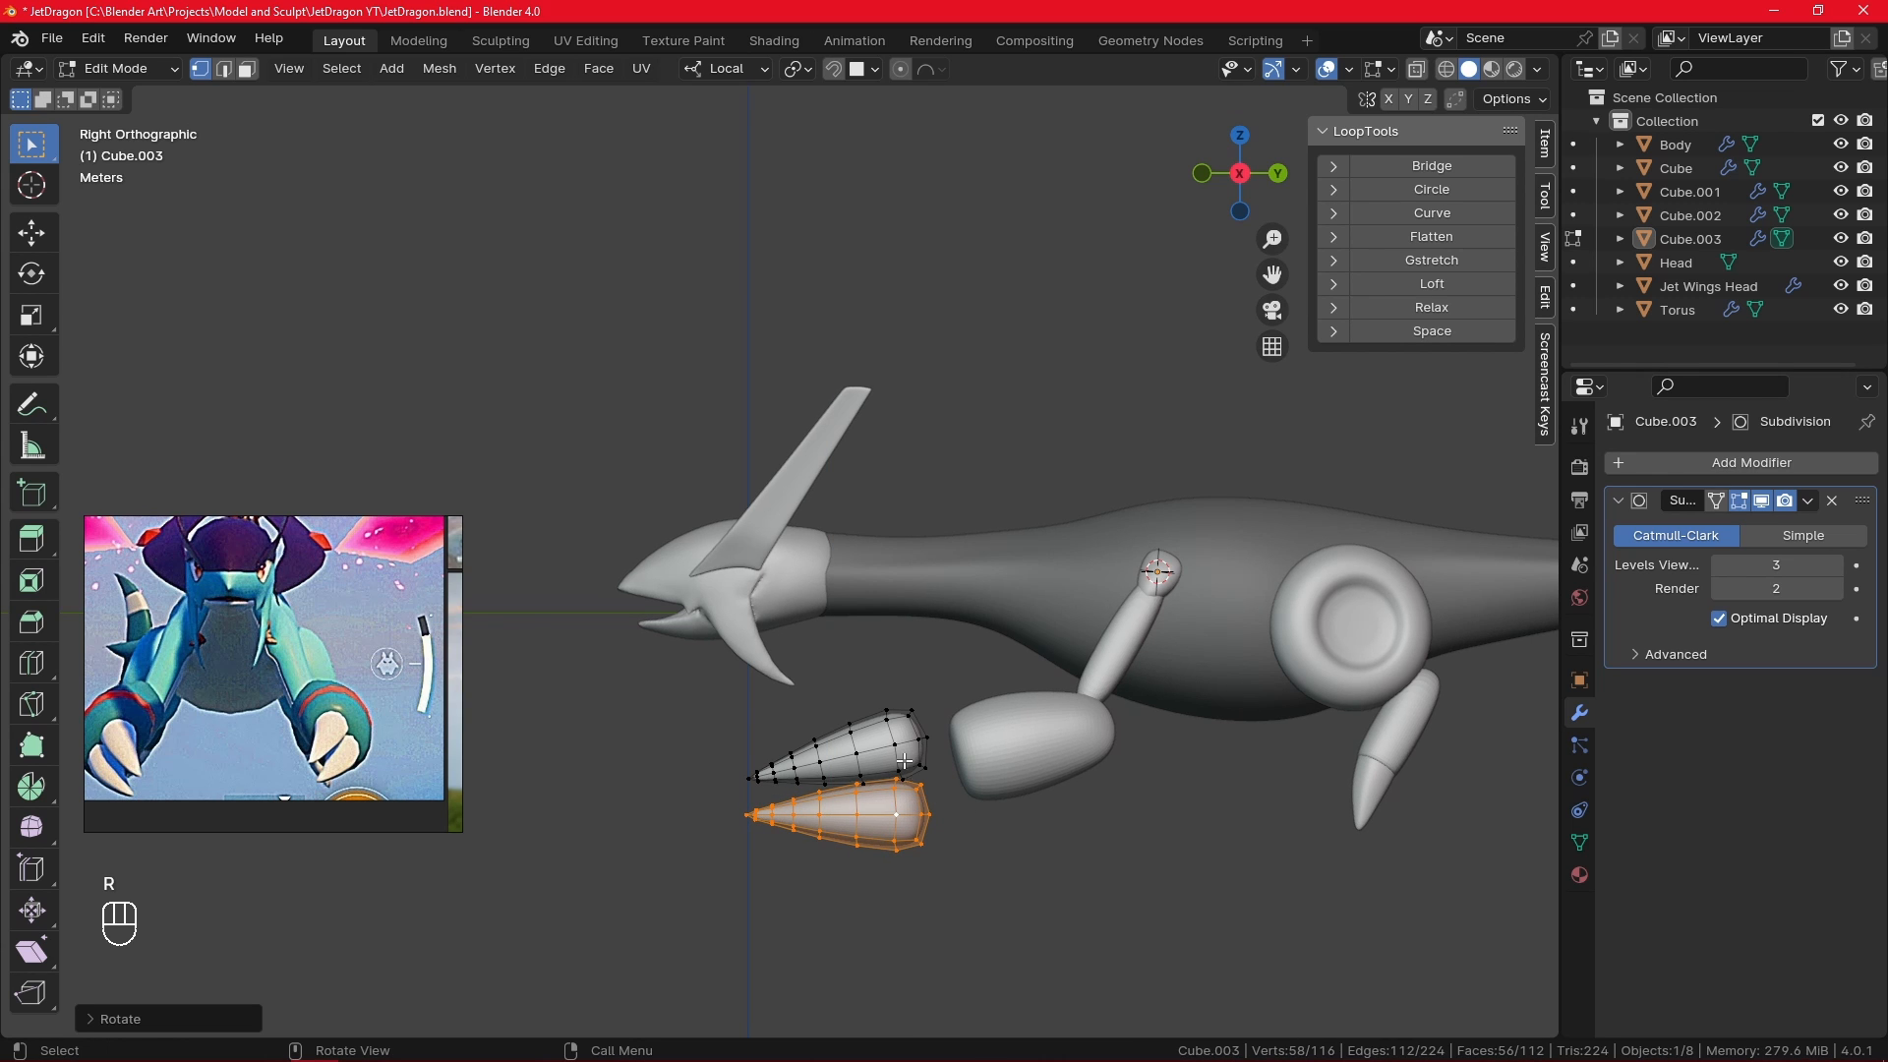
# - Select the whole upper claw, reduce its downward tilt by about 3°, and nudge it into line above the lower one
pyautogui.press('a')
pyautogui.press('a')
pyautogui.press('l')
pyautogui.press('g')
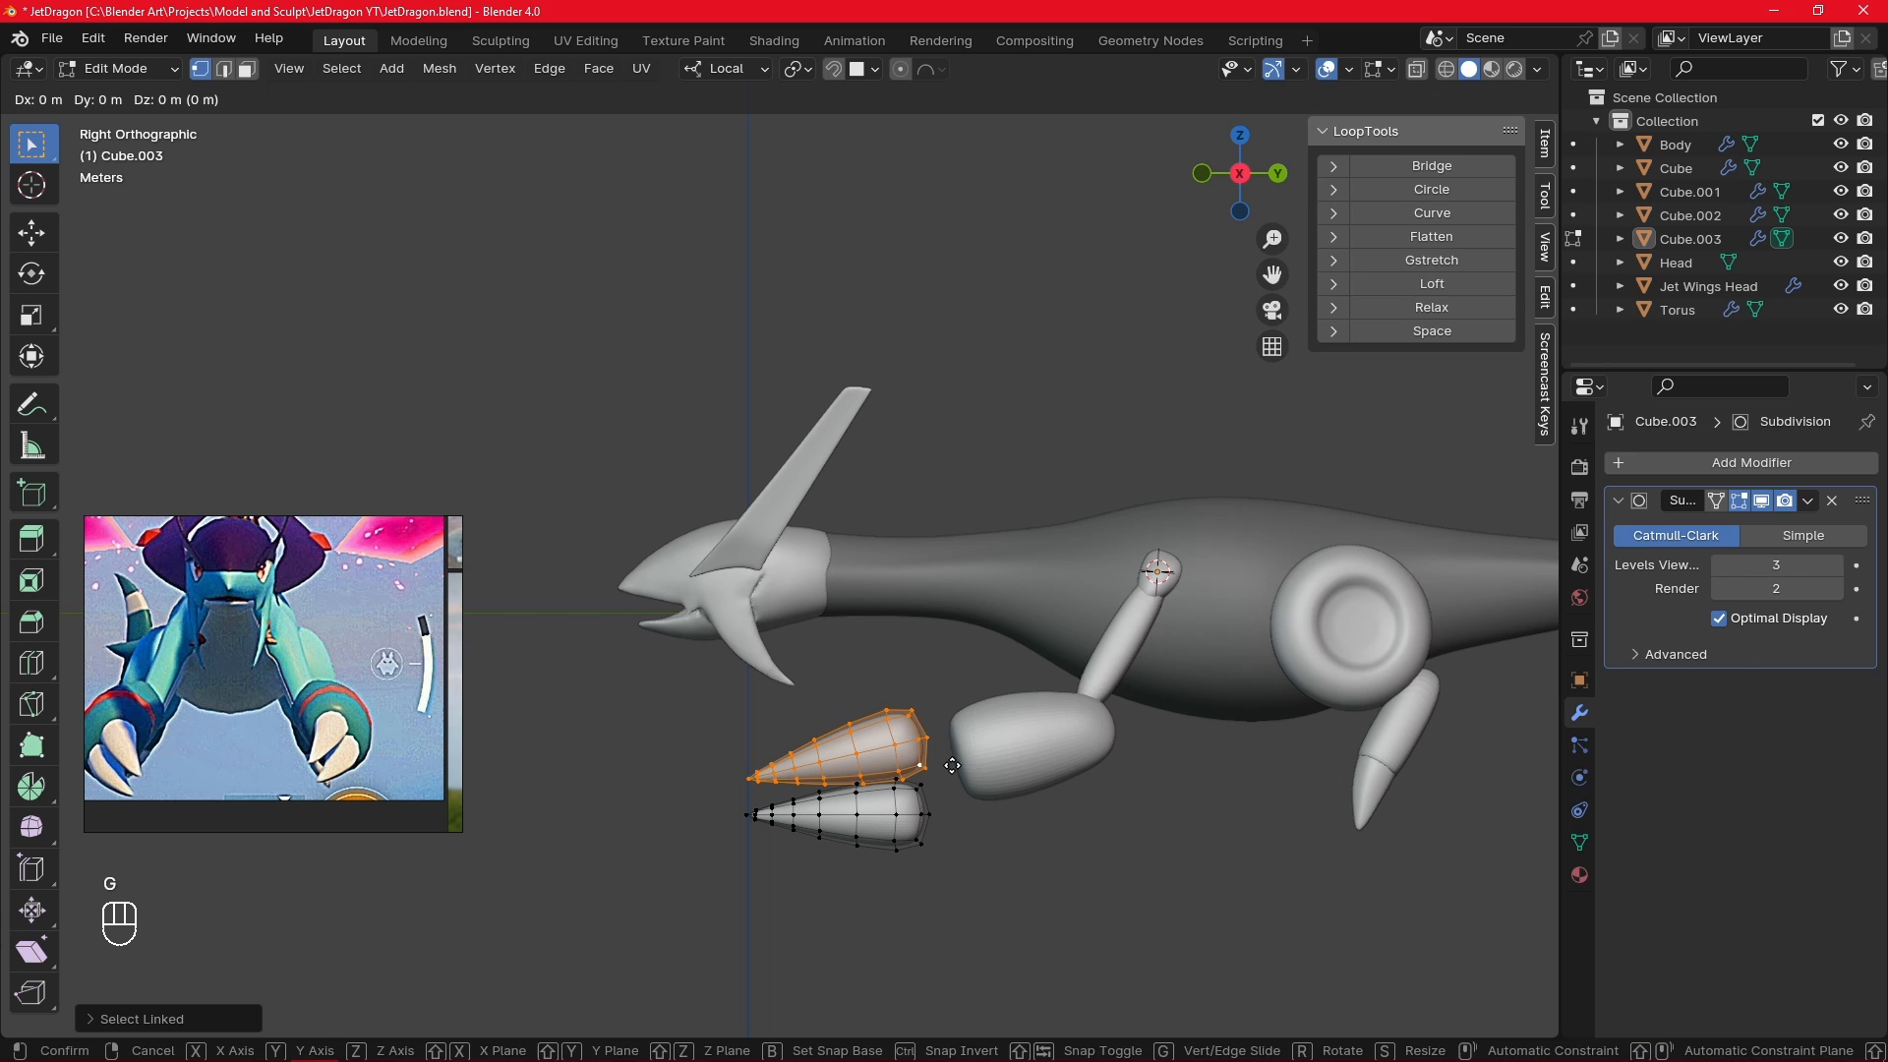
pyautogui.press('r')
pyautogui.press('x')
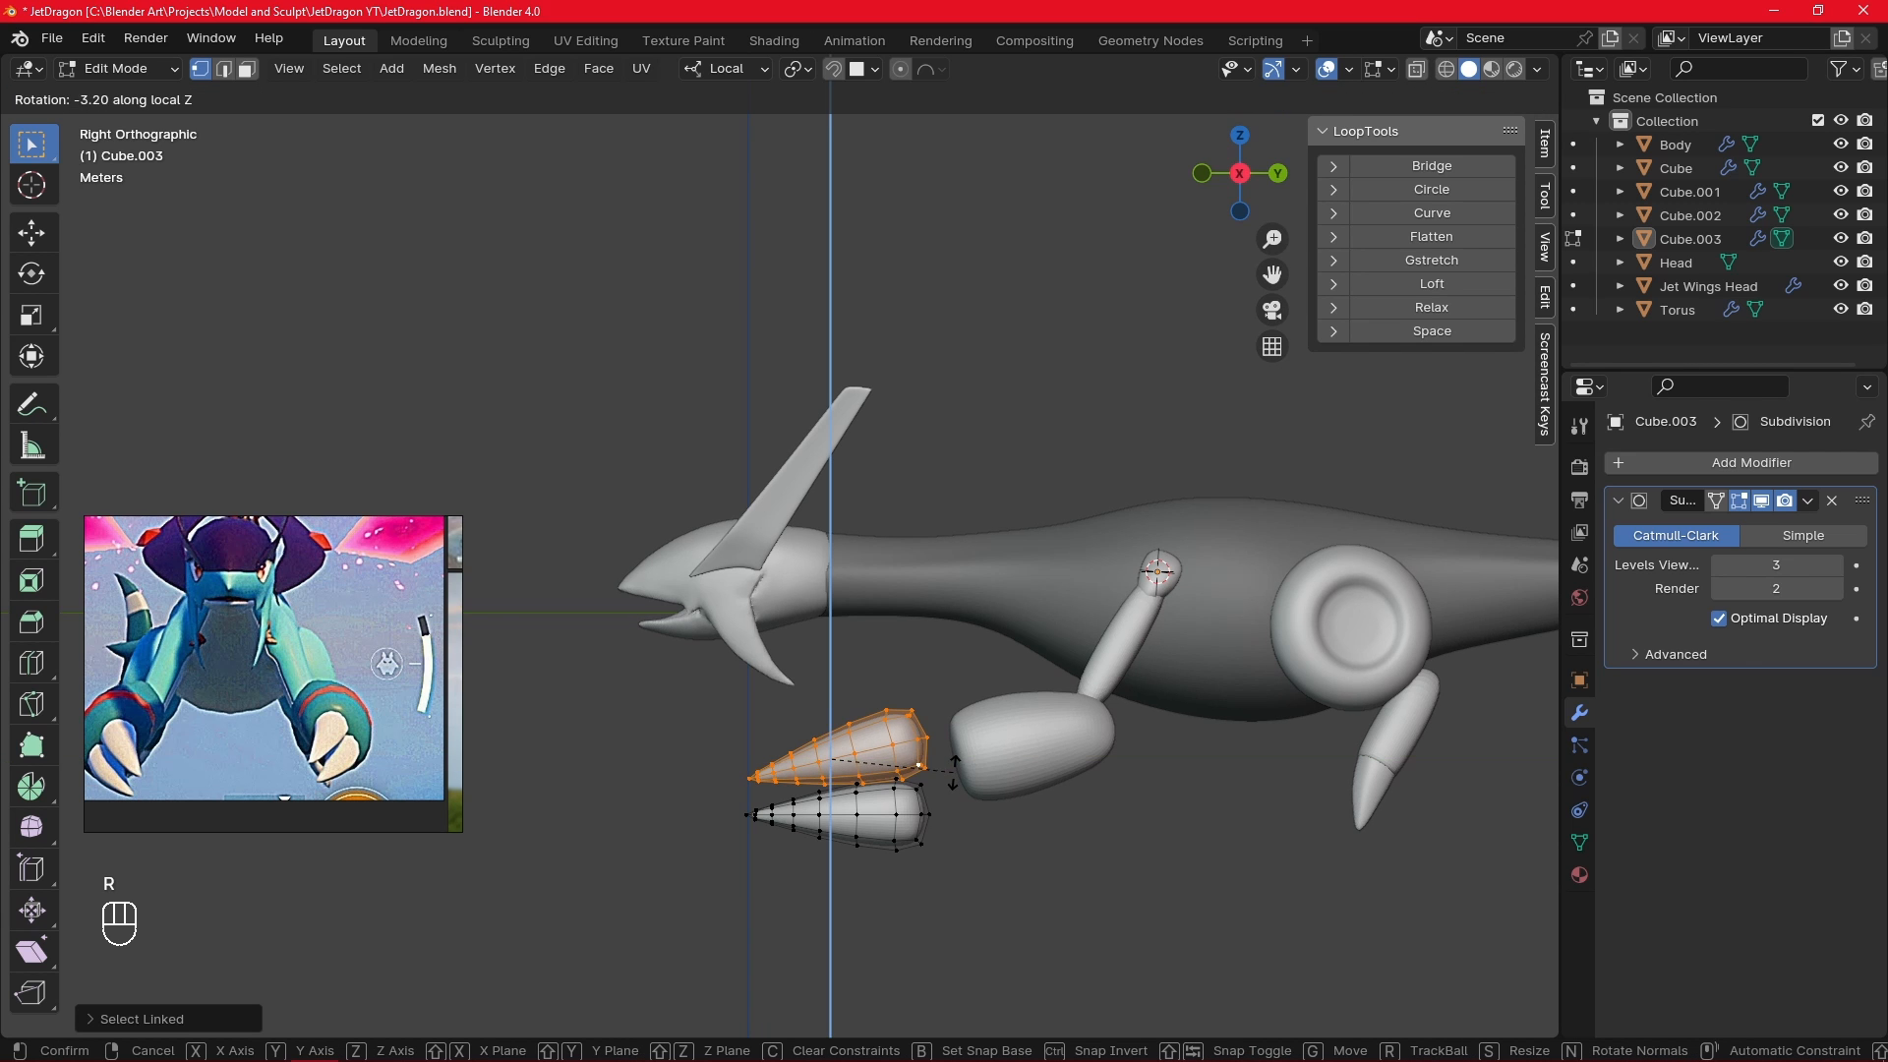
pyautogui.click(953, 771)
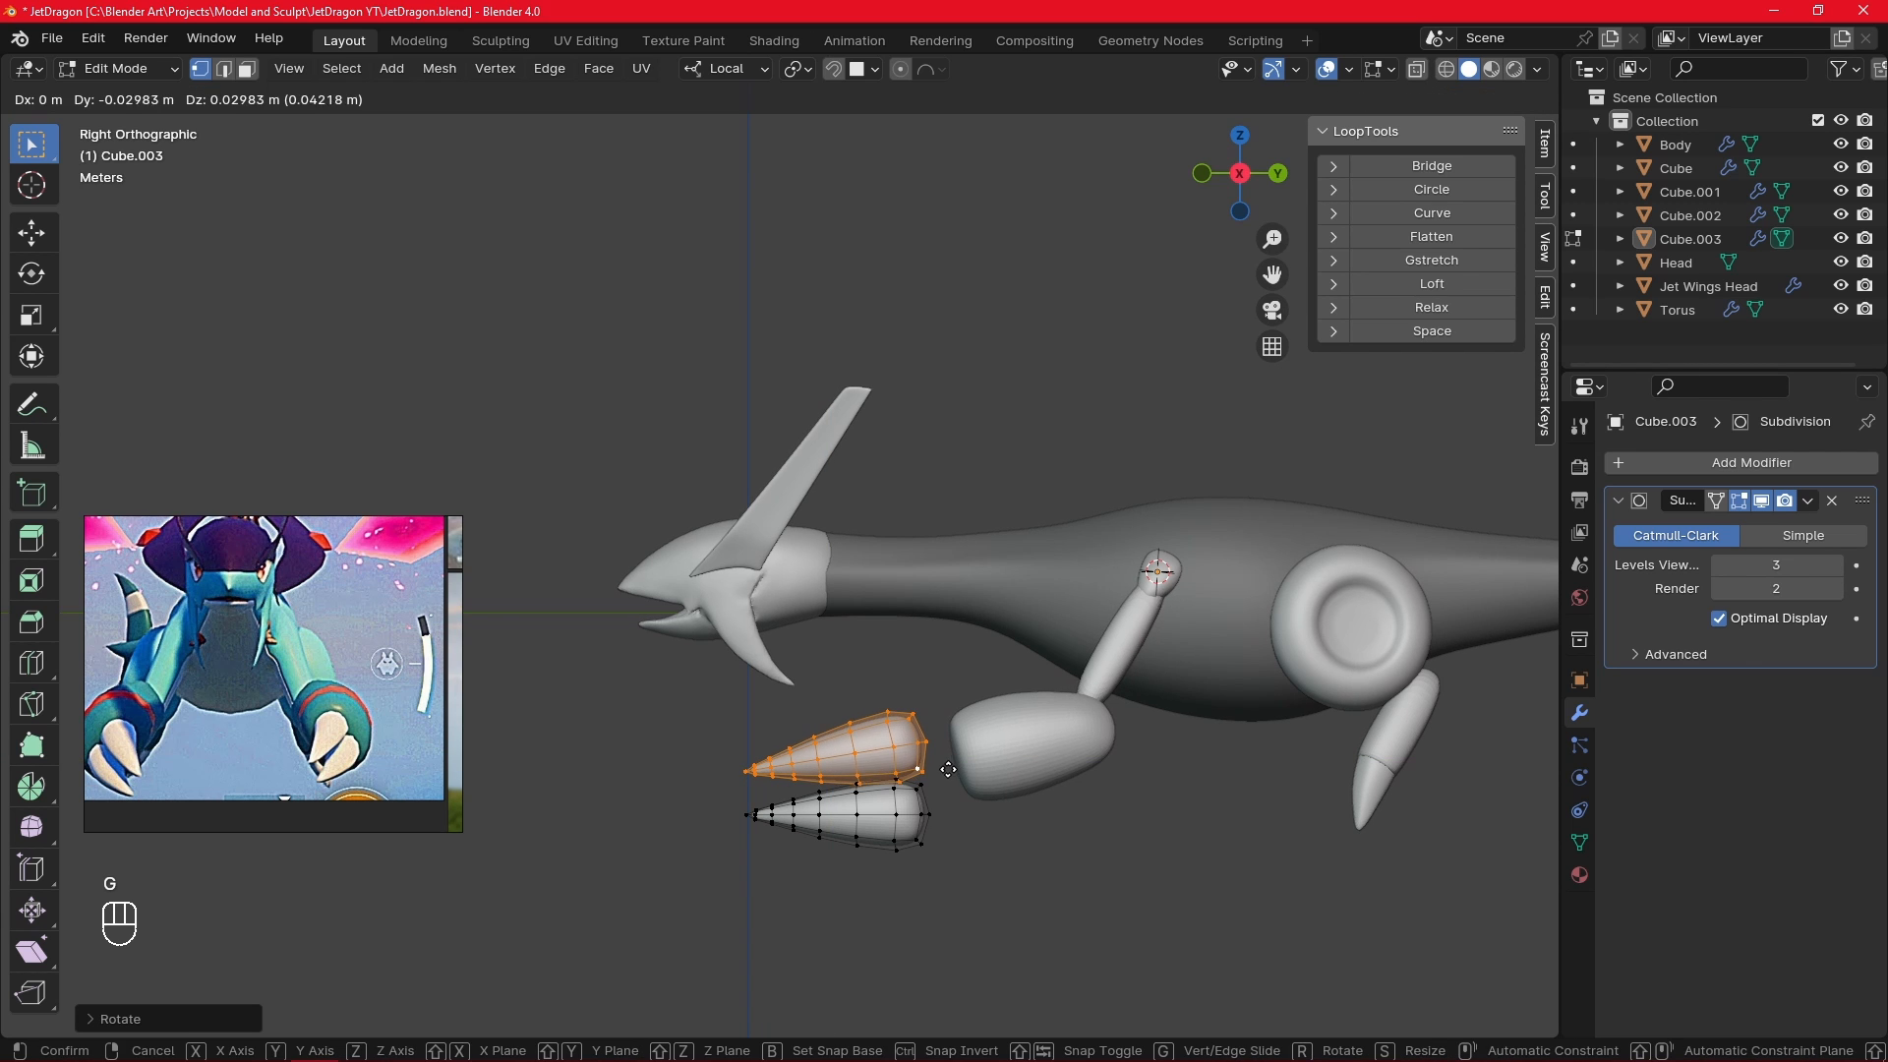
pyautogui.press('g')
pyautogui.click(937, 773)
# - Select both claws, scale them to about 0.61, and move them over the center of the hand in front view
pyautogui.press('a')
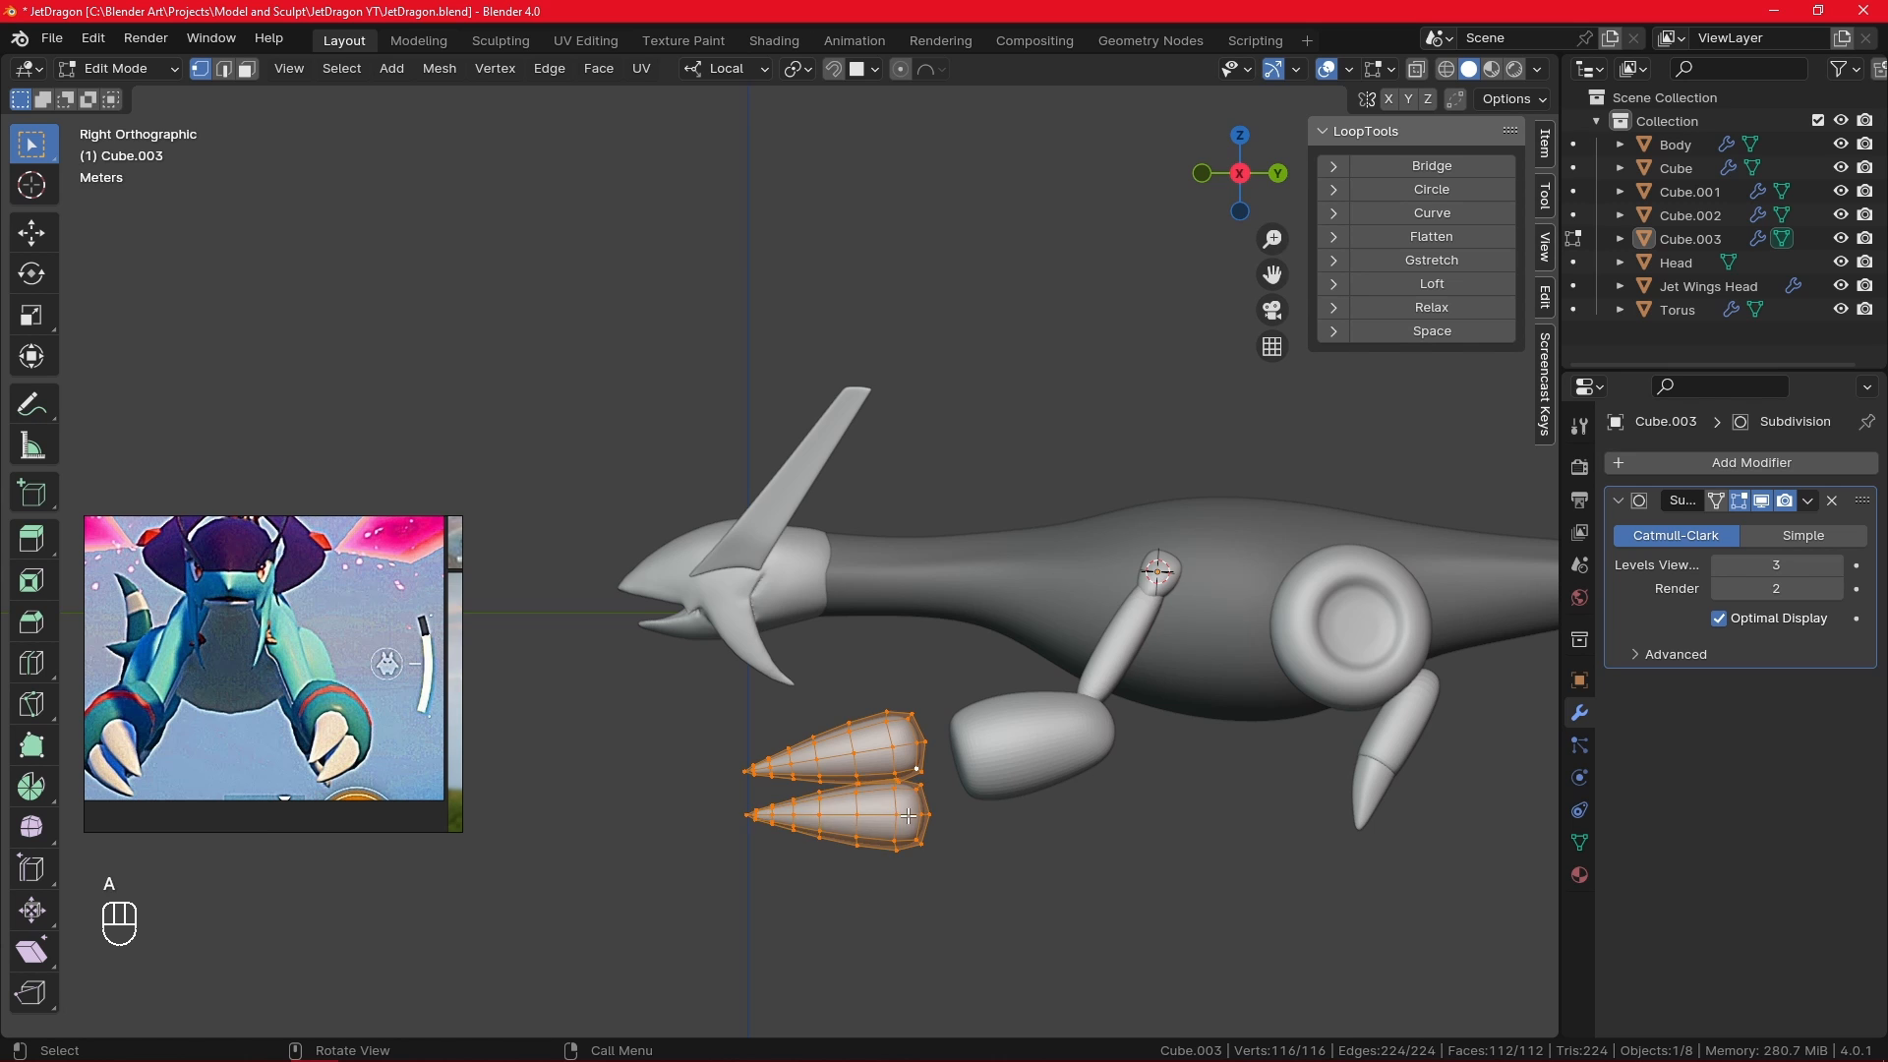
pyautogui.press('KP_1')
pyautogui.press('s')
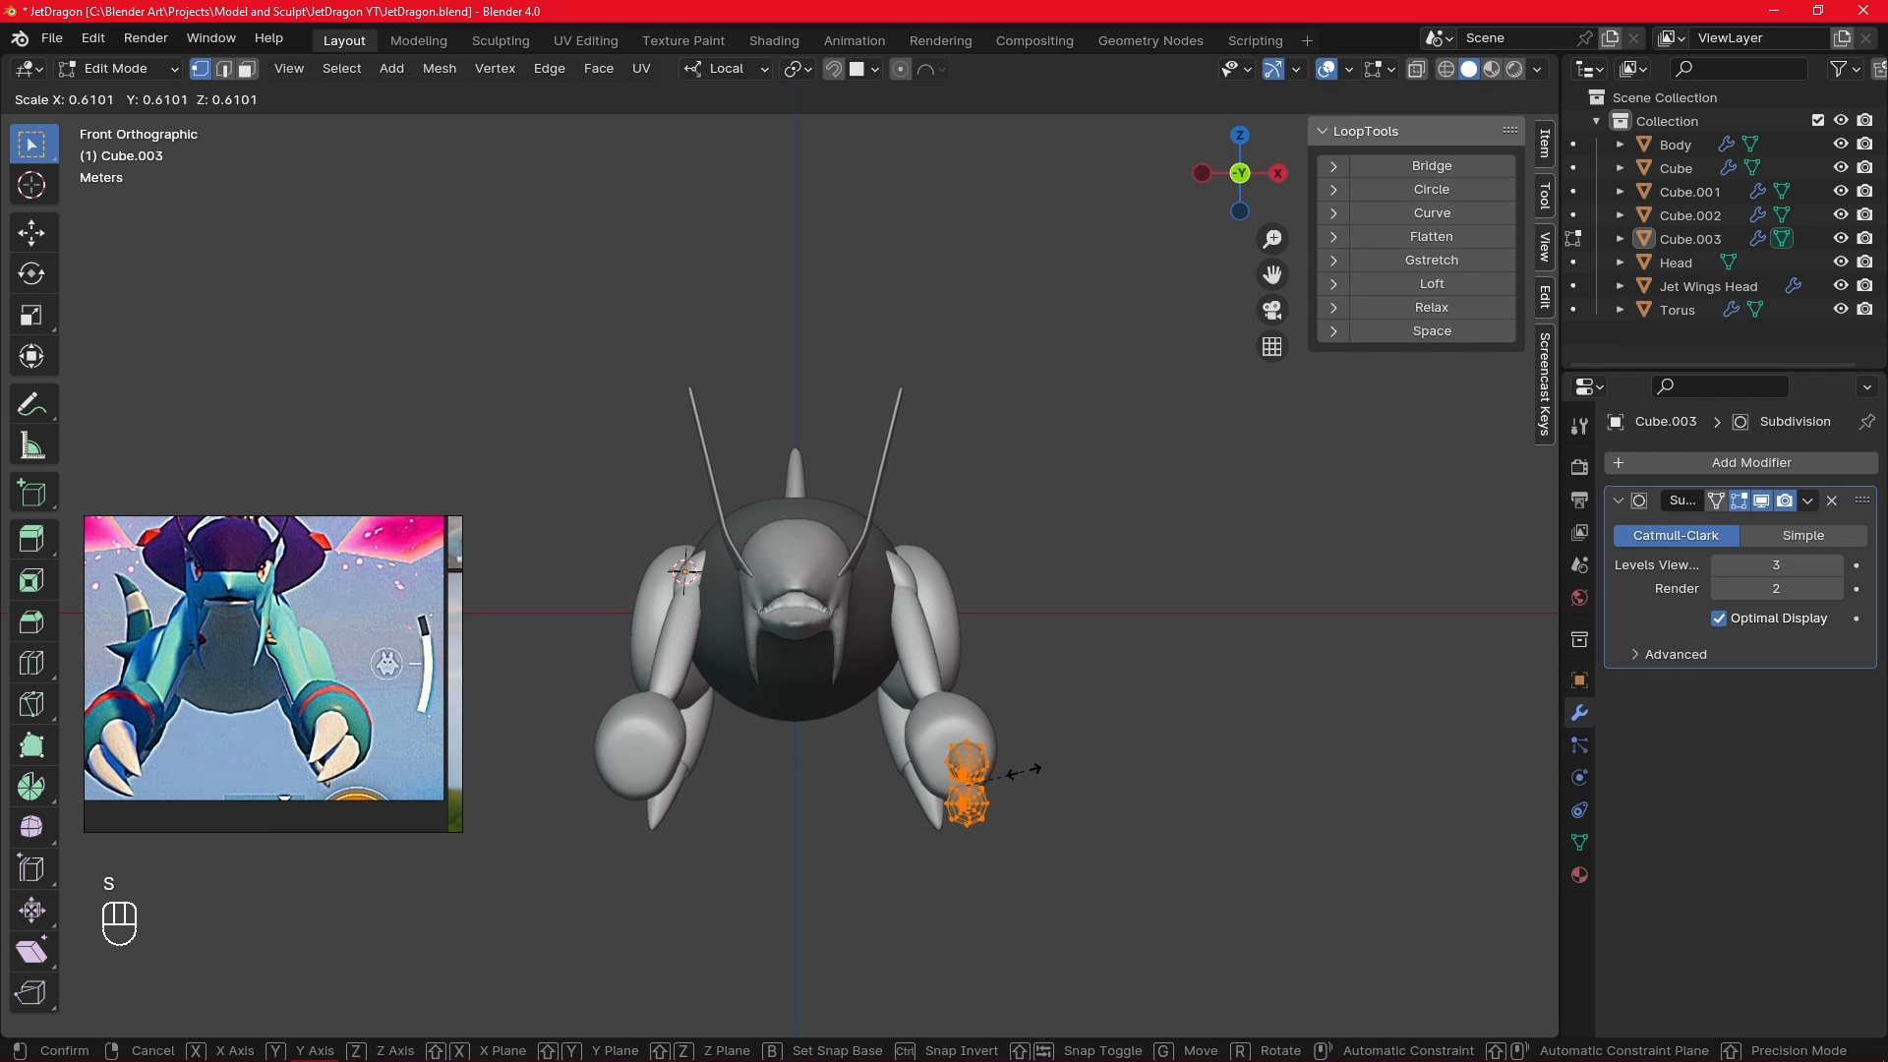
pyautogui.click(994, 771)
pyautogui.keyDown('ctrl'); pyautogui.keyDown('alt'); pyautogui.moveTo(994, 770); pyautogui.dragTo(1108, 717); pyautogui.keyUp('alt'); pyautogui.keyUp('ctrl')
pyautogui.press('g')
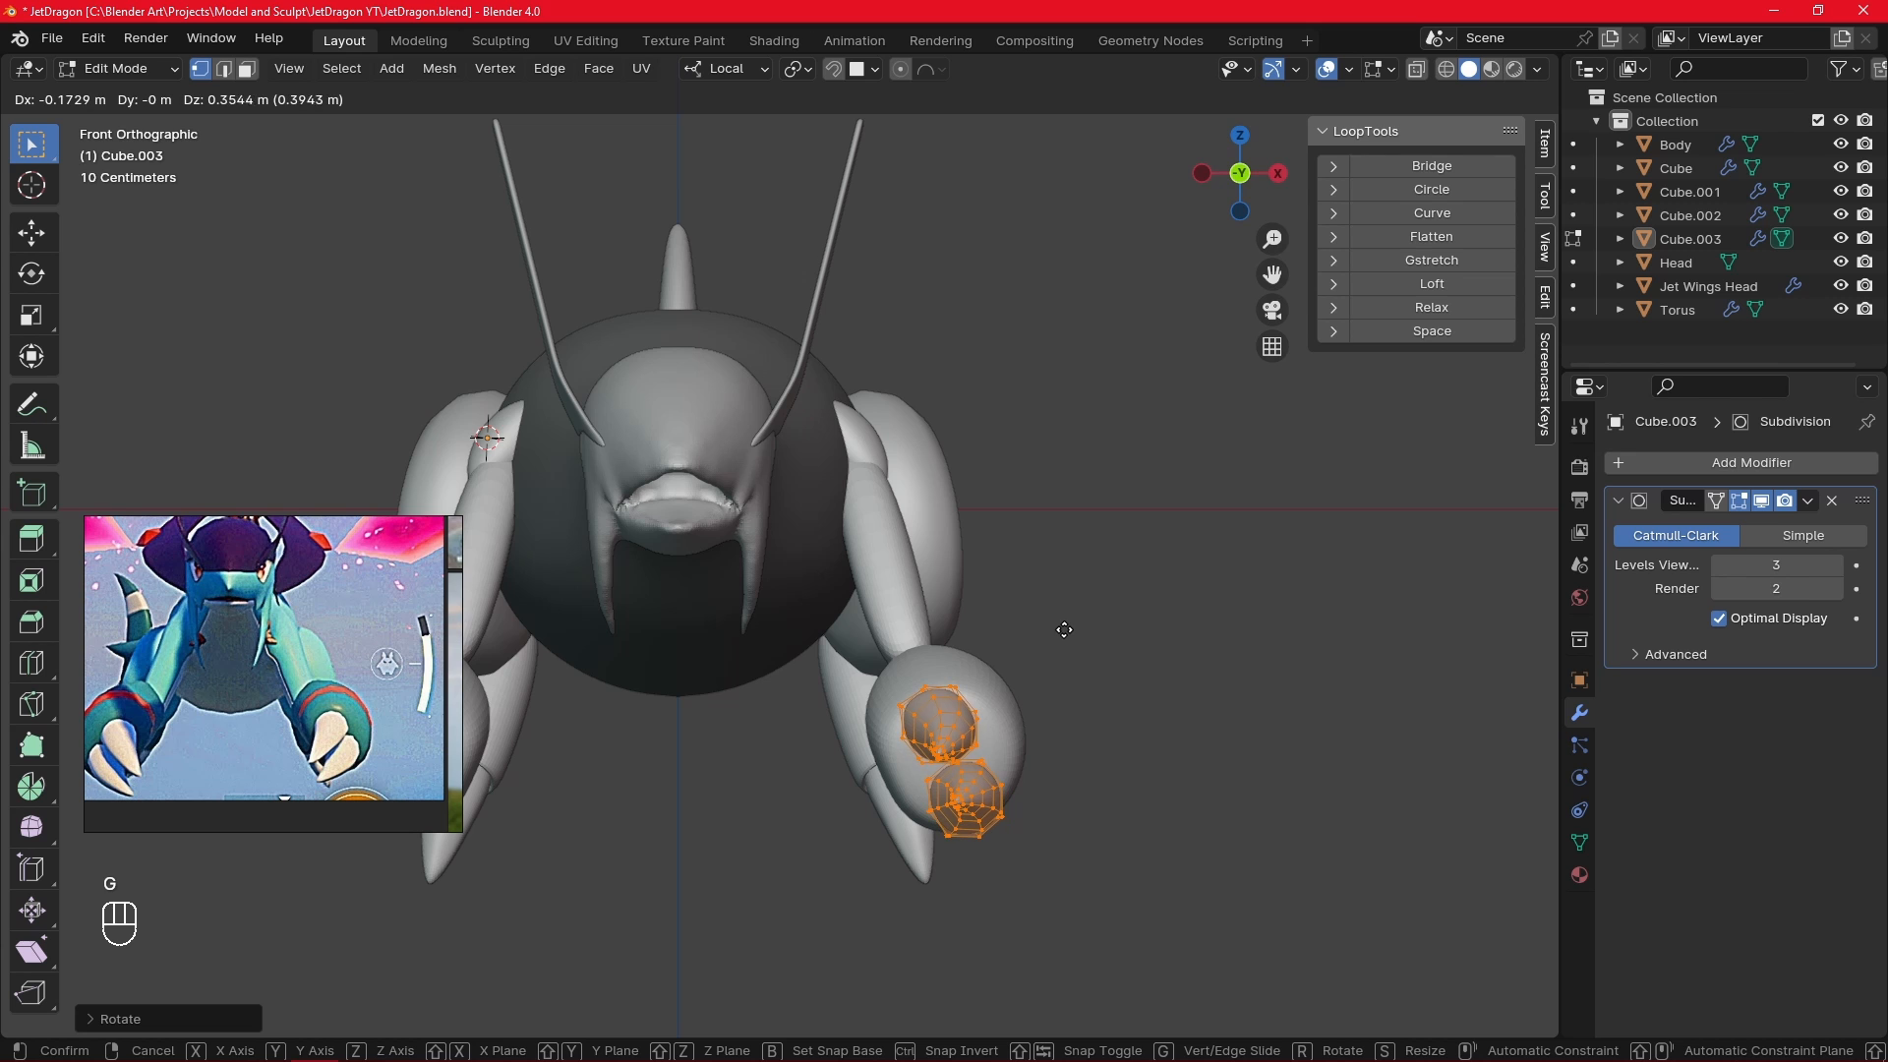
pyautogui.click(1063, 629)
# - Rotate both claws about 8° around local X and about -11° around local Z
pyautogui.press('r')
pyautogui.press('x')
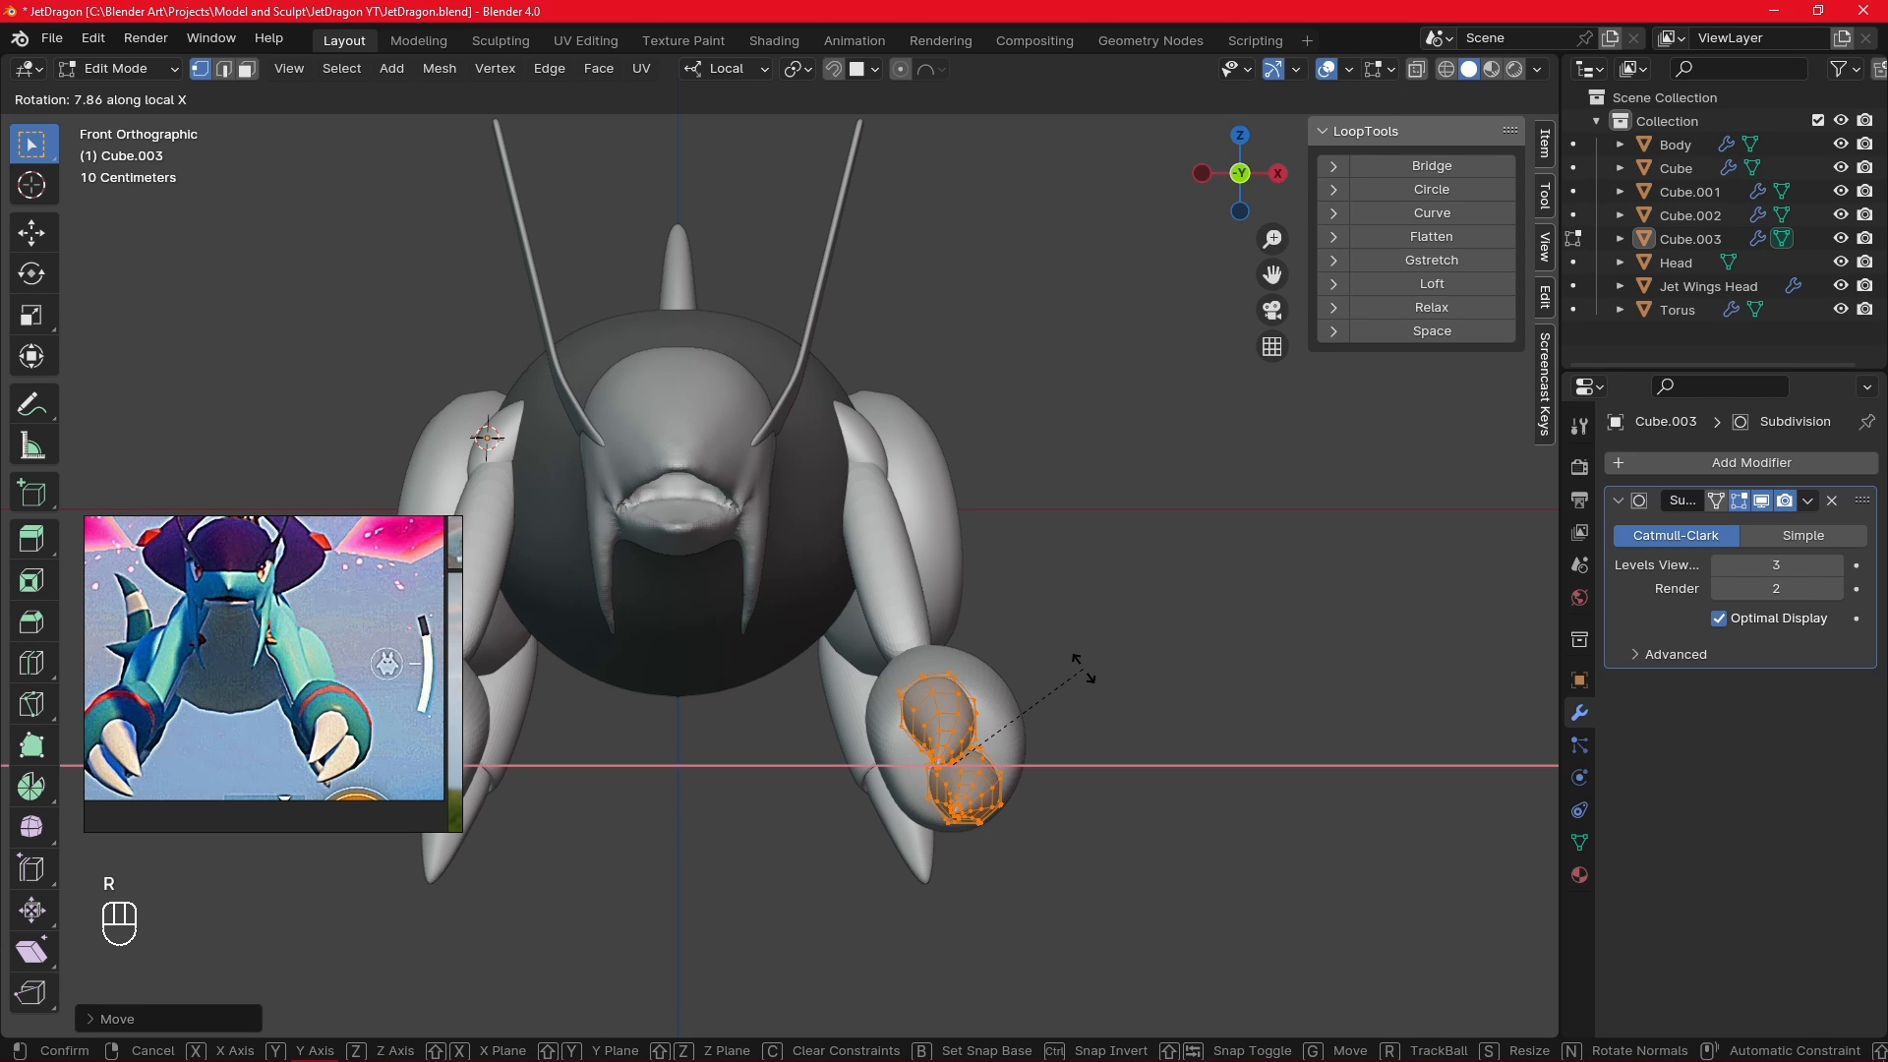
pyautogui.click(1088, 667)
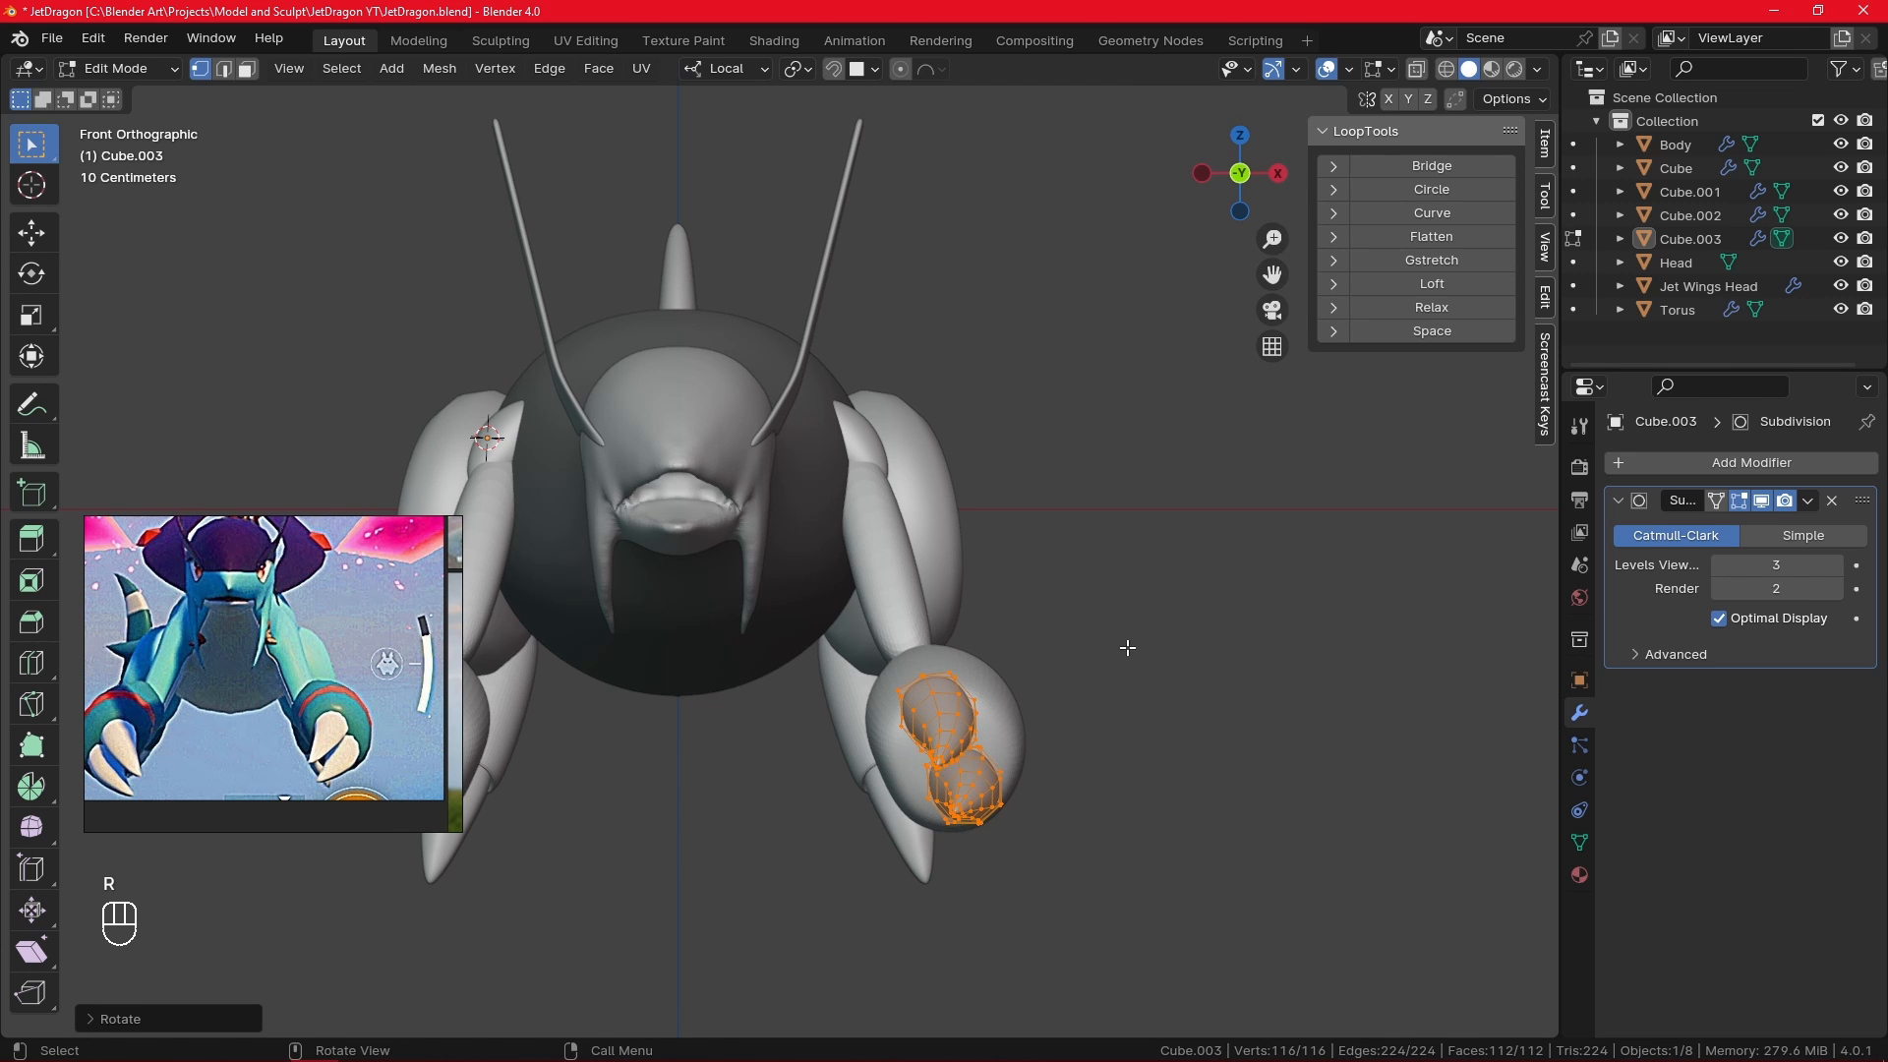
pyautogui.press('r')
pyautogui.press('z')
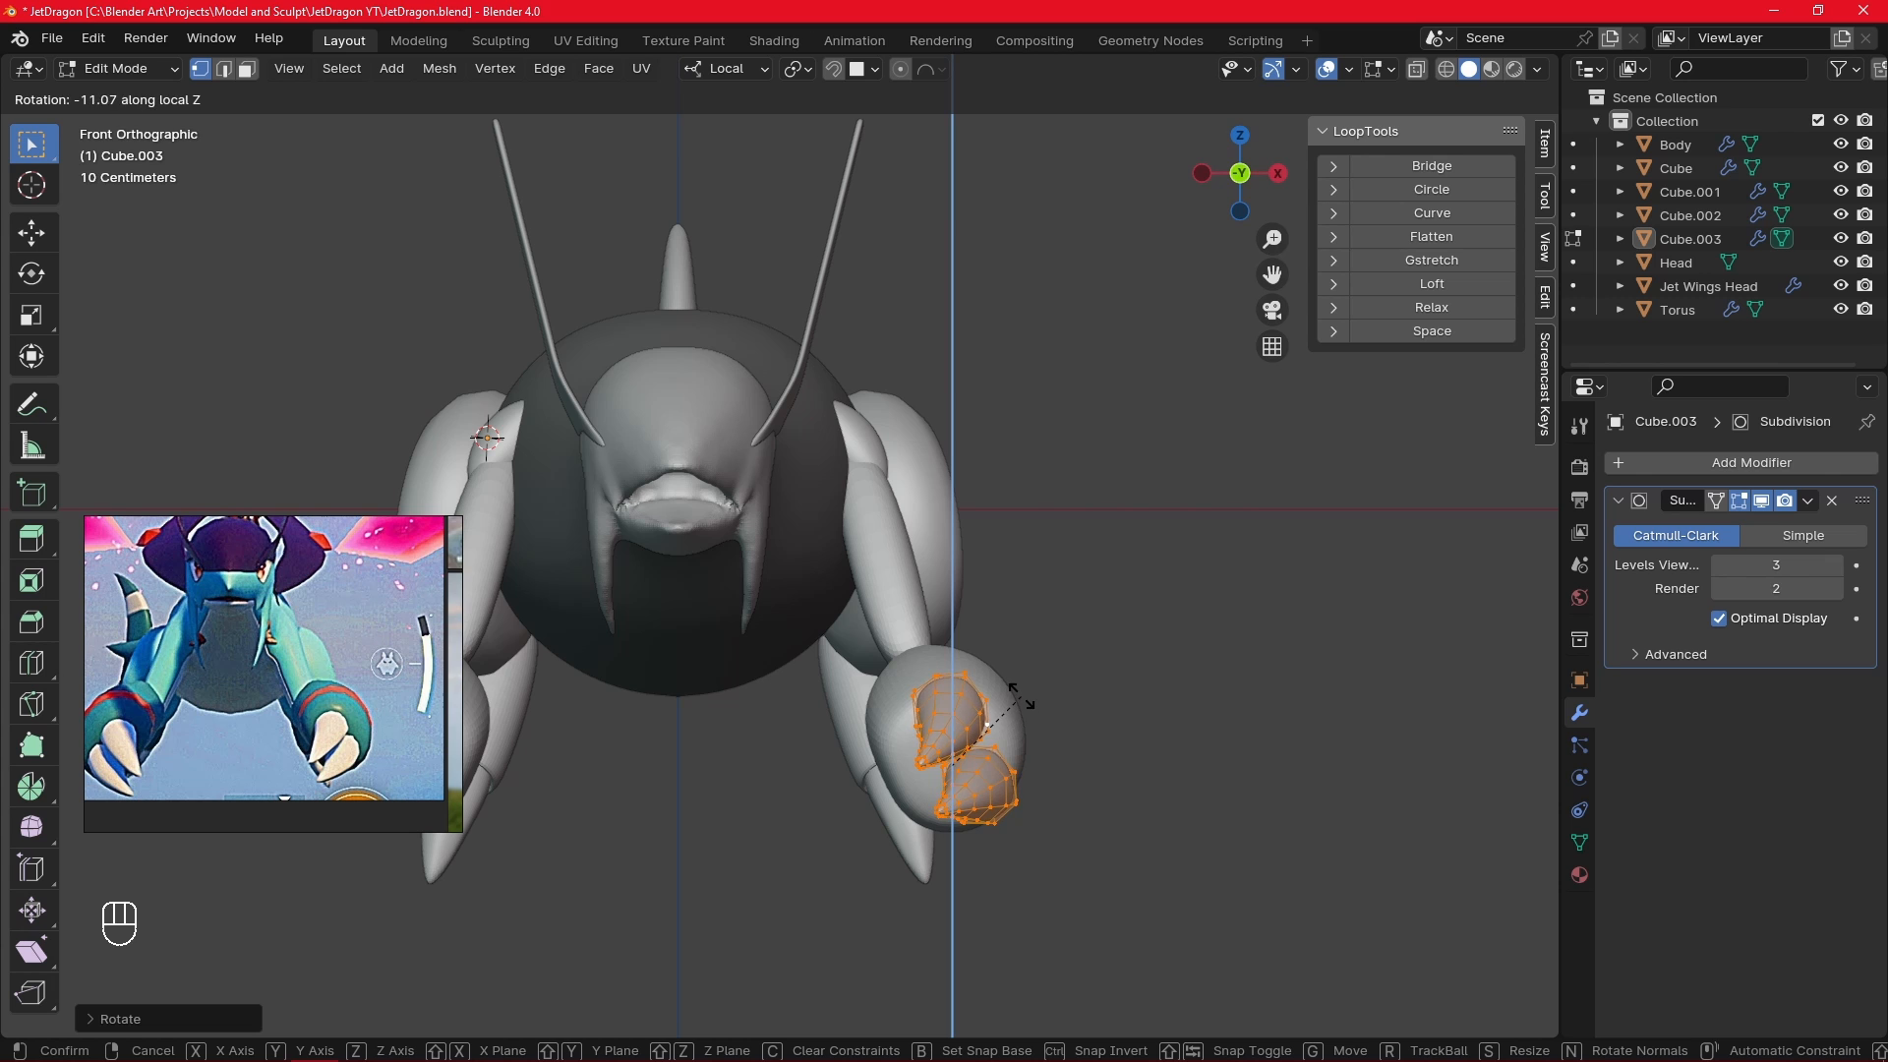
pyautogui.click(1018, 698)
# - Rotate both claws by about 2.5° more around local X
pyautogui.press('r')
pyautogui.press('y')
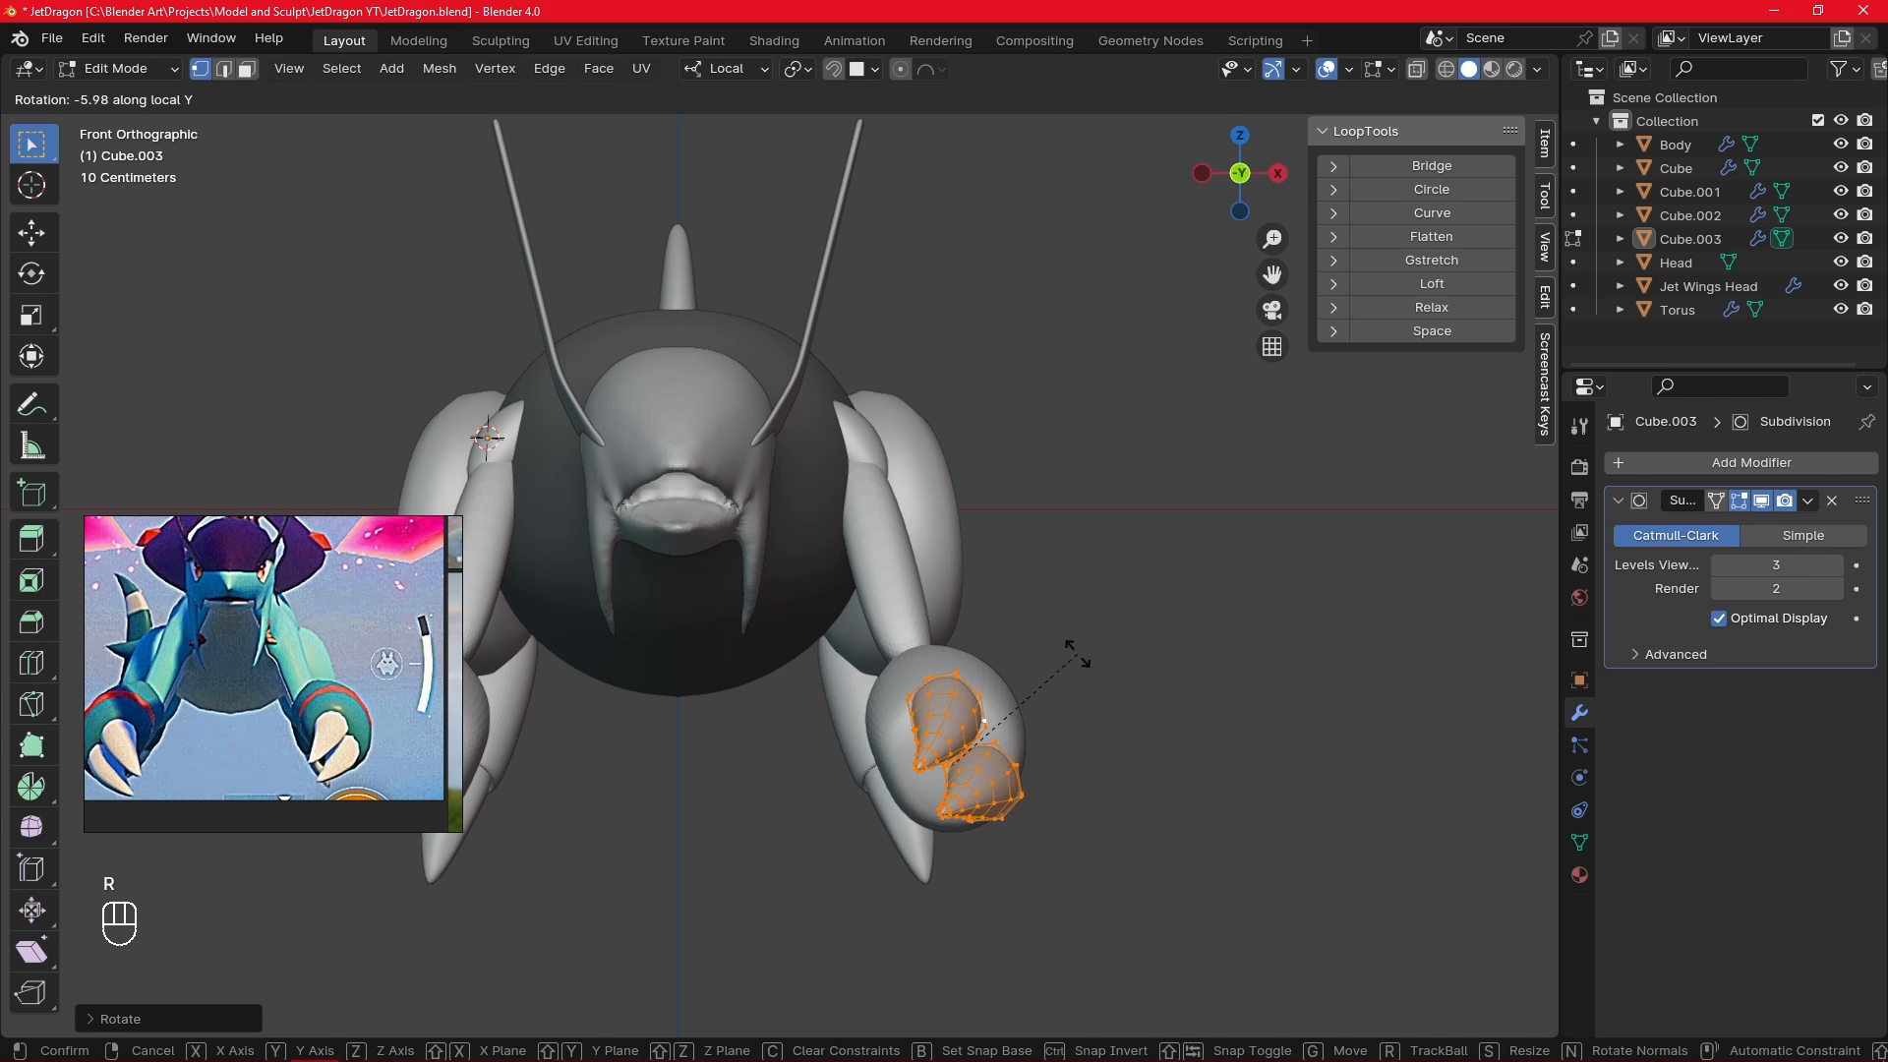
pyautogui.press('z')
pyautogui.press('x')
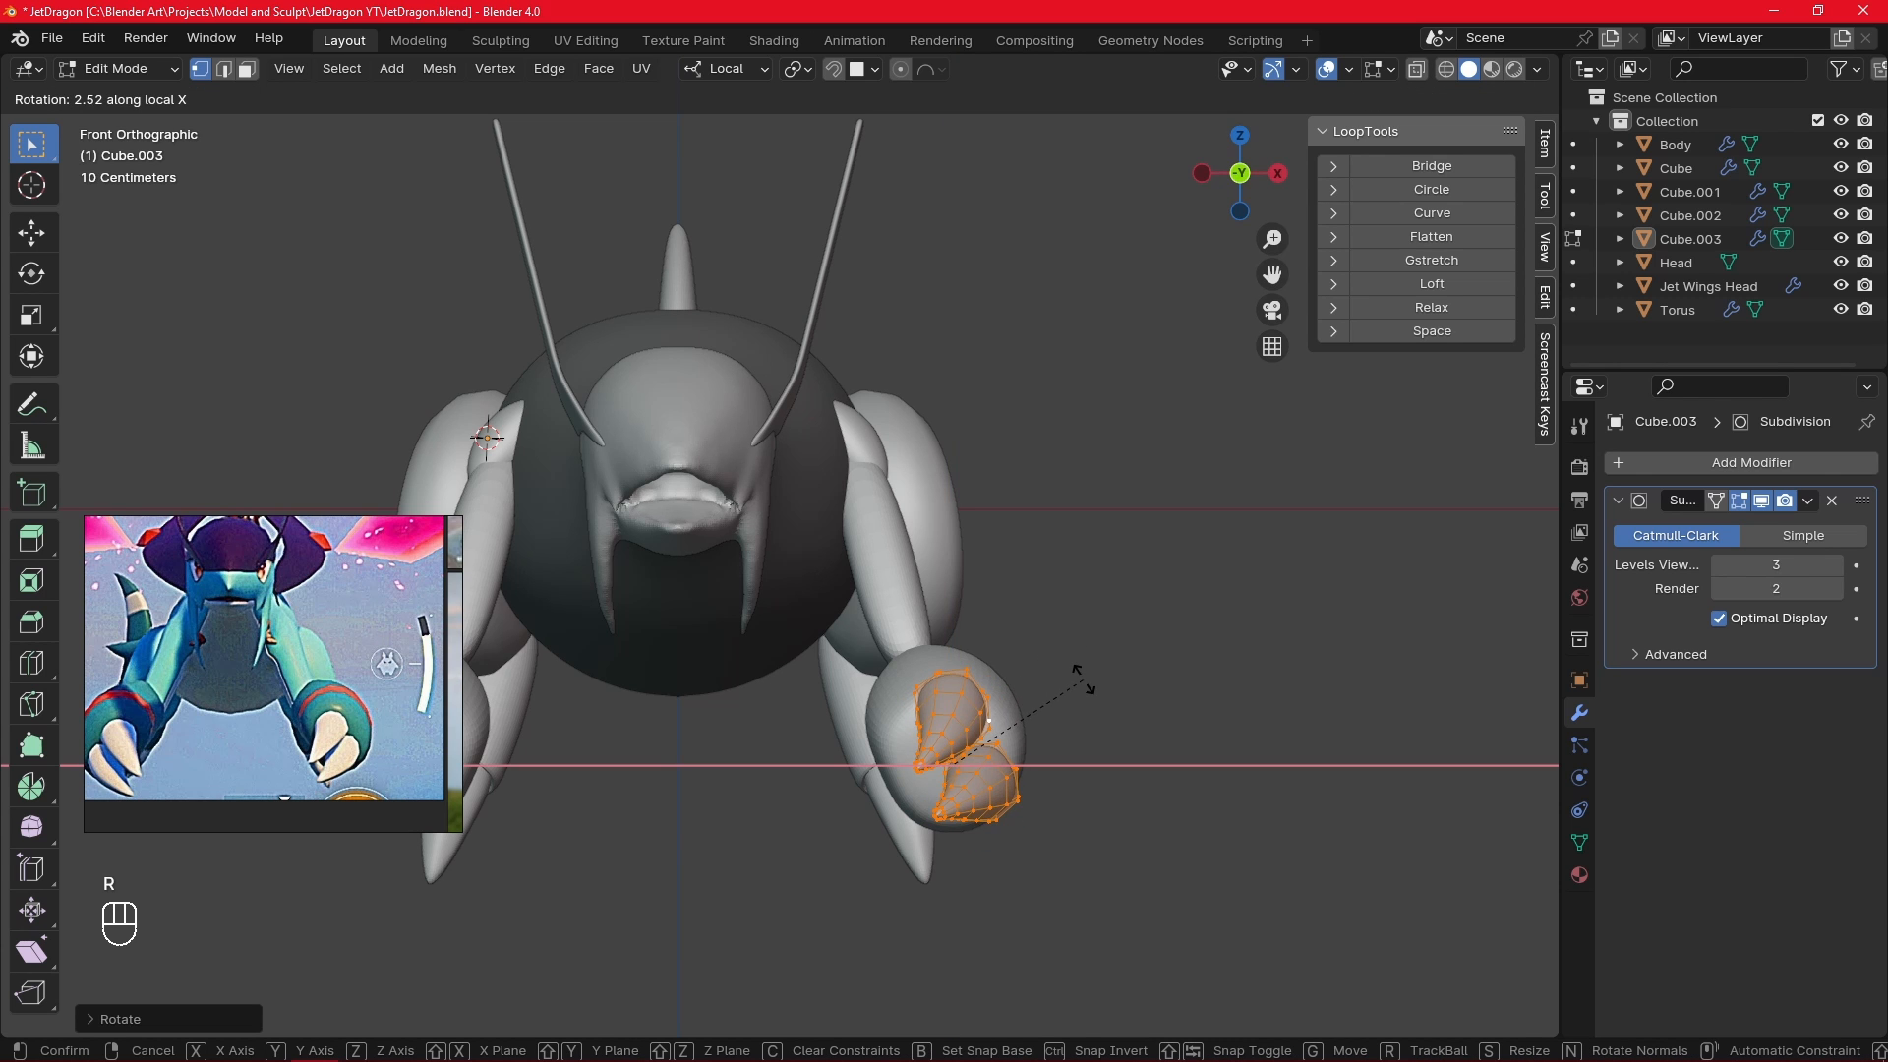
pyautogui.click(1086, 679)
# - Move both claws back along local Y by about 1.16 m so their bases meet the front of the hand
pyautogui.moveTo(1090, 682); pyautogui.dragTo(1056, 643, button='middle')
pyautogui.scroll(2, 1091, 629)
pyautogui.press('g')
pyautogui.press('y')
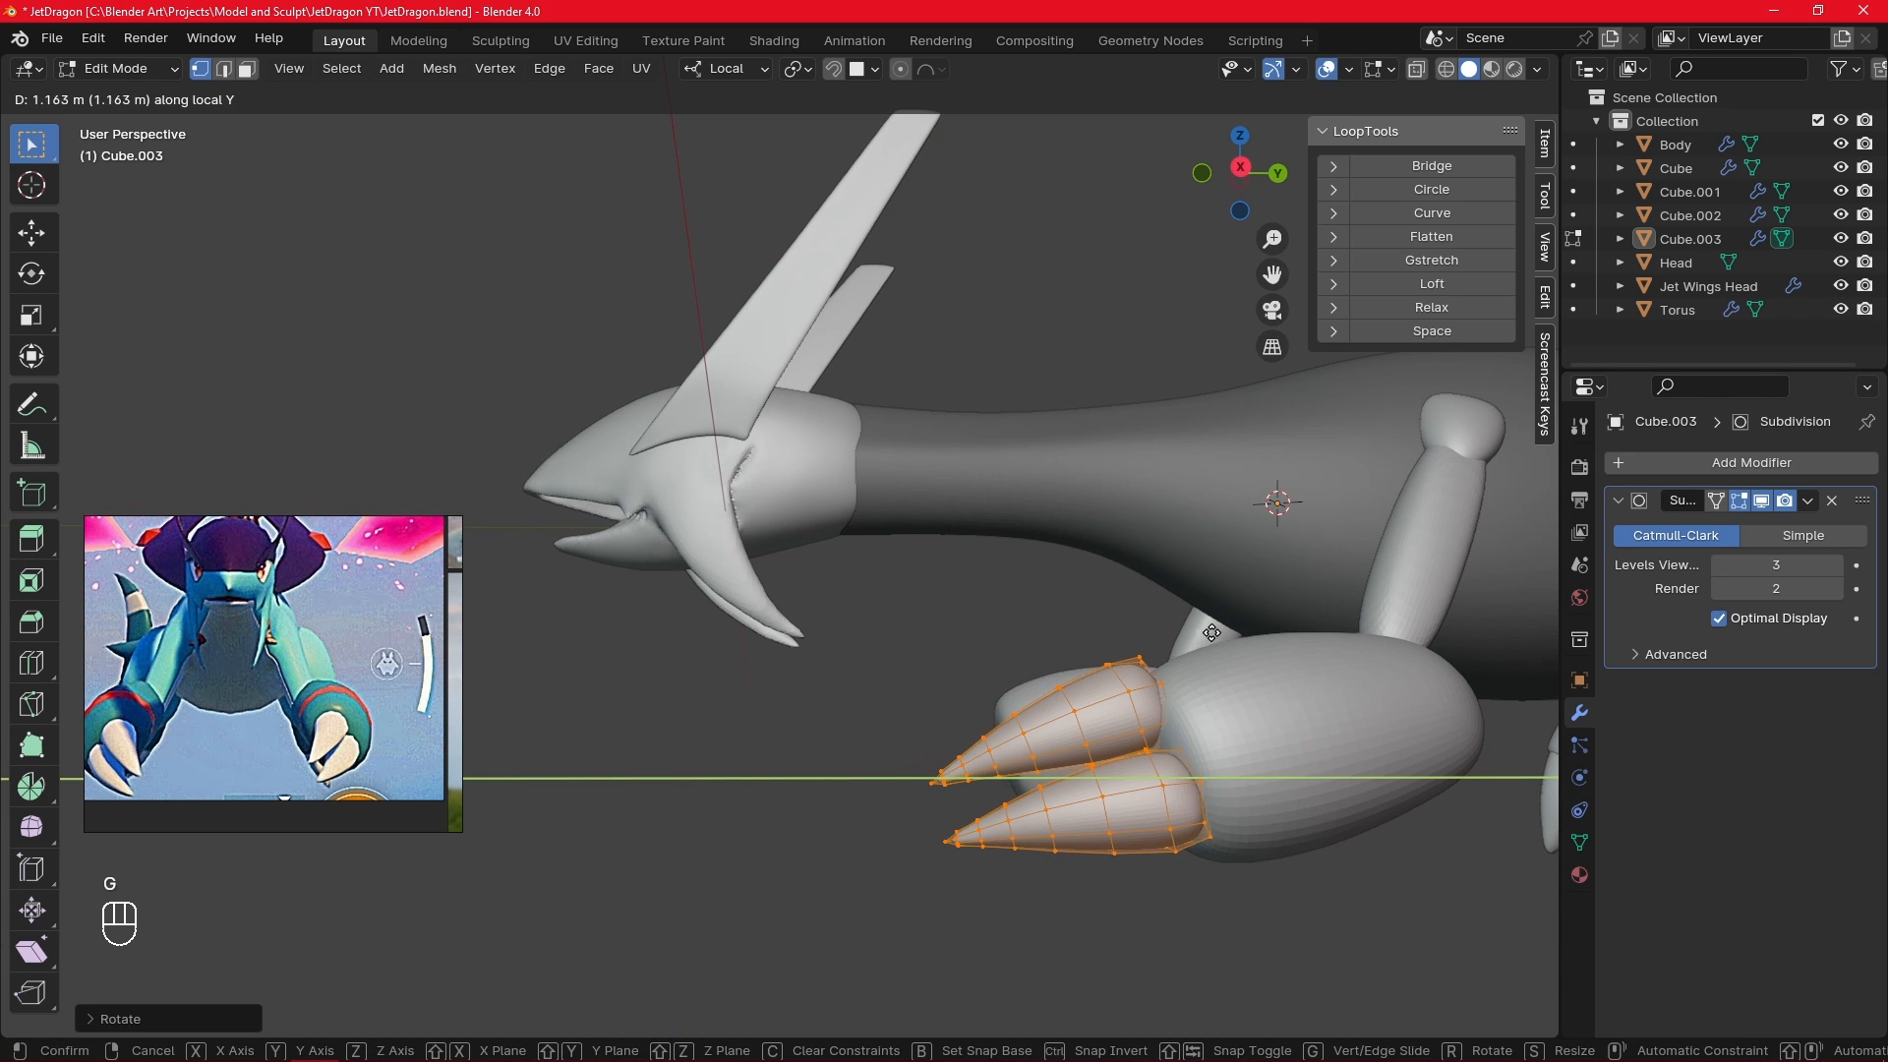
pyautogui.click(1209, 632)
# - Scale both claws down slightly and shift them inward and down on the hand, viewed from the front below
pyautogui.keyDown('alt'); pyautogui.moveTo(1209, 633); pyautogui.dragTo(1154, 653, button='middle'); pyautogui.keyUp('alt')
pyautogui.press('s')
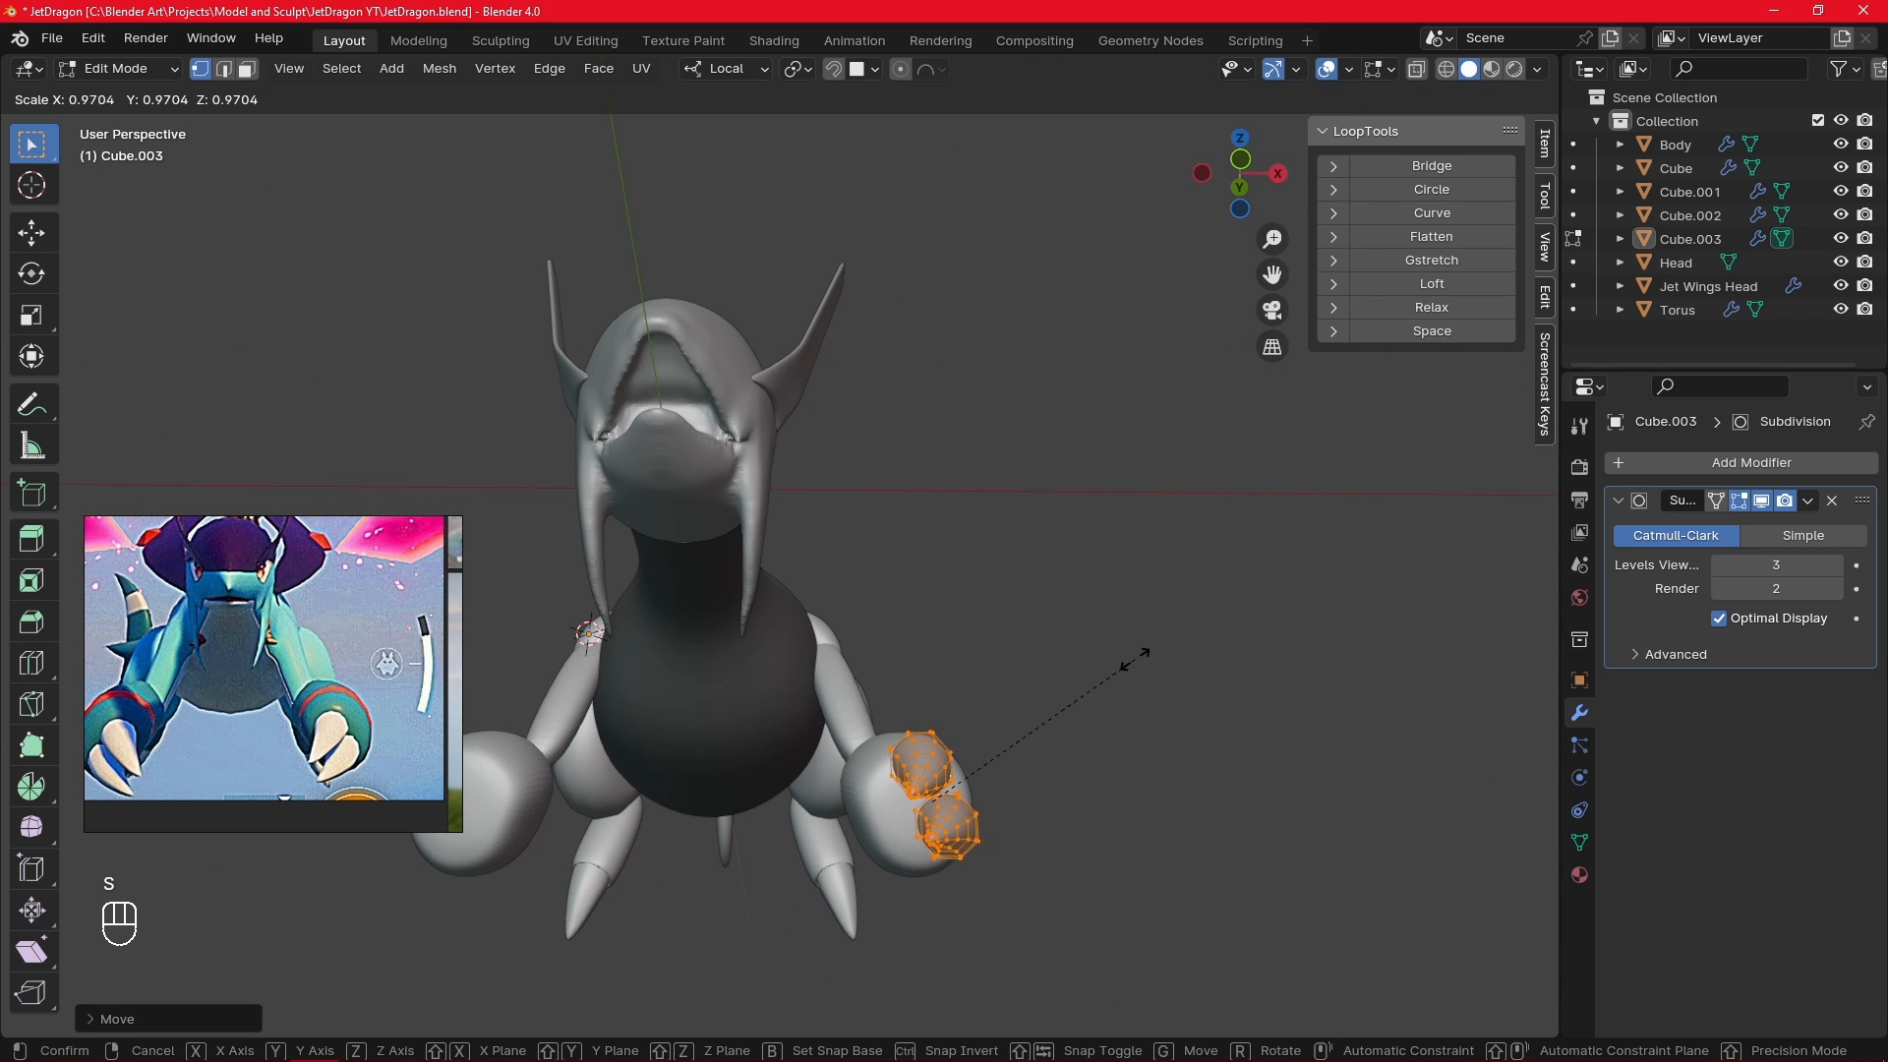
pyautogui.click(1119, 671)
pyautogui.press('g')
pyautogui.click(1105, 686)
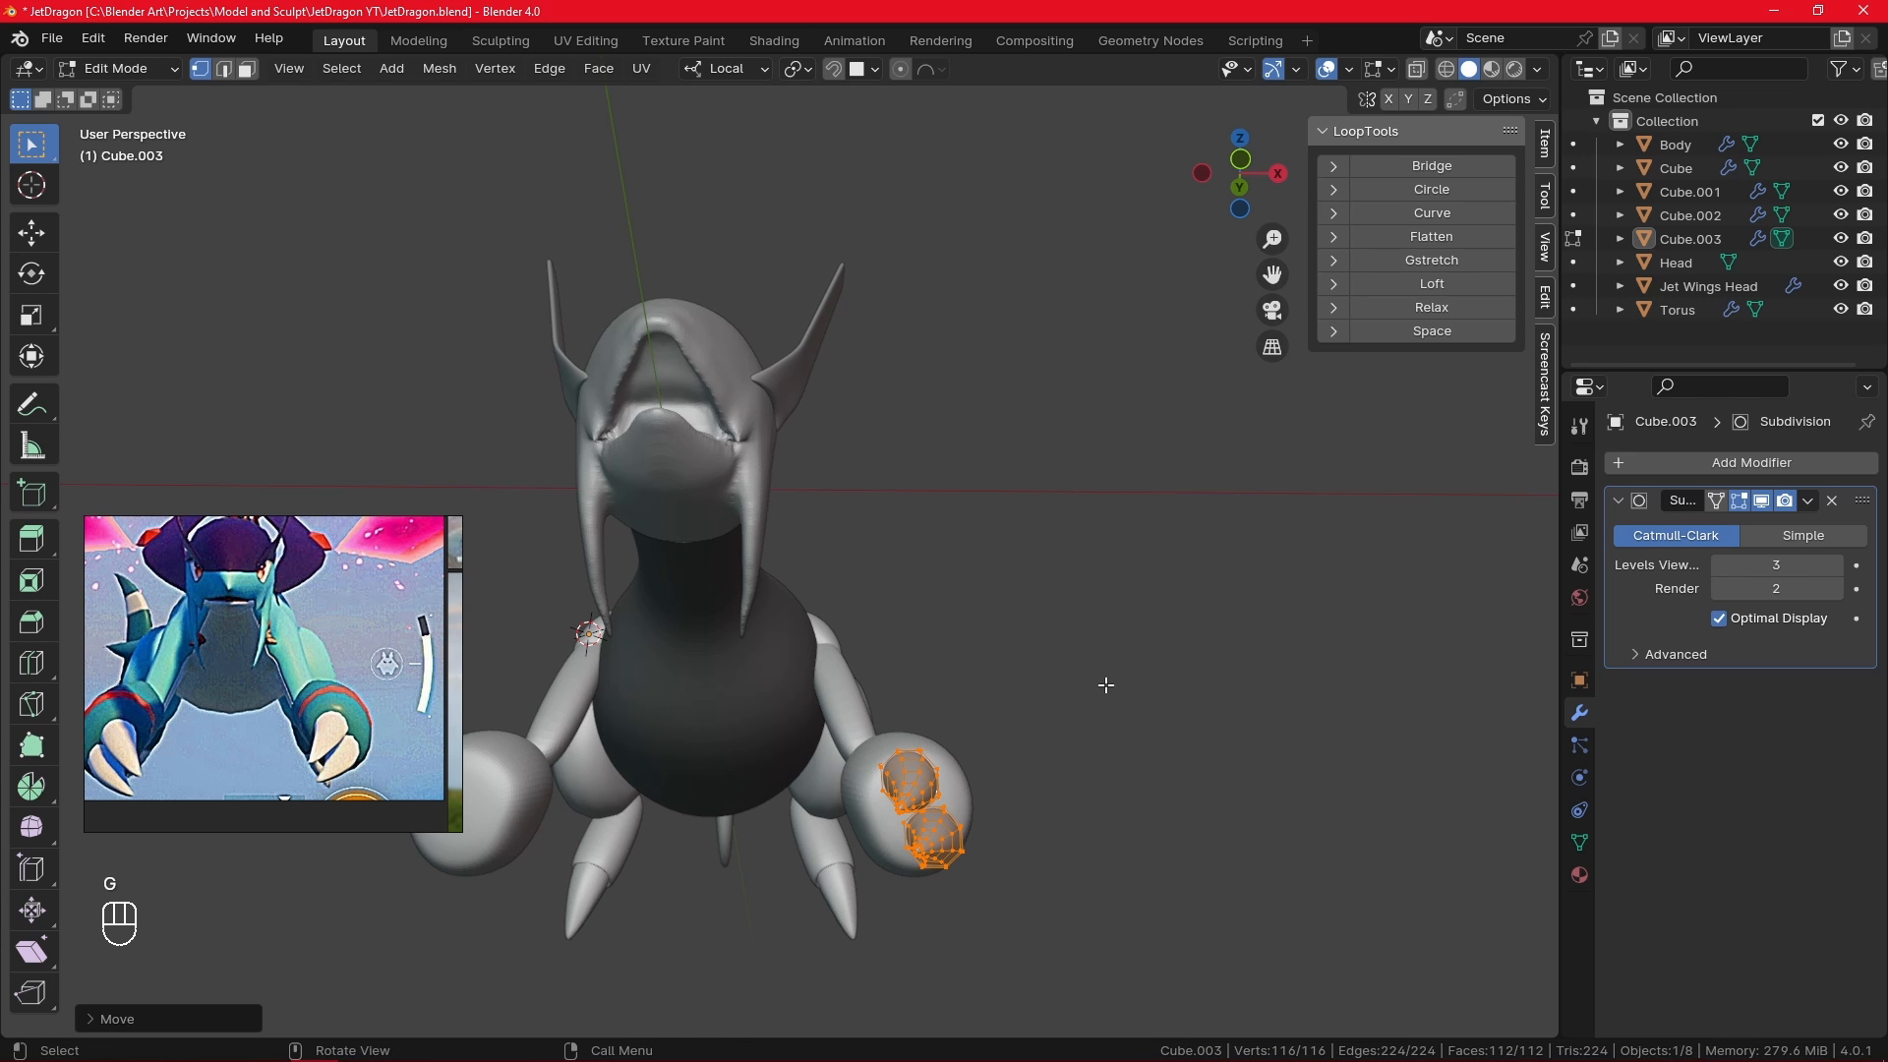
# - In front view, rotate both claws around local Z so their tips angle toward the body, and nudge them into place on the hand
pyautogui.press('KP_1')
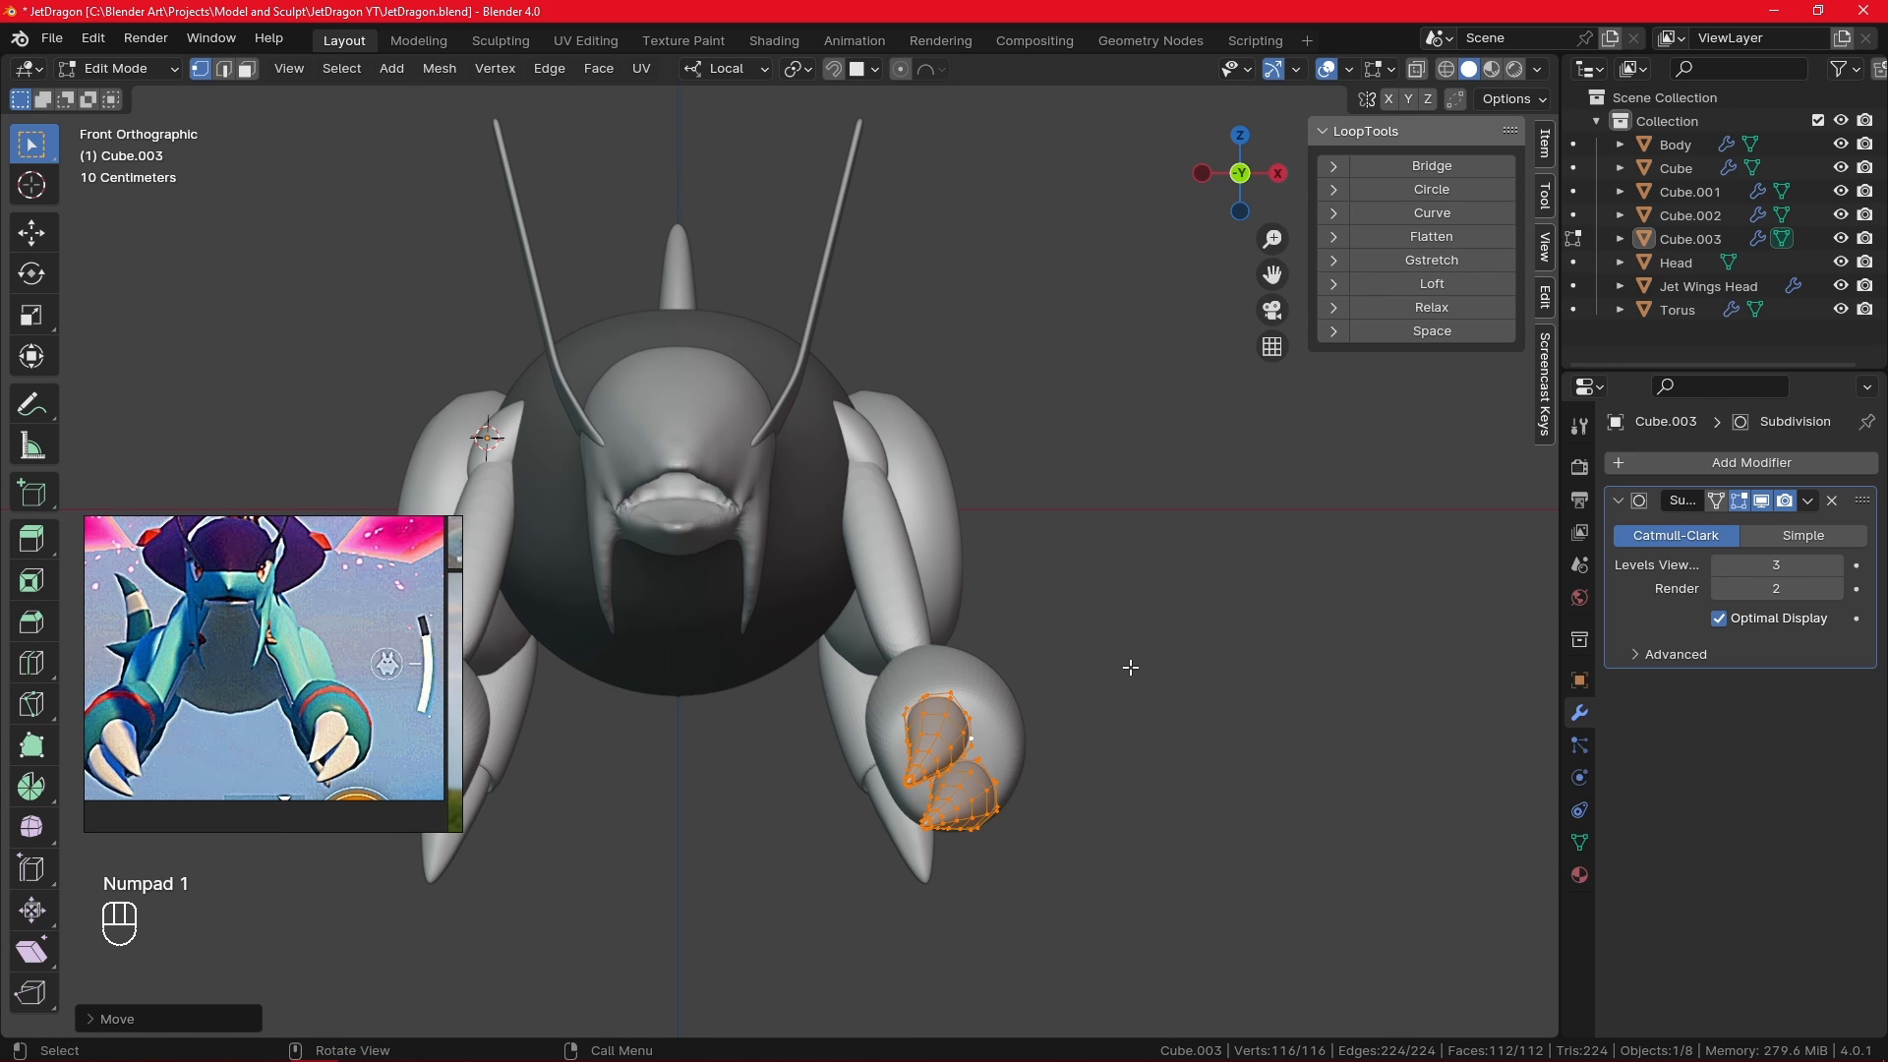
pyautogui.press('r')
pyautogui.press('z')
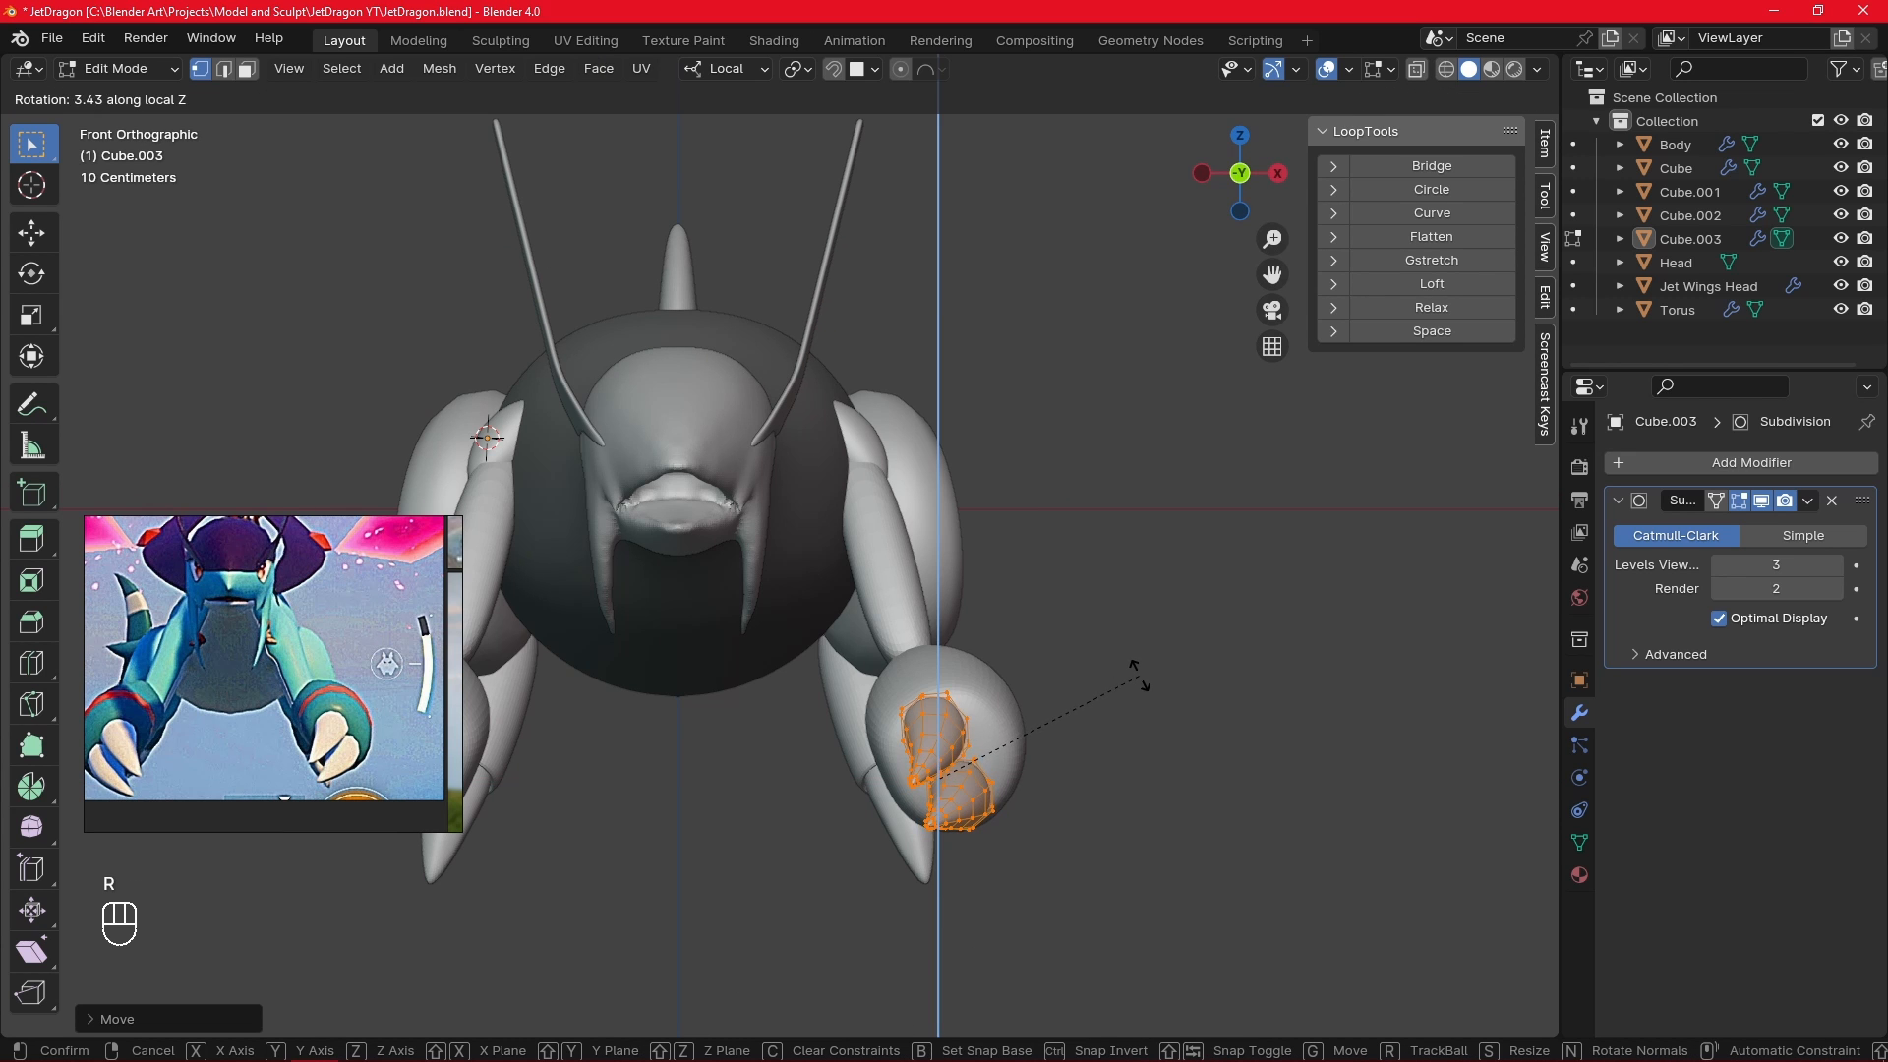
pyautogui.press('x')
pyautogui.press('y')
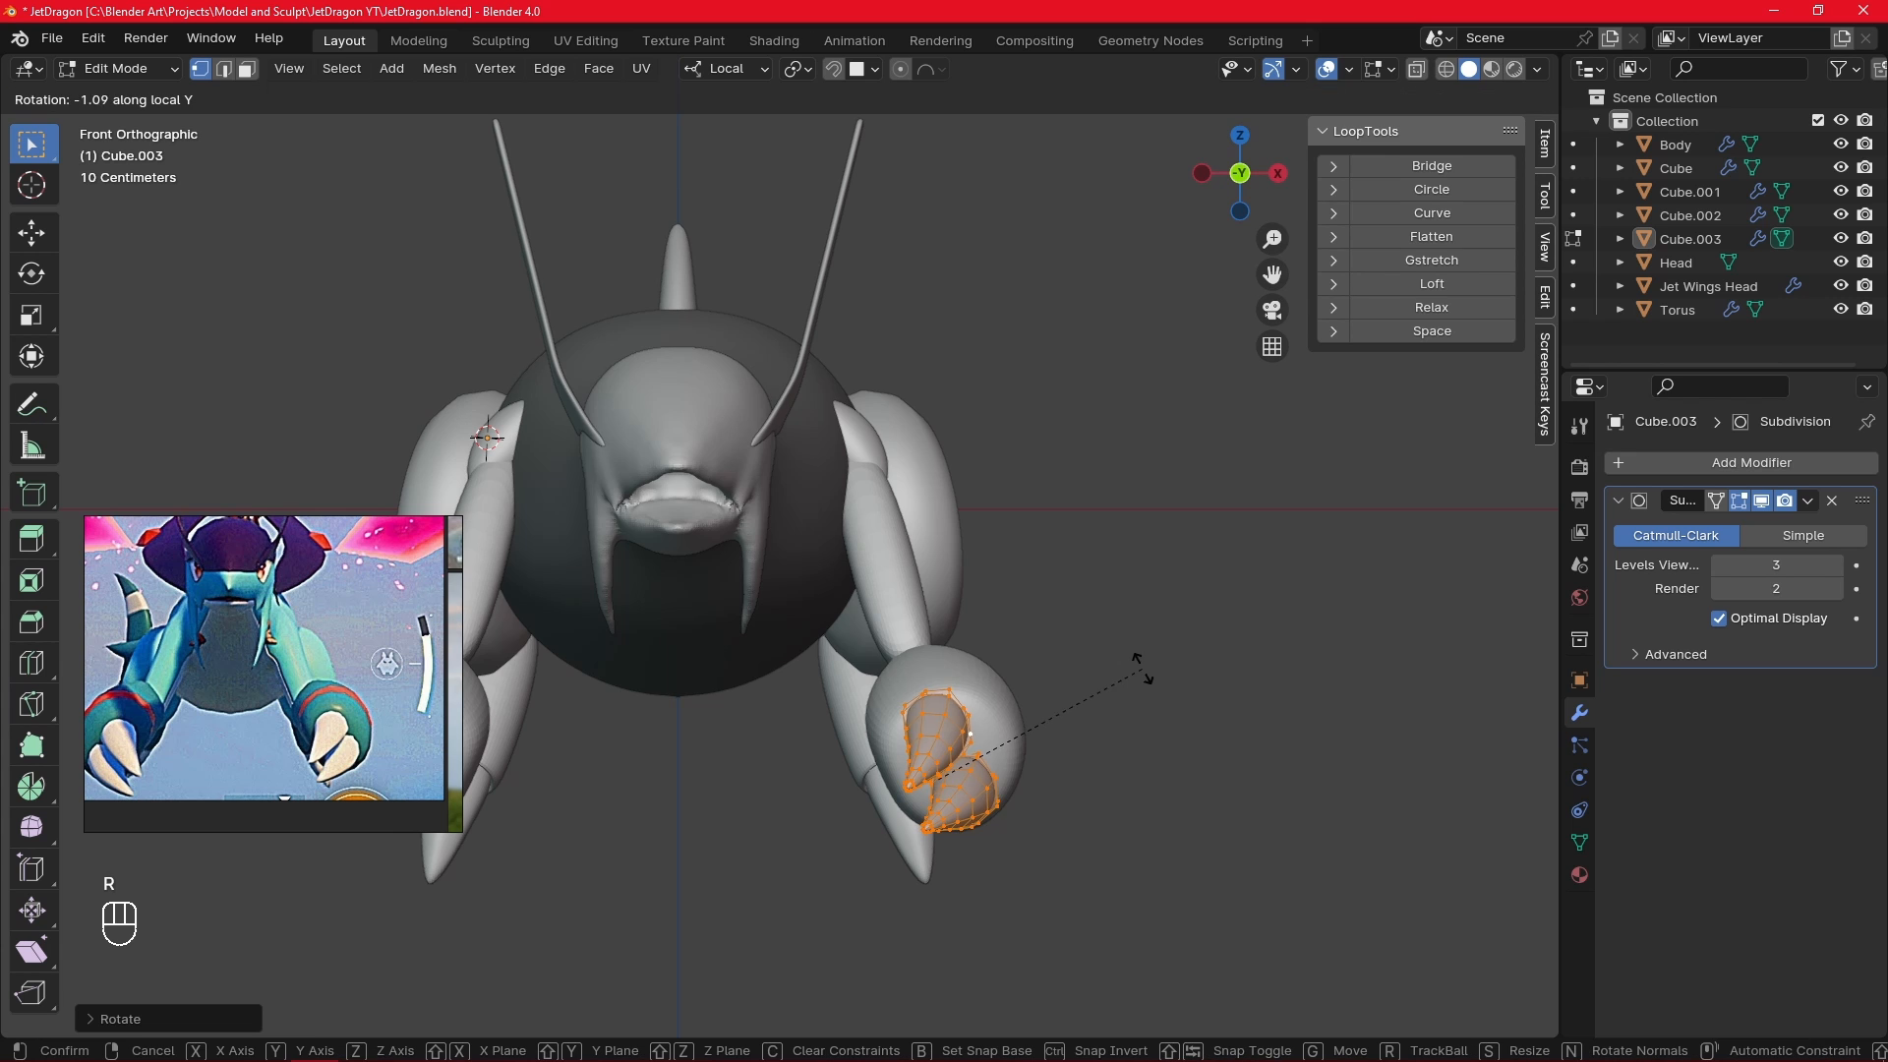
pyautogui.press('r')
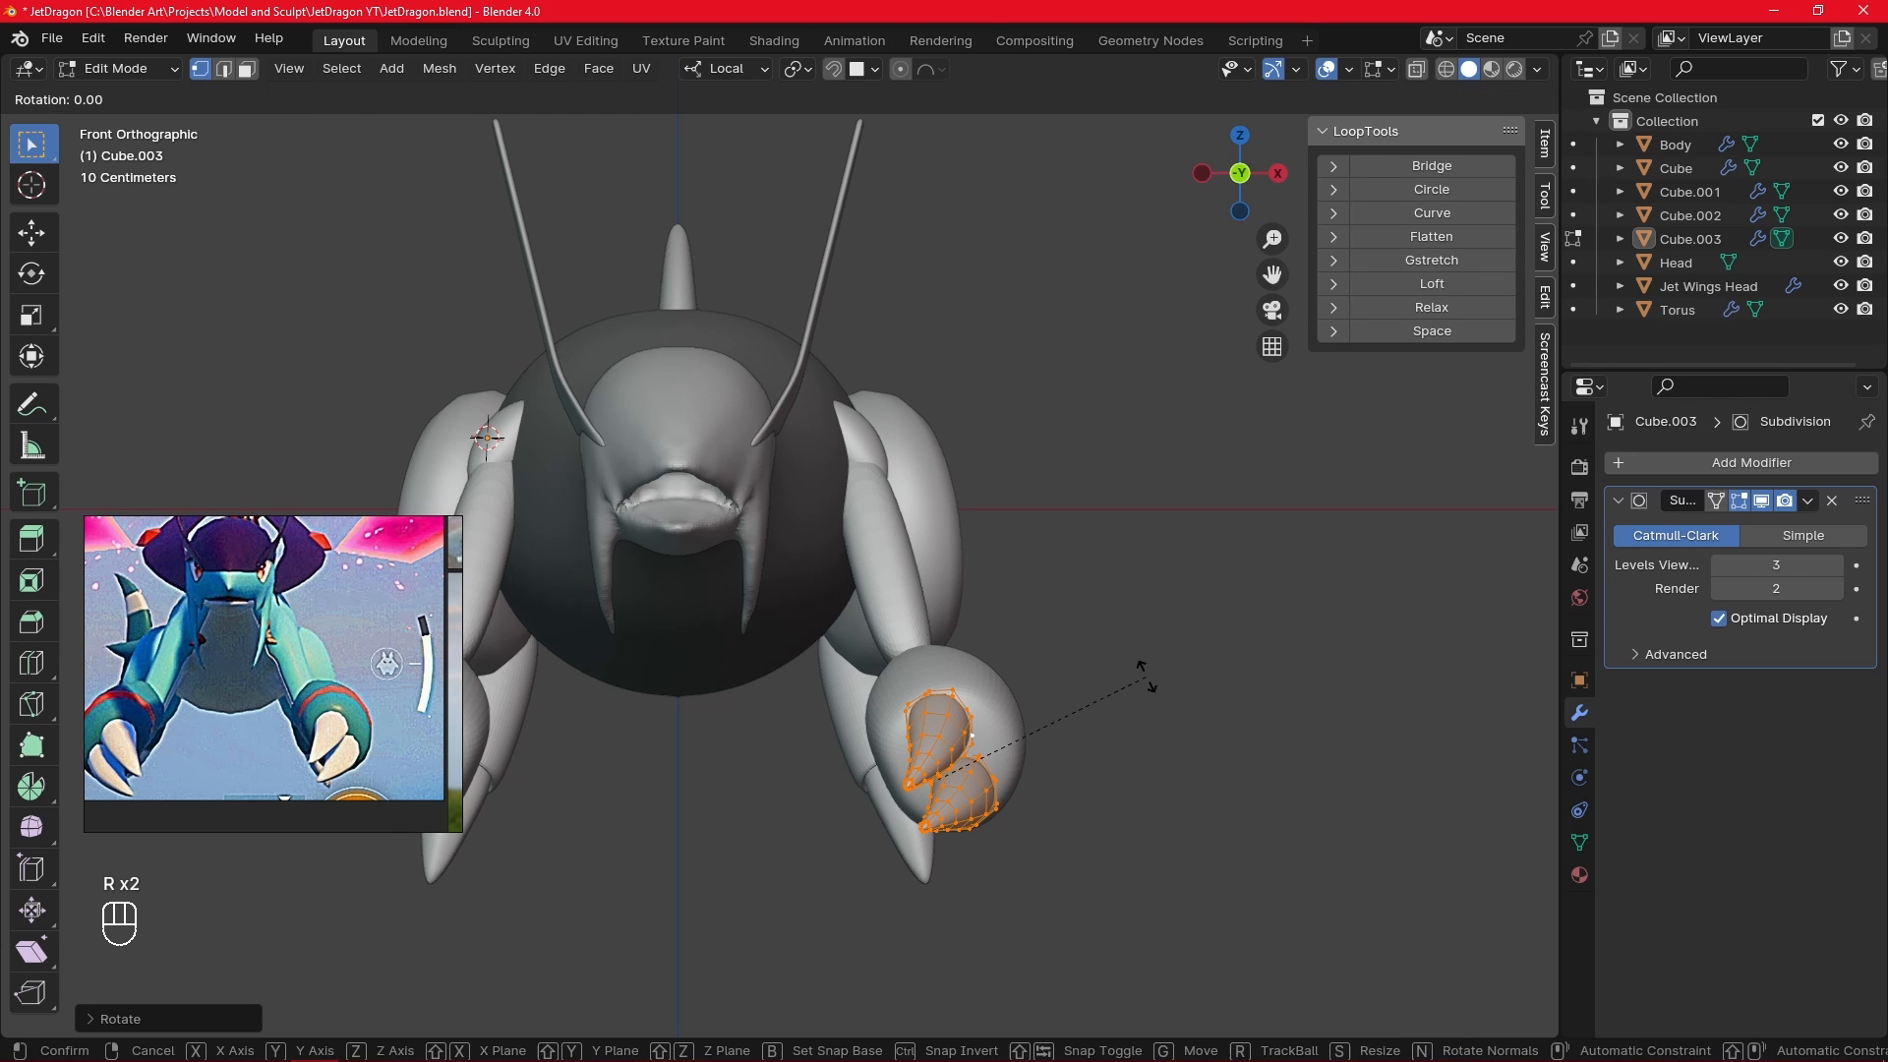
pyautogui.press('z')
pyautogui.click(1129, 652)
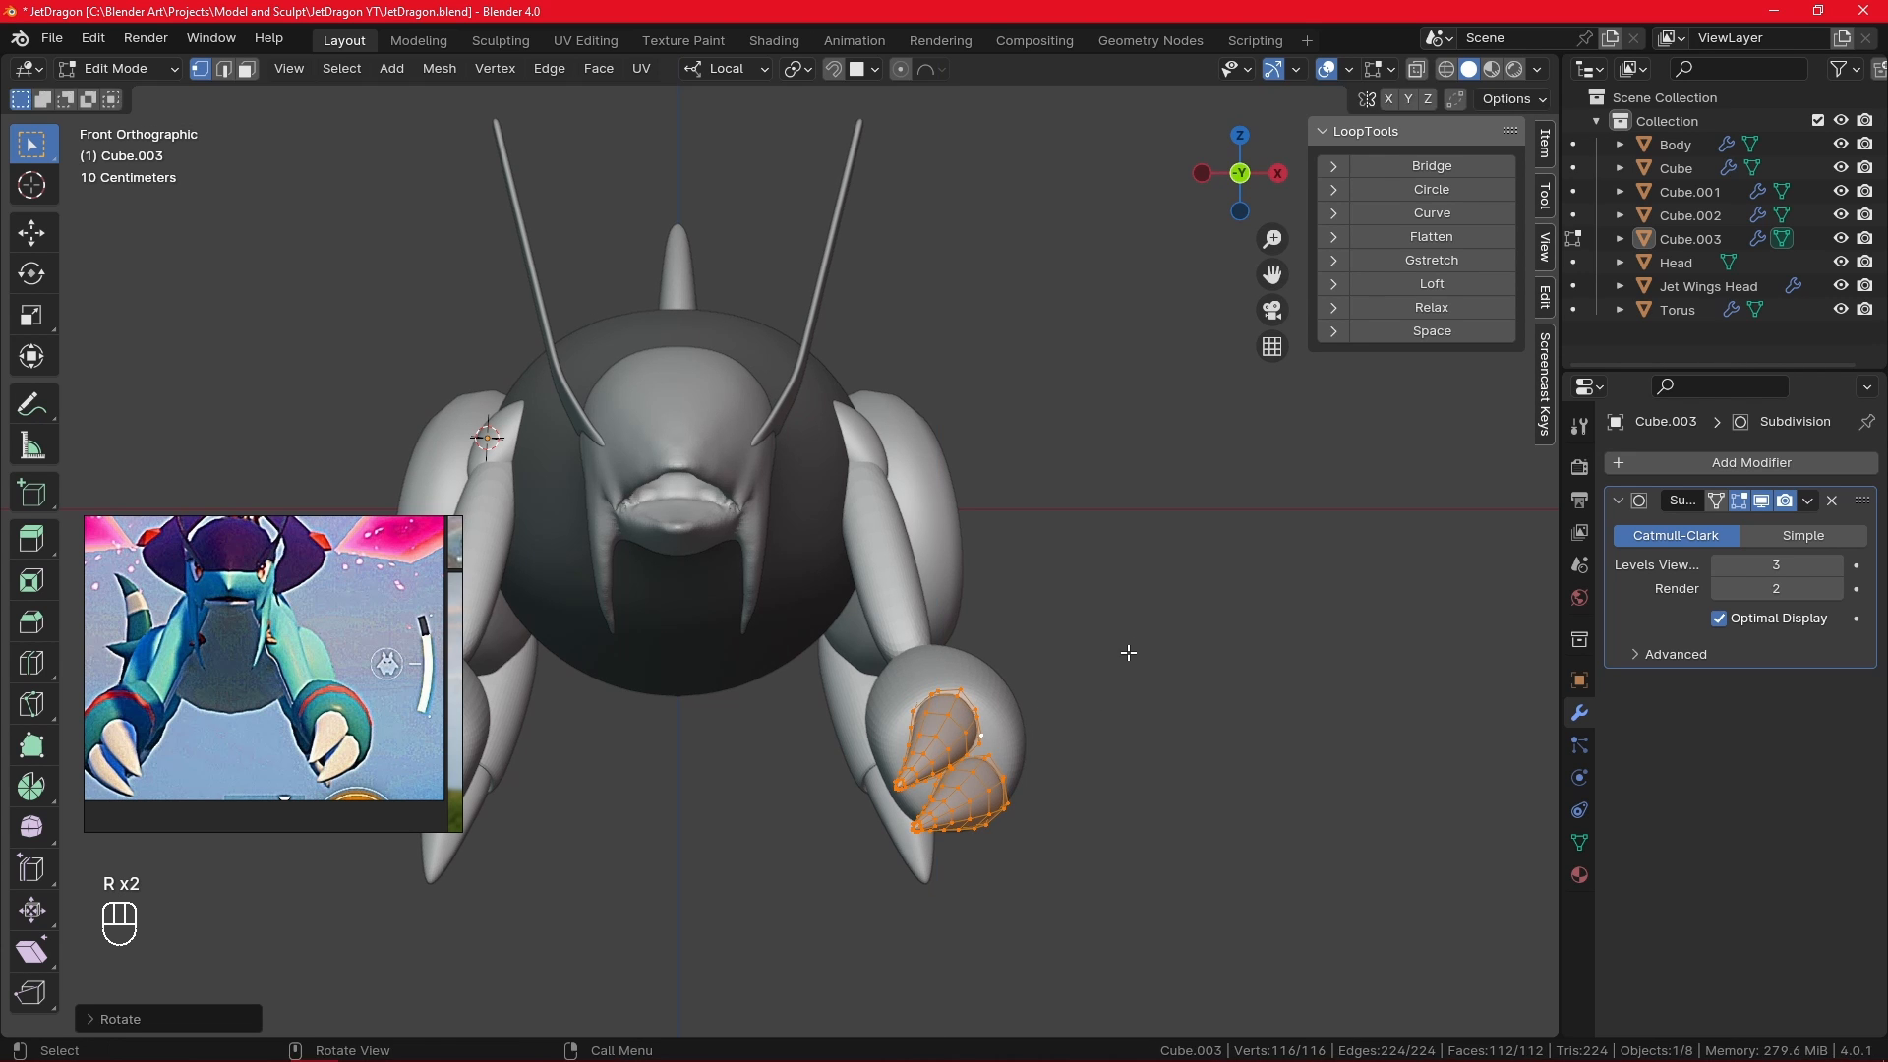
pyautogui.press('g')
pyautogui.click(1123, 656)
pyautogui.keyDown('alt'); pyautogui.moveTo(1139, 649); pyautogui.dragTo(934, 663, button='middle'); pyautogui.keyUp('alt')
pyautogui.press('s')
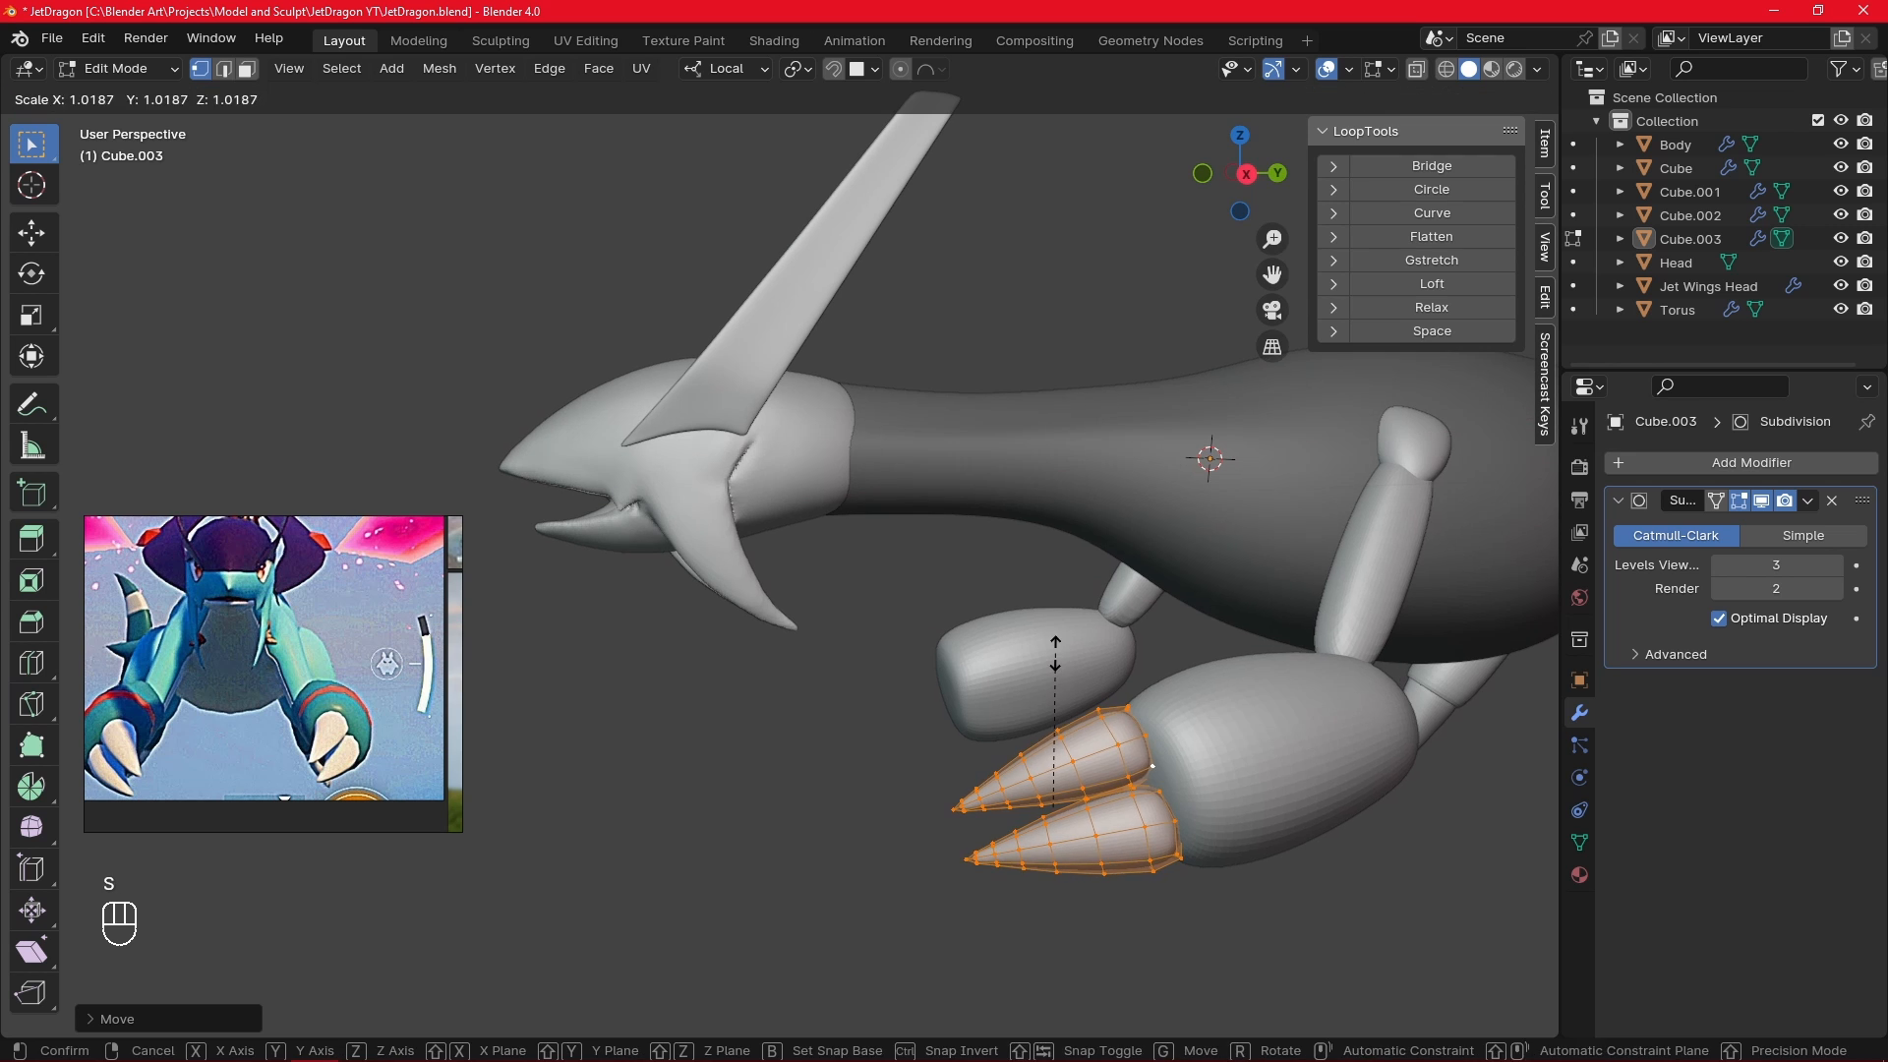
pyautogui.press('z')
pyautogui.rightClick(1054, 656)
# - Set the transform orientation to Normal, stretch both claws to about 1.18 along normal Z, and deselect them
pyautogui.click(753, 70)
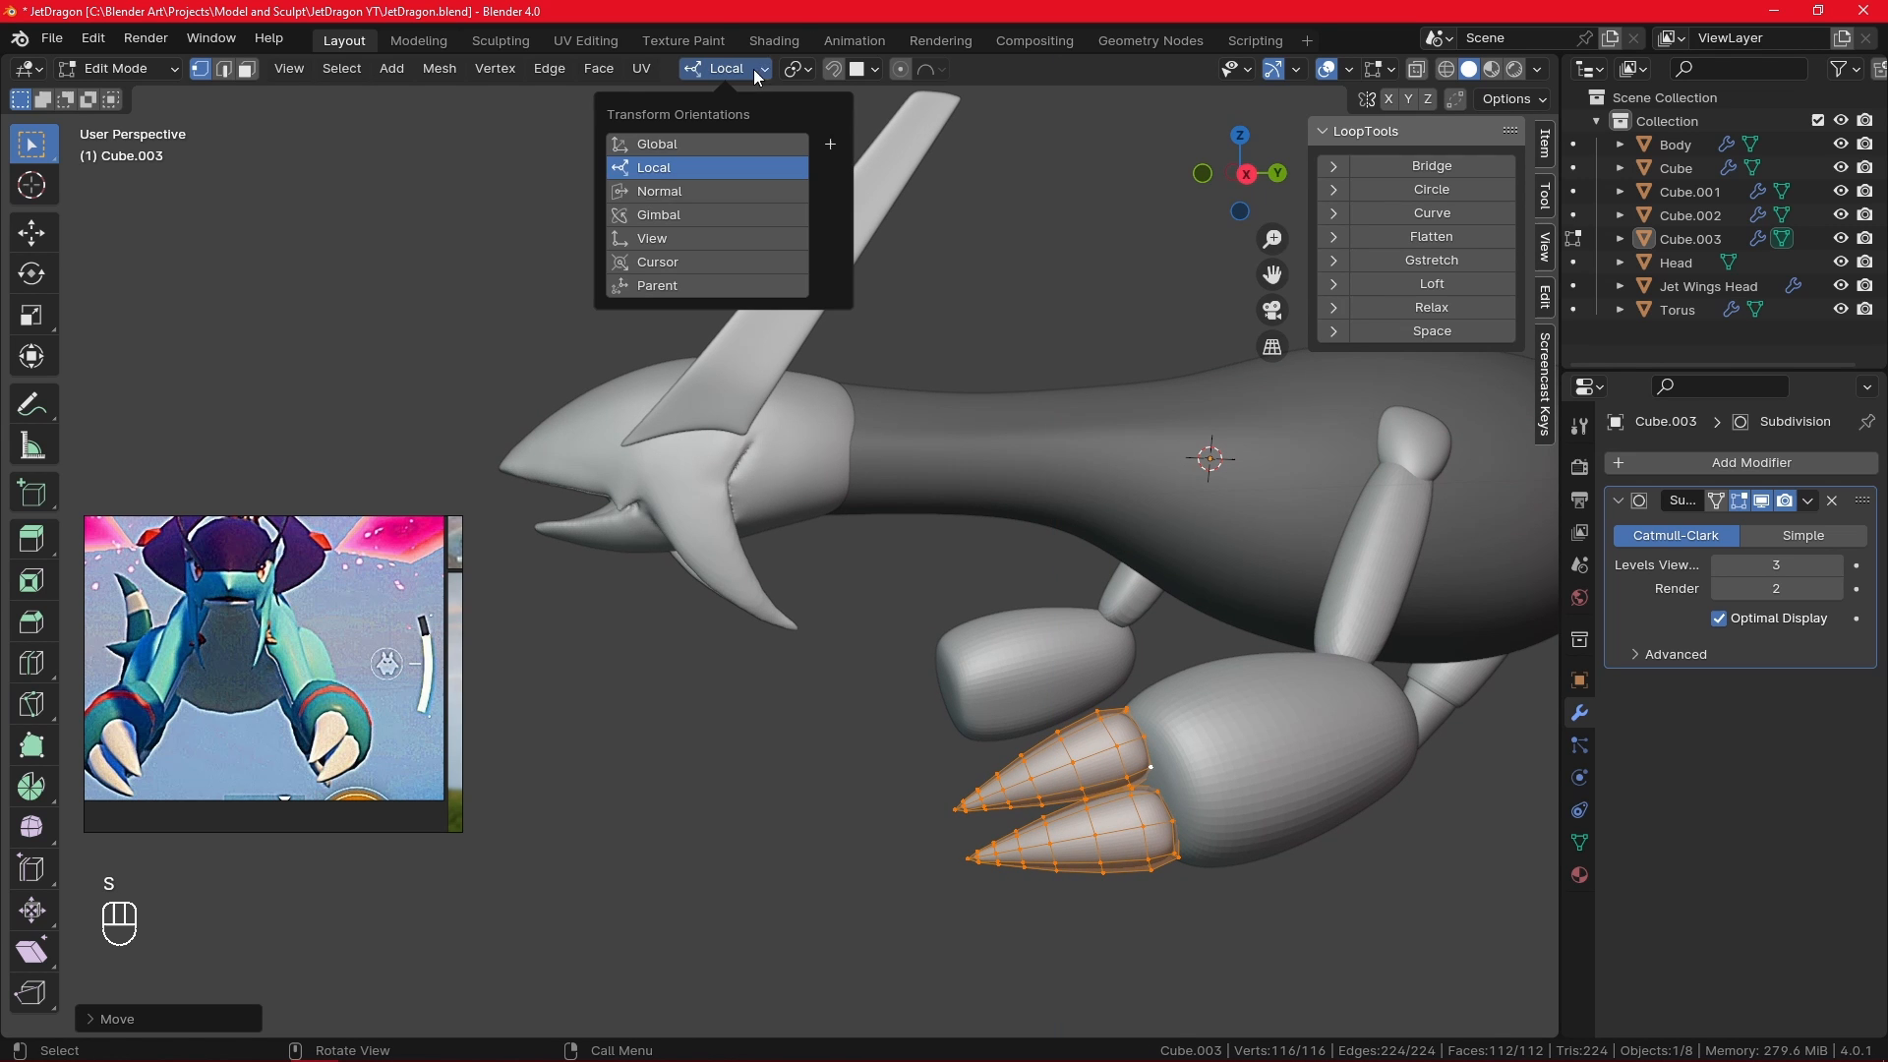
pyautogui.click(750, 197)
pyautogui.press('s')
pyautogui.press('x')
pyautogui.press('z')
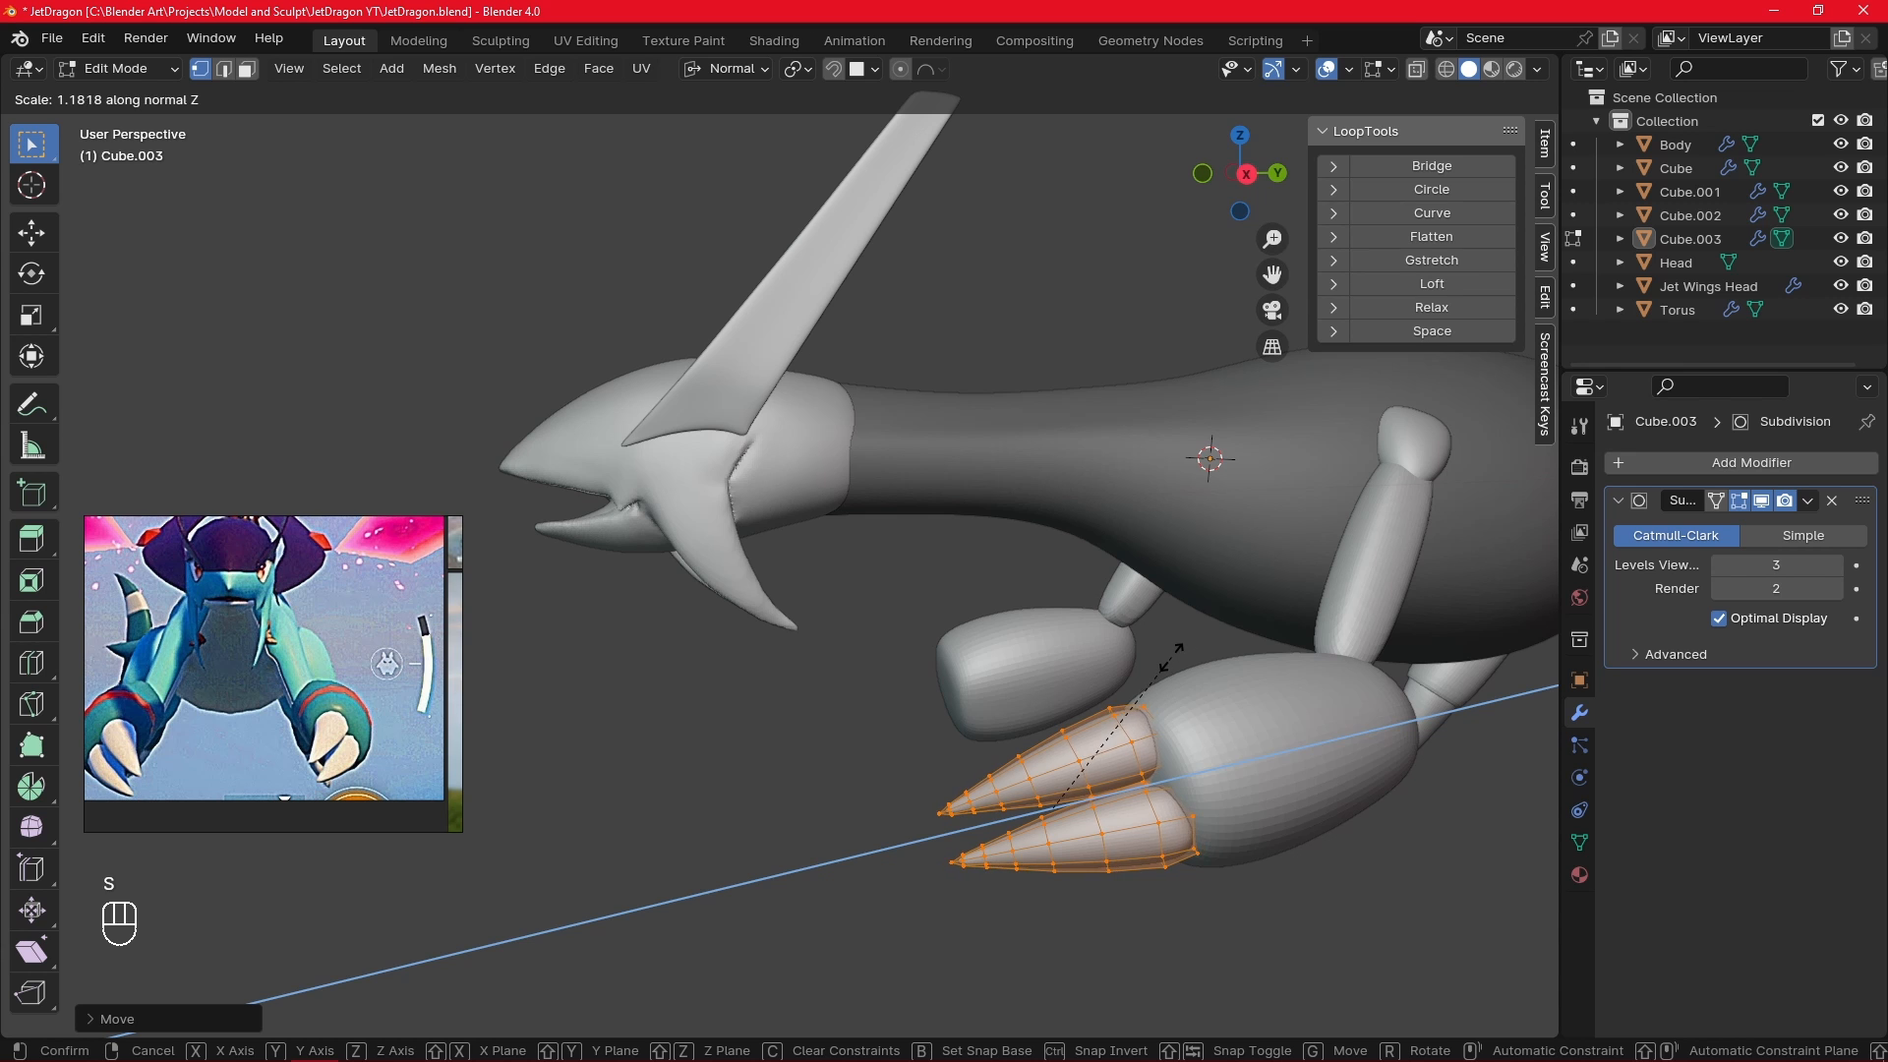
pyautogui.click(1168, 656)
pyautogui.hotkey('alt', 'a')
pyautogui.press('KP_1')
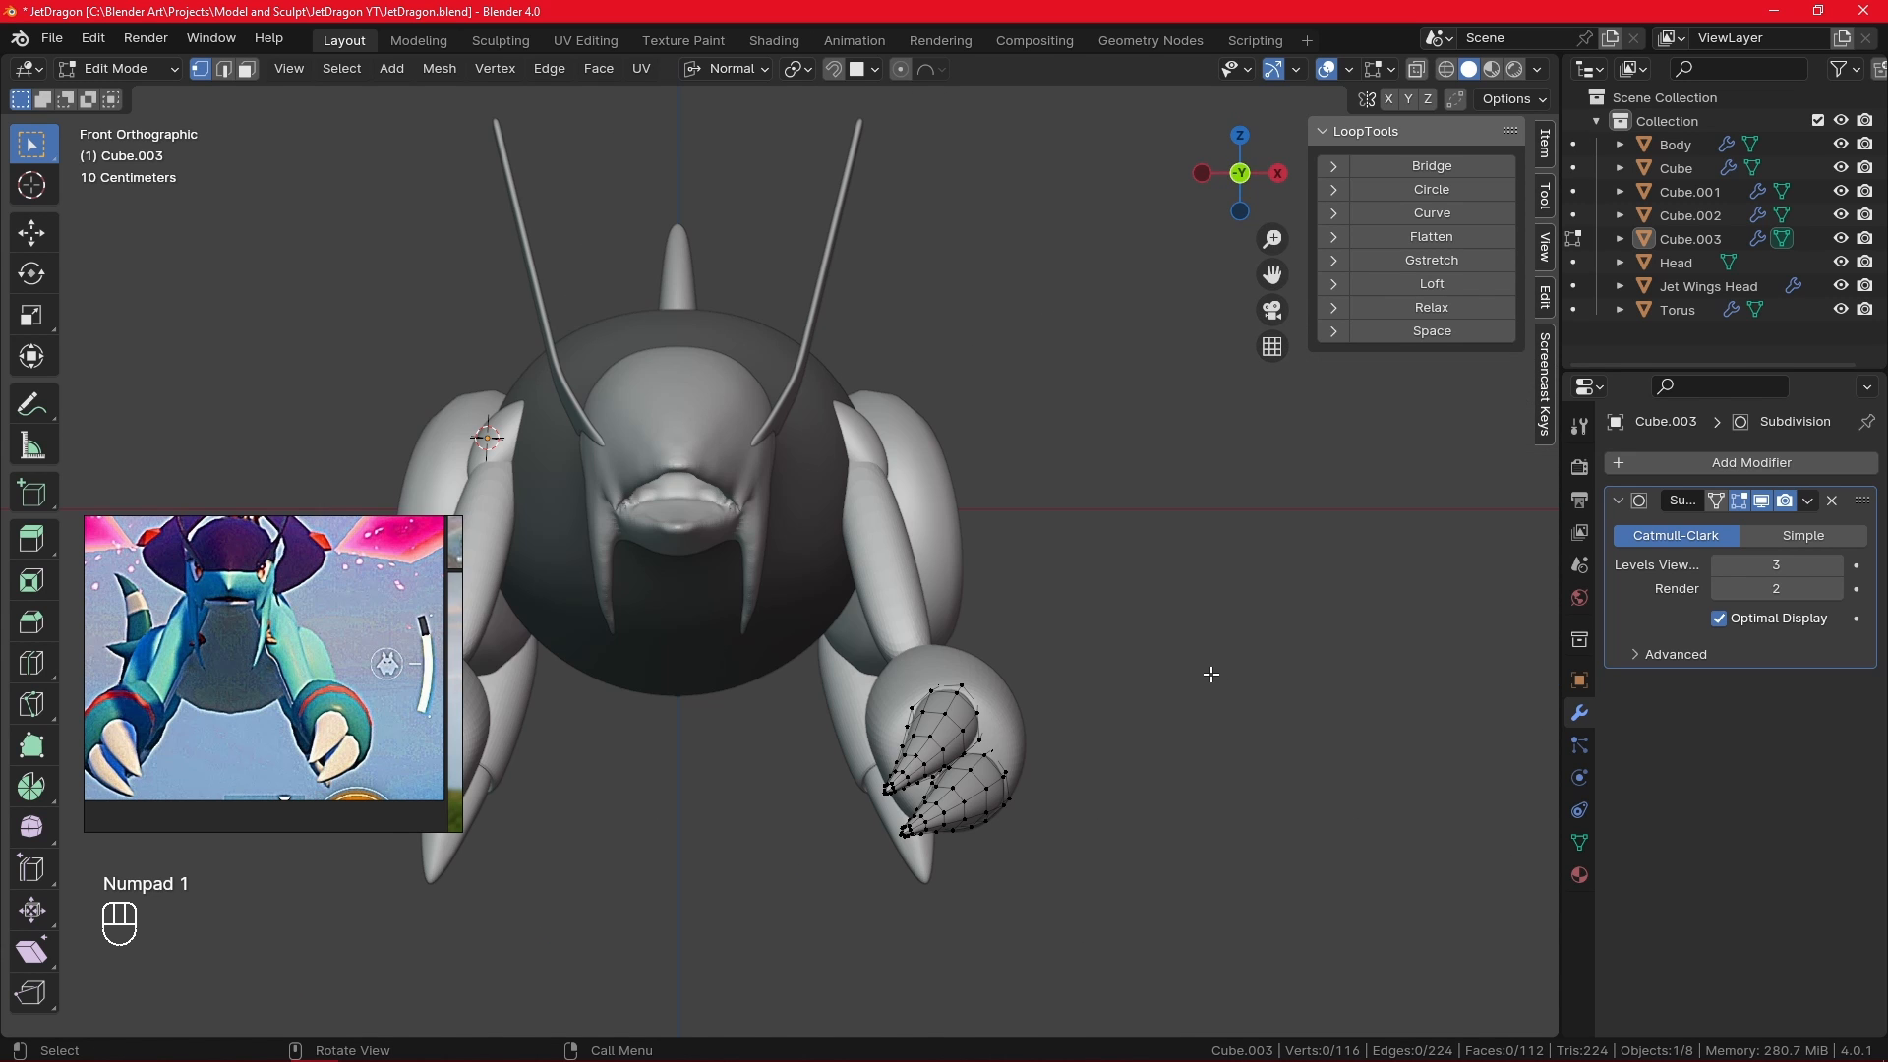
# - Select all linked geometry of both claws in the right orthographic view
pyautogui.press('KP_3')
pyautogui.scroll(-3, 1121, 683)
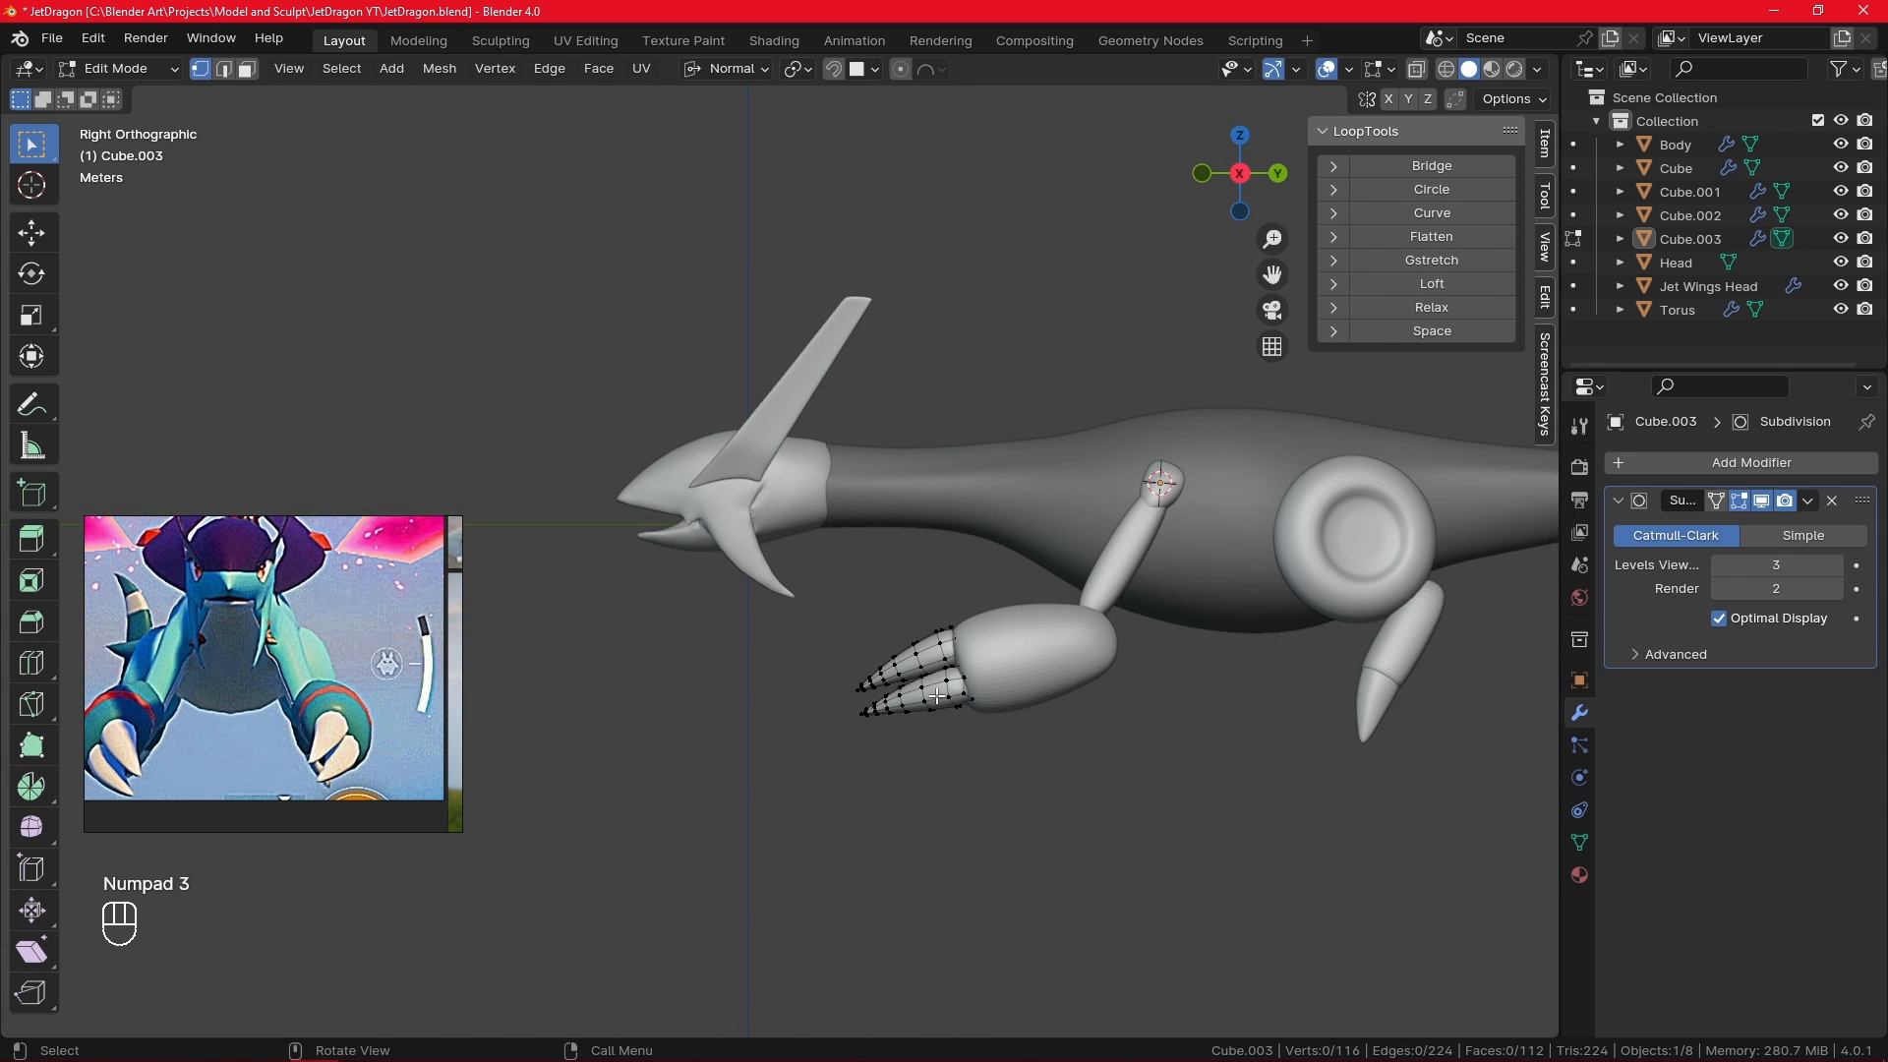
pyautogui.press('l')
pyautogui.press('l')
pyautogui.press('g')
pyautogui.press('y')
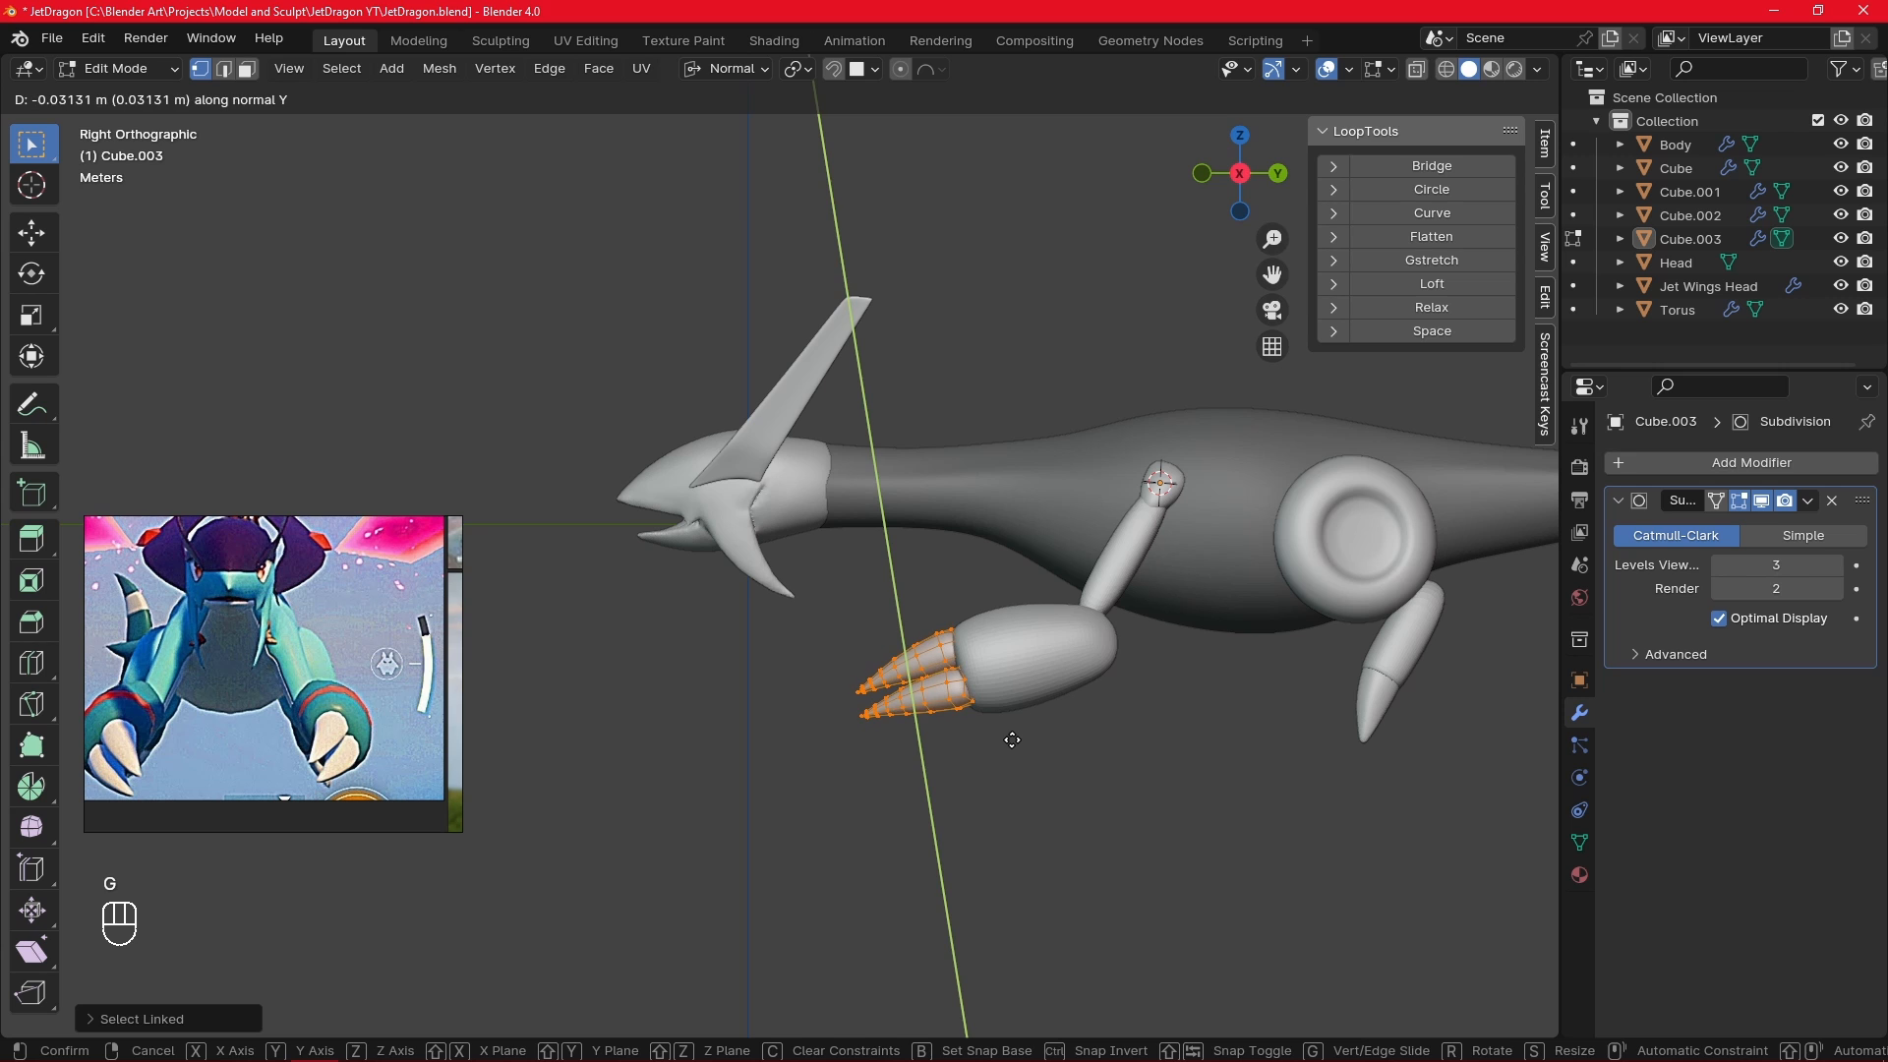
pyautogui.click(1011, 740)
# - Set the transform orientation to Global, lower both claws about 0.06 m along Z, and deselect them
pyautogui.click(728, 68)
pyautogui.click(747, 145)
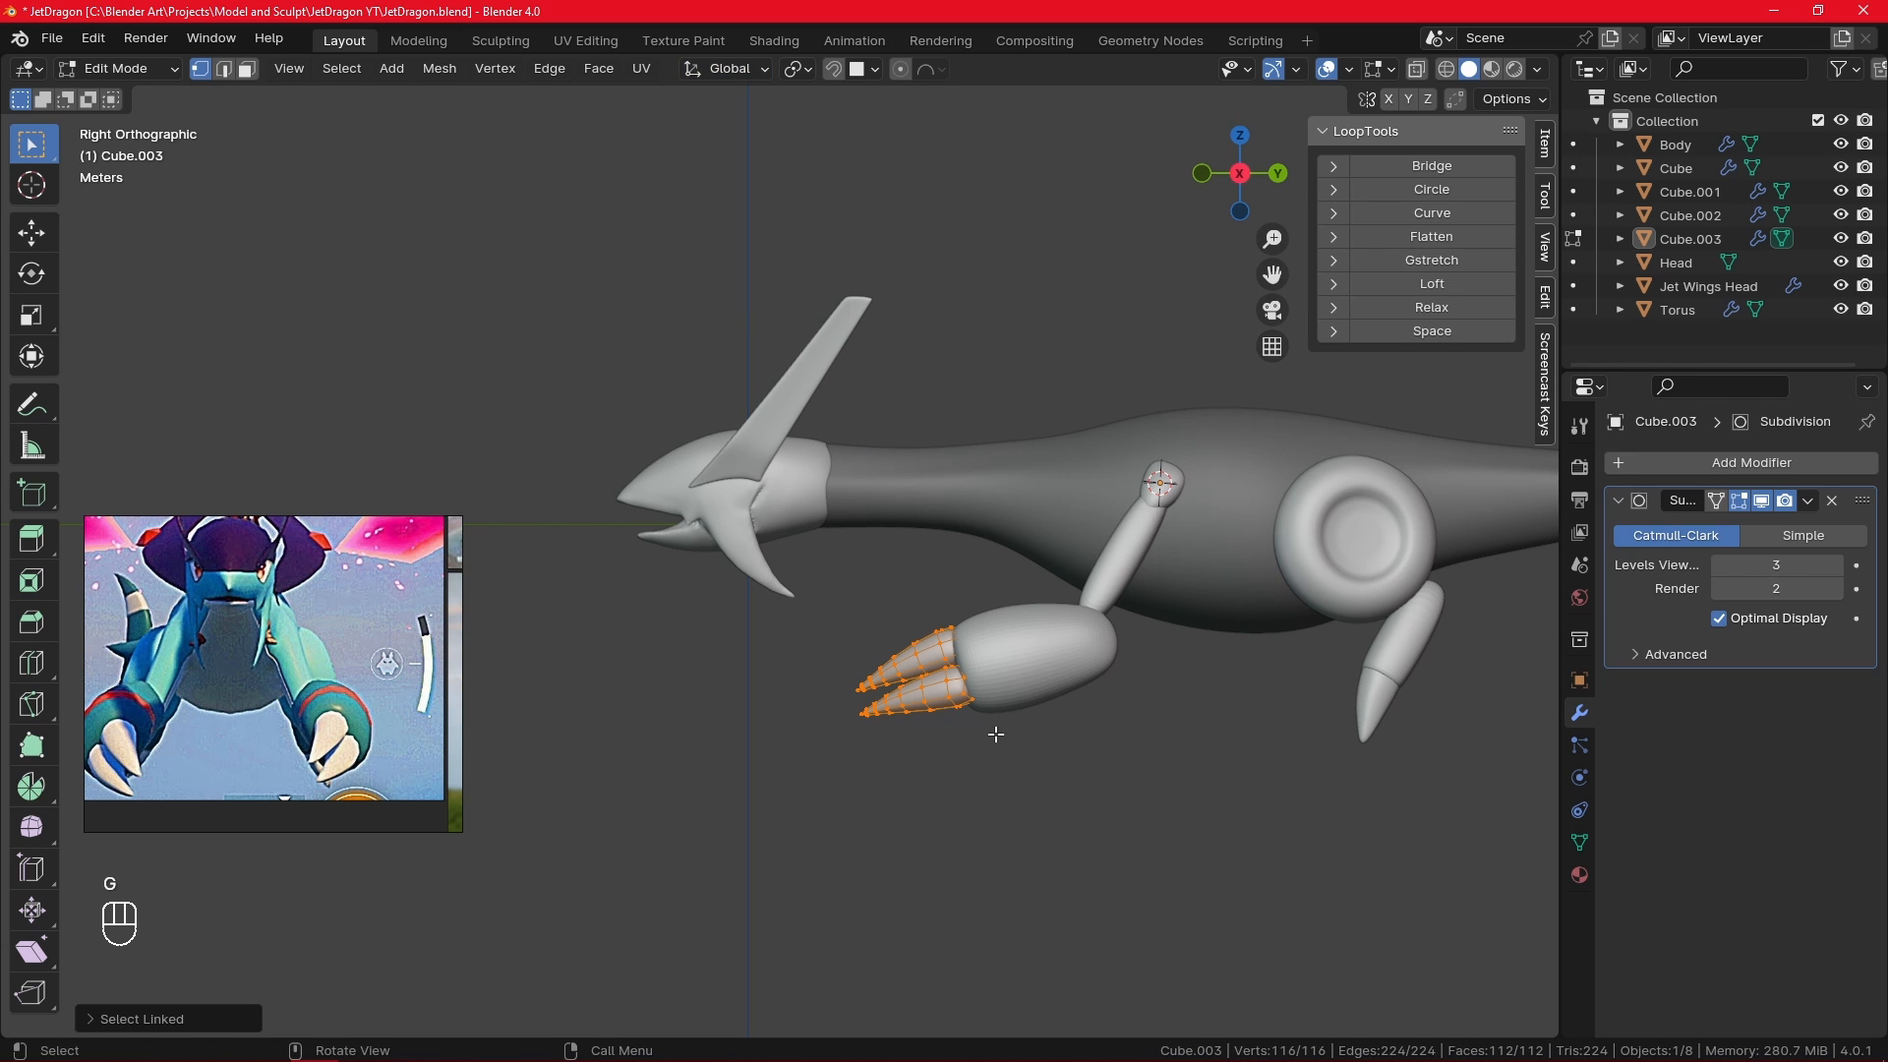
pyautogui.press('g')
pyautogui.press('z')
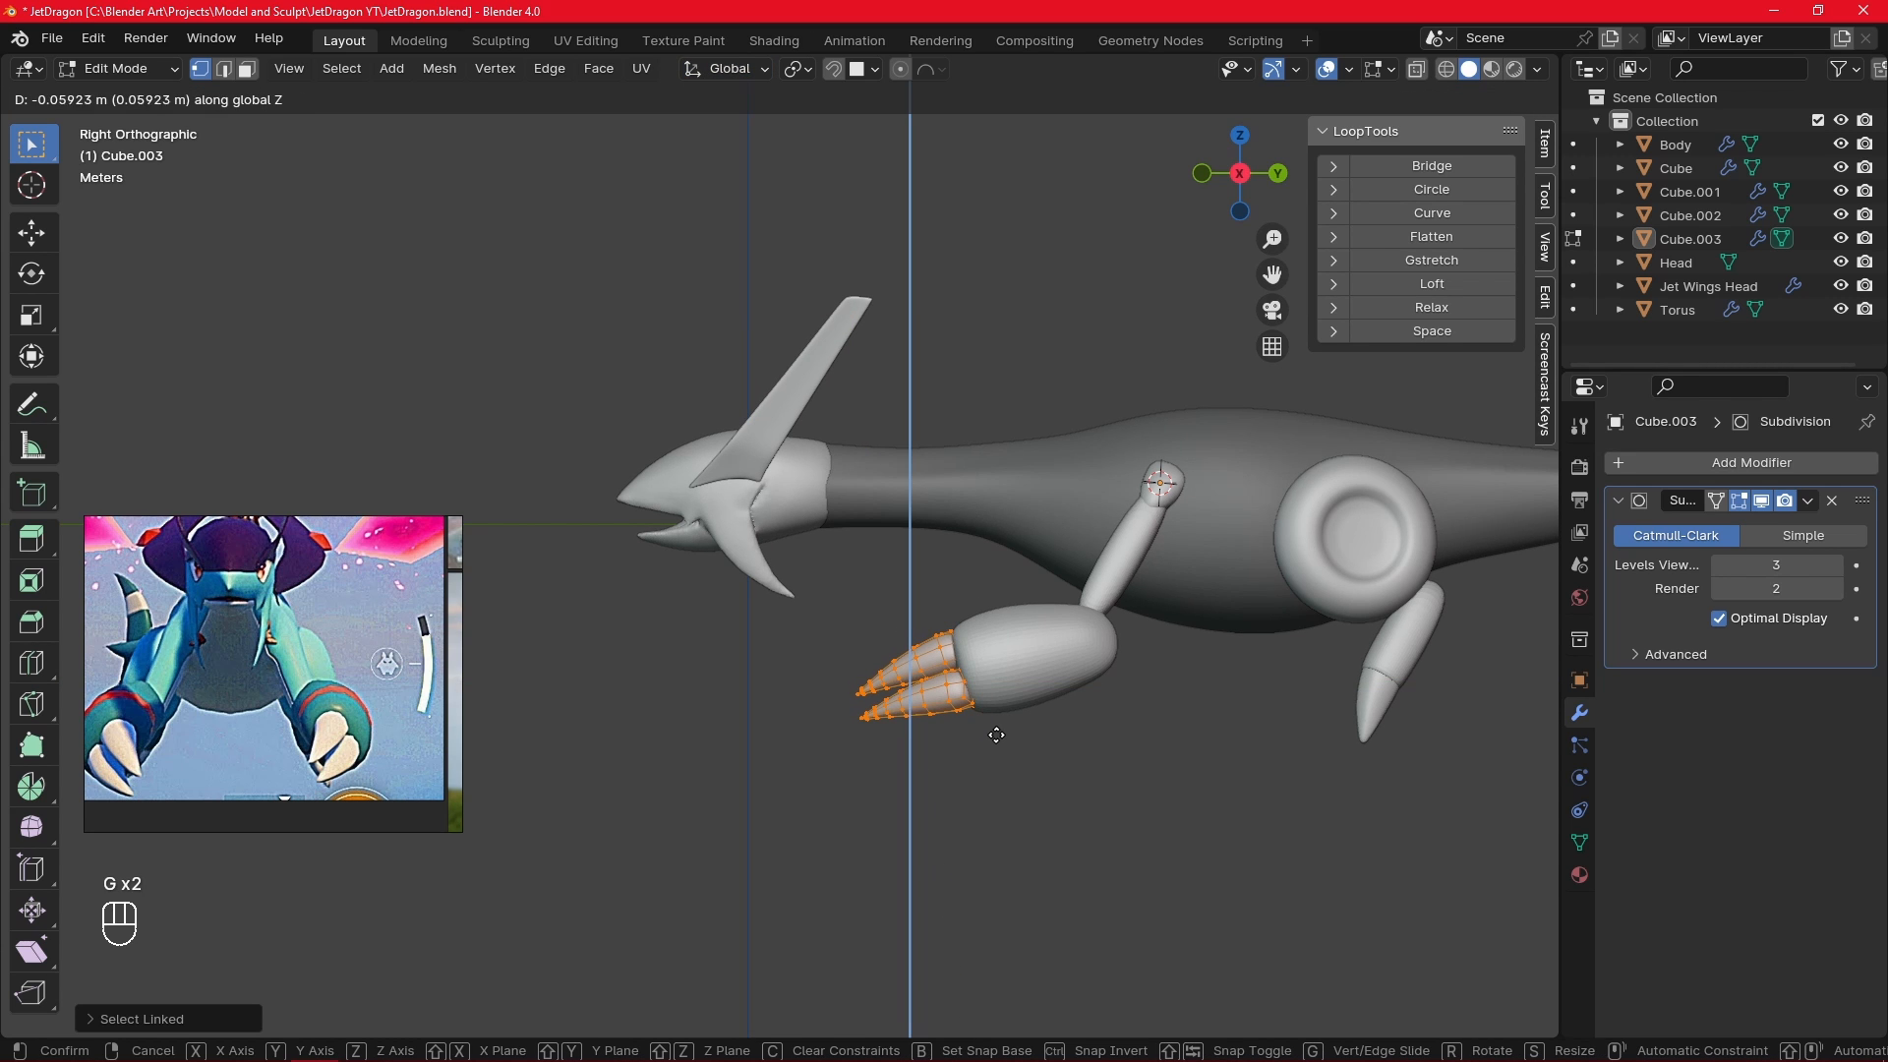
pyautogui.click(998, 739)
pyautogui.click(1011, 767)
# - Find the side-on image of the flying dragon on the reference board and compare its front limb with the model
pyautogui.scroll(-9, 246, 749)
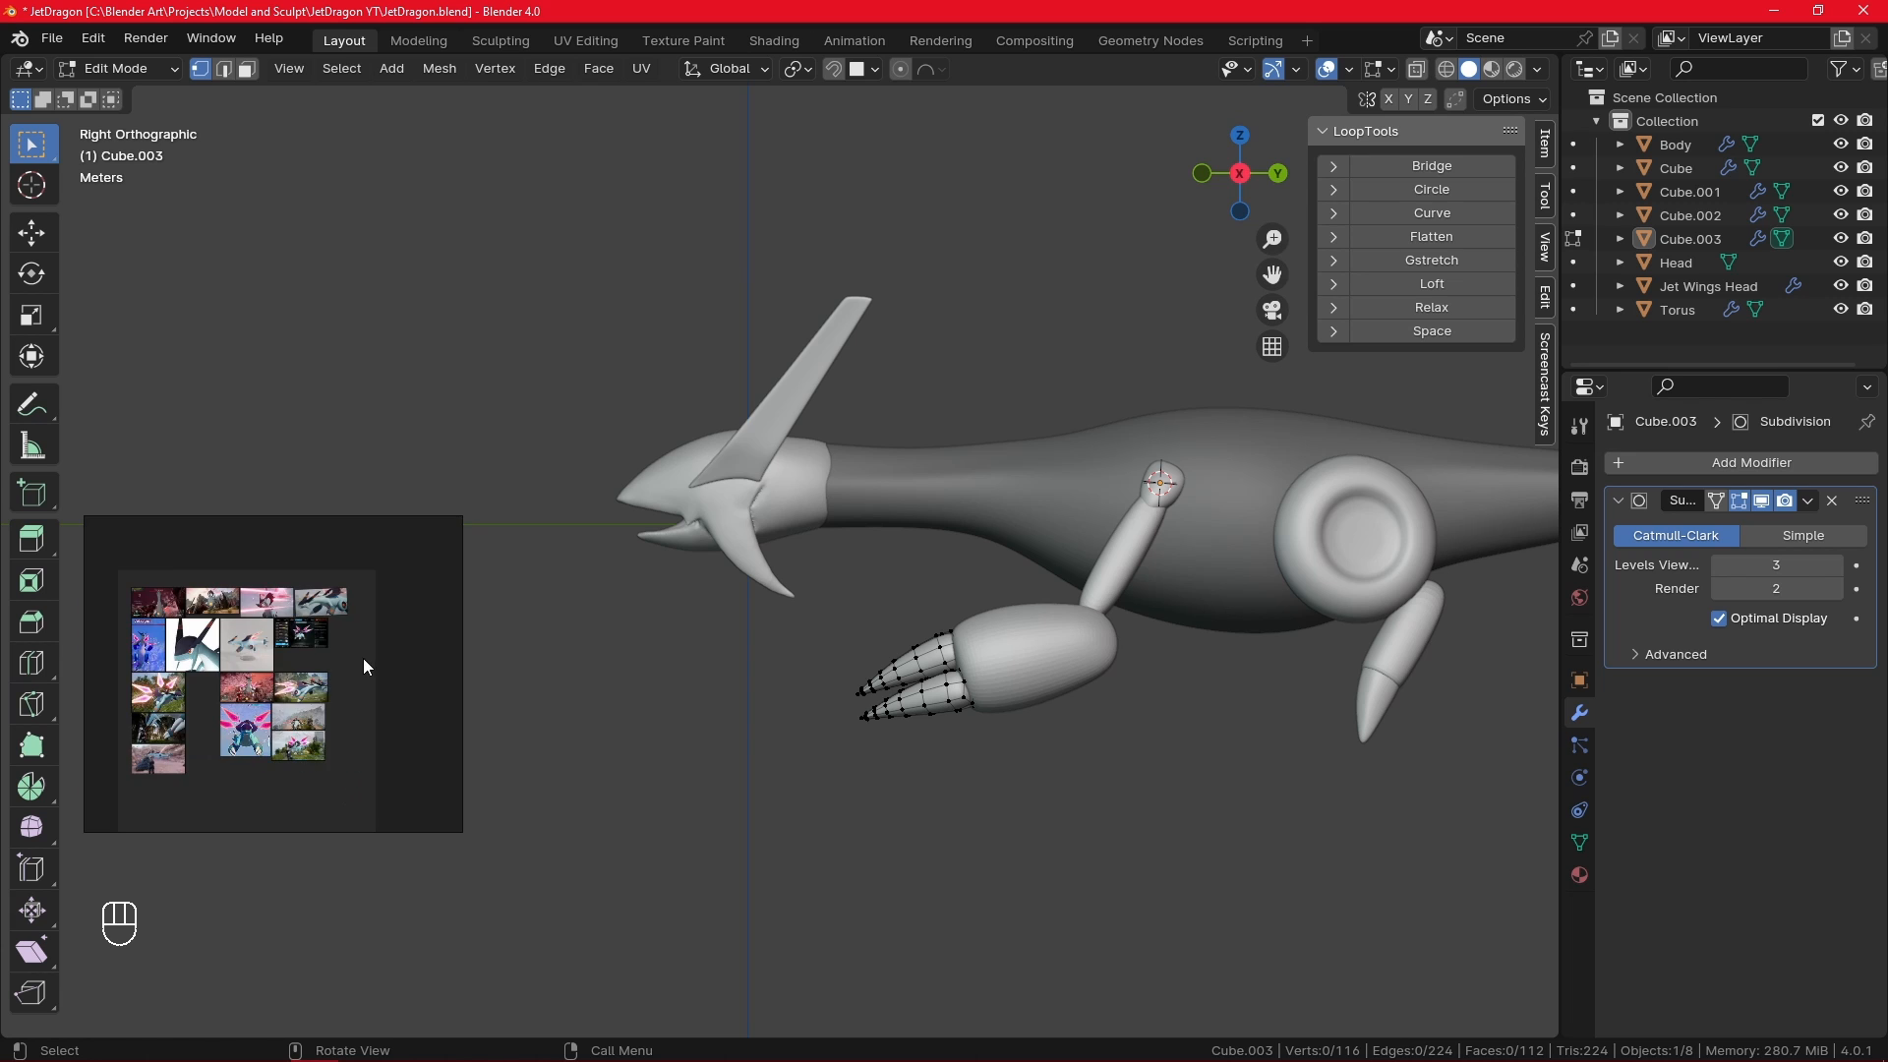
pyautogui.scroll(5, 349, 688)
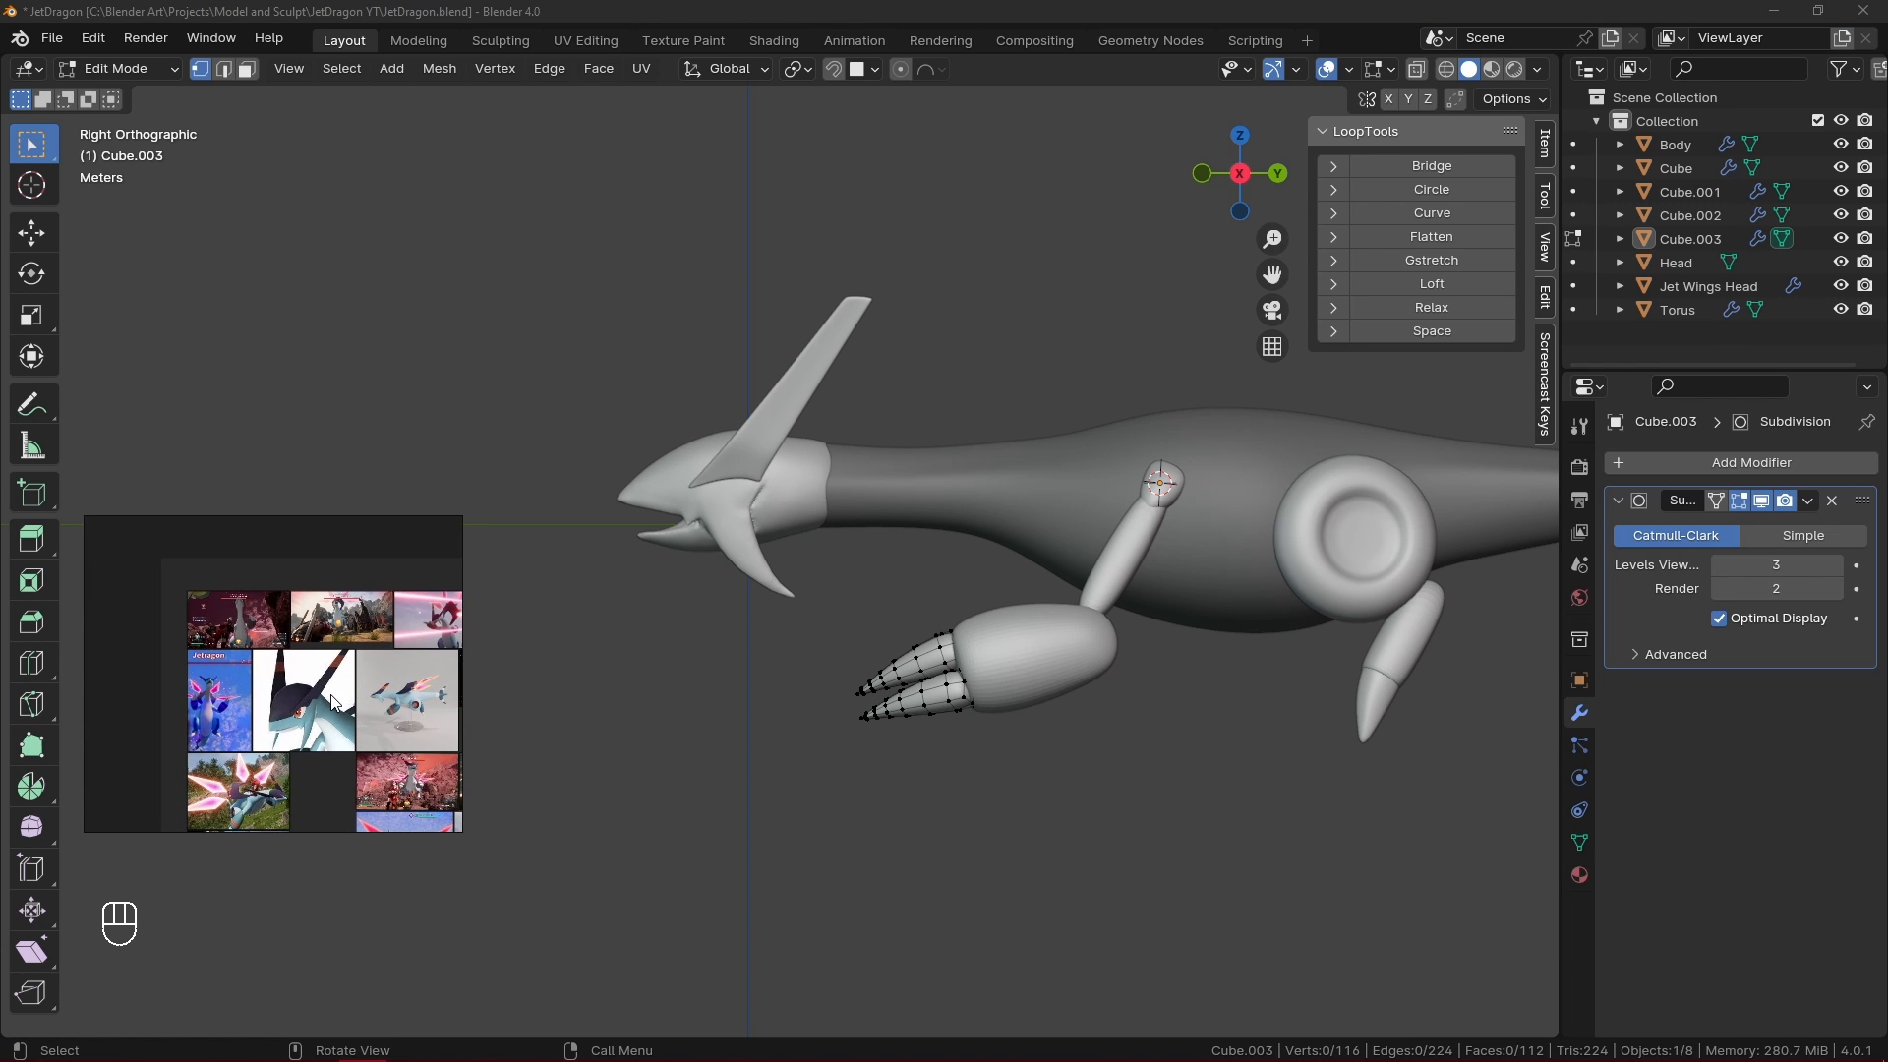
pyautogui.scroll(10, 300, 745)
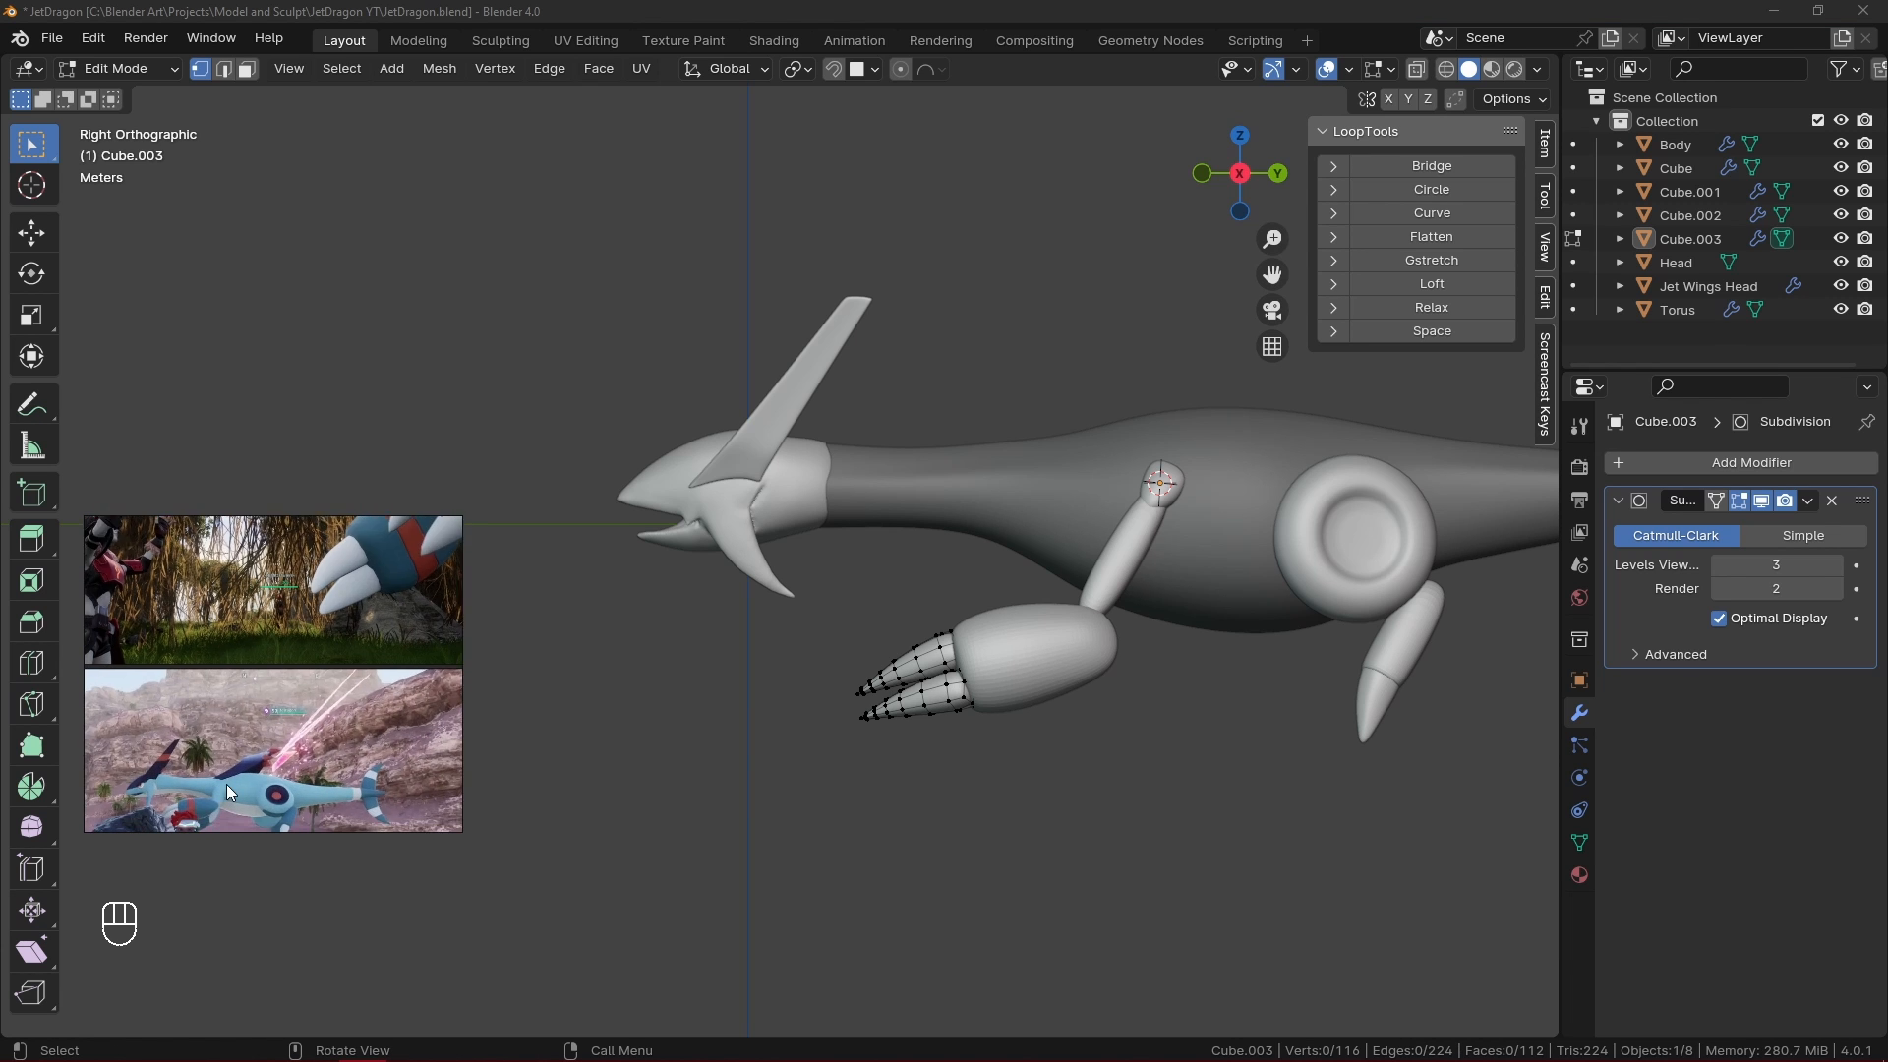
pyautogui.click(835, 845)
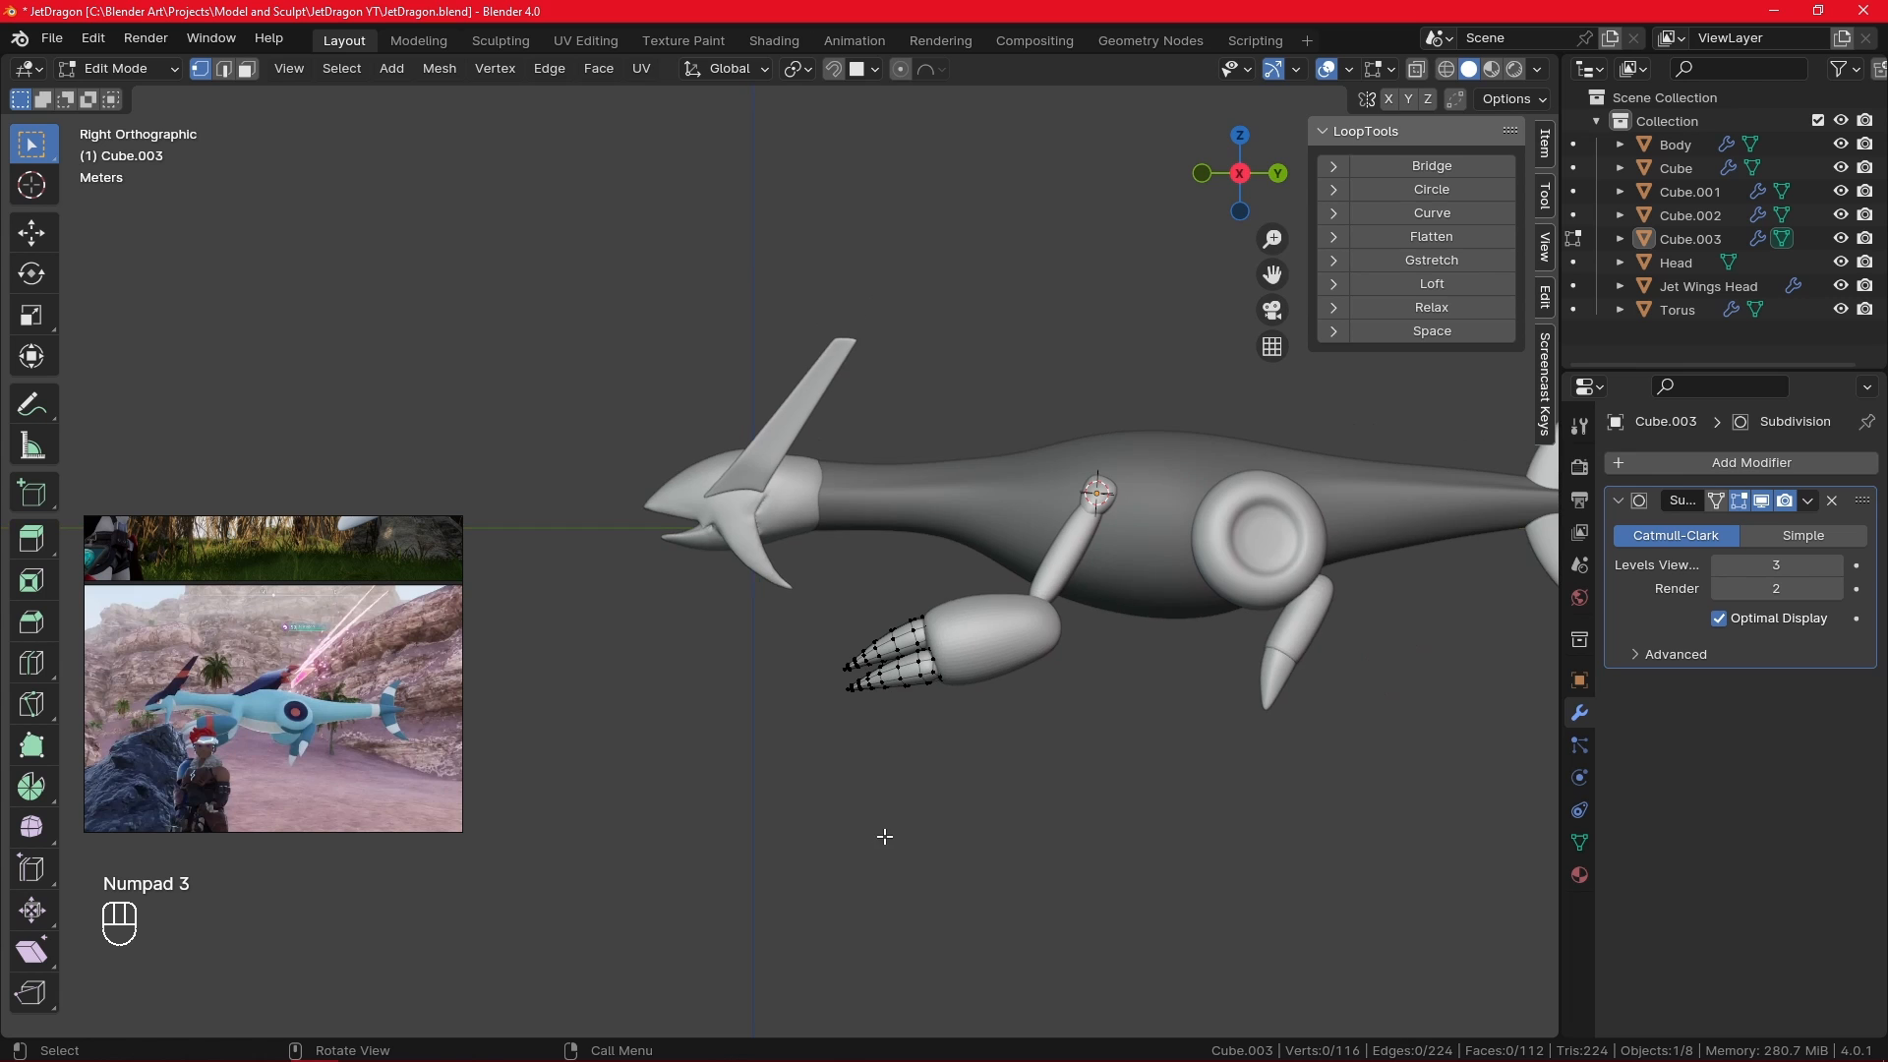
# - Move the rear thigh ring and the rear leg together slightly downward along the Z axis
pyautogui.keyDown('shift'); pyautogui.moveTo(884, 834); pyautogui.dragTo(651, 880, button='middle'); pyautogui.keyUp('shift')
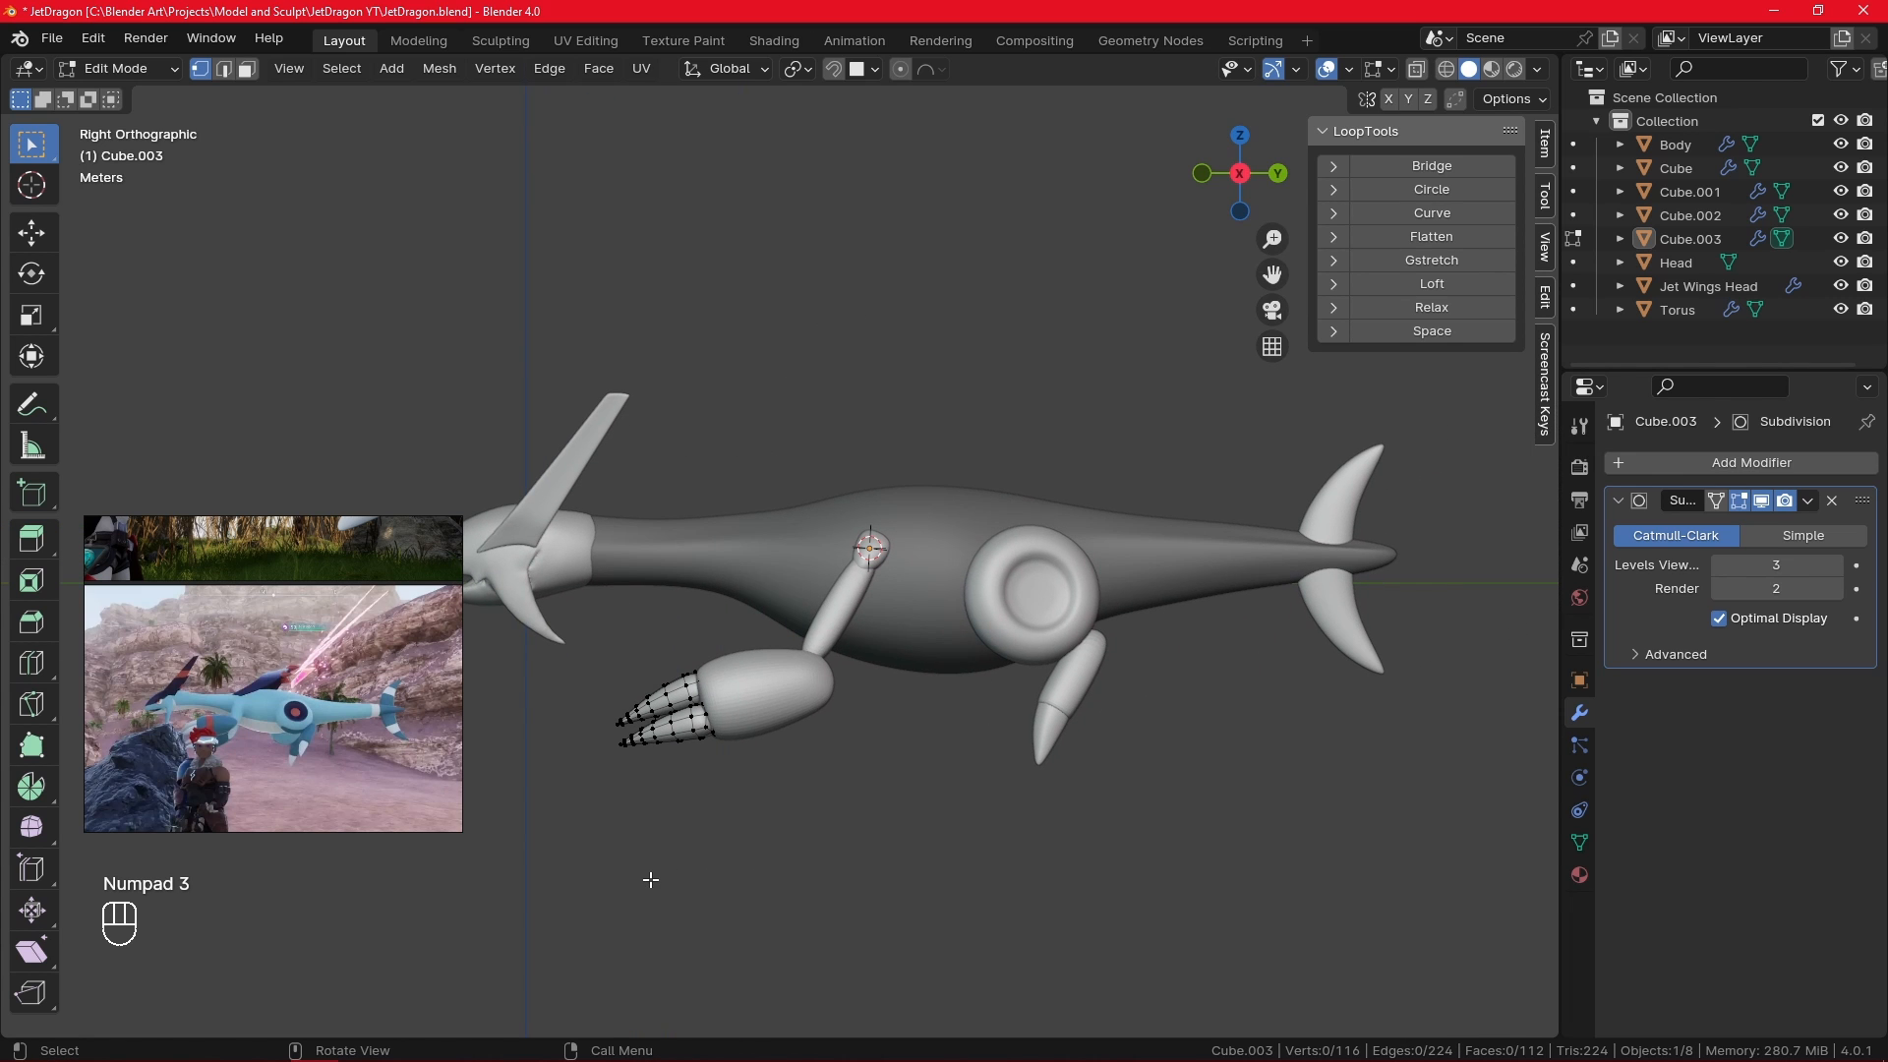
pyautogui.press('Tab')
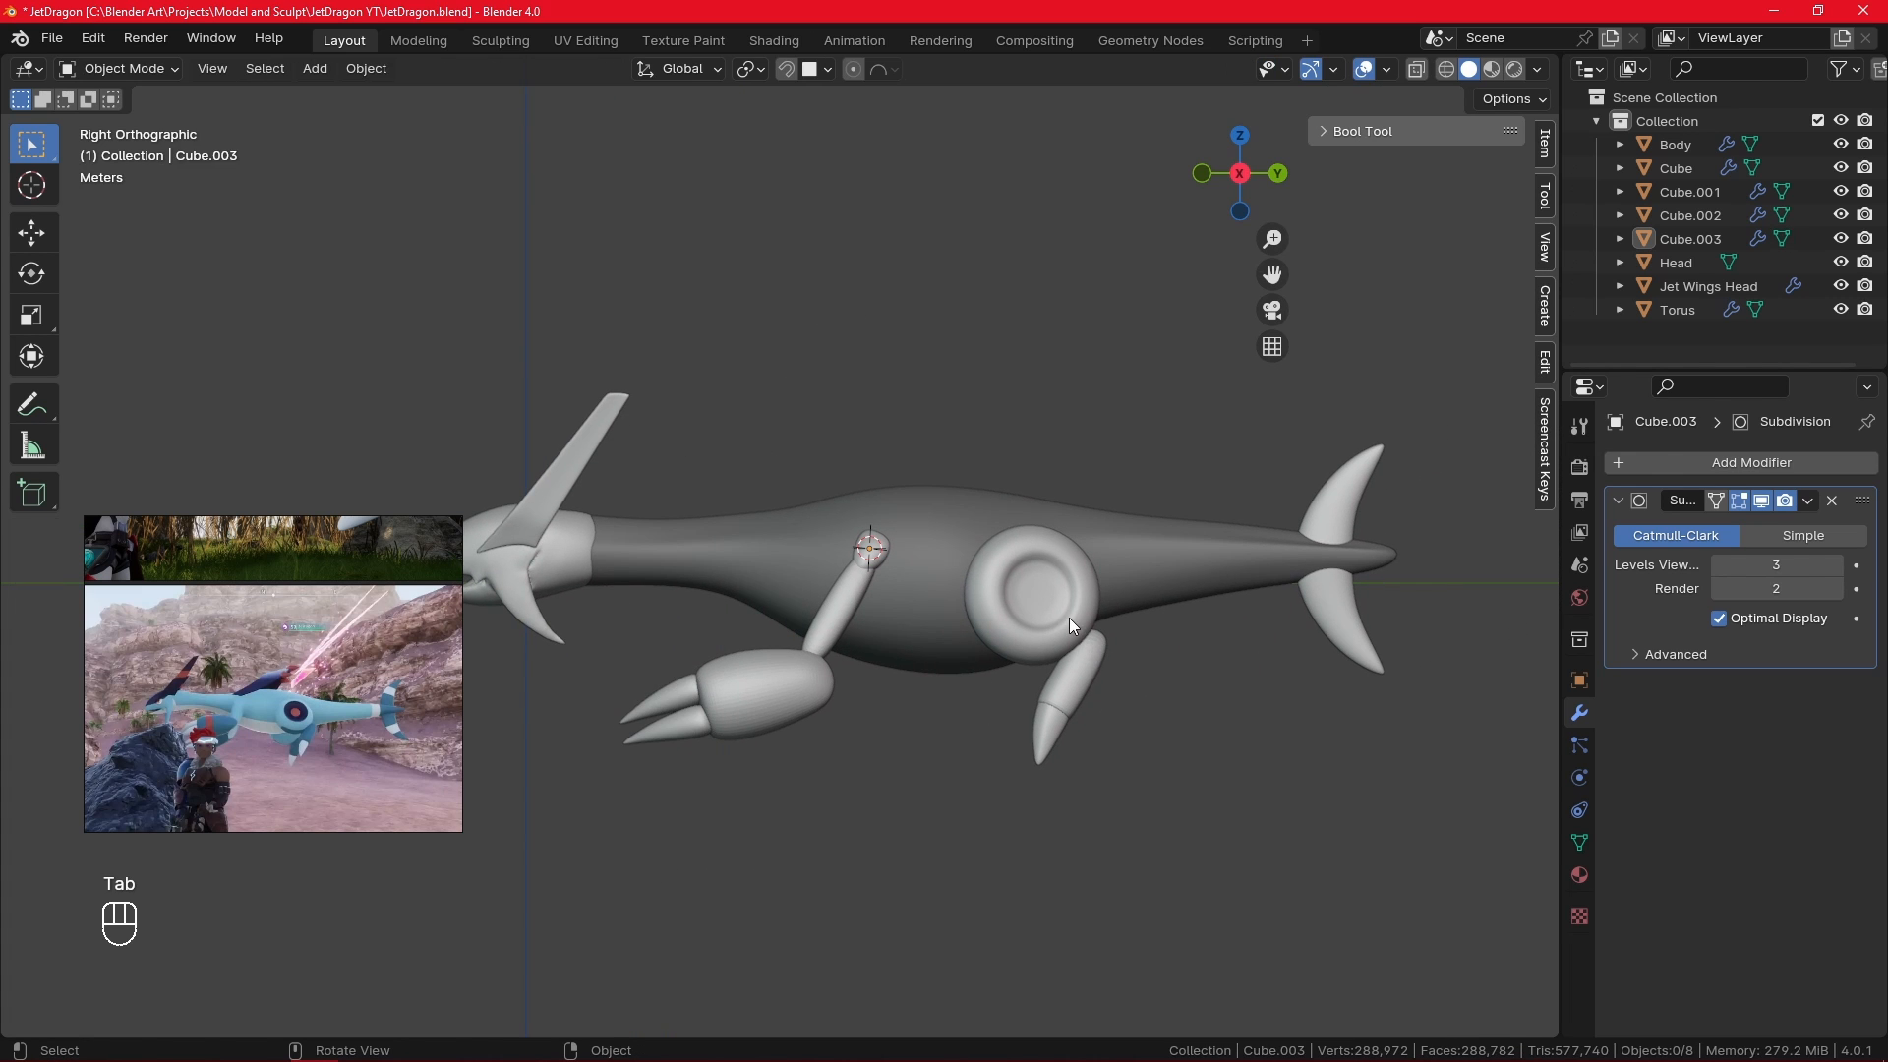
pyautogui.click(1085, 647)
pyautogui.keyDown('shift'); pyautogui.click(1096, 667); pyautogui.keyUp('shift')
pyautogui.press('g')
pyautogui.press('z')
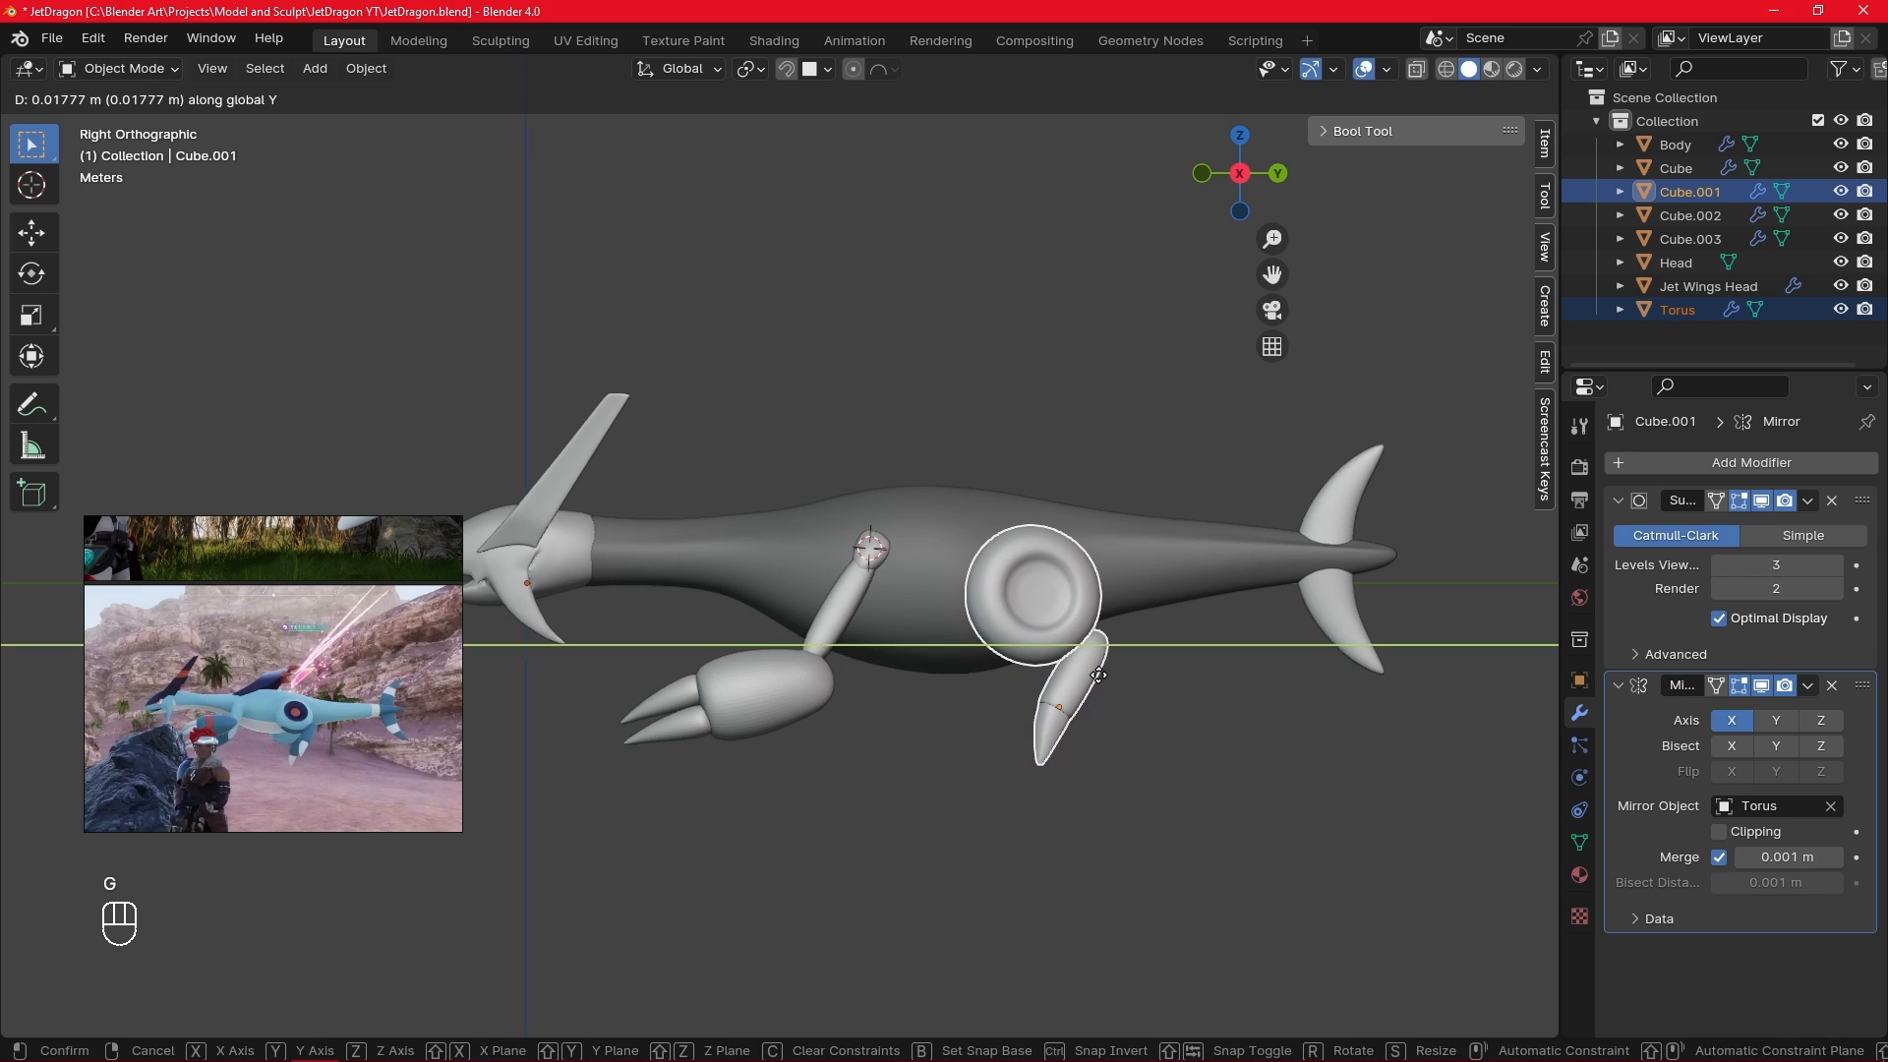
pyautogui.click(1101, 681)
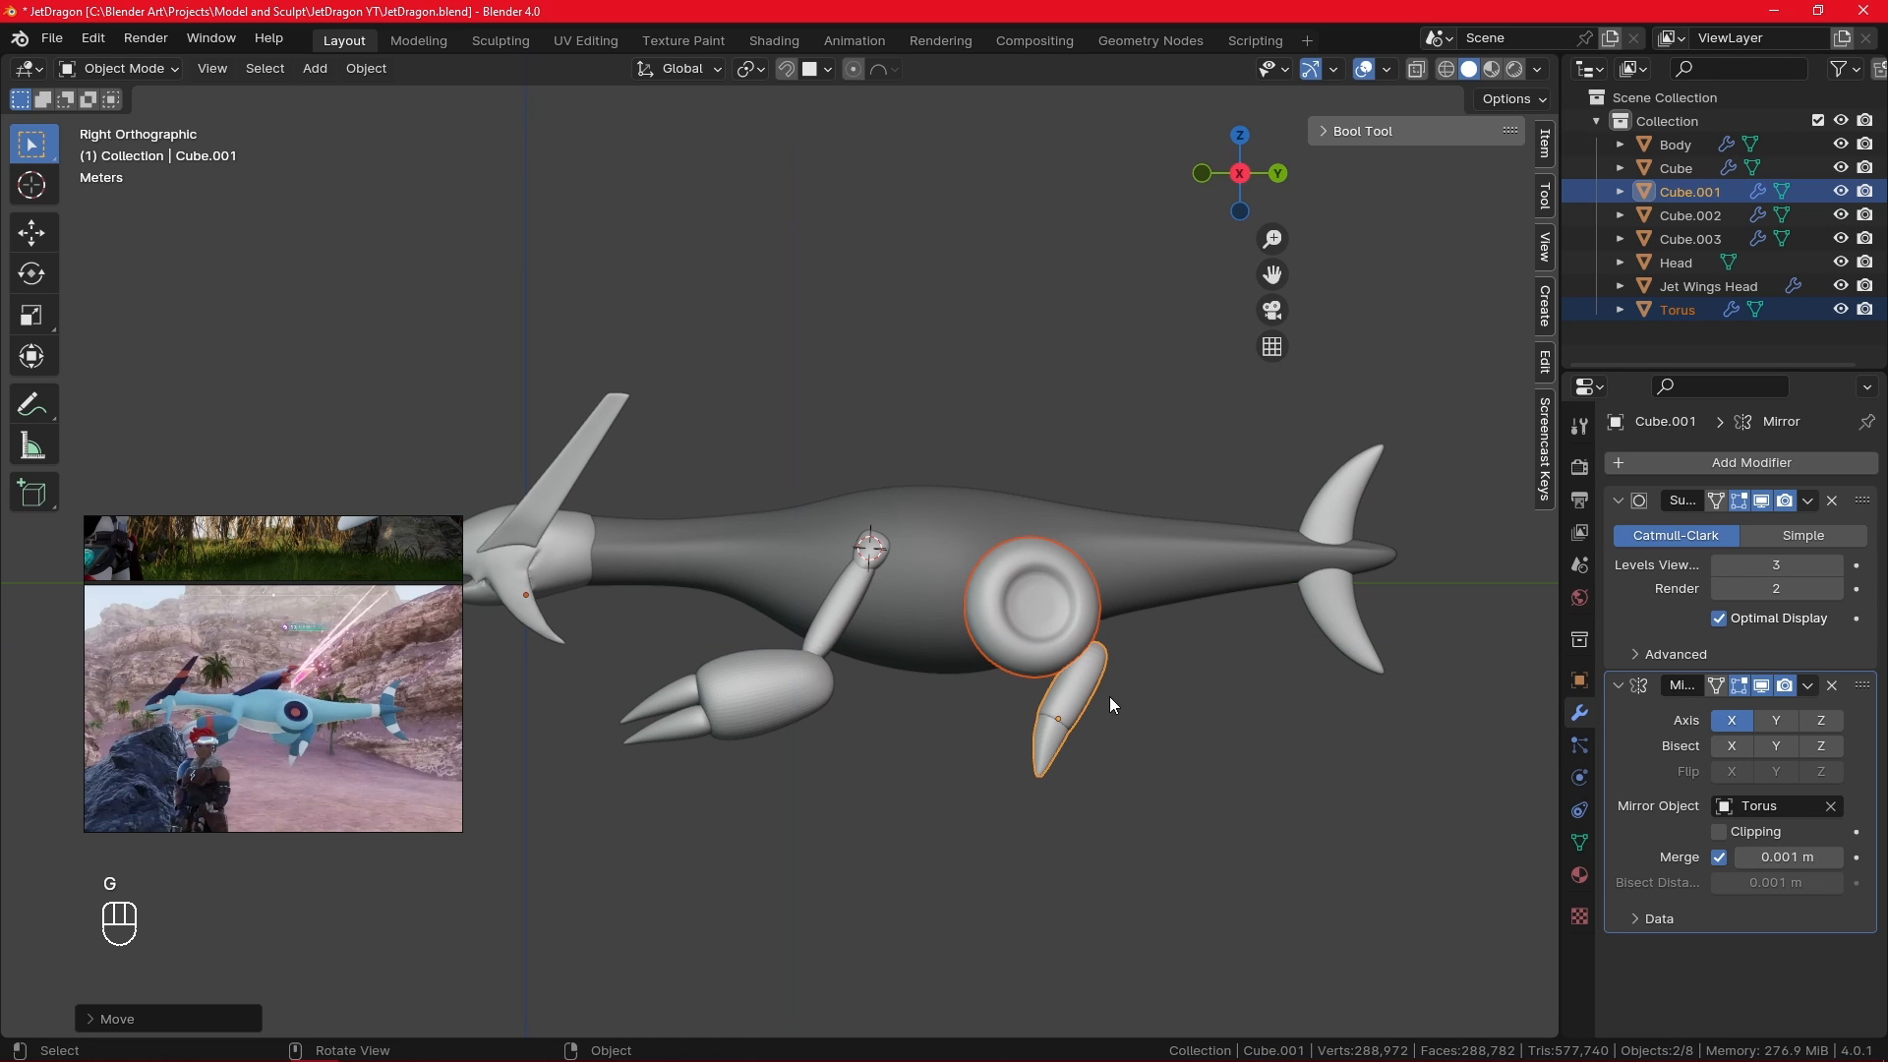
pyautogui.click(1174, 805)
# - Join the front claws into the arm and hand object, and open the joined mesh for editing in right side view
pyautogui.click(802, 716)
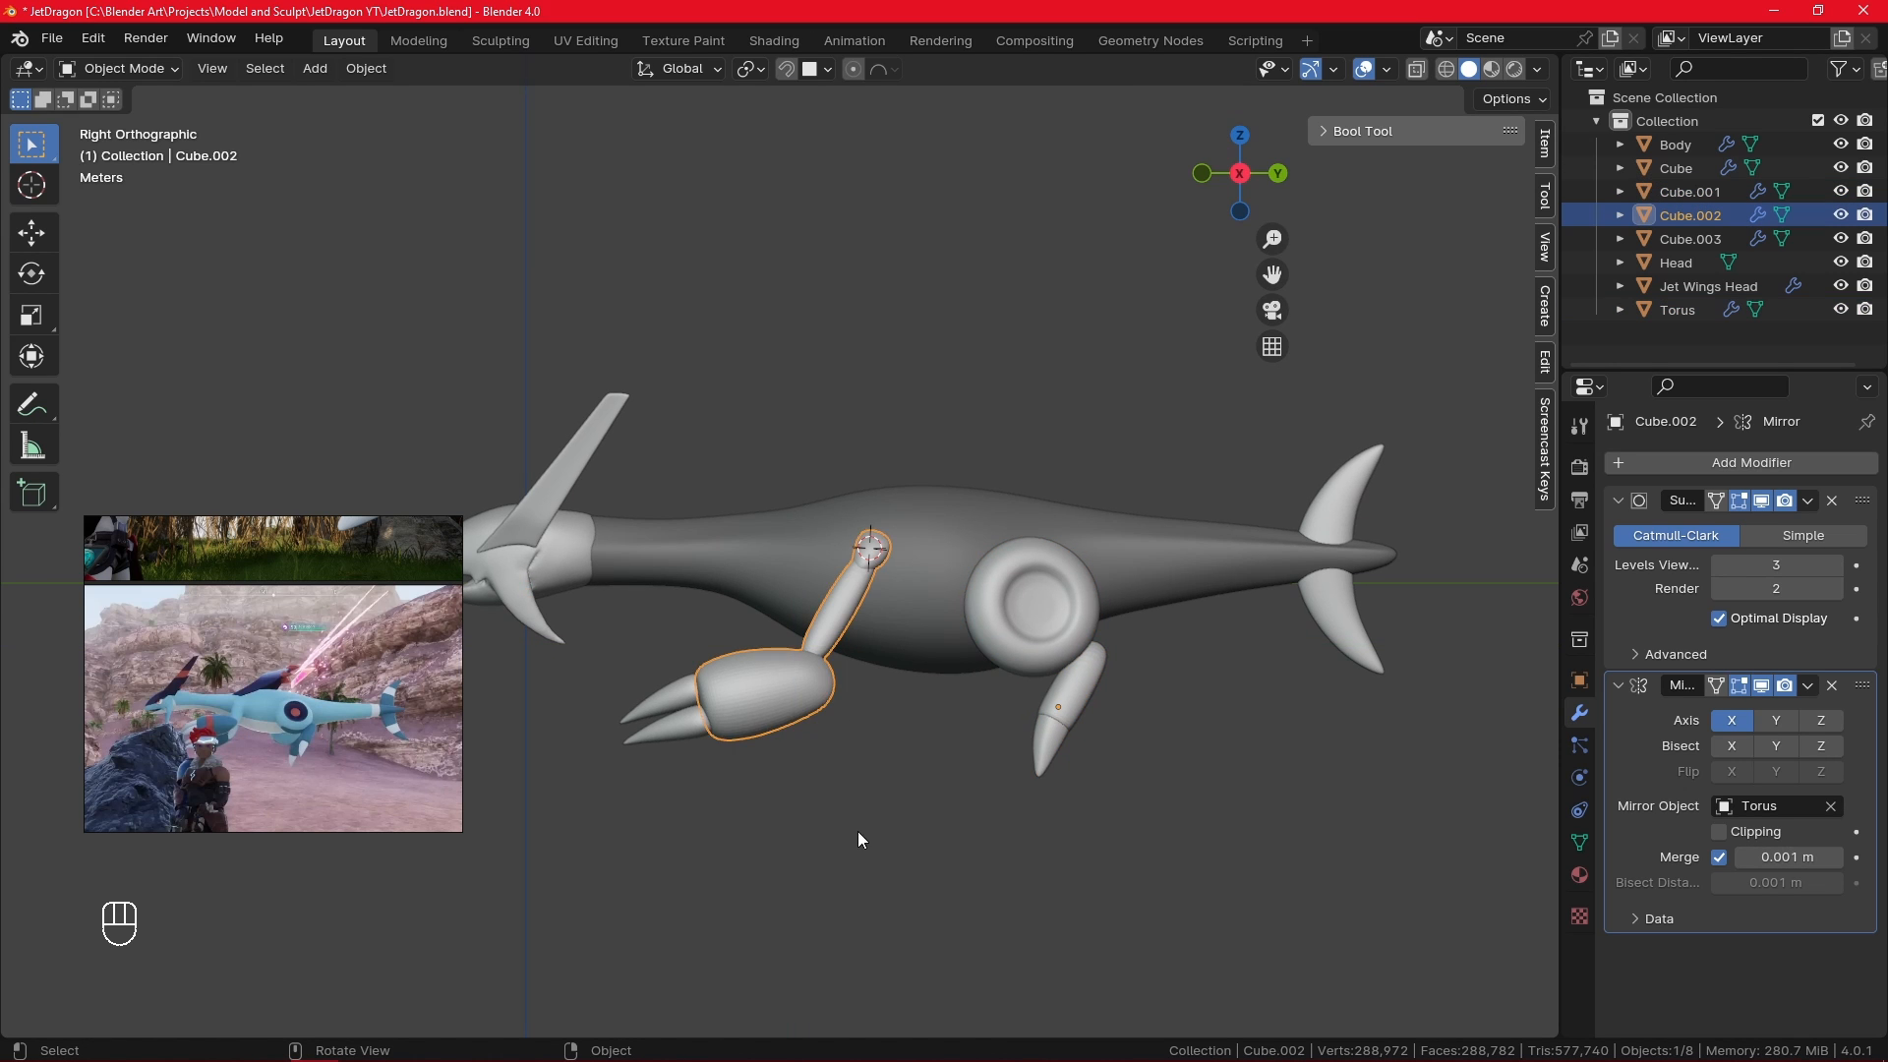
pyautogui.scroll(1, 851, 787)
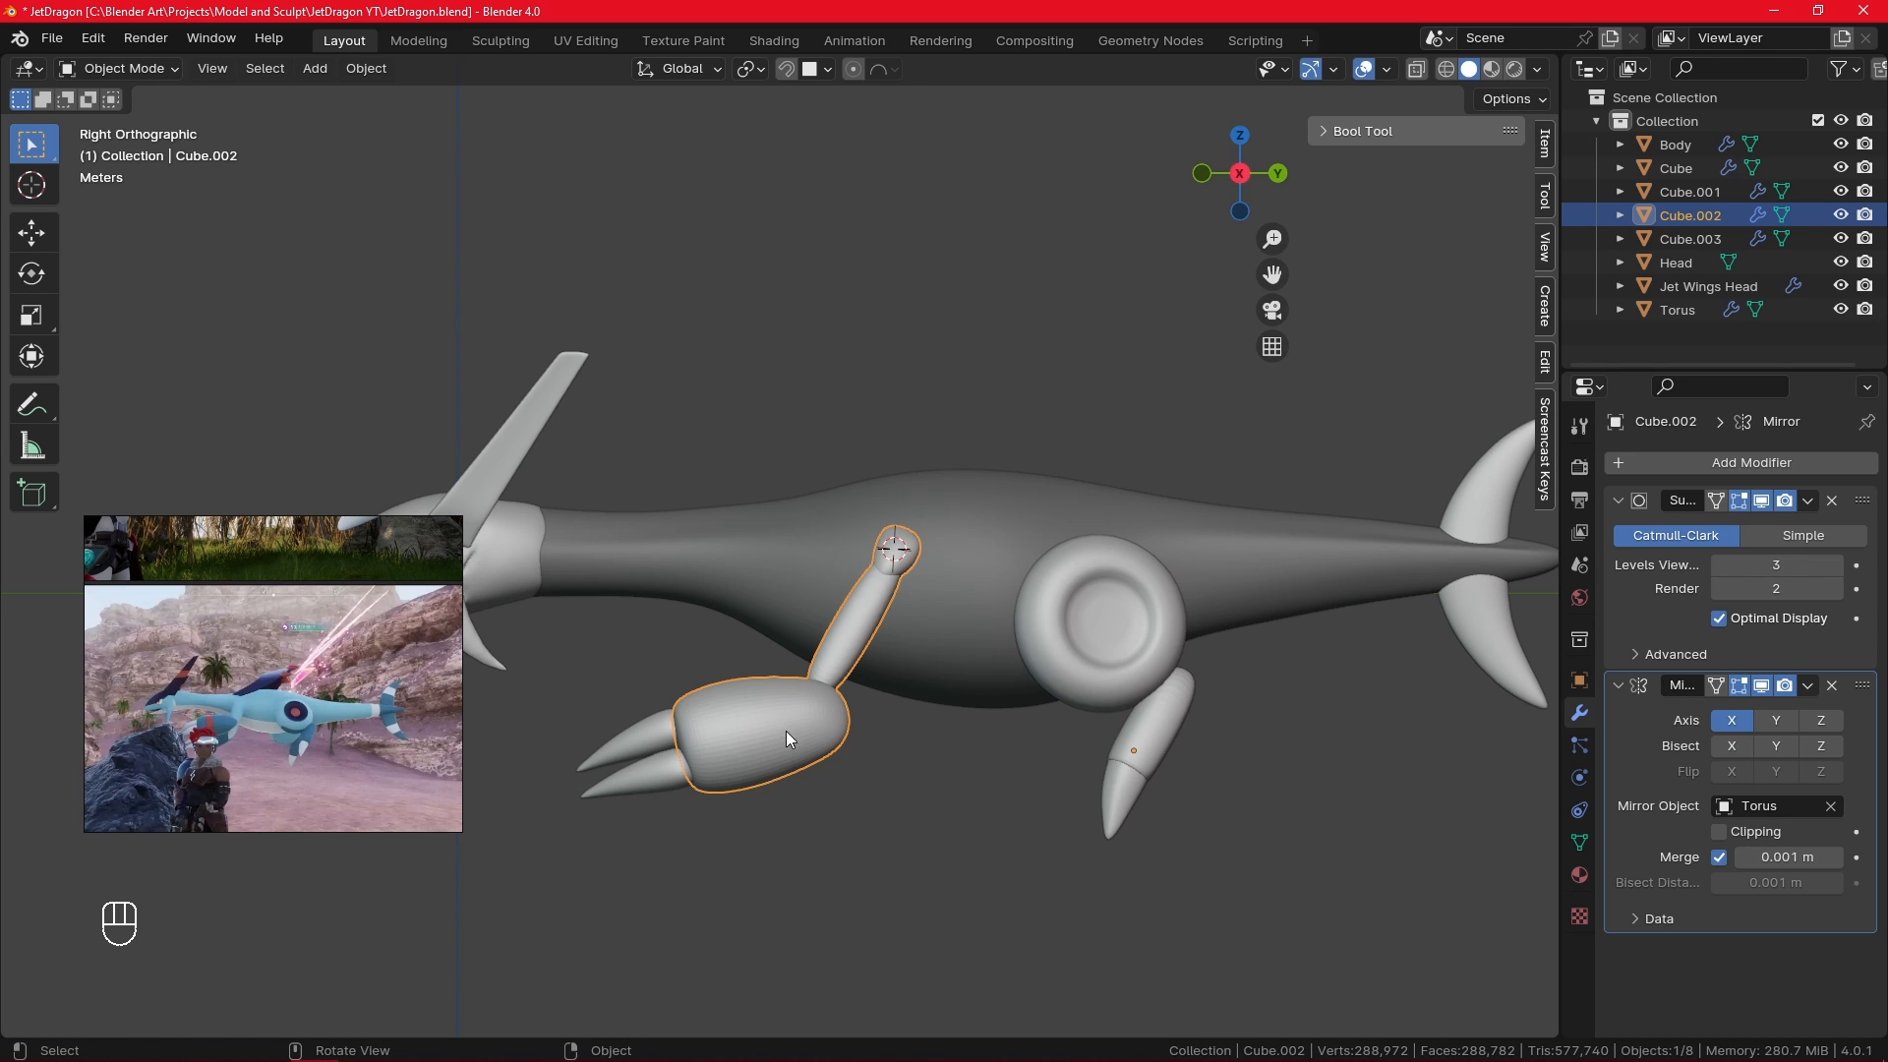
pyautogui.press('Tab')
pyautogui.press('Tab')
pyautogui.click(658, 775)
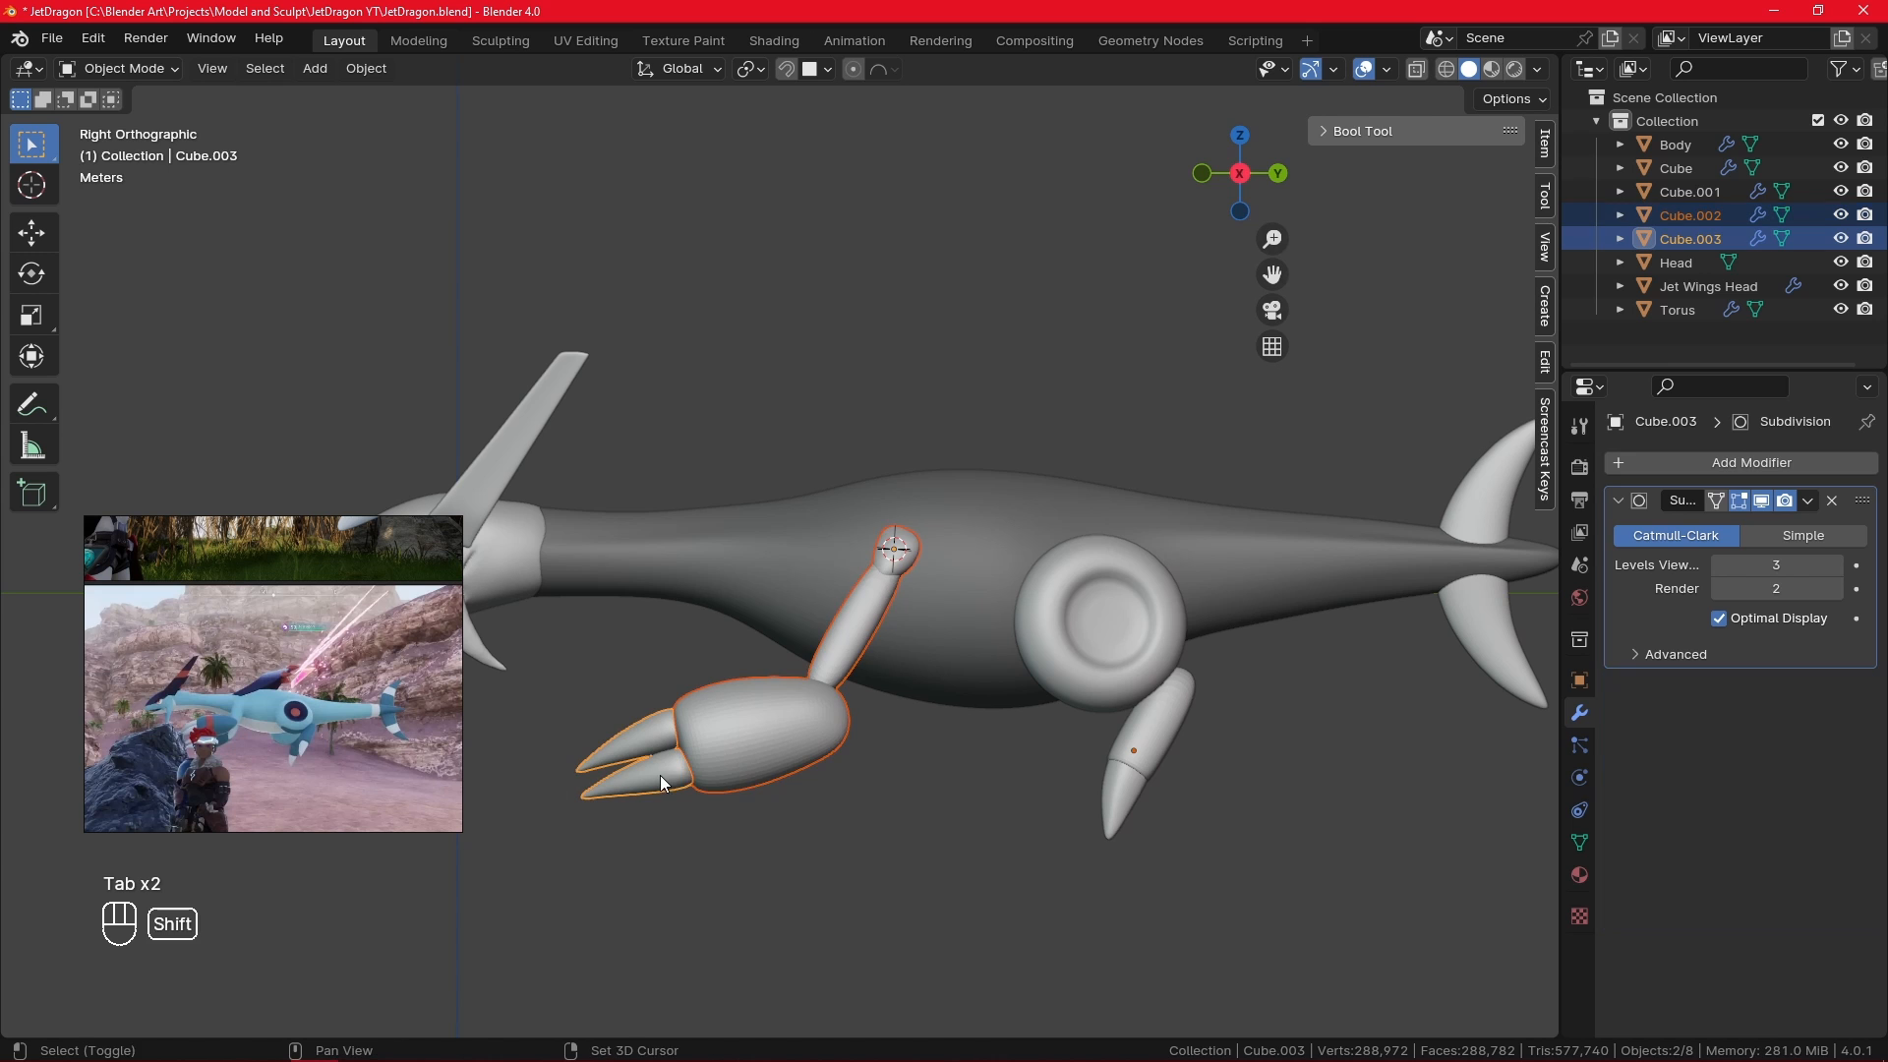
pyautogui.keyDown('shift'); pyautogui.click(734, 738); pyautogui.keyUp('shift')
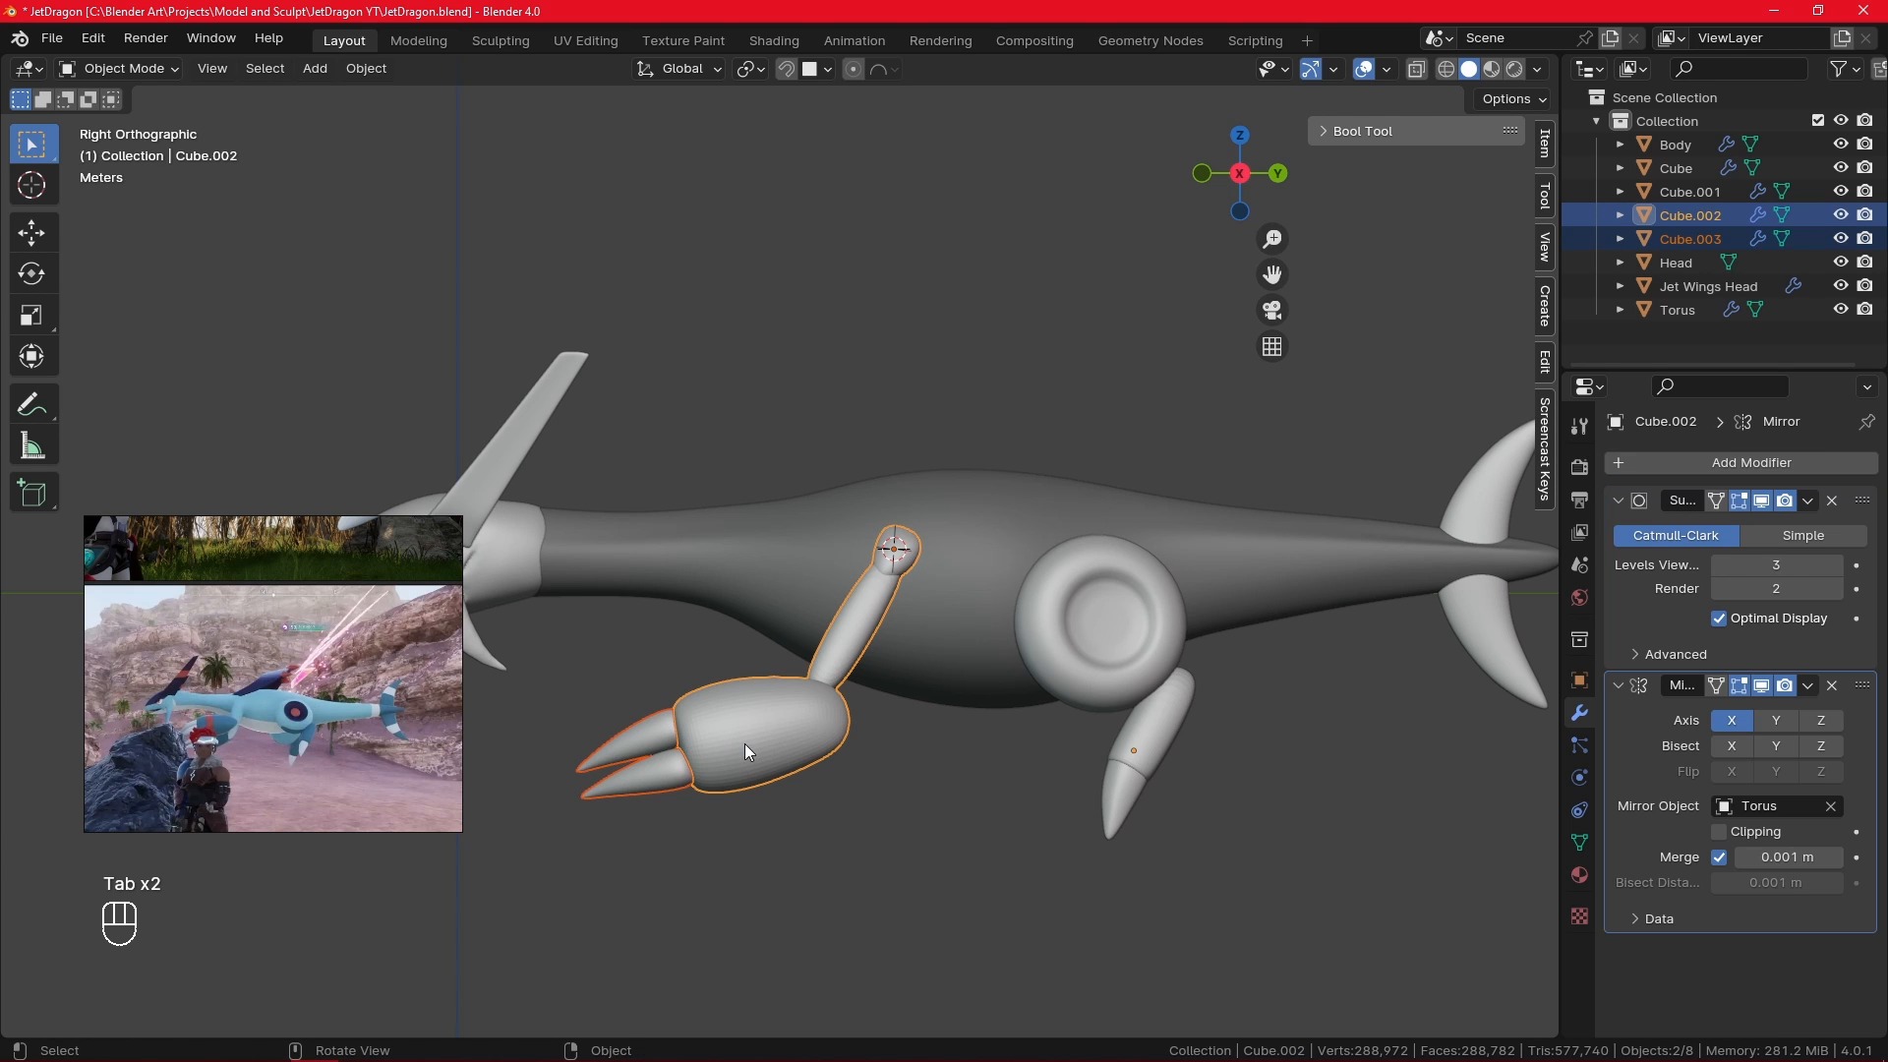
pyautogui.hotkey('ctrl', 'j')
pyautogui.moveTo(792, 792)
pyautogui.mouseDown(button='middle')
pyautogui.moveTo(857, 791)
pyautogui.moveTo(805, 771)
pyautogui.mouseUp(button='middle')
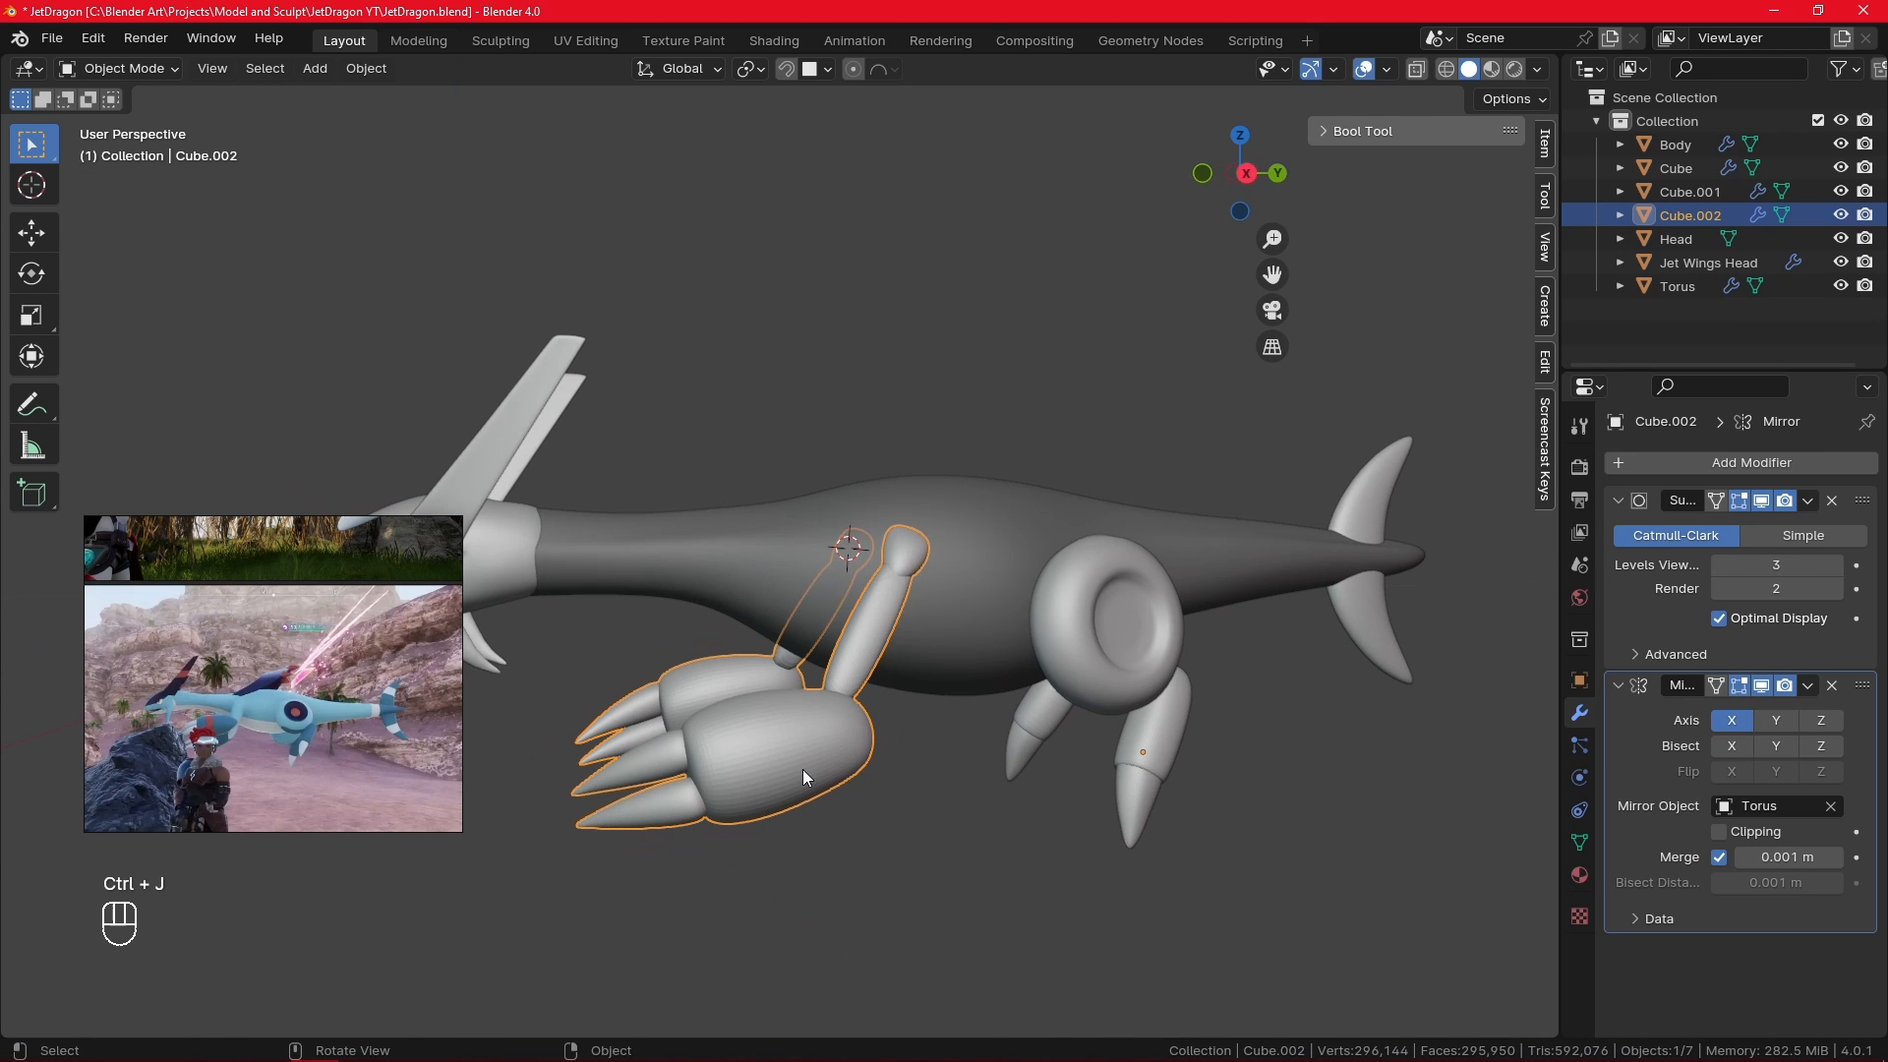
pyautogui.keyDown('alt'); pyautogui.moveTo(1017, 795); pyautogui.dragTo(930, 801, button='middle'); pyautogui.keyUp('alt')
pyautogui.press('KP_3')
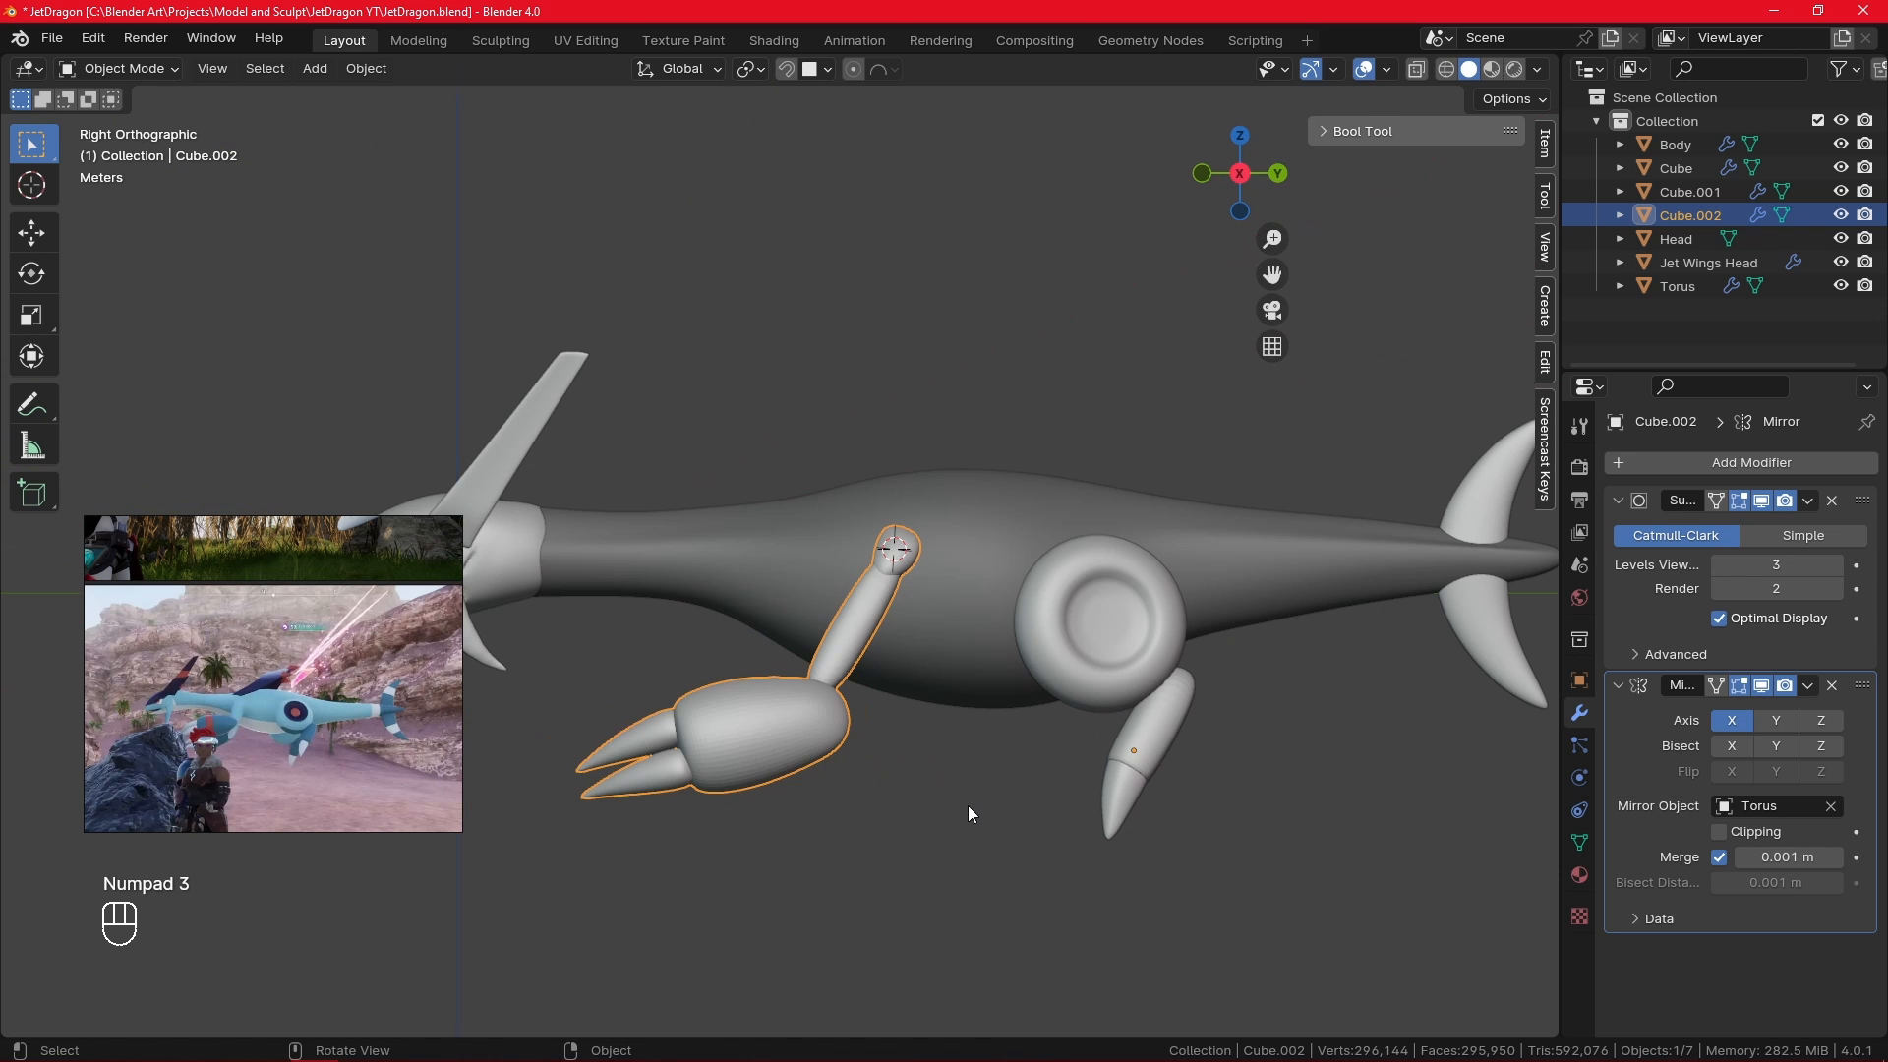
pyautogui.press('Tab')
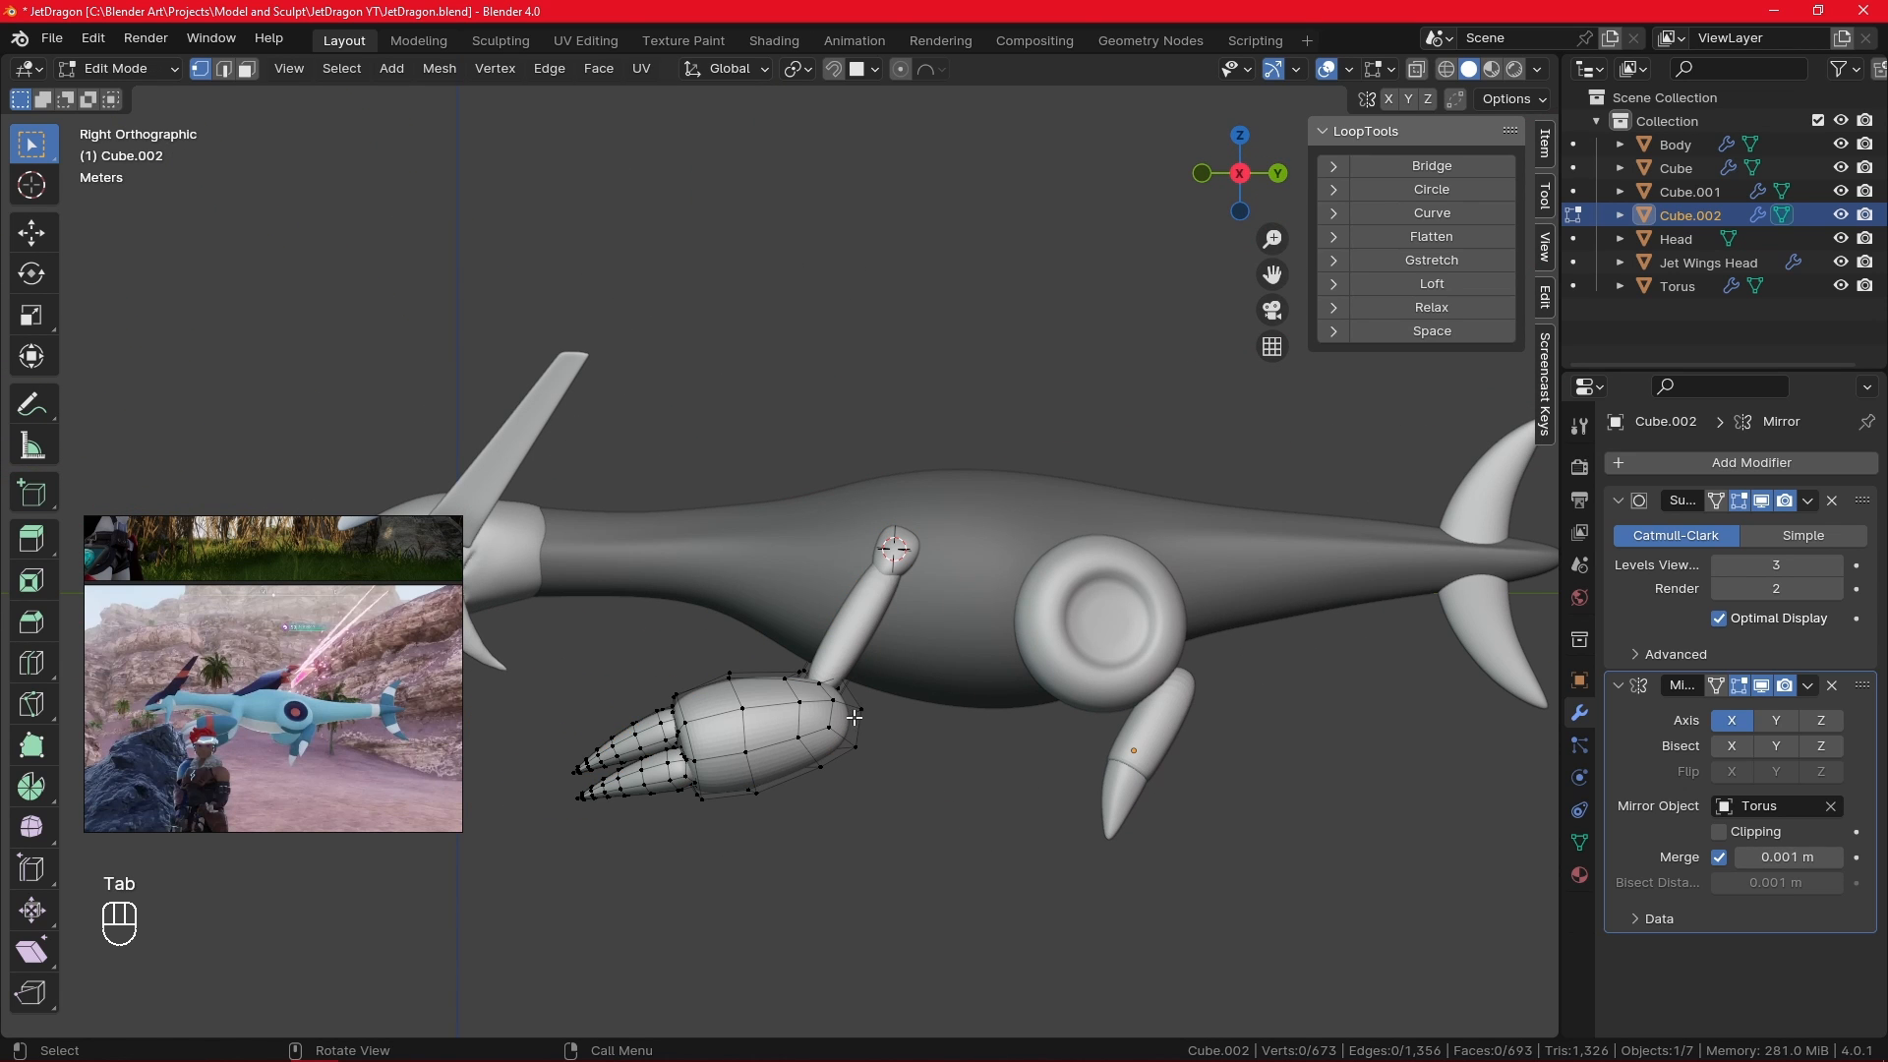
pyautogui.press('l')
pyautogui.press('s')
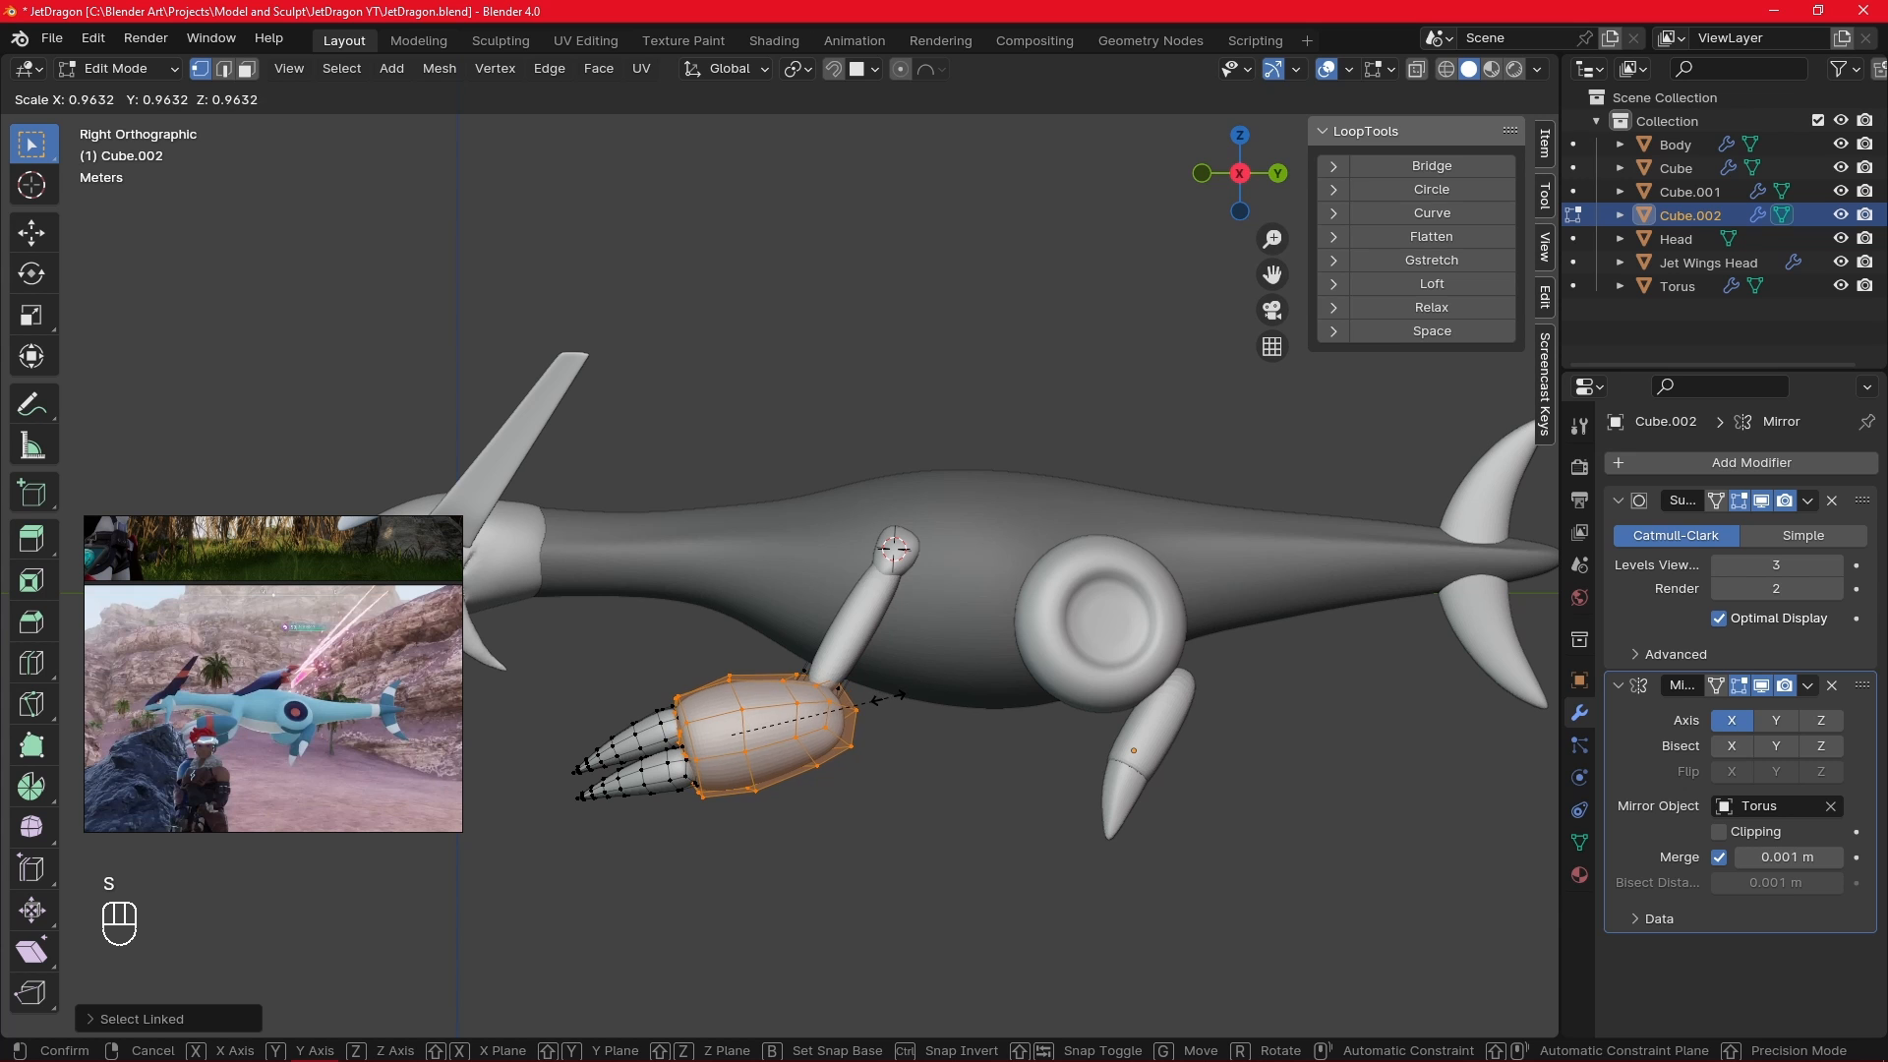
pyautogui.press('x')
pyautogui.click(865, 701)
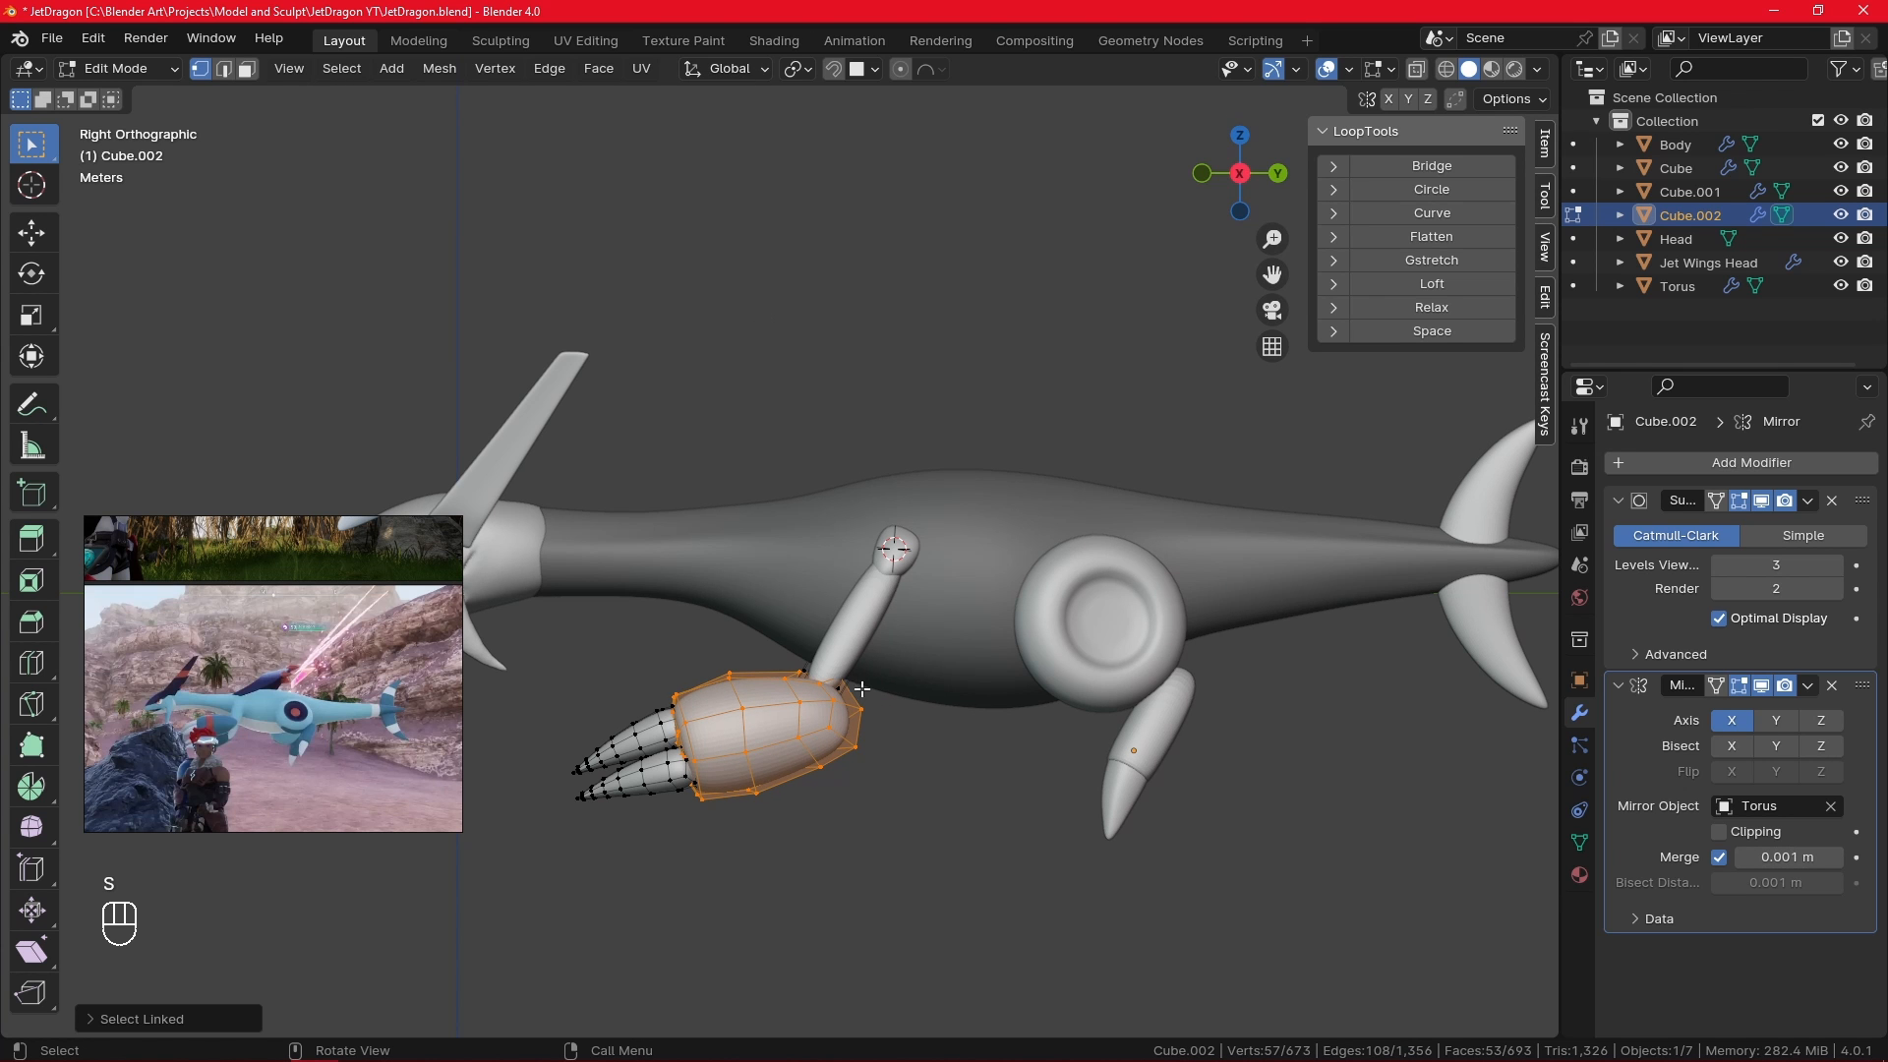
# - Scale down the vertex ring at the wrist end of the hand slightly
pyautogui.doubleClick(857, 721)
pyautogui.doubleClick(831, 716)
pyautogui.keyDown('alt'); pyautogui.moveTo(858, 739); pyautogui.dragTo(631, 621); pyautogui.keyUp('alt')
pyautogui.keyDown('shift'); pyautogui.click(626, 704); pyautogui.keyUp('shift')
pyautogui.keyDown('shift'); pyautogui.click(668, 710); pyautogui.keyUp('shift')
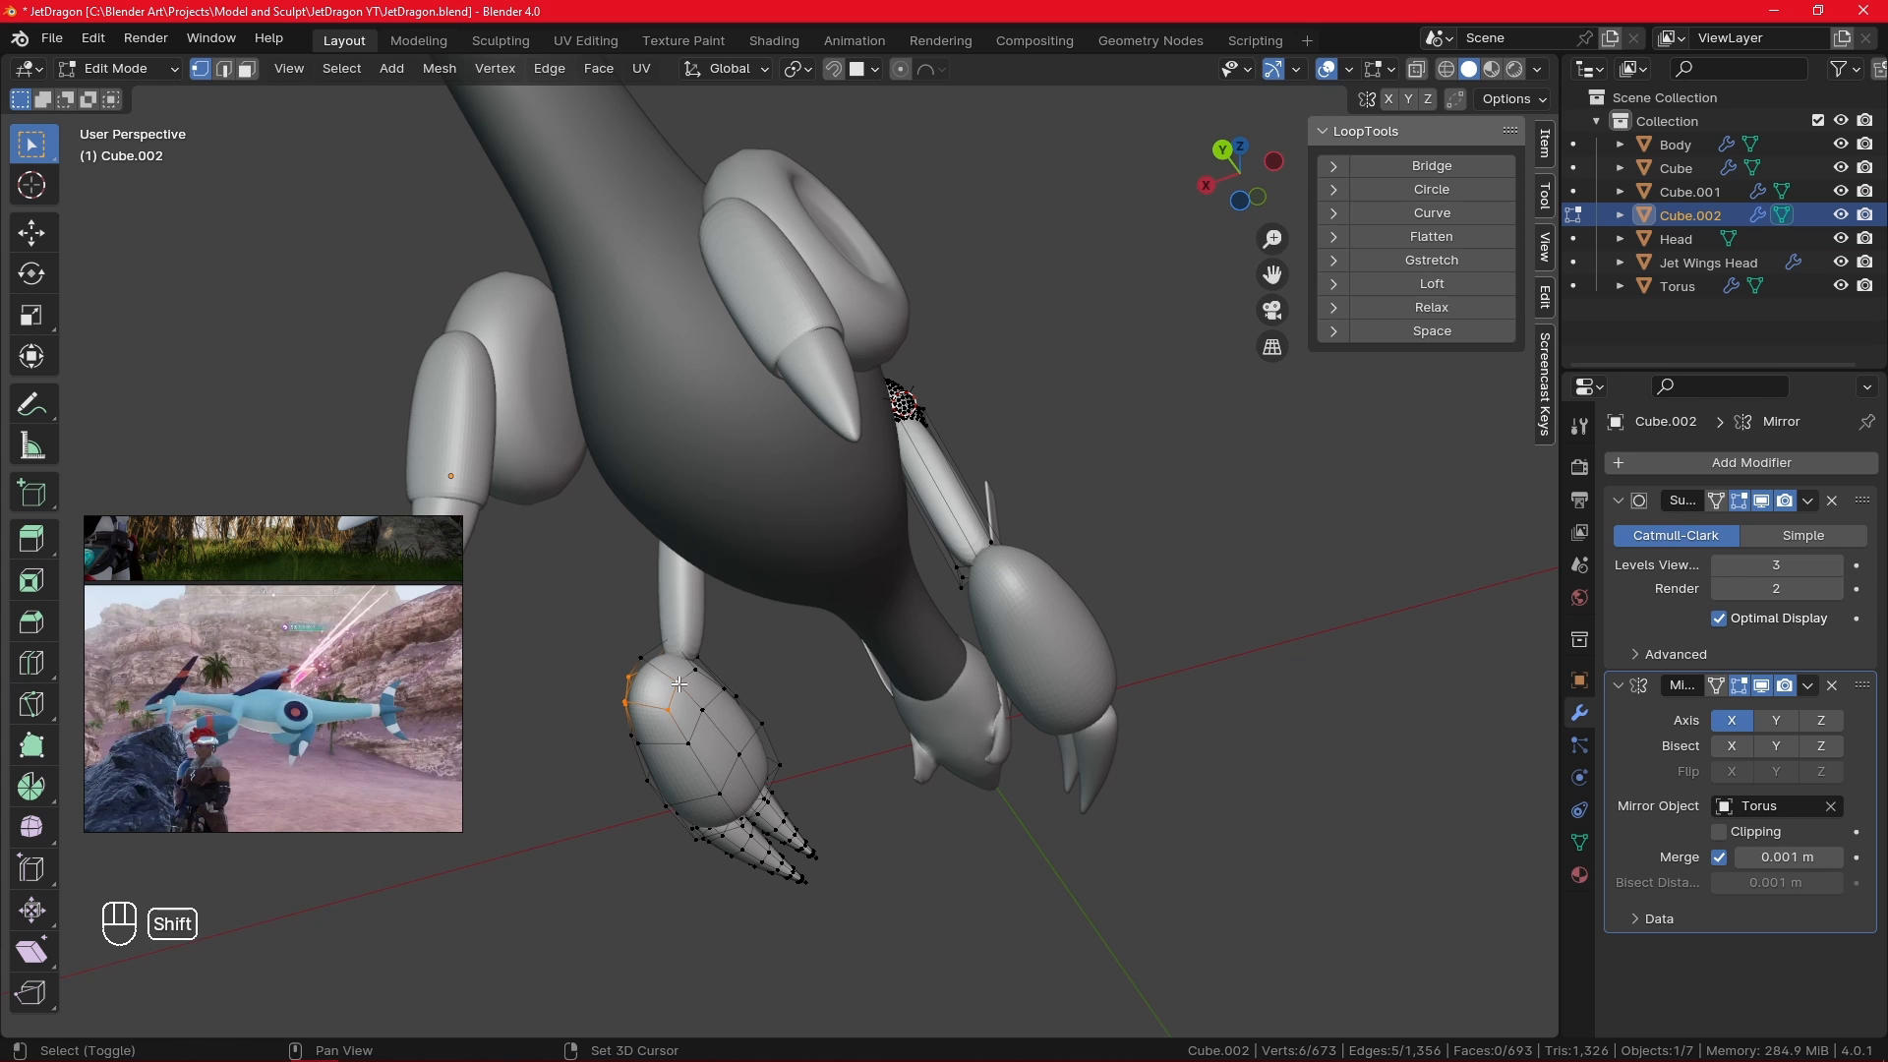
pyautogui.keyDown('shift'); pyautogui.click(677, 682); pyautogui.keyUp('shift')
pyautogui.keyDown('shift'); pyautogui.click(696, 670); pyautogui.keyUp('shift')
pyautogui.keyDown('alt'); pyautogui.moveTo(850, 598); pyautogui.dragTo(944, 718); pyautogui.keyUp('alt')
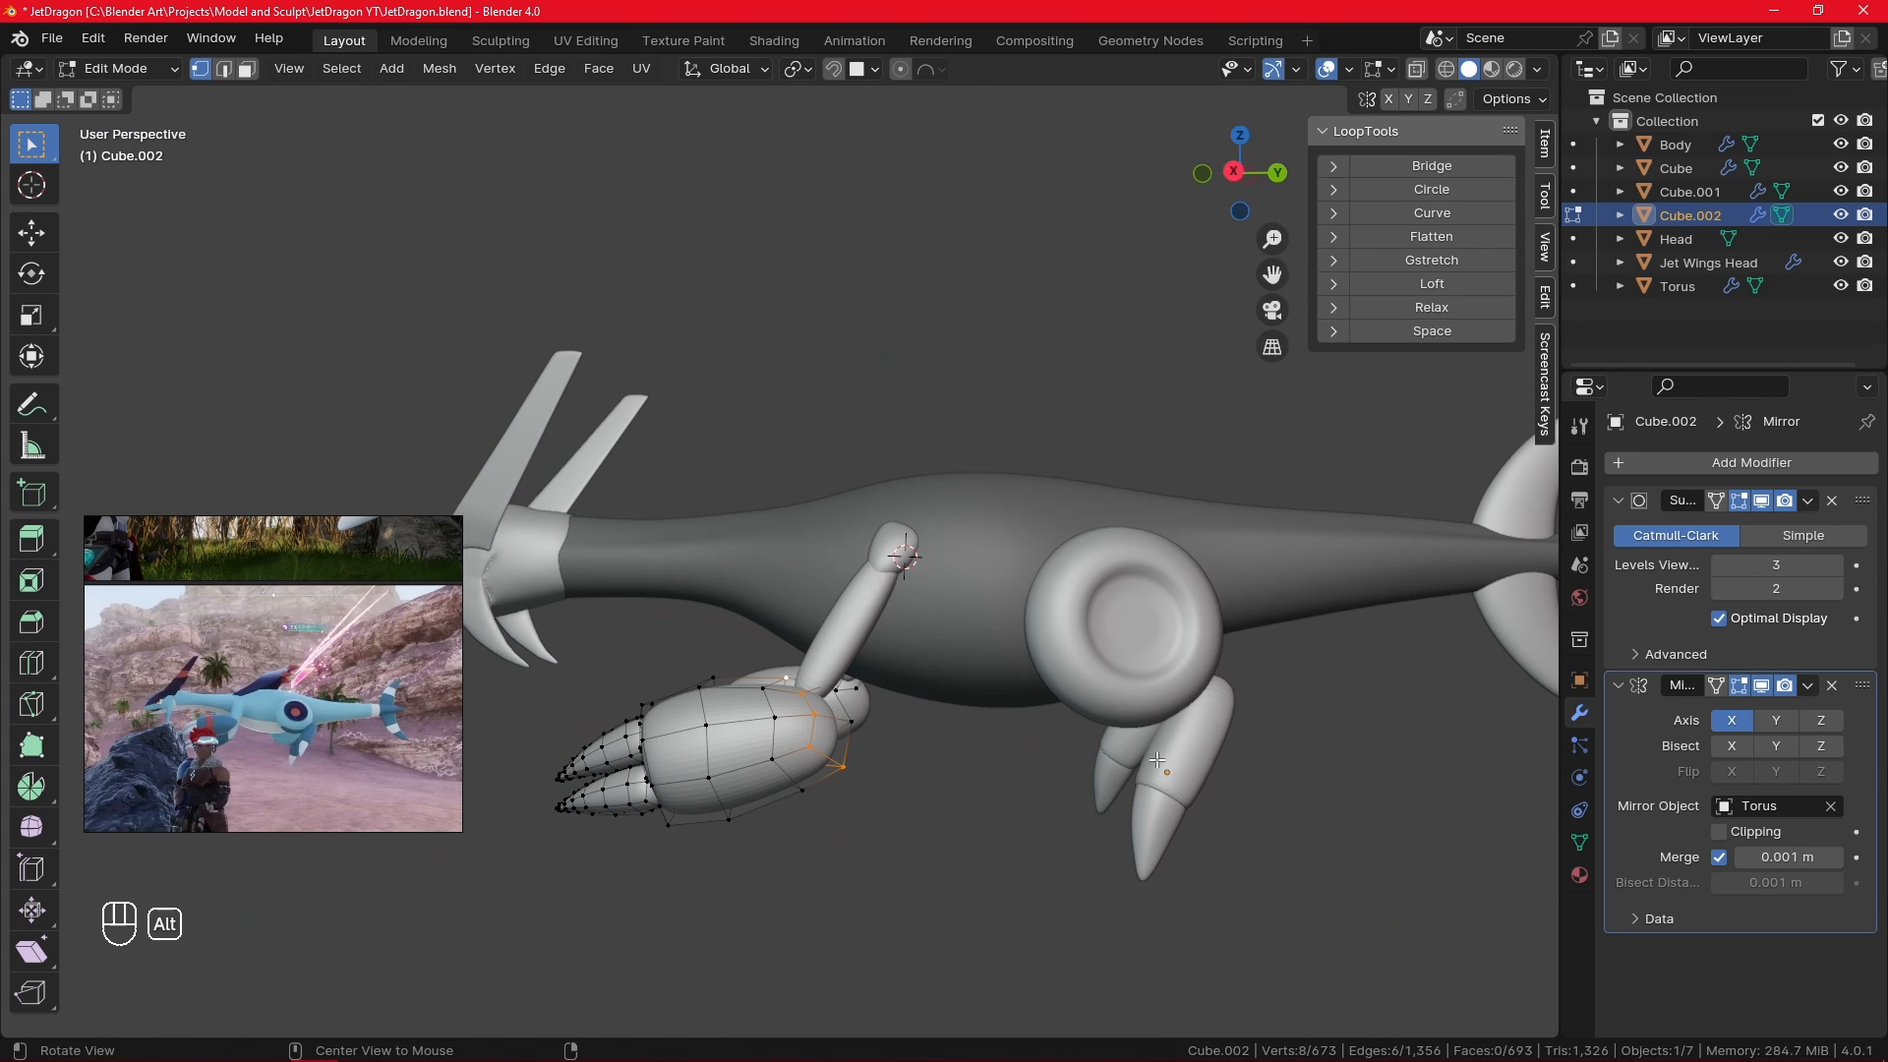
pyautogui.press('KP_3')
pyautogui.press('s')
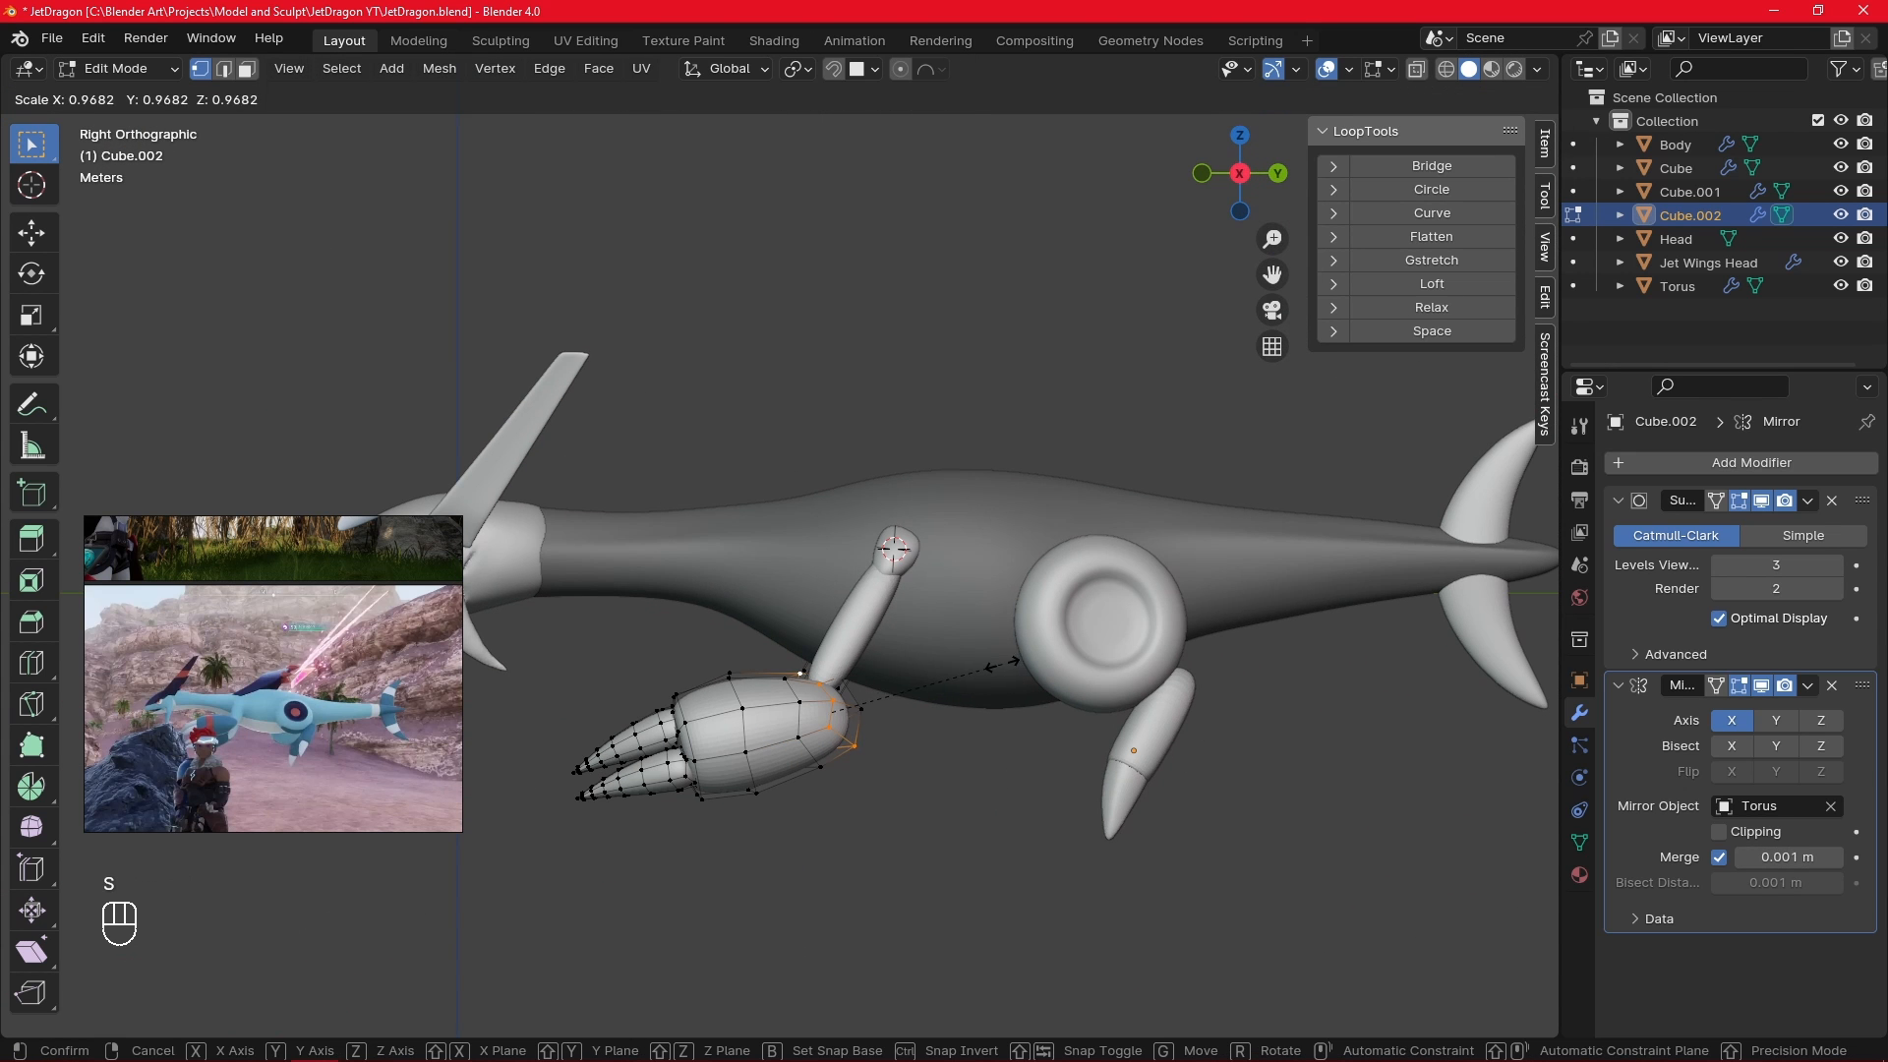
pyautogui.click(981, 664)
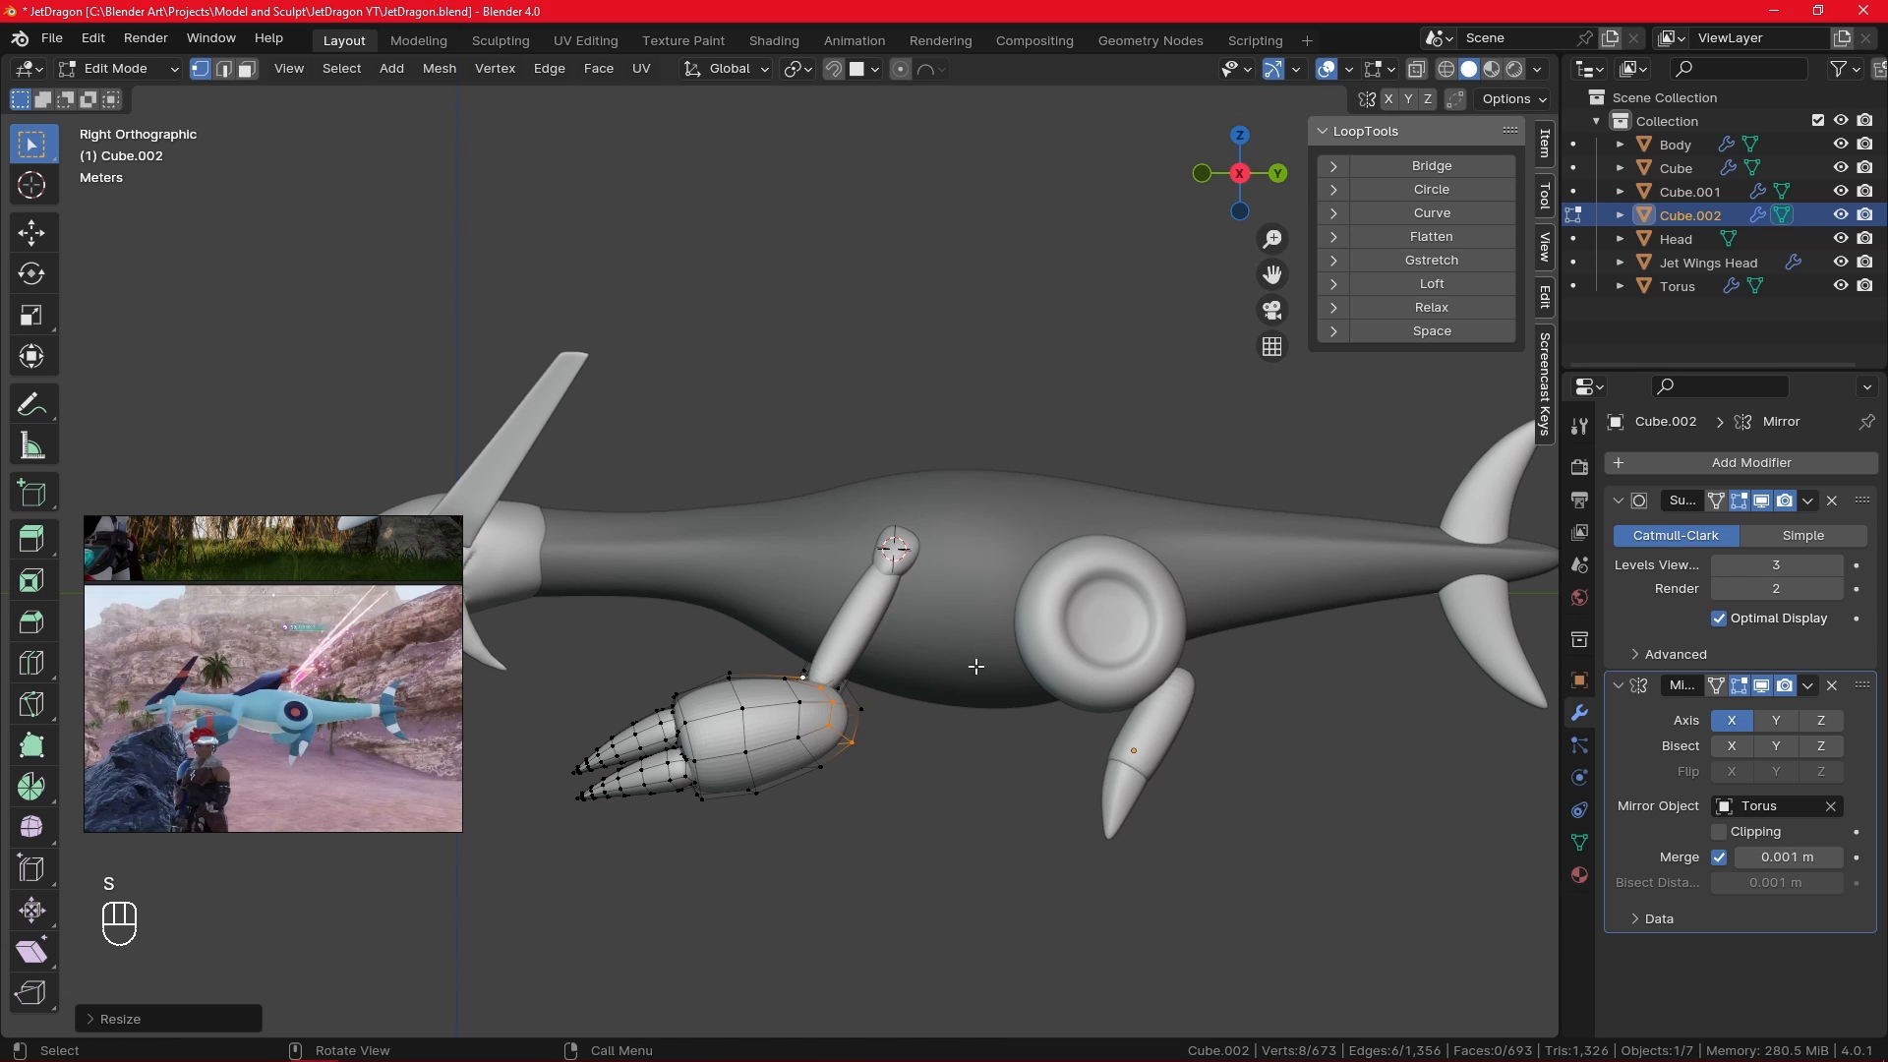
# - Resize the hand's remaining edge loops slightly, one after another from the wrist toward the claws
pyautogui.click(797, 730)
pyautogui.press('s')
pyautogui.click(909, 701)
pyautogui.click(739, 731)
pyautogui.press('s')
pyautogui.click(874, 698)
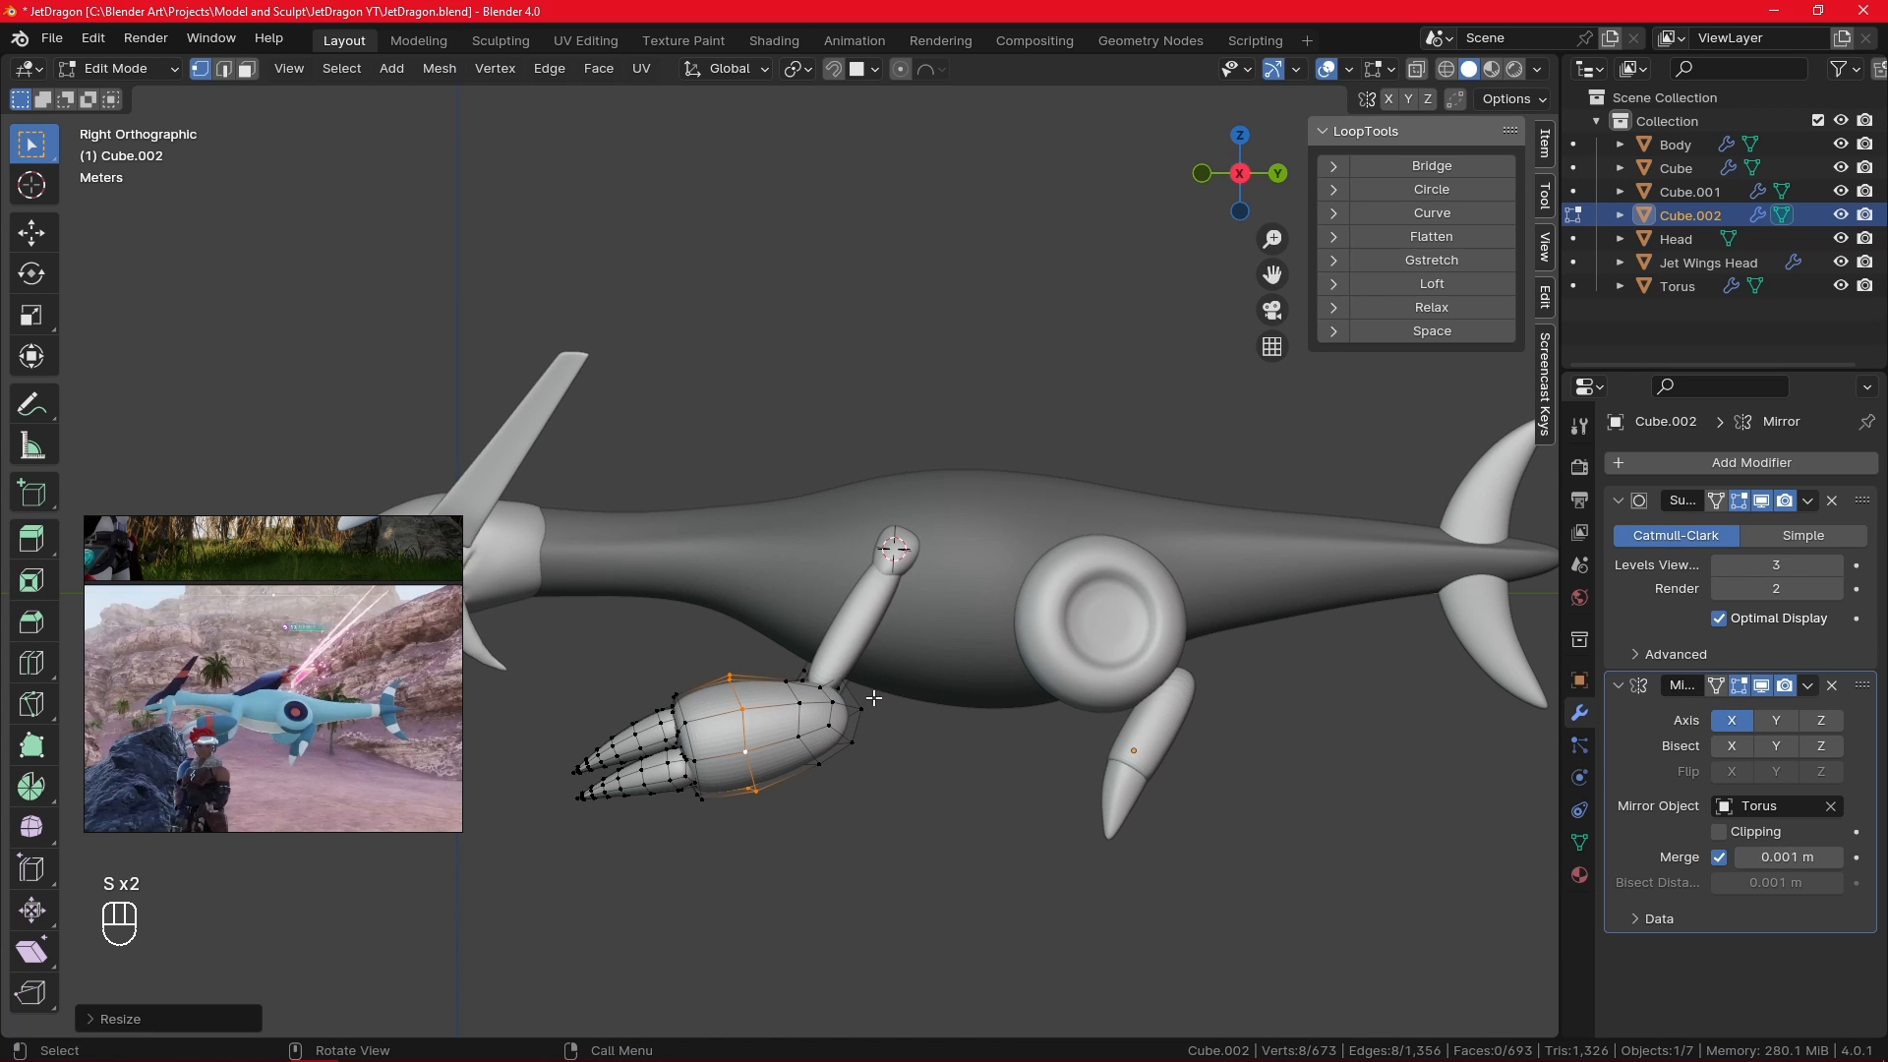
pyautogui.keyDown('alt'); pyautogui.click(695, 737); pyautogui.keyUp('alt')
pyautogui.press('s')
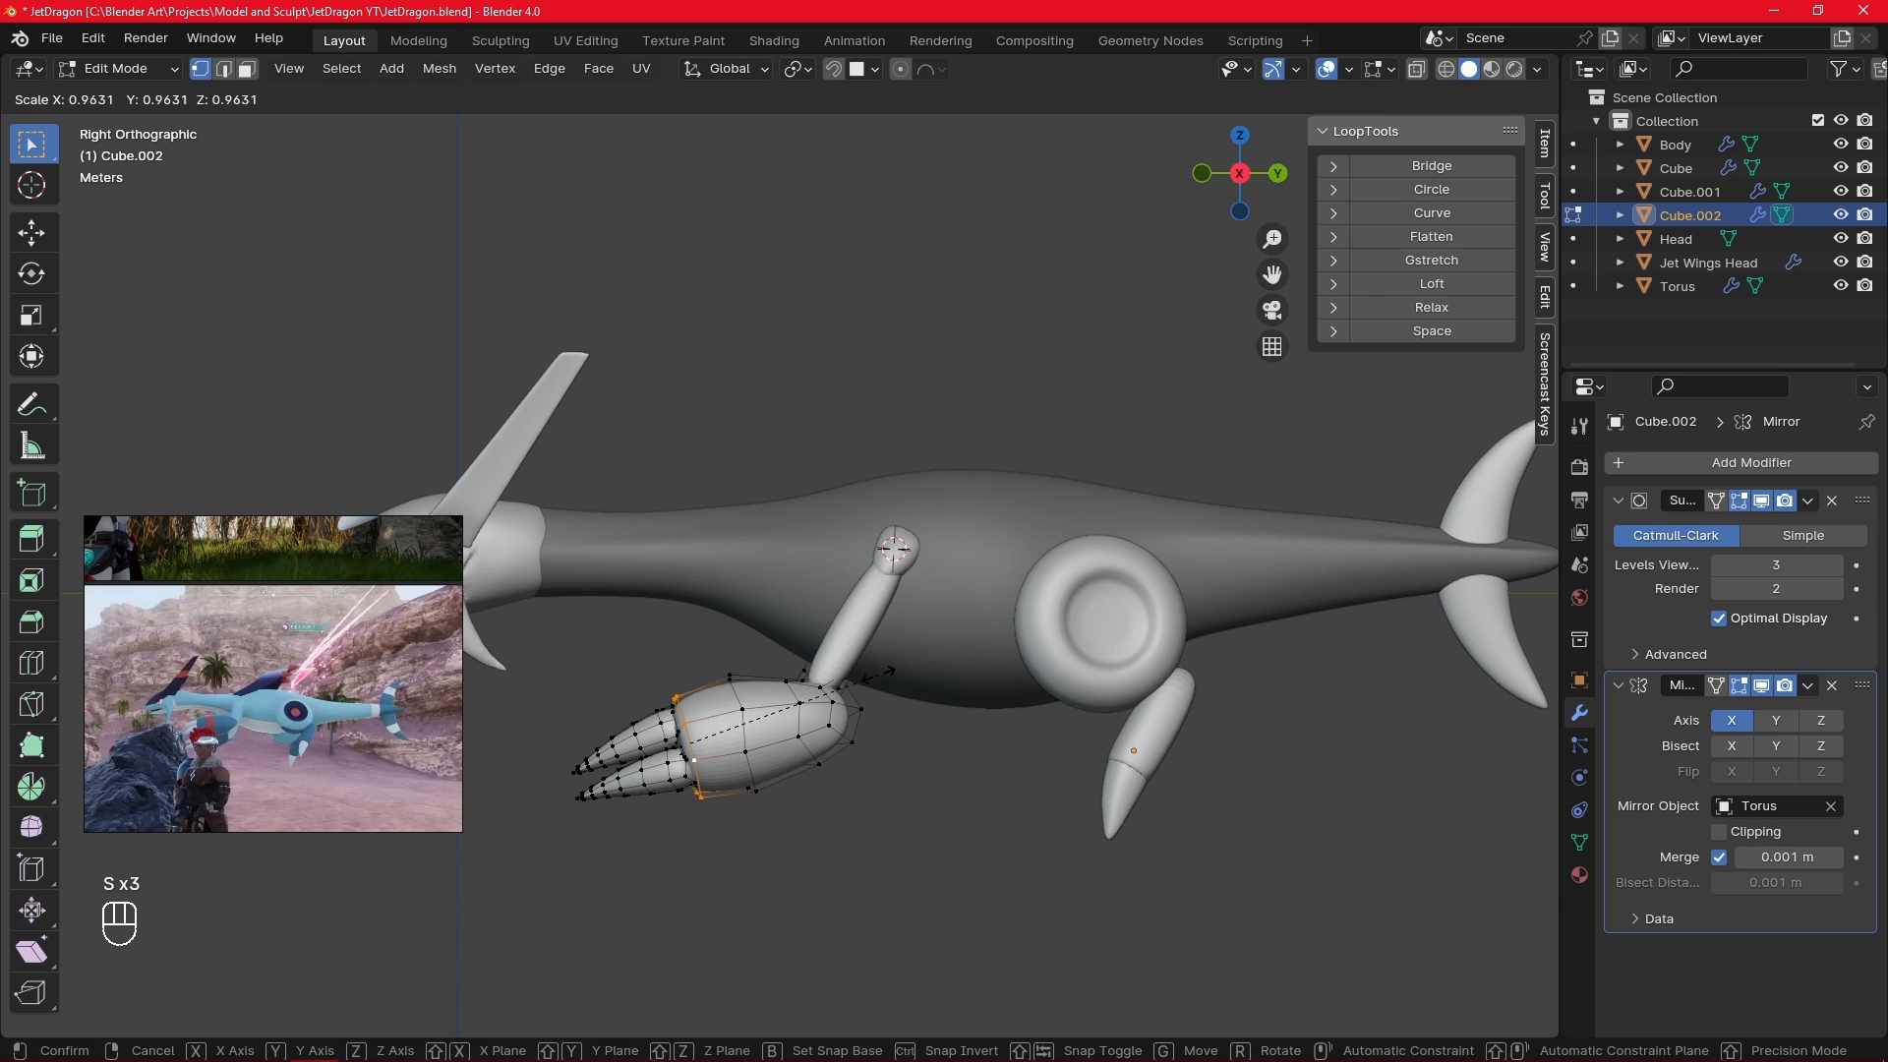
pyautogui.click(879, 675)
pyautogui.click(912, 754)
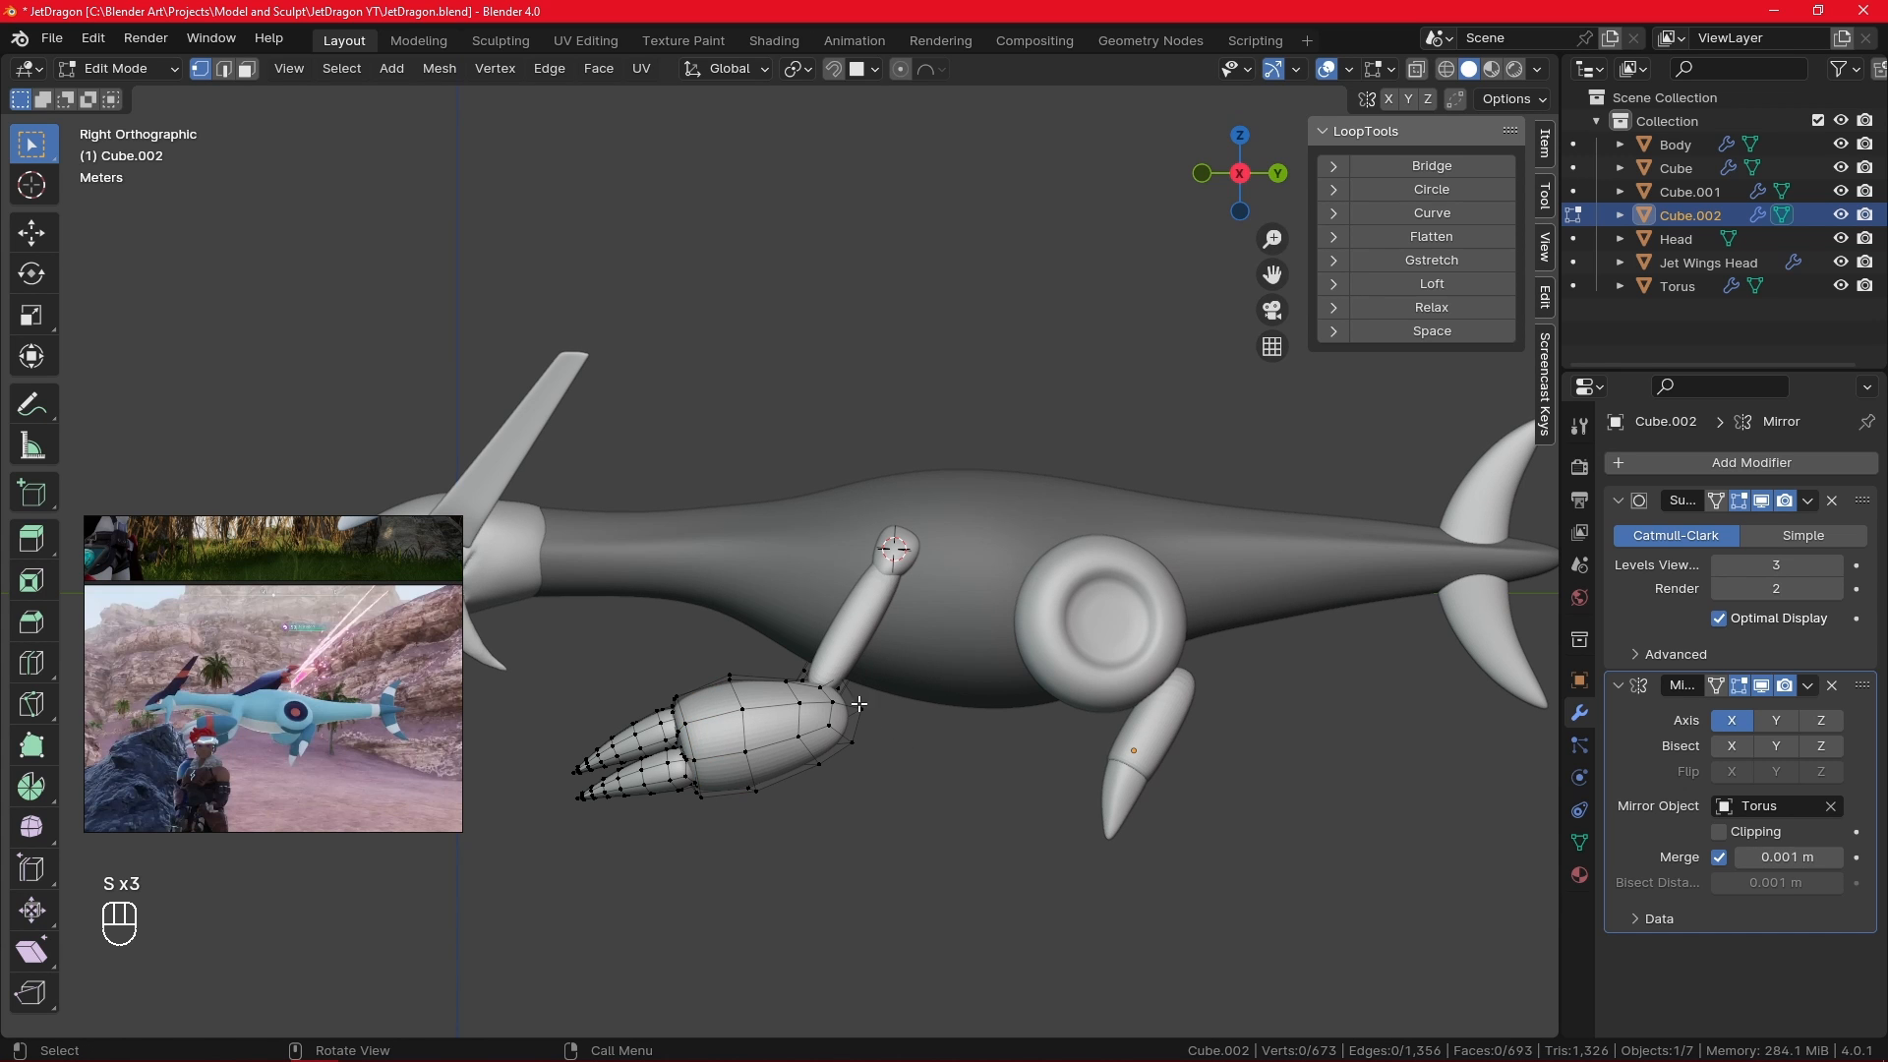
# - Move the hand with its claws slightly up along the Z axis and rotate them by about 0.6 degrees
pyautogui.press('l')
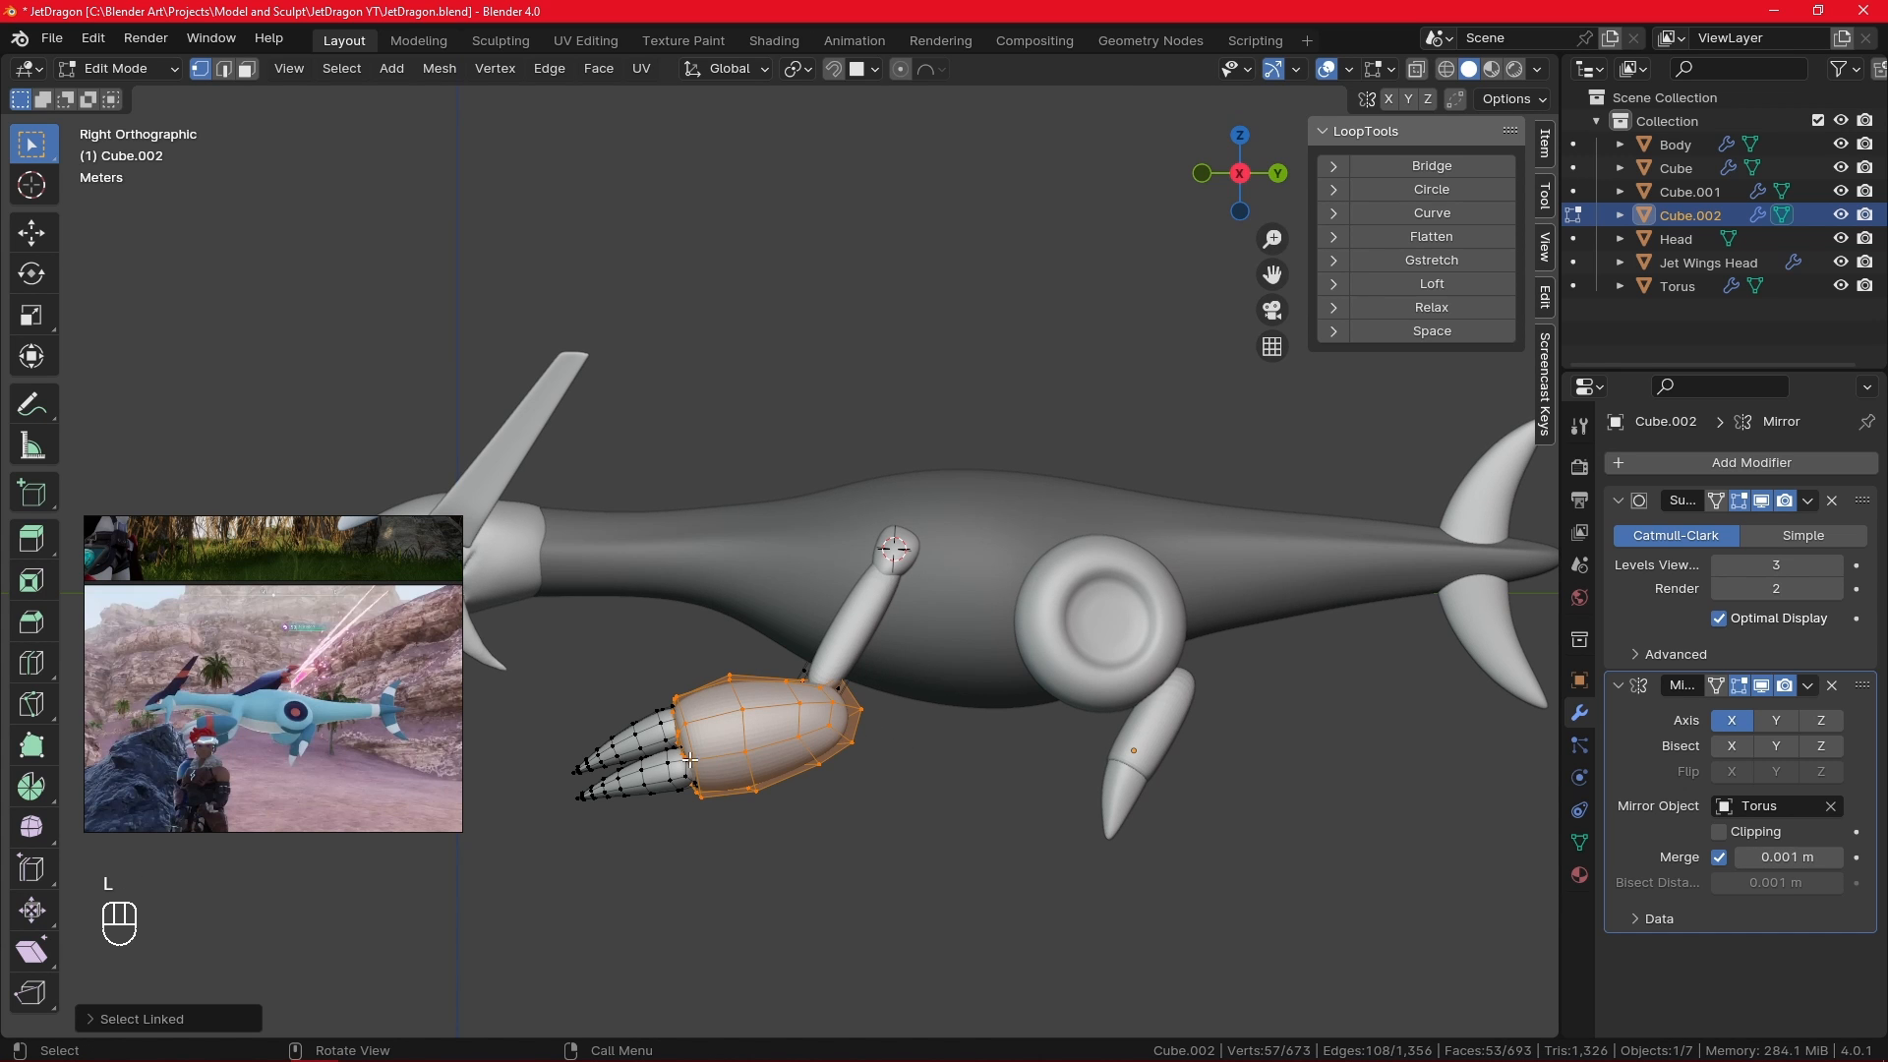
pyautogui.press('l')
pyautogui.press('g')
pyautogui.press('y')
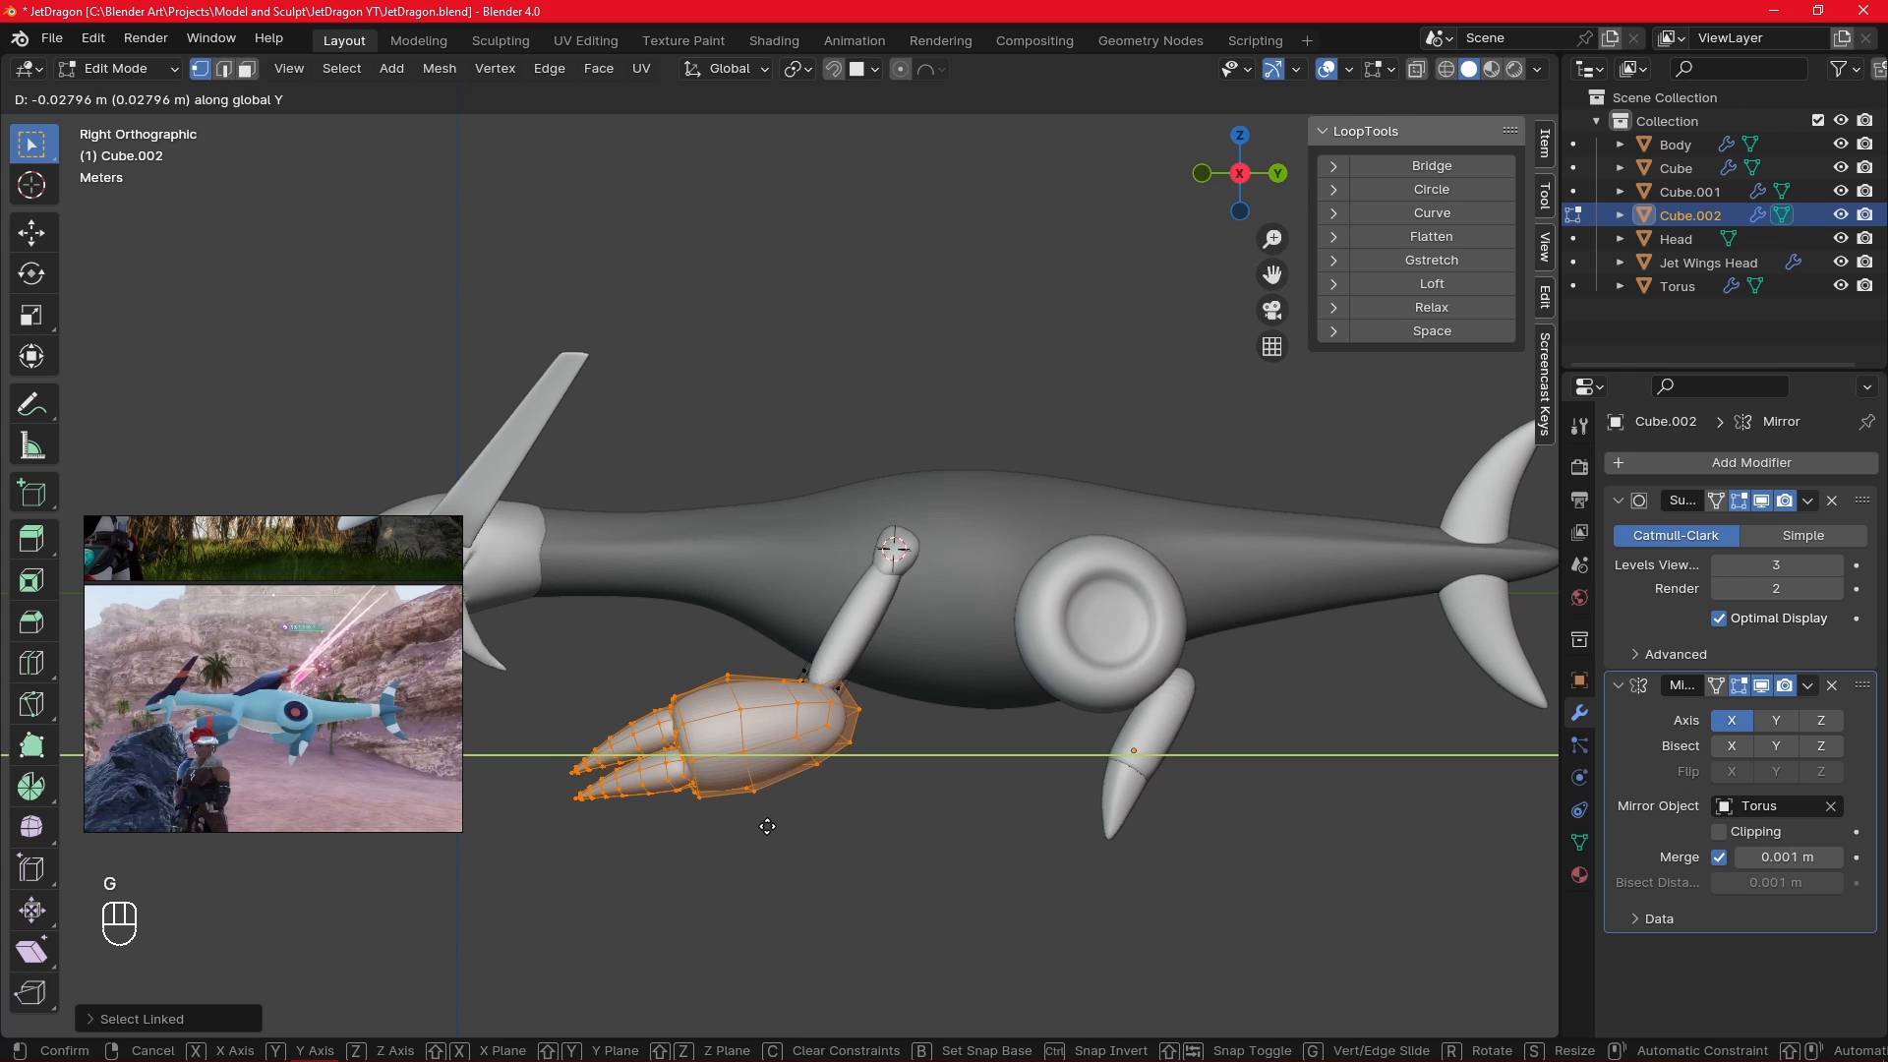
pyautogui.press('z')
pyautogui.click(767, 824)
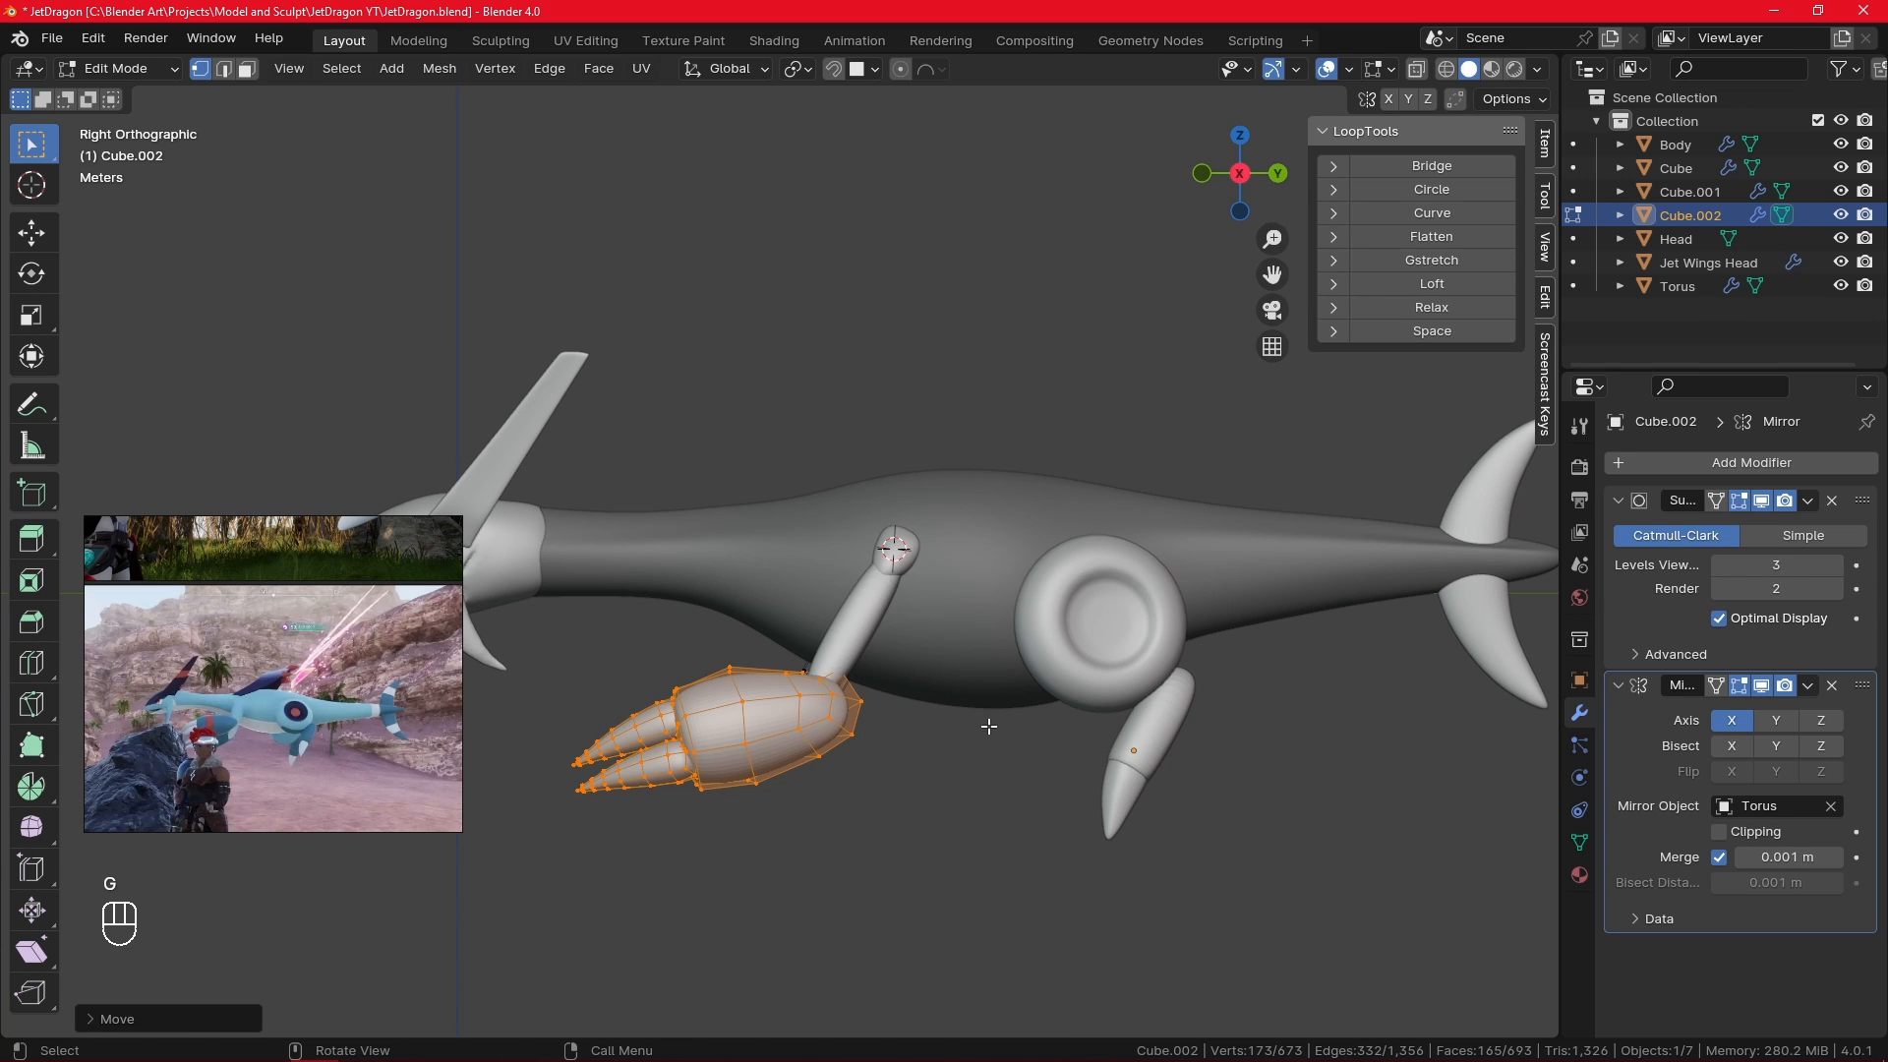
pyautogui.press('r')
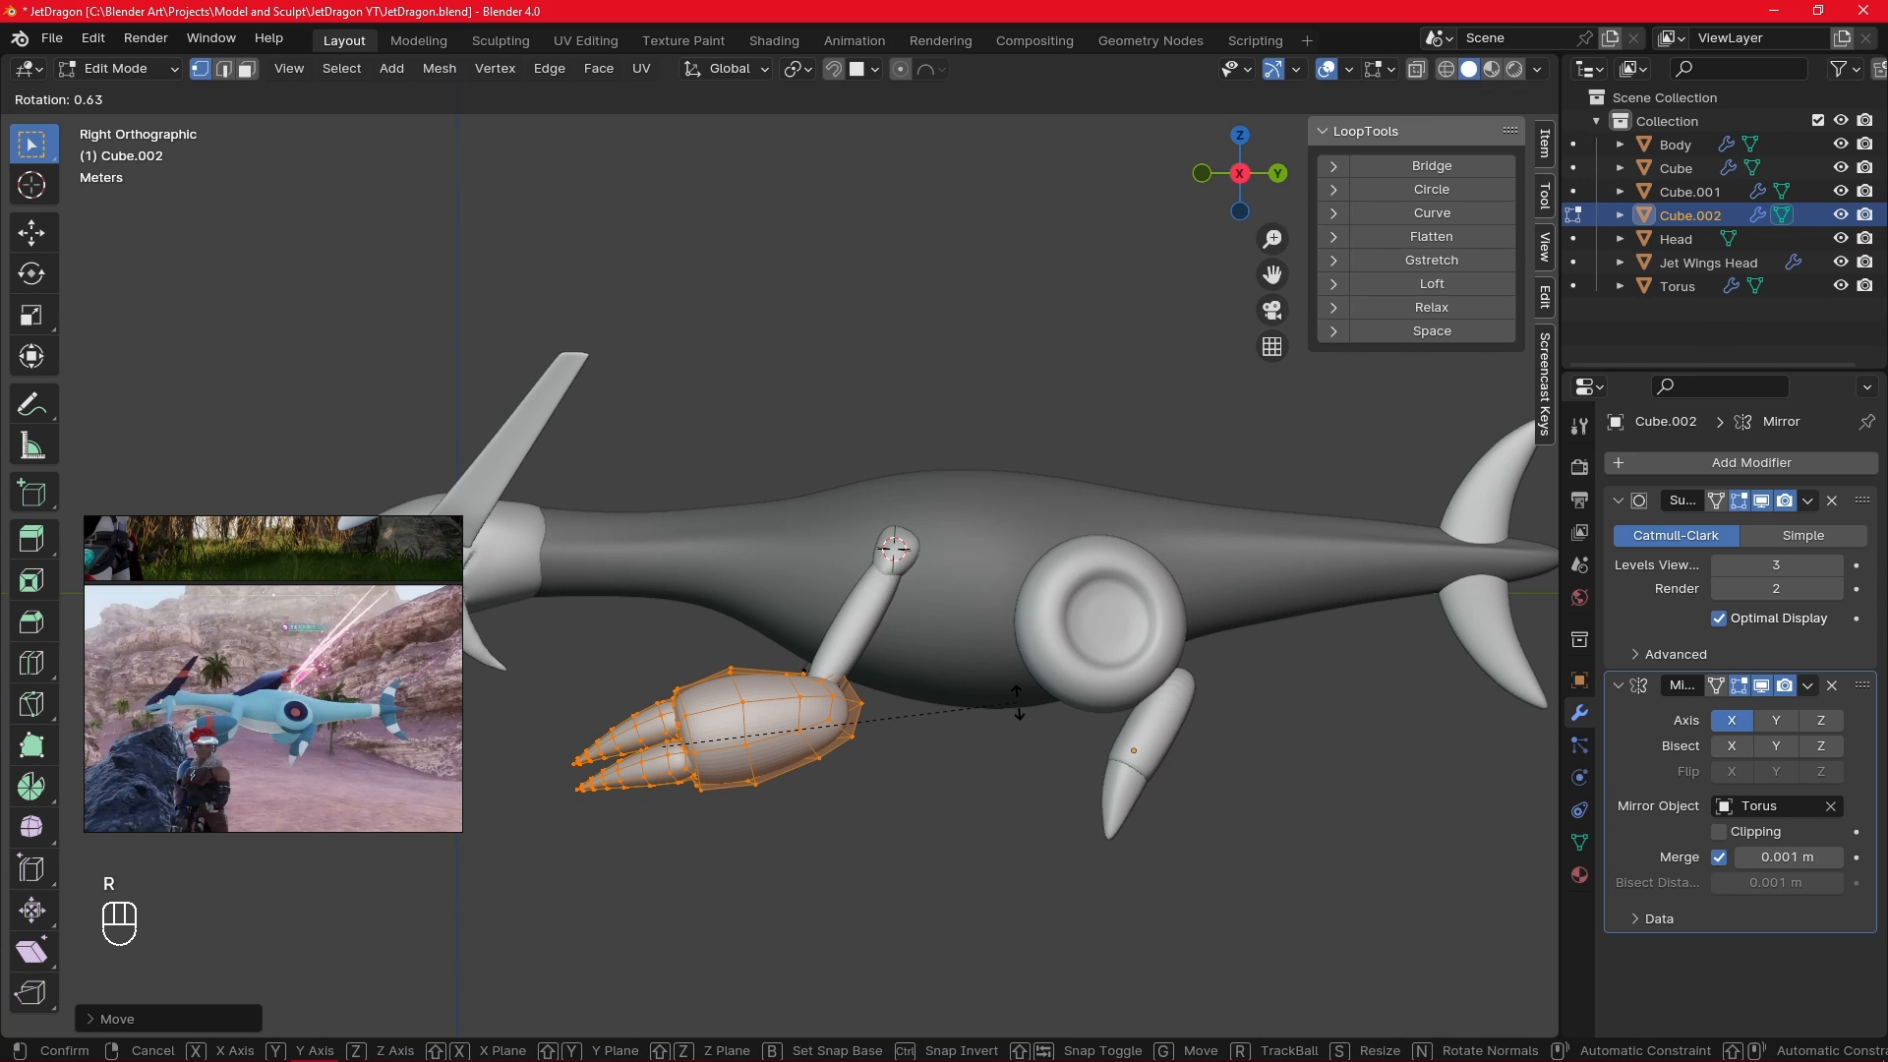
pyautogui.click(1017, 703)
pyautogui.click(932, 835)
pyautogui.keyDown('ctrl'); pyautogui.moveTo(888, 735); pyautogui.dragTo(916, 864, button='middle'); pyautogui.keyUp('ctrl')
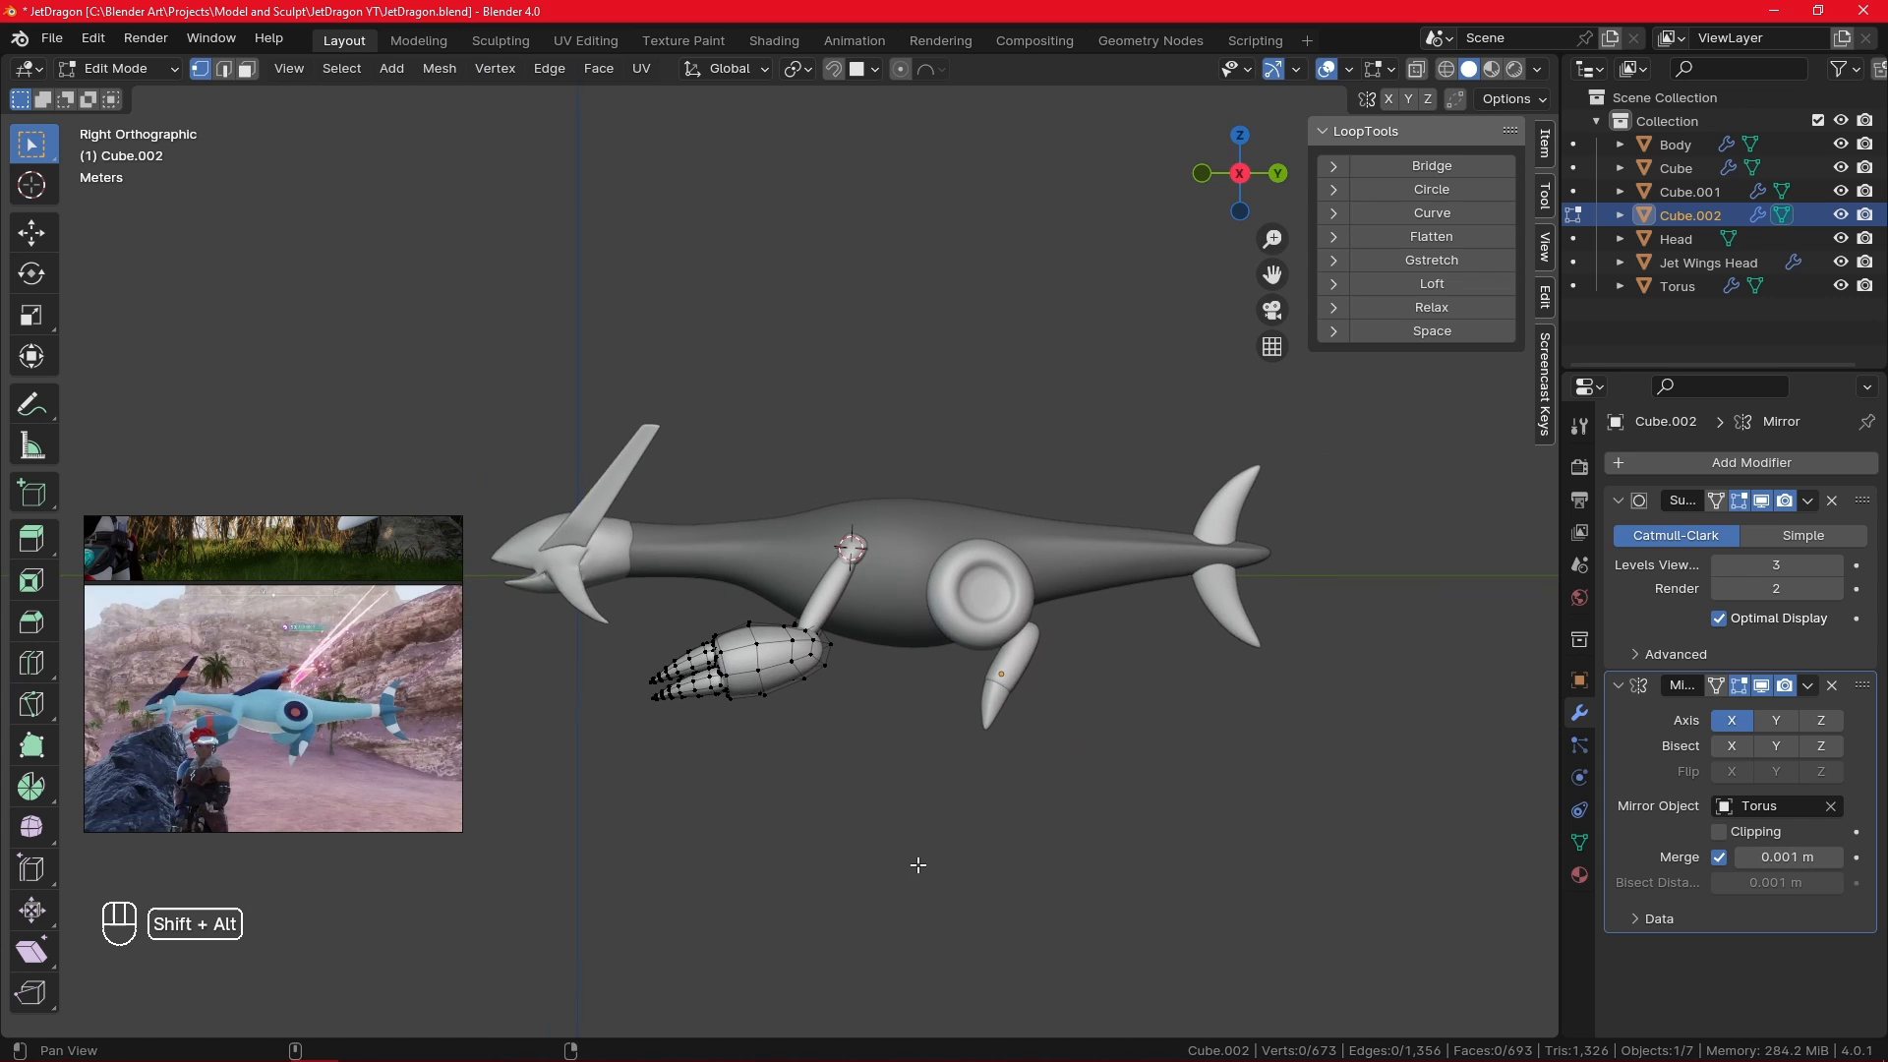
pyautogui.keyDown('alt'); pyautogui.keyDown('shift'); pyautogui.moveTo(917, 865); pyautogui.dragTo(846, 925); pyautogui.keyUp('shift'); pyautogui.keyUp('alt')
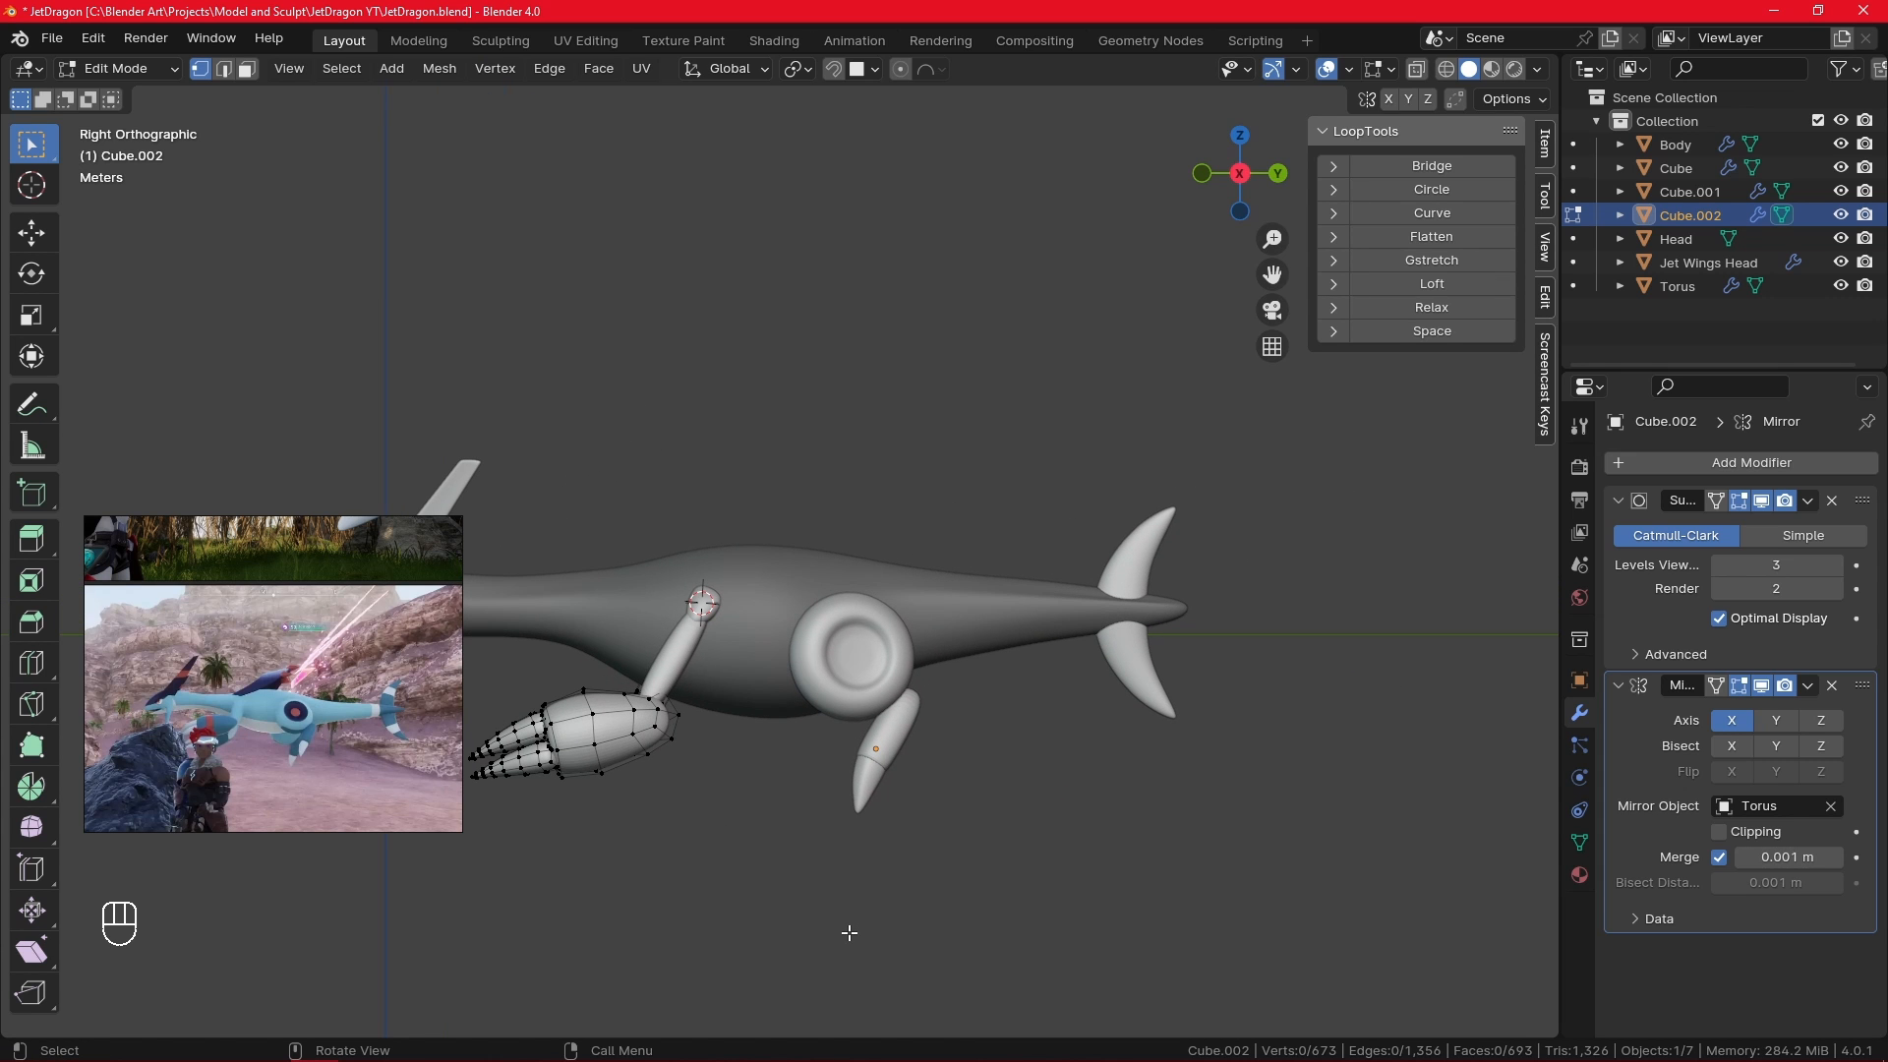
pyautogui.press('Tab')
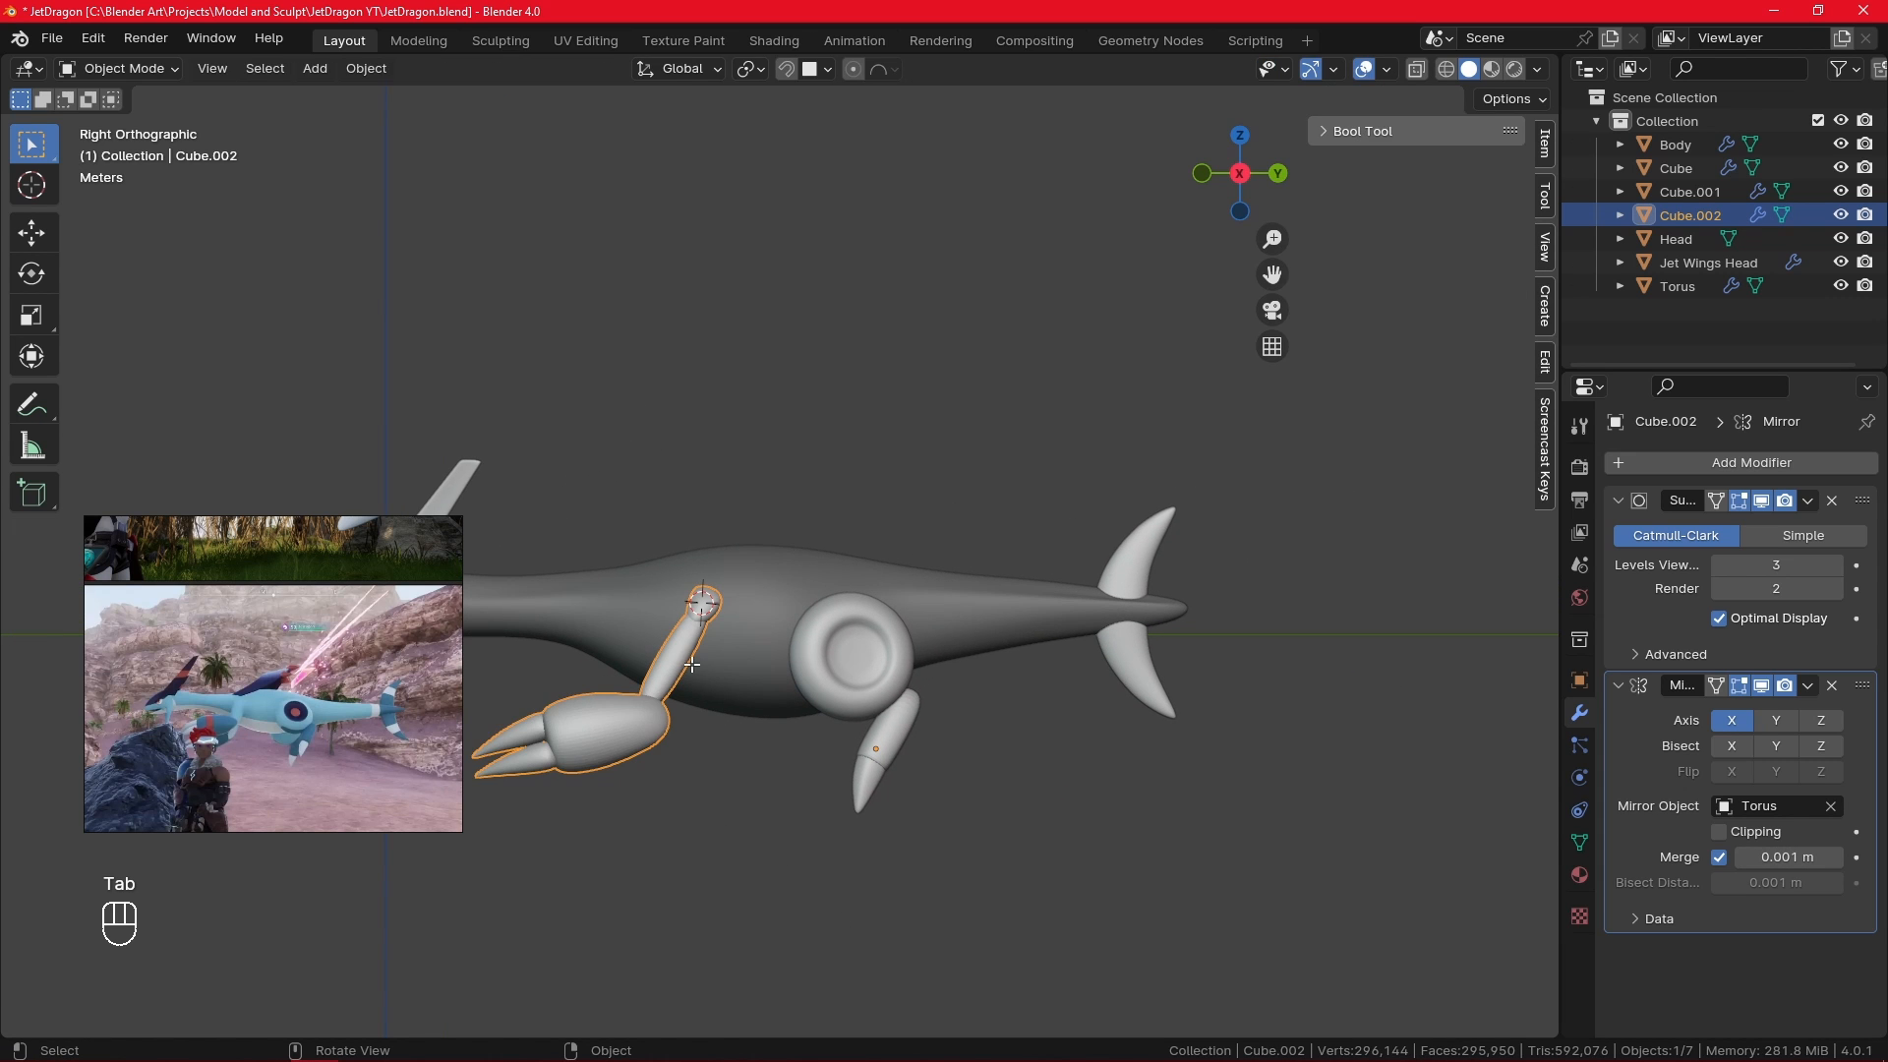
pyautogui.press('Tab')
# - Rotate the vertices at the arm's wrist end slightly and move them about 0.11 m into the hand
pyautogui.scroll(2, 695, 796)
pyautogui.keyDown('alt'); pyautogui.moveTo(695, 796); pyautogui.dragTo(576, 387); pyautogui.keyUp('alt')
pyautogui.press('l')
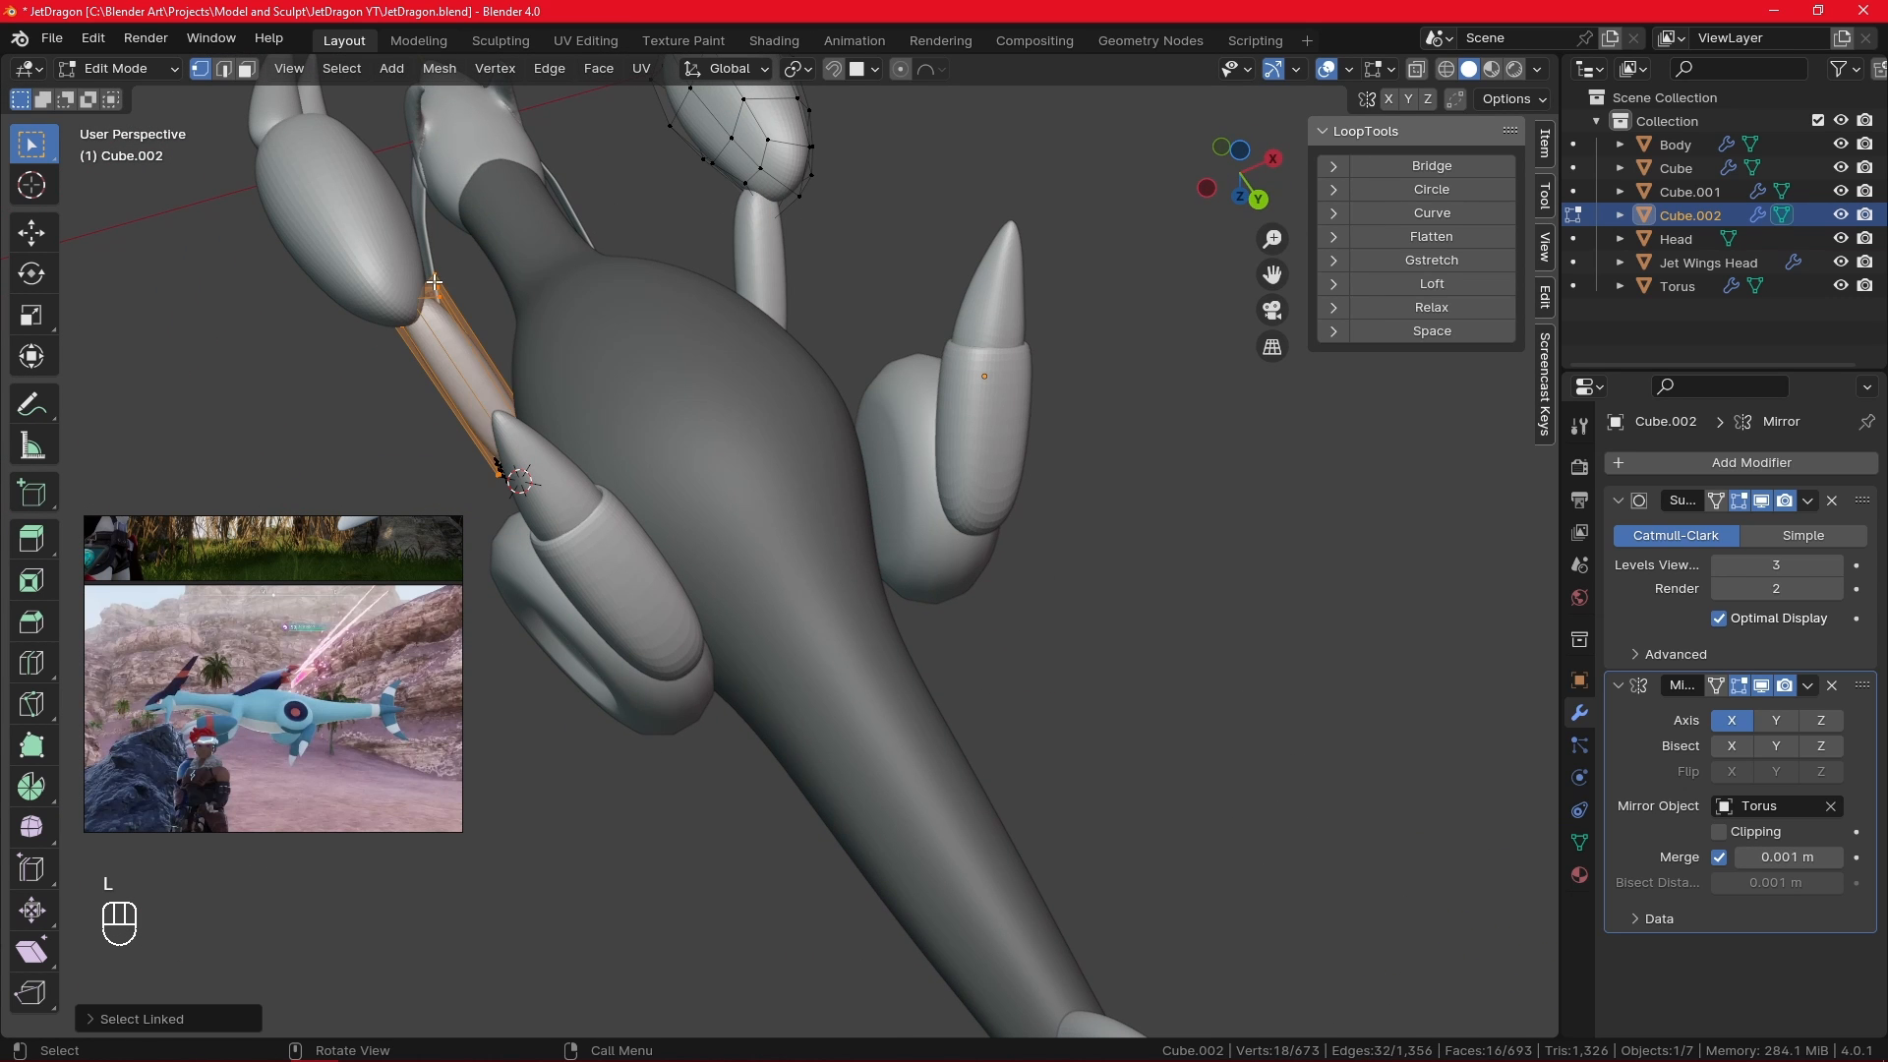
pyautogui.keyDown('alt'); pyautogui.moveTo(442, 287); pyautogui.dragTo(796, 585); pyautogui.keyUp('alt')
pyautogui.doubleClick(766, 563)
pyautogui.click(1416, 69)
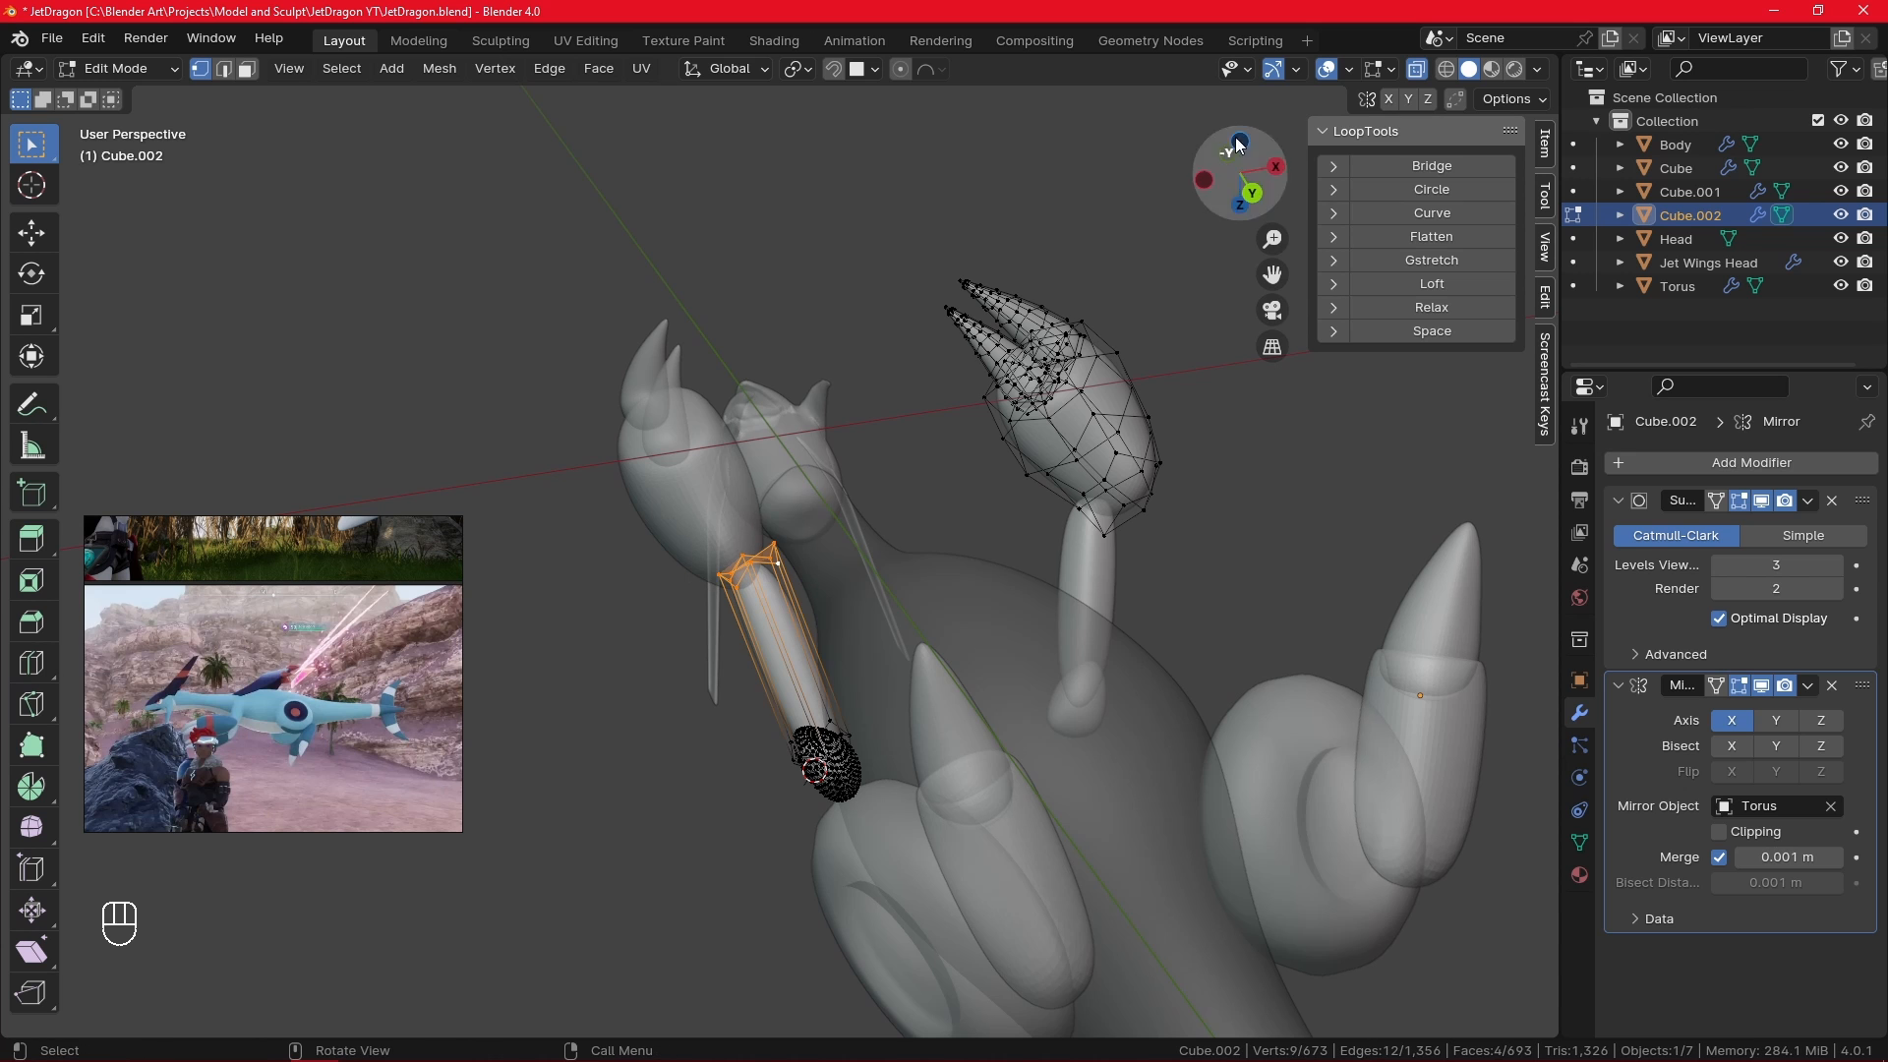
pyautogui.click(1416, 69)
pyautogui.press('r')
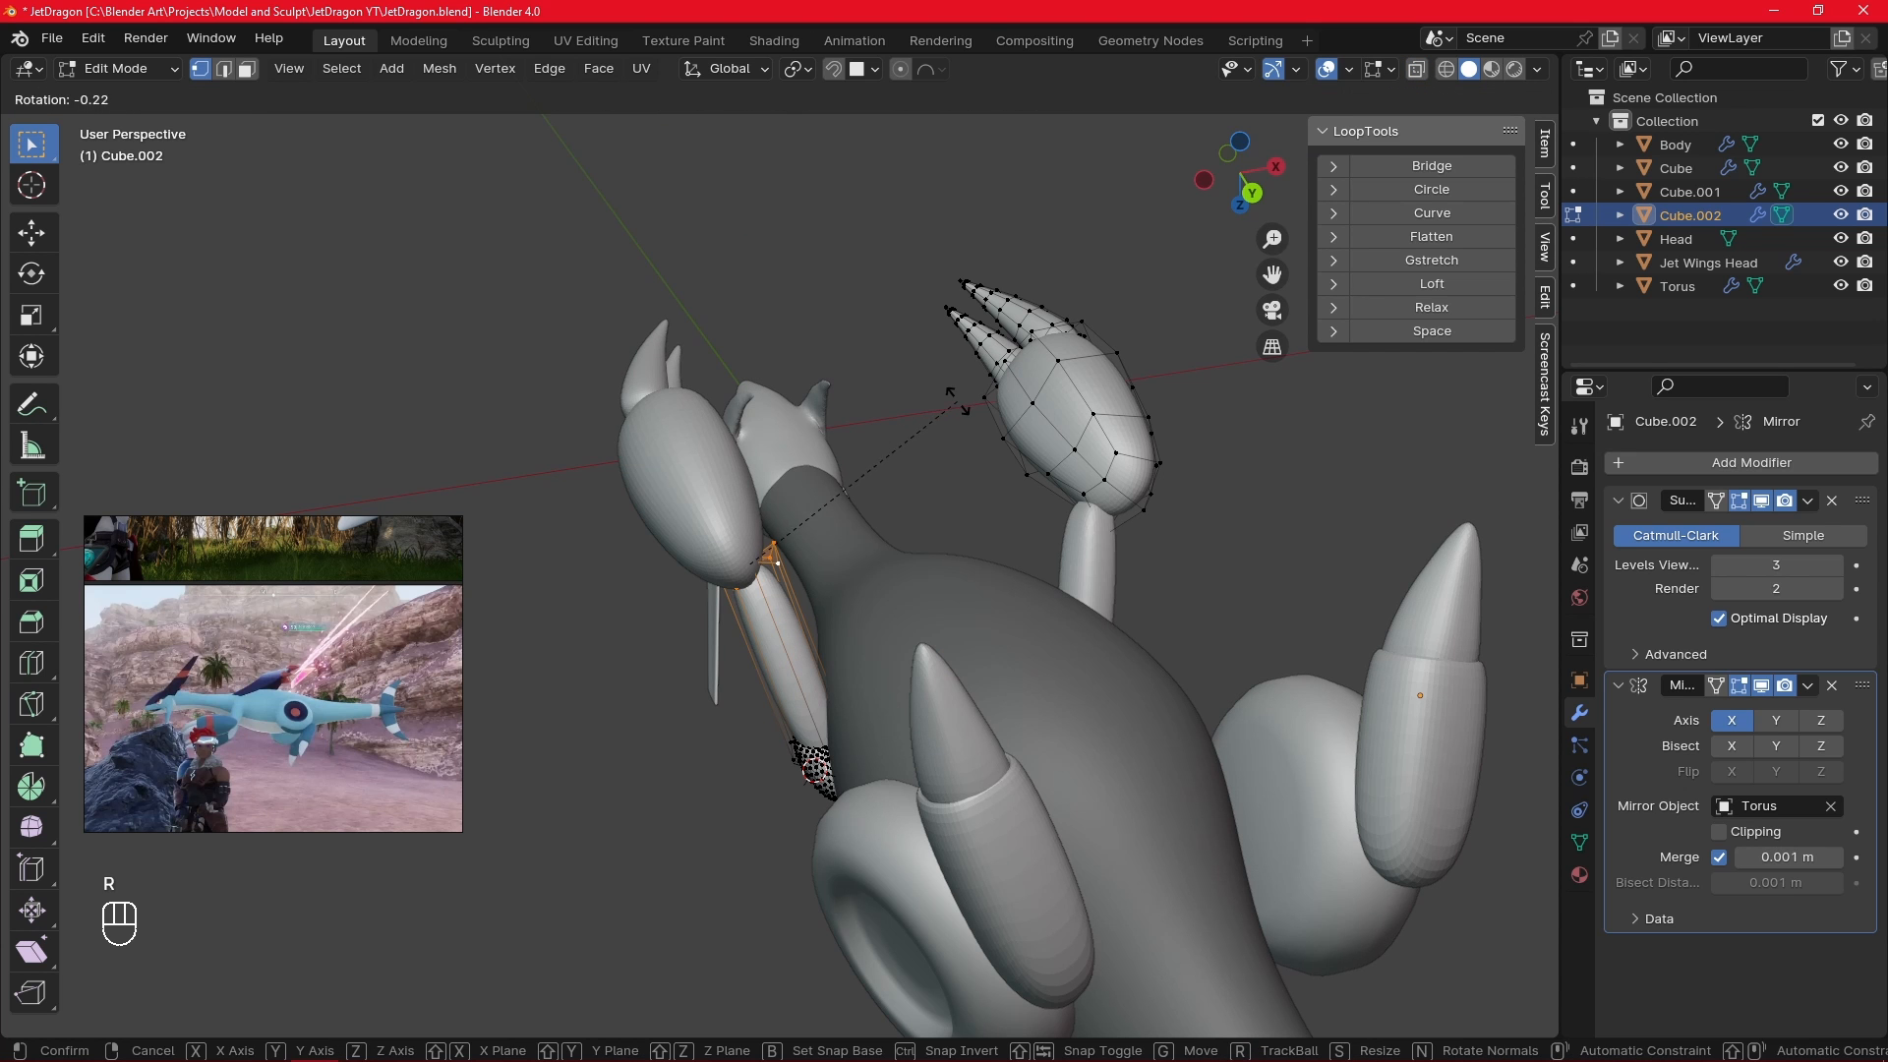
pyautogui.click(950, 400)
pyautogui.press('g')
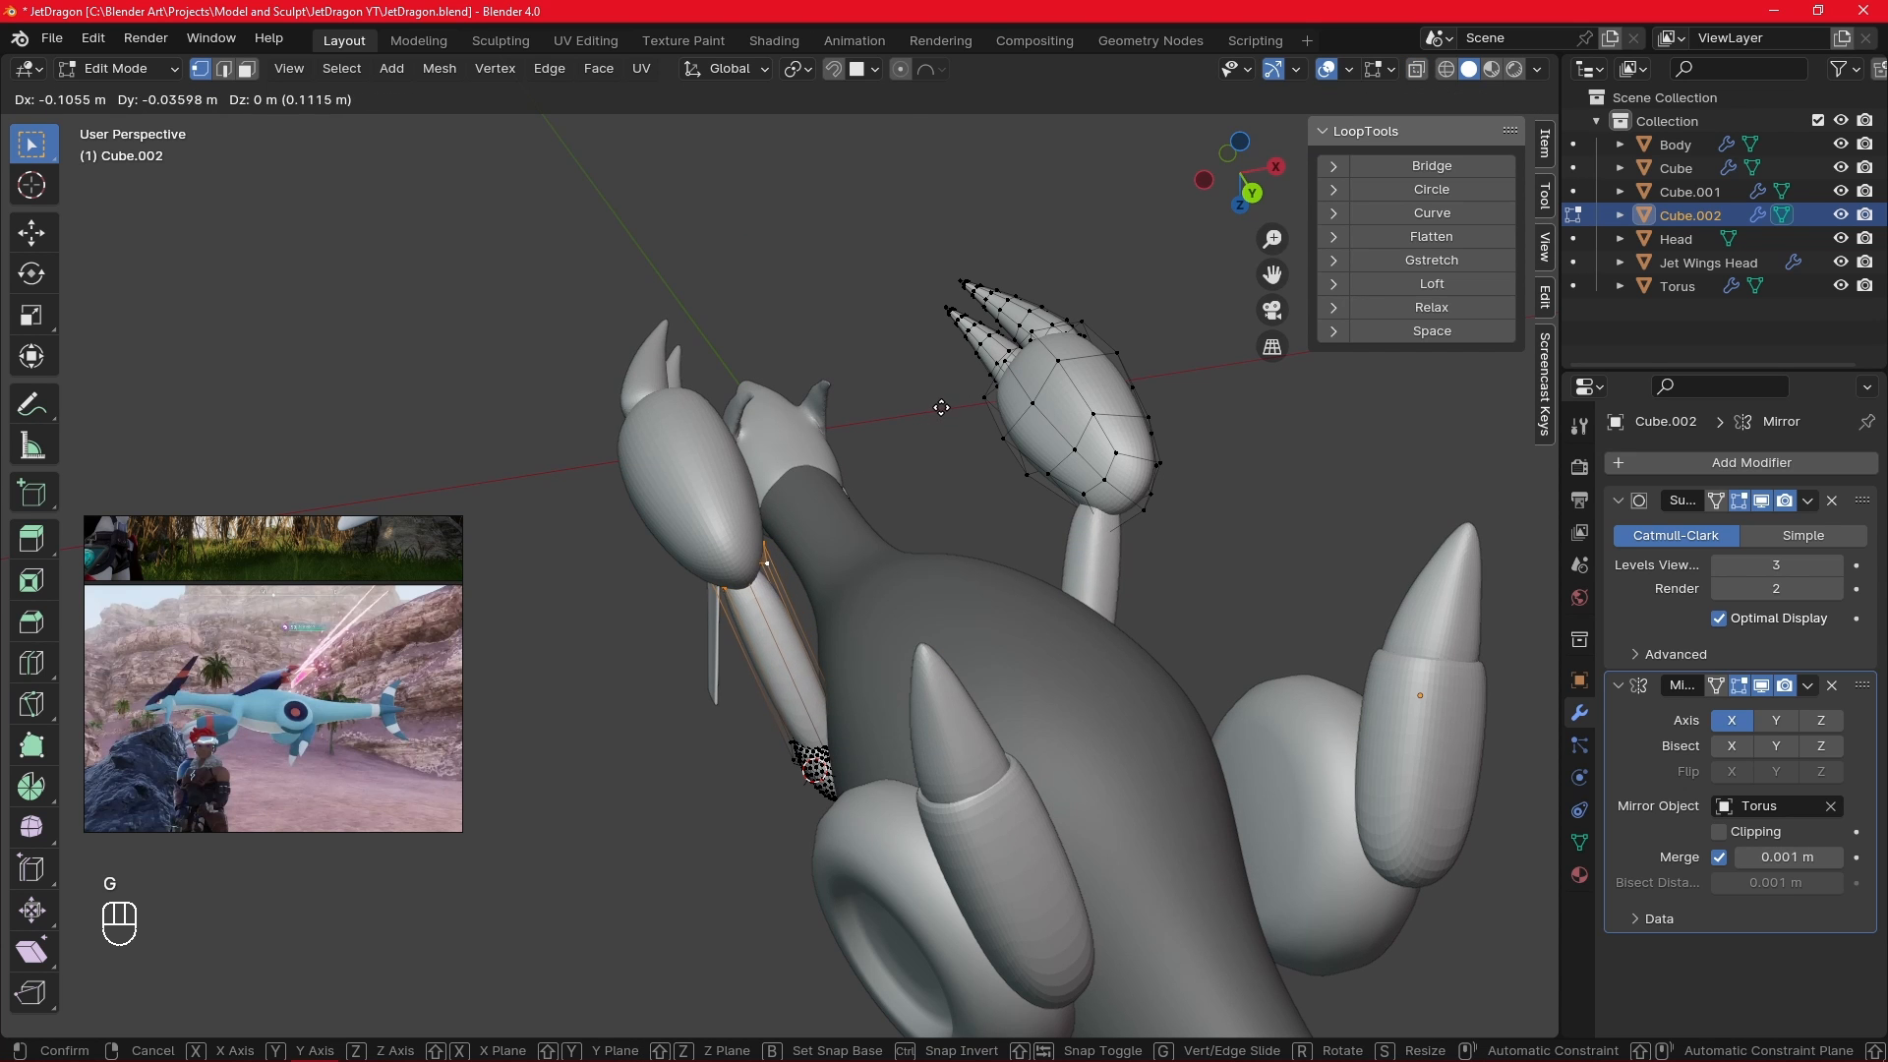
pyautogui.click(941, 407)
# - Move the arm's wrist-end vertices about 0.37 m down along the Z axis
pyautogui.moveTo(952, 405); pyautogui.dragTo(1075, 721, button='middle')
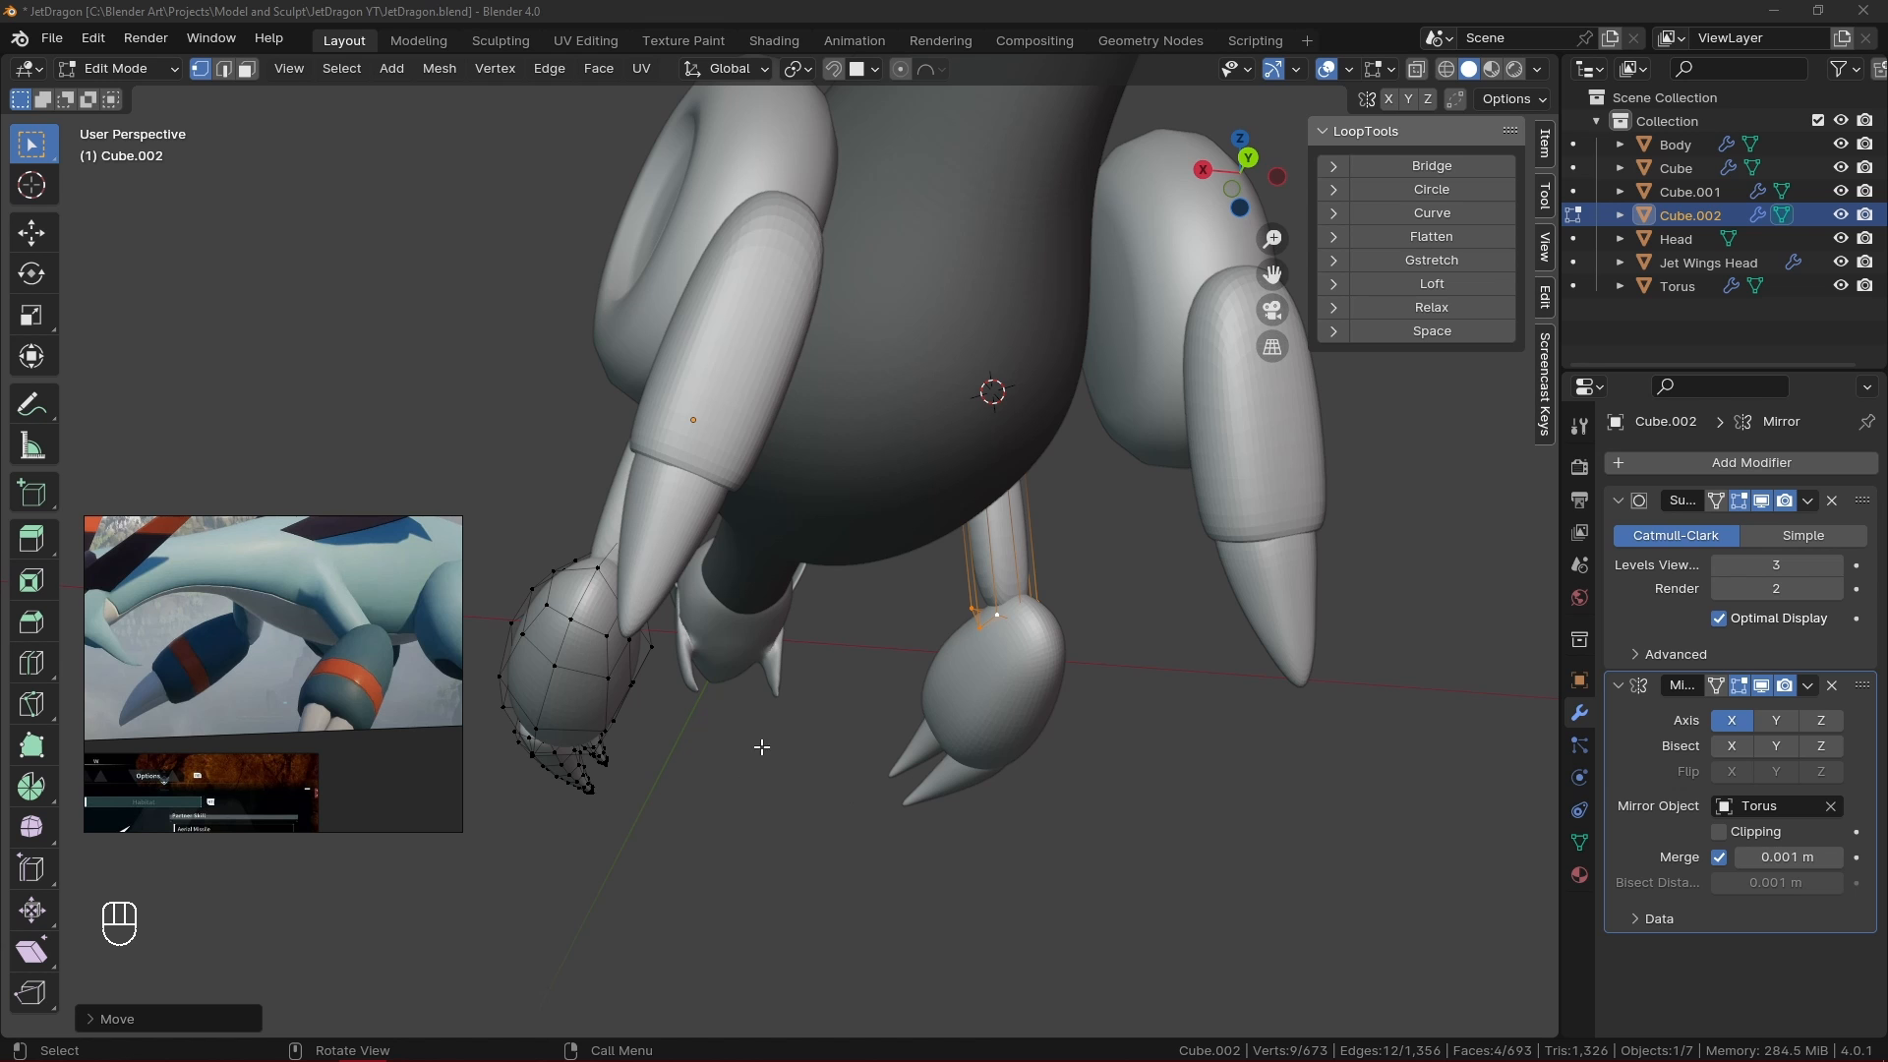
pyautogui.moveTo(767, 763); pyautogui.dragTo(1383, 776, button='middle')
pyautogui.moveTo(919, 704); pyautogui.dragTo(1085, 637, button='middle')
pyautogui.press('g')
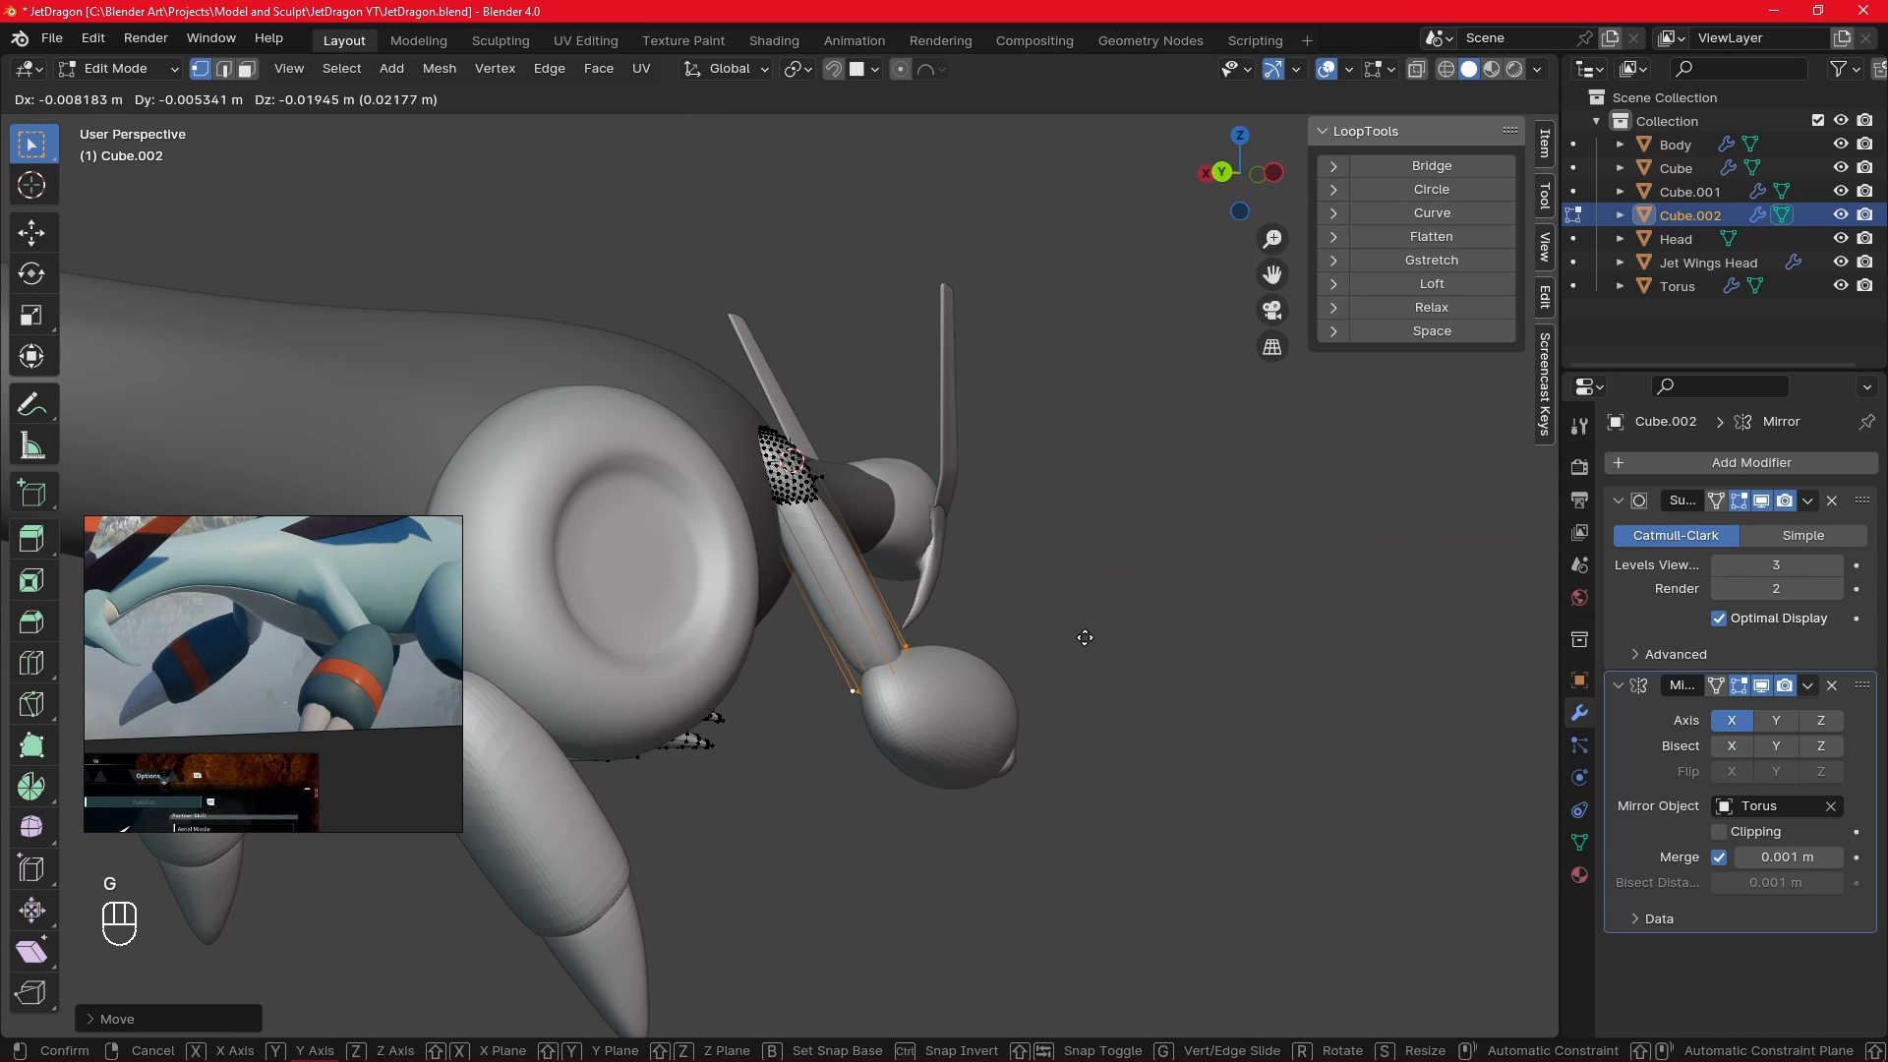
pyautogui.press('y')
pyautogui.press('z')
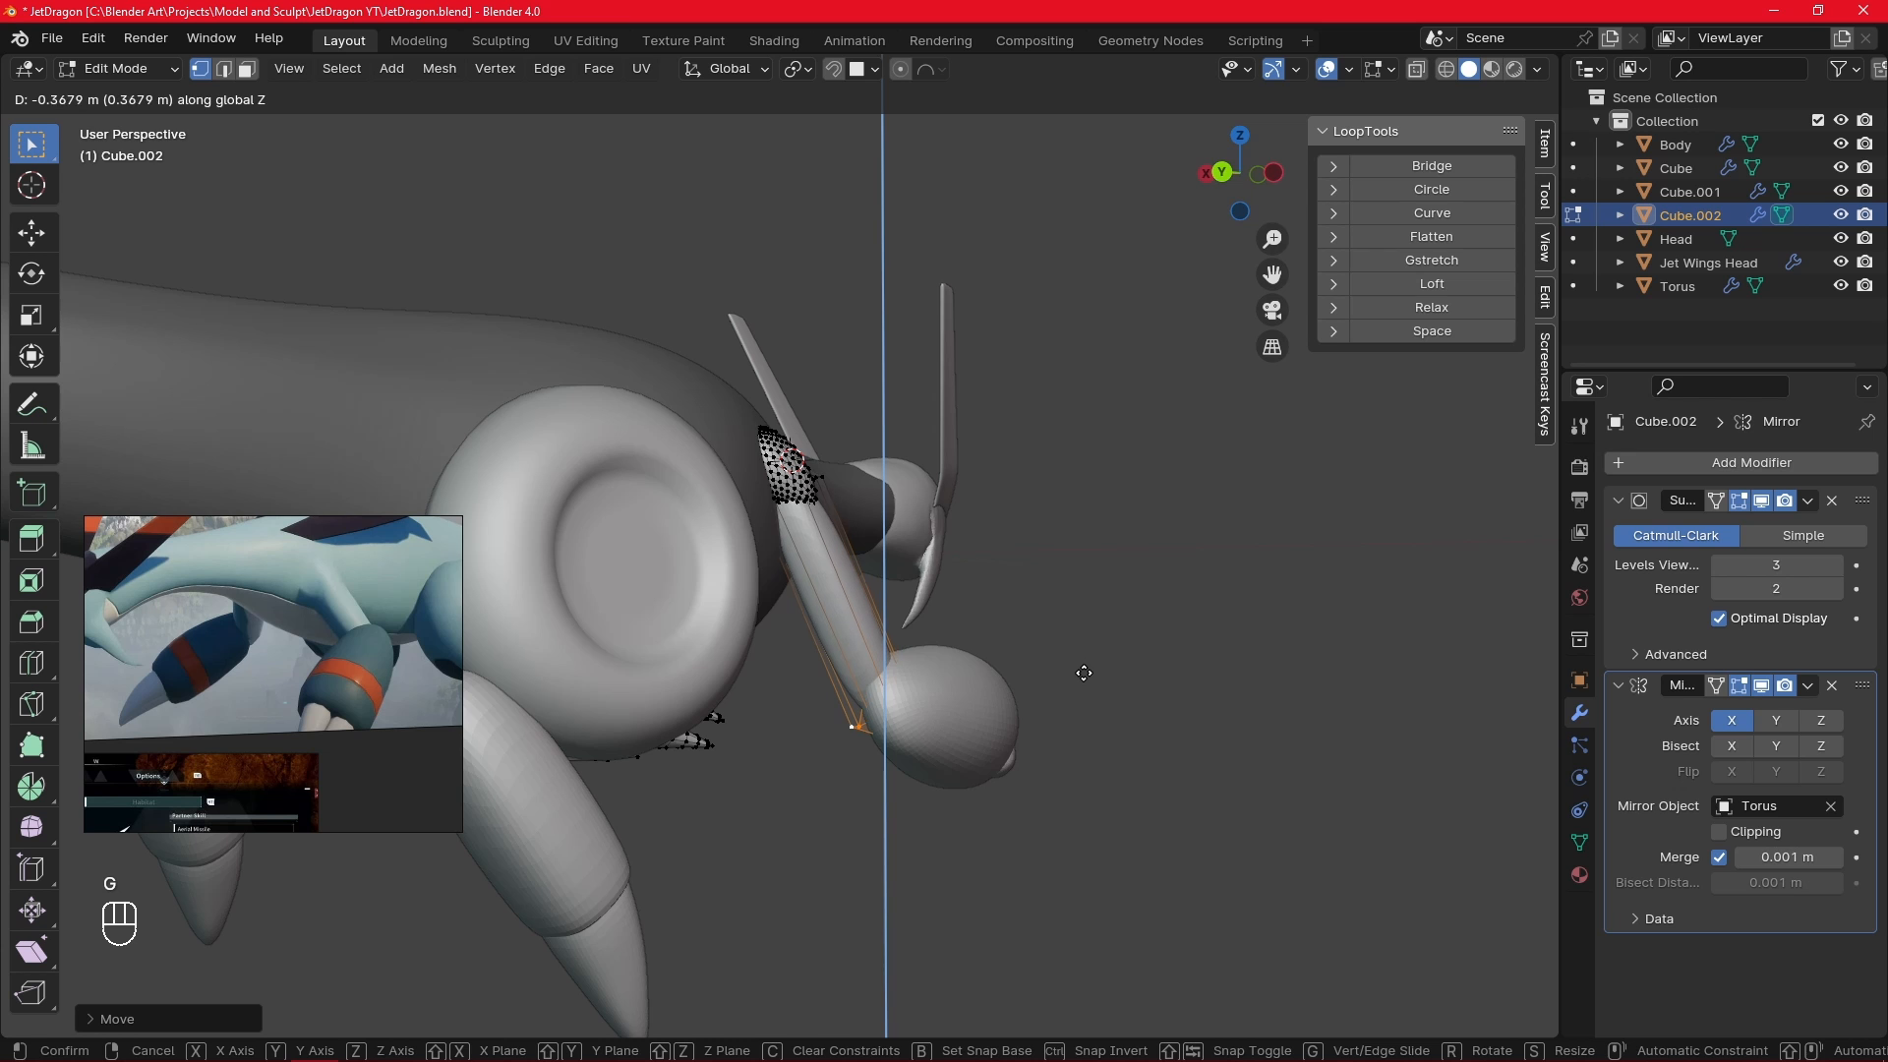
pyautogui.click(1083, 672)
# - Fine-tune the position of the arm's wrist-end vertices with two free moves and return to Object Mode
pyautogui.keyDown('alt'); pyautogui.moveTo(1083, 672); pyautogui.dragTo(1266, 726); pyautogui.keyUp('alt')
pyautogui.press('g')
pyautogui.click(1140, 622)
pyautogui.press('g')
pyautogui.click(930, 695)
pyautogui.press('Tab')
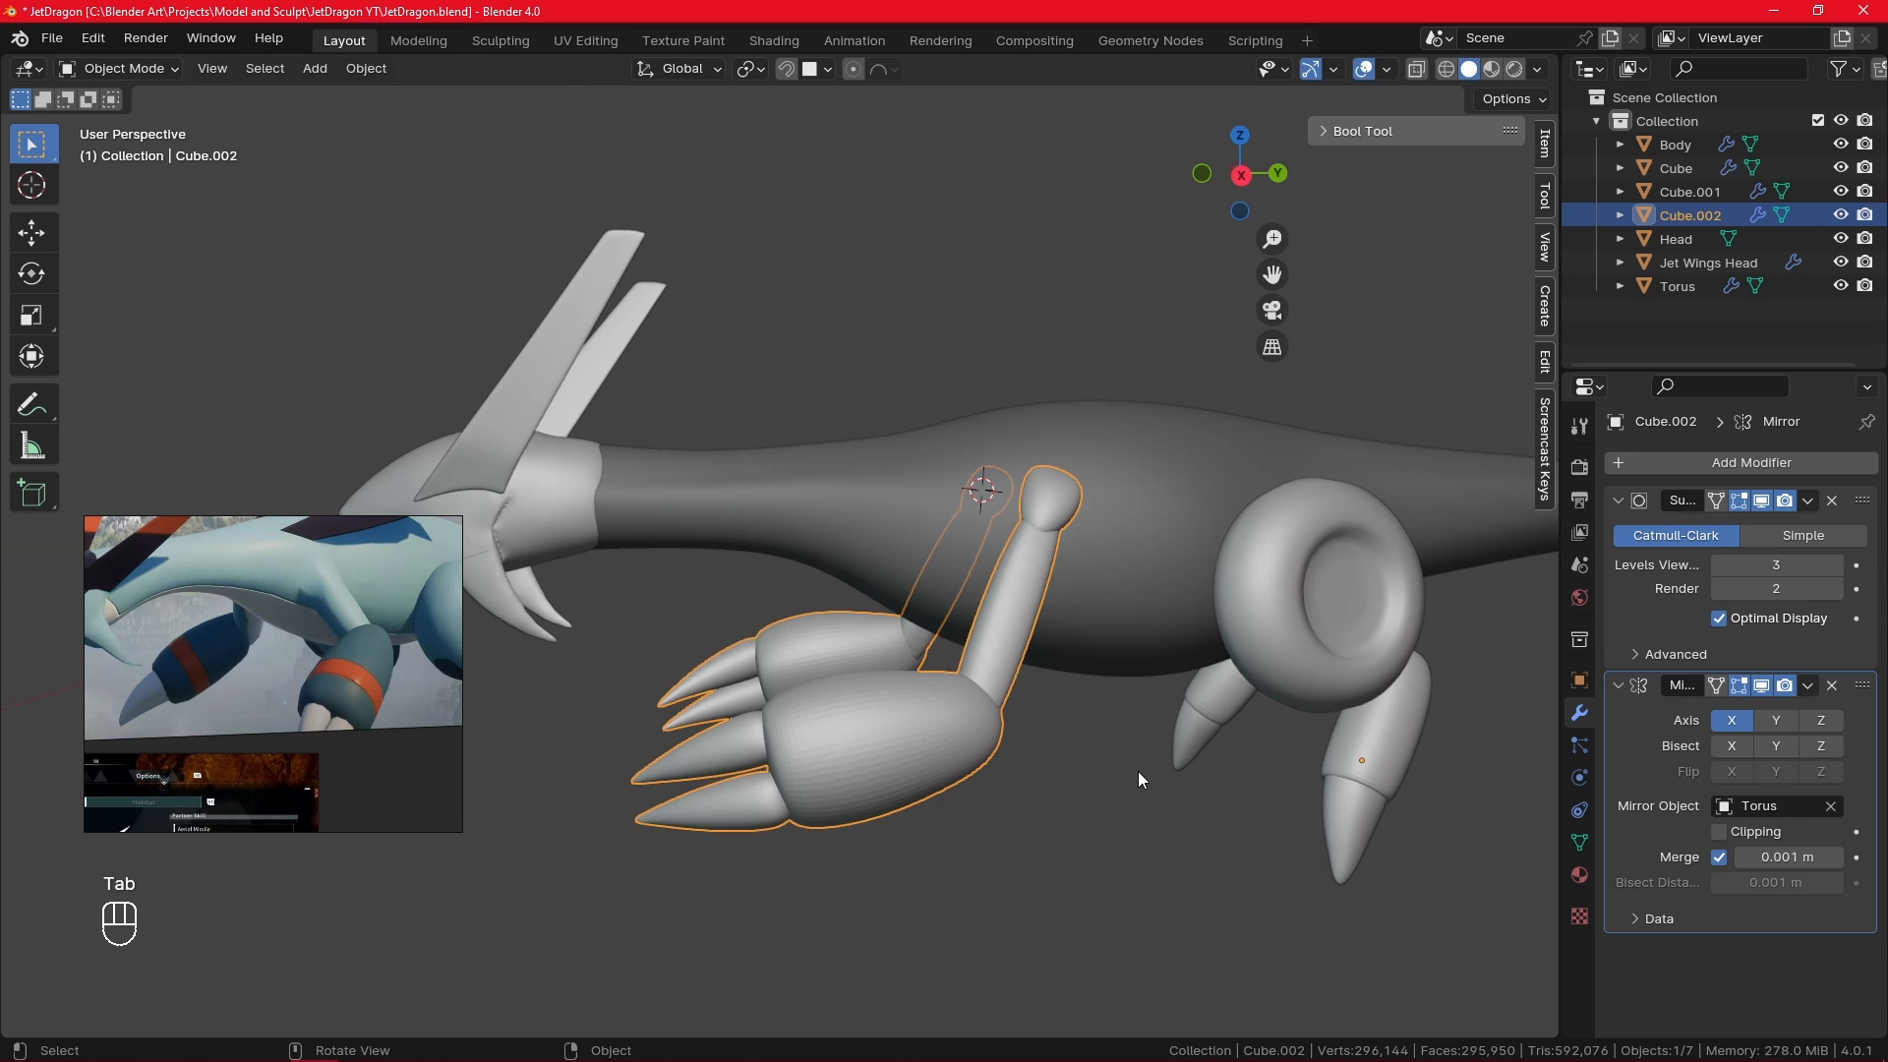
# - In the Body mesh, make the three edge loops along the tail, up to the fins, circular with LoopTools Circle
pyautogui.press('KP_3')
pyautogui.click(1122, 780)
pyautogui.scroll(3, 1082, 727)
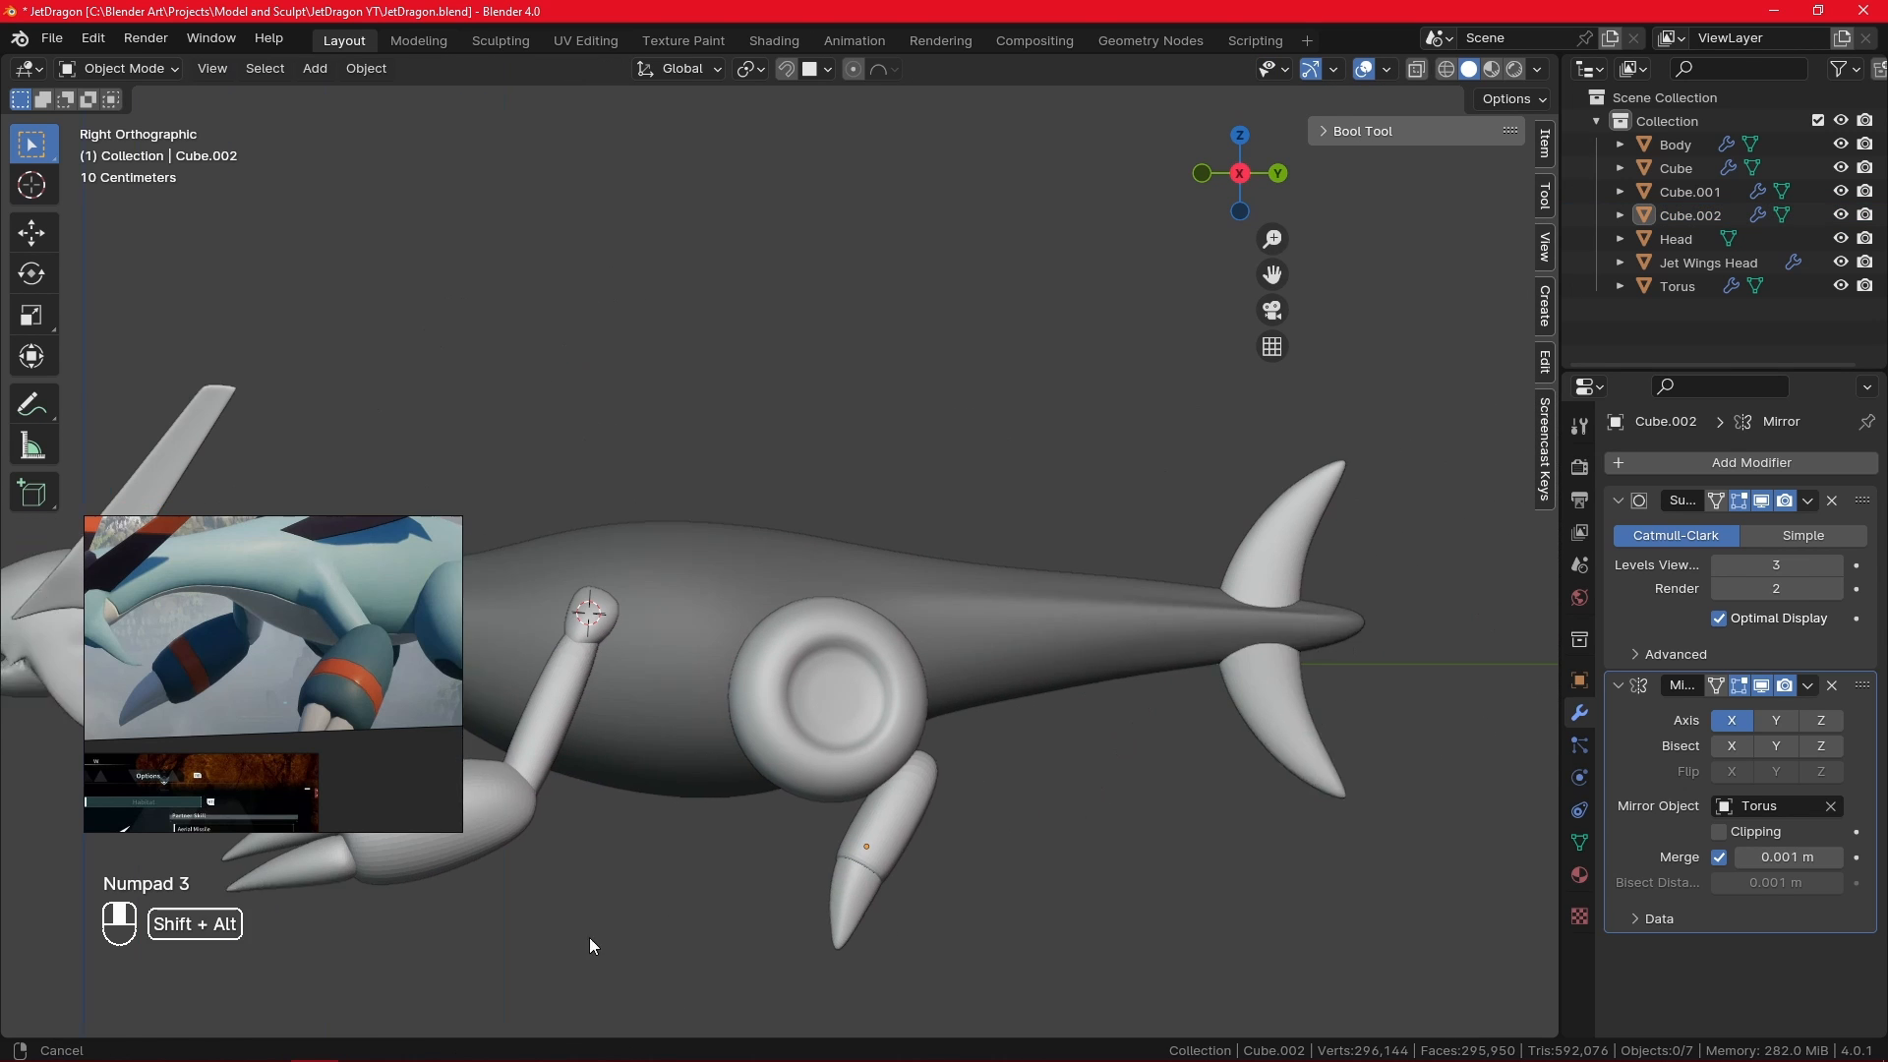
pyautogui.click(1045, 685)
pyautogui.press('Tab')
pyautogui.keyDown('alt'); pyautogui.click(947, 652); pyautogui.keyUp('alt')
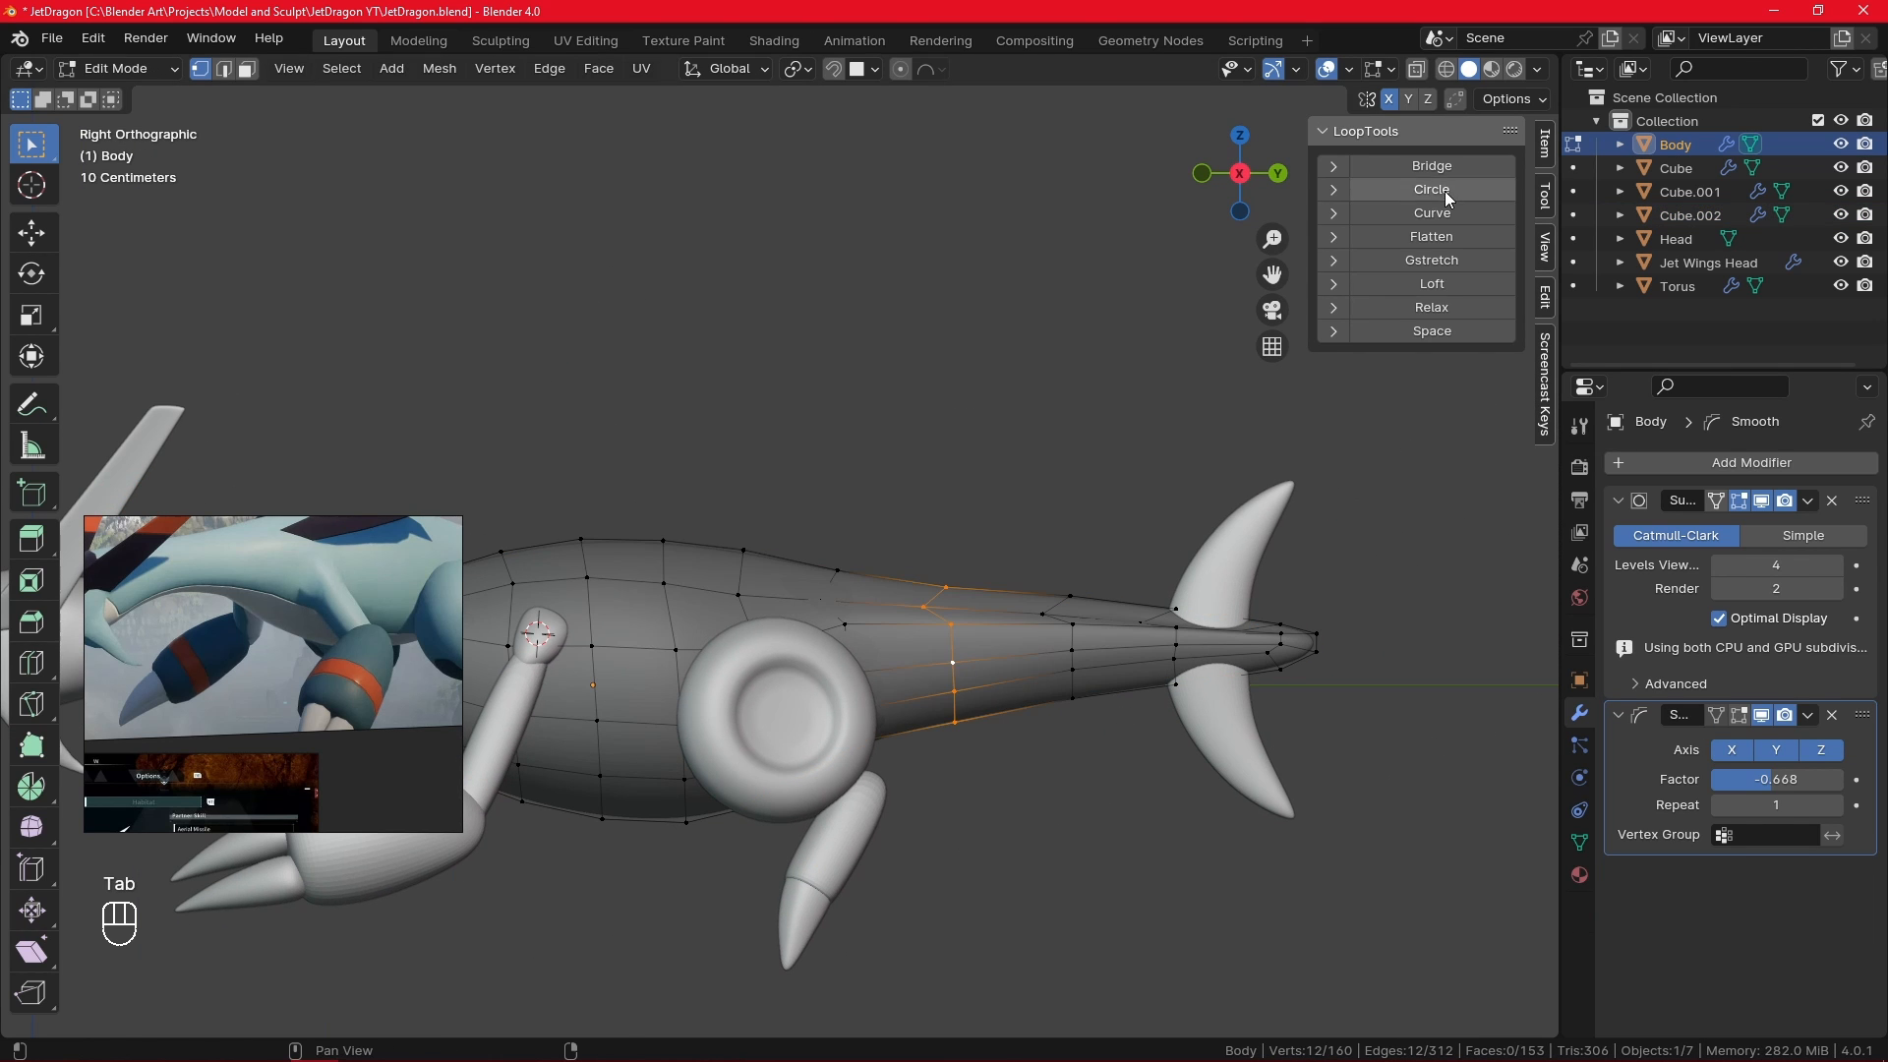
pyautogui.click(1431, 189)
pyautogui.keyDown('alt'); pyautogui.click(1073, 639); pyautogui.keyUp('alt')
pyautogui.click(1437, 194)
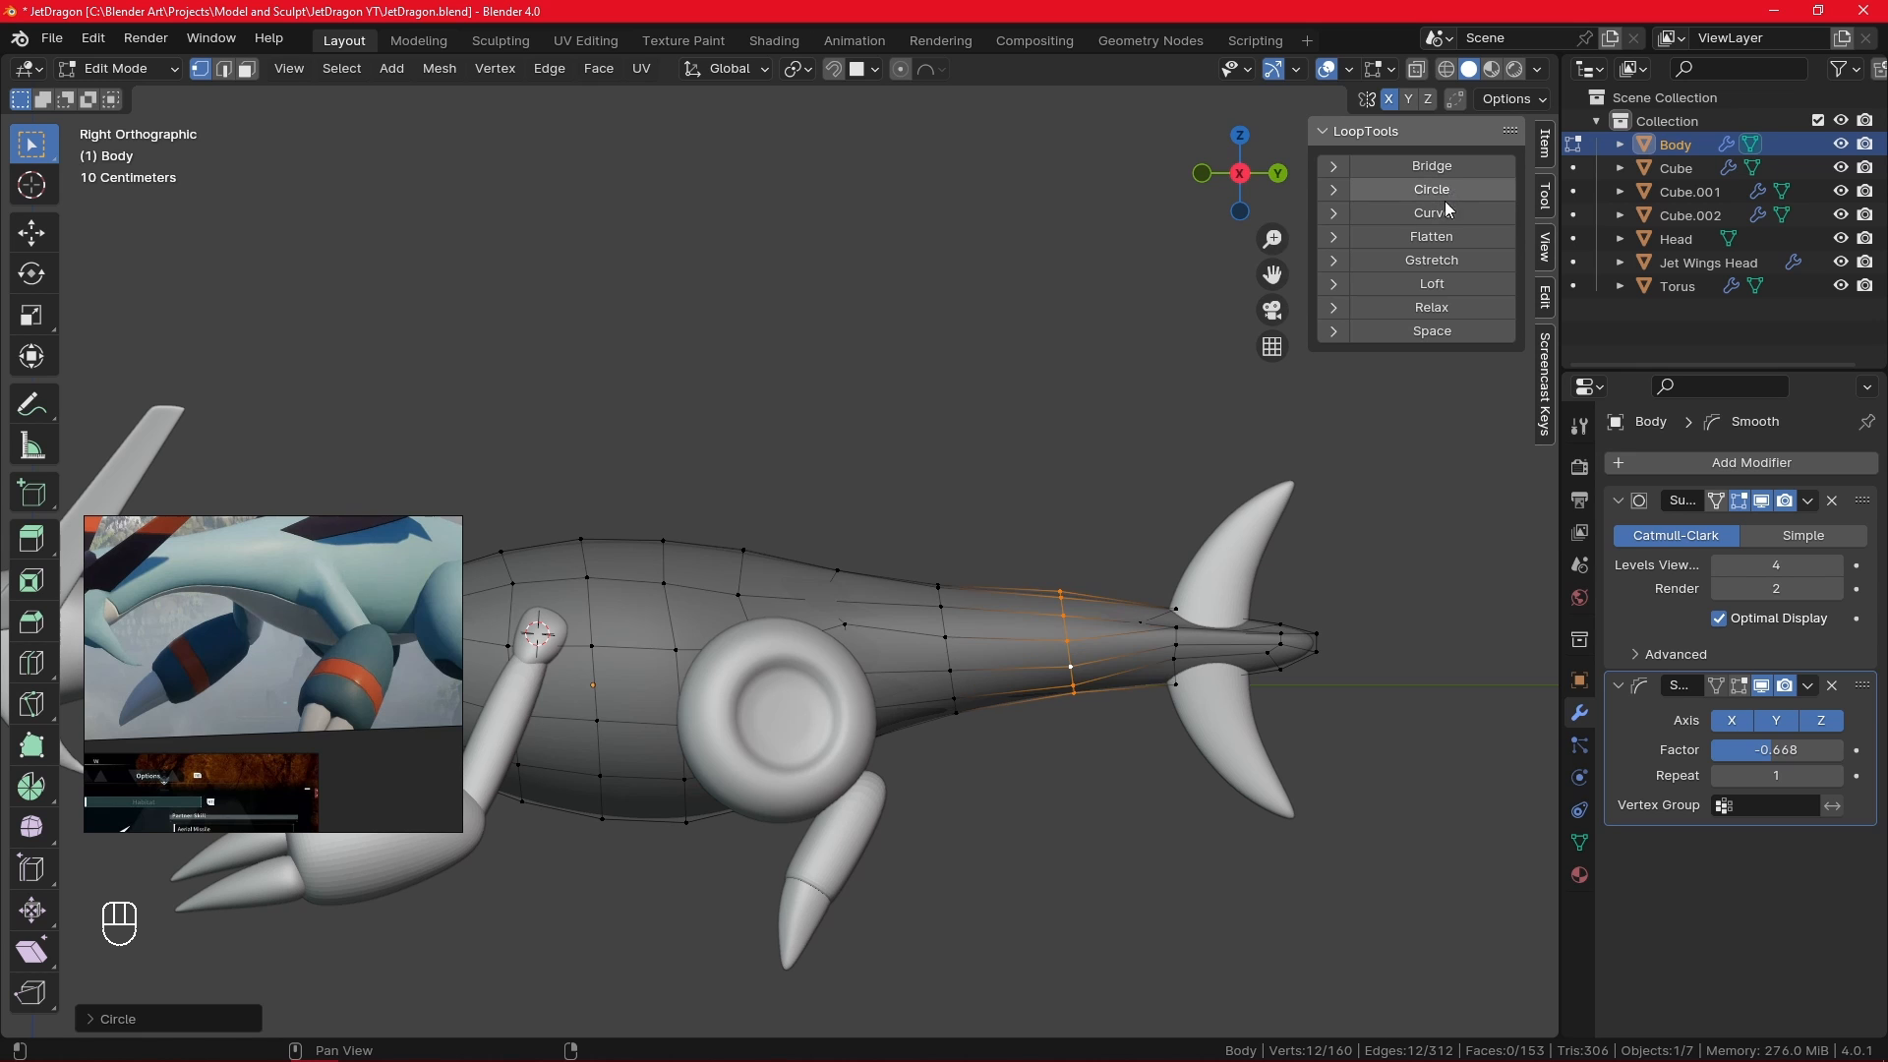
pyautogui.keyDown('alt'); pyautogui.click(1177, 638); pyautogui.keyUp('alt')
pyautogui.click(1431, 189)
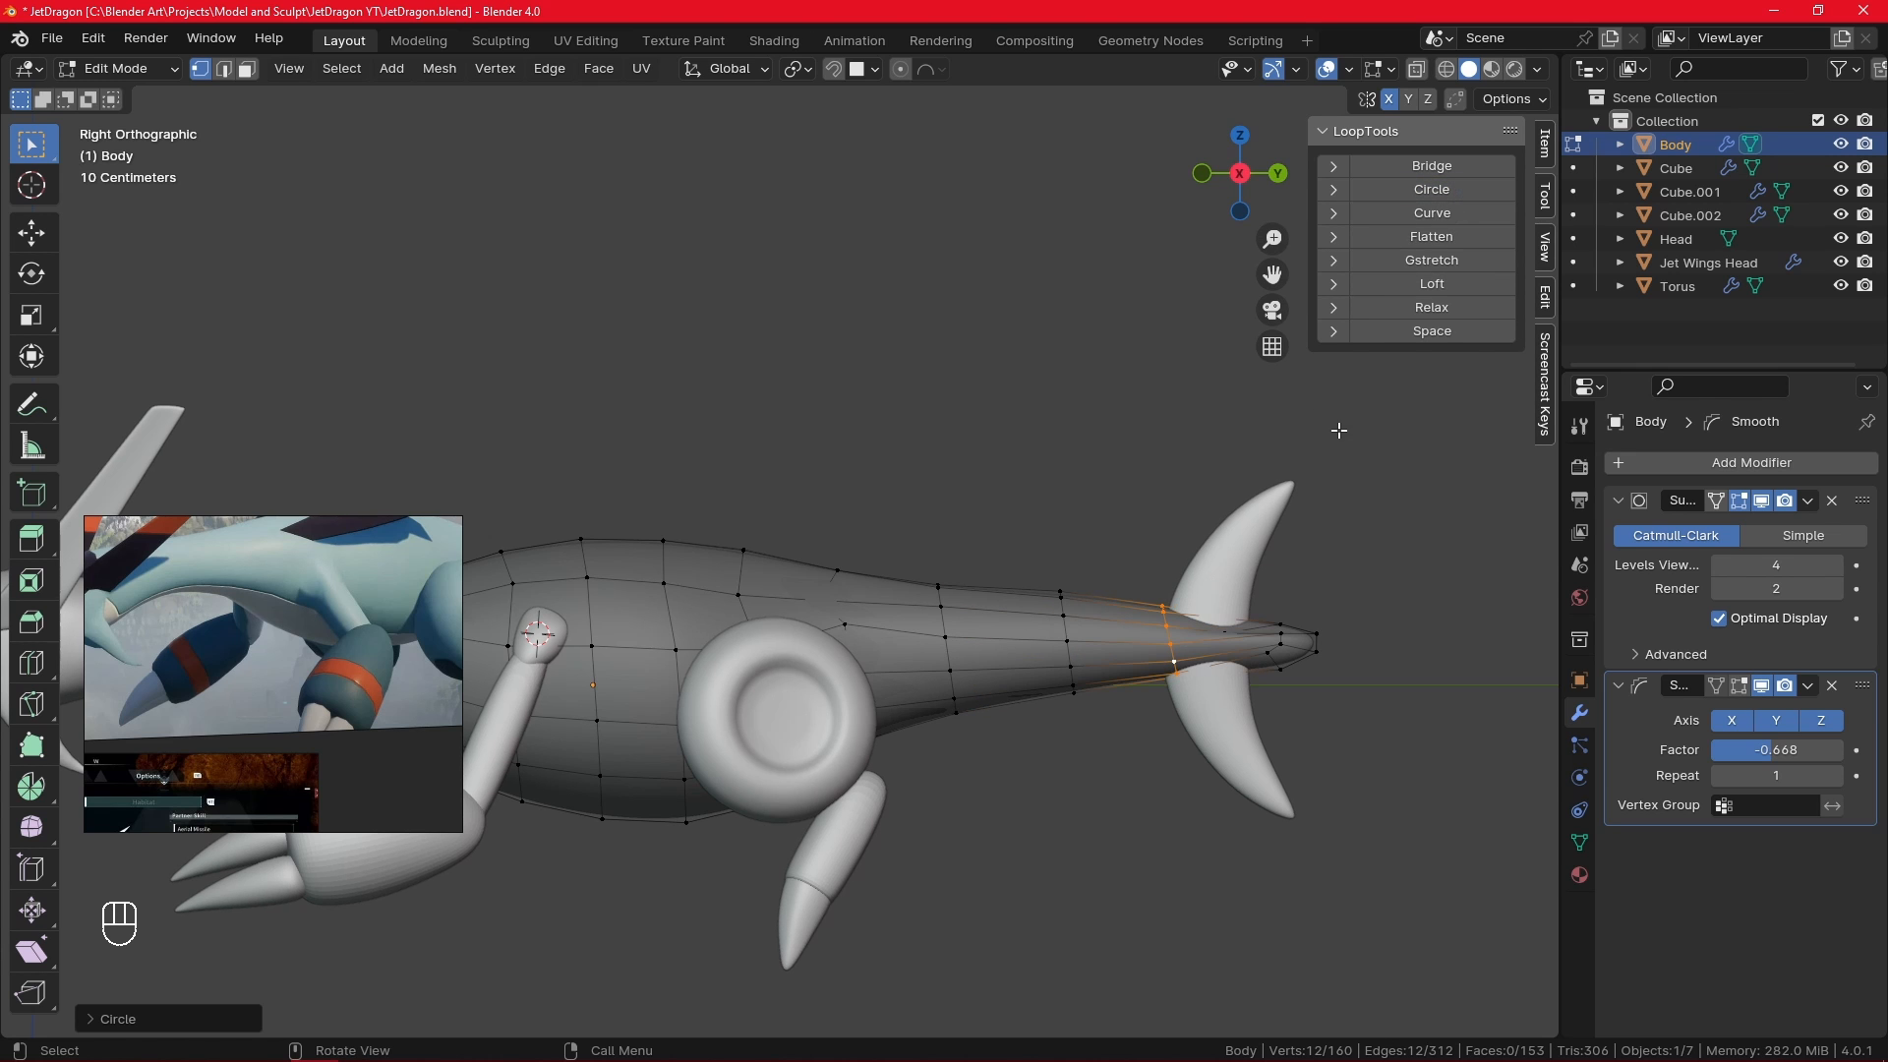
# - Select all the vertices around the loop near the tail tip and make that loop circular with LoopTools Circle
pyautogui.keyDown('alt'); pyautogui.click(1281, 638); pyautogui.keyUp('alt')
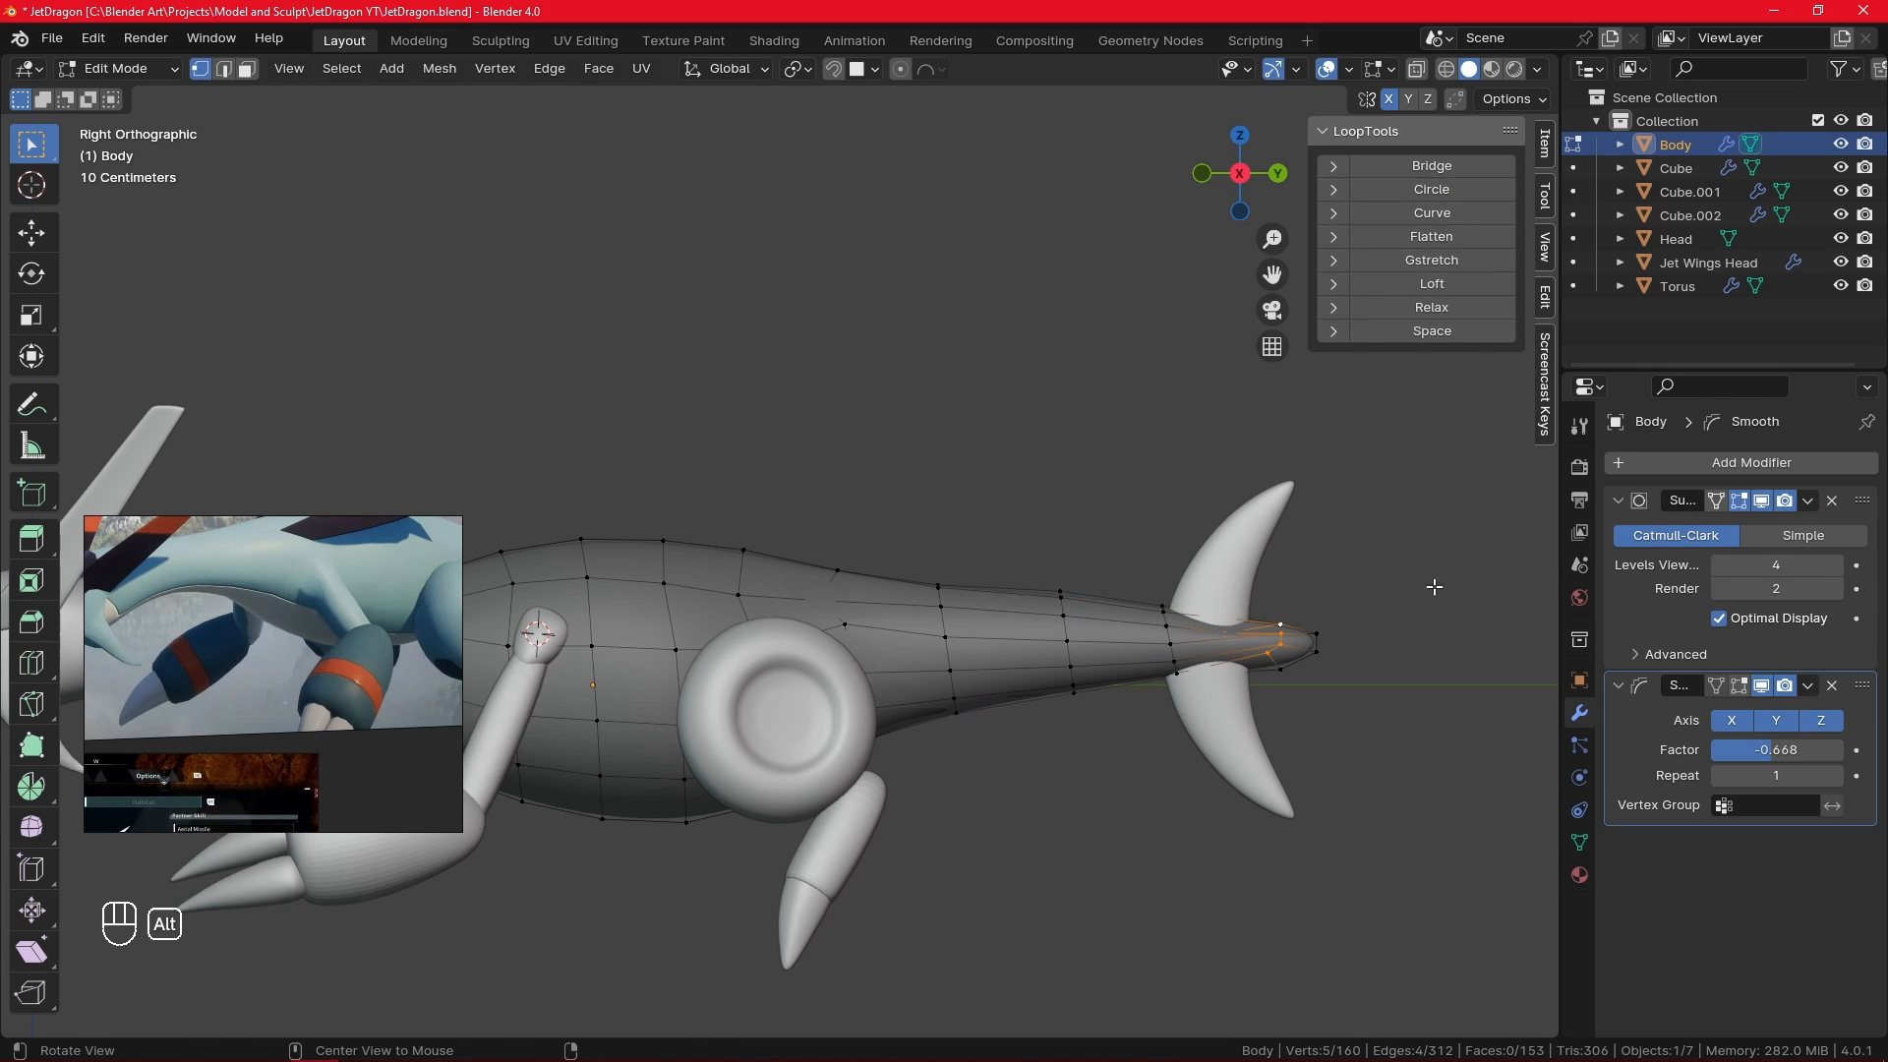
pyautogui.moveTo(1278, 639); pyautogui.dragTo(1044, 584, button='middle')
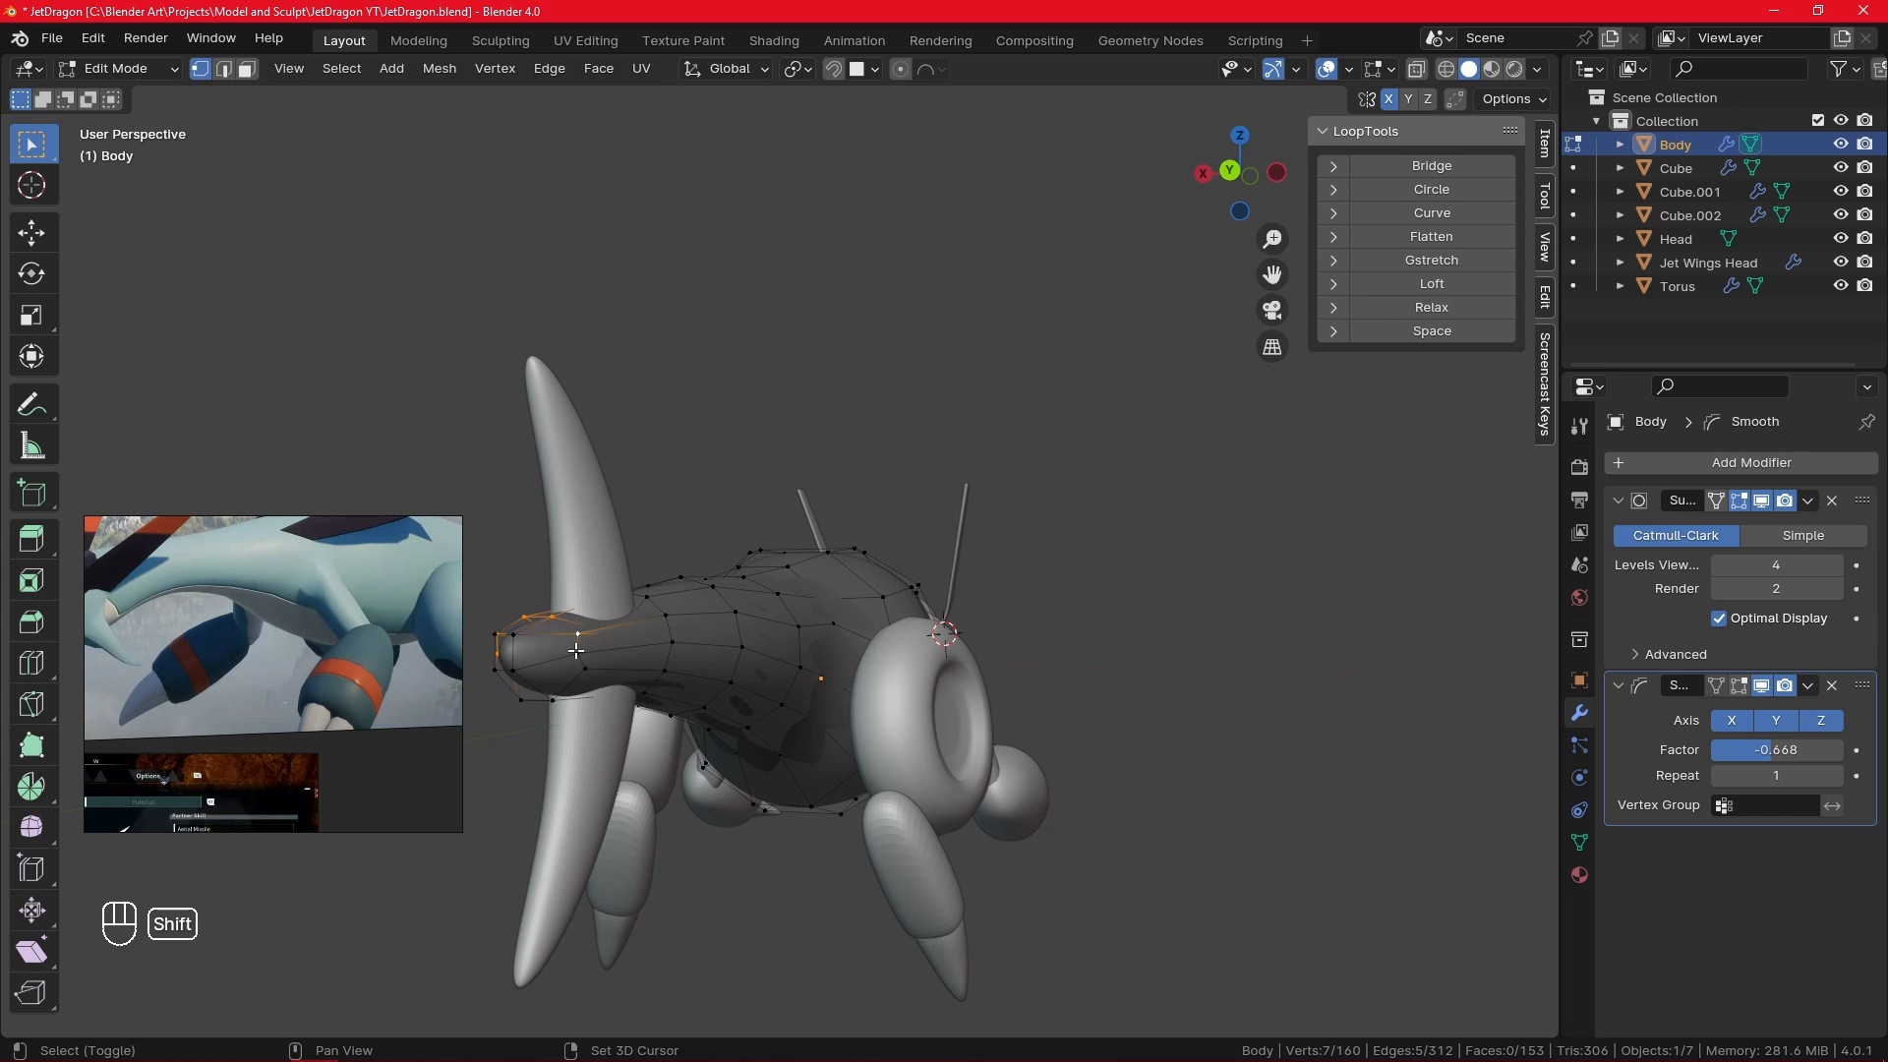
pyautogui.keyDown('shift'); pyautogui.click(558, 698); pyautogui.keyUp('shift')
pyautogui.moveTo(557, 698); pyautogui.dragTo(668, 682, button='middle')
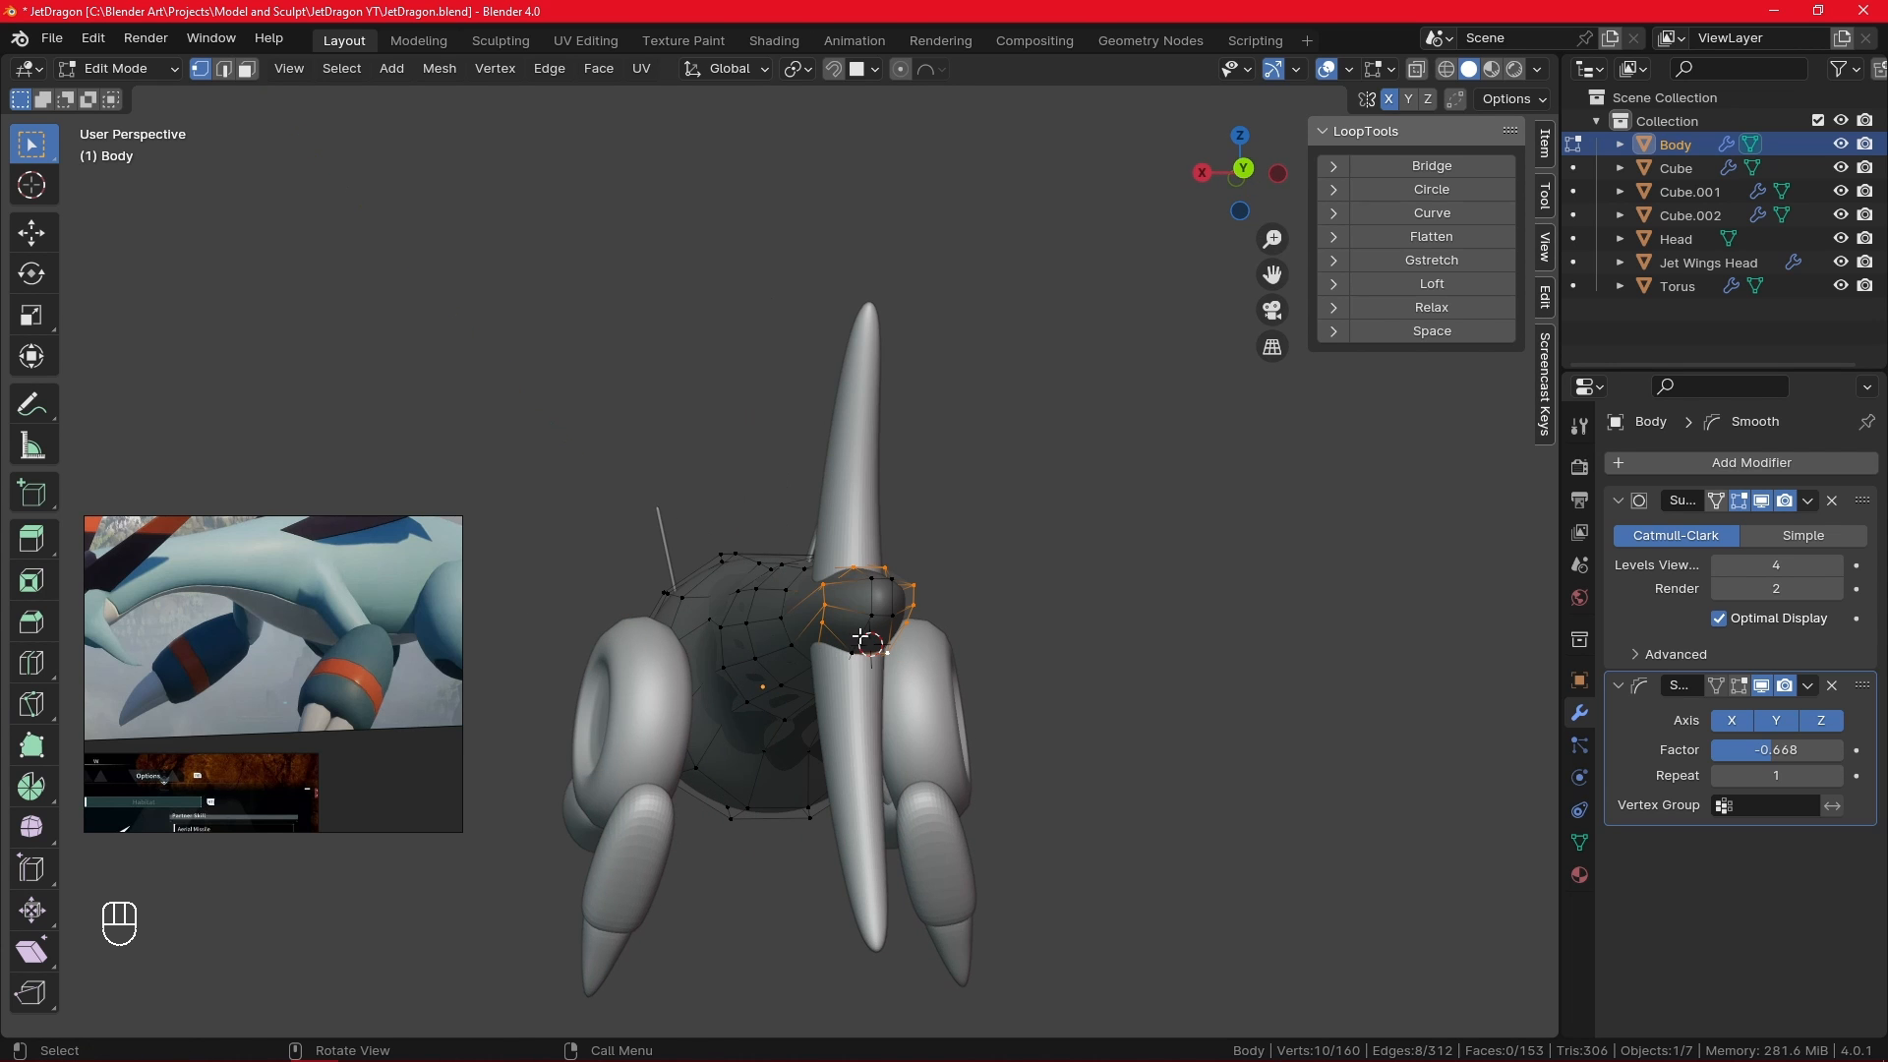
pyautogui.keyDown('shift'); pyautogui.click(856, 649); pyautogui.keyUp('shift')
pyautogui.click(1459, 192)
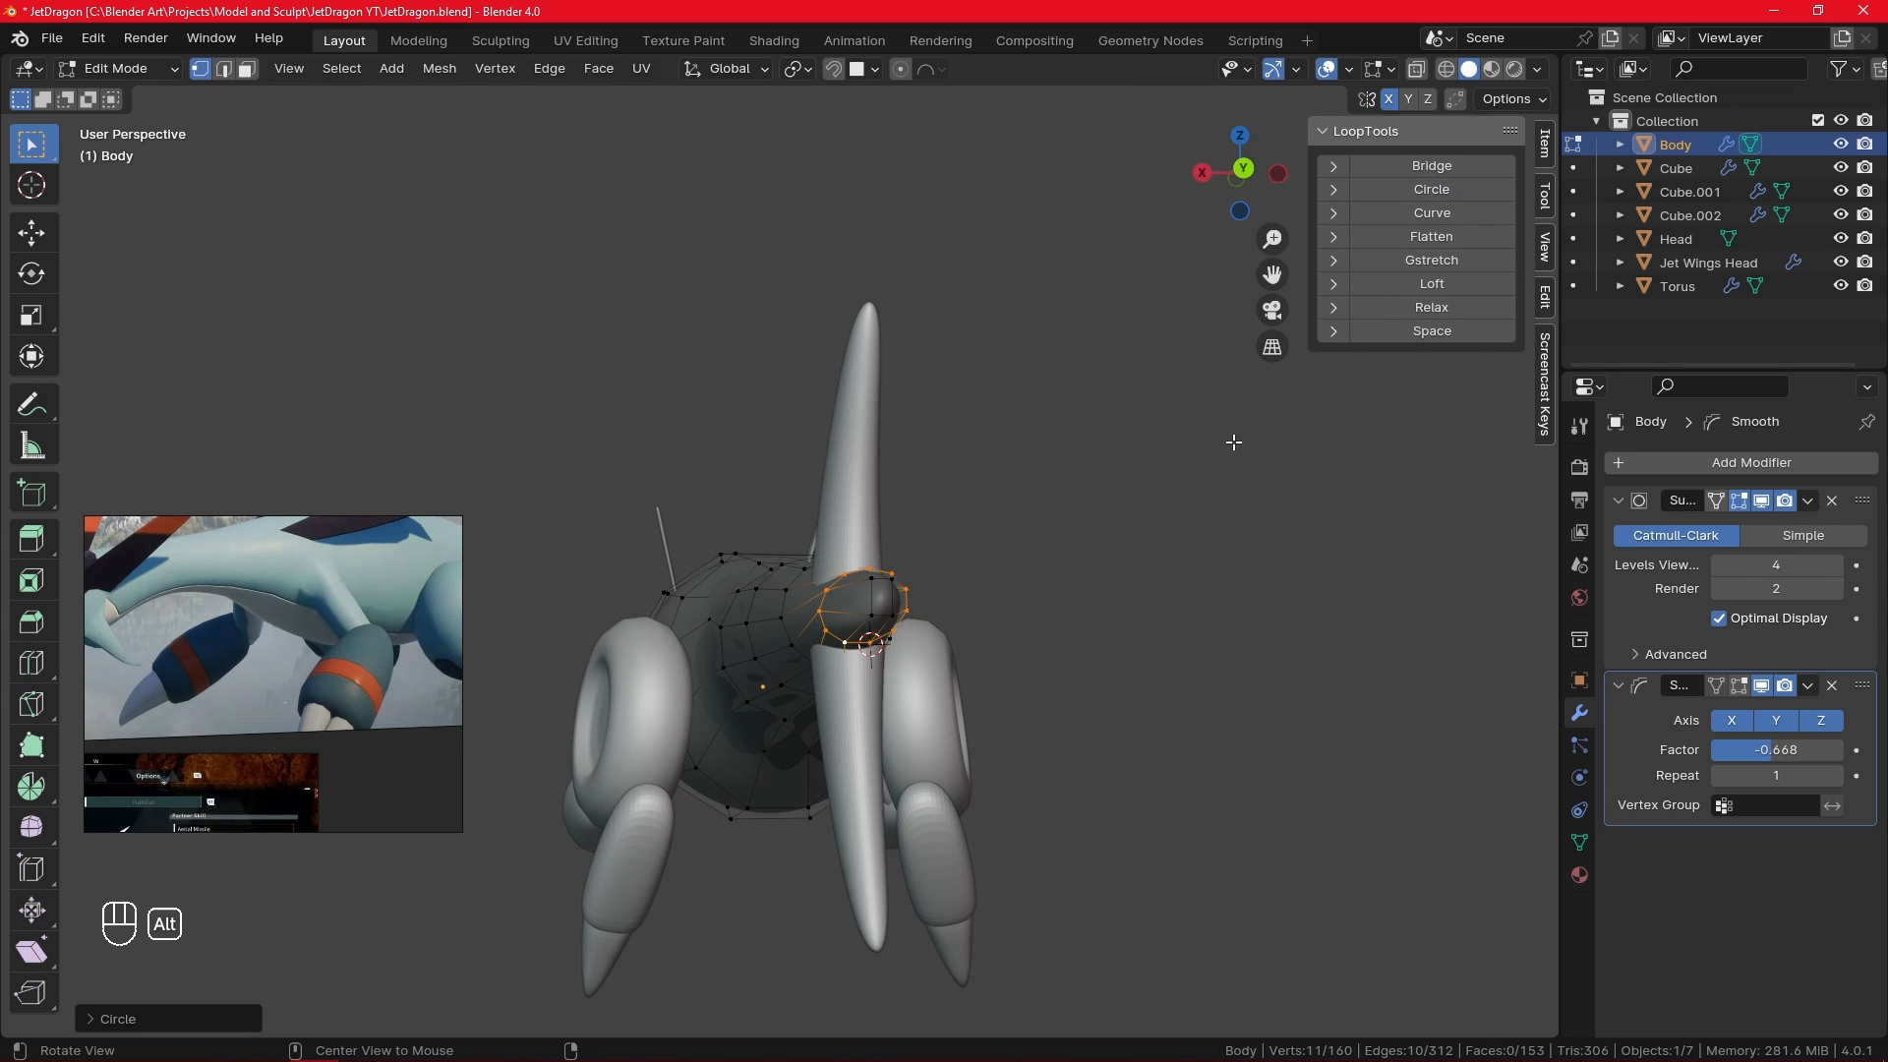
# - Rotate the tail-tip loop slightly in the rear view and move it about -0.006 m along the X axis
pyautogui.moveTo(1235, 430); pyautogui.dragTo(1124, 522, button='middle')
pyautogui.press('r')
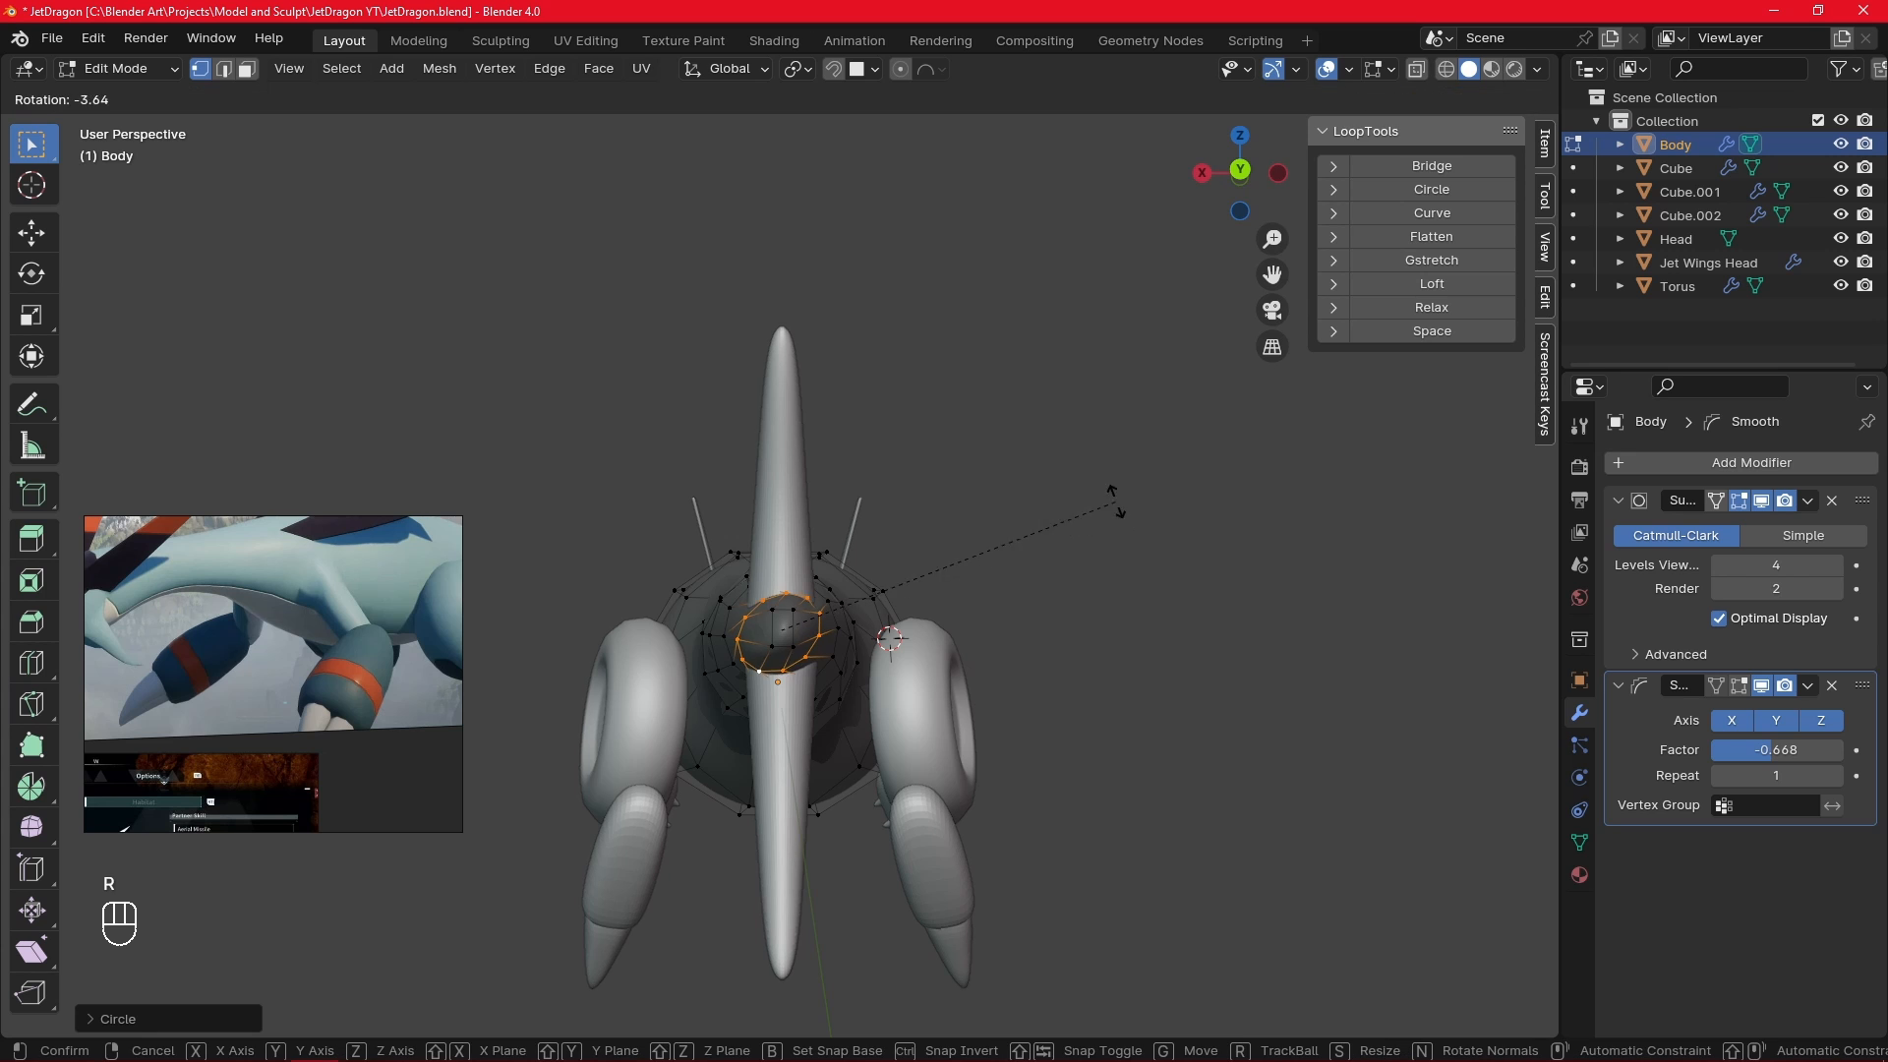
pyautogui.click(1060, 442)
pyautogui.press('g')
pyautogui.press('x')
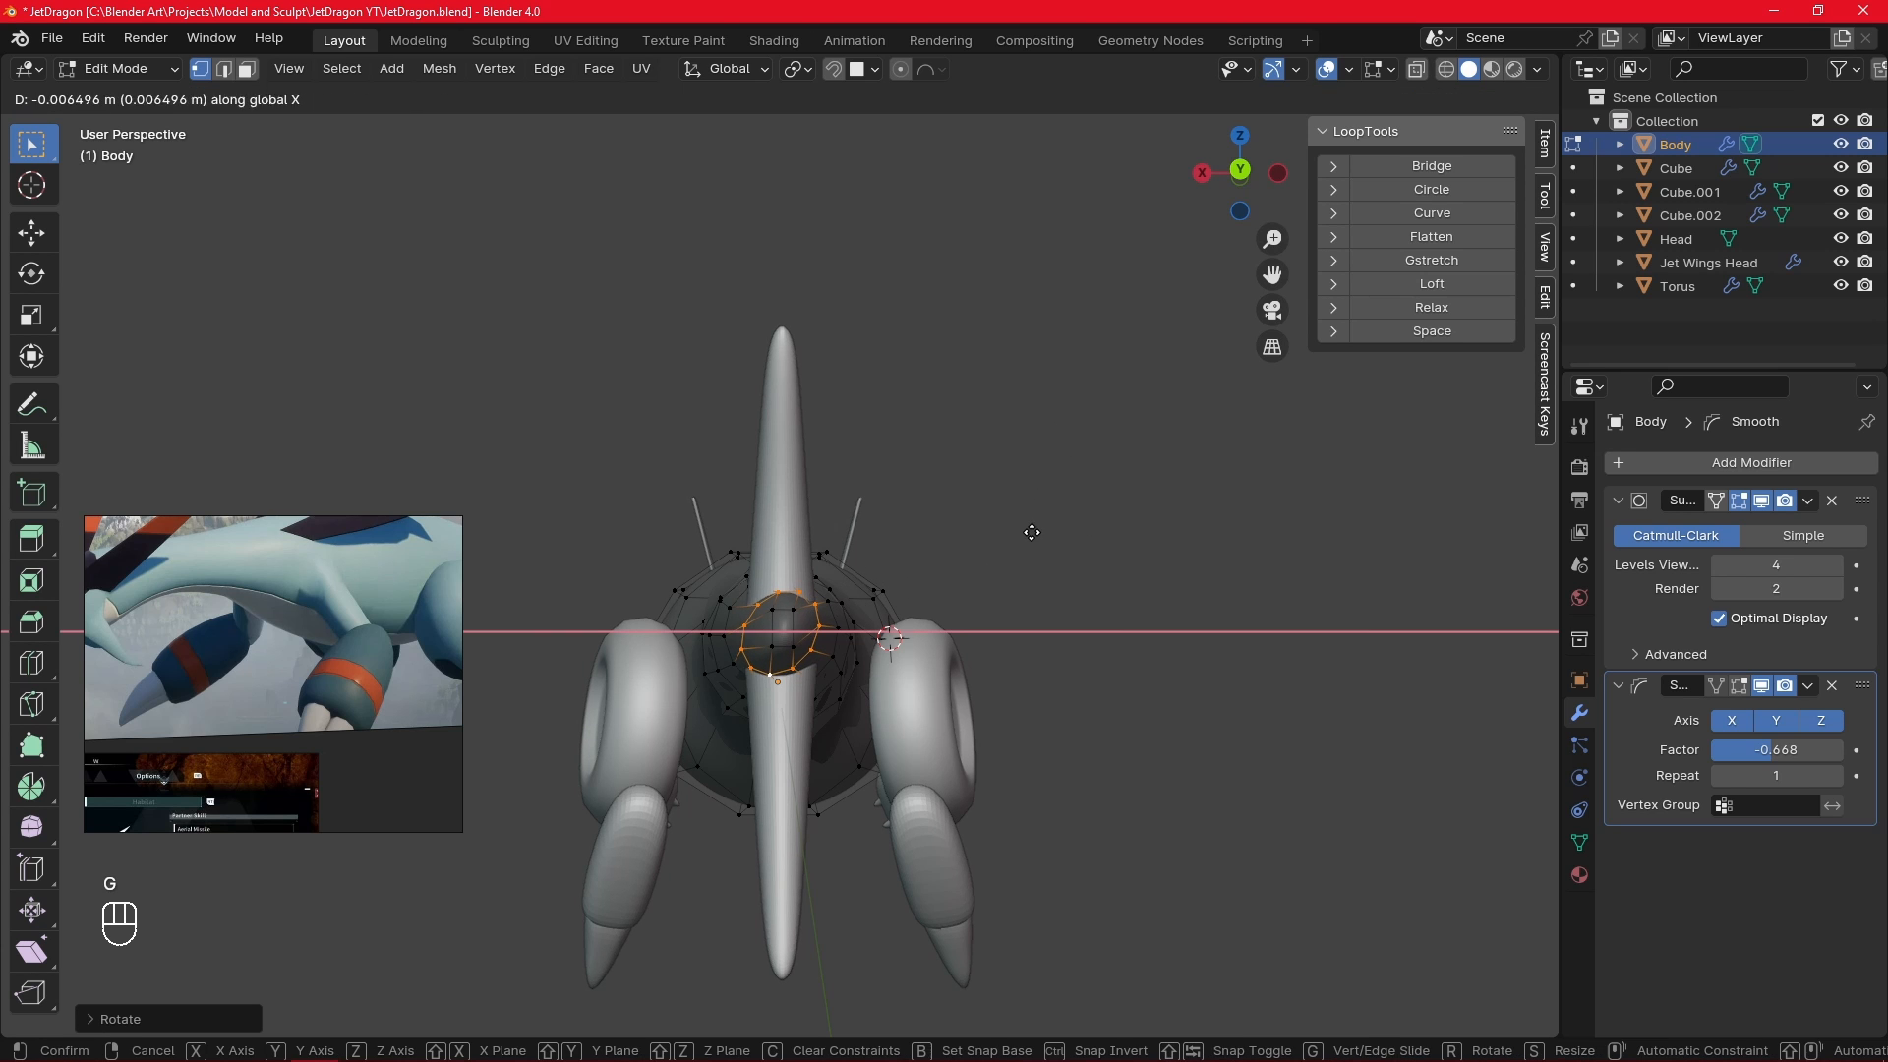
pyautogui.click(1032, 534)
# - In the right side view, rotate the tail loop just behind the hind-leg wheel so it stands upright
pyautogui.press('KP_3')
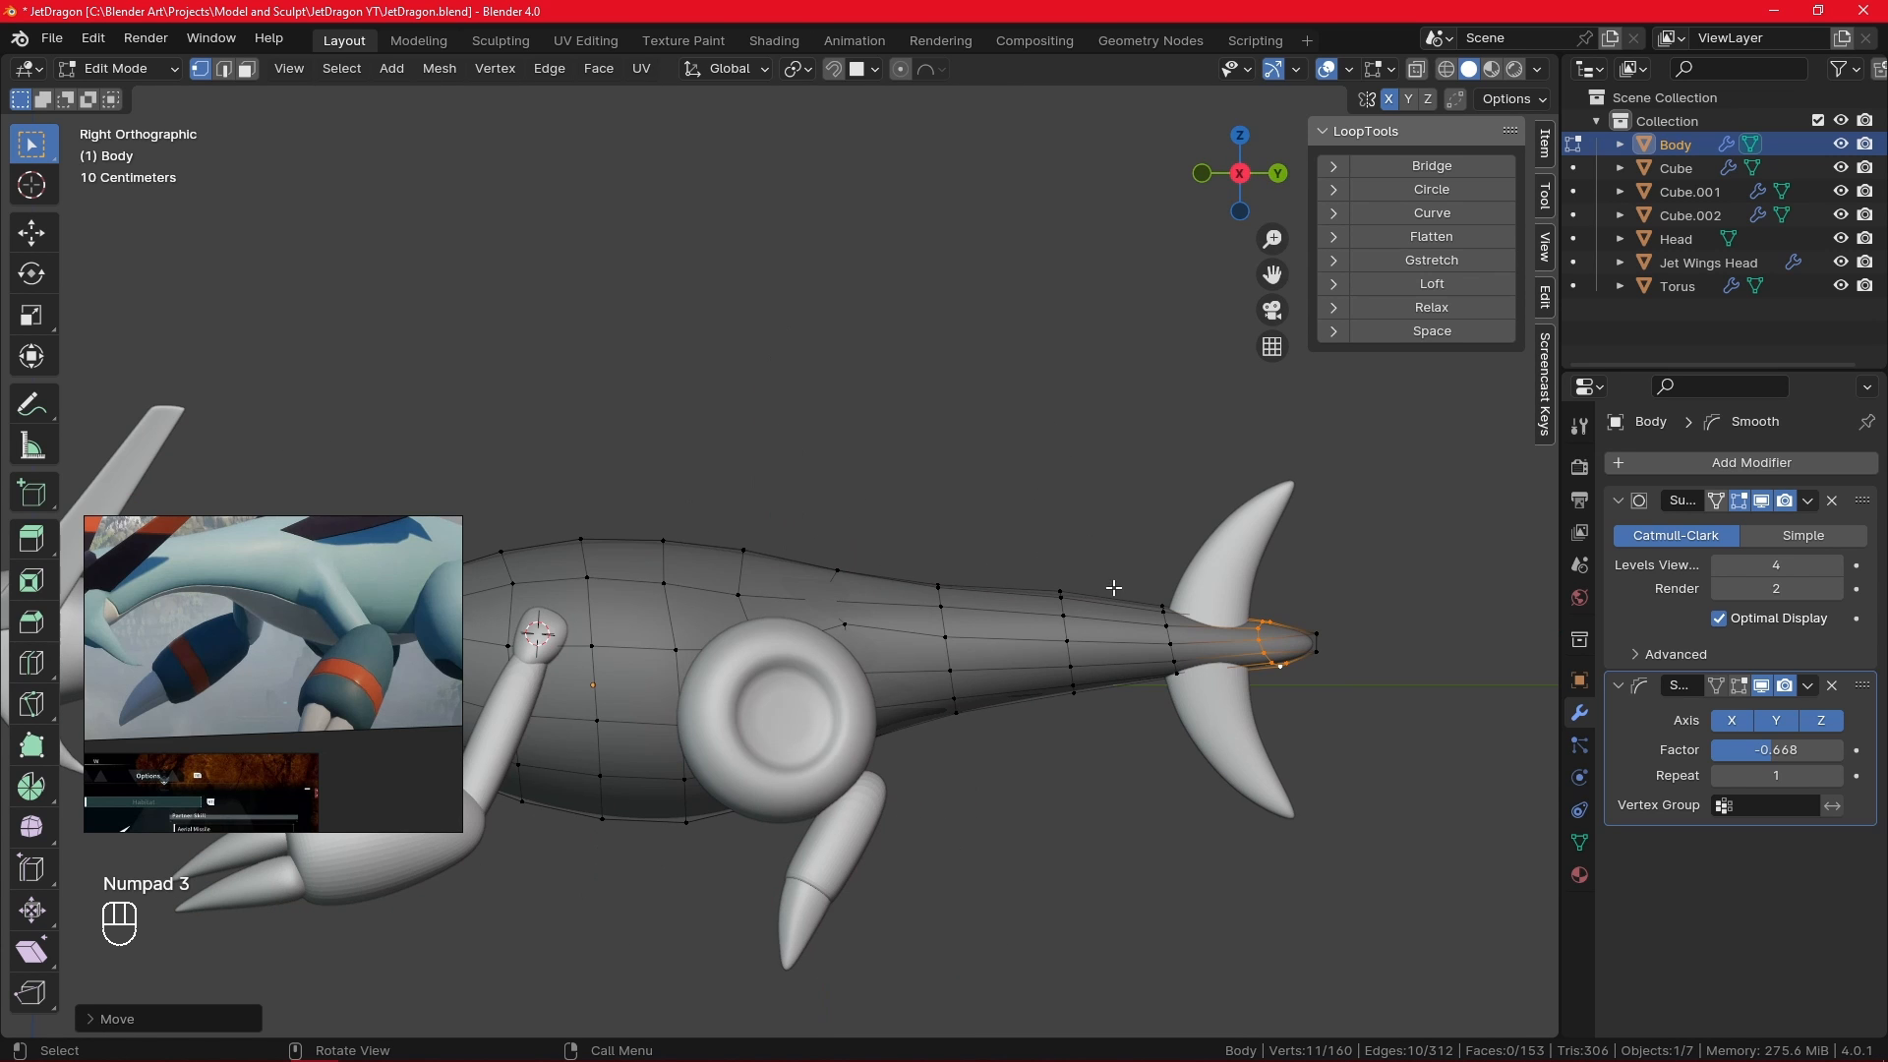
pyautogui.keyDown('alt'); pyautogui.click(969, 624); pyautogui.keyUp('alt')
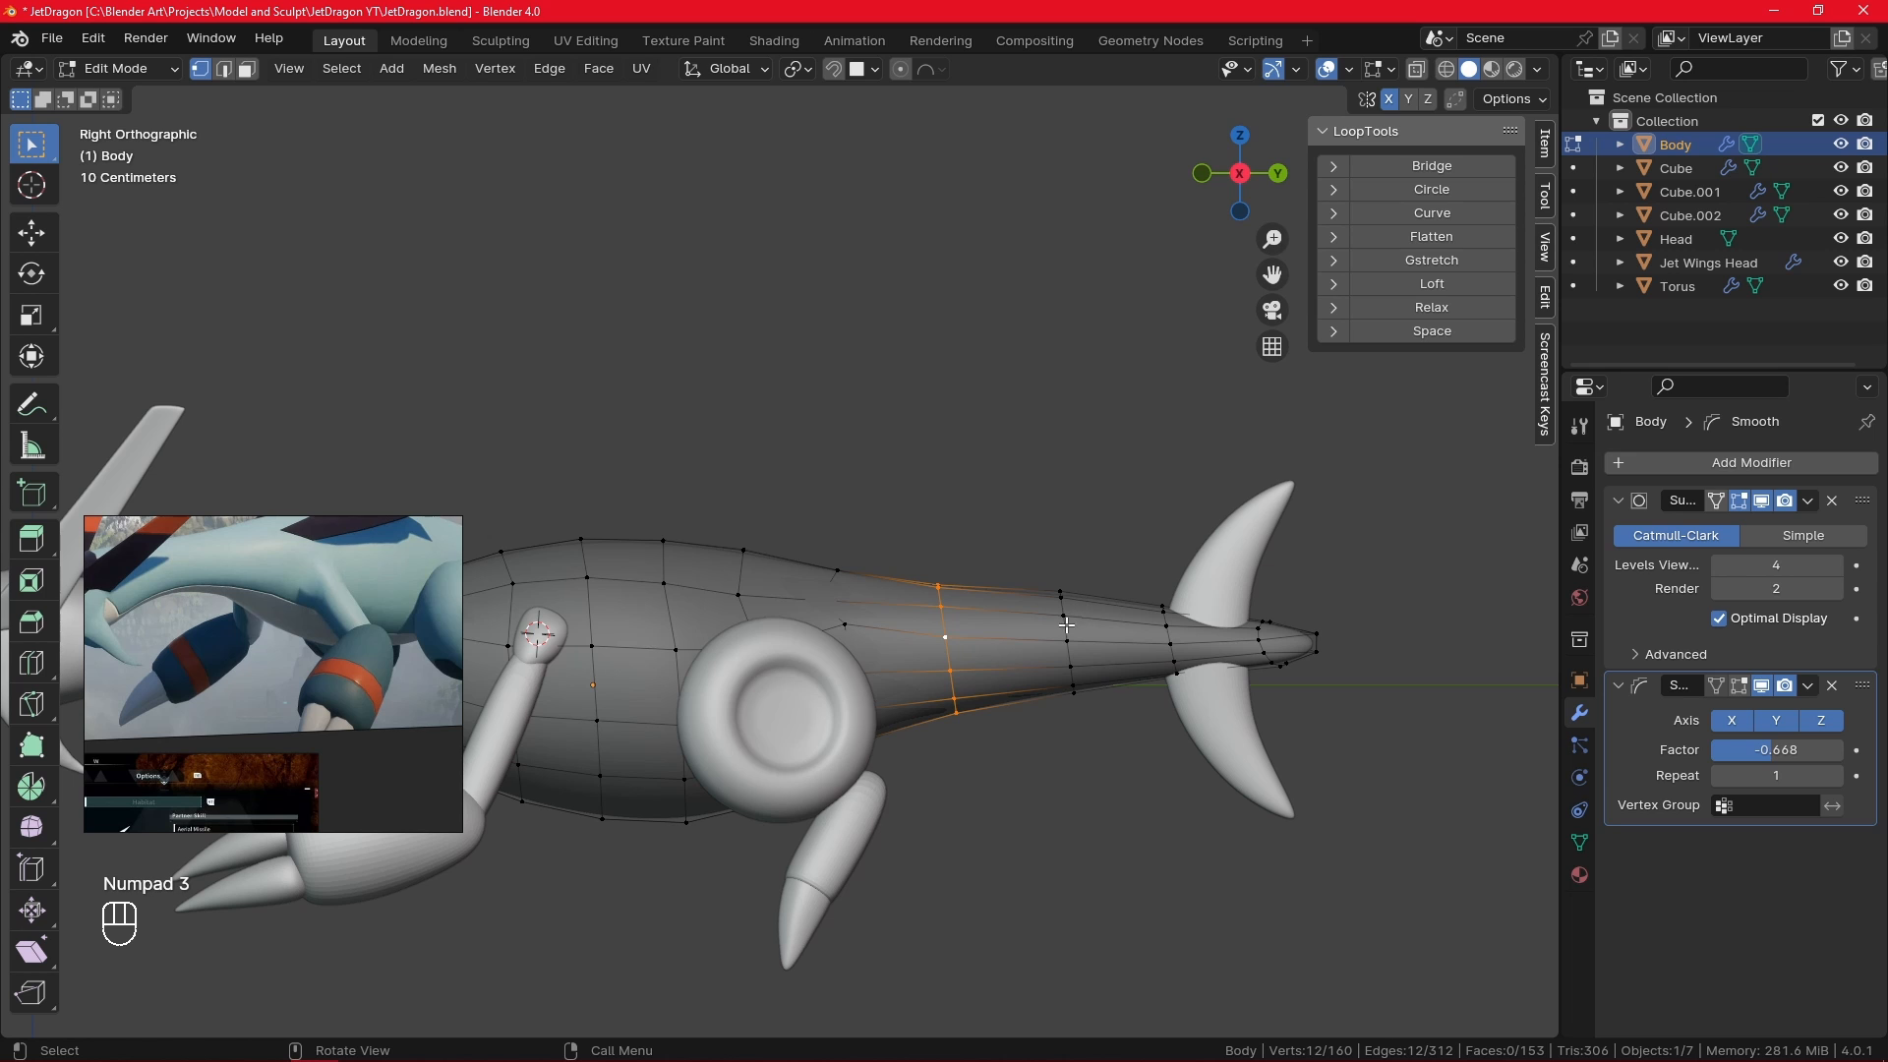
pyautogui.press('r')
pyautogui.click(1099, 573)
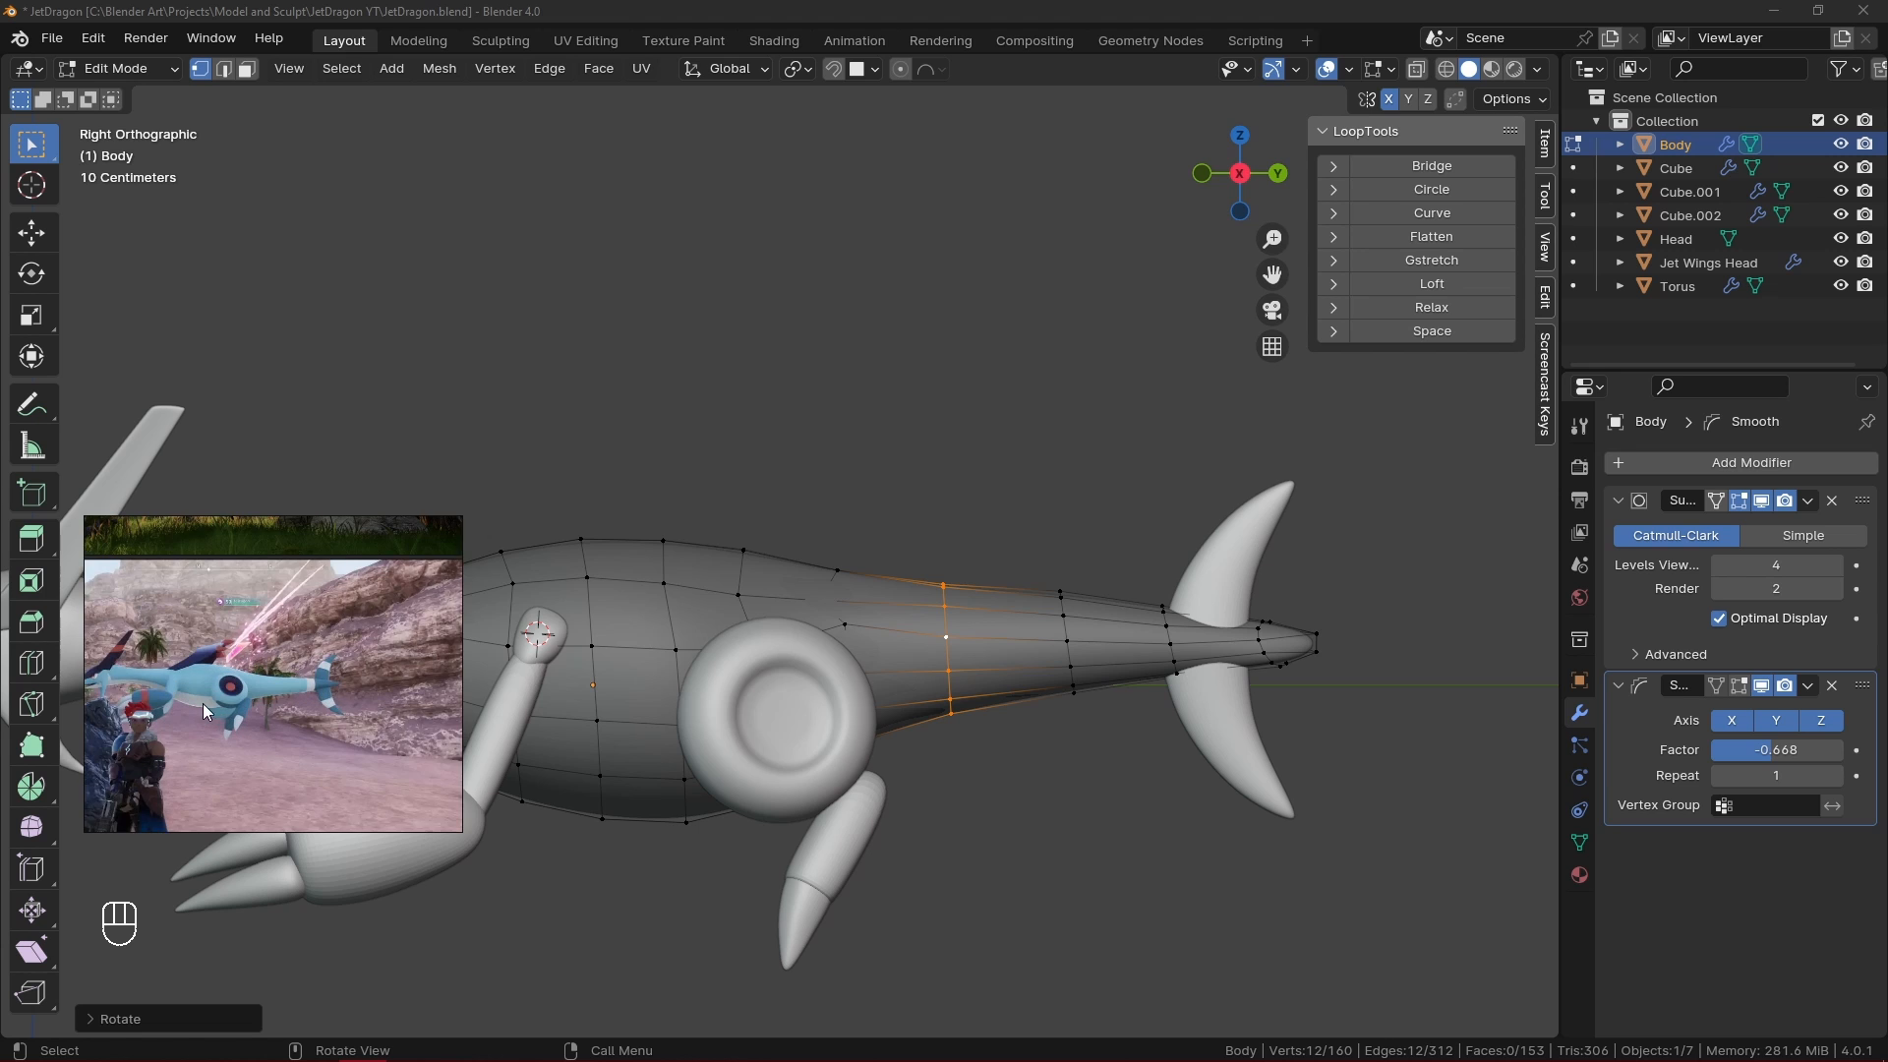
# - Rotate the middle tail loop upright and scale it slightly
pyautogui.keyDown('alt'); pyautogui.click(1066, 623); pyautogui.keyUp('alt')
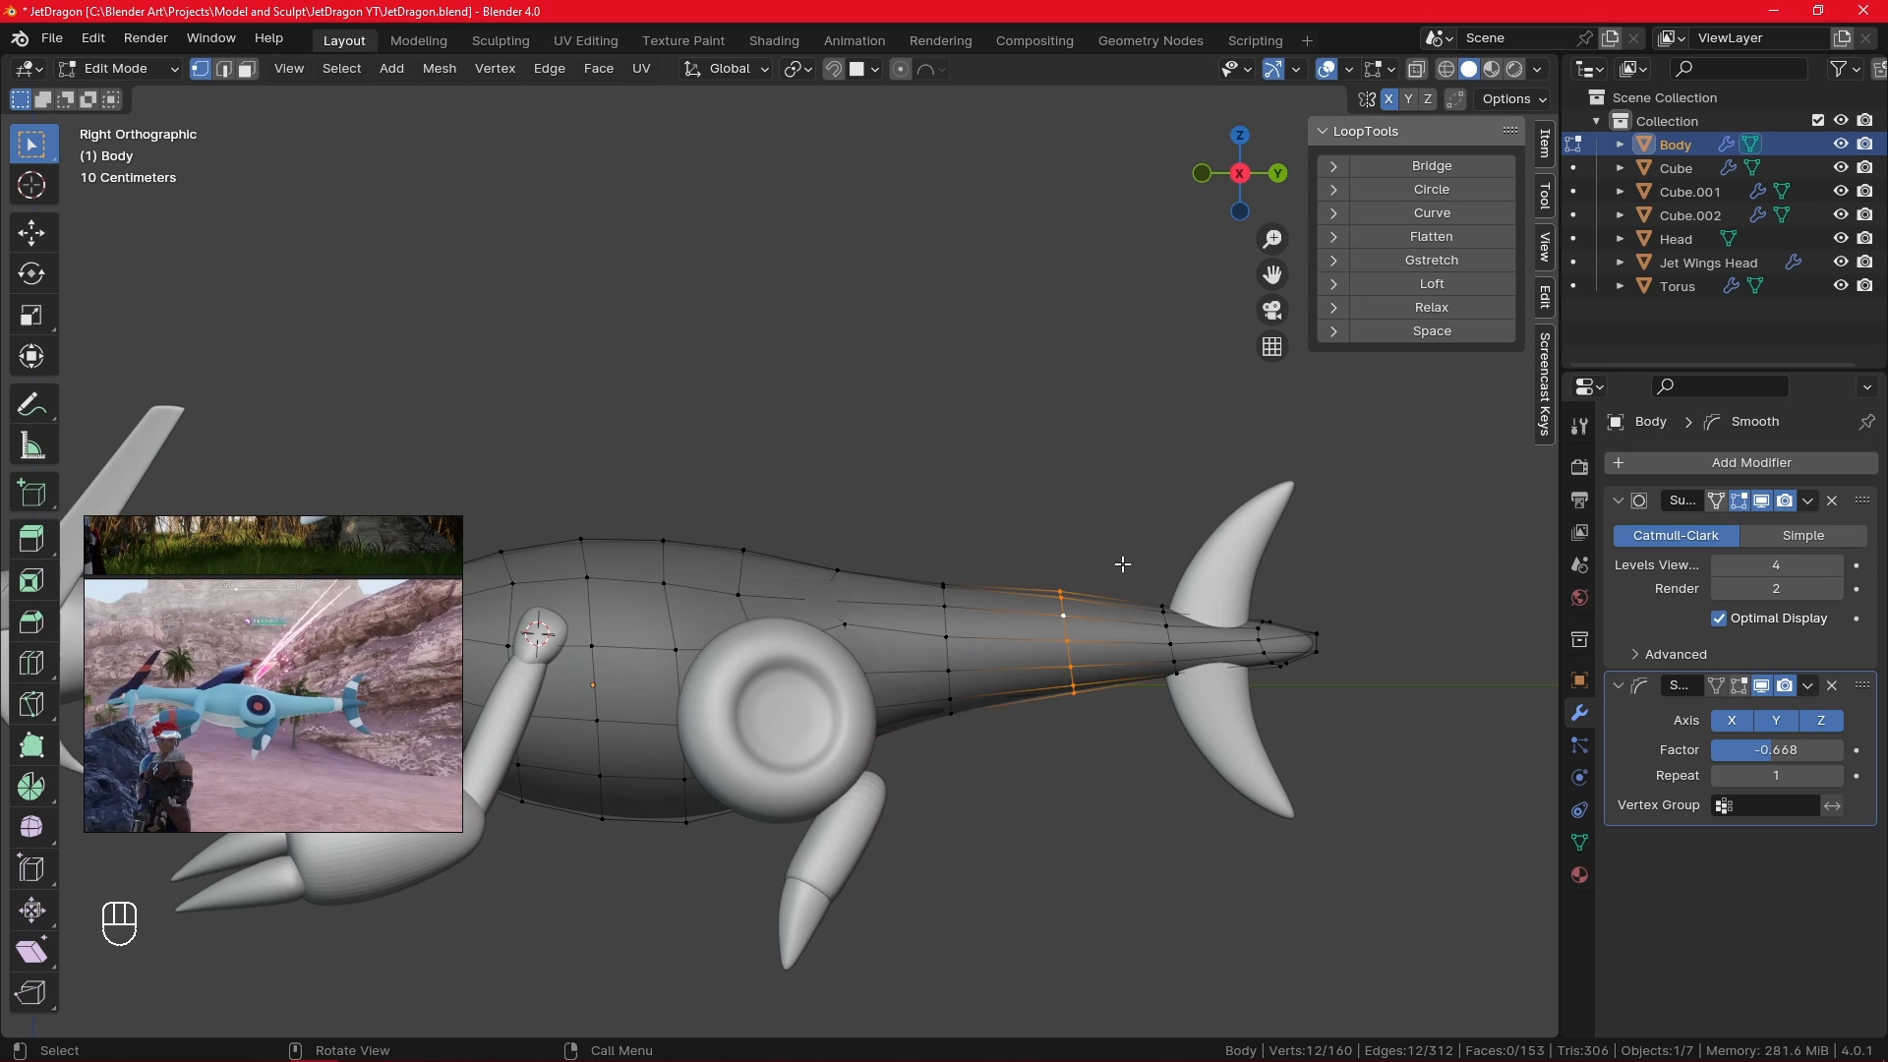
pyautogui.press('r')
pyautogui.click(1133, 573)
pyautogui.press('s')
pyautogui.click(1129, 556)
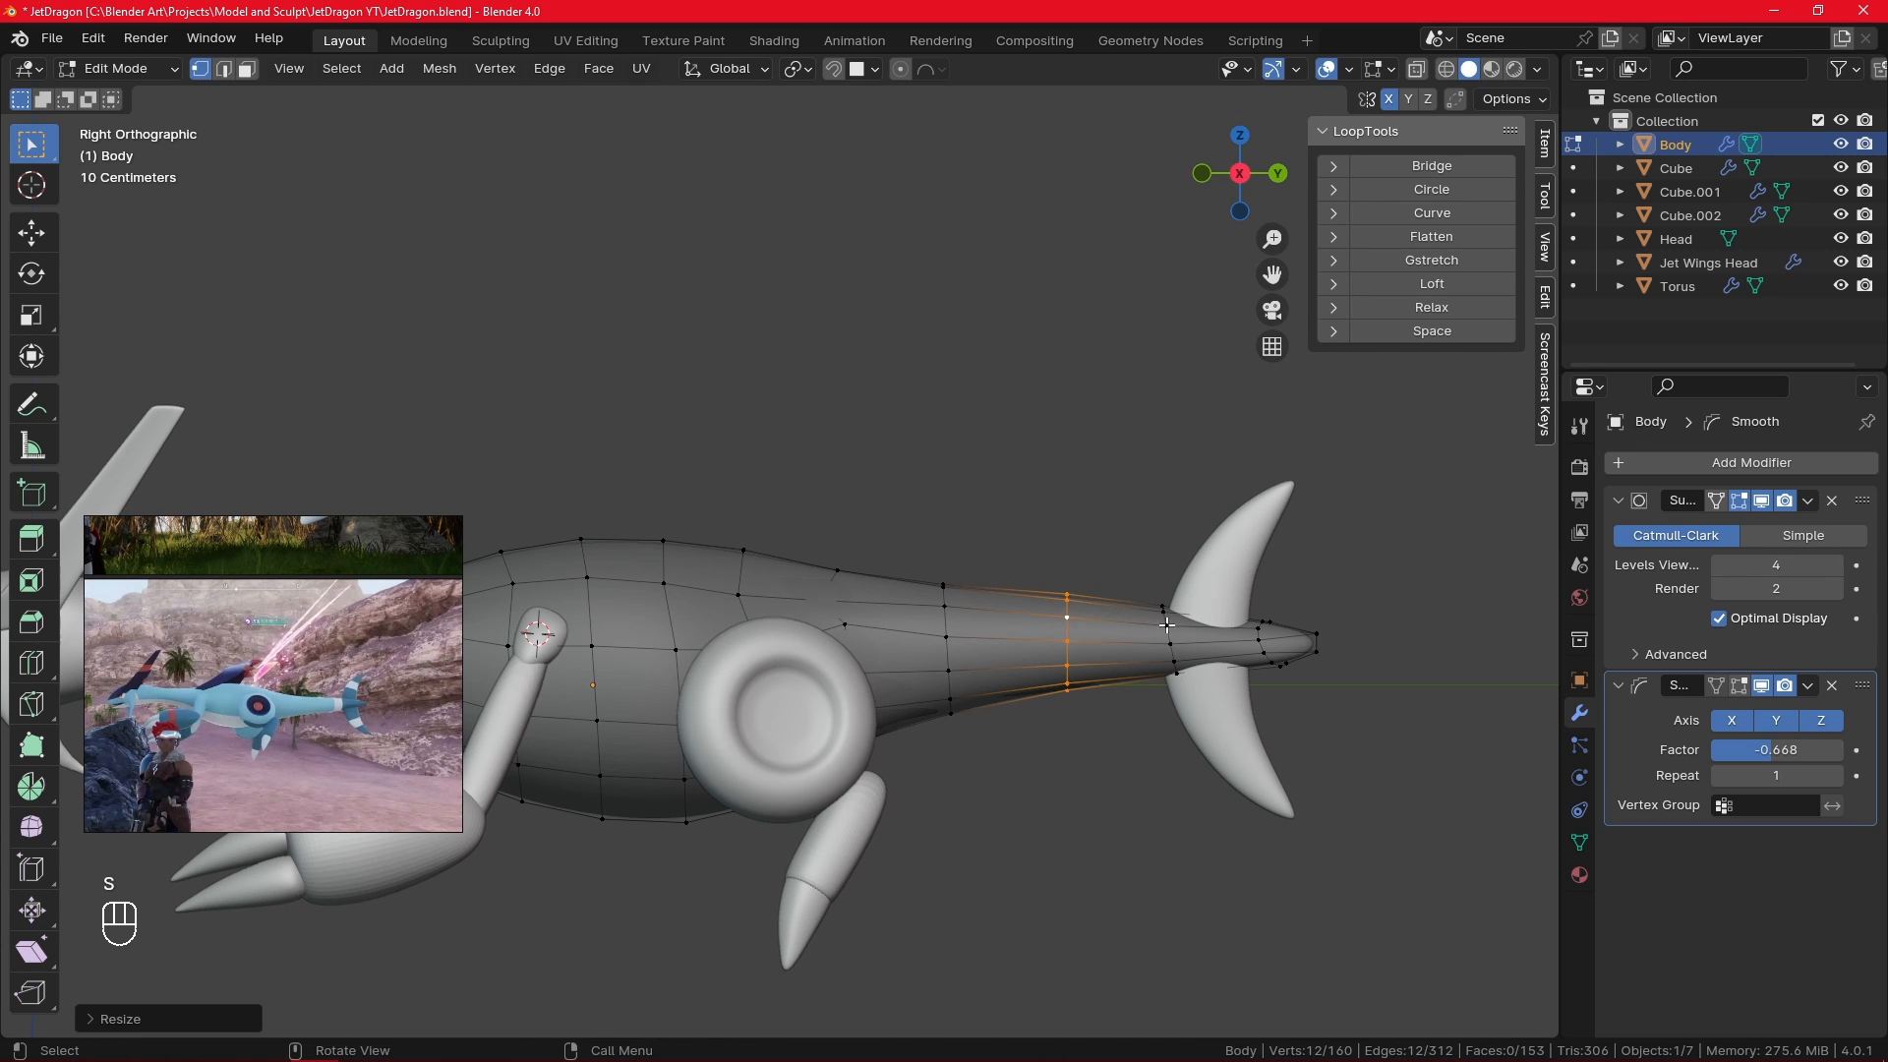
# - Rotate the loop at the base of the tail fins by about 14 degrees and clear the selection
pyautogui.keyDown('alt'); pyautogui.click(1168, 626); pyautogui.keyUp('alt')
pyautogui.press('r')
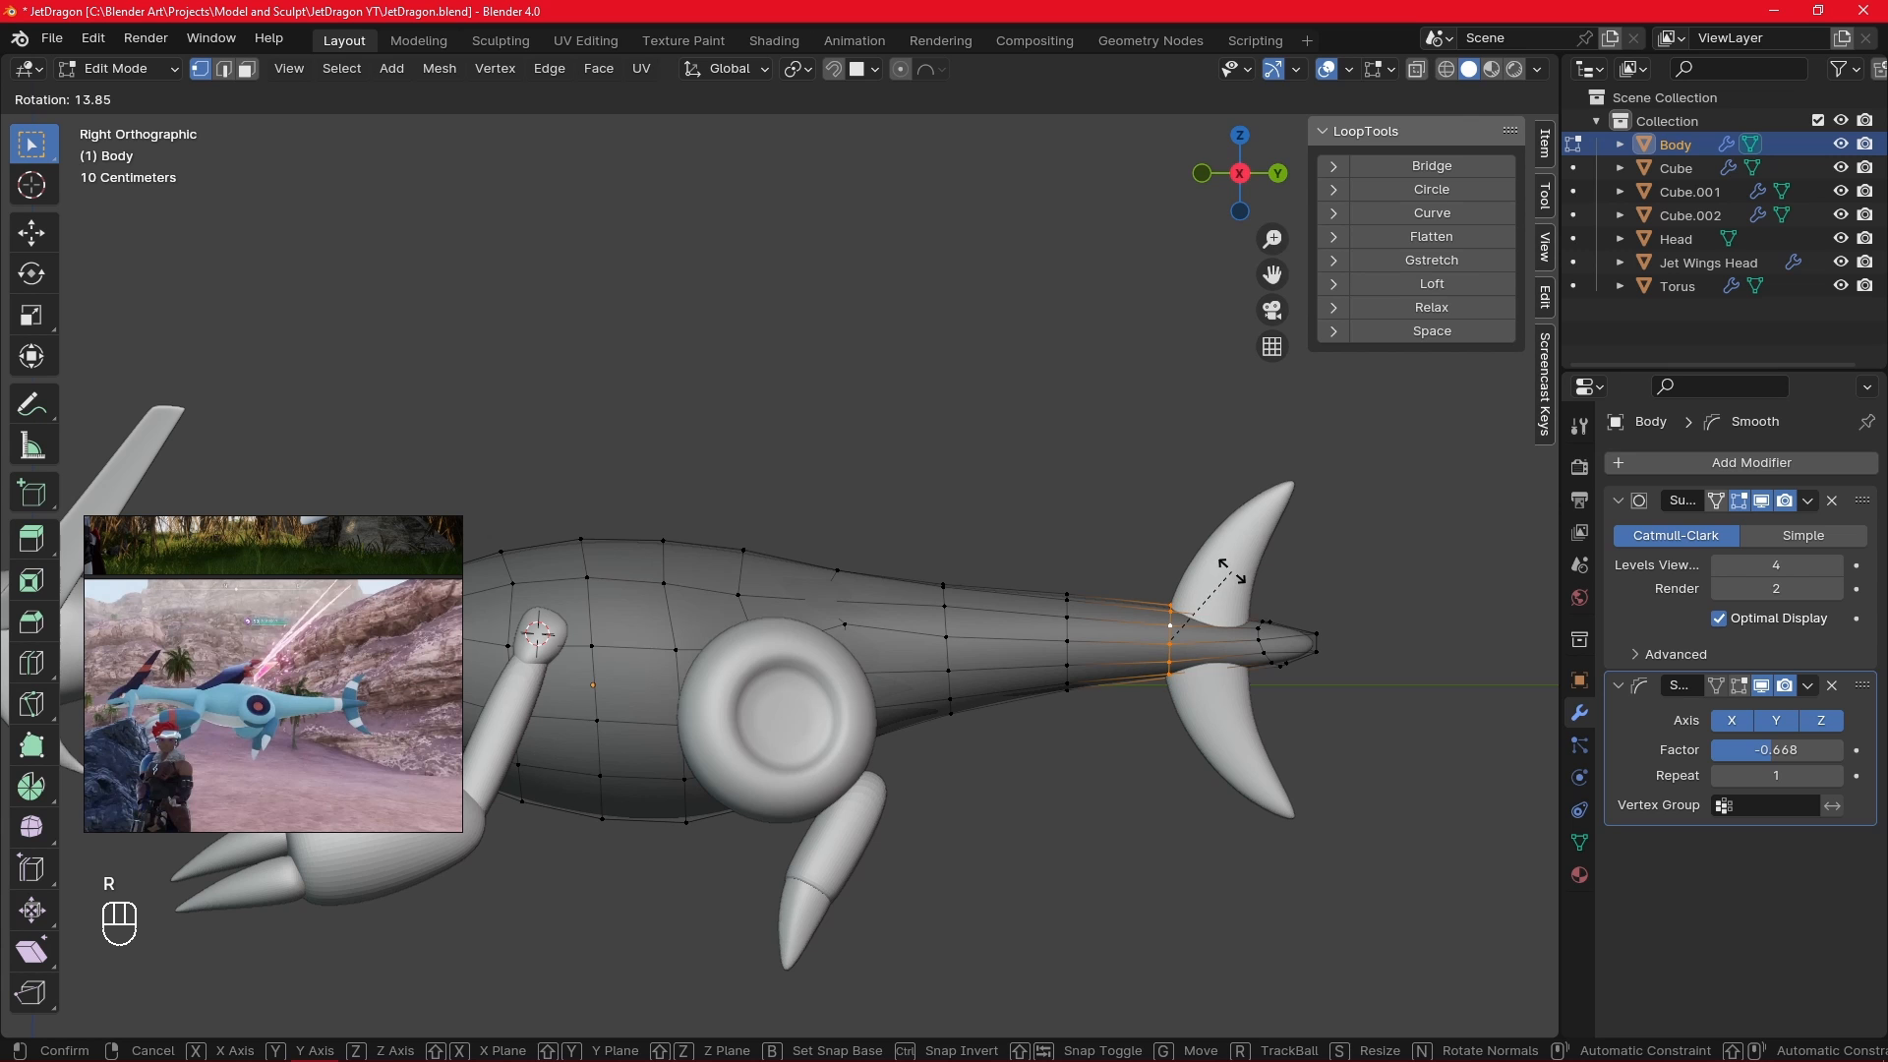
pyautogui.click(1231, 572)
pyautogui.click(1307, 579)
# - Turn on X-ray and move the body's top vertices above the hind-leg wheel about 0.05 m down along Z
pyautogui.keyDown('ctrl'); pyautogui.keyDown('alt'); pyautogui.moveTo(1313, 578); pyautogui.dragTo(1316, 779, button='middle'); pyautogui.keyUp('alt'); pyautogui.keyUp('ctrl')
pyautogui.keyDown('alt'); pyautogui.keyDown('shift'); pyautogui.moveTo(1062, 743); pyautogui.dragTo(1101, 783, button='middle'); pyautogui.keyUp('shift'); pyautogui.keyUp('alt')
pyautogui.keyDown('ctrl'); pyautogui.keyDown('alt'); pyautogui.moveTo(904, 924); pyautogui.dragTo(873, 683, button='middle'); pyautogui.keyUp('alt'); pyautogui.keyUp('ctrl')
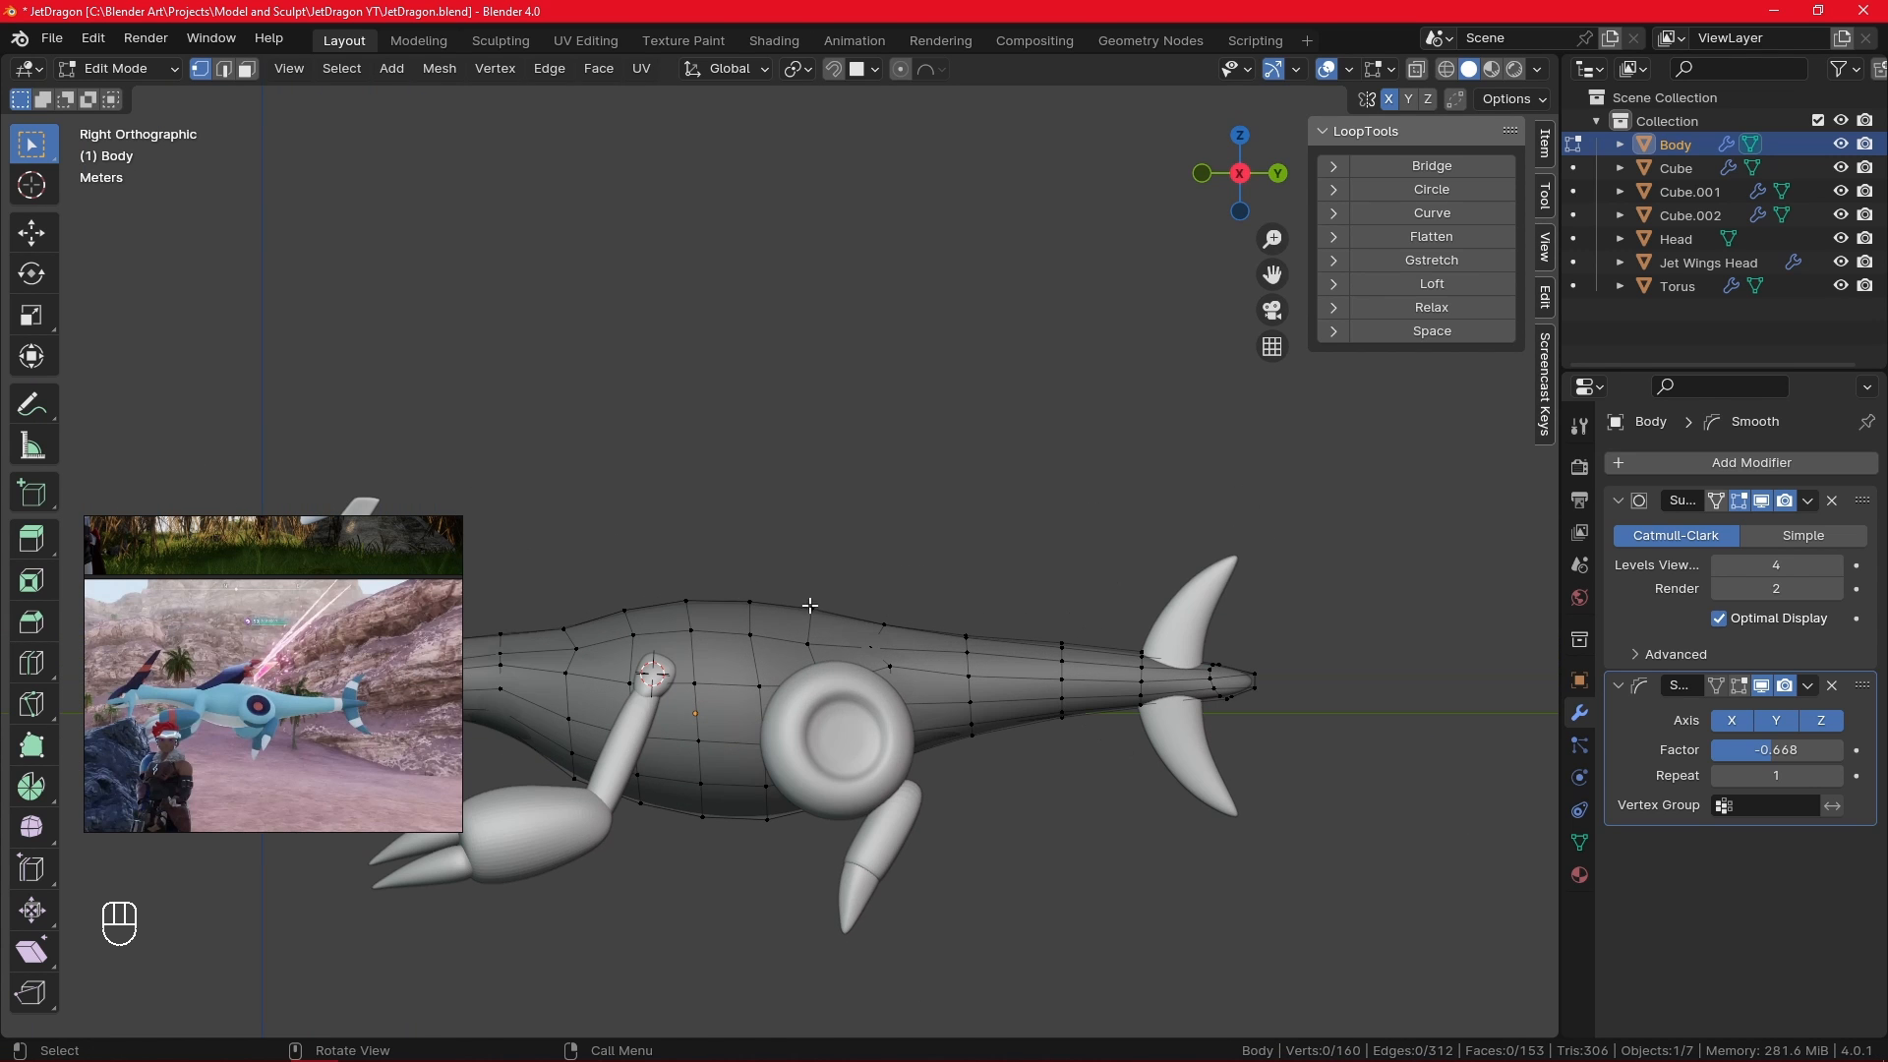
pyautogui.click(1416, 72)
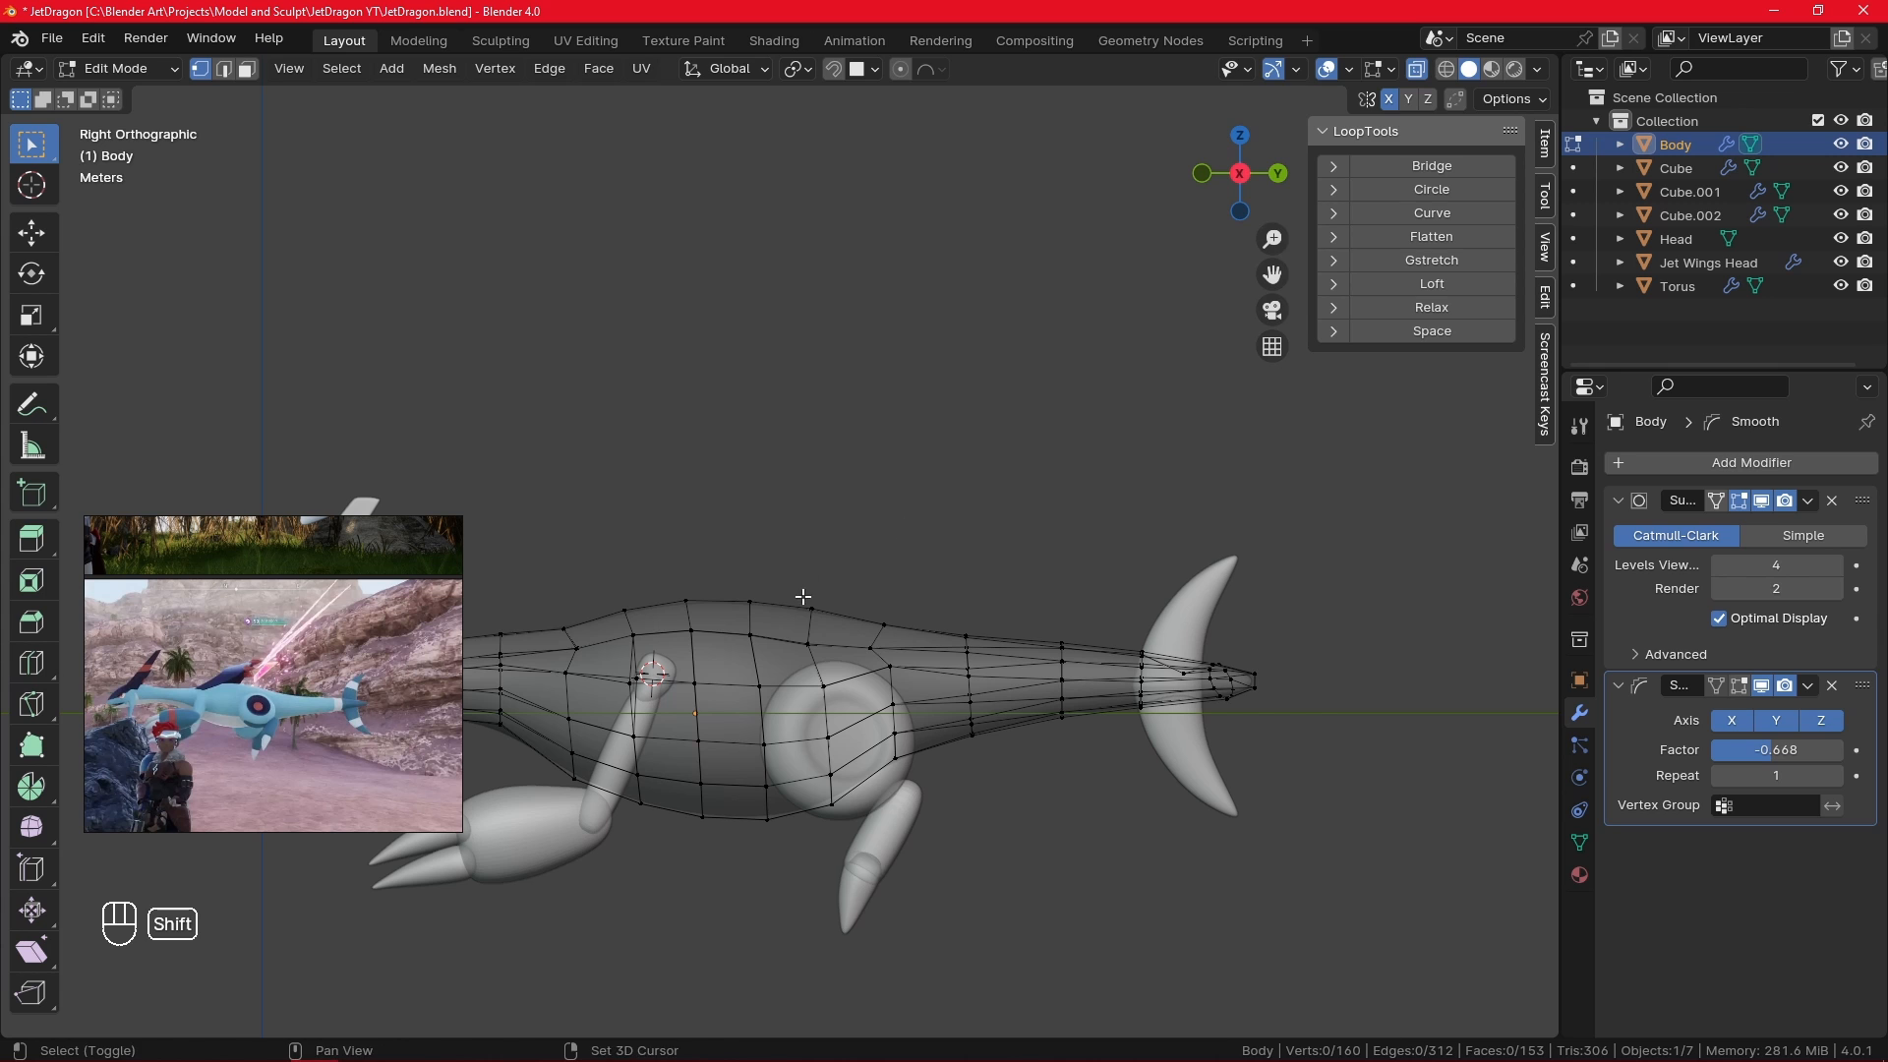
pyautogui.keyDown('shift'); pyautogui.moveTo(801, 597); pyautogui.dragTo(836, 625); pyautogui.keyUp('shift')
pyautogui.press('g')
pyautogui.press('z')
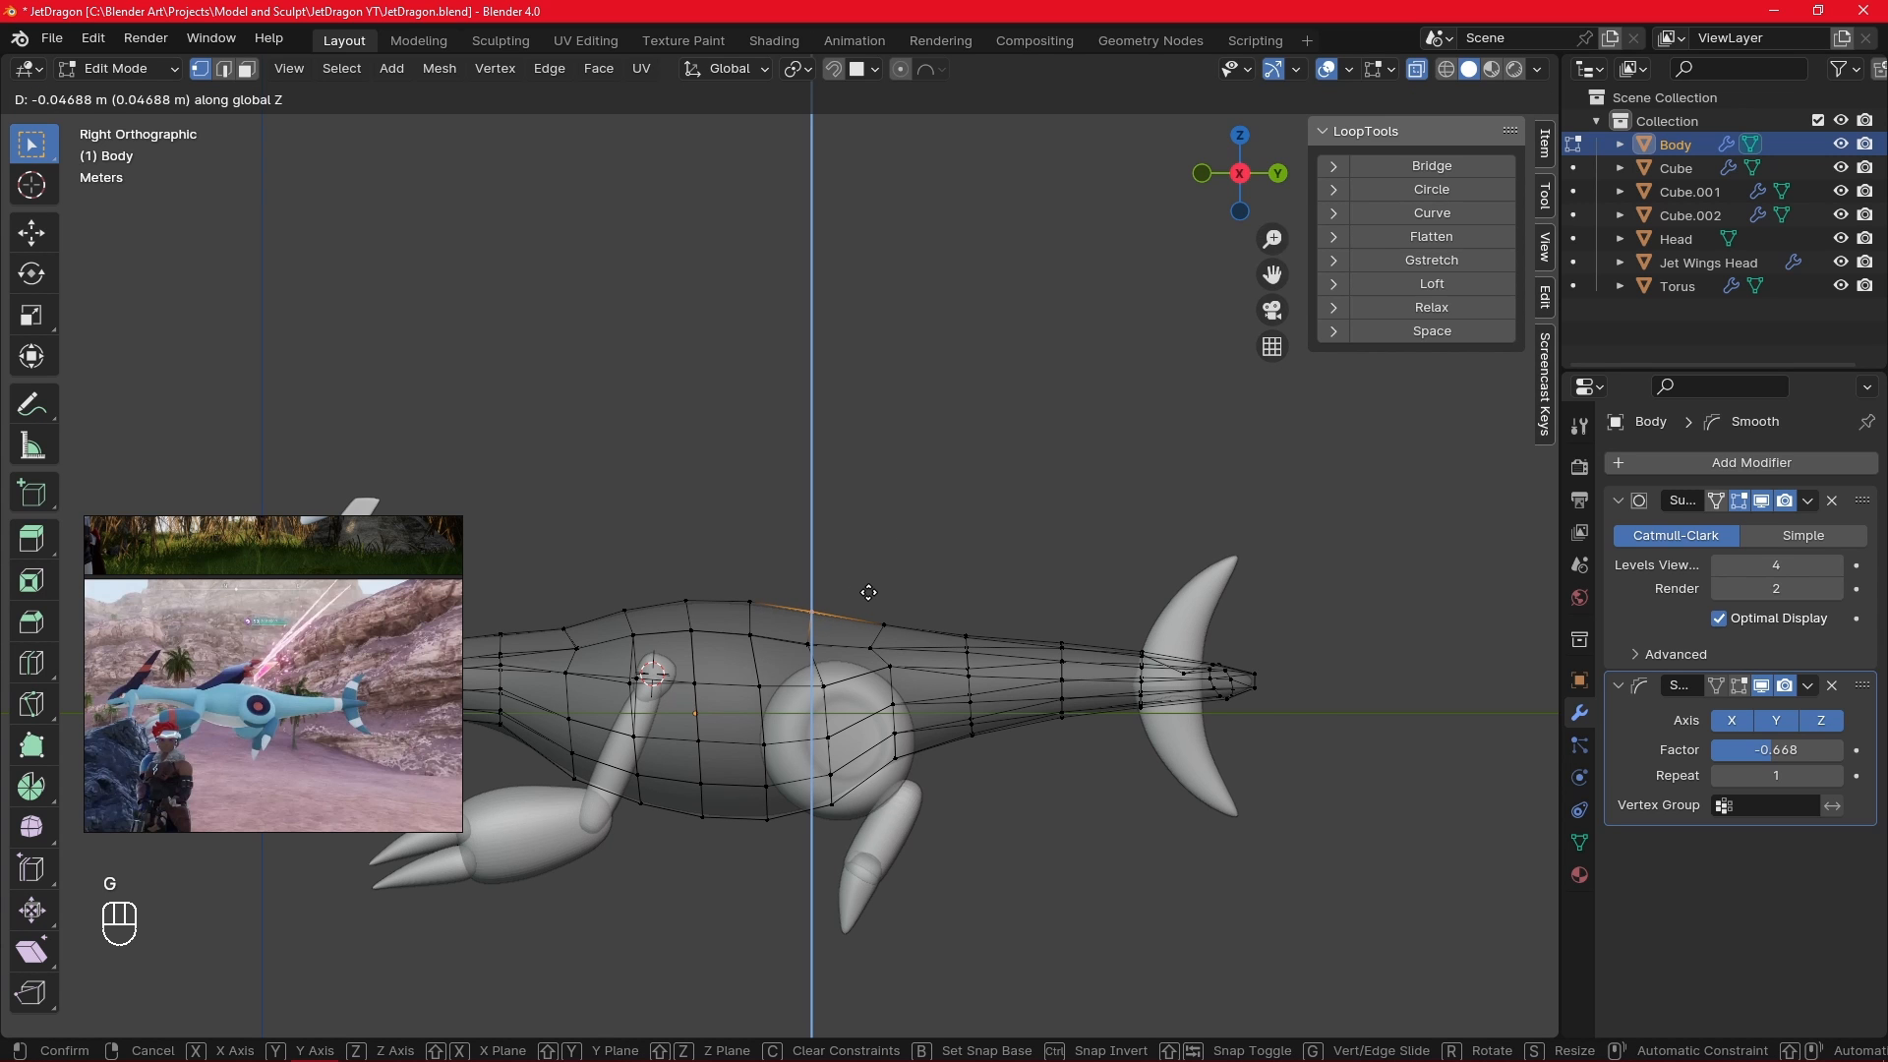
pyautogui.click(868, 591)
# - Move the next top vertex towards the tail about 0.03 m down along Z
pyautogui.click(883, 597)
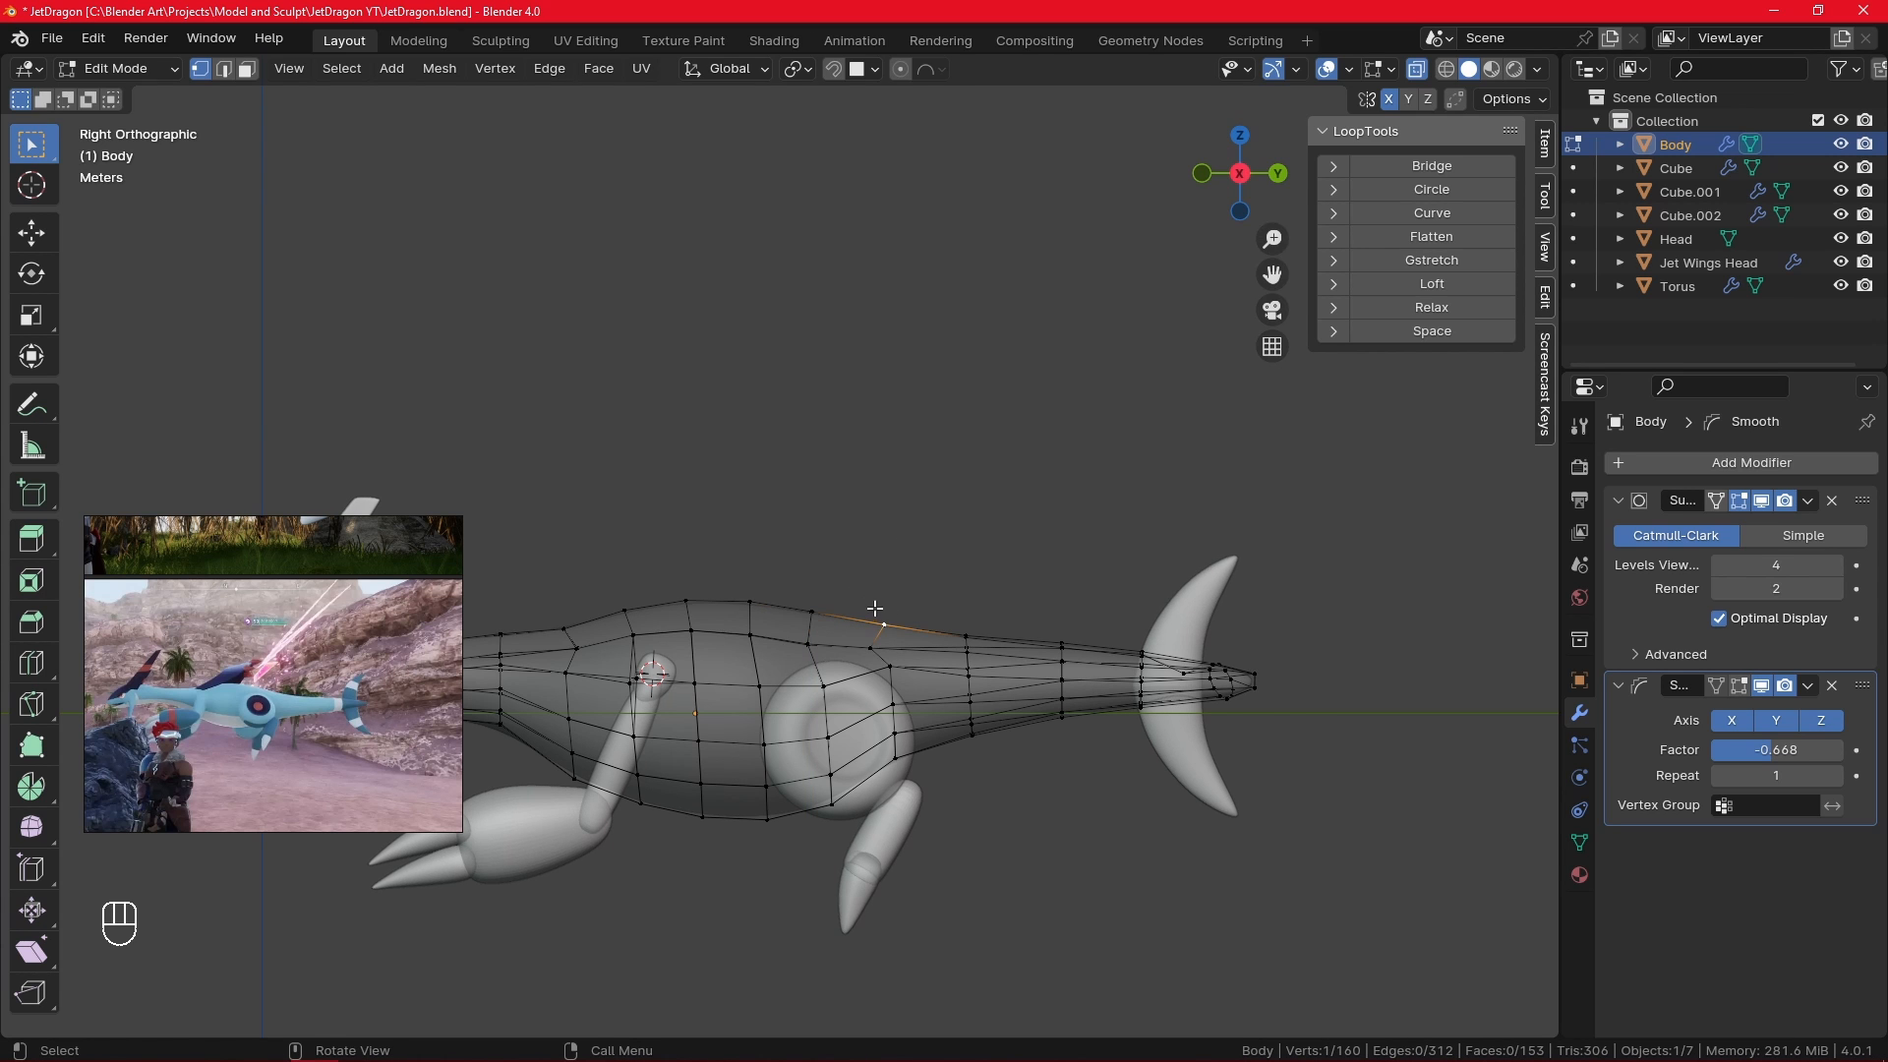
pyautogui.press('g')
pyautogui.press('z')
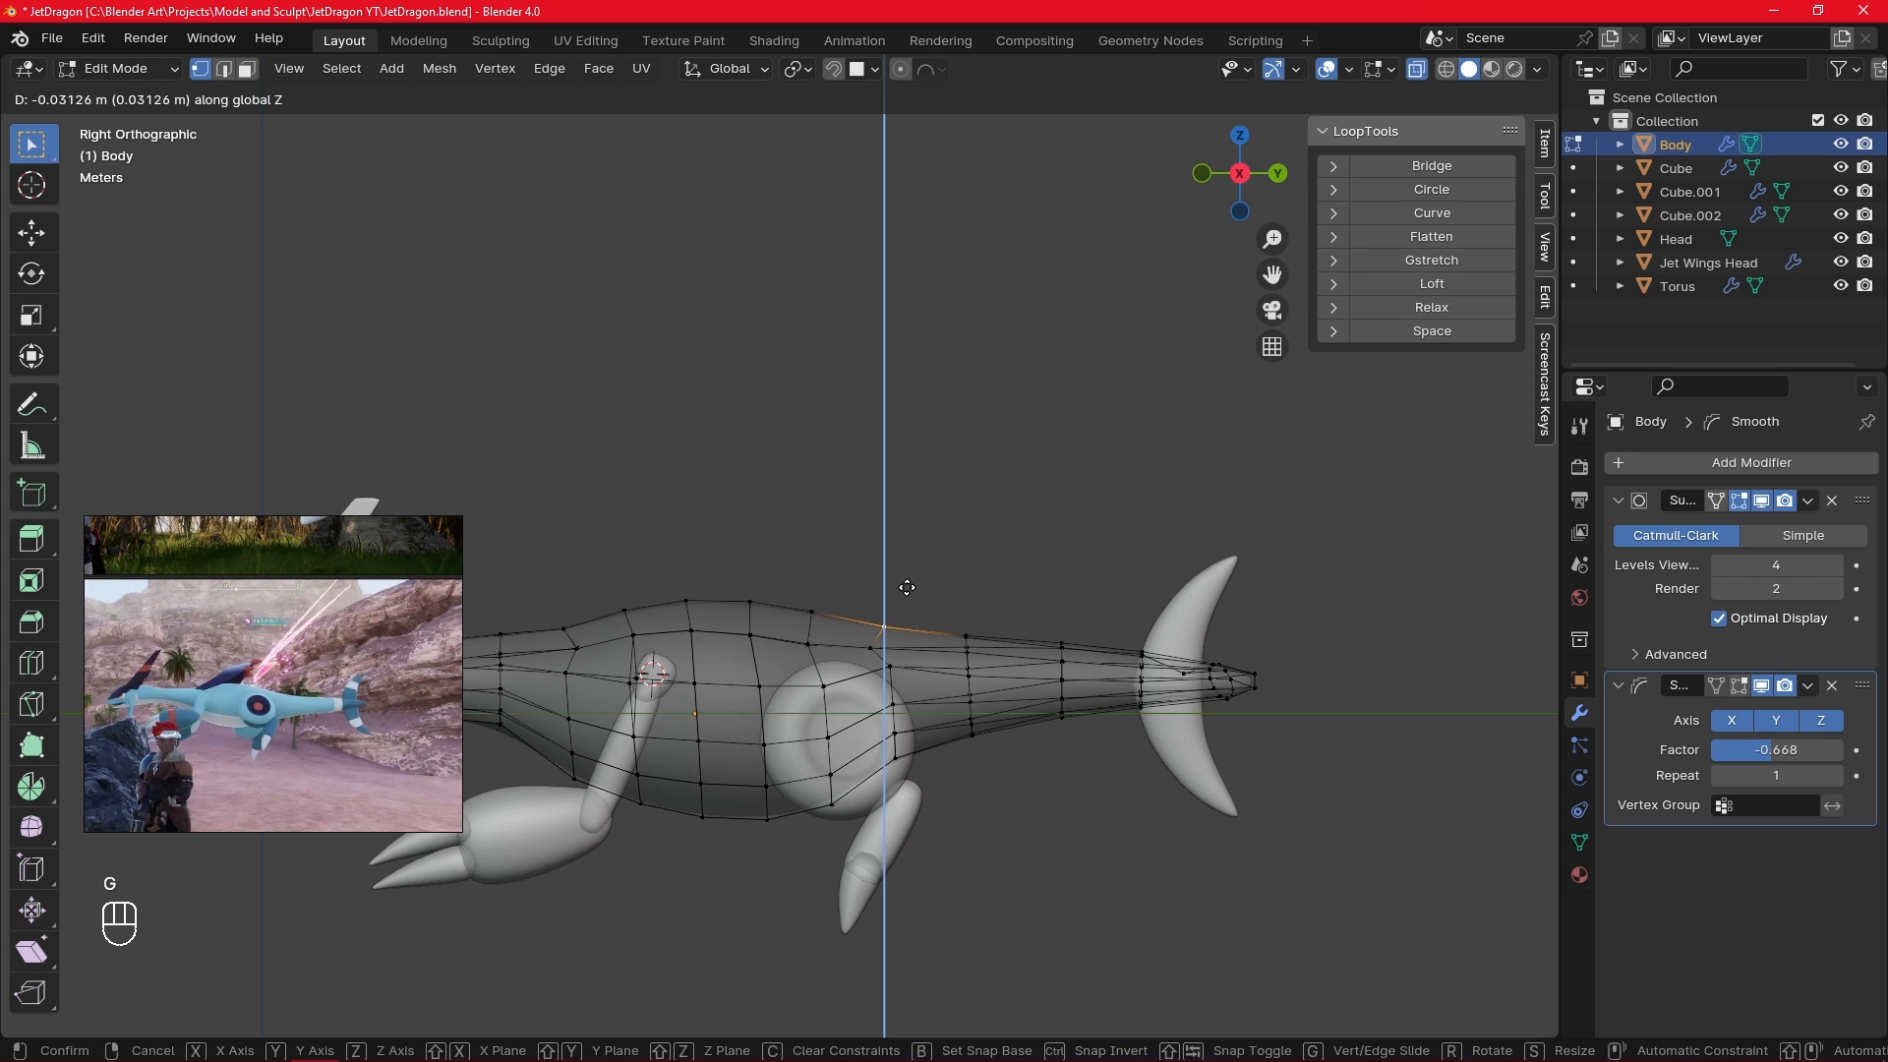
pyautogui.click(906, 587)
# - Move the pair of upper side vertices behind the hind-leg wheel about 0.27 m towards the tail and clear the selection
pyautogui.click(861, 646)
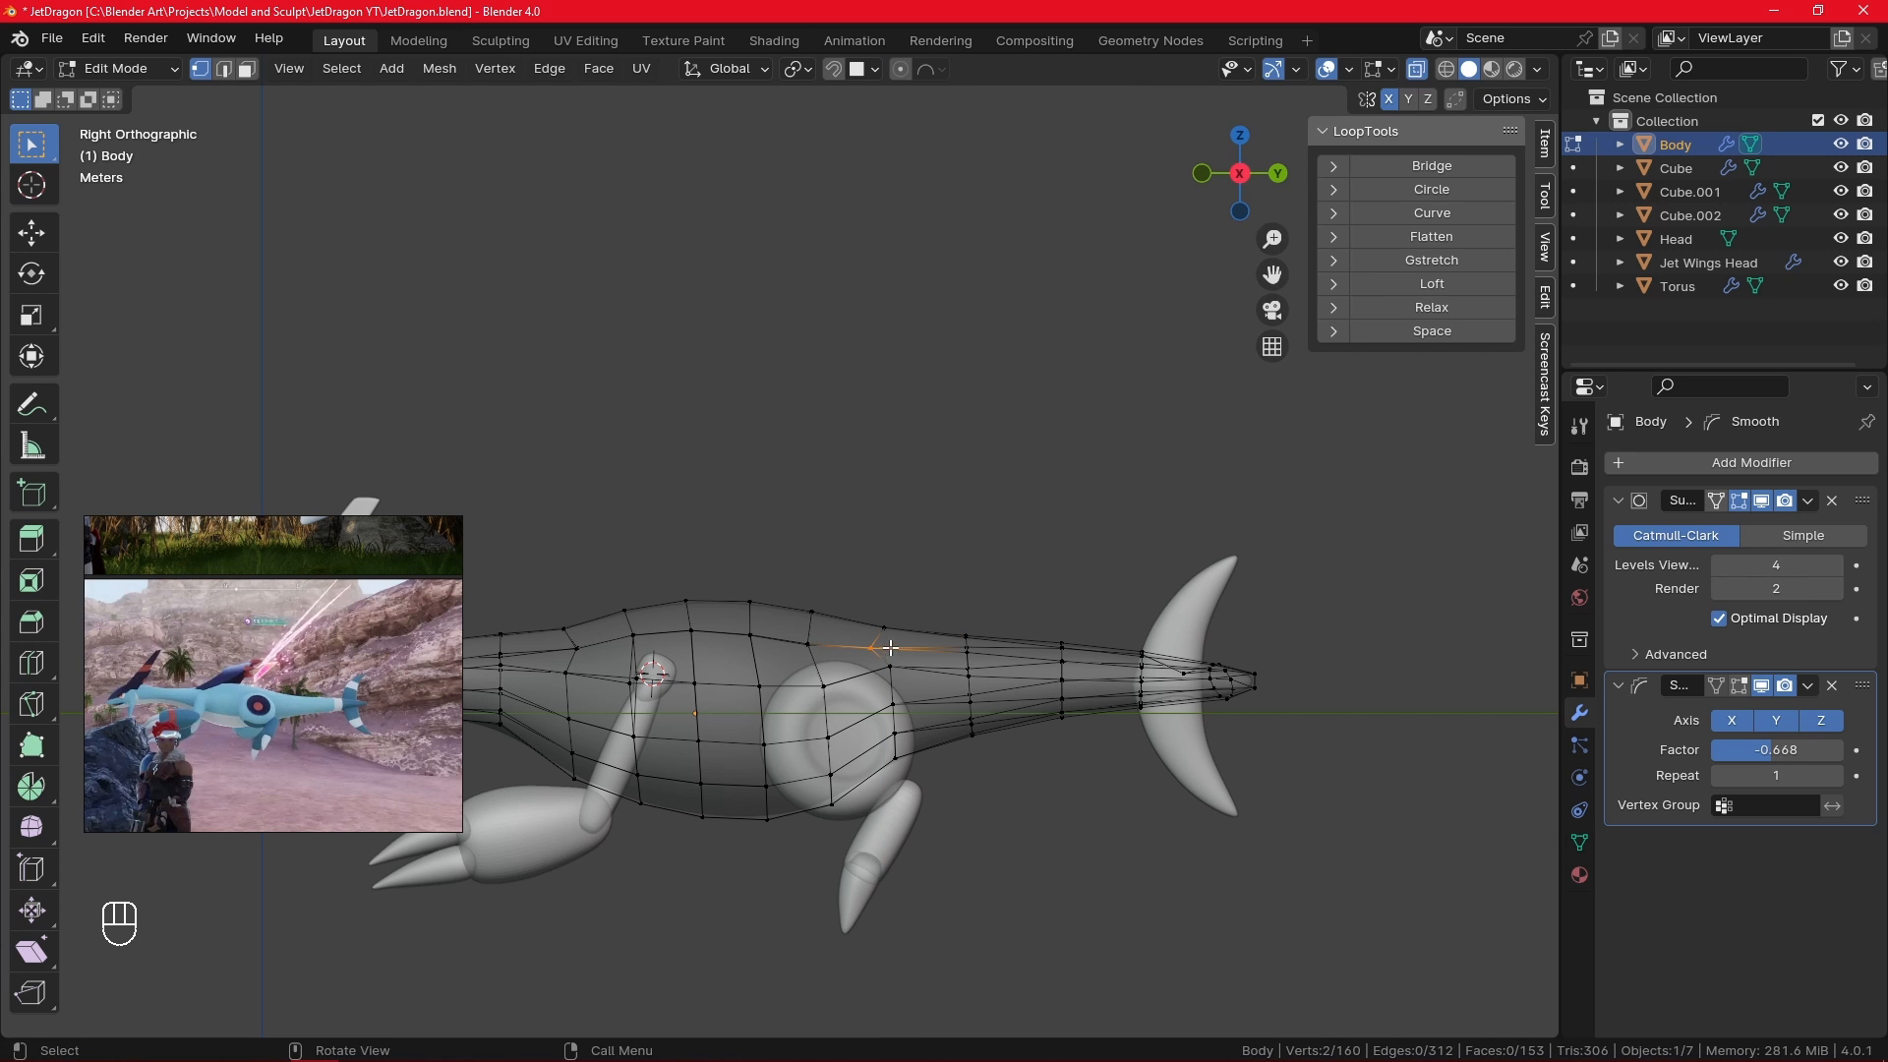
pyautogui.press('g')
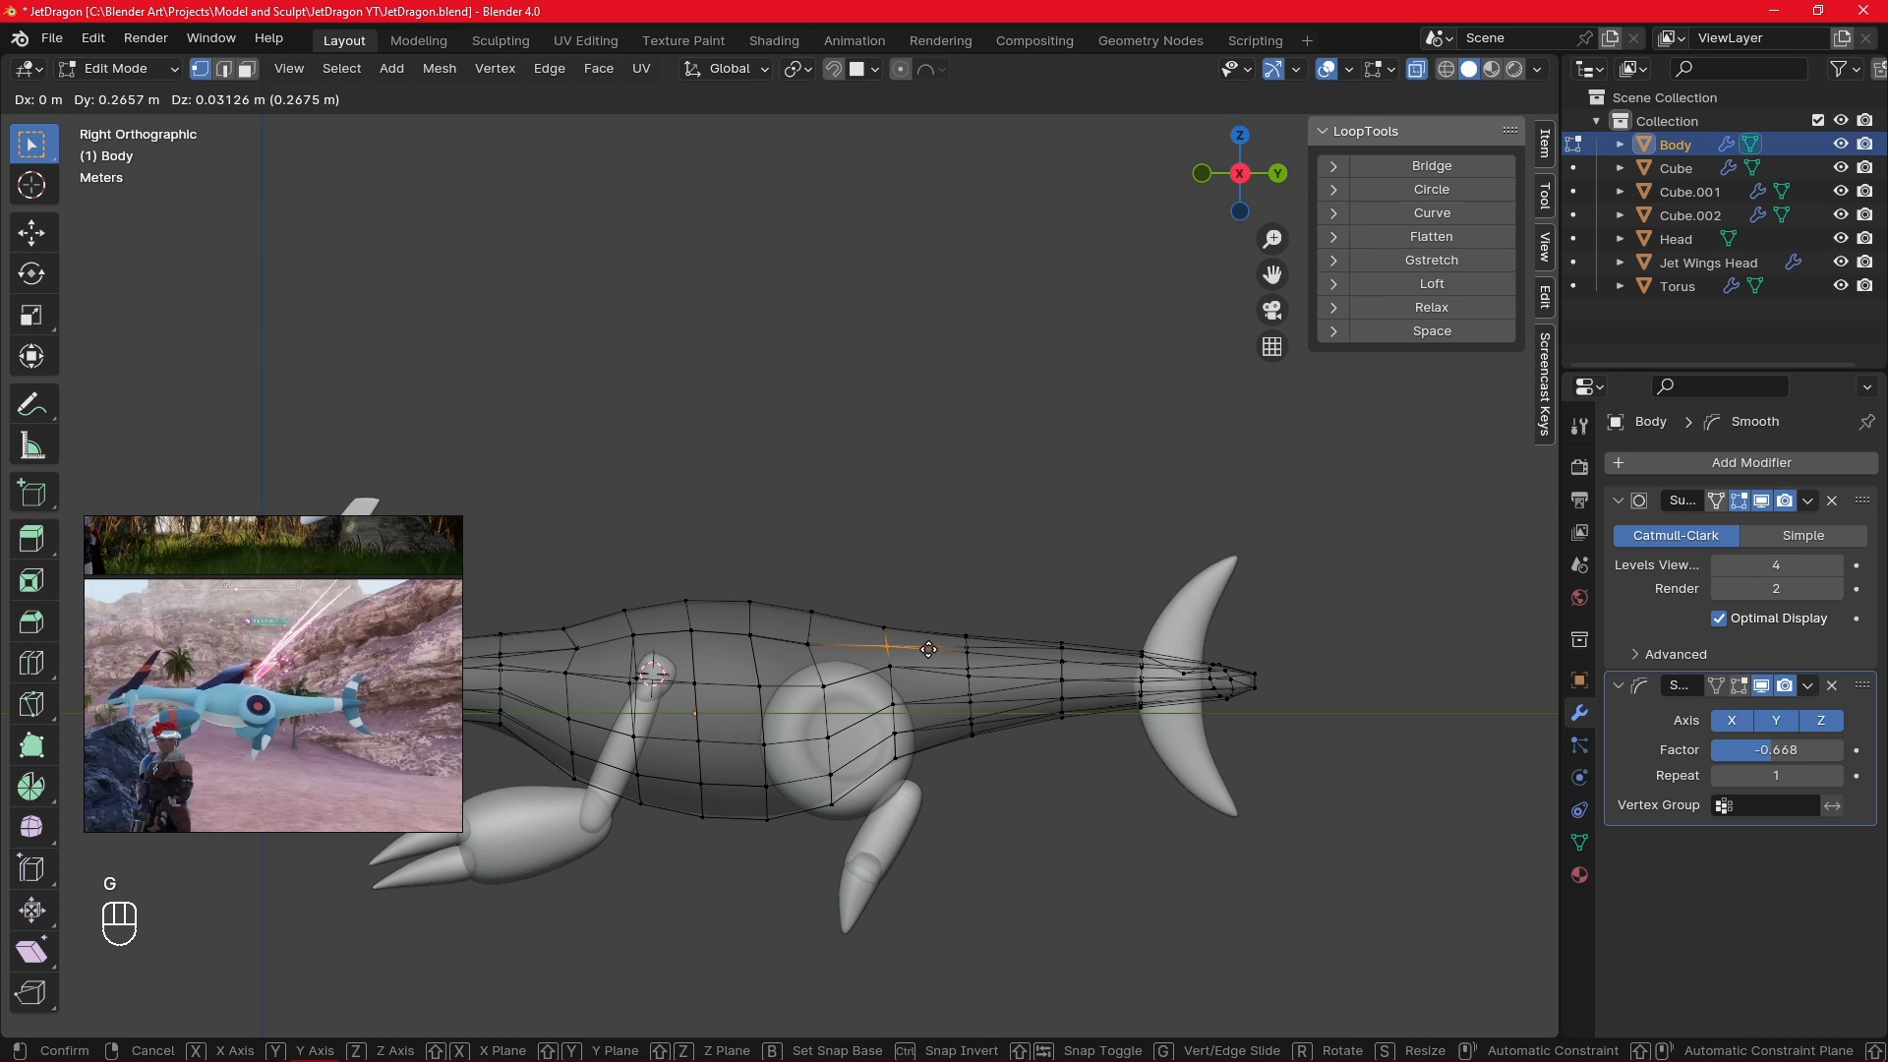
pyautogui.click(928, 649)
pyautogui.click(915, 566)
# - Move the underside vertices at the front of the belly about 0.11 m upward
pyautogui.keyDown('shift'); pyautogui.moveTo(898, 561); pyautogui.dragTo(1068, 545, button='middle'); pyautogui.keyUp('shift')
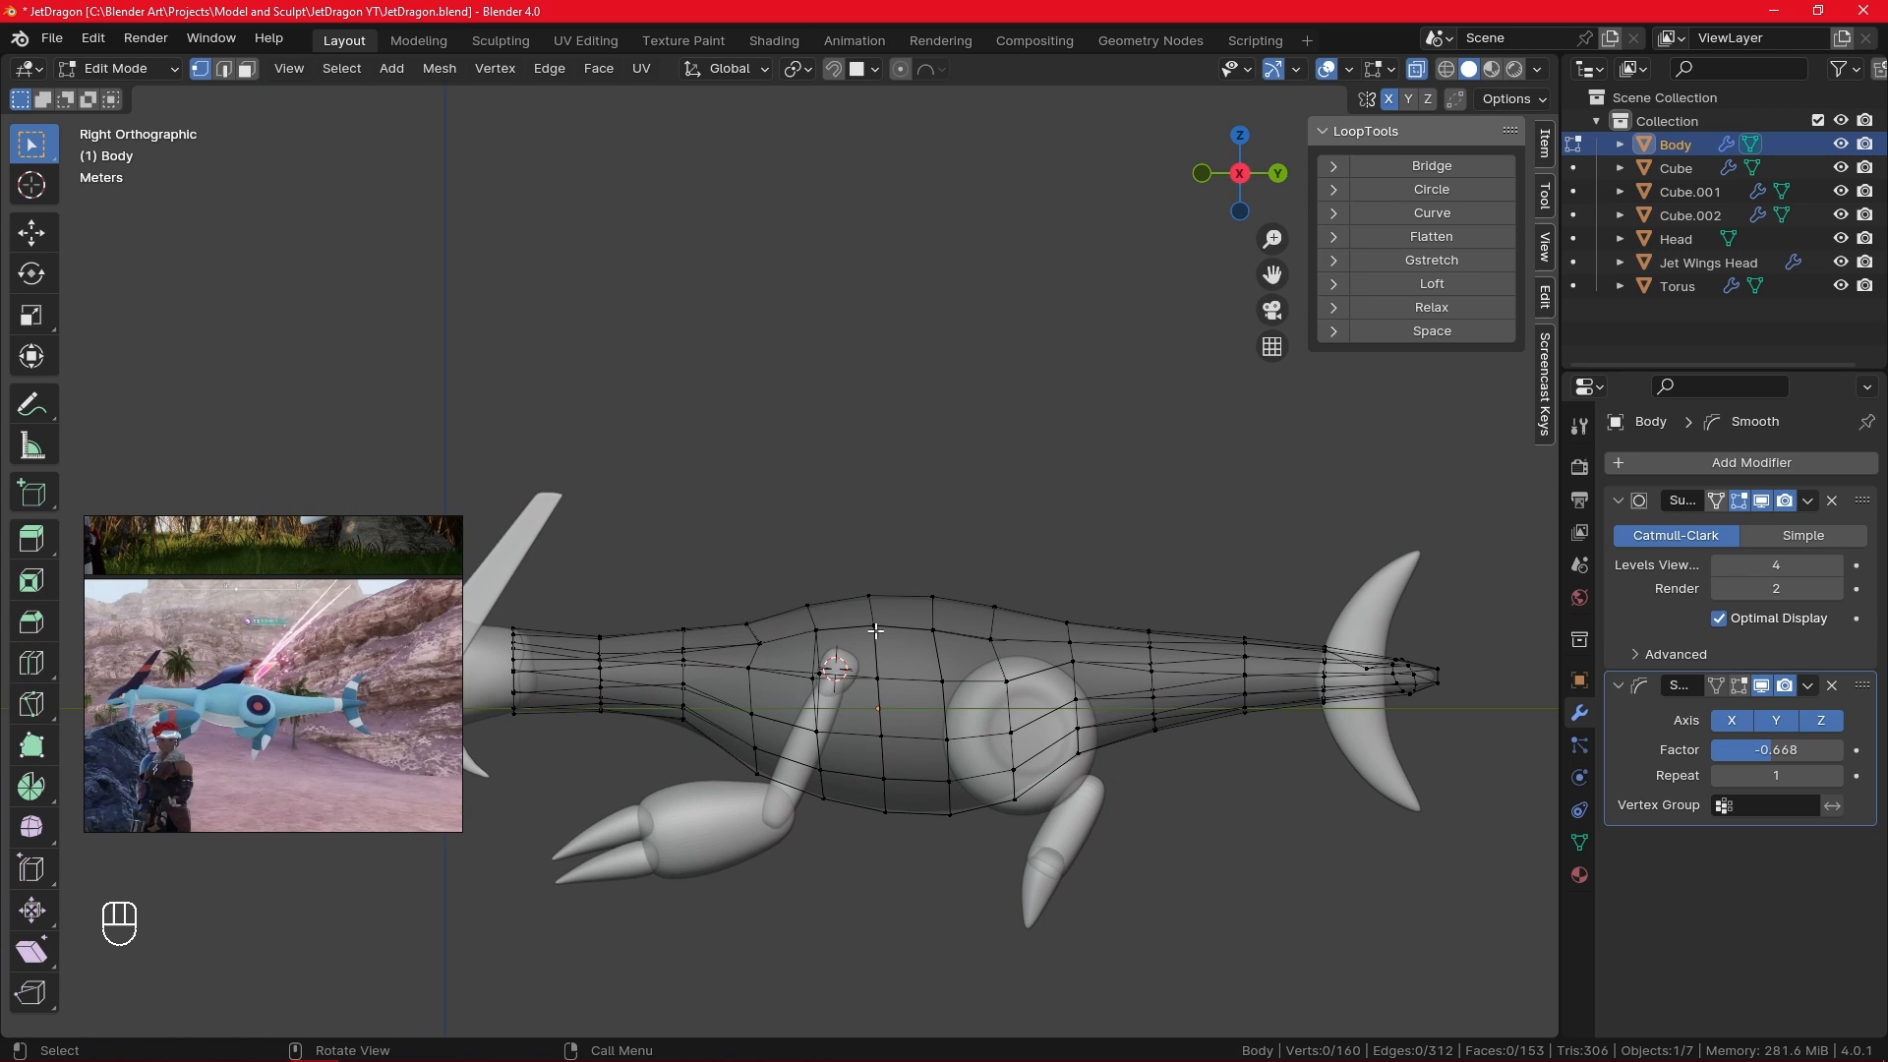
pyautogui.keyDown('shift'); pyautogui.click(757, 771); pyautogui.keyUp('shift')
pyautogui.press('g')
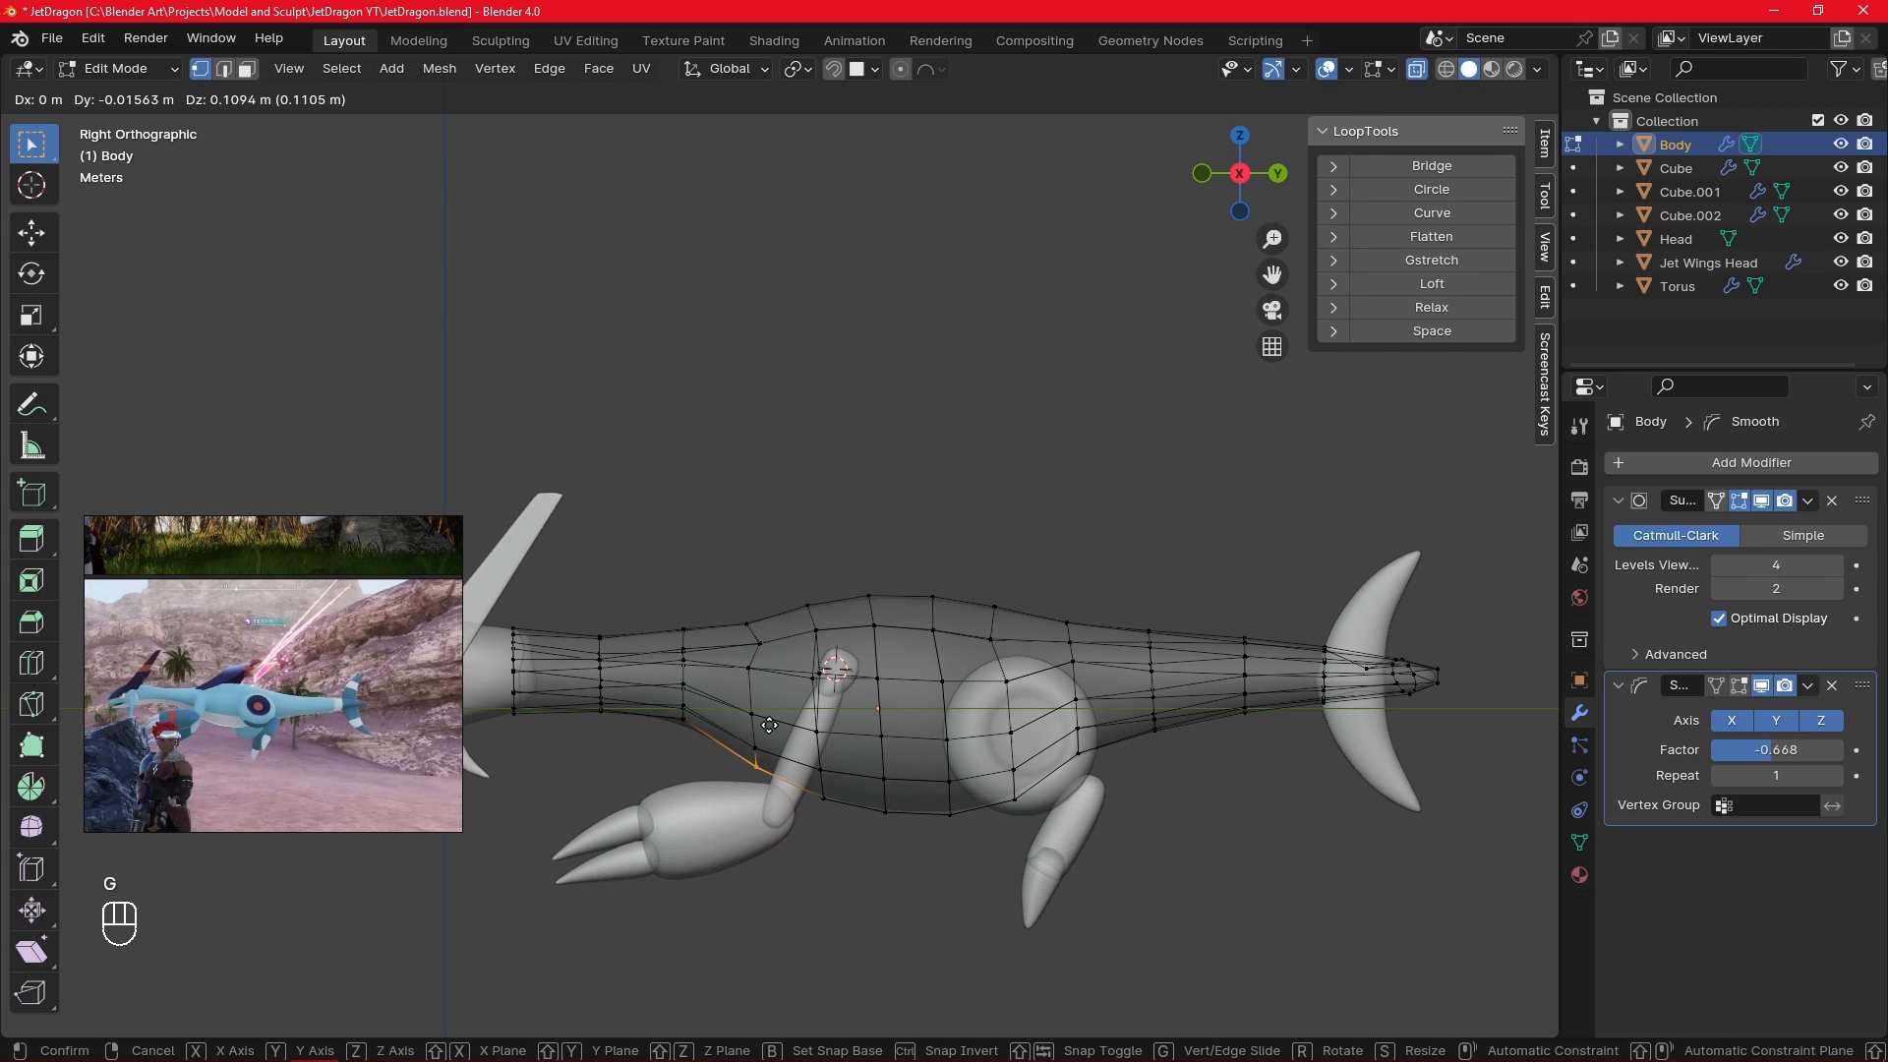
pyautogui.click(769, 725)
# - Move the next pair of belly vertices, just behind the front arm, slightly upward
pyautogui.click(824, 792)
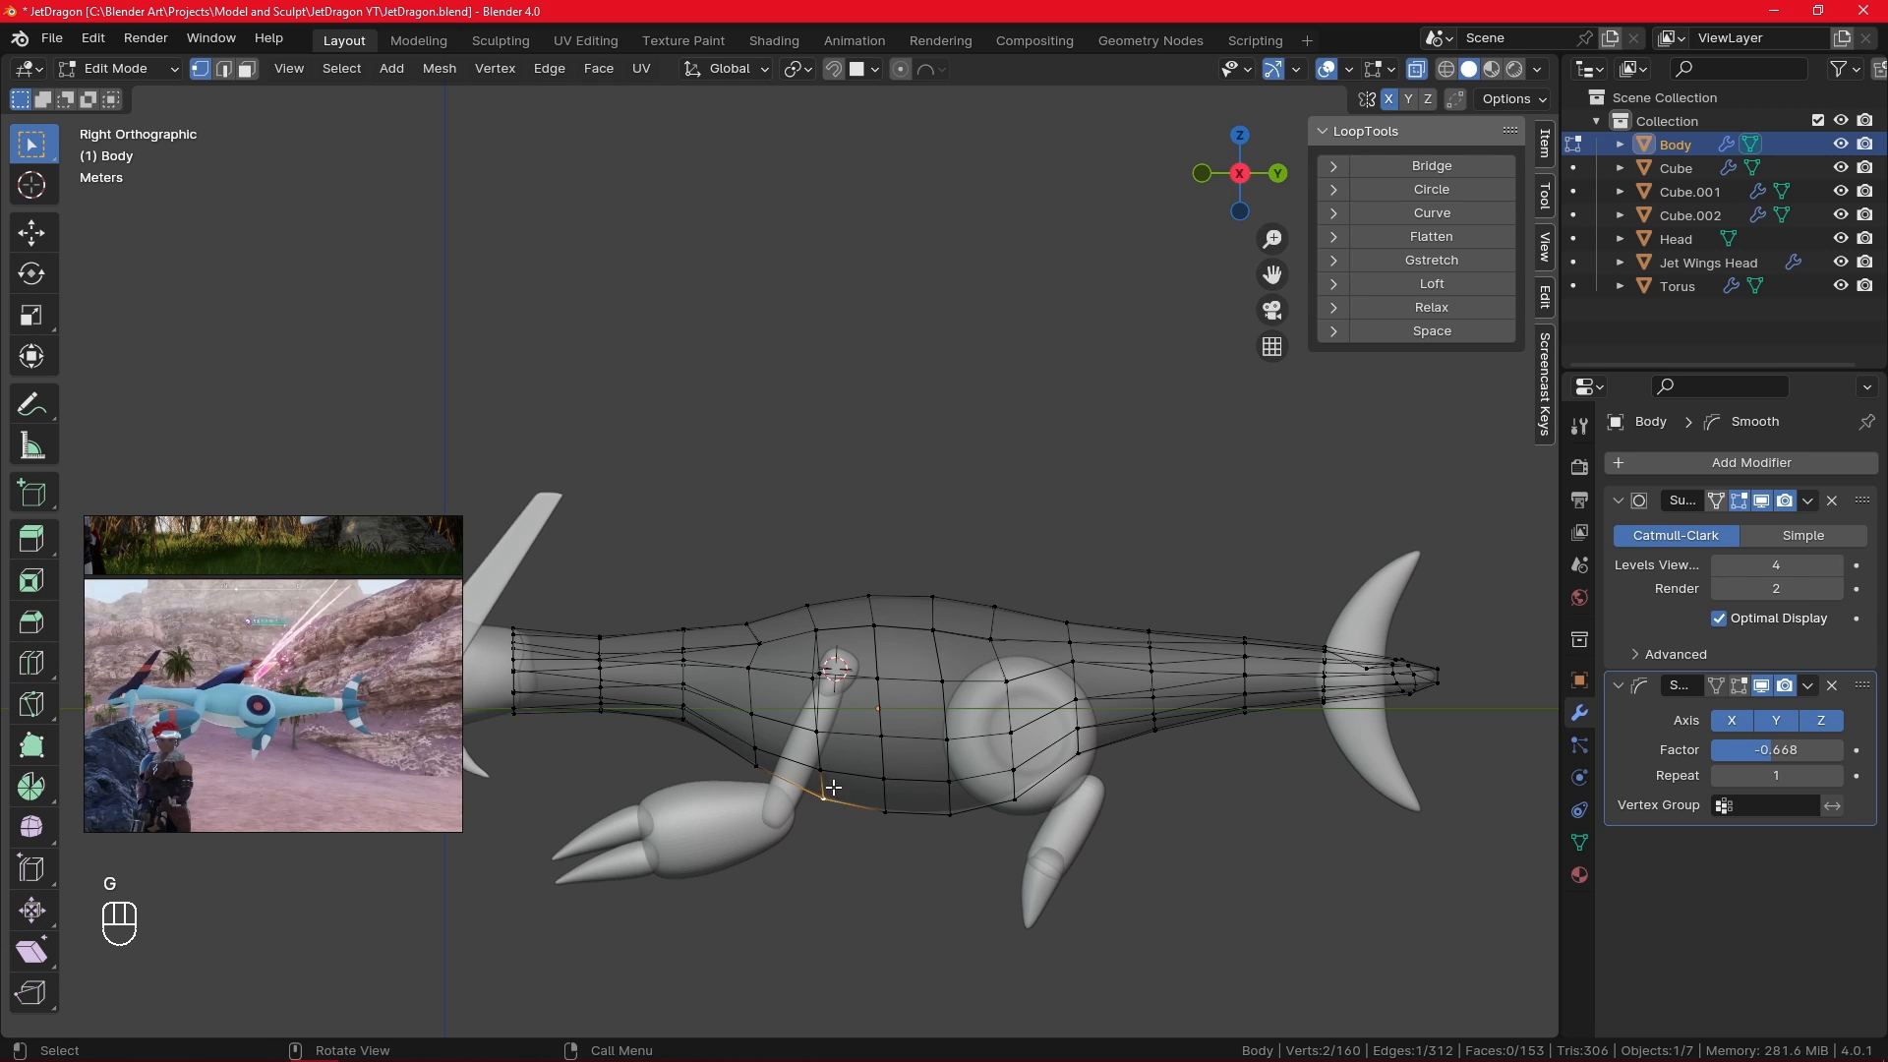
pyautogui.press('g')
pyautogui.click(816, 729)
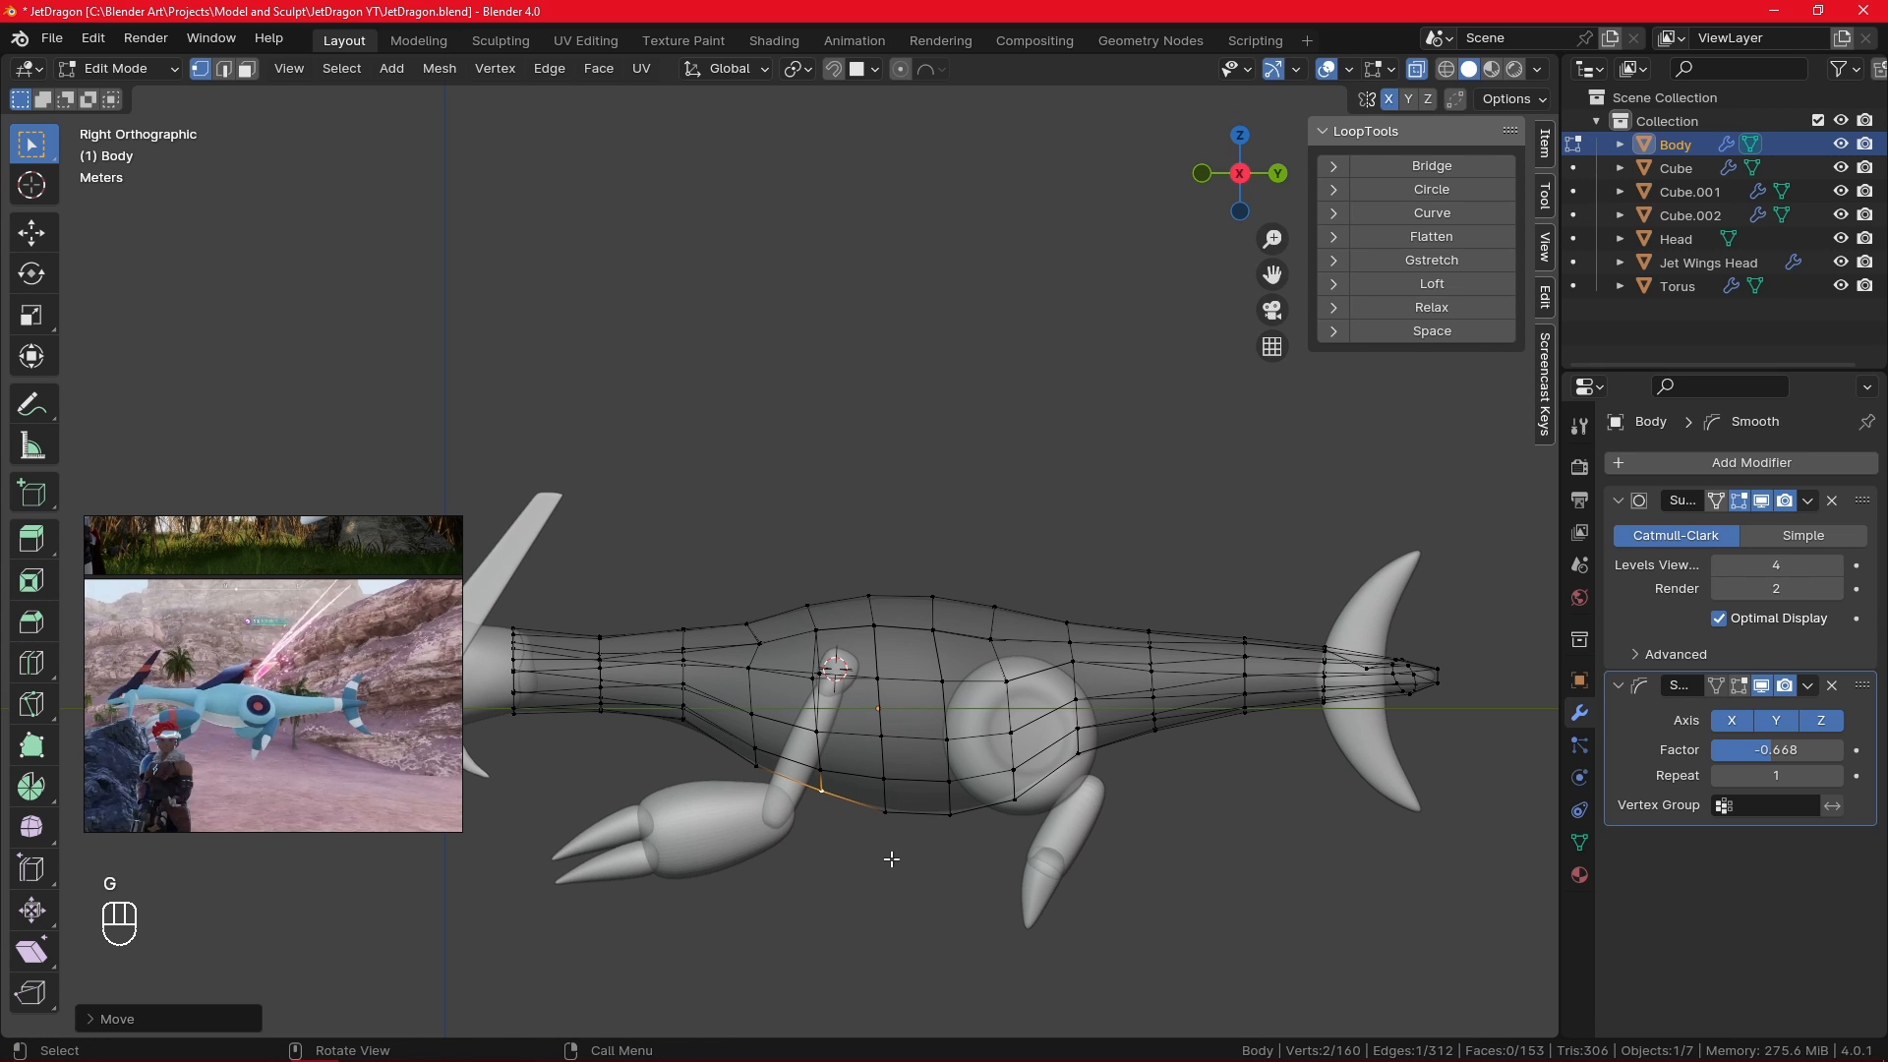
pyautogui.click(891, 858)
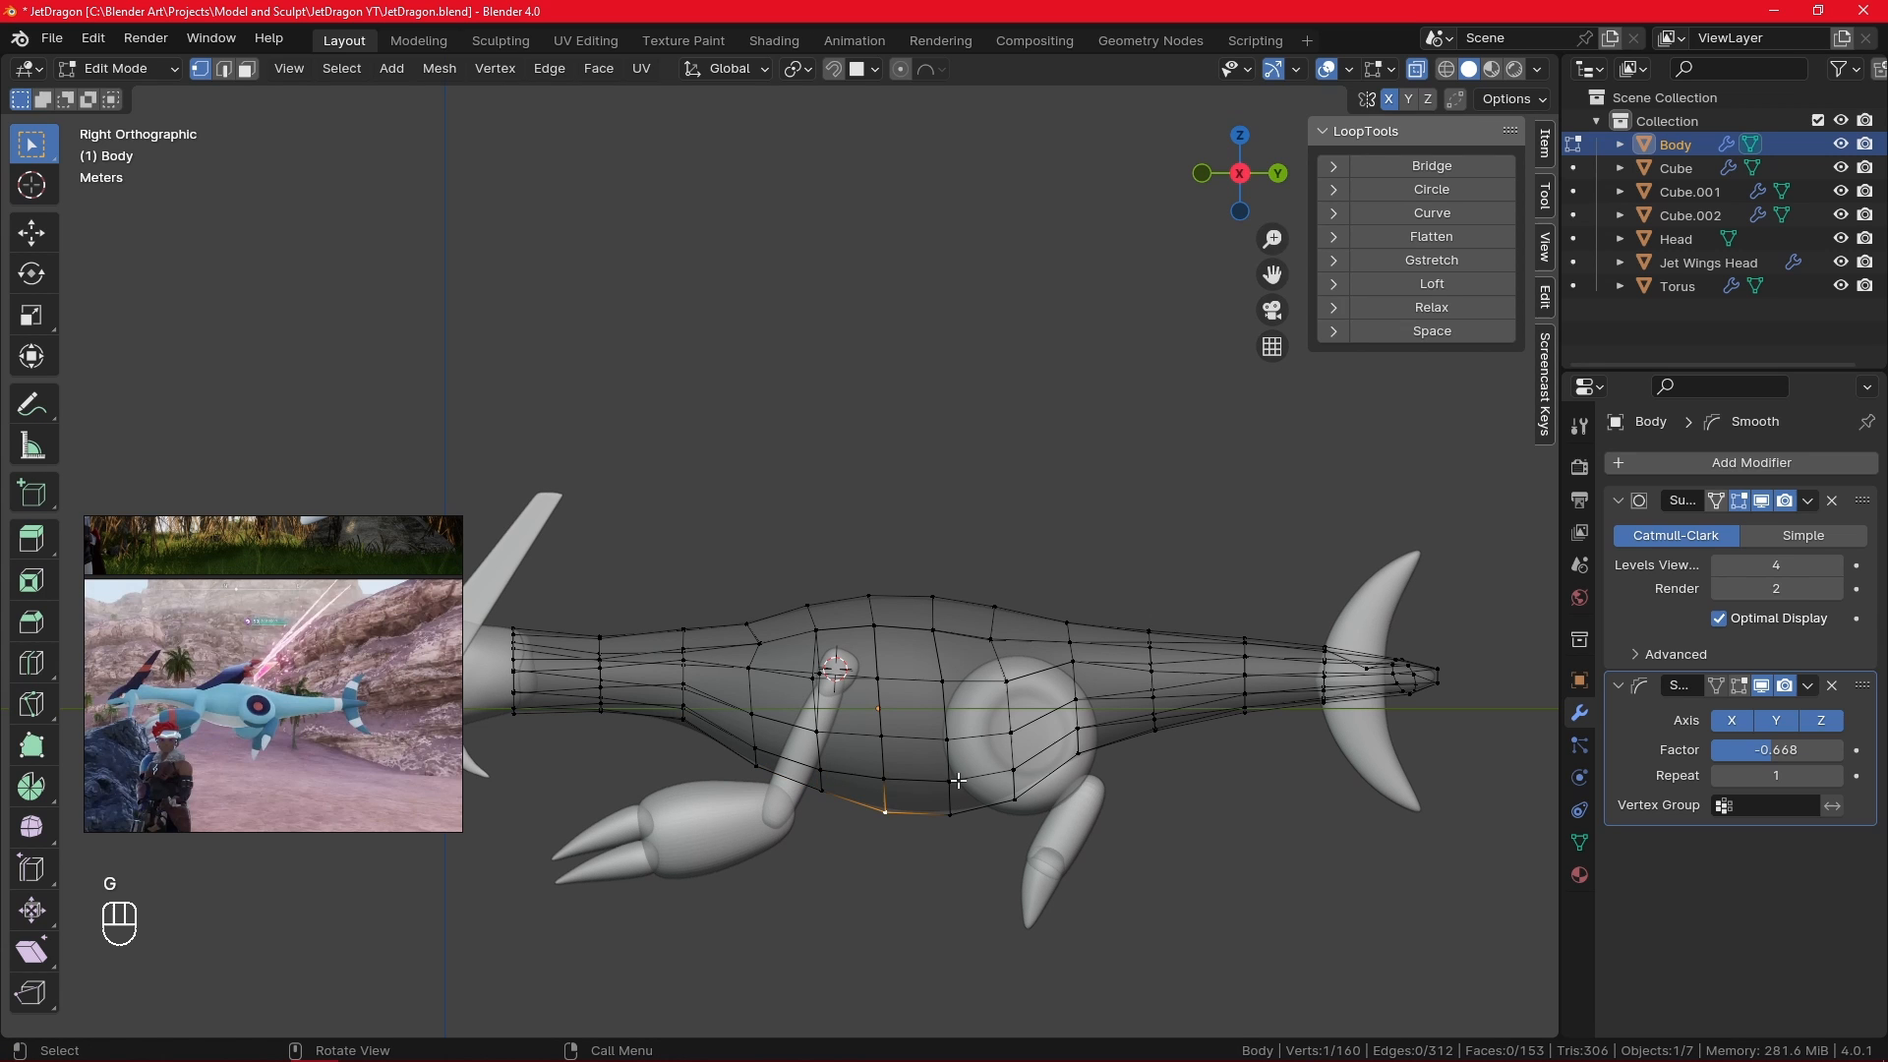
# - Move the two top vertices where the neck meets the back slightly and clear the selection
pyautogui.keyDown('shift'); pyautogui.click(934, 597); pyautogui.keyUp('shift')
pyautogui.keyDown('shift'); pyautogui.click(744, 612); pyautogui.keyUp('shift')
pyautogui.press('g')
pyautogui.click(754, 573)
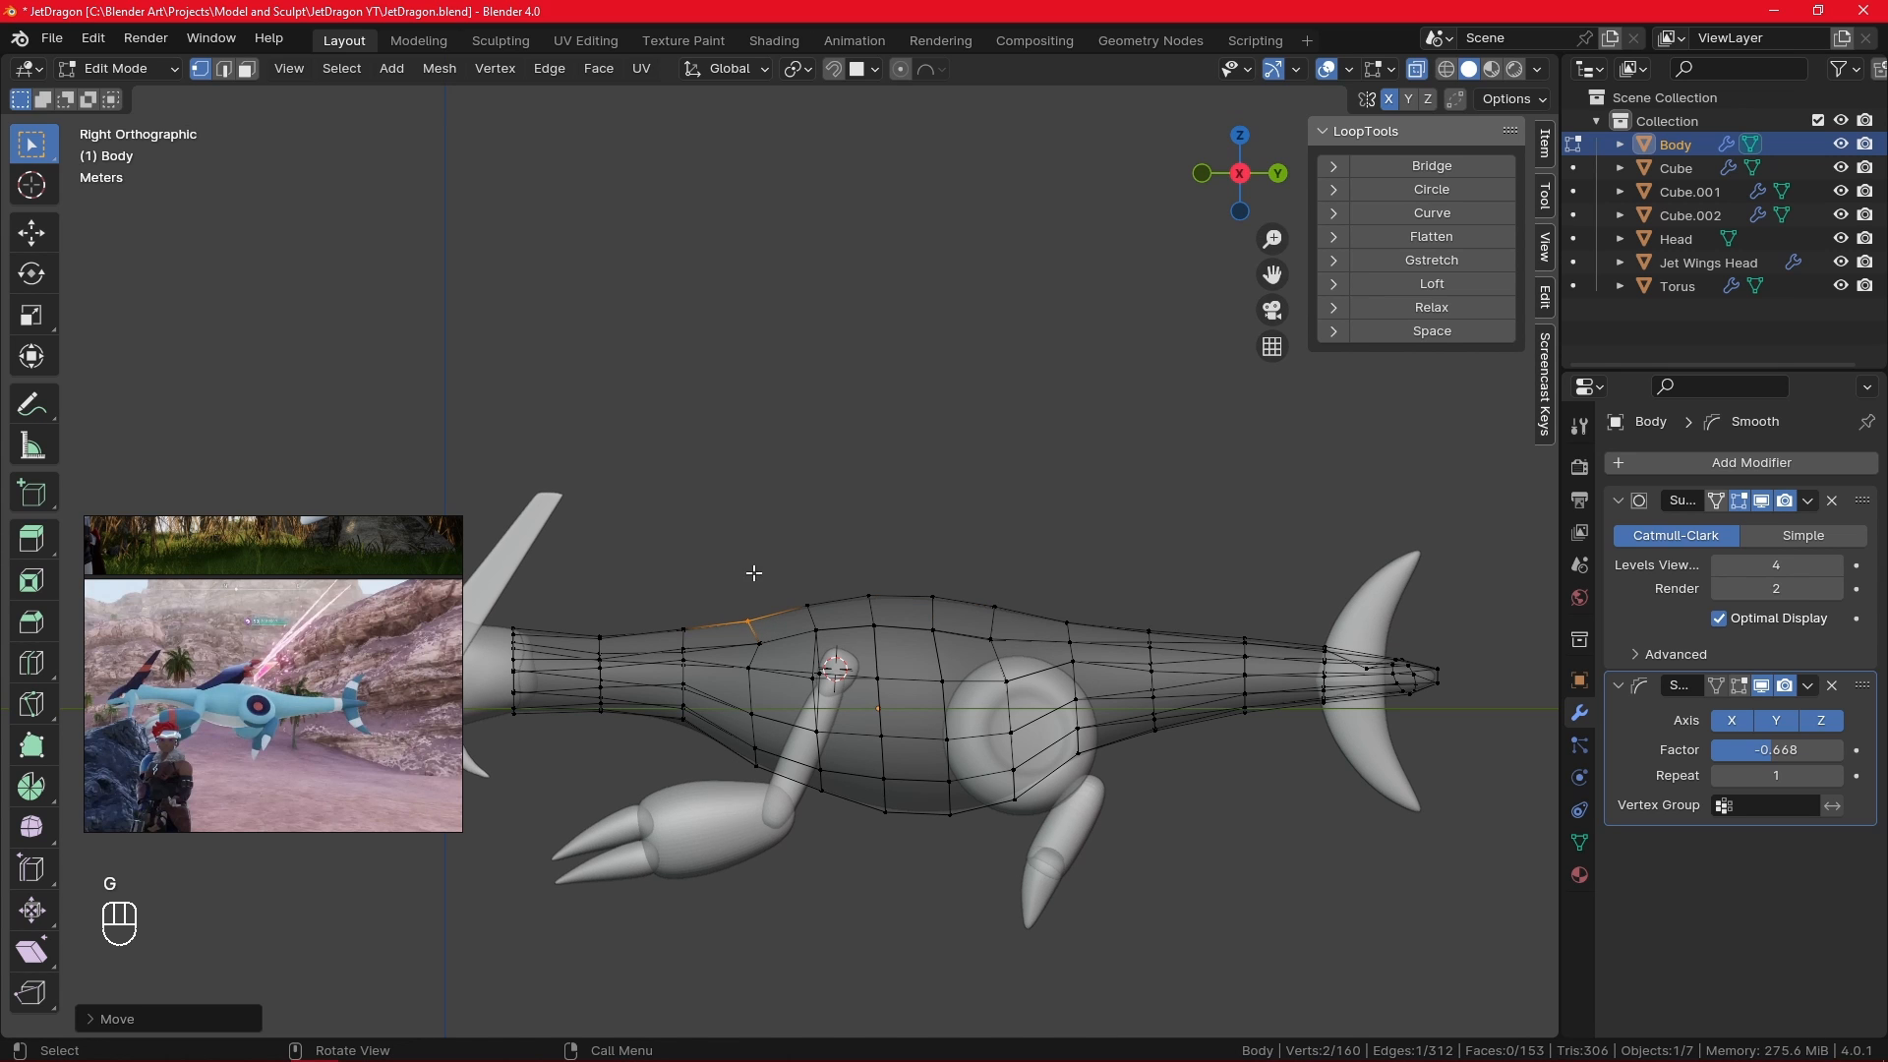
pyautogui.click(902, 498)
# - Return to Object Mode, deselect the body and turn X-ray off
pyautogui.keyDown('ctrl'); pyautogui.keyDown('alt'); pyautogui.moveTo(903, 500); pyautogui.dragTo(984, 637); pyautogui.keyUp('alt'); pyautogui.keyUp('ctrl')
pyautogui.press('Tab')
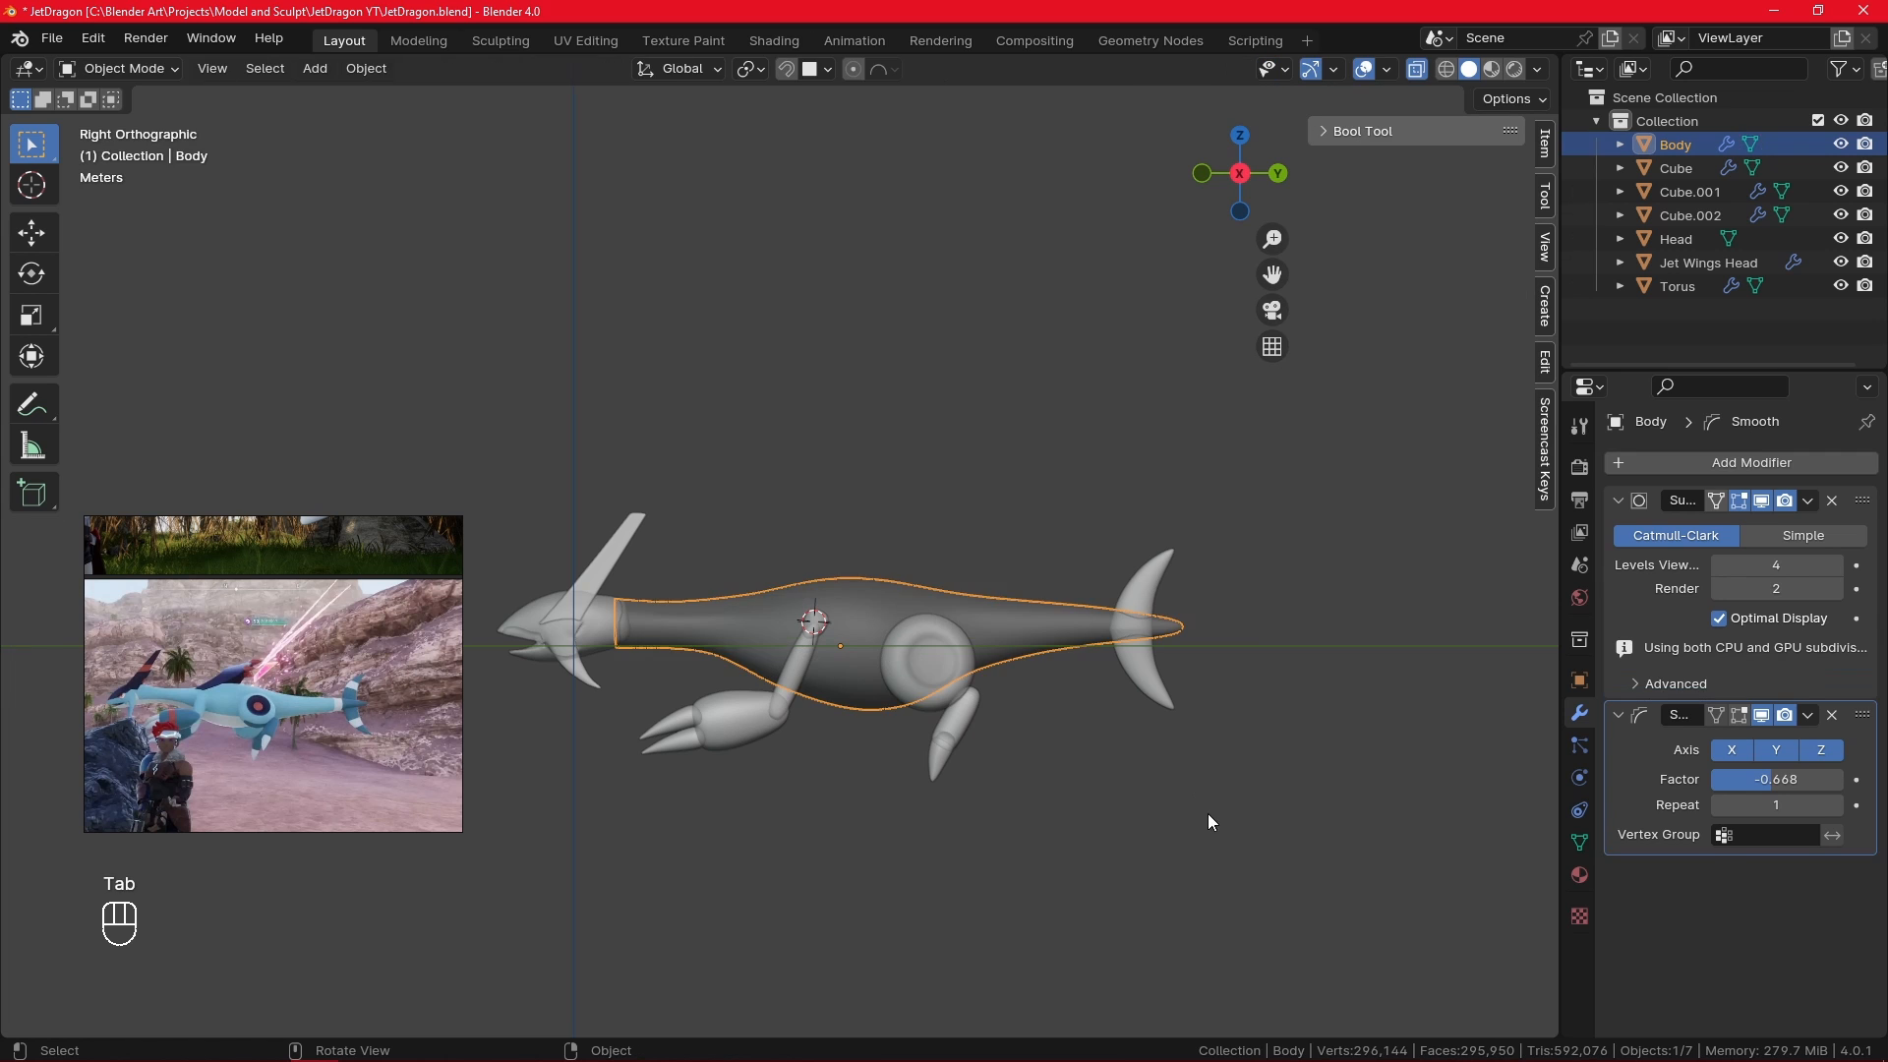
pyautogui.click(1210, 847)
pyautogui.click(1416, 68)
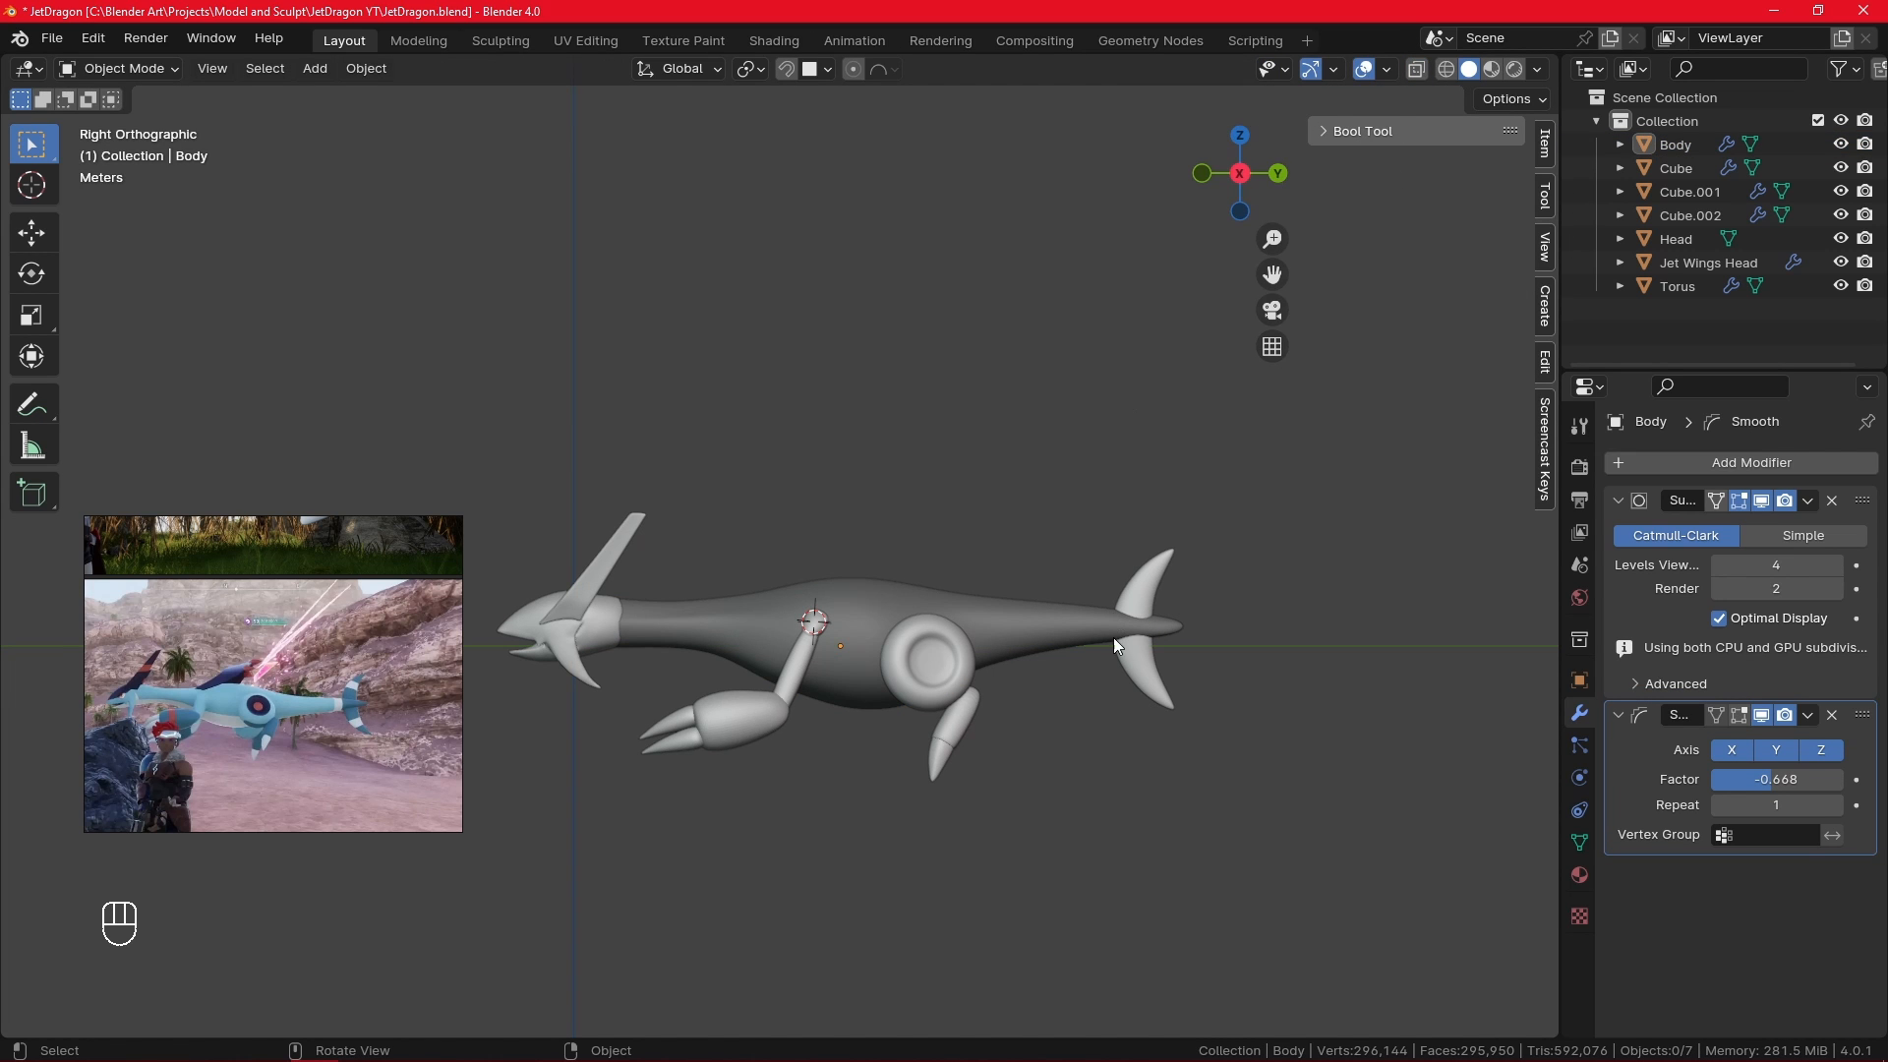
pyautogui.moveTo(726, 770); pyautogui.dragTo(999, 751, button='middle')
pyautogui.press('KP_1')
pyautogui.press('KP_3')
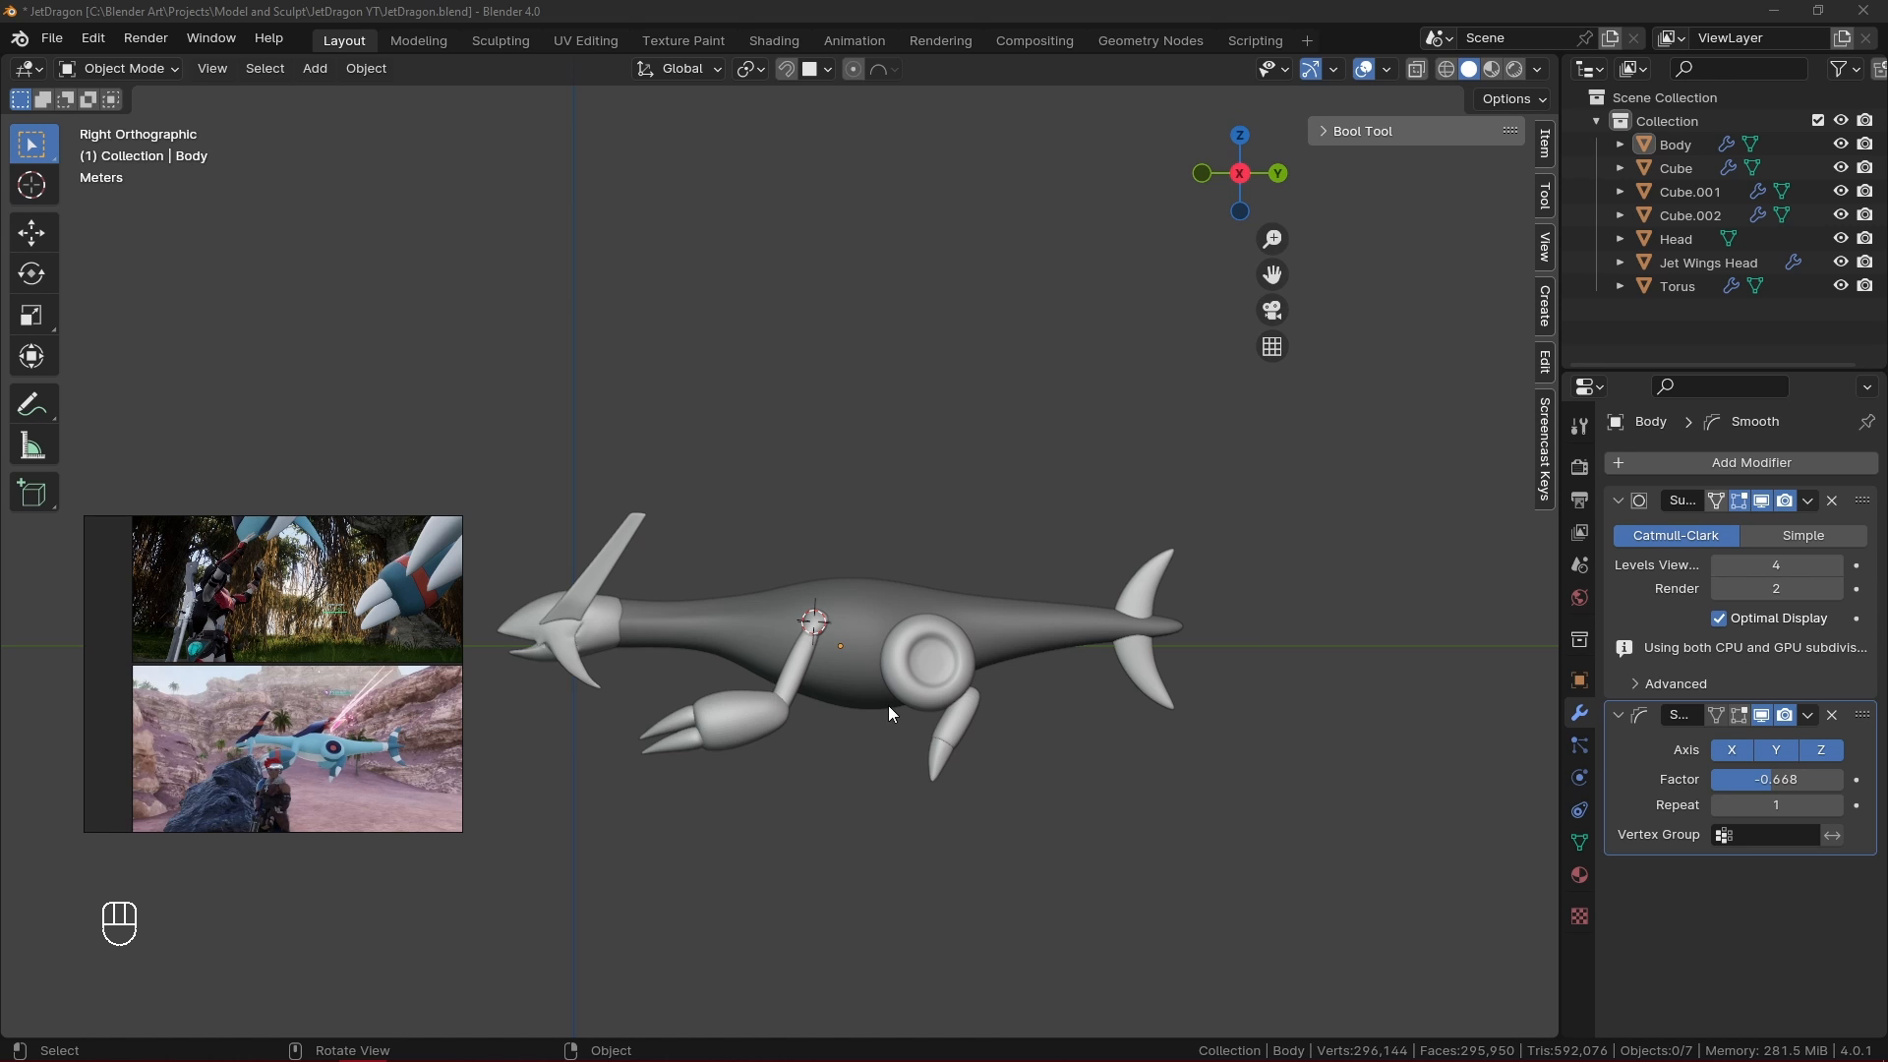
# - Open the body in Edit Mode with X-ray on, viewed from underneath
pyautogui.moveTo(888, 705); pyautogui.dragTo(1100, 515, button='middle')
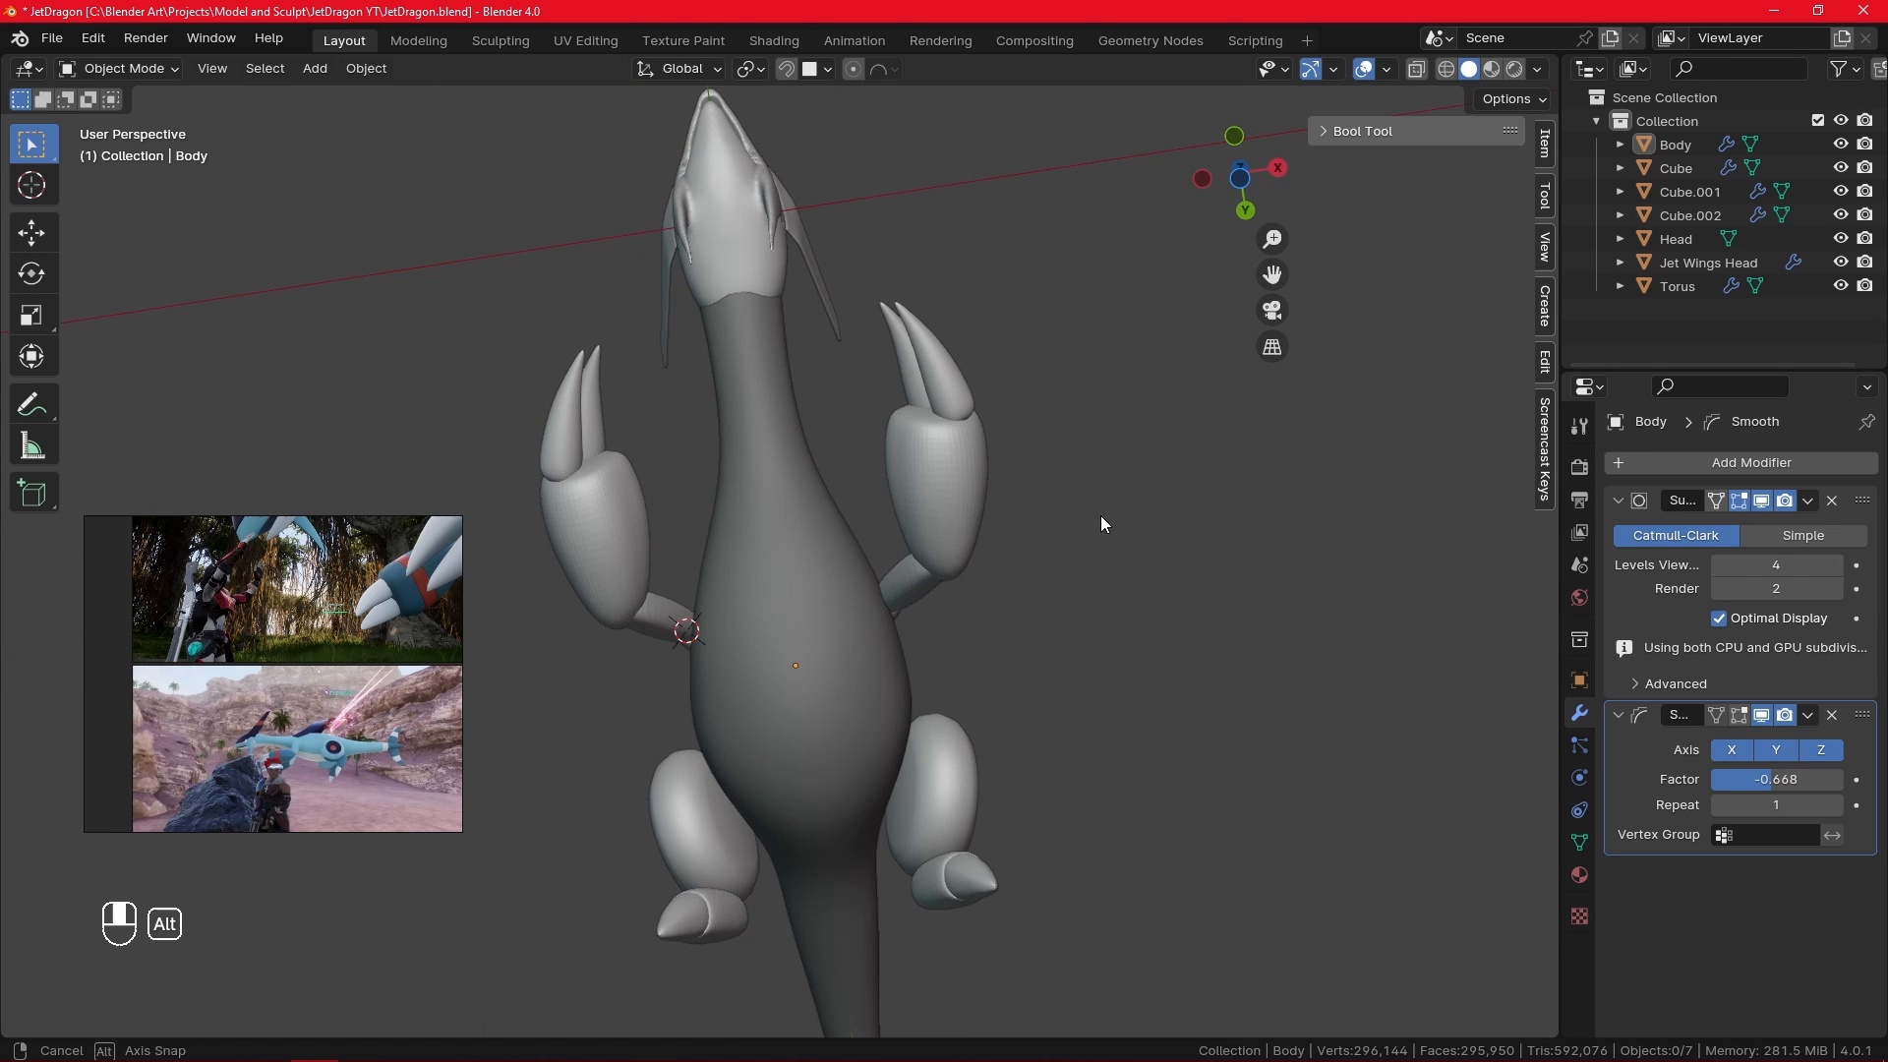
pyautogui.click(795, 631)
pyautogui.press('Tab')
pyautogui.moveTo(806, 631); pyautogui.dragTo(808, 588, button='middle')
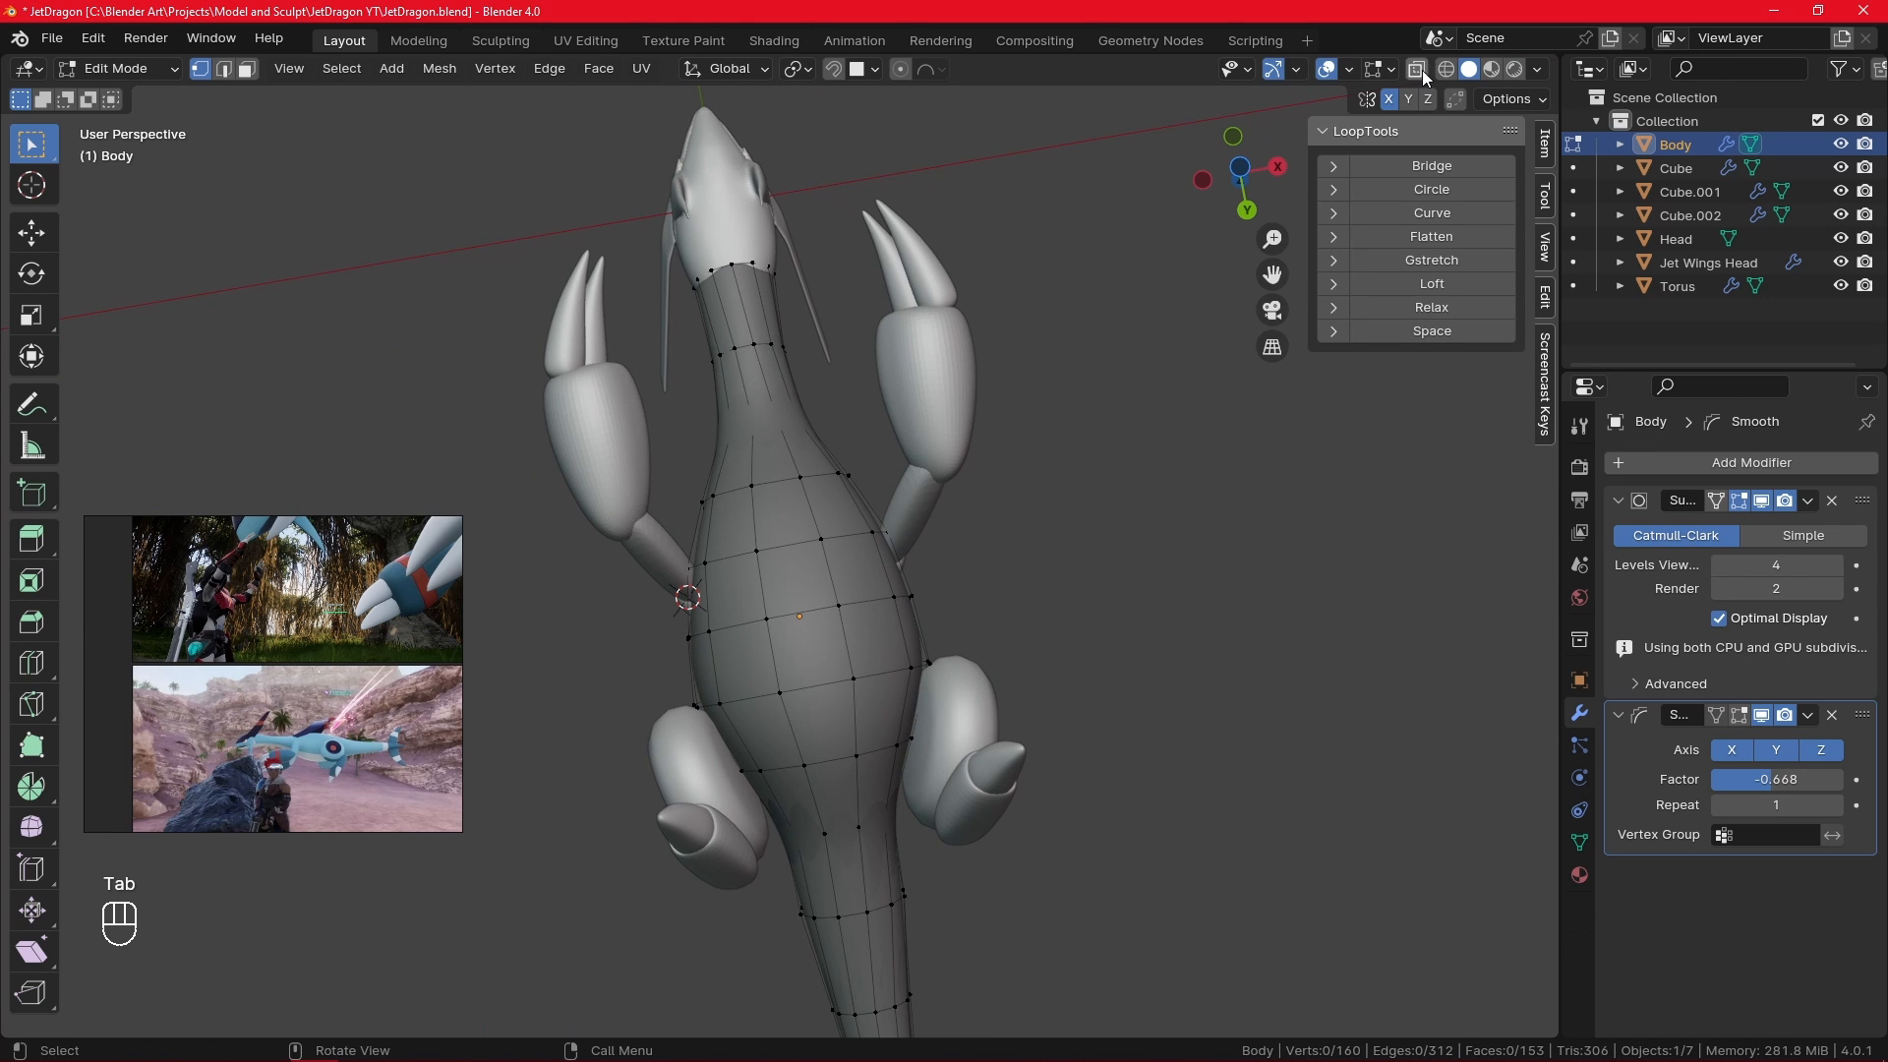
pyautogui.click(1416, 68)
# - Select the matching side vertices just ahead of both hind legs and scale them inward along X to about 0.96
pyautogui.keyDown('alt'); pyautogui.click(923, 671); pyautogui.keyUp('alt')
pyautogui.moveTo(922, 672)
pyautogui.mouseDown(button='middle')
pyautogui.moveTo(973, 717)
pyautogui.moveTo(939, 704)
pyautogui.mouseUp(button='middle')
pyautogui.keyDown('shift'); pyautogui.click(933, 701); pyautogui.keyUp('shift')
pyautogui.keyDown('shift'); pyautogui.click(708, 755); pyautogui.keyUp('shift')
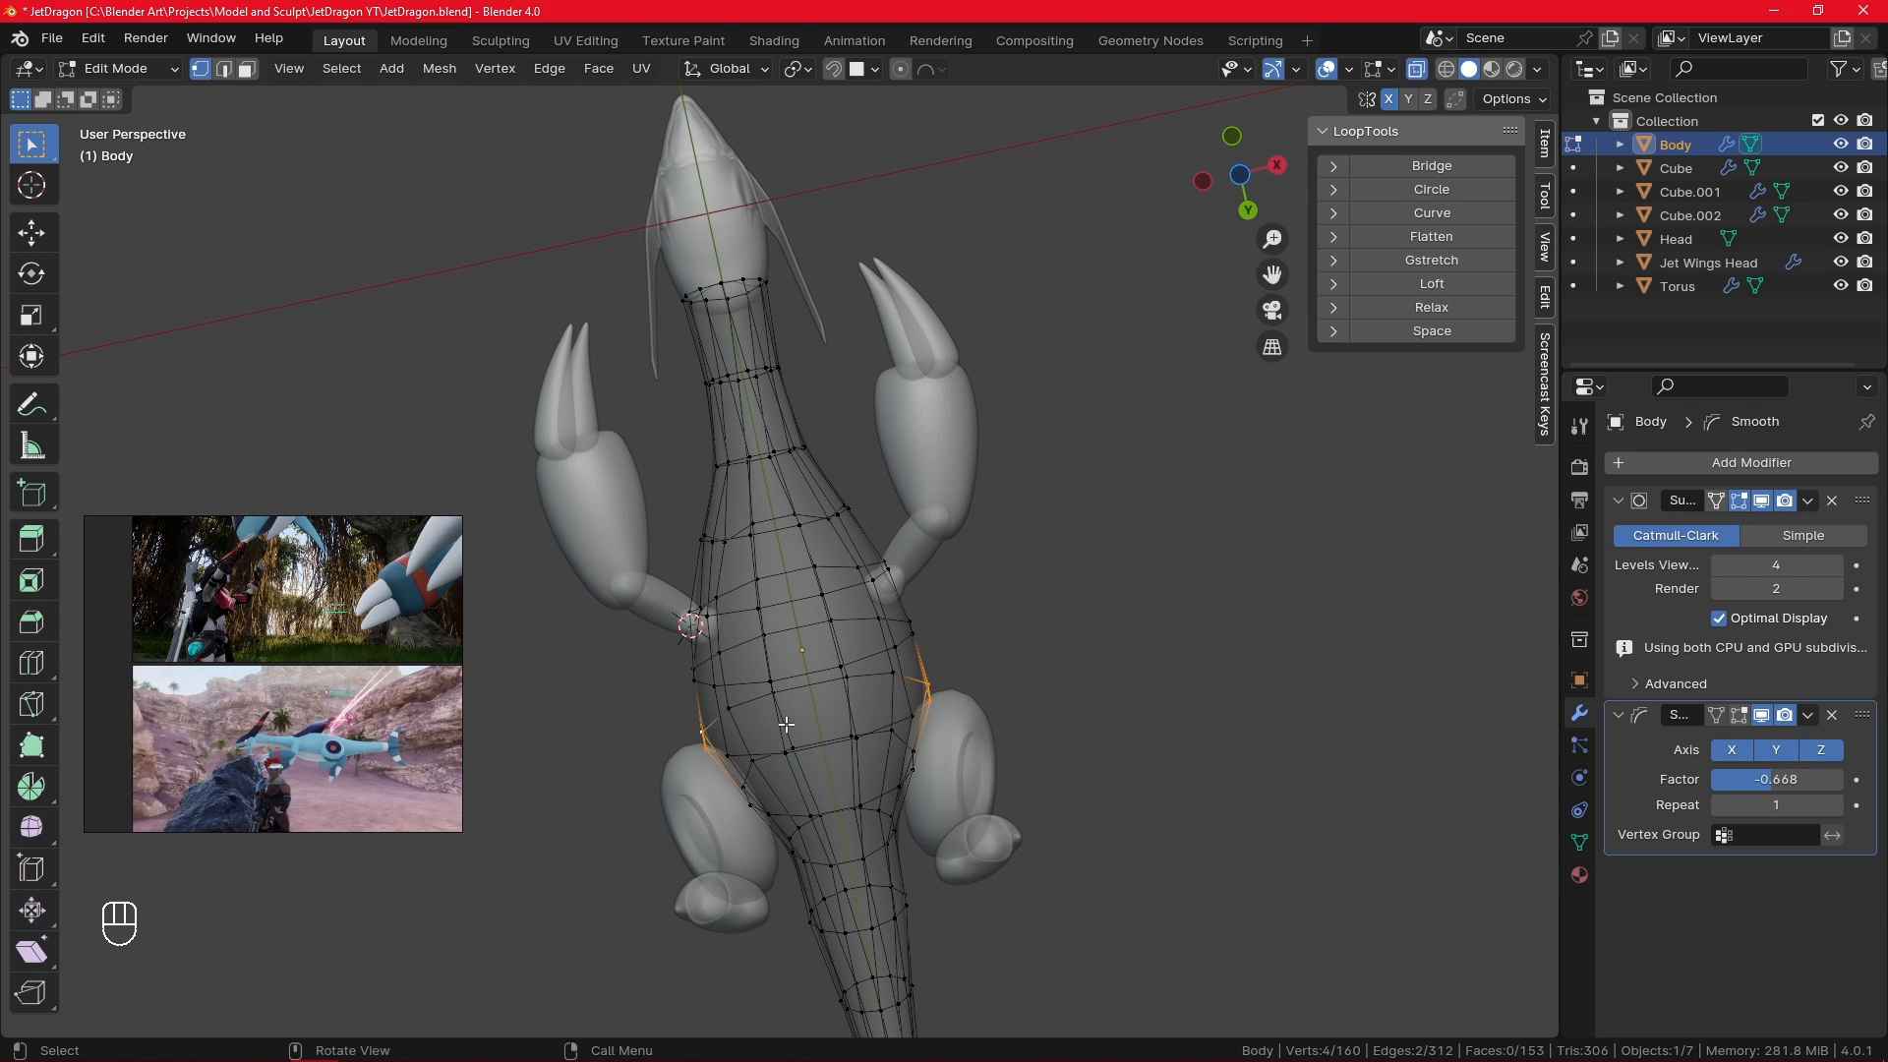
pyautogui.moveTo(708, 755); pyautogui.dragTo(983, 600, button='middle')
pyautogui.press('s')
pyautogui.press('x')
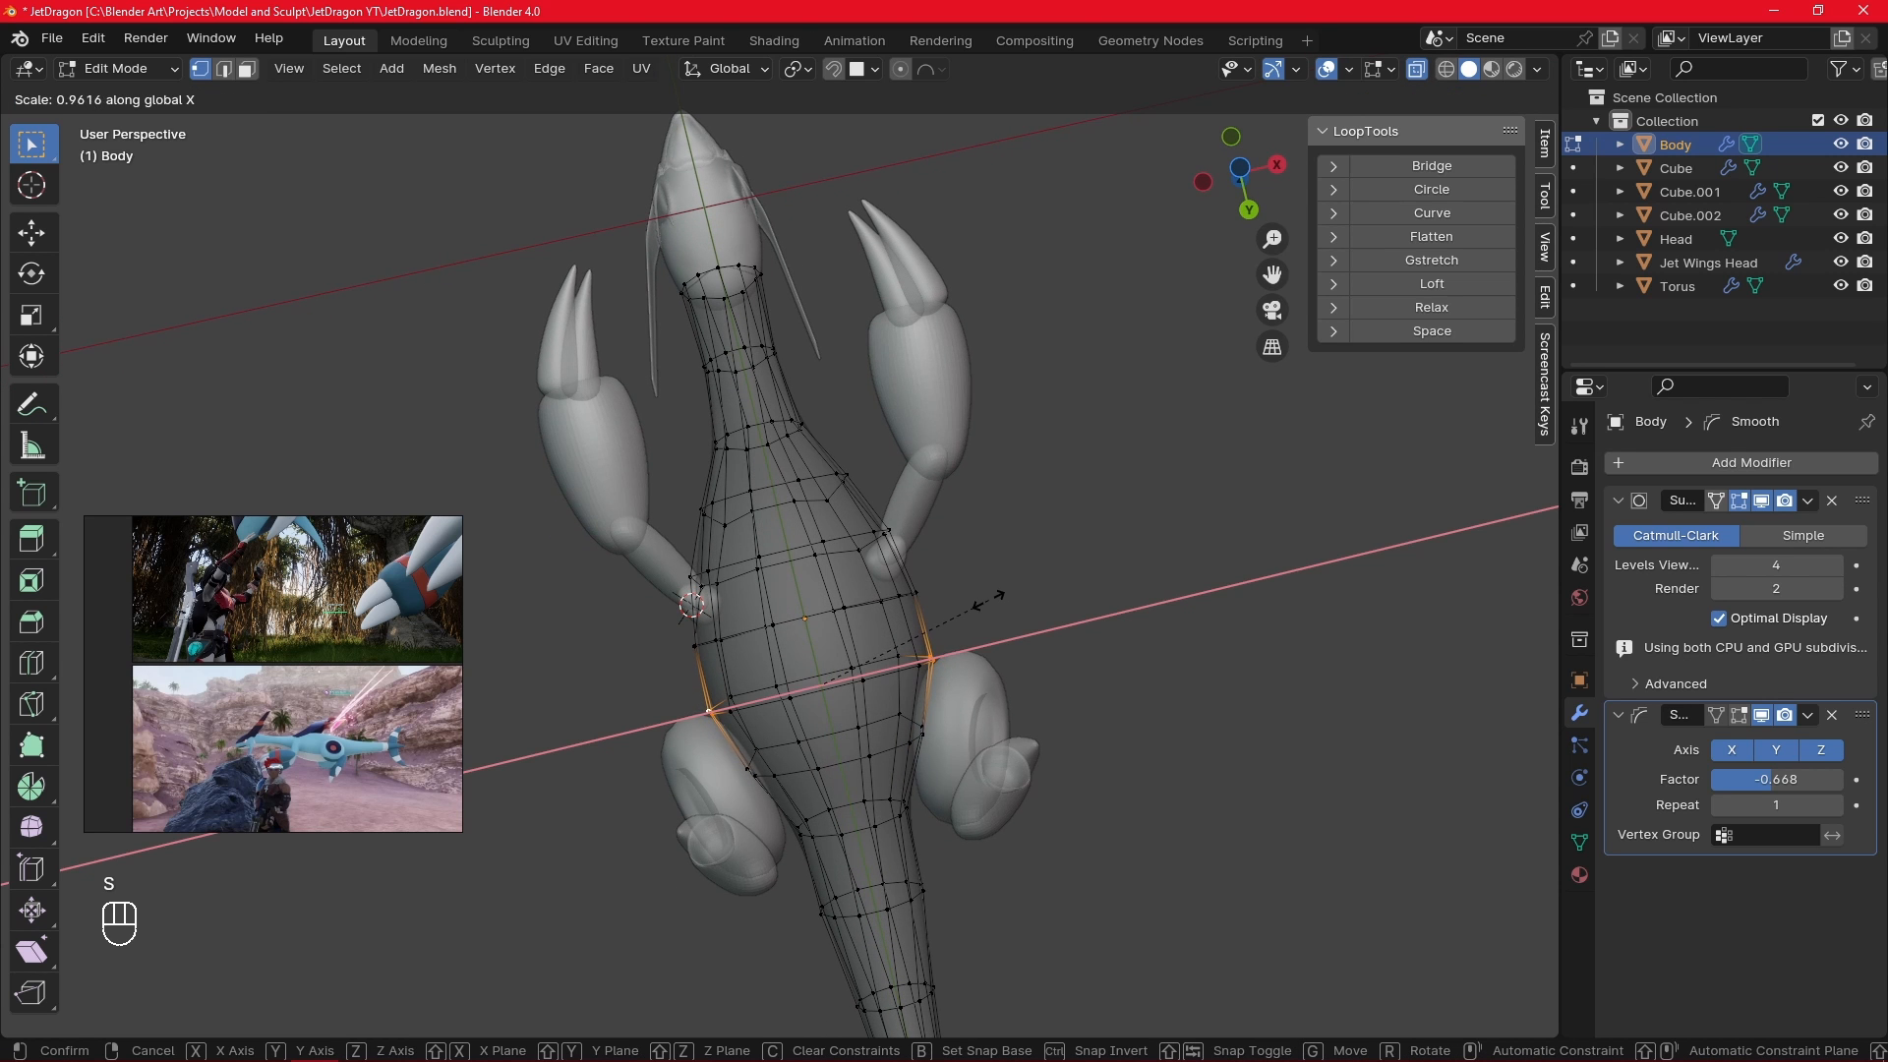
pyautogui.click(987, 601)
# - Move the two lower side vertices at the rear of the belly slightly along Z and scale the pair along X
pyautogui.keyDown('alt'); pyautogui.moveTo(986, 602); pyautogui.dragTo(973, 453); pyautogui.keyUp('alt')
pyautogui.click(934, 750)
pyautogui.keyDown('shift'); pyautogui.click(741, 755); pyautogui.keyUp('shift')
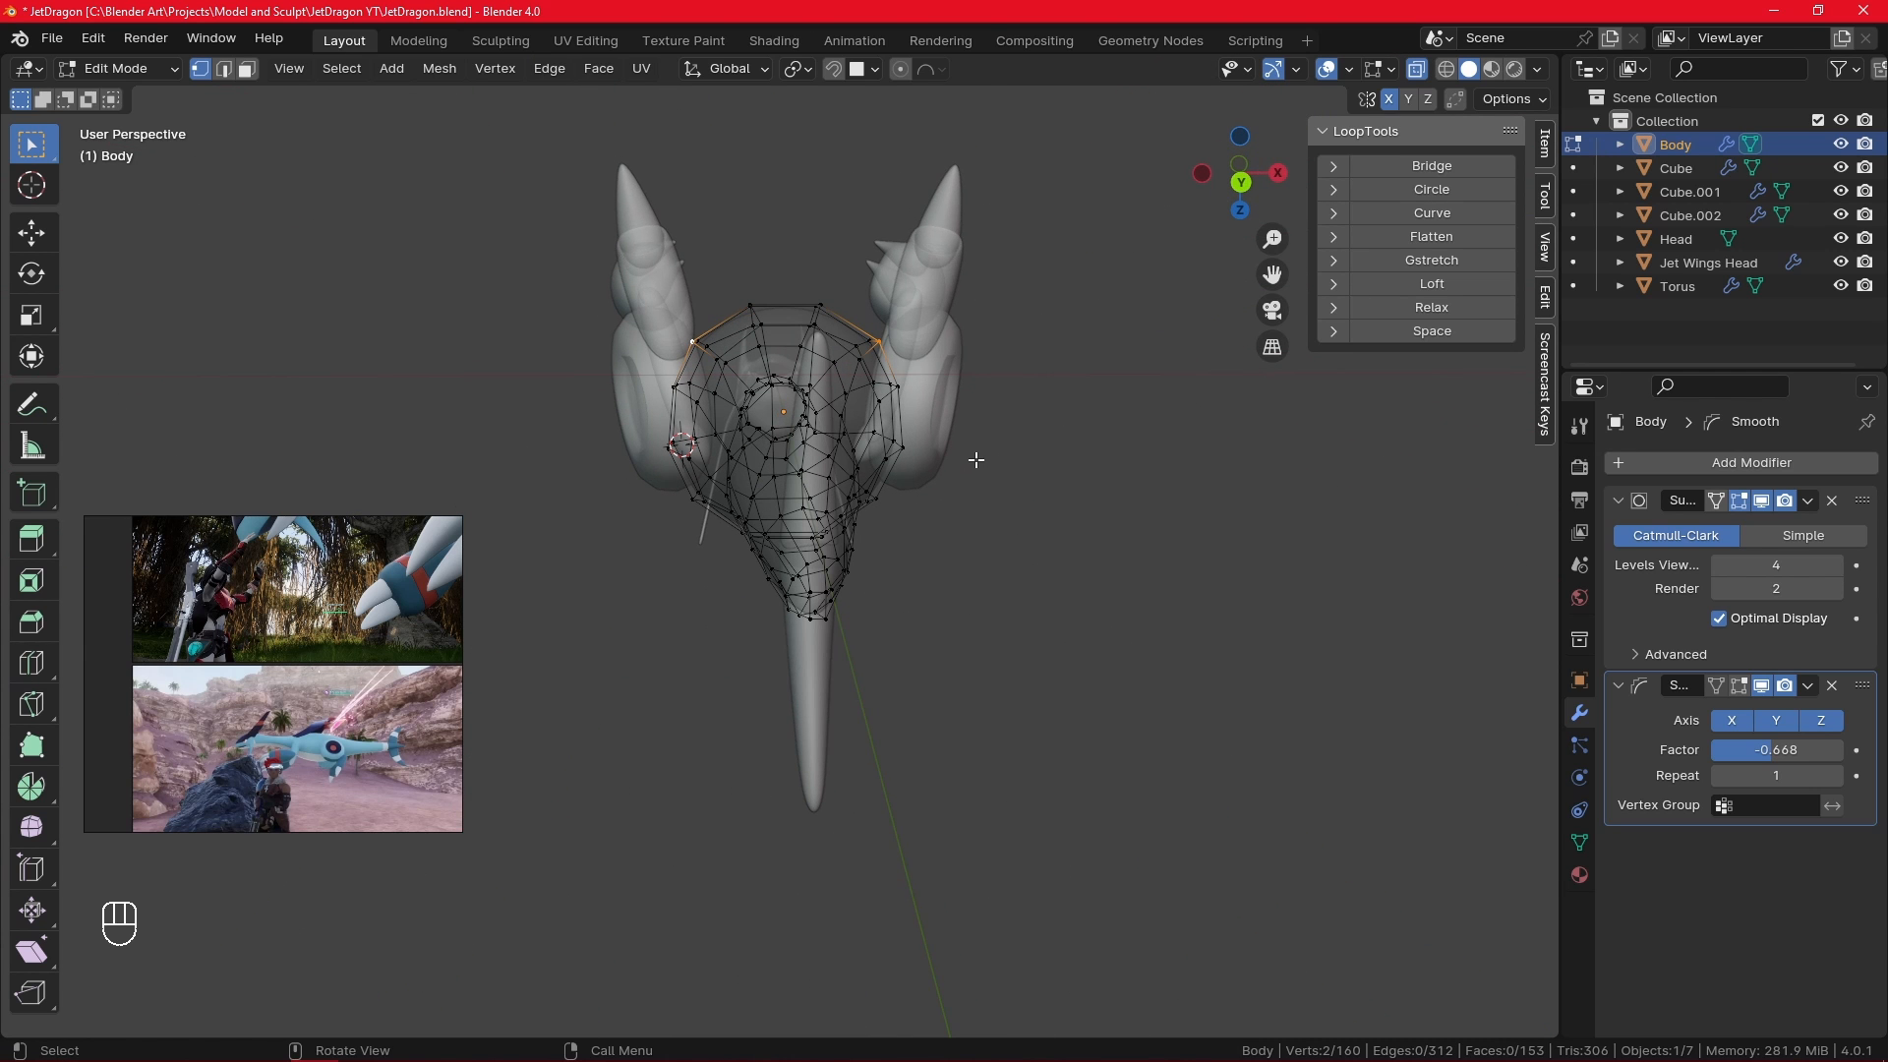
pyautogui.press('g')
pyautogui.press('z')
pyautogui.click(978, 465)
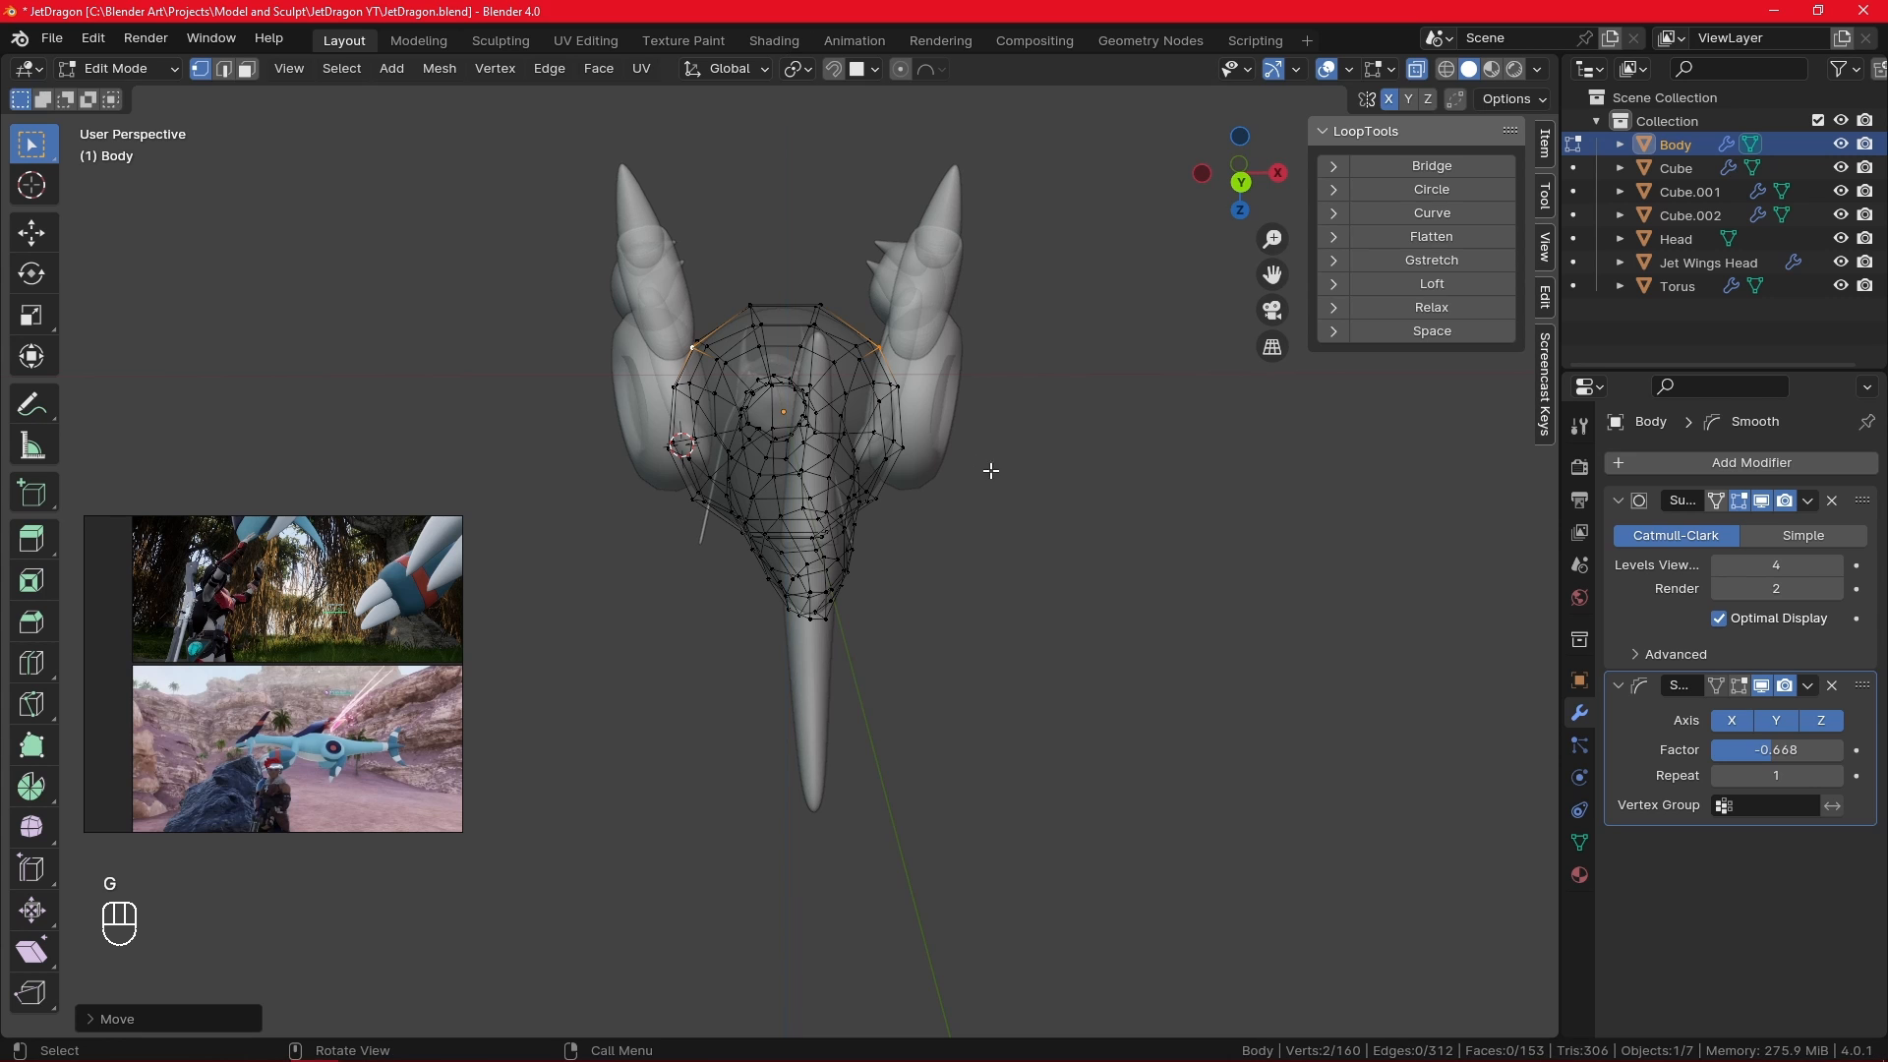
pyautogui.press('s')
pyautogui.press('x')
pyautogui.click(1044, 528)
# - Move the four central vertices on the rear underside of the belly slightly along Z, then clear the selection with X-ray off
pyautogui.keyDown('alt'); pyautogui.moveTo(1035, 496); pyautogui.dragTo(1026, 525); pyautogui.keyUp('alt')
pyautogui.click(801, 335)
pyautogui.keyDown('shift'); pyautogui.click(753, 328); pyautogui.keyUp('shift')
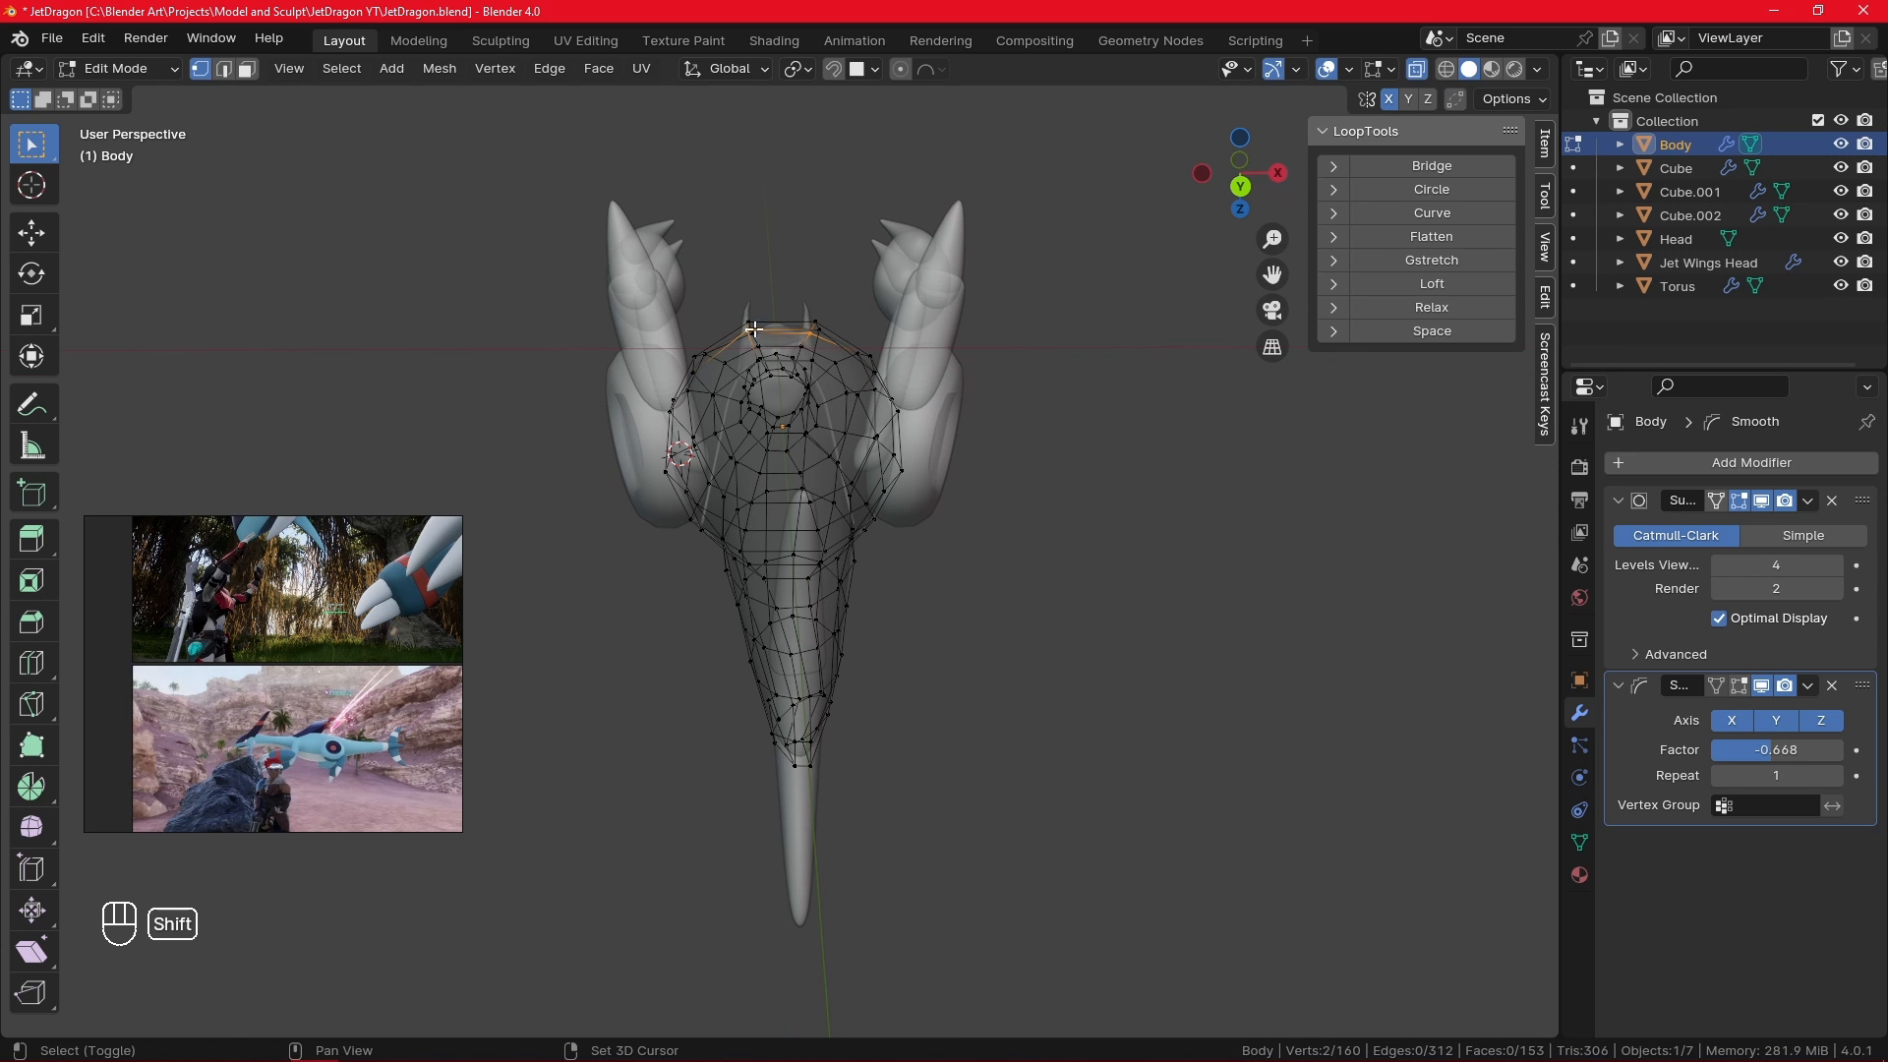
pyautogui.click(821, 325)
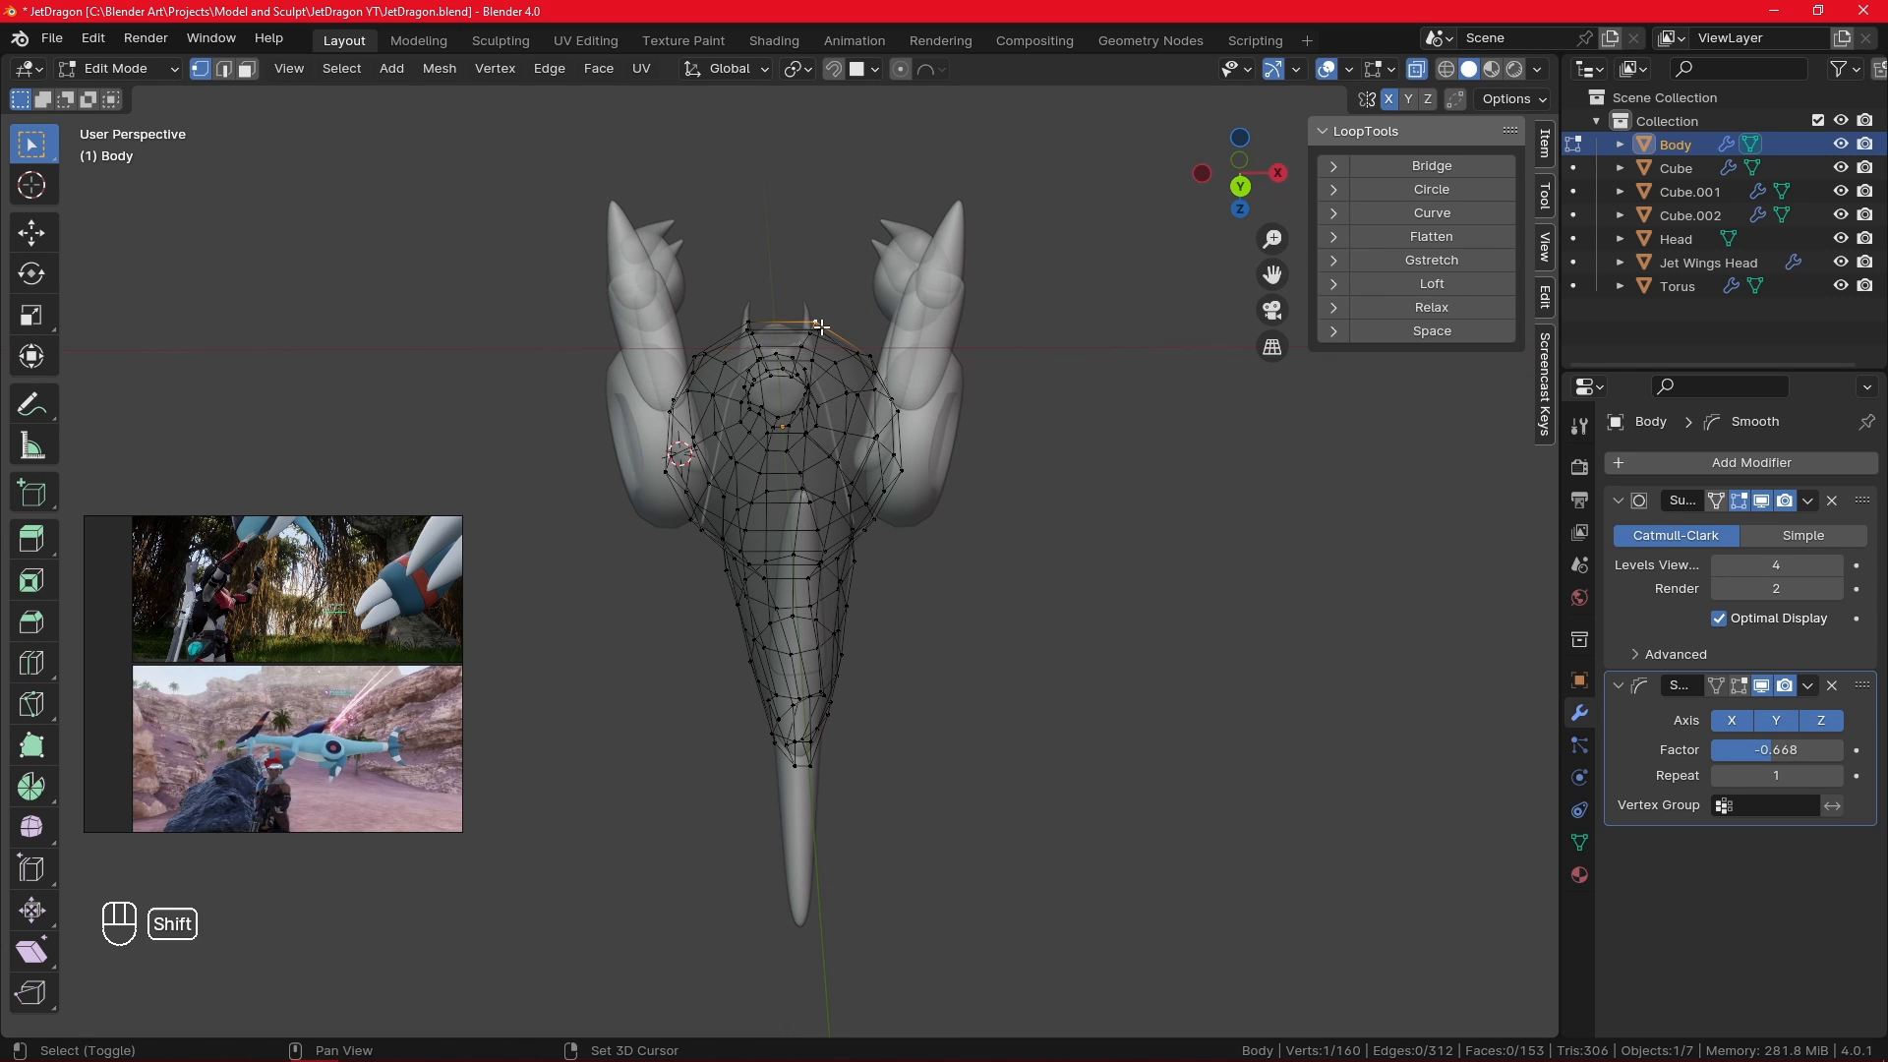
pyautogui.keyDown('shift'); pyautogui.click(748, 330); pyautogui.keyUp('shift')
pyautogui.keyDown('shift'); pyautogui.click(748, 321); pyautogui.keyUp('shift')
pyautogui.keyDown('alt'); pyautogui.moveTo(1005, 371); pyautogui.dragTo(1001, 398); pyautogui.keyUp('alt')
pyautogui.press('g')
pyautogui.press('y')
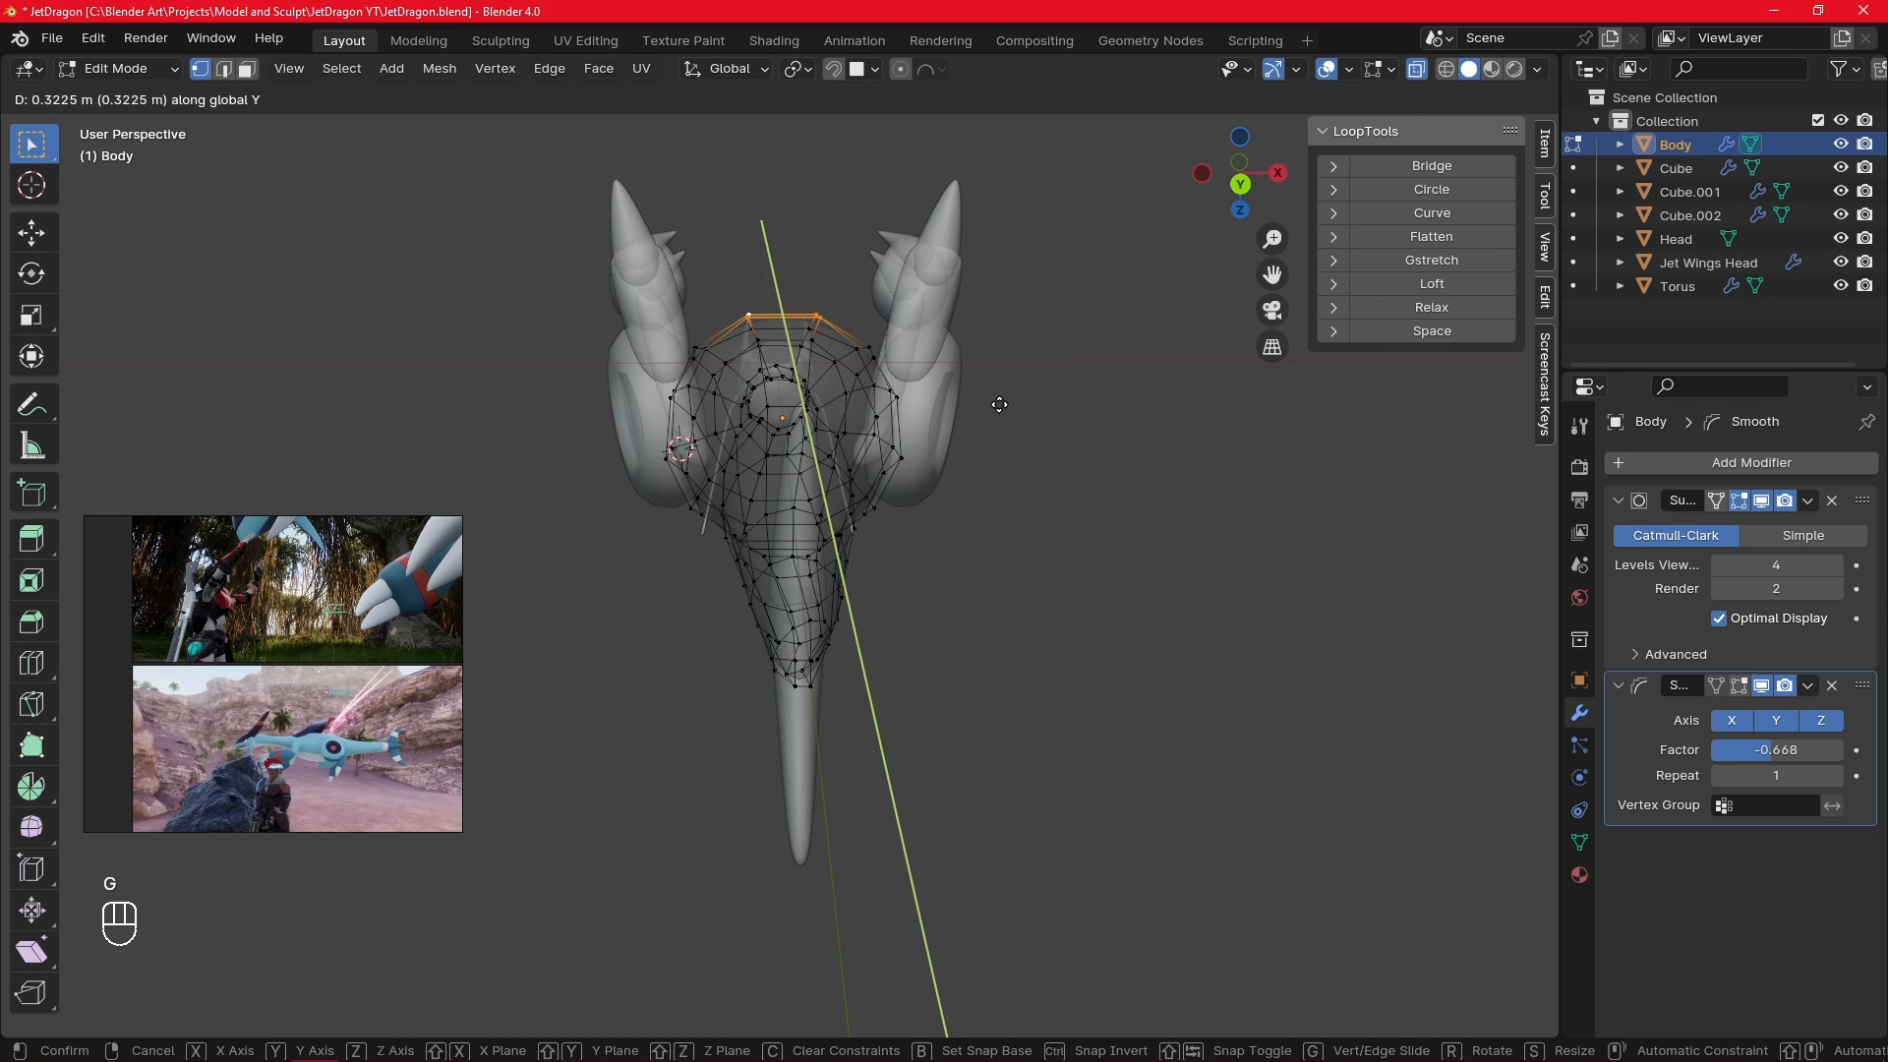
pyautogui.press('z')
pyautogui.click(998, 406)
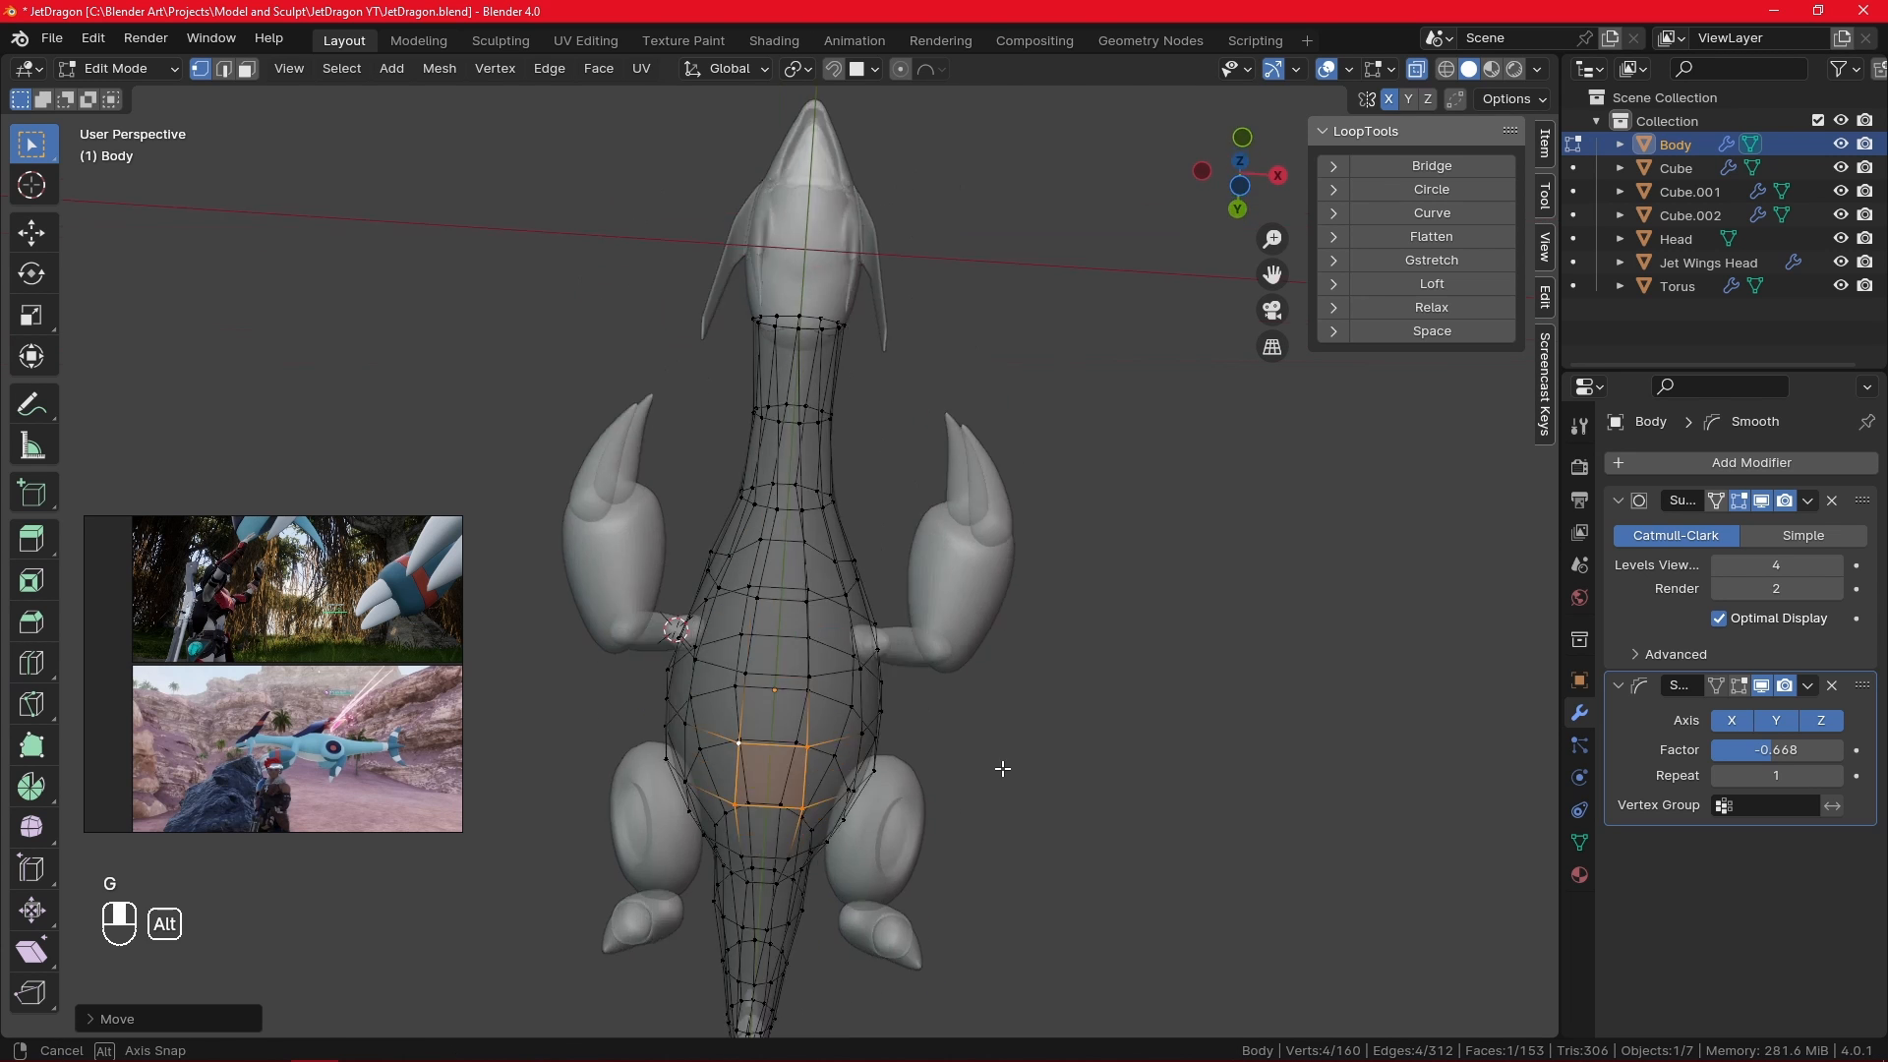
pyautogui.keyDown('alt'); pyautogui.moveTo(998, 771); pyautogui.dragTo(1171, 371); pyautogui.keyUp('alt')
pyautogui.click(1147, 577)
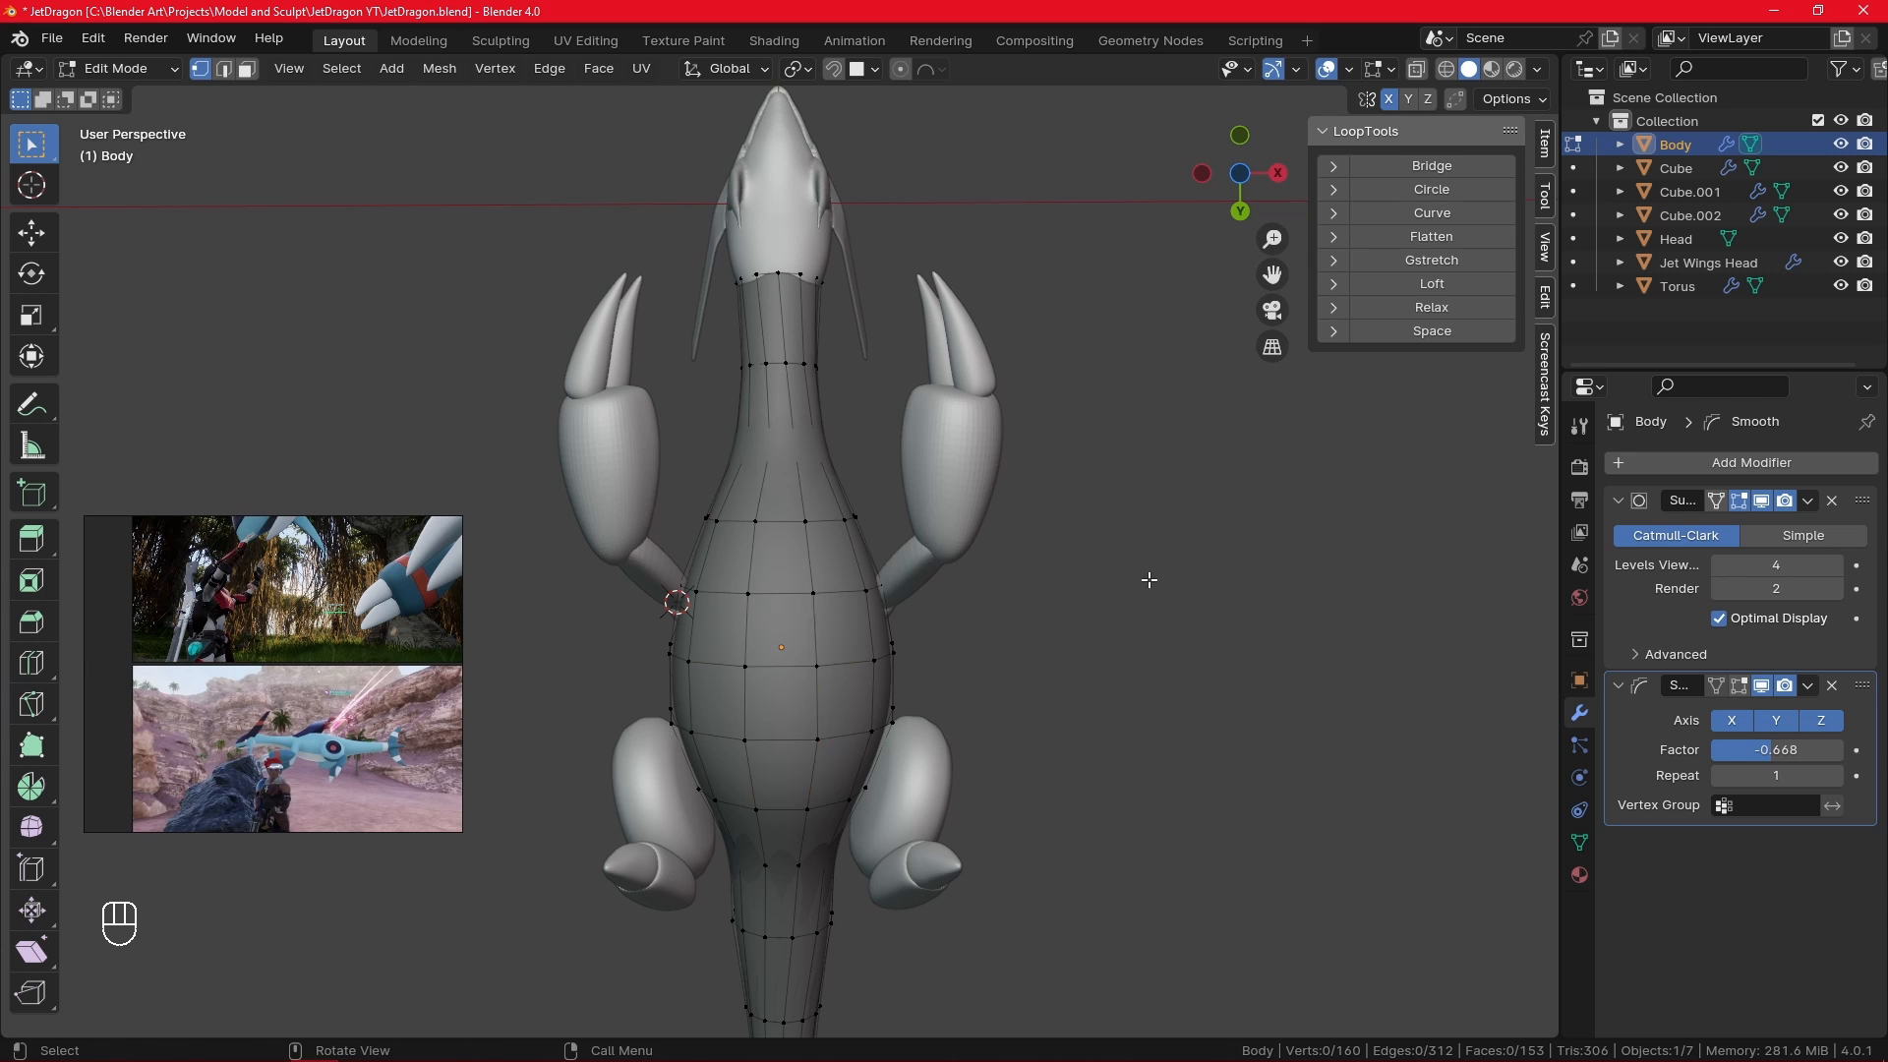
# - Scale the edge loop around the tail base behind the hind legs slightly
pyautogui.keyDown('alt'); pyautogui.moveTo(1146, 577); pyautogui.dragTo(1094, 621); pyautogui.keyUp('alt')
pyautogui.keyDown('shift'); pyautogui.scroll(-5, 994, 581); pyautogui.keyUp('shift')
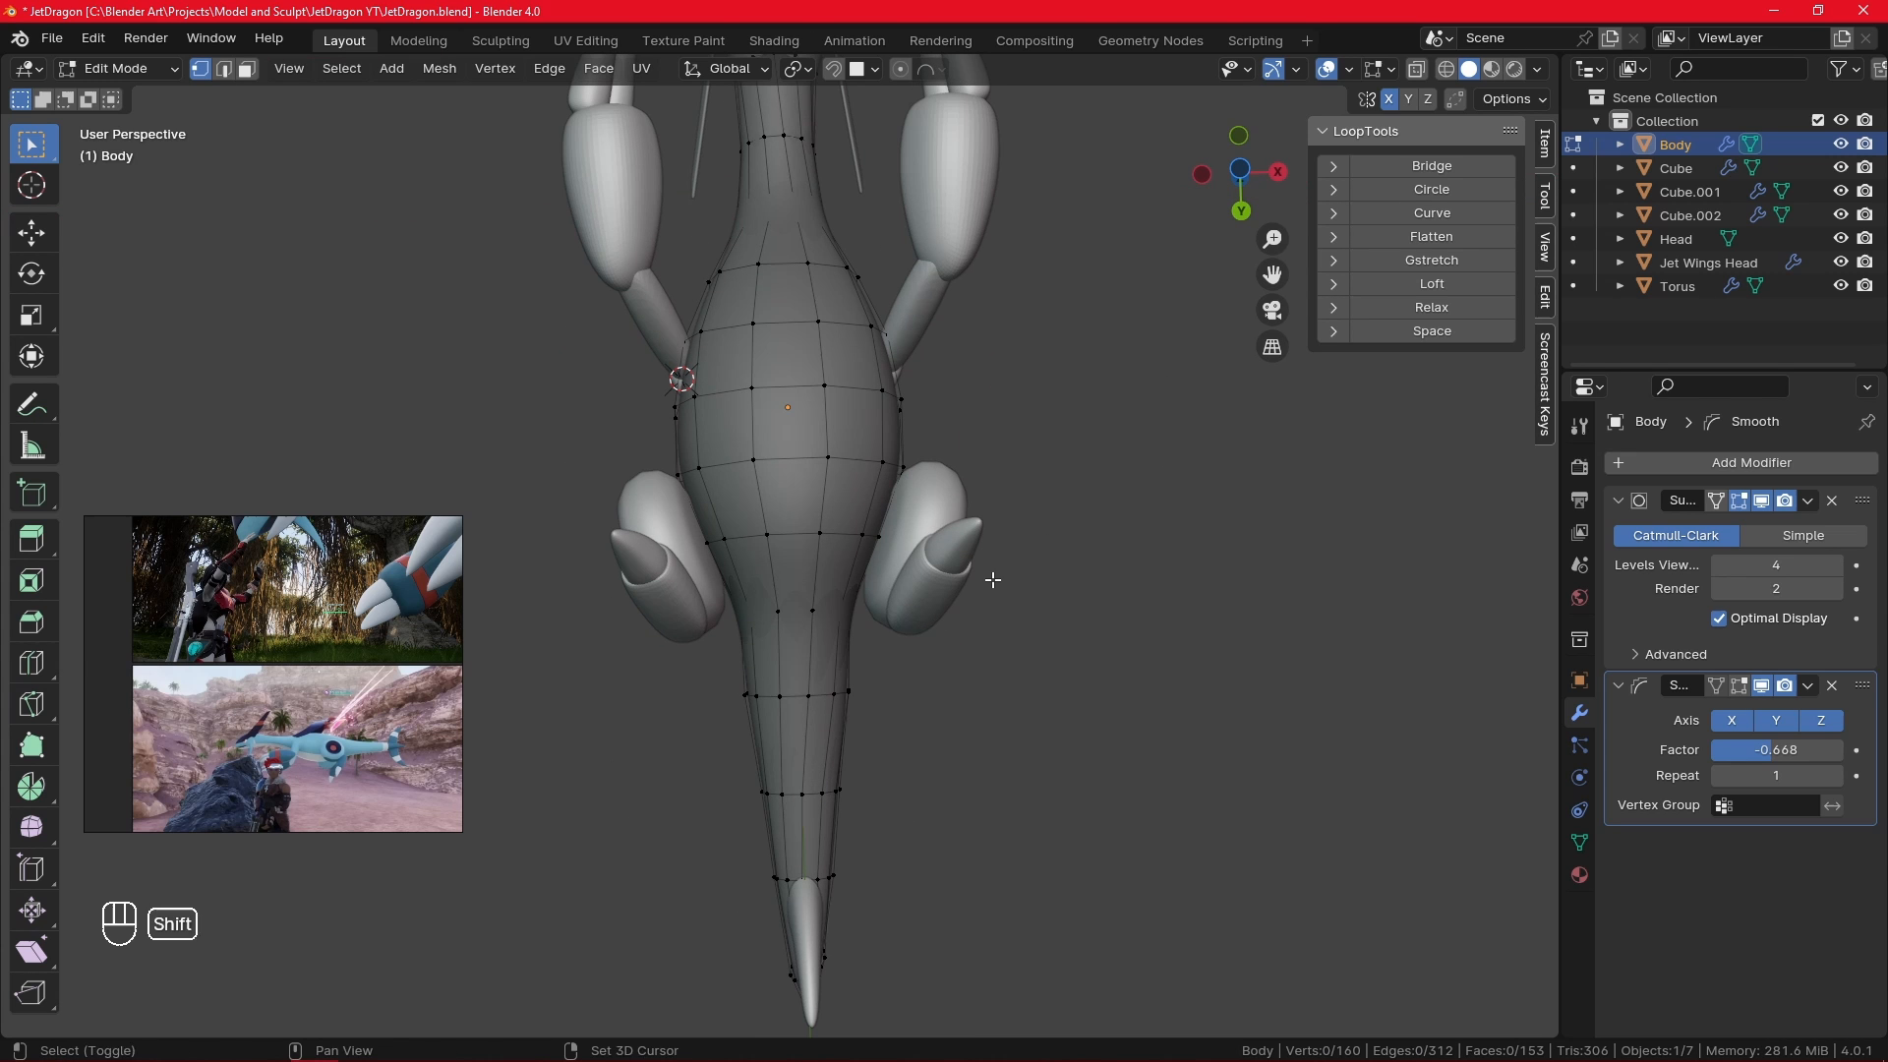
pyautogui.keyDown('alt'); pyautogui.click(846, 696); pyautogui.keyUp('alt')
pyautogui.press('s')
pyautogui.click(955, 710)
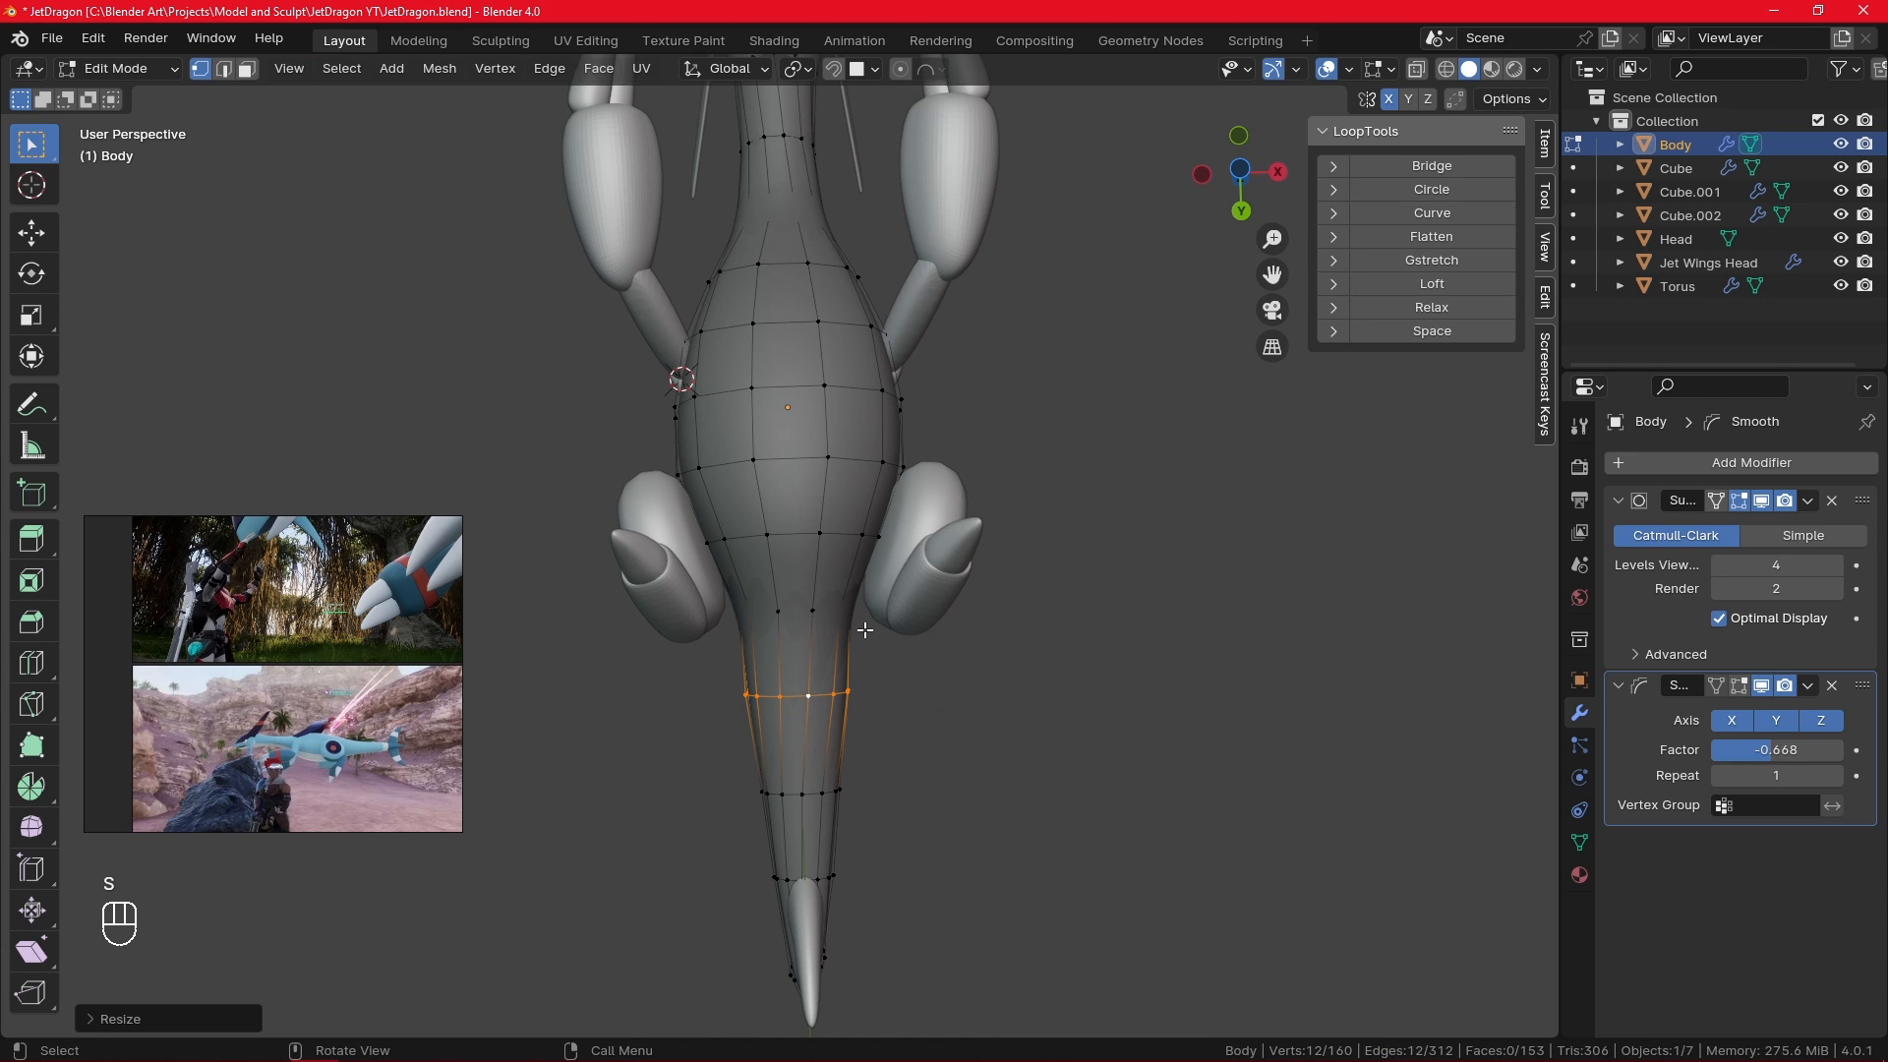
# - Enlarge the body loop between the hind legs to about 1.02, clear the selection and return to Object Mode
pyautogui.keyDown('alt'); pyautogui.click(832, 614); pyautogui.keyUp('alt')
pyautogui.press('s')
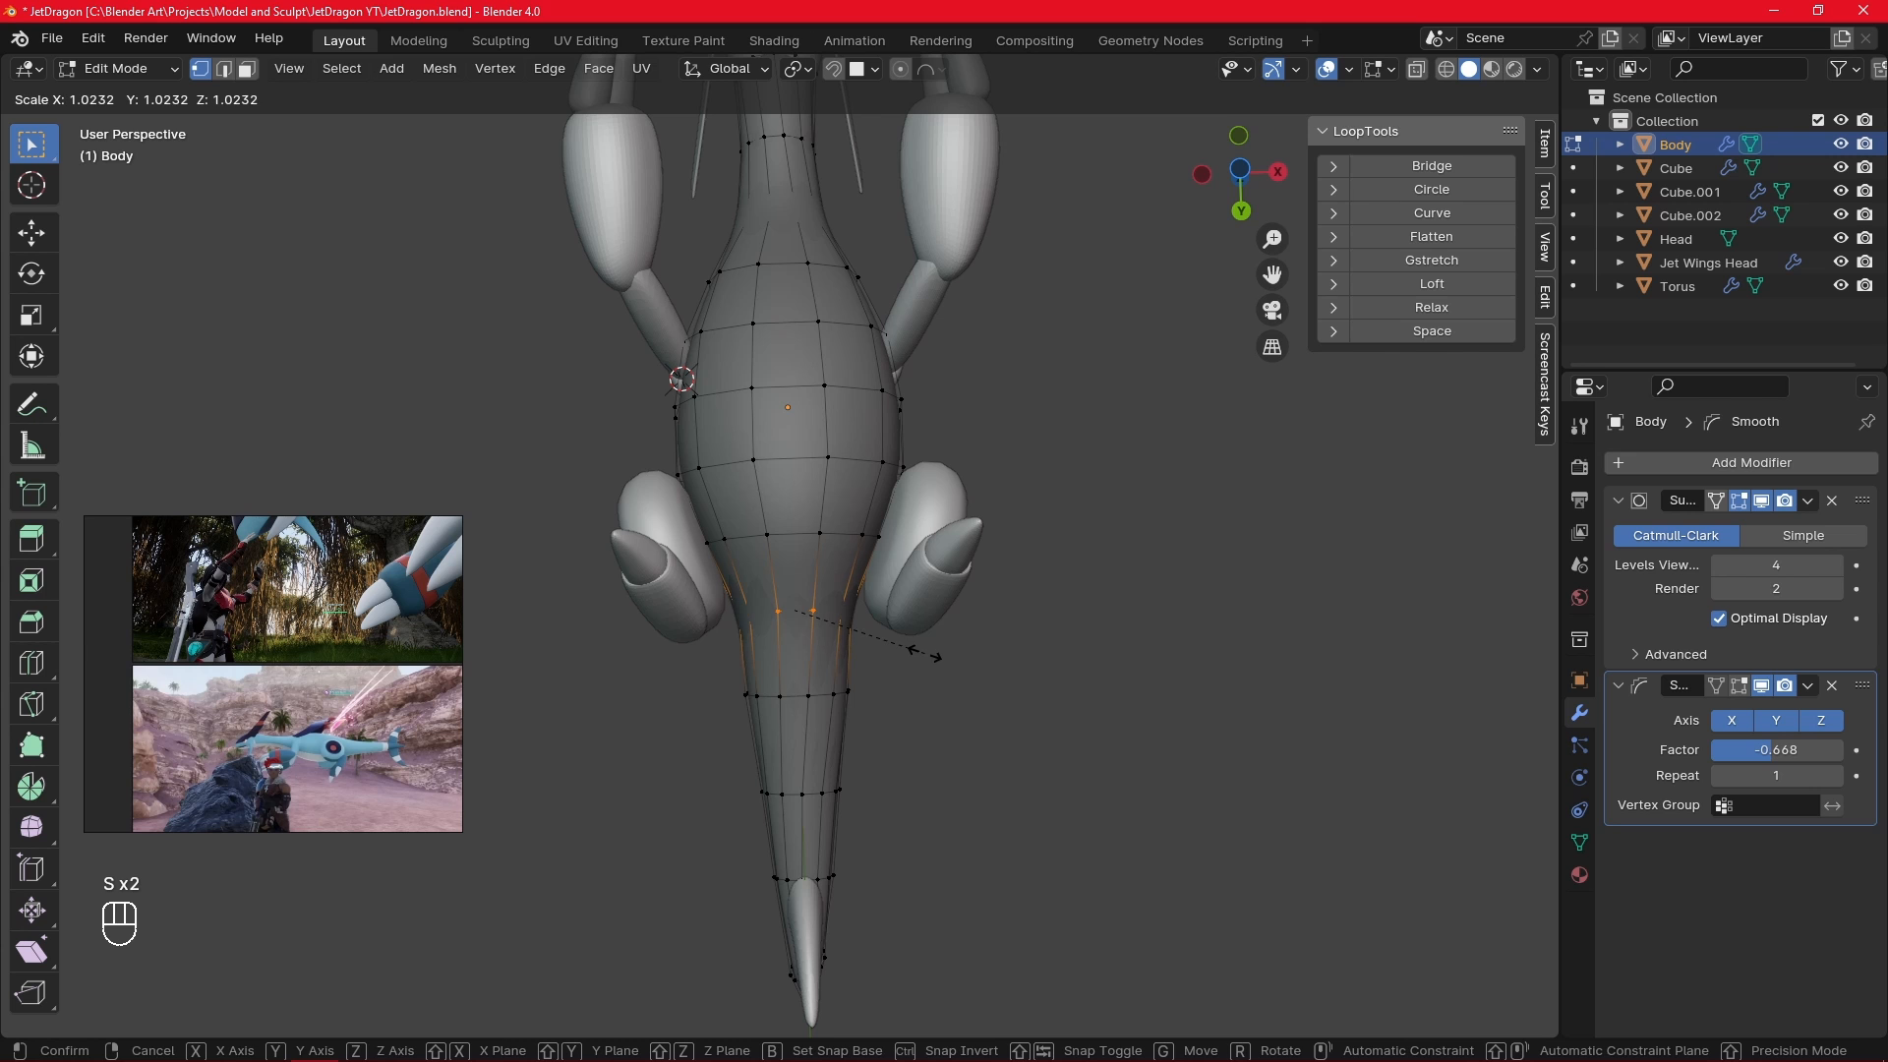
pyautogui.click(924, 657)
pyautogui.click(950, 820)
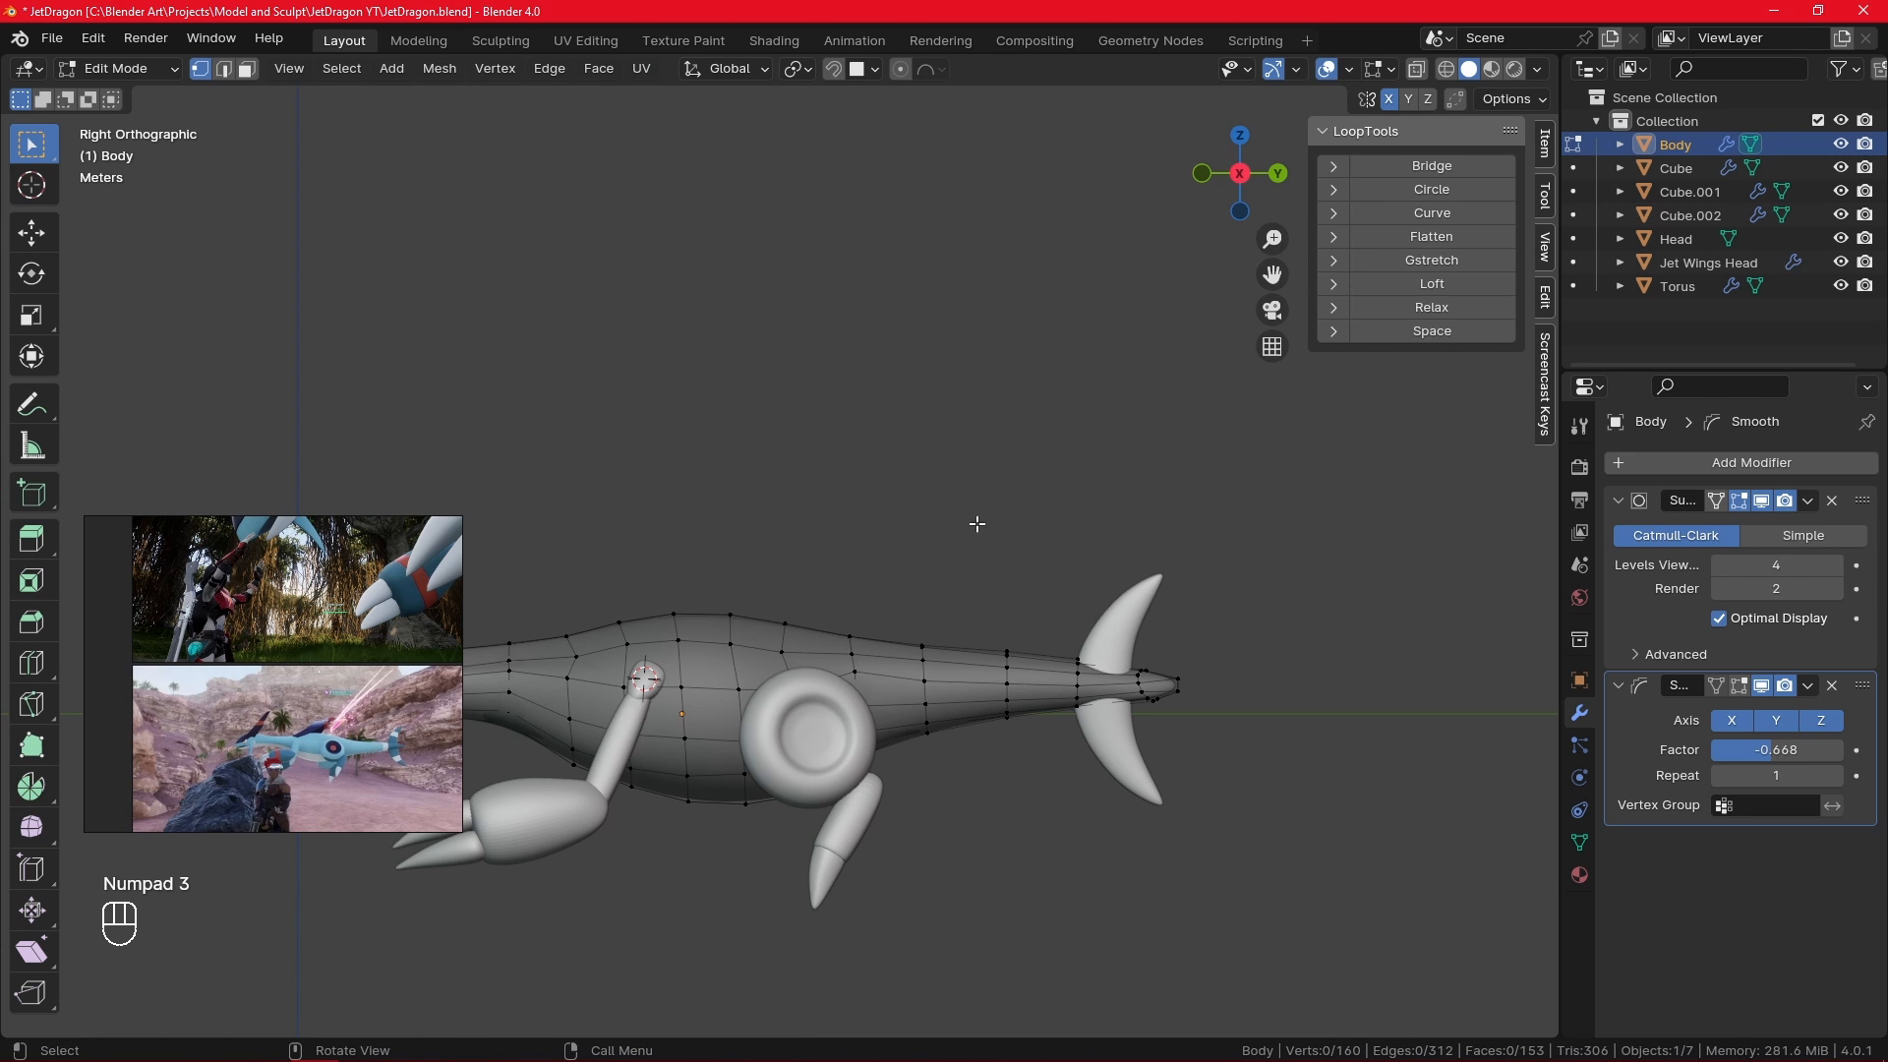
pyautogui.keyDown('shift'); pyautogui.moveTo(976, 524); pyautogui.dragTo(1261, 544, button='middle'); pyautogui.keyUp('shift')
pyautogui.press('Tab')
# - Select the body, add a new material to it and turn off Use Nodes
pyautogui.click(868, 847)
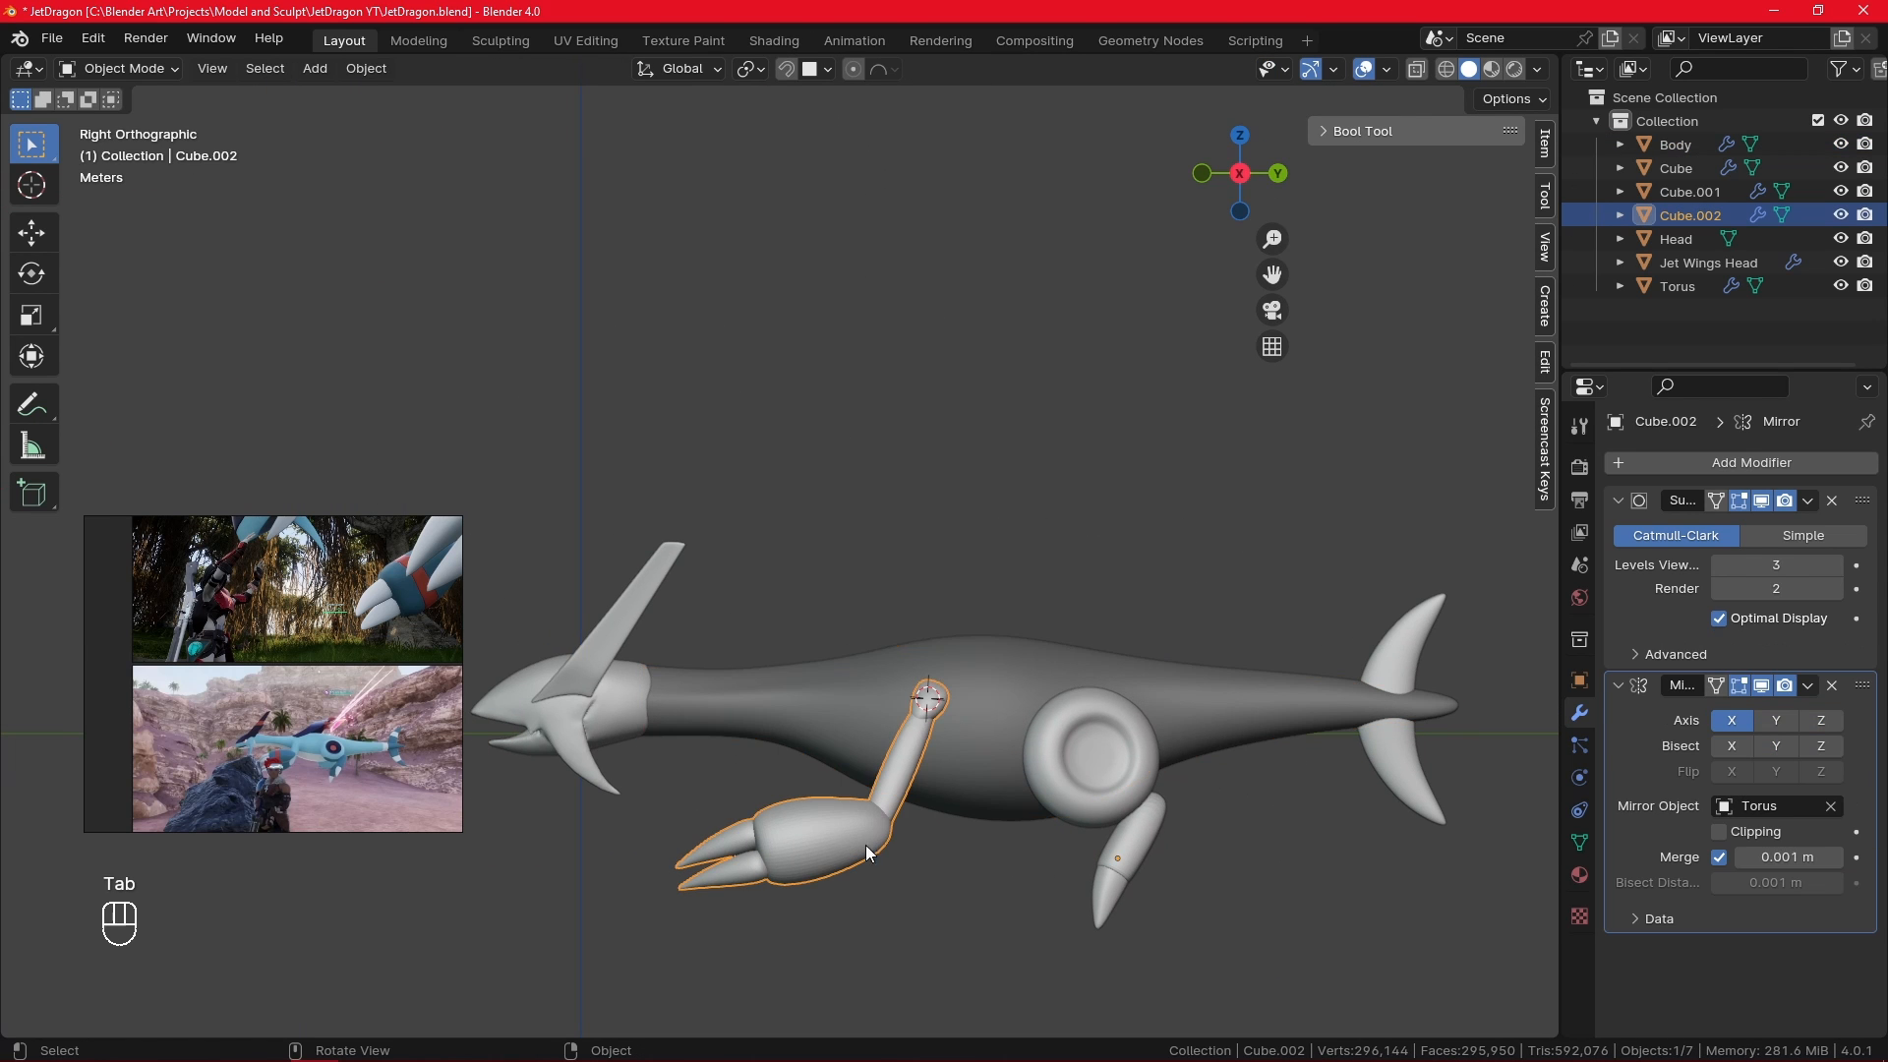
pyautogui.keyDown('shift'); pyautogui.moveTo(936, 892); pyautogui.dragTo(891, 841, button='middle'); pyautogui.keyUp('shift')
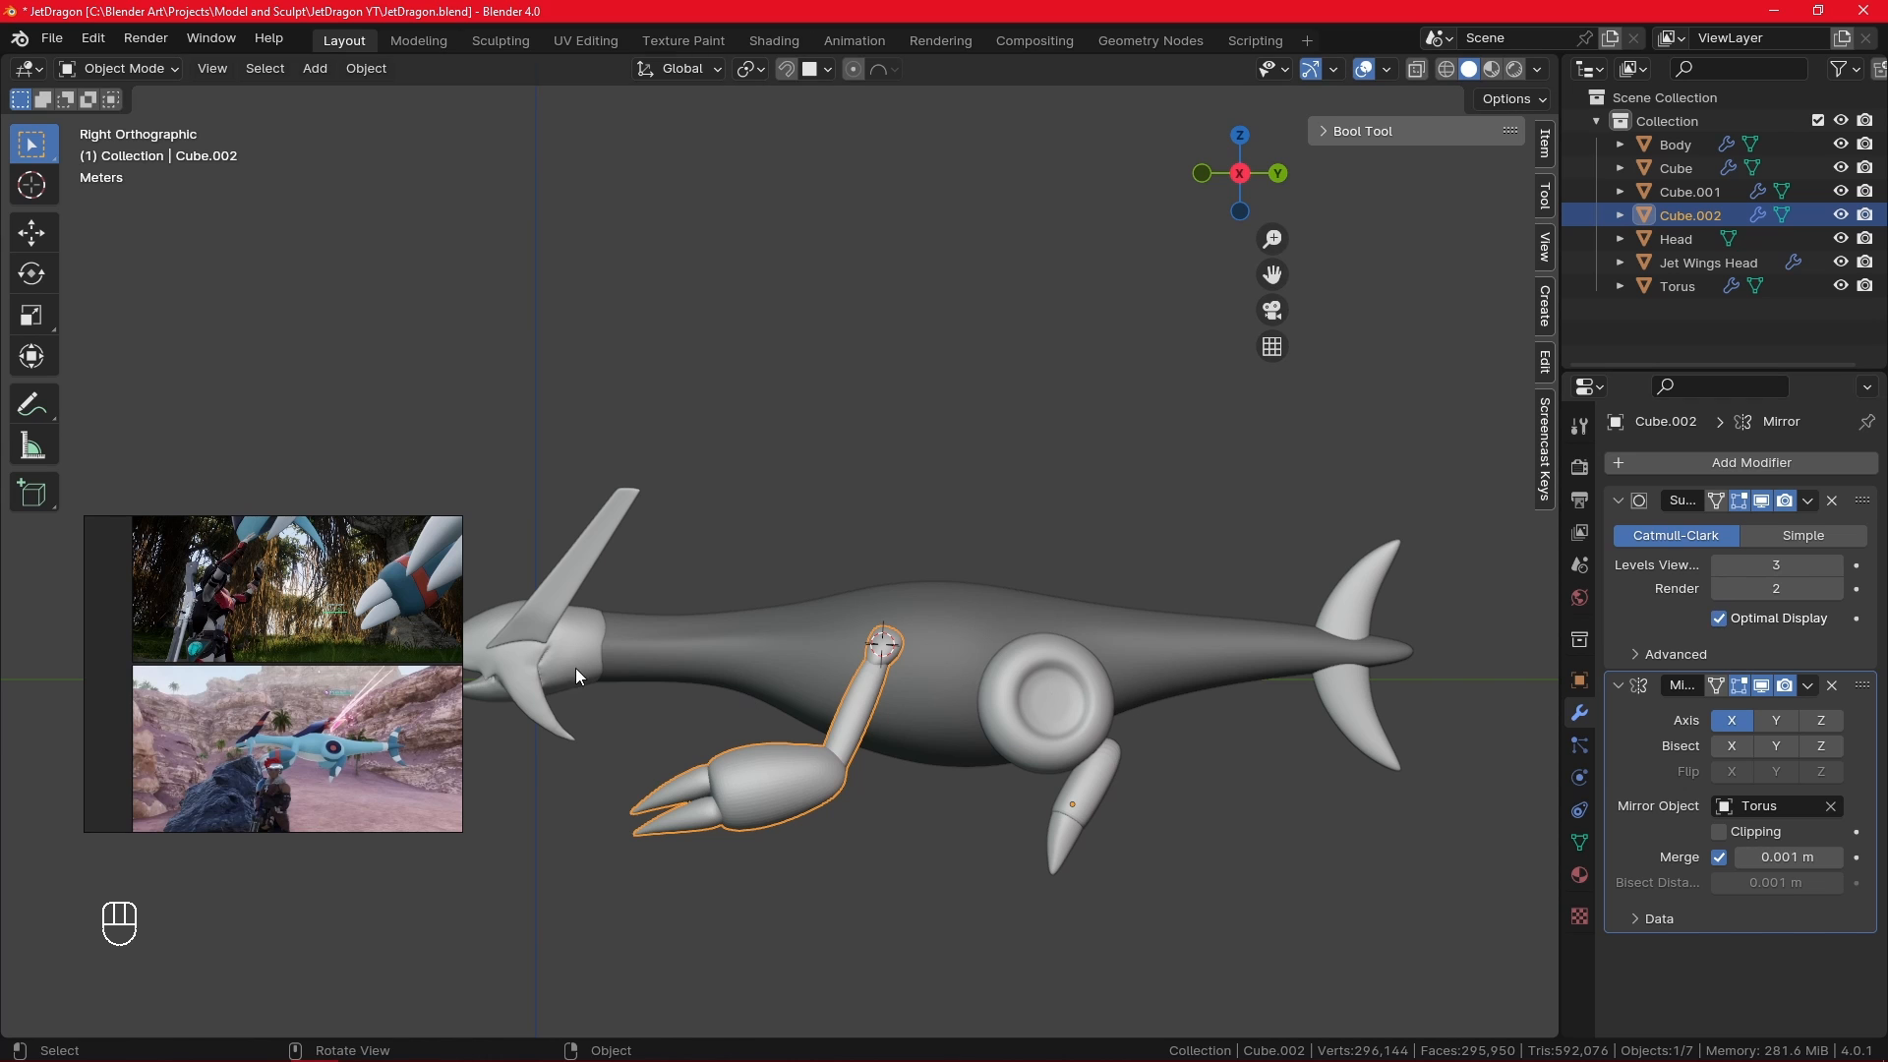
pyautogui.keyDown('shift'); pyautogui.moveTo(640, 653); pyautogui.dragTo(756, 610, button='middle'); pyautogui.keyUp('shift')
pyautogui.click(1254, 613)
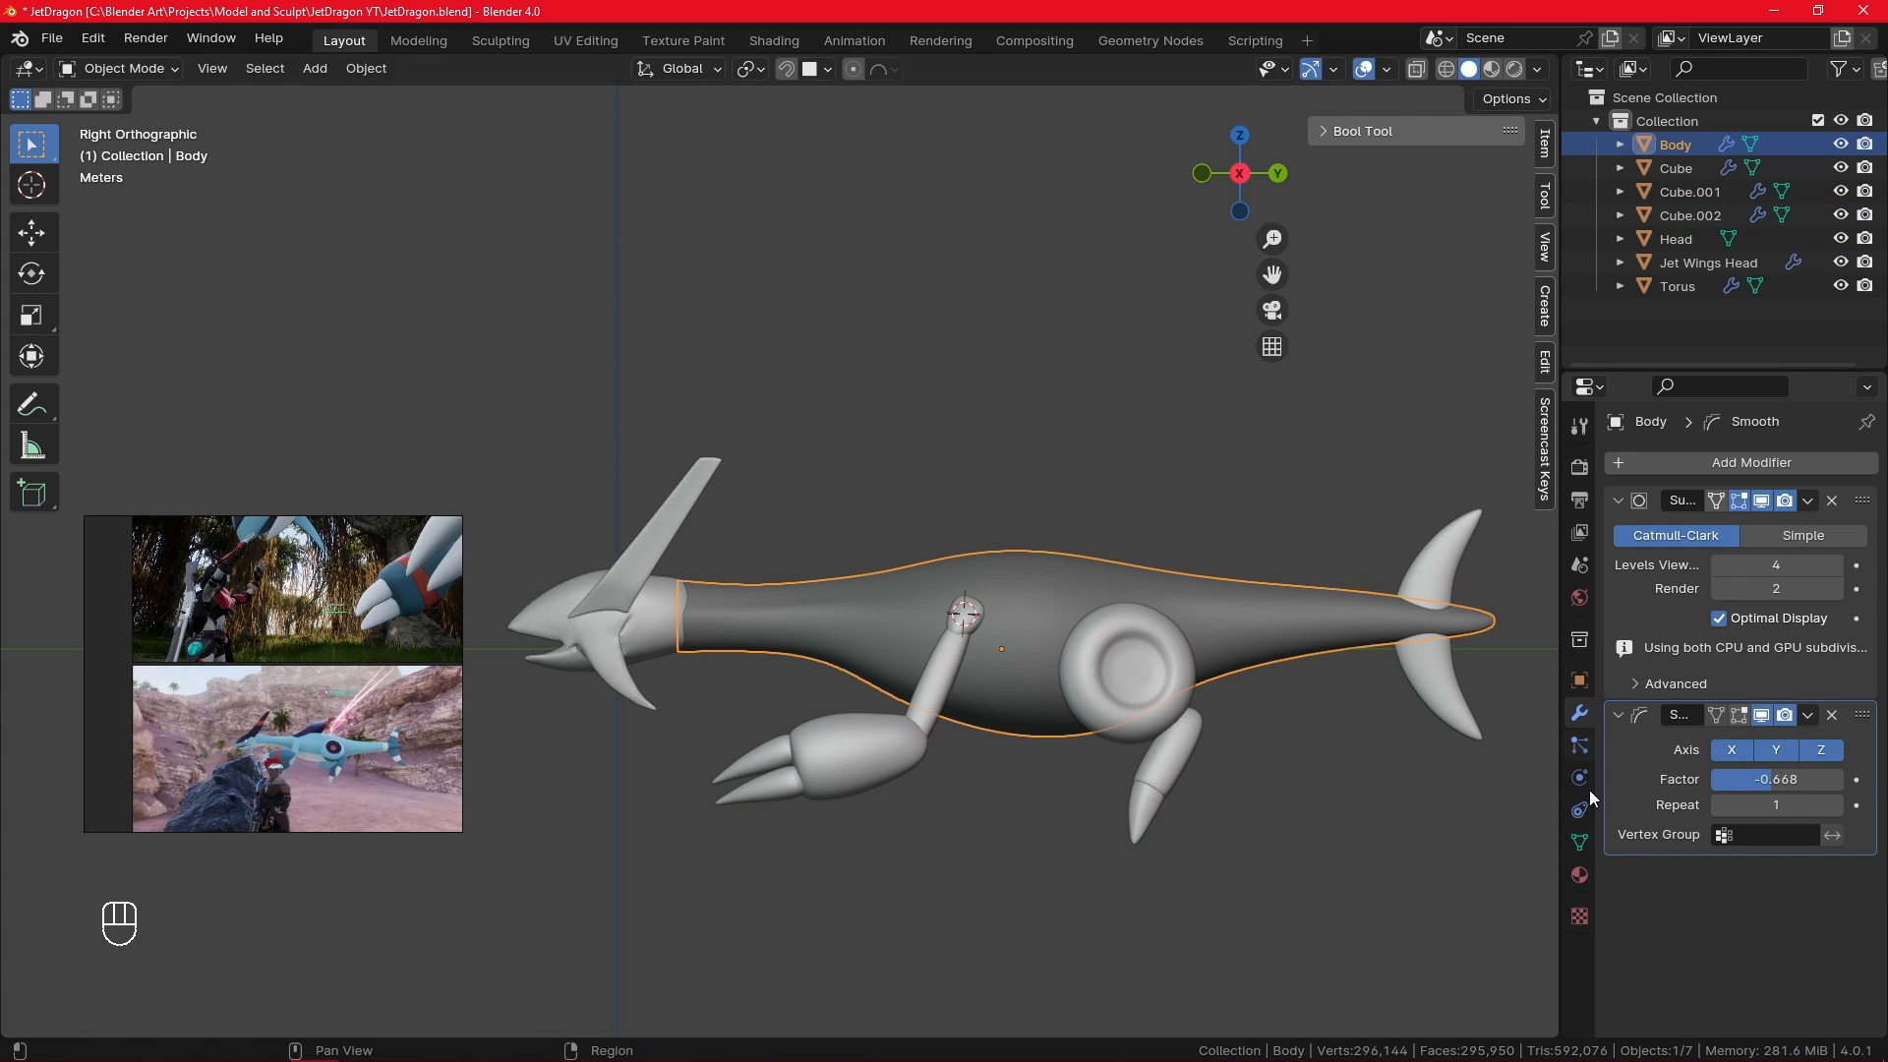
pyautogui.click(1579, 875)
pyautogui.click(1867, 488)
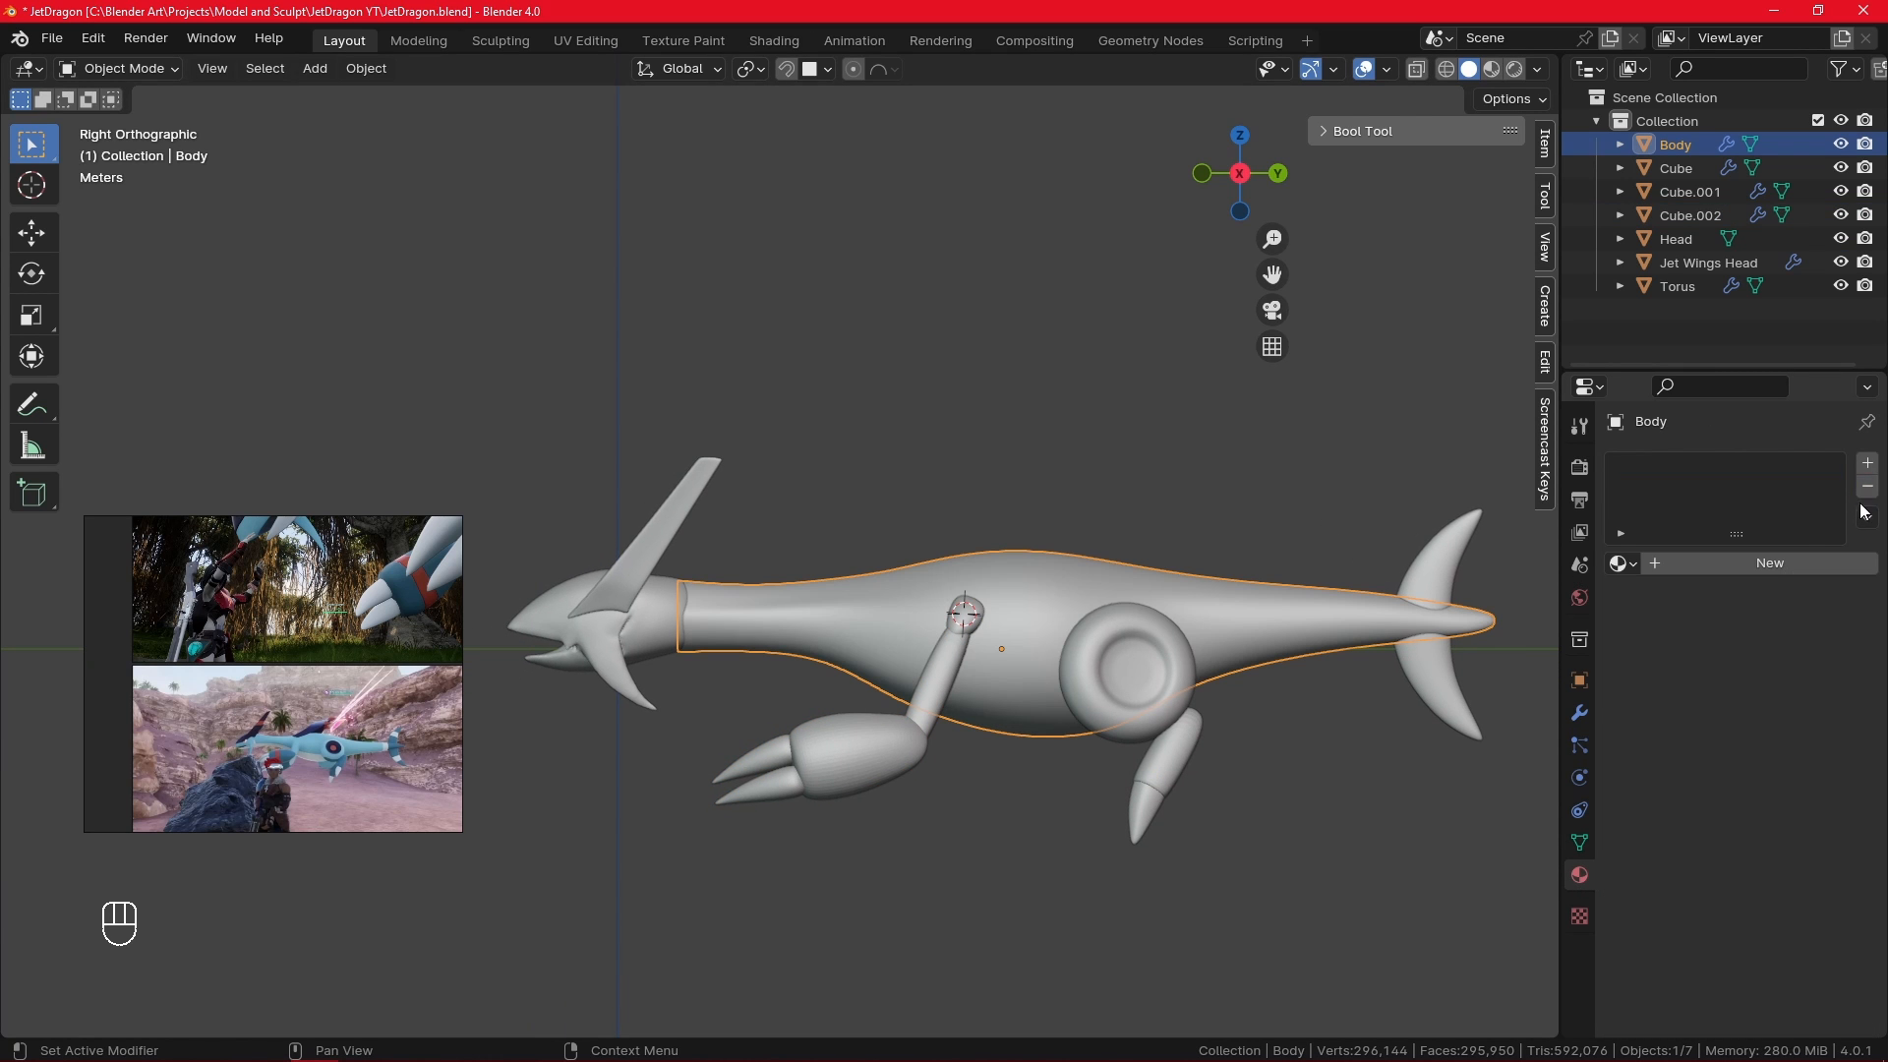
pyautogui.click(1760, 564)
pyautogui.click(1773, 674)
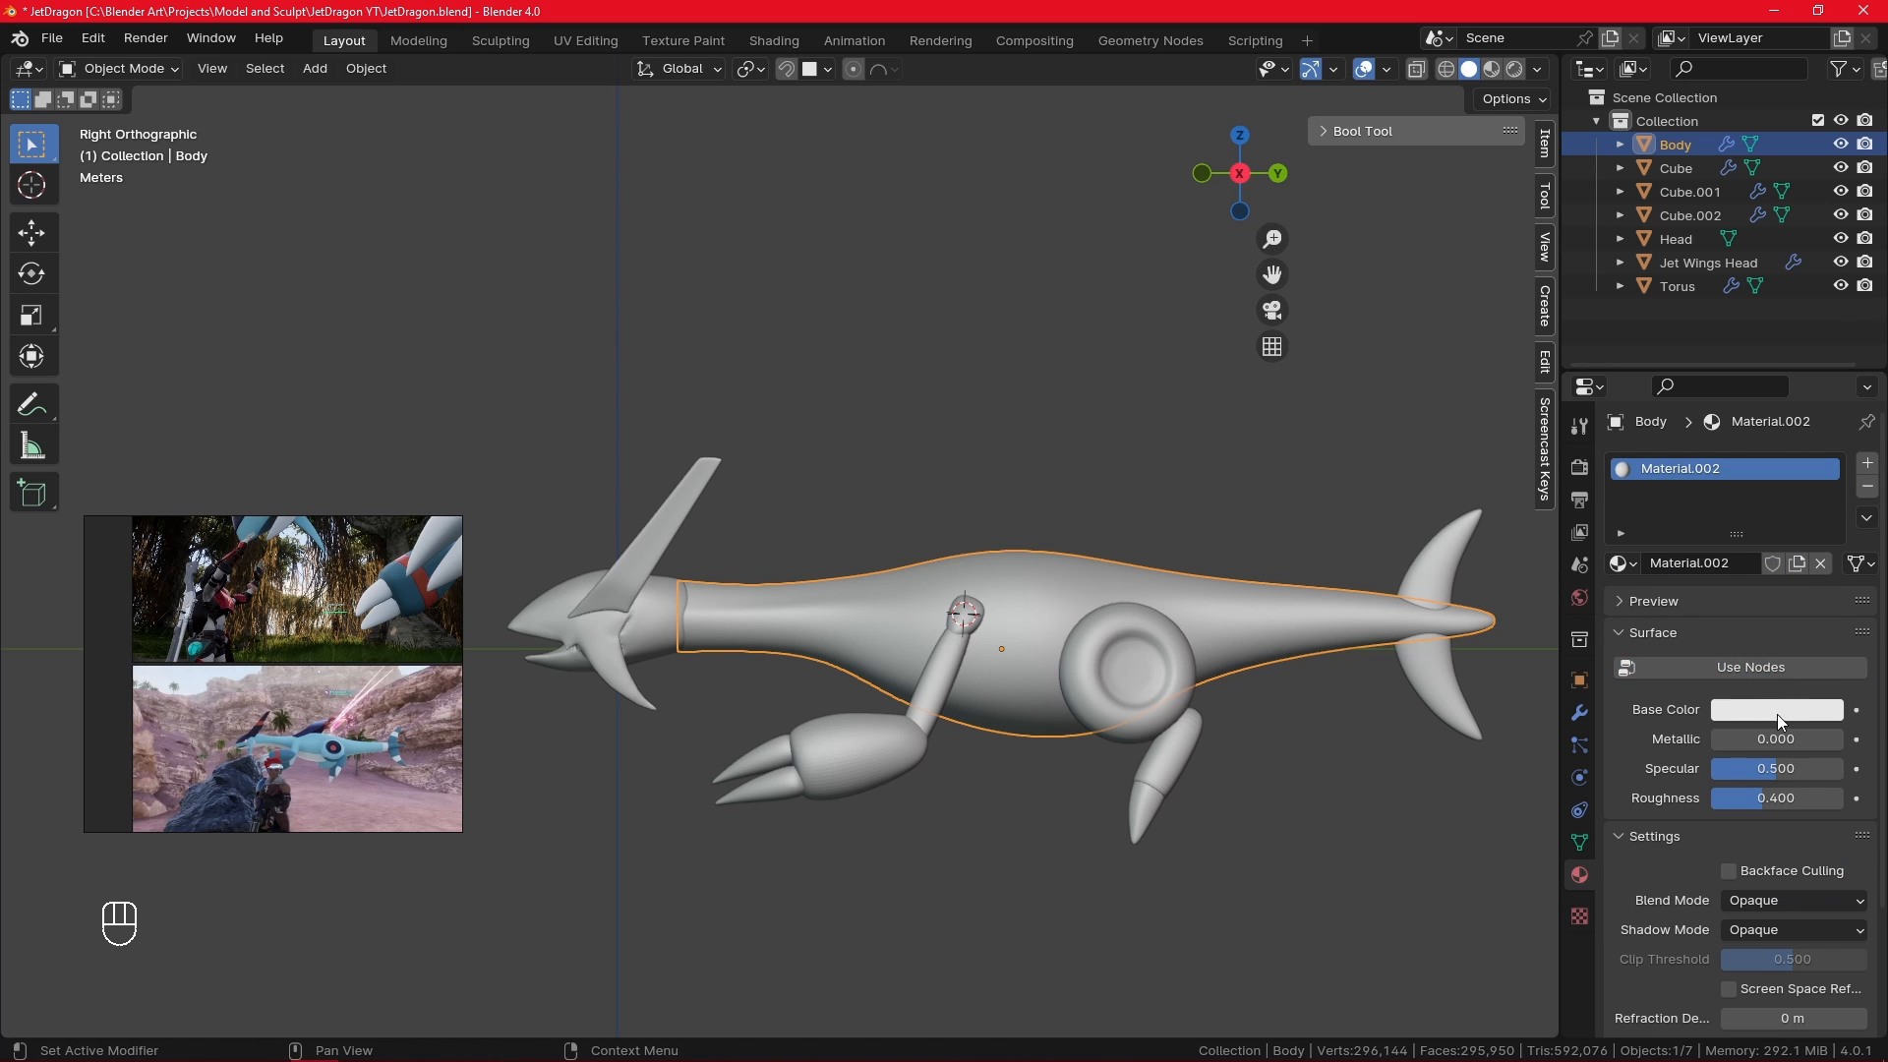
# - Set the body material's base color to teal with hue 0.533, saturation 0.919 and value 0.539, and set Specular to 0
pyautogui.click(1778, 712)
pyautogui.moveTo(1742, 393); pyautogui.dragTo(1711, 368)
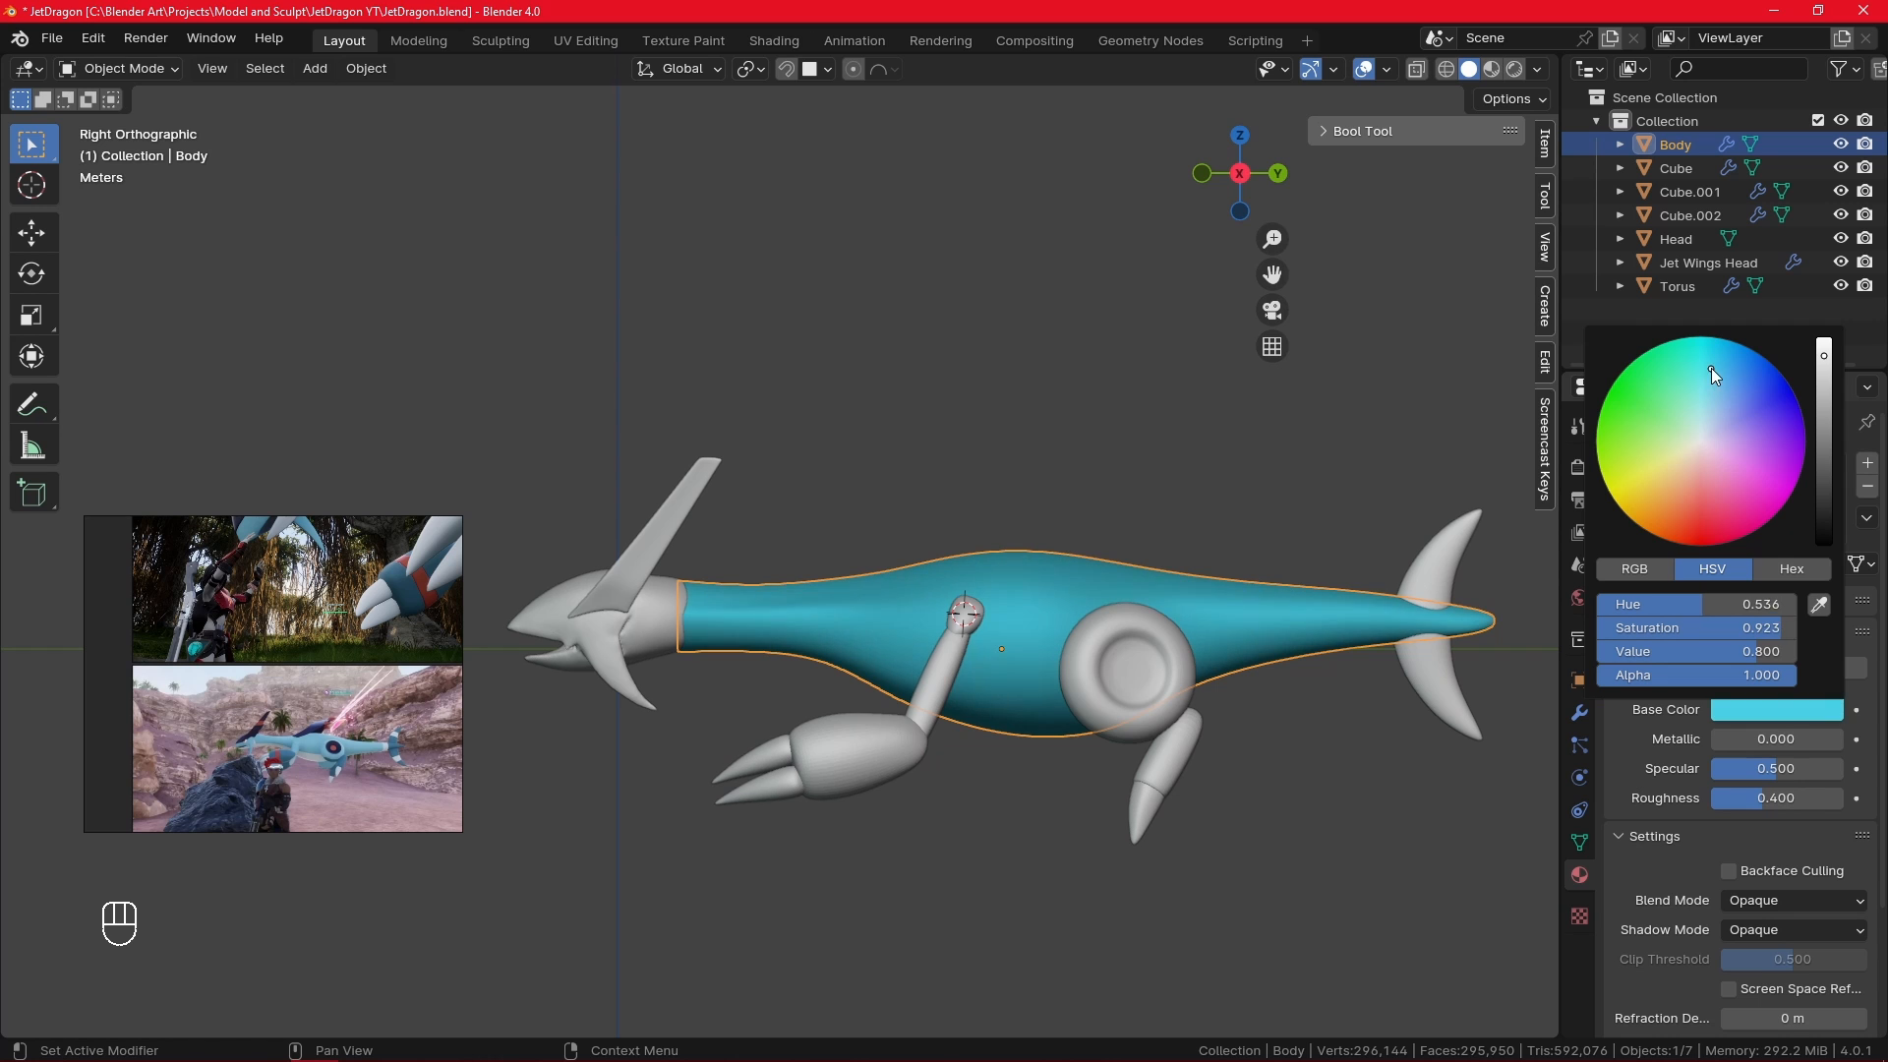
pyautogui.click(1826, 396)
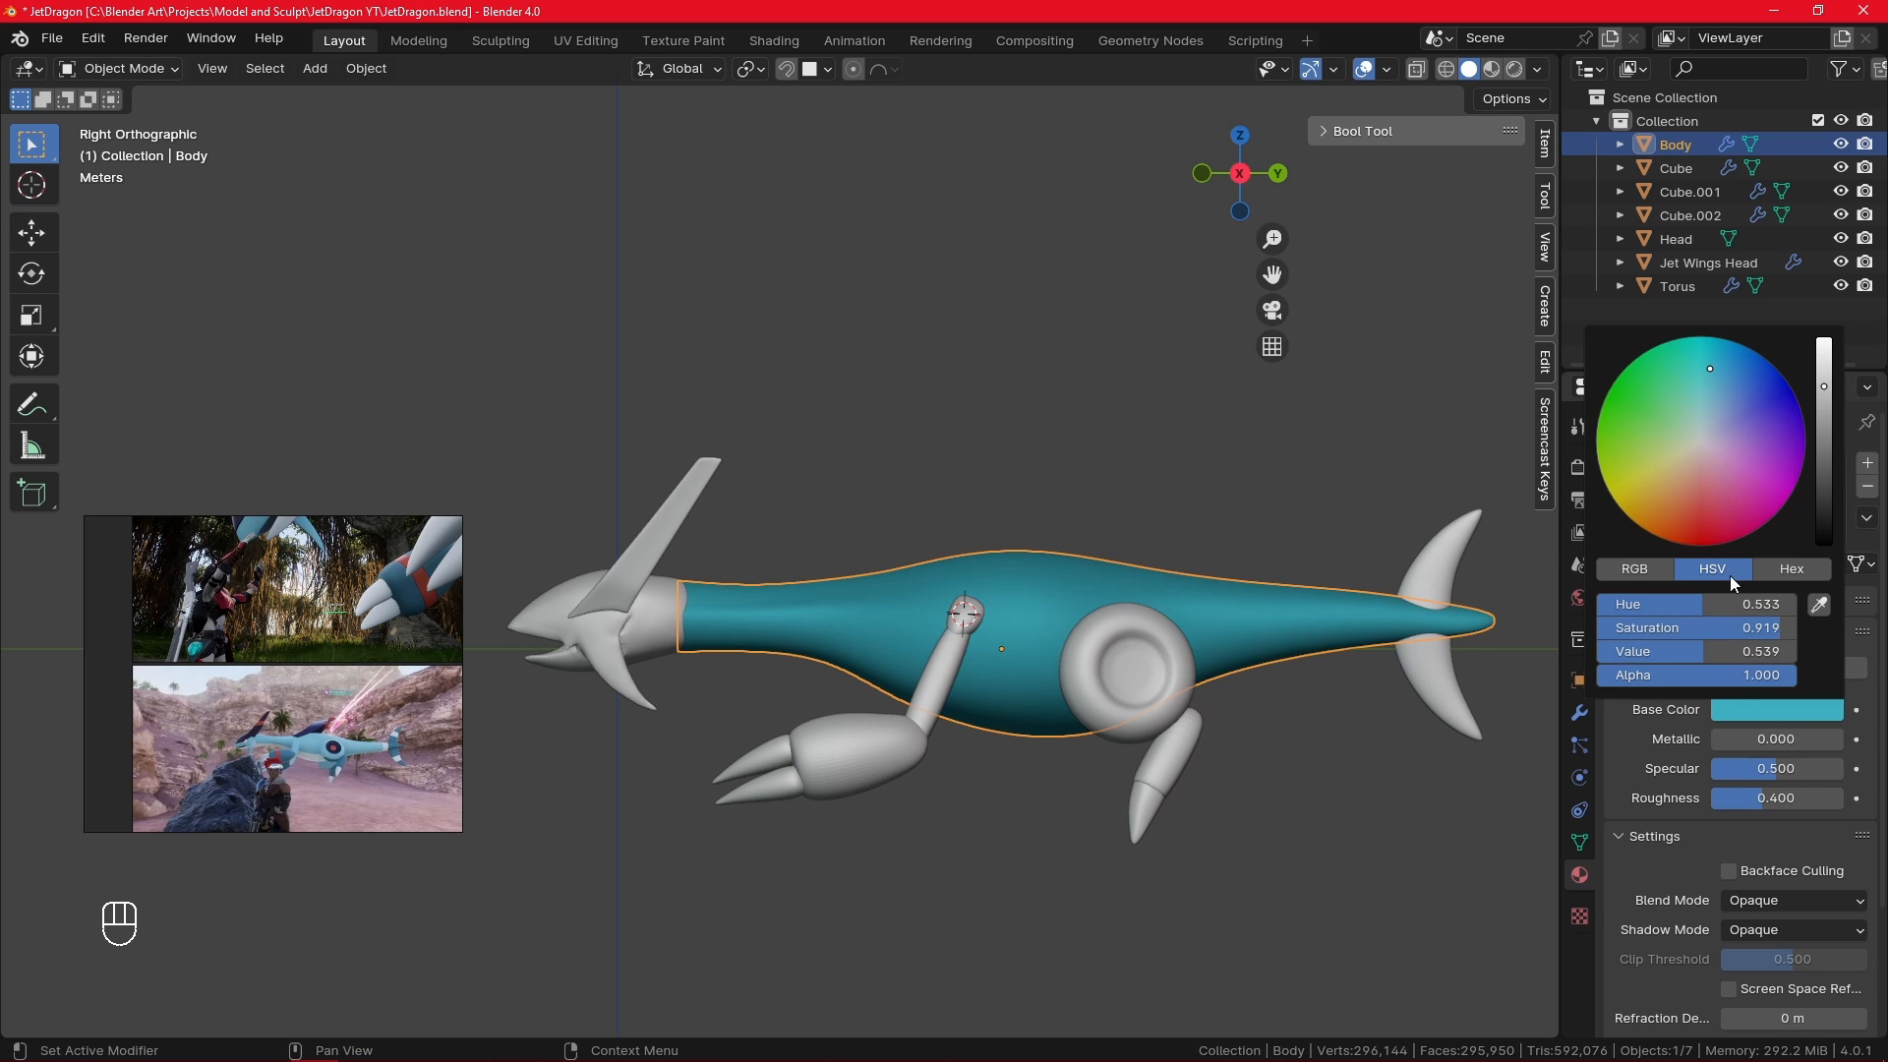
pyautogui.moveTo(1767, 775); pyautogui.dragTo(1636, 779)
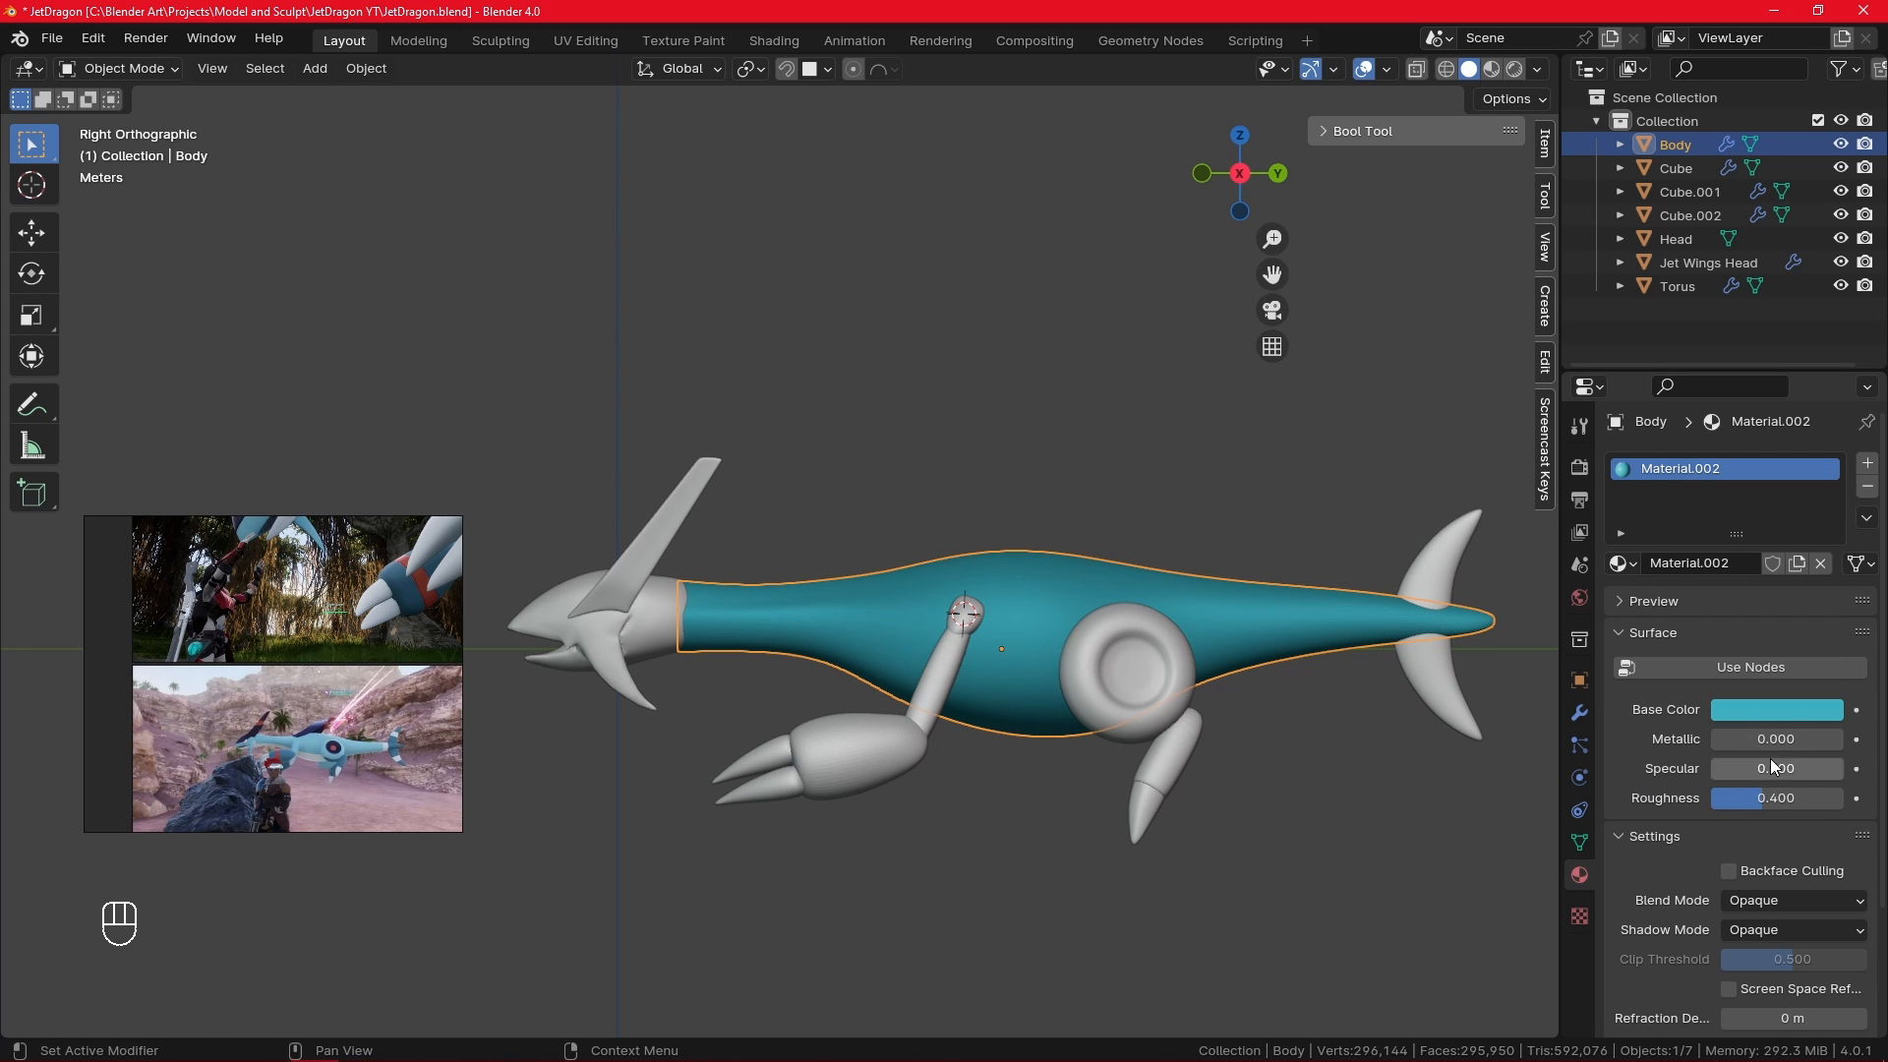
# - Match the body color to the reference close-up with hue 0.558, saturation 0.726 and value 0.609
pyautogui.moveTo(276, 550); pyautogui.dragTo(276, 696, button='middle')
pyautogui.scroll(6, 273, 652)
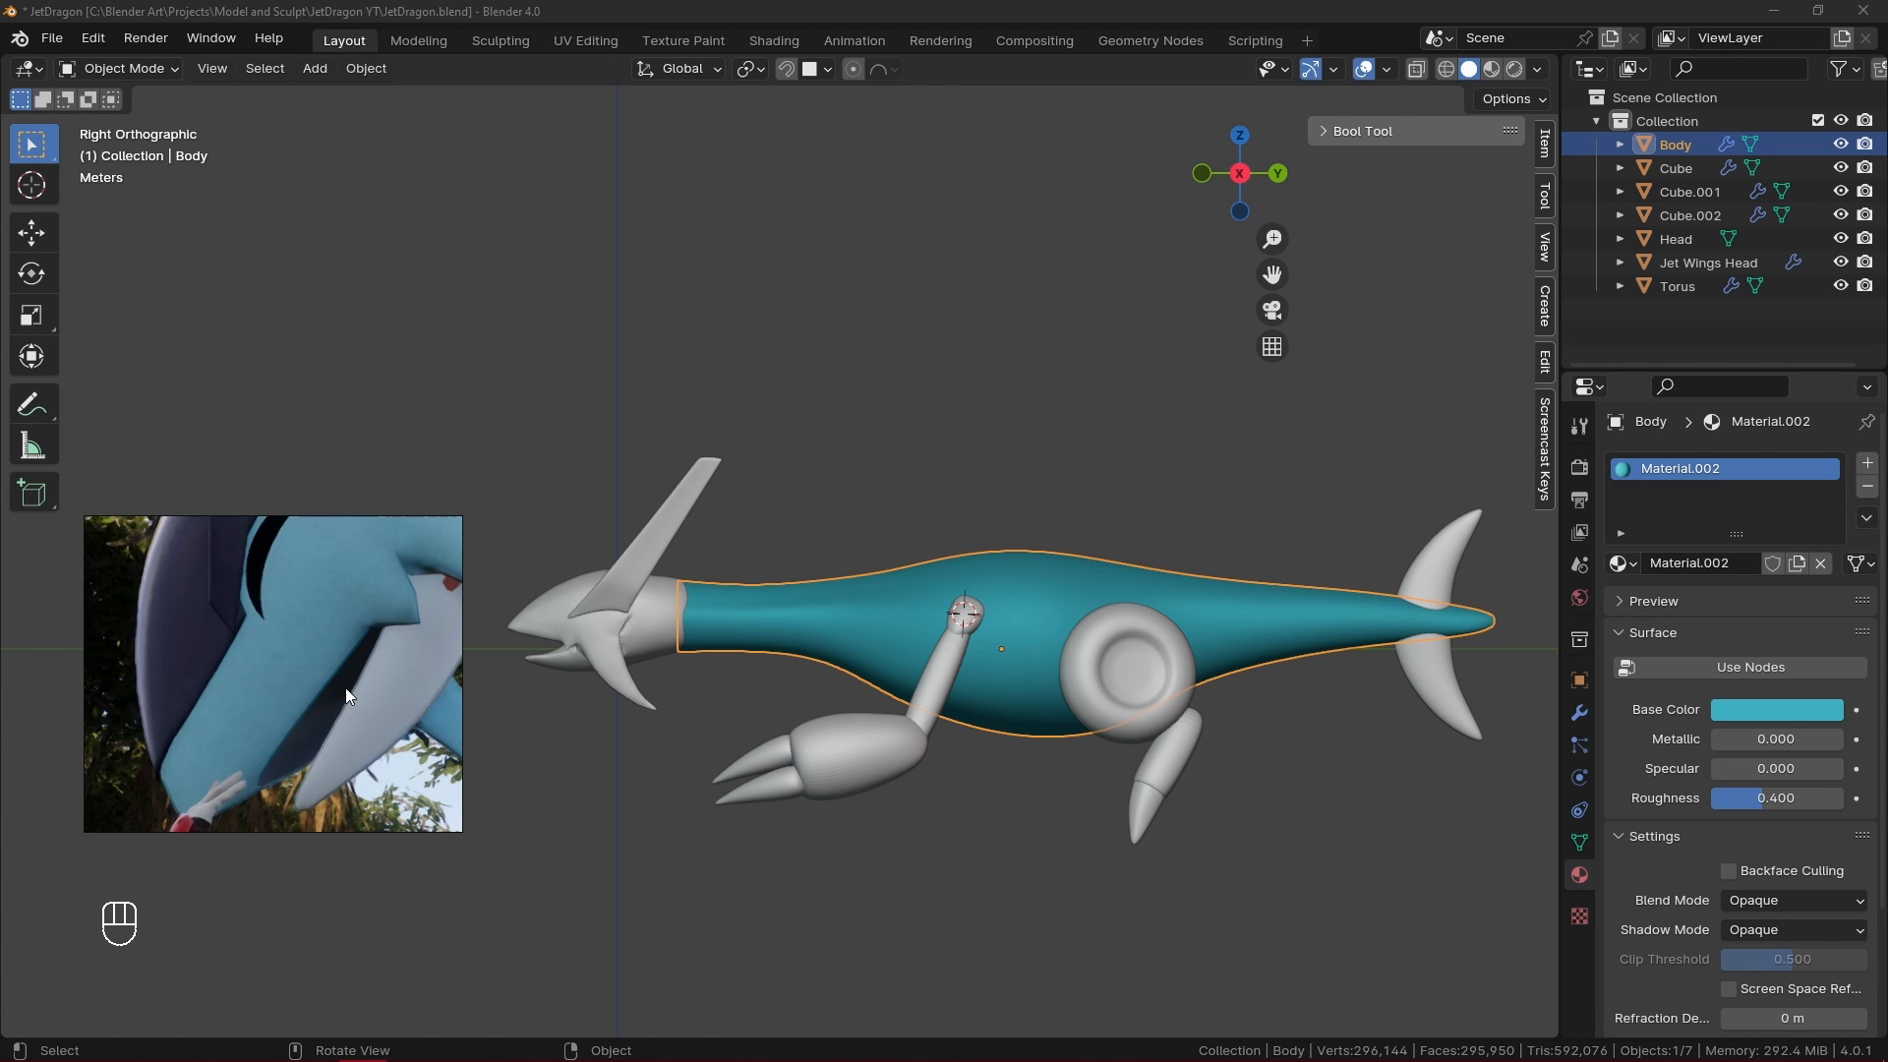
pyautogui.click(1789, 710)
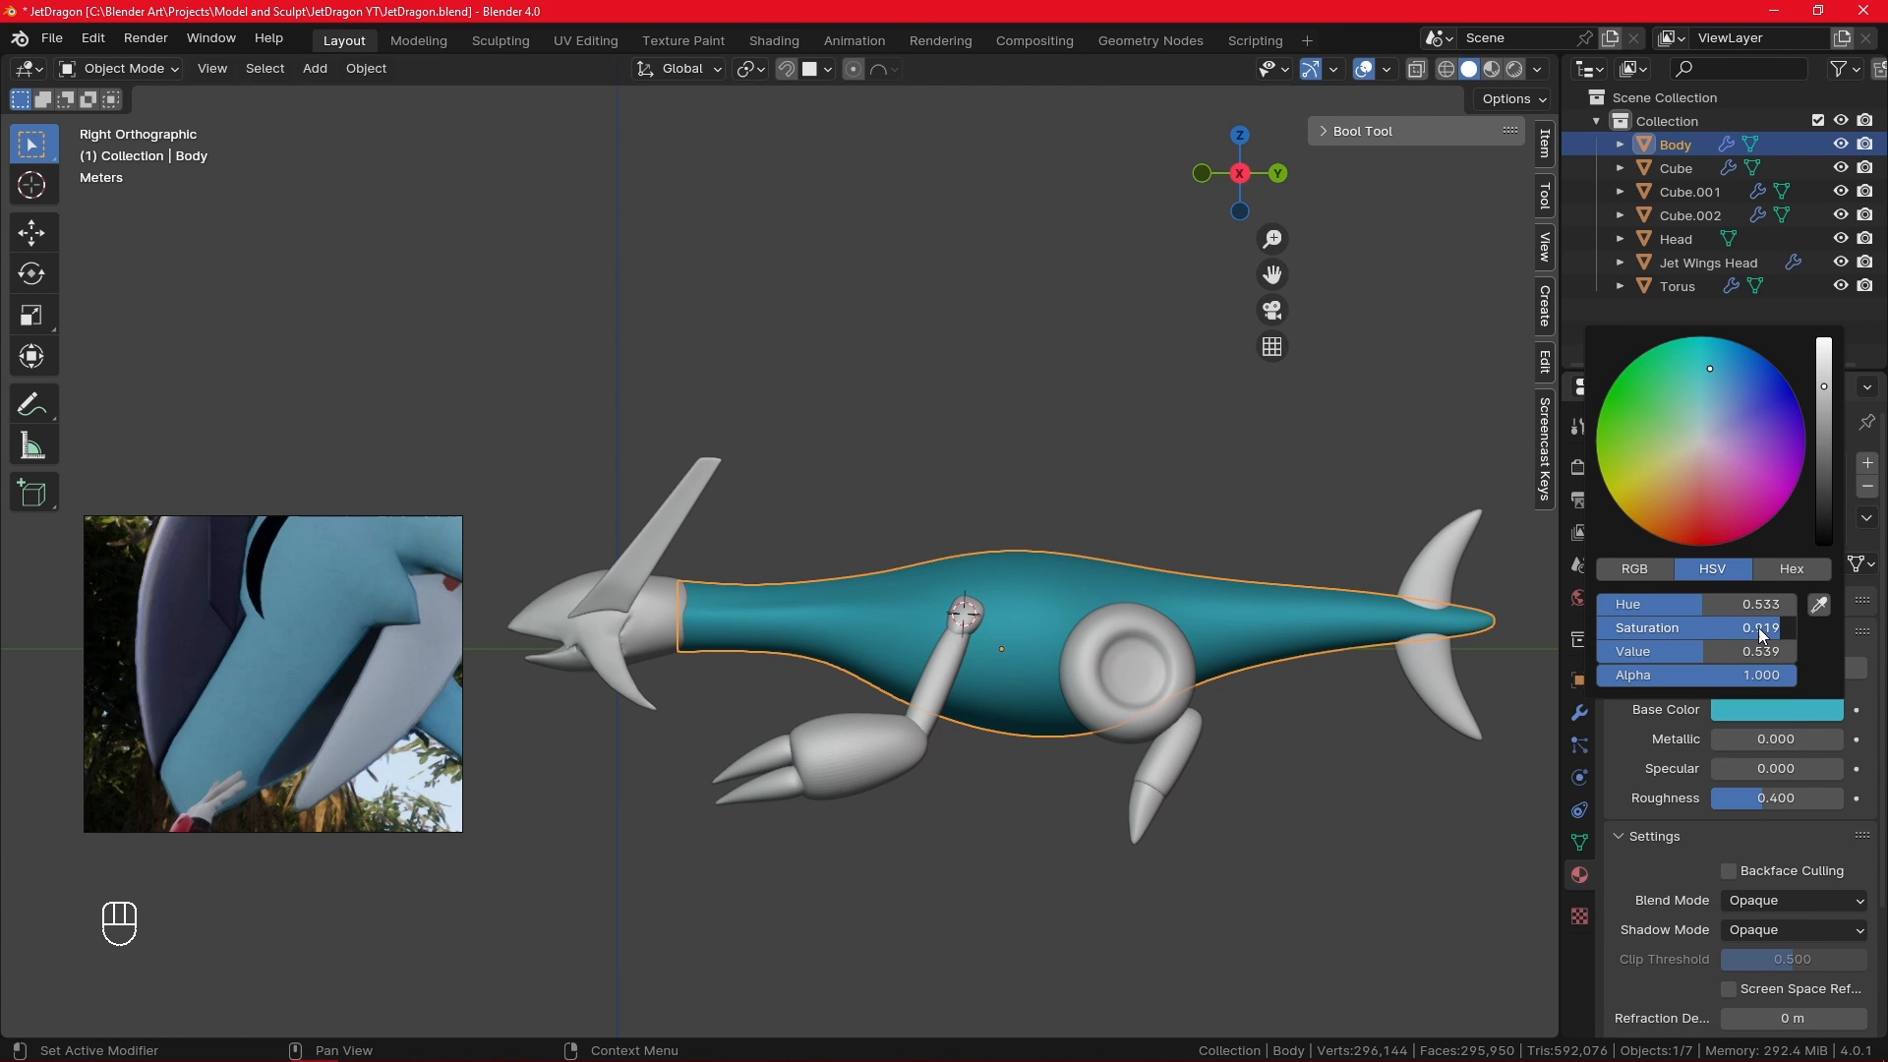
pyautogui.moveTo(1702, 628)
pyautogui.mouseDown()
pyautogui.moveTo(1679, 630)
pyautogui.moveTo(1703, 627)
pyautogui.mouseUp()
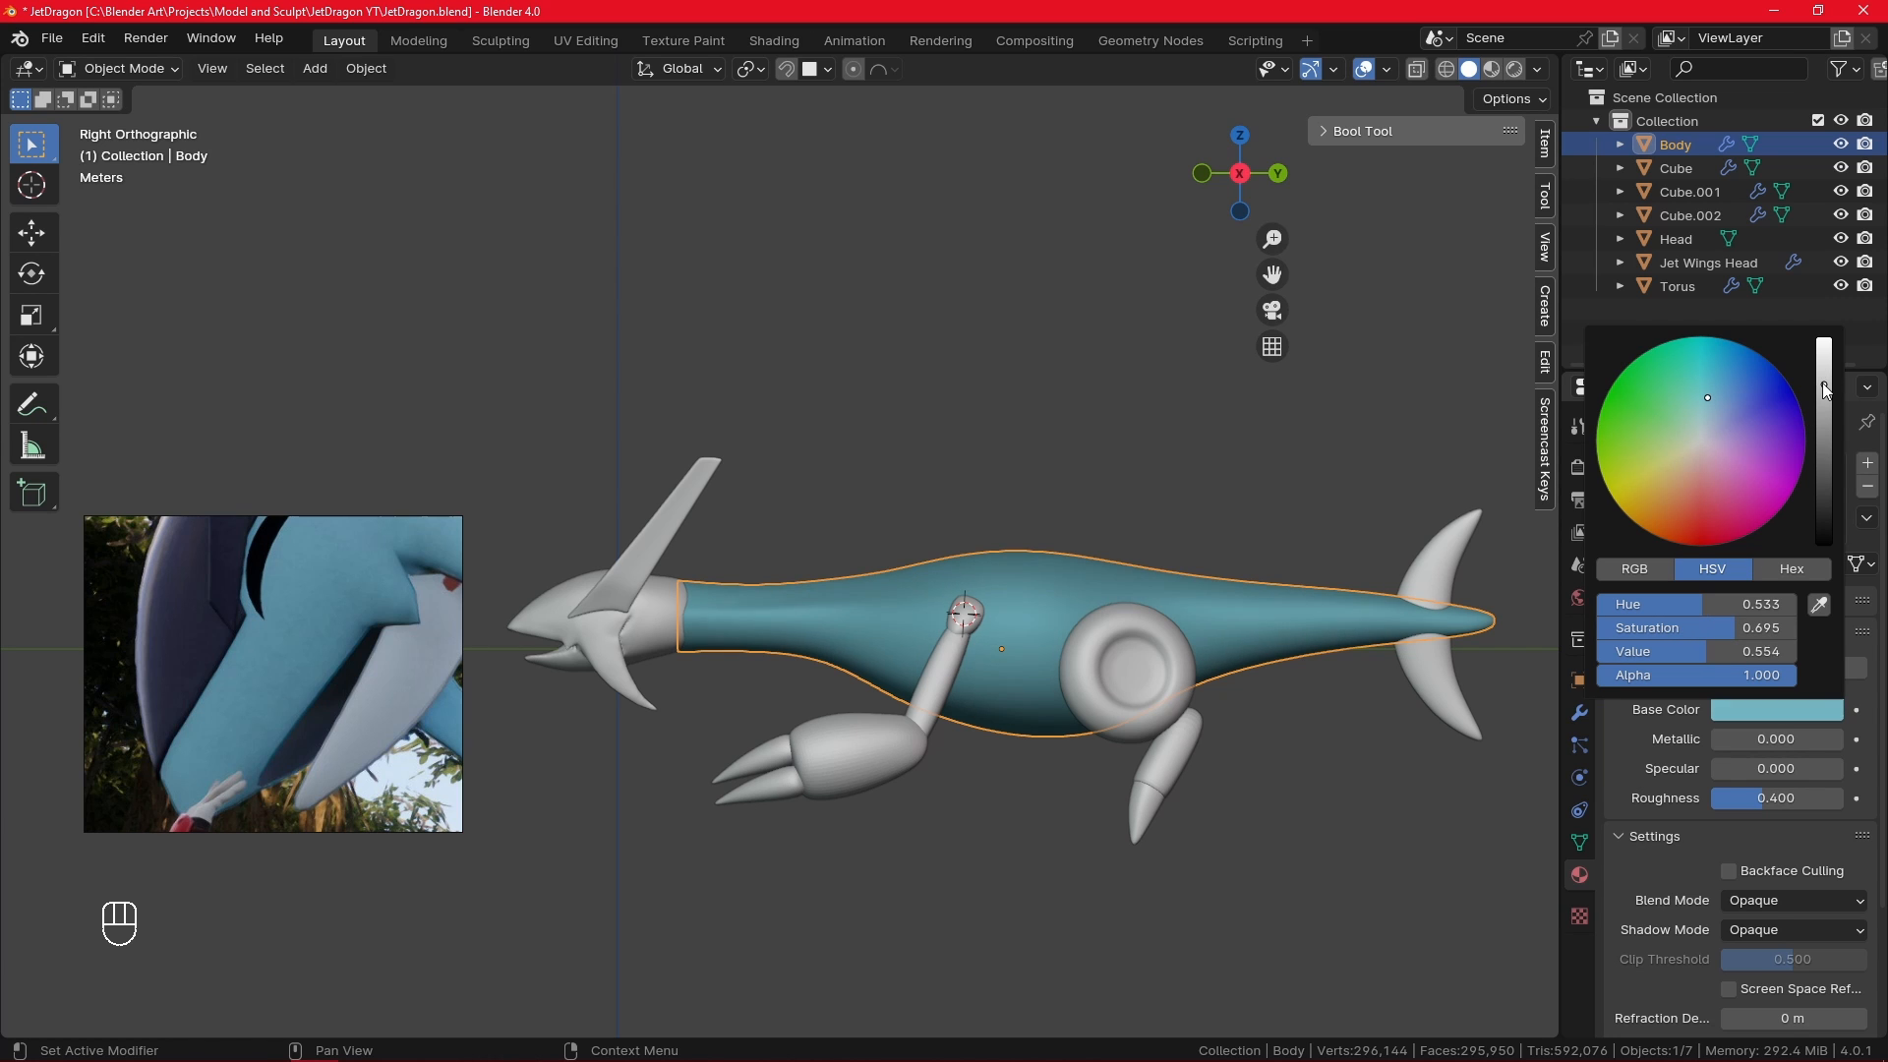
pyautogui.moveTo(1823, 390)
pyautogui.mouseDown()
pyautogui.moveTo(1810, 411)
pyautogui.moveTo(1719, 359)
pyautogui.mouseUp()
pyautogui.click(1785, 709)
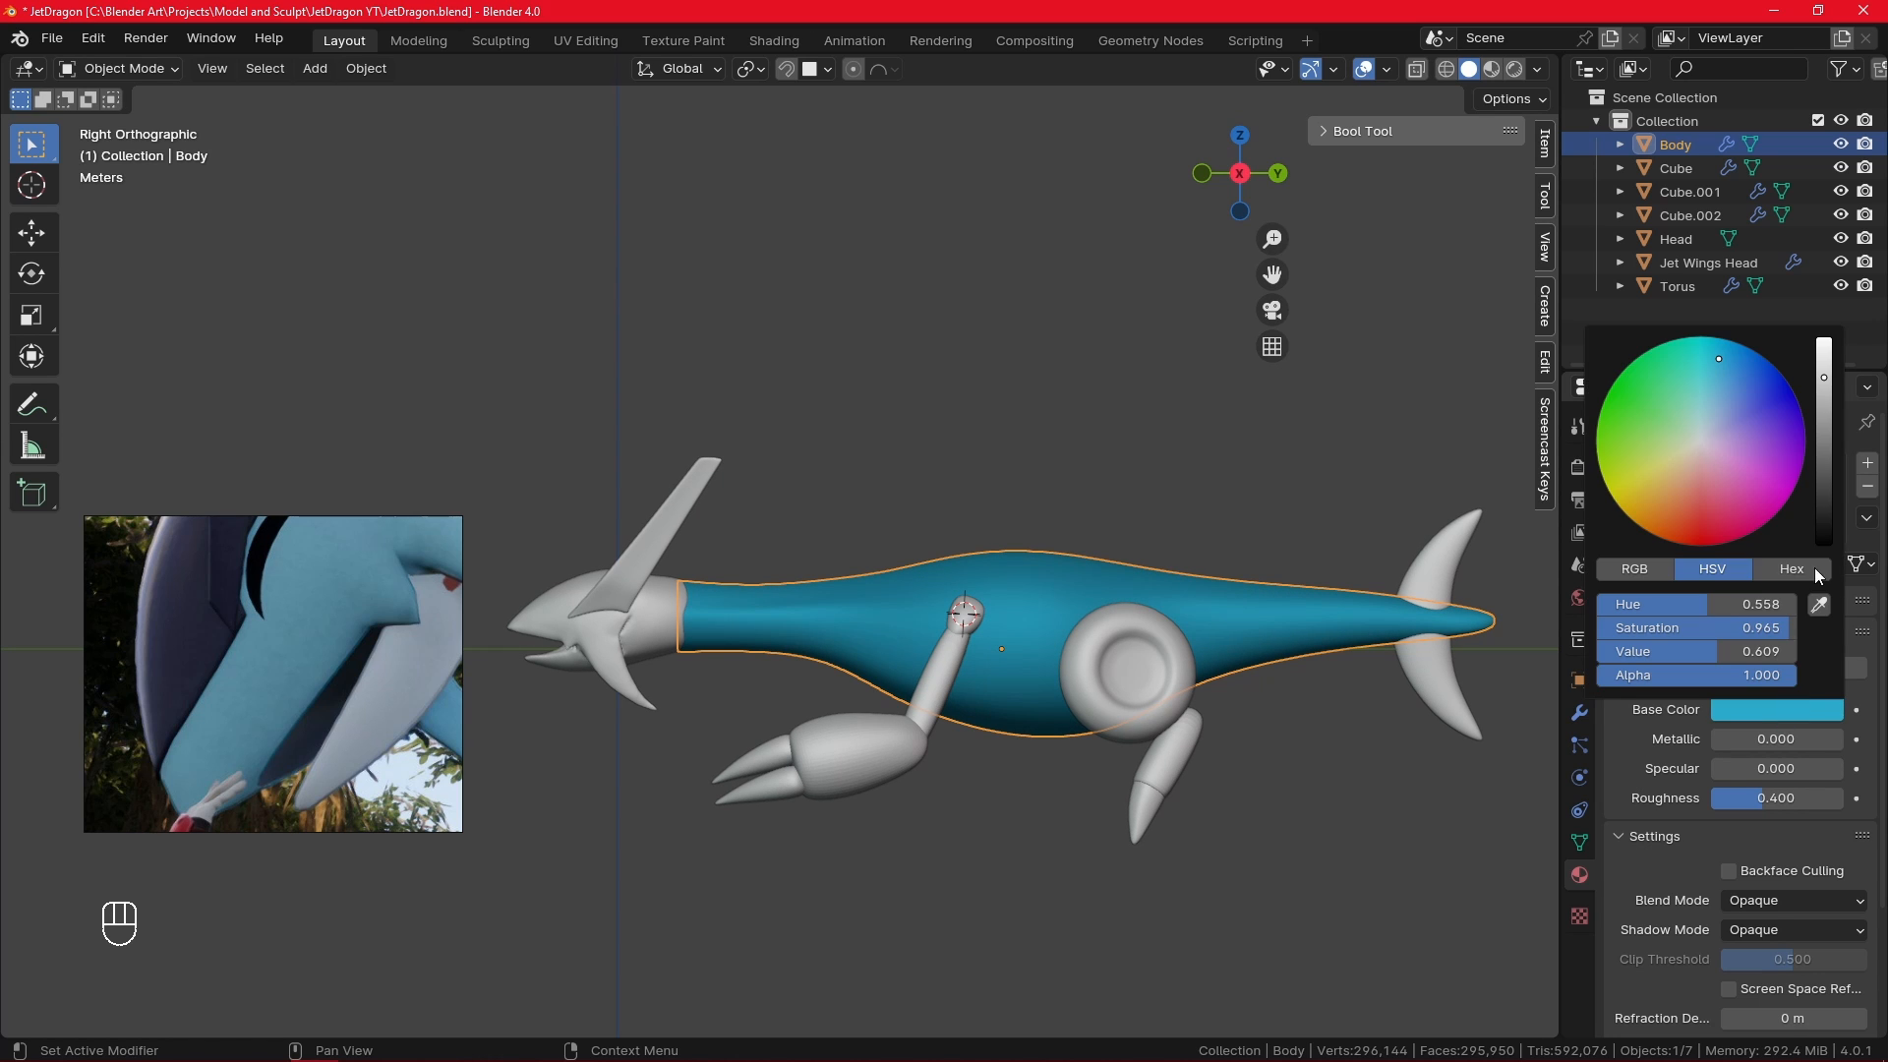
pyautogui.moveTo(1713, 635); pyautogui.dragTo(1701, 635)
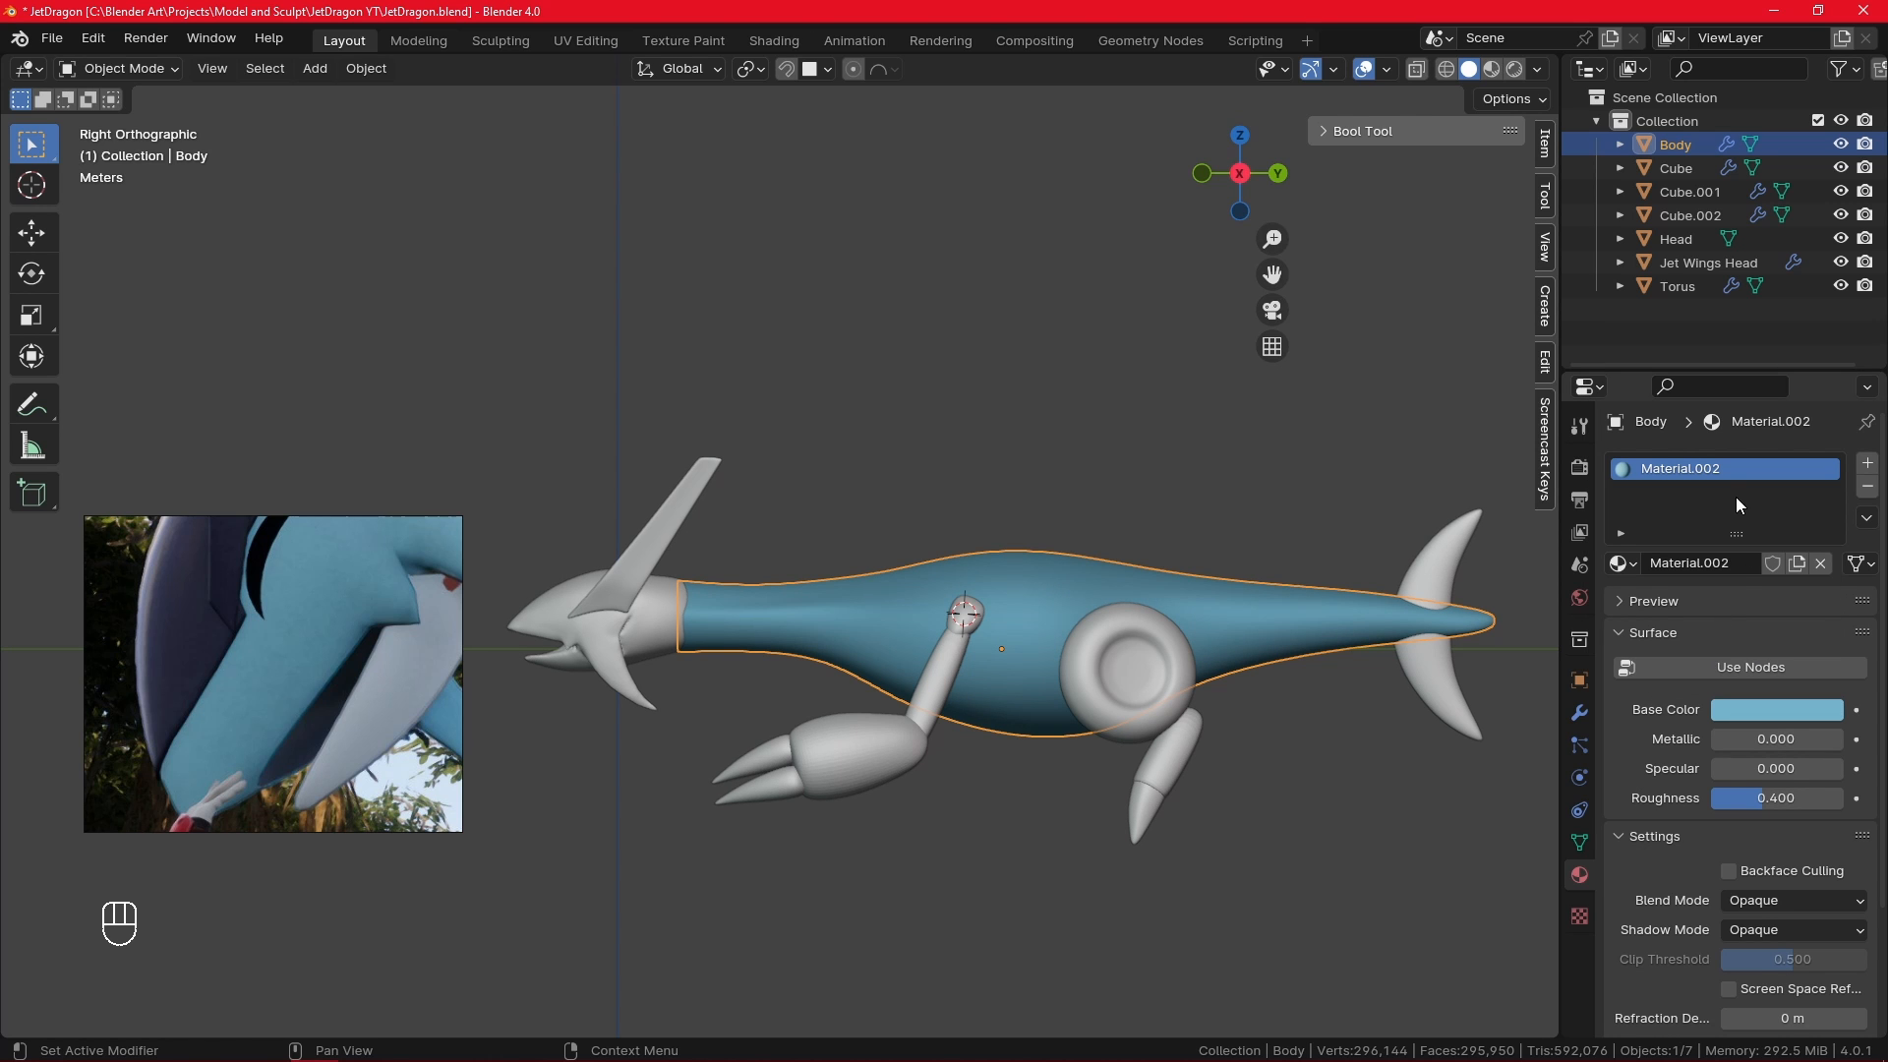
# - Set the body material's Roughness to 0, reduce the base color saturation to 0.521 and brighten the color to match the flying reference
pyautogui.click(324, 626)
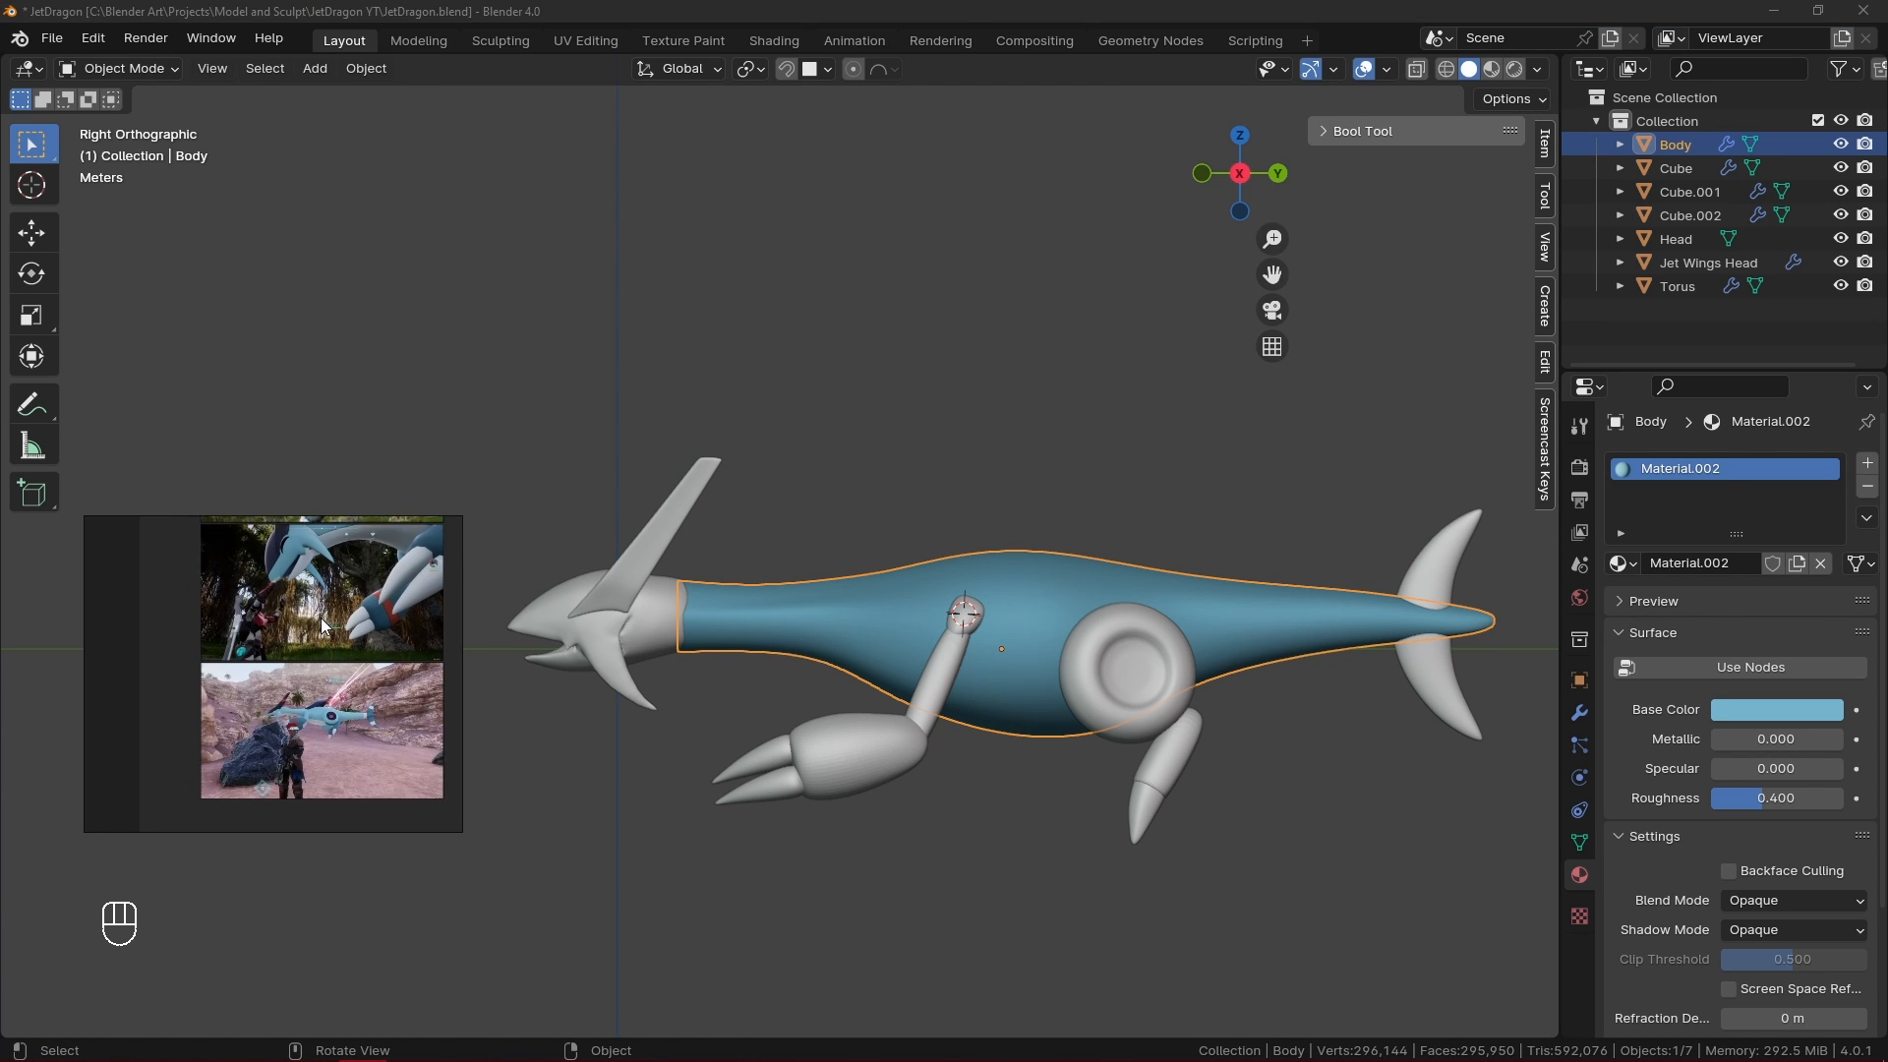
pyautogui.scroll(7, 325, 710)
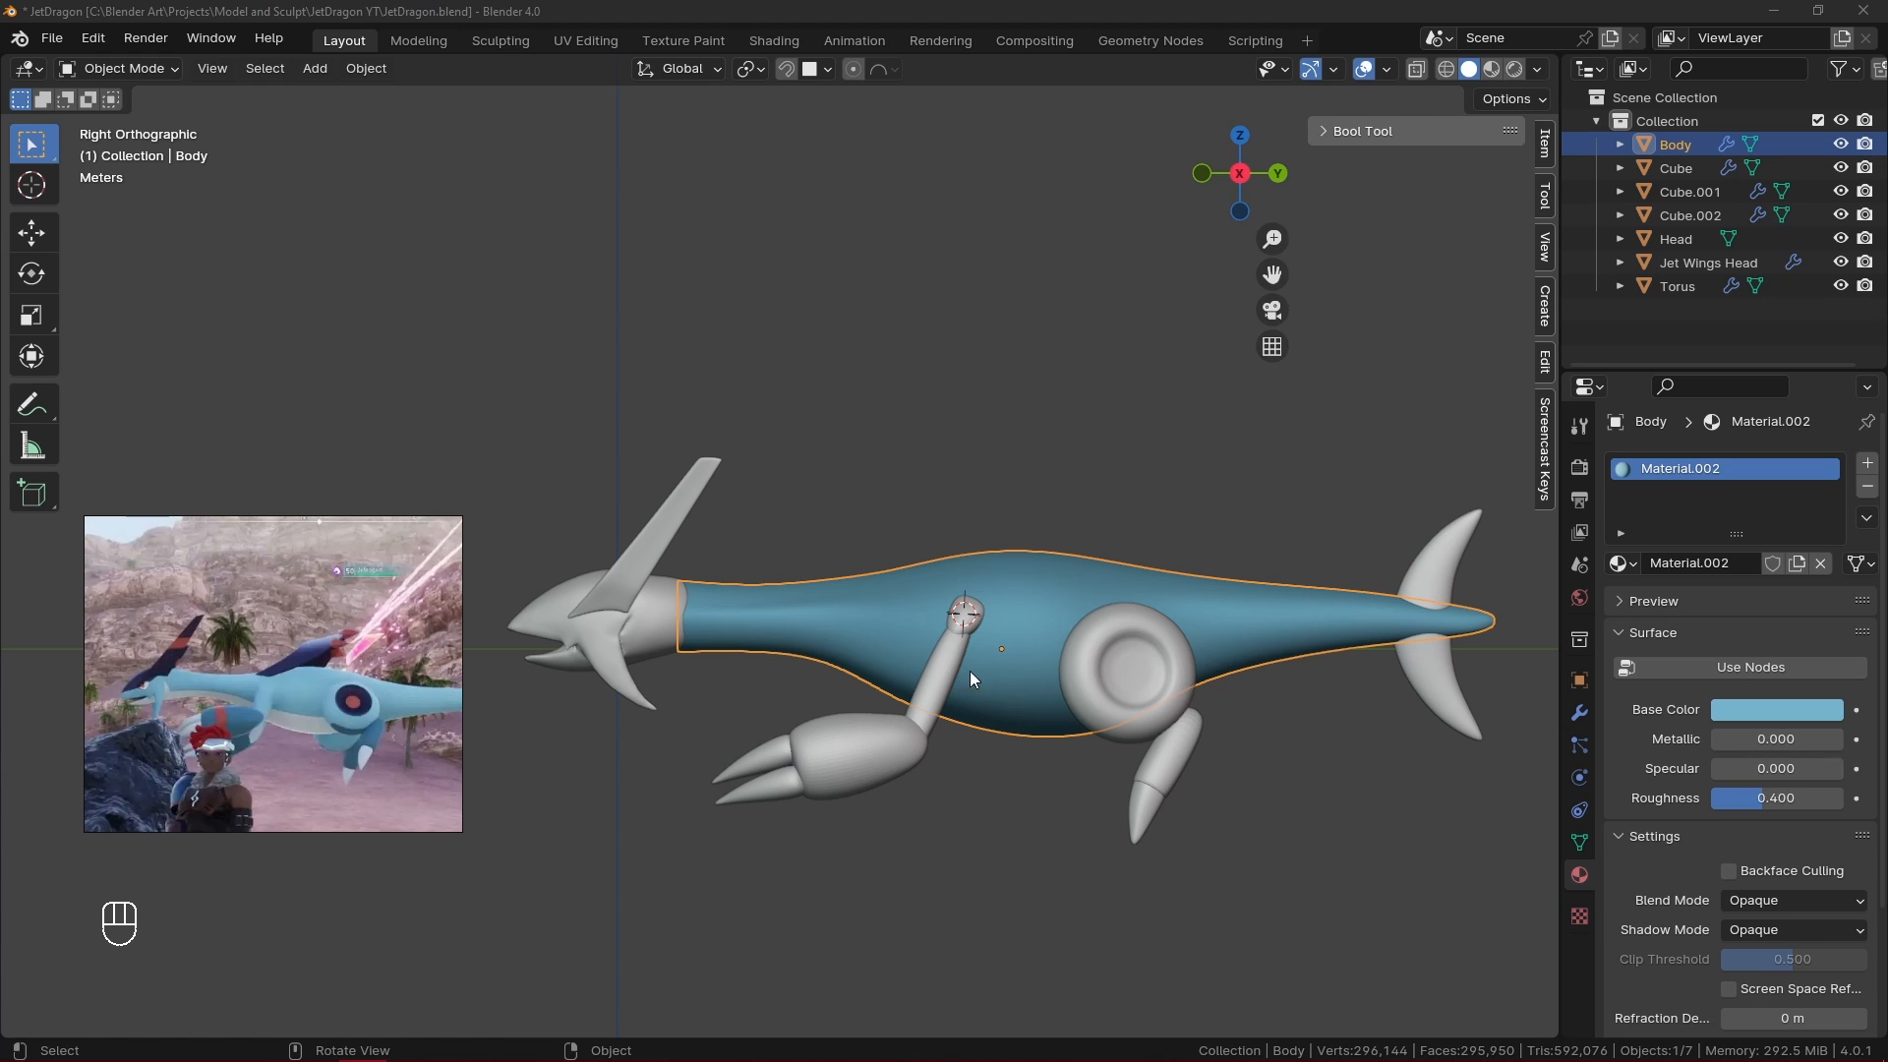
pyautogui.moveTo(1801, 792); pyautogui.dragTo(1711, 797)
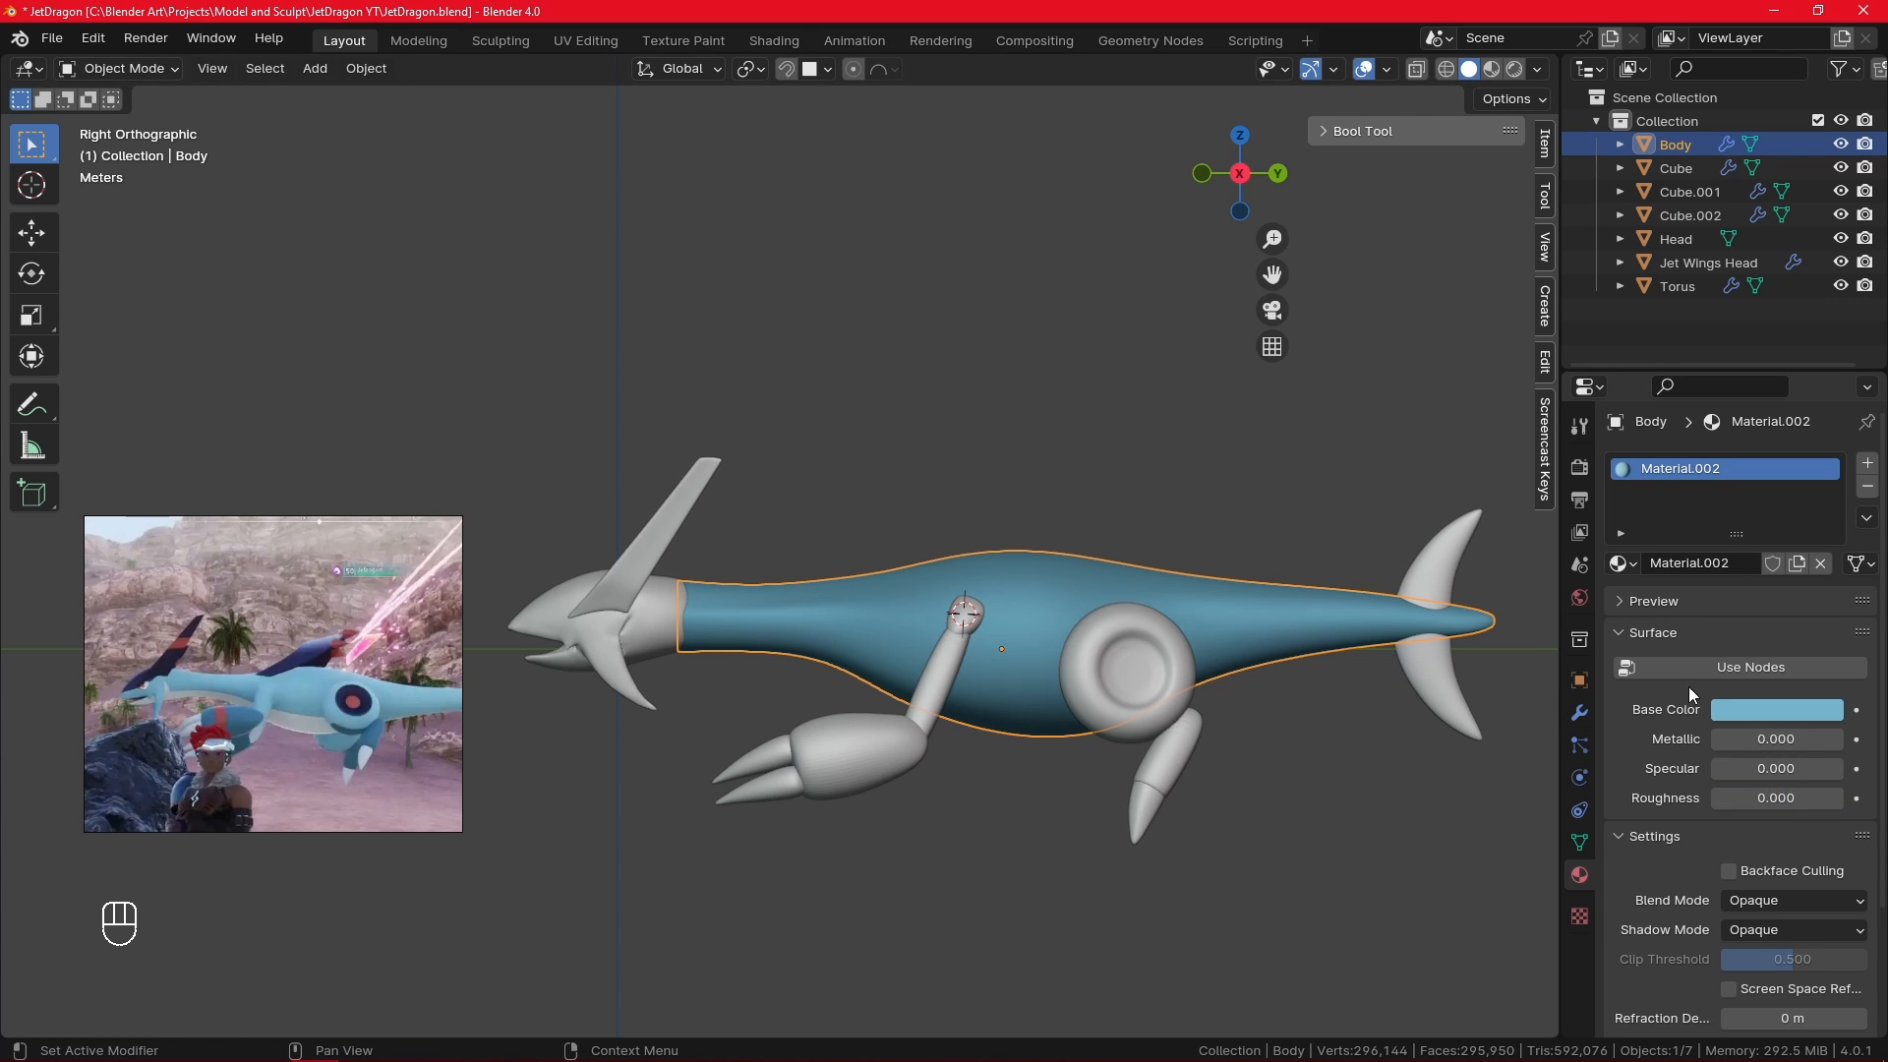
pyautogui.click(1790, 710)
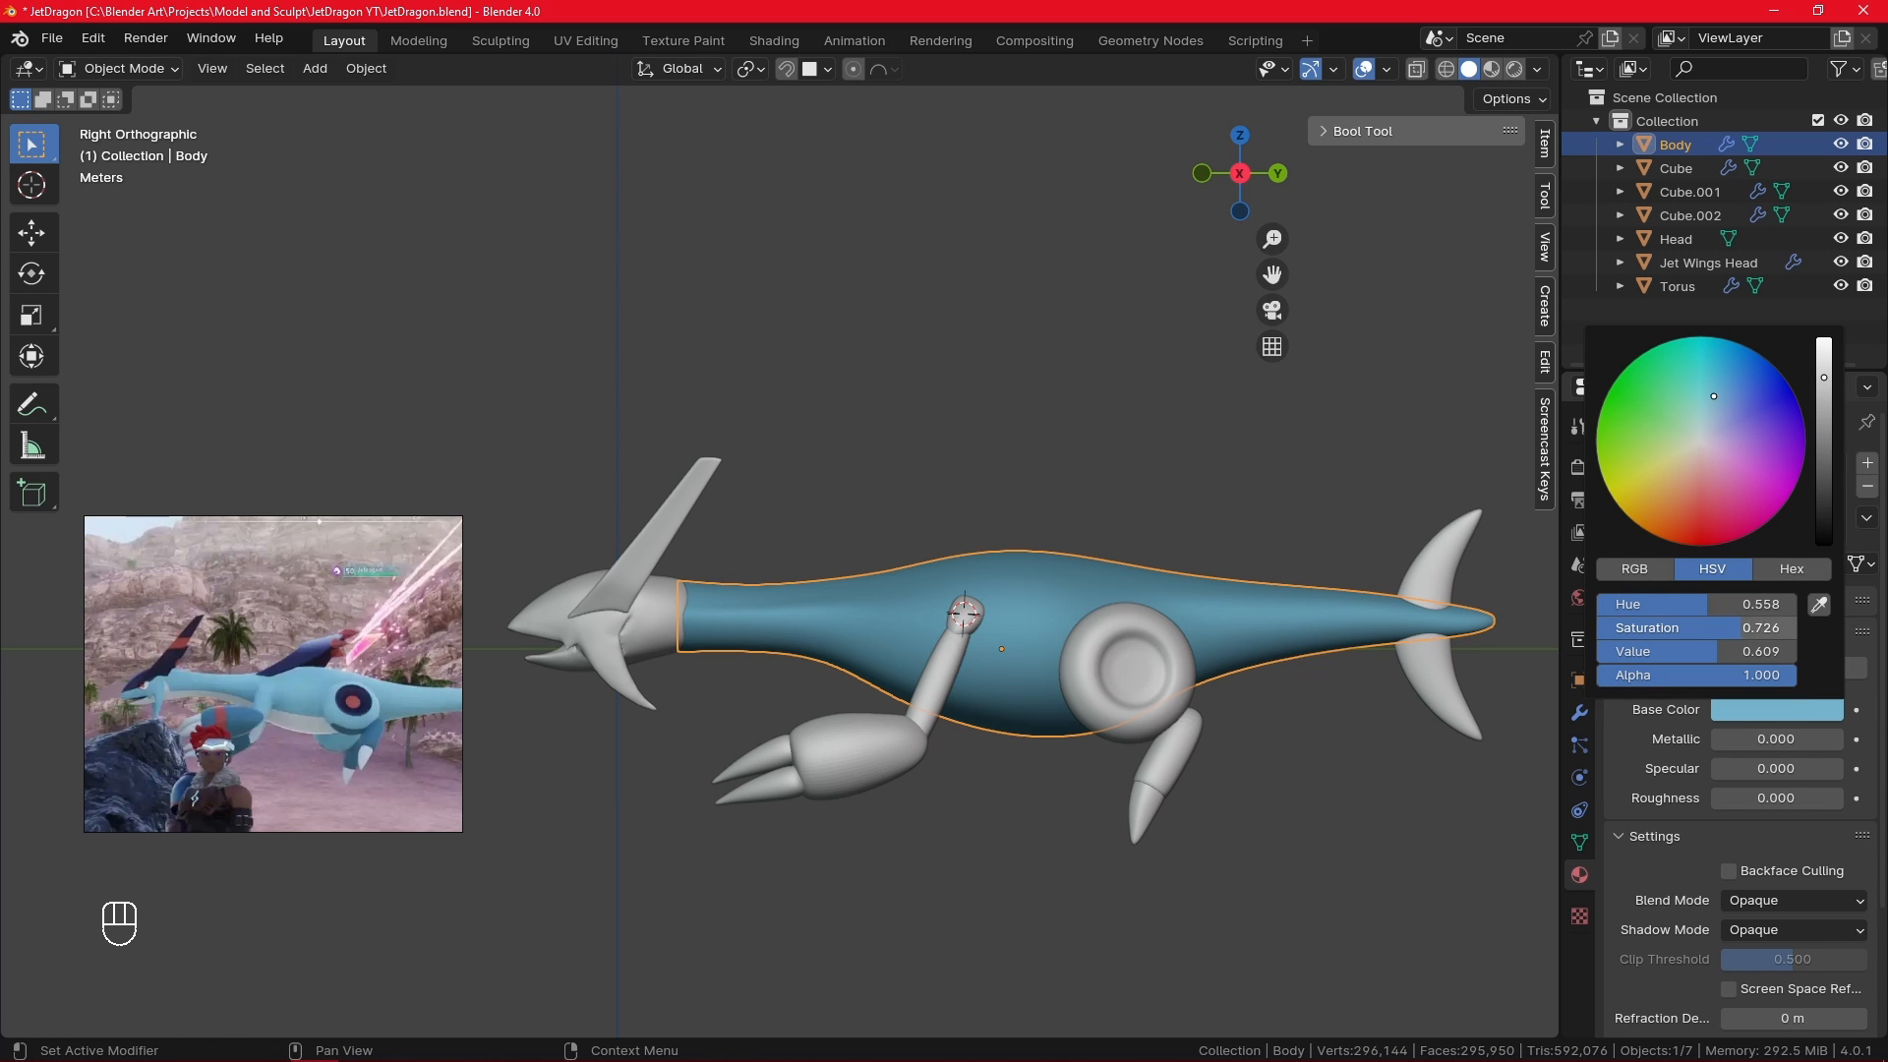
pyautogui.moveTo(1743, 627); pyautogui.dragTo(1705, 627)
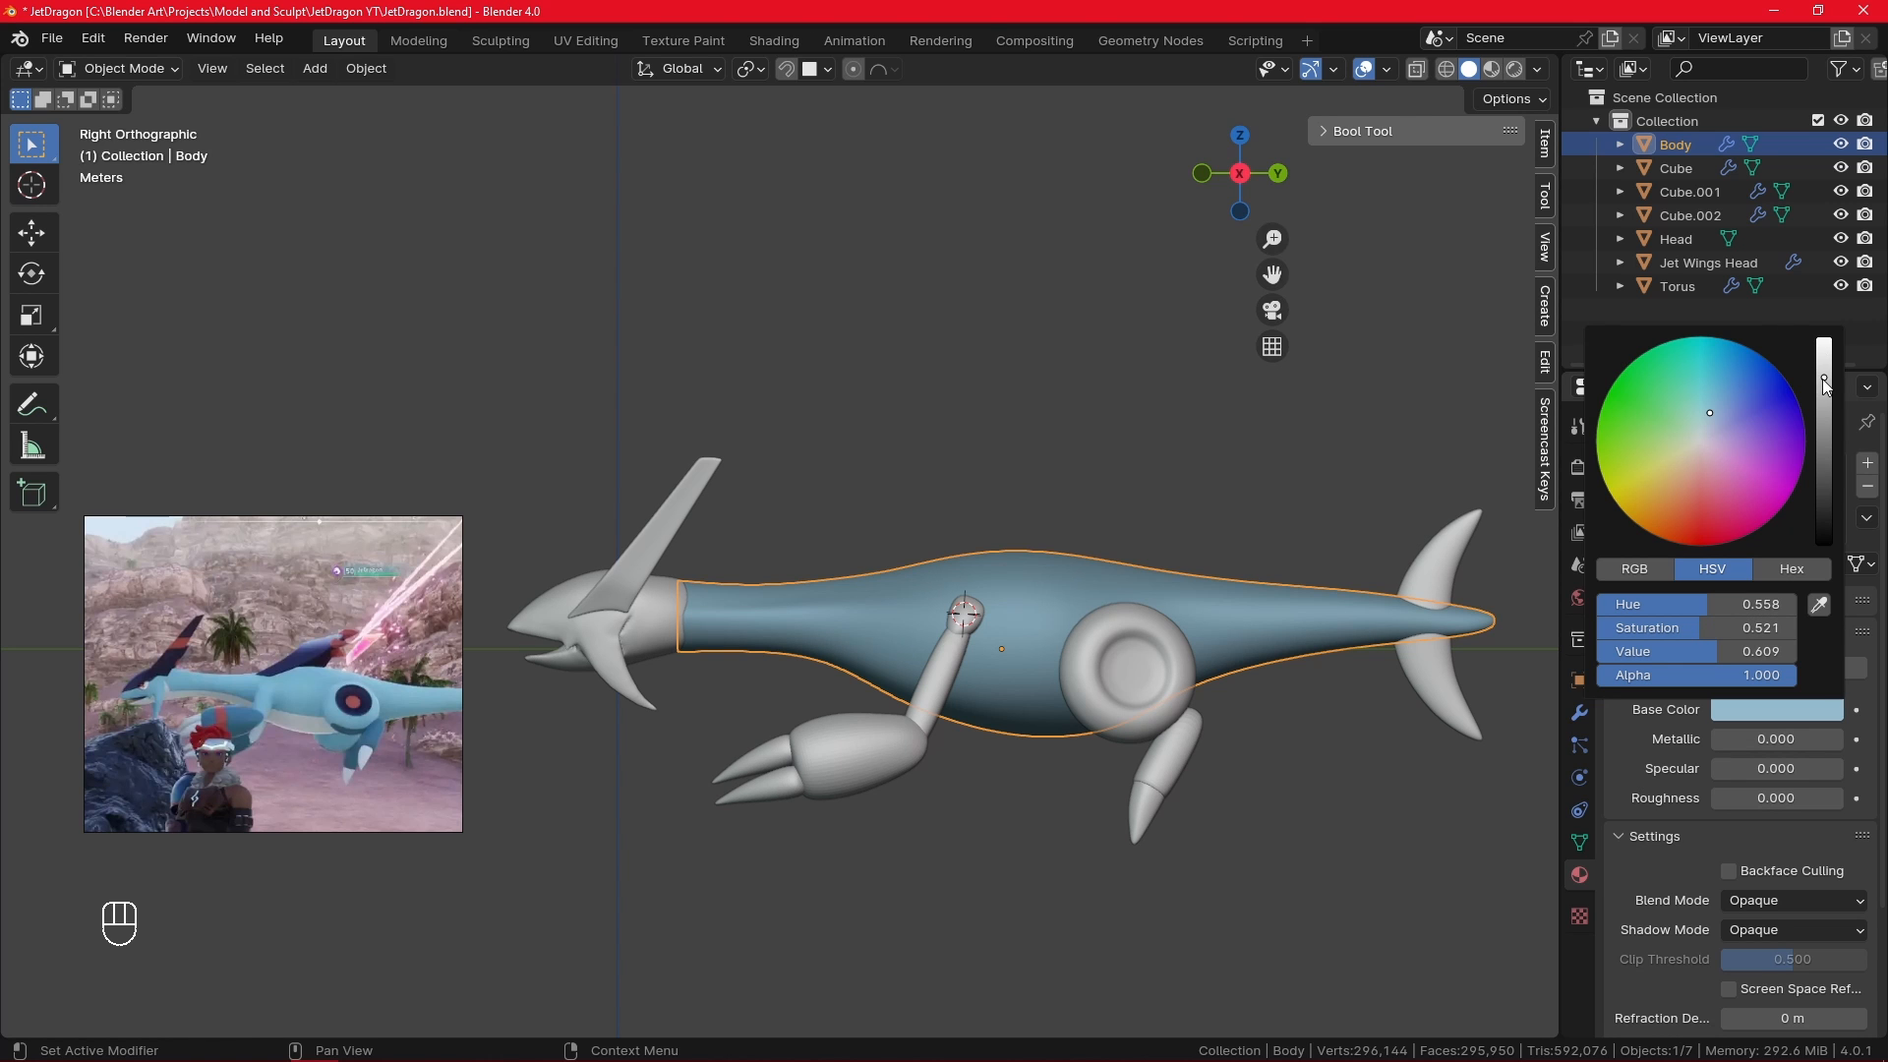
pyautogui.moveTo(1822, 380); pyautogui.dragTo(1821, 363)
# - Reshape the side of the body's neck by moving two of its vertices, and return to Object Mode
pyautogui.press('Tab')
pyautogui.scroll(3, 1056, 598)
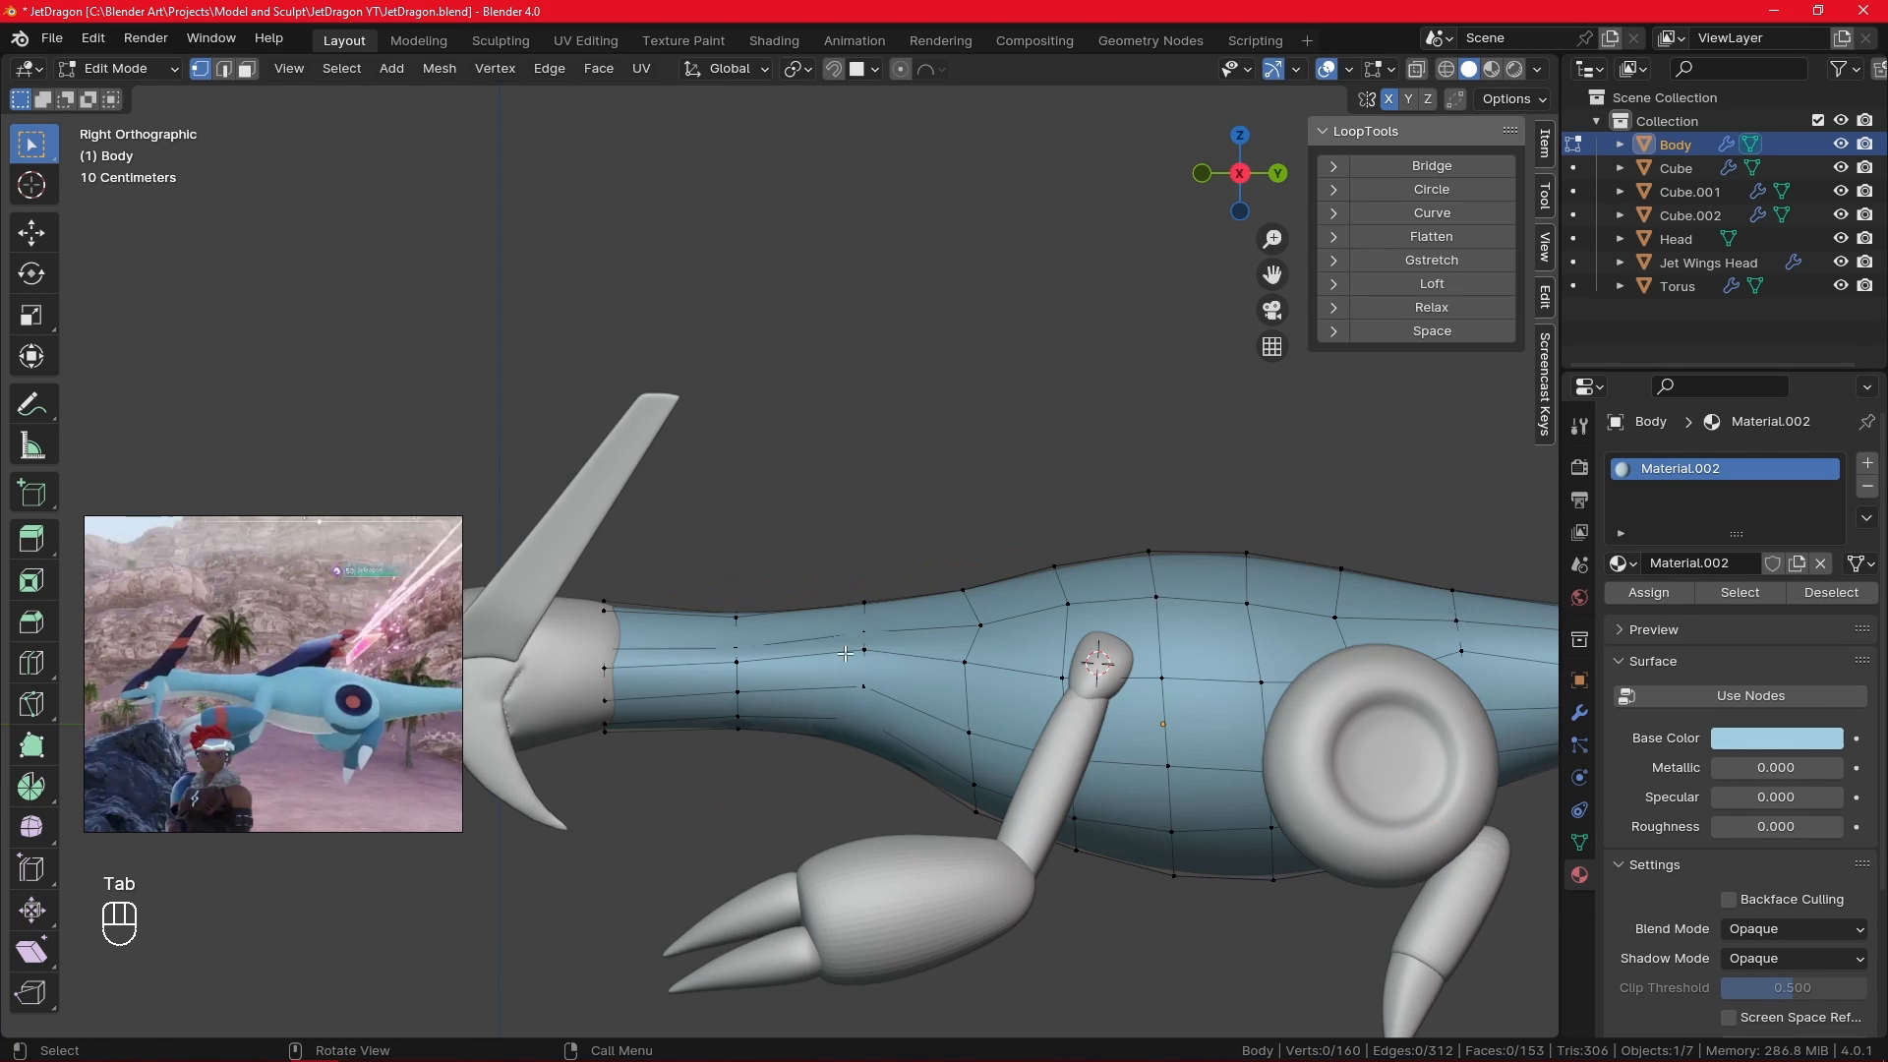
pyautogui.keyDown('alt'); pyautogui.moveTo(851, 641); pyautogui.dragTo(929, 688); pyautogui.keyUp('alt')
pyautogui.click(889, 673)
pyautogui.keyDown('ctrl'); pyautogui.click(627, 722); pyautogui.keyUp('ctrl')
pyautogui.click(889, 725)
pyautogui.keyDown('shift'); pyautogui.click(808, 675); pyautogui.keyUp('shift')
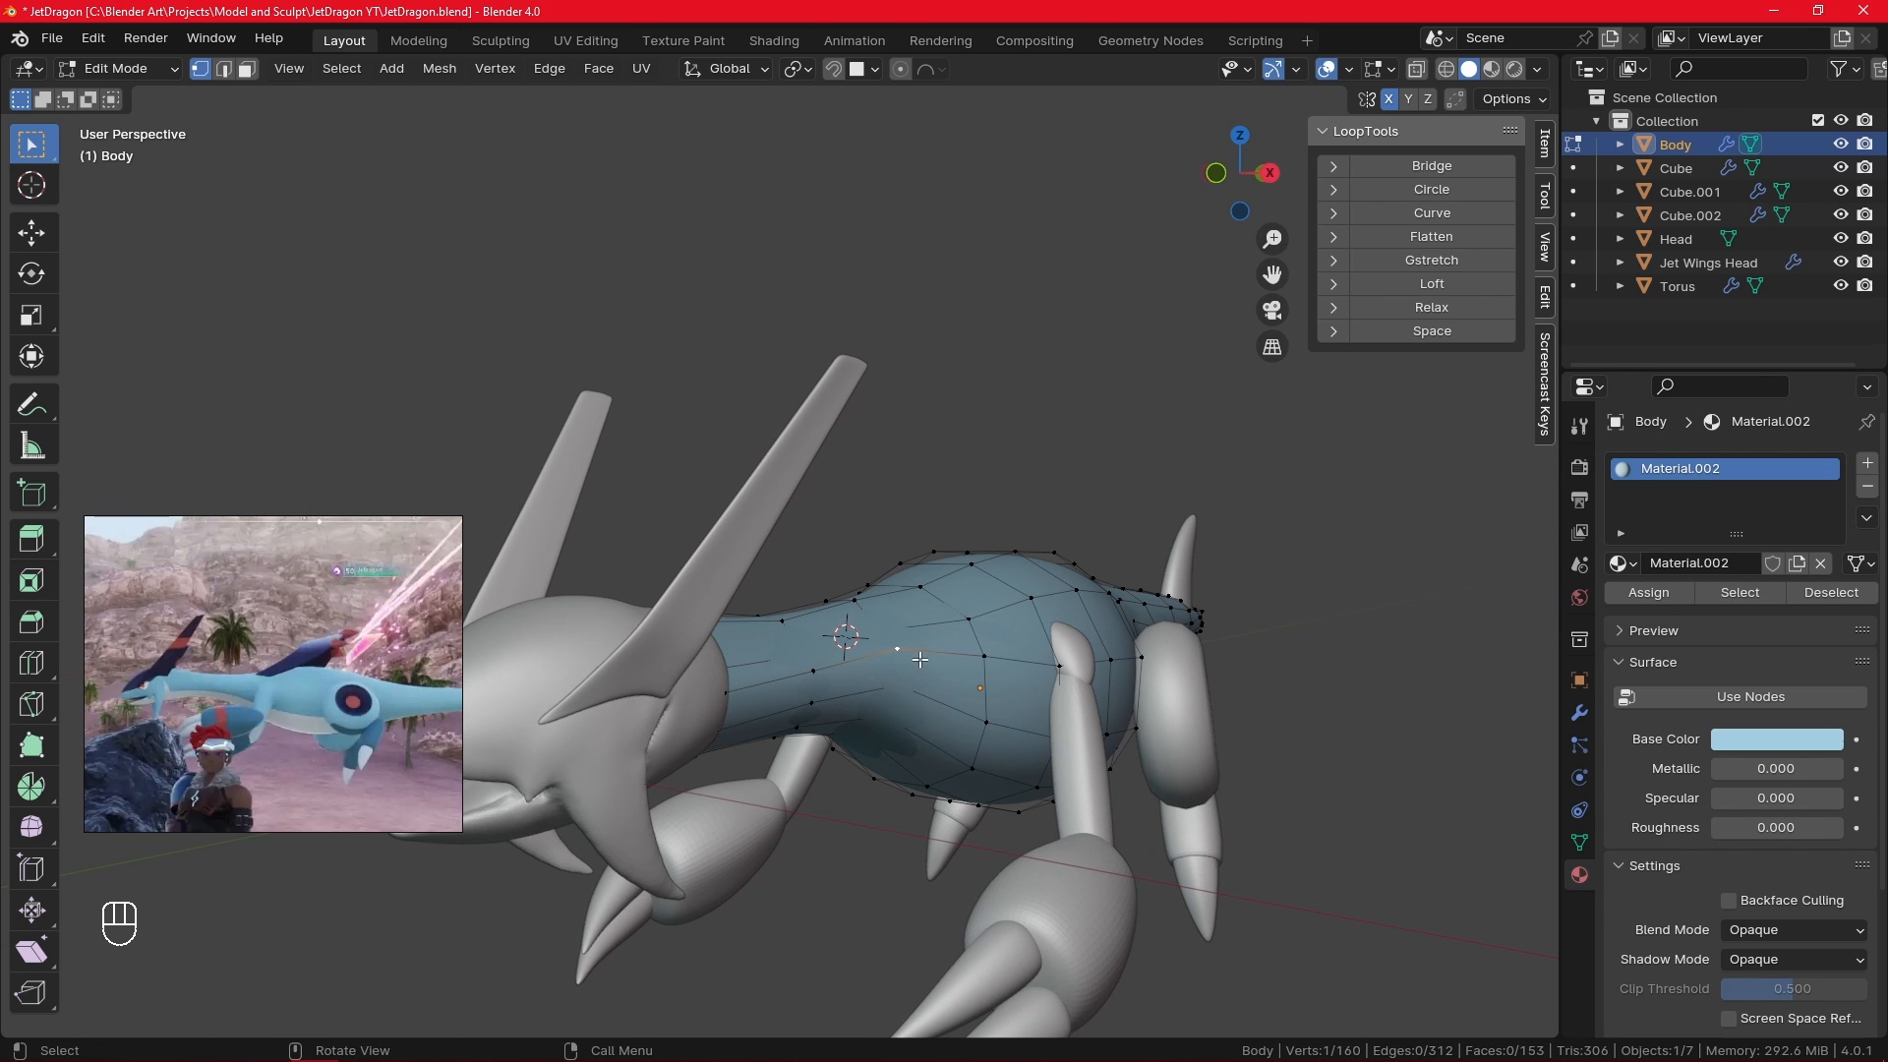
pyautogui.press('g')
pyautogui.click(914, 675)
pyautogui.click(809, 675)
pyautogui.press('g')
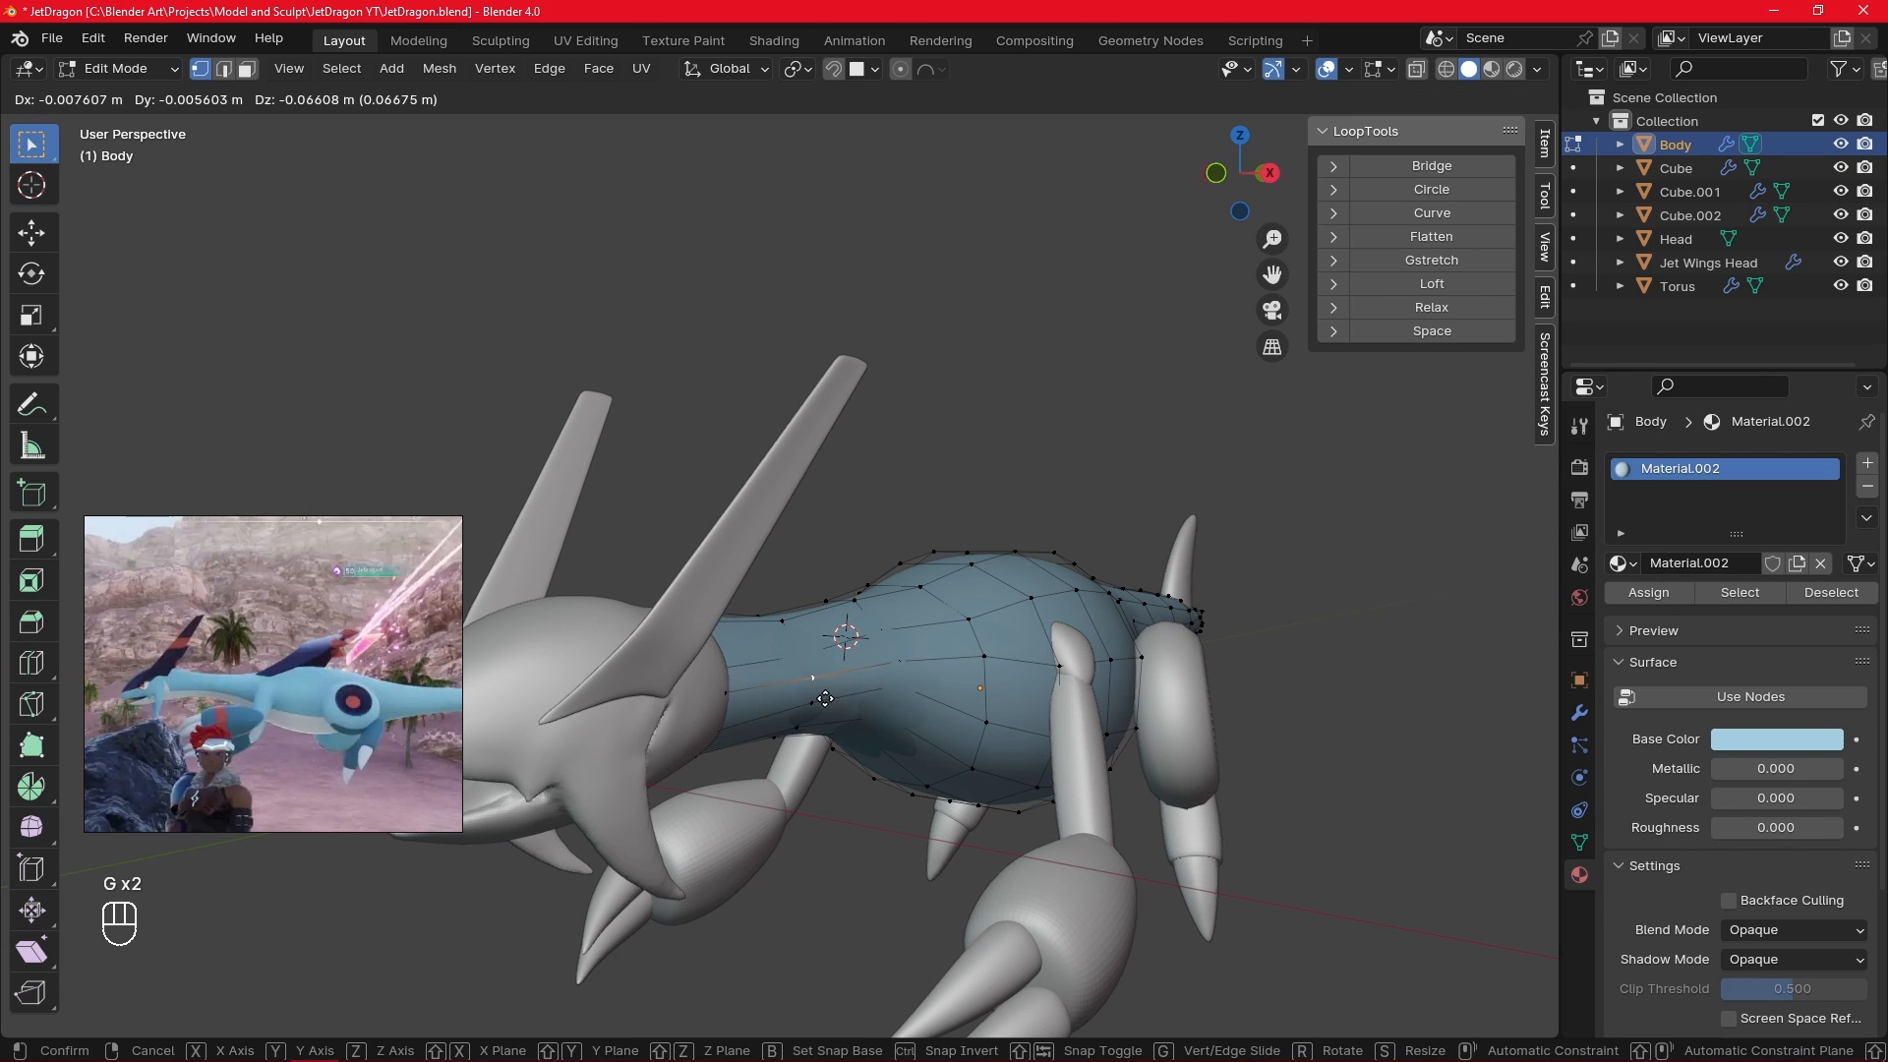
pyautogui.click(806, 678)
pyautogui.keyDown('alt'); pyautogui.moveTo(1012, 708); pyautogui.dragTo(1056, 710); pyautogui.keyUp('alt')
pyautogui.press('Tab')
pyautogui.press('KP_3')
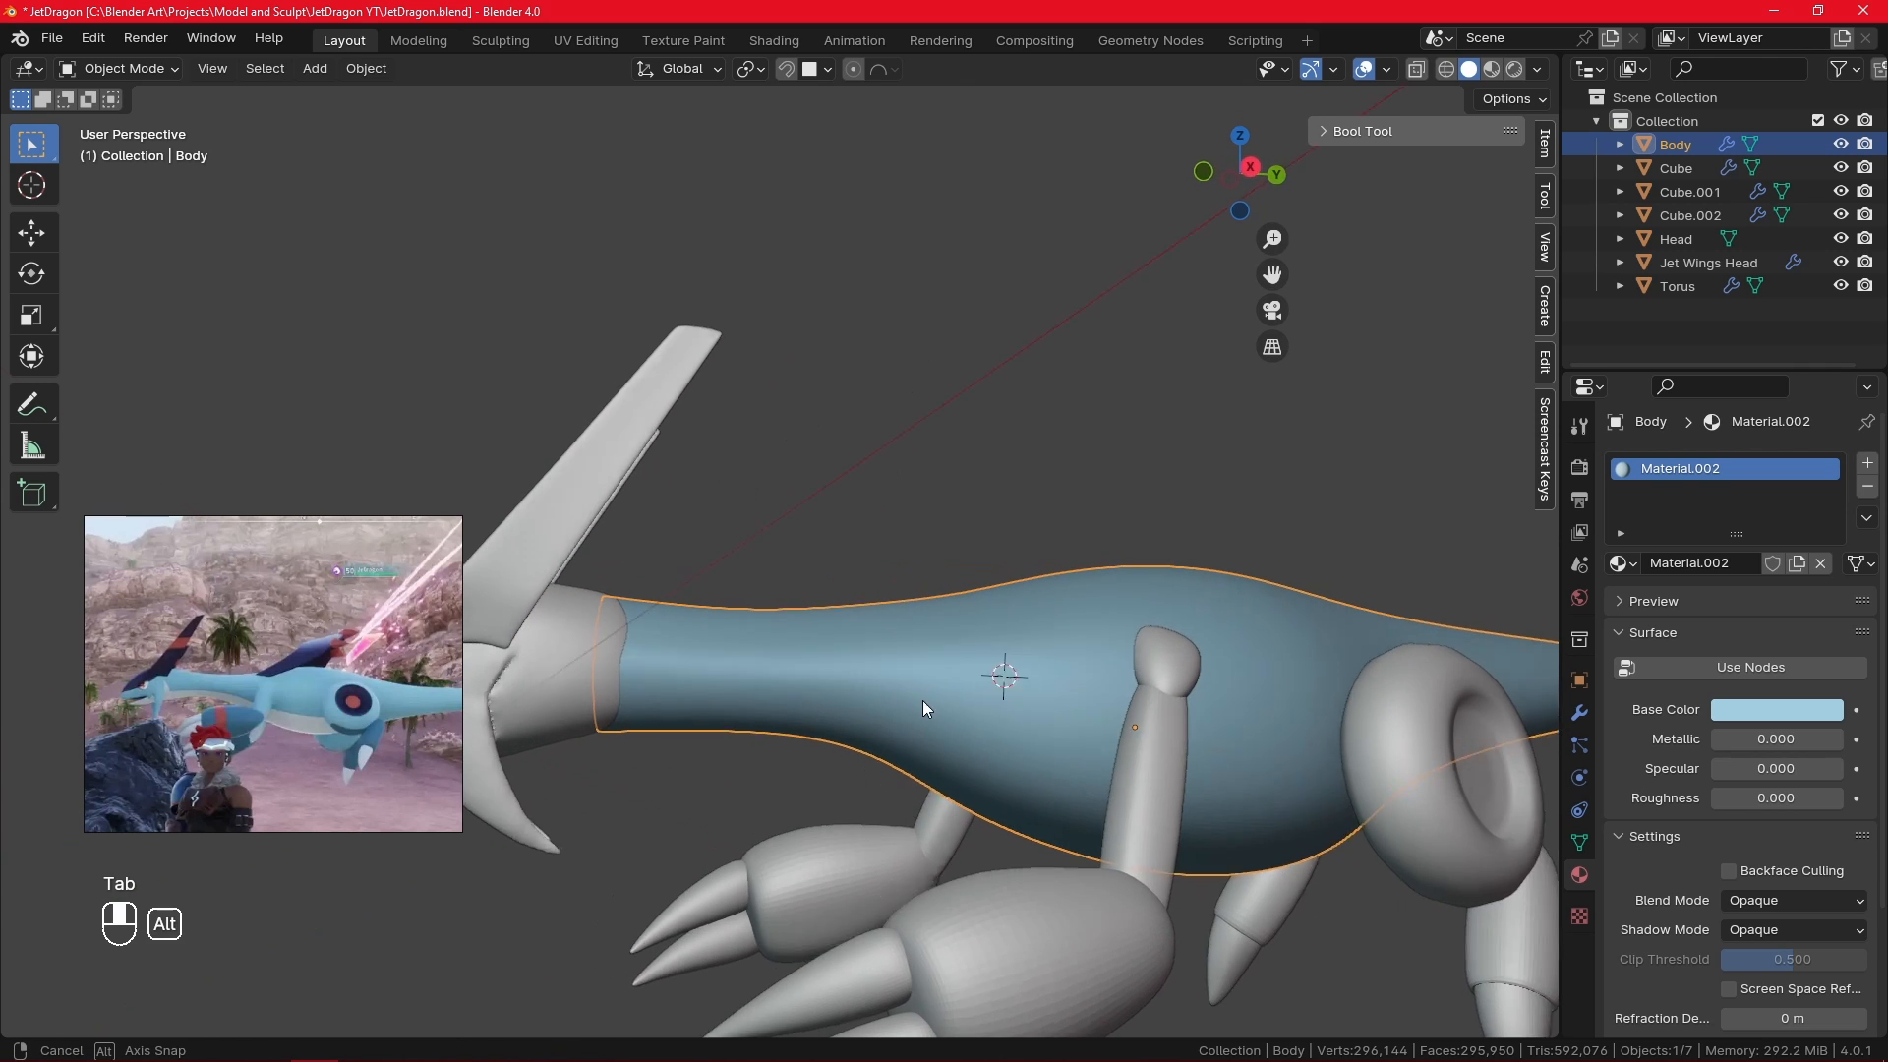
# - Examine the body's vertex layout along the centre line from above, using X-ray and Edit Mode
pyautogui.press('Tab')
pyautogui.keyDown('alt'); pyautogui.moveTo(948, 683); pyautogui.dragTo(1024, 573); pyautogui.keyUp('alt')
pyautogui.keyDown('alt'); pyautogui.moveTo(838, 618); pyautogui.dragTo(905, 856); pyautogui.keyUp('alt')
pyautogui.keyDown('alt'); pyautogui.moveTo(842, 616); pyautogui.dragTo(896, 796); pyautogui.keyUp('alt')
pyautogui.click(776, 735)
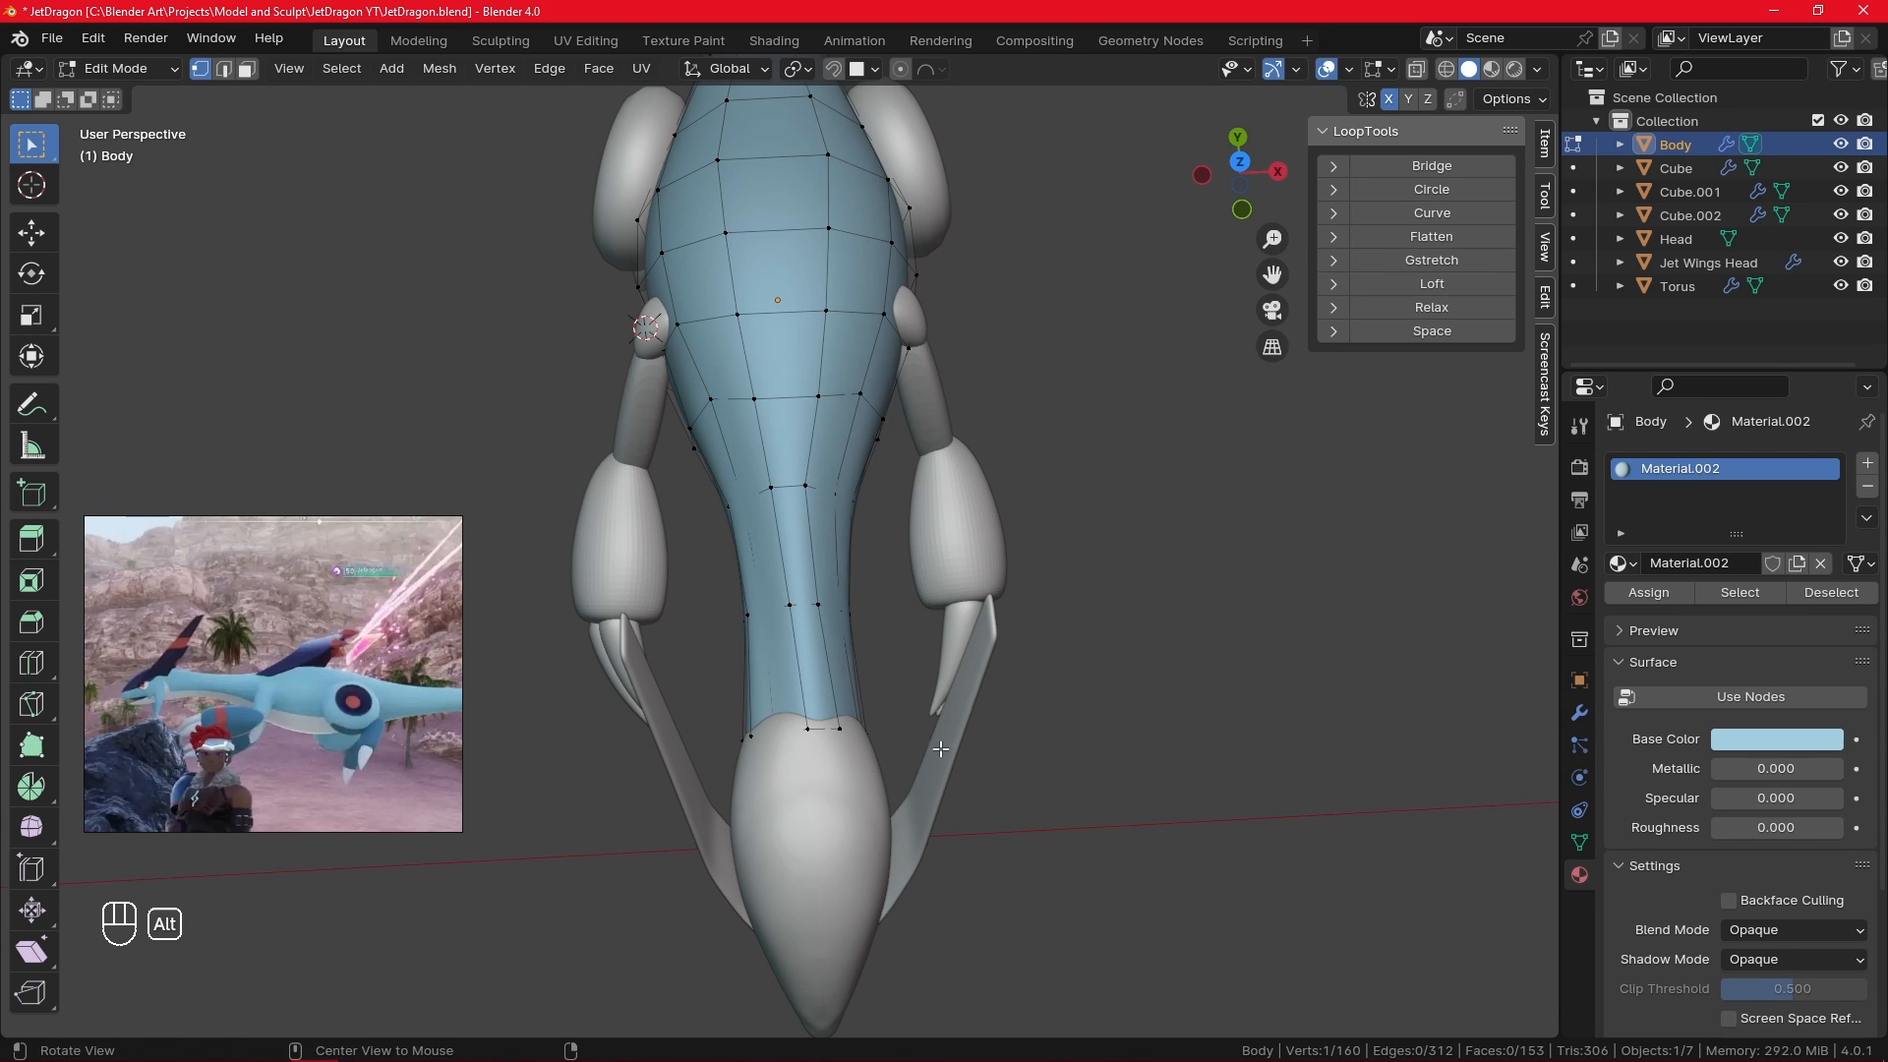
pyautogui.keyDown('alt'); pyautogui.moveTo(778, 736); pyautogui.dragTo(969, 764); pyautogui.keyUp('alt')
pyautogui.press('KP_7')
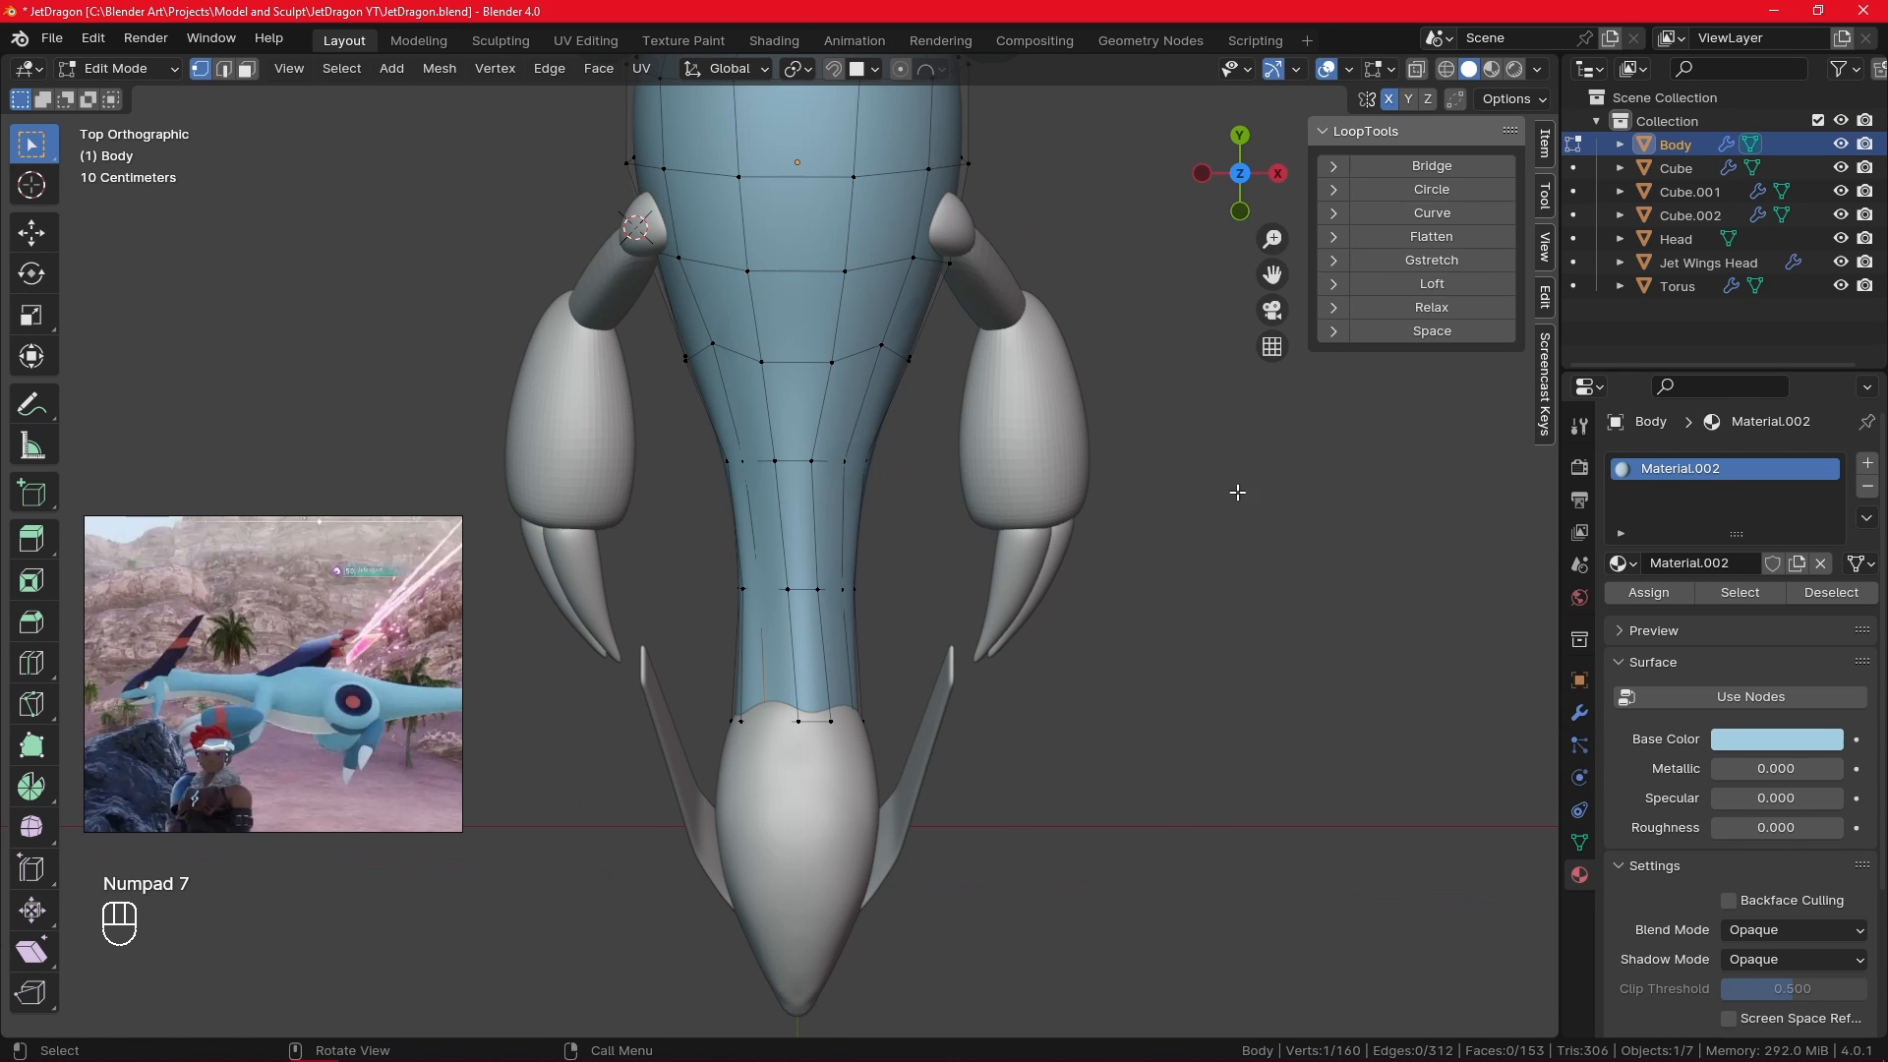
pyautogui.keyDown('alt'); pyautogui.keyDown('shift'); pyautogui.moveTo(1050, 591); pyautogui.dragTo(1089, 777); pyautogui.keyUp('shift'); pyautogui.keyUp('alt')
pyautogui.click(1415, 67)
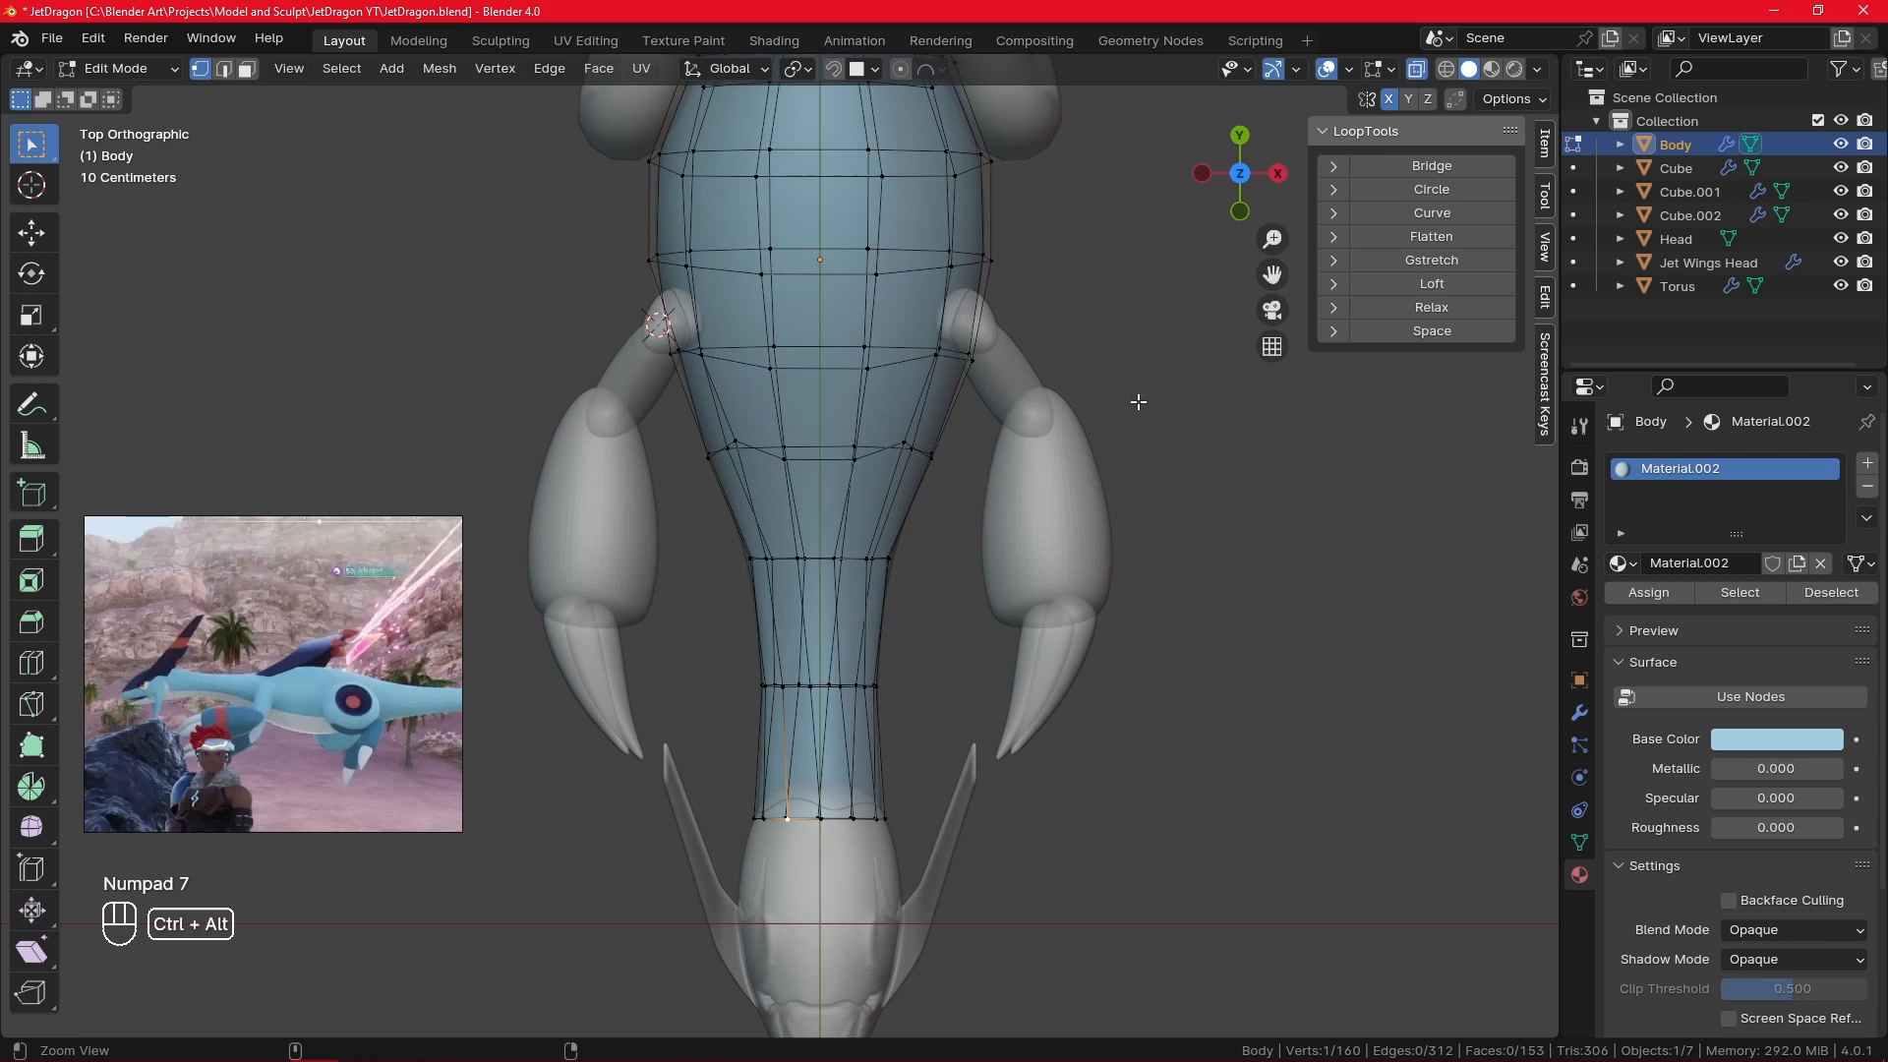
pyautogui.keyDown('ctrl'); pyautogui.keyDown('alt'); pyautogui.moveTo(1128, 409); pyautogui.dragTo(1111, 560); pyautogui.keyUp('alt'); pyautogui.keyUp('ctrl')
pyautogui.keyDown('alt'); pyautogui.keyDown('shift'); pyautogui.moveTo(916, 708); pyautogui.dragTo(916, 843); pyautogui.keyUp('shift'); pyautogui.keyUp('alt')
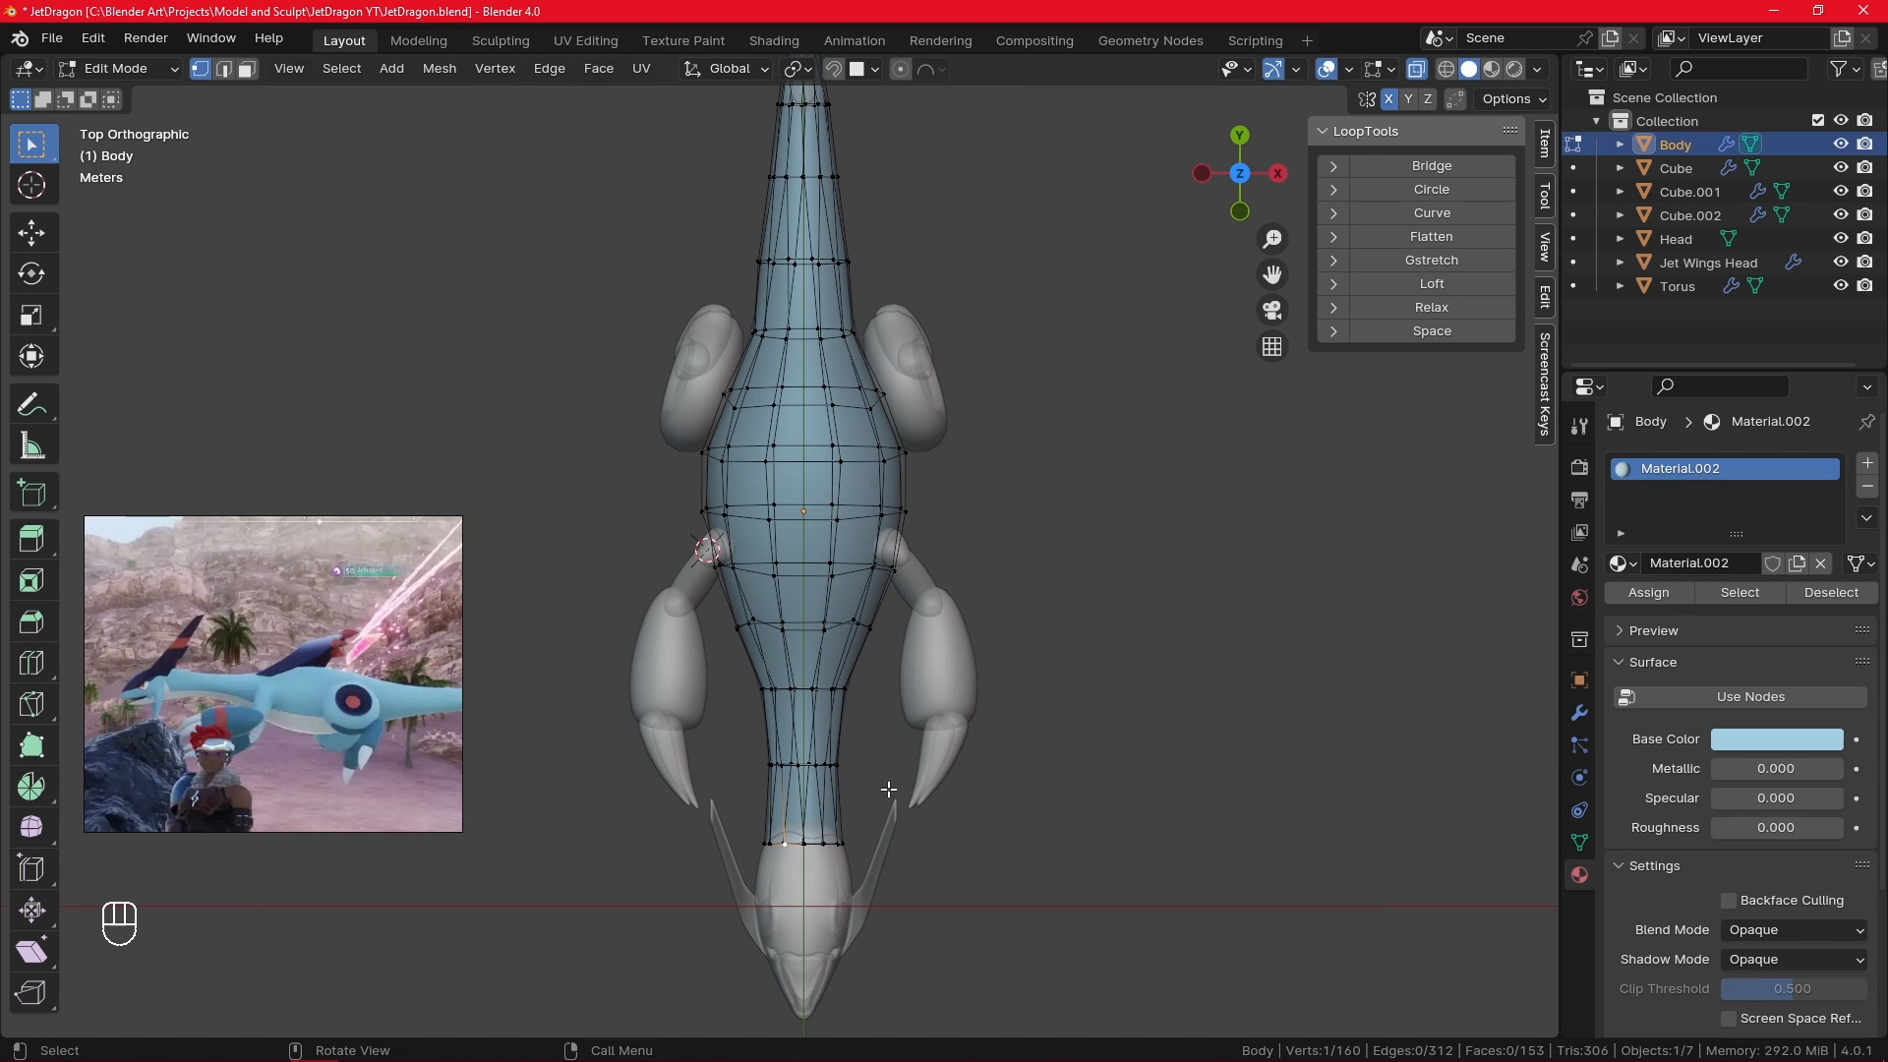
pyautogui.doubleClick(805, 841)
pyautogui.click(809, 846)
pyautogui.keyDown('alt'); pyautogui.moveTo(851, 863); pyautogui.dragTo(997, 752); pyautogui.keyUp('alt')
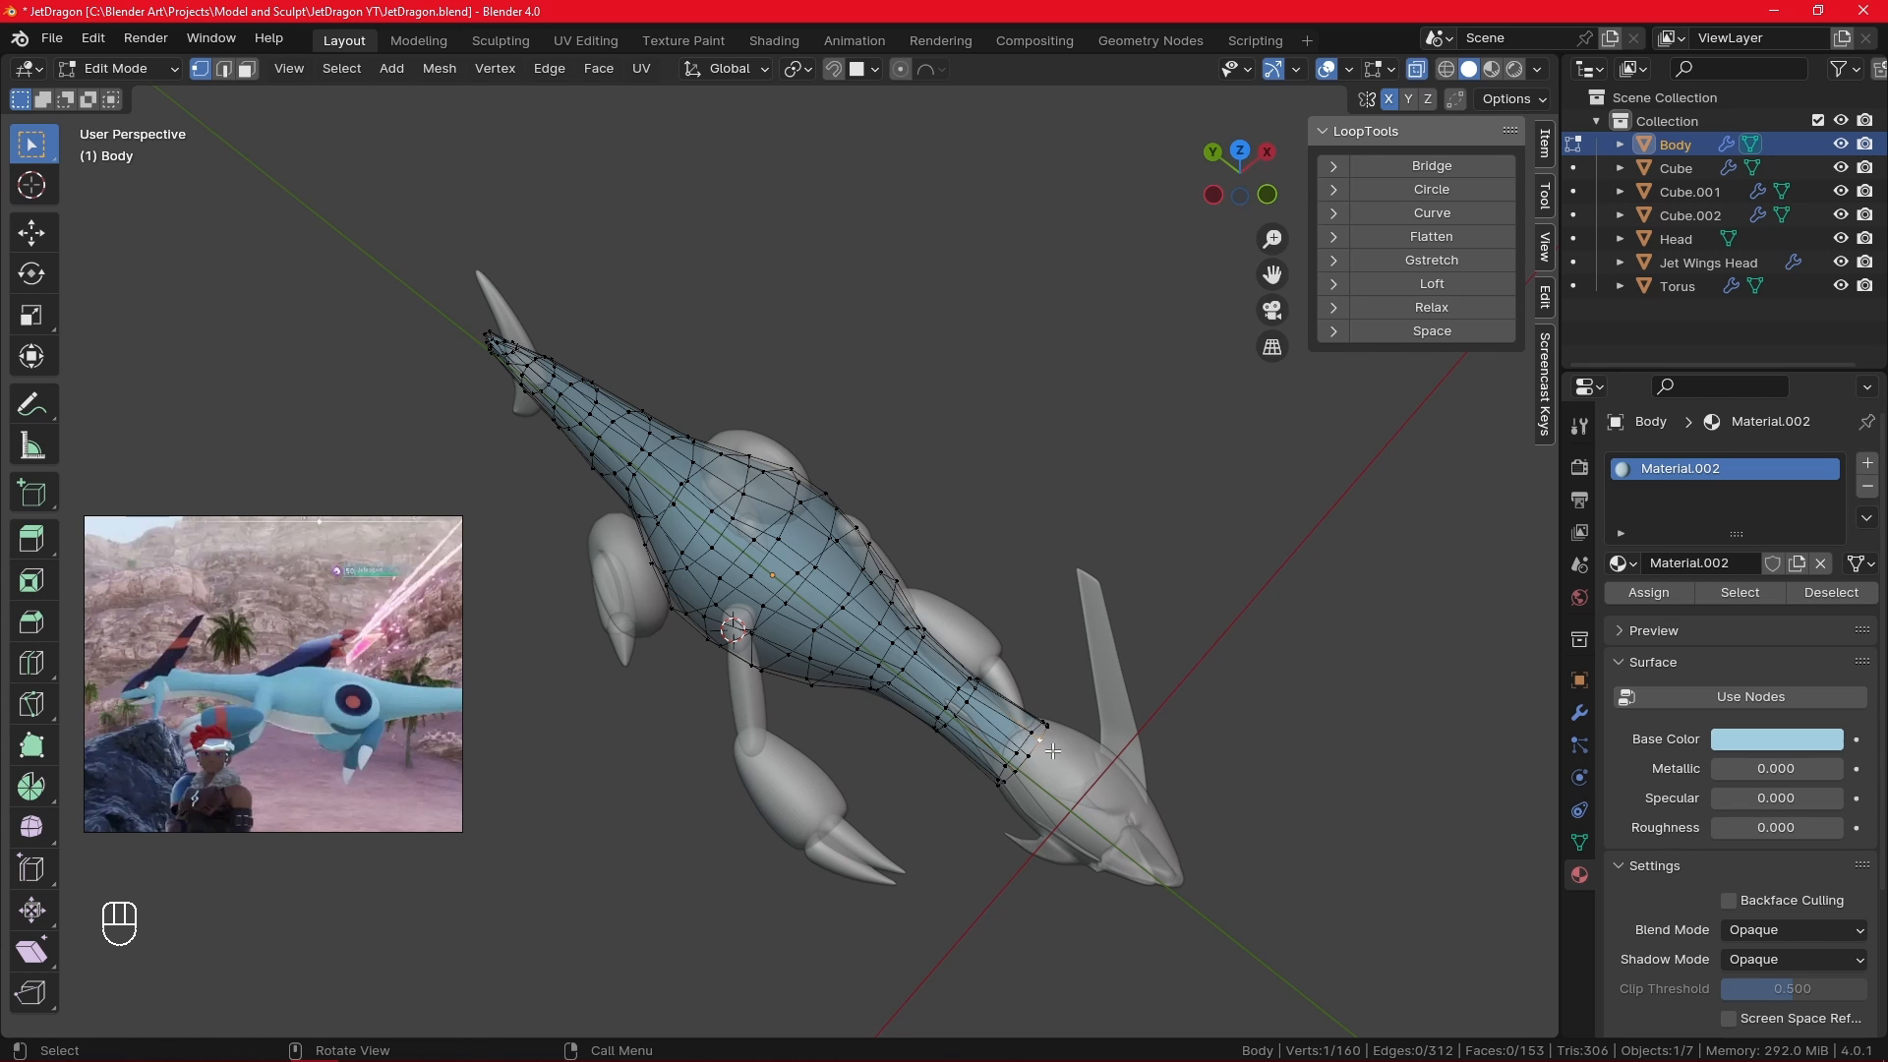
pyautogui.press('KP_7')
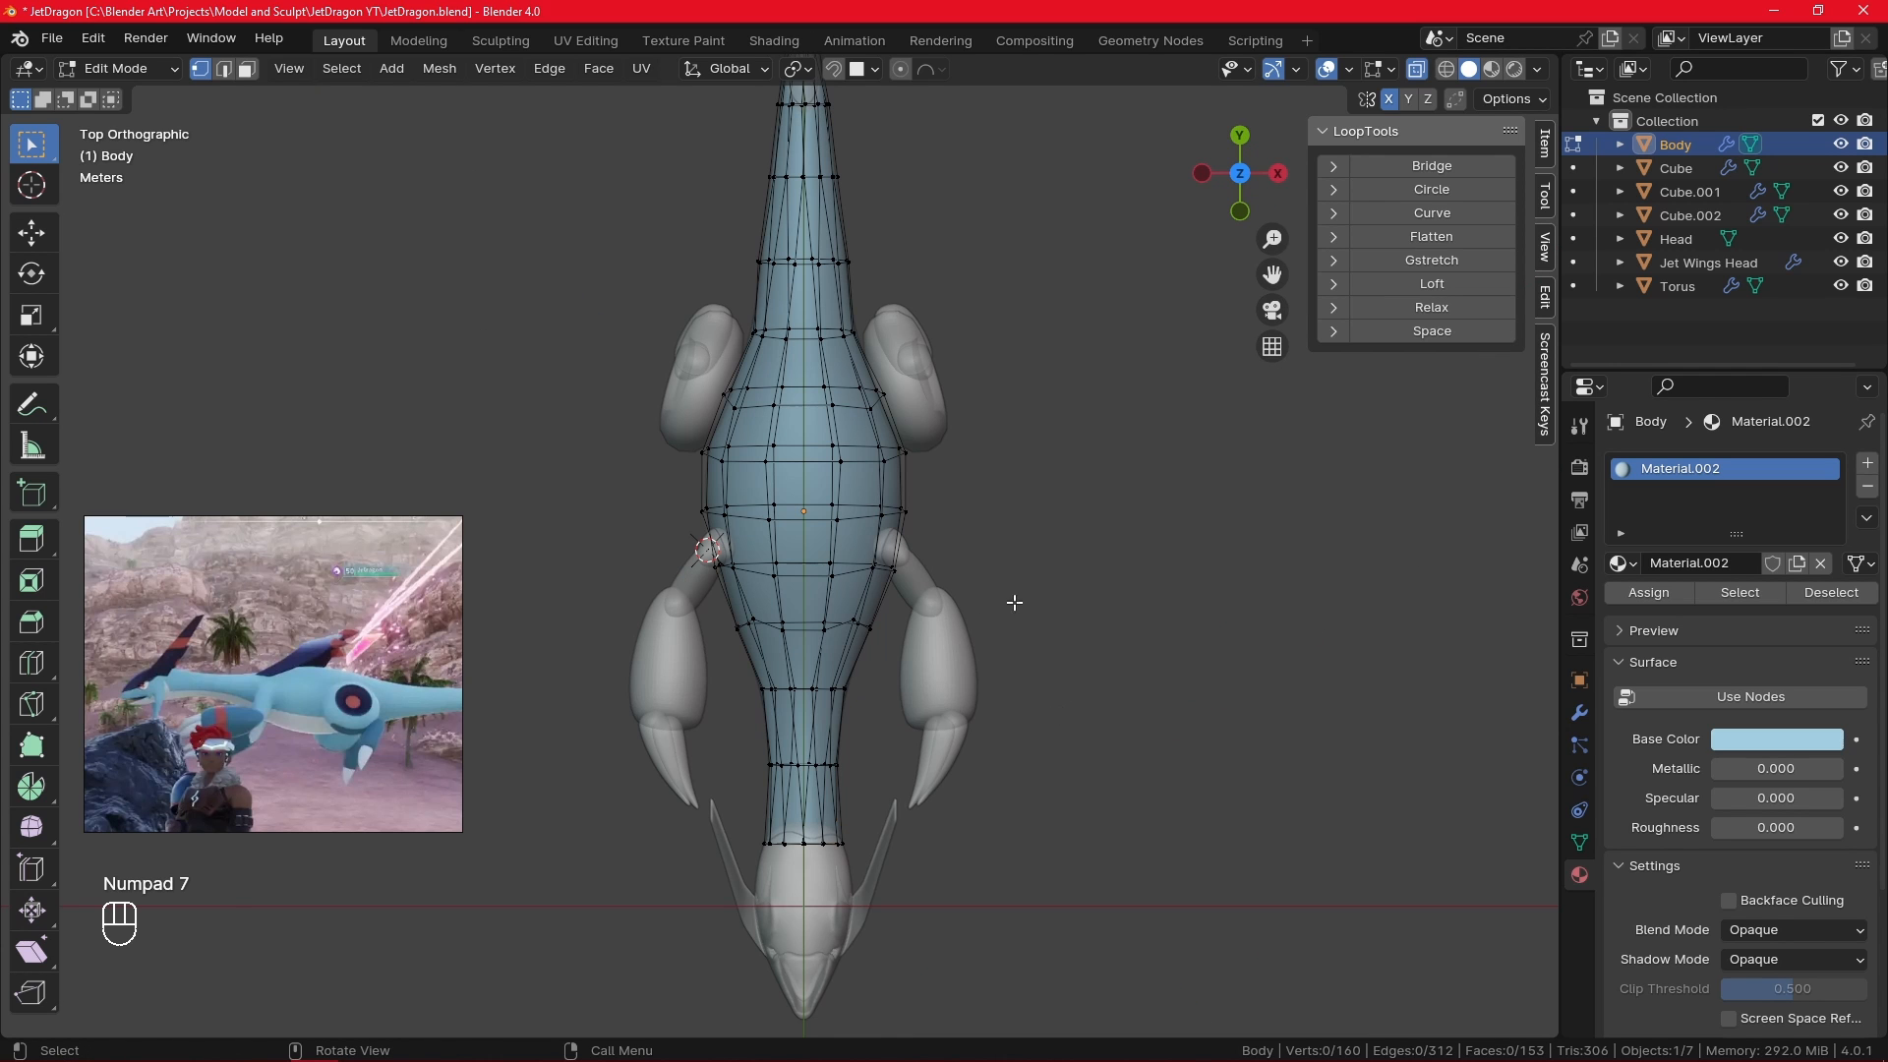
pyautogui.keyDown('alt'); pyautogui.keyDown('shift'); pyautogui.moveTo(1013, 603); pyautogui.dragTo(1022, 708); pyautogui.keyUp('shift'); pyautogui.keyUp('alt')
# - Add a lengthwise edge loop centred along the body from neck to tail tip
pyautogui.hotkey('ctrl', 'r')
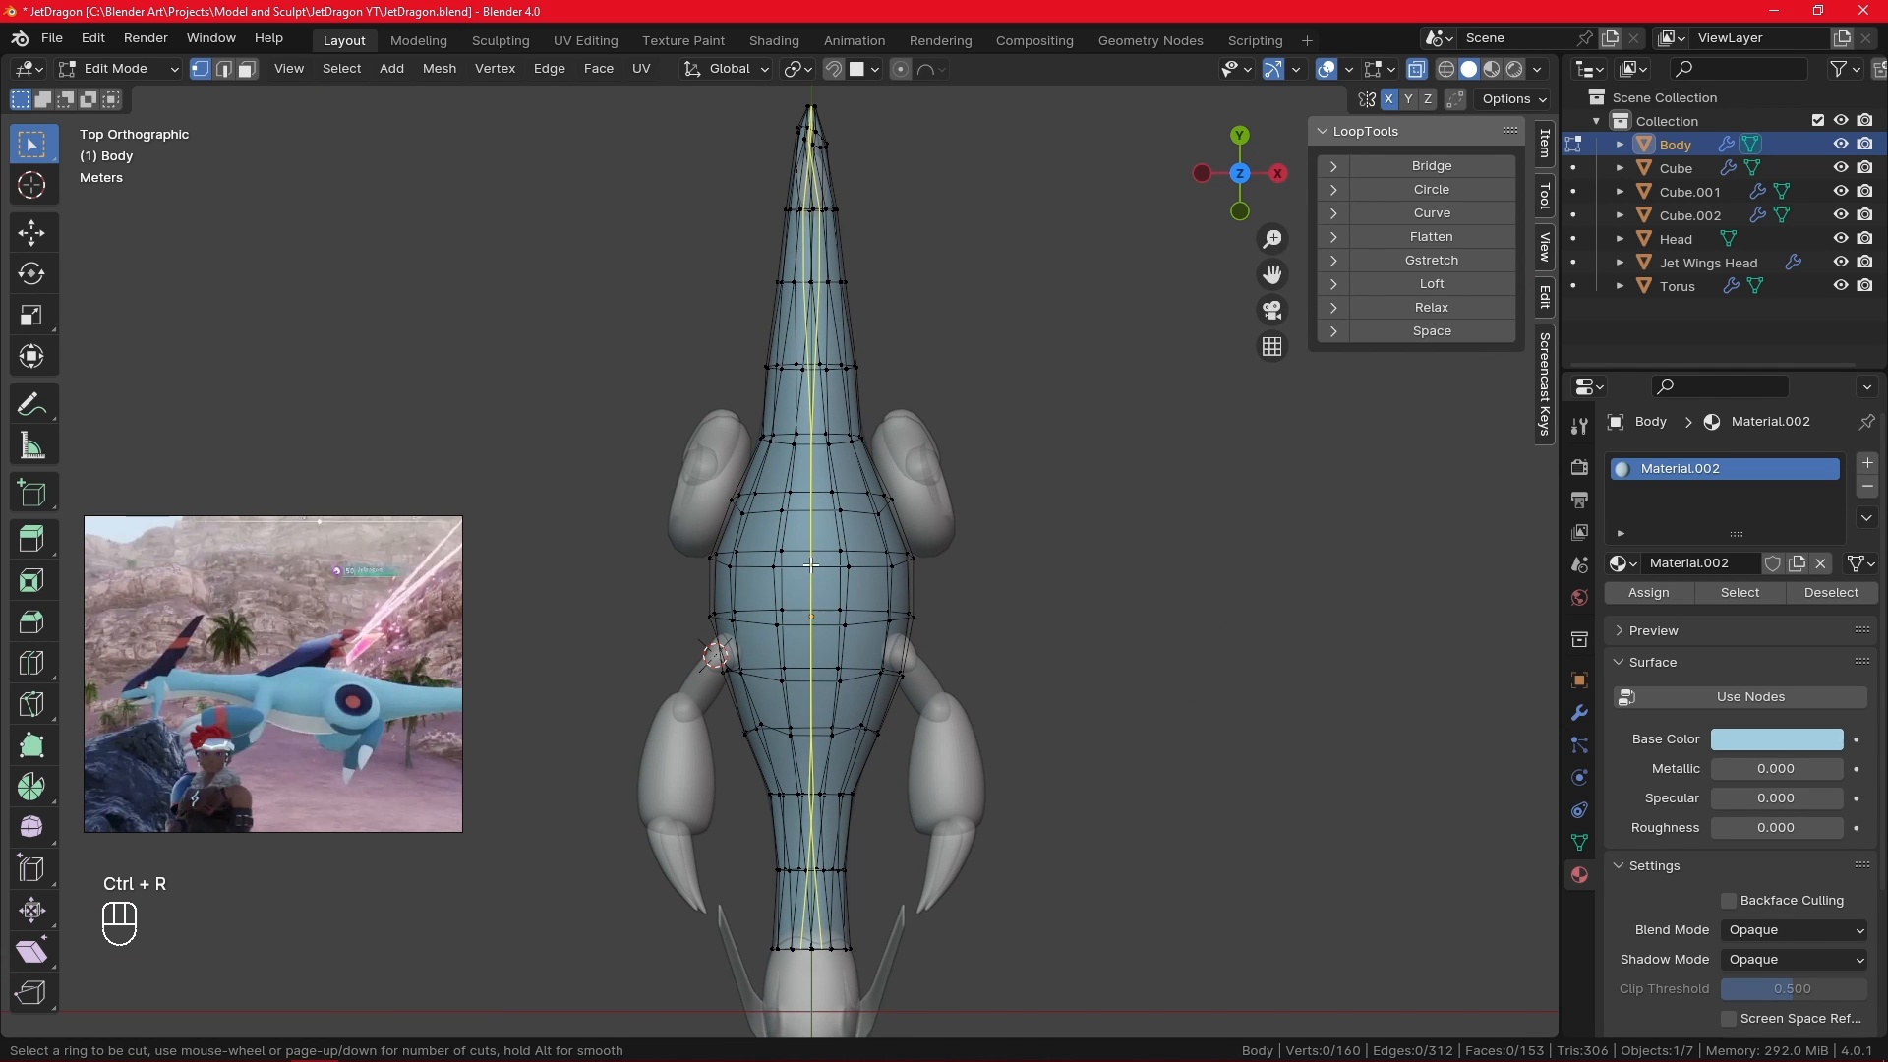
pyautogui.click(811, 565)
pyautogui.rightClick(813, 566)
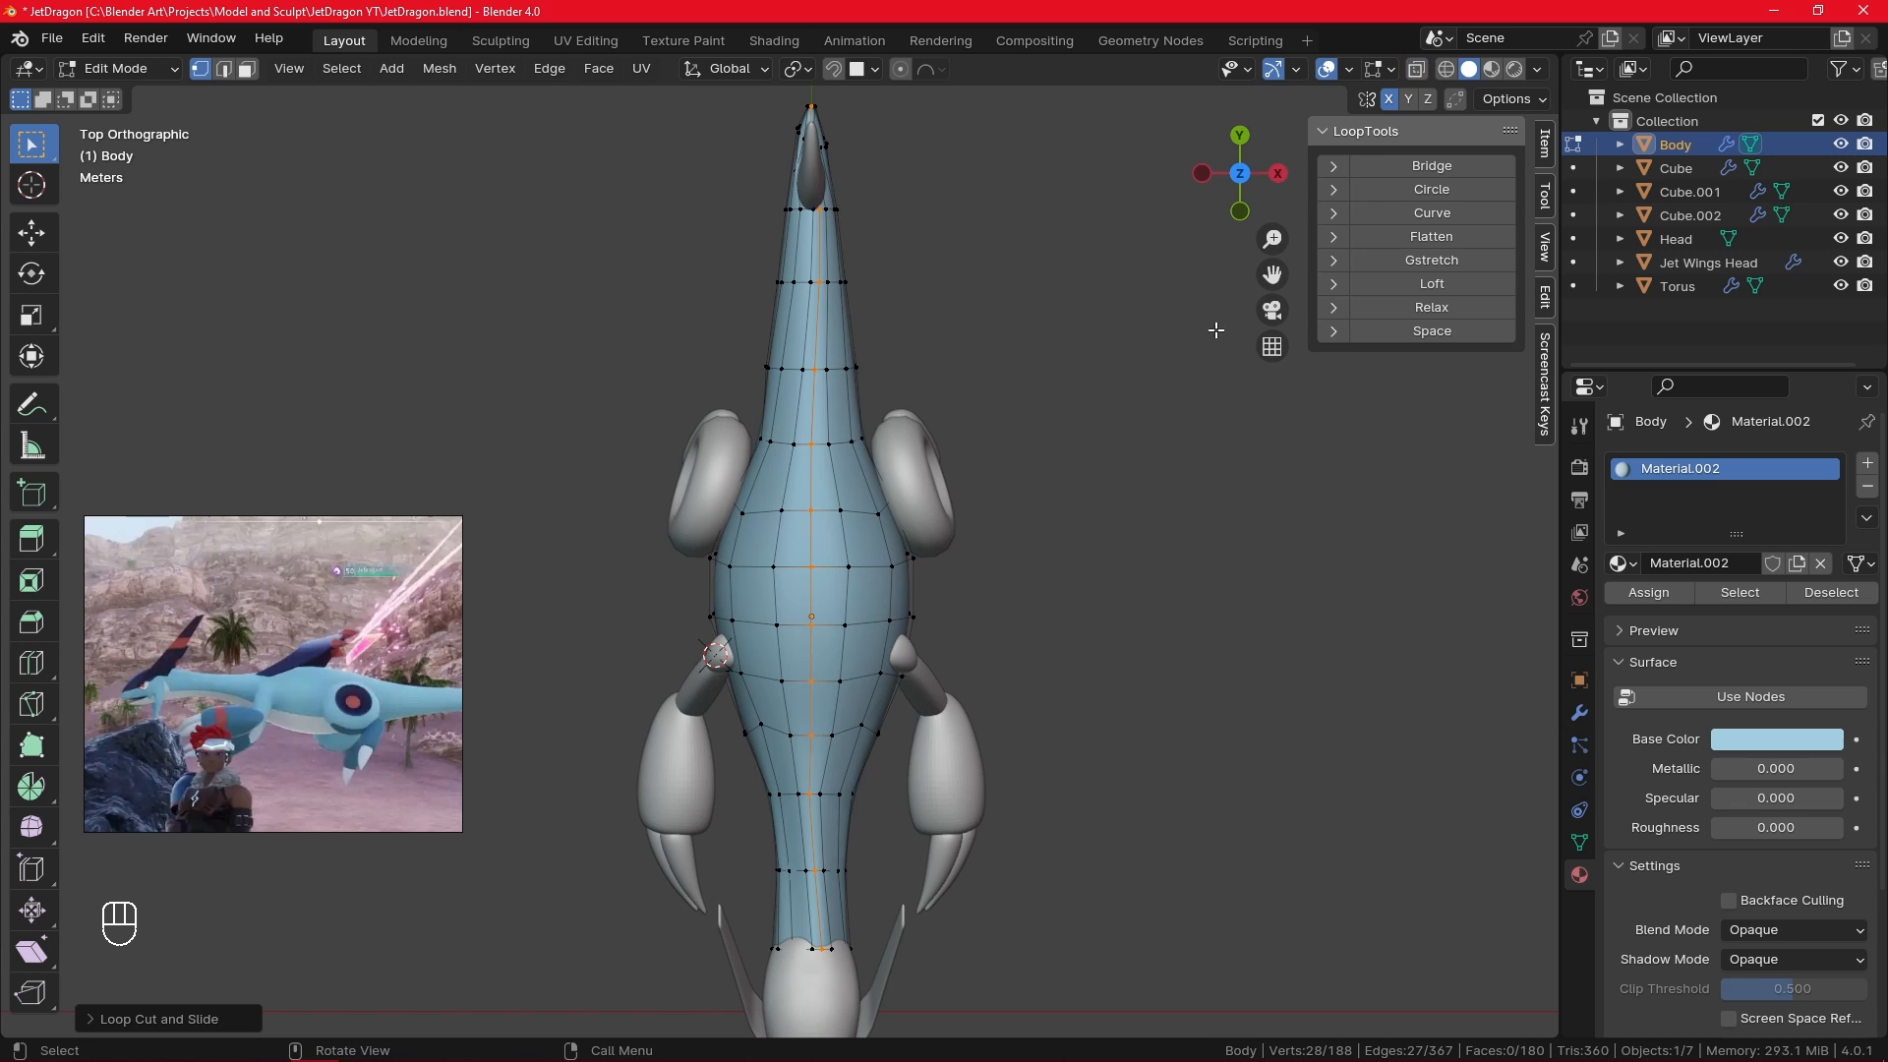
pyautogui.click(1075, 526)
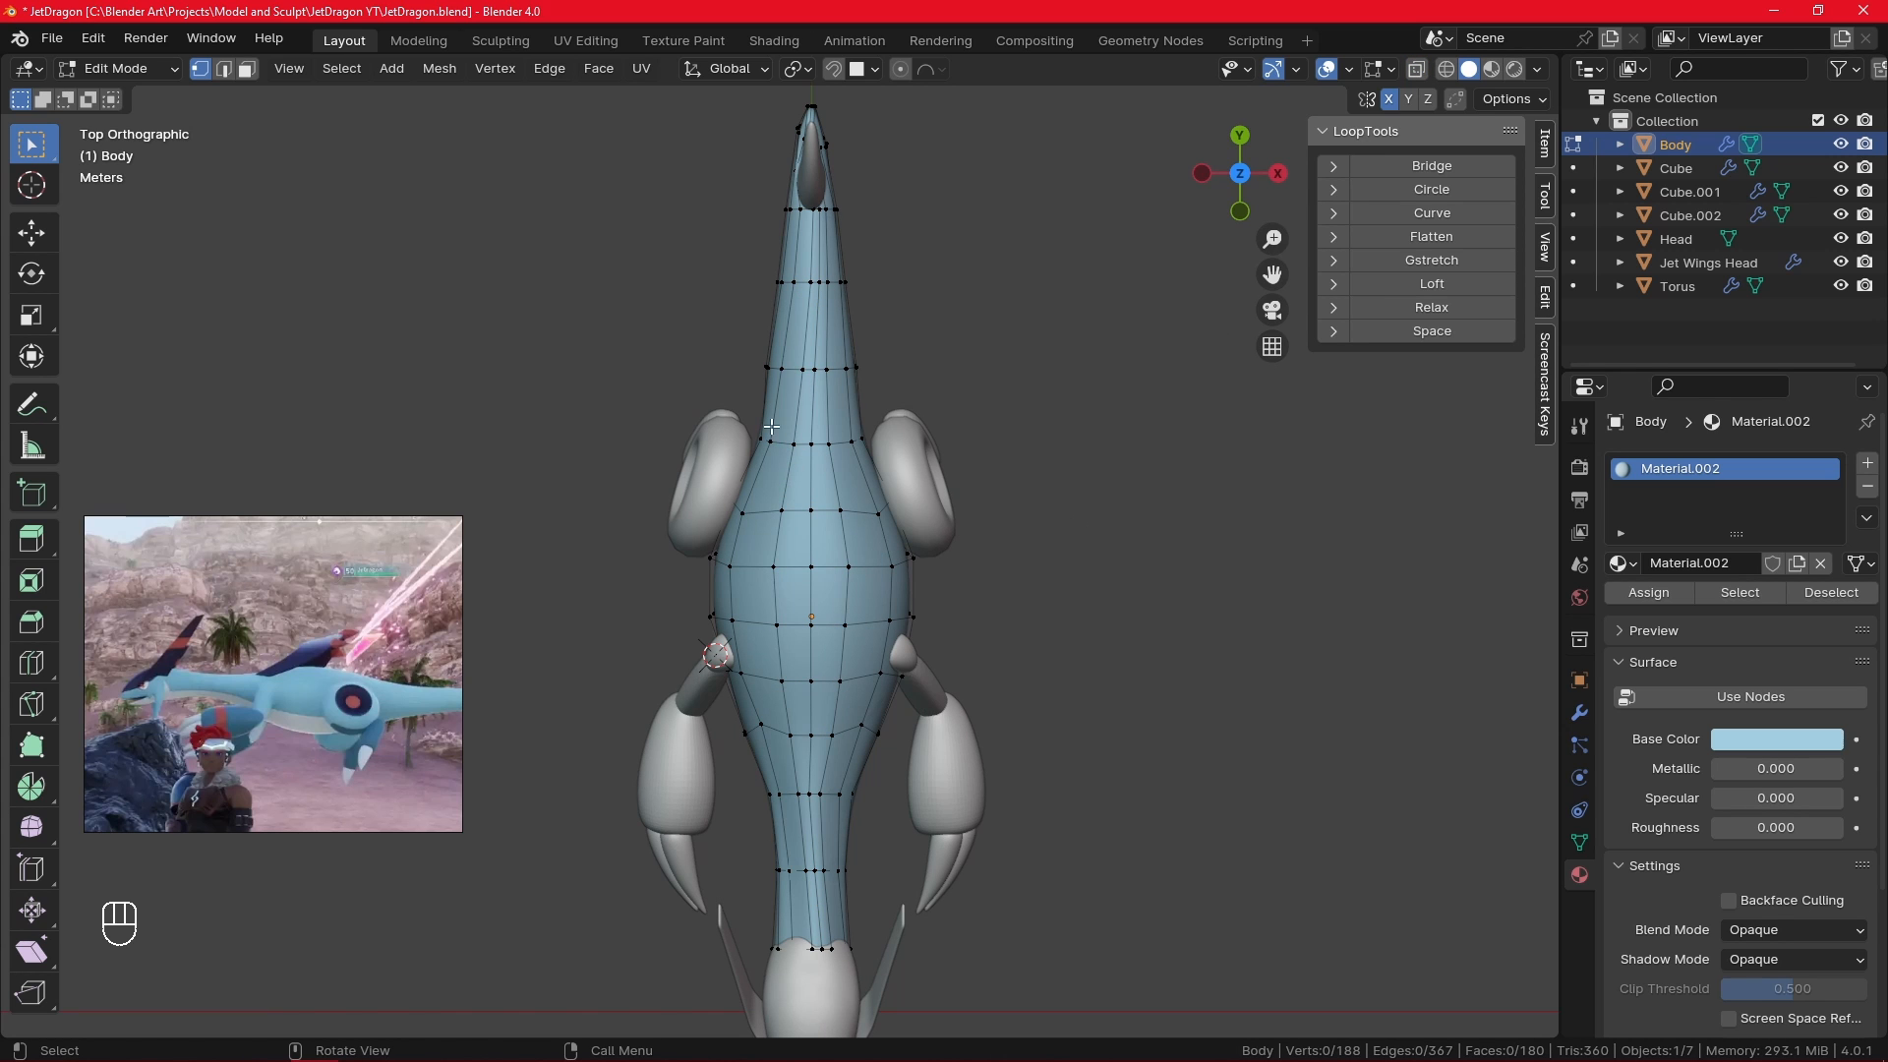
# - Delete the vertices on the left half of the body's upper surface and neck, as seen from above
pyautogui.keyDown('shift'); pyautogui.moveTo(664, 180); pyautogui.dragTo(798, 969); pyautogui.keyUp('shift')
pyautogui.press('x')
pyautogui.click(779, 775)
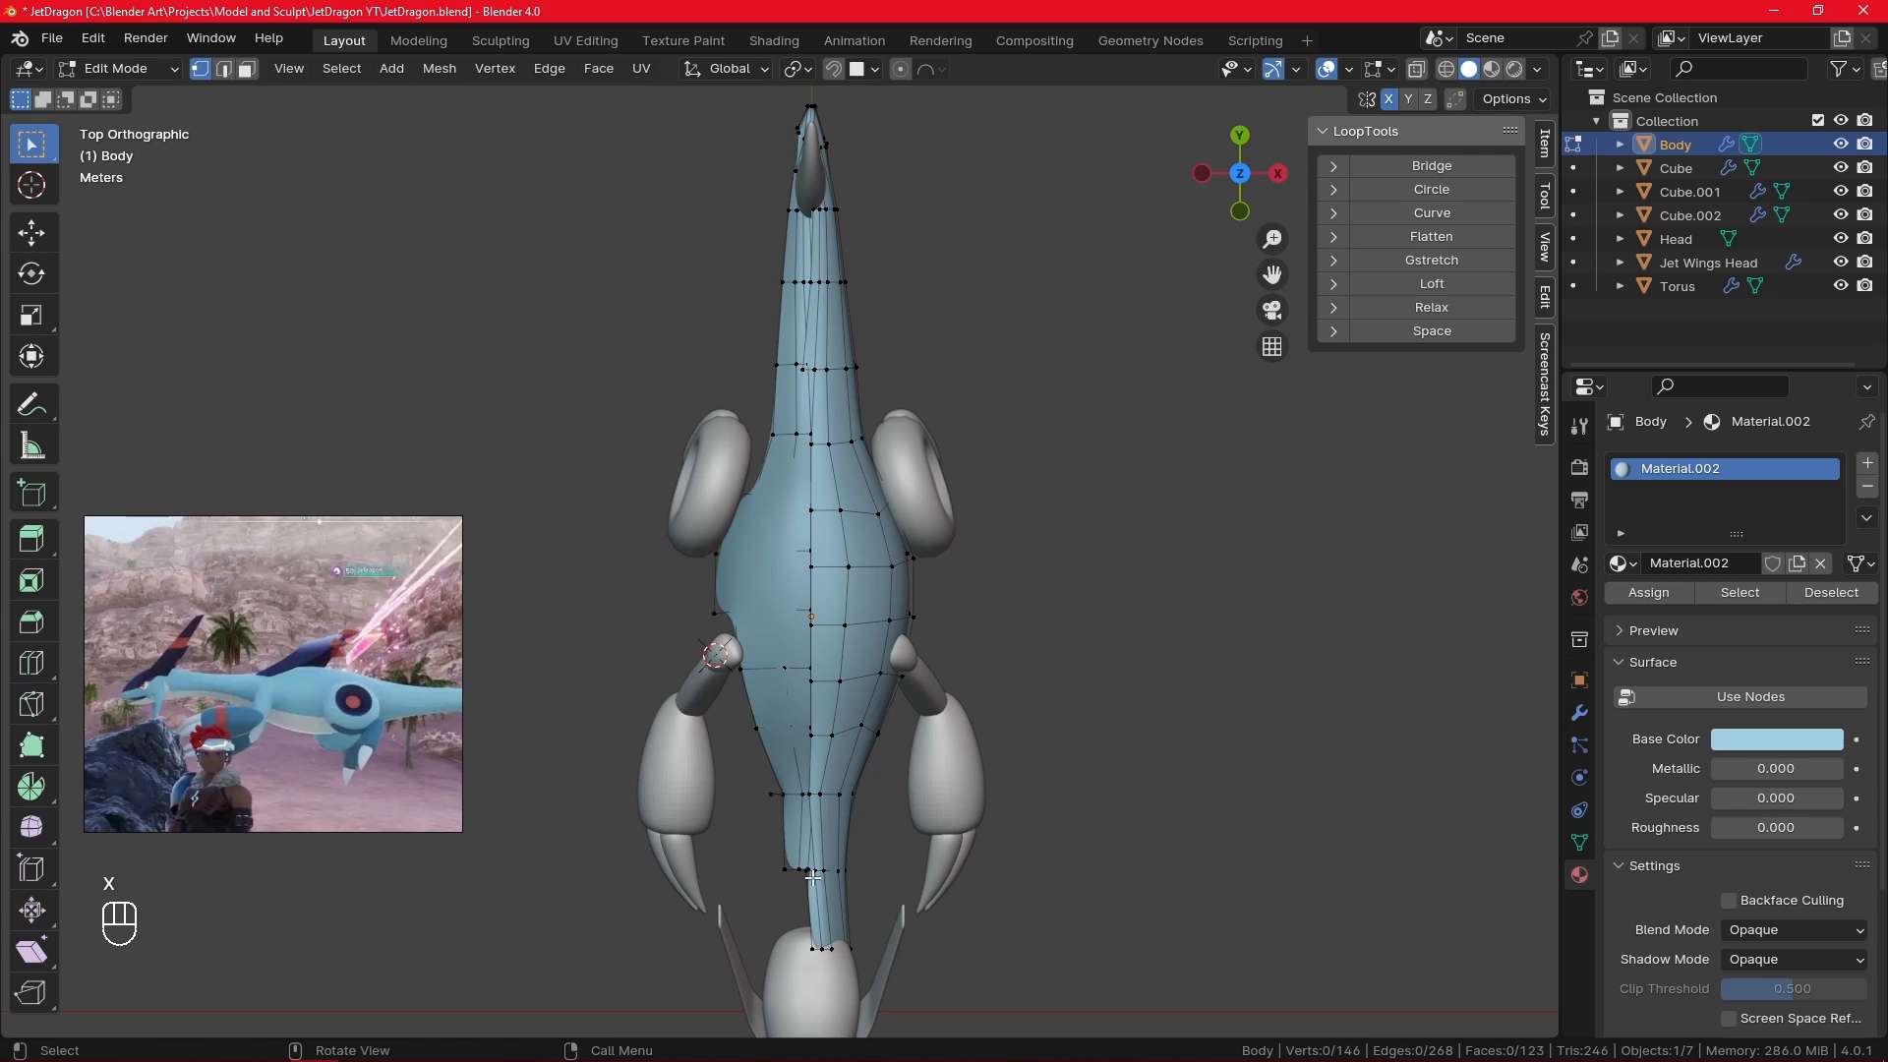
pyautogui.keyDown('shift'); pyautogui.moveTo(736, 701); pyautogui.dragTo(794, 911); pyautogui.keyUp('shift')
pyautogui.press('x')
pyautogui.click(758, 771)
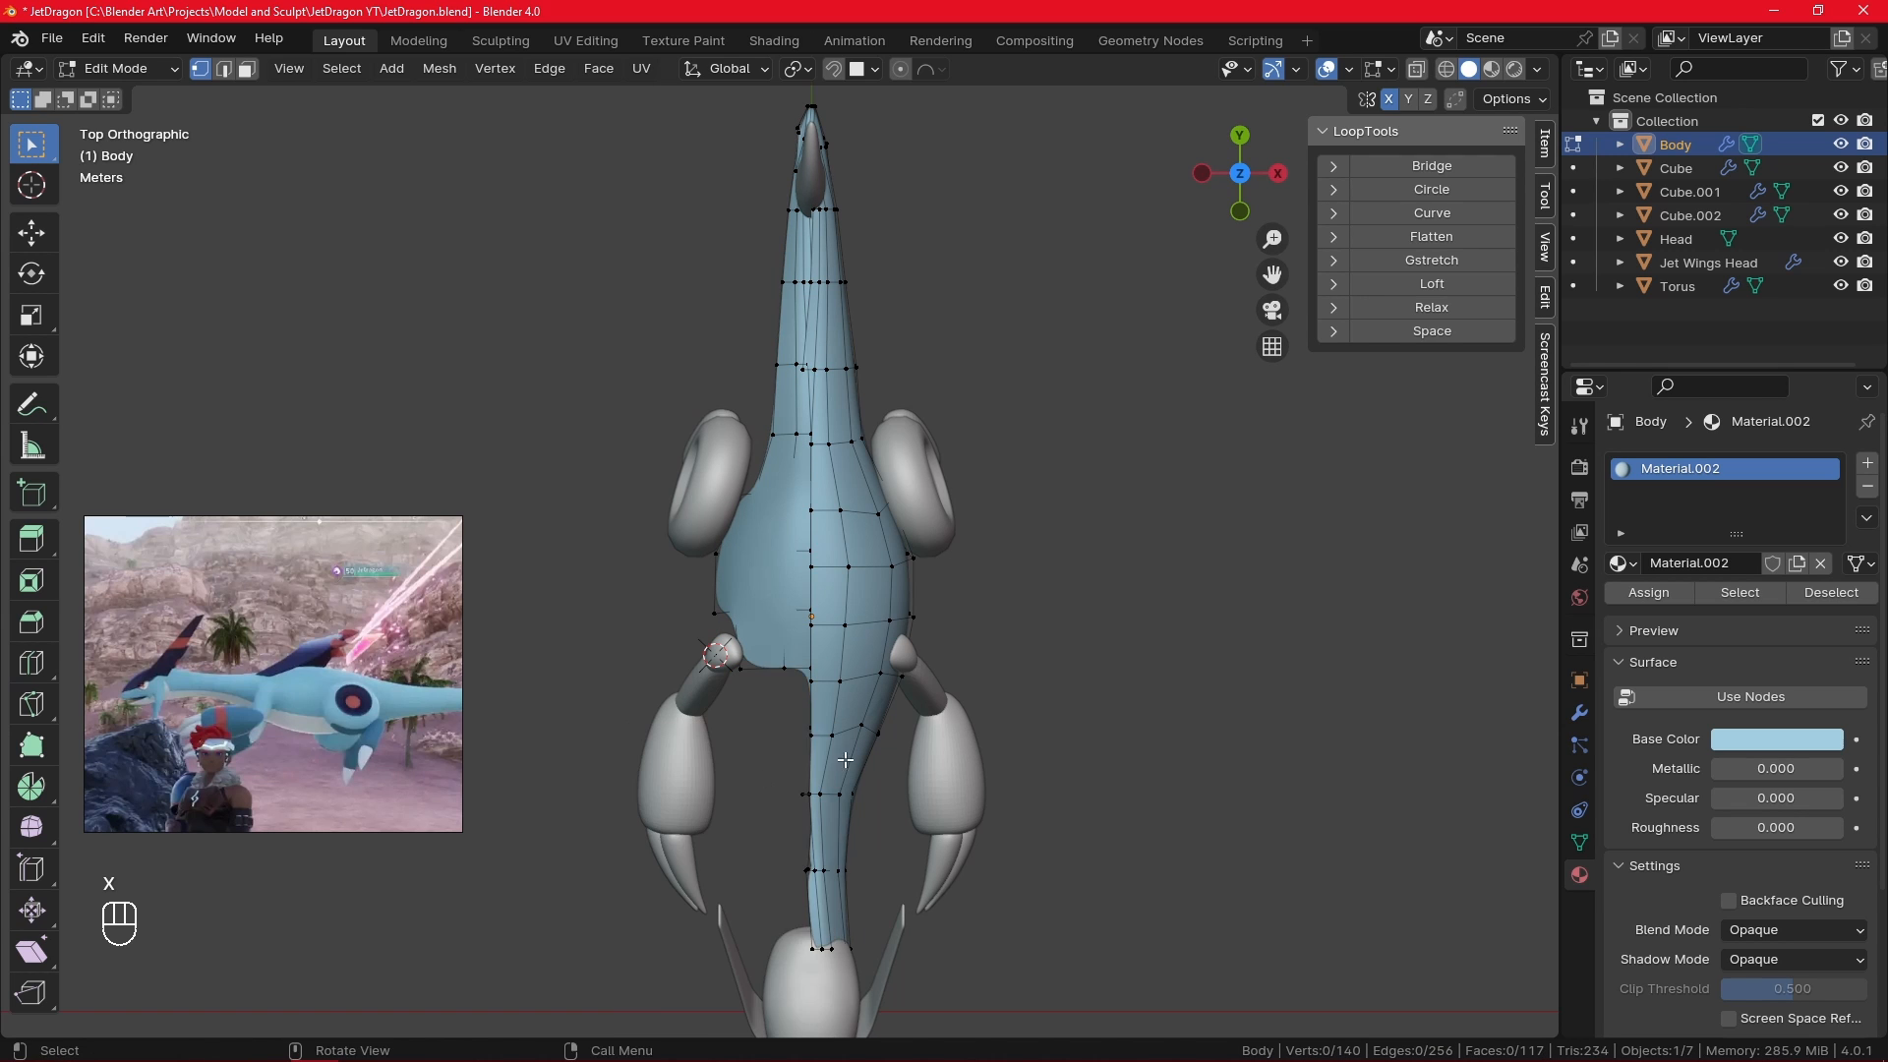
# - Delete the remaining left-half geometry around the body's midsection and tail
pyautogui.keyDown('shift'); pyautogui.moveTo(758, 771); pyautogui.dragTo(770, 883, button='middle'); pyautogui.keyUp('shift')
pyautogui.keyDown('shift'); pyautogui.moveTo(677, 532); pyautogui.dragTo(823, 850); pyautogui.keyUp('shift')
pyautogui.press('x')
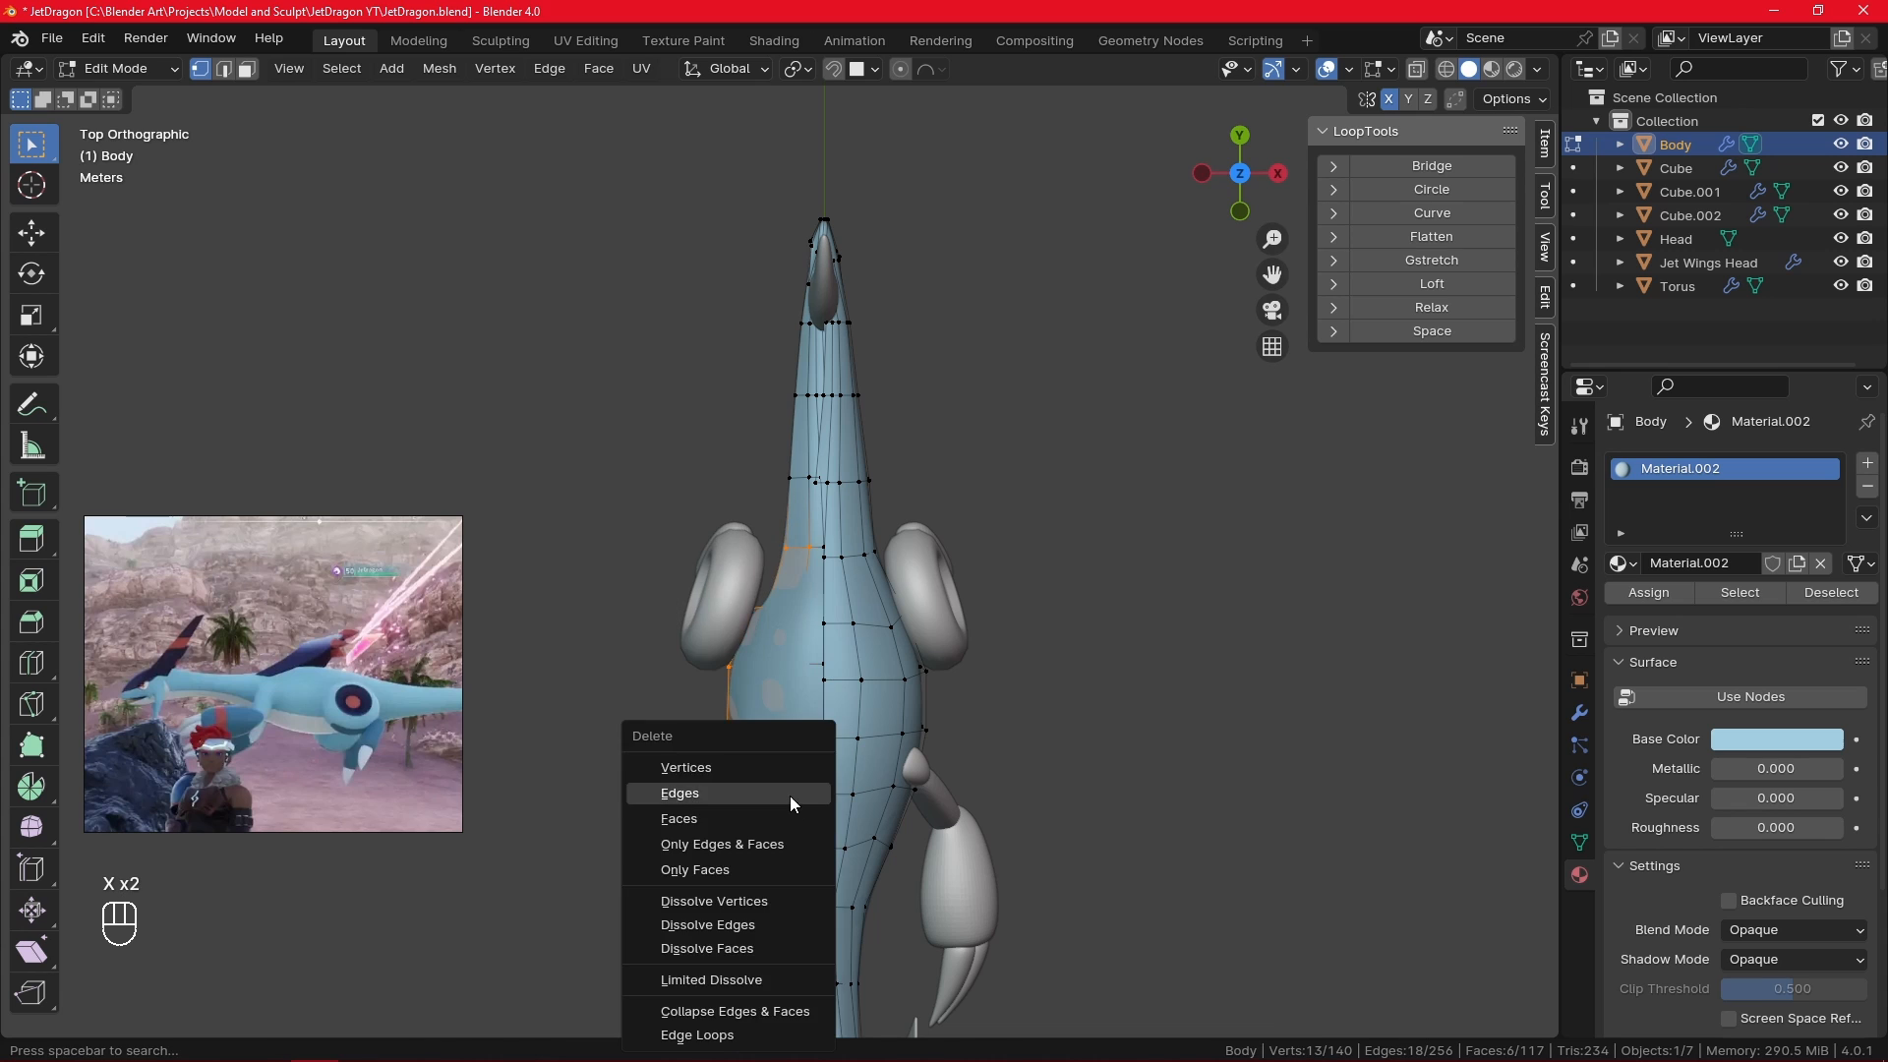
pyautogui.click(789, 795)
pyautogui.keyDown('shift'); pyautogui.moveTo(852, 725); pyautogui.dragTo(860, 872, button='middle'); pyautogui.keyUp('shift')
pyautogui.keyDown('shift'); pyautogui.moveTo(753, 342); pyautogui.dragTo(819, 682); pyautogui.keyUp('shift')
pyautogui.press('x')
pyautogui.click(812, 673)
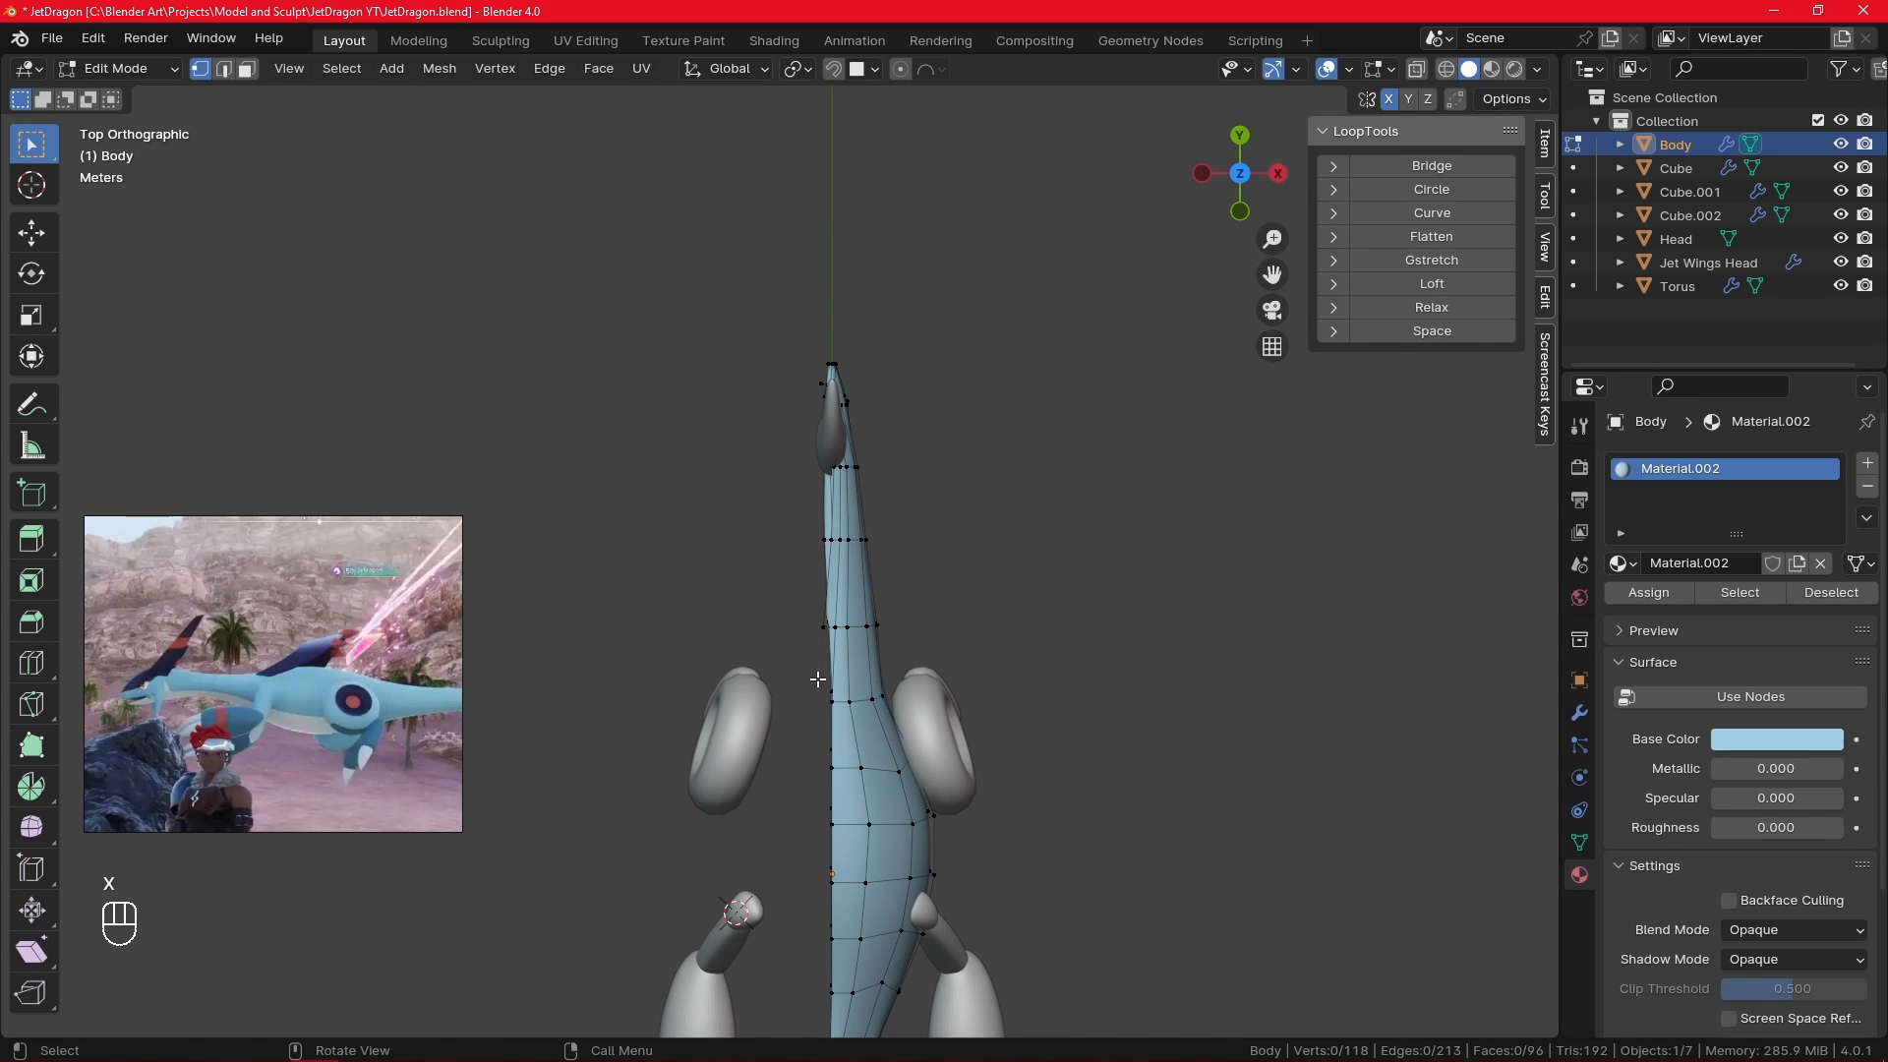
# - Add a Mirror modifier on X with Clipping enabled to the body and place it first in the modifier stack
pyautogui.moveTo(838, 690); pyautogui.dragTo(1573, 566, button='middle')
pyautogui.click(1579, 712)
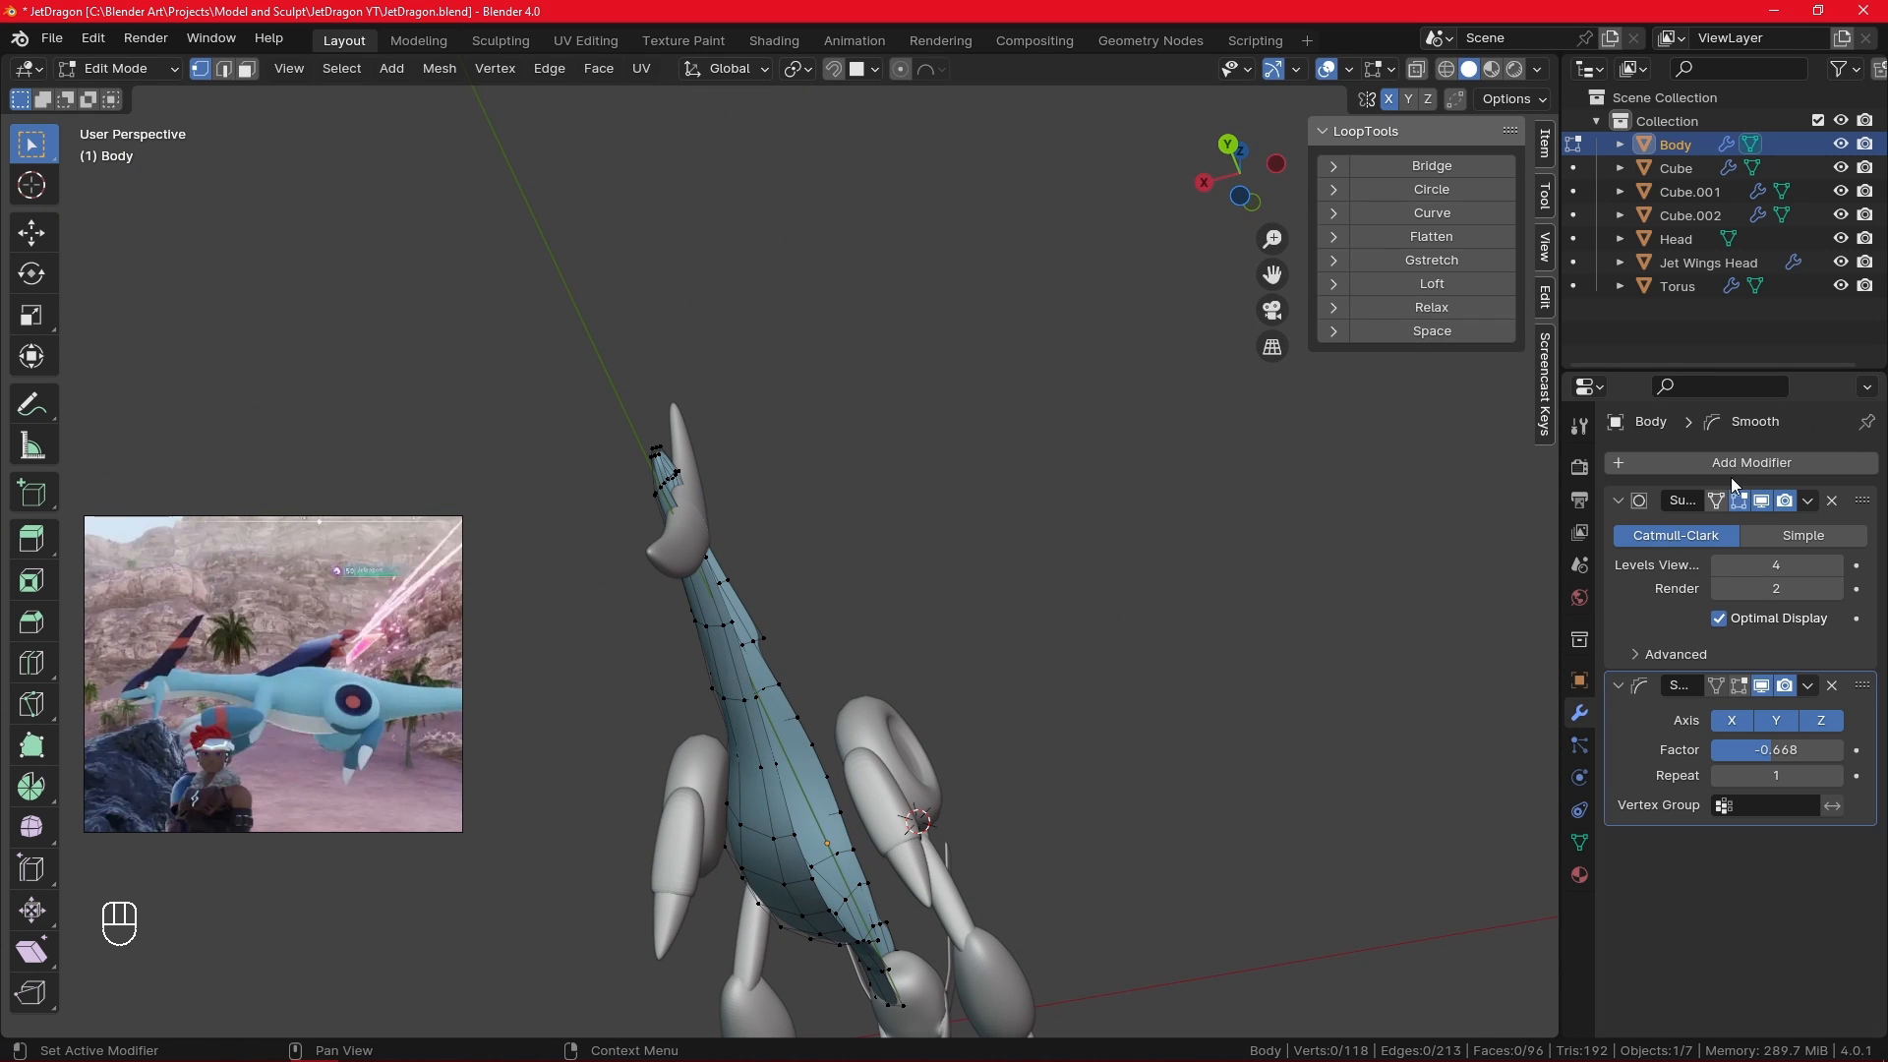
pyautogui.click(1727, 462)
pyautogui.write('mi')
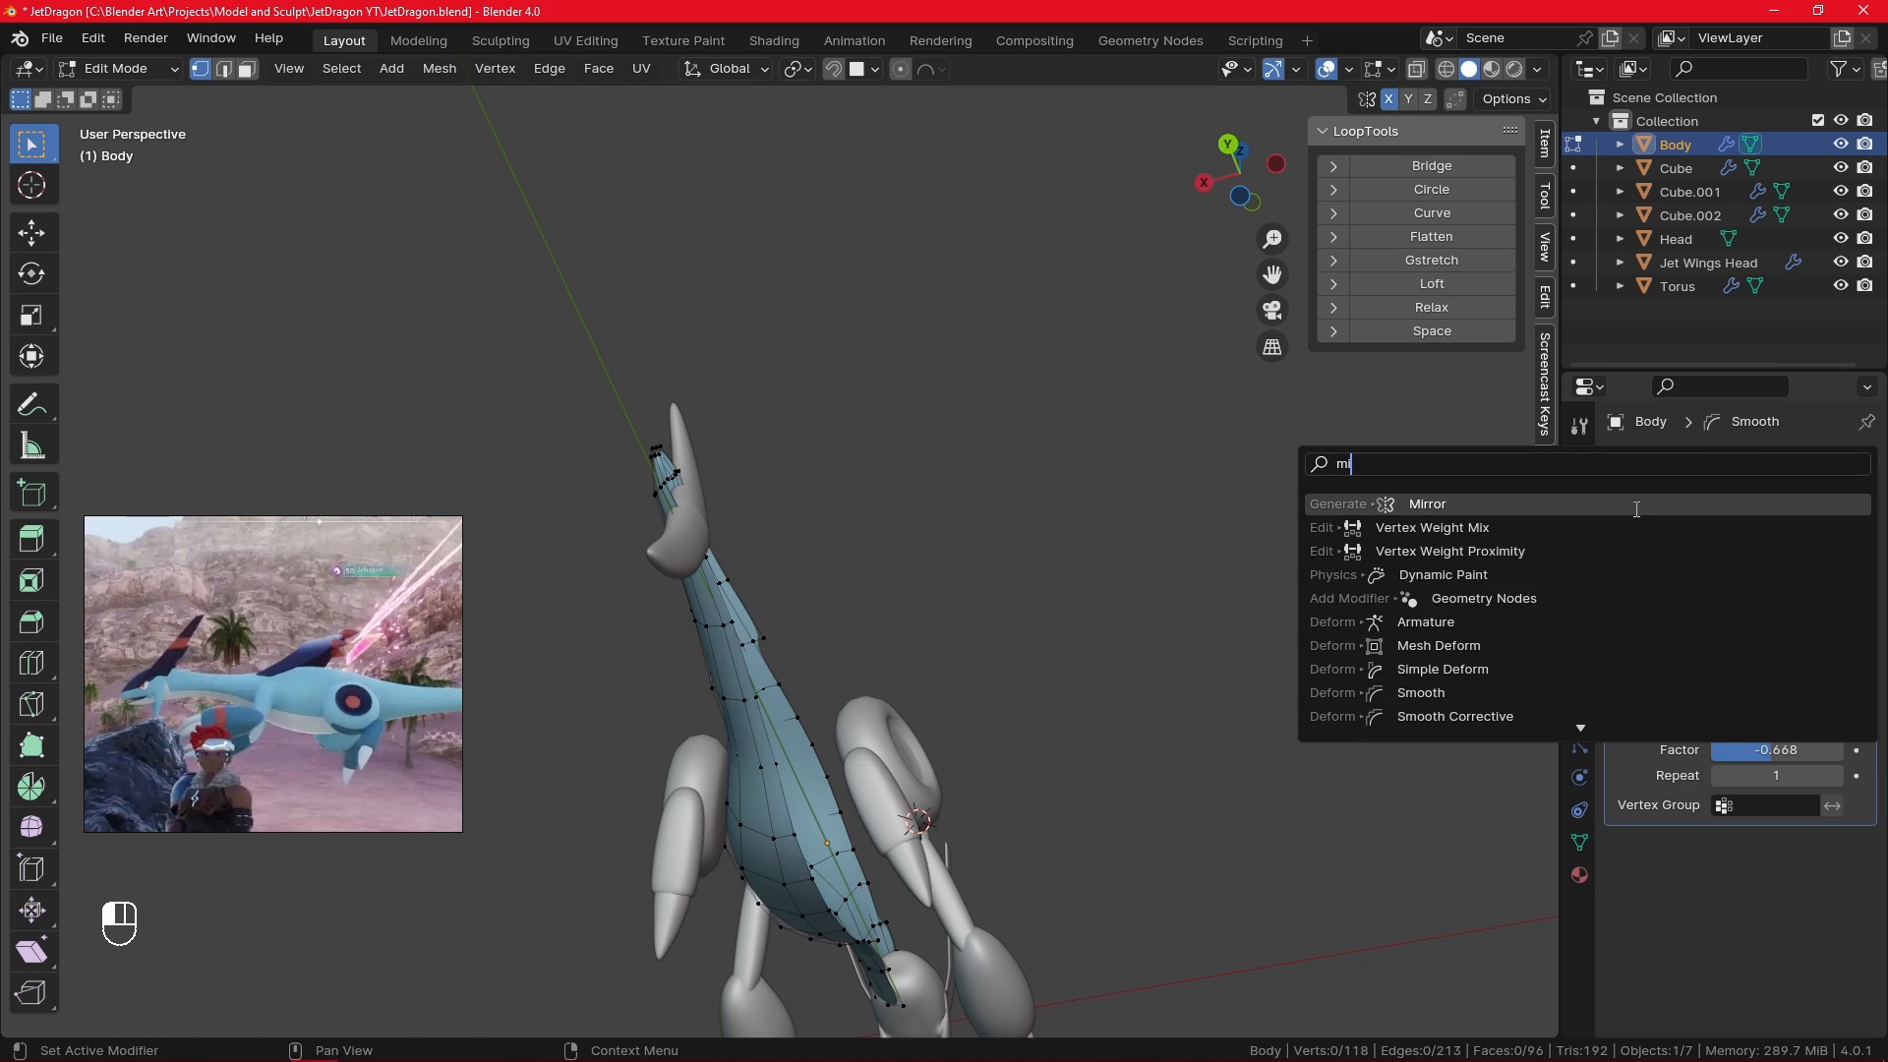
pyautogui.click(1658, 521)
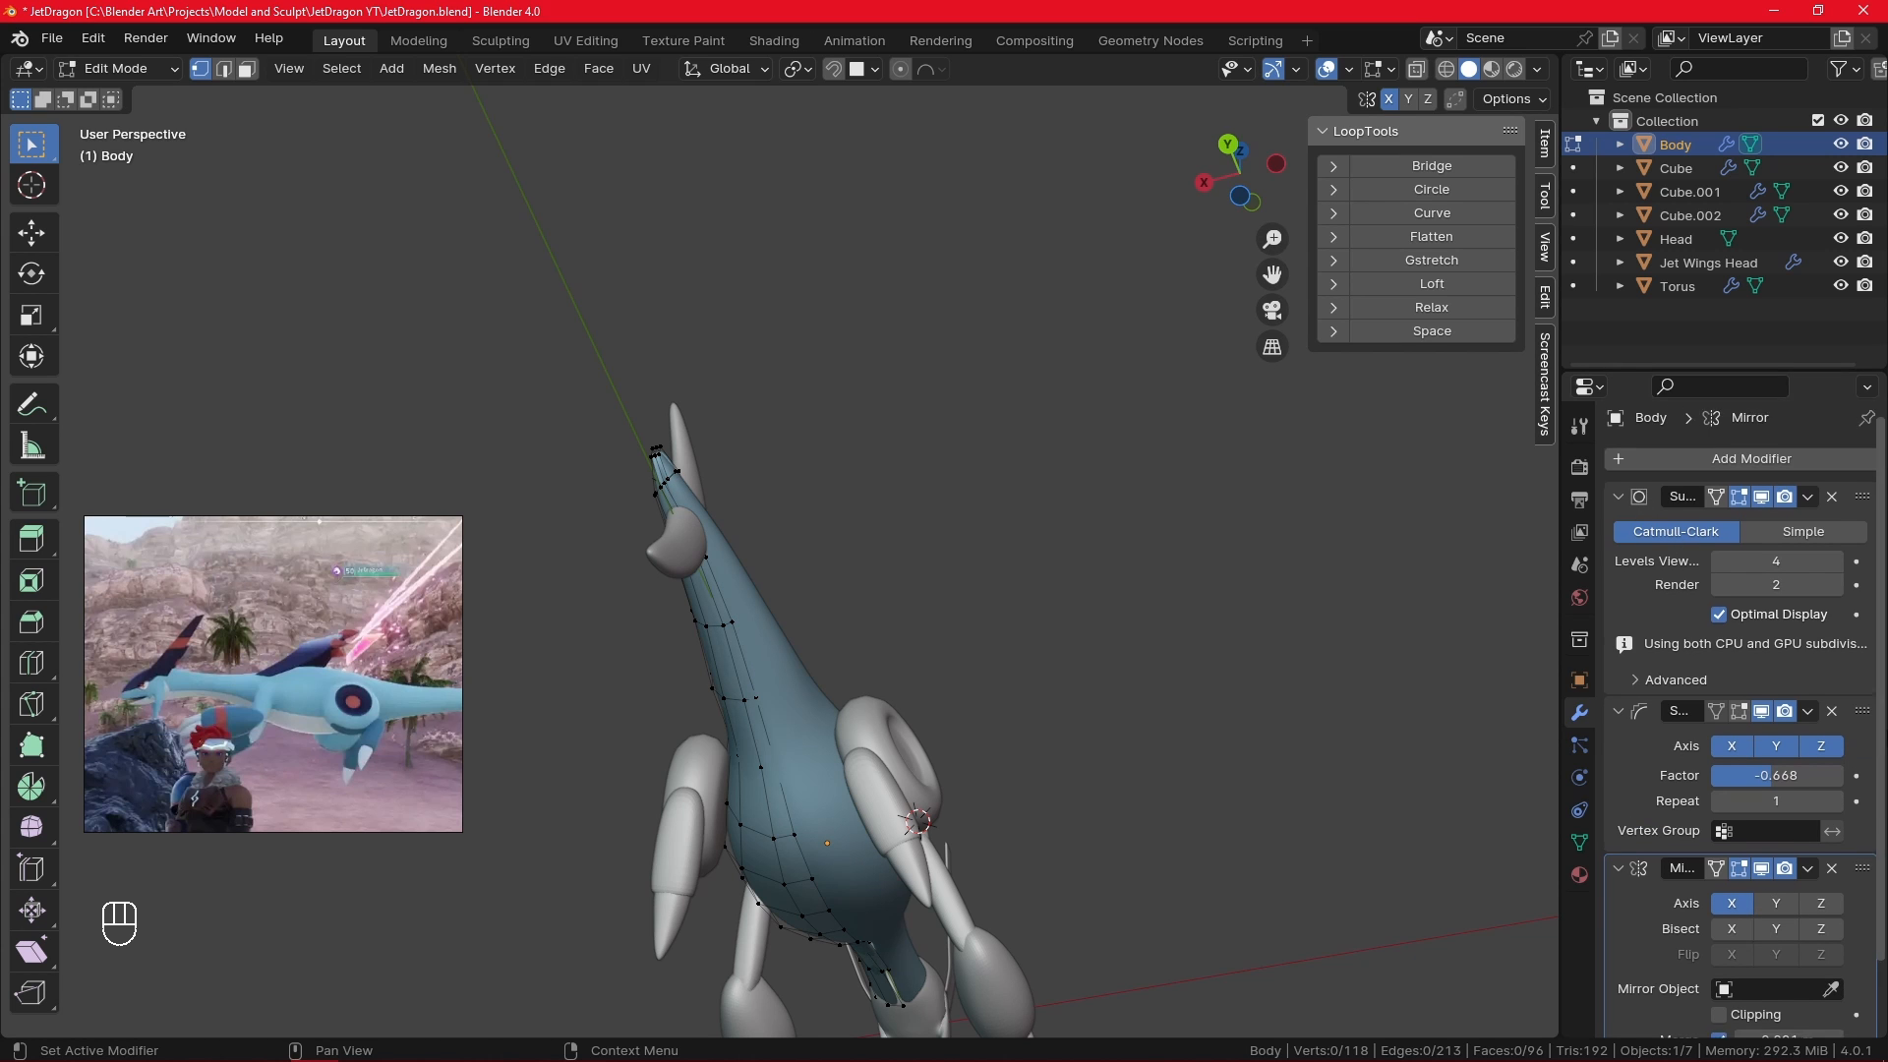
pyautogui.scroll(-2, 1849, 787)
pyautogui.click(1718, 934)
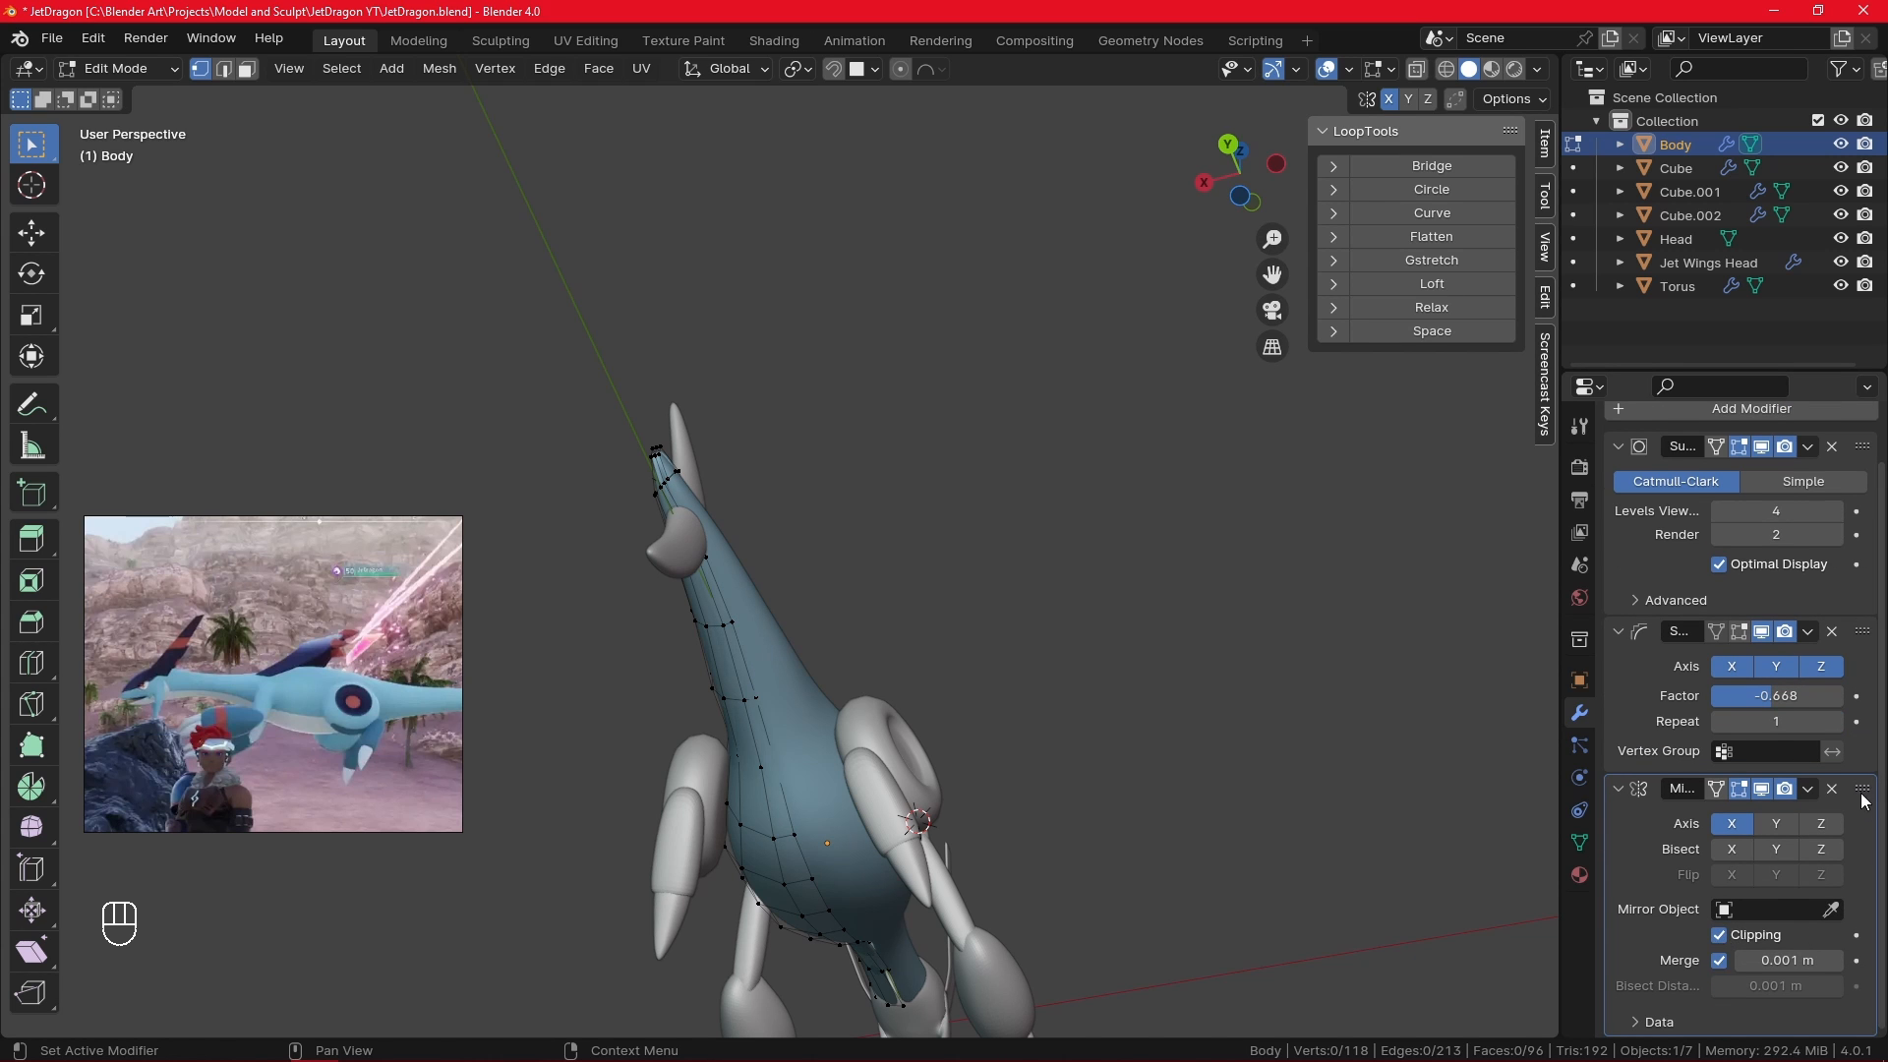
pyautogui.moveTo(1861, 790); pyautogui.dragTo(1870, 417)
# - Delete the stray vertex left of the centre line on the upper side of the tail
pyautogui.moveTo(1377, 806); pyautogui.dragTo(1059, 715, button='middle')
pyautogui.press('KP_7')
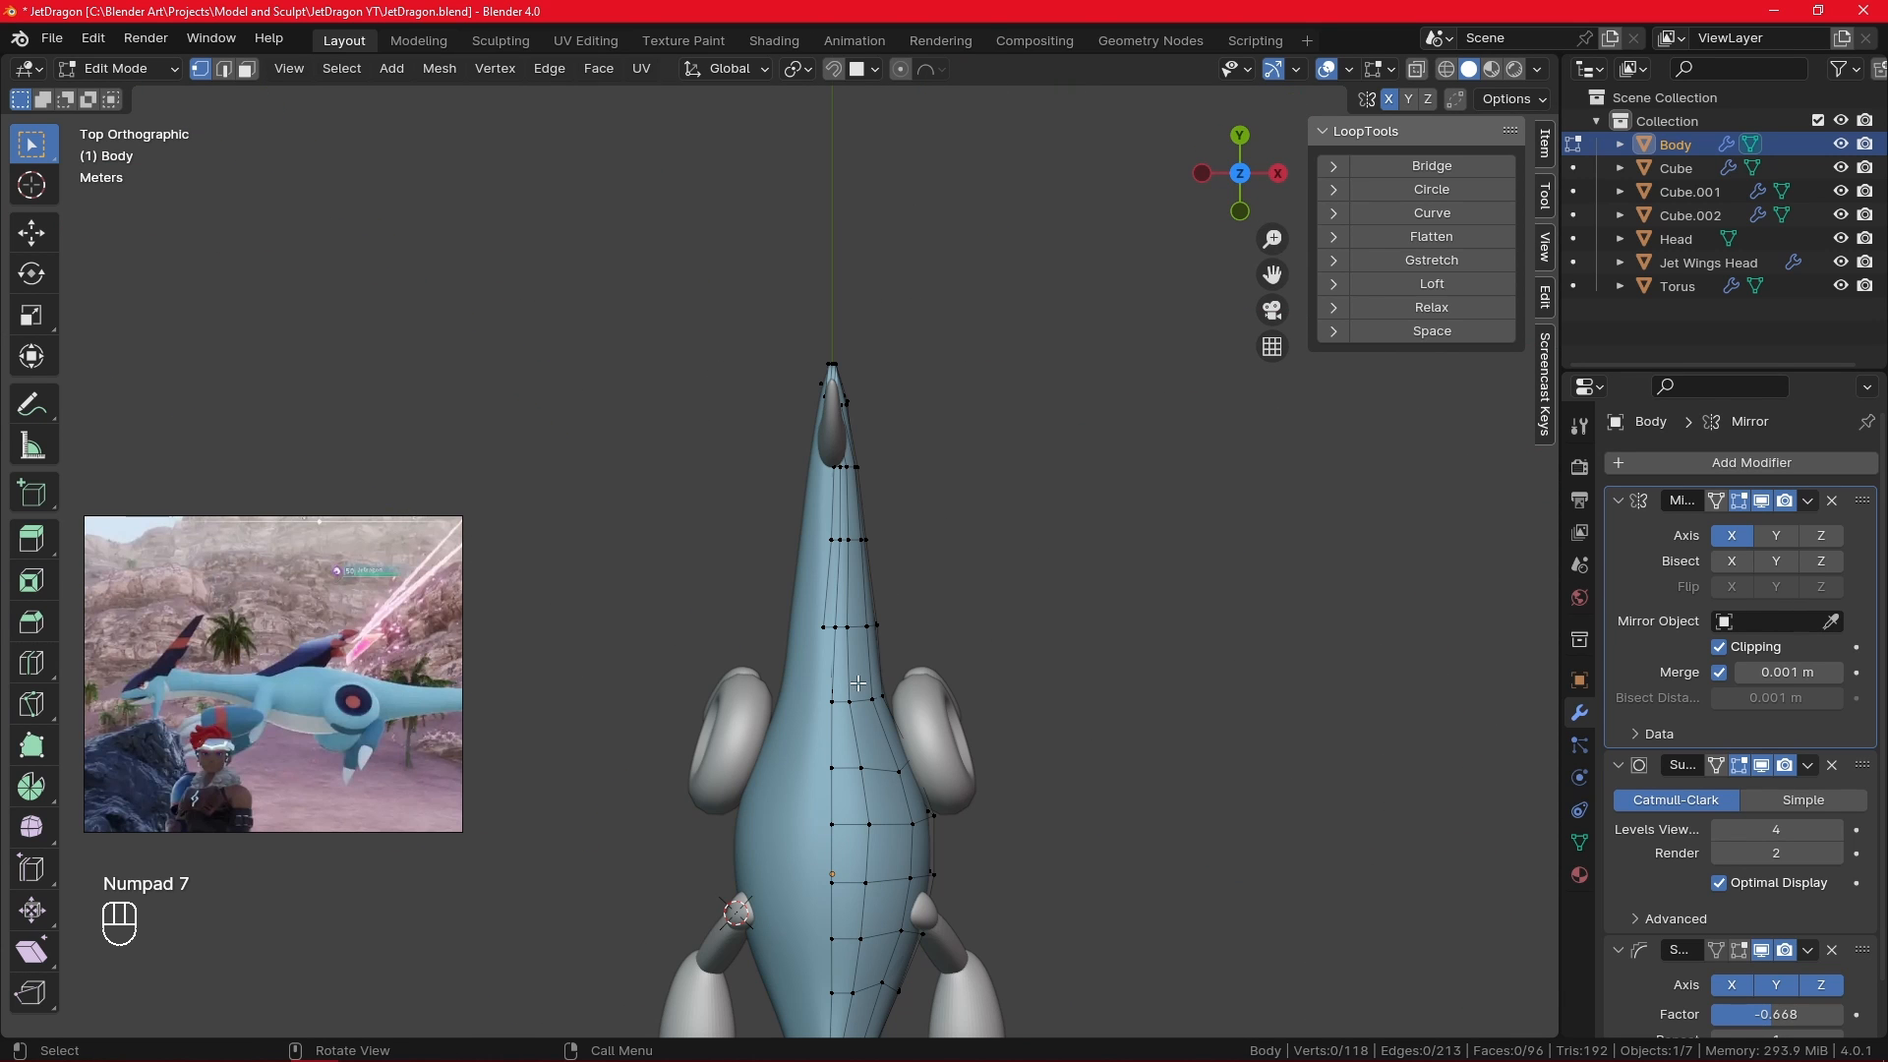
pyautogui.press('x')
pyautogui.click(838, 604)
pyautogui.keyDown('ctrl'); pyautogui.moveTo(859, 623); pyautogui.dragTo(911, 541, button='middle'); pyautogui.keyUp('ctrl')
# - Move the tail vertices lying just beside the centre line along X onto the mirror plane
pyautogui.click(911, 536)
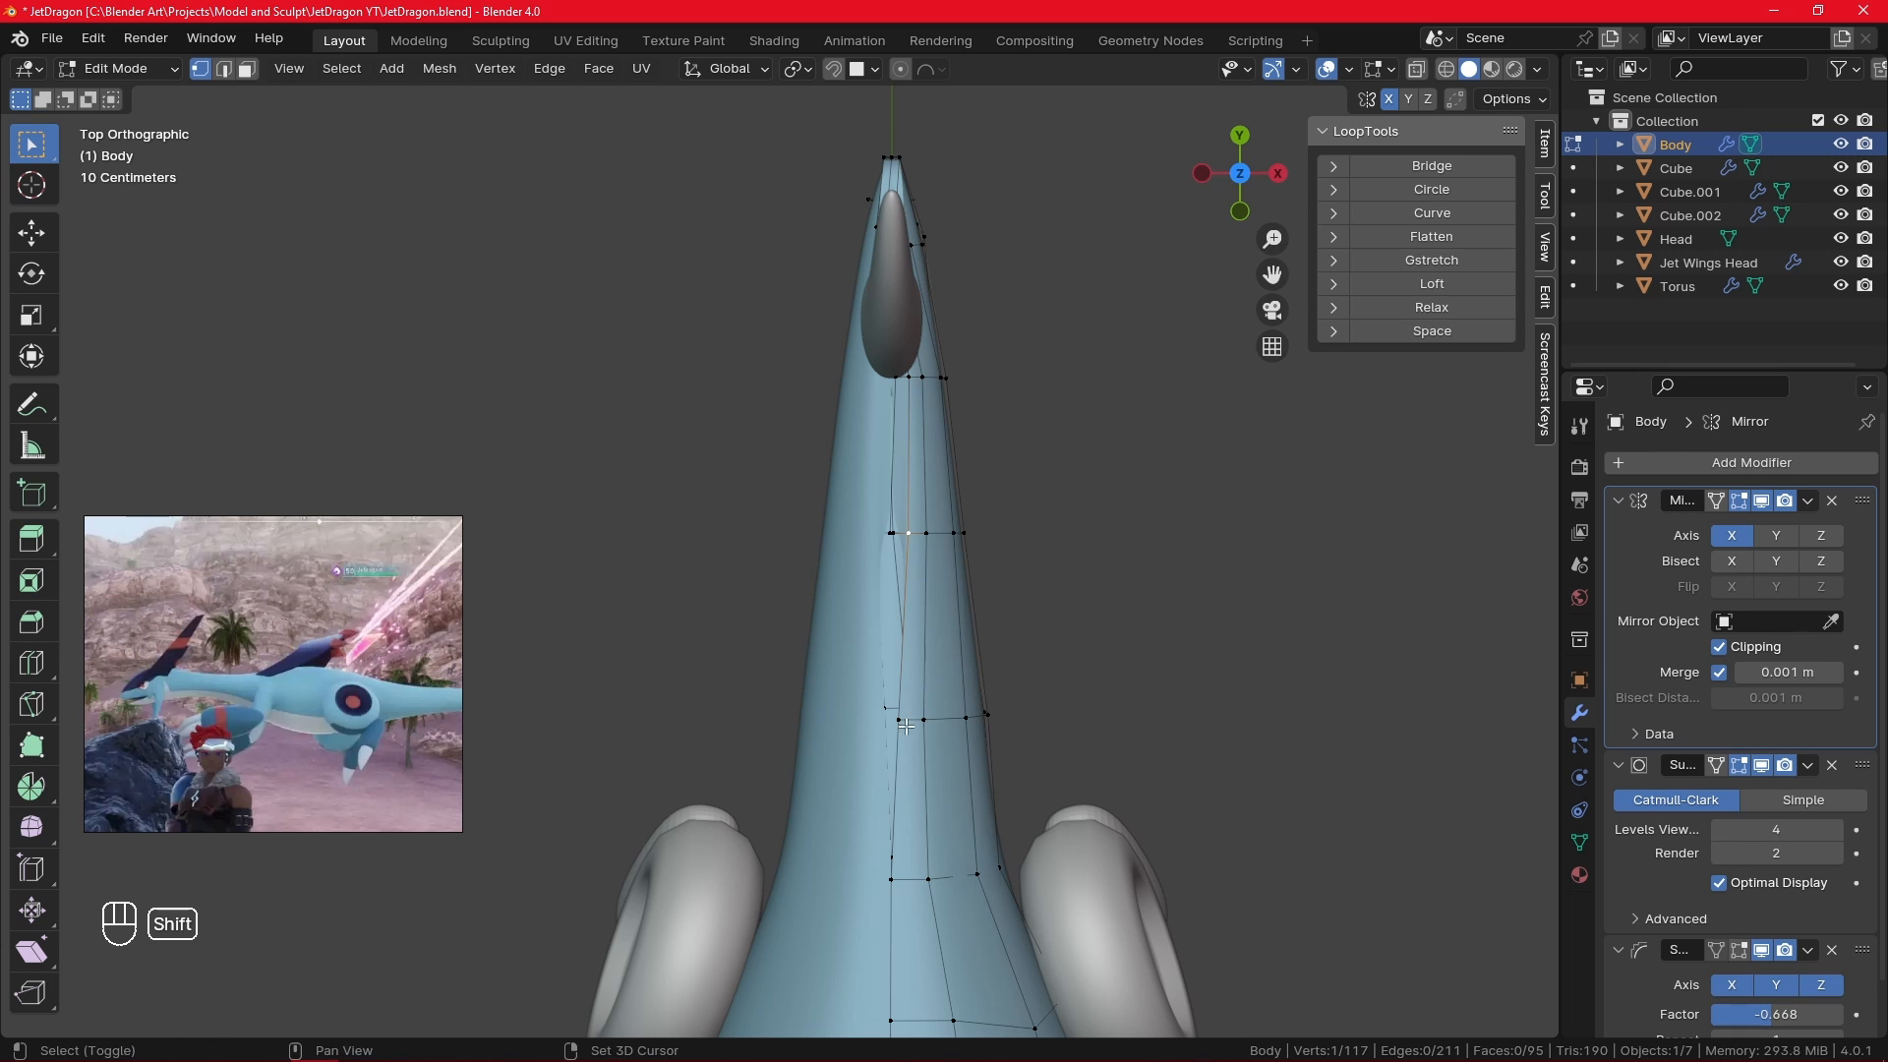
pyautogui.press('g')
pyautogui.press('x')
pyautogui.click(988, 583)
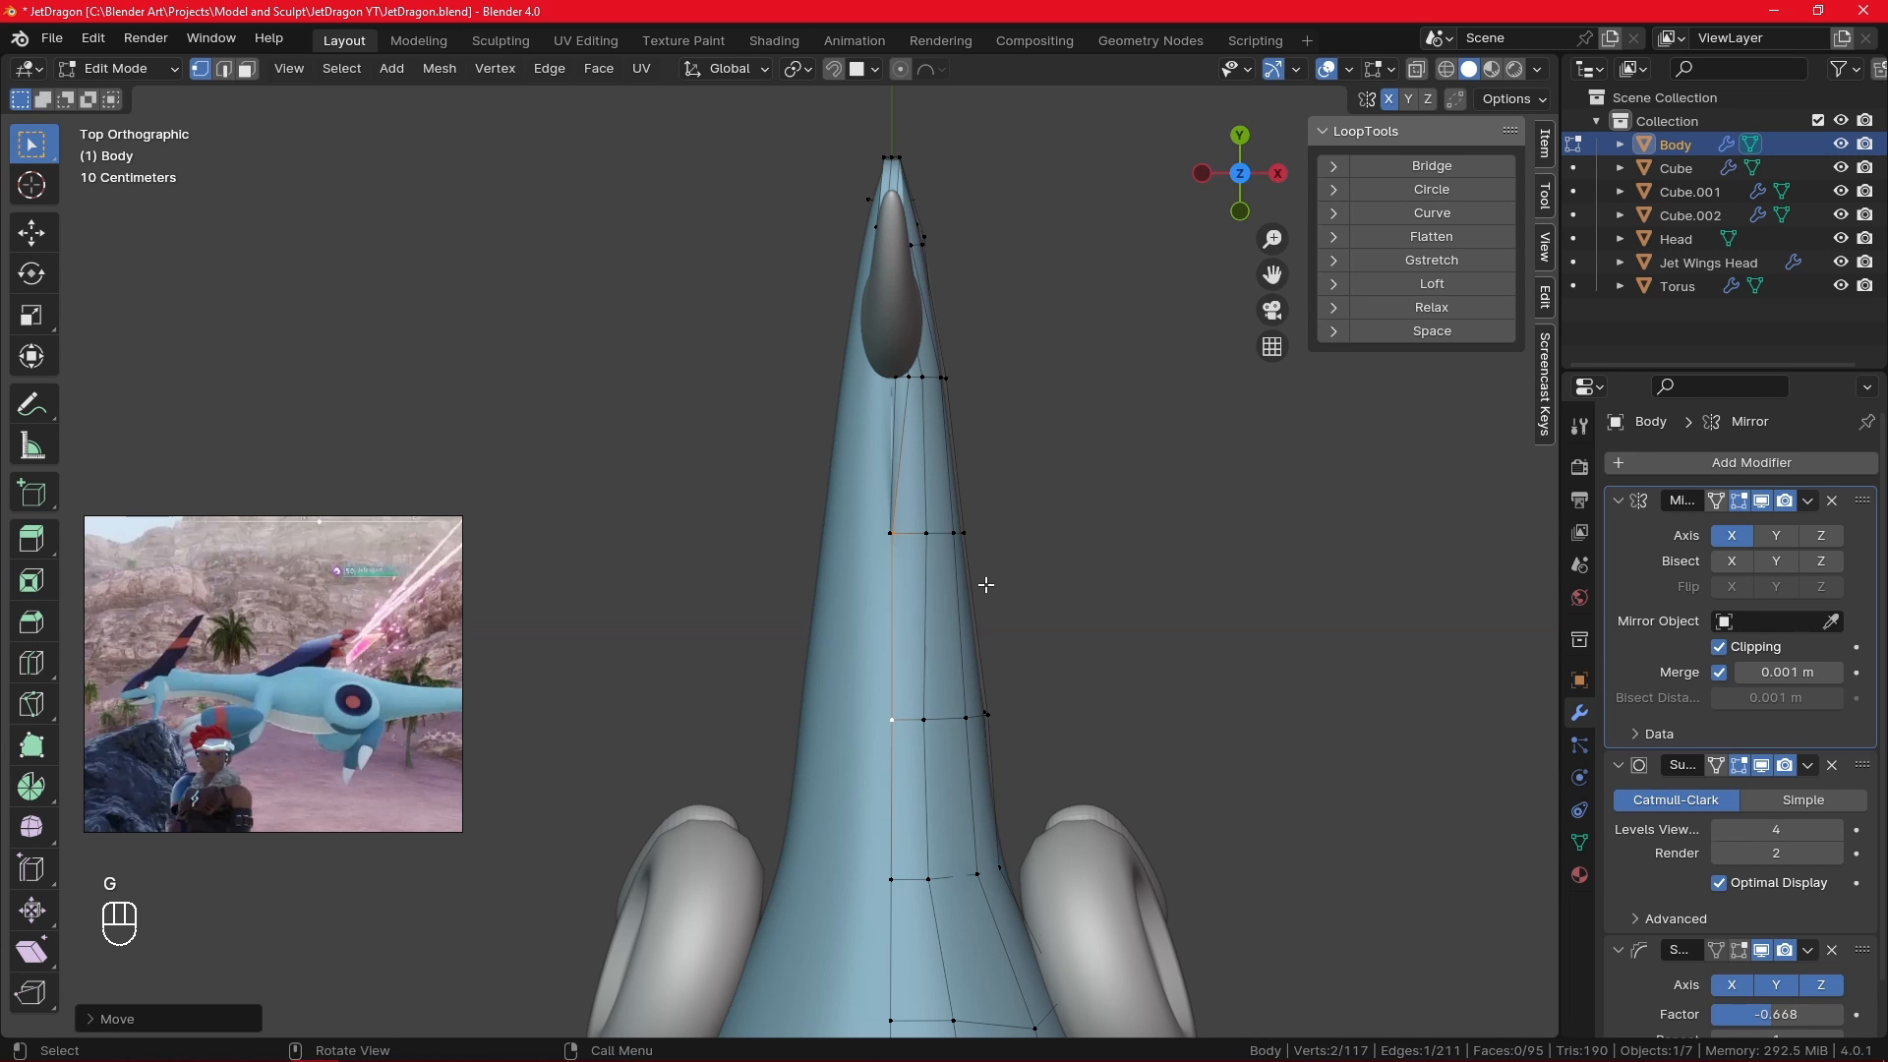
pyautogui.press('g')
pyautogui.click(983, 579)
pyautogui.click(898, 376)
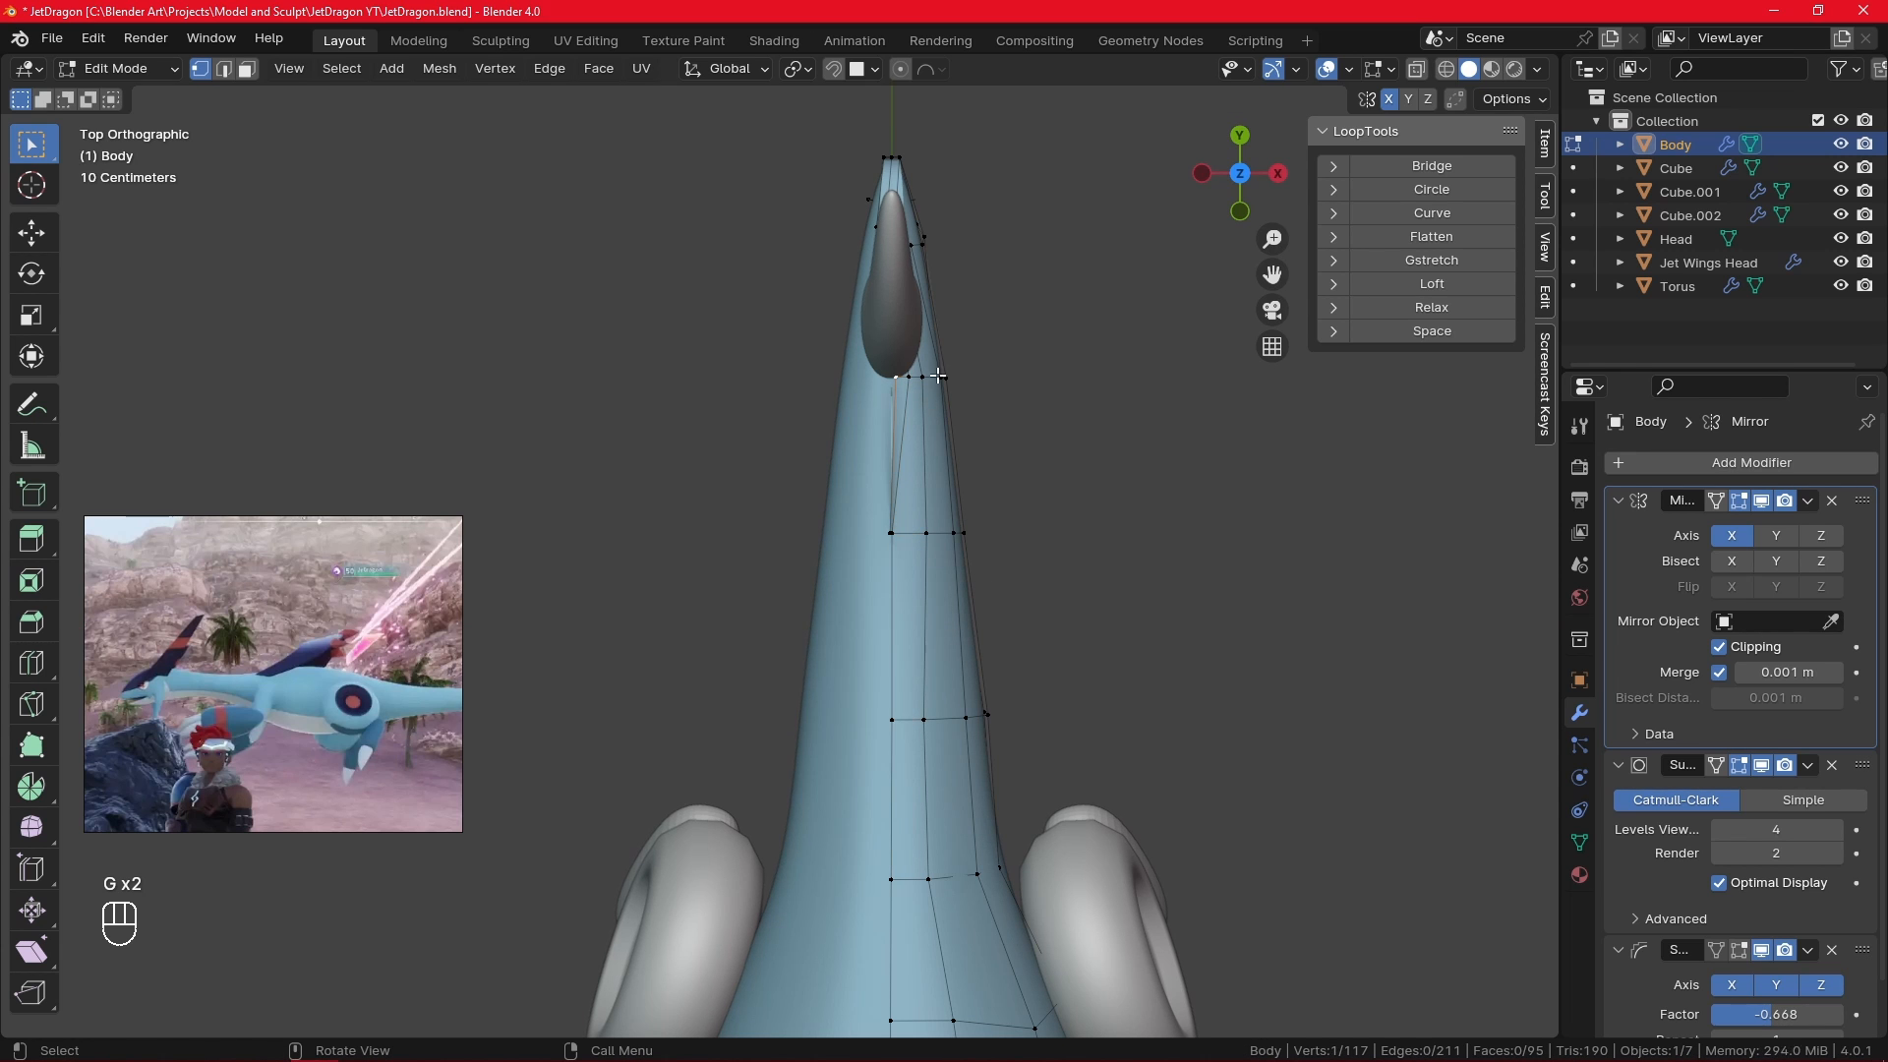
pyautogui.press('g')
pyautogui.press('x')
pyautogui.click(980, 325)
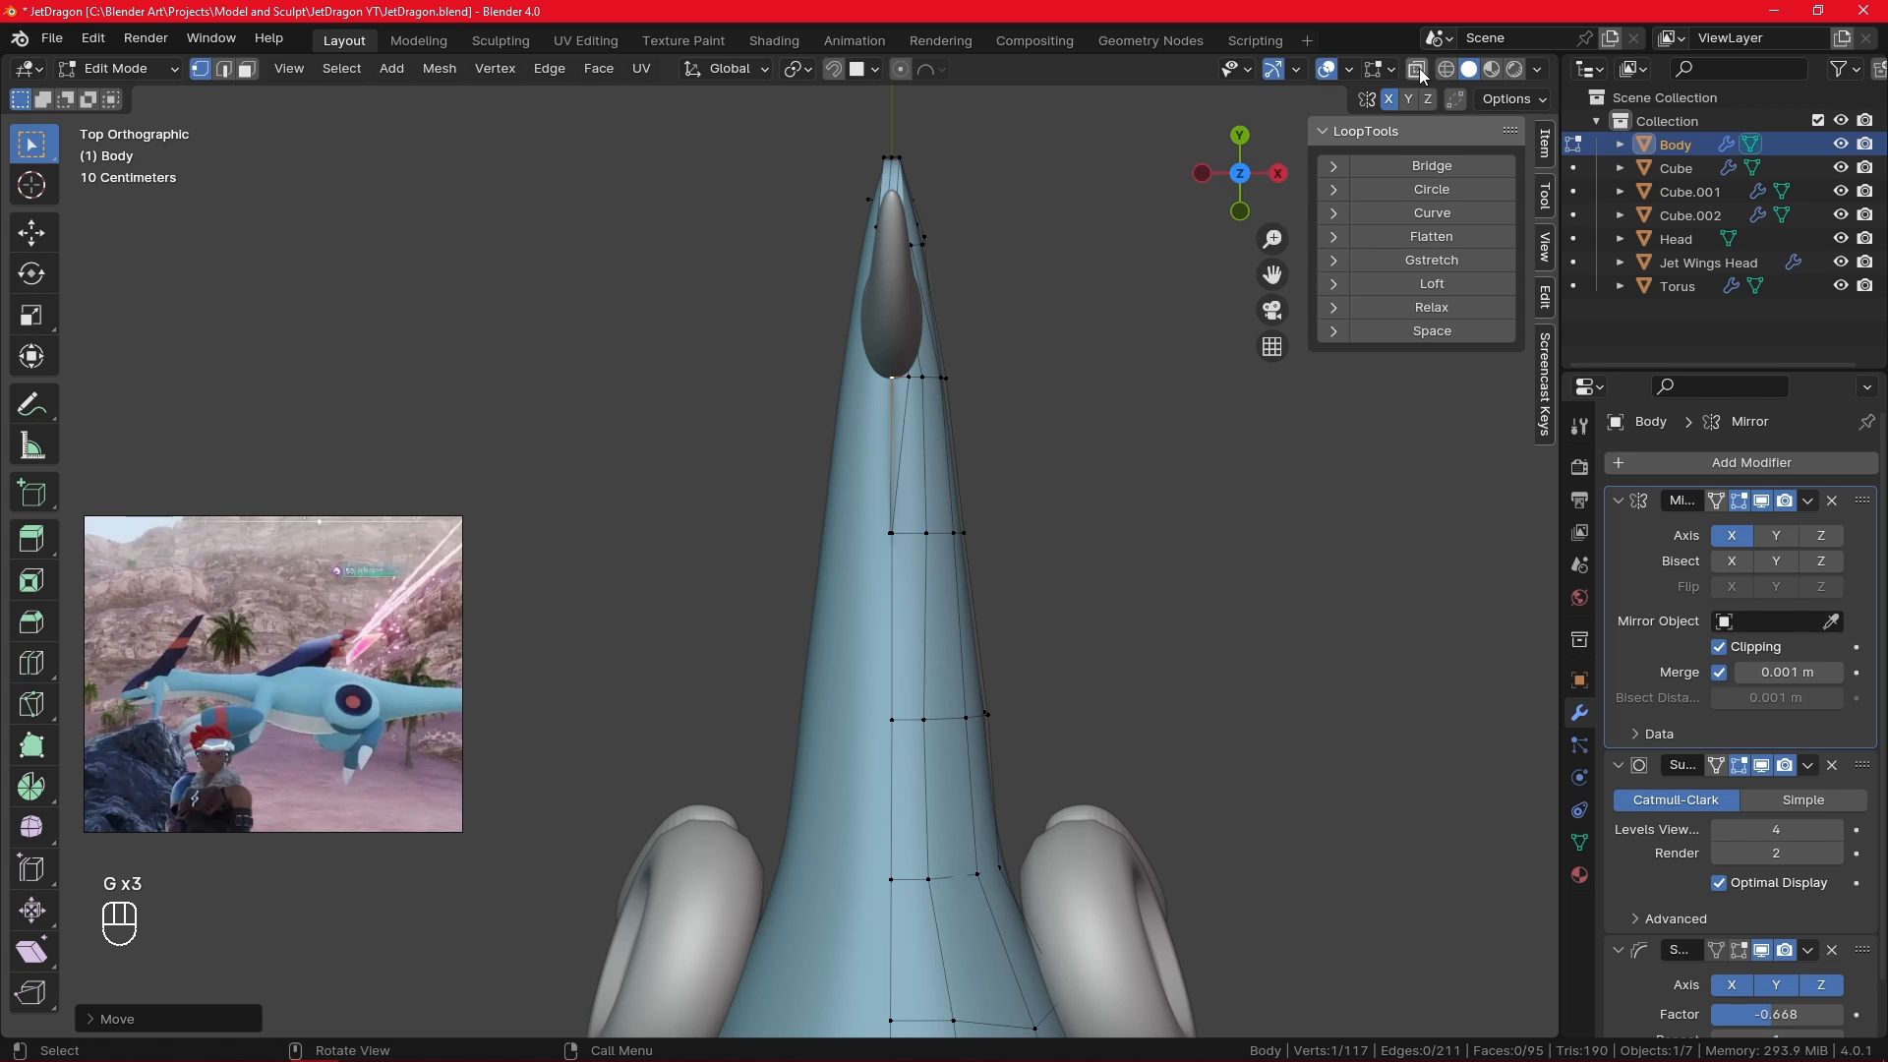
# - Isolate the body in local view and delete the stray vertex left of the centre line near the tail tip
pyautogui.press('KP_Divide')
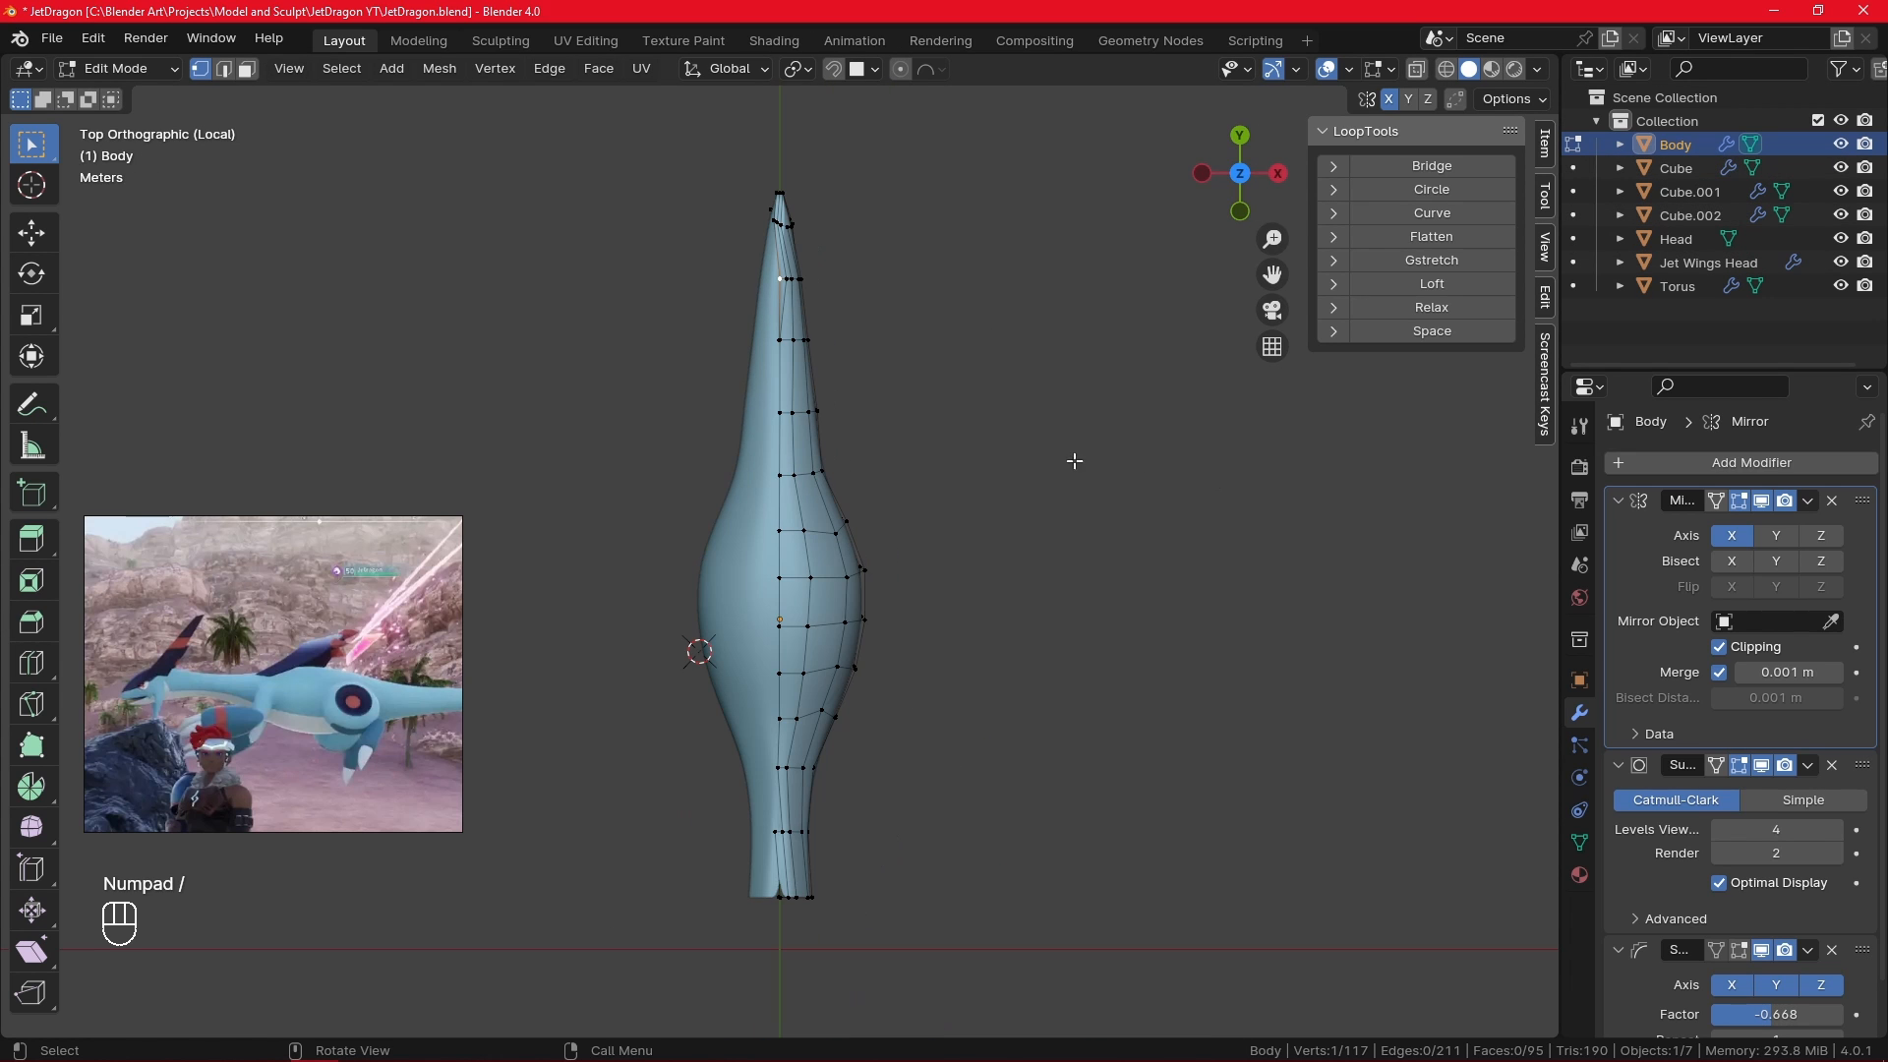
pyautogui.keyDown('alt'); pyautogui.keyDown('shift'); pyautogui.moveTo(986, 525); pyautogui.dragTo(1048, 793); pyautogui.keyUp('shift'); pyautogui.keyUp('alt')
pyautogui.keyDown('ctrl'); pyautogui.keyDown('alt'); pyautogui.moveTo(1033, 776); pyautogui.dragTo(999, 526); pyautogui.keyUp('alt'); pyautogui.keyUp('ctrl')
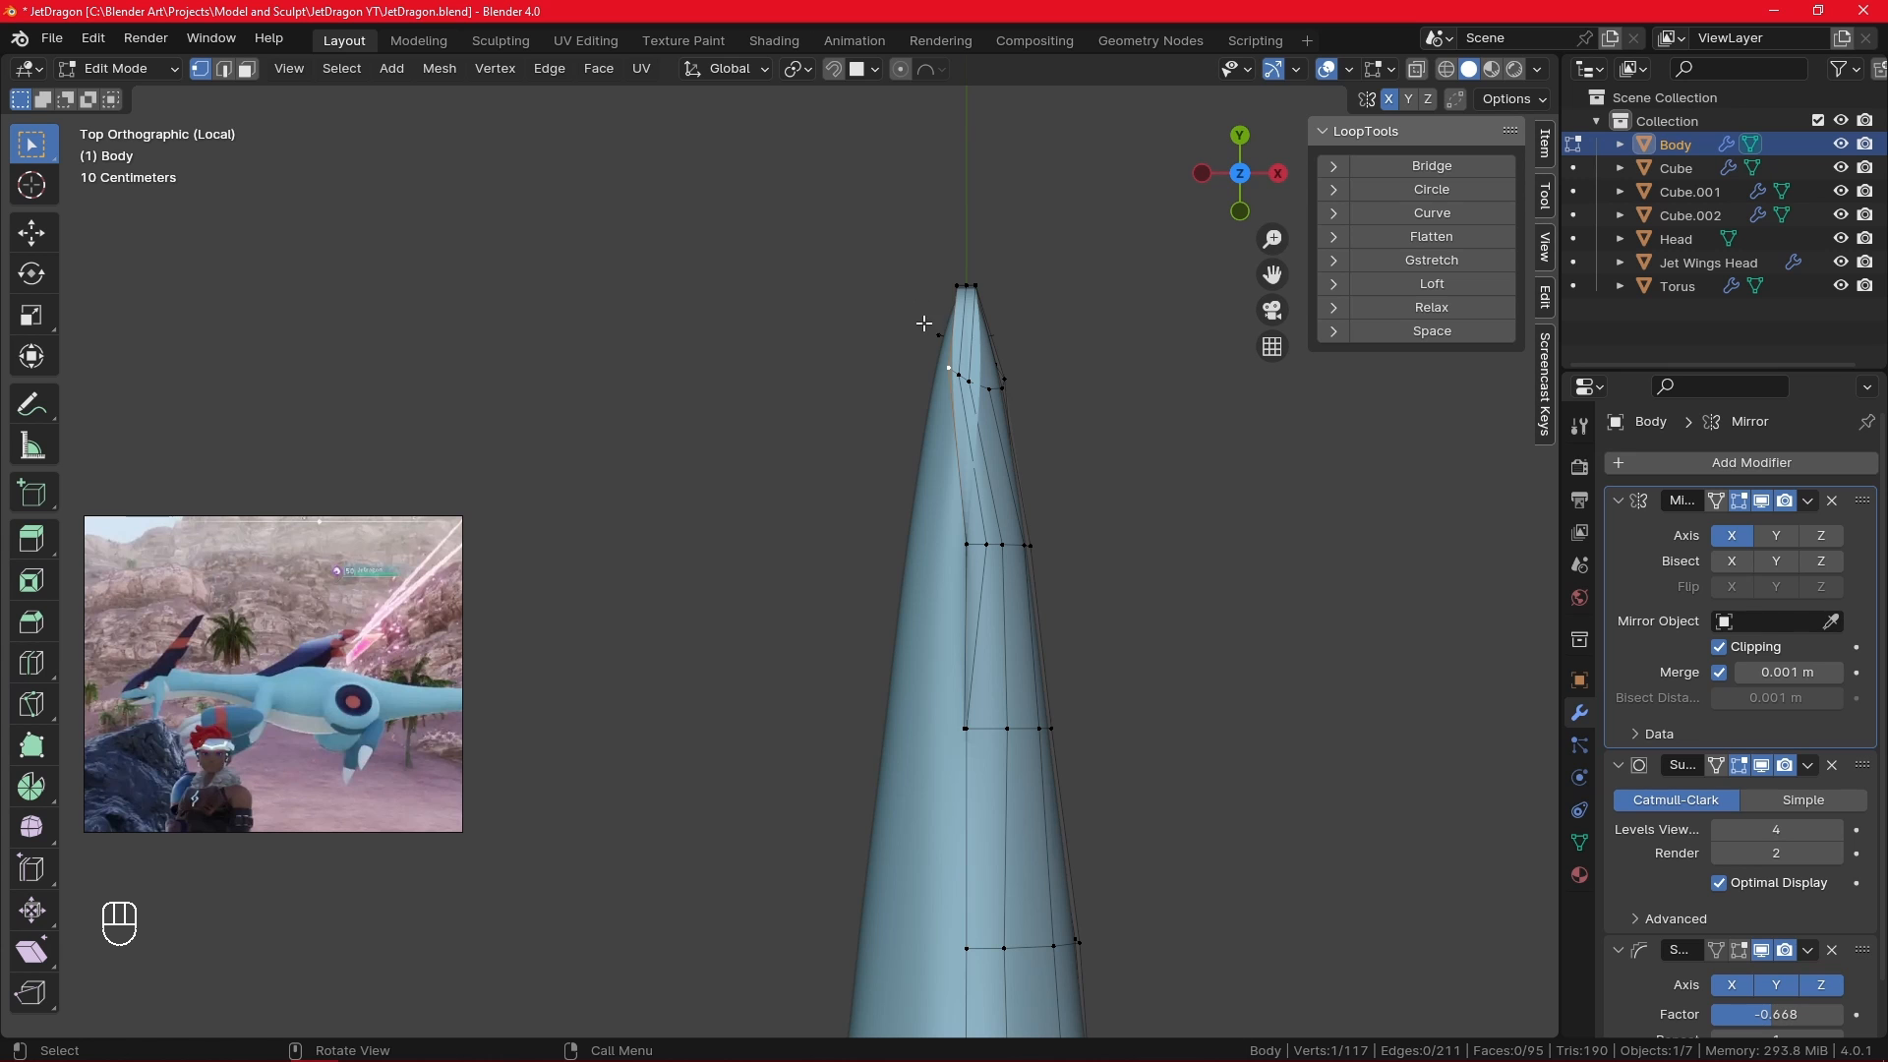
pyautogui.press('x')
pyautogui.click(945, 282)
pyautogui.keyDown('alt'); pyautogui.moveTo(958, 315); pyautogui.dragTo(1036, 636); pyautogui.keyUp('alt')
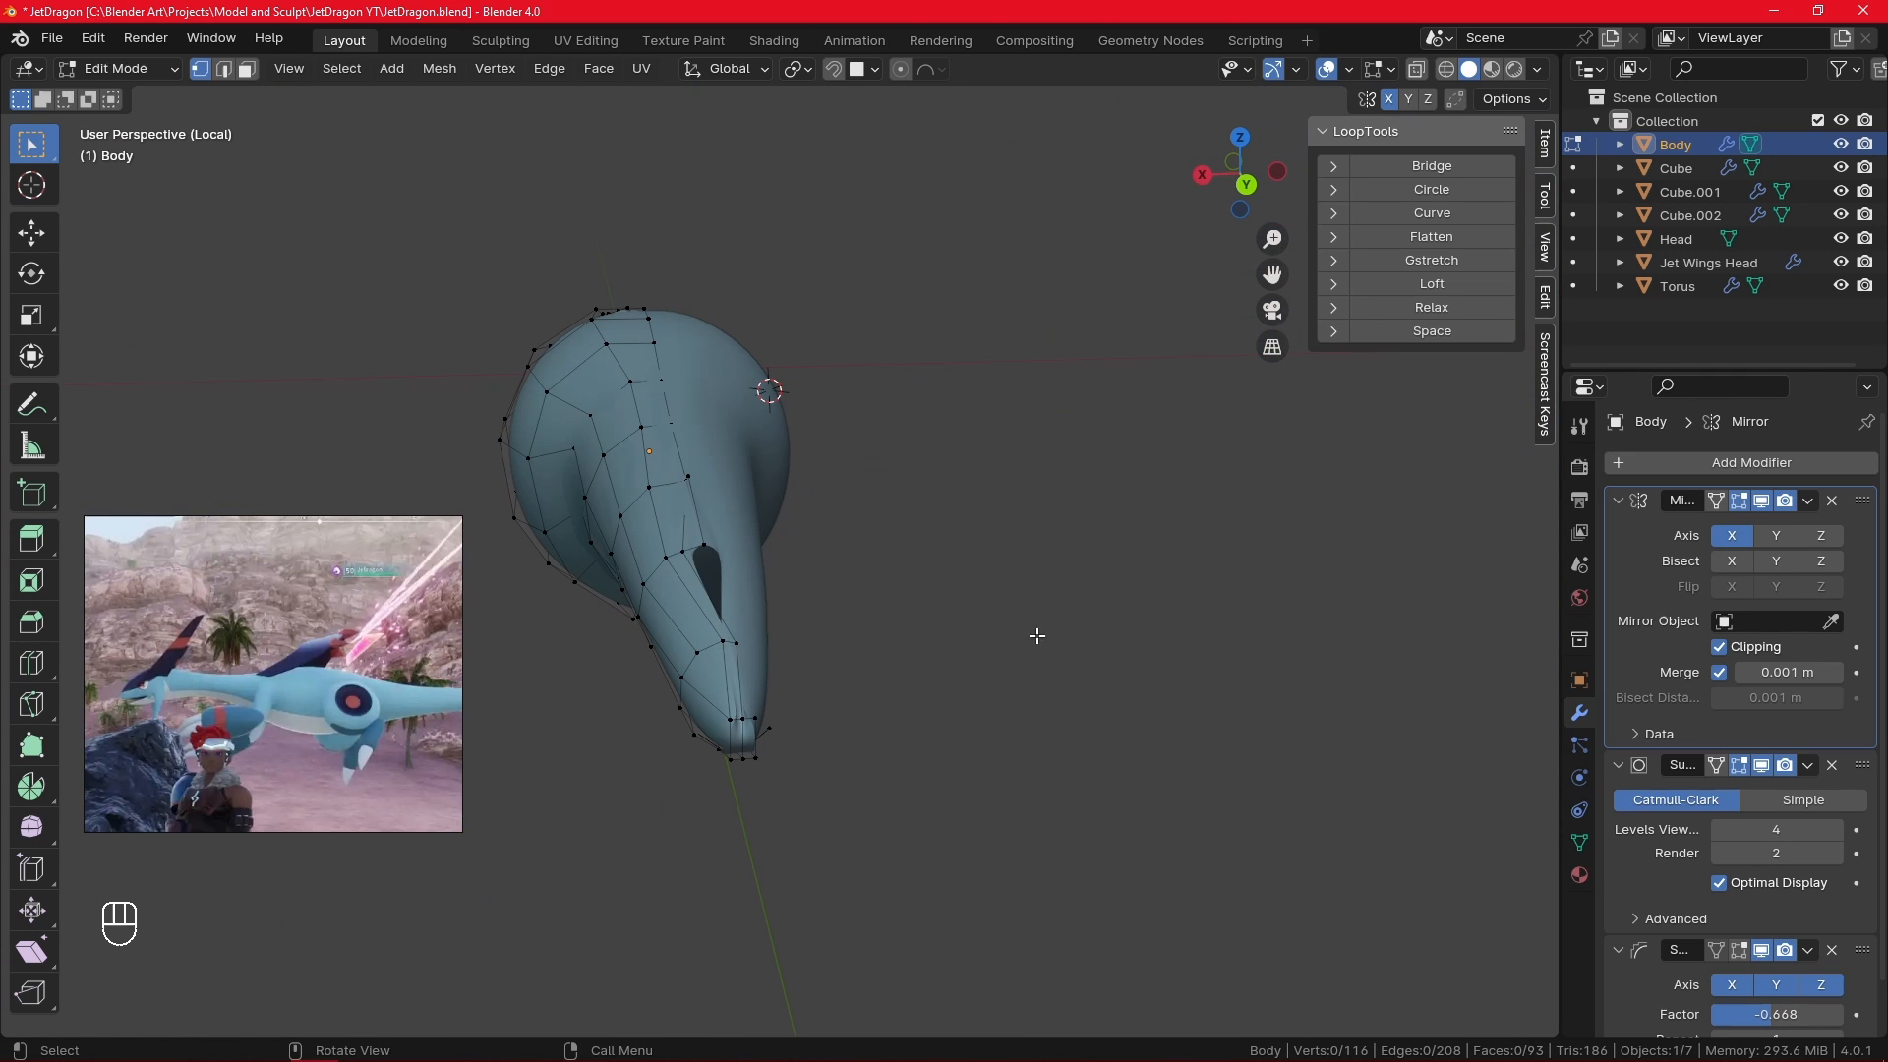
# - Move the two vertices at the rear end of the tail gap along X, bringing the inner one to the mirror plane
pyautogui.keyDown('alt'); pyautogui.moveTo(743, 648); pyautogui.dragTo(720, 645); pyautogui.keyUp('alt')
pyautogui.click(715, 642)
pyautogui.press('g')
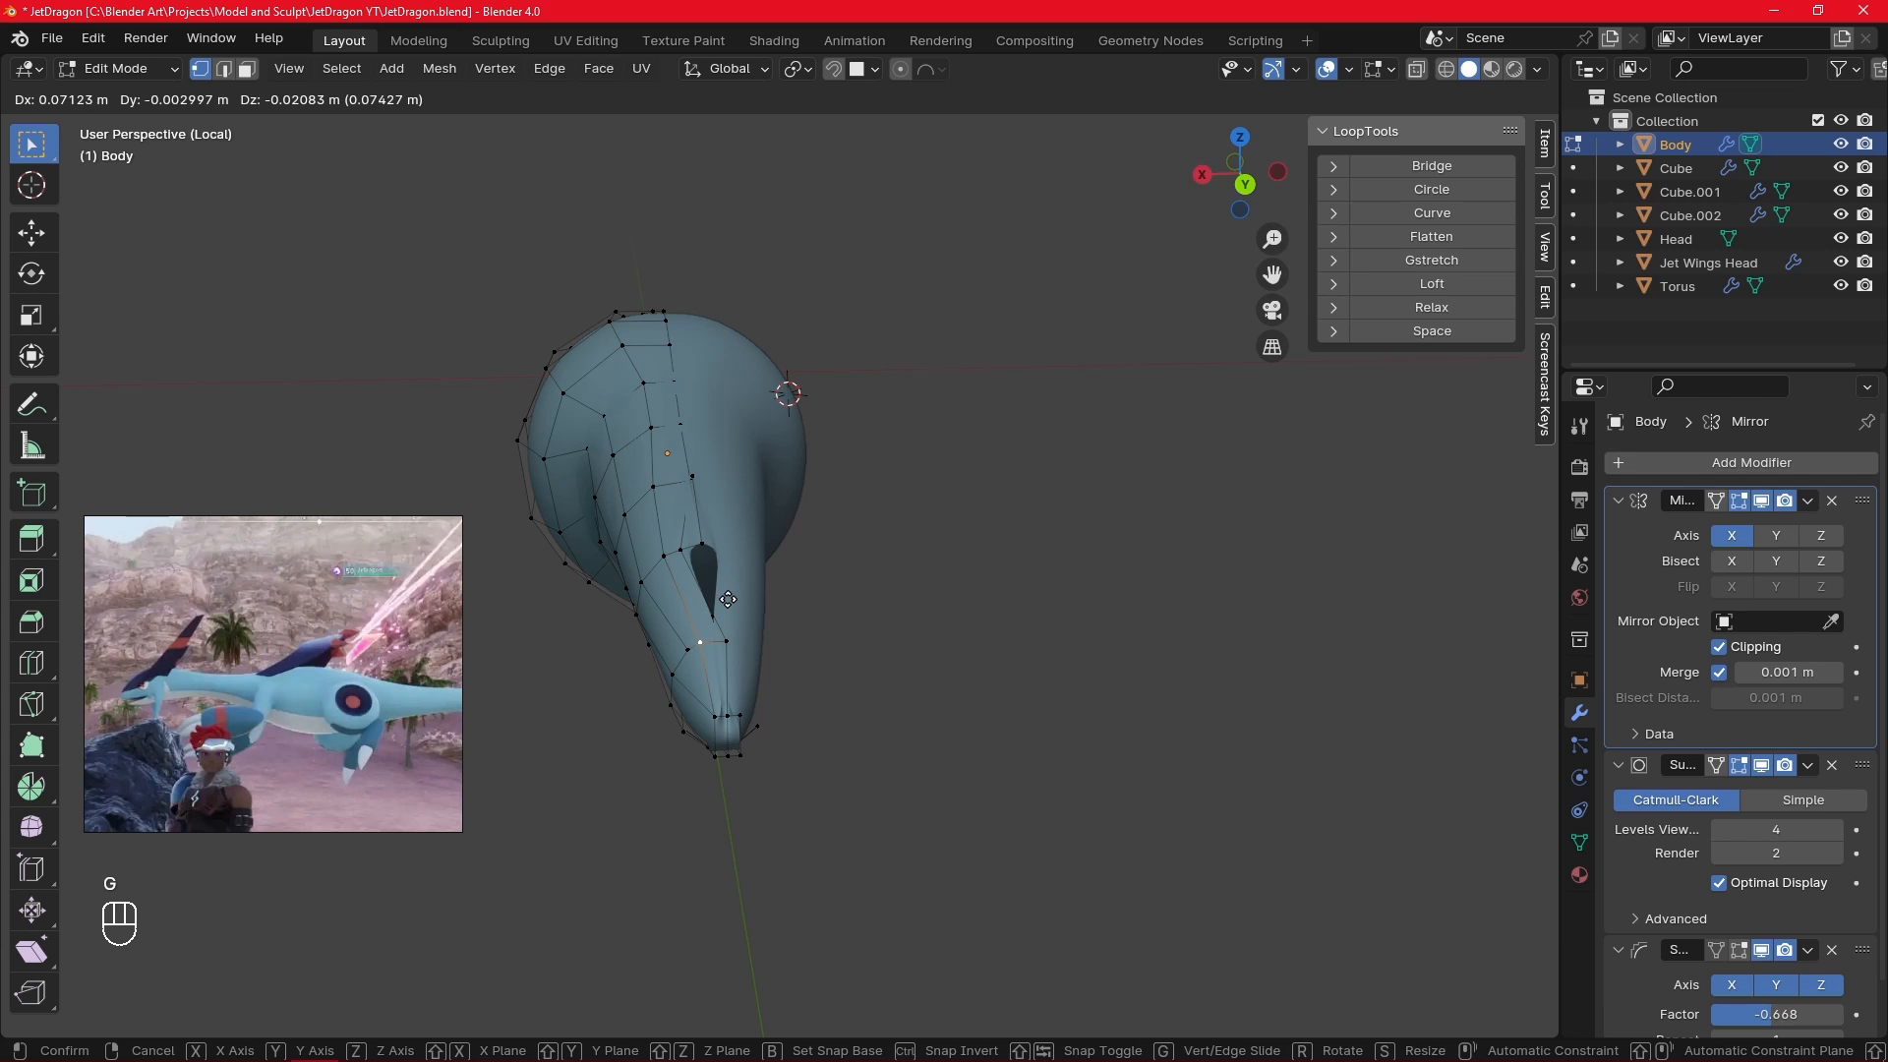
pyautogui.press('x')
pyautogui.click(727, 600)
pyautogui.click(726, 640)
pyautogui.press('g')
pyautogui.press('x')
pyautogui.click(718, 635)
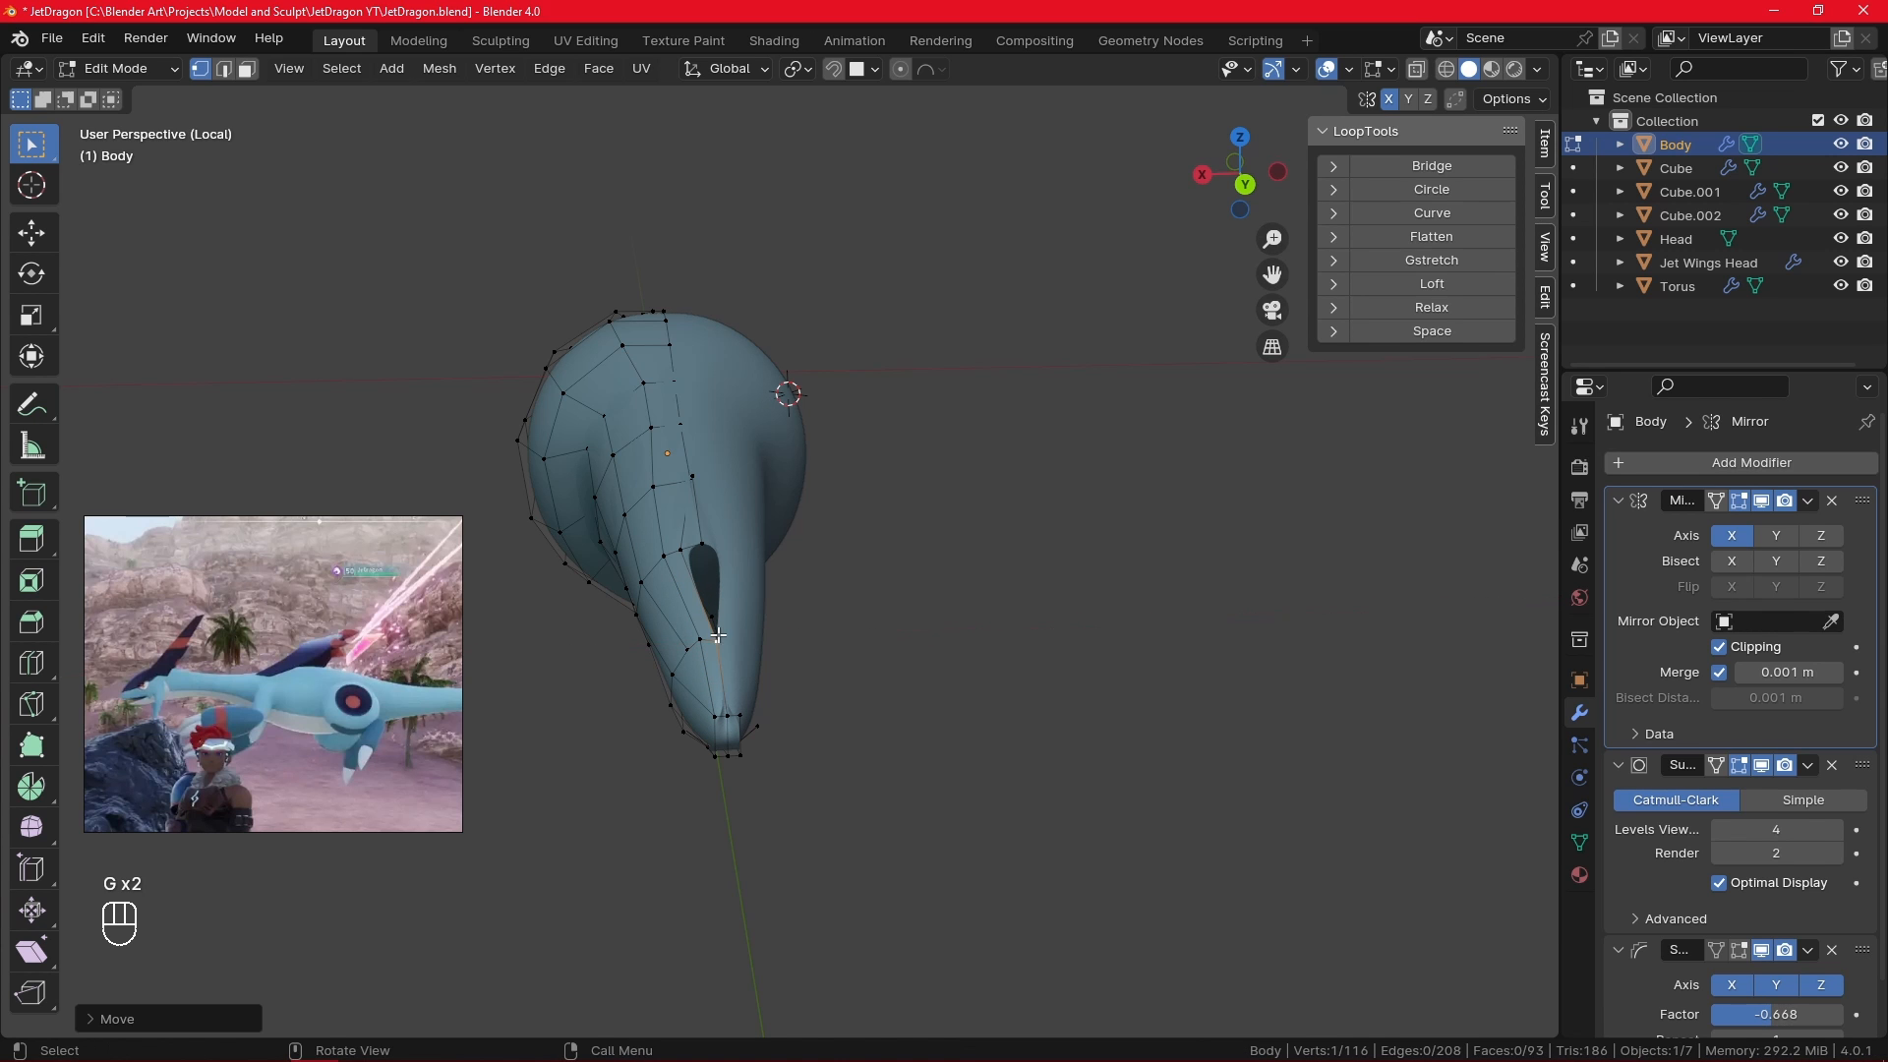
# - Try to close the tail gap by filling a triangular face between its three surrounding vertices
pyautogui.keyDown('alt'); pyautogui.moveTo(699, 551); pyautogui.dragTo(708, 569); pyautogui.keyUp('alt')
pyautogui.click(687, 573)
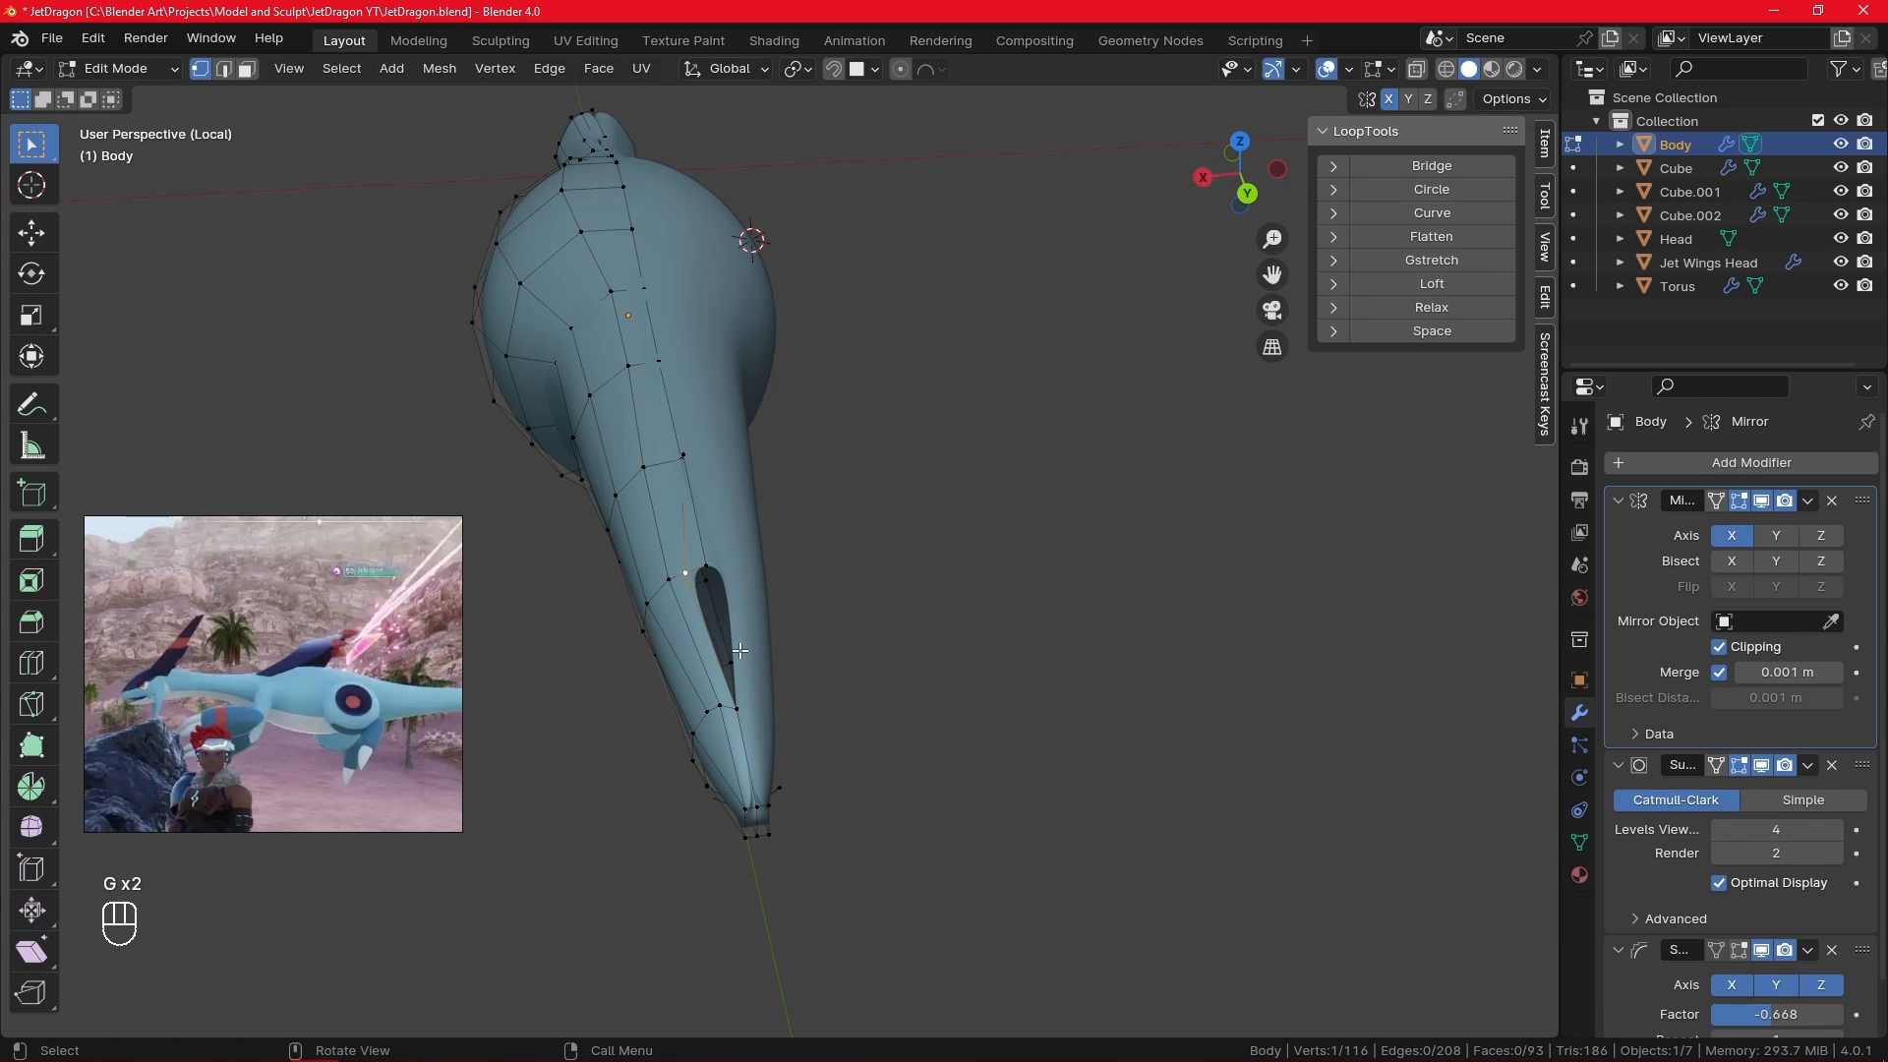
pyautogui.keyDown('shift'); pyautogui.click(705, 565); pyautogui.keyUp('shift')
pyautogui.keyDown('shift'); pyautogui.click(685, 572); pyautogui.keyUp('shift')
pyautogui.press('f')
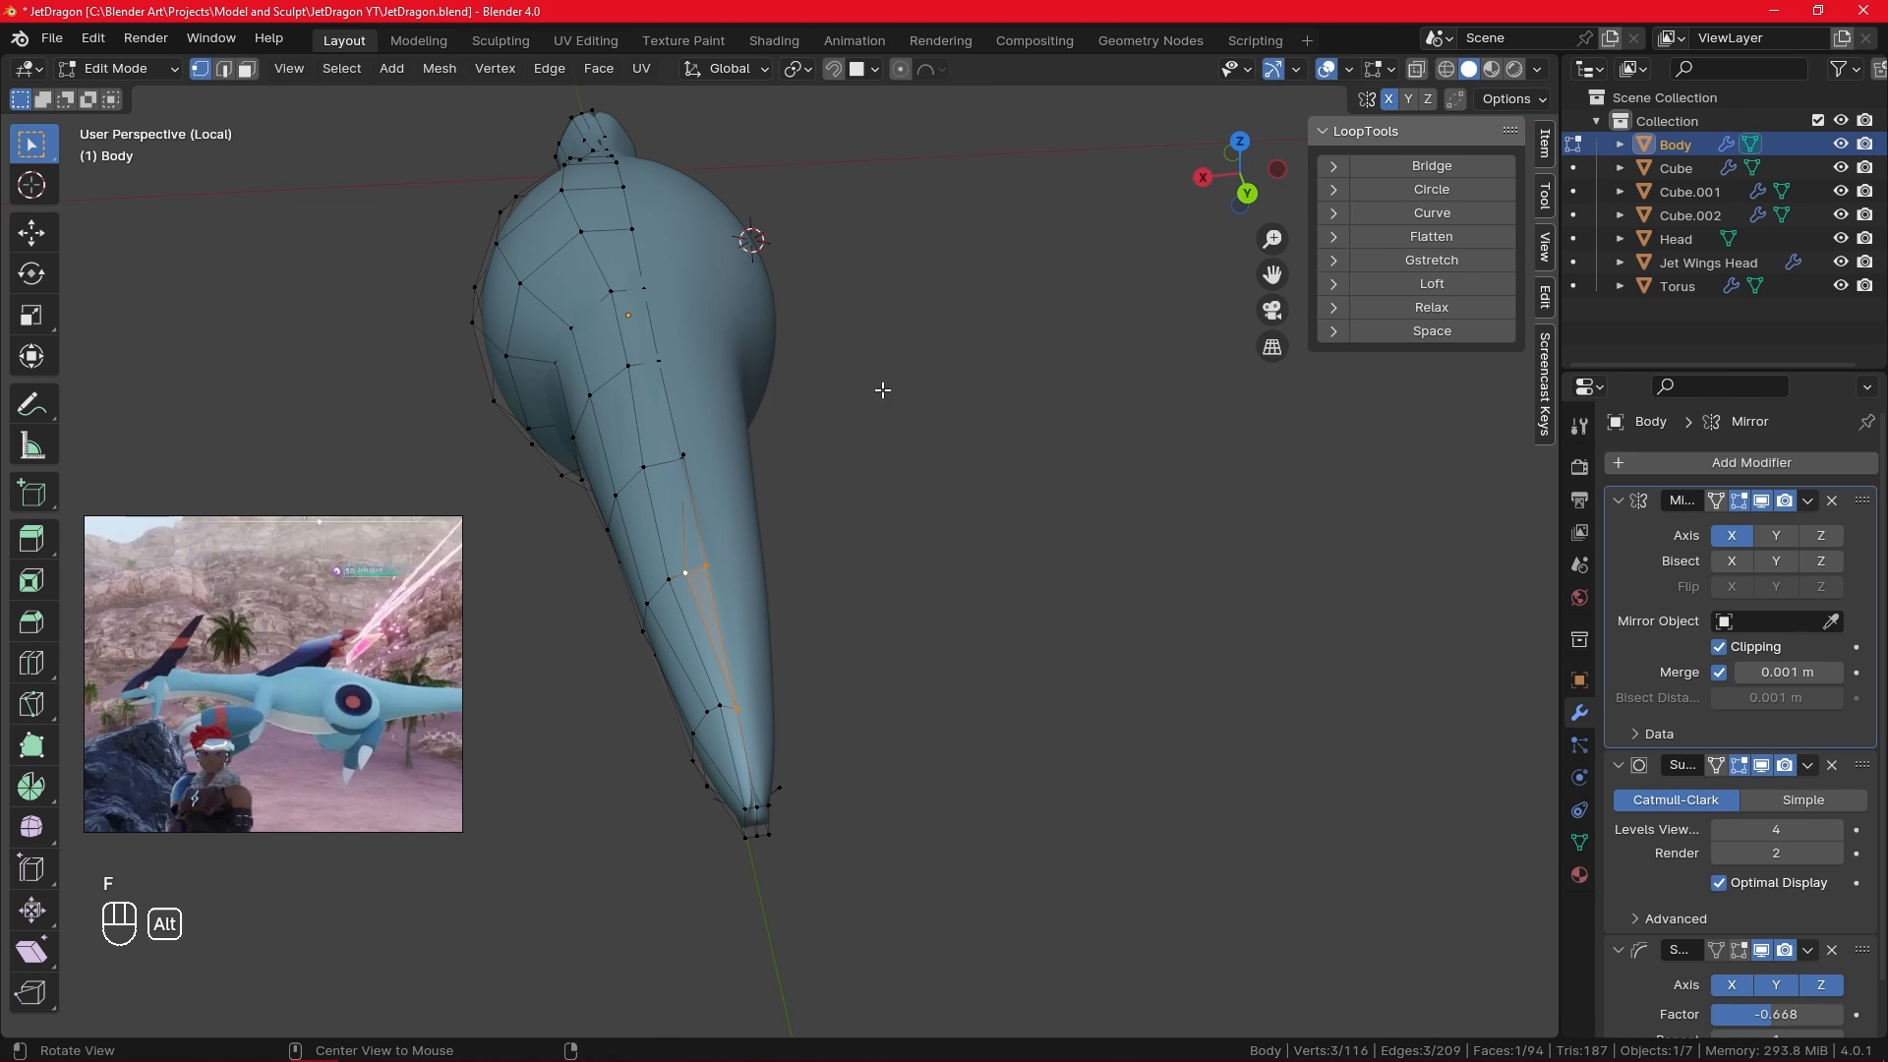
# - Delete the stray vertex at the tail gap and select the vertex at the gap's rear end
pyautogui.keyDown('alt'); pyautogui.moveTo(881, 387); pyautogui.dragTo(1033, 432); pyautogui.keyUp('alt')
pyautogui.press('x')
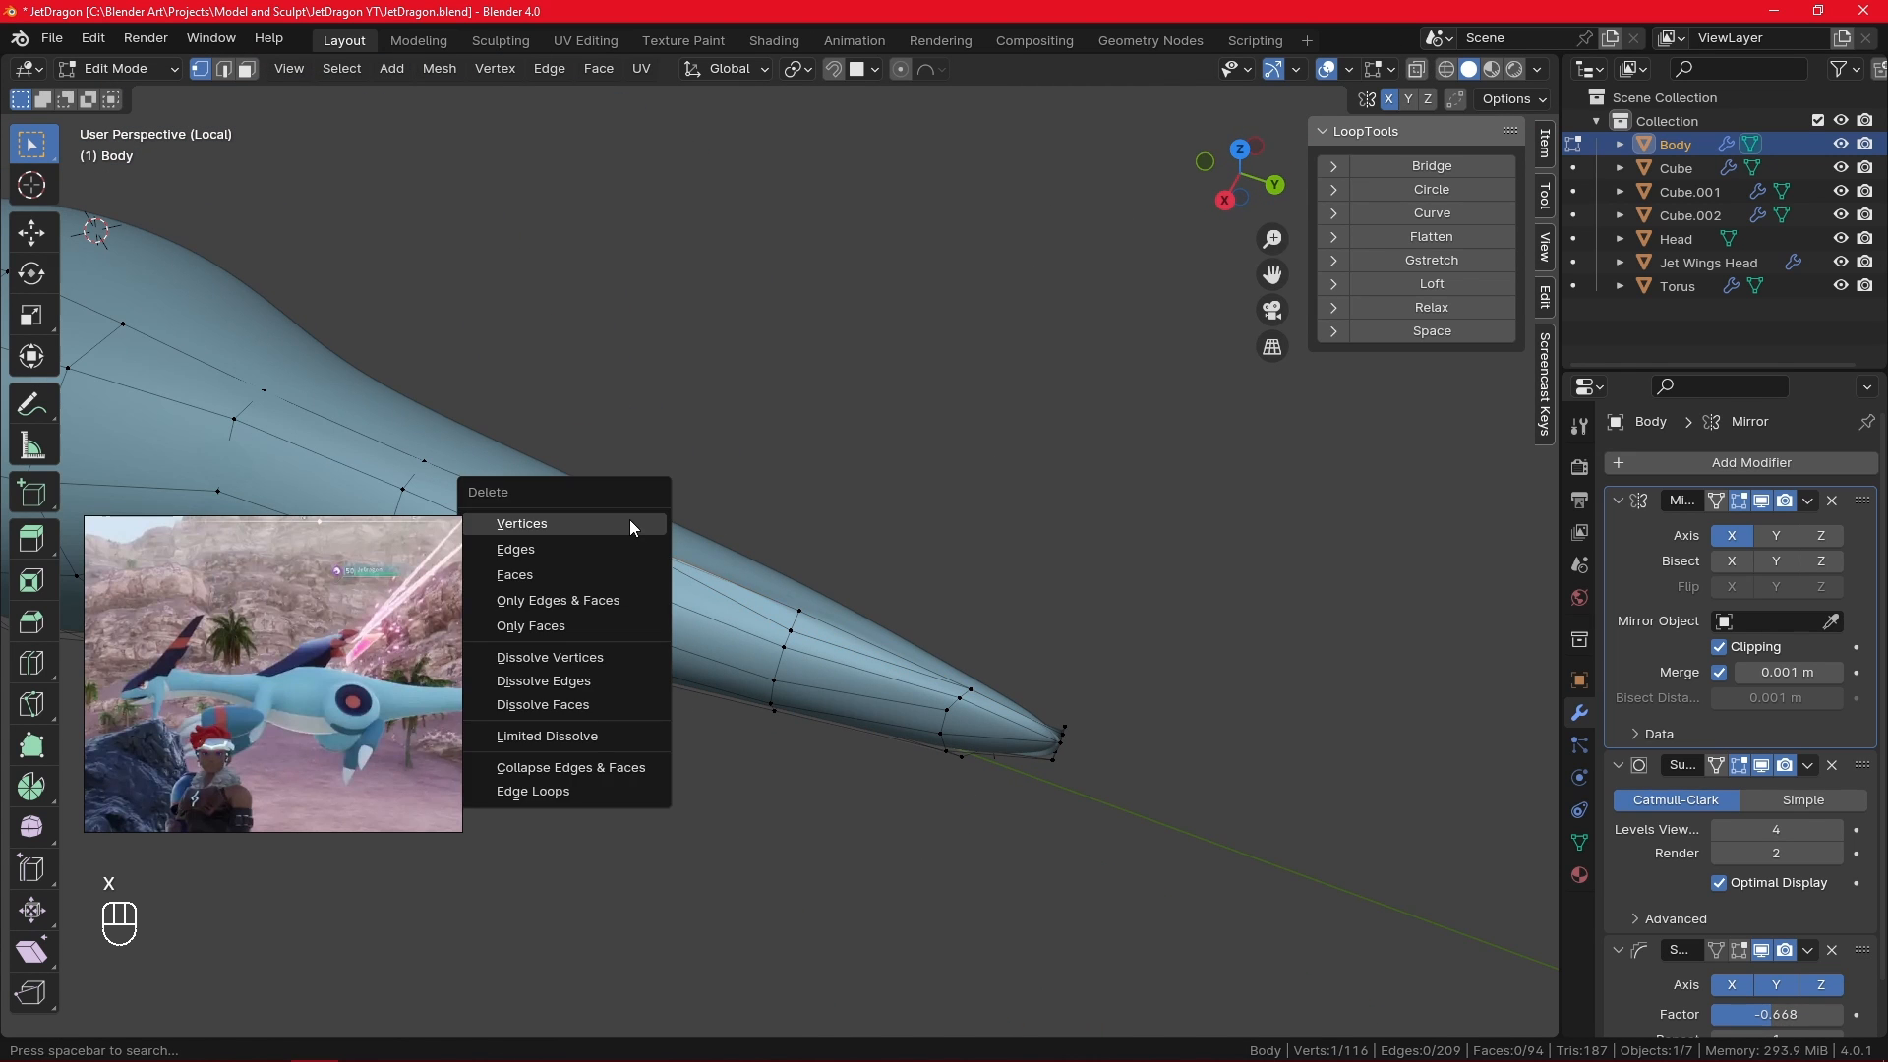
pyautogui.click(629, 521)
pyautogui.keyDown('alt'); pyautogui.moveTo(630, 522); pyautogui.dragTo(727, 620); pyautogui.keyUp('alt')
pyautogui.click(727, 621)
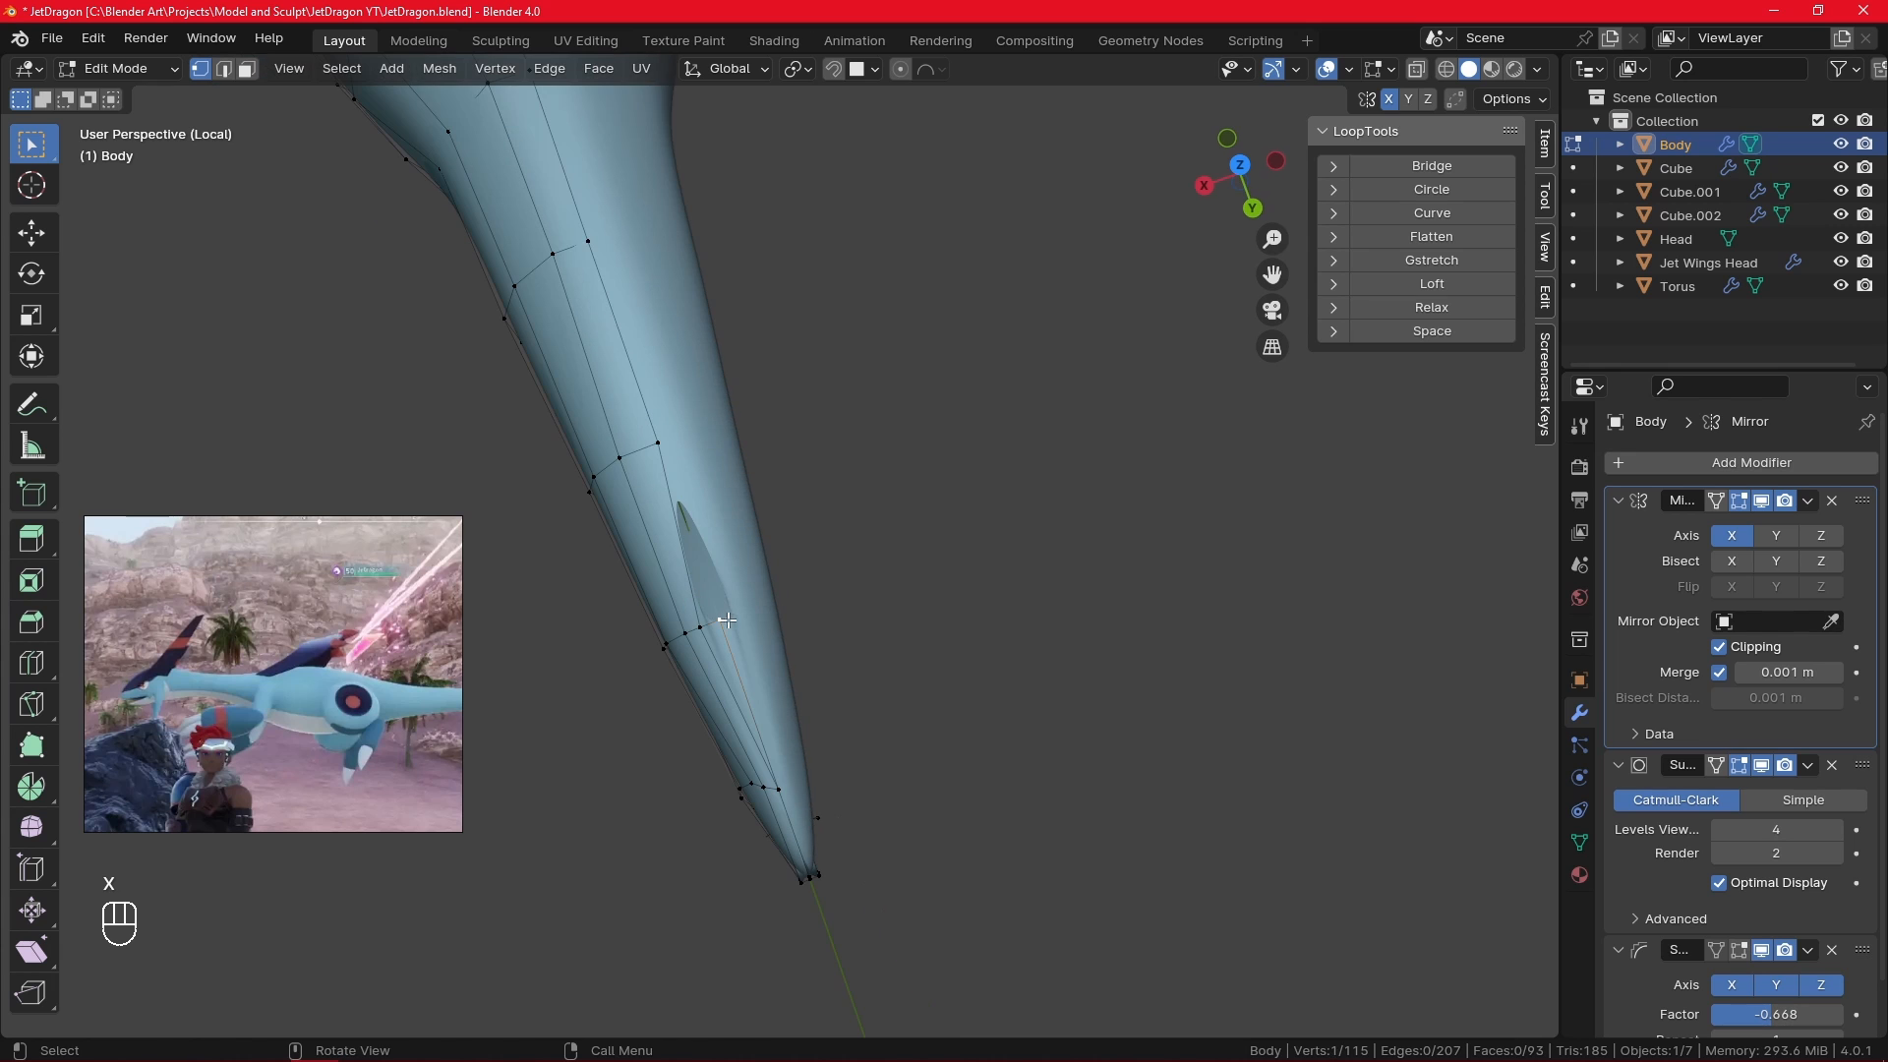
# - Reposition the vertex at the tail gap's rear end and fill the opening beside the centre line with a face
pyautogui.press('g')
pyautogui.click(738, 624)
pyautogui.keyDown('ctrl'); pyautogui.click(700, 627); pyautogui.keyUp('ctrl')
pyautogui.press('g')
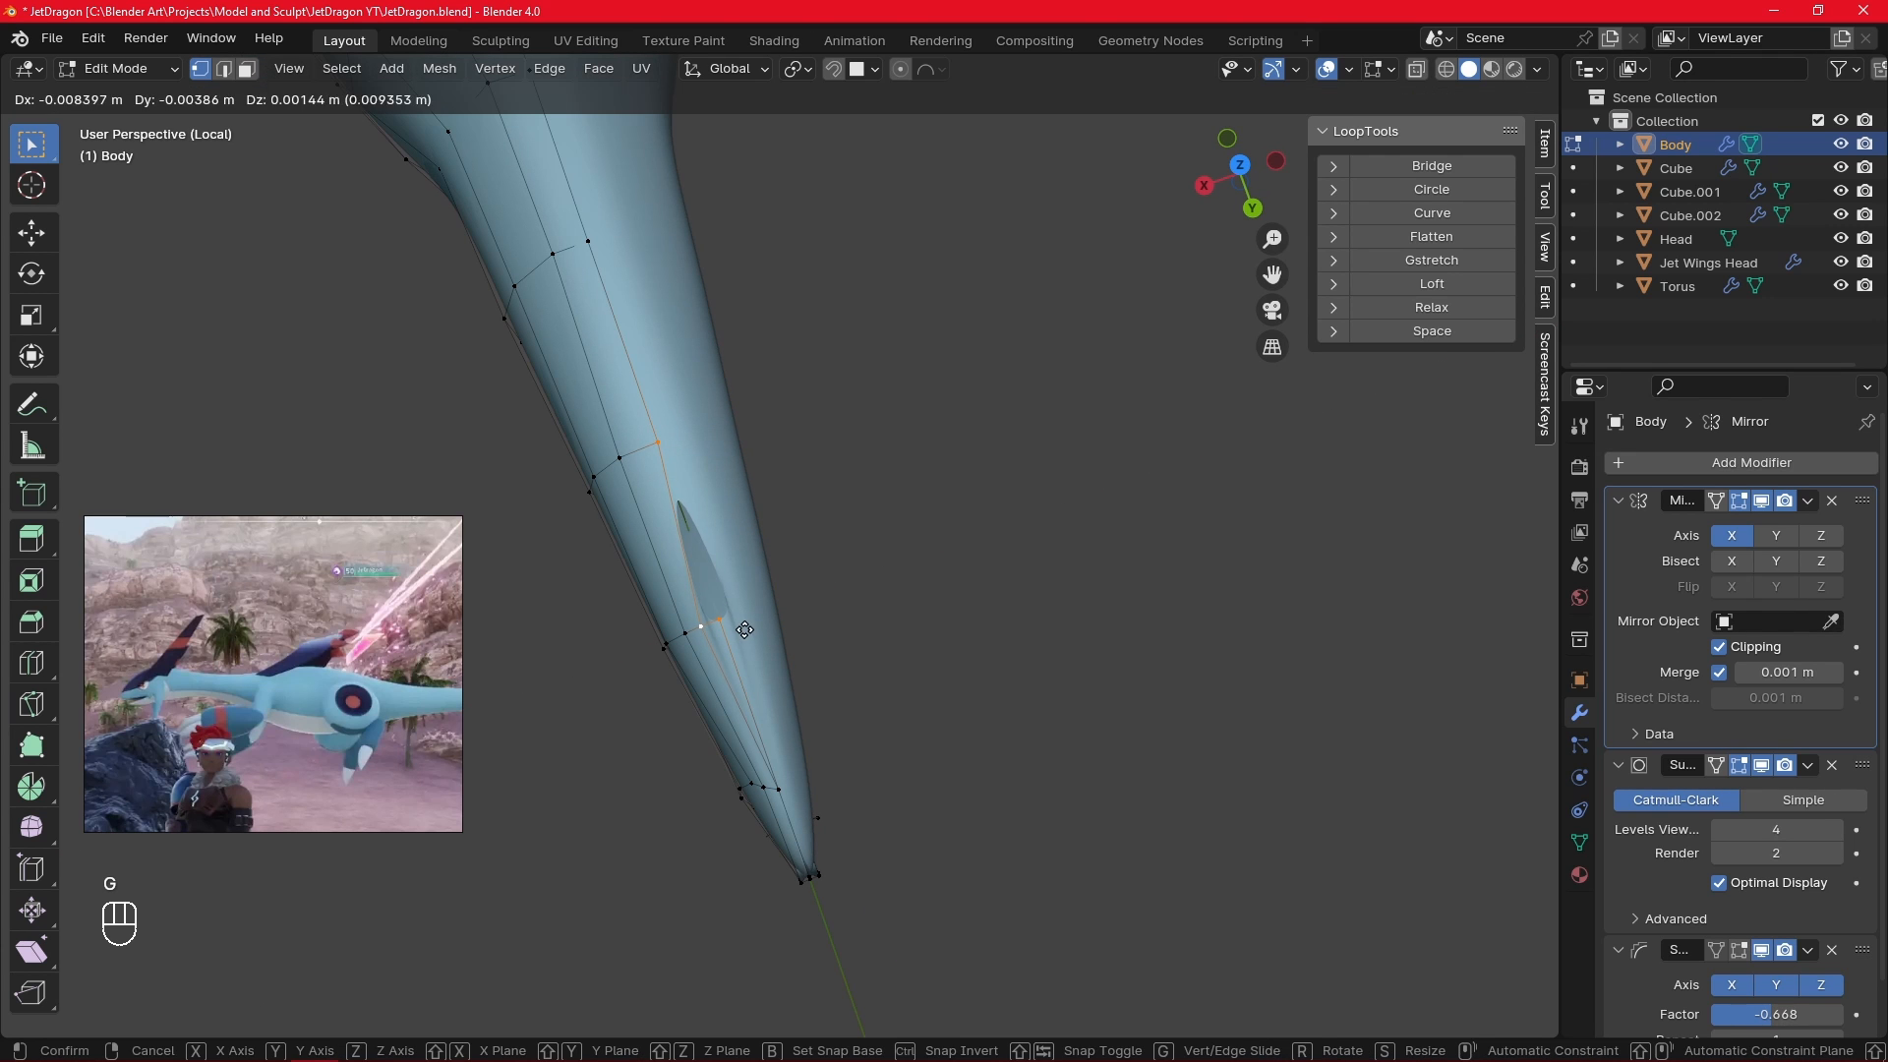
pyautogui.click(744, 630)
pyautogui.press('f')
# - Move the selected centre-line vertex on the rear of the tail slightly downward to follow the mesh rows
pyautogui.keyDown('alt'); pyautogui.moveTo(741, 619); pyautogui.dragTo(733, 510); pyautogui.keyUp('alt')
pyautogui.click(711, 565)
pyautogui.press('g')
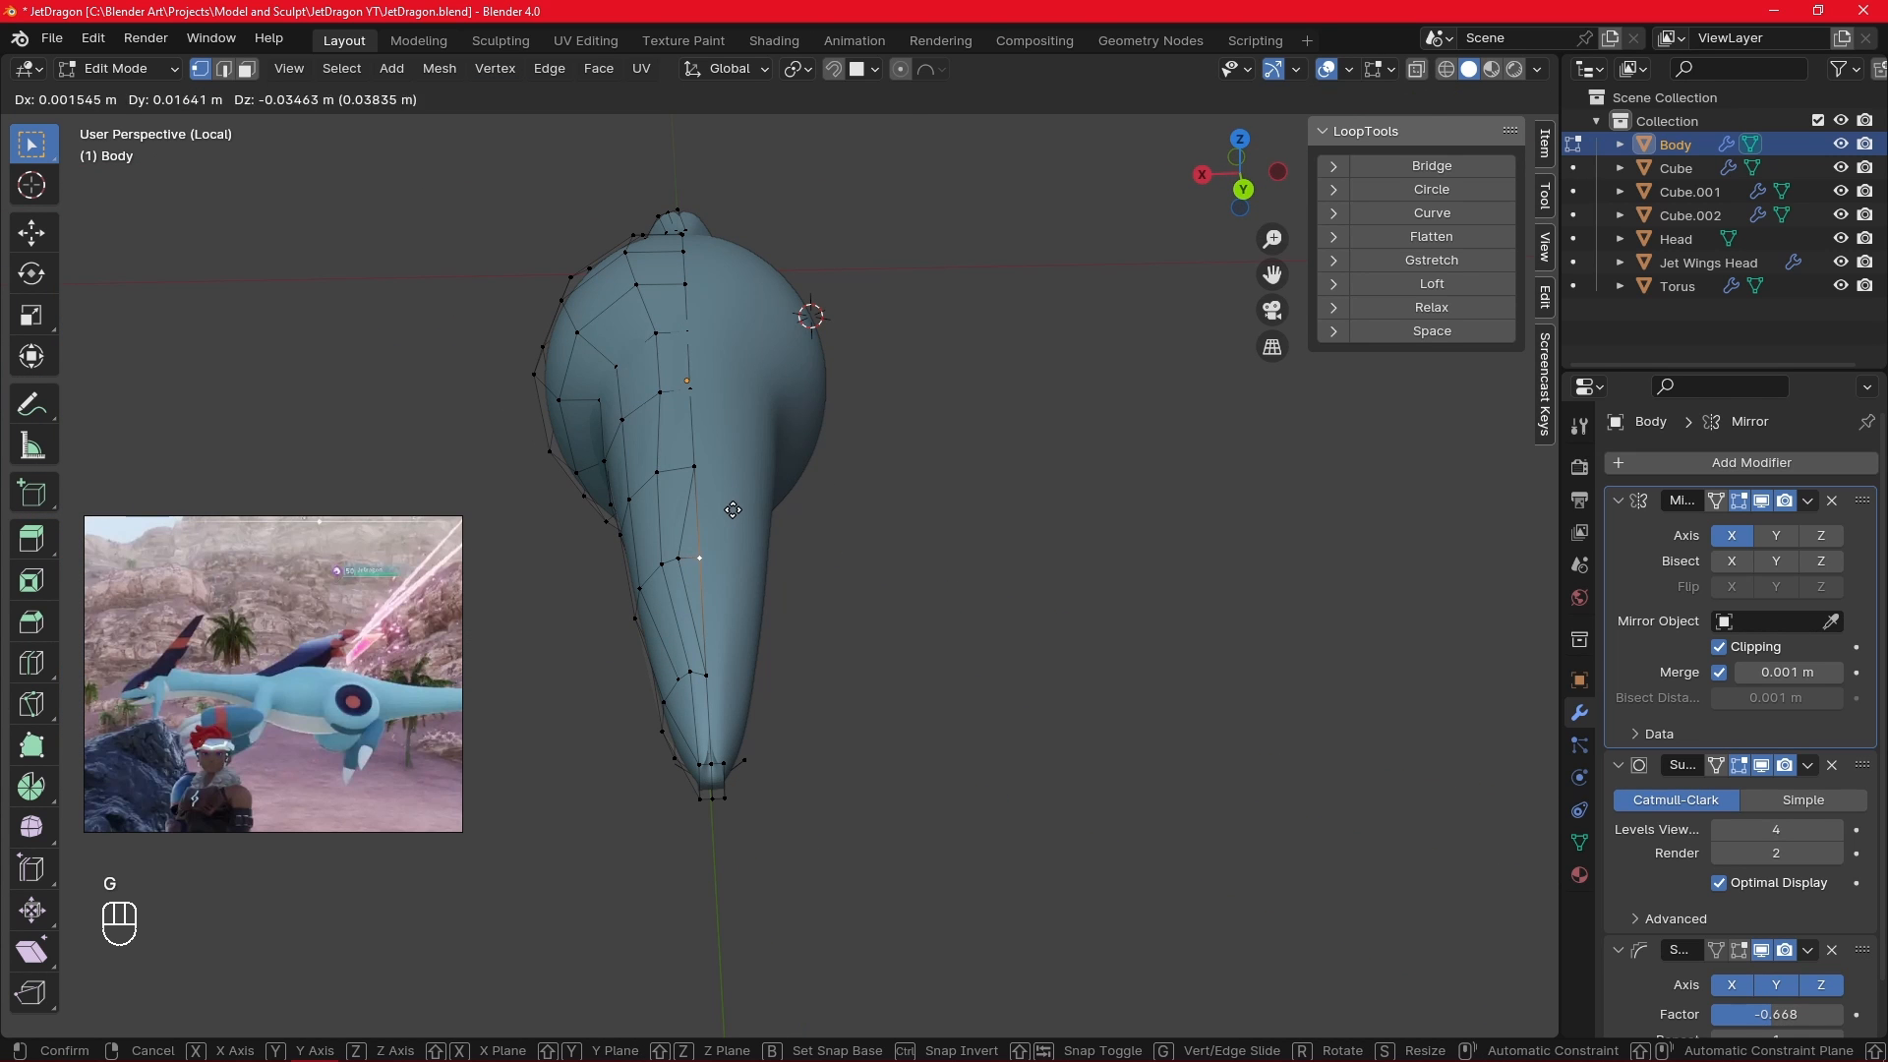
pyautogui.click(734, 511)
# - Delete the stray vertices crowding the centre line on the tail's underside near the tip
pyautogui.keyDown('alt'); pyautogui.moveTo(756, 576); pyautogui.dragTo(731, 341); pyautogui.keyUp('alt')
pyautogui.press('x')
pyautogui.click(744, 569)
pyautogui.click(725, 522)
pyautogui.press('x')
pyautogui.click(725, 522)
pyautogui.click(721, 330)
pyautogui.press('x')
pyautogui.click(721, 331)
pyautogui.click(720, 404)
pyautogui.press('x')
pyautogui.click(721, 404)
# - Delete the stray vertex lying past the centre line about halfway down the tail's underside
pyautogui.click(702, 332)
pyautogui.press('g')
pyautogui.rightClick(724, 425)
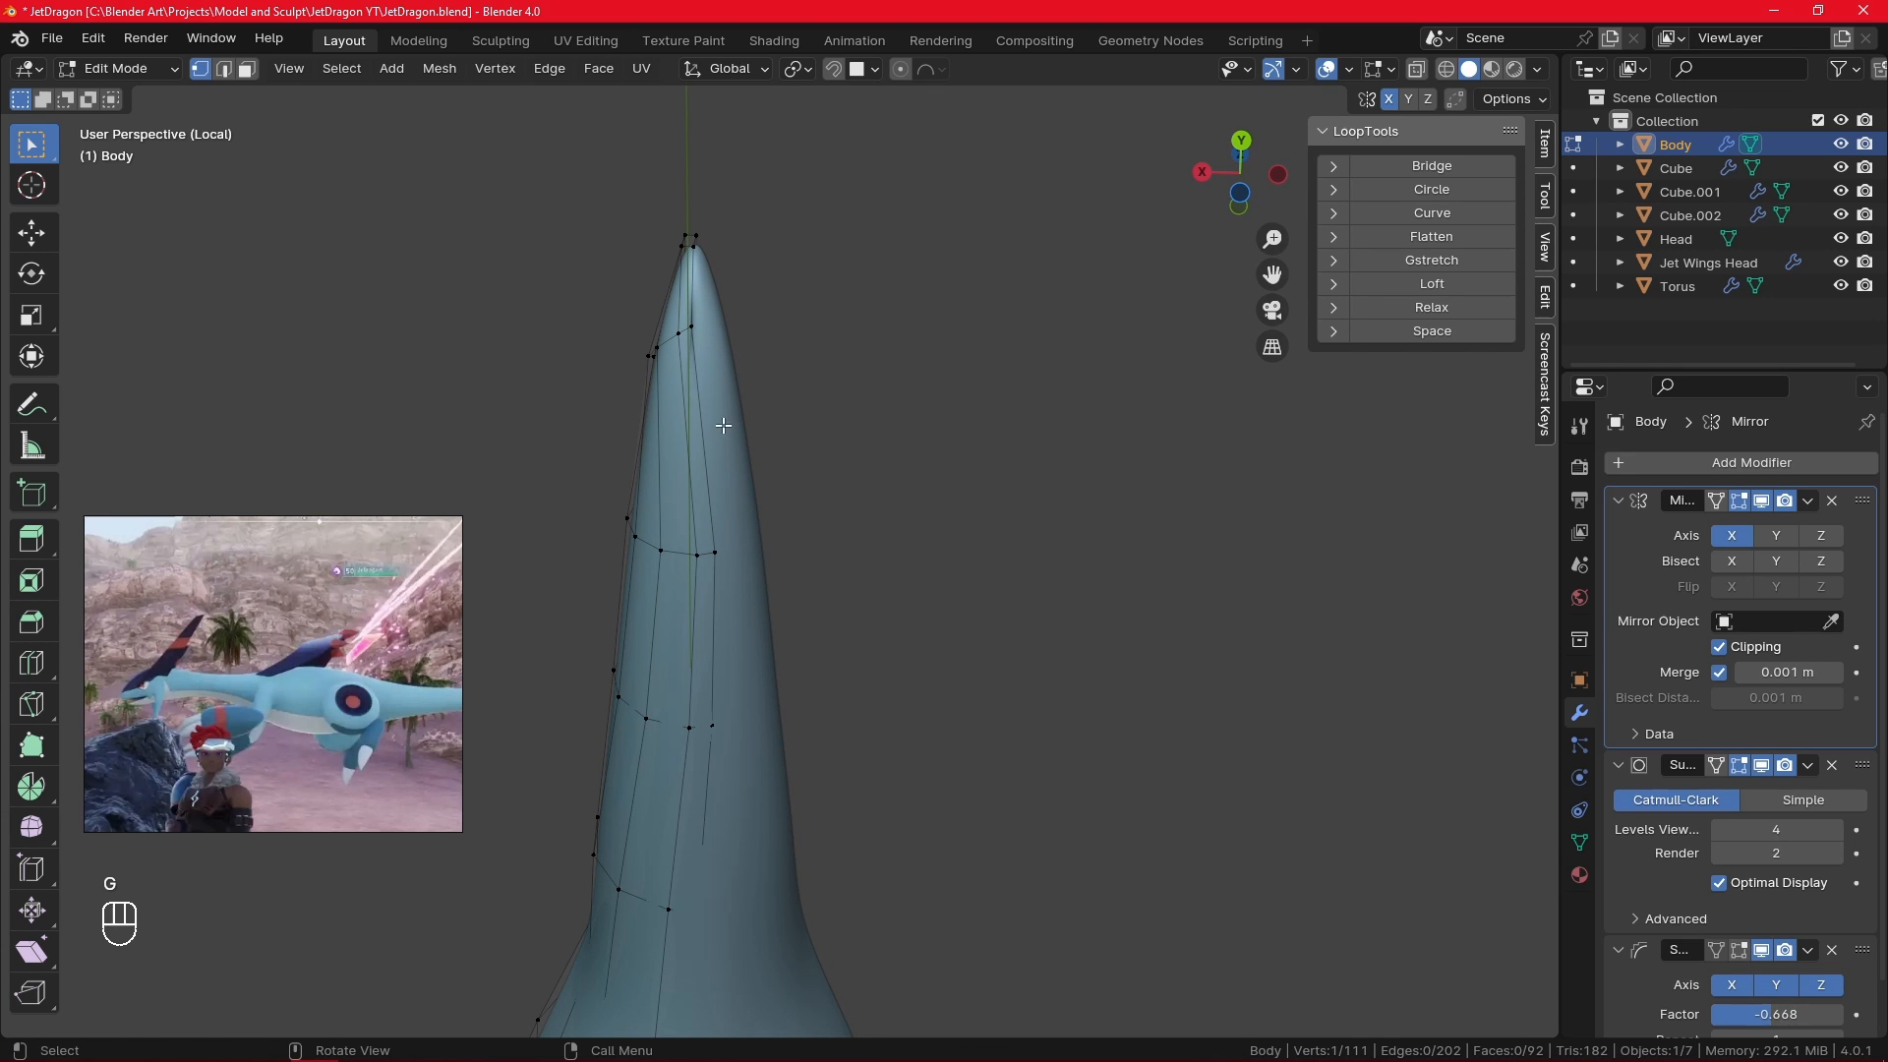
pyautogui.press('x')
pyautogui.click(722, 741)
# - Try filling a face at the mid-tail gap, then delete the new vertex and the neighbouring stray vertex beyond the centre line
pyautogui.click(716, 547)
pyautogui.press('f')
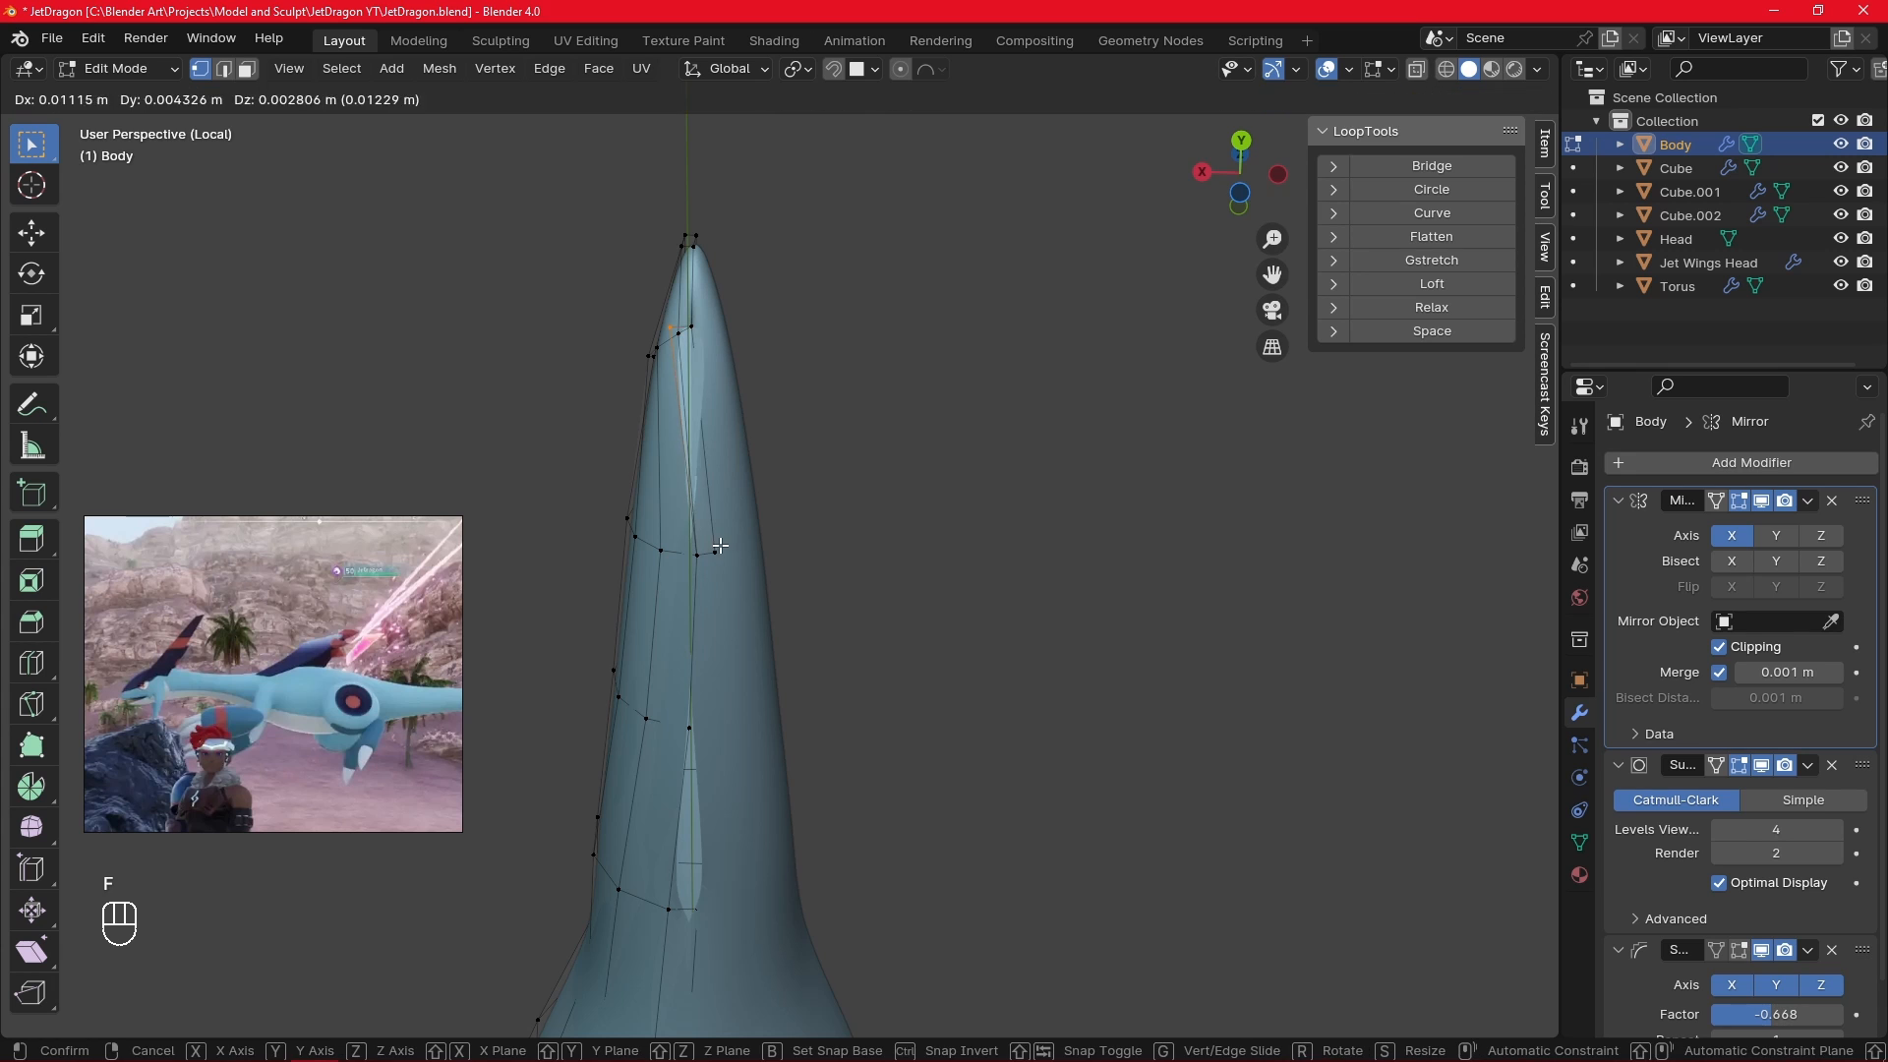
pyautogui.click(722, 549)
pyautogui.press('x')
pyautogui.click(726, 548)
pyautogui.click(723, 549)
pyautogui.press('x')
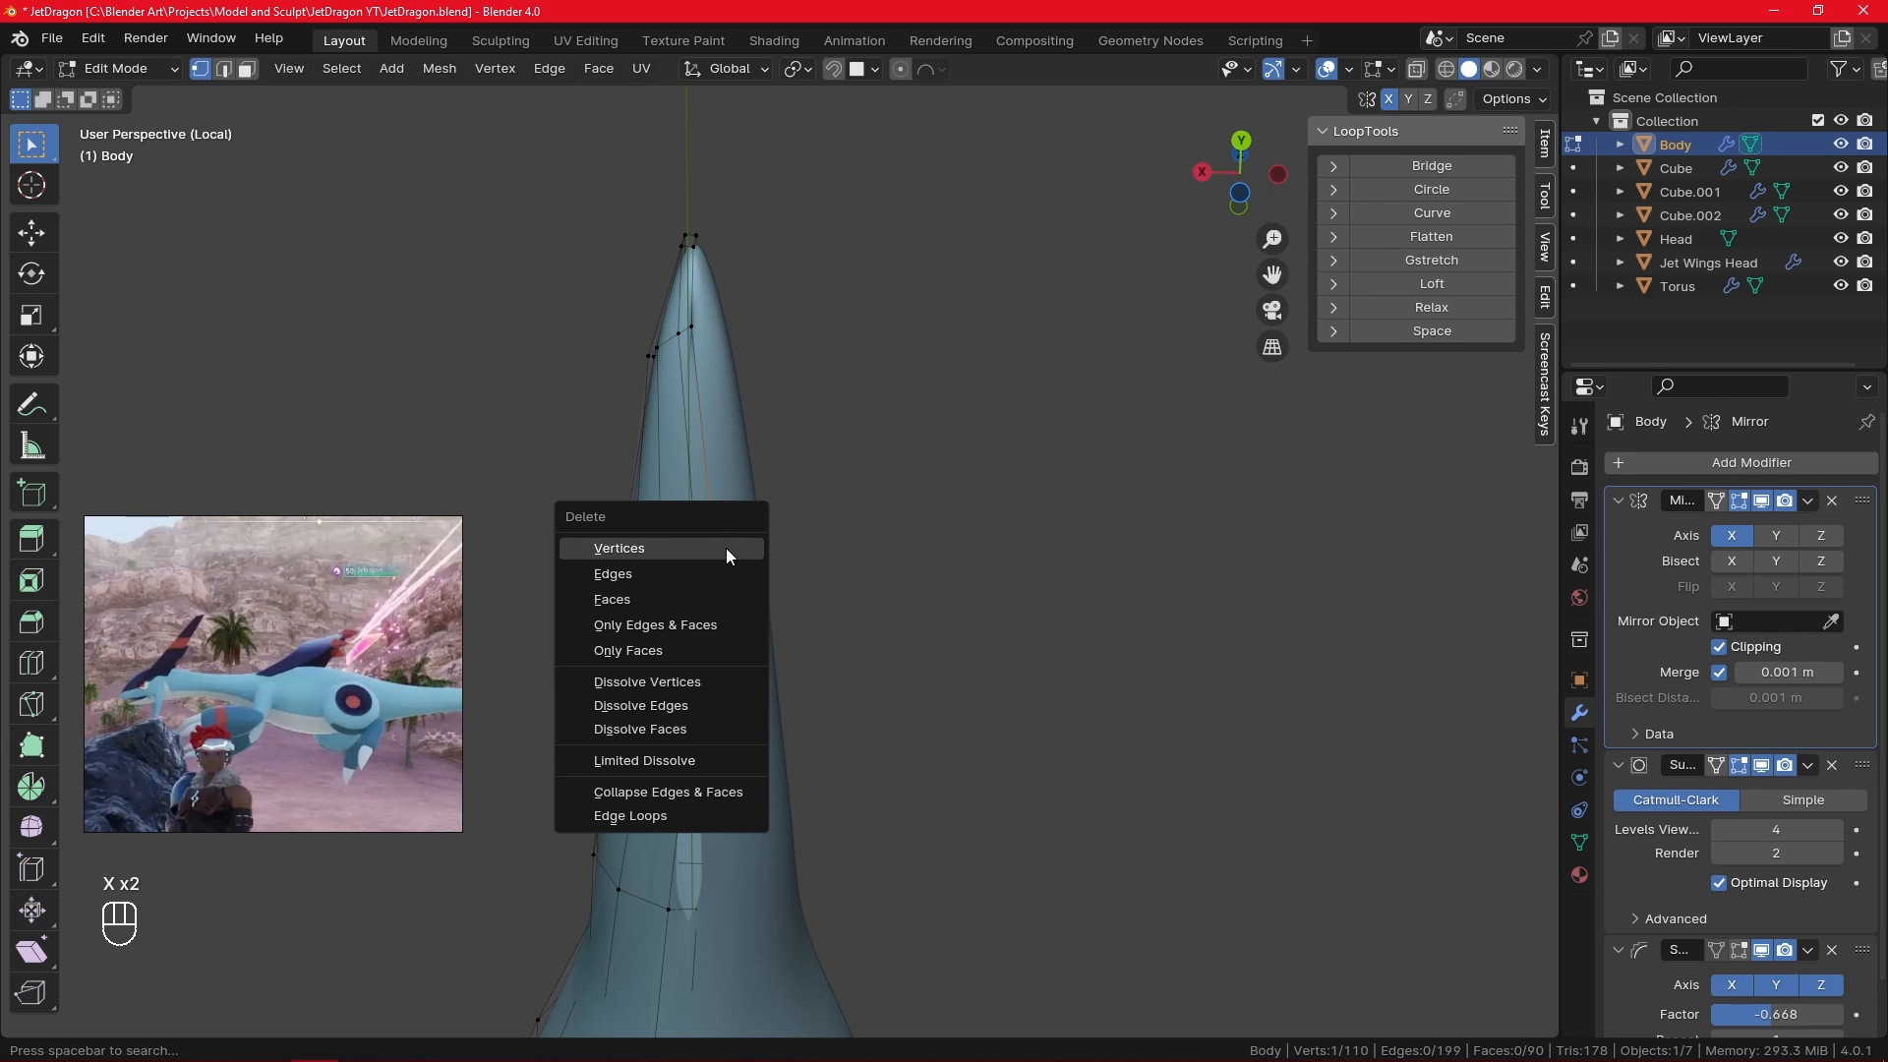
pyautogui.click(724, 551)
# - Move the vertex near the tail tip and the next one along the row in X onto the mirror plane
pyautogui.press('g')
pyautogui.press('x')
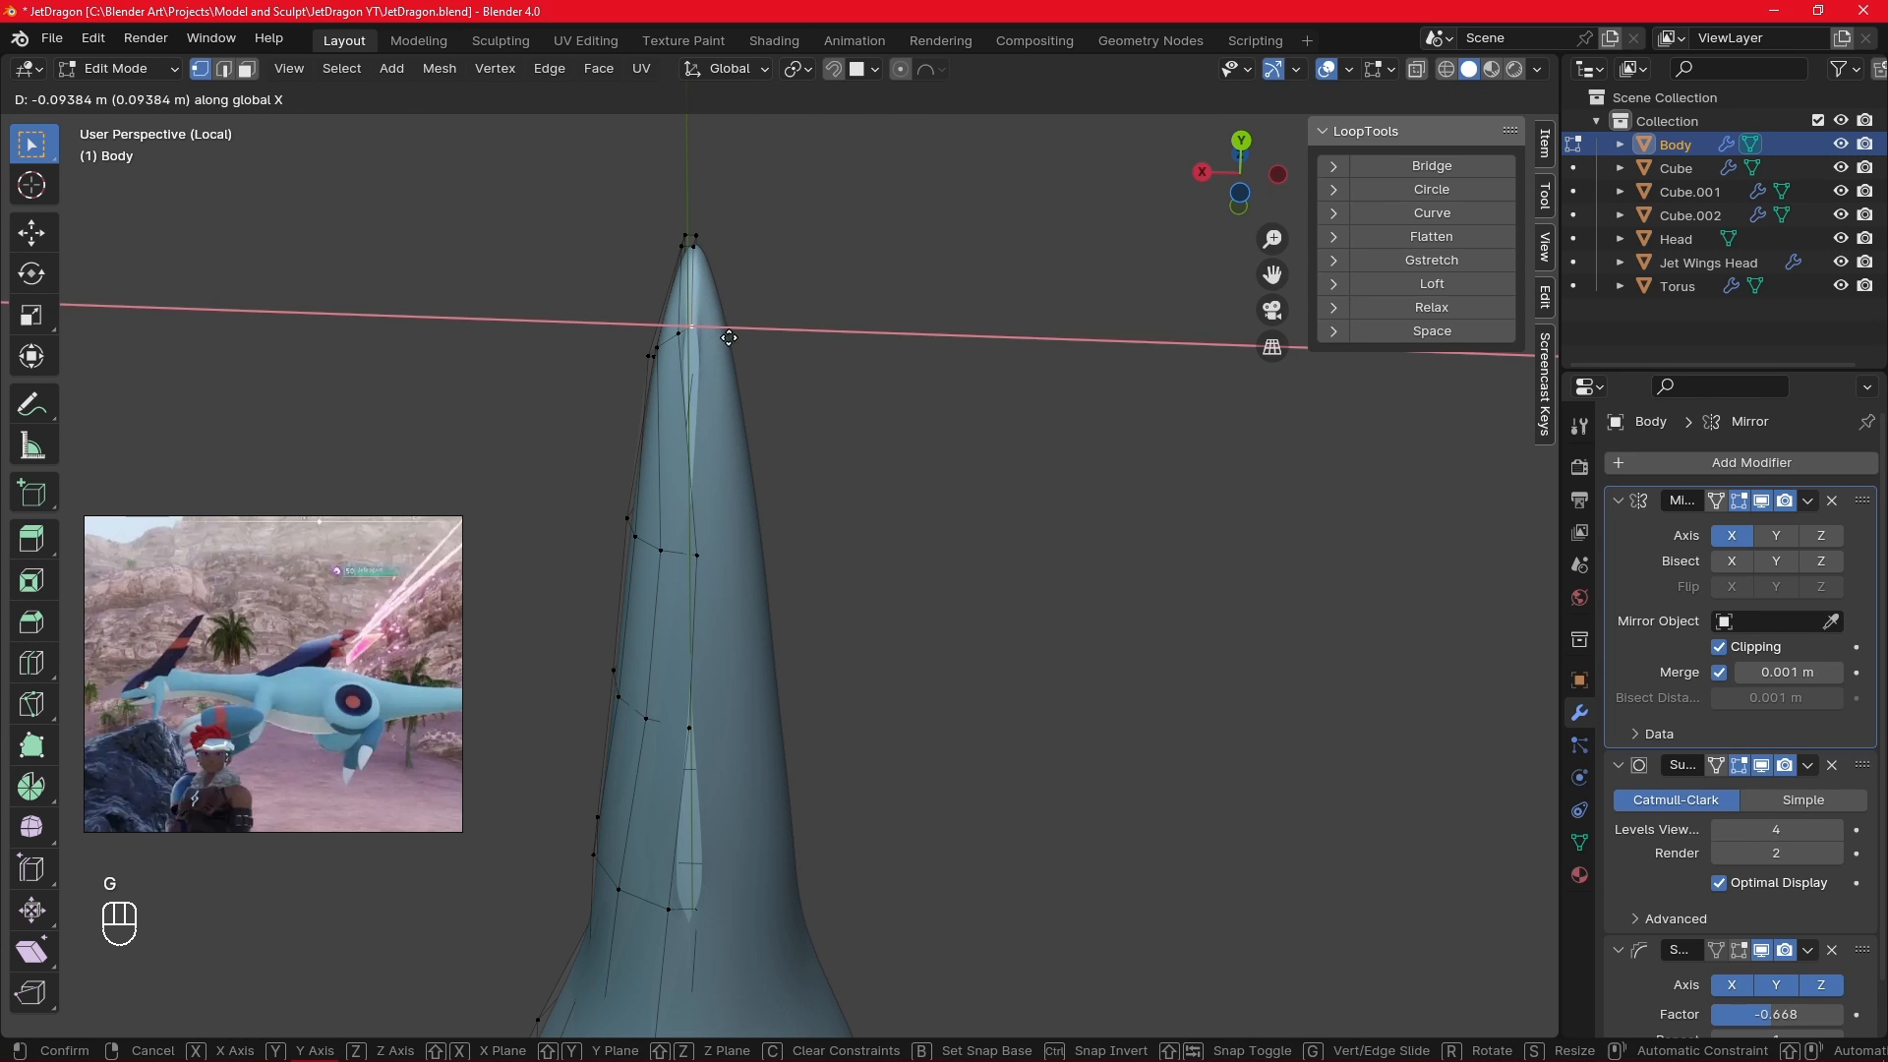
pyautogui.click(722, 346)
pyautogui.click(685, 337)
pyautogui.keyDown('shift'); pyautogui.moveTo(712, 423); pyautogui.dragTo(721, 454, button='middle'); pyautogui.keyUp('shift')
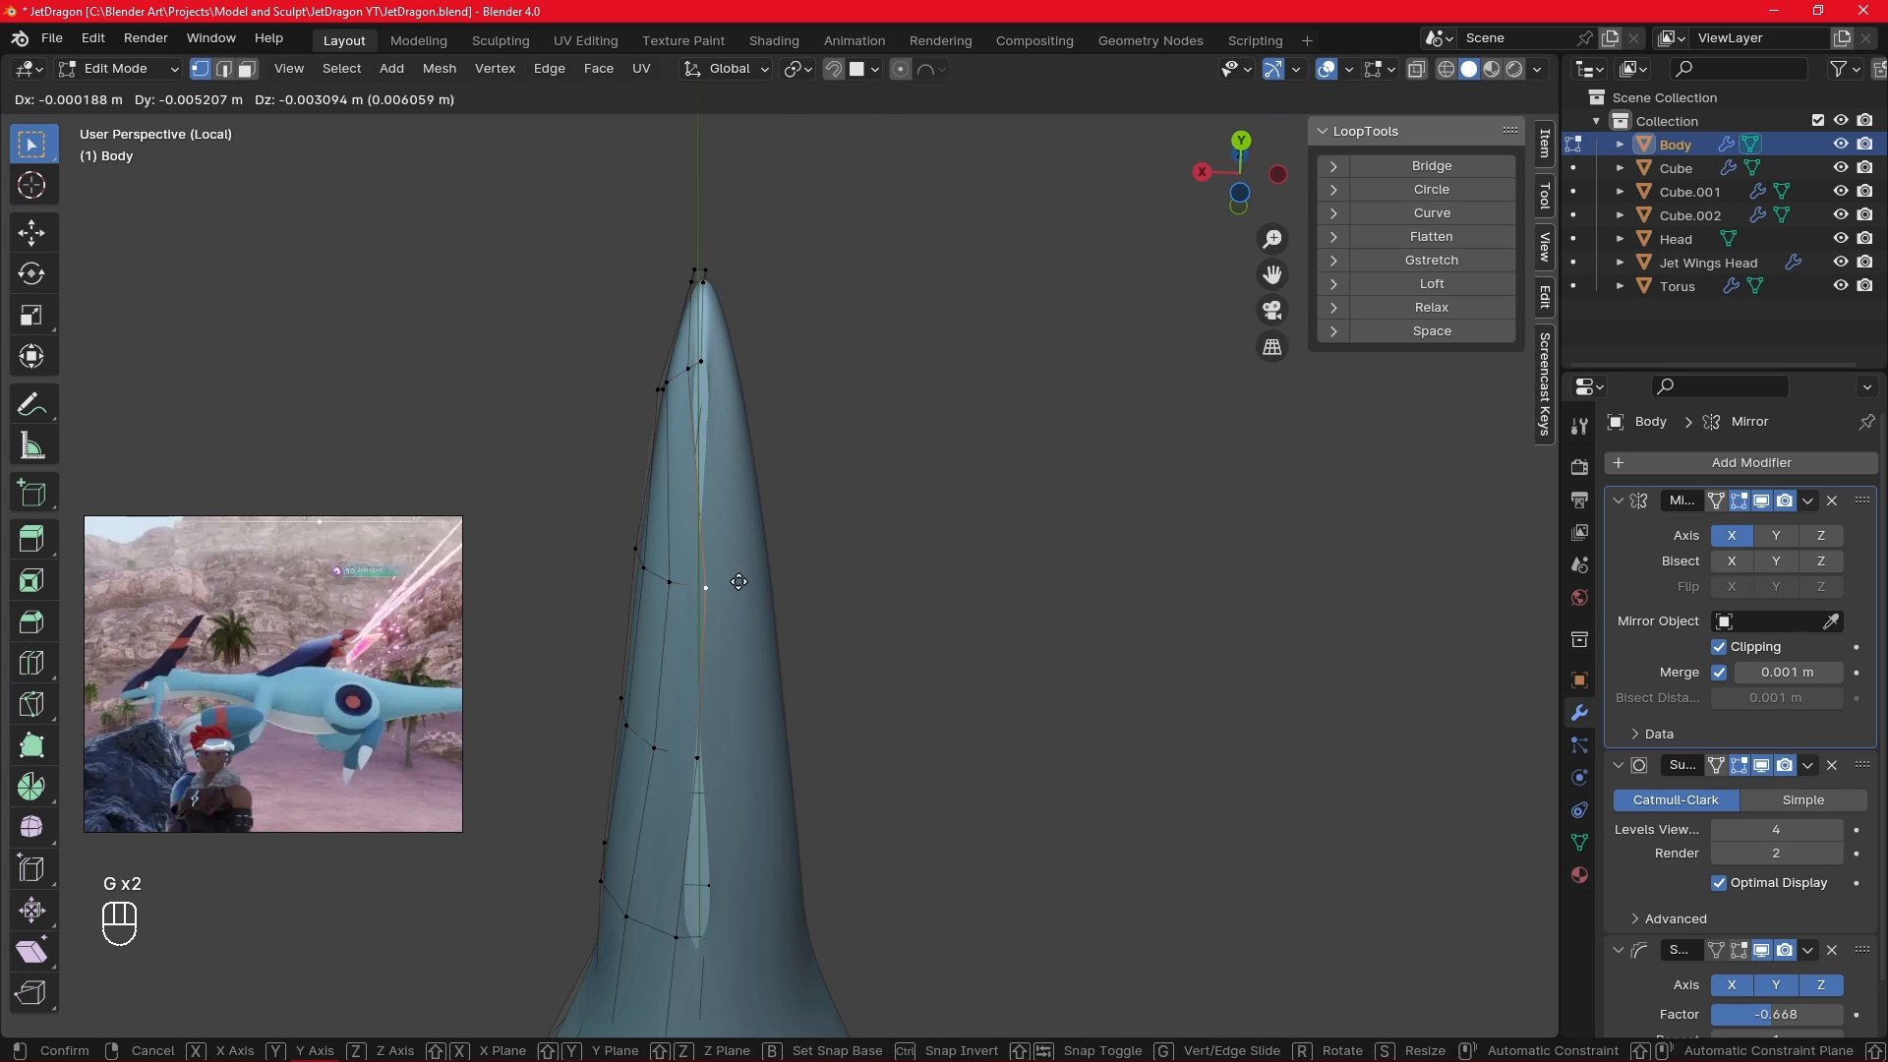
pyautogui.press('g')
pyautogui.press('x')
pyautogui.click(717, 566)
# - Turn off Clipping and Merge on the Mirror modifier and test-move the centre vertex at the end of the gap
pyautogui.keyDown('shift'); pyautogui.moveTo(723, 525); pyautogui.dragTo(729, 561); pyautogui.keyUp('shift')
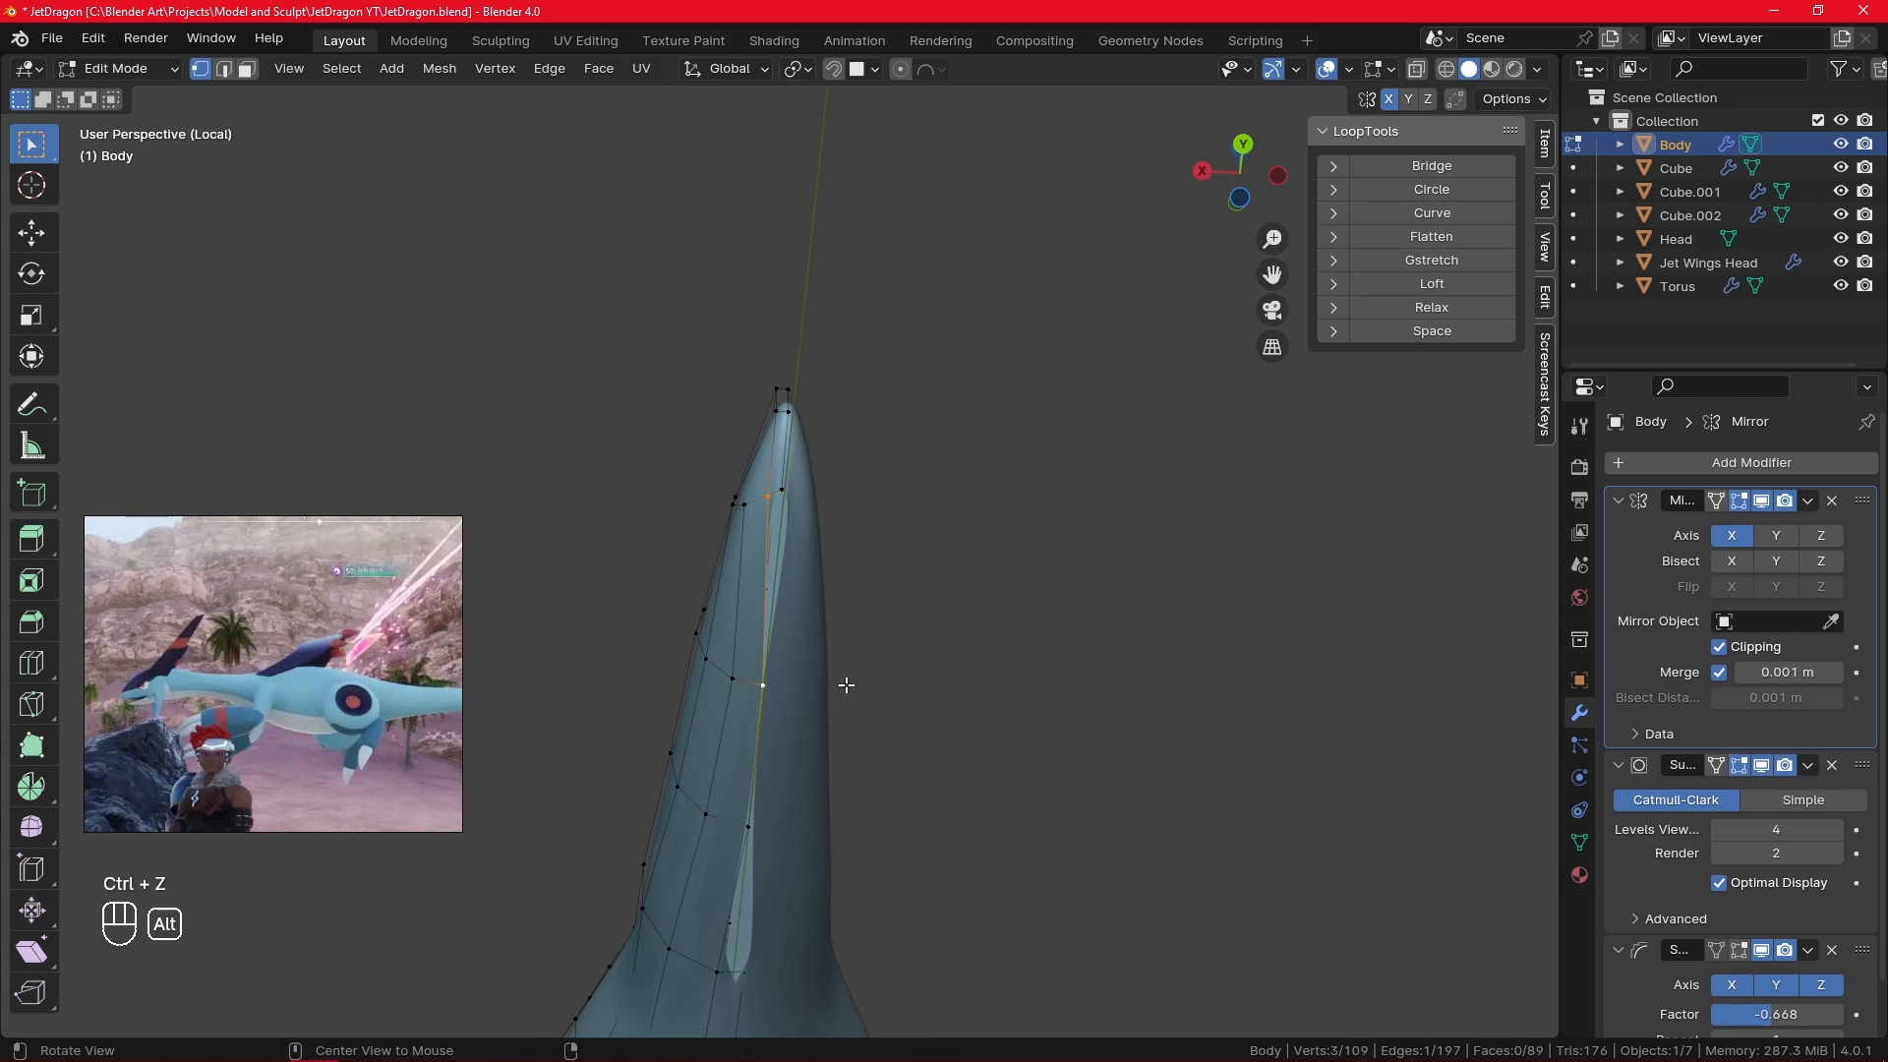
pyautogui.scroll(5, 846, 685)
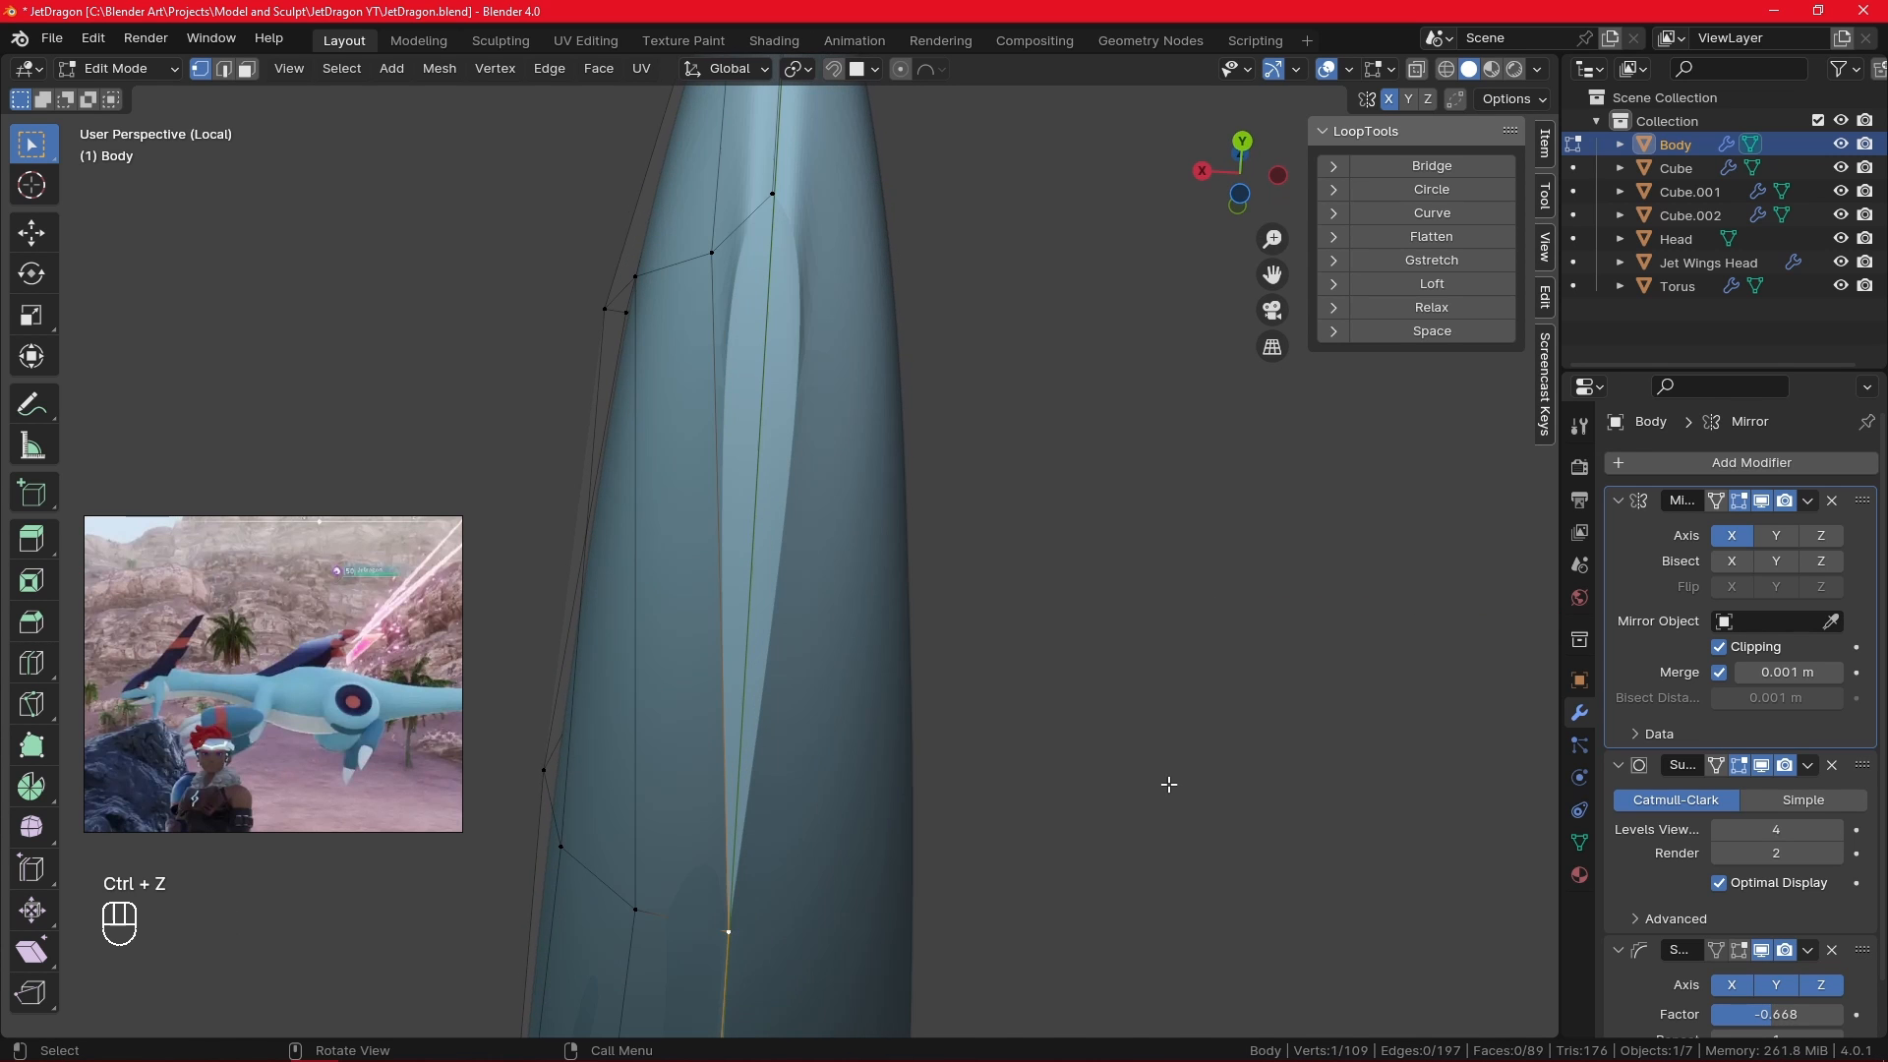
pyautogui.scroll(-1, 1865, 685)
pyautogui.click(1718, 630)
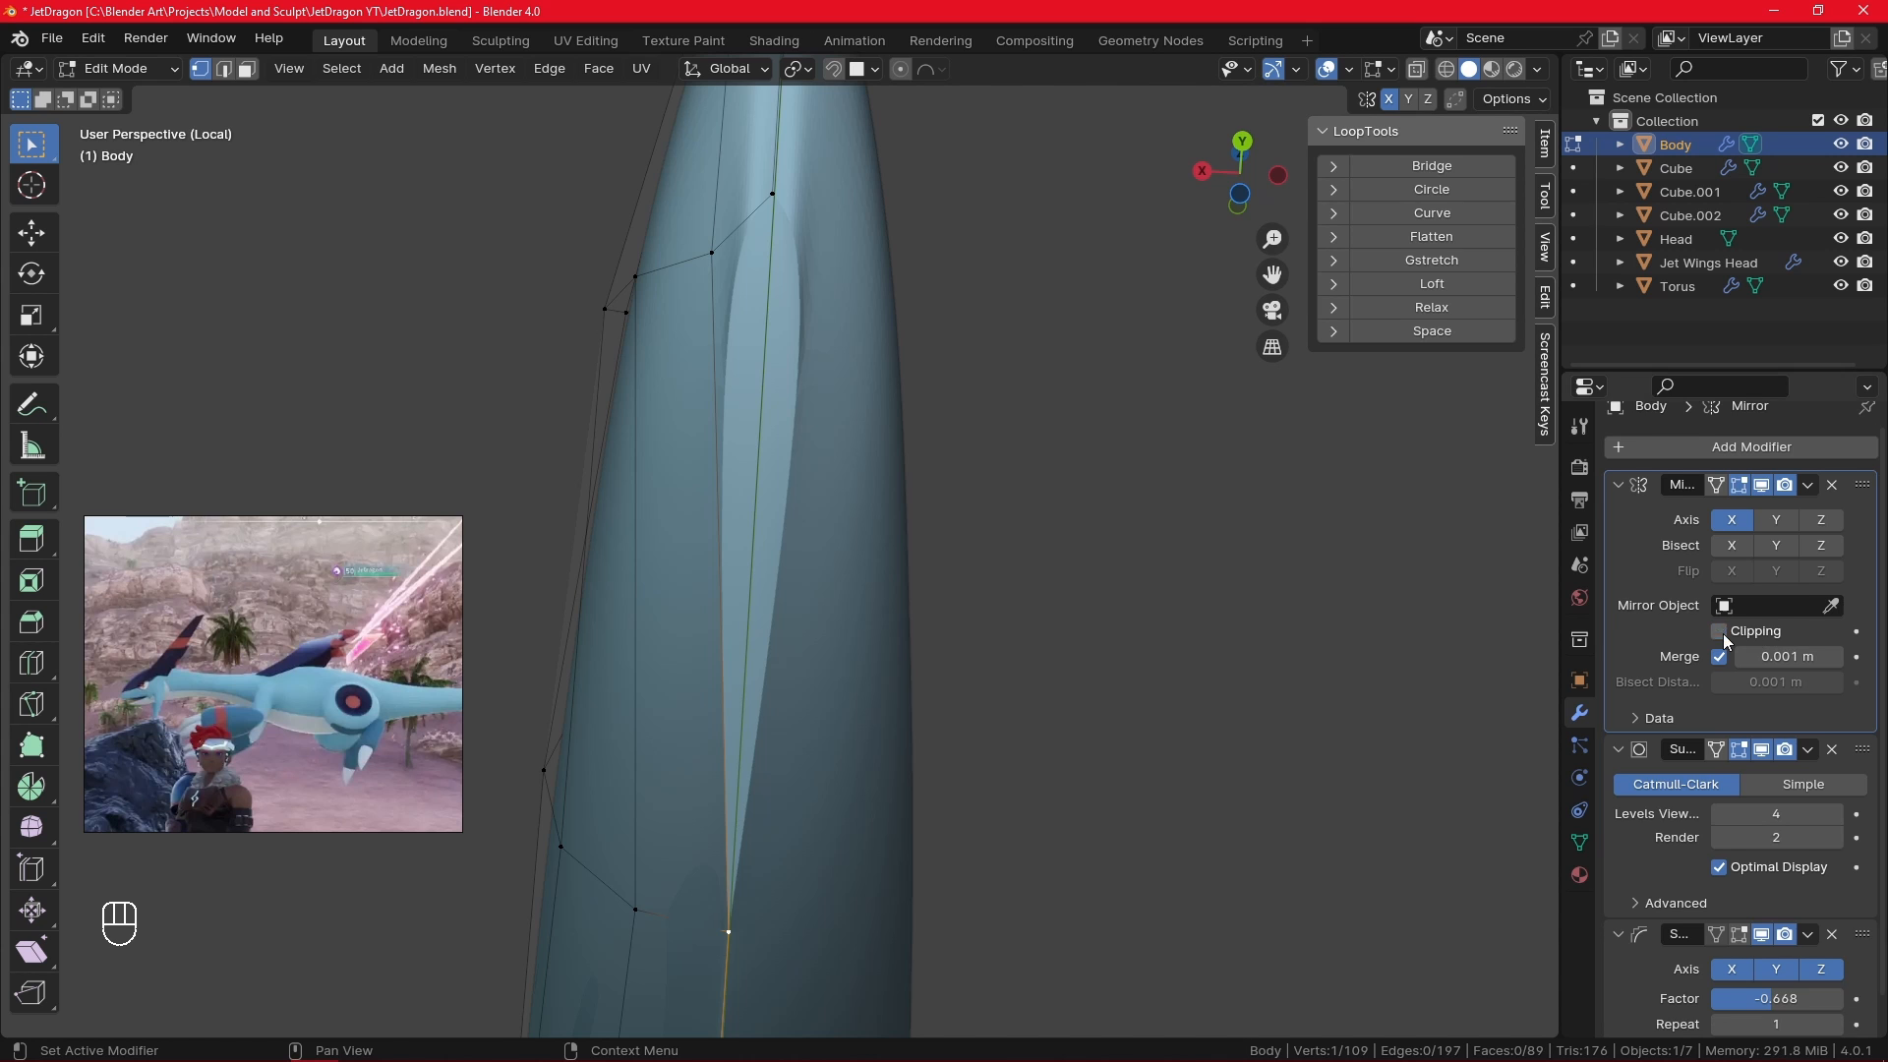
pyautogui.press('g')
pyautogui.press('z')
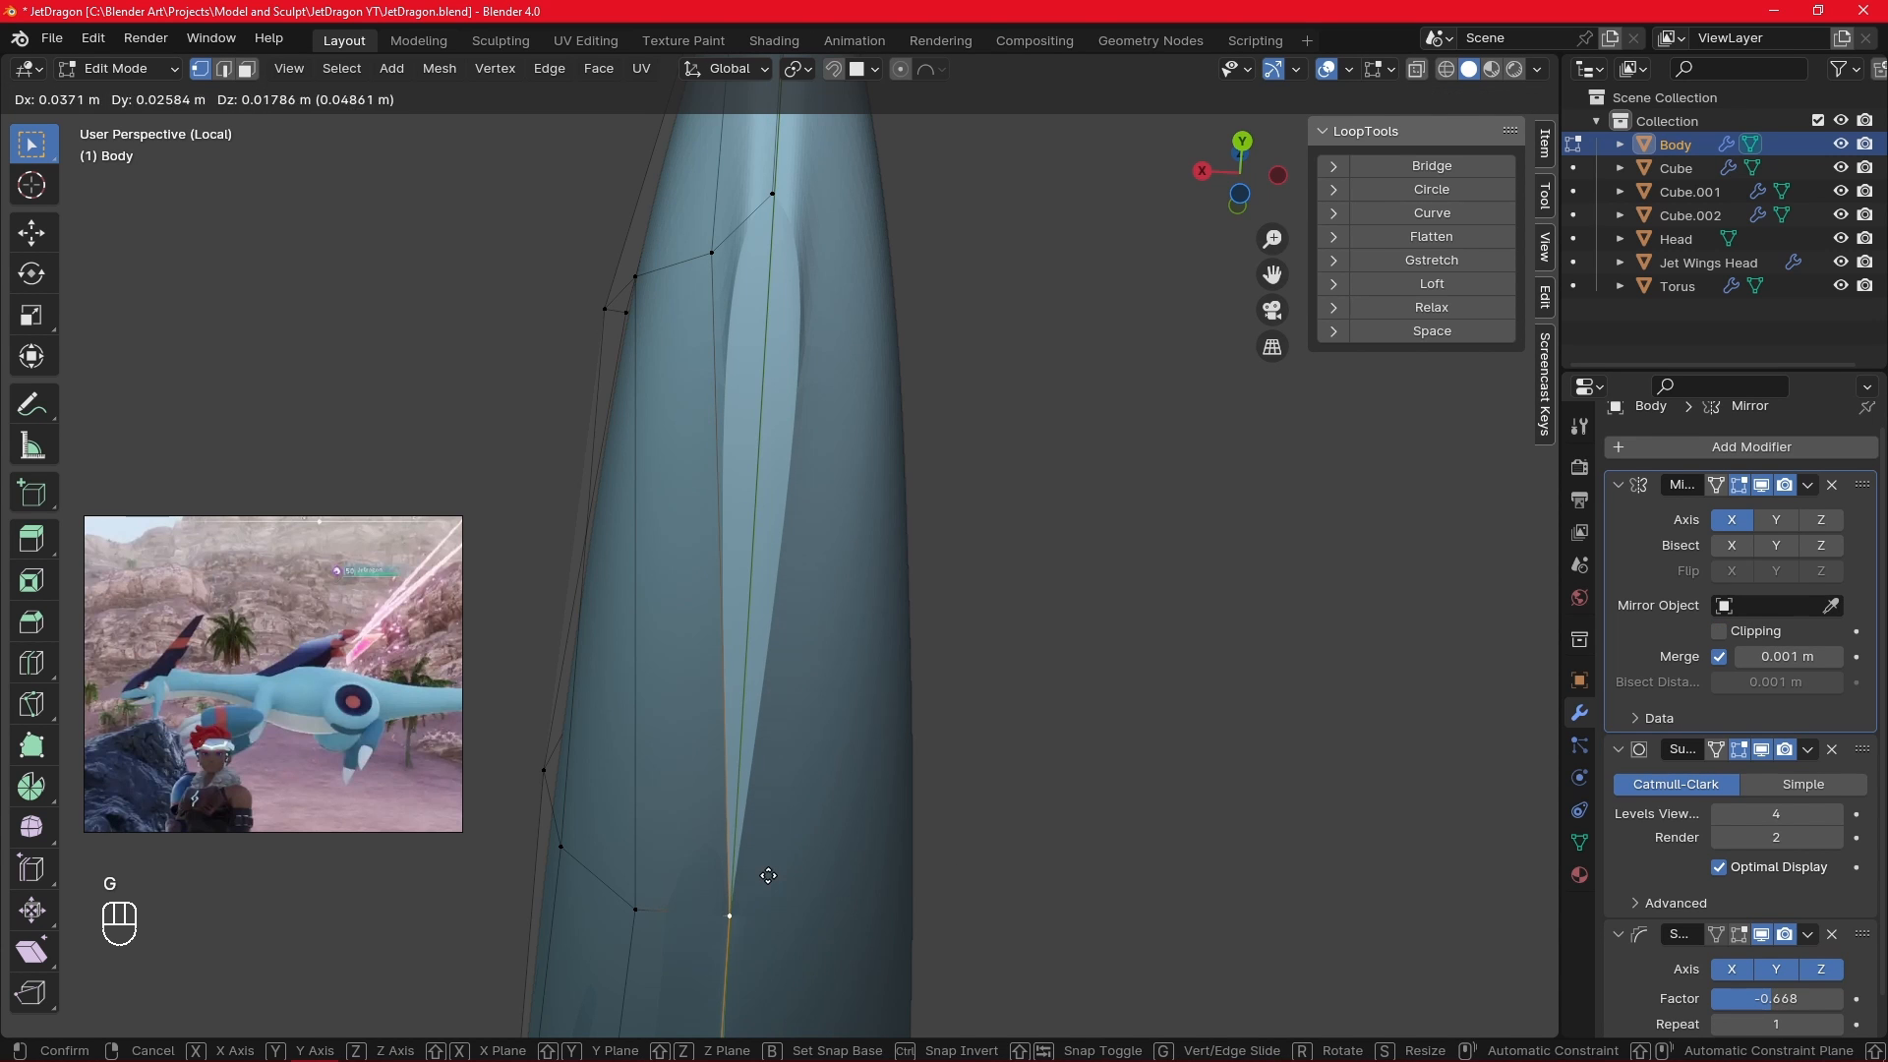
pyautogui.click(764, 909)
pyautogui.click(1719, 656)
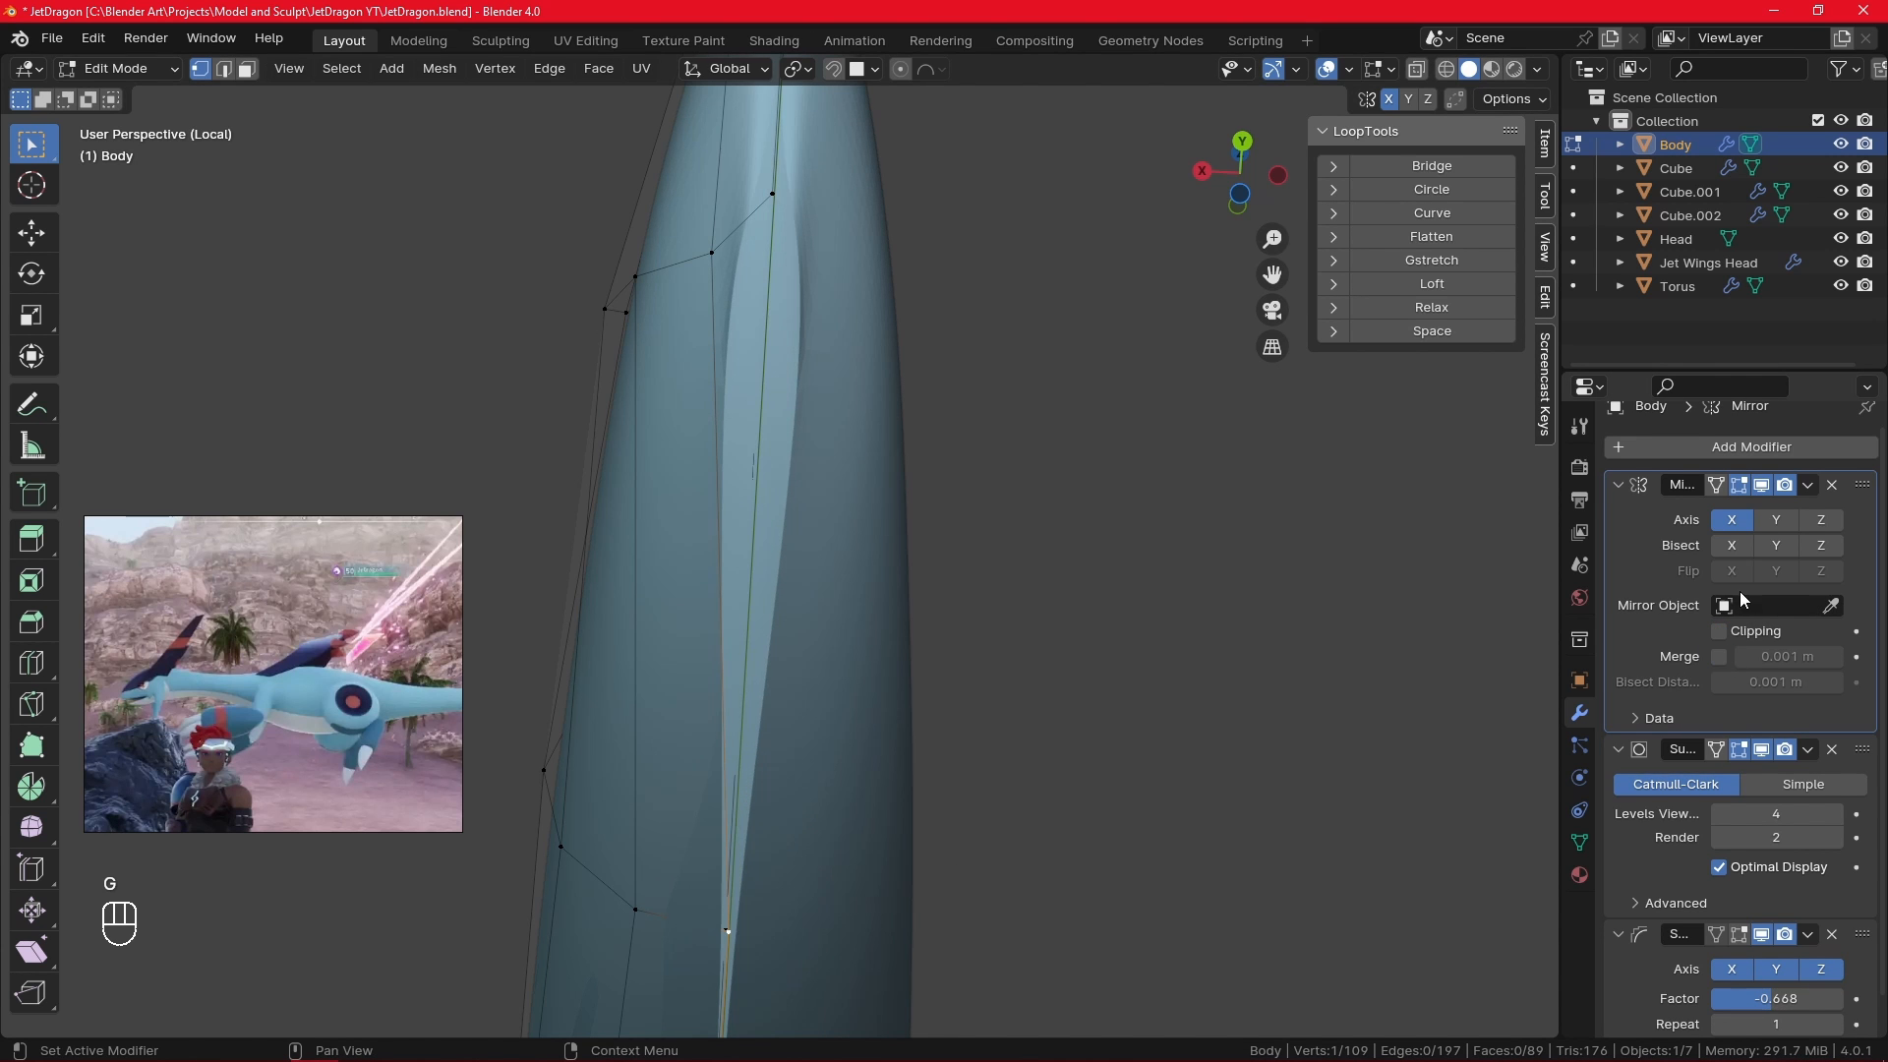
# - Turn on X-ray and move the centre-side vertex on the mid-tail ring slightly away from the mirror plane
pyautogui.moveTo(911, 813)
pyautogui.mouseDown(button='middle')
pyautogui.moveTo(909, 750)
pyautogui.moveTo(998, 514)
pyautogui.mouseUp(button='middle')
pyautogui.scroll(-4, 998, 514)
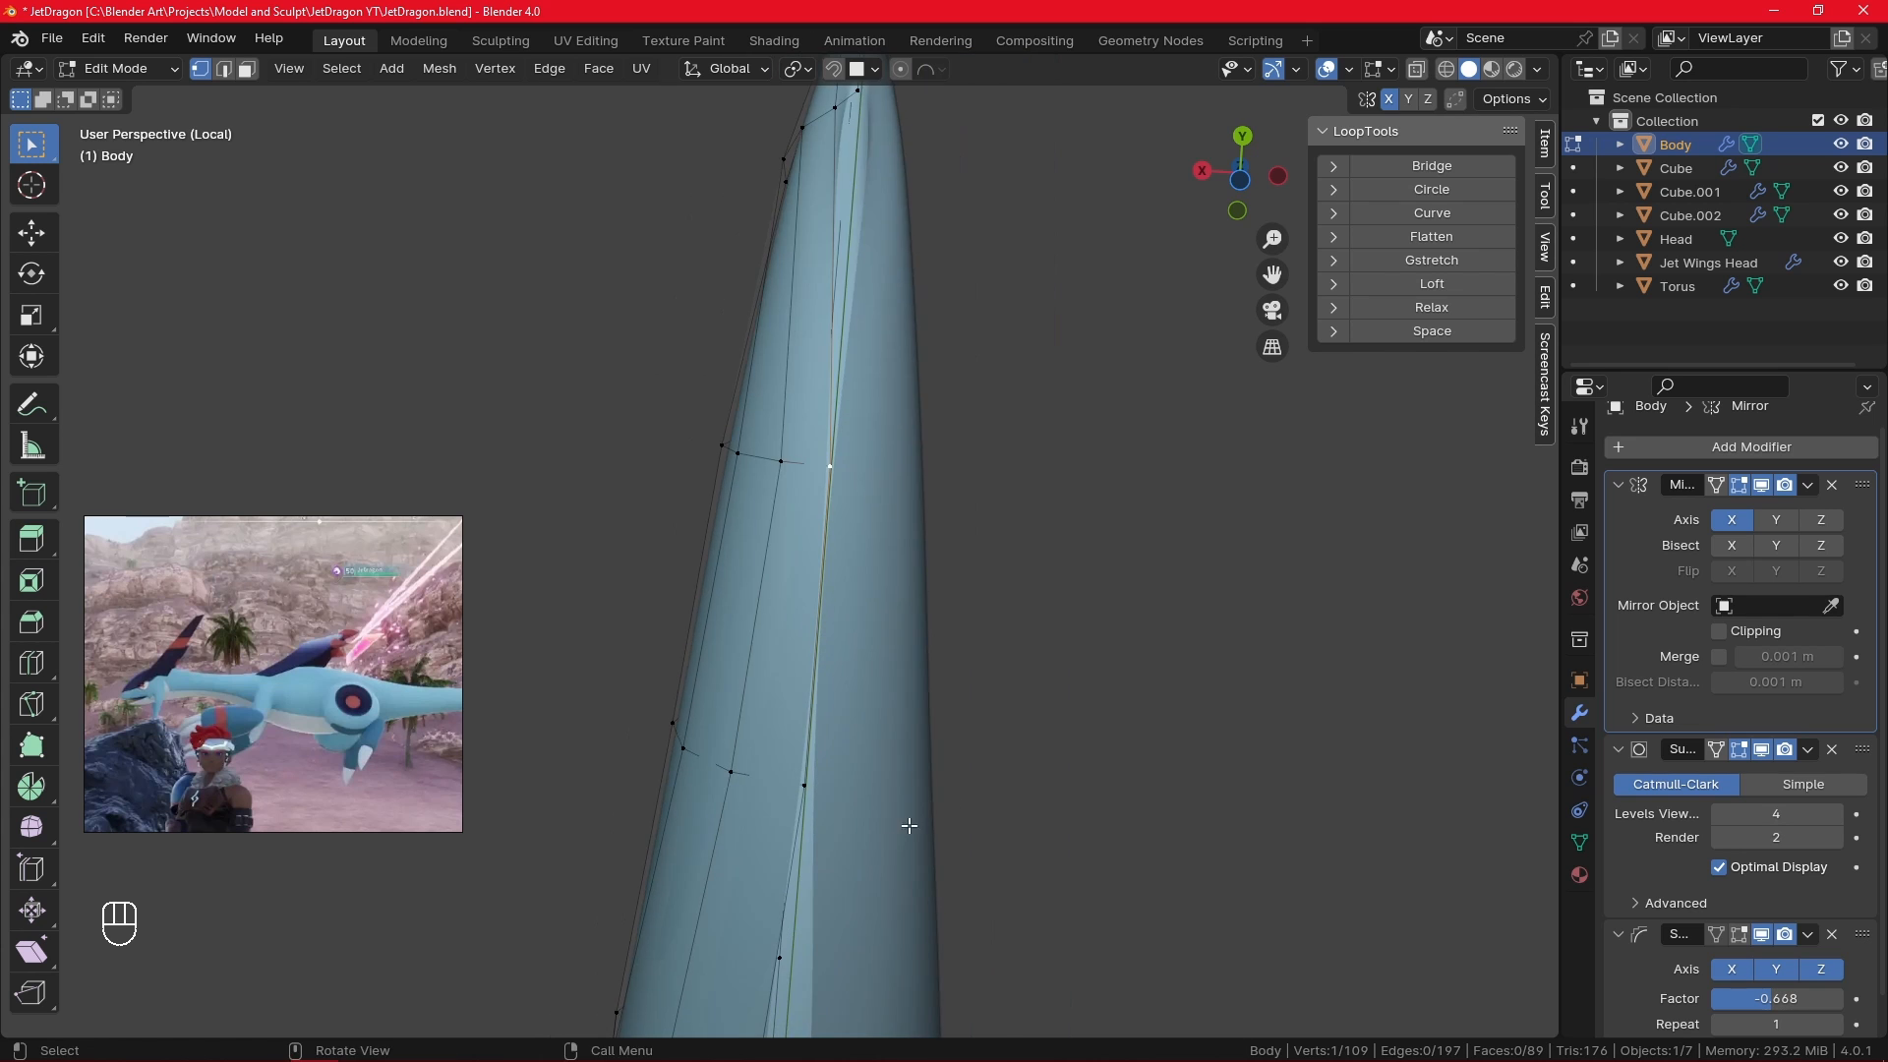
pyautogui.keyDown('shift'); pyautogui.moveTo(905, 826); pyautogui.dragTo(864, 463, button='middle'); pyautogui.keyUp('shift')
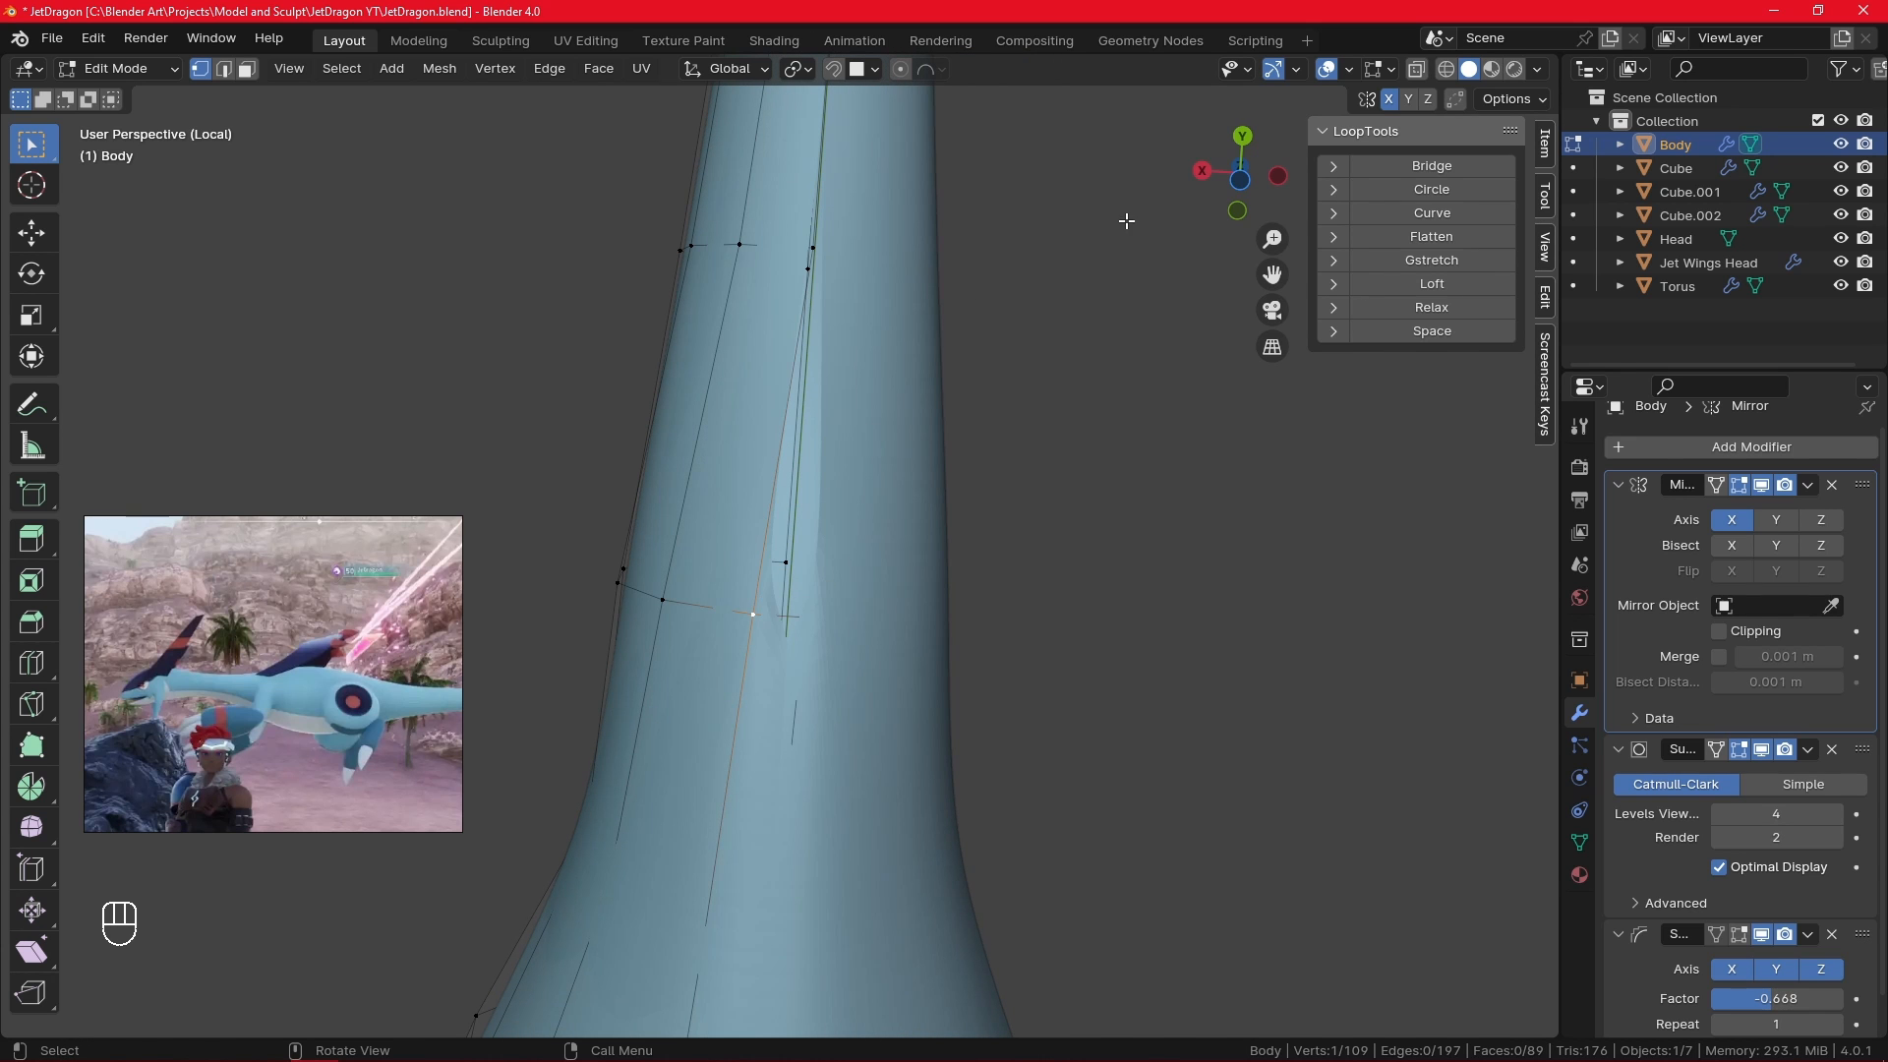
pyautogui.hotkey('alt', 'z')
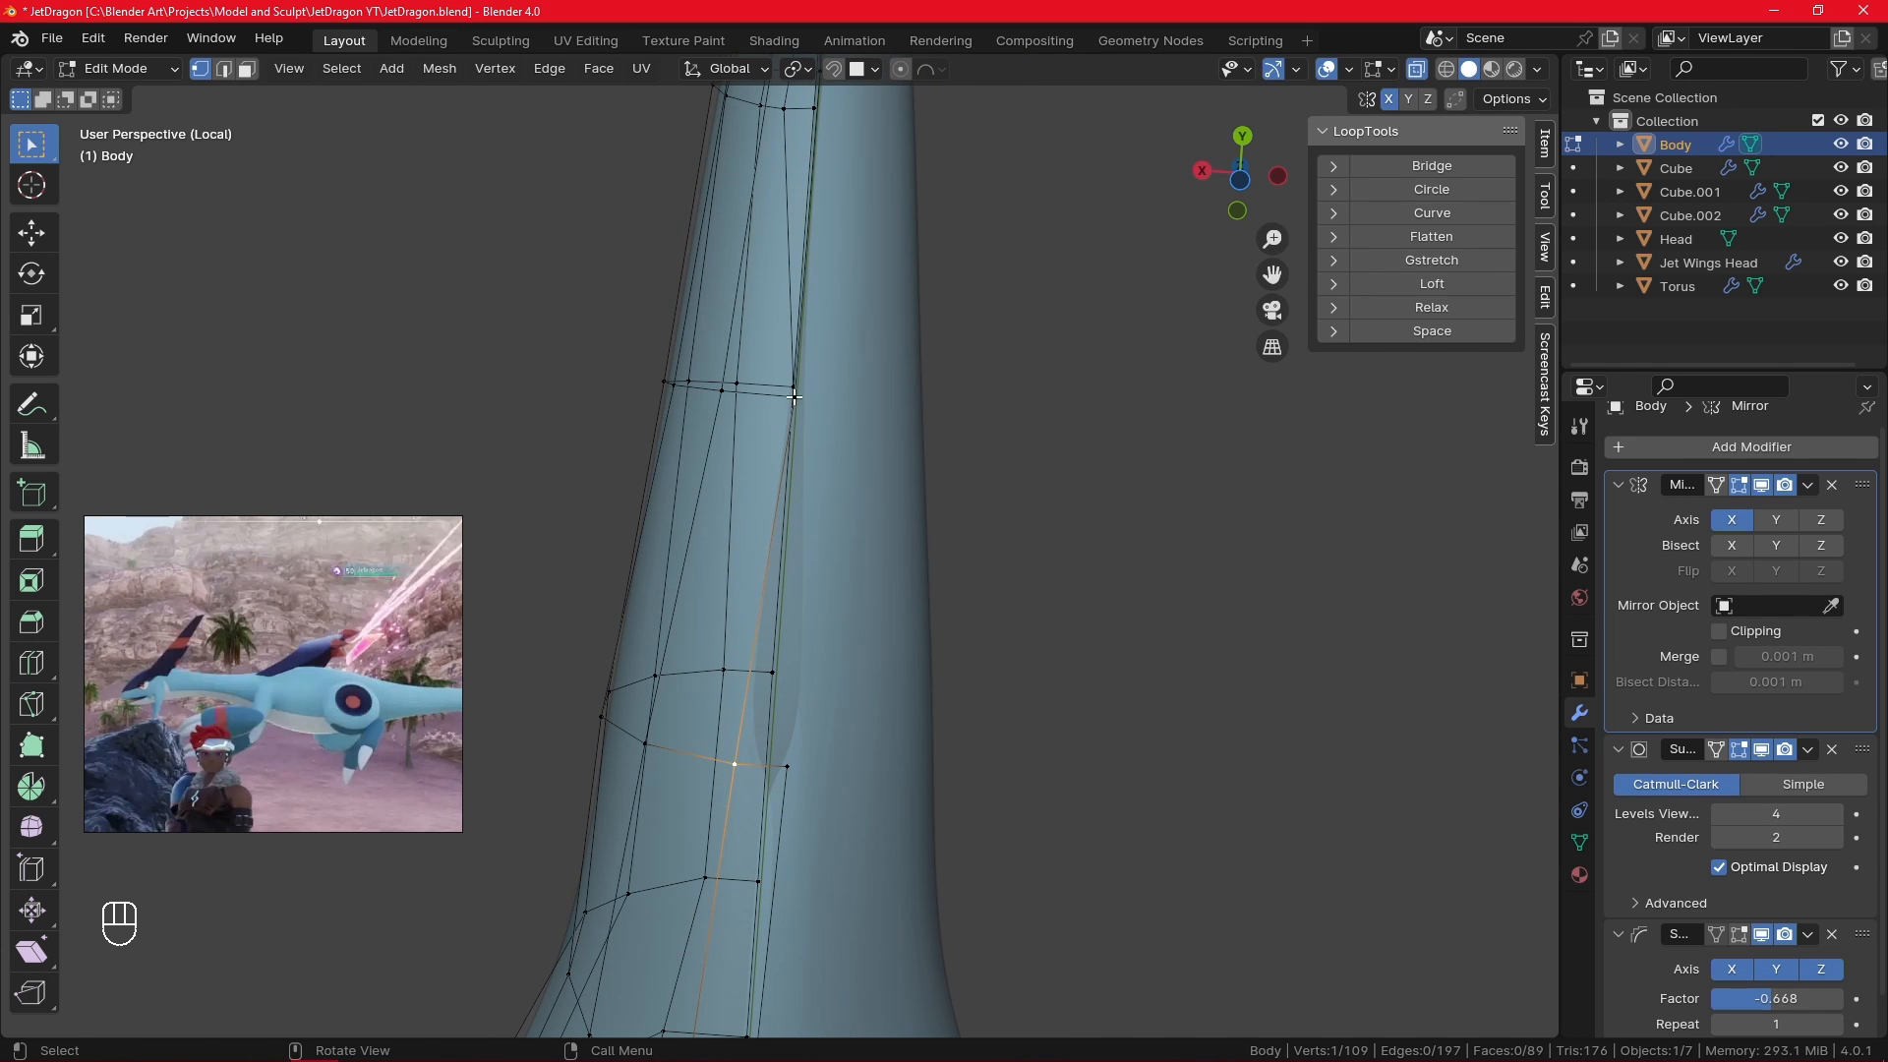
pyautogui.click(793, 396)
pyautogui.press('g')
pyautogui.click(801, 390)
# - Extrude the centre-side edge near the tail root toward the tip, up to the next ring of the tail
pyautogui.click(740, 766)
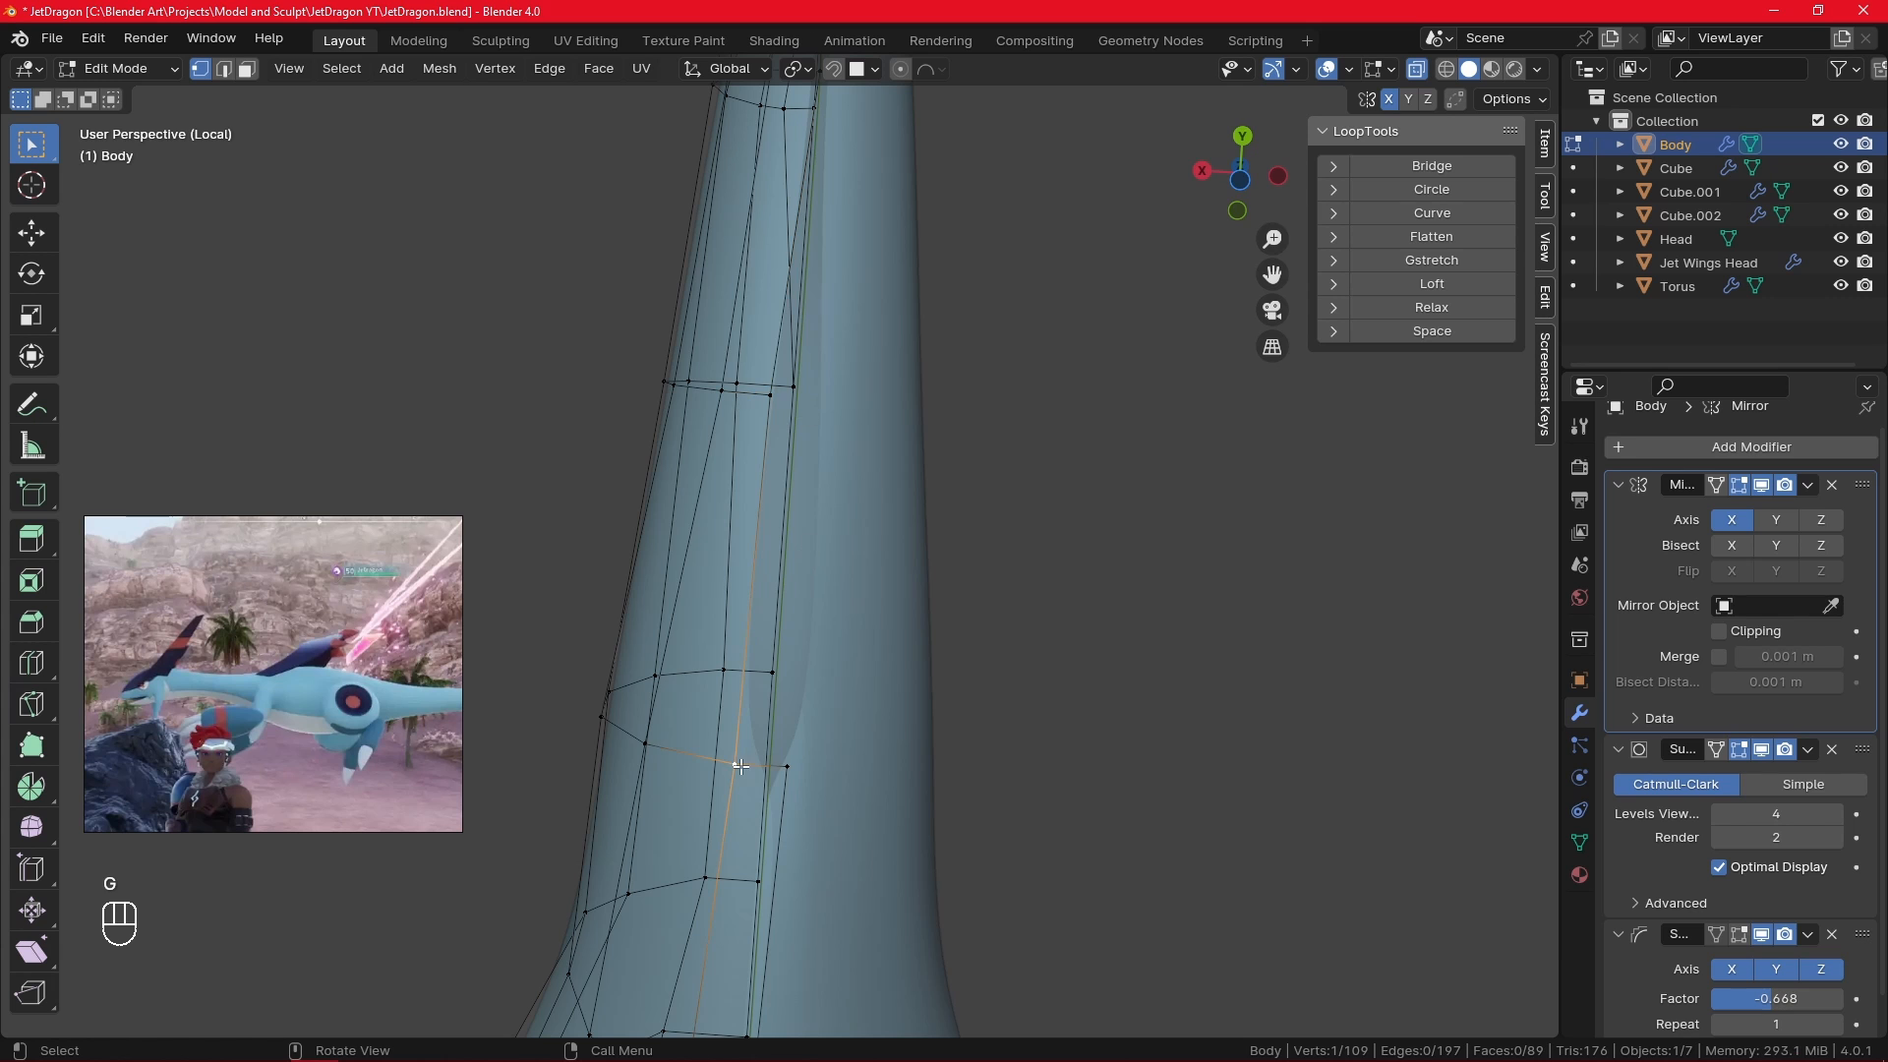
pyautogui.press('e')
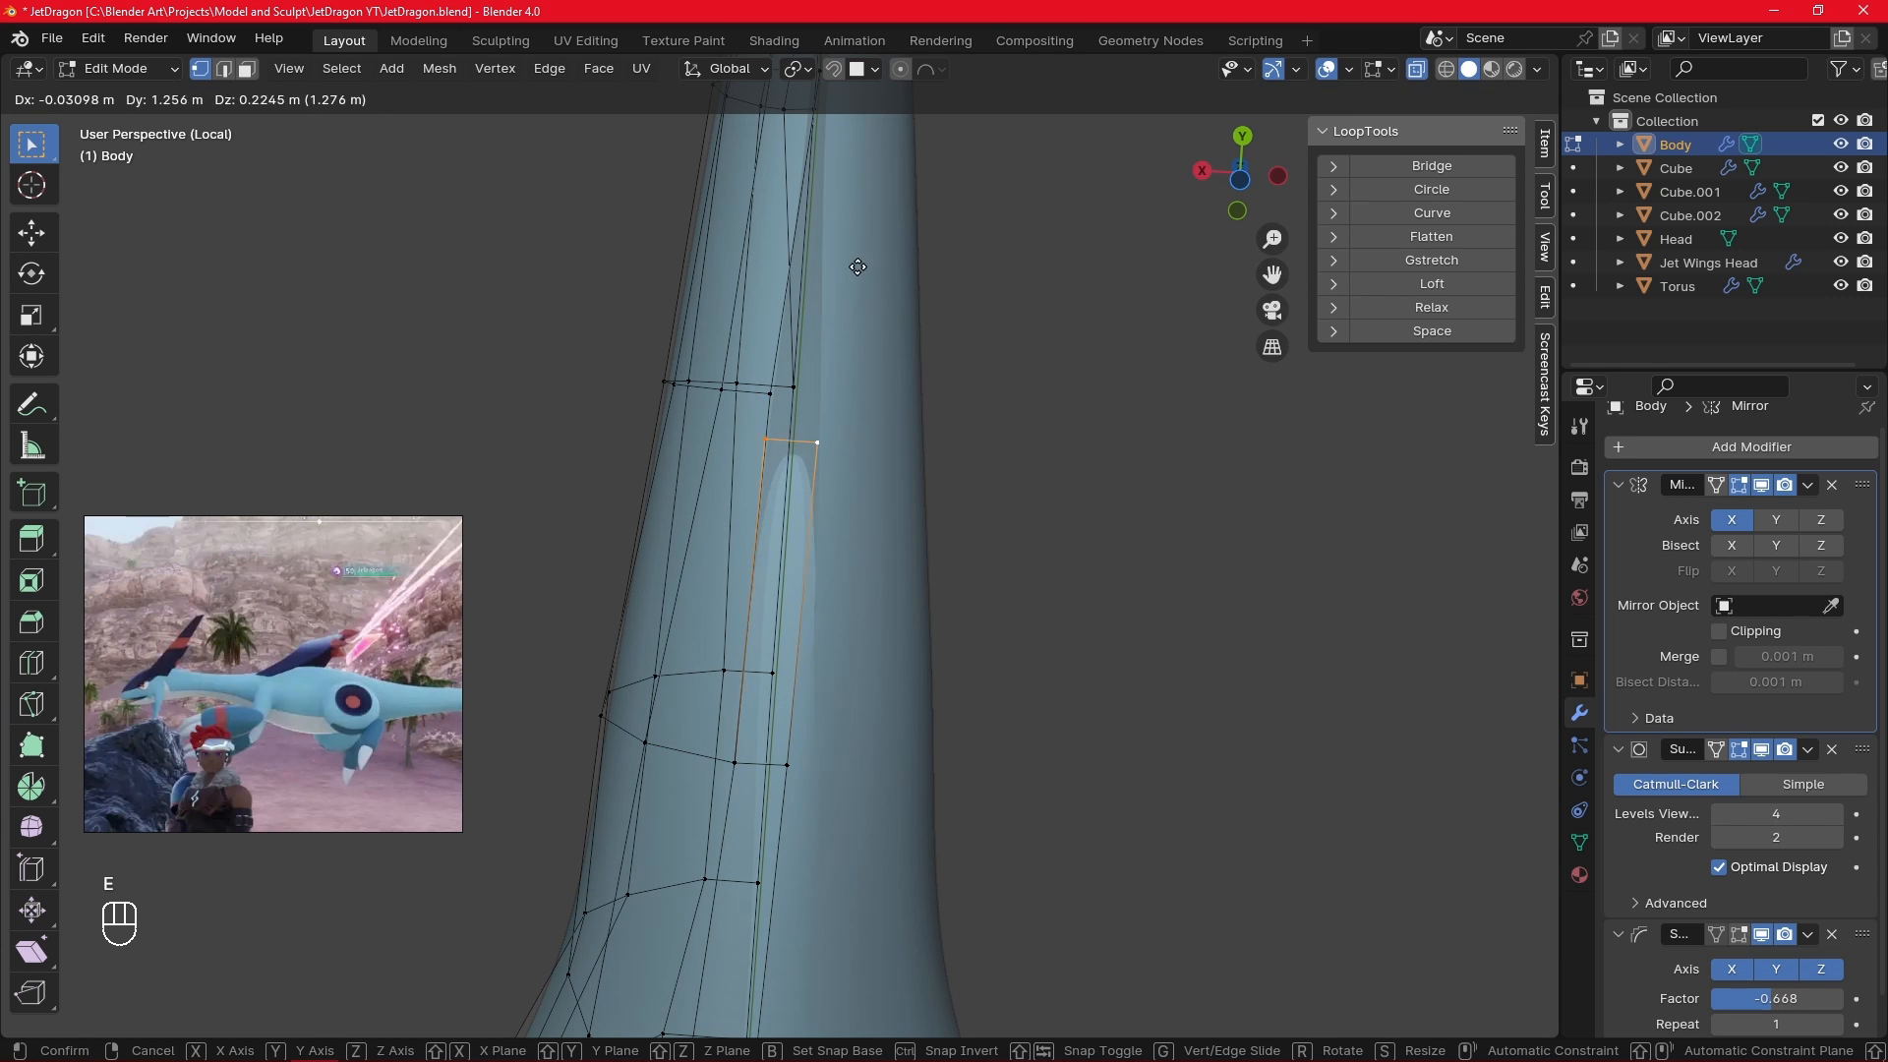
pyautogui.click(866, 228)
pyautogui.keyDown('alt'); pyautogui.keyDown('shift'); pyautogui.moveTo(873, 333); pyautogui.dragTo(834, 653); pyautogui.keyUp('shift'); pyautogui.keyUp('alt')
pyautogui.press('g')
pyautogui.click(827, 444)
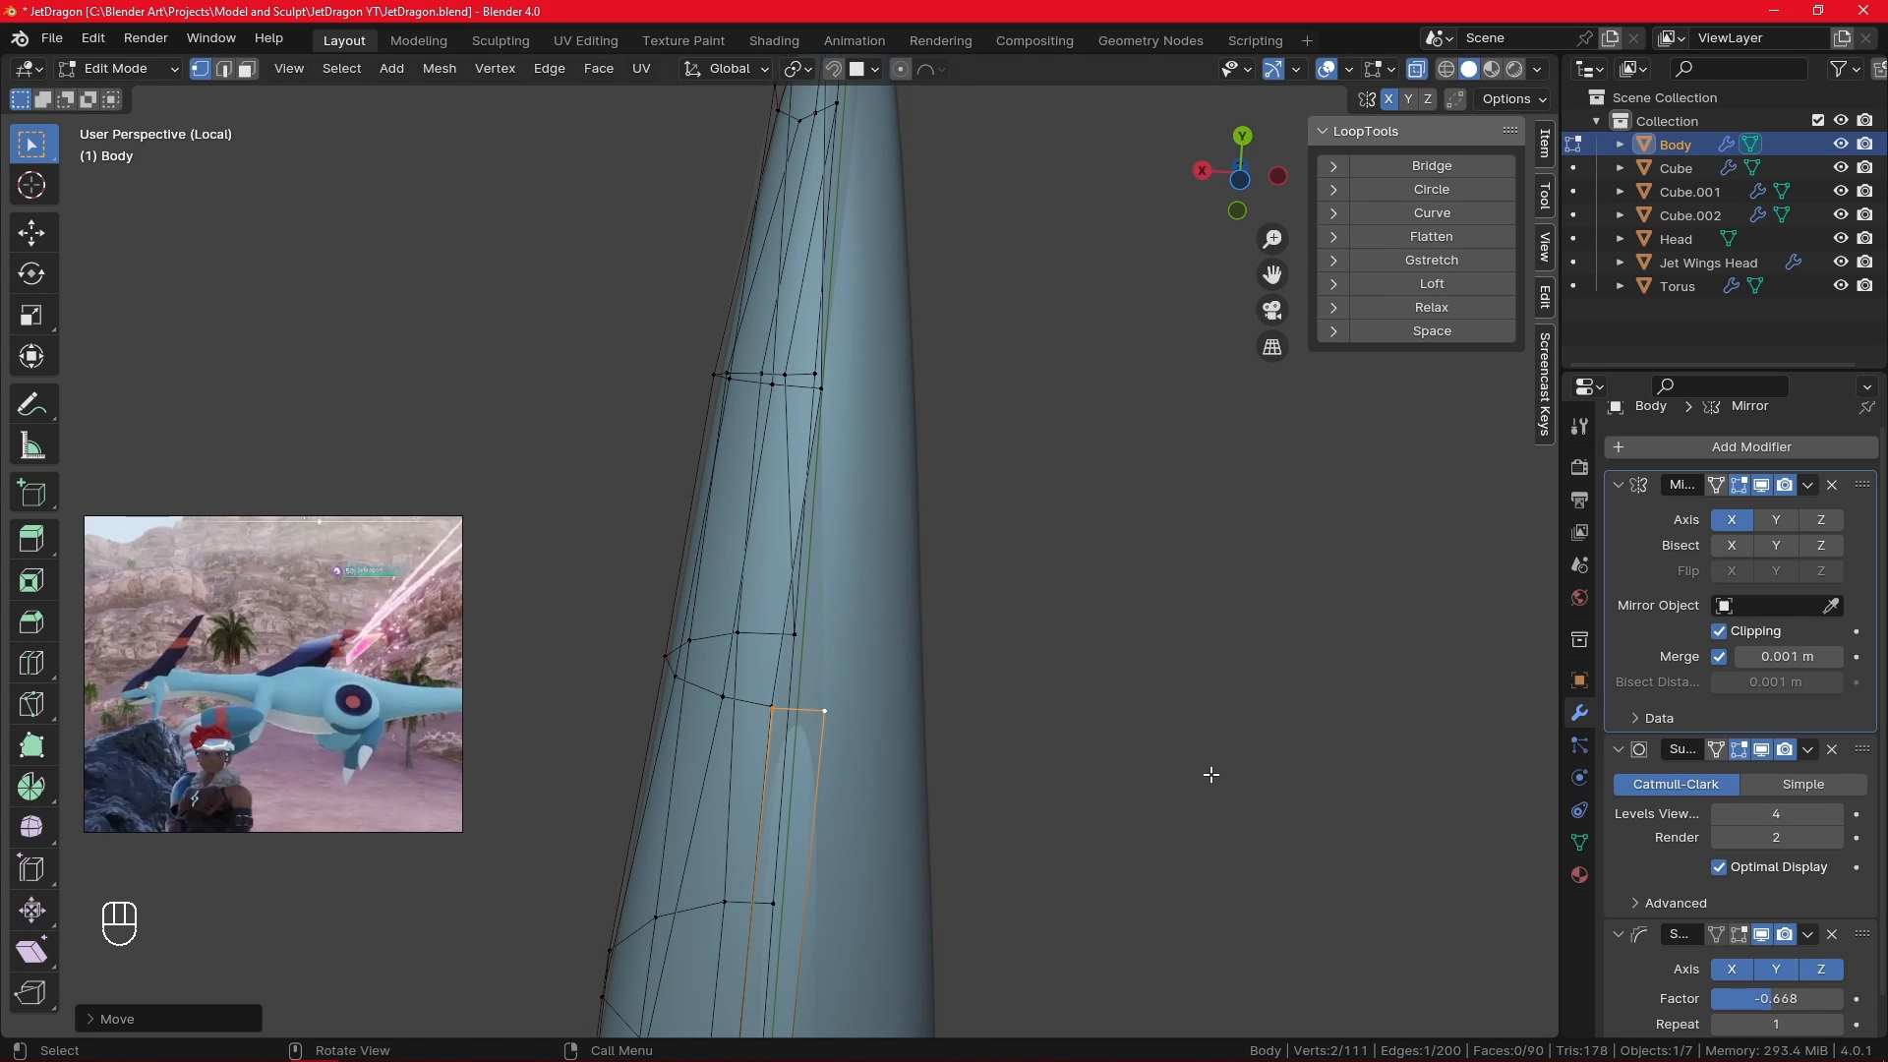
# - Move the inner vertices of the extruded strip and the rows toward the tail root onto the mirror plane
pyautogui.keyDown('alt'); pyautogui.keyDown('shift'); pyautogui.moveTo(901, 939); pyautogui.dragTo(879, 654); pyautogui.keyUp('shift'); pyautogui.keyUp('alt')
pyautogui.press('g')
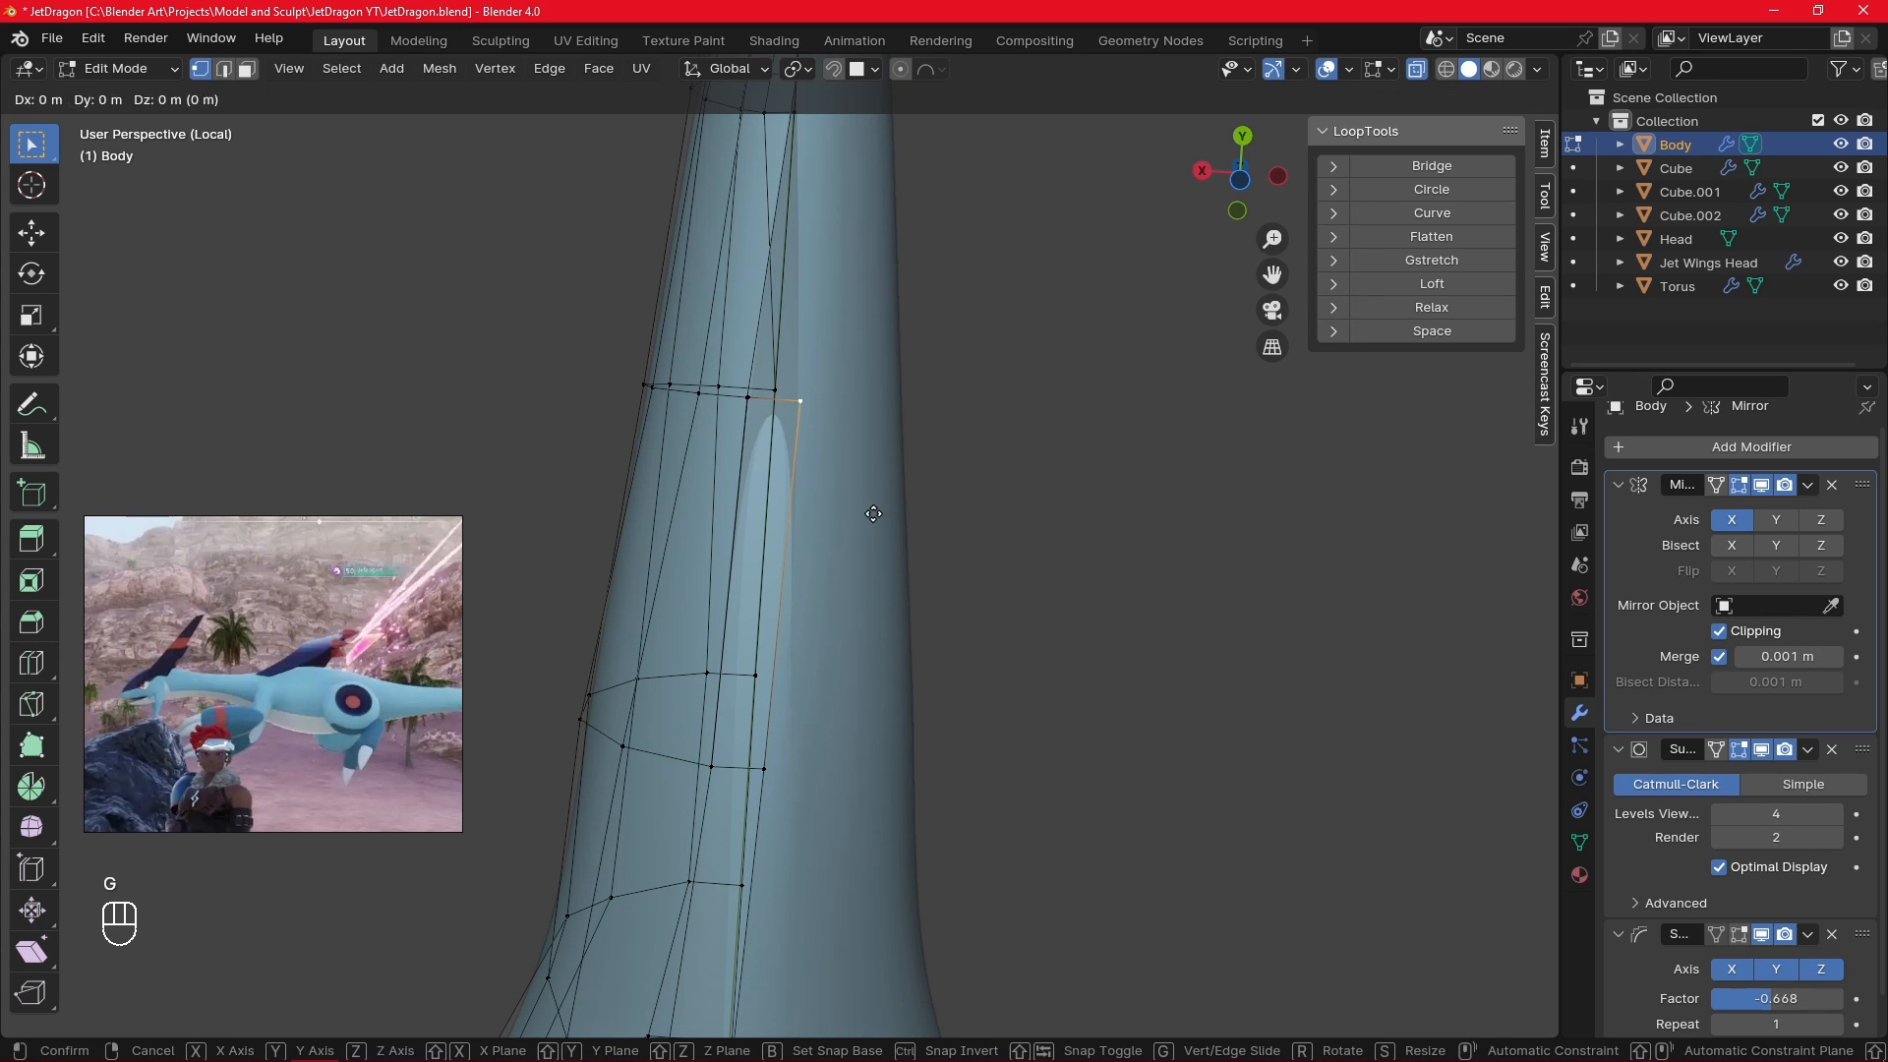
pyautogui.click(835, 517)
pyautogui.click(772, 768)
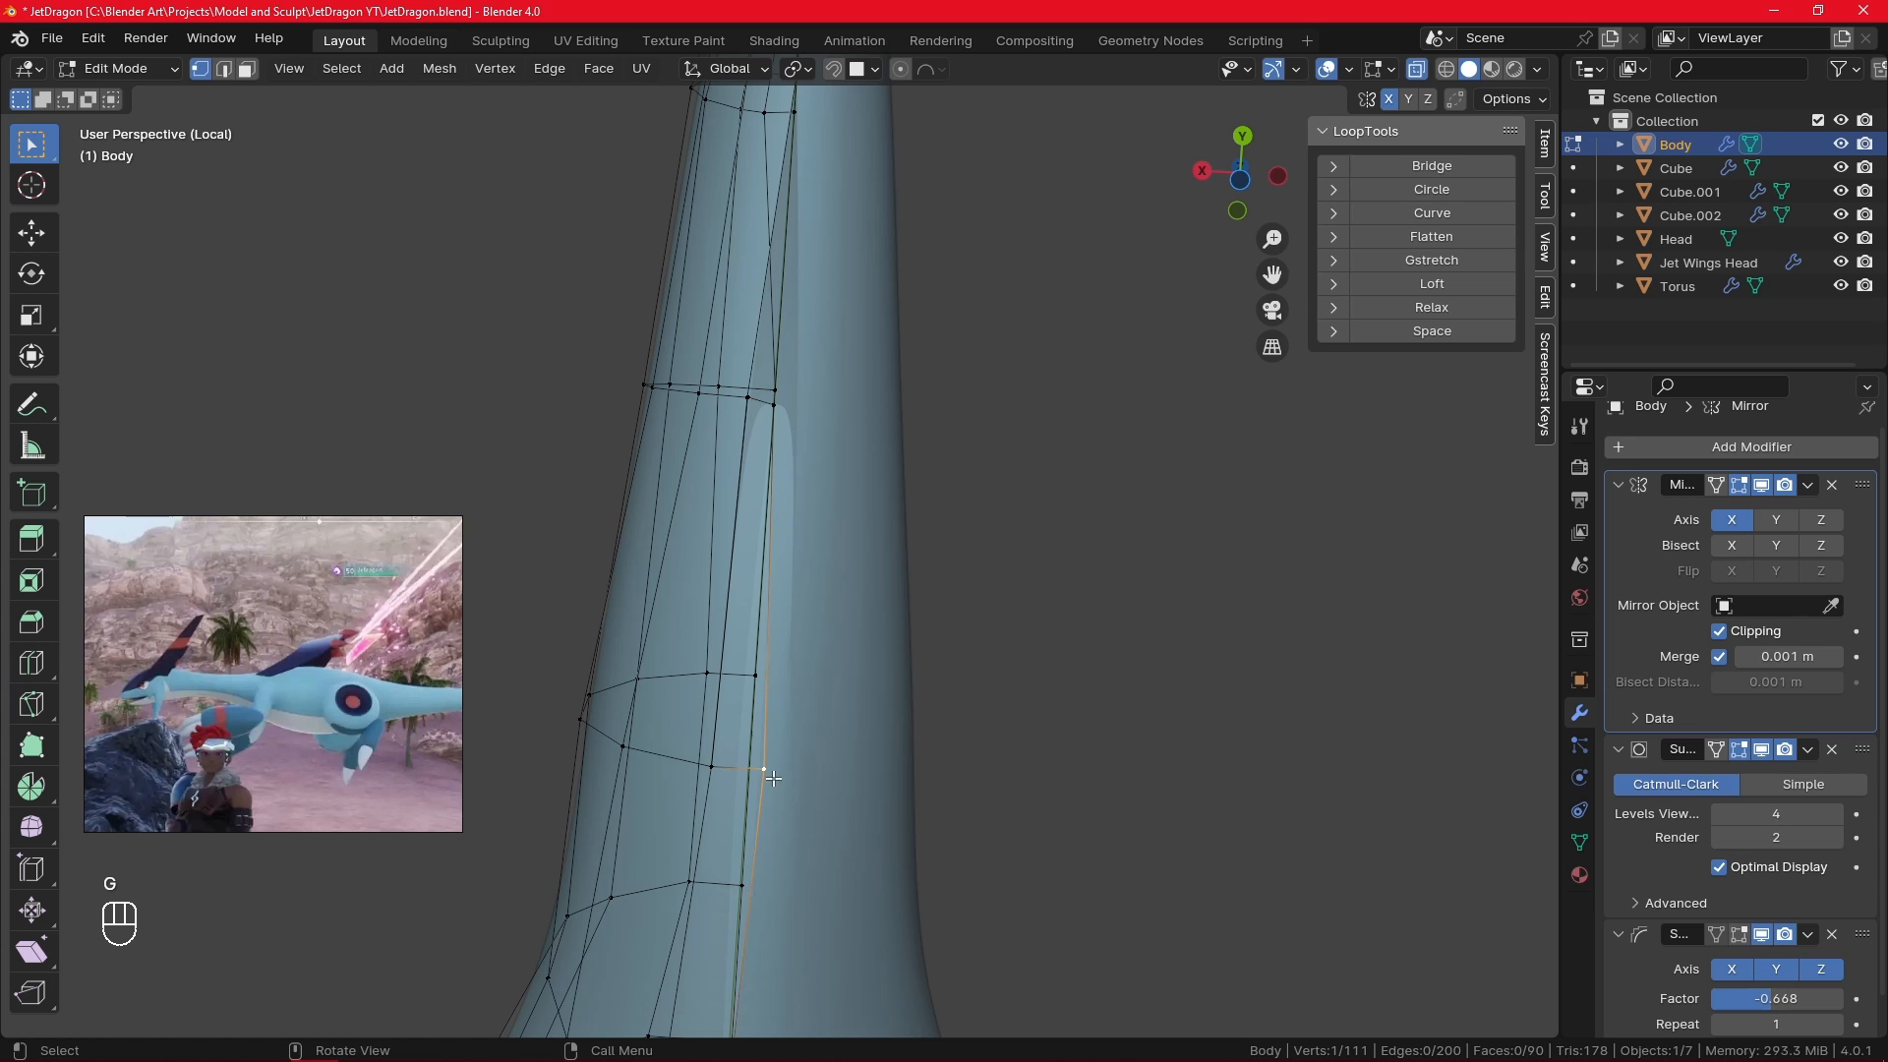
pyautogui.press('g')
pyautogui.click(751, 782)
pyautogui.press('g')
pyautogui.click(751, 782)
pyautogui.keyDown('shift'); pyautogui.moveTo(751, 781); pyautogui.dragTo(816, 767, button='middle'); pyautogui.keyUp('shift')
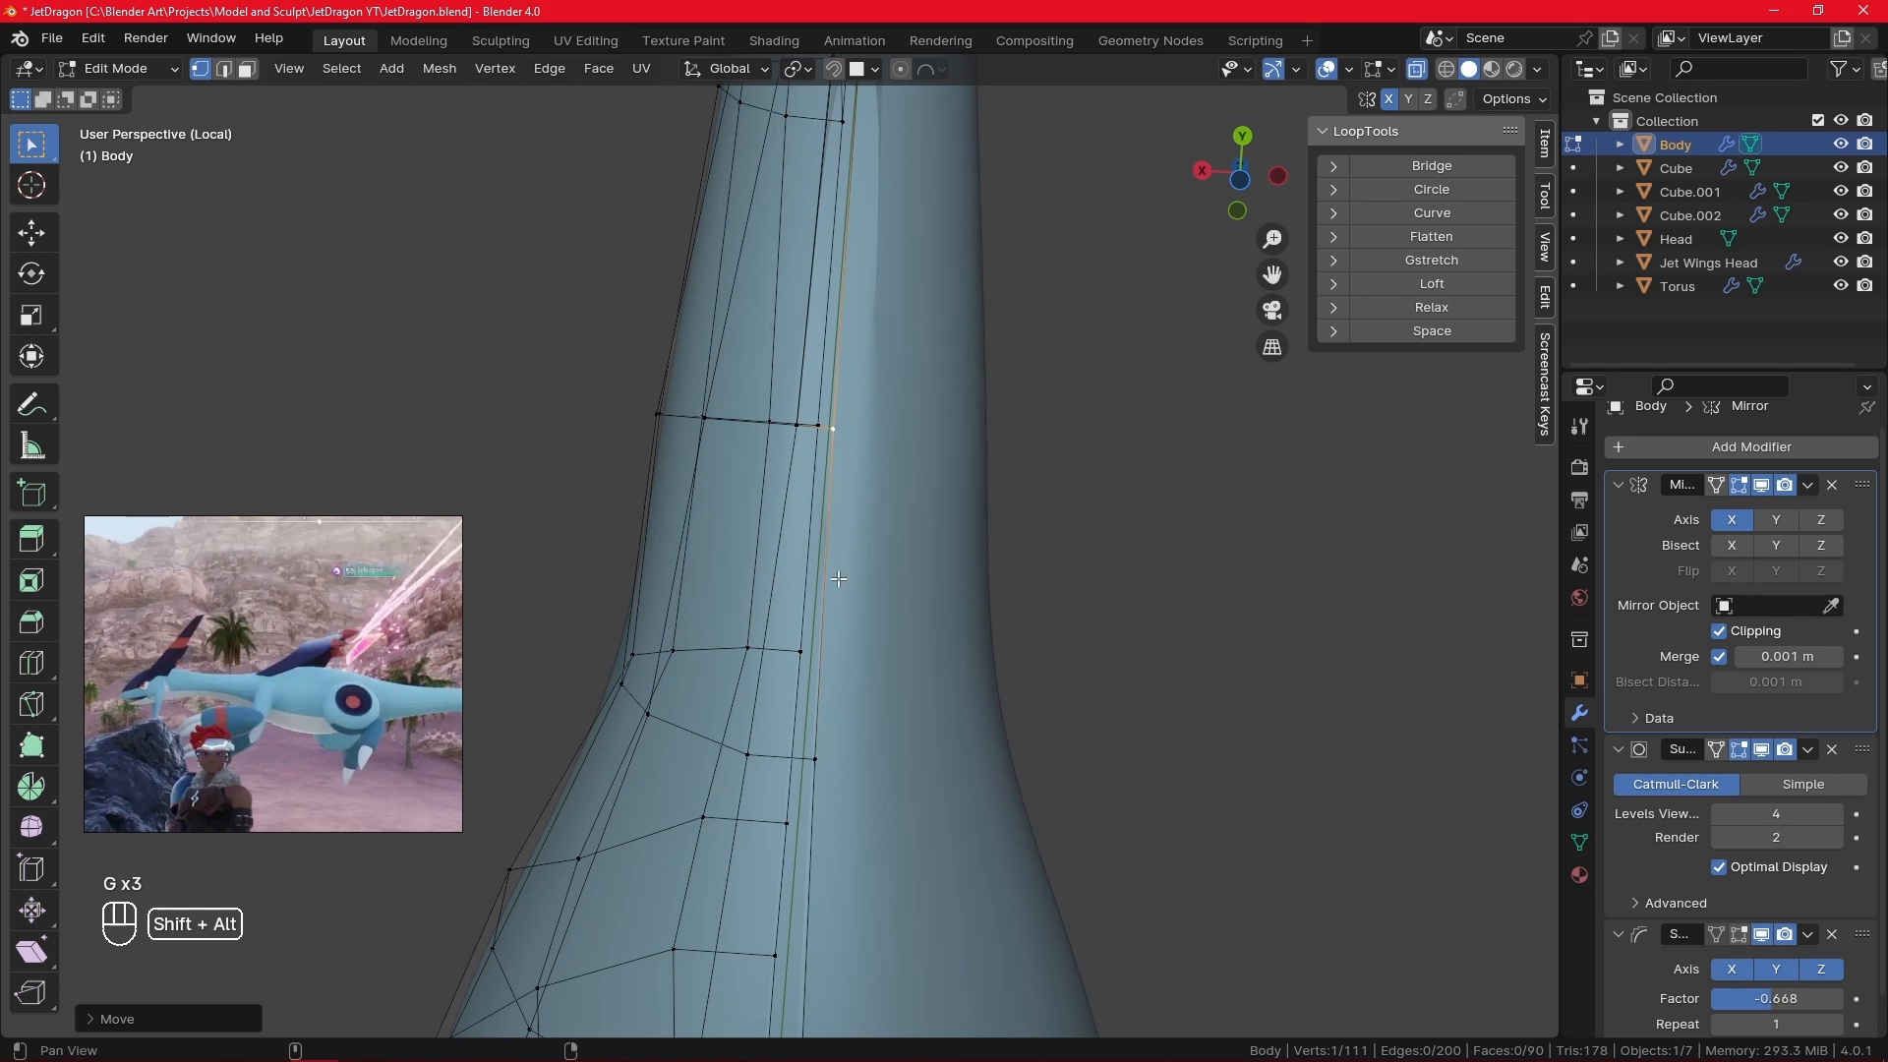
pyautogui.press('g')
pyautogui.click(822, 765)
# - Turn off X-ray and move the next two centre-line vertices toward the tail tip onto the mirror plane
pyautogui.keyDown('alt'); pyautogui.keyDown('shift'); pyautogui.moveTo(871, 570); pyautogui.dragTo(862, 777, button='middle'); pyautogui.keyUp('shift'); pyautogui.keyUp('alt')
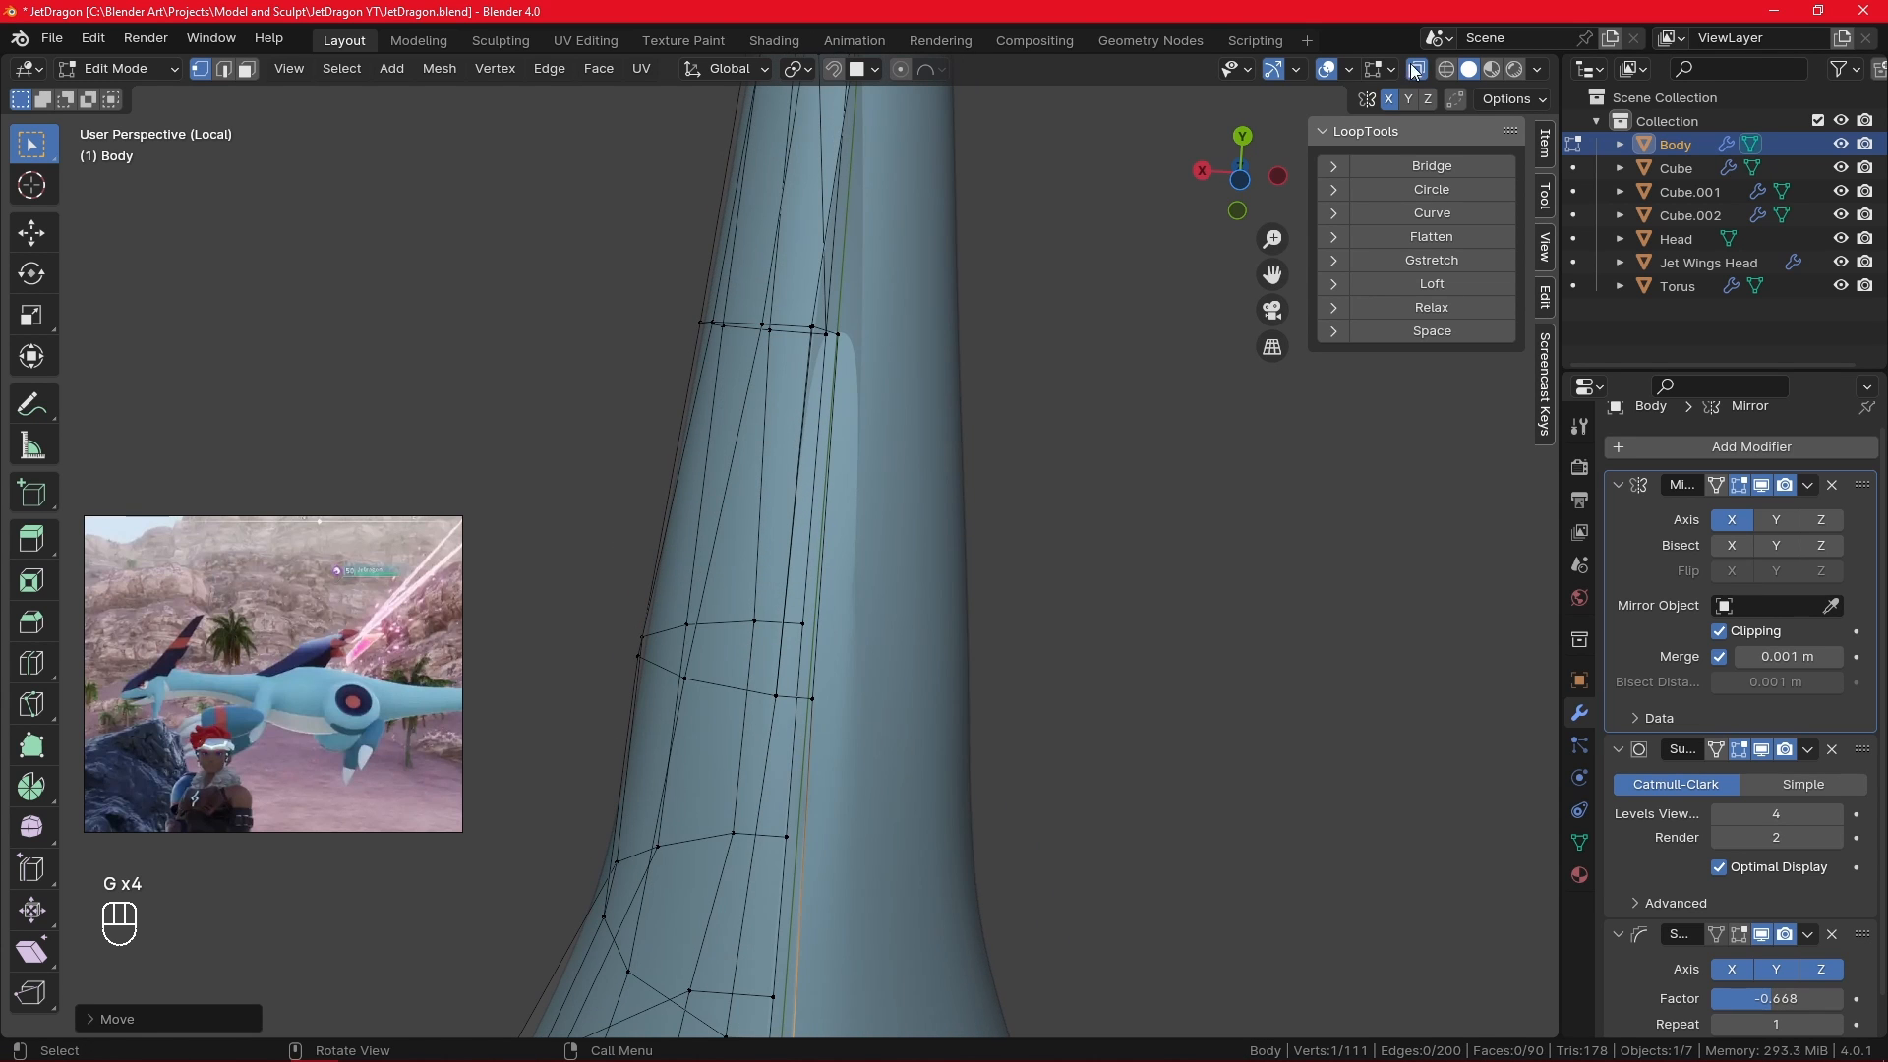
pyautogui.click(1417, 71)
pyautogui.keyDown('alt'); pyautogui.keyDown('shift'); pyautogui.moveTo(994, 372); pyautogui.dragTo(963, 584, button='middle'); pyautogui.keyUp('shift'); pyautogui.keyUp('alt')
pyautogui.press('g')
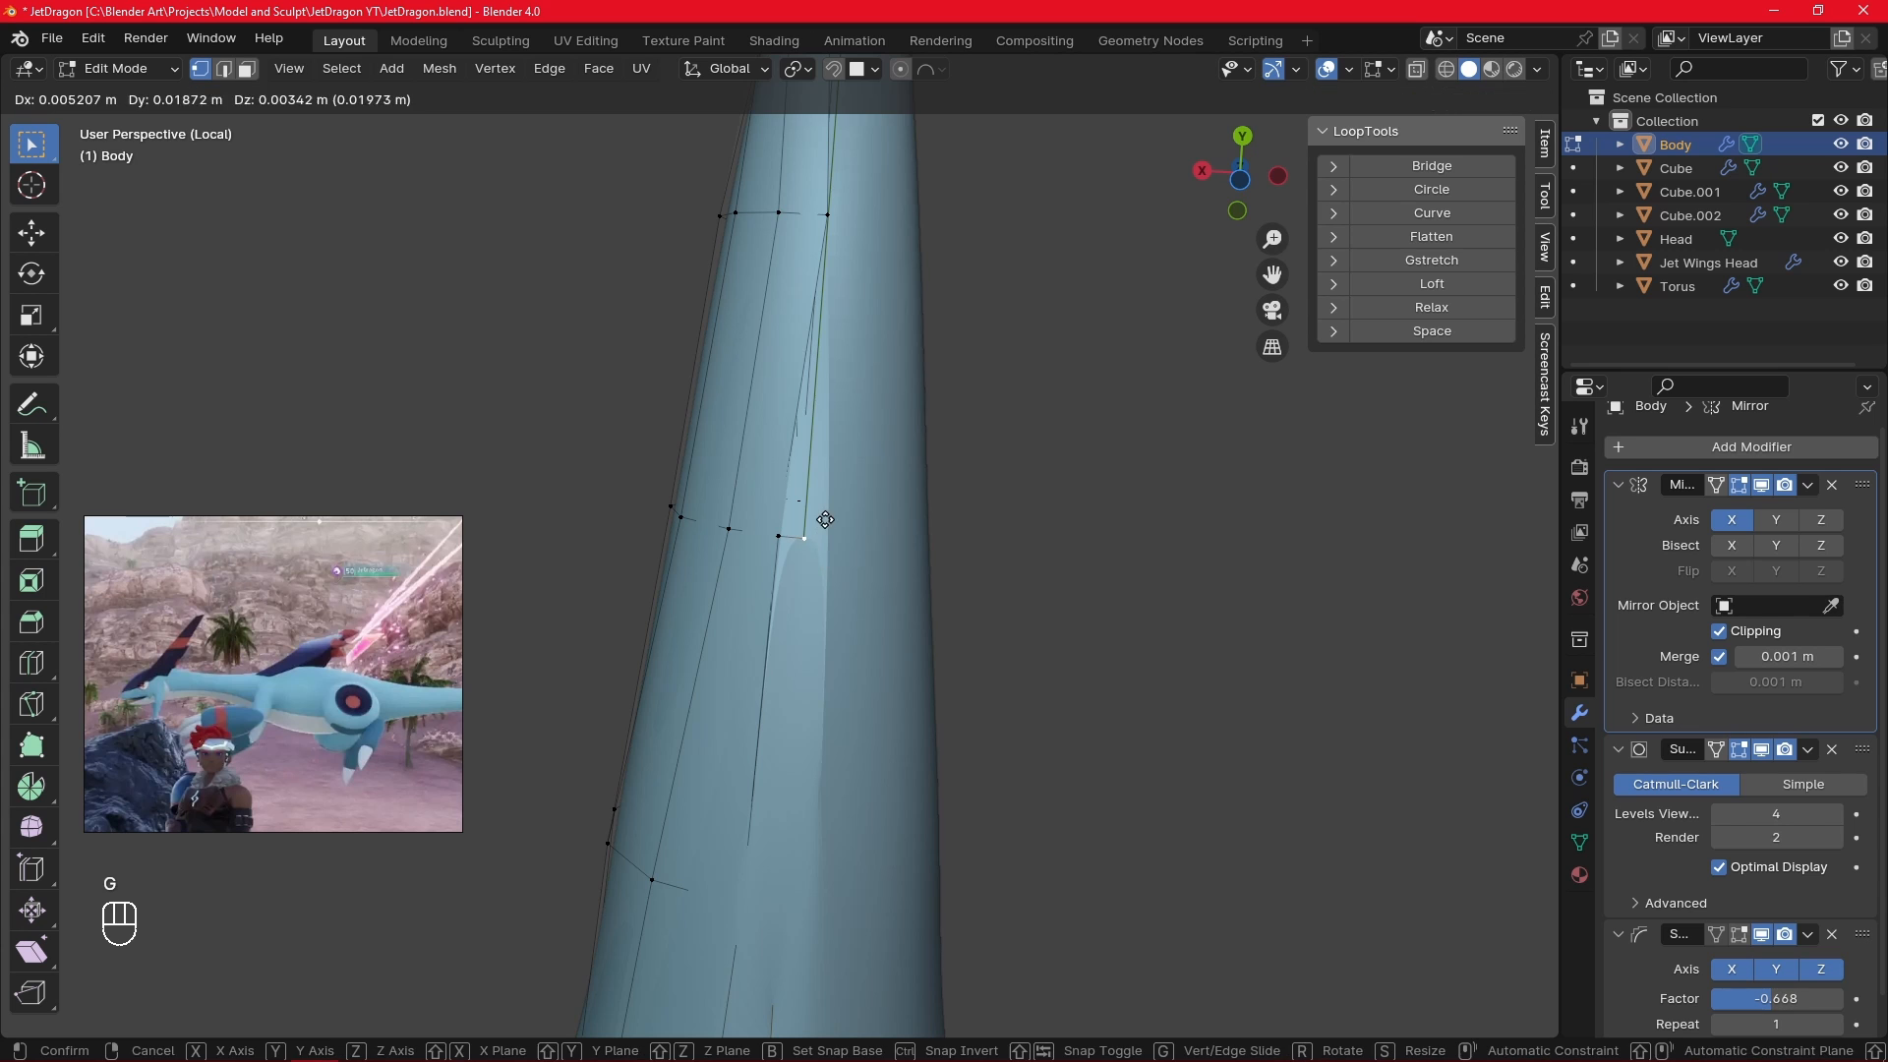
pyautogui.click(821, 521)
pyautogui.keyDown('alt'); pyautogui.keyDown('shift'); pyautogui.moveTo(822, 521); pyautogui.dragTo(834, 639, button='middle'); pyautogui.keyUp('shift'); pyautogui.keyUp('alt')
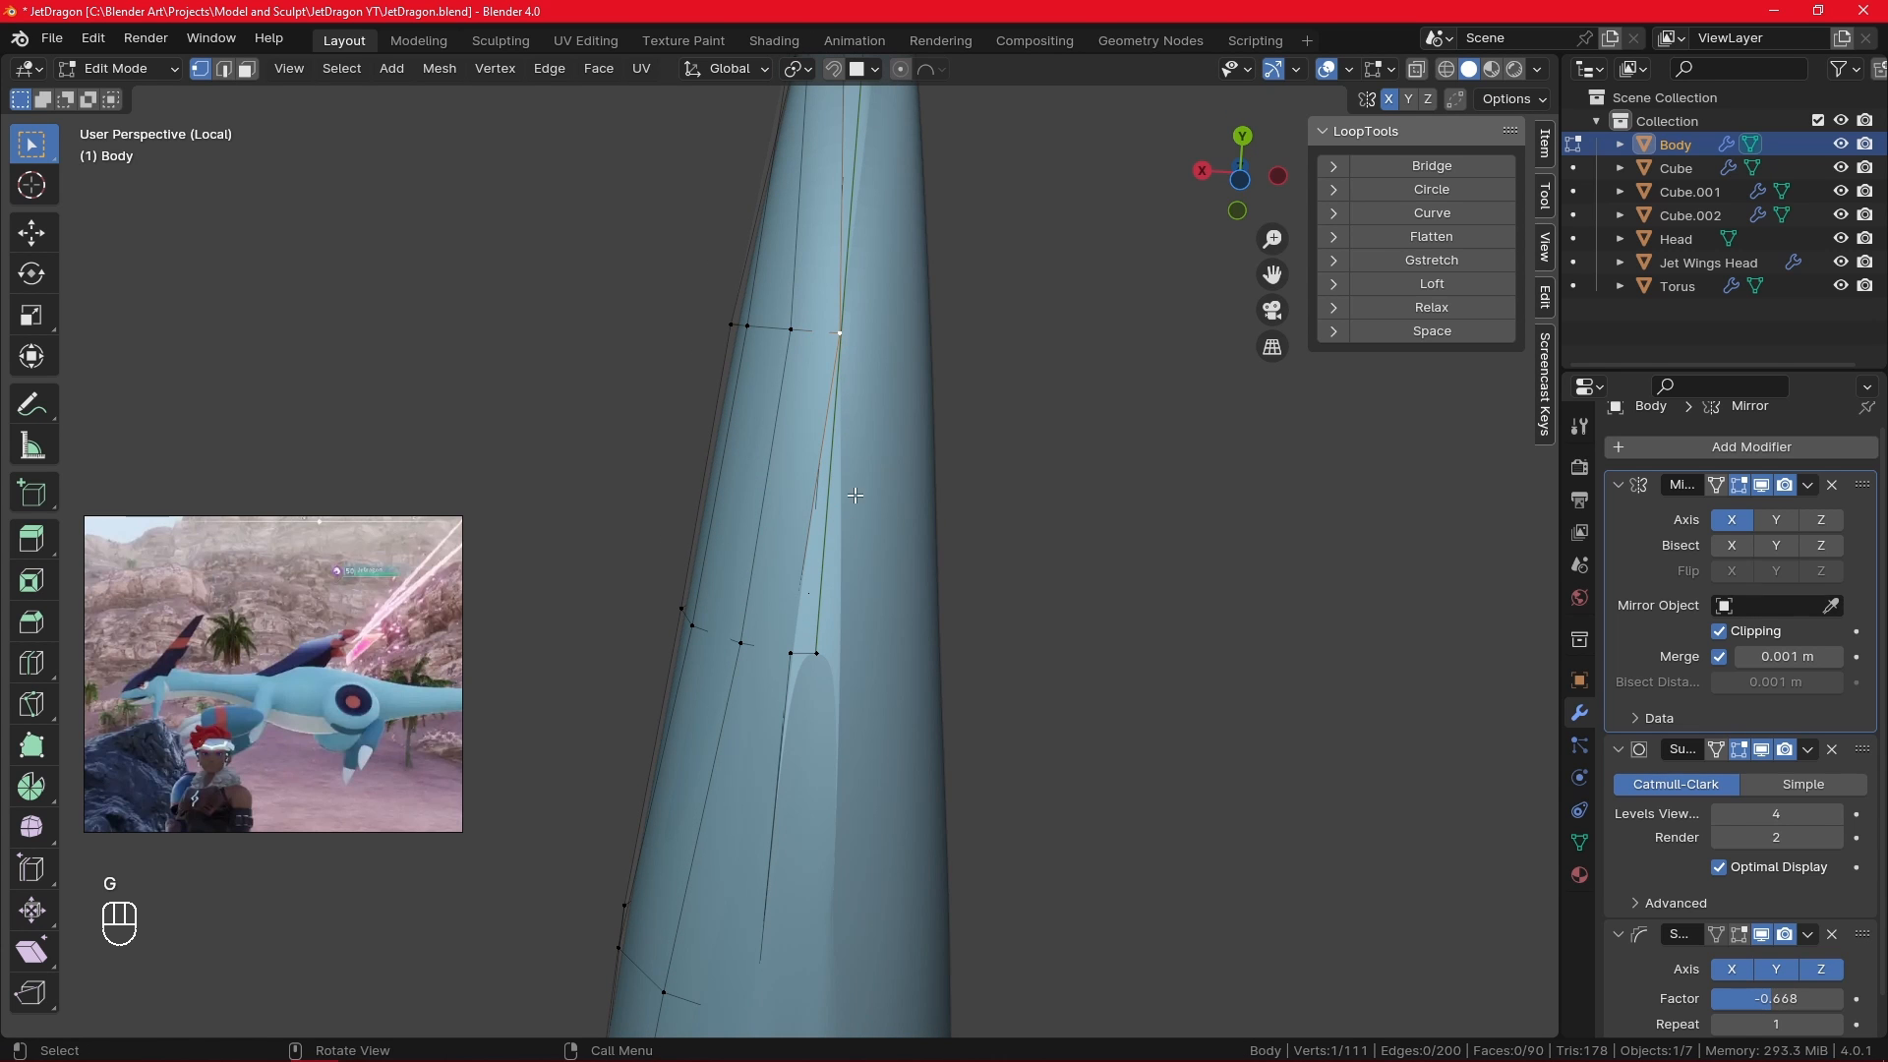
pyautogui.press('g')
pyautogui.click(887, 471)
# - Fill the remaining gaps below the tail tip with faces and set the tip-side vertex on the mirror plane
pyautogui.keyDown('alt'); pyautogui.keyDown('shift'); pyautogui.moveTo(846, 654); pyautogui.dragTo(835, 744, button='middle'); pyautogui.keyUp('shift'); pyautogui.keyUp('alt')
pyautogui.press('f')
pyautogui.keyDown('shift'); pyautogui.click(839, 417); pyautogui.keyUp('shift')
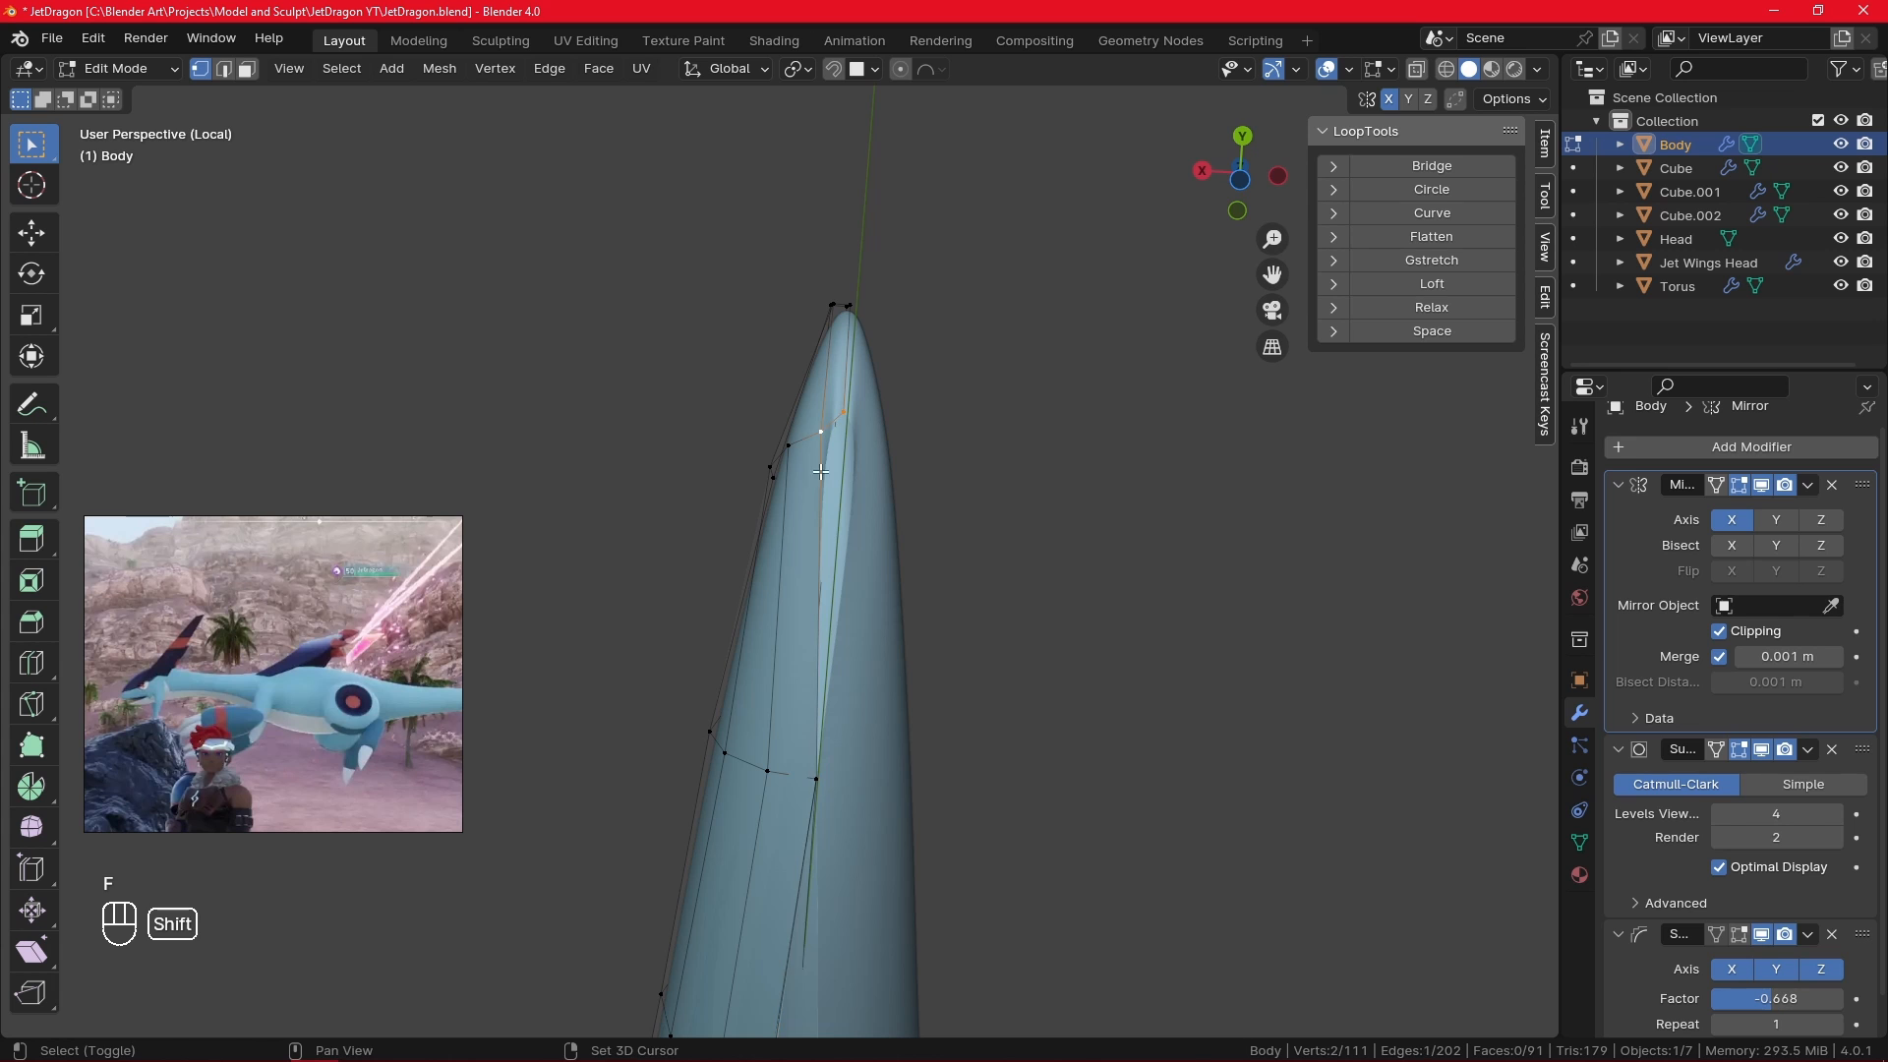
pyautogui.keyDown('shift'); pyautogui.click(817, 776); pyautogui.keyUp('shift')
pyautogui.press('f')
pyautogui.press('g')
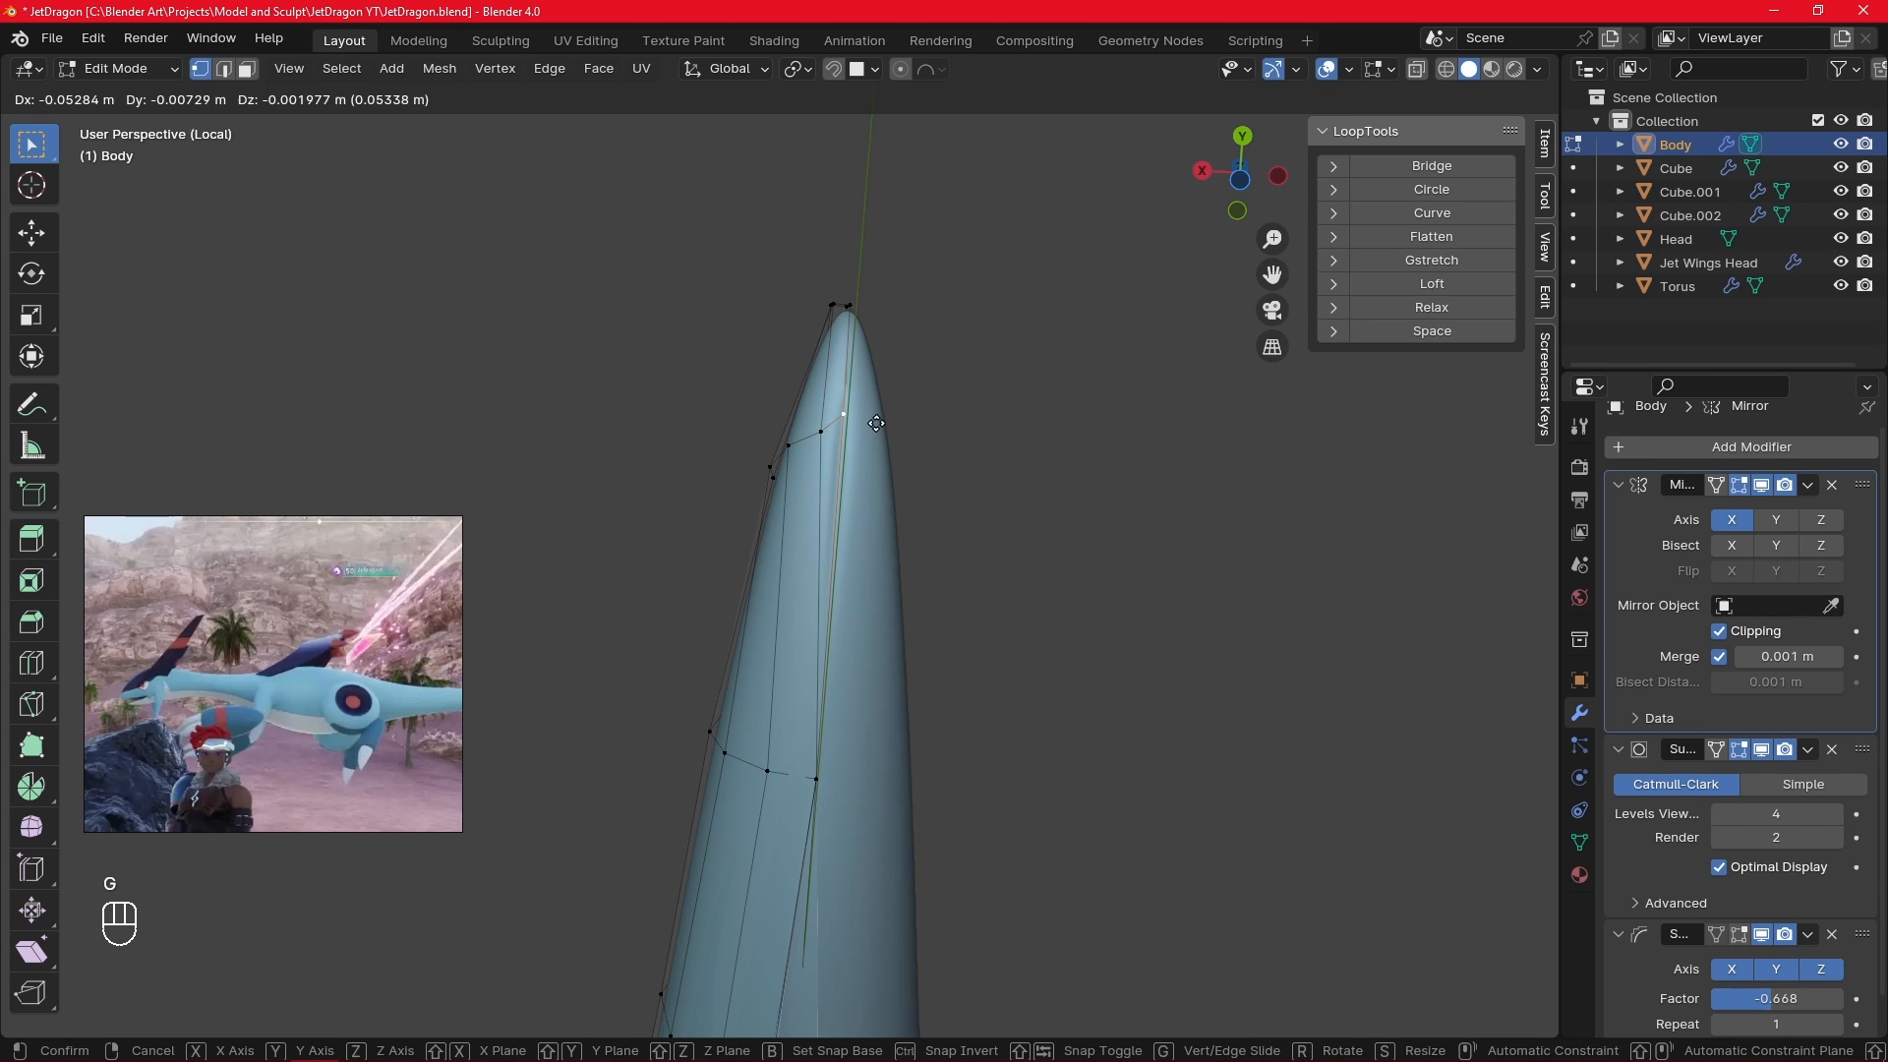
pyautogui.click(879, 450)
pyautogui.keyDown('shift'); pyautogui.scroll(-5, 957, 737); pyautogui.keyUp('shift')
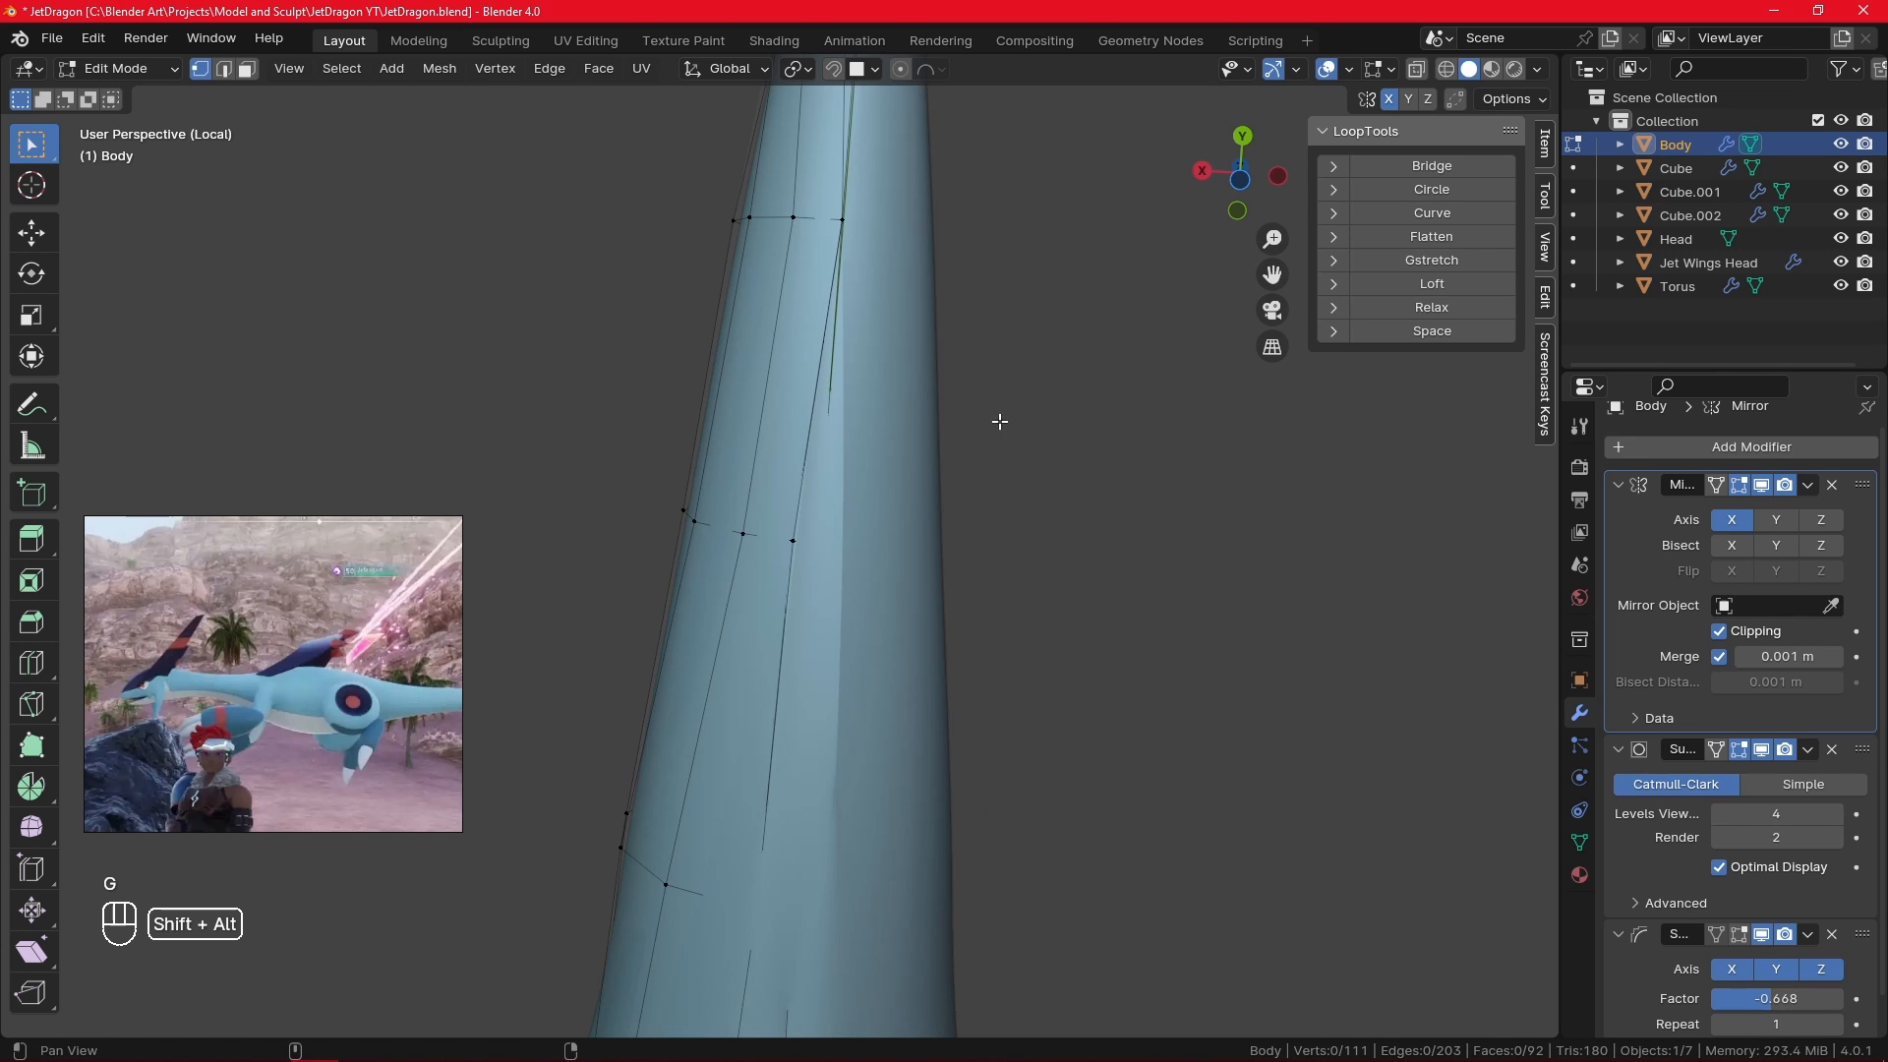
pyautogui.keyDown('shift'); pyautogui.scroll(-3, 981, 655); pyautogui.keyUp('shift')
pyautogui.press('g')
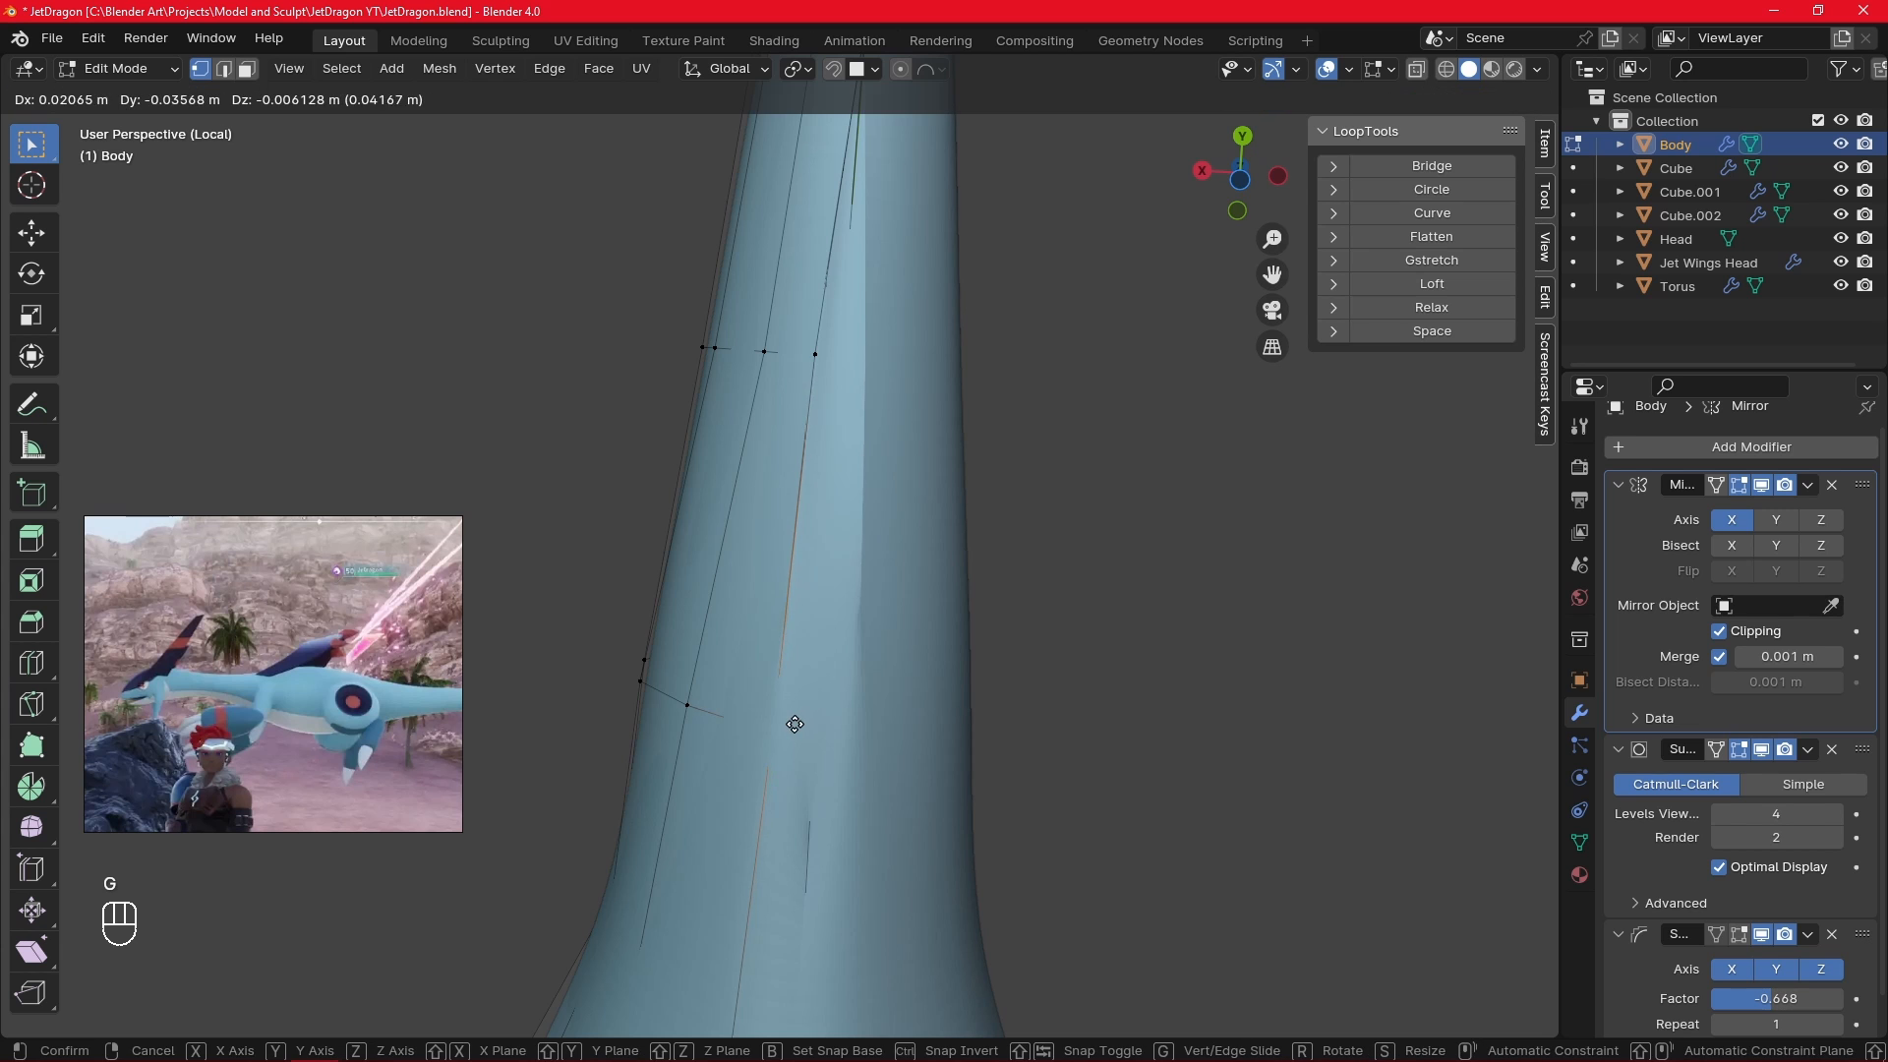
pyautogui.rightClick(794, 721)
pyautogui.moveTo(795, 720); pyautogui.dragTo(921, 835, button='middle')
pyautogui.press('Tab')
pyautogui.press('Tab')
# - Turn on X-ray and delete three misplaced vertices along the centre line of the tail's underside
pyautogui.click(1415, 69)
pyautogui.keyDown('ctrl'); pyautogui.click(874, 322); pyautogui.keyUp('ctrl')
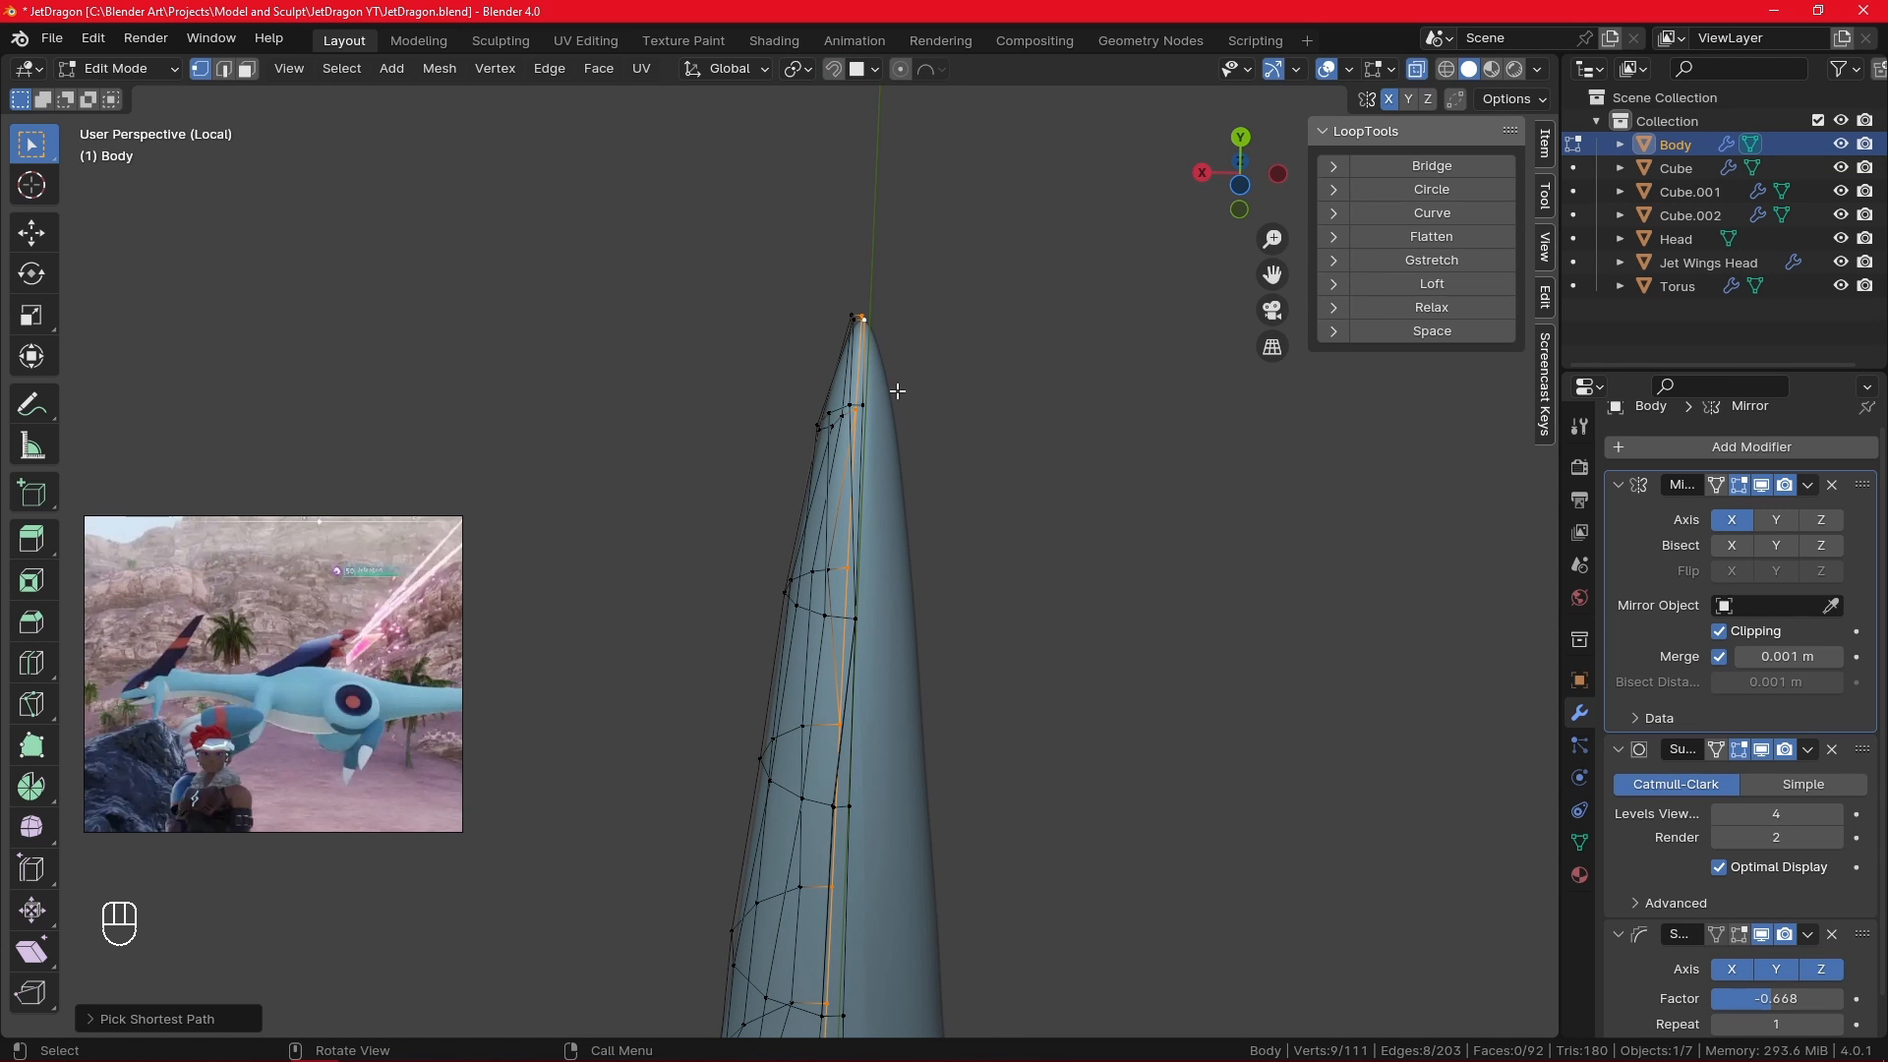
pyautogui.click(857, 611)
pyautogui.moveTo(862, 610); pyautogui.dragTo(880, 681, button='middle')
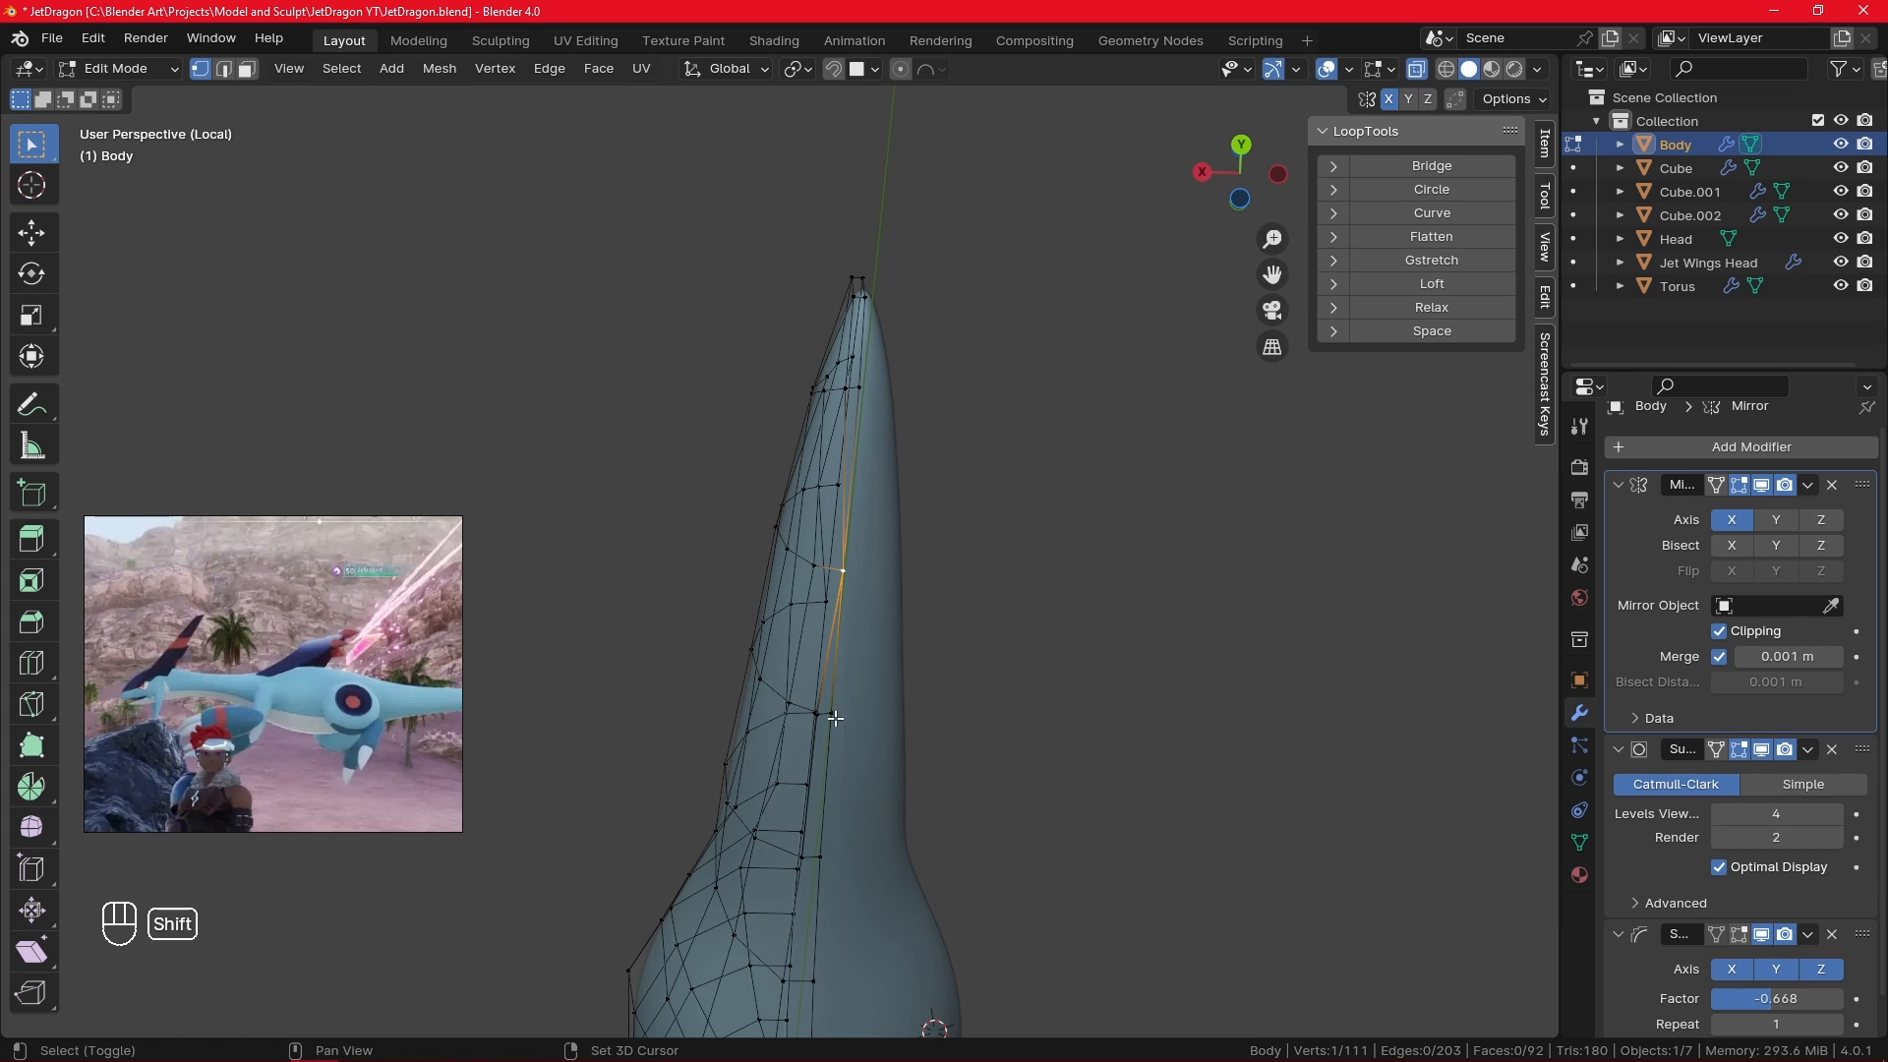
pyautogui.press('x')
pyautogui.click(847, 784)
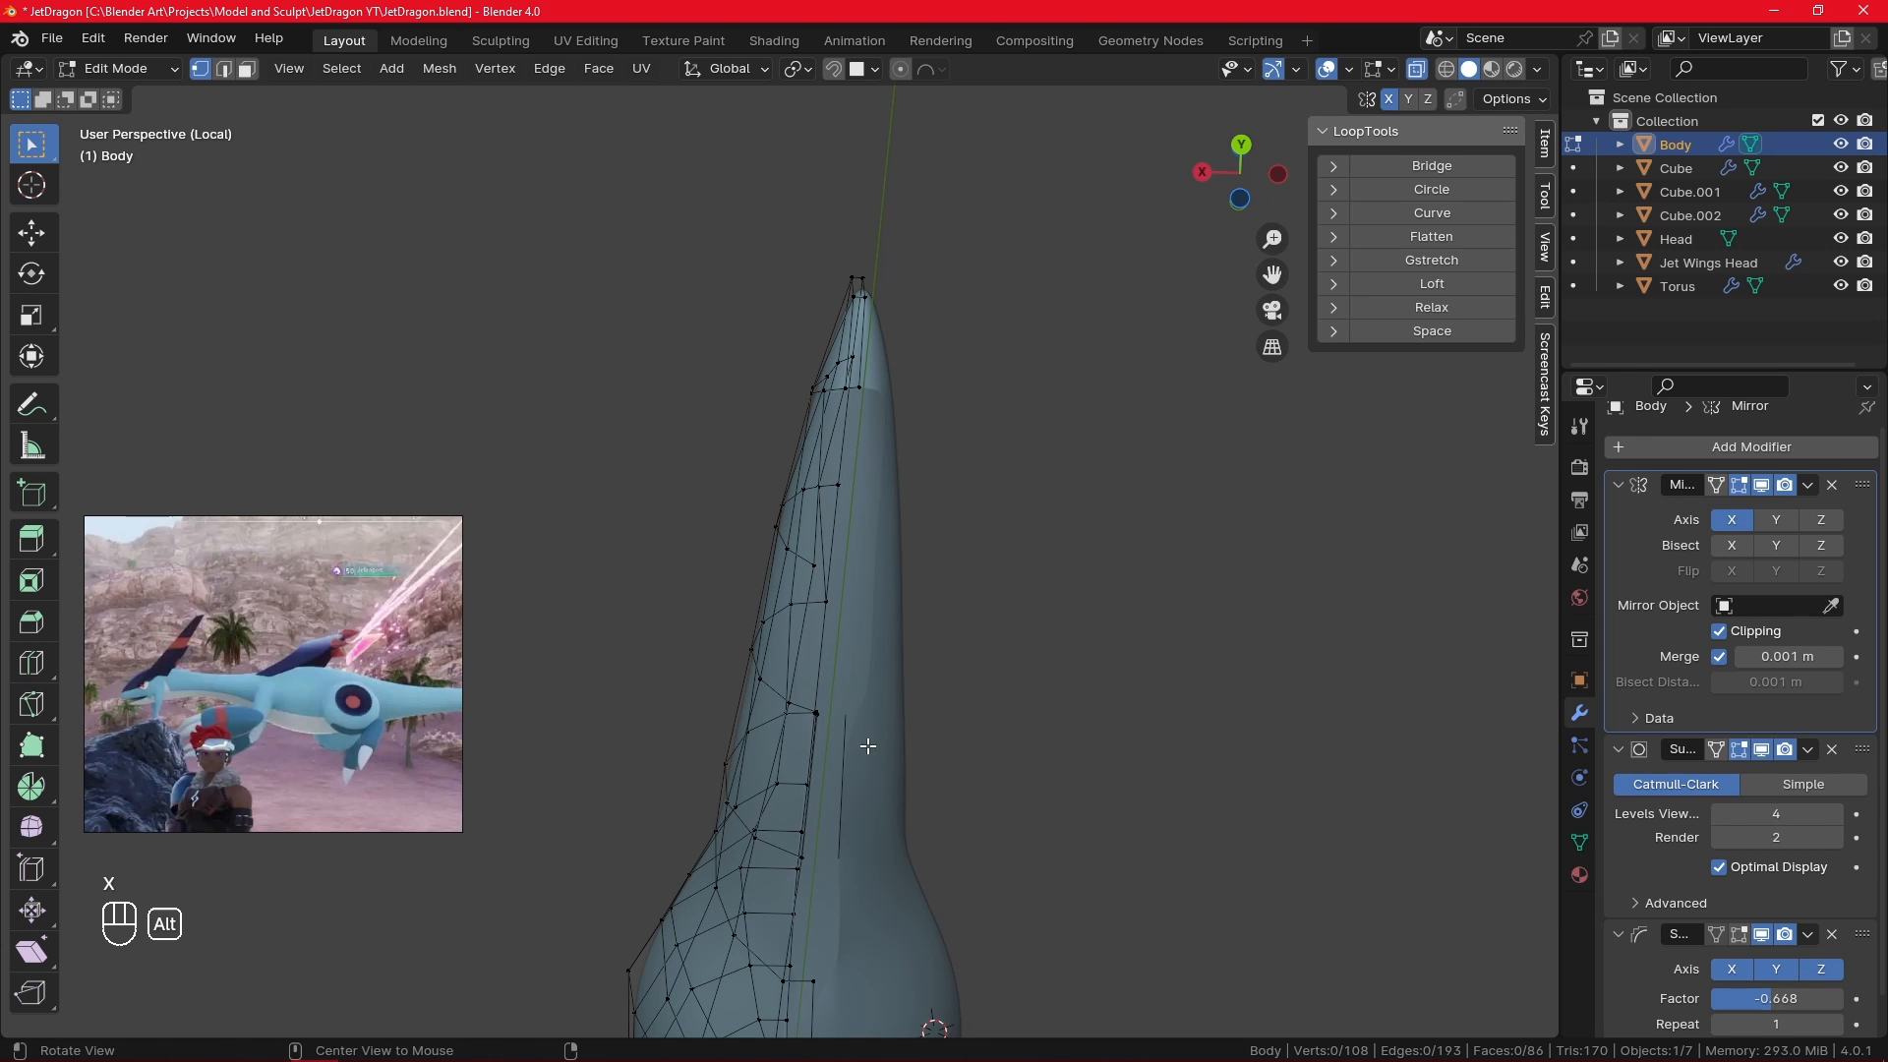
# - Rebuild the centre strip from the belly toward the tail tip with filled faces, placing each new corner on the mirror plane
pyautogui.moveTo(867, 747); pyautogui.dragTo(860, 733, button='middle')
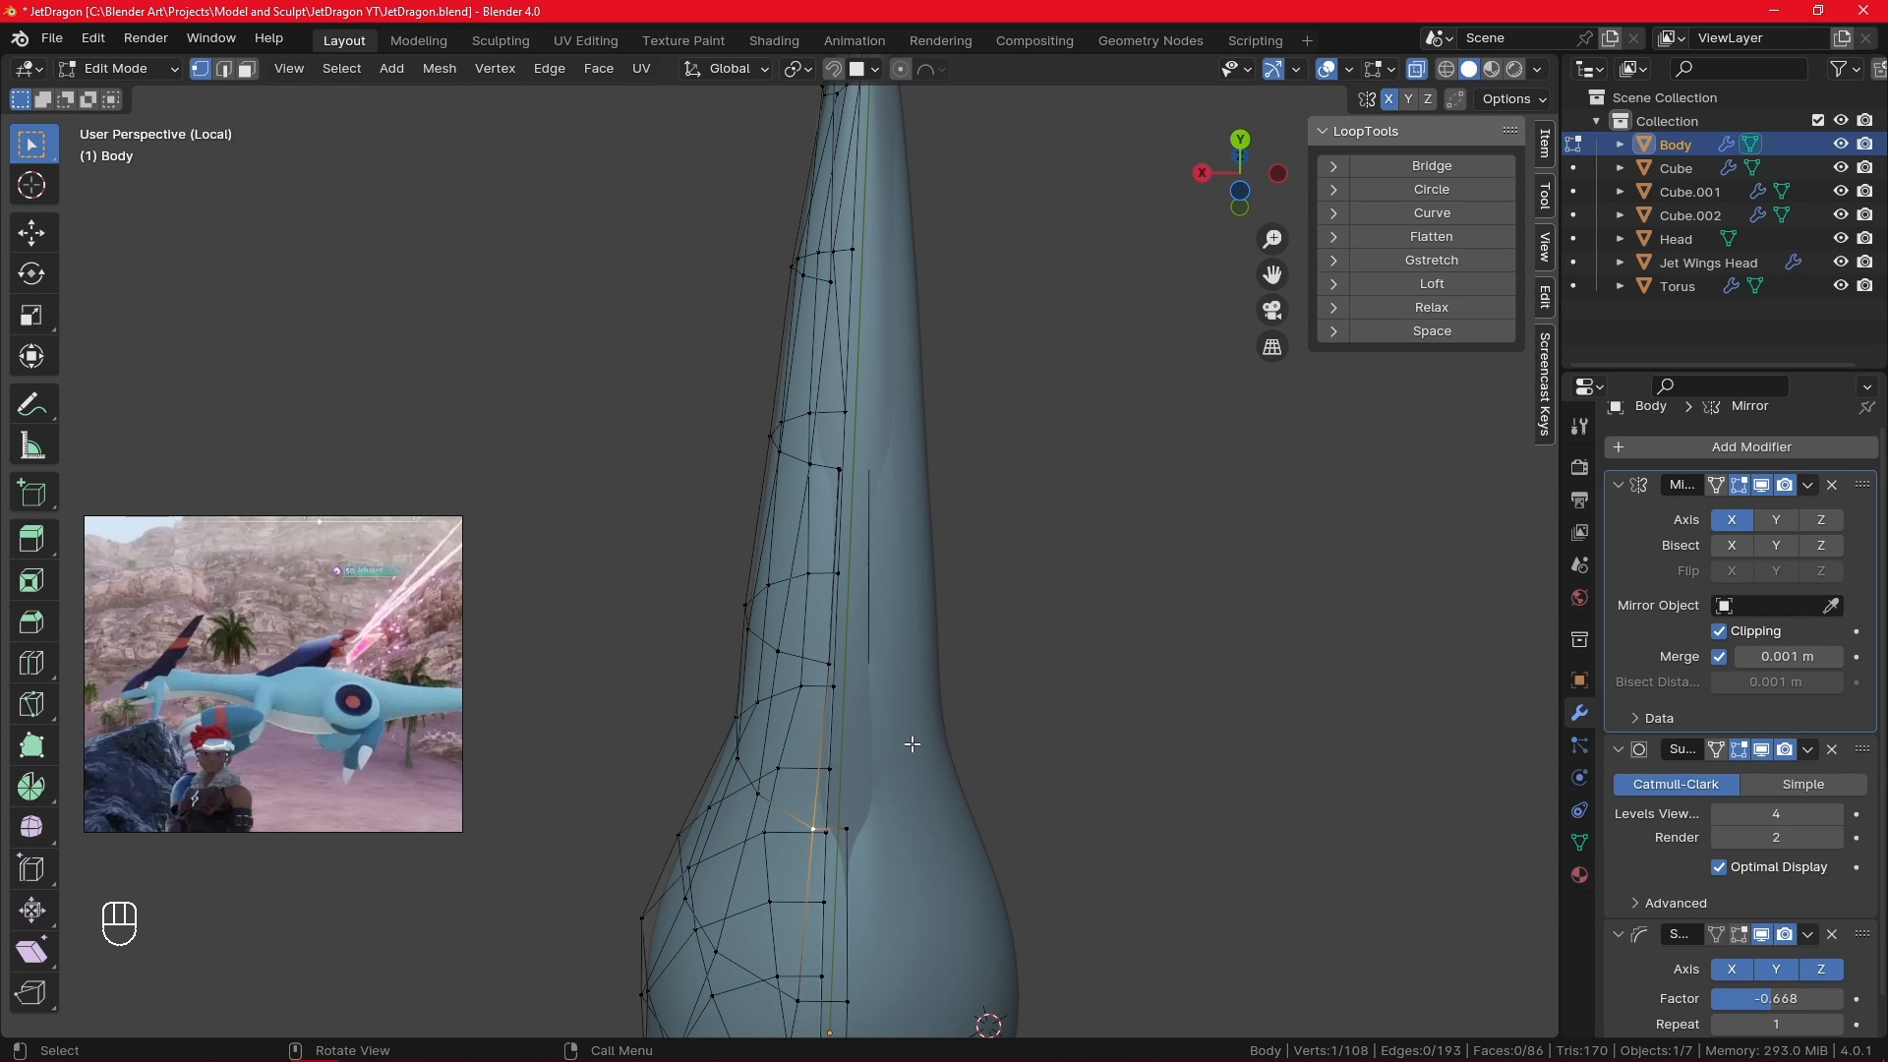
pyautogui.press('f')
pyautogui.click(890, 728)
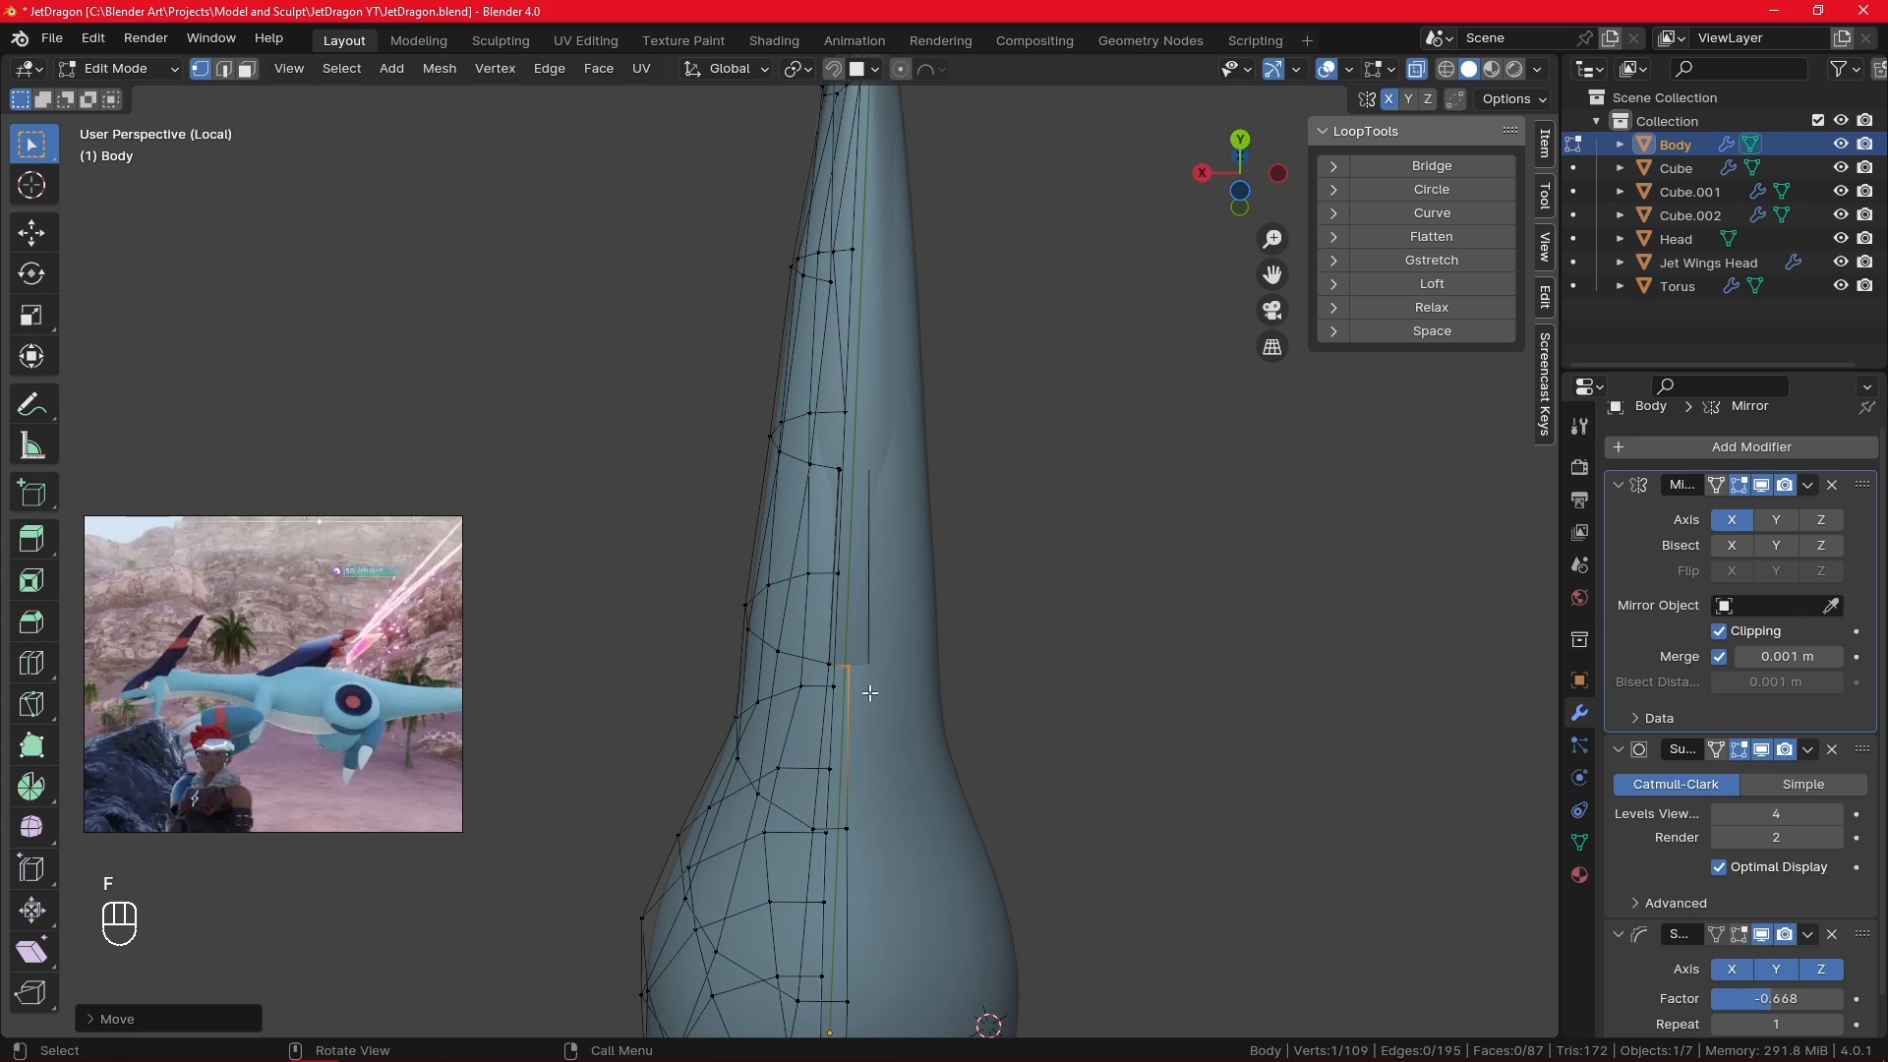
pyautogui.press('f')
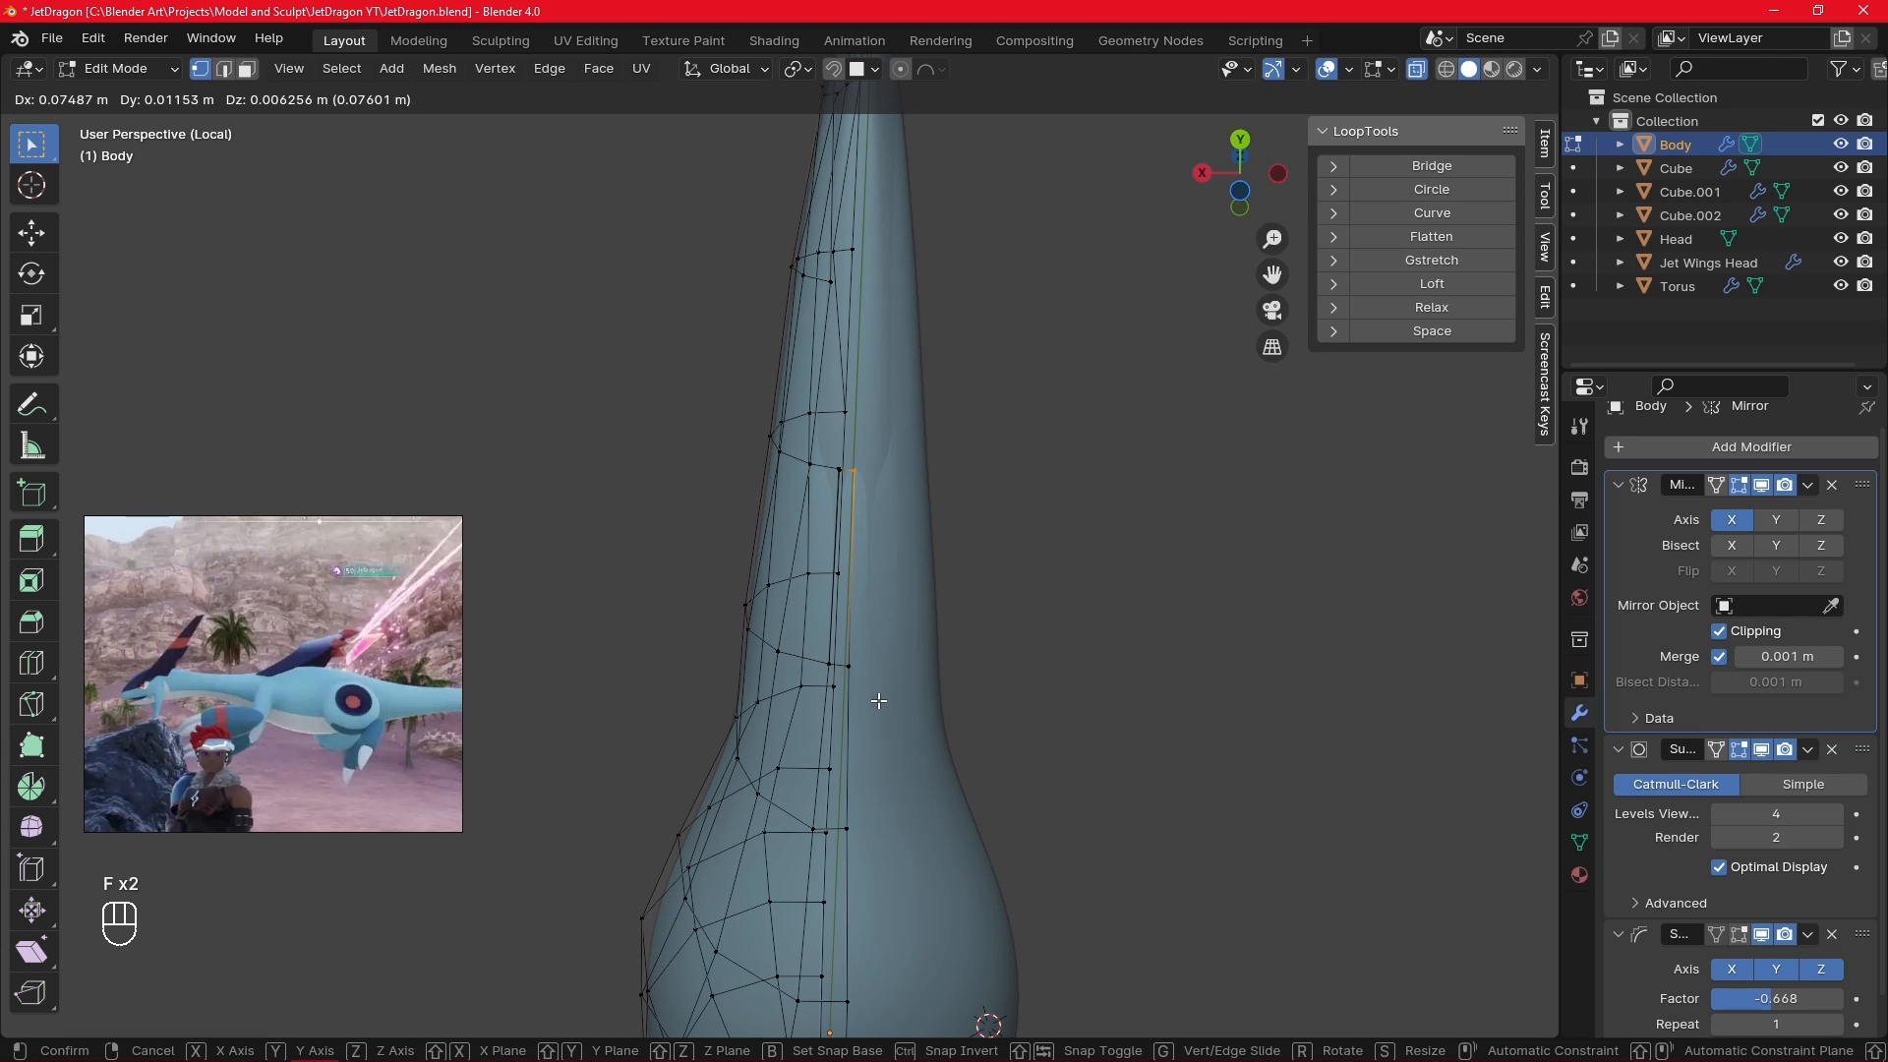
pyautogui.click(878, 700)
# - Merge the stray vertices beside the centre line along the tail
pyautogui.moveTo(875, 702); pyautogui.dragTo(972, 688, button='middle')
pyautogui.click(795, 694)
pyautogui.press('m')
pyautogui.click(858, 804)
pyautogui.press('f')
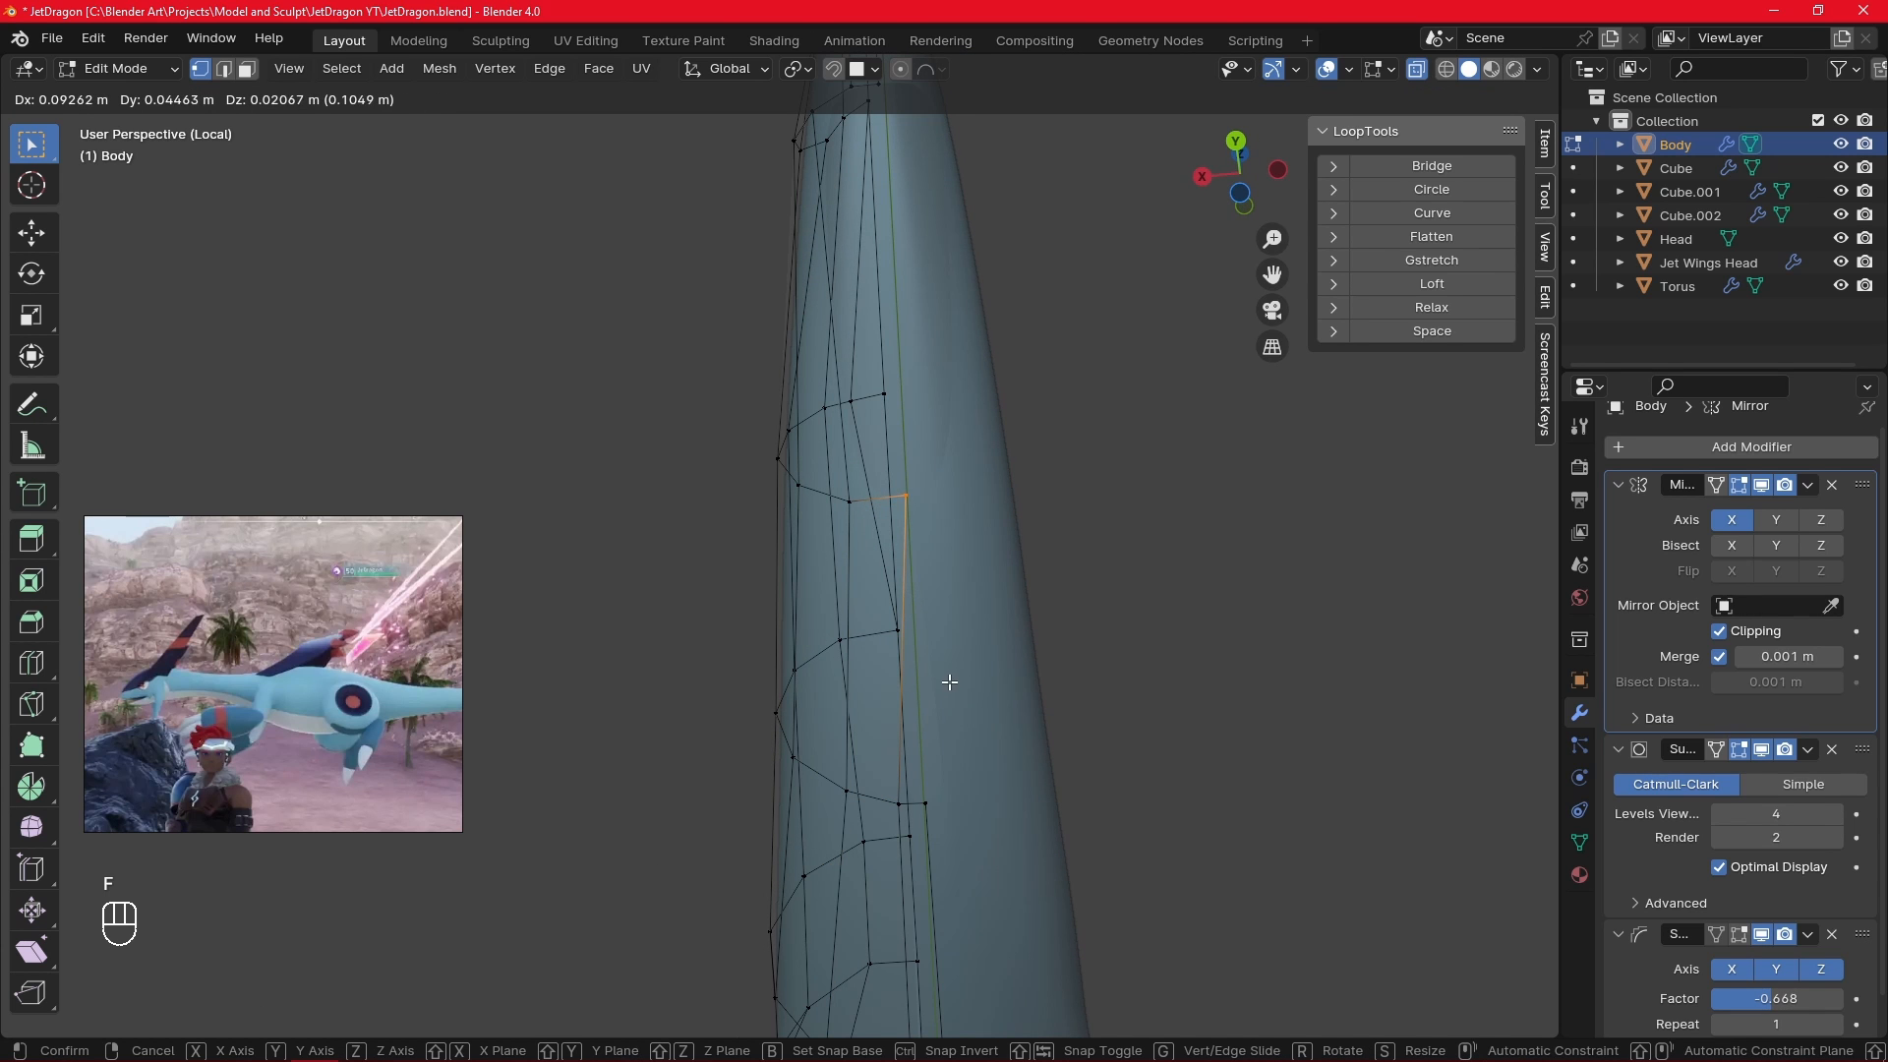
pyautogui.click(950, 685)
pyautogui.hotkey('ctrl', 'z')
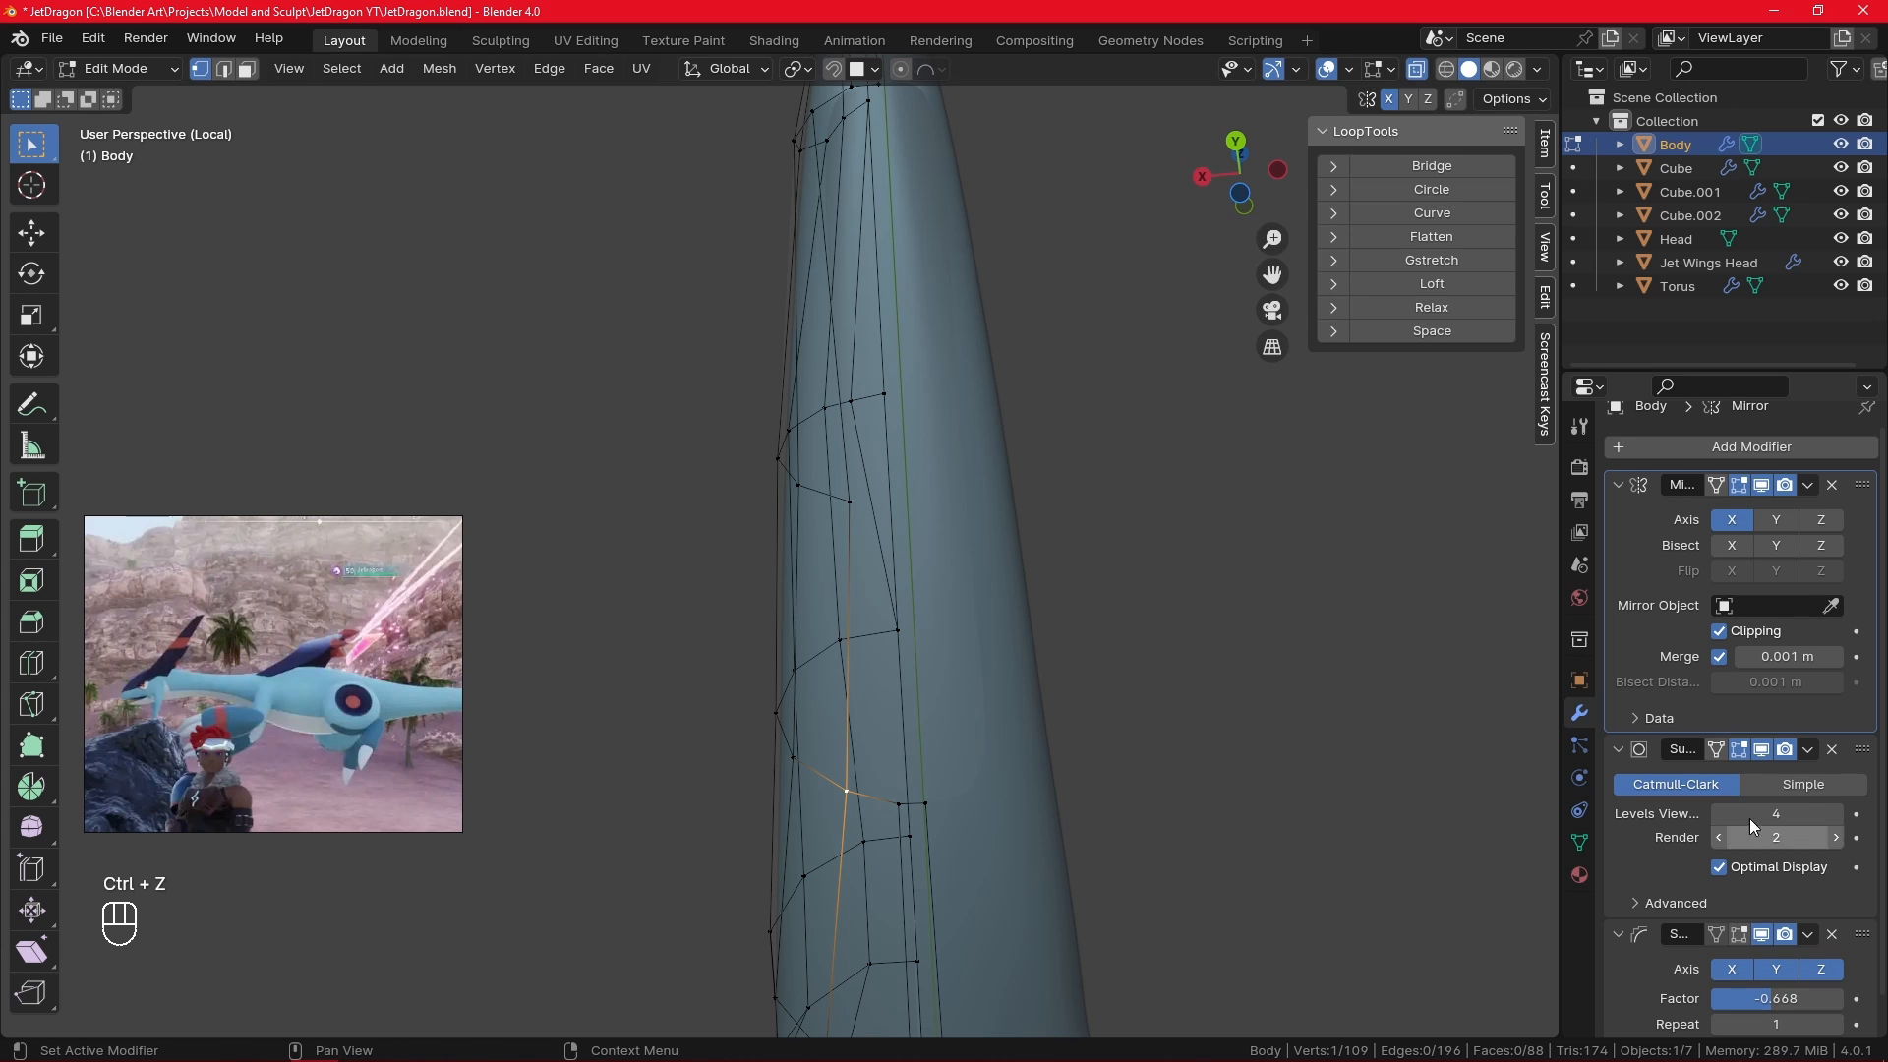
# - Turn off the Mirror modifier's Clipping and Merge and fill two further faces along the tail's centre strip, placing each new corner
pyautogui.press('g')
pyautogui.rightClick(1068, 671)
pyautogui.press('f')
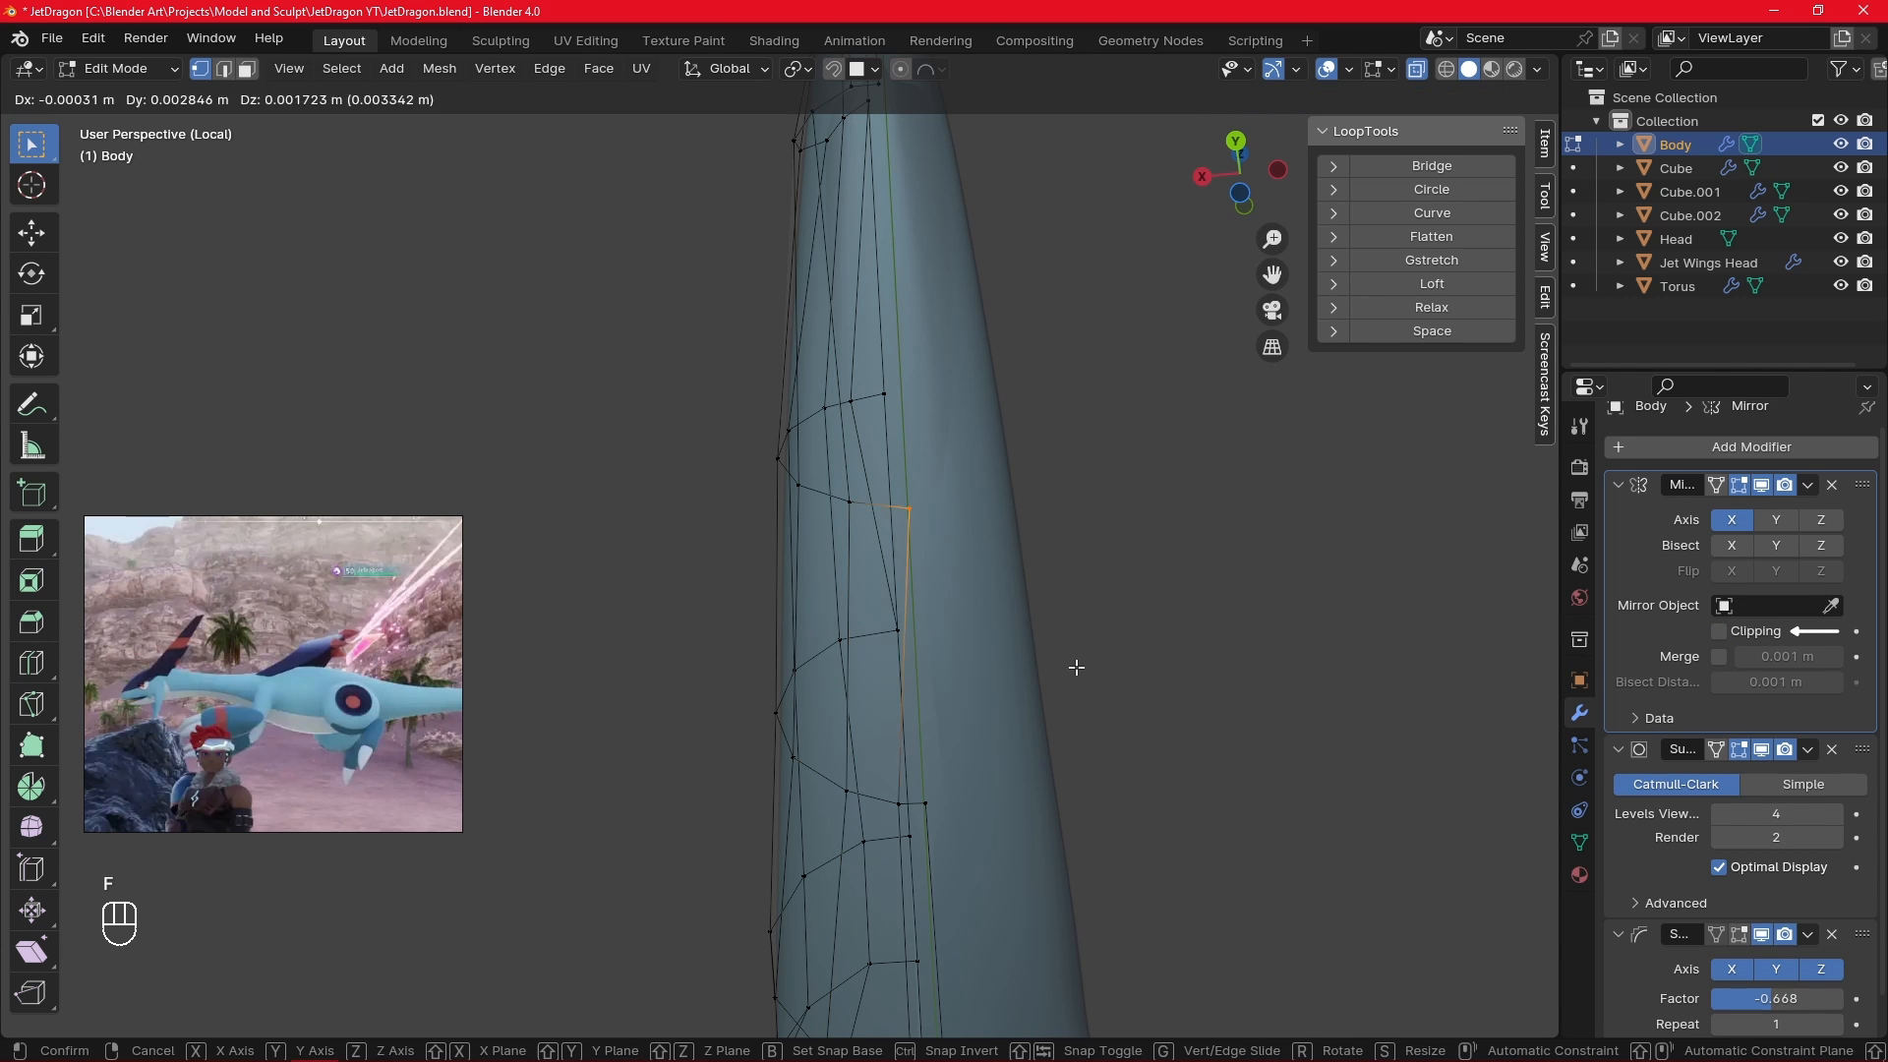
pyautogui.click(1056, 663)
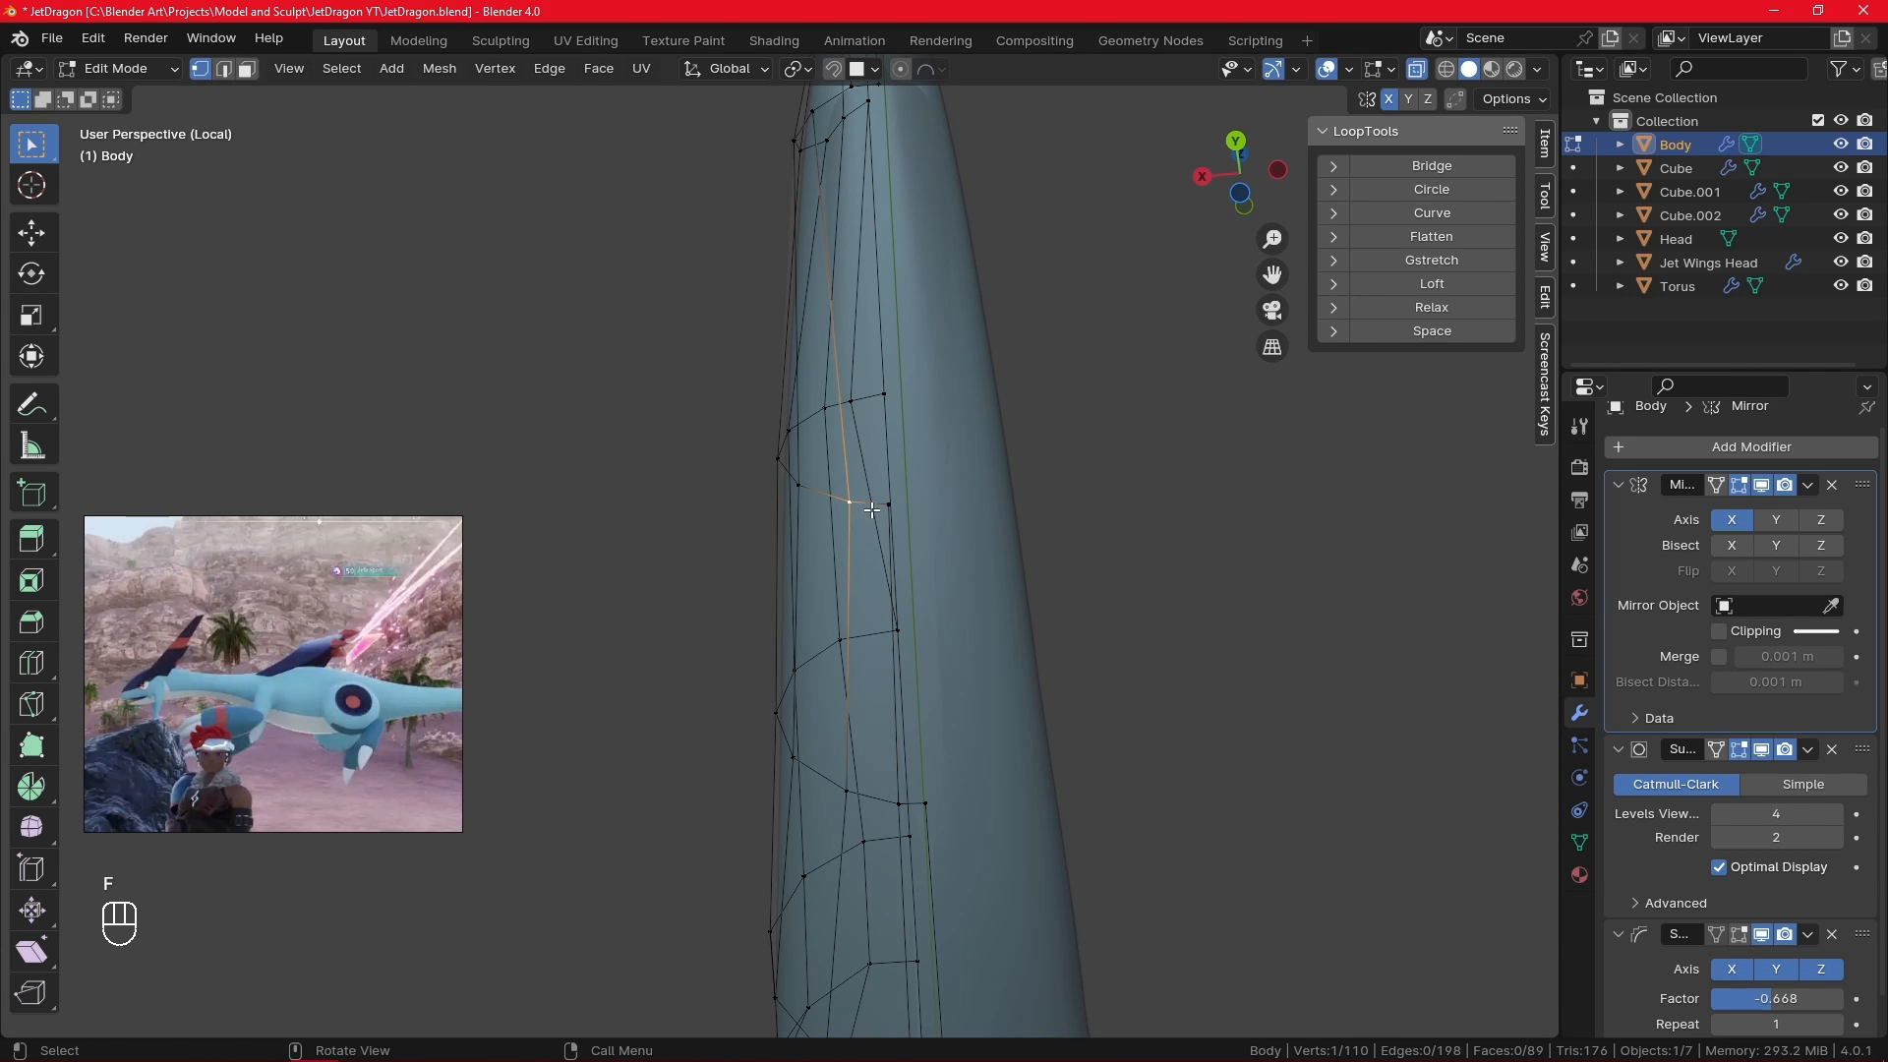
pyautogui.moveTo(855, 528); pyautogui.dragTo(973, 536, button='middle')
pyautogui.press('f')
pyautogui.click(988, 698)
pyautogui.click(931, 617)
pyautogui.keyDown('shift'); pyautogui.moveTo(978, 846); pyautogui.dragTo(925, 679, button='middle'); pyautogui.keyUp('shift')
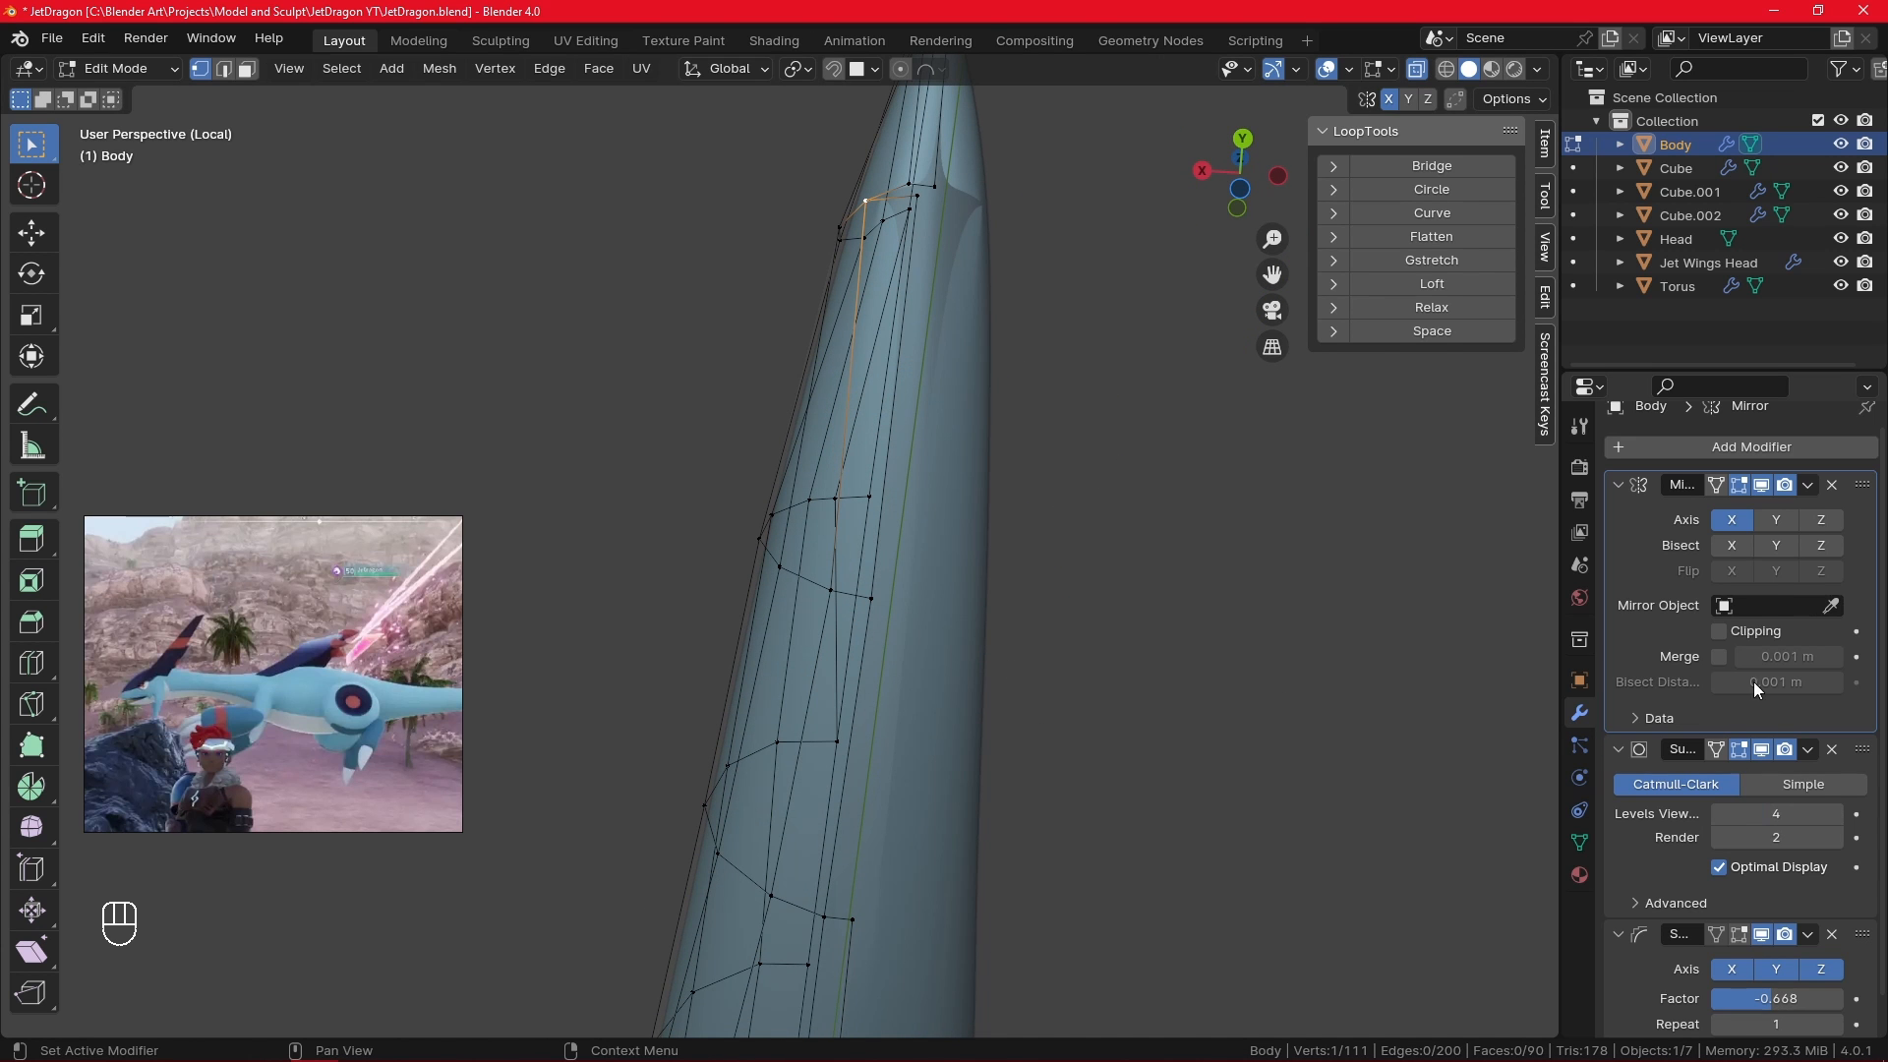
# - Turn the Mirror modifier's Clipping and Merge back on and fill two more centre-strip faces toward the tail tip, up to the mirror plane
pyautogui.click(1415, 69)
pyautogui.click(1416, 69)
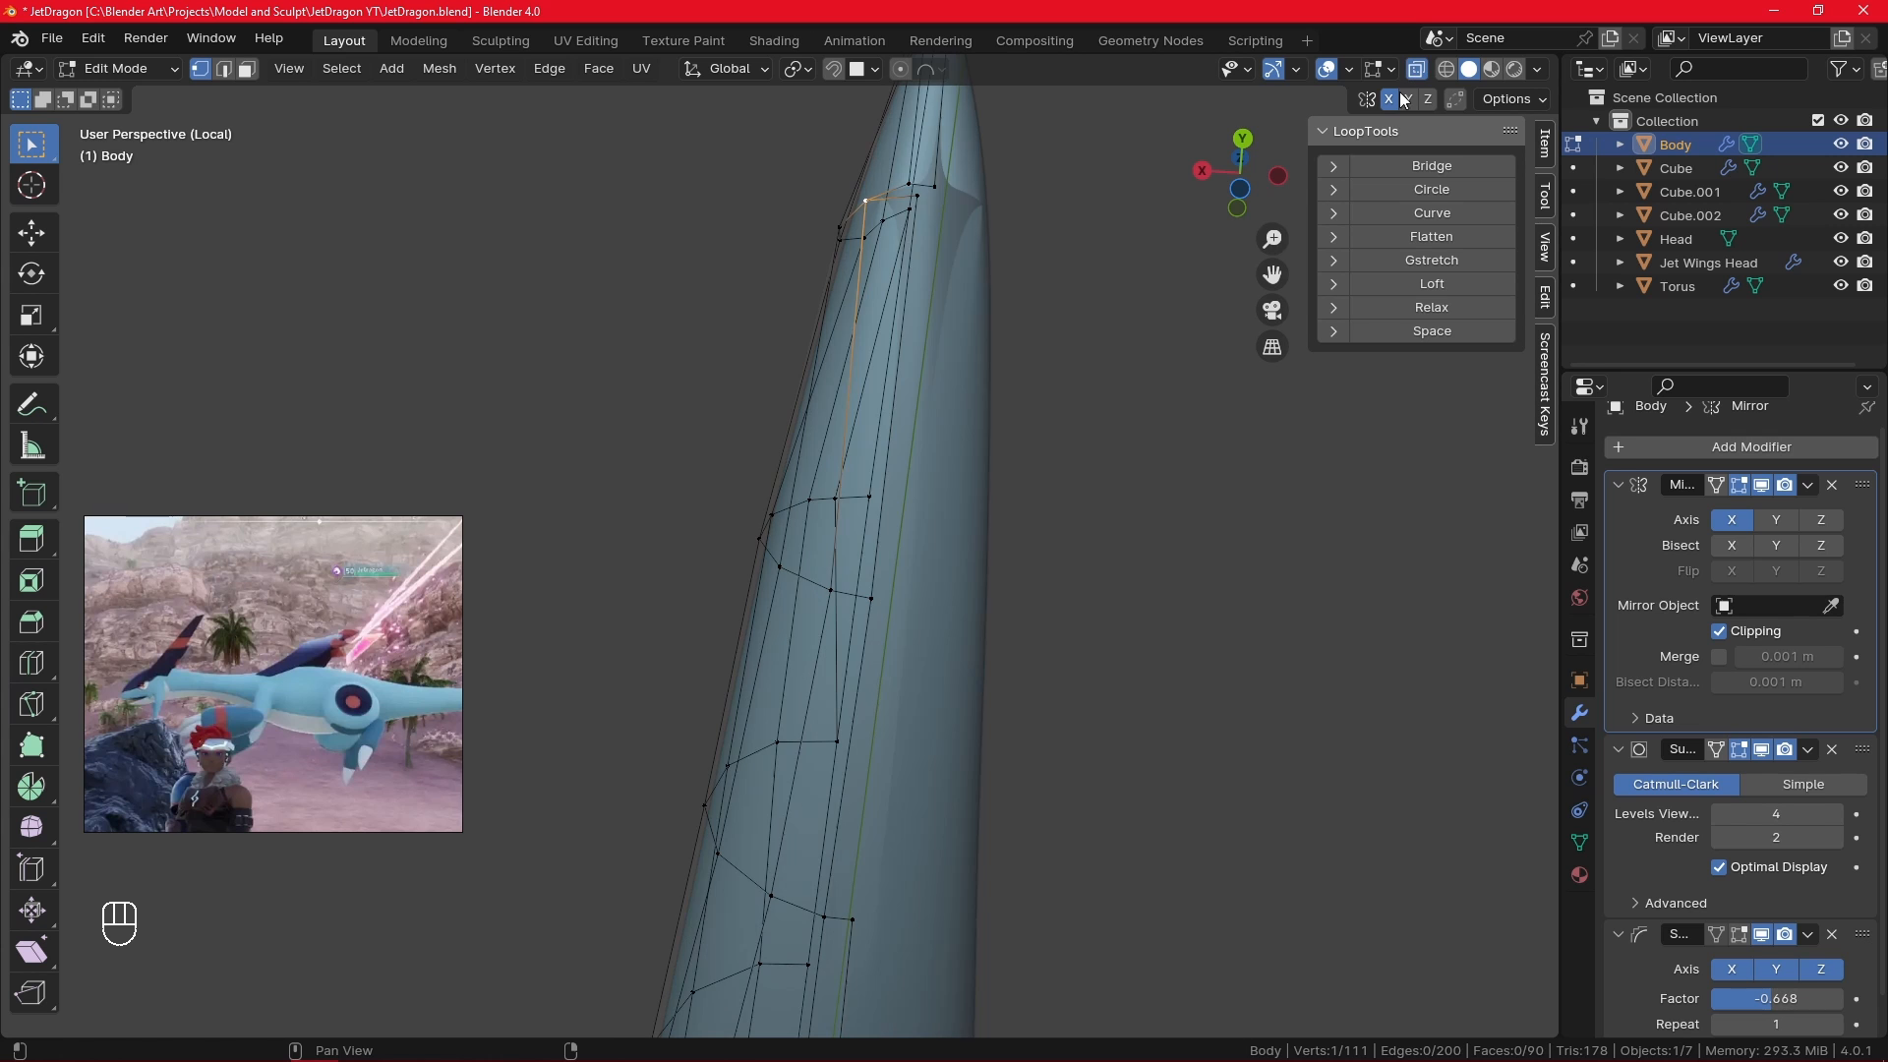
pyautogui.moveTo(972, 733); pyautogui.dragTo(939, 795, button='middle')
pyautogui.click(847, 767)
pyautogui.click(841, 886)
pyautogui.moveTo(841, 886); pyautogui.dragTo(931, 860, button='middle')
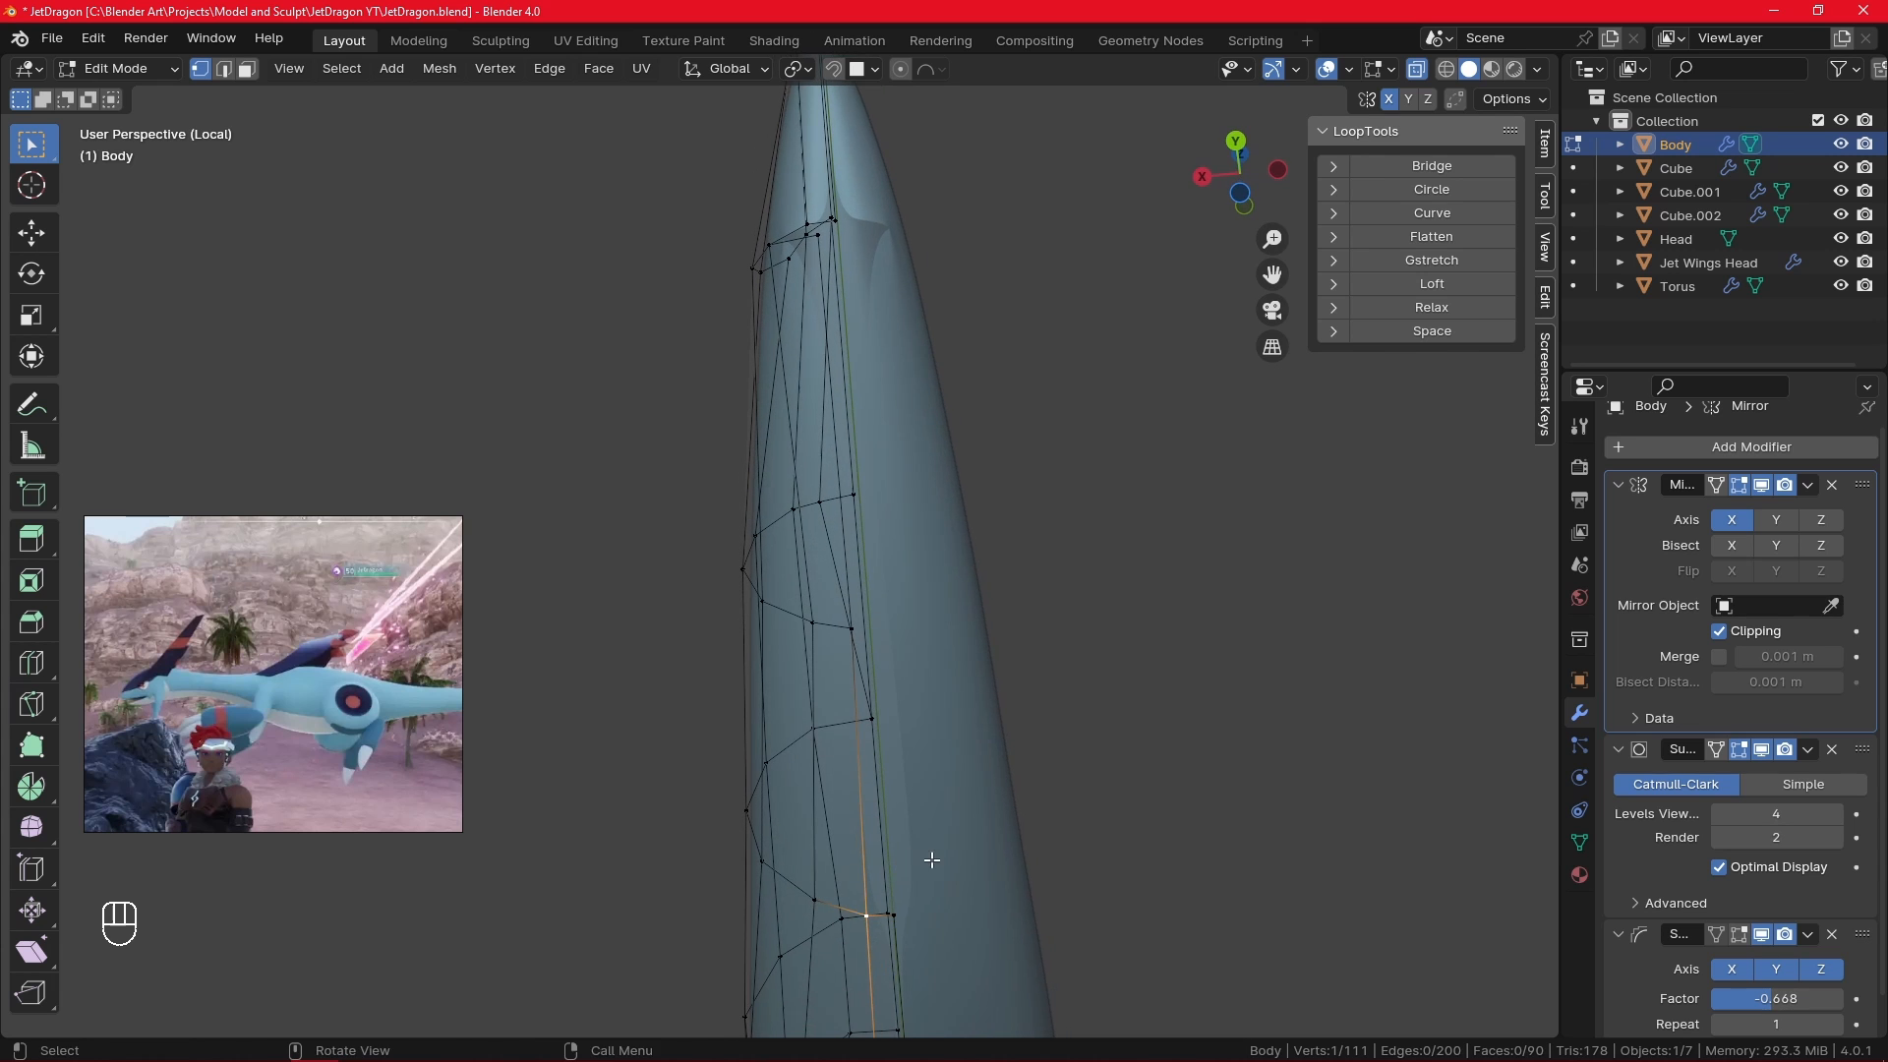
pyautogui.press('g')
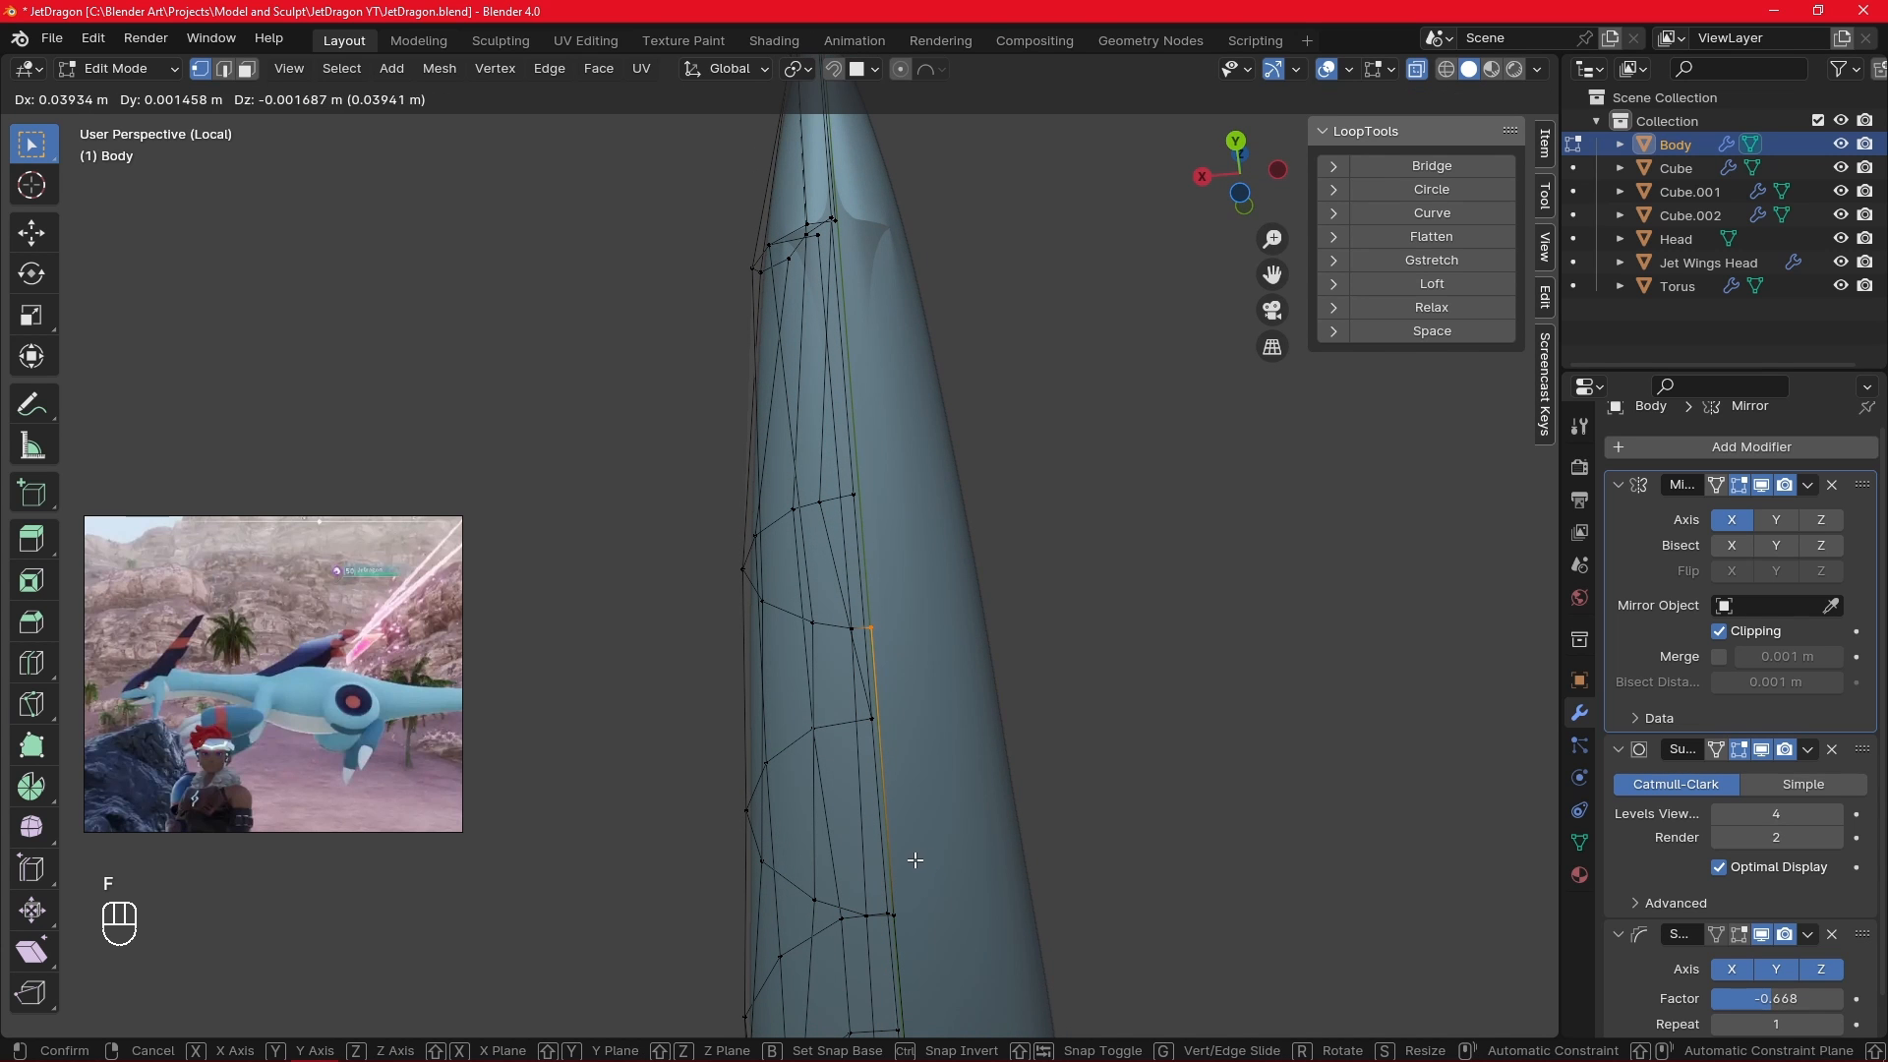
pyautogui.click(911, 853)
pyautogui.click(851, 629)
pyautogui.moveTo(884, 628); pyautogui.dragTo(936, 650, button='middle')
pyautogui.press('f')
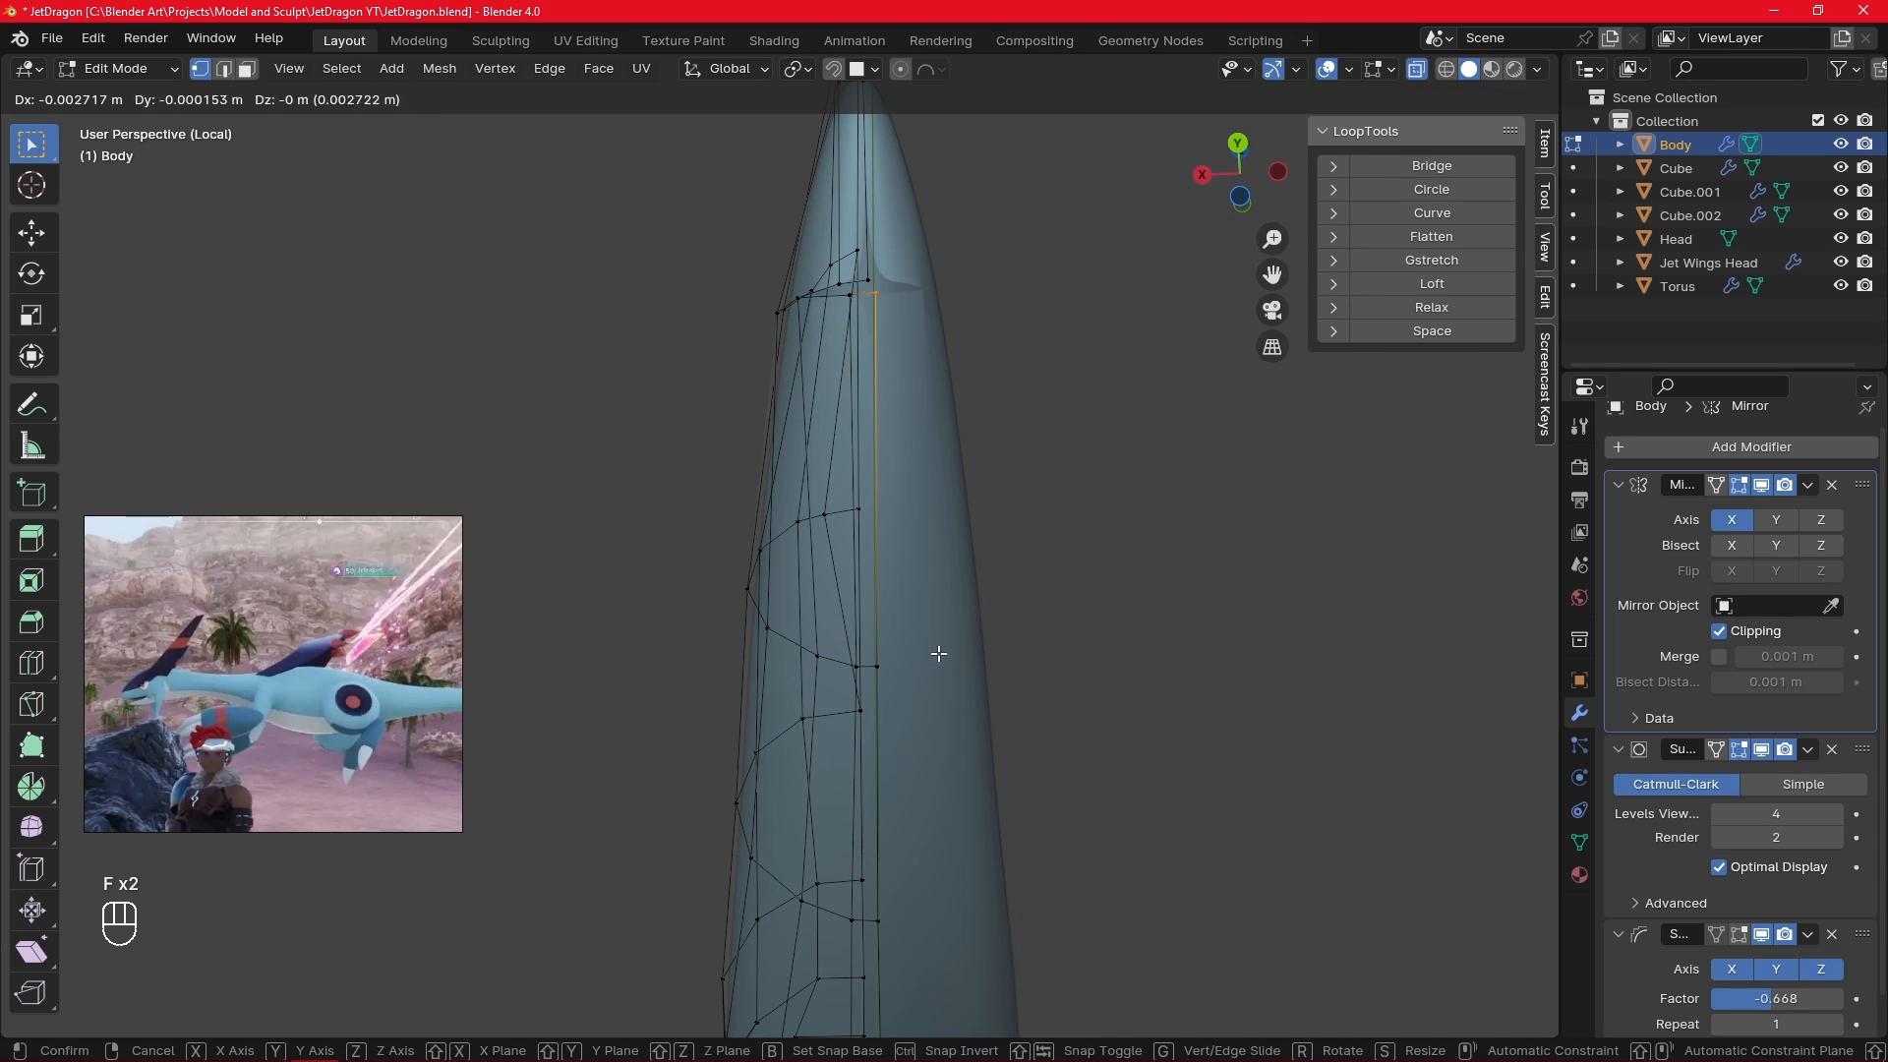
# - Move the next centre-line vertices below the new faces onto the mirror plane
pyautogui.press('g')
pyautogui.press('g')
pyautogui.click(882, 663)
pyautogui.click(885, 905)
pyautogui.press('g')
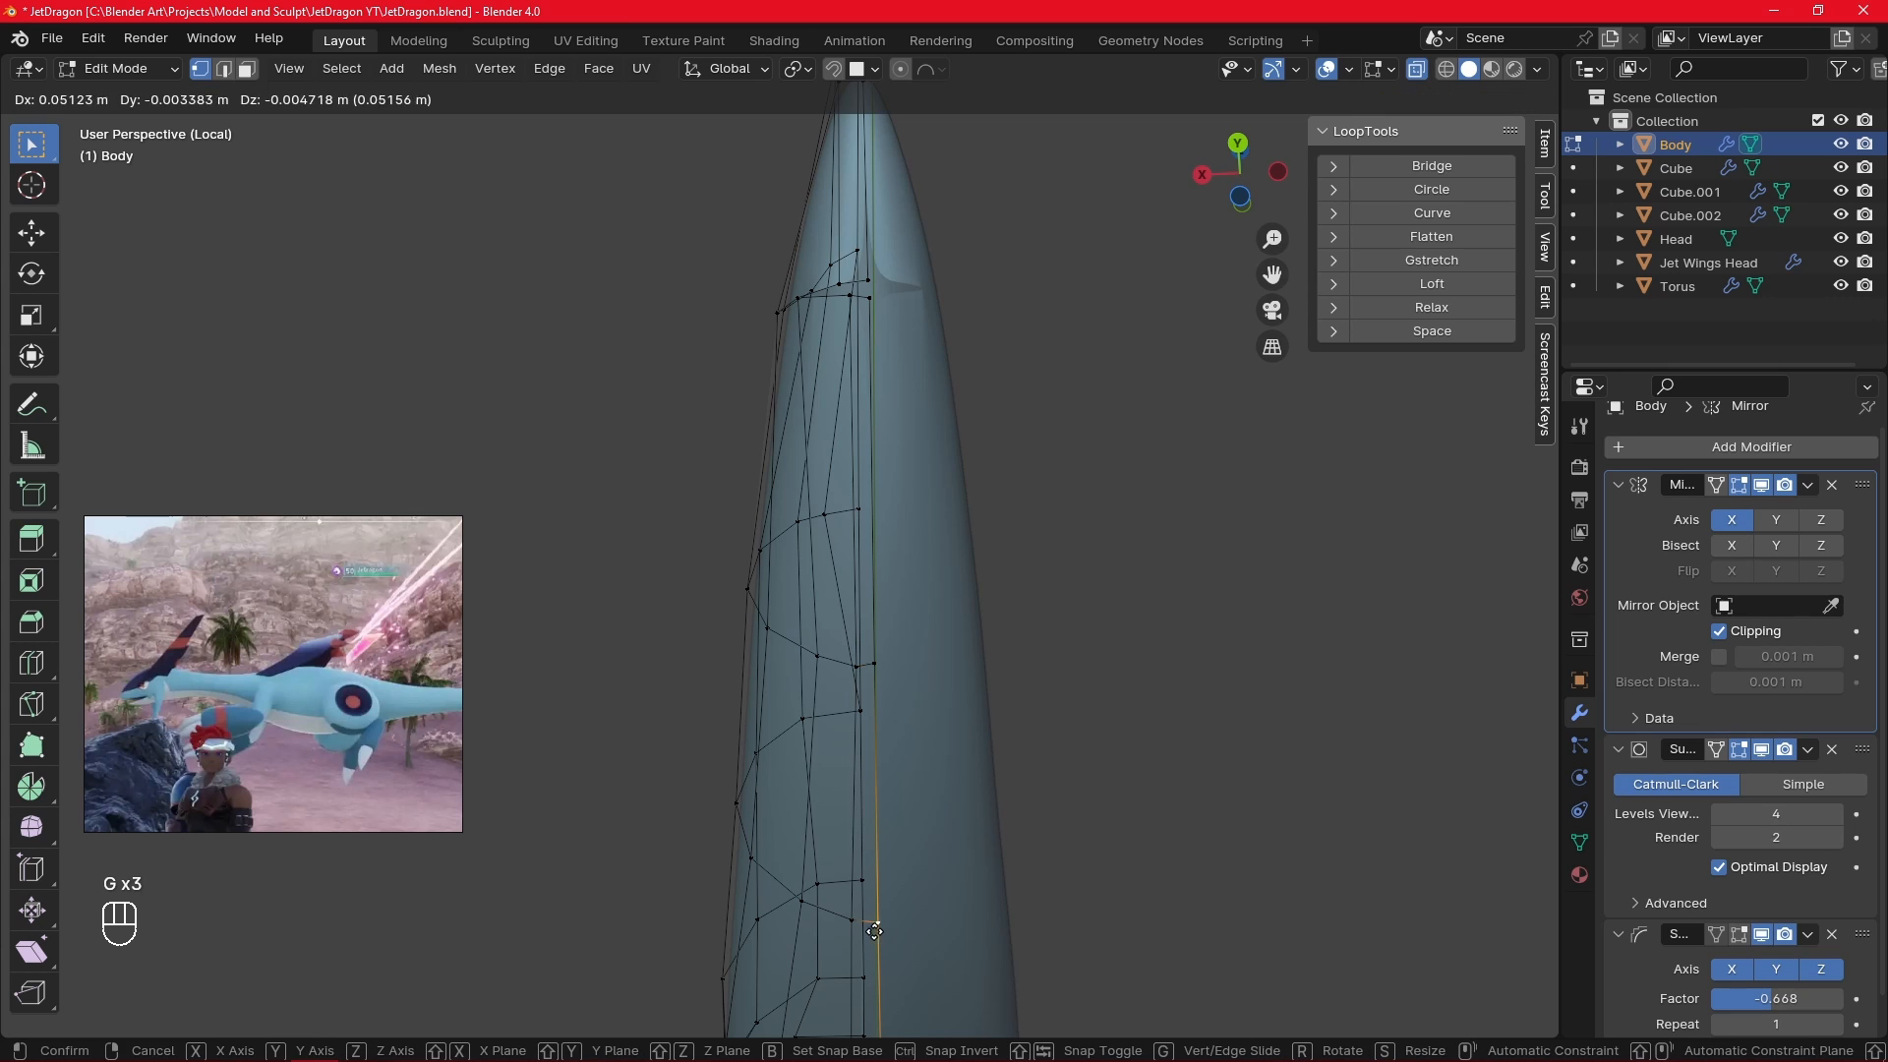
pyautogui.click(875, 928)
# - Merge the two pairs of doubled vertices along the centre line just before the tail tip
pyautogui.moveTo(969, 661); pyautogui.dragTo(971, 801, button='middle')
pyautogui.keyDown('shift'); pyautogui.click(945, 776); pyautogui.keyUp('shift')
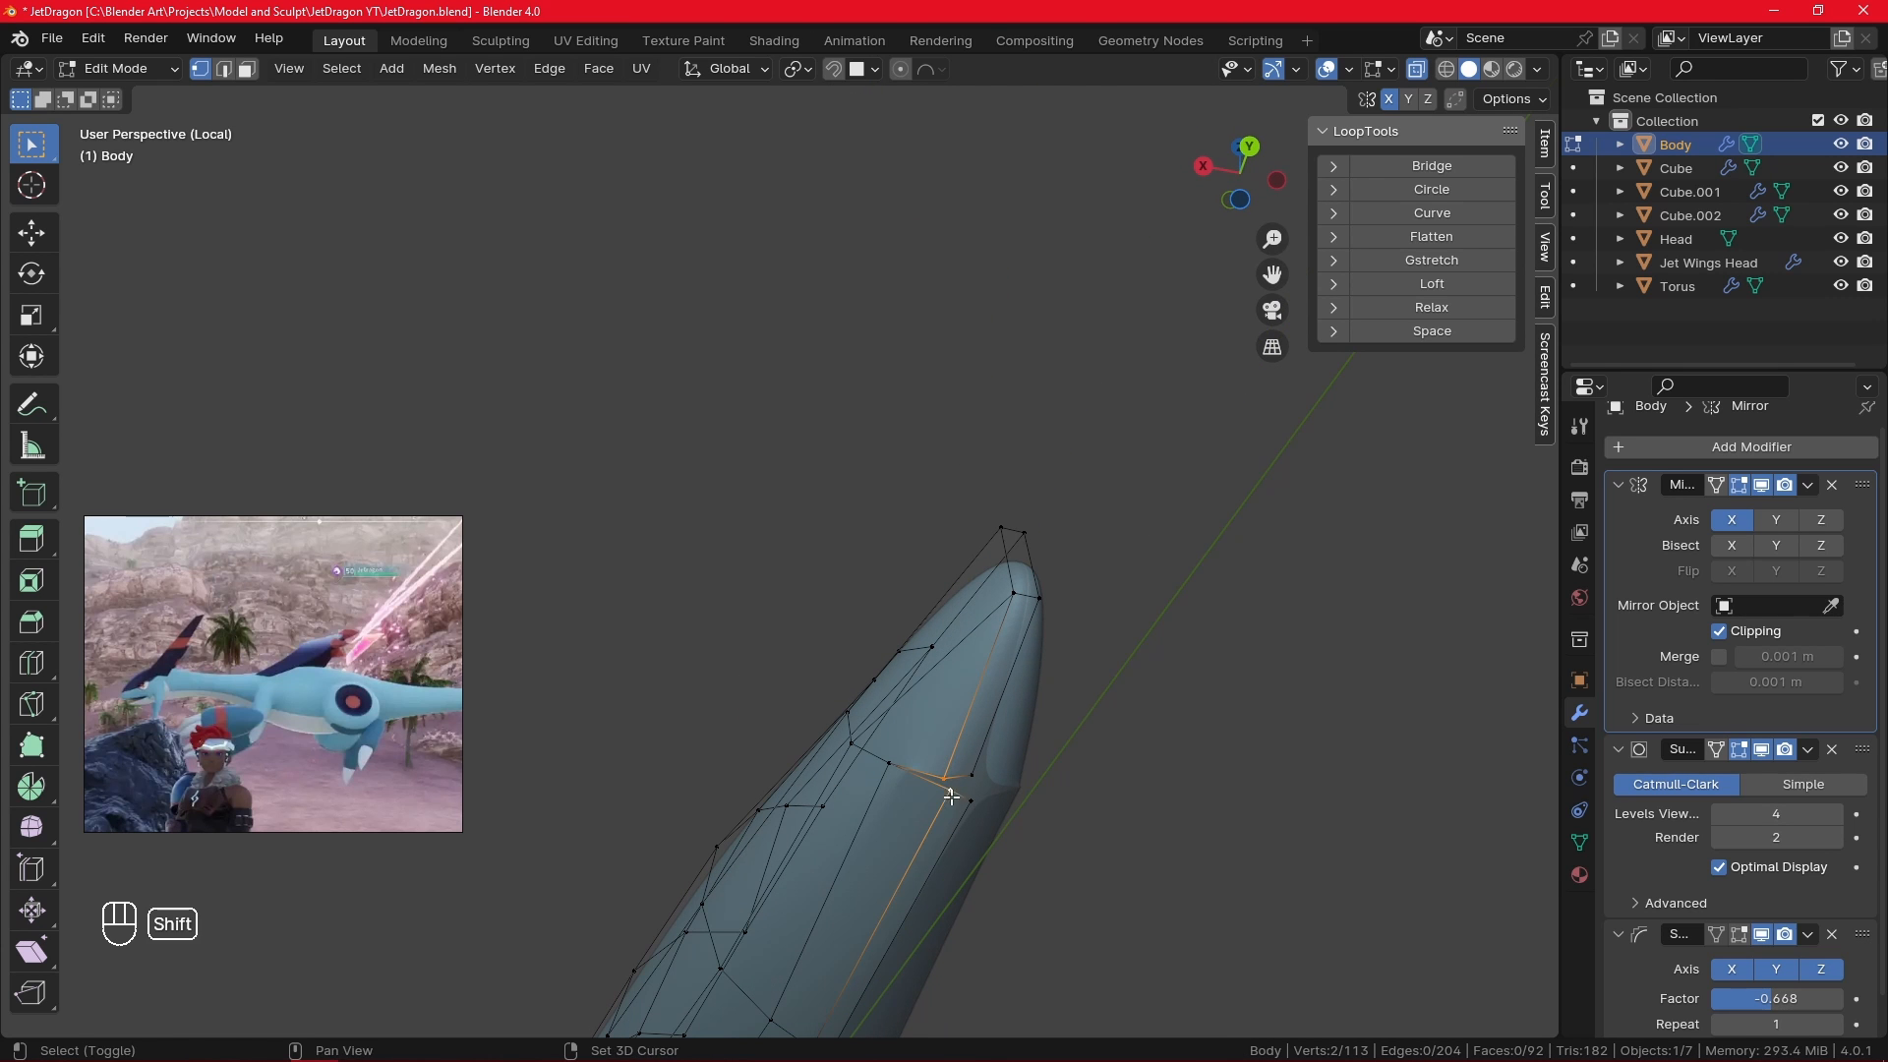
pyautogui.press('m')
pyautogui.click(947, 871)
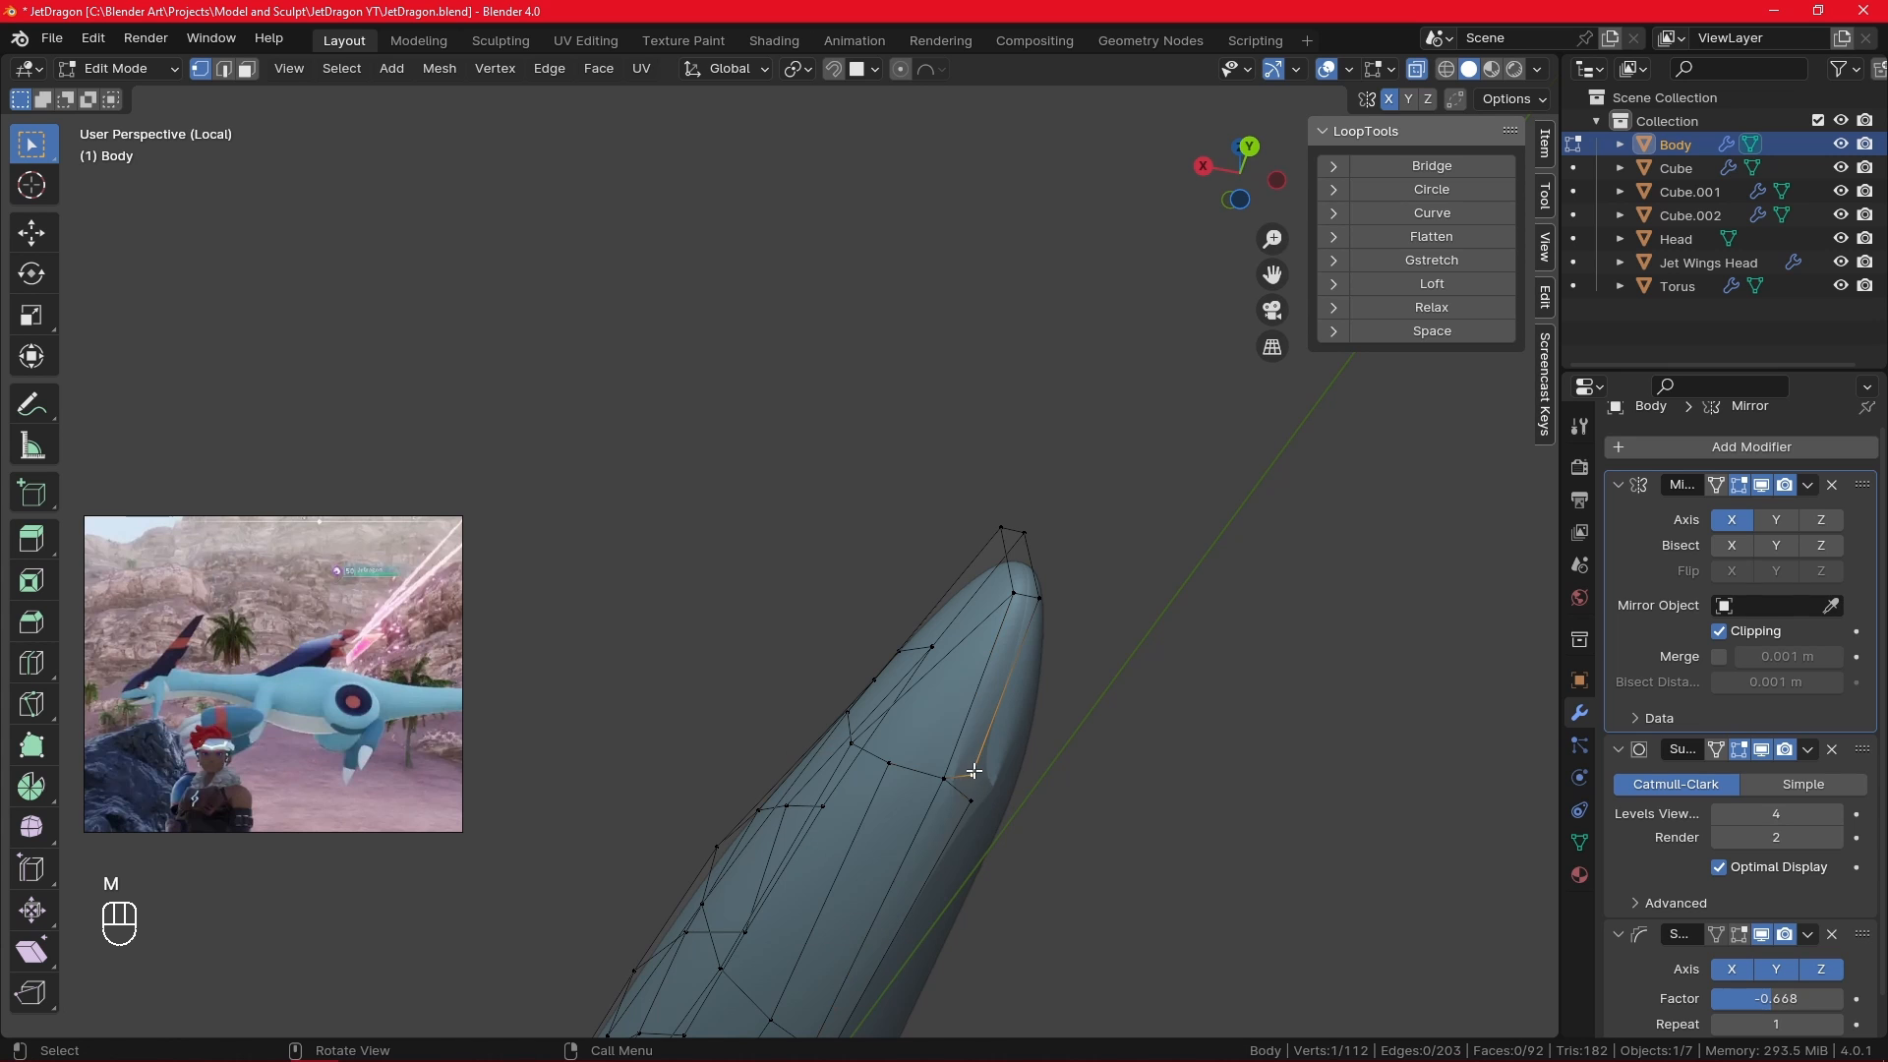
pyautogui.press('m')
pyautogui.click(971, 816)
# - Move the last two centre-line vertices at the tail tip onto the mirror plane
pyautogui.moveTo(972, 816); pyautogui.dragTo(1015, 698, button='middle')
pyautogui.press('g')
pyautogui.click(999, 619)
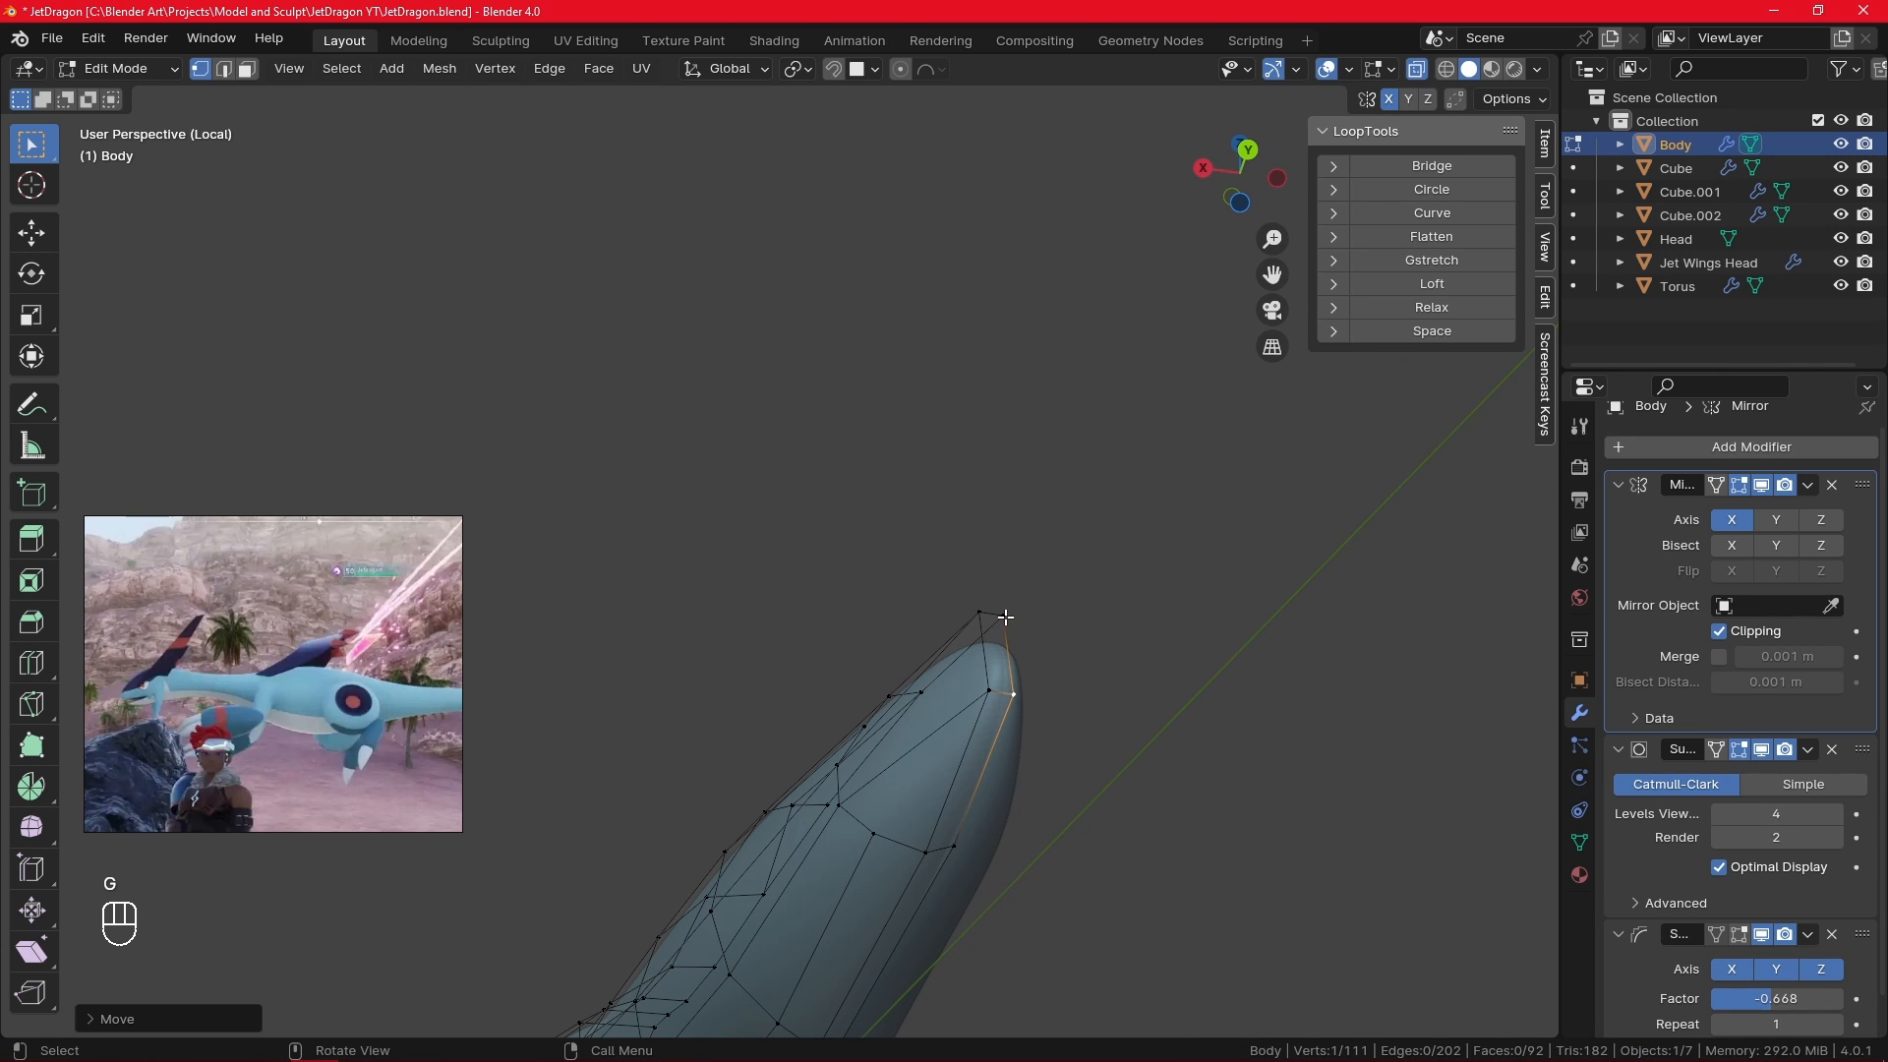
pyautogui.press('g')
pyautogui.click(999, 620)
# - Select the chain of centre-line vertices along the belly and move it along the X axis onto the mirror plane
pyautogui.keyDown('alt'); pyautogui.moveTo(999, 619); pyautogui.dragTo(928, 674, button='middle'); pyautogui.keyUp('alt')
pyautogui.keyDown('ctrl'); pyautogui.keyDown('alt'); pyautogui.moveTo(1006, 647); pyautogui.dragTo(1017, 836); pyautogui.keyUp('alt'); pyautogui.keyUp('ctrl')
pyautogui.keyDown('alt'); pyautogui.keyDown('shift'); pyautogui.moveTo(1017, 835); pyautogui.dragTo(1011, 393); pyautogui.keyUp('shift'); pyautogui.keyUp('alt')
pyautogui.keyDown('alt'); pyautogui.keyDown('shift'); pyautogui.moveTo(1002, 747); pyautogui.dragTo(997, 546); pyautogui.keyUp('shift'); pyautogui.keyUp('alt')
pyautogui.click(895, 593)
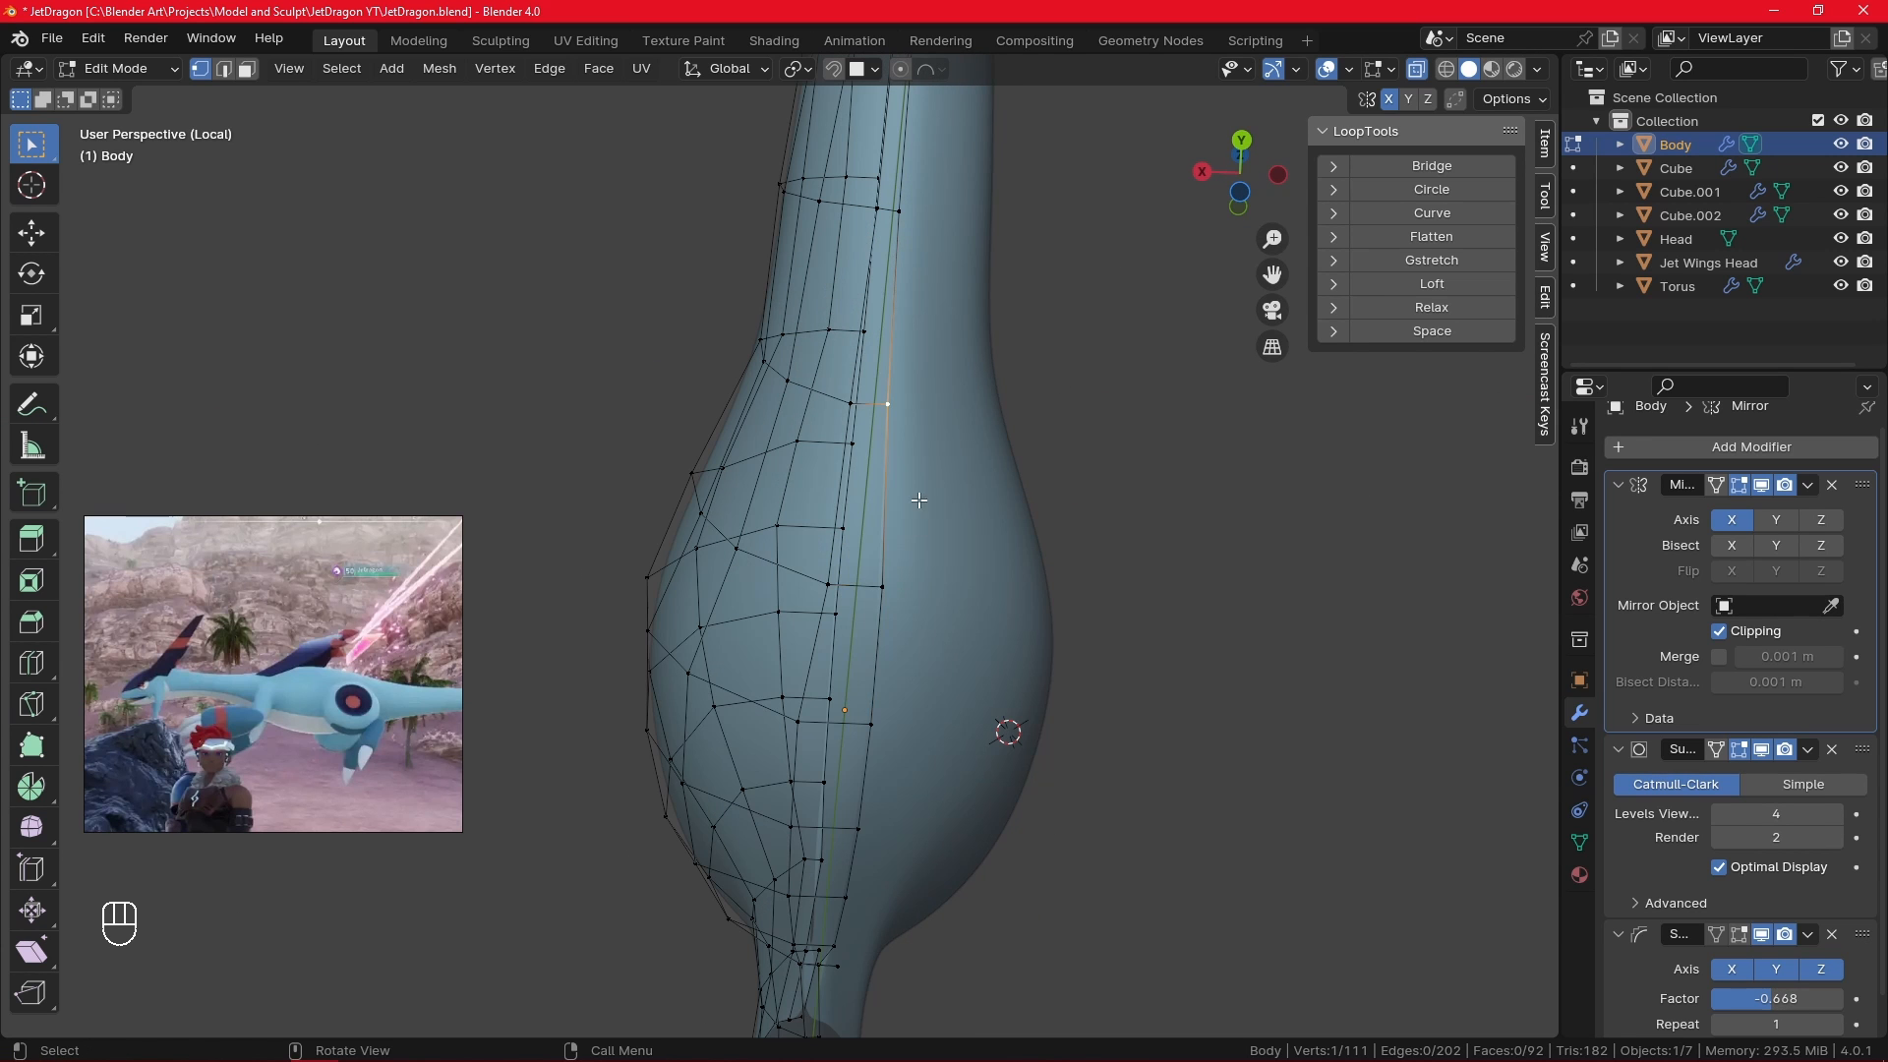
pyautogui.keyDown('alt'); pyautogui.moveTo(918, 500); pyautogui.dragTo(957, 695); pyautogui.keyUp('alt')
pyautogui.keyDown('alt'); pyautogui.keyDown('shift'); pyautogui.moveTo(981, 786); pyautogui.dragTo(985, 624); pyautogui.keyUp('shift'); pyautogui.keyUp('alt')
pyautogui.keyDown('ctrl'); pyautogui.click(856, 934); pyautogui.keyUp('ctrl')
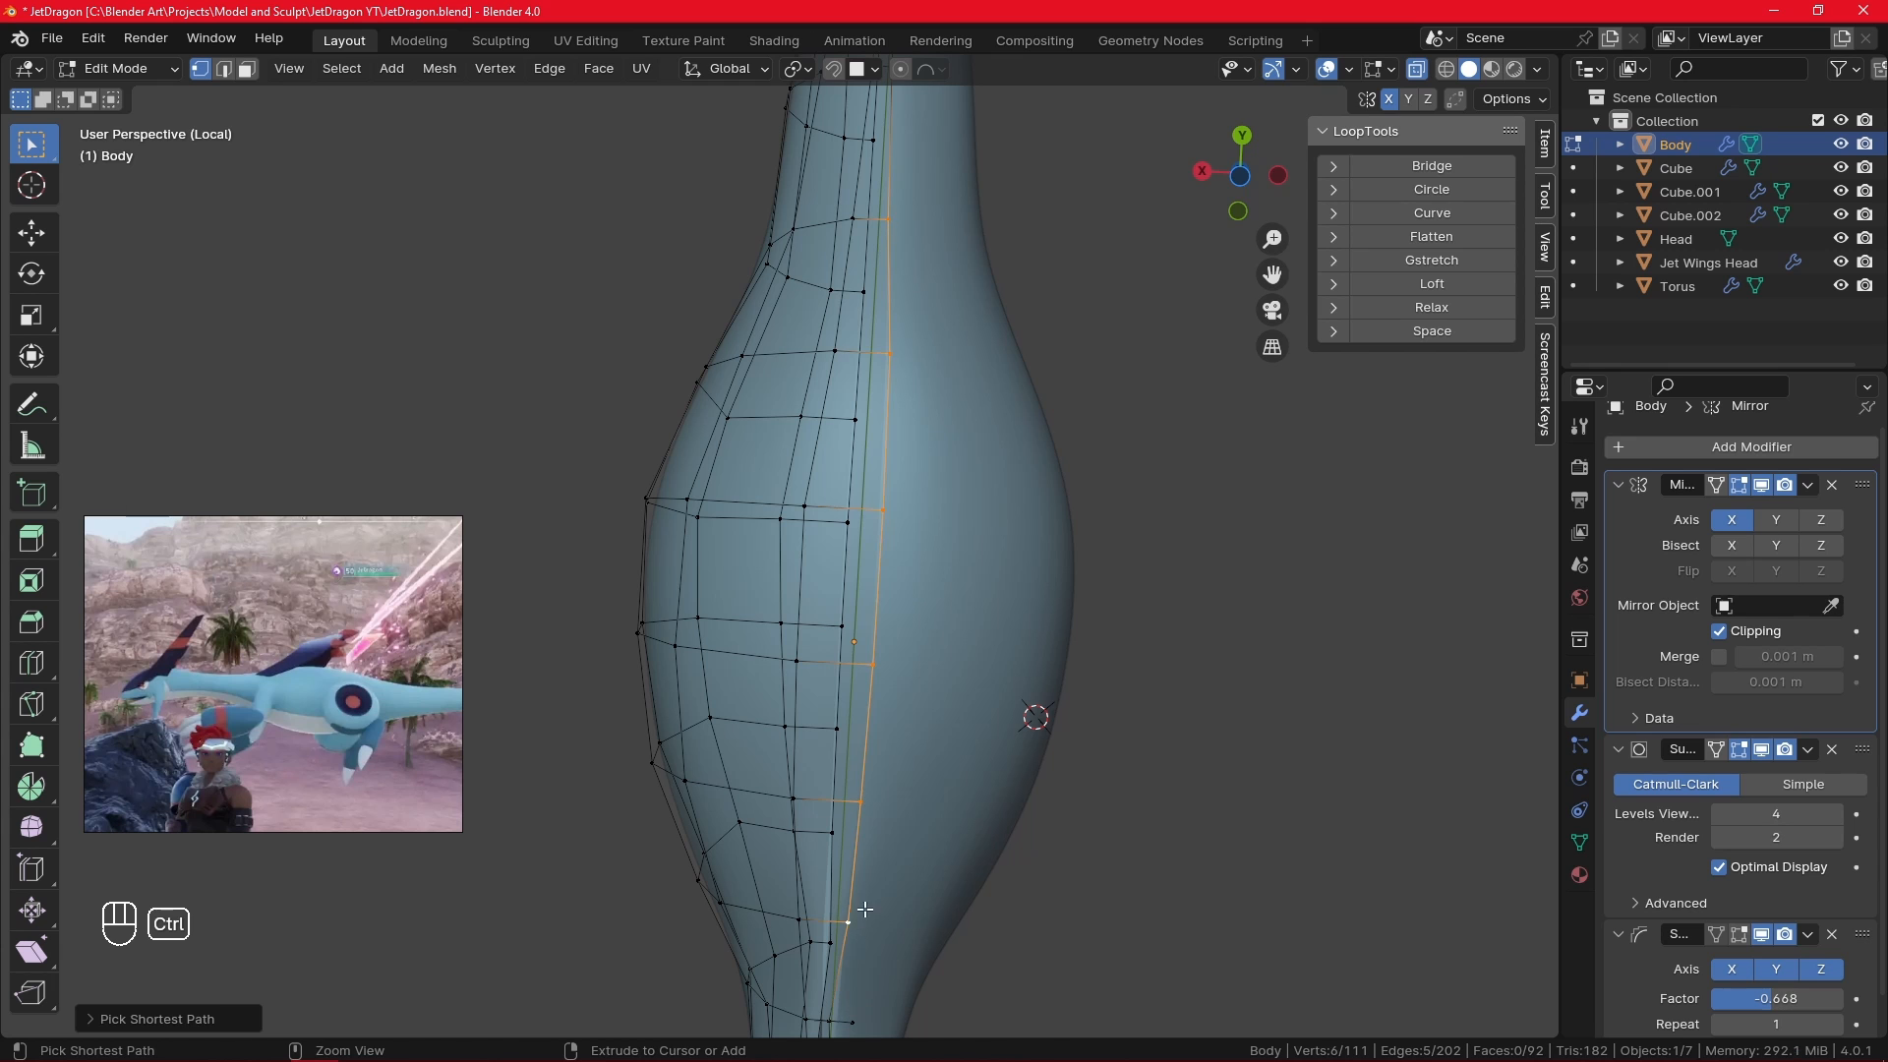
pyautogui.press('g')
pyautogui.press('x')
pyautogui.click(903, 792)
# - Delete the stray centre-line vertex below the belly
pyautogui.keyDown('alt'); pyautogui.keyDown('shift'); pyautogui.moveTo(902, 791); pyautogui.dragTo(931, 691); pyautogui.keyUp('shift'); pyautogui.keyUp('alt')
pyautogui.click(894, 868)
pyautogui.press('g')
pyautogui.rightClick(889, 865)
pyautogui.press('x')
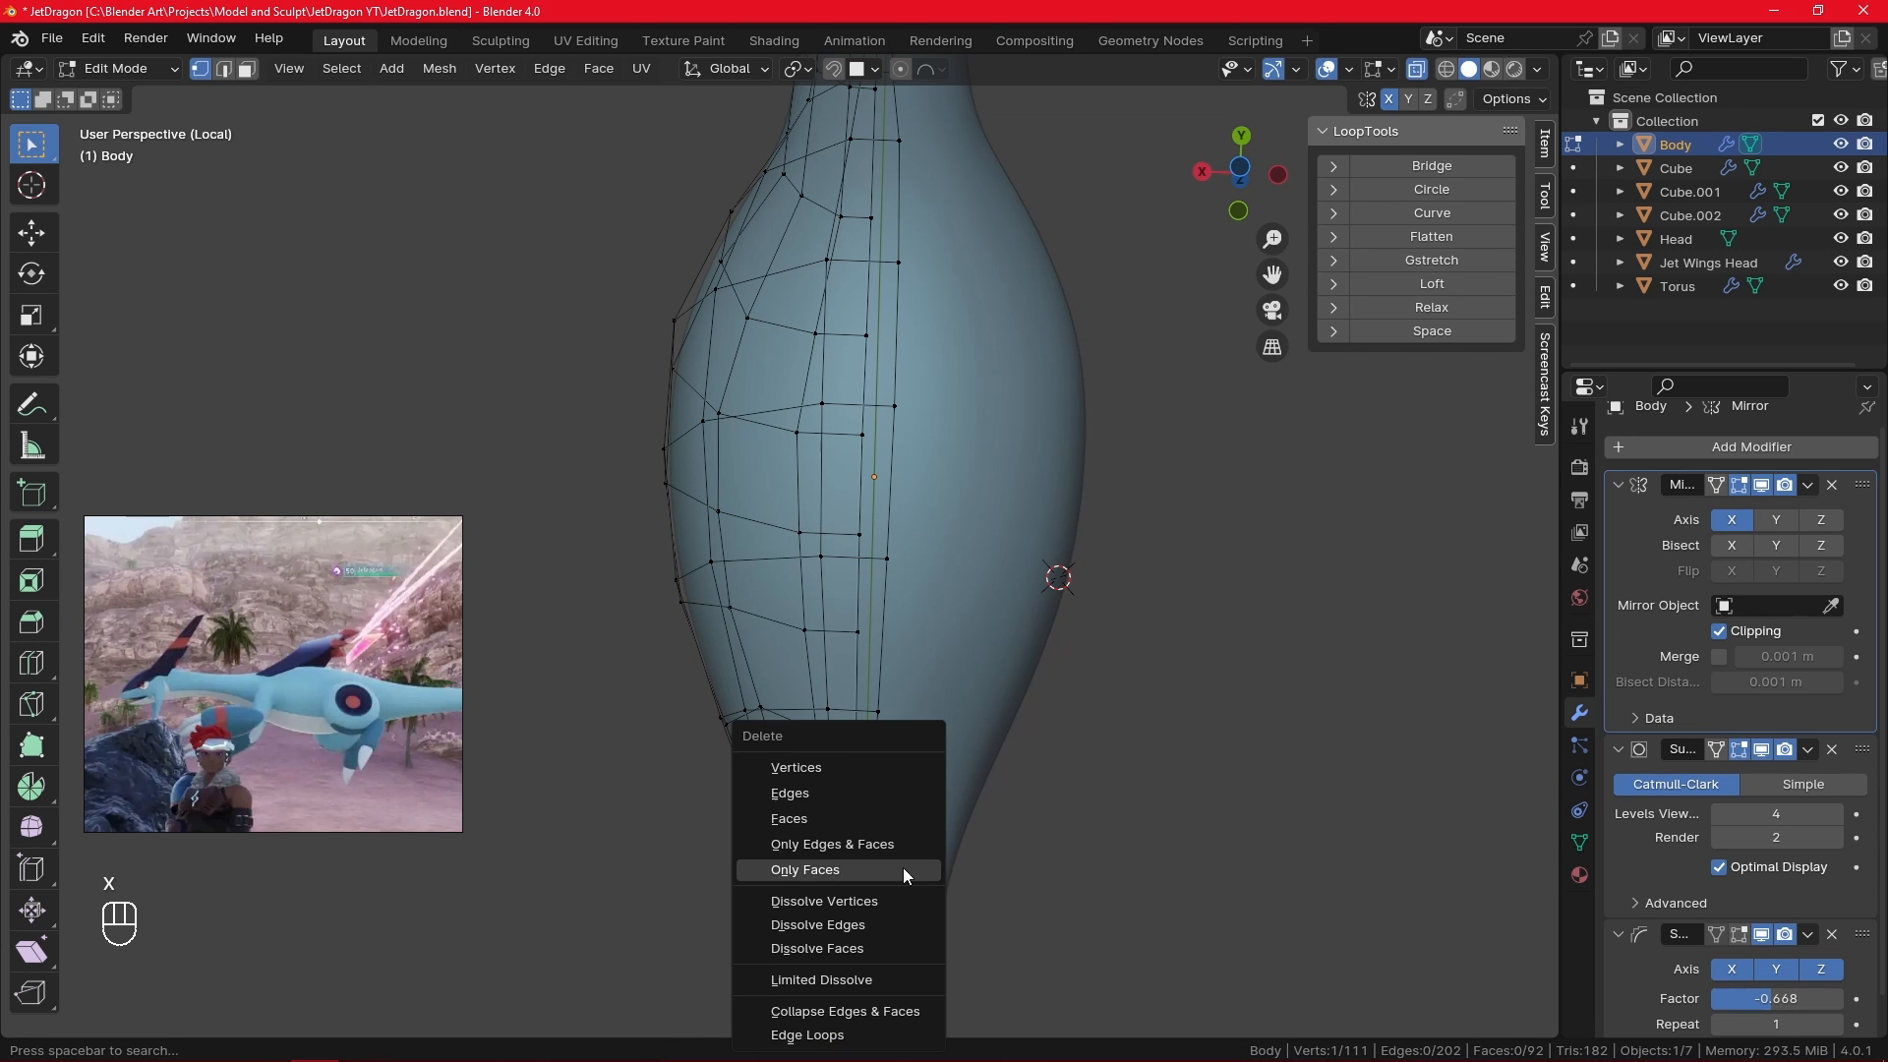
pyautogui.click(894, 766)
# - Move the two centre-line vertices between the belly and the open neck end along the X axis onto the mirror plane
pyautogui.keyDown('alt'); pyautogui.keyDown('shift'); pyautogui.moveTo(867, 868); pyautogui.dragTo(852, 786); pyautogui.keyUp('shift'); pyautogui.keyUp('alt')
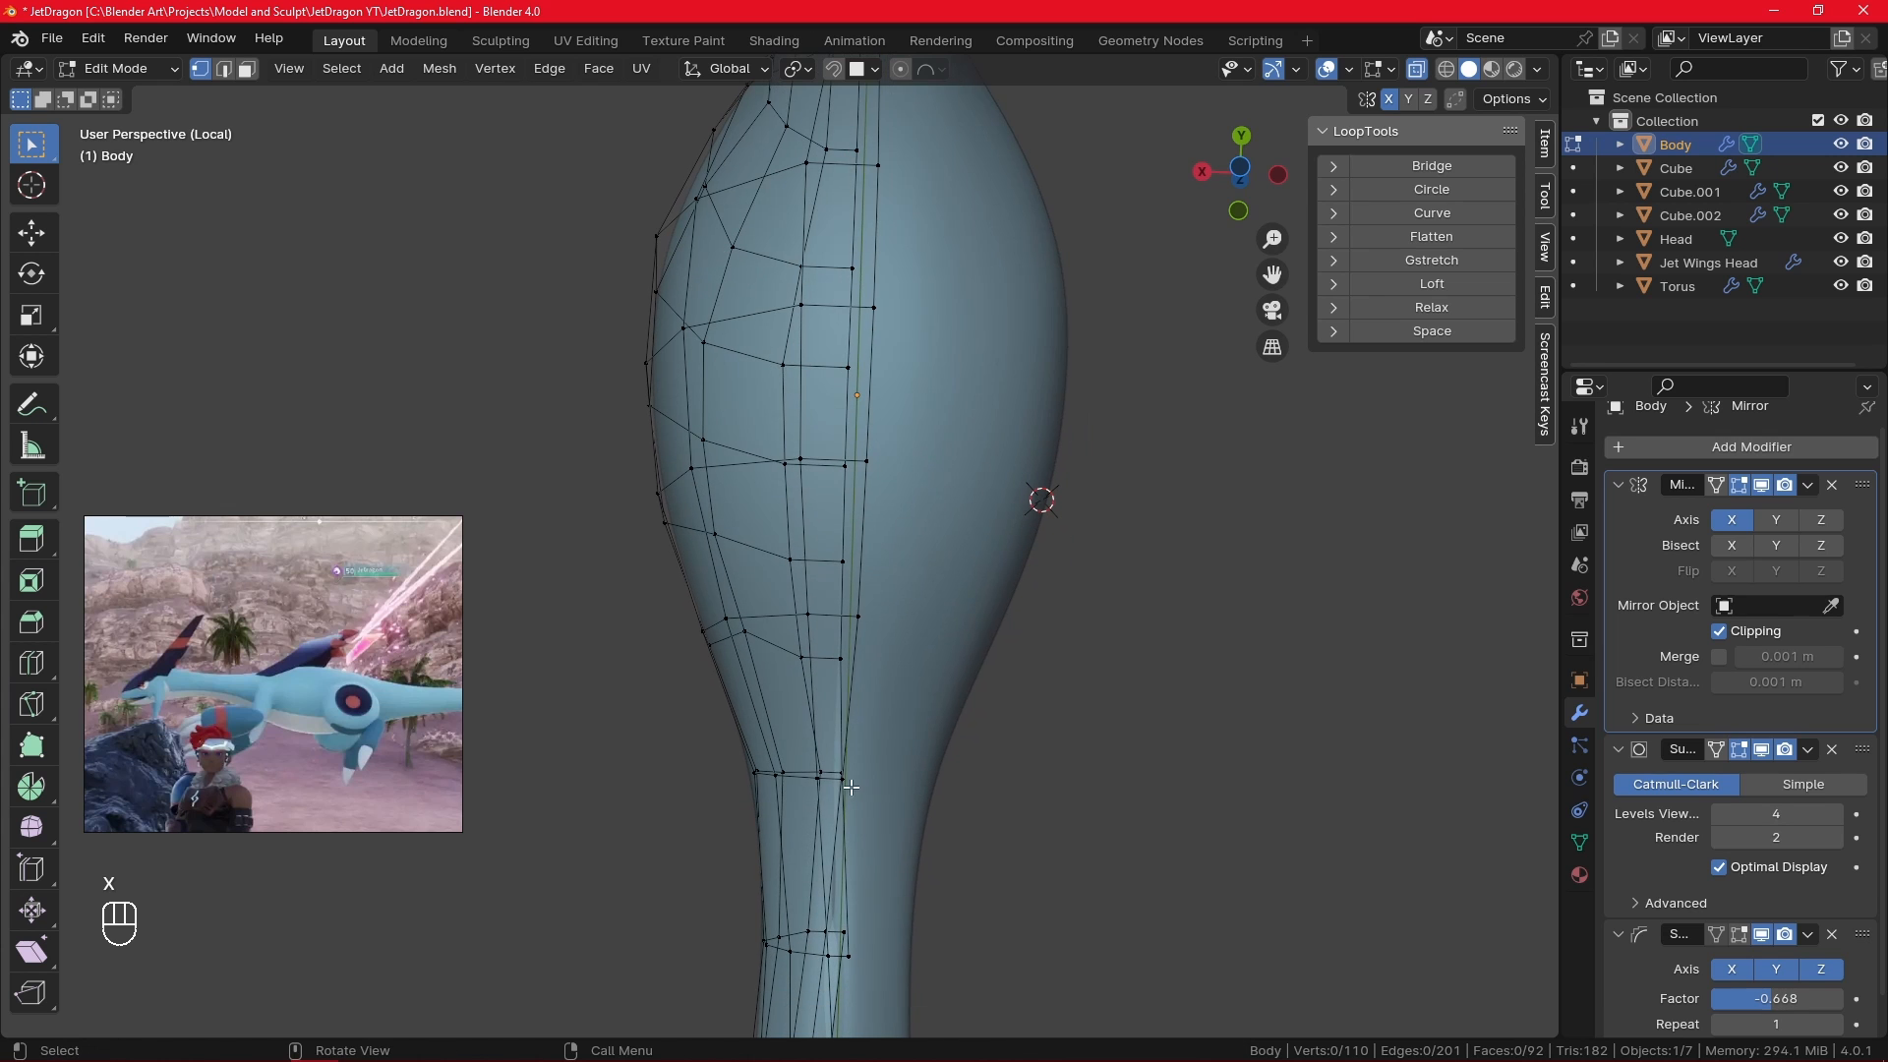
pyautogui.click(847, 780)
pyautogui.press('g')
pyautogui.press('x')
pyautogui.click(890, 802)
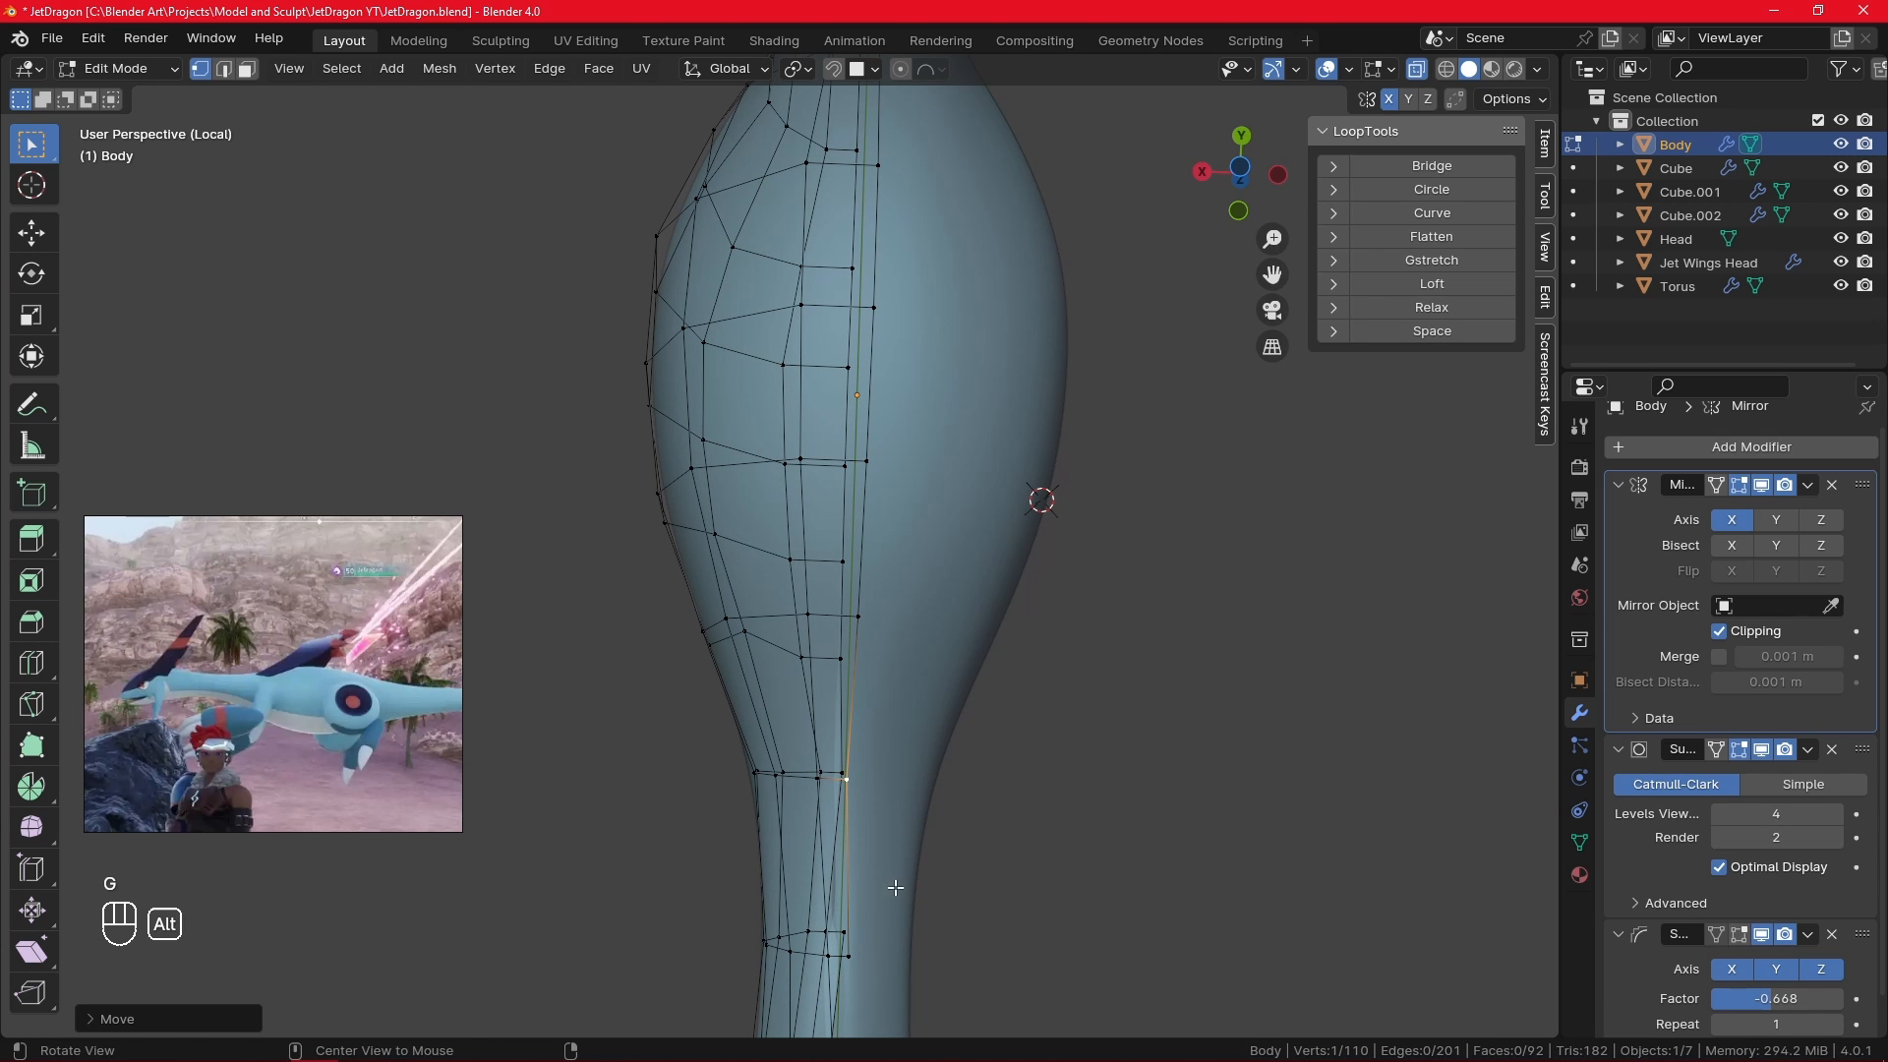
pyautogui.keyDown('alt'); pyautogui.keyDown('shift'); pyautogui.moveTo(895, 888); pyautogui.dragTo(898, 768); pyautogui.keyUp('shift'); pyautogui.keyUp('alt')
pyautogui.click(854, 823)
pyautogui.press('g')
pyautogui.press('x')
pyautogui.click(854, 833)
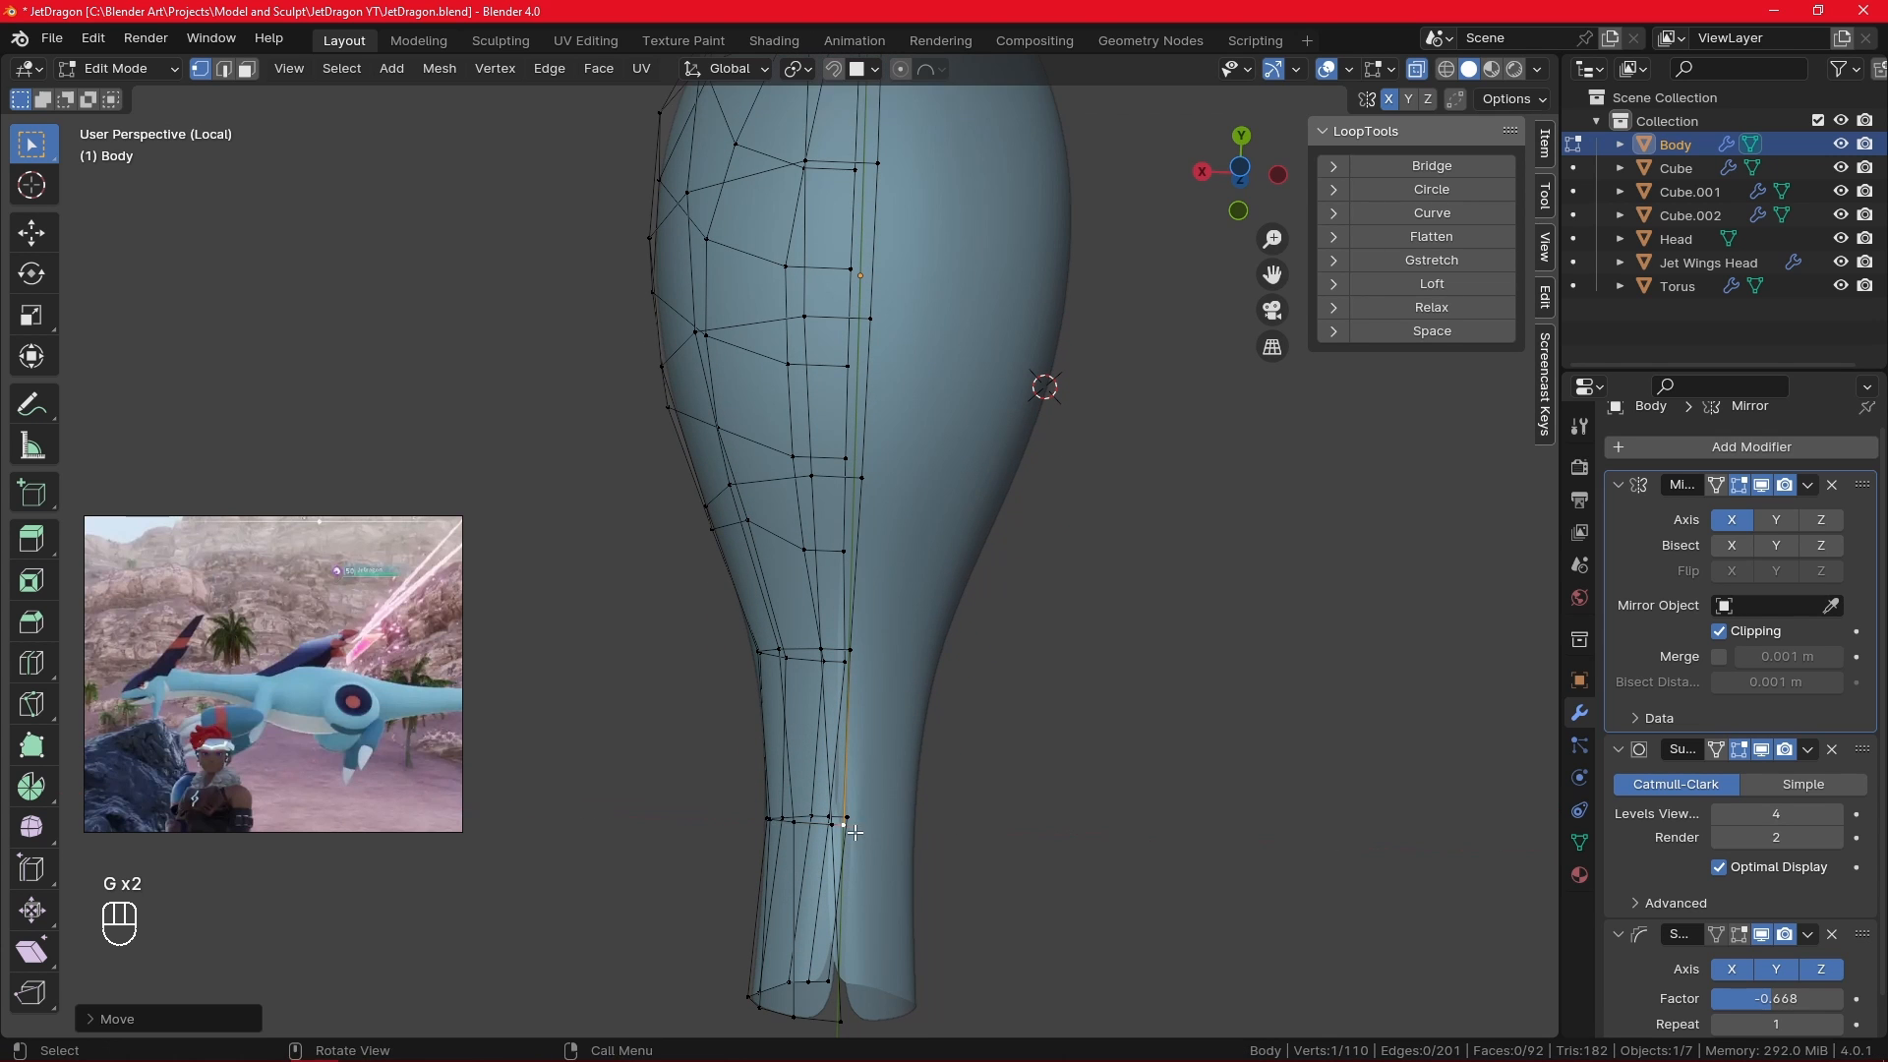
# - Turn off the Mirror modifier's Clipping and Merge, reposition the centre vertex at the neck opening and fill the adjoining gap with a face
pyautogui.keyDown('alt'); pyautogui.moveTo(885, 846); pyautogui.dragTo(874, 631); pyautogui.keyUp('alt')
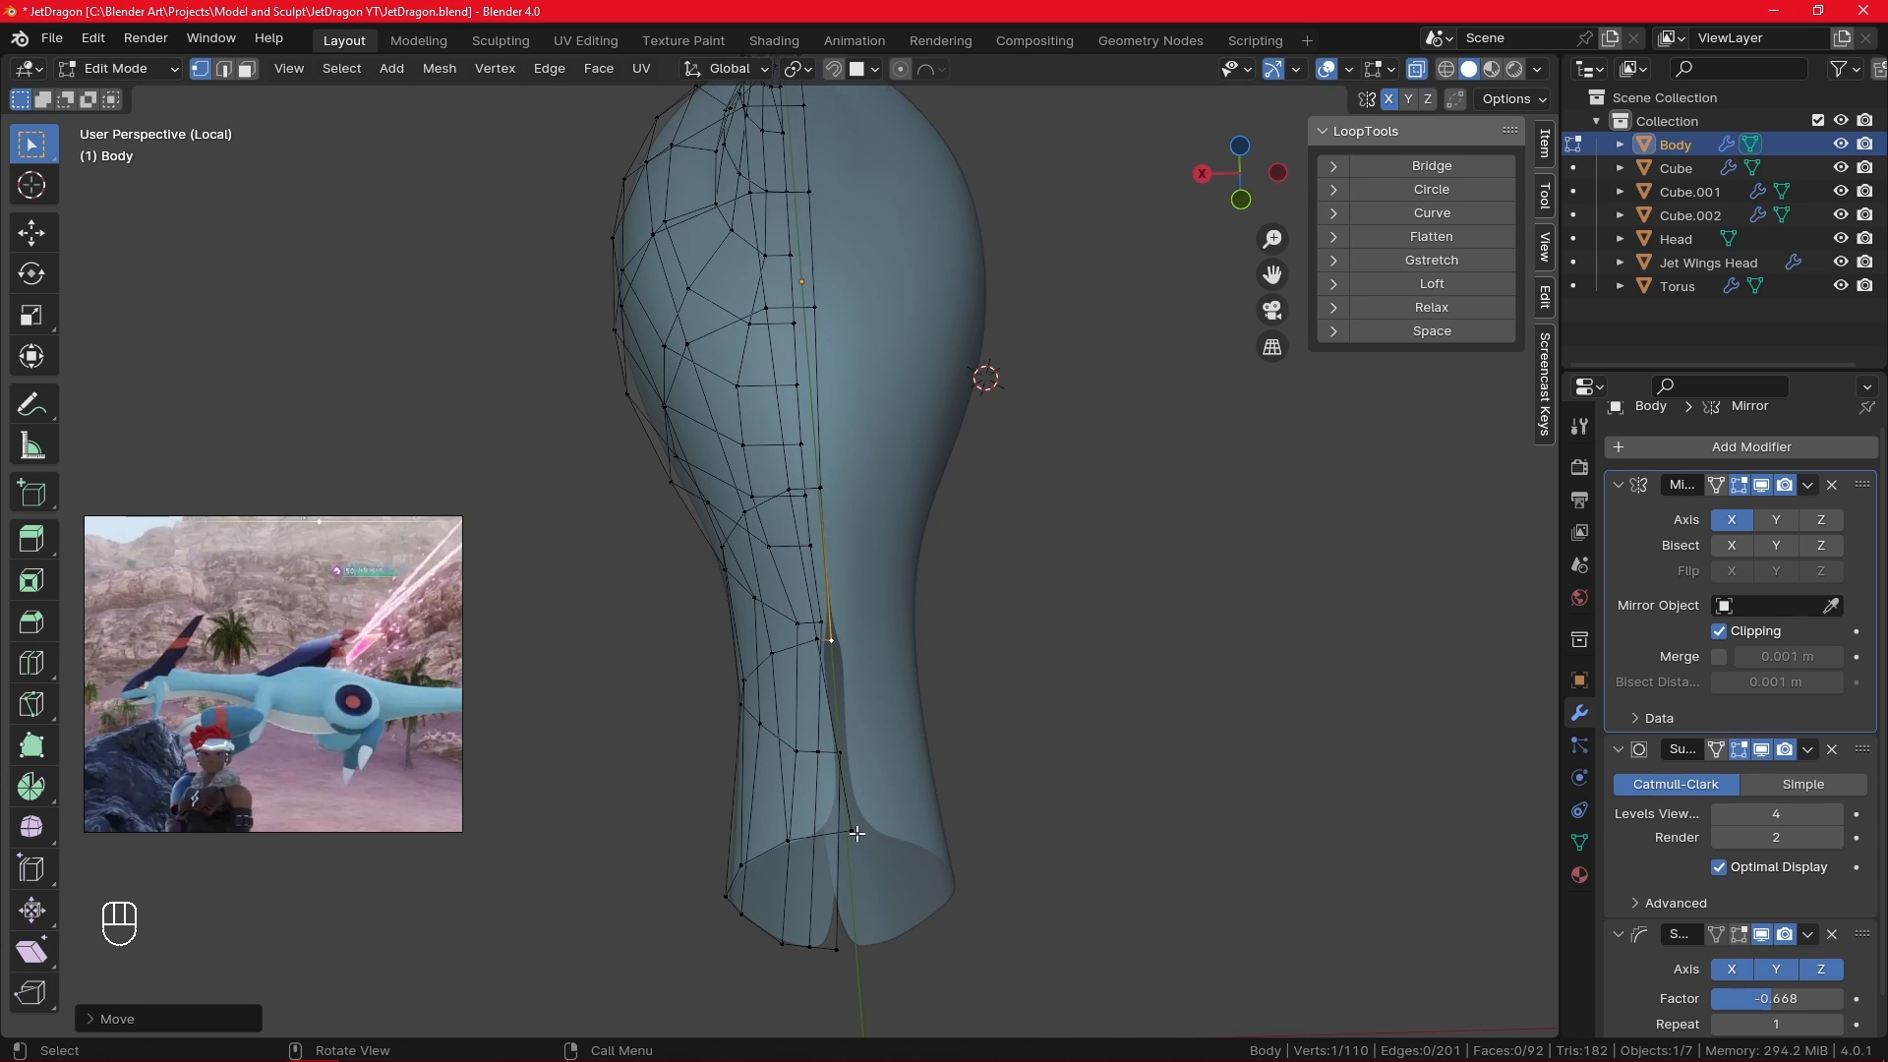
pyautogui.click(854, 831)
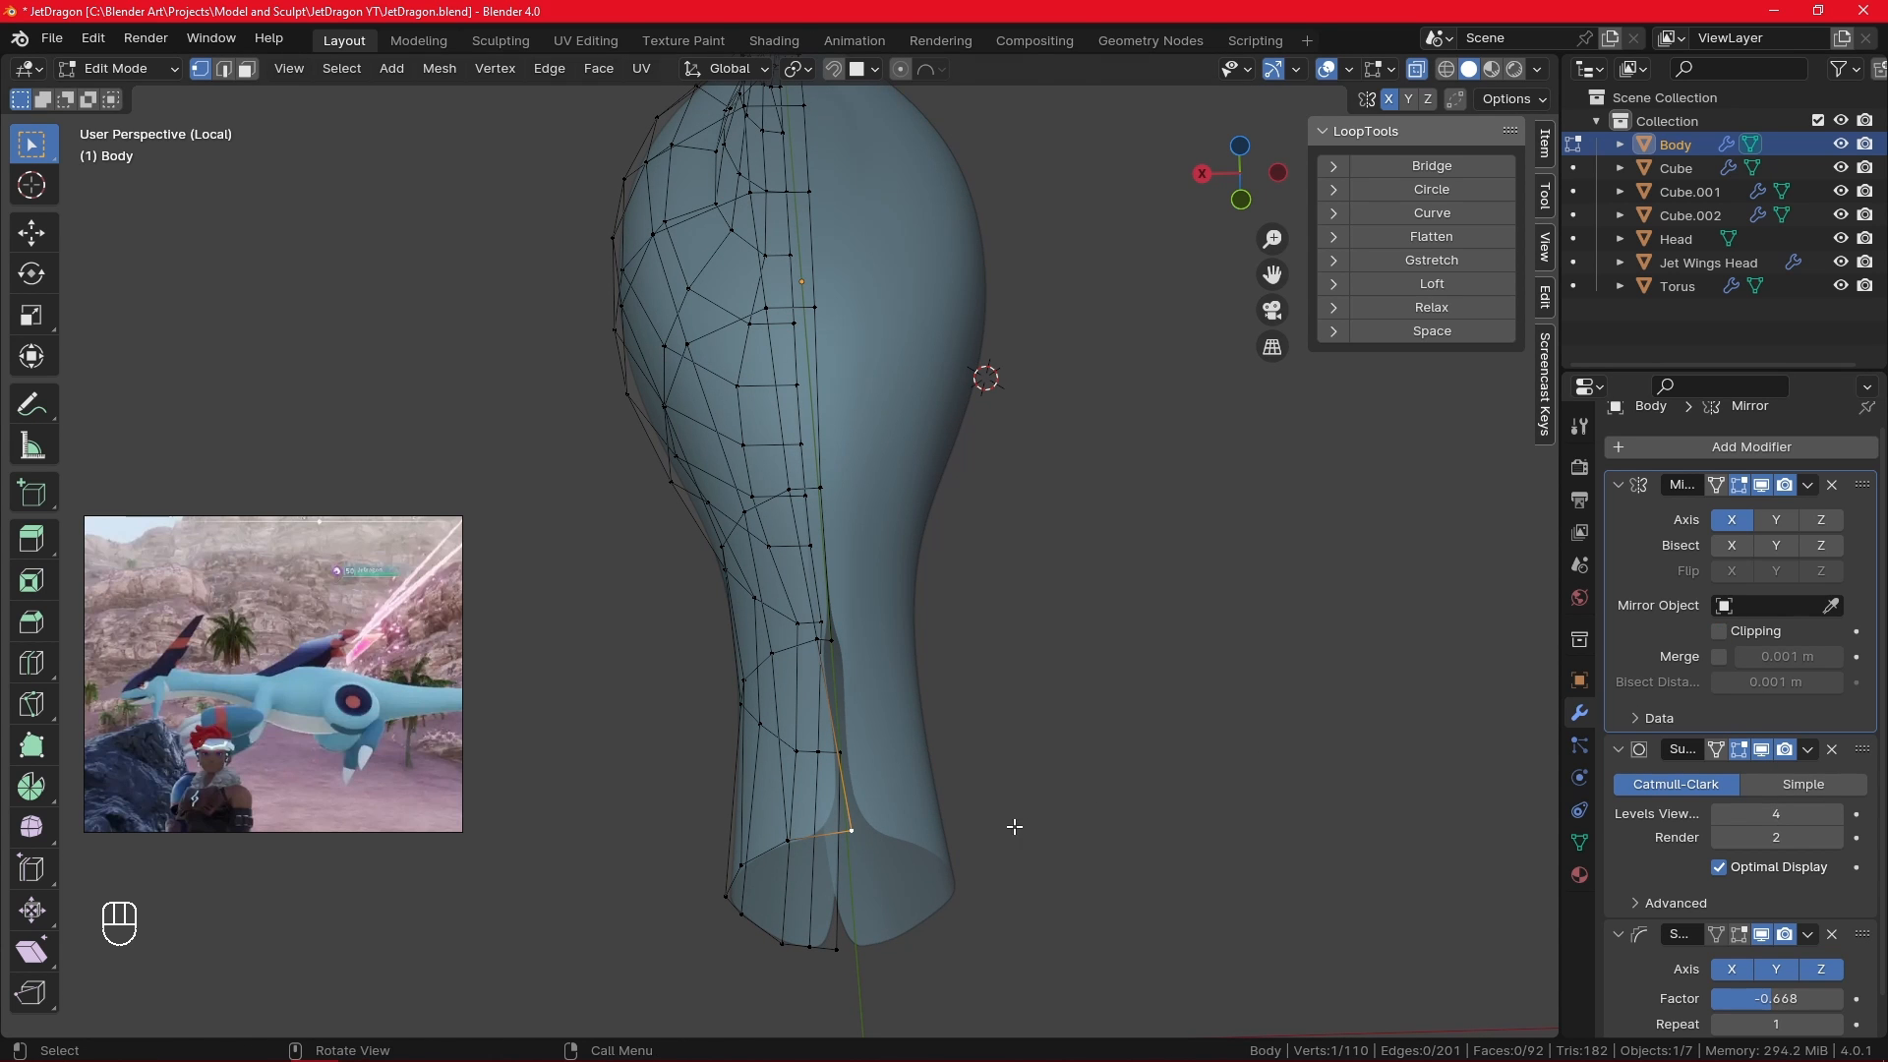
pyautogui.press('g')
pyautogui.click(970, 826)
pyautogui.click(820, 641)
pyautogui.press('f')
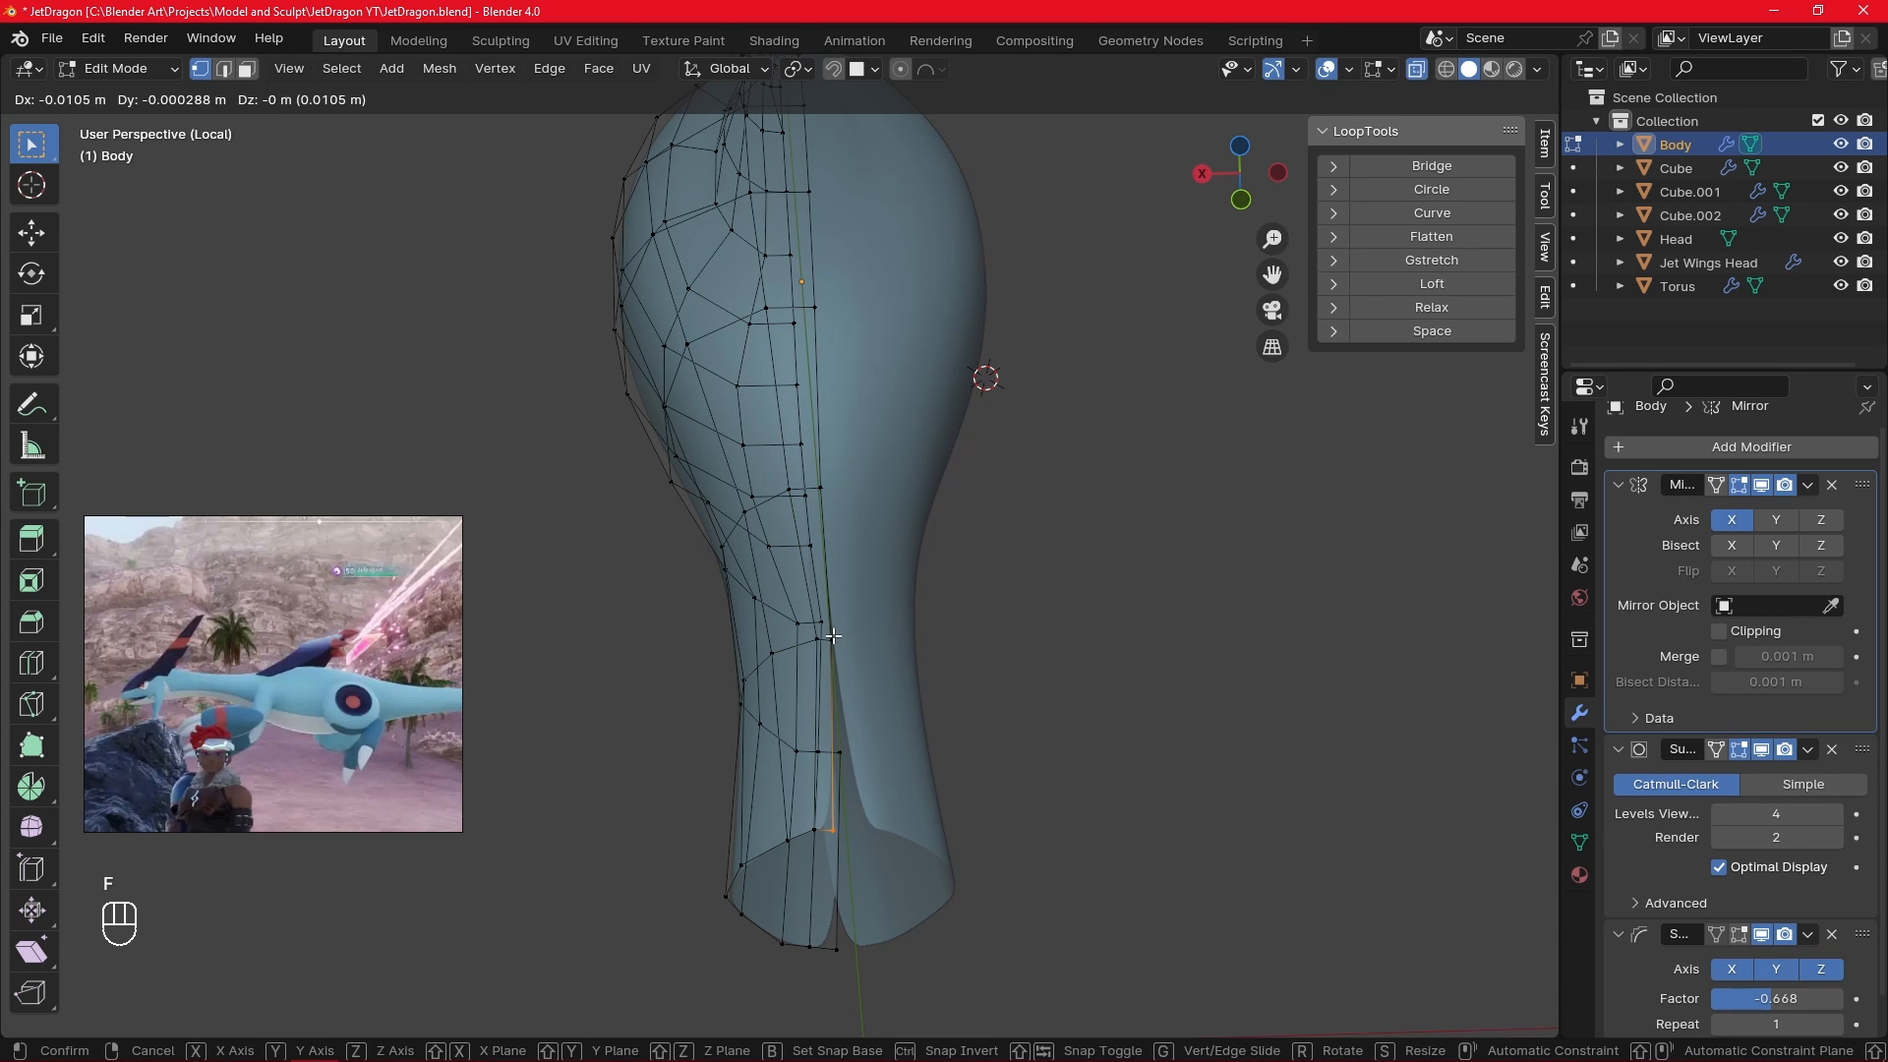
pyautogui.click(862, 639)
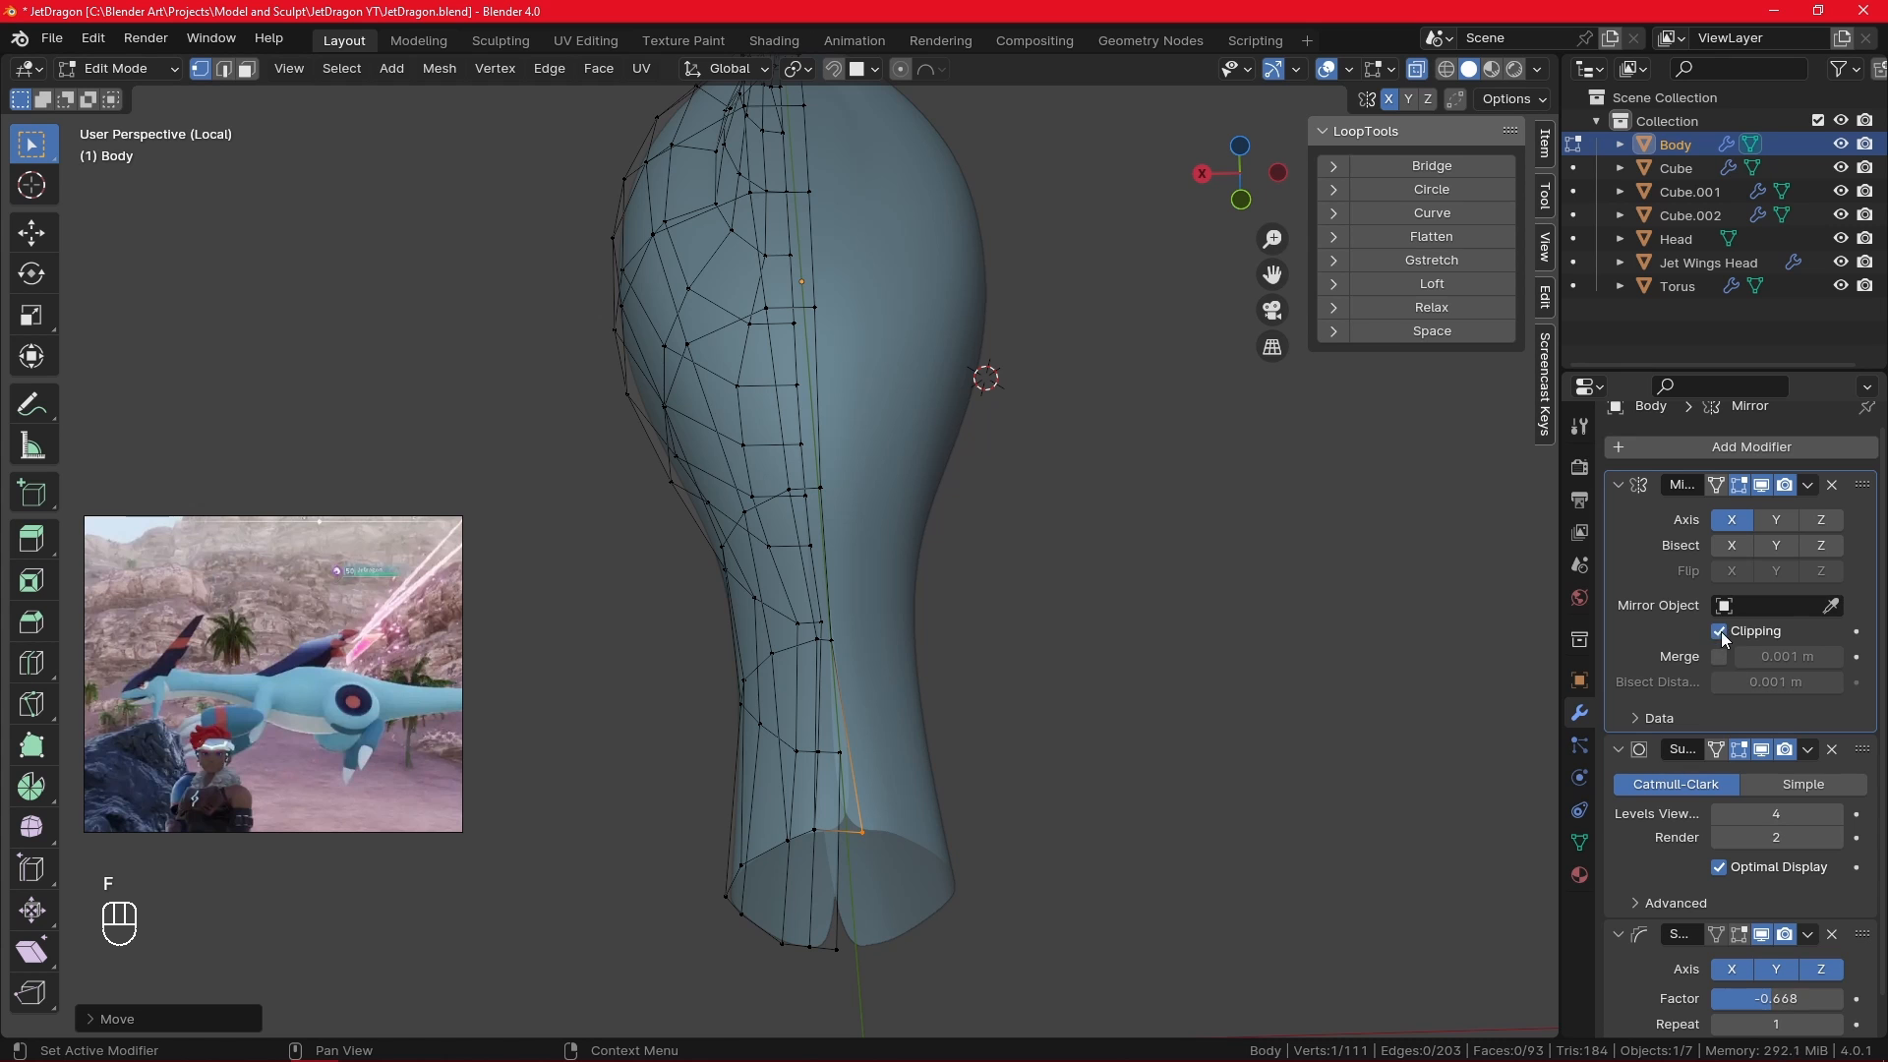
# - Turn the Mirror modifier's Clipping and Merge back on and move the new corner at the neck opening onto the mirror plane
pyautogui.press('g')
pyautogui.click(1106, 663)
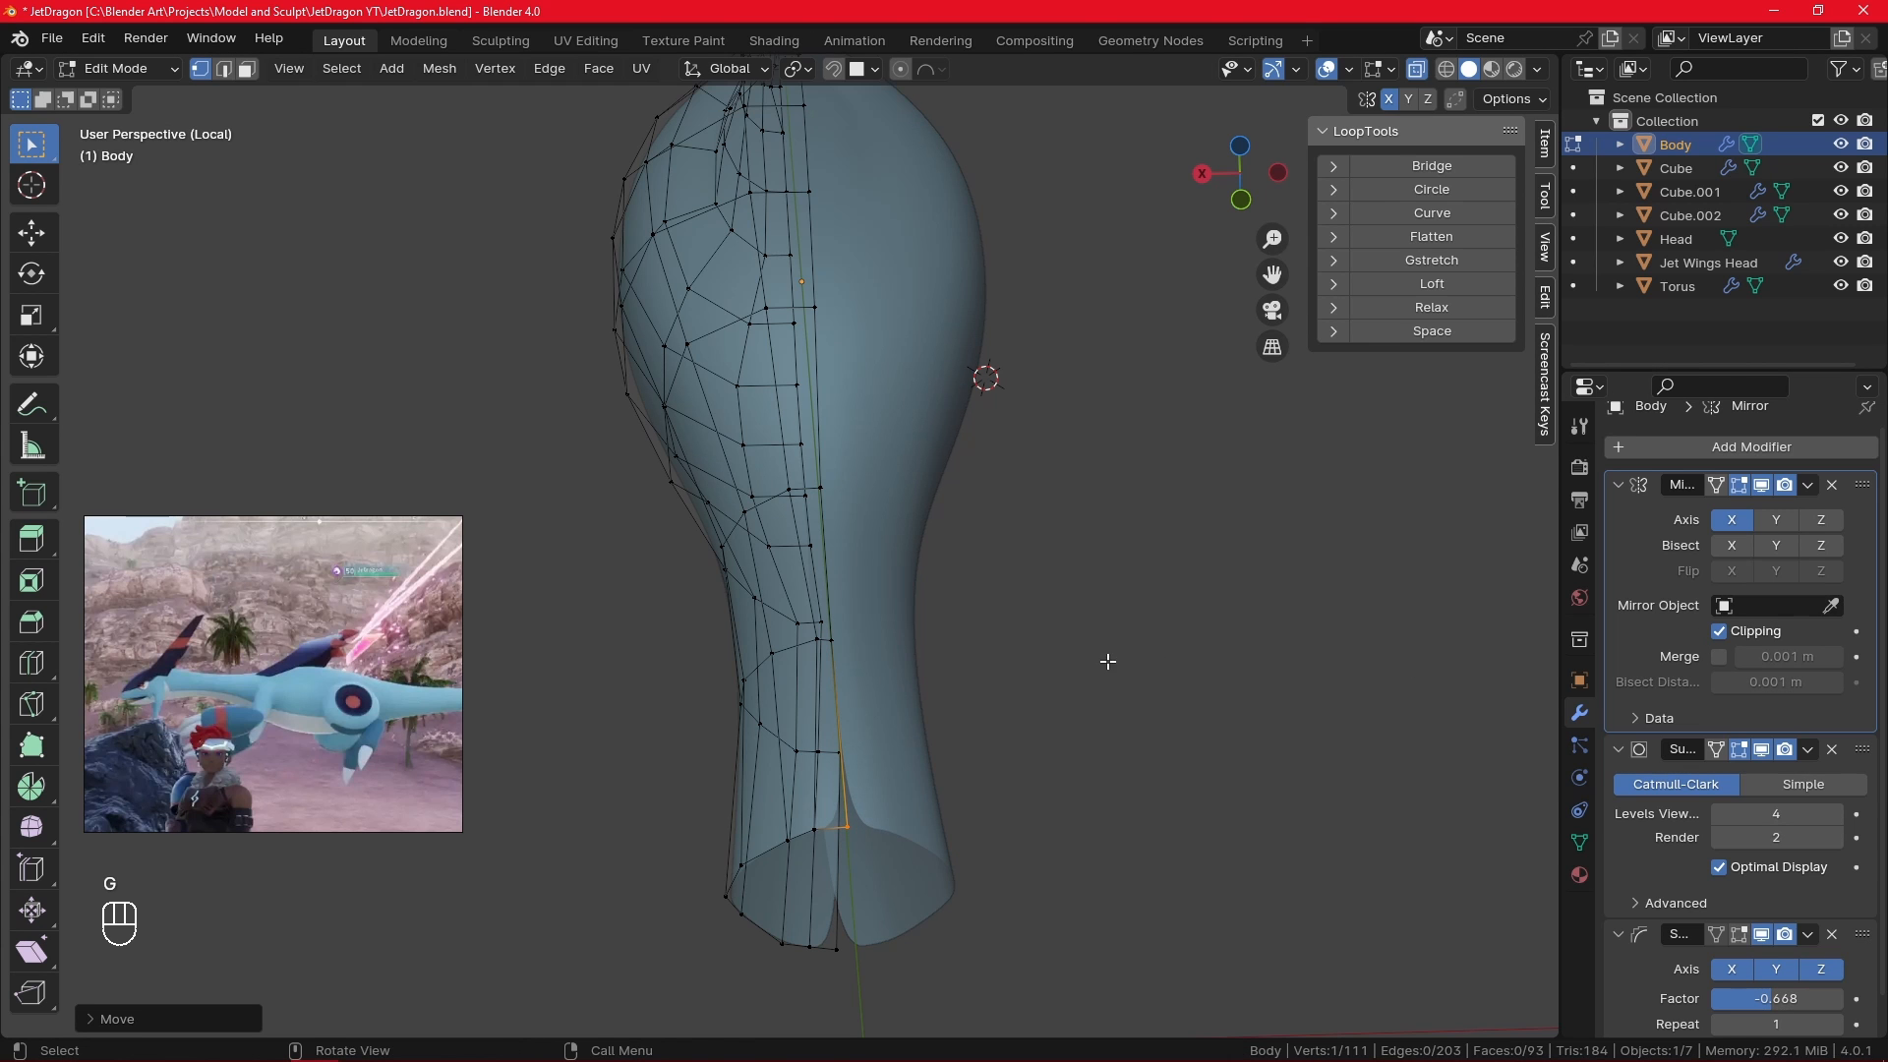
pyautogui.press('g')
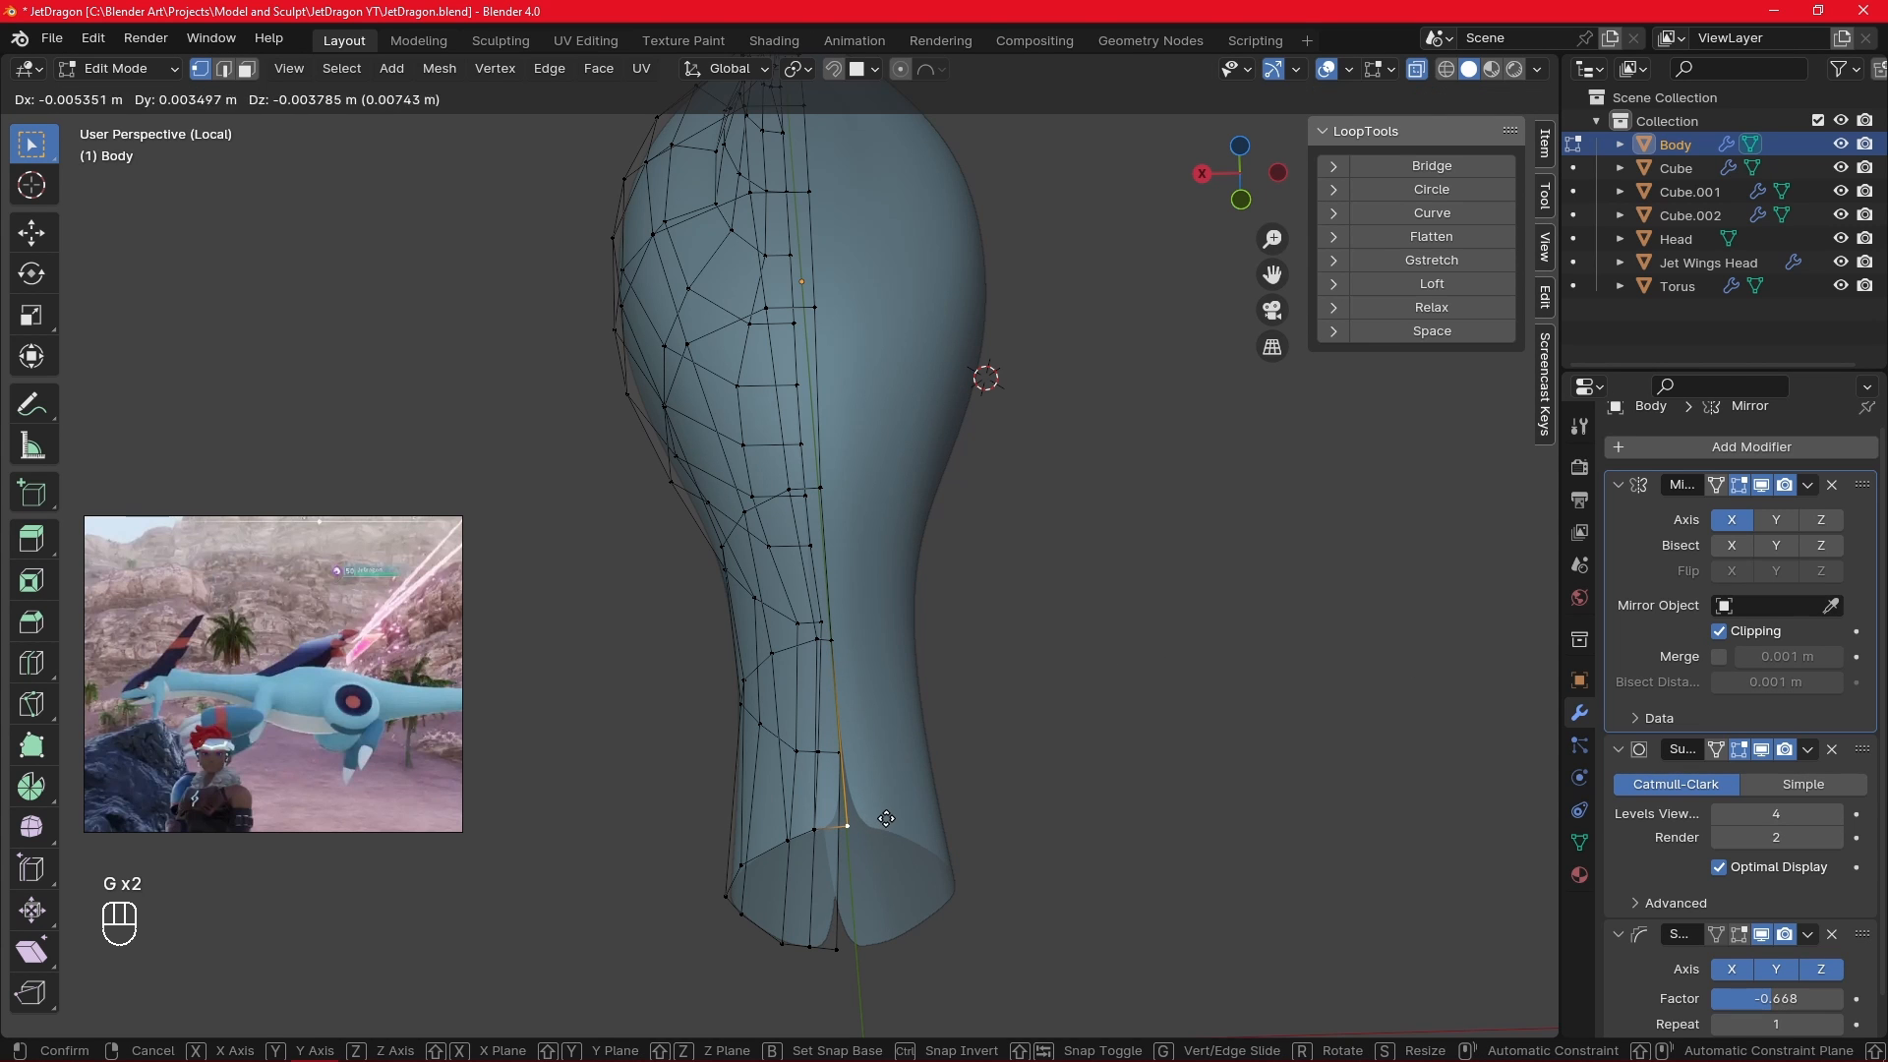
pyautogui.click(886, 818)
# - Delete the two stray centre-line vertices on the other side of the neck, one of them at the rim
pyautogui.moveTo(886, 818); pyautogui.dragTo(881, 434, button='middle')
pyautogui.press('g')
pyautogui.click(943, 546)
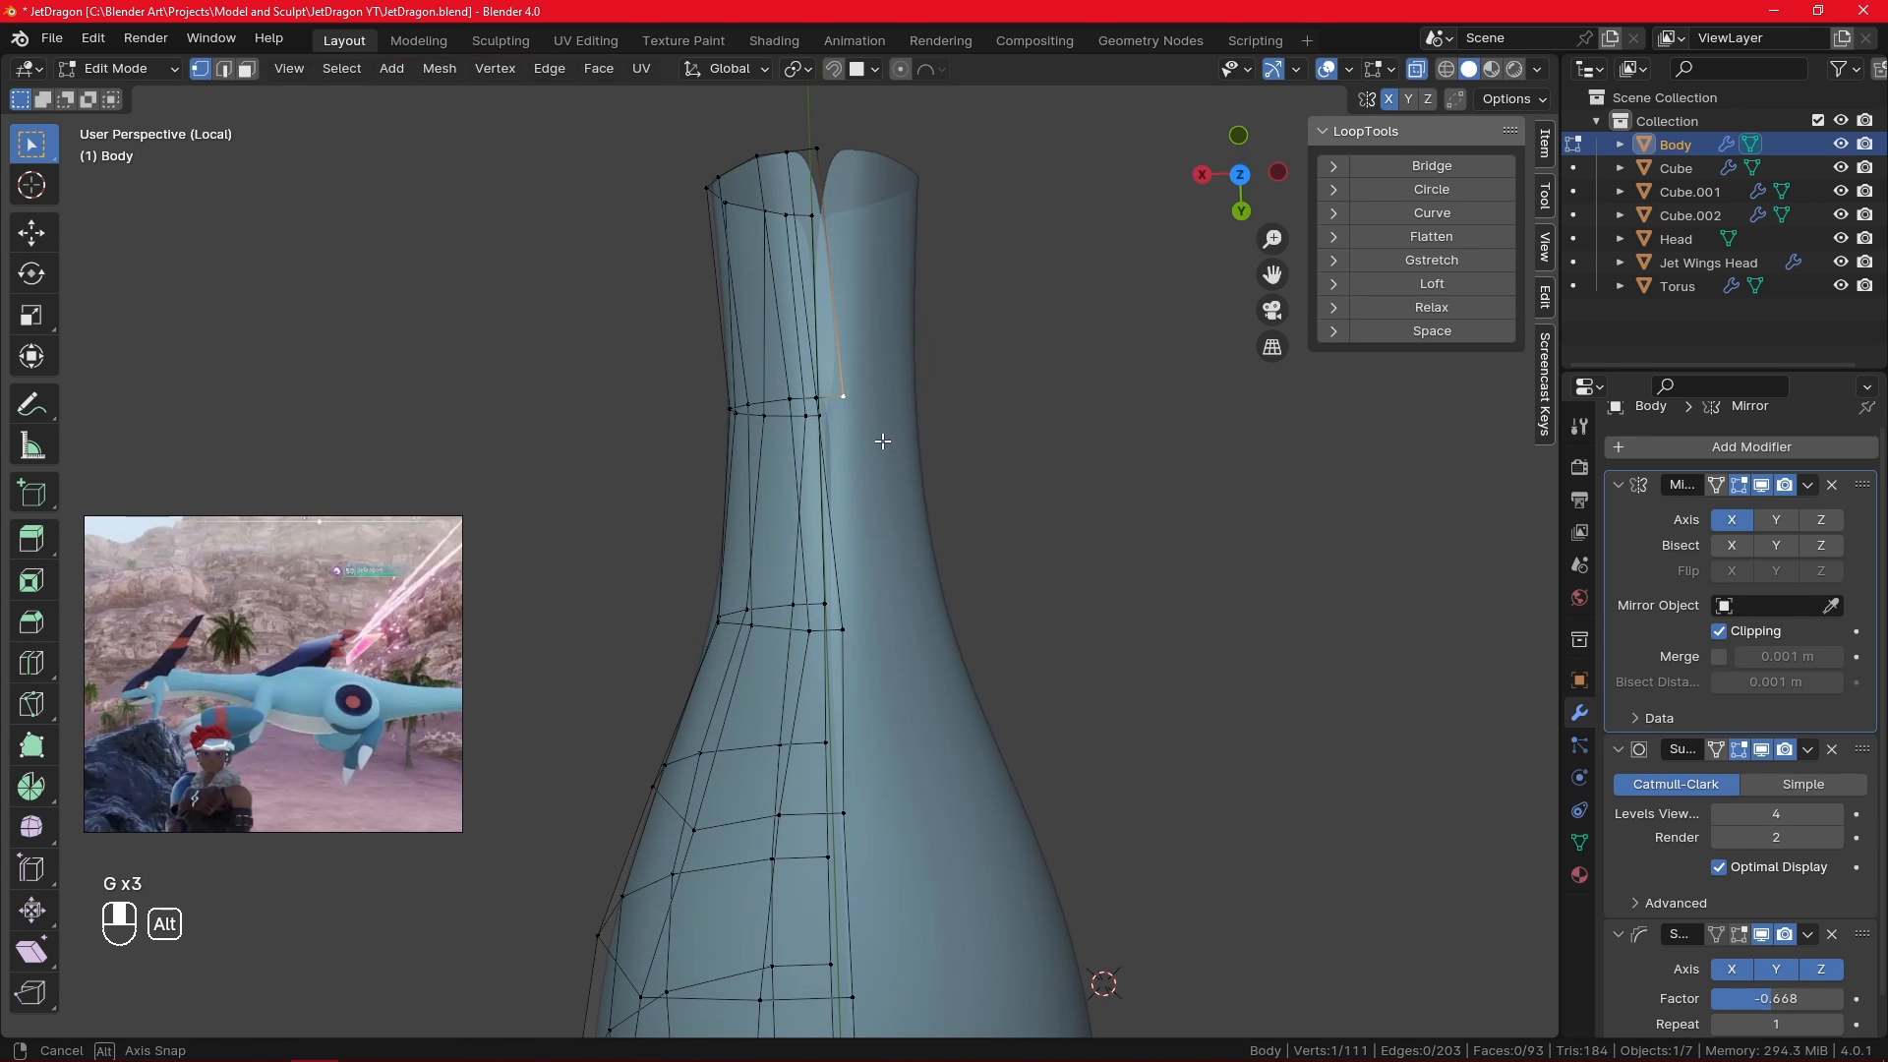
pyautogui.press('x')
pyautogui.click(888, 393)
pyautogui.click(817, 146)
pyautogui.press('x')
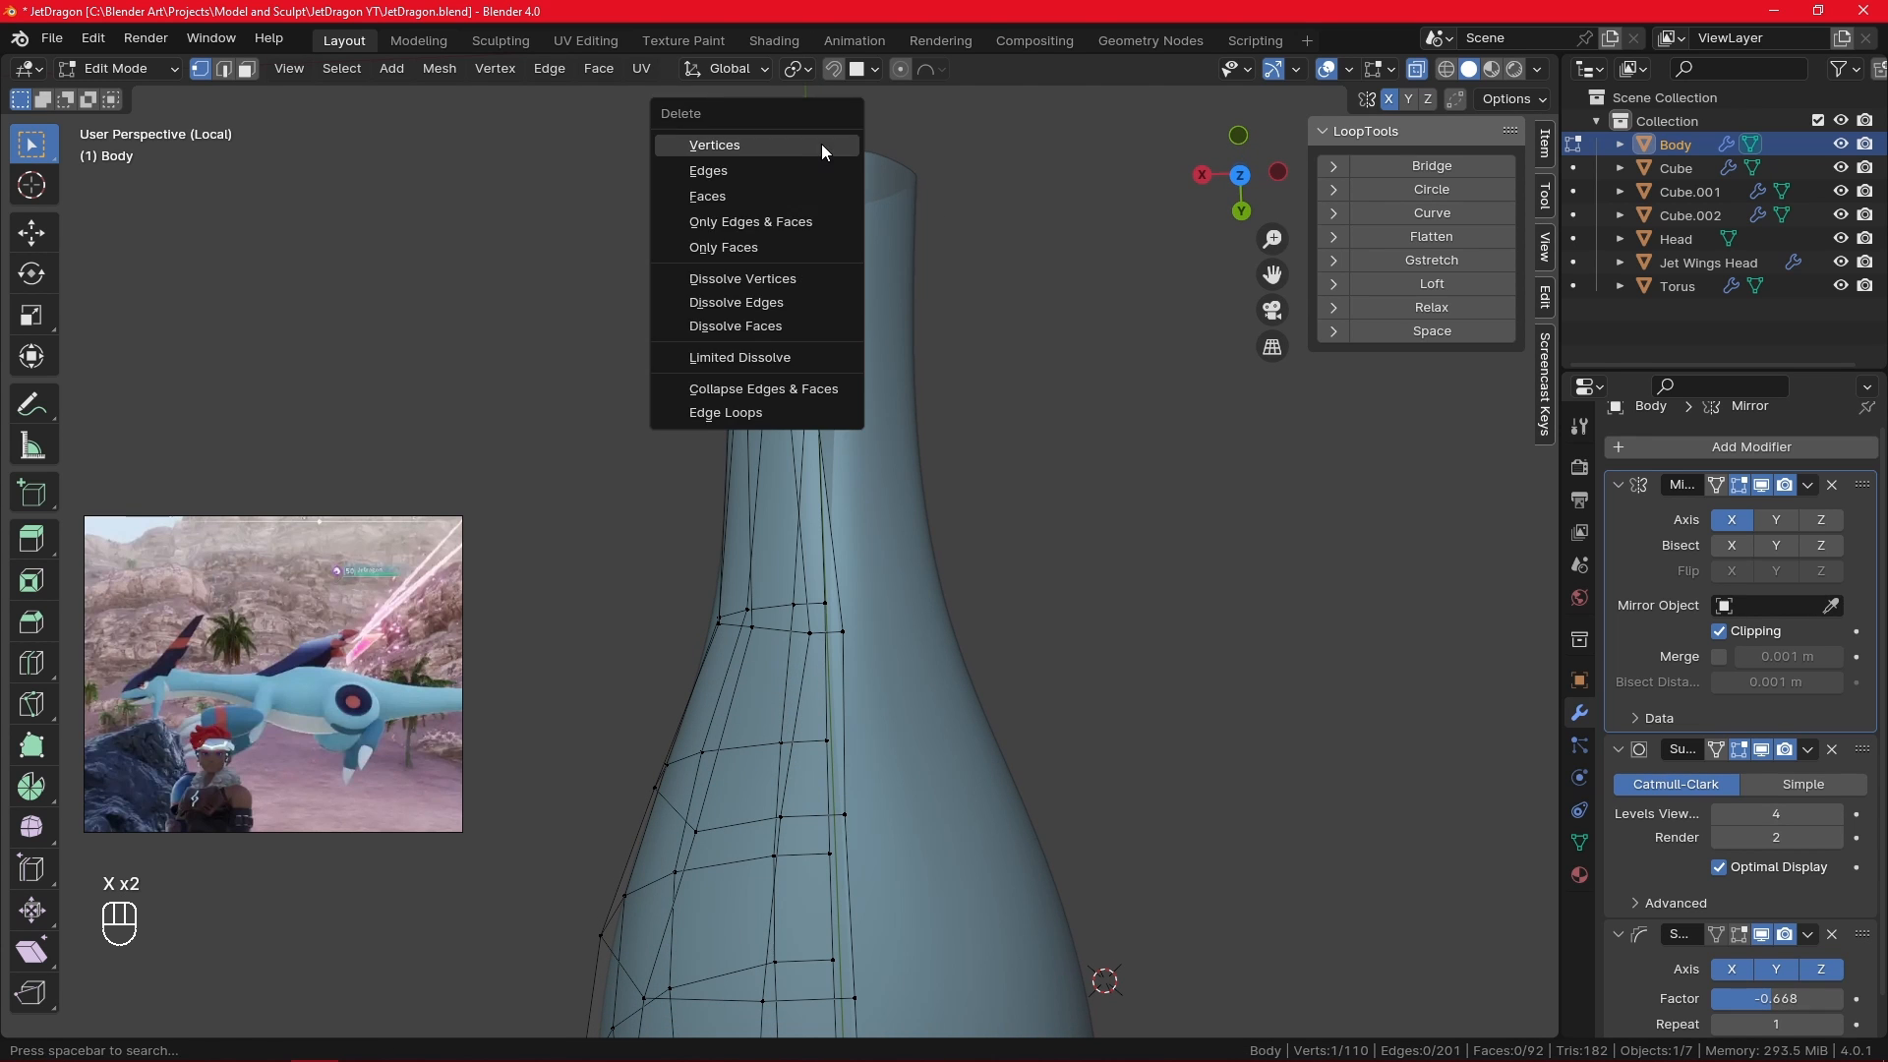
pyautogui.click(822, 144)
# - Move the centre vertex at the neck rim and the next one down along the X axis onto the mirror plane
pyautogui.press('g')
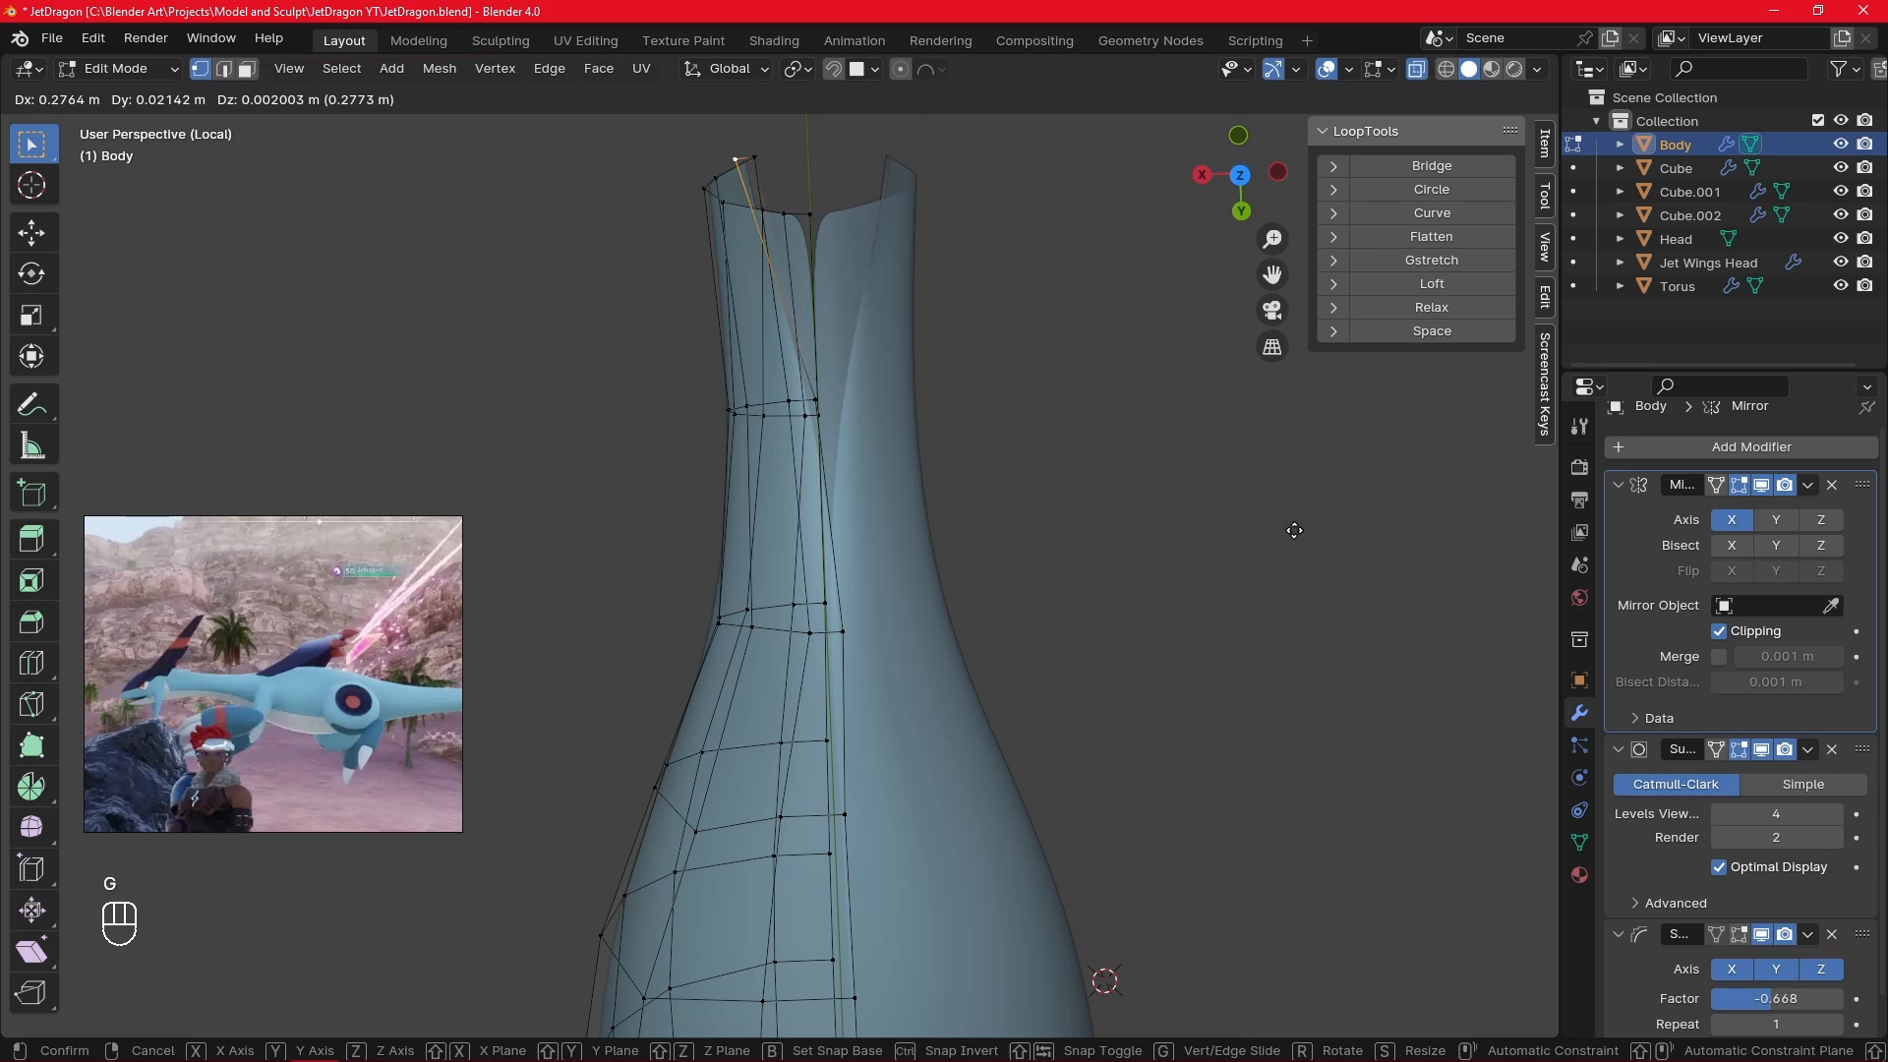
pyautogui.press('x')
pyautogui.click(1416, 540)
pyautogui.click(824, 399)
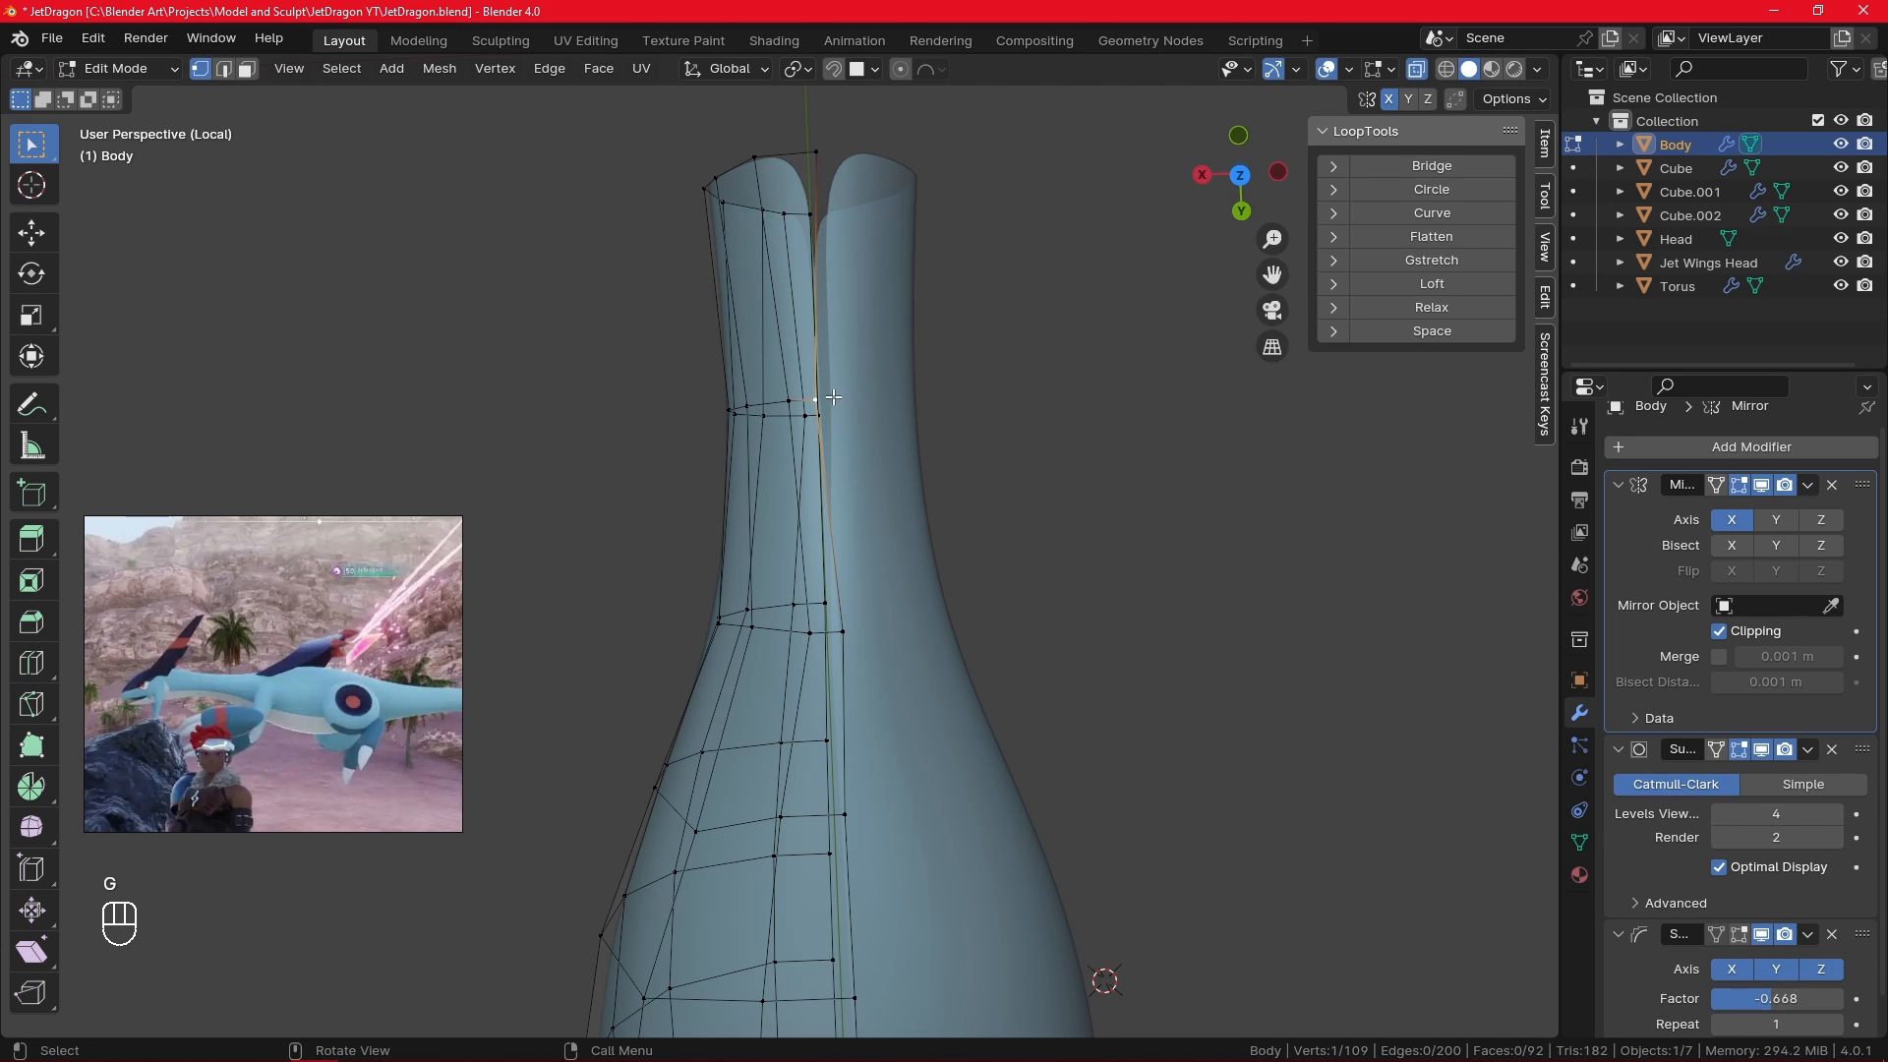
pyautogui.press('g')
pyautogui.press('x')
pyautogui.click(877, 399)
# - Move the next two centre-line vertices from the neck toward the belly onto the mirror plane
pyautogui.click(854, 630)
pyautogui.press('g')
pyautogui.press('x')
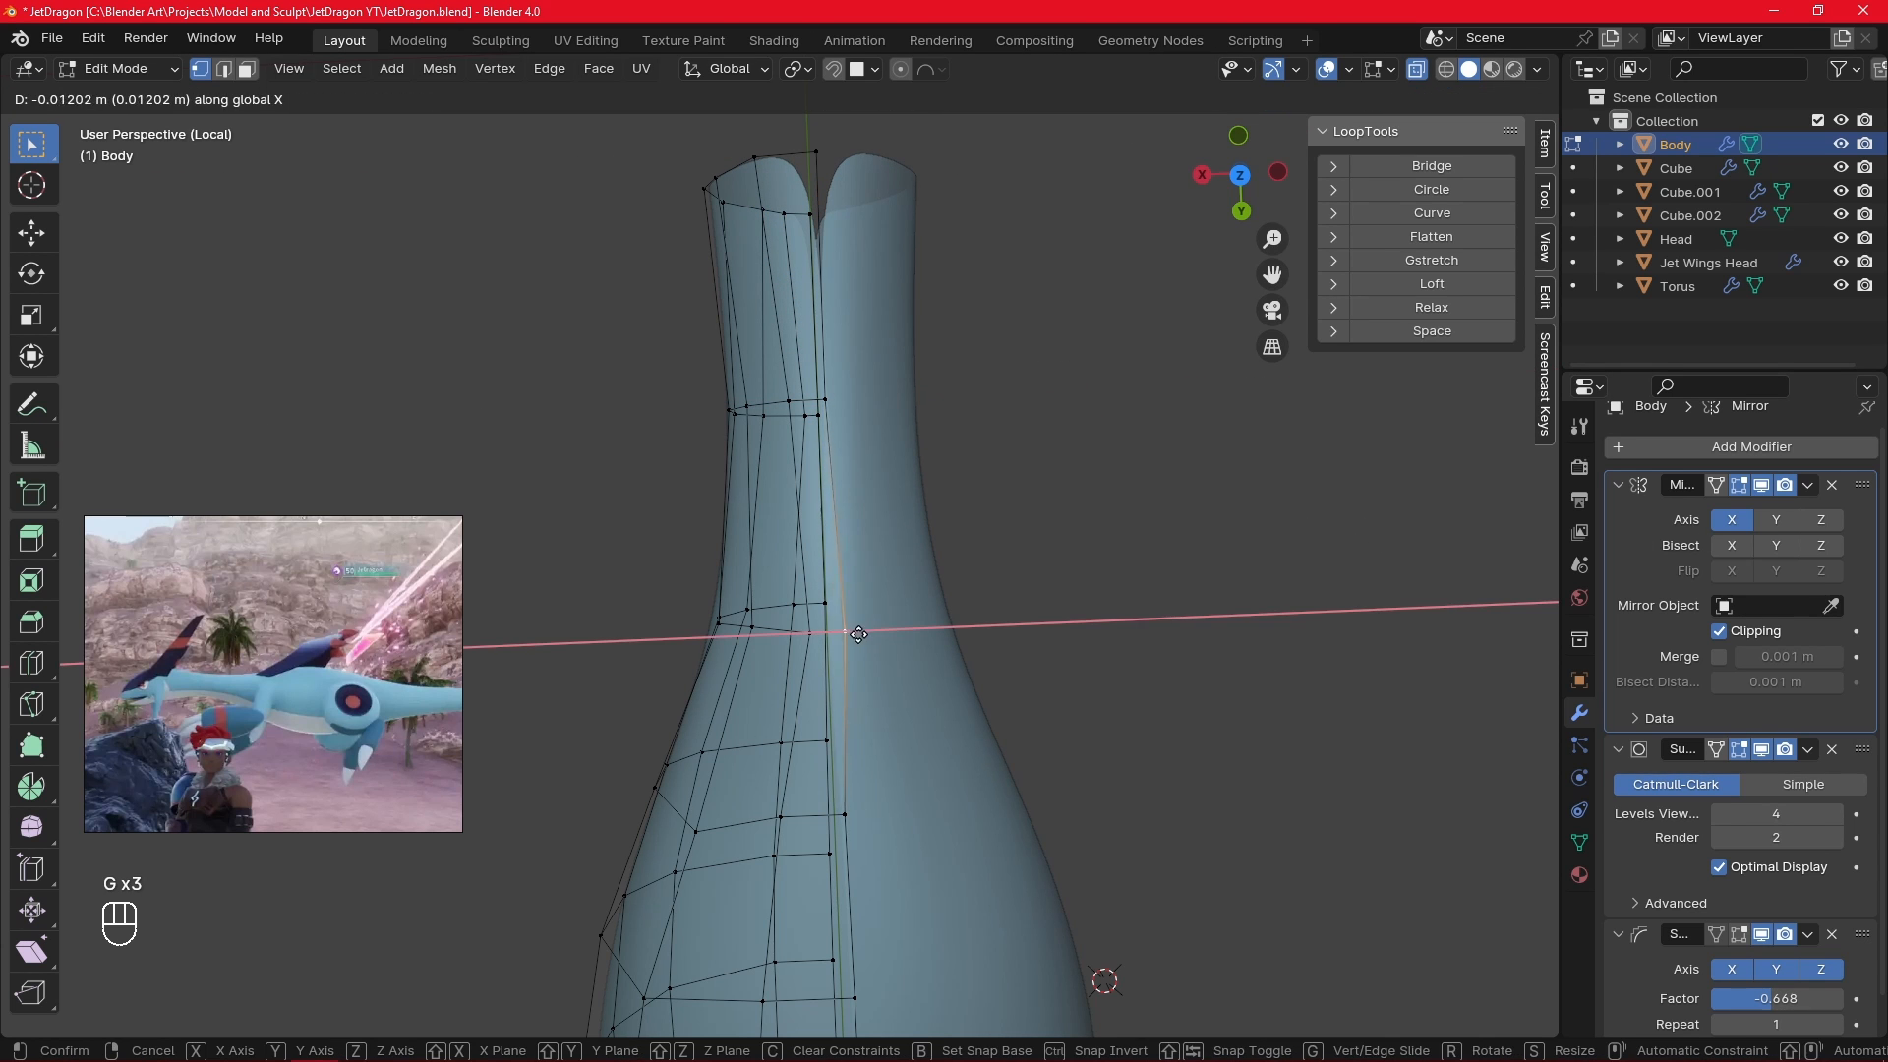
pyautogui.click(843, 639)
pyautogui.click(858, 813)
pyautogui.press('g')
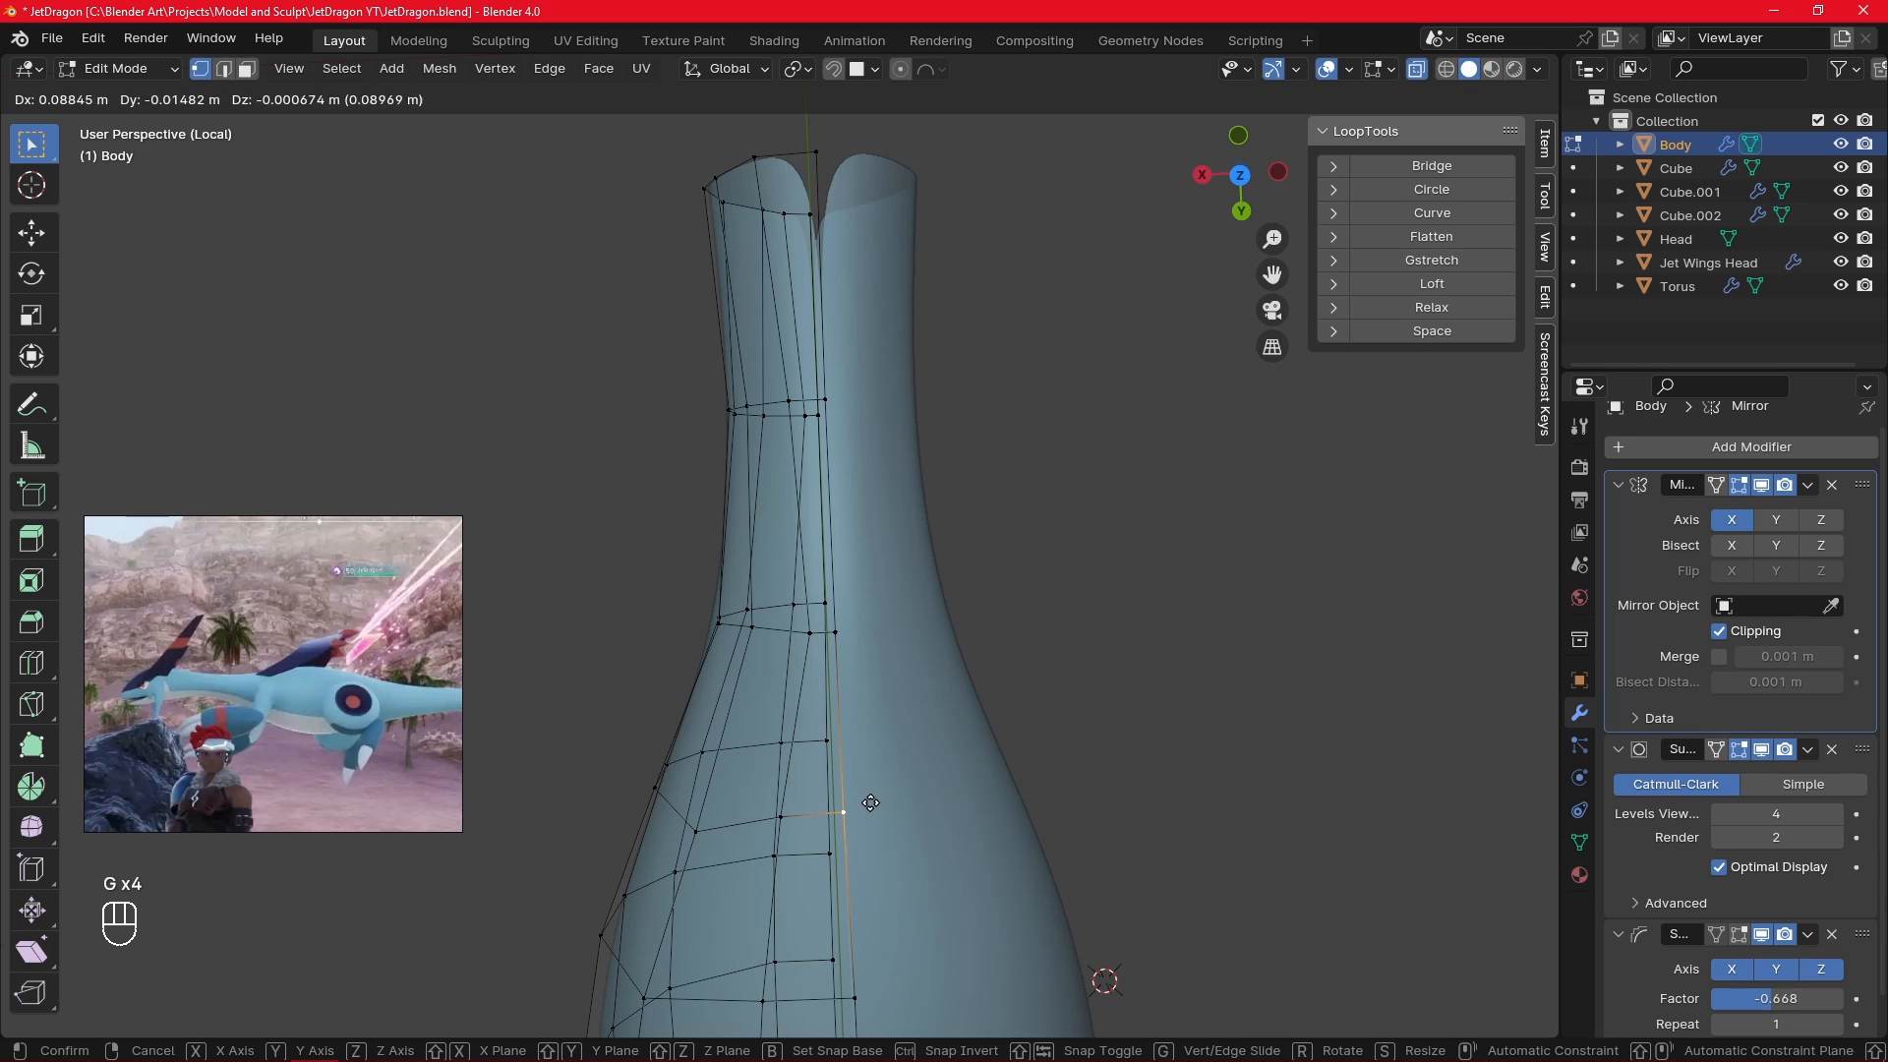
pyautogui.click(870, 802)
# - Review the body in Object Mode and, back in Edit Mode, fill the mesh's open neck end with a face
pyautogui.scroll(-6, 924, 689)
pyautogui.press('Tab')
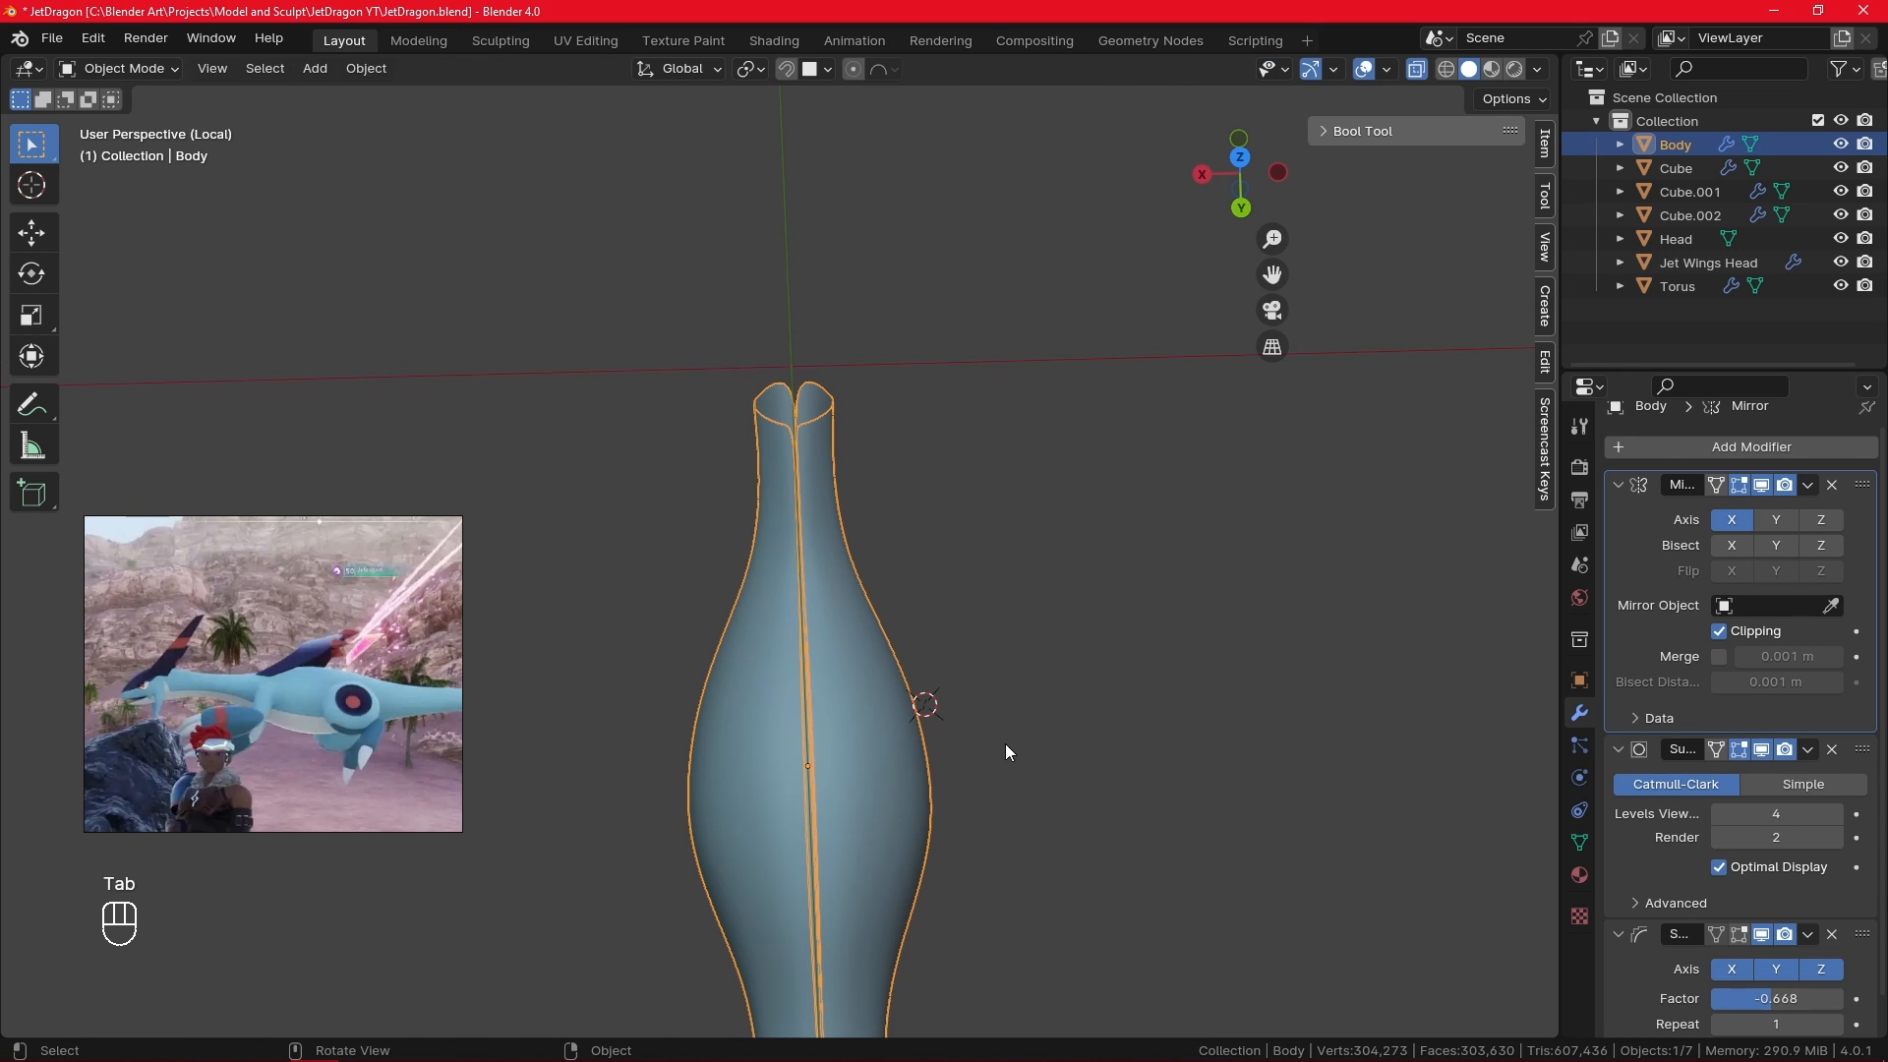
pyautogui.click(1017, 669)
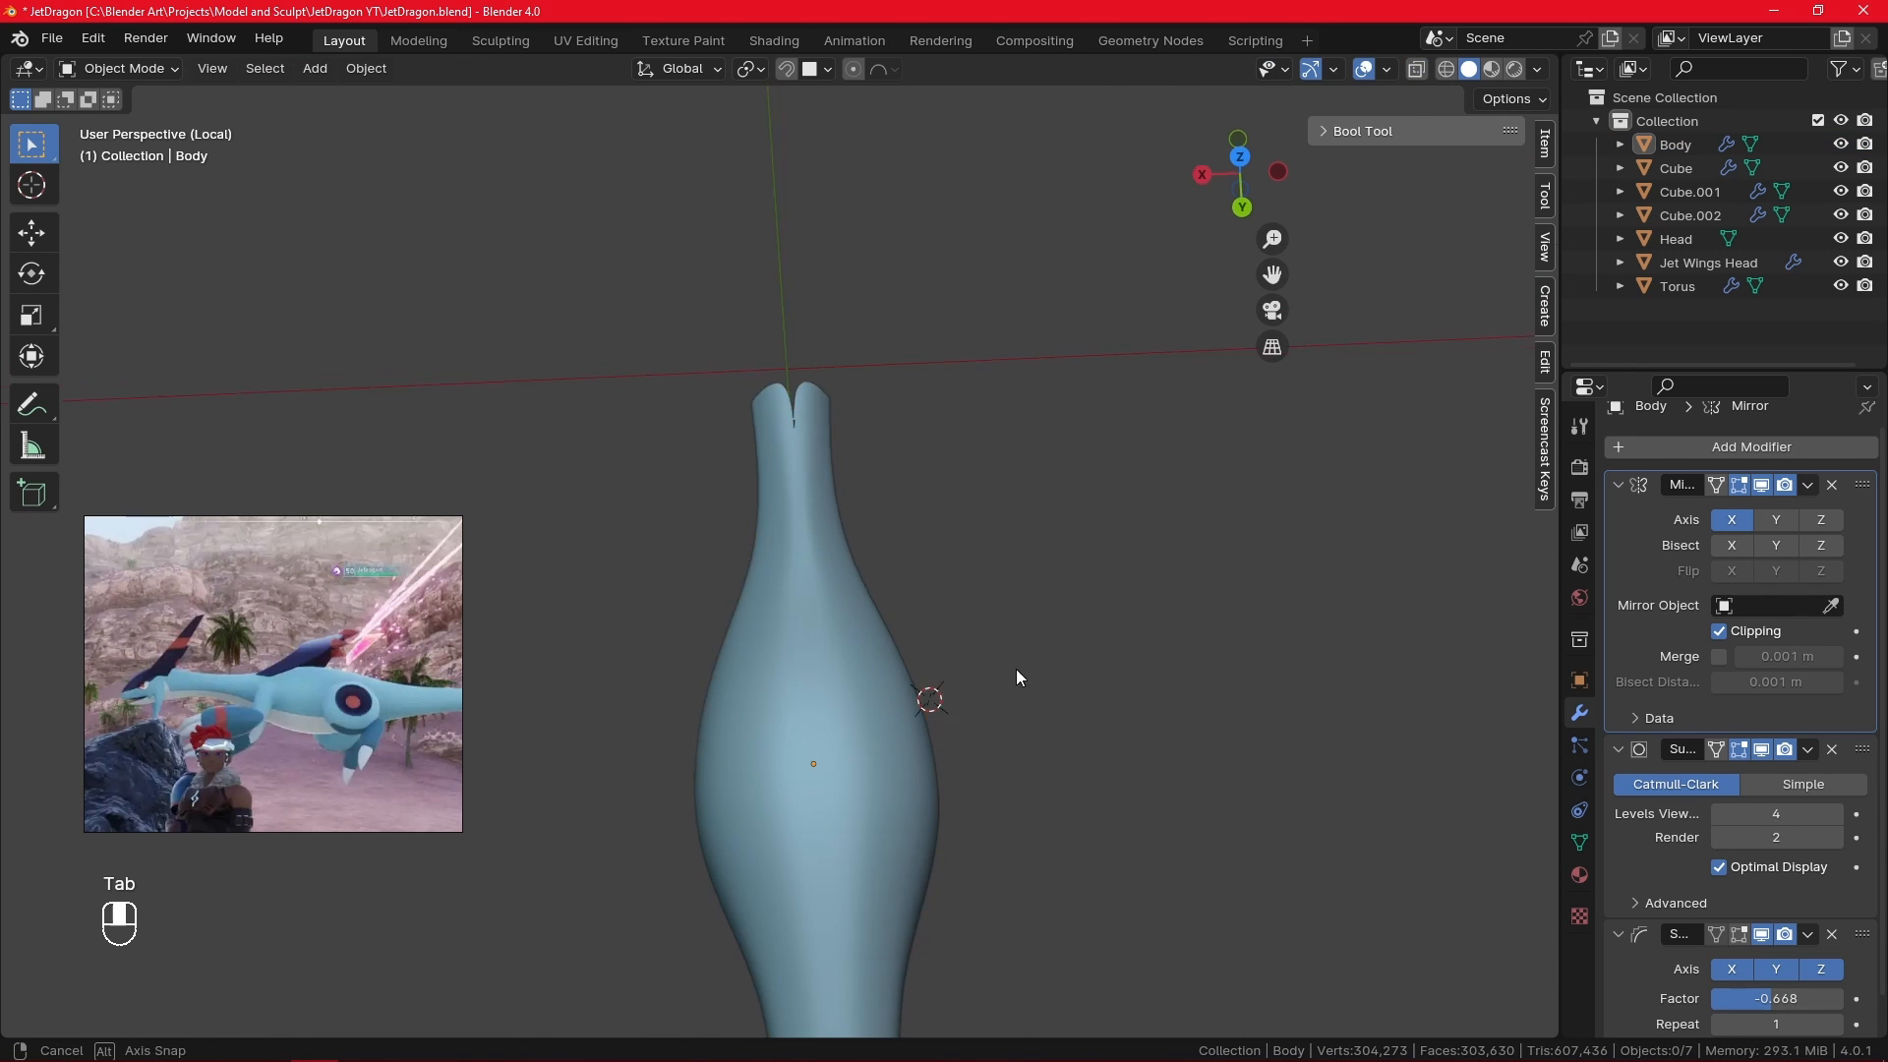
pyautogui.keyDown('alt'); pyautogui.moveTo(1017, 669); pyautogui.dragTo(1542, 548); pyautogui.keyUp('alt')
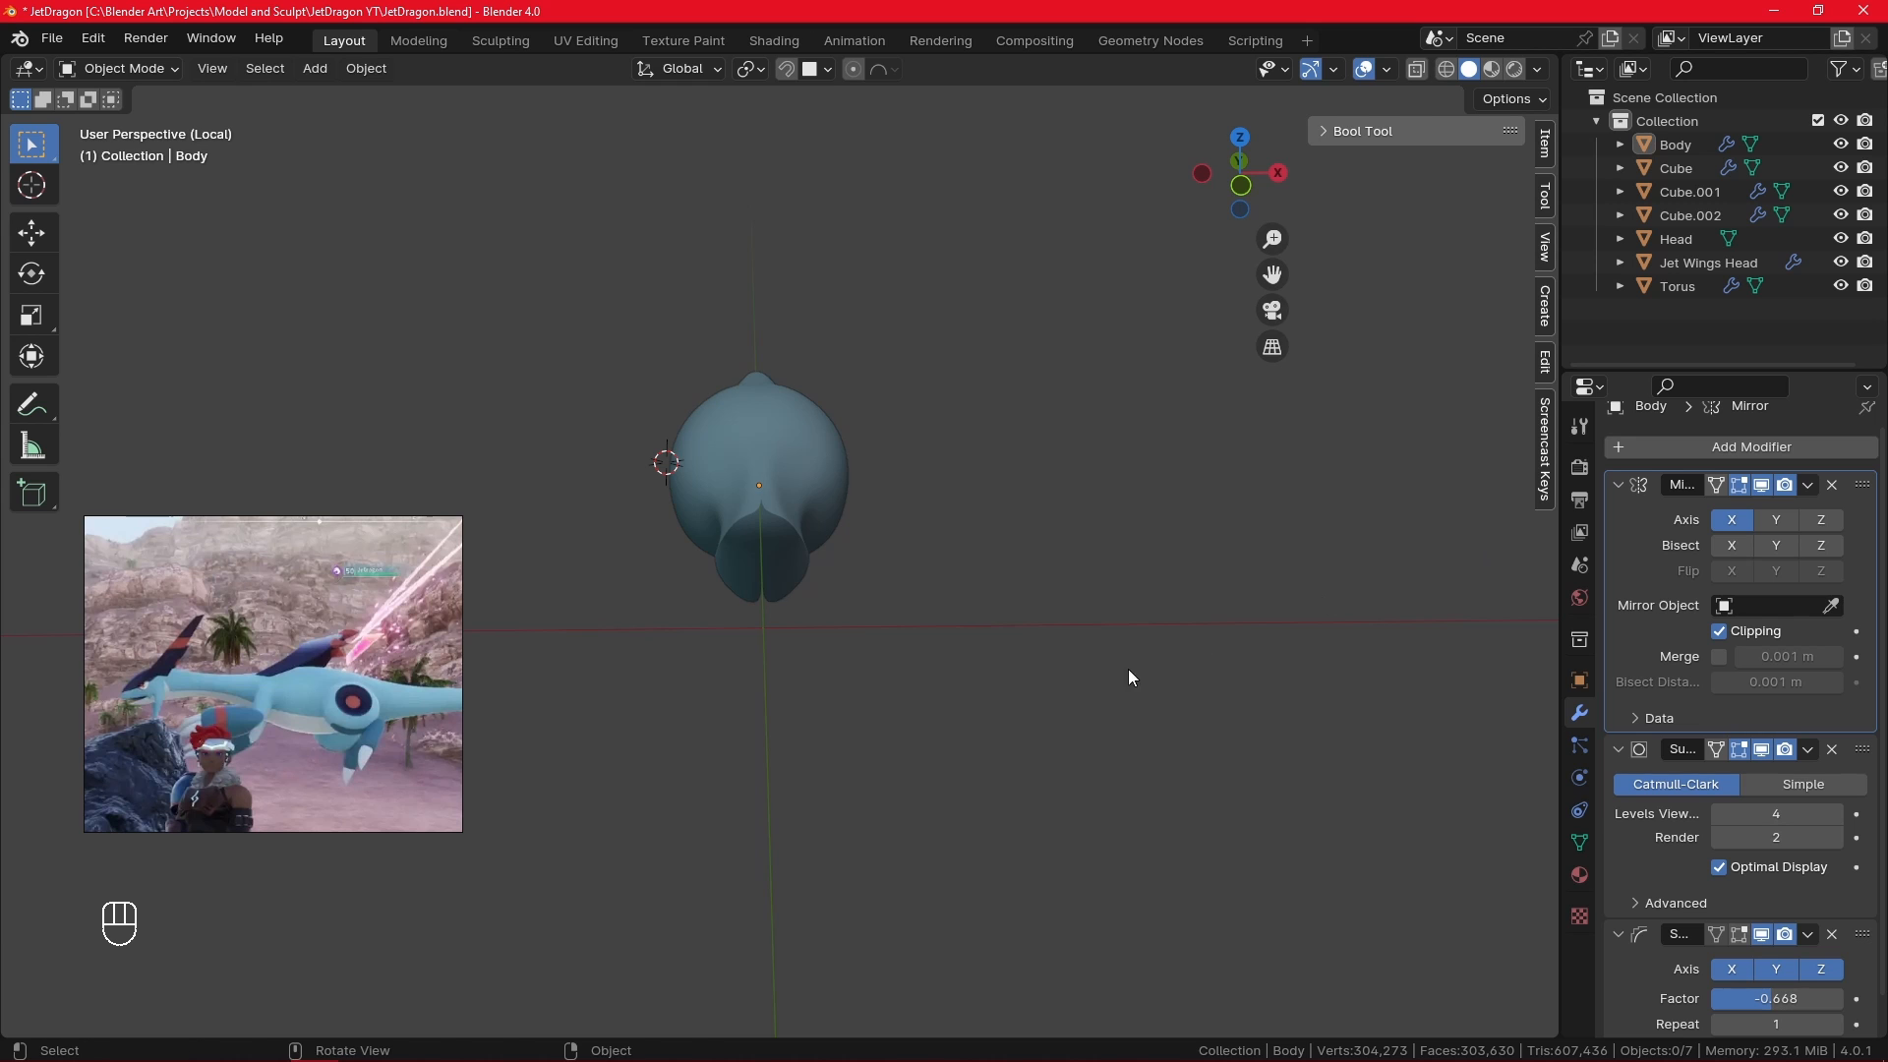
pyautogui.press('Tab')
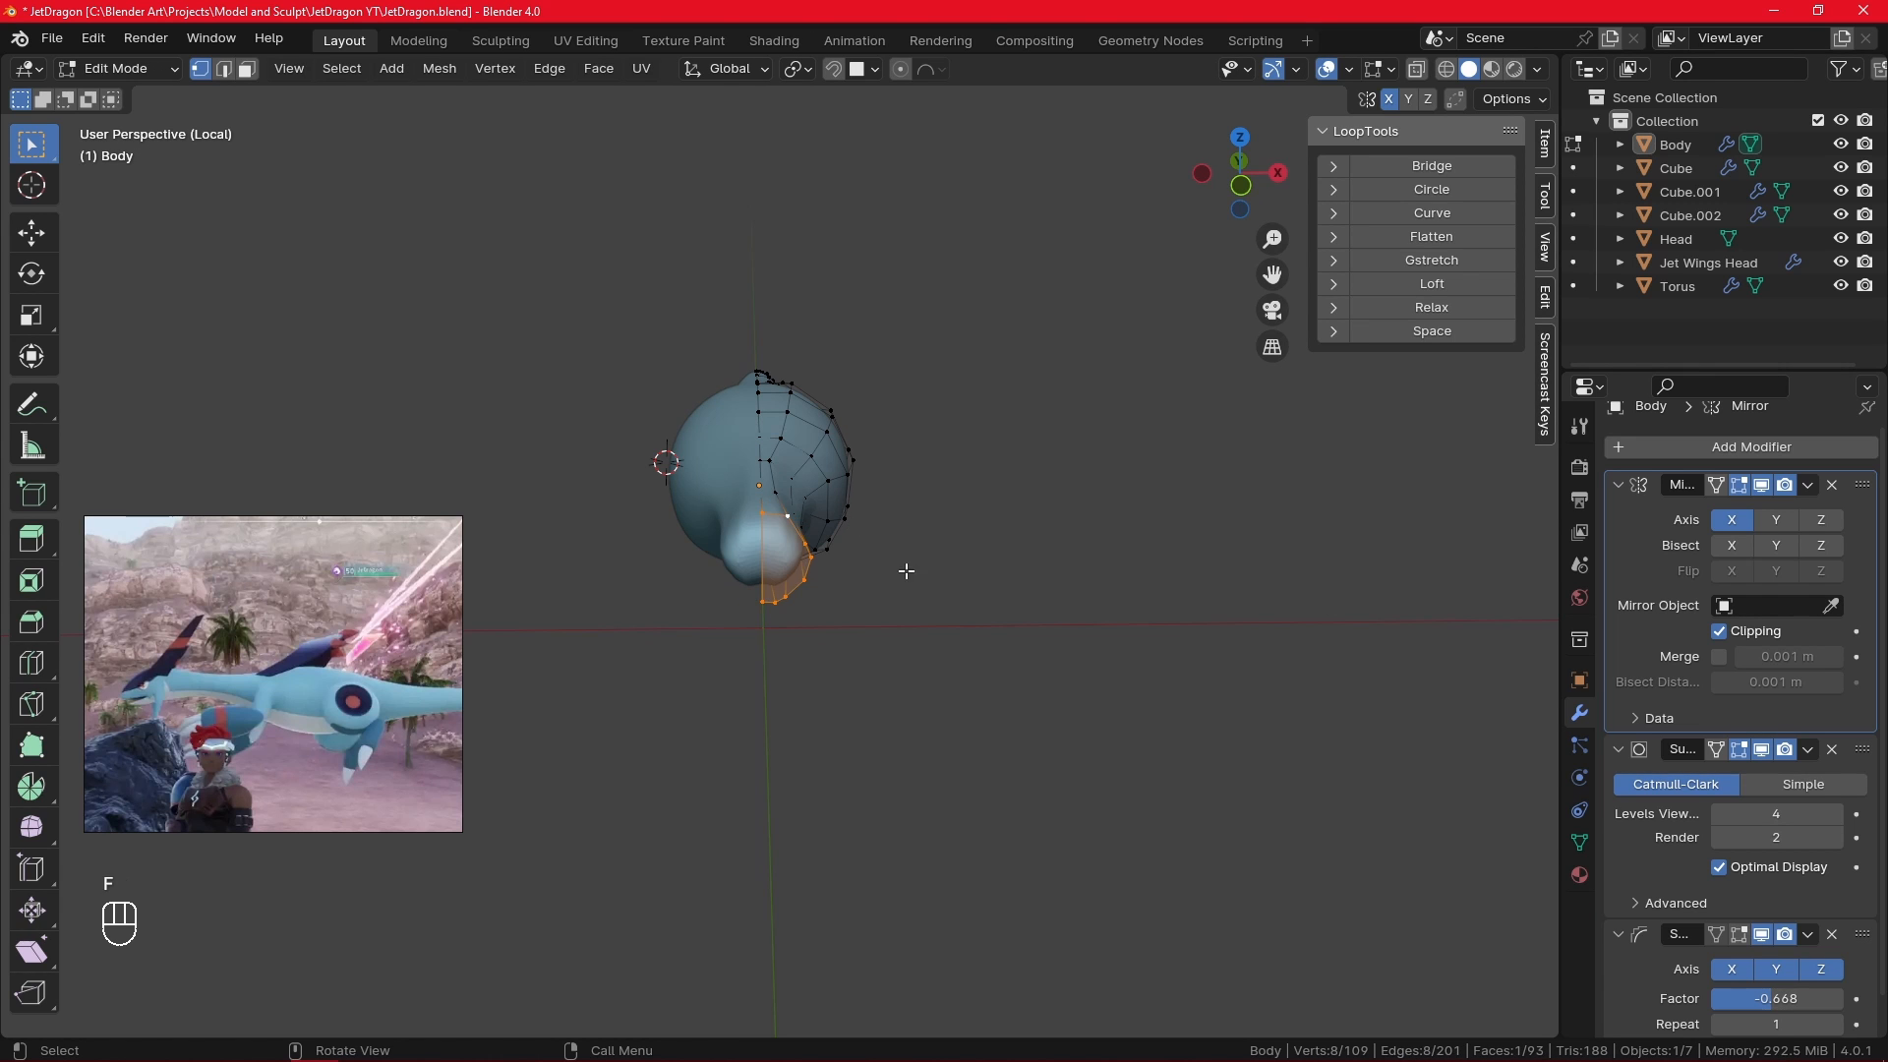
# - Review the body in Object Mode, leave local view to show the whole creature, and return to Edit Mode
pyautogui.press('Tab')
pyautogui.keyDown('alt'); pyautogui.moveTo(974, 632); pyautogui.dragTo(850, 669); pyautogui.keyUp('alt')
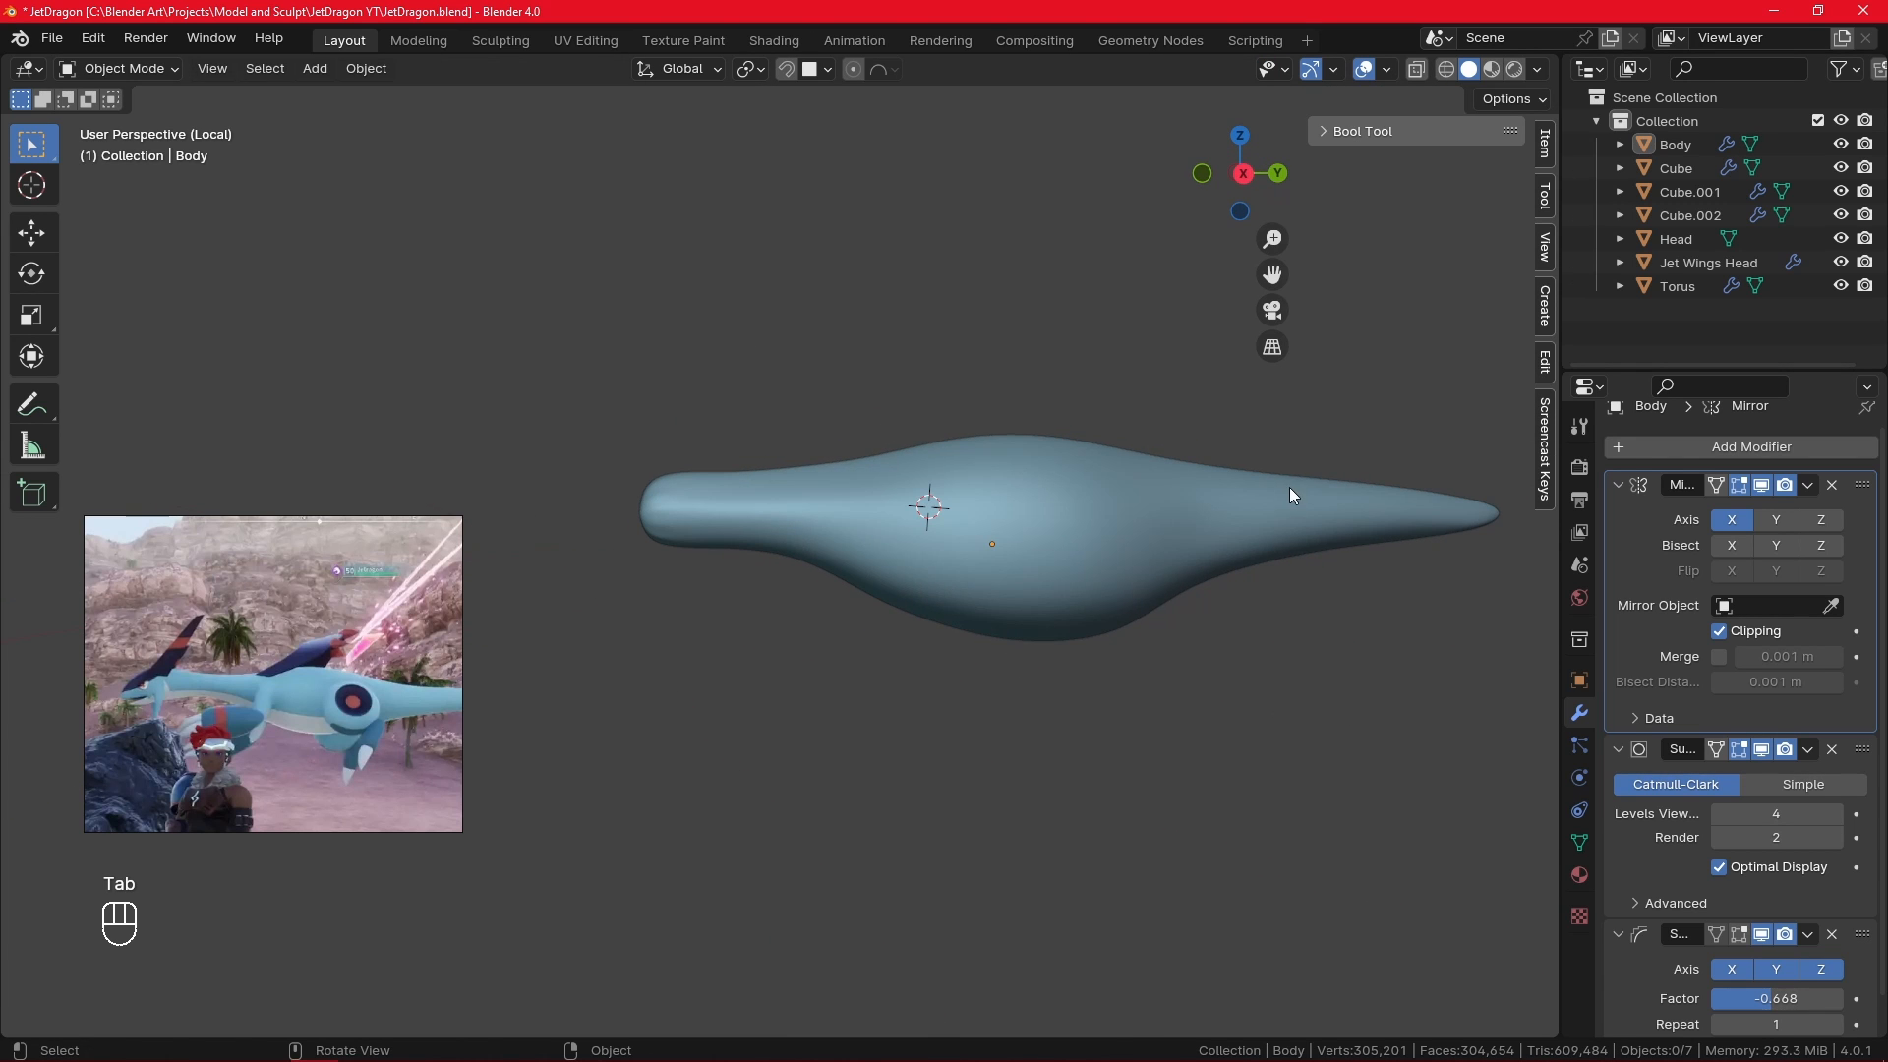
pyautogui.press('KP_Divide')
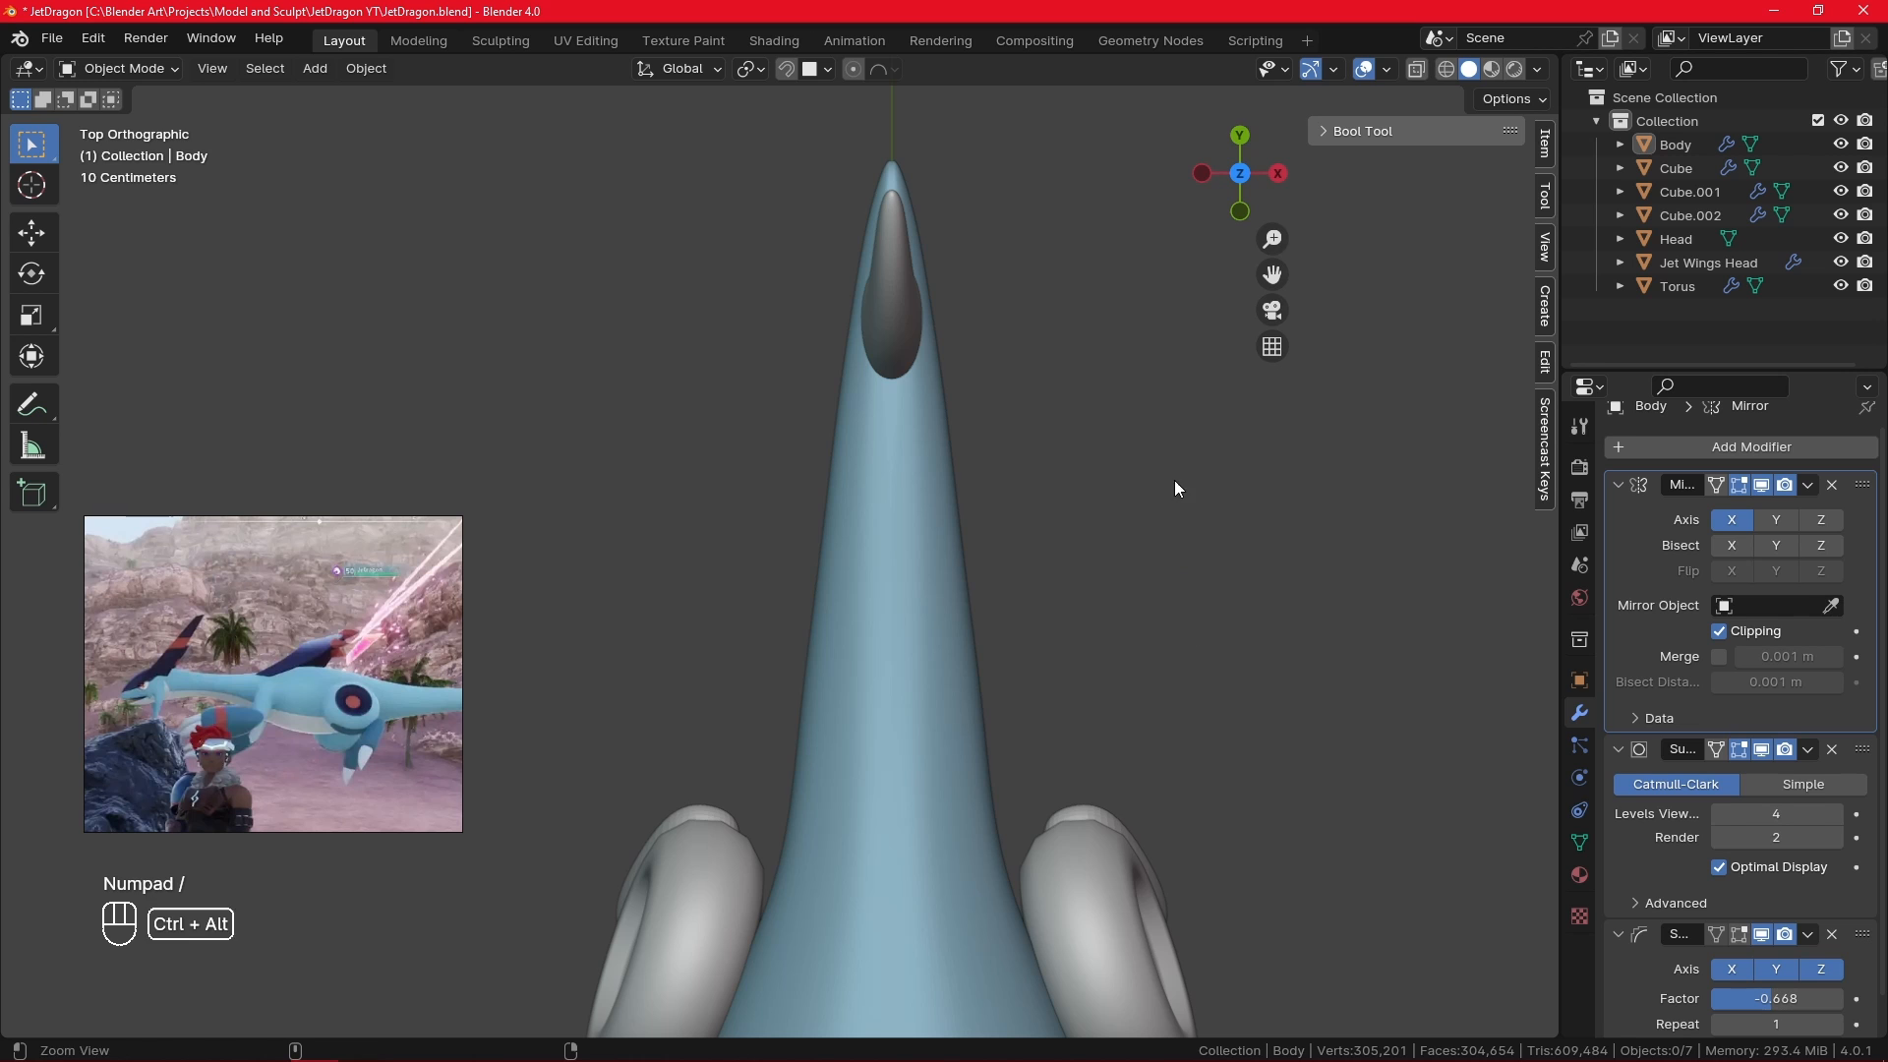
pyautogui.keyDown('ctrl'); pyautogui.keyDown('alt'); pyautogui.moveTo(1174, 488); pyautogui.dragTo(1272, 575); pyautogui.keyUp('alt'); pyautogui.keyUp('ctrl')
pyautogui.press('Tab')
pyautogui.keyDown('alt'); pyautogui.moveTo(1189, 634); pyautogui.dragTo(1165, 723); pyautogui.keyUp('alt')
pyautogui.moveTo(889, 583); pyautogui.dragTo(1022, 754, button='middle')
pyautogui.press('s')
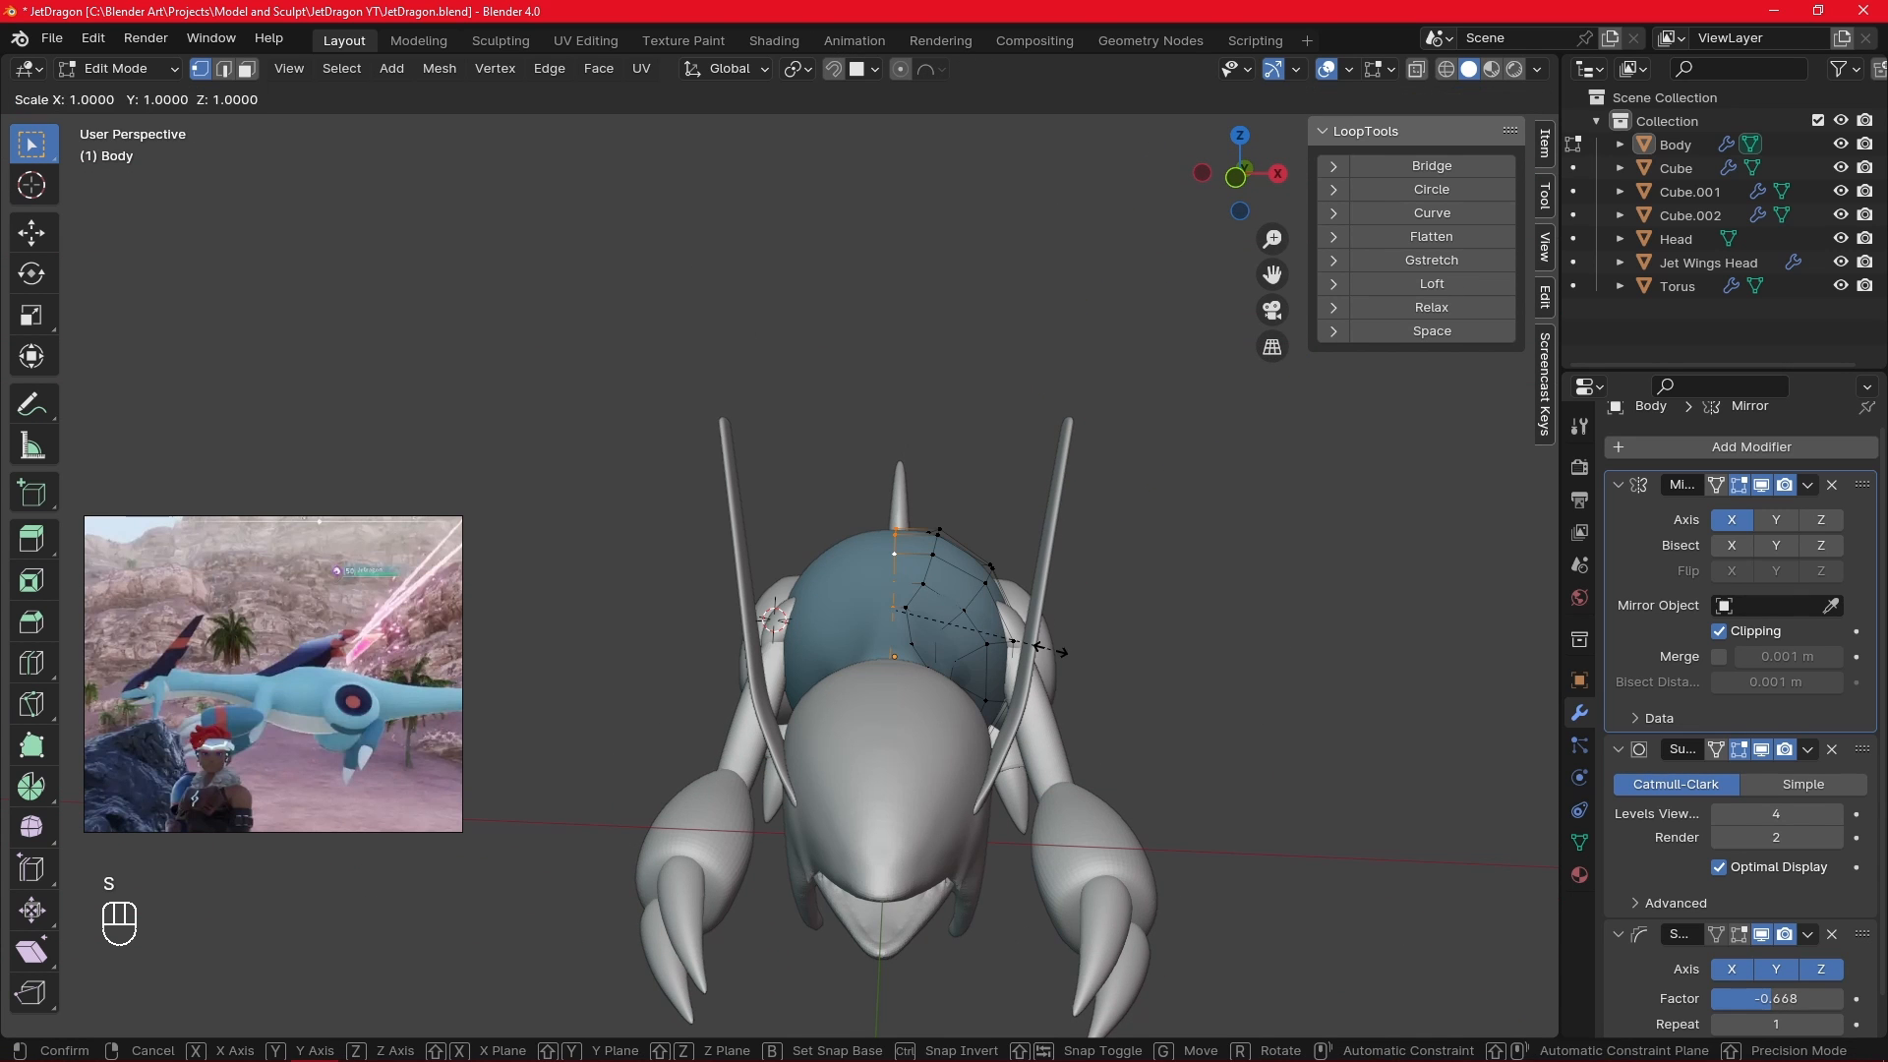
pyautogui.press('z')
pyautogui.rightClick(1049, 644)
pyautogui.press('g')
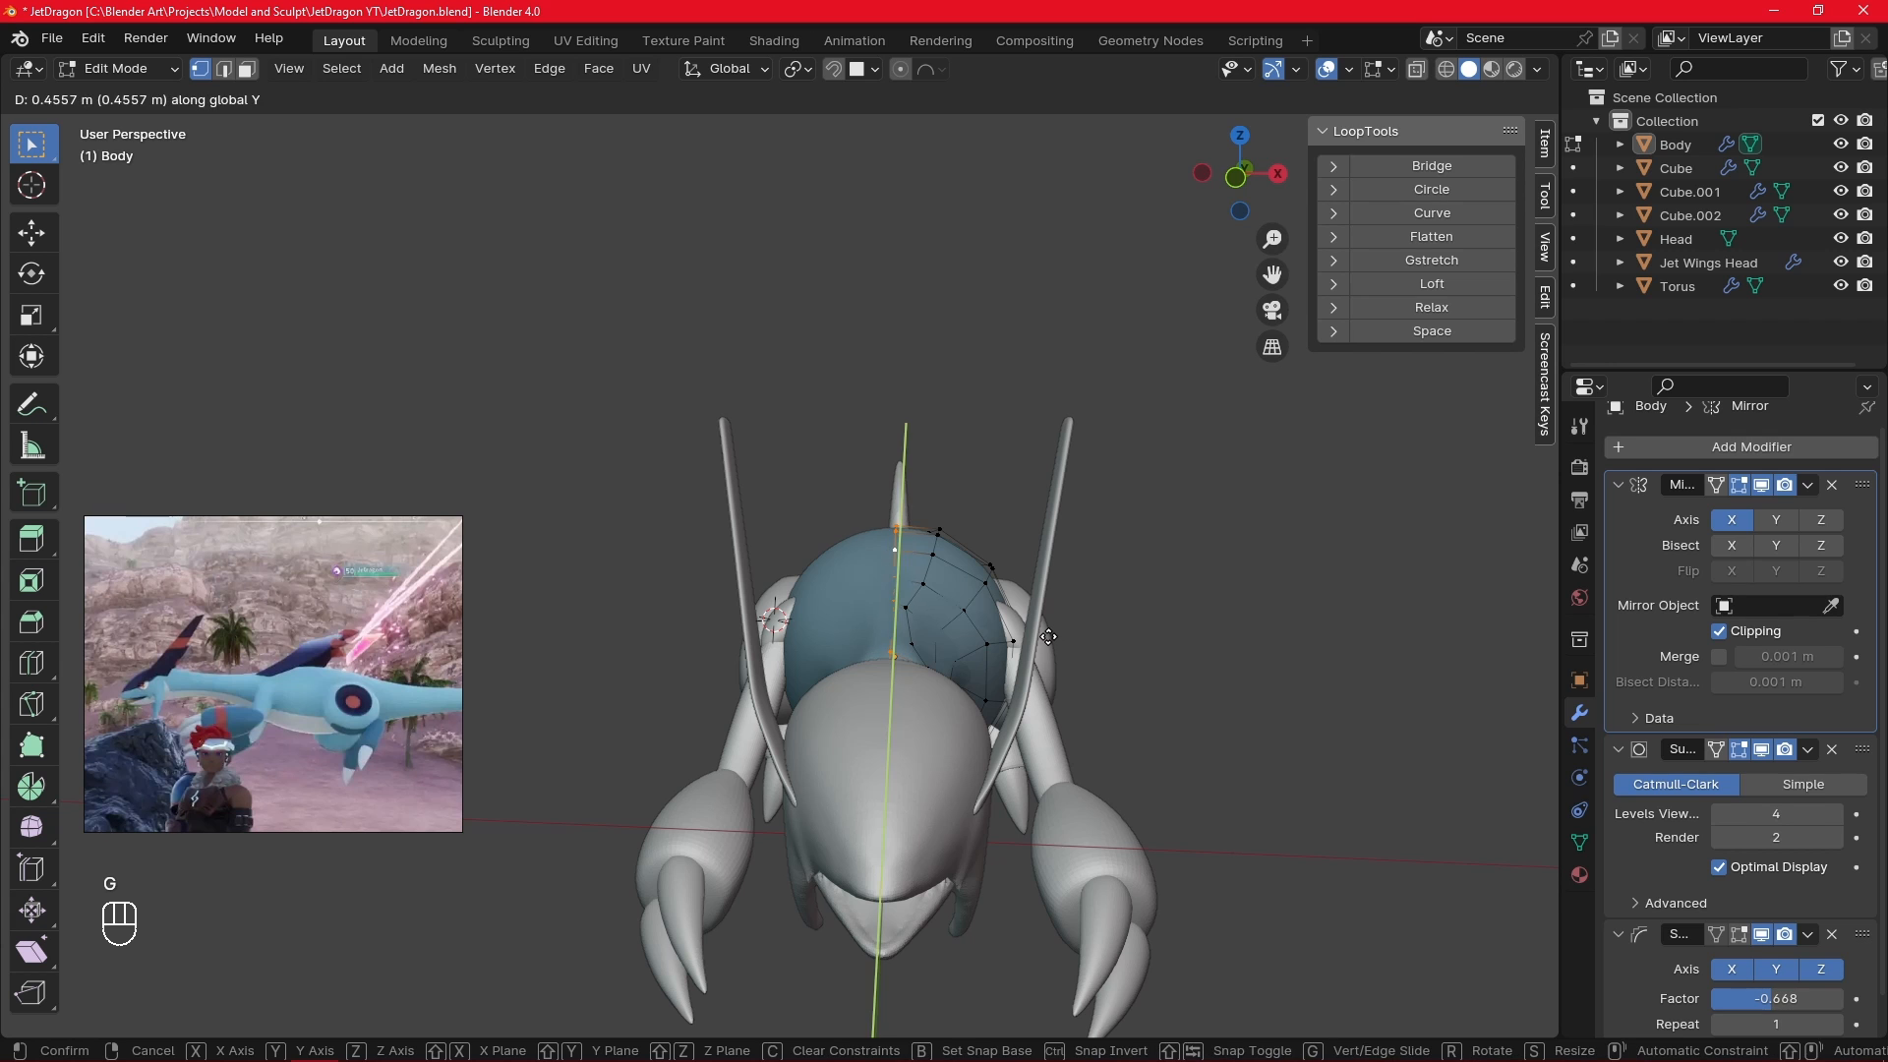
pyautogui.rightClick(1049, 641)
# - With X-ray on, select the row of centre-line vertices along the top of the body to the tail and raise it slightly along Z
pyautogui.moveTo(1049, 641)
pyautogui.keyDown('alt'); pyautogui.mouseDown(button='middle')
pyautogui.moveTo(1045, 535)
pyautogui.moveTo(1054, 632)
pyautogui.mouseUp(button='middle'); pyautogui.keyUp('alt')
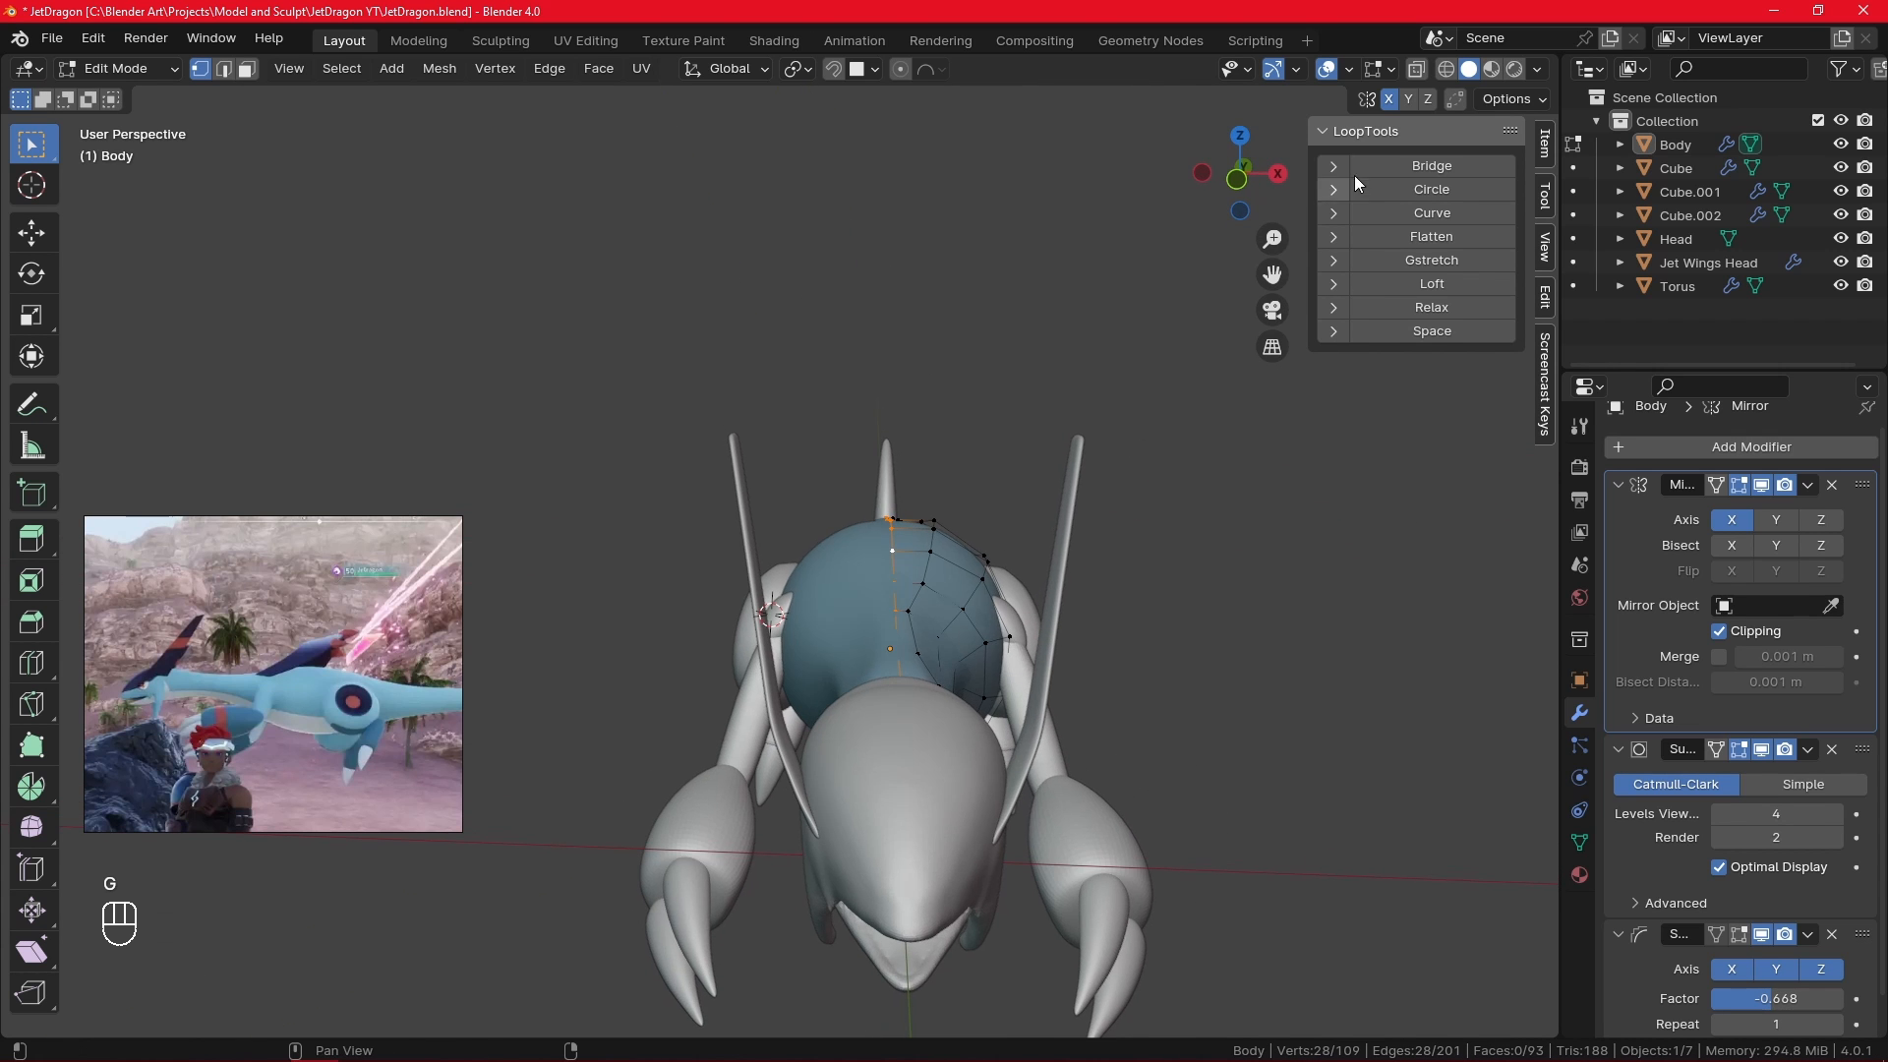
pyautogui.click(1417, 69)
pyautogui.keyDown('alt'); pyautogui.moveTo(904, 774); pyautogui.dragTo(1177, 720, button='middle'); pyautogui.keyUp('alt')
pyautogui.click(1023, 759)
pyautogui.keyDown('ctrl'); pyautogui.click(528, 674); pyautogui.keyUp('ctrl')
pyautogui.keyDown('alt'); pyautogui.moveTo(528, 674); pyautogui.dragTo(1230, 655, button='middle'); pyautogui.keyUp('alt')
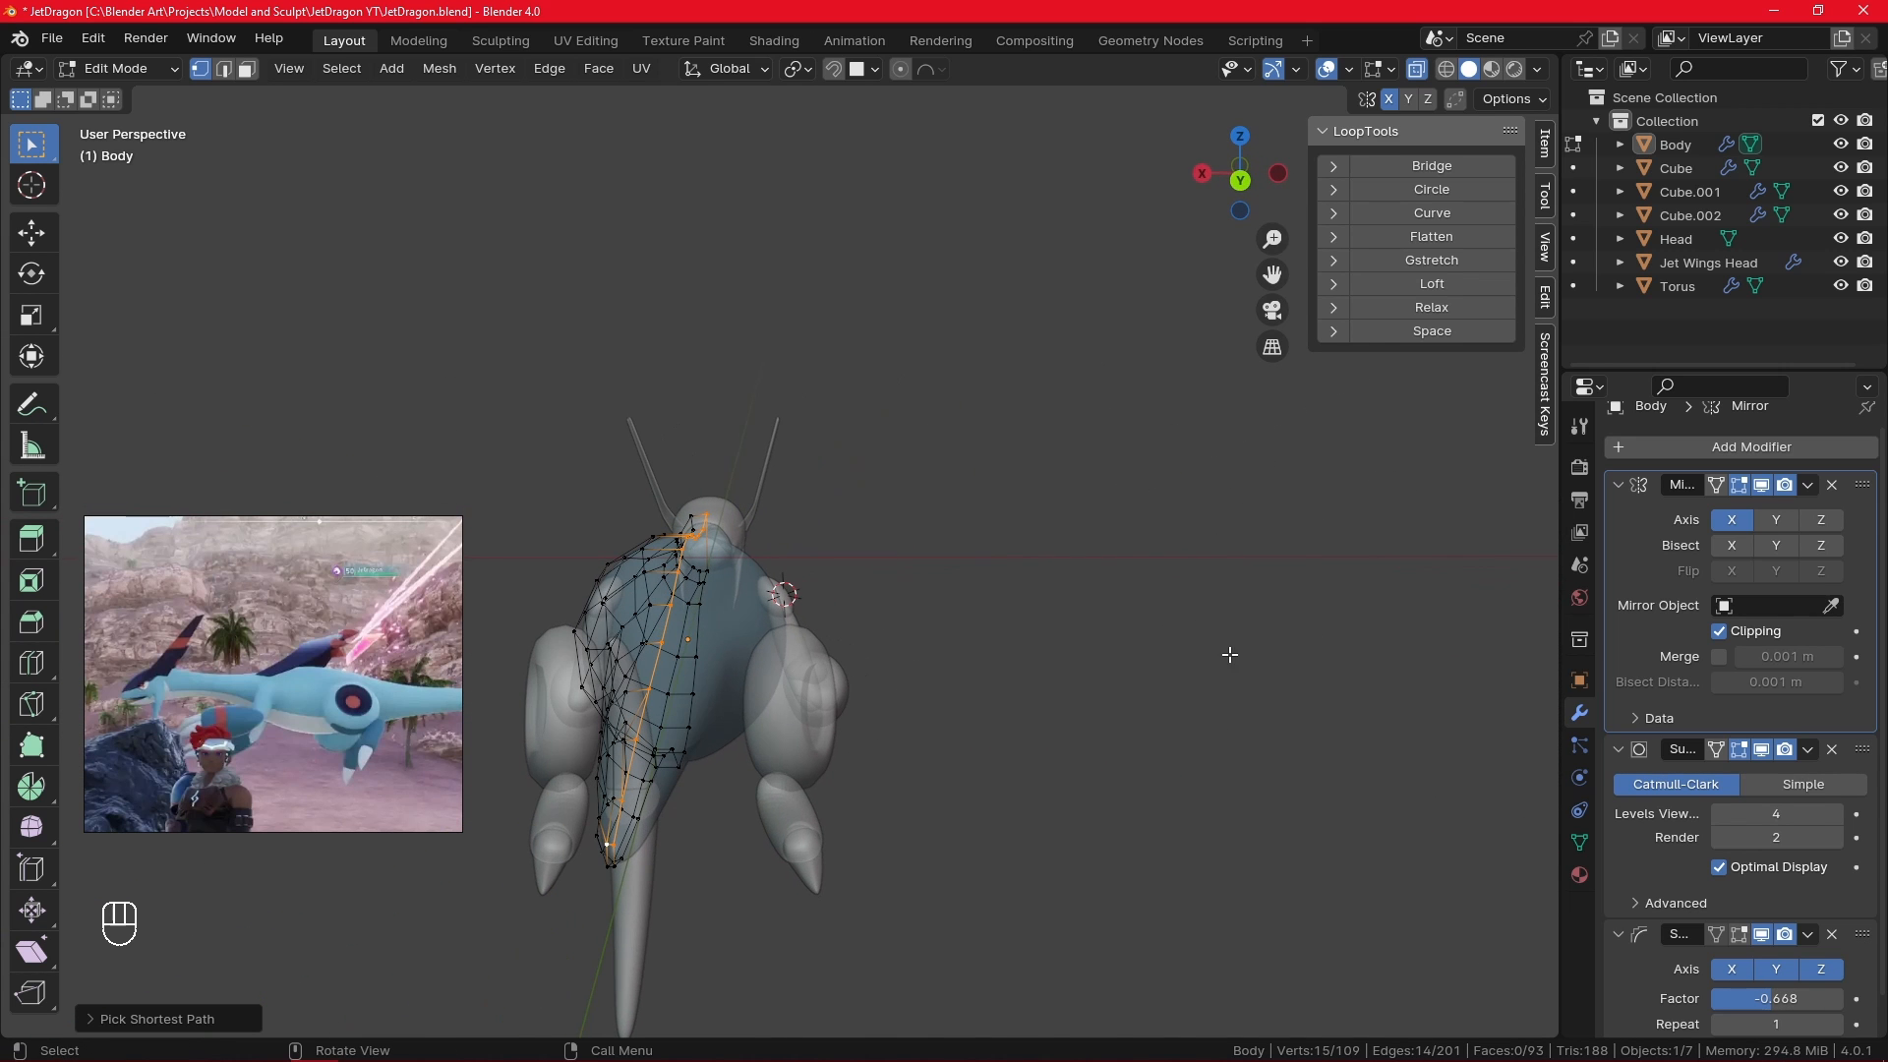
pyautogui.keyDown('ctrl'); pyautogui.click(609, 845); pyautogui.keyUp('ctrl')
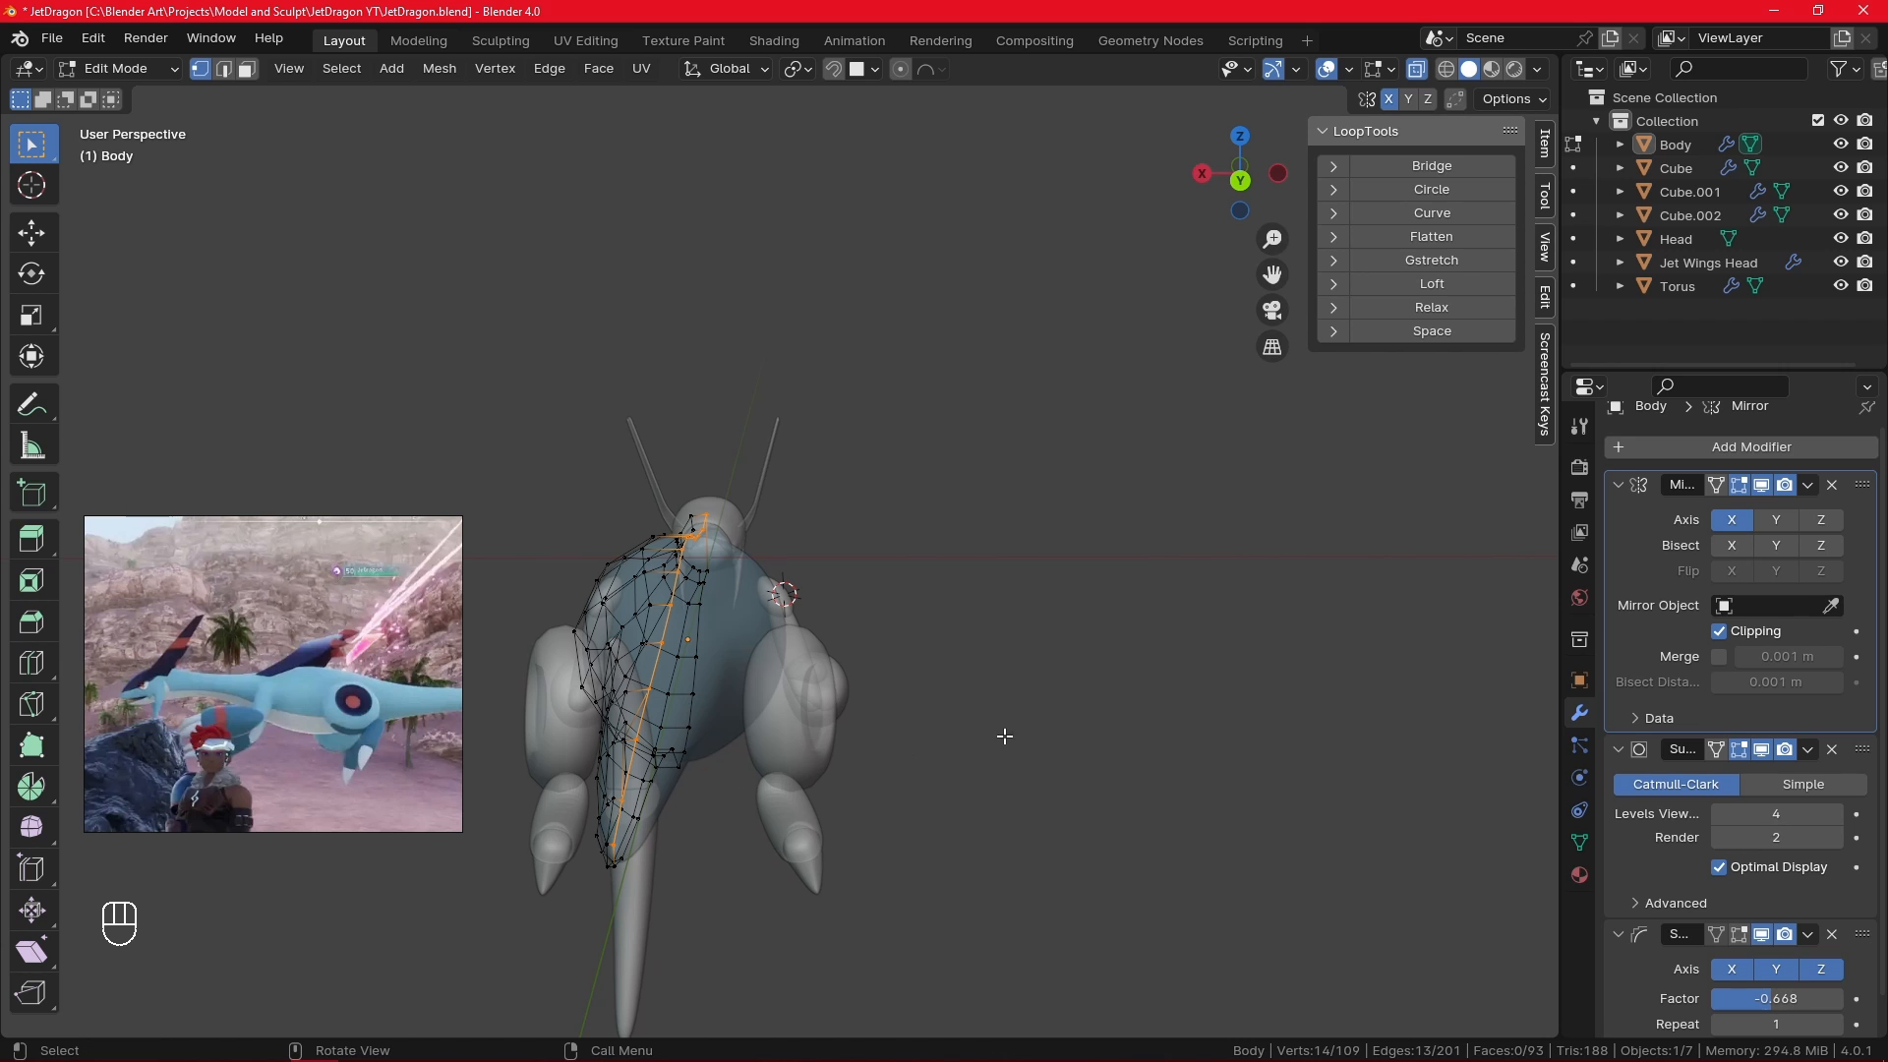
pyautogui.press('KP_1')
pyautogui.press('g')
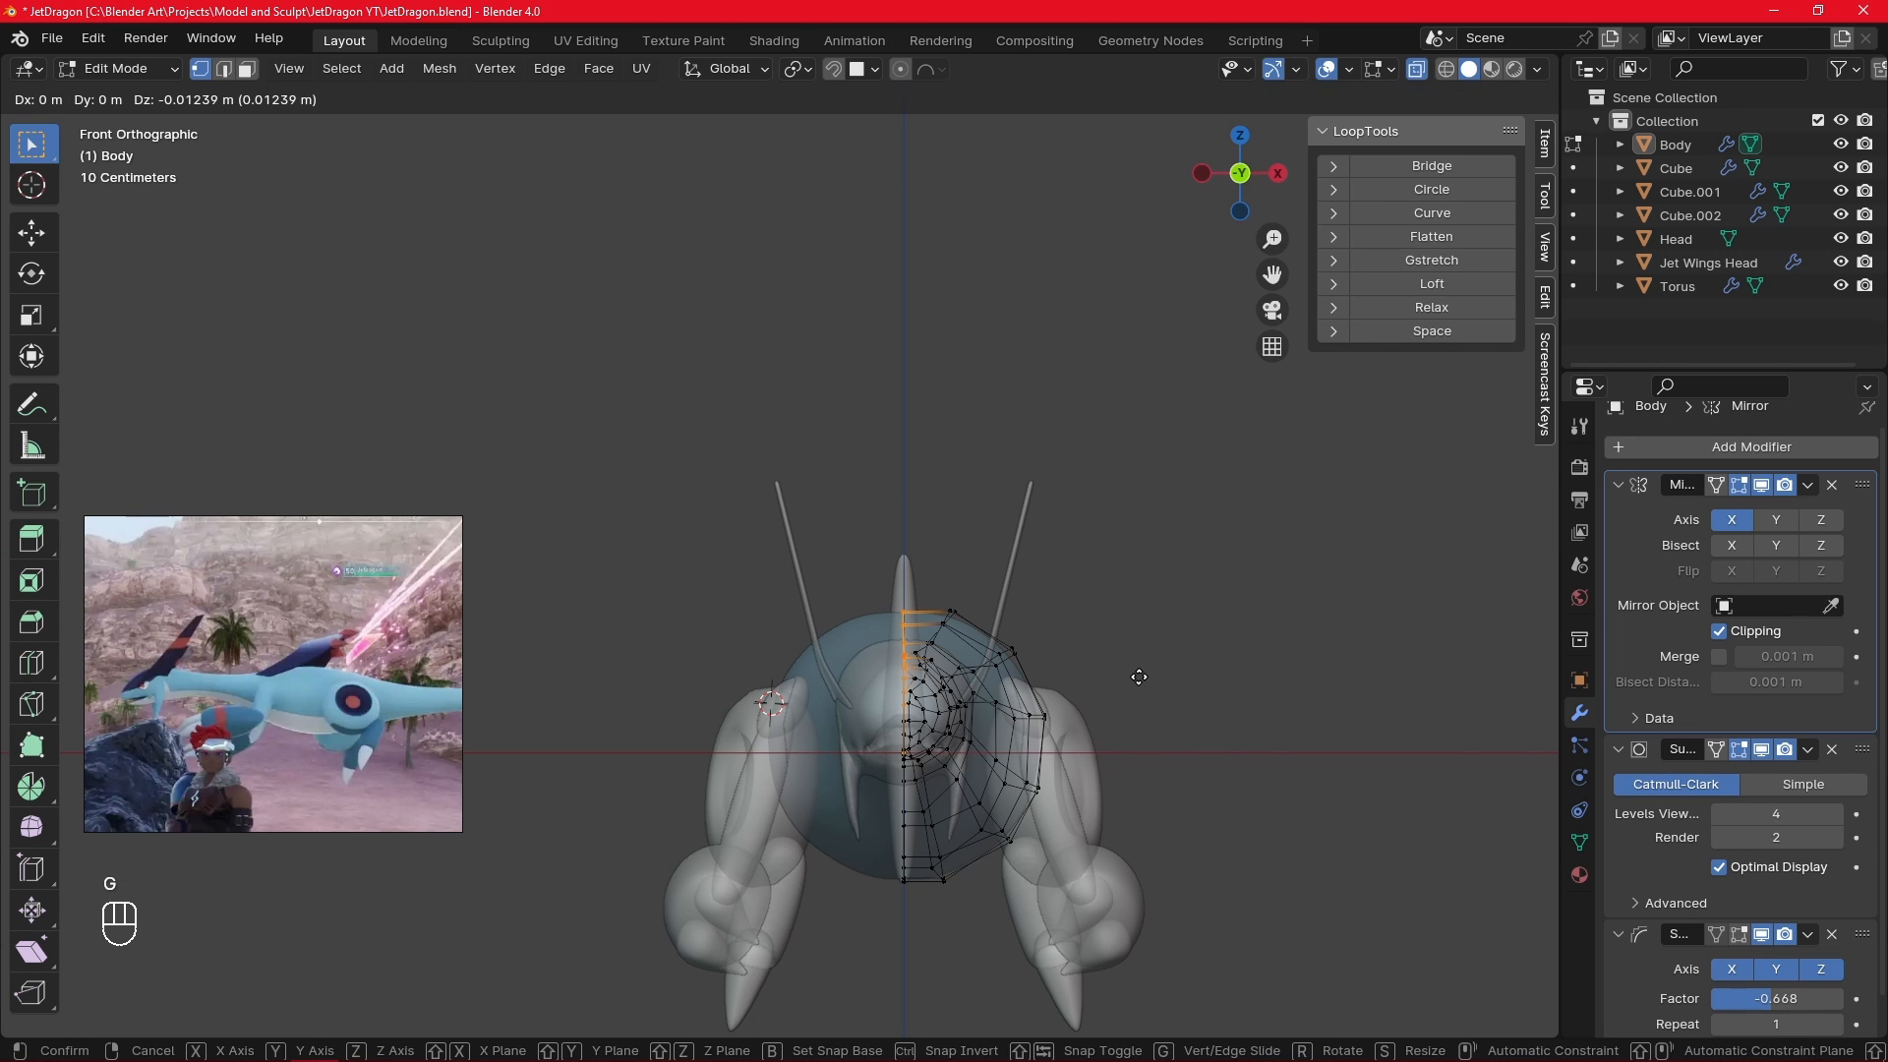
pyautogui.press('z')
pyautogui.click(1136, 683)
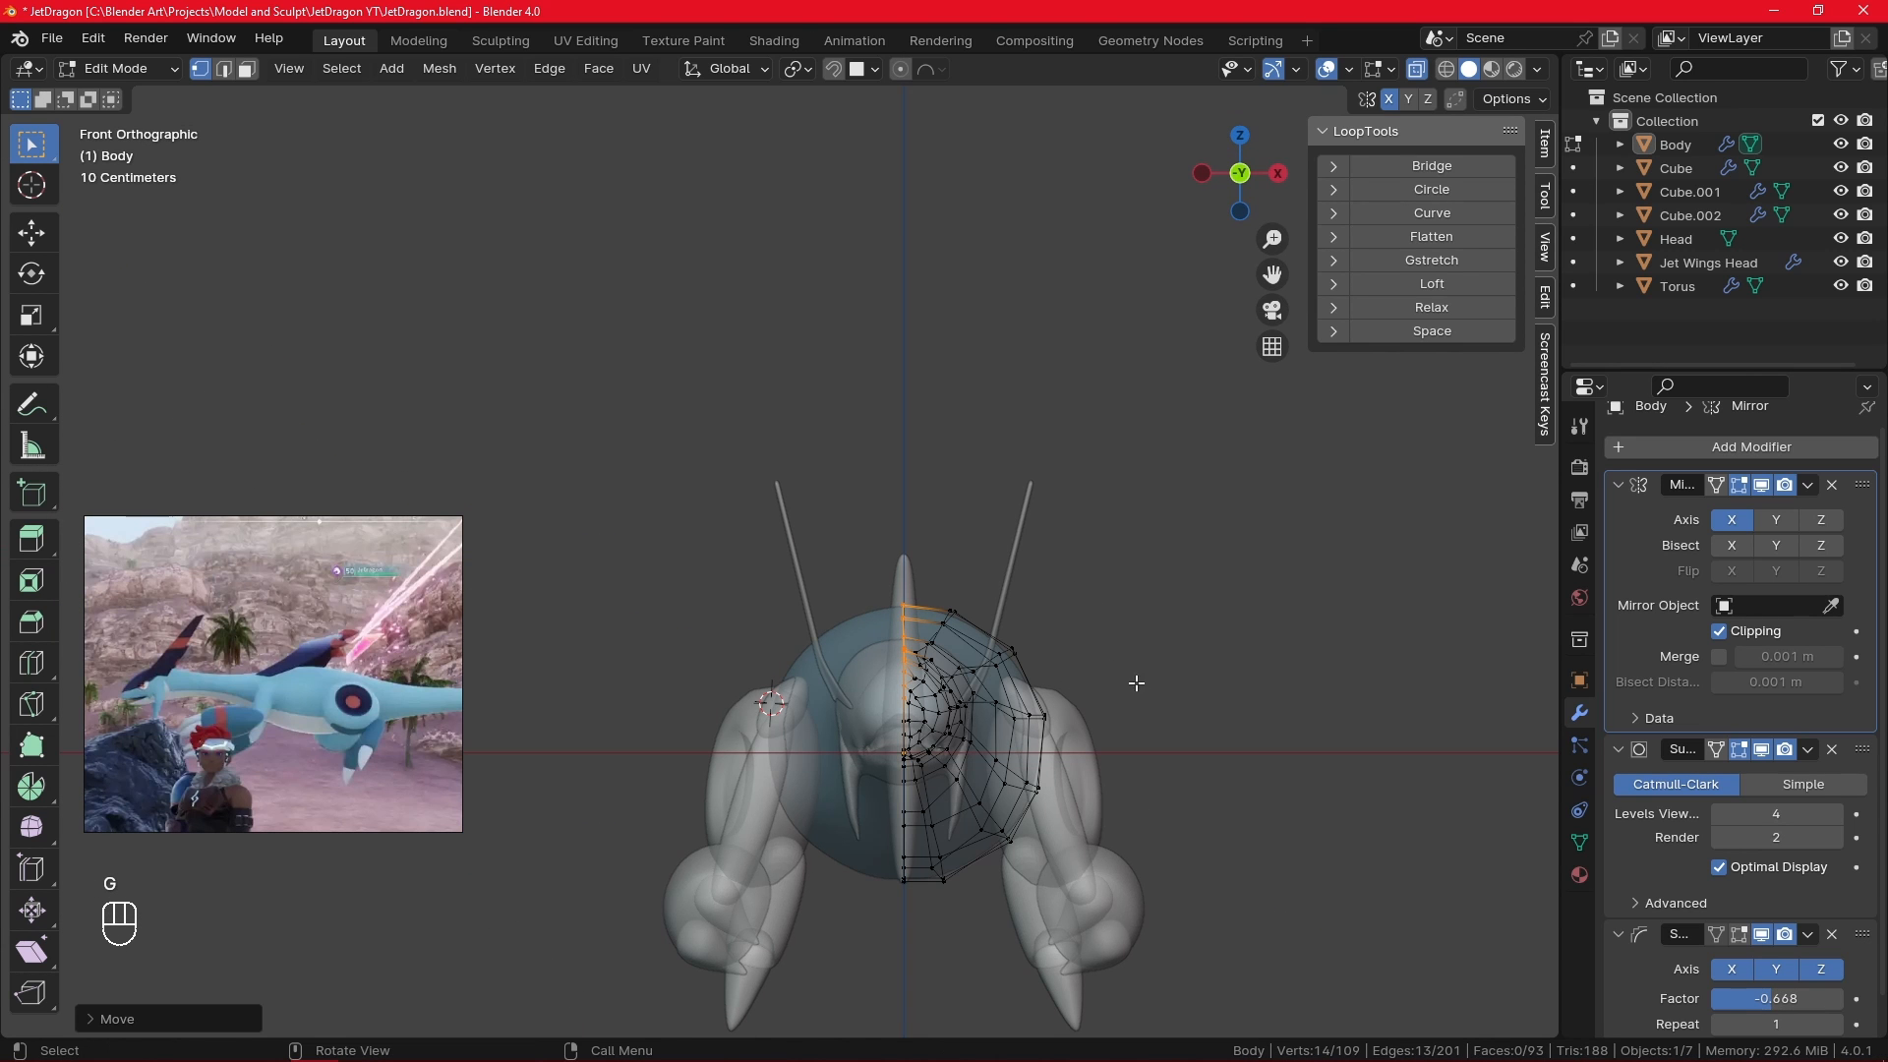
# - Select the row of centre-line vertices along the underside to the tail tip and lower it about 0.06 m along Z
pyautogui.keyDown('alt'); pyautogui.moveTo(929, 762); pyautogui.dragTo(994, 687, button='middle'); pyautogui.keyUp('alt')
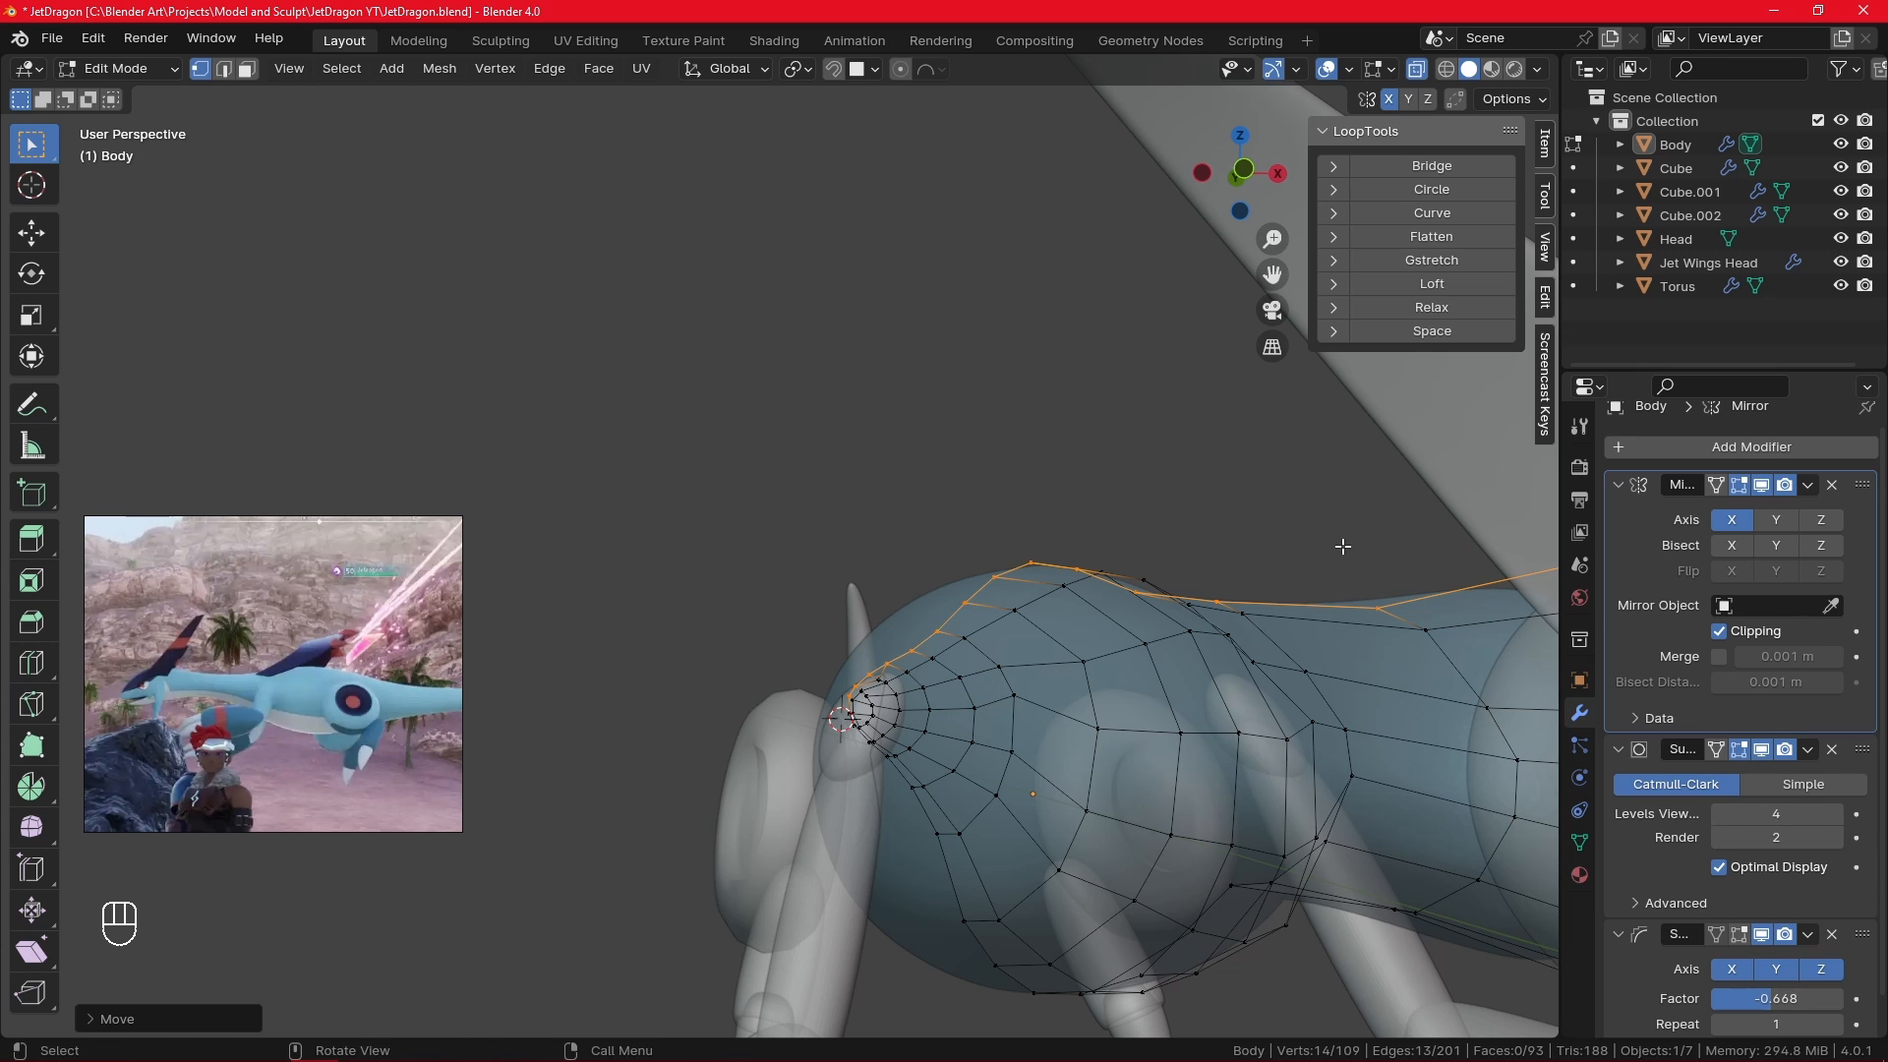
pyautogui.moveTo(1343, 546); pyautogui.dragTo(1319, 672, button='middle')
pyautogui.keyDown('alt'); pyautogui.moveTo(1071, 582); pyautogui.dragTo(1120, 354, button='middle'); pyautogui.keyUp('alt')
pyautogui.click(1132, 610)
pyautogui.keyDown('ctrl'); pyautogui.keyDown('alt'); pyautogui.moveTo(910, 787); pyautogui.dragTo(946, 680, button='middle'); pyautogui.keyUp('alt'); pyautogui.keyUp('ctrl')
pyautogui.keyDown('ctrl'); pyautogui.click(939, 722); pyautogui.keyUp('ctrl')
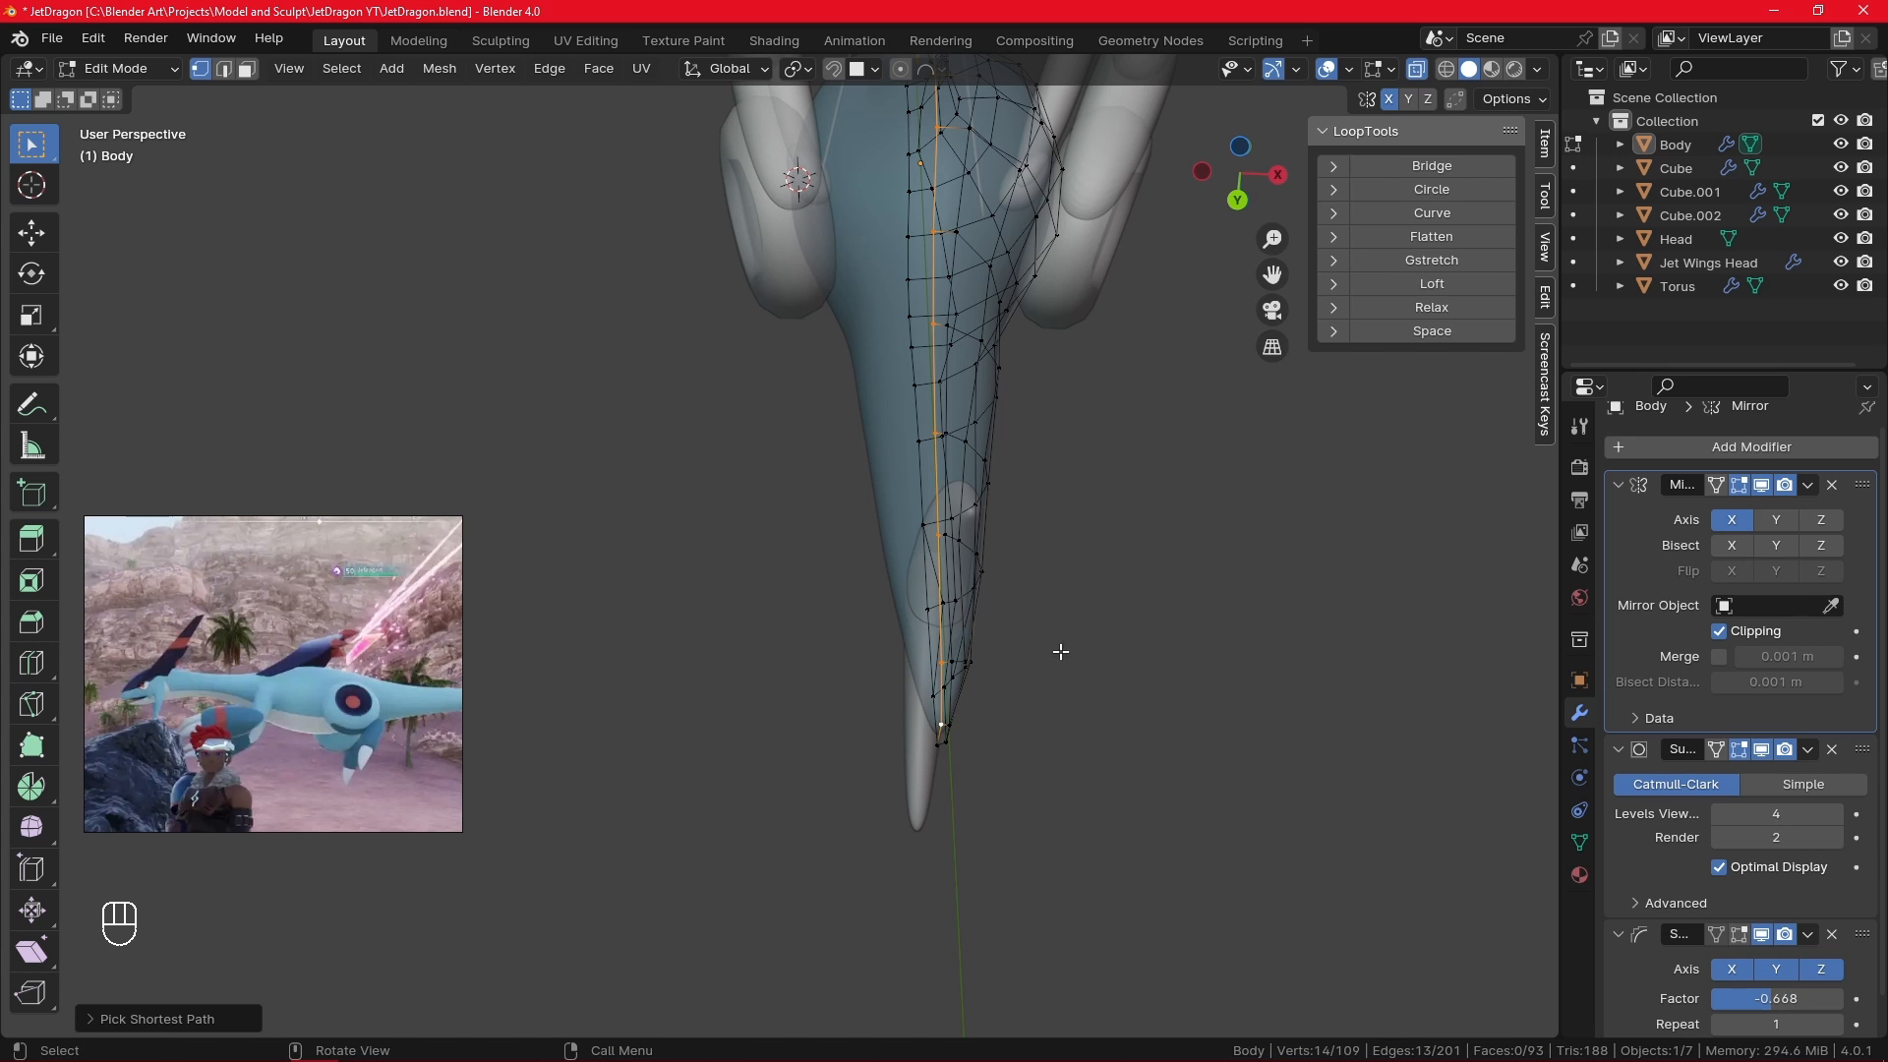
pyautogui.press('KP_7')
pyautogui.press('KP_1')
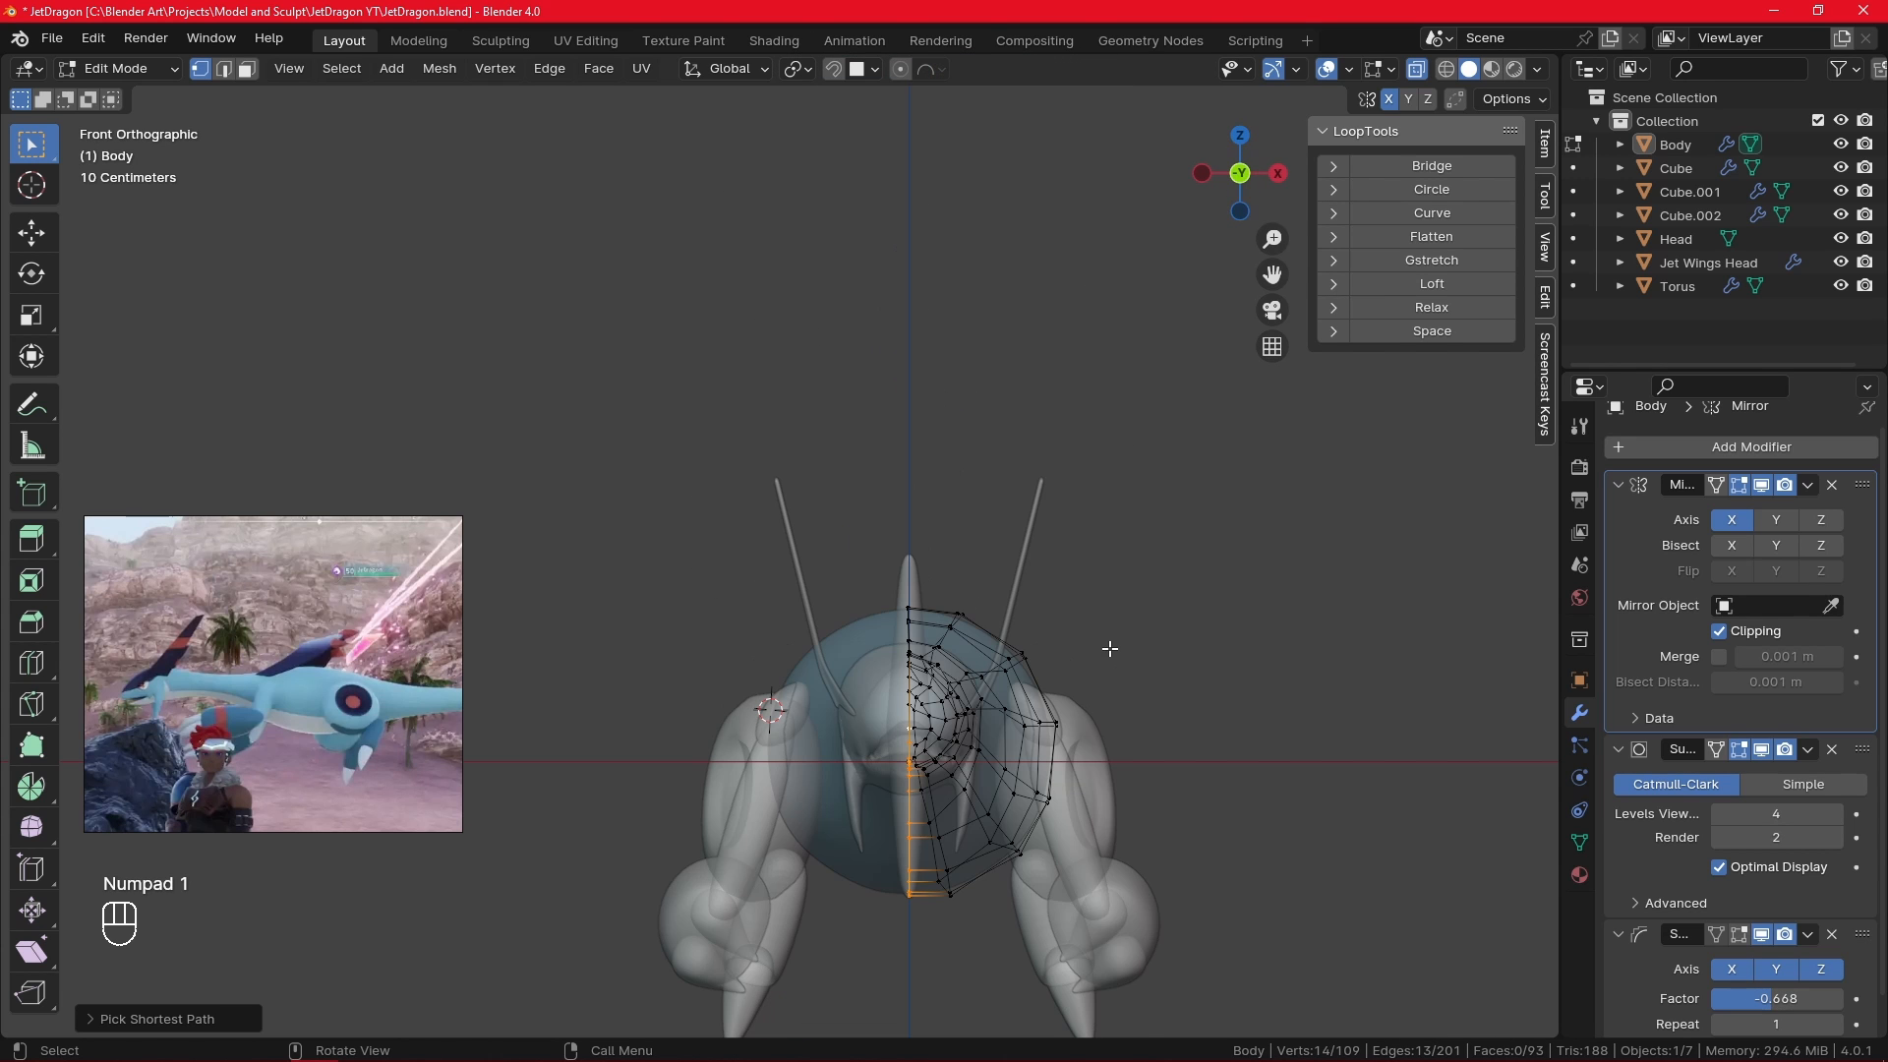
pyautogui.press('g')
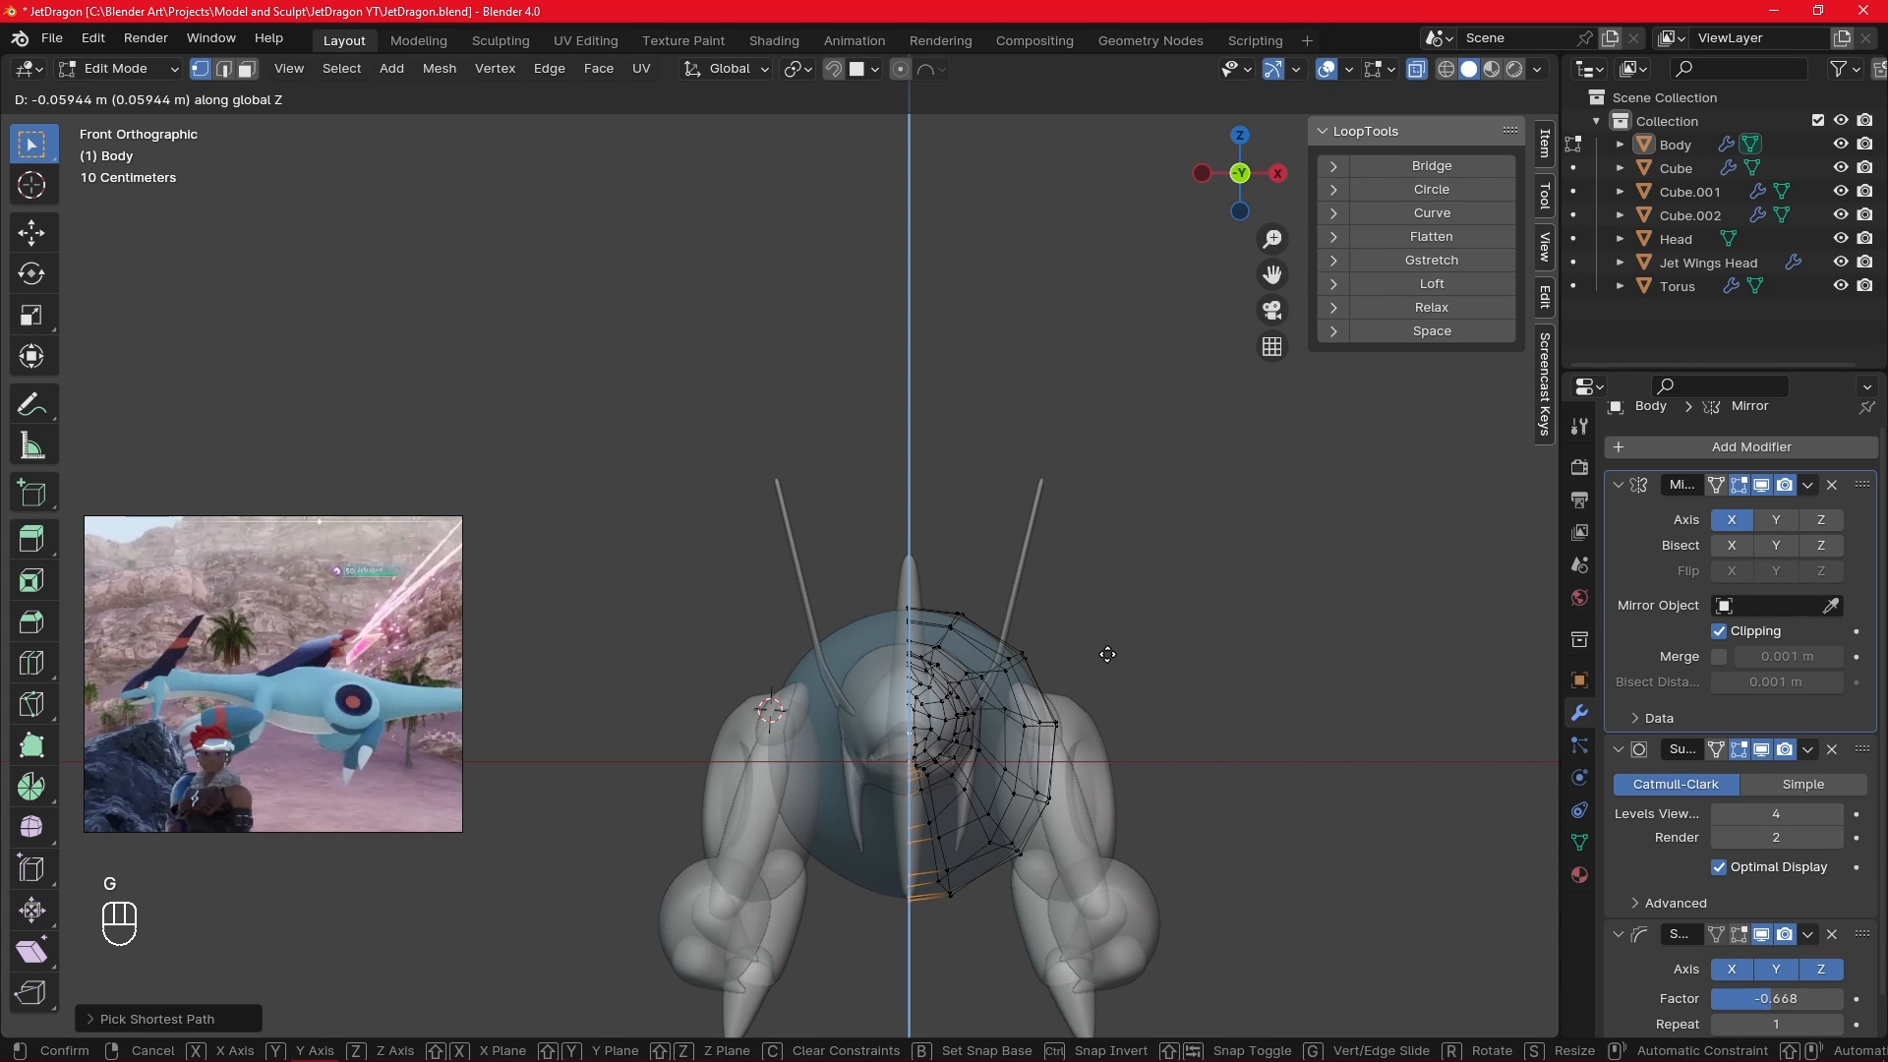
pyautogui.click(1107, 654)
# - Review the body in Object Mode, turn off X-ray, and return to Edit Mode
pyautogui.press('Tab')
pyautogui.moveTo(1150, 653); pyautogui.dragTo(1109, 640, button='middle')
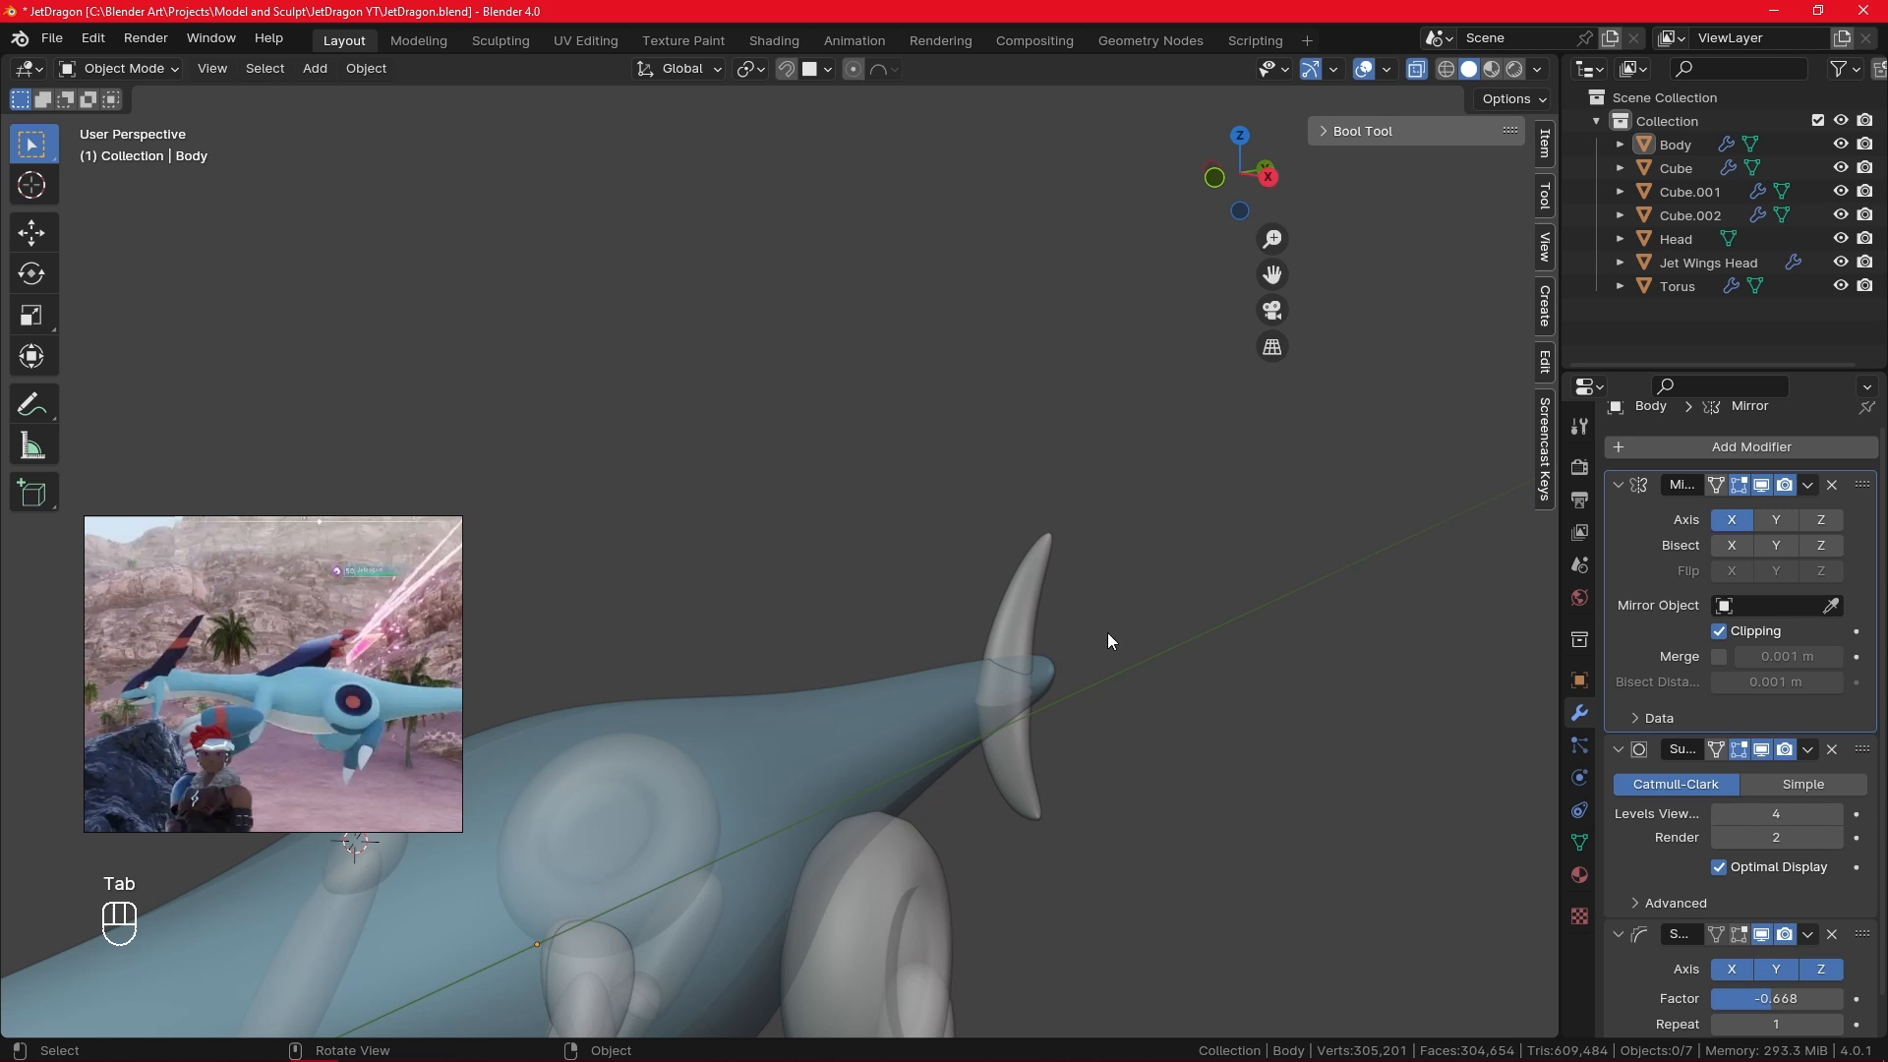
pyautogui.click(1418, 68)
pyautogui.moveTo(1249, 505); pyautogui.dragTo(1184, 704, button='middle')
pyautogui.press('Tab')
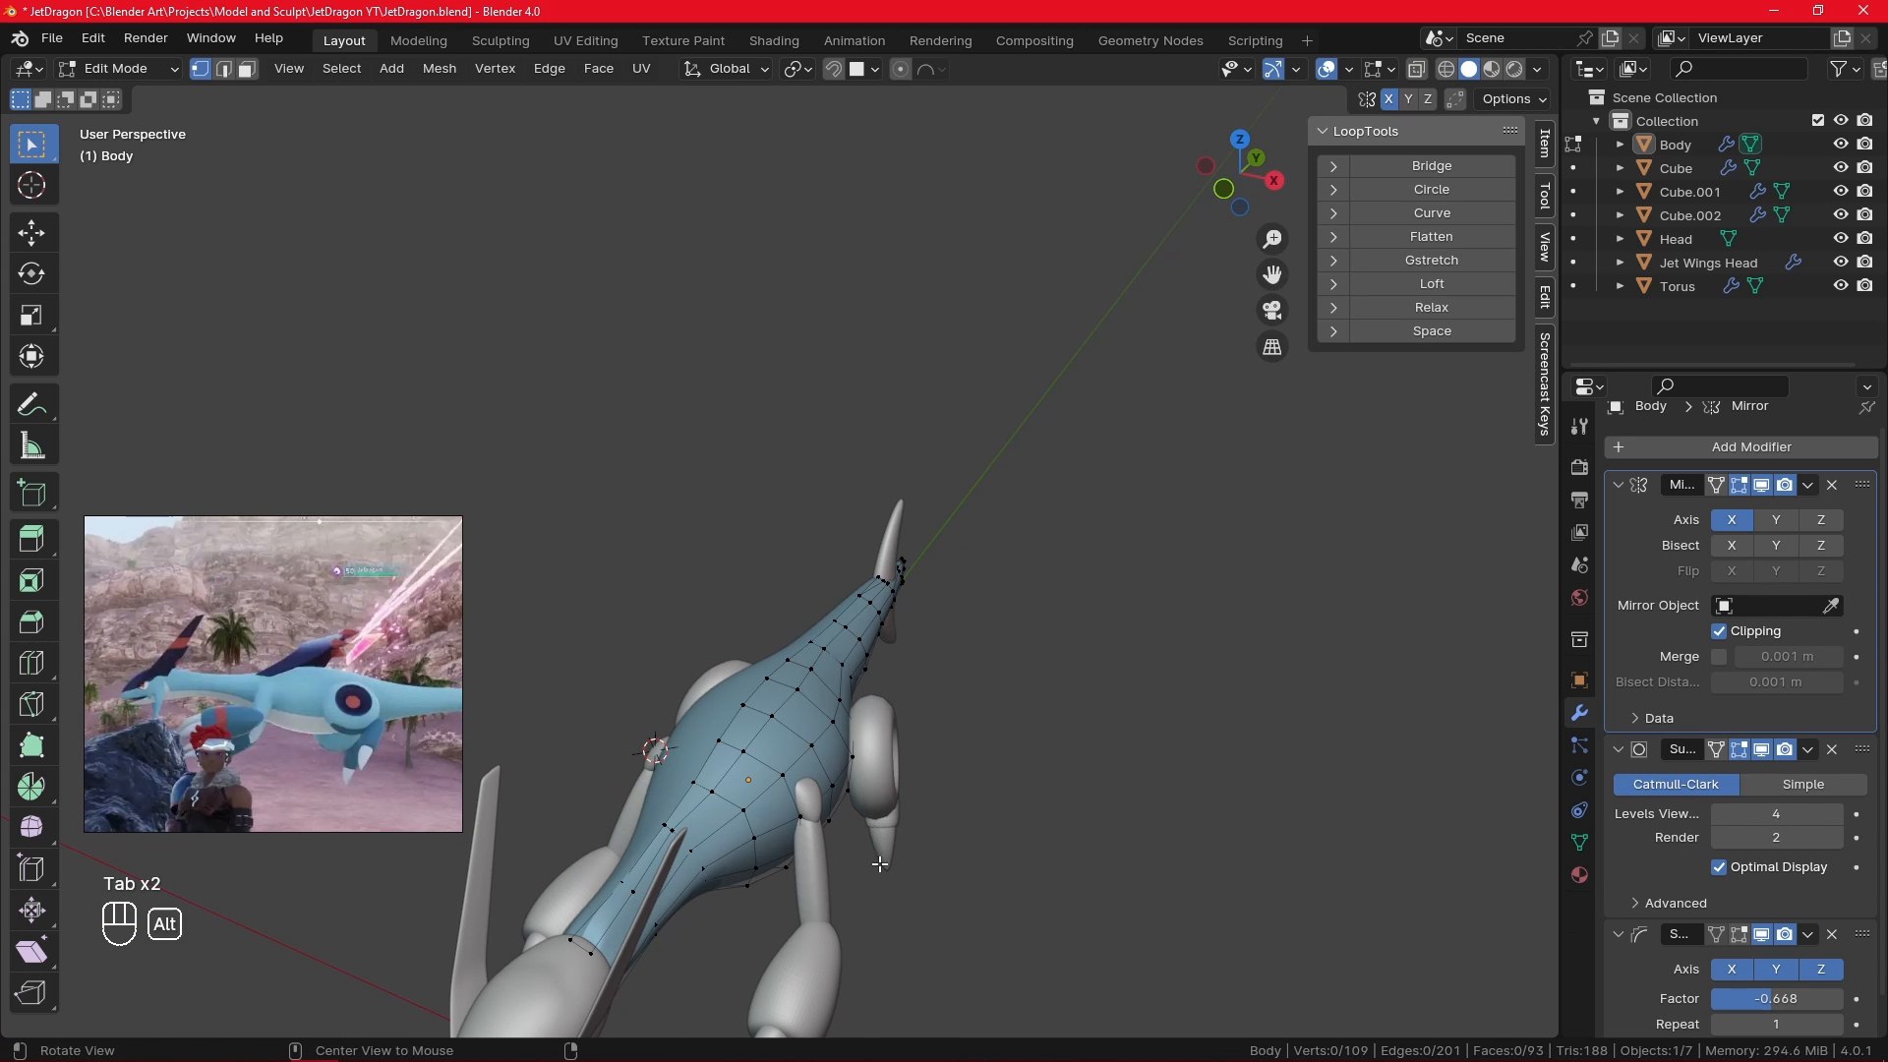
# - Lower the top centre-line vertex at the base of the neck slightly along the Z axis
pyautogui.moveTo(880, 864); pyautogui.dragTo(977, 623, button='middle')
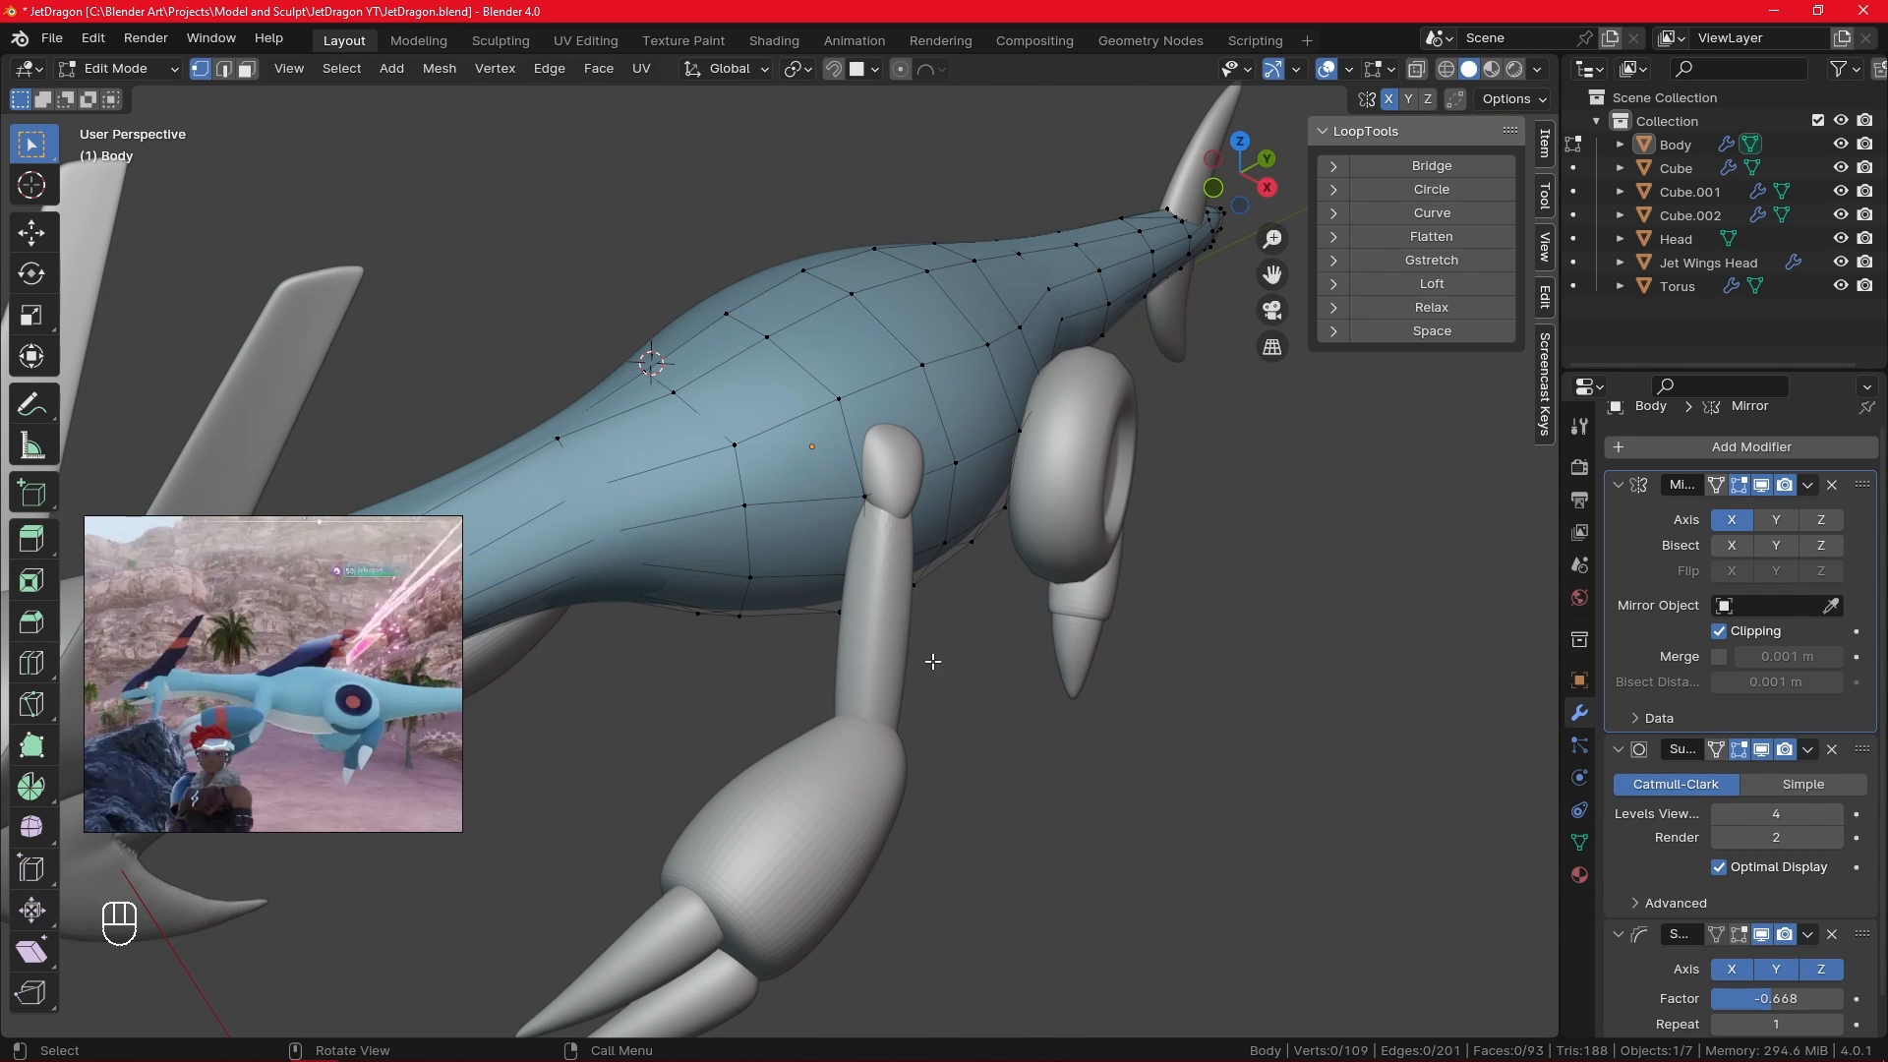
pyautogui.moveTo(583, 429); pyautogui.dragTo(656, 453, button='middle')
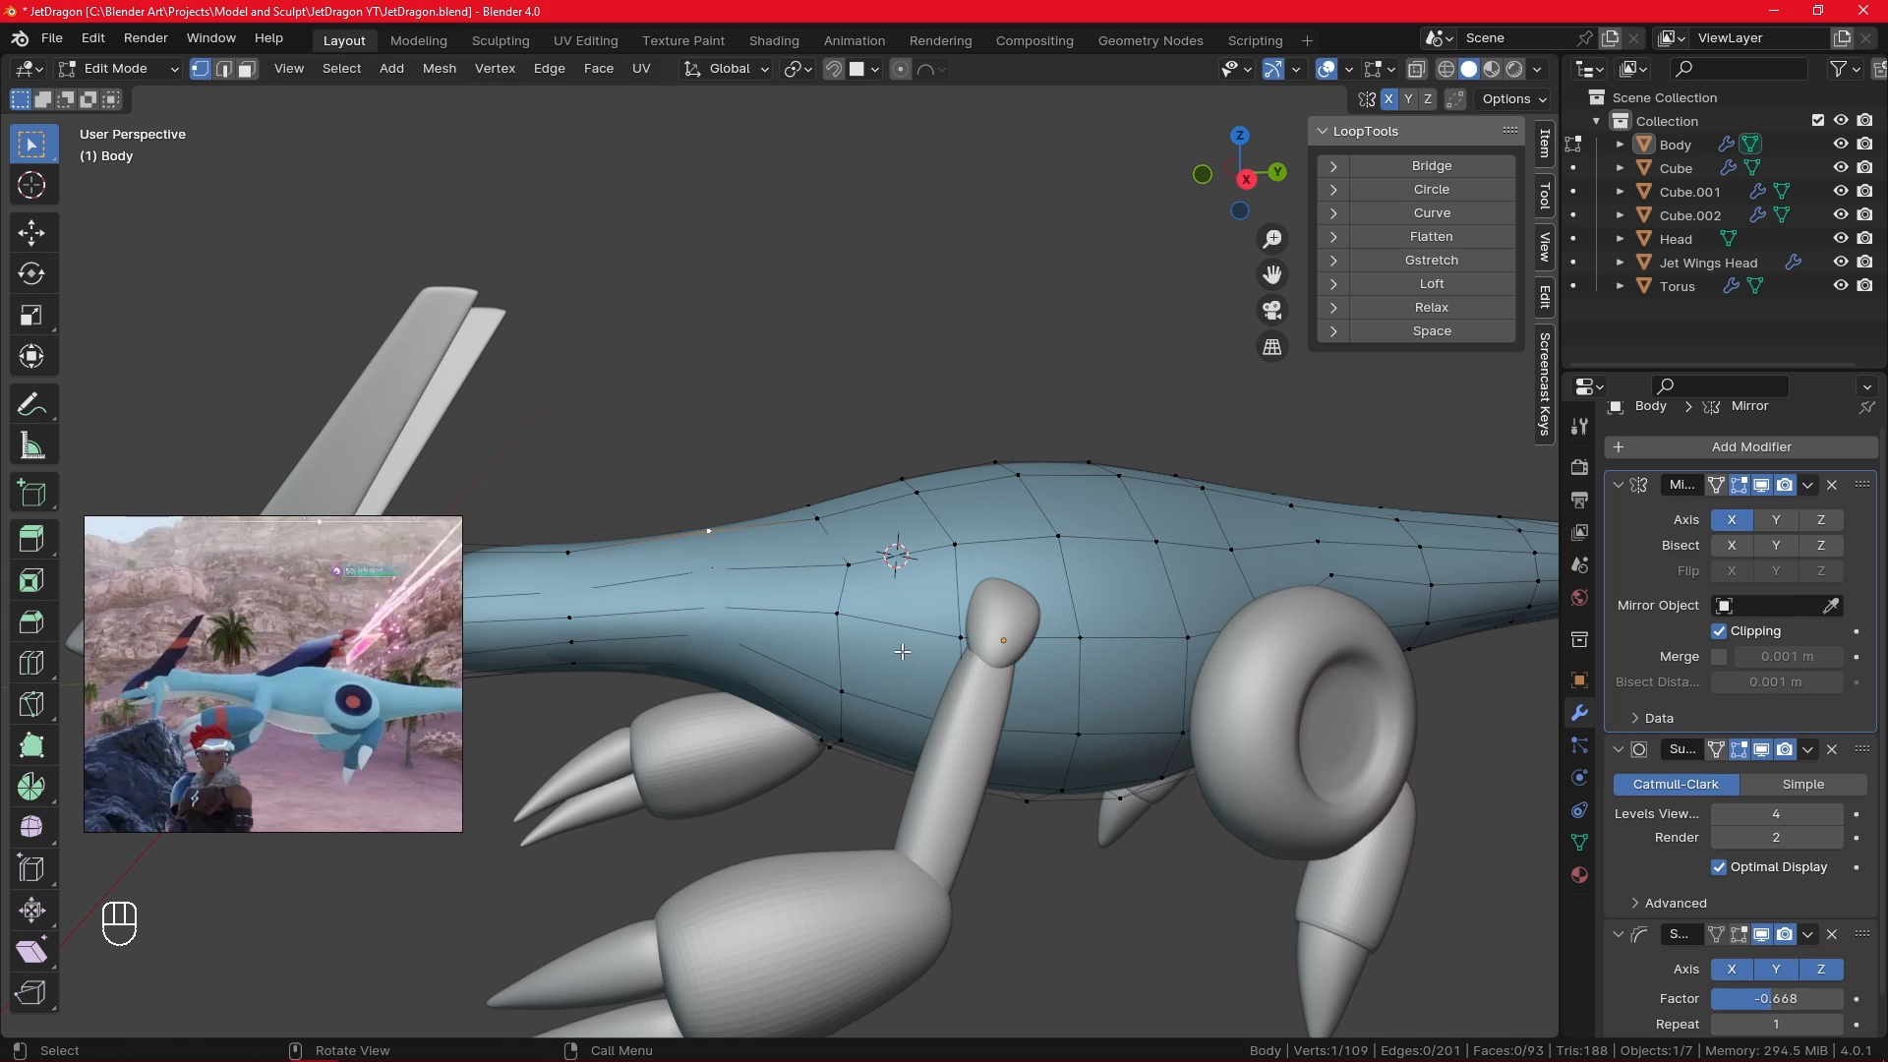
pyautogui.press('g')
pyautogui.press('z')
pyautogui.click(903, 656)
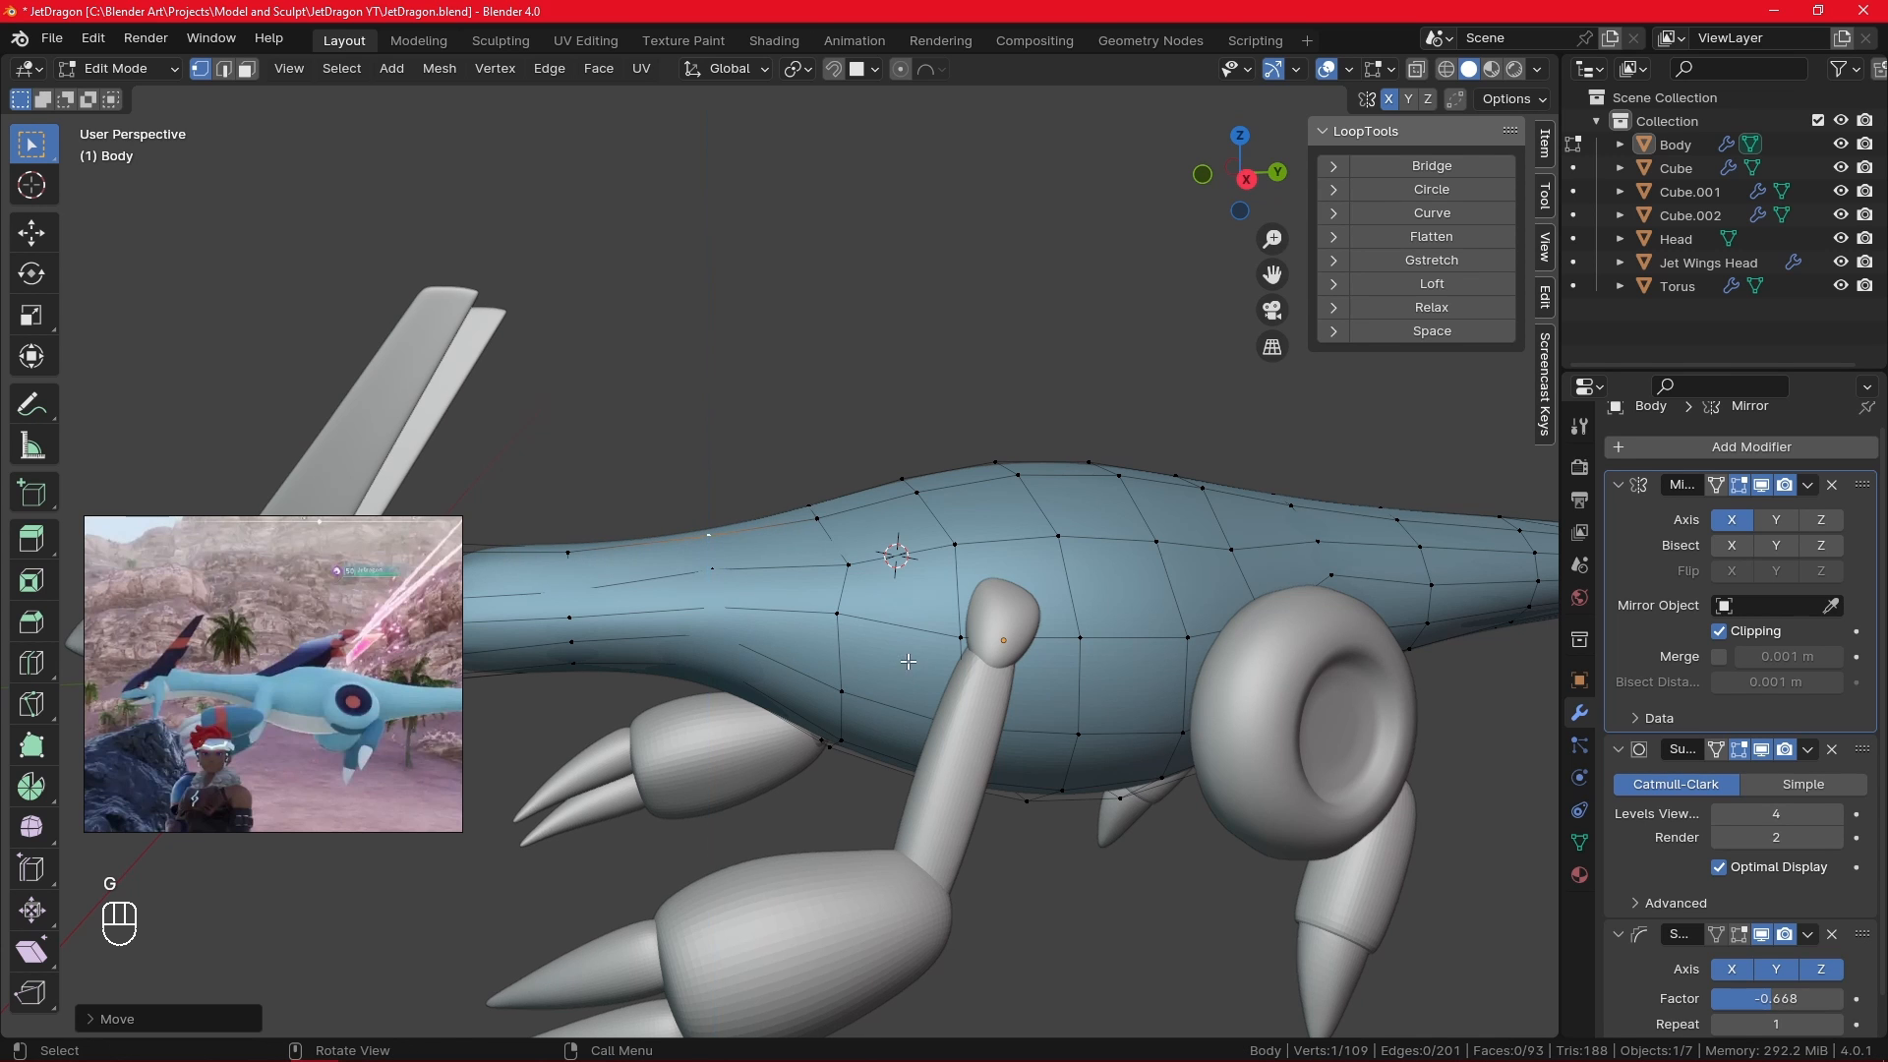
# - Add a loop cut around the neck and slide it close to the head end
pyautogui.press('KP_3')
pyautogui.scroll(2, 676, 610)
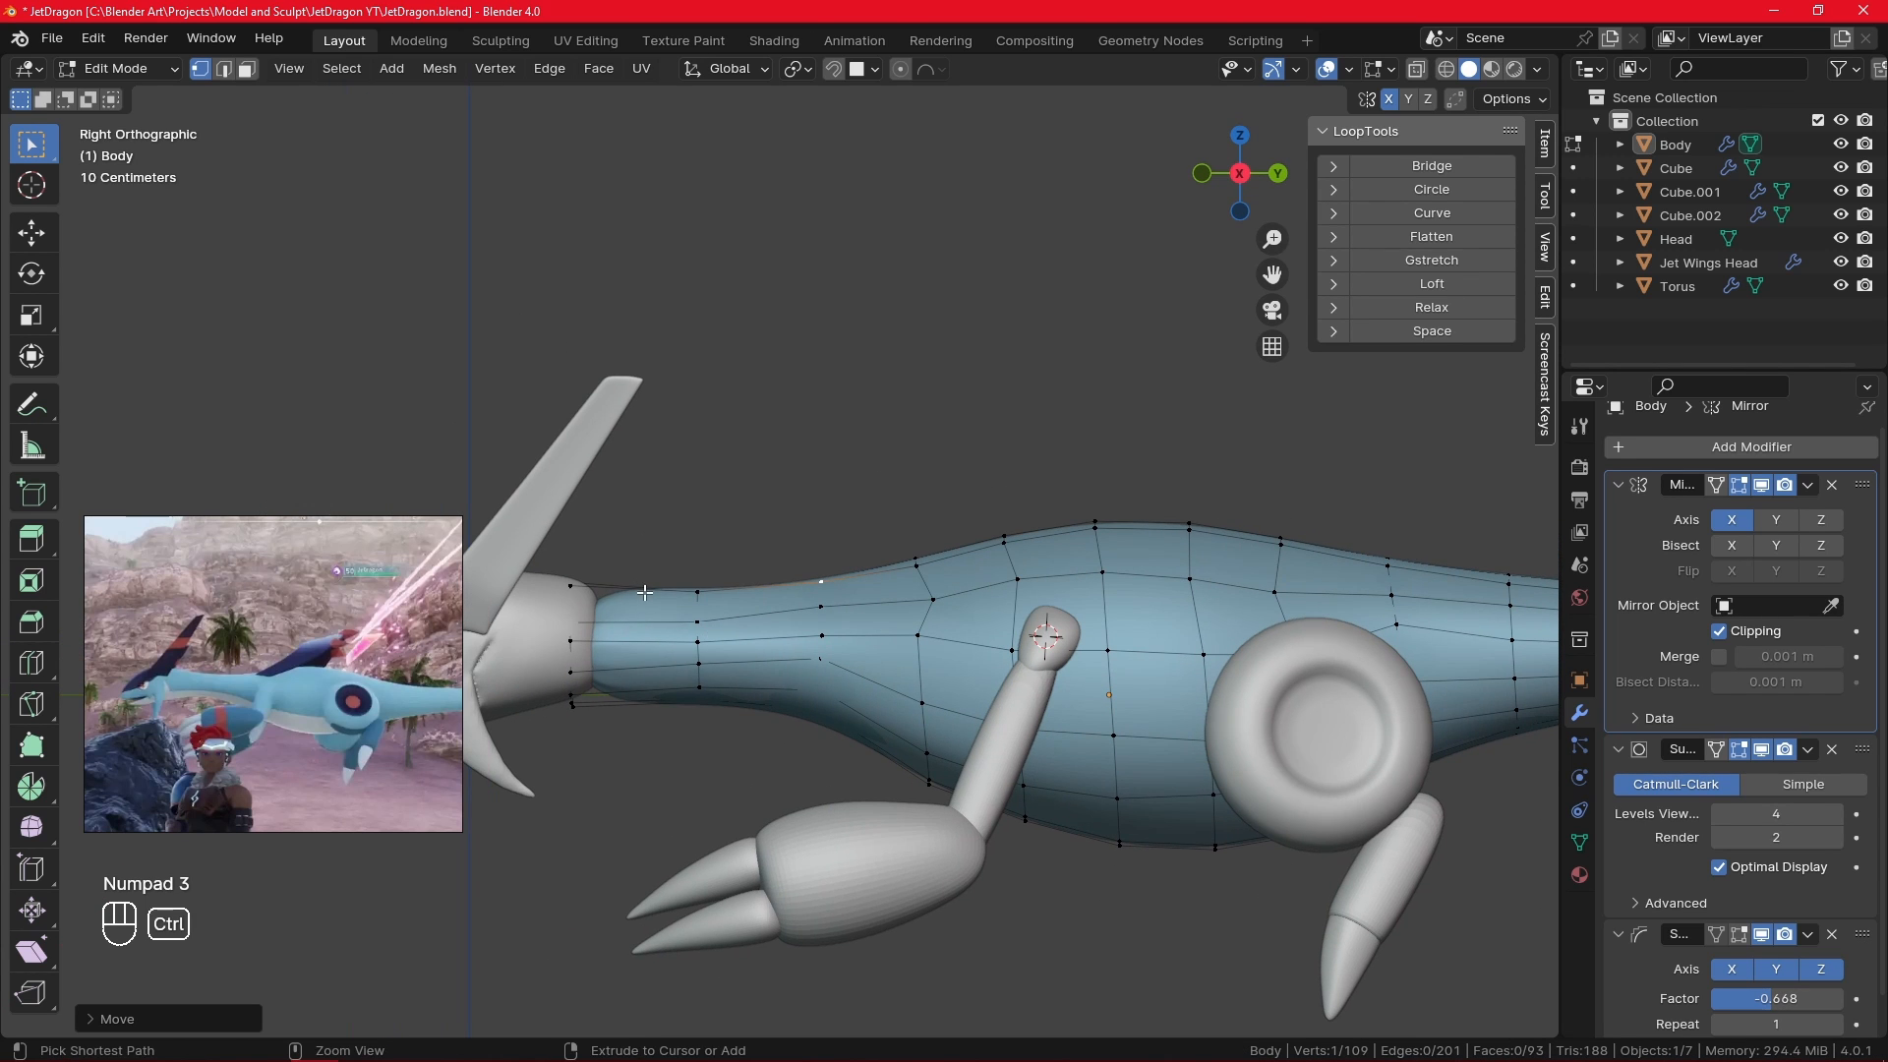
pyautogui.hotkey('ctrl', 'r')
pyautogui.click(669, 619)
pyautogui.click(629, 542)
pyautogui.click(639, 535)
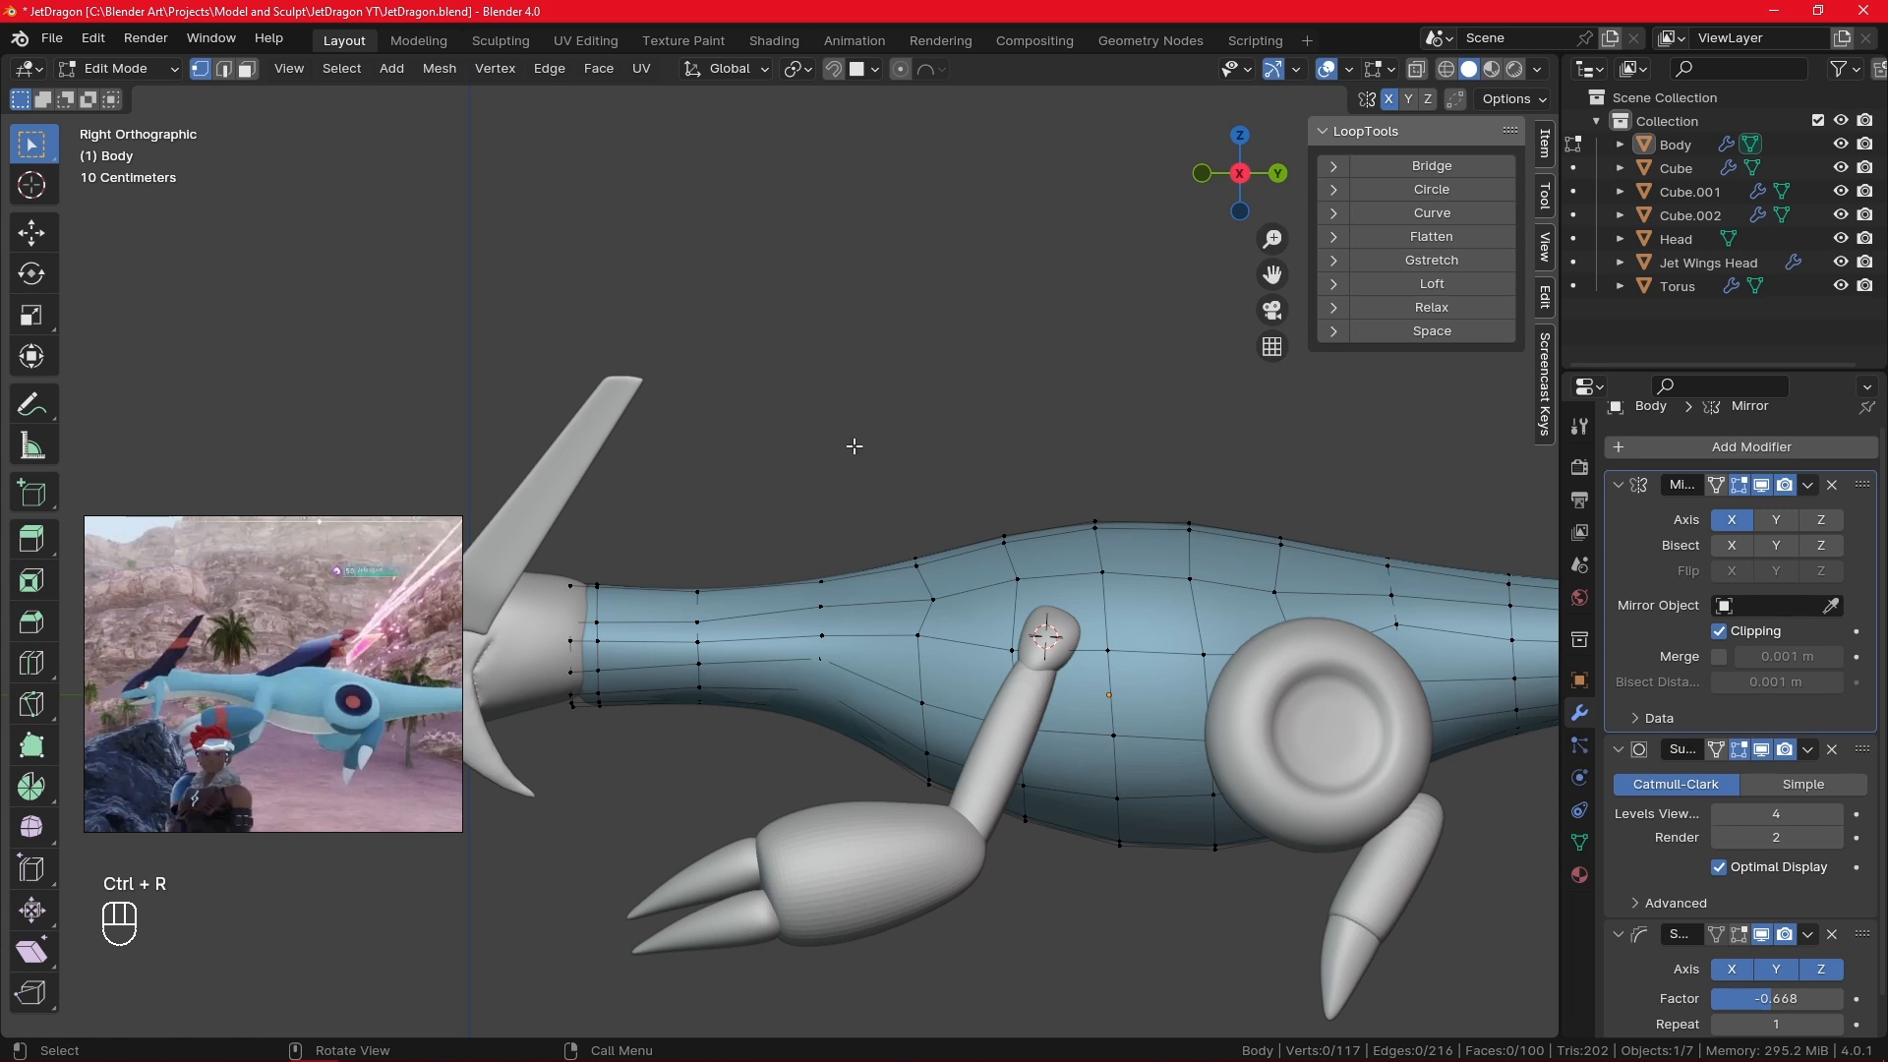
# - Select the two edge loops at the head end of the neck and raise them slightly along the Z axis
pyautogui.doubleClick(597, 599)
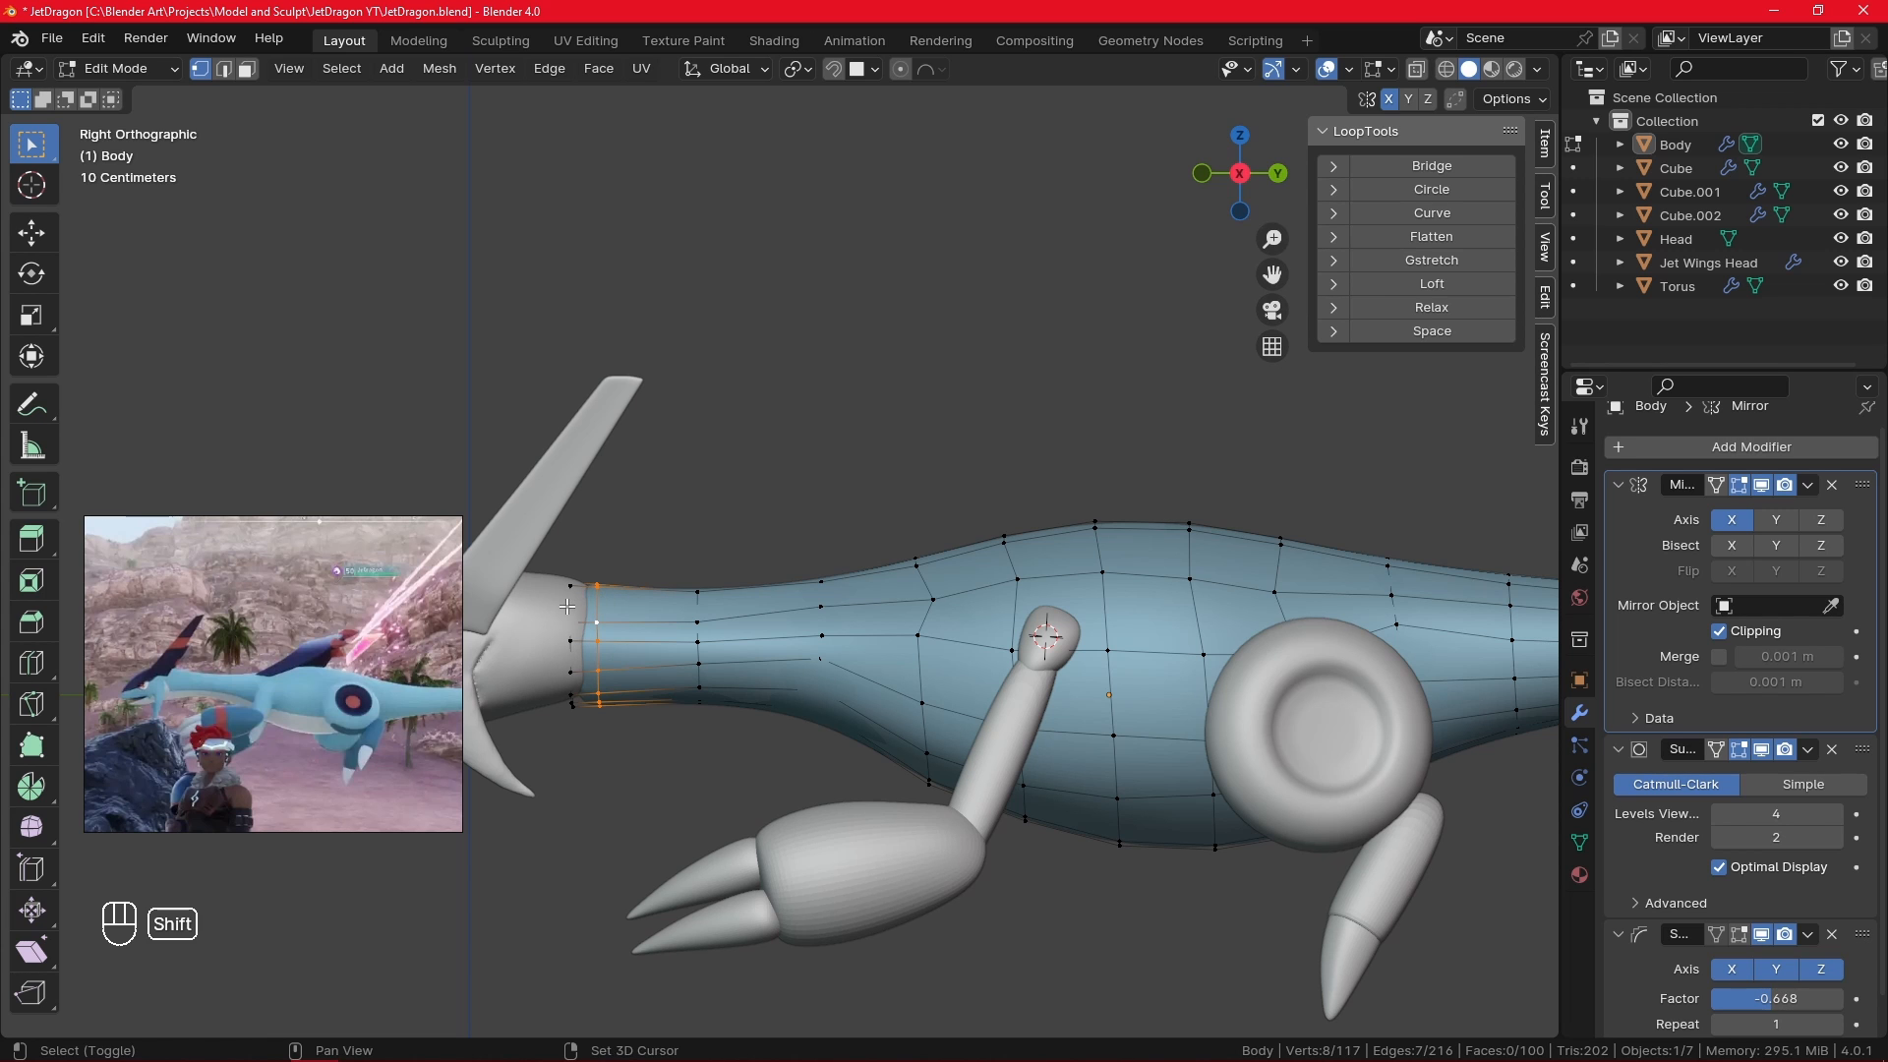
pyautogui.keyDown('shift'); pyautogui.doubleClick(569, 607); pyautogui.keyUp('shift')
pyautogui.press('g')
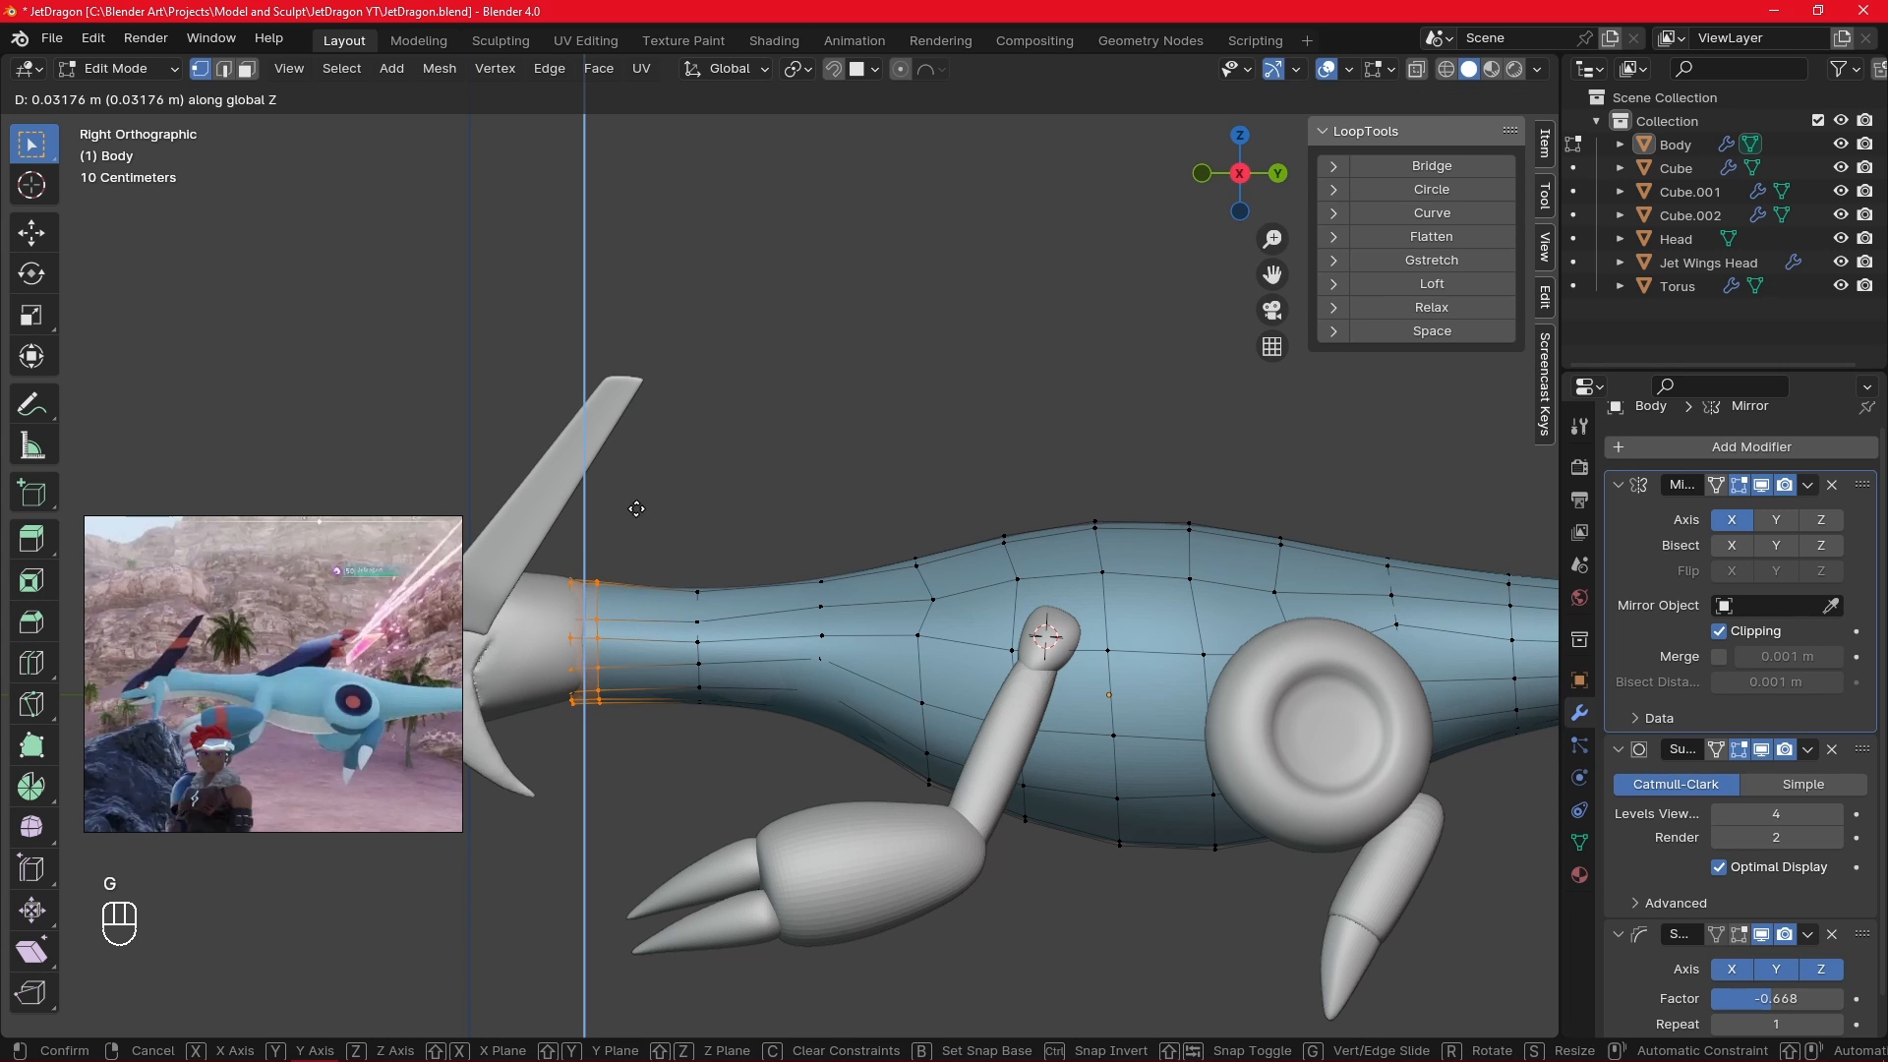
pyautogui.click(646, 513)
pyautogui.click(646, 514)
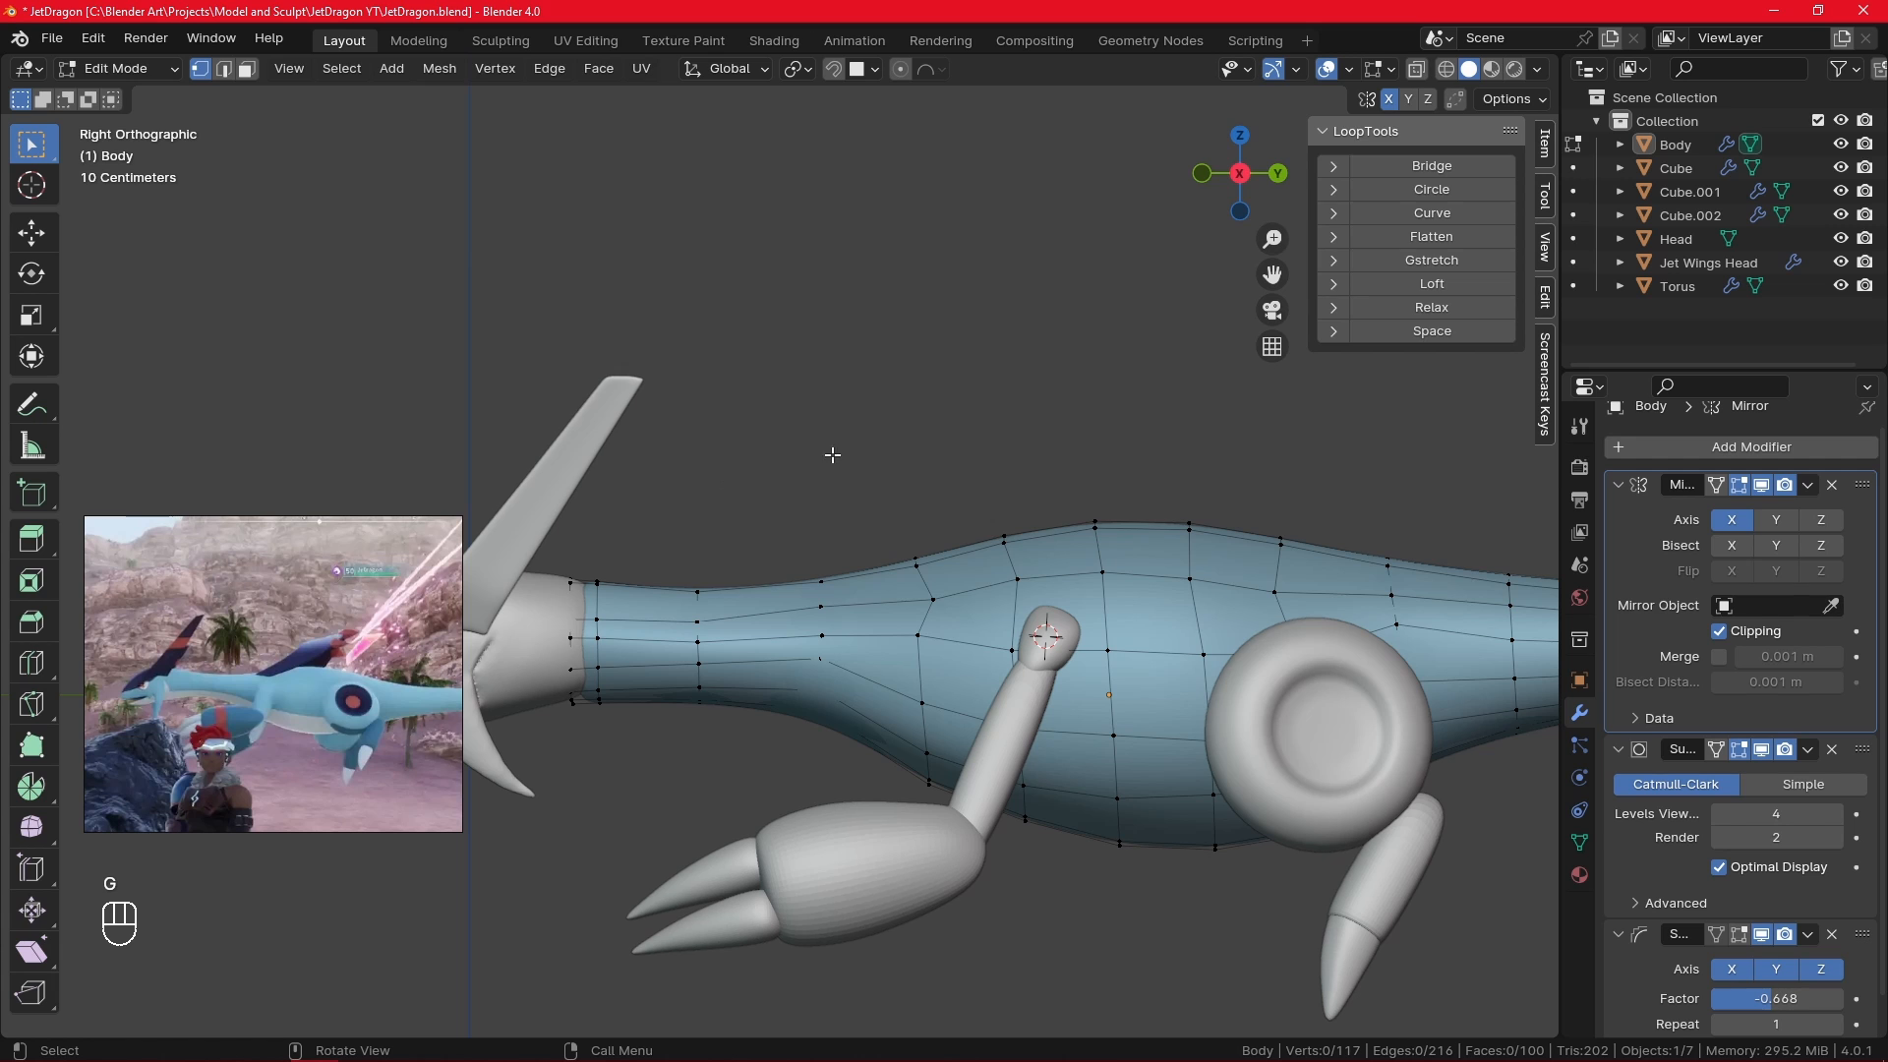
# - In Object Mode, set the roughness of the body's Material.002 to 1.000 and adjust its base colour's saturation
pyautogui.press('Tab')
pyautogui.scroll(-3, 1105, 541)
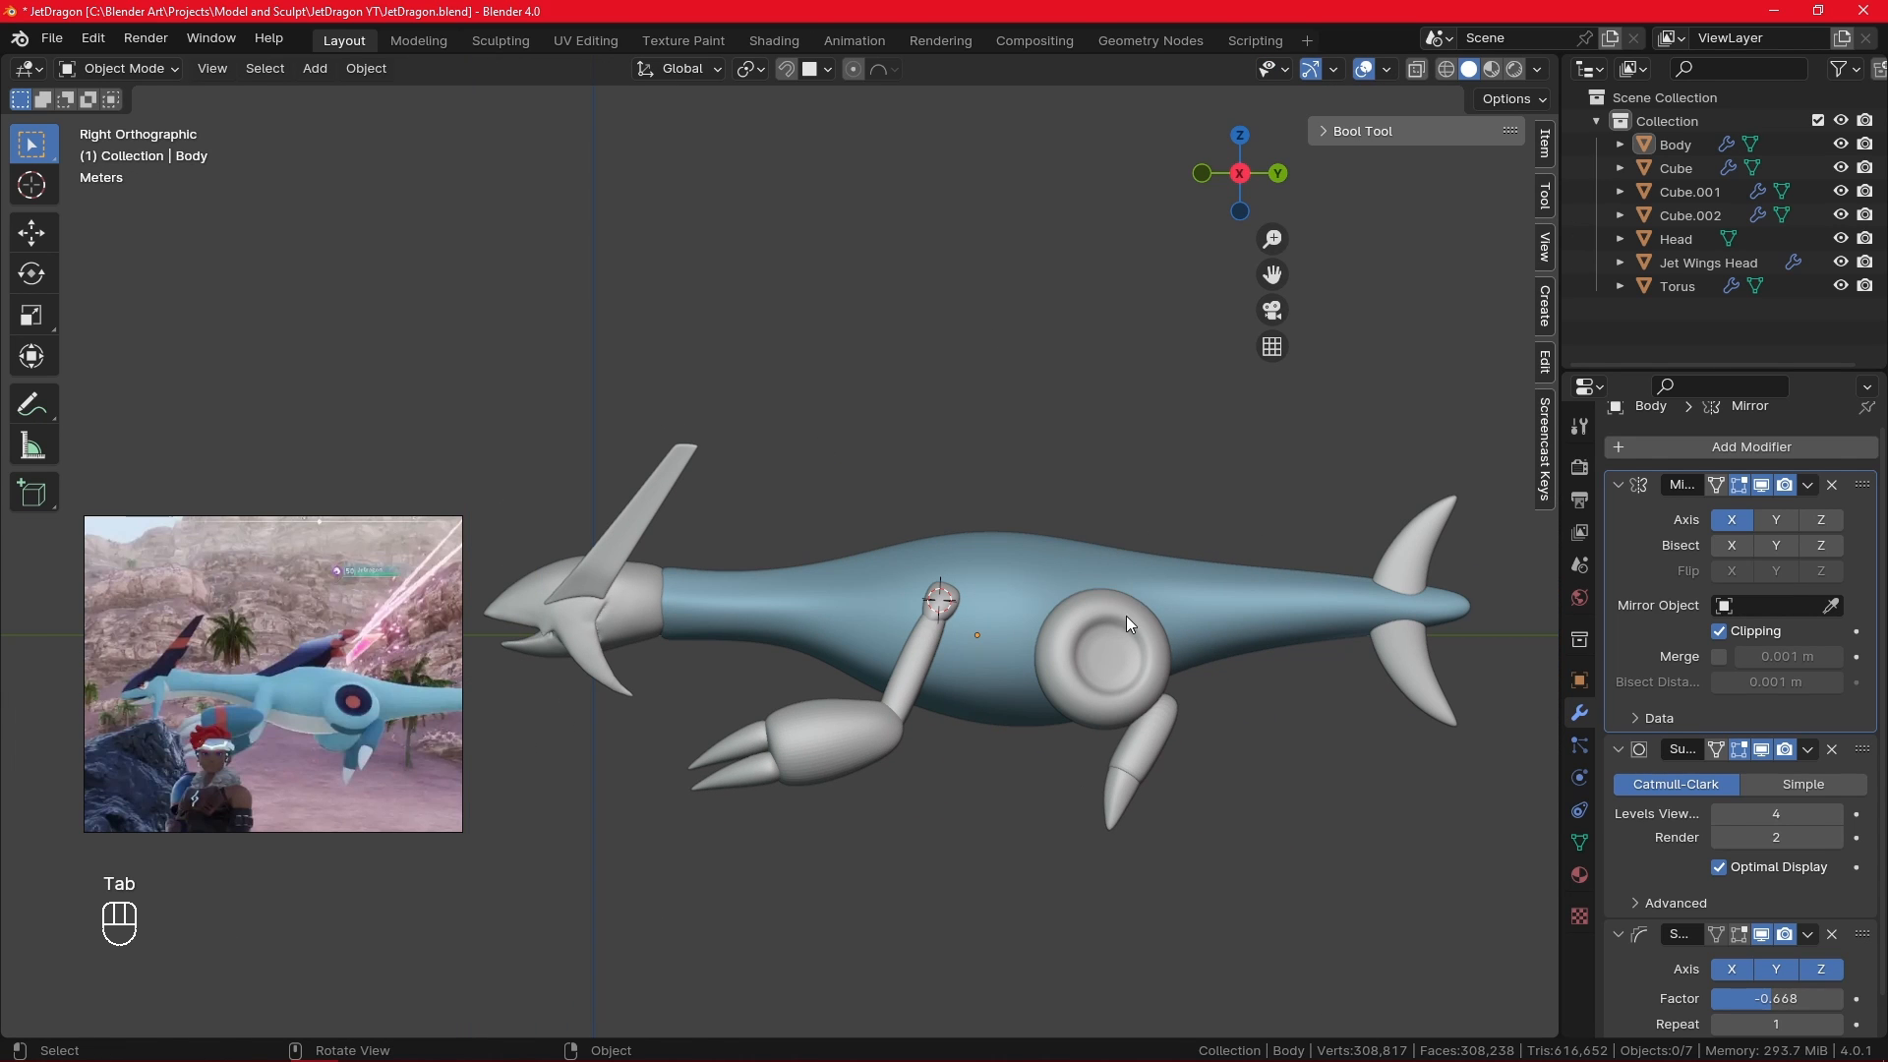
pyautogui.click(1579, 875)
pyautogui.keyDown('alt'); pyautogui.keyDown('shift'); pyautogui.moveTo(1432, 899); pyautogui.dragTo(1332, 892, button='middle'); pyautogui.keyUp('shift'); pyautogui.keyUp('alt')
pyautogui.keyDown('ctrl'); pyautogui.keyDown('alt'); pyautogui.moveTo(1089, 934); pyautogui.dragTo(1138, 853, button='middle'); pyautogui.keyUp('alt'); pyautogui.keyUp('ctrl')
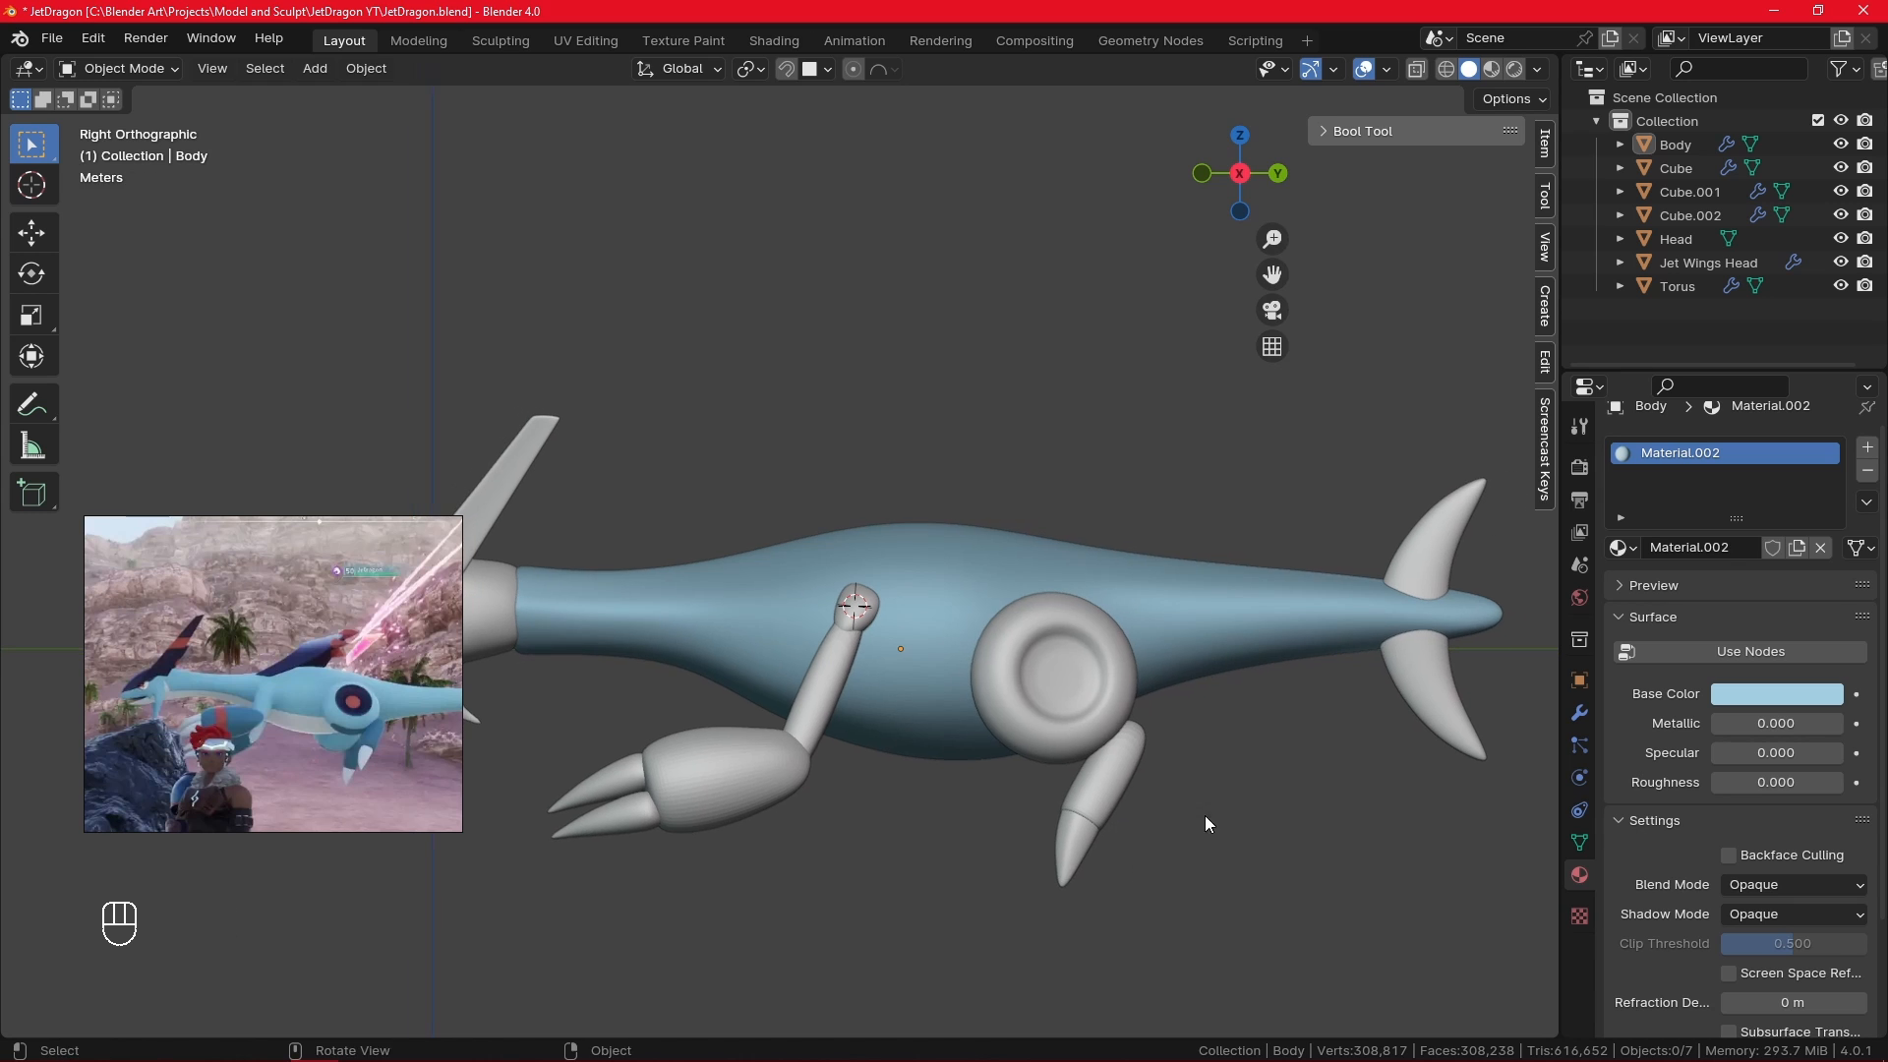
pyautogui.moveTo(1740, 782); pyautogui.dragTo(1839, 782)
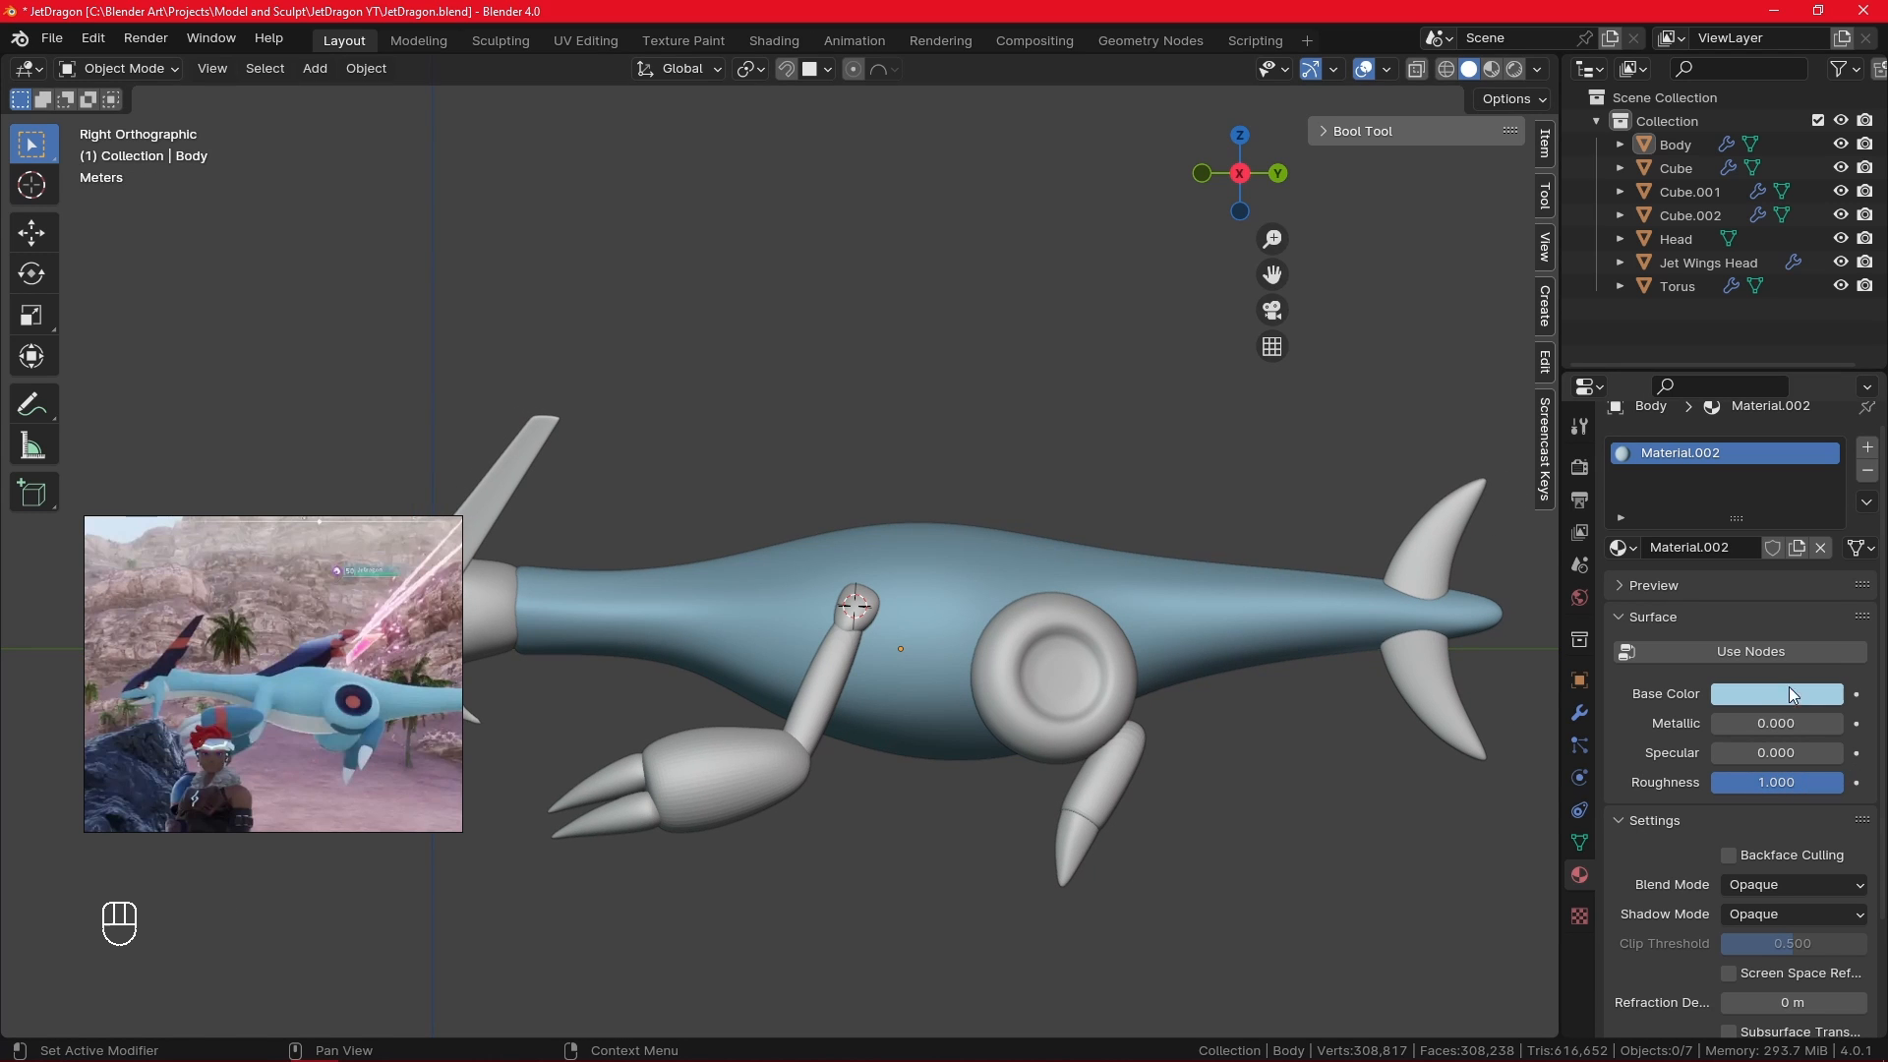
pyautogui.click(1792, 694)
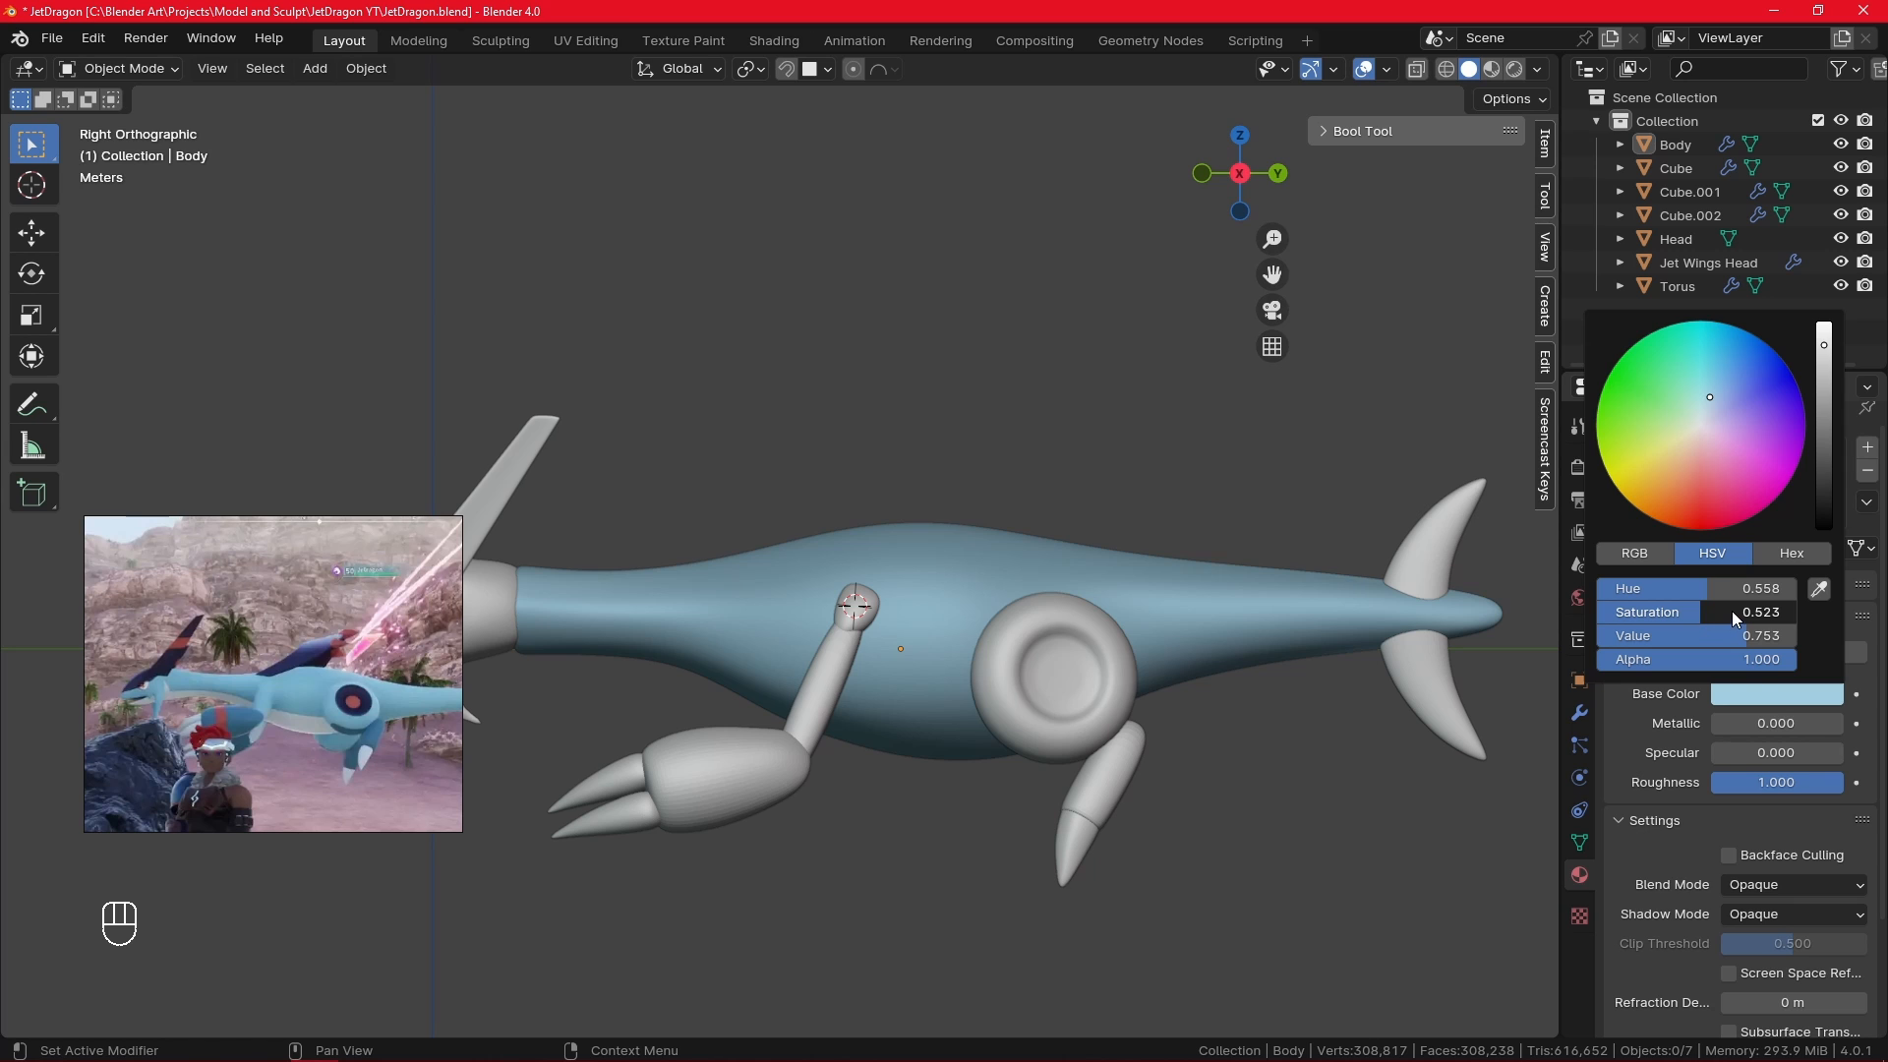
pyautogui.moveTo(1730, 612); pyautogui.dragTo(1760, 619)
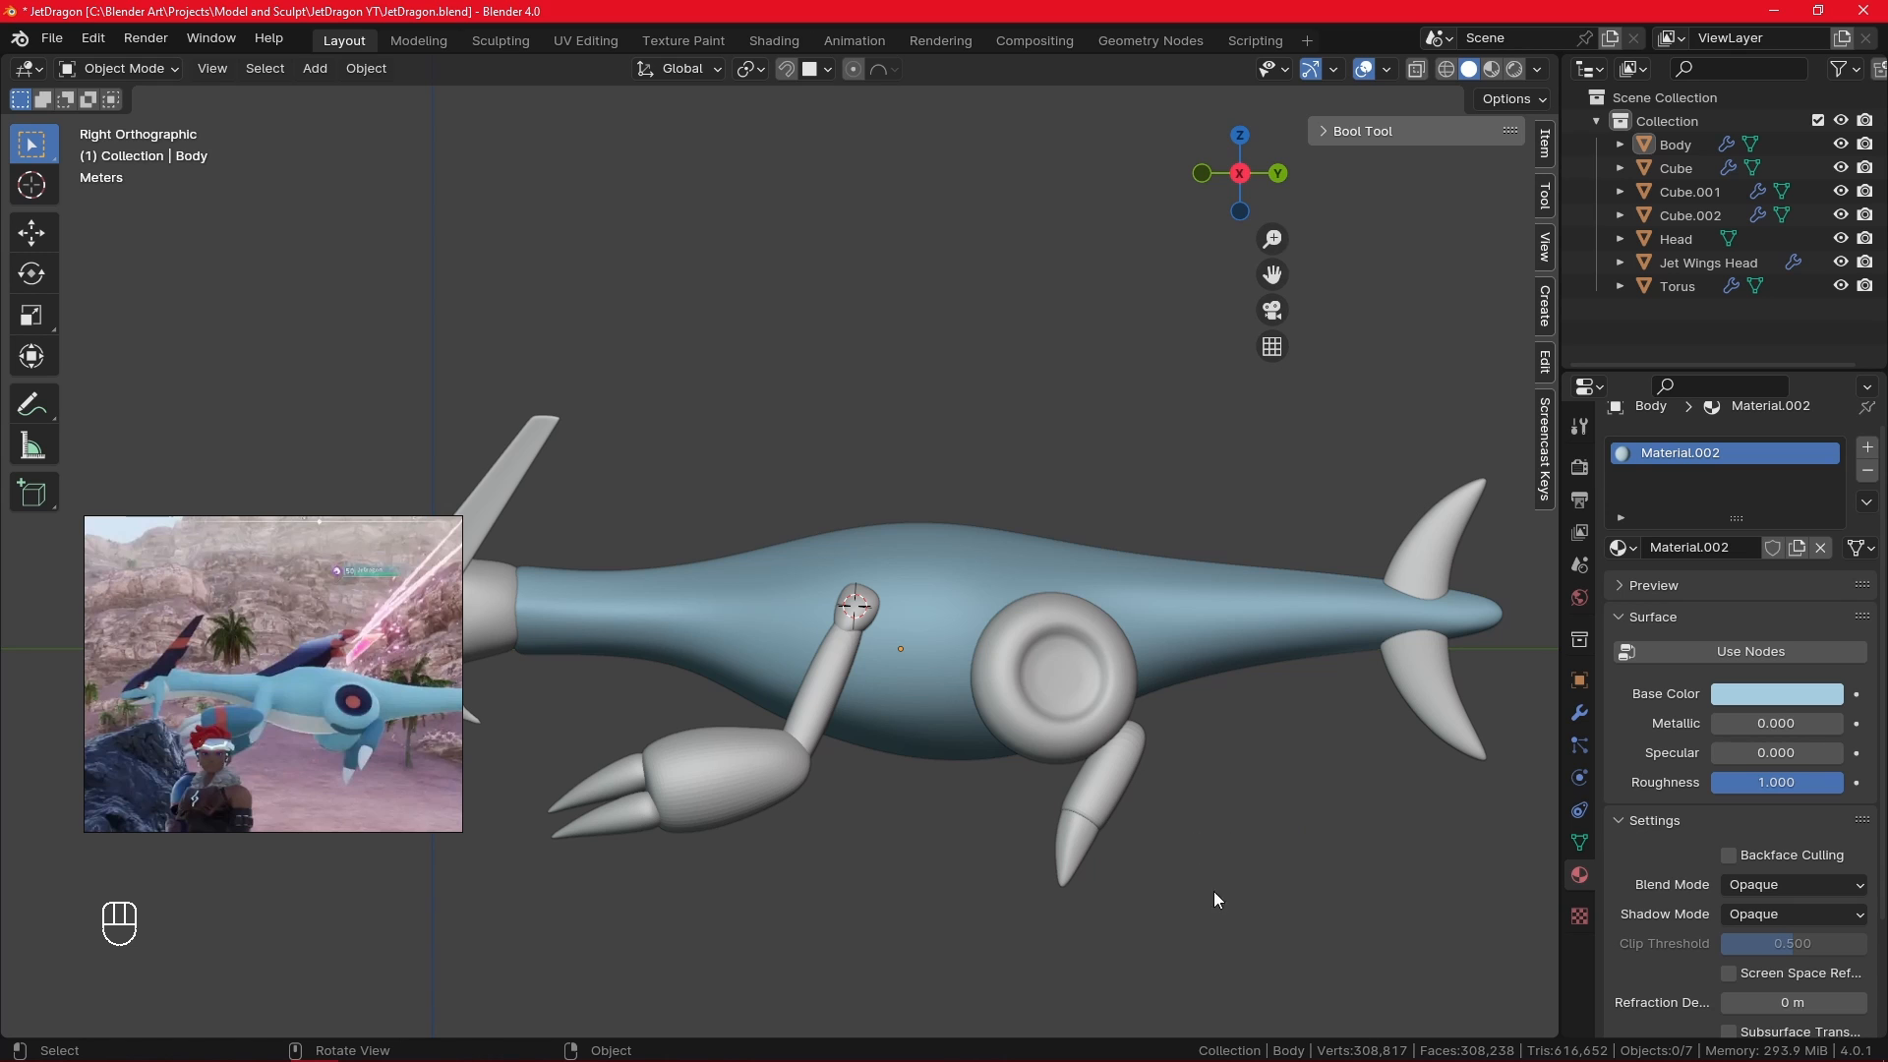
# - Apply the existing Material.002 to the Torus ring on the body's side
pyautogui.click(1127, 708)
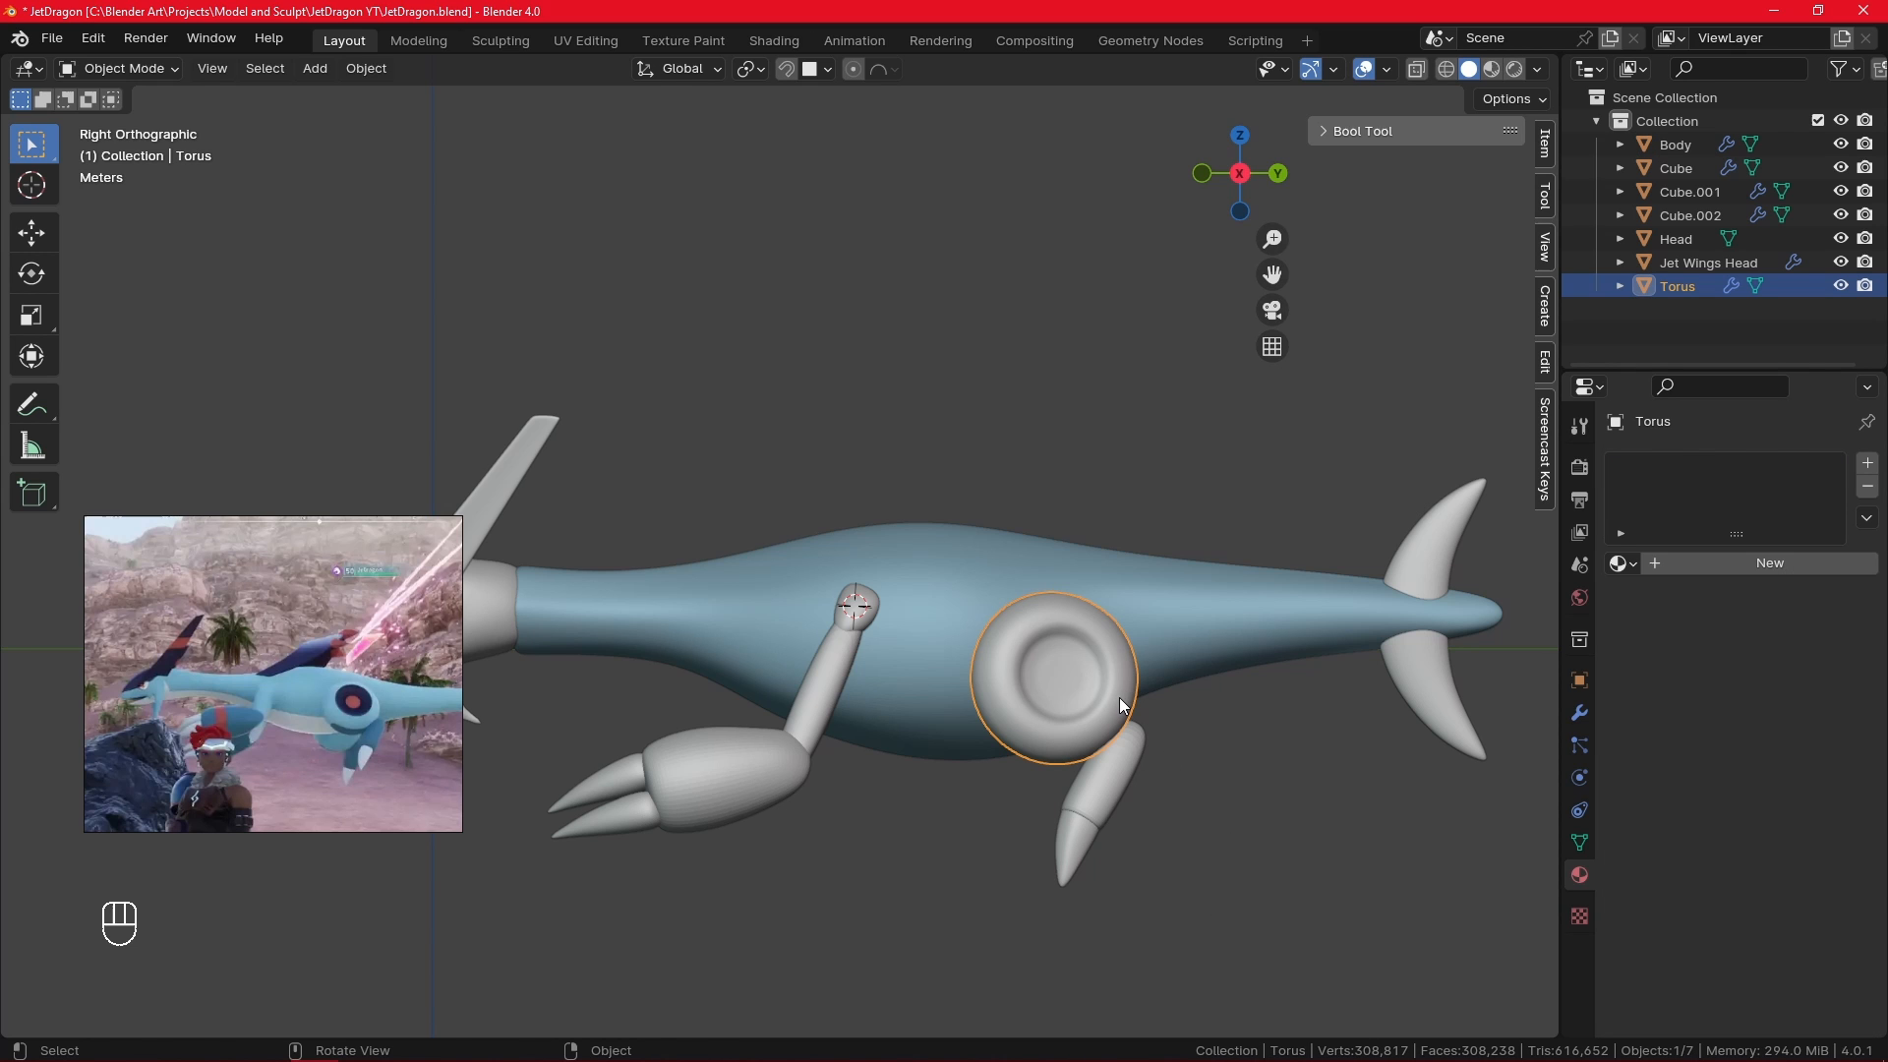
pyautogui.click(1622, 563)
pyautogui.click(1578, 644)
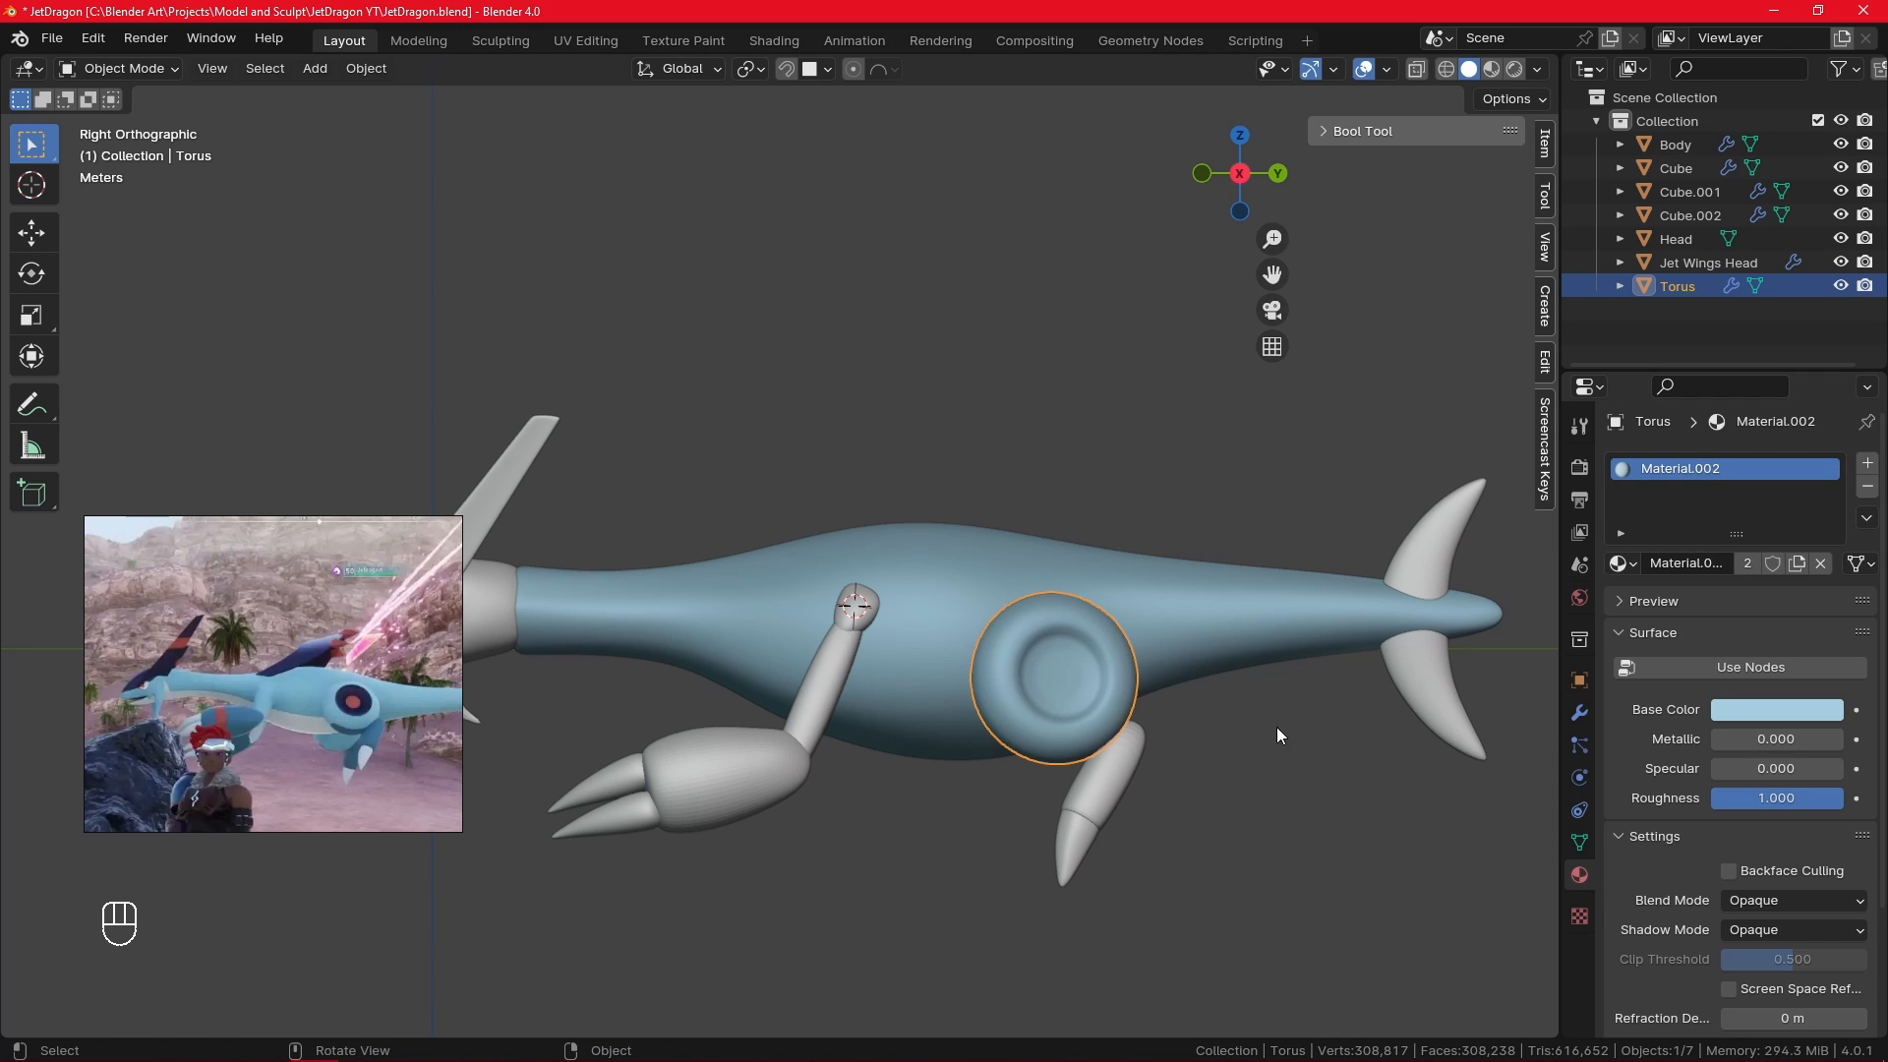
# - With the rear leg's upper segment selected in Edit Mode, give Cube.001 the existing Material.002 and add a second, empty material slot
pyautogui.click(1126, 780)
pyautogui.click(1617, 564)
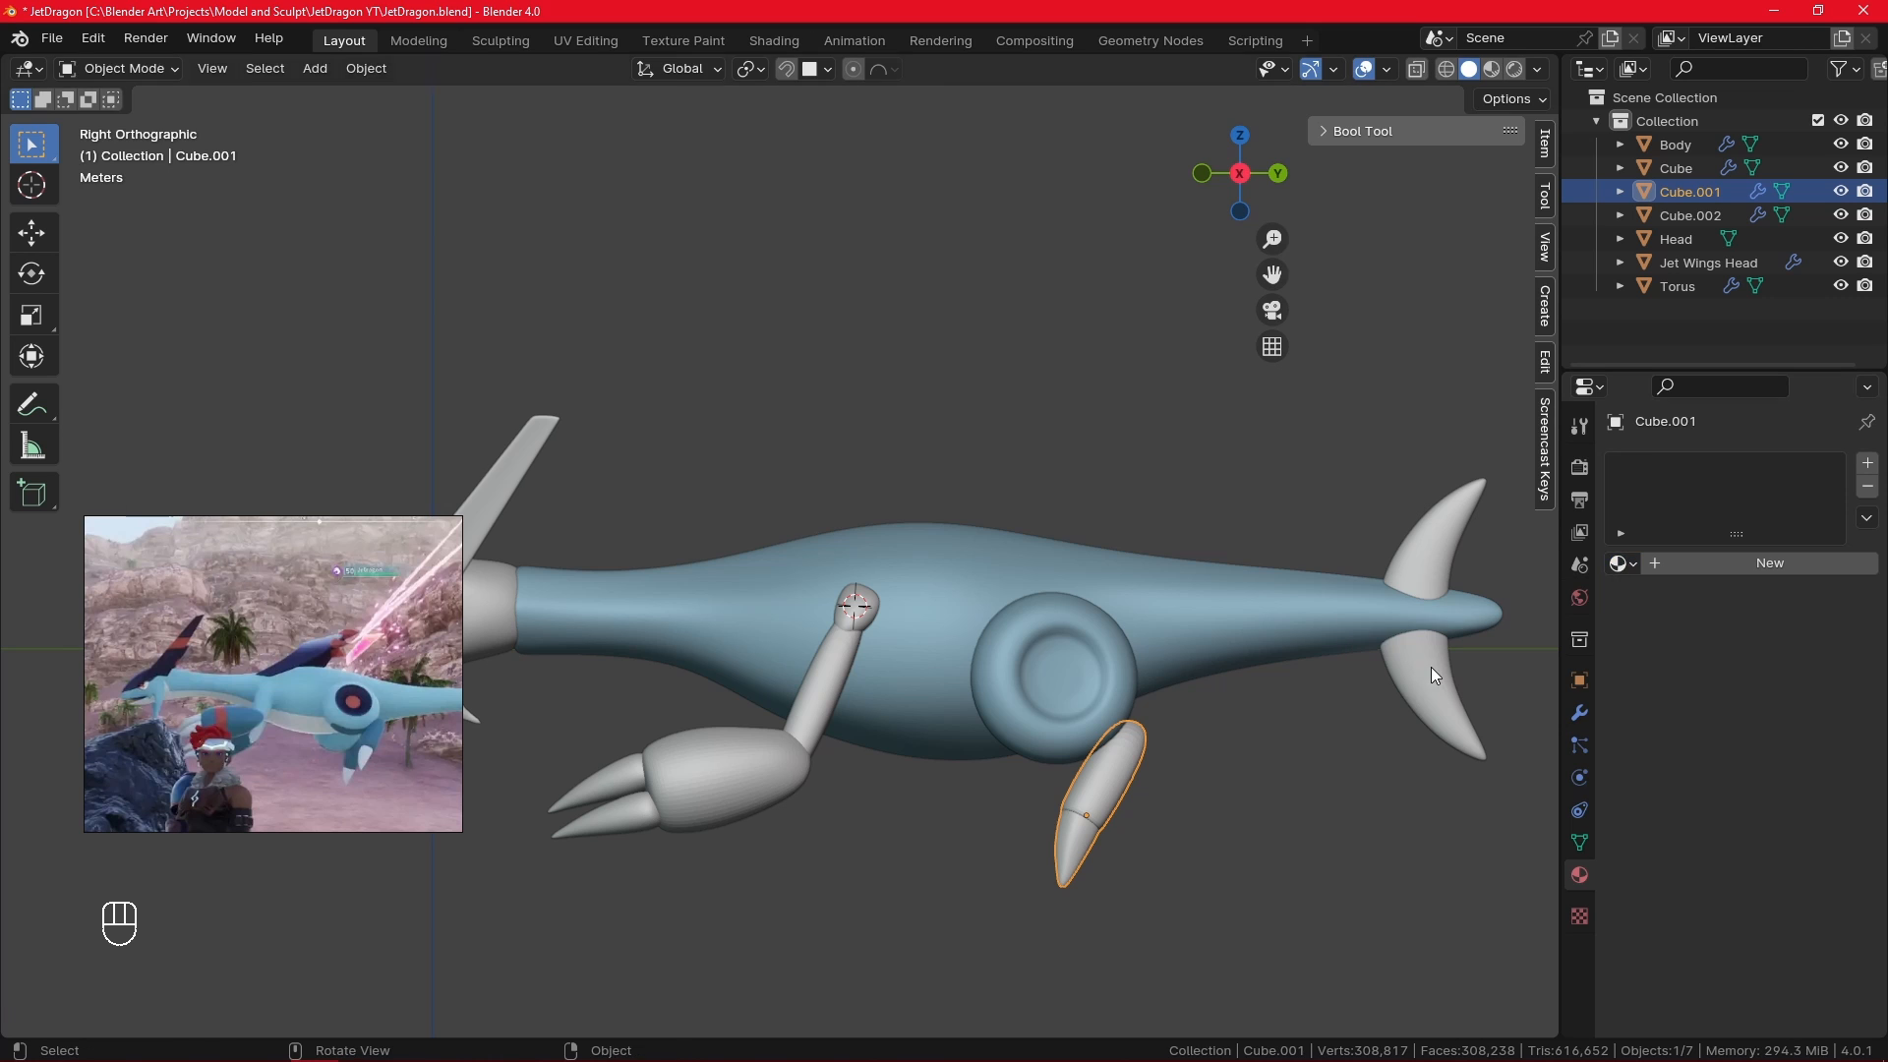
pyautogui.press('Tab')
pyautogui.press('l')
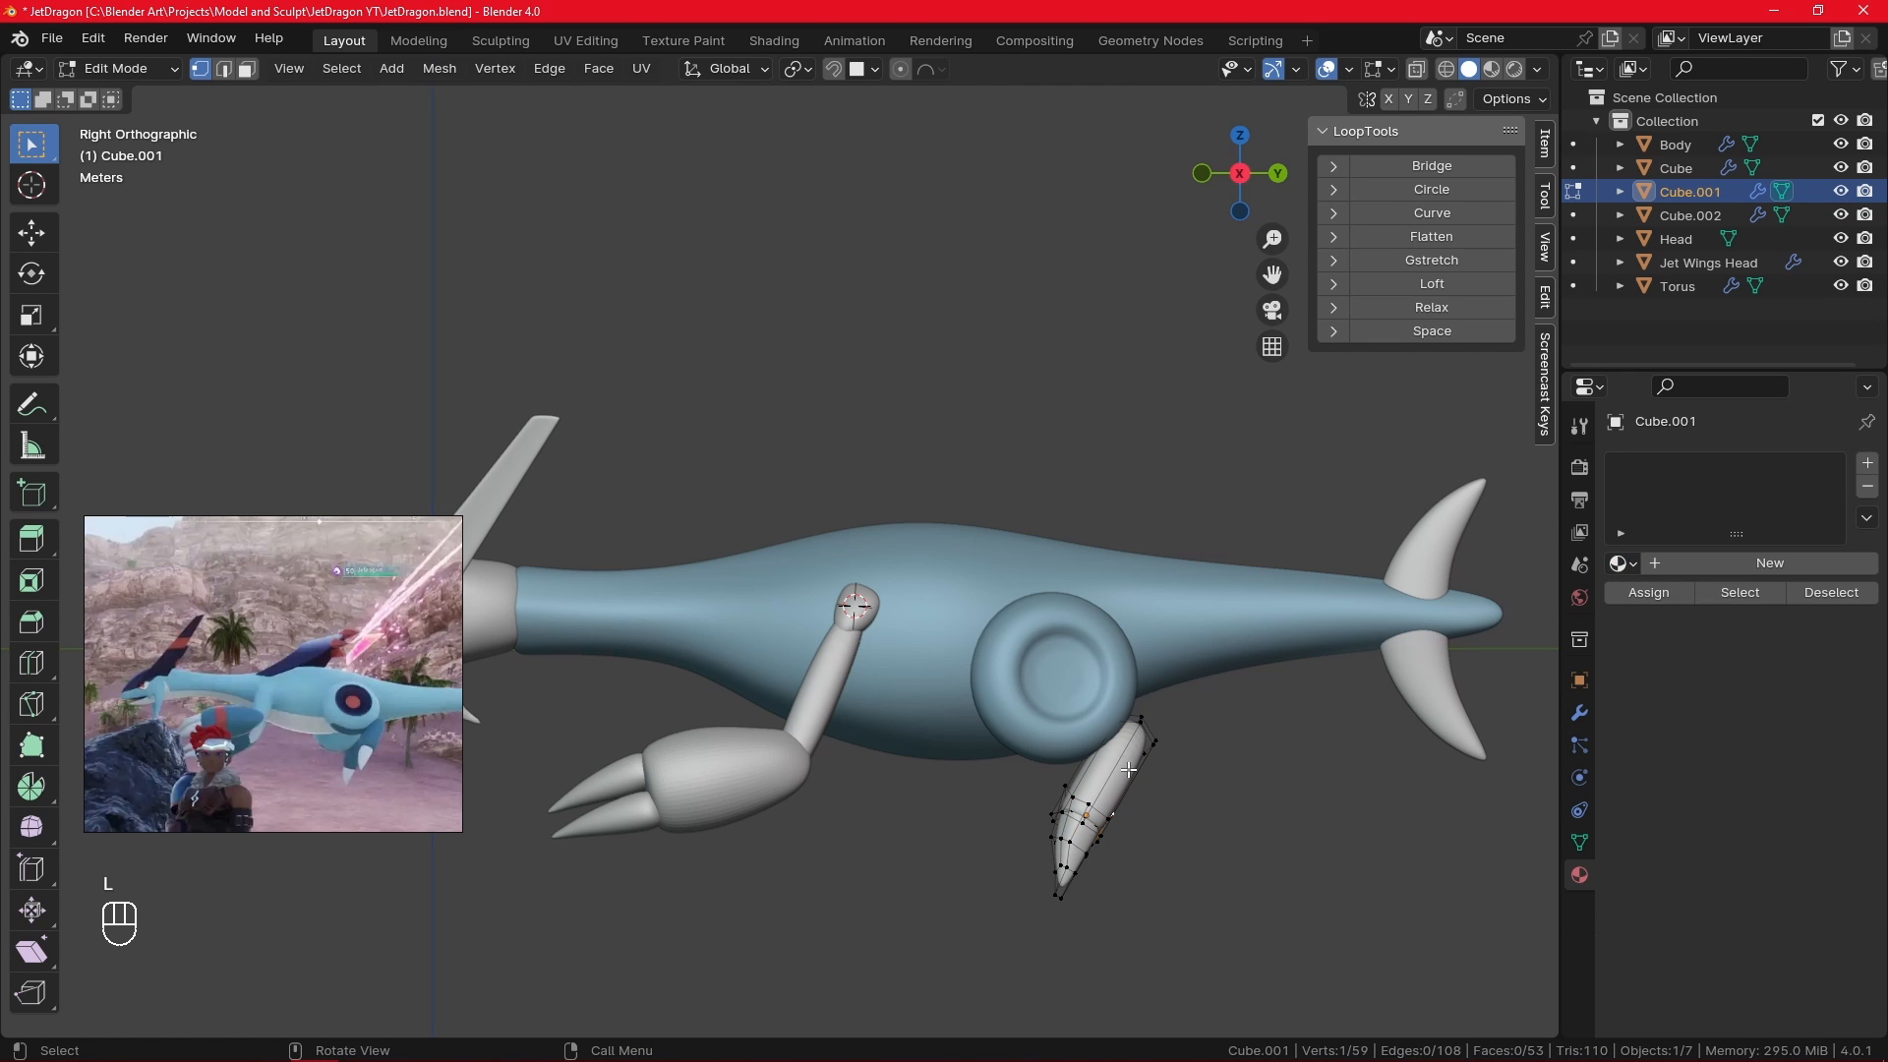
pyautogui.press('l')
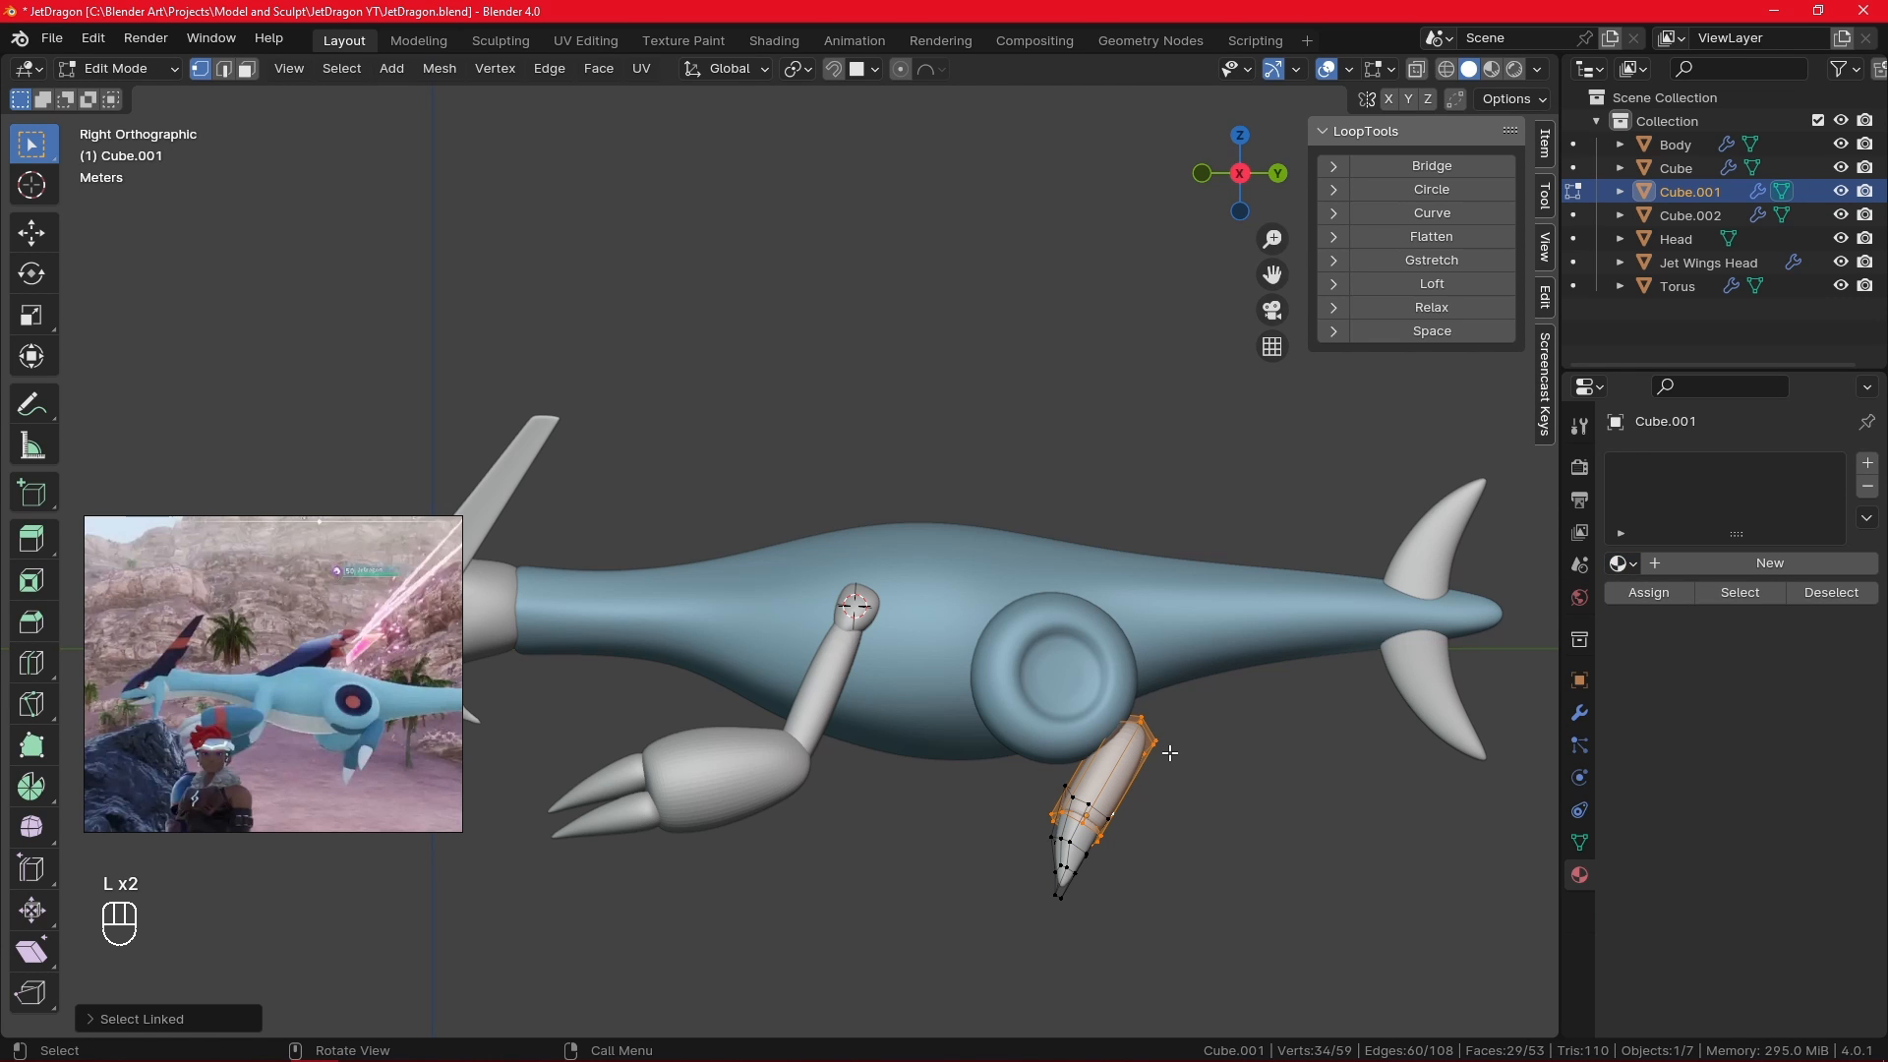
pyautogui.click(1620, 564)
pyautogui.click(1580, 643)
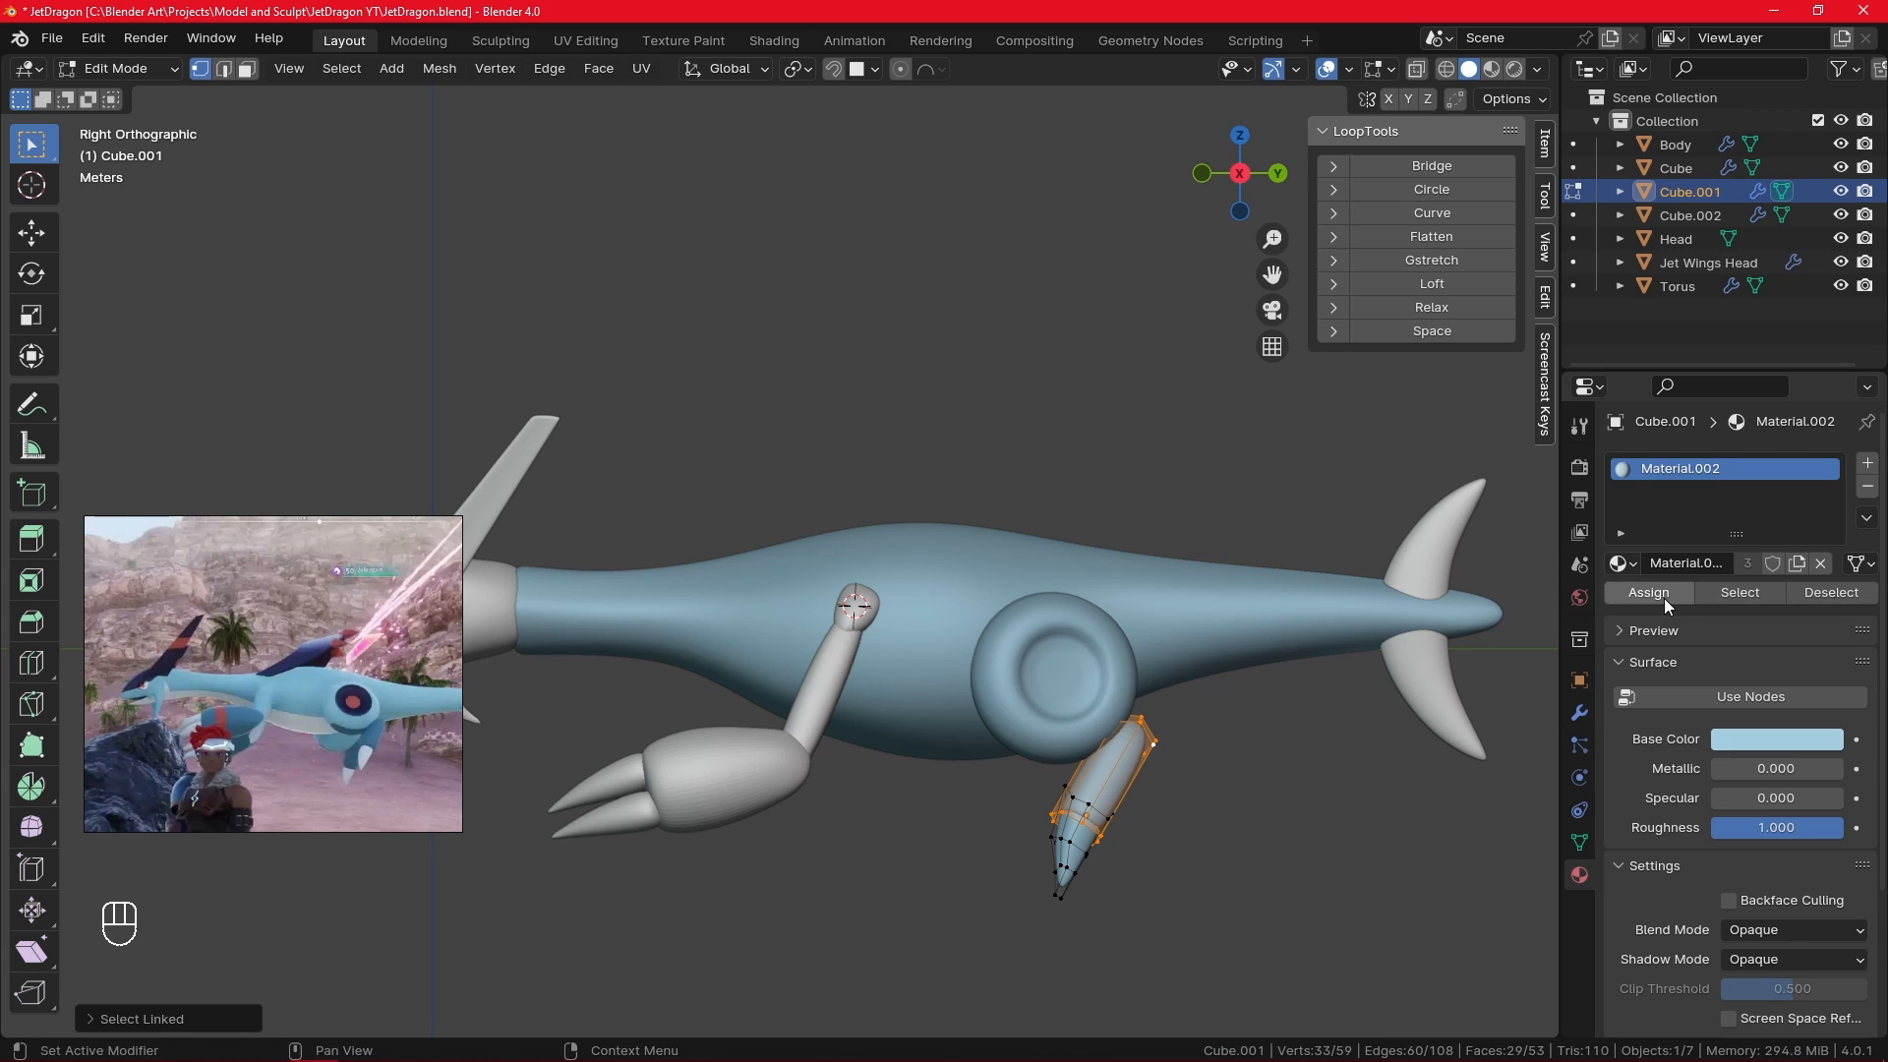
pyautogui.click(1867, 463)
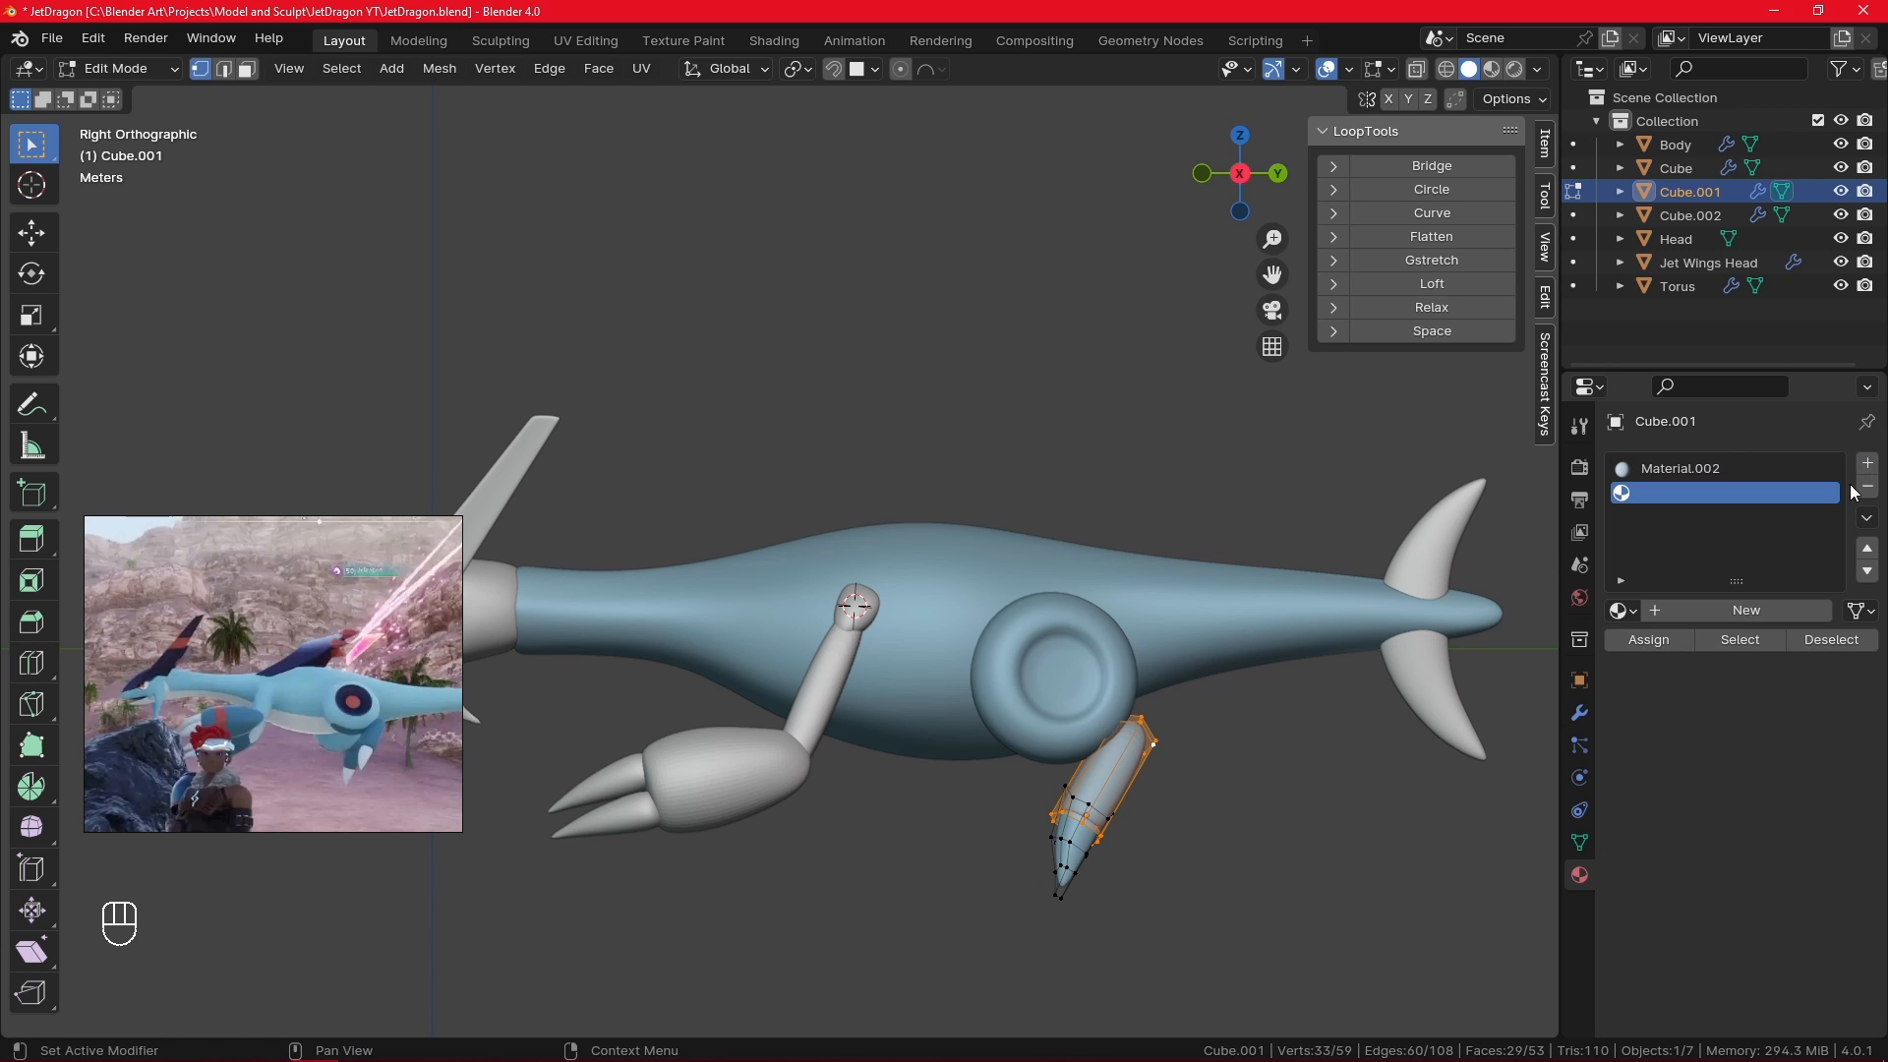
# - Fill Cube.001's second slot with the existing Material and assign Material.002 to the rear leg's upper segment
pyautogui.click(1624, 613)
pyautogui.click(1396, 645)
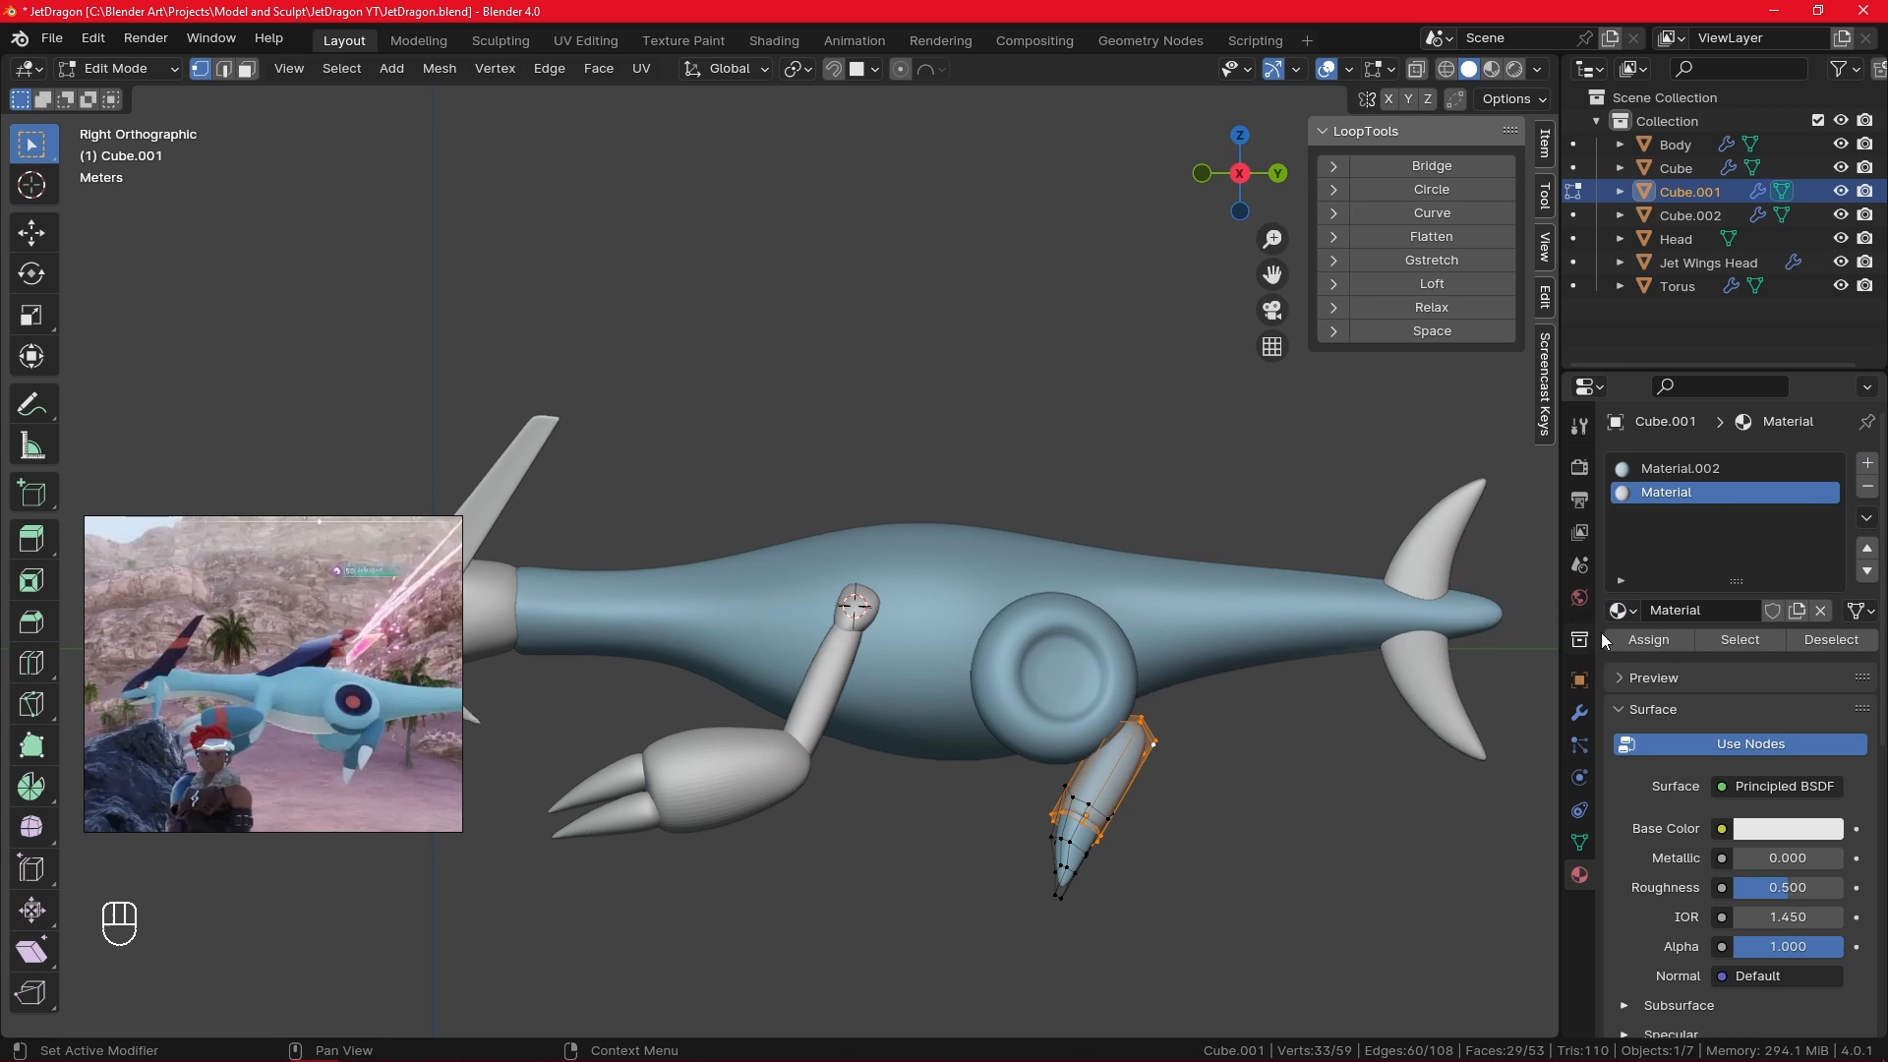
pyautogui.click(1657, 639)
pyautogui.click(1690, 482)
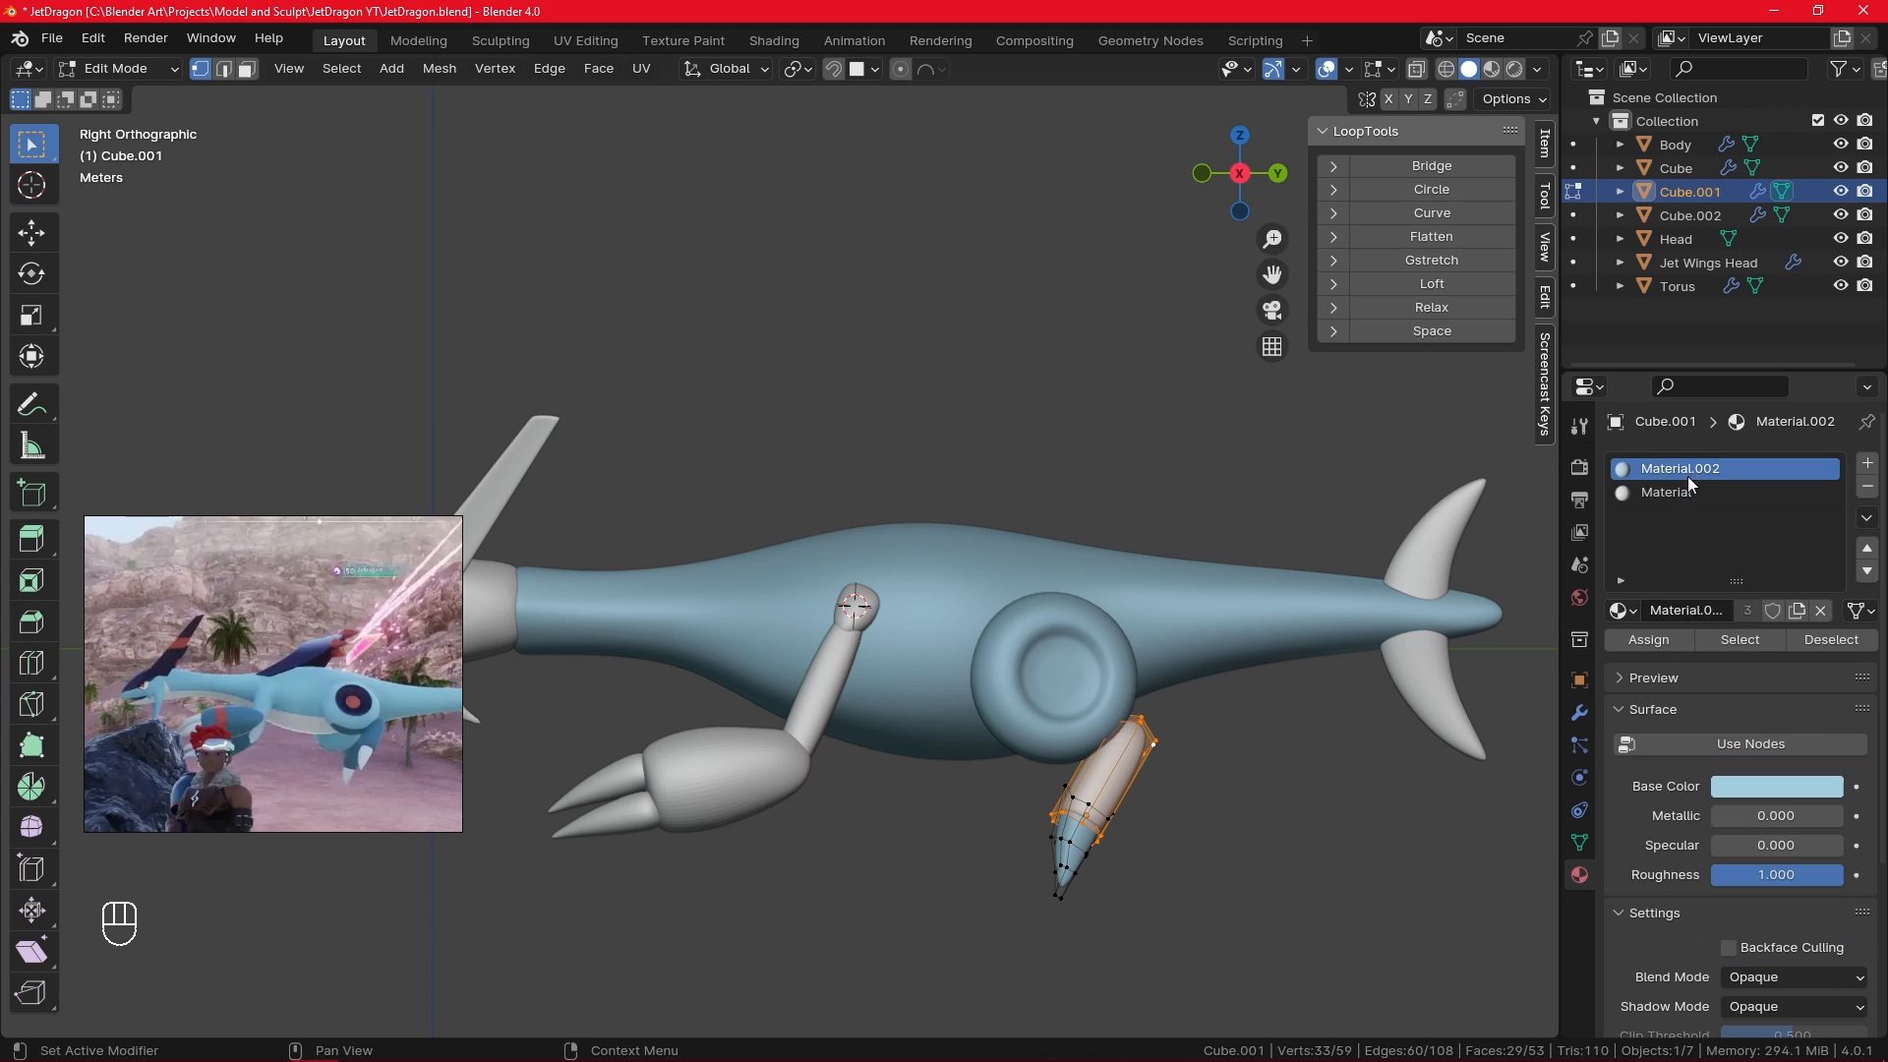
pyautogui.click(1656, 644)
# - Select the rear leg's linked claw tip and assign Material to it
pyautogui.click(1063, 876)
pyautogui.press('l')
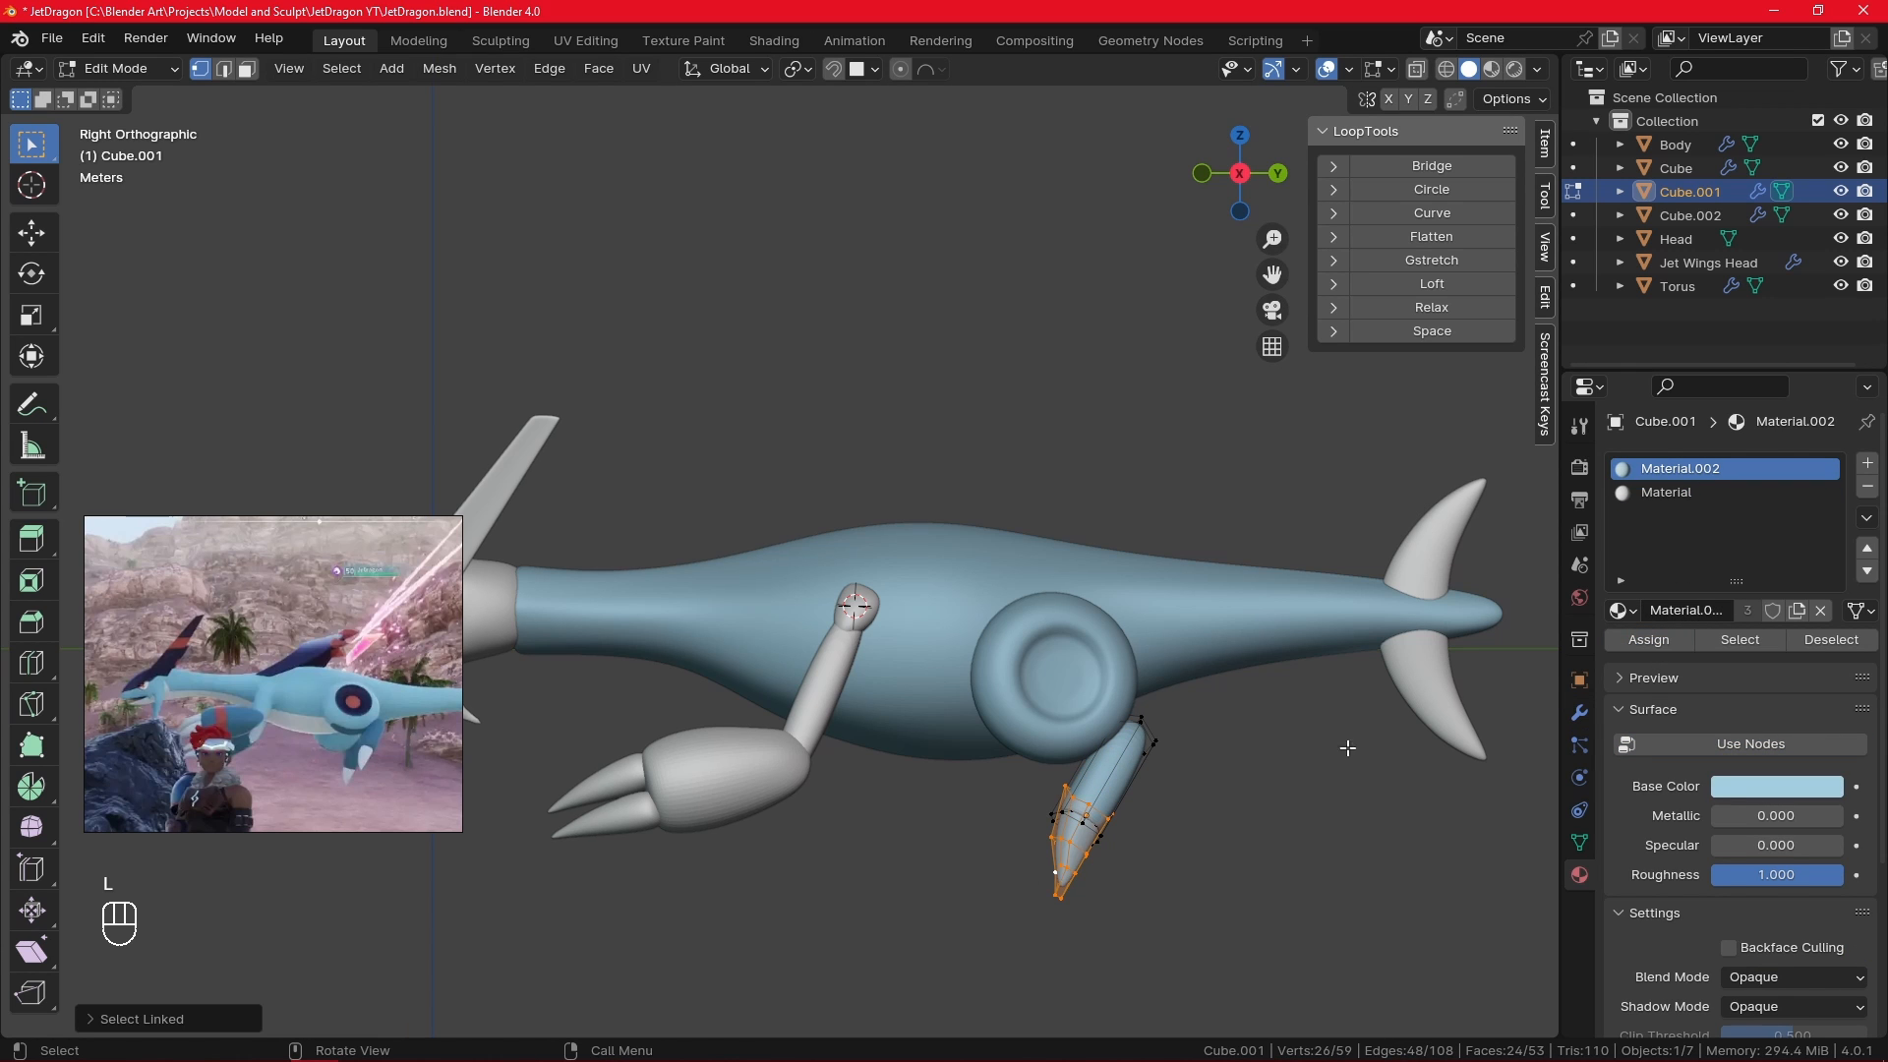
pyautogui.click(1665, 491)
pyautogui.click(1649, 640)
pyautogui.click(1347, 786)
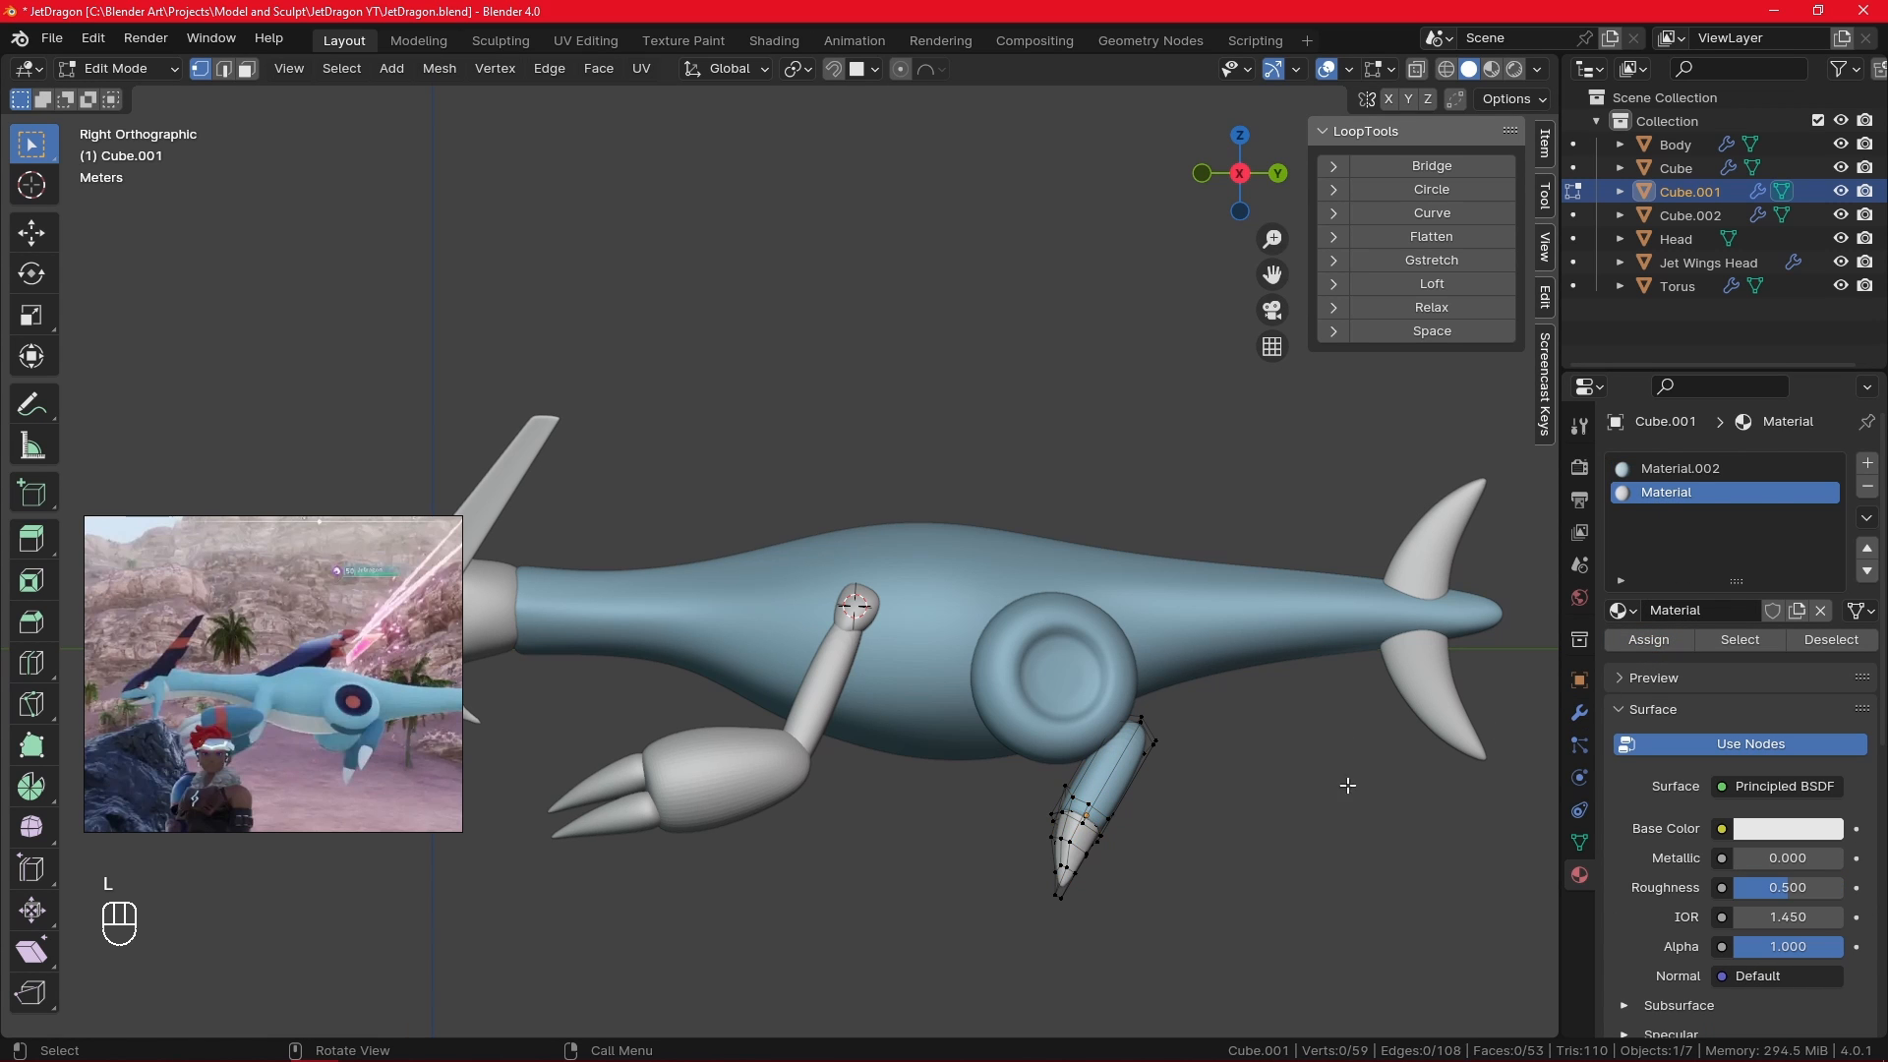
# - In Object Mode, select the front arm Cube.002 and give it the existing Material.002
pyautogui.keyDown('shift'); pyautogui.moveTo(1024, 835); pyautogui.dragTo(1121, 851, button='middle'); pyautogui.keyUp('shift')
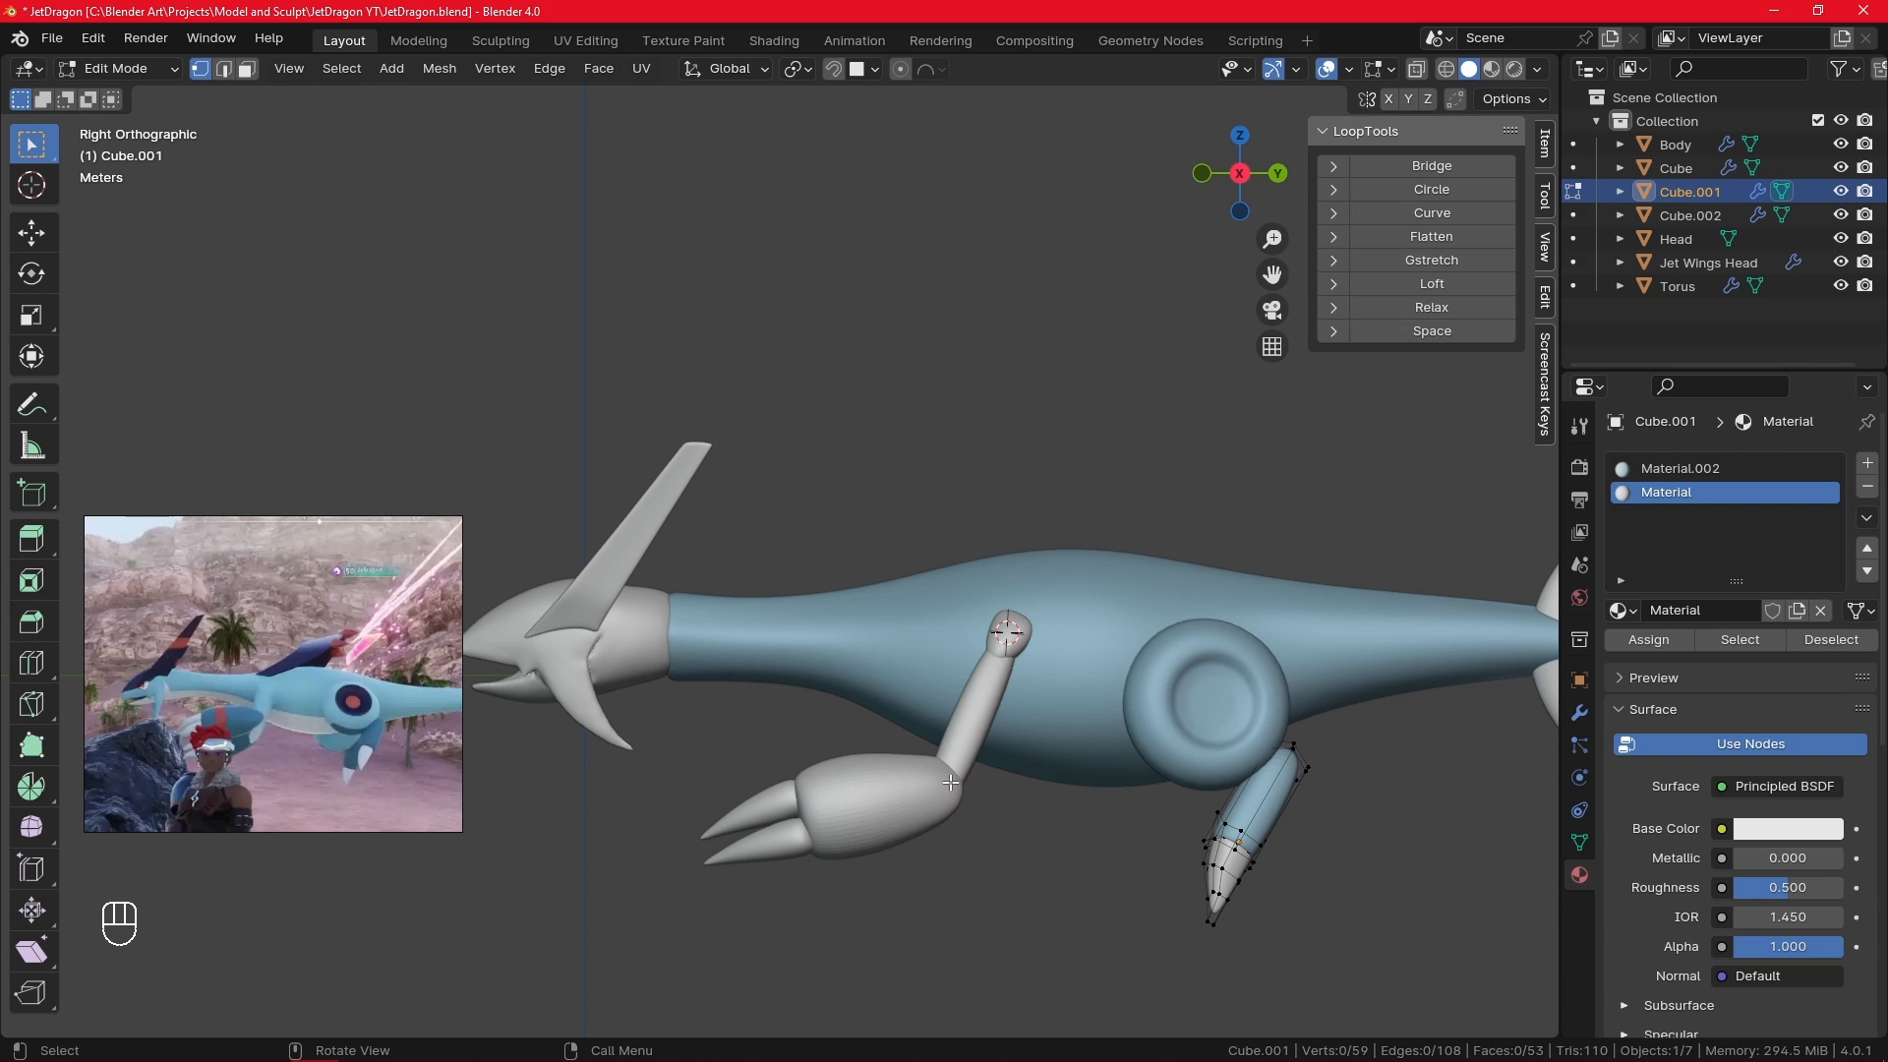
pyautogui.press('Tab')
pyautogui.click(988, 717)
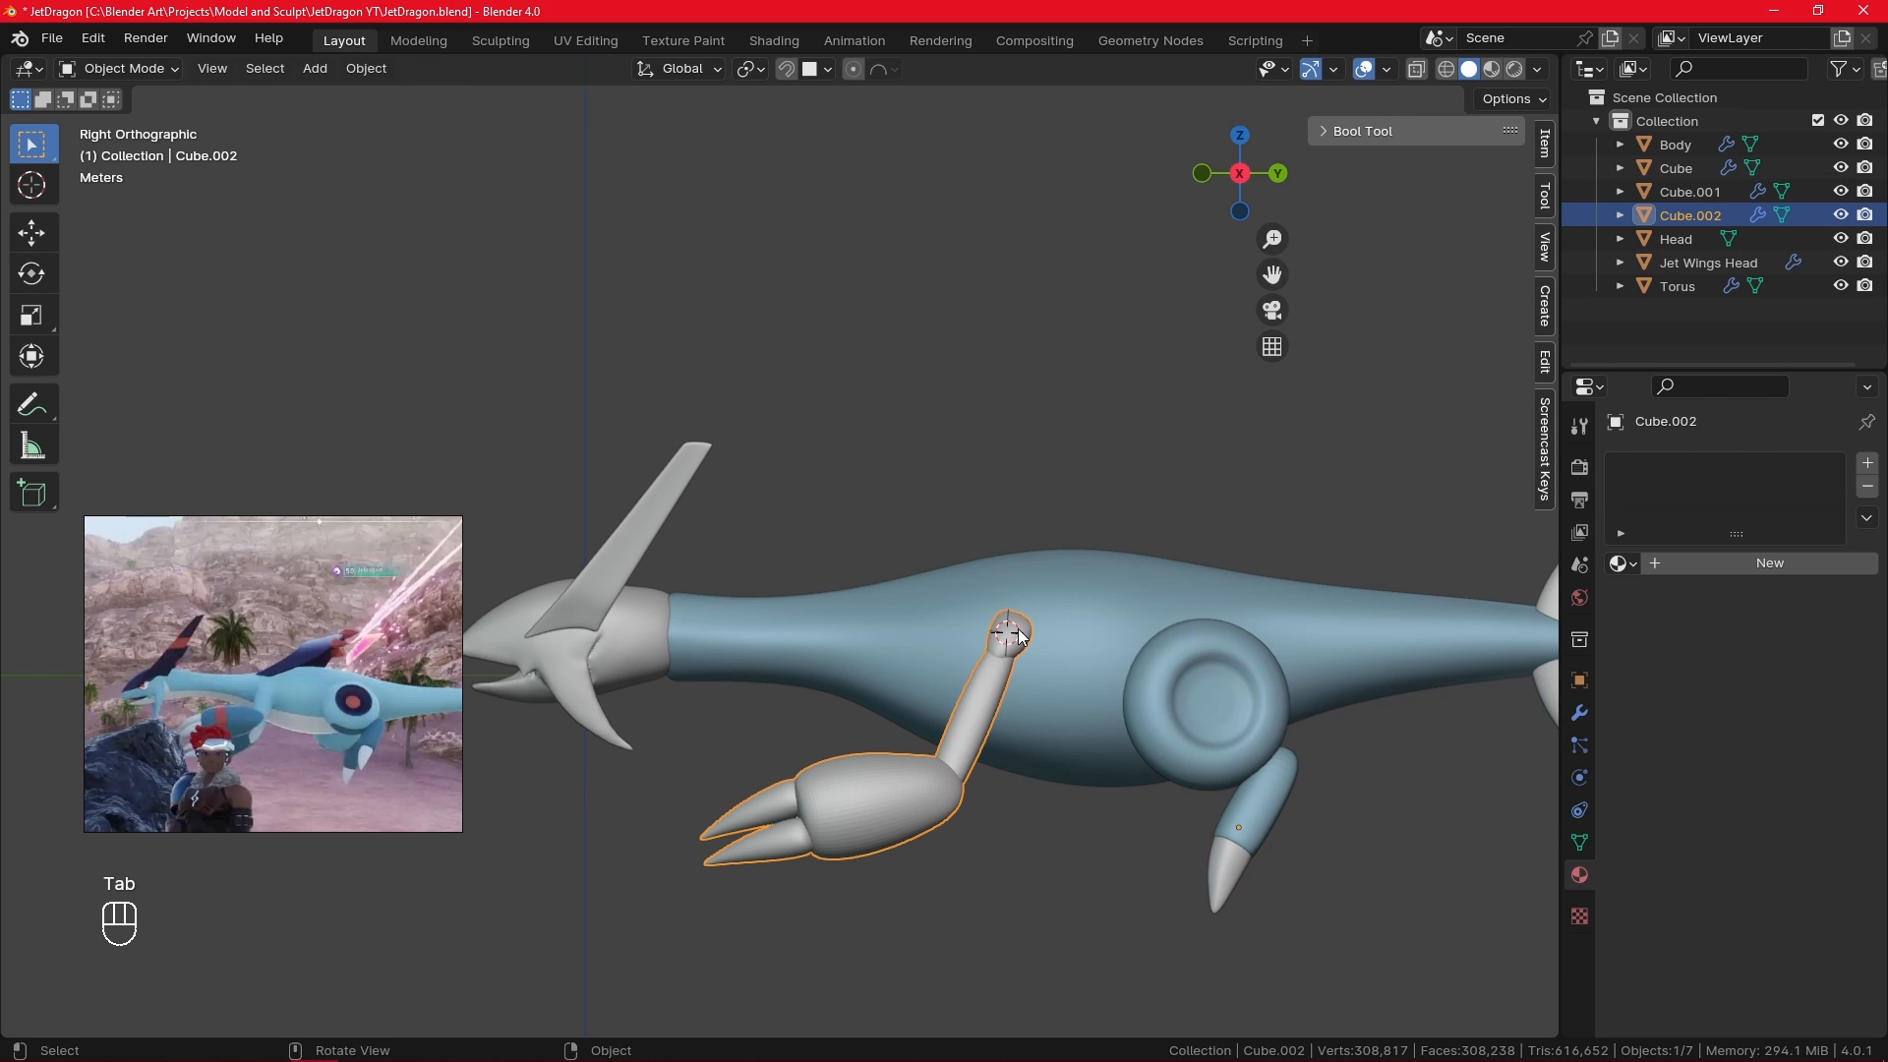
pyautogui.click(1625, 568)
pyautogui.click(1425, 641)
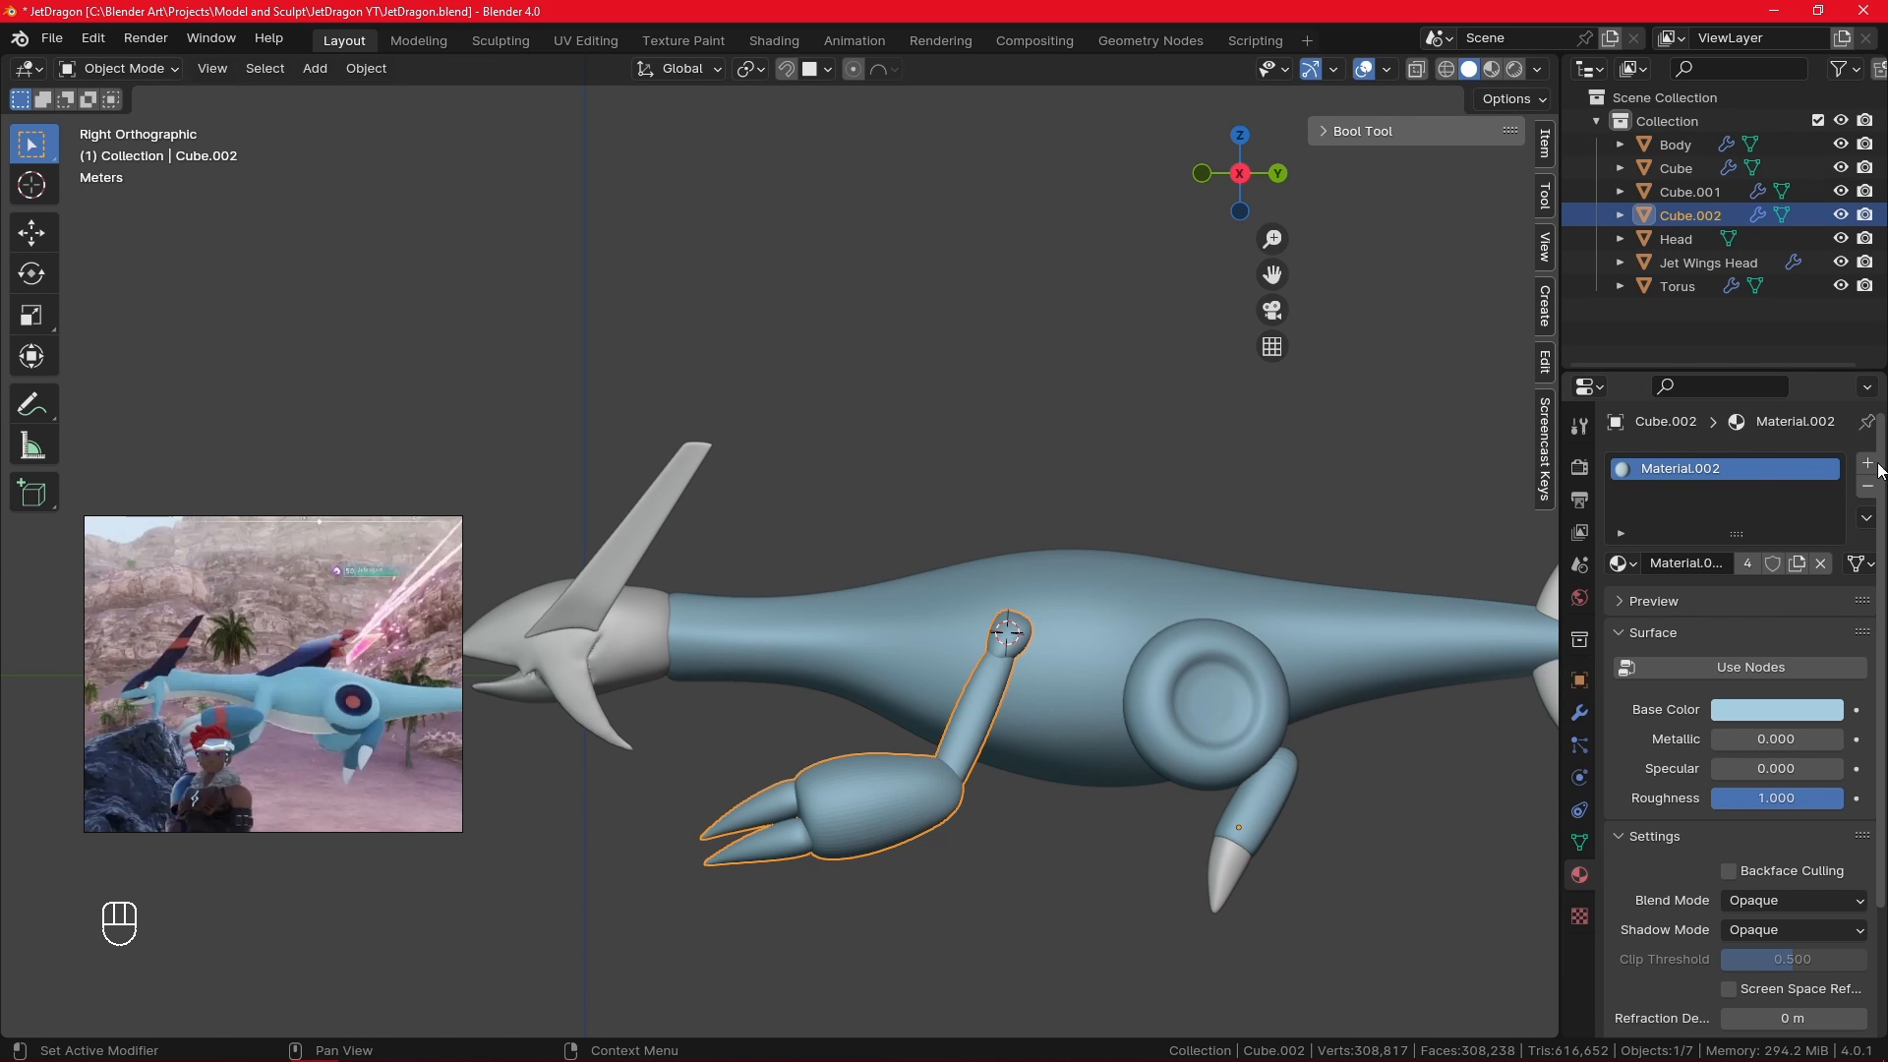
pyautogui.click(1624, 566)
# - Add two more material slots to Cube.002 and put the existing Material in the second one
pyautogui.click(1862, 465)
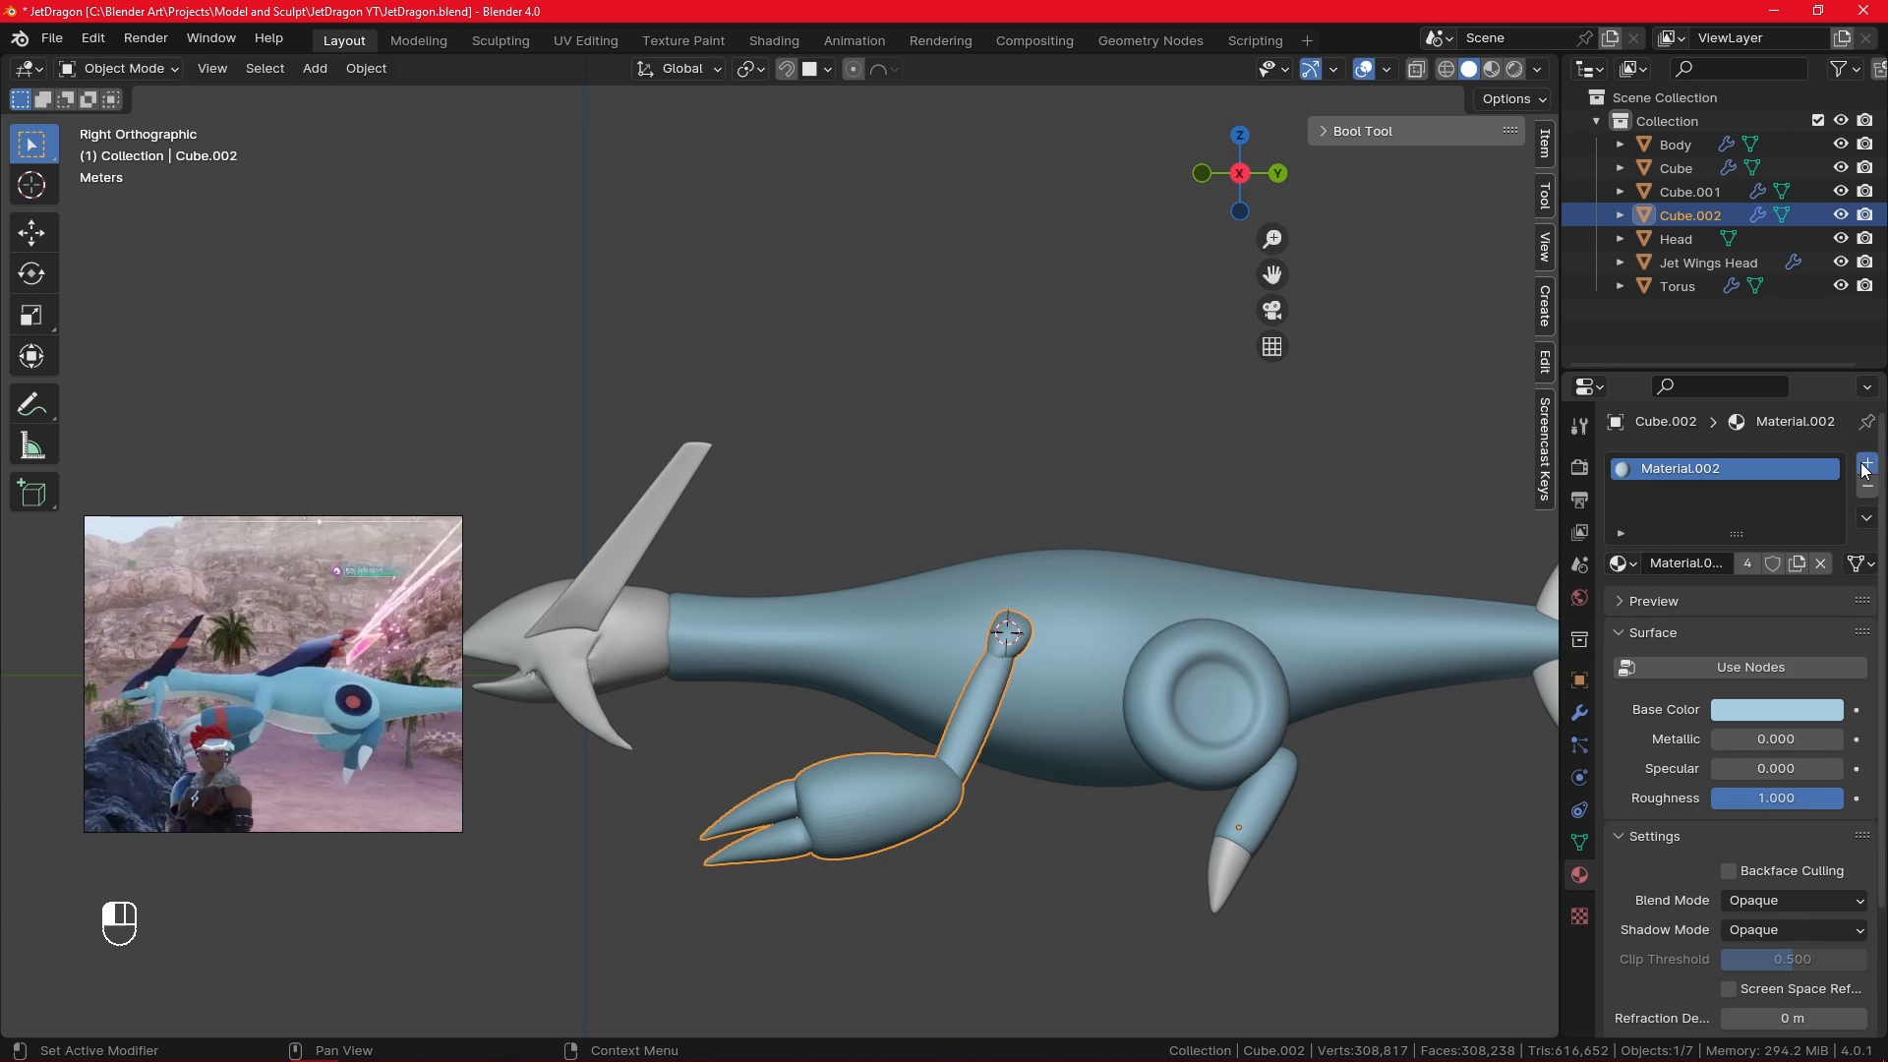
pyautogui.click(1861, 465)
pyautogui.click(1675, 493)
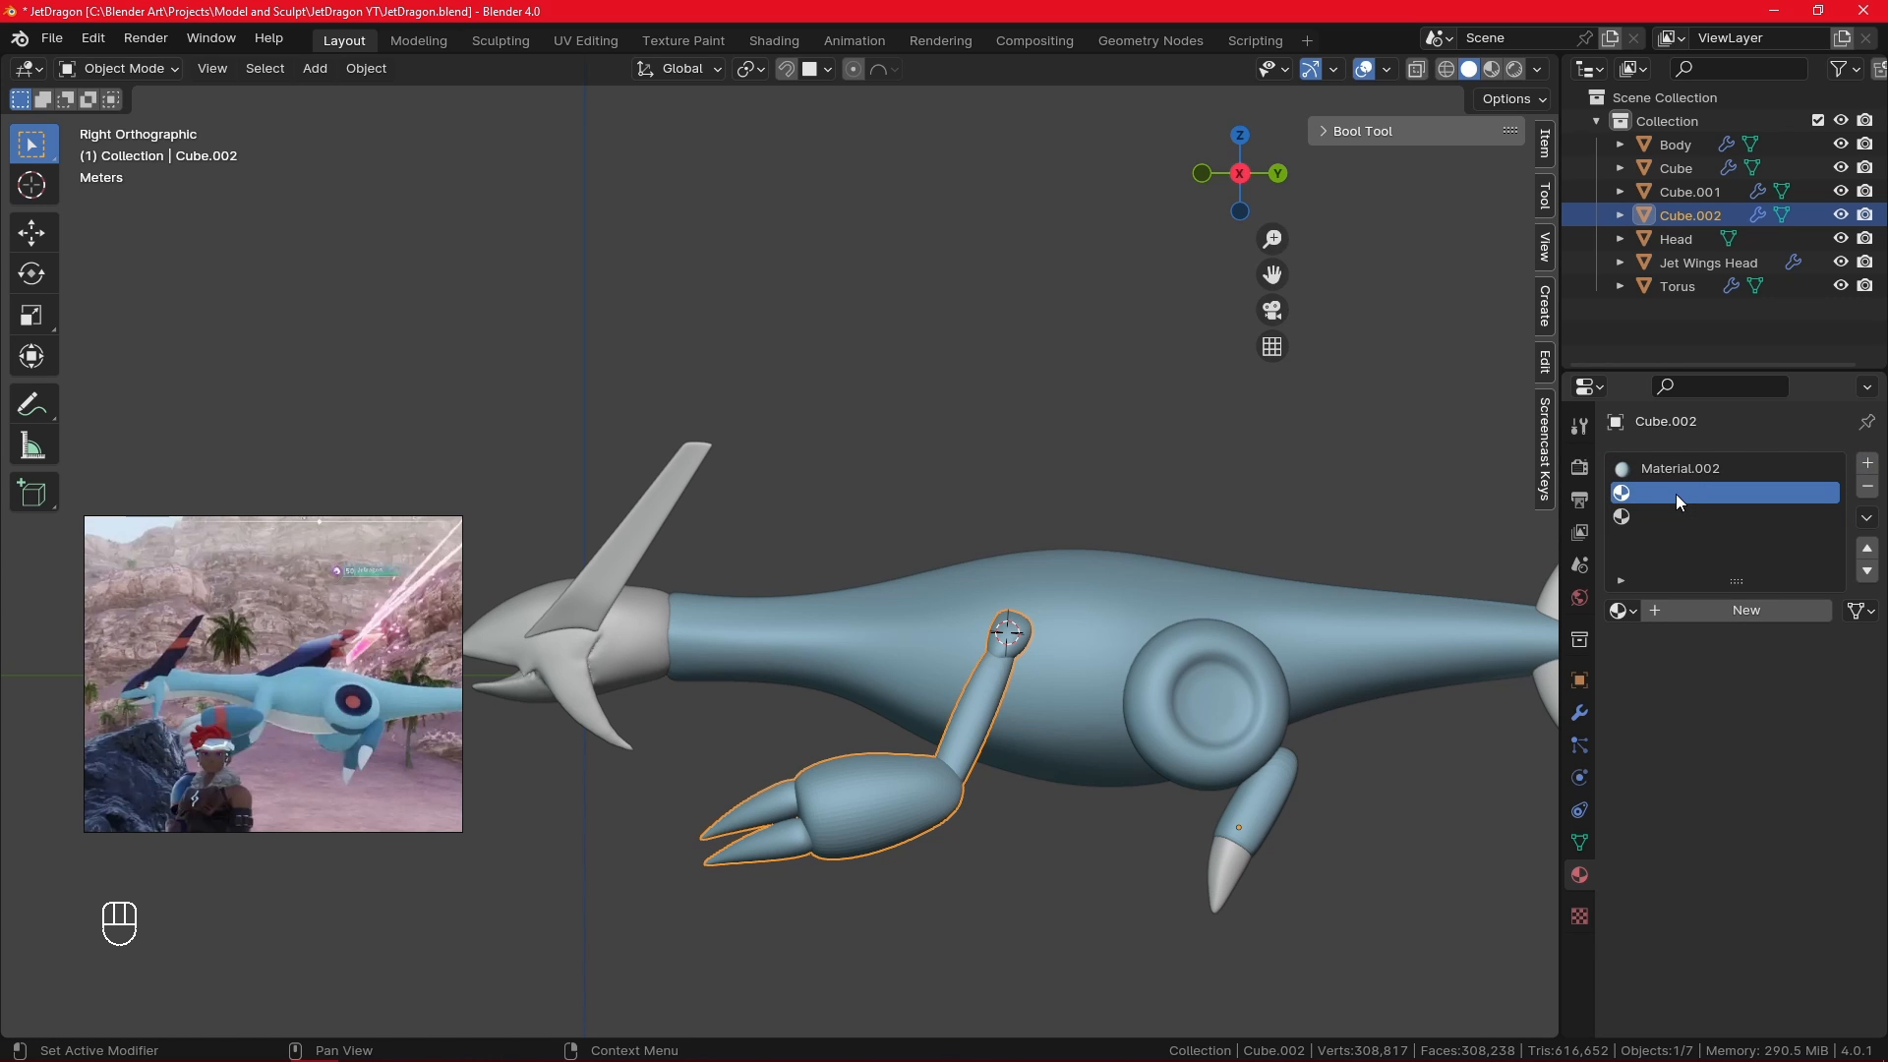
pyautogui.click(1619, 612)
pyautogui.click(1583, 645)
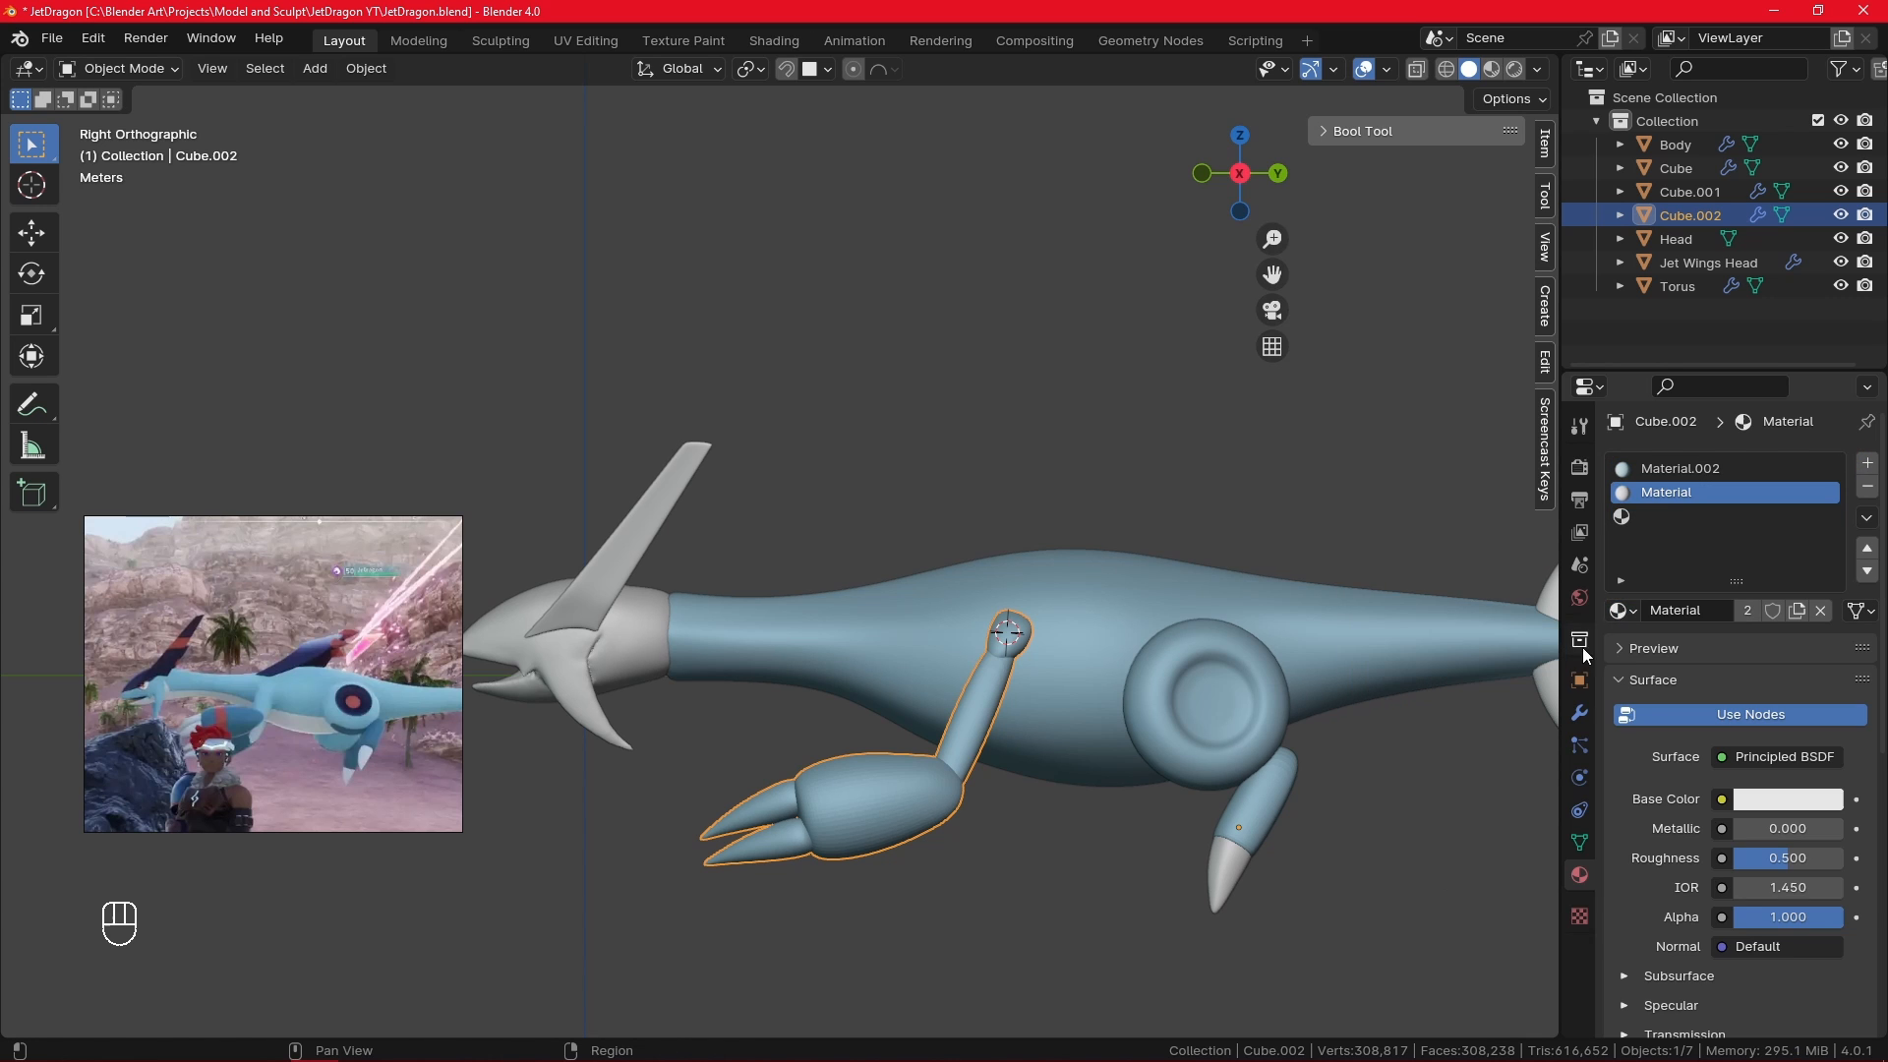
# - Turn off nodes for Material with specular 0.000 and roughness 1.000, and assign it to the front arm's linked hand segment in Edit Mode
pyautogui.click(1699, 714)
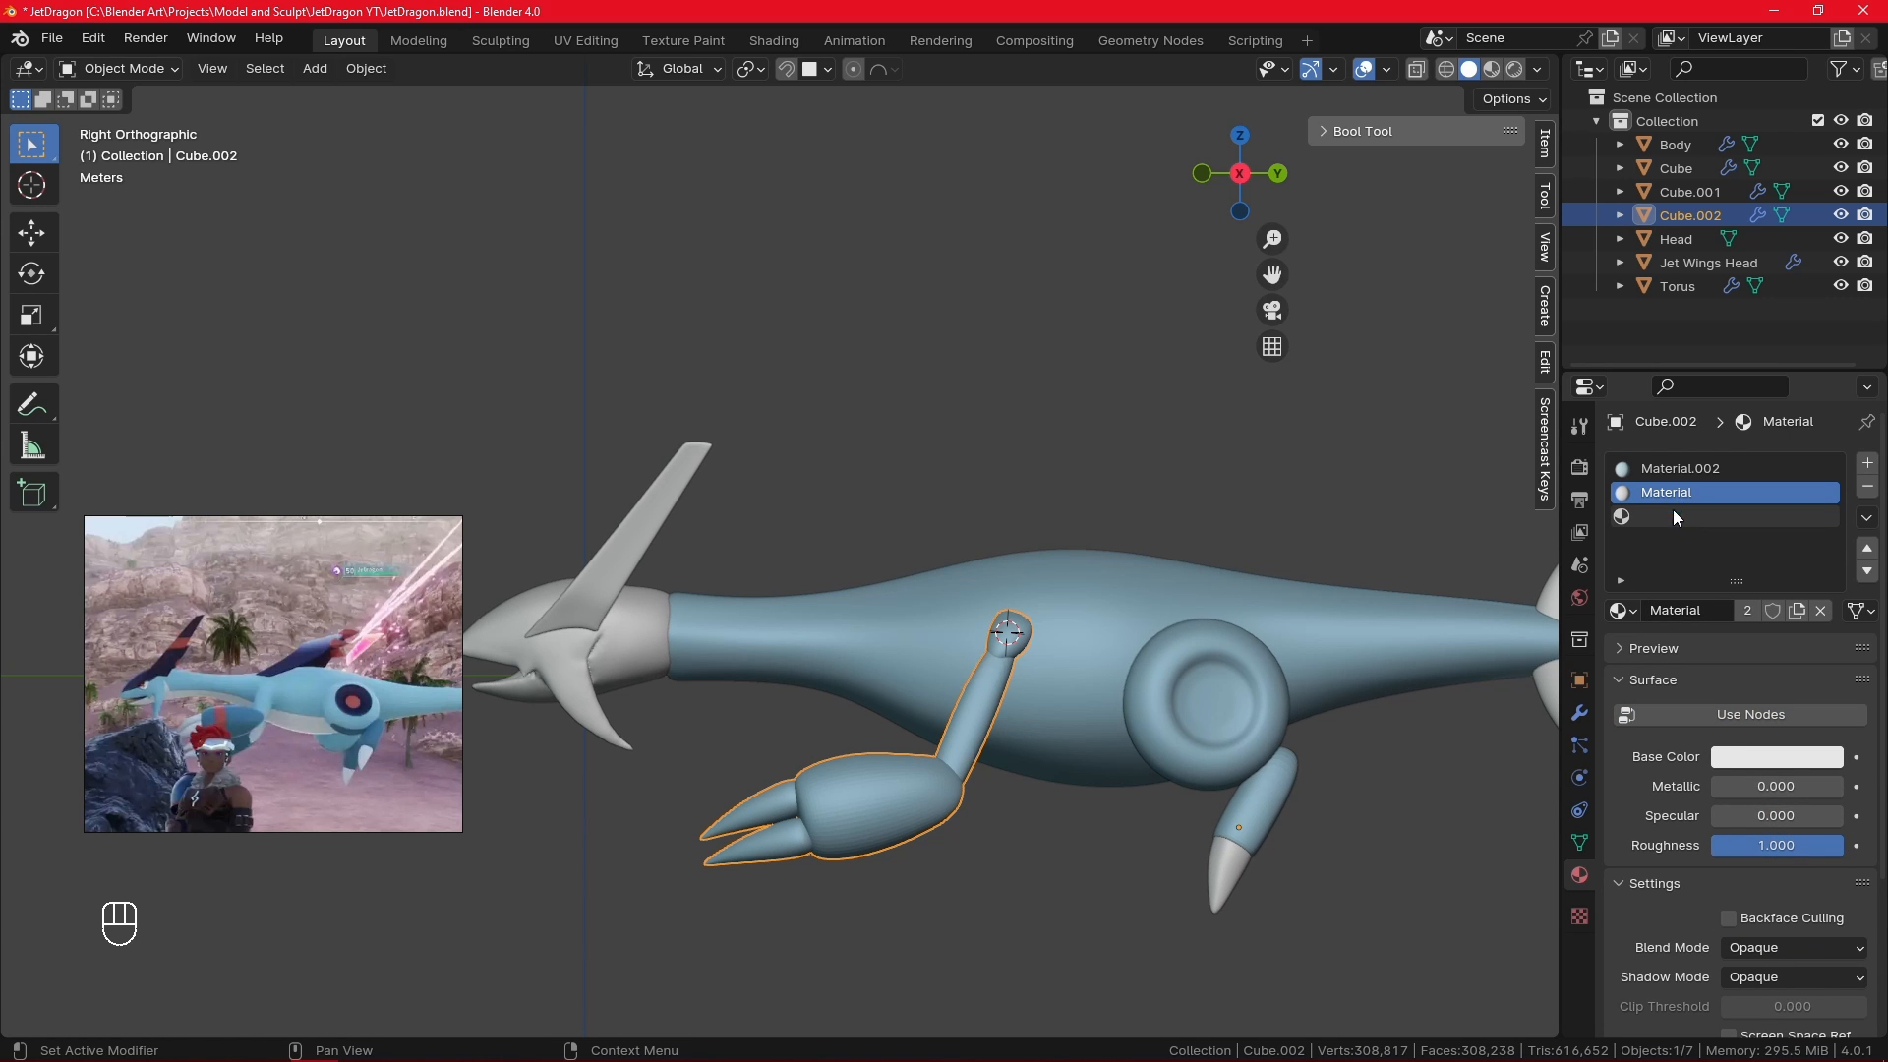
pyautogui.press('Tab')
pyautogui.press('l')
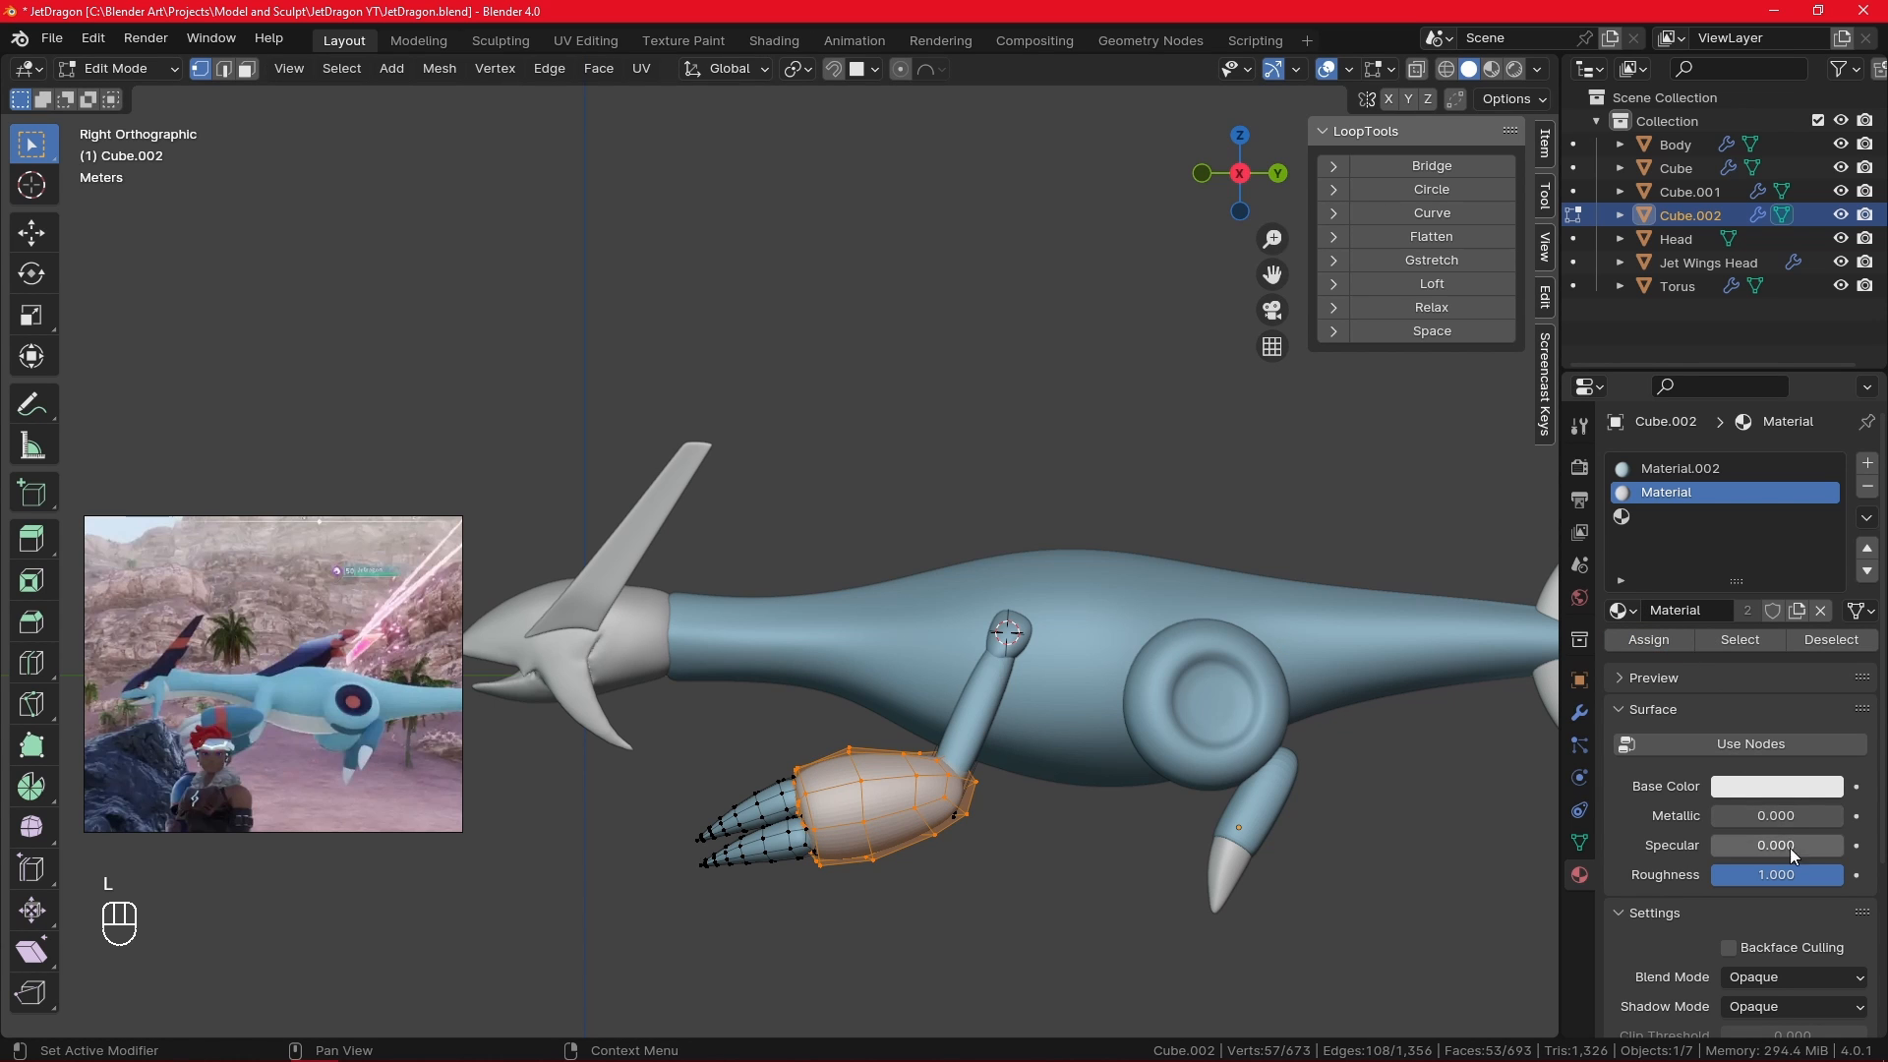
# - Set Material's base colour to a dark blue with hue 0.591, saturation 0.681 and value about 0.342, and return to Object Mode
pyautogui.click(1774, 786)
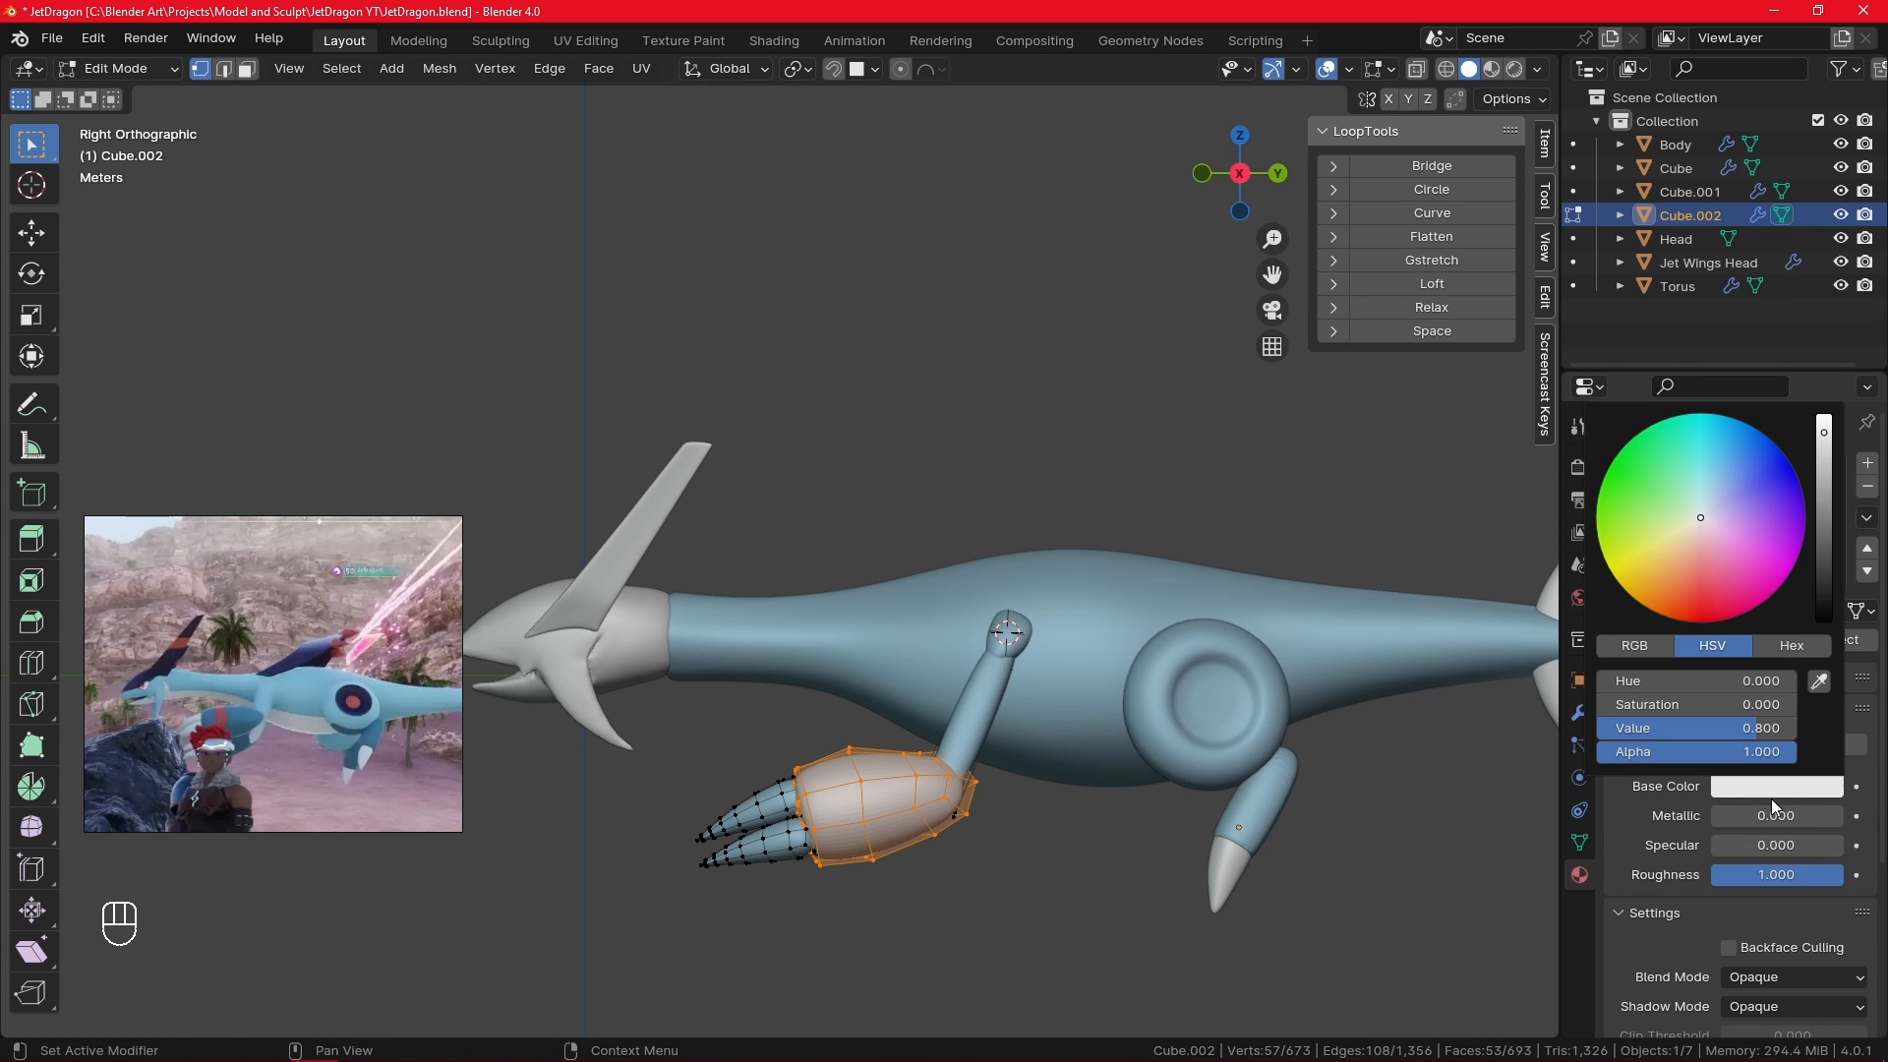
pyautogui.moveTo(1746, 450); pyautogui.dragTo(1725, 450)
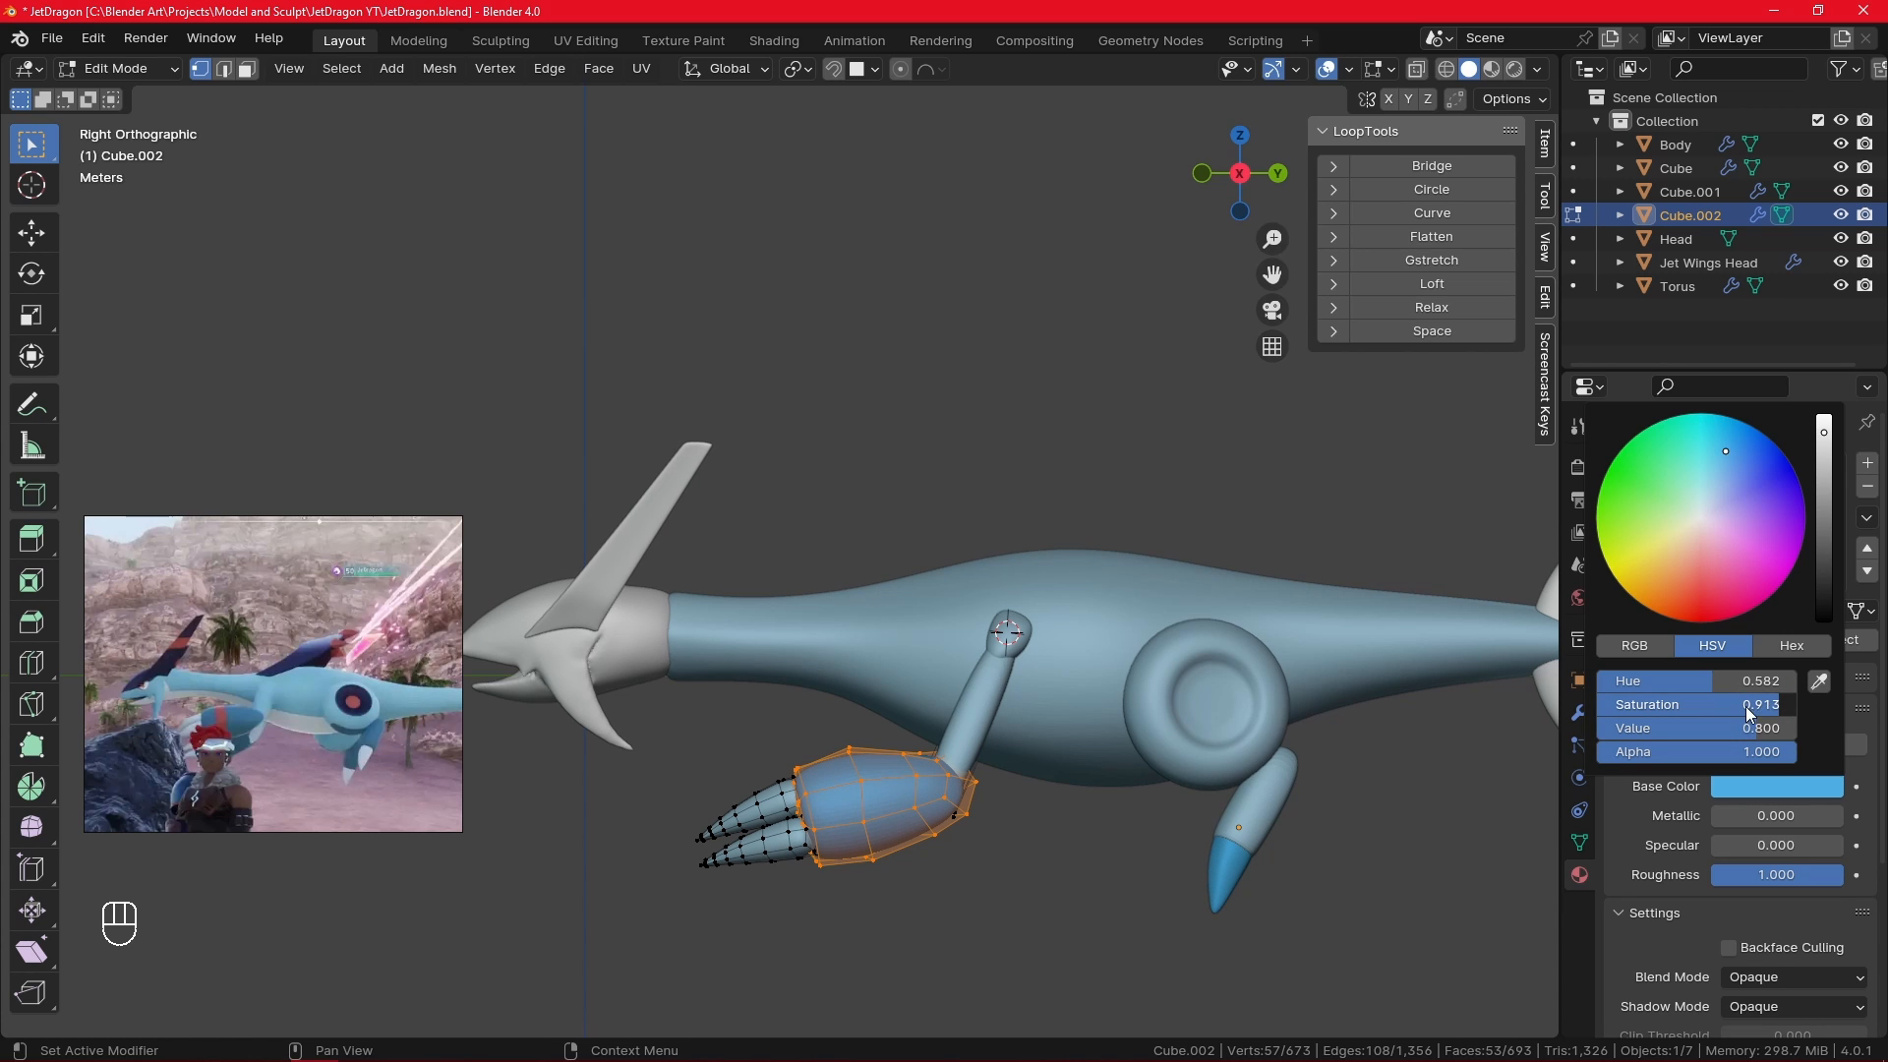
pyautogui.moveTo(1745, 706); pyautogui.dragTo(1687, 680)
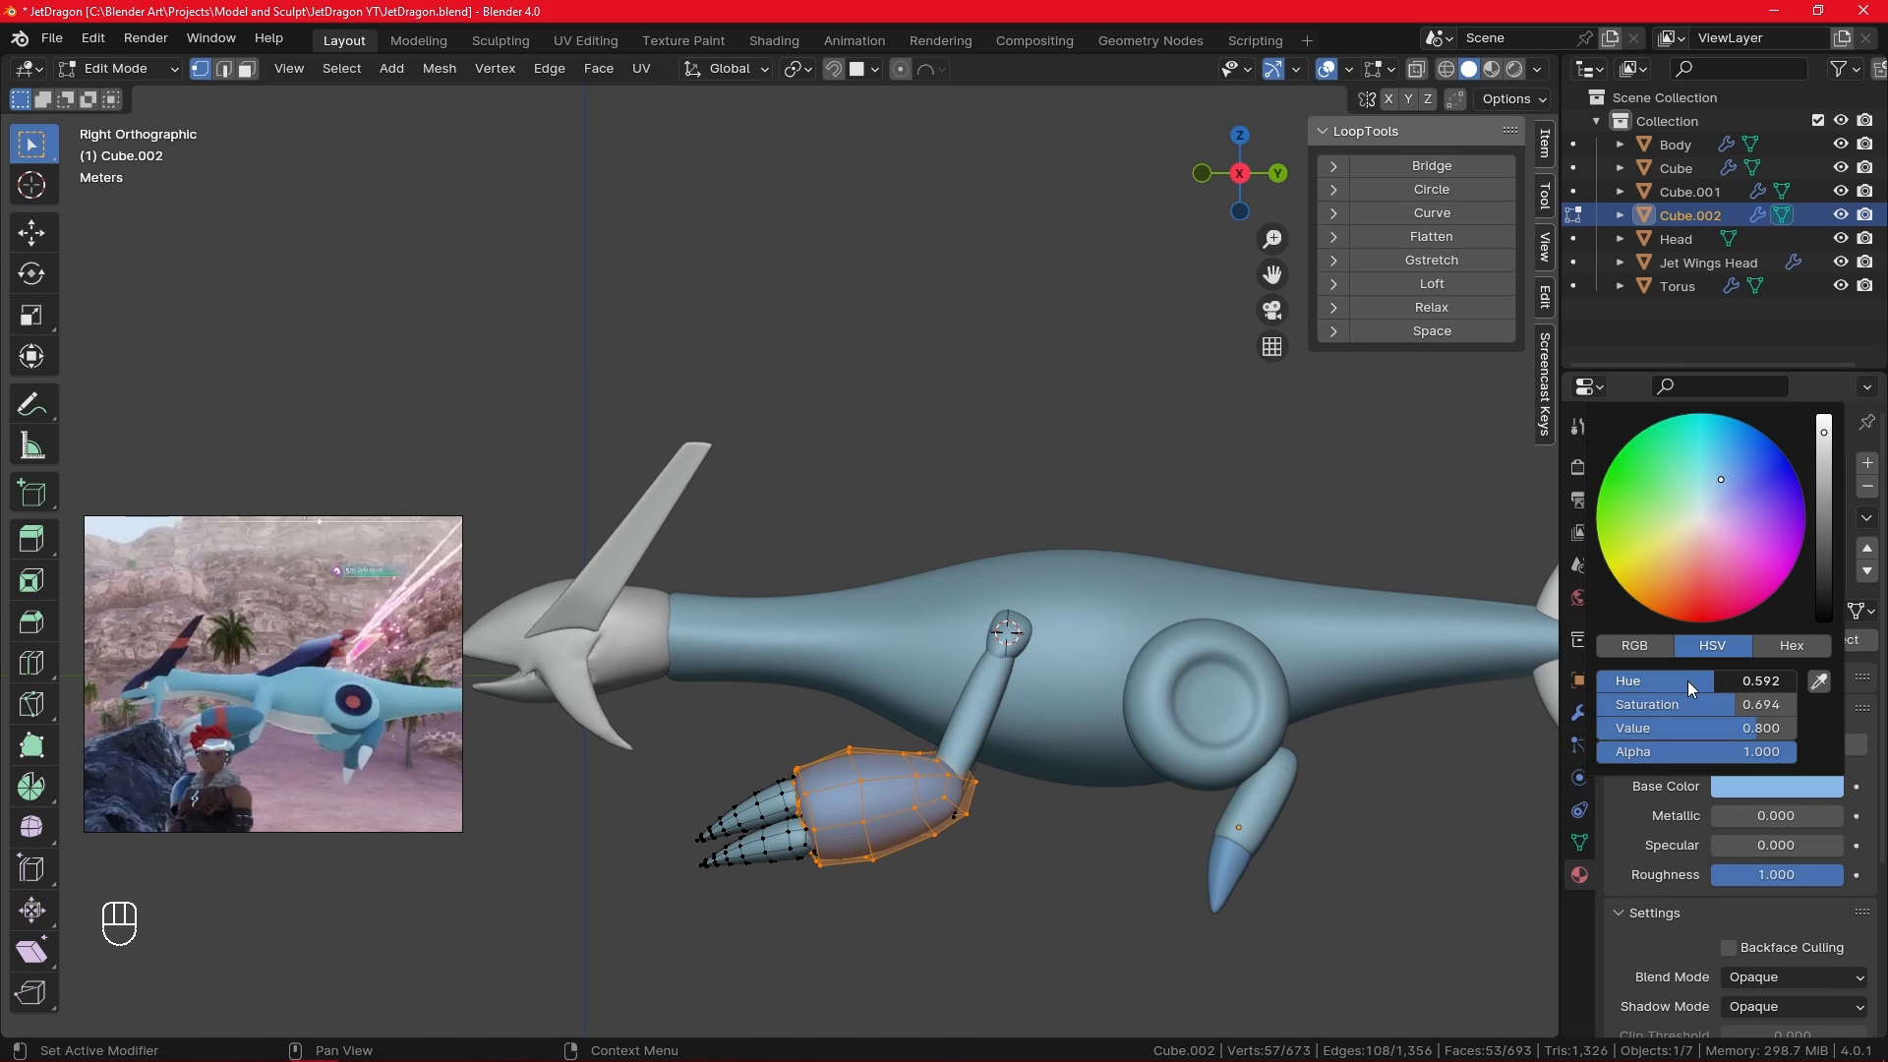
pyautogui.moveTo(1825, 474); pyautogui.dragTo(1821, 499)
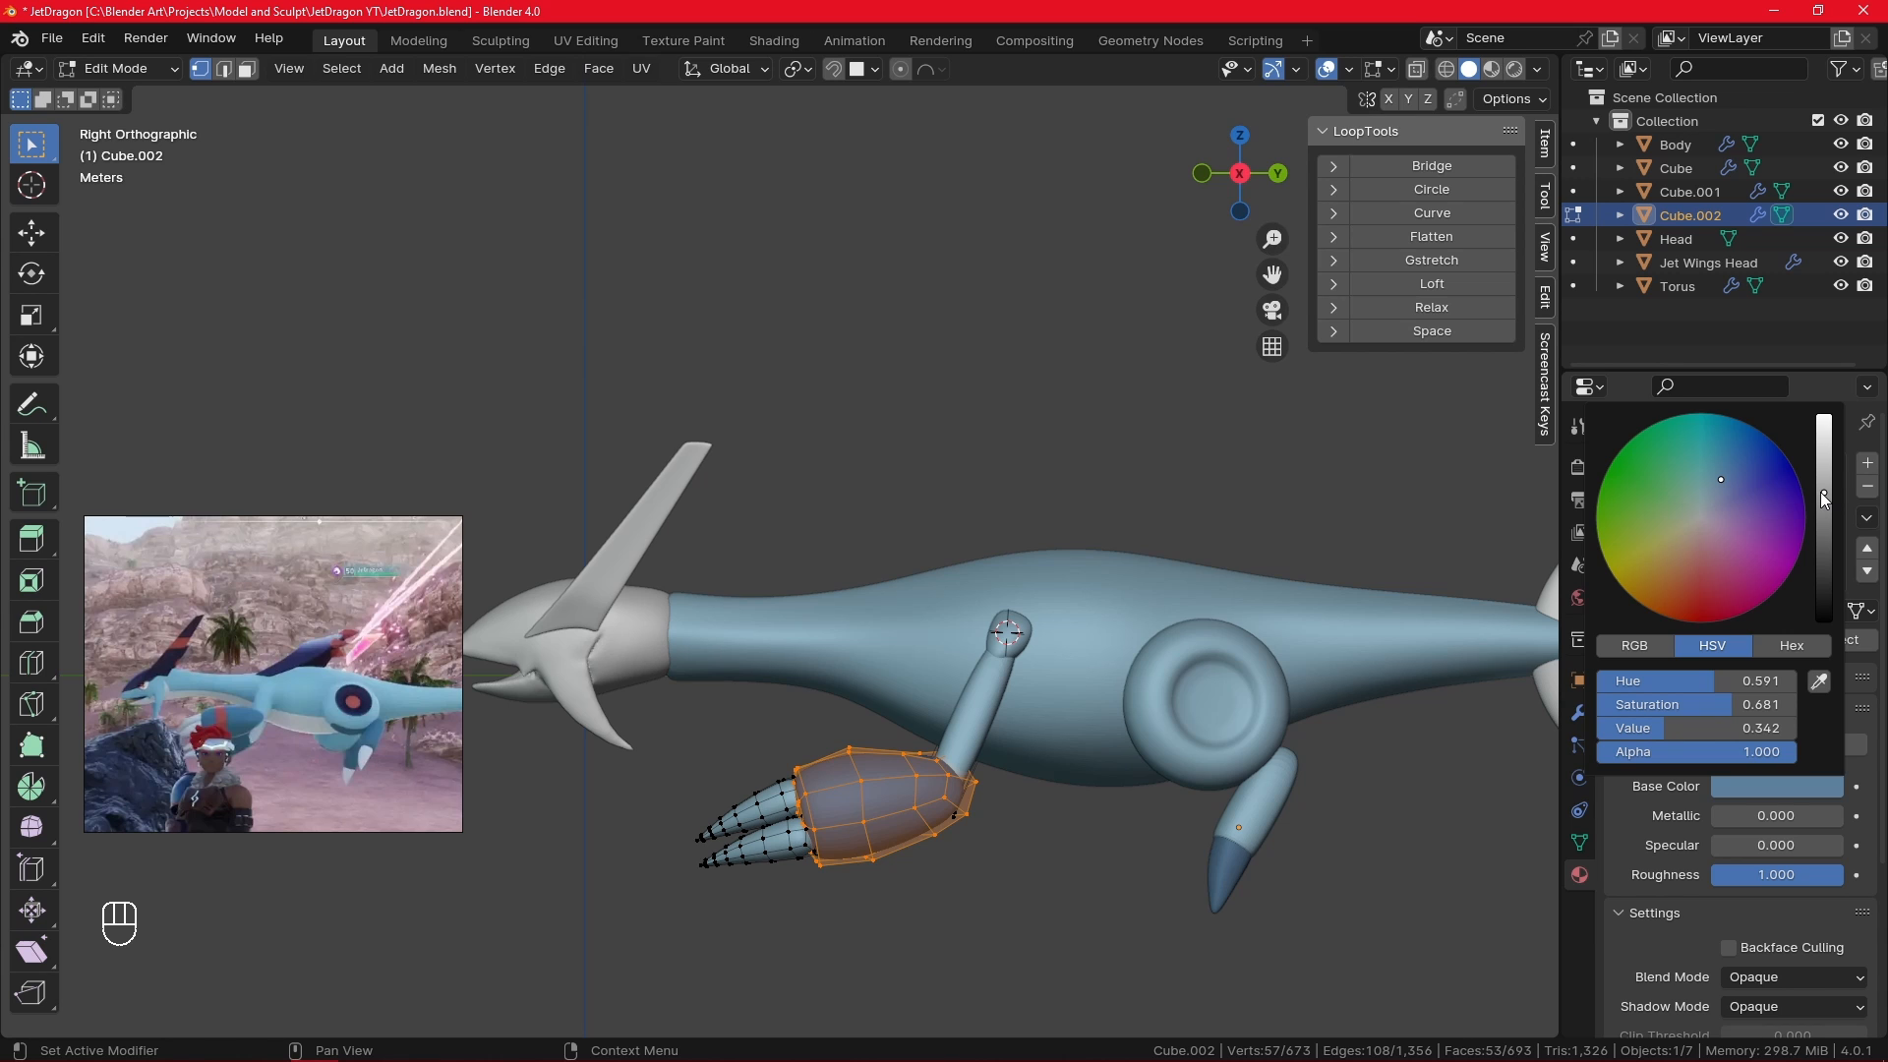
pyautogui.press('Return')
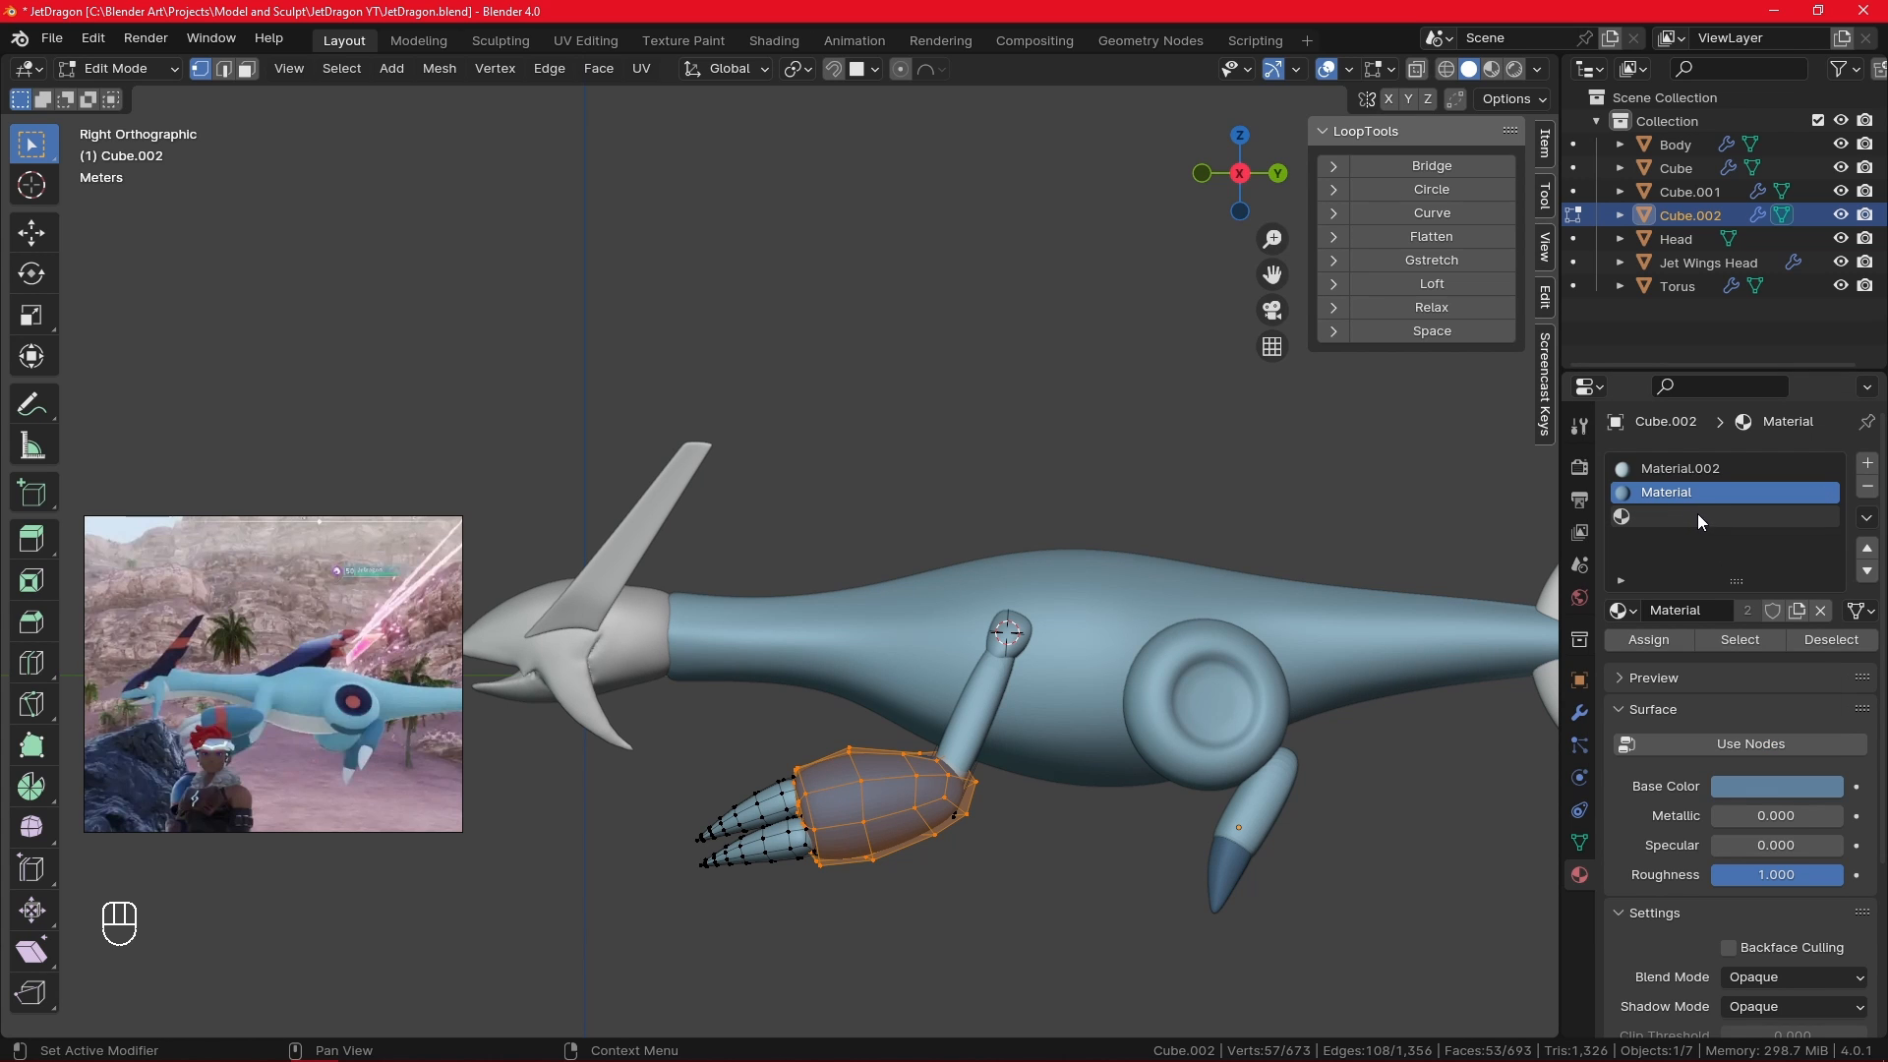
pyautogui.press('Tab')
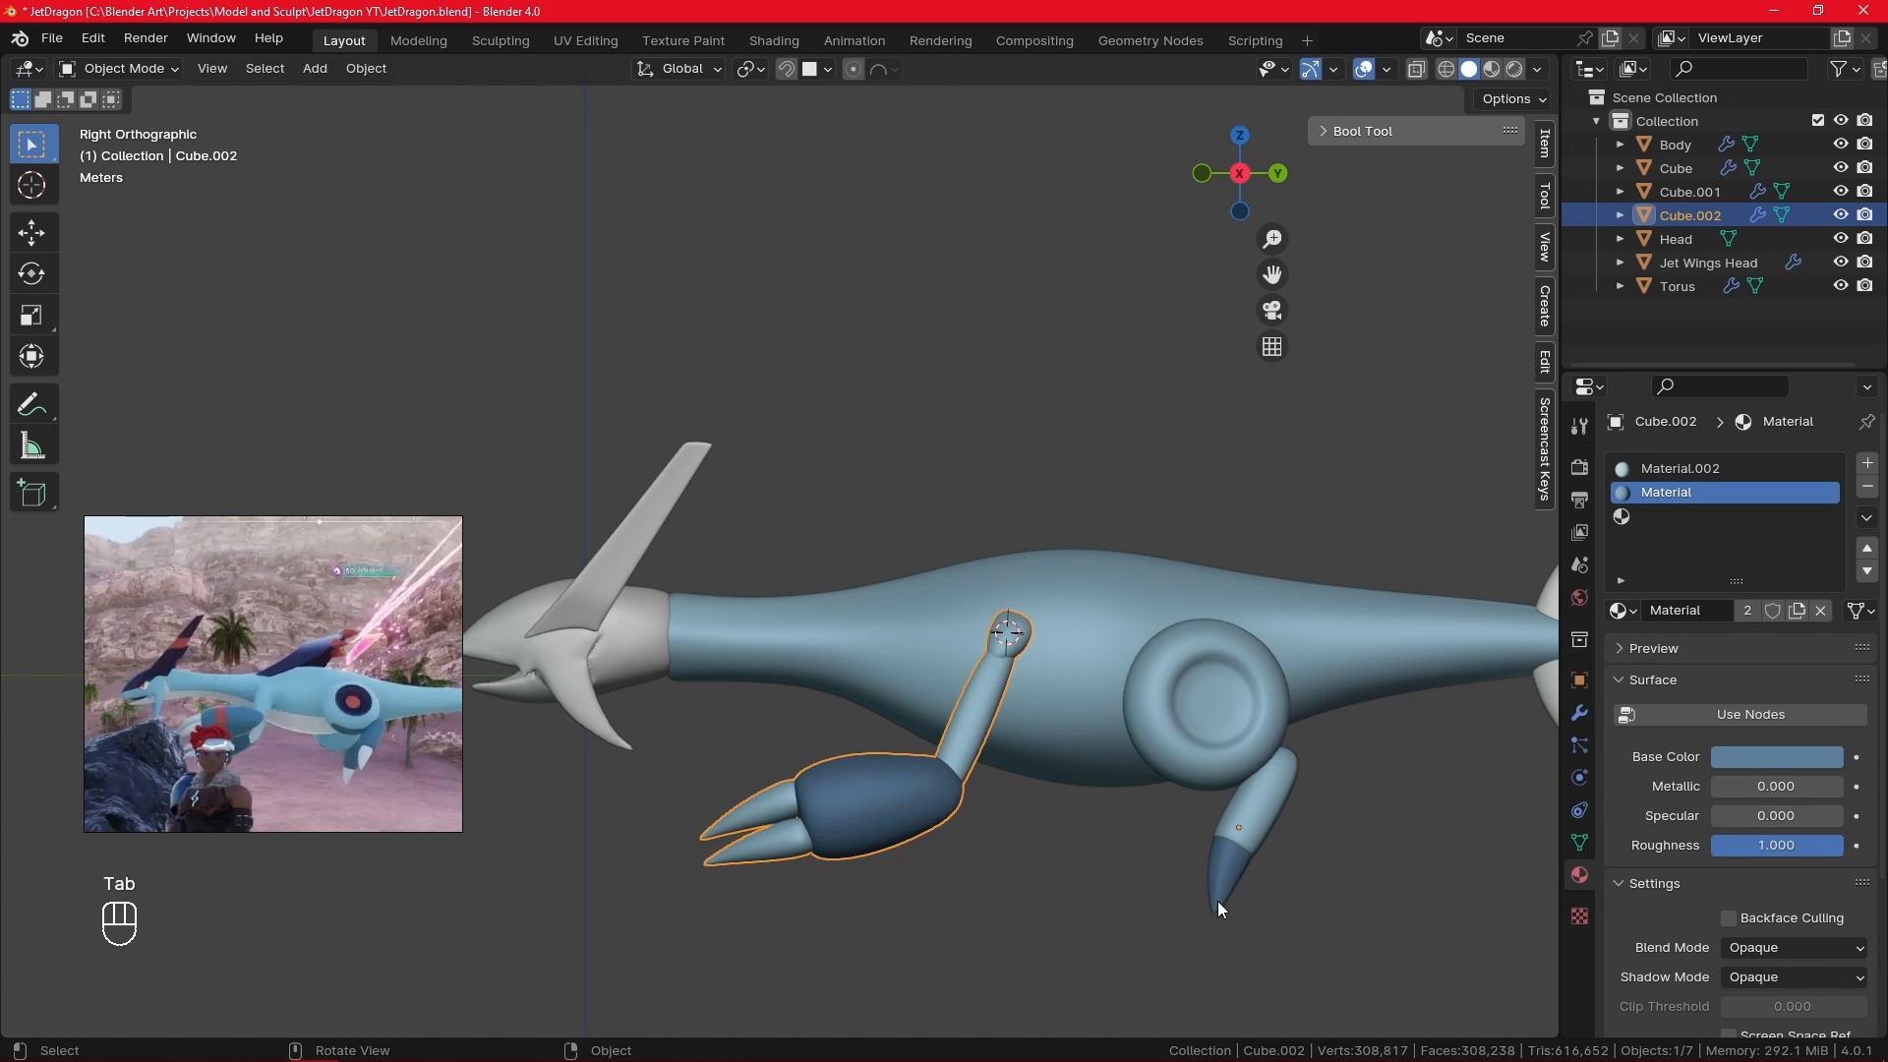
# - With the rear leg's claw tip selected in Edit Mode, add a third slot to Cube.001 holding the existing Material.001
pyautogui.click(1223, 890)
pyautogui.press('Tab')
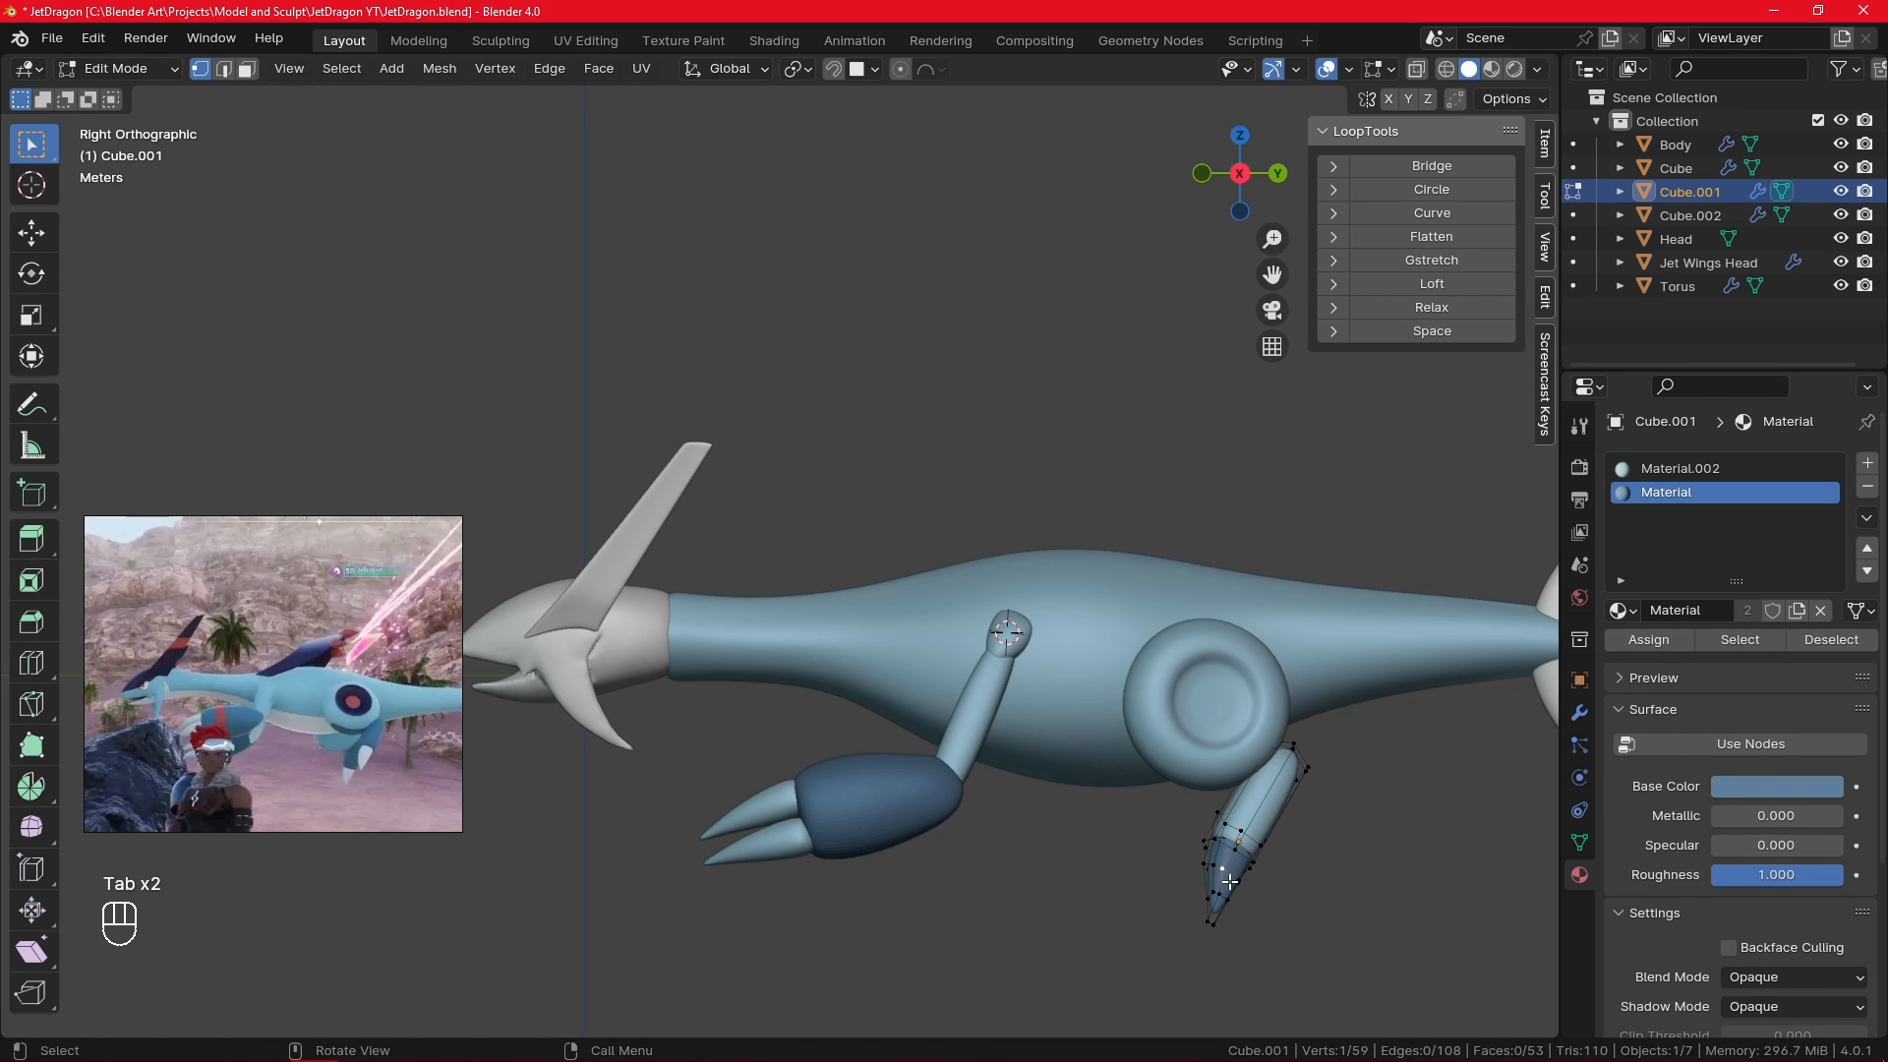
pyautogui.press('l')
pyautogui.click(1867, 462)
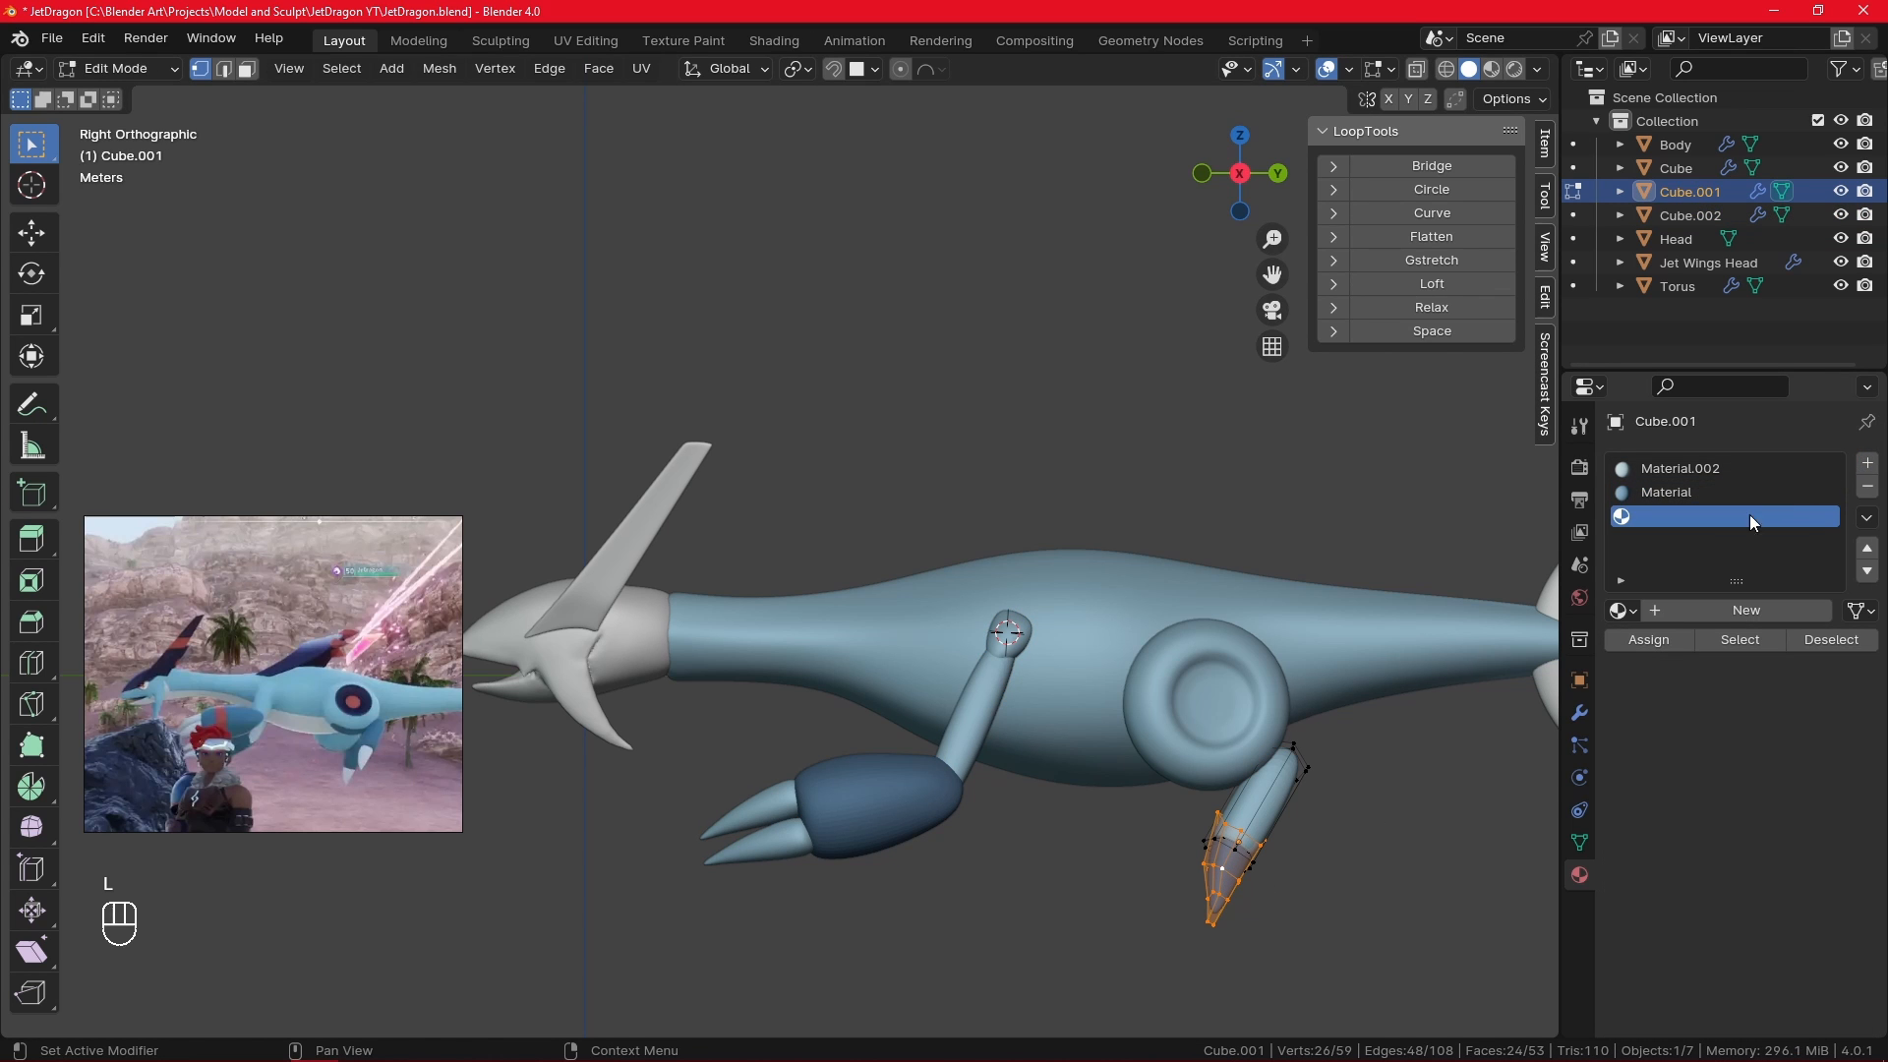
pyautogui.click(1624, 610)
pyautogui.click(1396, 662)
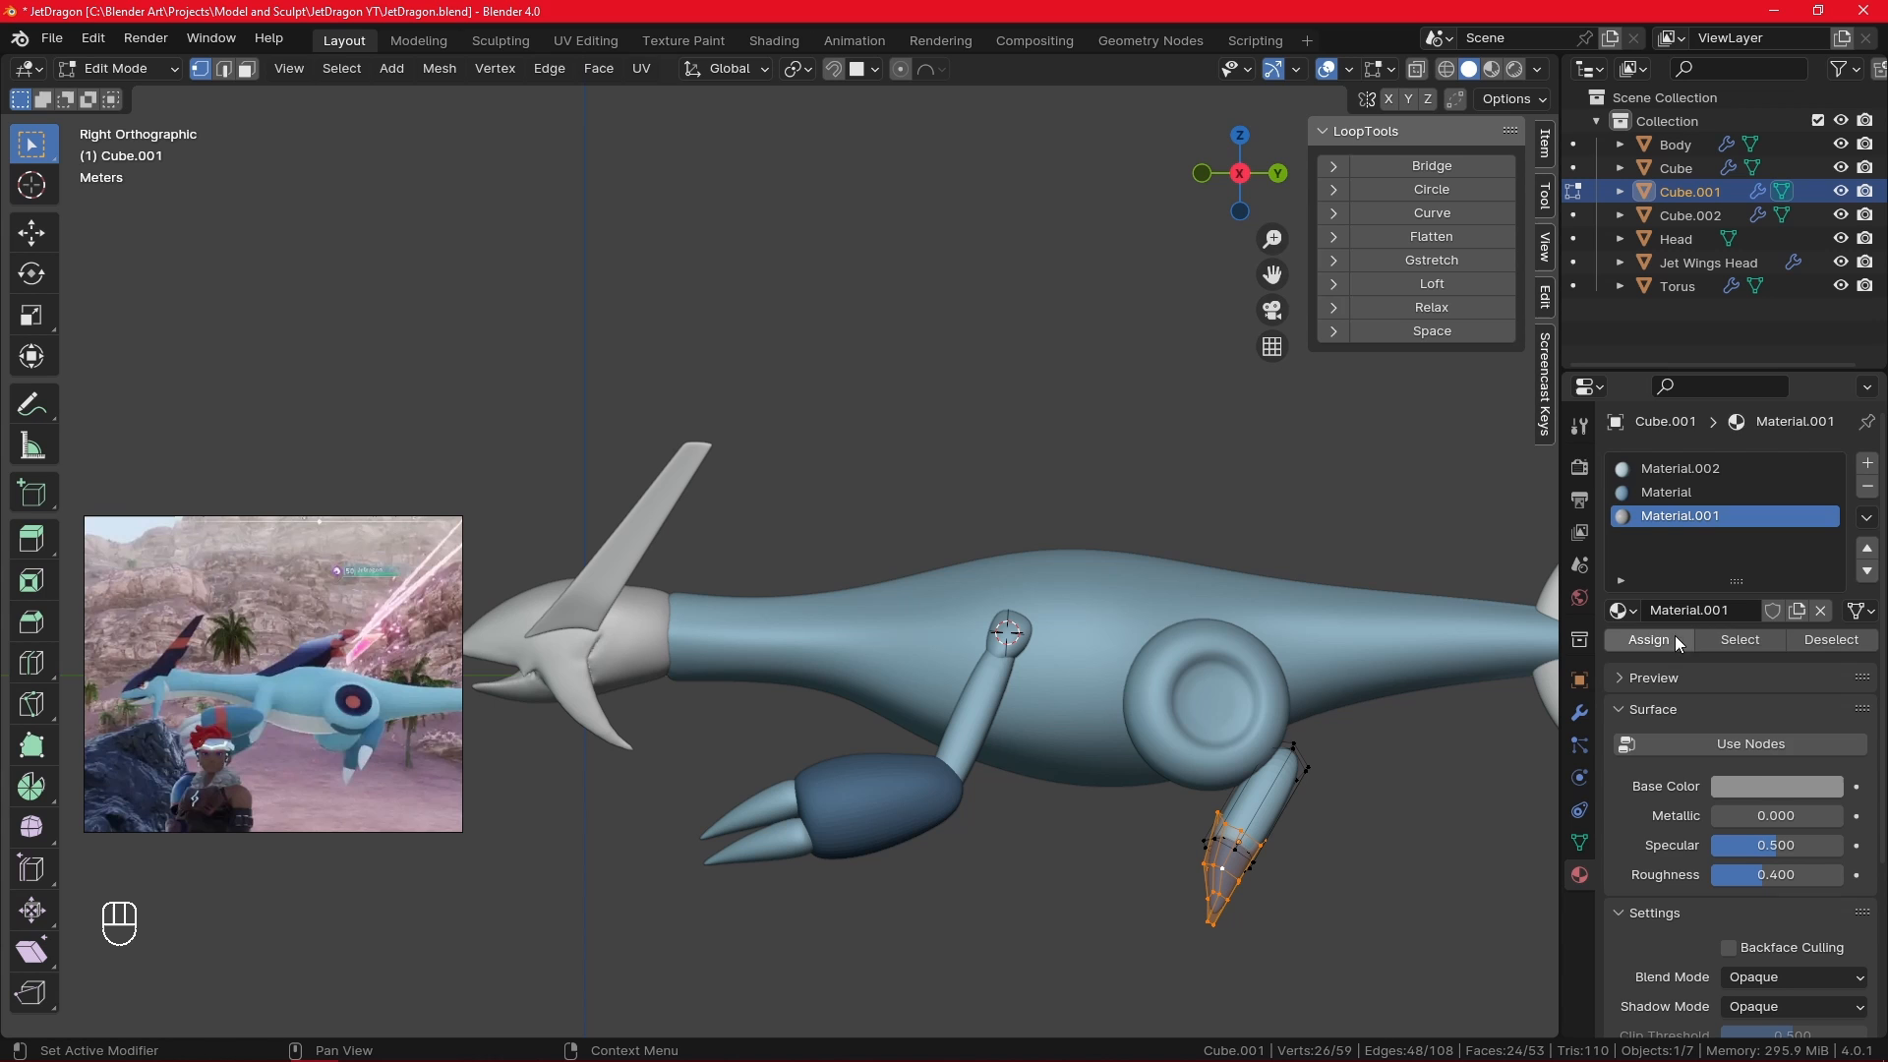
# - Set Material.001's base colour to white with value 1.000 and assign it to the rear leg's claw tip, keeping nodes off
pyautogui.click(1758, 789)
pyautogui.moveTo(1824, 512); pyautogui.dragTo(1824, 408)
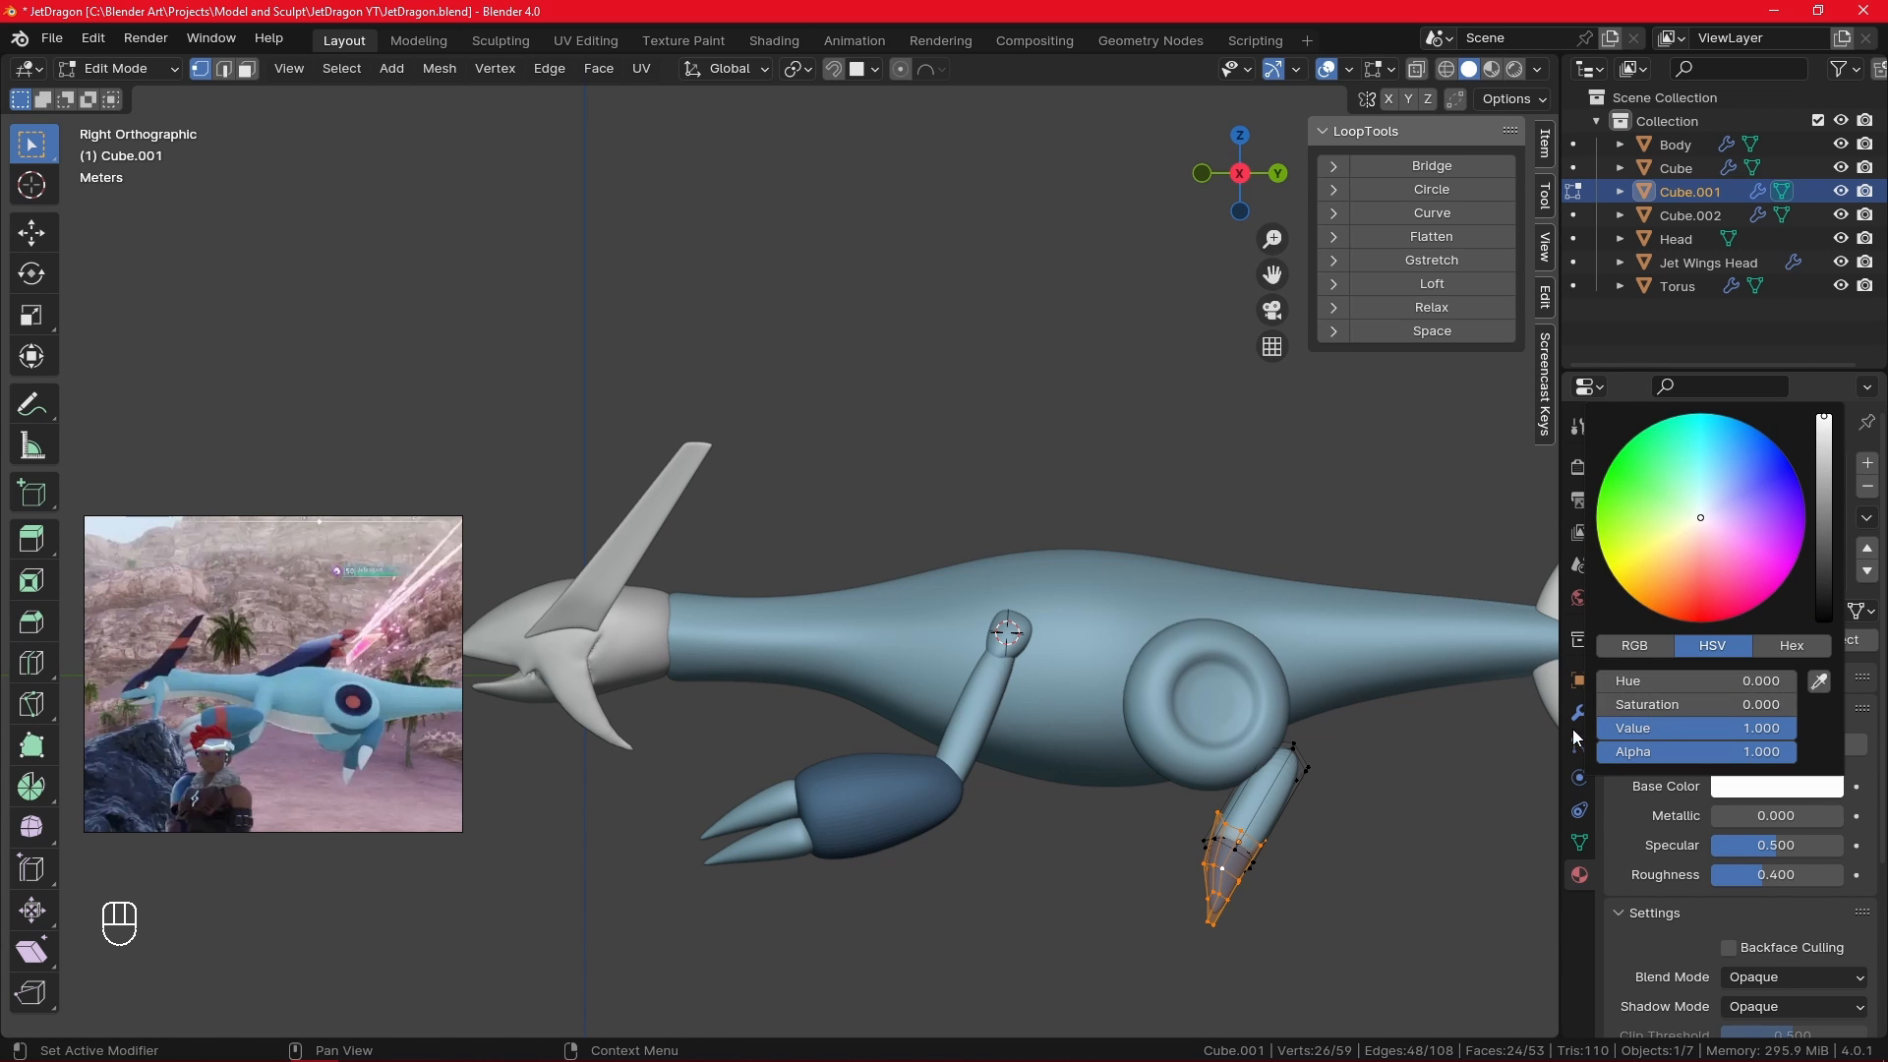
pyautogui.click(1517, 799)
pyautogui.click(1737, 744)
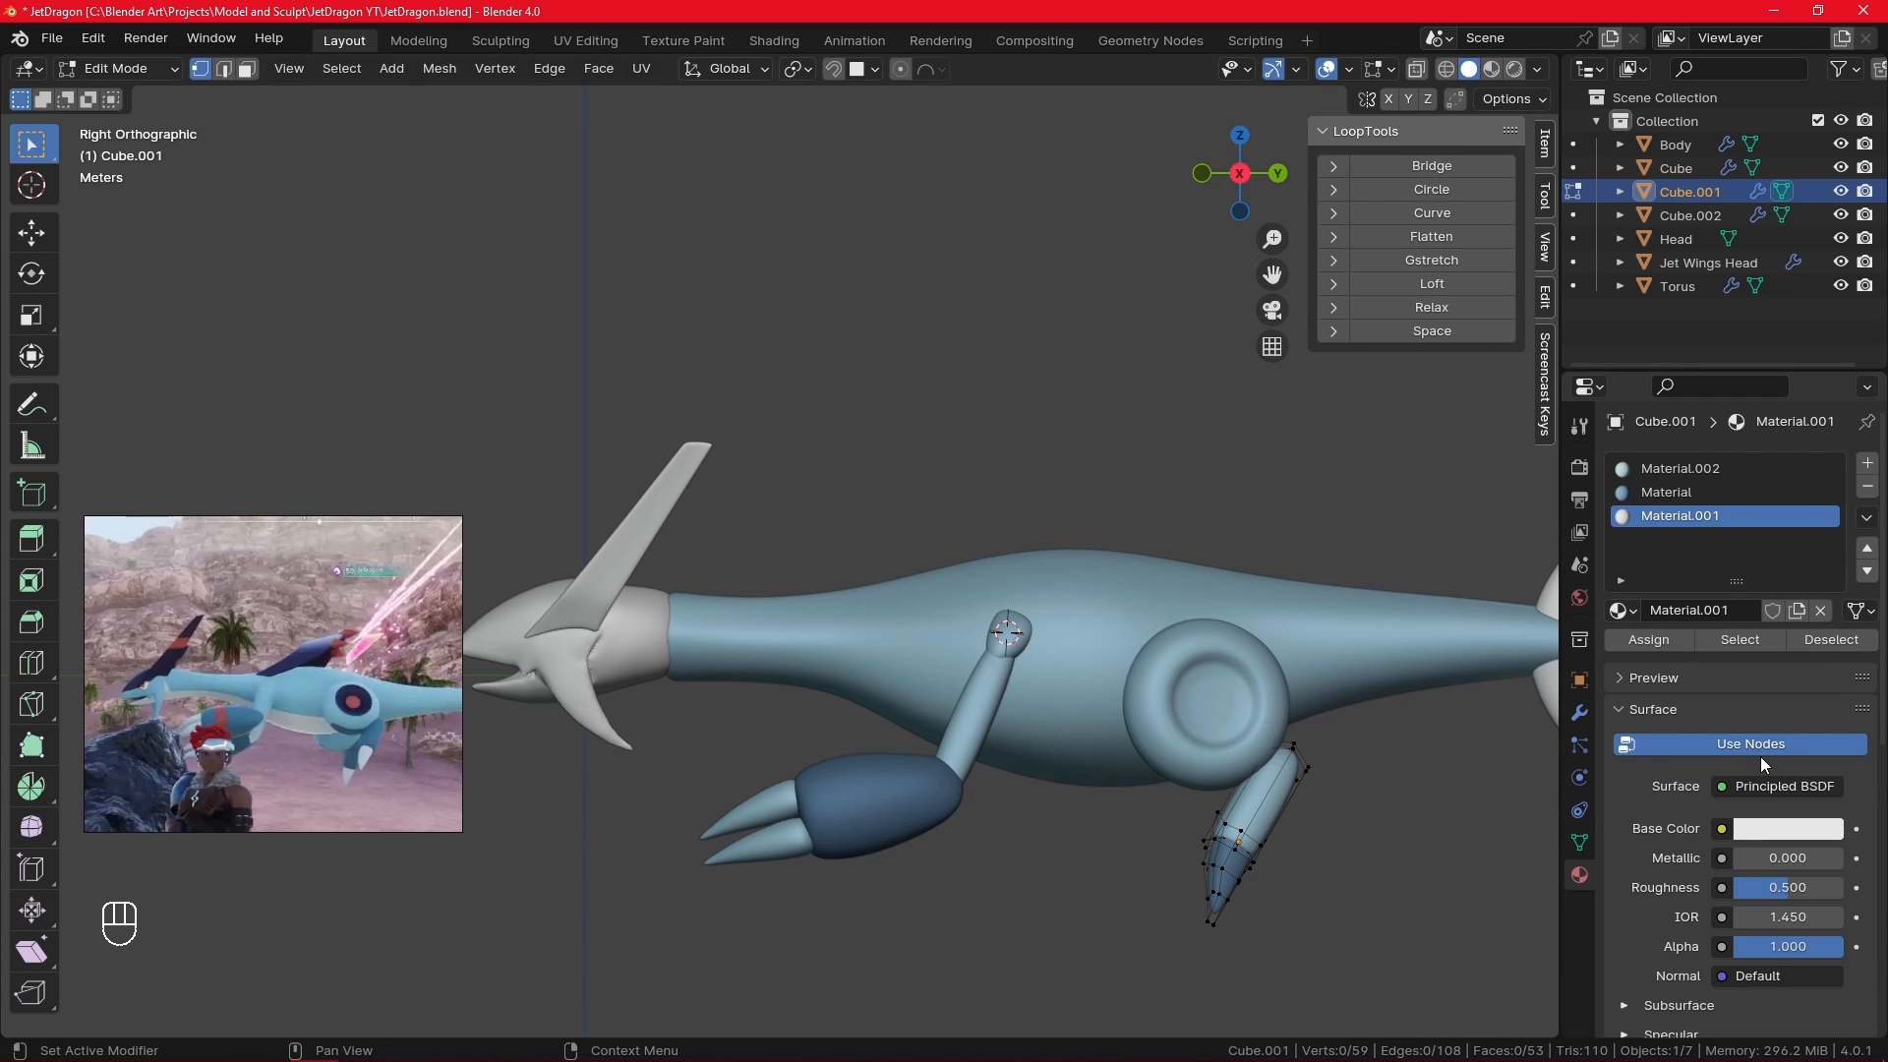
pyautogui.press('l')
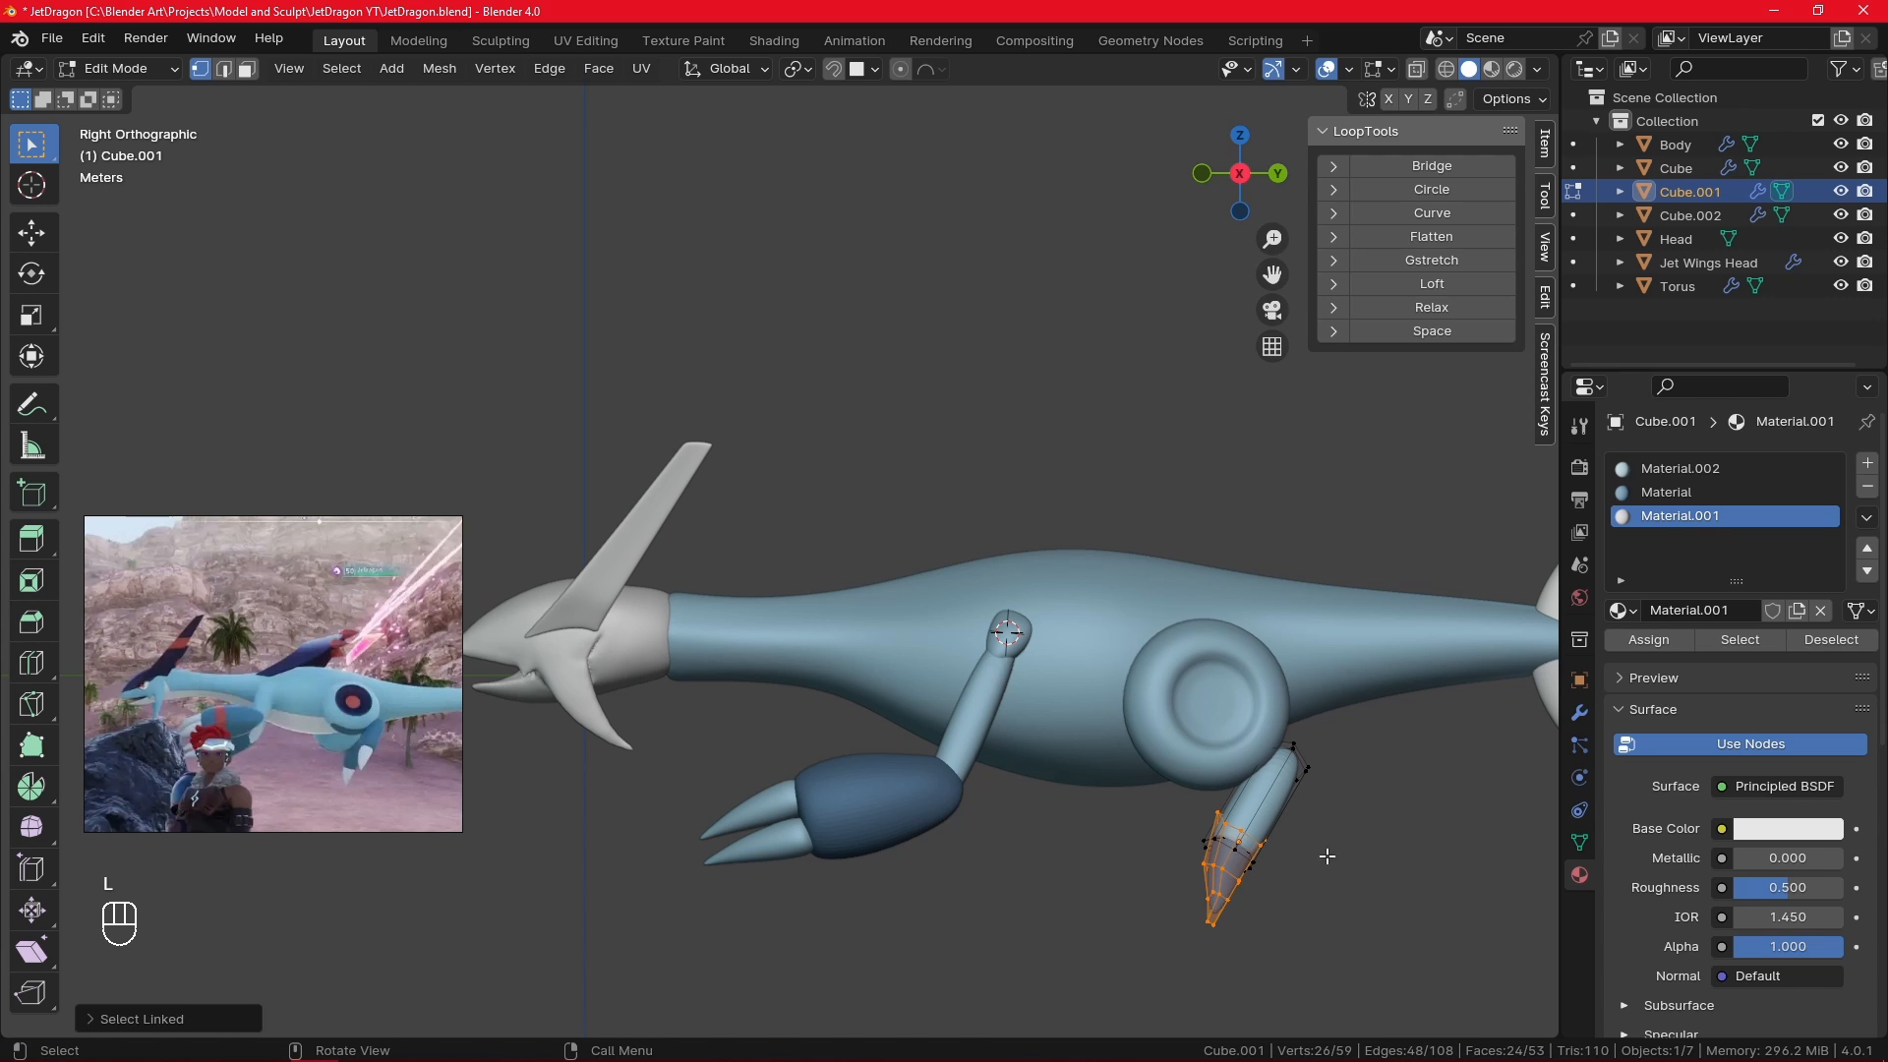
pyautogui.click(1760, 744)
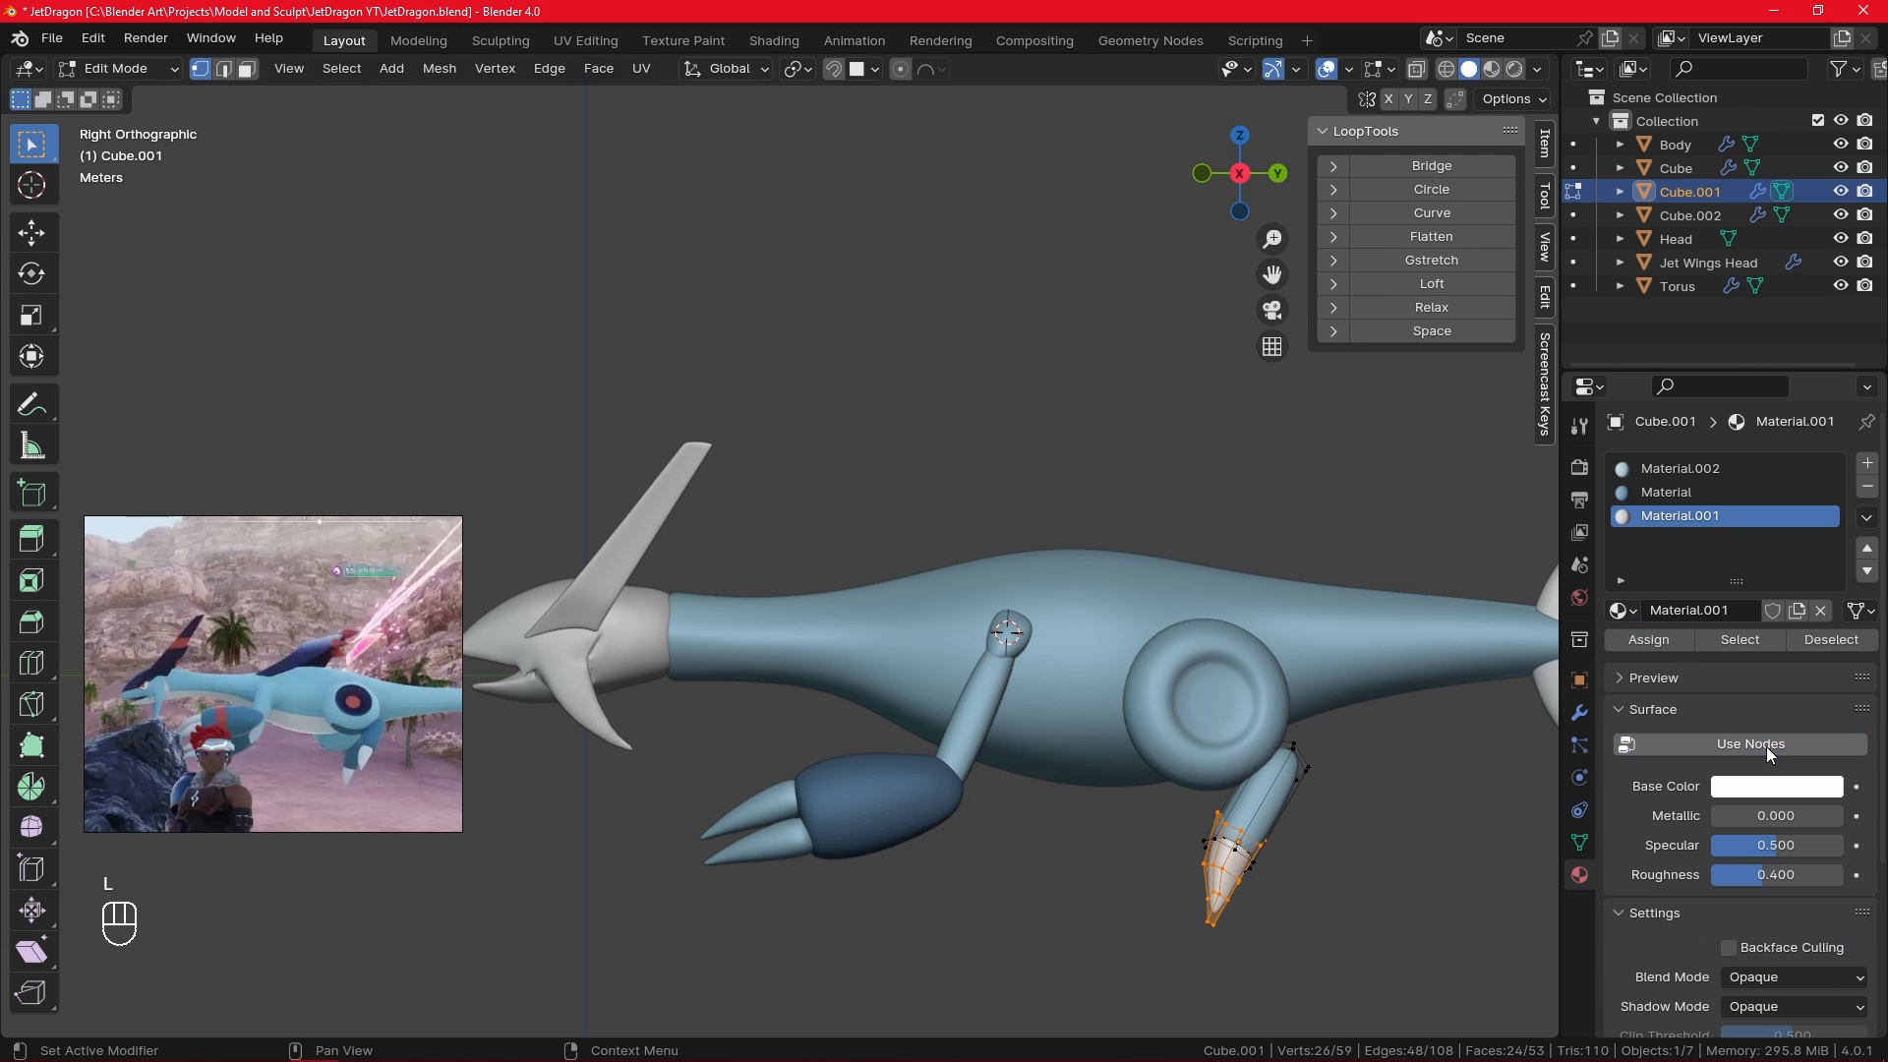
# - Set Material.001's specular to 0.000 and its roughness to 1.000
pyautogui.moveTo(1760, 848); pyautogui.dragTo(1671, 835)
pyautogui.moveTo(1754, 880); pyautogui.dragTo(1845, 883)
pyautogui.click(1427, 837)
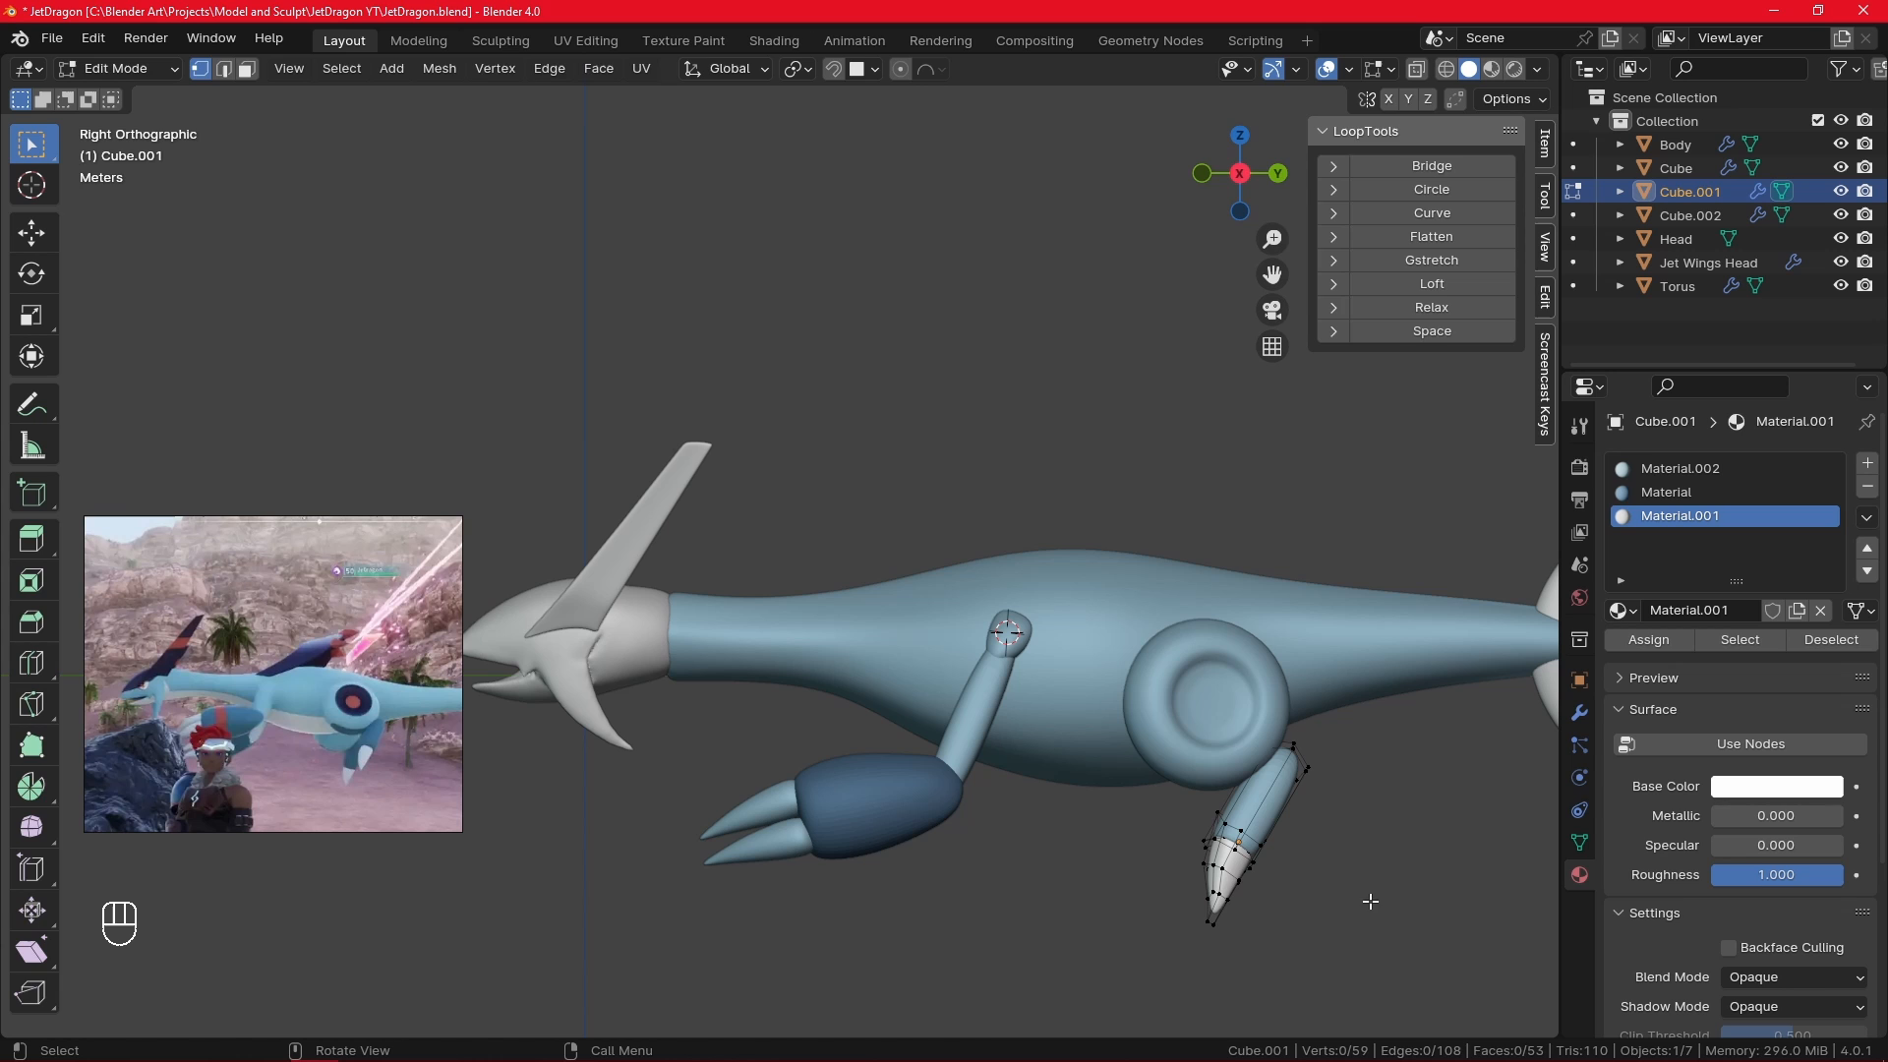
# - Put Material.001 in the third slot of the front arm Cube.002 and assign it to the two linked claws
pyautogui.press('Tab')
pyautogui.click(924, 814)
pyautogui.press('Tab')
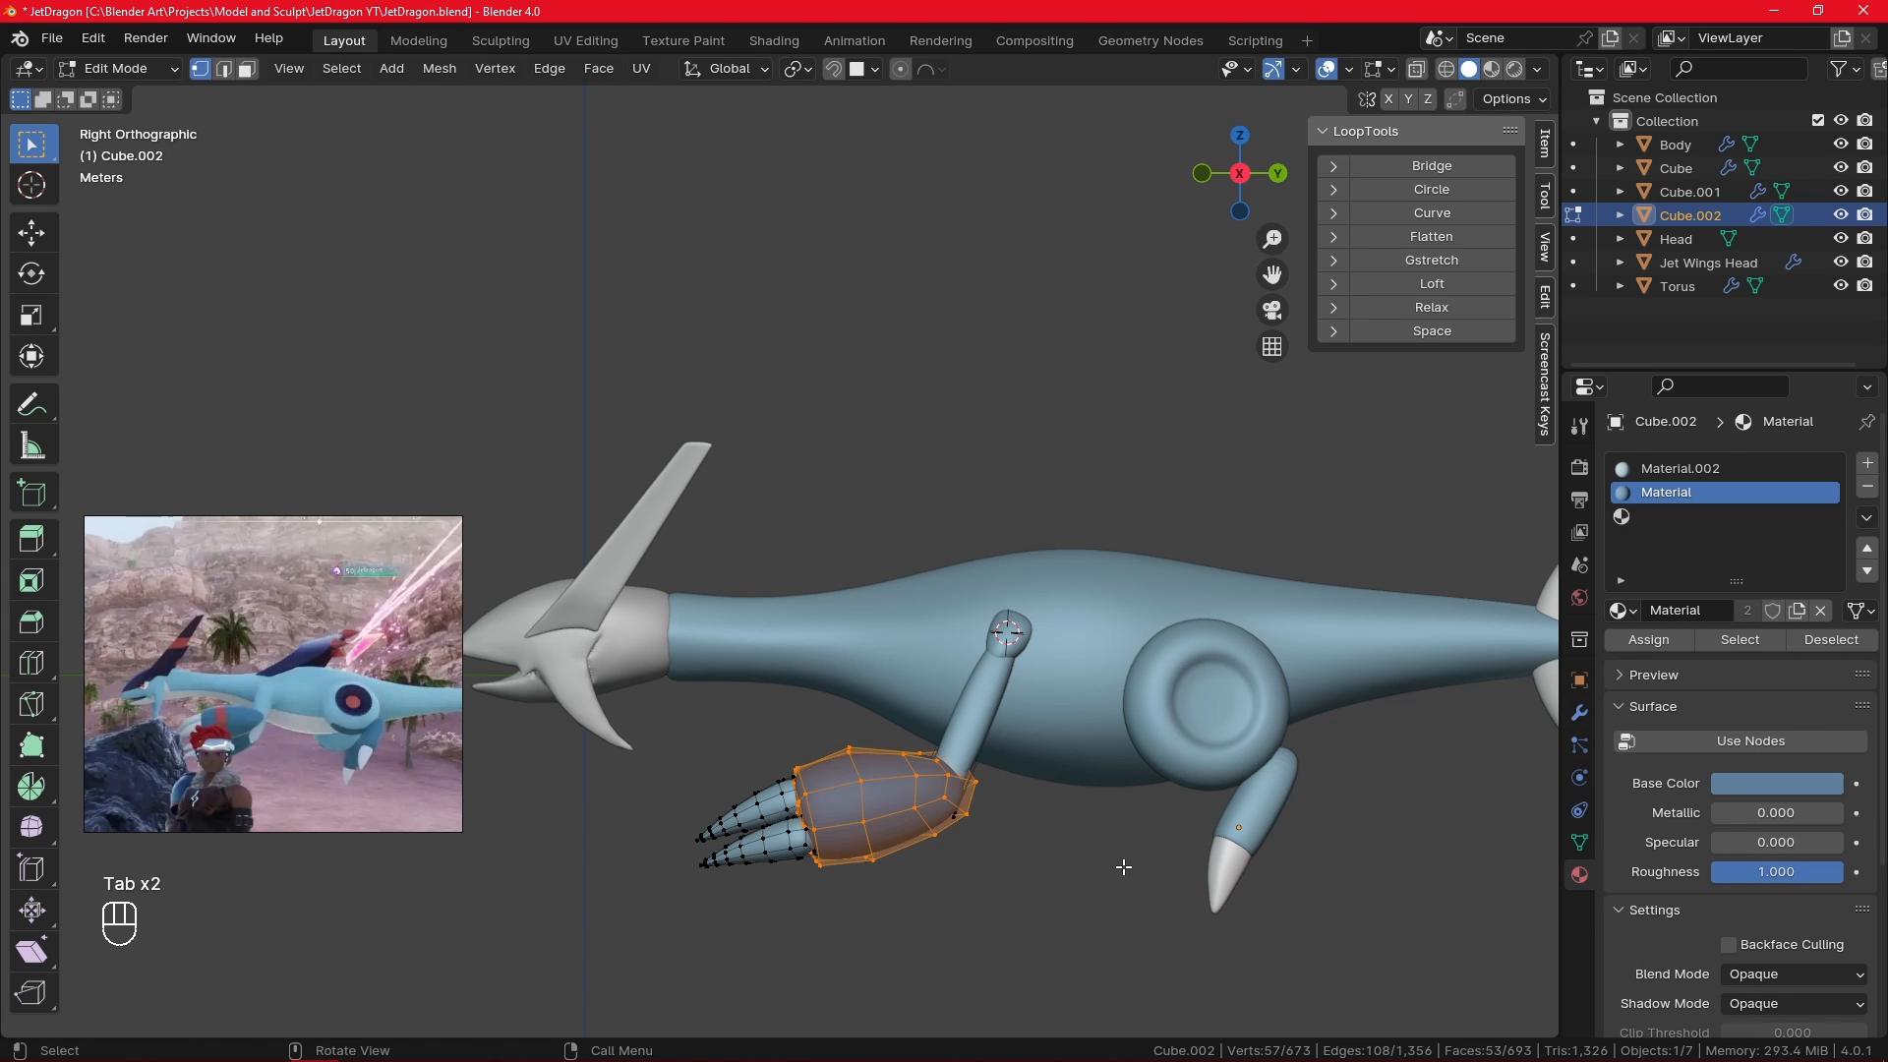
pyautogui.click(1123, 866)
pyautogui.press('l')
pyautogui.press('l')
pyautogui.click(1676, 517)
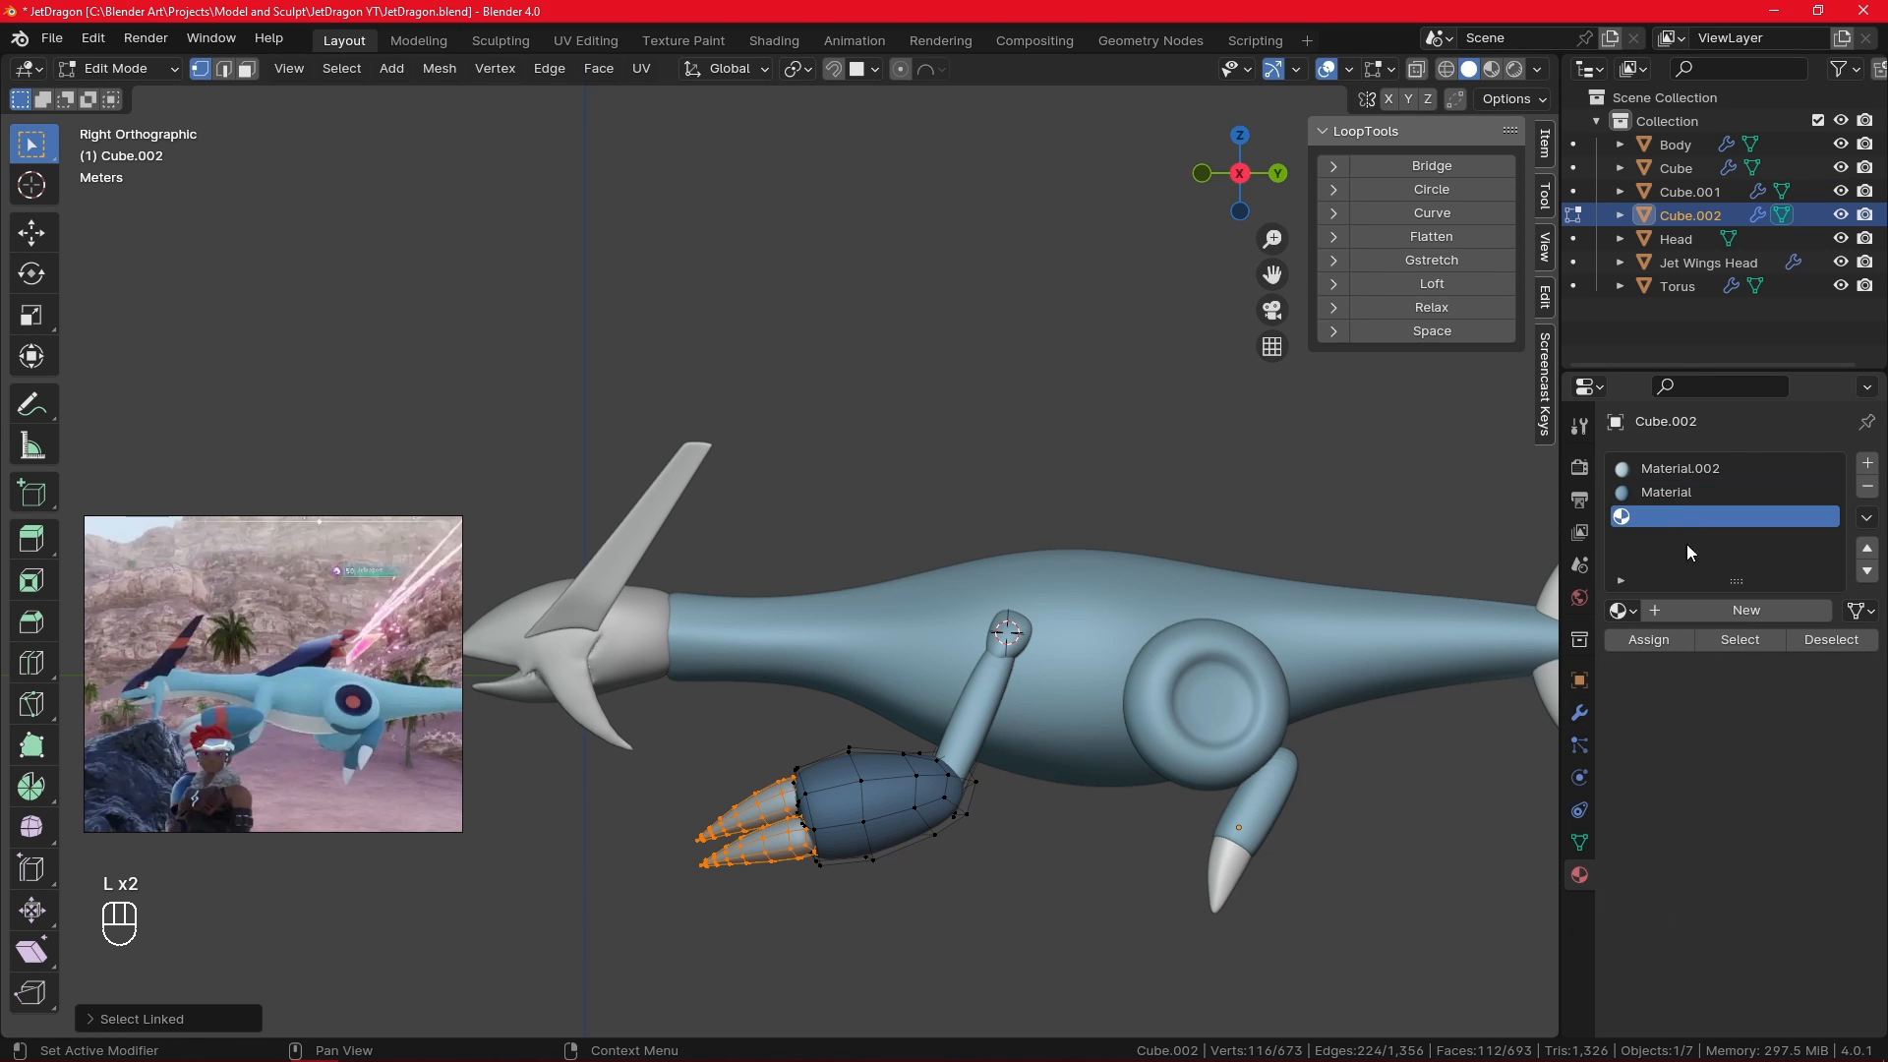
pyautogui.click(1621, 611)
pyautogui.click(1573, 667)
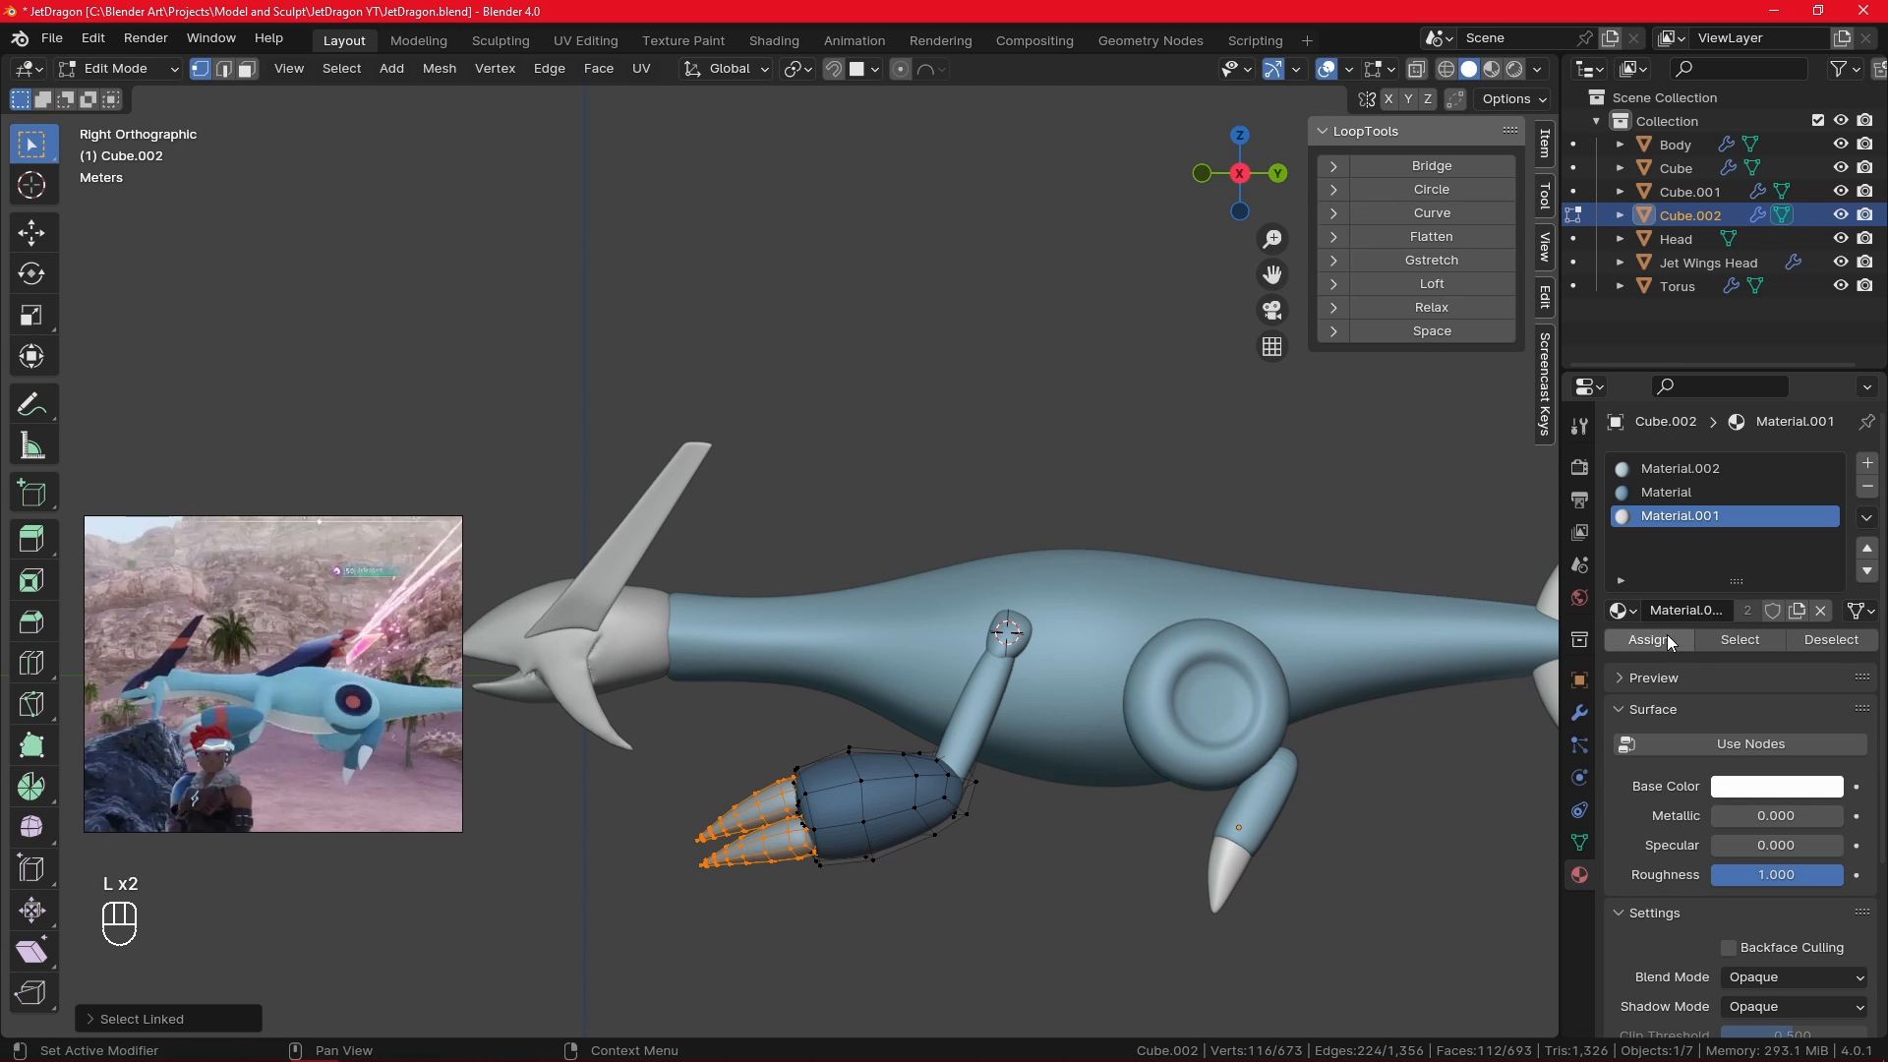
pyautogui.click(1666, 641)
pyautogui.click(1365, 918)
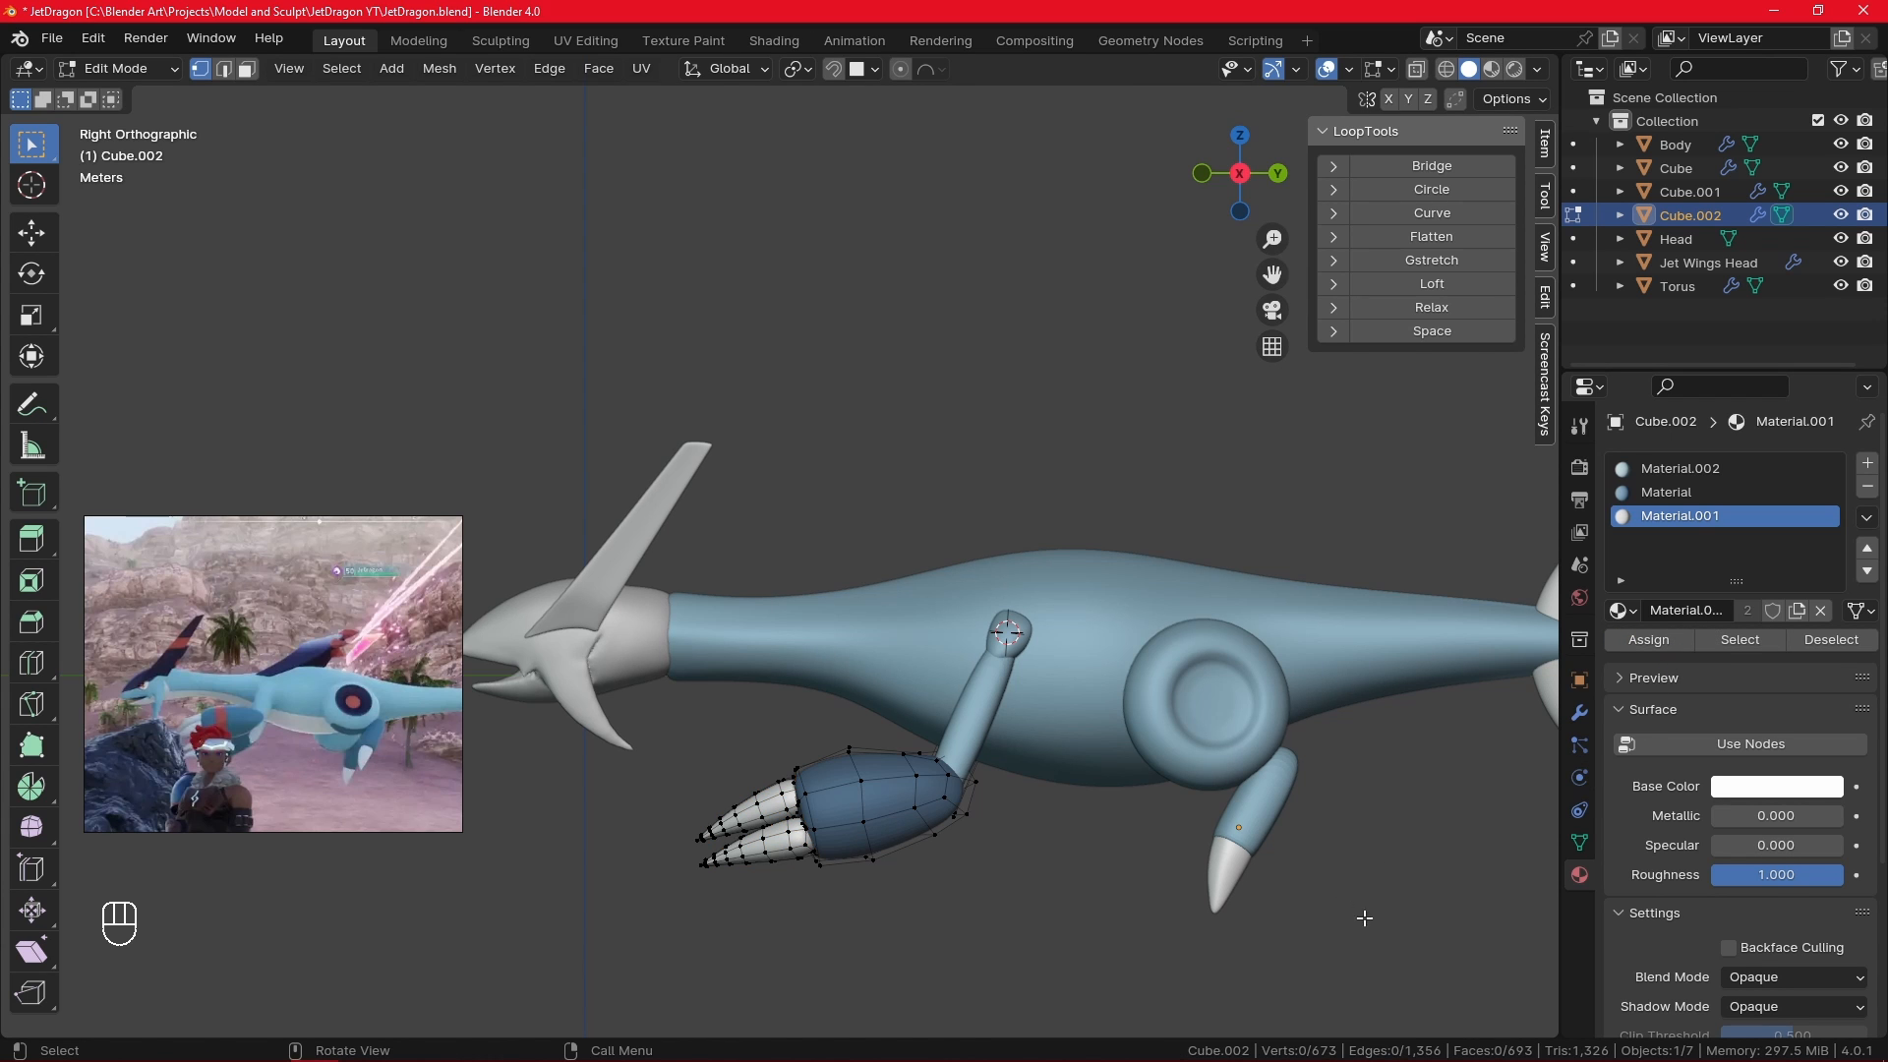
pyautogui.press('Tab')
# - Select the tail fin object Cube and give it the existing dark blue Material in Edit Mode
pyautogui.keyDown('shift'); pyautogui.moveTo(1343, 867); pyautogui.dragTo(988, 912, button='middle'); pyautogui.keyUp('shift')
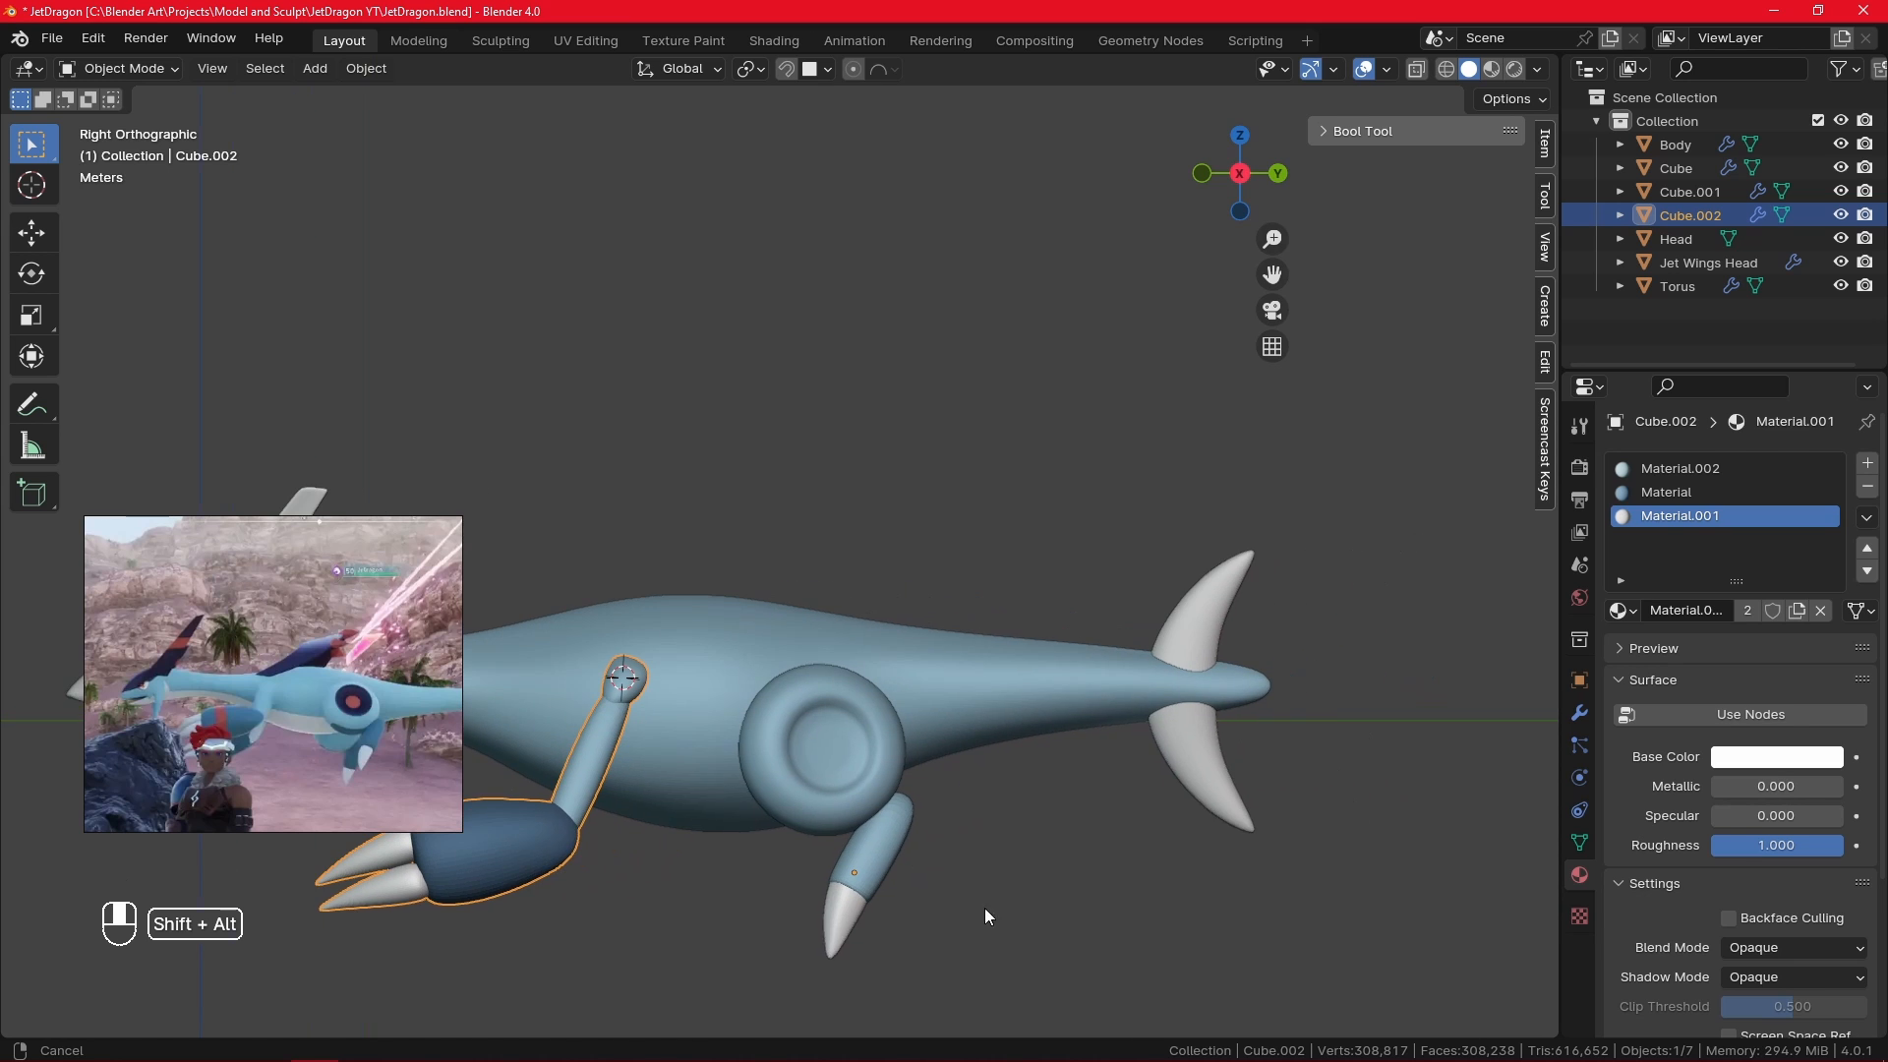
pyautogui.click(1216, 789)
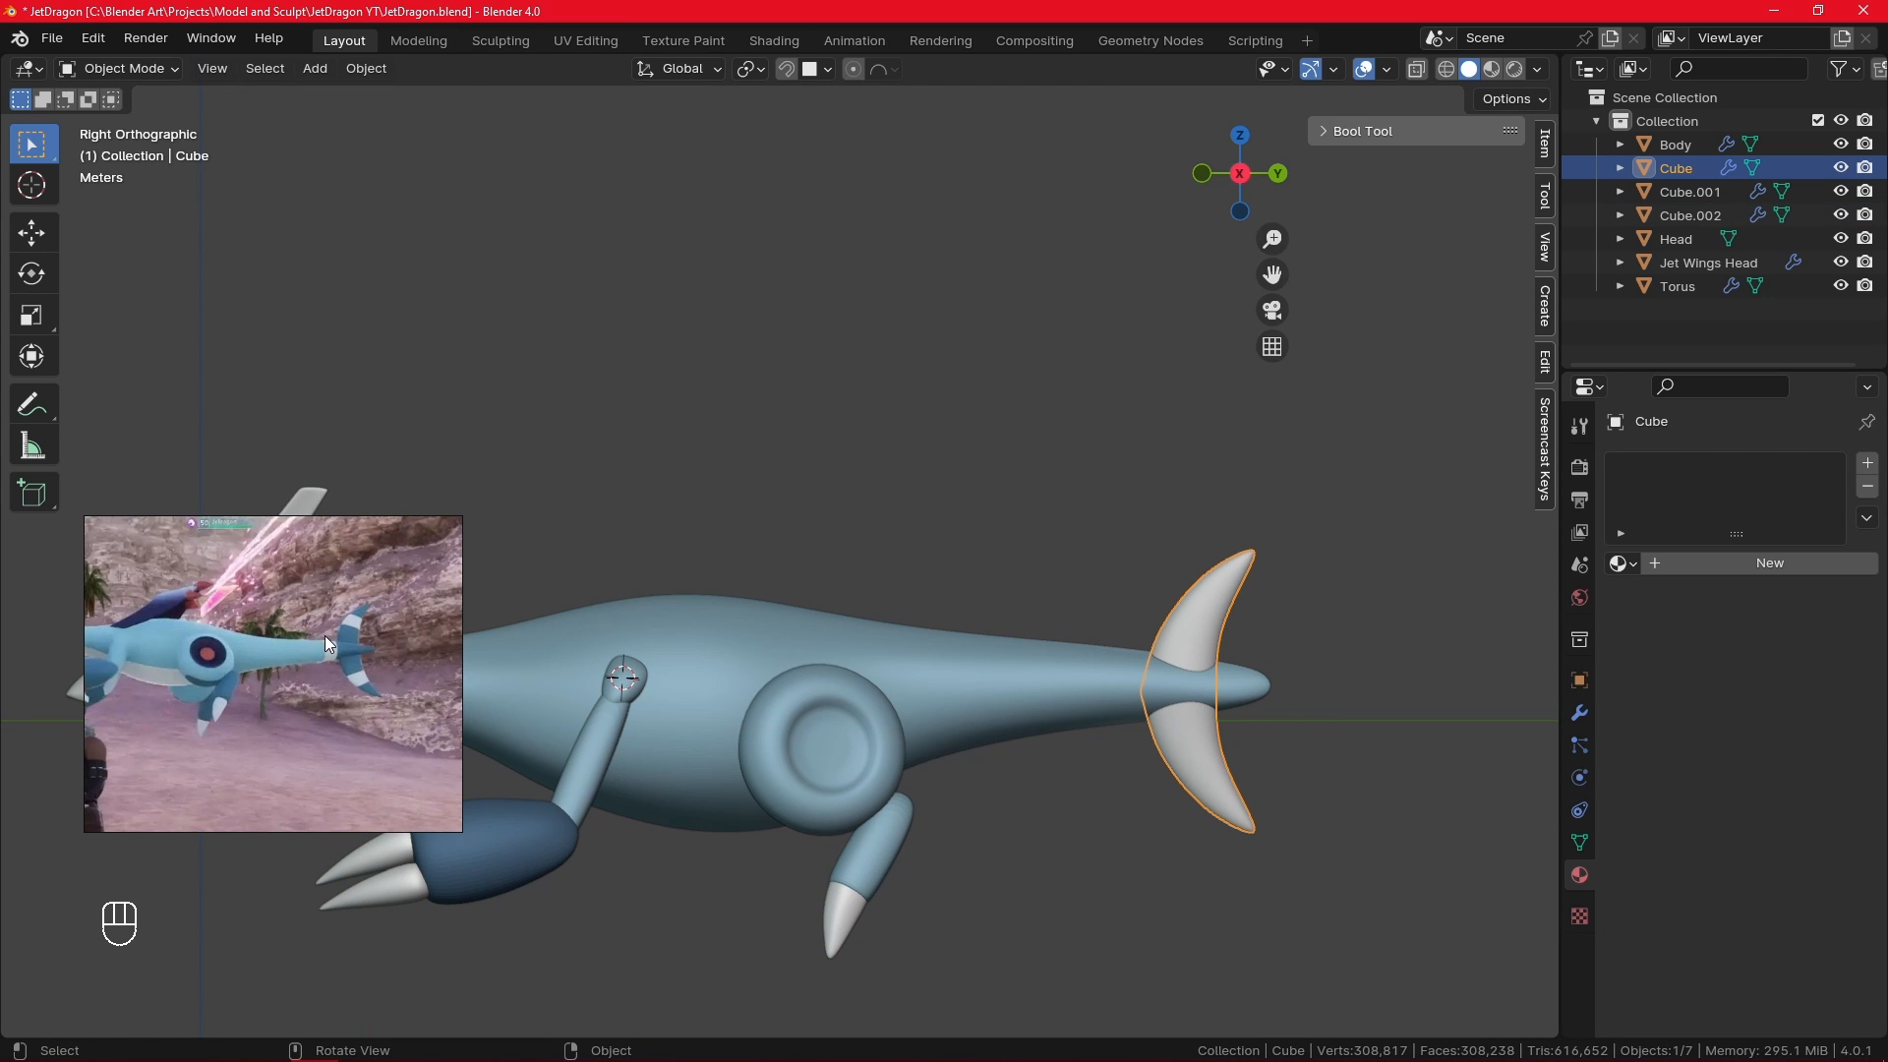
pyautogui.press('Tab')
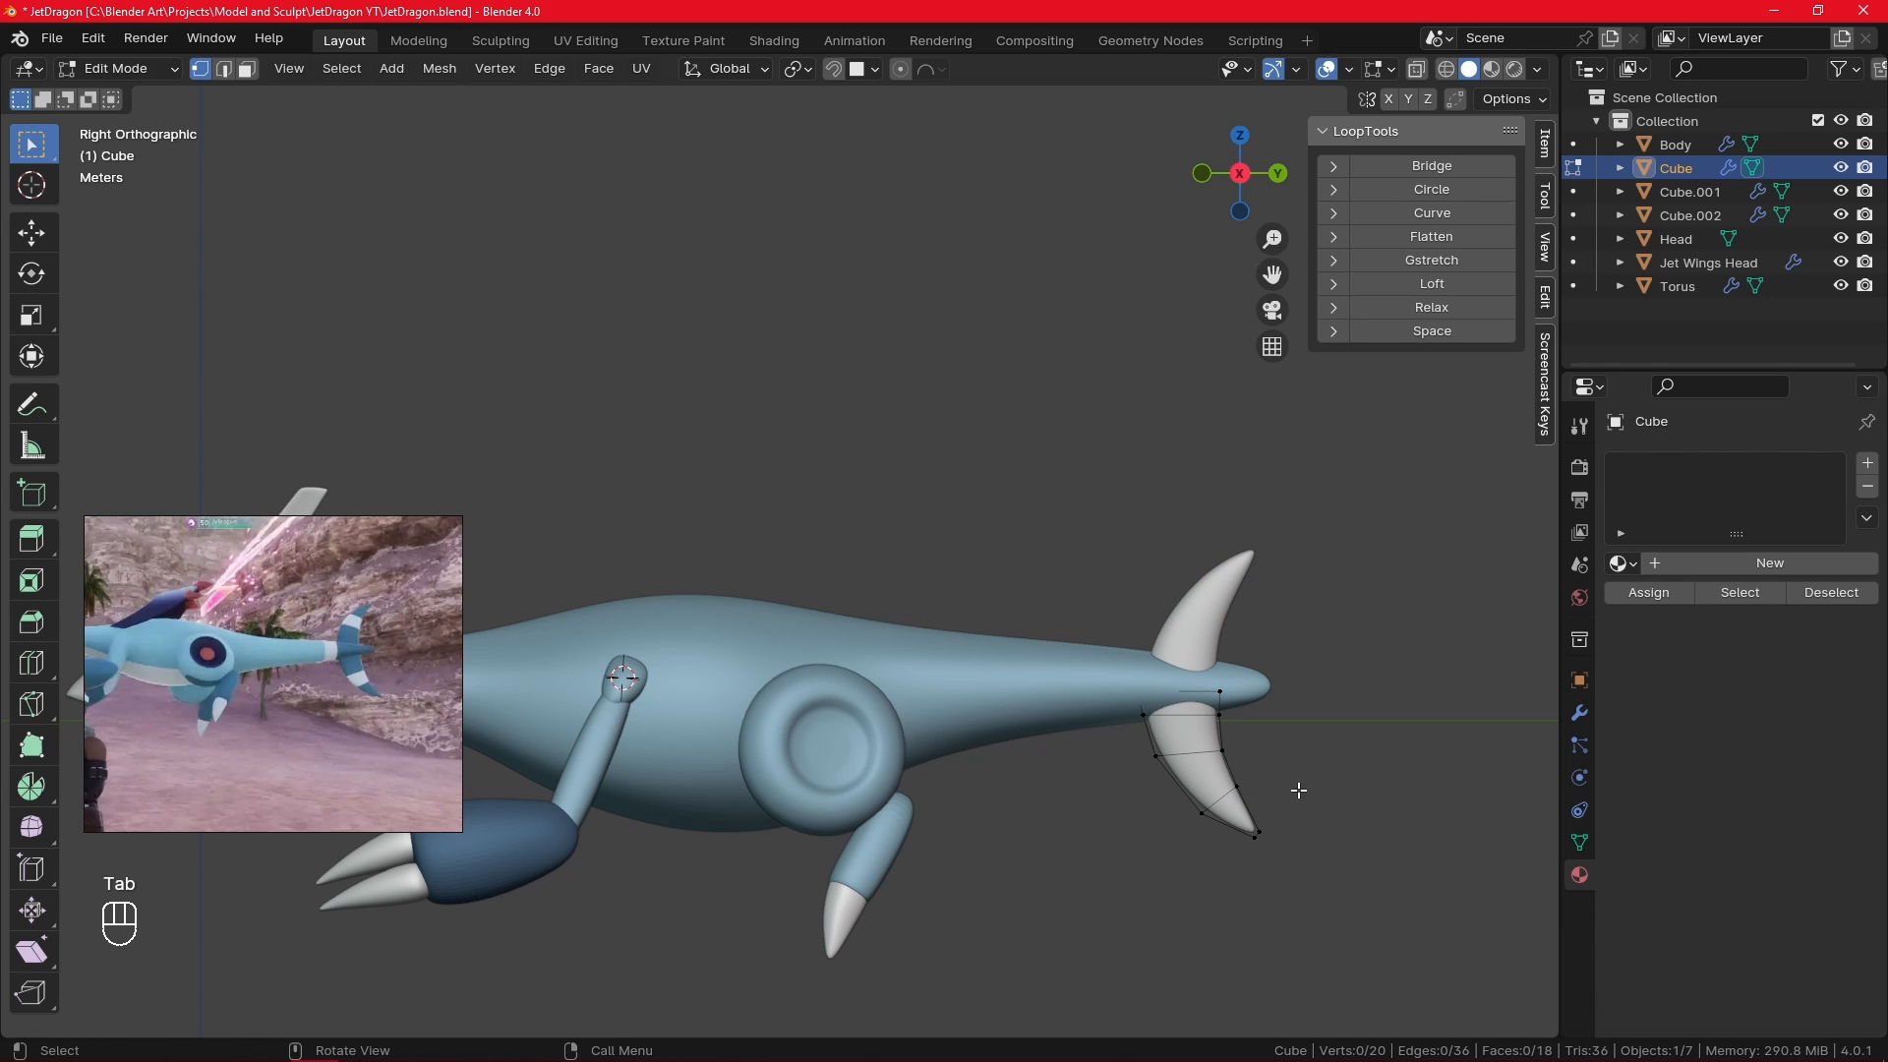
pyautogui.click(1622, 562)
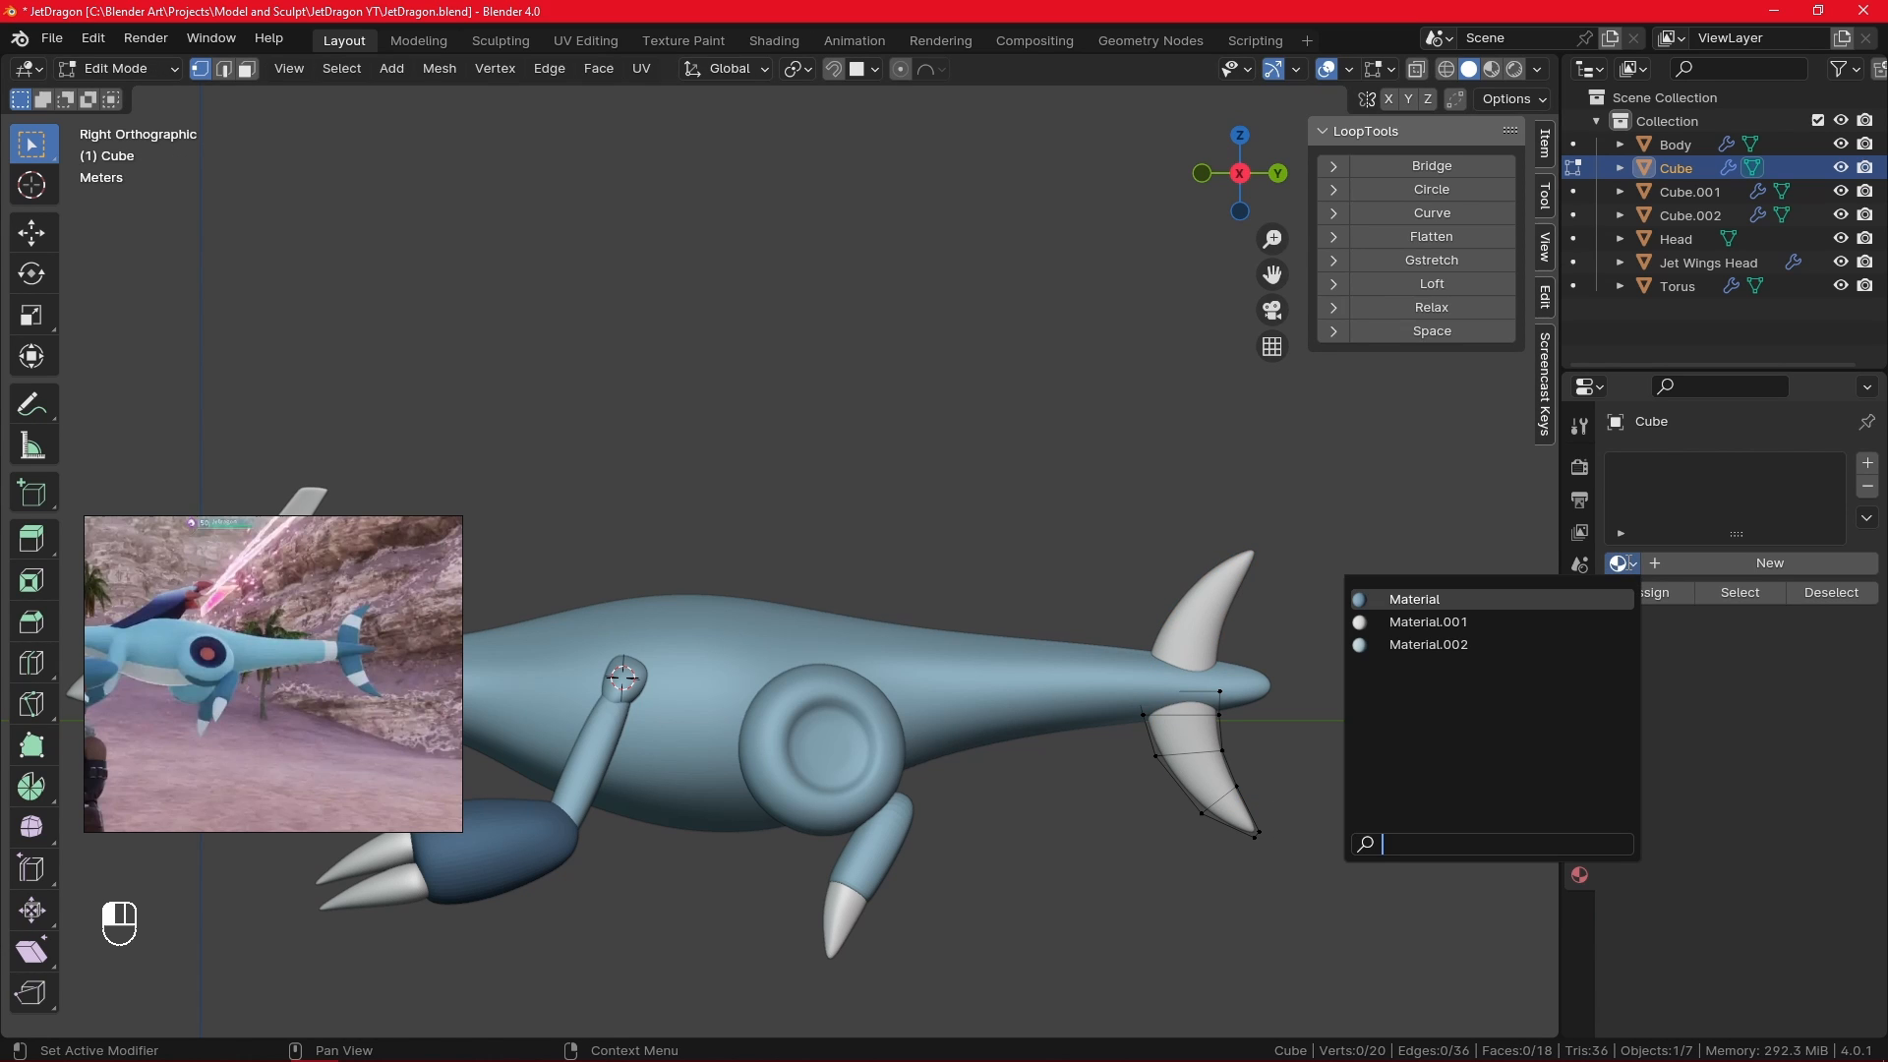
pyautogui.click(1554, 598)
pyautogui.keyDown('shift'); pyautogui.moveTo(1377, 732); pyautogui.dragTo(1284, 844, button='middle'); pyautogui.keyUp('shift')
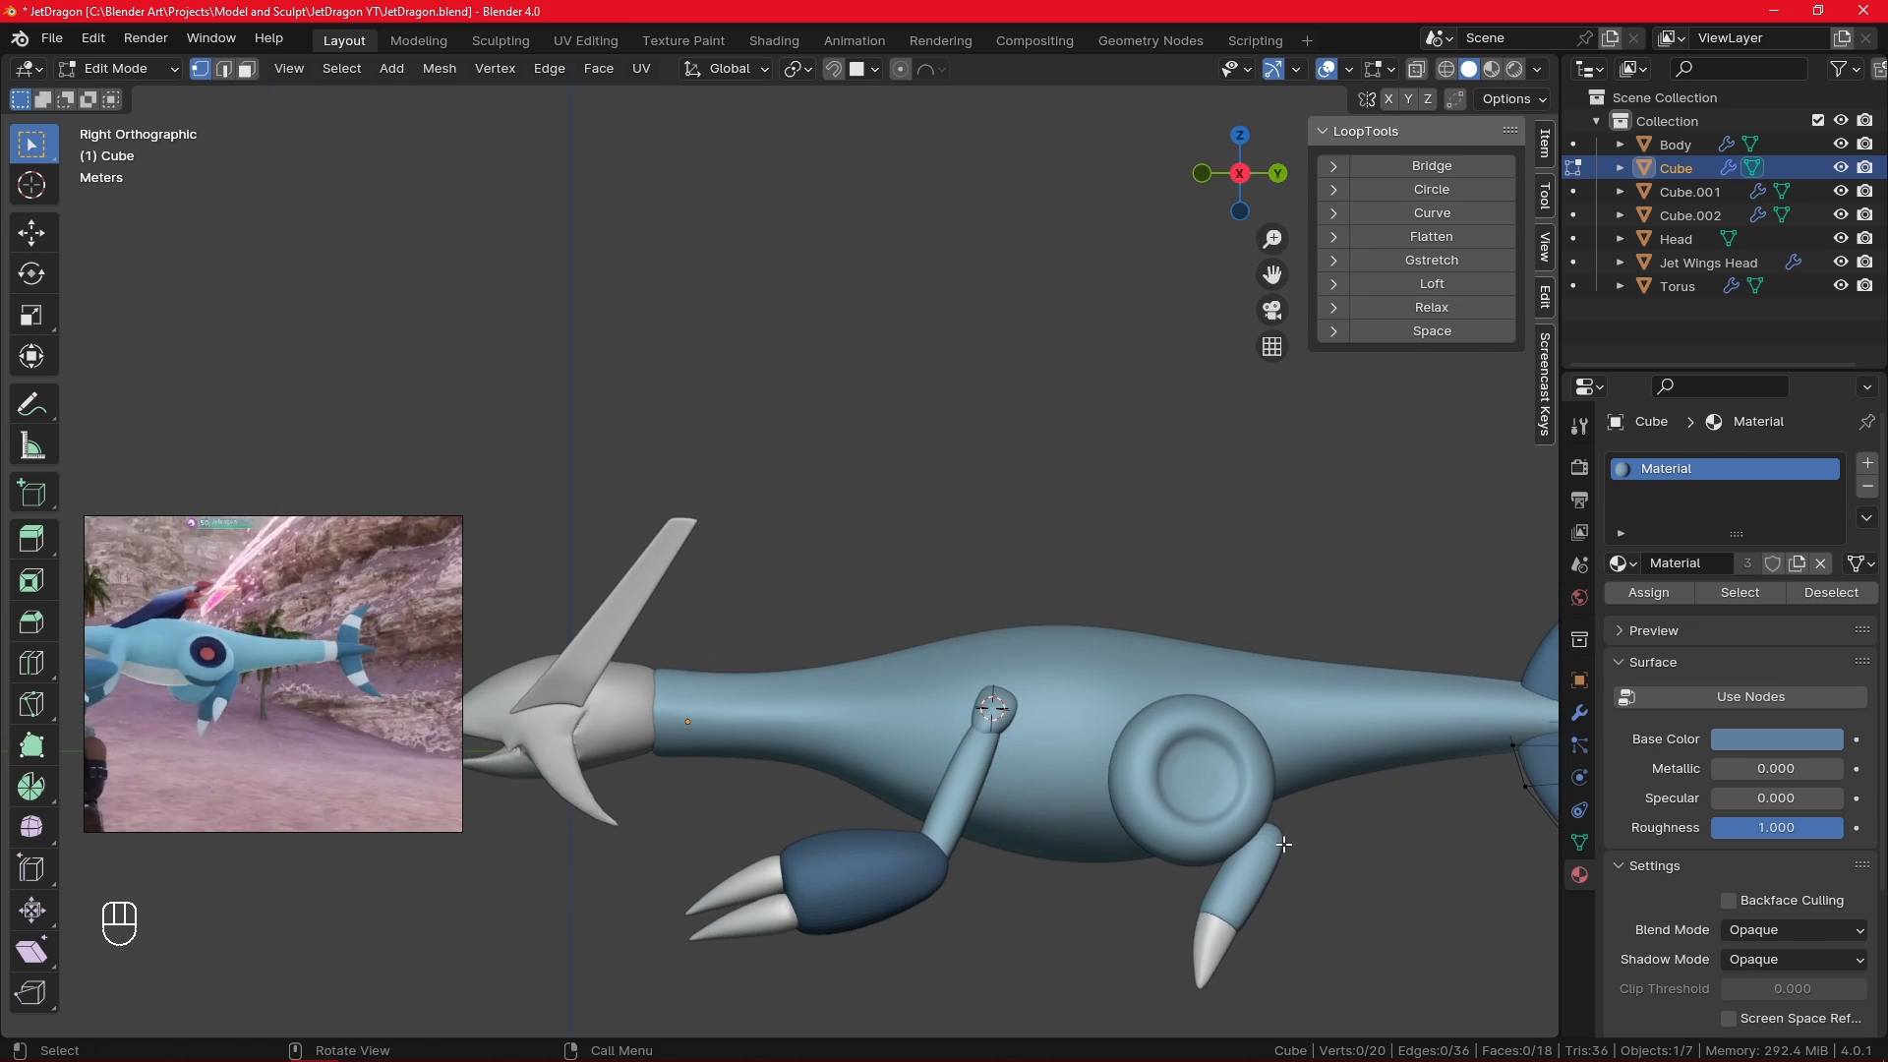
# - Reposition the reference image beside the dragon's head and leave Edit Mode on the tail fin object
pyautogui.keyDown('shift'); pyautogui.moveTo(839, 740); pyautogui.dragTo(985, 758, button='middle'); pyautogui.keyUp('shift')
pyautogui.moveTo(350, 736); pyautogui.dragTo(440, 752, button='right')
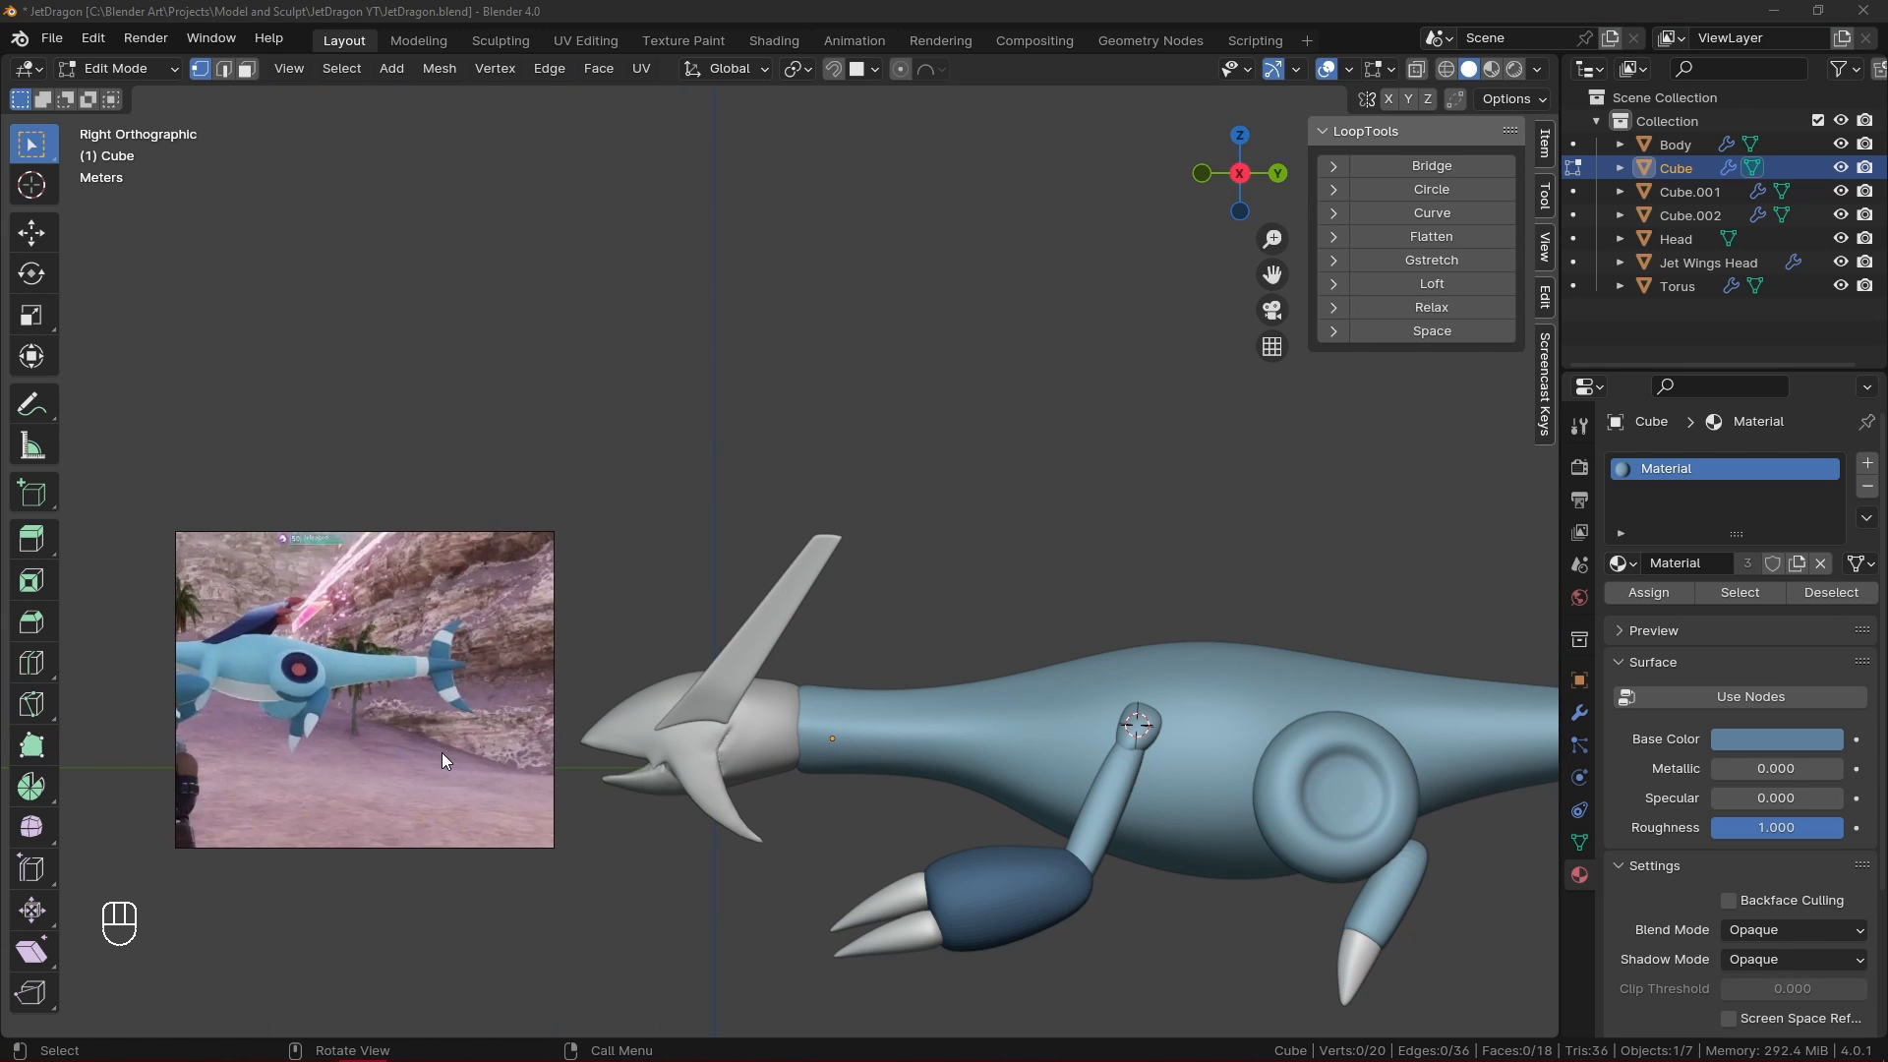
pyautogui.click(799, 763)
pyautogui.press('Tab')
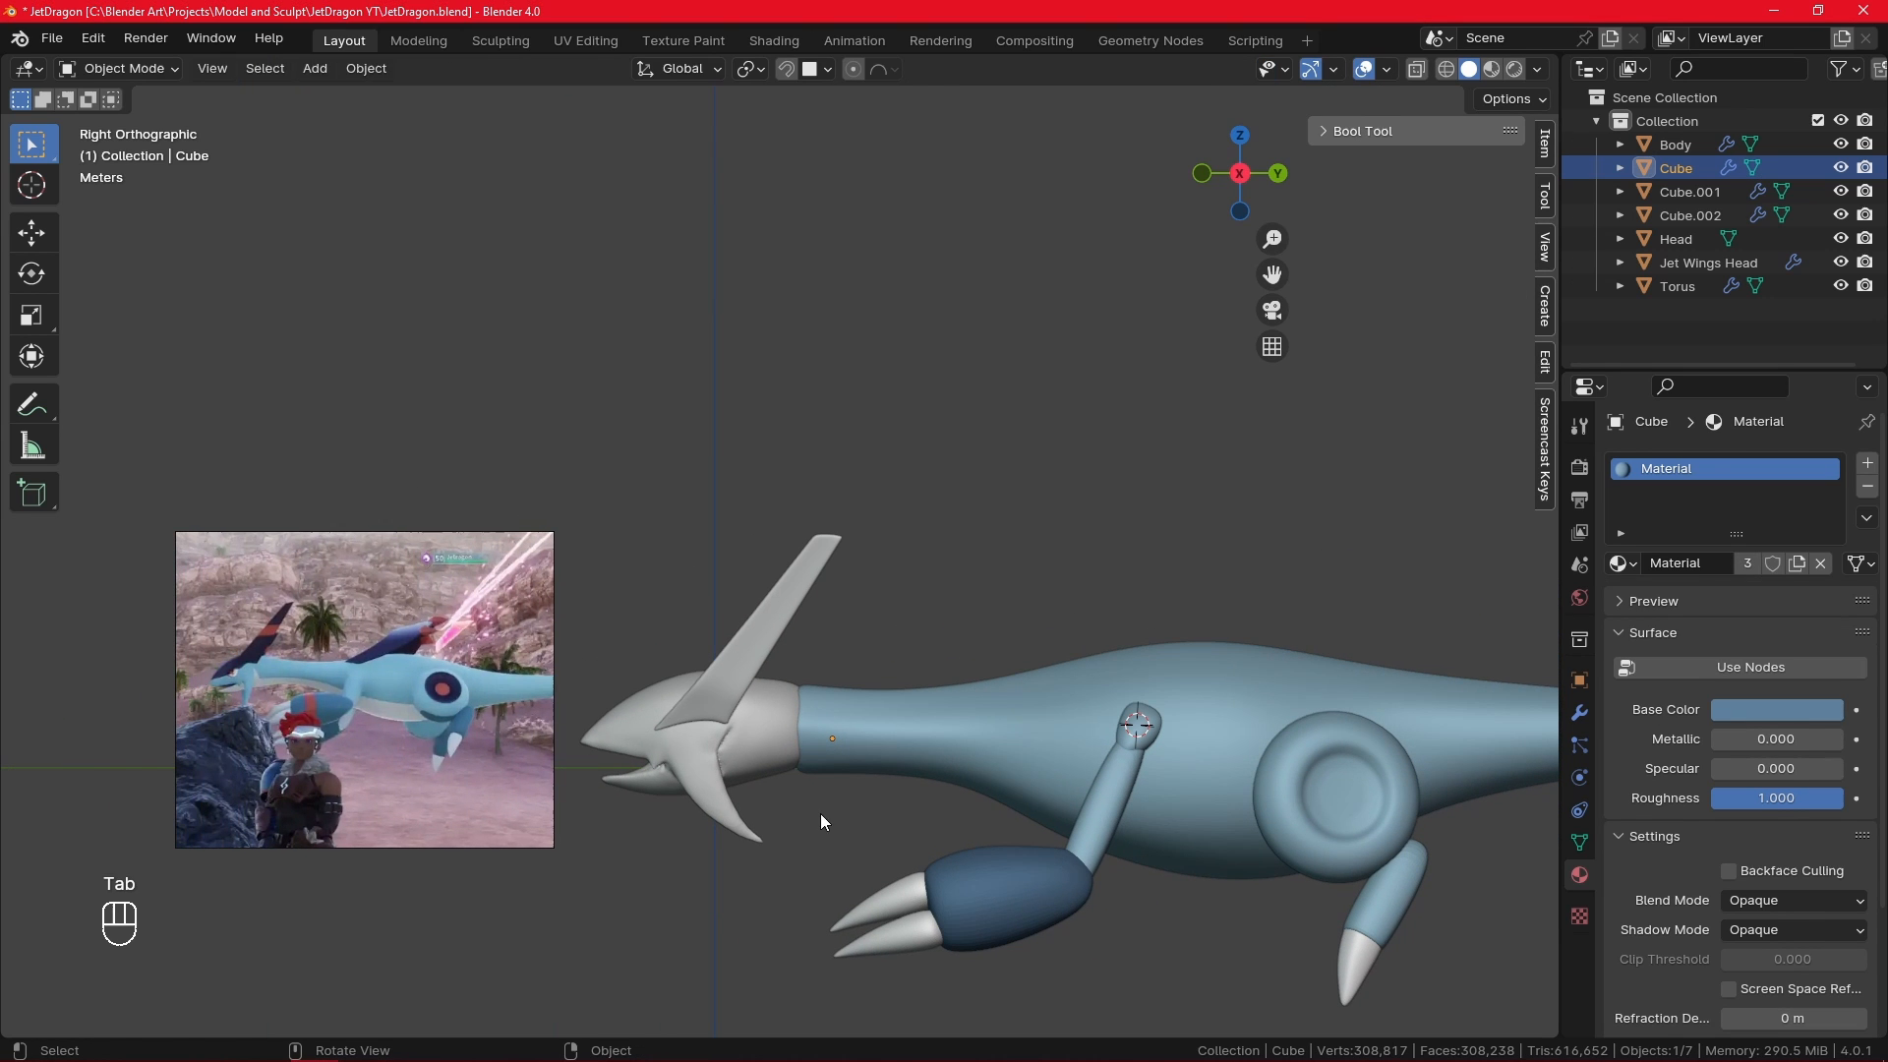
# - Set the front arm Cube.002's viewport subdivision level to 4 and shade it smooth
pyautogui.click(829, 753)
pyautogui.keyDown('shift'); pyautogui.moveTo(1148, 887); pyautogui.dragTo(995, 743, button='middle'); pyautogui.keyUp('shift')
pyautogui.click(908, 764)
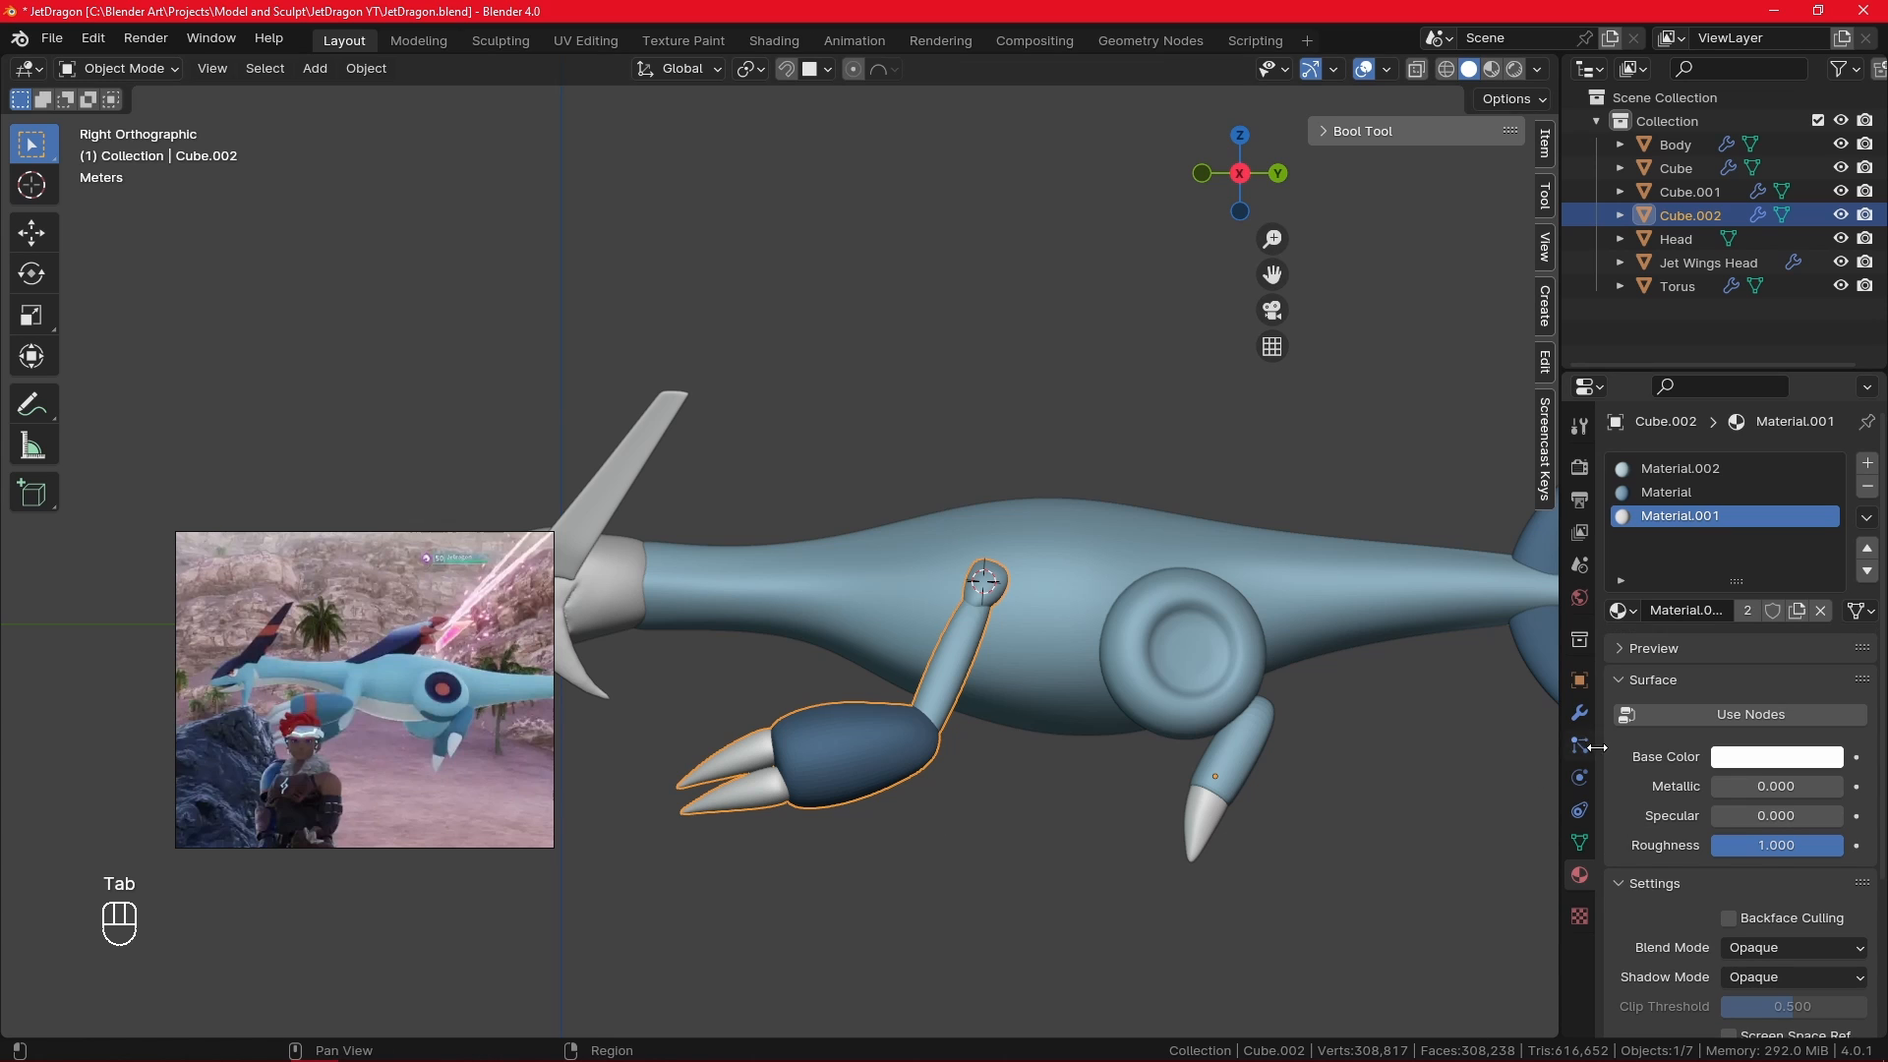
pyautogui.click(1579, 711)
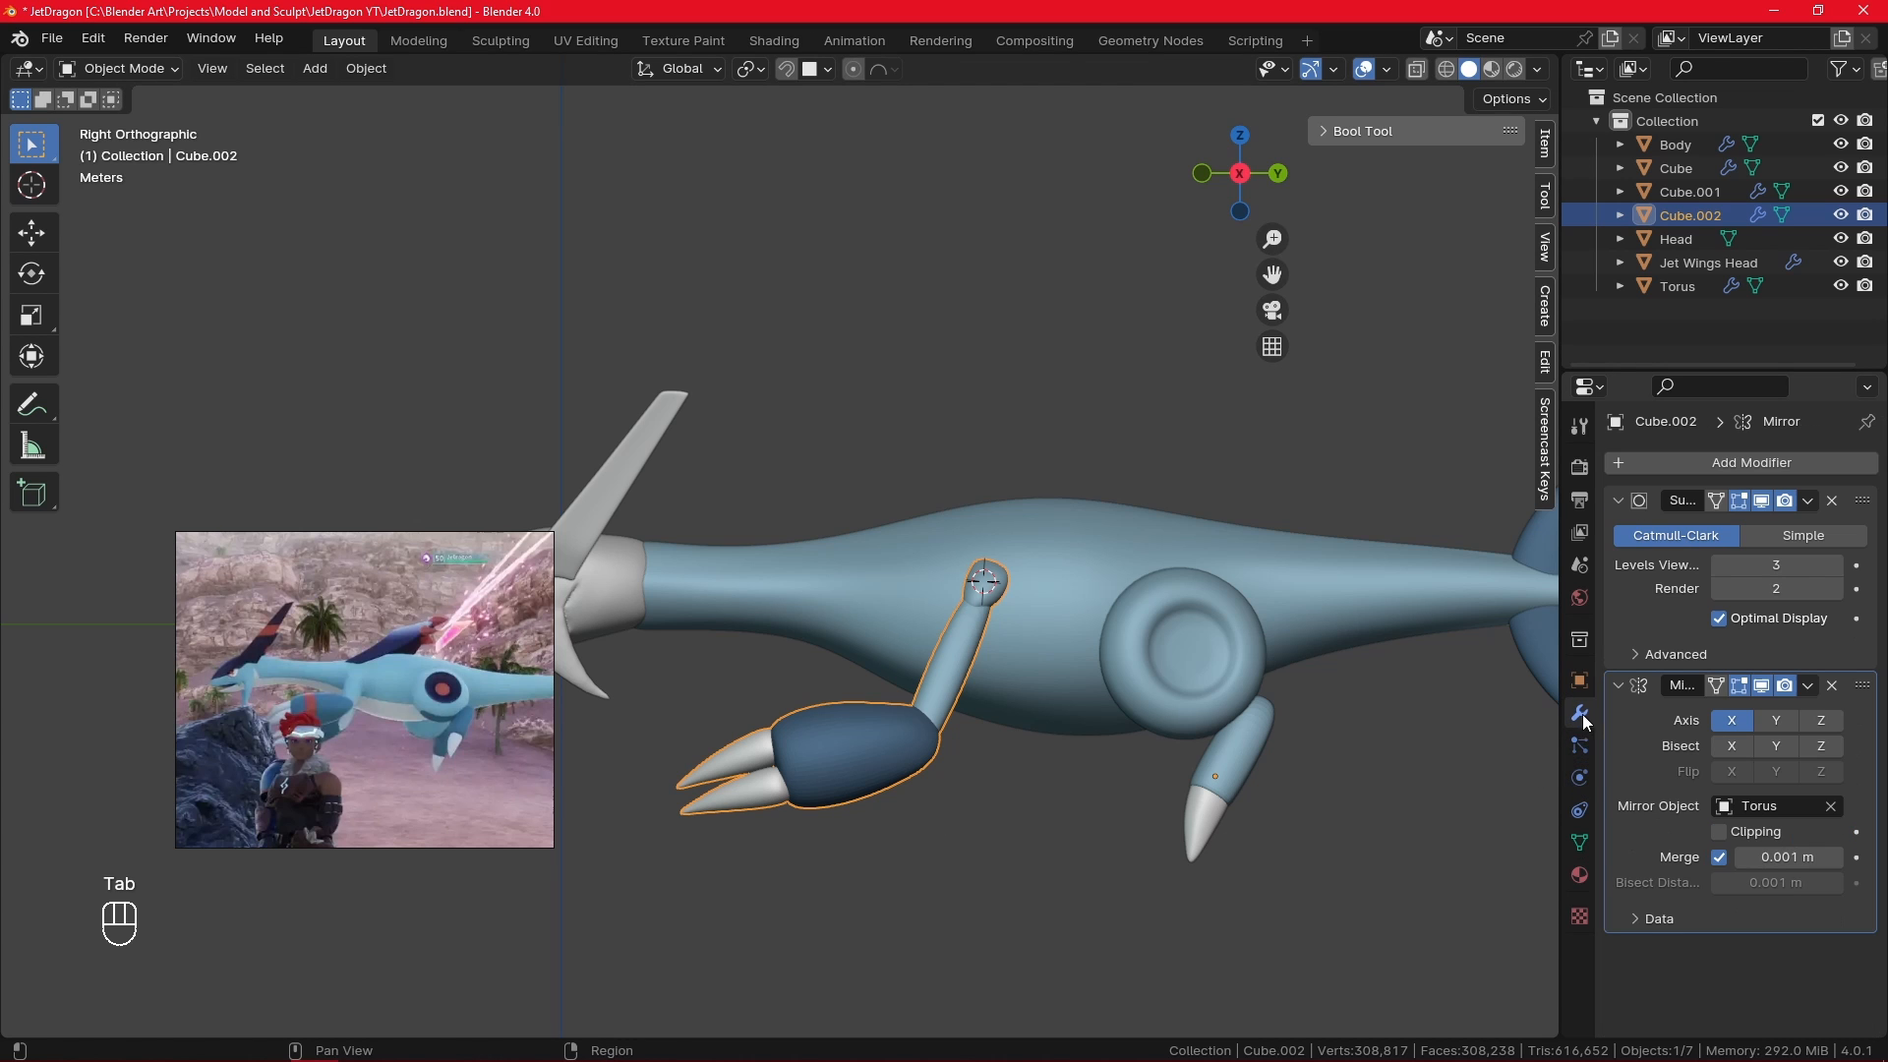
pyautogui.click(1832, 566)
pyautogui.rightClick(893, 728)
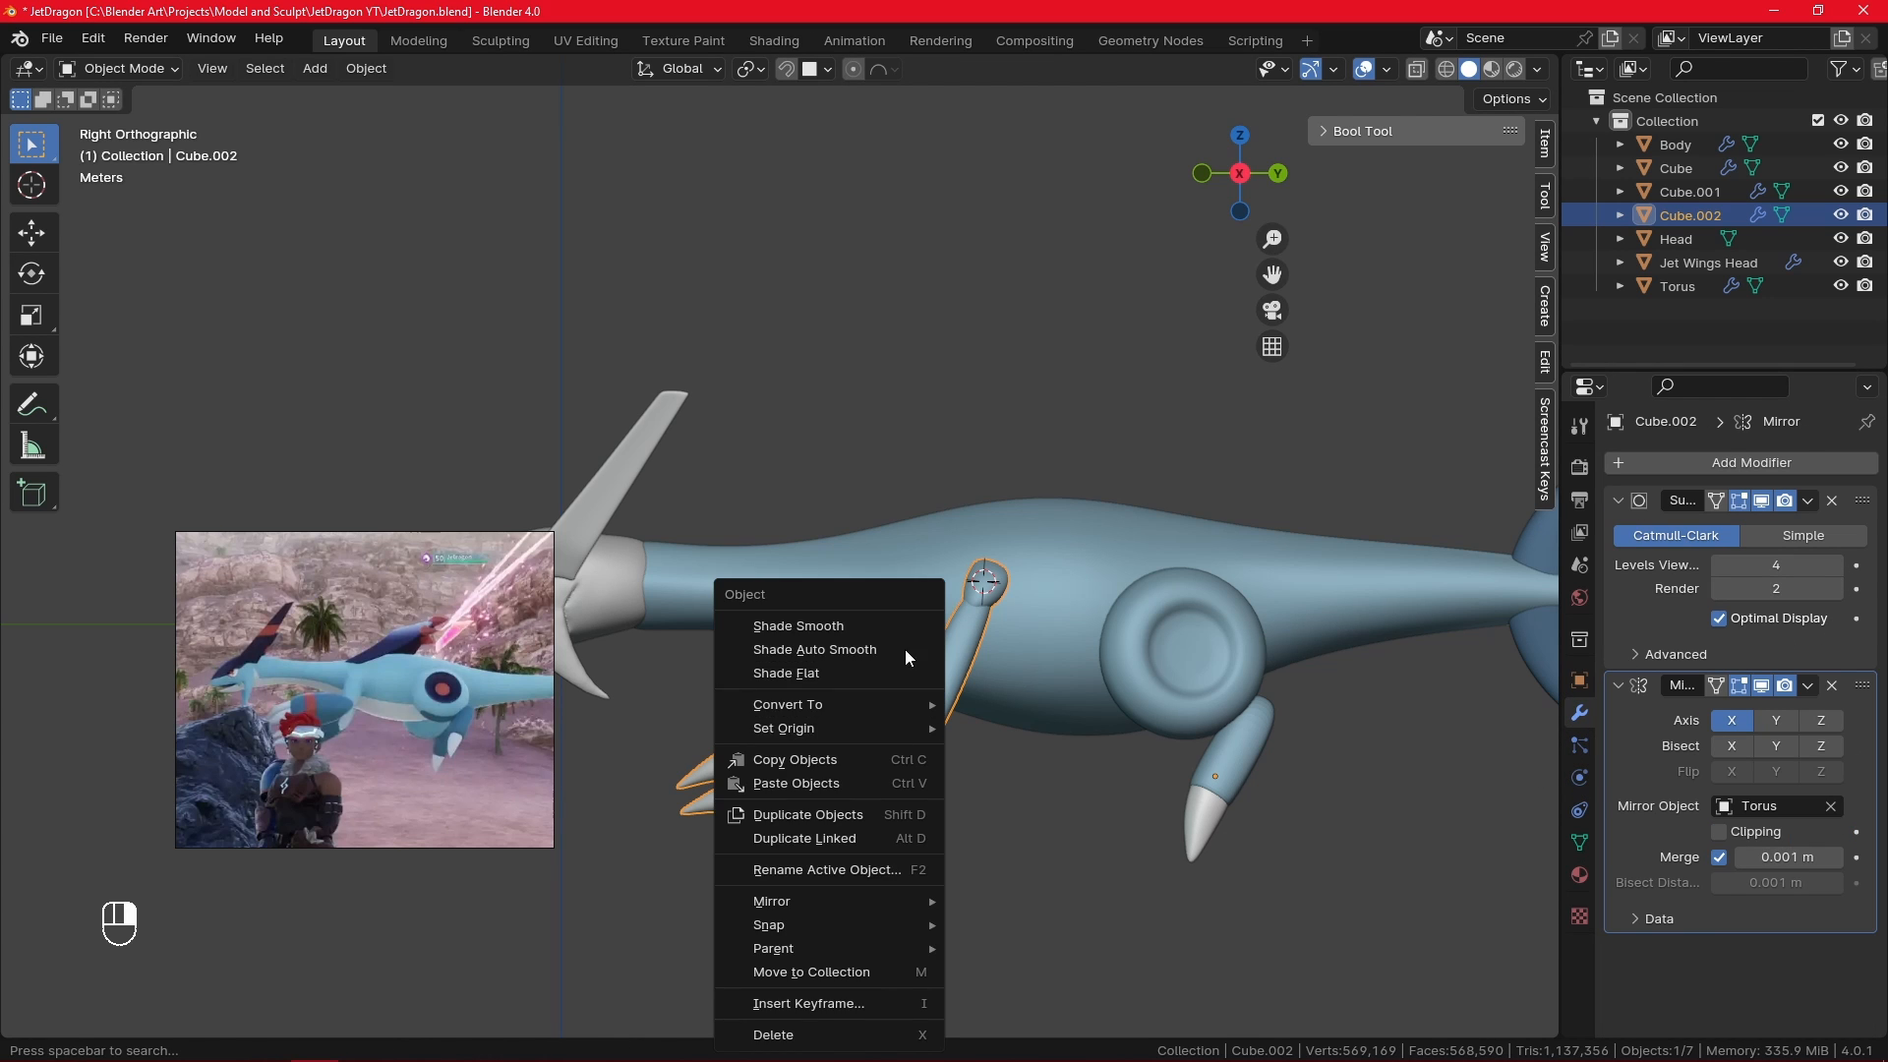
pyautogui.click(855, 626)
# - Apply Shade Smooth to the body, the rear leg and the Torus ring
pyautogui.rightClick(769, 782)
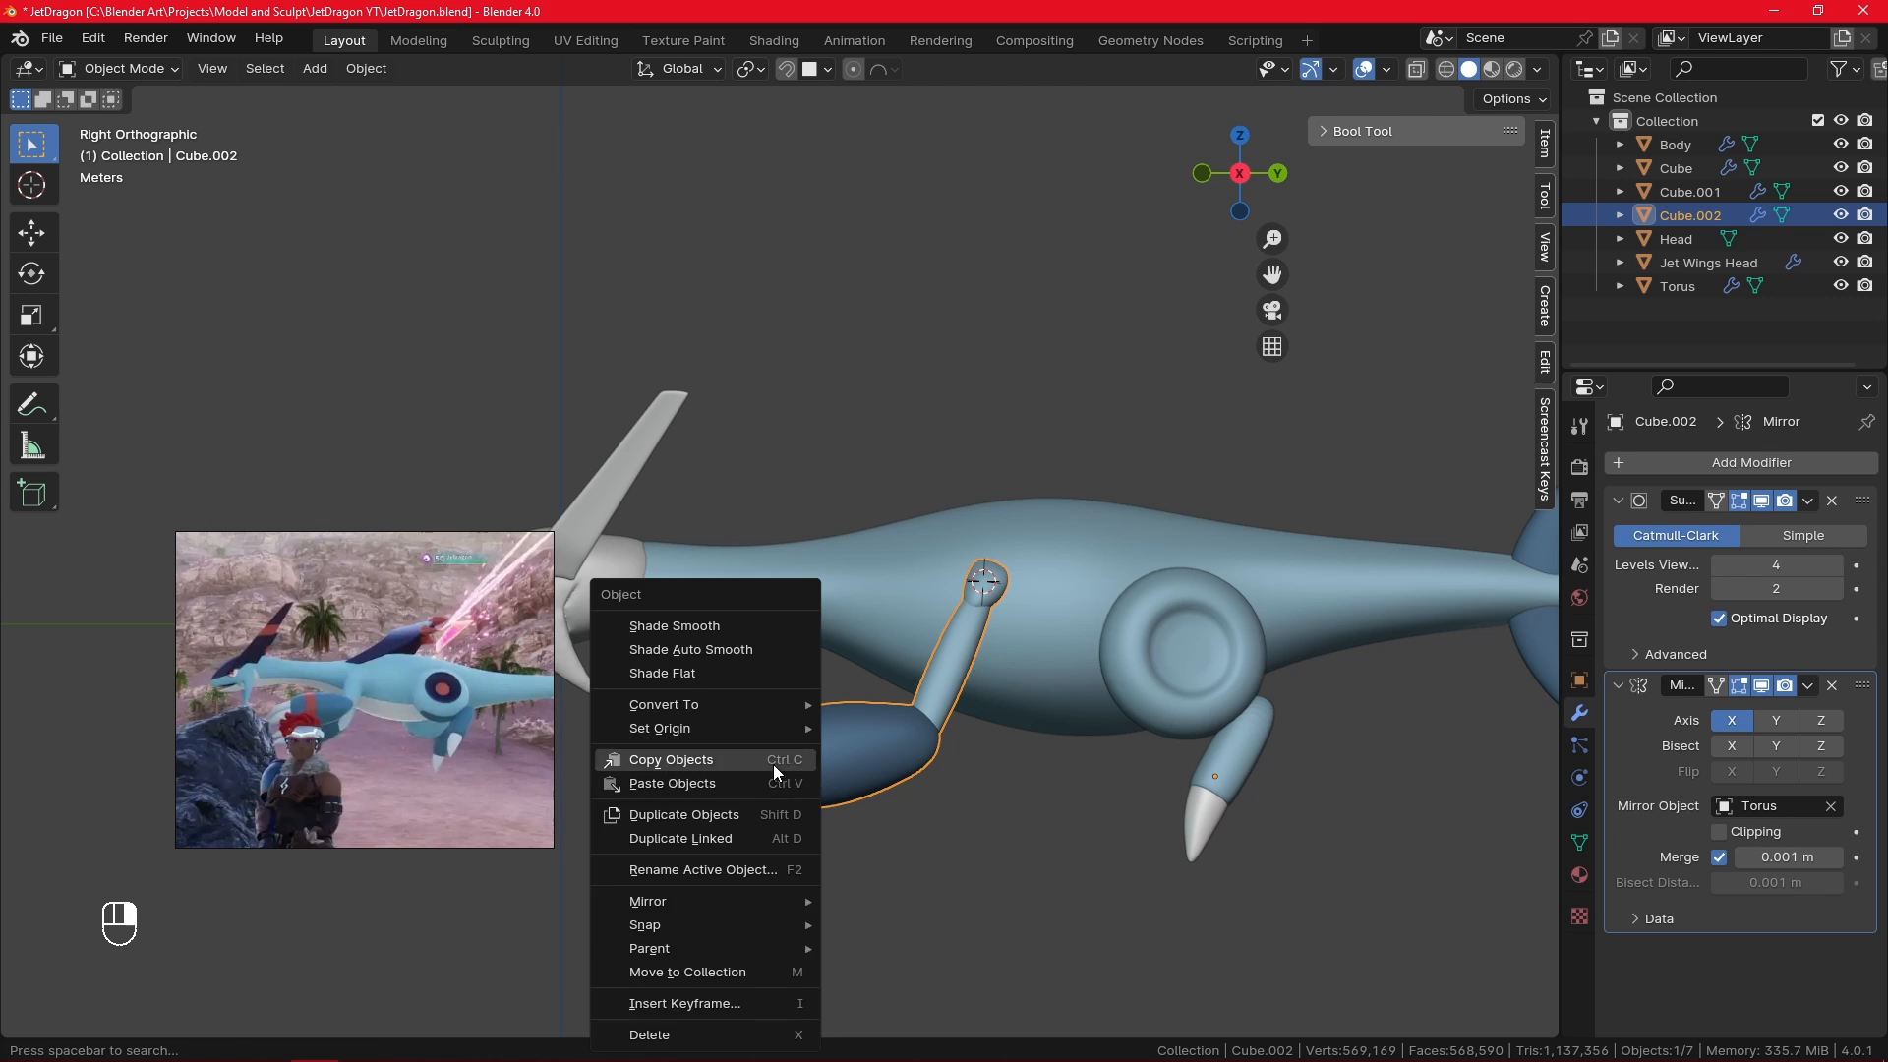
pyautogui.click(1037, 611)
pyautogui.rightClick(1088, 588)
pyautogui.click(1077, 609)
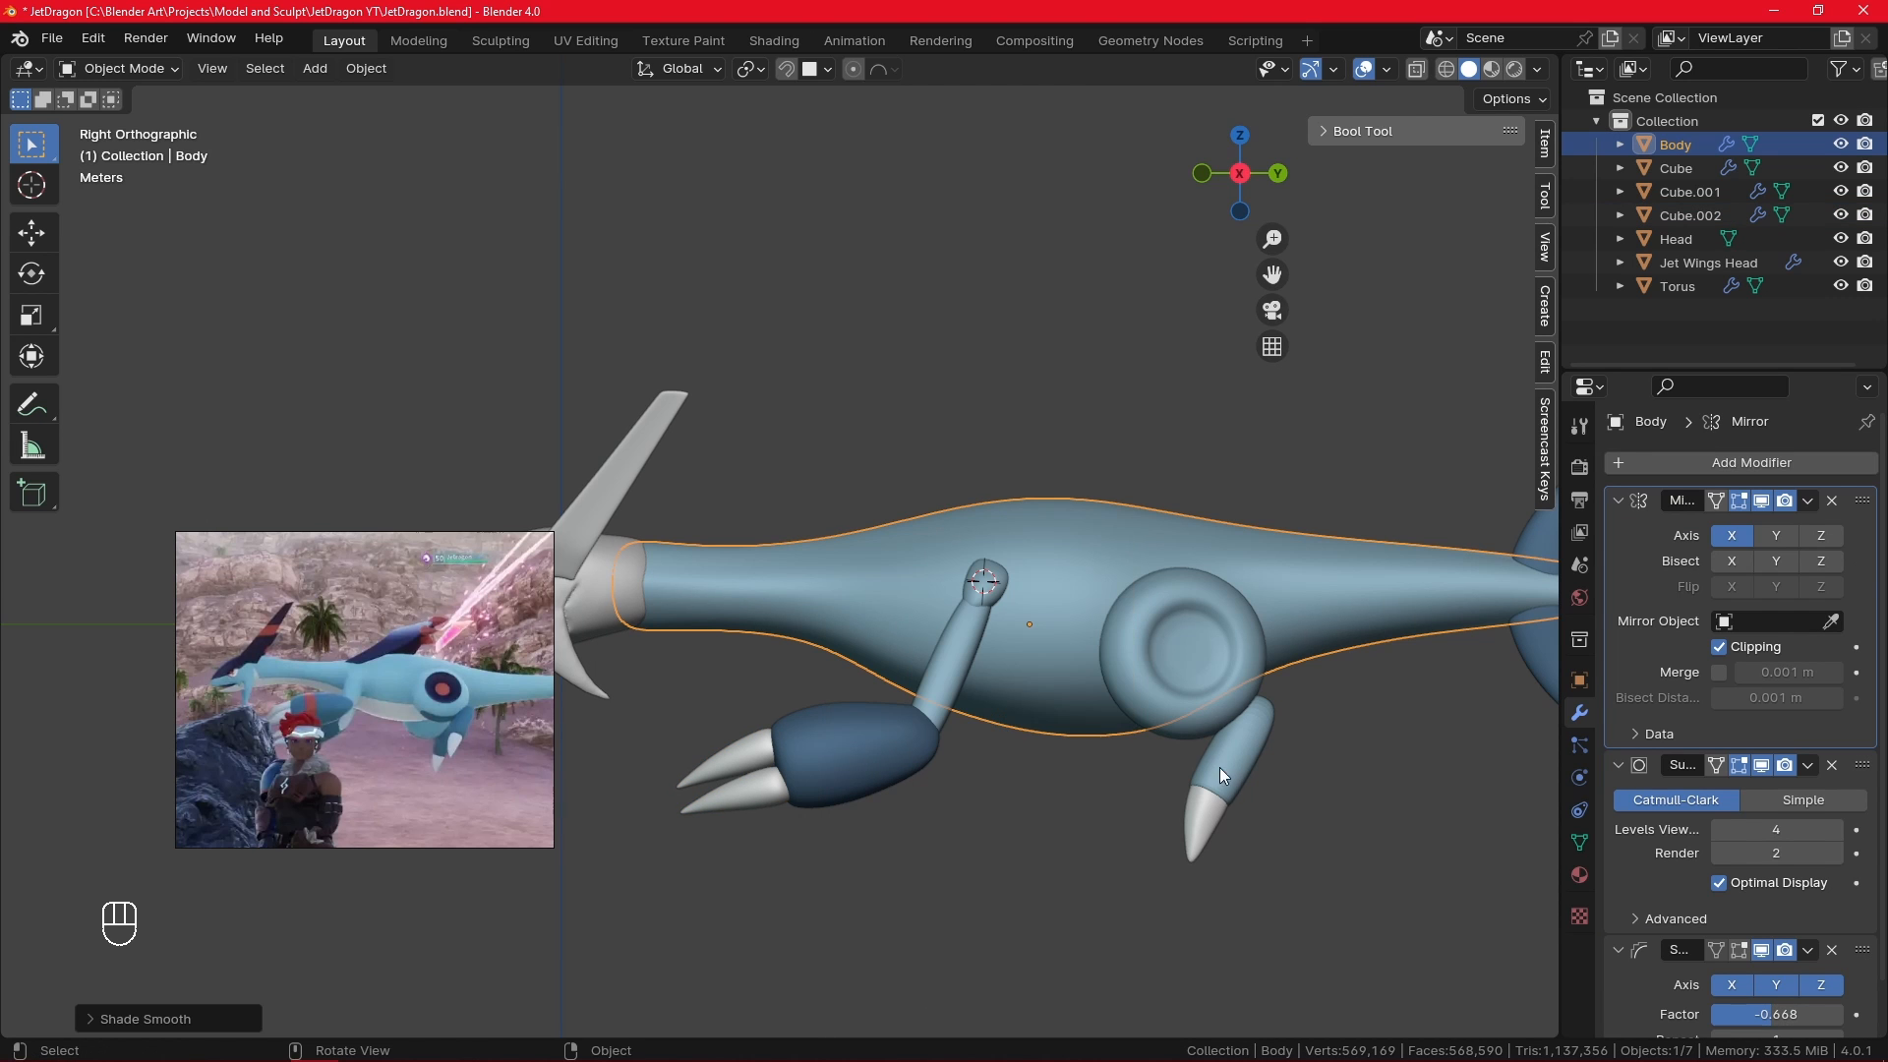
pyautogui.click(1222, 774)
pyautogui.rightClick(1219, 629)
pyautogui.click(1205, 625)
pyautogui.click(1220, 639)
pyautogui.rightClick(1219, 633)
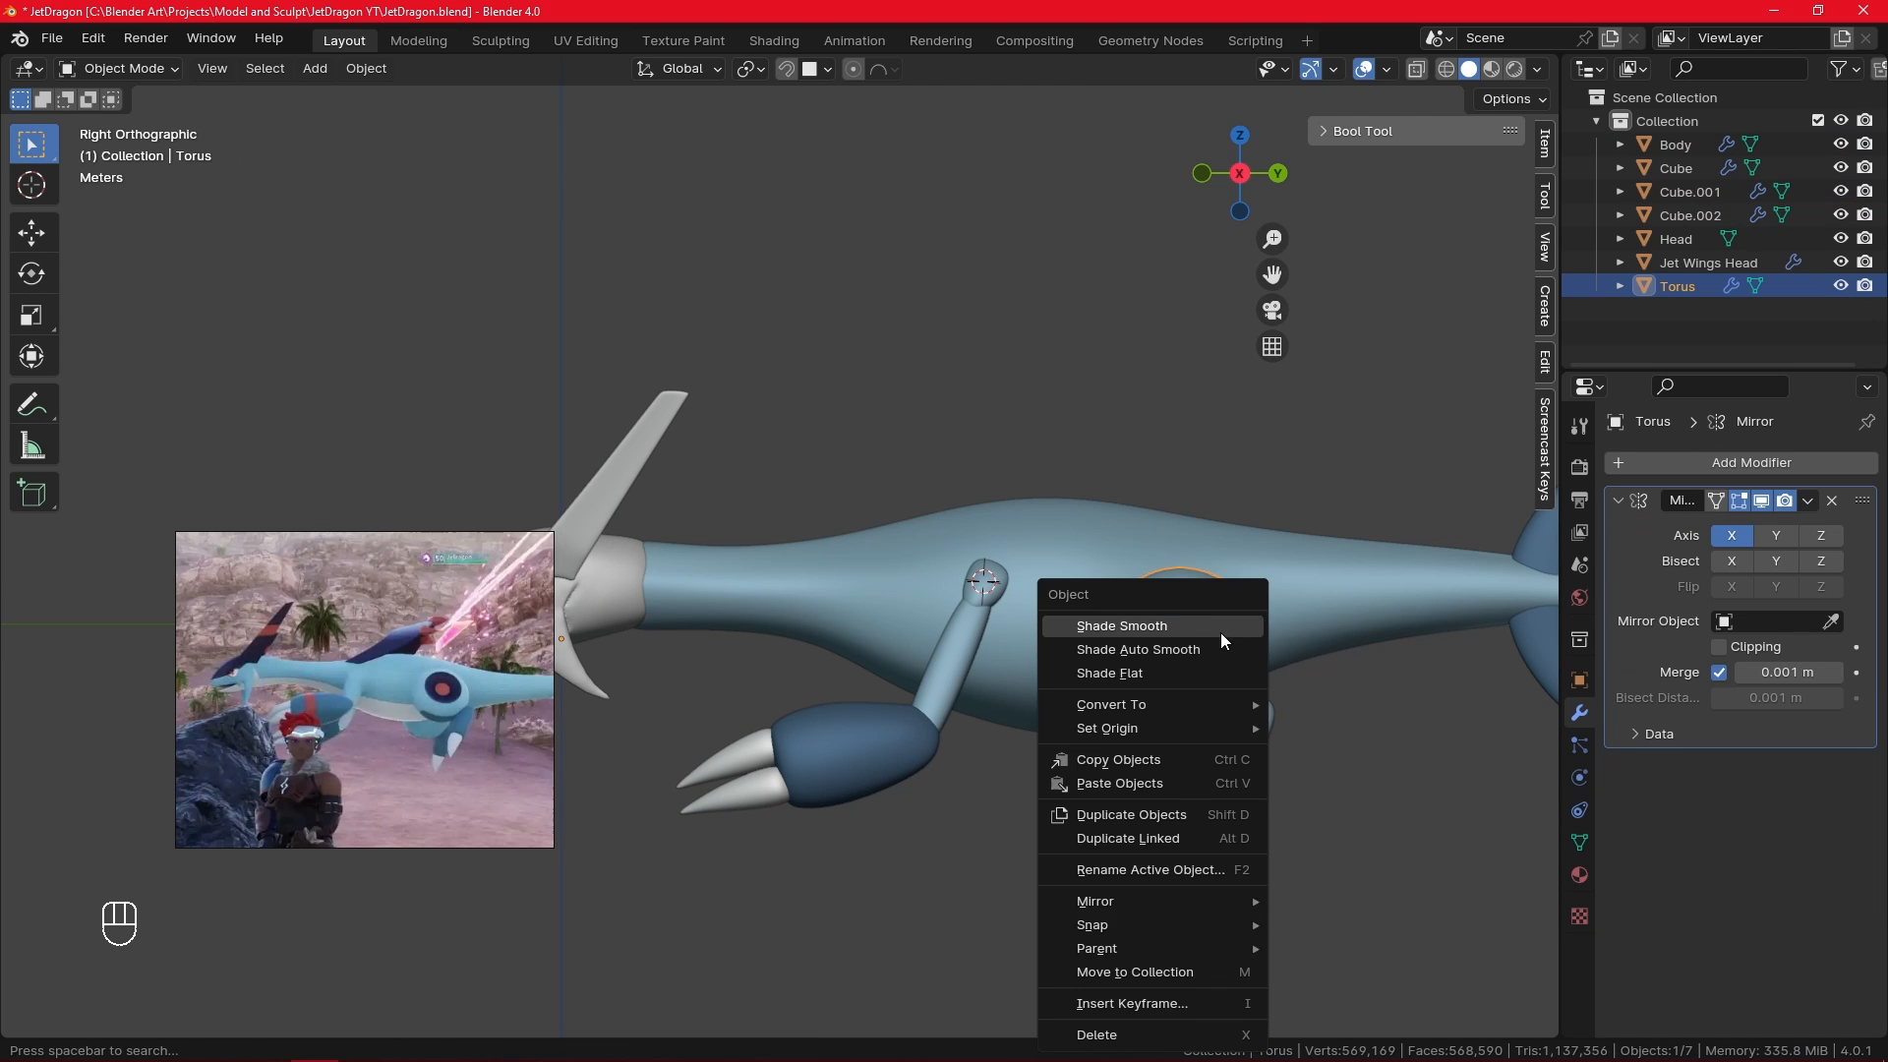
pyautogui.click(1219, 633)
# - Apply Shade Smooth to all objects of the dragon at once and clear the selection
pyautogui.scroll(-3, 1064, 712)
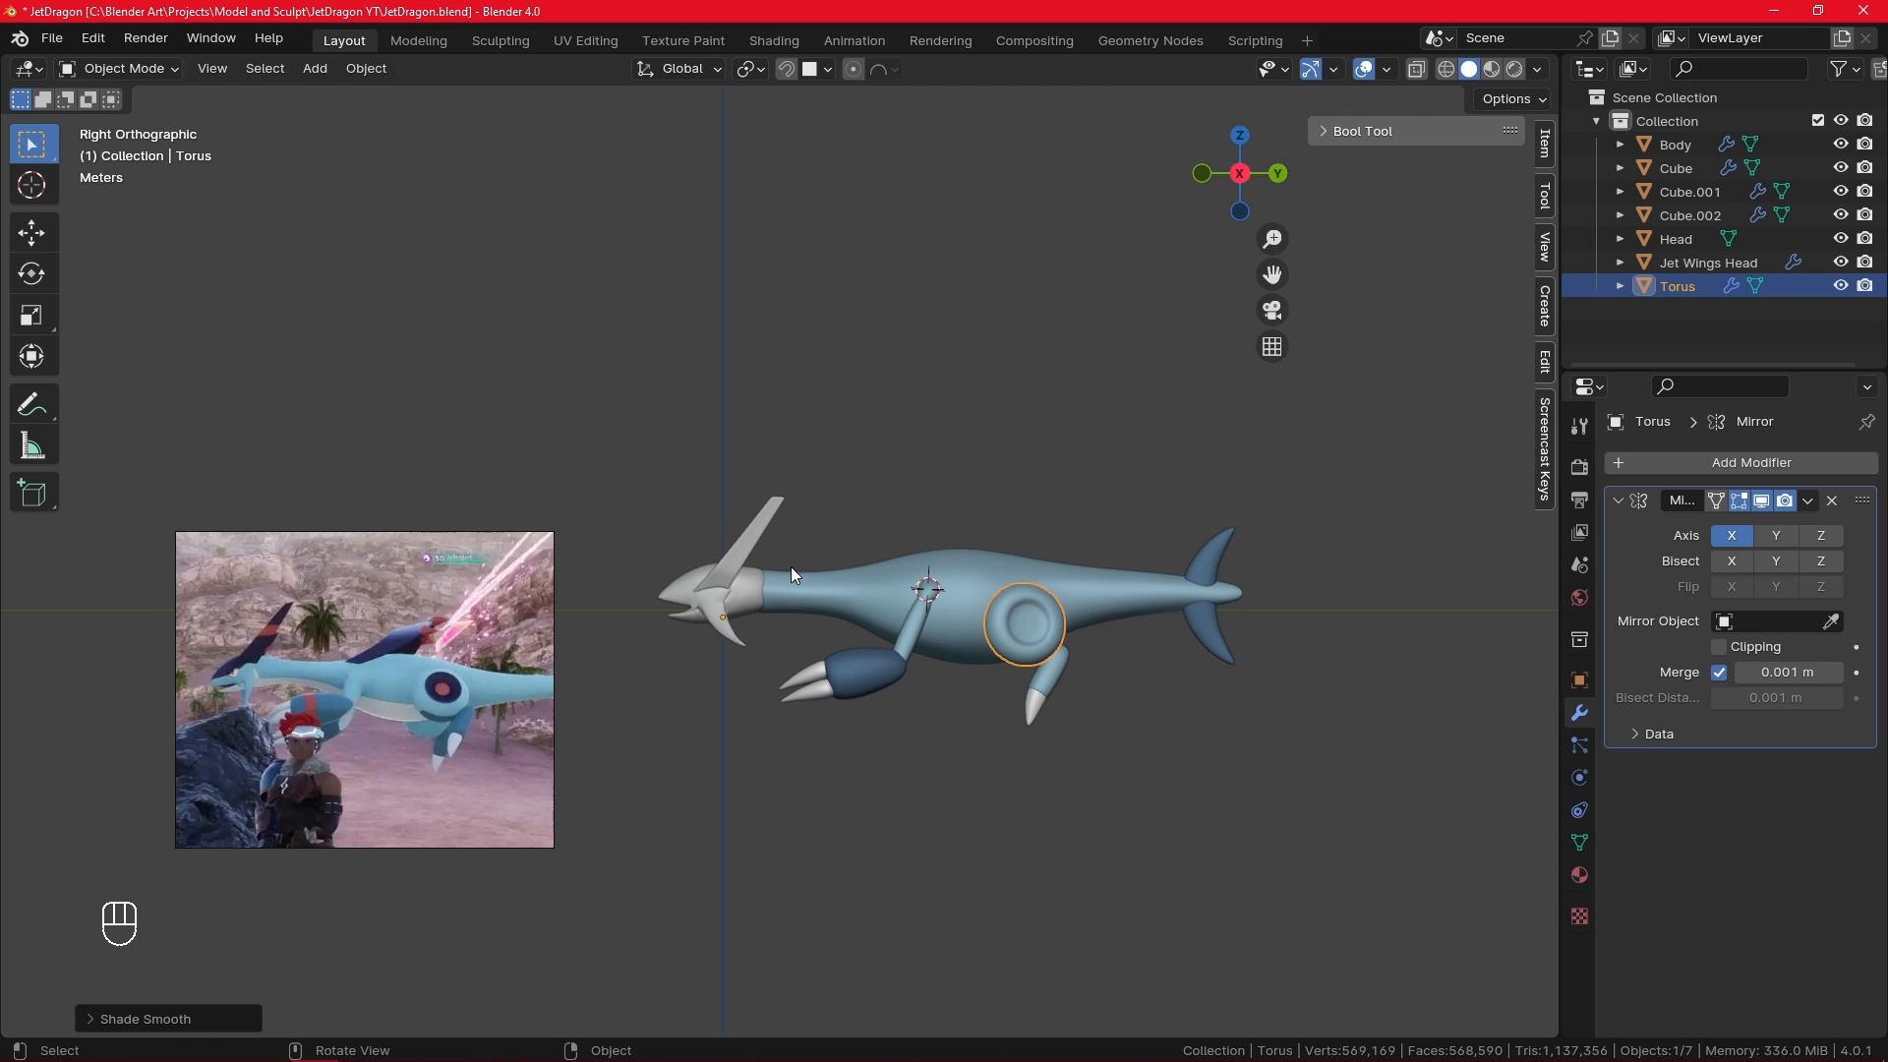
pyautogui.press('a')
pyautogui.rightClick(878, 572)
pyautogui.click(881, 576)
pyautogui.hotkey('alt', 'a')
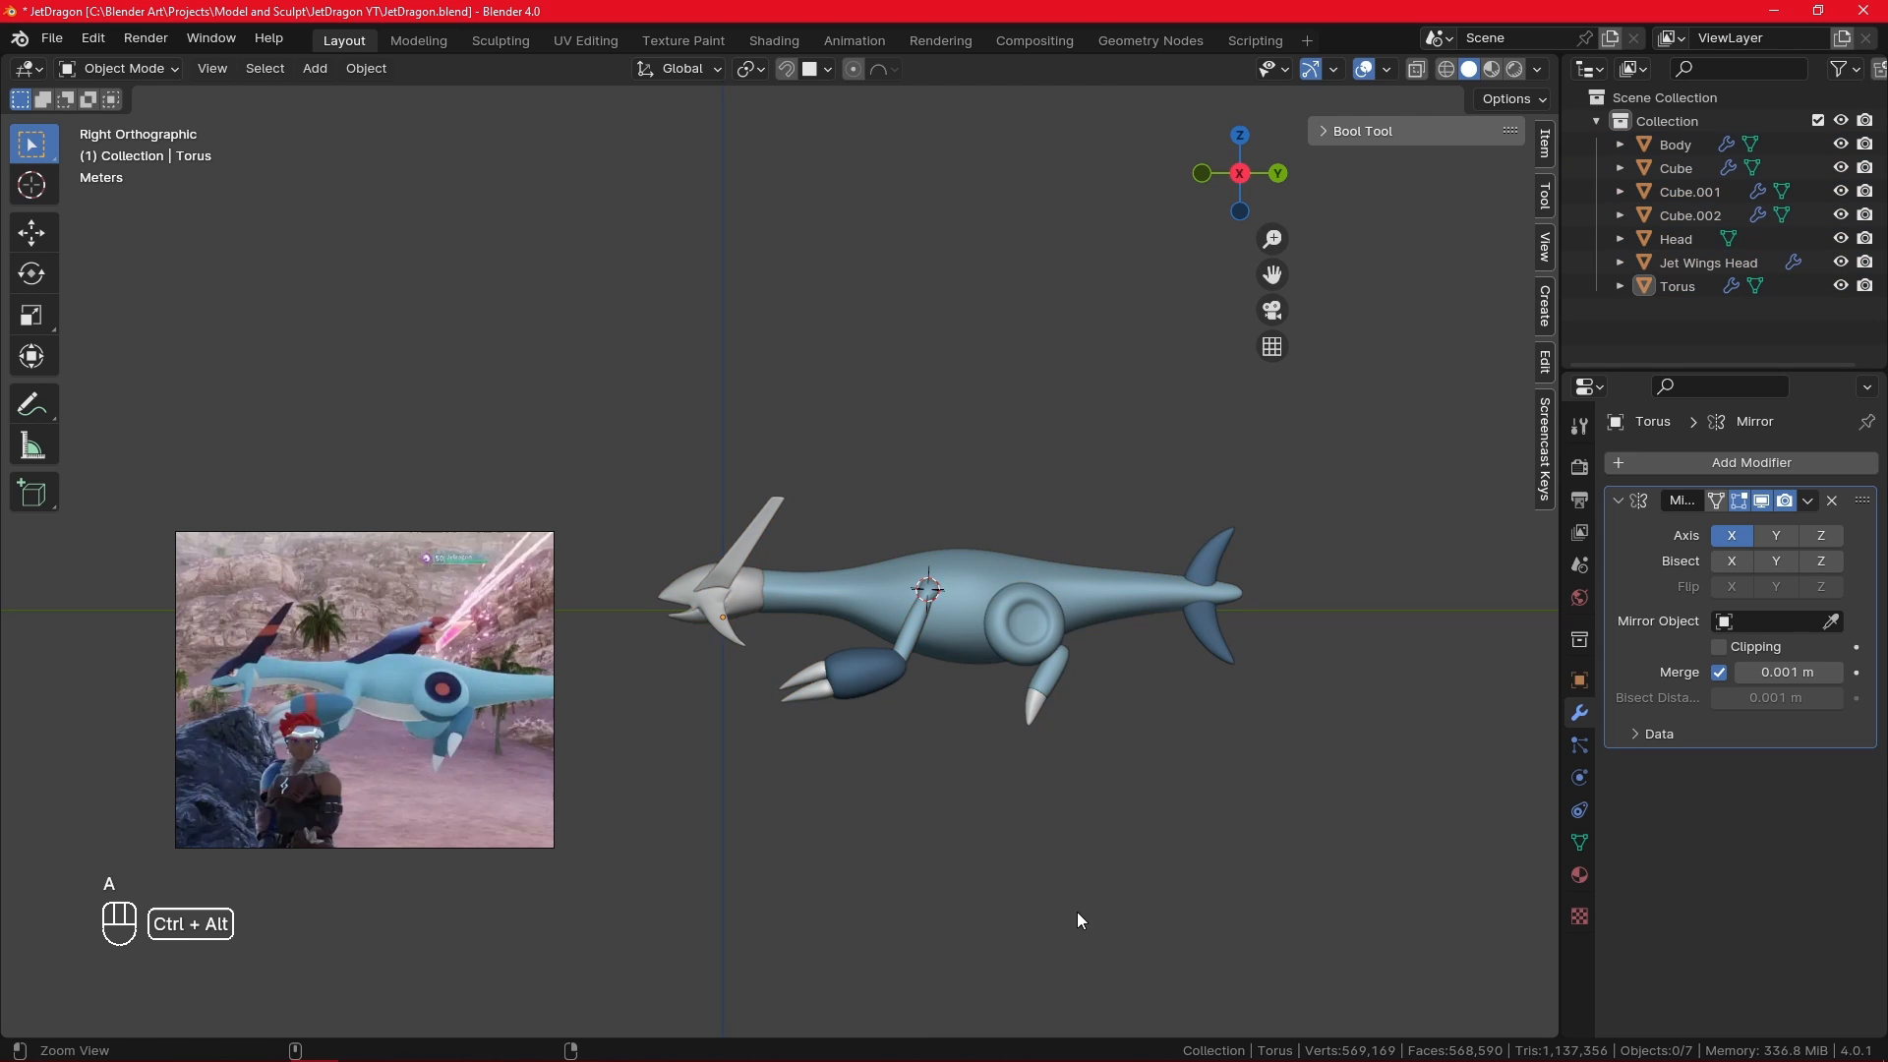
# - Flatten the middle edge loop of Cube.002's dark blue forearm by scaling it to 0 along global Y
pyautogui.keyDown('ctrl'); pyautogui.moveTo(1076, 920); pyautogui.dragTo(1110, 716, button='middle'); pyautogui.keyUp('ctrl')
pyautogui.click(994, 810)
pyautogui.keyDown('ctrl'); pyautogui.keyDown('alt'); pyautogui.moveTo(1031, 924); pyautogui.dragTo(960, 821); pyautogui.keyUp('alt'); pyautogui.keyUp('ctrl')
pyautogui.press('Tab')
pyautogui.scroll(2, 959, 821)
pyautogui.keyDown('alt'); pyautogui.click(941, 787); pyautogui.keyUp('alt')
pyautogui.press('s')
pyautogui.press('z')
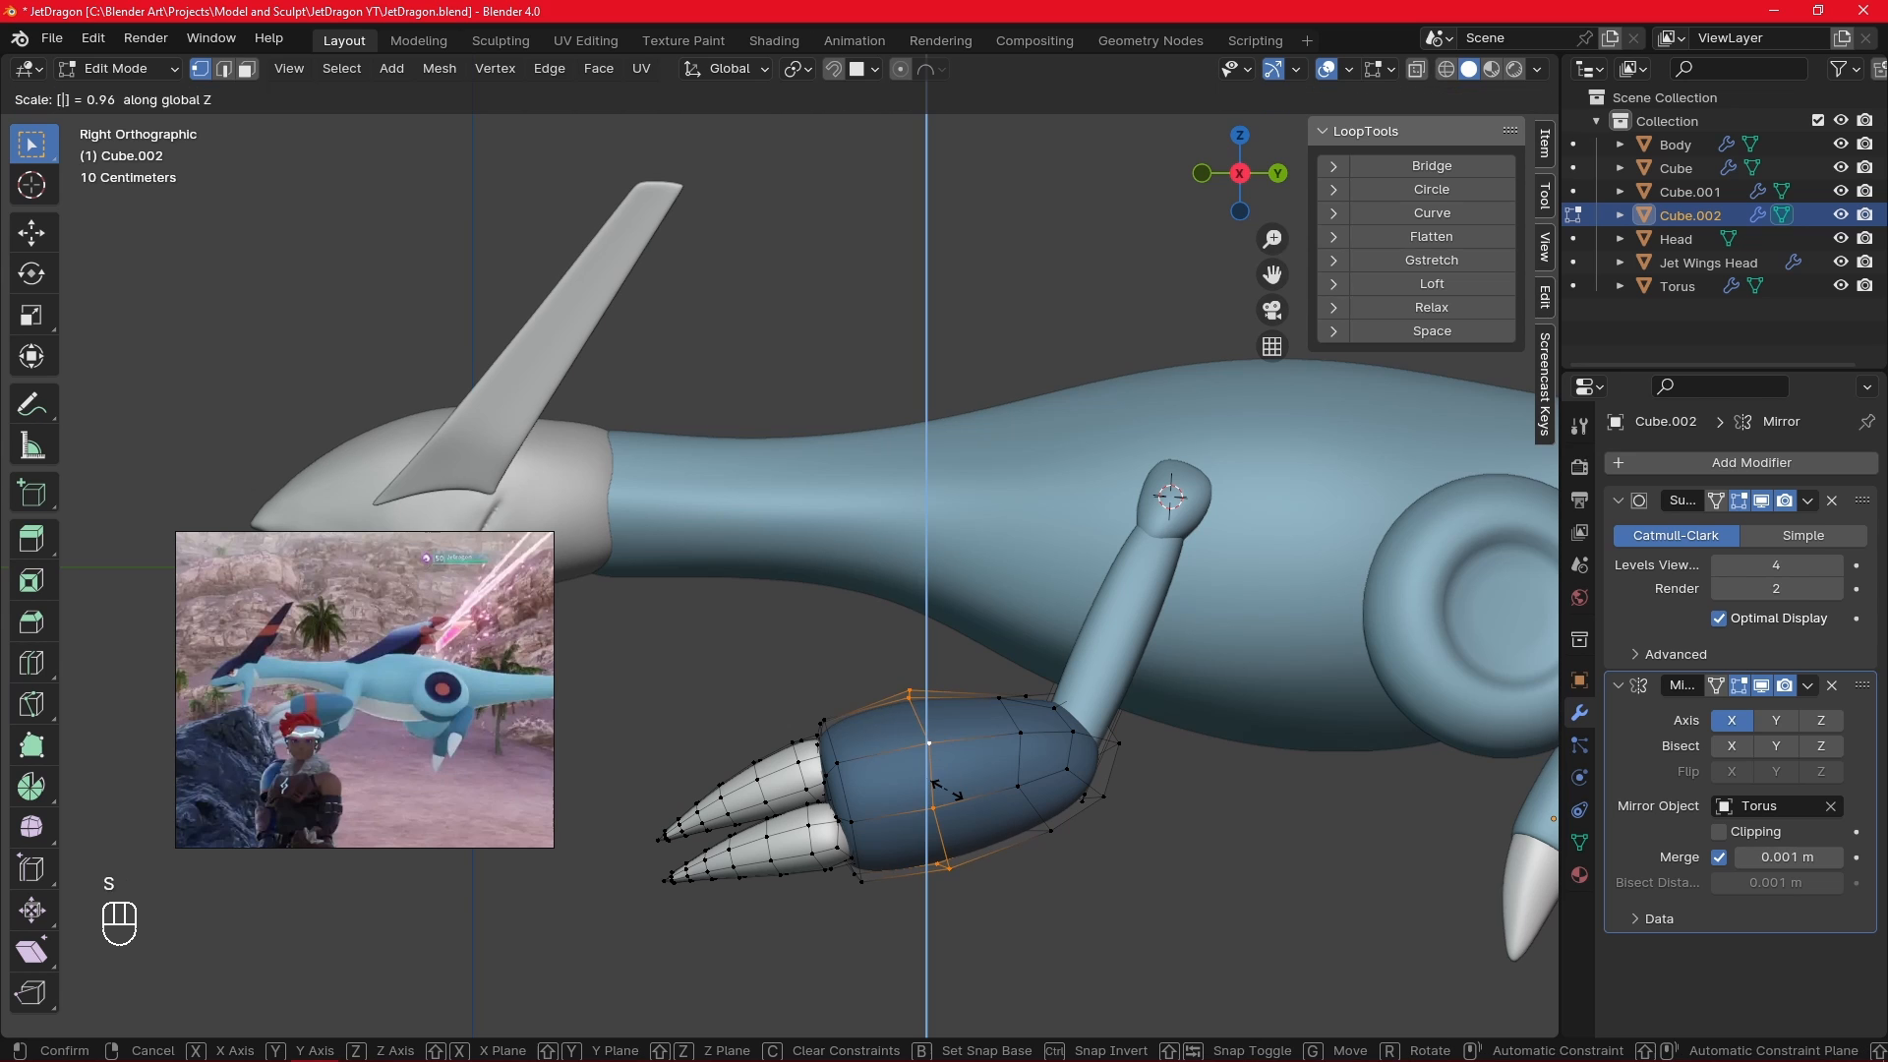
pyautogui.write('y')
pyautogui.write('0')
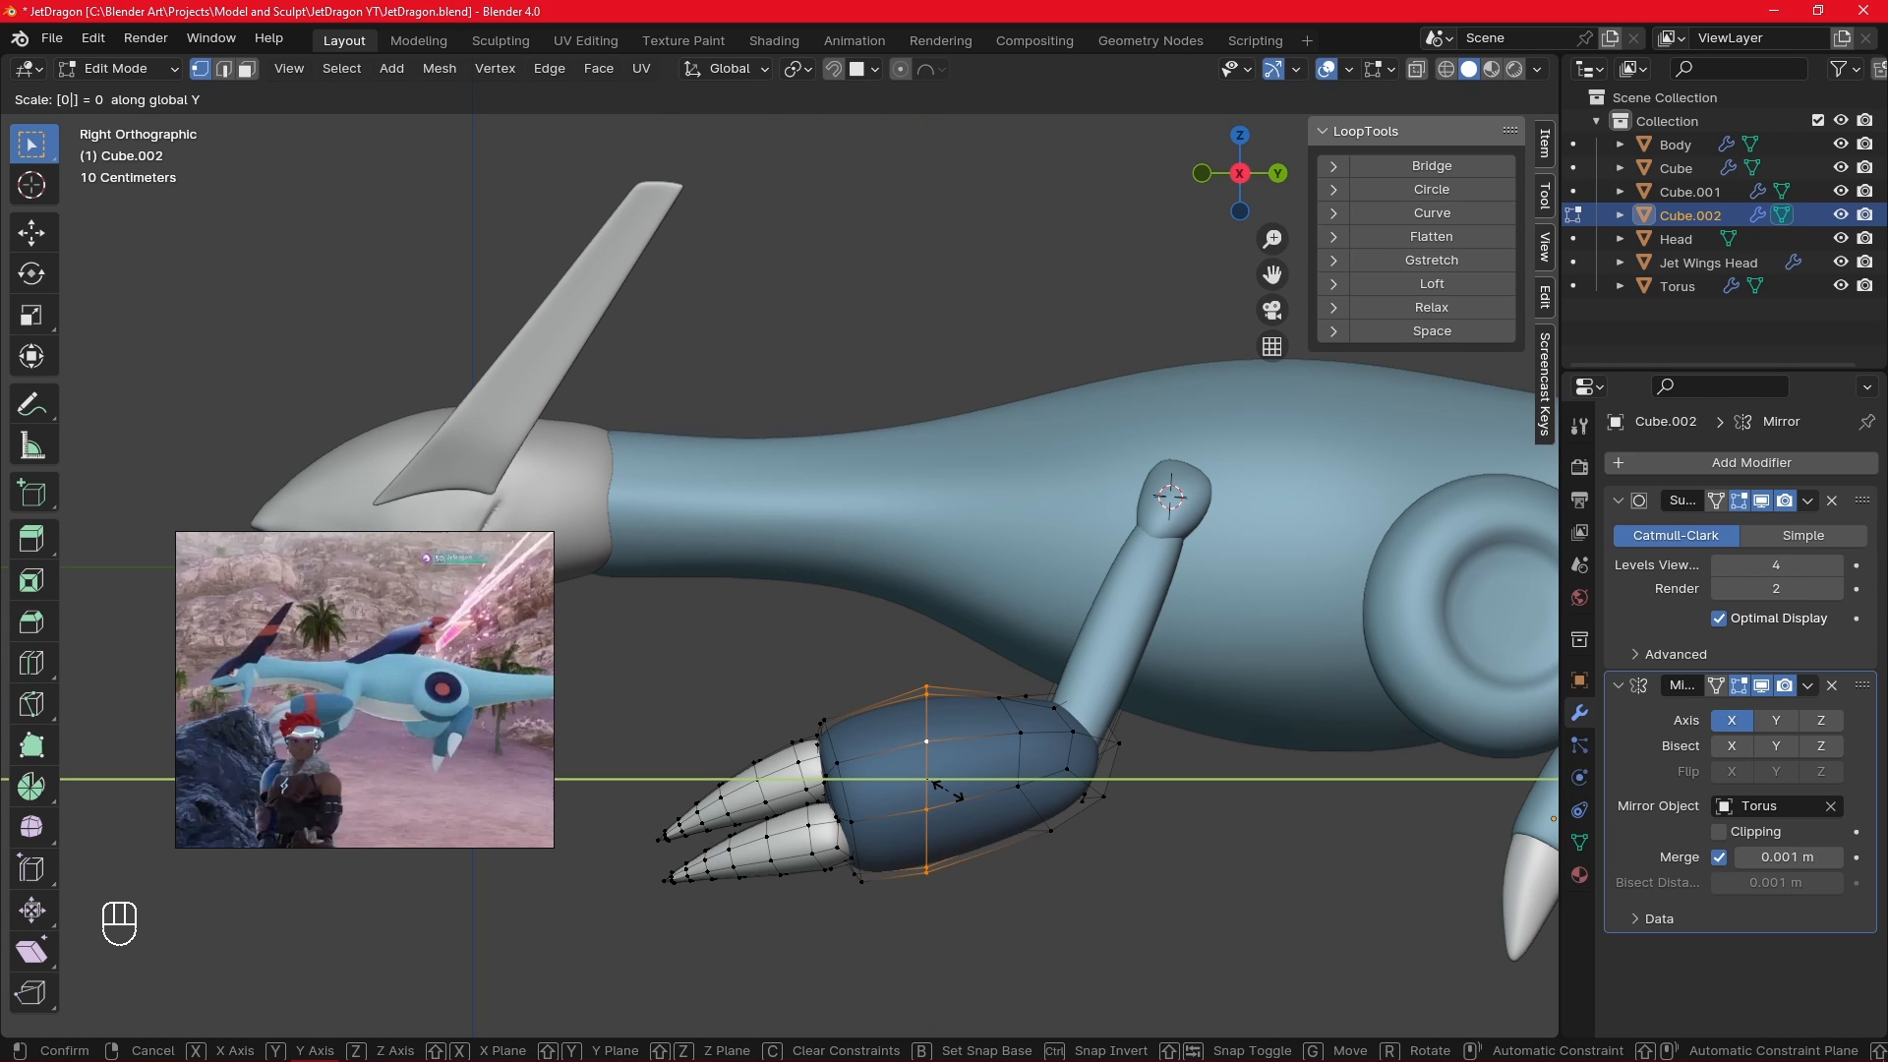
pyautogui.press('Return')
# - Flatten the forearm edge loop nearer the elbow by scaling it to 0 along global Y
pyautogui.keyDown('alt'); pyautogui.click(1023, 762); pyautogui.keyUp('alt')
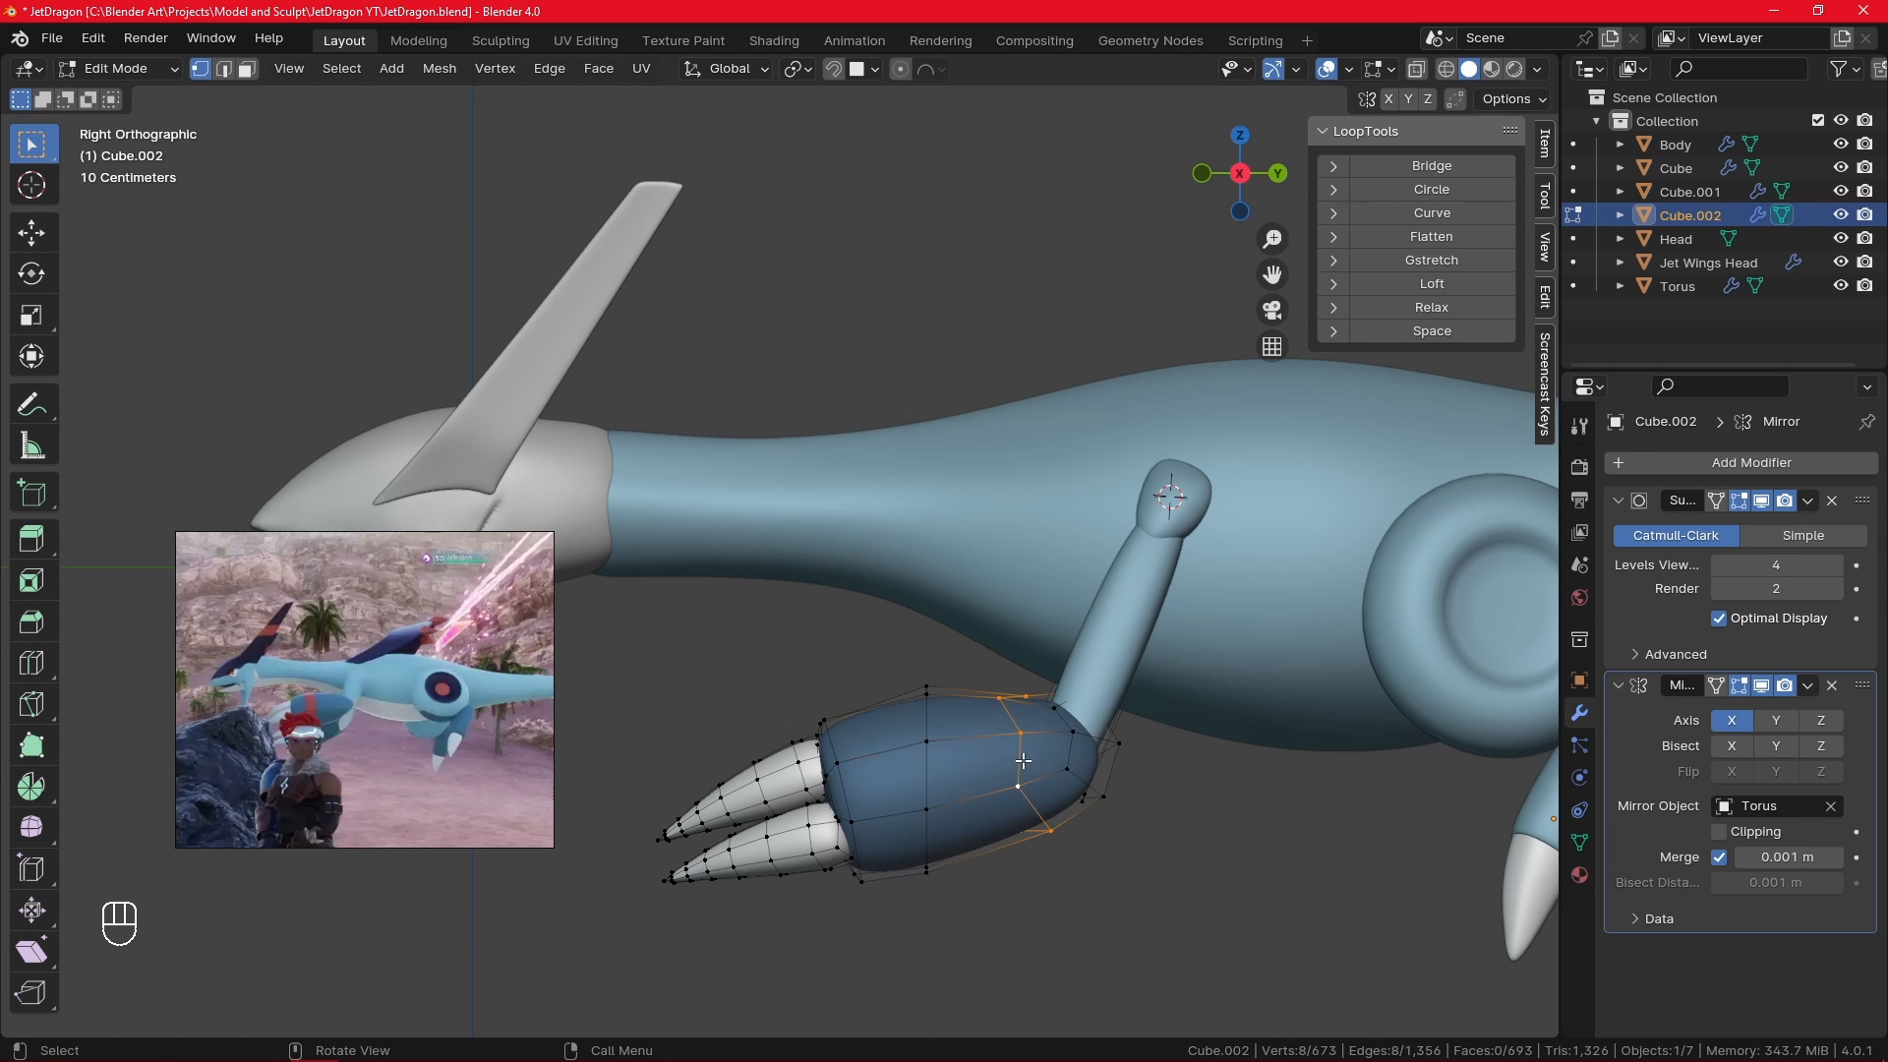
pyautogui.write('sy')
pyautogui.write('0')
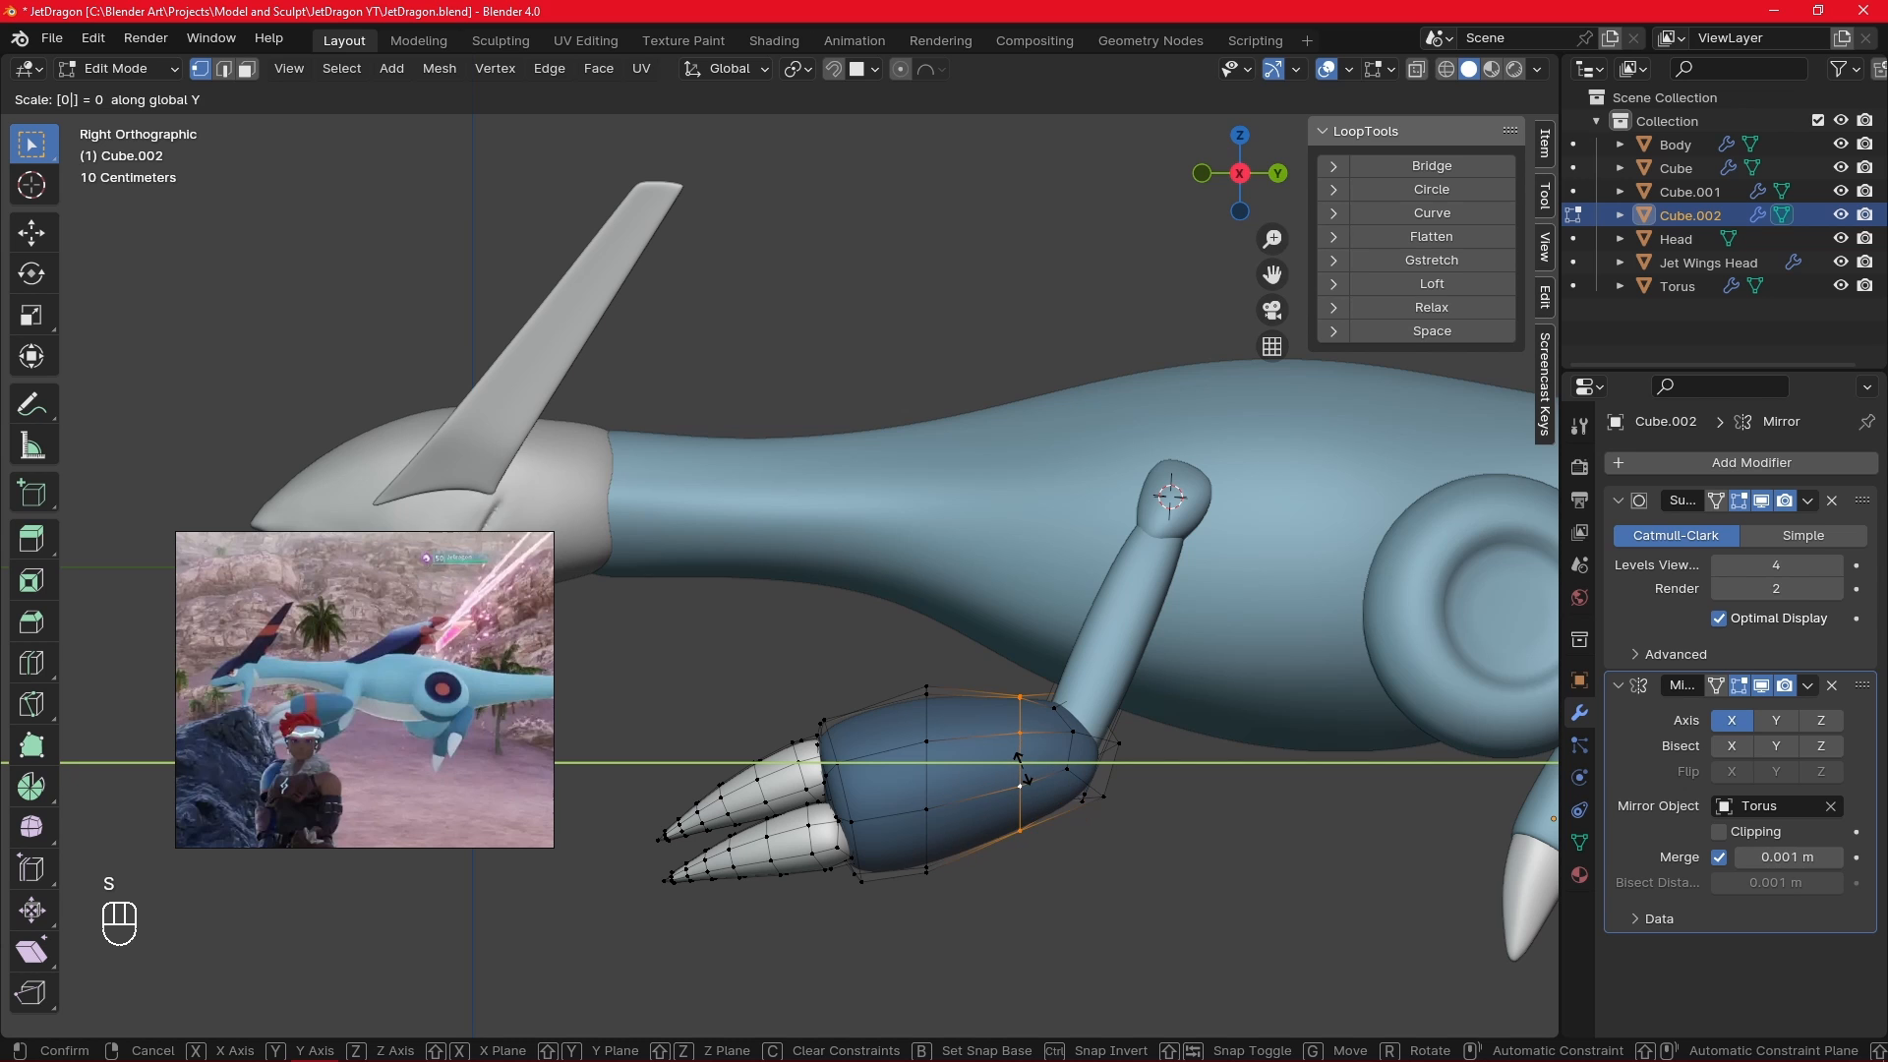
pyautogui.press('Return')
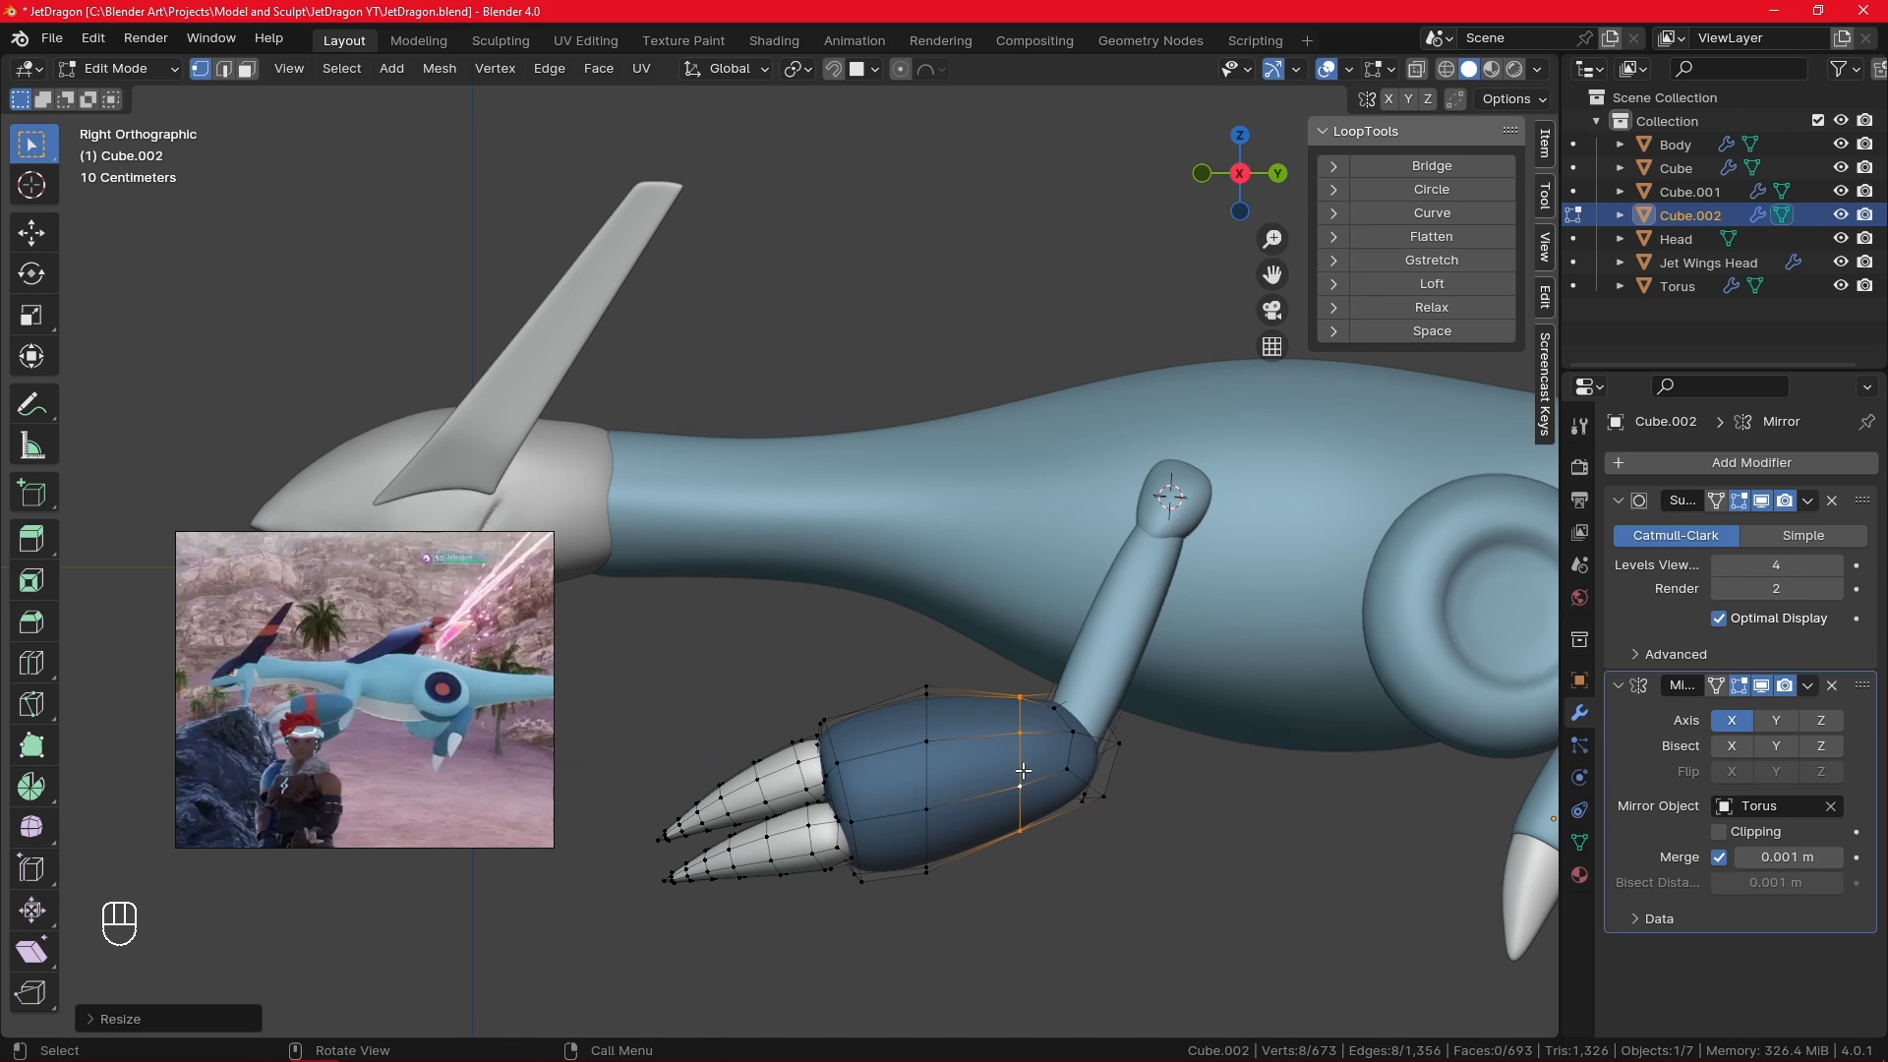
# - Rotate the forearm's middle edge loop about -9.75 degrees and the loop nearer the elbow about -11.25 degrees
pyautogui.keyDown('alt'); pyautogui.click(926, 753); pyautogui.keyUp('alt')
pyautogui.press('r')
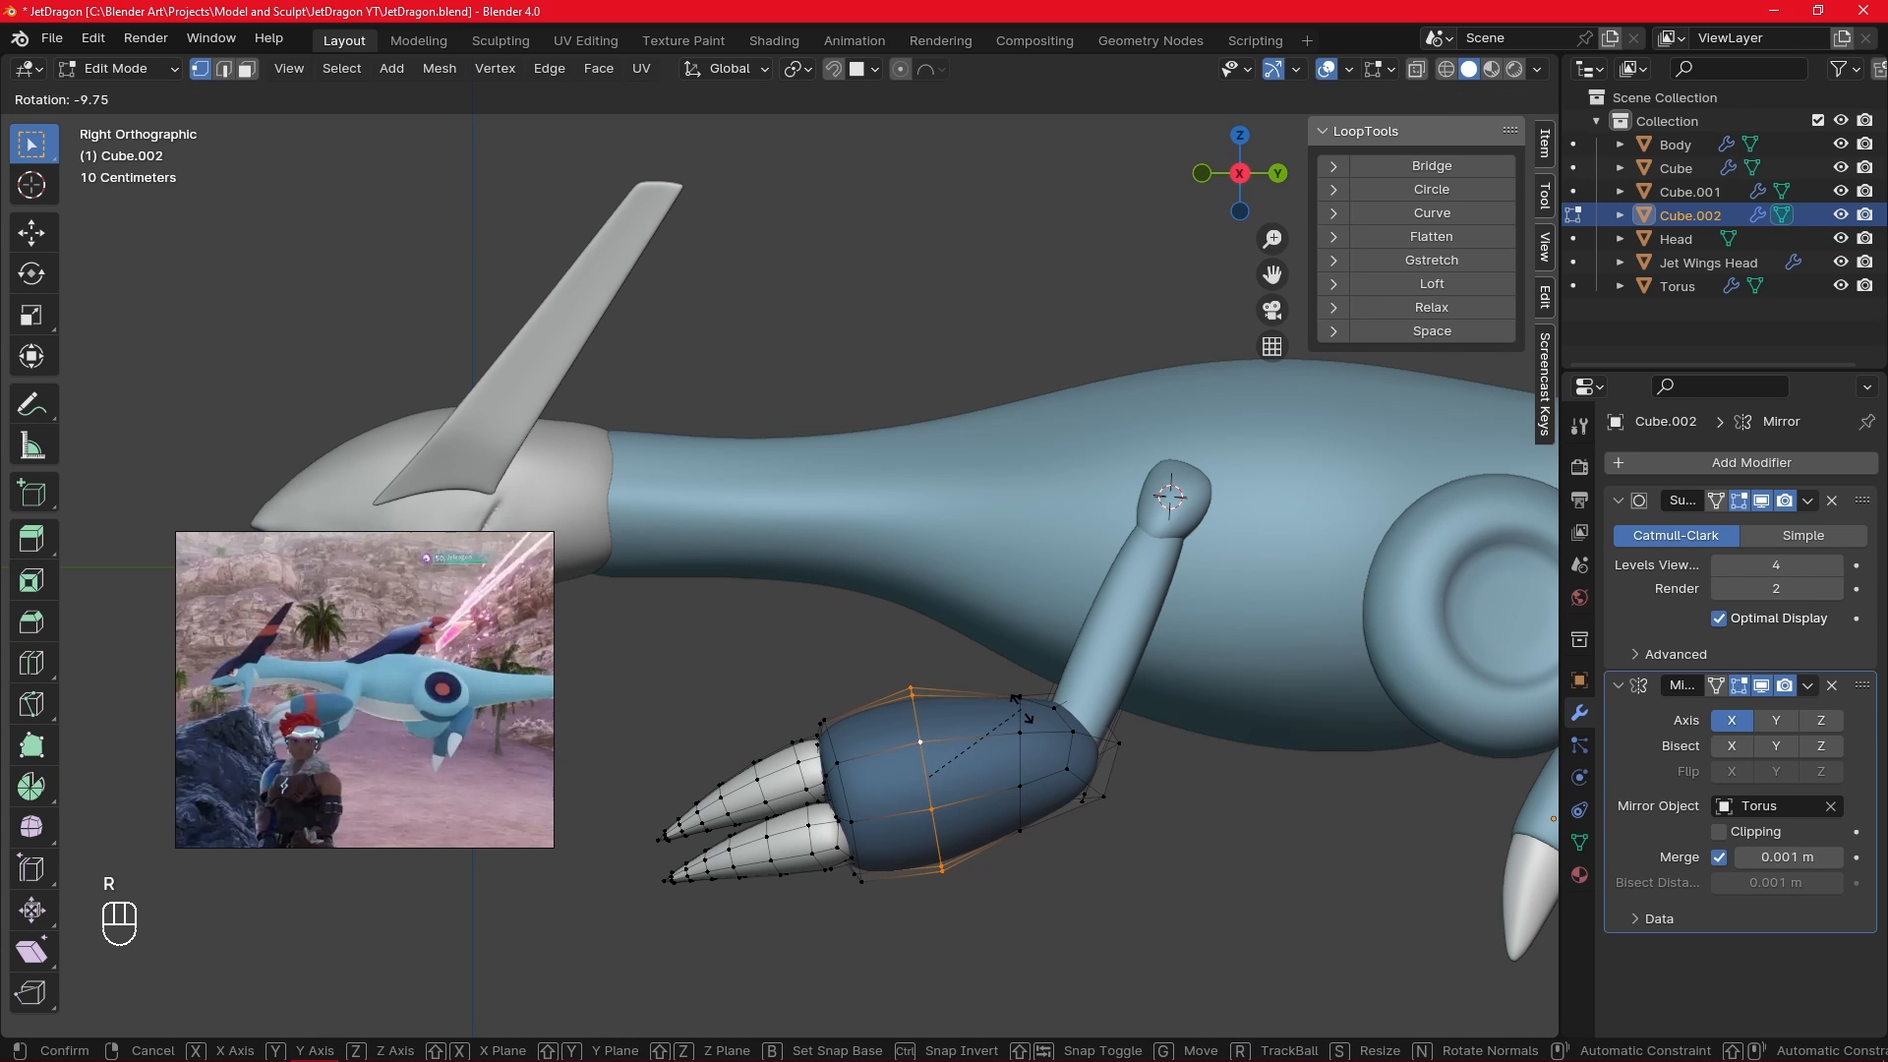
pyautogui.click(1018, 699)
pyautogui.press('r')
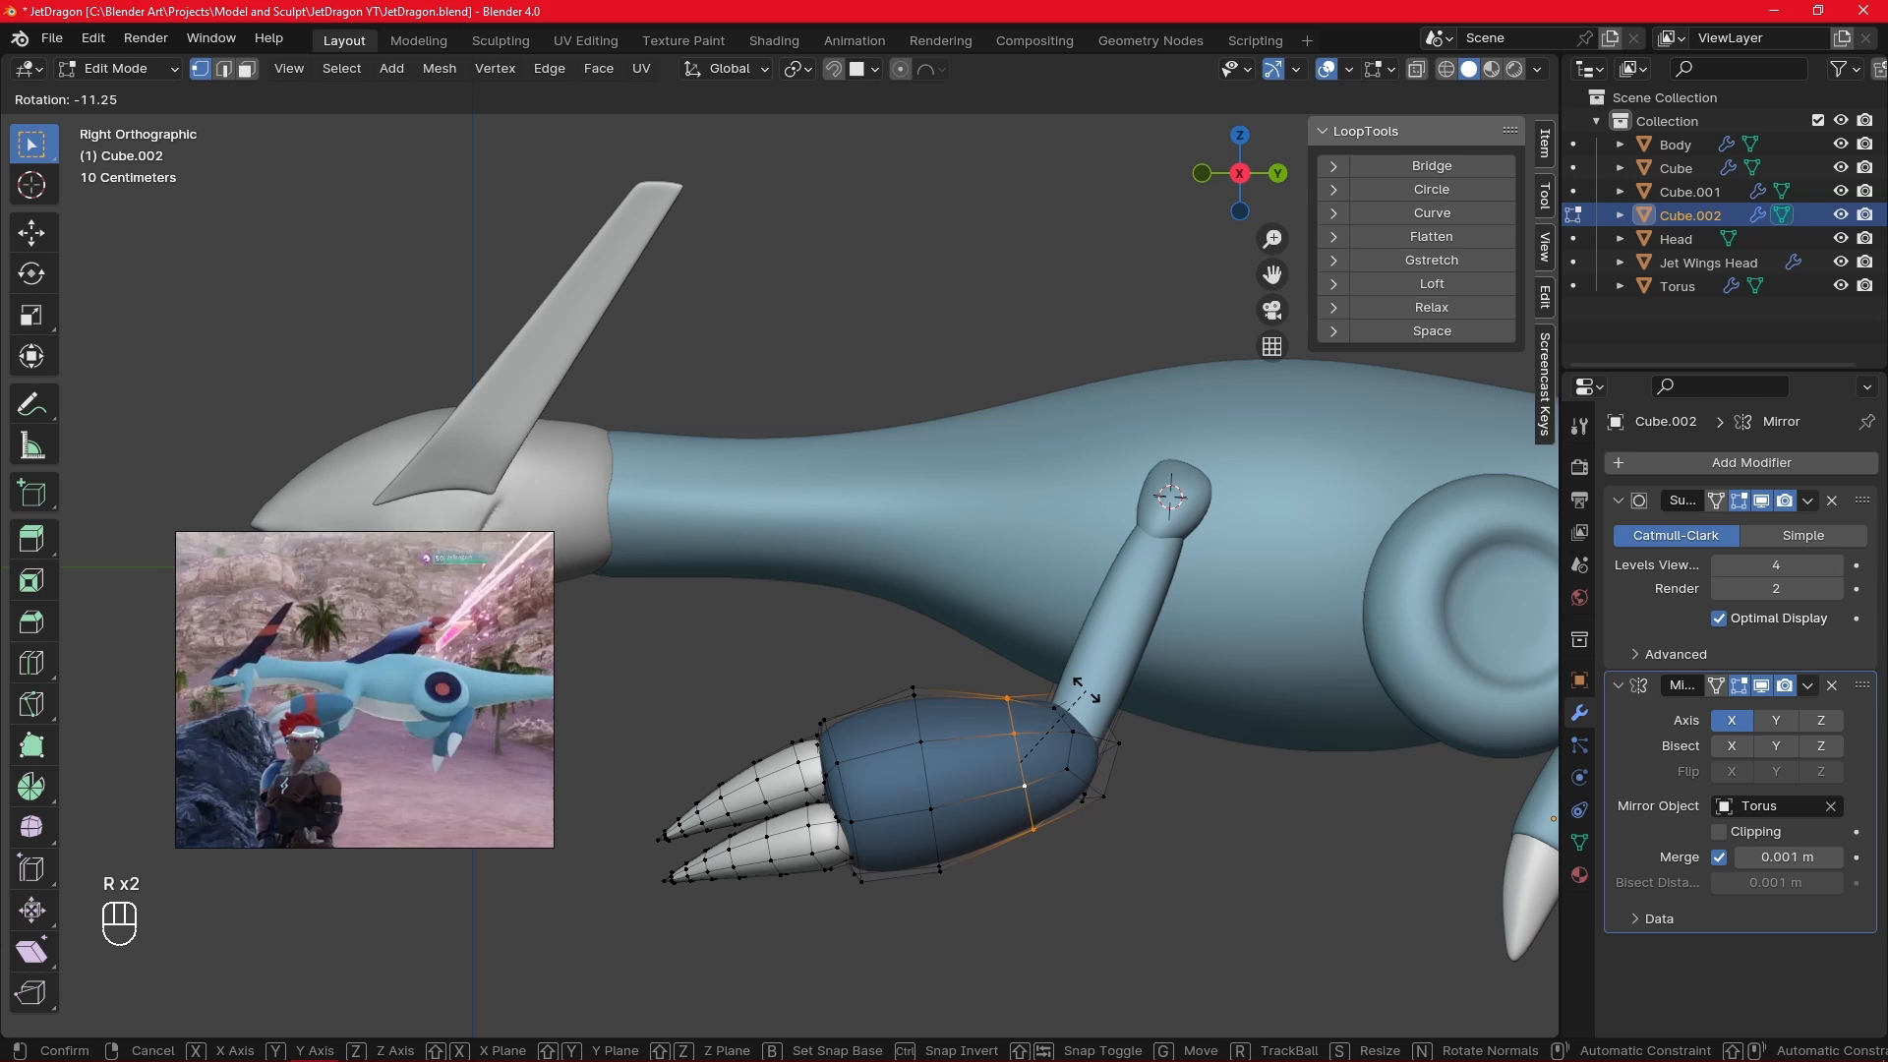
pyautogui.click(1091, 691)
pyautogui.press('s')
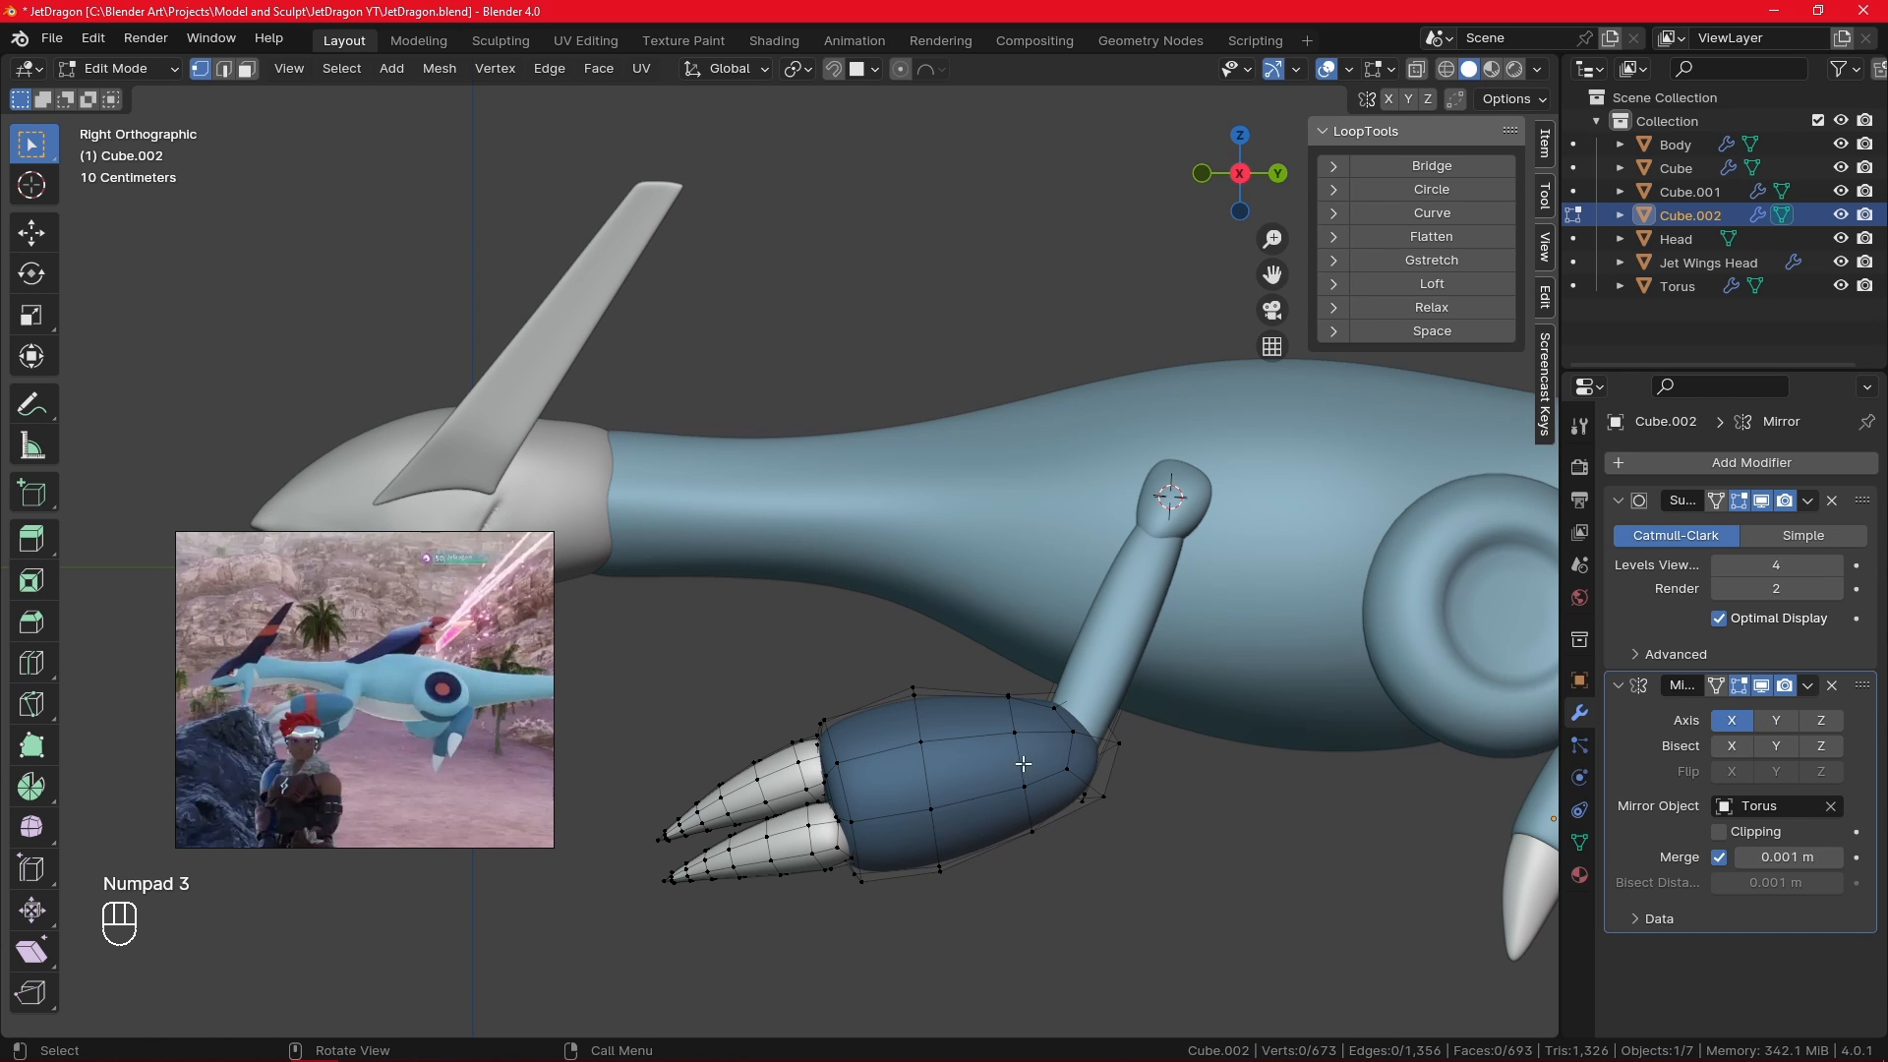
# - Rotate the forearm's middle edge loop about -1.55 degrees more and edge-slide it slightly toward the claws
pyautogui.keyDown('alt'); pyautogui.click(983, 700); pyautogui.keyUp('alt')
pyautogui.press('r')
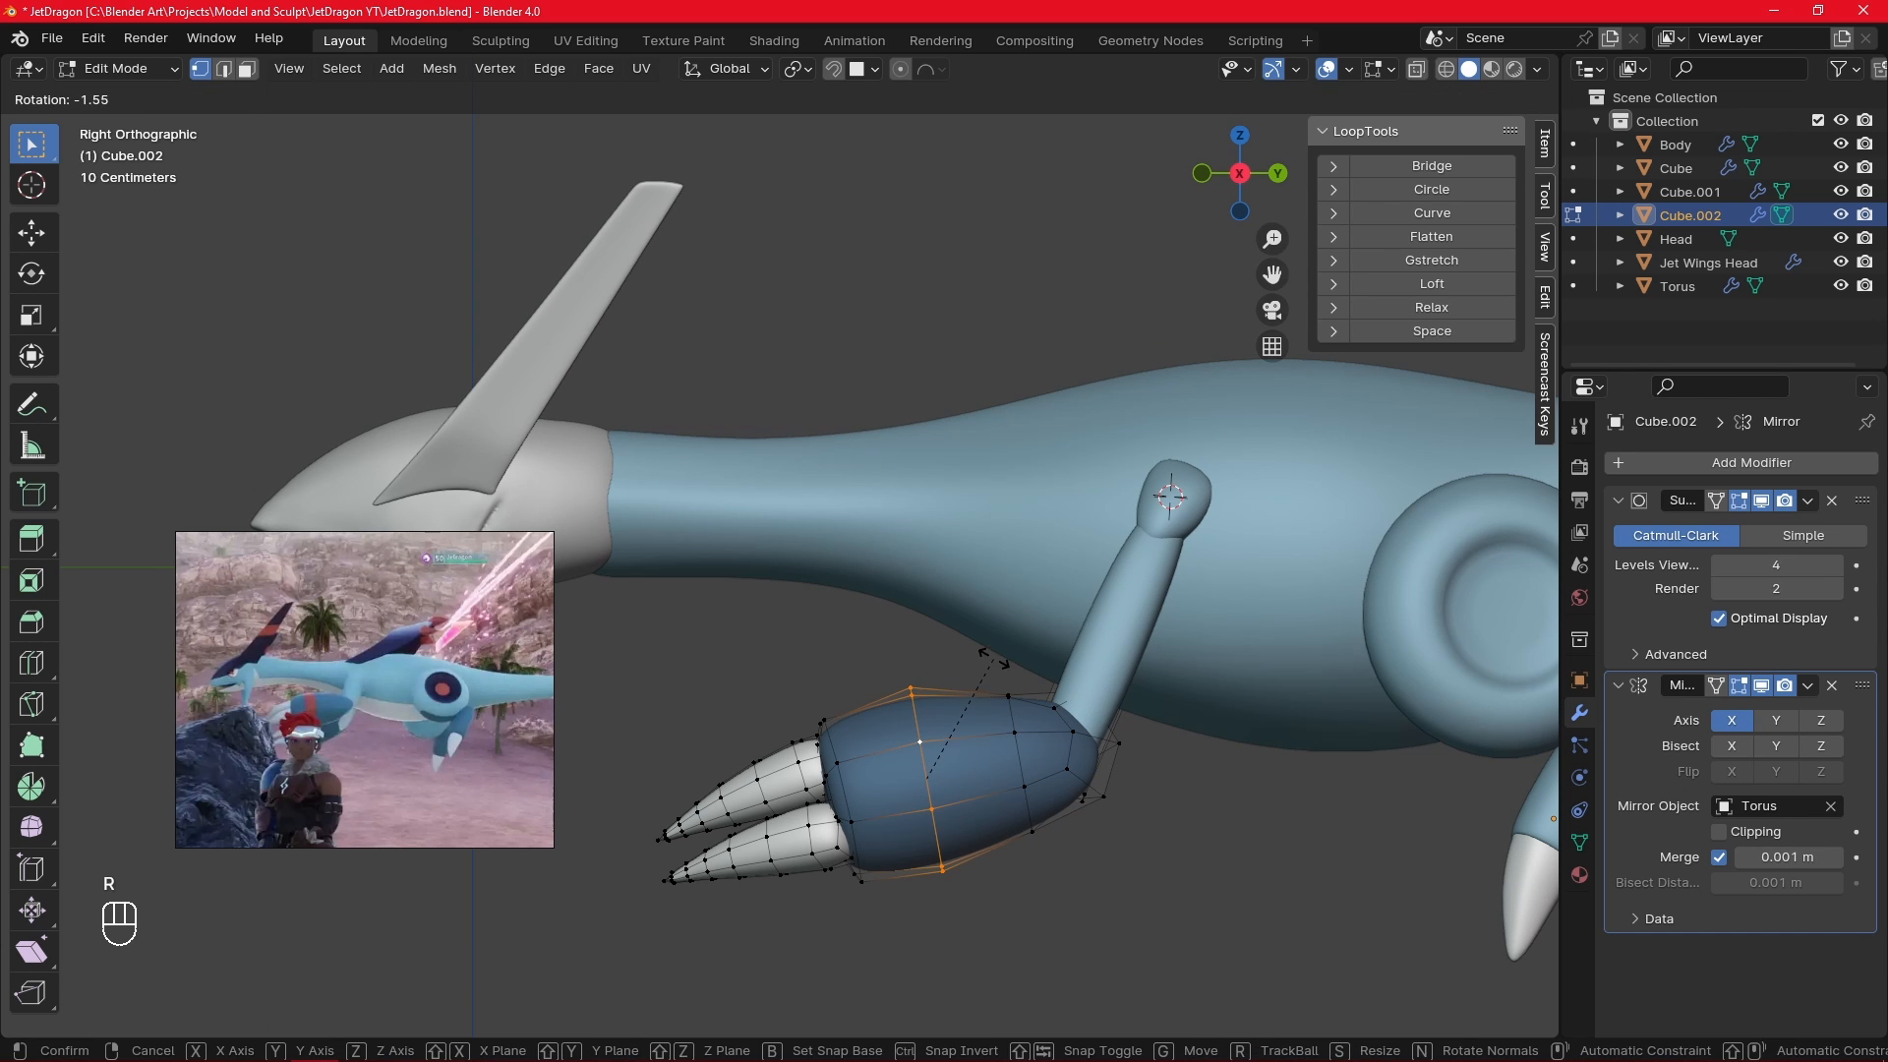
pyautogui.click(993, 658)
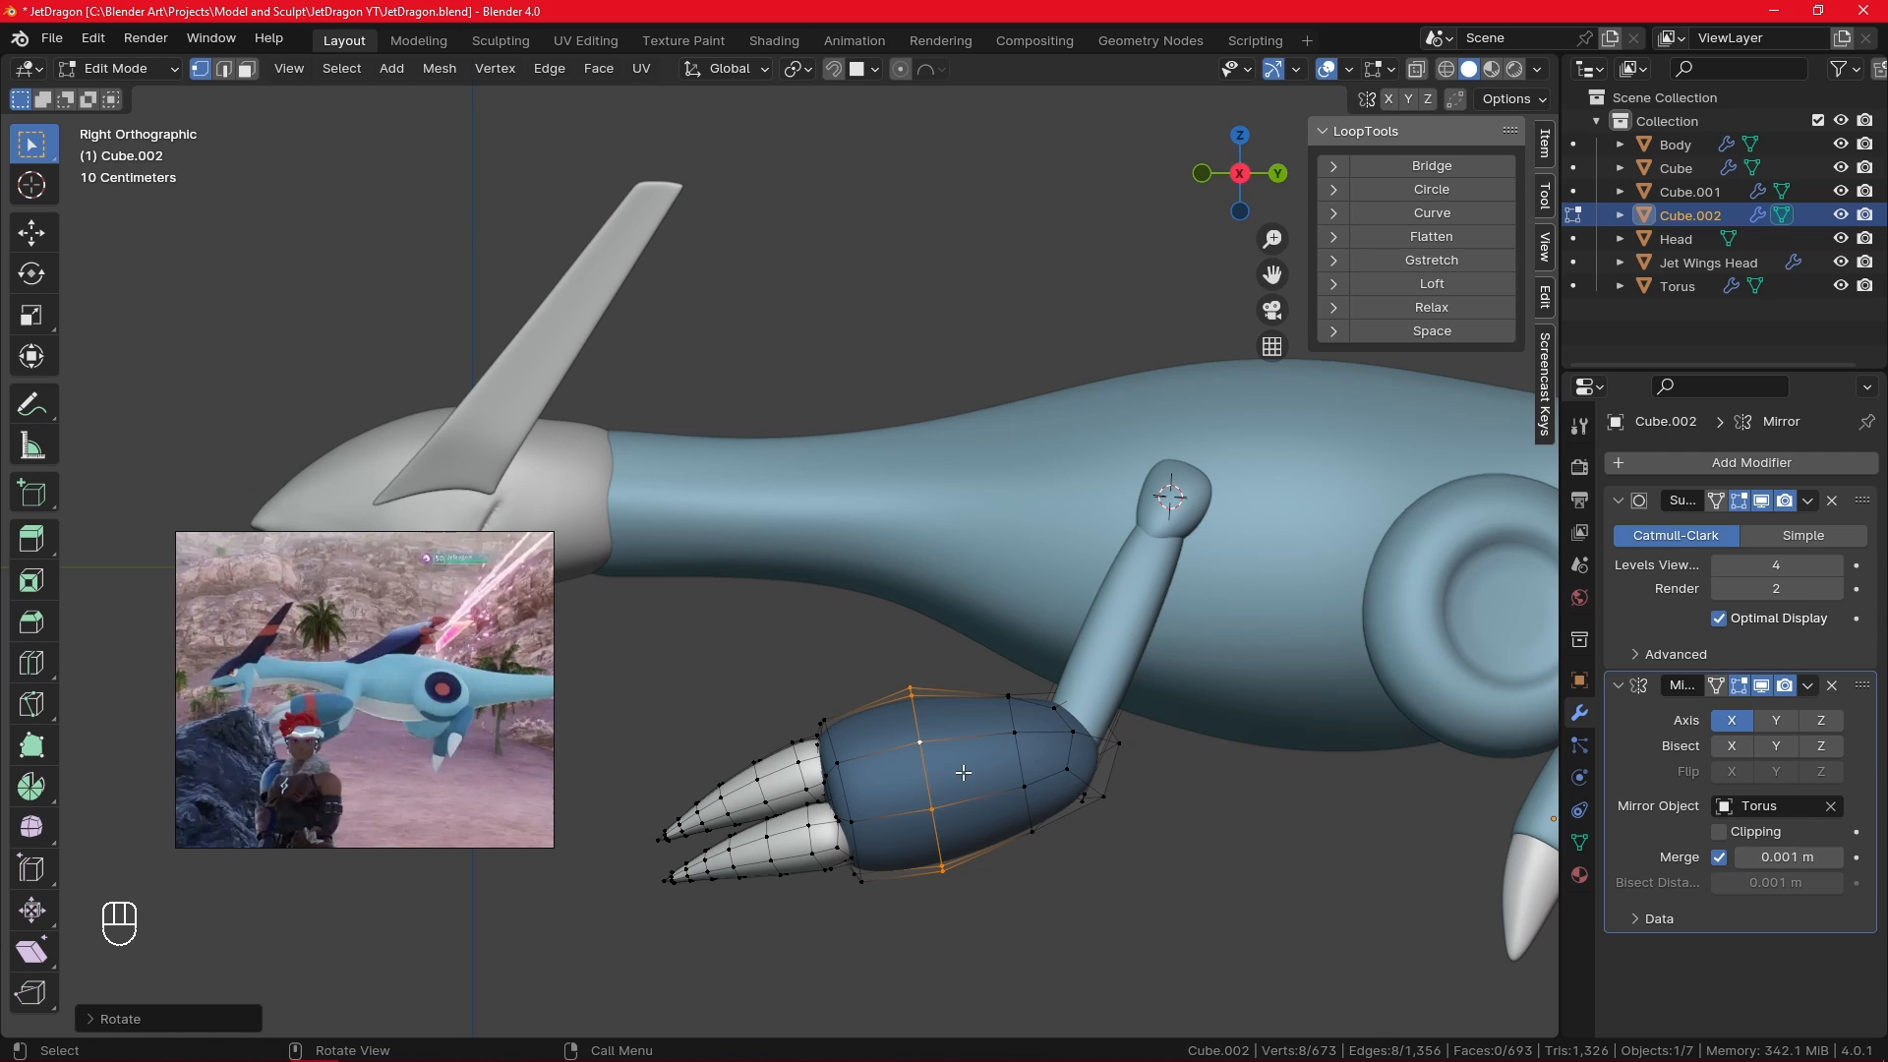
pyautogui.press('g')
pyautogui.press('g')
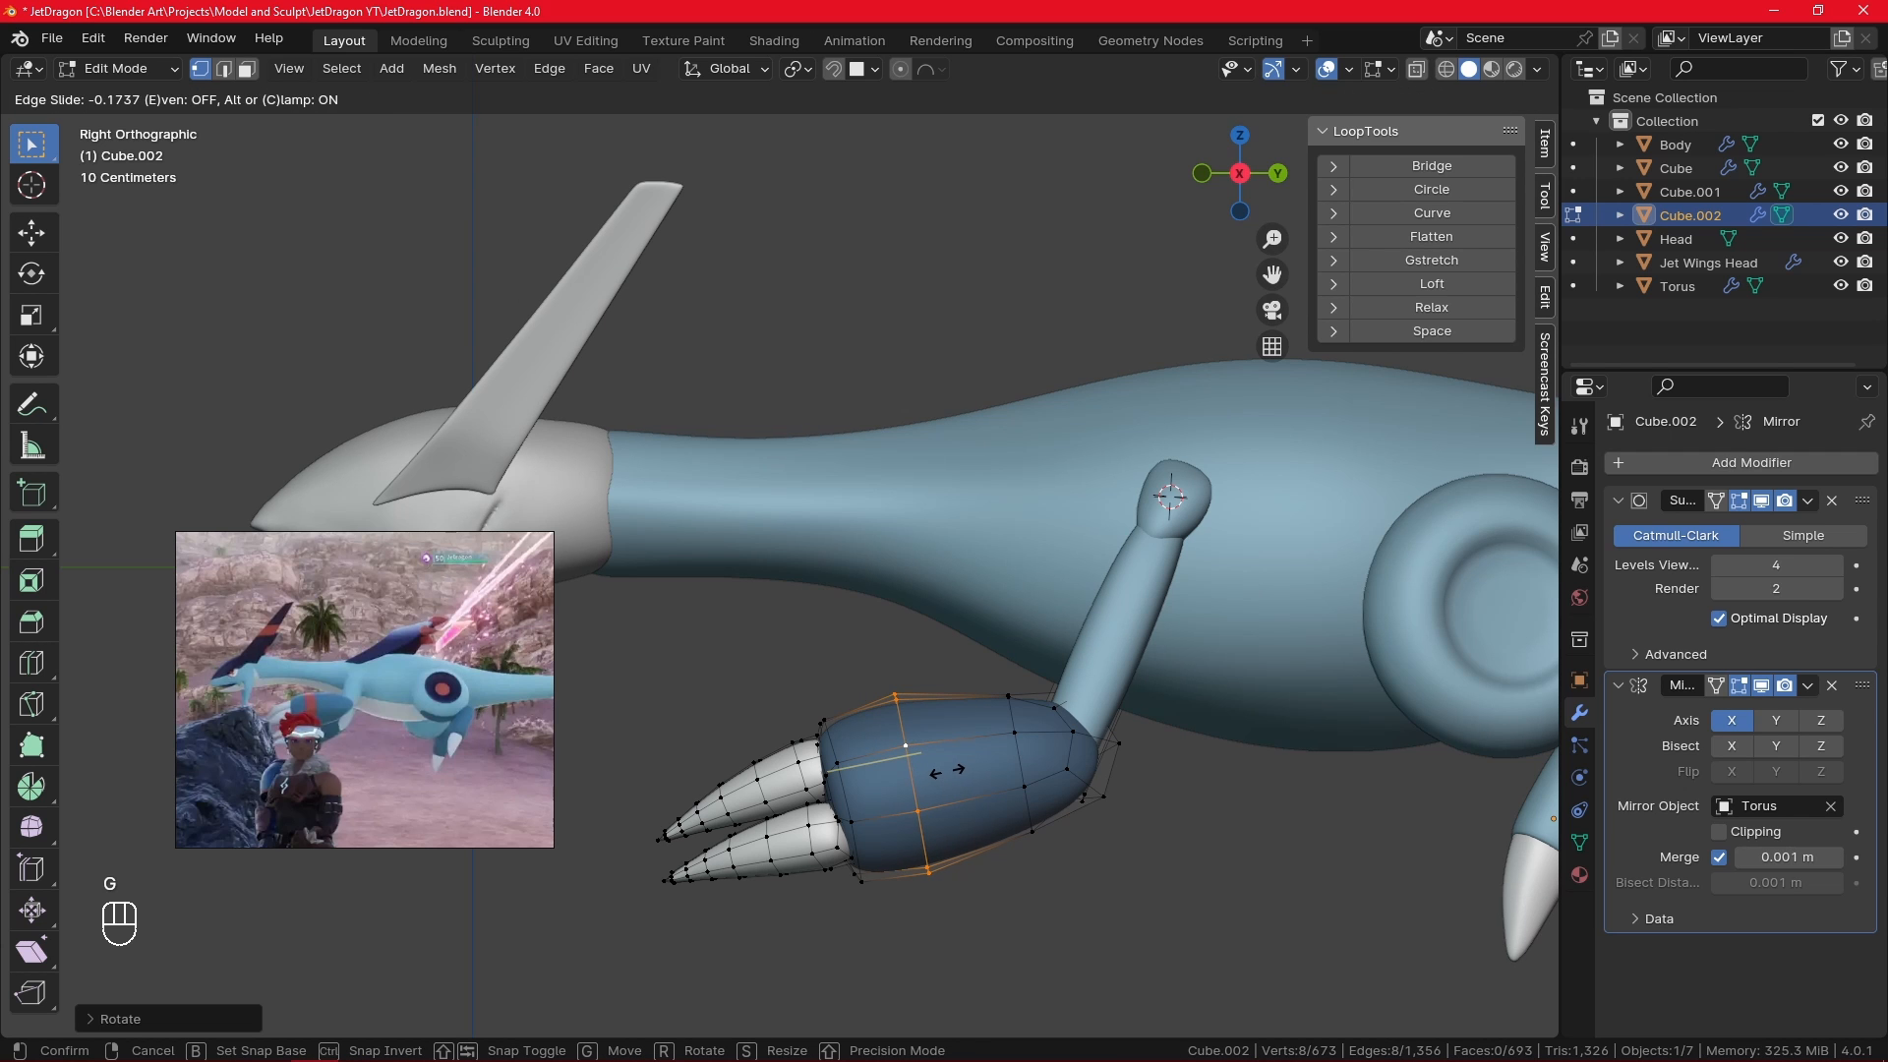
pyautogui.click(947, 767)
# - Add a loop cut on the forearm behind the middle edge loop and slide it slightly toward the claws
pyautogui.hotkey('ctrl', 'r')
pyautogui.click(954, 699)
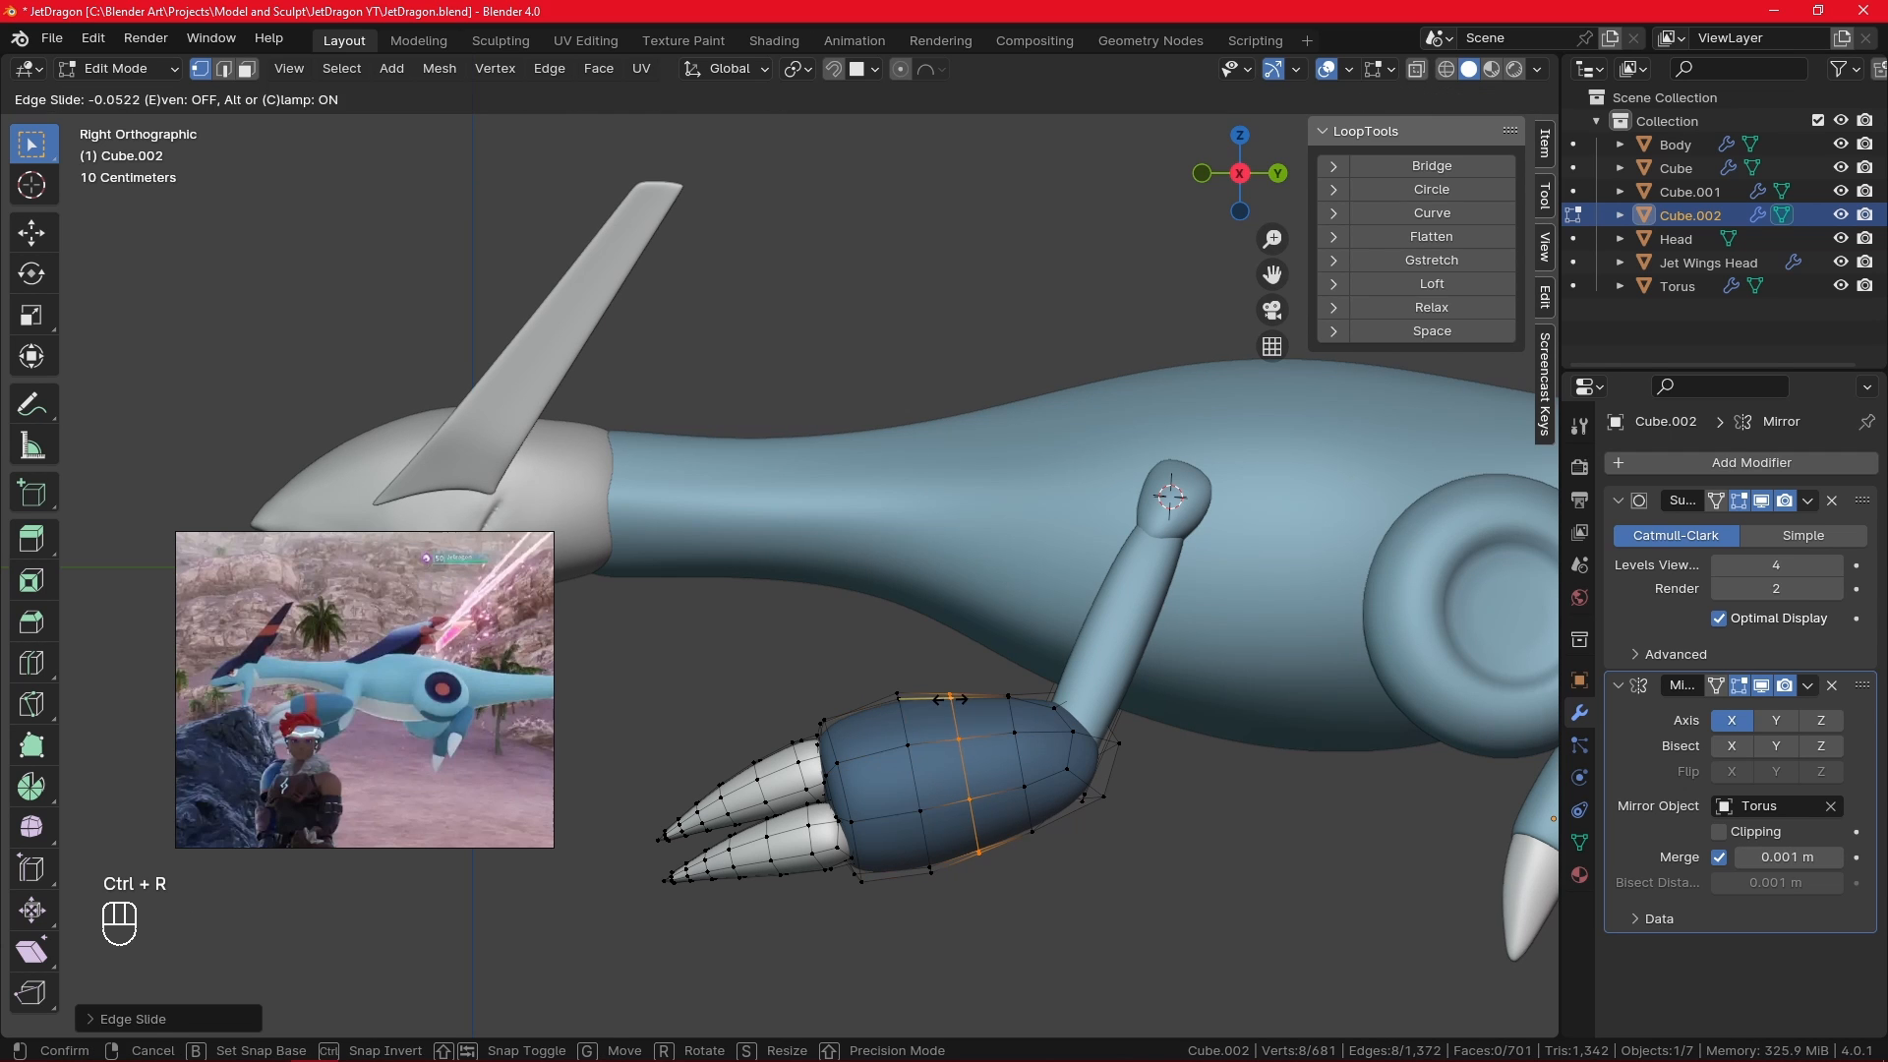
pyautogui.click(953, 699)
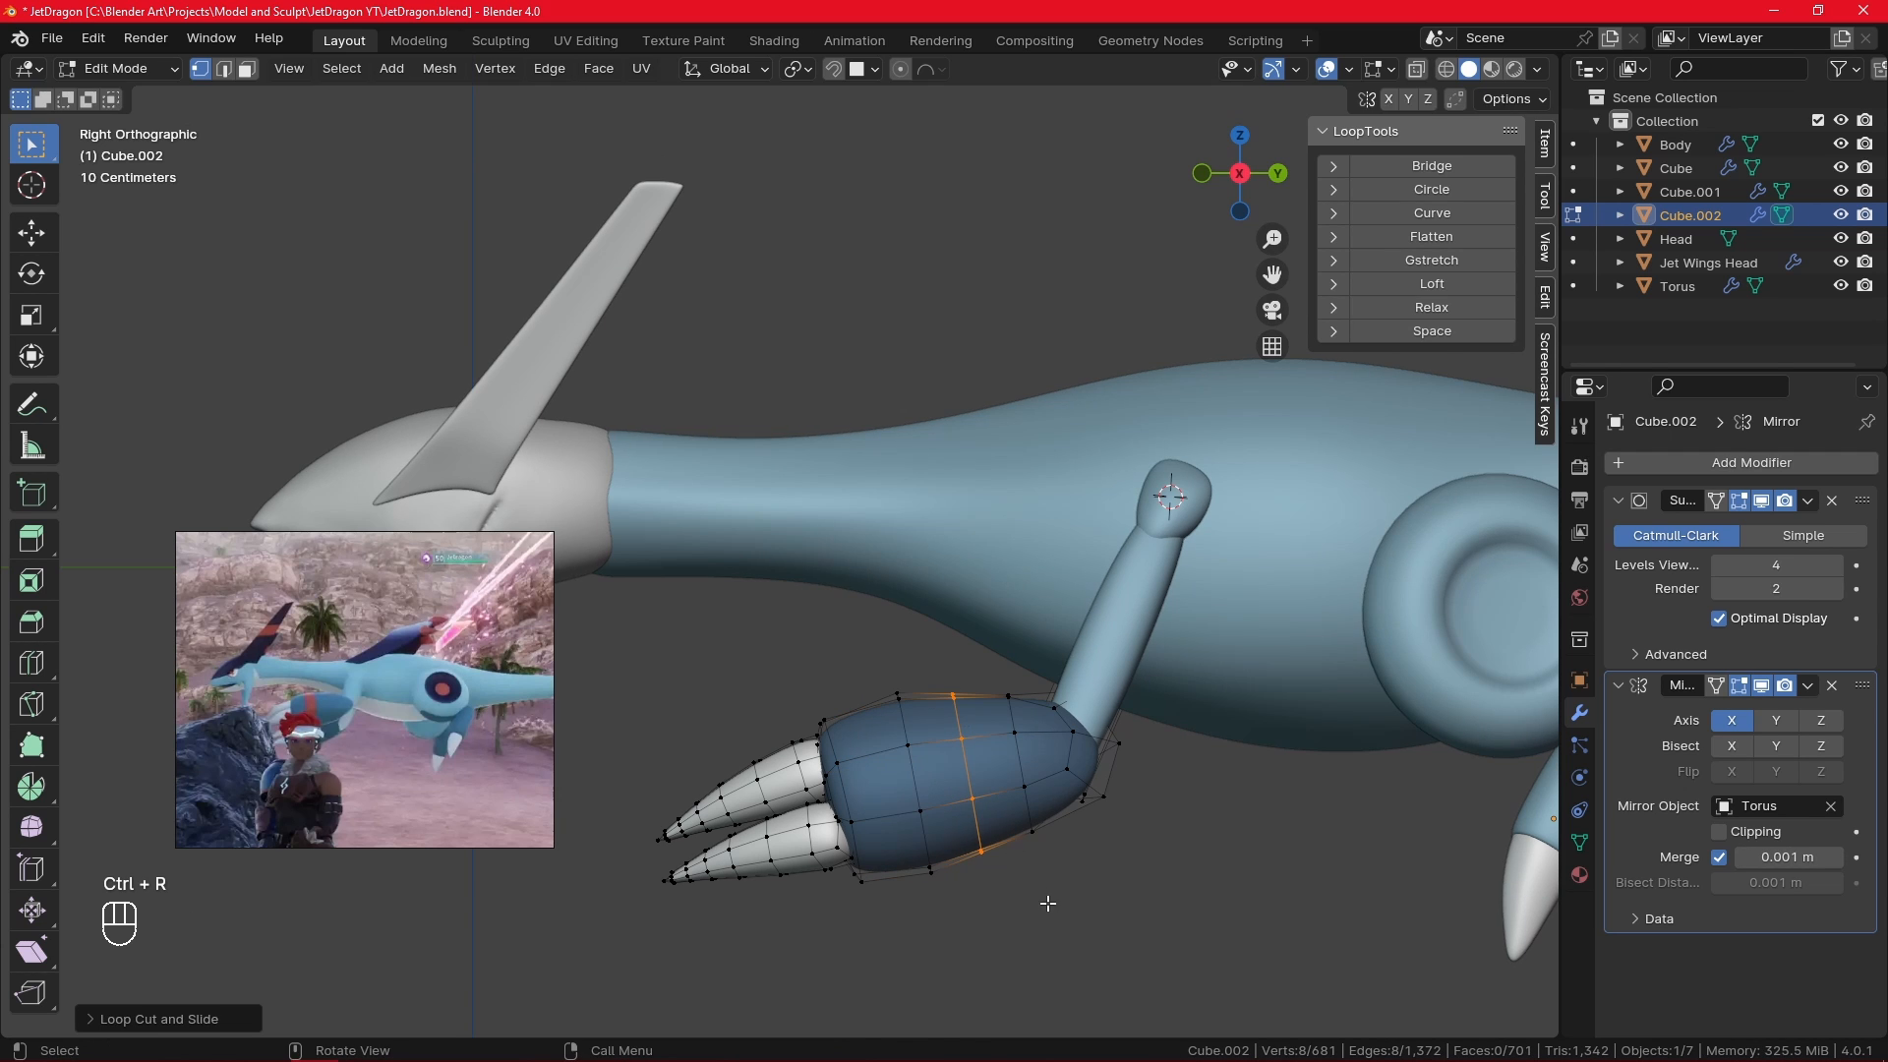
pyautogui.press('g')
pyautogui.press('g')
pyautogui.click(1027, 847)
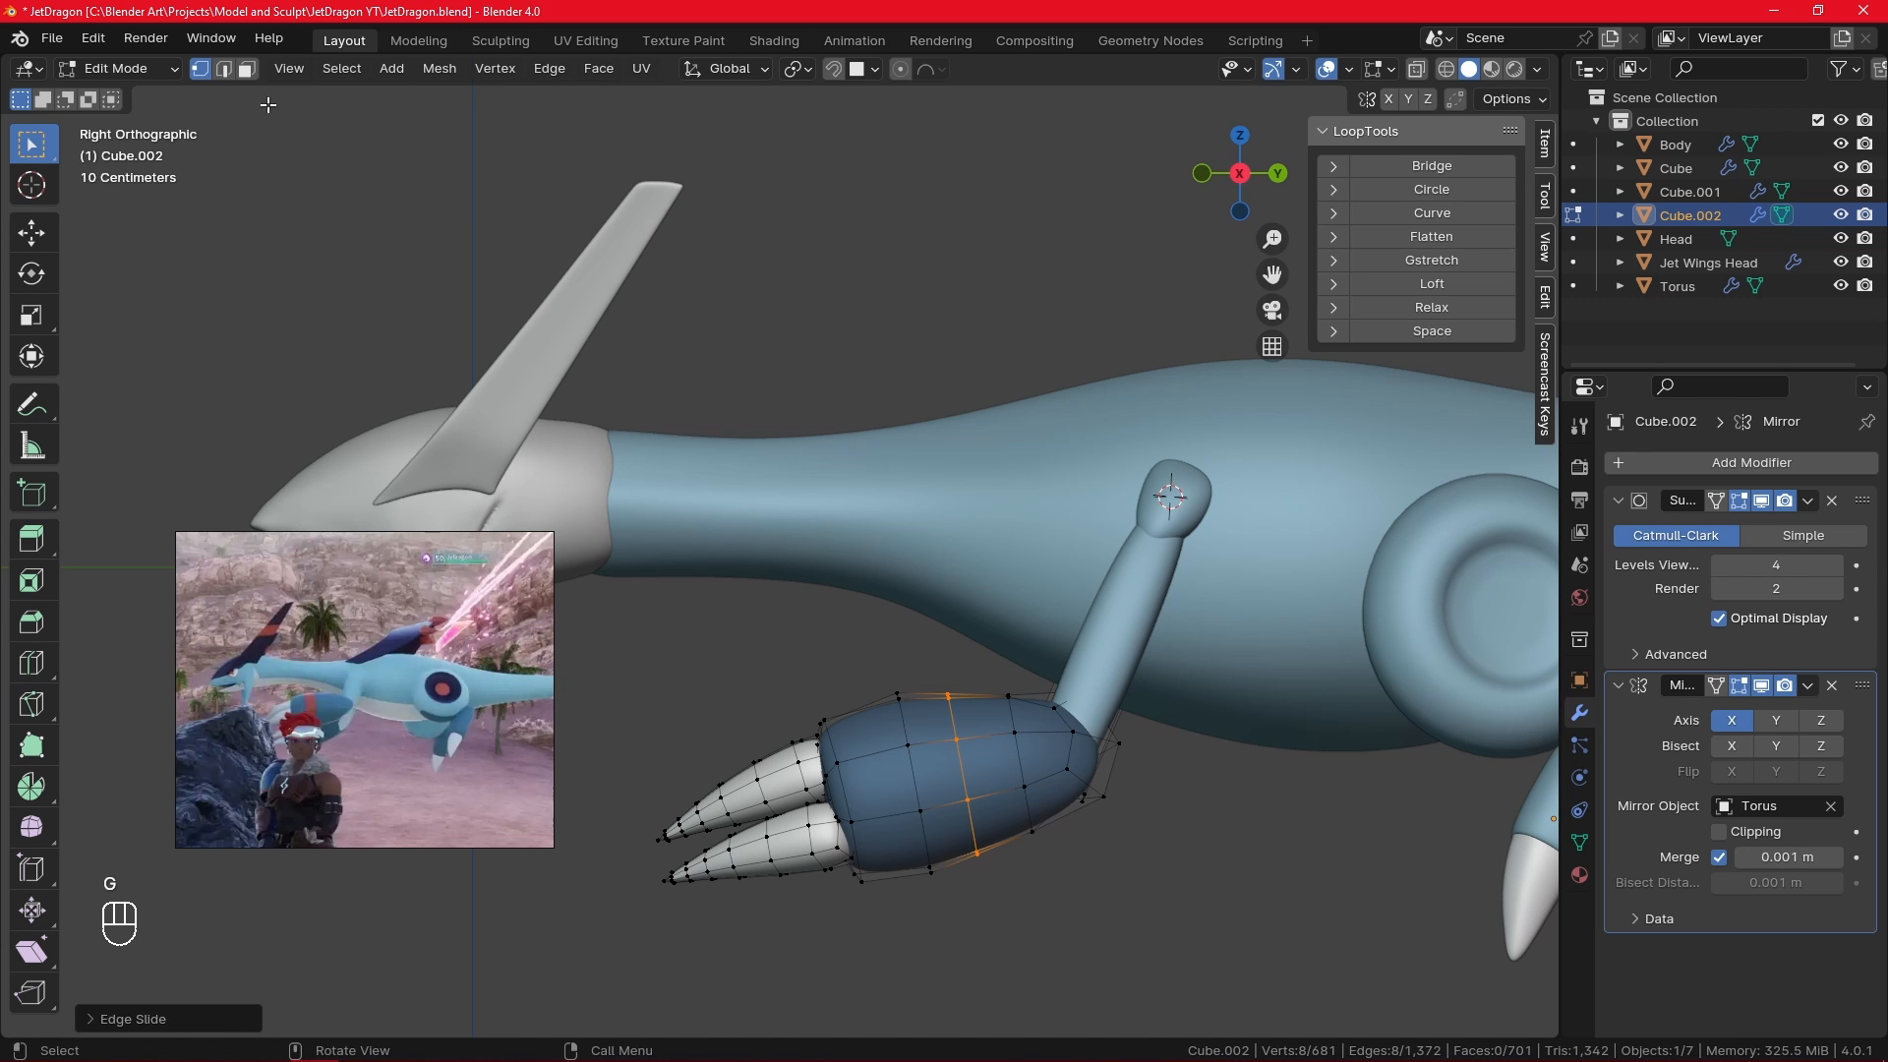
# - Separate the ring of faces between the two forearm edge loops into its own object and select that band in Object Mode
pyautogui.click(246, 68)
pyautogui.keyDown('alt'); pyautogui.click(956, 751); pyautogui.keyUp('alt')
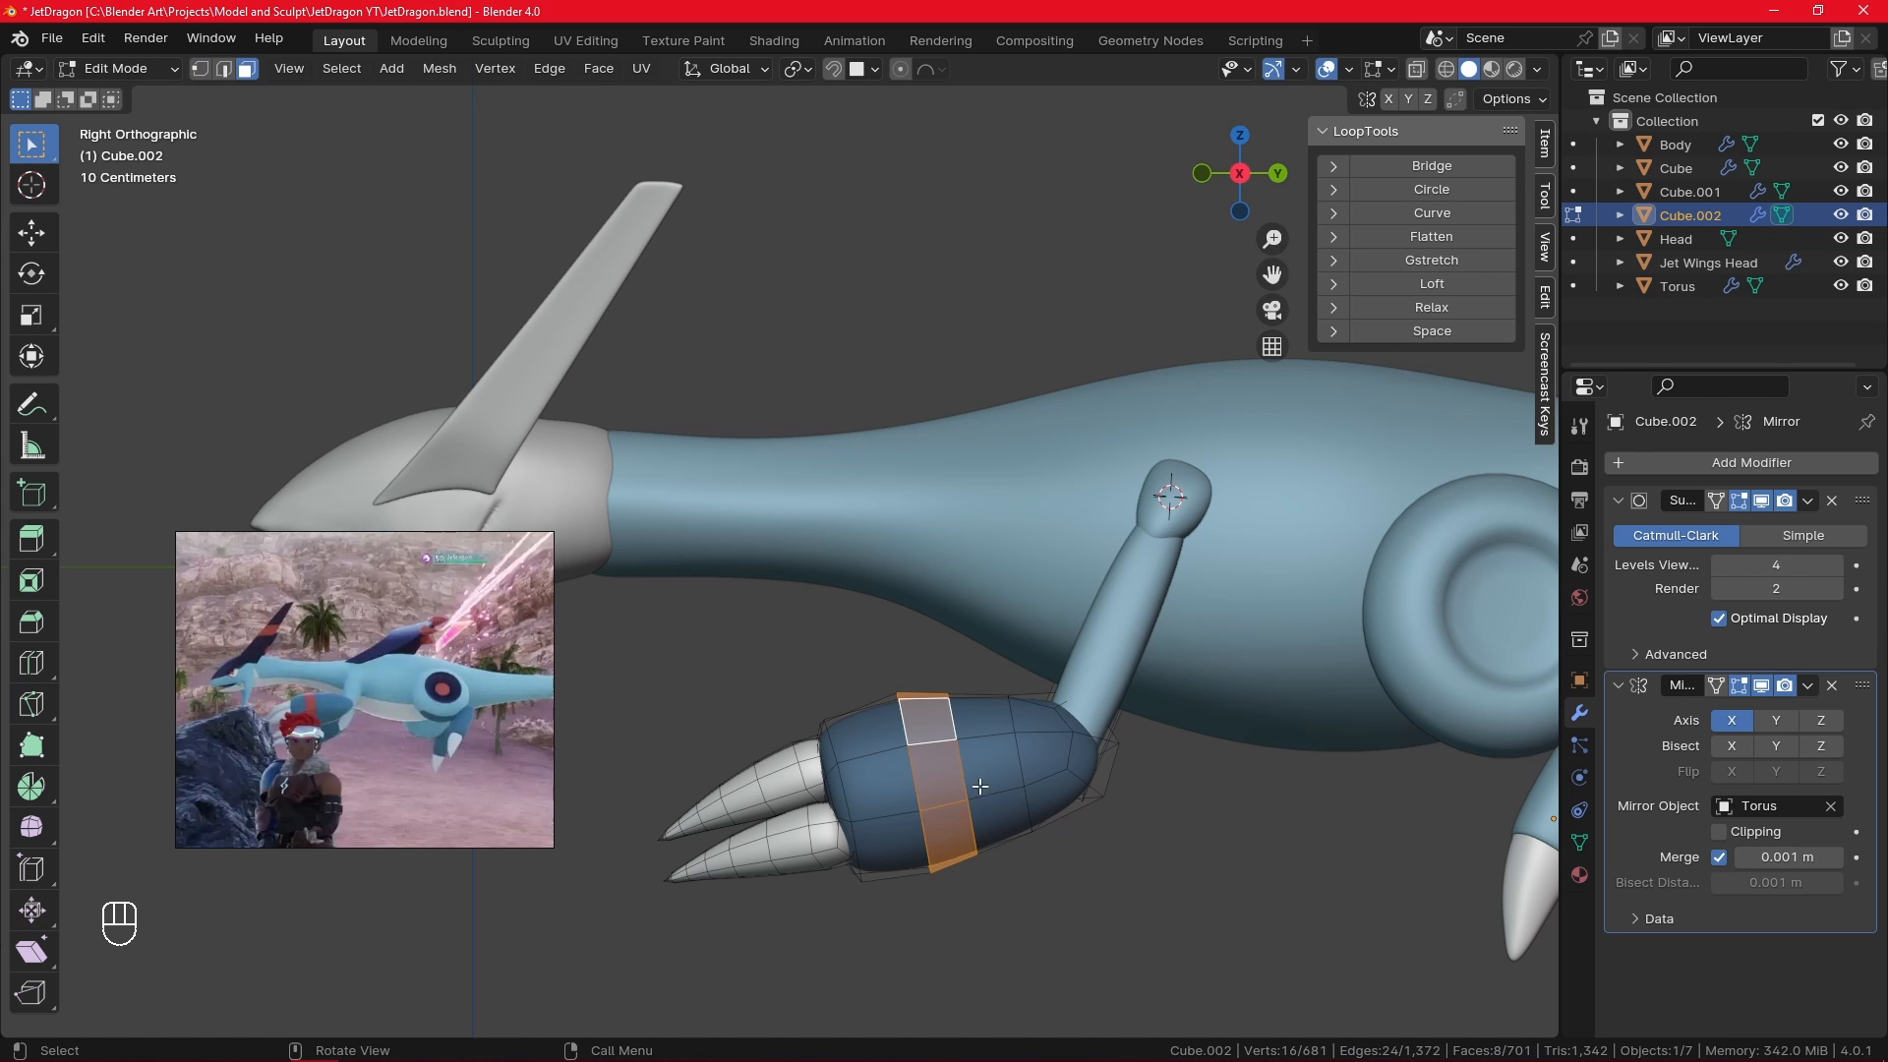
pyautogui.press('p')
pyautogui.click(1043, 798)
pyautogui.press('Tab')
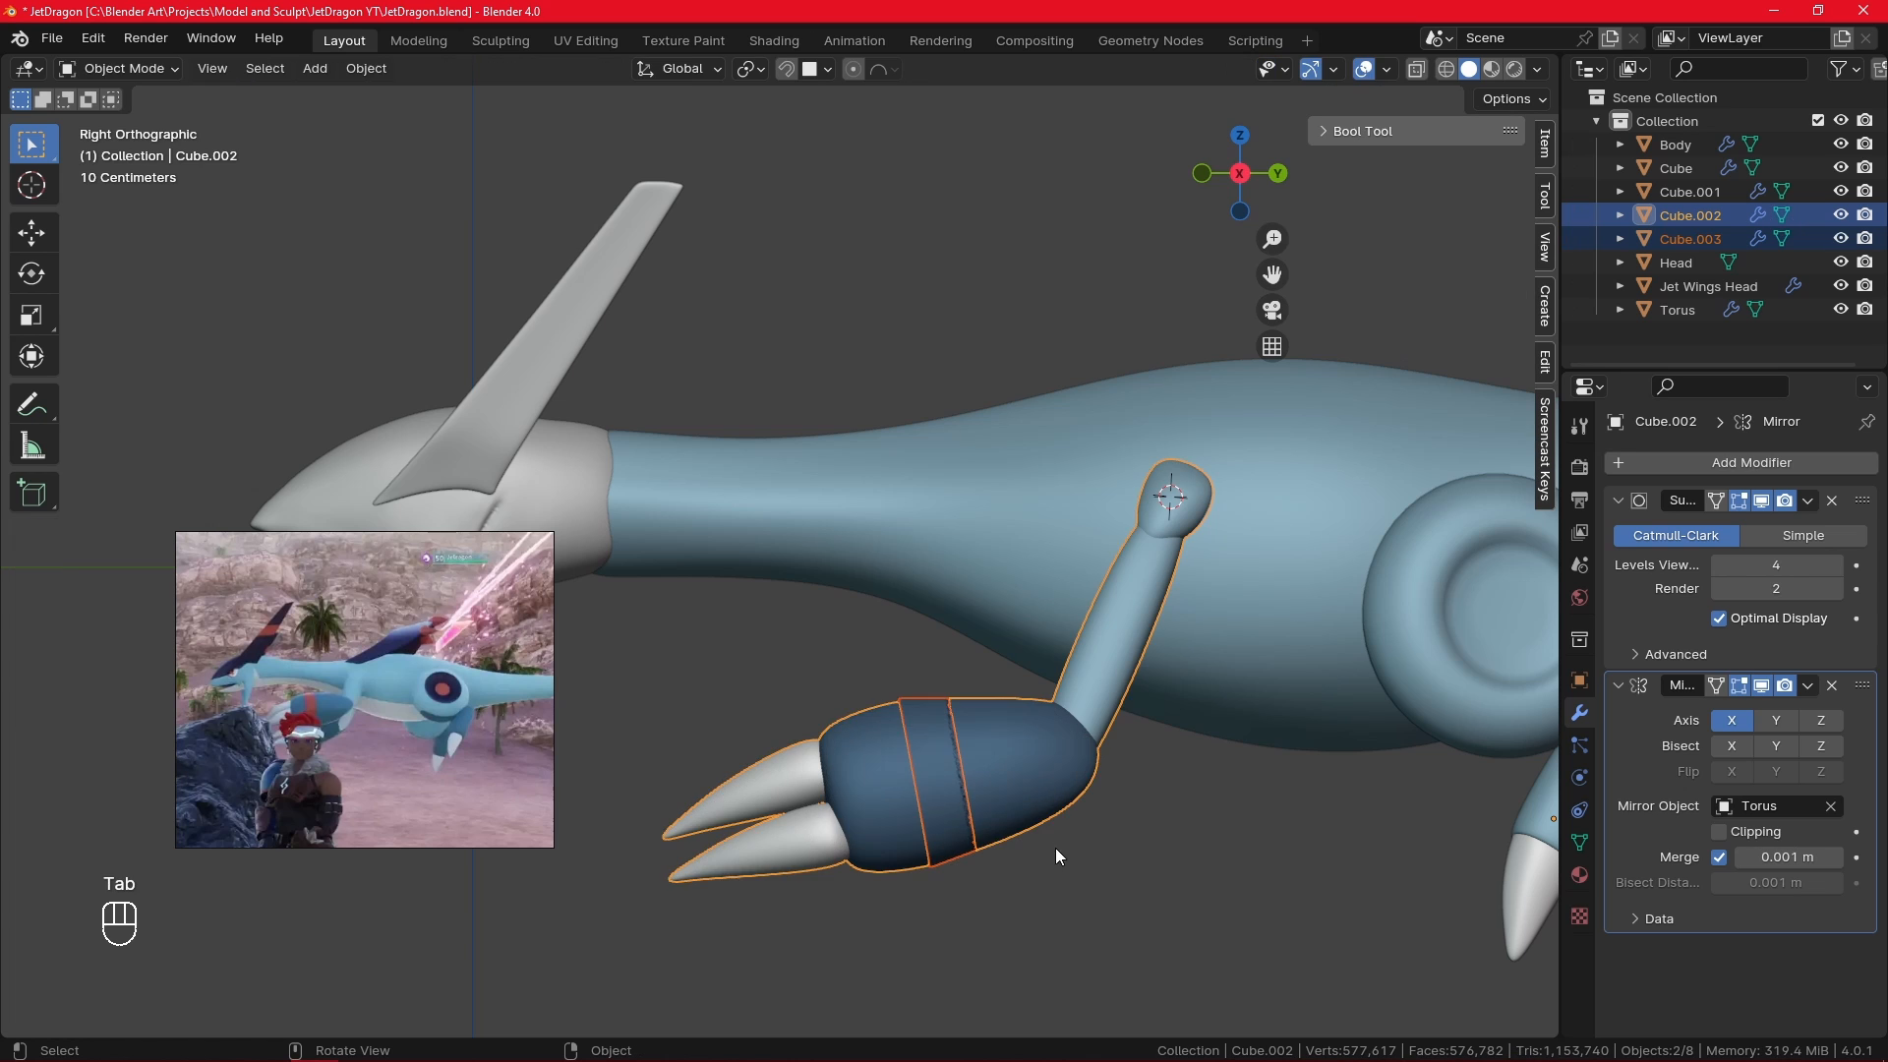
pyautogui.click(947, 822)
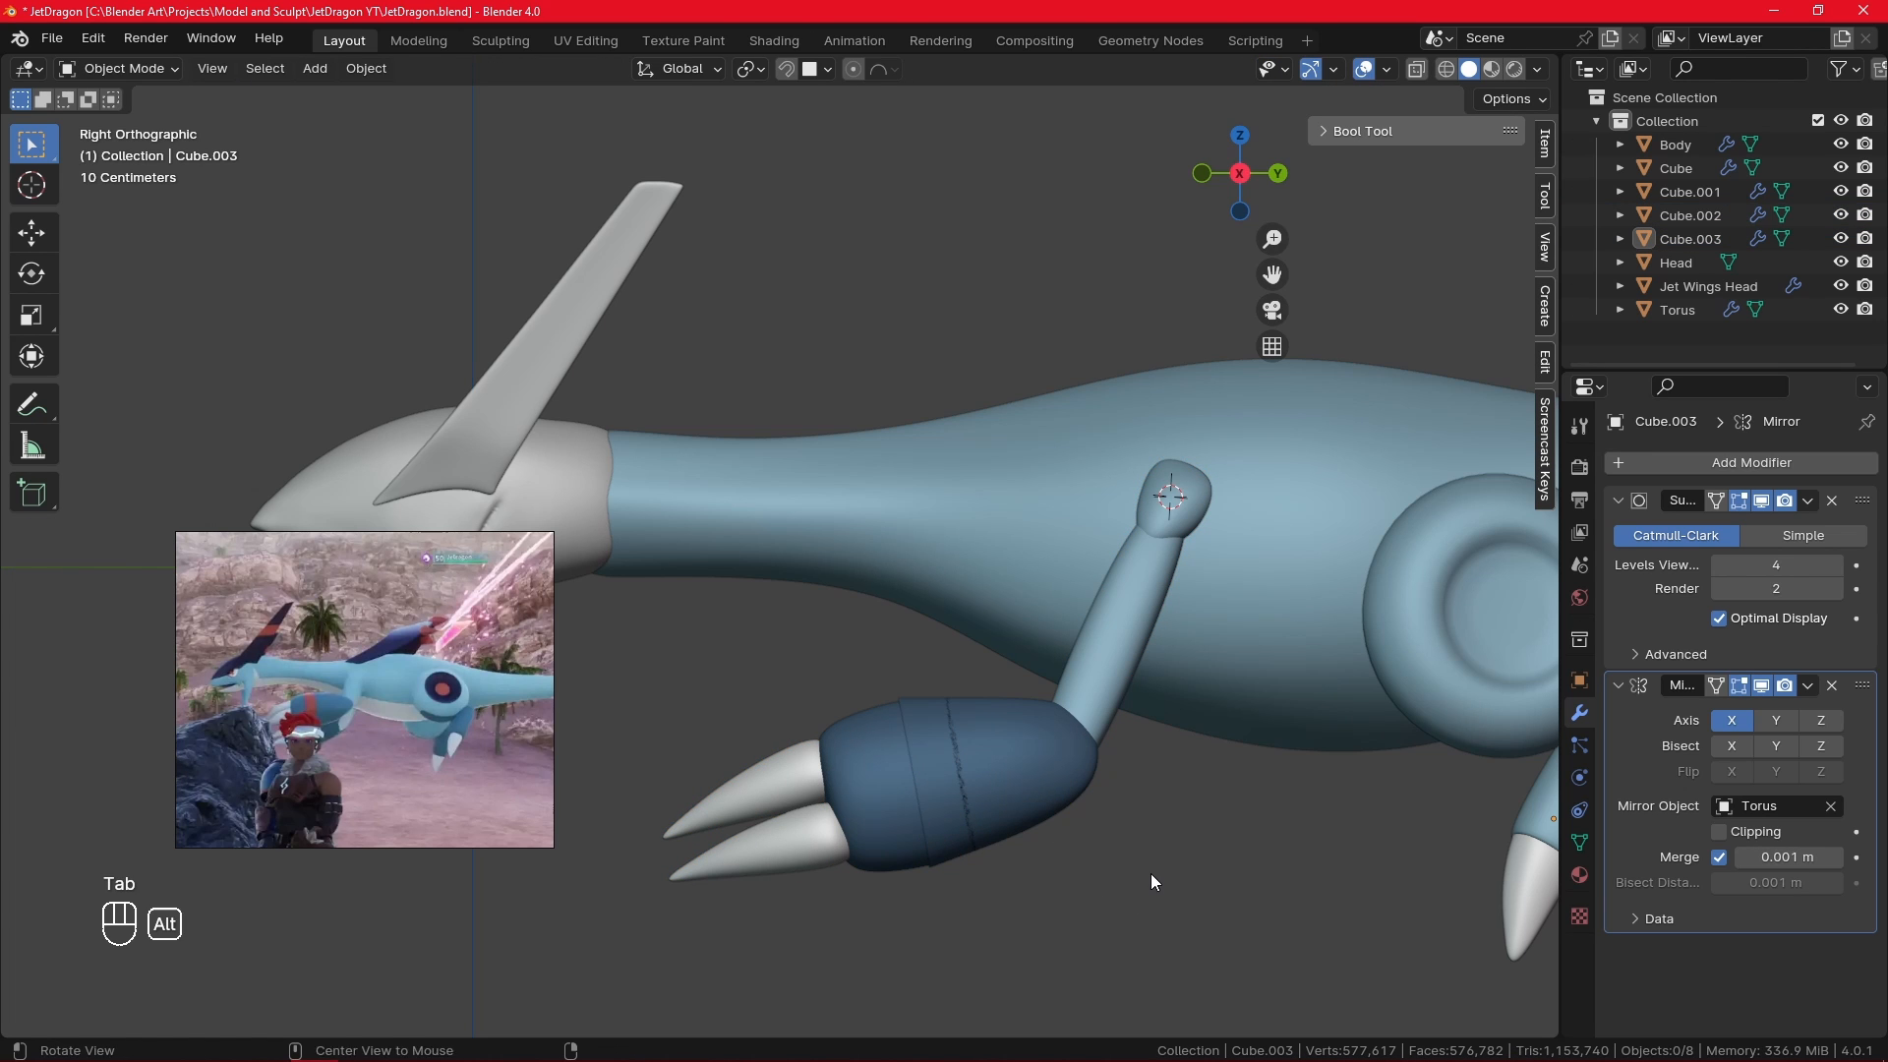
# - Set the viewport's clip end distance to 10 m, keeping the clip start at 0.01 m
pyautogui.keyDown('shift'); pyautogui.moveTo(1150, 873); pyautogui.dragTo(969, 879, button='middle'); pyautogui.keyUp('shift')
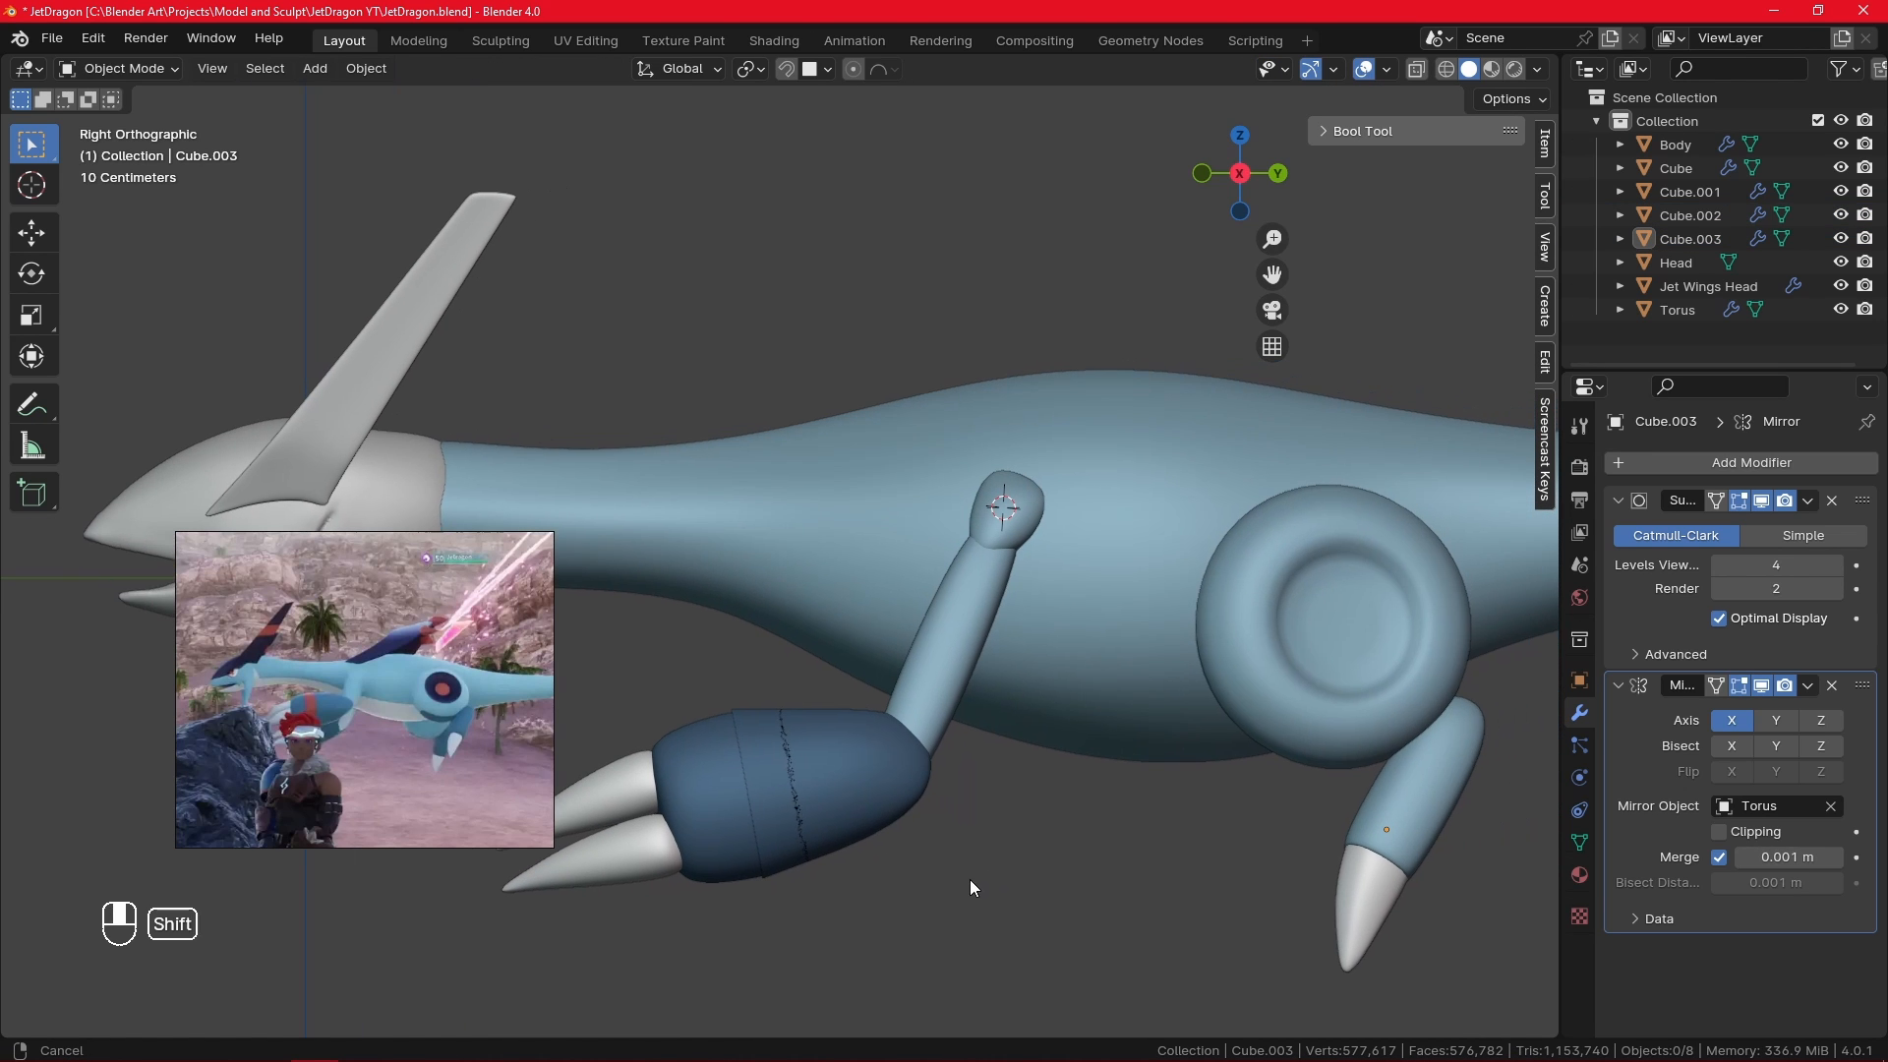
pyautogui.click(1545, 146)
pyautogui.click(1545, 197)
pyautogui.click(1544, 258)
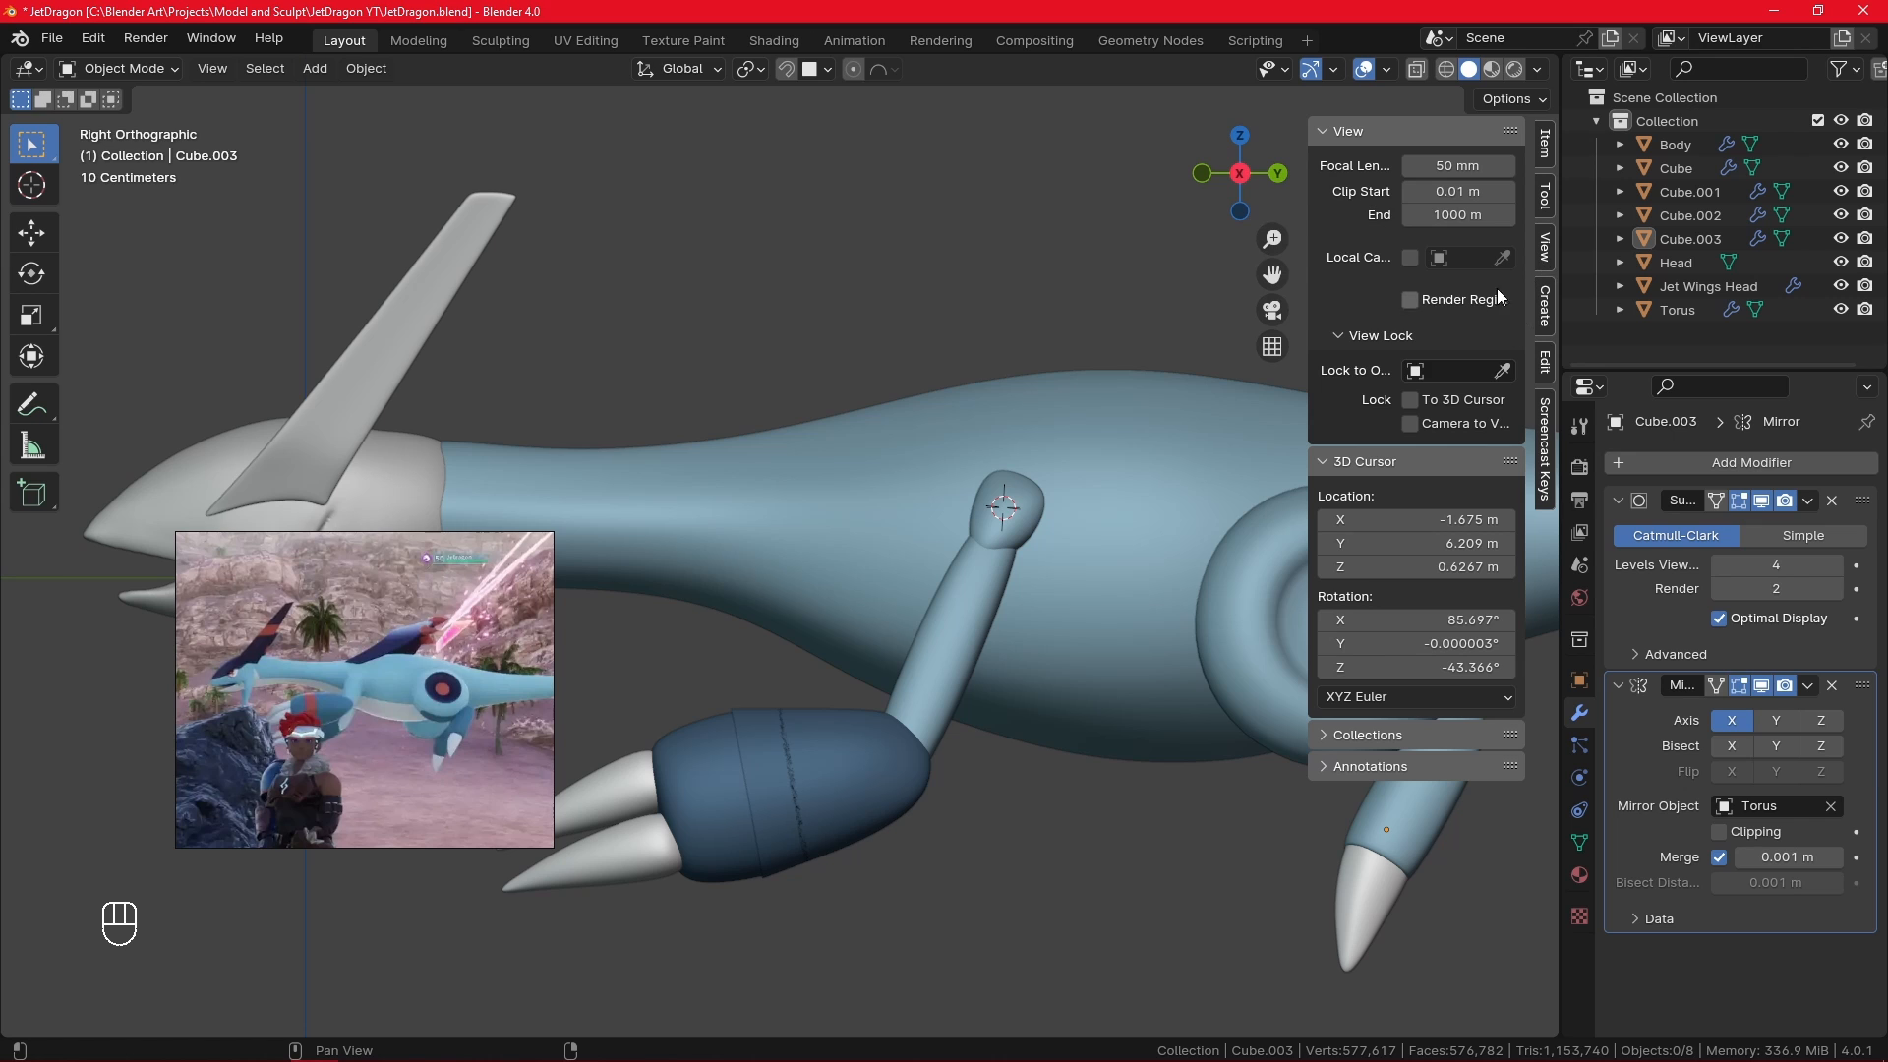
pyautogui.click(1447, 212)
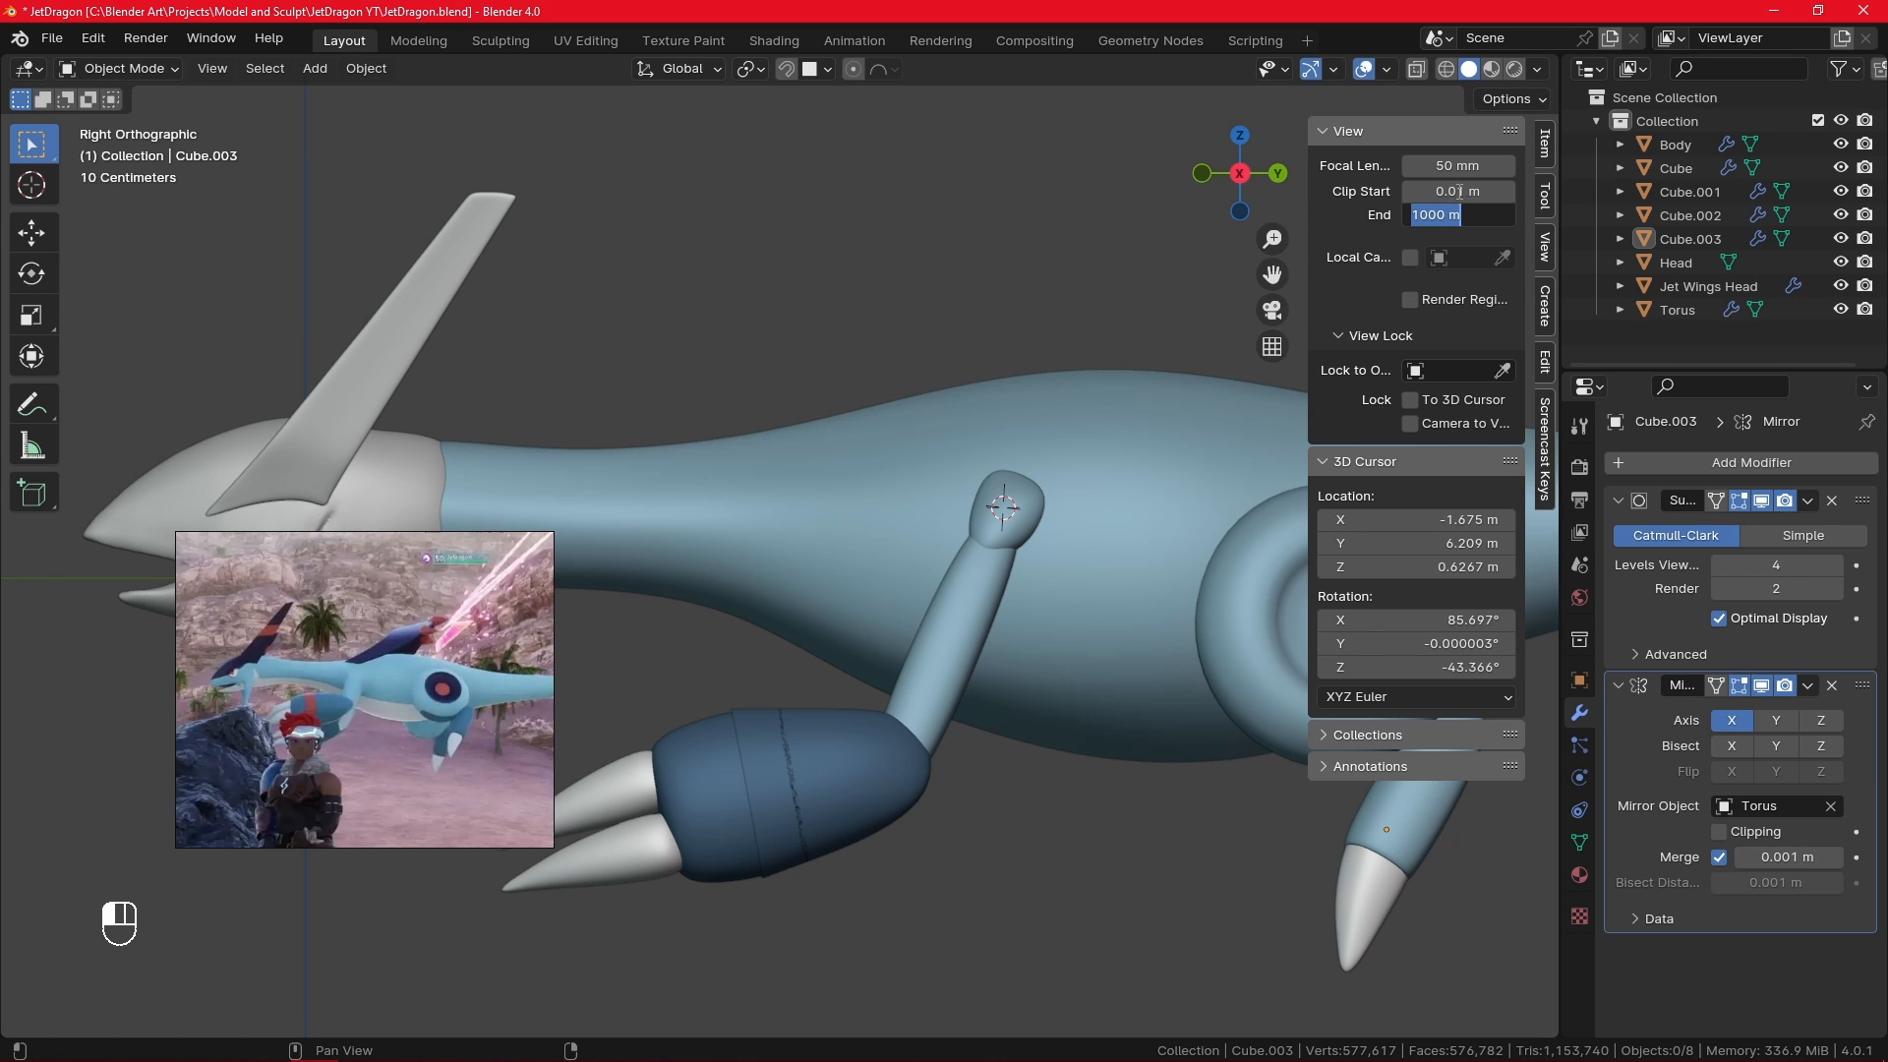
pyautogui.click(1459, 192)
pyautogui.press('BackSpace')
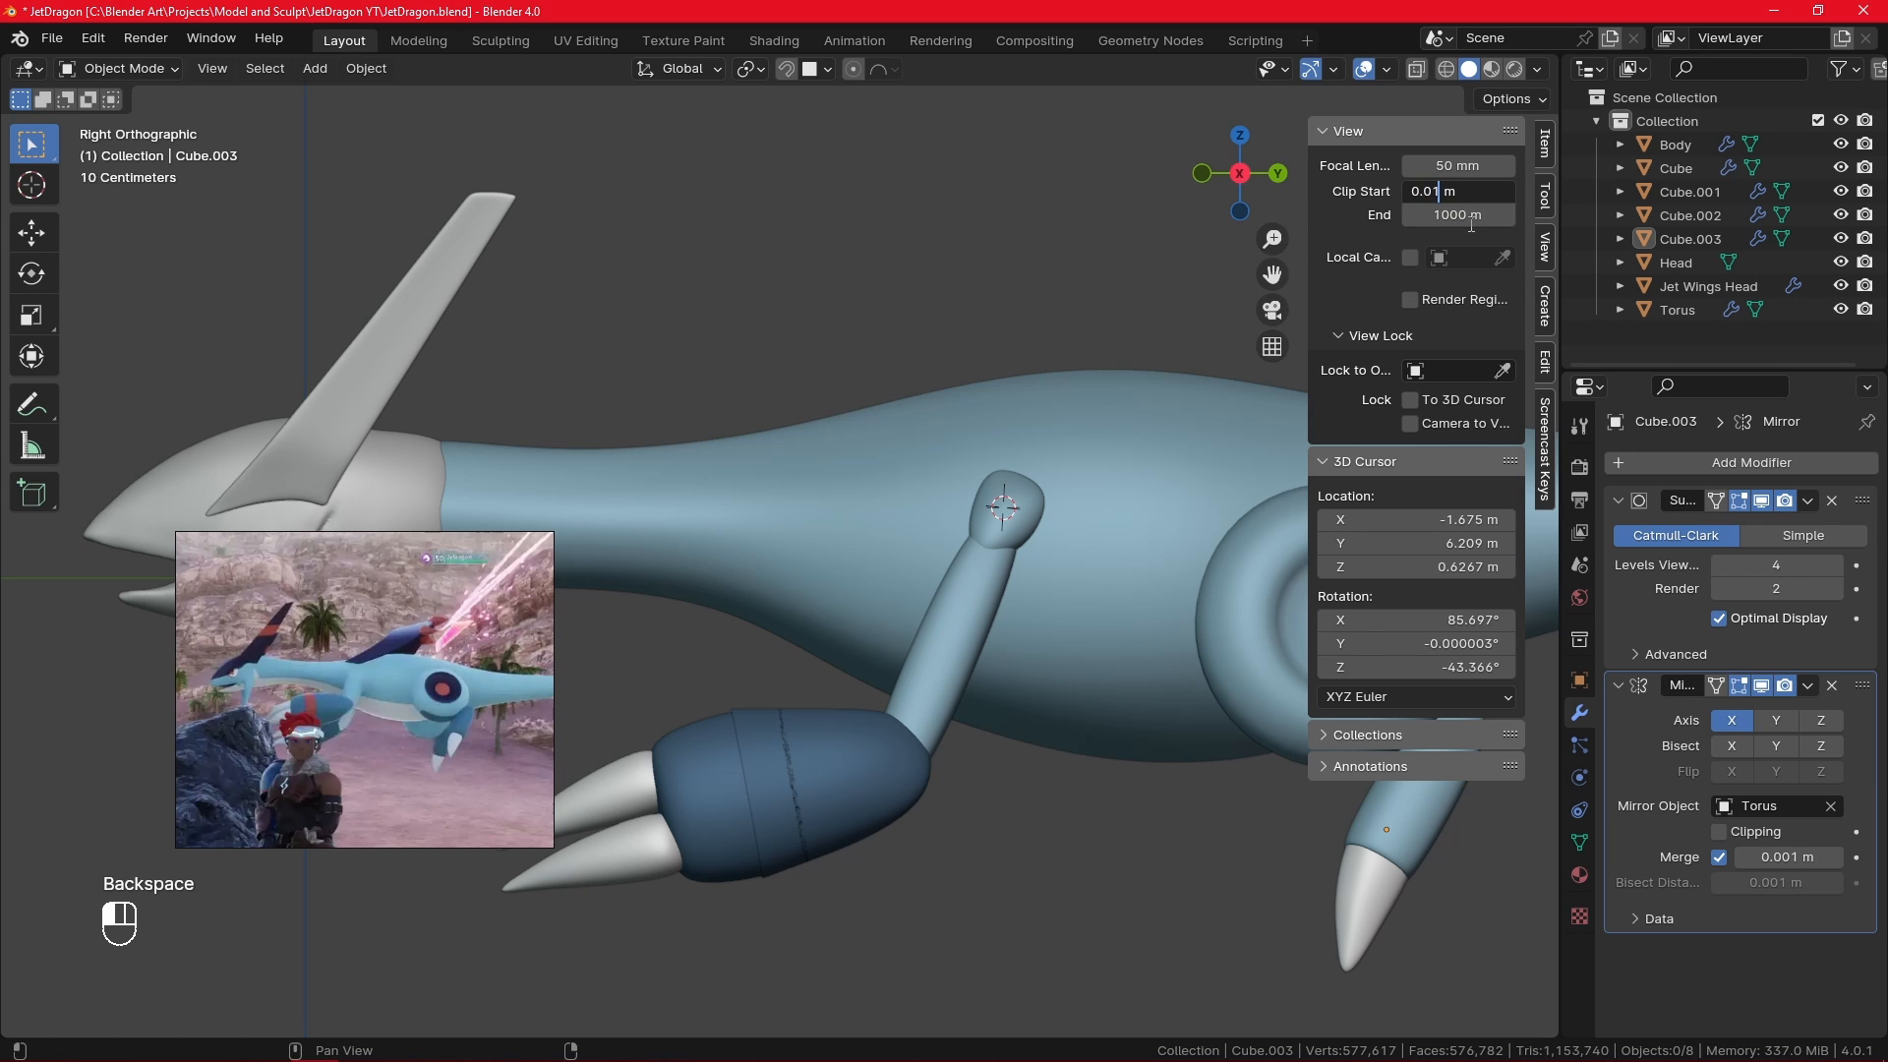
pyautogui.click(1449, 214)
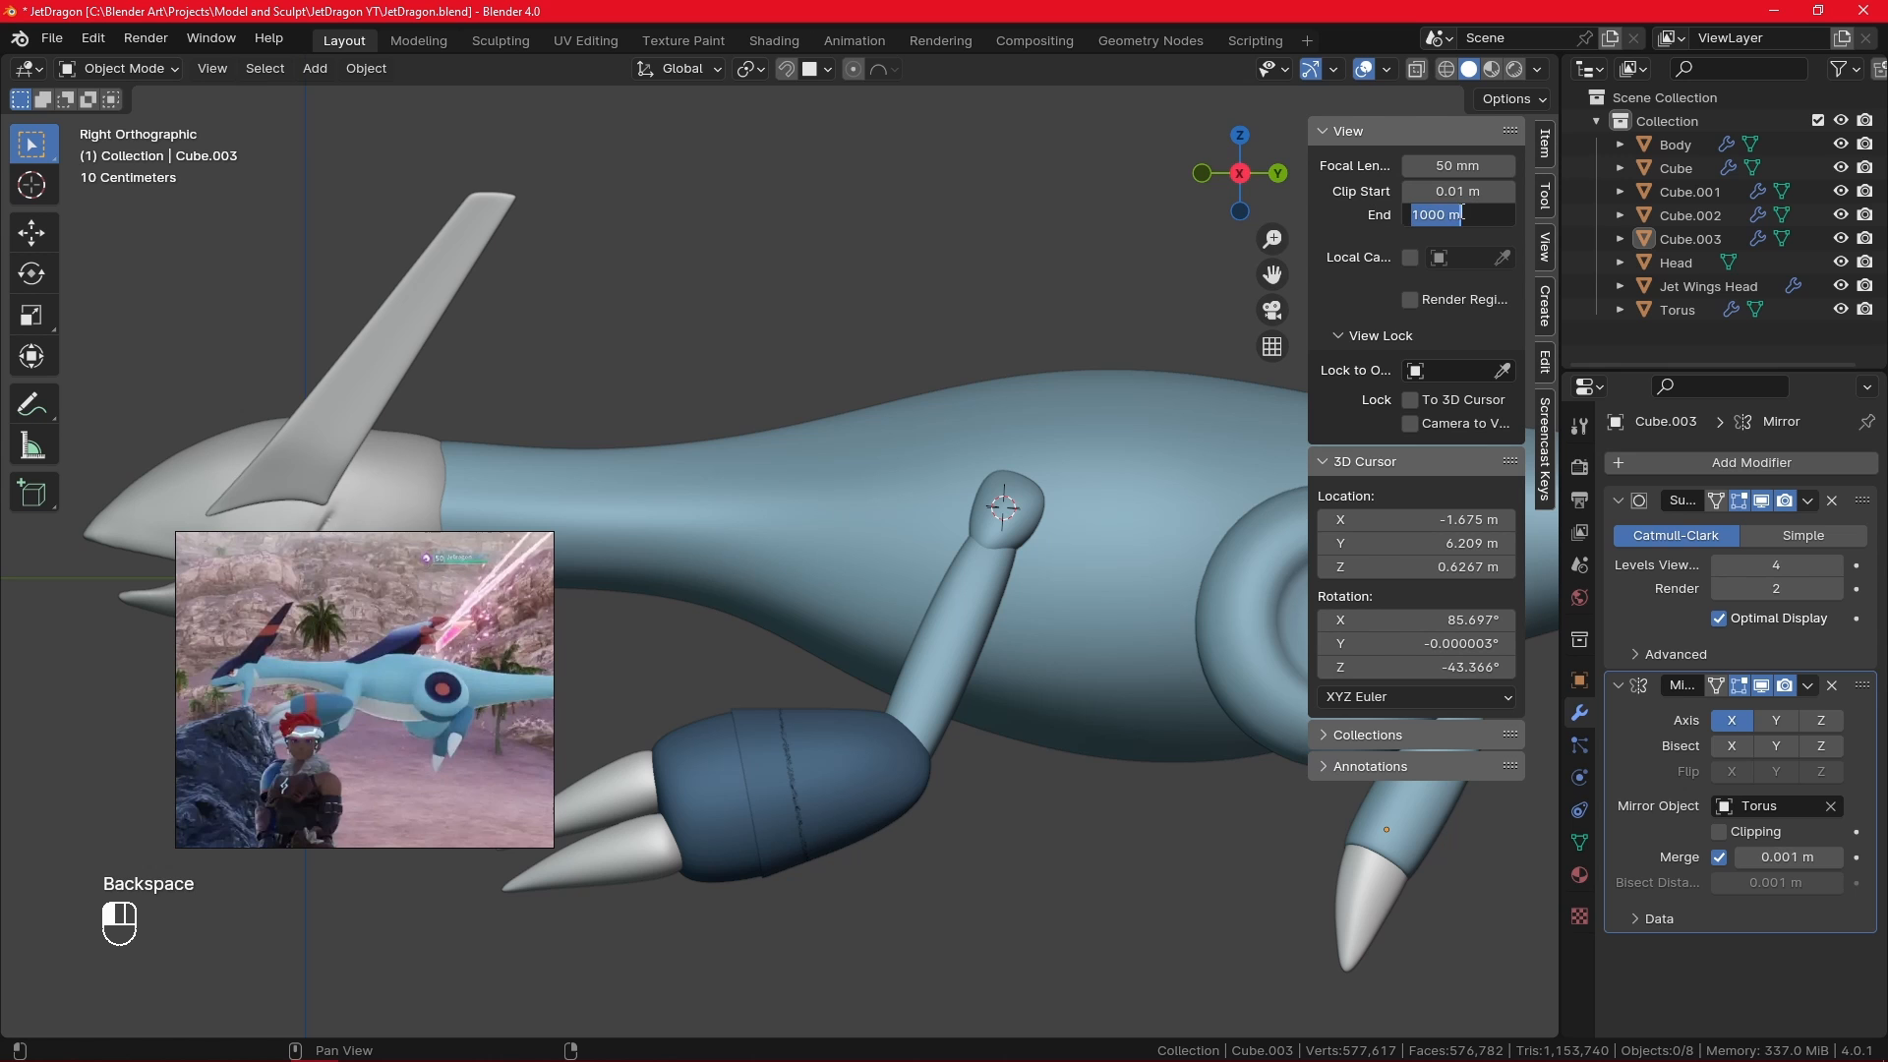
pyautogui.click(1443, 215)
pyautogui.press('Return')
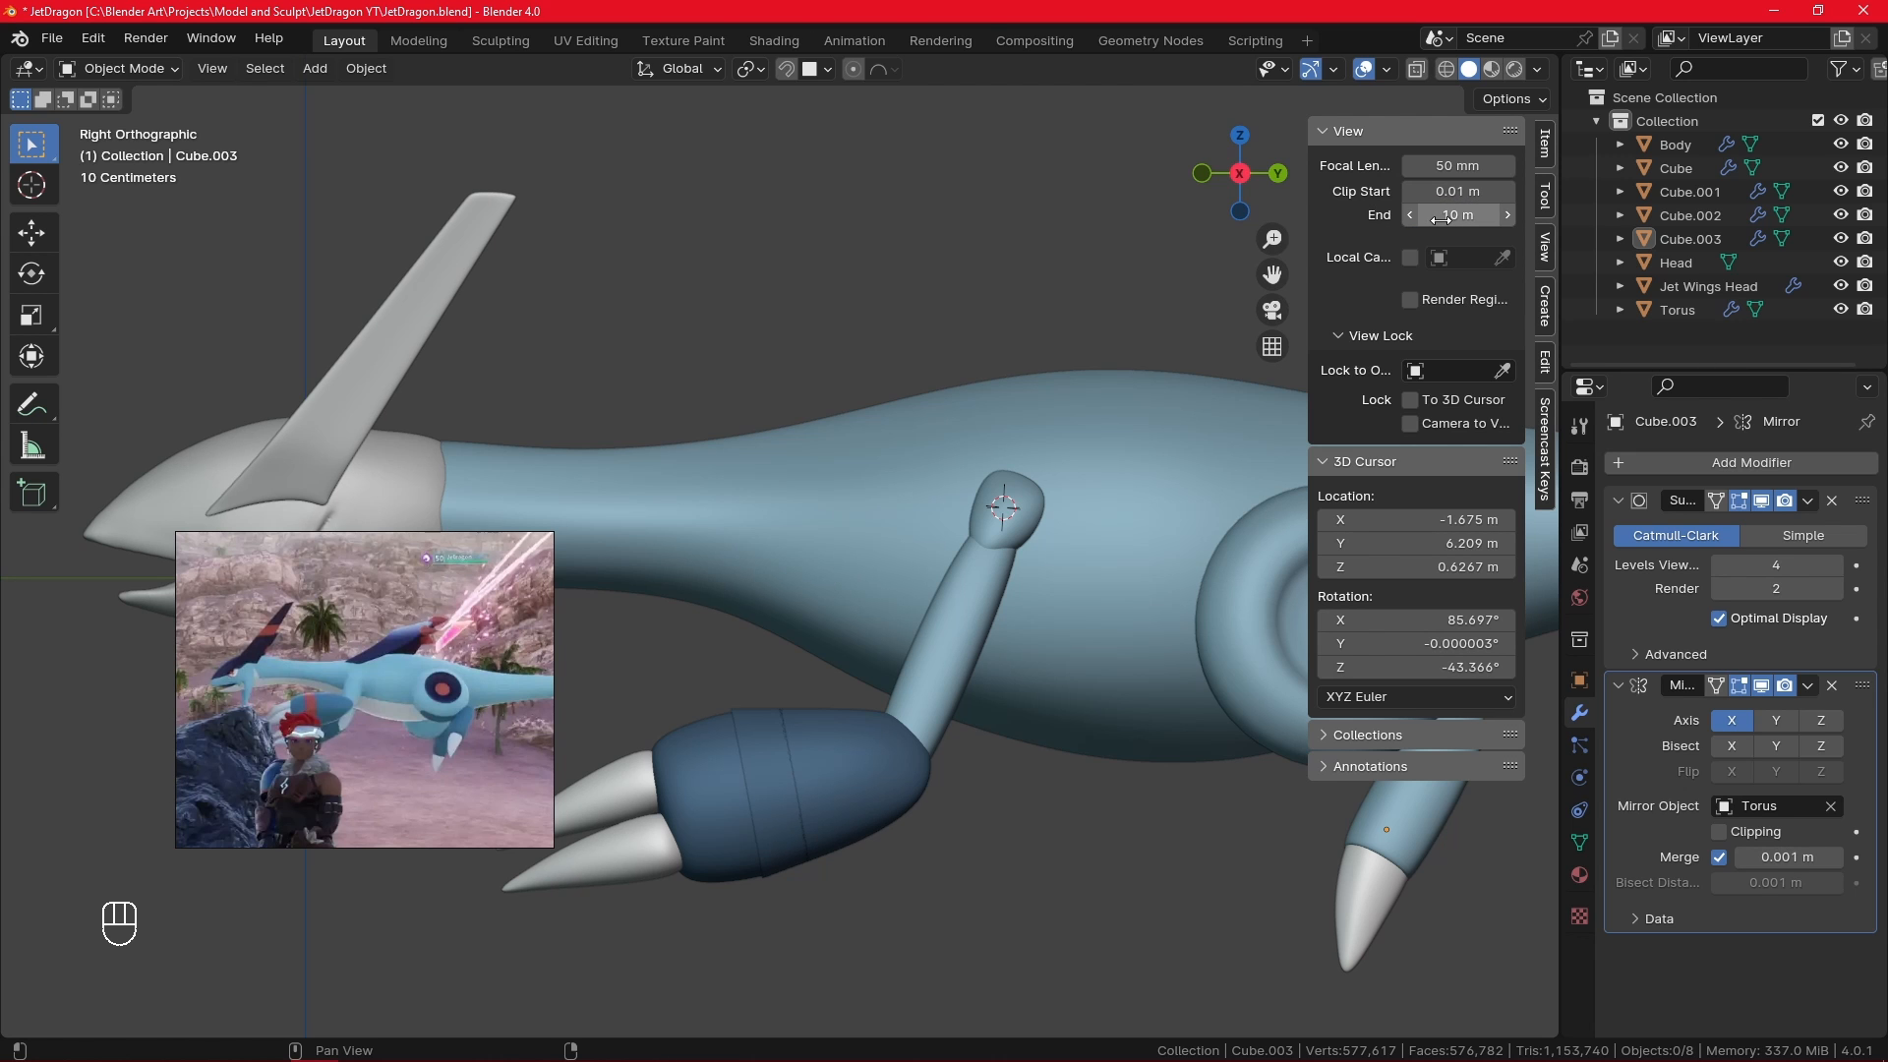
# - Set the viewport's clip end distance to 10000 m and its clip start to 0.1 m
pyautogui.moveTo(1034, 802); pyautogui.dragTo(1061, 755, button='middle')
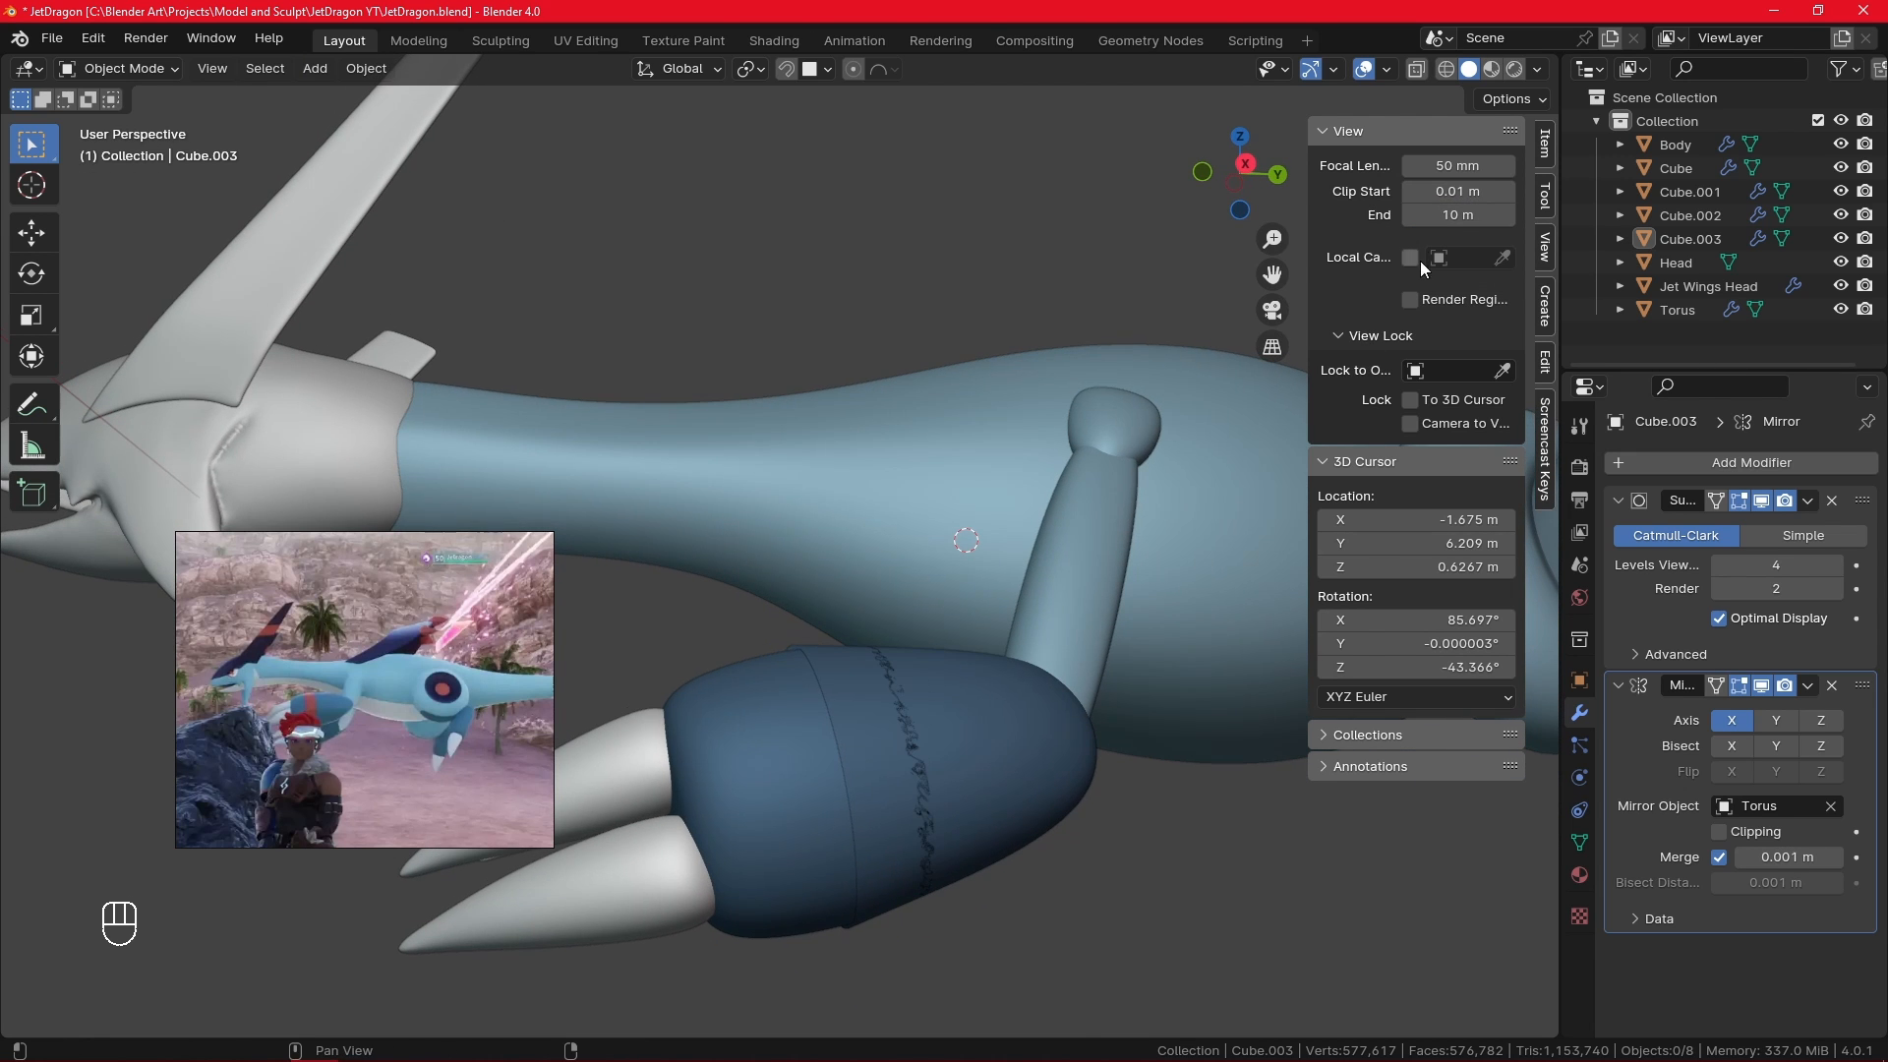
pyautogui.click(1450, 215)
pyautogui.click(1433, 214)
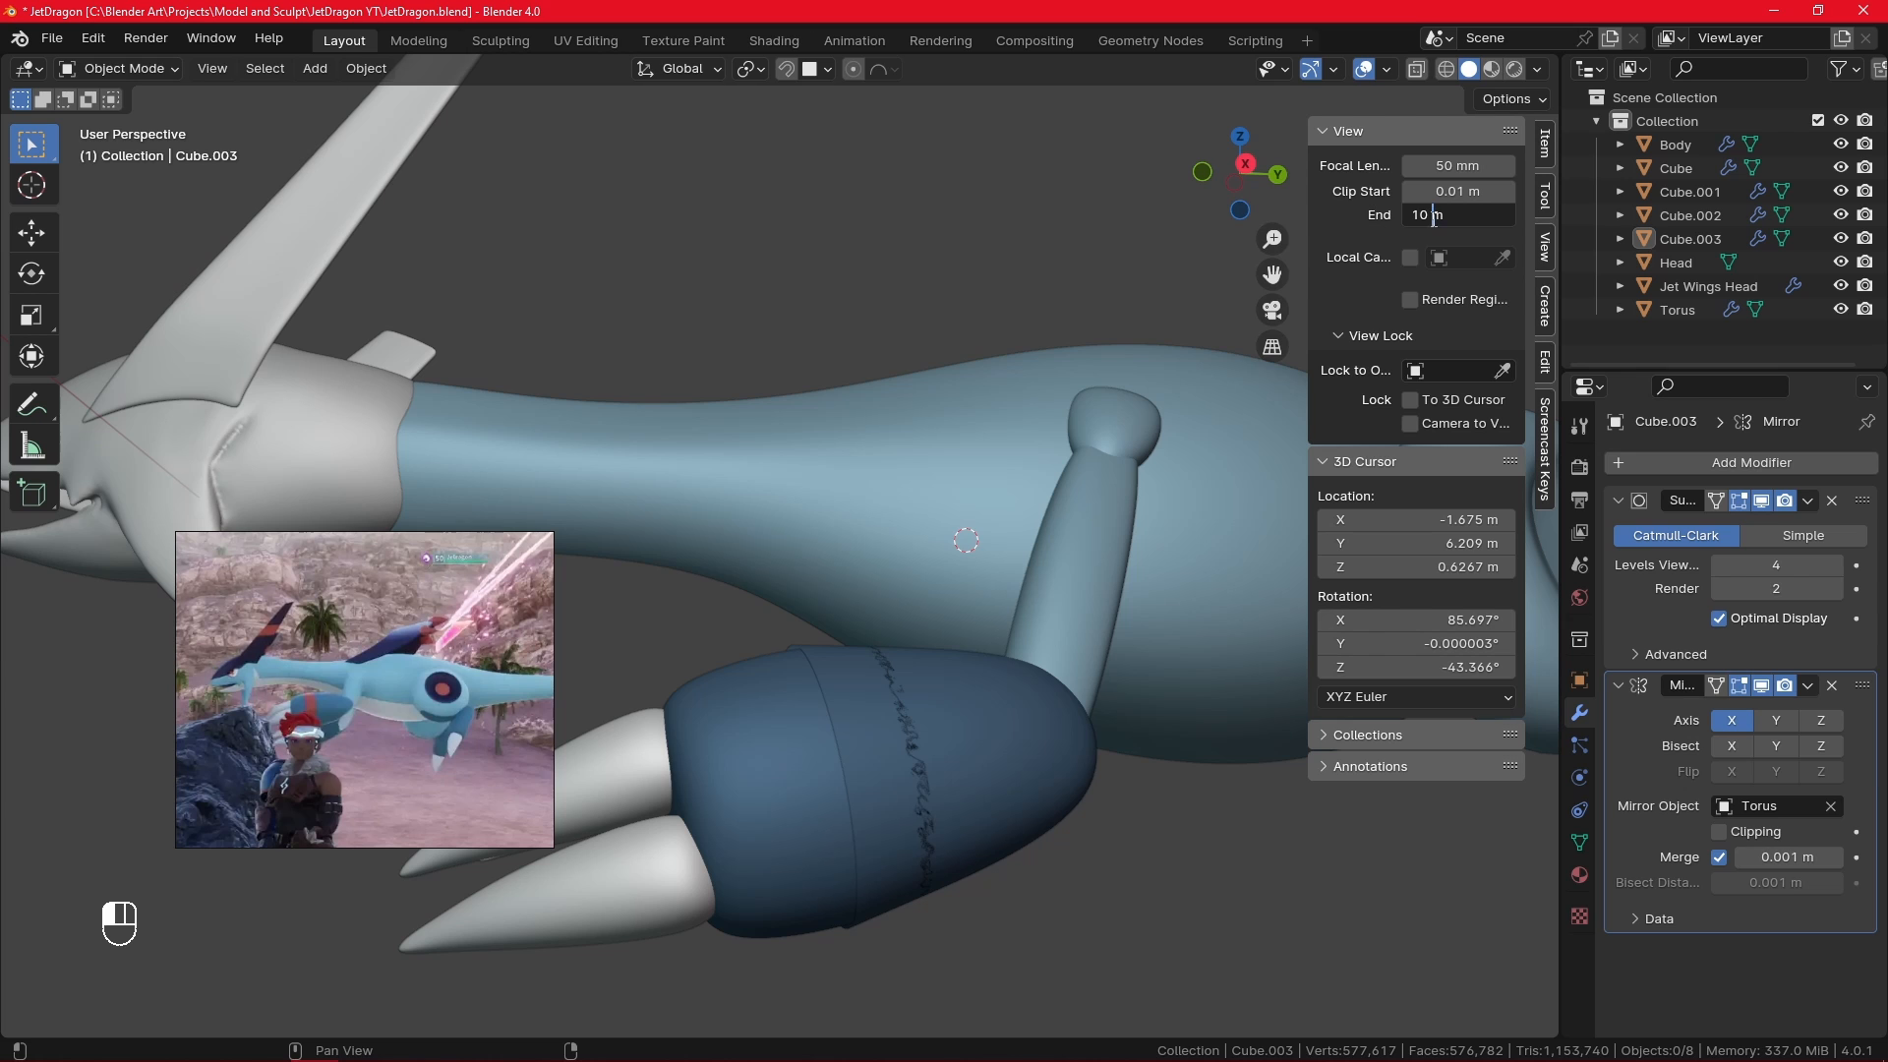
pyautogui.write('000')
pyautogui.press('Return')
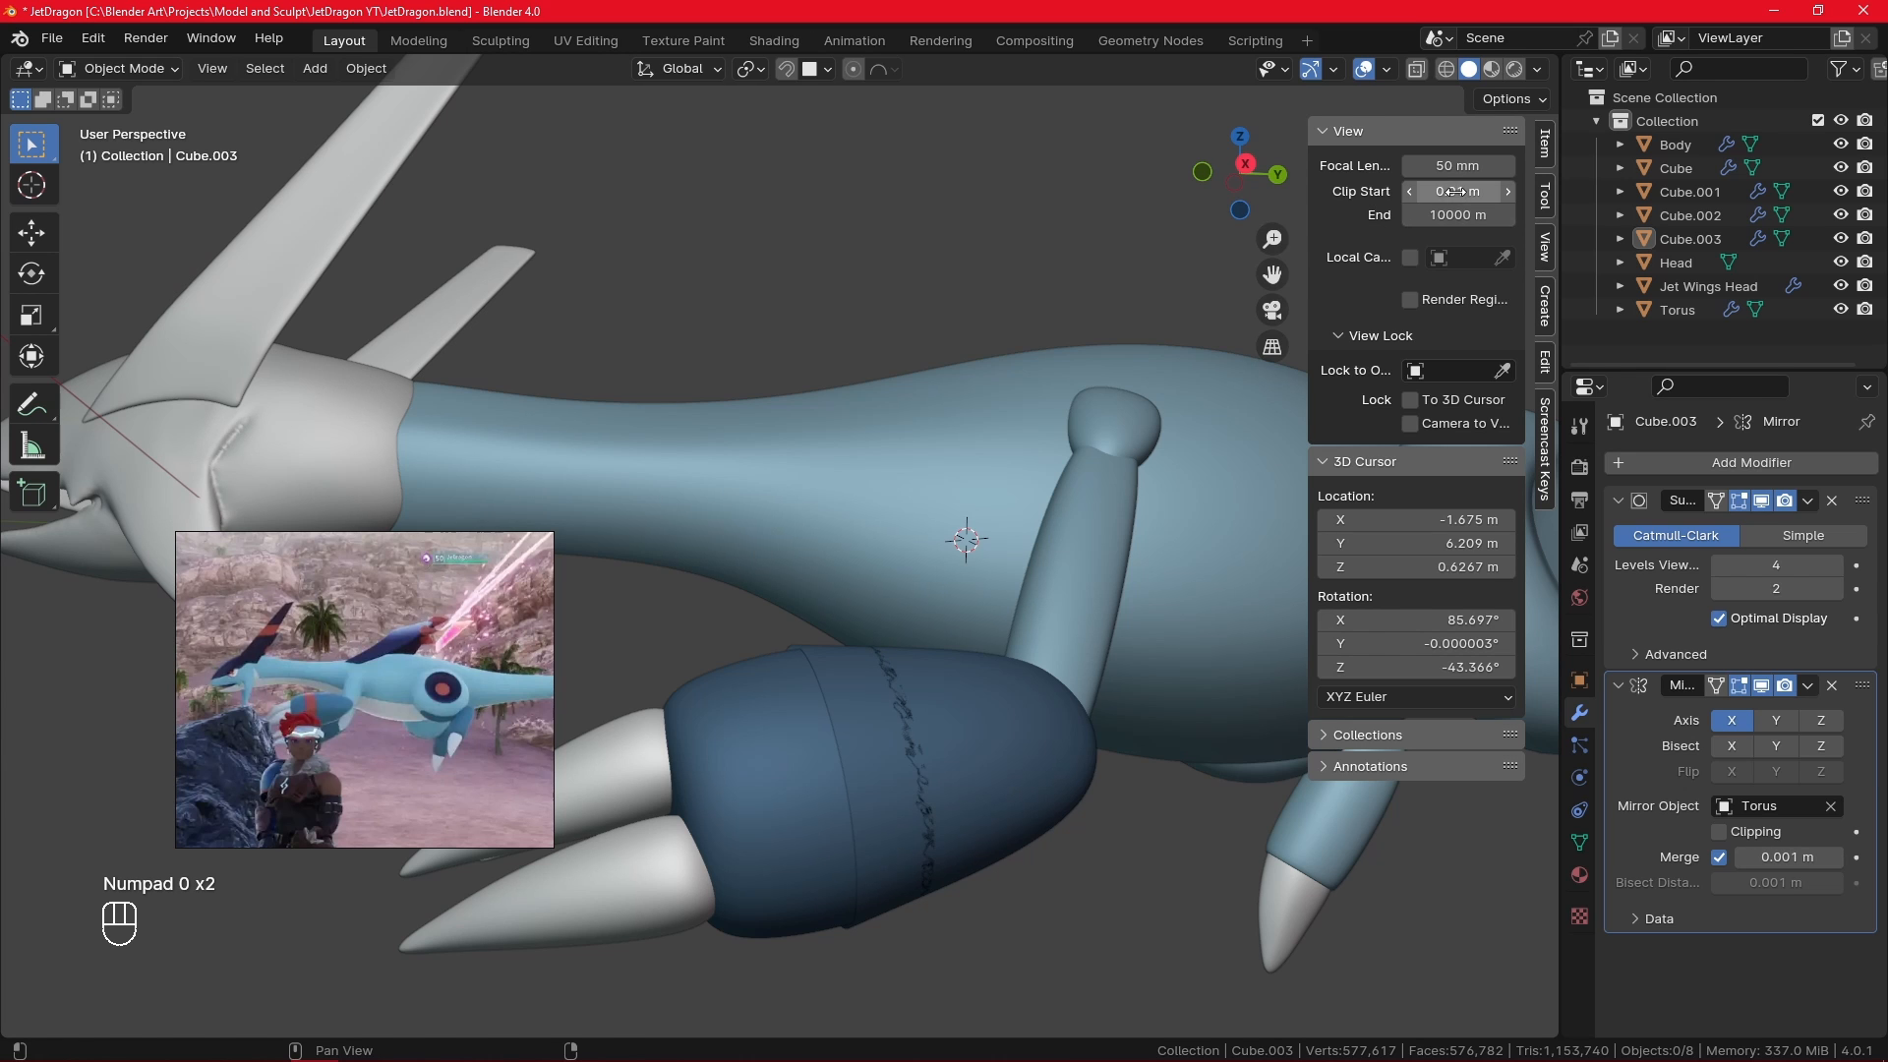
pyautogui.click(1463, 191)
pyautogui.press('BackSpace')
pyautogui.press('BackSpace')
pyautogui.press('Return')
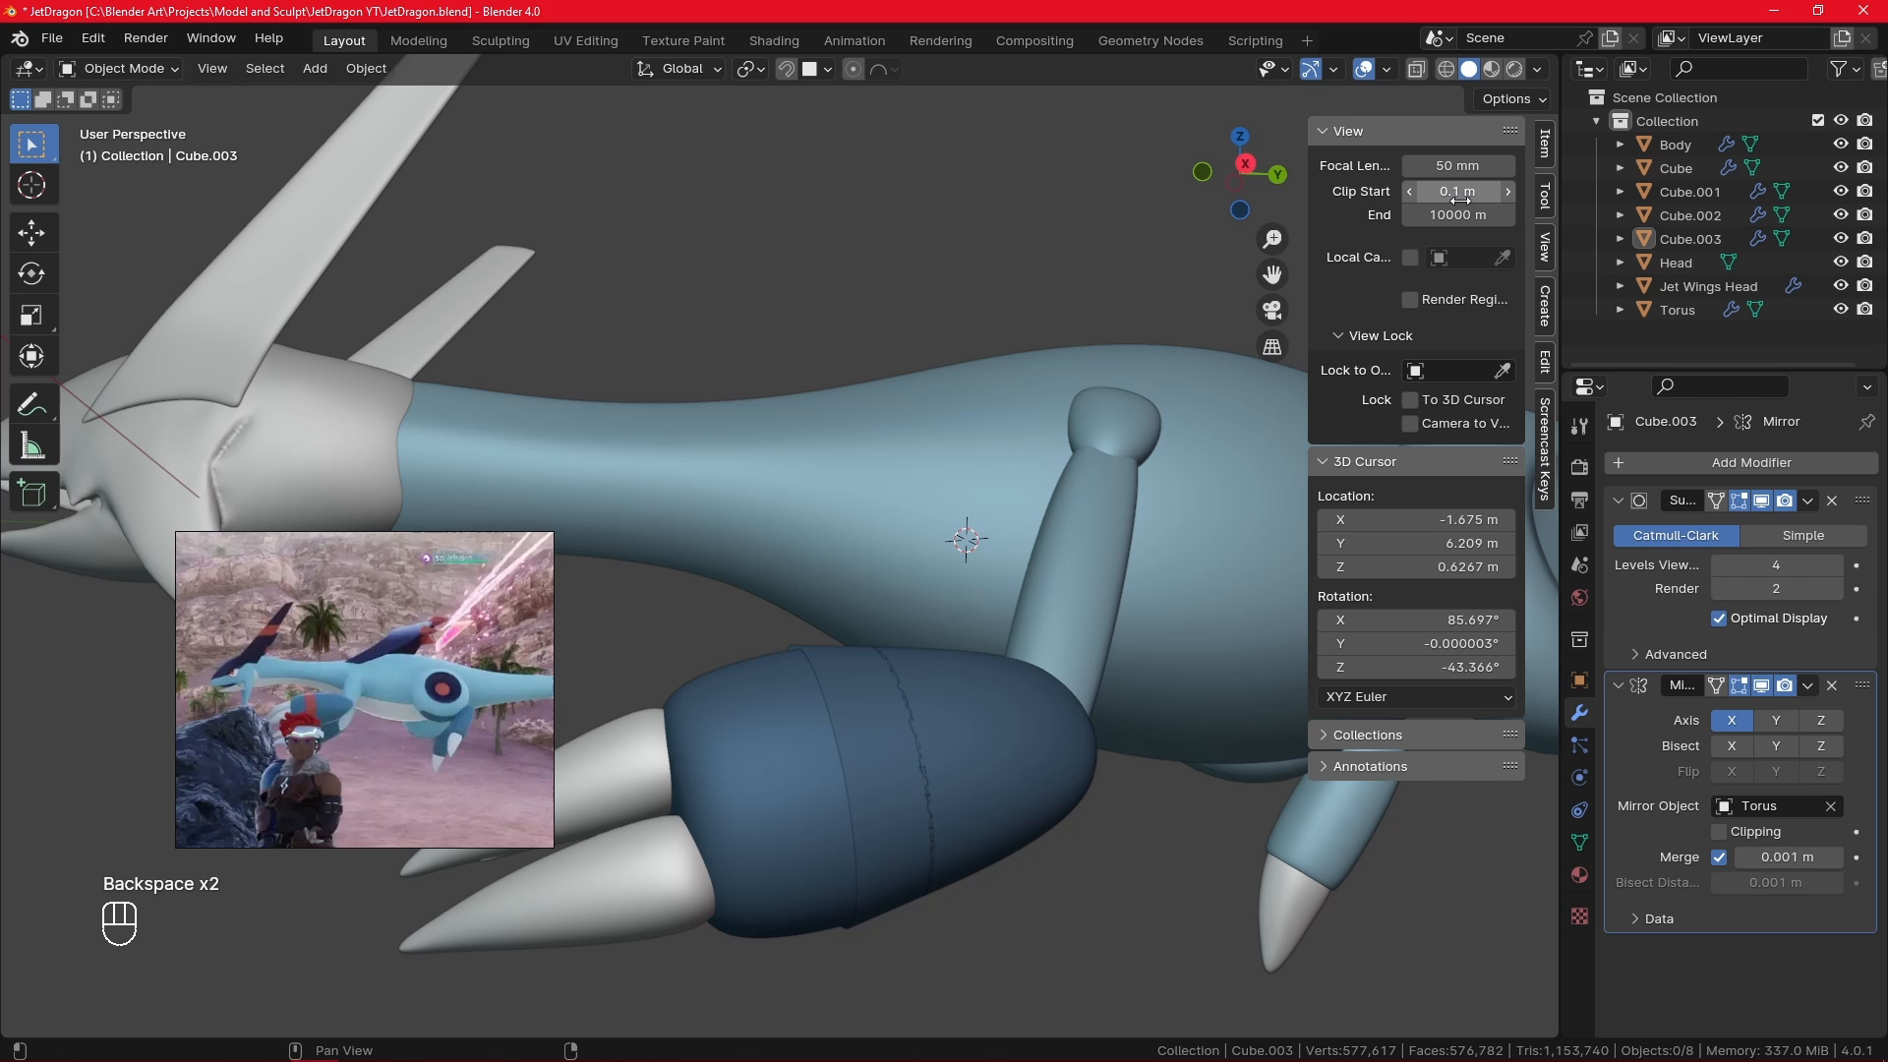
# - Edit the separated forearm band in vertex selection mode and scale its claw-side edge loop to about 0.98
pyautogui.click(876, 799)
pyautogui.press('Tab')
pyautogui.moveTo(874, 798); pyautogui.dragTo(874, 798, button='middle')
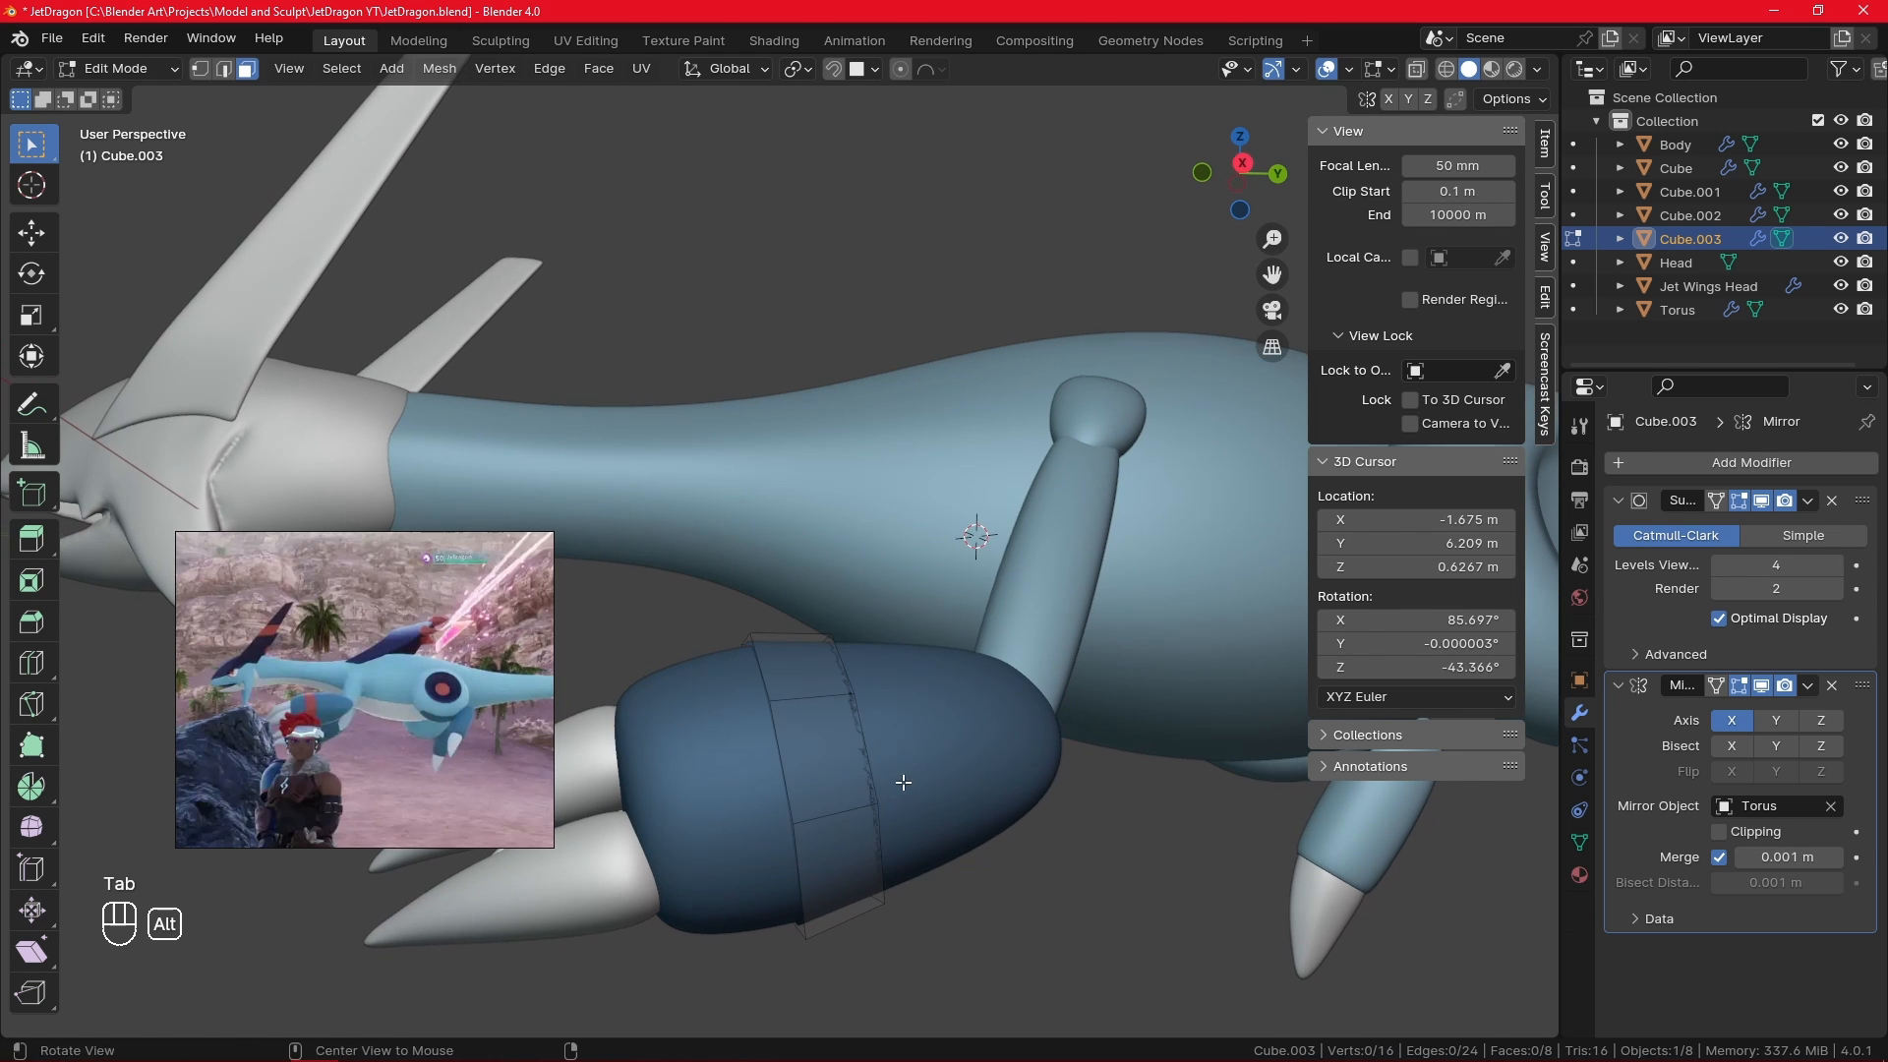
pyautogui.press('KP_3')
pyautogui.click(799, 787)
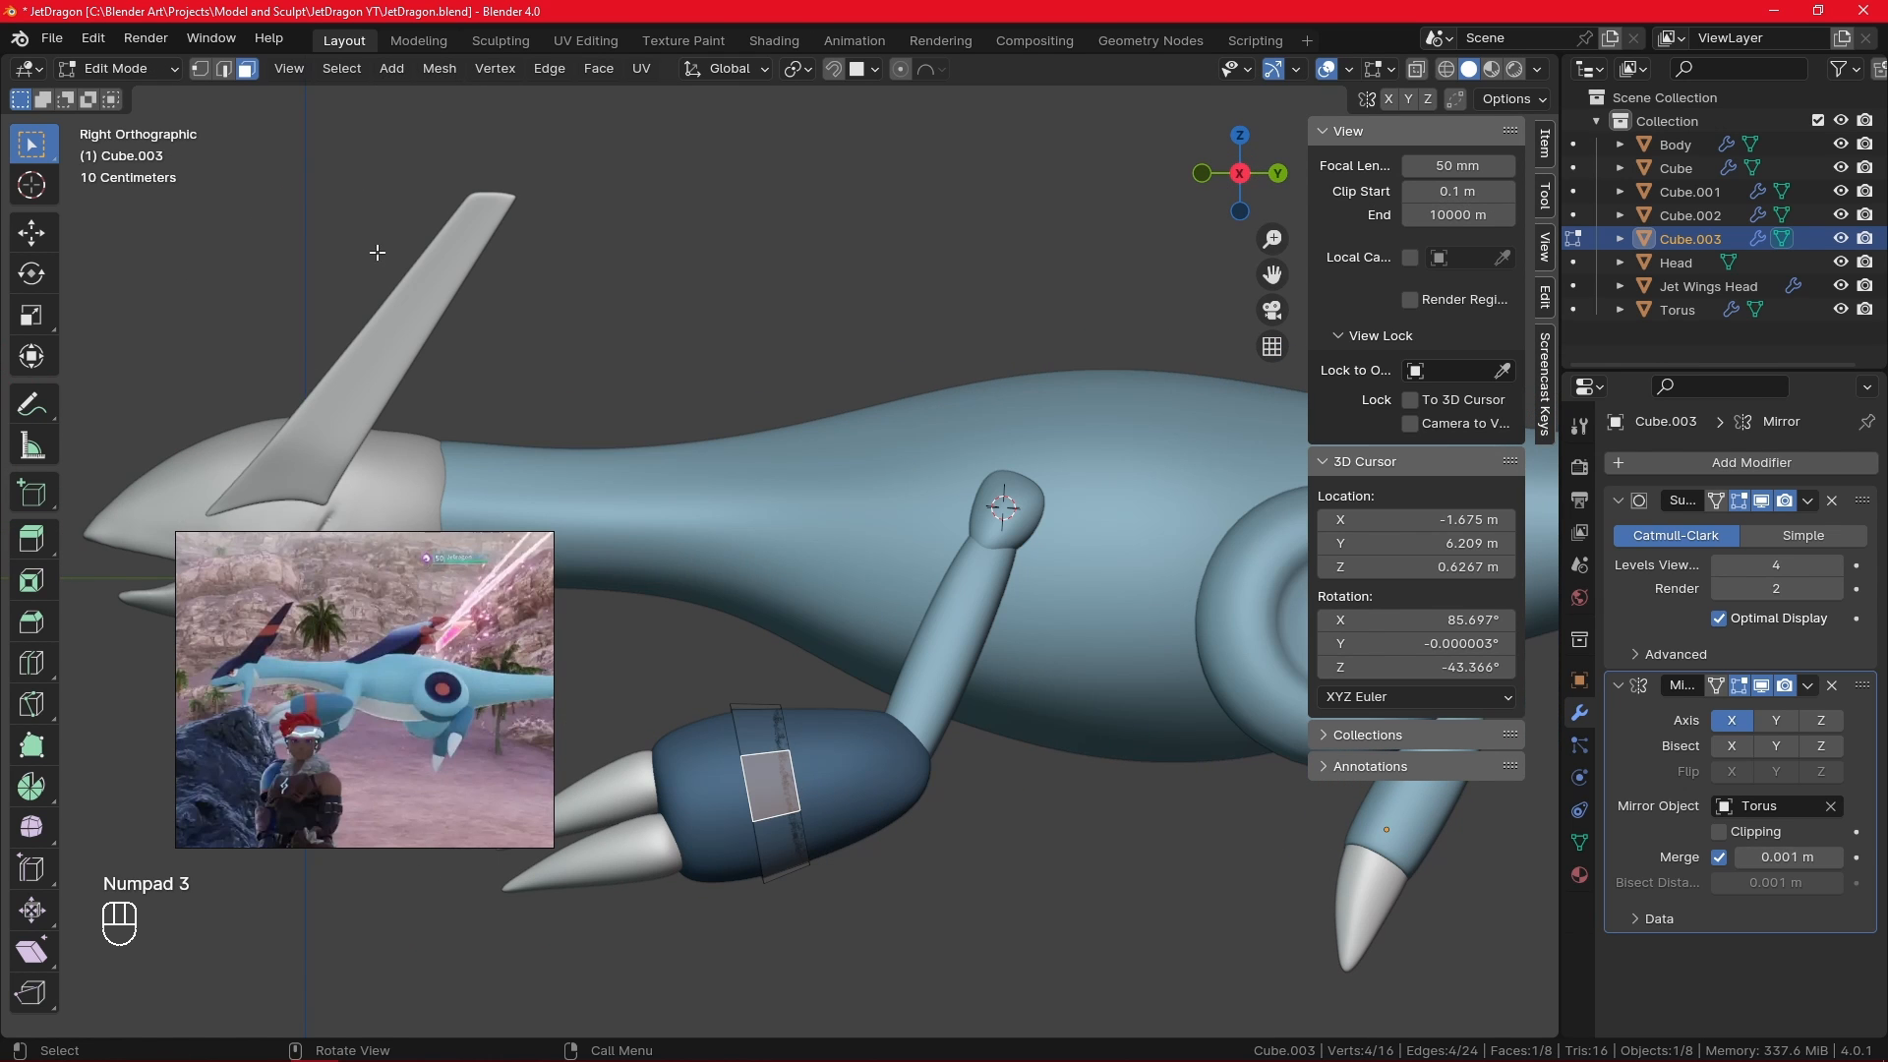
pyautogui.click(208, 71)
pyautogui.scroll(1, 776, 805)
pyautogui.click(741, 835)
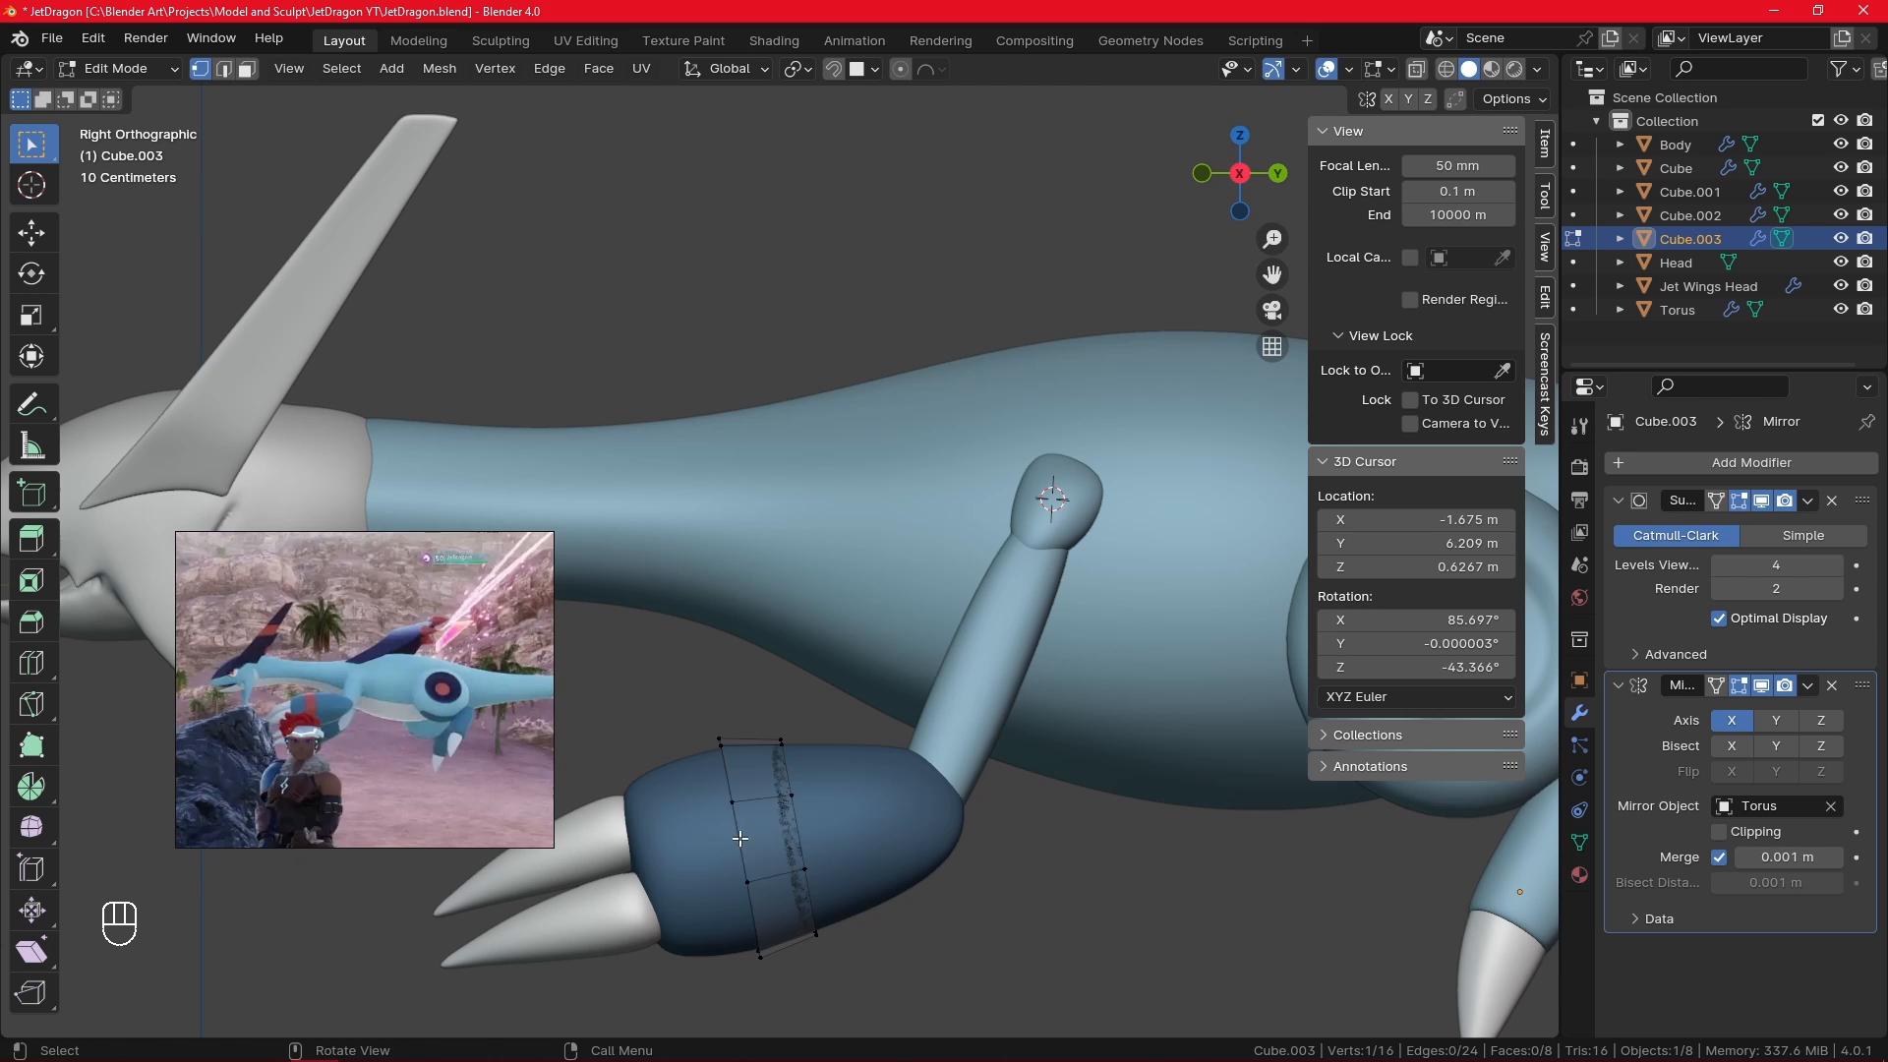
pyautogui.keyDown('alt'); pyautogui.click(742, 837); pyautogui.keyUp('alt')
pyautogui.moveTo(920, 760); pyautogui.dragTo(1027, 693, button='middle')
pyautogui.press('s')
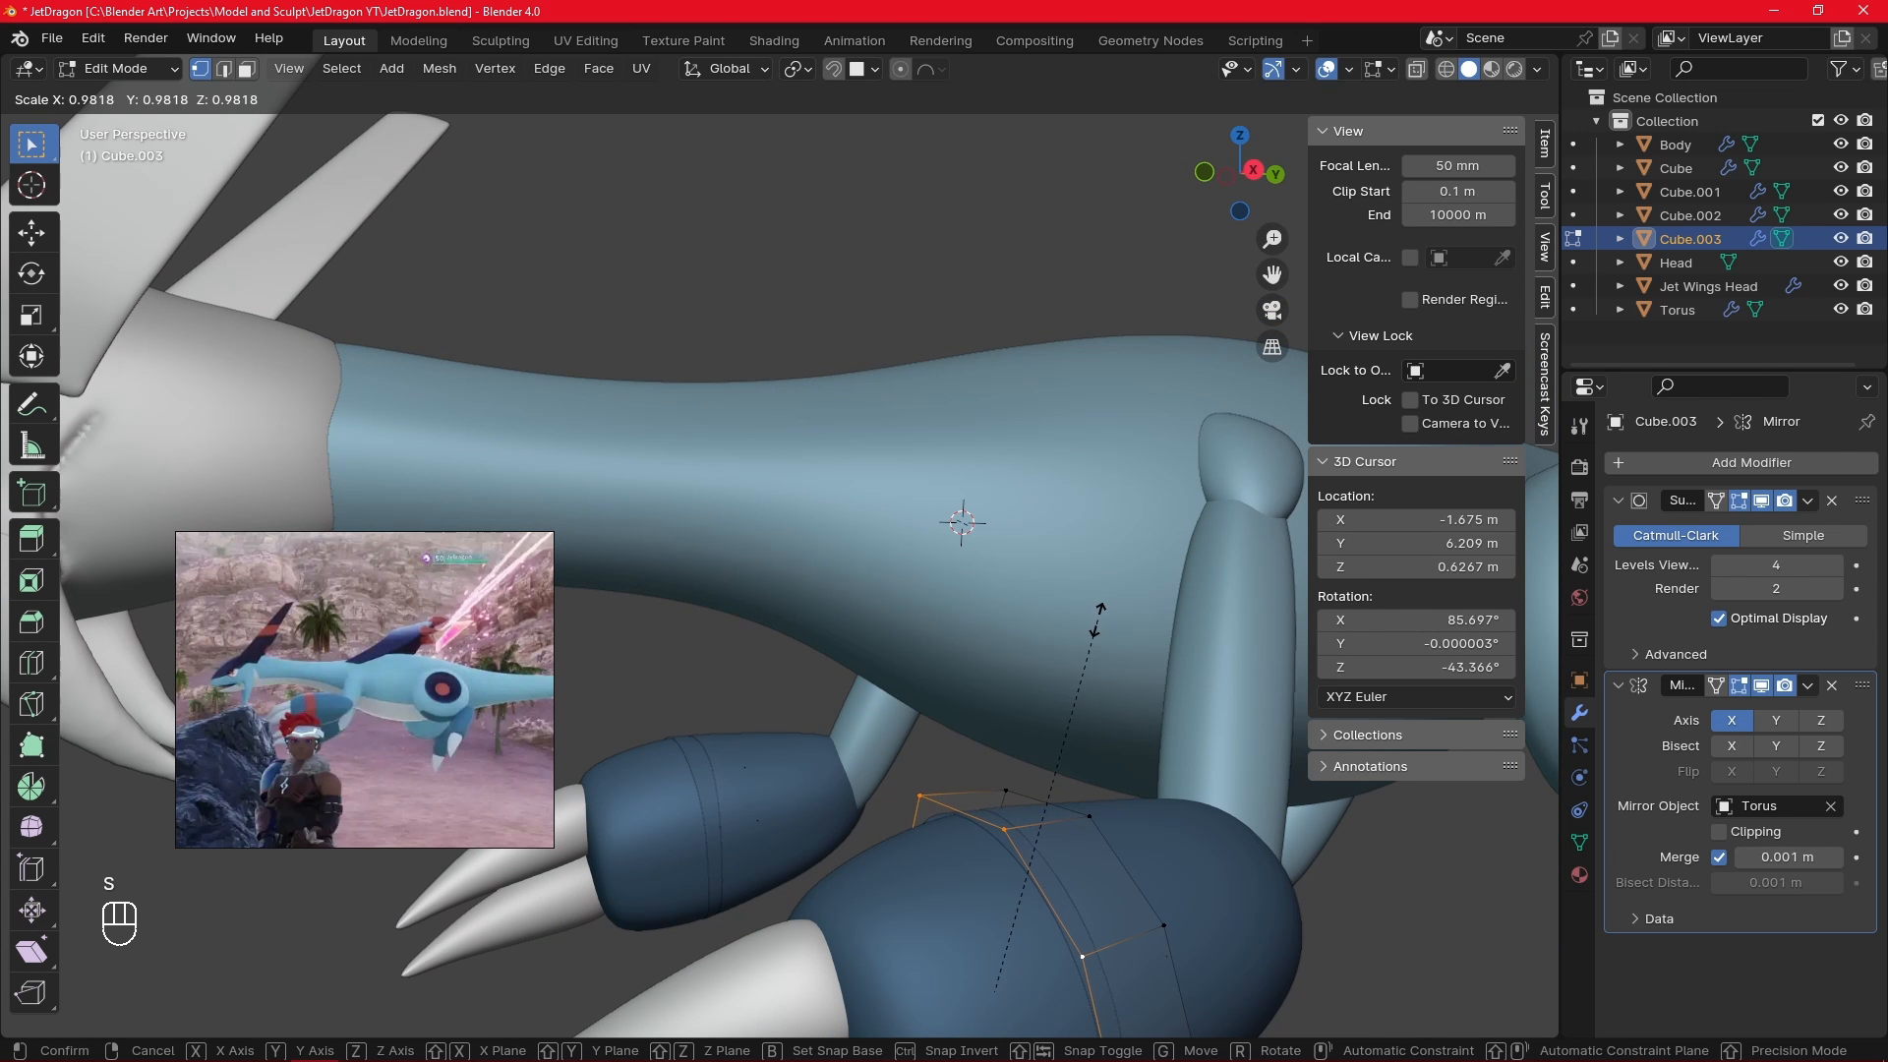
pyautogui.click(1102, 623)
# - Select the elbow-side edge loop of the forearm band
pyautogui.moveTo(1103, 624); pyautogui.dragTo(1085, 616, button='middle')
pyautogui.keyDown('alt'); pyautogui.click(1031, 801); pyautogui.keyUp('alt')
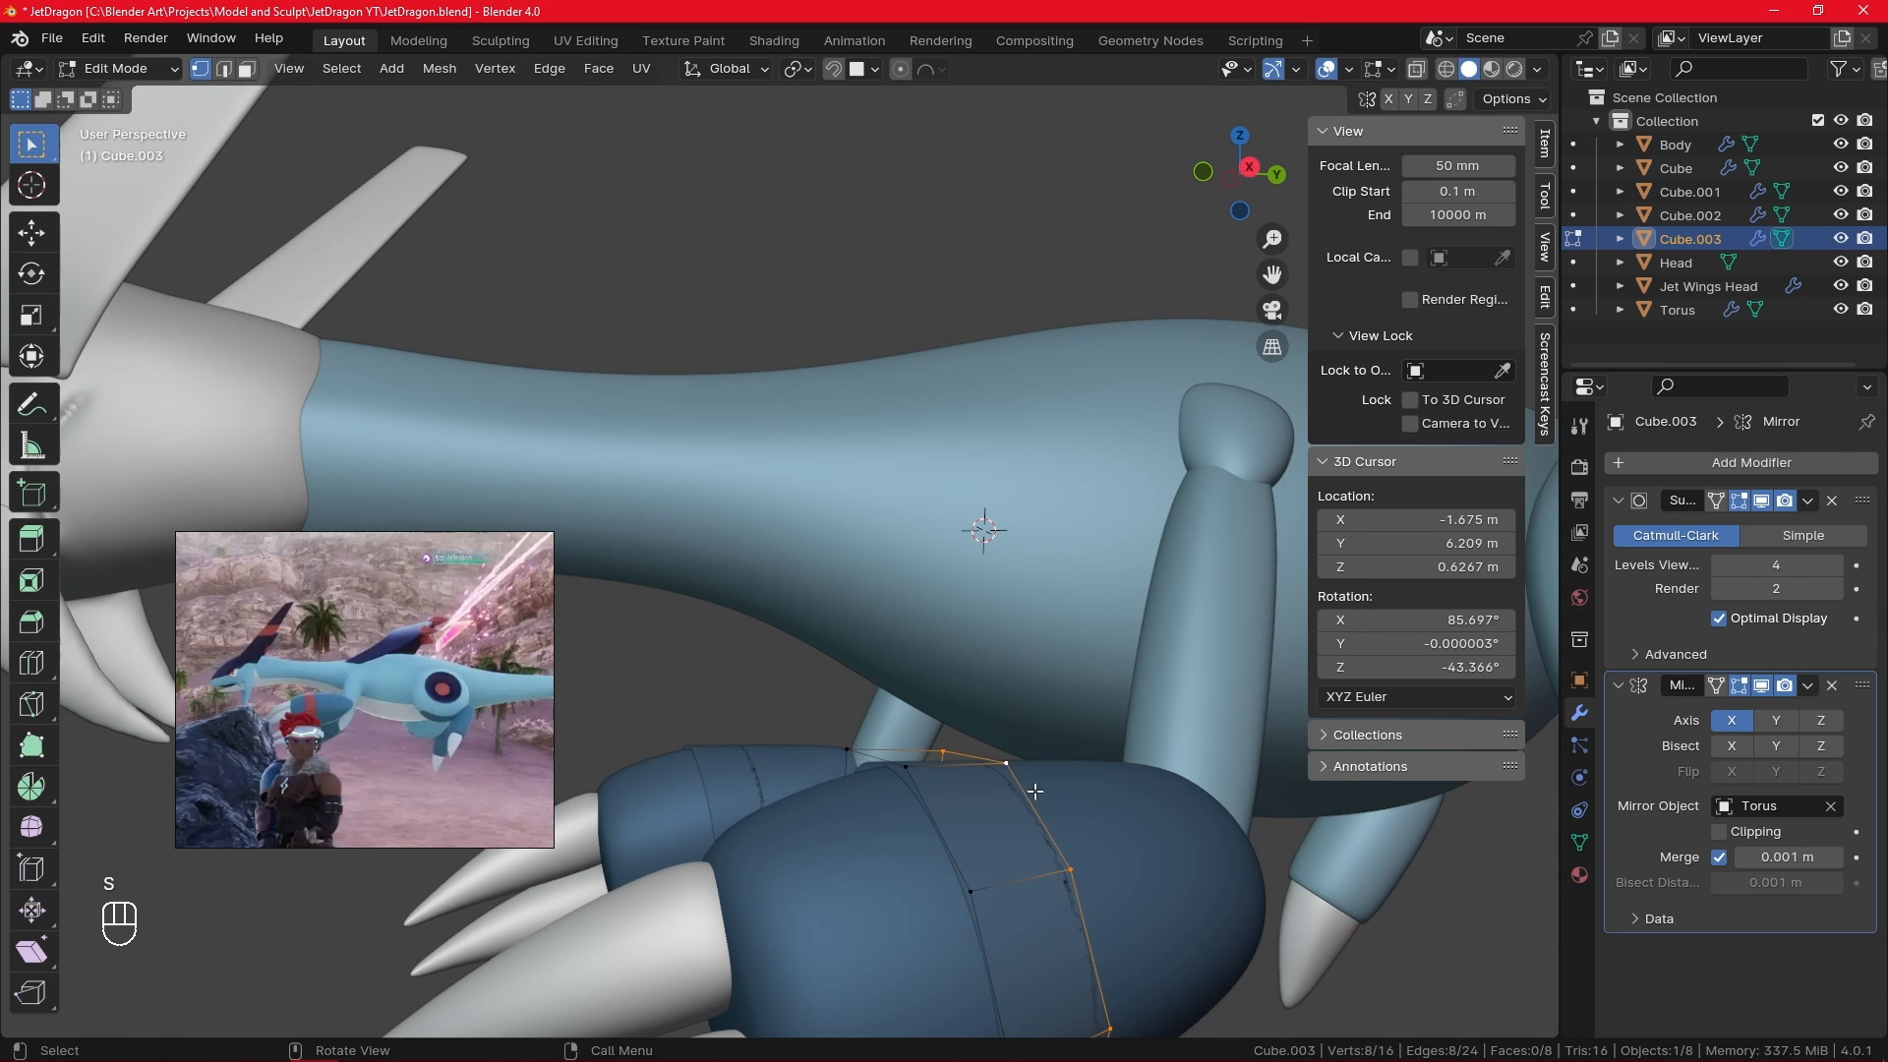
# - Scale the selected wrist-side edge loop of the band around the front hand and leave Edit Mode
pyautogui.press('s')
pyautogui.click(1089, 699)
pyautogui.moveTo(1089, 699); pyautogui.dragTo(1045, 674, button='middle')
pyautogui.press('KP_3')
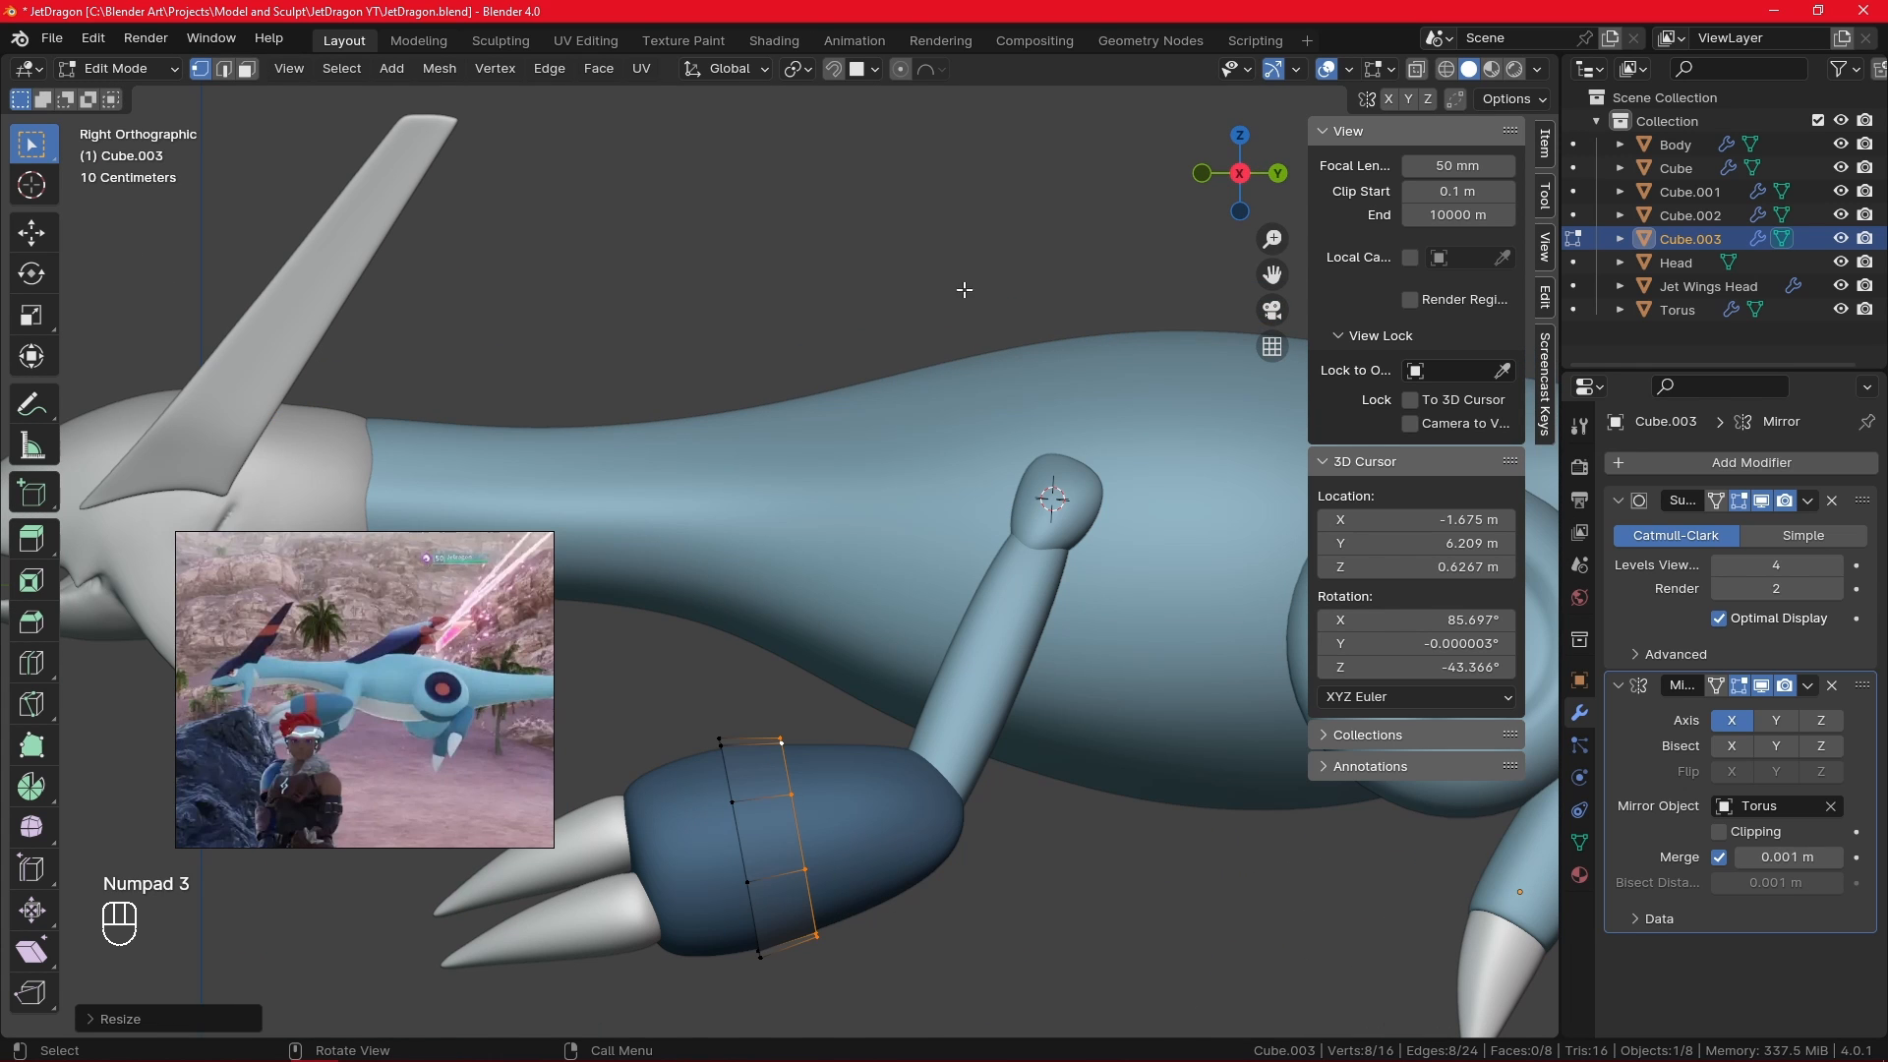
pyautogui.press('Tab')
pyautogui.scroll(-3, 1037, 818)
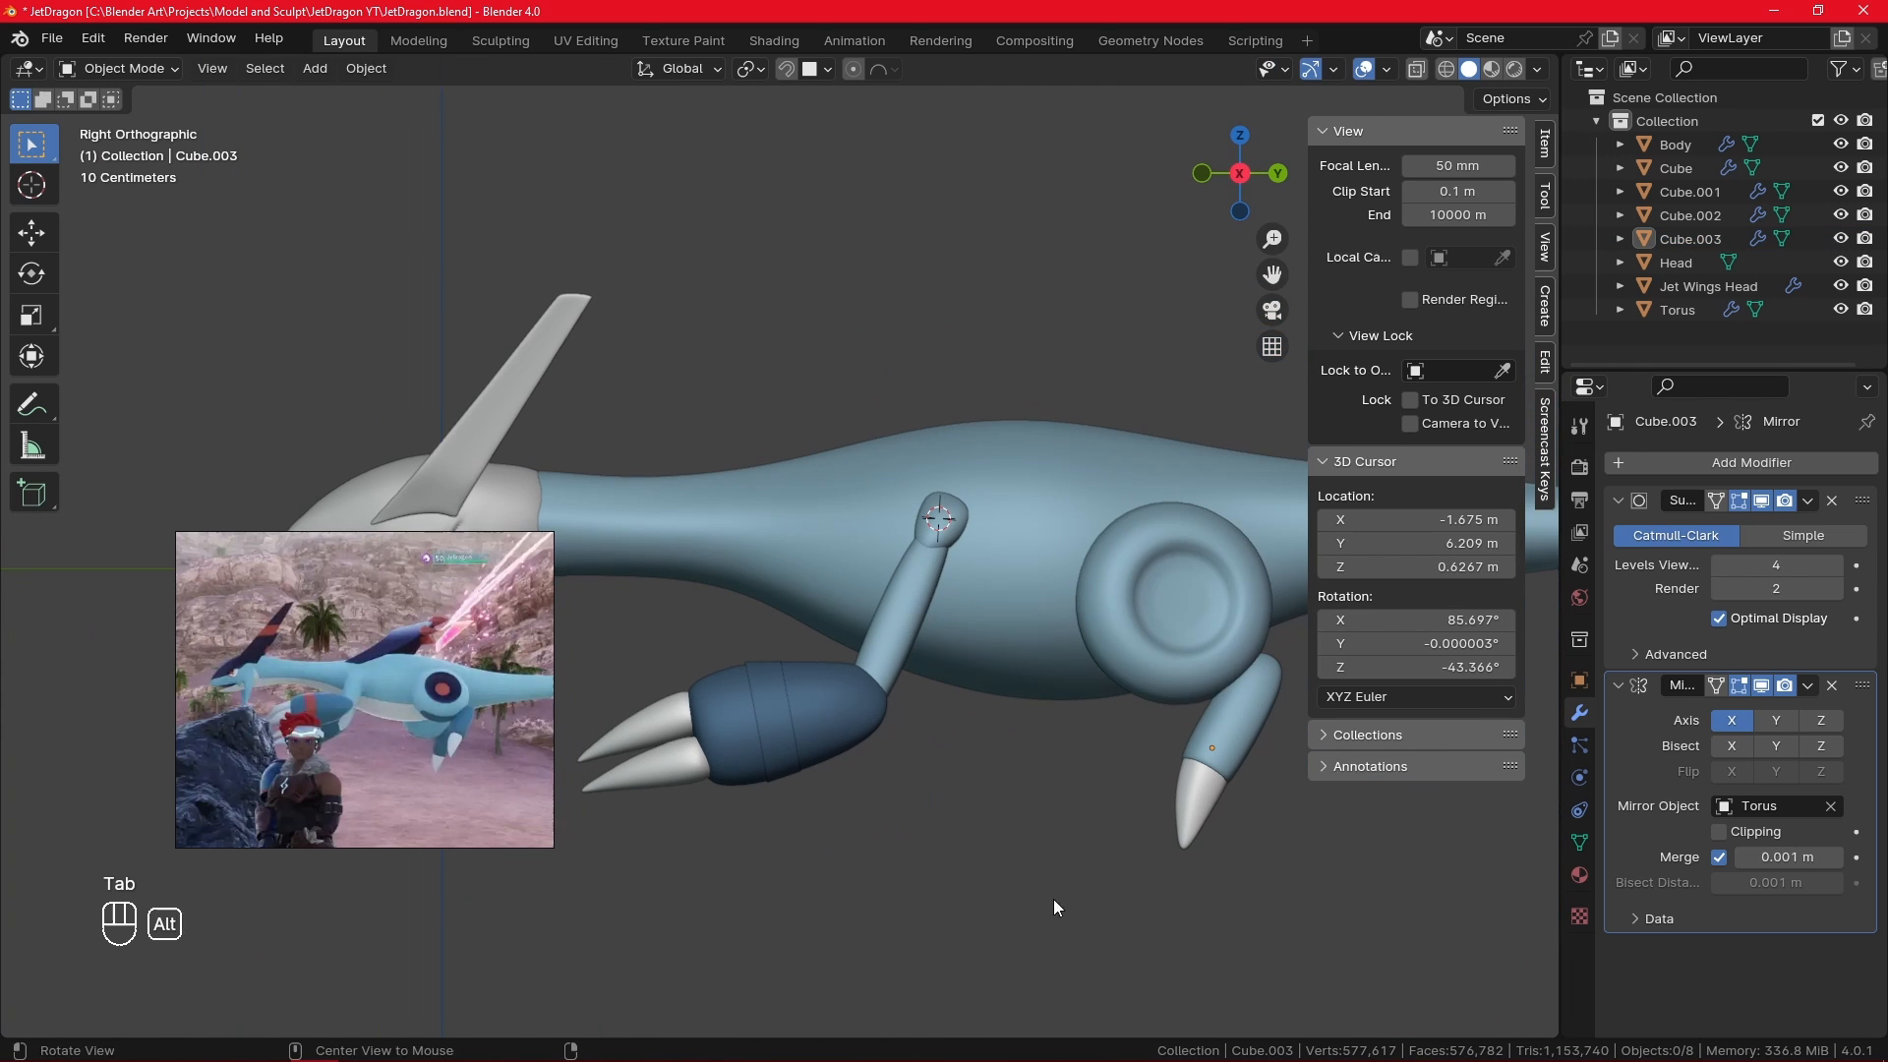
# - Edit the band around the front hand and nudge its upper vertices to fit the hand's surface
pyautogui.click(795, 757)
pyautogui.keyDown('alt'); pyautogui.moveTo(798, 759); pyautogui.dragTo(994, 755, button='middle'); pyautogui.keyUp('alt')
pyautogui.press('Tab')
pyautogui.scroll(3, 1074, 814)
pyautogui.keyDown('alt'); pyautogui.moveTo(1074, 814); pyautogui.dragTo(1290, 675, button='middle'); pyautogui.keyUp('alt')
pyautogui.click(1136, 670)
pyautogui.keyDown('alt'); pyautogui.moveTo(1095, 728); pyautogui.dragTo(1179, 726, button='middle'); pyautogui.keyUp('alt')
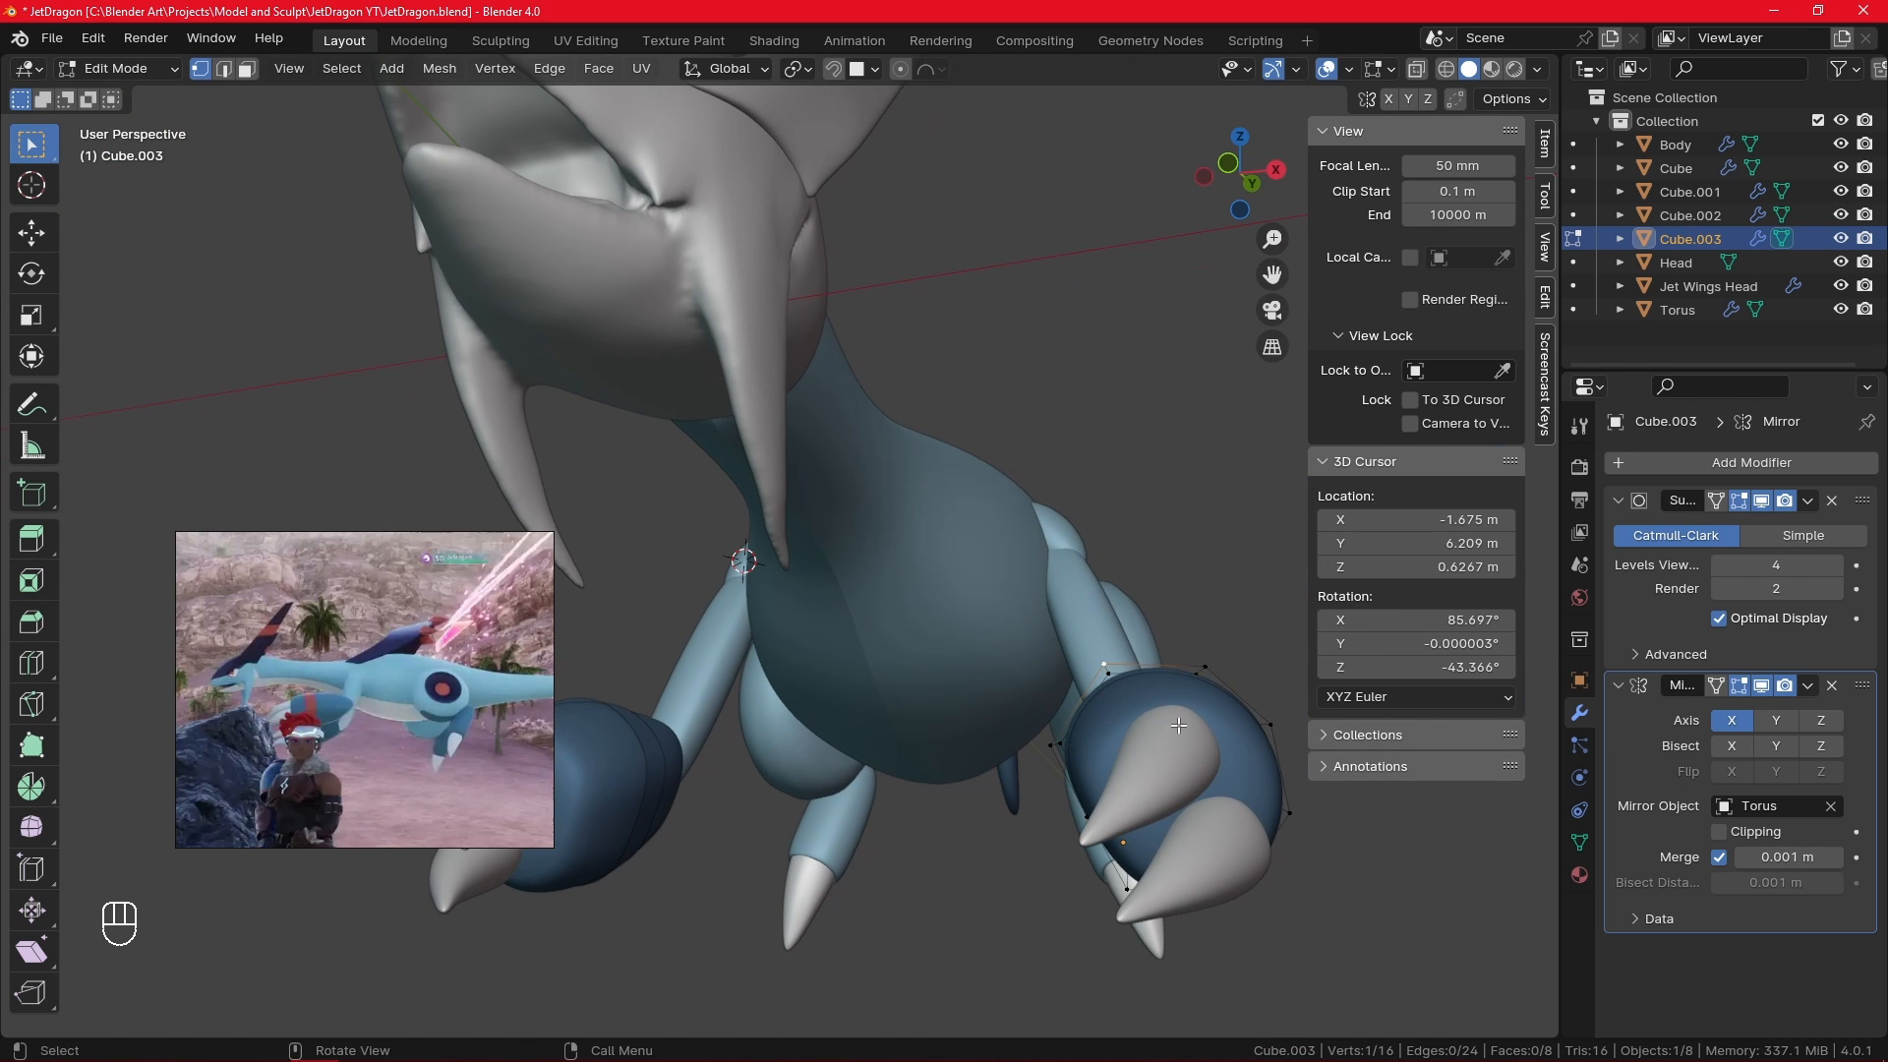
pyautogui.press('g')
pyautogui.press('g')
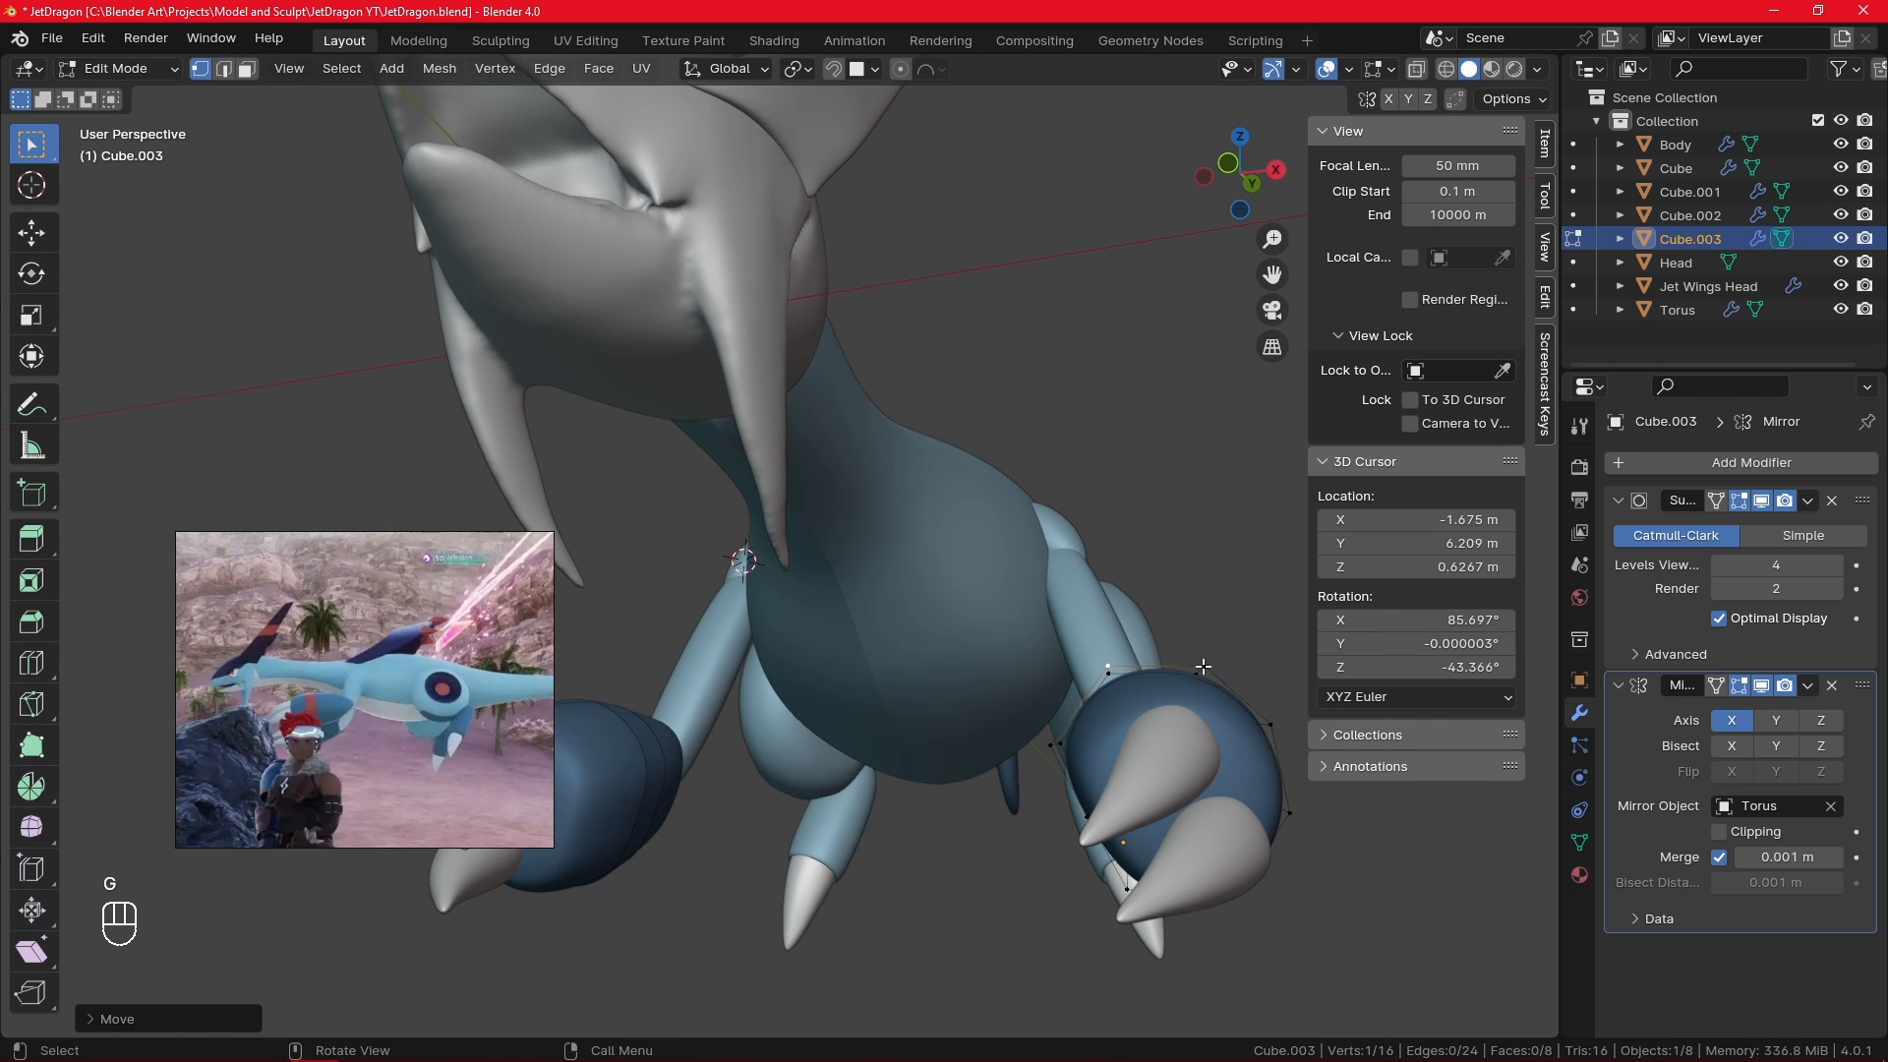
pyautogui.click(1244, 649)
# - Move a lower vertex of the hand band to follow the hand's surface and finish editing the band
pyautogui.keyDown('alt'); pyautogui.moveTo(1246, 663); pyautogui.dragTo(1211, 620, button='middle'); pyautogui.keyUp('alt')
pyautogui.click(1246, 804)
pyautogui.moveTo(1294, 792)
pyautogui.keyDown('alt'); pyautogui.mouseDown(button='middle')
pyautogui.moveTo(1300, 763)
pyautogui.moveTo(1301, 801)
pyautogui.mouseUp(button='middle'); pyautogui.keyUp('alt')
pyautogui.press('g')
pyautogui.click(1301, 804)
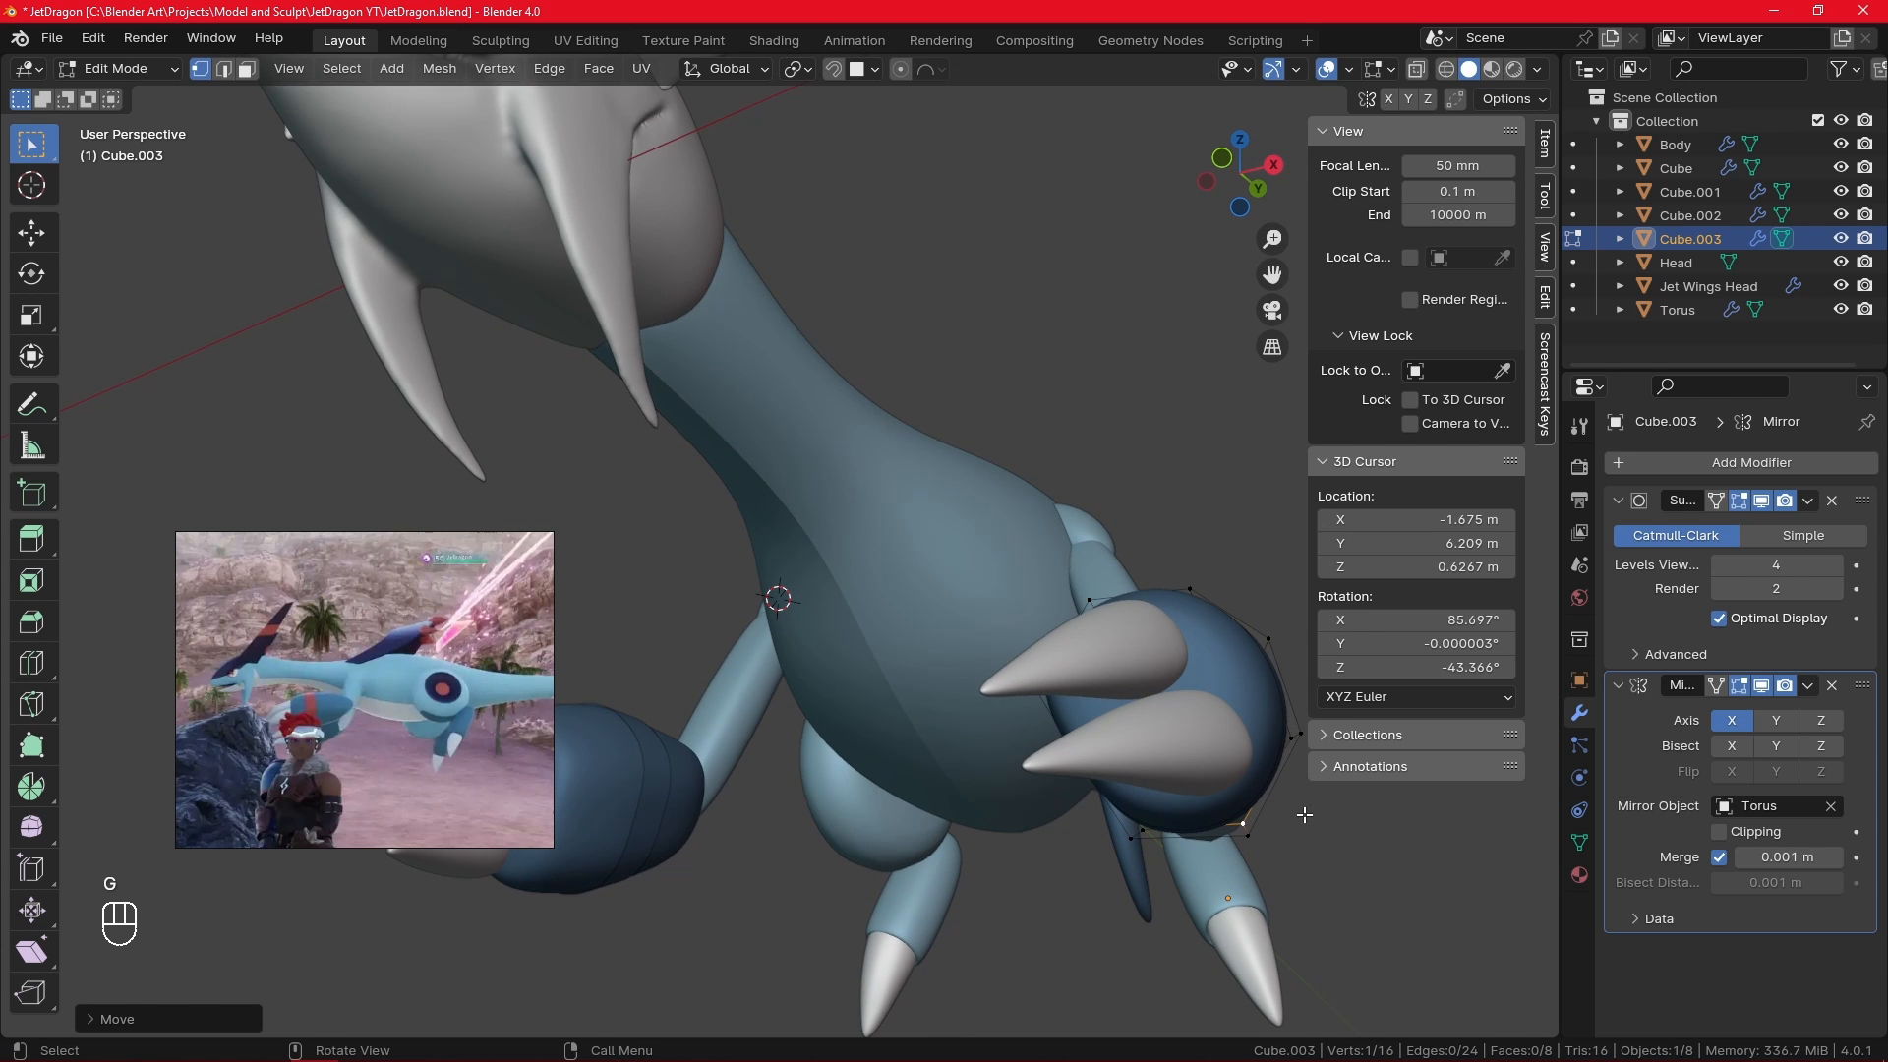
pyautogui.press('KP_3')
pyautogui.press('Tab')
pyautogui.click(1166, 810)
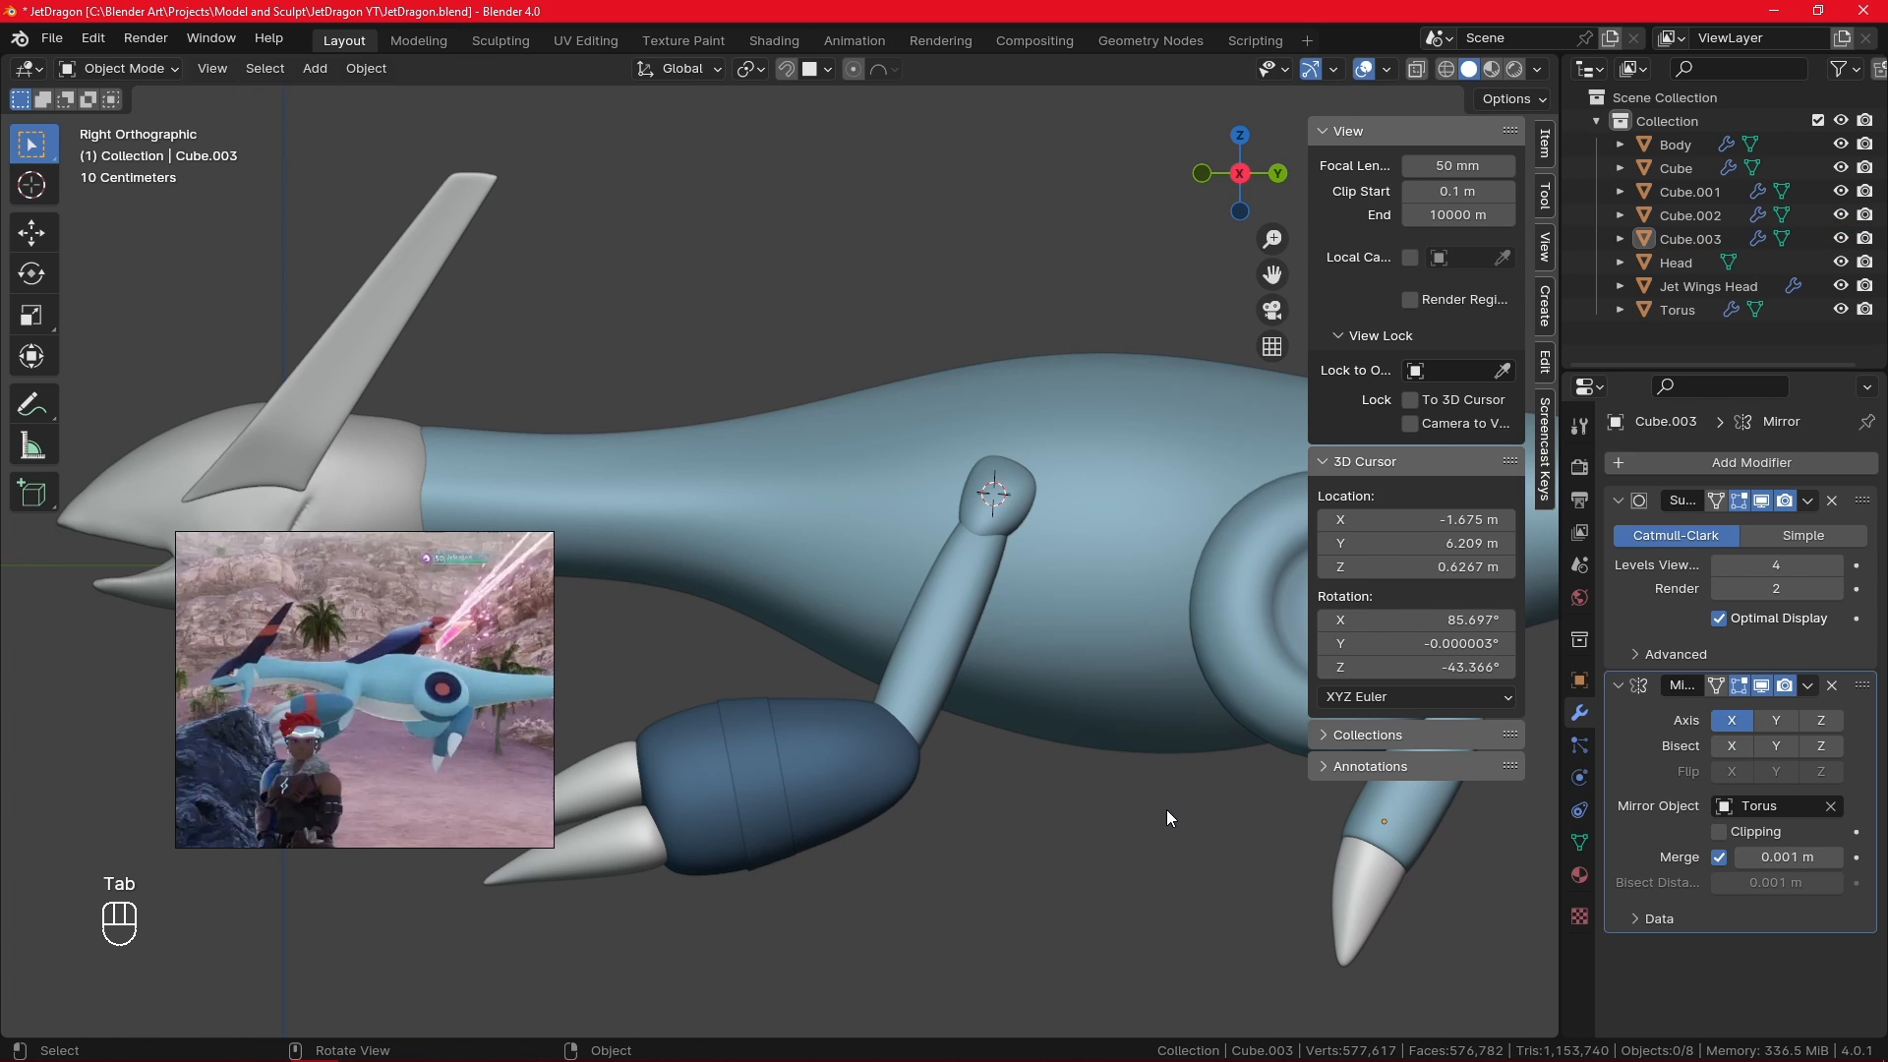
# - Duplicate the centre disc of the torus on the body's side in place and separate it into its own object
pyautogui.keyDown('ctrl'); pyautogui.keyDown('alt'); pyautogui.moveTo(1151, 795); pyautogui.dragTo(1007, 899, button='middle'); pyautogui.keyUp('alt'); pyautogui.keyUp('ctrl')
pyautogui.click(1106, 647)
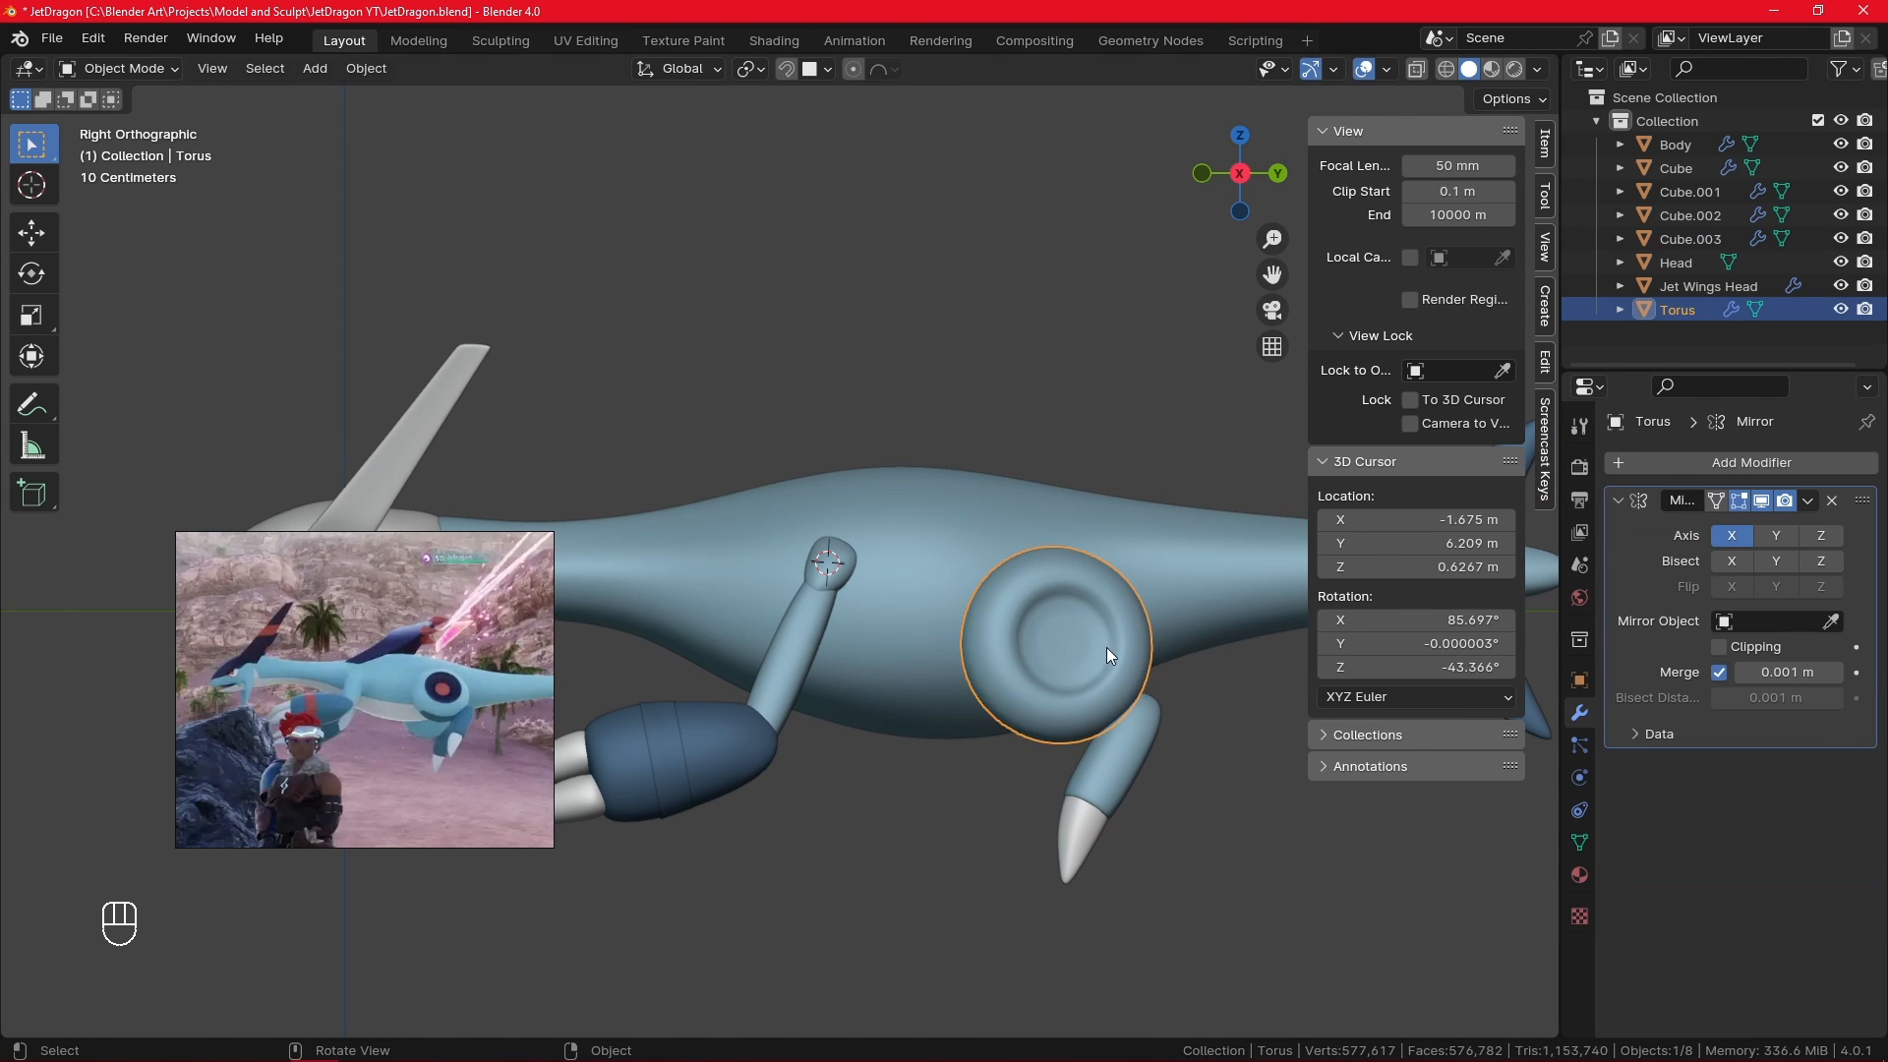
pyautogui.press('Tab')
pyautogui.keyDown('alt'); pyautogui.keyDown('shift'); pyautogui.moveTo(1161, 740); pyautogui.dragTo(966, 728, button='middle'); pyautogui.keyUp('shift'); pyautogui.keyUp('alt')
pyautogui.scroll(3, 1026, 690)
pyautogui.keyDown('alt'); pyautogui.click(970, 744); pyautogui.keyUp('alt')
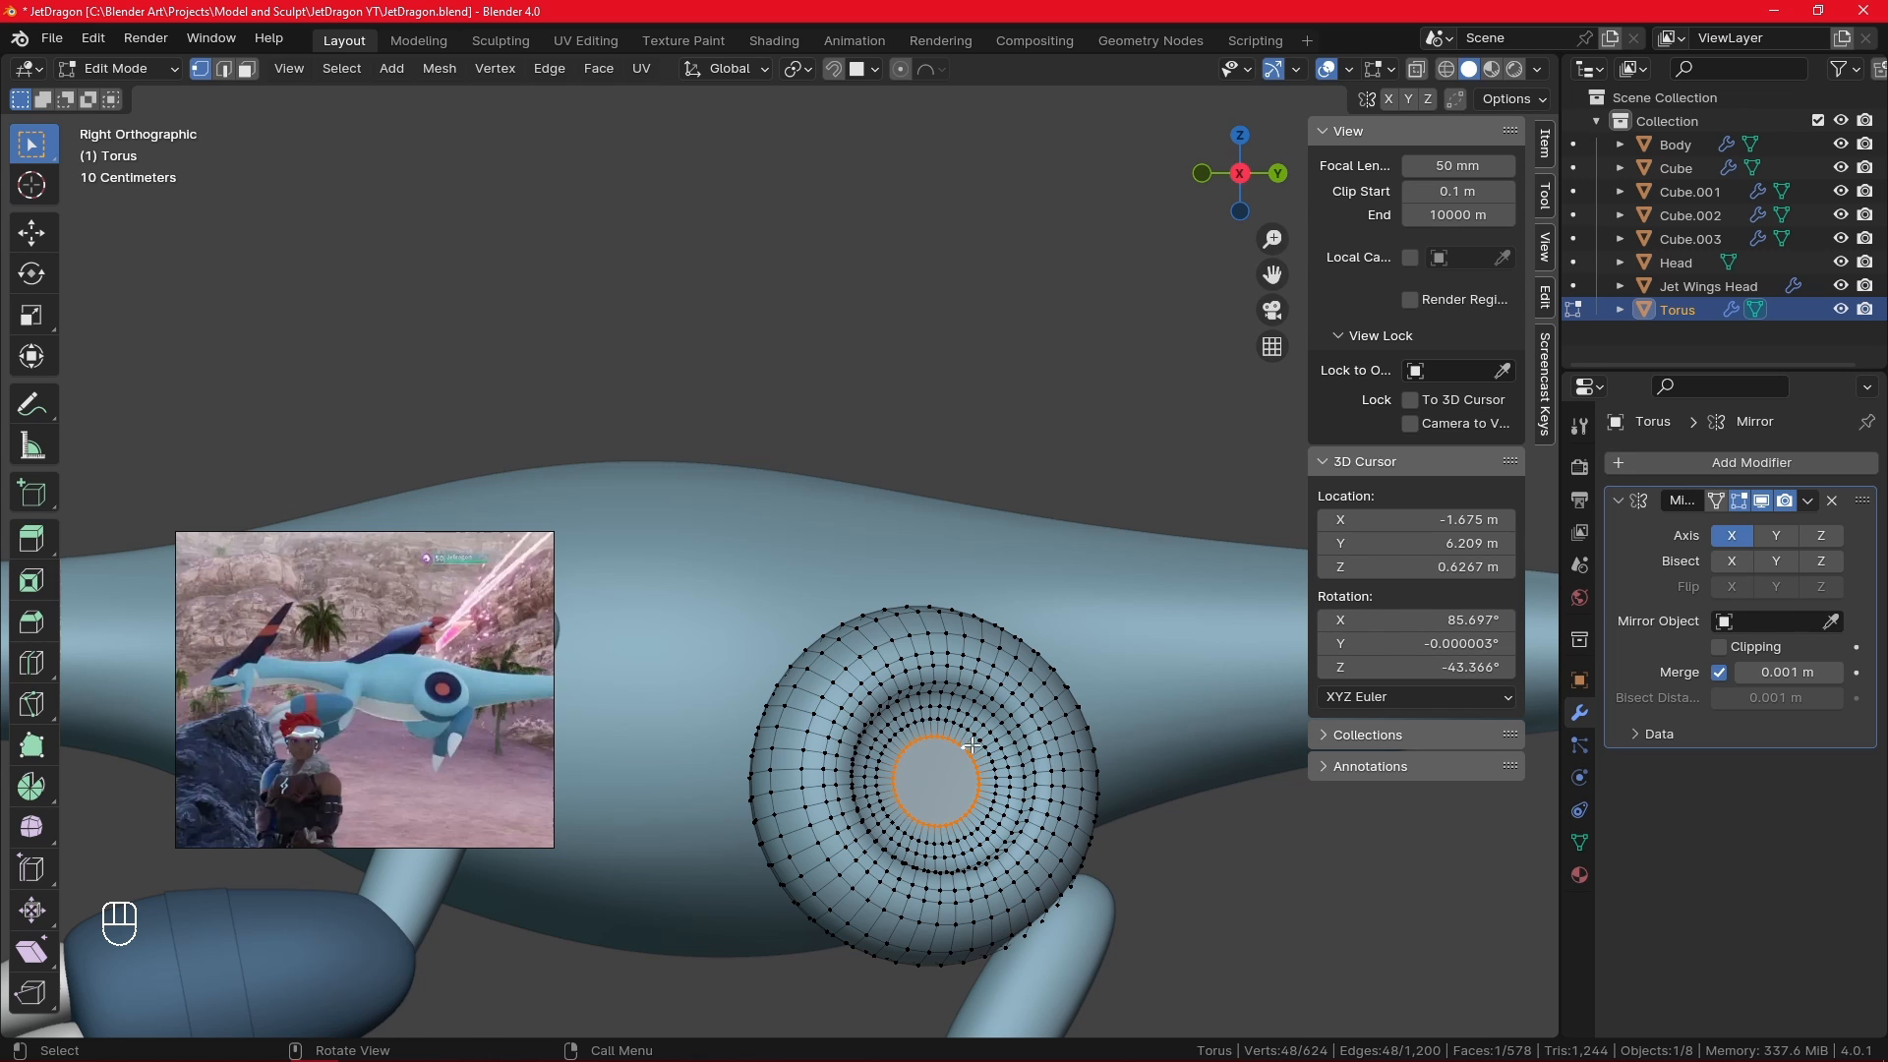
pyautogui.hotkey('shift', 'd')
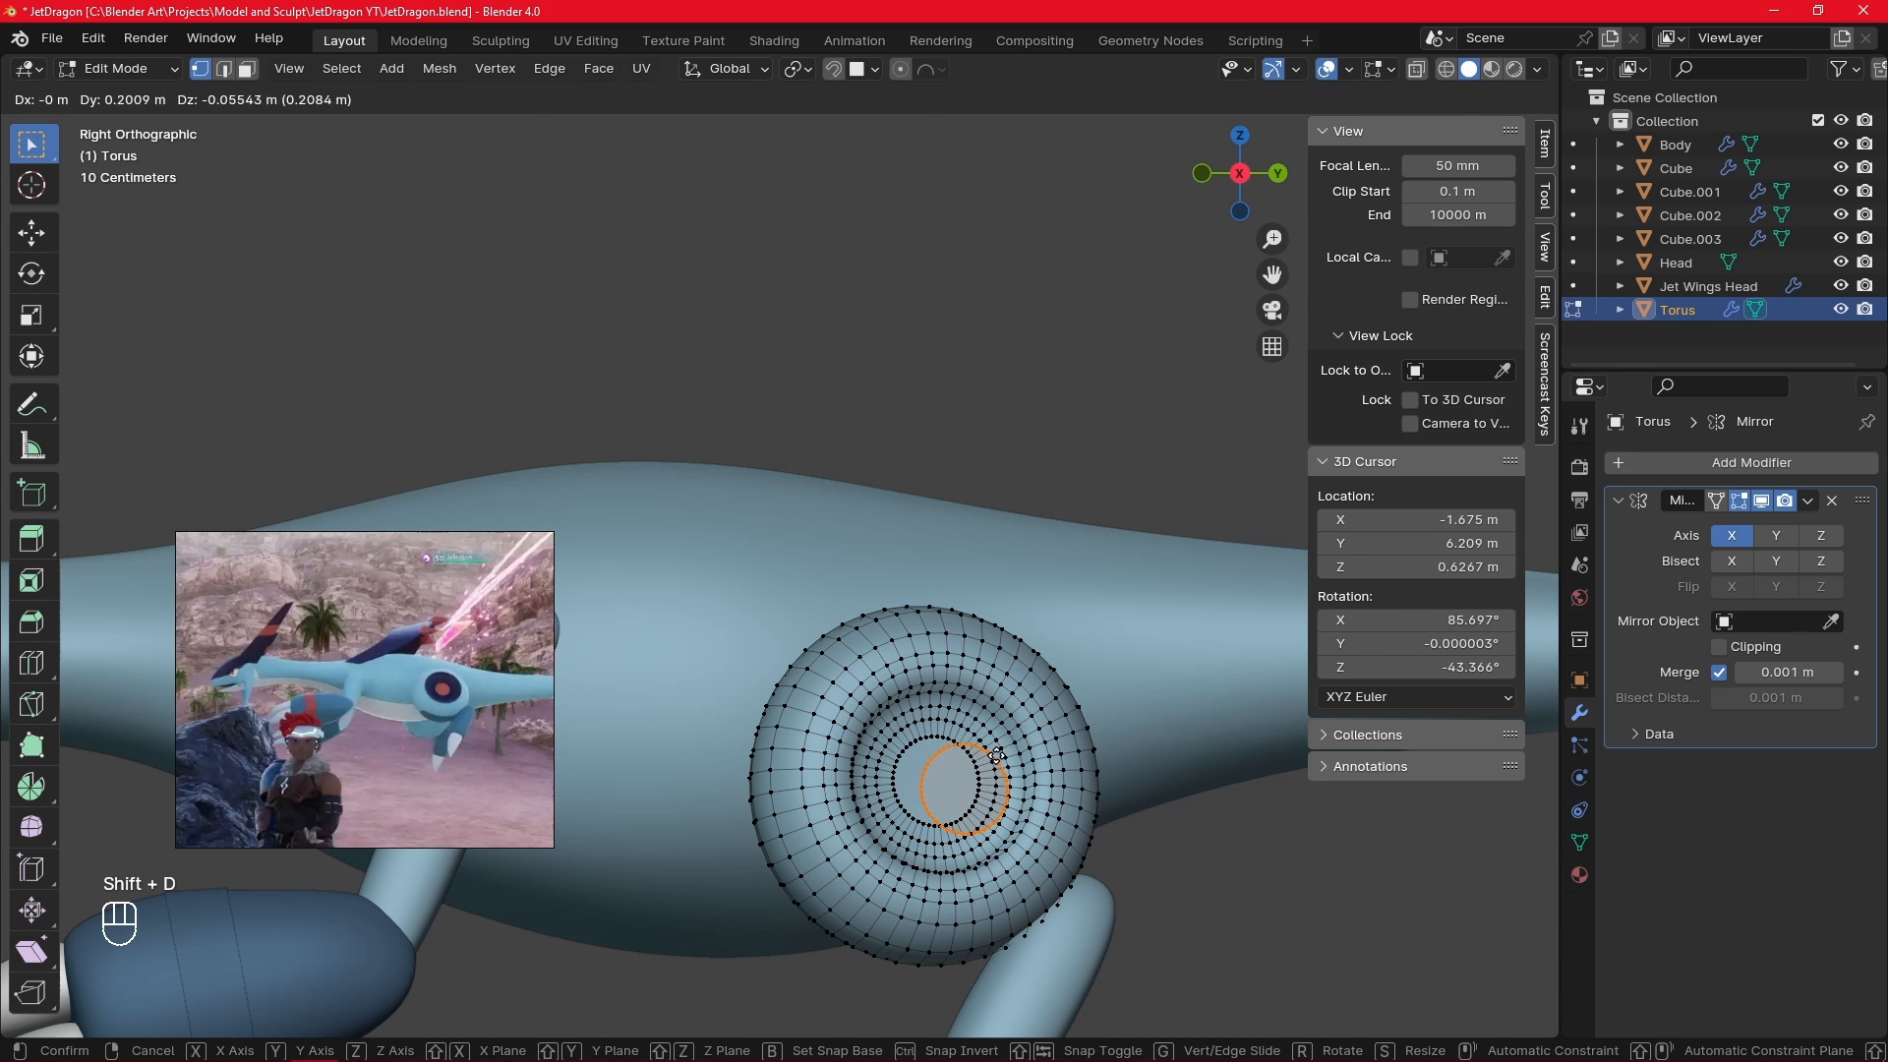
pyautogui.rightClick(998, 757)
pyautogui.press('p')
pyautogui.click(995, 759)
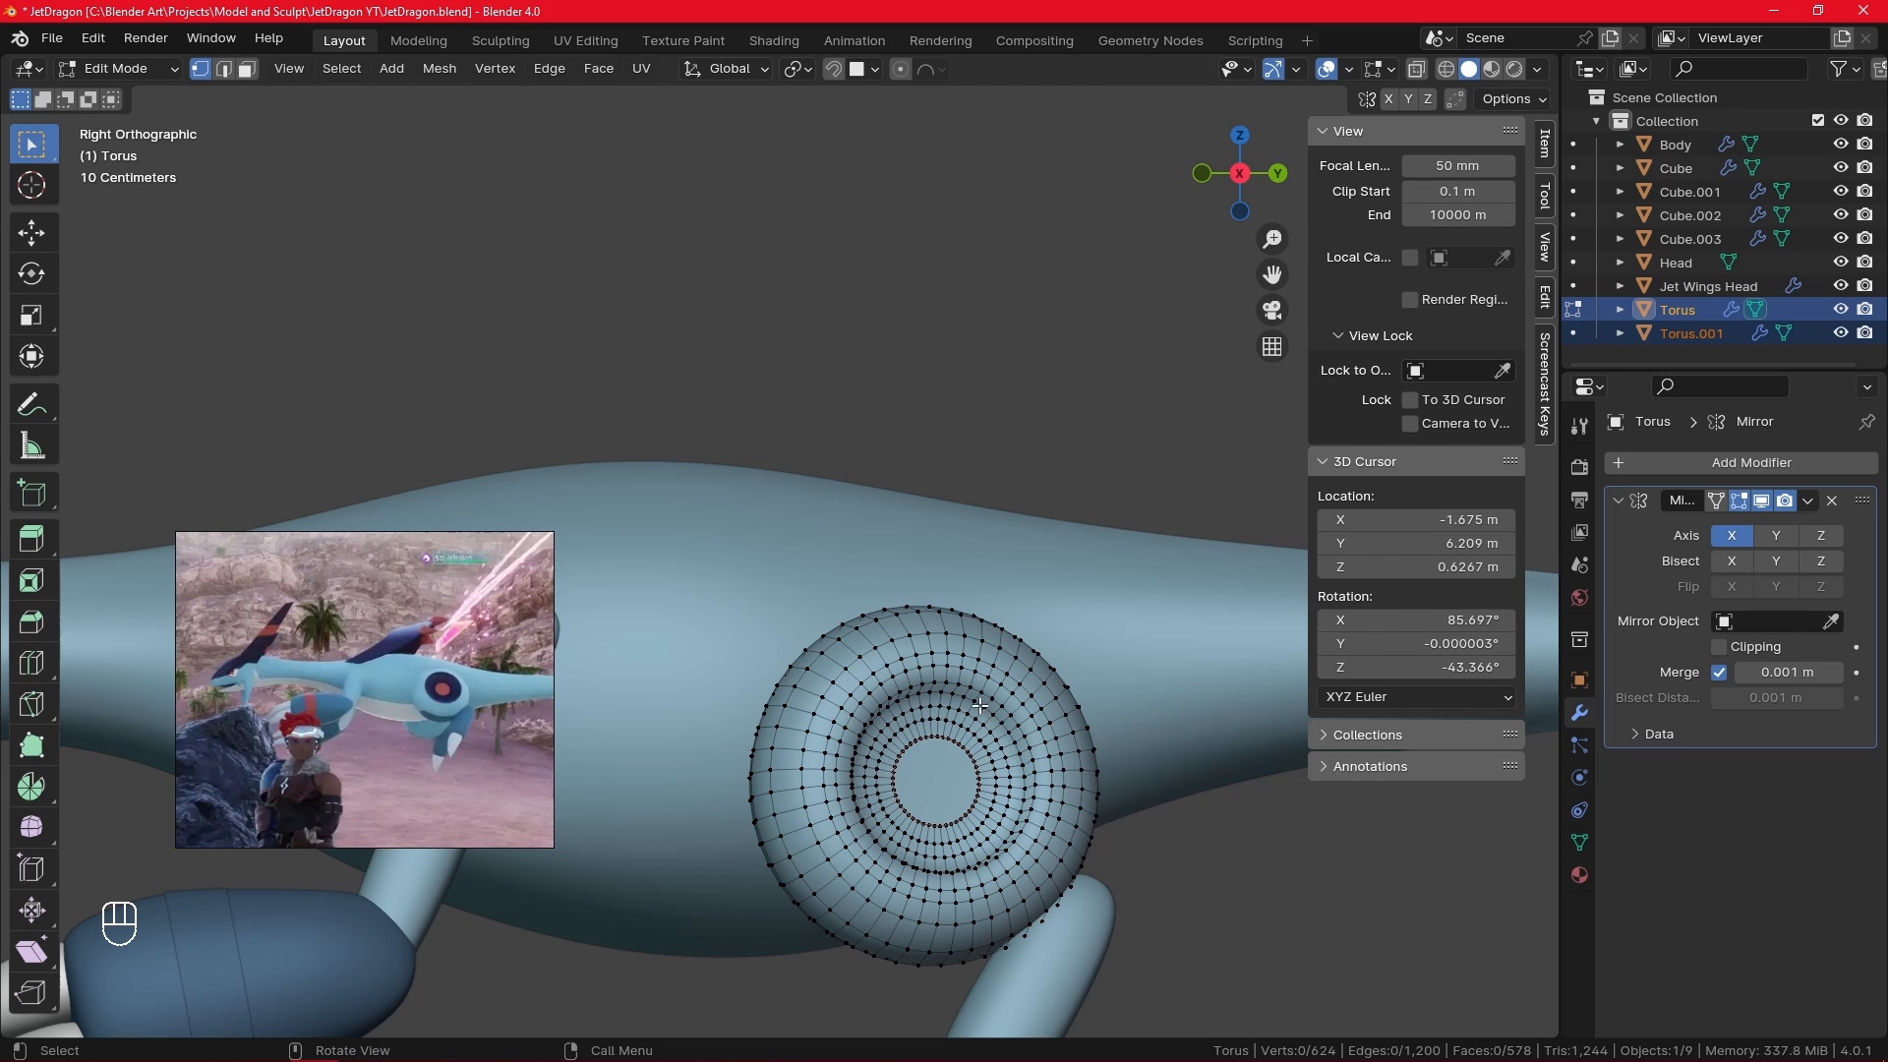
pyautogui.keyDown('alt'); pyautogui.click(984, 711); pyautogui.keyUp('alt')
pyautogui.keyDown('alt'); pyautogui.keyDown('shift'); pyautogui.click(973, 717); pyautogui.keyUp('shift'); pyautogui.keyUp('alt')
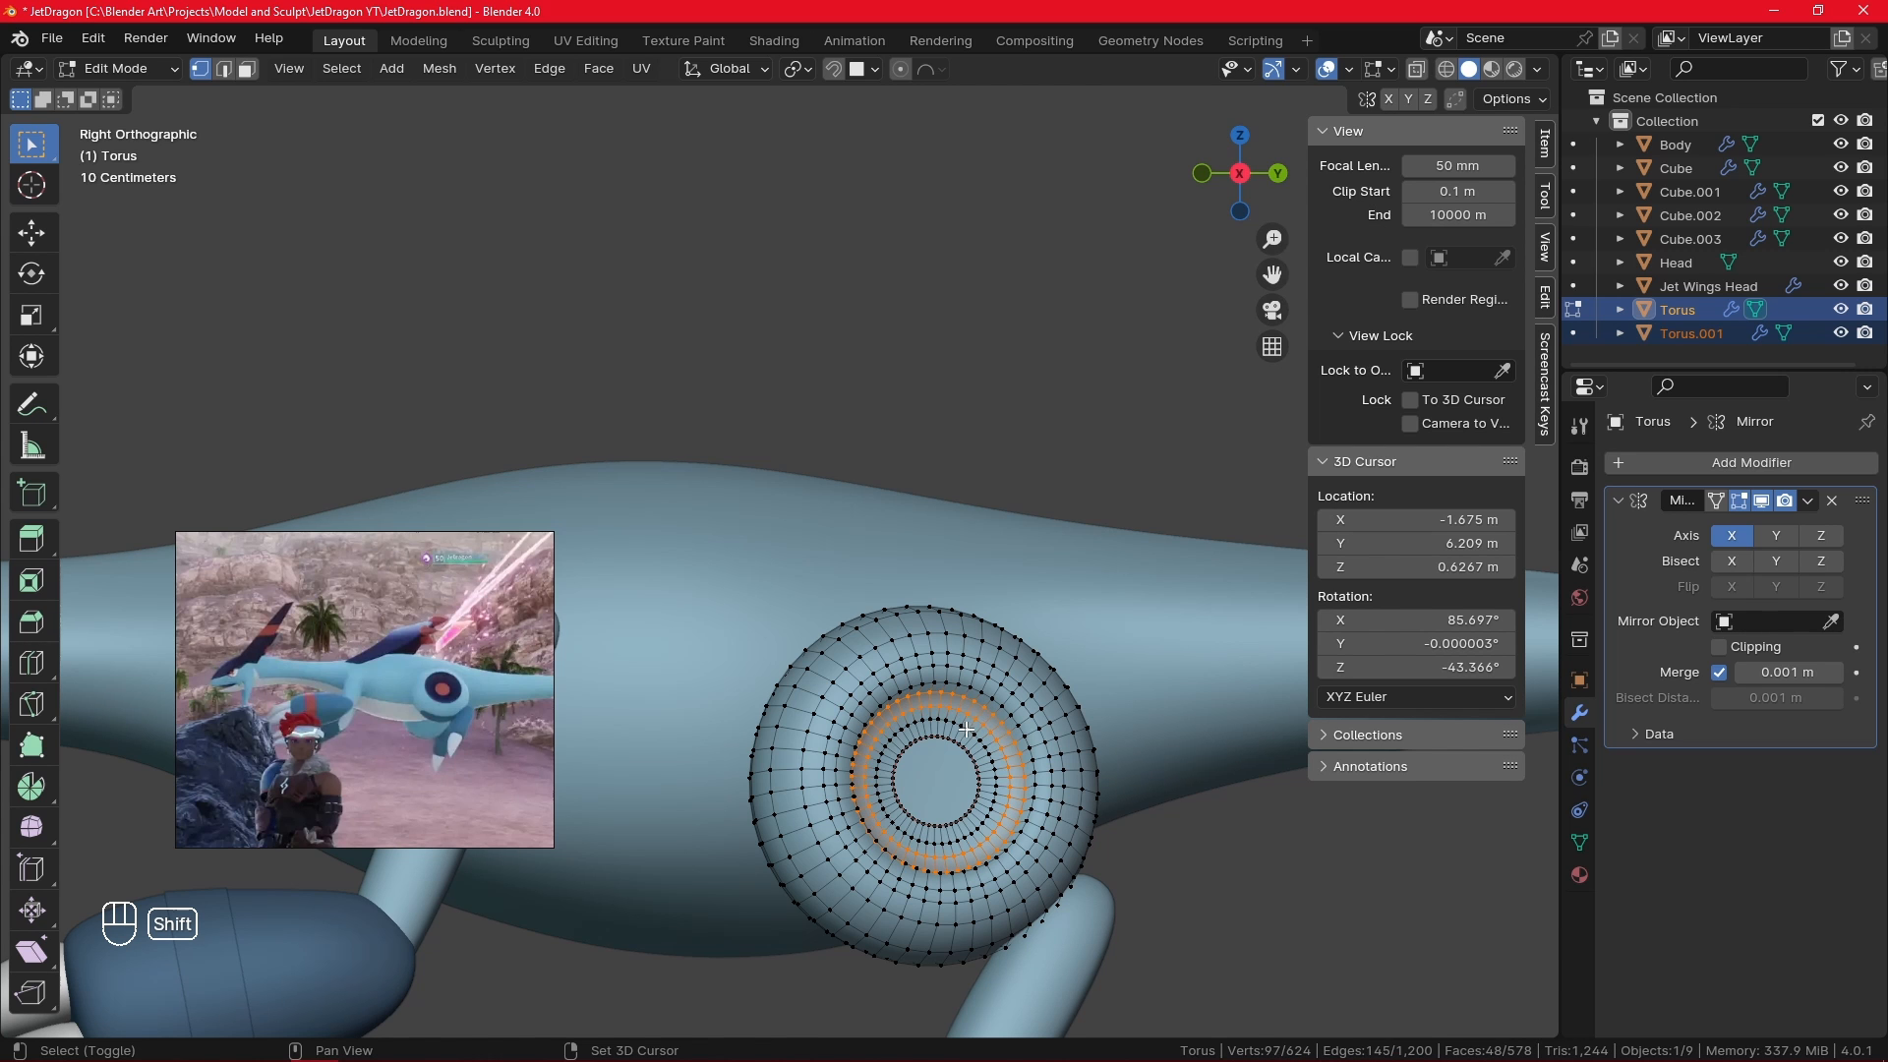
pyautogui.keyDown('alt'); pyautogui.keyDown('shift'); pyautogui.click(960, 741); pyautogui.keyUp('shift'); pyautogui.keyUp('alt')
pyautogui.keyDown('alt'); pyautogui.keyDown('shift'); pyautogui.click(959, 742); pyautogui.keyUp('shift'); pyautogui.keyUp('alt')
pyautogui.press('Tab')
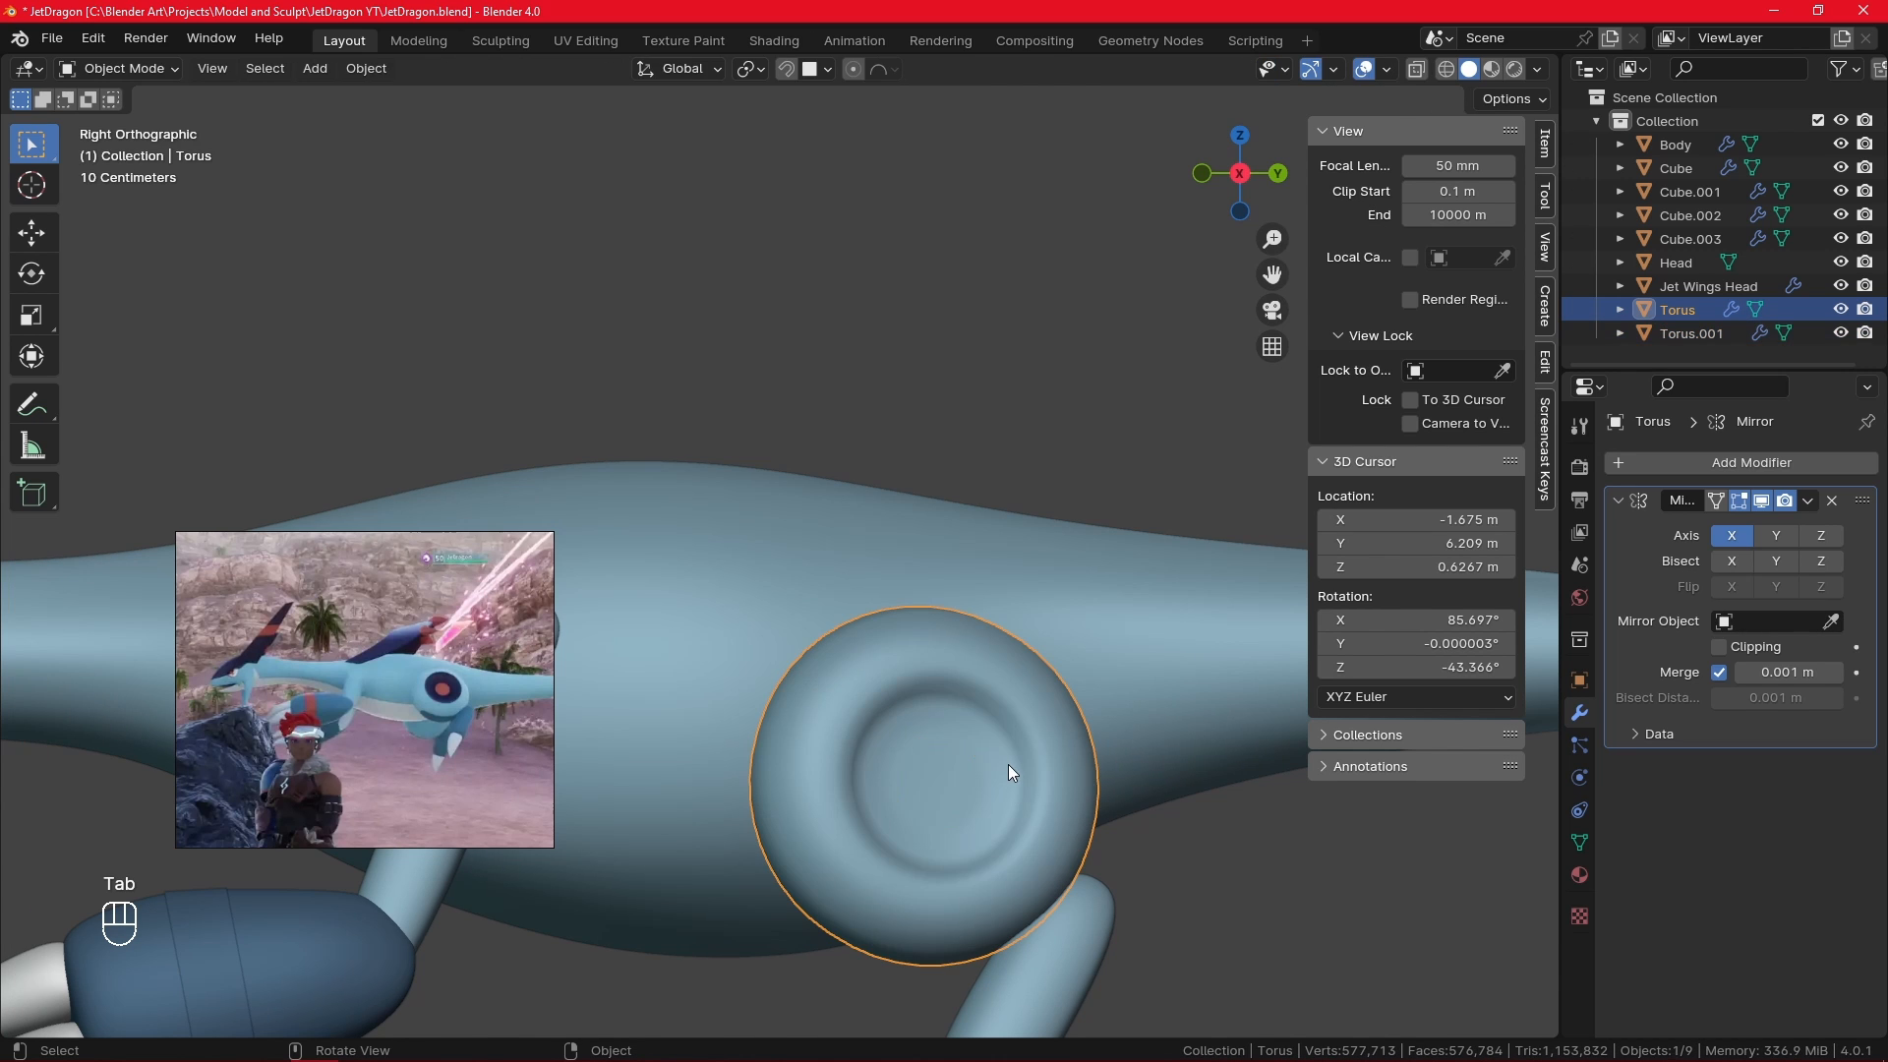
pyautogui.press('Tab')
pyautogui.keyDown('ctrl'); pyautogui.click(971, 753); pyautogui.keyUp('ctrl')
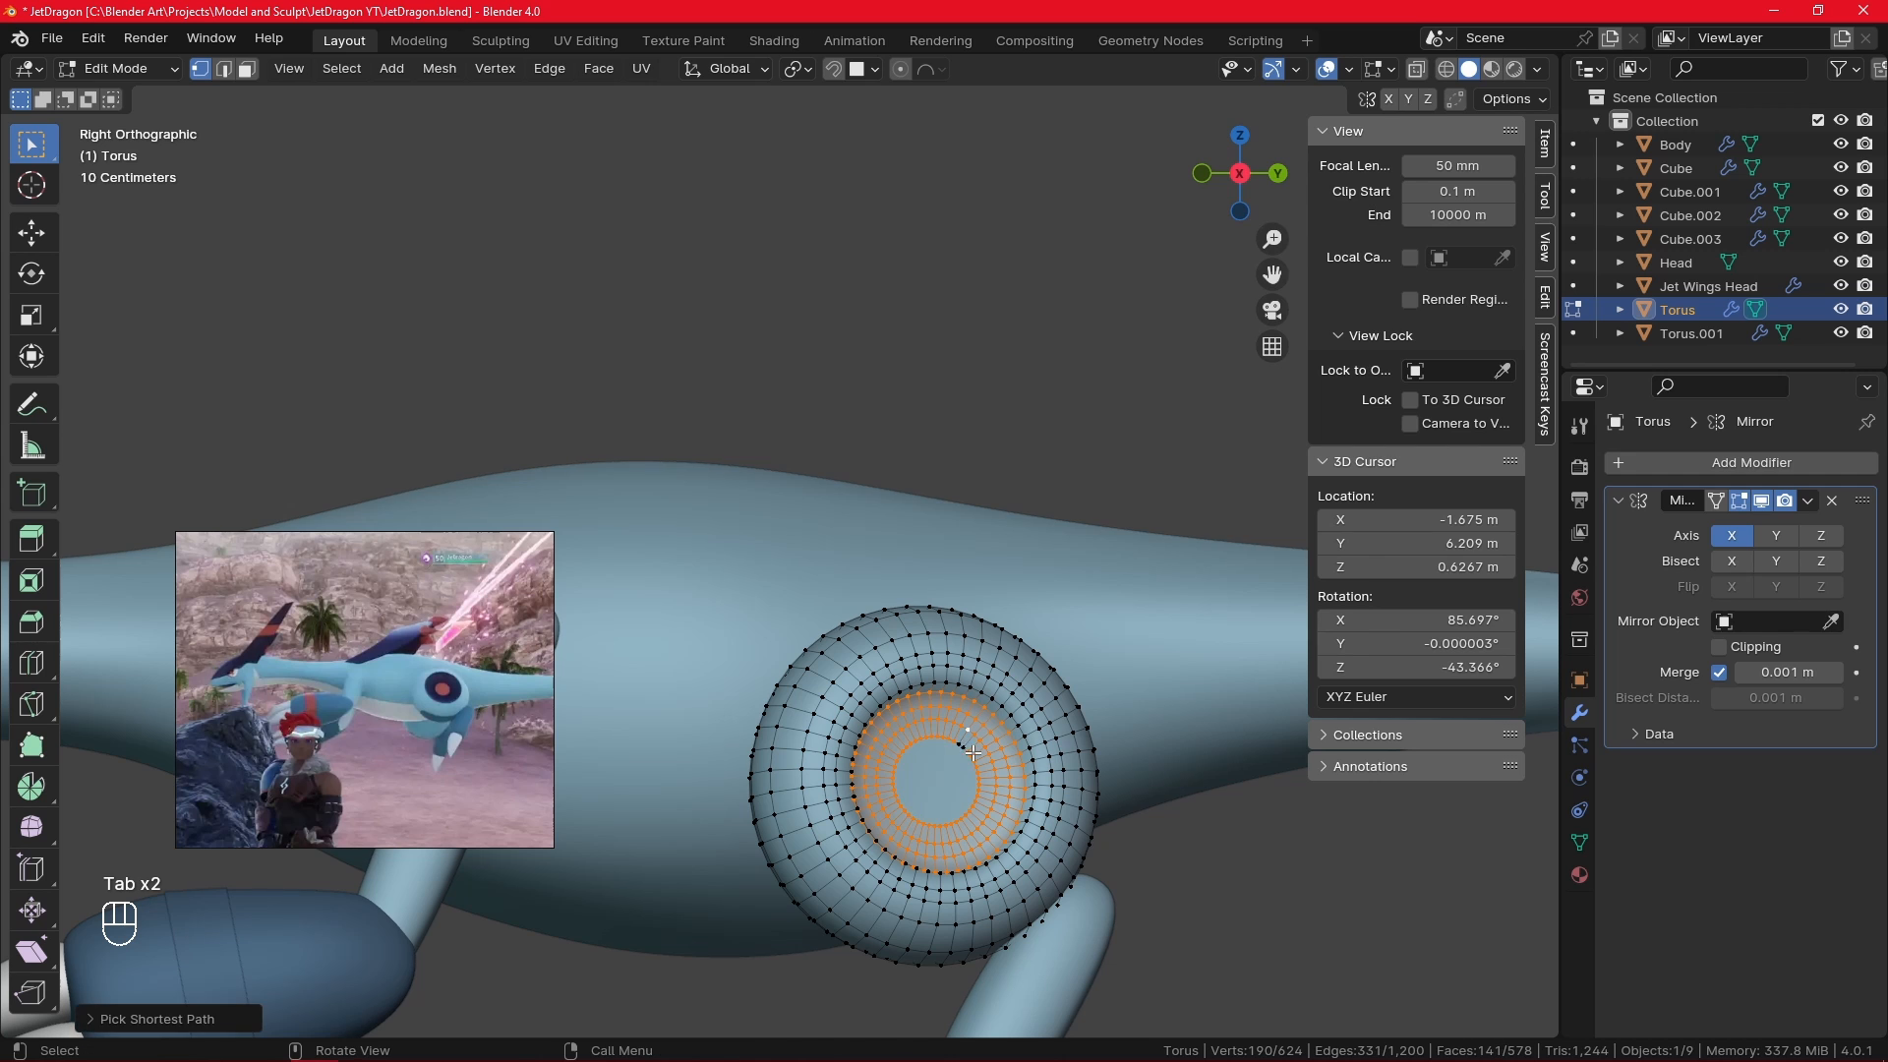
pyautogui.click(964, 746)
# - Duplicate the face rings between the torus's centre disc and its inner rim in place and separate them into their own object
pyautogui.keyDown('alt'); pyautogui.click(979, 724); pyautogui.keyUp('alt')
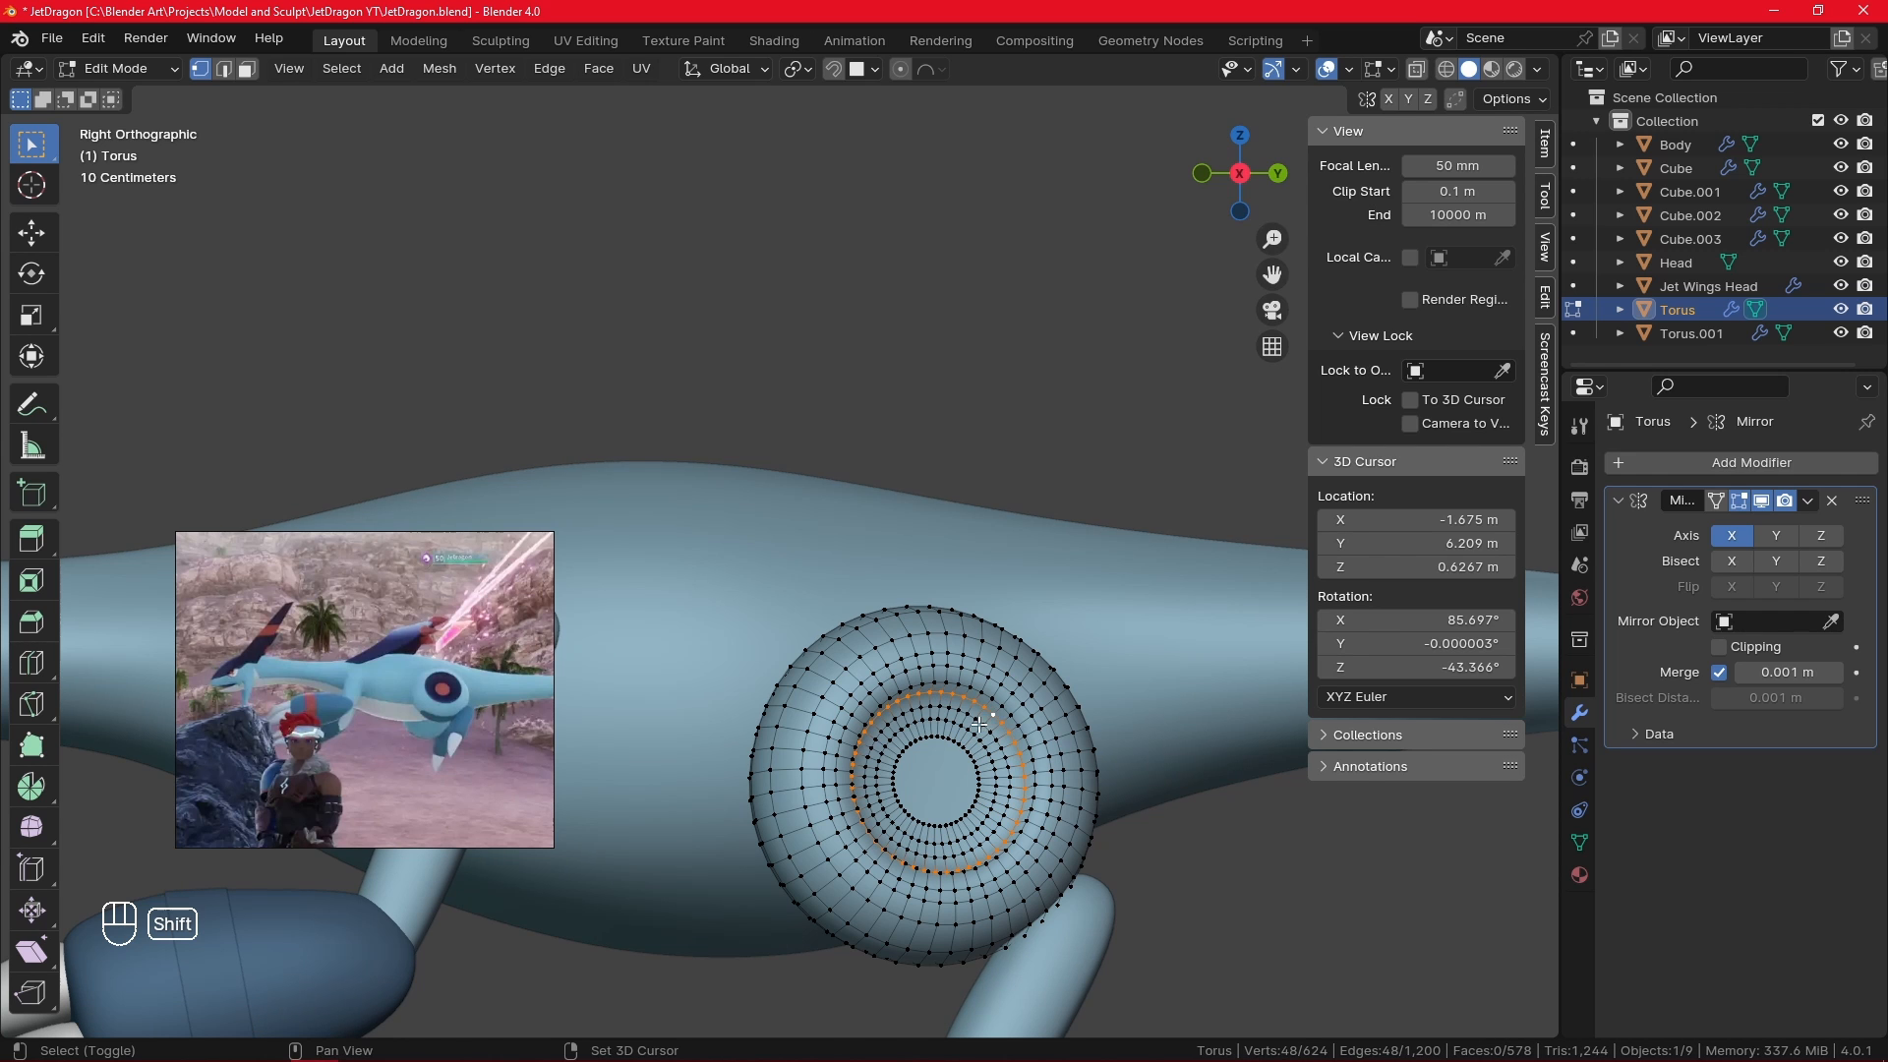
pyautogui.keyDown('alt'); pyautogui.keyDown('shift'); pyautogui.click(975, 728); pyautogui.keyUp('shift'); pyautogui.keyUp('alt')
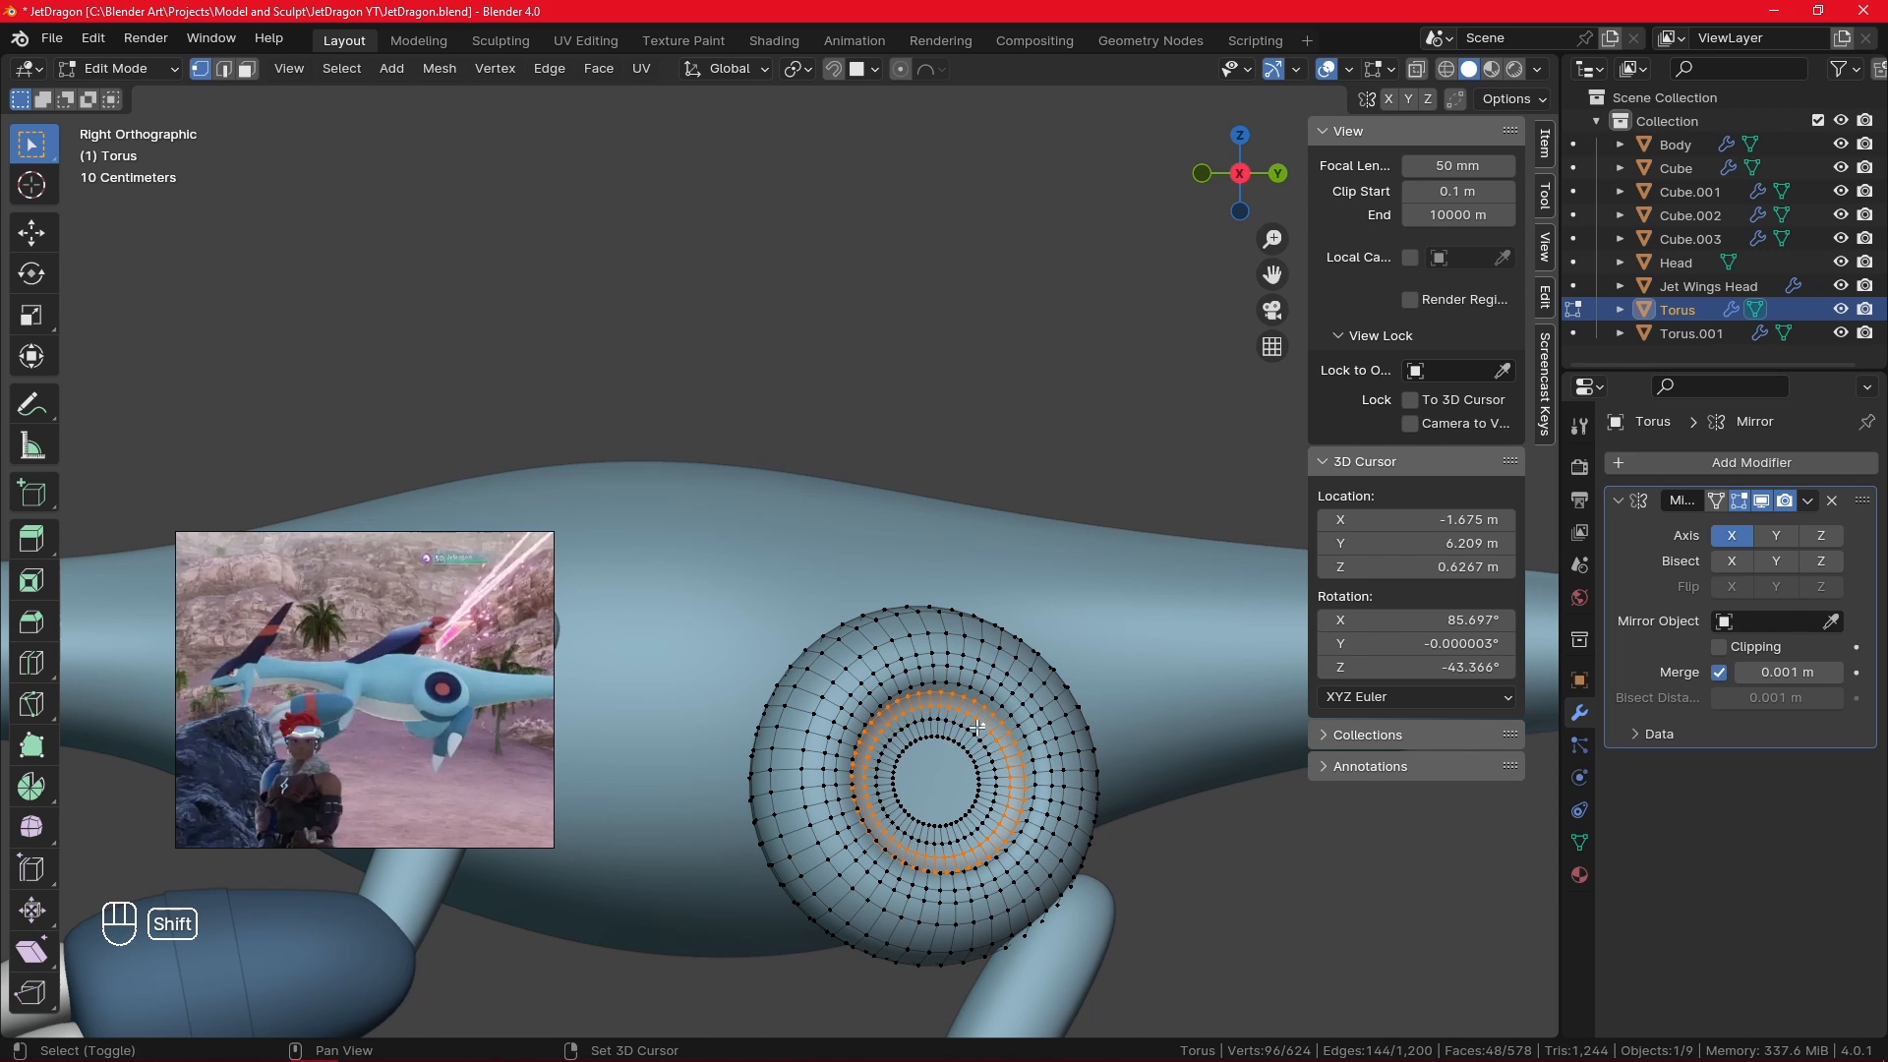
pyautogui.keyDown('alt'); pyautogui.keyDown('shift'); pyautogui.click(974, 731); pyautogui.keyUp('shift'); pyautogui.keyUp('alt')
pyautogui.click(247, 70)
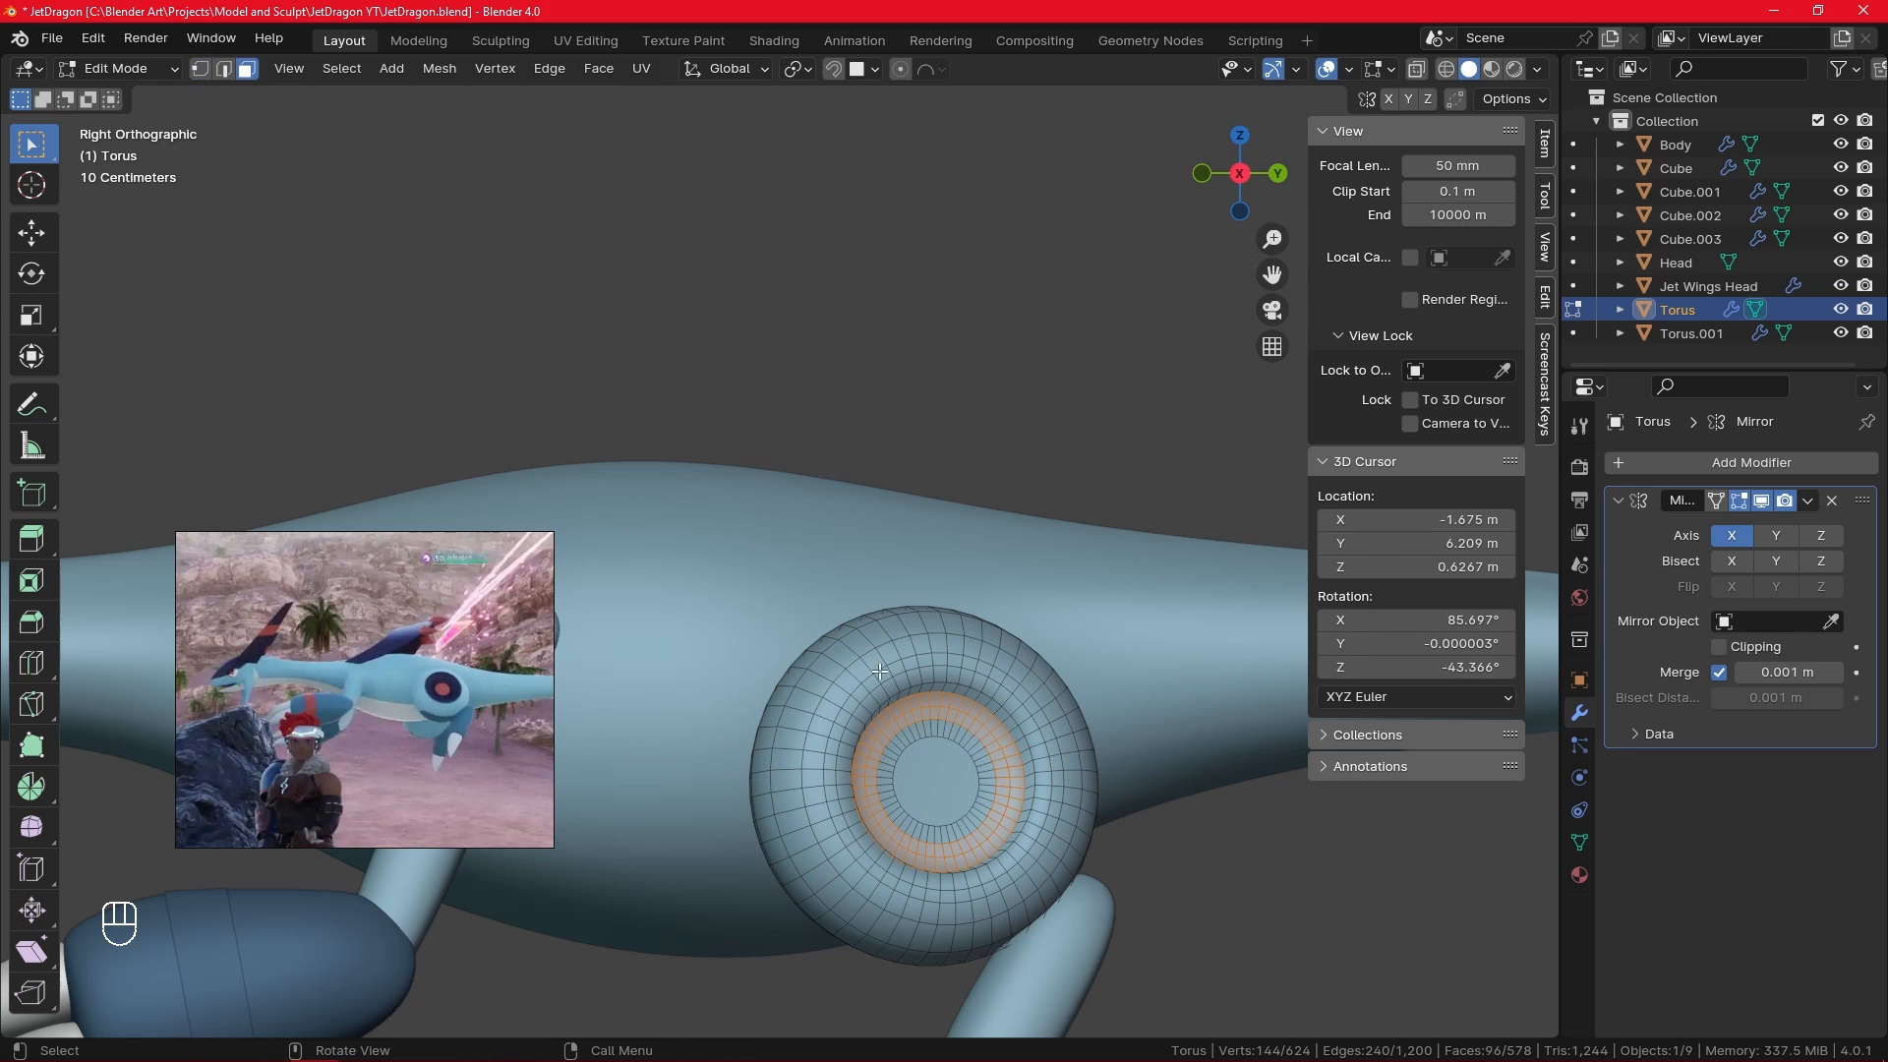
pyautogui.keyDown('alt'); pyautogui.keyDown('shift'); pyautogui.click(965, 737); pyautogui.keyUp('shift'); pyautogui.keyUp('alt')
pyautogui.moveTo(991, 694); pyautogui.dragTo(982, 664, button='middle')
pyautogui.keyDown('alt'); pyautogui.keyDown('shift'); pyautogui.click(981, 665); pyautogui.keyUp('shift'); pyautogui.keyUp('alt')
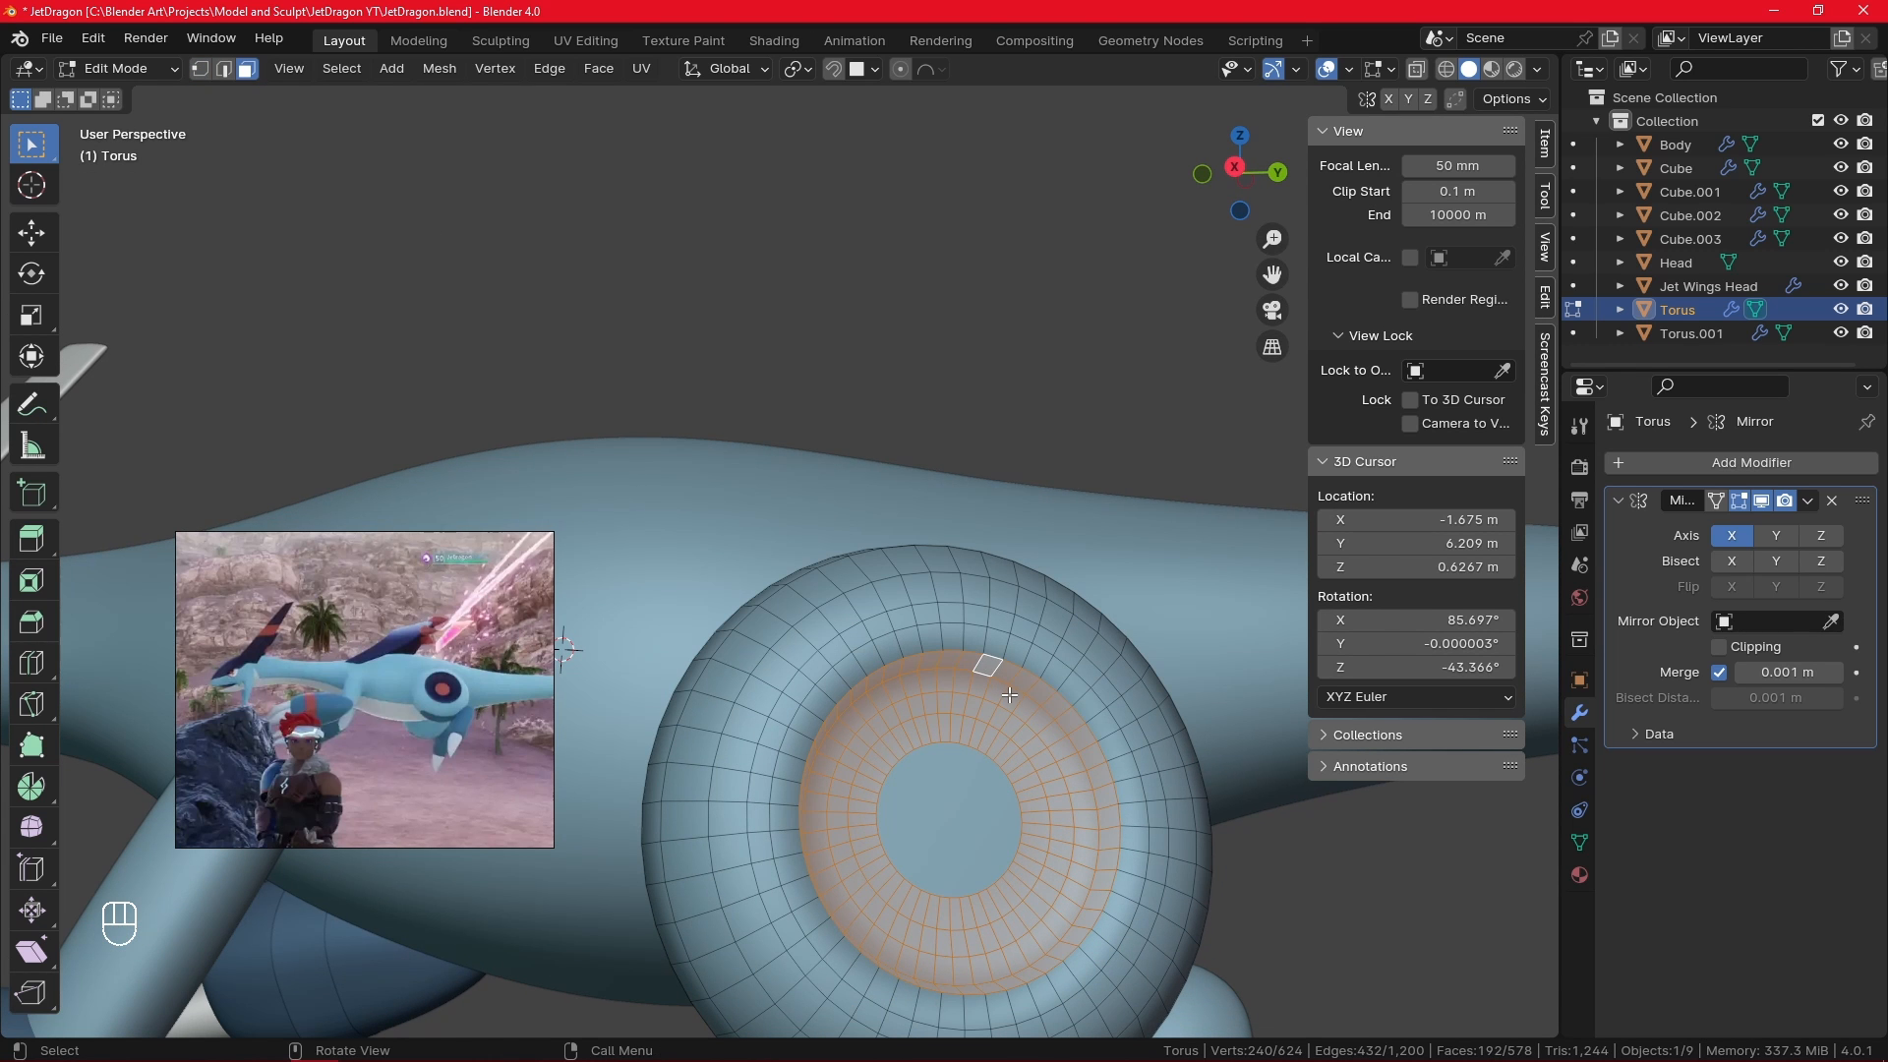
pyautogui.hotkey('shift', 'd')
pyautogui.press('Escape')
pyautogui.press('p')
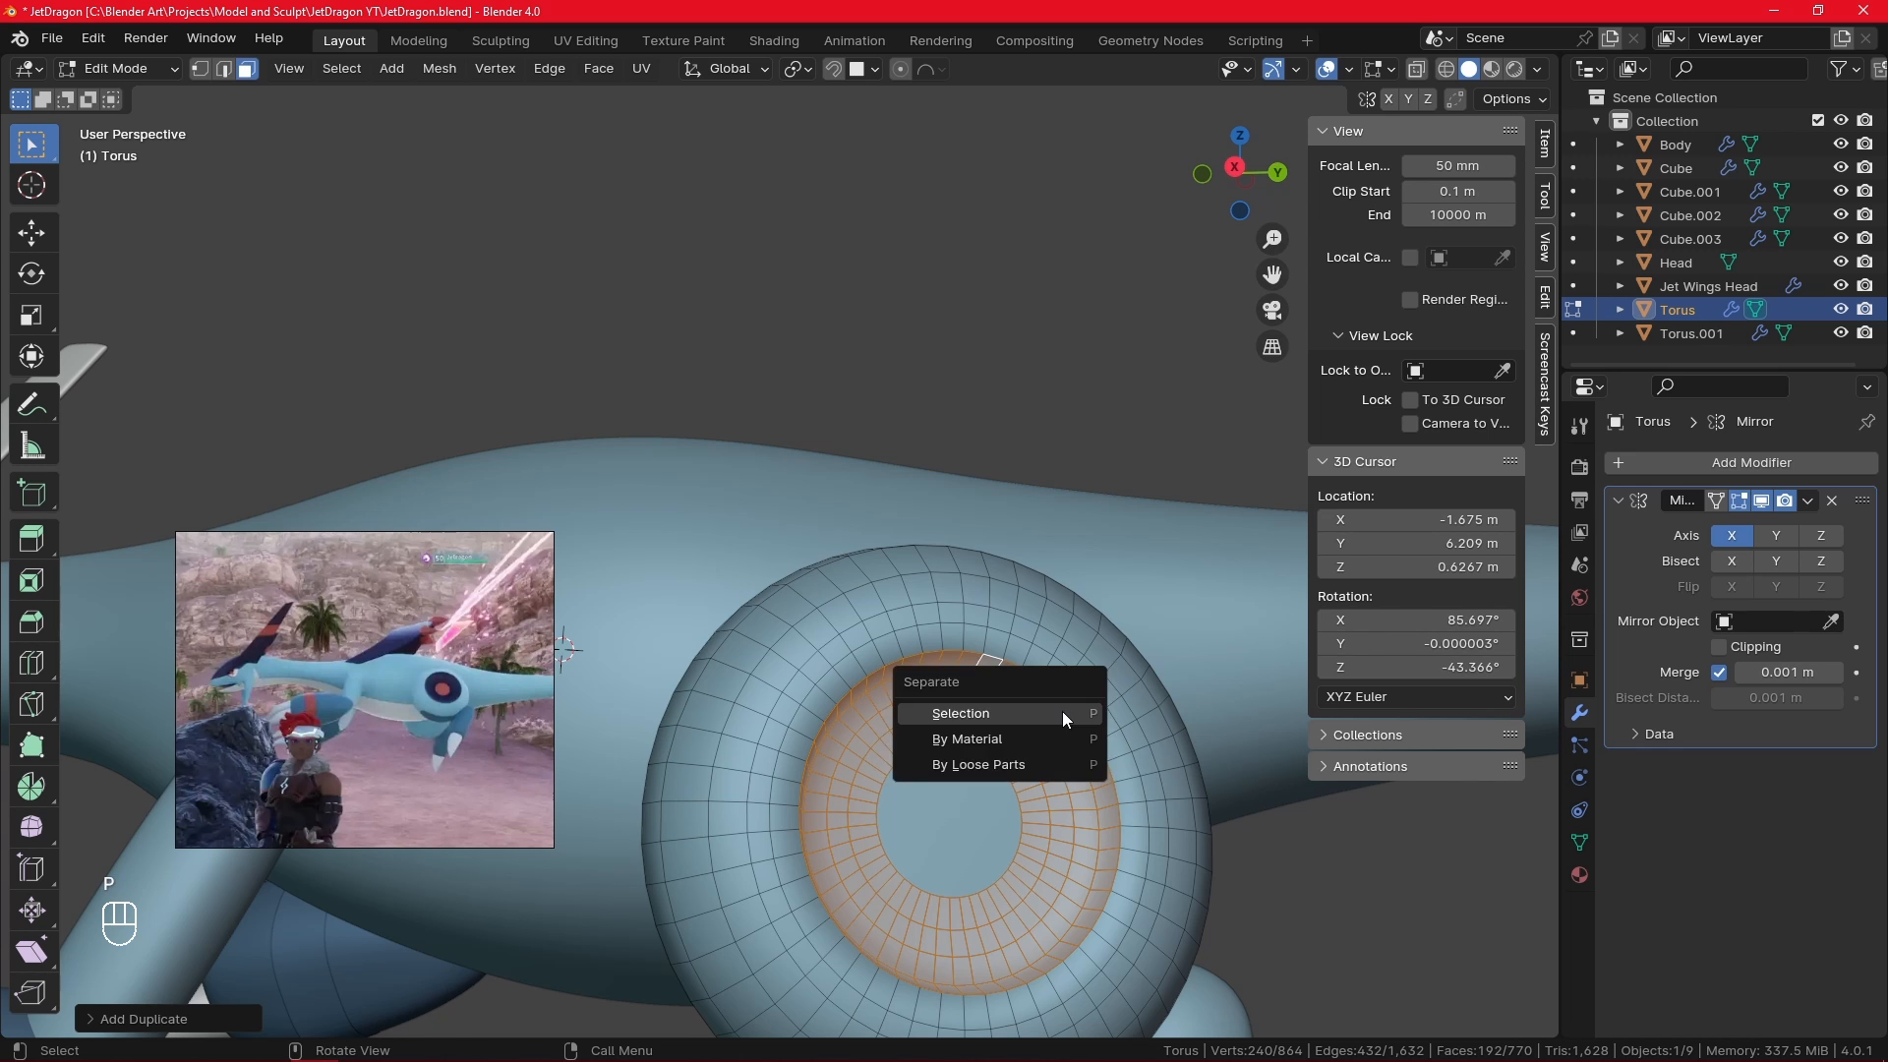
pyautogui.click(1062, 711)
pyautogui.press('Tab')
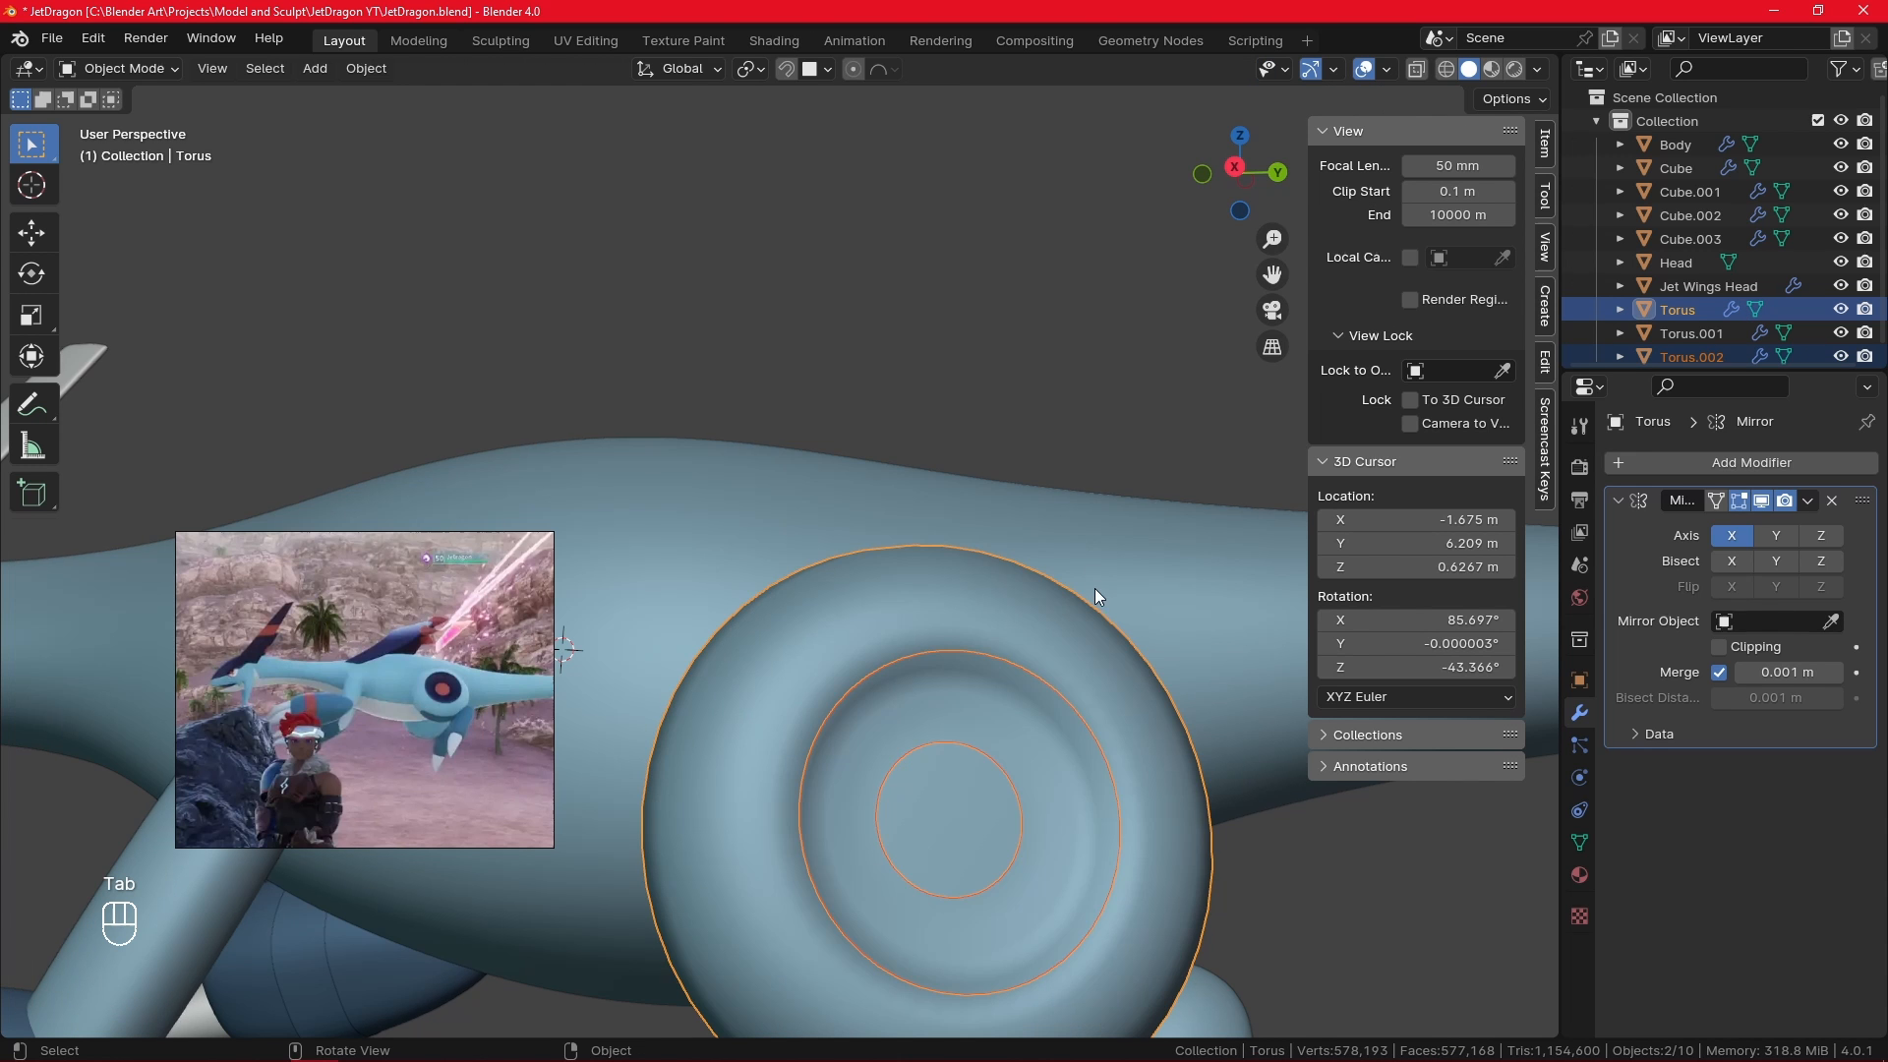
# - Select a two-face-wide band along the lower front of the torus's outer side in Edit Mode
pyautogui.click(1083, 507)
pyautogui.press('KP_3')
pyautogui.click(1031, 725)
pyautogui.keyDown('alt'); pyautogui.moveTo(1031, 725); pyautogui.dragTo(946, 639, button='middle'); pyautogui.keyUp('alt')
pyautogui.press('Tab')
pyautogui.moveTo(946, 640); pyautogui.dragTo(926, 690, button='middle')
pyautogui.click(856, 700)
pyautogui.keyDown('shift'); pyautogui.click(820, 710); pyautogui.keyUp('shift')
pyautogui.keyDown('shift'); pyautogui.click(837, 743); pyautogui.keyUp('shift')
pyautogui.keyDown('shift'); pyautogui.click(874, 735); pyautogui.keyUp('shift')
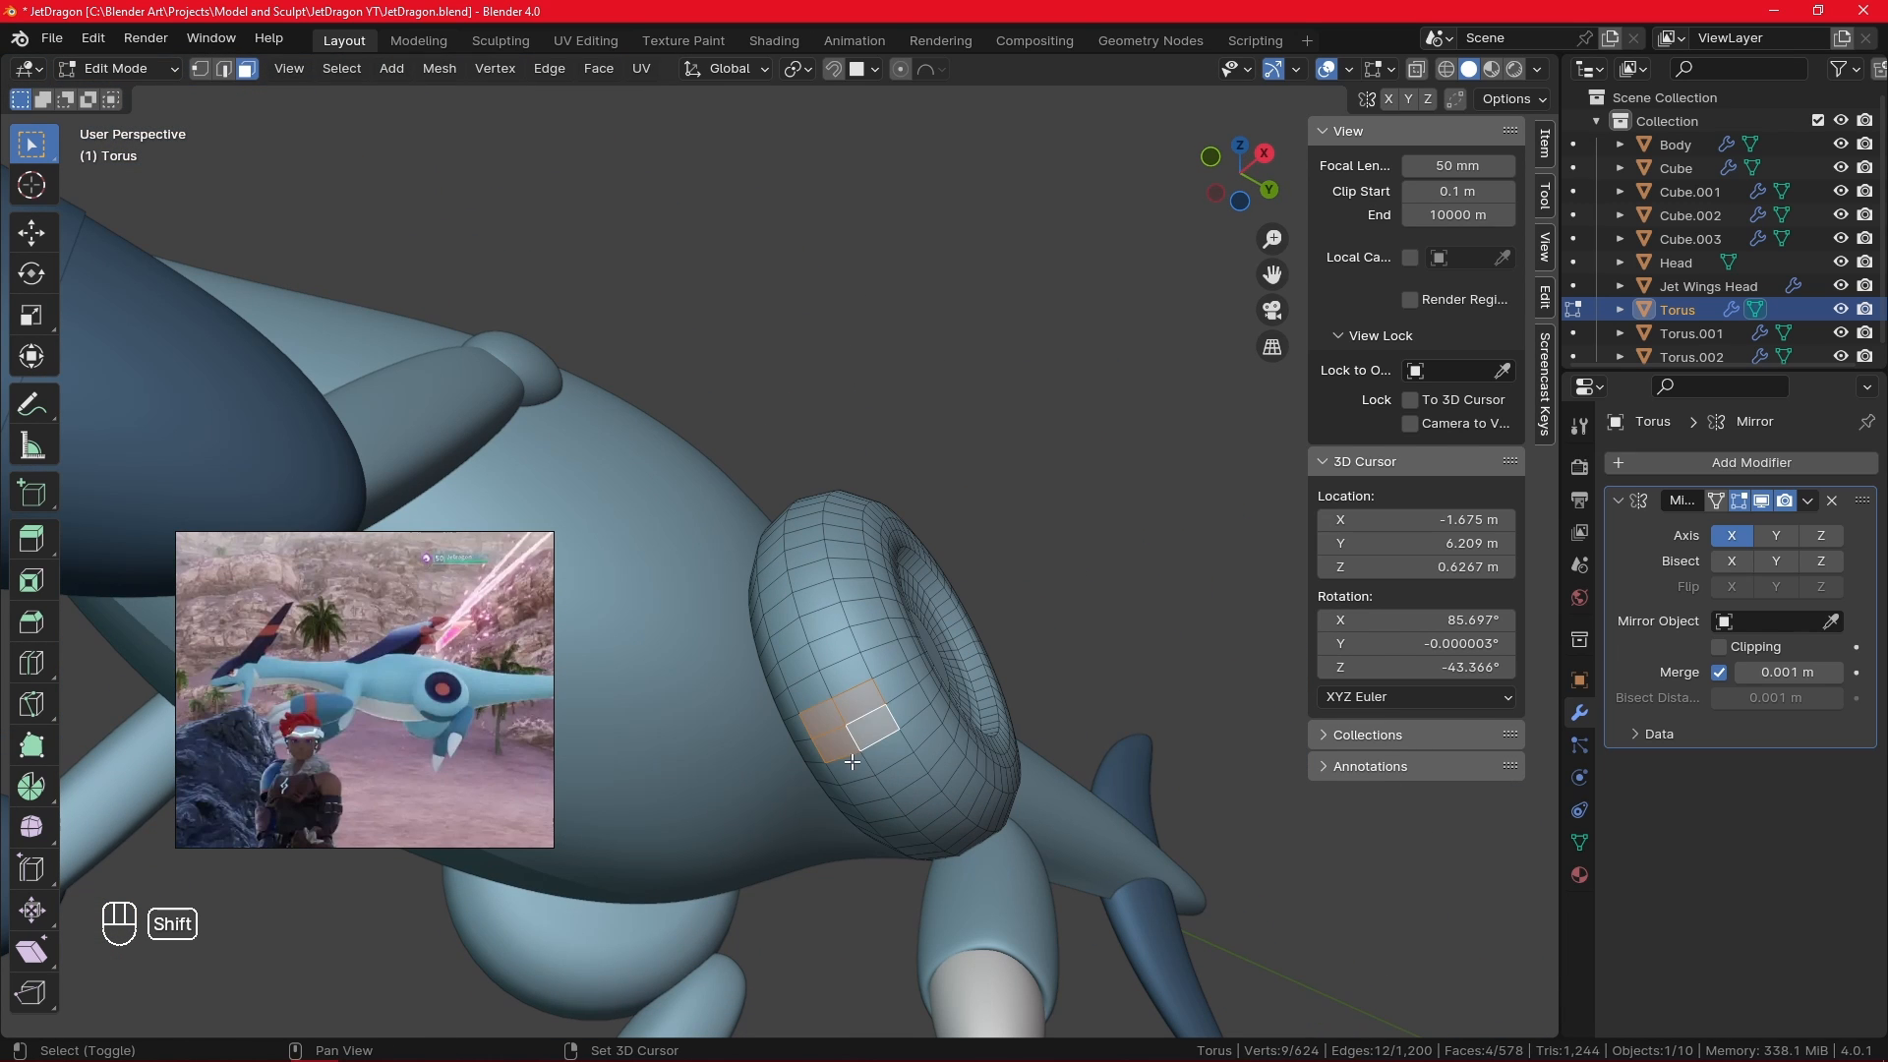
pyautogui.keyDown('shift'); pyautogui.click(855, 767); pyautogui.keyUp('shift')
pyautogui.keyDown('shift'); pyautogui.moveTo(889, 768); pyautogui.dragTo(930, 813); pyautogui.keyUp('shift')
pyautogui.keyDown('shift'); pyautogui.moveTo(942, 825); pyautogui.dragTo(962, 847); pyautogui.keyUp('shift')
pyautogui.keyDown('shift'); pyautogui.moveTo(864, 799); pyautogui.dragTo(938, 731); pyautogui.keyUp('shift')
pyautogui.keyDown('ctrl'); pyautogui.moveTo(884, 634); pyautogui.dragTo(894, 646); pyautogui.keyUp('ctrl')
pyautogui.keyDown('shift'); pyautogui.click(945, 683); pyautogui.keyUp('shift')
pyautogui.keyDown('shift'); pyautogui.click(954, 705); pyautogui.keyUp('shift')
pyautogui.keyDown('shift'); pyautogui.click(967, 725); pyautogui.keyUp('shift')
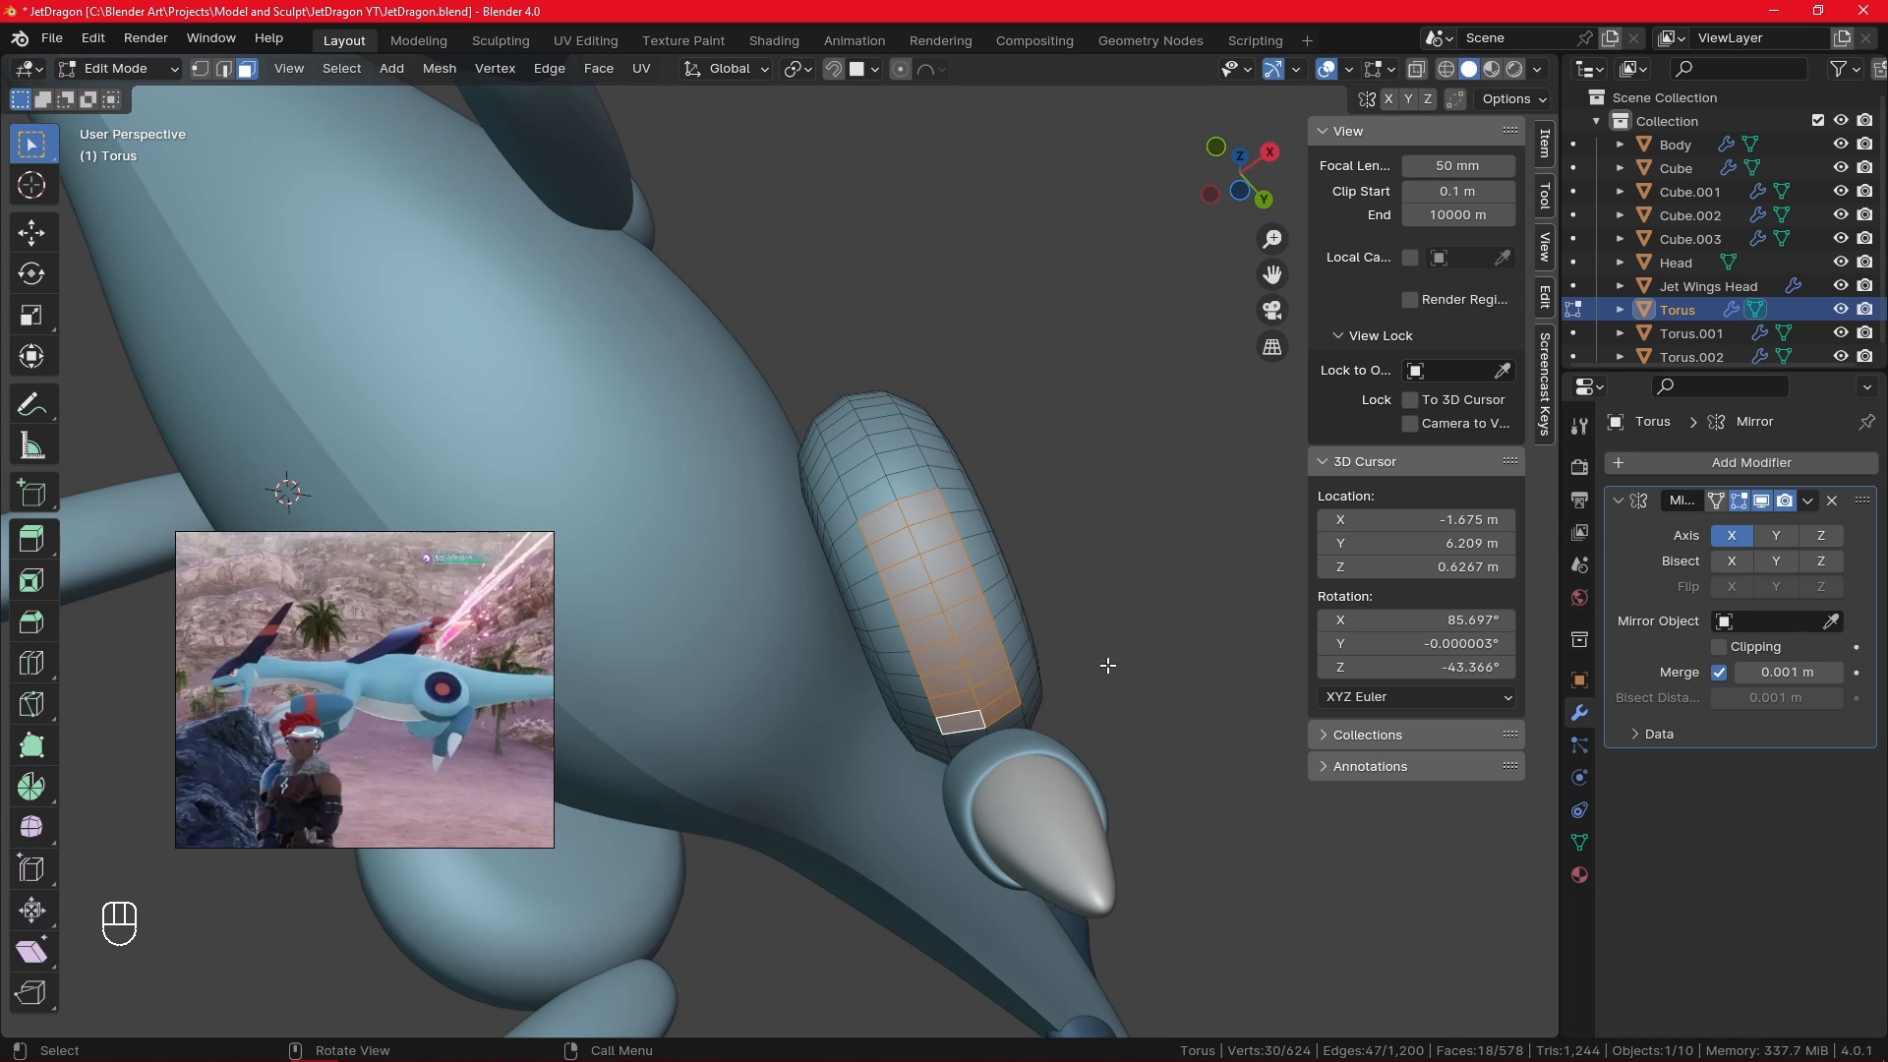
# - Extend the face selection along the torus's lower outer edge behind the rear leg
pyautogui.keyDown('alt'); pyautogui.moveTo(1107, 666); pyautogui.dragTo(901, 724); pyautogui.keyUp('alt')
pyautogui.keyDown('shift'); pyautogui.click(805, 771); pyautogui.keyUp('shift')
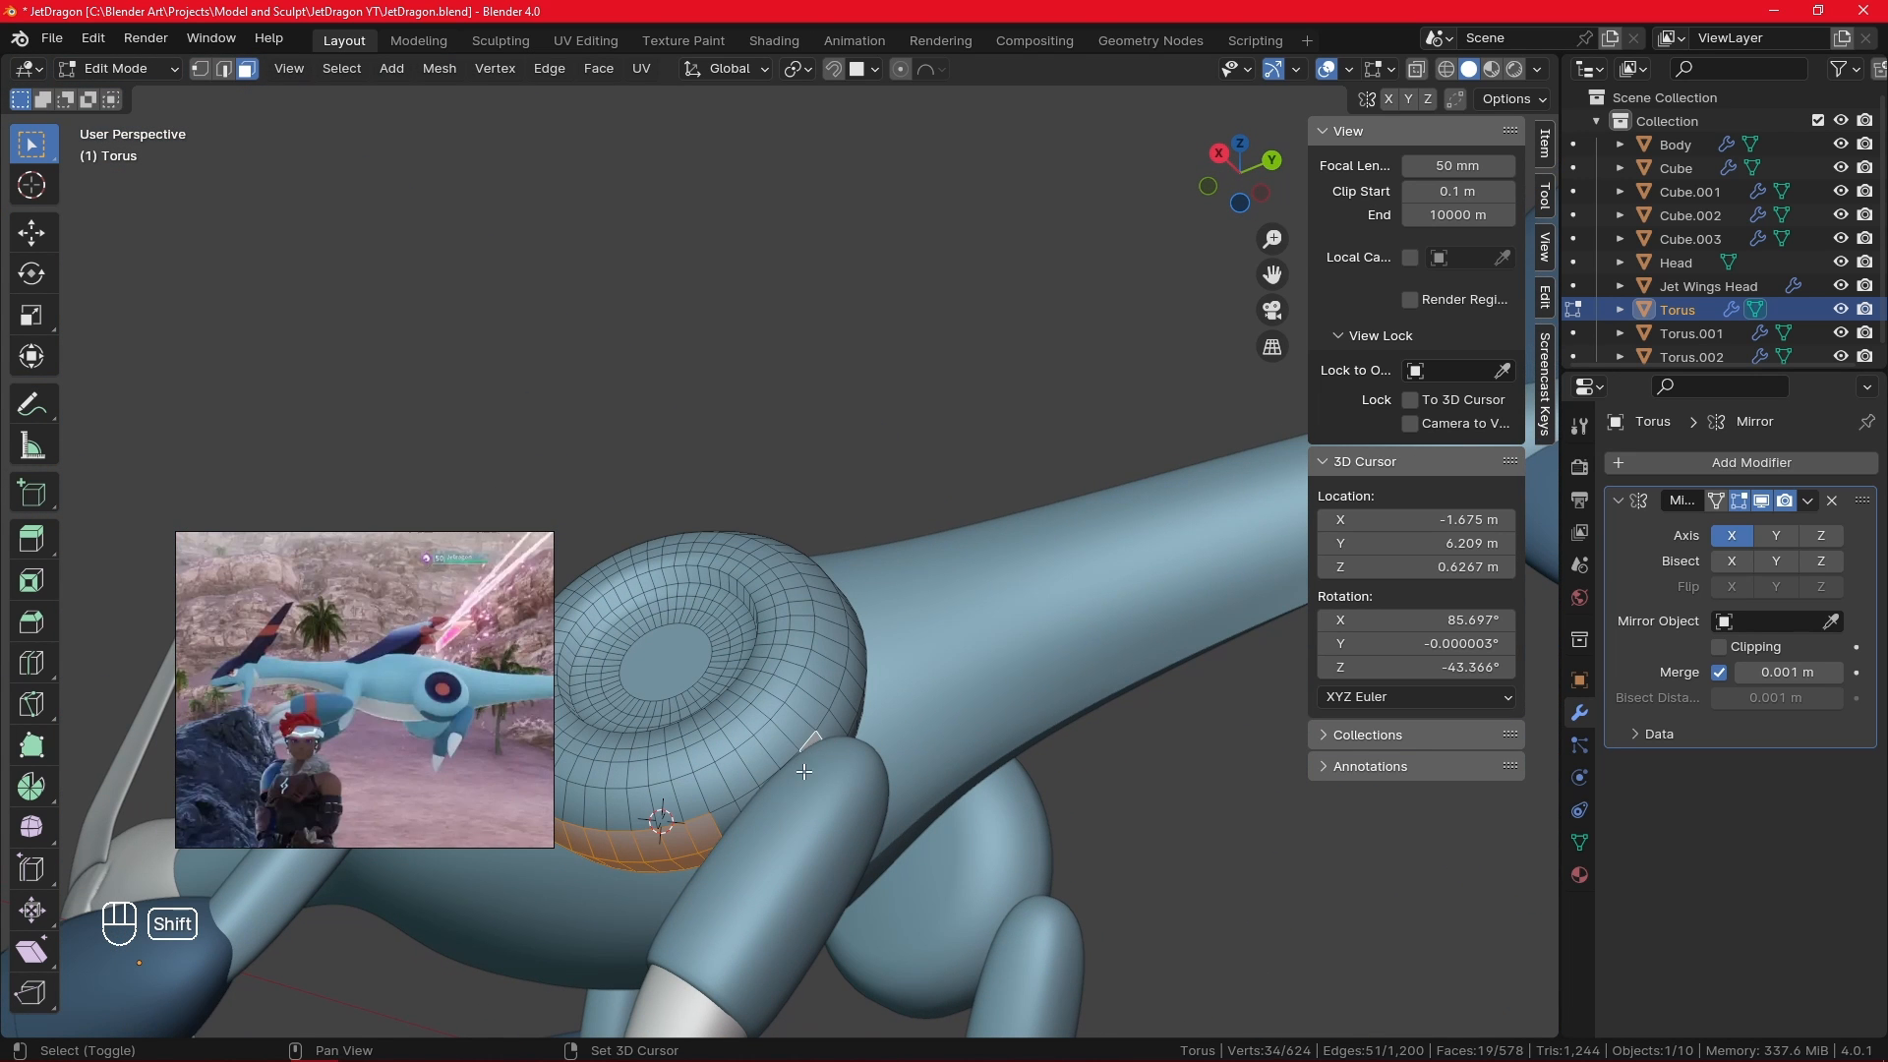
pyautogui.keyDown('shift'); pyautogui.click(766, 798); pyautogui.keyUp('shift')
pyautogui.keyDown('shift'); pyautogui.click(734, 811); pyautogui.keyUp('shift')
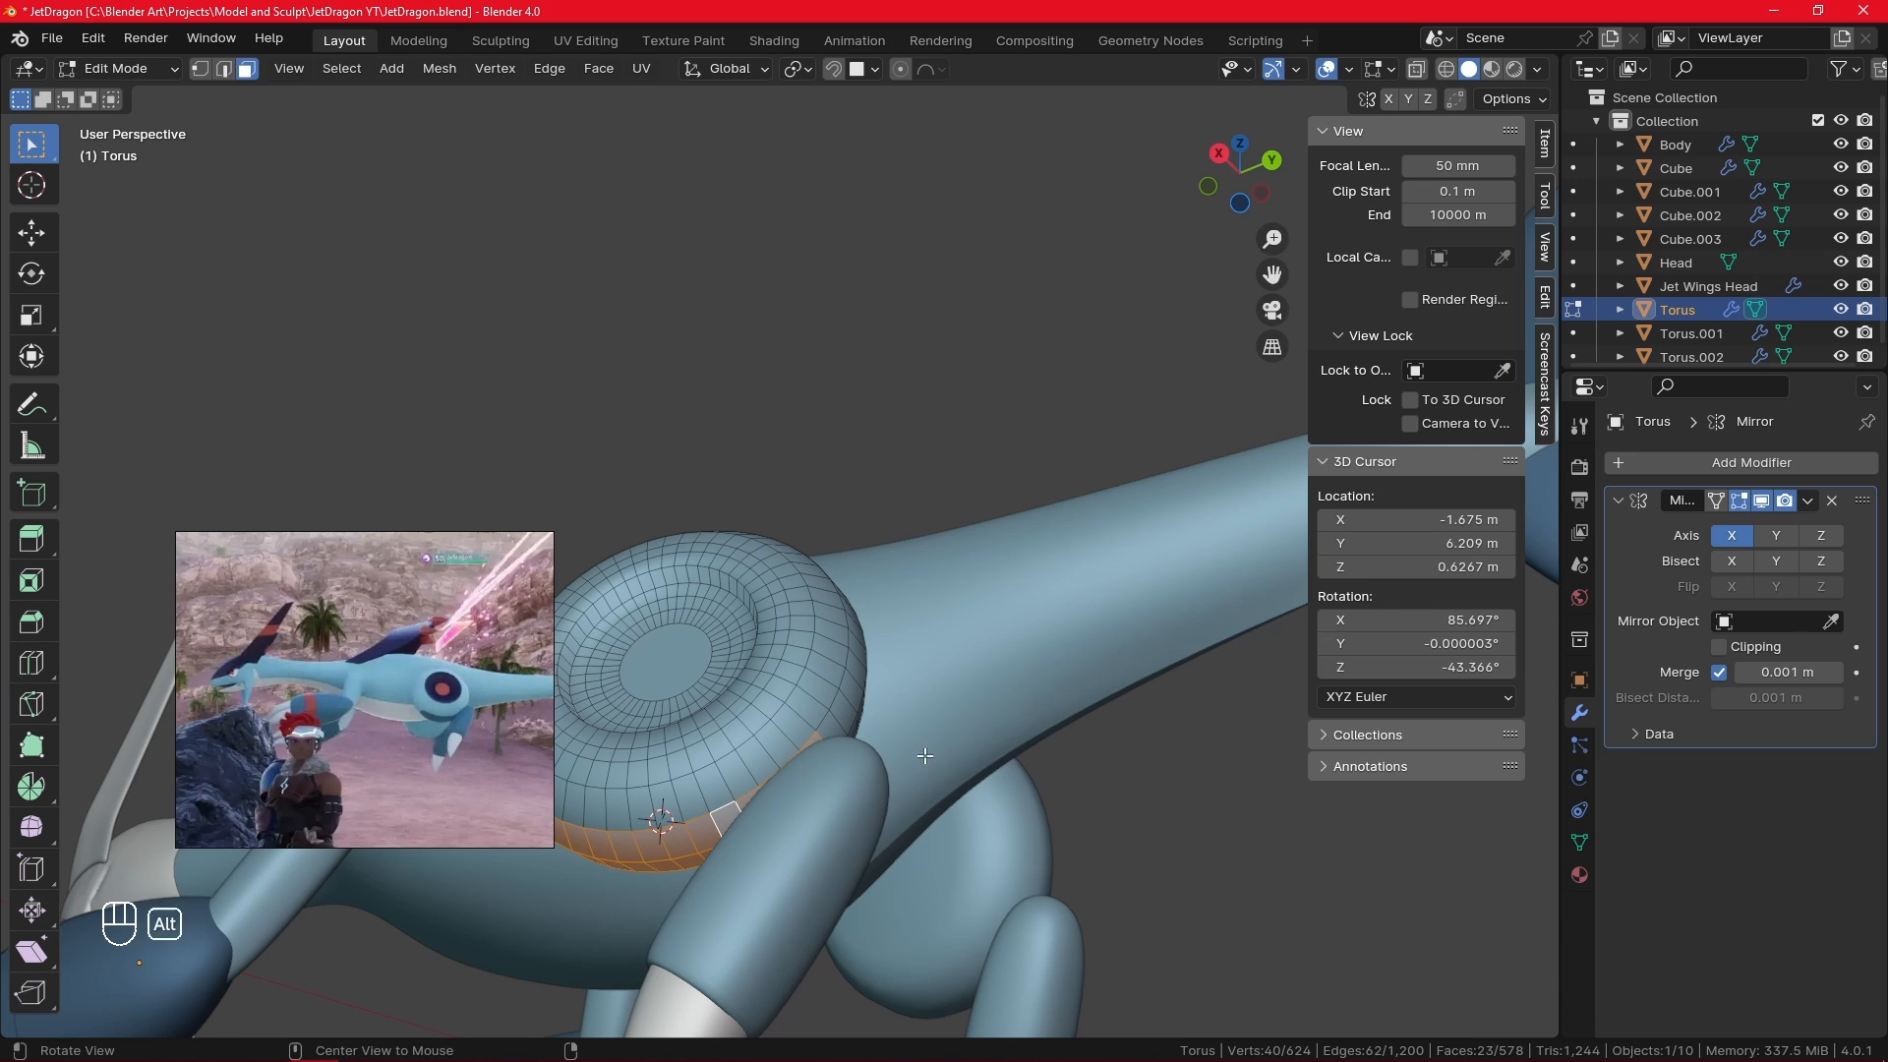
pyautogui.keyDown('alt'); pyautogui.moveTo(735, 812); pyautogui.dragTo(639, 821); pyautogui.keyUp('alt')
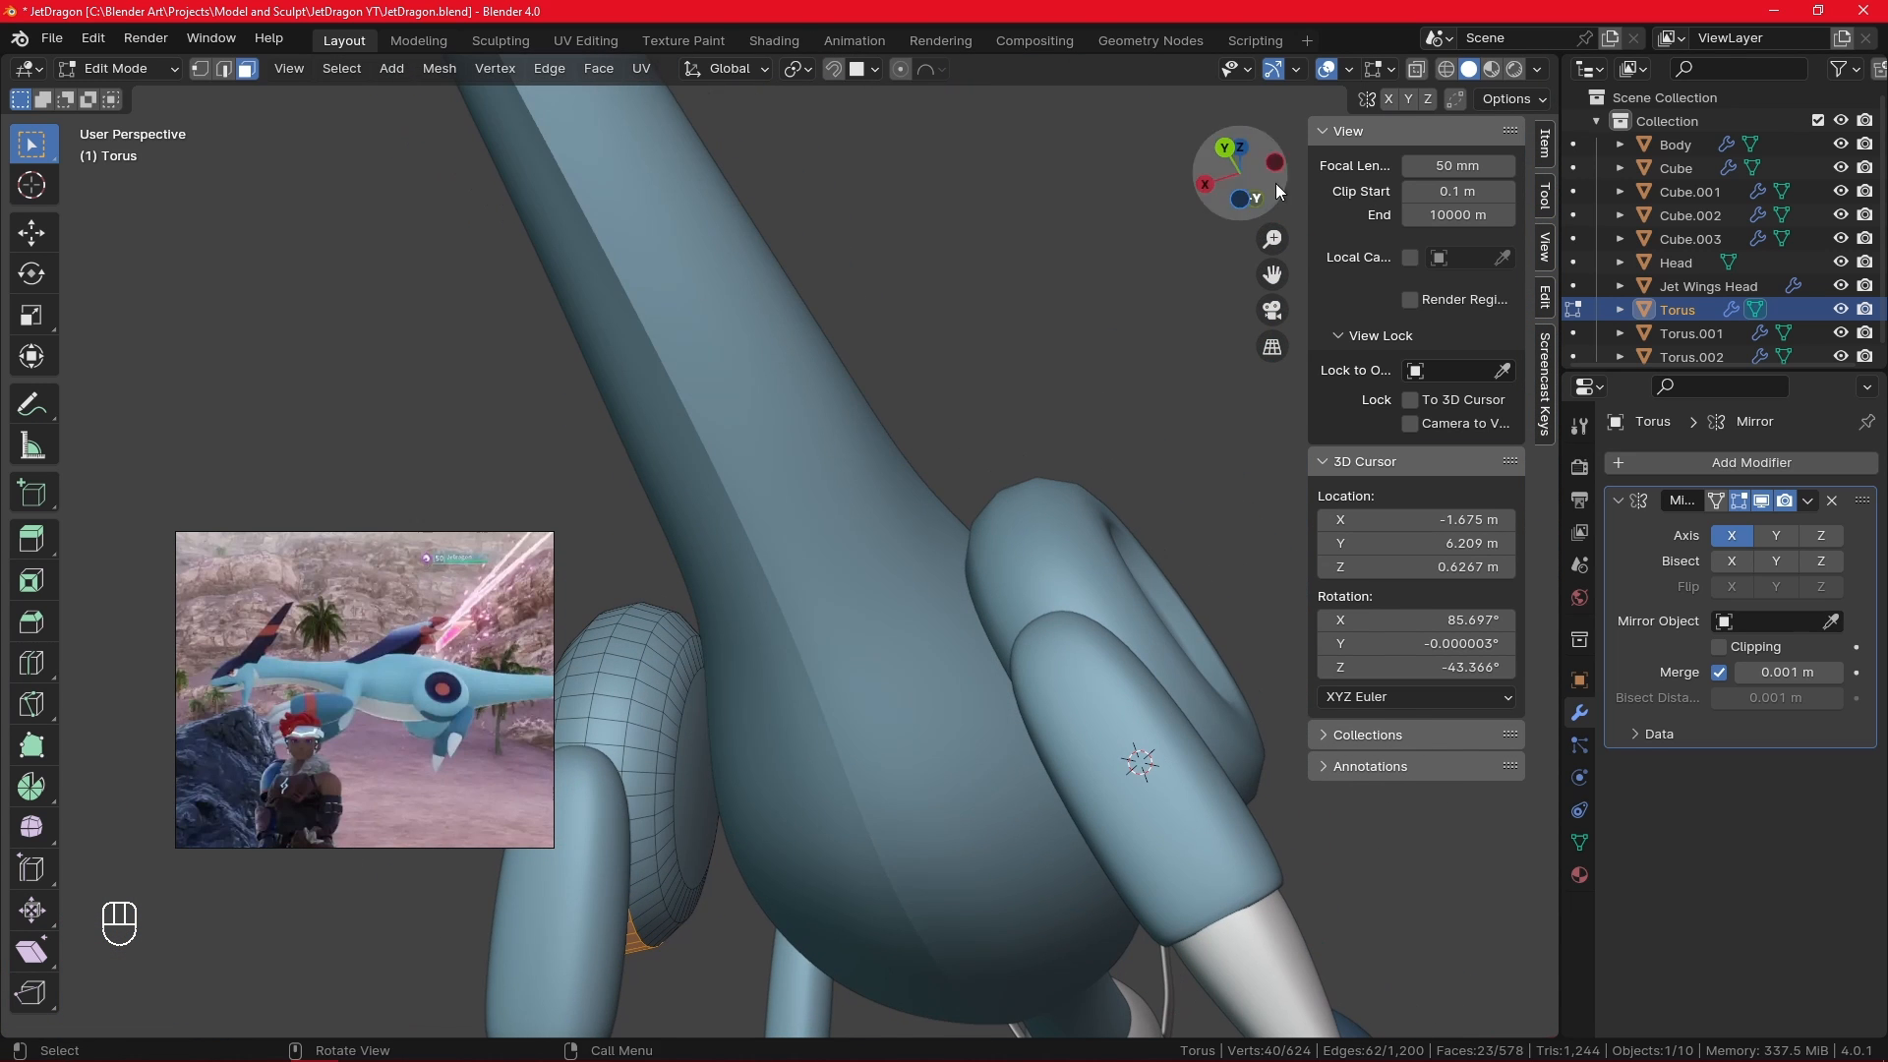
# - Isolate the torus in local view, add the remaining rear faces of the lower band, and separate the selection into its own object
pyautogui.keyDown('alt'); pyautogui.keyDown('shift'); pyautogui.moveTo(924, 582); pyautogui.dragTo(1028, 551); pyautogui.keyUp('shift'); pyautogui.keyUp('alt')
pyautogui.press('KP_Divide')
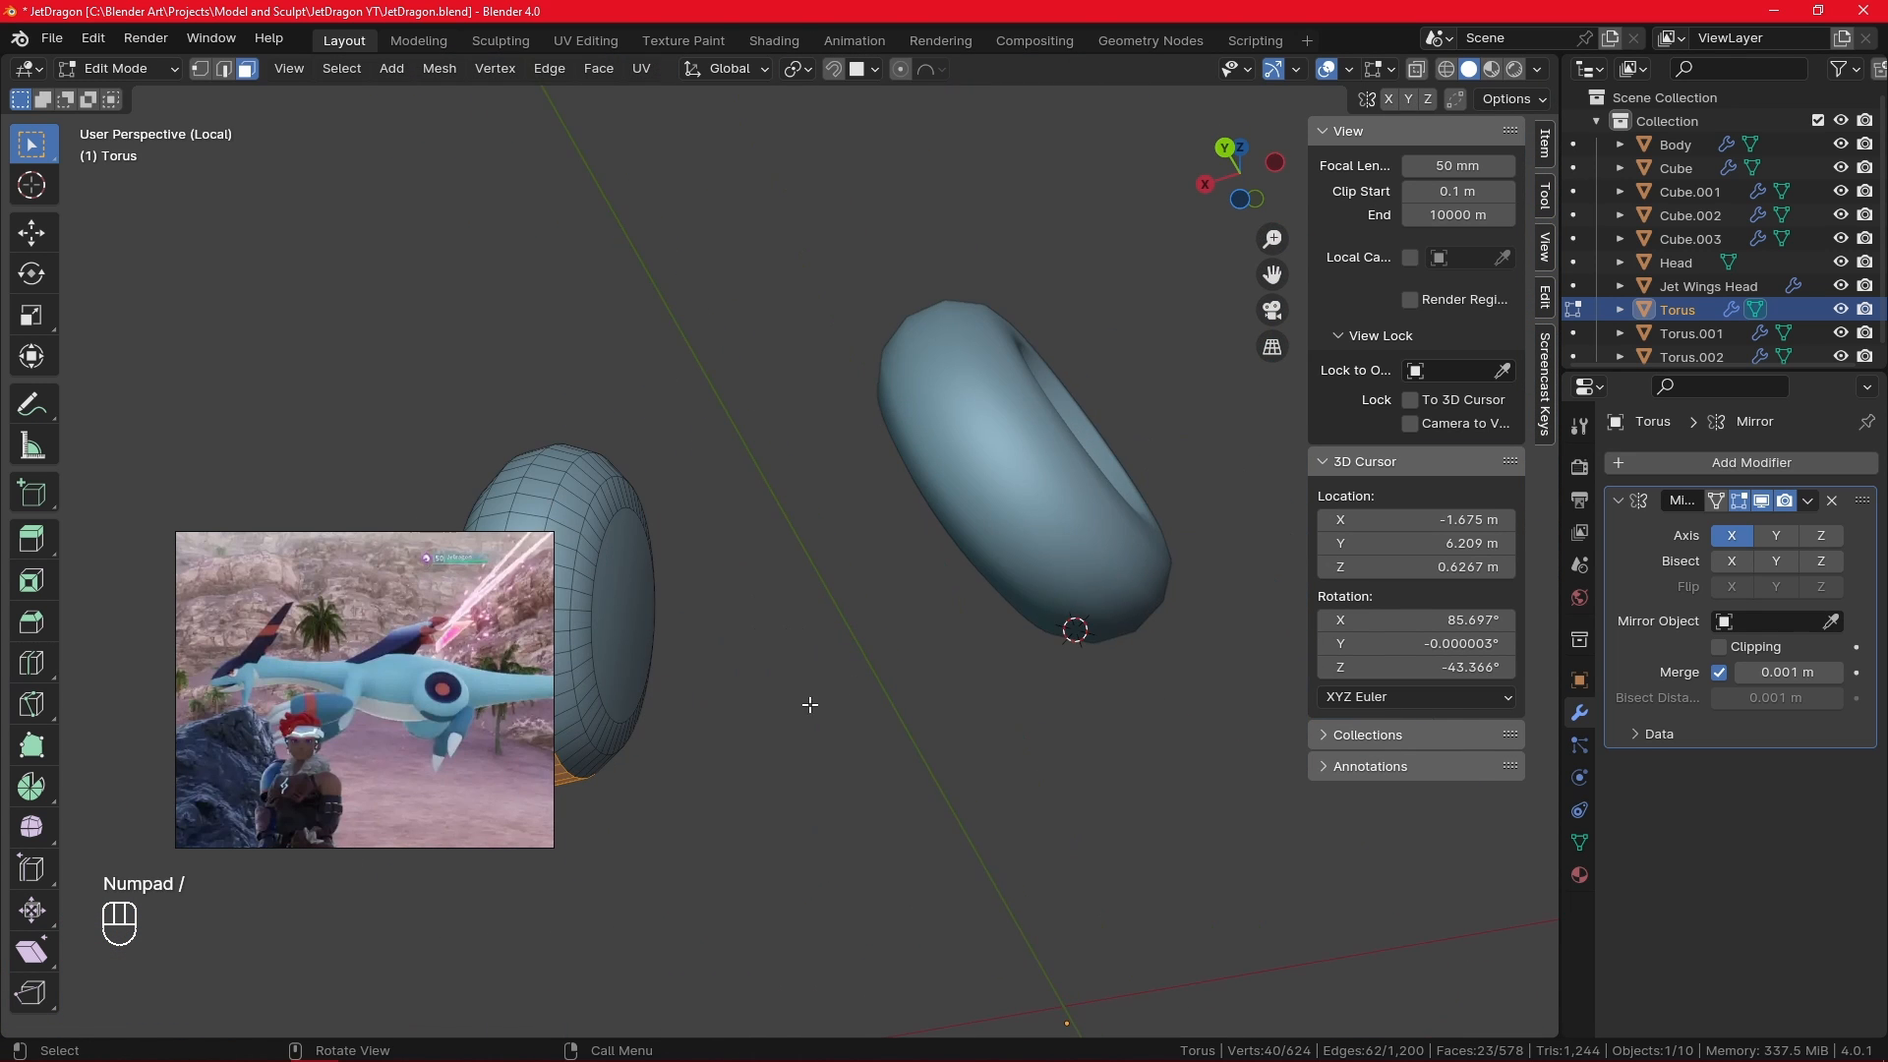
pyautogui.moveTo(814, 704)
pyautogui.keyDown('alt'); pyautogui.mouseDown()
pyautogui.moveTo(855, 788)
pyautogui.moveTo(841, 693)
pyautogui.mouseUp(); pyautogui.keyUp('alt')
pyautogui.keyDown('shift'); pyautogui.click(814, 703); pyautogui.keyUp('shift')
pyautogui.keyDown('shift'); pyautogui.click(811, 682); pyautogui.keyUp('shift')
pyautogui.keyDown('shift'); pyautogui.click(812, 656); pyautogui.keyUp('shift')
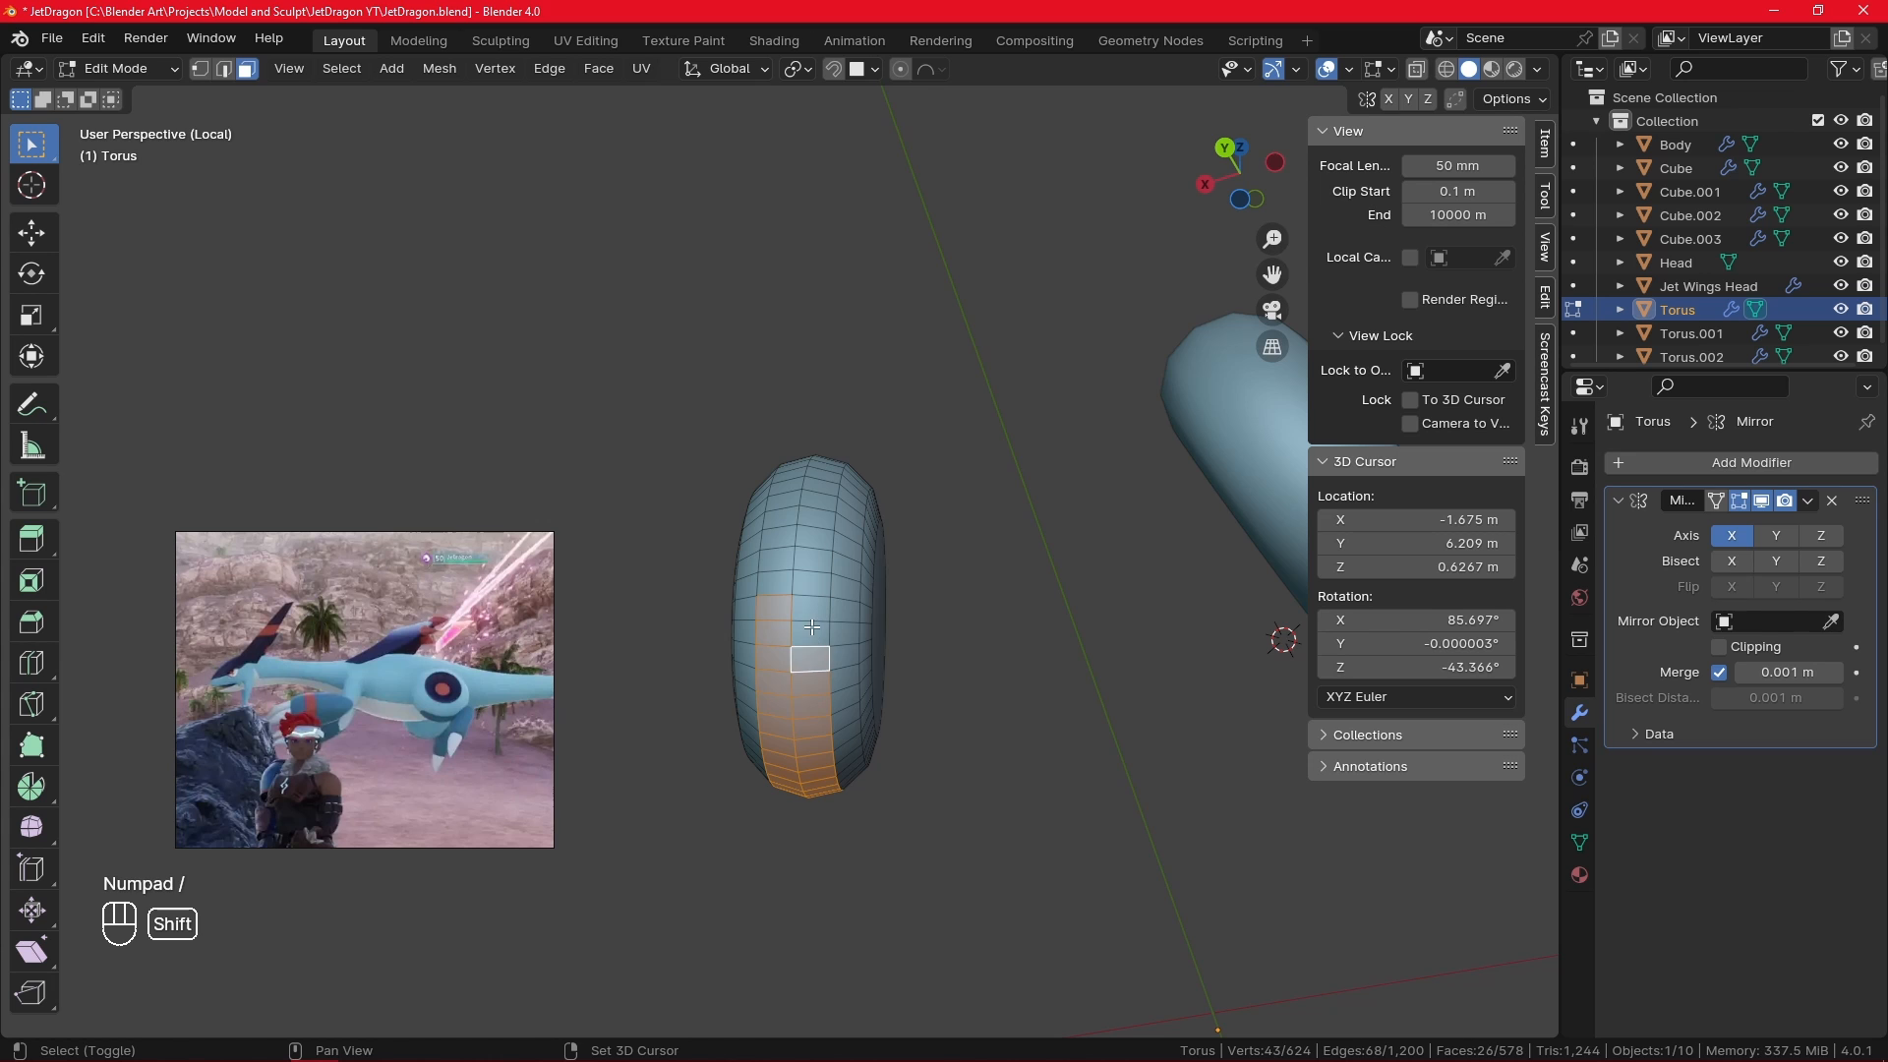
pyautogui.keyDown('shift'); pyautogui.click(812, 630); pyautogui.keyUp('shift')
pyautogui.keyDown('shift'); pyautogui.click(812, 609); pyautogui.keyUp('shift')
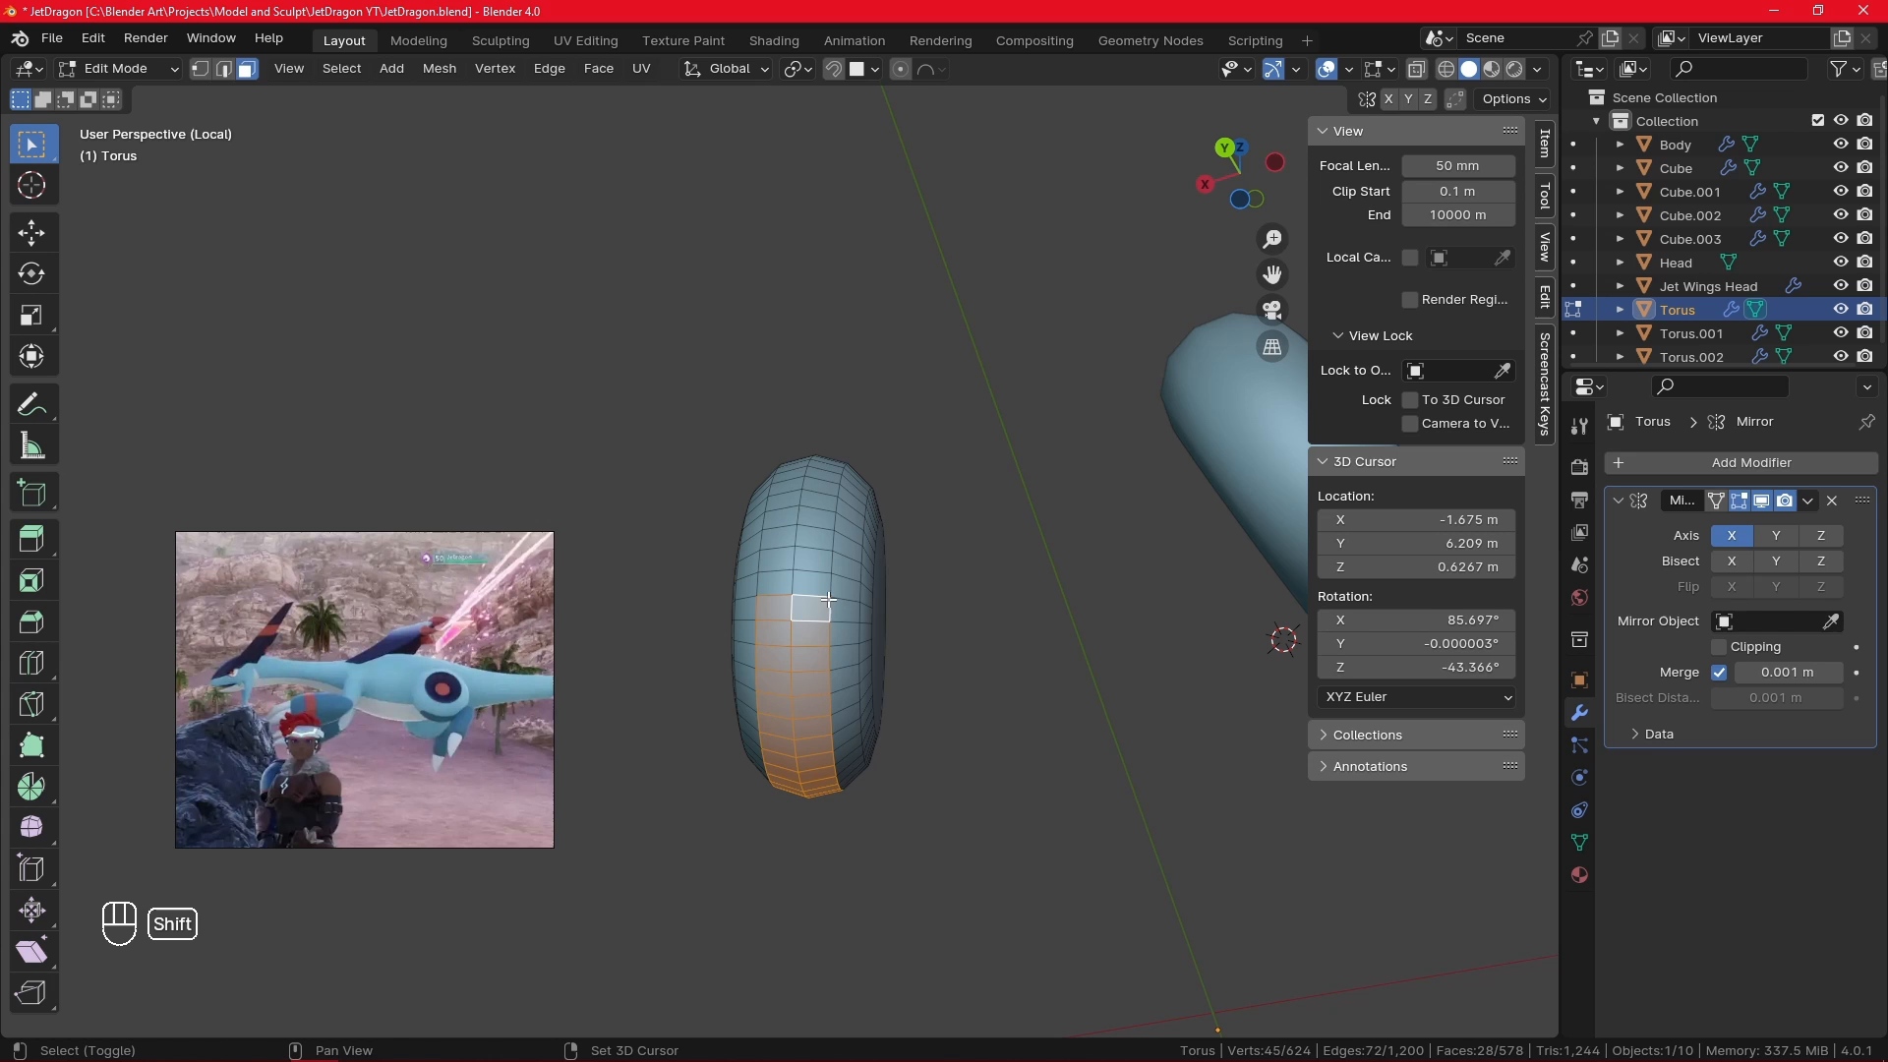
pyautogui.press('p')
pyautogui.click(958, 680)
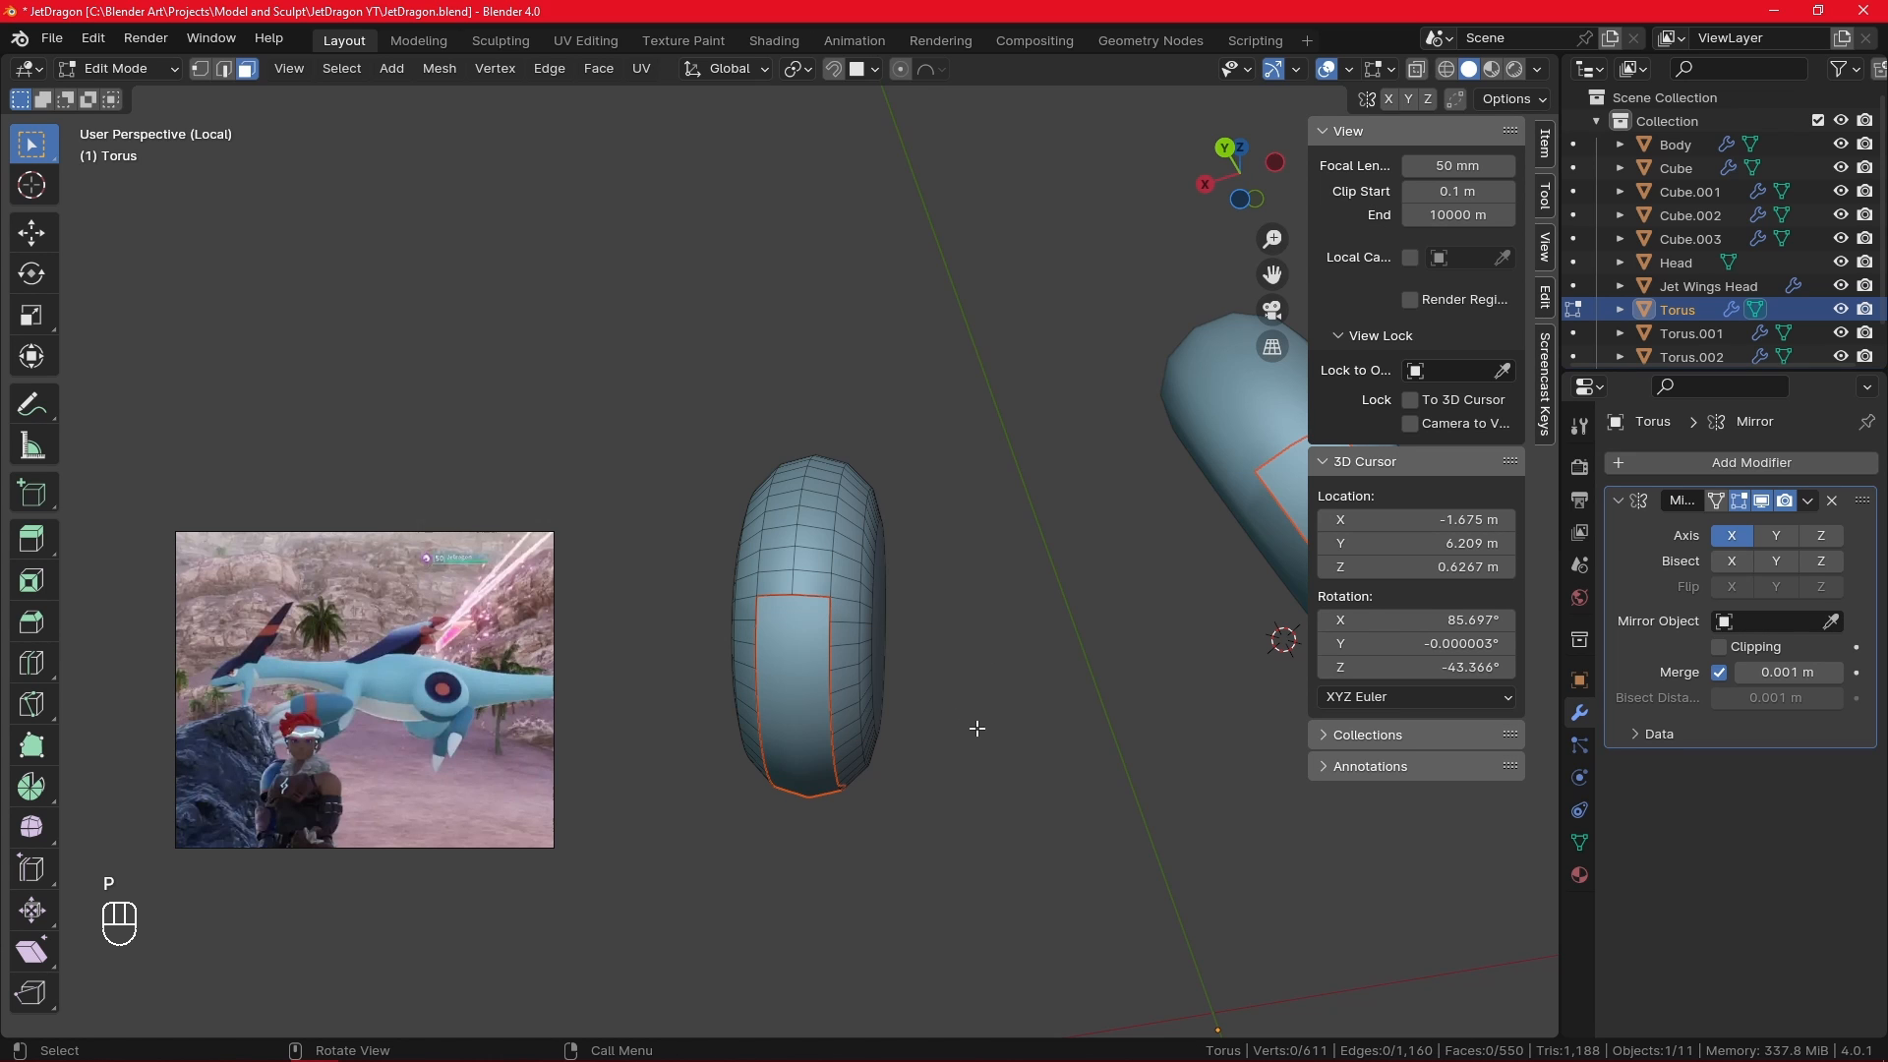
# - Leave Edit Mode and local view to bring back the whole dragon in the right side view
pyautogui.press('KP_3')
pyautogui.press('Tab')
pyautogui.click(898, 717)
pyautogui.keyDown('shift'); pyautogui.moveTo(931, 703); pyautogui.dragTo(1086, 753, button='middle'); pyautogui.keyUp('shift')
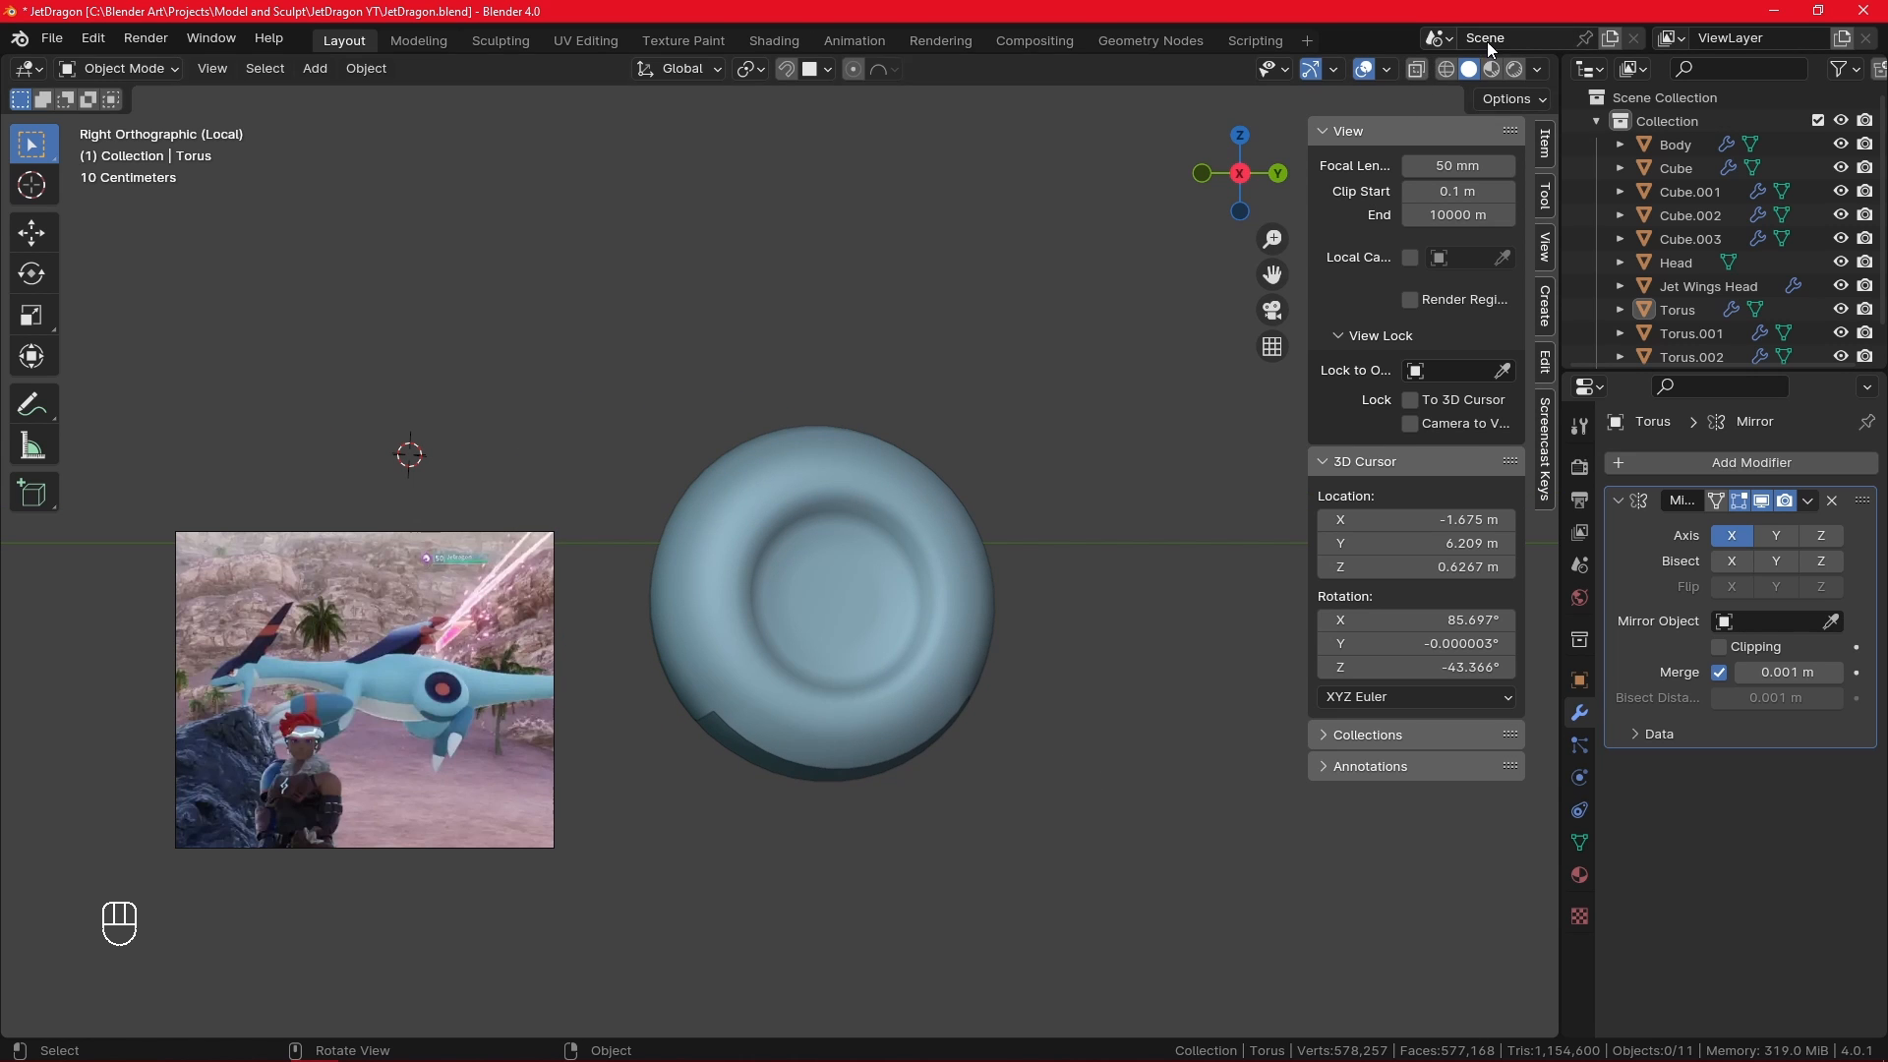
pyautogui.press('KP_Divide')
pyautogui.keyDown('shift'); pyautogui.moveTo(959, 891); pyautogui.dragTo(1032, 763, button='middle'); pyautogui.keyUp('shift')
pyautogui.scroll(-2, 904, 769)
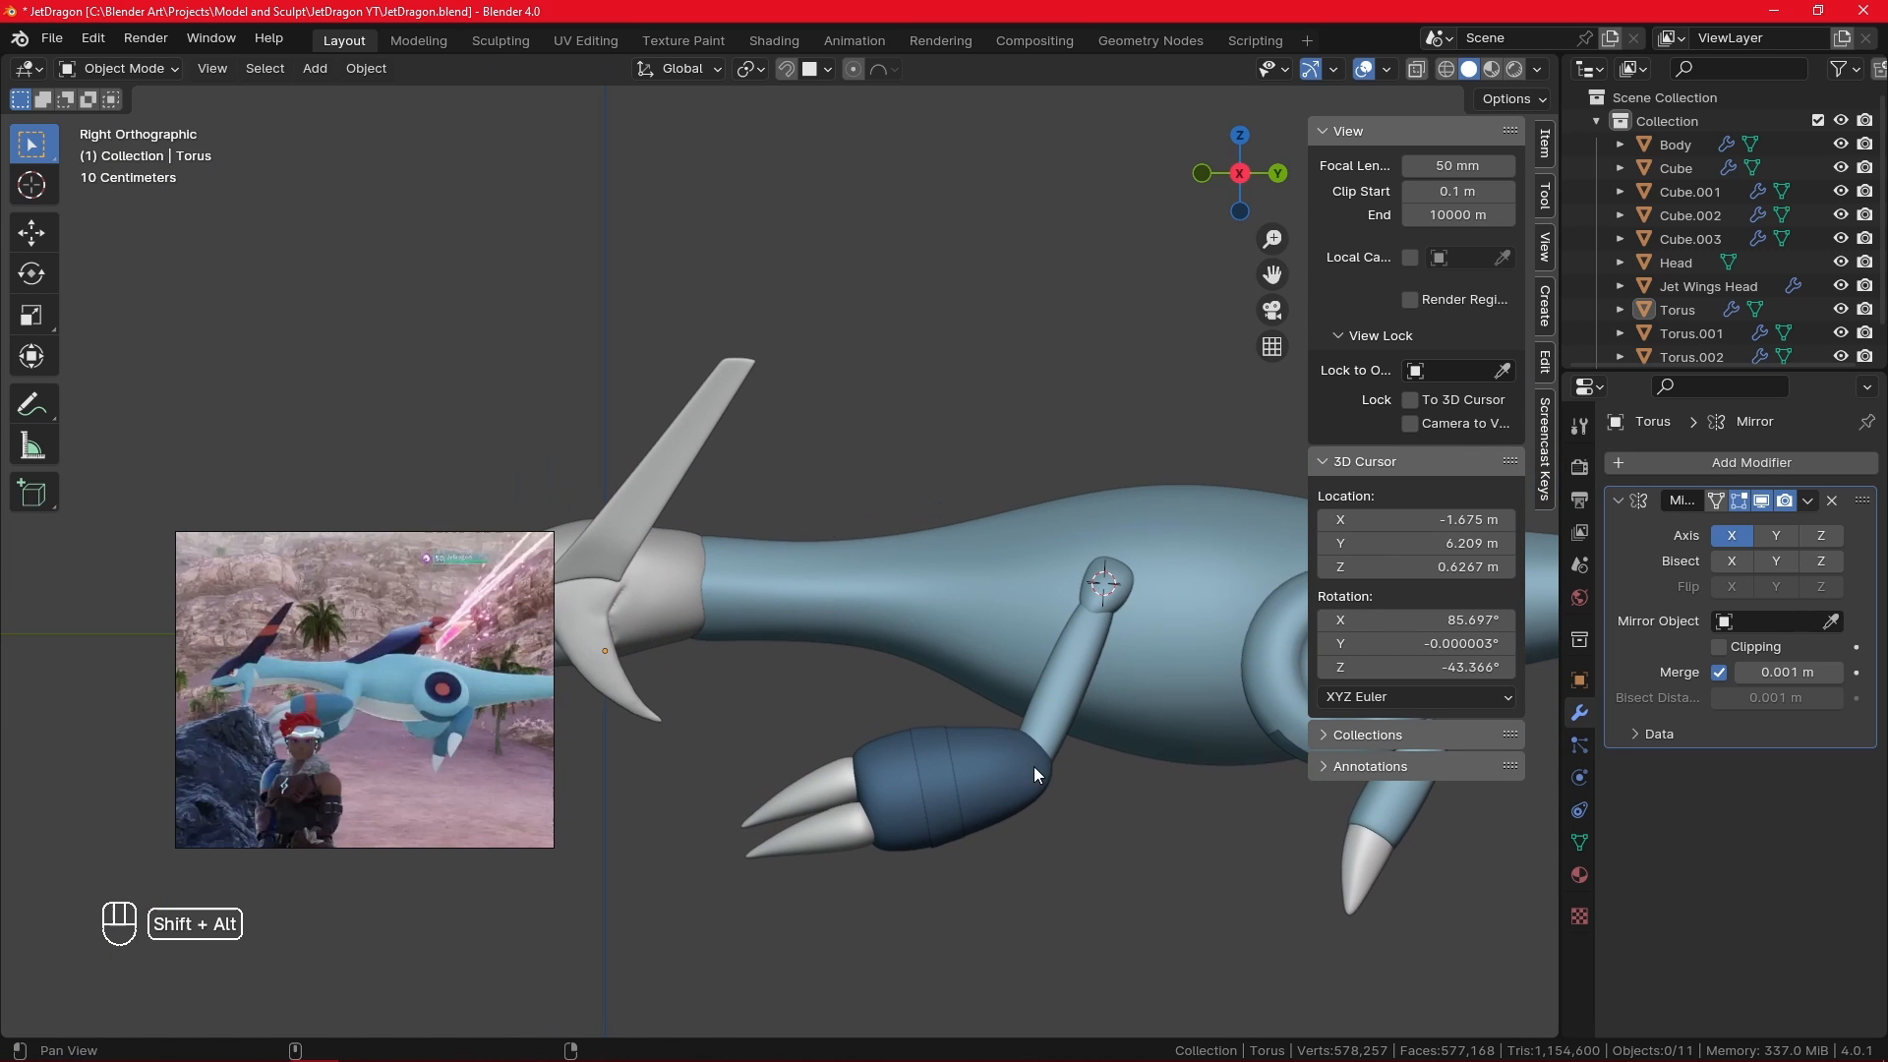
# - Focus on the jet wing on the head and open its mesh for editing in vertex select mode
pyautogui.click(645, 533)
pyautogui.press('KP_Decimal')
pyautogui.press('Tab')
pyautogui.scroll(2, 924, 536)
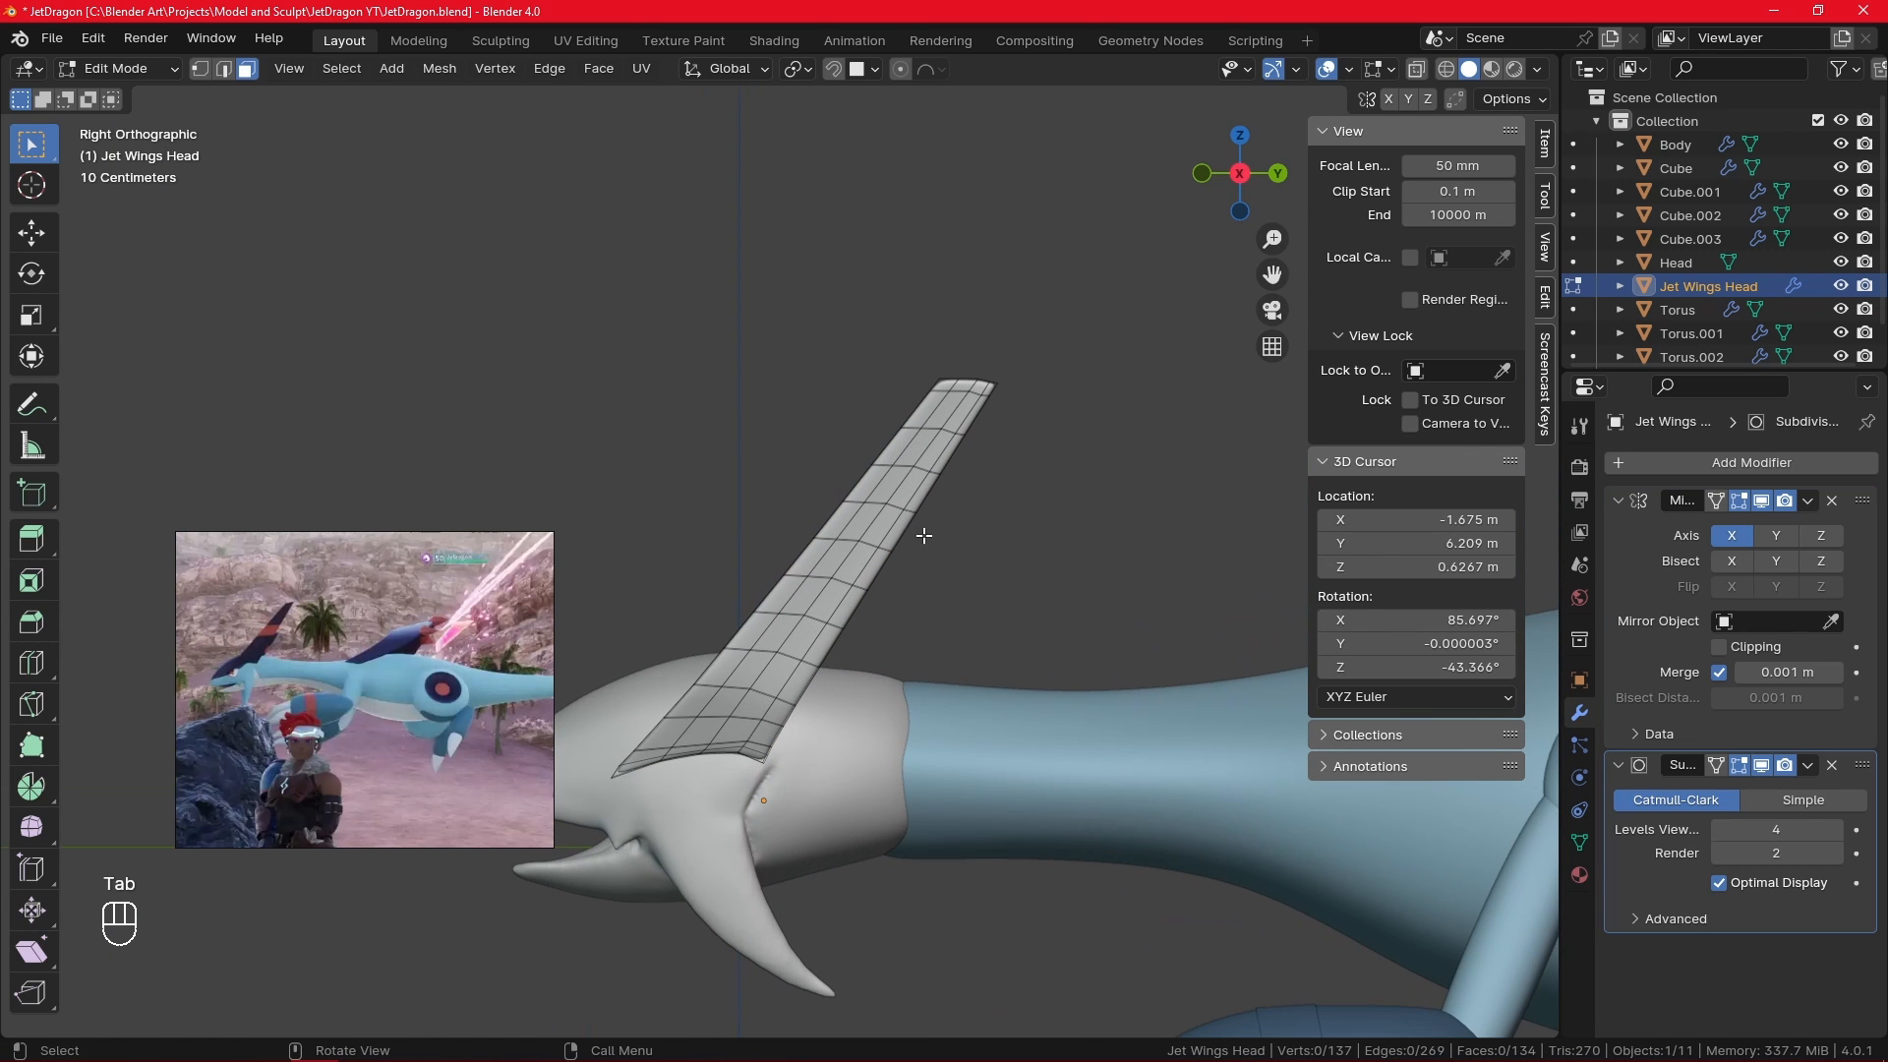
pyautogui.keyDown('alt'); pyautogui.click(912, 479); pyautogui.keyUp('alt')
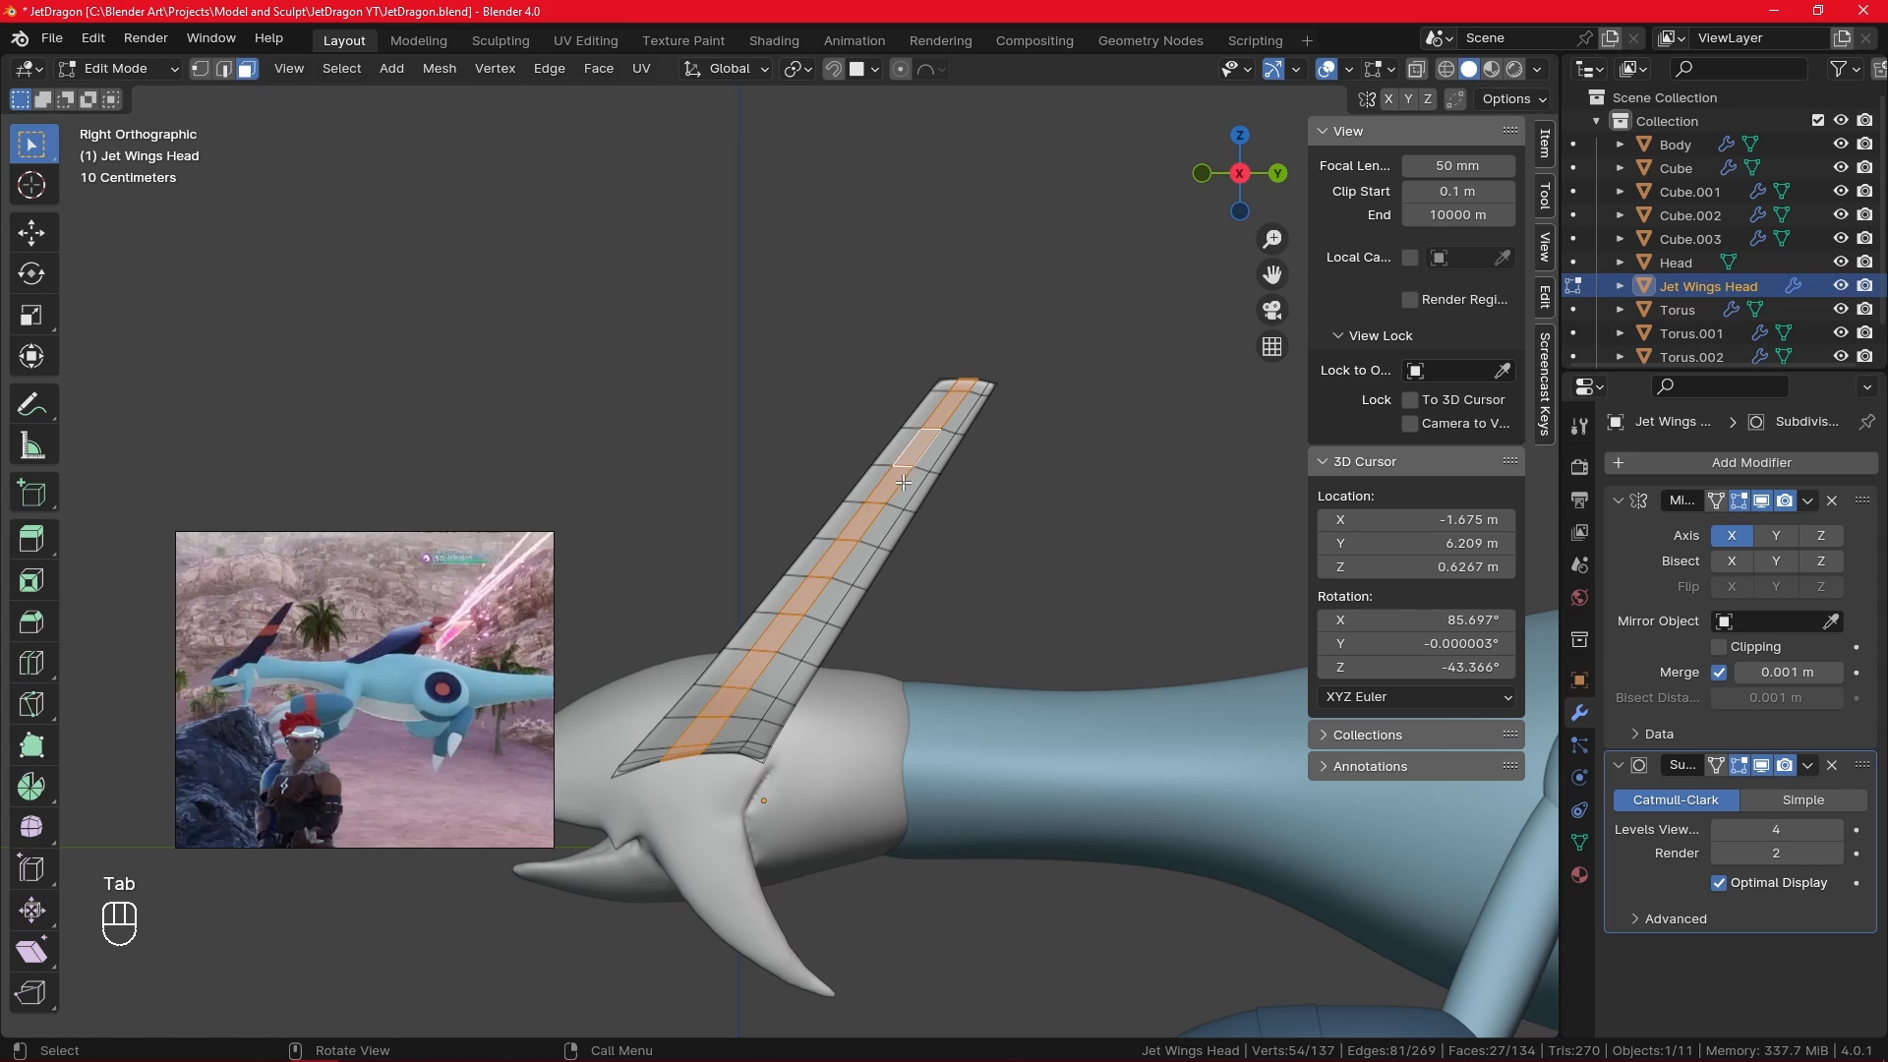
pyautogui.keyDown('alt'); pyautogui.click(896, 485); pyautogui.keyUp('alt')
pyautogui.click(200, 69)
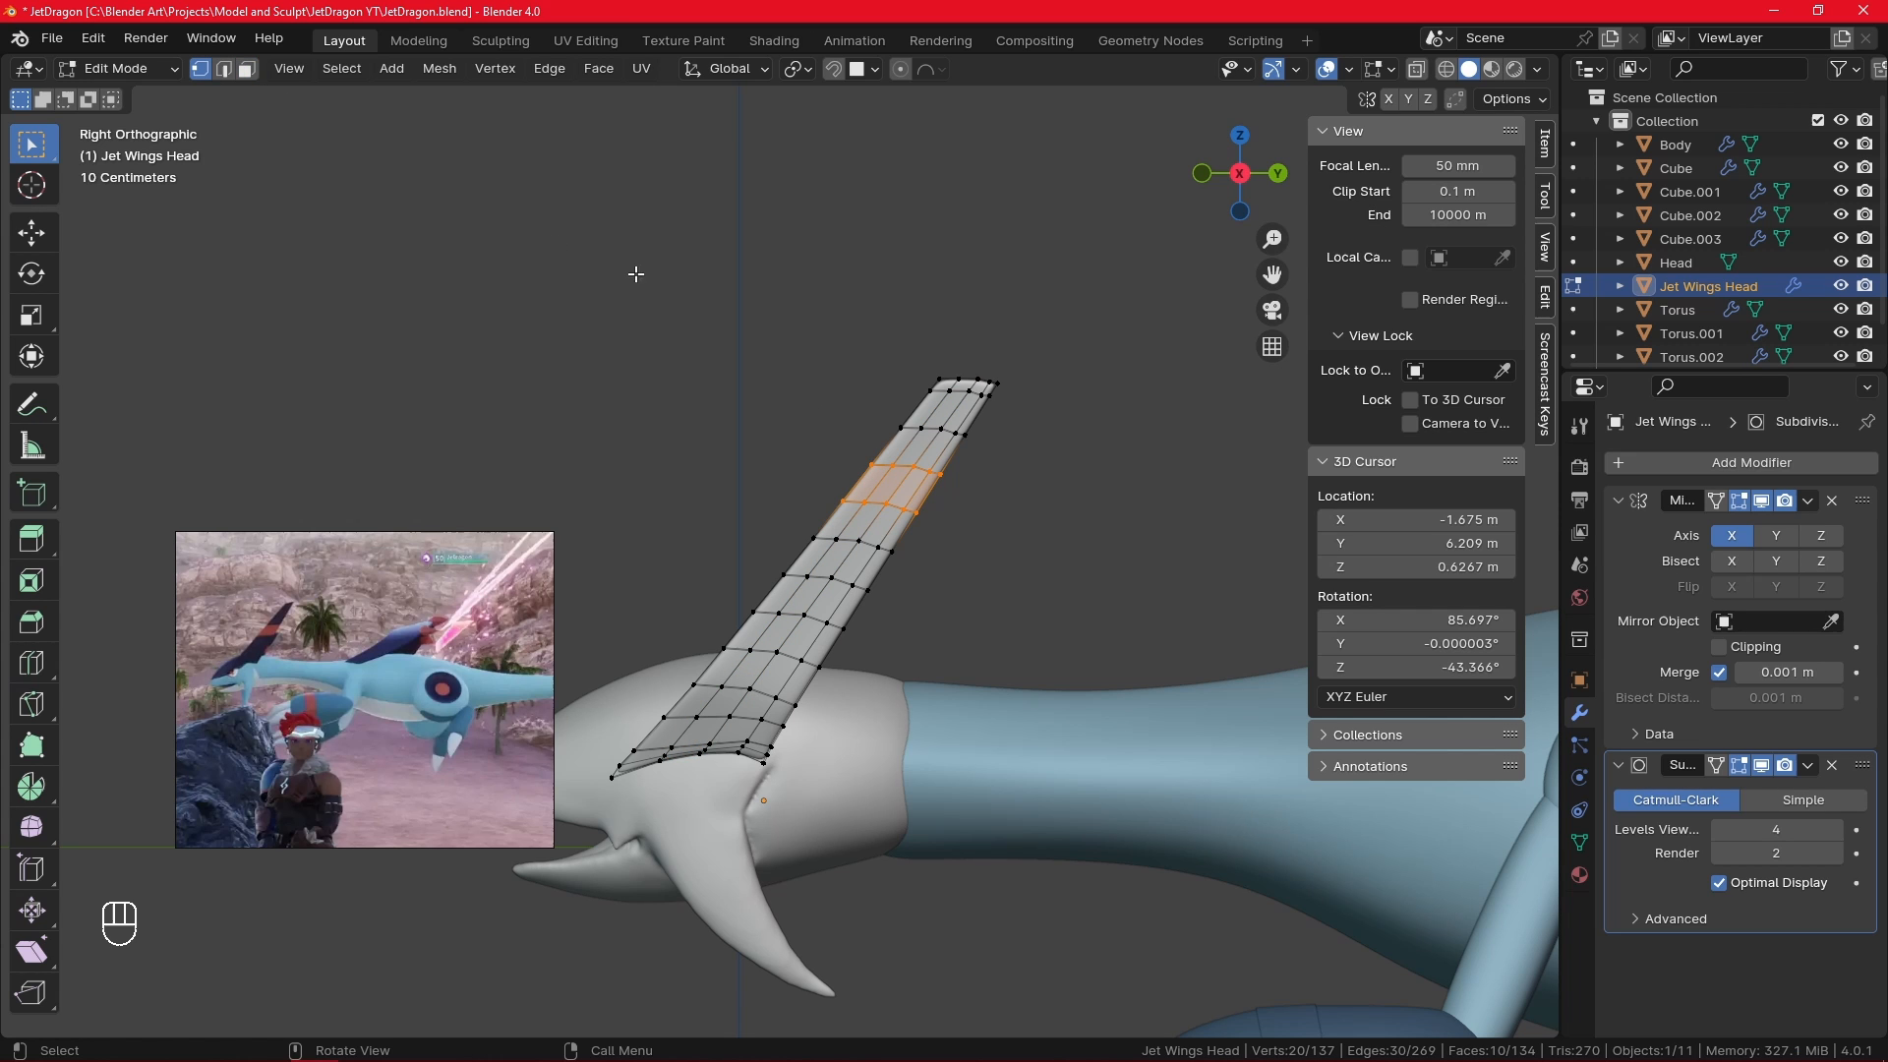
# - Flatten the third edge loop below the head wing's tip by scaling it to 0 along global Z
pyautogui.keyDown('alt'); pyautogui.click(891, 507); pyautogui.keyUp('alt')
pyautogui.press('s')
pyautogui.press('z')
pyautogui.press('0')
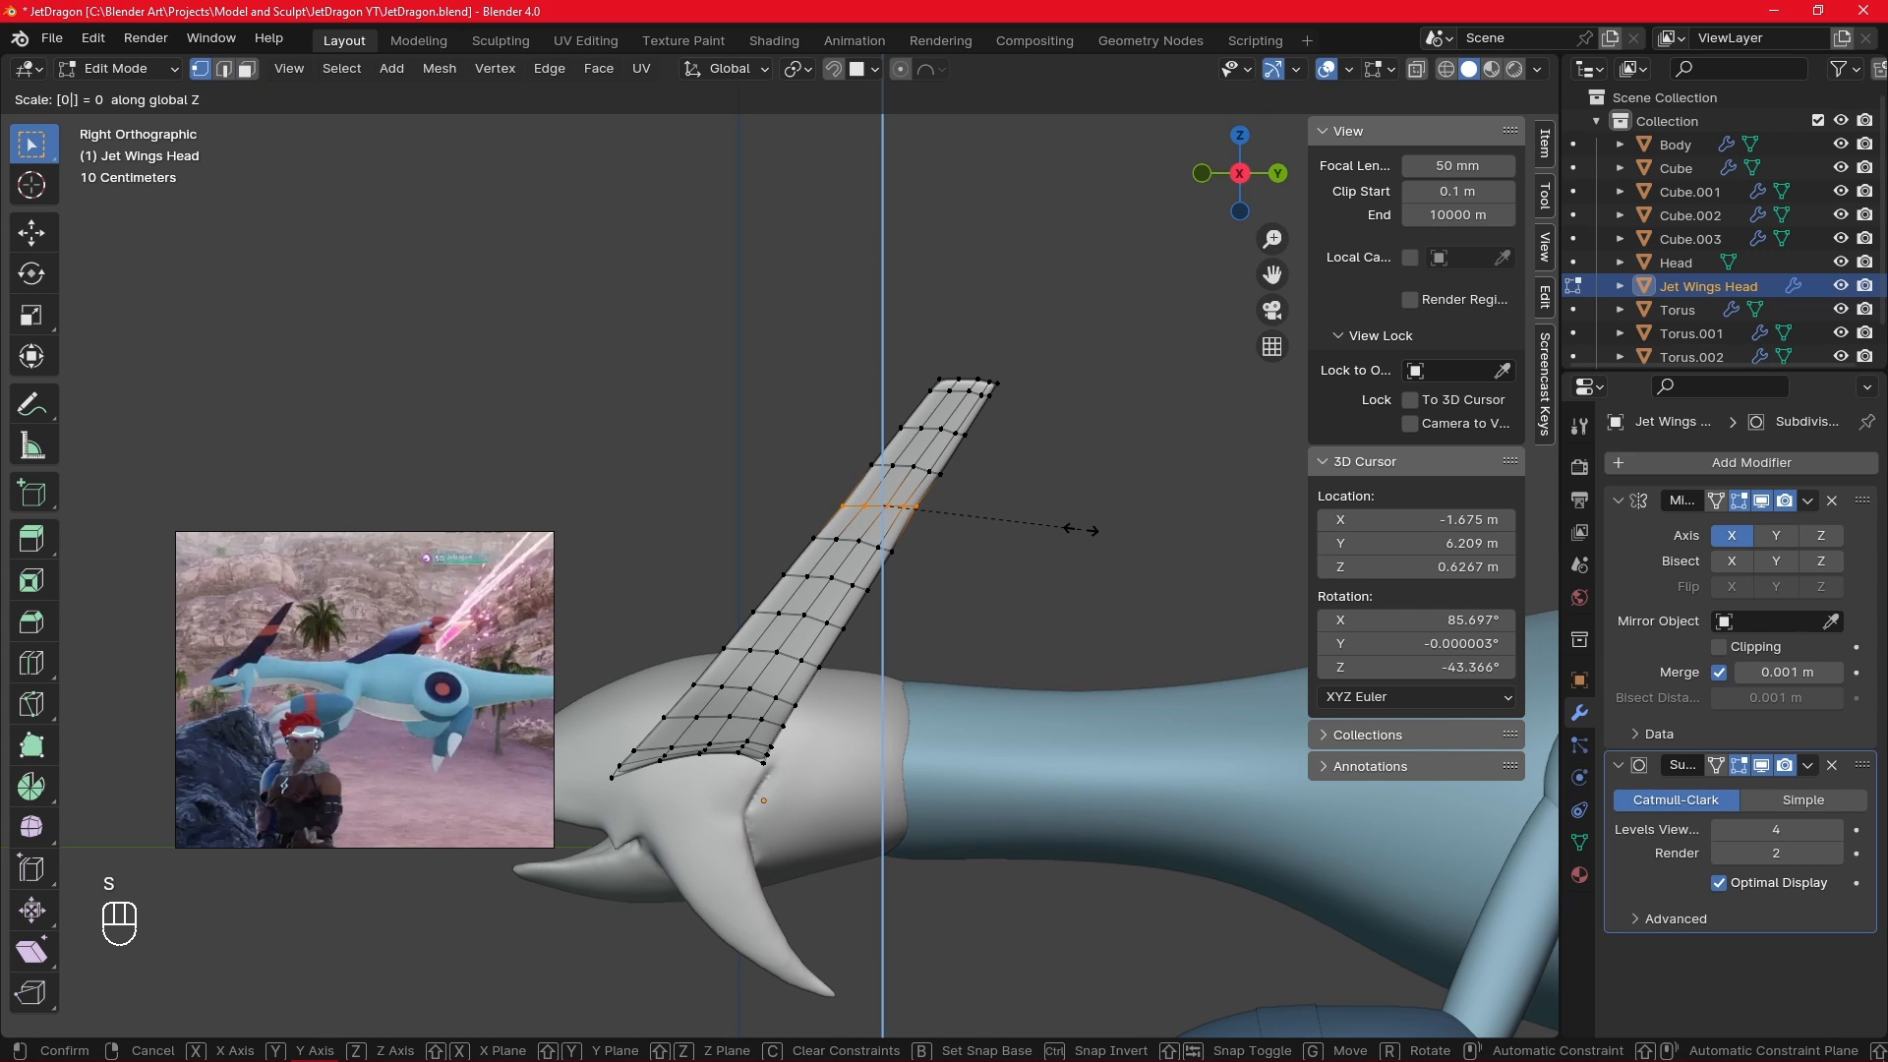
pyautogui.click(1079, 529)
# - Flatten the second edge loop below the head wing's tip by scaling it to 0 along global Z
pyautogui.keyDown('alt'); pyautogui.click(905, 466); pyautogui.keyUp('alt')
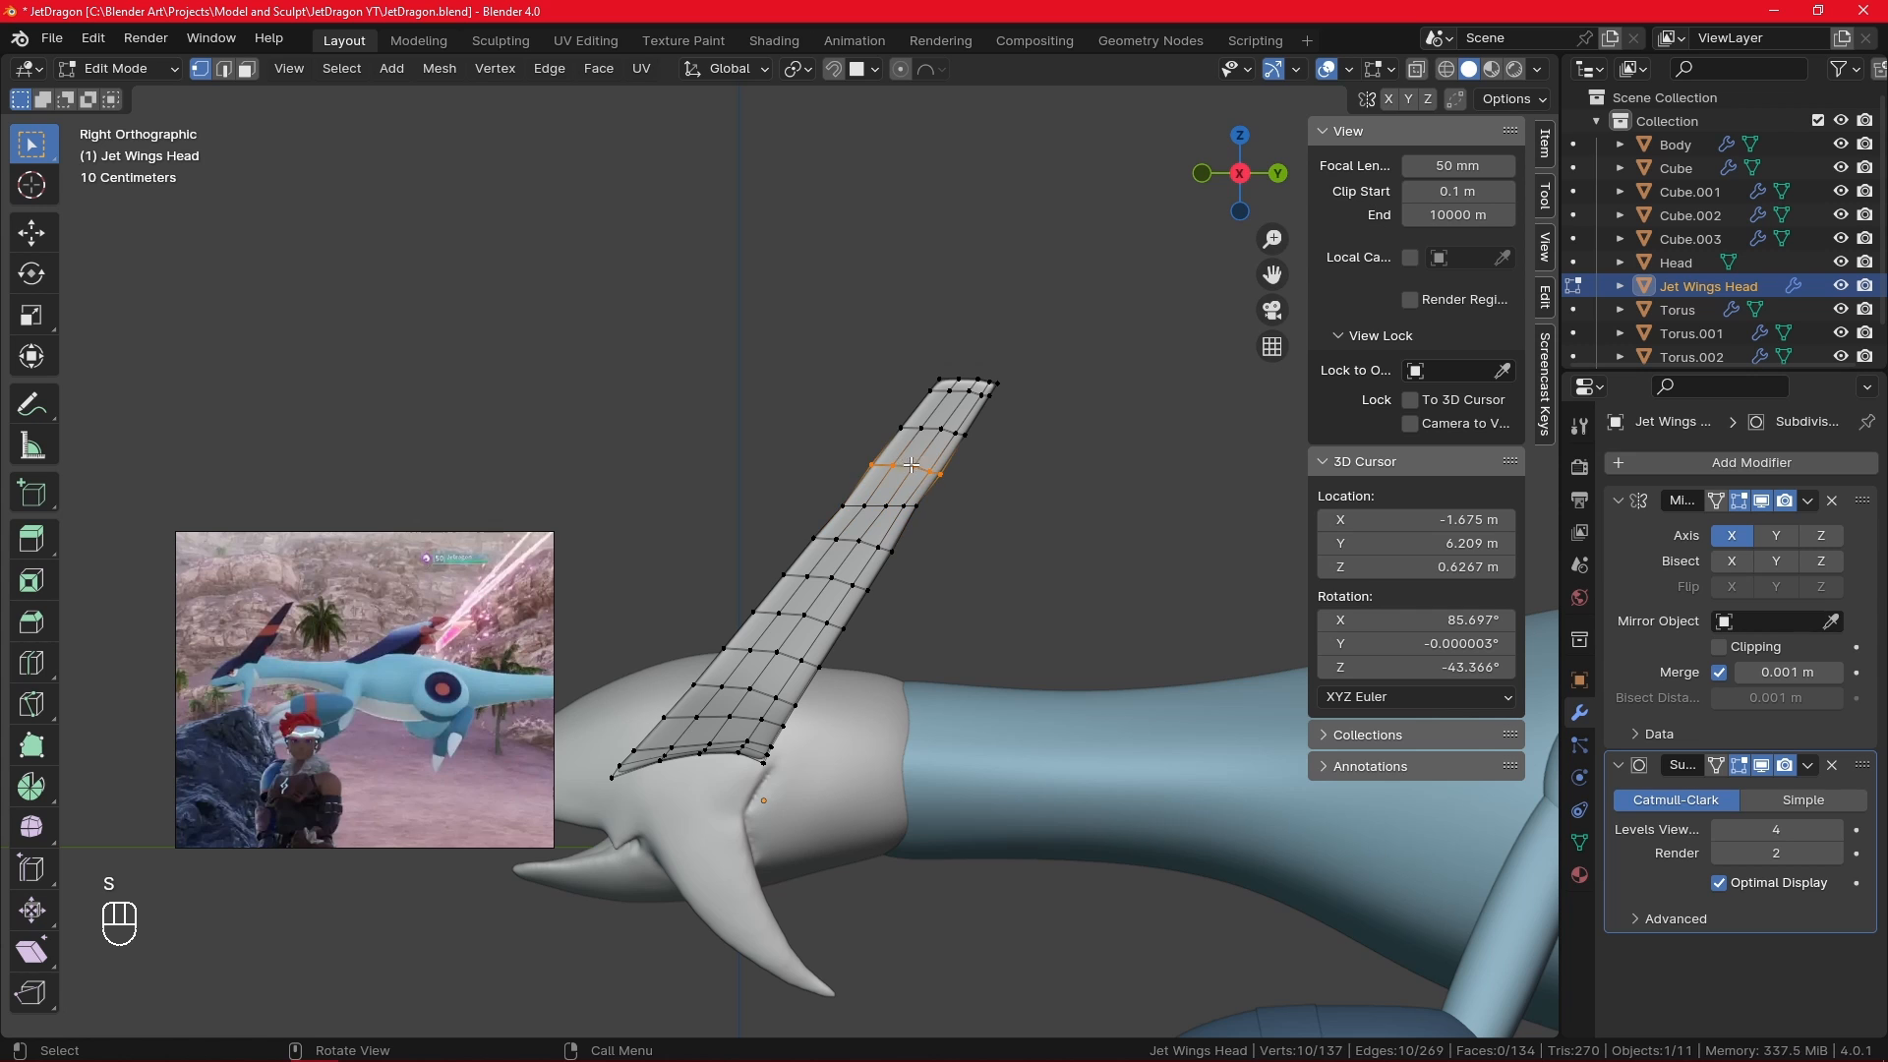
pyautogui.press('s')
pyautogui.press('z')
pyautogui.press('0')
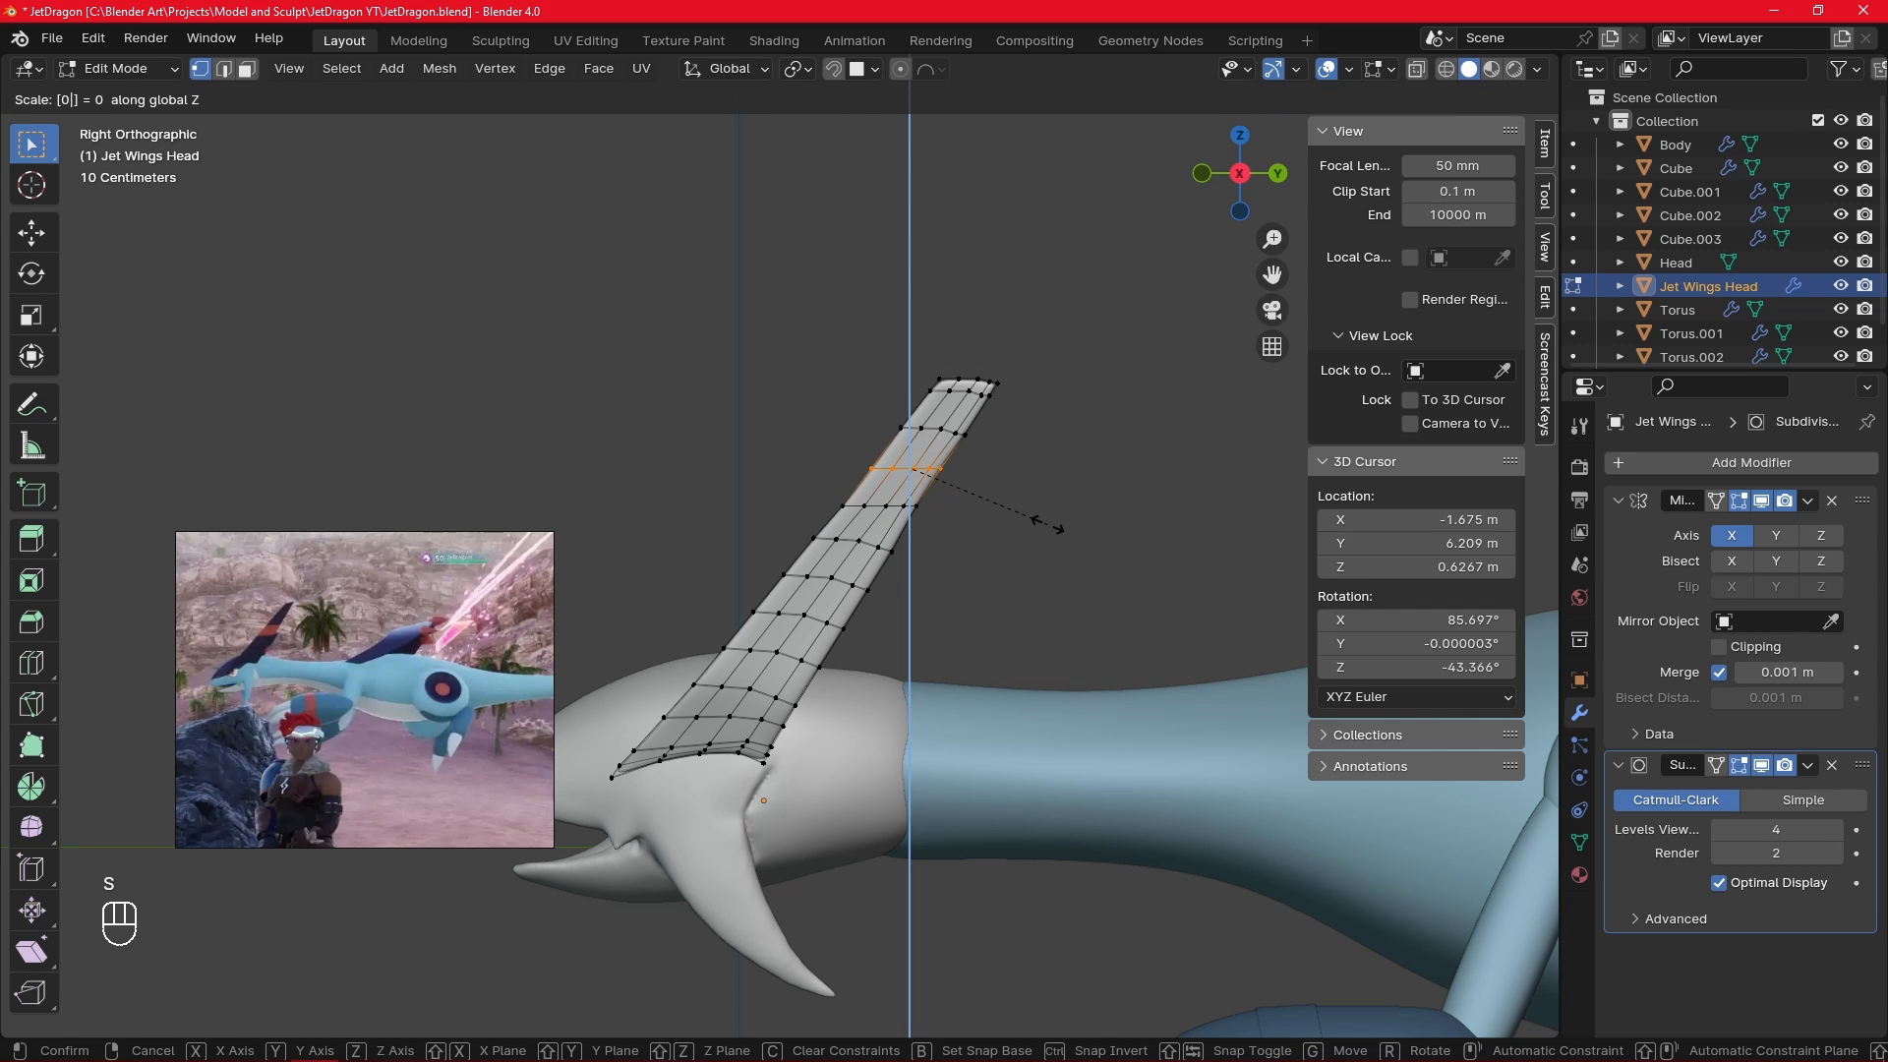
pyautogui.click(1048, 522)
pyautogui.click(1041, 519)
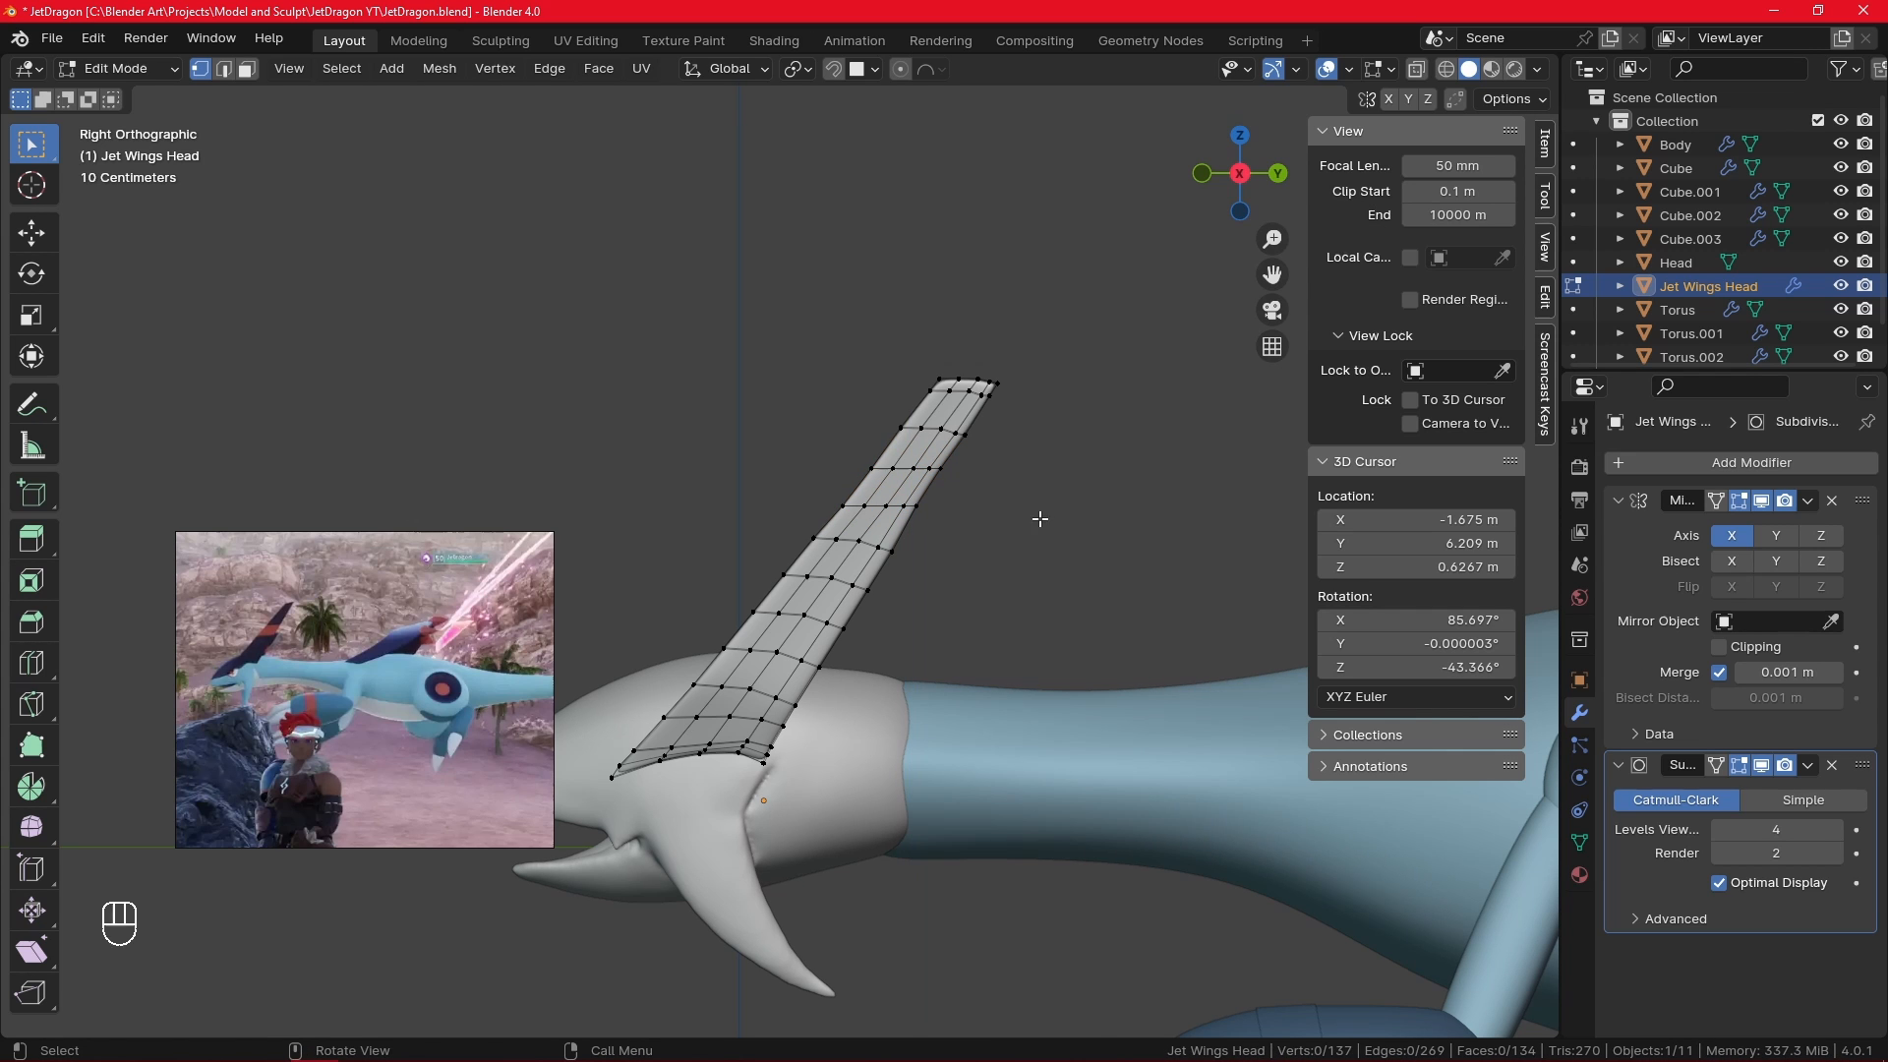
# - Flatten the two edge loops closest to the head wing's tip, each scaled to 0 along global Z
pyautogui.keyDown('alt'); pyautogui.click(932, 425); pyautogui.keyUp('alt')
pyautogui.press('s')
pyautogui.press('z')
pyautogui.press('0')
pyautogui.click(1041, 512)
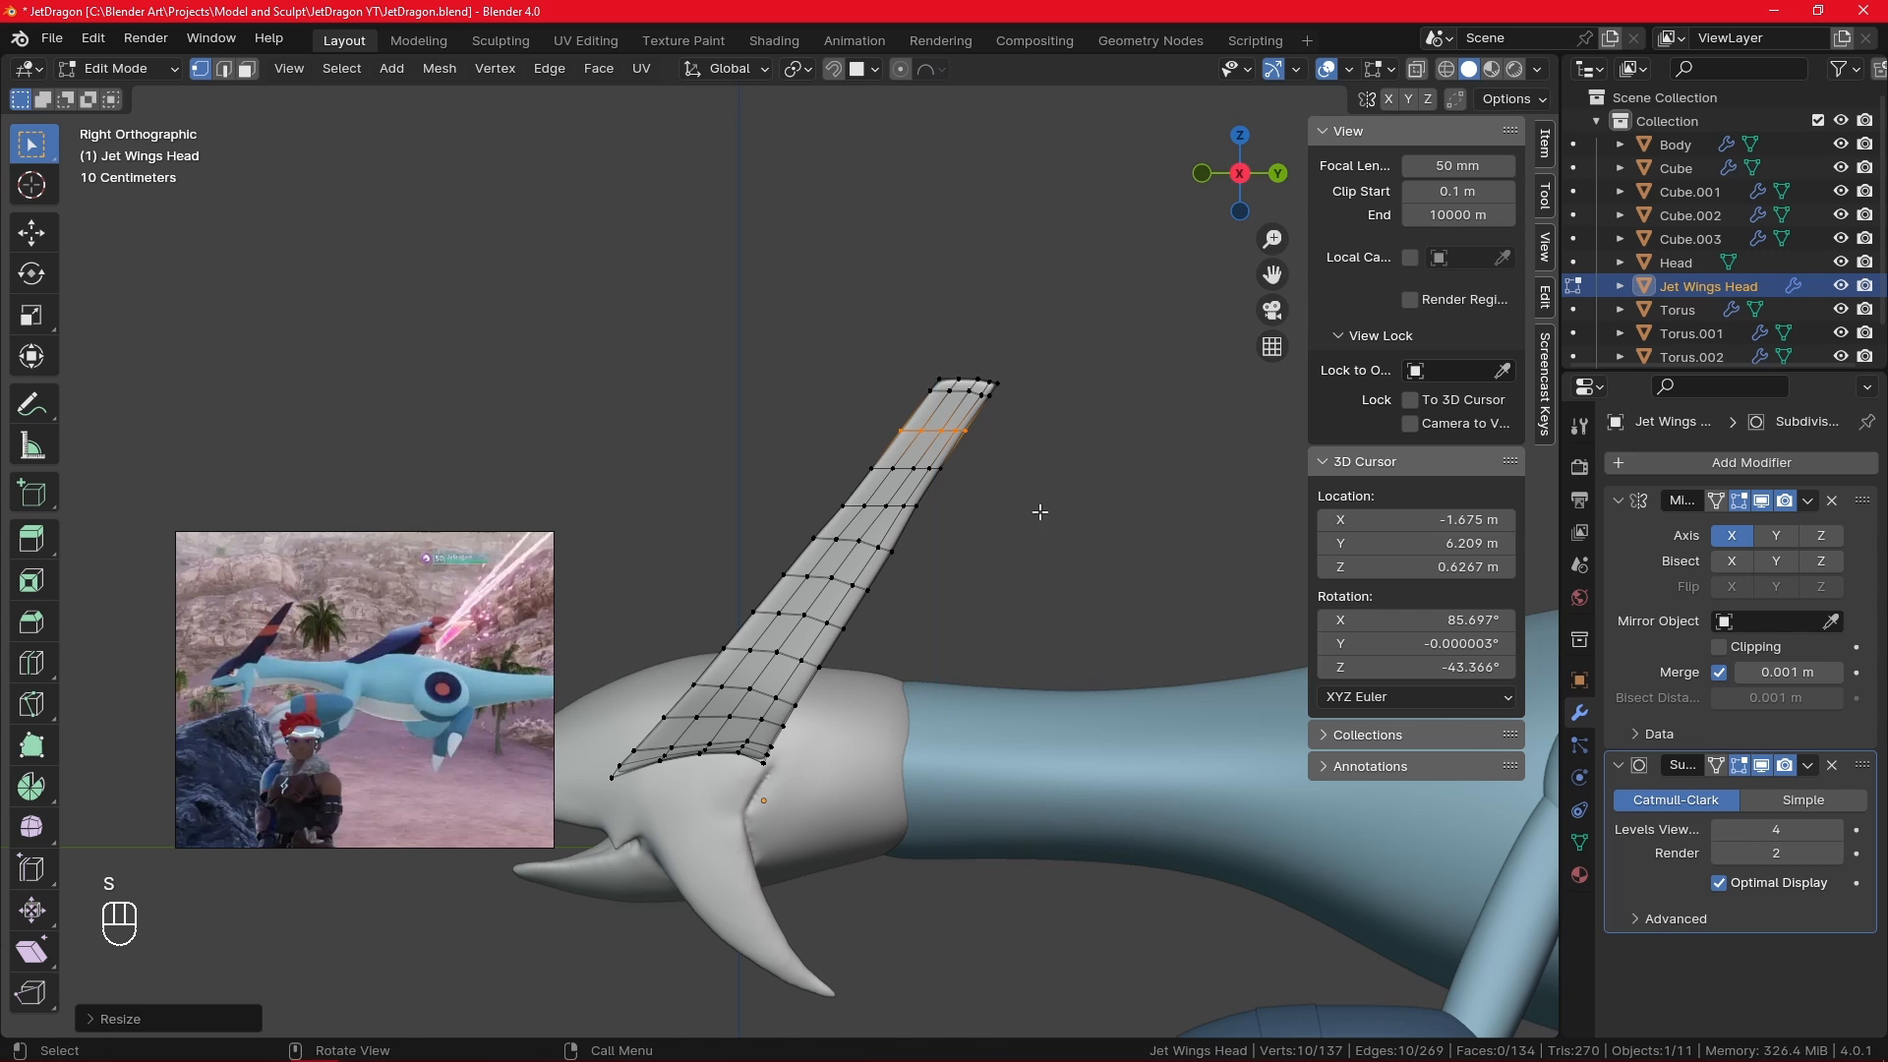
pyautogui.keyDown('alt'); pyautogui.click(958, 391); pyautogui.keyUp('alt')
pyautogui.press('s')
pyautogui.press('z')
pyautogui.press('0')
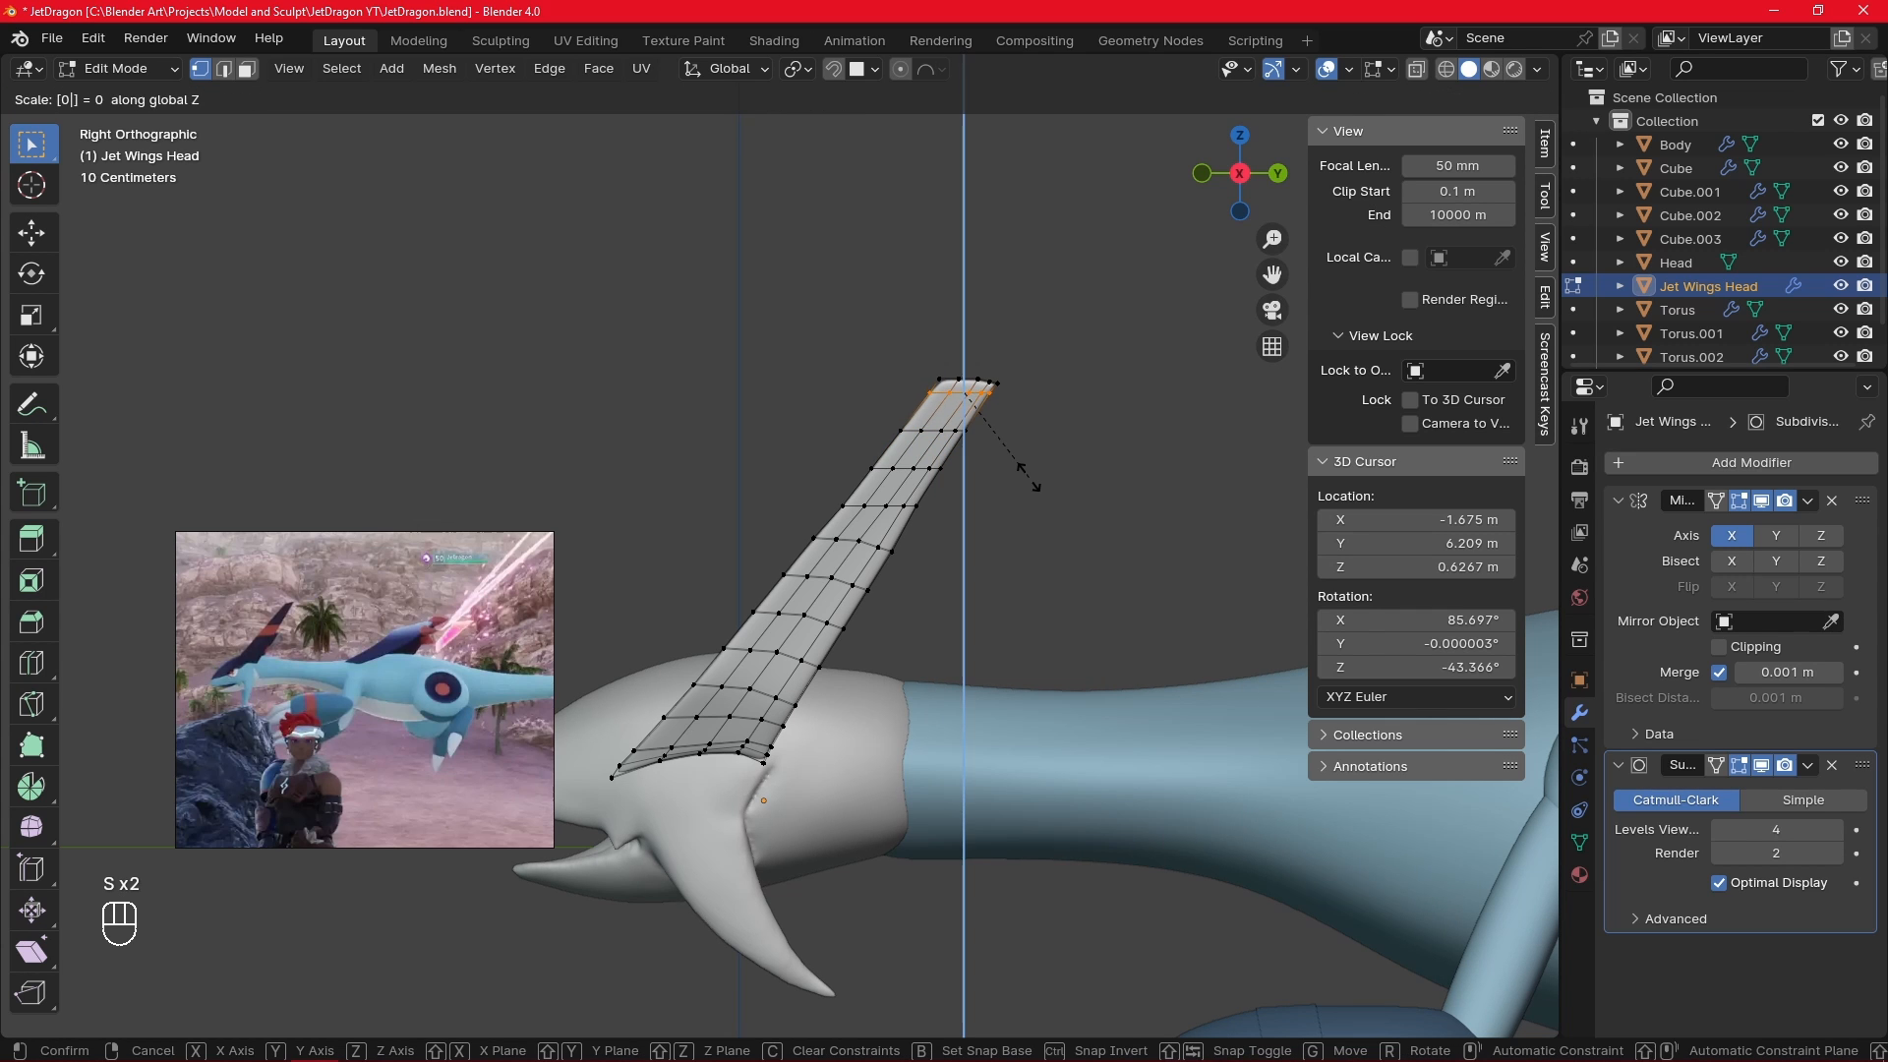
pyautogui.click(1027, 479)
# - Select all vertices of the wing's end cap, turn on X-ray, and flatten them by scaling to 0 along global Z
pyautogui.keyDown('alt'); pyautogui.click(968, 376); pyautogui.keyUp('alt')
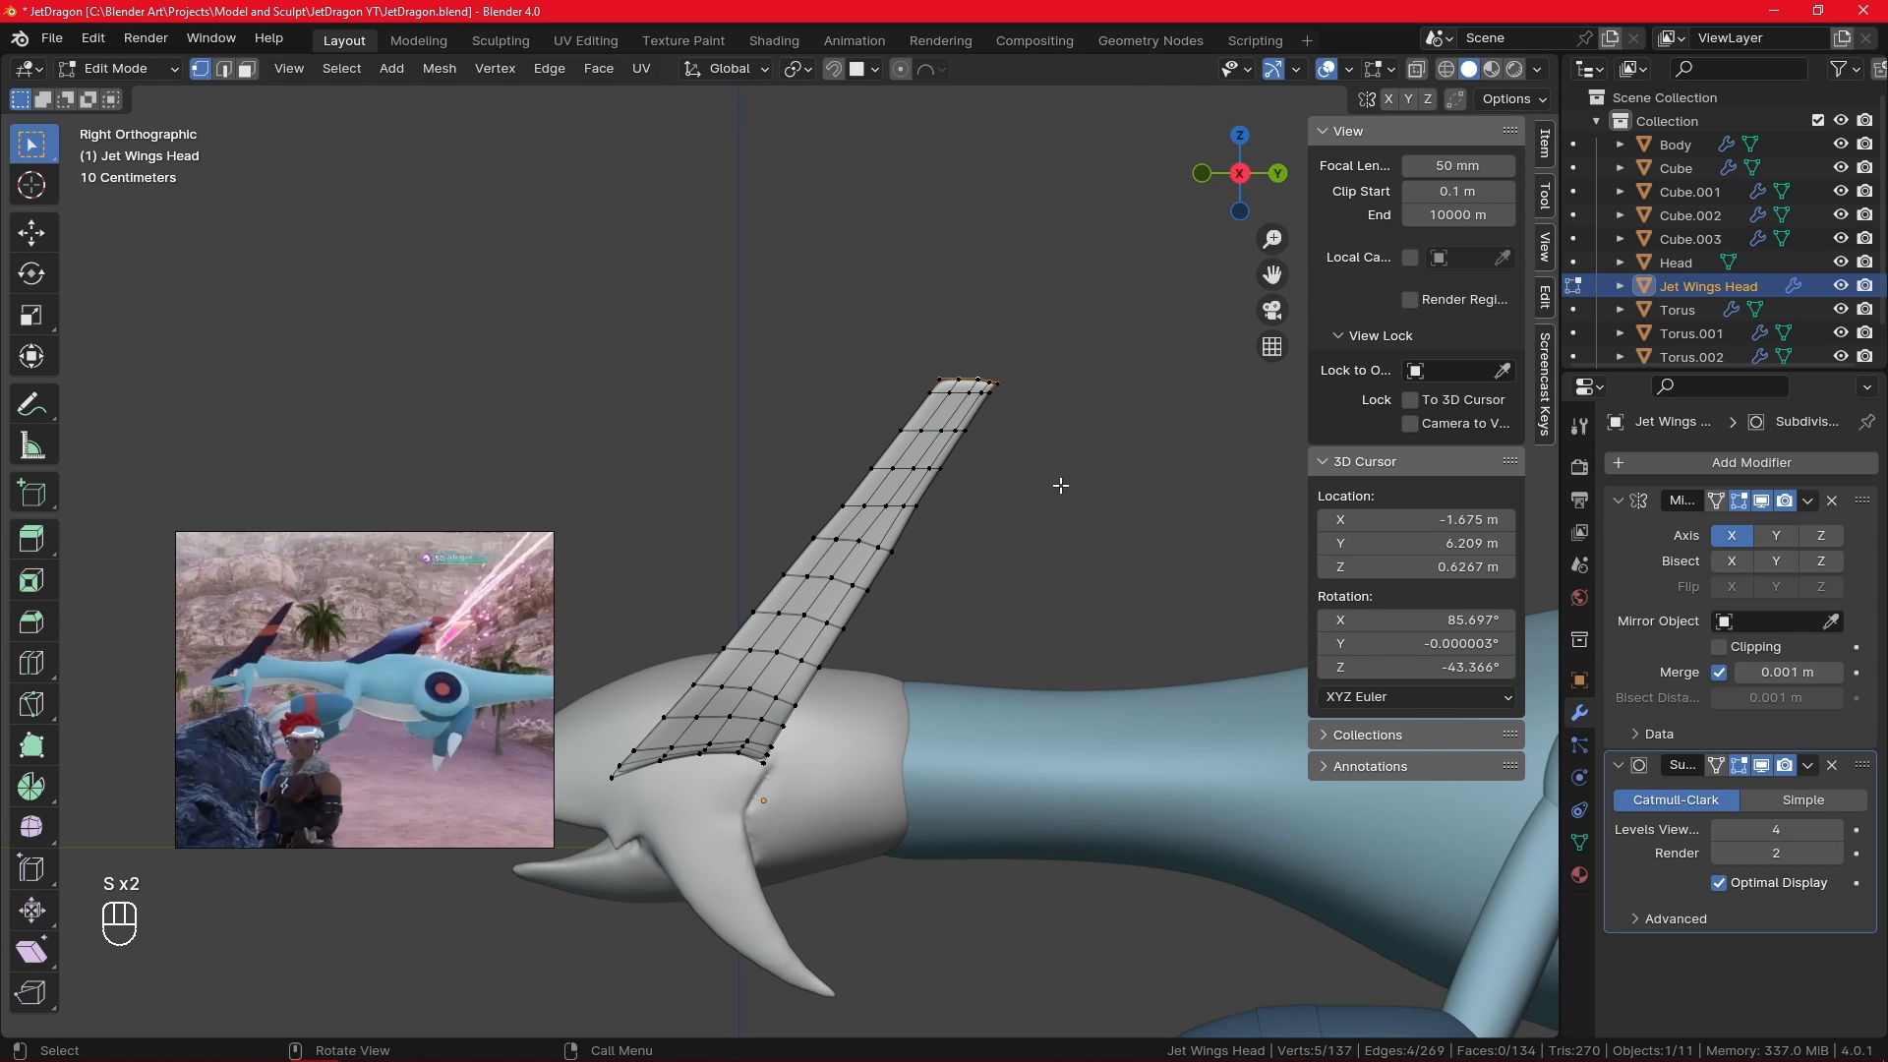
pyautogui.press('s')
pyautogui.rightClick(1036, 459)
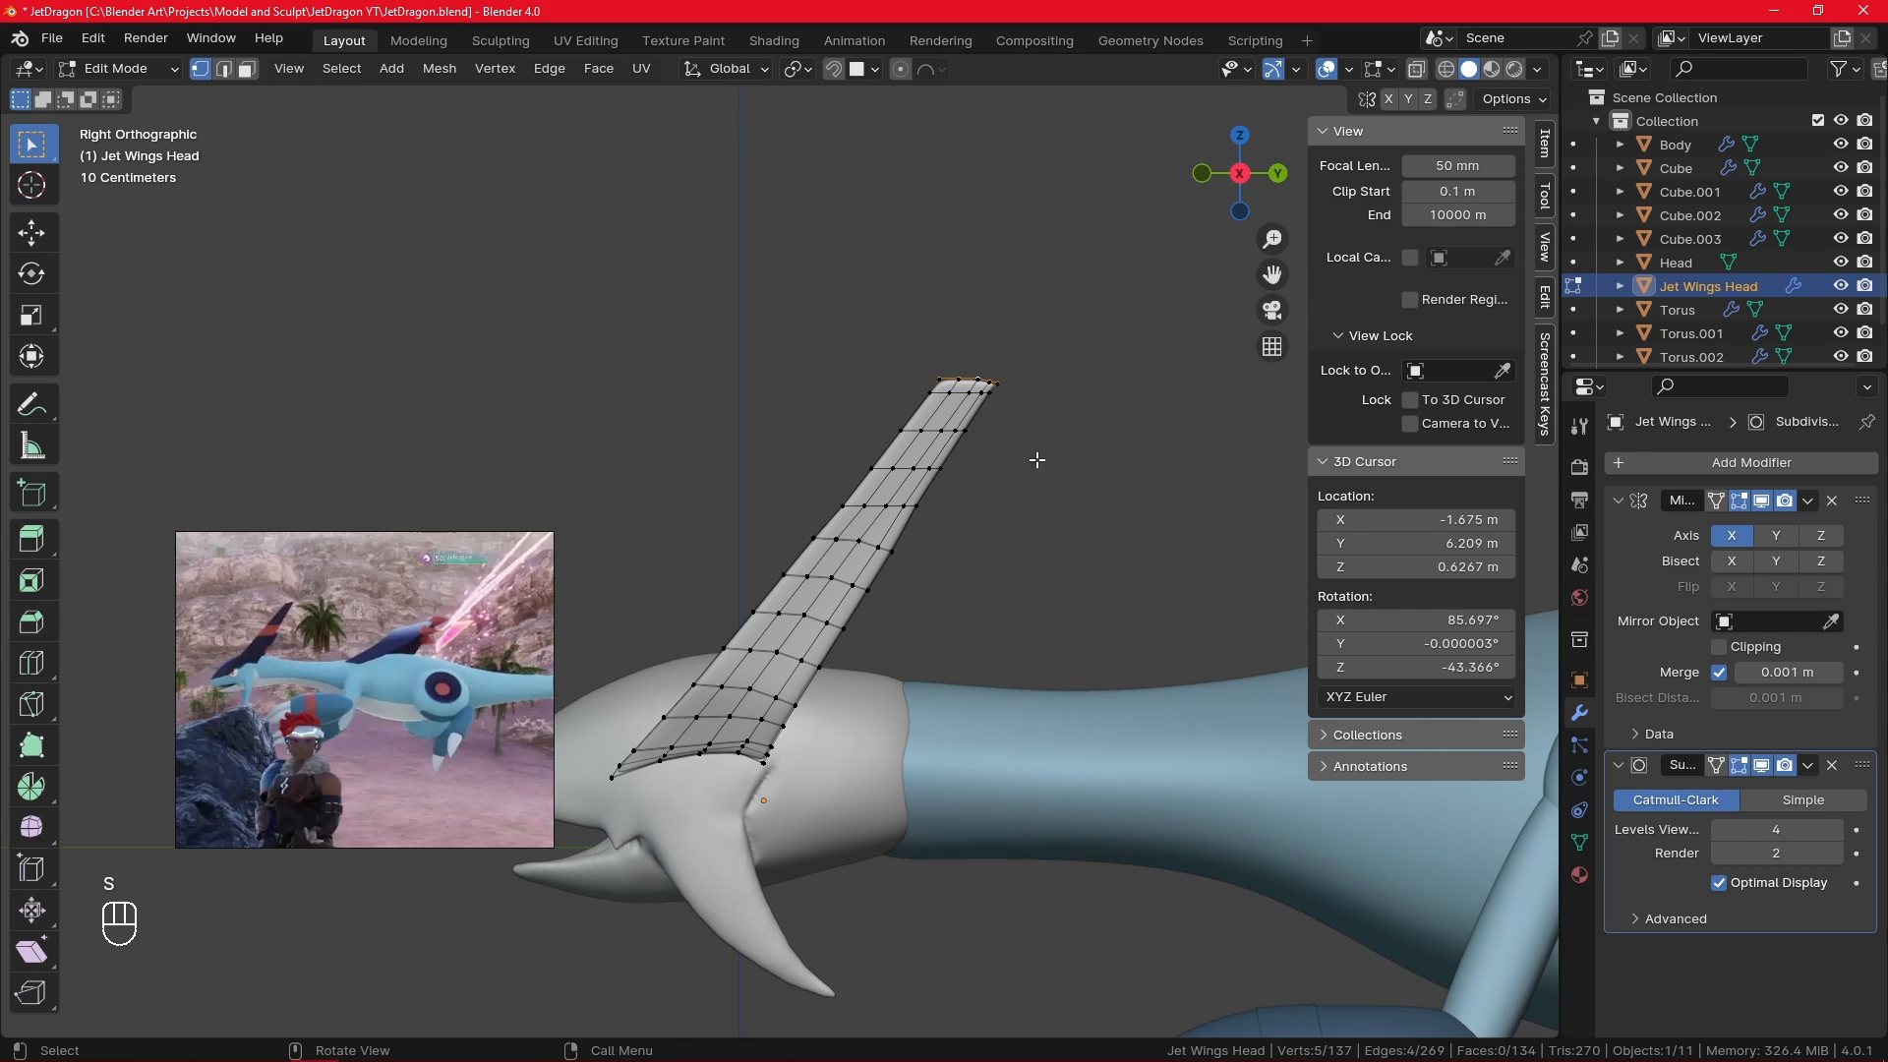
pyautogui.keyDown('alt'); pyautogui.keyDown('shift'); pyautogui.click(971, 380); pyautogui.keyUp('shift'); pyautogui.keyUp('alt')
pyautogui.keyDown('shift'); pyautogui.click(942, 363); pyautogui.keyUp('shift')
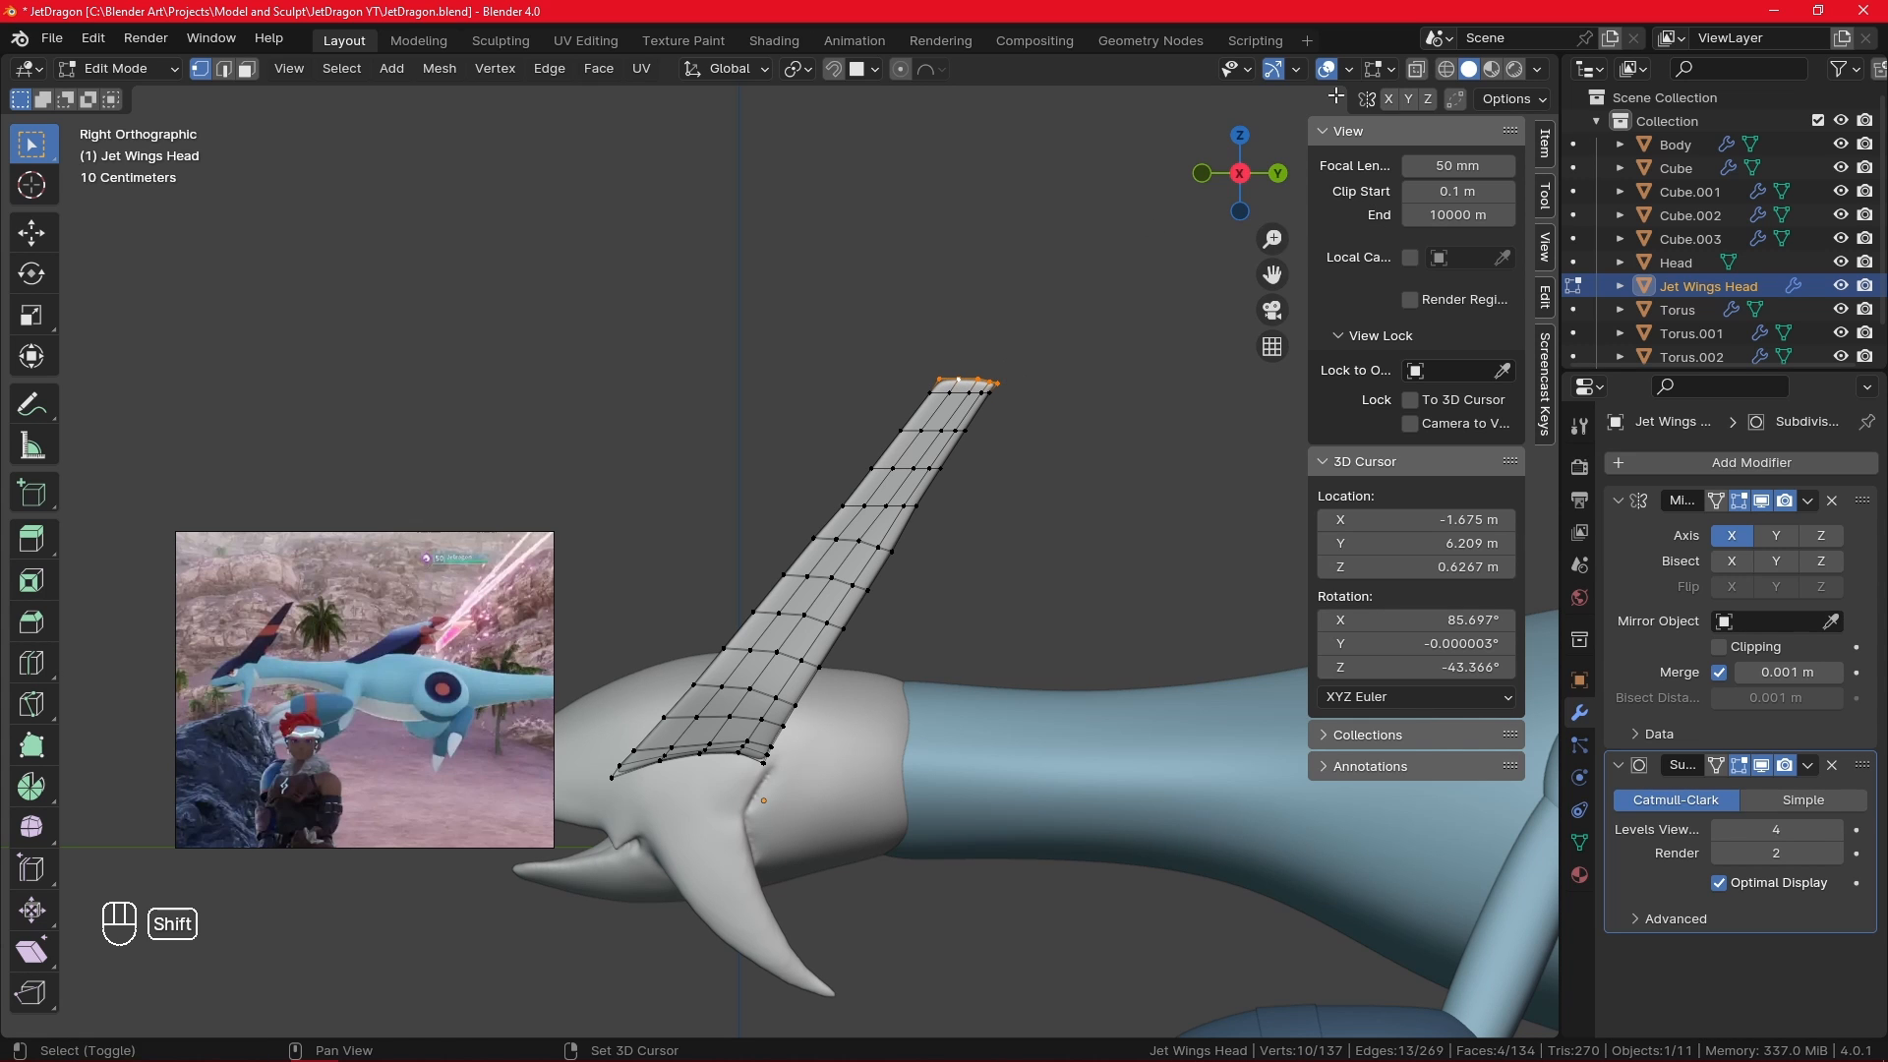
pyautogui.click(1418, 71)
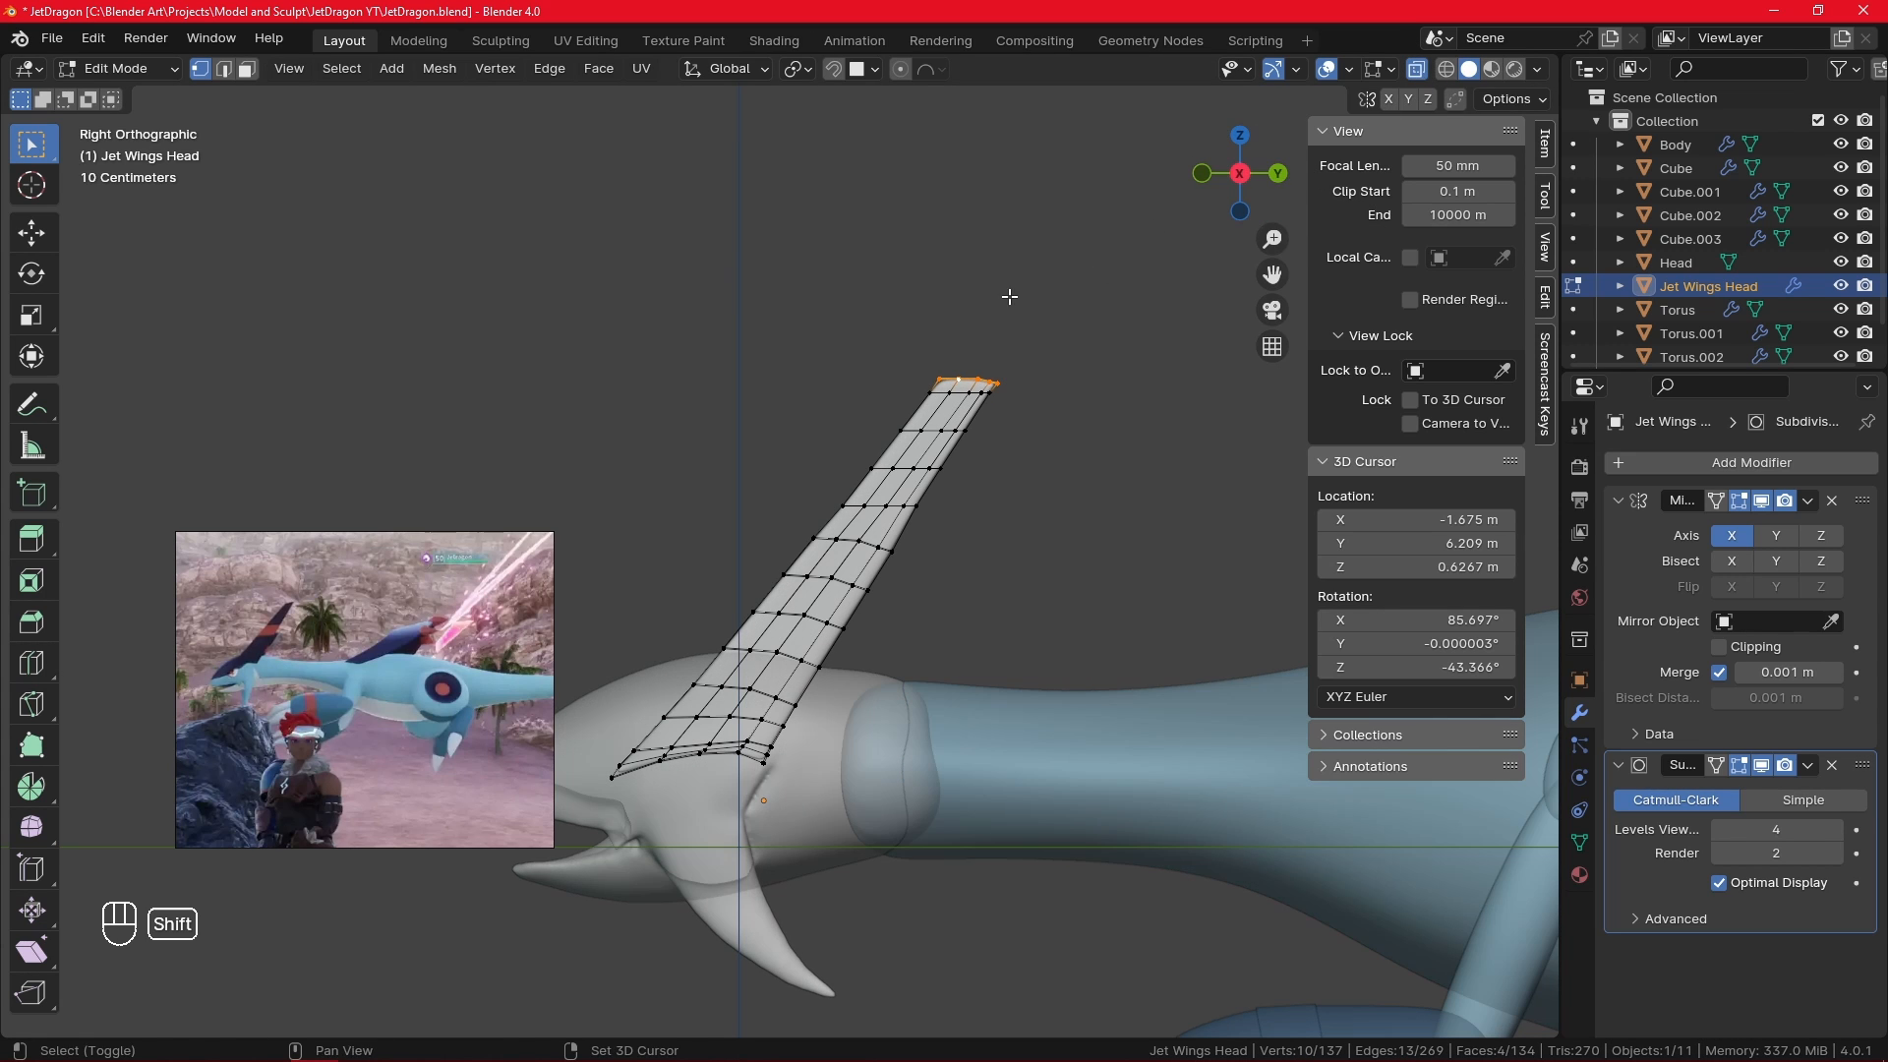
pyautogui.press('s')
pyautogui.press('z')
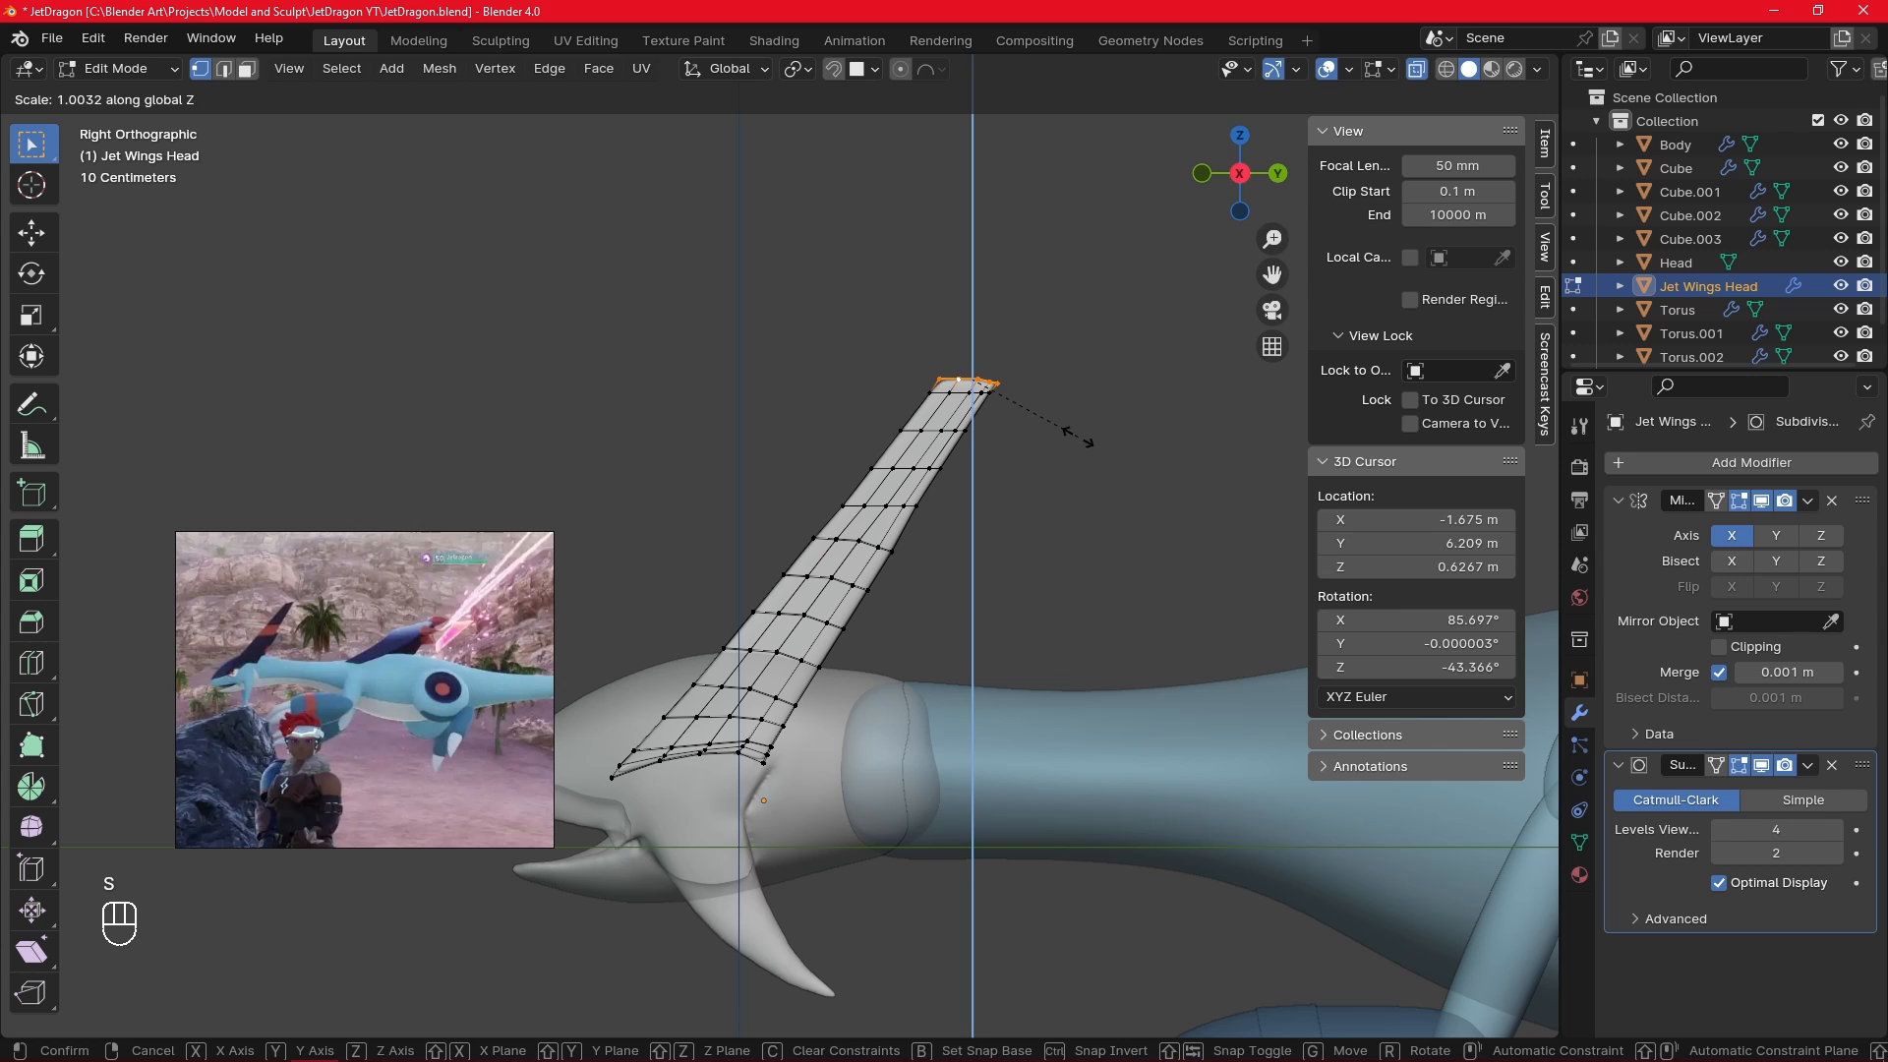
pyautogui.press('0')
pyautogui.click(1077, 439)
pyautogui.click(1077, 439)
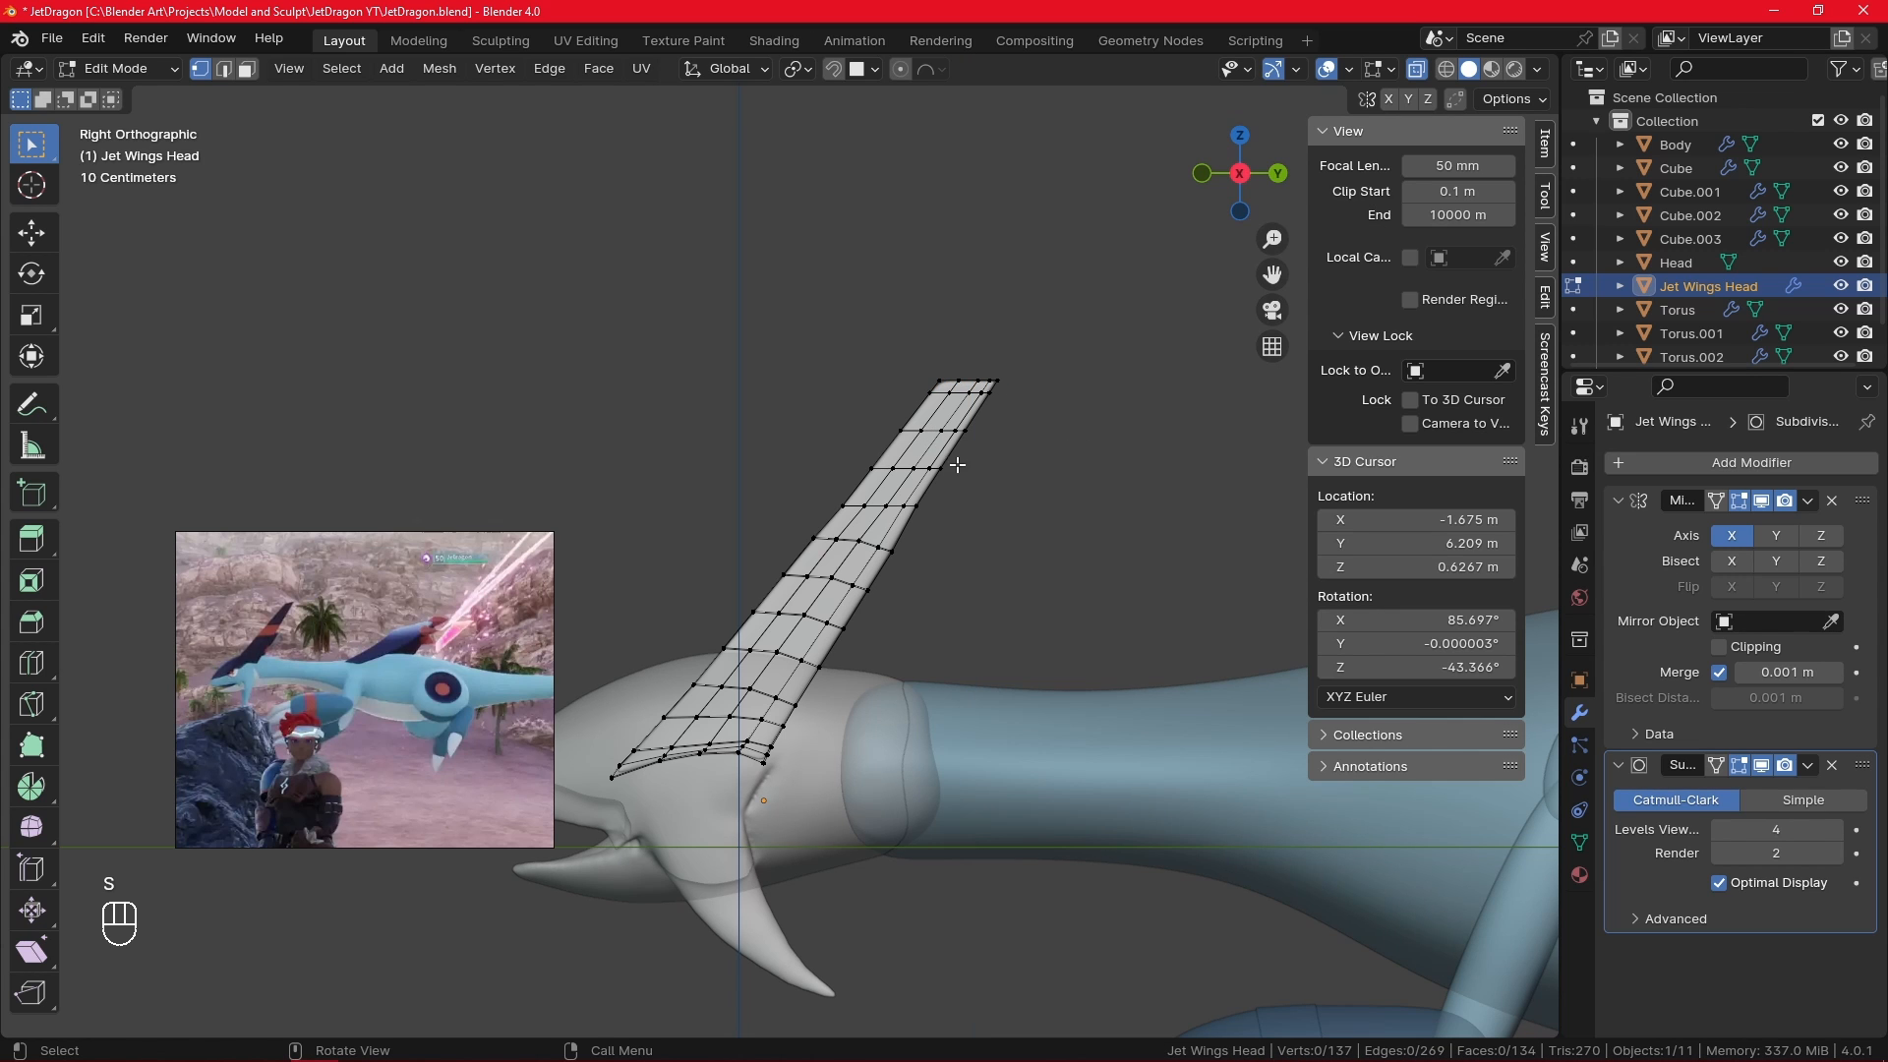
# - Turn off X-ray and flatten the fourth edge loop below the wing's tip to 0 along global Z
pyautogui.click(1413, 71)
pyautogui.keyDown('alt'); pyautogui.click(861, 544); pyautogui.keyUp('alt')
pyautogui.press('s')
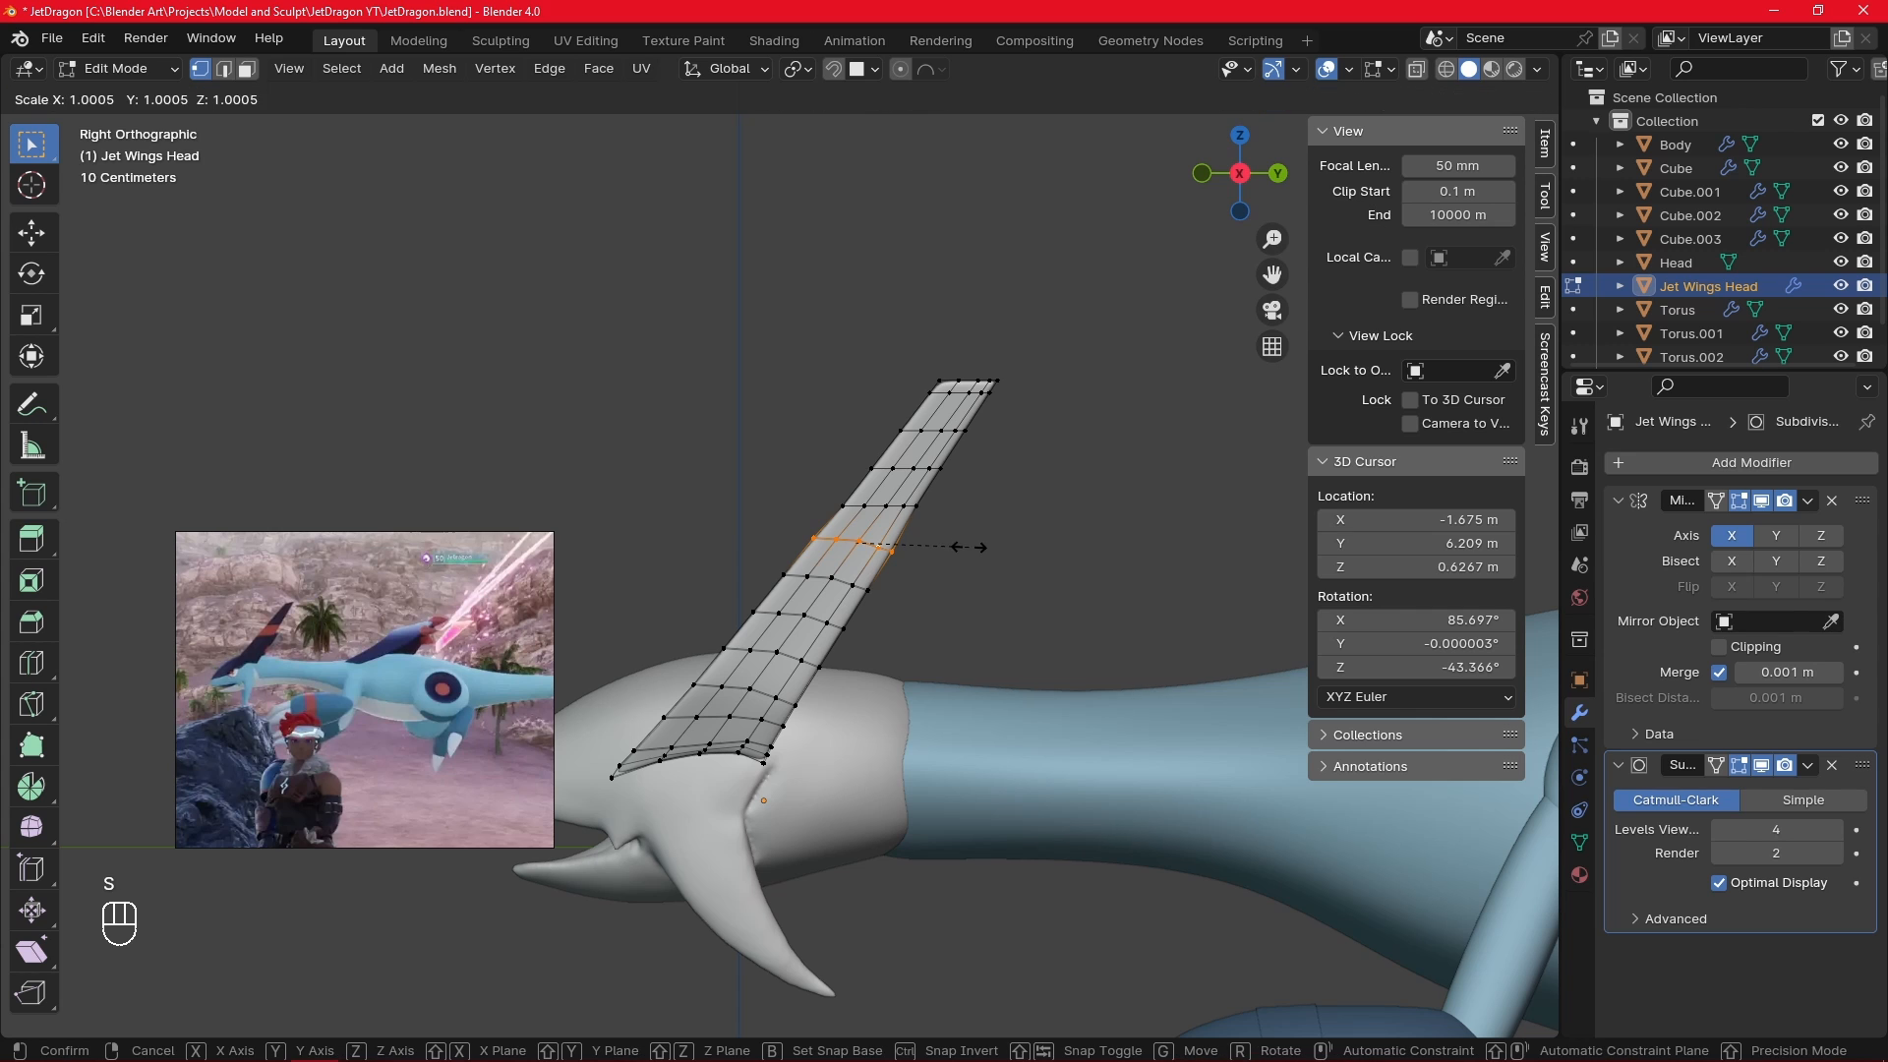
pyautogui.press('z')
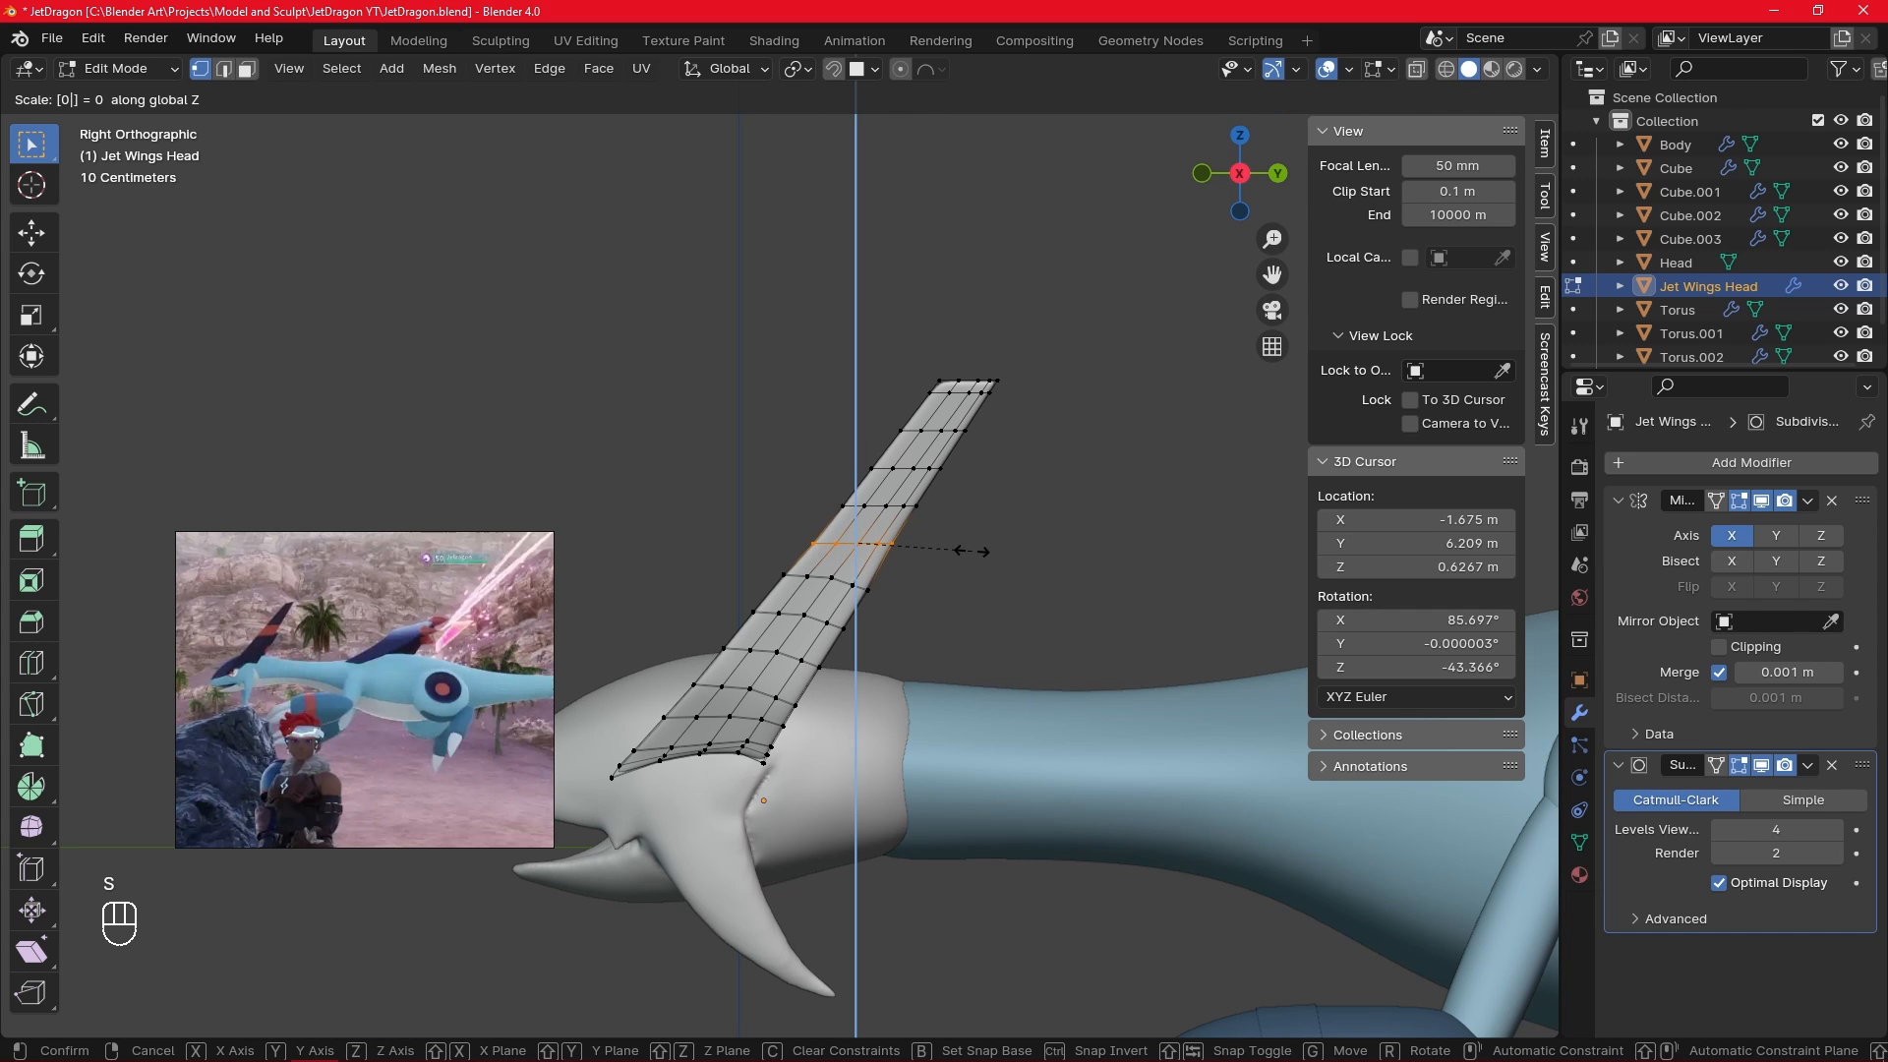
pyautogui.click(973, 553)
# - Flatten the next three edge loops down the wing toward the head, each scaled to 0 along global Z
pyautogui.press('s')
pyautogui.press('z')
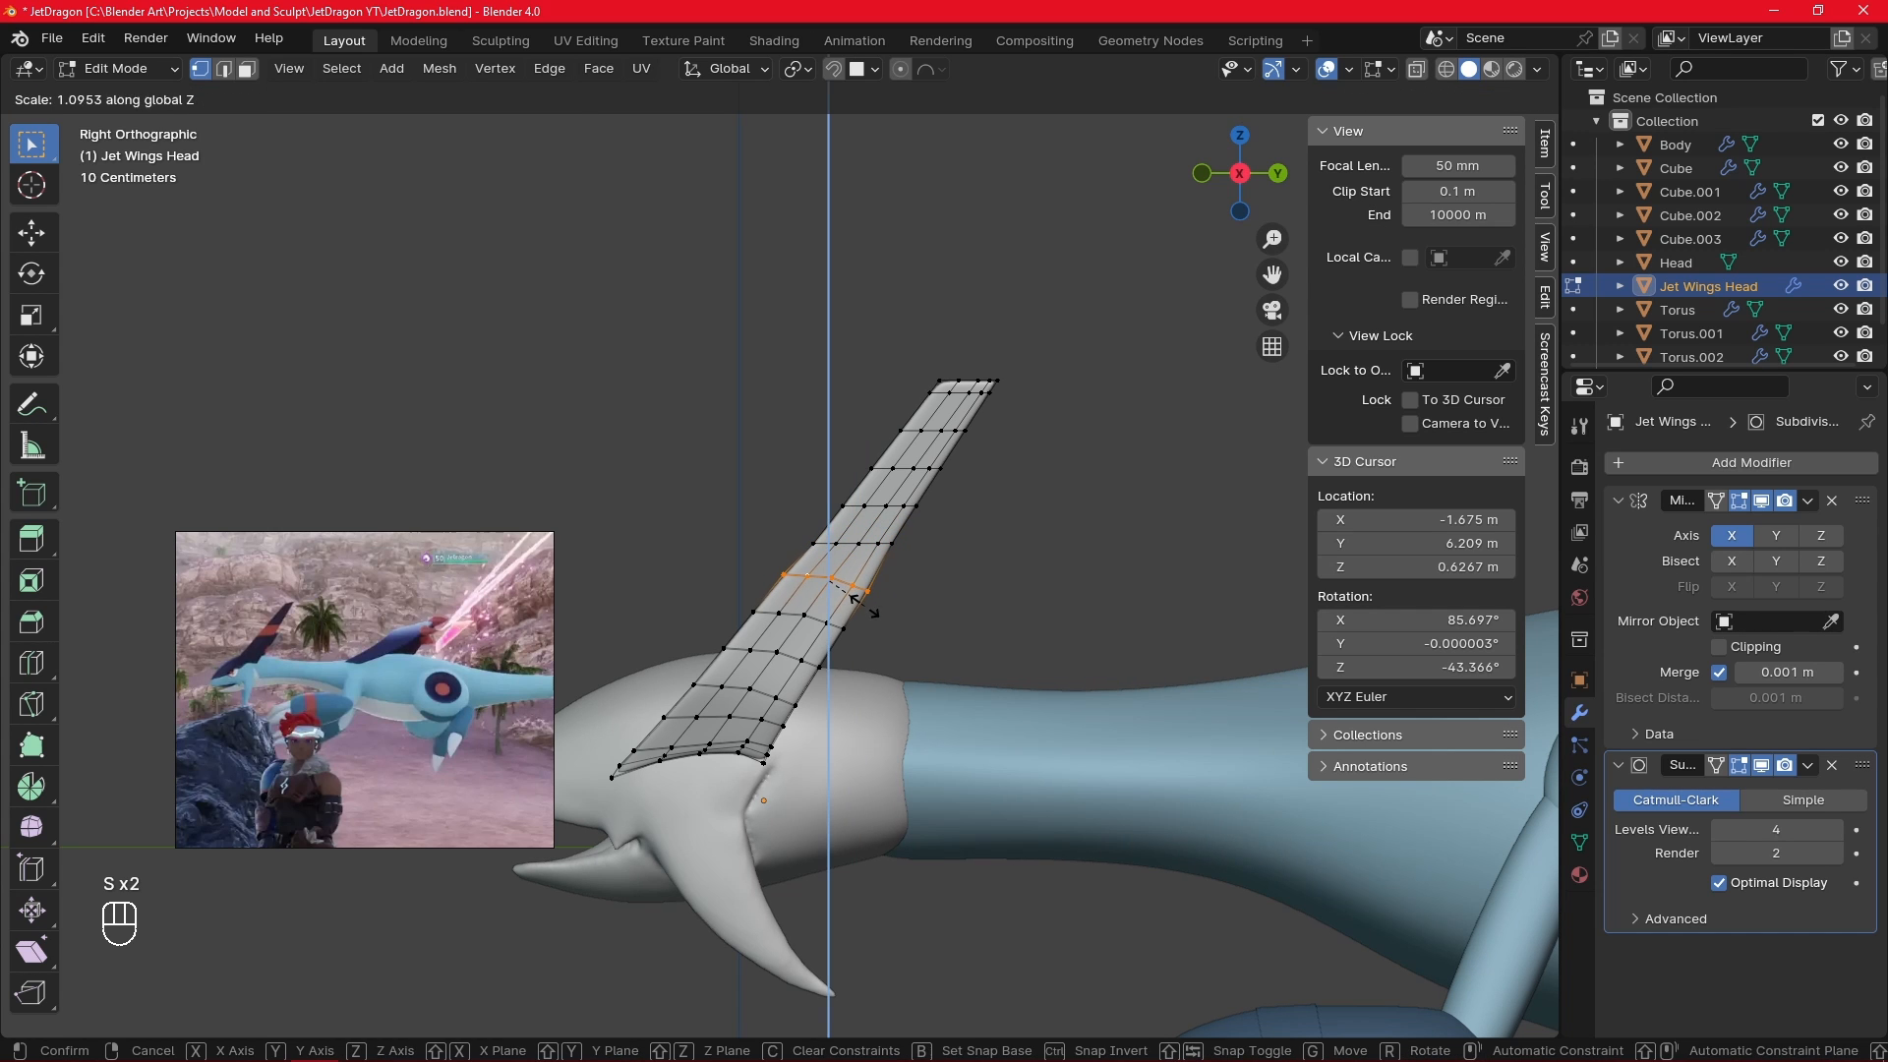
pyautogui.click(797, 617)
pyautogui.press('s')
pyautogui.press('z')
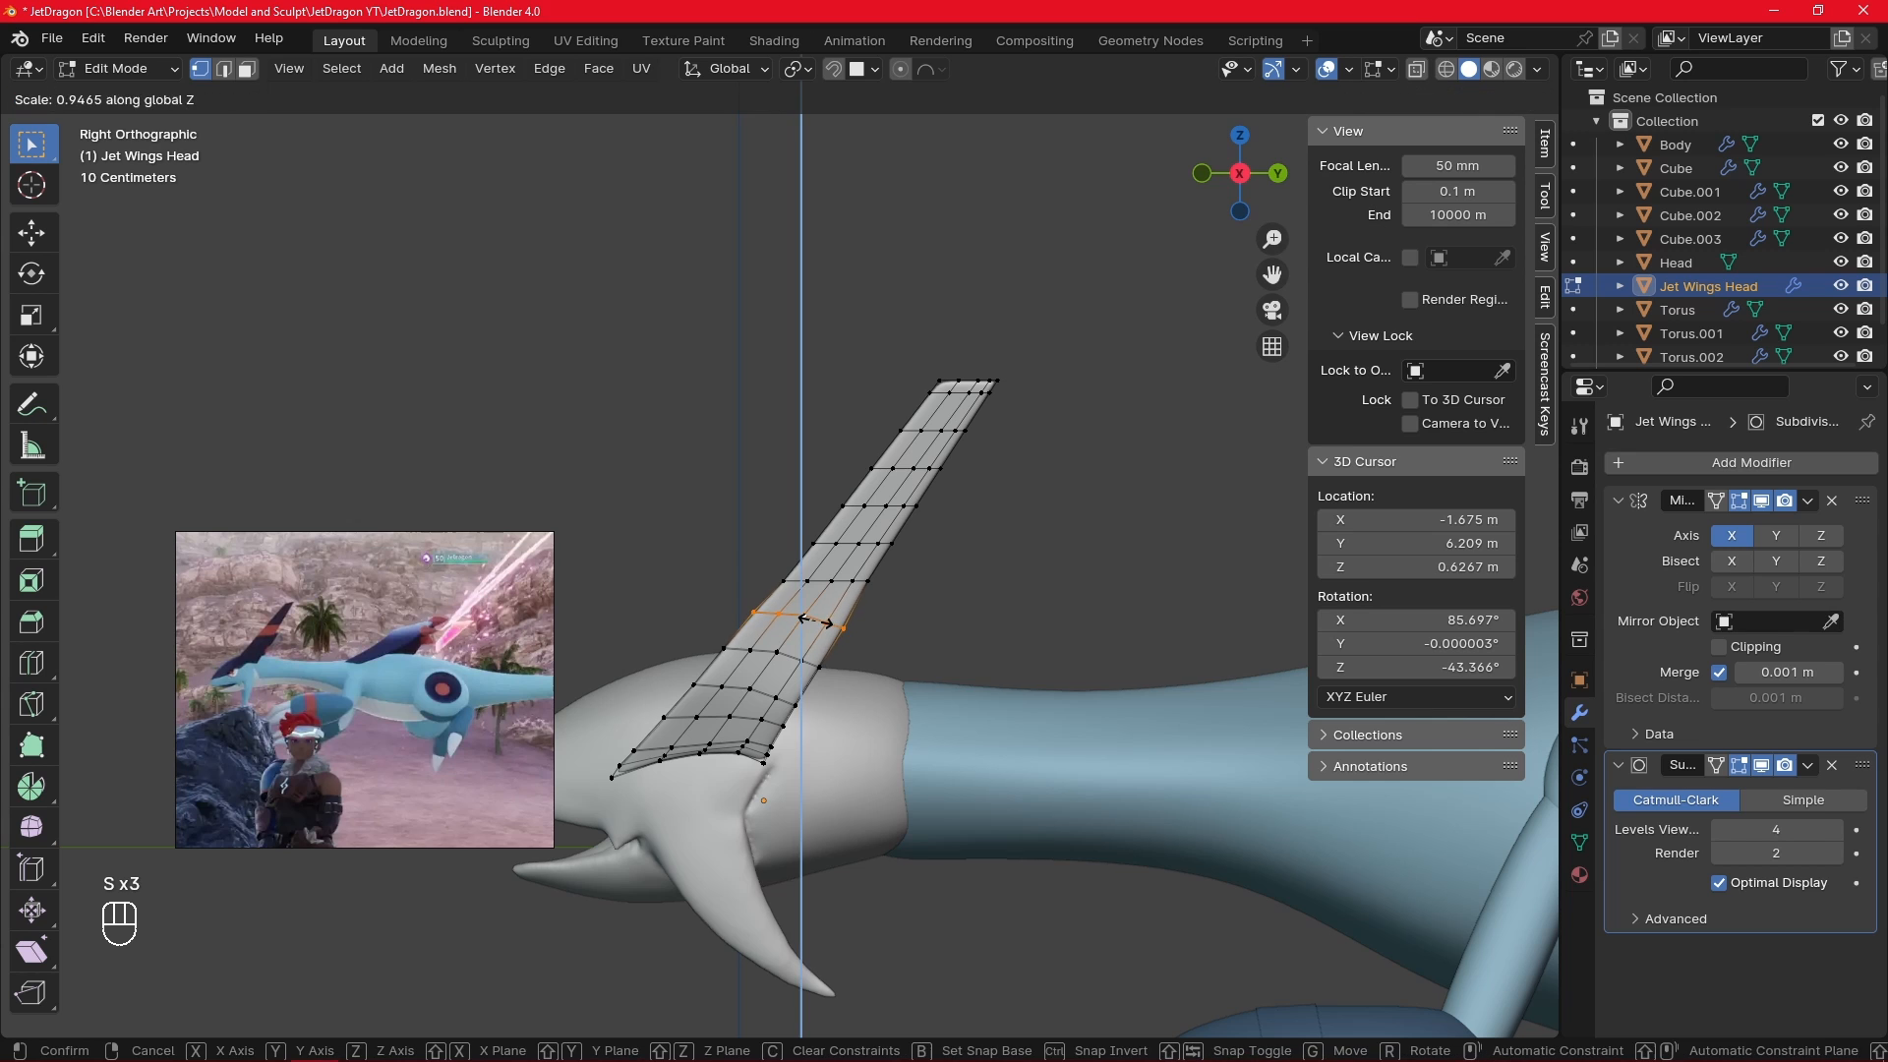
pyautogui.click(774, 652)
pyautogui.press('s')
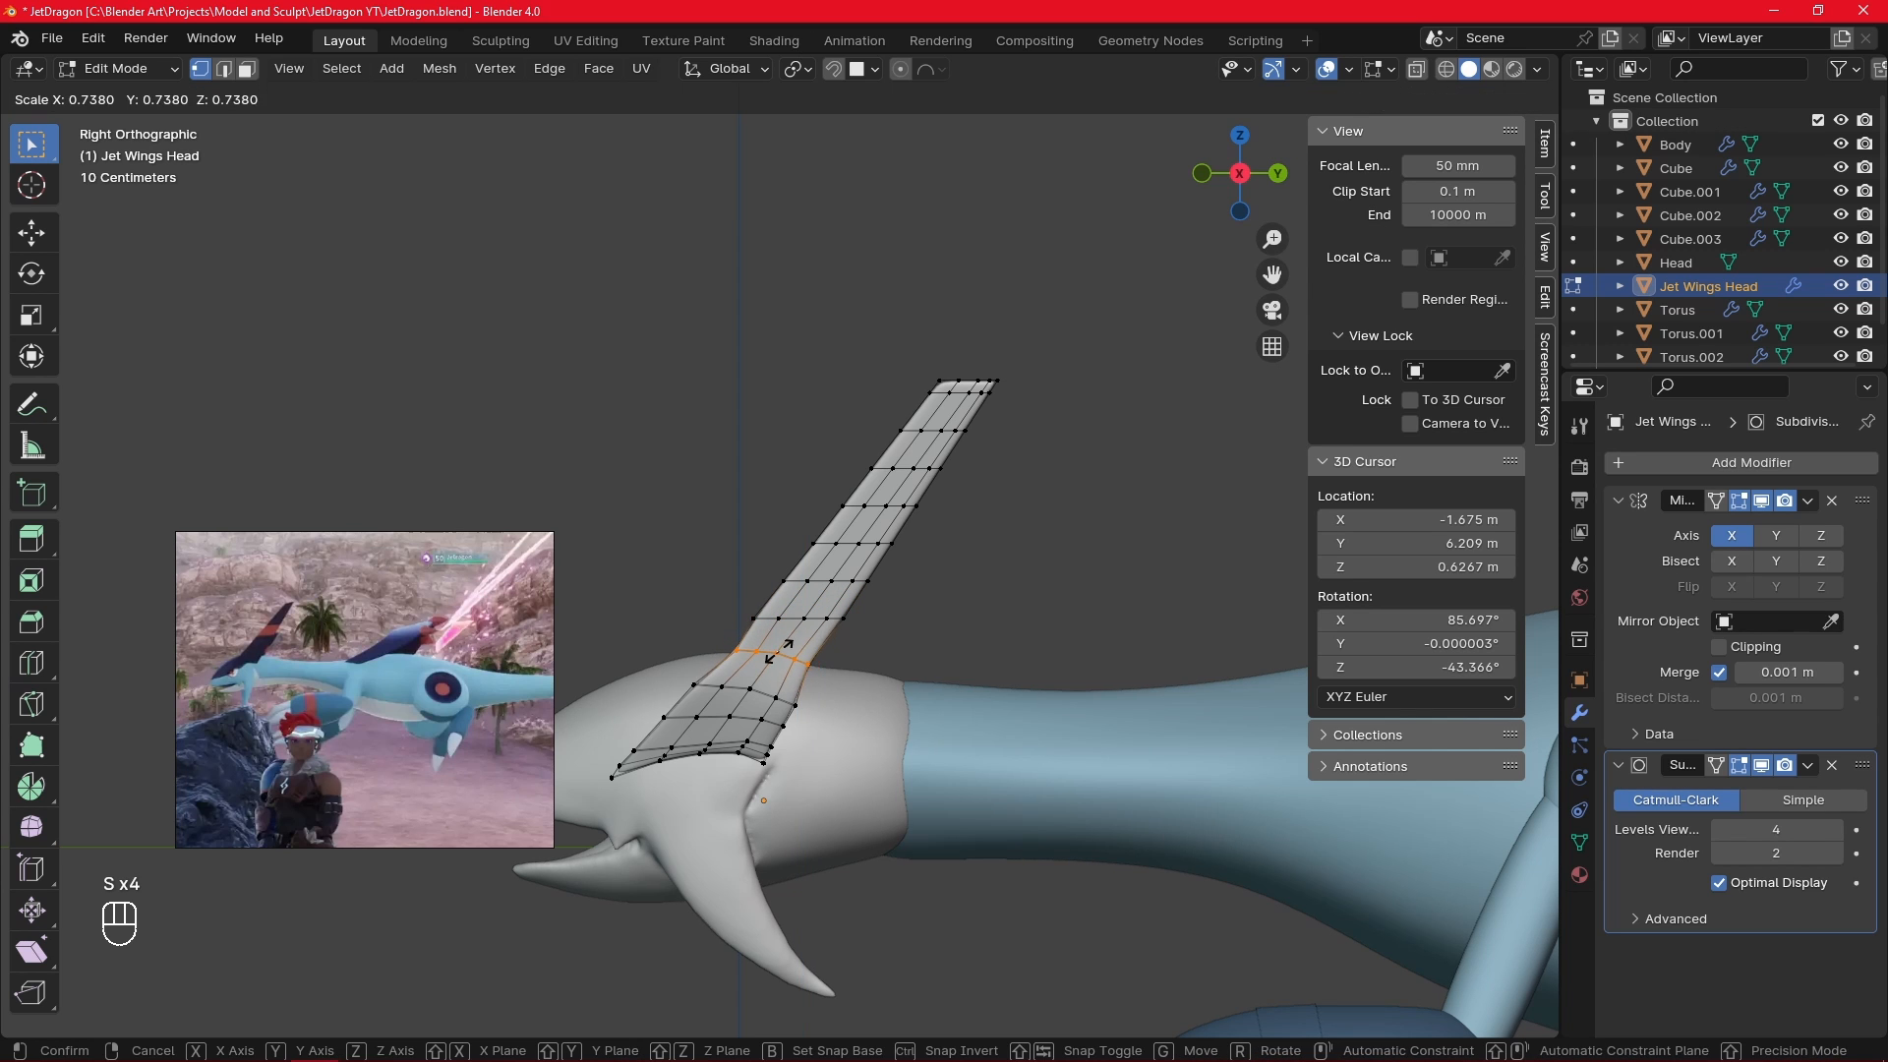
pyautogui.press('z')
pyautogui.press('0')
pyautogui.rightClick(787, 648)
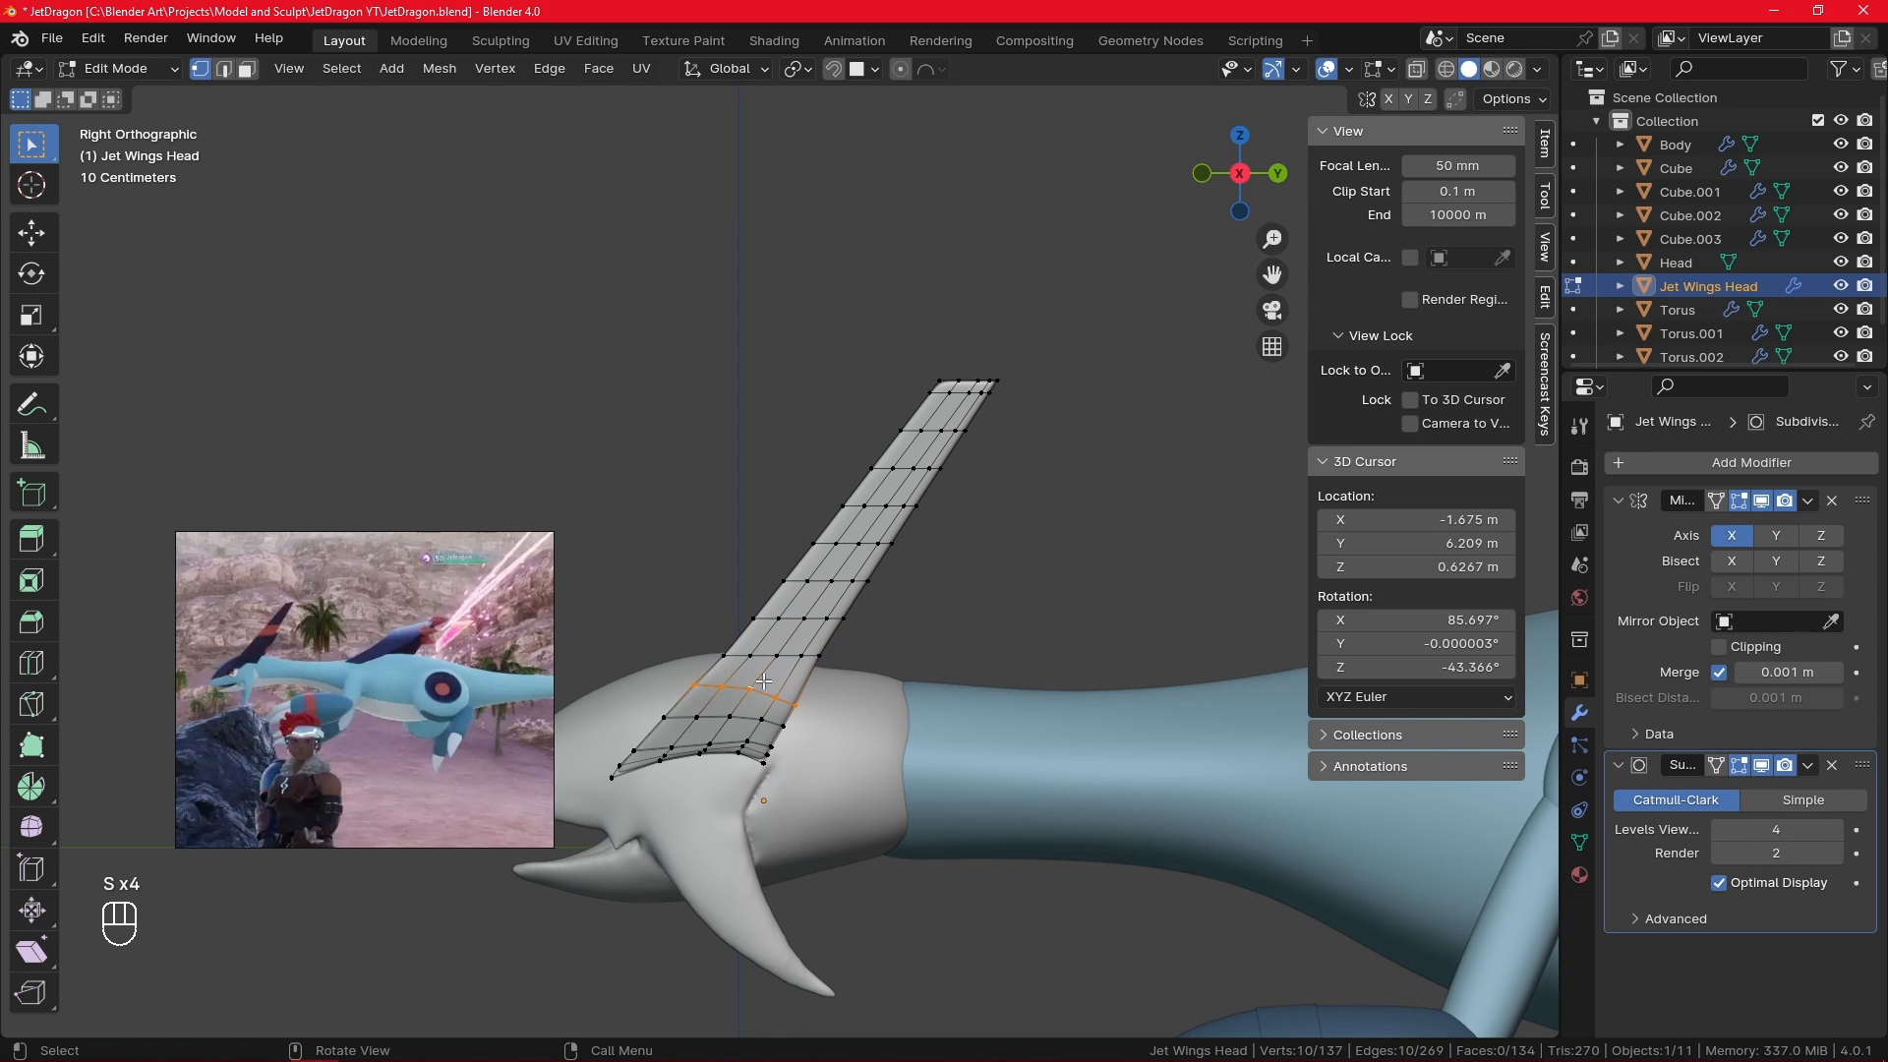
# - Flatten the following edge loop near the wing's base to 0 along global Z and scale it up slightly
pyautogui.press('s')
pyautogui.press('z')
pyautogui.press('0')
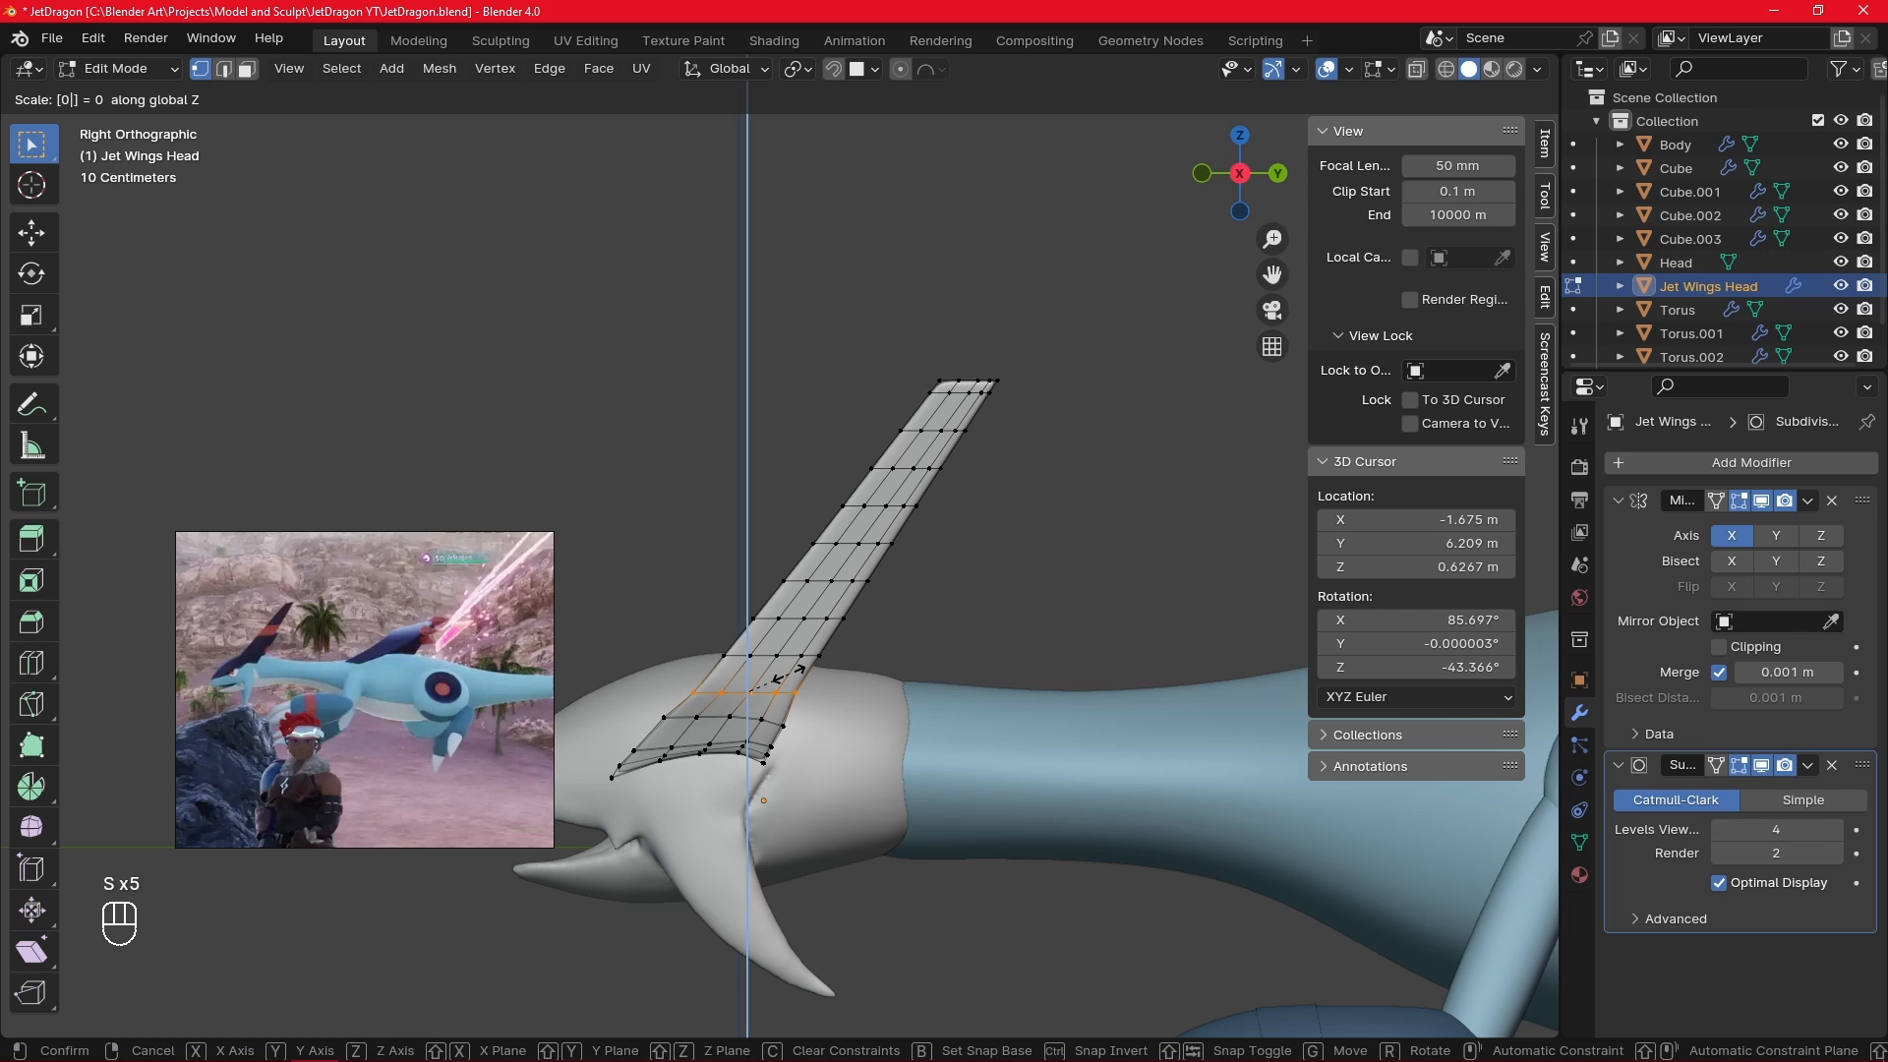
pyautogui.click(786, 674)
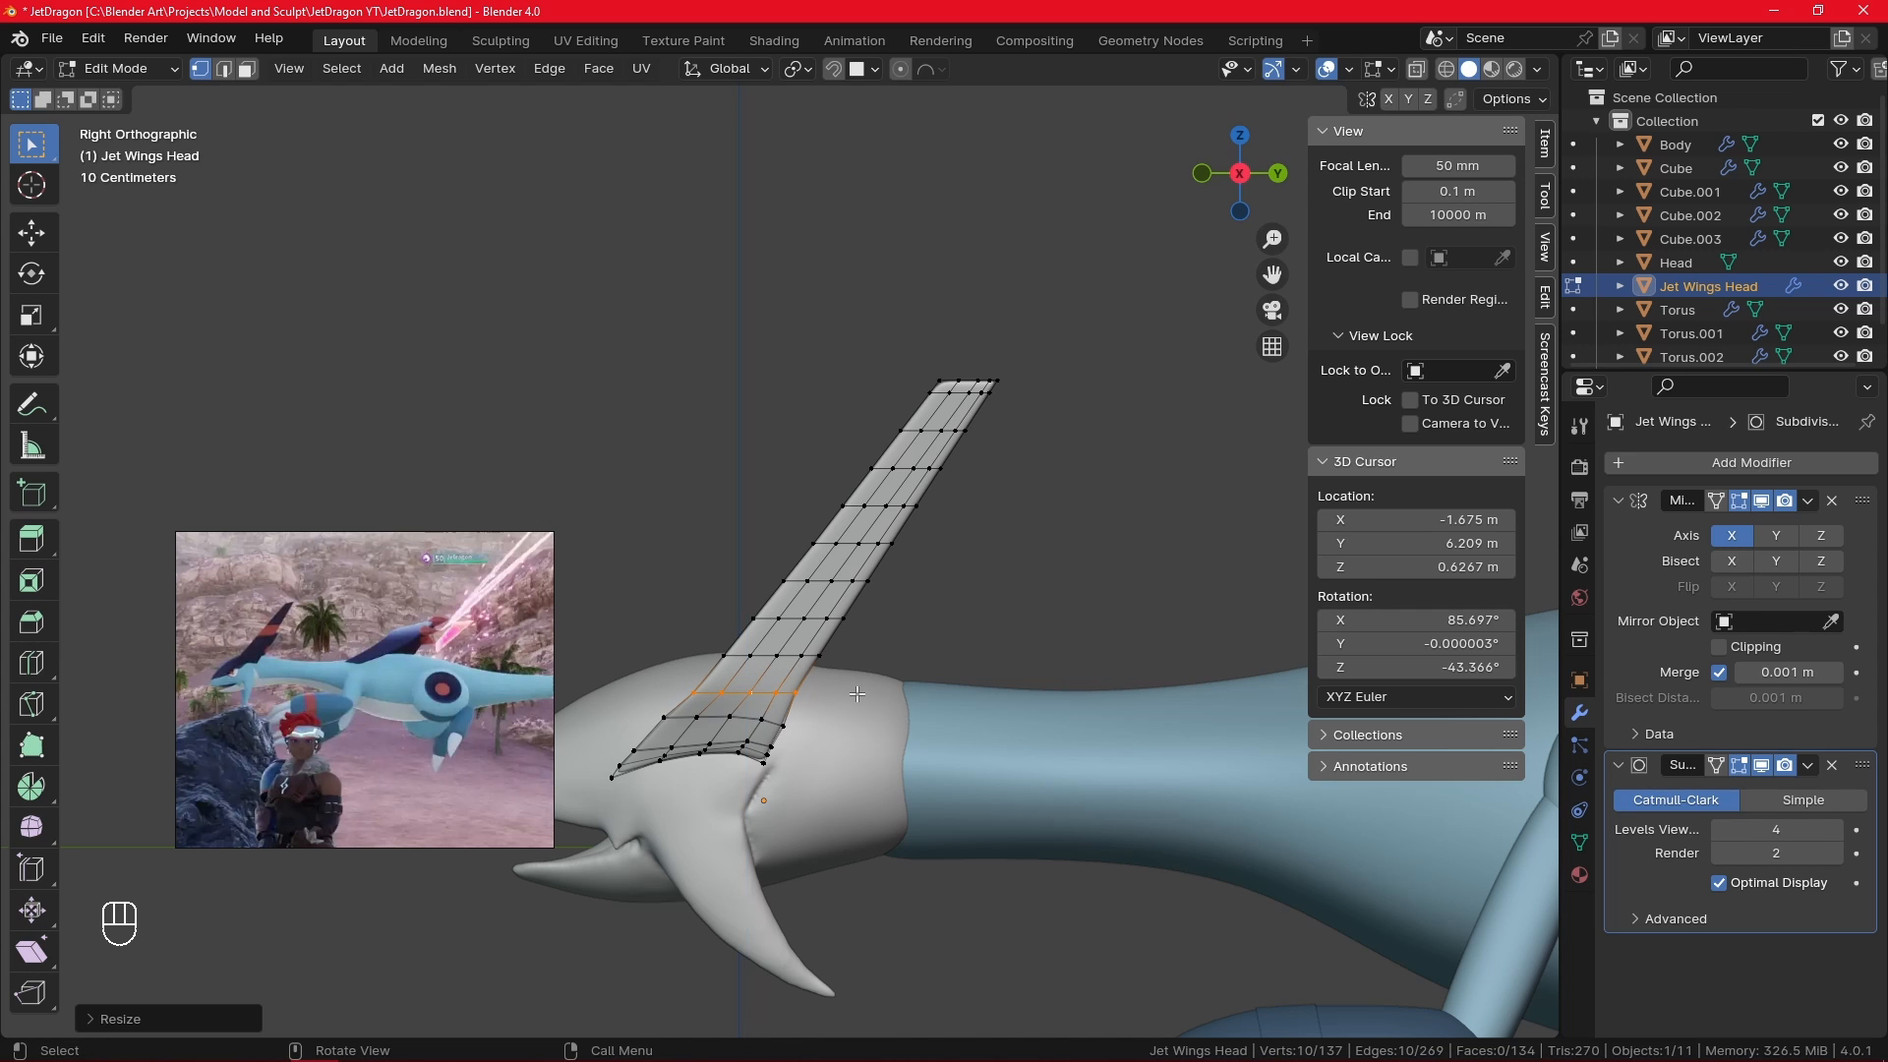
pyautogui.press('s')
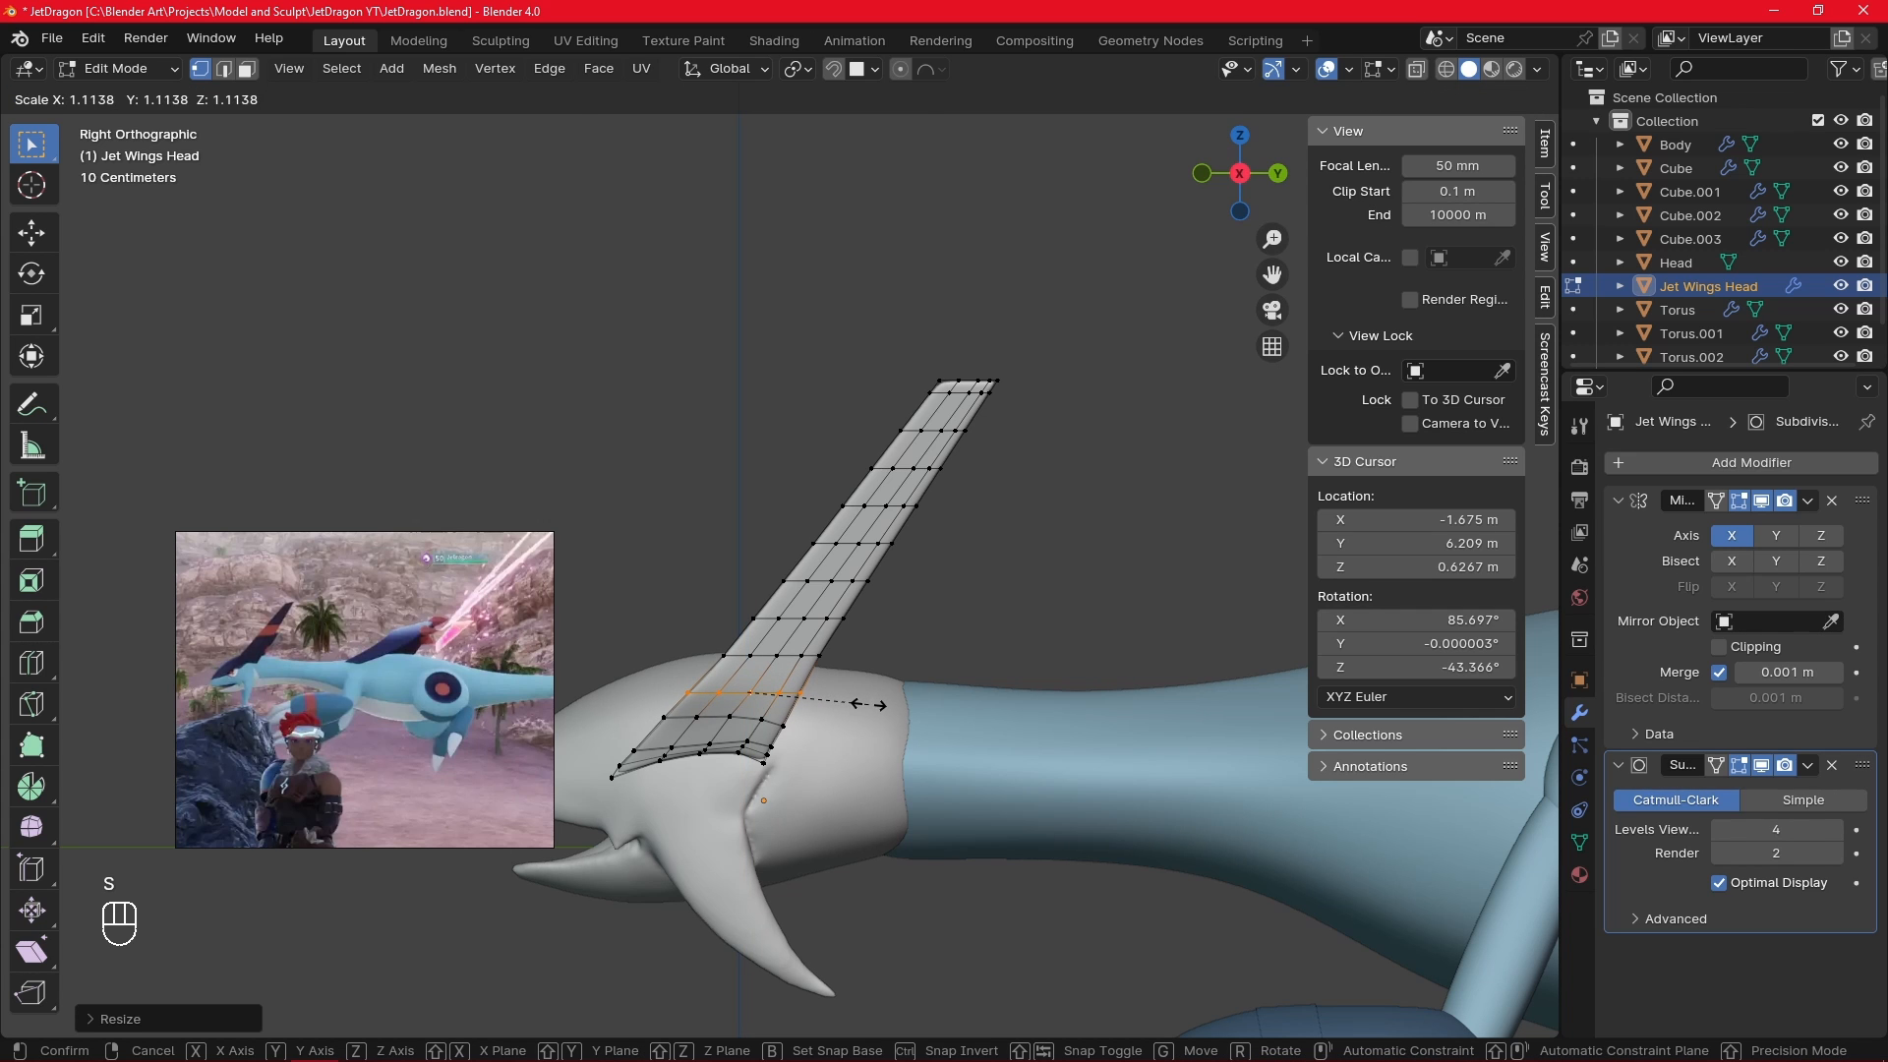
pyautogui.click(868, 704)
# - Turn on X-ray and nudge the rear-edge vertices of the lowest flattened loop slightly forward and down
pyautogui.click(797, 694)
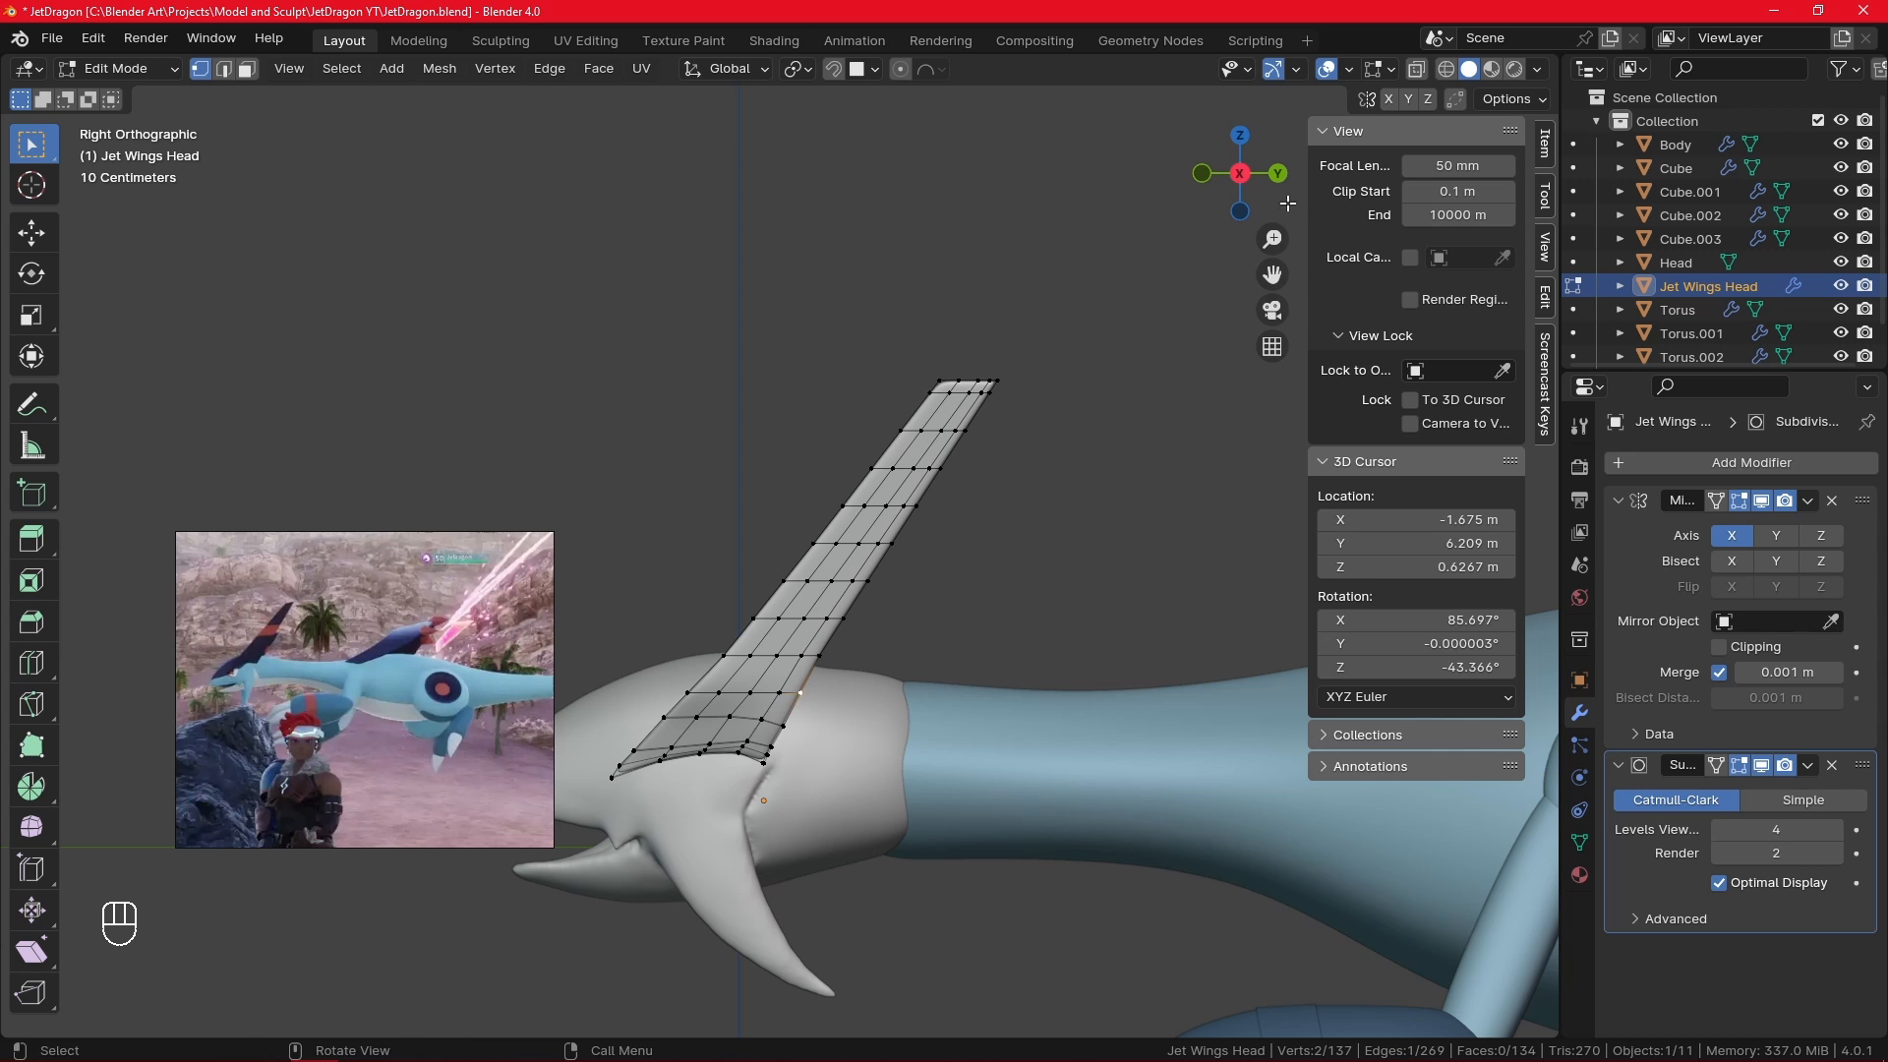
pyautogui.click(1416, 69)
pyautogui.keyDown('shift'); pyautogui.click(799, 703); pyautogui.keyUp('shift')
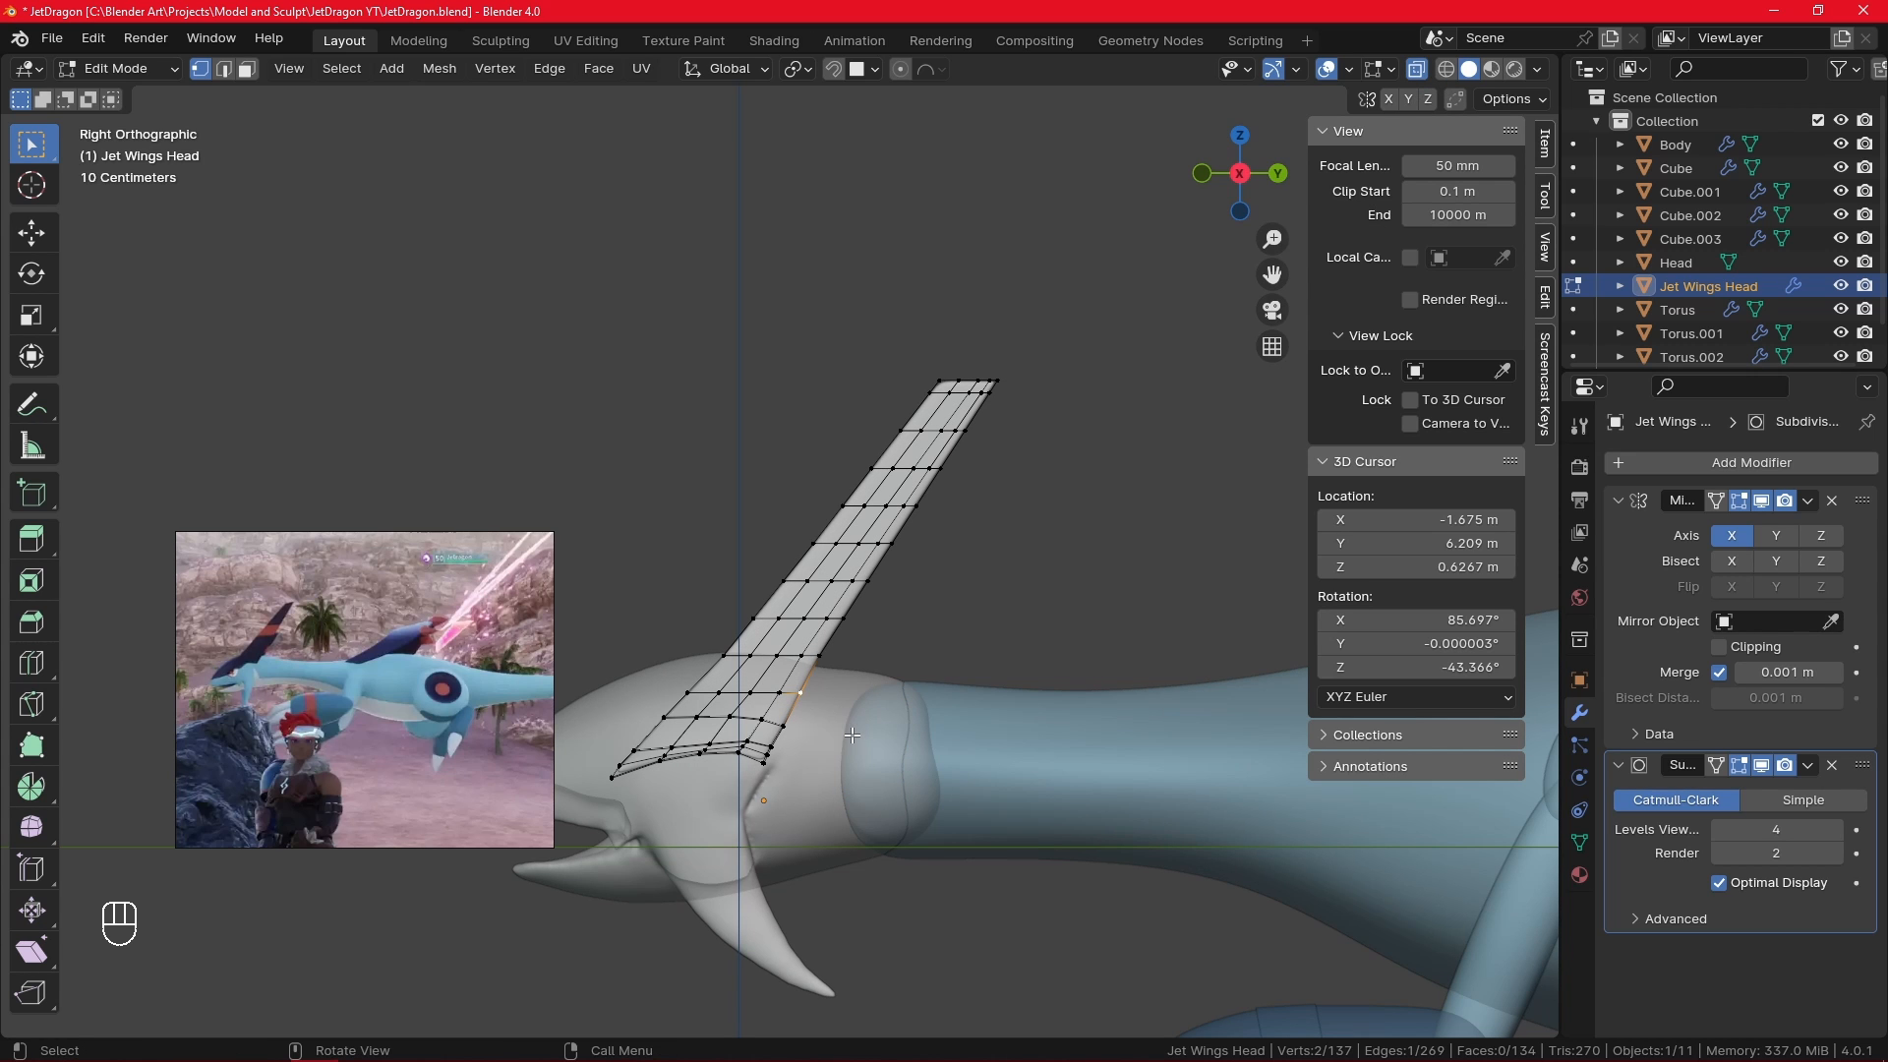
pyautogui.press('g')
pyautogui.press('g')
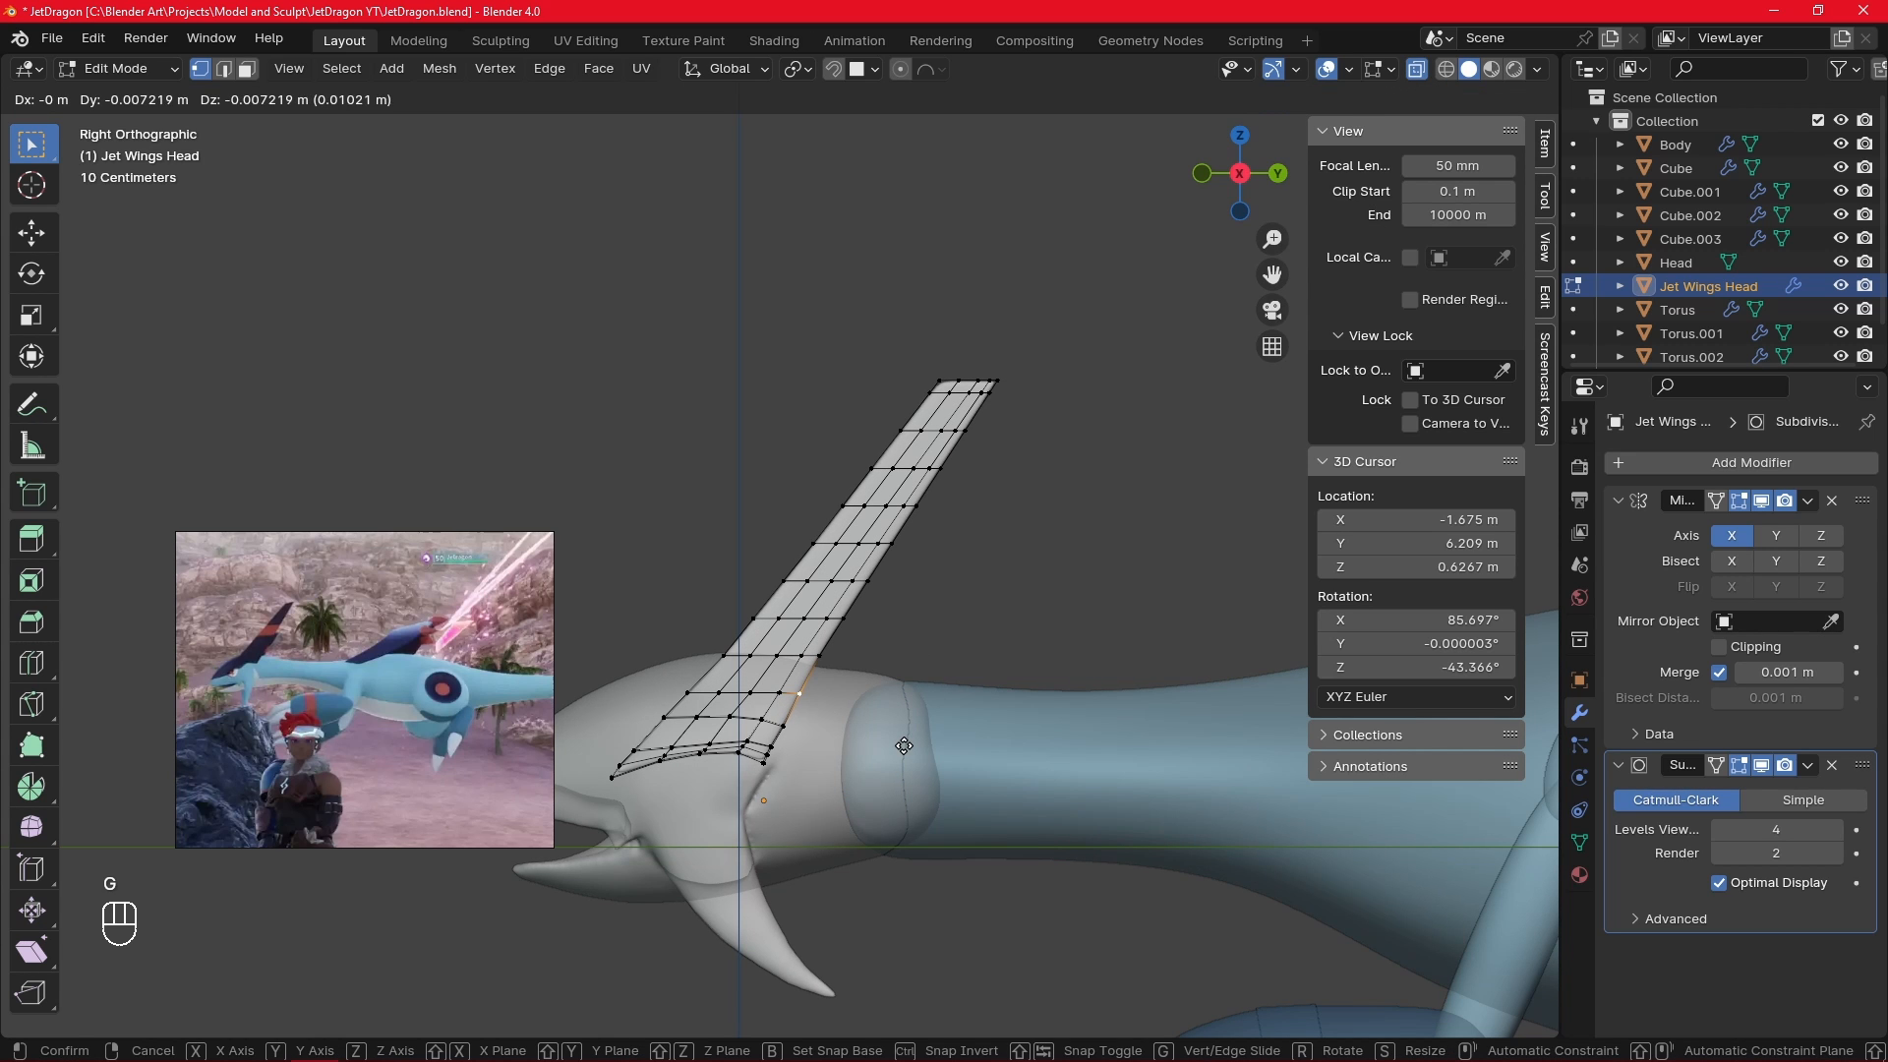
pyautogui.click(903, 745)
pyautogui.click(944, 667)
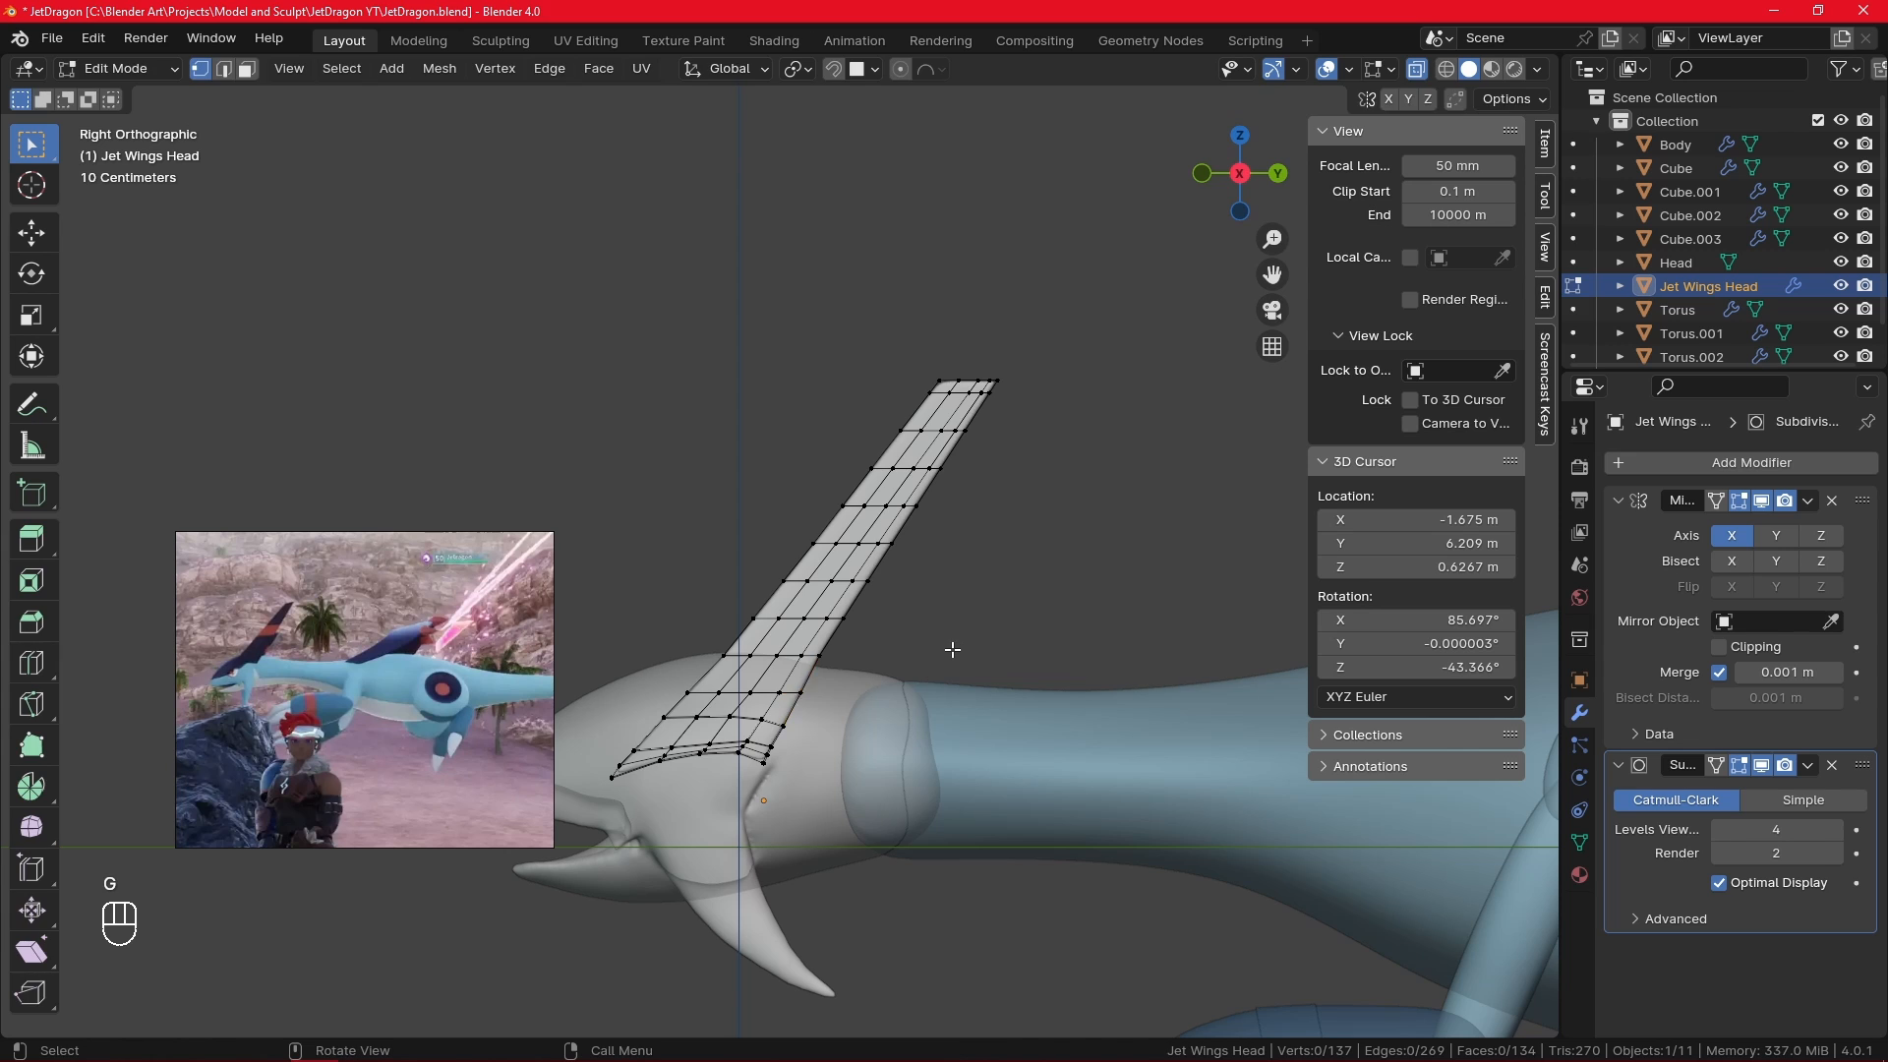
# - Leave Edit Mode, turn off X-ray, and reopen the head wing's mesh for editing
pyautogui.press('Tab')
pyautogui.click(967, 688)
pyautogui.click(1416, 68)
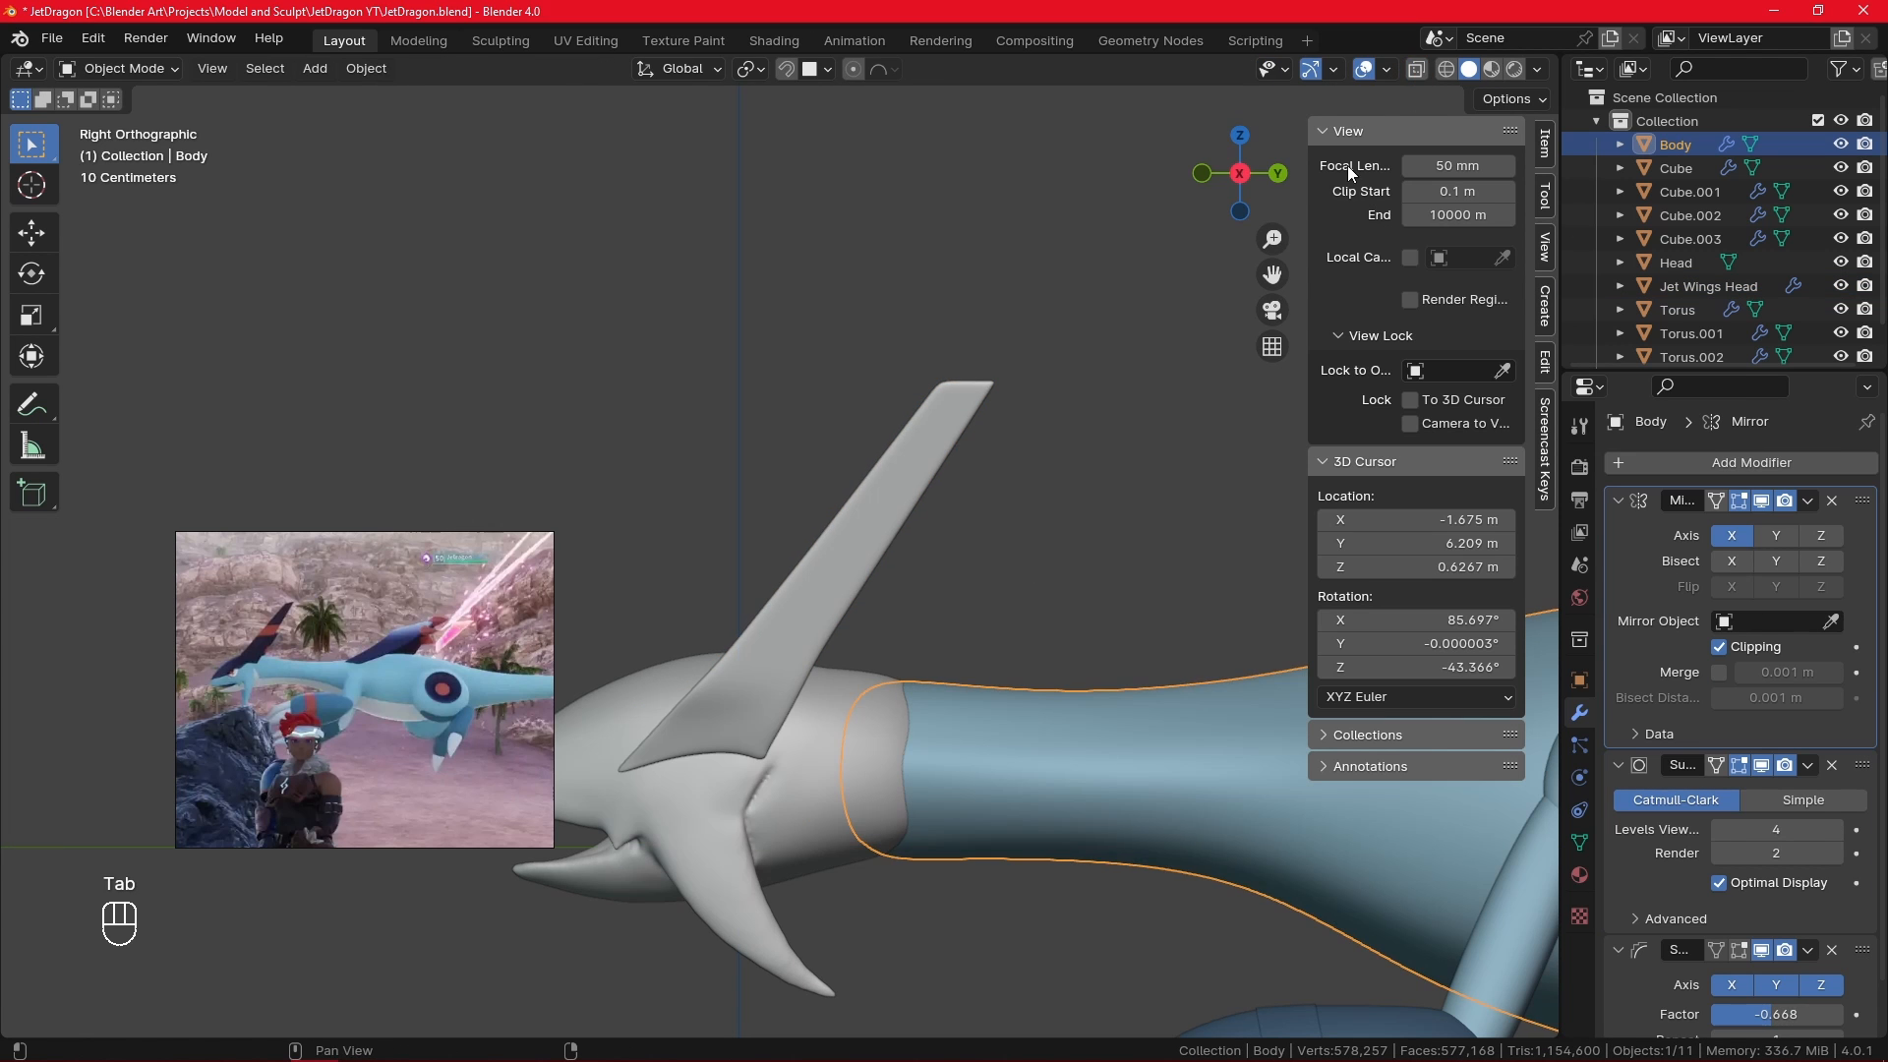
pyautogui.click(910, 476)
pyautogui.press('Tab')
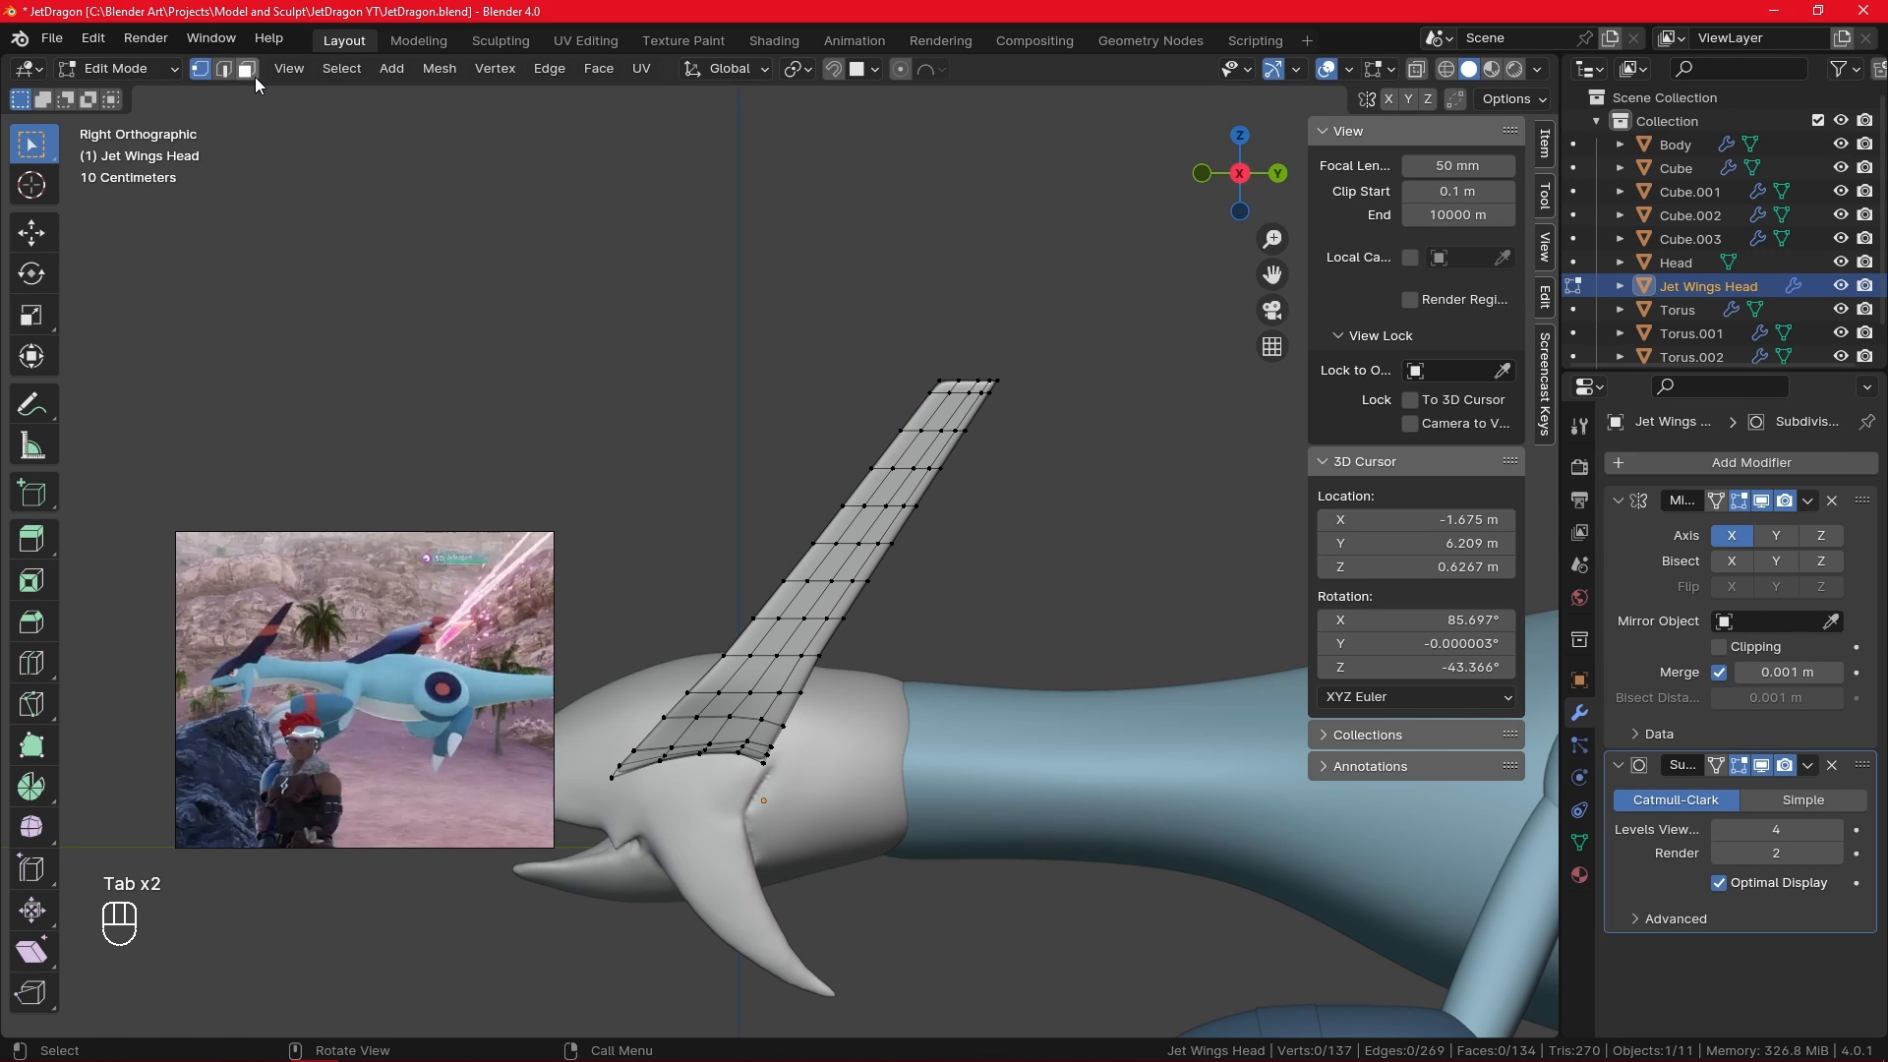
# - In face select mode, duplicate the face band around the wing's middle in place and separate it into its own object
pyautogui.keyDown('alt'); pyautogui.click(909, 531); pyautogui.keyUp('alt')
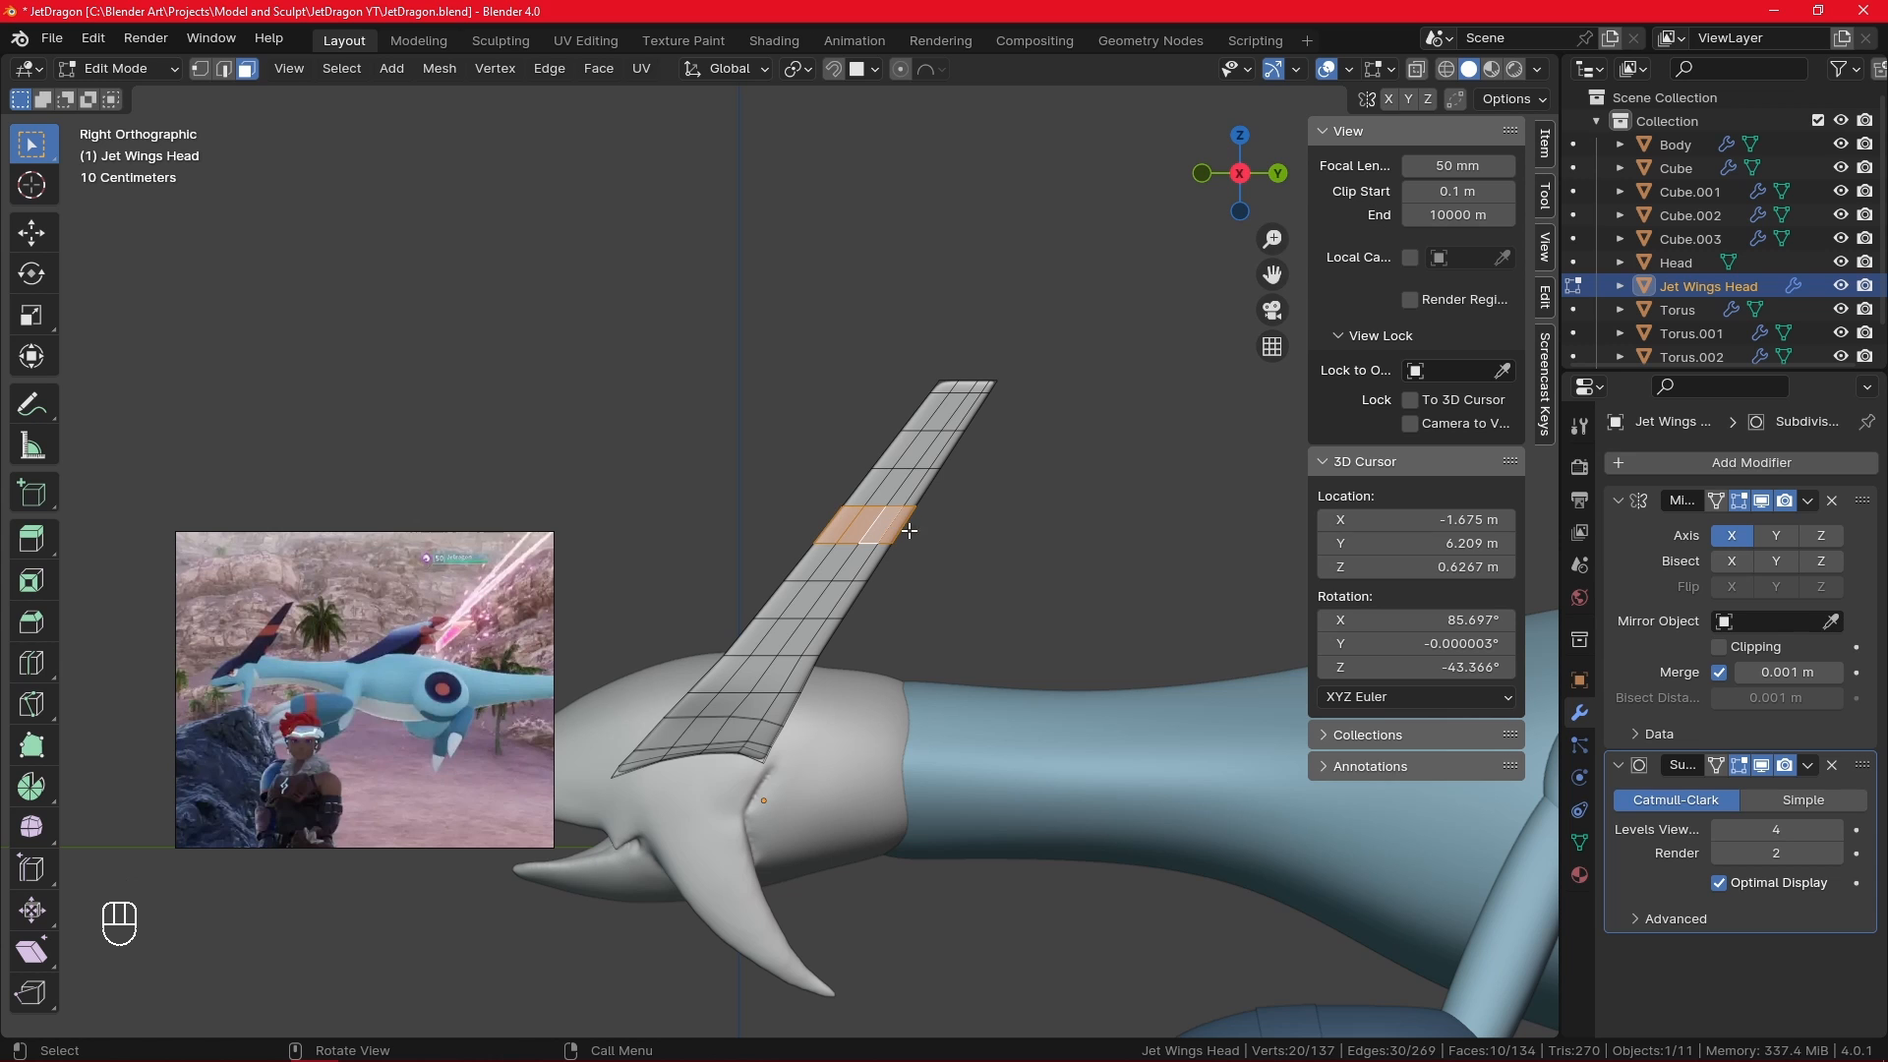
pyautogui.hotkey('shift', 'd')
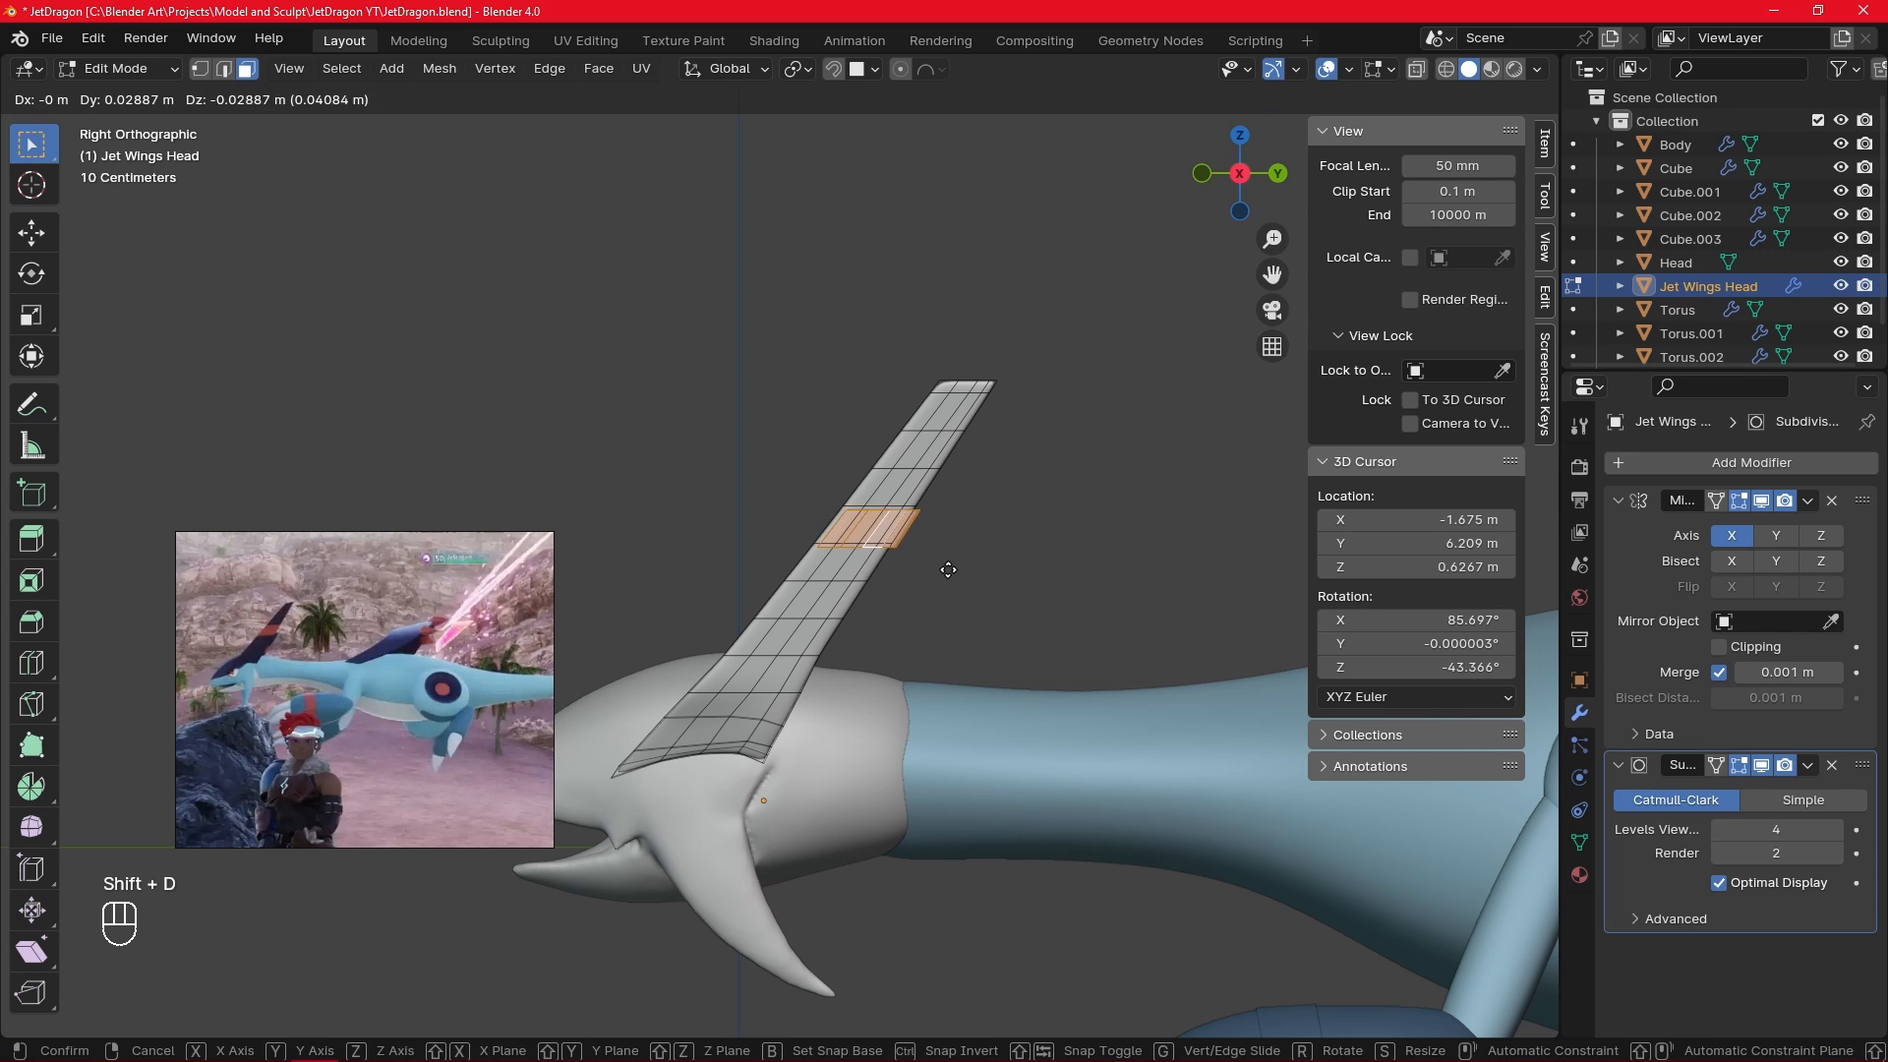
pyautogui.rightClick(945, 568)
pyautogui.press('p')
pyautogui.click(947, 569)
pyautogui.press('Tab')
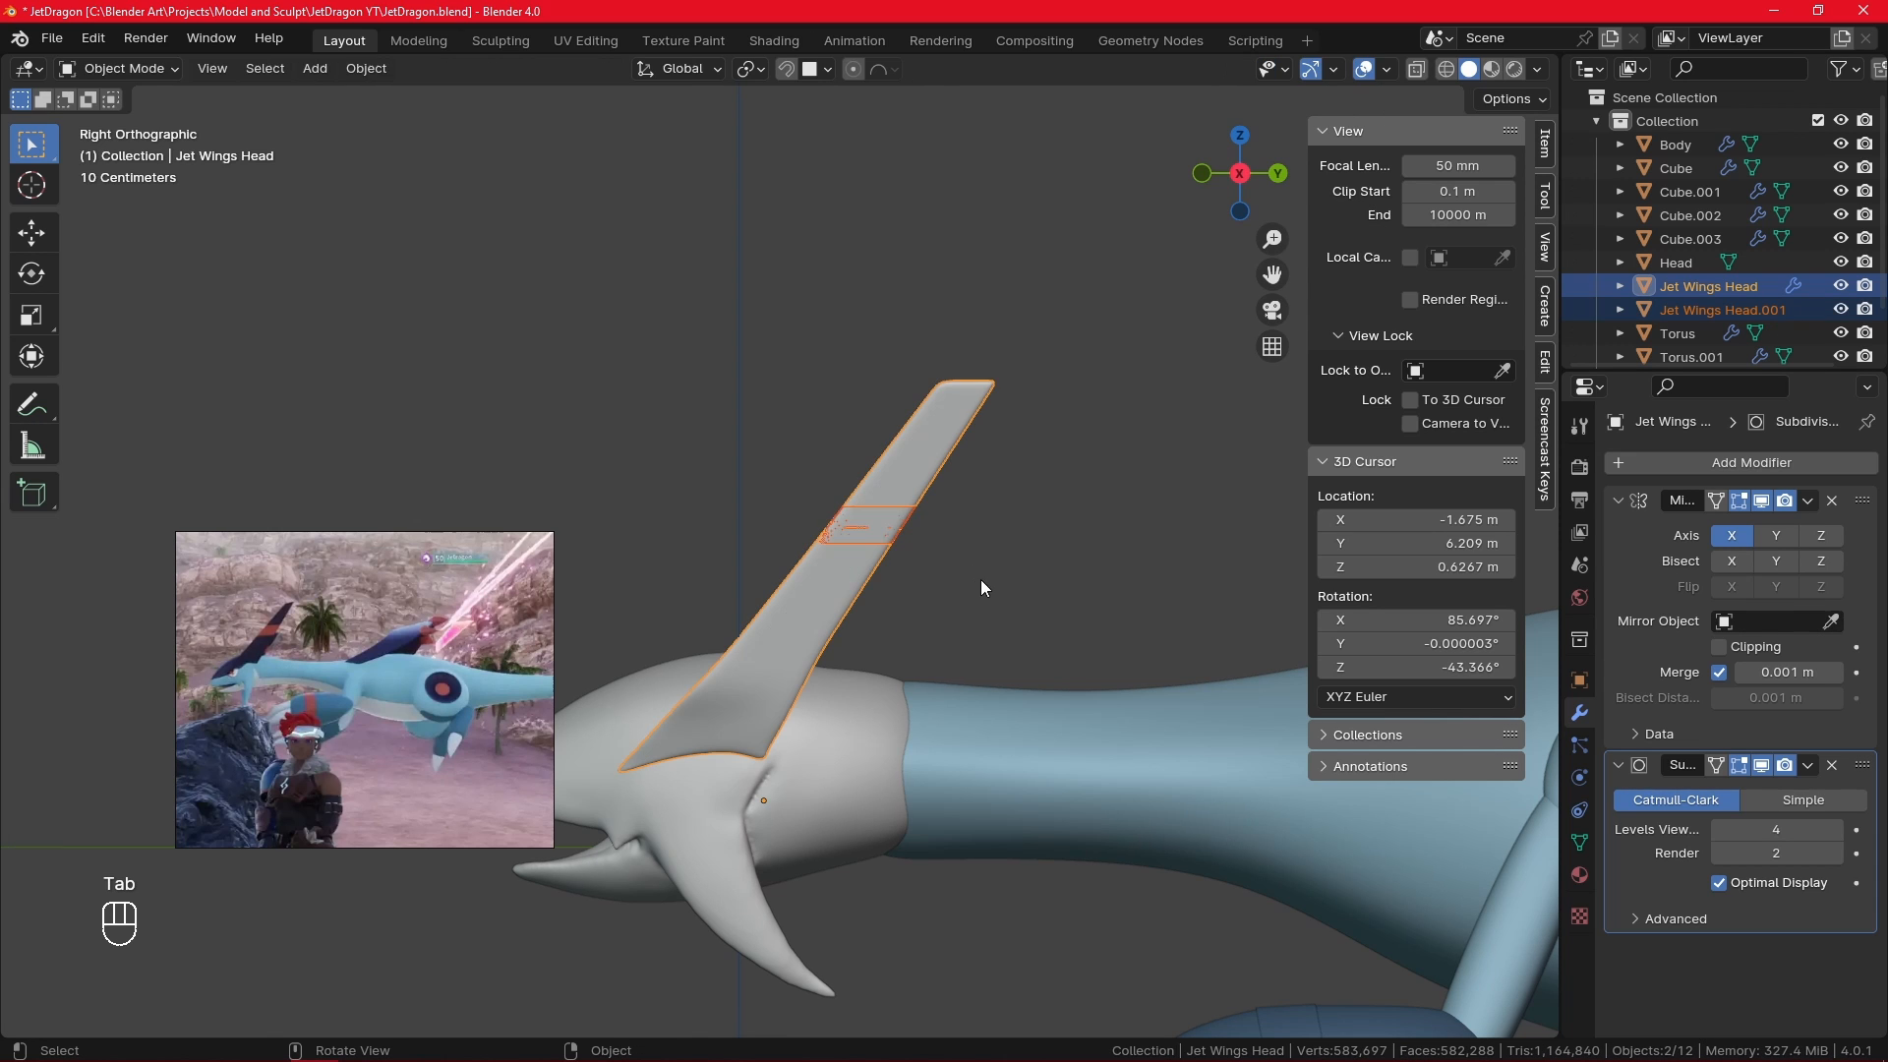
# - Scale all faces of the separated wing band up slightly so it stands just outside the wing, and leave Edit Mode
pyautogui.click(889, 526)
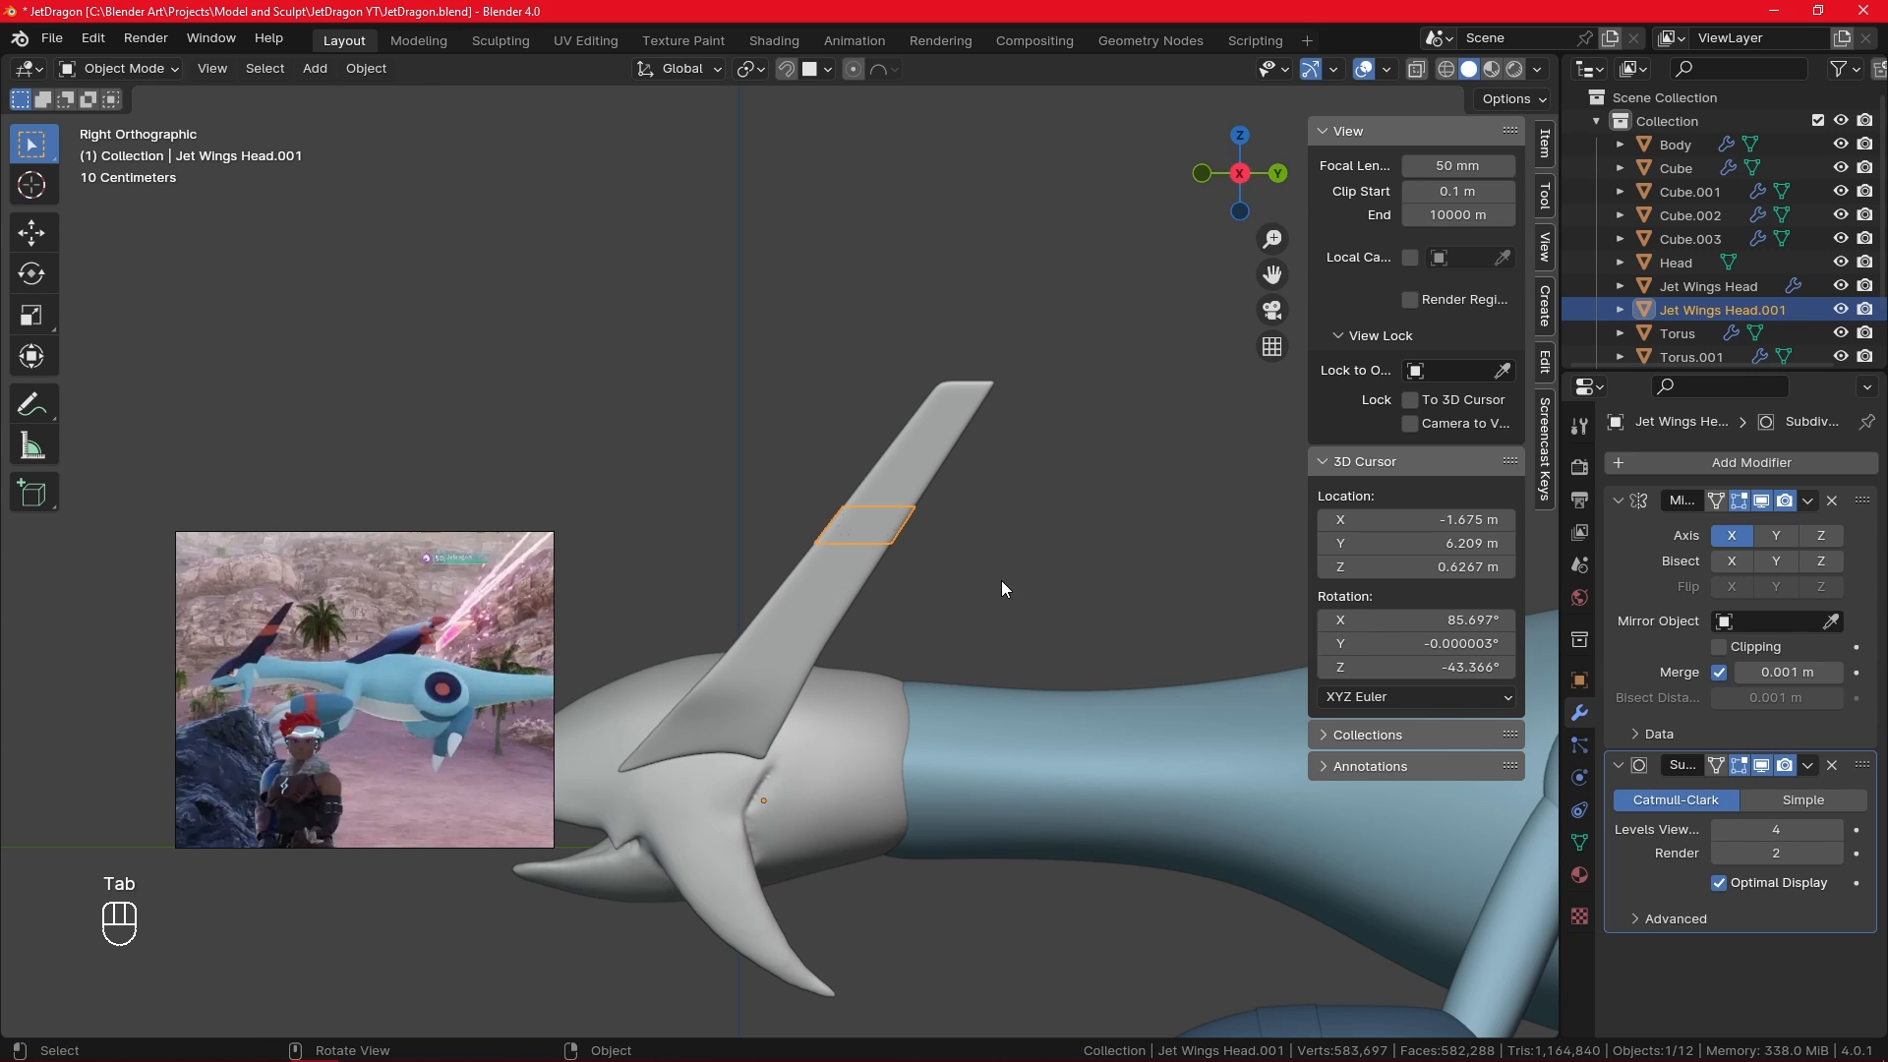
pyautogui.press('Tab')
pyautogui.press('Tab')
pyautogui.press('Tab')
pyautogui.press('a')
pyautogui.press('s')
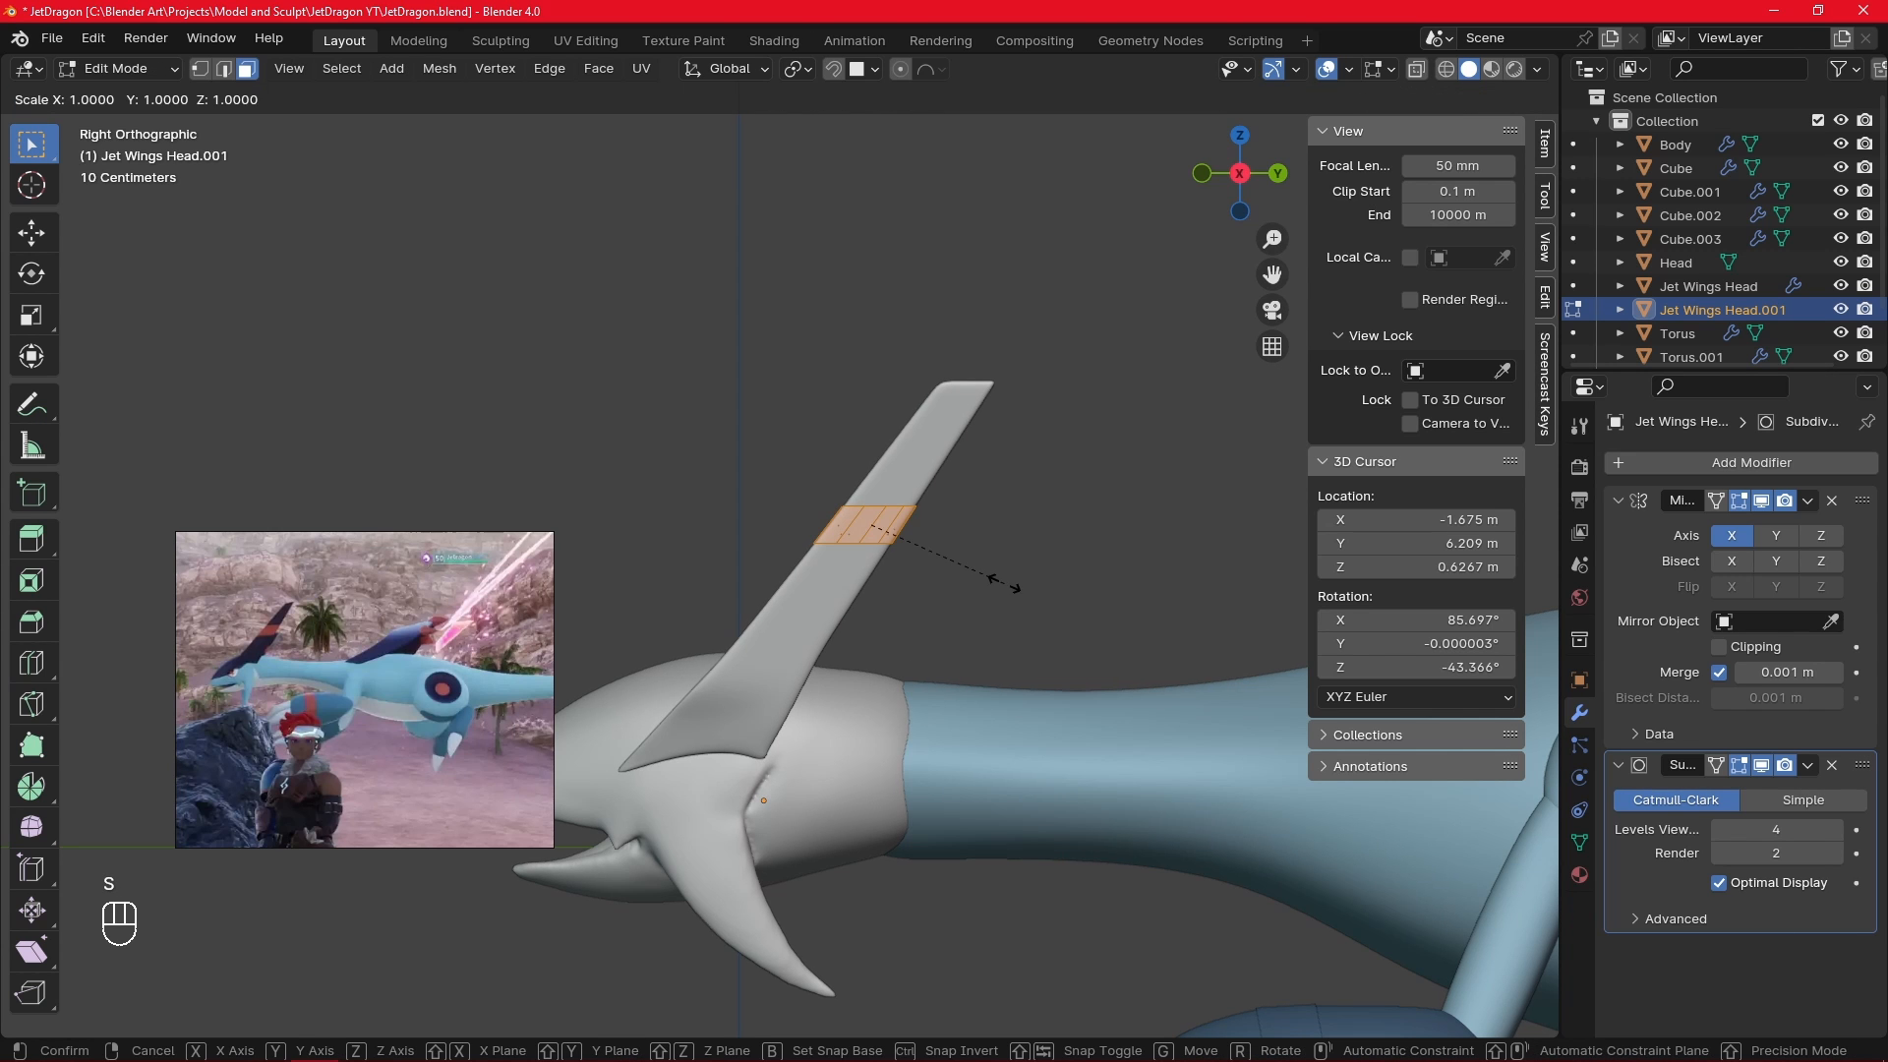
pyautogui.click(1017, 595)
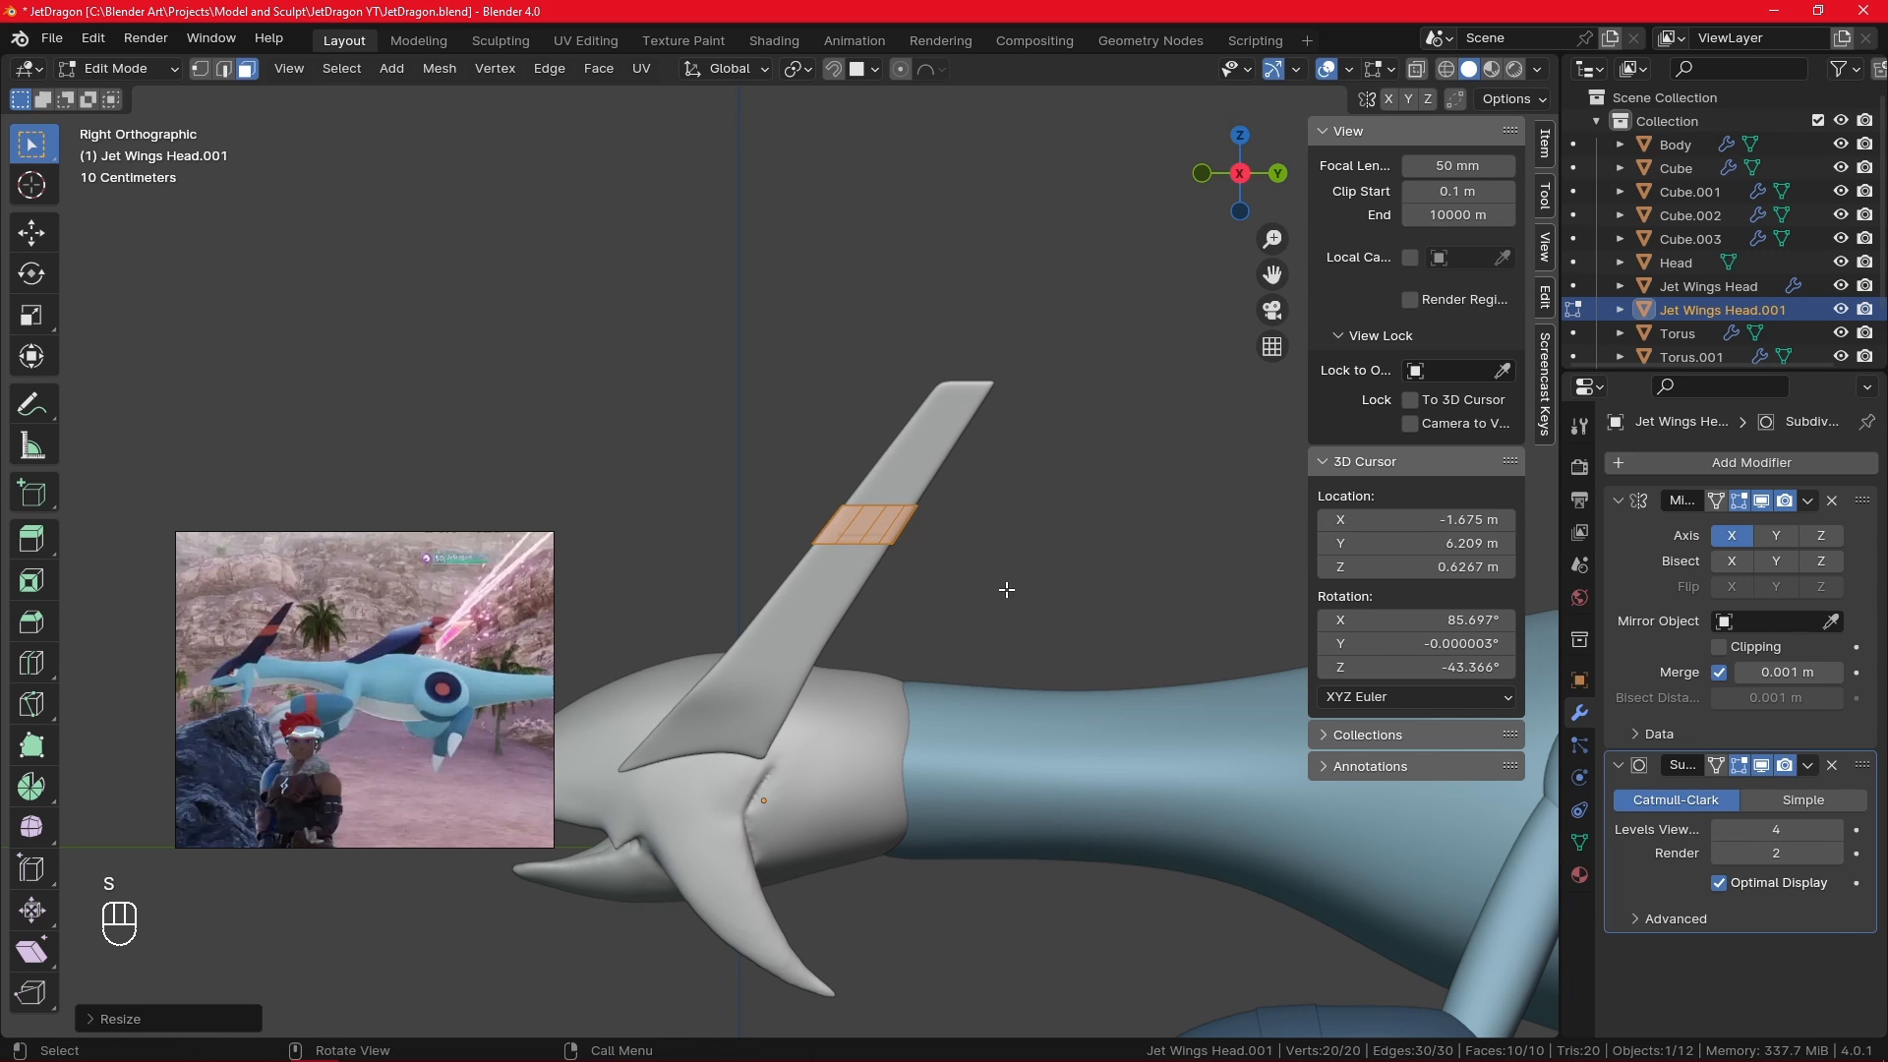
pyautogui.press('Tab')
# - Select the dragon's body from an underside view and open its mesh for editing
pyautogui.keyDown('ctrl'); pyautogui.keyDown('alt'); pyautogui.scroll(-2, 999, 682); pyautogui.keyUp('alt'); pyautogui.keyUp('ctrl')
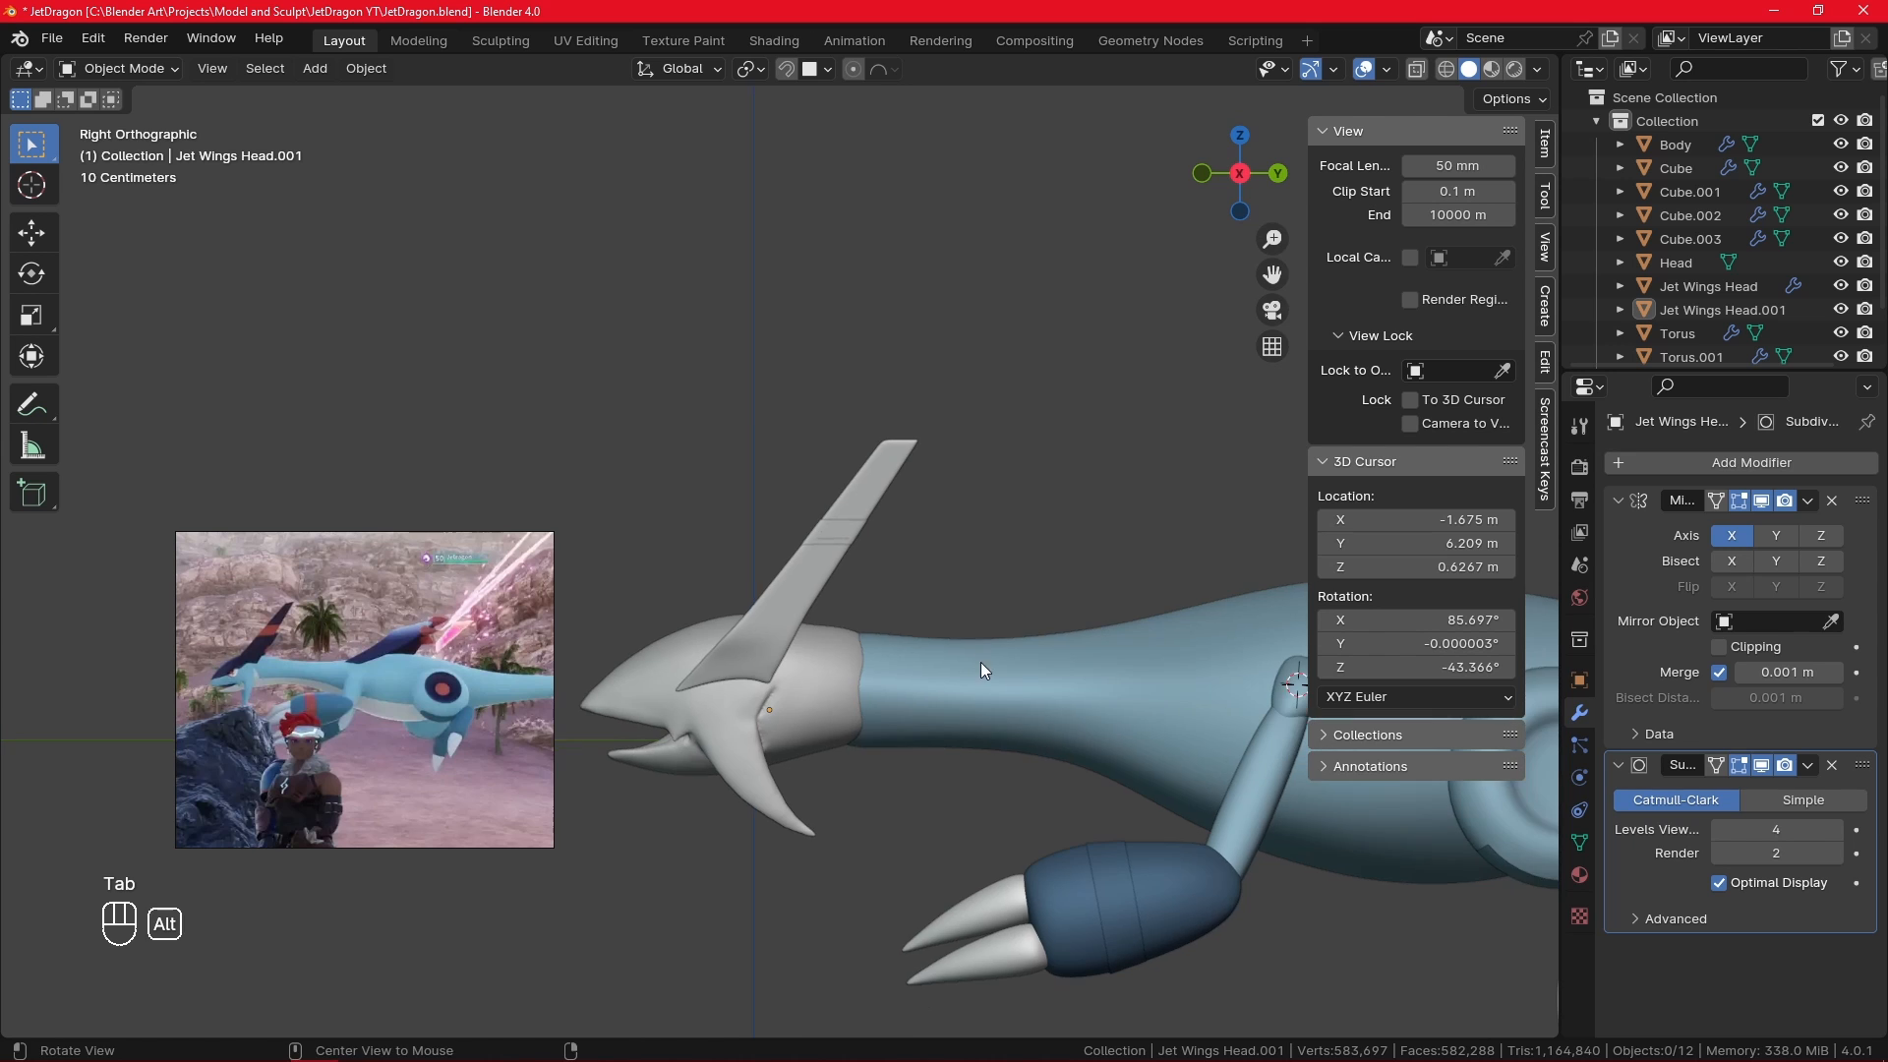
pyautogui.moveTo(981, 663); pyautogui.dragTo(1087, 730, button='middle')
pyautogui.click(1070, 725)
pyautogui.press('KP_3')
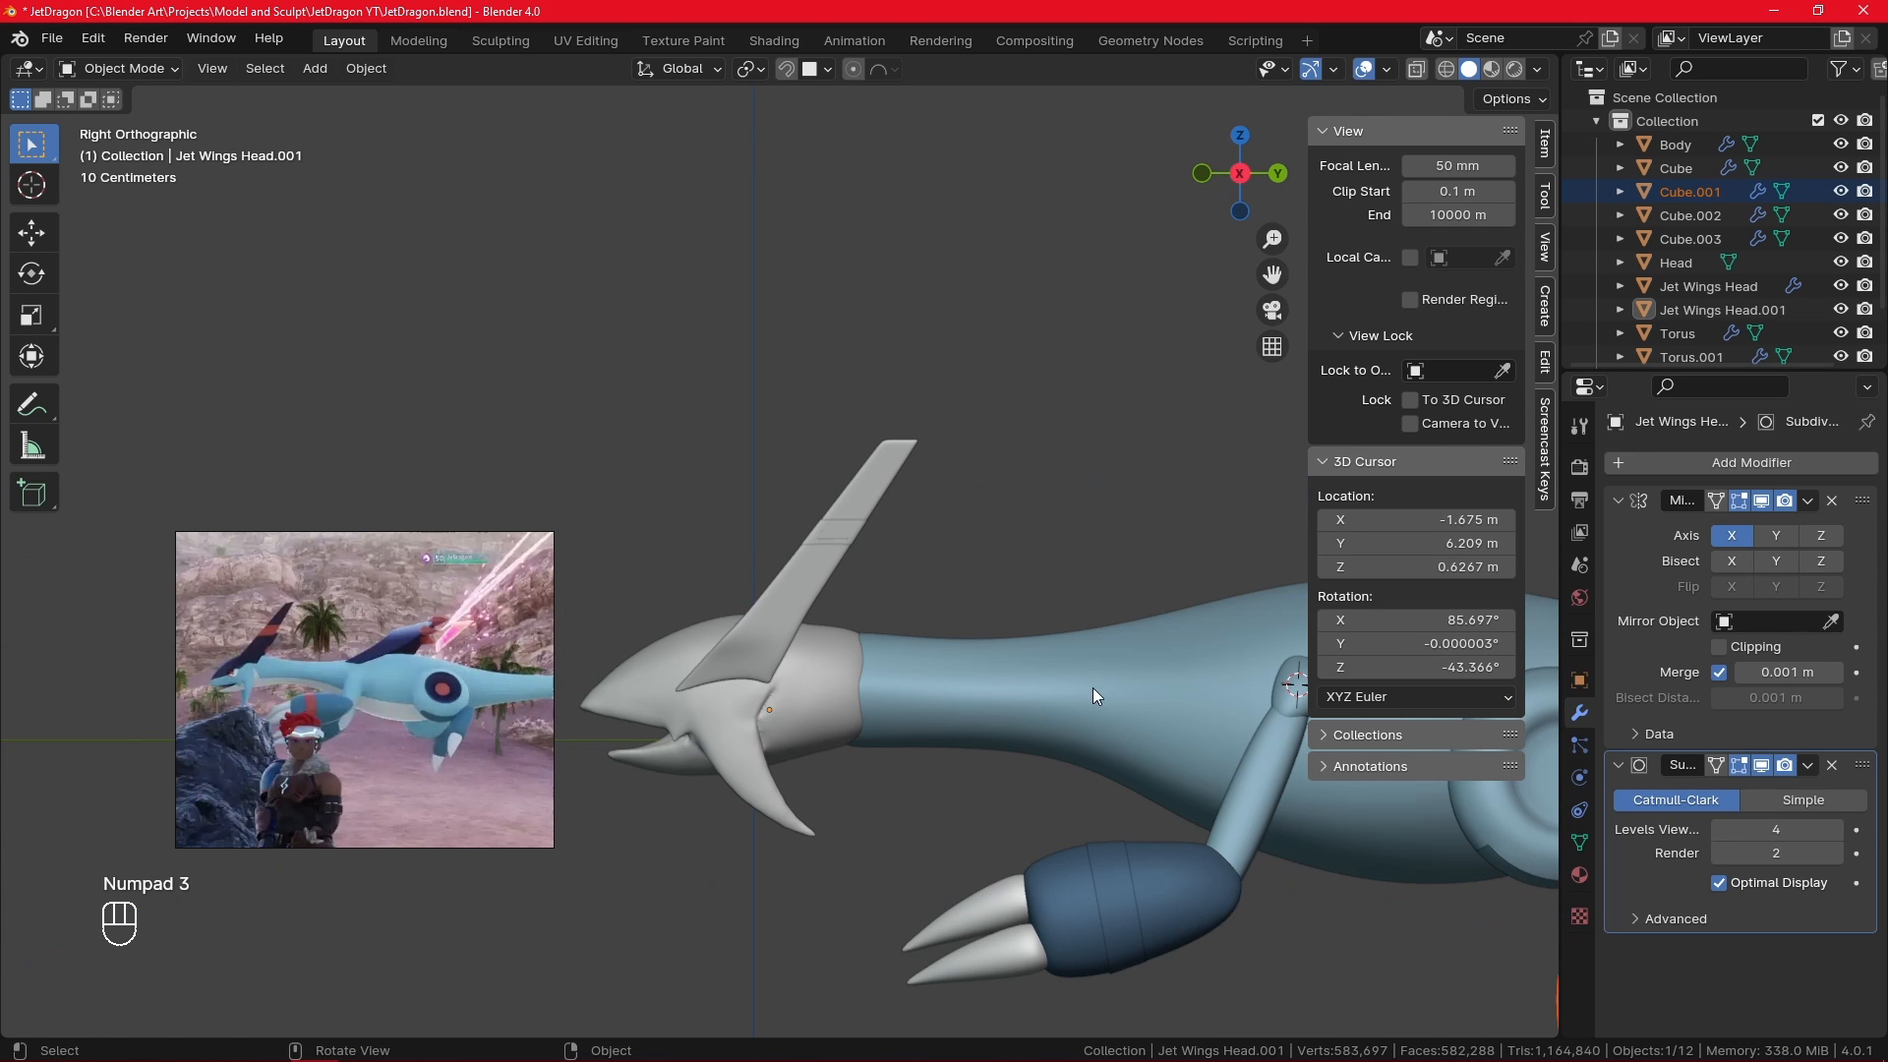
pyautogui.keyDown('alt'); pyautogui.keyDown('shift'); pyautogui.moveTo(1097, 619); pyautogui.dragTo(657, 582, button='middle'); pyautogui.keyUp('shift'); pyautogui.keyUp('alt')
pyautogui.keyDown('ctrl'); pyautogui.moveTo(1017, 642); pyautogui.dragTo(1020, 786, button='middle'); pyautogui.keyUp('ctrl')
pyautogui.keyDown('shift'); pyautogui.moveTo(1026, 841); pyautogui.dragTo(757, 866, button='middle'); pyautogui.keyUp('shift')
pyautogui.click(907, 602)
pyautogui.keyDown('ctrl'); pyautogui.moveTo(1005, 735); pyautogui.dragTo(984, 629, button='middle'); pyautogui.keyUp('ctrl')
pyautogui.moveTo(938, 718); pyautogui.dragTo(1120, 565, button='middle')
pyautogui.press('Tab')
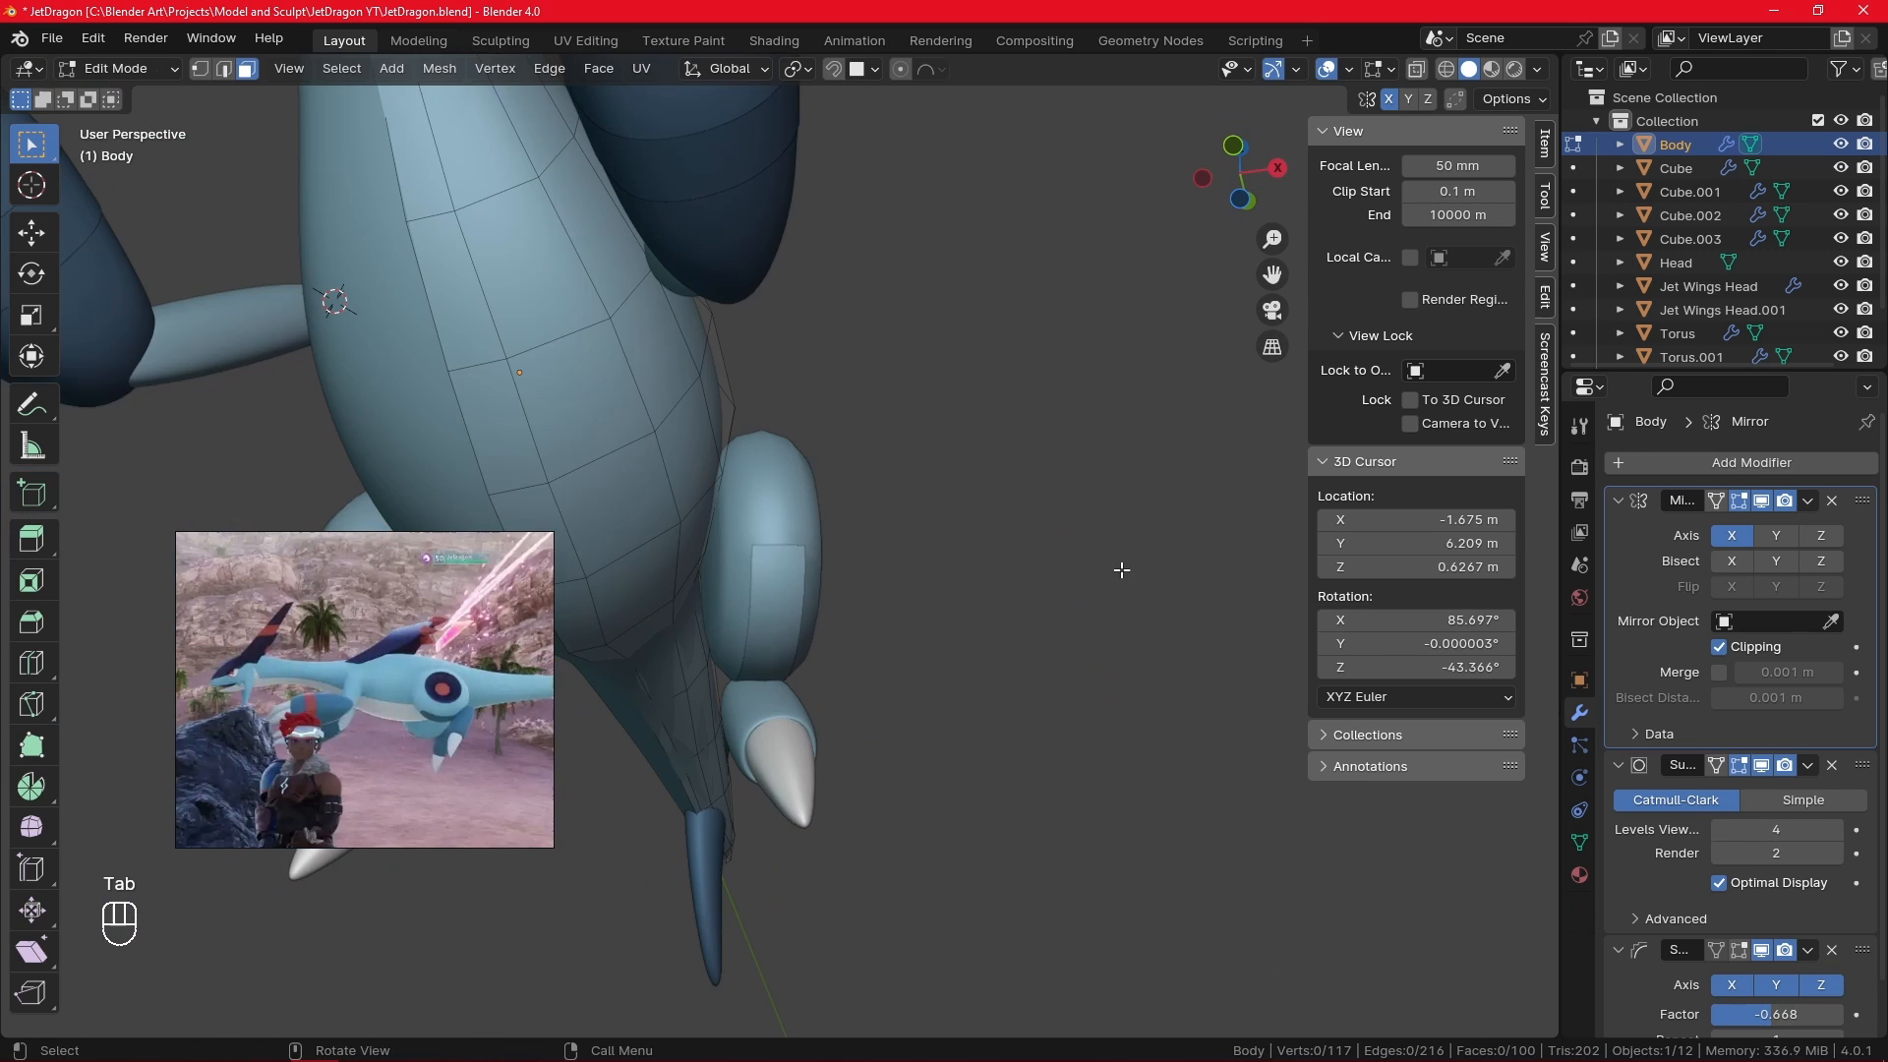
# - Duplicate the underside faces running from the throat to the tail base and separate them into their own object
pyautogui.scroll(2, 1023, 560)
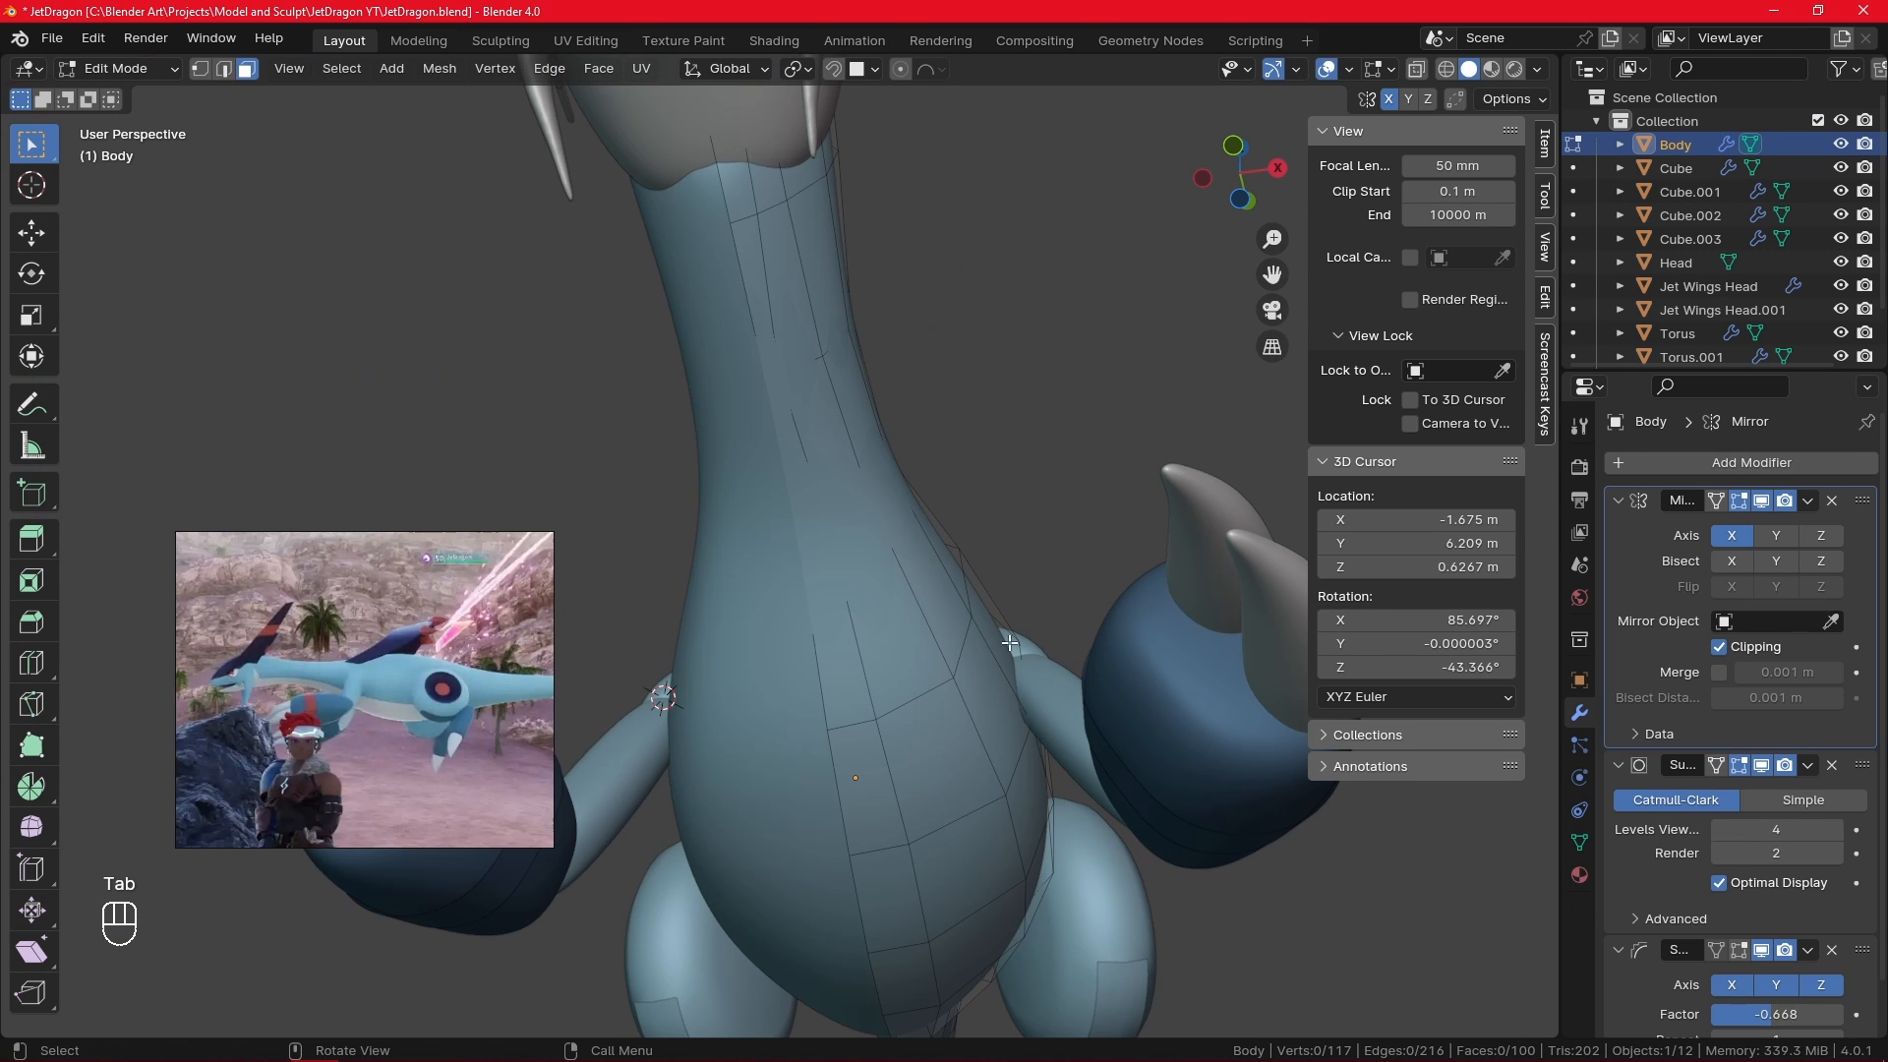
pyautogui.keyDown('shift'); pyautogui.click(744, 198); pyautogui.keyUp('shift')
pyautogui.keyDown('shift'); pyautogui.click(787, 301); pyautogui.keyUp('shift')
pyautogui.keyDown('shift'); pyautogui.click(759, 300); pyautogui.keyUp('shift')
pyautogui.keyDown('shift'); pyautogui.click(828, 466); pyautogui.keyUp('shift')
pyautogui.keyDown('shift'); pyautogui.click(807, 460); pyautogui.keyUp('shift')
pyautogui.keyDown('shift'); pyautogui.click(899, 664); pyautogui.keyUp('shift')
pyautogui.keyDown('shift'); pyautogui.click(852, 672); pyautogui.keyUp('shift')
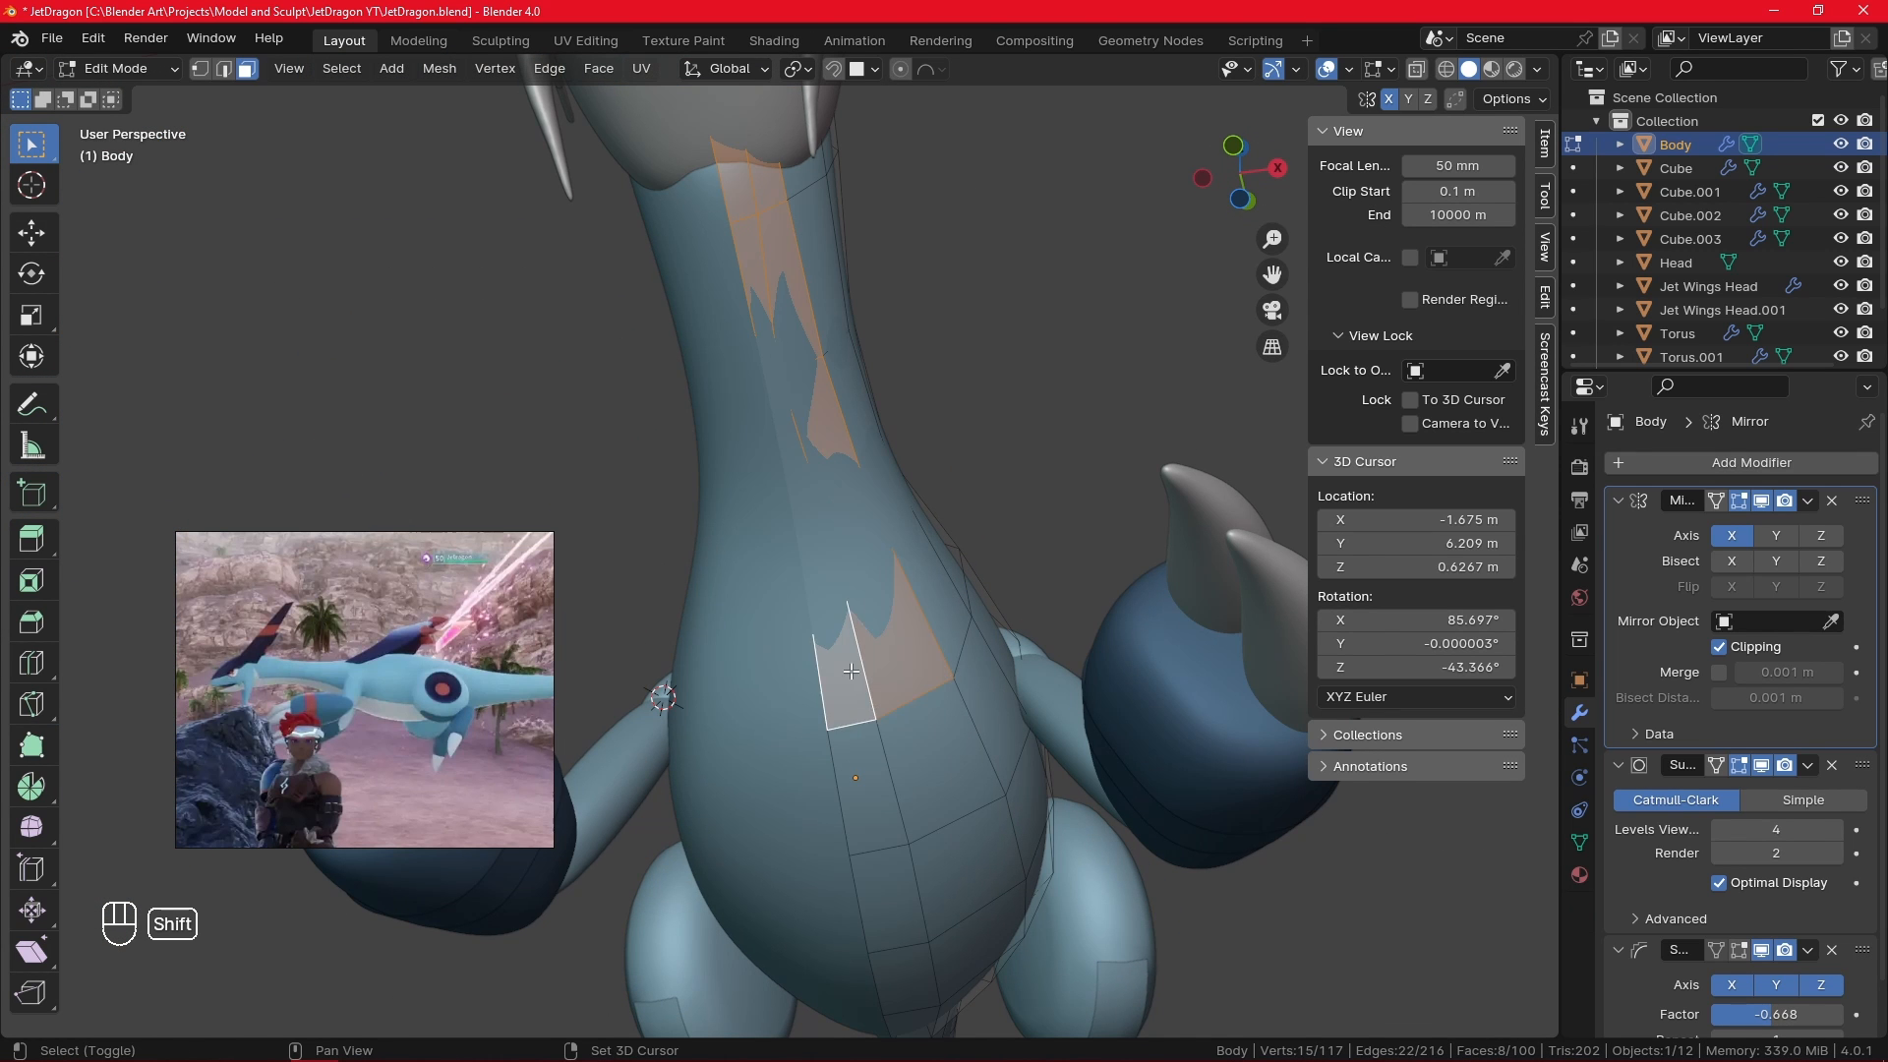
pyautogui.keyDown('shift'); pyautogui.click(873, 779); pyautogui.keyUp('shift')
pyautogui.keyDown('shift'); pyautogui.click(925, 759); pyautogui.keyUp('shift')
pyautogui.keyDown('shift'); pyautogui.moveTo(914, 767); pyautogui.dragTo(914, 226, button='middle'); pyautogui.keyUp('shift')
pyautogui.keyDown('shift'); pyautogui.click(929, 366); pyautogui.keyUp('shift')
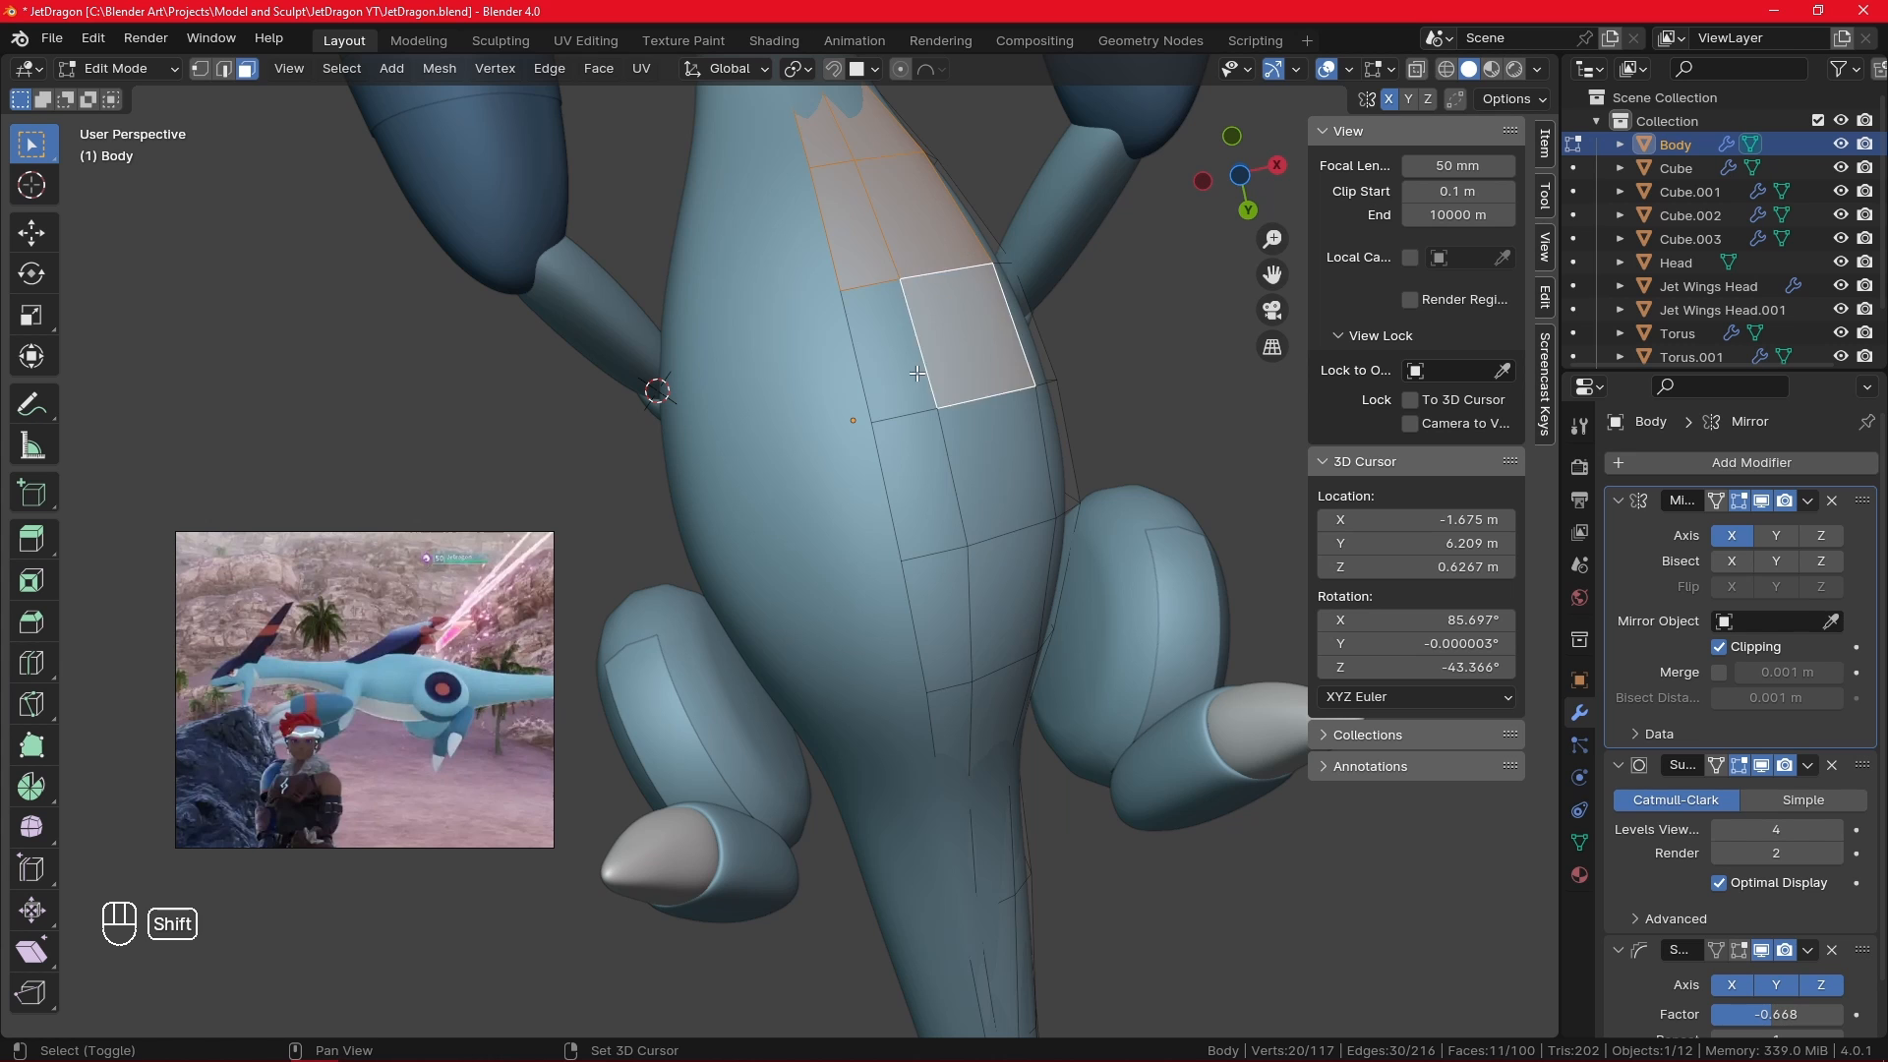
pyautogui.keyDown('shift'); pyautogui.click(885, 354); pyautogui.keyUp('shift')
pyautogui.keyDown('shift'); pyautogui.click(917, 485); pyautogui.keyUp('shift')
pyautogui.keyDown('shift'); pyautogui.click(1005, 461); pyautogui.keyUp('shift')
pyautogui.keyDown('shift'); pyautogui.click(1005, 596); pyautogui.keyUp('shift')
pyautogui.keyDown('shift'); pyautogui.click(932, 619); pyautogui.keyUp('shift')
pyautogui.keyDown('shift'); pyautogui.click(956, 714); pyautogui.keyUp('shift')
pyautogui.keyDown('shift'); pyautogui.click(991, 713); pyautogui.keyUp('shift')
pyautogui.keyDown('shift'); pyautogui.moveTo(993, 806); pyautogui.dragTo(1058, 723, button='middle'); pyautogui.keyUp('shift')
pyautogui.keyDown('shift'); pyautogui.click(916, 739); pyautogui.keyUp('shift')
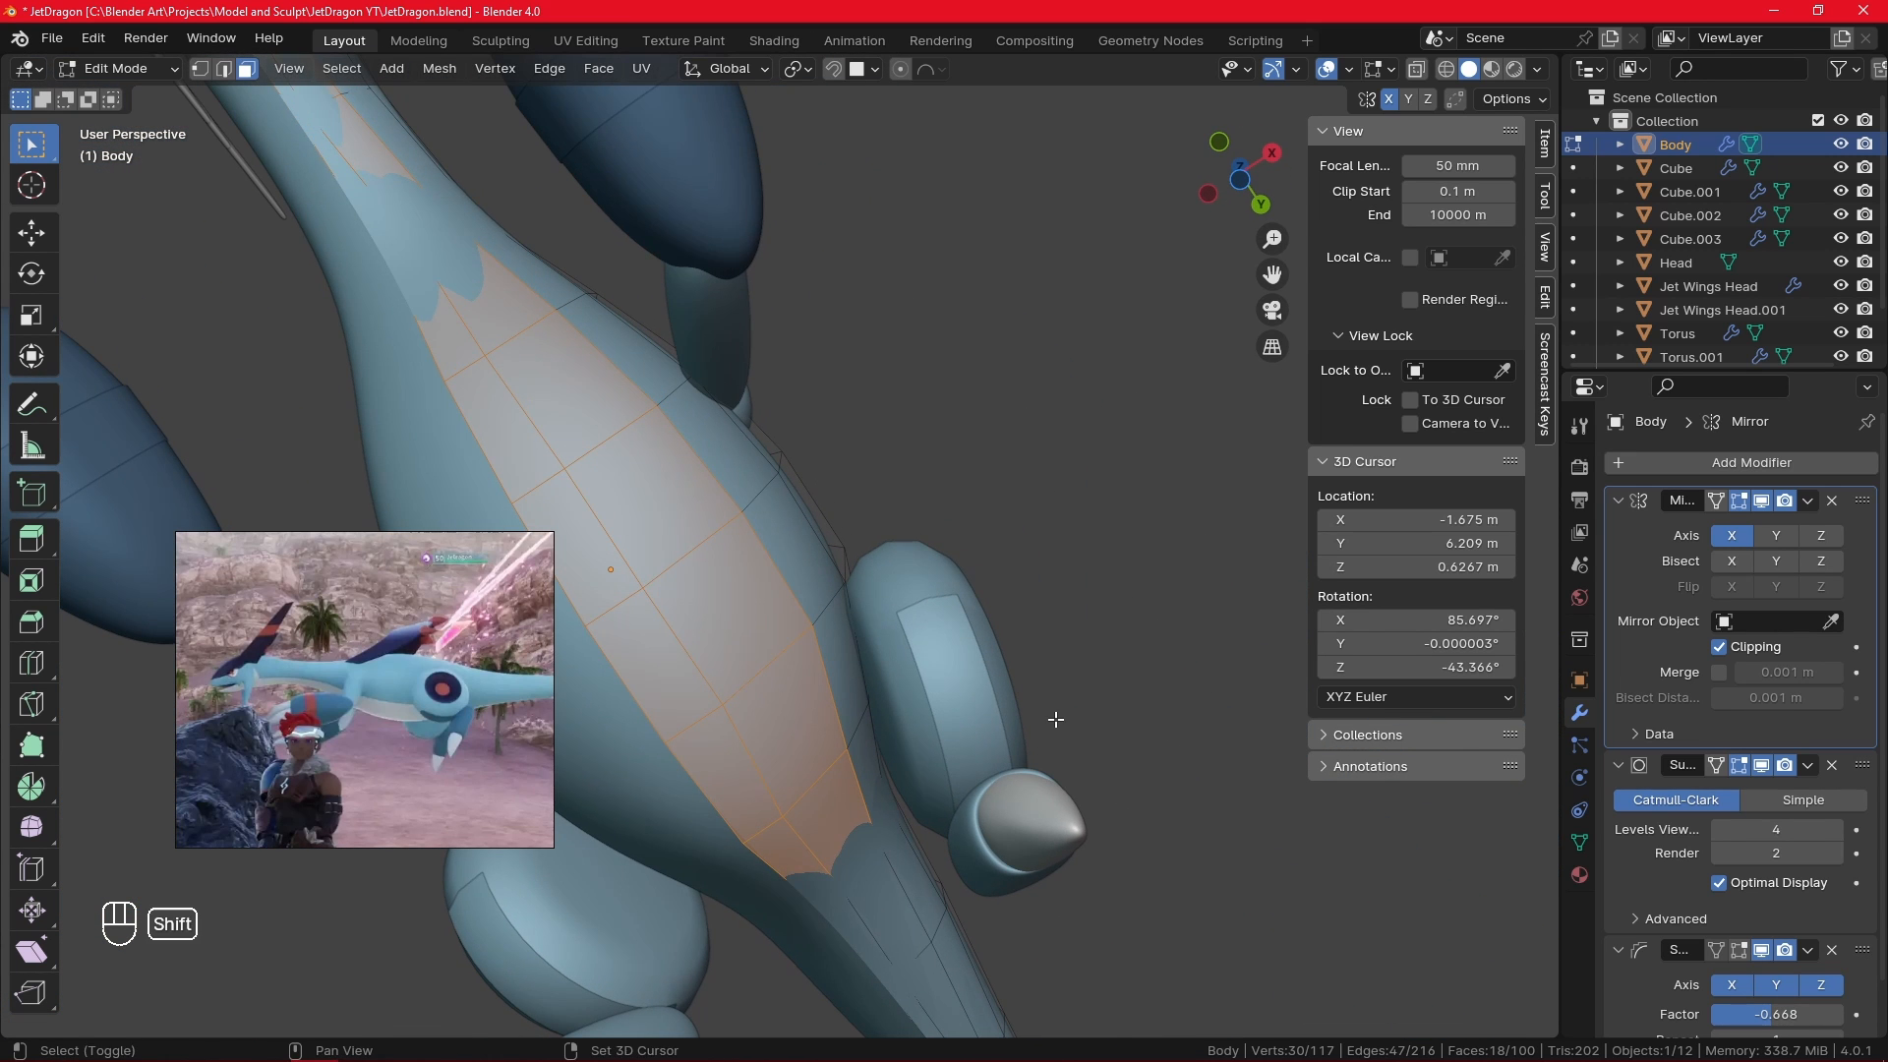
pyautogui.press('ctrl+KP_Add')
pyautogui.press('p')
pyautogui.click(1074, 725)
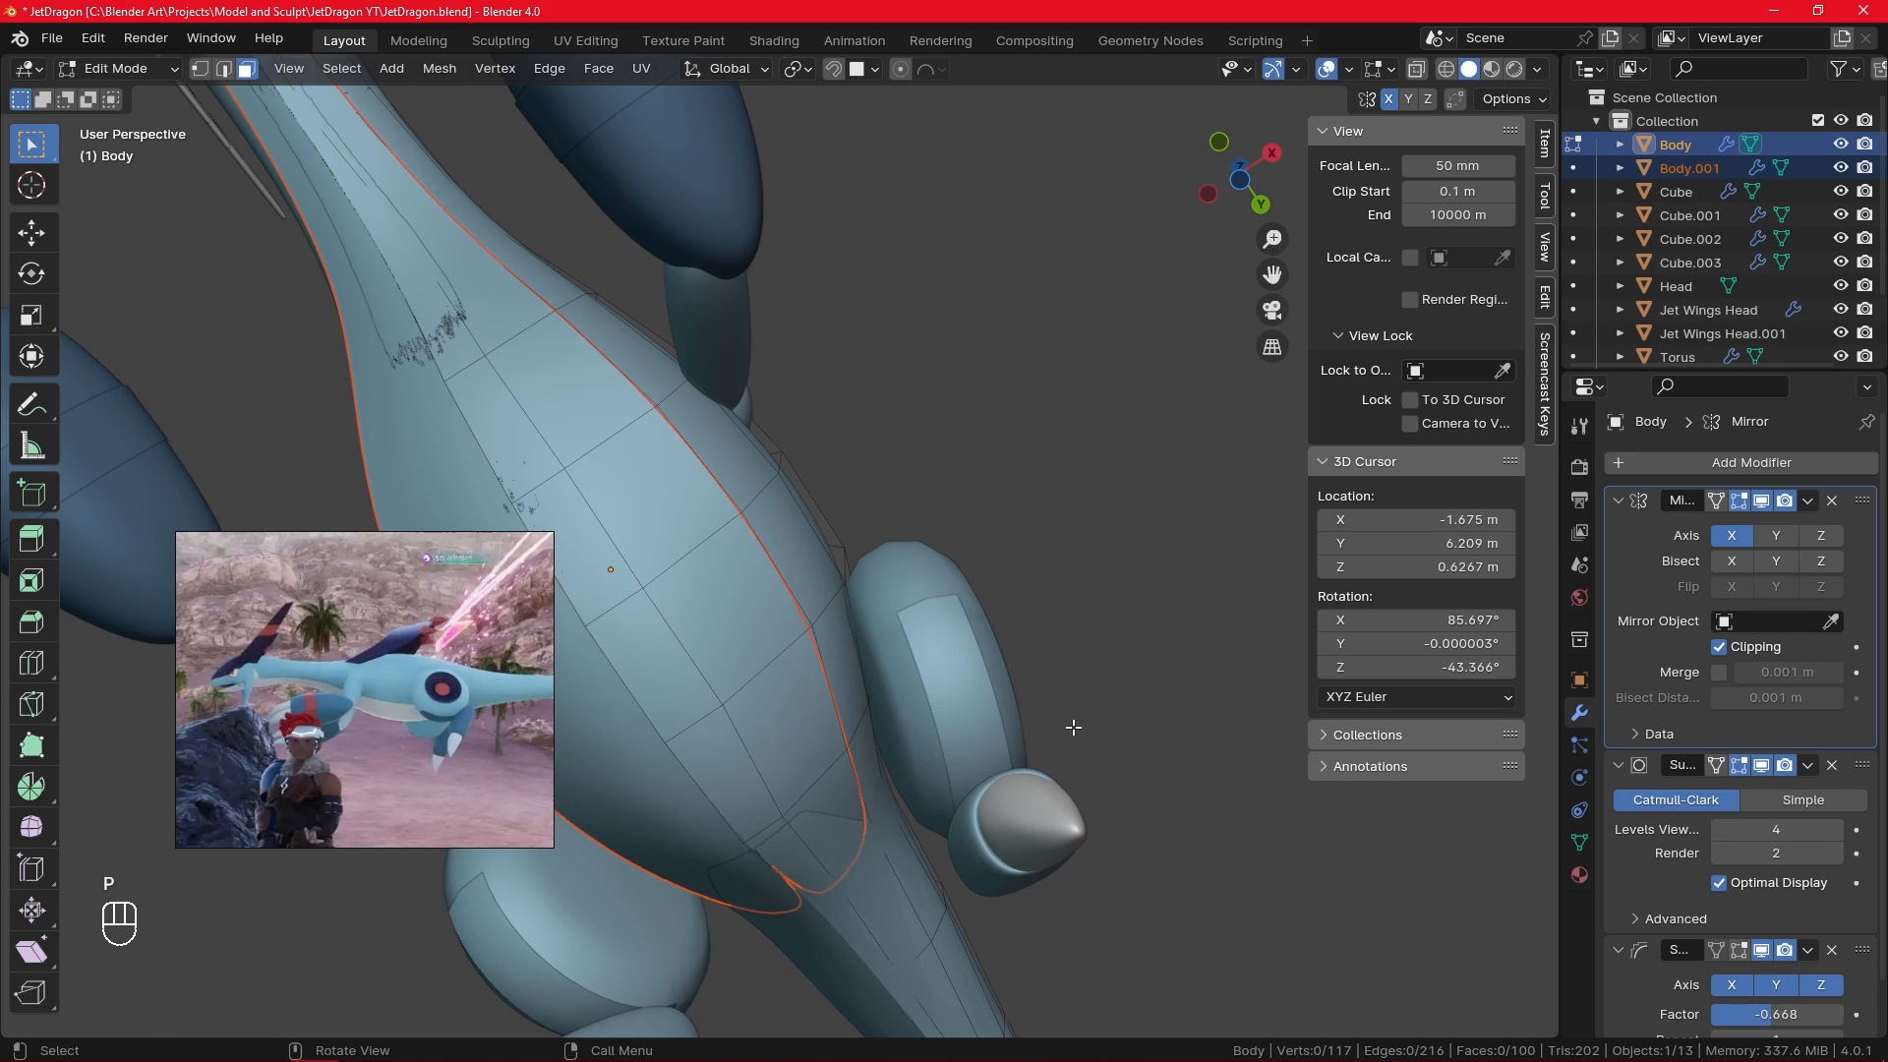
# - Leave Edit Mode, select the separated belly piece, and give it a second material slot using Material.001
pyautogui.press('KP_3')
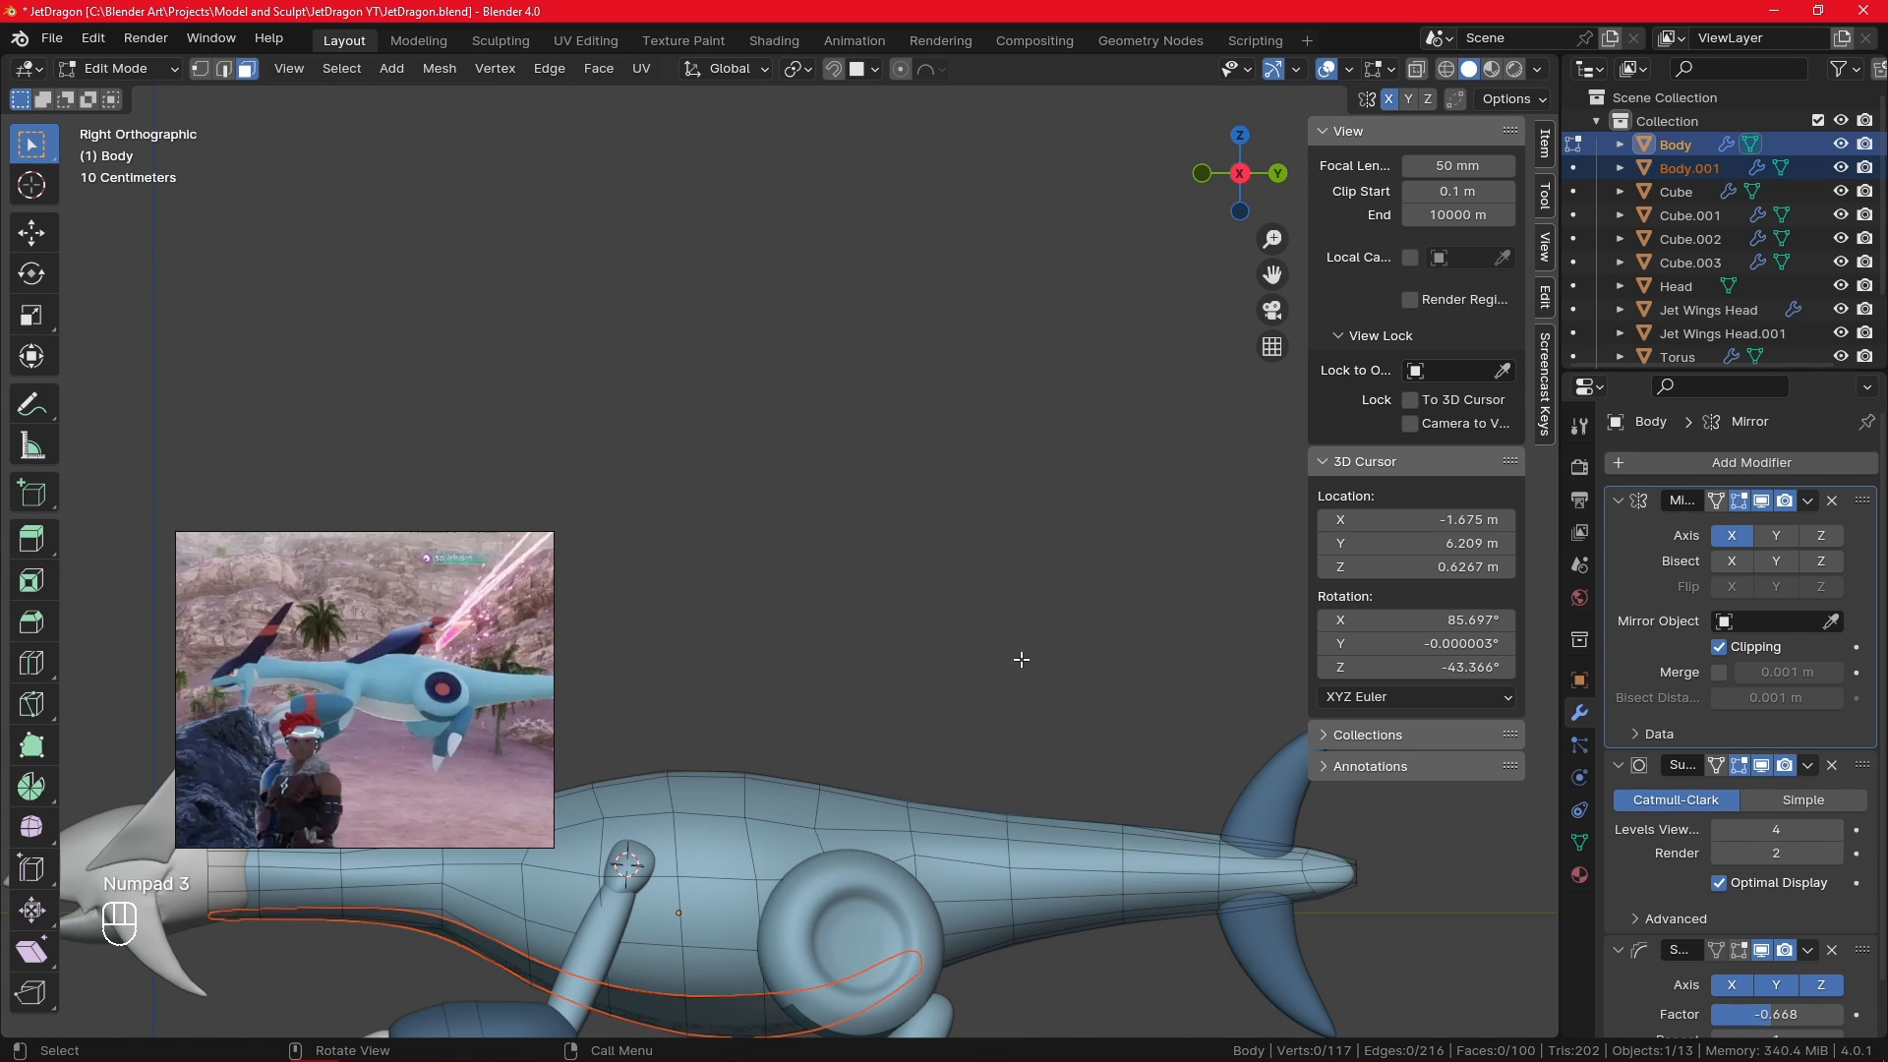
pyautogui.press('Tab')
pyautogui.click(1018, 665)
pyautogui.keyDown('alt'); pyautogui.keyDown('shift'); pyautogui.moveTo(1048, 678); pyautogui.dragTo(1211, 431); pyautogui.keyUp('shift'); pyautogui.keyUp('alt')
pyautogui.click(901, 754)
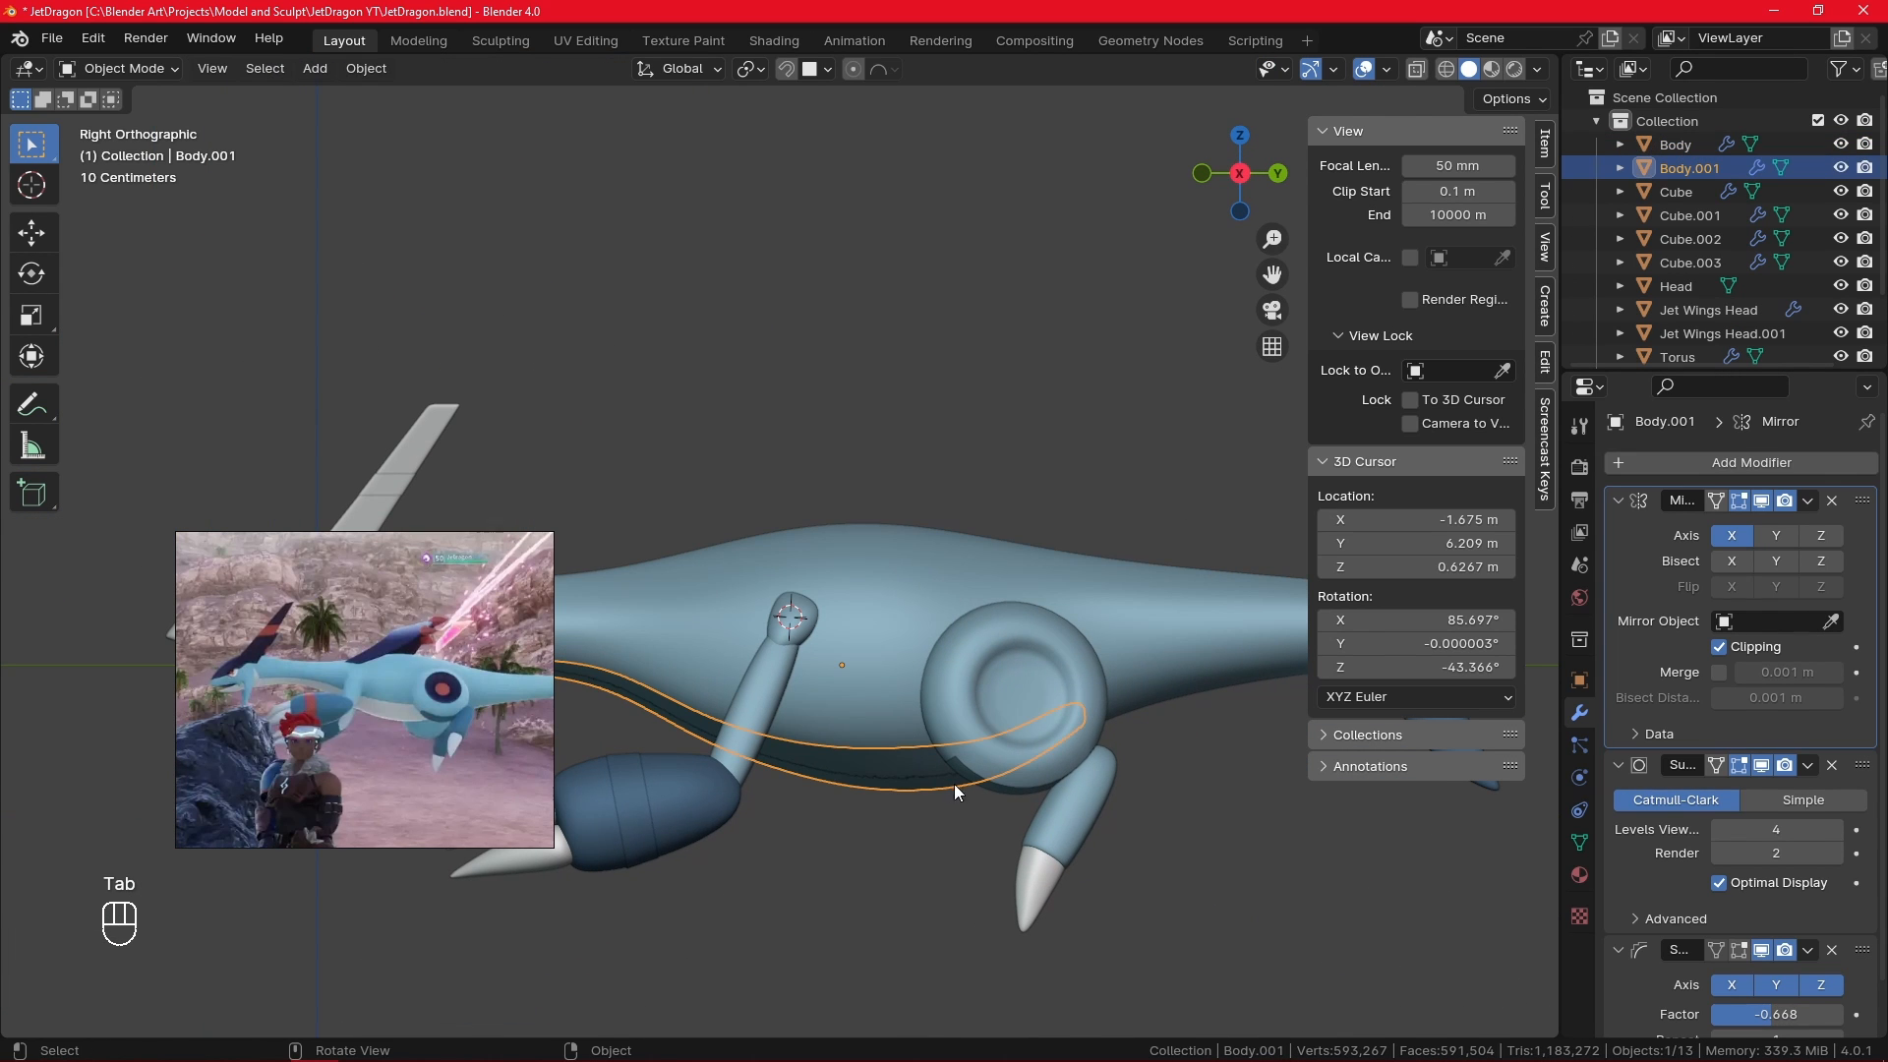
pyautogui.click(1580, 874)
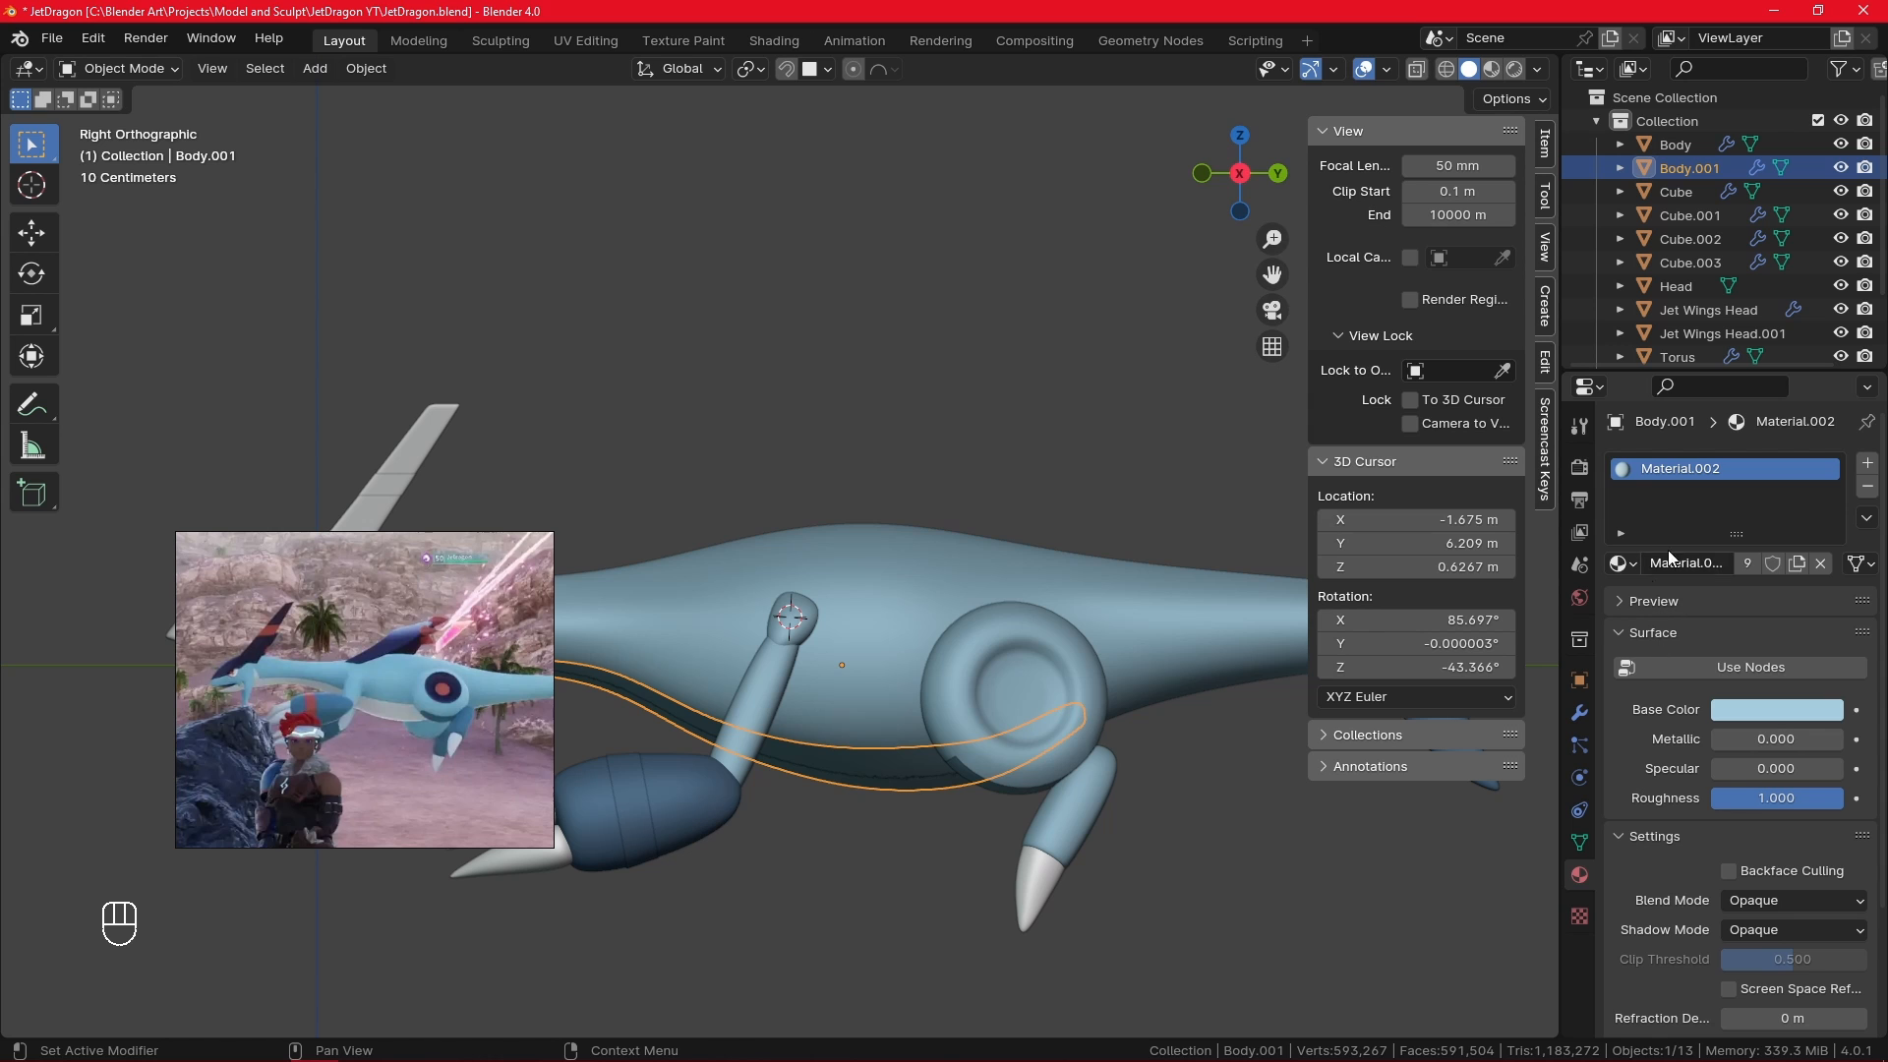
pyautogui.click(1865, 474)
pyautogui.click(1620, 609)
pyautogui.click(1590, 669)
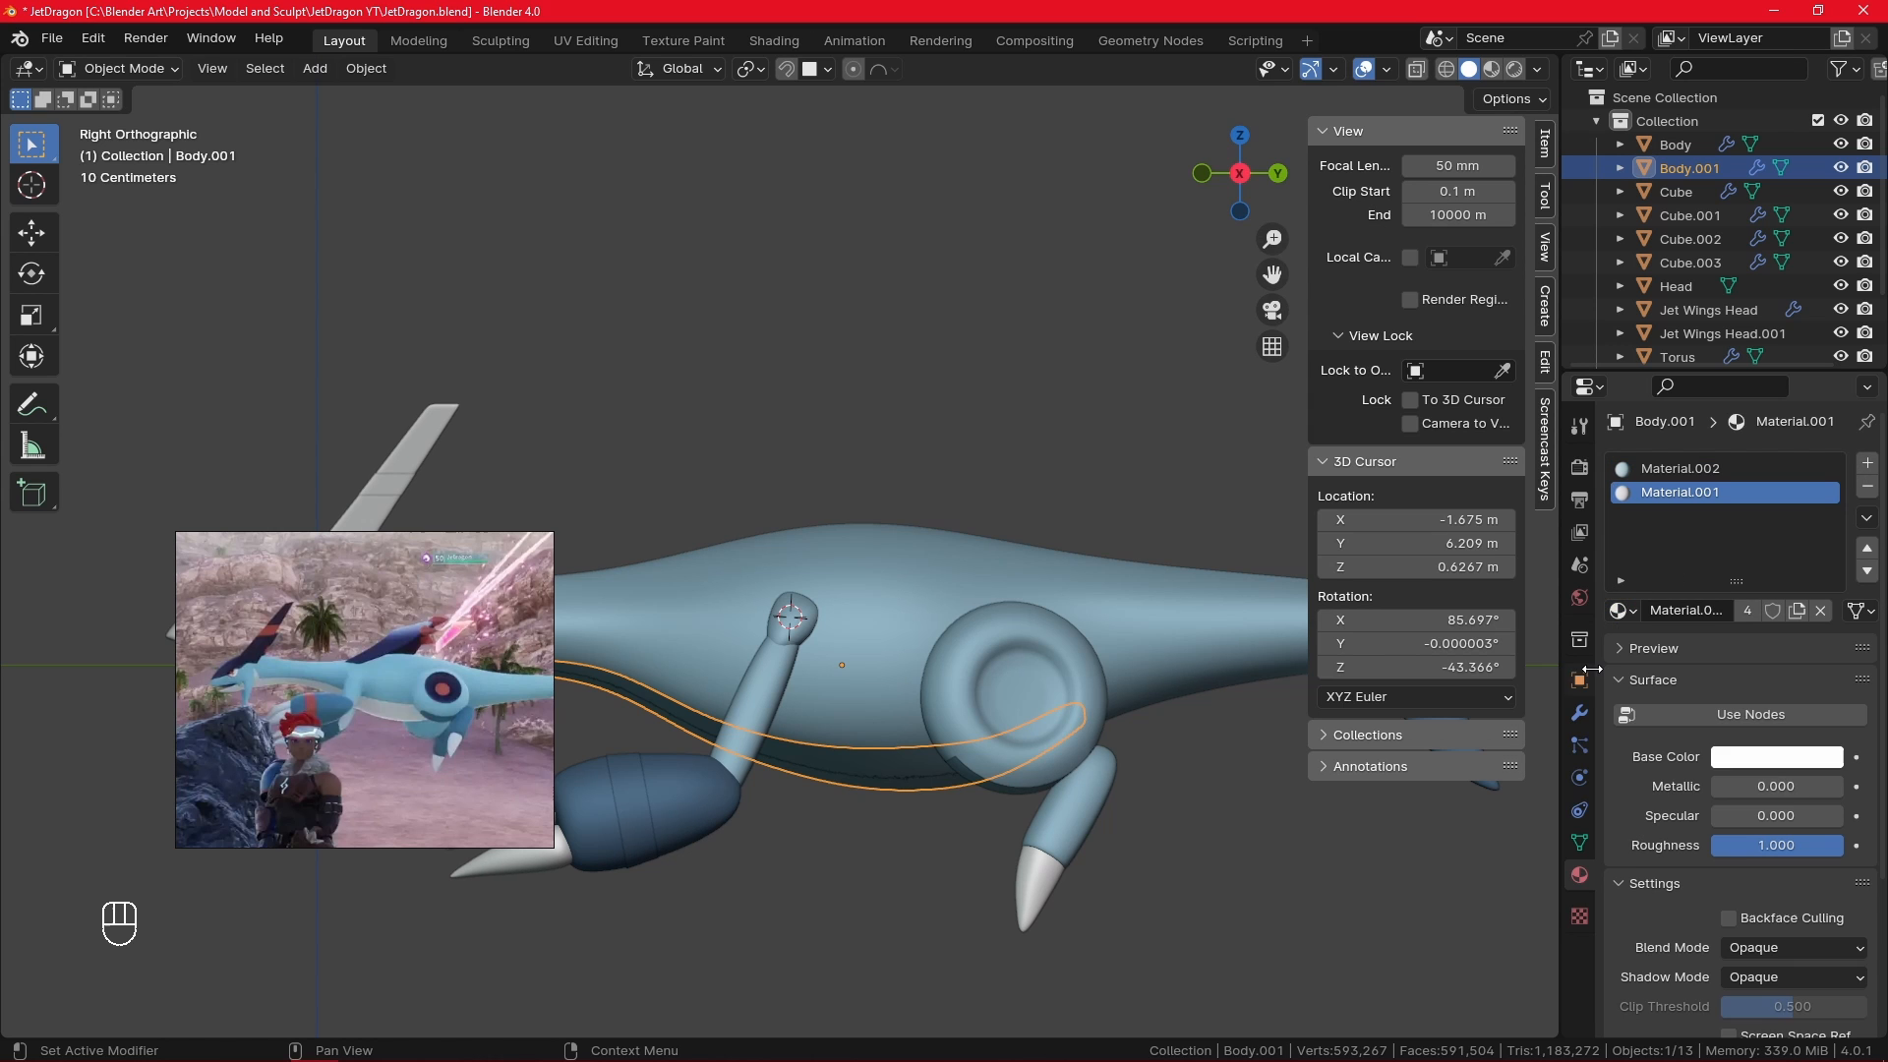
# - Assign the white Material.001 to all faces of the belly piece in Edit Mode
pyautogui.press('Tab')
pyautogui.press('Tab')
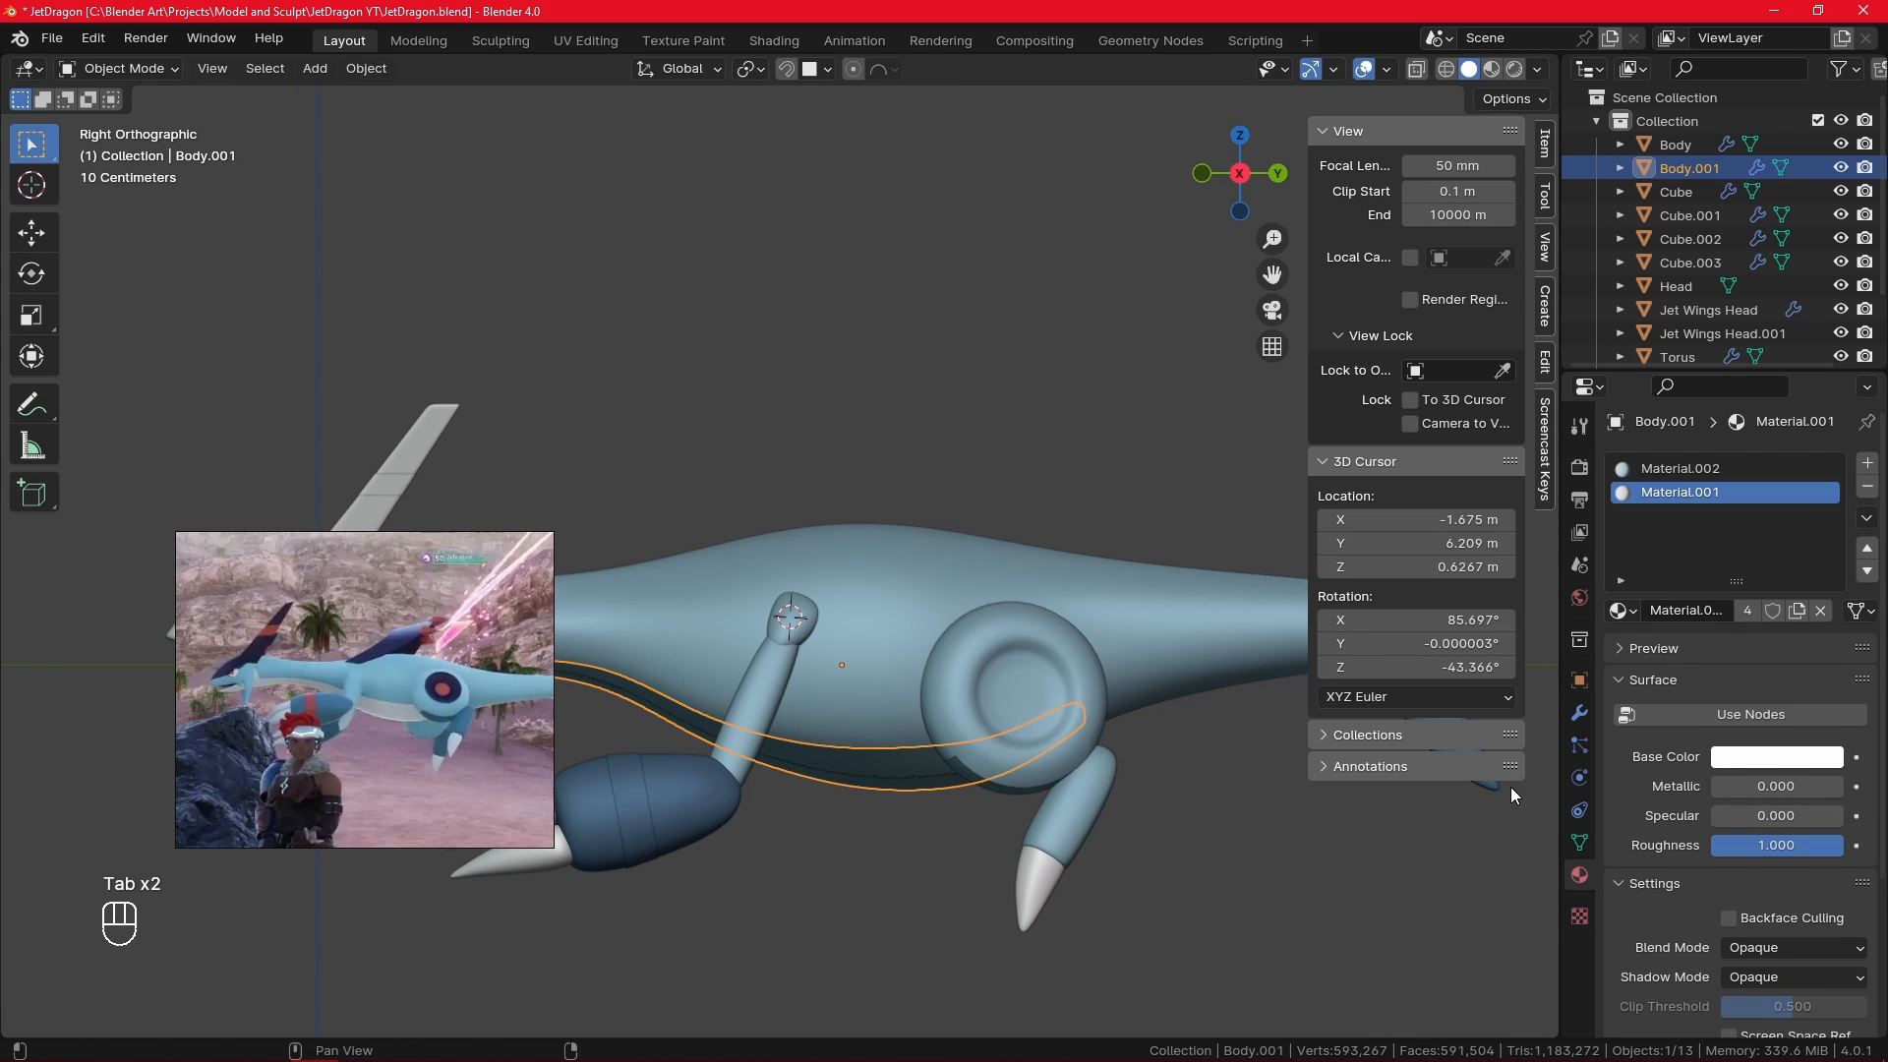
pyautogui.press('Tab')
pyautogui.press('a')
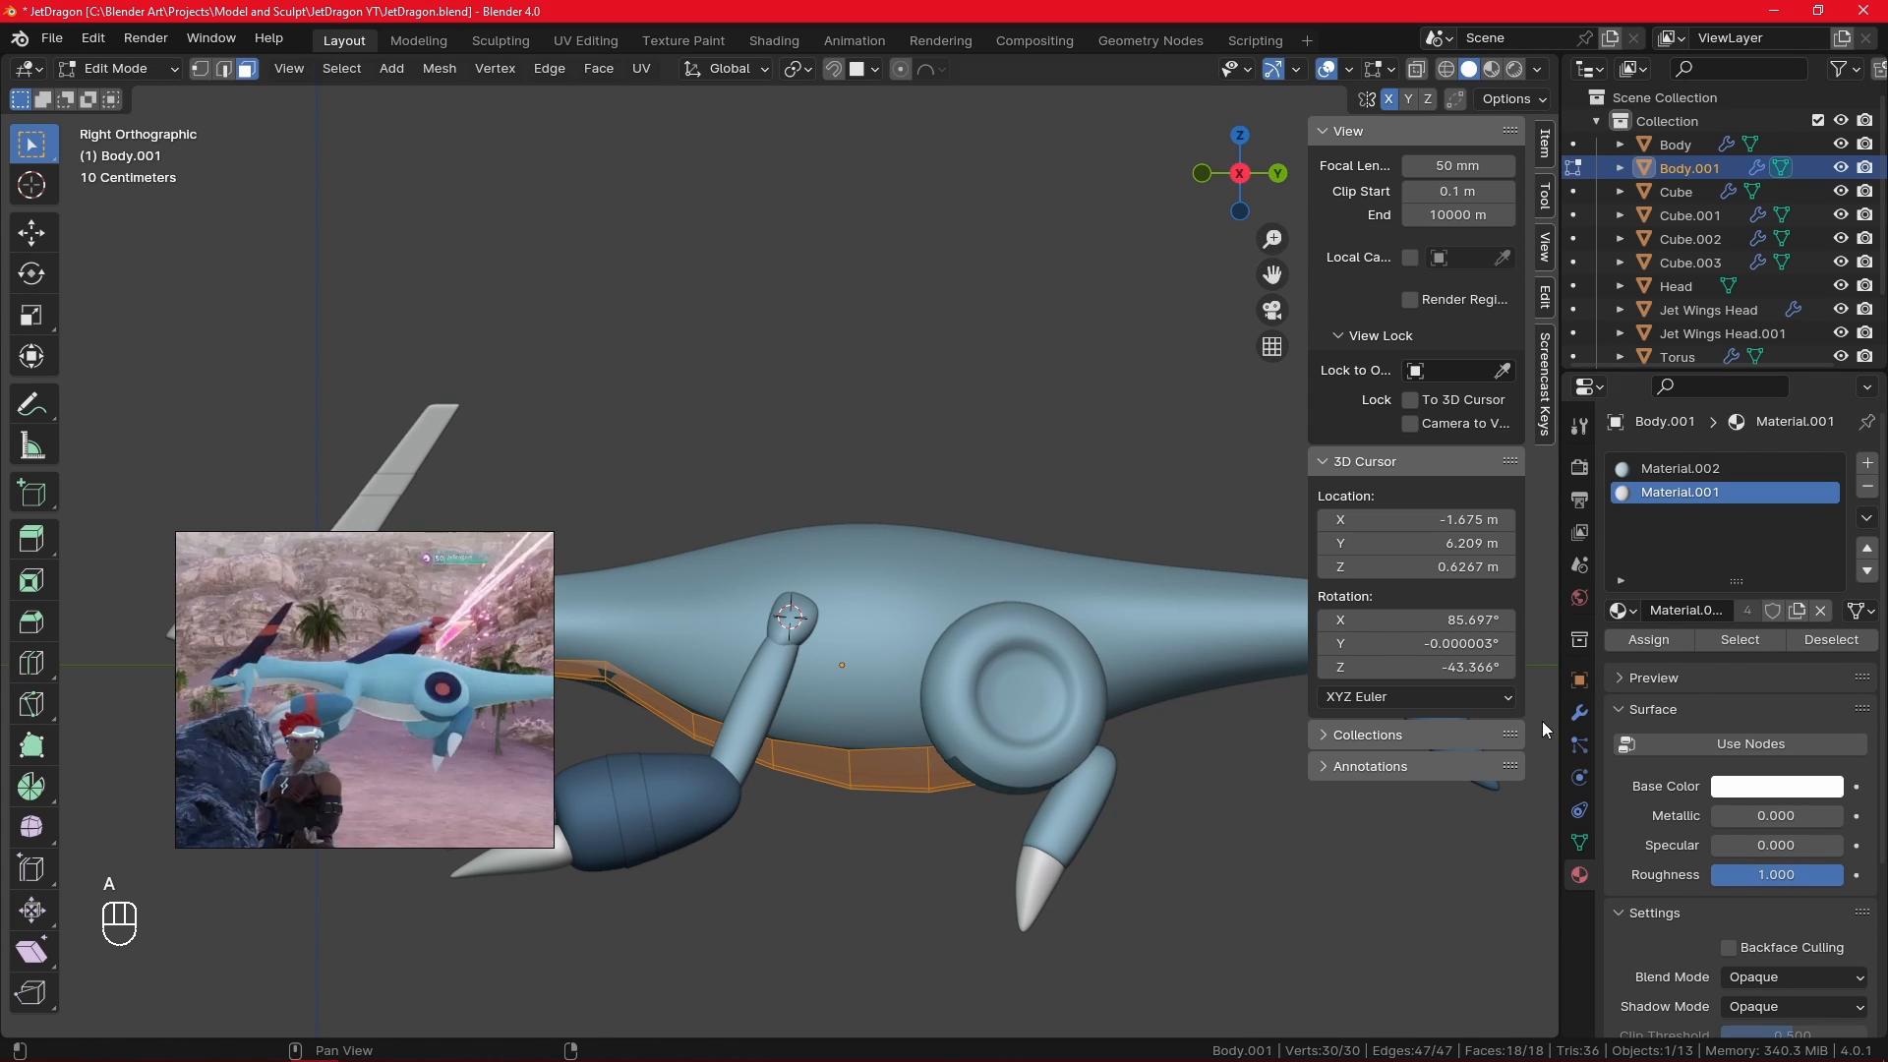
pyautogui.click(1290, 910)
pyautogui.moveTo(1213, 859); pyautogui.dragTo(1431, 750, button='middle')
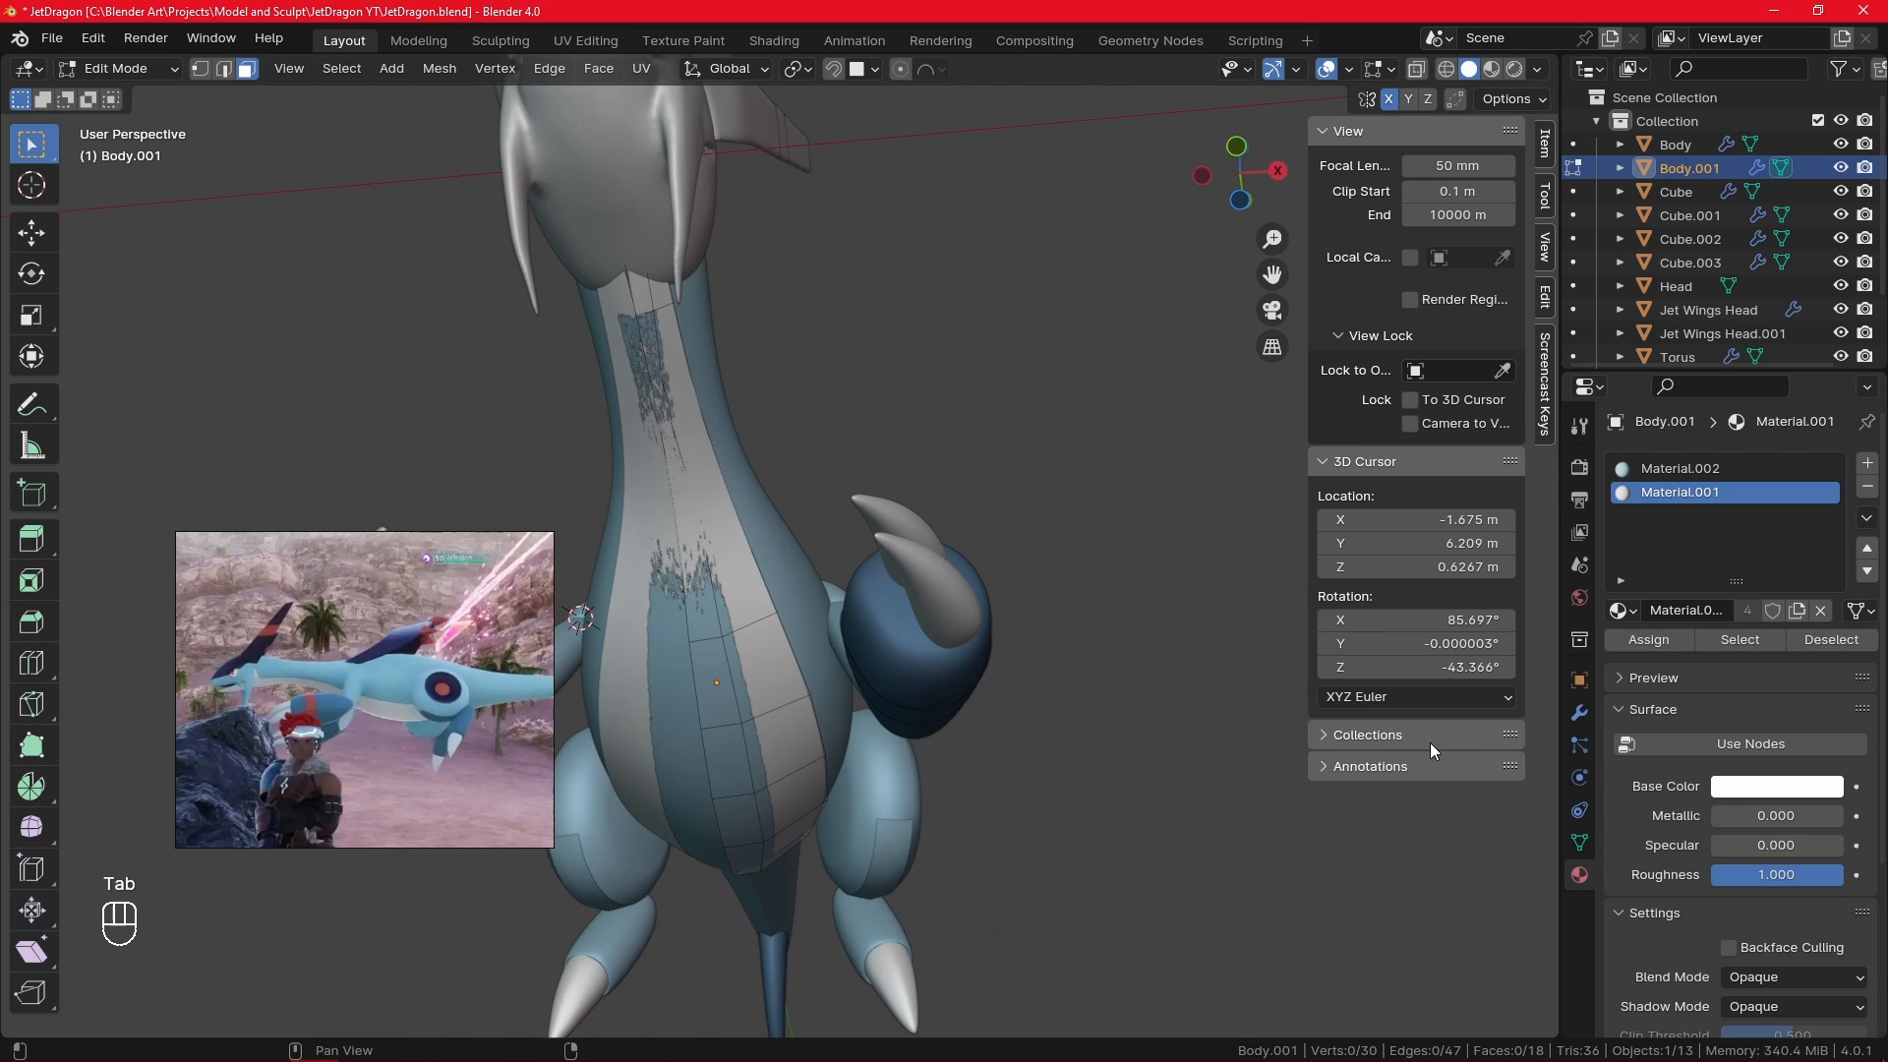
# - In vertex select mode, pick the path of vertices along the belly piece's centre line and lower it about 0.012 m along Z
pyautogui.click(792, 669)
pyautogui.click(201, 69)
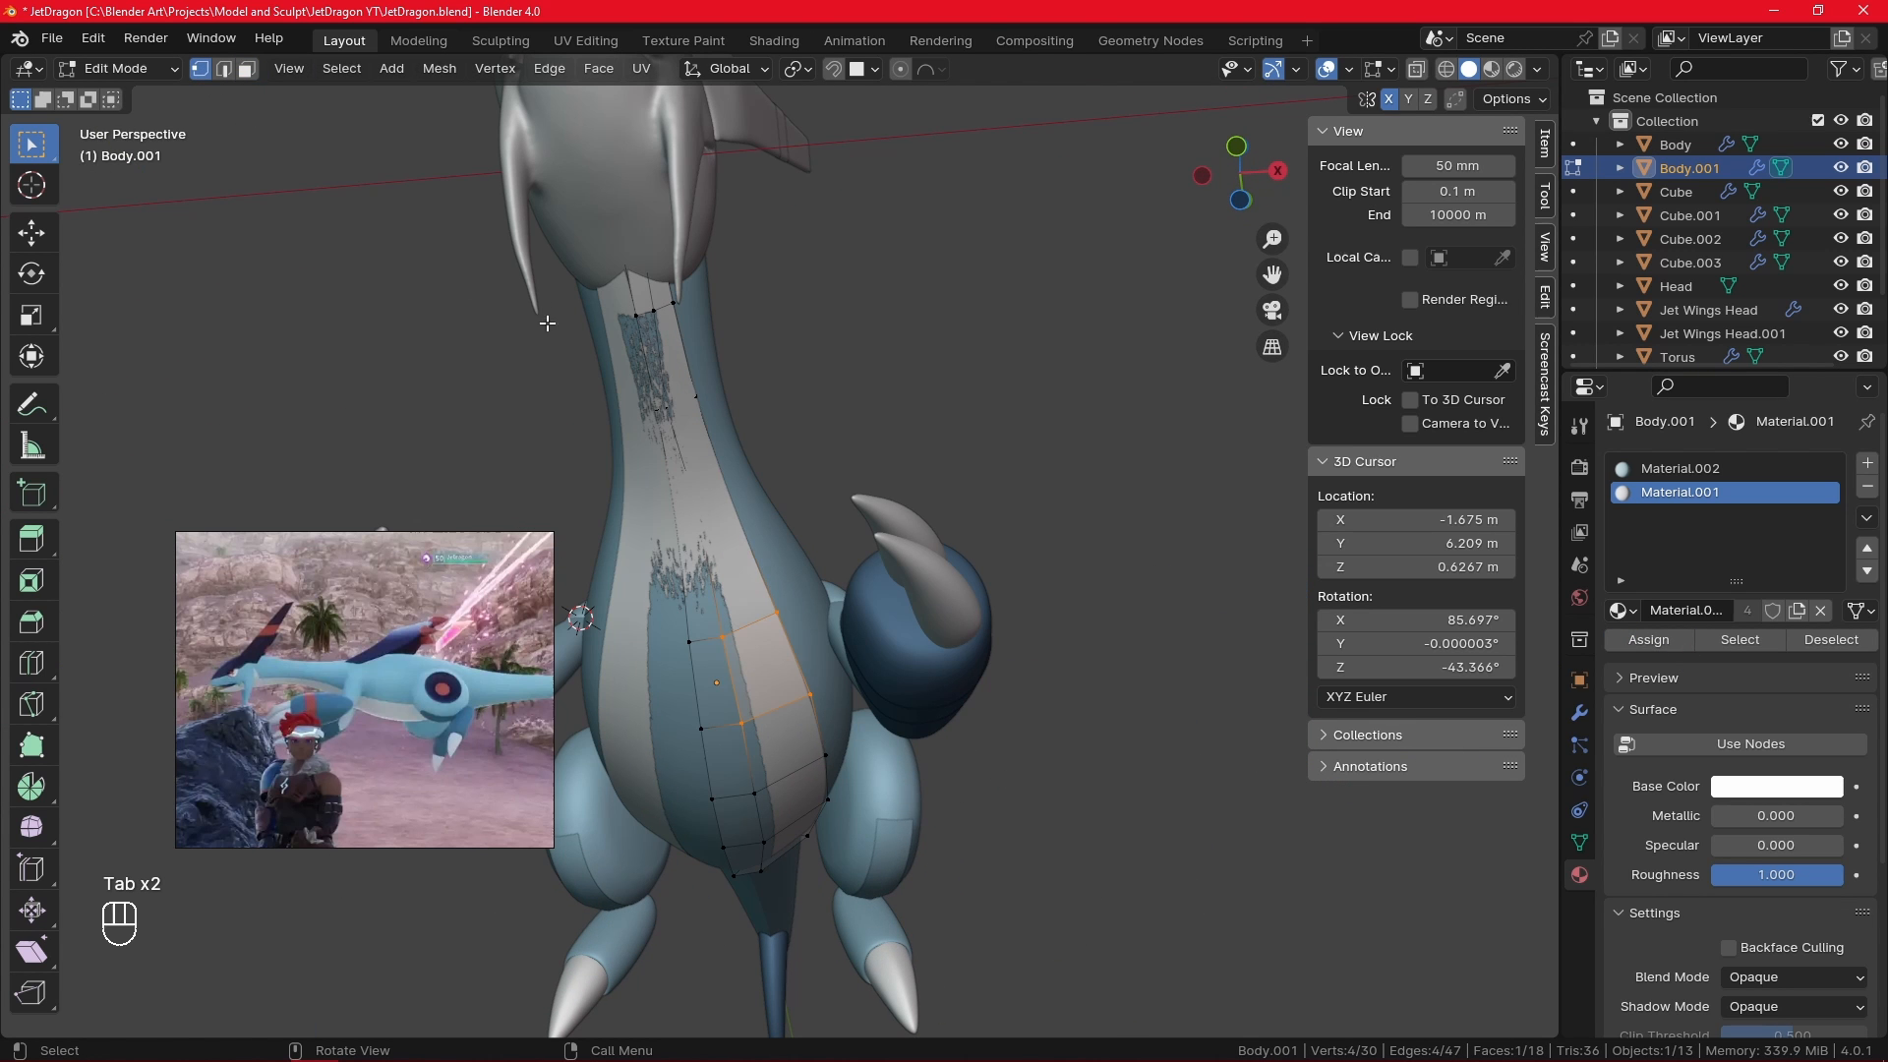
pyautogui.keyDown('ctrl'); pyautogui.click(636, 318); pyautogui.keyUp('ctrl')
pyautogui.moveTo(636, 317); pyautogui.dragTo(876, 688, button='middle')
pyautogui.press('g')
pyautogui.press('x')
pyautogui.press('y')
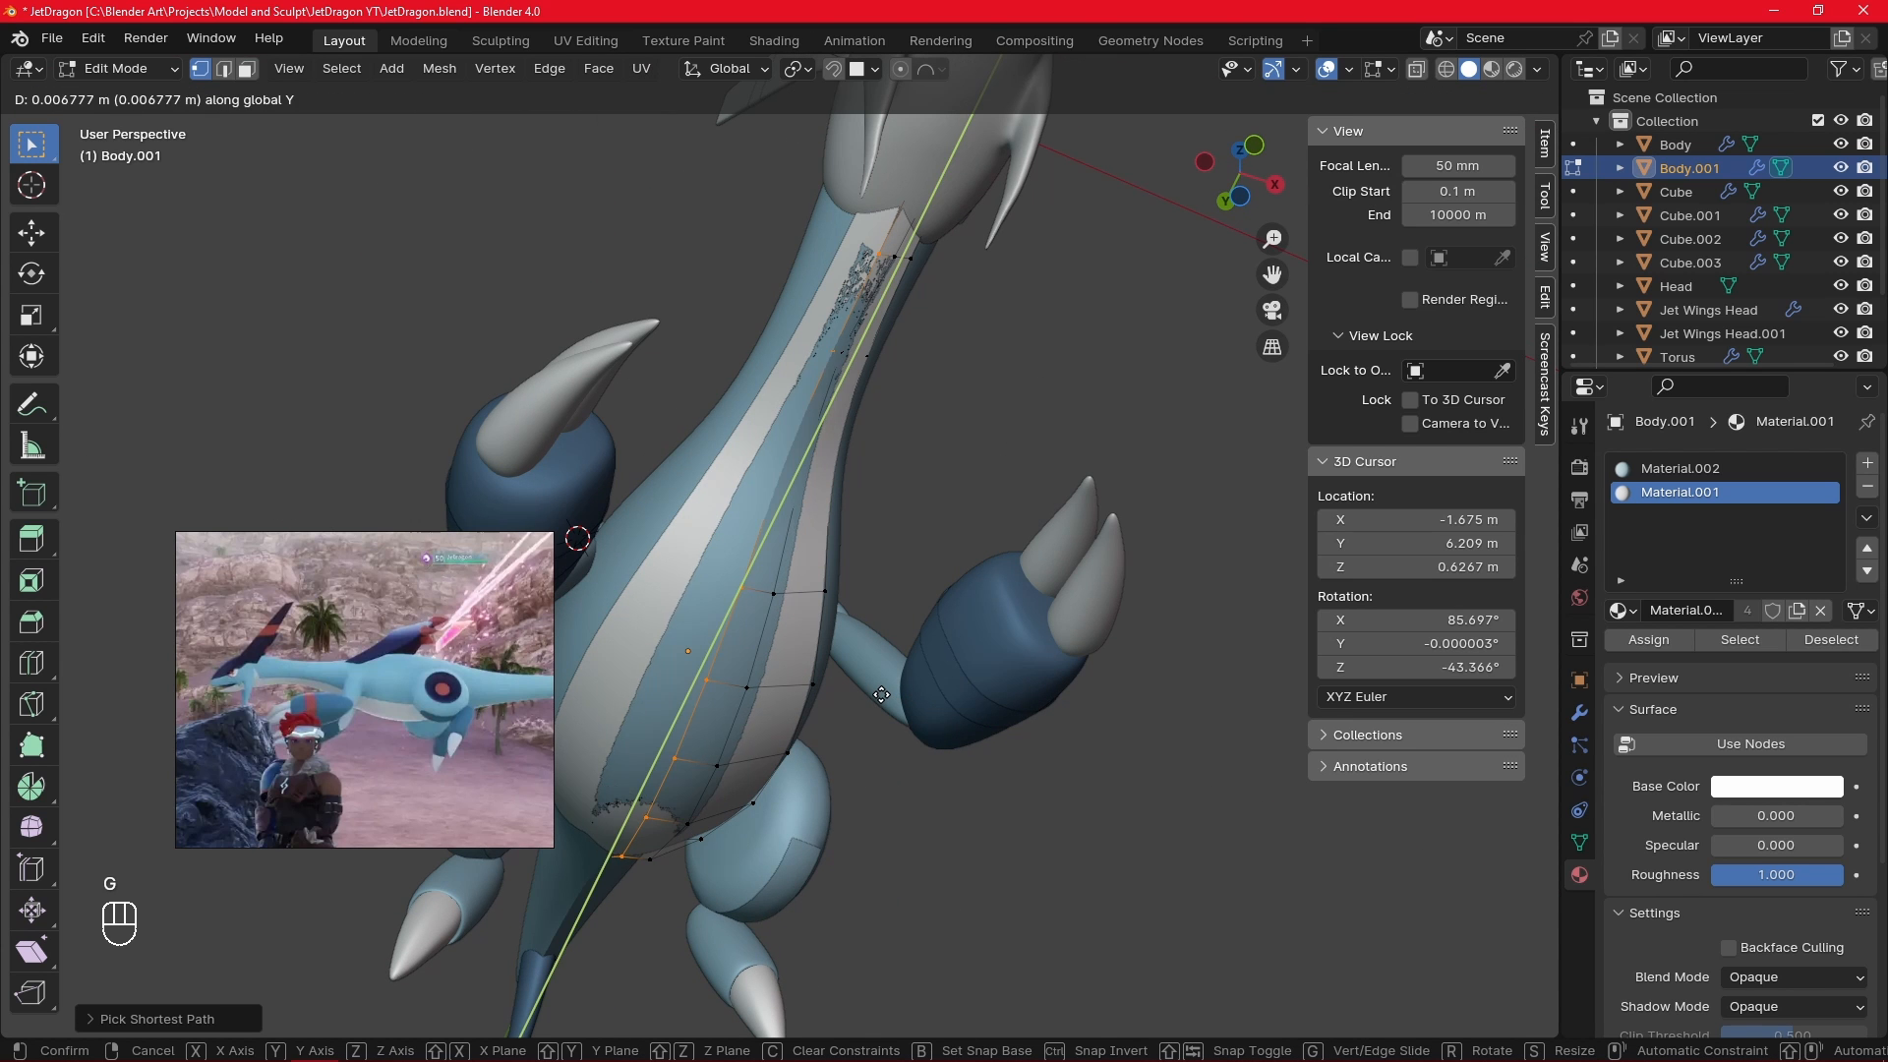
pyautogui.press('z')
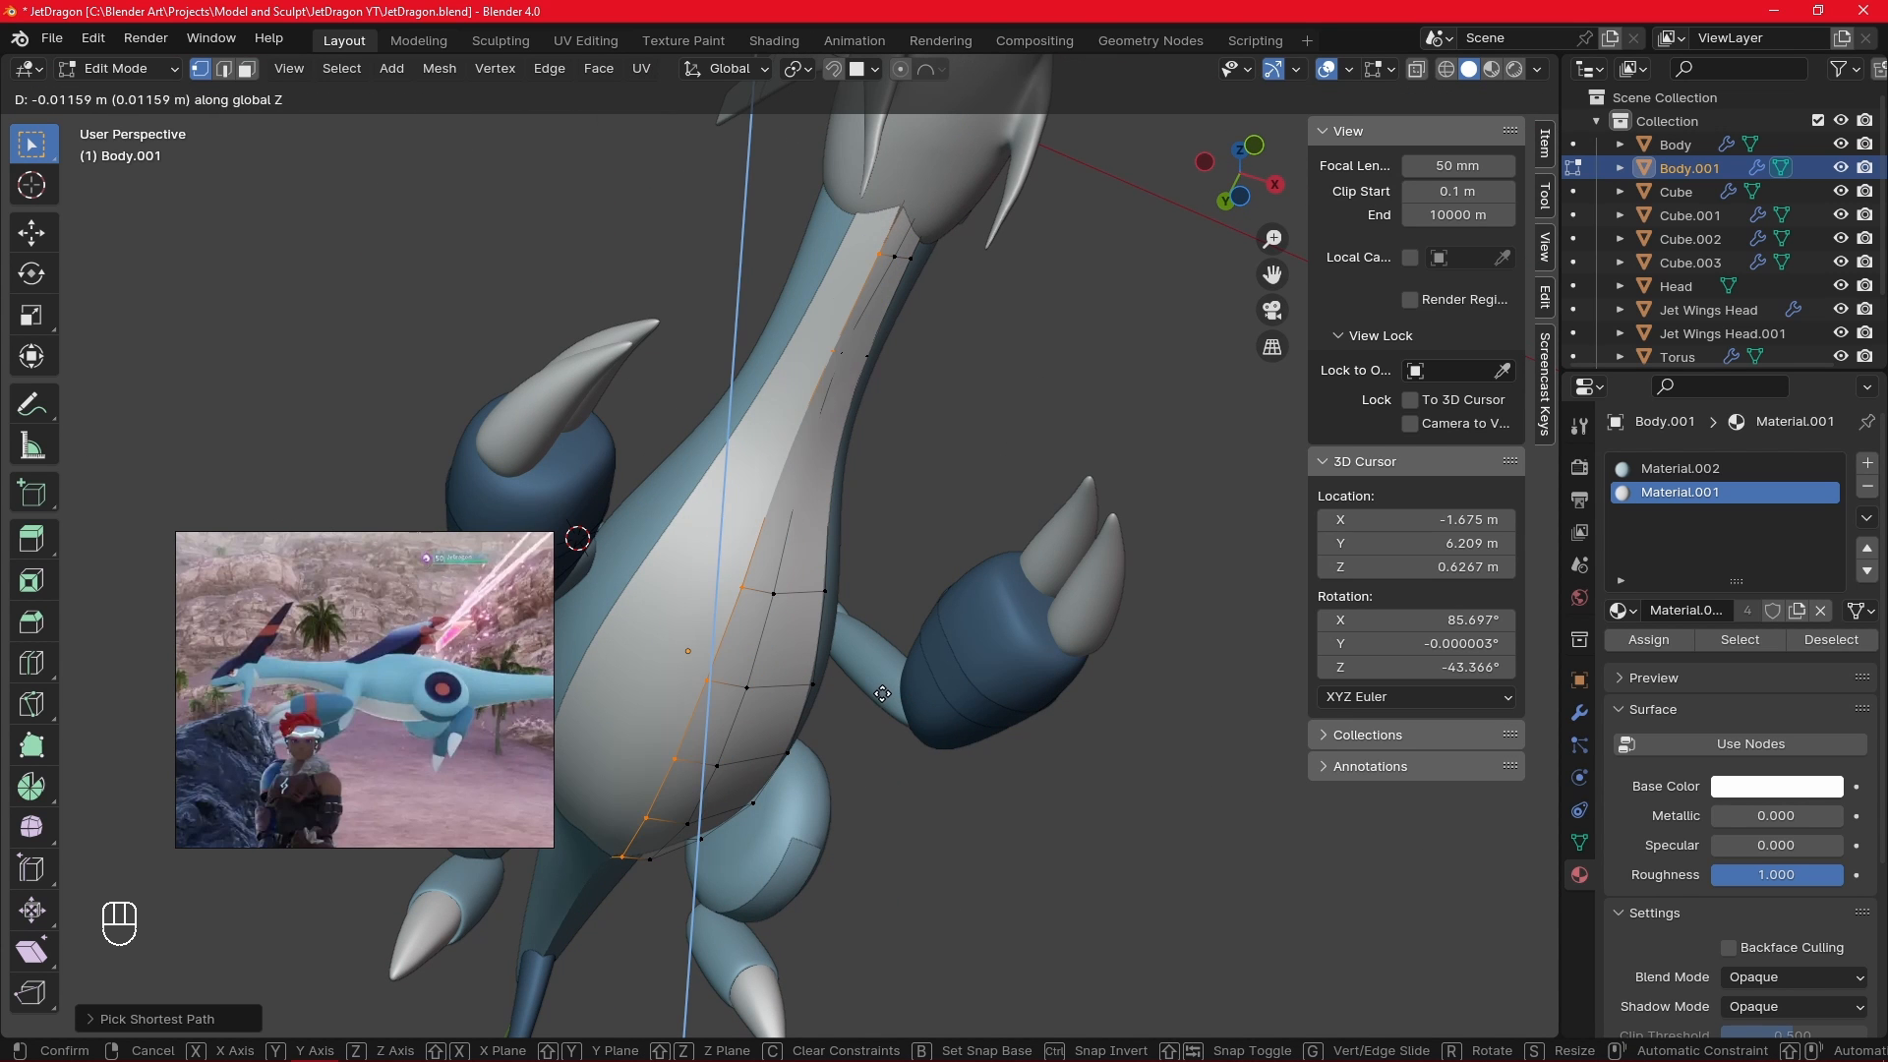
pyautogui.click(882, 693)
# - Select the belly piece's centre-line vertices along the neck with X-ray on, turn X-ray off, and nudge them slightly along Z
pyautogui.hotkey('alt', 'a')
pyautogui.moveTo(1048, 387); pyautogui.dragTo(990, 632, button='middle')
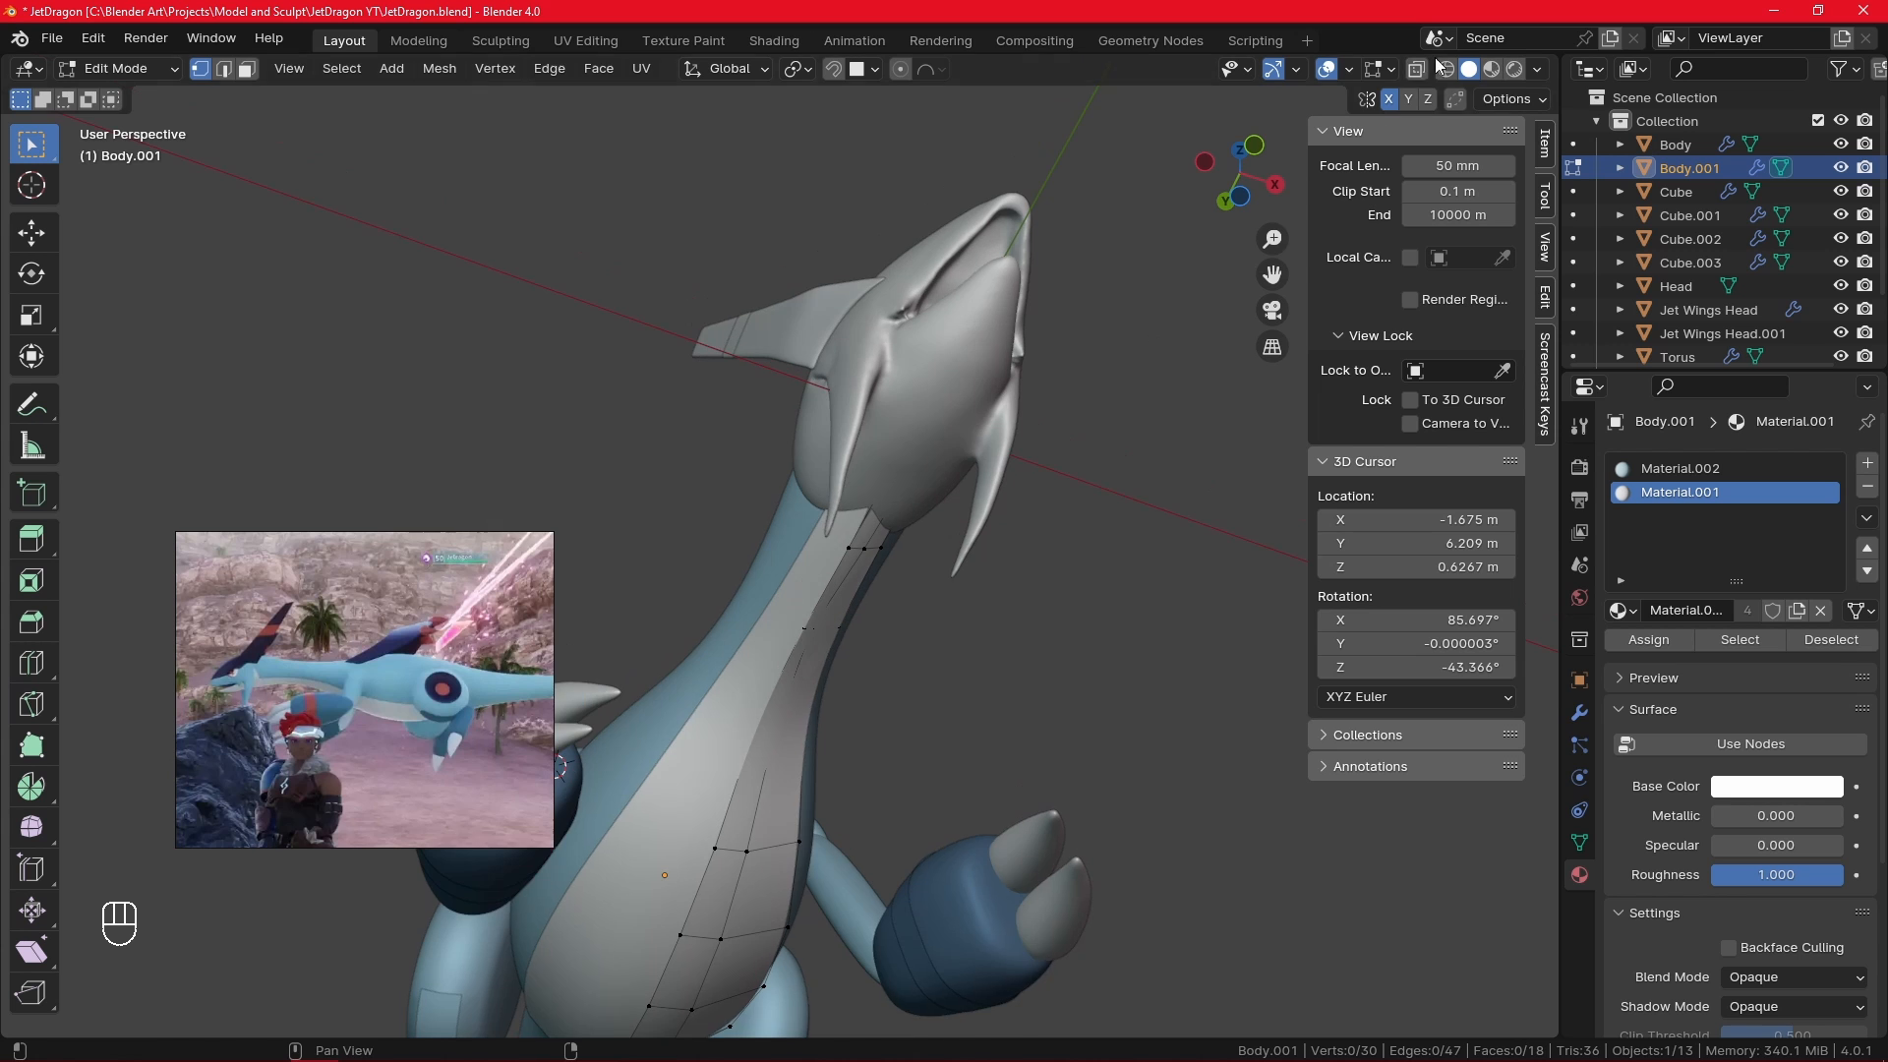
pyautogui.hotkey('alt', 'z')
pyautogui.moveTo(1124, 392); pyautogui.dragTo(1016, 436, button='middle')
pyautogui.scroll(2, 810, 494)
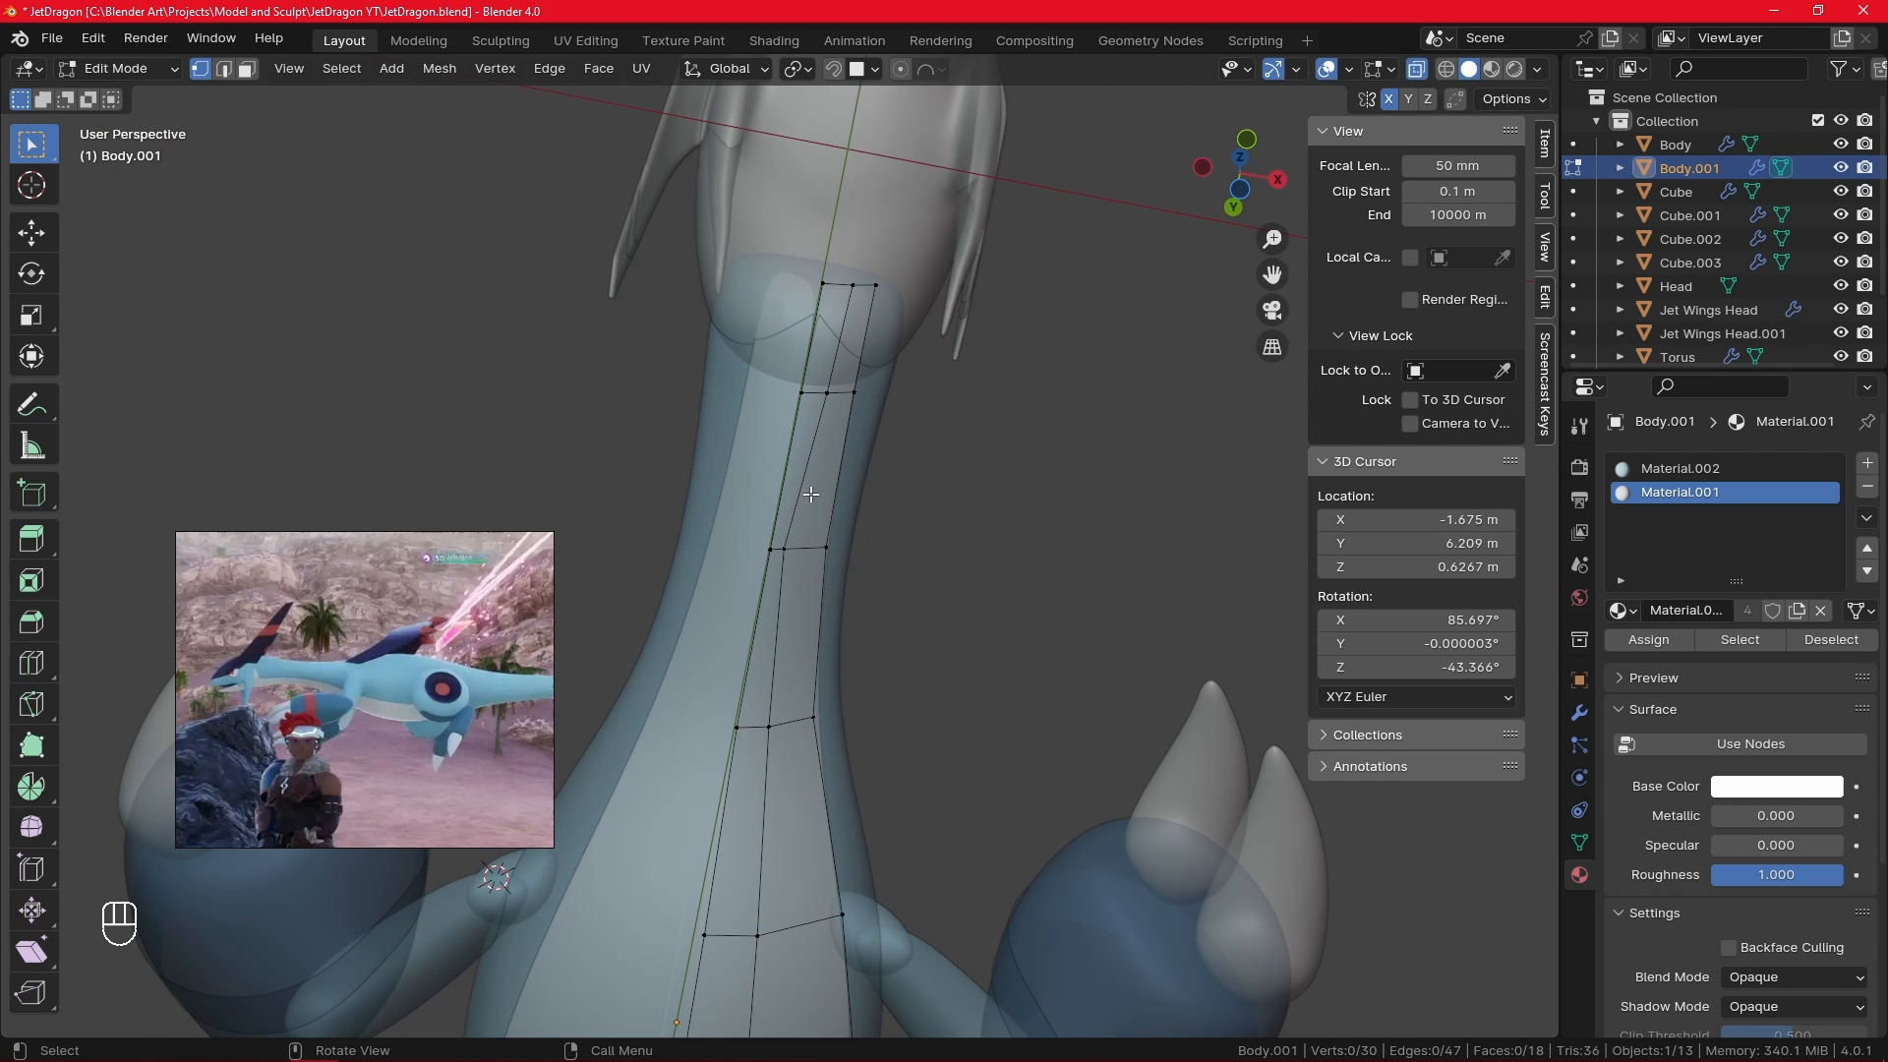
pyautogui.keyDown('ctrl'); pyautogui.click(824, 286); pyautogui.keyUp('ctrl')
pyautogui.moveTo(919, 498); pyautogui.dragTo(1024, 548, button='middle')
pyautogui.press('g')
pyautogui.press('x')
pyautogui.press('y')
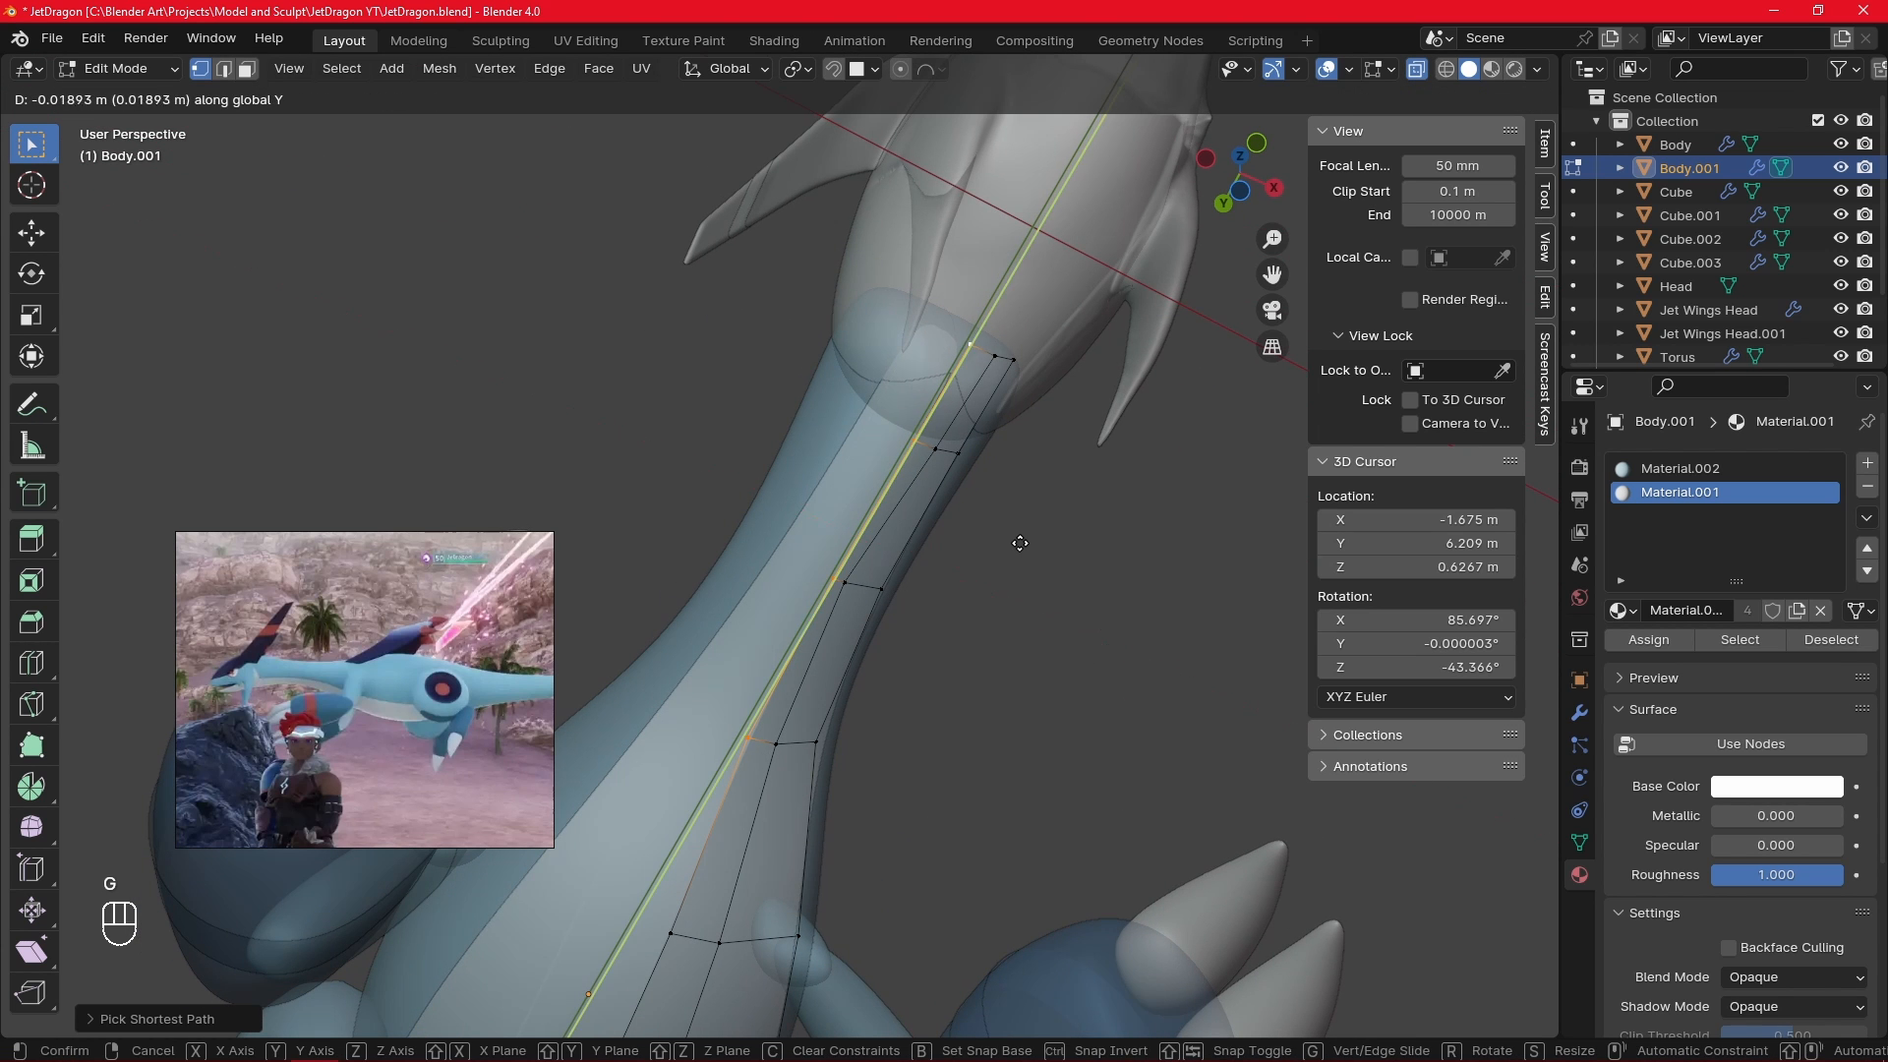
pyautogui.rightClick(1018, 543)
pyautogui.click(1415, 71)
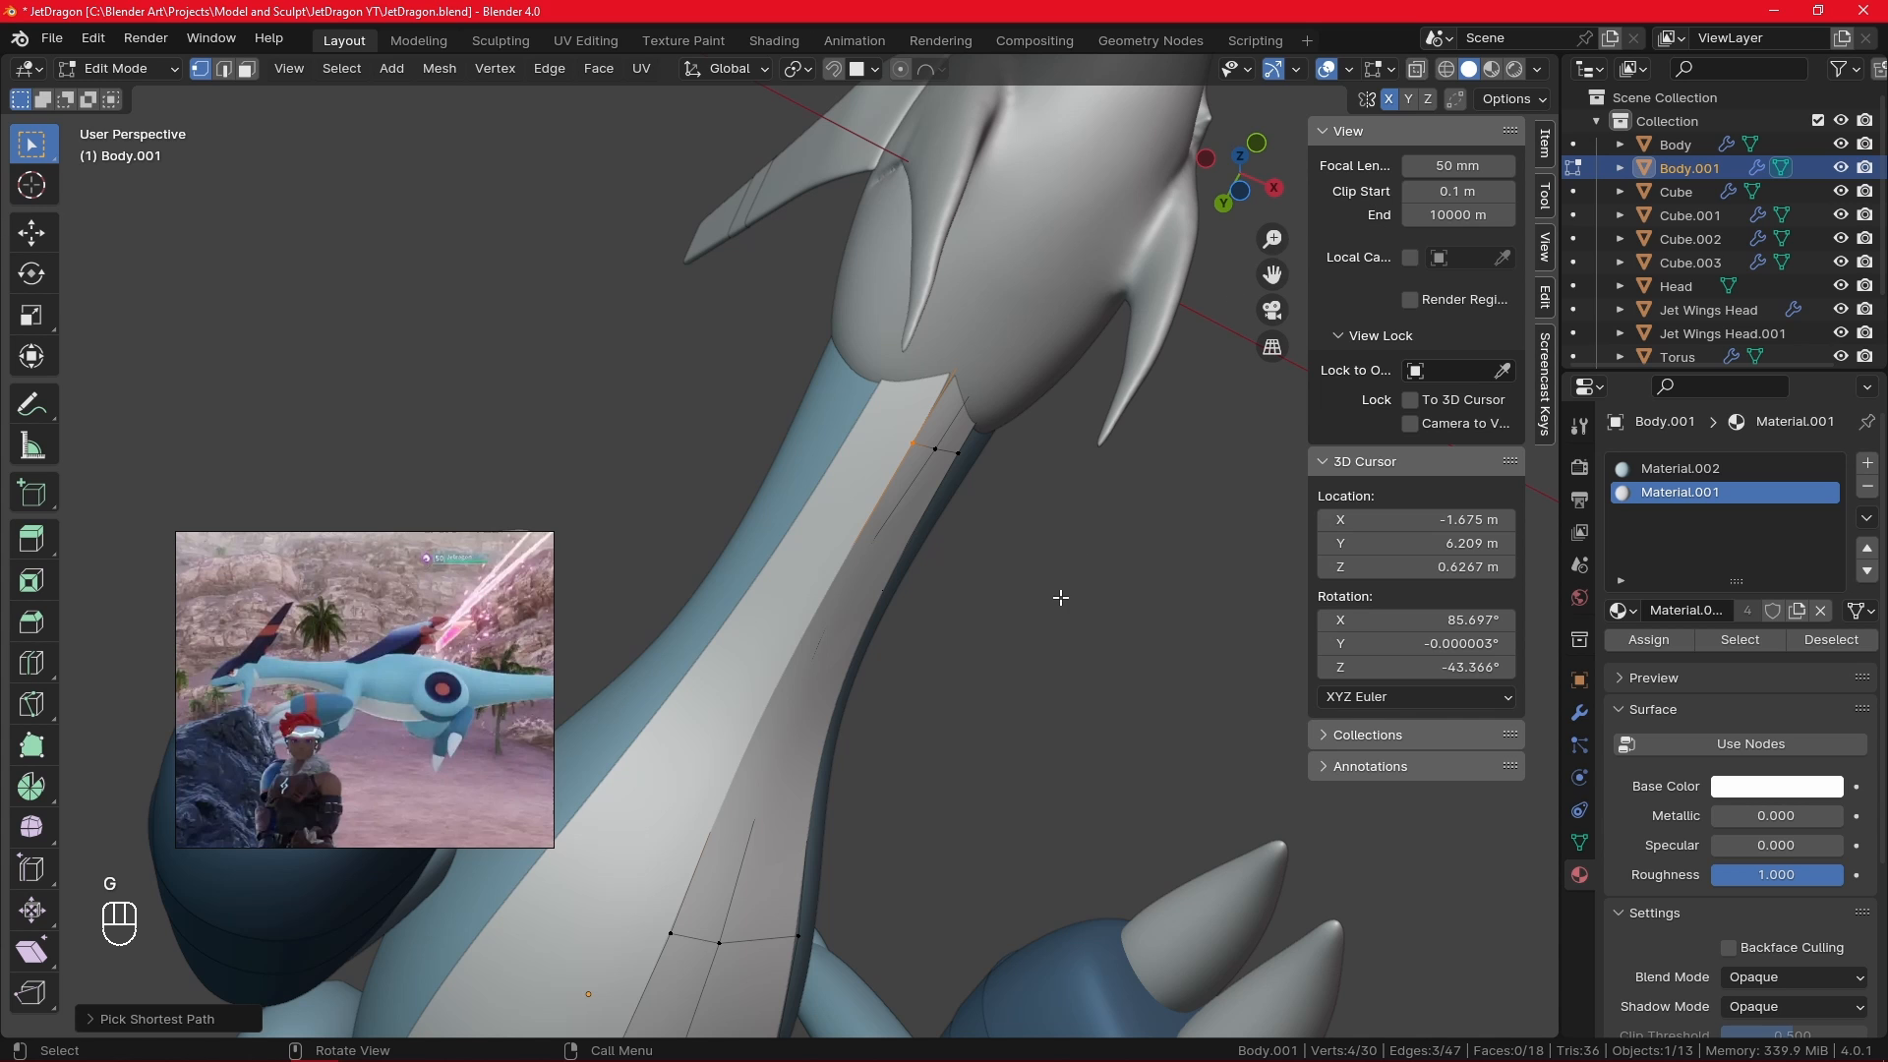
pyautogui.press('g')
pyautogui.press('z')
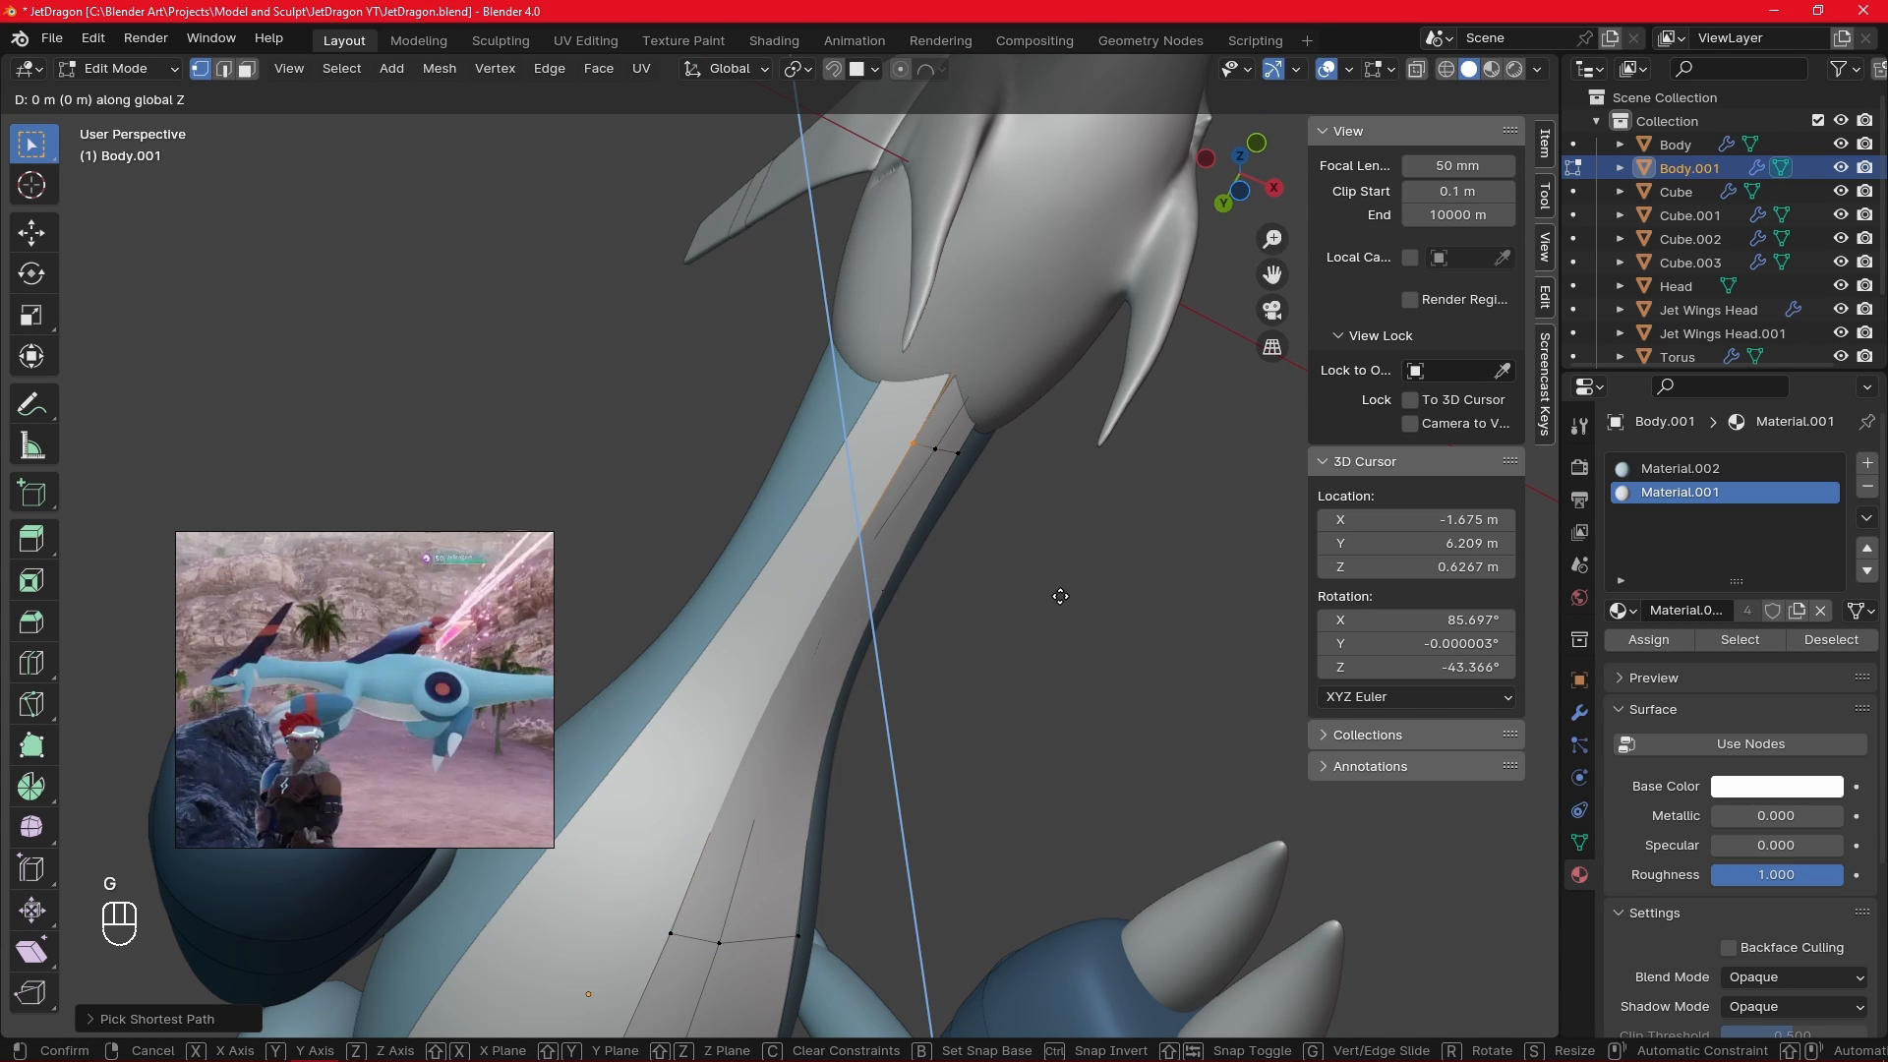
pyautogui.rightClick(1060, 596)
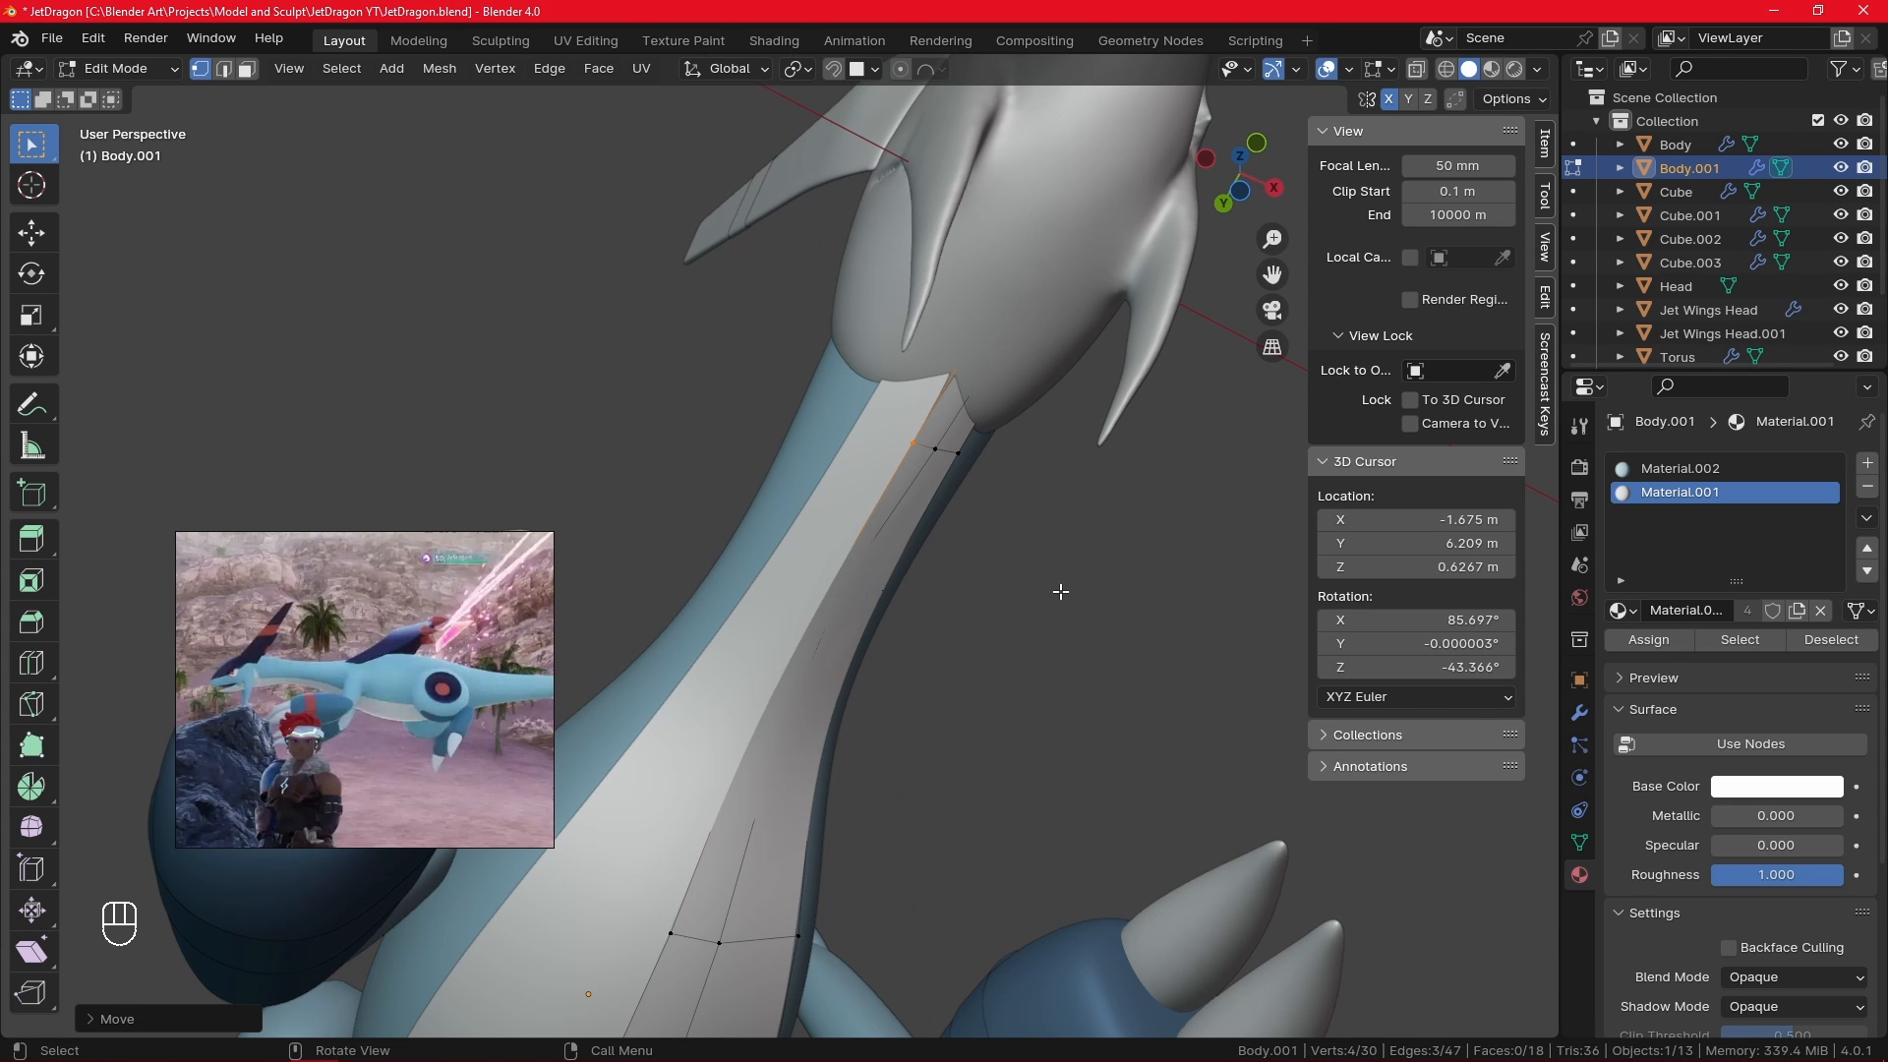
pyautogui.click(1060, 595)
# - Leave and reopen the belly piece's mesh, then move the centre-line vertex near its rear end about 0.03 m along X
pyautogui.press('Tab')
pyautogui.moveTo(1052, 665); pyautogui.dragTo(793, 764, button='middle')
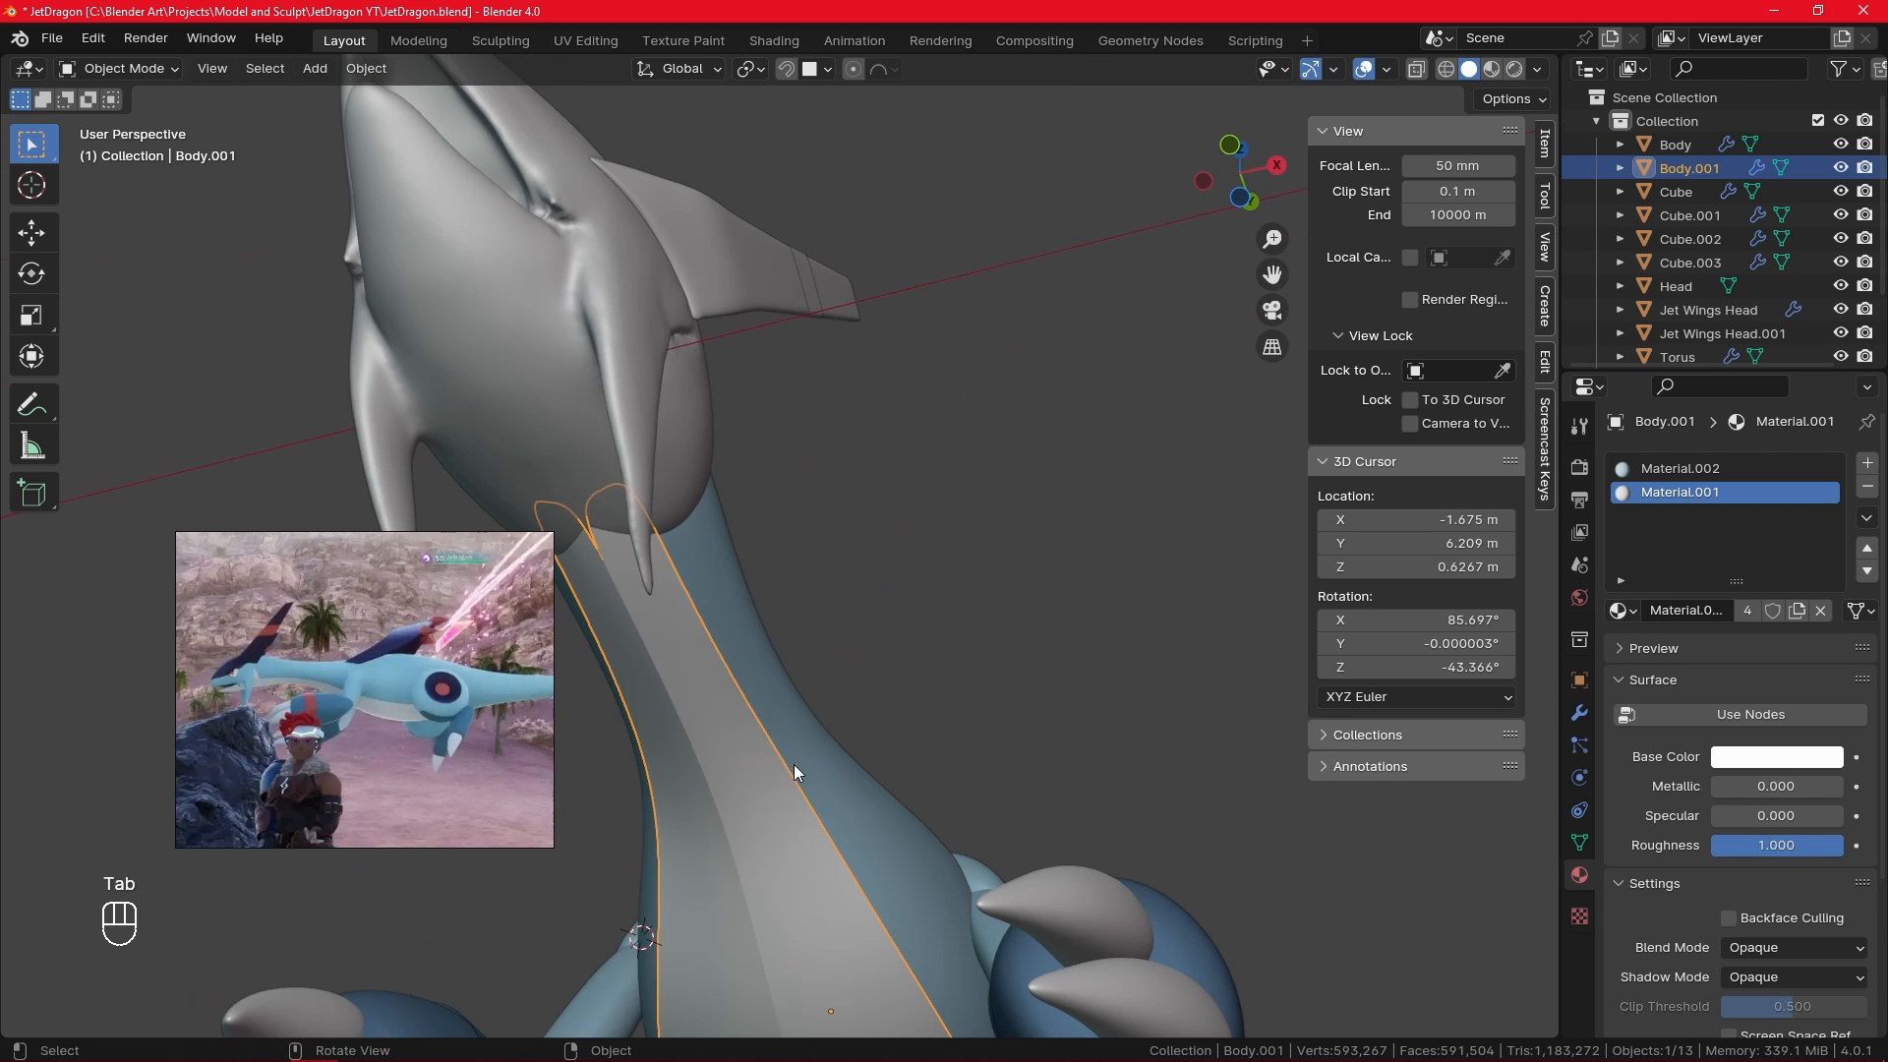
pyautogui.rightClick(771, 665)
pyautogui.click(773, 629)
pyautogui.press('Tab')
pyautogui.keyDown('alt'); pyautogui.moveTo(753, 808); pyautogui.dragTo(945, 693); pyautogui.keyUp('alt')
pyautogui.keyDown('alt'); pyautogui.moveTo(1067, 657); pyautogui.dragTo(1065, 653); pyautogui.keyUp('alt')
pyautogui.press('g')
pyautogui.press('y')
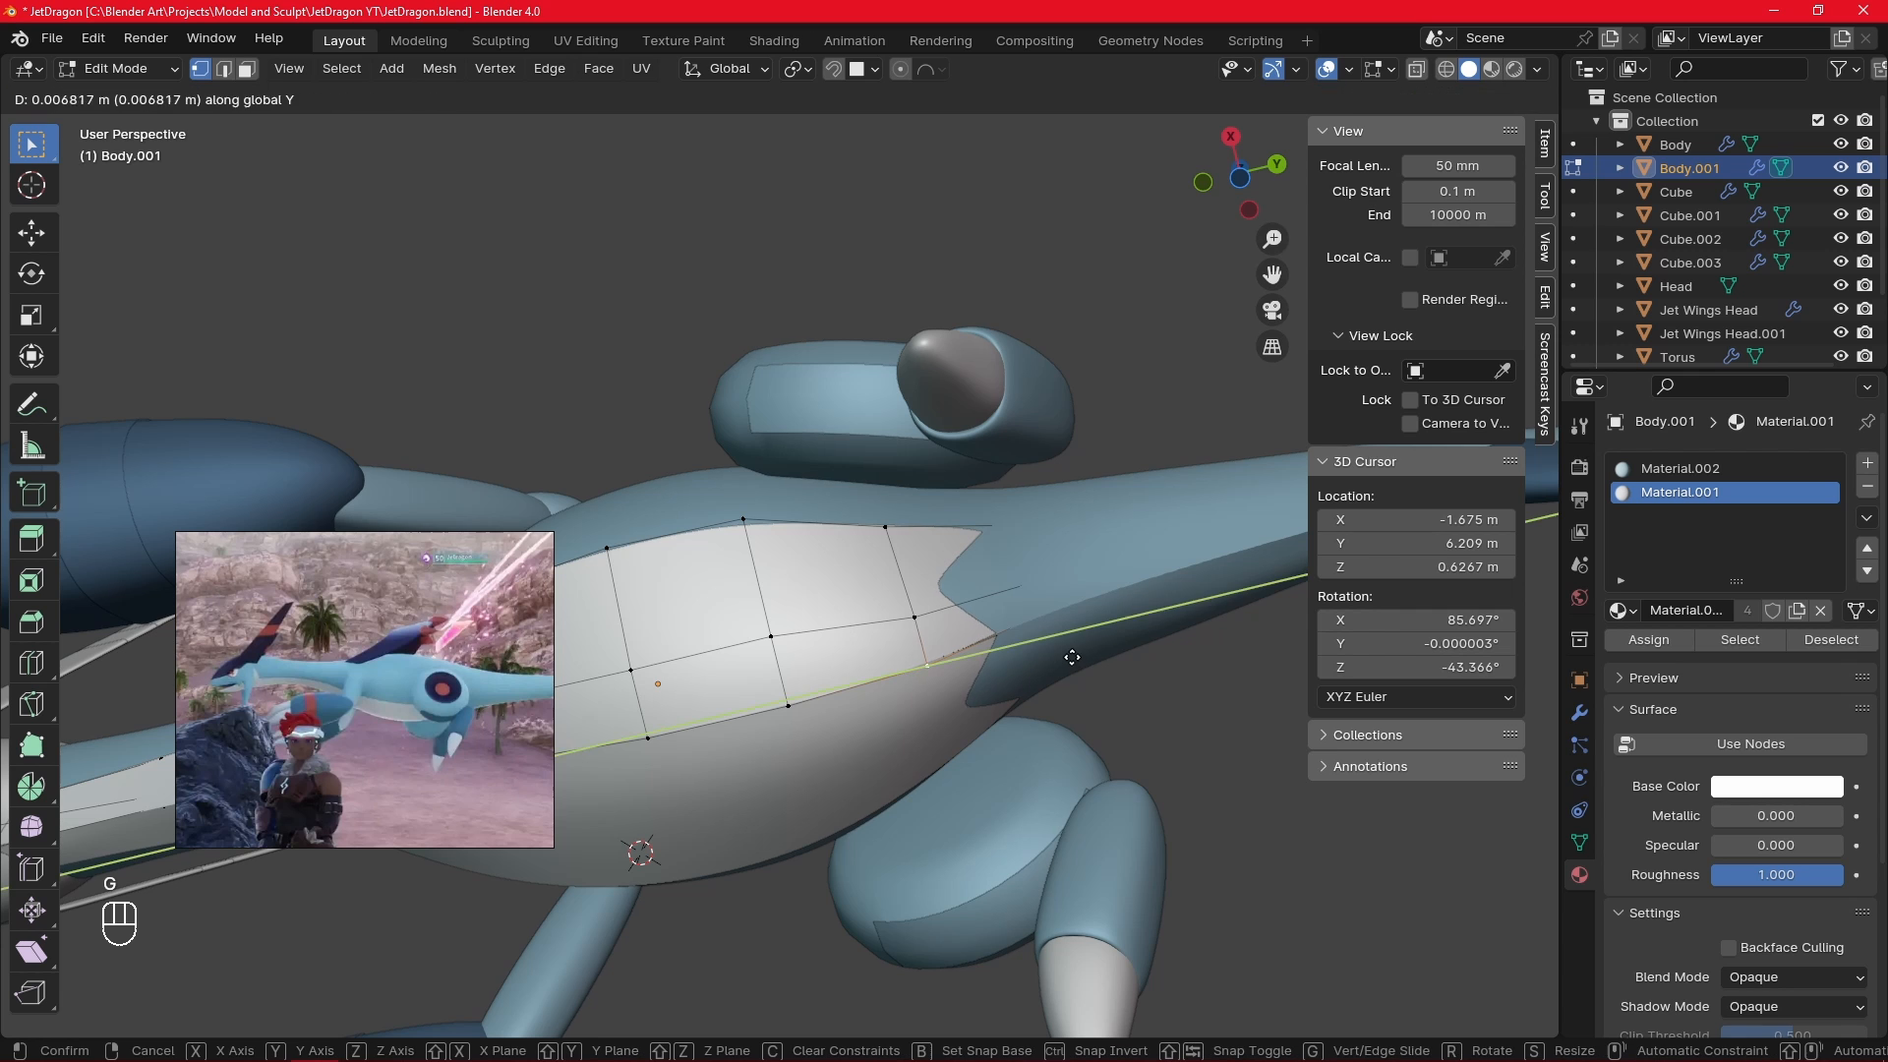
pyautogui.press('x')
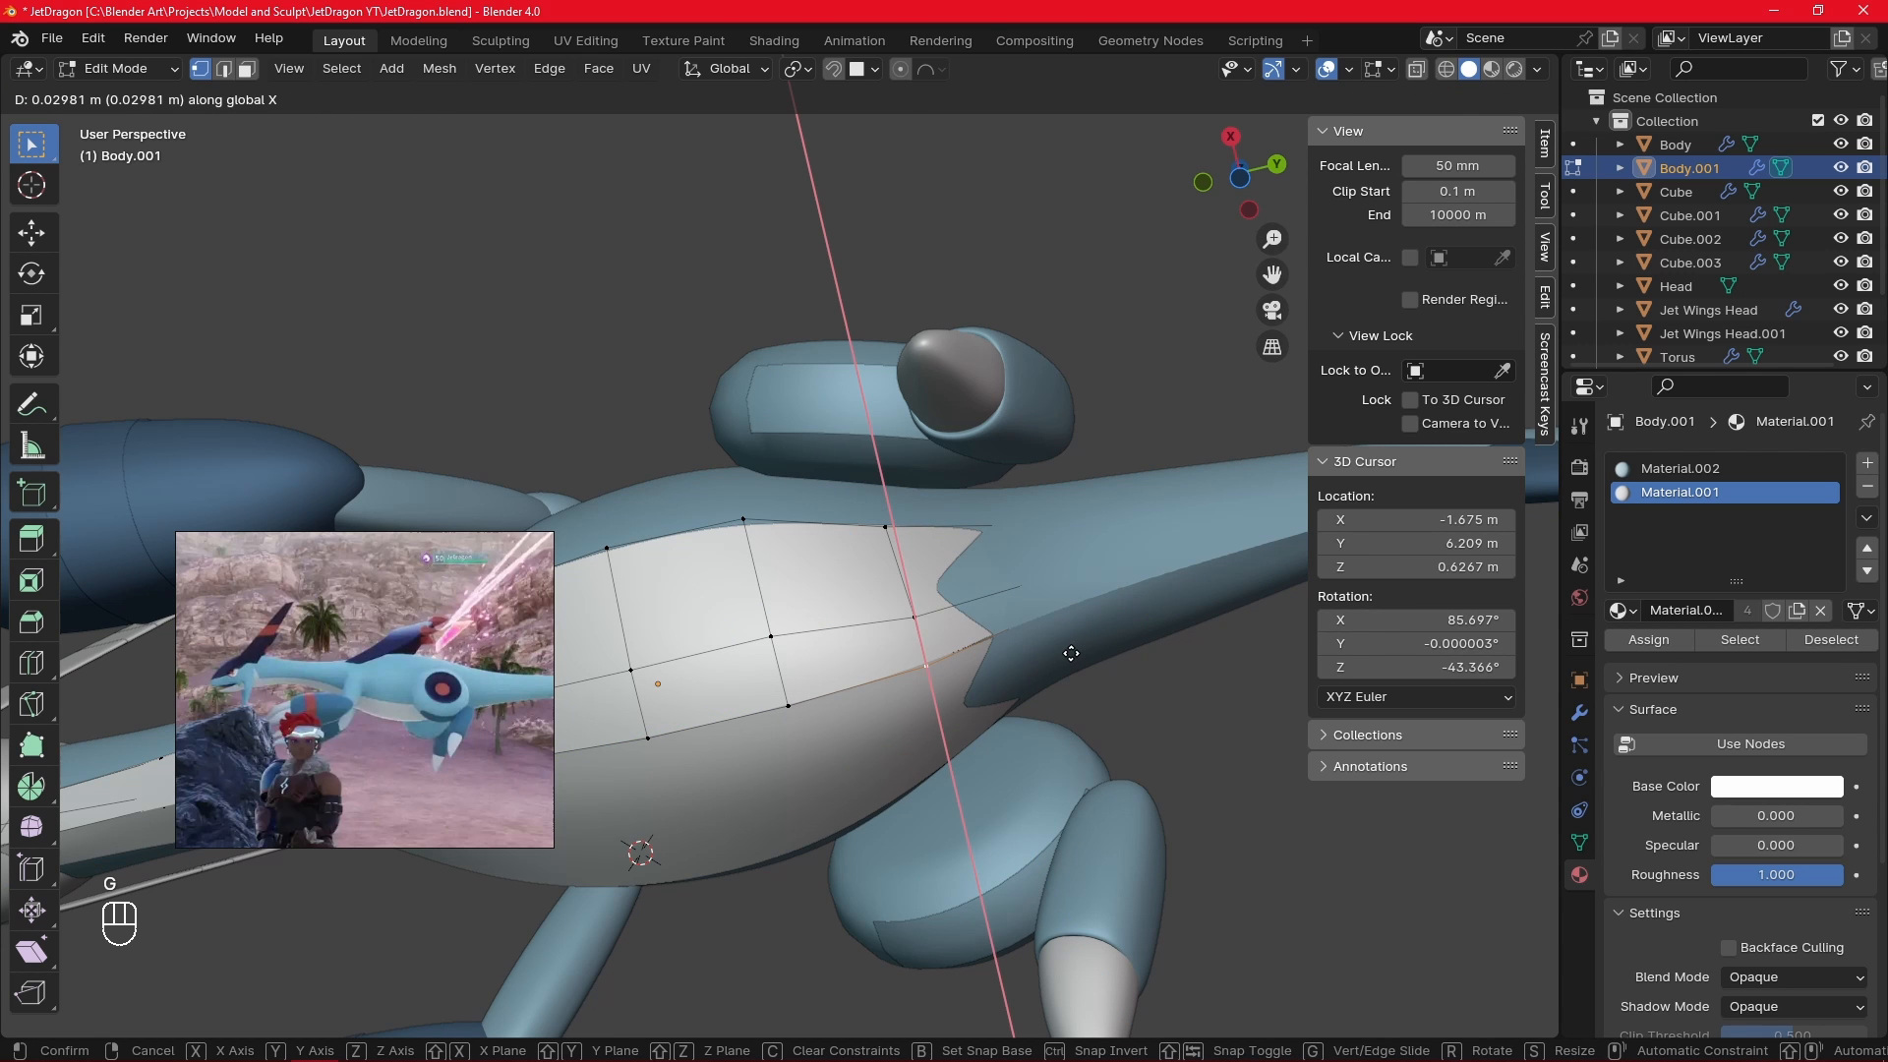
pyautogui.click(1071, 653)
# - Turn on X-ray and move the two rear-edge vertices nearest the belly piece's centre line toward the tail
pyautogui.keyDown('alt'); pyautogui.moveTo(1072, 655); pyautogui.dragTo(1099, 640); pyautogui.keyUp('alt')
pyautogui.hotkey('alt', 'z')
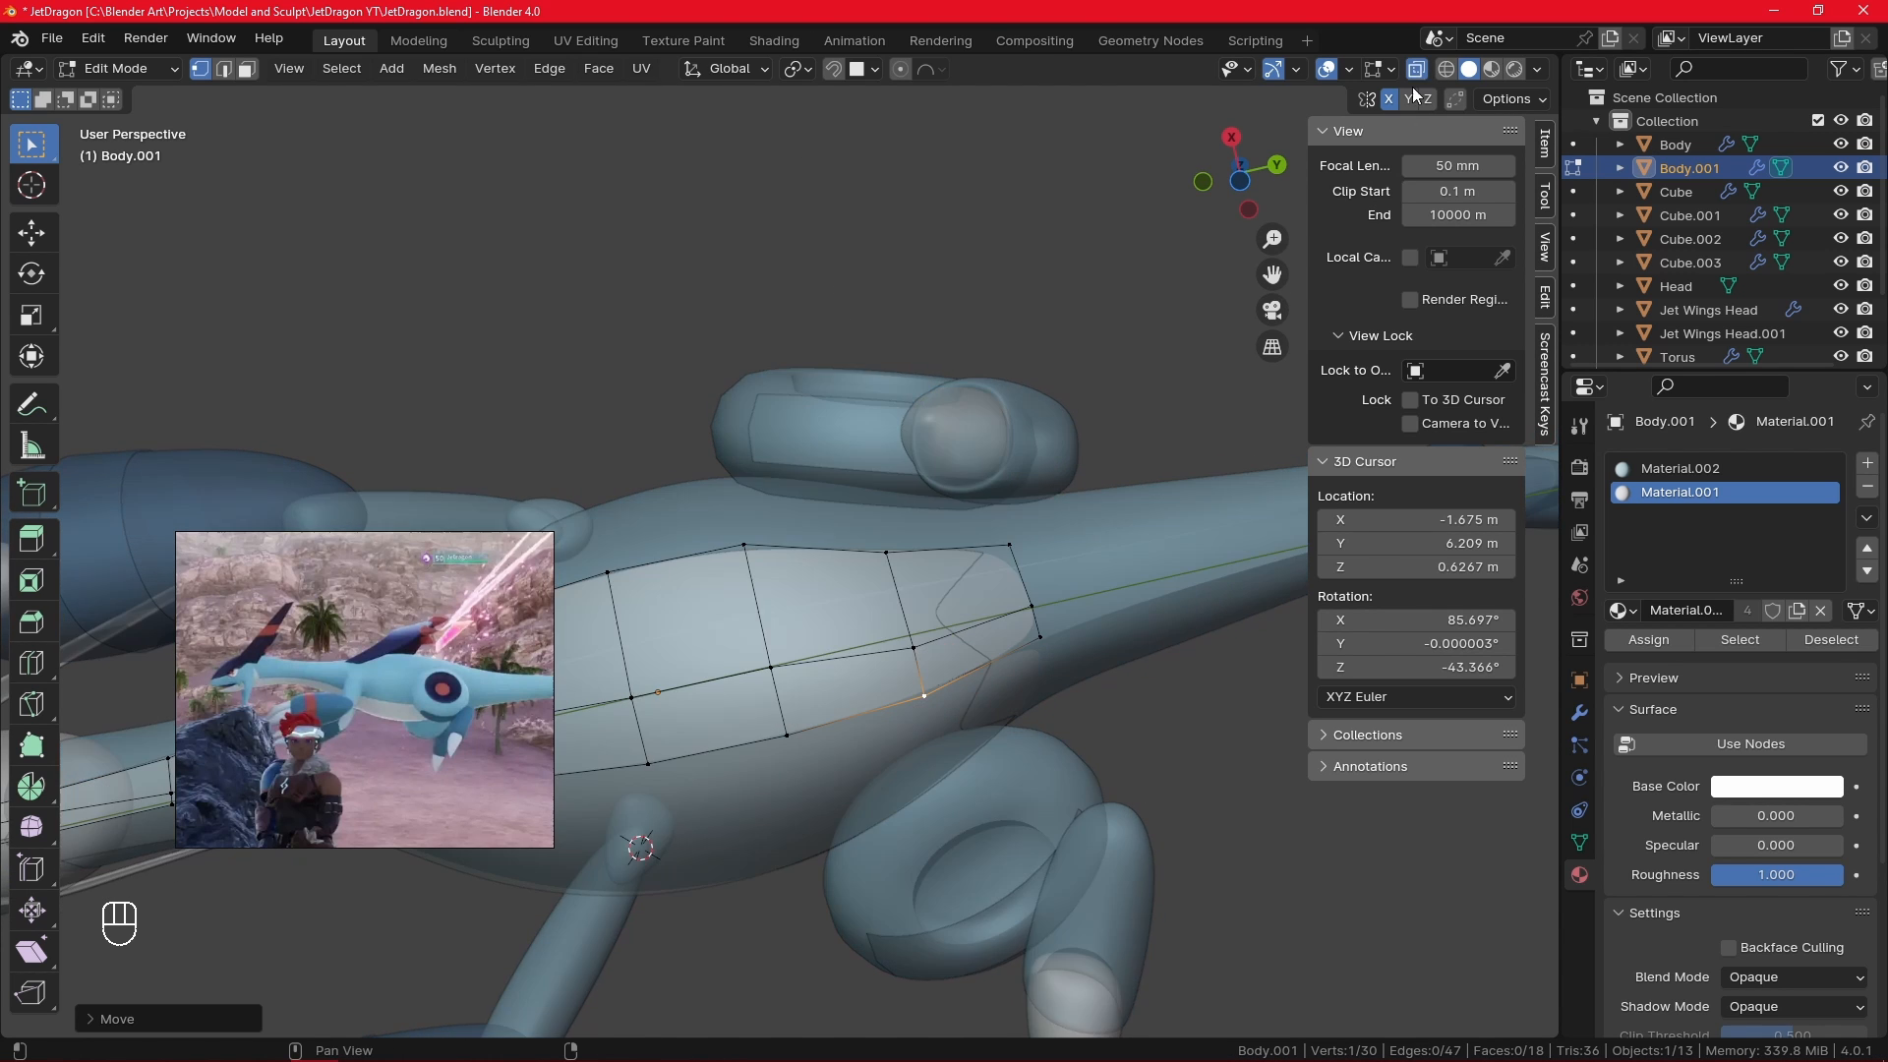
pyautogui.keyDown('alt'); pyautogui.moveTo(1204, 423); pyautogui.dragTo(1145, 409); pyautogui.keyUp('alt')
pyautogui.click(985, 437)
pyautogui.press('g')
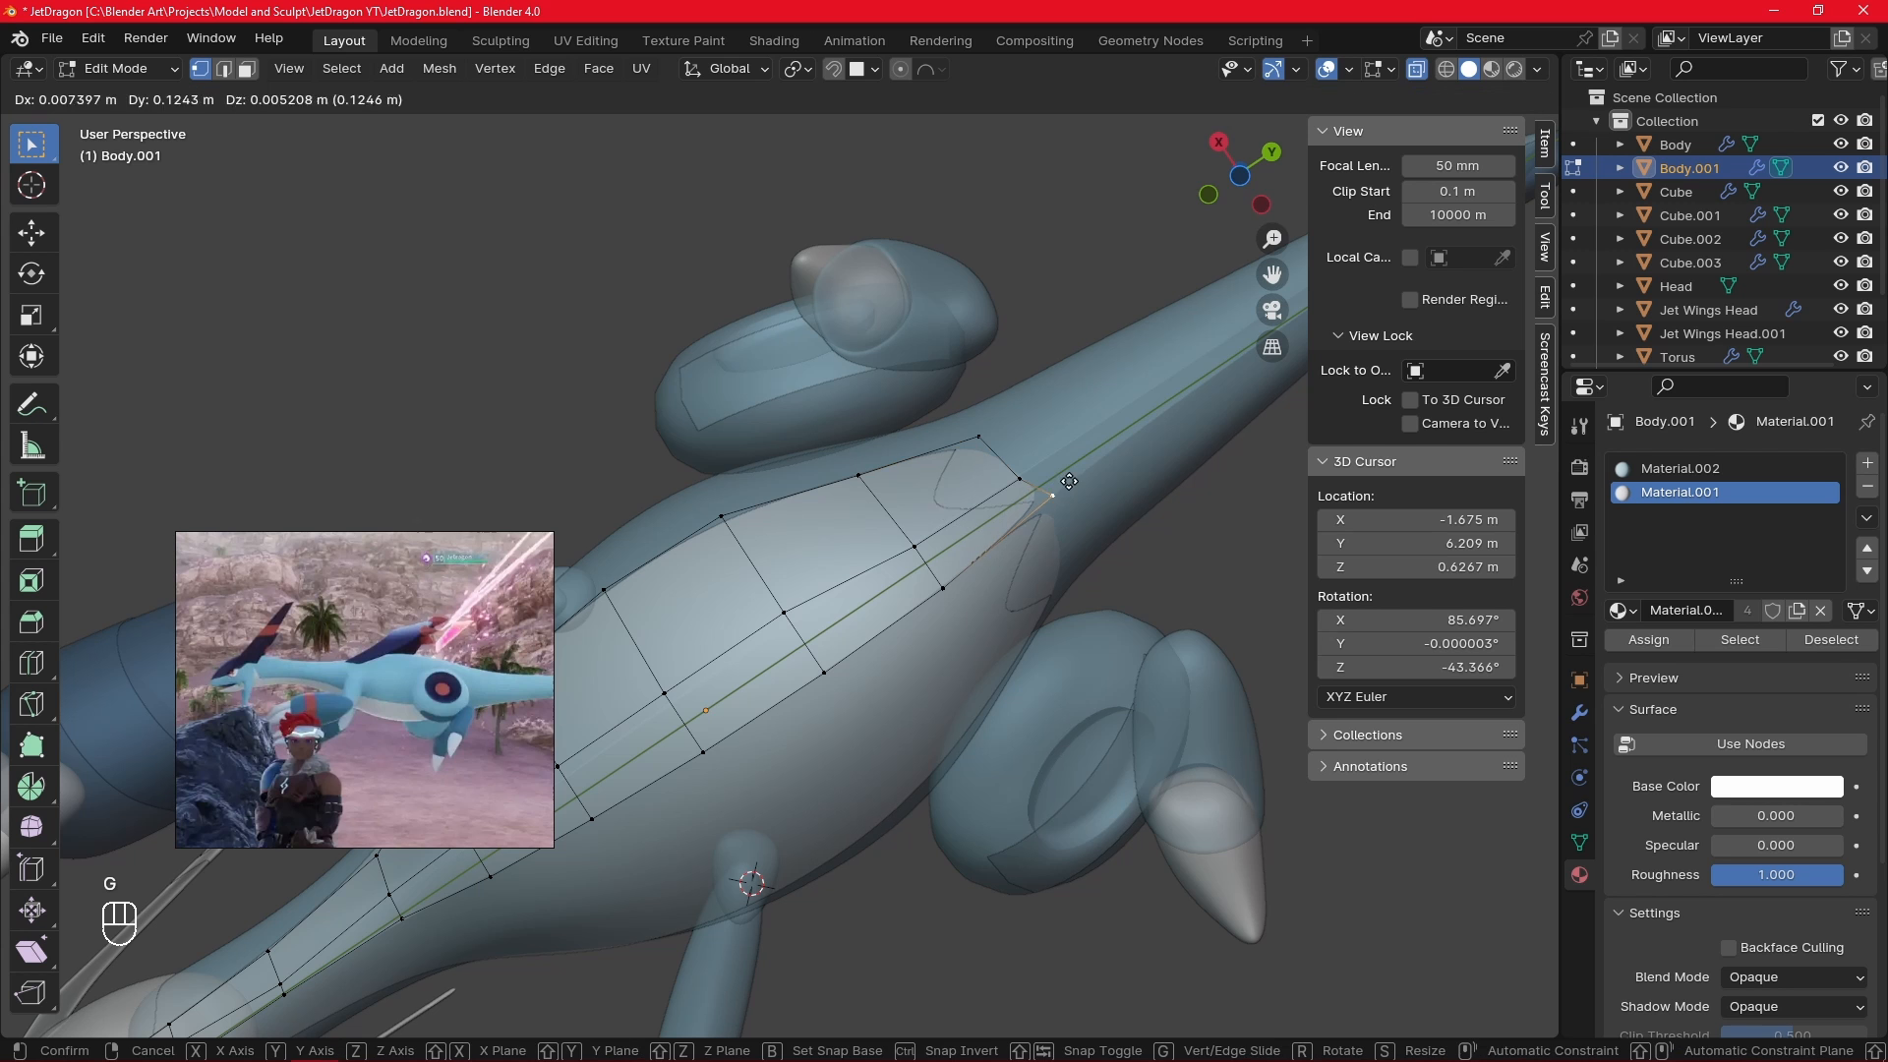
pyautogui.click(1078, 474)
pyautogui.click(1023, 467)
pyautogui.press('g')
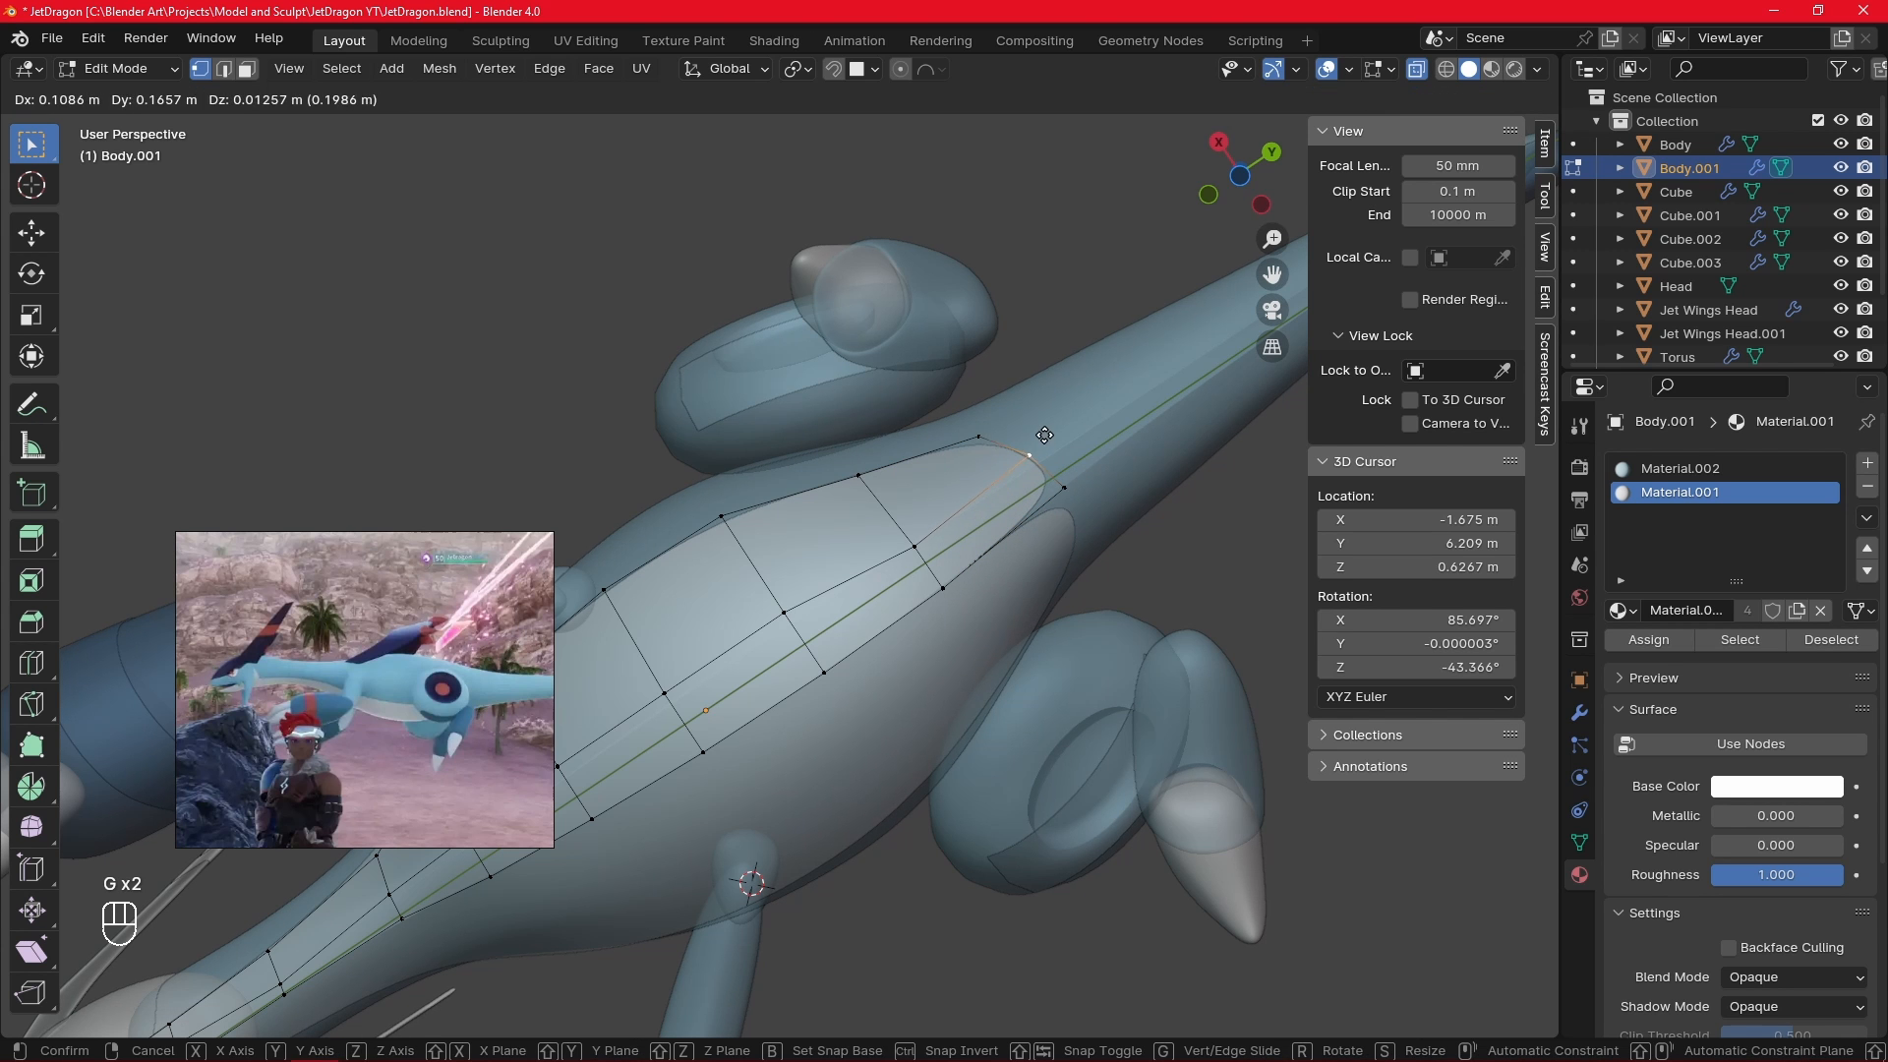
pyautogui.click(1047, 437)
# - Reposition the outer and centre vertices of the belly piece's rear edge so the edge runs straight across
pyautogui.press('g')
pyautogui.click(973, 433)
pyautogui.keyDown('alt'); pyautogui.moveTo(973, 433); pyautogui.dragTo(895, 524); pyautogui.keyUp('alt')
pyautogui.press('g')
pyautogui.click(959, 651)
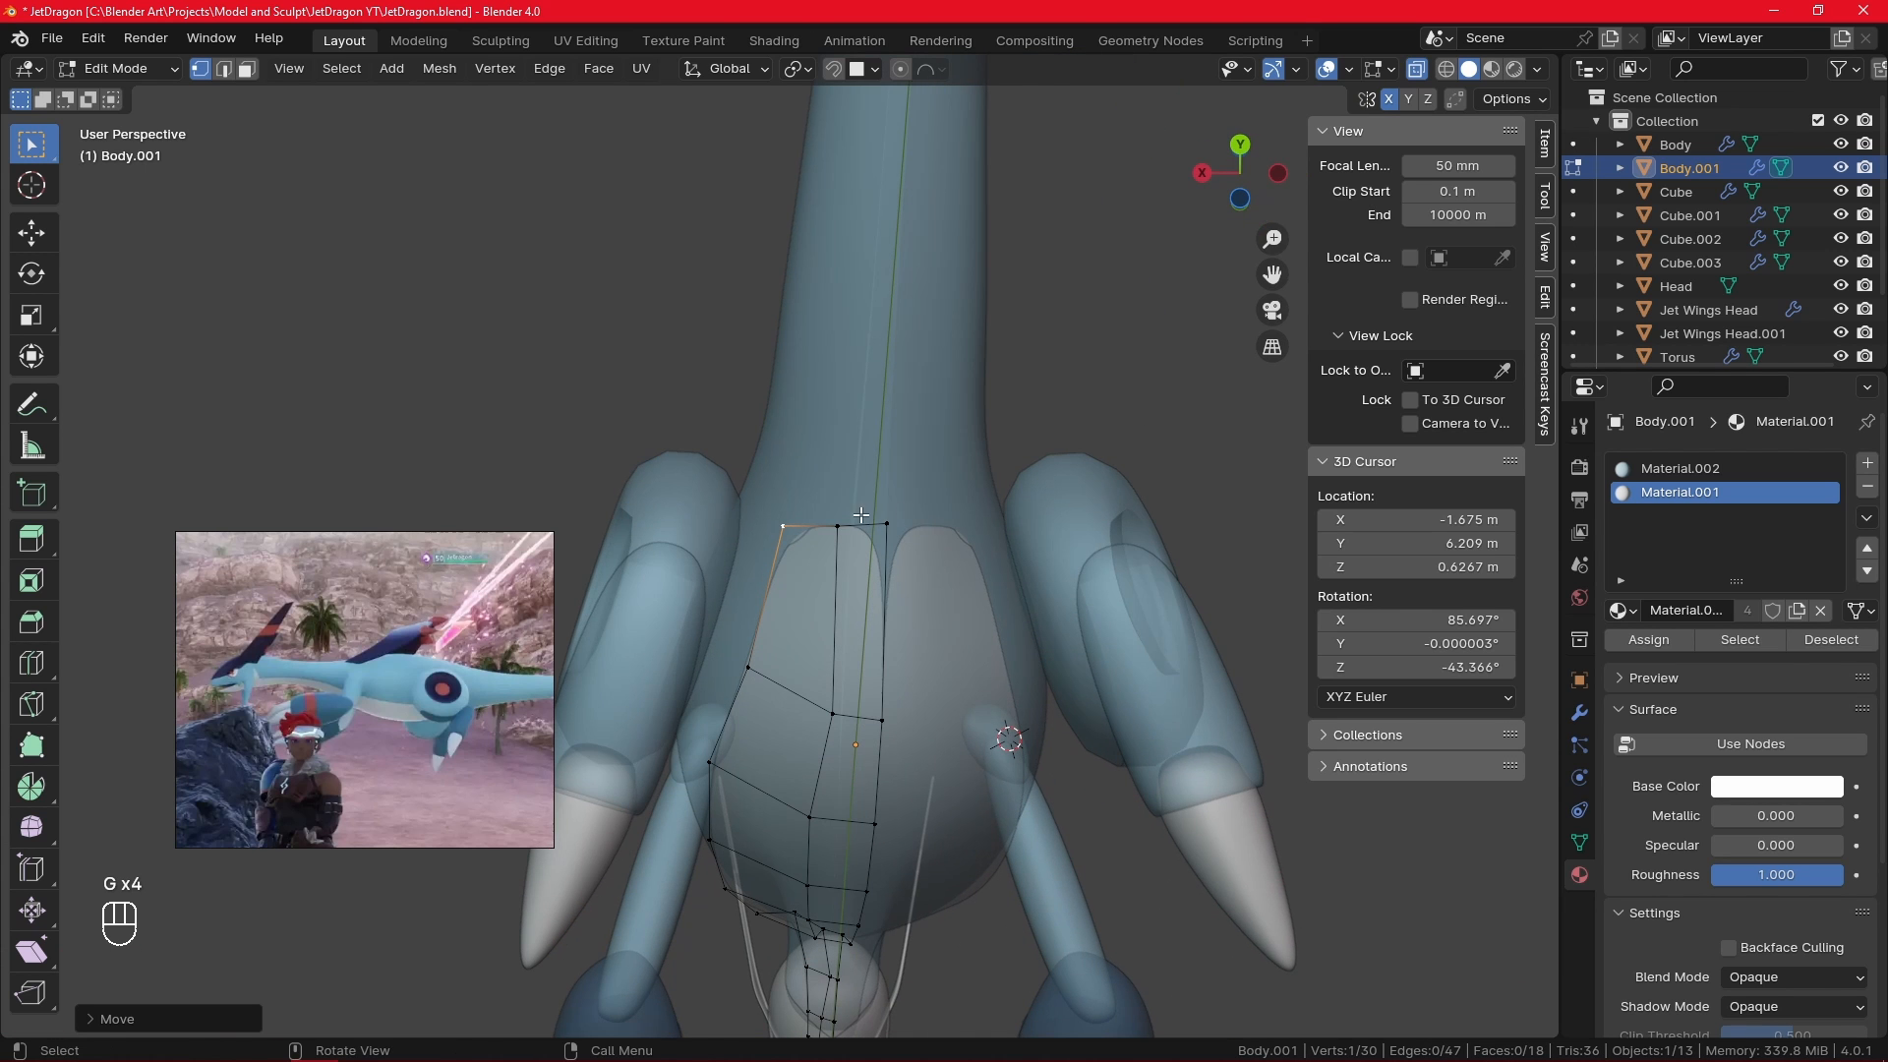
pyautogui.press('g')
pyautogui.click(917, 525)
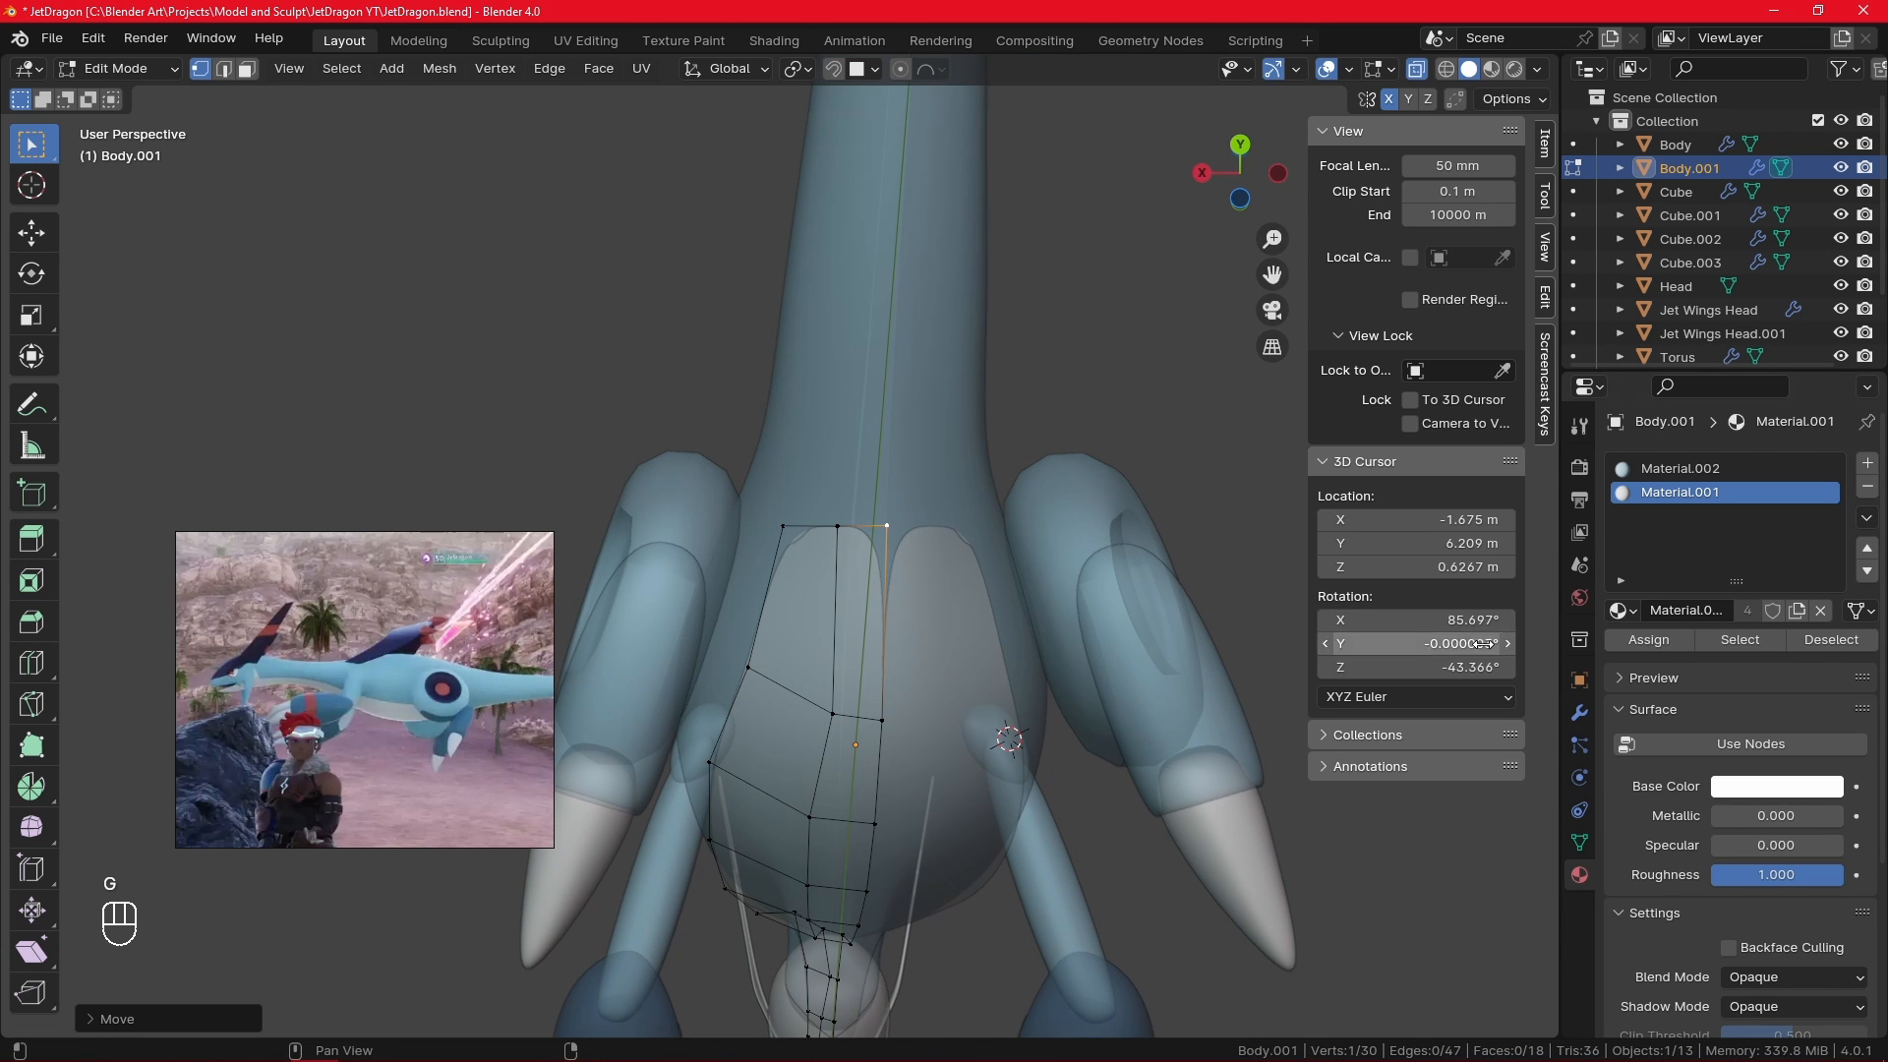
# - Hide the Mirror modifier's result in the viewport and show it again to check the belly piece's centre seam
pyautogui.click(1579, 715)
pyautogui.click(1760, 502)
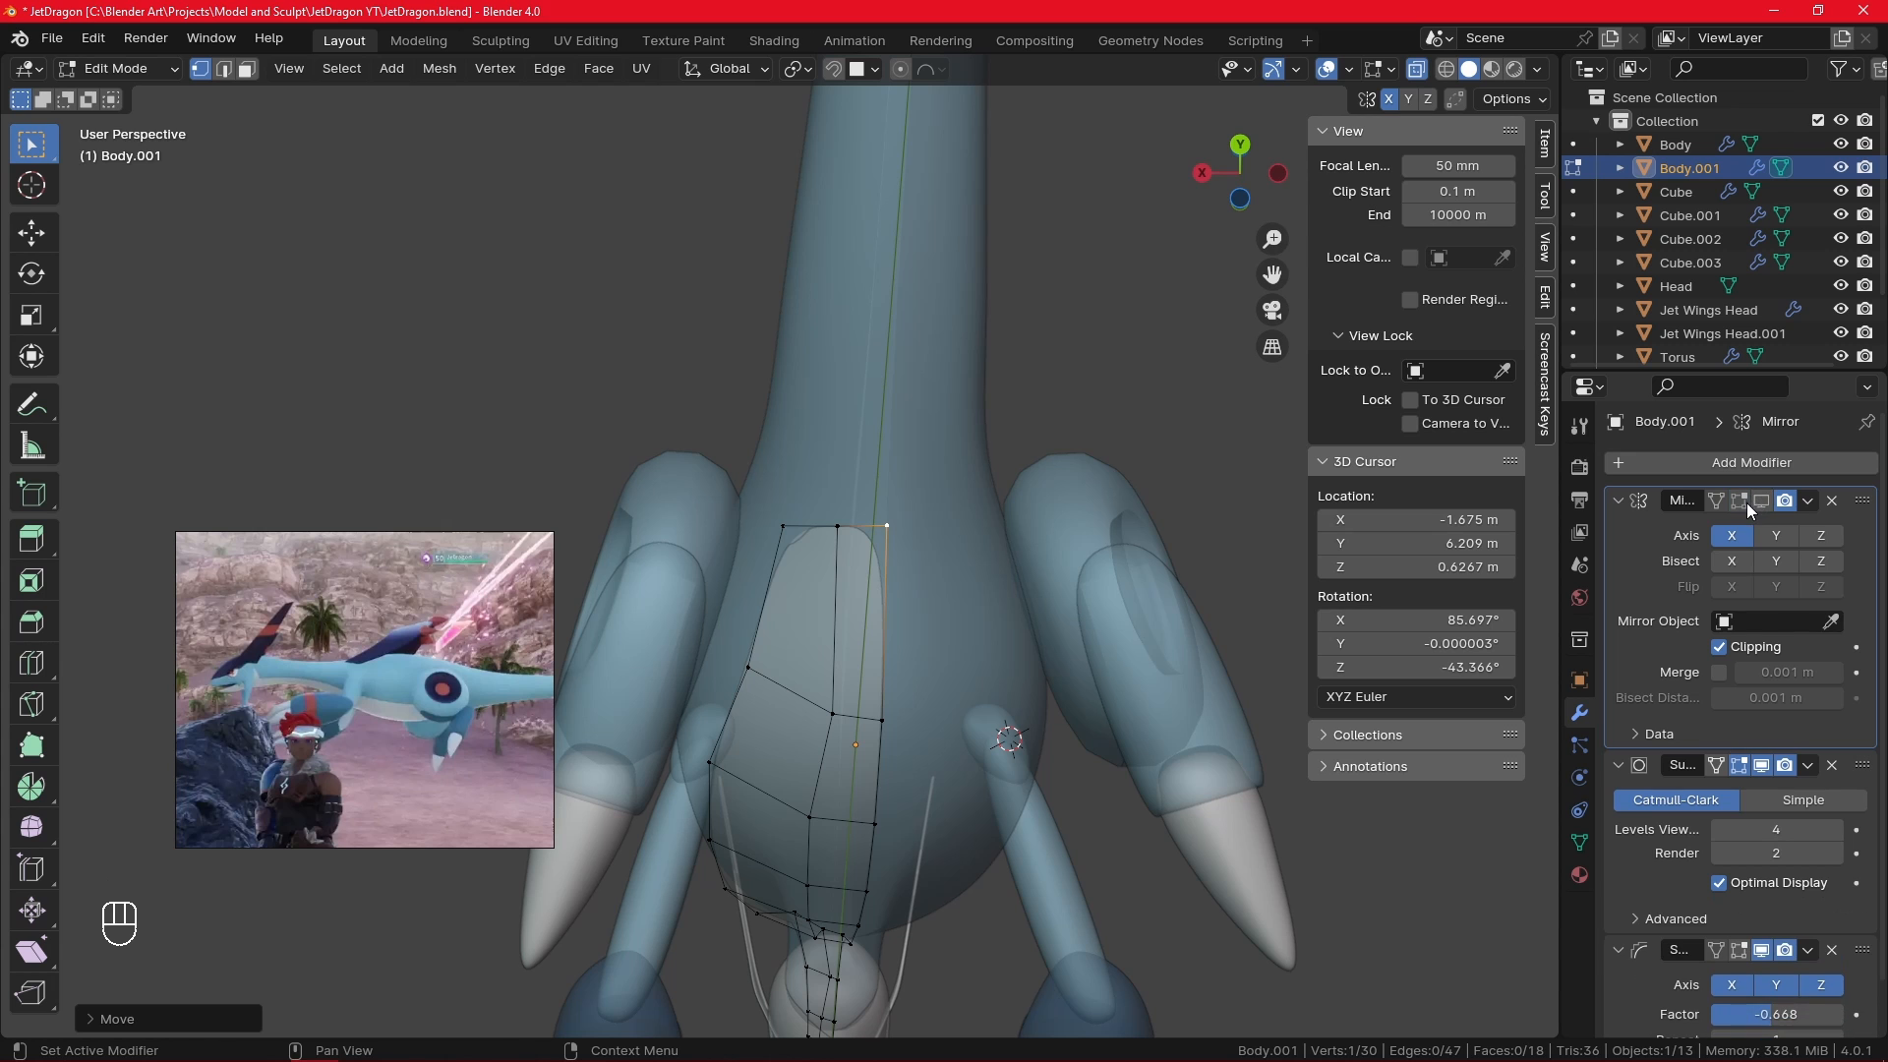
pyautogui.click(1760, 502)
pyautogui.moveTo(911, 534); pyautogui.dragTo(922, 582, button='middle')
pyautogui.press('x')
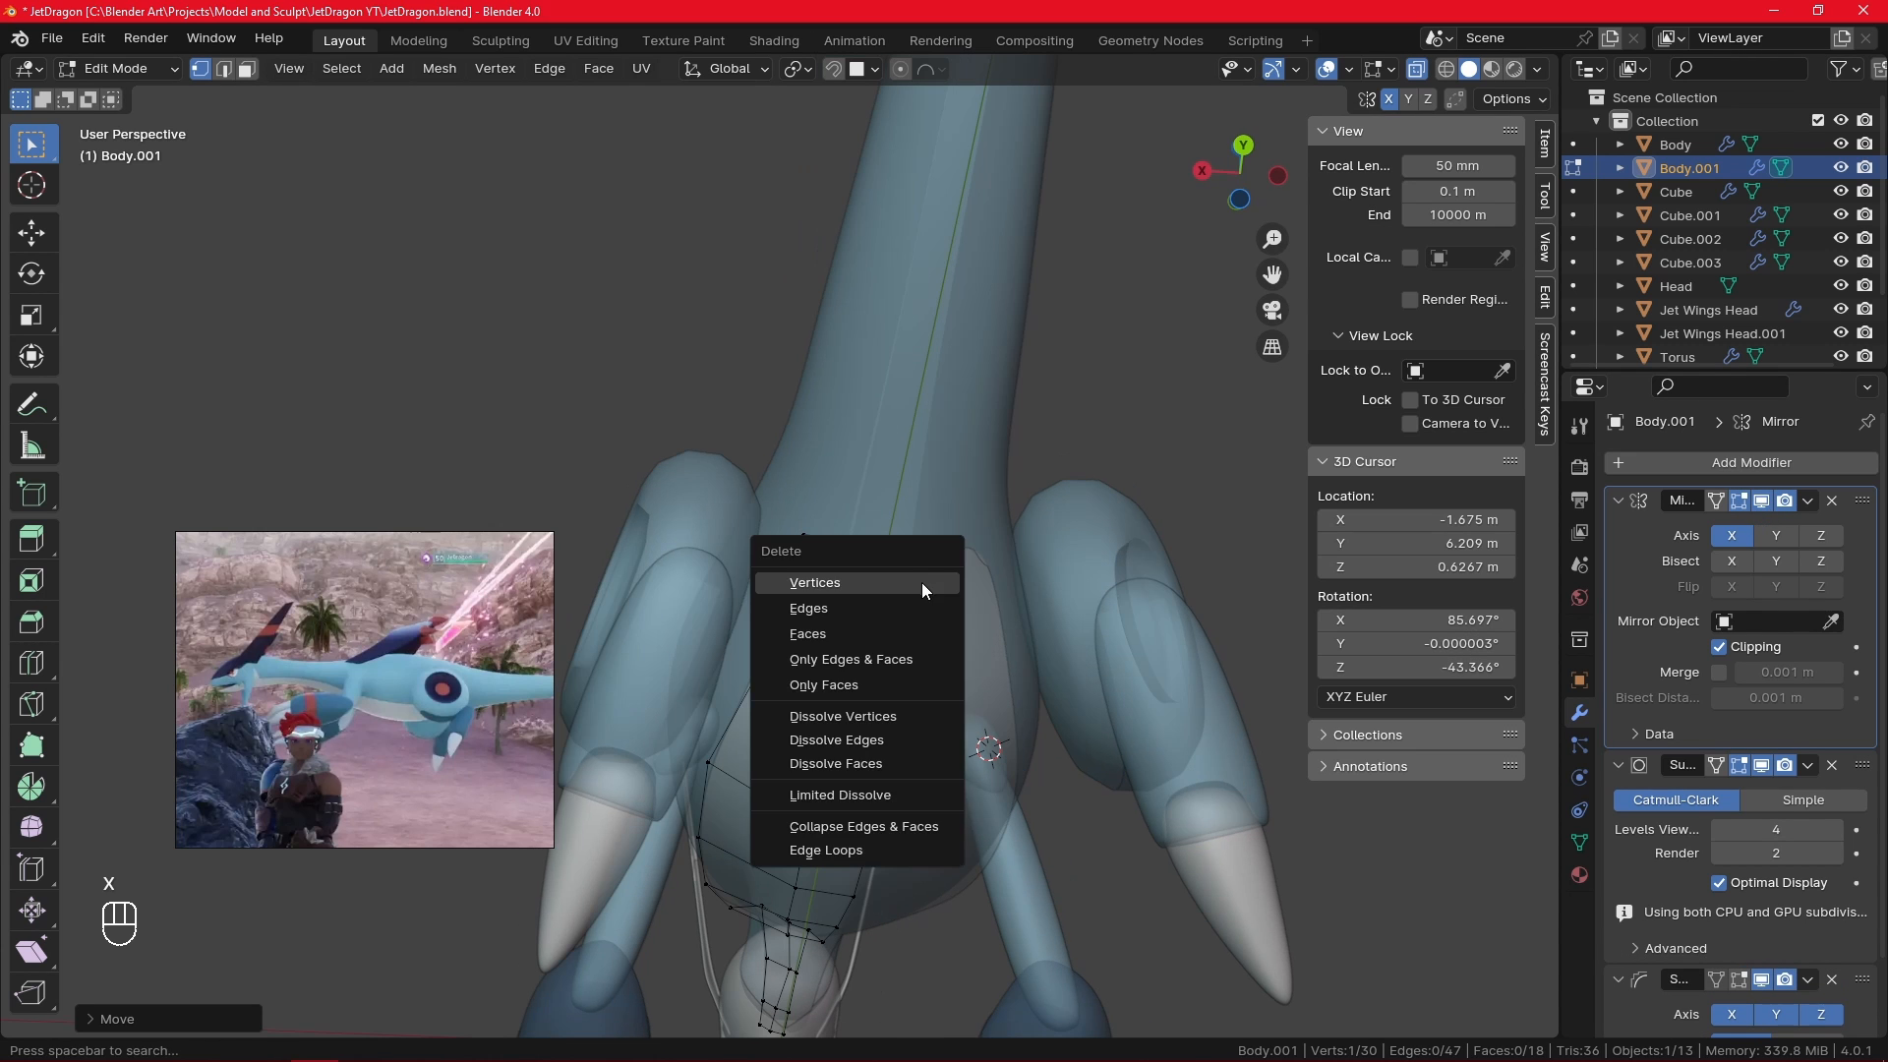
pyautogui.click(922, 582)
pyautogui.click(858, 714)
pyautogui.press('f')
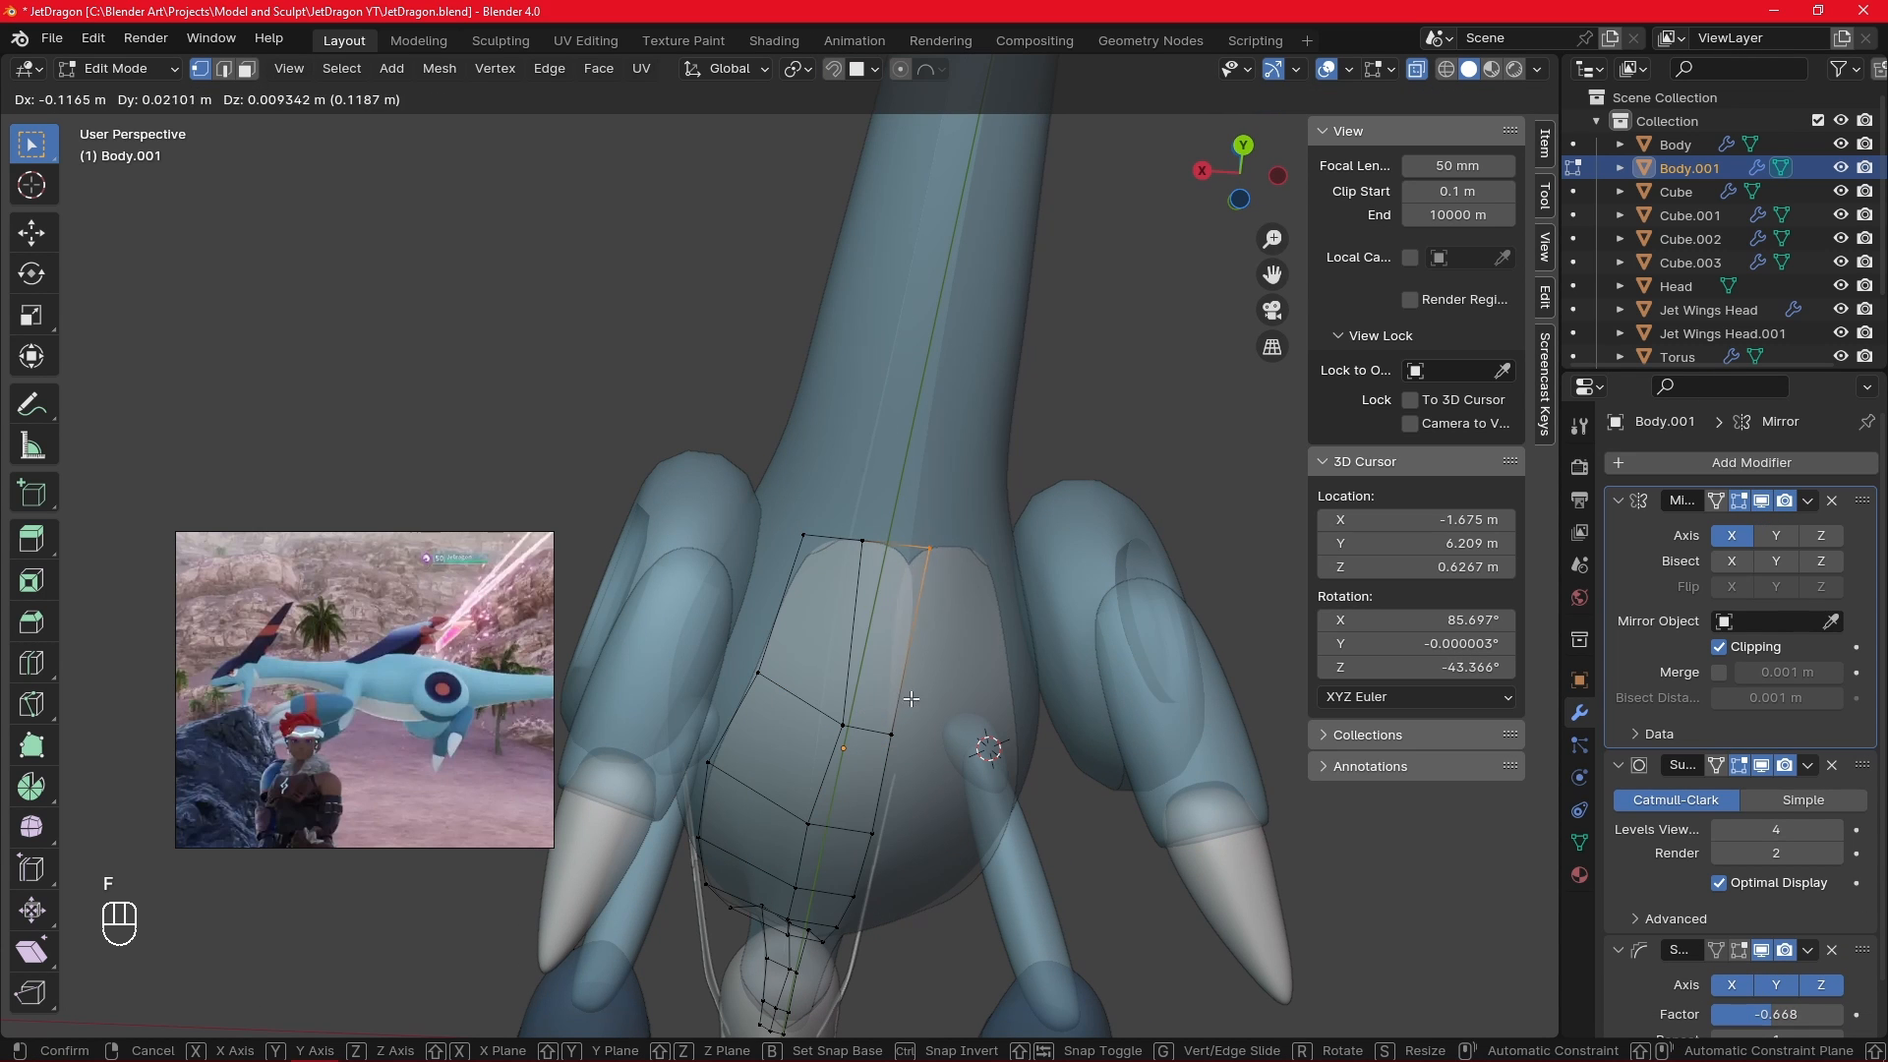
pyautogui.click(987, 742)
pyautogui.press('f')
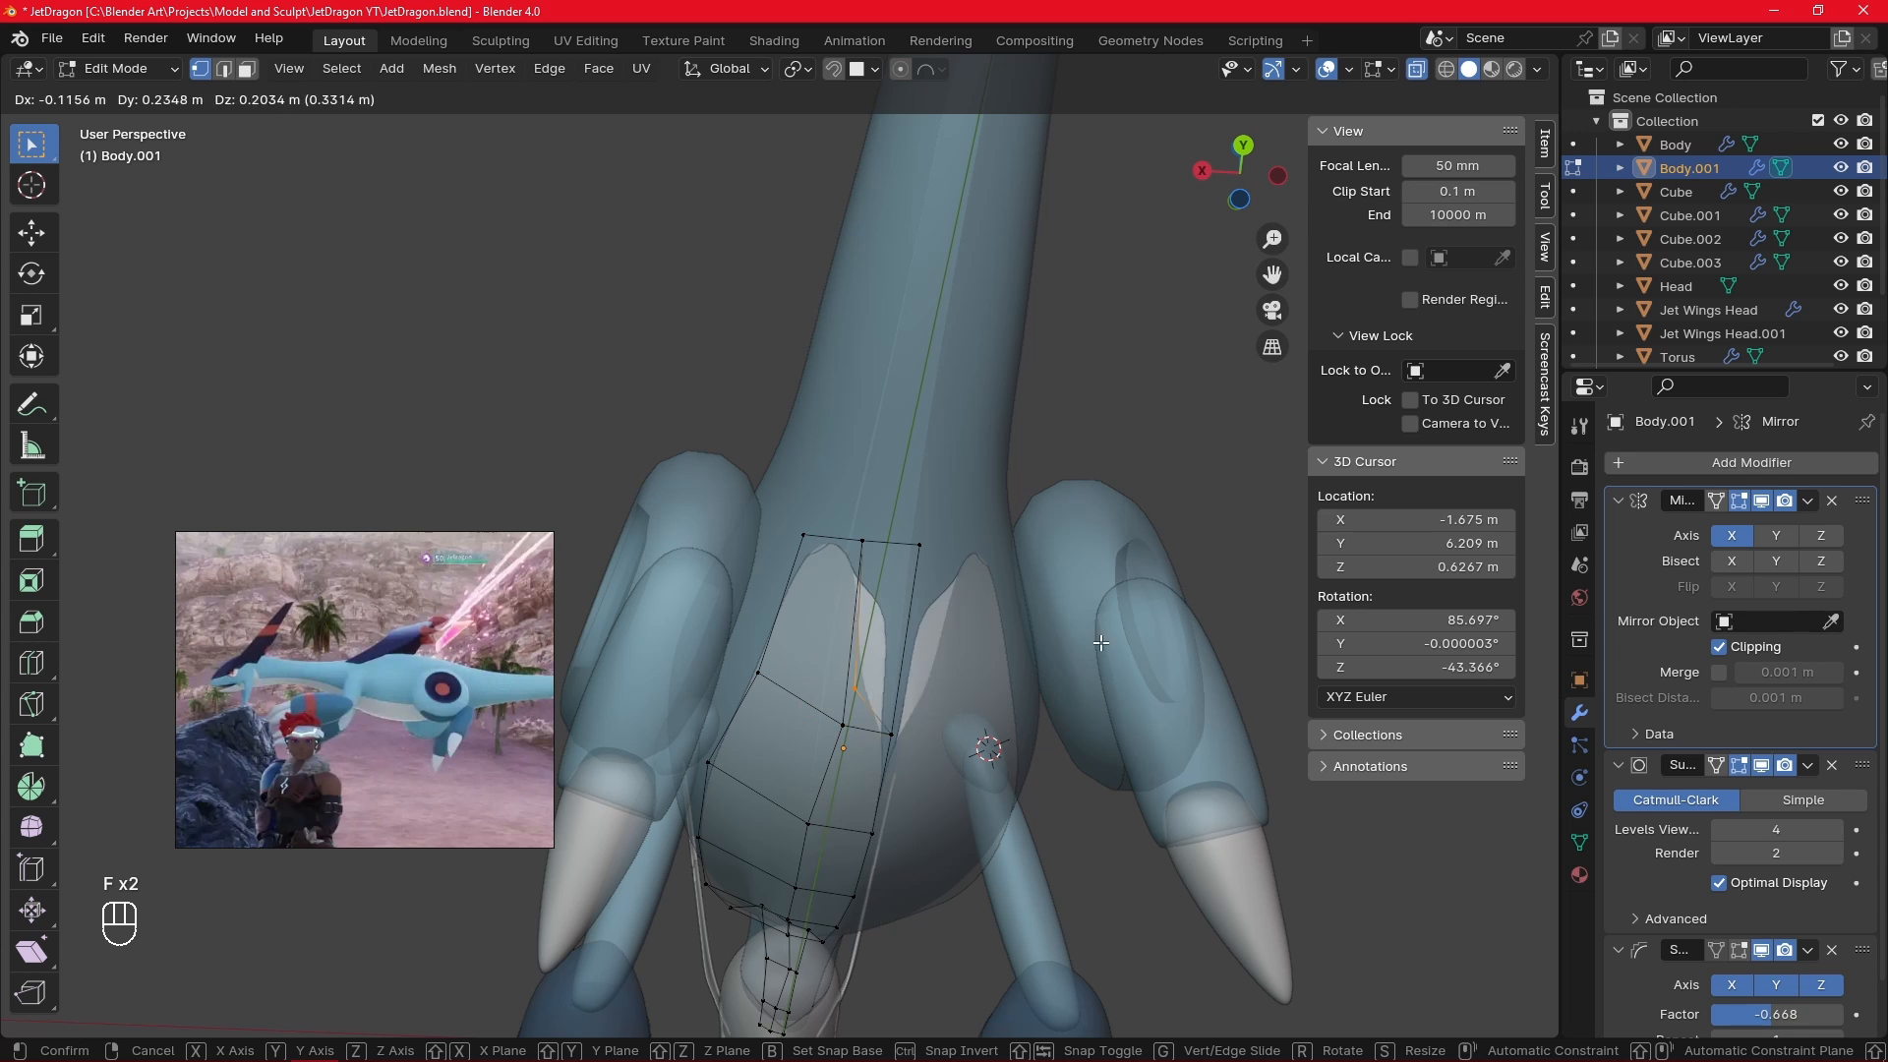
pyautogui.click(1189, 578)
pyautogui.press('x')
pyautogui.click(1176, 581)
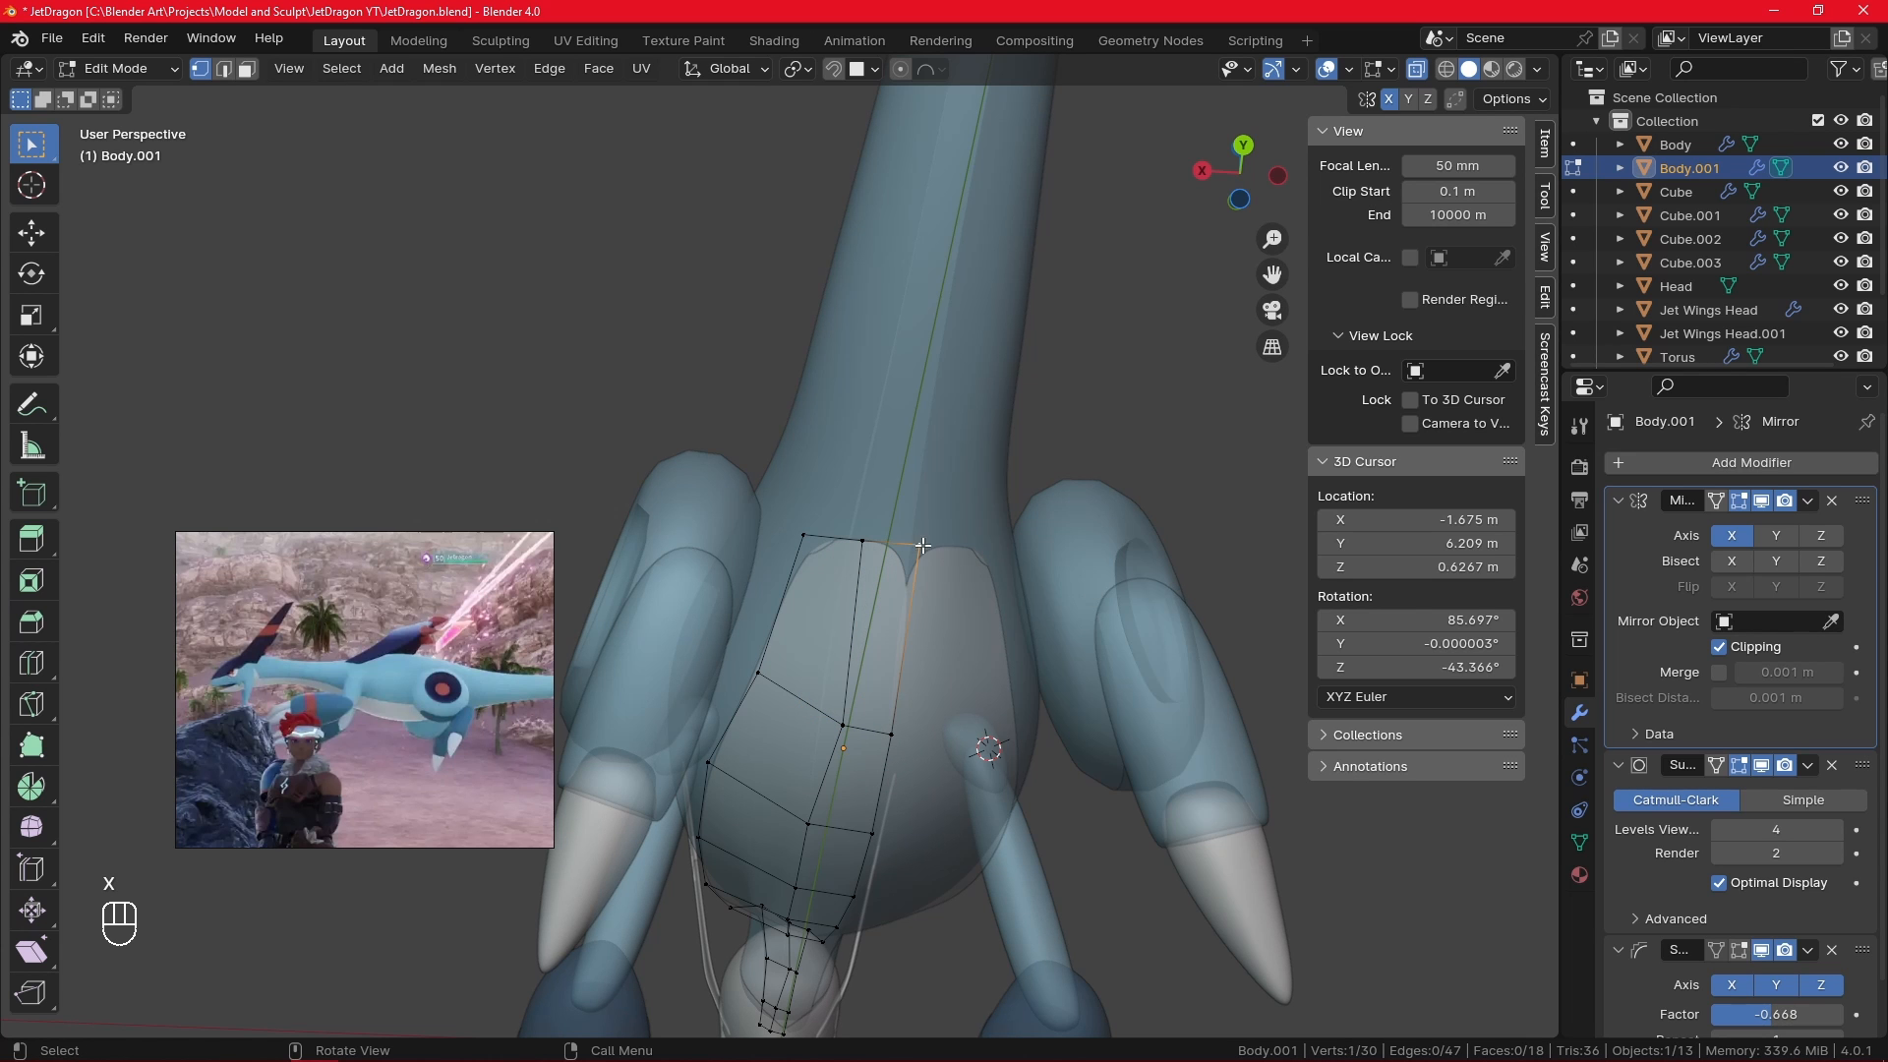
# - Reposition the centre vertex of the belly piece's rear edge and shift it along X toward the mirror line
pyautogui.press('g')
pyautogui.click(976, 590)
pyautogui.moveTo(977, 590); pyautogui.dragTo(938, 558, button='middle')
pyautogui.press('g')
pyautogui.press('x')
pyautogui.click(902, 577)
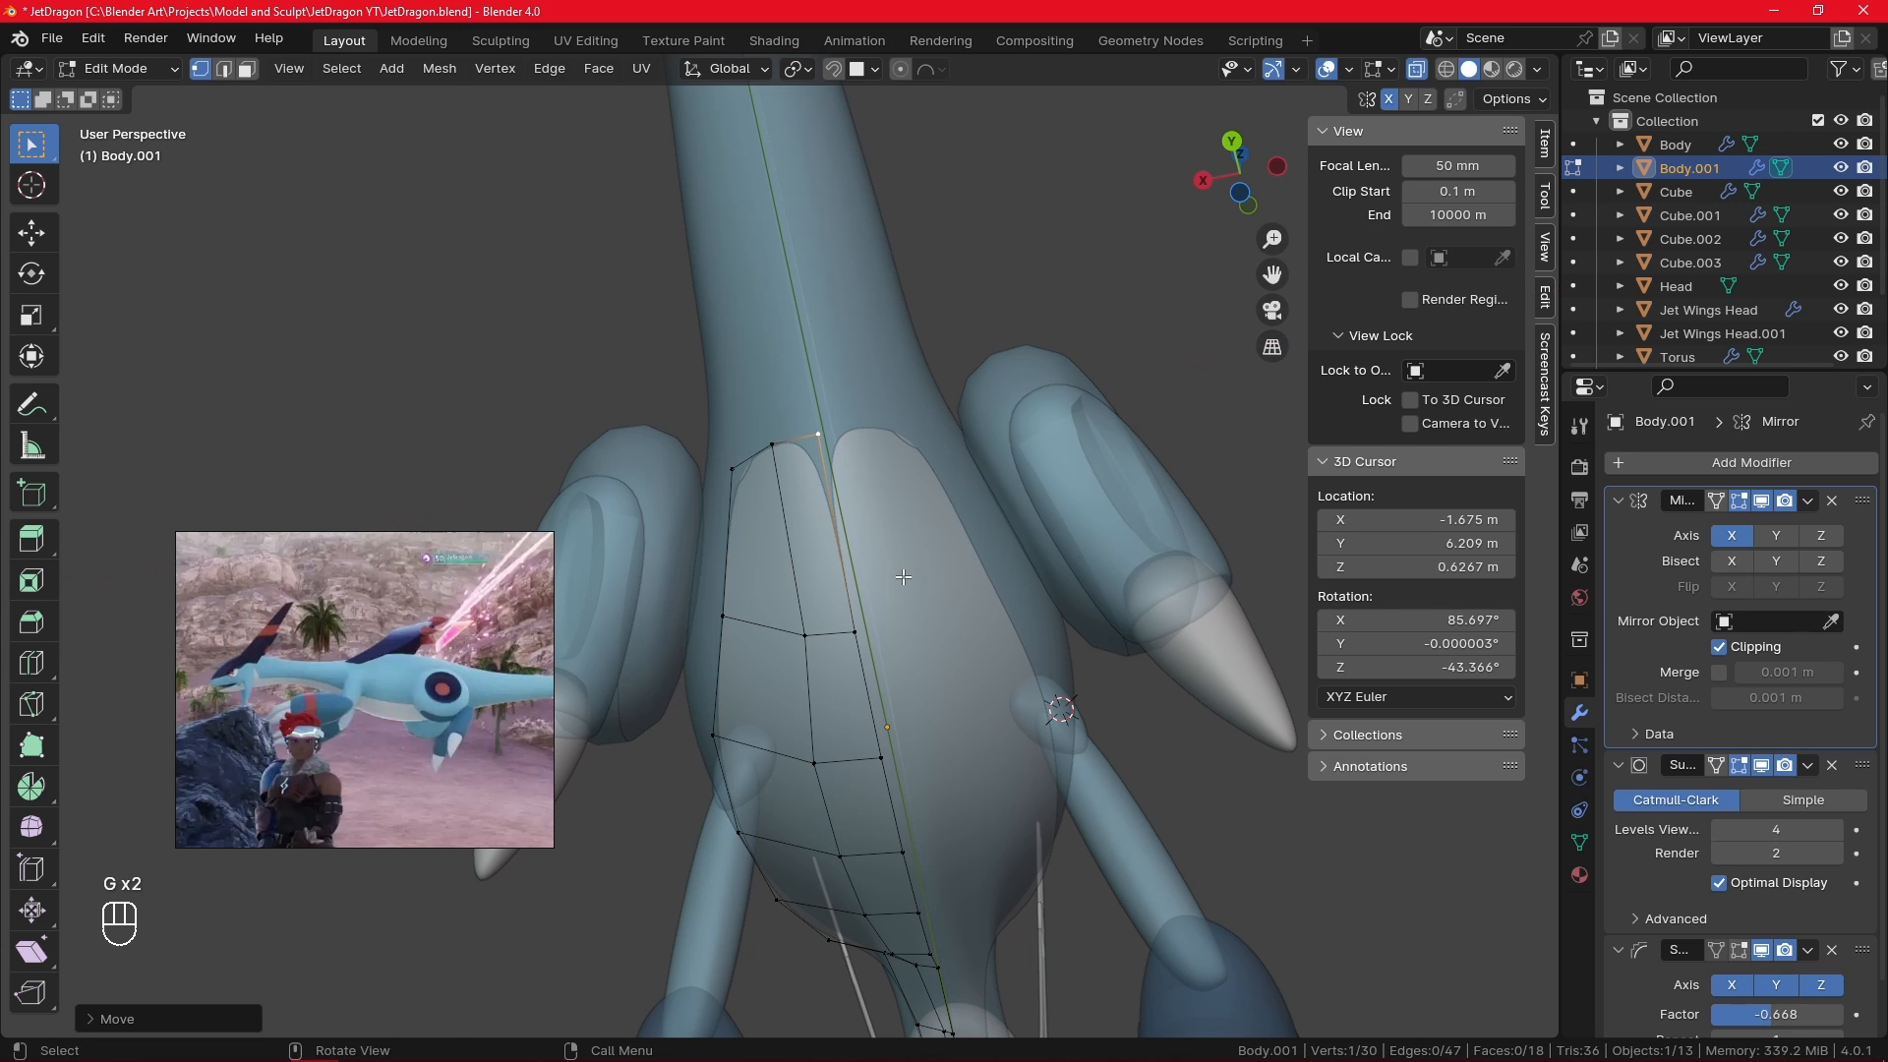
# - Add an edge loop across the belly piece and slide it up close to the rear edge
pyautogui.hotkey('ctrl', 'r')
pyautogui.click(824, 447)
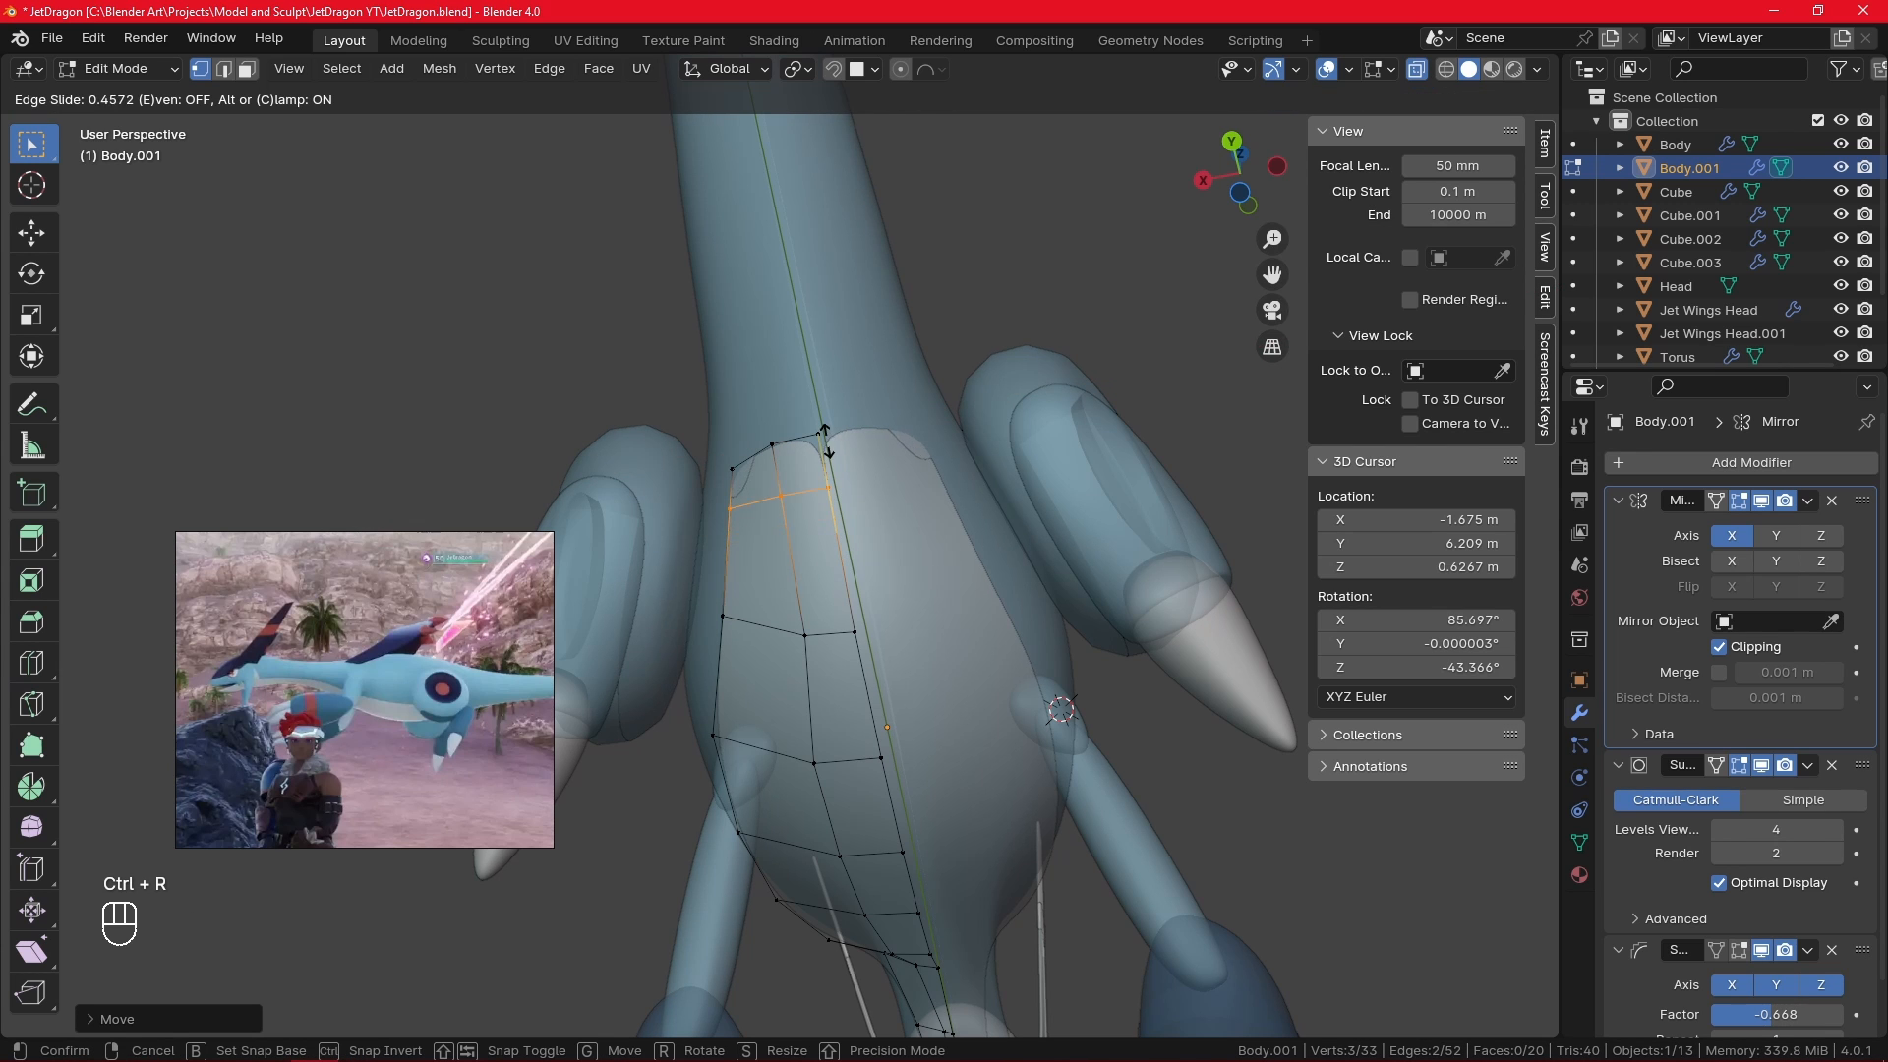
pyautogui.click(824, 403)
# - Move the new loop's outer vertex away from the rear edge and shift the rear corner vertex inward to taper the belly piece's outline
pyautogui.click(736, 484)
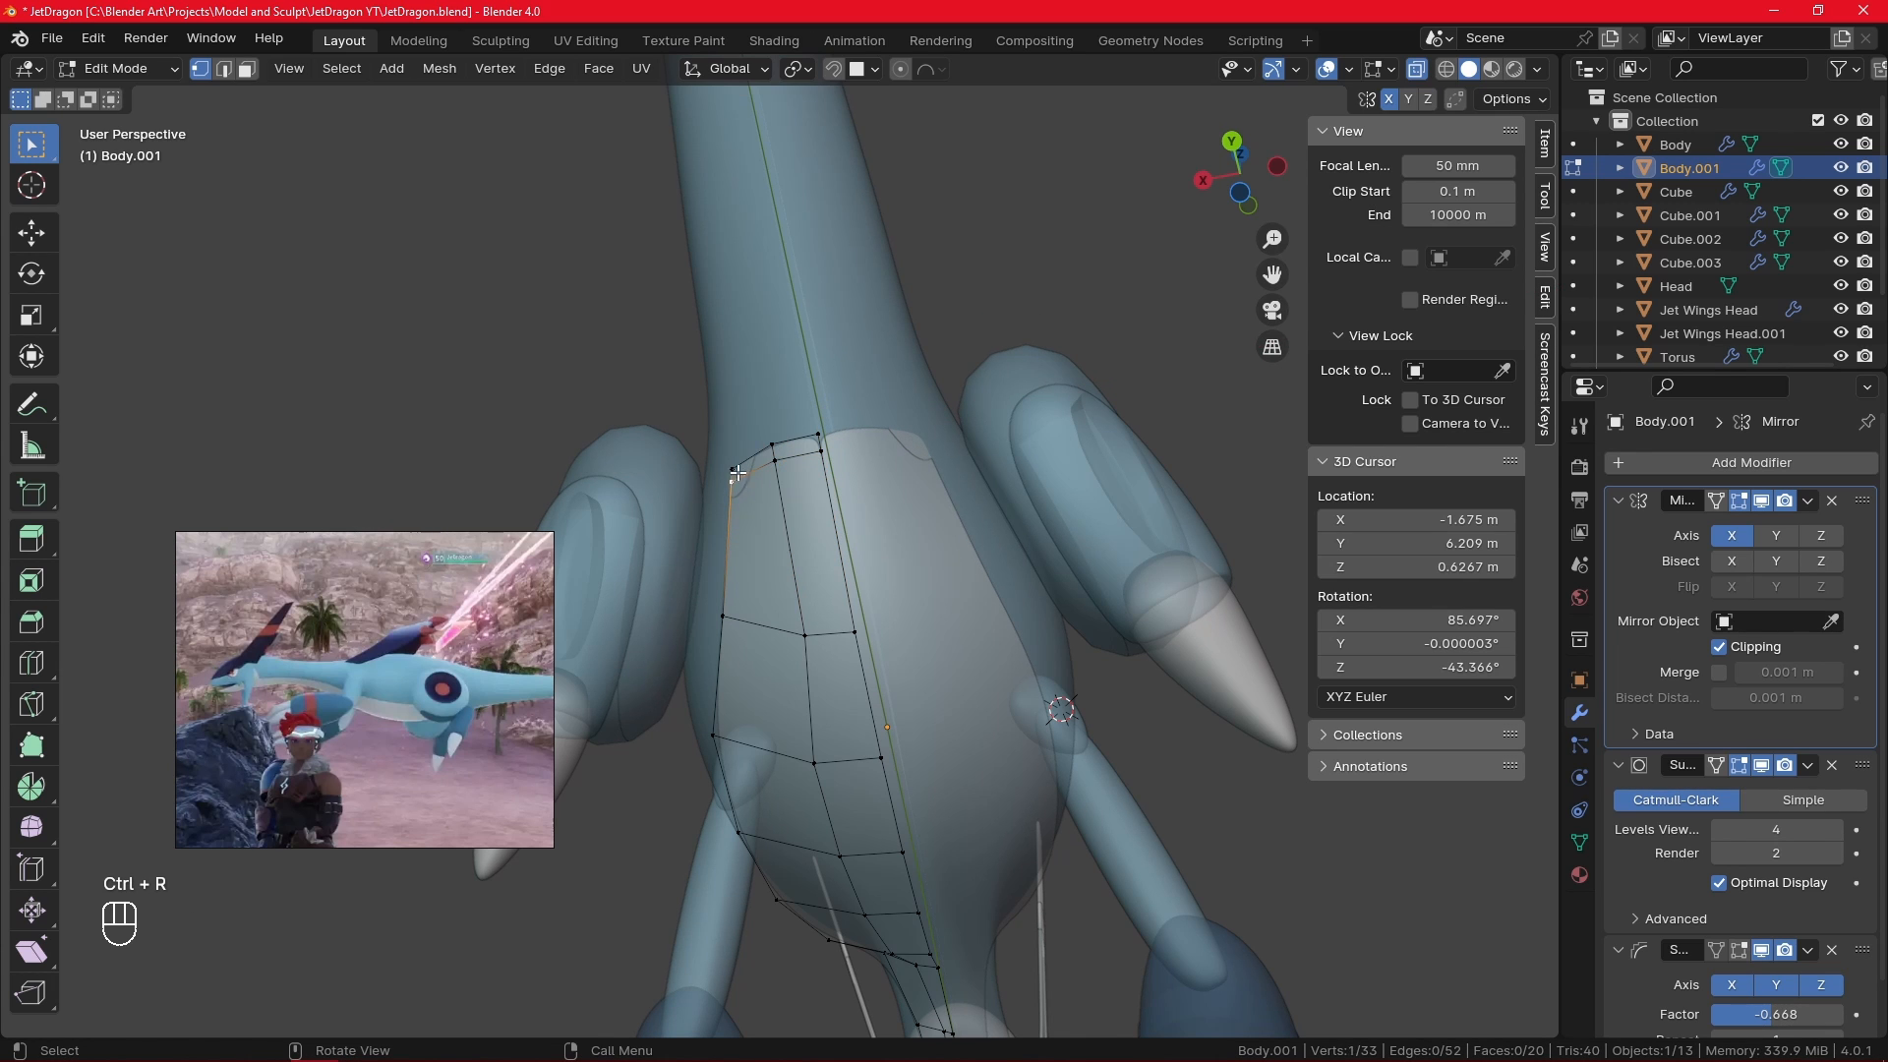
pyautogui.press('g')
pyautogui.click(744, 517)
pyautogui.press('g')
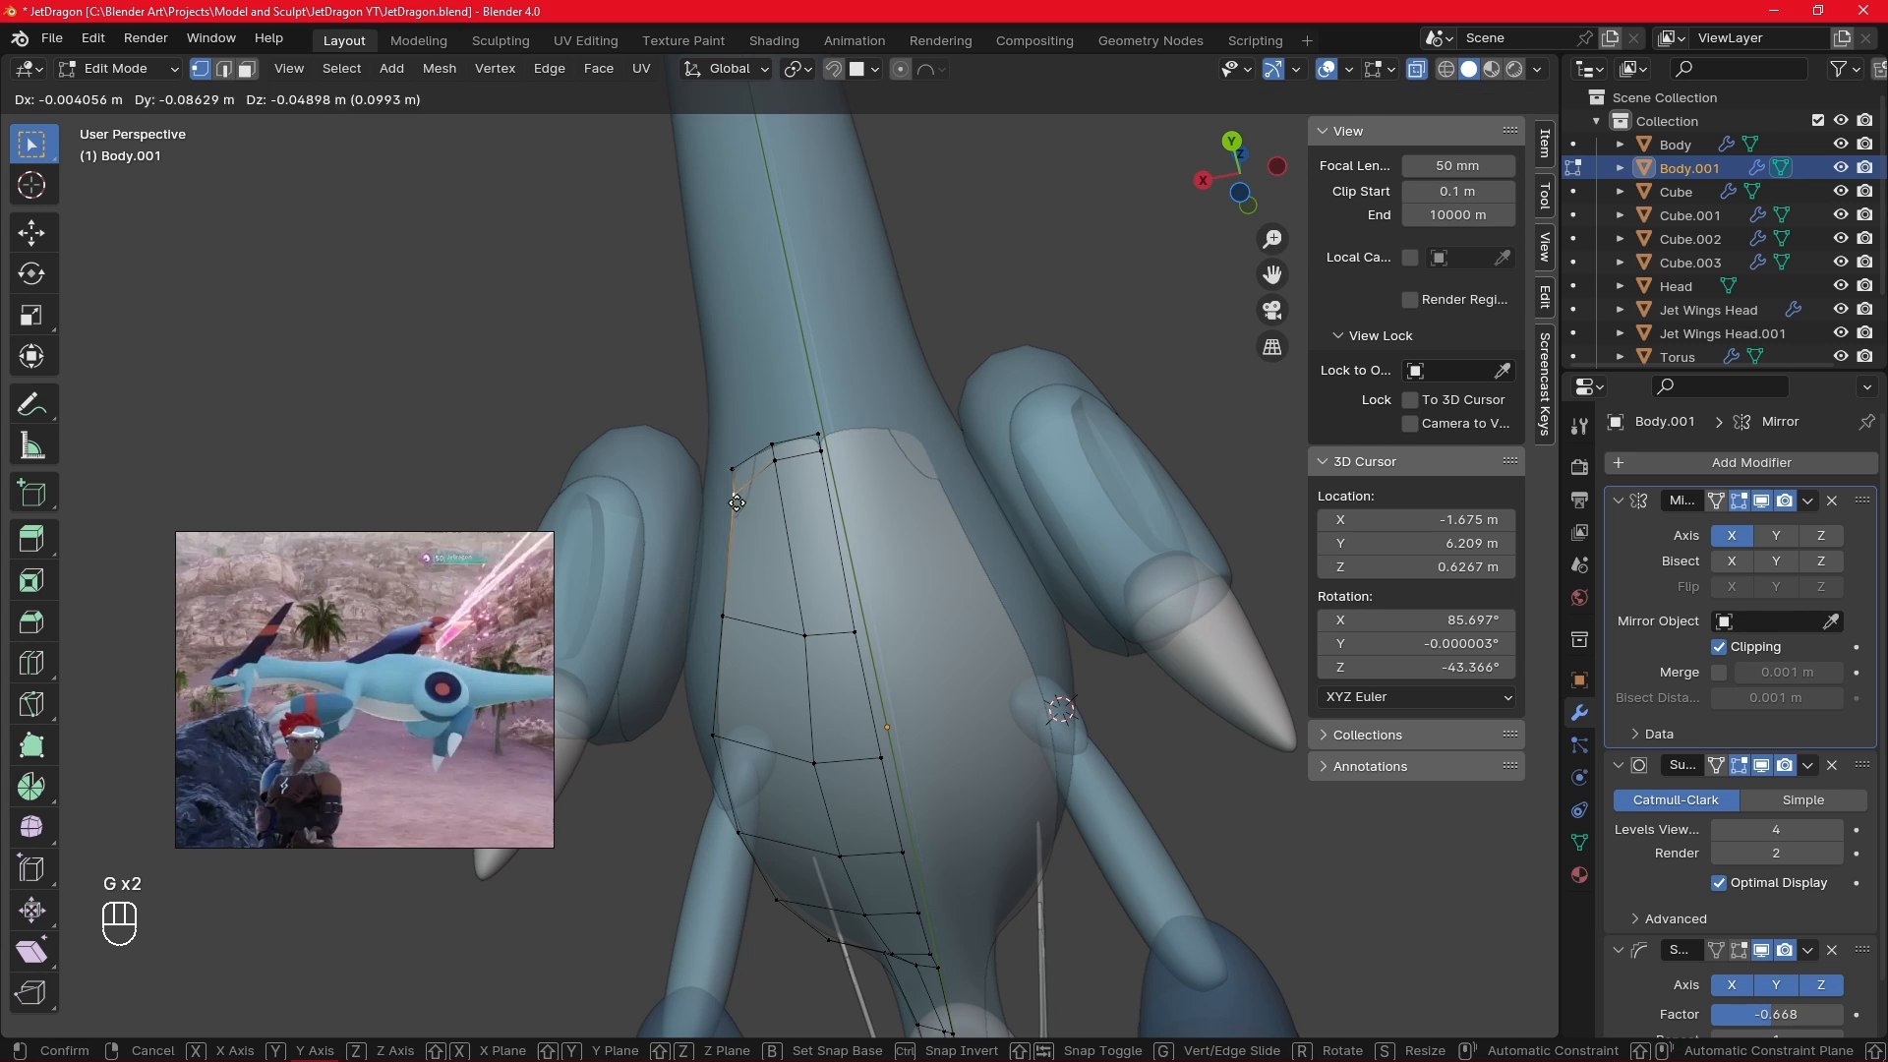
pyautogui.click(740, 457)
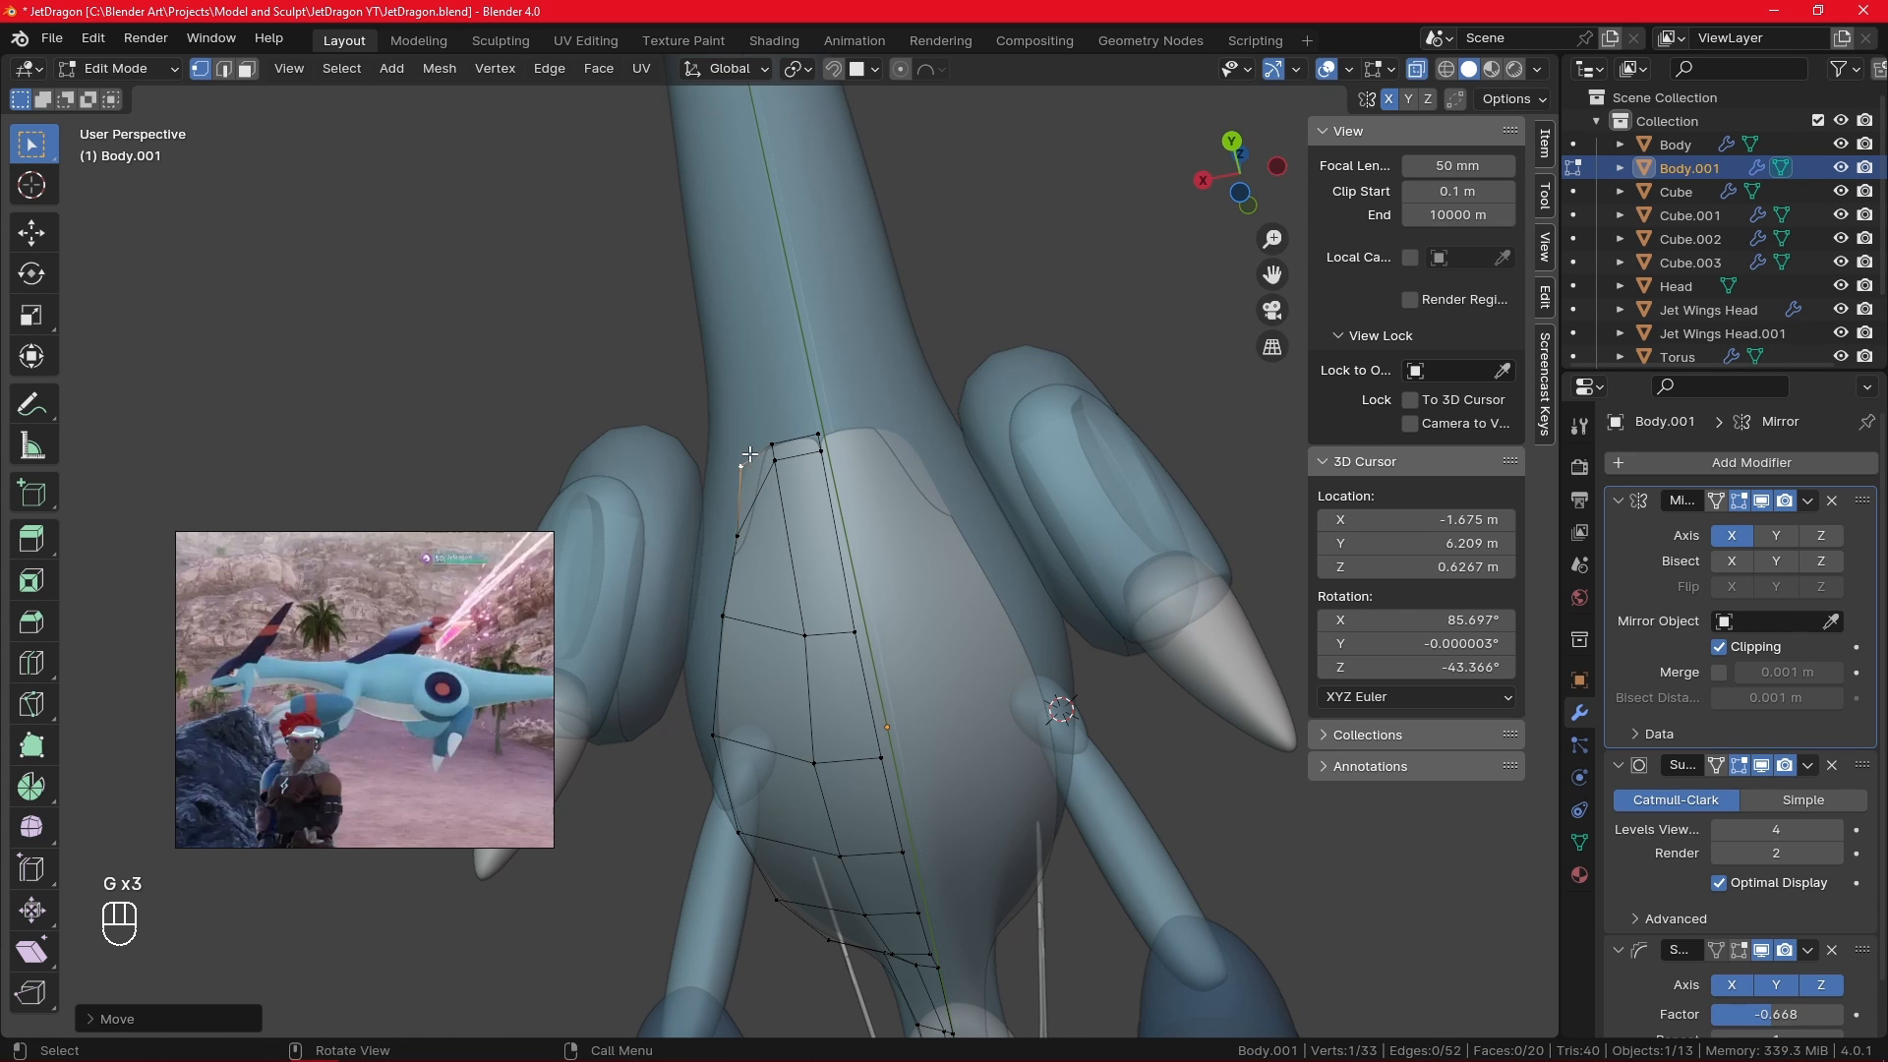
pyautogui.press('x')
pyautogui.moveTo(834, 410); pyautogui.dragTo(848, 421, button='middle')
pyautogui.press('g')
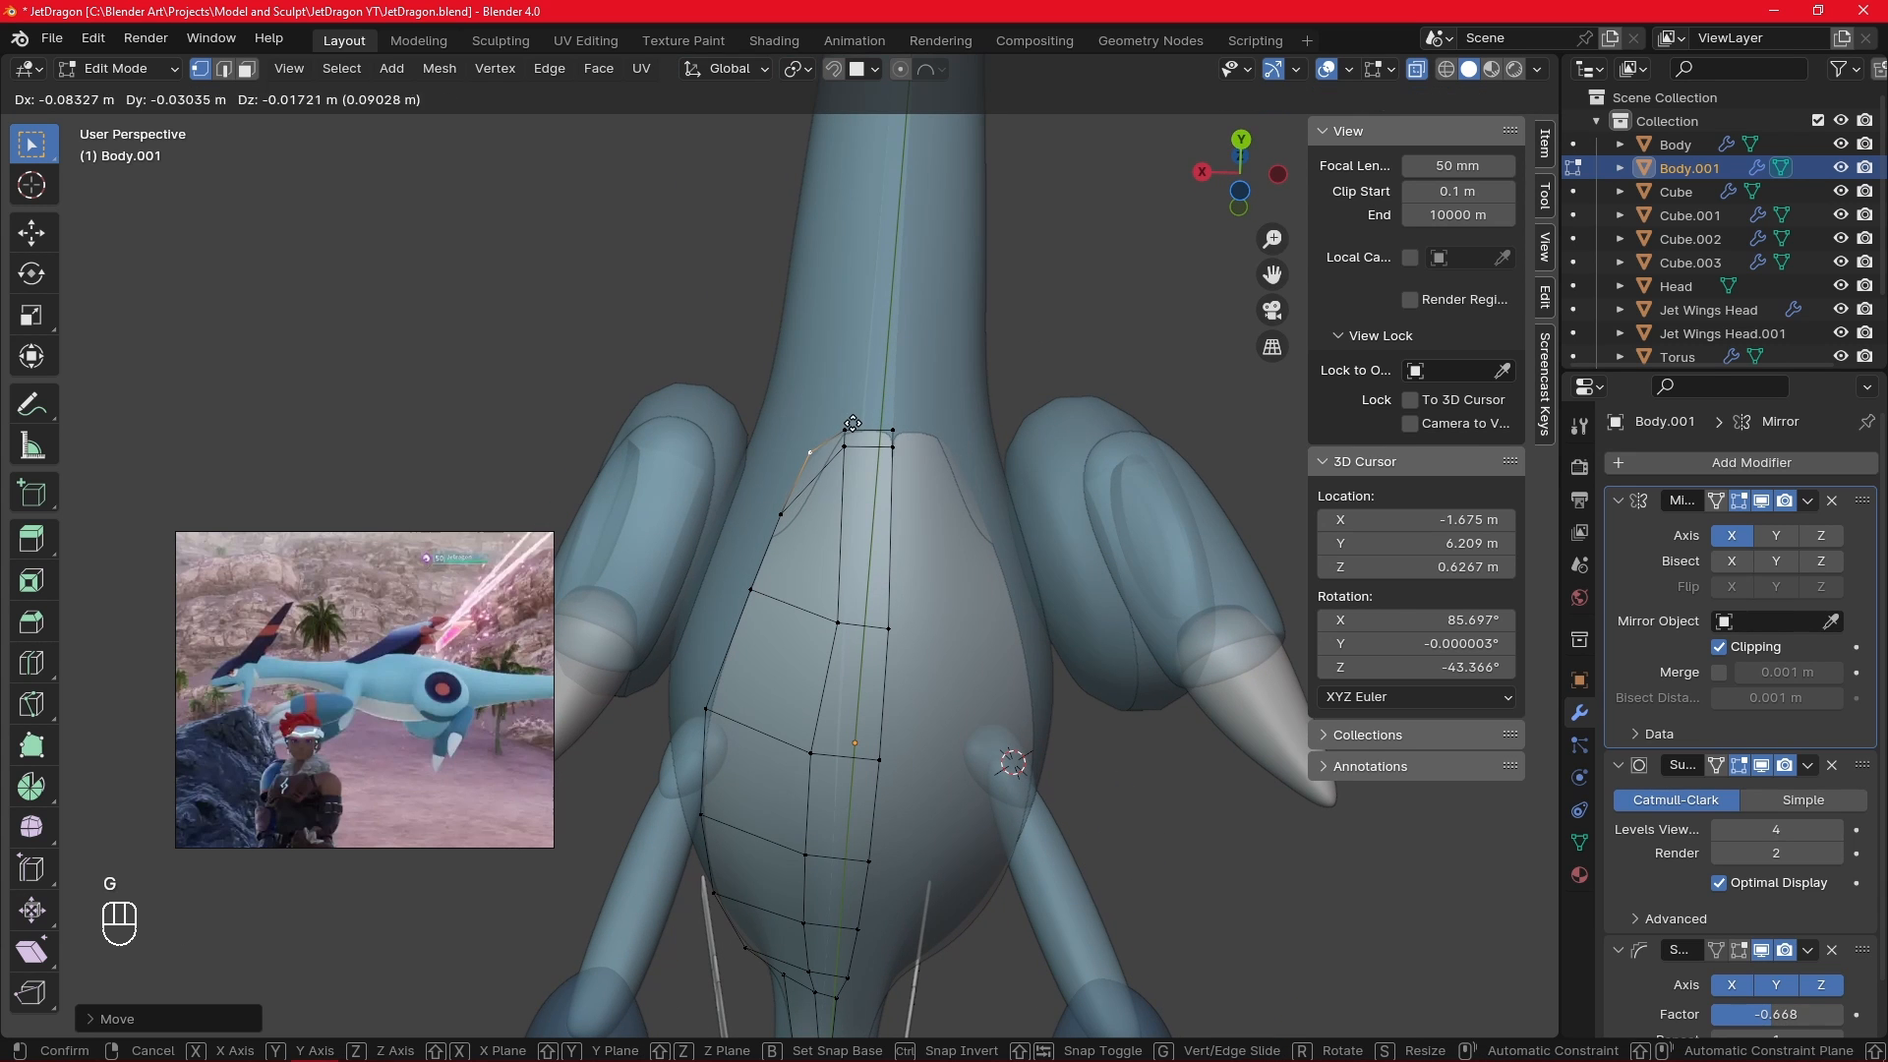
pyautogui.click(856, 426)
# - Move the rear edge's centre vertex toward the tail, turn off X-ray, and lower the belly piece's rear corner vertex along Z
pyautogui.press('g')
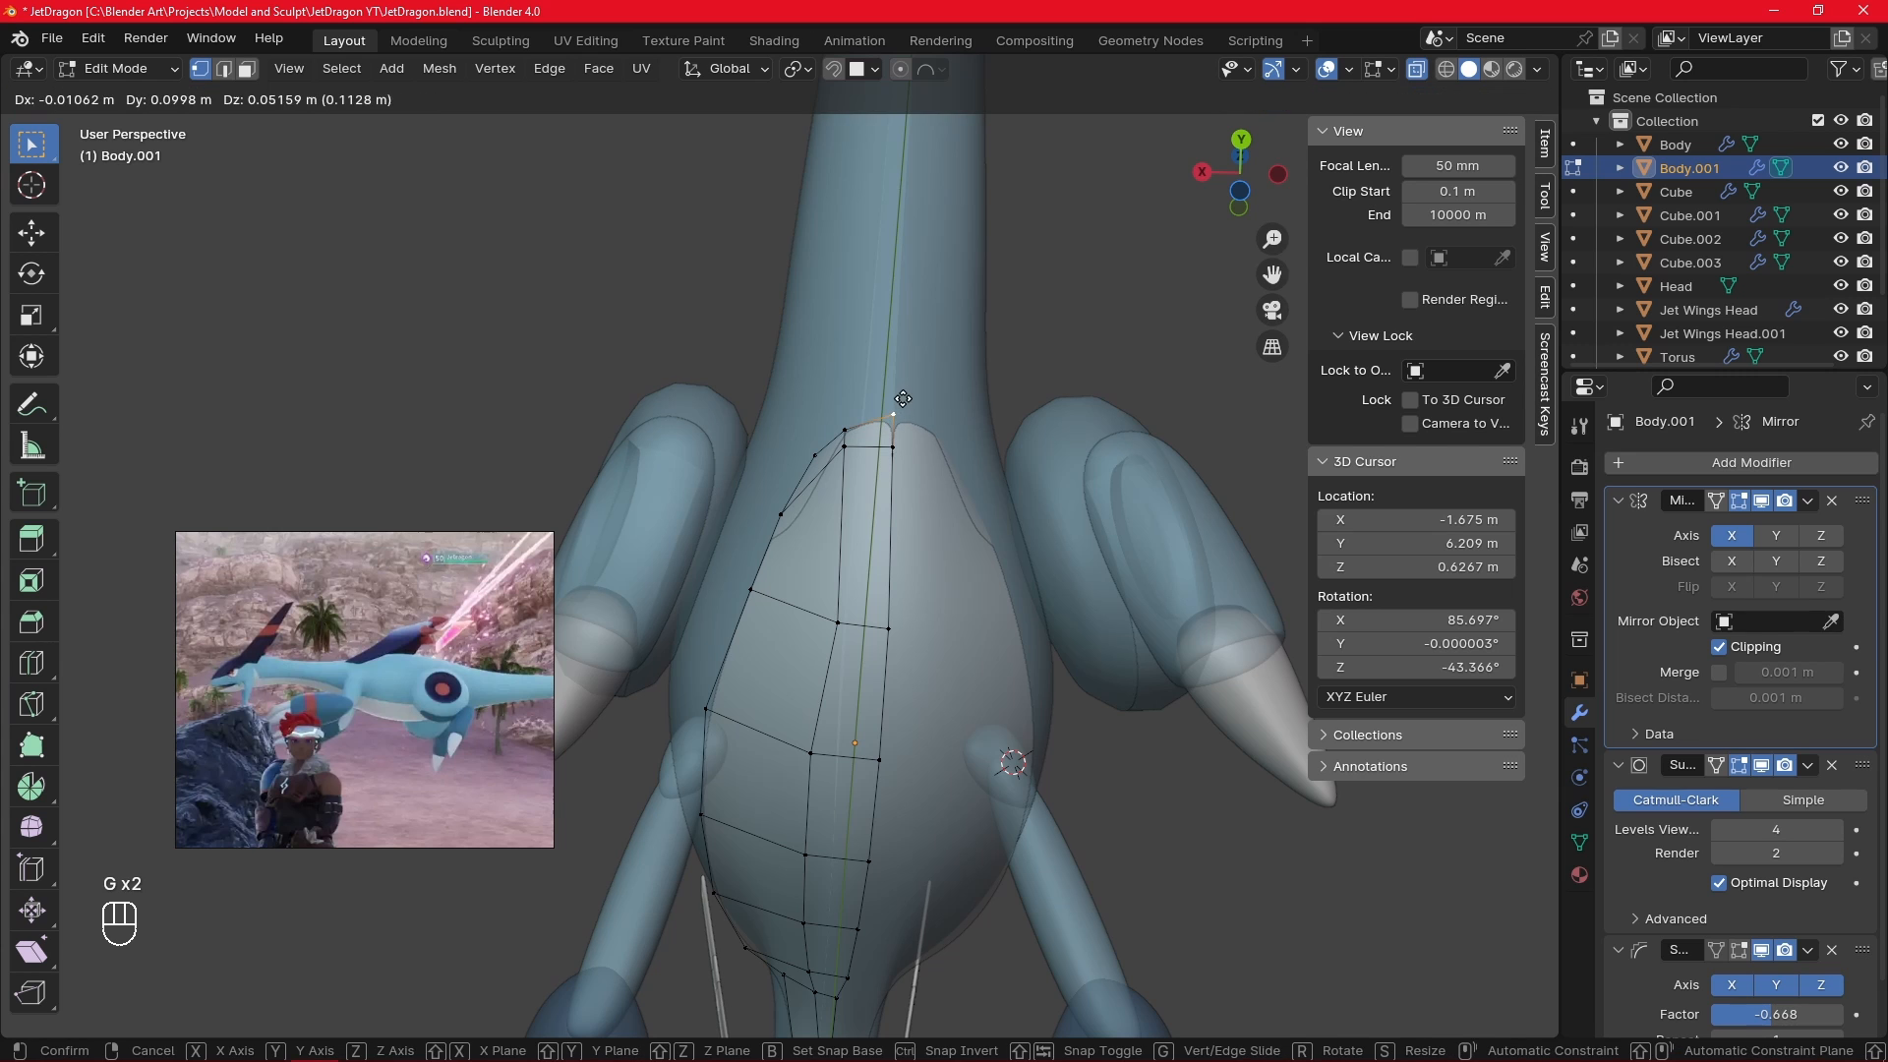
pyautogui.click(904, 399)
pyautogui.click(1442, 70)
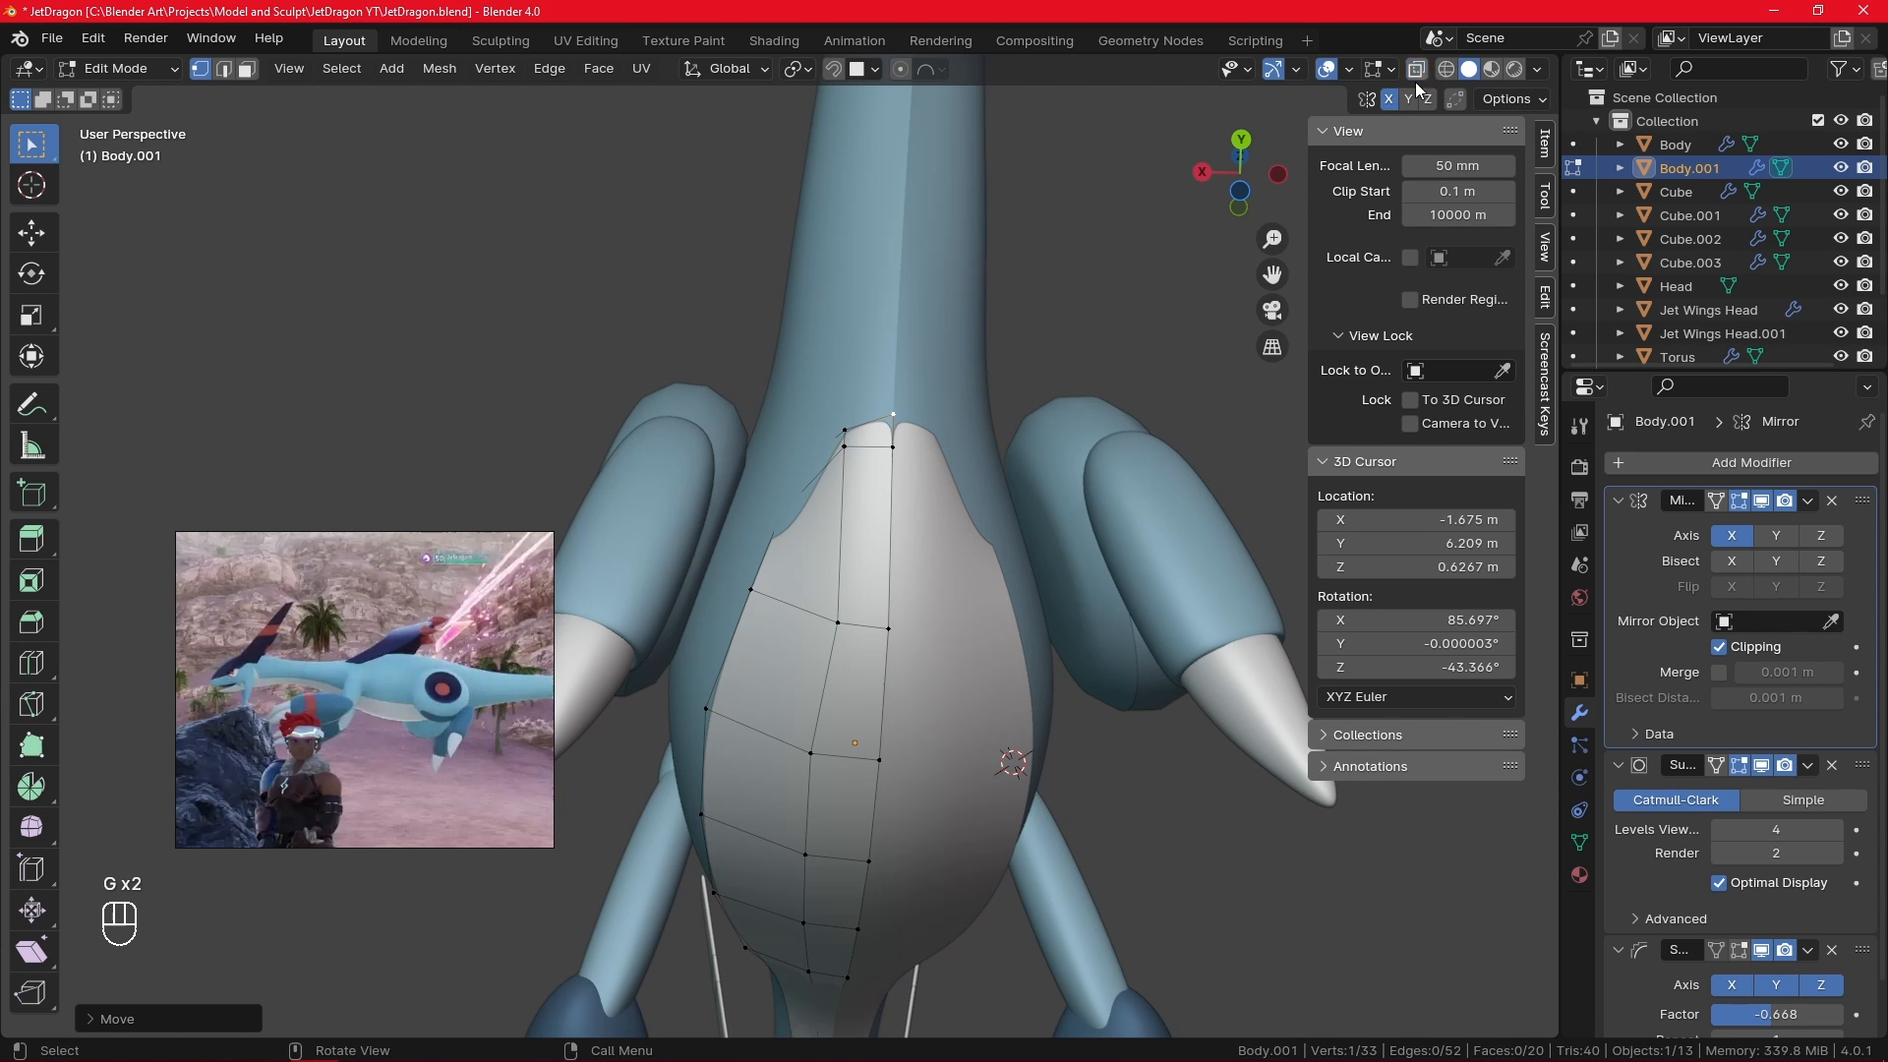
pyautogui.moveTo(937, 380); pyautogui.dragTo(885, 462, button='middle')
pyautogui.press('g')
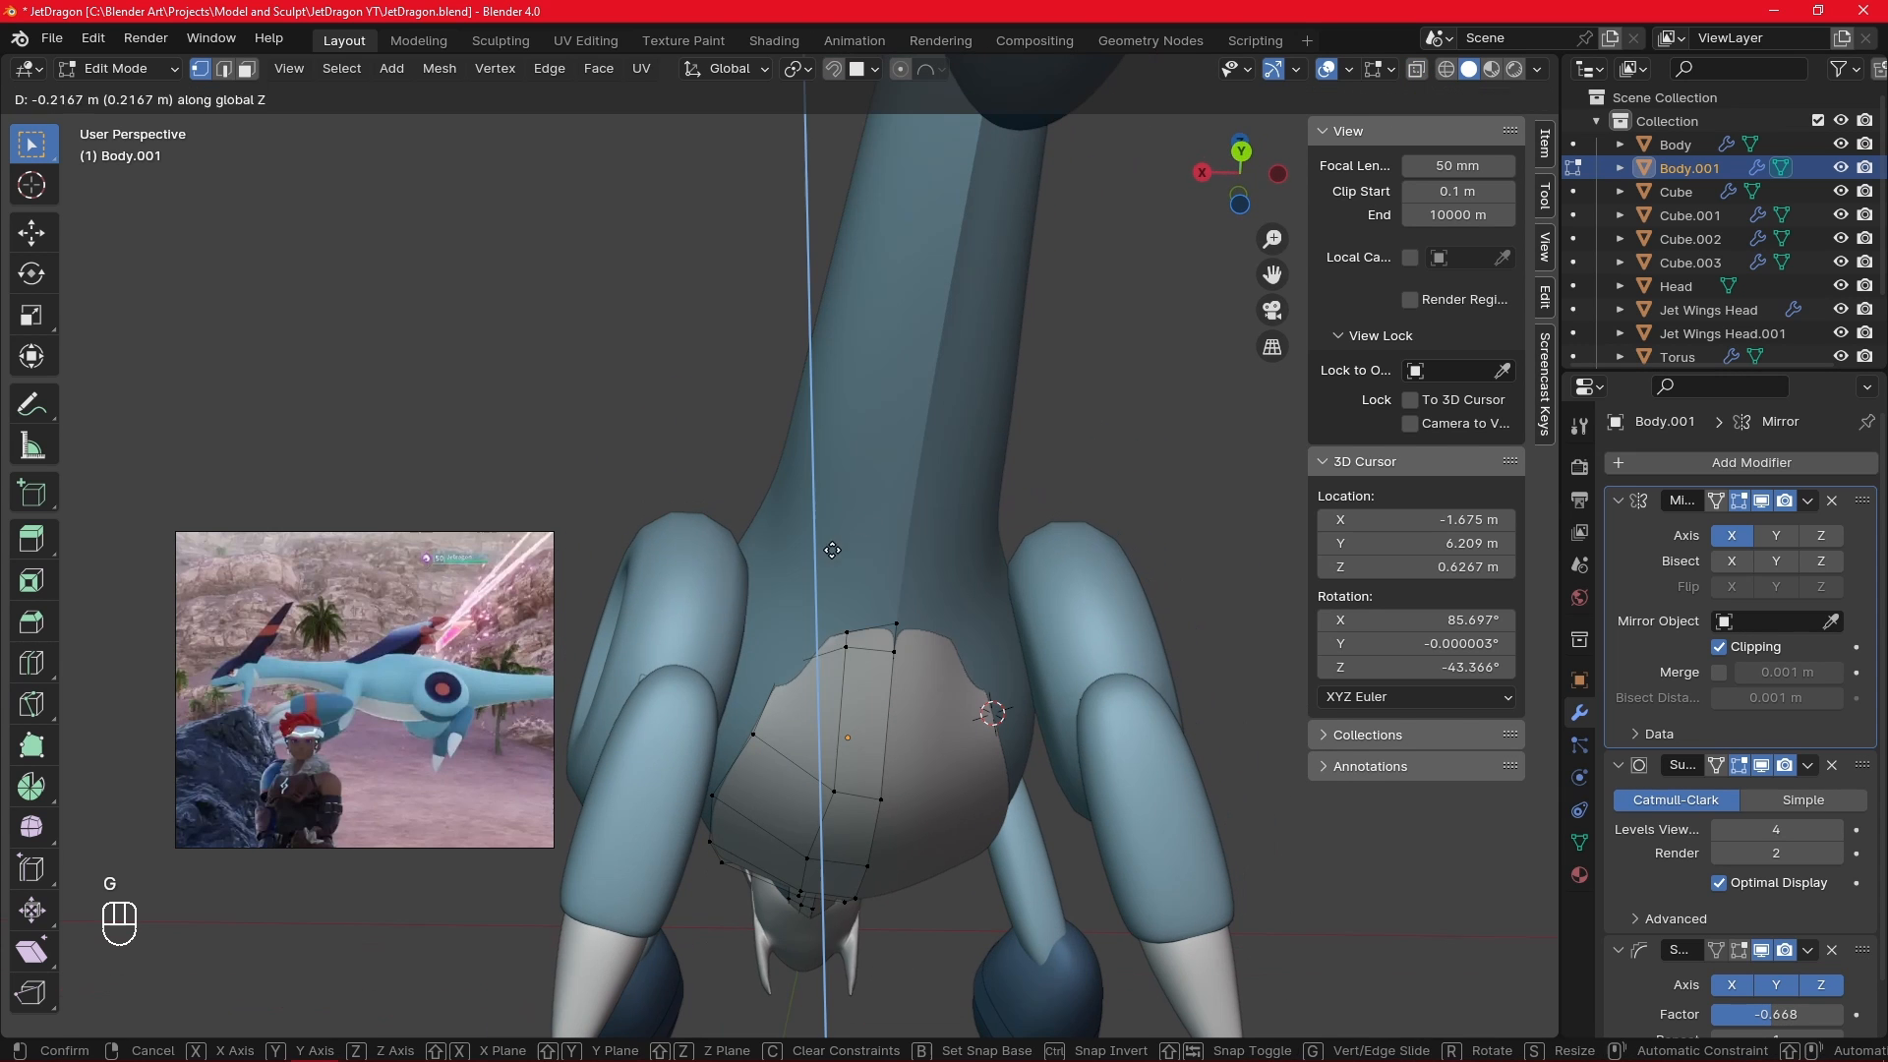
pyautogui.click(817, 562)
pyautogui.moveTo(817, 562); pyautogui.dragTo(935, 660, button='middle')
# - Reposition the belly piece's rear-edge vertices from the side so they follow the body's underside
pyautogui.press('g')
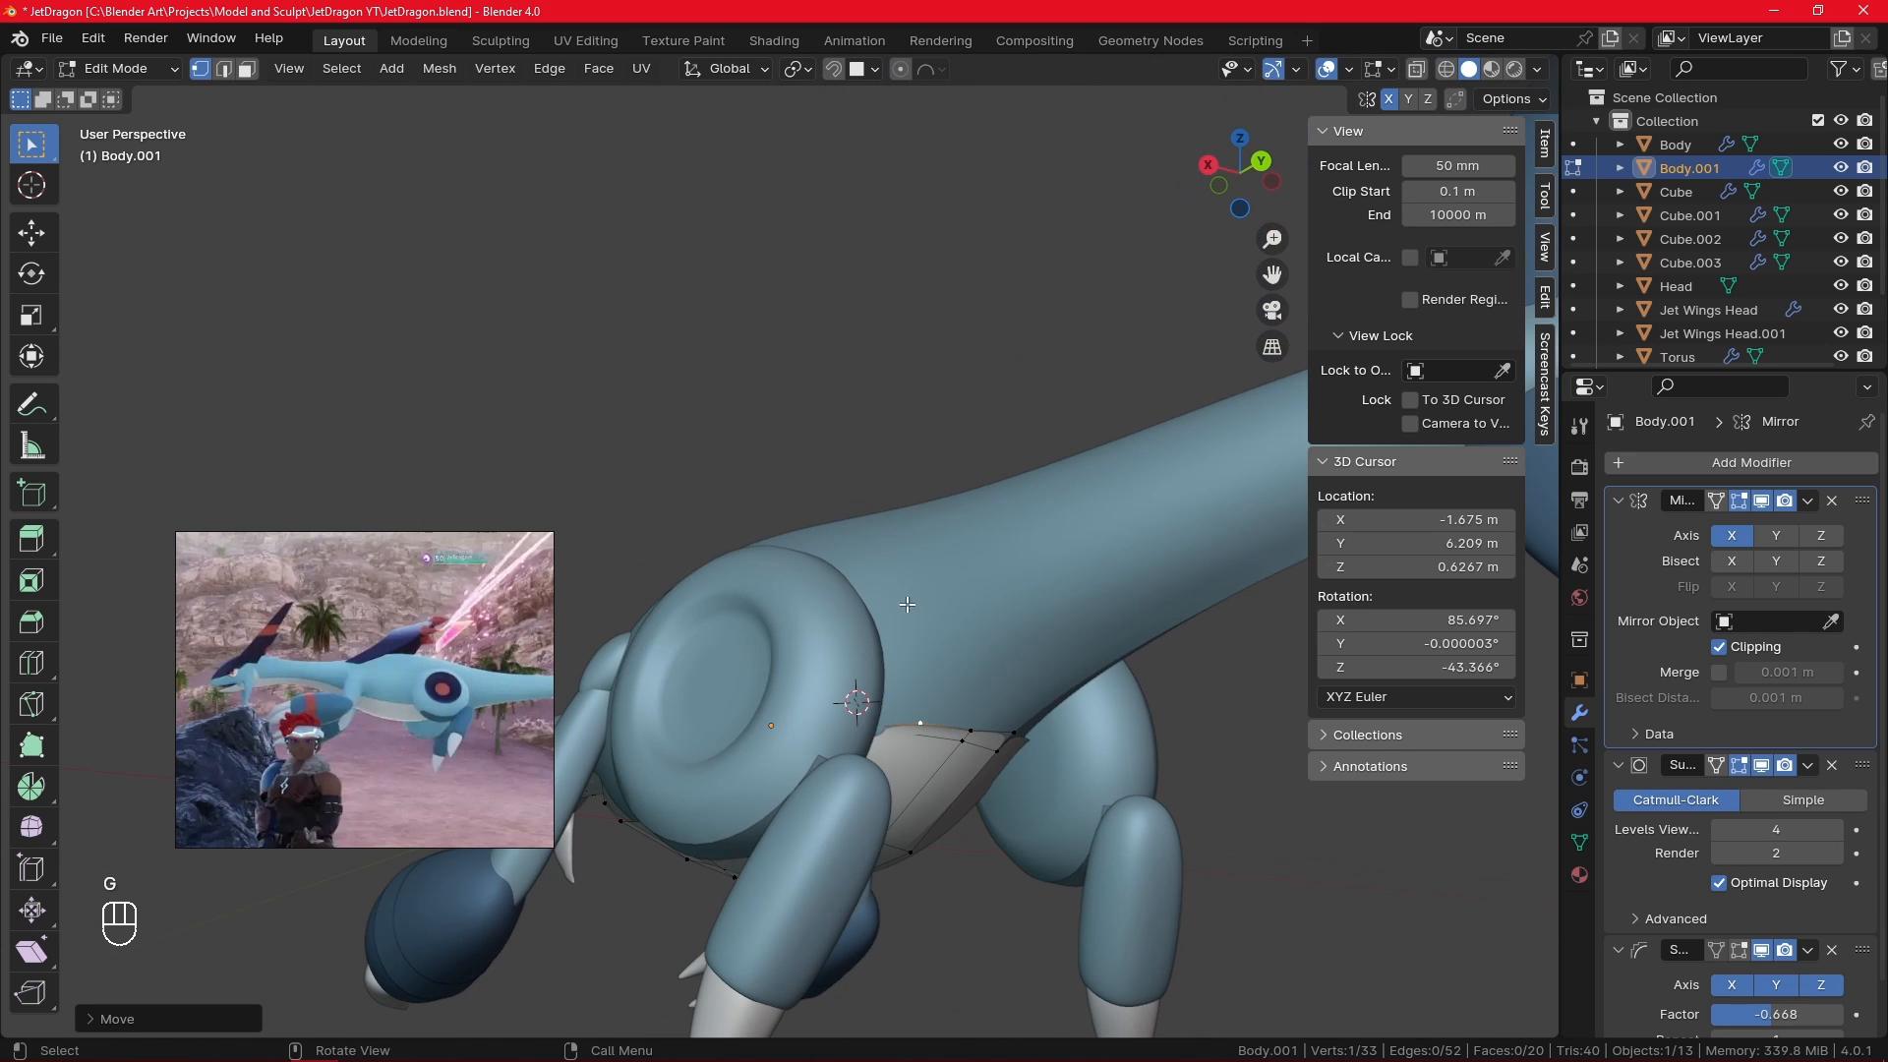
pyautogui.press('g')
pyautogui.press('g')
pyautogui.press('g')
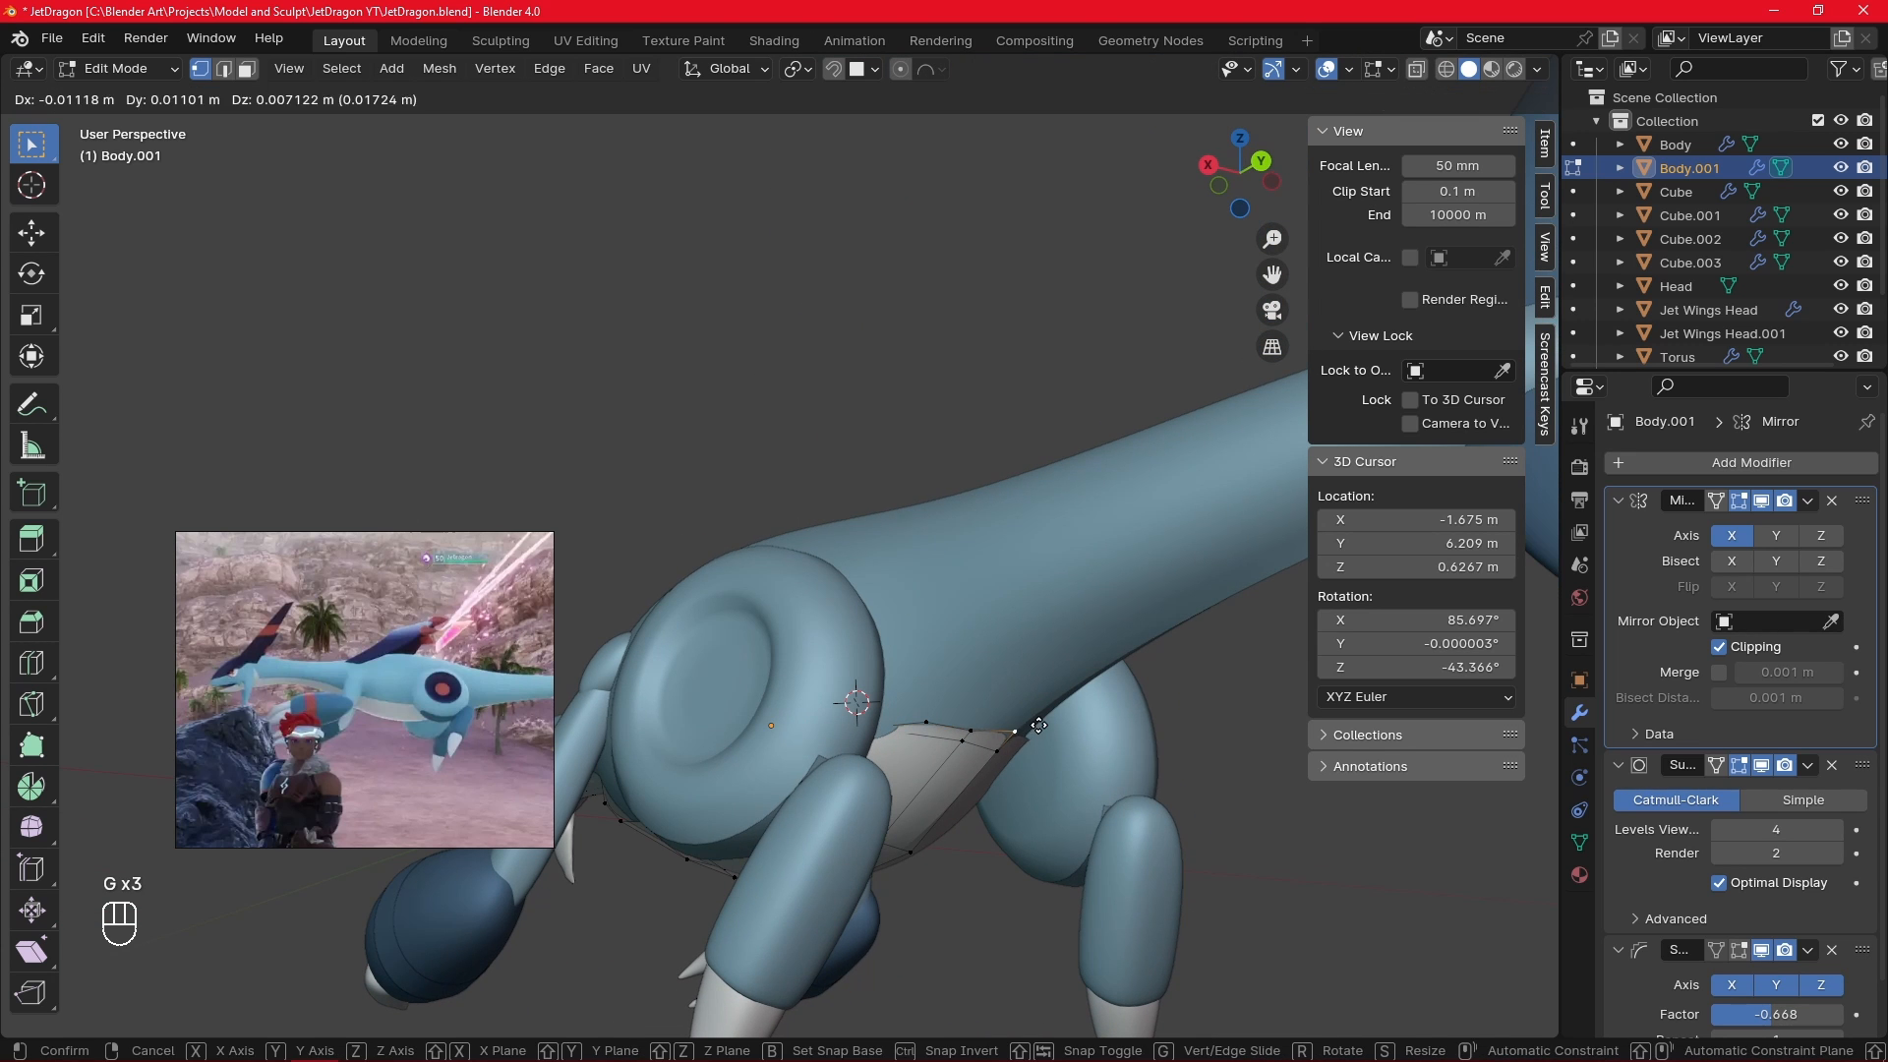
pyautogui.click(977, 705)
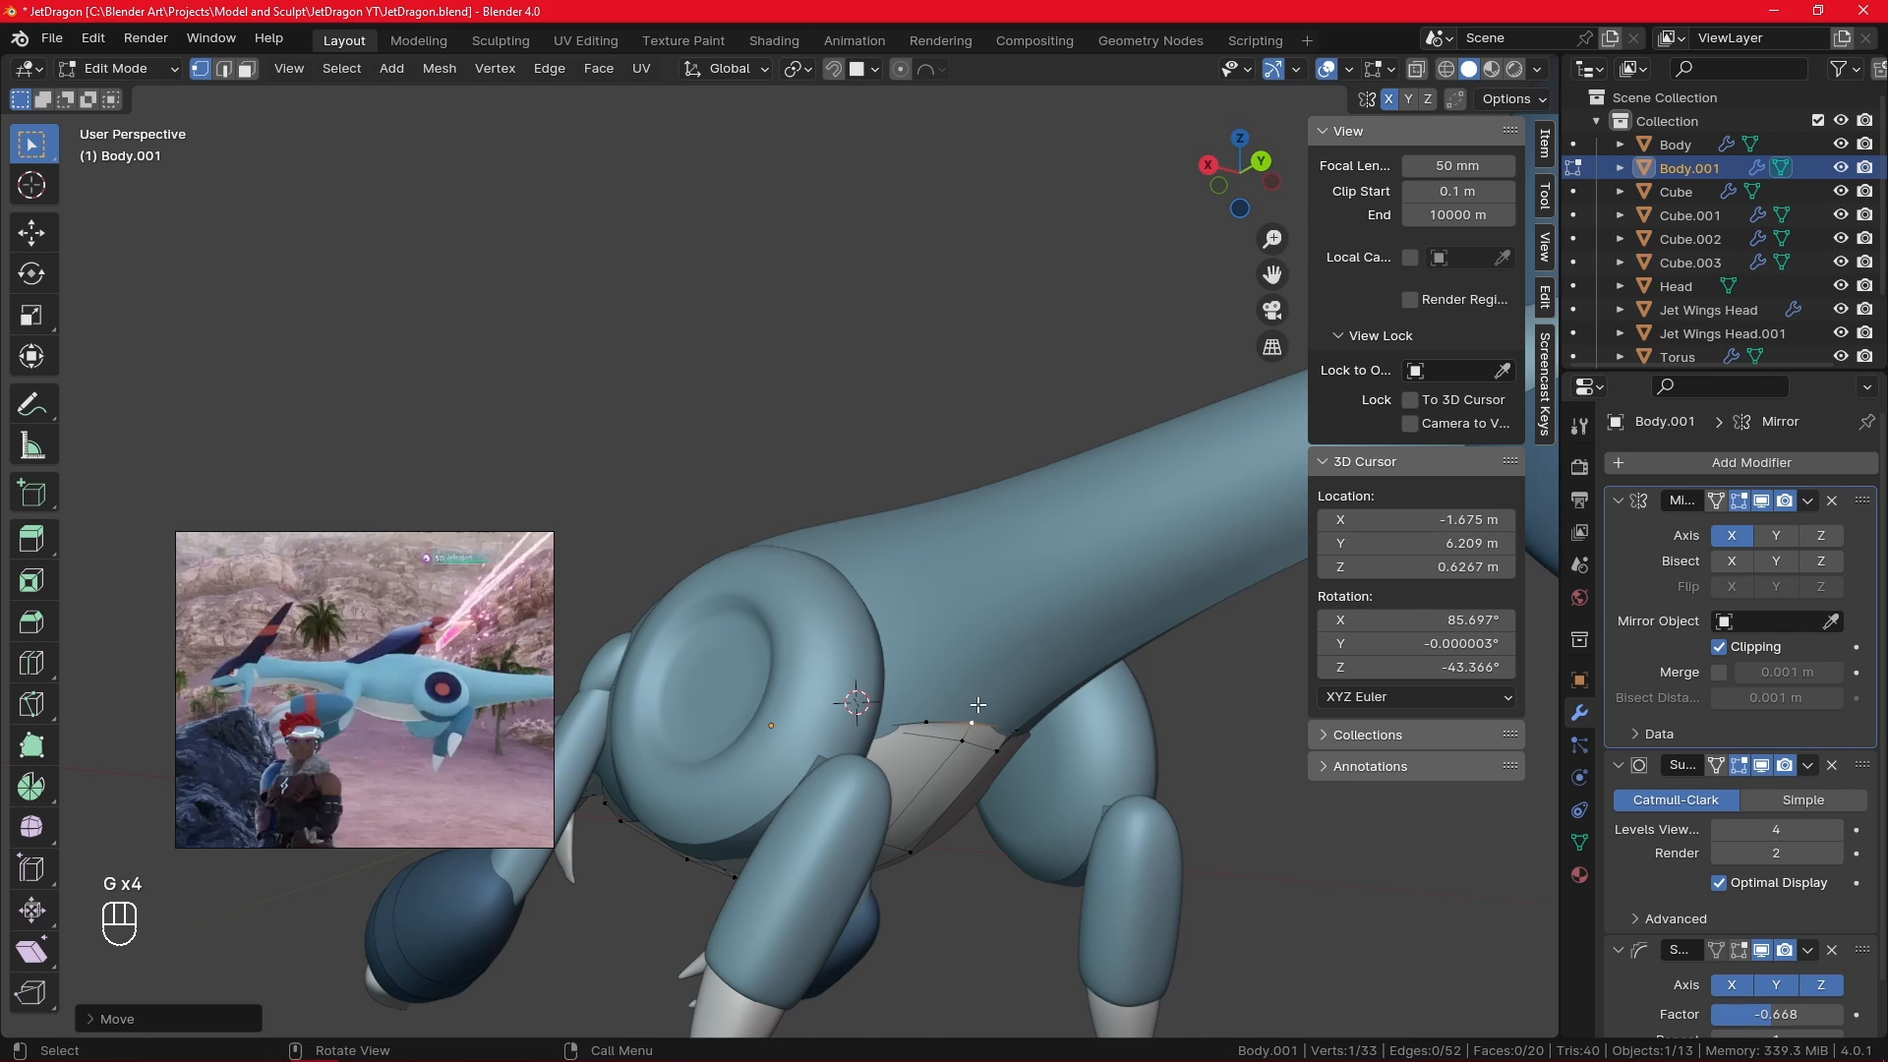
# - Fine-tune the belly piece's vertex positions, including the centre-line vertex at its front end below the head
pyautogui.moveTo(977, 705); pyautogui.dragTo(981, 634, button='middle')
pyautogui.press('g')
pyautogui.click(941, 599)
pyautogui.press('g')
pyautogui.click(817, 505)
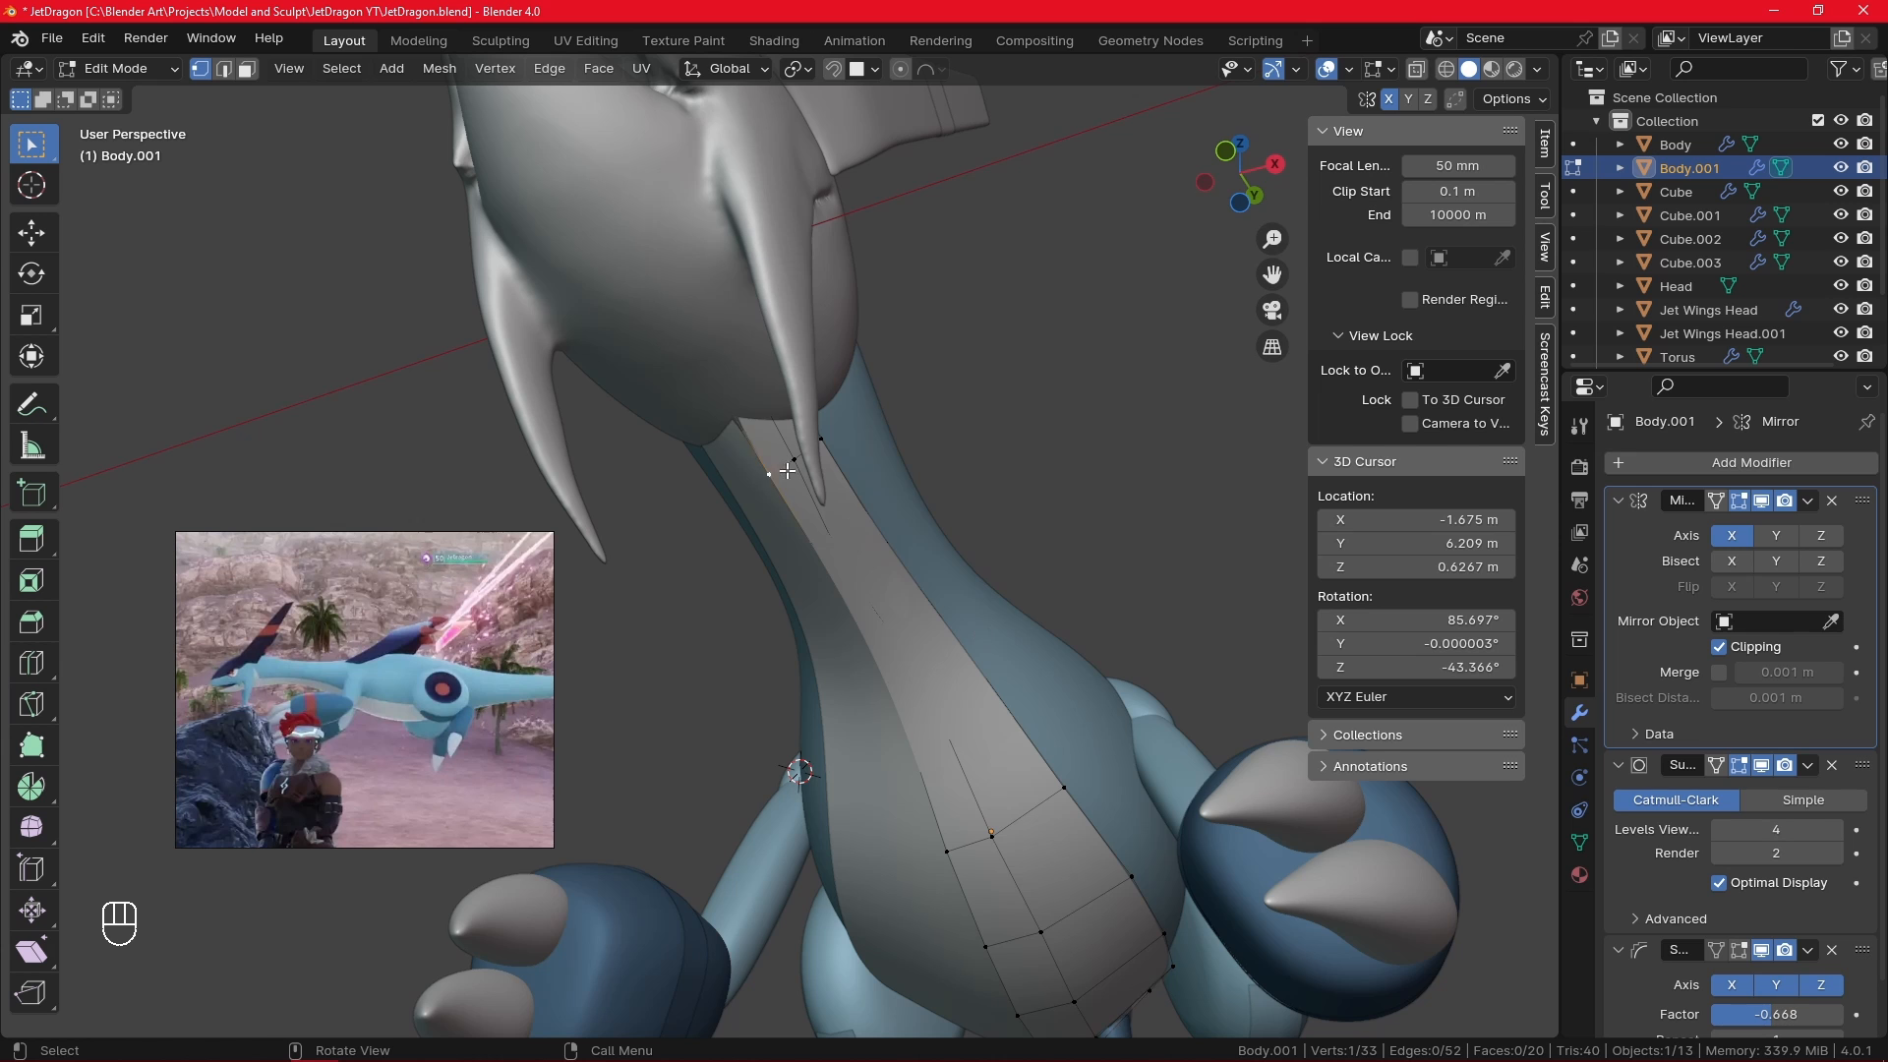
# - Return to Object Mode, deselect everything, and show the belly piece's material settings with the viewport sidebar hidden
pyautogui.moveTo(772, 484); pyautogui.dragTo(1235, 253, button='middle')
pyautogui.hotkey('alt', 'z')
pyautogui.press('Tab')
pyautogui.hotkey('alt', 'z')
pyautogui.scroll(-4, 1112, 574)
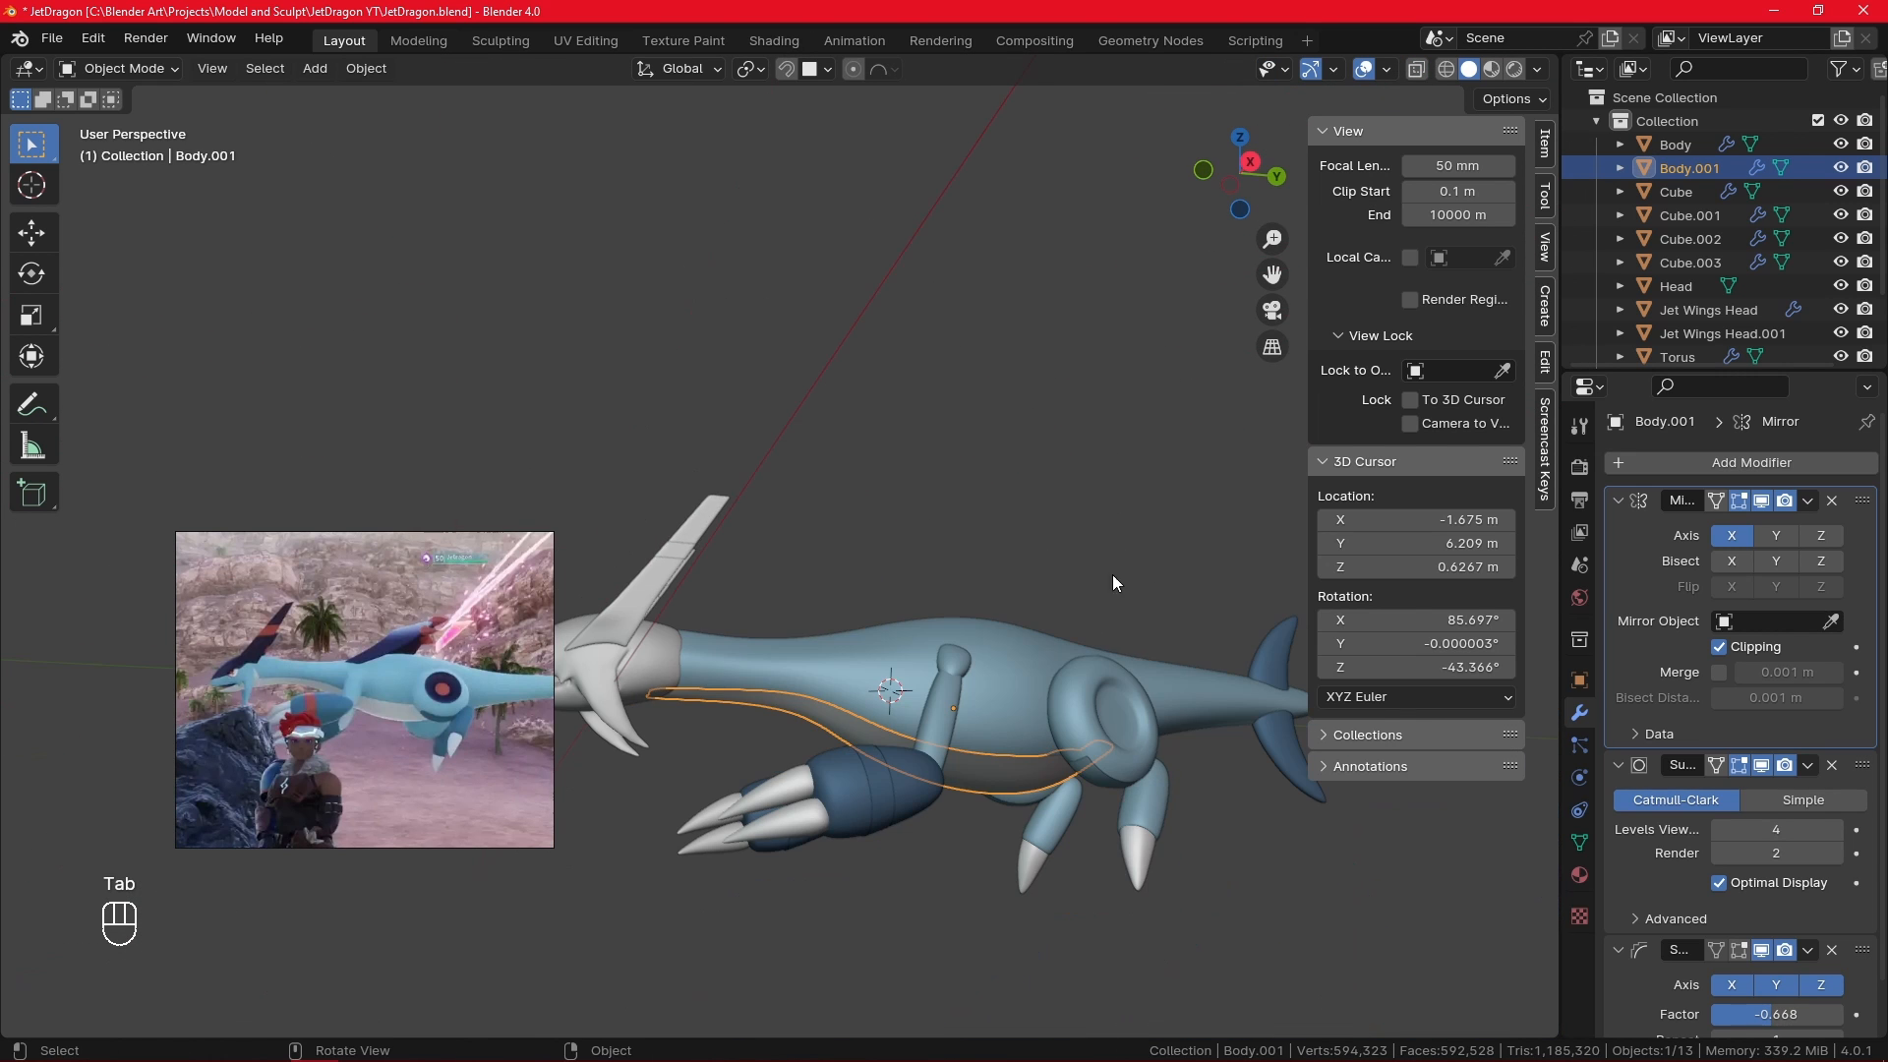
pyautogui.press('KP_3')
pyautogui.hotkey('alt', 'a')
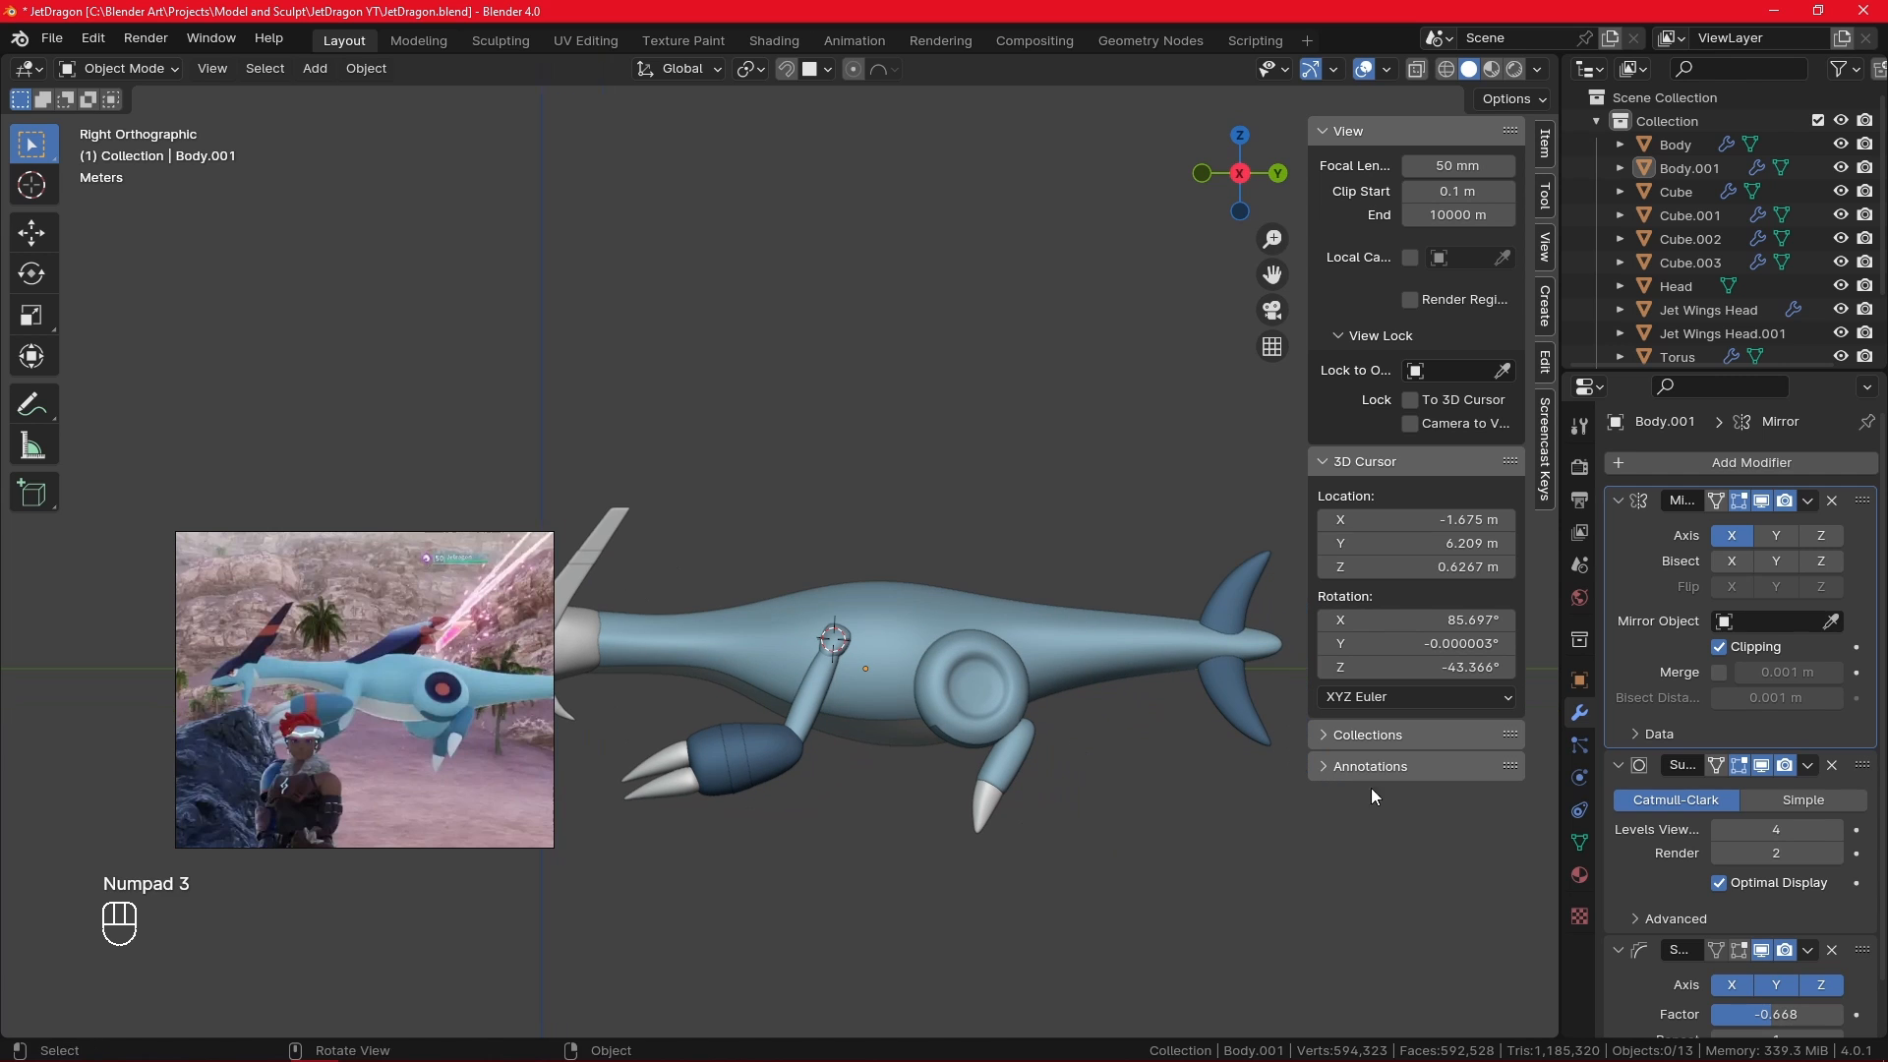
pyautogui.click(1579, 876)
pyautogui.keyDown('alt'); pyautogui.moveTo(1474, 761); pyautogui.dragTo(1524, 700); pyautogui.keyUp('alt')
pyautogui.press('n')
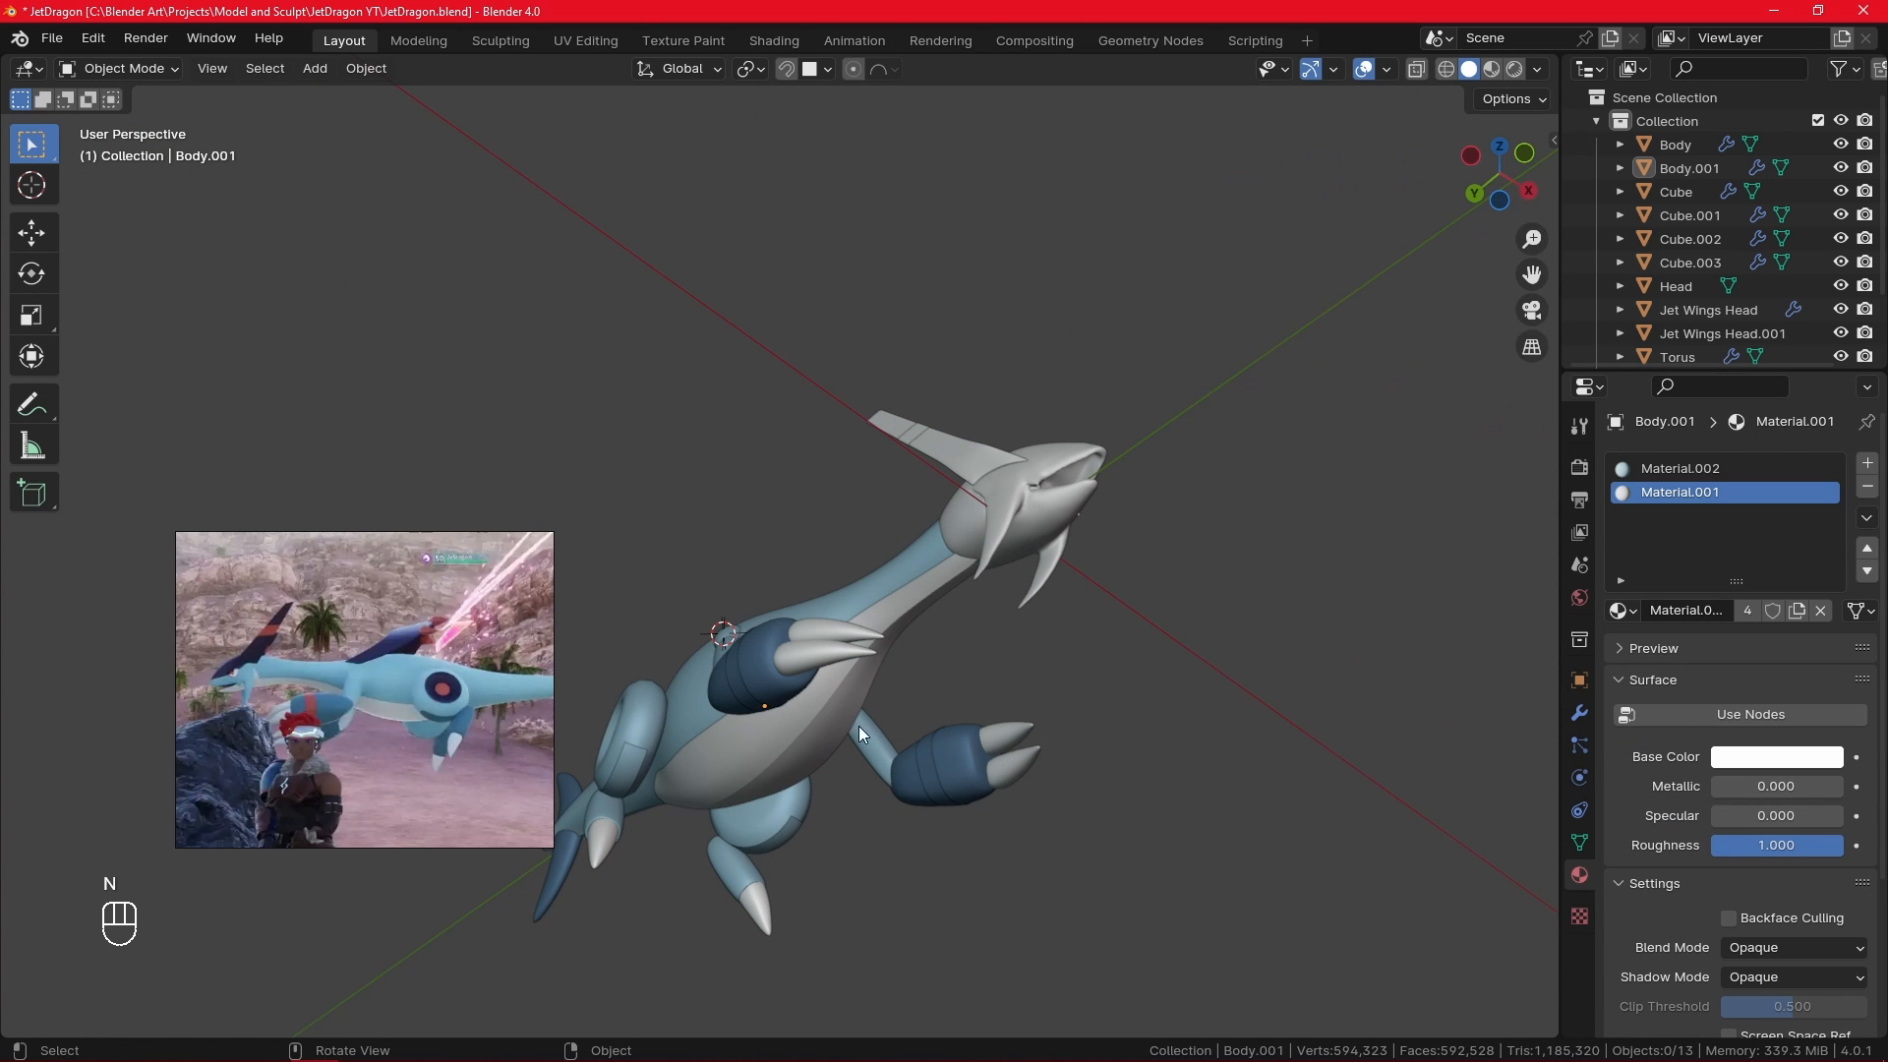
# - Open the belly piece in Edit Mode and briefly switch on the Face Orientation overlay to check its normals
pyautogui.click(861, 729)
pyautogui.press('Tab')
pyautogui.click(1352, 71)
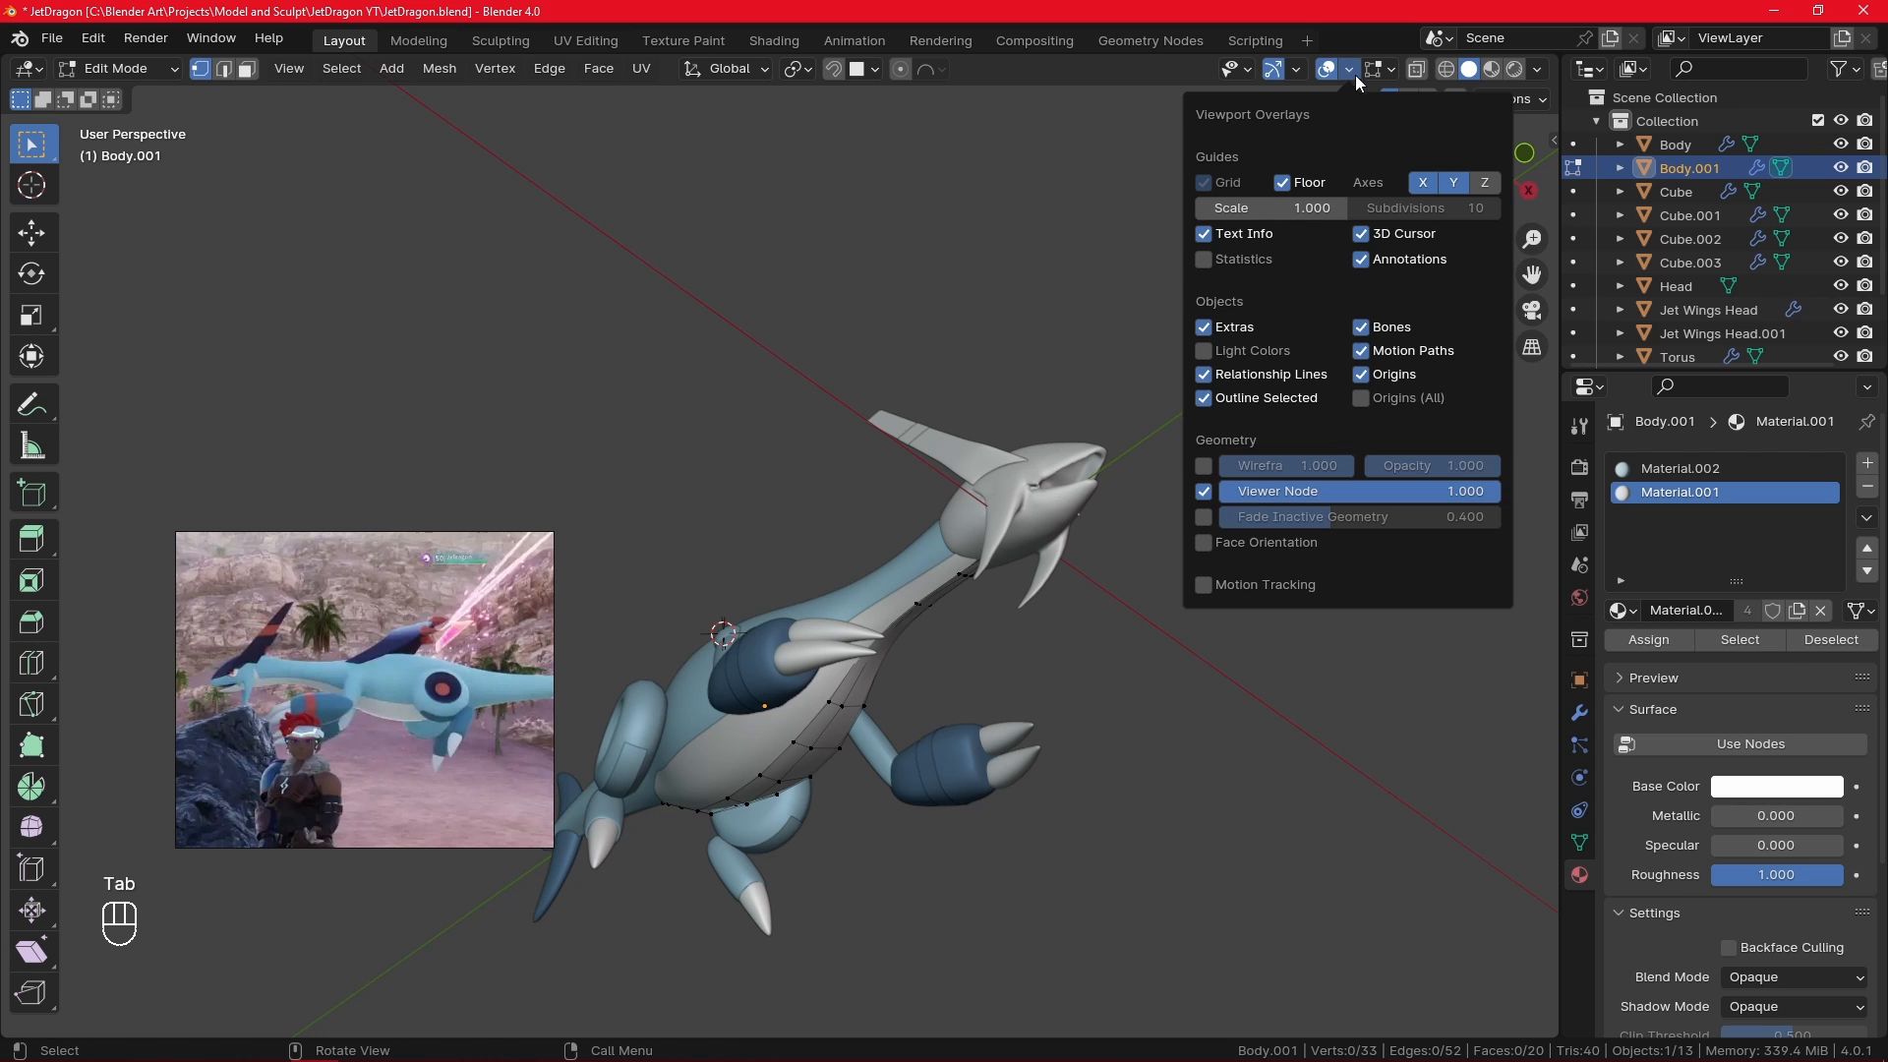
pyautogui.click(1203, 543)
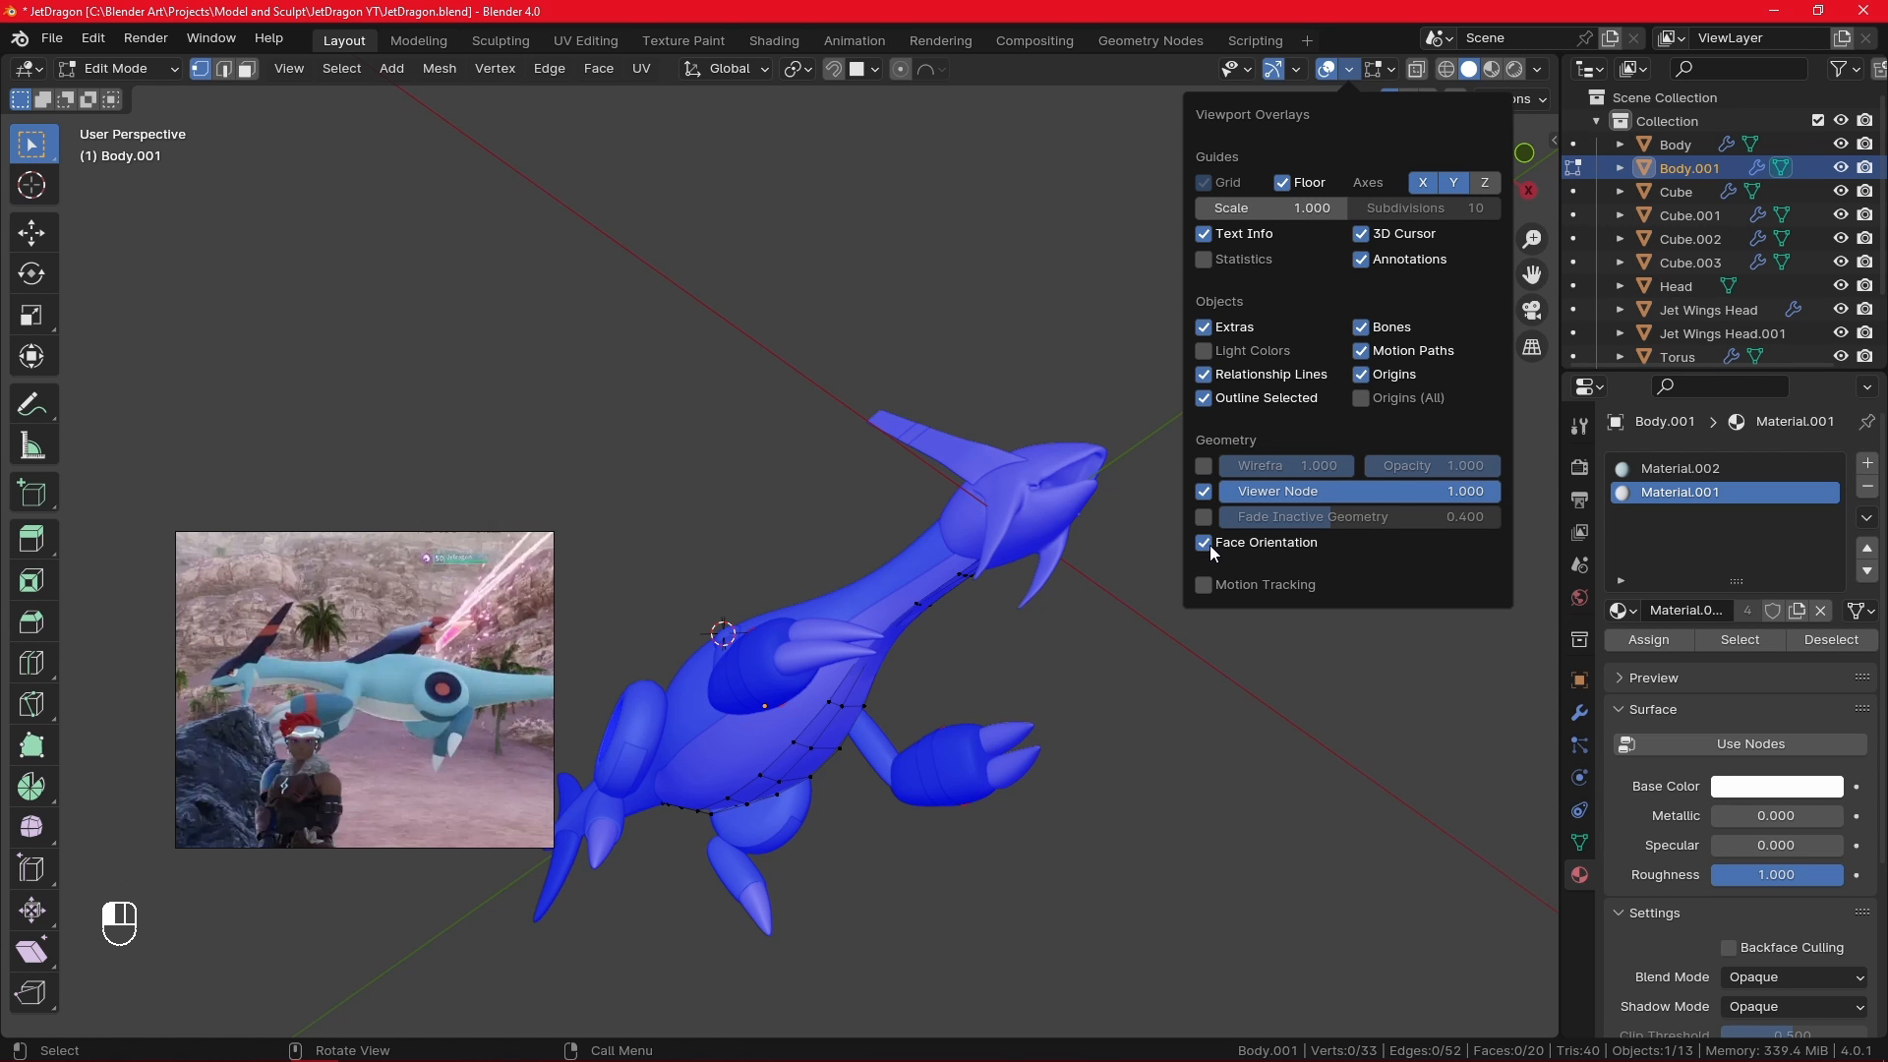
pyautogui.click(1204, 543)
pyautogui.moveTo(1131, 609); pyautogui.dragTo(1199, 290, button='middle')
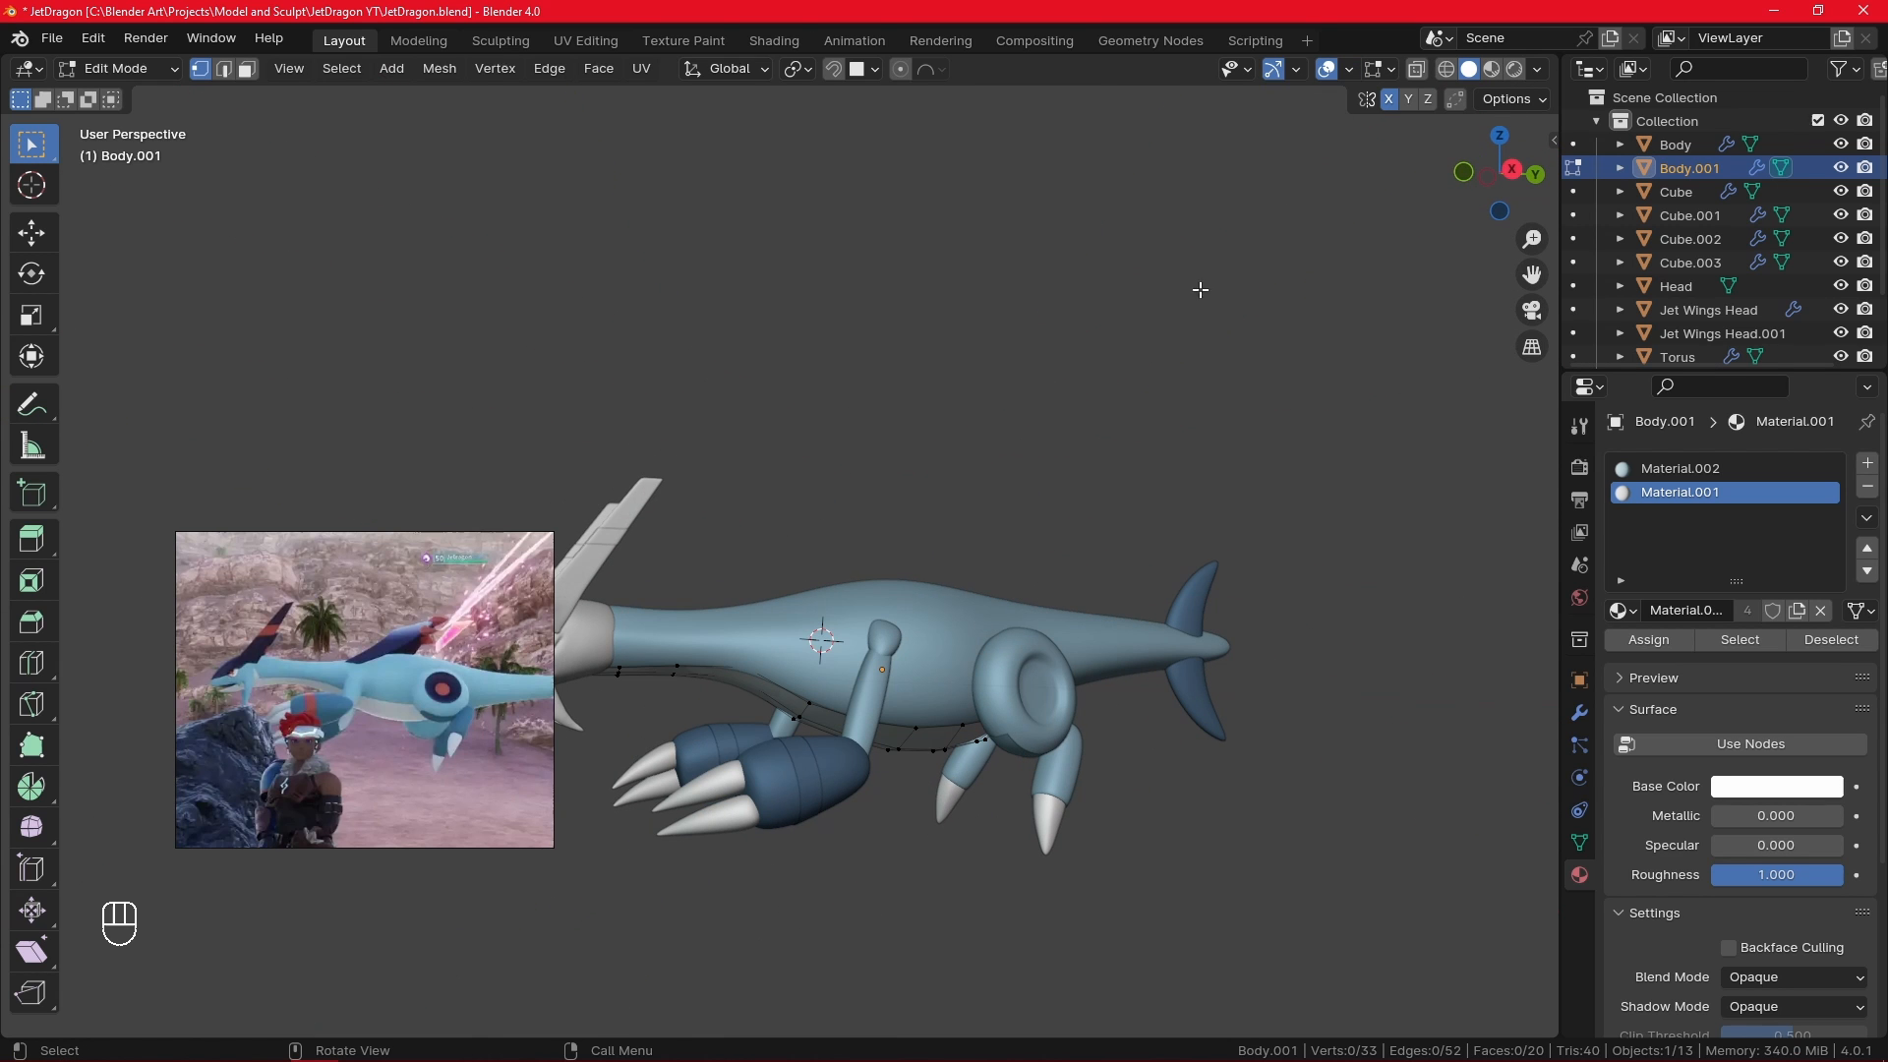
# - Turn on the Face Orientation overlay and open all of the creature's objects together in Edit Mode
pyautogui.click(1353, 73)
pyautogui.click(1215, 541)
pyautogui.press('Tab')
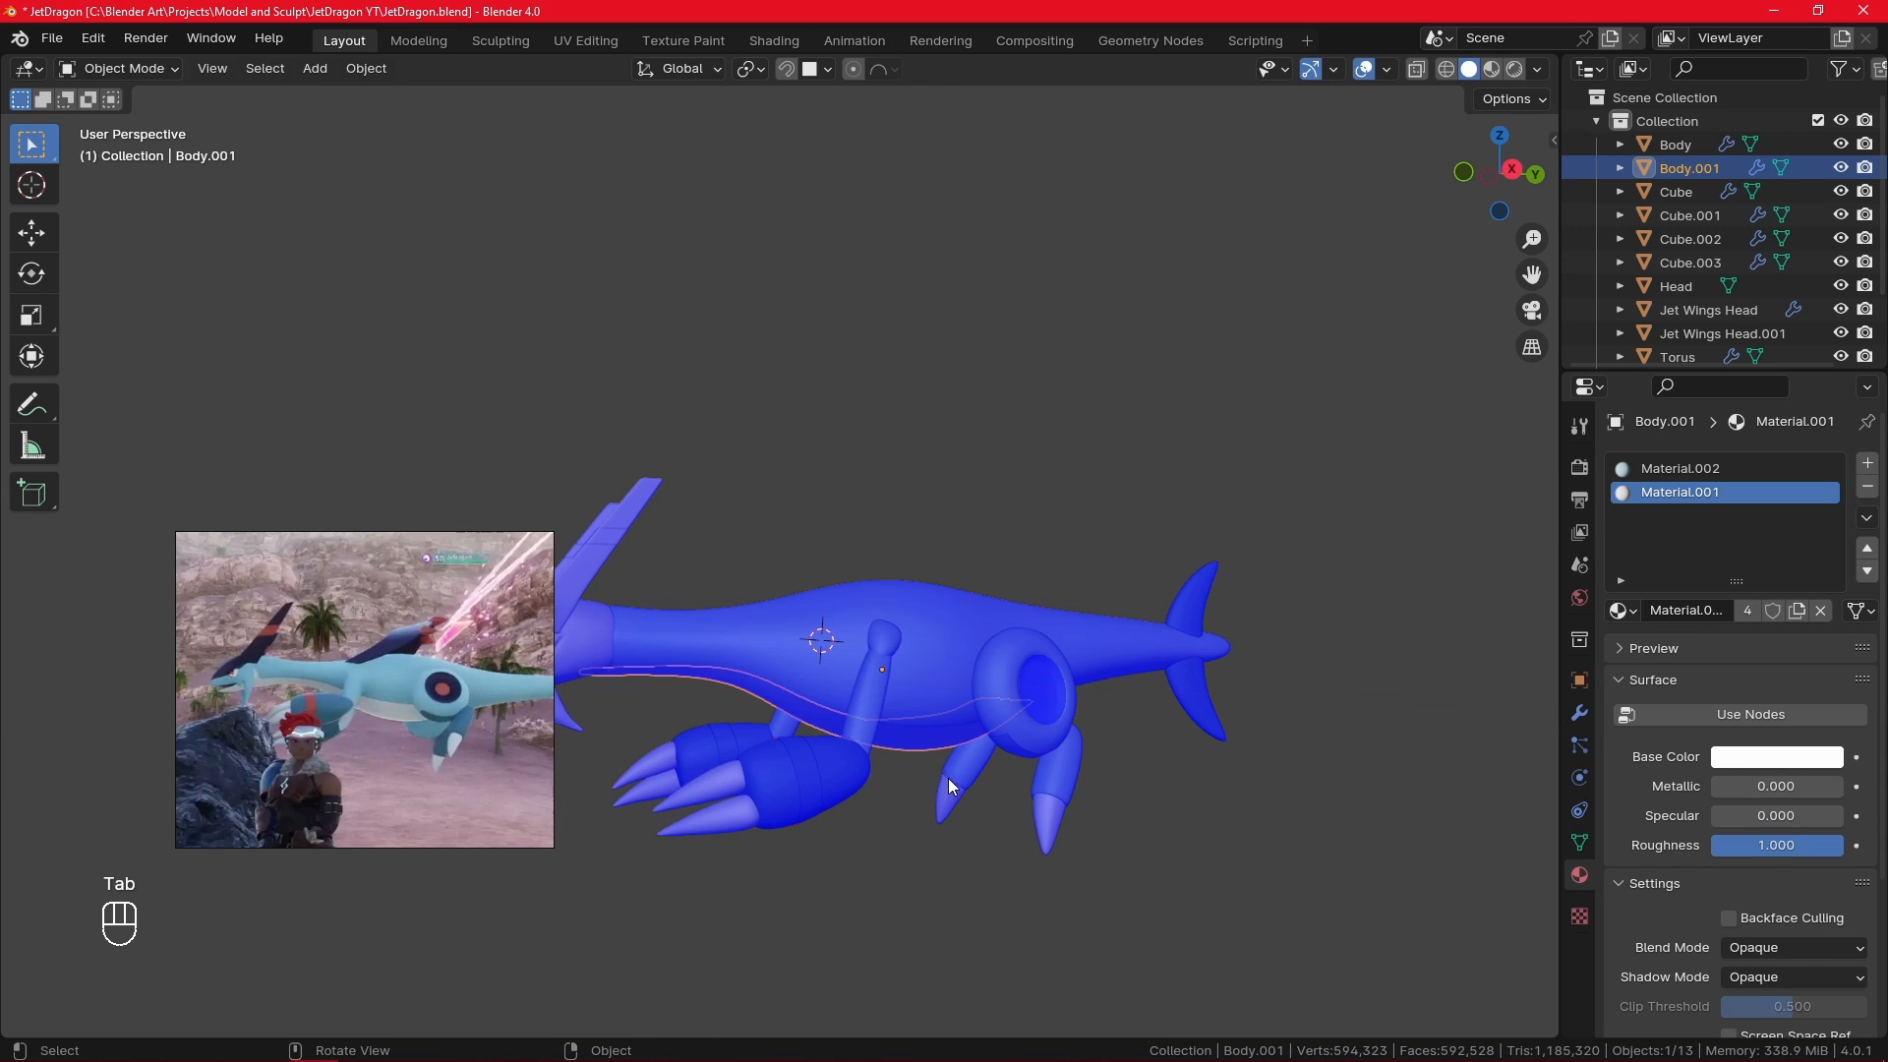
pyautogui.press('a')
pyautogui.press('Tab')
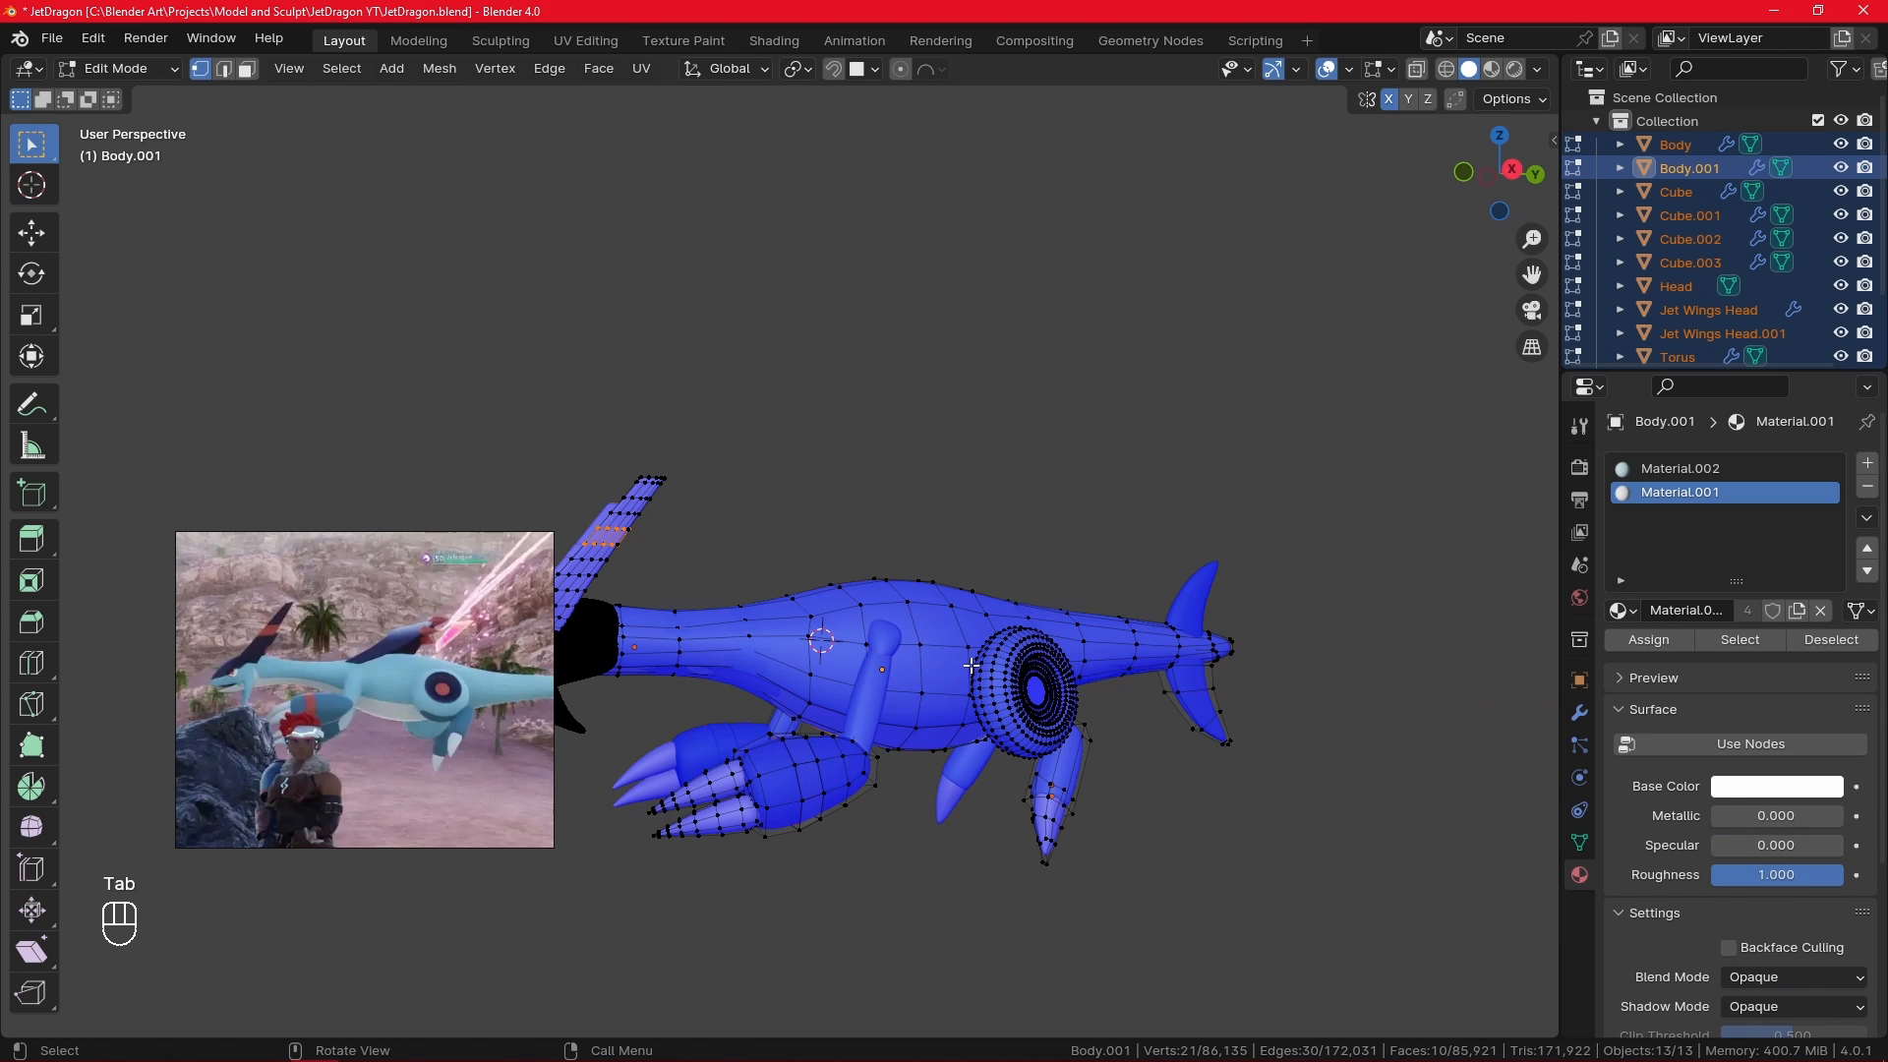
pyautogui.press('a')
pyautogui.click(949, 590)
pyautogui.keyDown('shift'); pyautogui.moveTo(944, 548); pyautogui.dragTo(1027, 551, button='middle'); pyautogui.keyUp('shift')
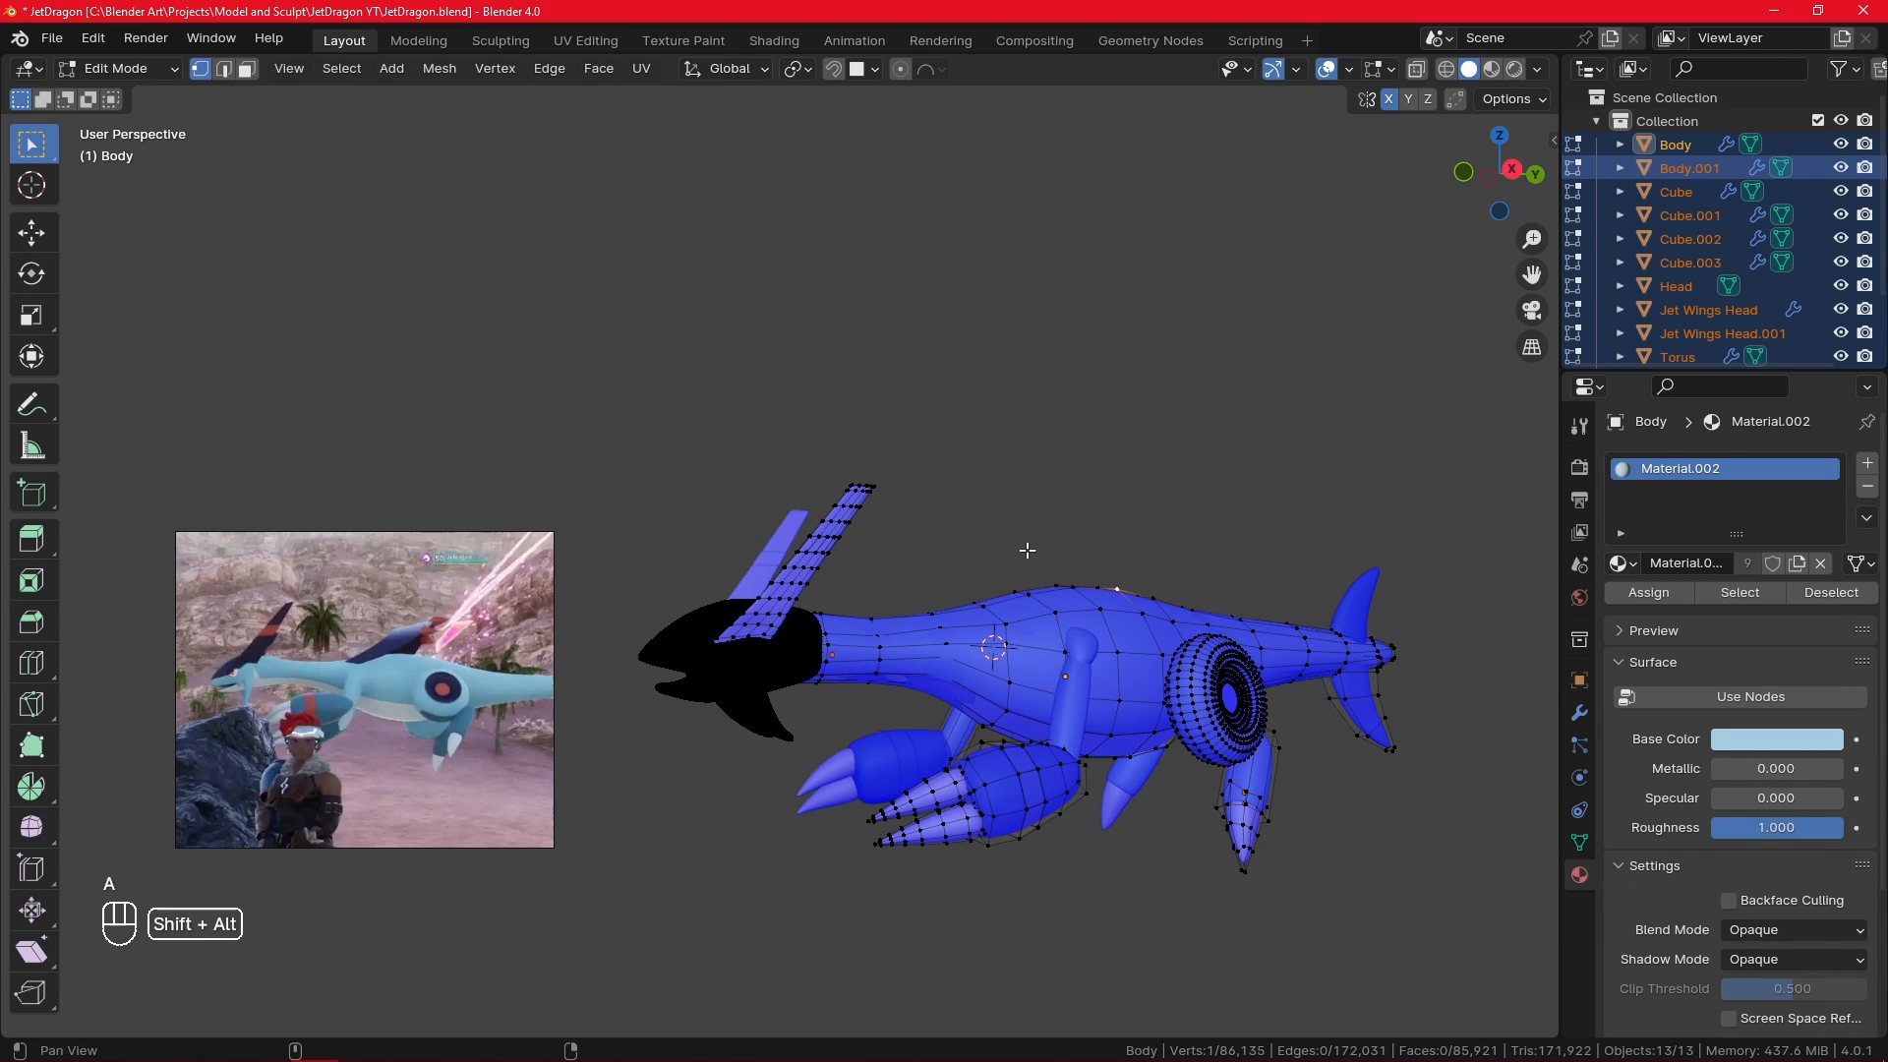
# - Leave the head out of the multi-object edit and recalculate the normals of all other meshes to the outside
pyautogui.press('Tab')
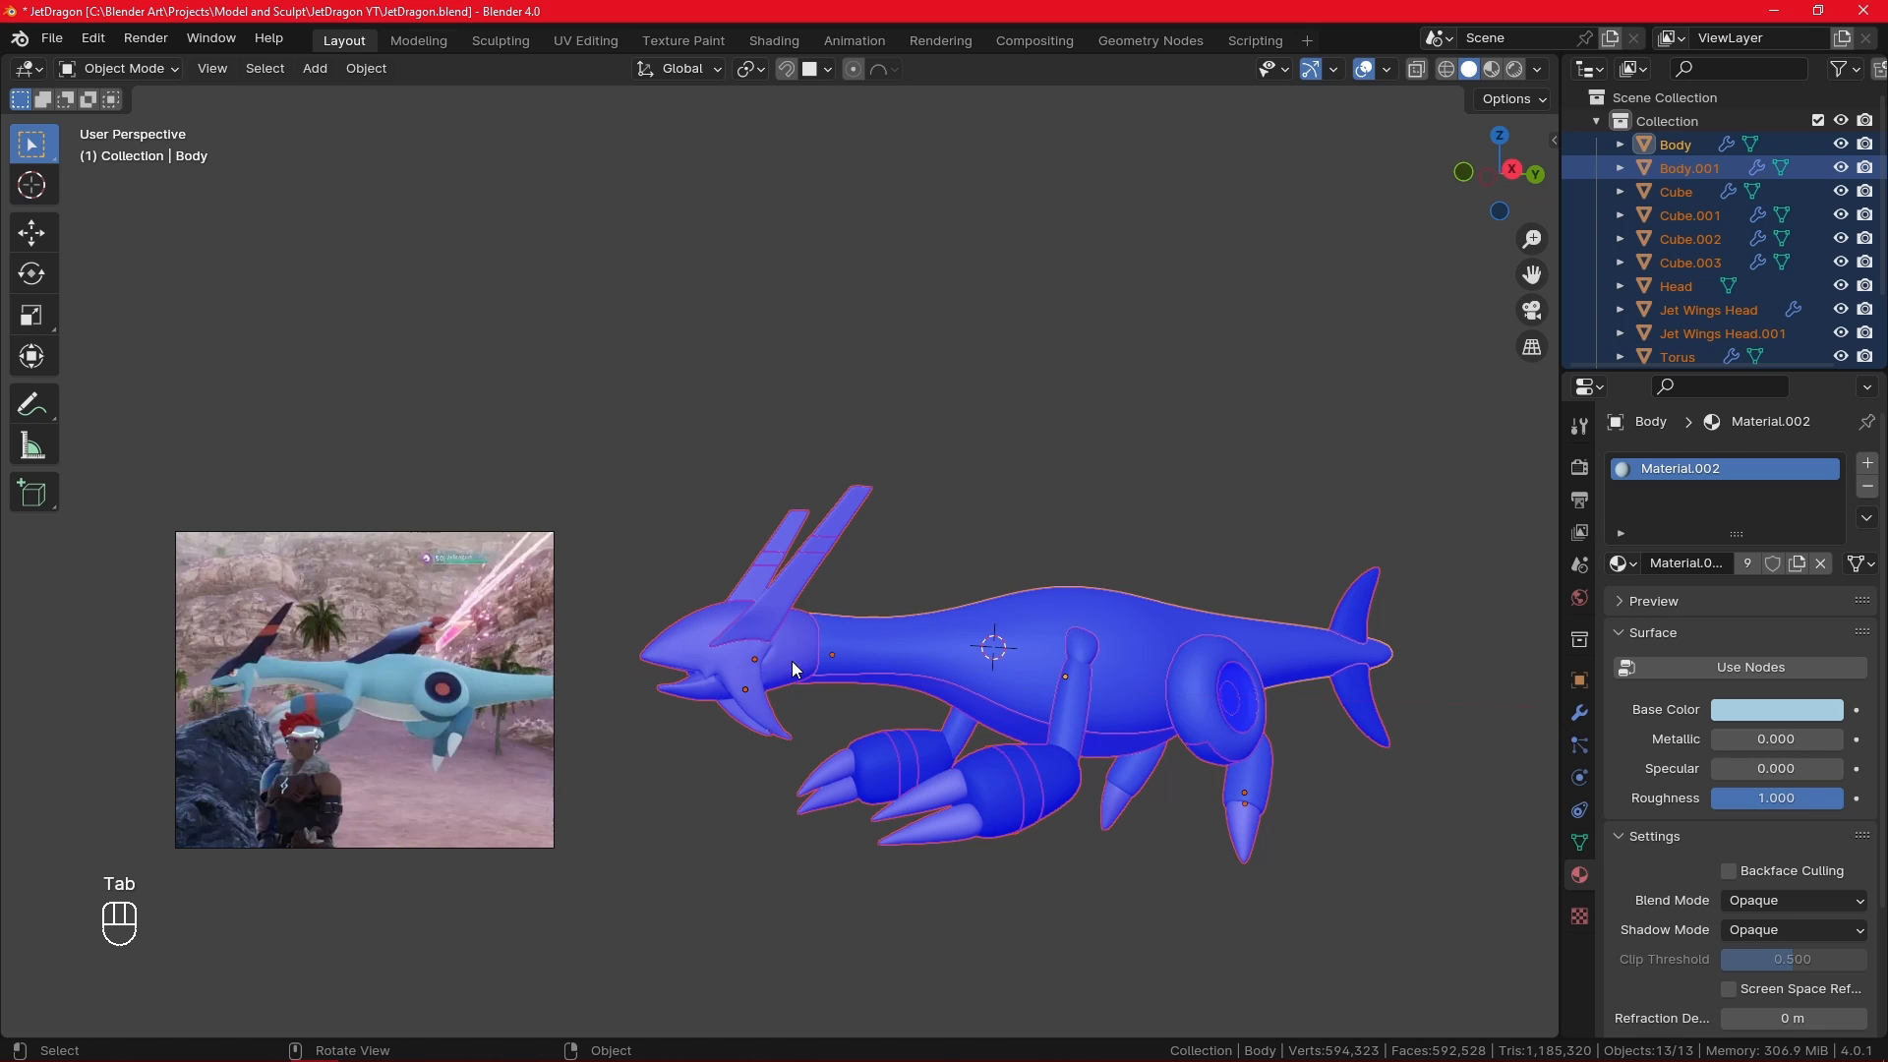
pyautogui.press('Tab')
pyautogui.press('a')
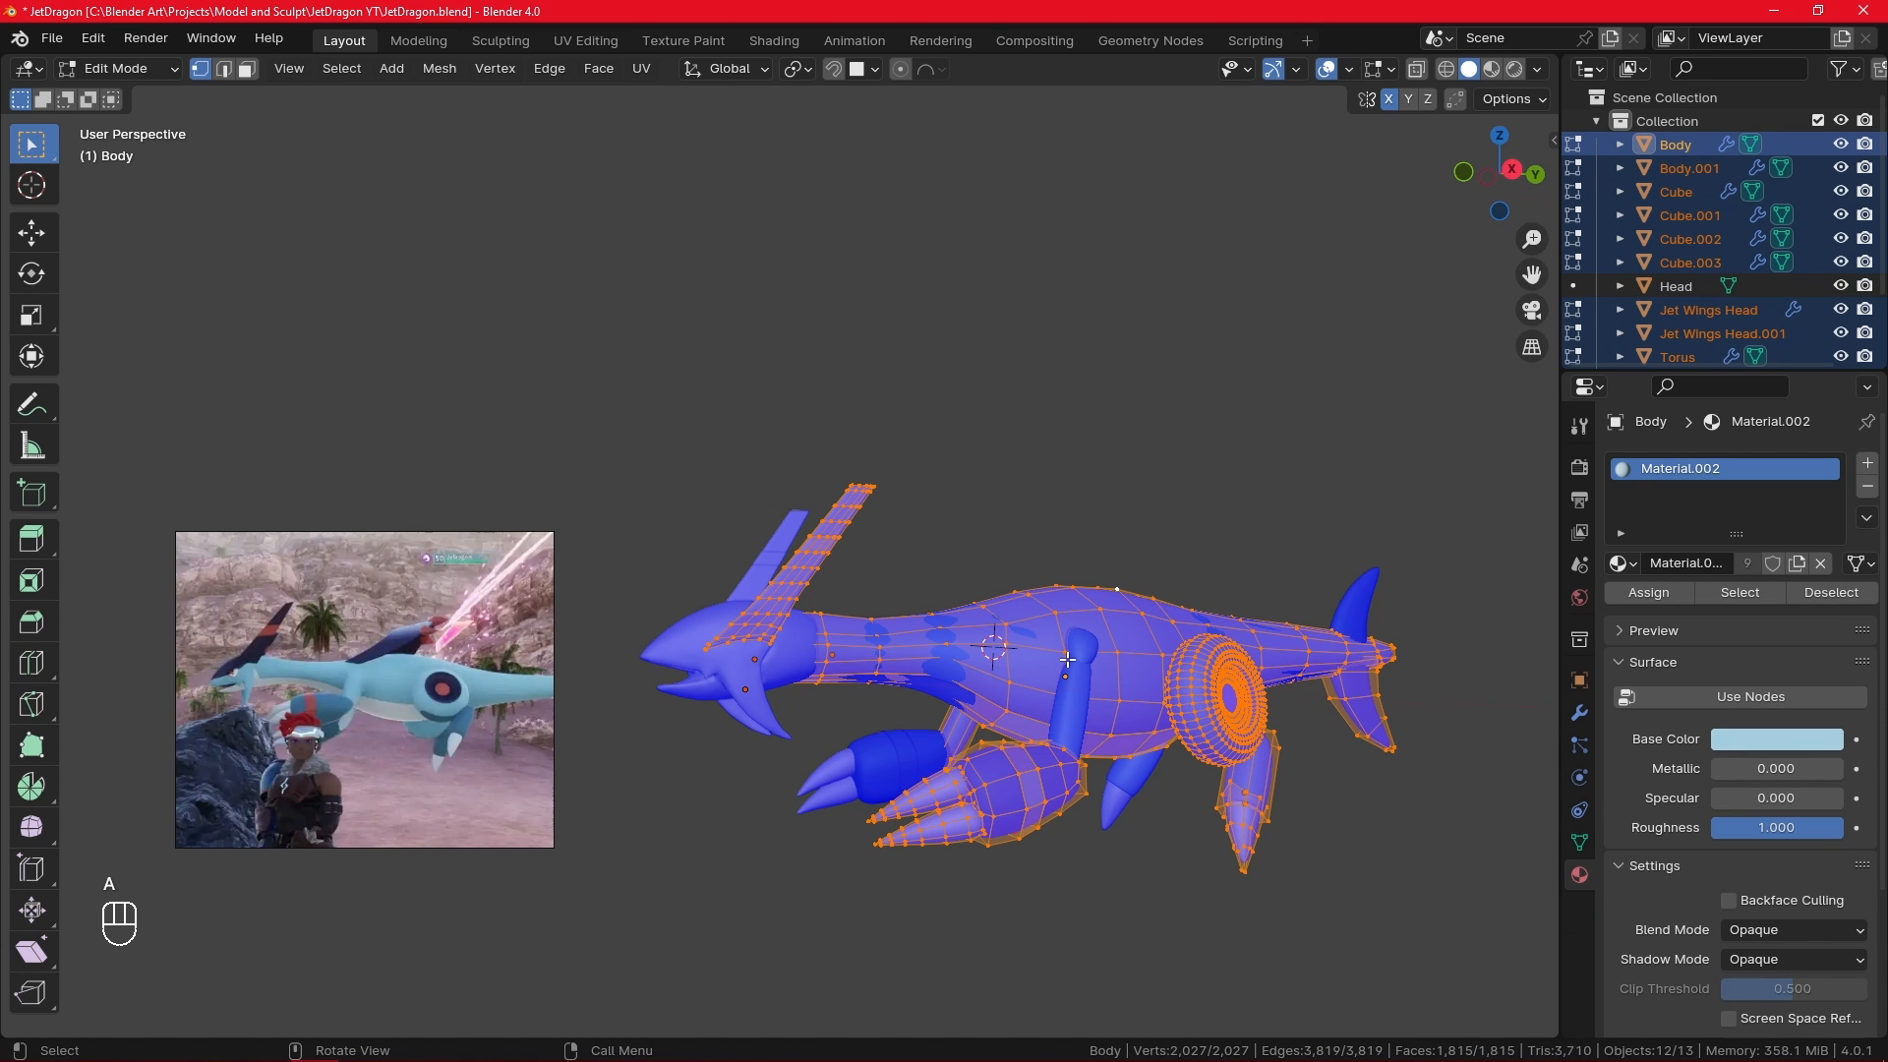
pyautogui.hotkey('alt', 'n')
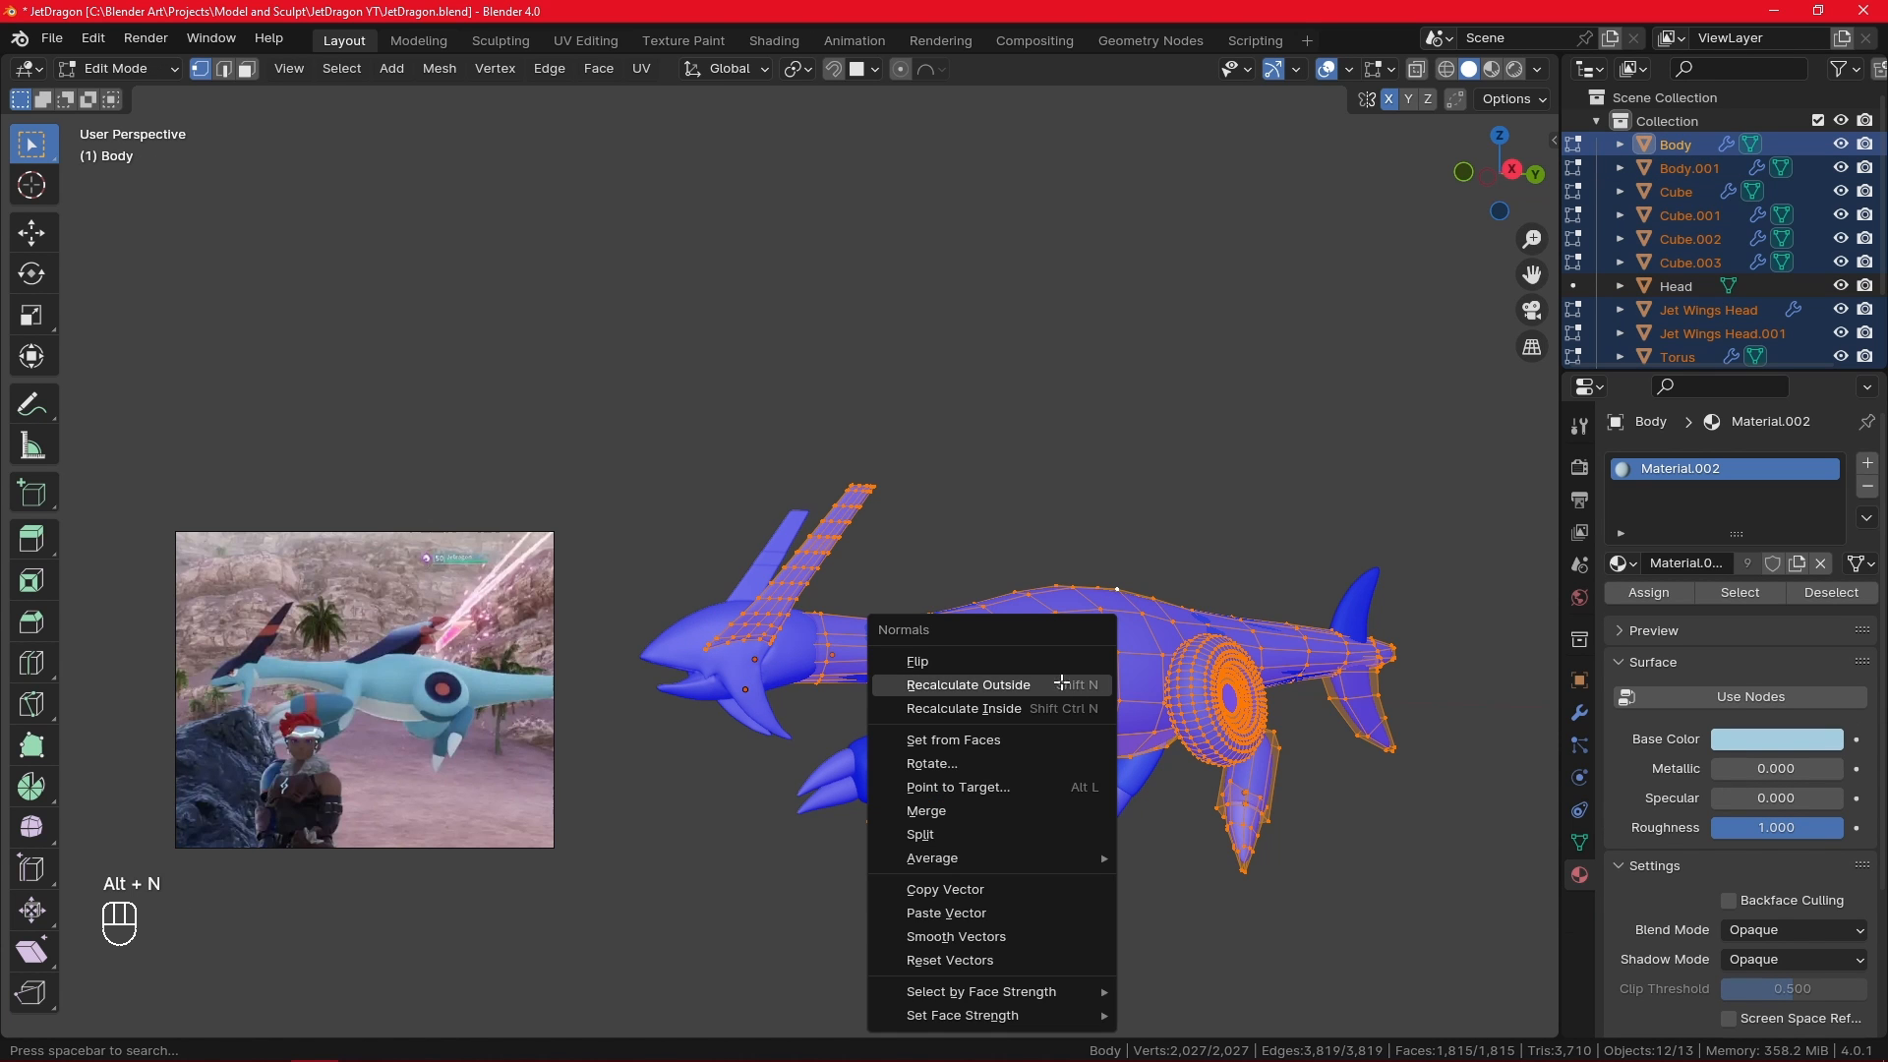
pyautogui.click(1057, 691)
pyautogui.press('Tab')
# - Open the torus in Edit Mode and recalculate the normals of its whole mesh
pyautogui.moveTo(1083, 535); pyautogui.dragTo(1248, 649, button='middle')
pyautogui.click(1261, 651)
pyautogui.press('Tab')
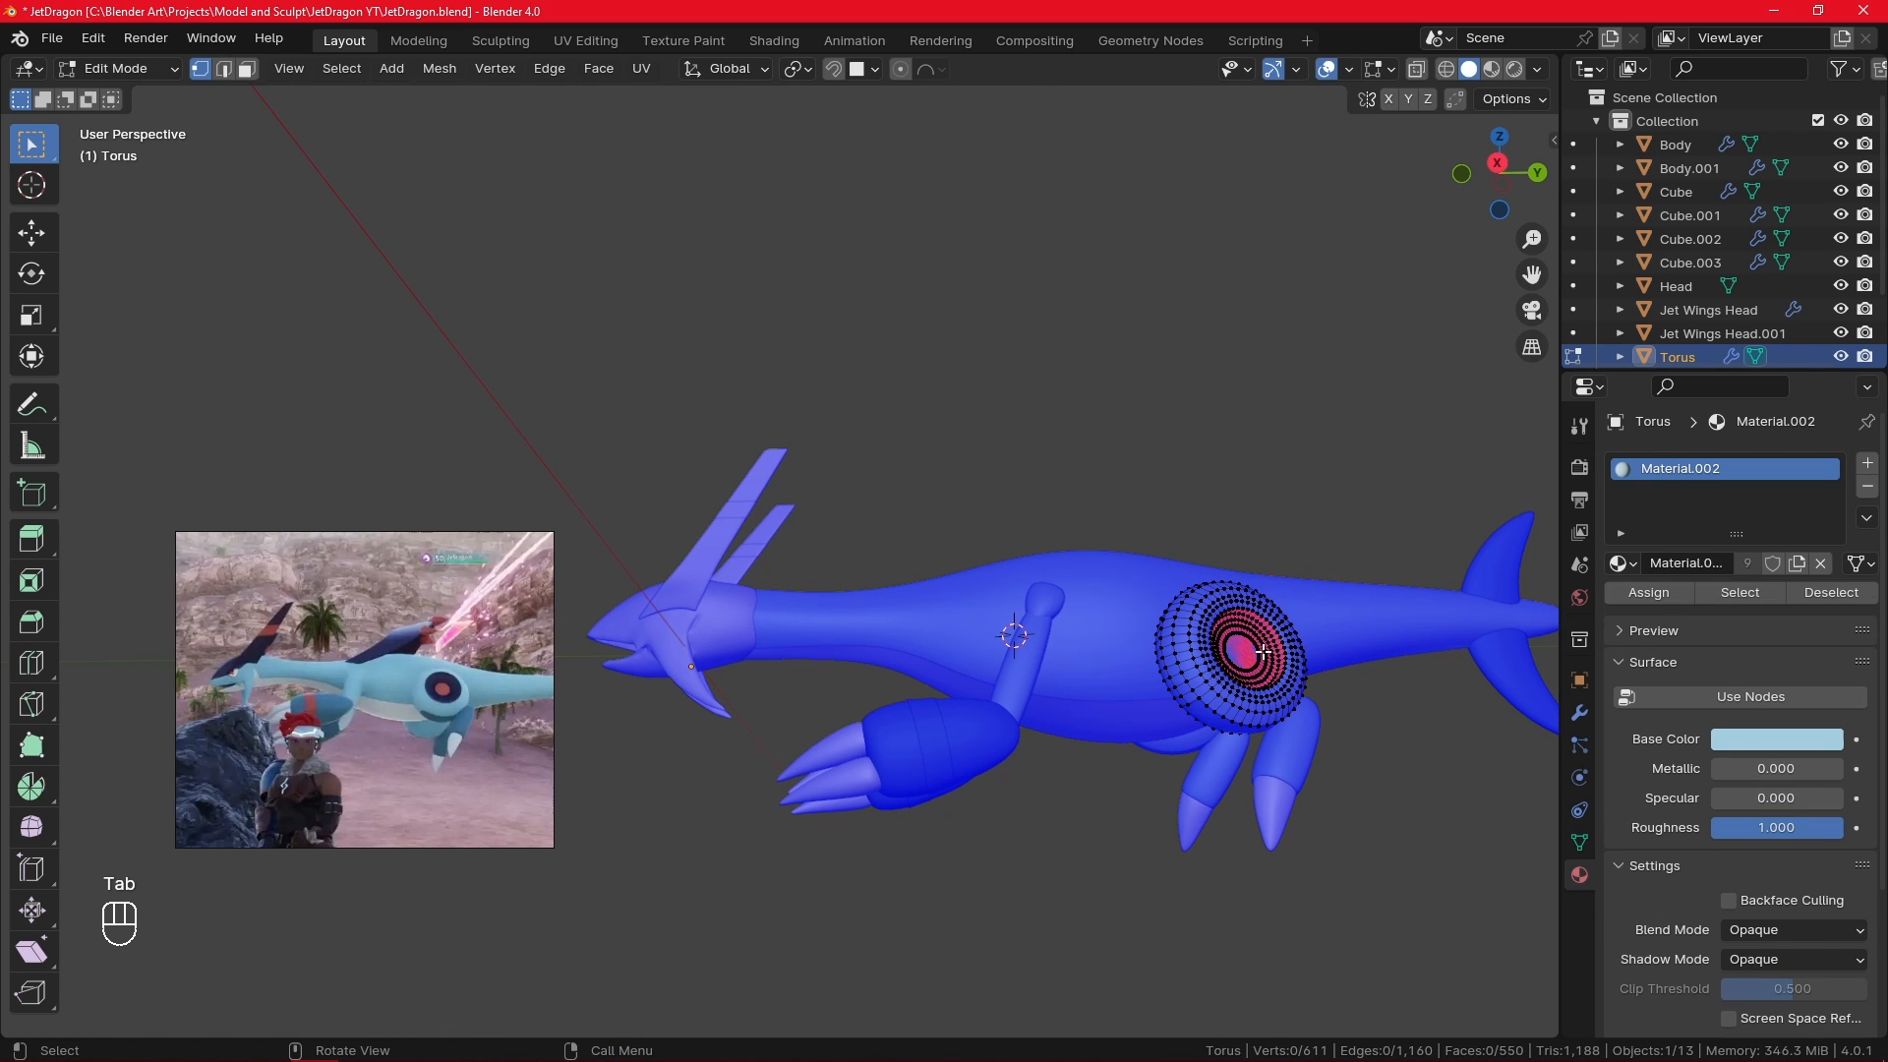
pyautogui.press('a')
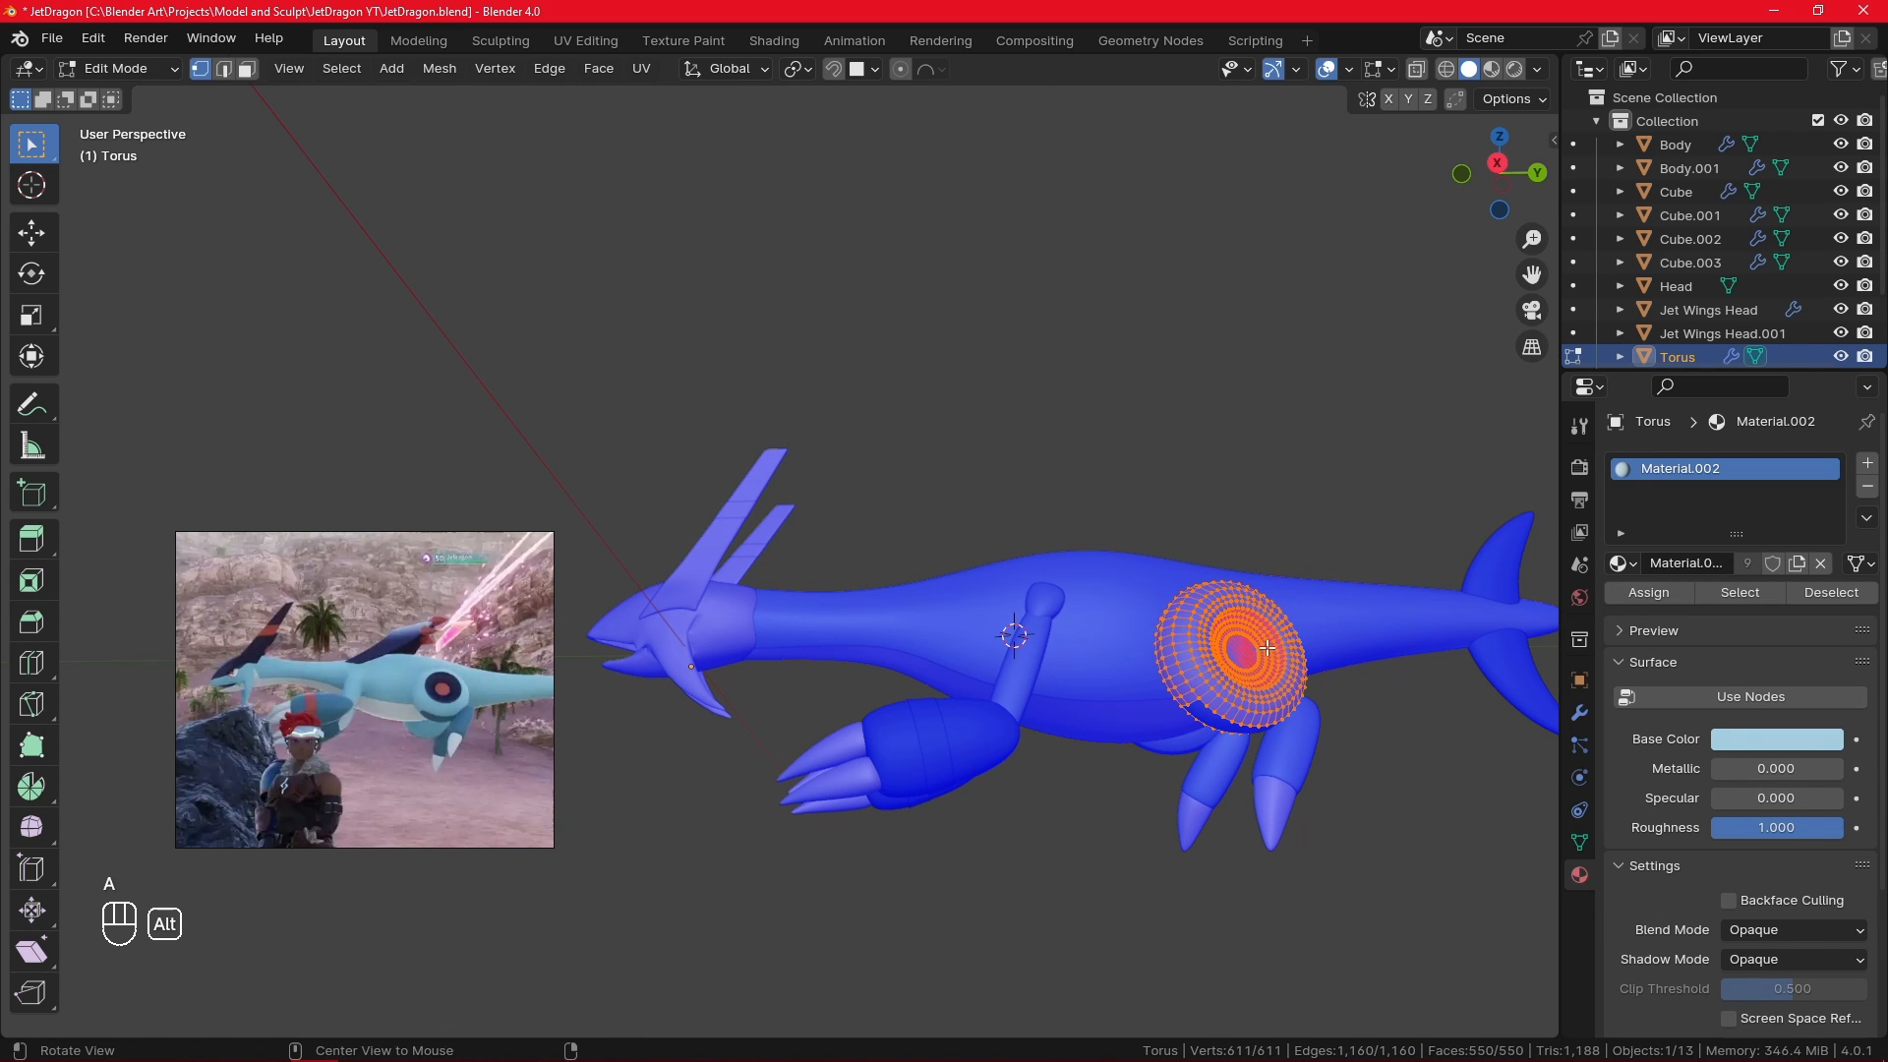
pyautogui.hotkey('alt', 'n')
pyautogui.click(1267, 649)
pyautogui.press('Tab')
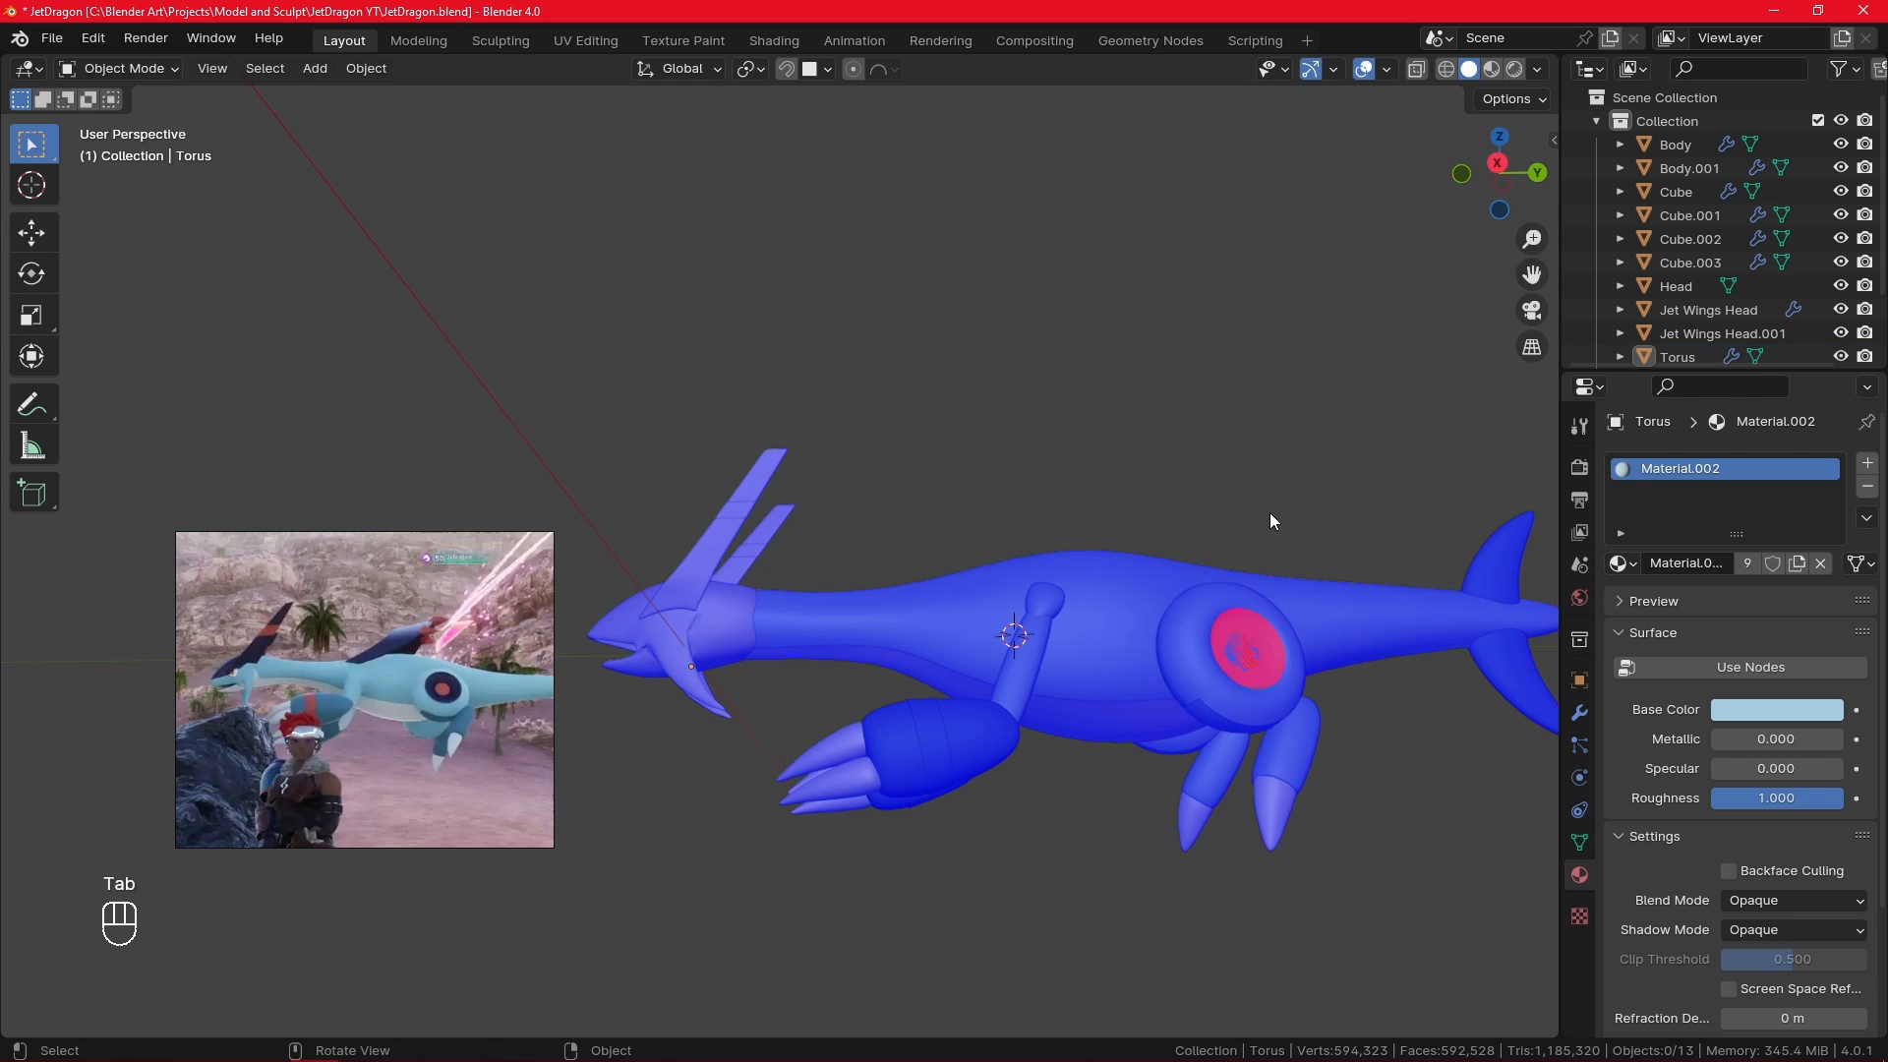
# - Examine the torus's inner disc from the right side view, with overlays hidden and with Face Orientation shown in Edit Mode
pyautogui.press('KP_3')
pyautogui.click(1365, 69)
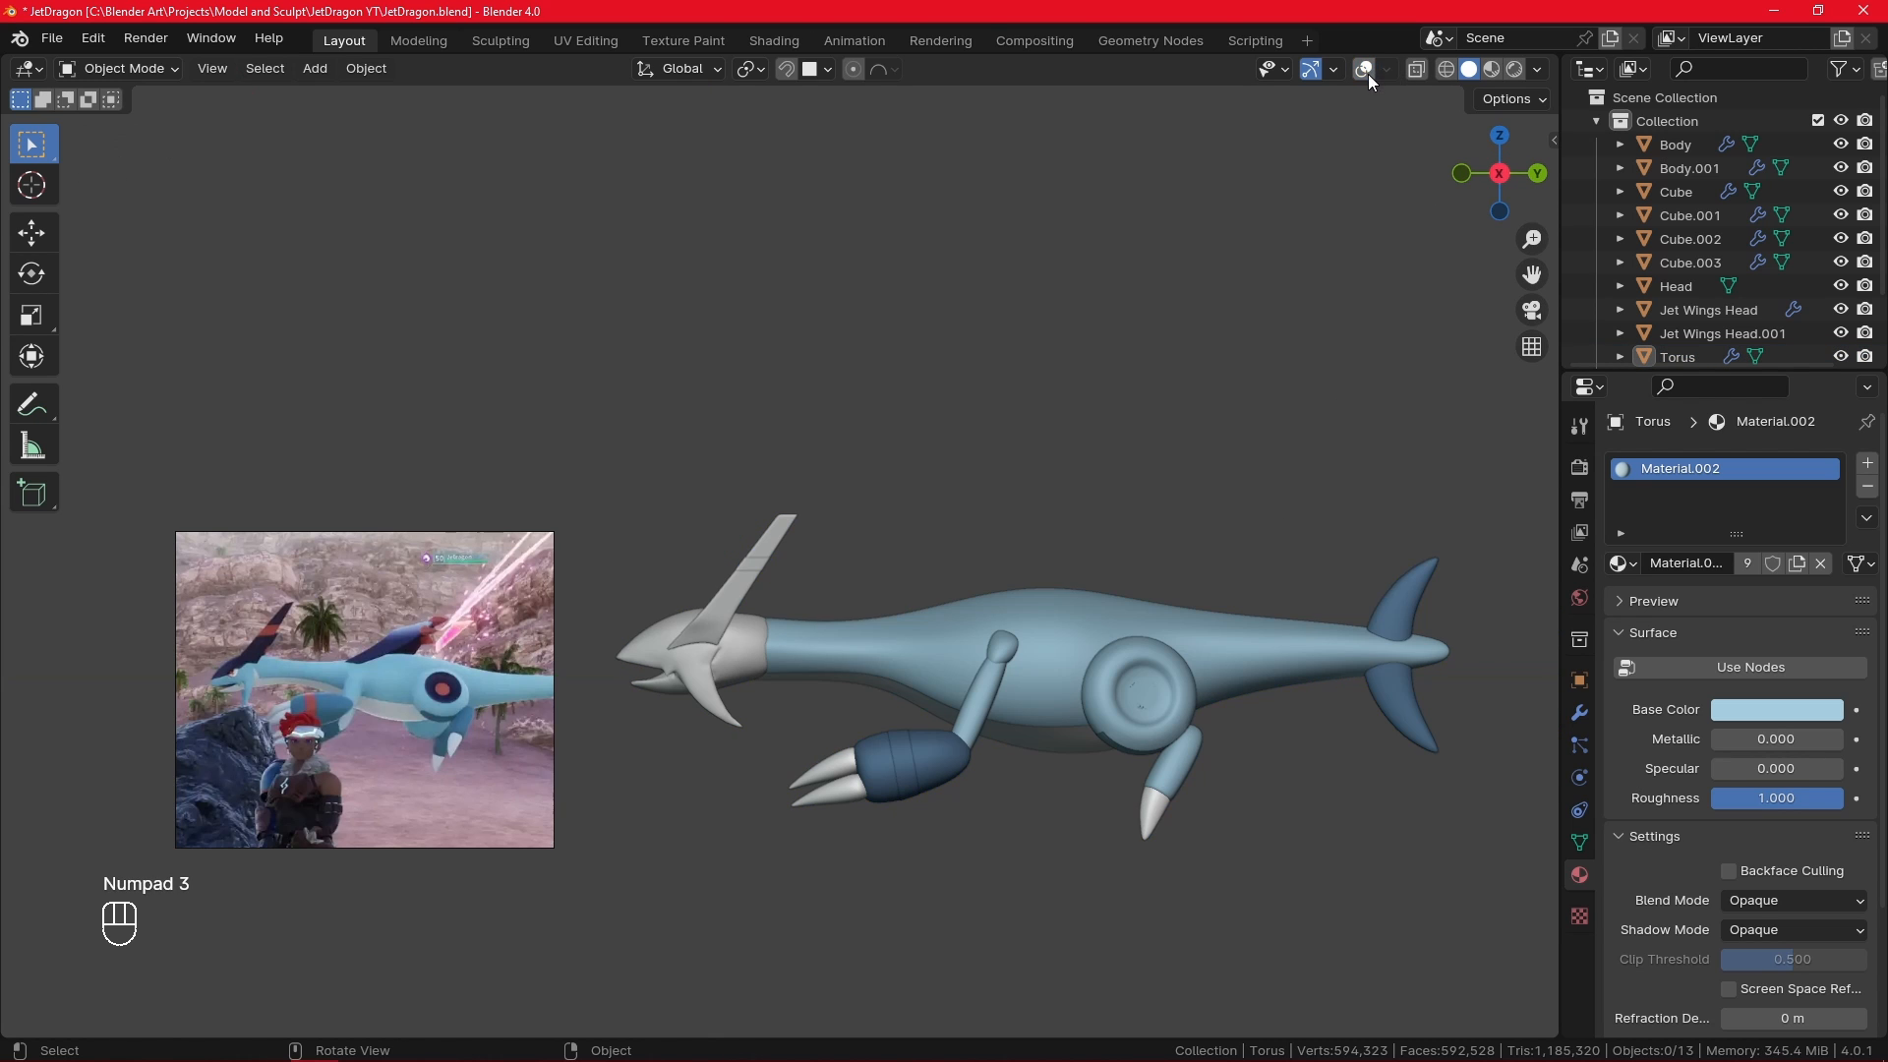
pyautogui.keyDown('alt'); pyautogui.keyDown('shift'); pyautogui.moveTo(1191, 471); pyautogui.dragTo(944, 422); pyautogui.keyUp('shift'); pyautogui.keyUp('alt')
pyautogui.keyDown('ctrl'); pyautogui.keyDown('alt'); pyautogui.moveTo(960, 771); pyautogui.dragTo(971, 649); pyautogui.keyUp('alt'); pyautogui.keyUp('ctrl')
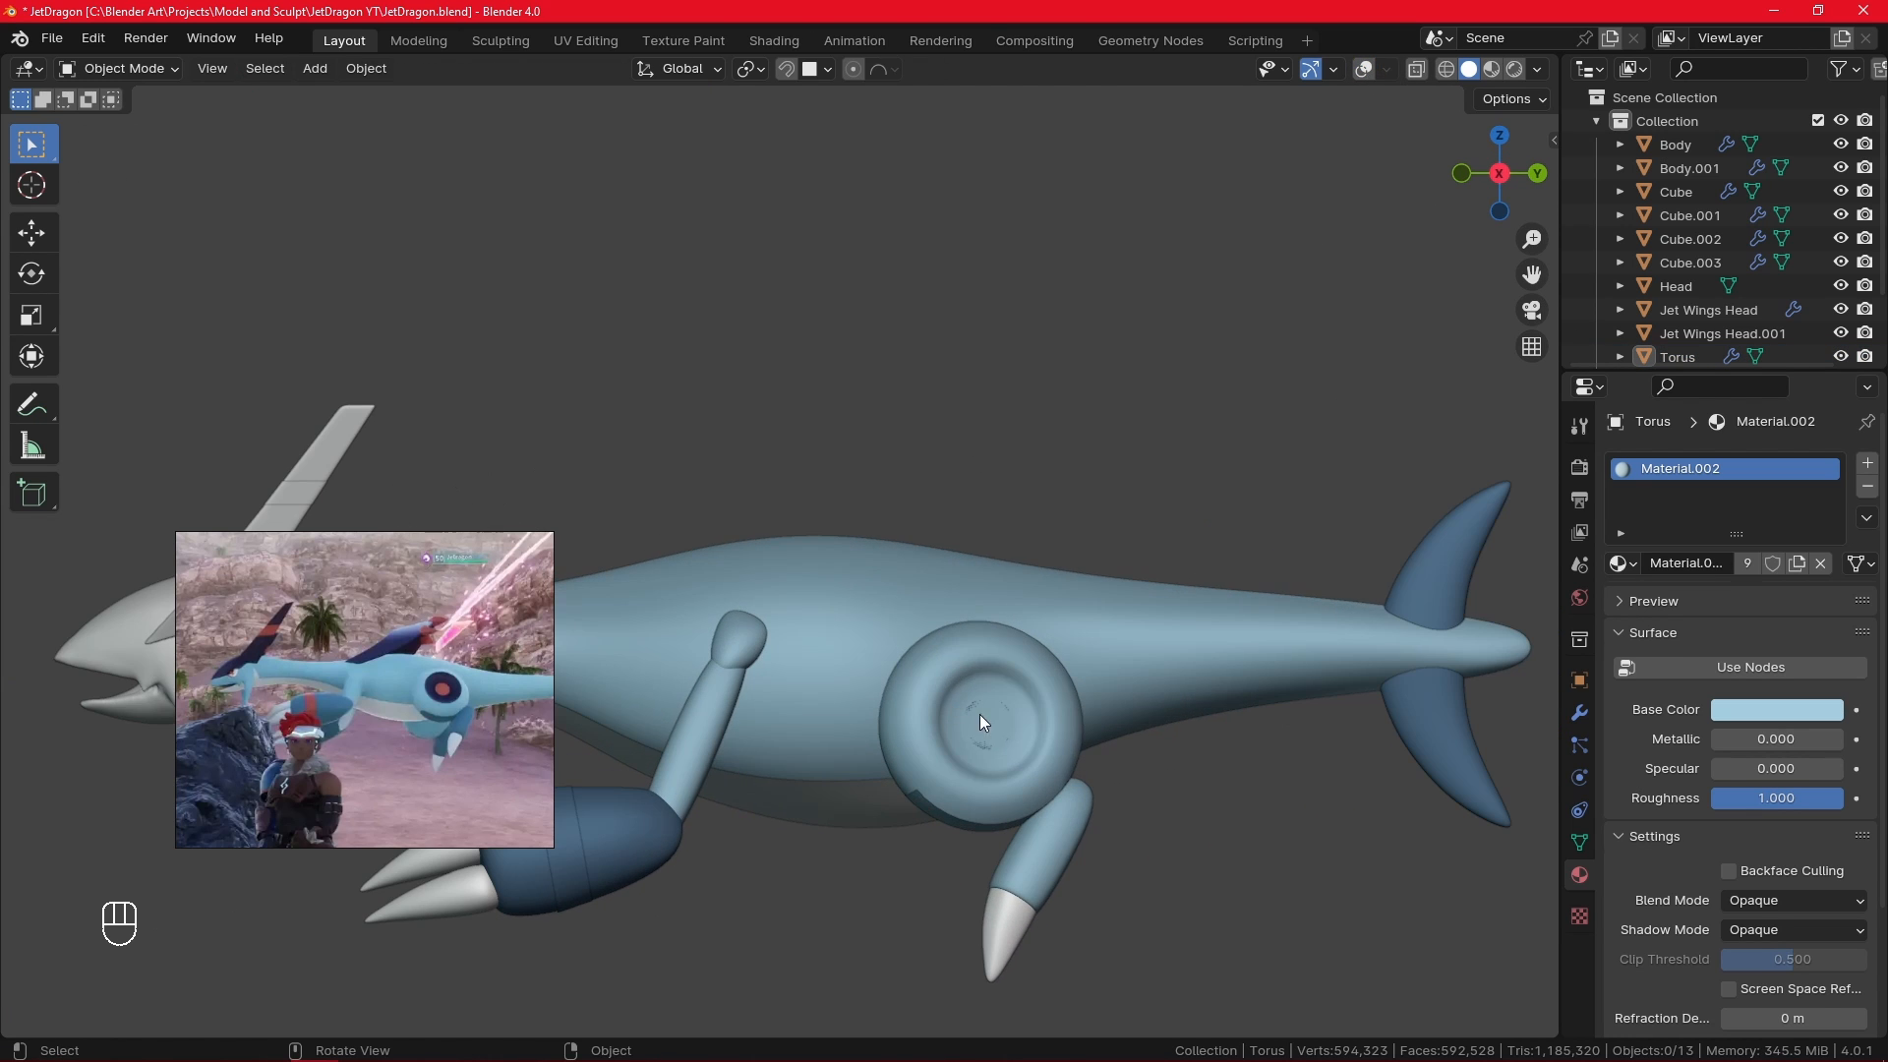
pyautogui.click(979, 714)
pyautogui.press('Tab')
pyautogui.click(1326, 69)
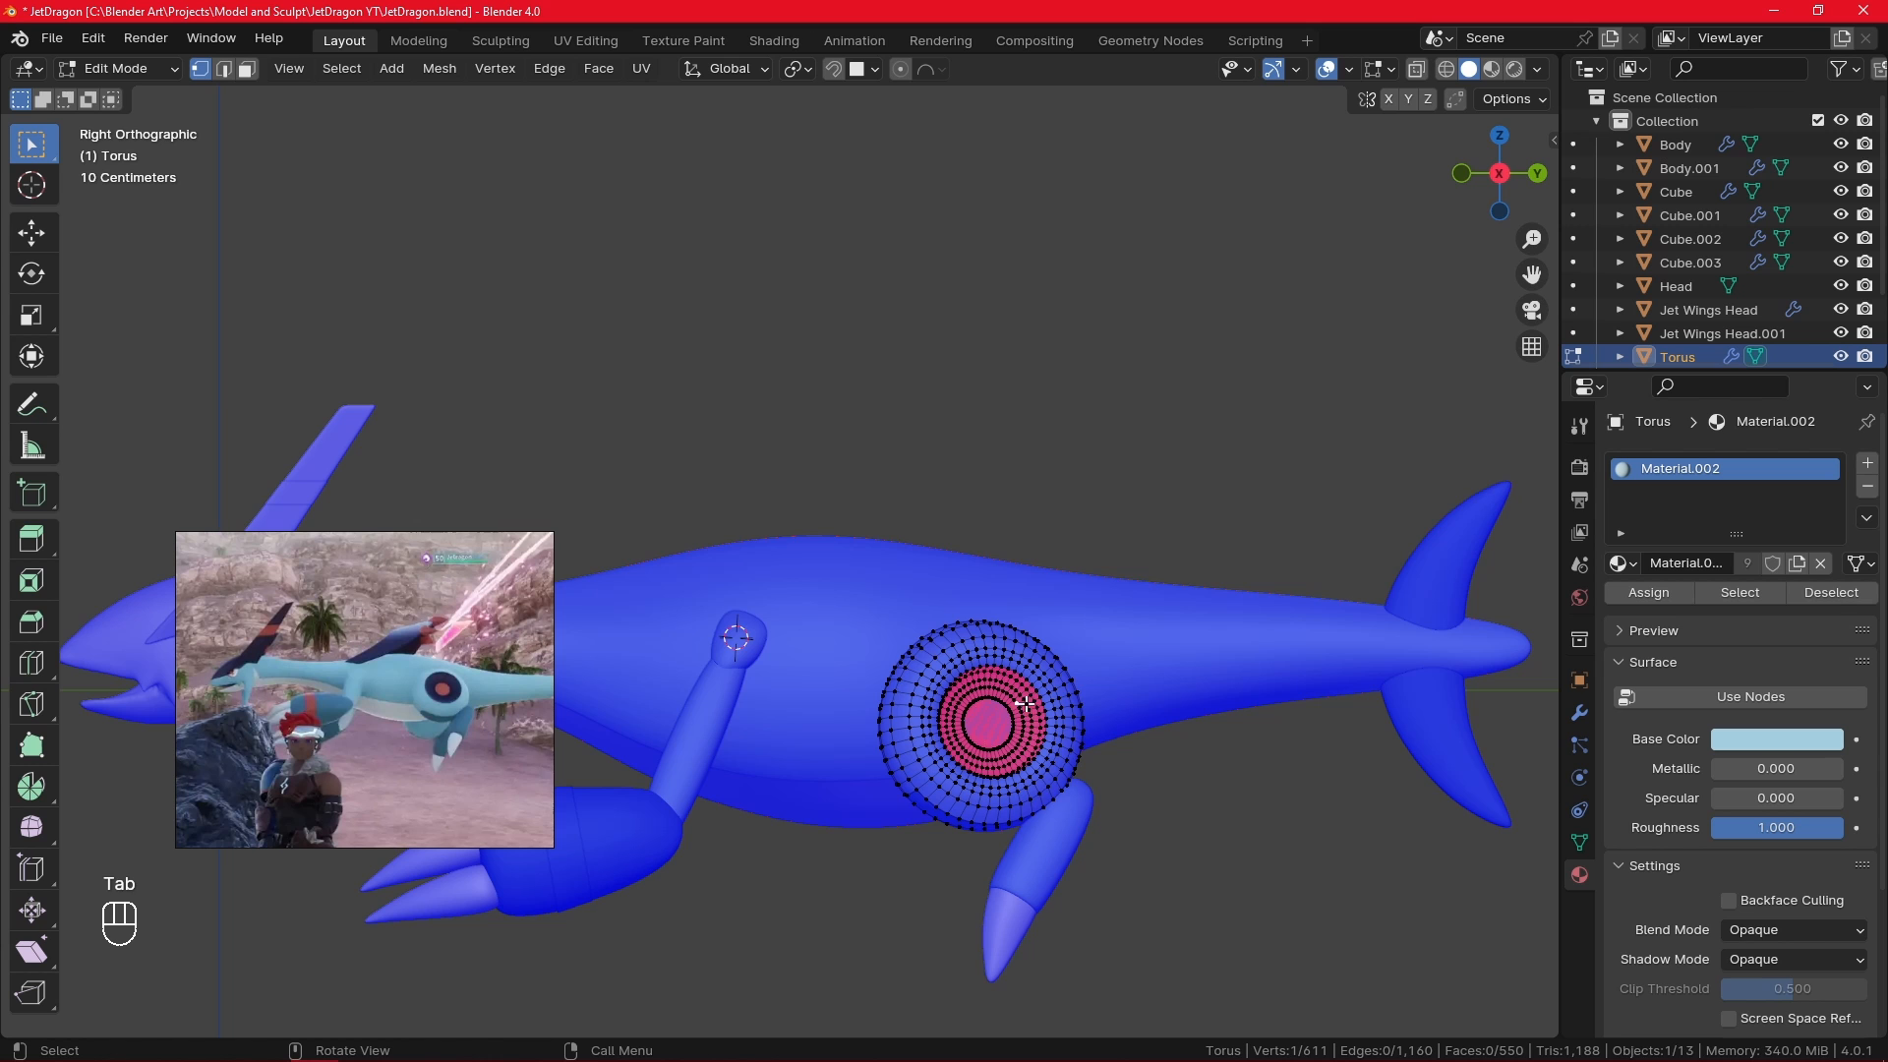
pyautogui.press('l')
pyautogui.keyDown('ctrl'); pyautogui.keyDown('alt'); pyautogui.moveTo(1072, 742); pyautogui.dragTo(1128, 615); pyautogui.keyUp('alt'); pyautogui.keyUp('ctrl')
pyautogui.press('Tab')
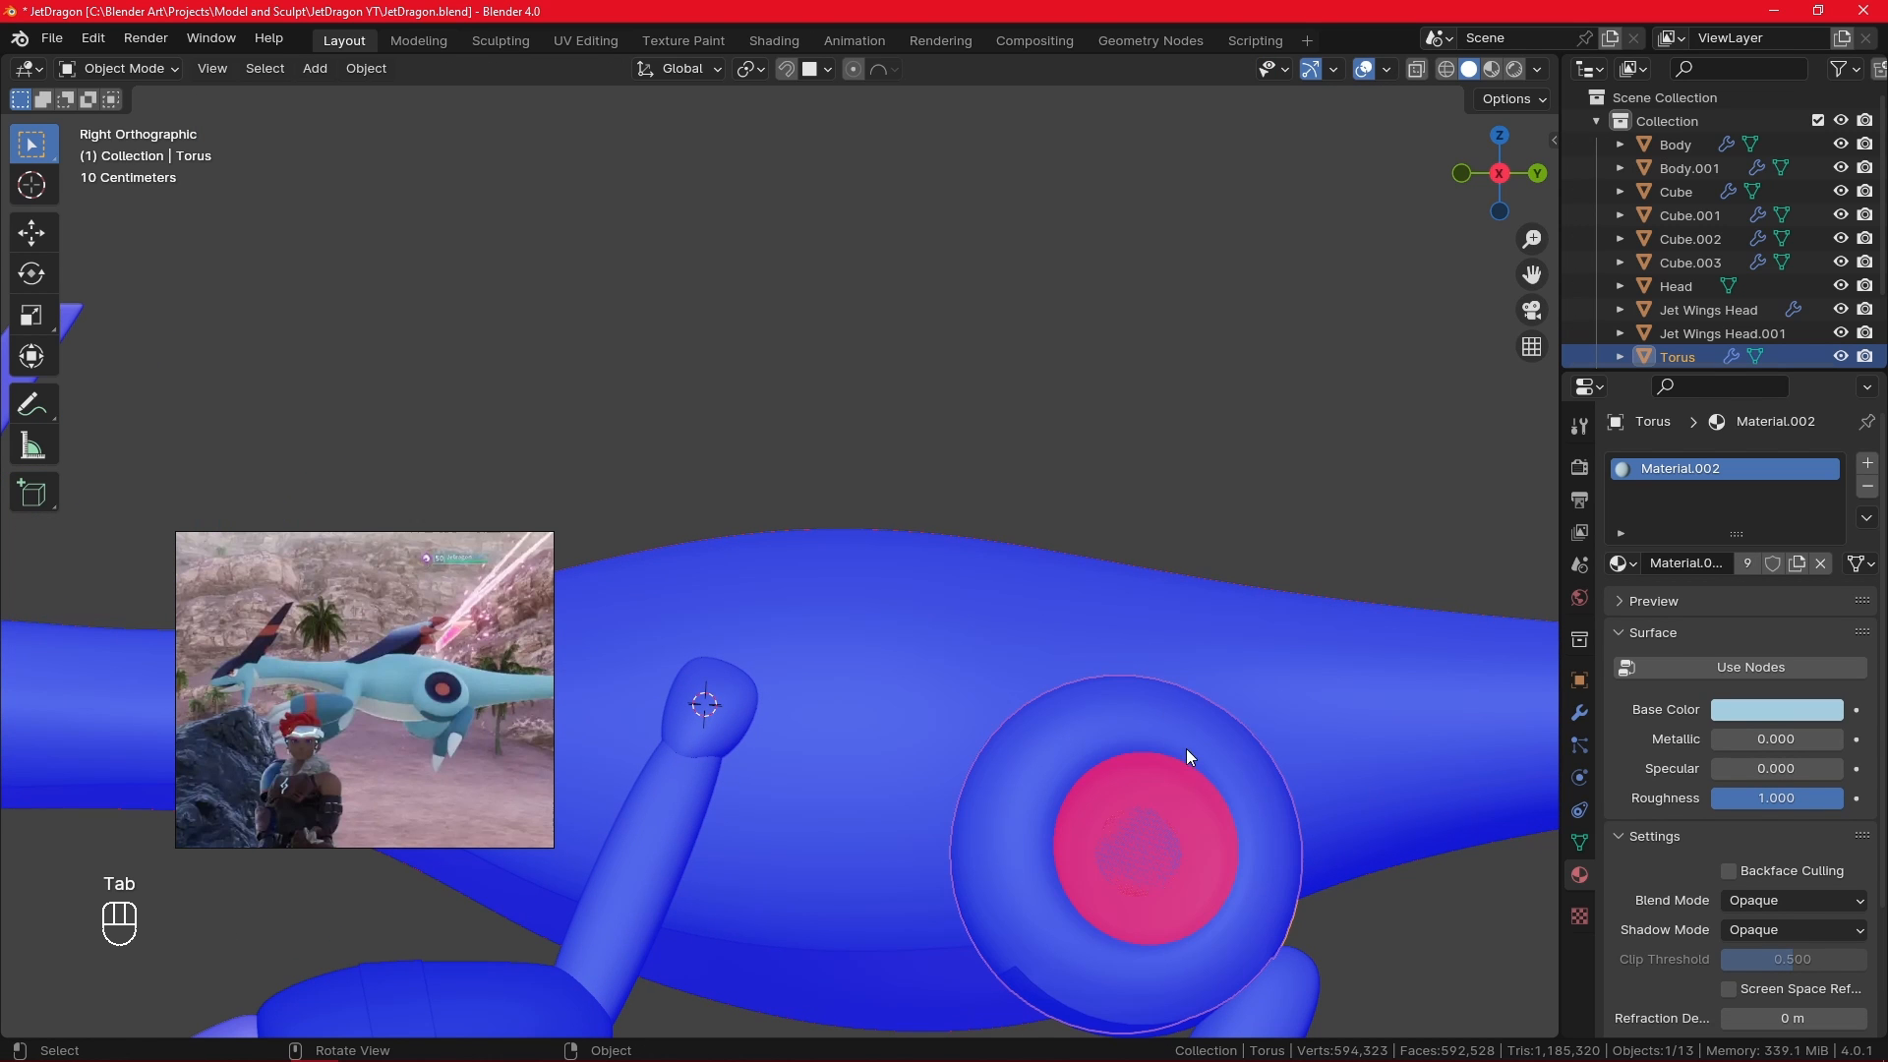
# - Turn off the Face Orientation overlay
pyautogui.click(1387, 69)
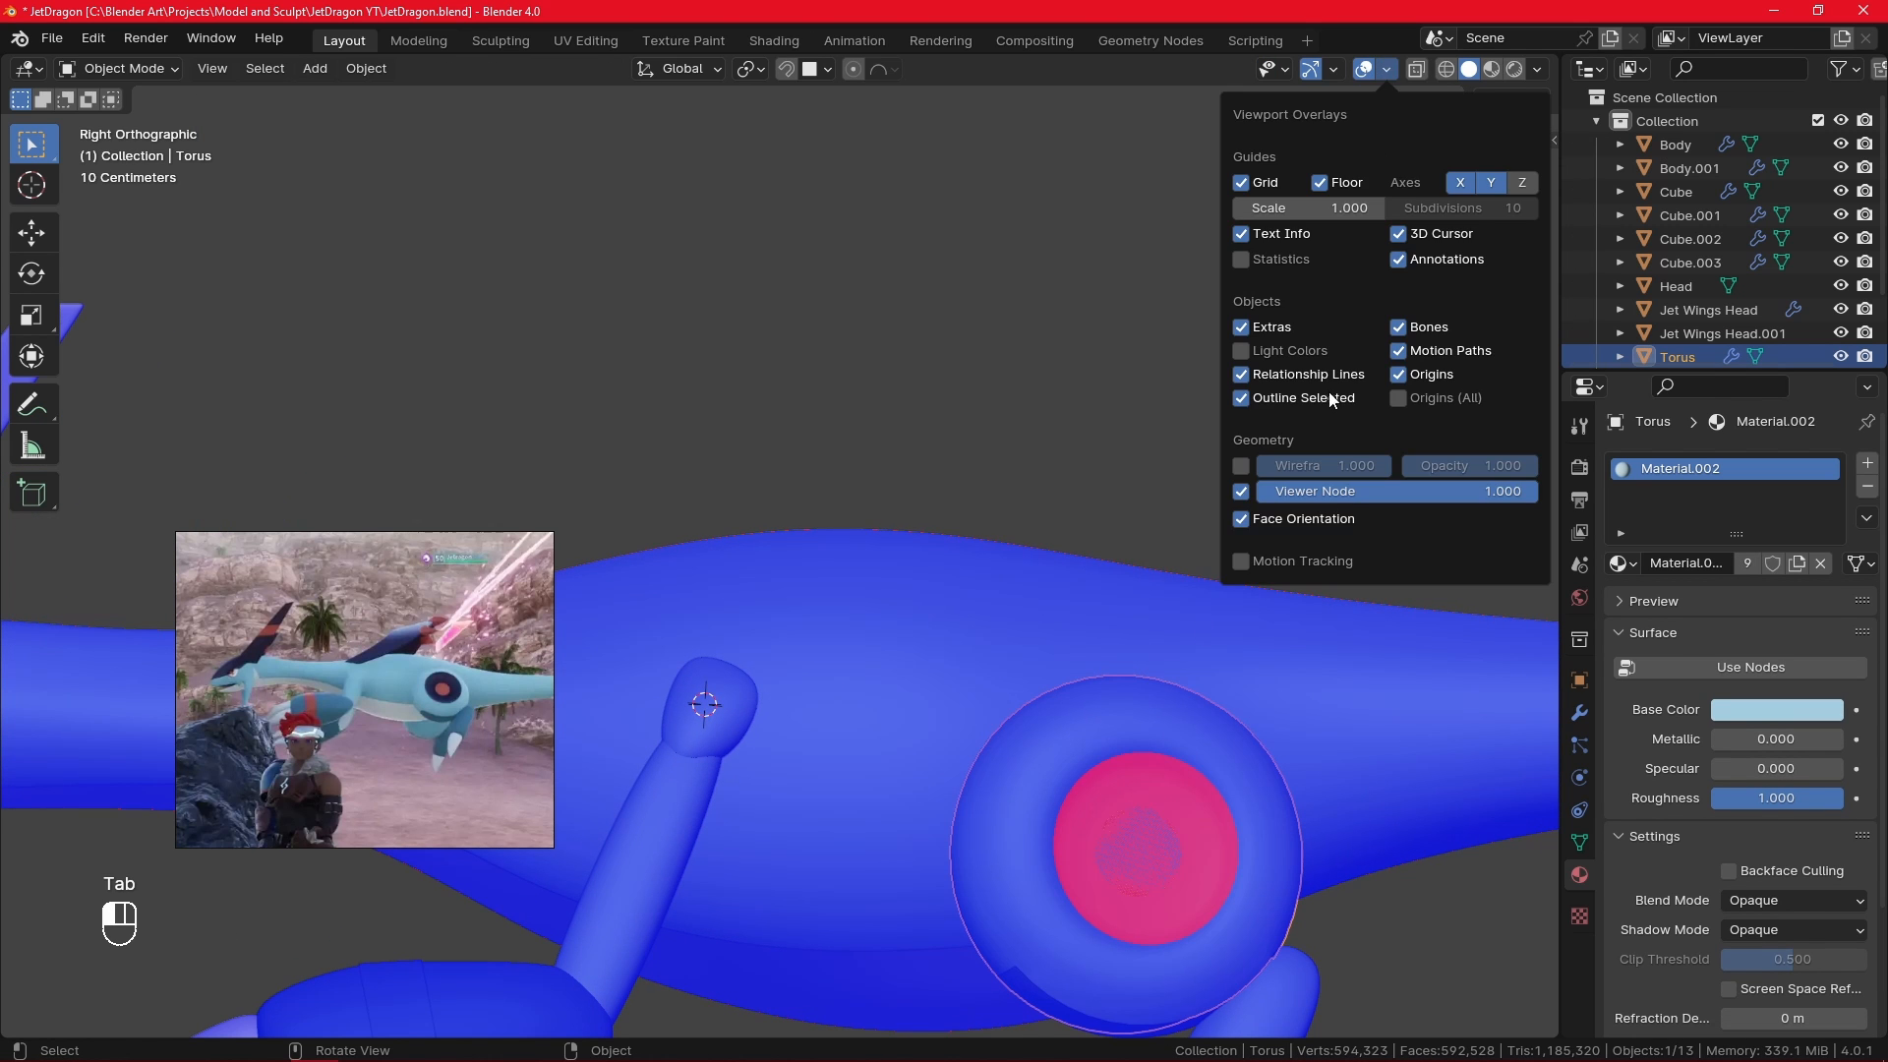
pyautogui.click(1255, 521)
pyautogui.click(1144, 448)
pyautogui.scroll(-4, 1080, 711)
# - Open the body mesh and slide the edge loop in front of the tail fins toward the head by about 0.41
pyautogui.click(1160, 621)
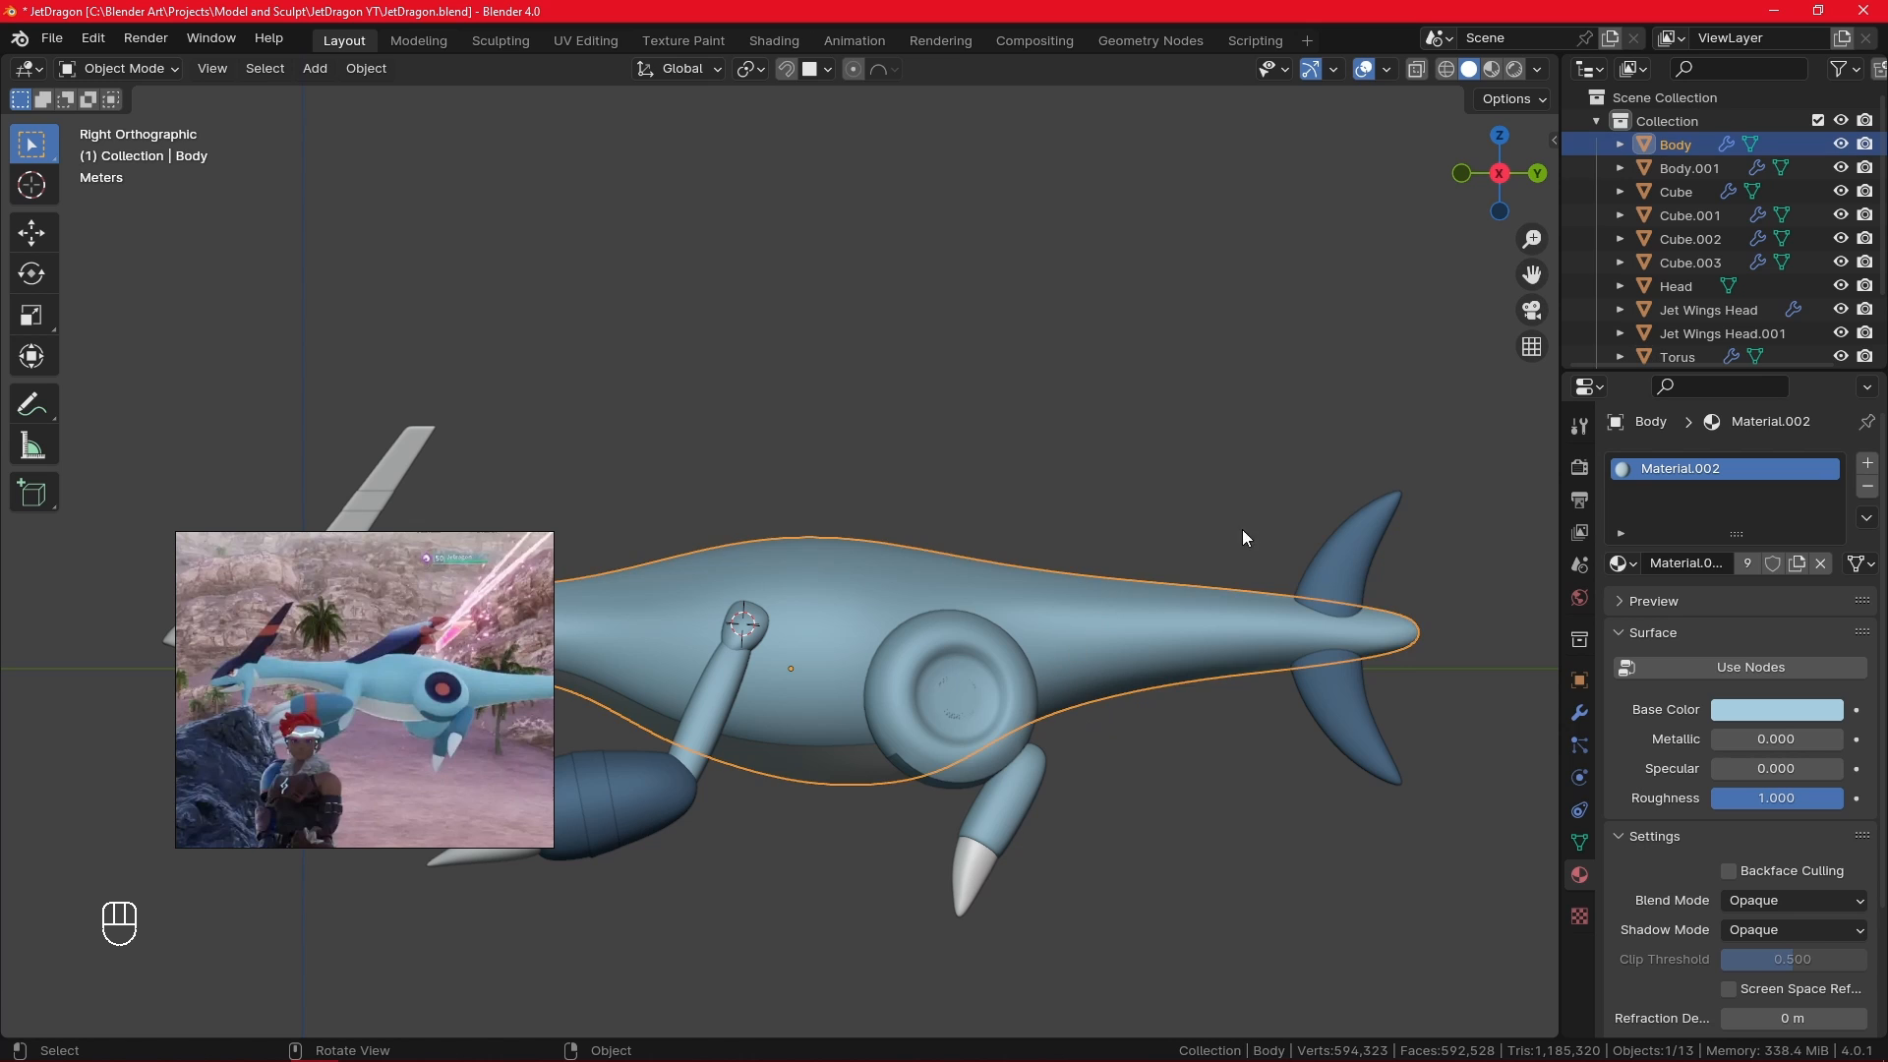
pyautogui.press('Tab')
pyautogui.keyDown('shift'); pyautogui.moveTo(744, 727); pyautogui.dragTo(452, 771, button='middle'); pyautogui.keyUp('shift')
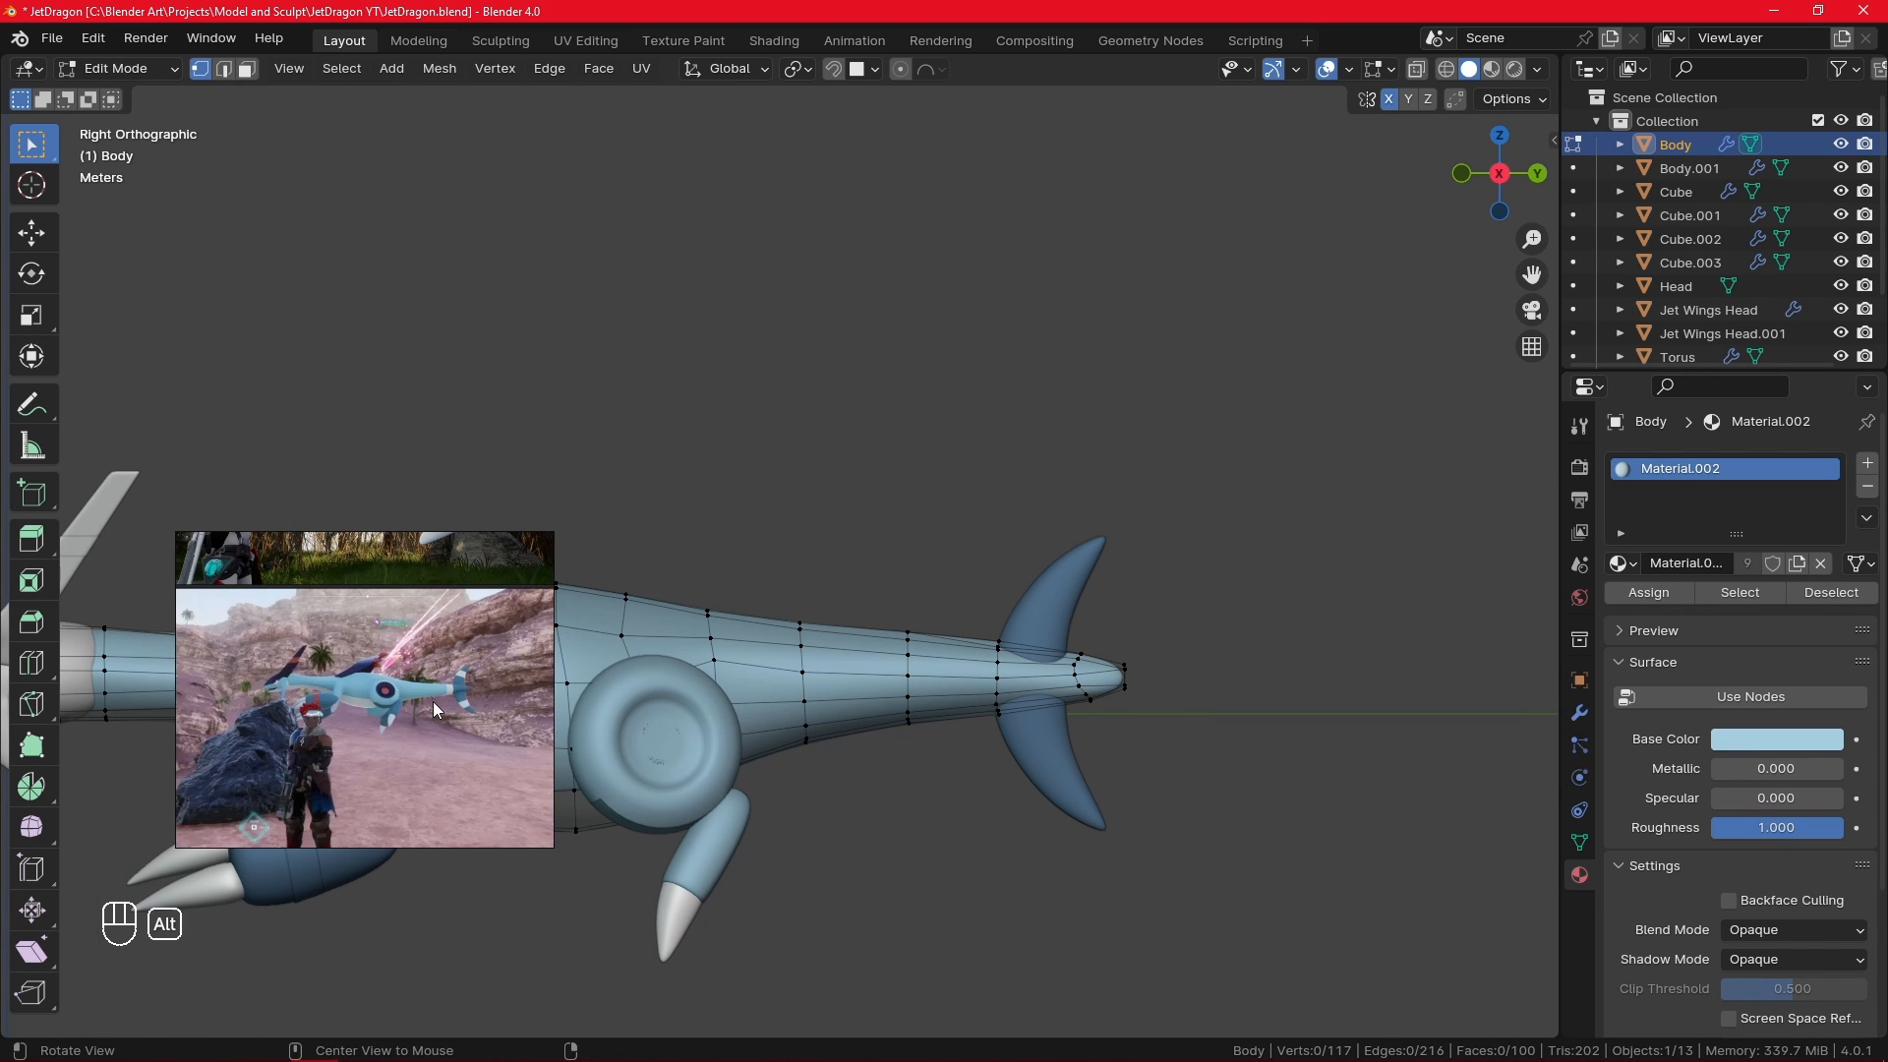
pyautogui.keyDown('alt'); pyautogui.click(1003, 660); pyautogui.keyUp('alt')
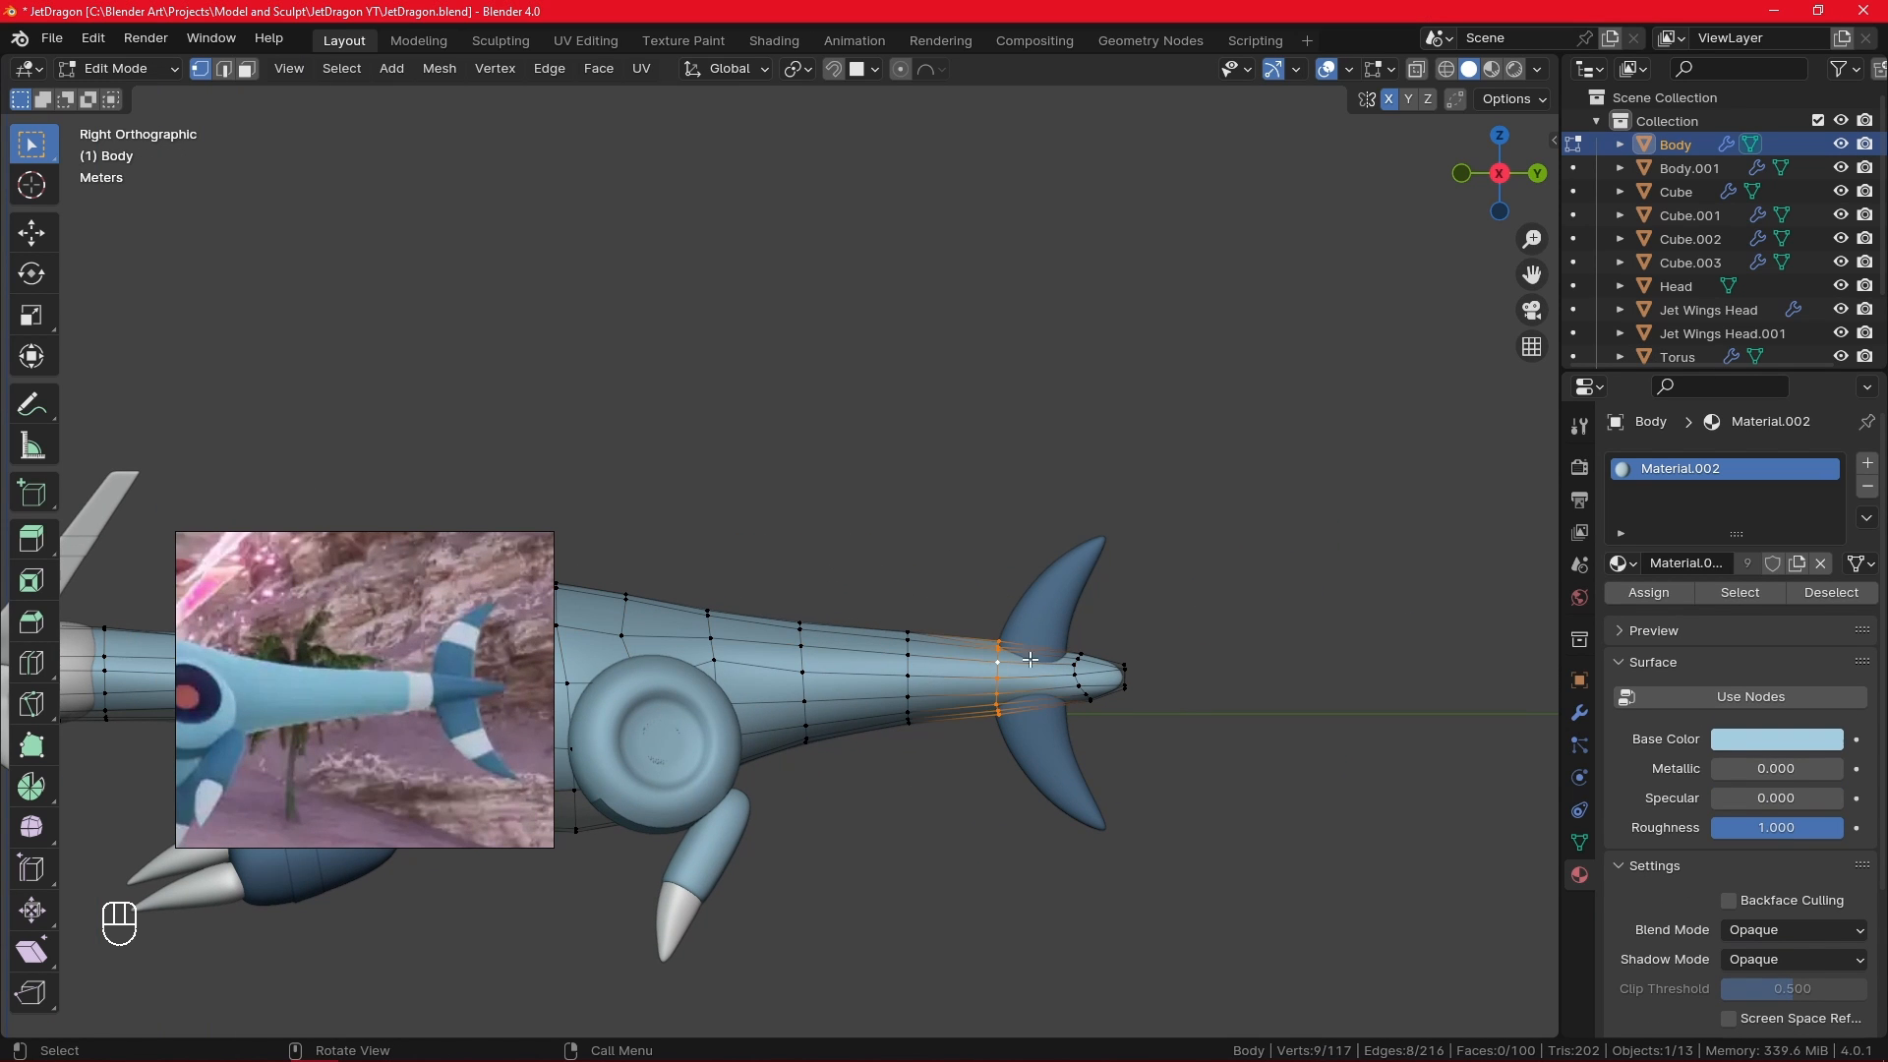
pyautogui.press('g')
pyautogui.press('g')
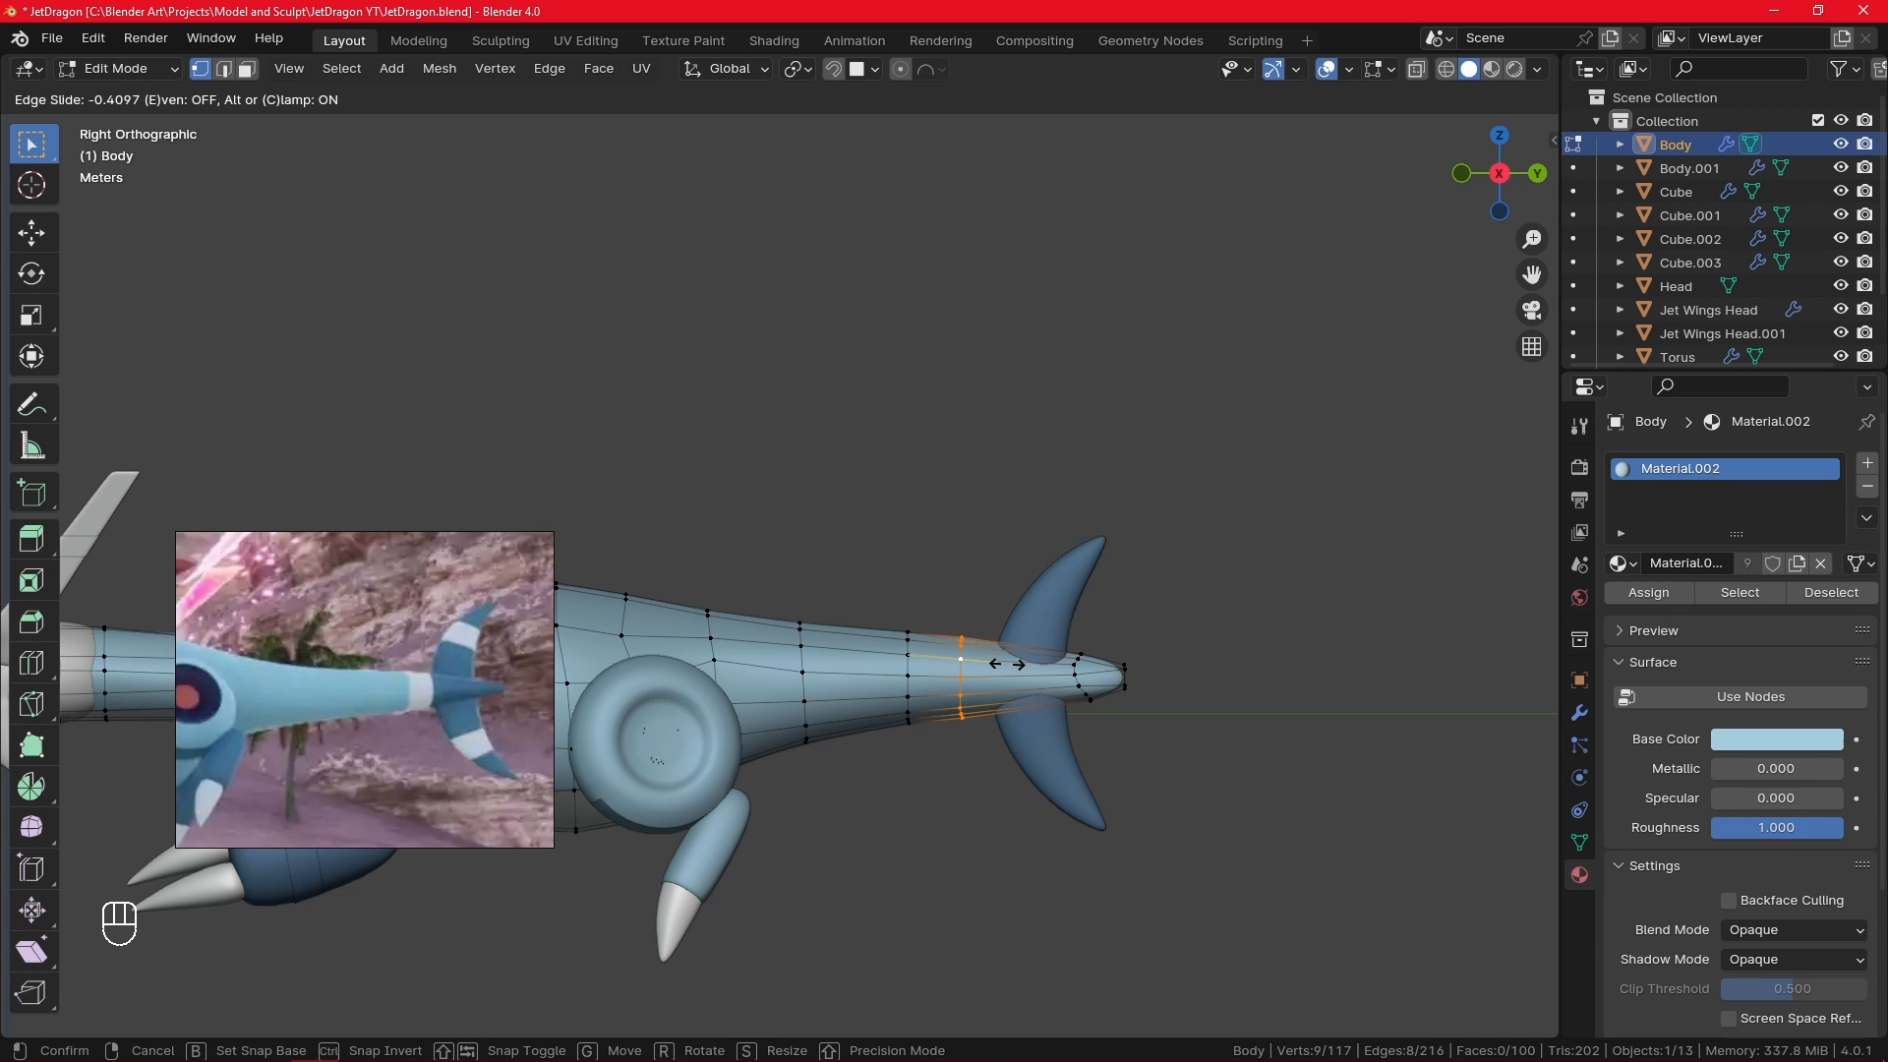
pyautogui.click(1007, 664)
# - Add an edge loop at the base of the tail fins and slide the loop in front of it about 0.17 further toward the head
pyautogui.hotkey('ctrl', 'r')
pyautogui.click(1016, 650)
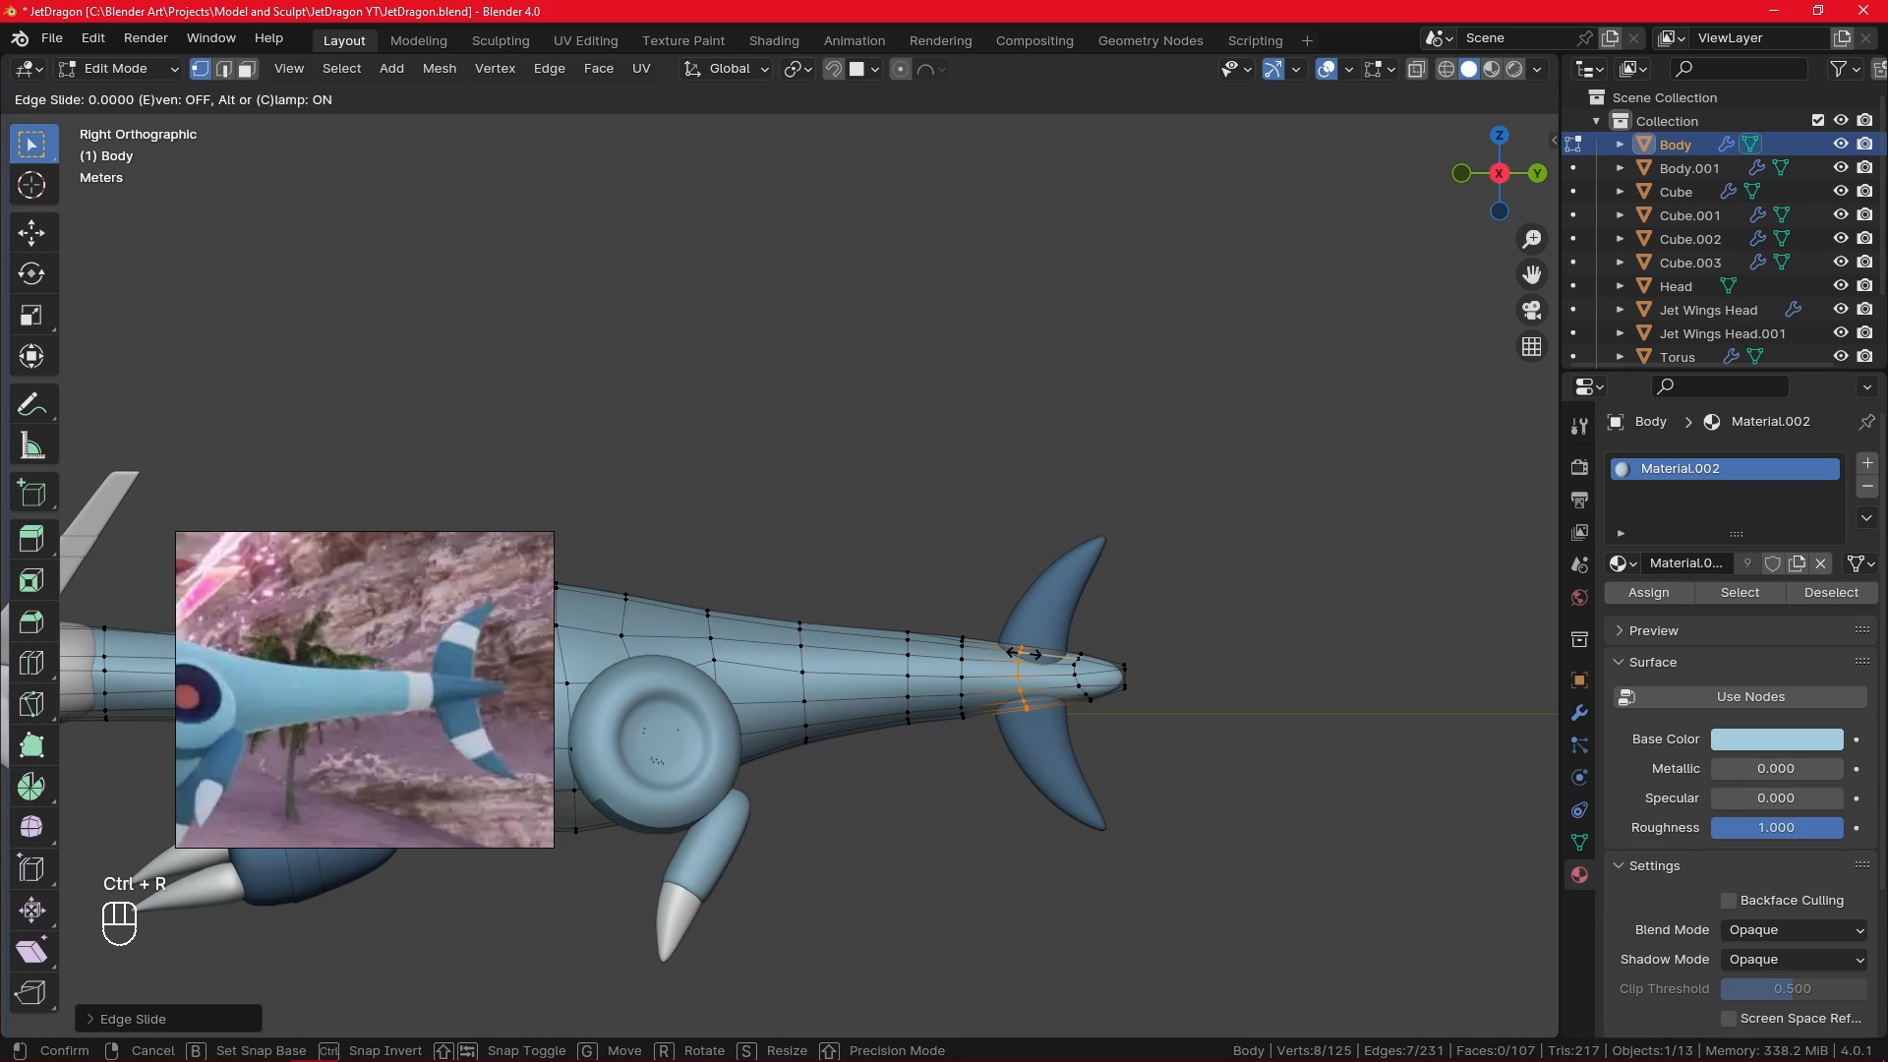
pyautogui.click(995, 652)
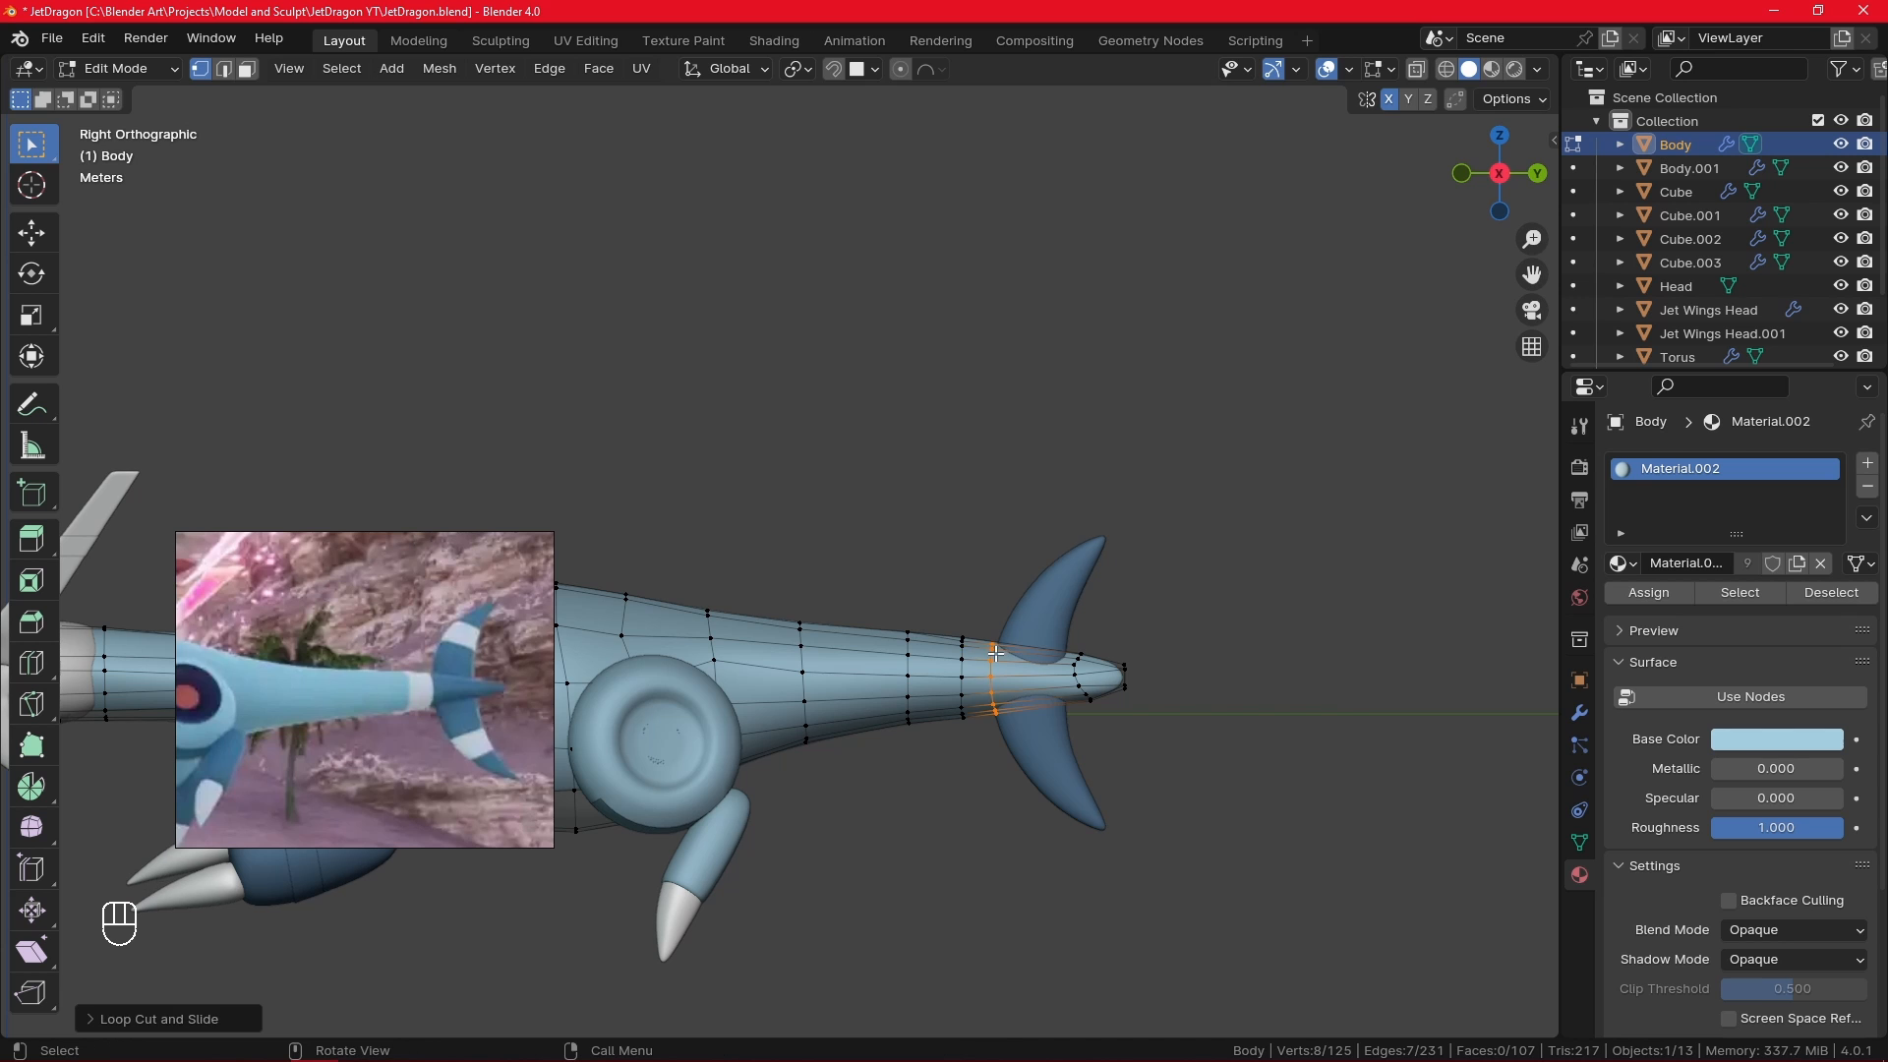
pyautogui.click(959, 669)
pyautogui.press('g')
pyautogui.press('g')
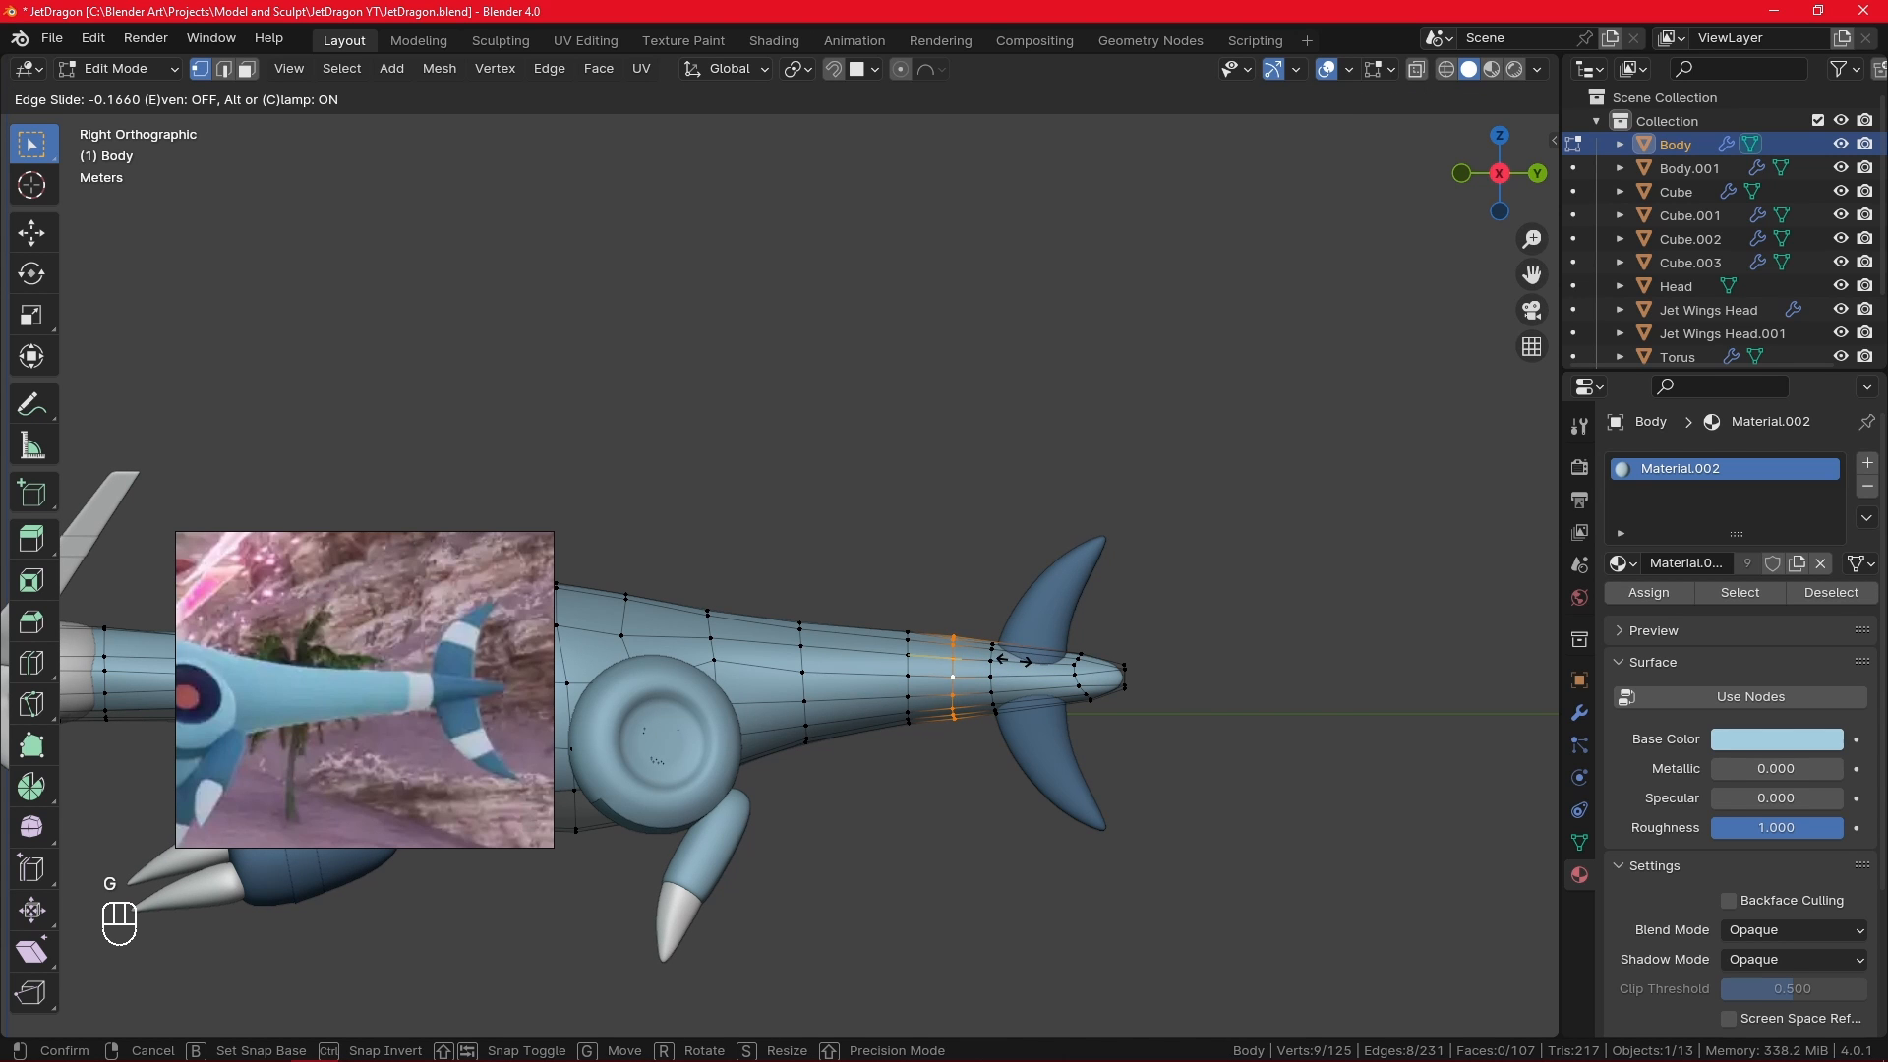
pyautogui.click(1009, 660)
# - Duplicate in place the ring of faces between the two loops in front of the tail fins and separate it into its own object
pyautogui.moveTo(1009, 660); pyautogui.dragTo(984, 801, button='middle')
pyautogui.click(968, 818)
pyautogui.keyDown('alt'); pyautogui.moveTo(970, 821); pyautogui.dragTo(980, 752); pyautogui.keyUp('alt')
pyautogui.press('KP_3')
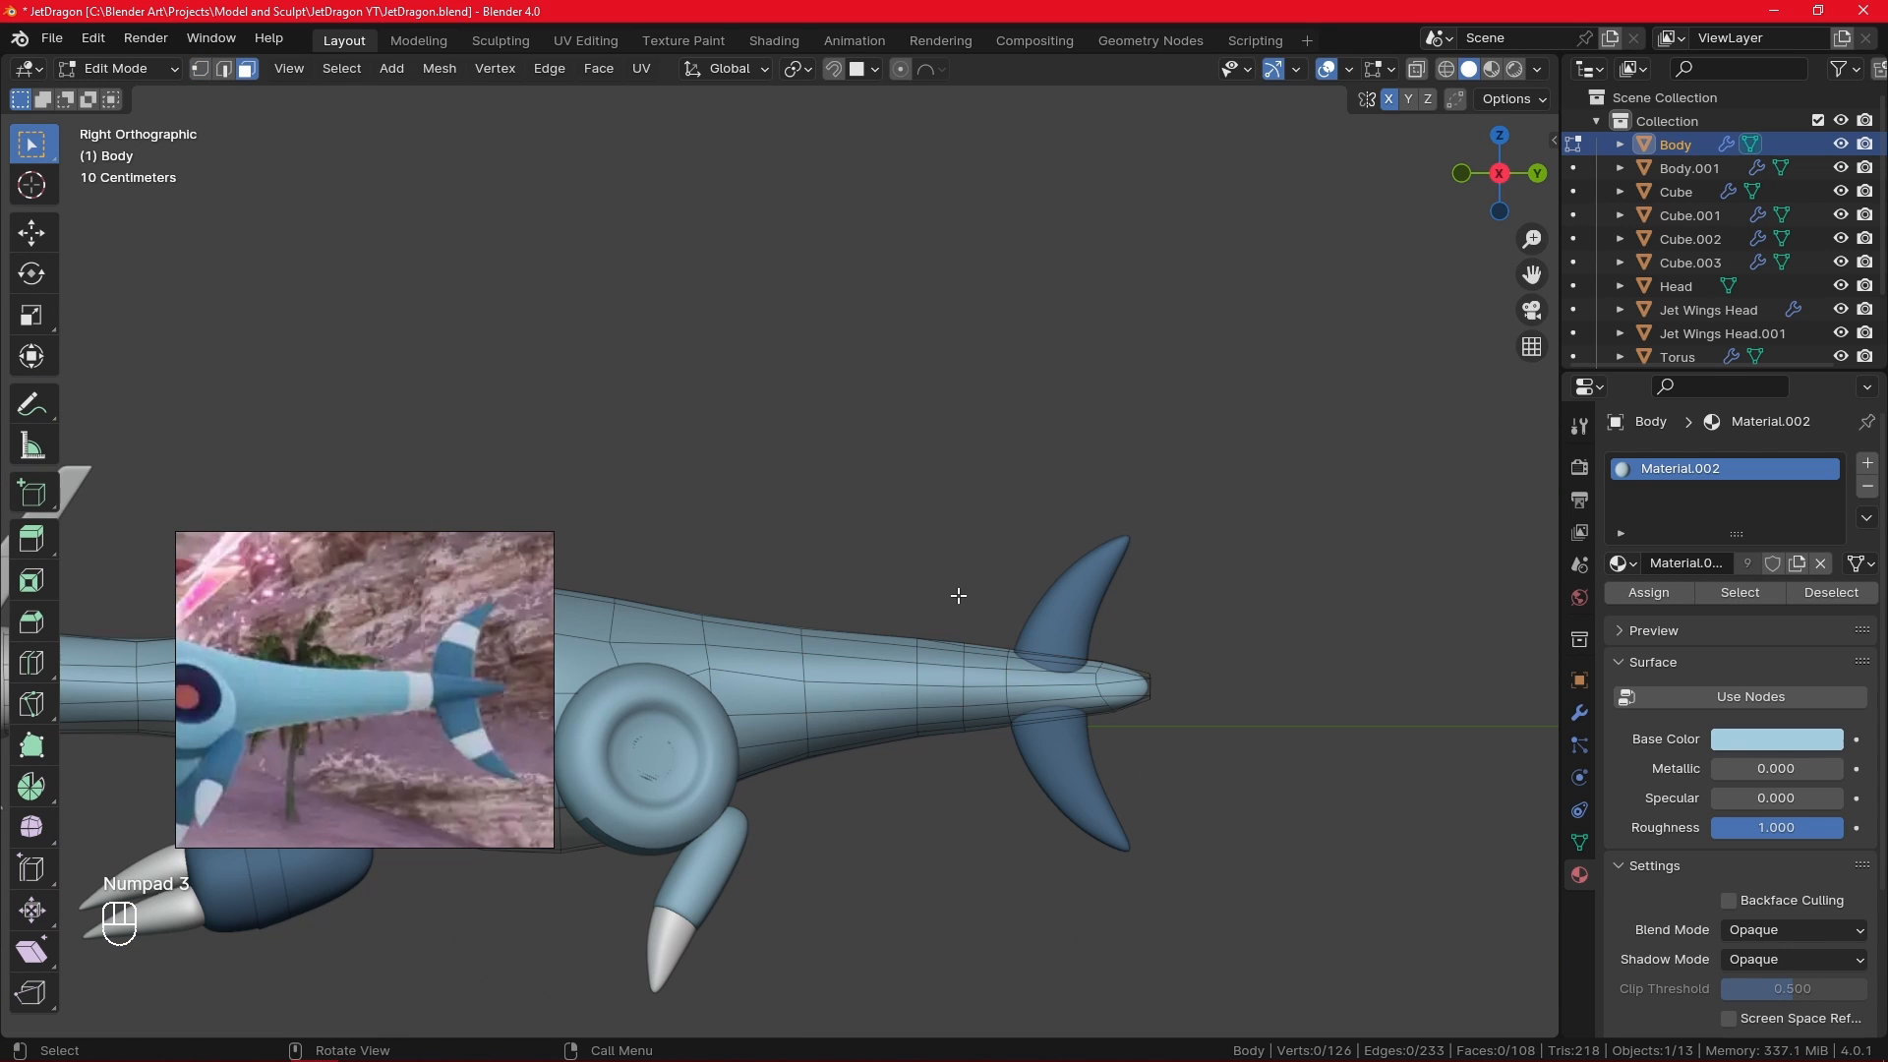
pyautogui.keyDown('alt'); pyautogui.click(1003, 688); pyautogui.keyUp('alt')
pyautogui.hotkey('shift', 'd')
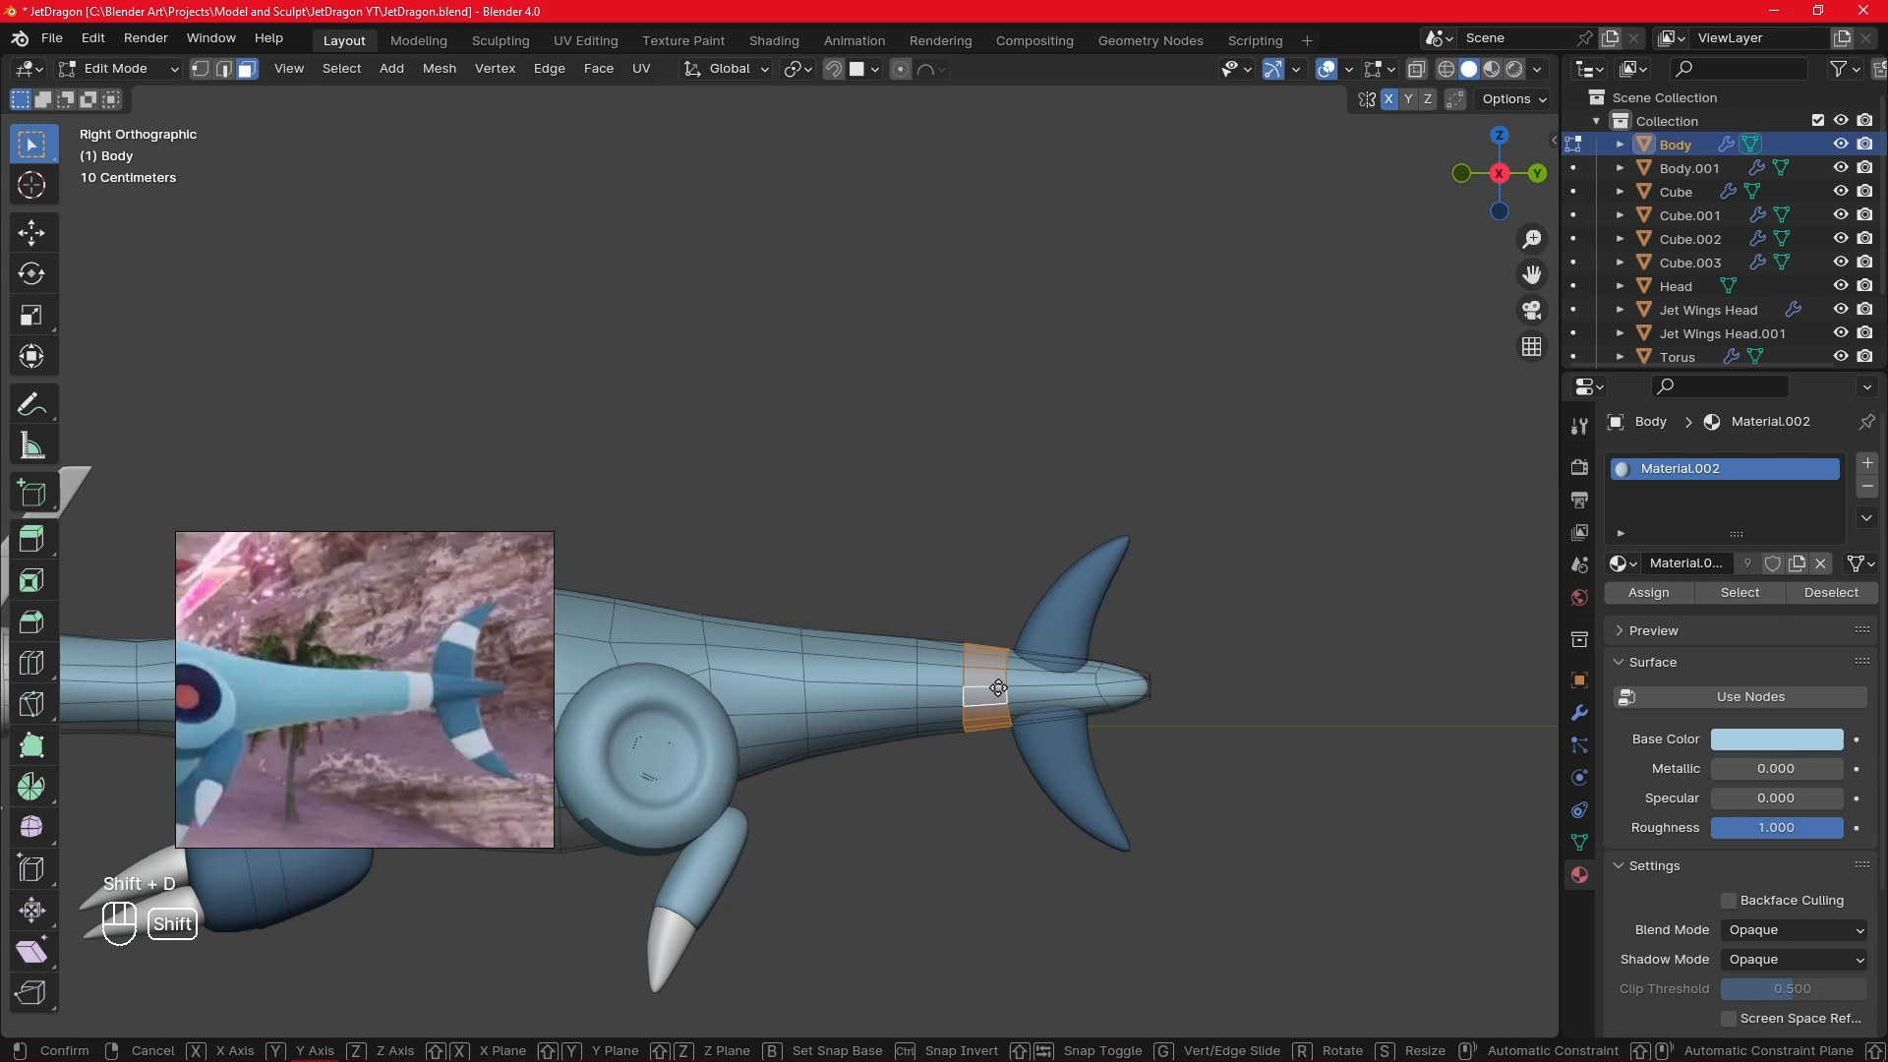
pyautogui.rightClick(1011, 696)
pyautogui.press('p')
pyautogui.click(1007, 698)
pyautogui.press('Tab')
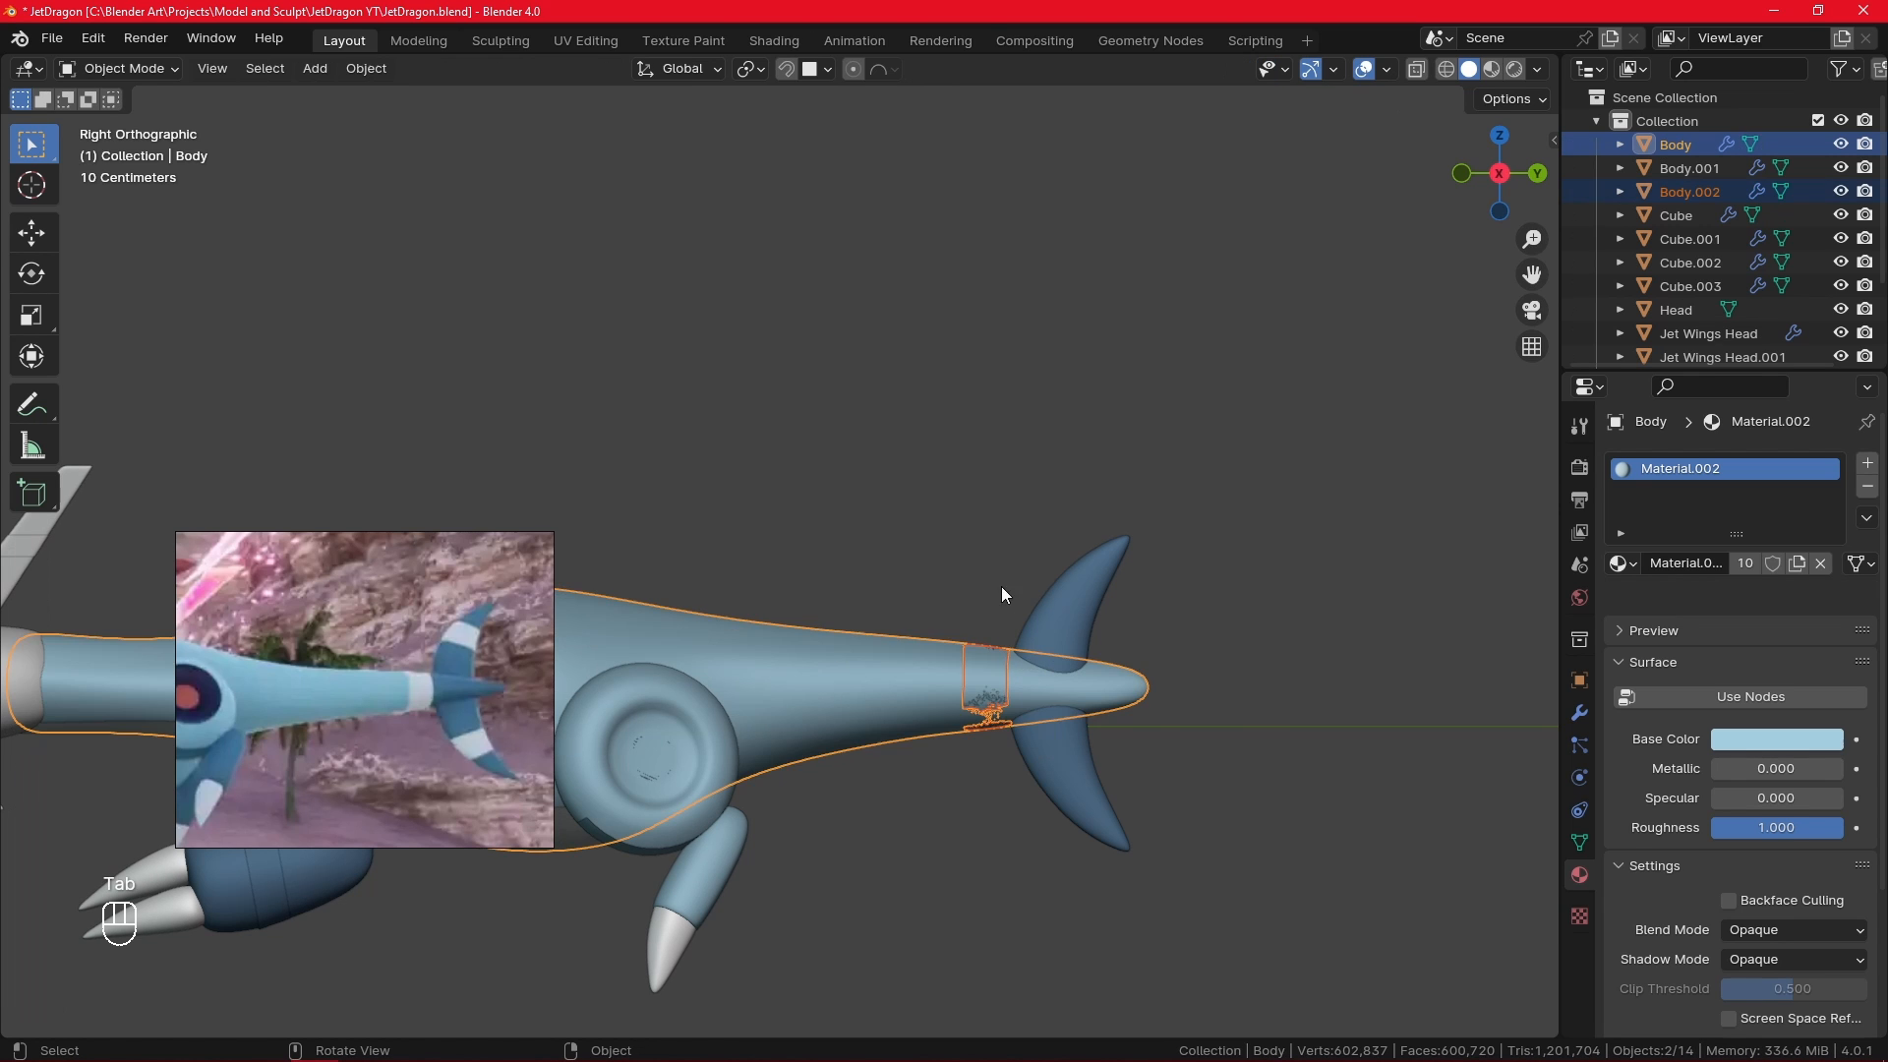
# - Scale all faces of the separated tail band up slightly and give the band the white Material.001
pyautogui.click(991, 660)
pyautogui.press('Tab')
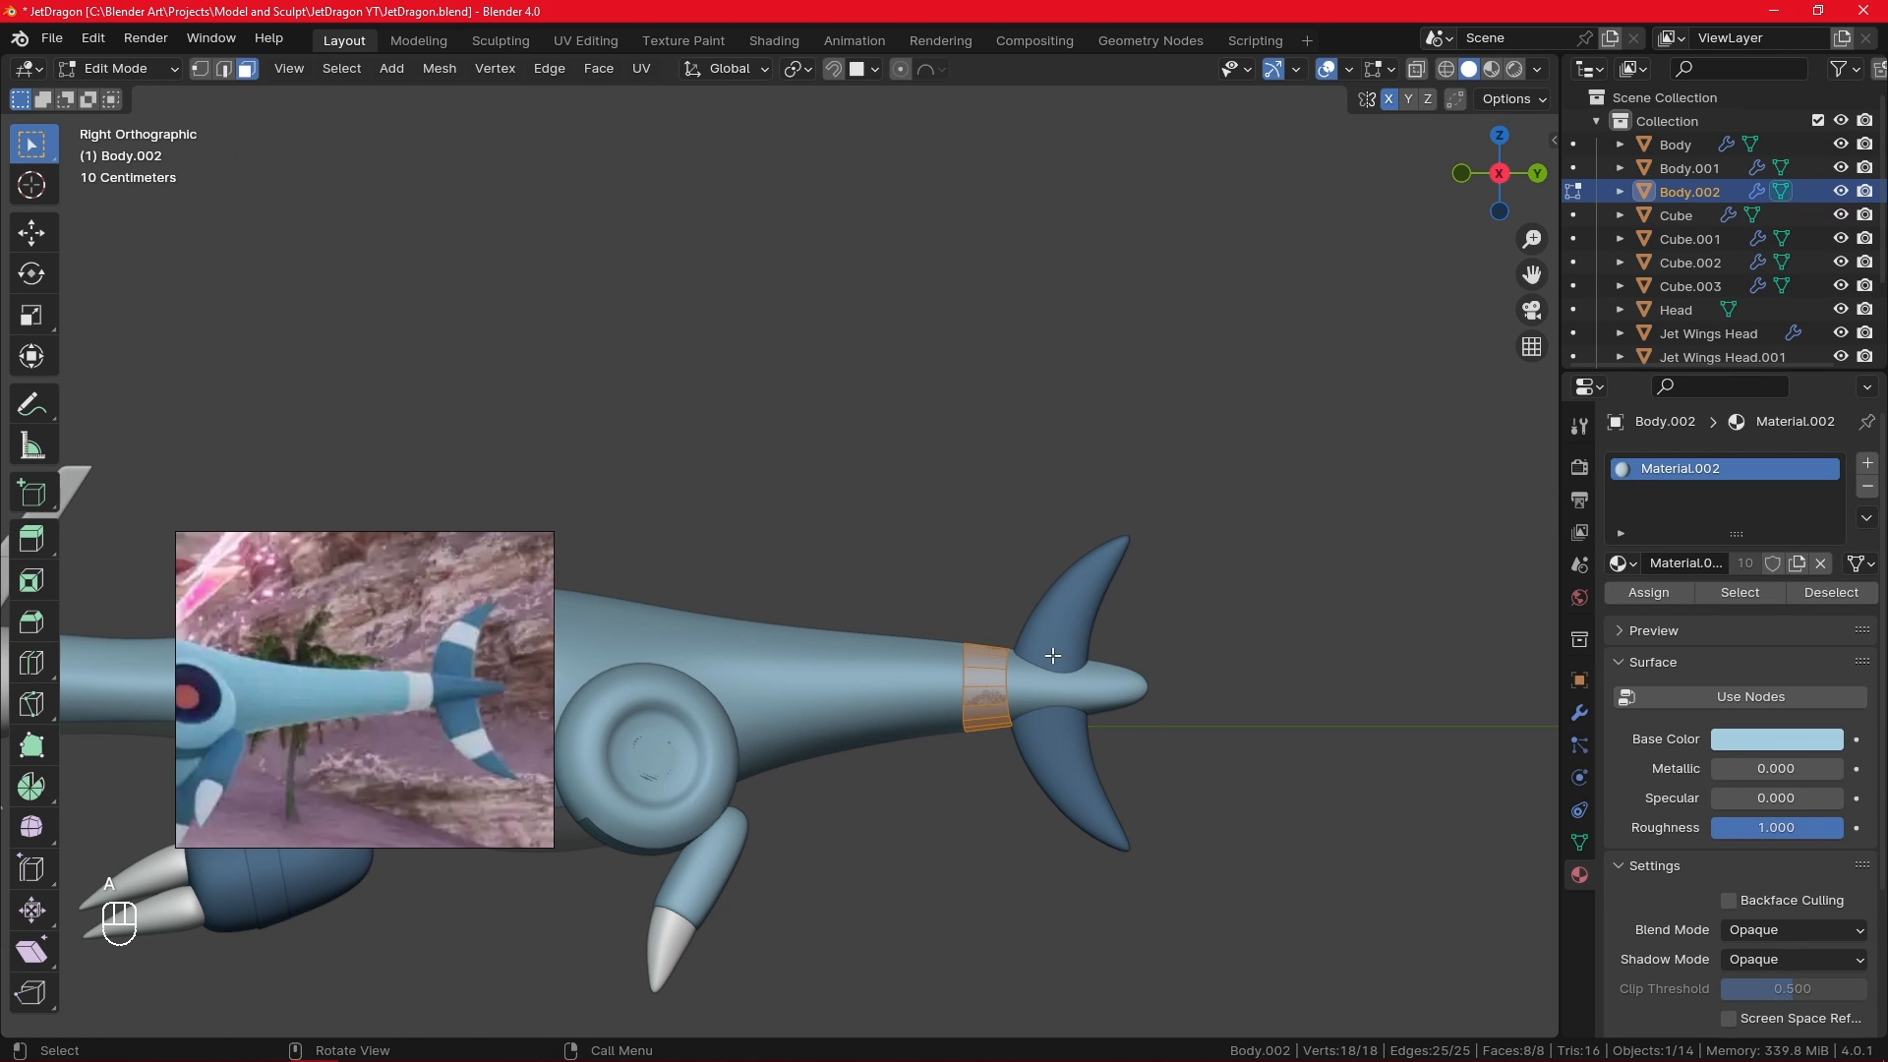
pyautogui.press('s')
pyautogui.click(1054, 655)
pyautogui.press('Tab')
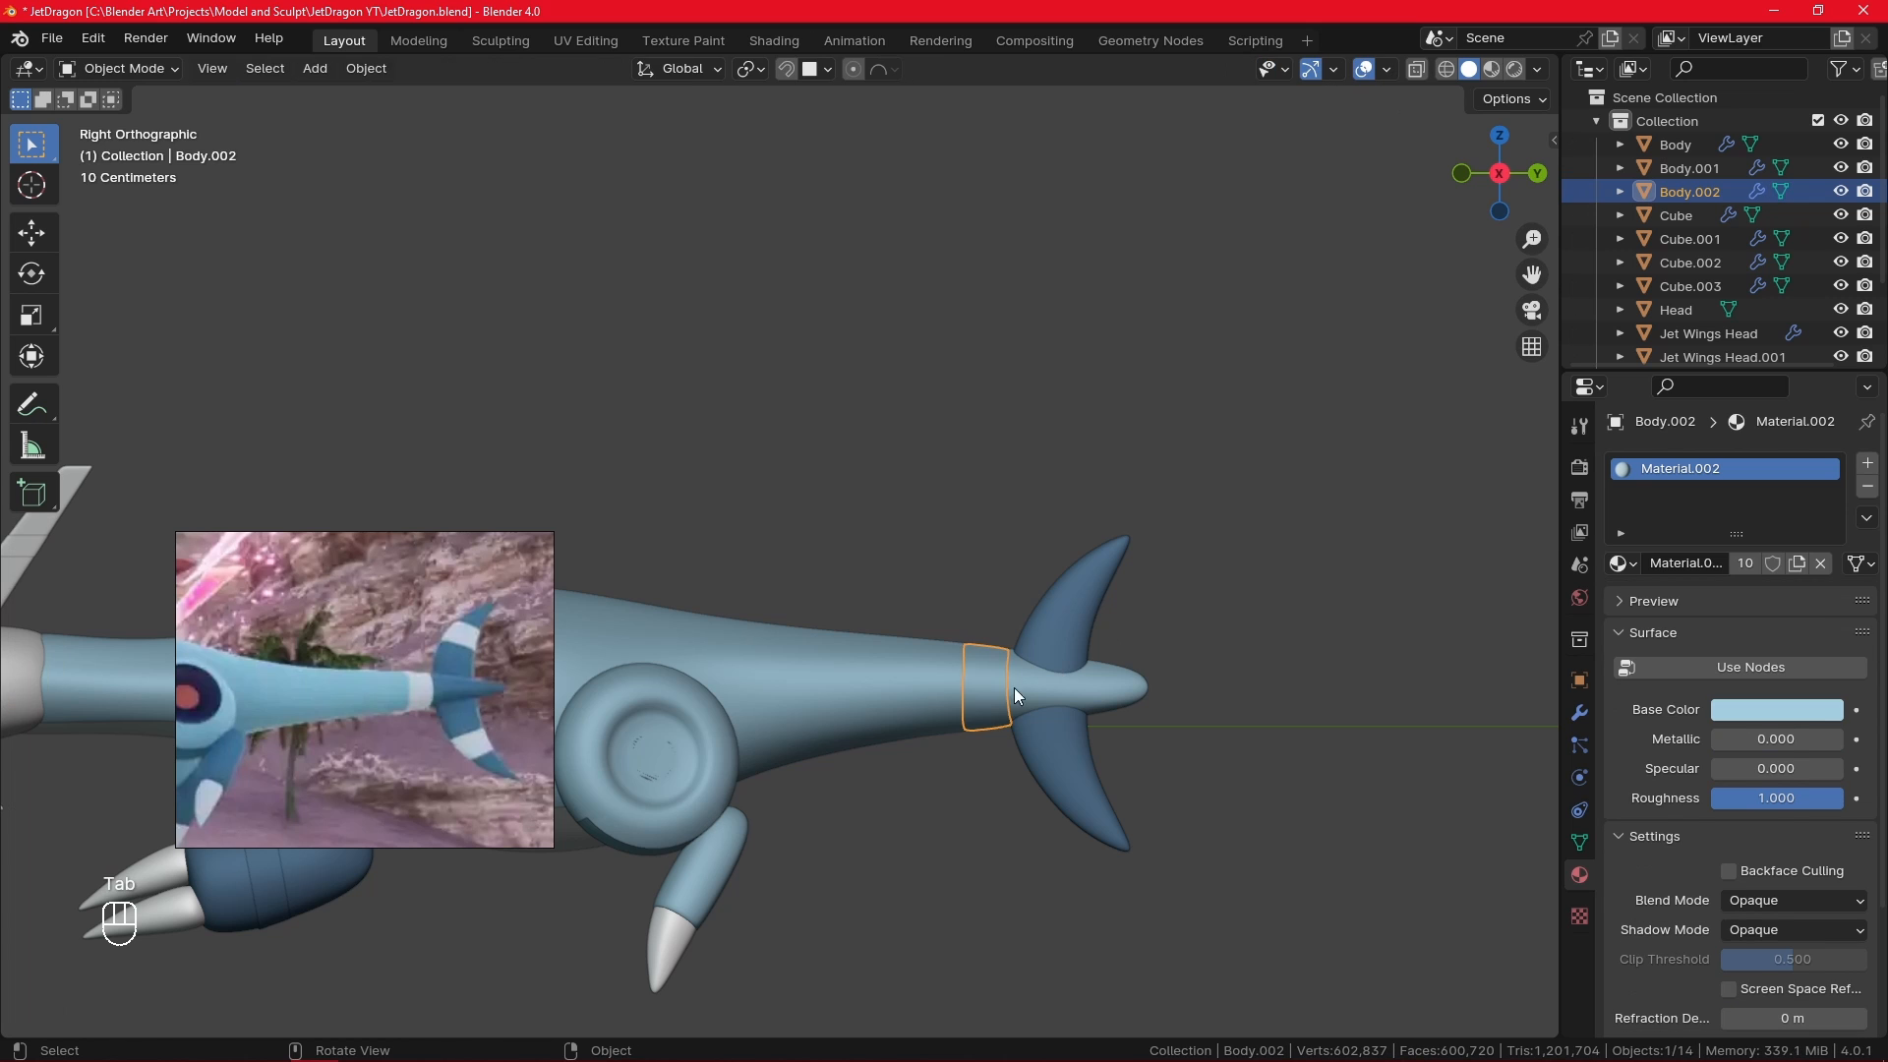
pyautogui.click(1621, 562)
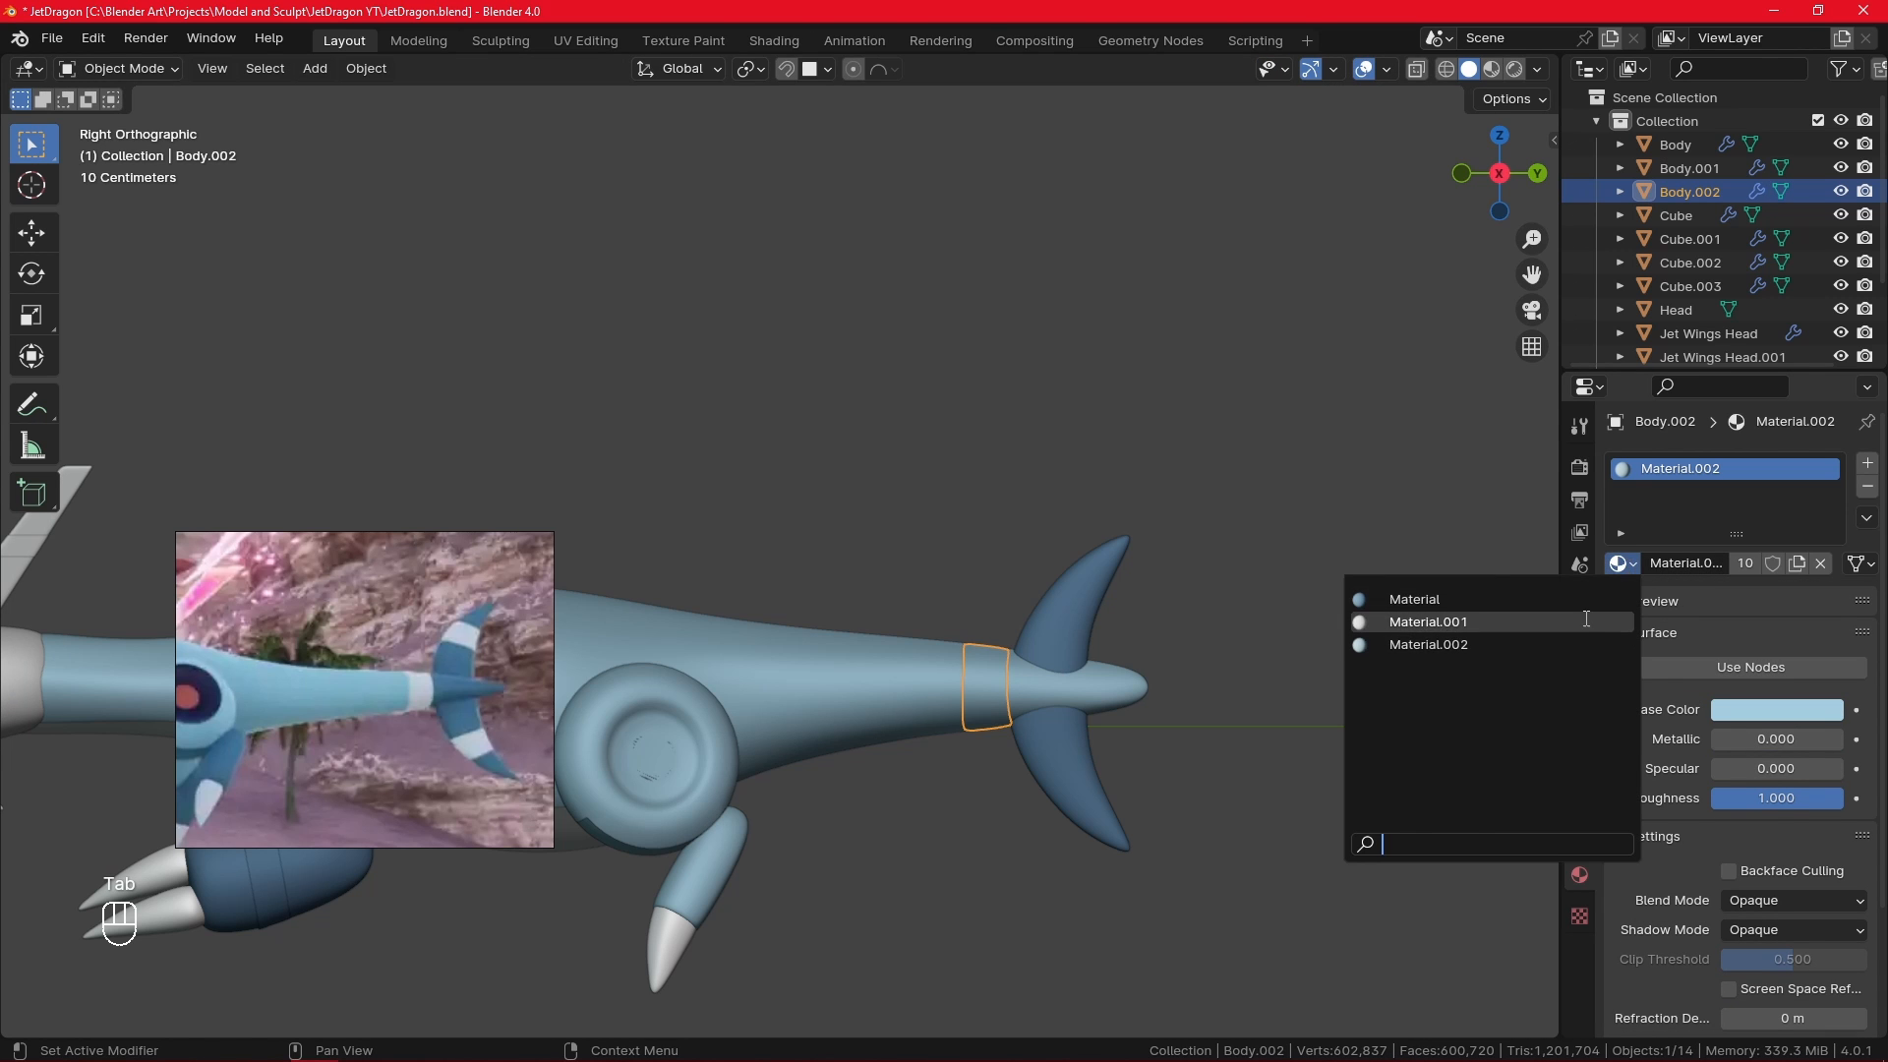
pyautogui.click(1416, 617)
# - Add a second, non-node material to the ring inside the torus with a blue base color of hue 0.658 and saturation 0.970
pyautogui.keyDown('shift'); pyautogui.moveTo(967, 853); pyautogui.dragTo(1300, 761, button='middle'); pyautogui.keyUp('shift')
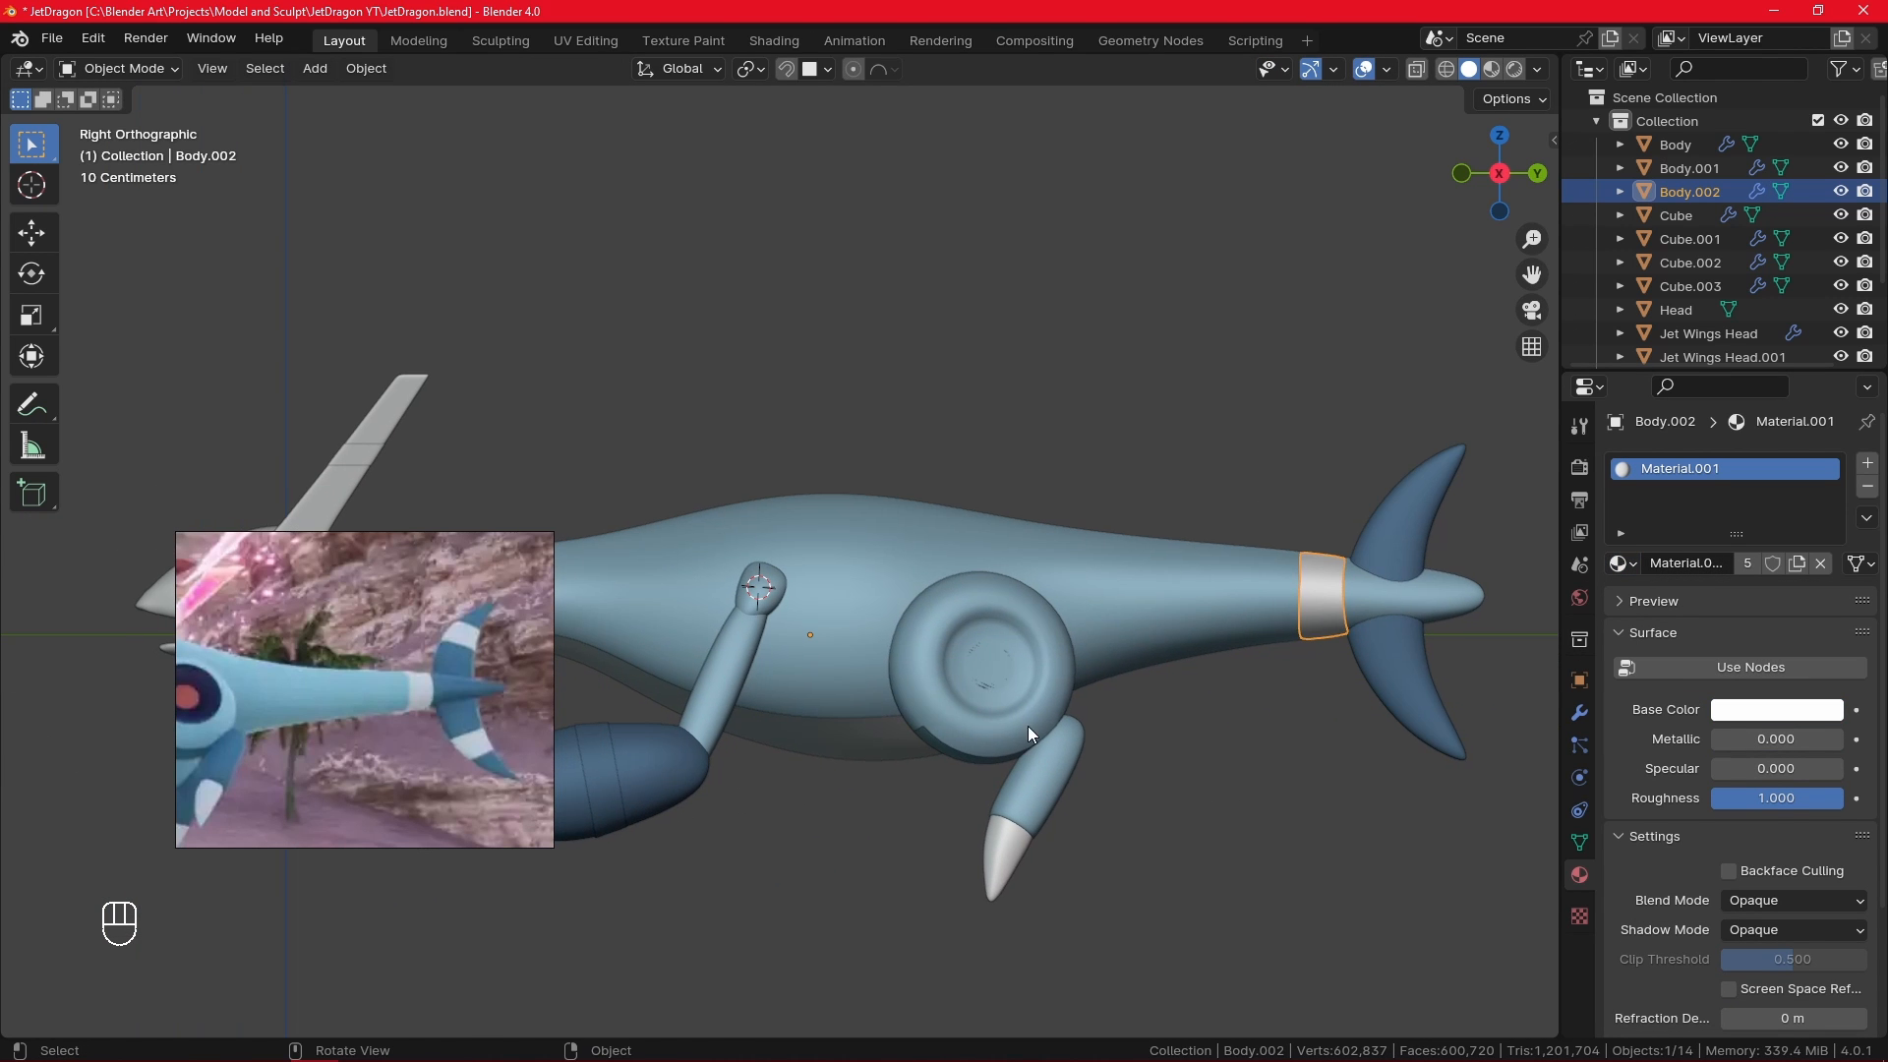
pyautogui.click(1014, 667)
pyautogui.click(1011, 669)
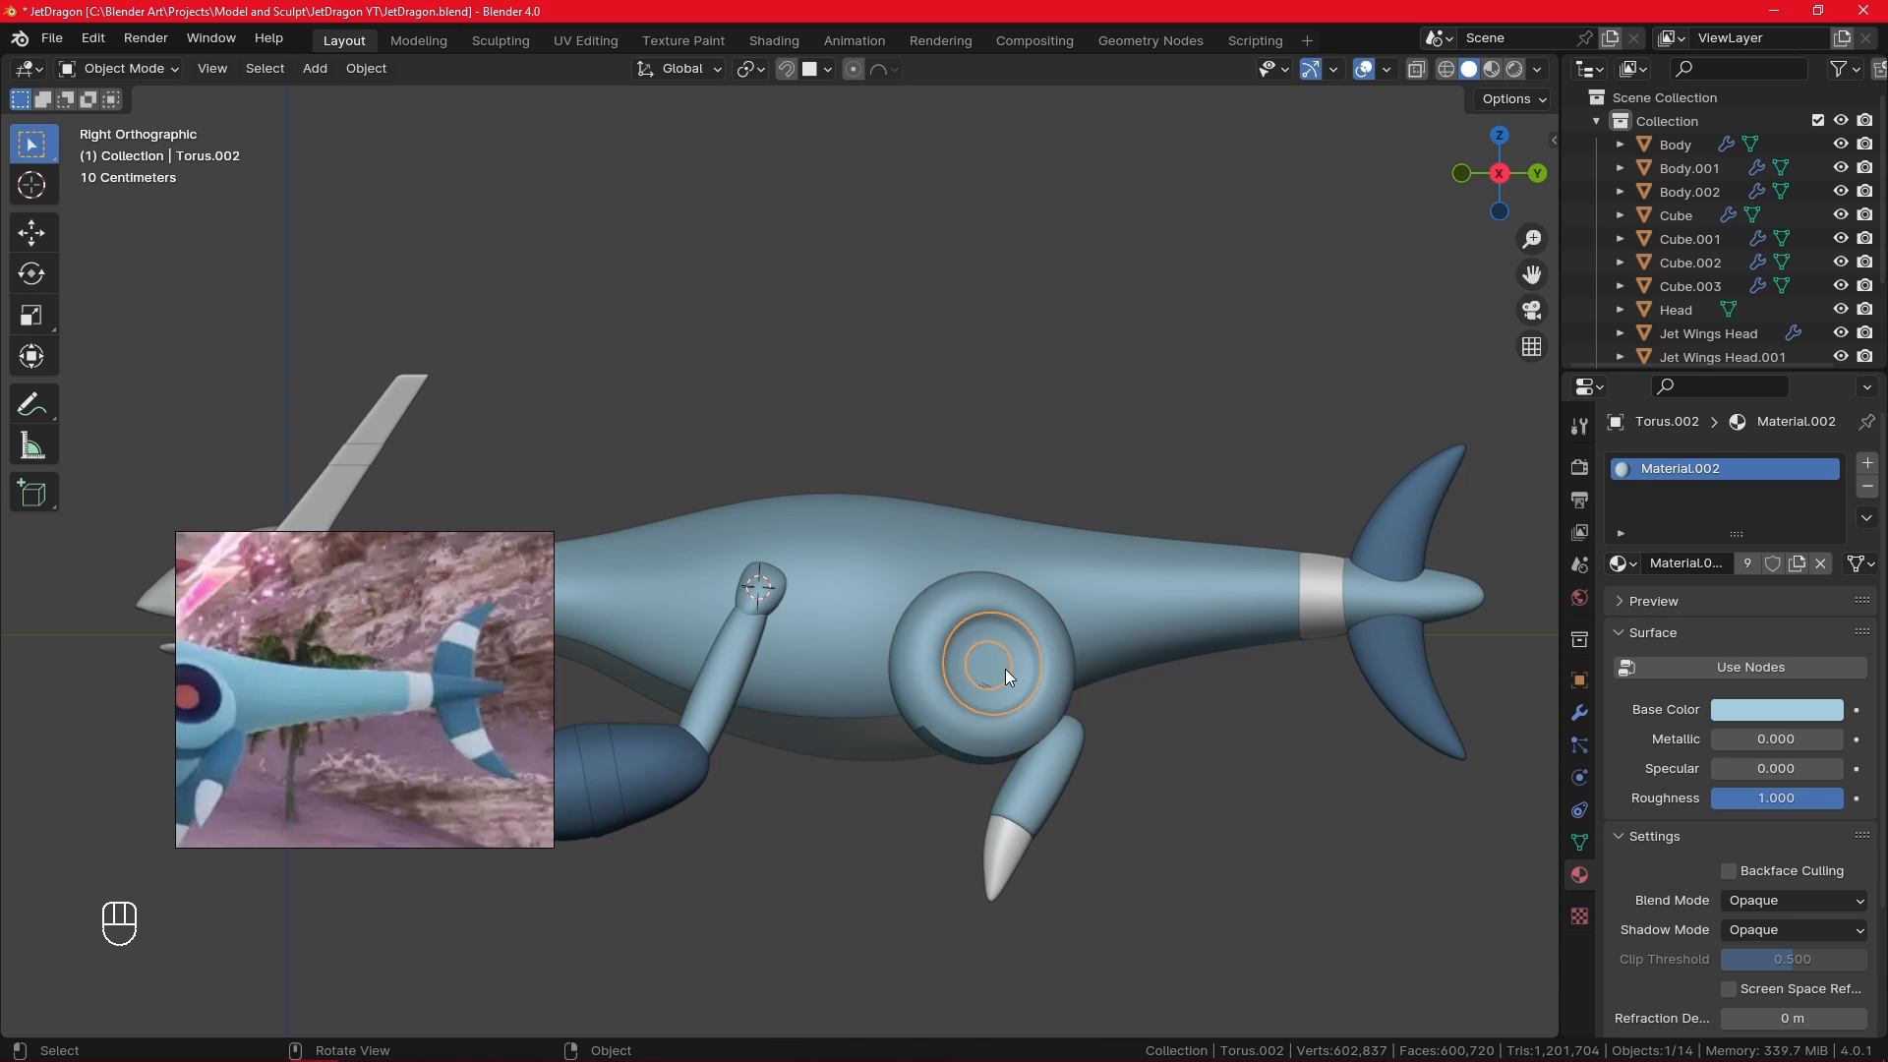
pyautogui.click(1627, 566)
pyautogui.click(1627, 565)
pyautogui.click(1867, 463)
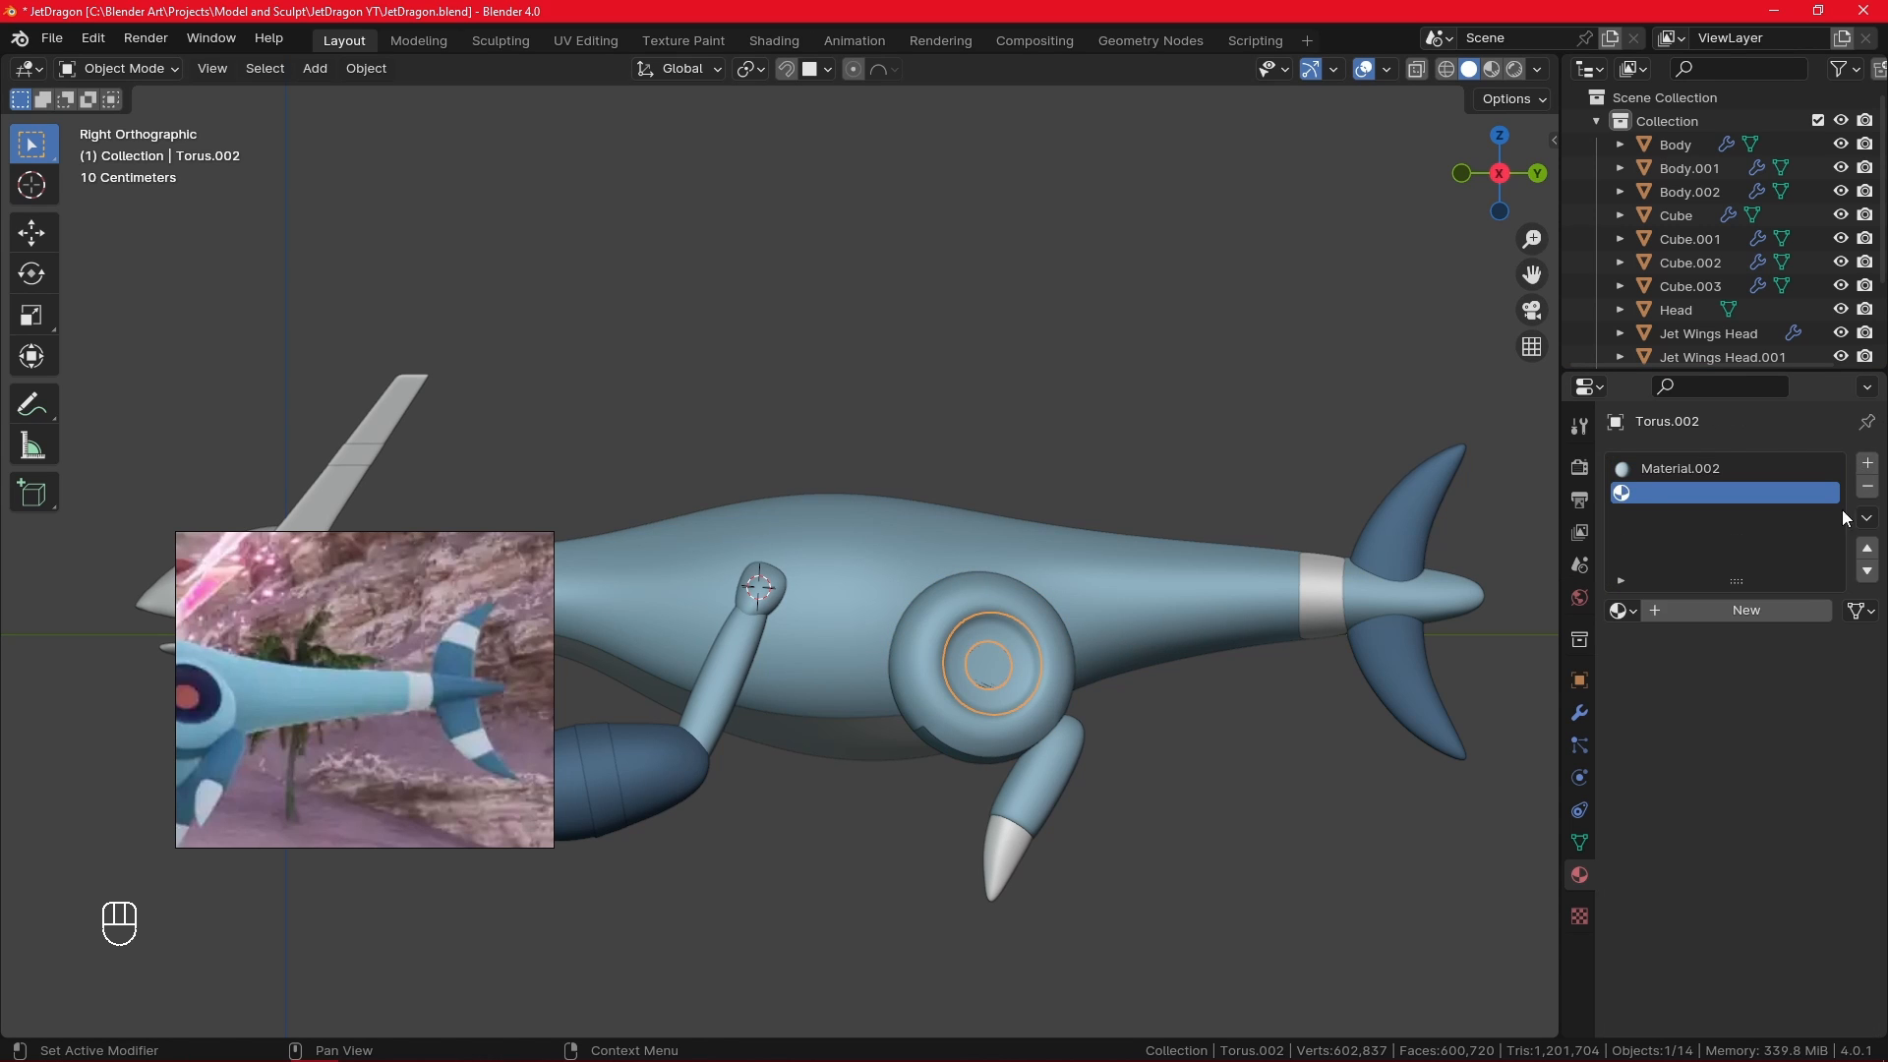
pyautogui.click(1728, 612)
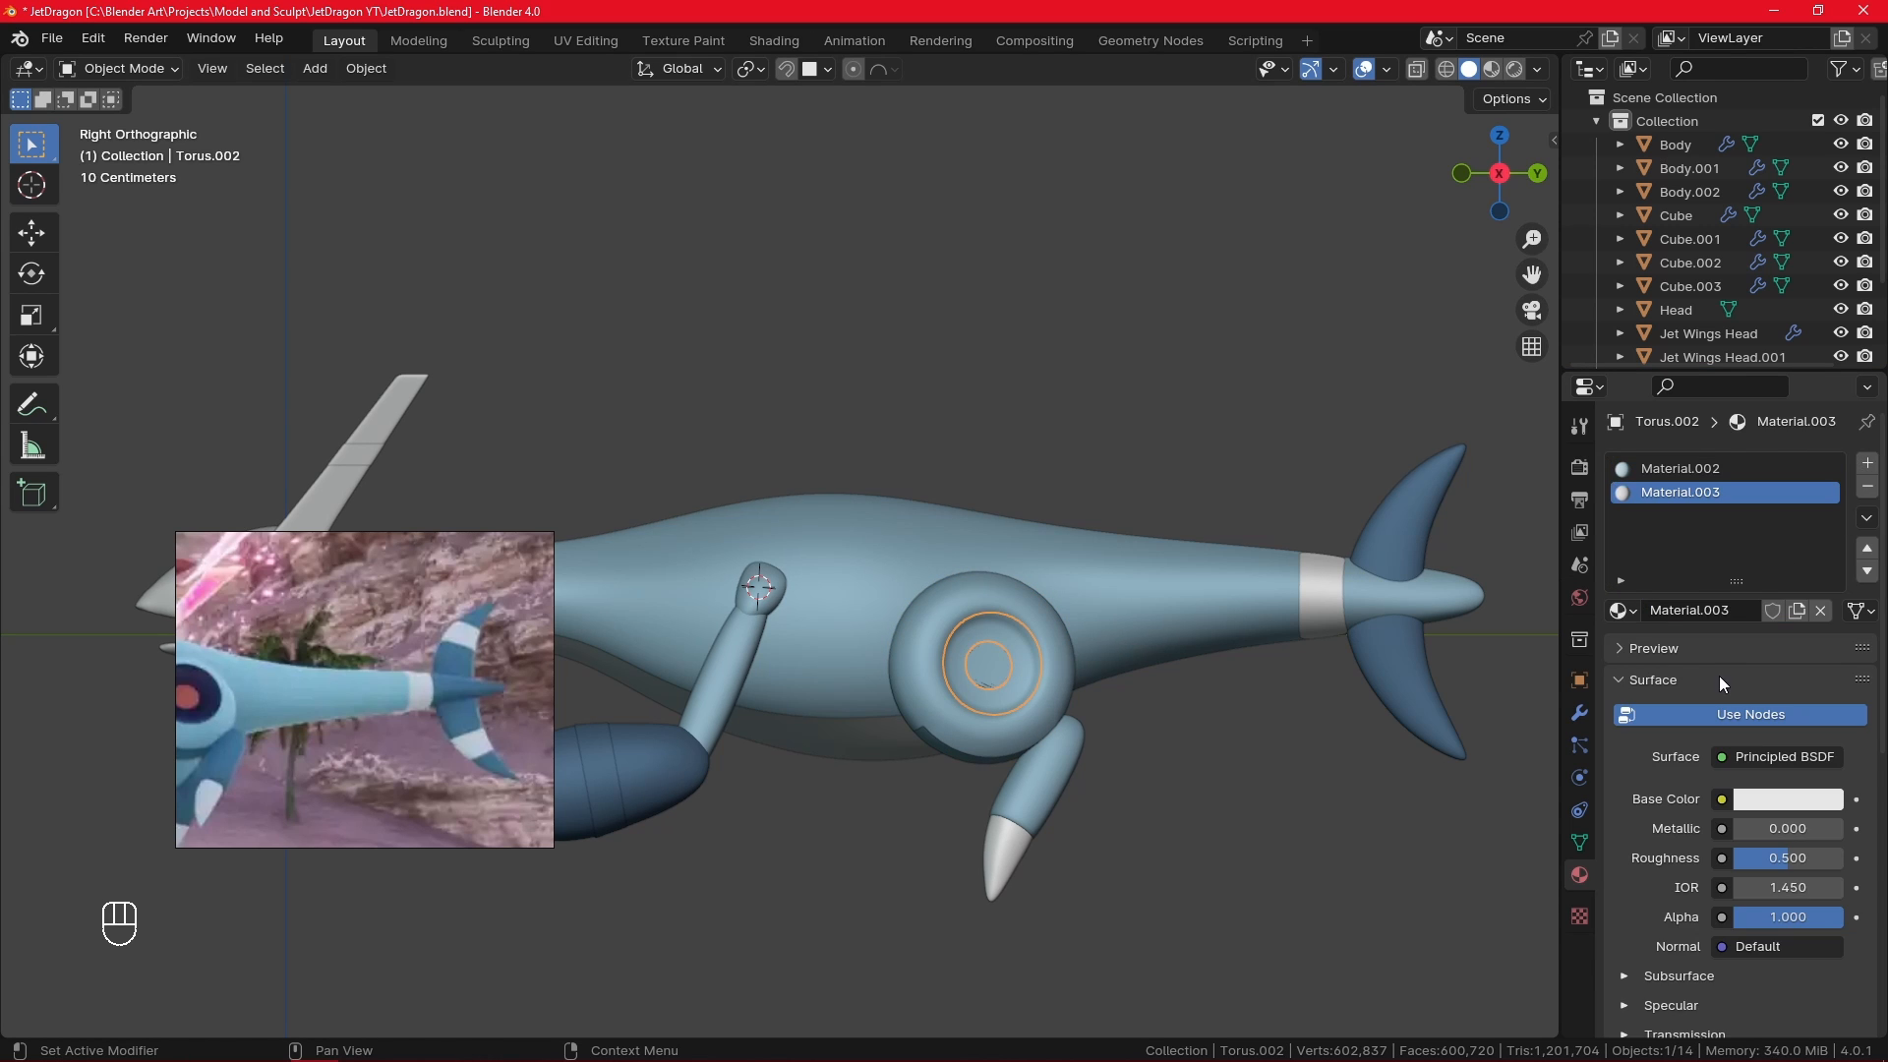
pyautogui.click(1779, 720)
pyautogui.click(1779, 753)
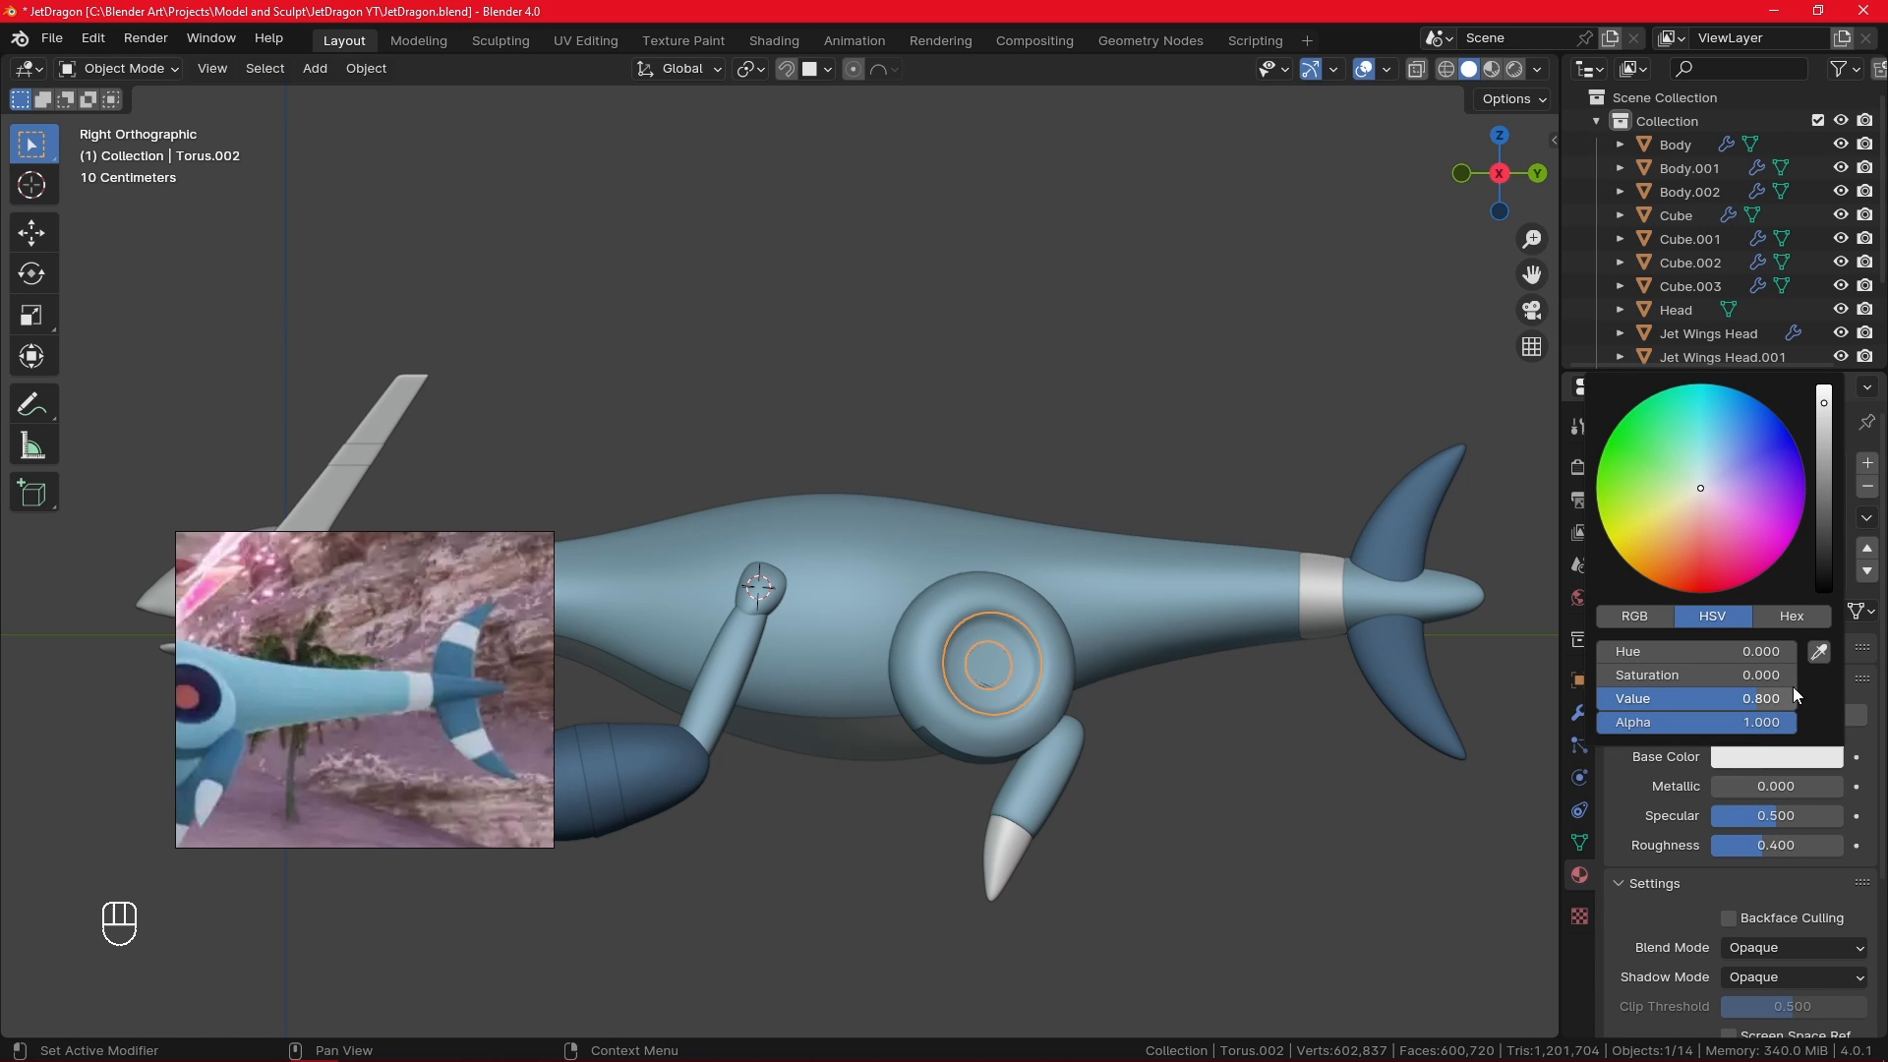
pyautogui.click(1769, 432)
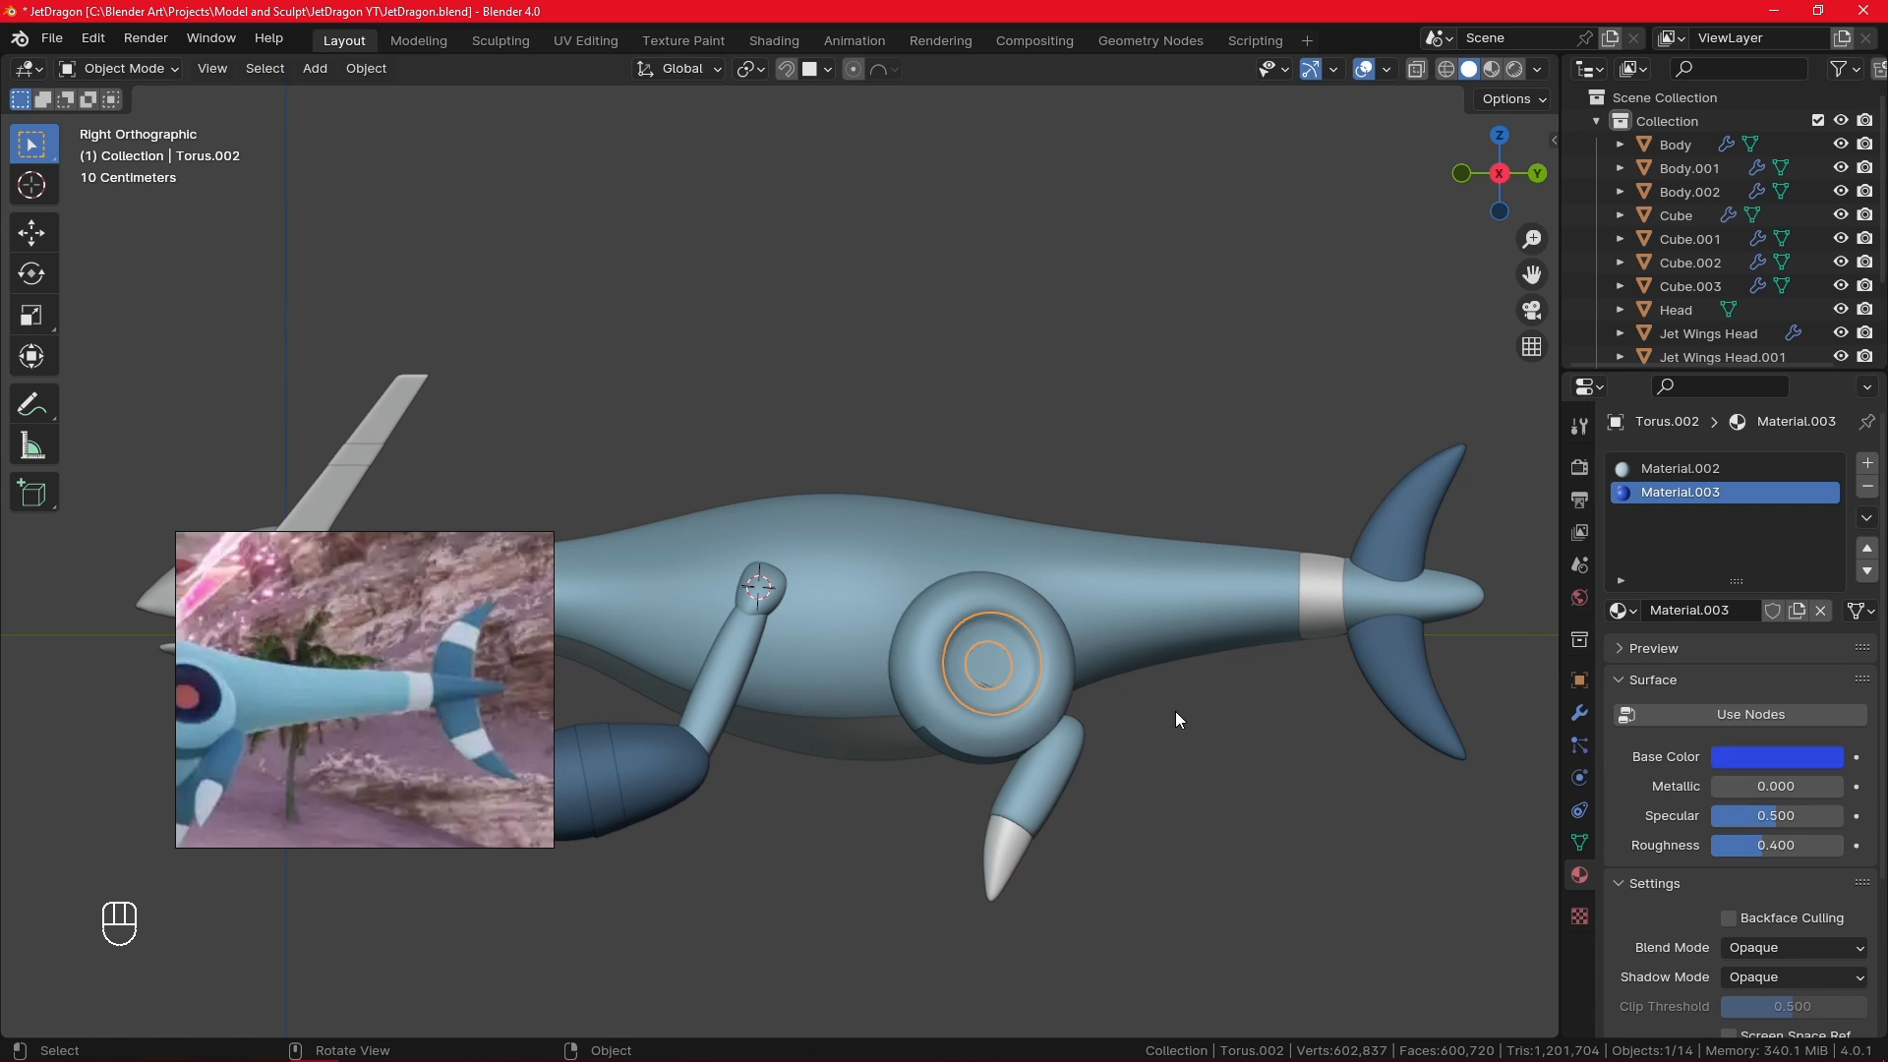
# - Assign Material.003 to all faces of the inner ring and set the material's specular to 0
pyautogui.press('g')
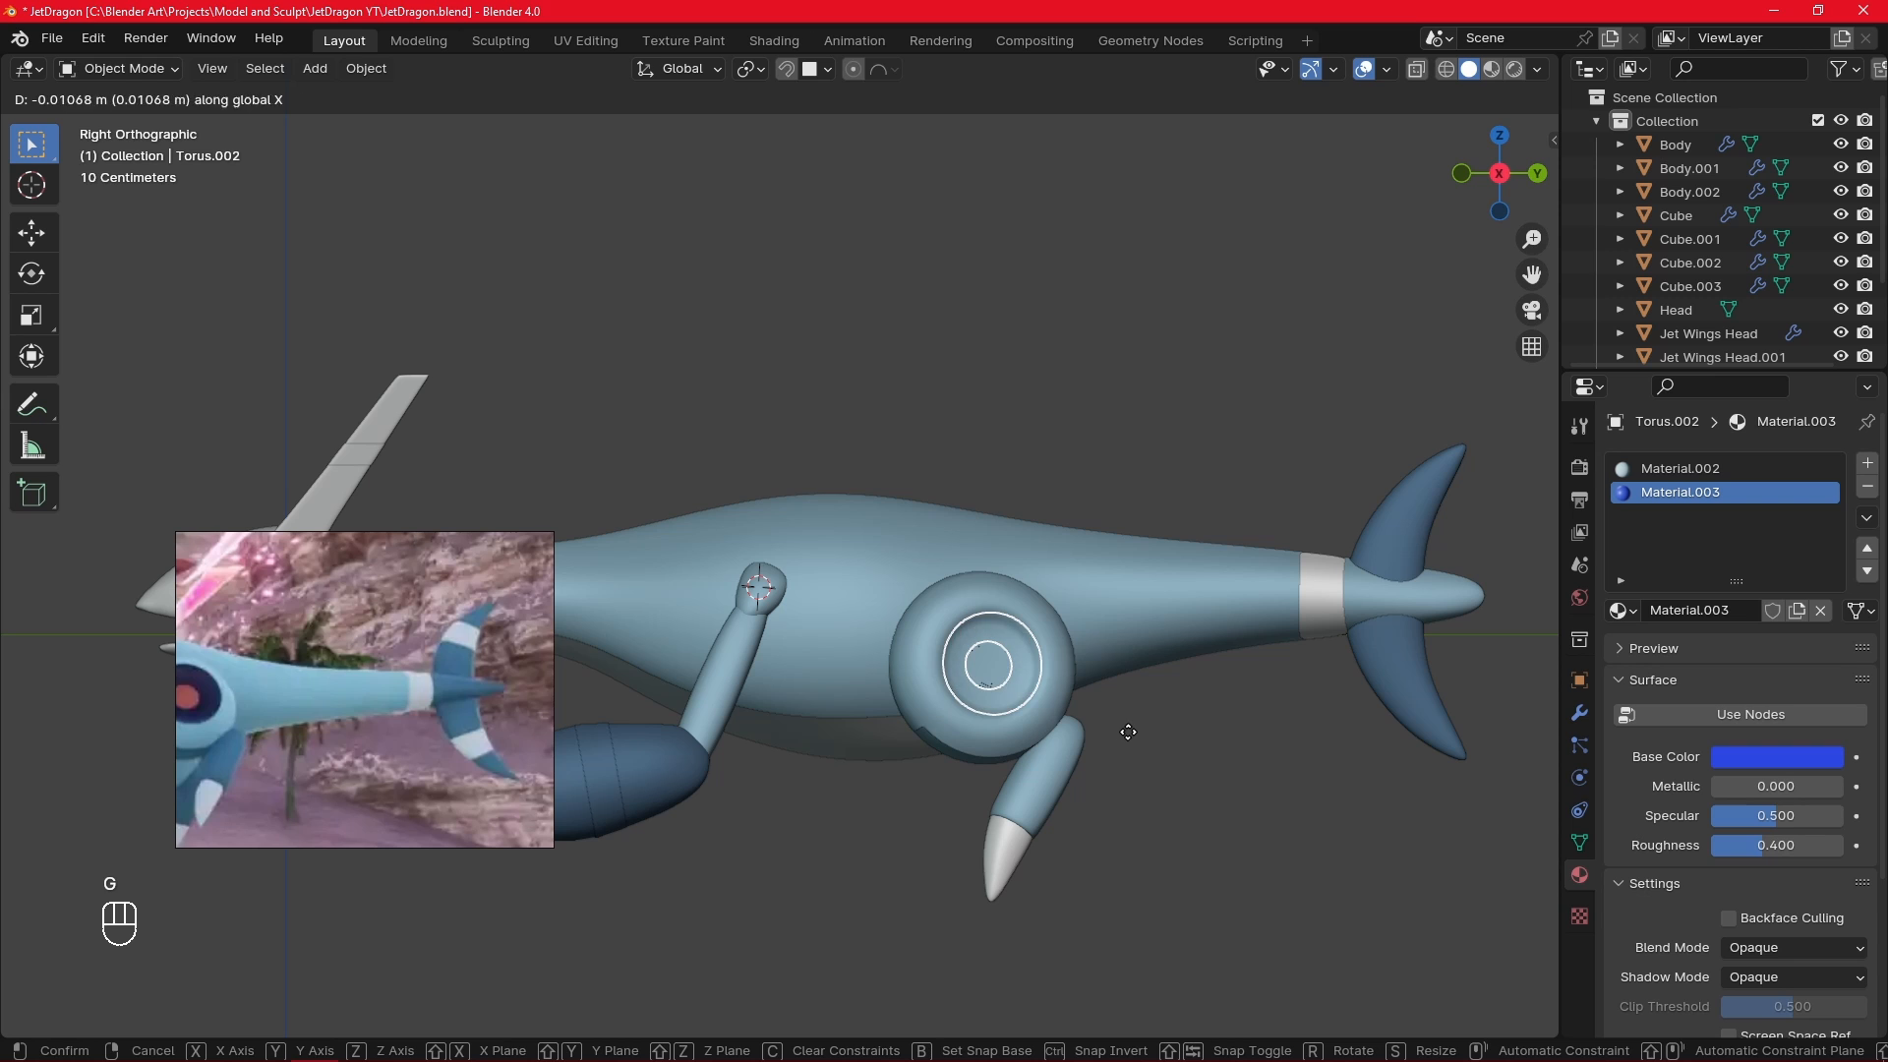
pyautogui.rightClick(1136, 750)
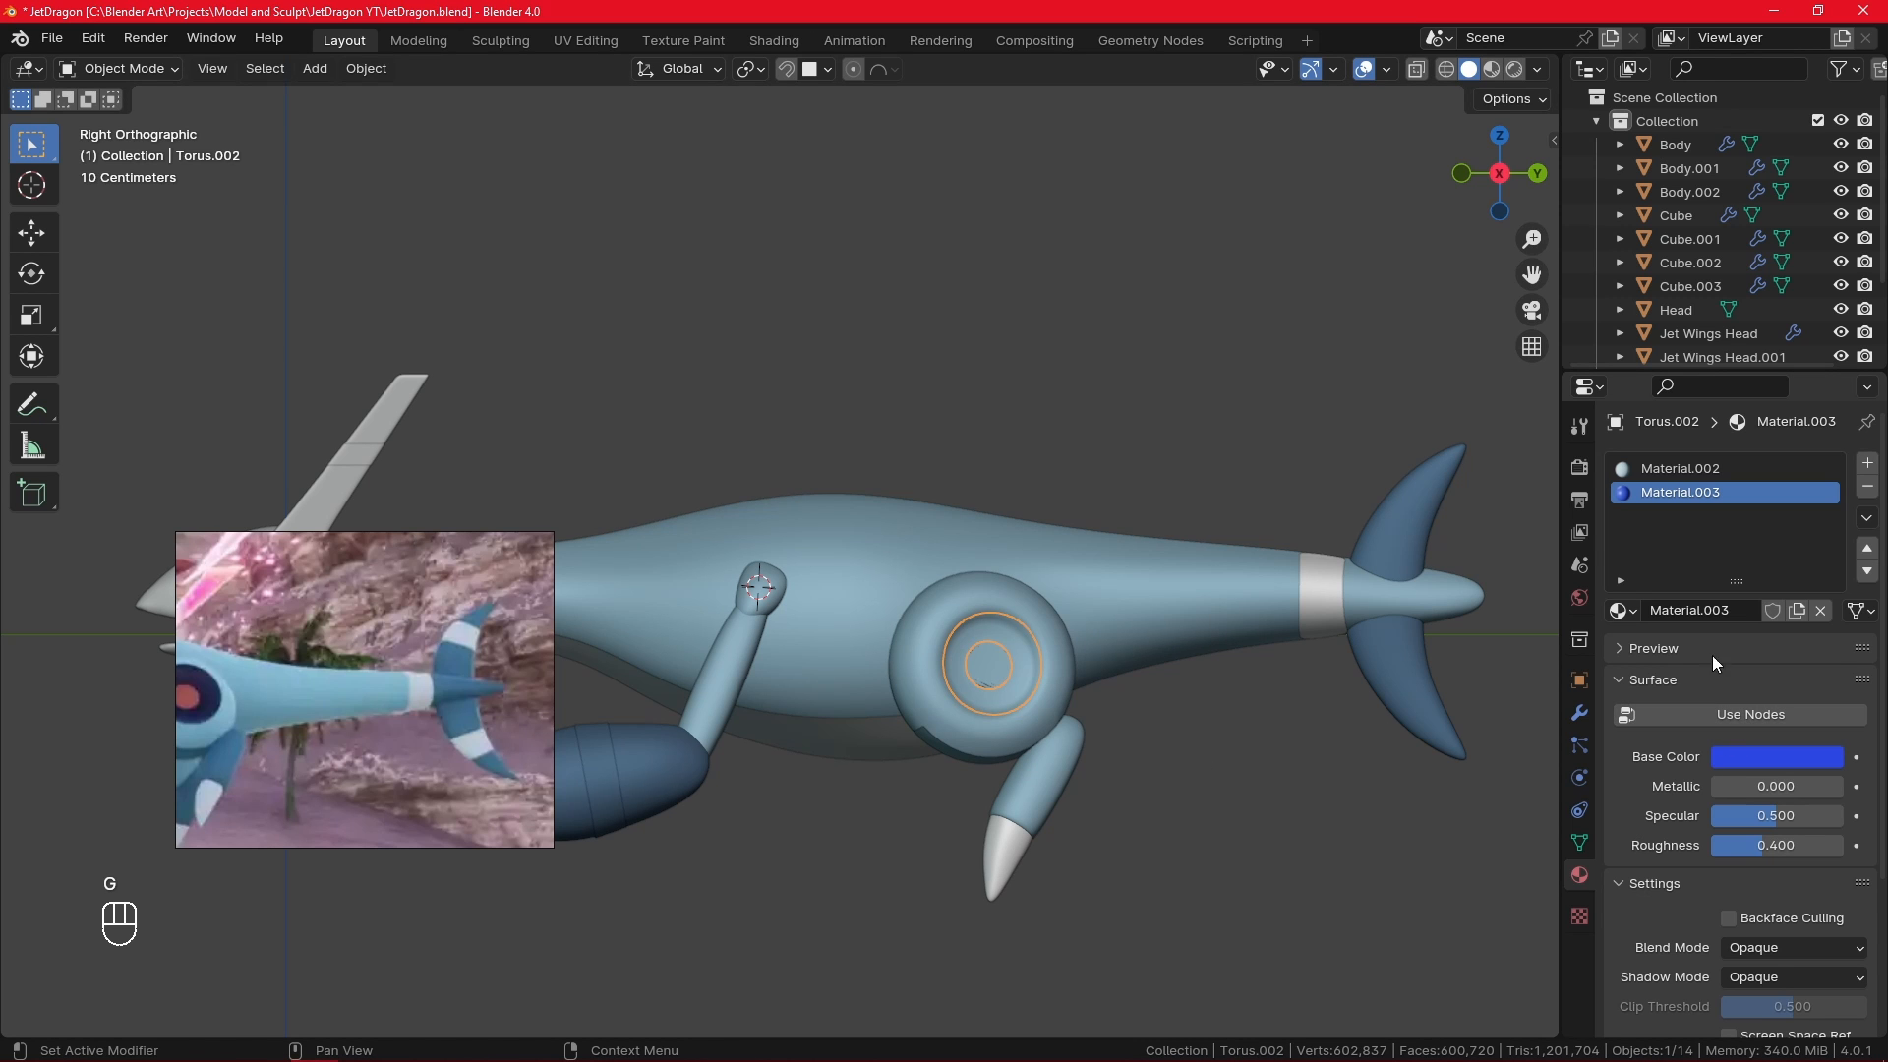
pyautogui.press('Tab')
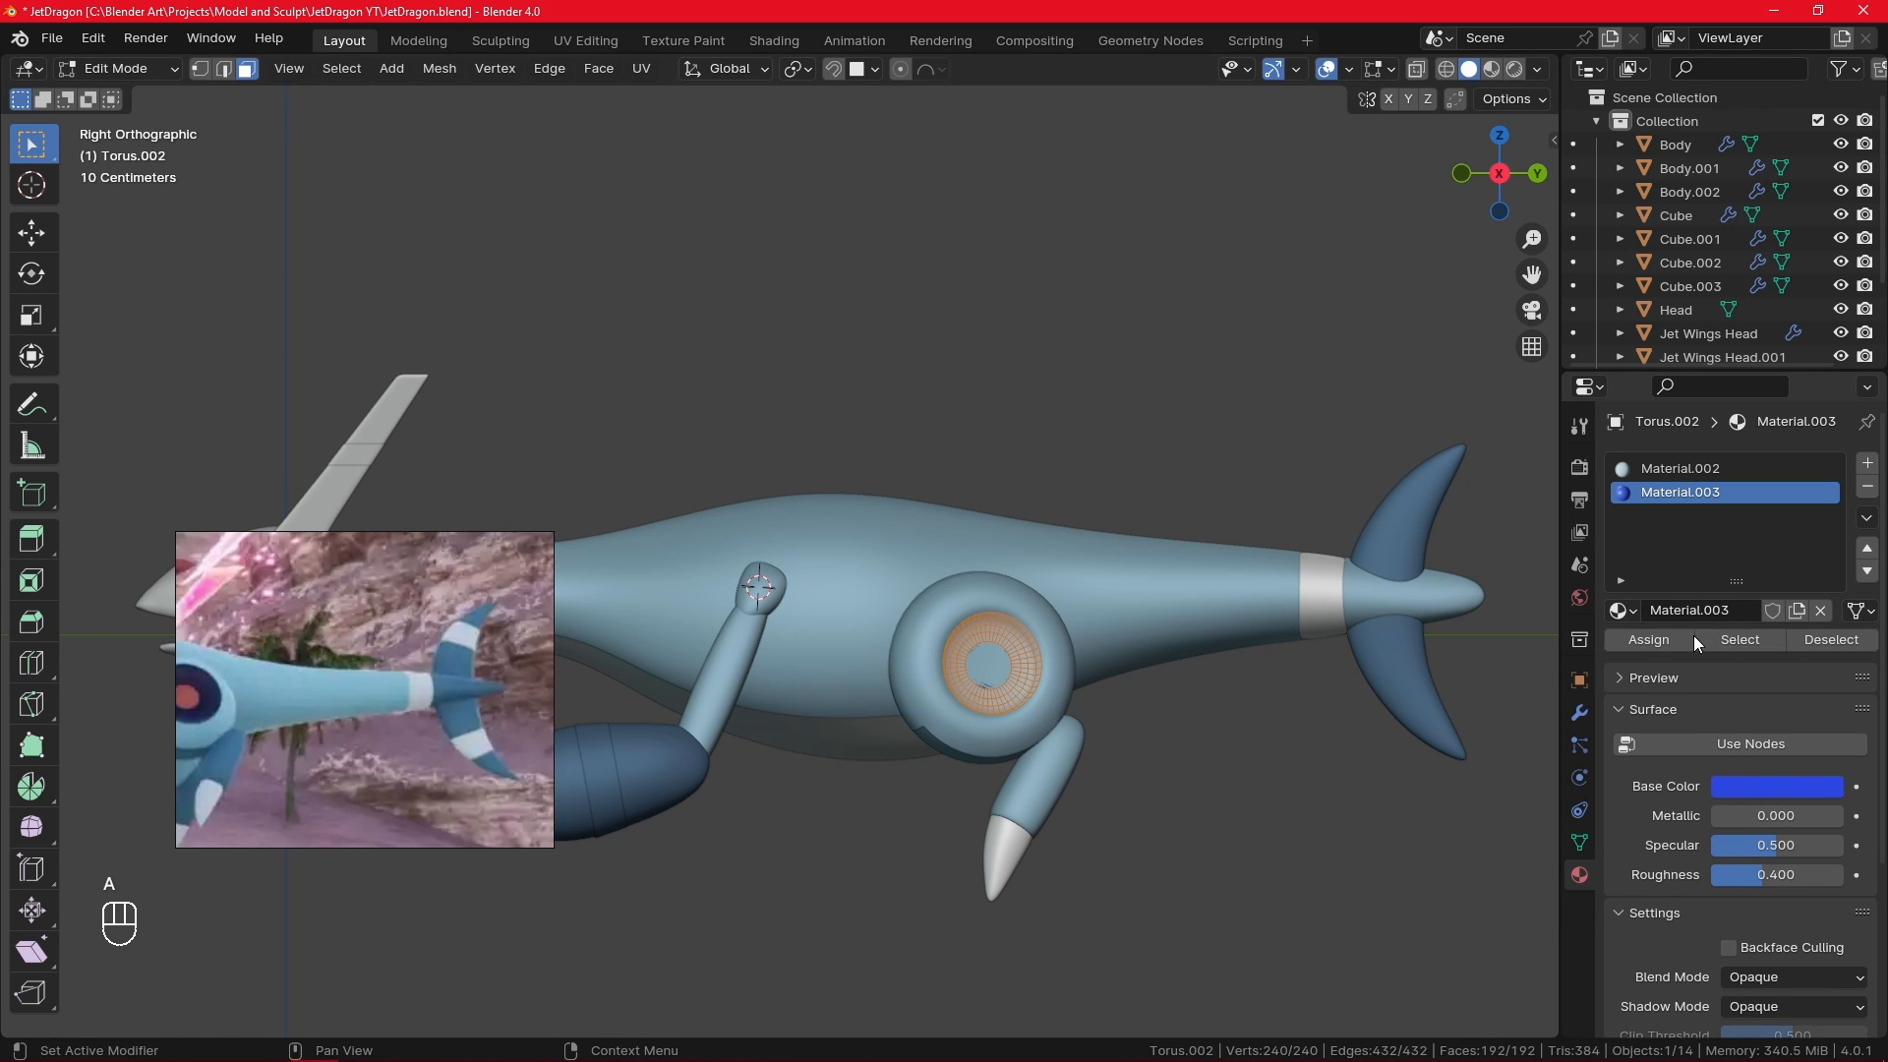
pyautogui.press('Tab')
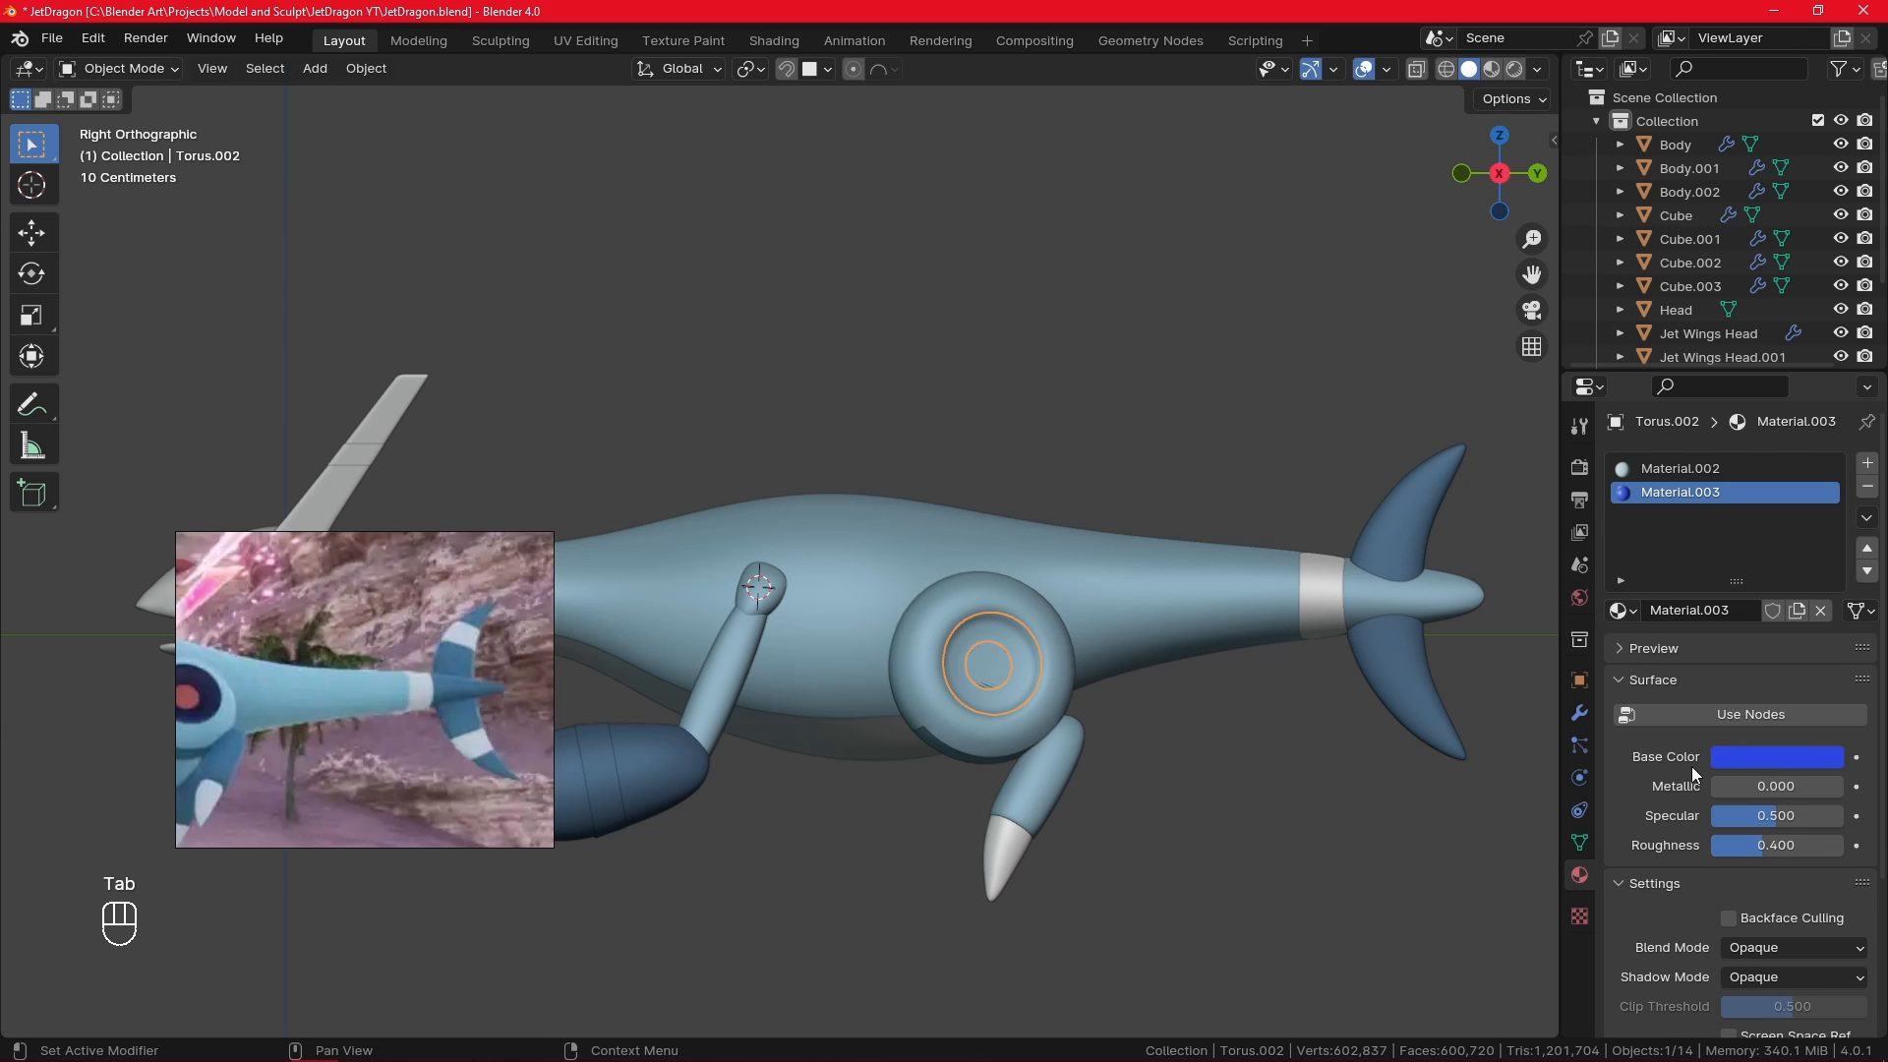
pyautogui.scroll(1, 1505, 747)
pyautogui.moveTo(1795, 820); pyautogui.dragTo(1671, 828)
# - Try to move the inner ring's faces off the overlapping surface along global X and along the local axes
pyautogui.moveTo(1496, 847); pyautogui.dragTo(1245, 753, button='middle')
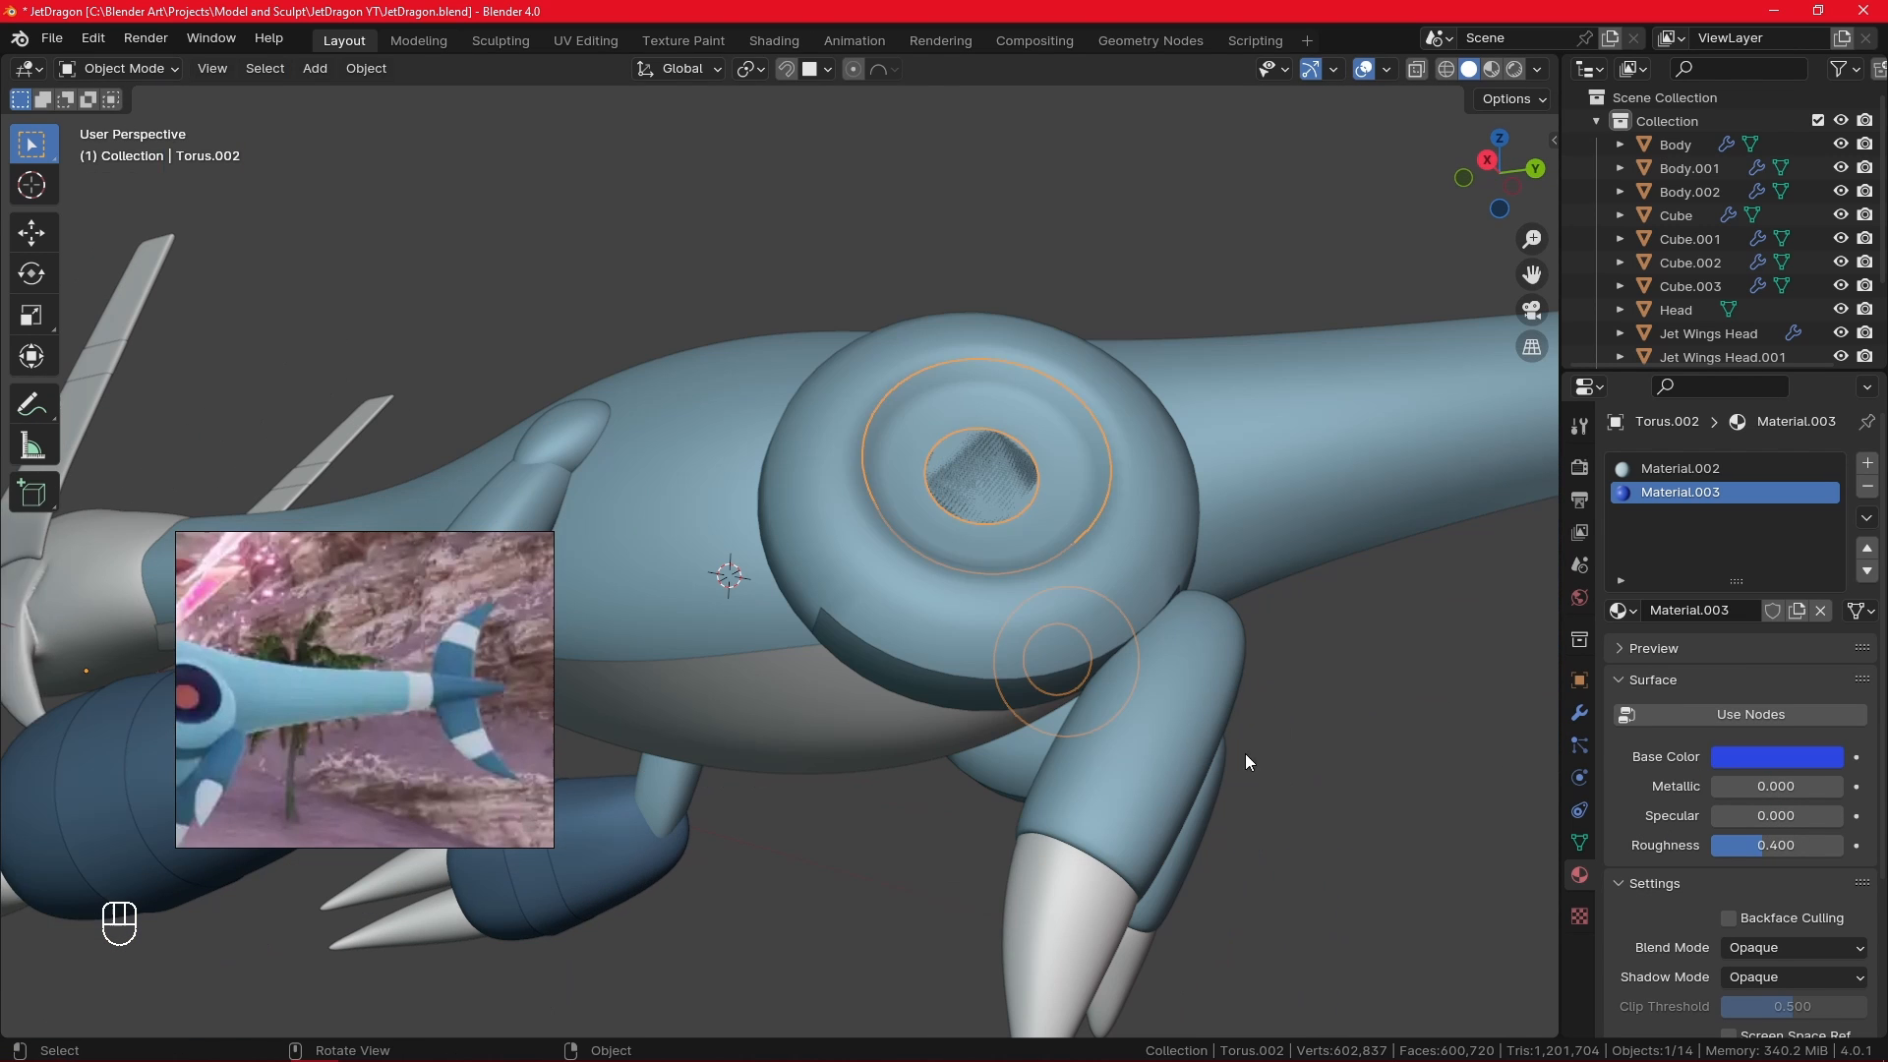
pyautogui.press('Tab')
pyautogui.press('g')
pyautogui.press('x')
pyautogui.click(1210, 537)
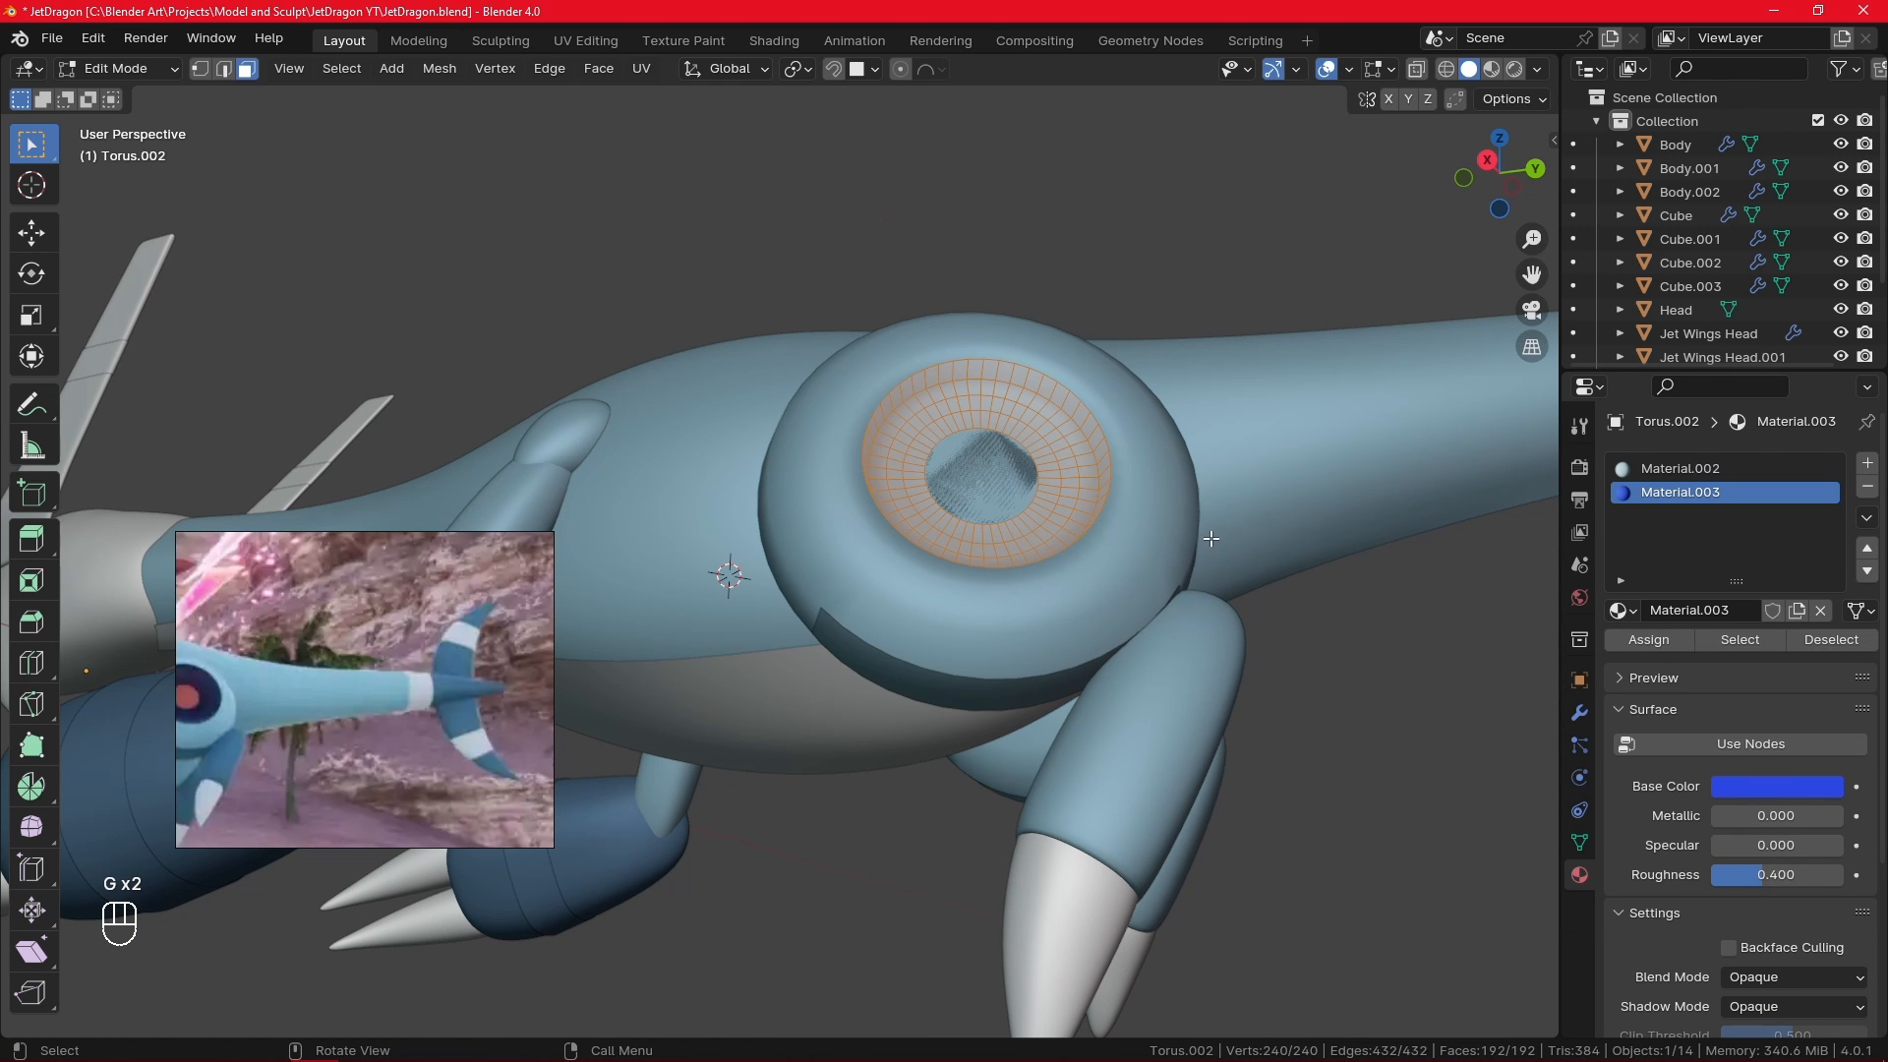
pyautogui.click(748, 69)
pyautogui.click(757, 177)
pyautogui.press('g')
pyautogui.press('y')
pyautogui.press('x')
pyautogui.press('z')
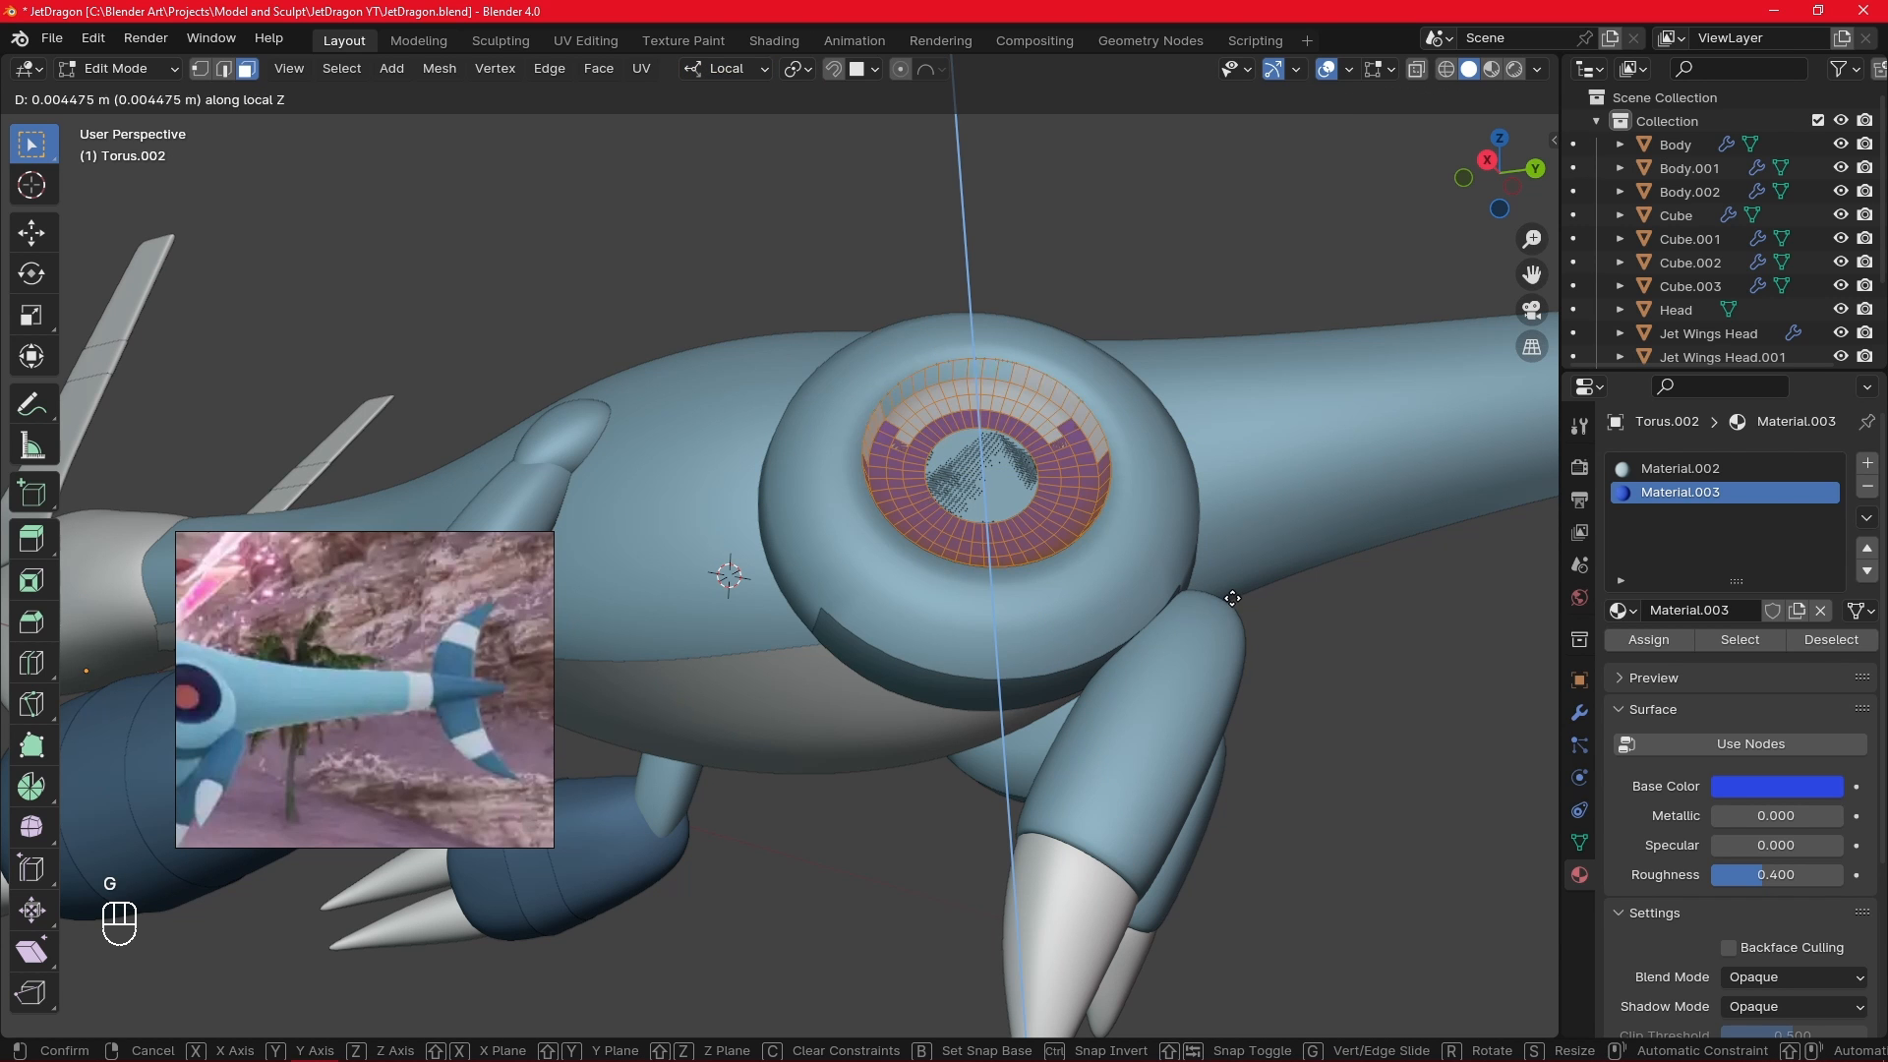
pyautogui.press('y')
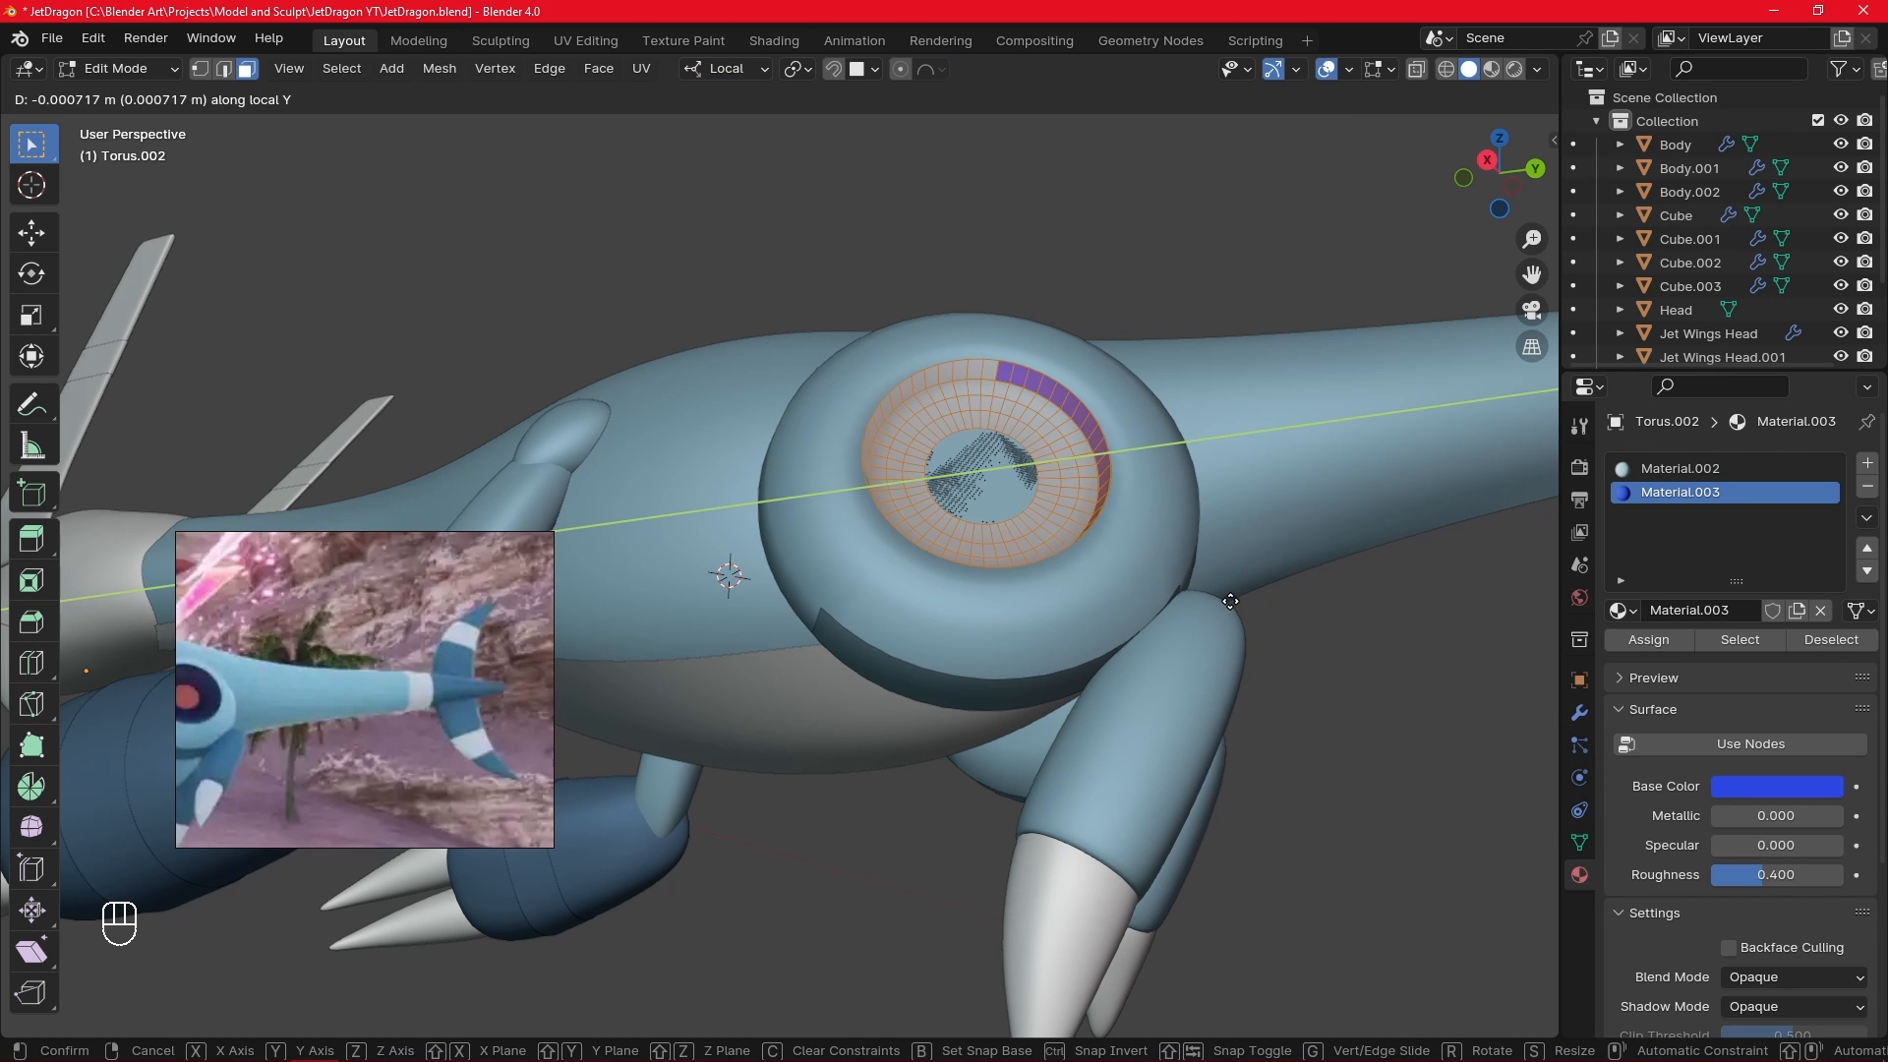
pyautogui.click(1230, 601)
# - Switch the transform orientation to Normal and move the inner ring's faces about -0.0138 m along normal Z, out of the overlapping surface
pyautogui.keyDown('alt'); pyautogui.moveTo(1101, 668); pyautogui.dragTo(1383, 649); pyautogui.keyUp('alt')
pyautogui.scroll(3, 1278, 634)
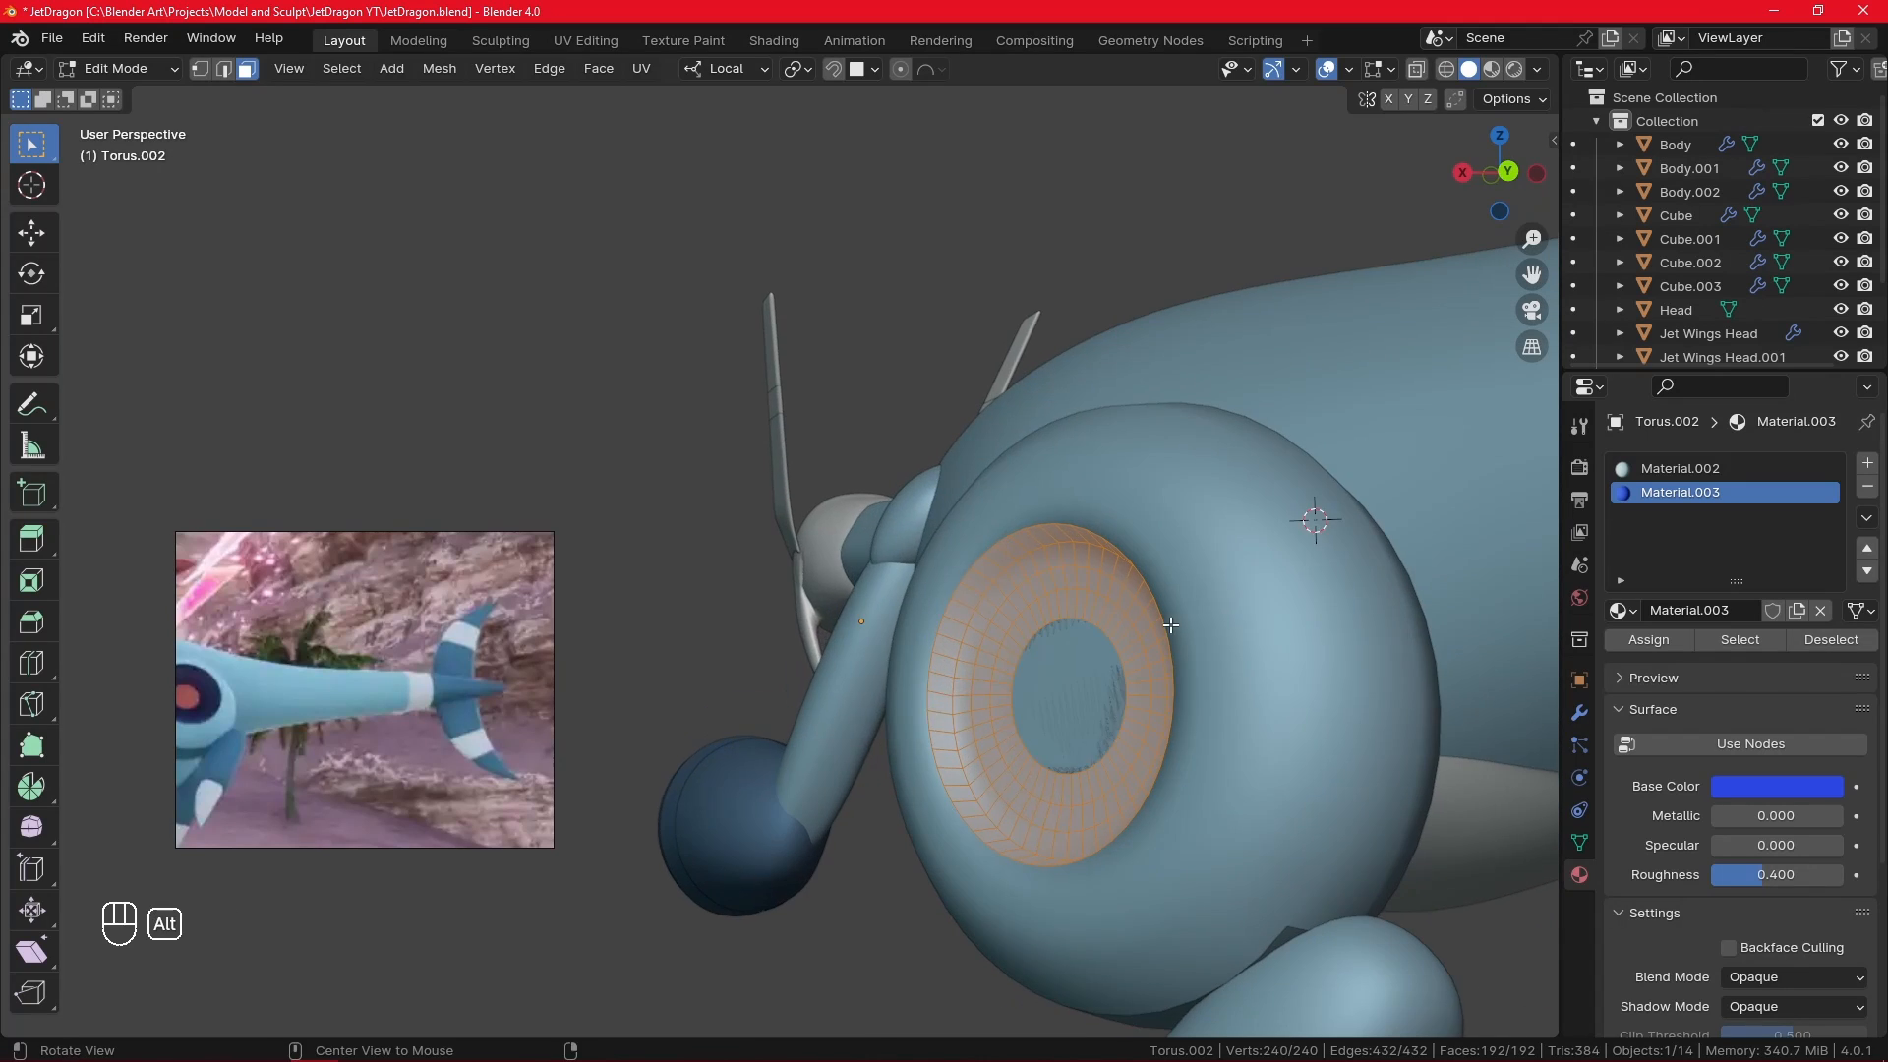
pyautogui.keyDown('alt'); pyautogui.moveTo(1170, 624); pyautogui.dragTo(1129, 607); pyautogui.keyUp('alt')
pyautogui.click(771, 69)
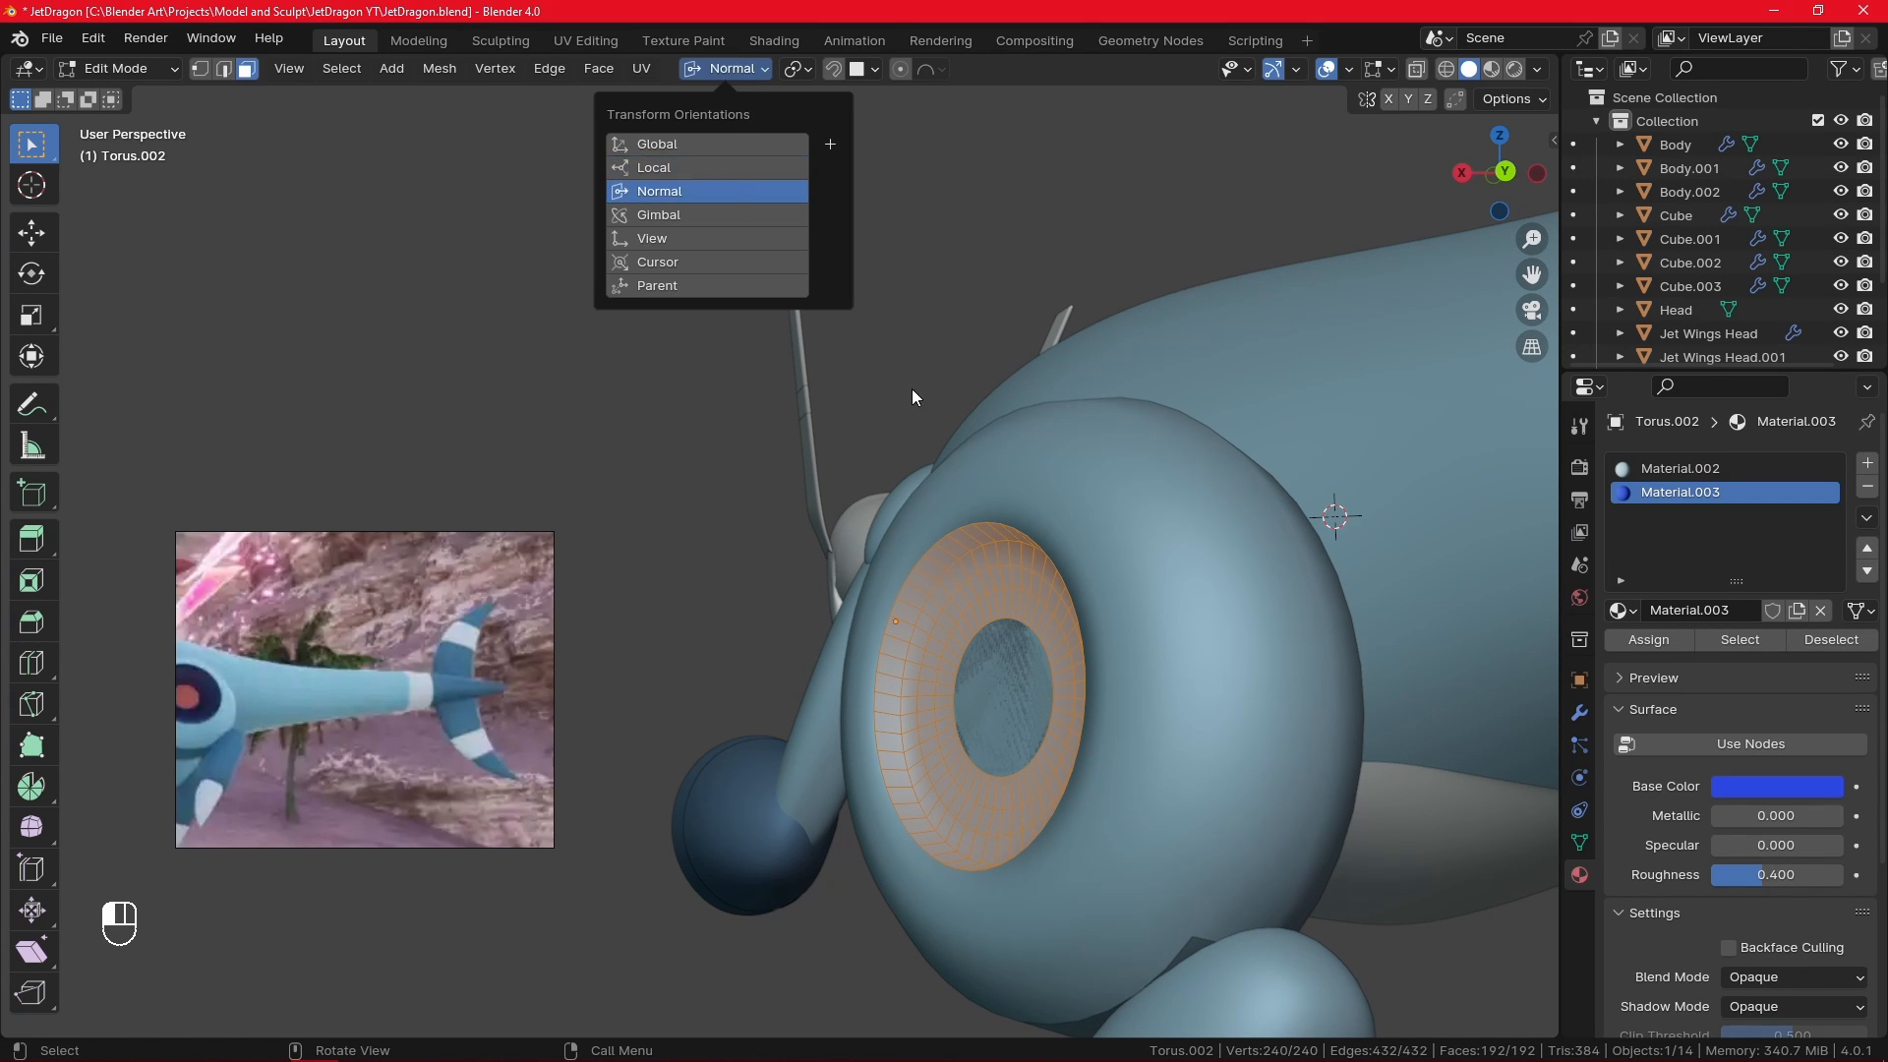
pyautogui.click(688, 194)
pyautogui.press('g')
pyautogui.press('x')
pyautogui.press('z')
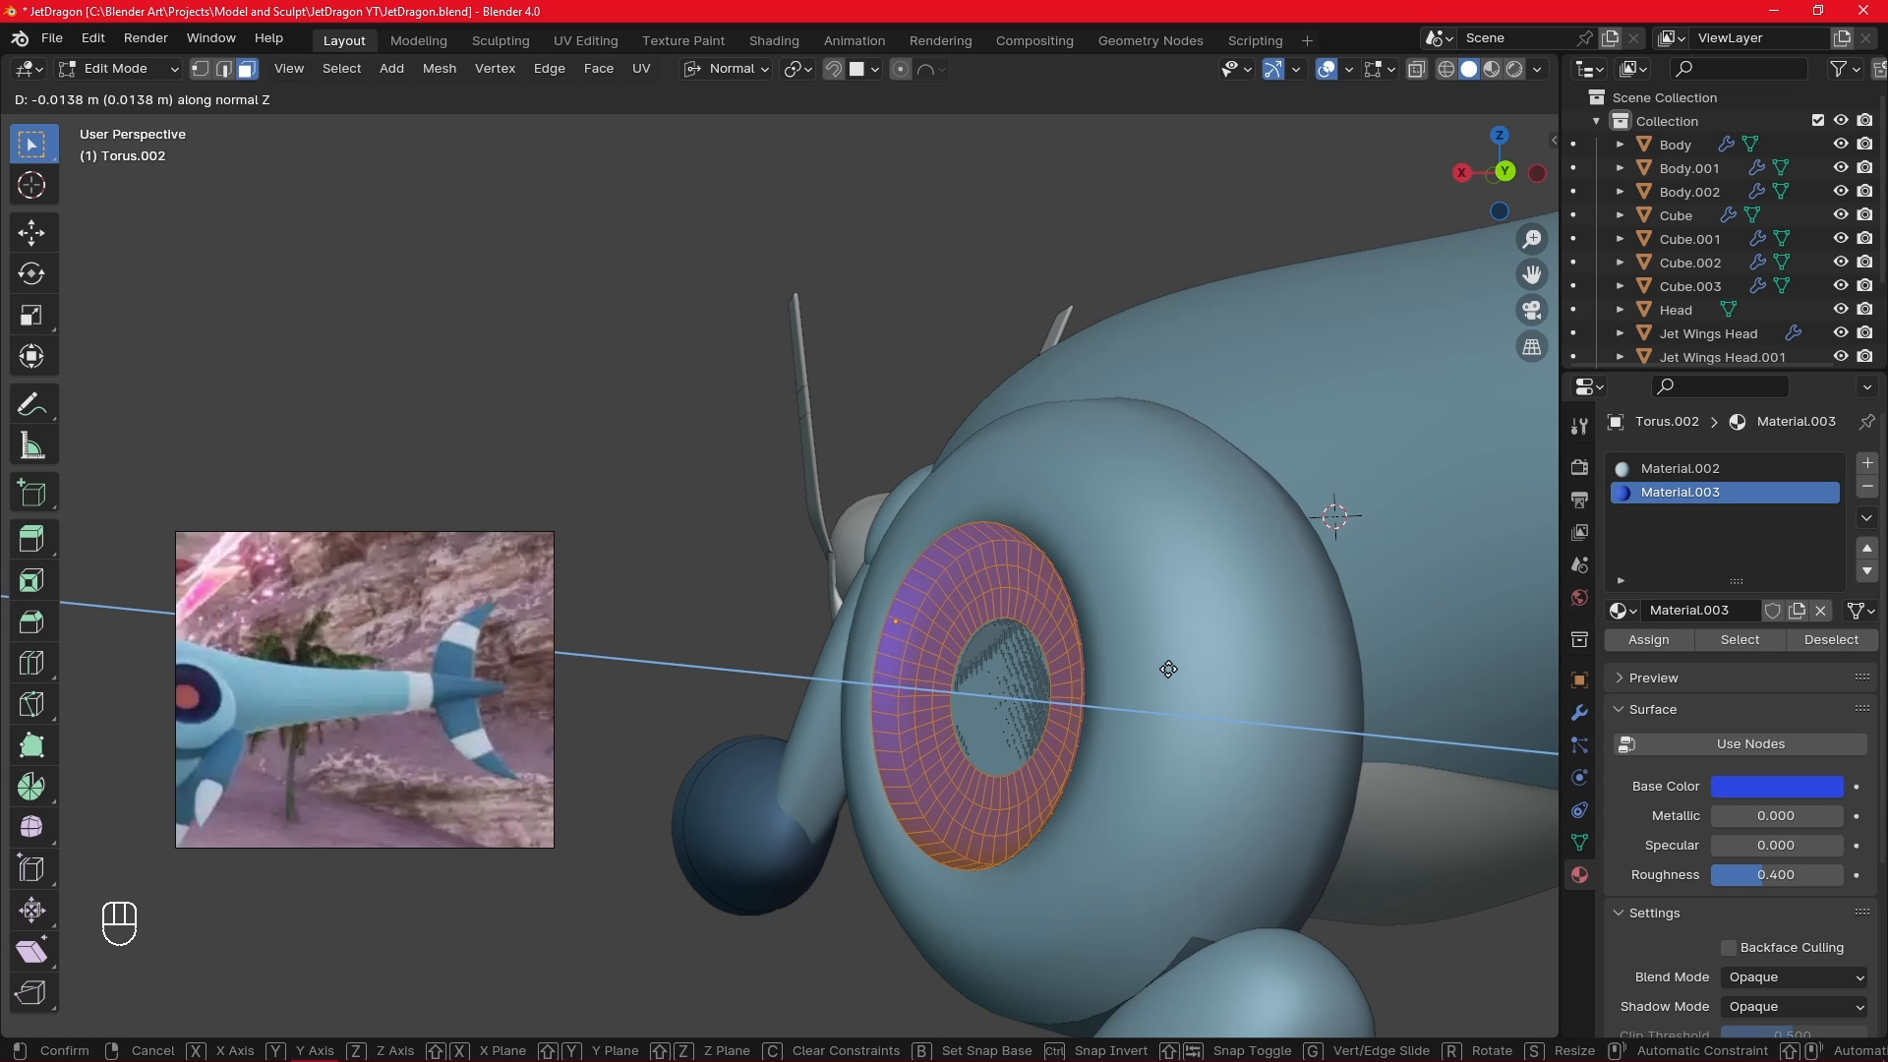
pyautogui.click(1166, 668)
pyautogui.press('KP_1')
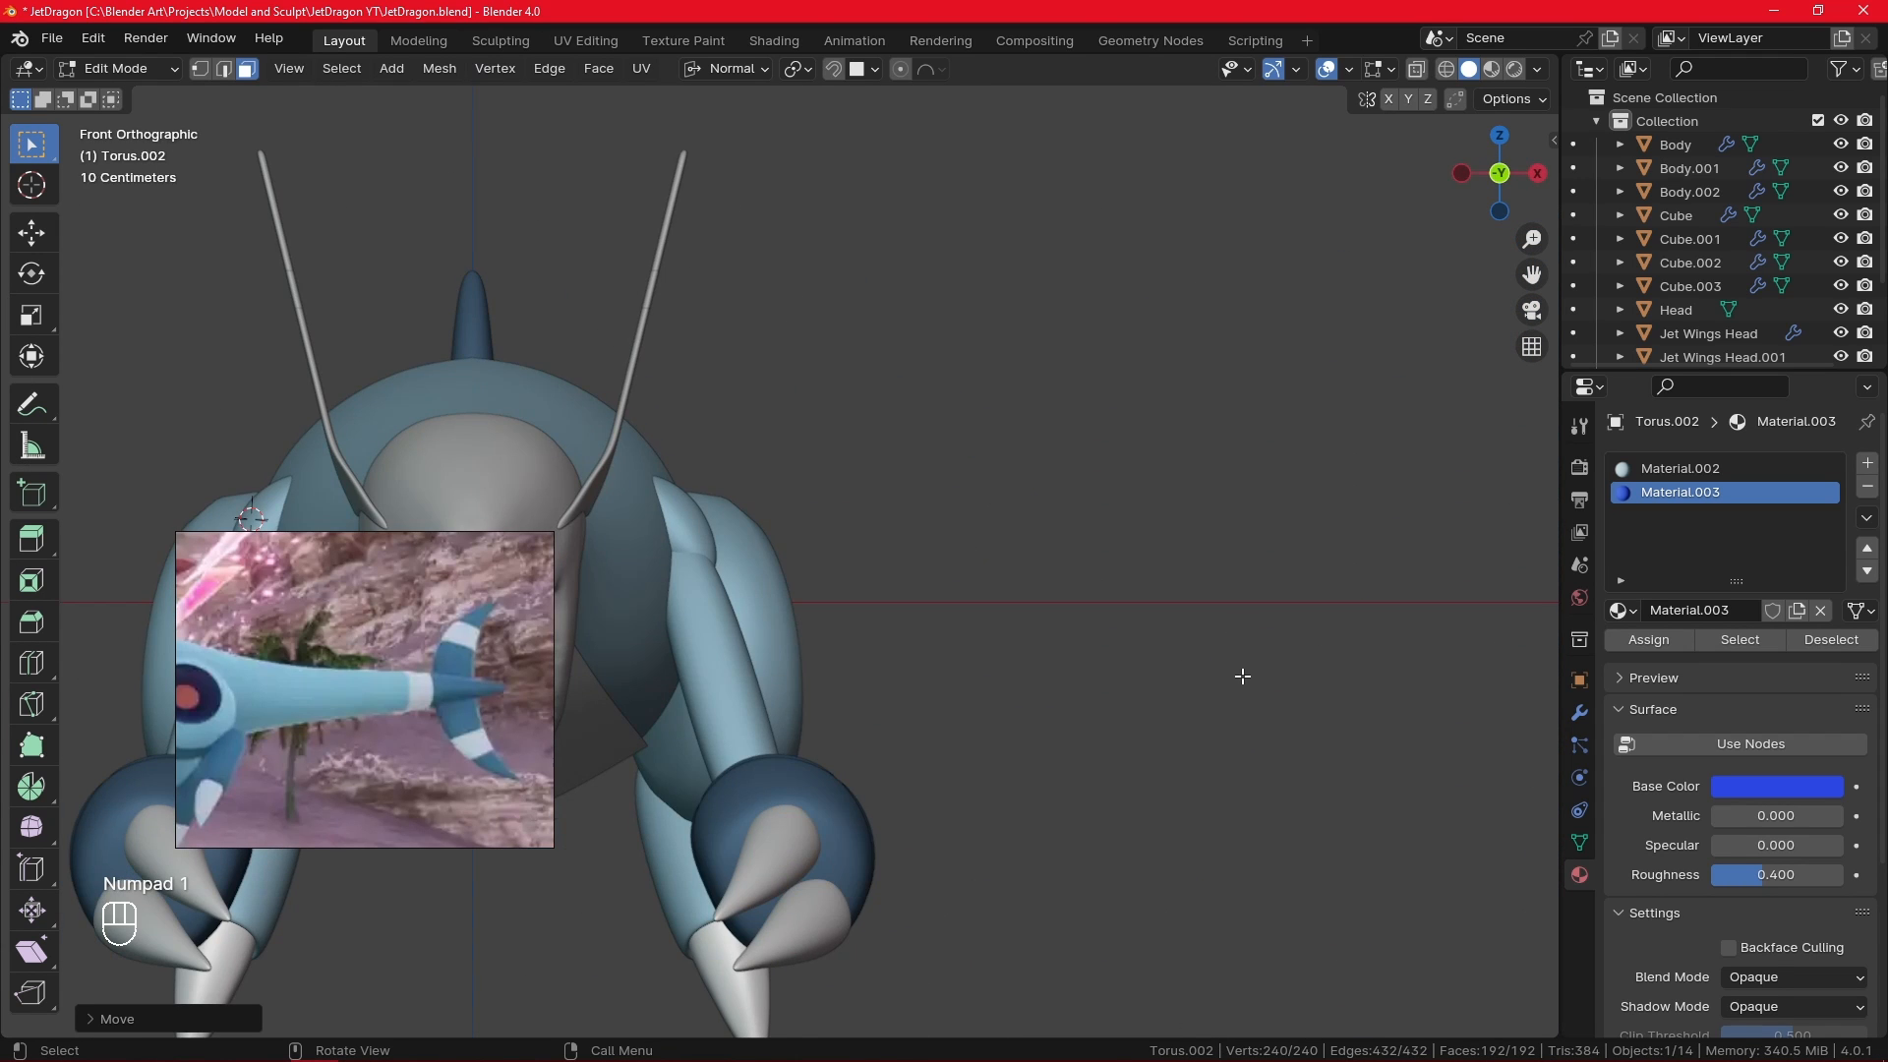
pyautogui.press('KP_3')
pyautogui.hotkey('alt', 'a')
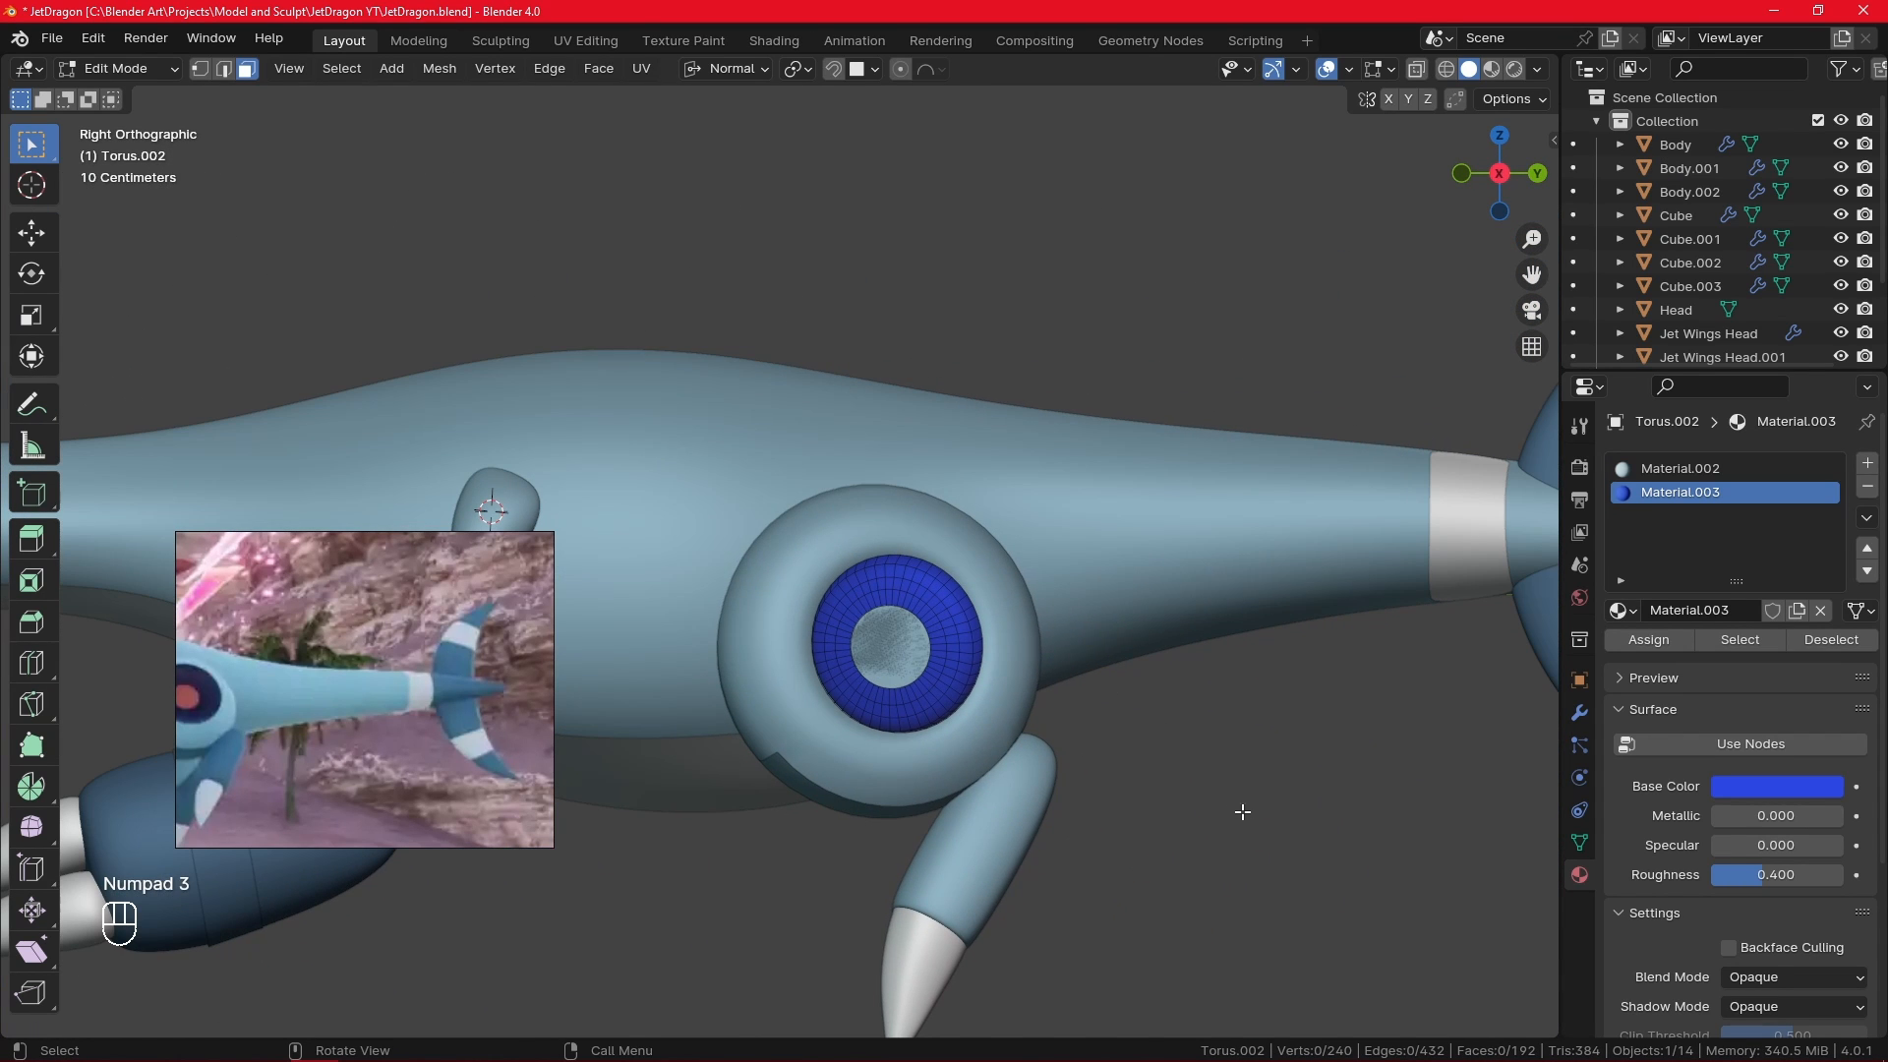
# - Change the inner ring material's base color to a near-black grey with saturation 0 and value 0.064
pyautogui.press('Tab')
pyautogui.click(1754, 757)
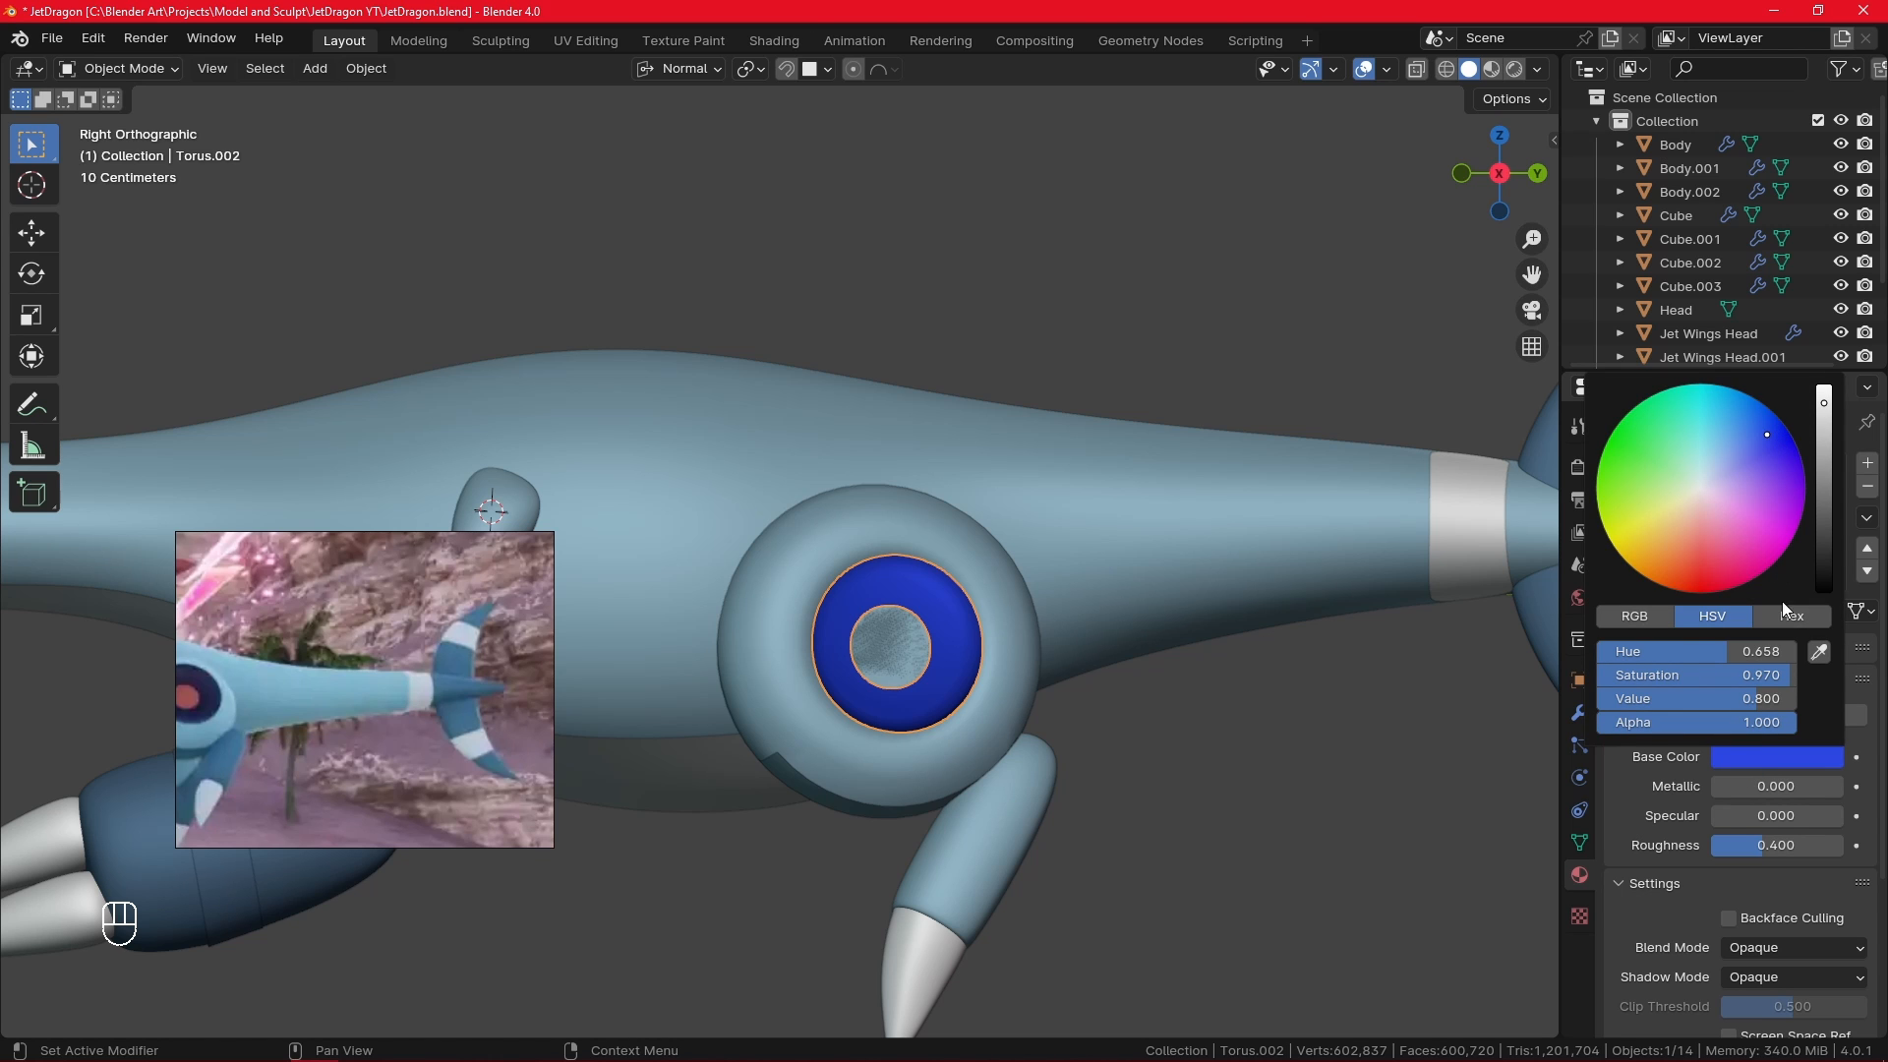
pyautogui.moveTo(1822, 582); pyautogui.dragTo(1835, 460)
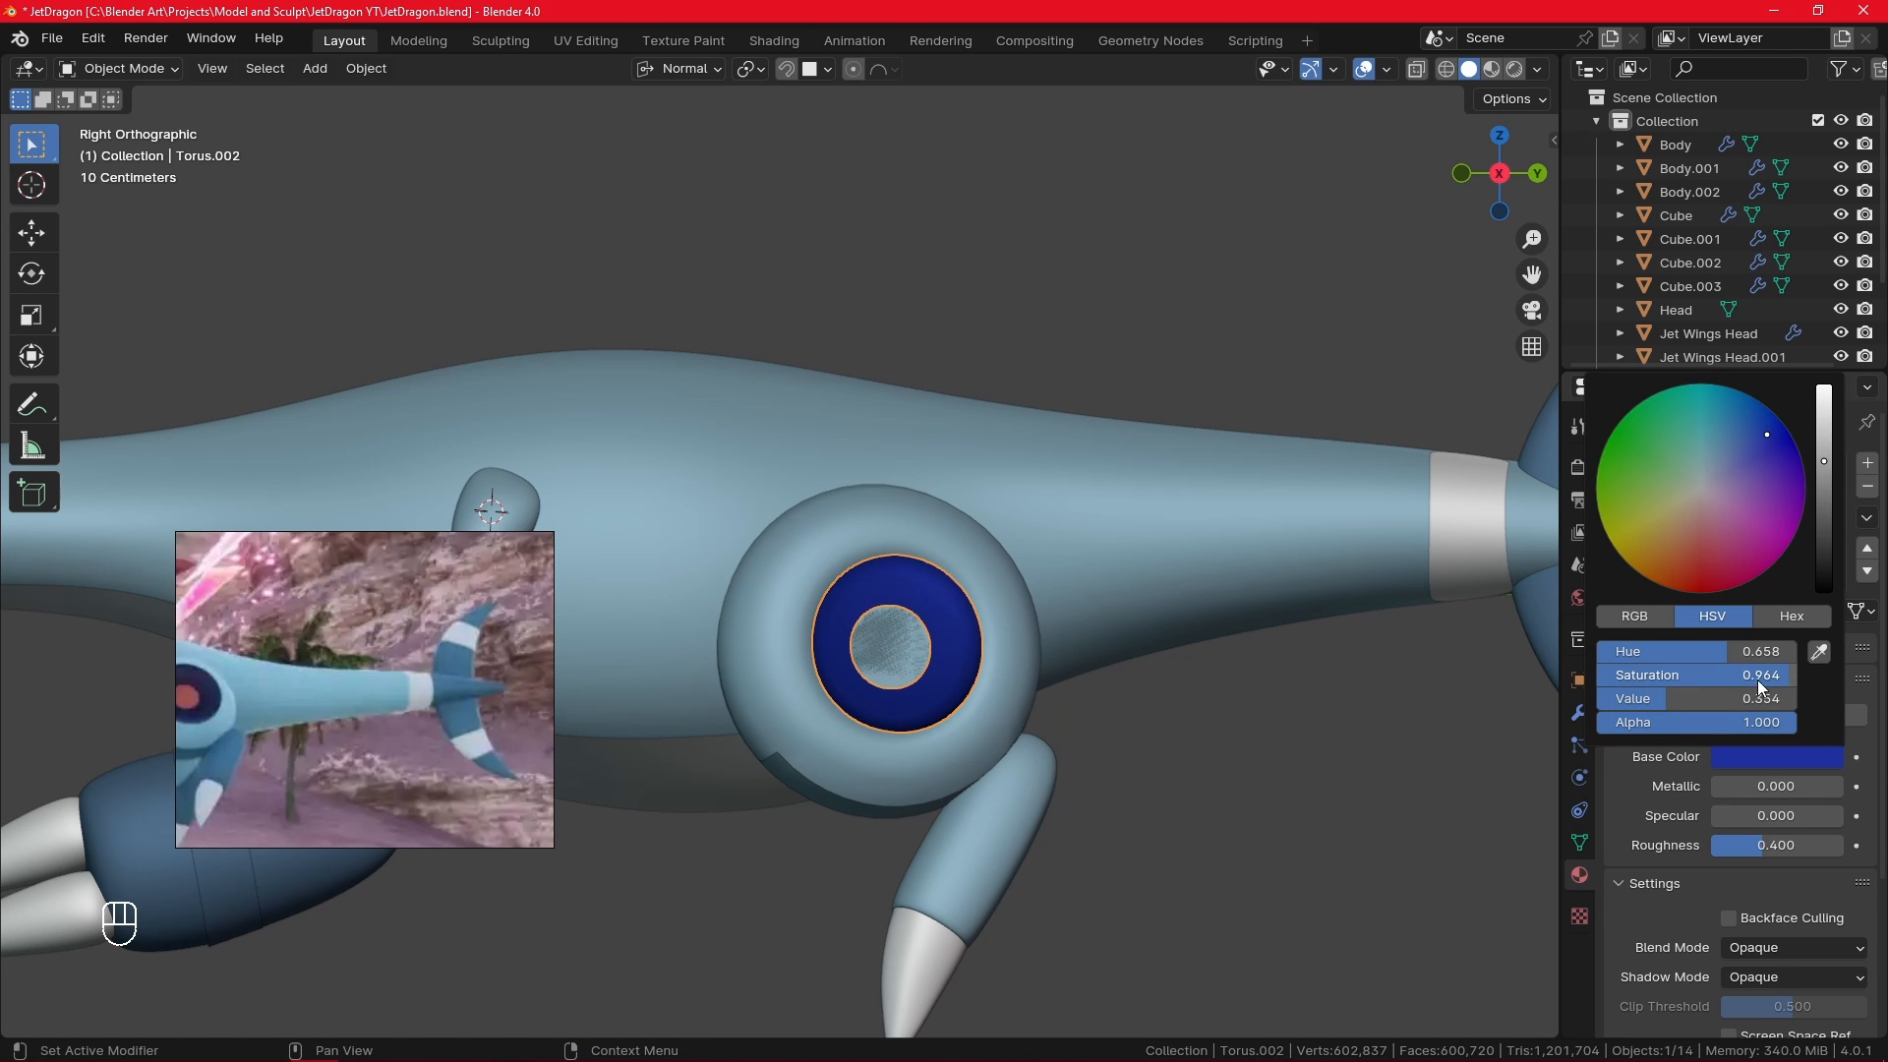
pyautogui.moveTo(1760, 686); pyautogui.dragTo(1534, 684)
pyautogui.moveTo(1822, 506); pyautogui.dragTo(1822, 533)
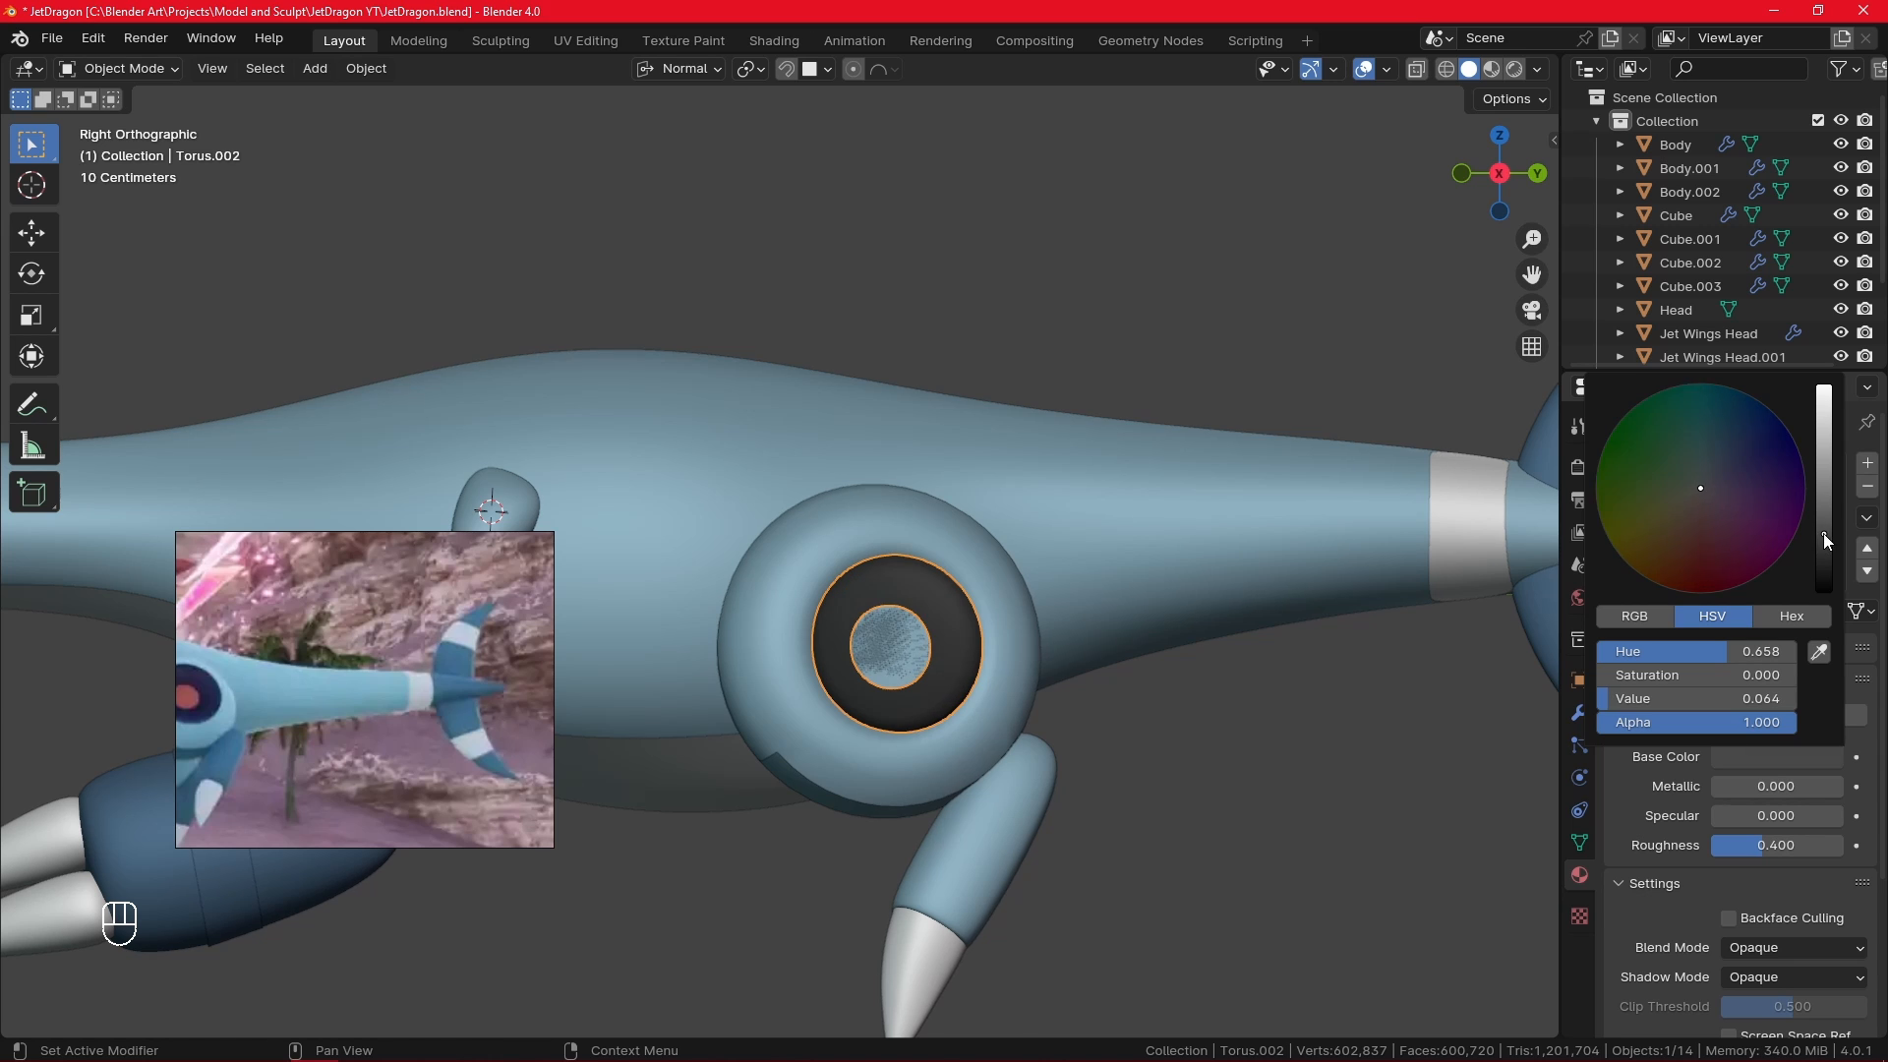
# - Change the inner ring material's base color to a dark navy blue with hue 0.647 and saturation 0.641, raising its value slightly
pyautogui.click(1752, 442)
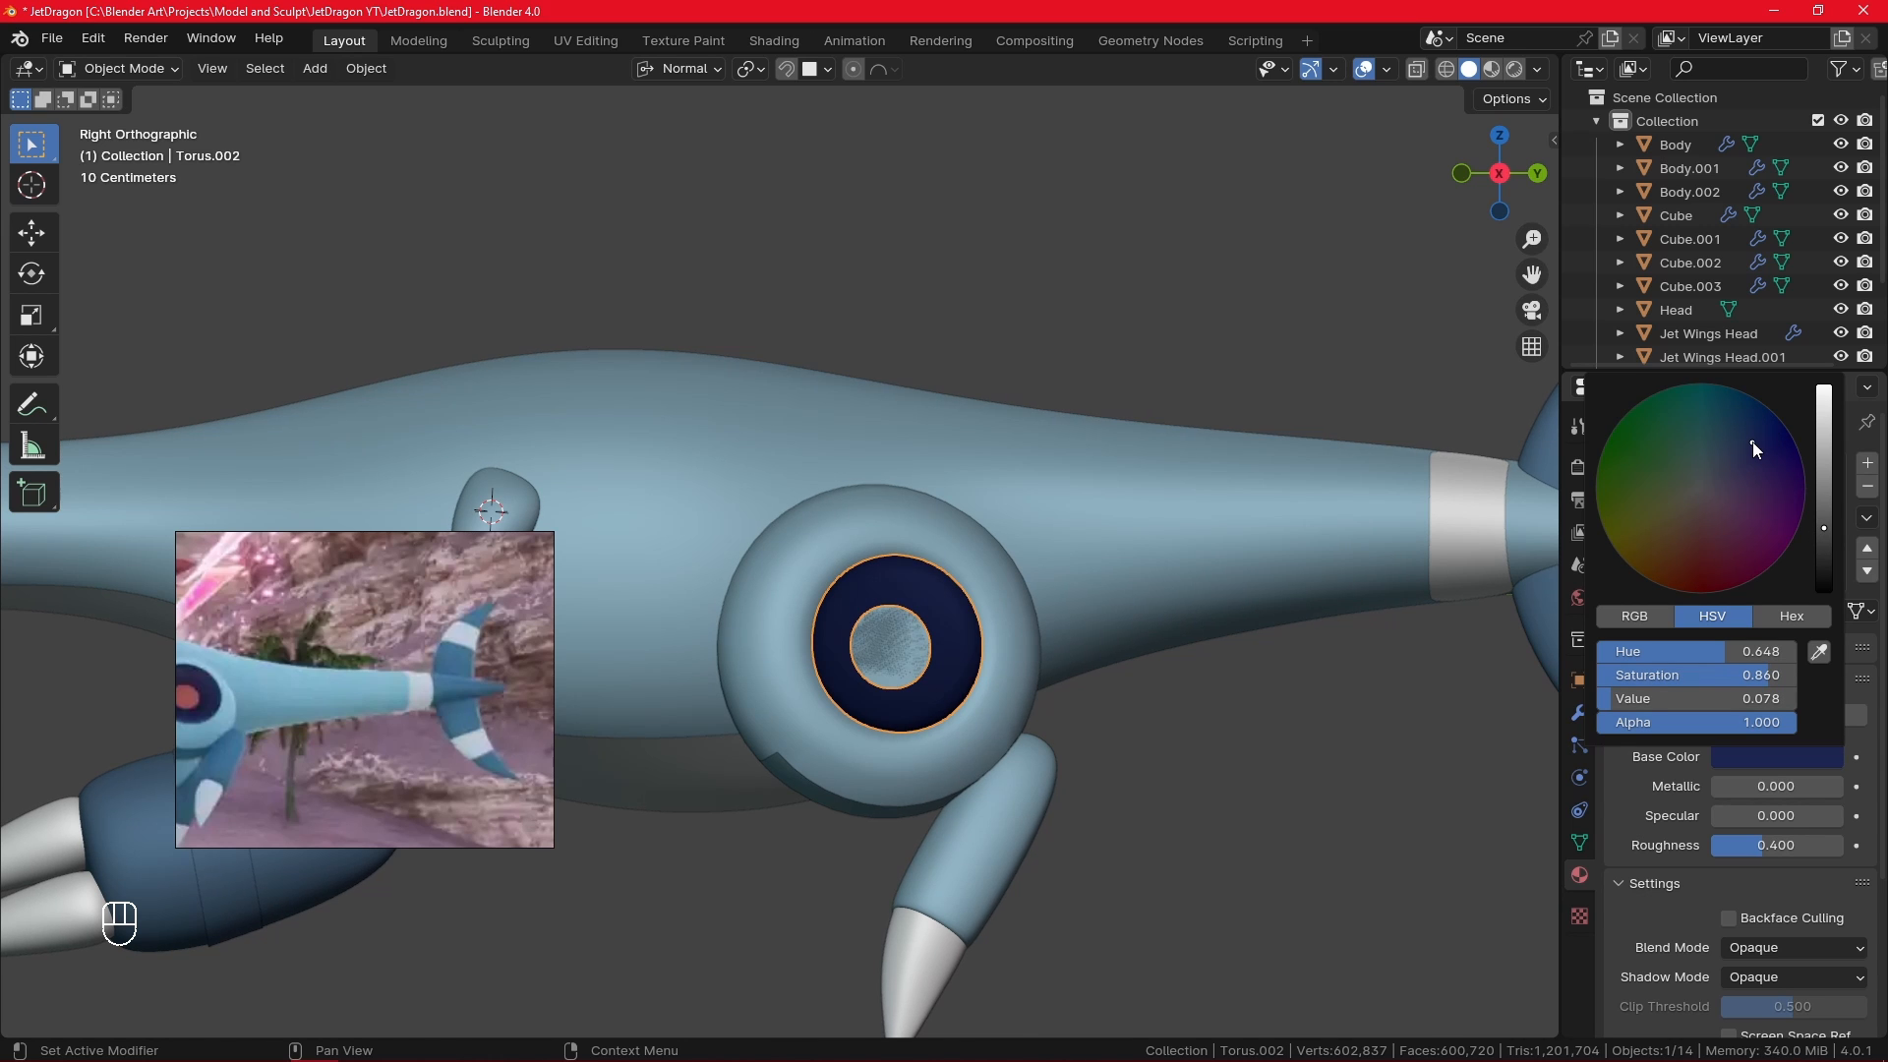
pyautogui.moveTo(1760, 674); pyautogui.dragTo(1707, 675)
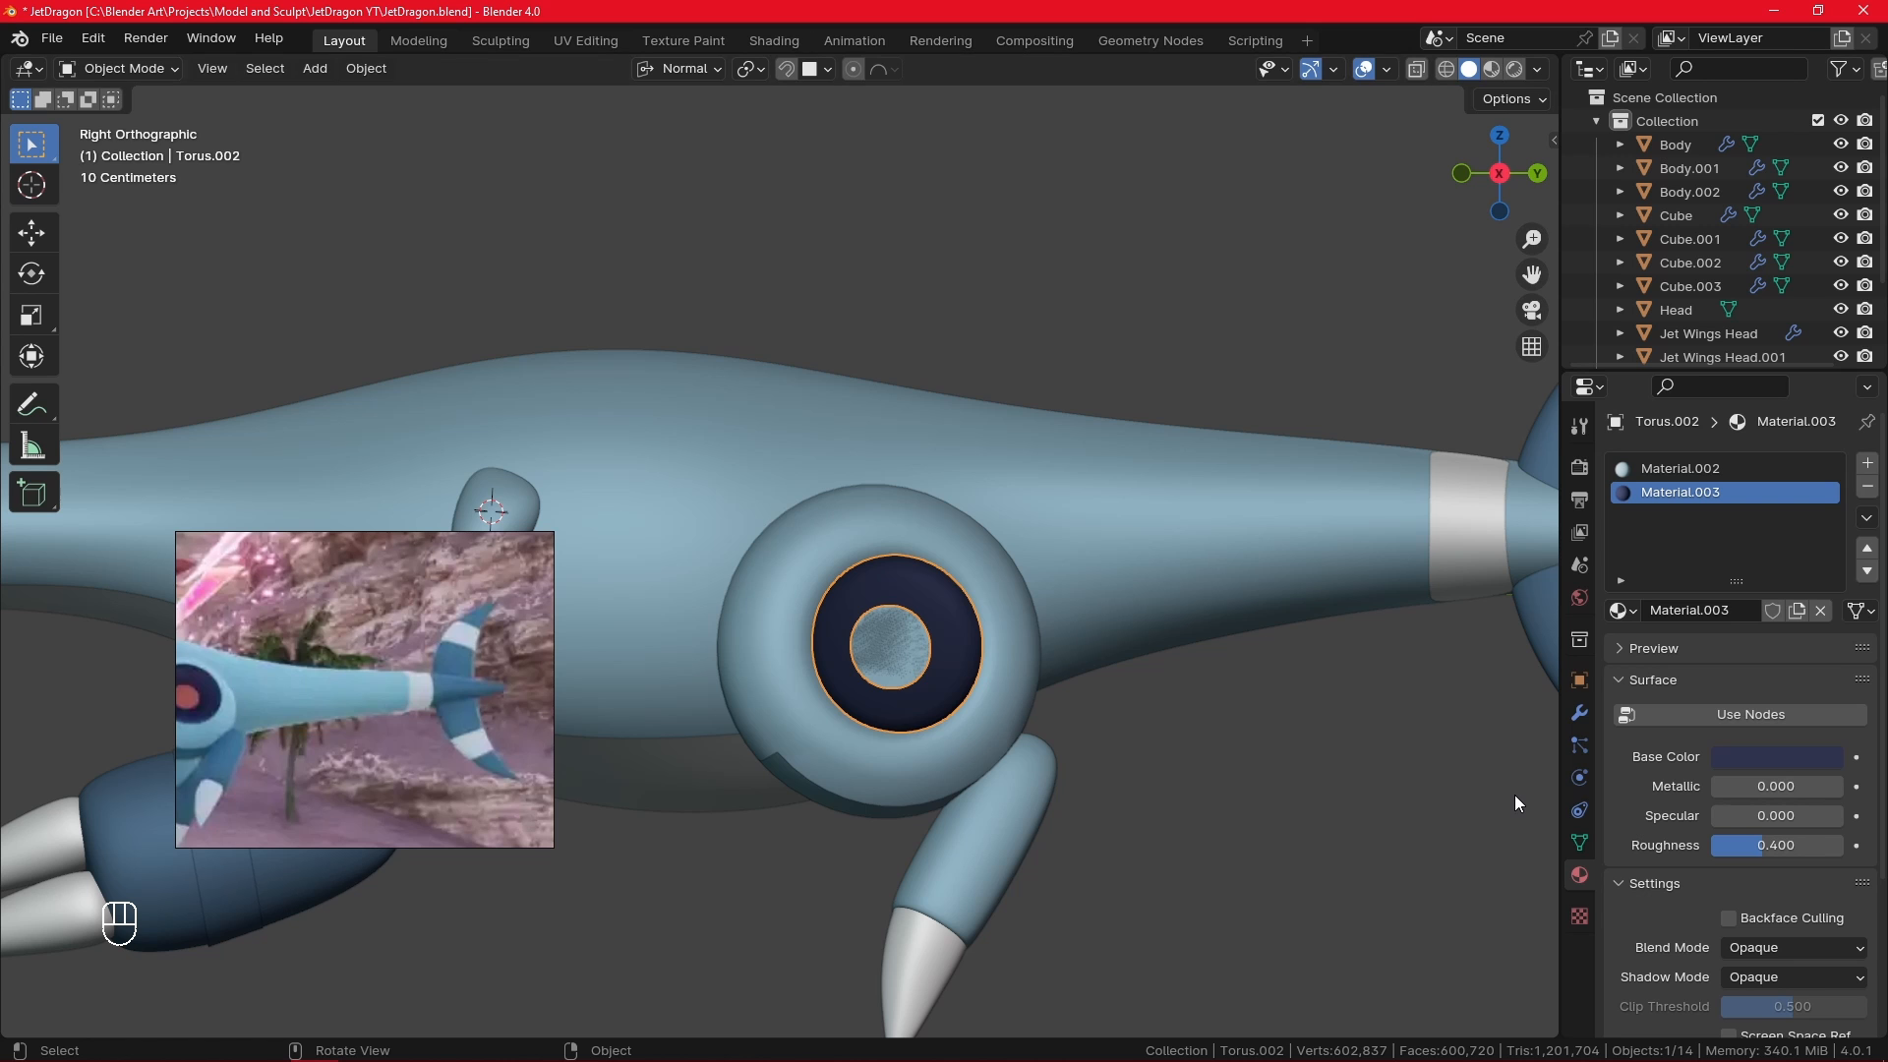
pyautogui.scroll(-3, 368, 727)
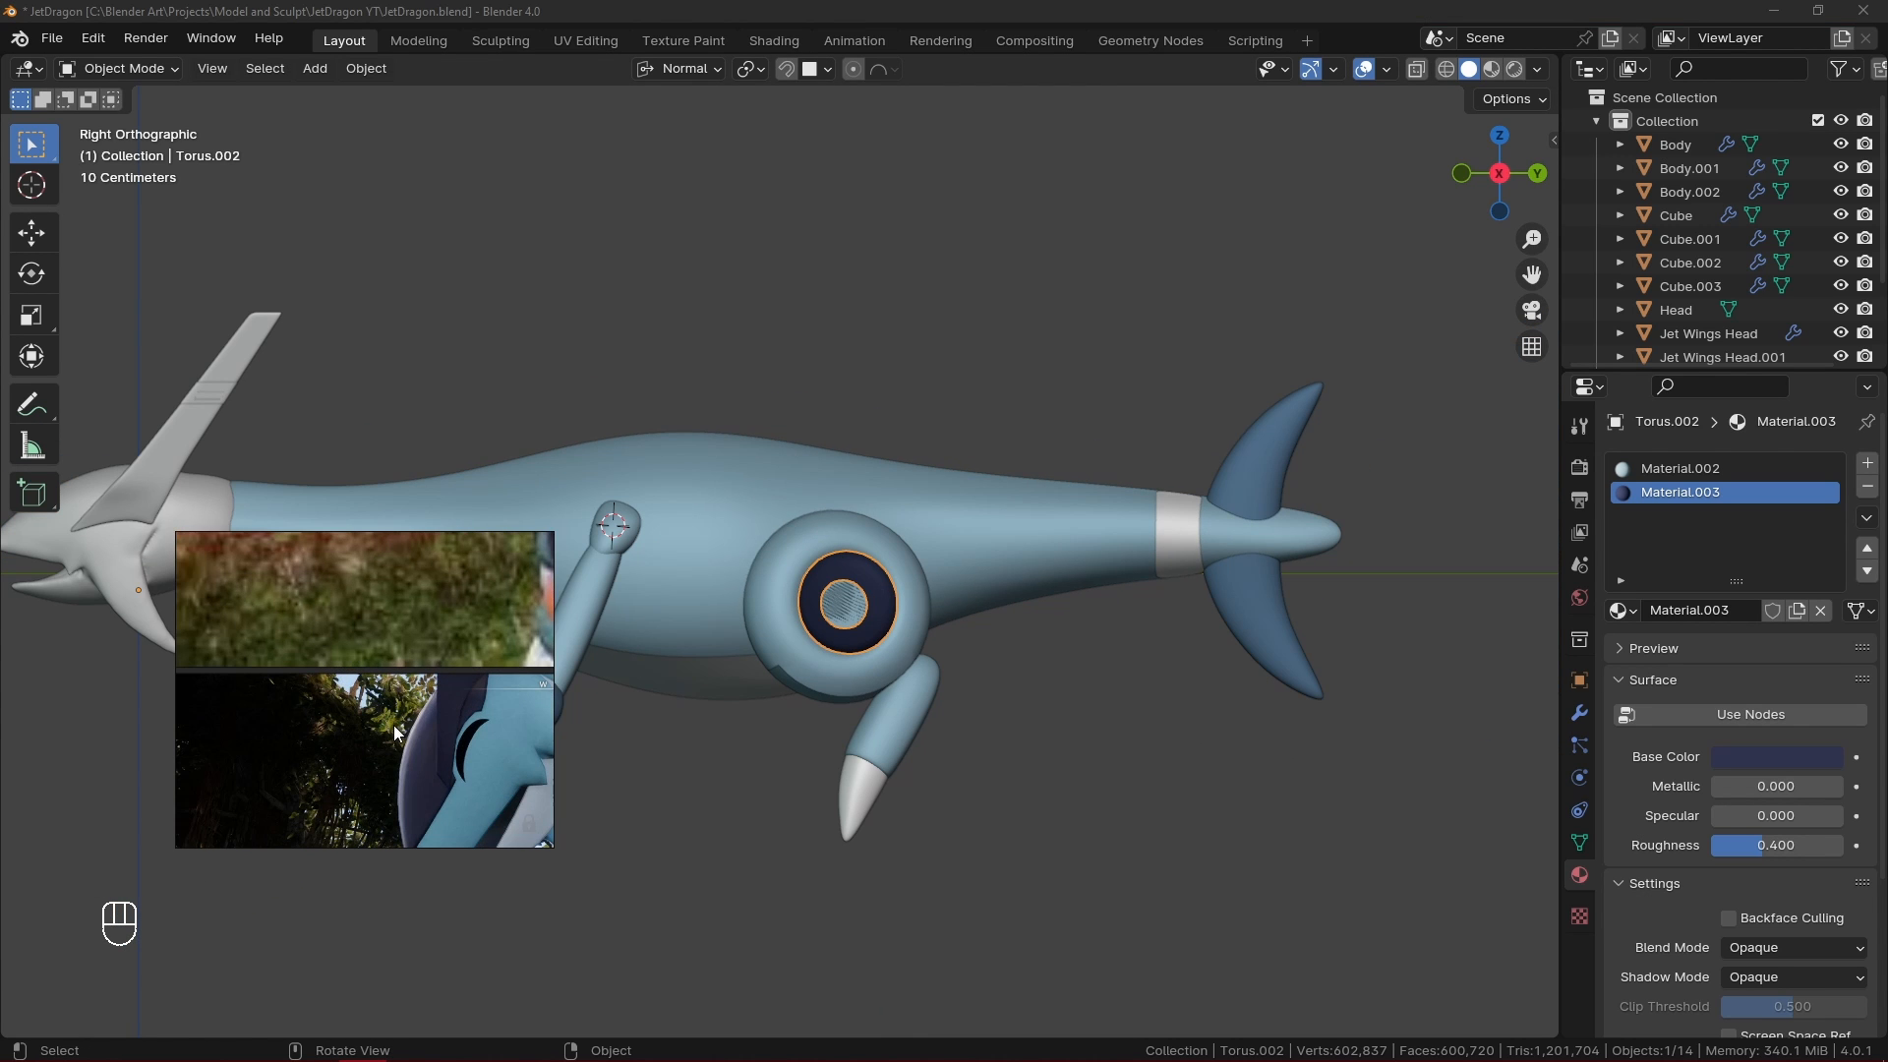
pyautogui.scroll(3, 812, 634)
pyautogui.click(1785, 756)
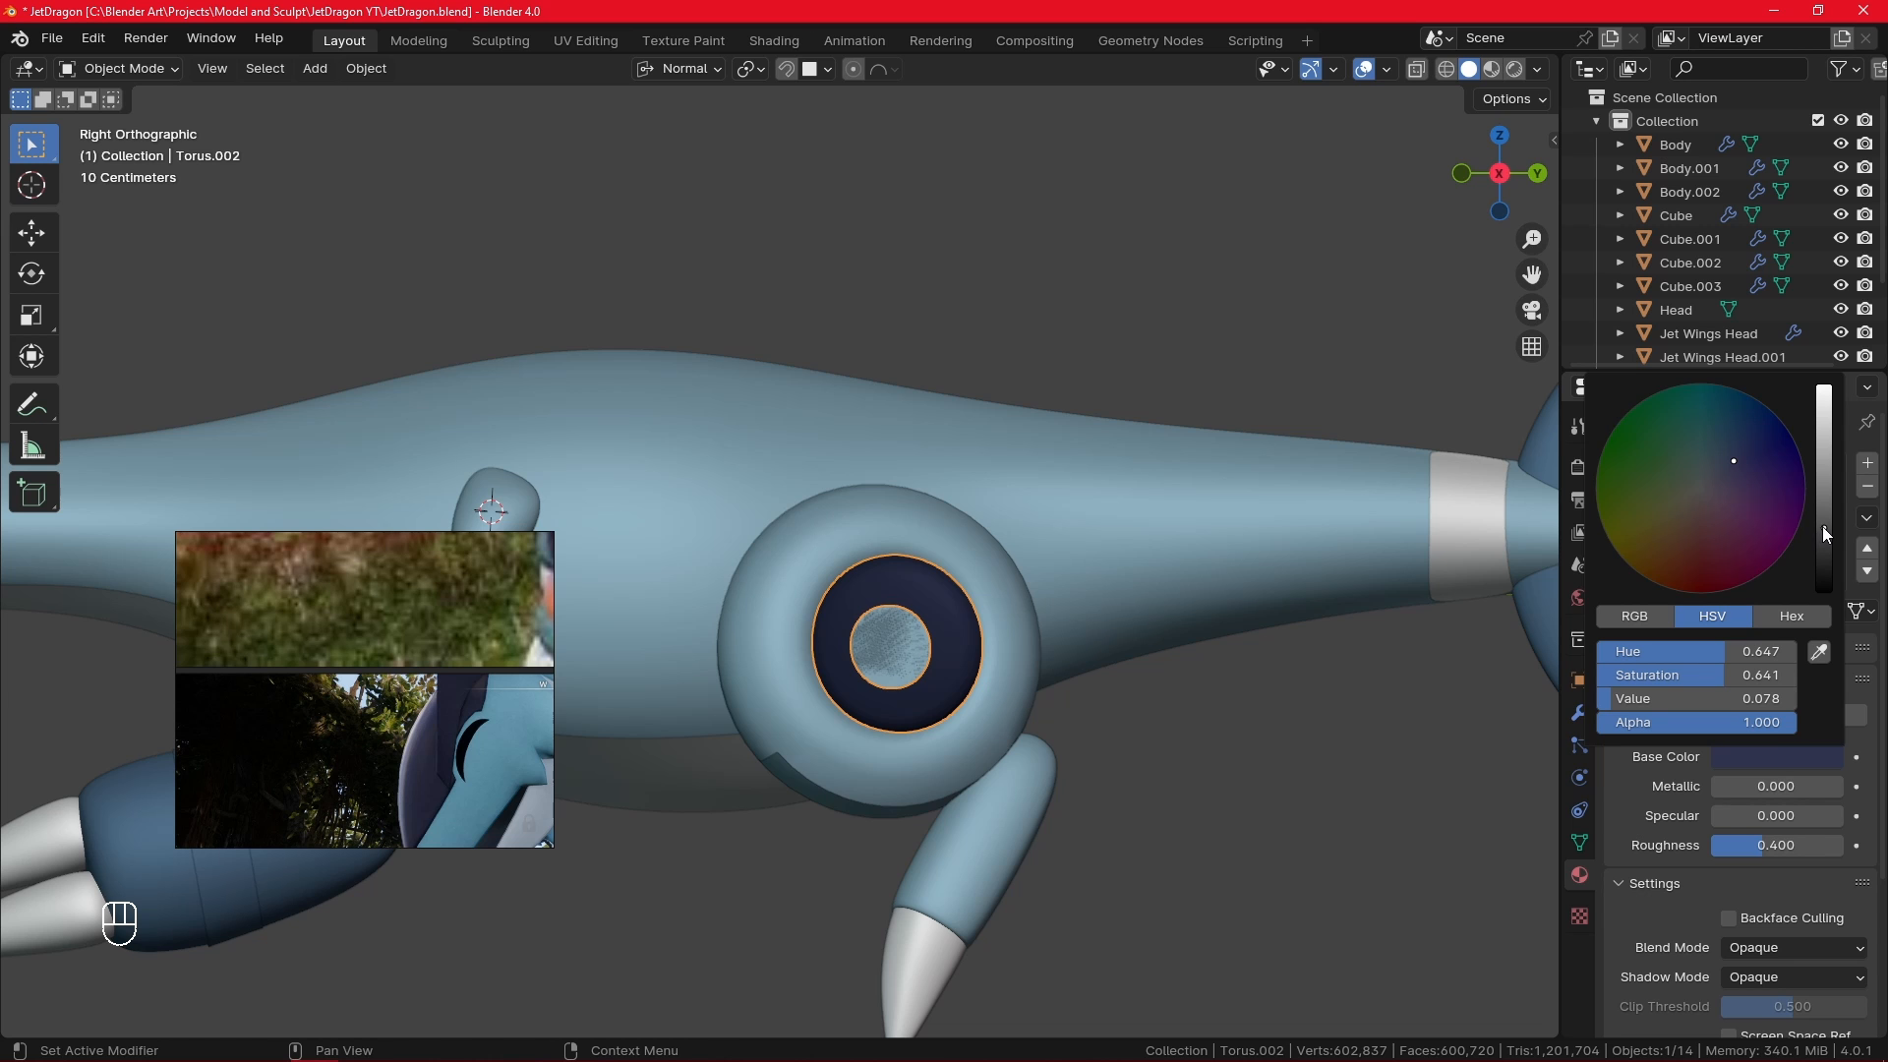
pyautogui.moveTo(1821, 527); pyautogui.dragTo(1821, 517)
pyautogui.click(1218, 771)
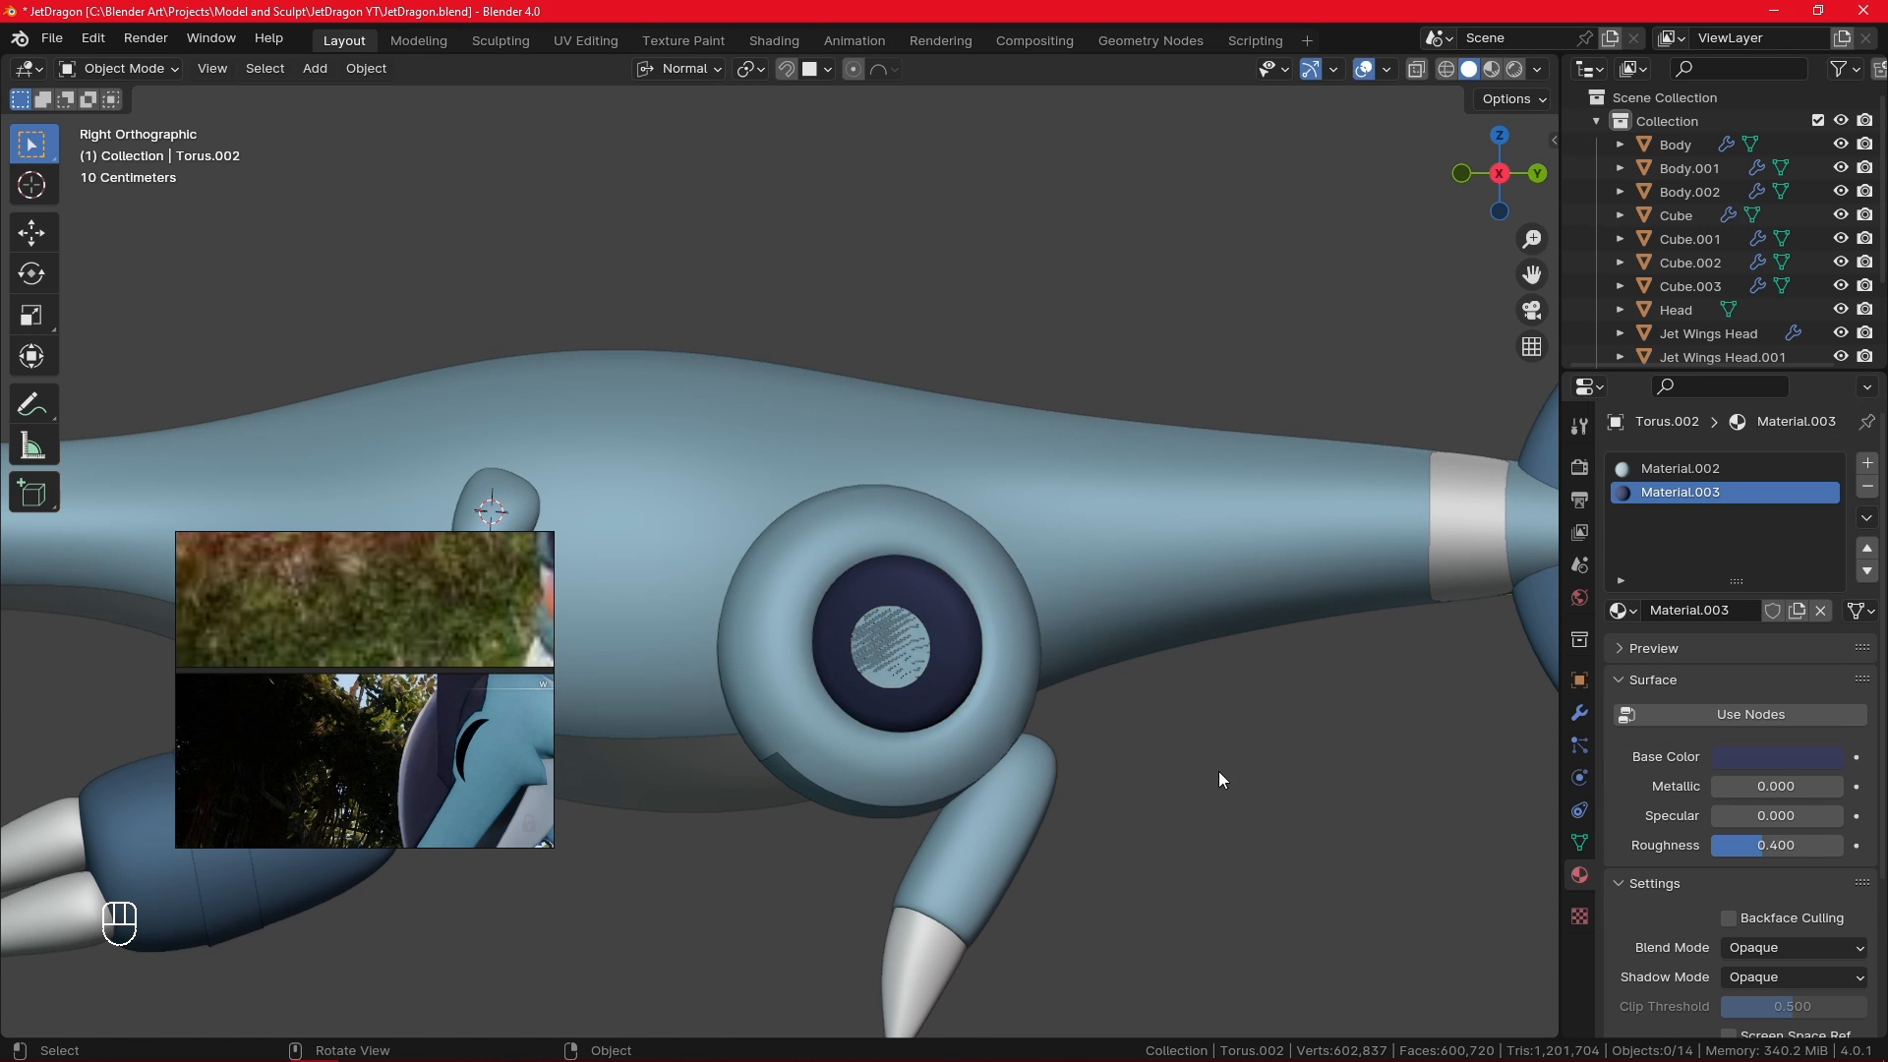
# - Add a second material slot with new Material.004 to the disc inside the inner ring and set its base color to red, saturation 0.950, value 0.800
pyautogui.keyDown('shift'); pyautogui.moveTo(1094, 801); pyautogui.dragTo(1419, 805, button='middle'); pyautogui.keyUp('shift')
pyautogui.scroll(-5, 469, 775)
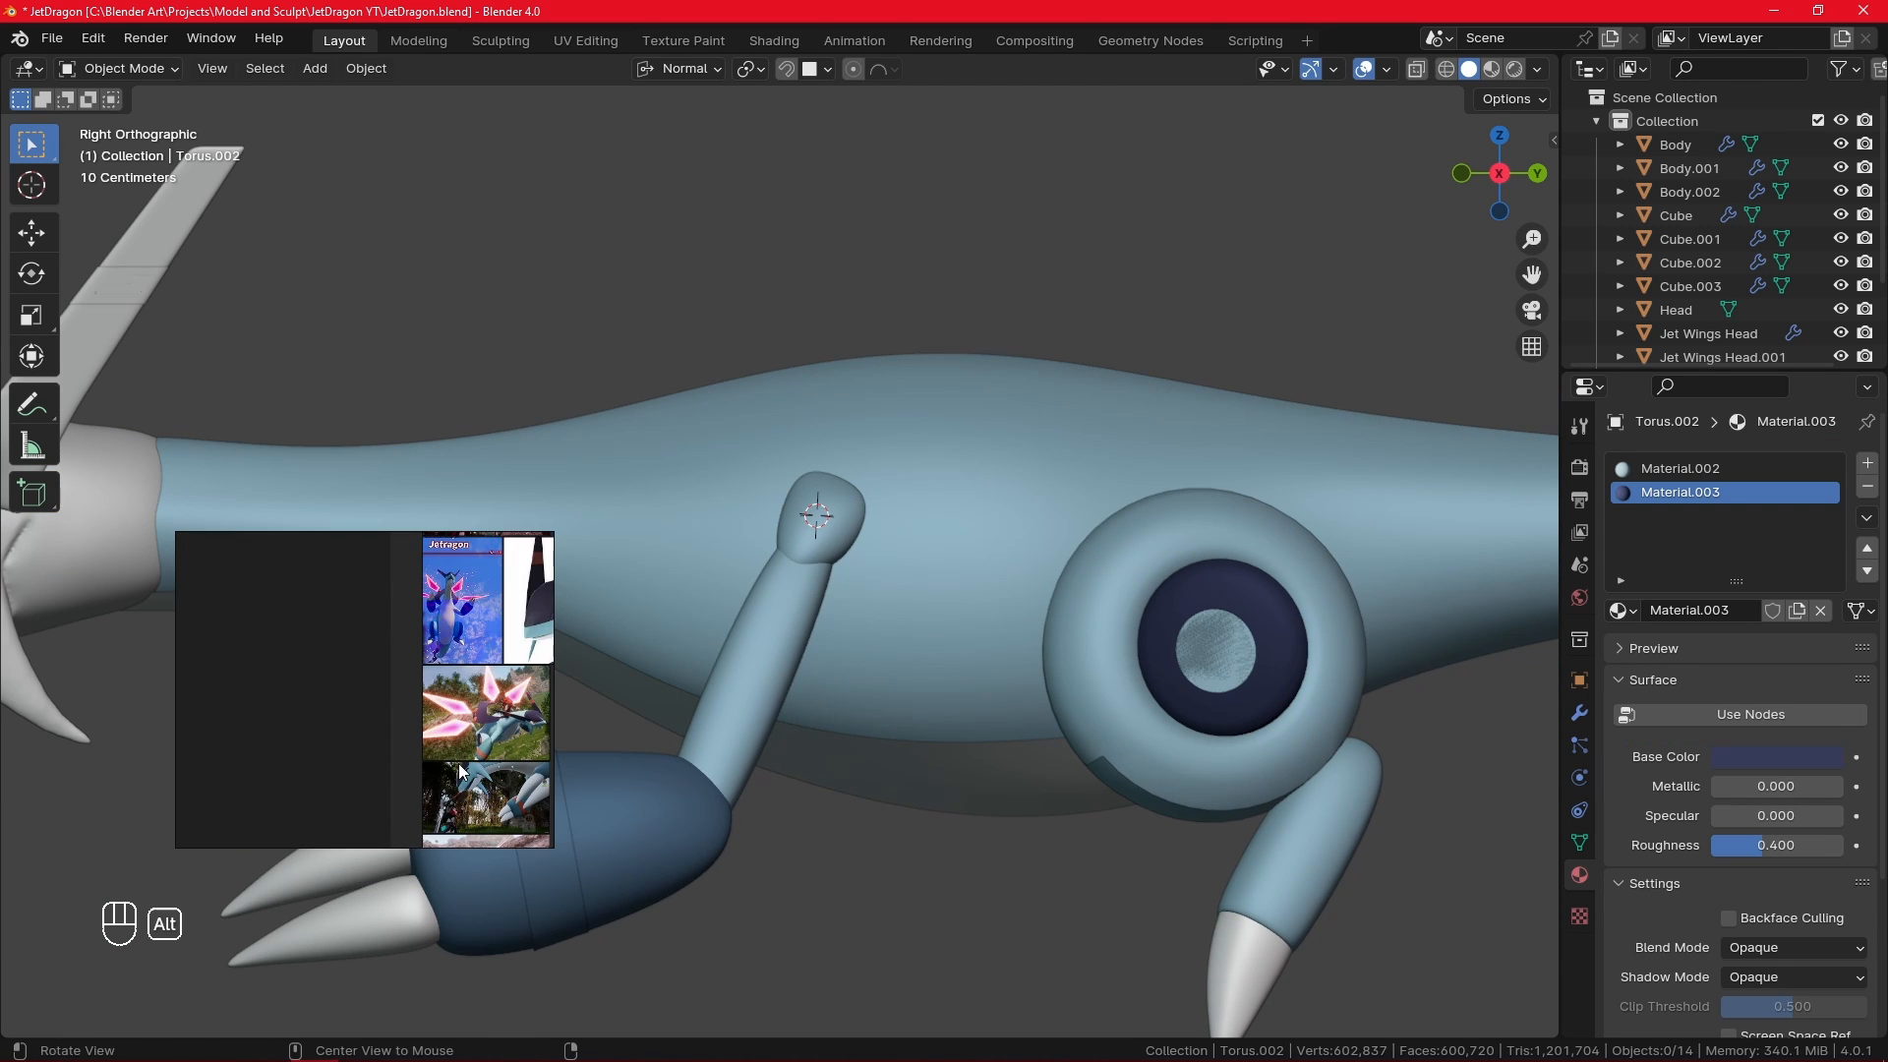
pyautogui.scroll(5, 298, 775)
pyautogui.click(1234, 664)
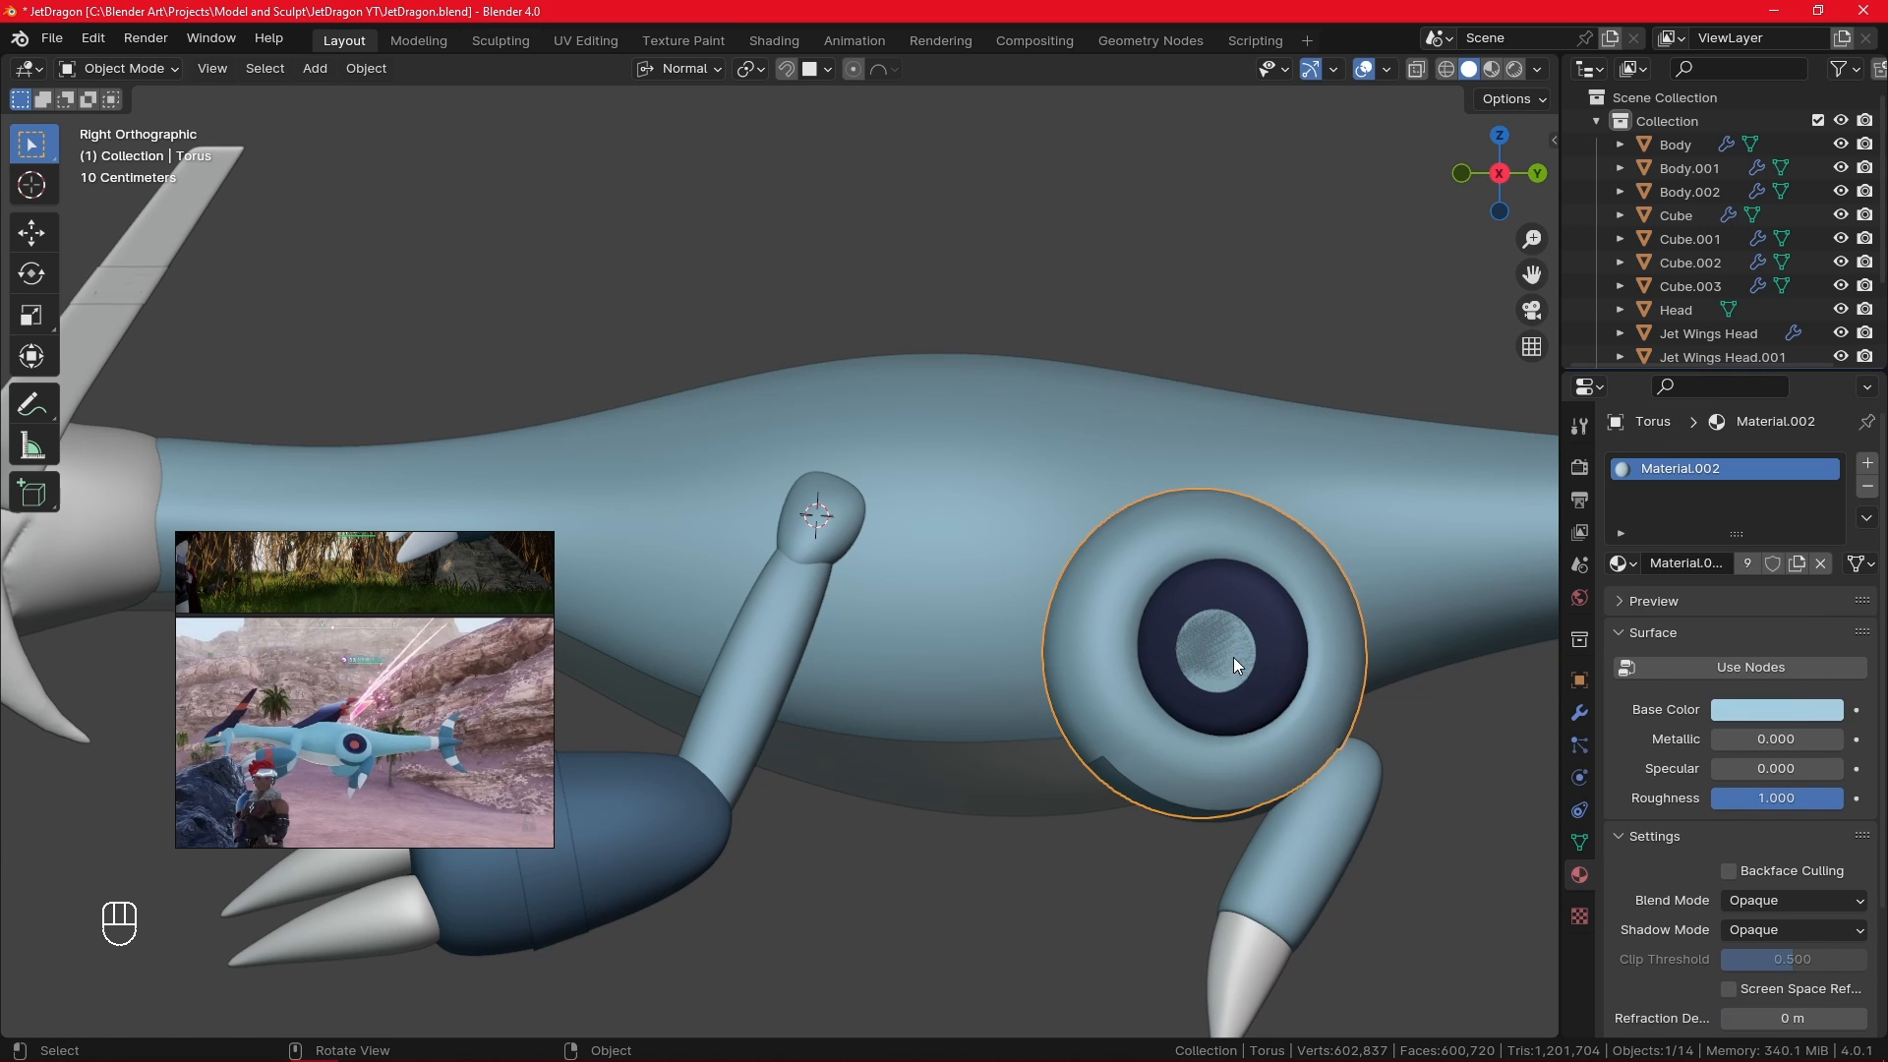
pyautogui.click(1231, 657)
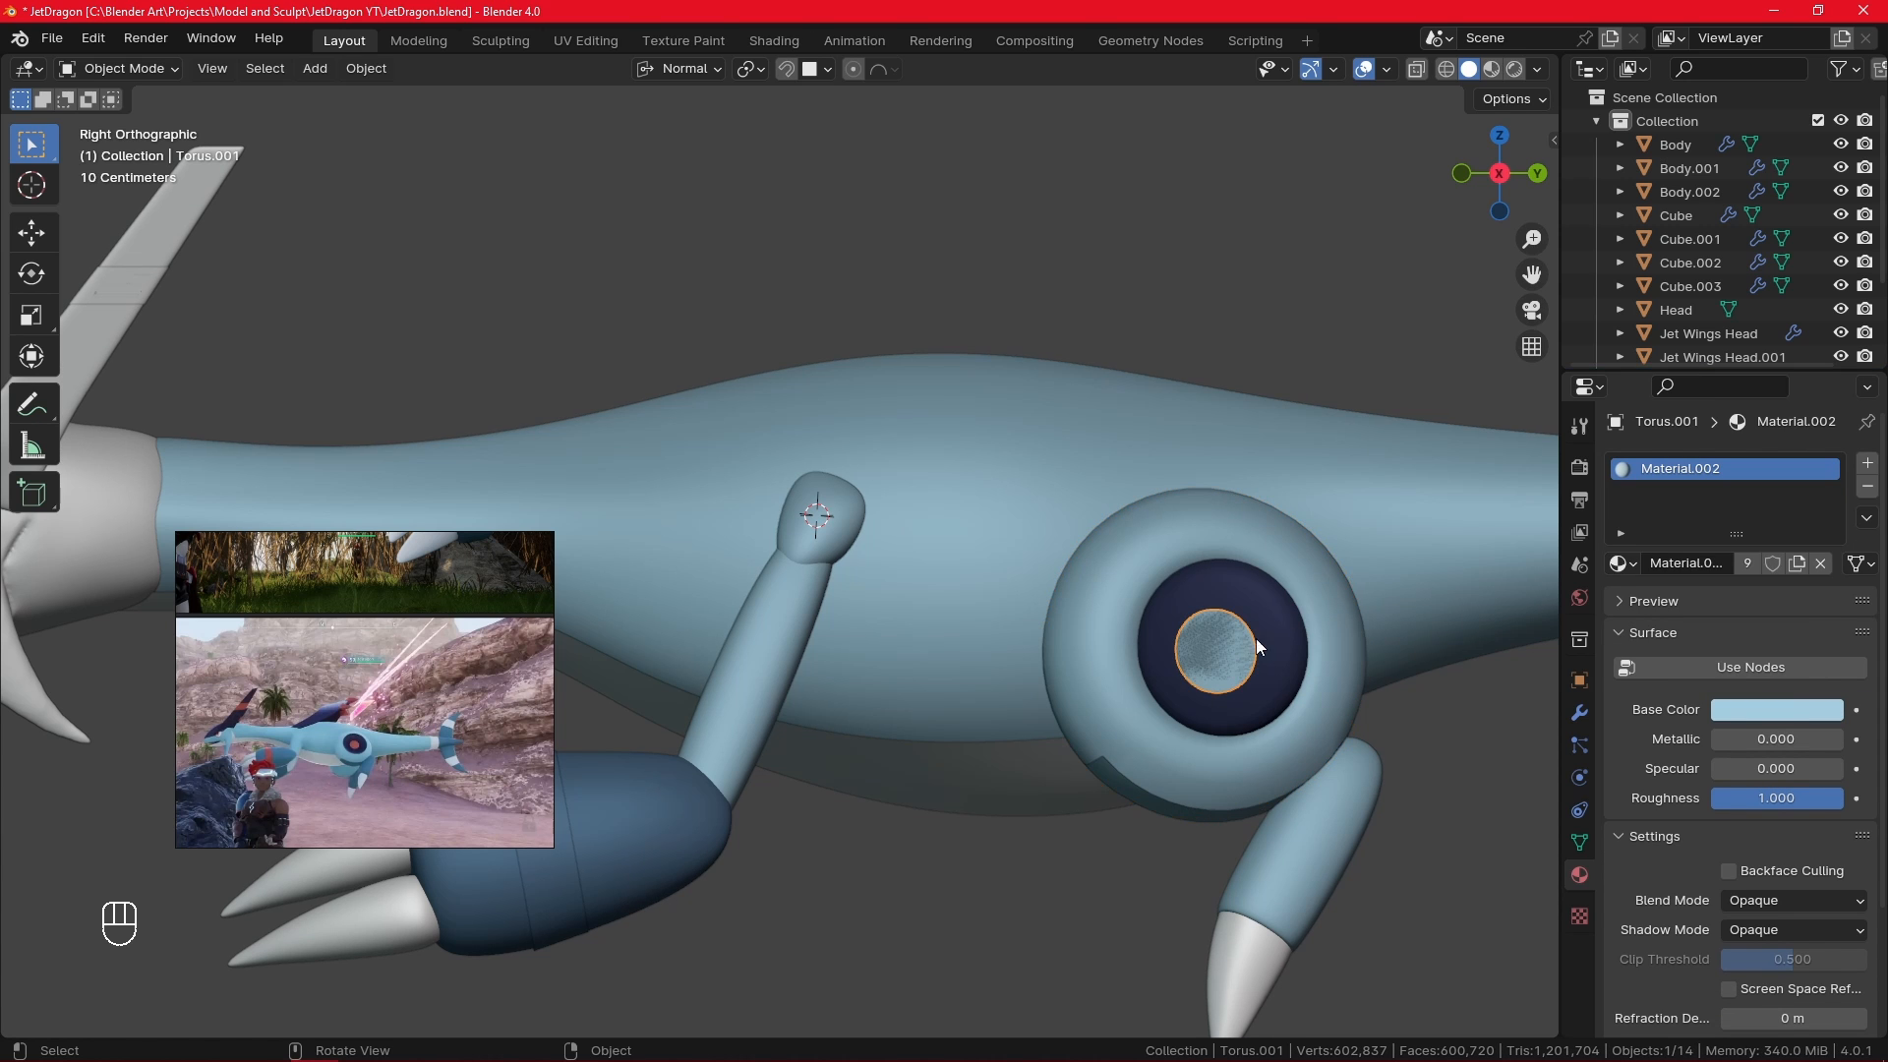
pyautogui.click(1866, 464)
pyautogui.click(1701, 611)
pyautogui.click(1741, 722)
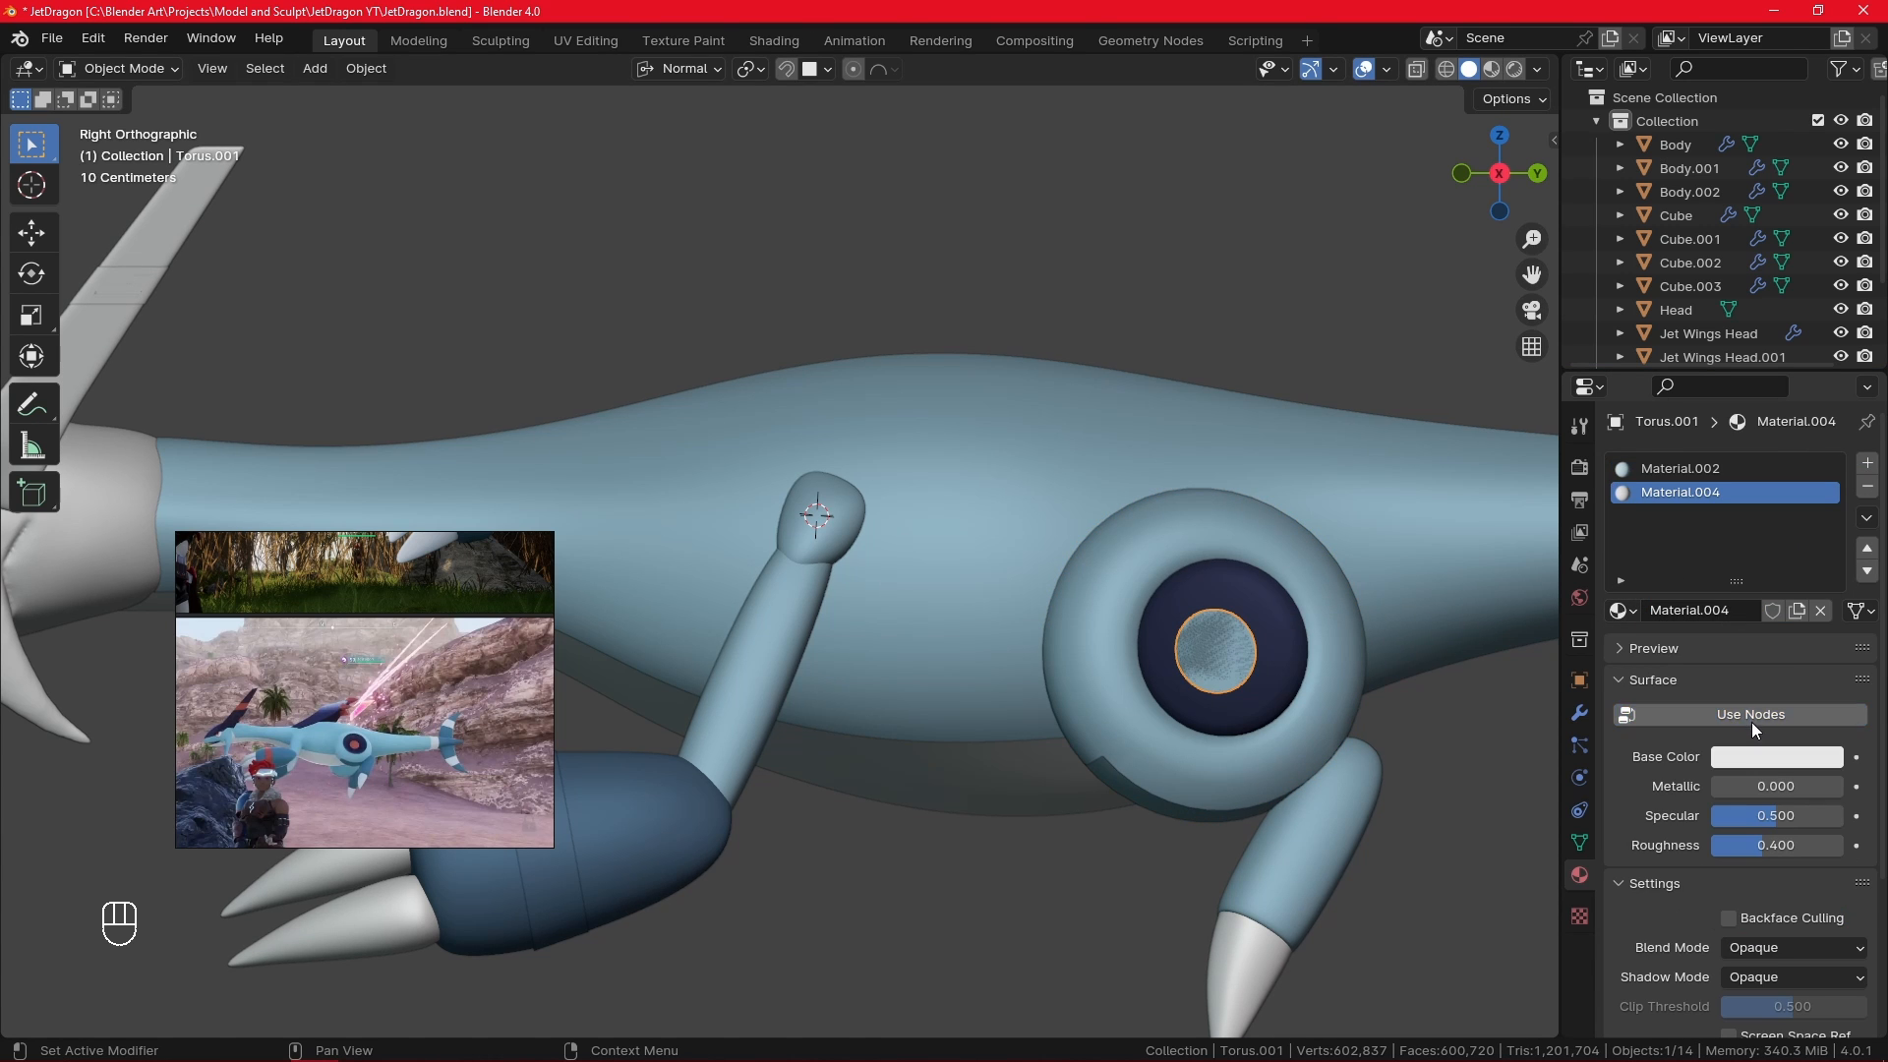
pyautogui.click(1750, 722)
pyautogui.moveTo(1695, 569); pyautogui.dragTo(1702, 569)
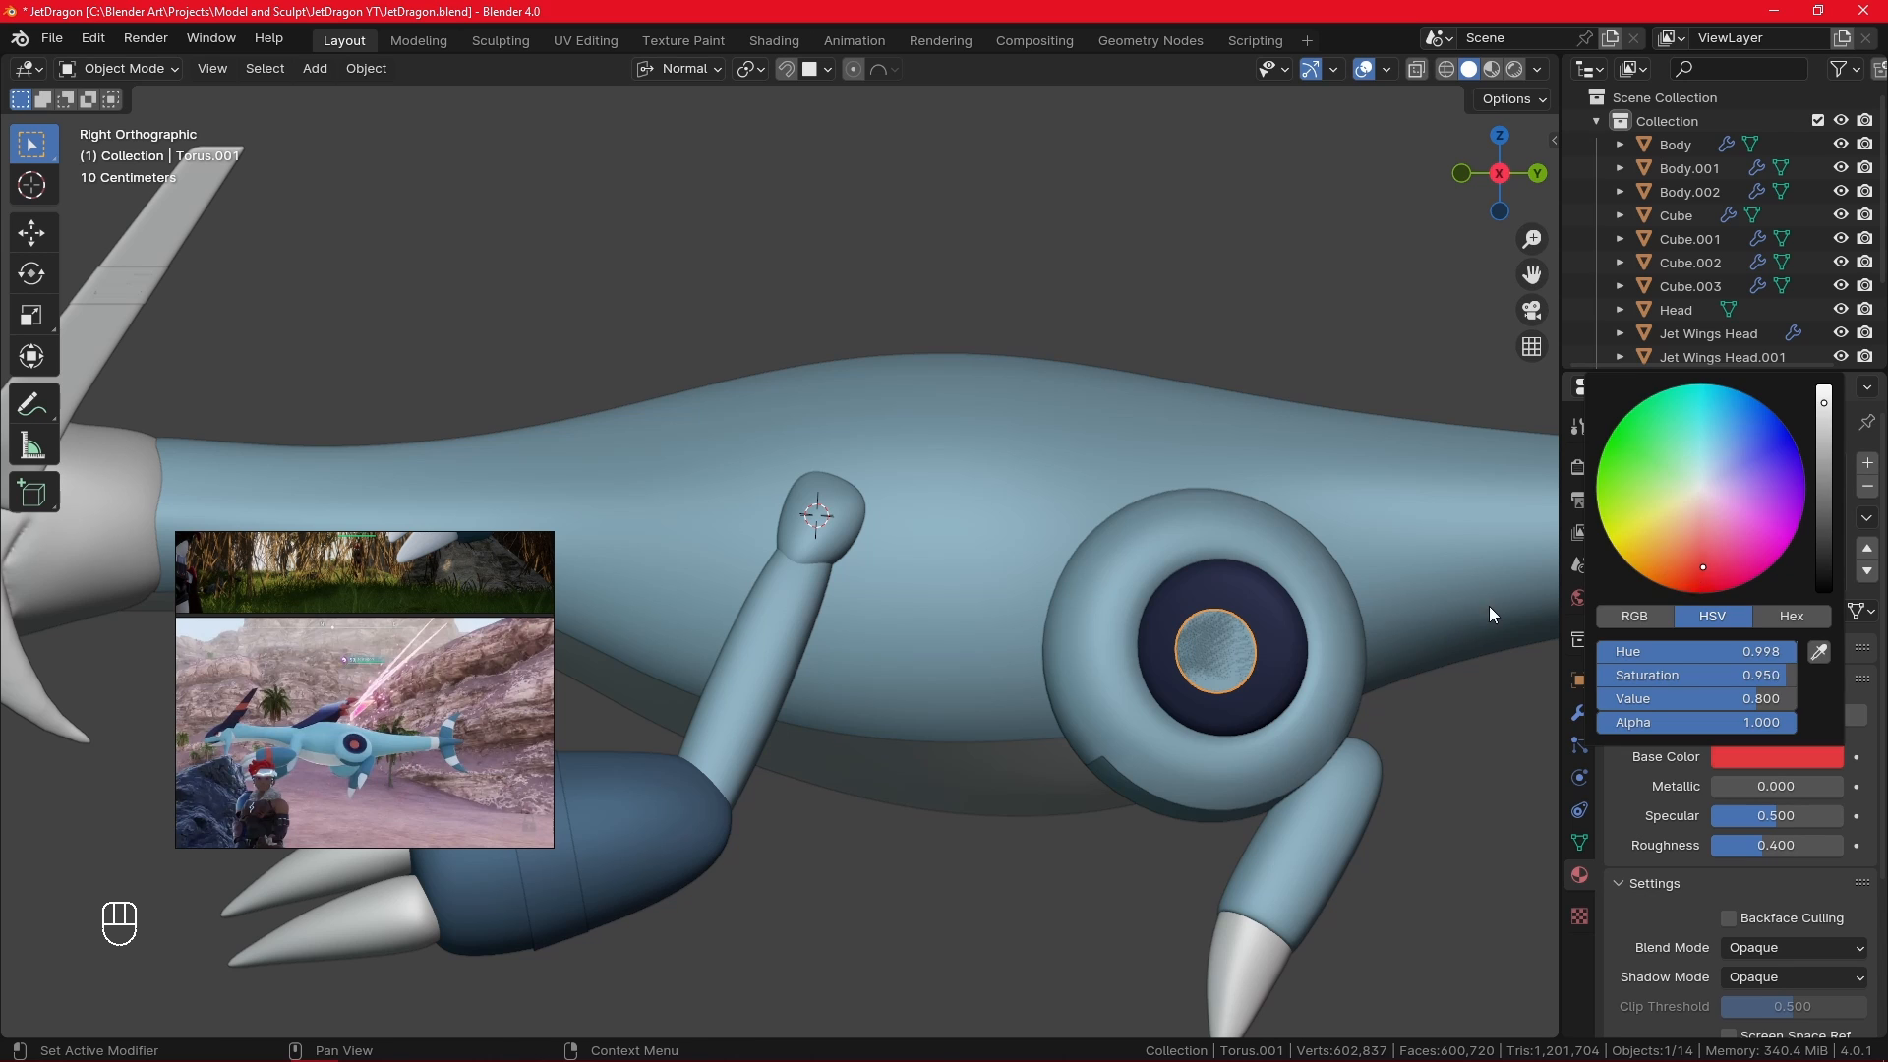
# - Move the whole centre disc about 0.0085 m along normal Z
pyautogui.press('Tab')
pyautogui.press('a')
pyautogui.press('g')
pyautogui.press('z')
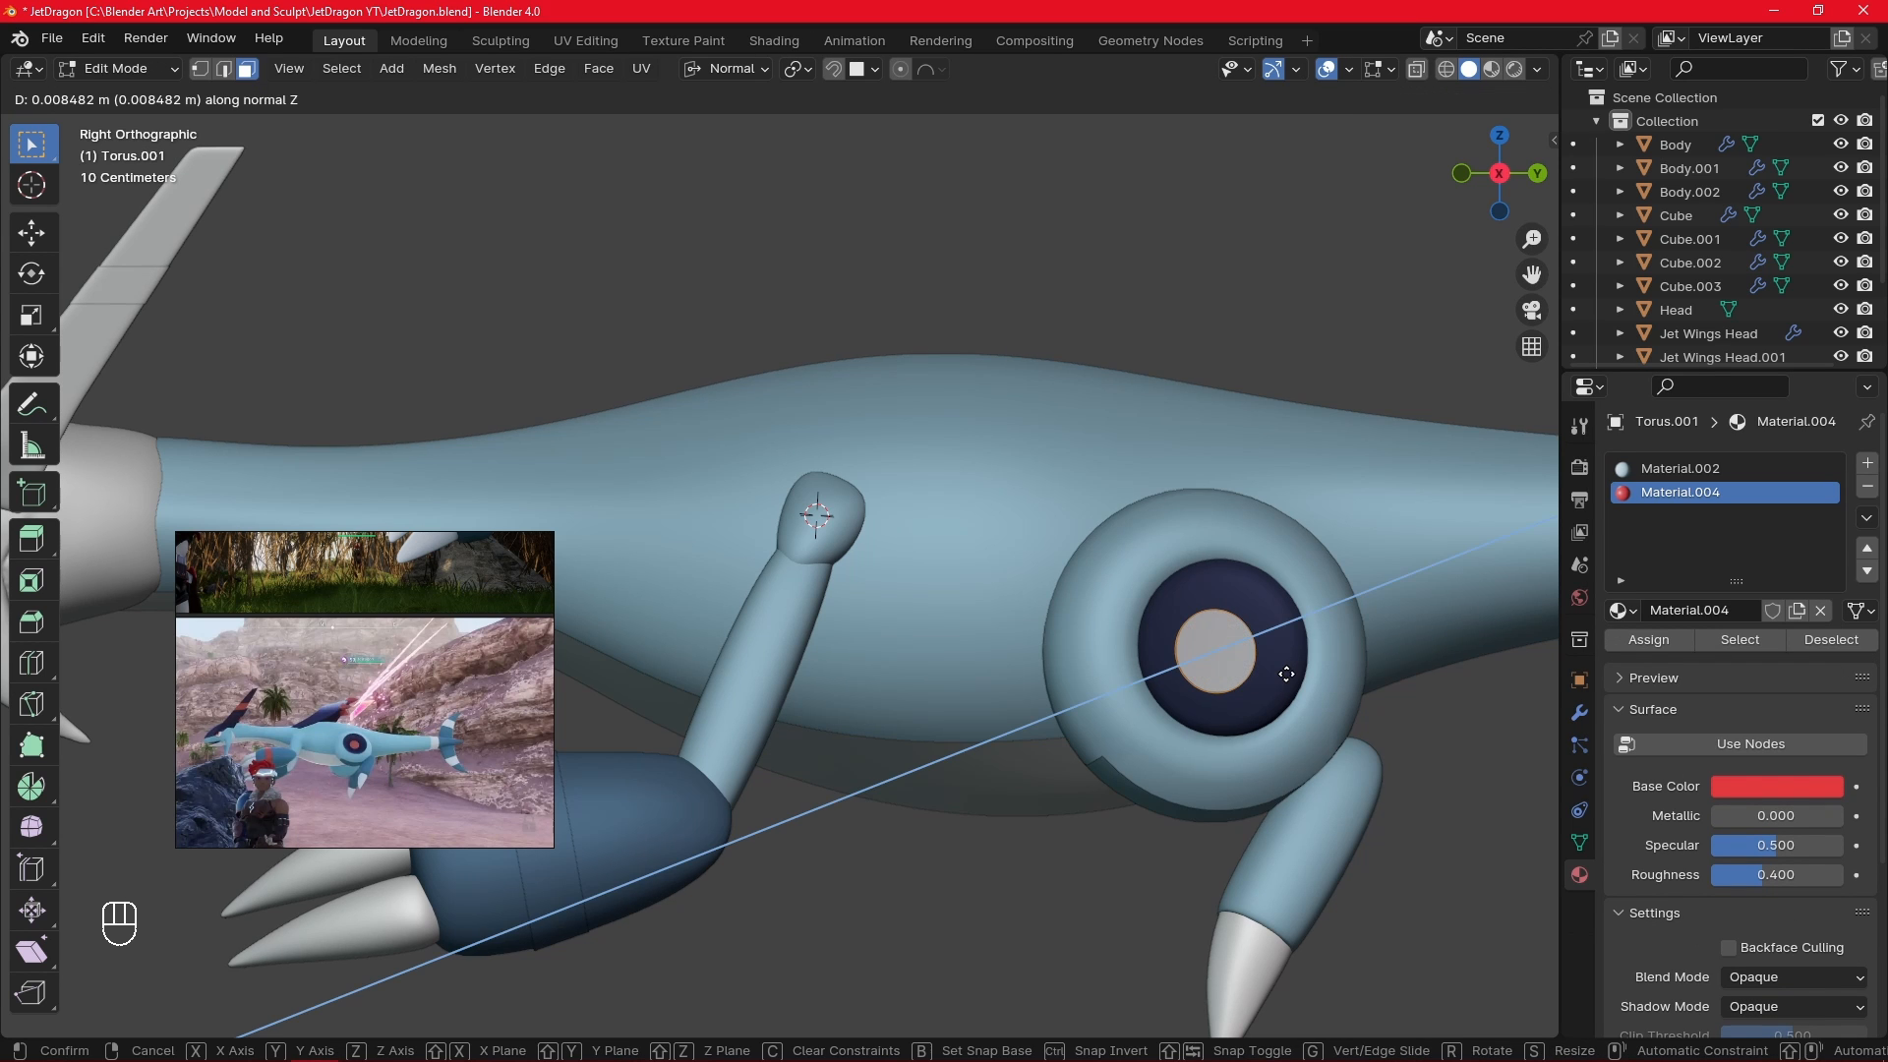
pyautogui.click(1286, 675)
# - Assign Material.004 to the centre disc's face and remove the disc's Material.002 slot
pyautogui.press('Tab')
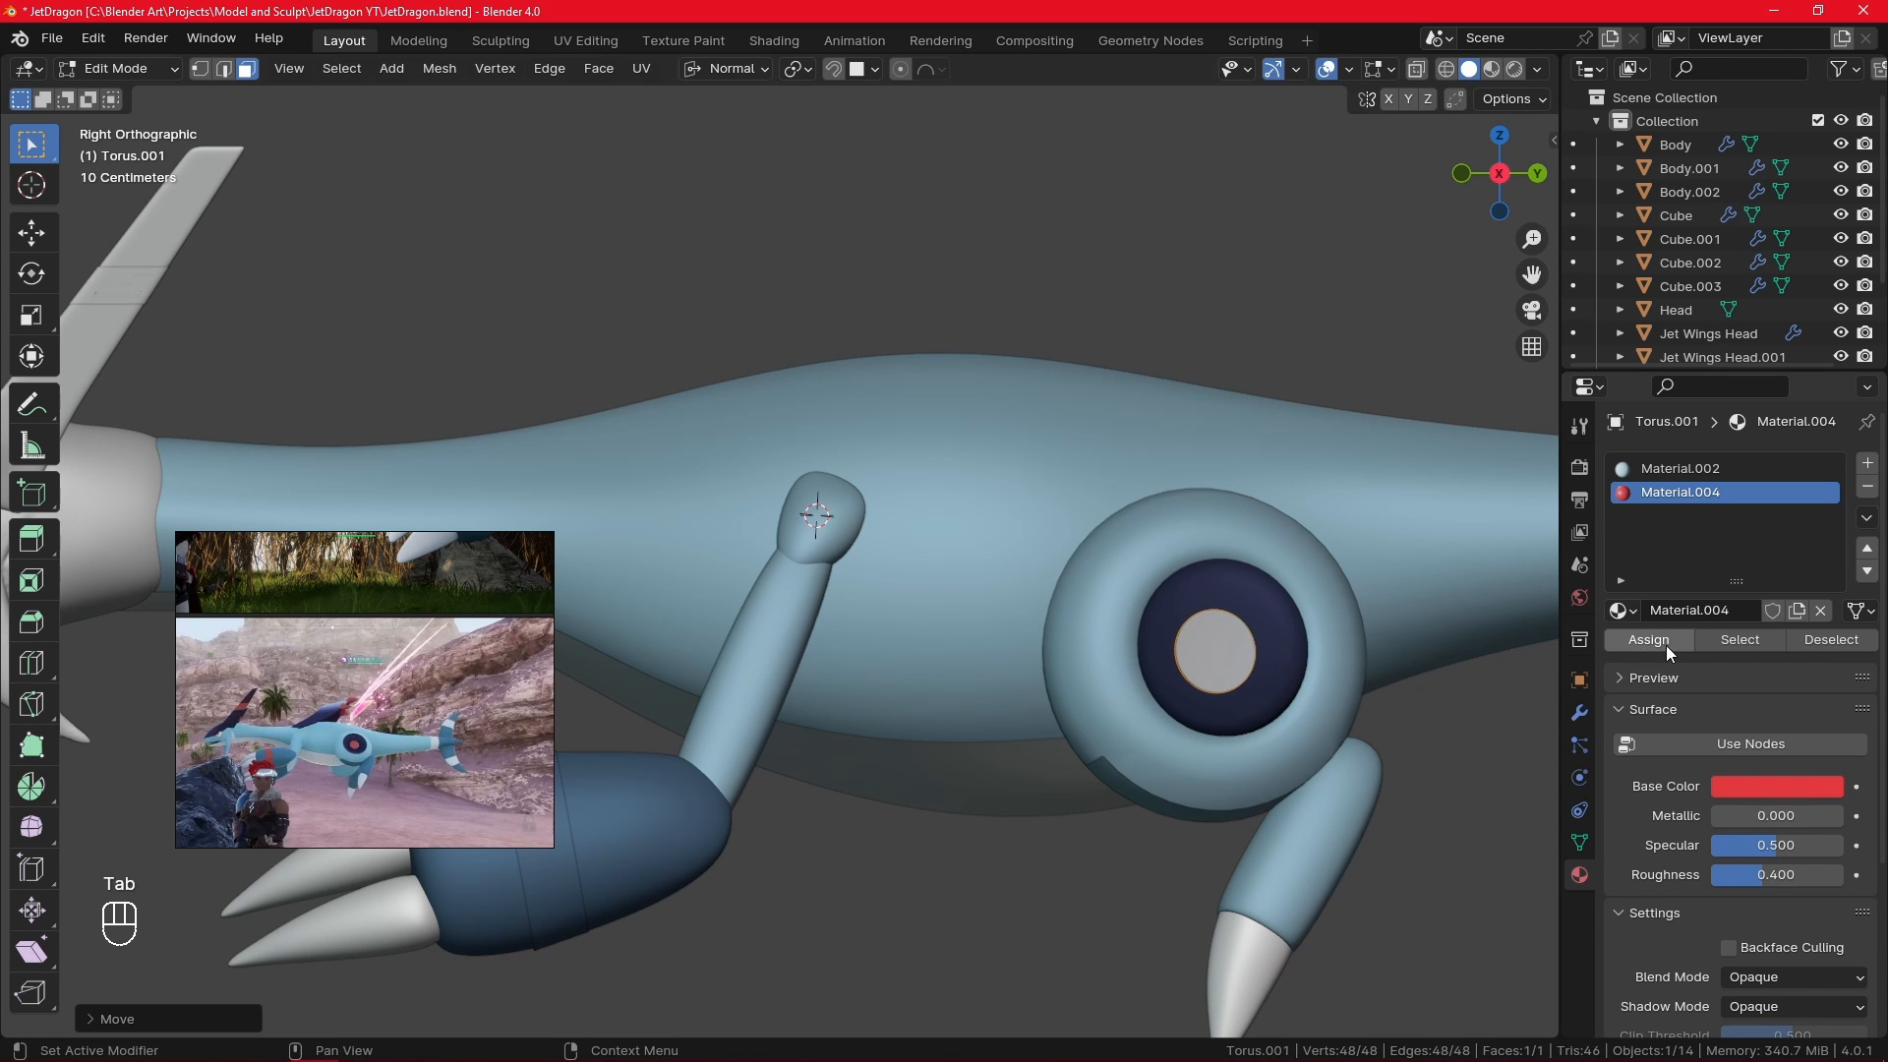
pyautogui.click(1666, 646)
pyautogui.press('Tab')
pyautogui.keyDown('alt'); pyautogui.moveTo(1355, 734); pyautogui.dragTo(1293, 723); pyautogui.keyUp('alt')
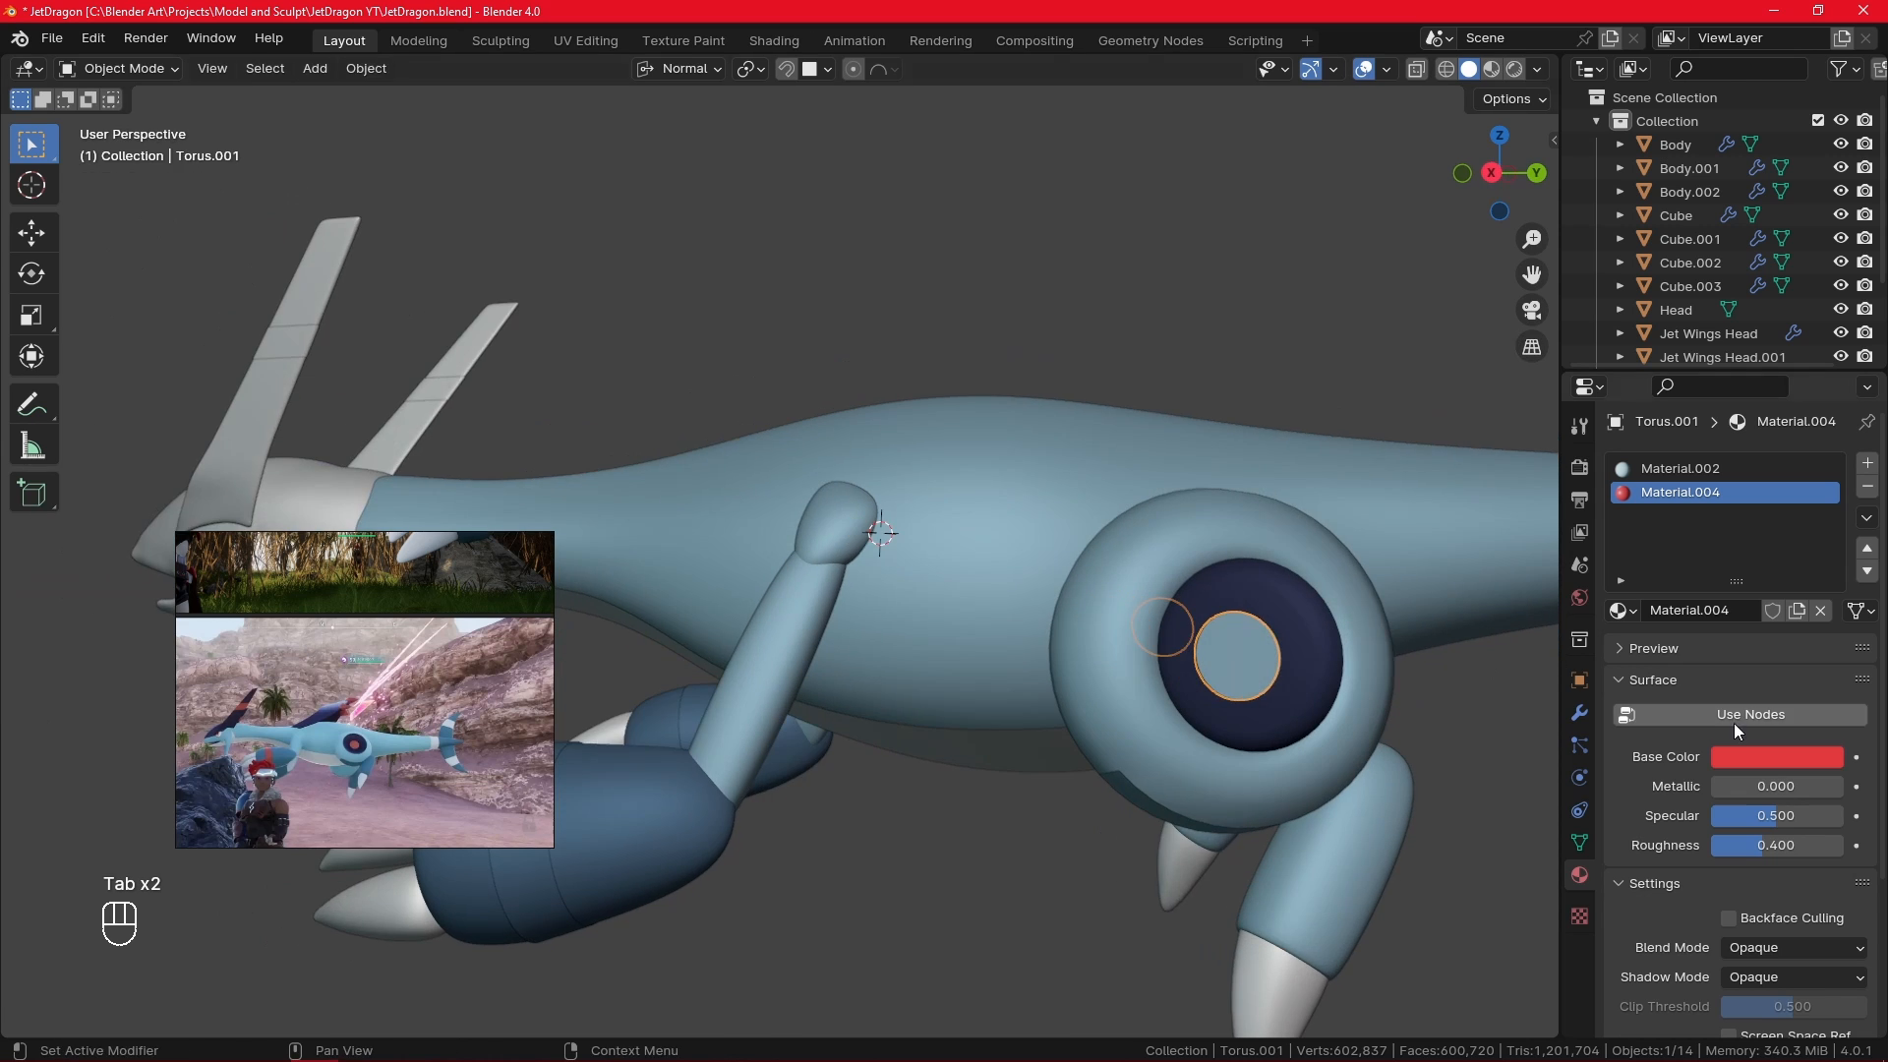
pyautogui.press('Tab')
pyautogui.press('KP_3')
pyautogui.keyDown('shift'); pyautogui.moveTo(1309, 864); pyautogui.dragTo(1182, 841, button='middle'); pyautogui.keyUp('shift')
pyautogui.click(1709, 470)
pyautogui.click(1868, 486)
pyautogui.press('Tab')
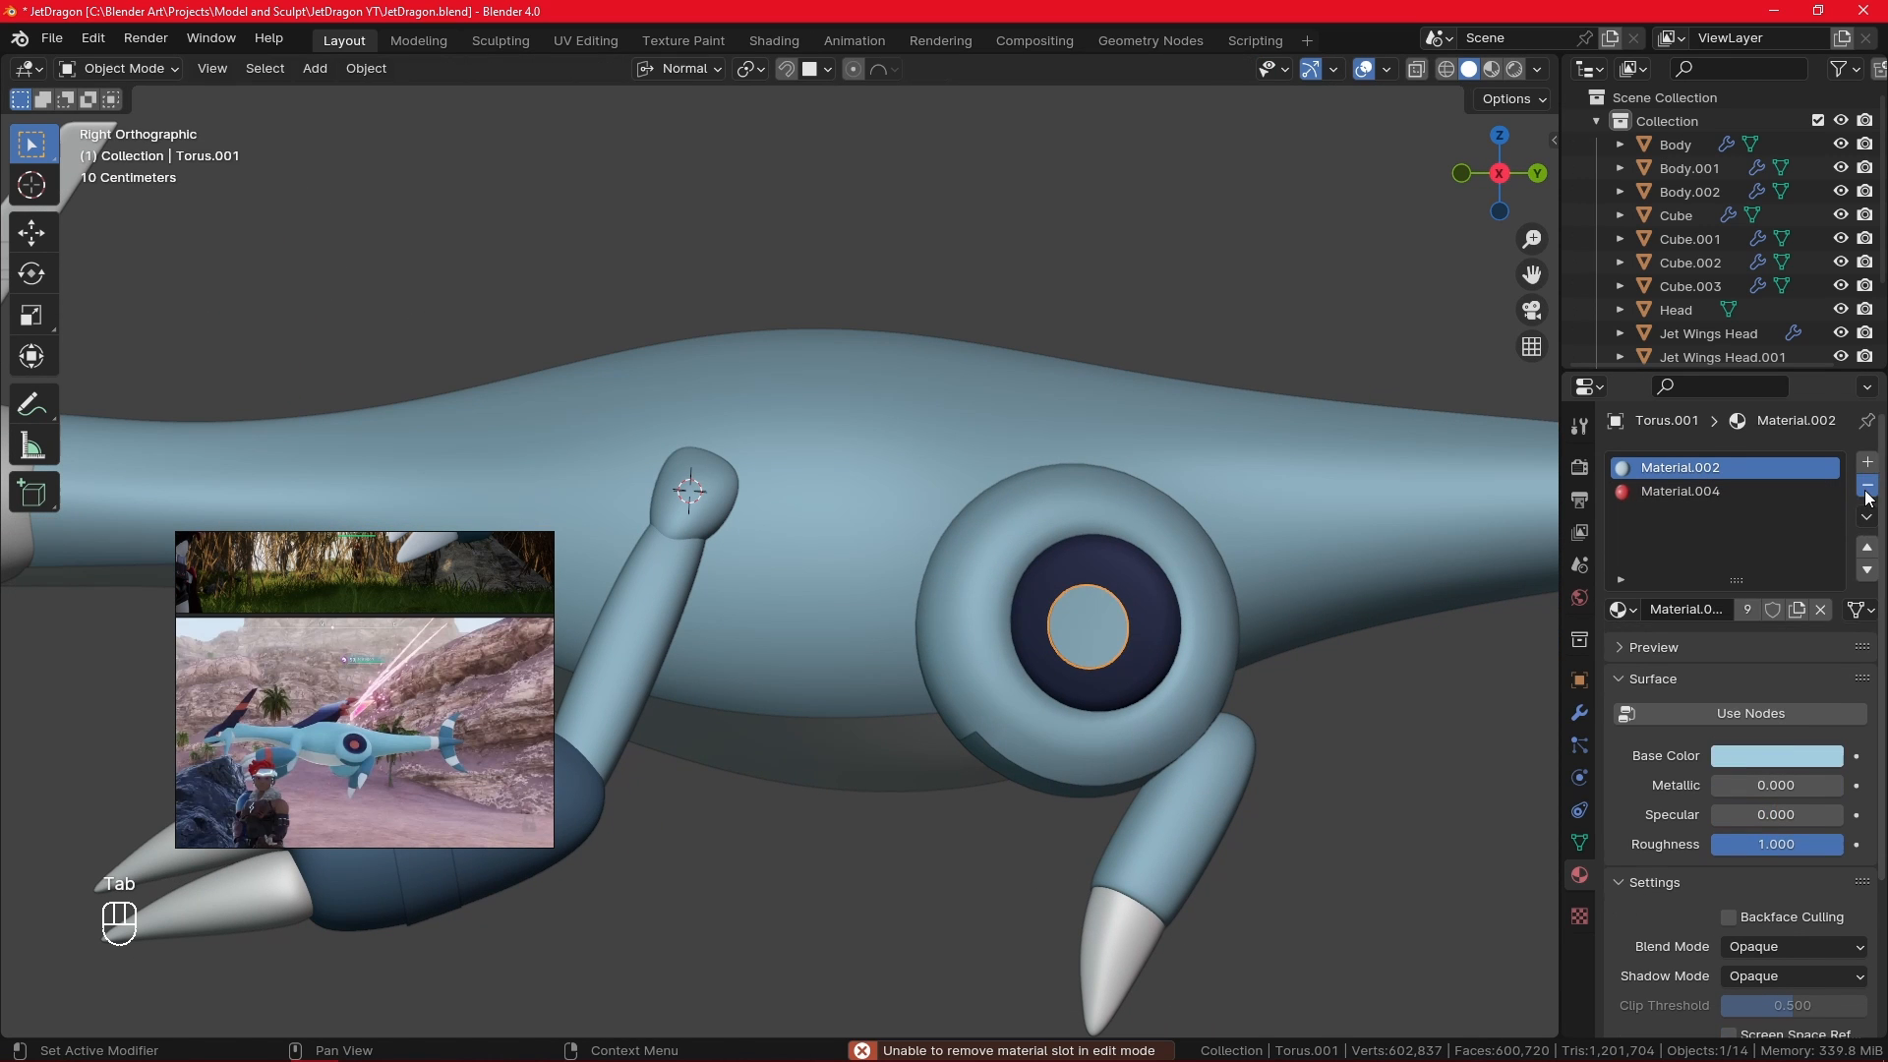
pyautogui.click(1867, 486)
# - Move the centre disc's face about -0.035 m along normal Z, out of the overlapping torus surface
pyautogui.click(1219, 645)
pyautogui.moveTo(1220, 645); pyautogui.dragTo(1099, 633, button='middle')
pyautogui.click(1099, 633)
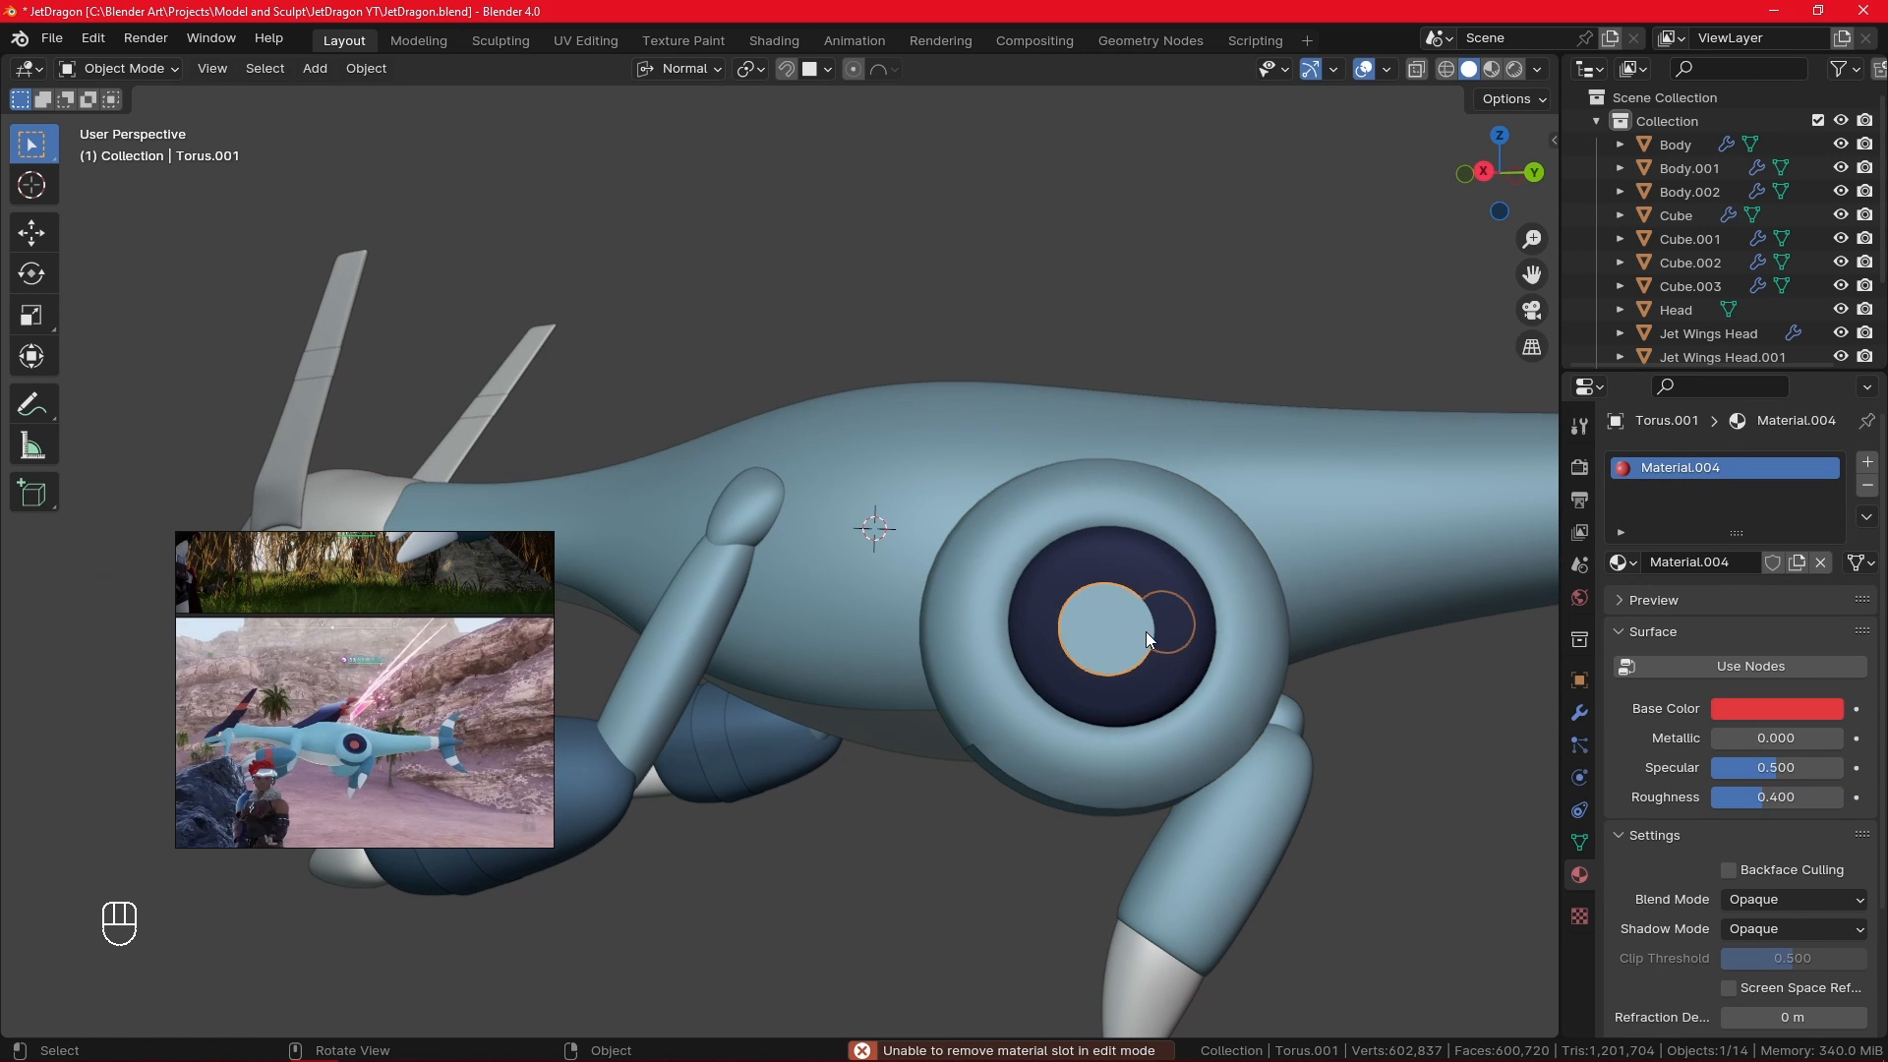
pyautogui.scroll(2, 1306, 588)
pyautogui.press('Tab')
pyautogui.keyDown('alt'); pyautogui.moveTo(1359, 622); pyautogui.dragTo(1361, 590); pyautogui.keyUp('alt')
pyautogui.press('g')
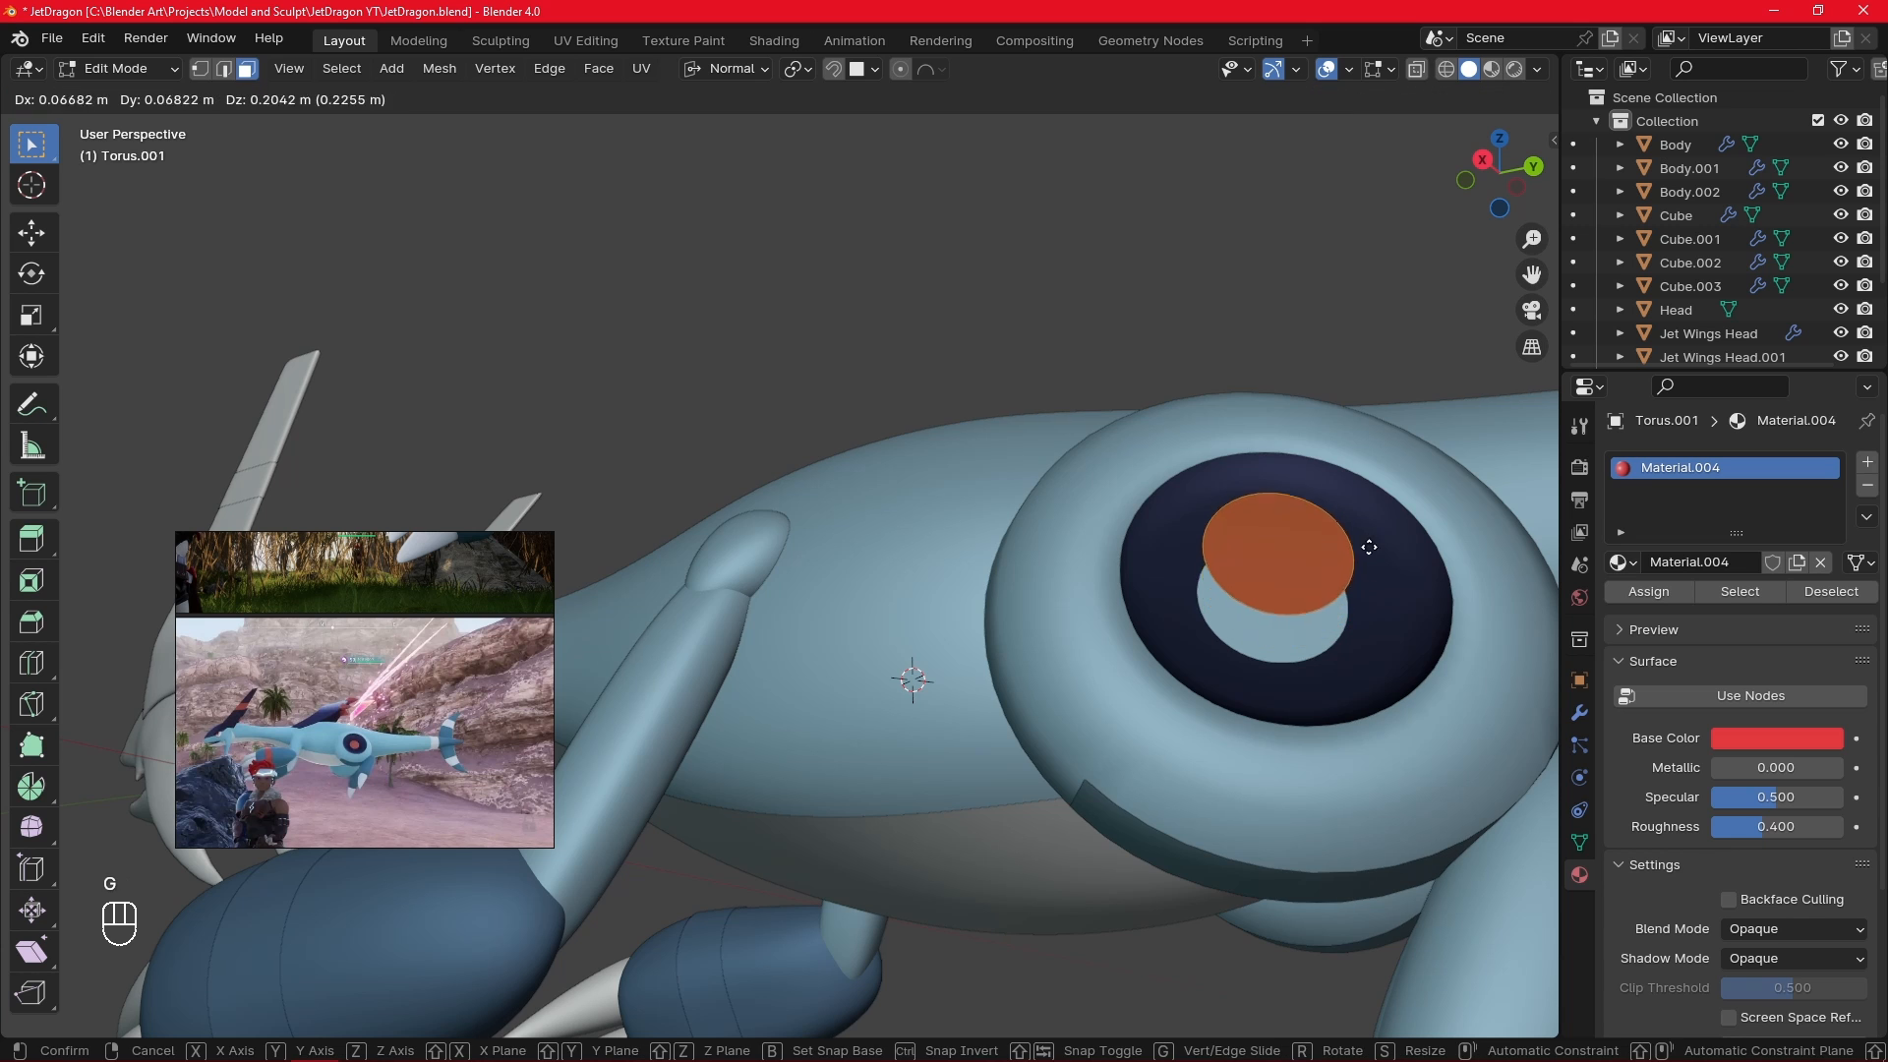
pyautogui.rightClick(1366, 575)
pyautogui.press('g')
pyautogui.press('z')
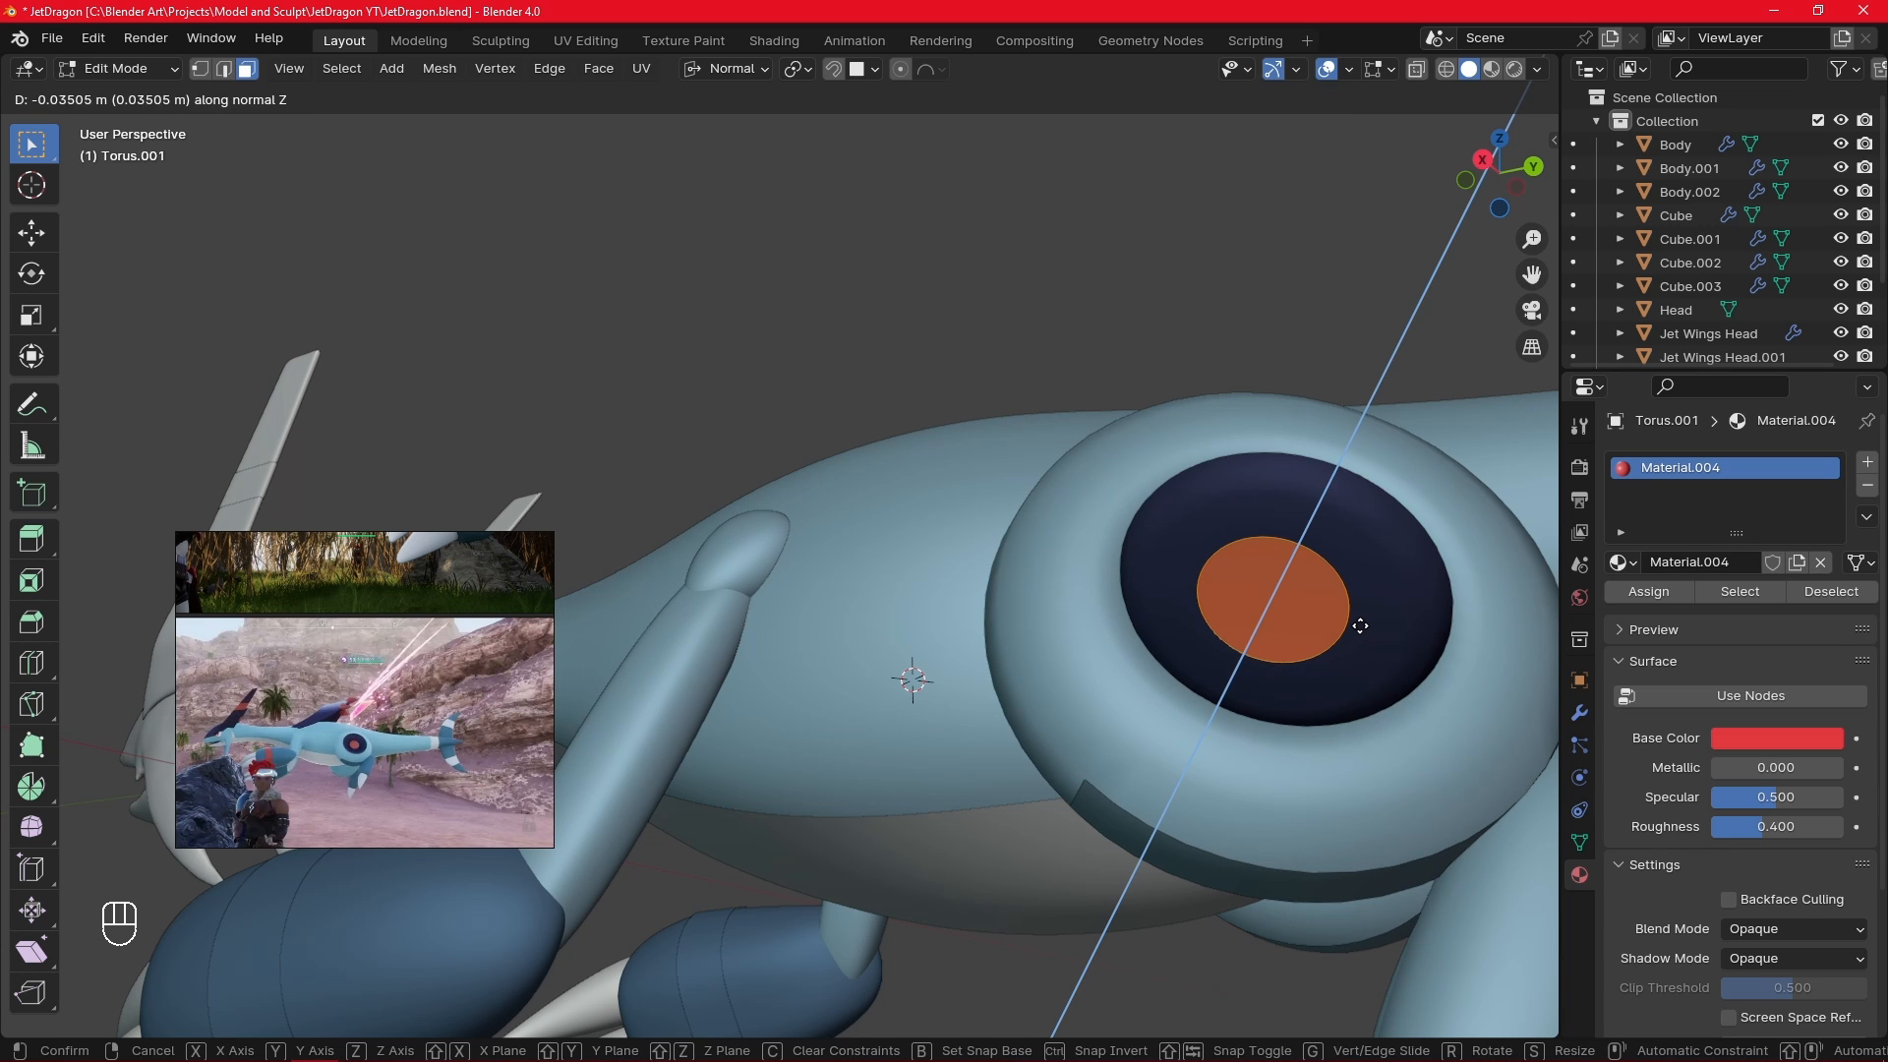
pyautogui.click(1360, 625)
pyautogui.press('KP_3')
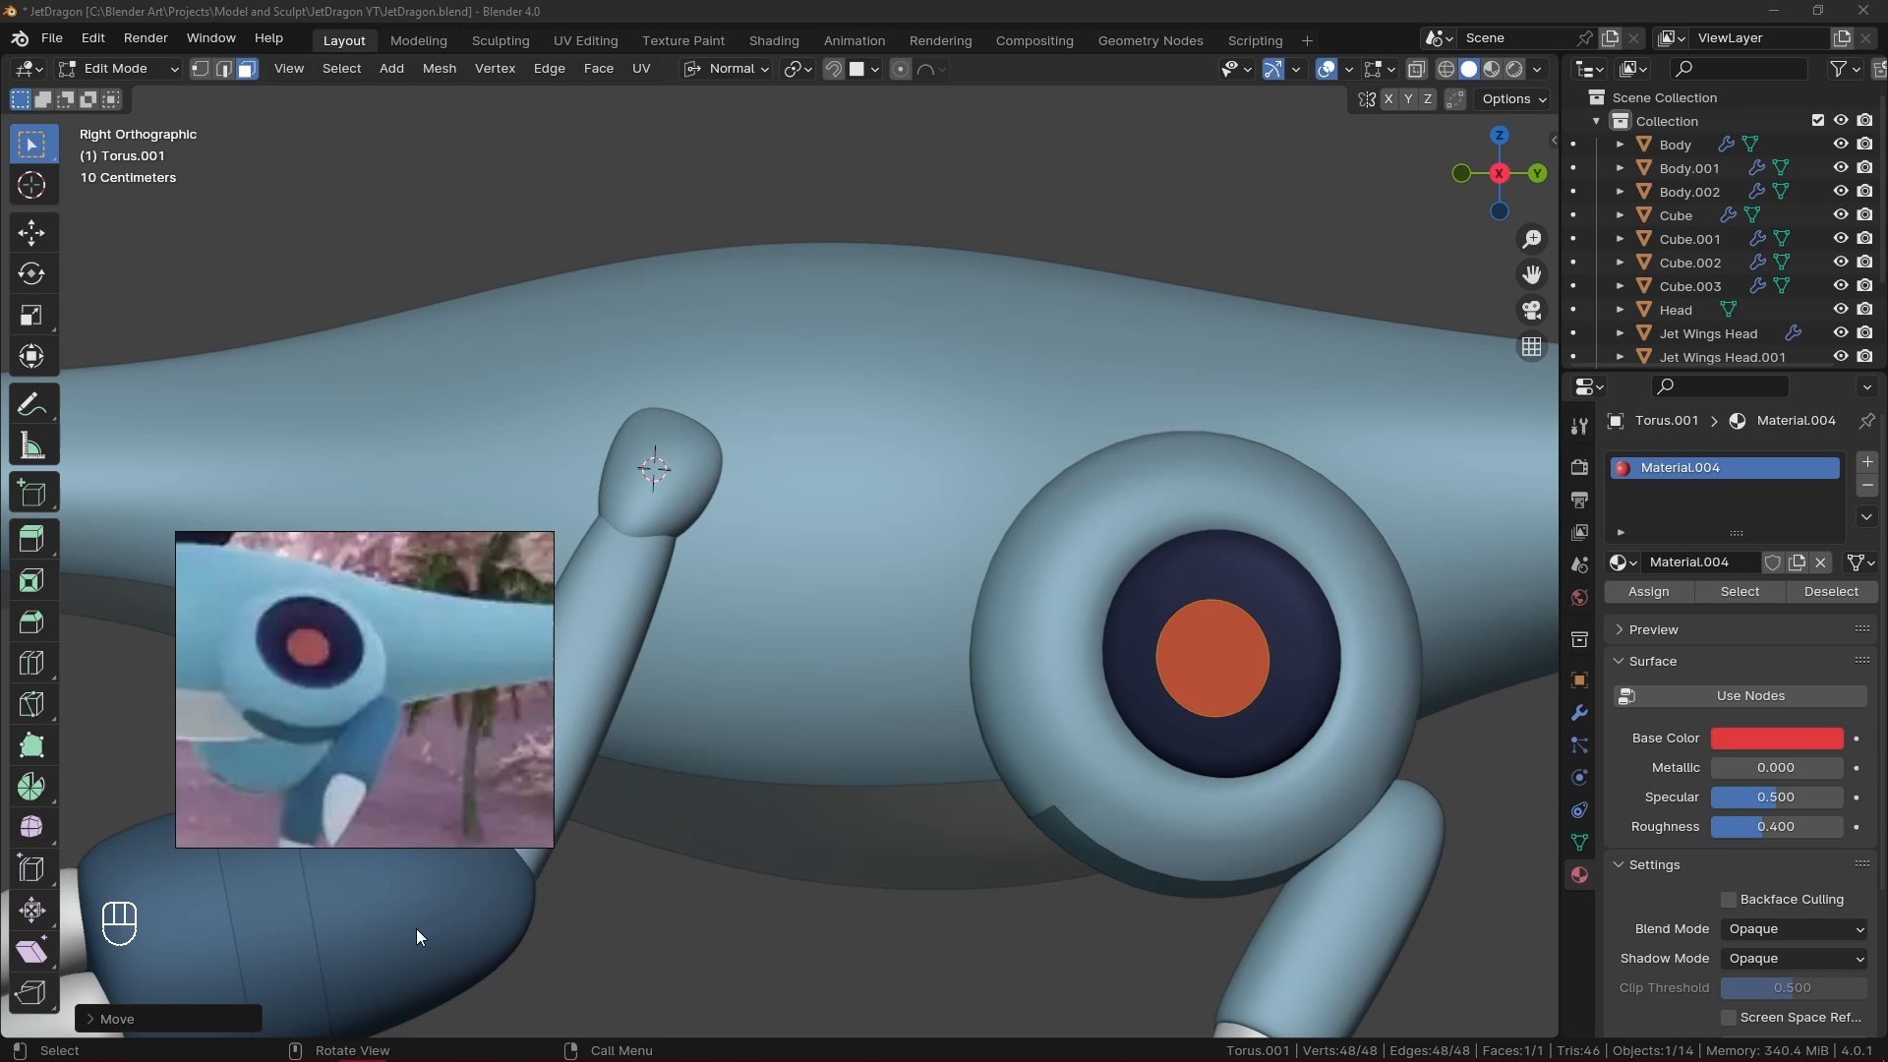
# - Adjust the centre disc's base color to a dark red with hue 1.000, saturation 1.000 and value 0.167
pyautogui.click(1795, 740)
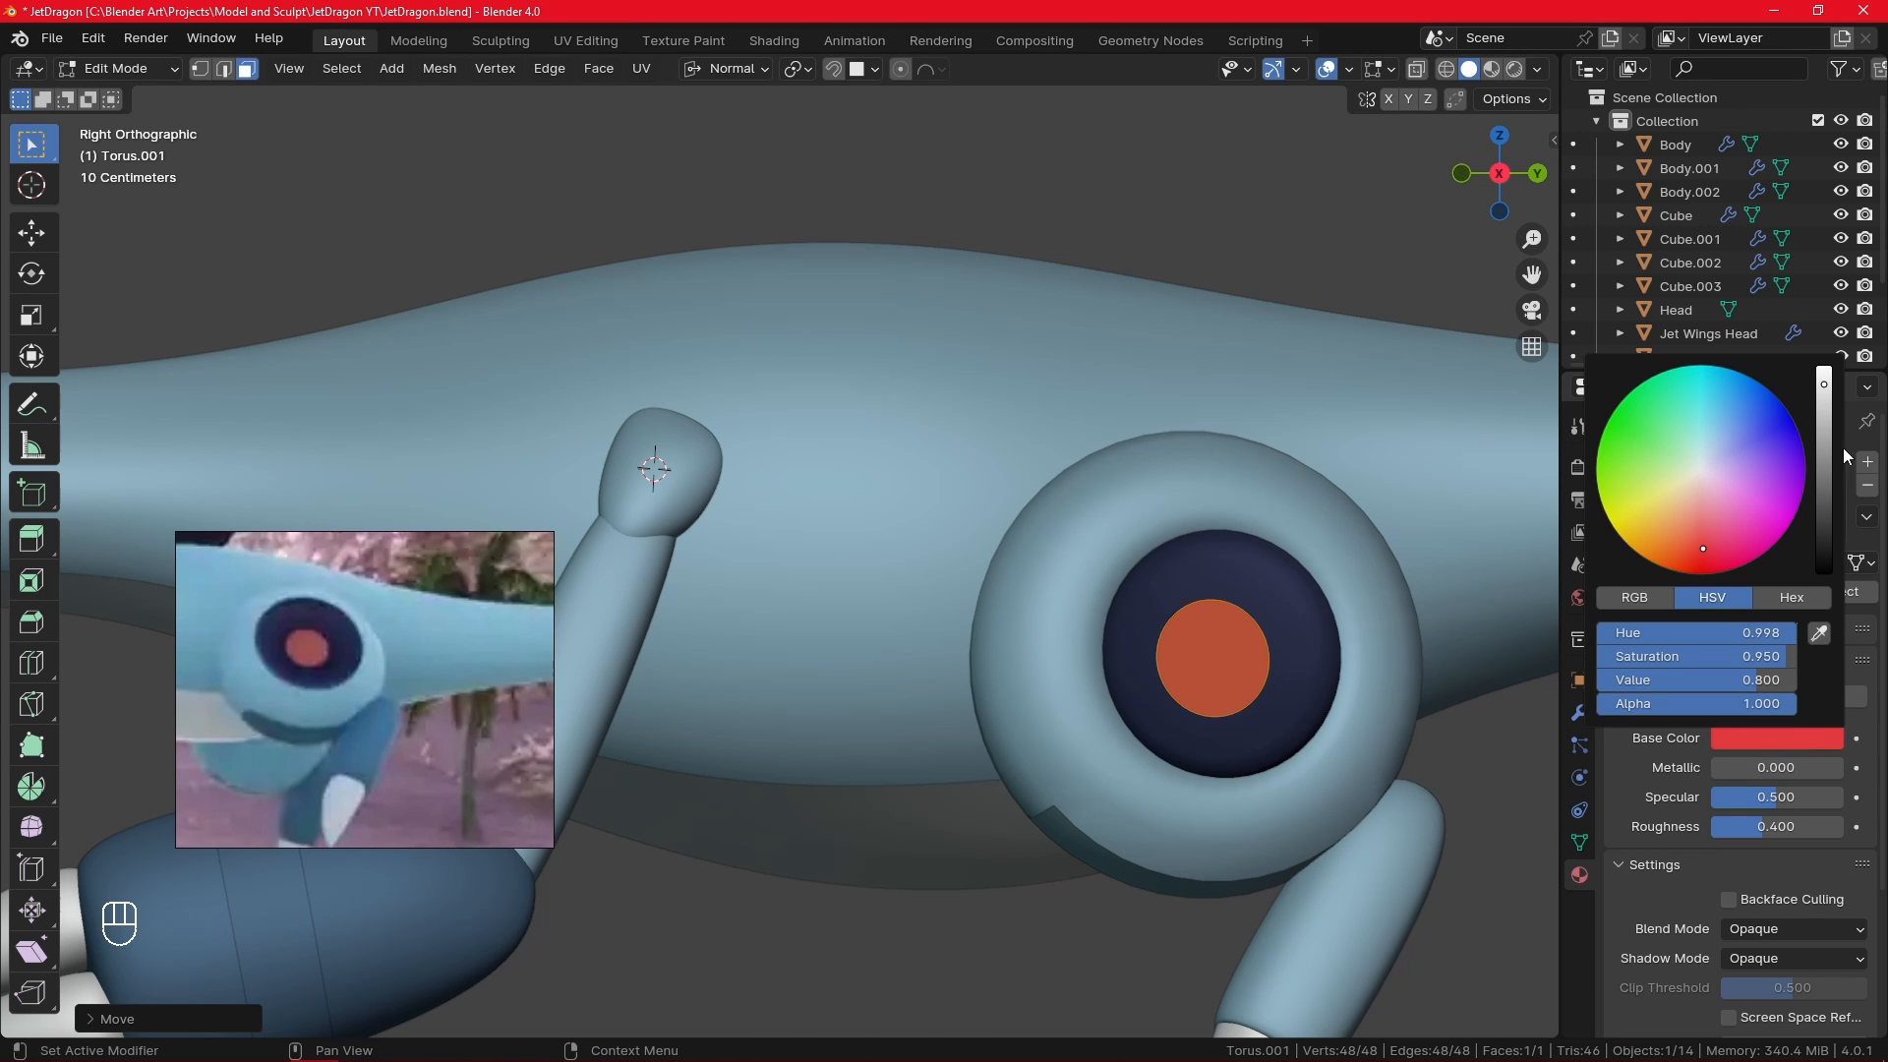
pyautogui.moveTo(1821, 442); pyautogui.dragTo(1824, 455)
pyautogui.moveTo(1731, 529); pyautogui.dragTo(1699, 507)
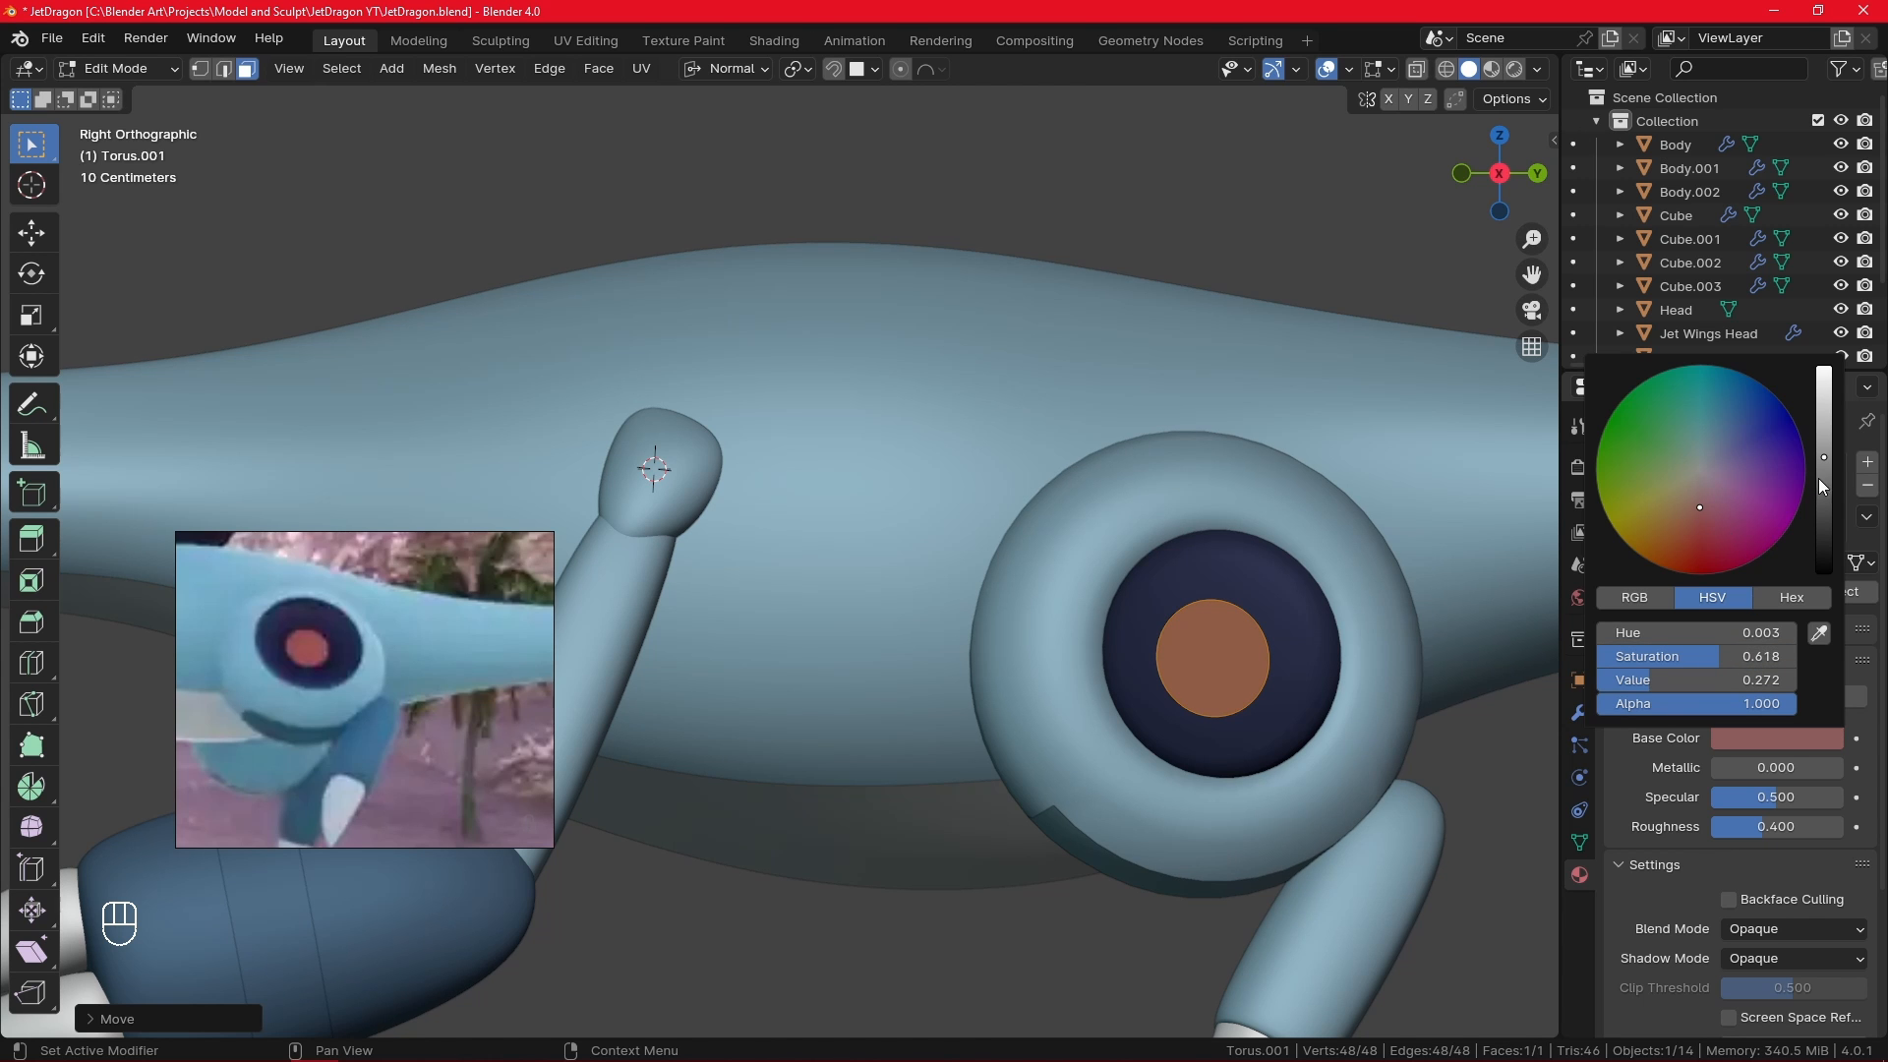
pyautogui.moveTo(1822, 486); pyautogui.dragTo(1824, 367)
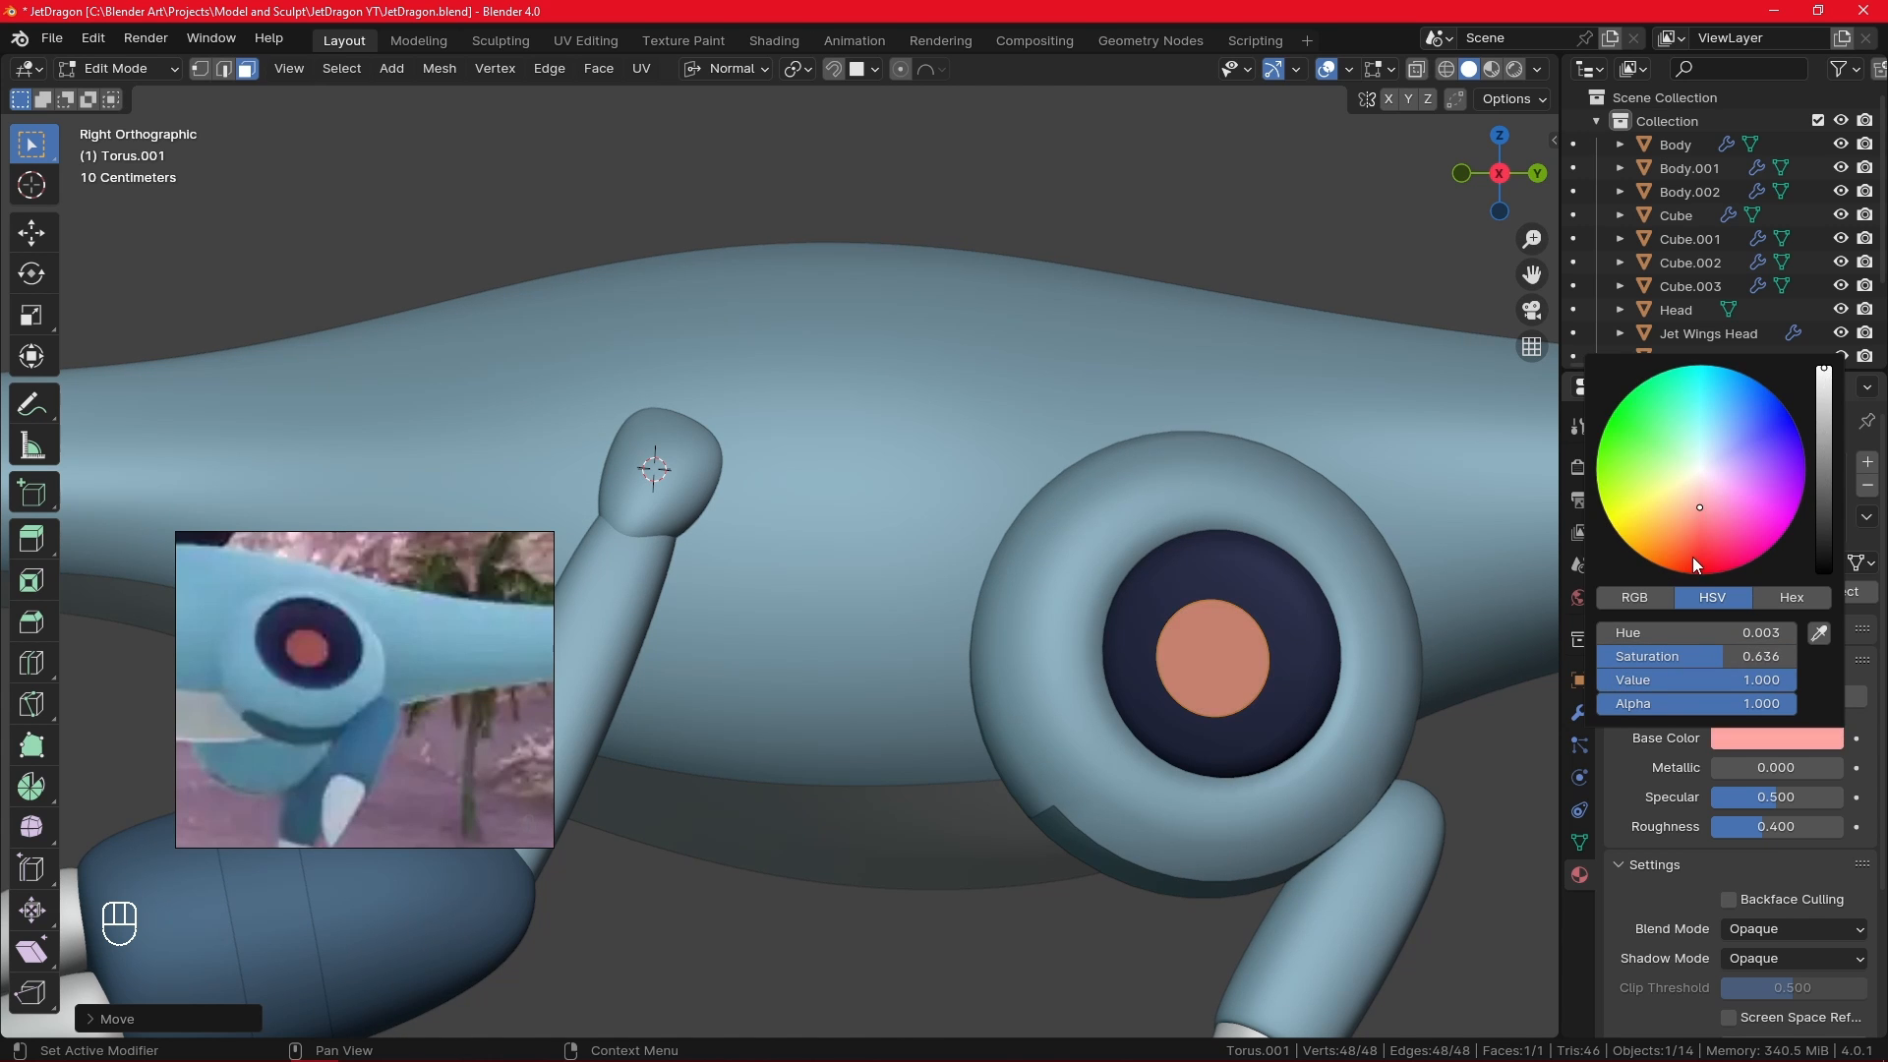
pyautogui.moveTo(1694, 563); pyautogui.dragTo(1702, 573)
pyautogui.moveTo(1760, 666); pyautogui.dragTo(1731, 666)
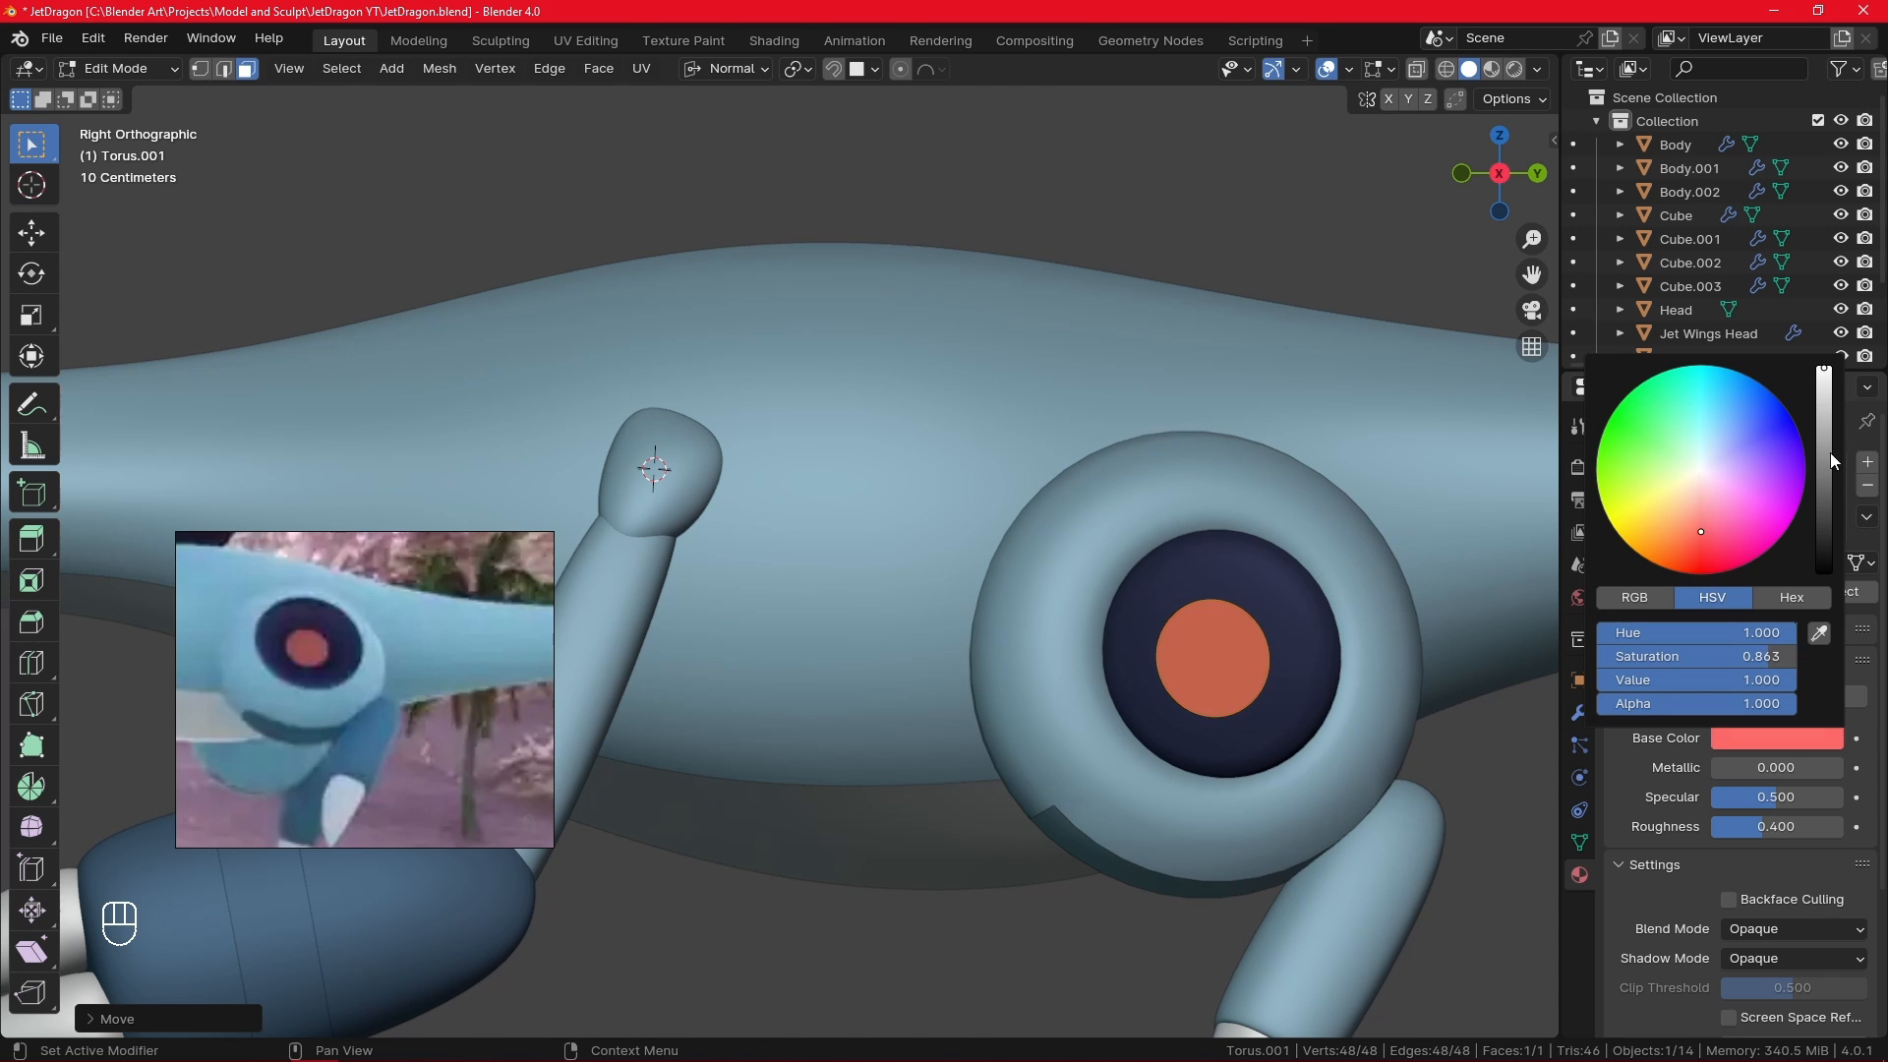
pyautogui.moveTo(1833, 459); pyautogui.dragTo(1824, 480)
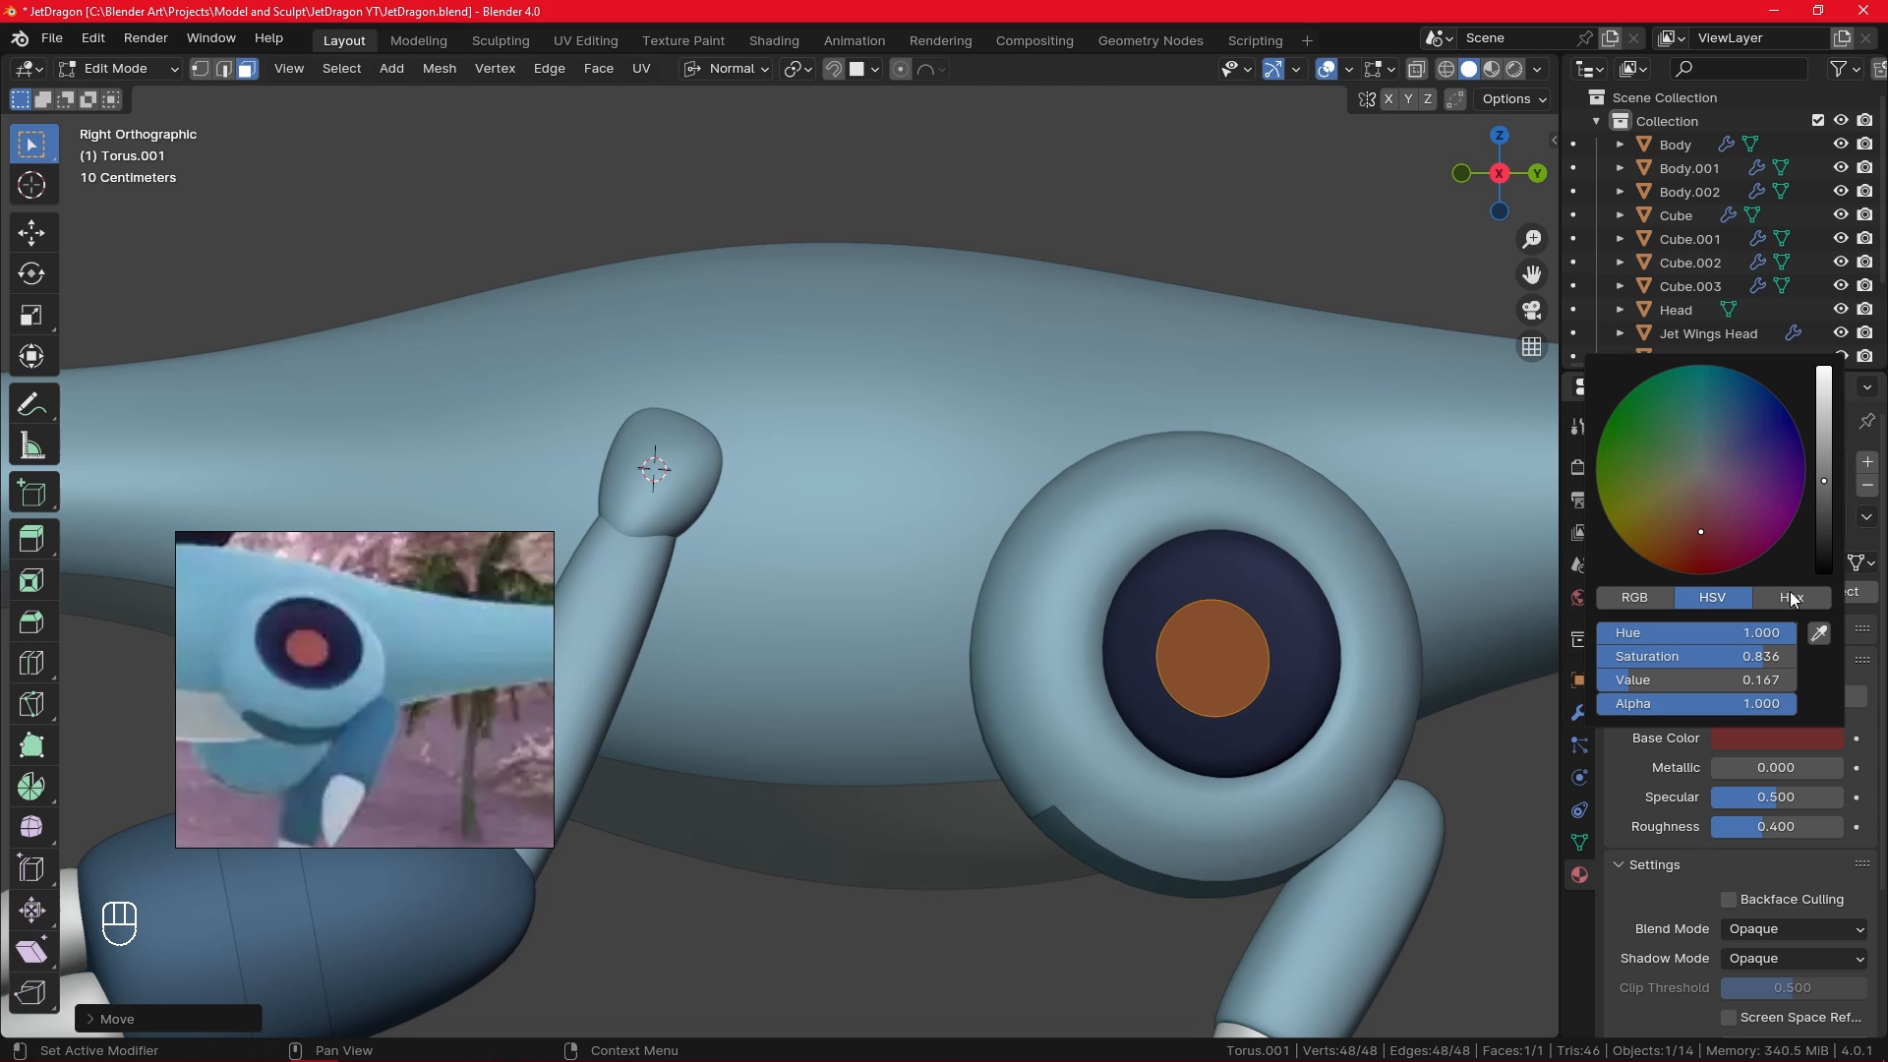
pyautogui.moveTo(1770, 664); pyautogui.dragTo(1802, 664)
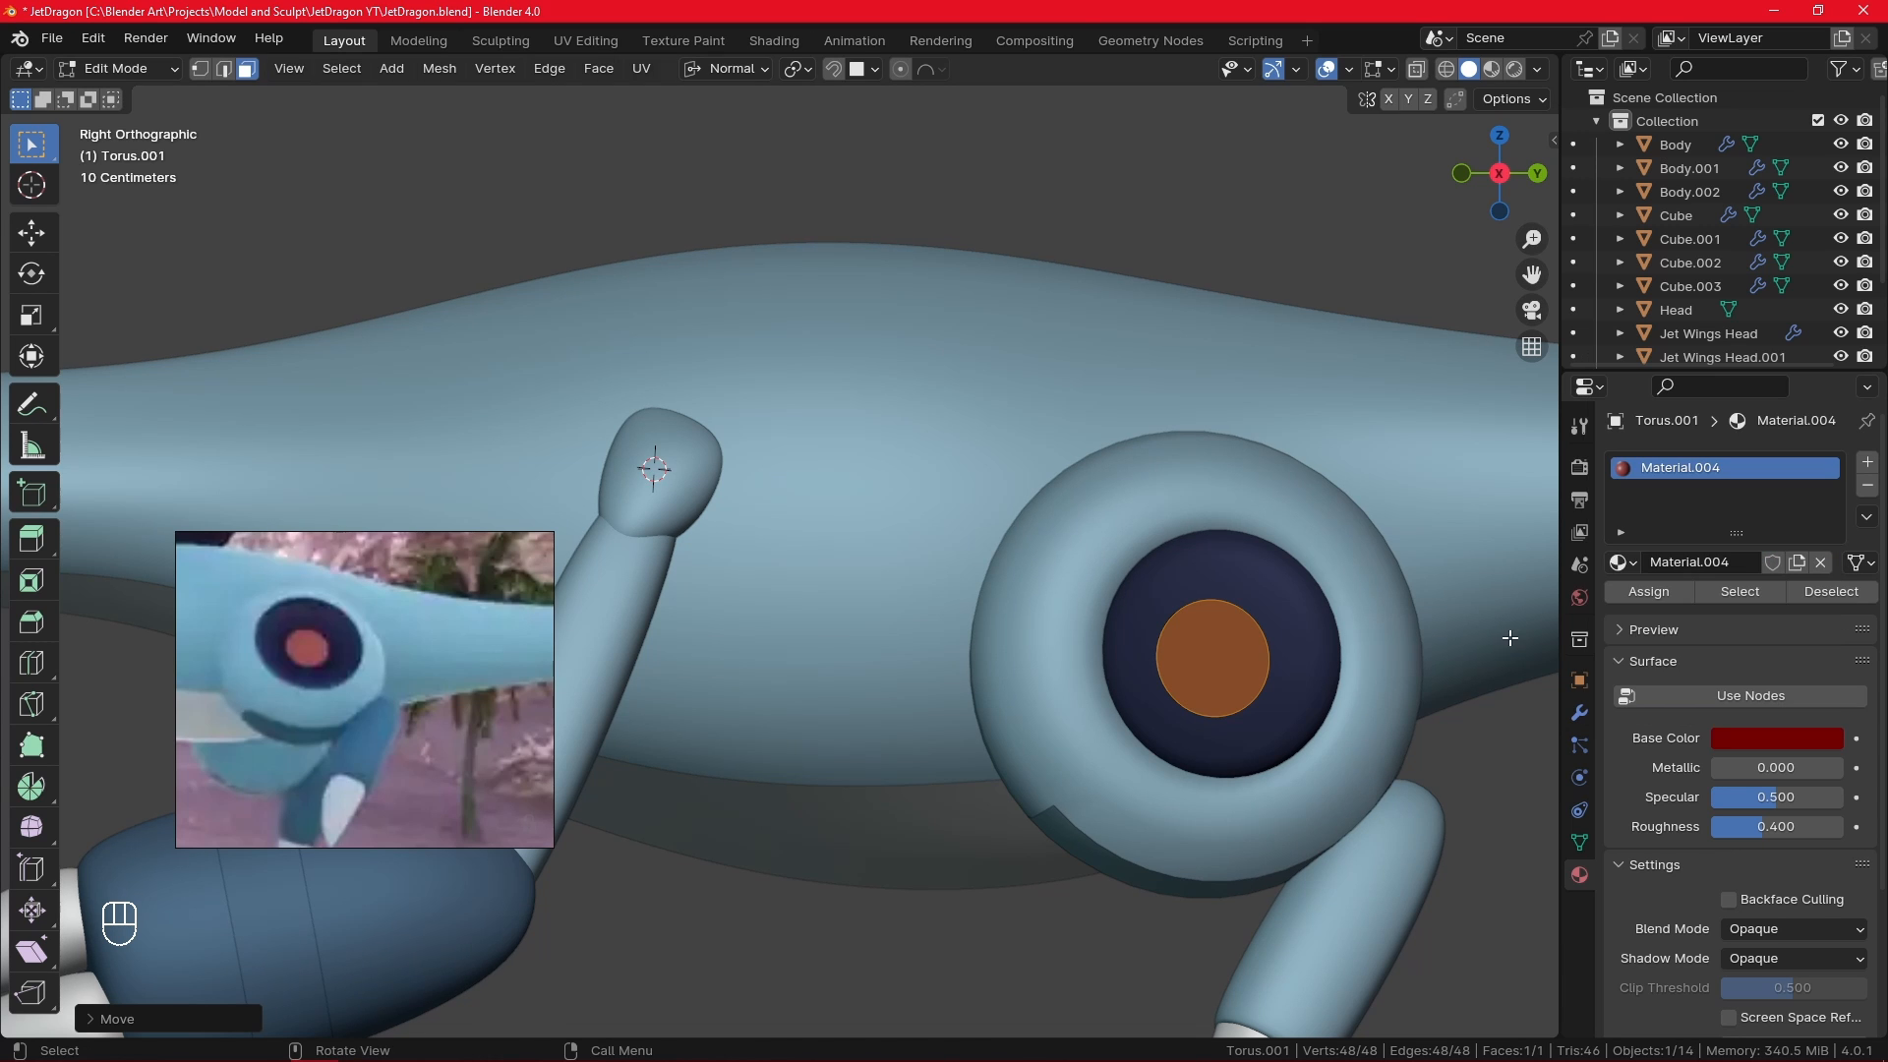
# - Leave Edit Mode and brighten the centre disc's base color to a muted red with value 0.585 and slightly reduced saturation
pyautogui.press('Tab')
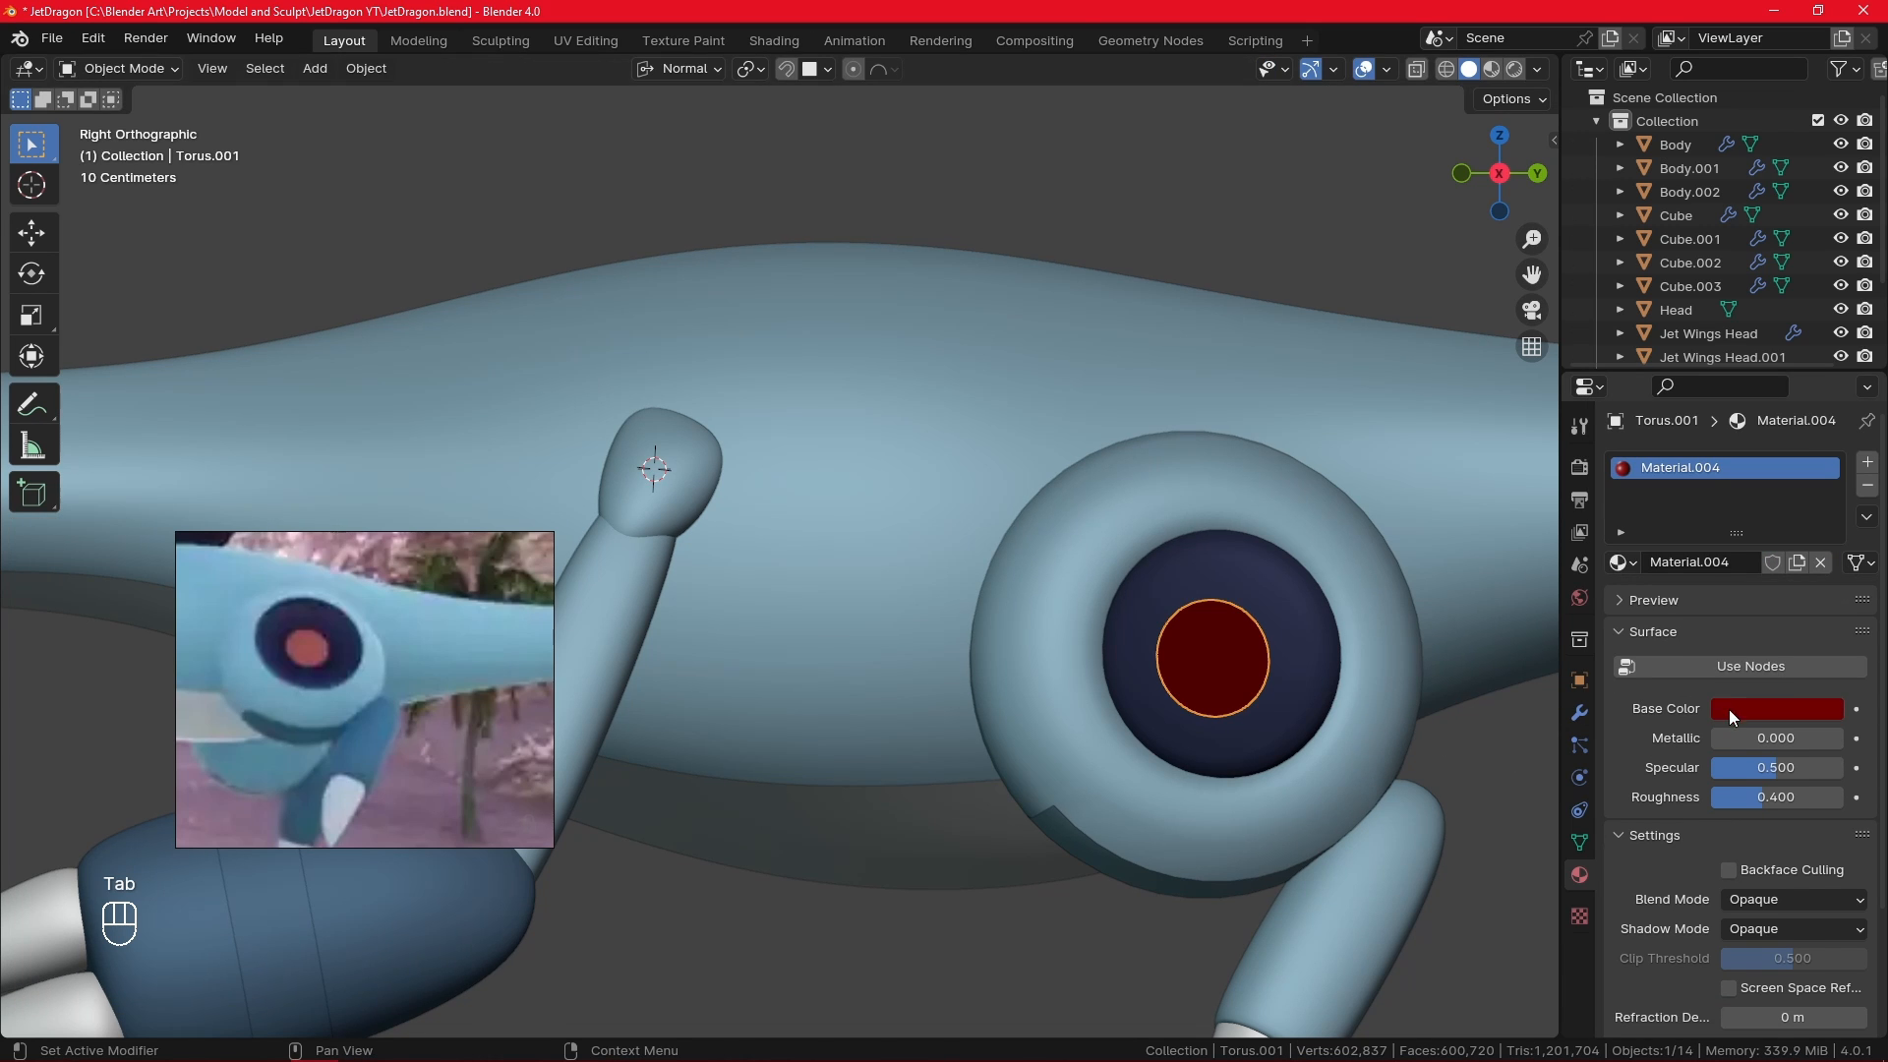
pyautogui.click(1778, 709)
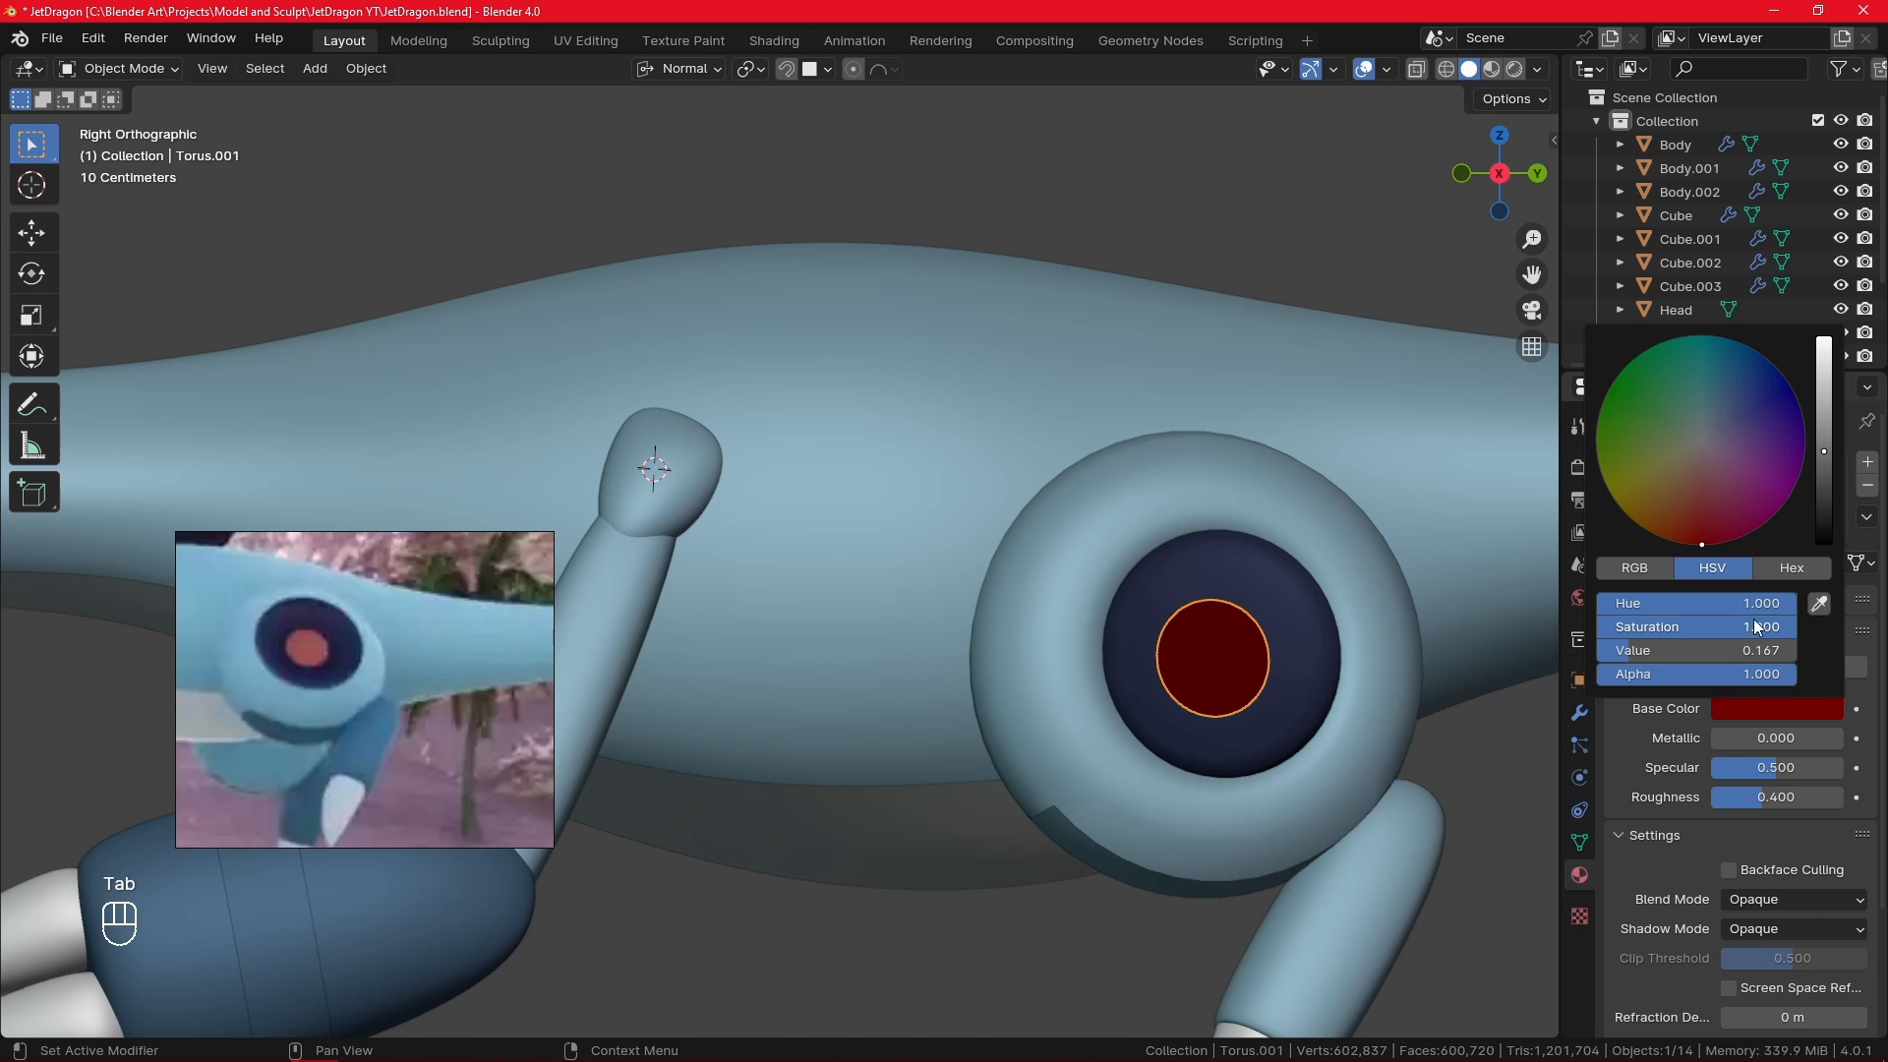
pyautogui.moveTo(1757, 627); pyautogui.dragTo(1690, 627)
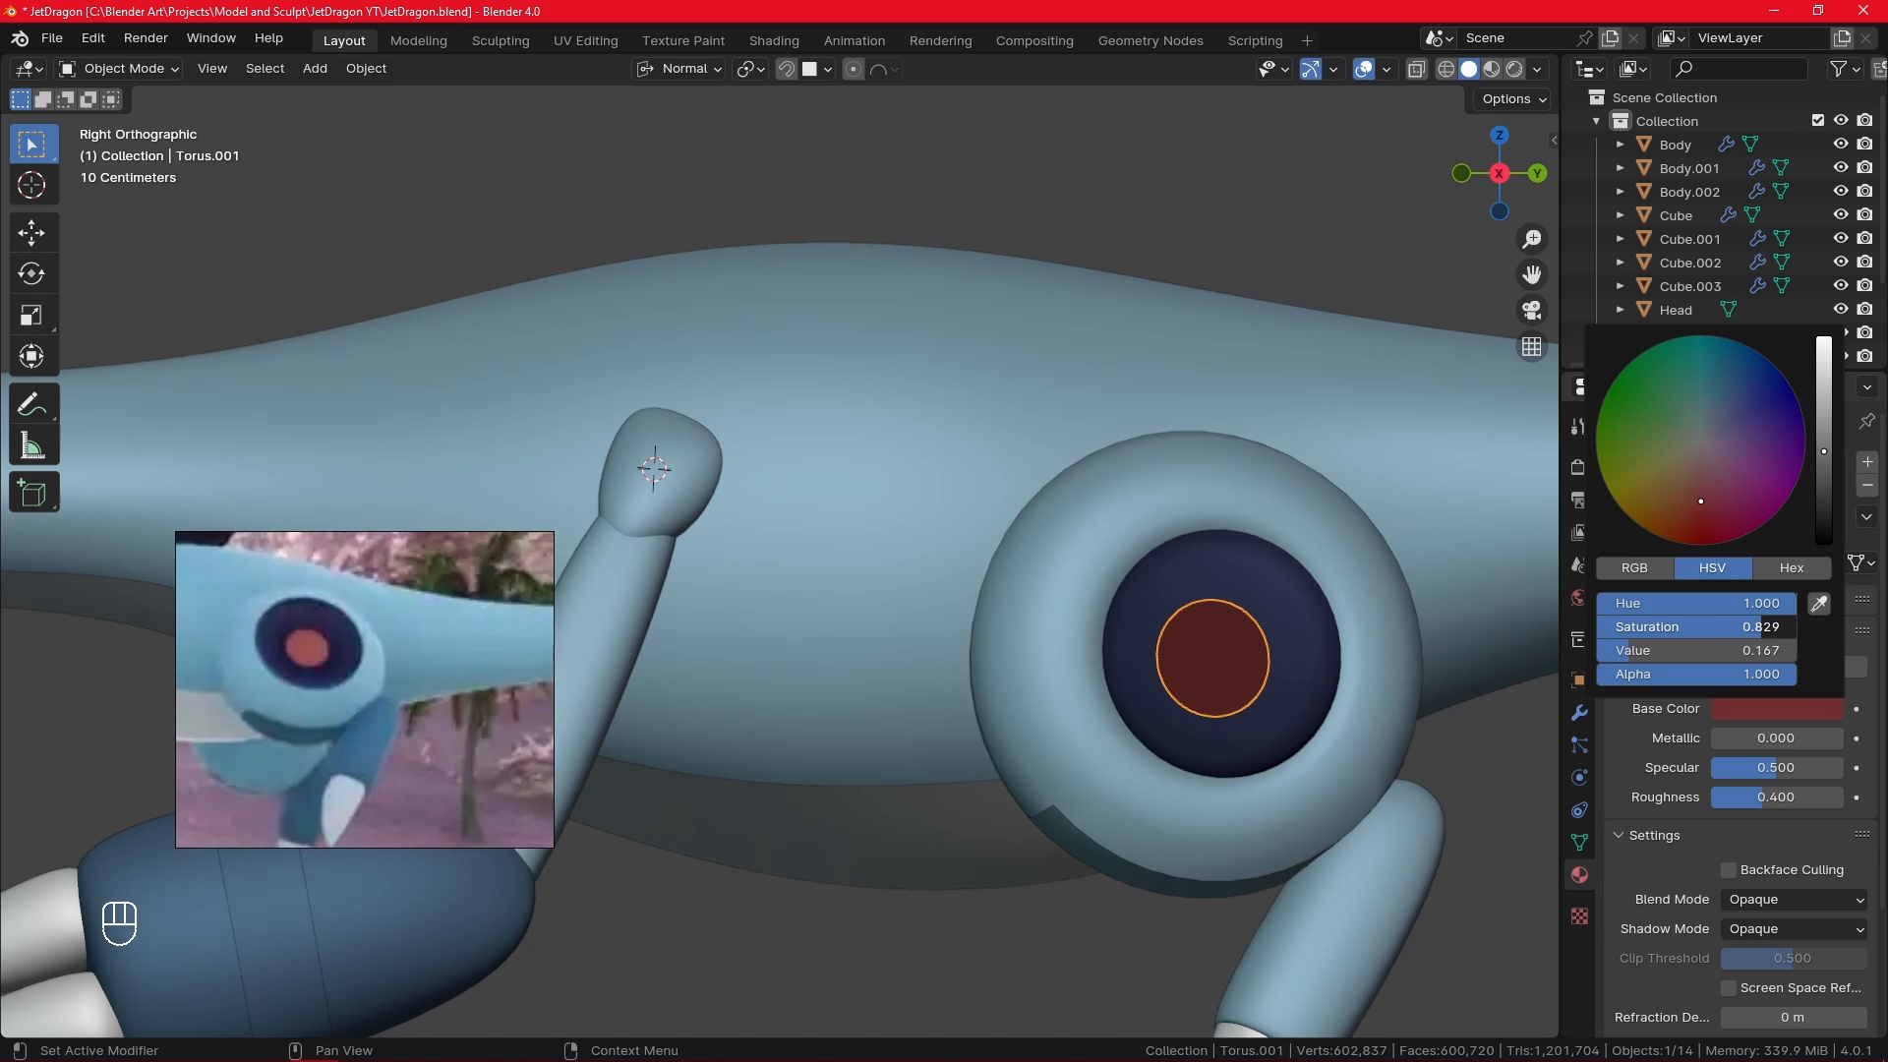
pyautogui.moveTo(1824, 451); pyautogui.dragTo(1823, 389)
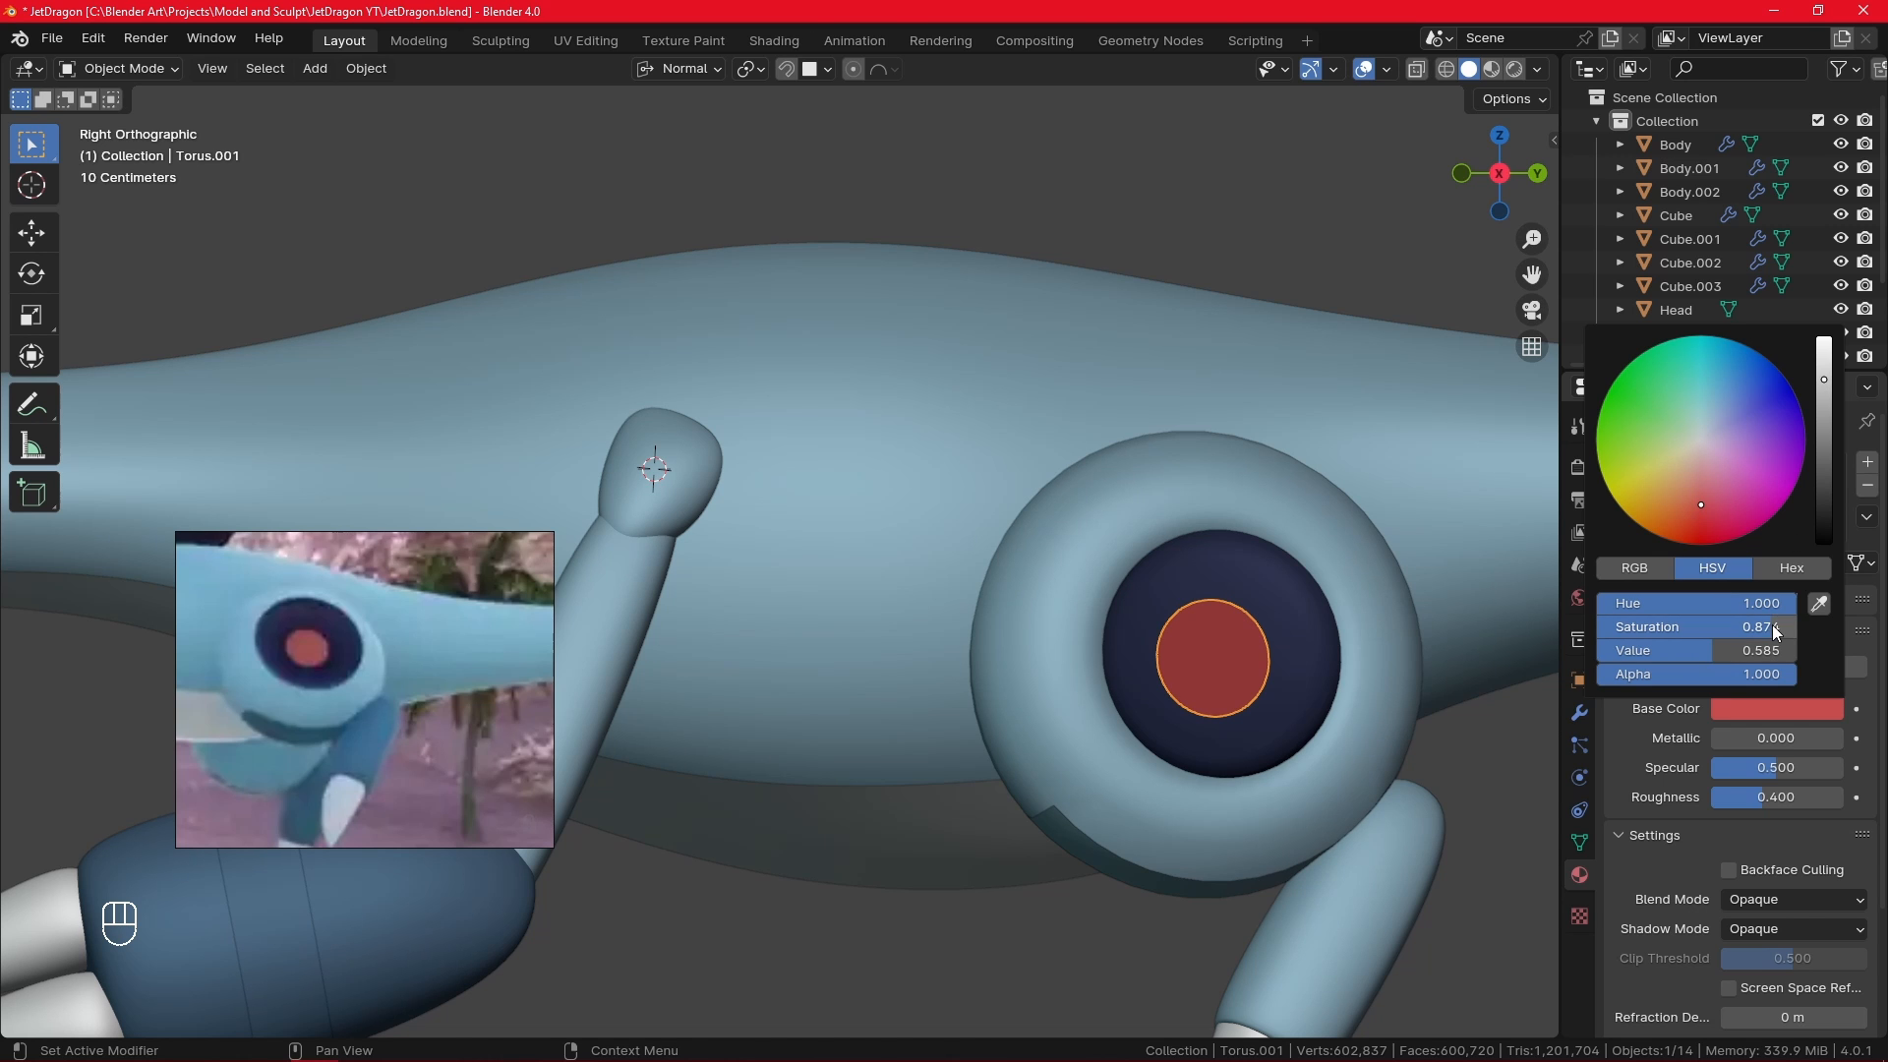
pyautogui.moveTo(1696, 626); pyautogui.dragTo(1690, 627)
pyautogui.scroll(-2, 745, 851)
pyautogui.click(787, 879)
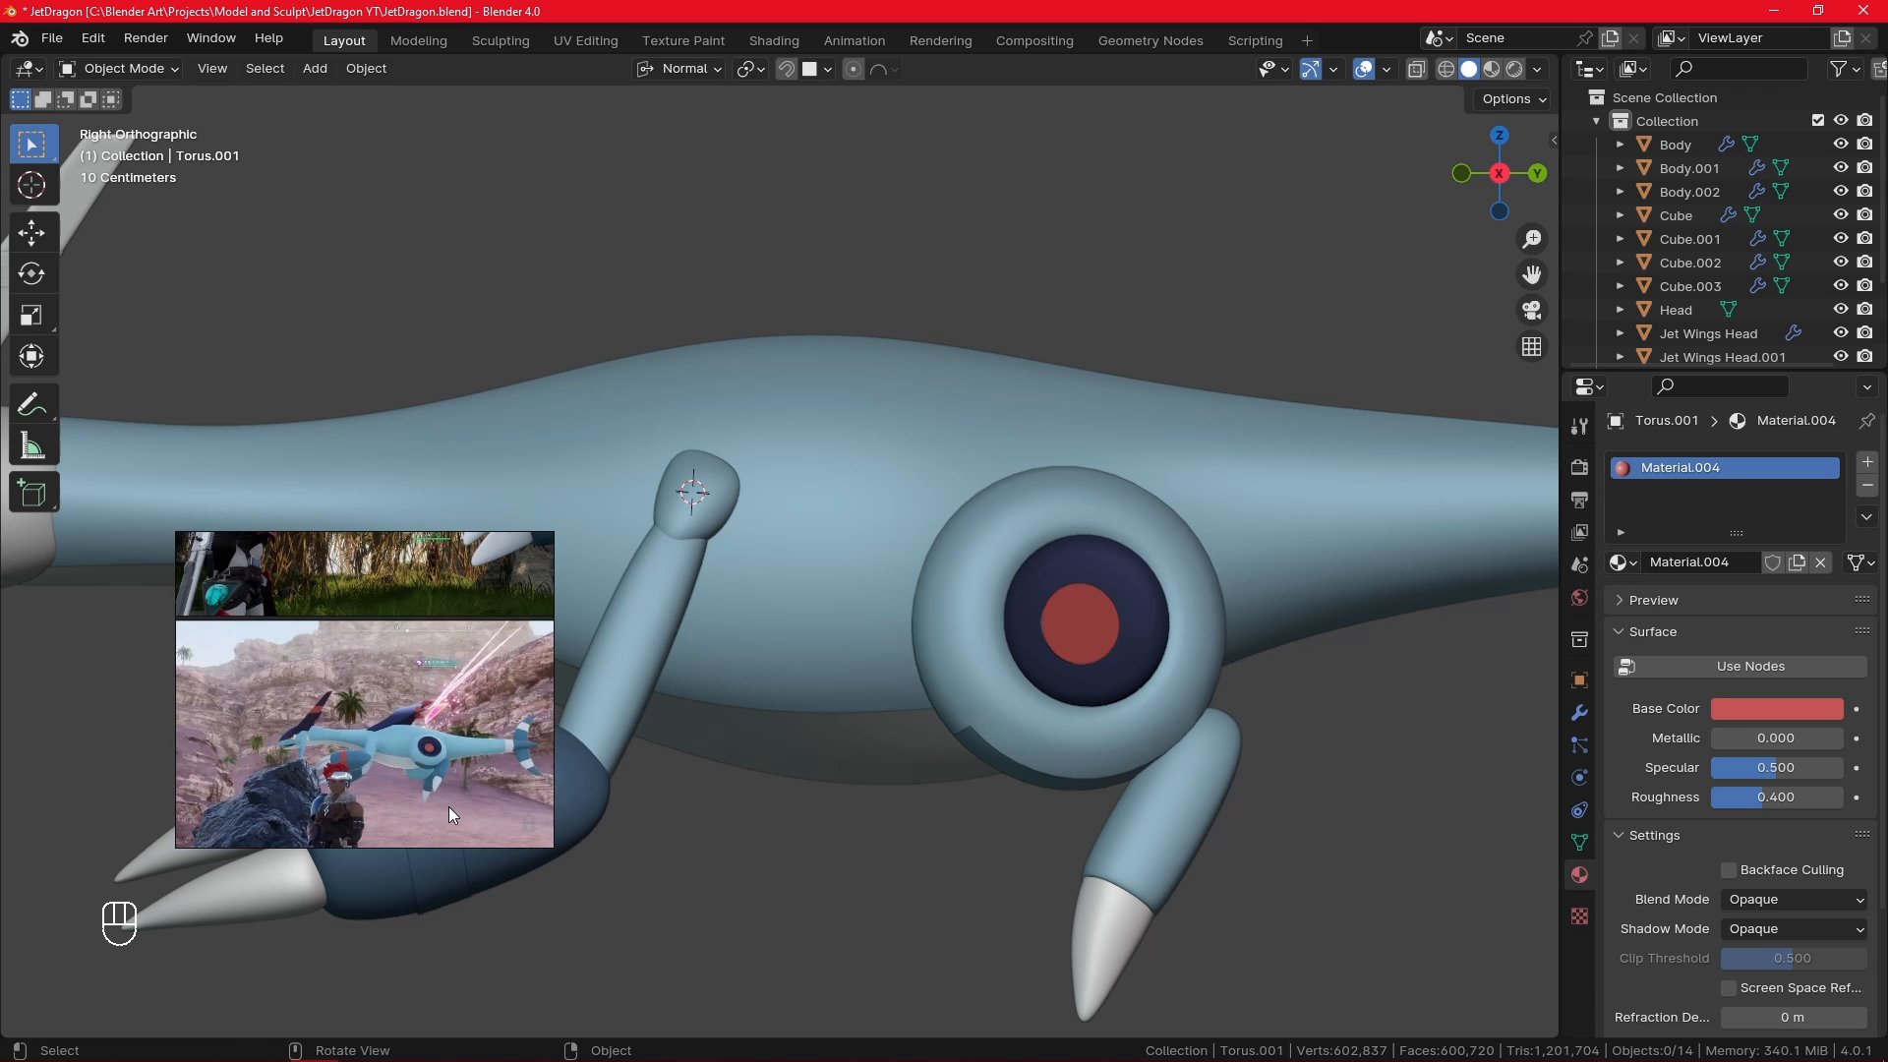
# - Assign the existing Material.004 to the separate band across the head wing
pyautogui.scroll(-1, 757, 947)
pyautogui.keyDown('shift'); pyautogui.moveTo(833, 954); pyautogui.dragTo(1387, 985, button='middle'); pyautogui.keyUp('shift')
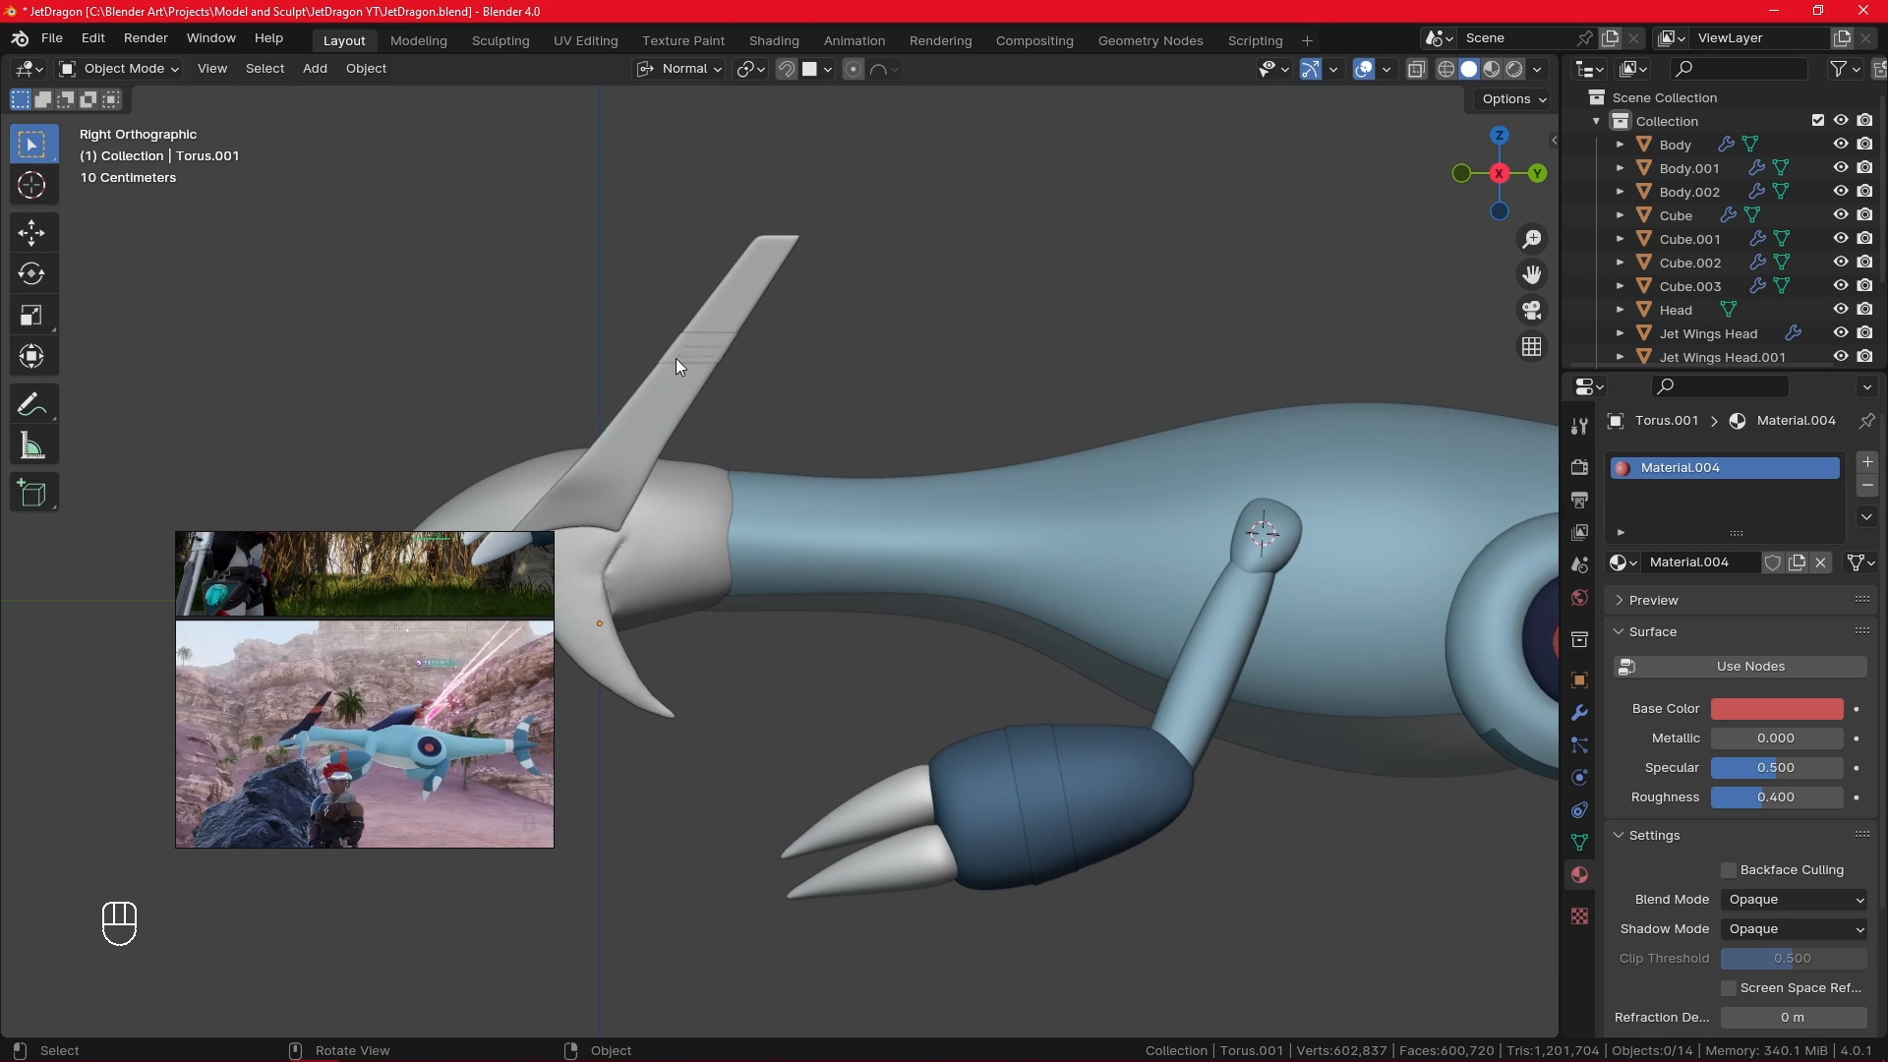
pyautogui.click(702, 350)
pyautogui.click(1620, 562)
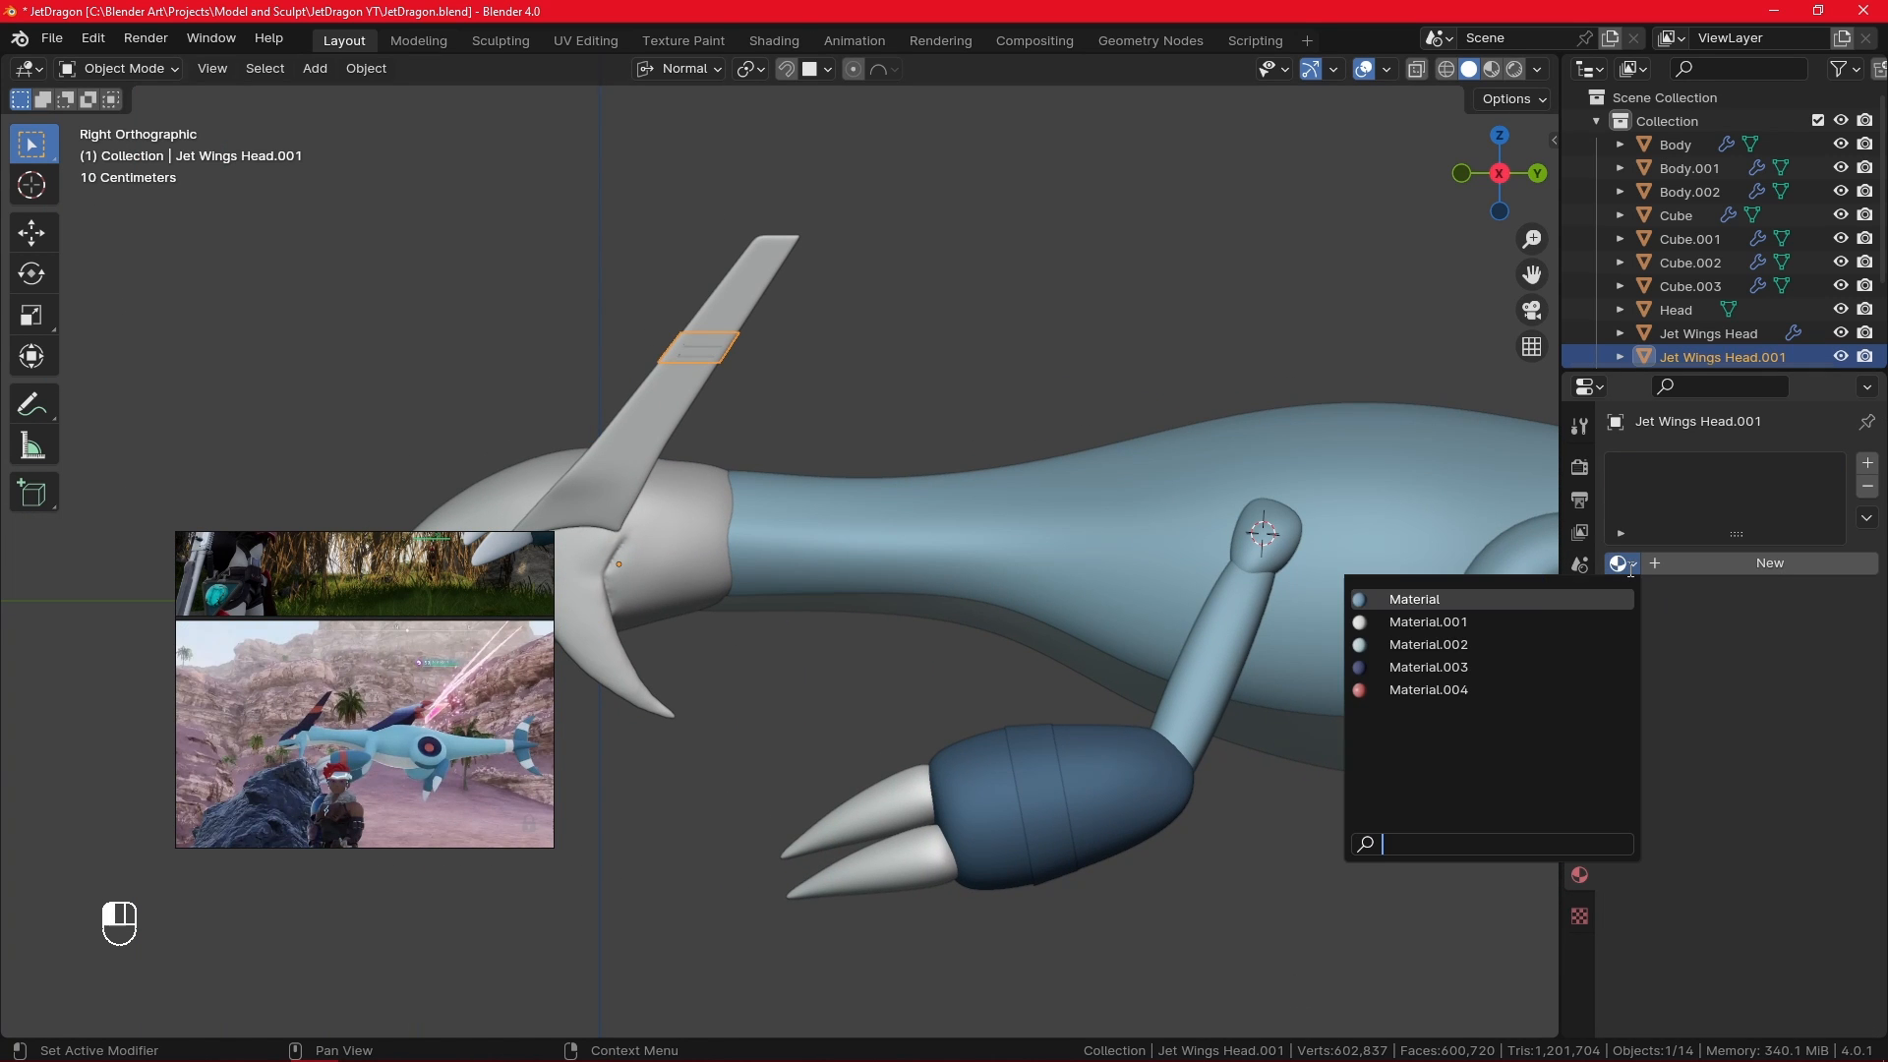
pyautogui.click(1573, 689)
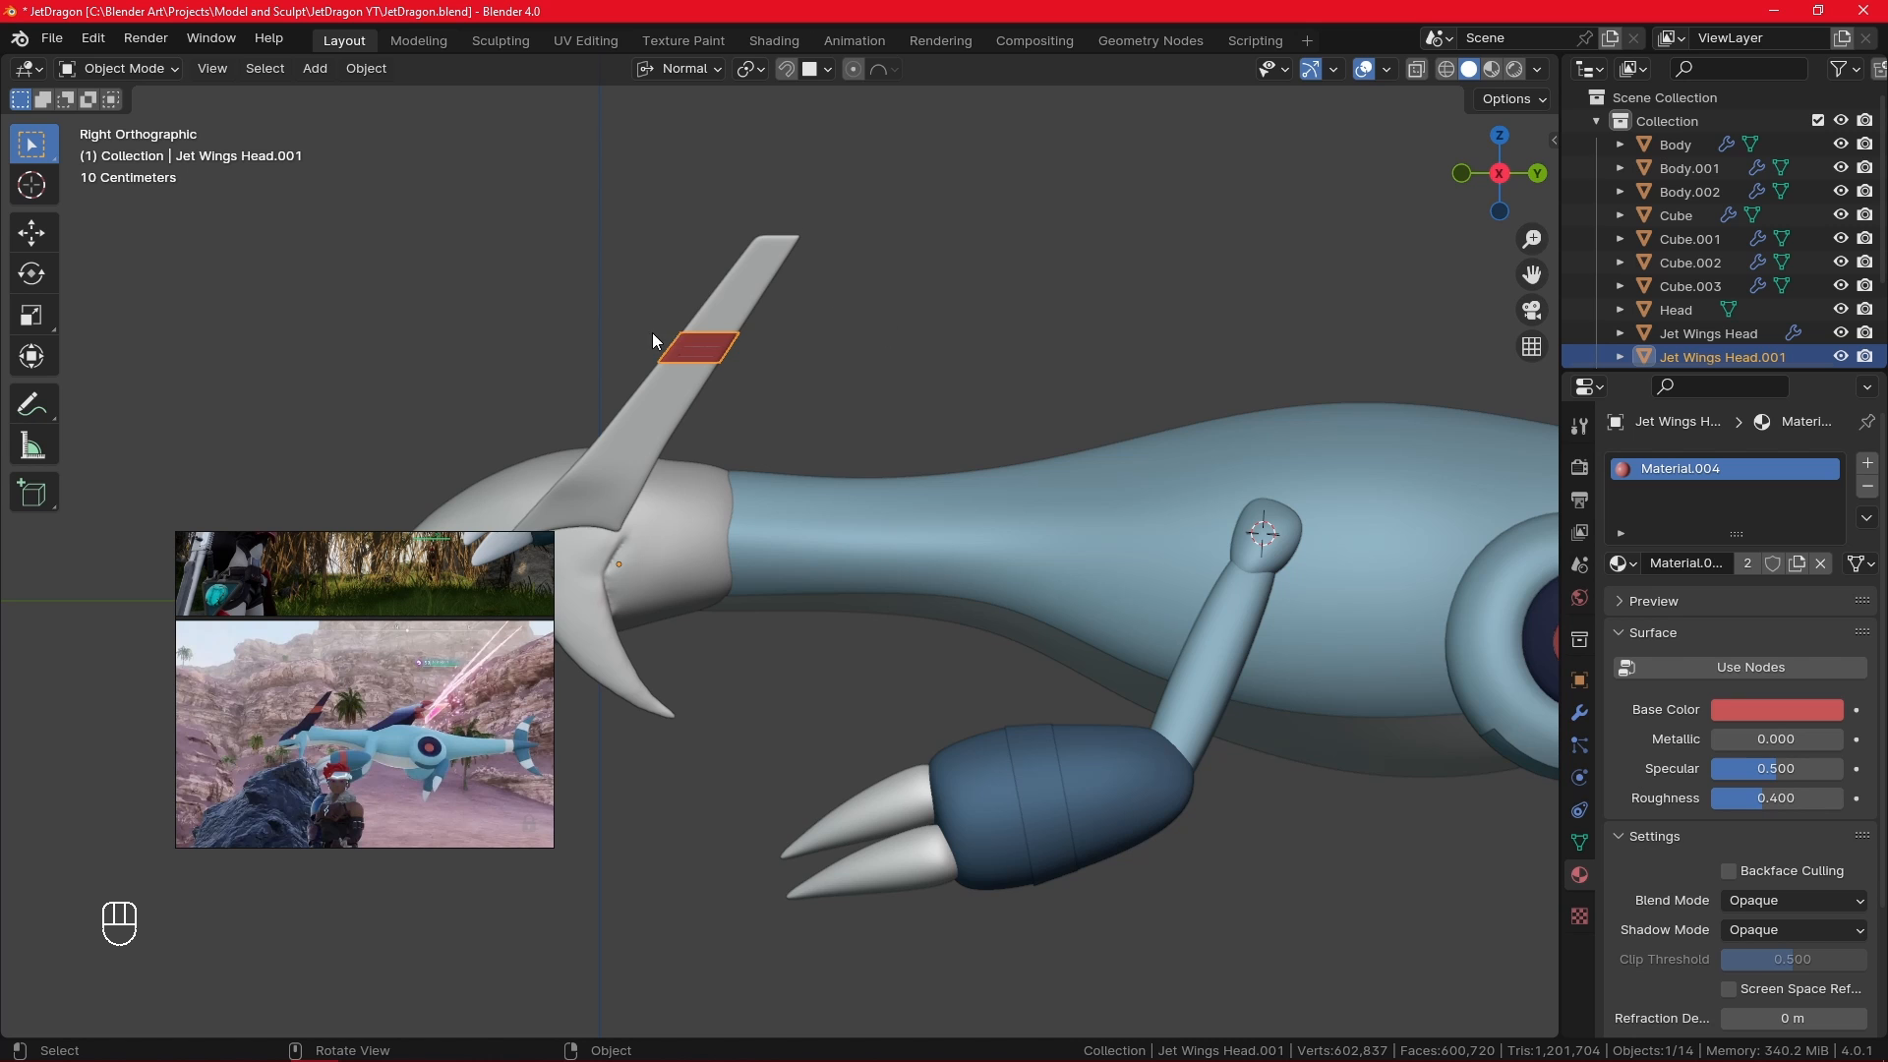
# - Add a loop cut across the middle of the red head wing band and scale it up to about 1.02
pyautogui.scroll(7, 652, 333)
pyautogui.press('Tab')
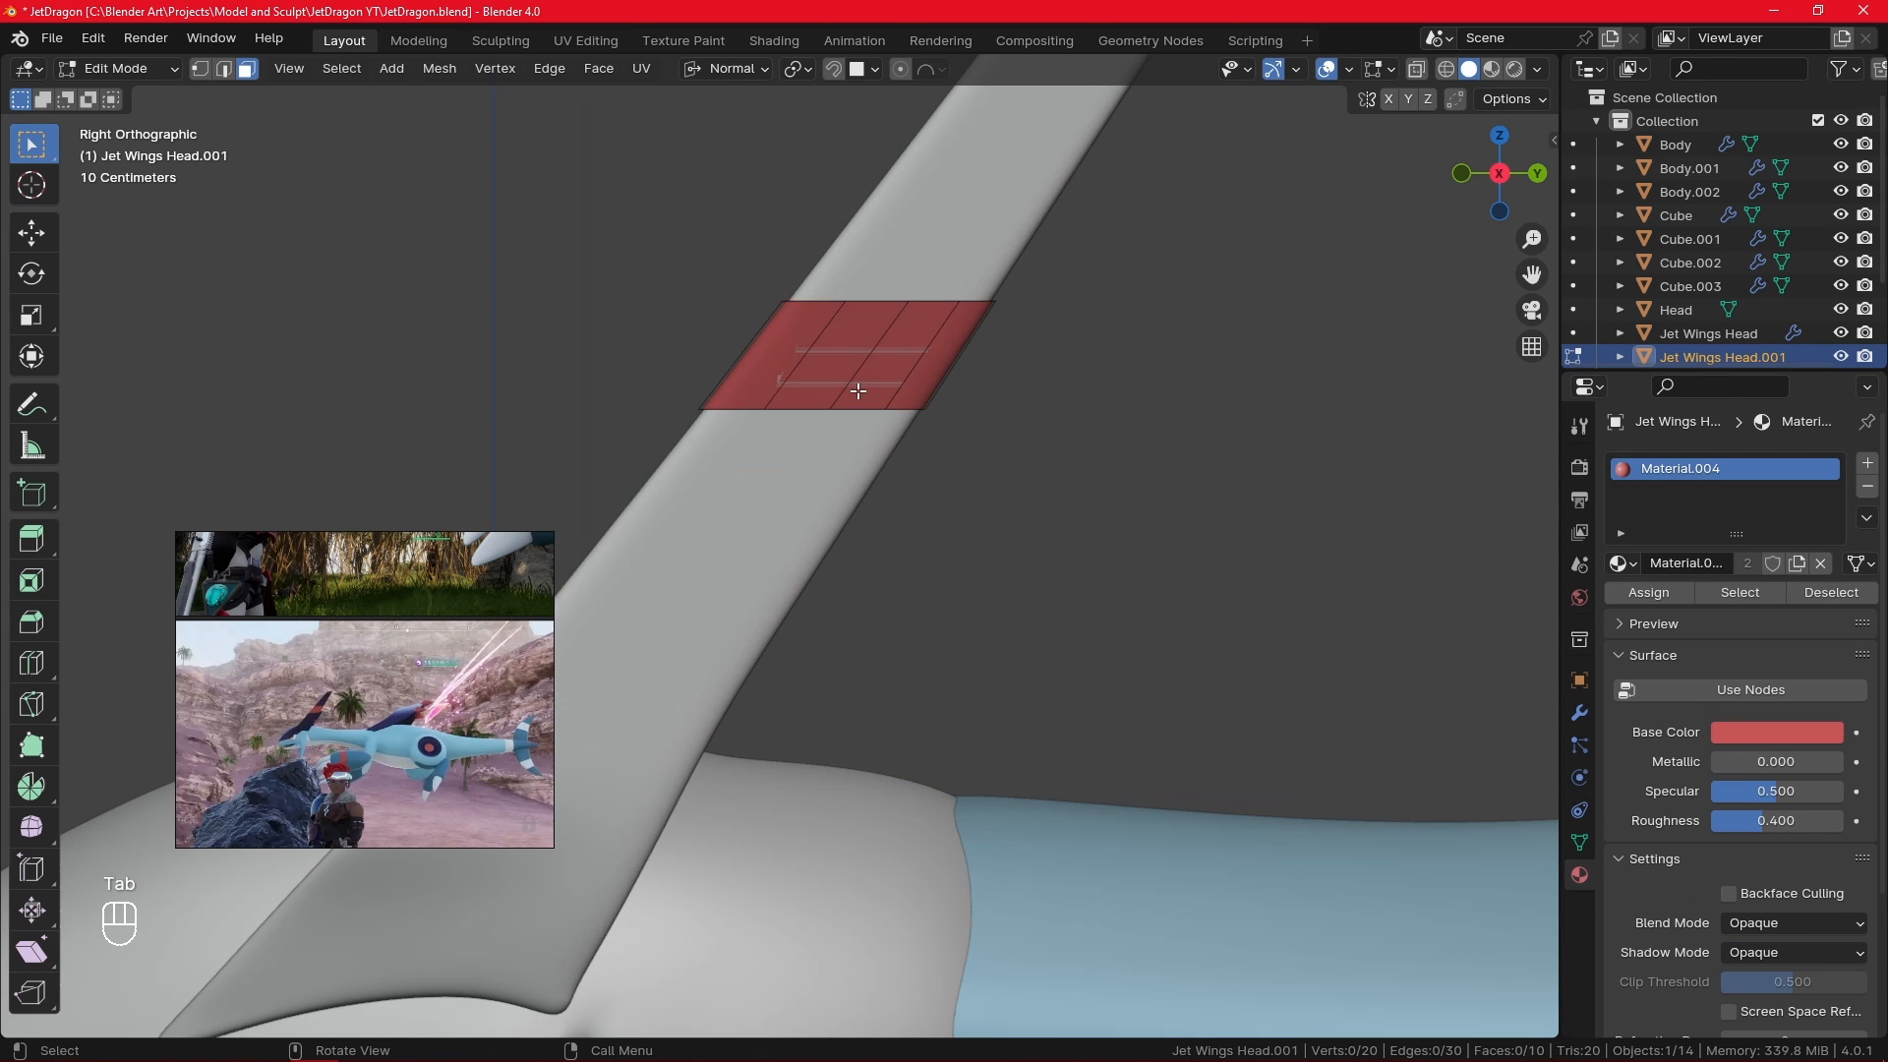
pyautogui.scroll(2, 858, 391)
pyautogui.press('a')
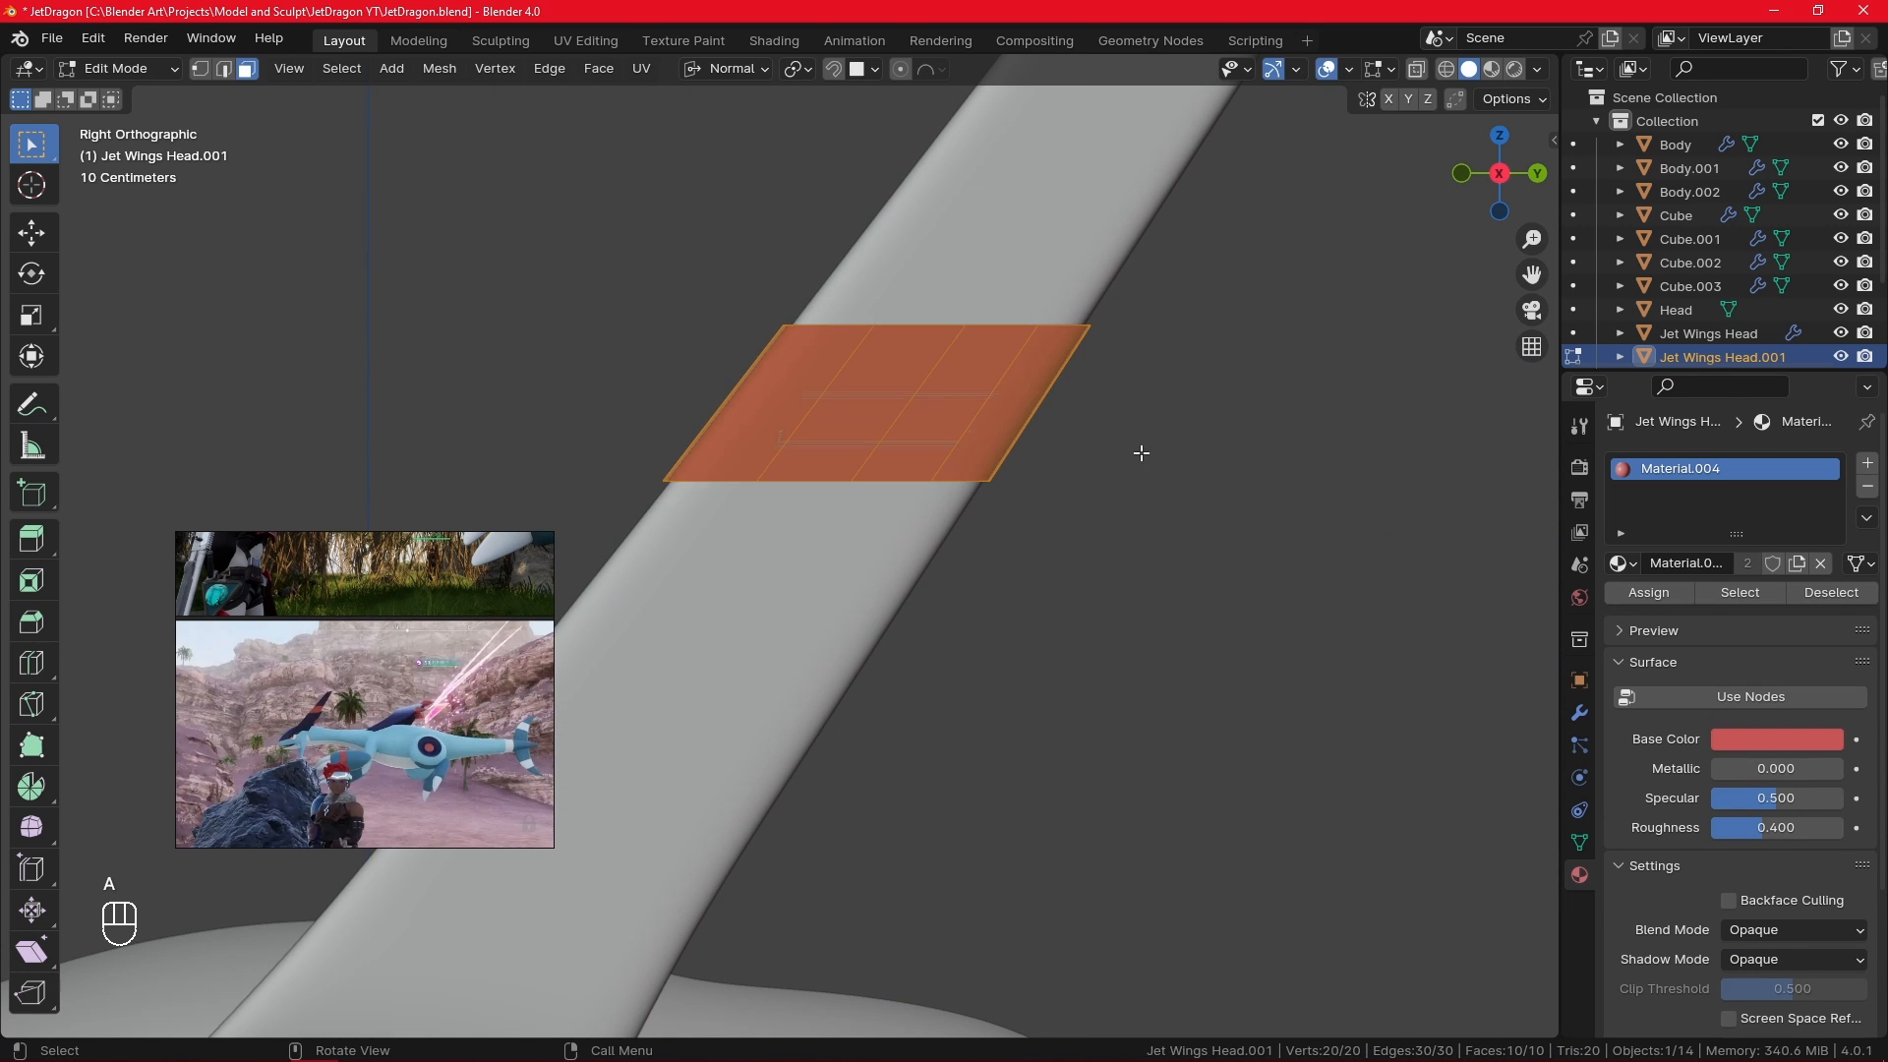
pyautogui.hotkey('alt', 'a')
pyautogui.hotkey('ctrl', 'r')
pyautogui.click(1008, 408)
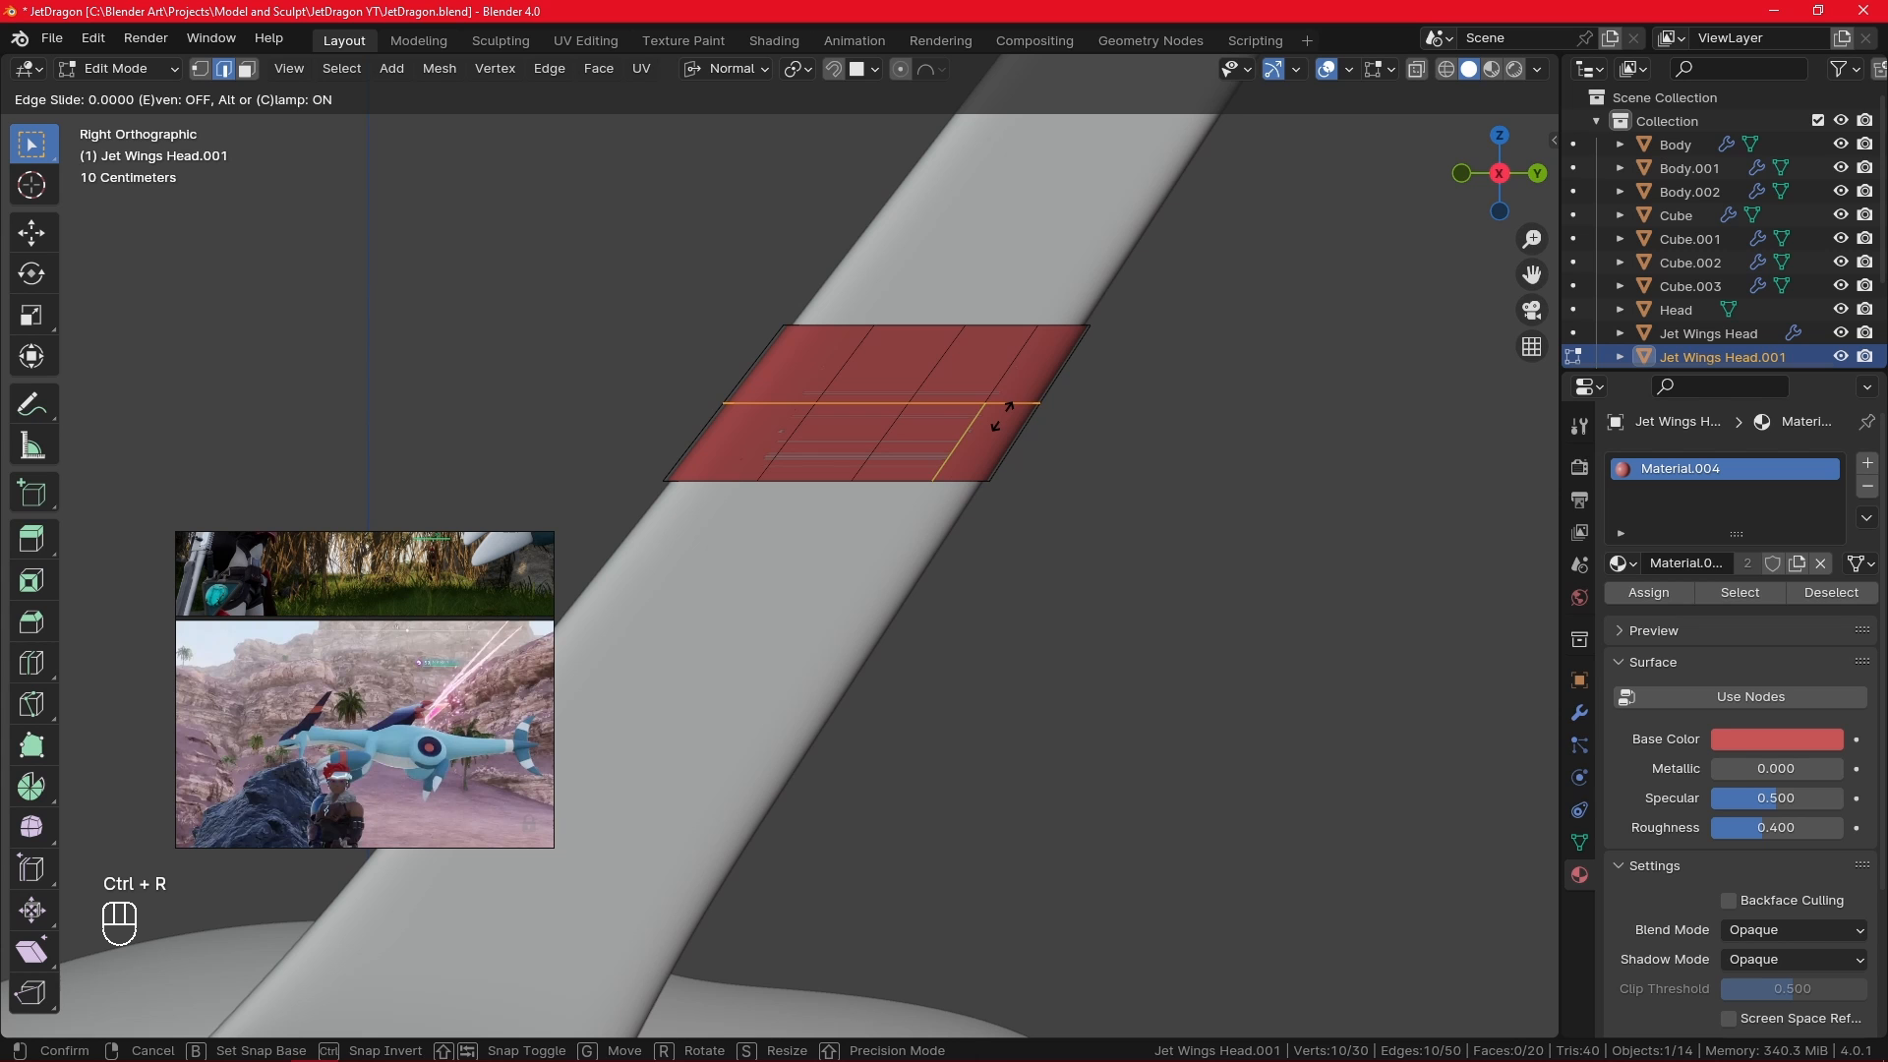
pyautogui.rightClick(1003, 413)
pyautogui.press('s')
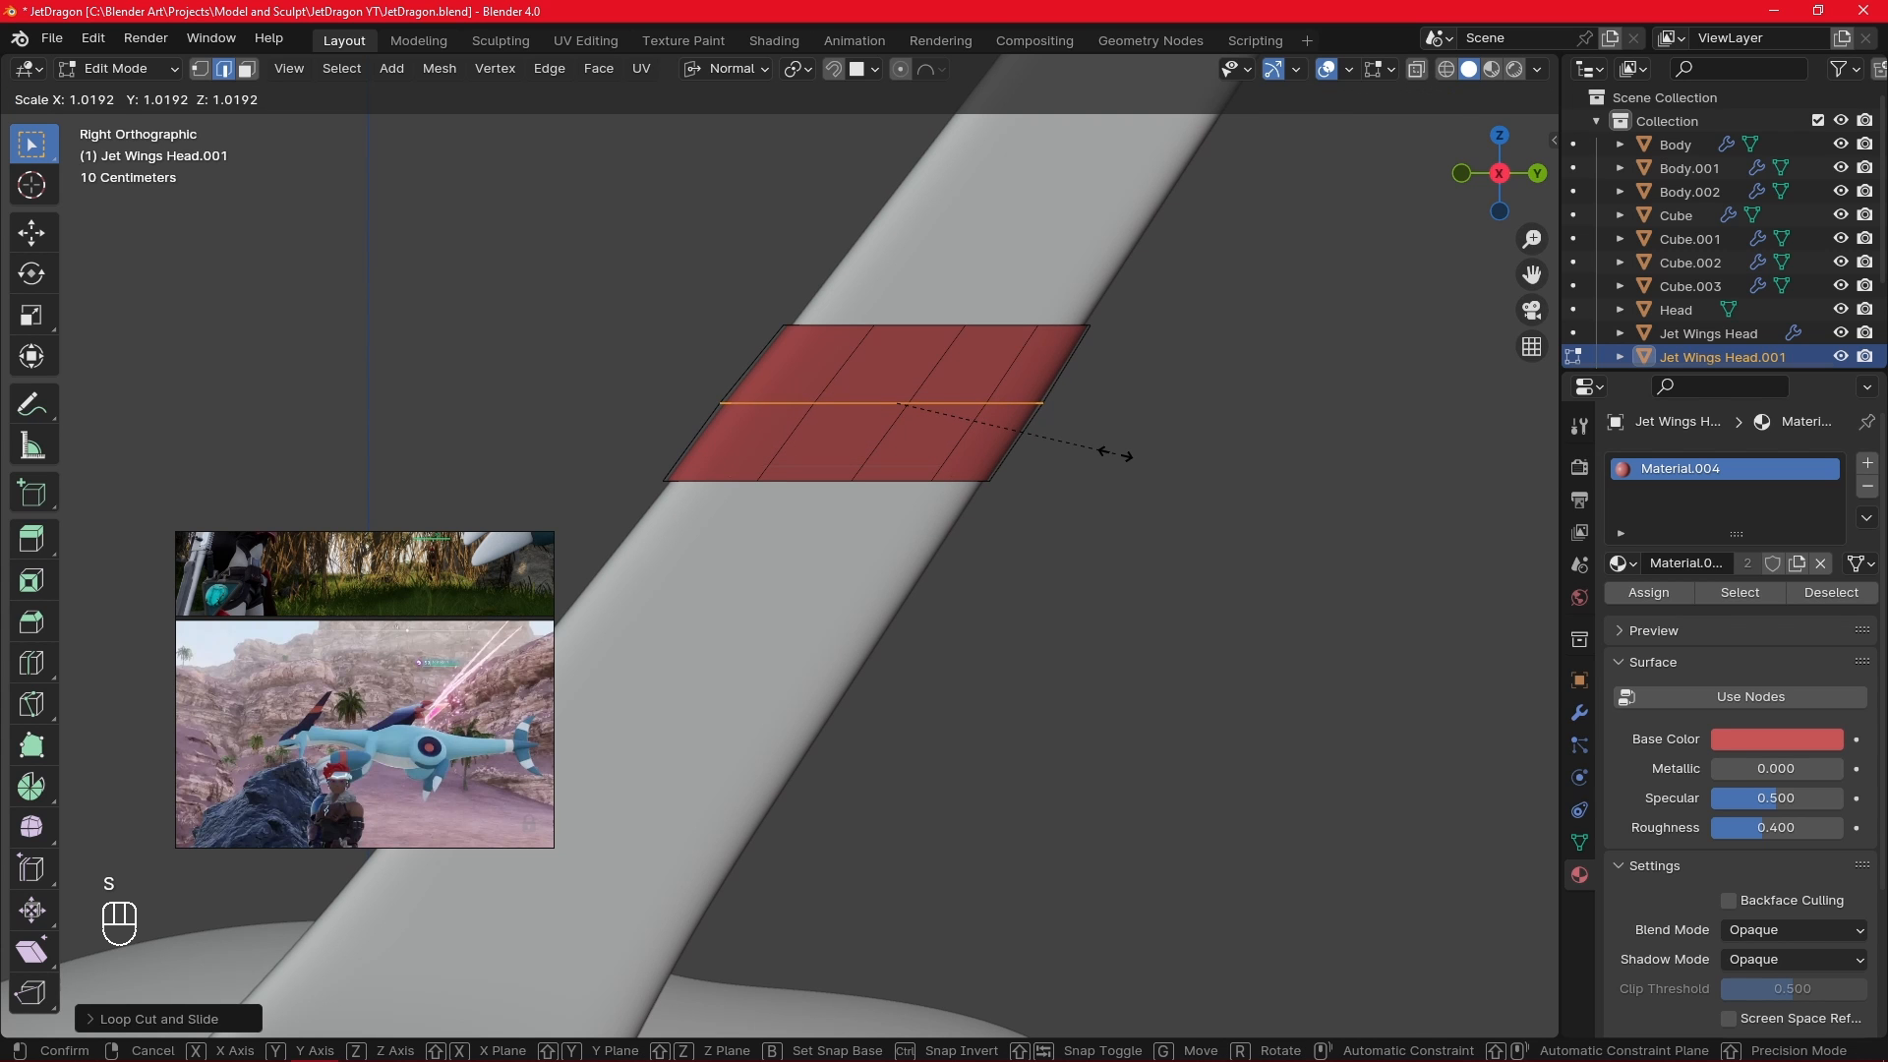
pyautogui.click(1114, 454)
pyautogui.scroll(-3, 1134, 510)
pyautogui.press('Tab')
pyautogui.scroll(-5, 1142, 531)
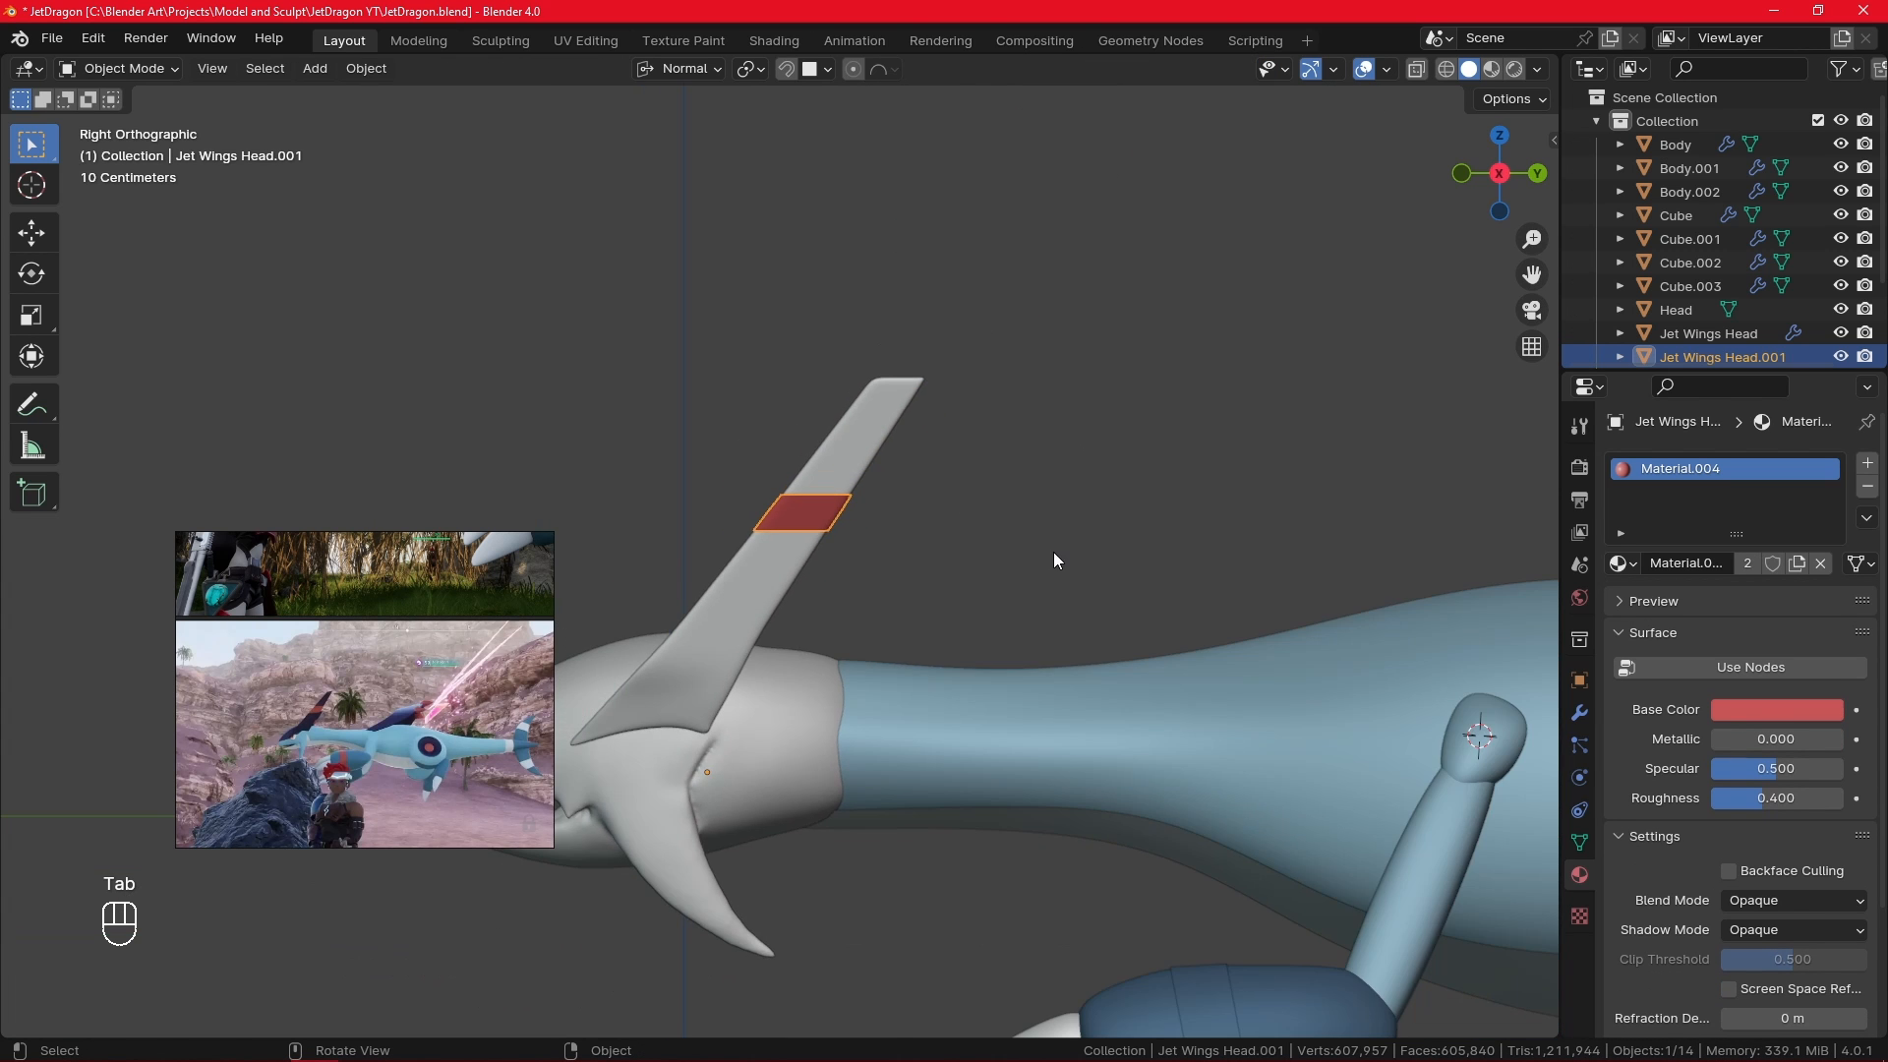
# - Assign the existing Material.003 to the main head wing piece
pyautogui.scroll(-2, 1053, 551)
pyautogui.keyDown('shift'); pyautogui.moveTo(1076, 558); pyautogui.dragTo(1003, 521, button='middle'); pyautogui.keyUp('shift')
pyautogui.click(711, 553)
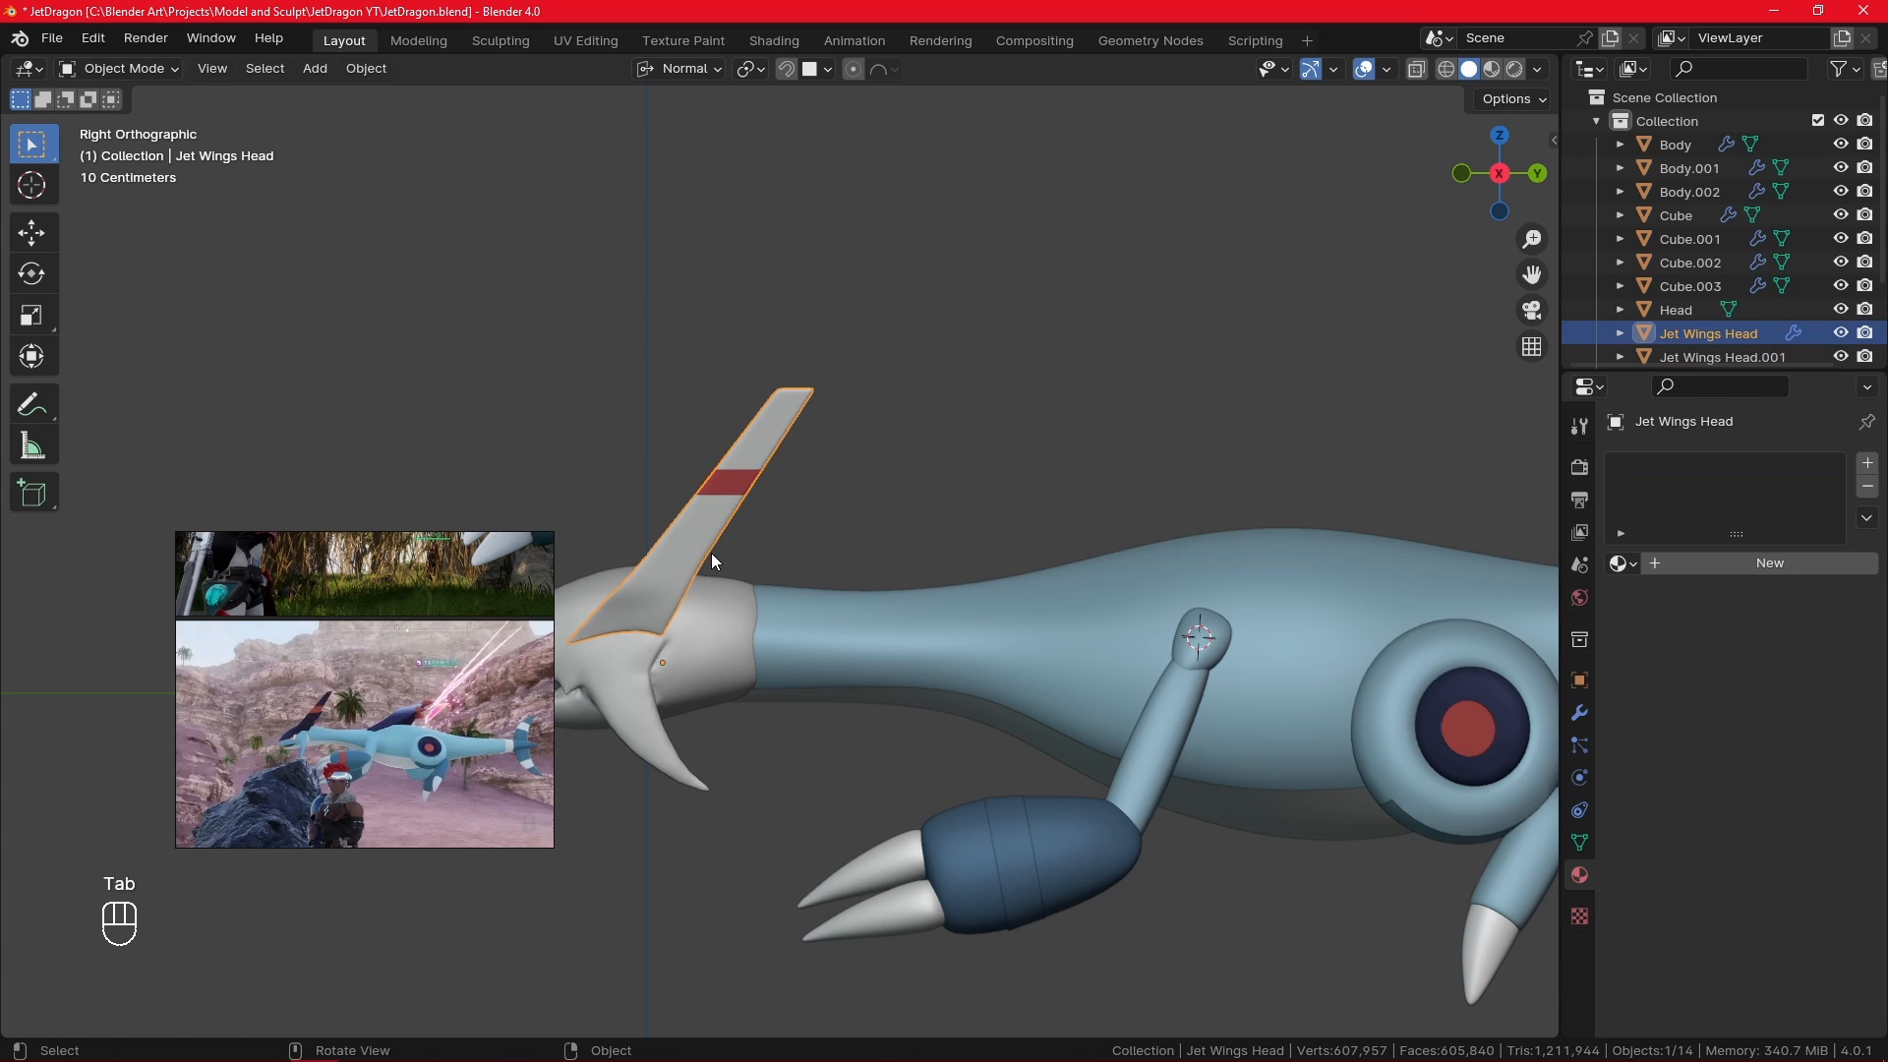
pyautogui.click(1624, 563)
pyautogui.click(1520, 668)
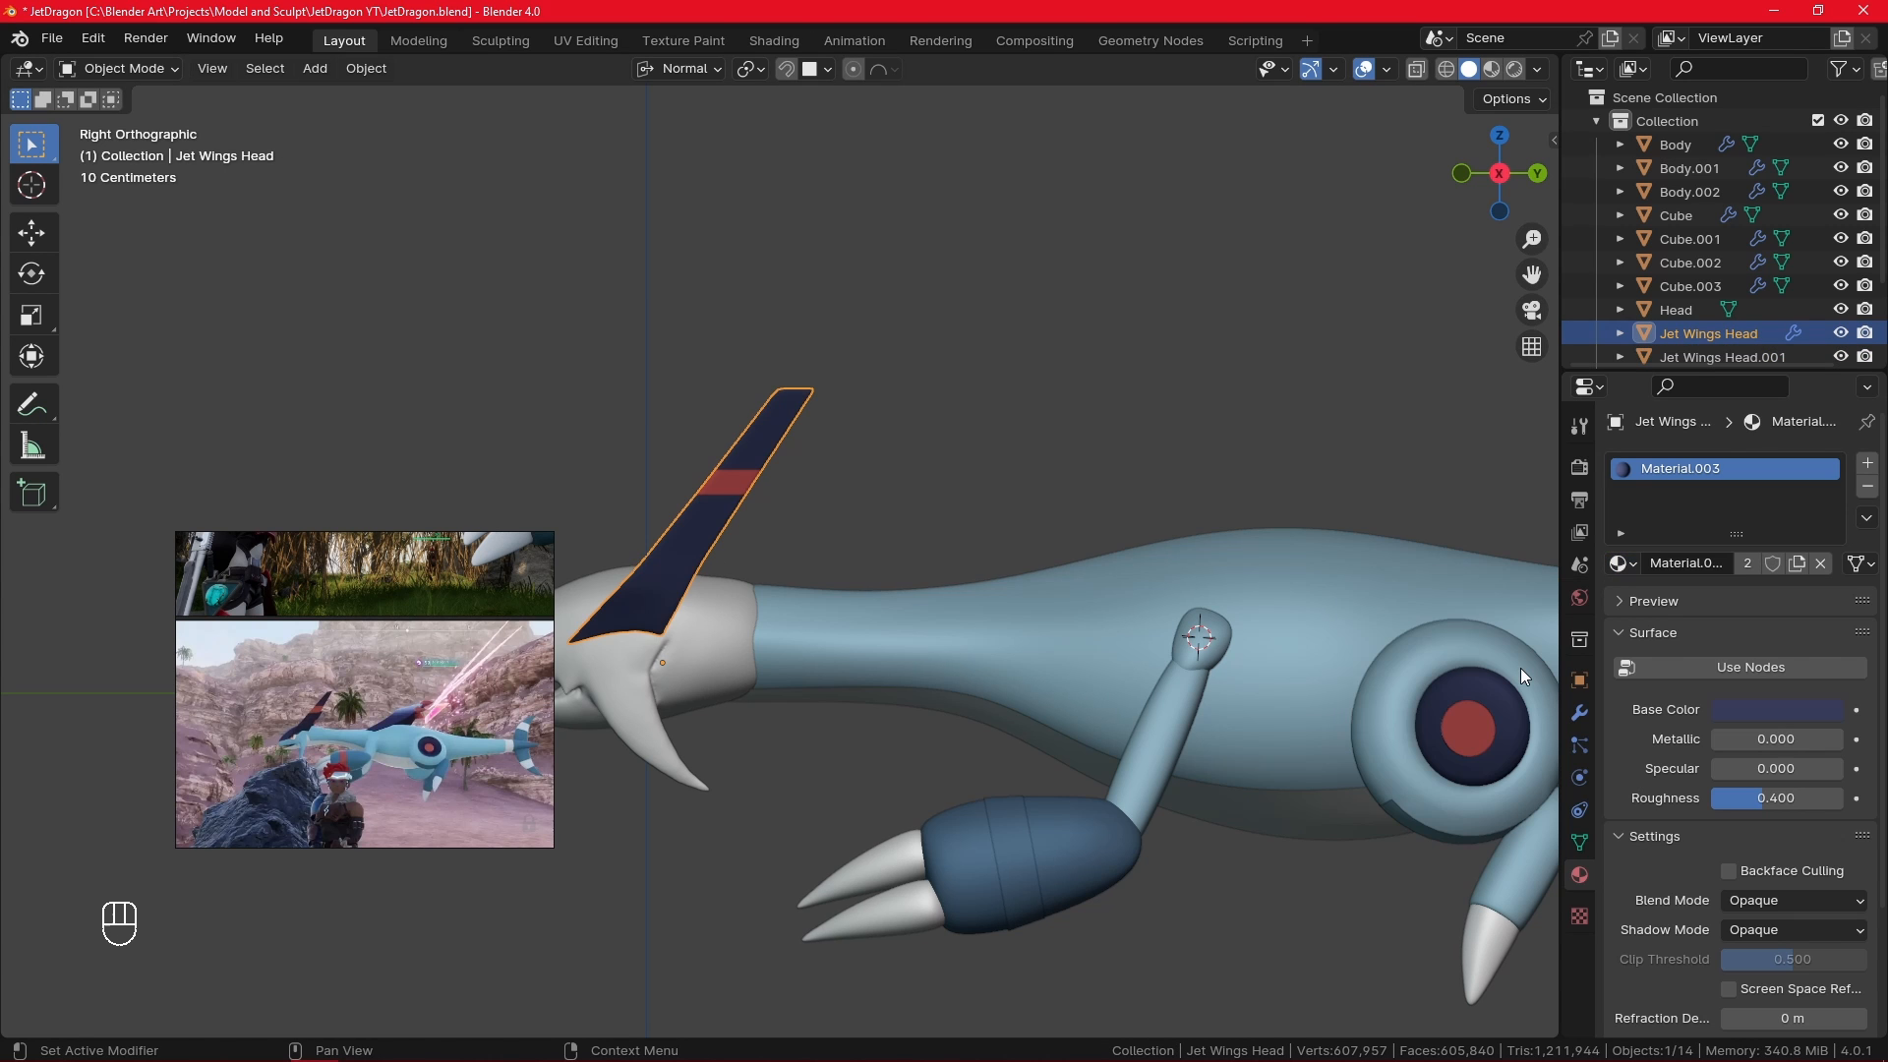
pyautogui.scroll(-5, 726, 649)
pyautogui.keyDown('shift'); pyautogui.moveTo(806, 686); pyautogui.dragTo(779, 687, button='middle'); pyautogui.keyUp('shift')
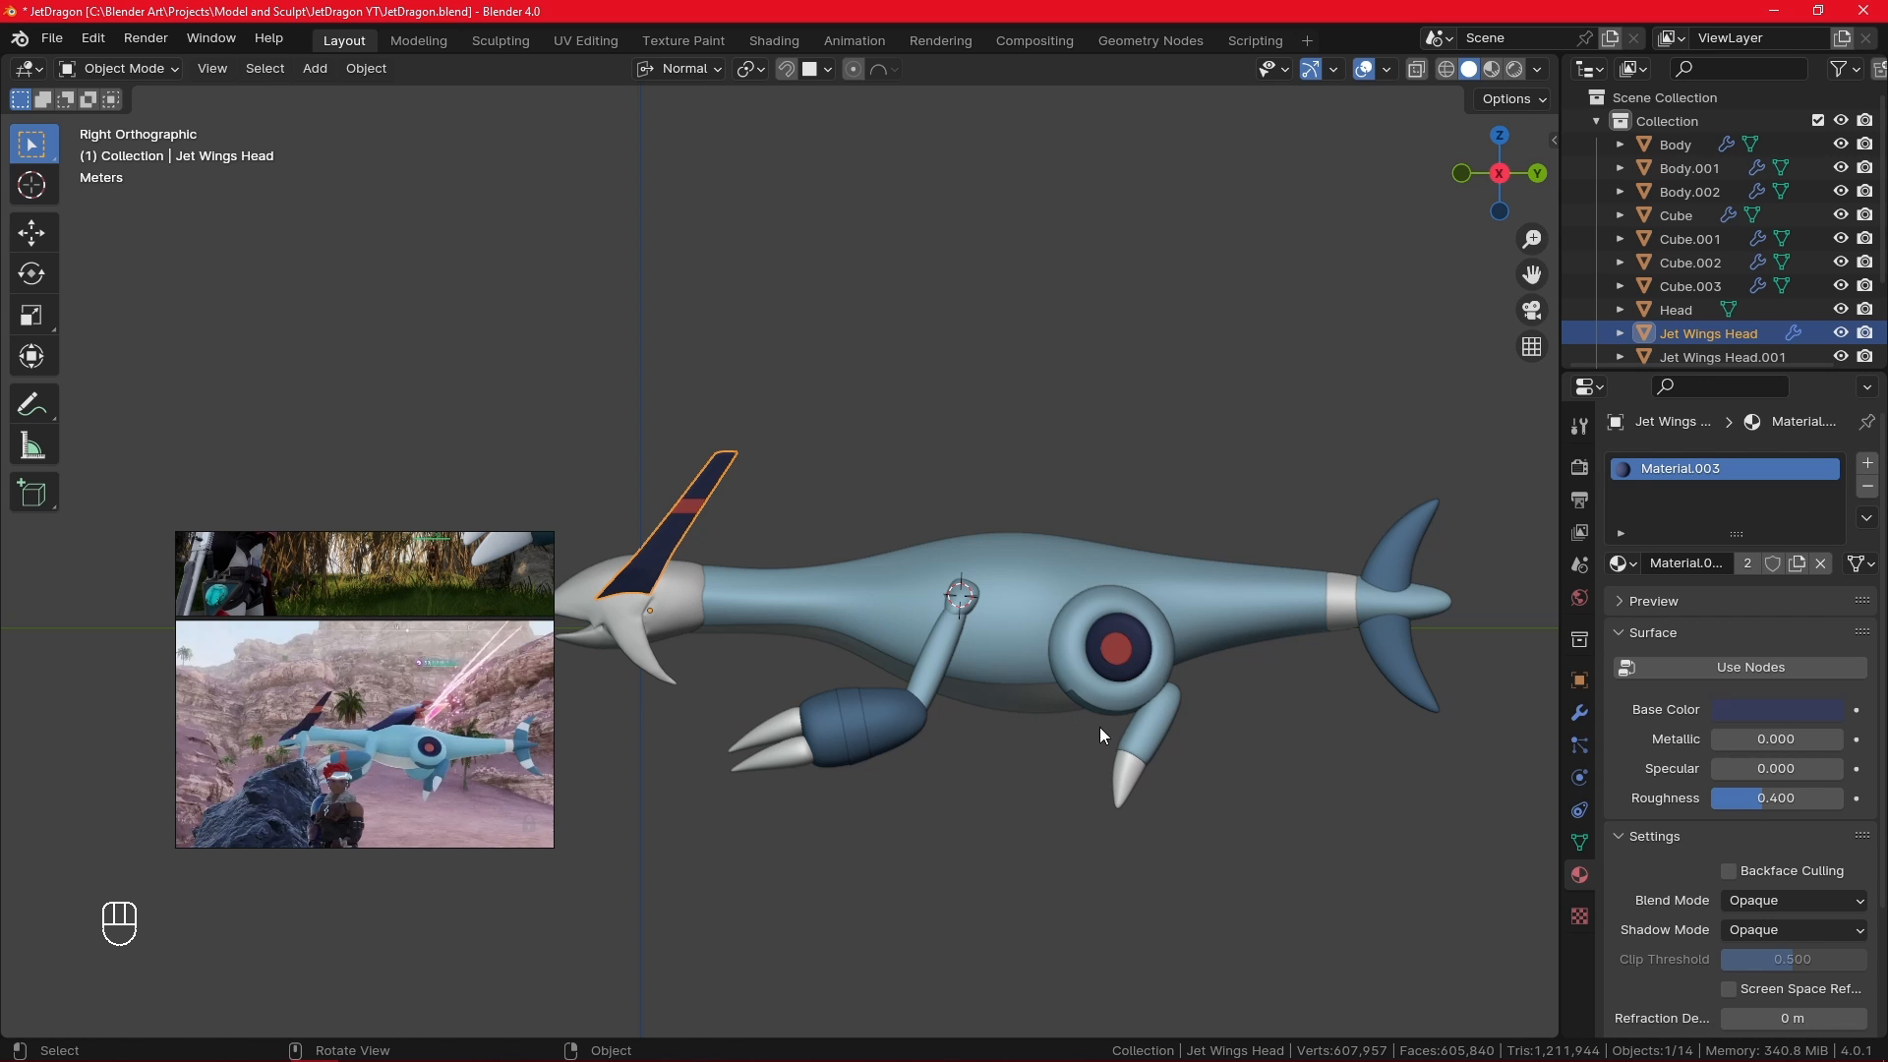
# - Assign the existing blue material named Material to the separate strip under the torus
pyautogui.click(1082, 702)
pyautogui.scroll(2, 1081, 702)
pyautogui.press('Tab')
pyautogui.moveTo(1137, 779); pyautogui.dragTo(946, 621, button='middle')
pyautogui.press('Tab')
pyautogui.click(947, 621)
pyautogui.scroll(5, 954, 627)
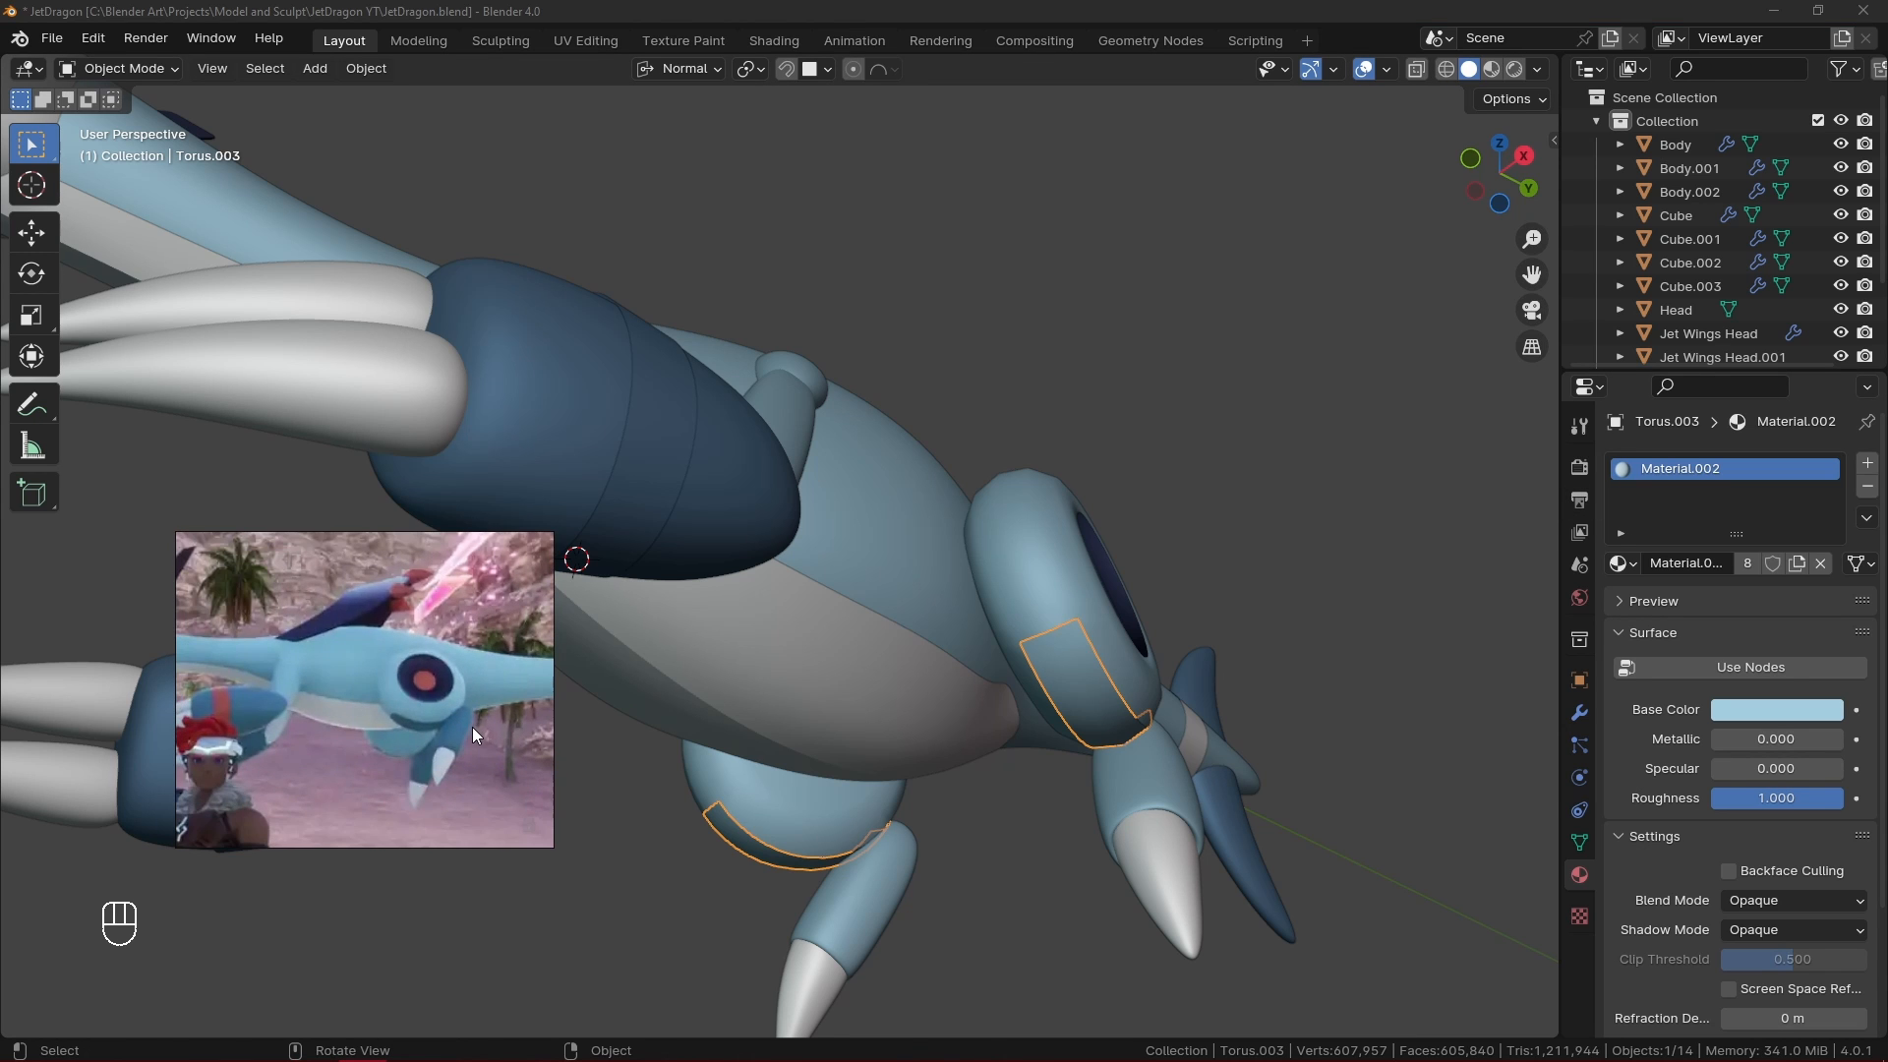
pyautogui.click(1617, 564)
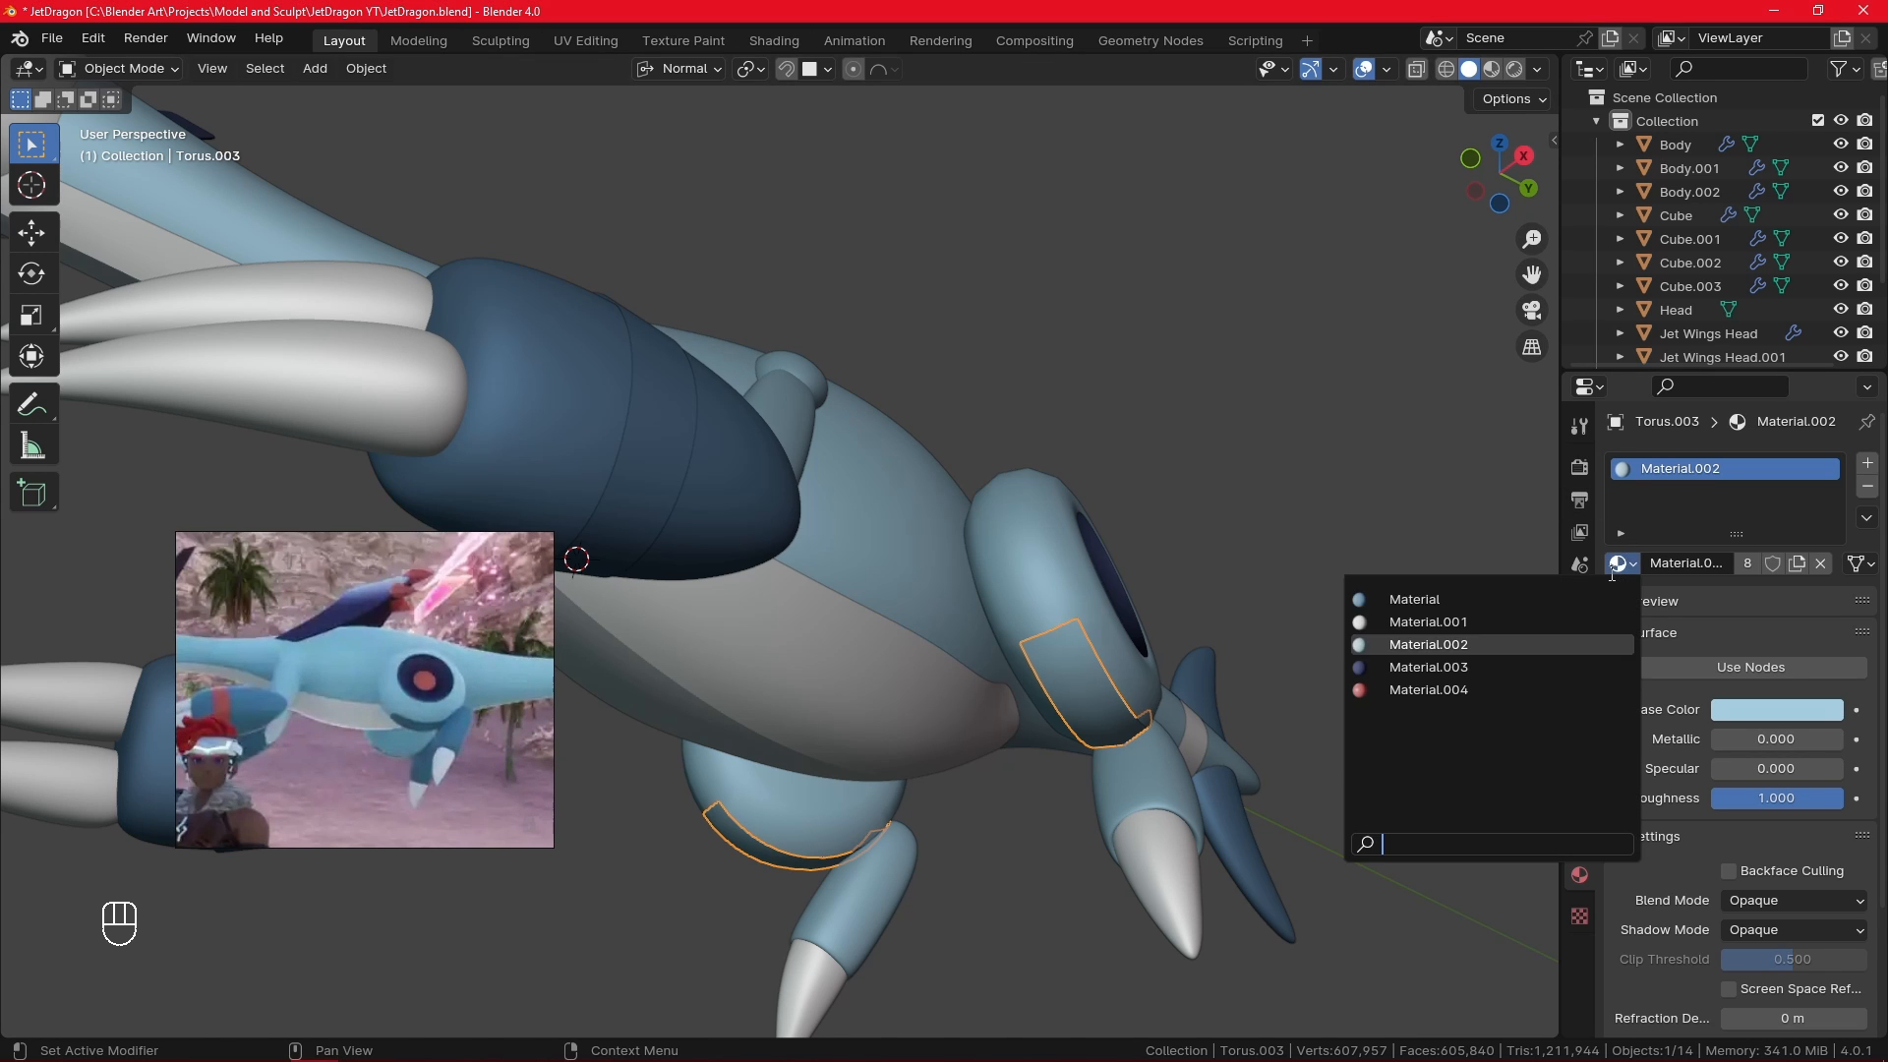
pyautogui.click(1475, 599)
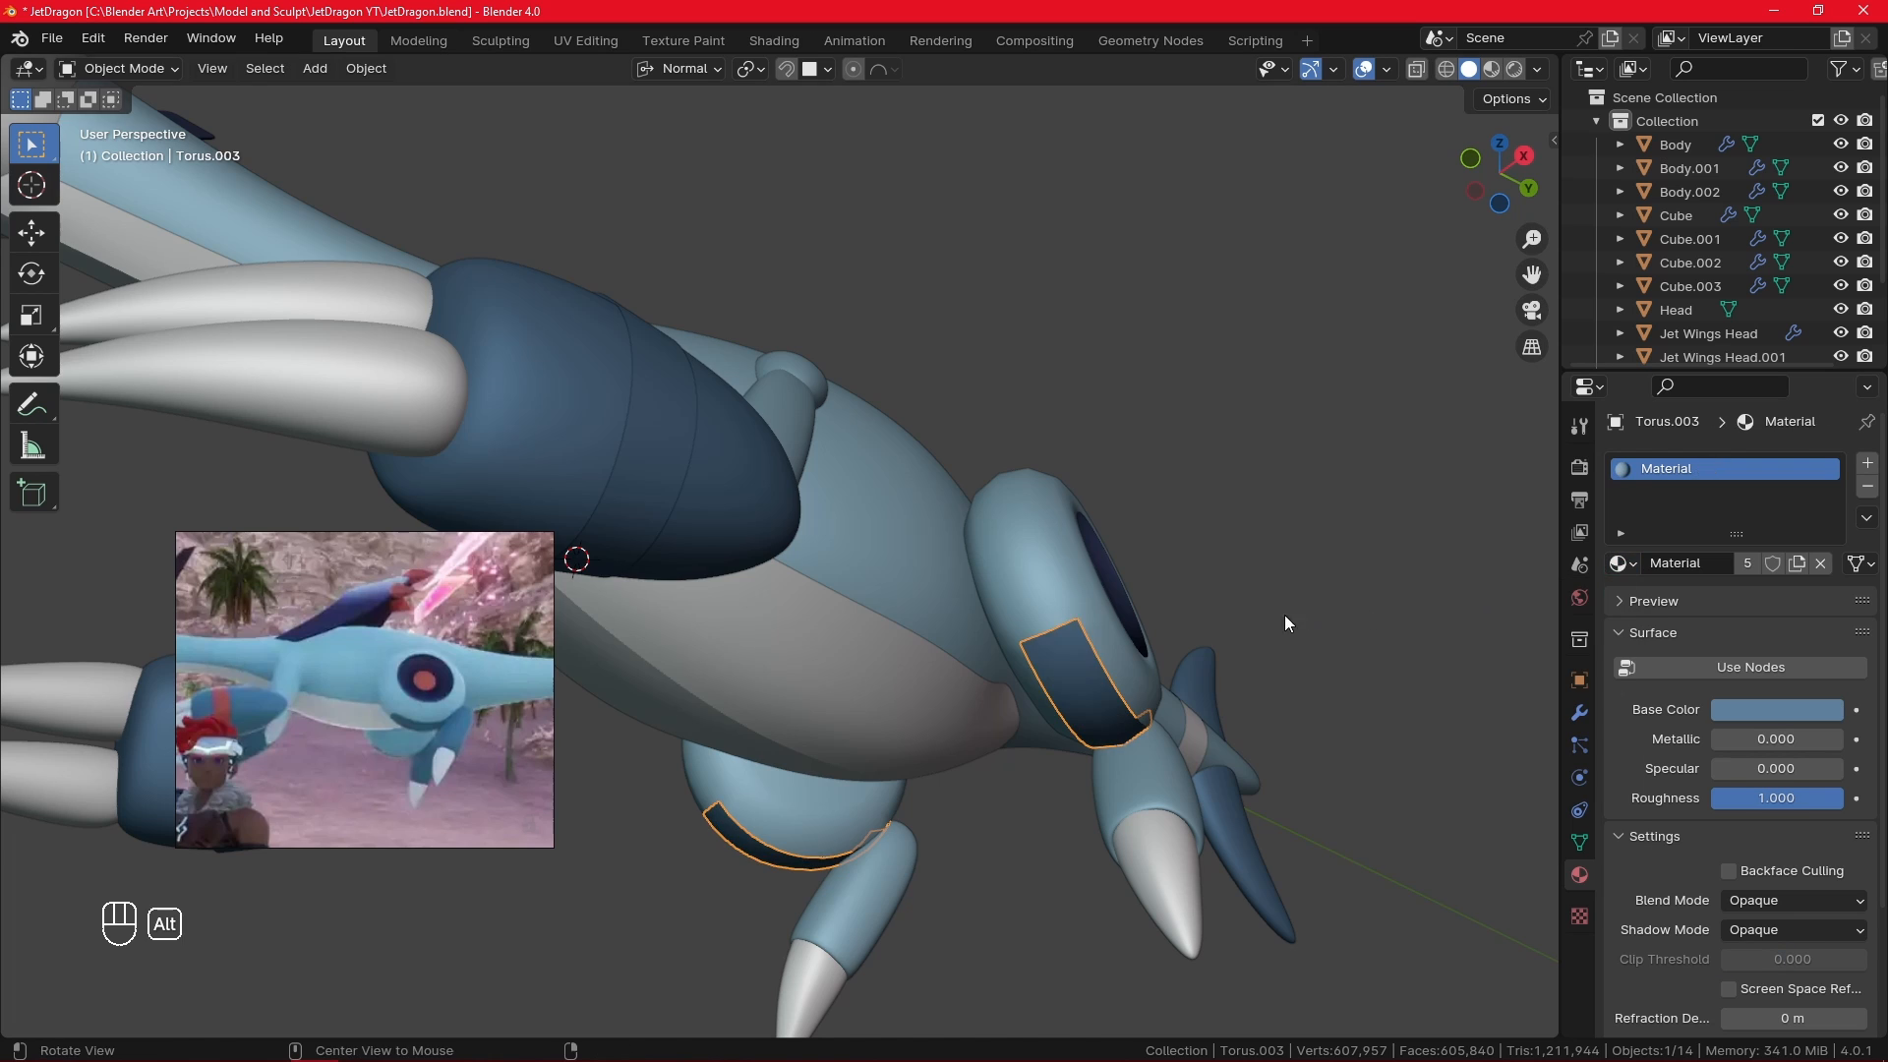
pyautogui.keyDown('alt'); pyautogui.moveTo(1284, 616); pyautogui.dragTo(1119, 665); pyautogui.keyUp('alt')
pyautogui.keyDown('alt'); pyautogui.middleClick(1264, 657); pyautogui.keyUp('alt')
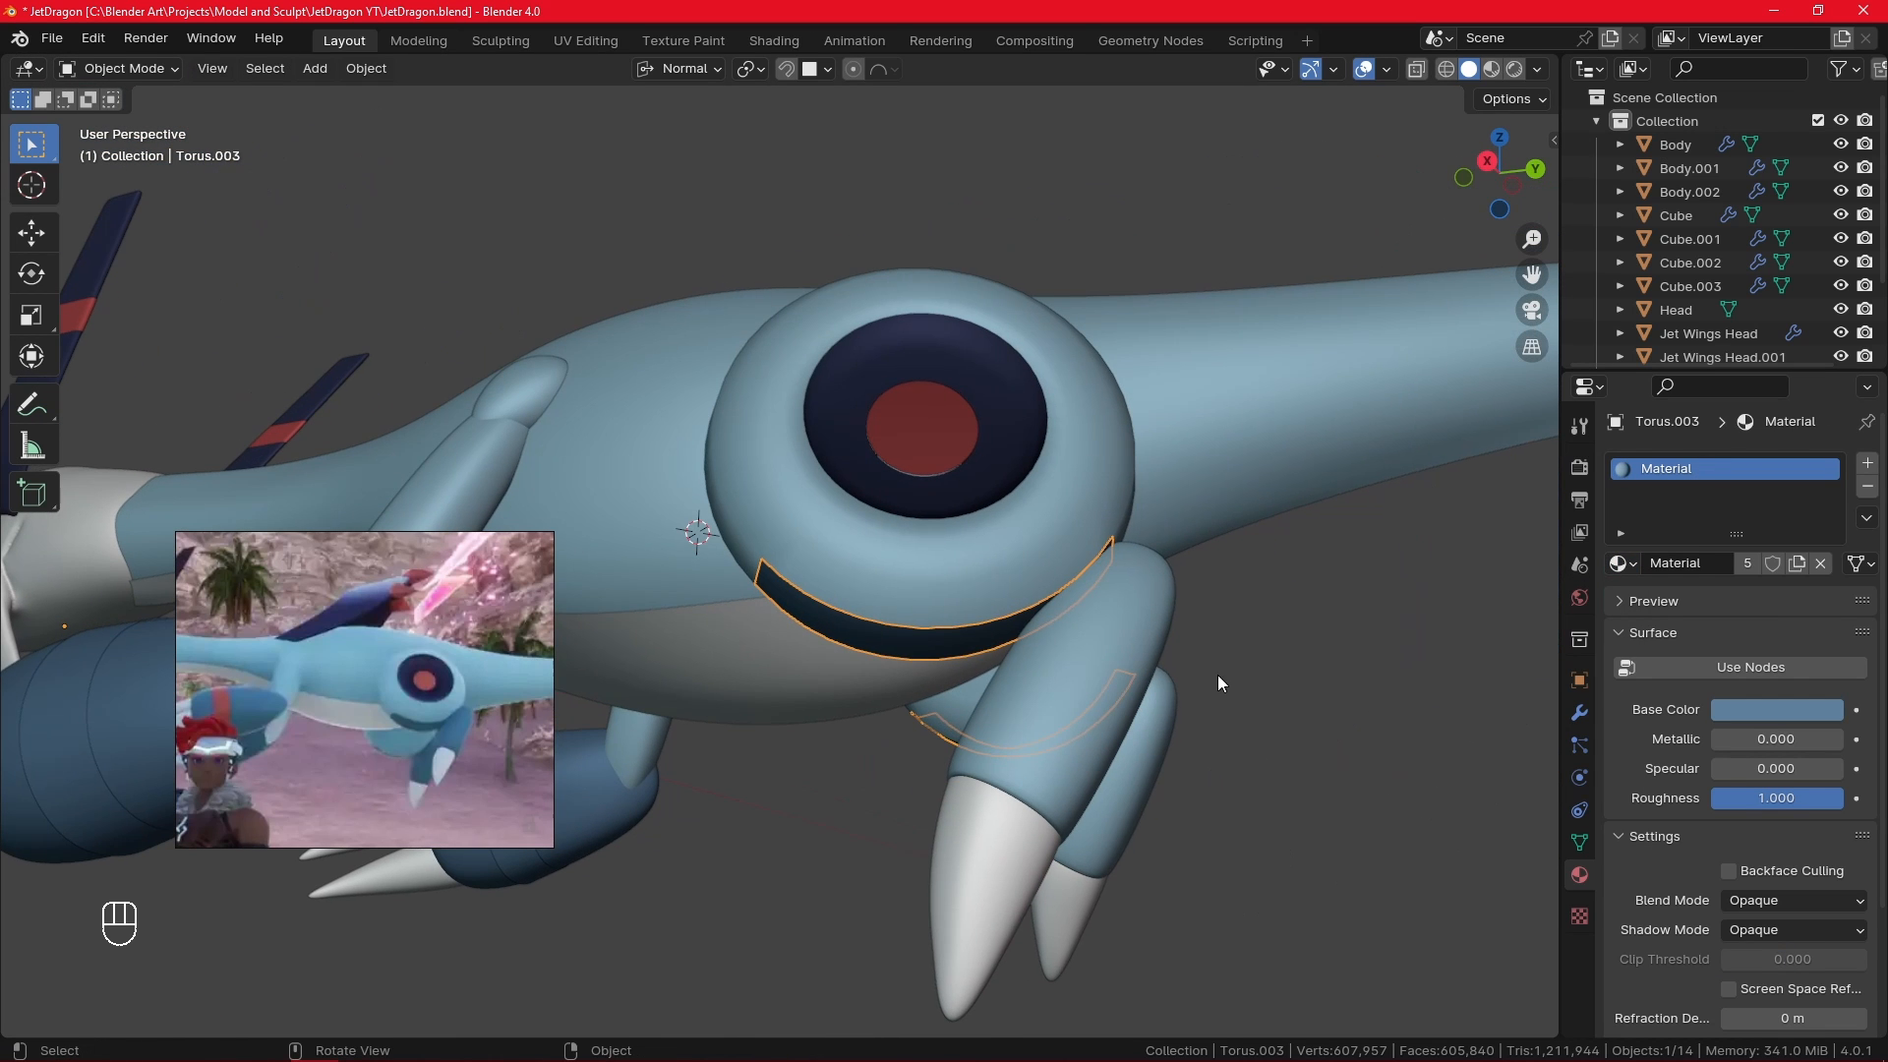
# - Assign the existing blue material named Material to the linked upper section of the rear leg
pyautogui.click(1142, 663)
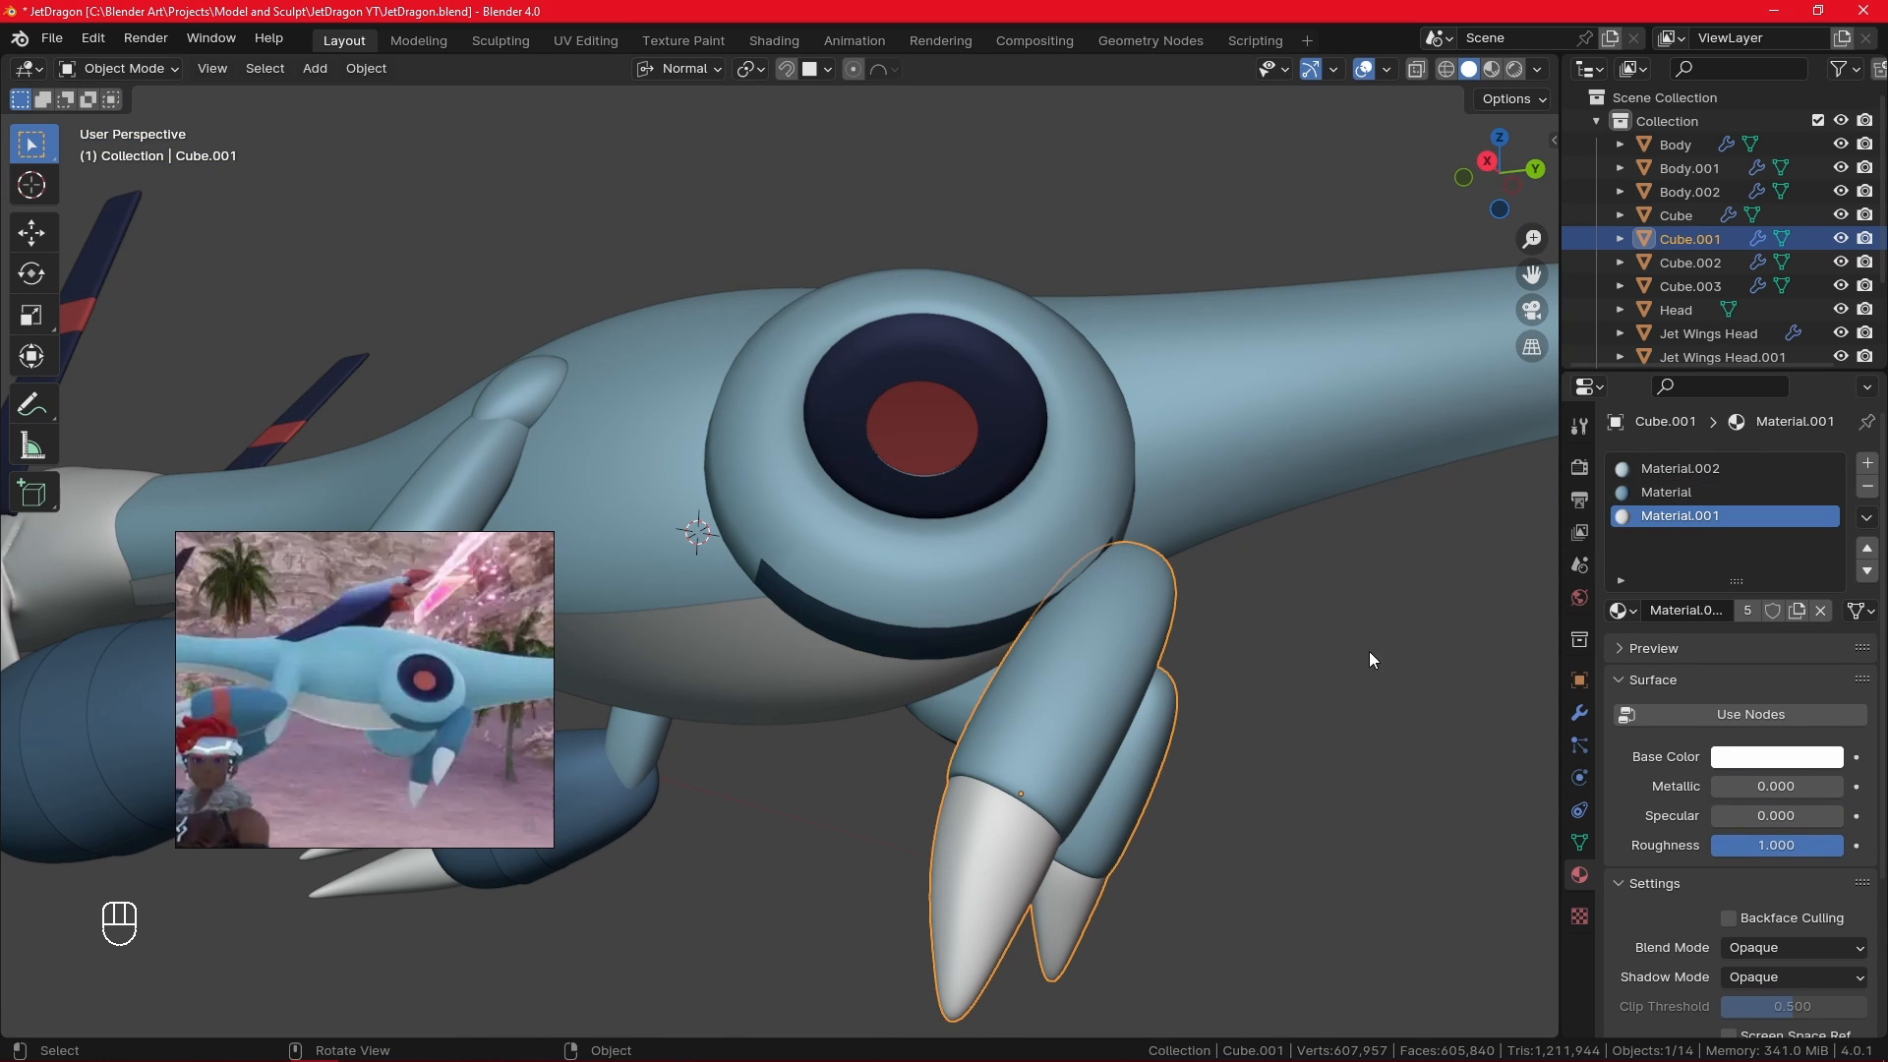
pyautogui.press('Tab')
pyautogui.press('l')
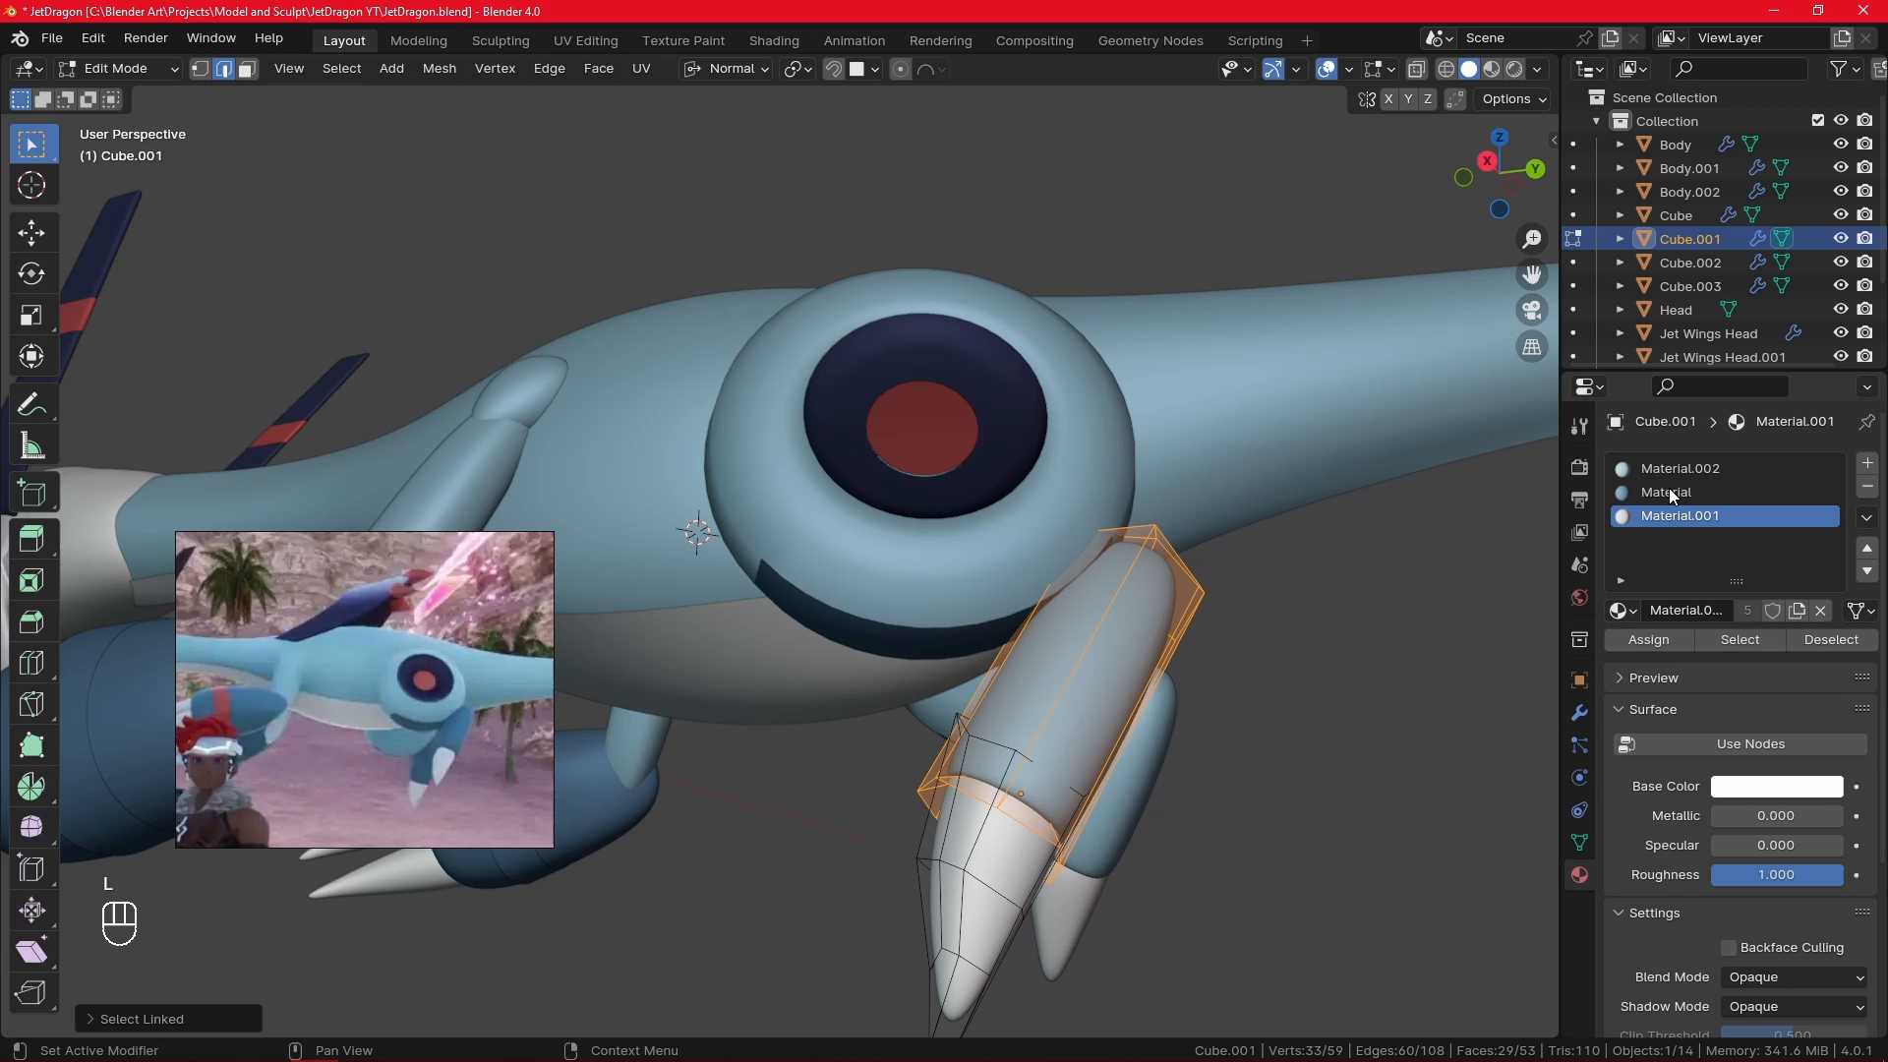
pyautogui.click(1618, 611)
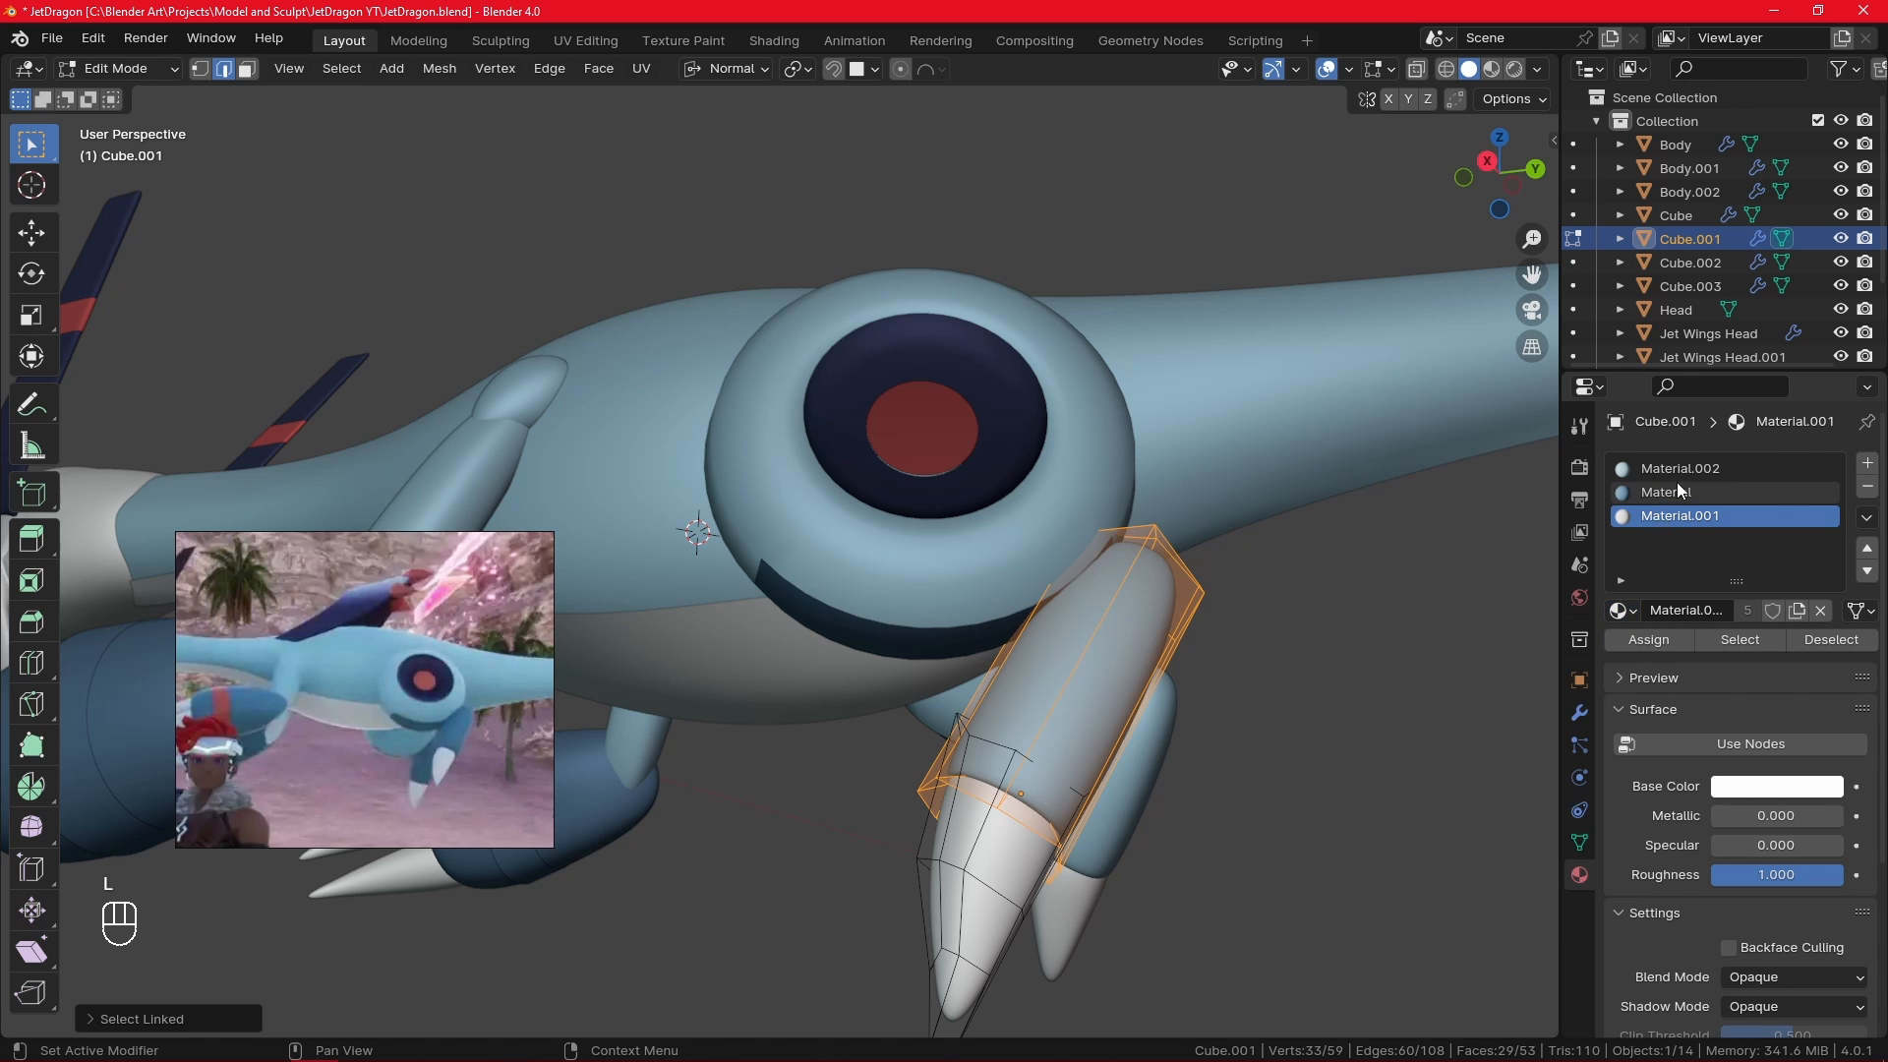
pyautogui.click(1677, 491)
pyautogui.click(1618, 610)
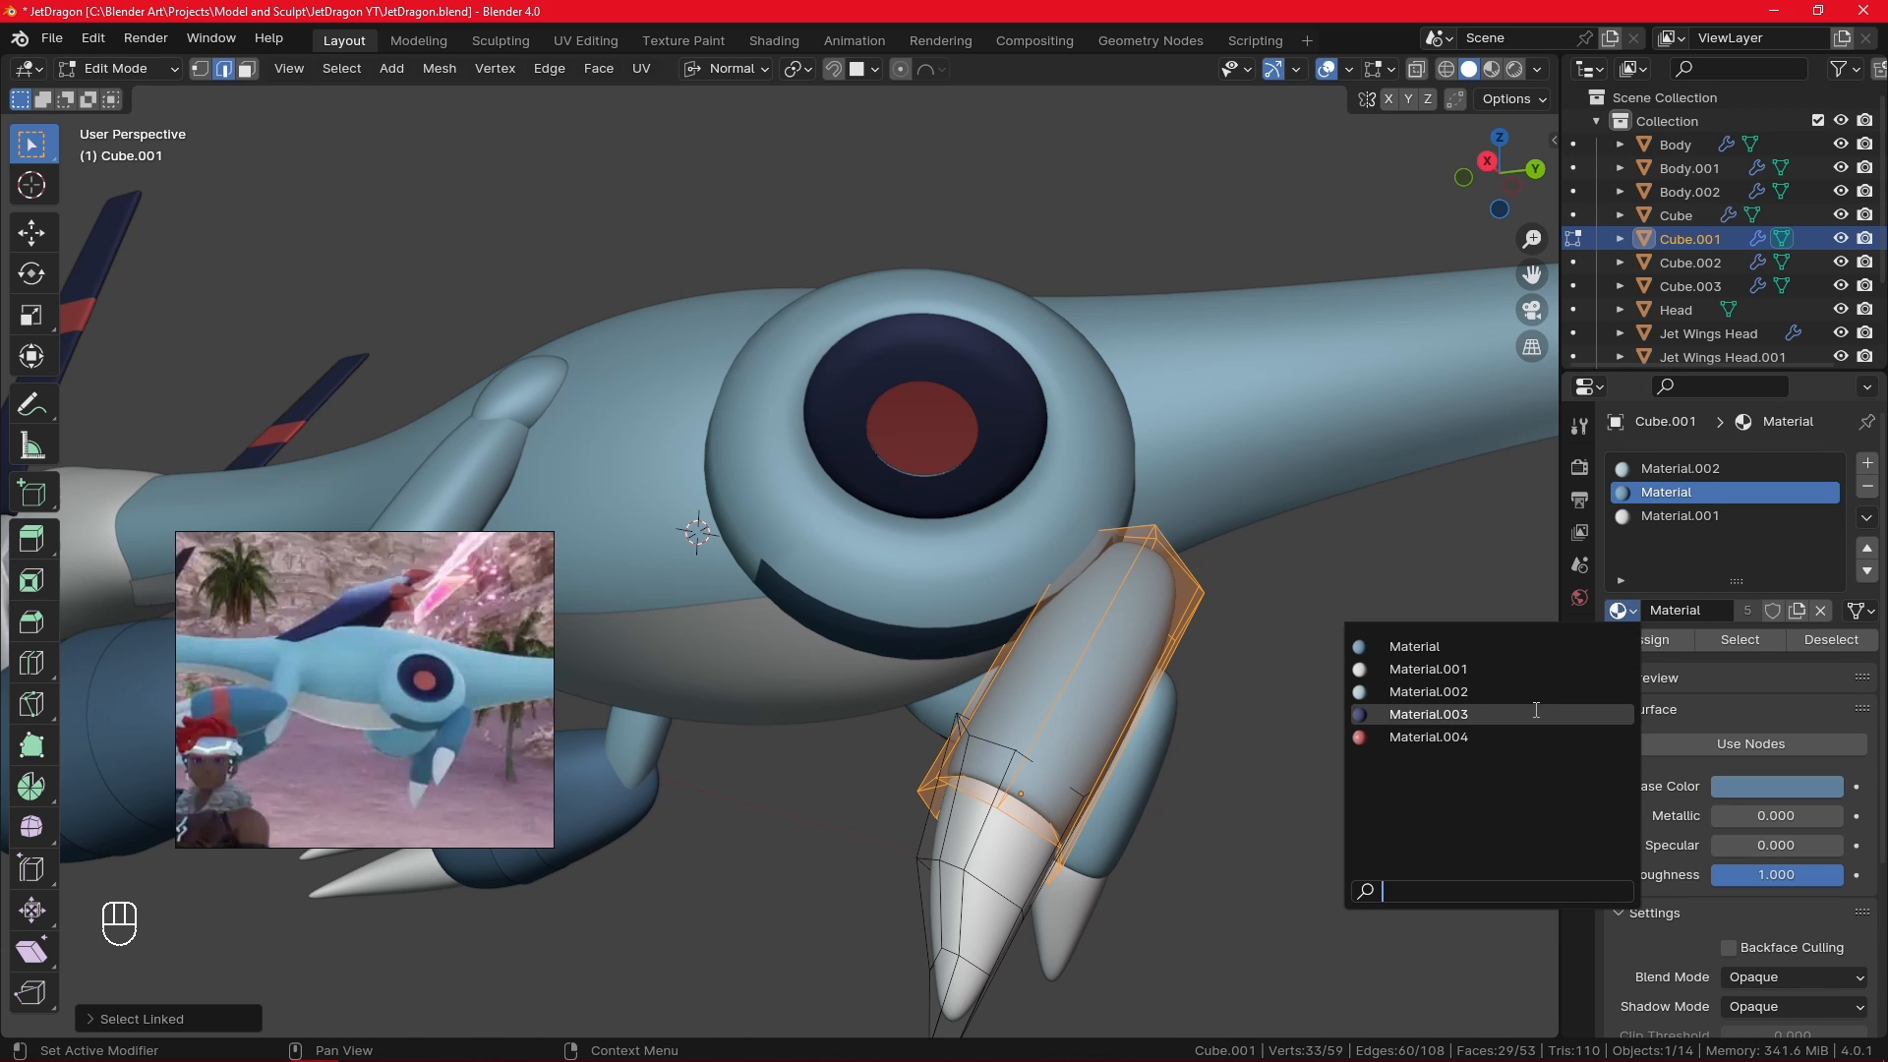
pyautogui.click(1505, 637)
pyautogui.click(1649, 640)
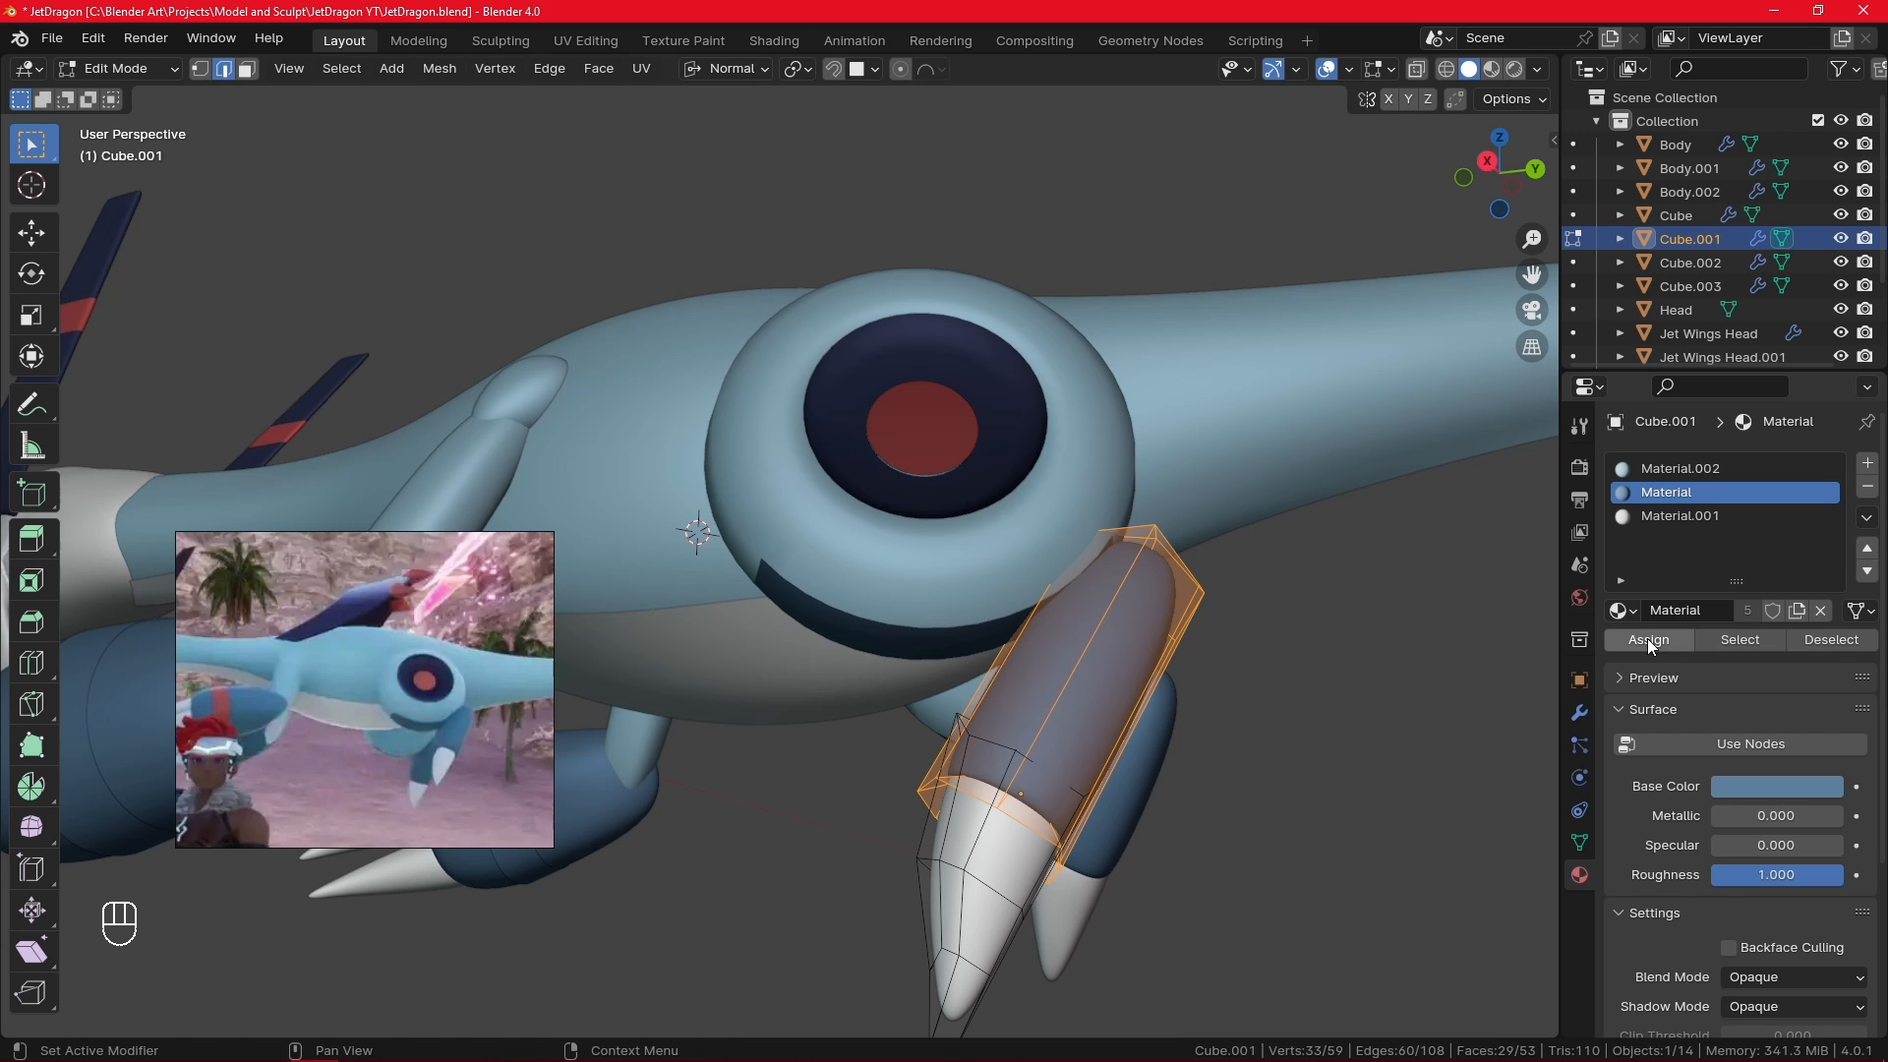
pyautogui.press('KP_3')
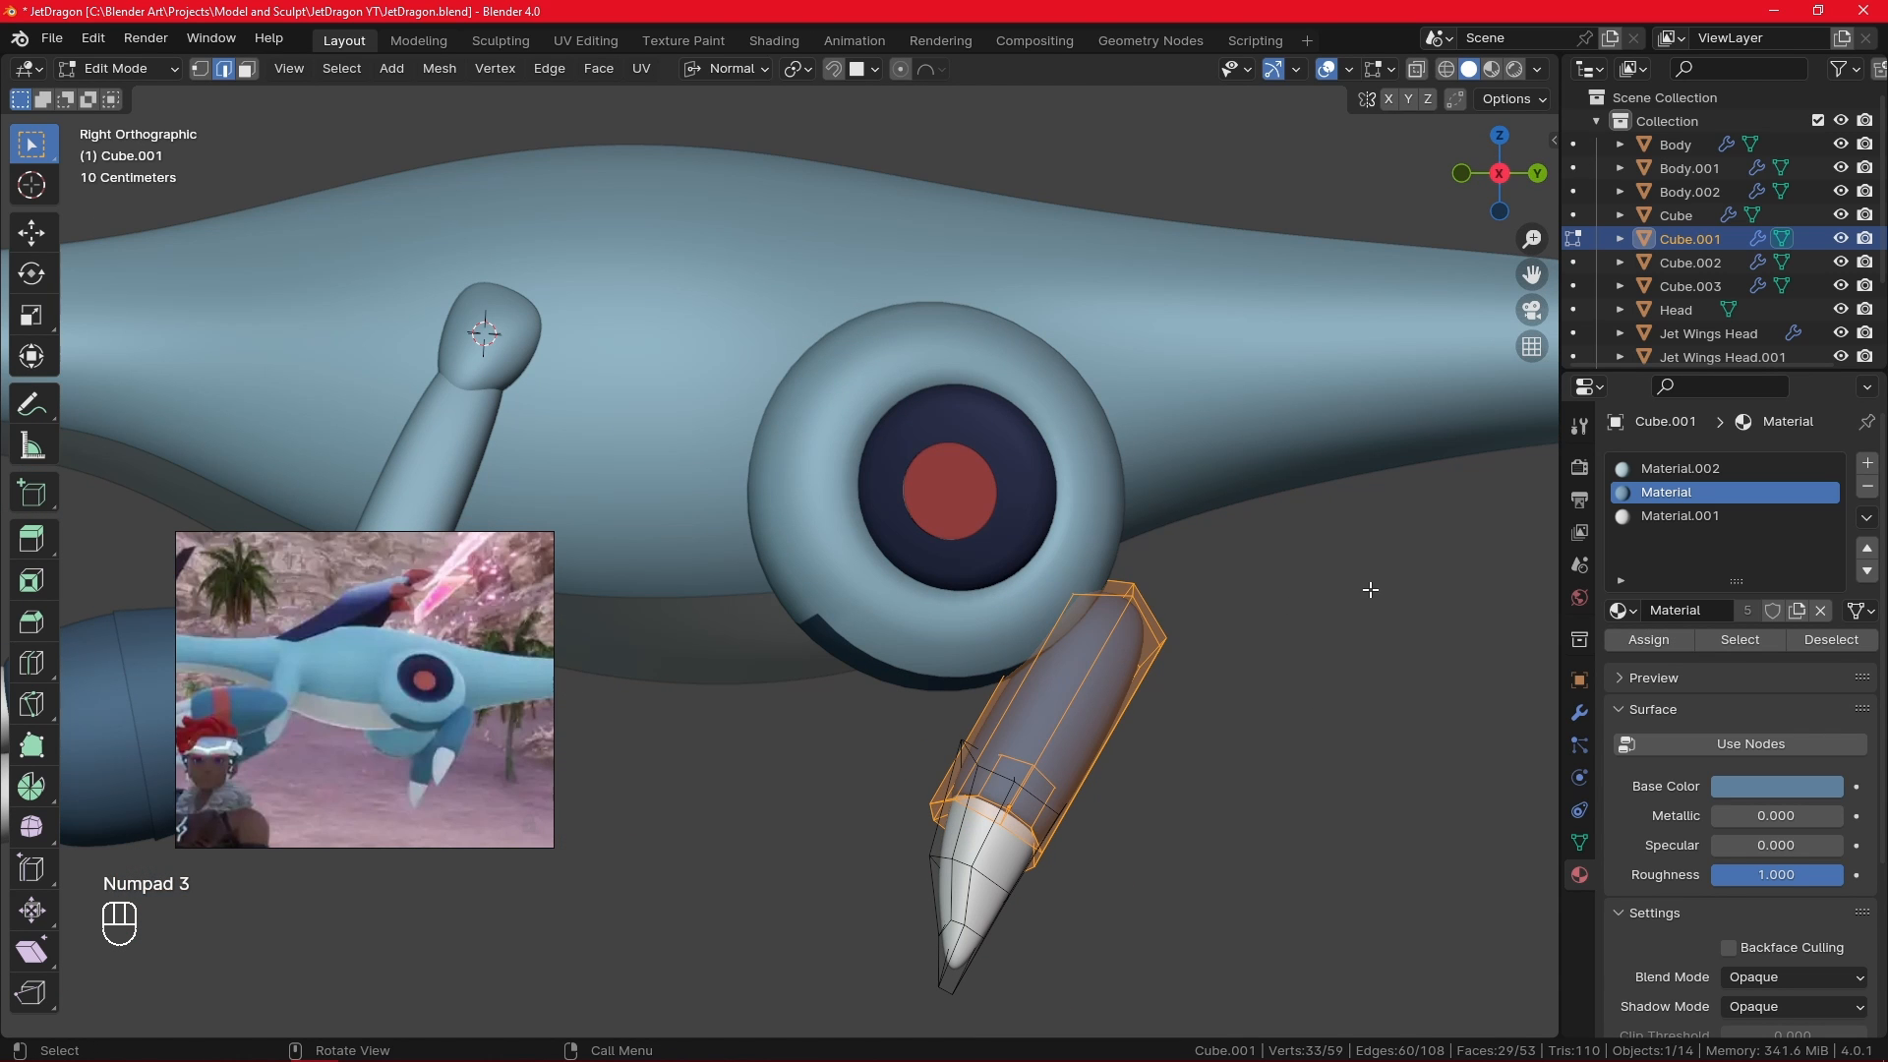
# - Move the middle end vertex of the strip under the torus outward by about 0.11 m to start rounding its end
pyautogui.press('Tab')
pyautogui.click(952, 627)
pyautogui.moveTo(951, 626); pyautogui.dragTo(1067, 536, button='middle')
pyautogui.press('Tab')
pyautogui.press('Tab')
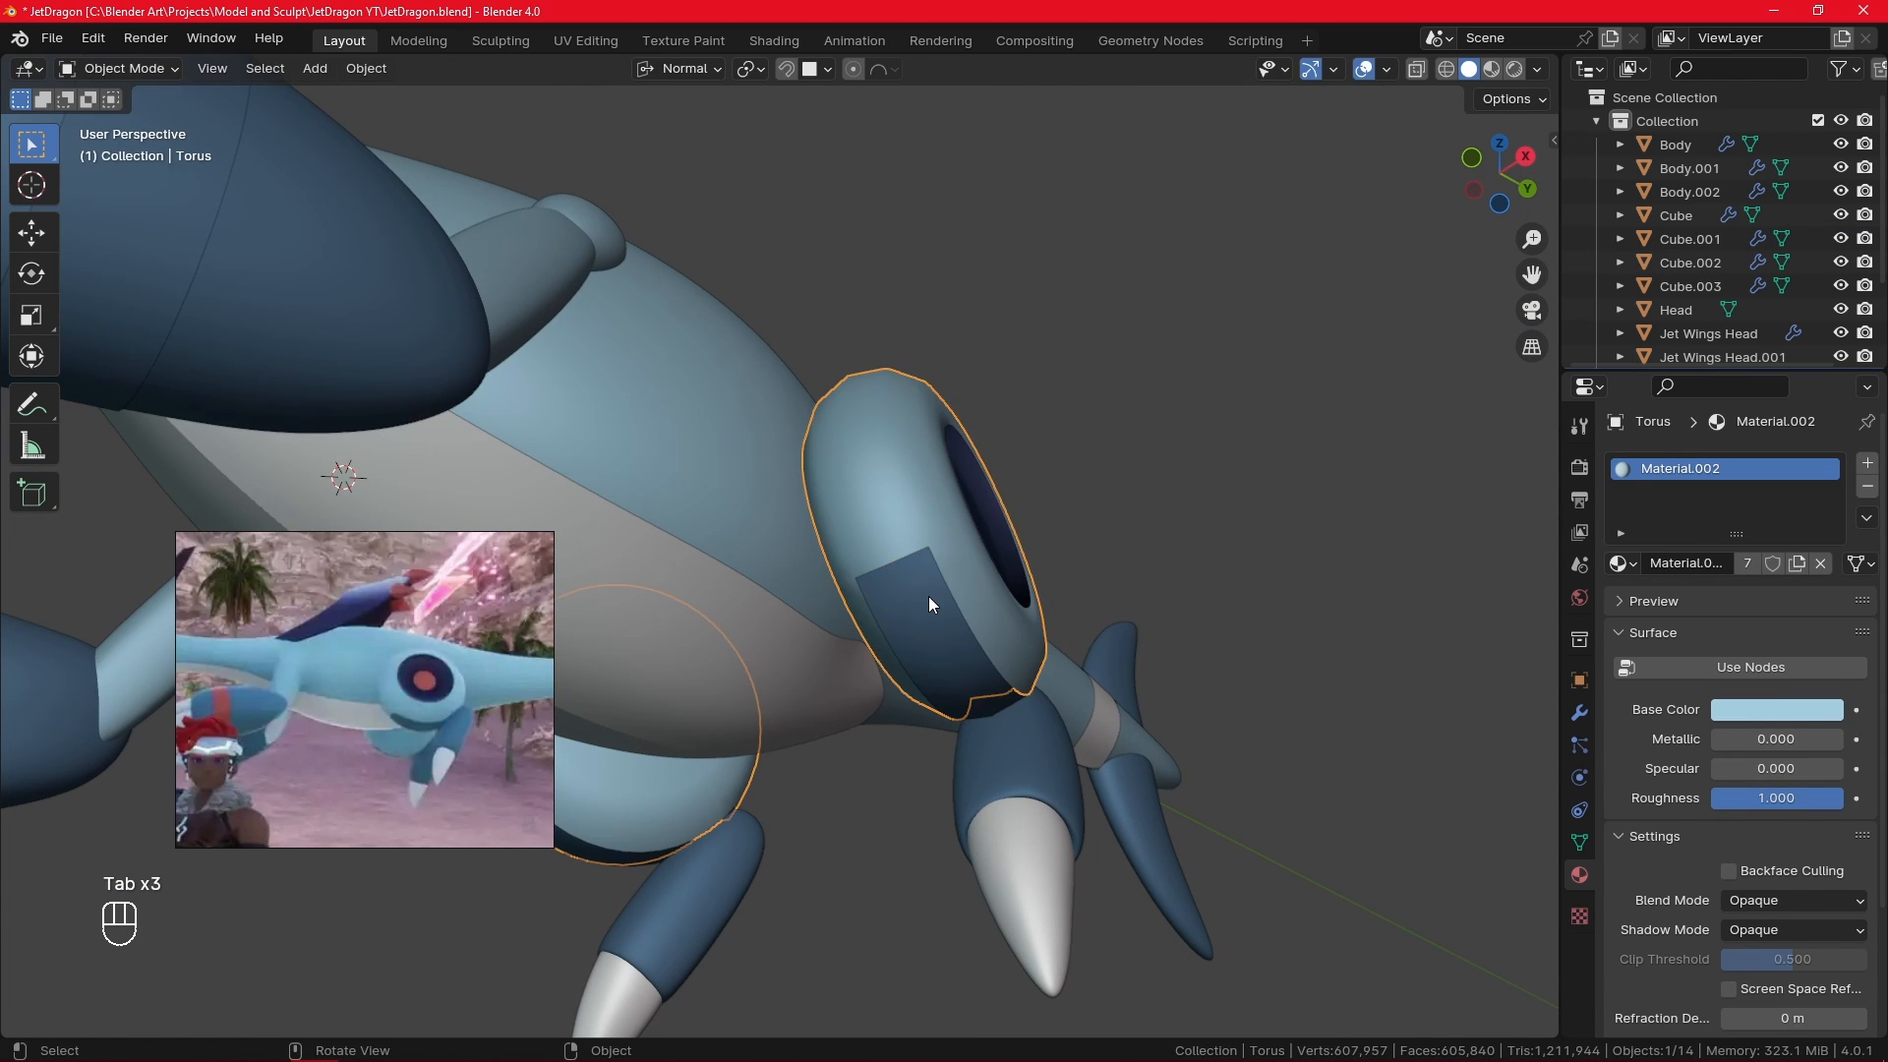
pyautogui.click(928, 595)
pyautogui.press('Tab')
pyautogui.scroll(4, 928, 596)
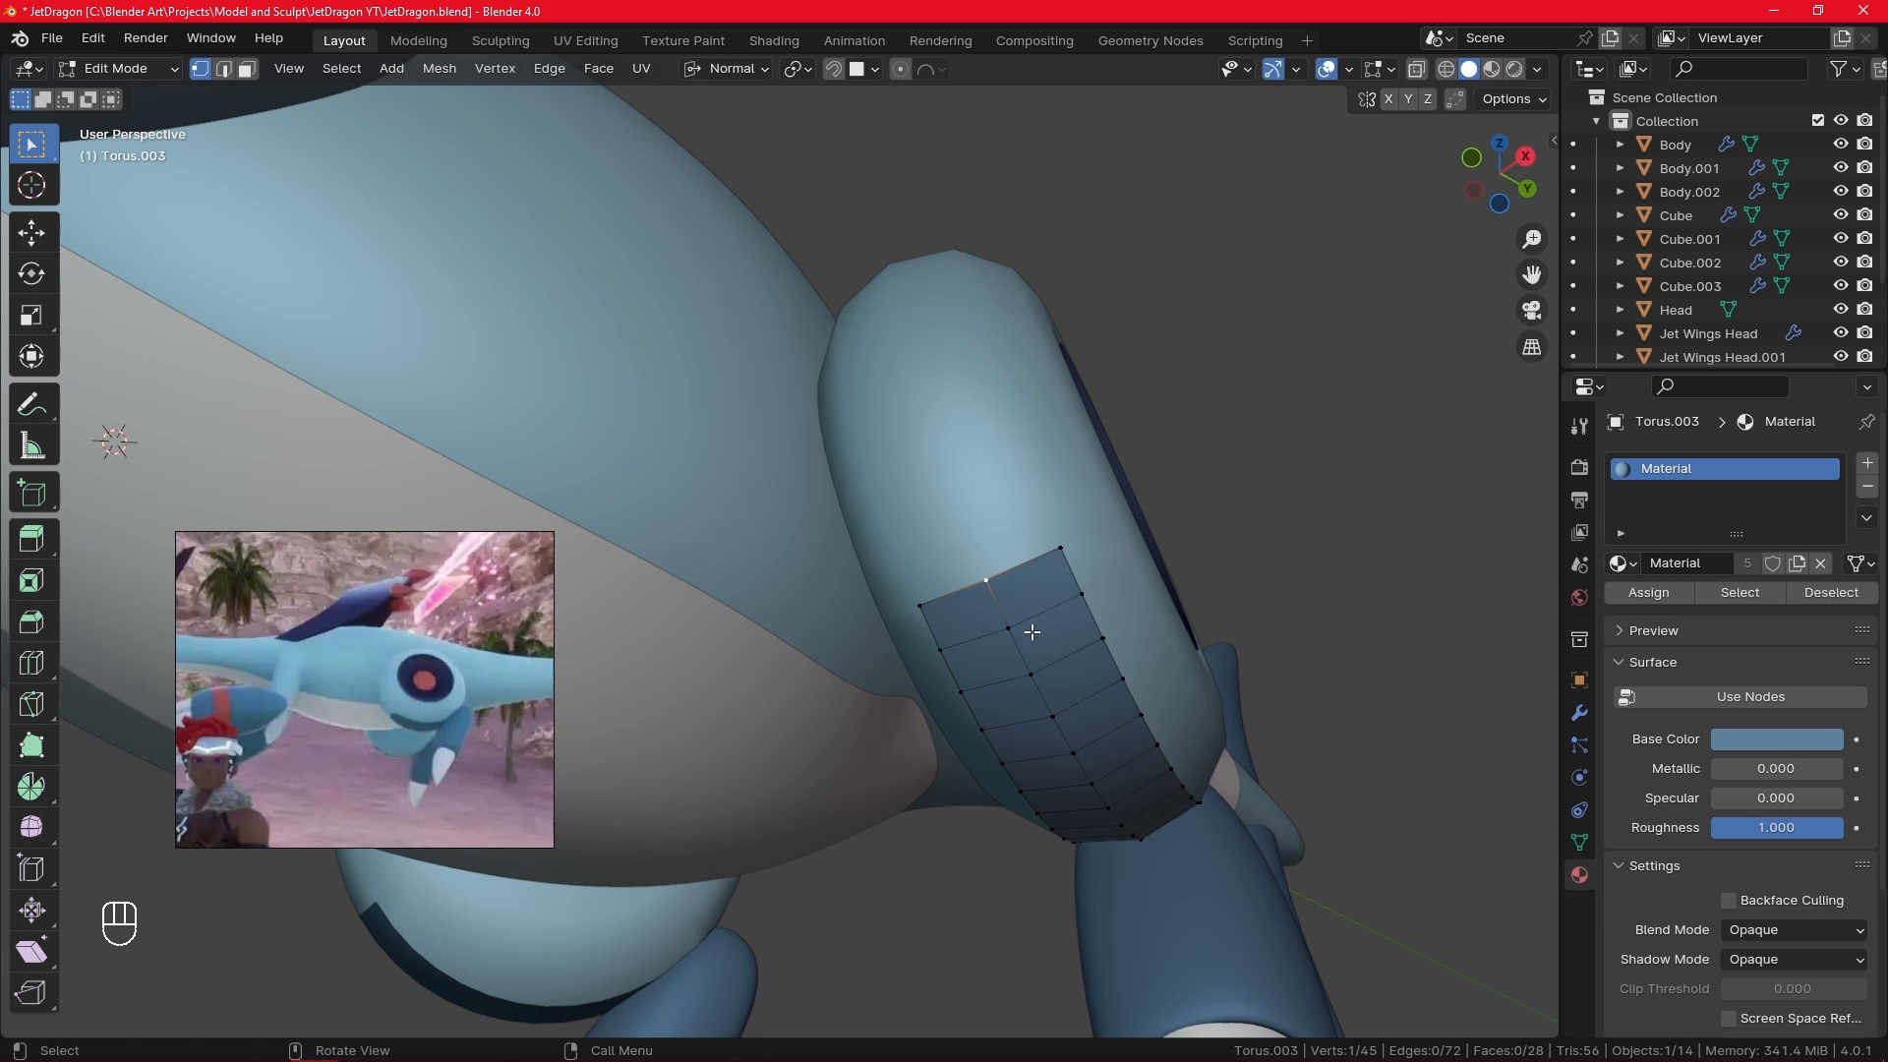
pyautogui.scroll(1, 1047, 626)
pyautogui.press('g')
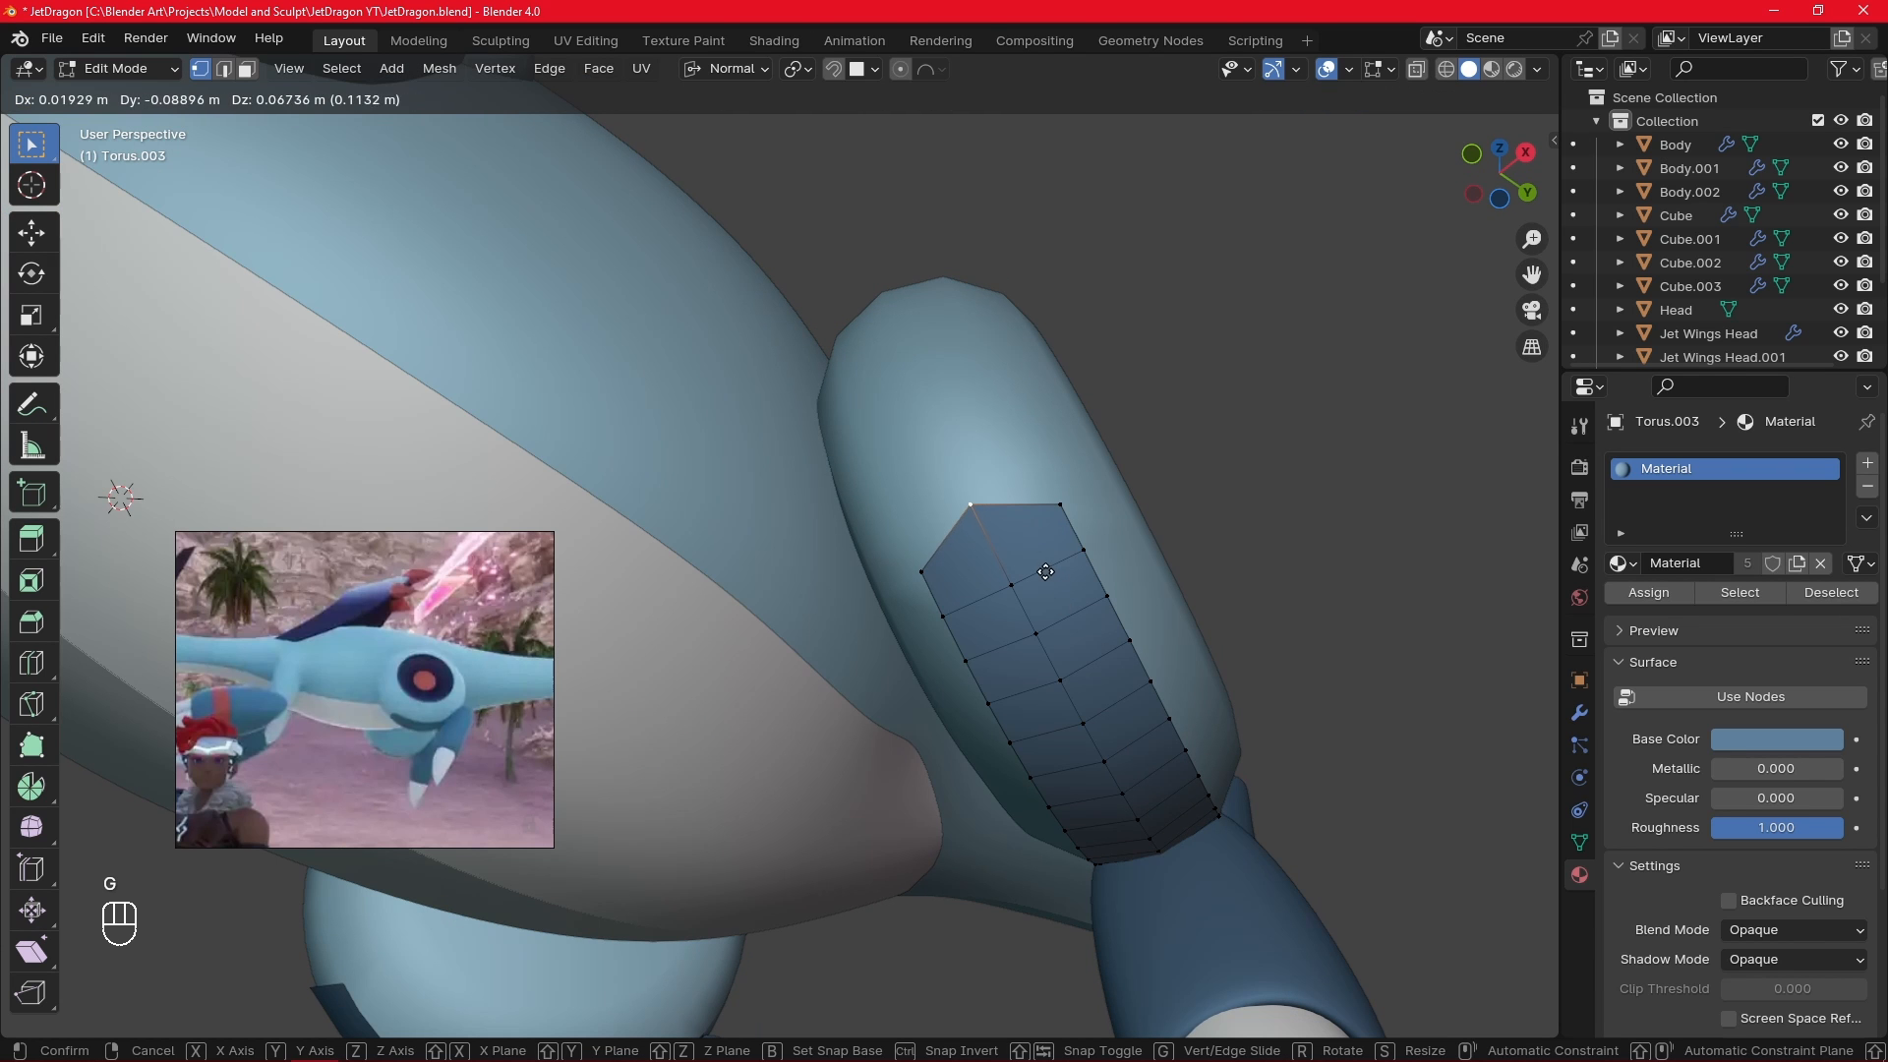
pyautogui.click(1042, 570)
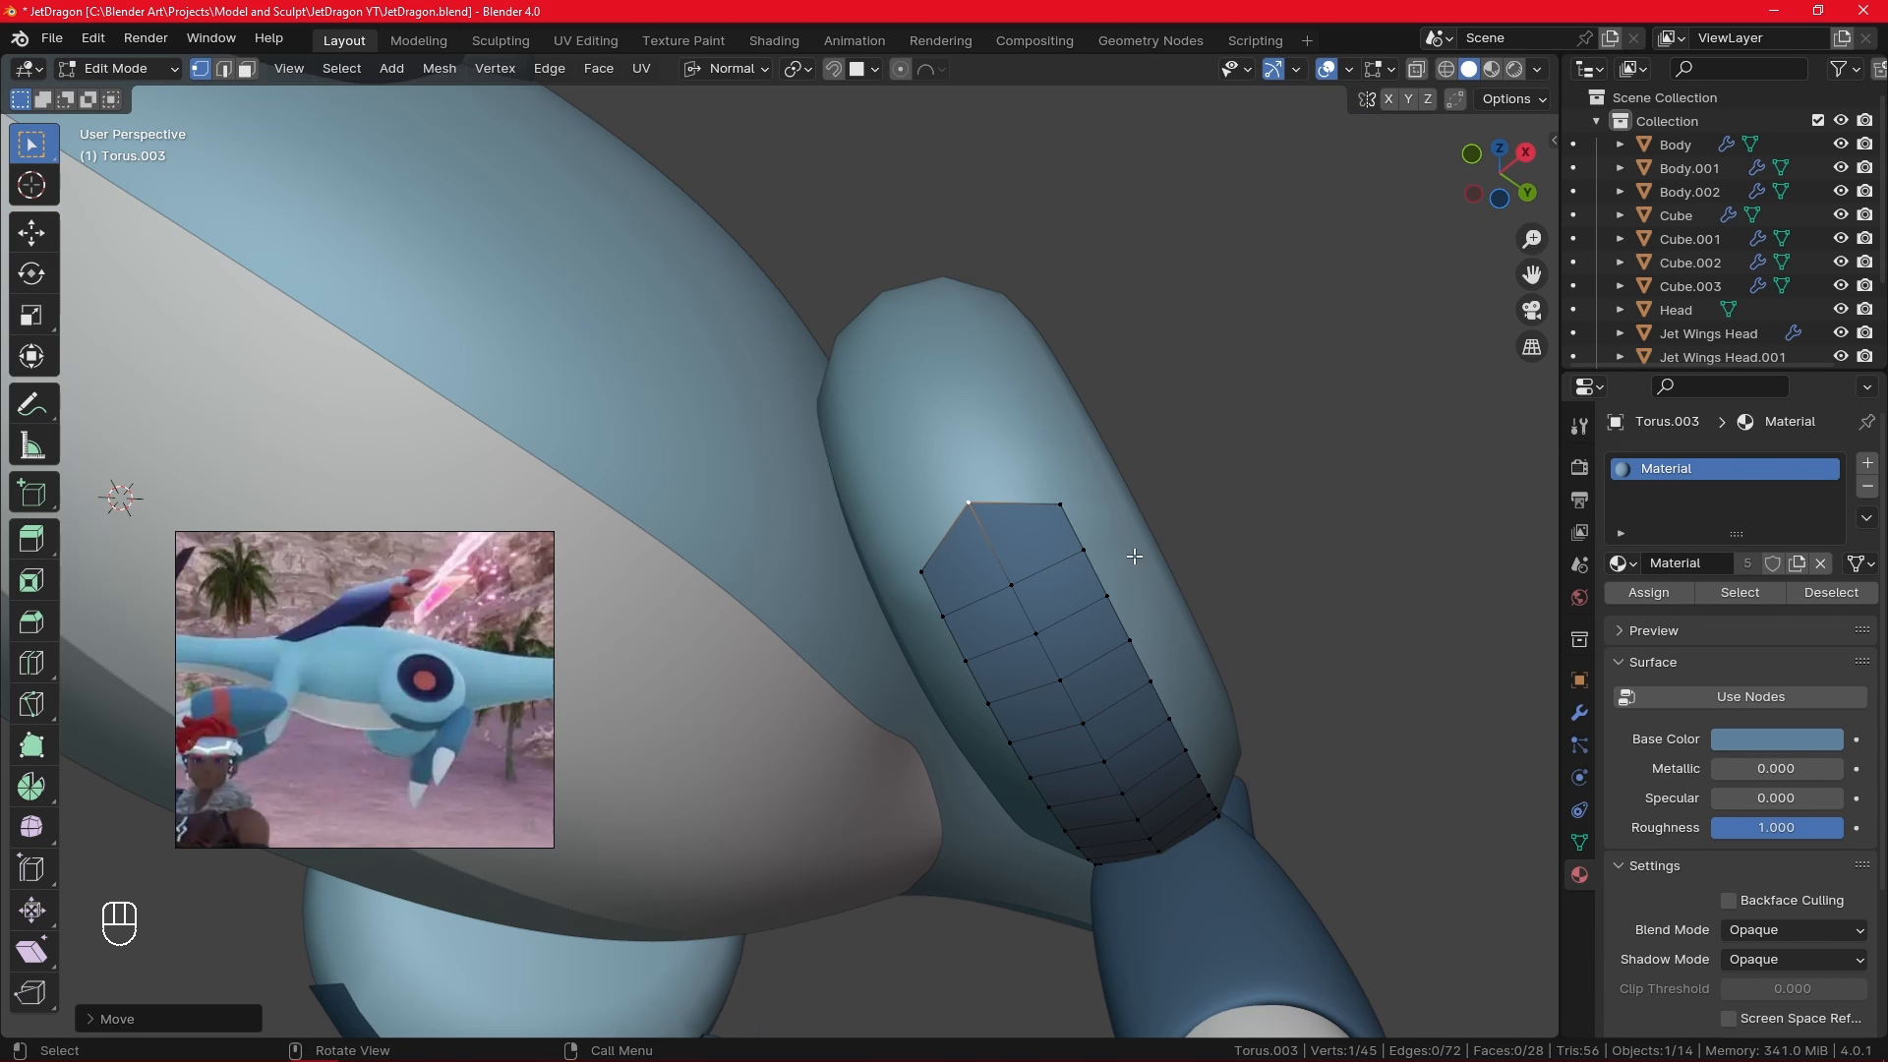
# - Add two lengthwise loop cuts through the torus strip, one on each side of its centre line
pyautogui.hotkey('ctrl', 'r')
pyautogui.click(1024, 511)
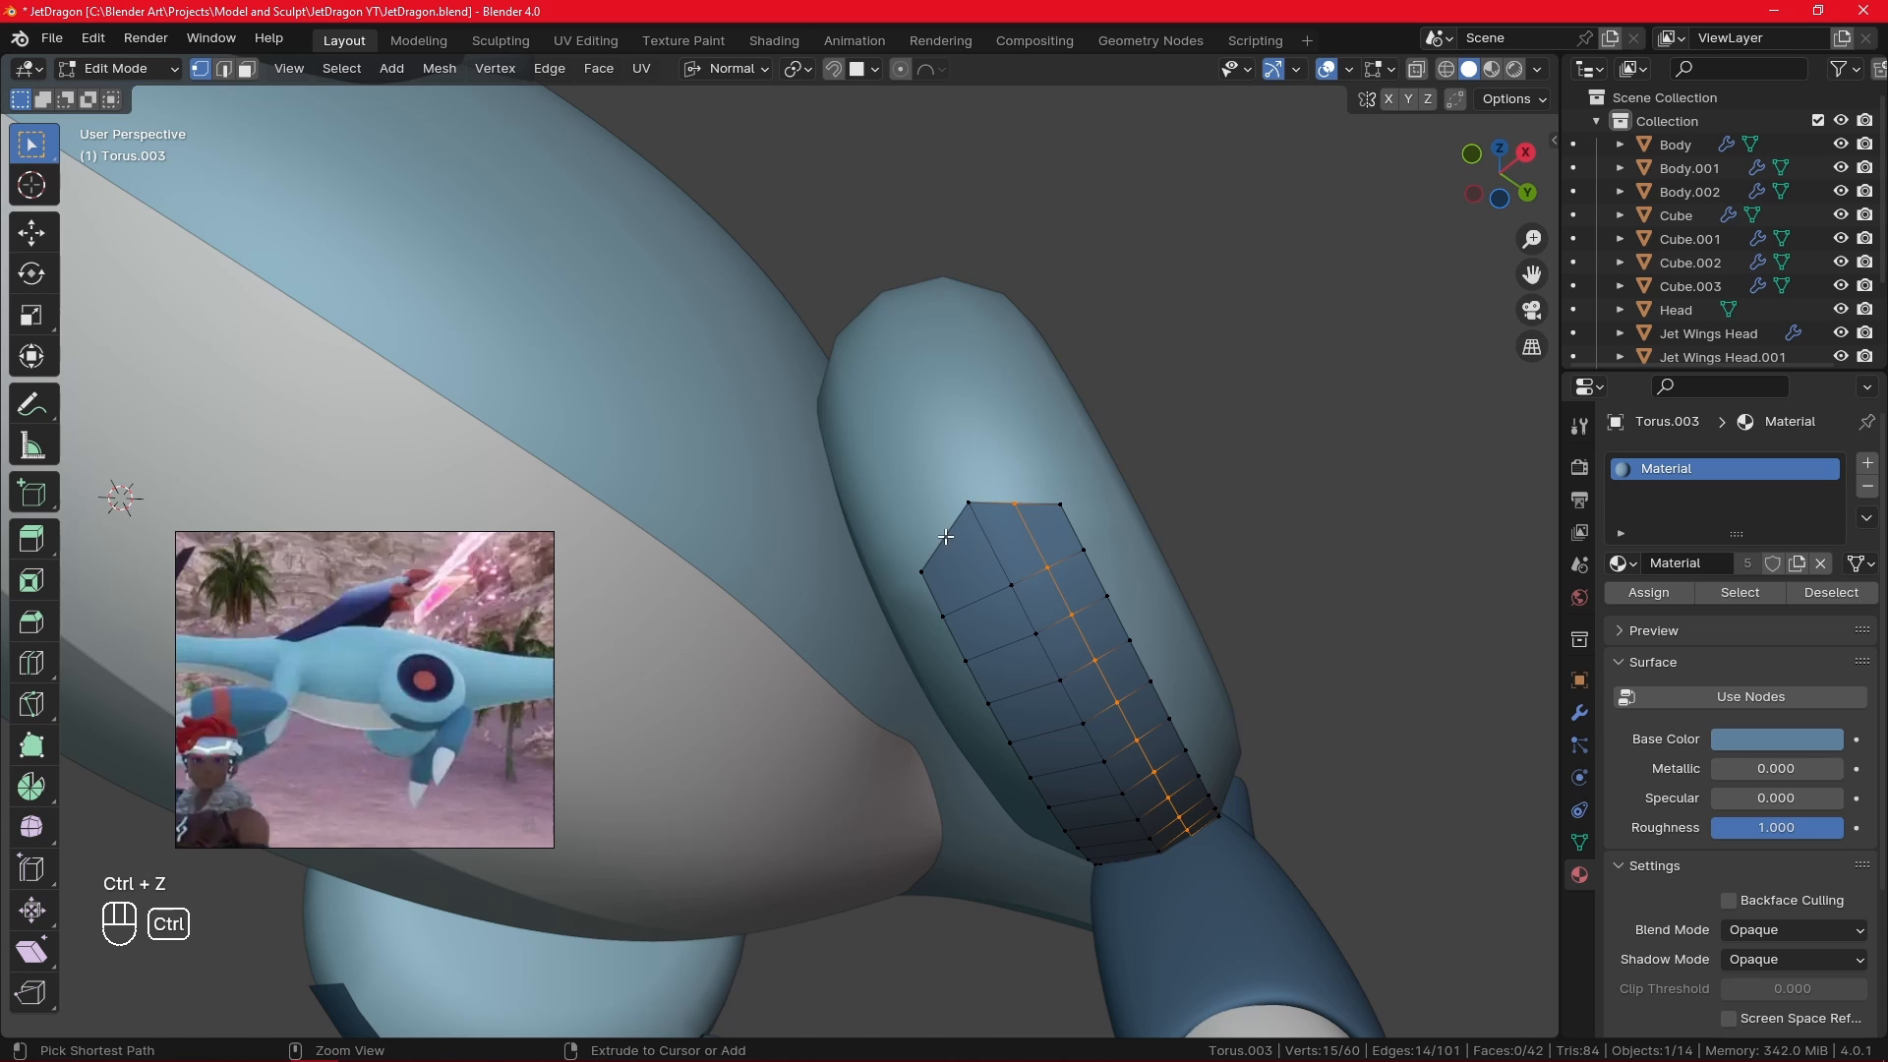
pyautogui.click(977, 514)
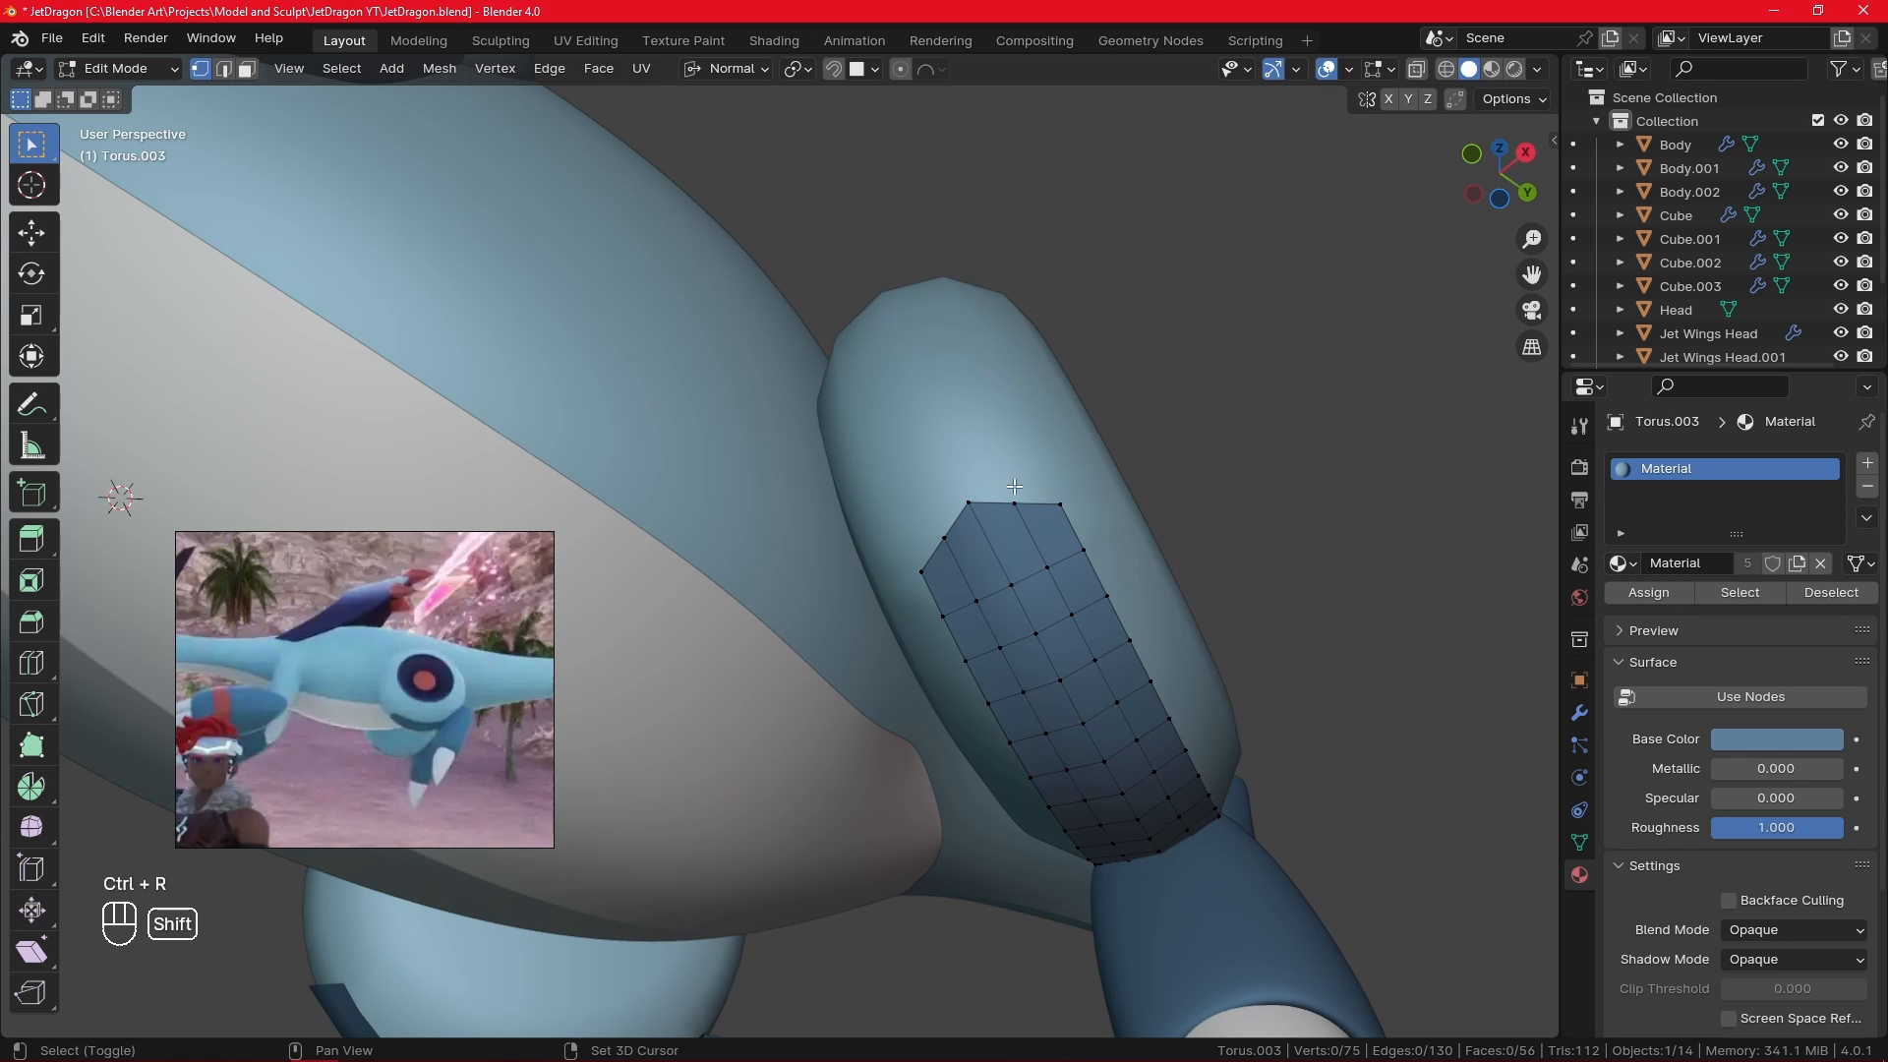
# - Move the two new end vertices of the torus strip outward to round off its end
pyautogui.click(1019, 499)
pyautogui.press('g')
pyautogui.click(1046, 570)
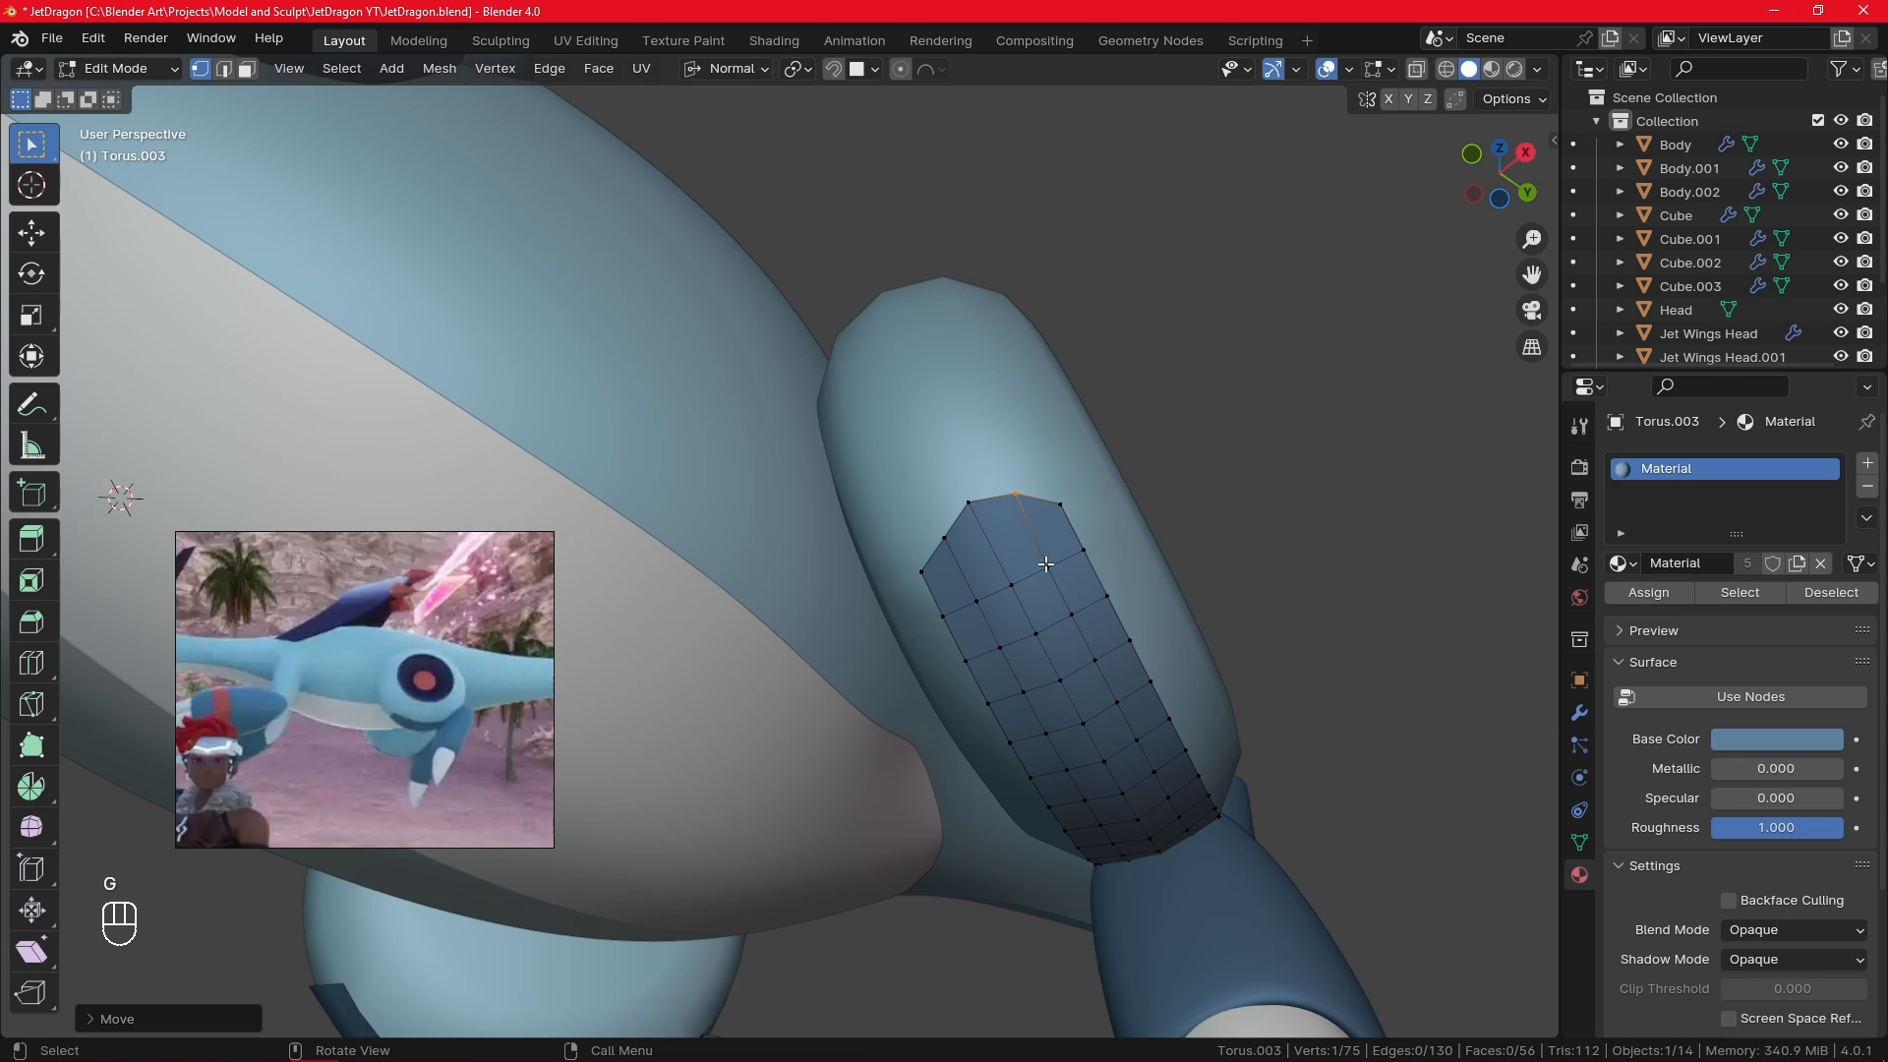
pyautogui.click(936, 531)
pyautogui.press('g')
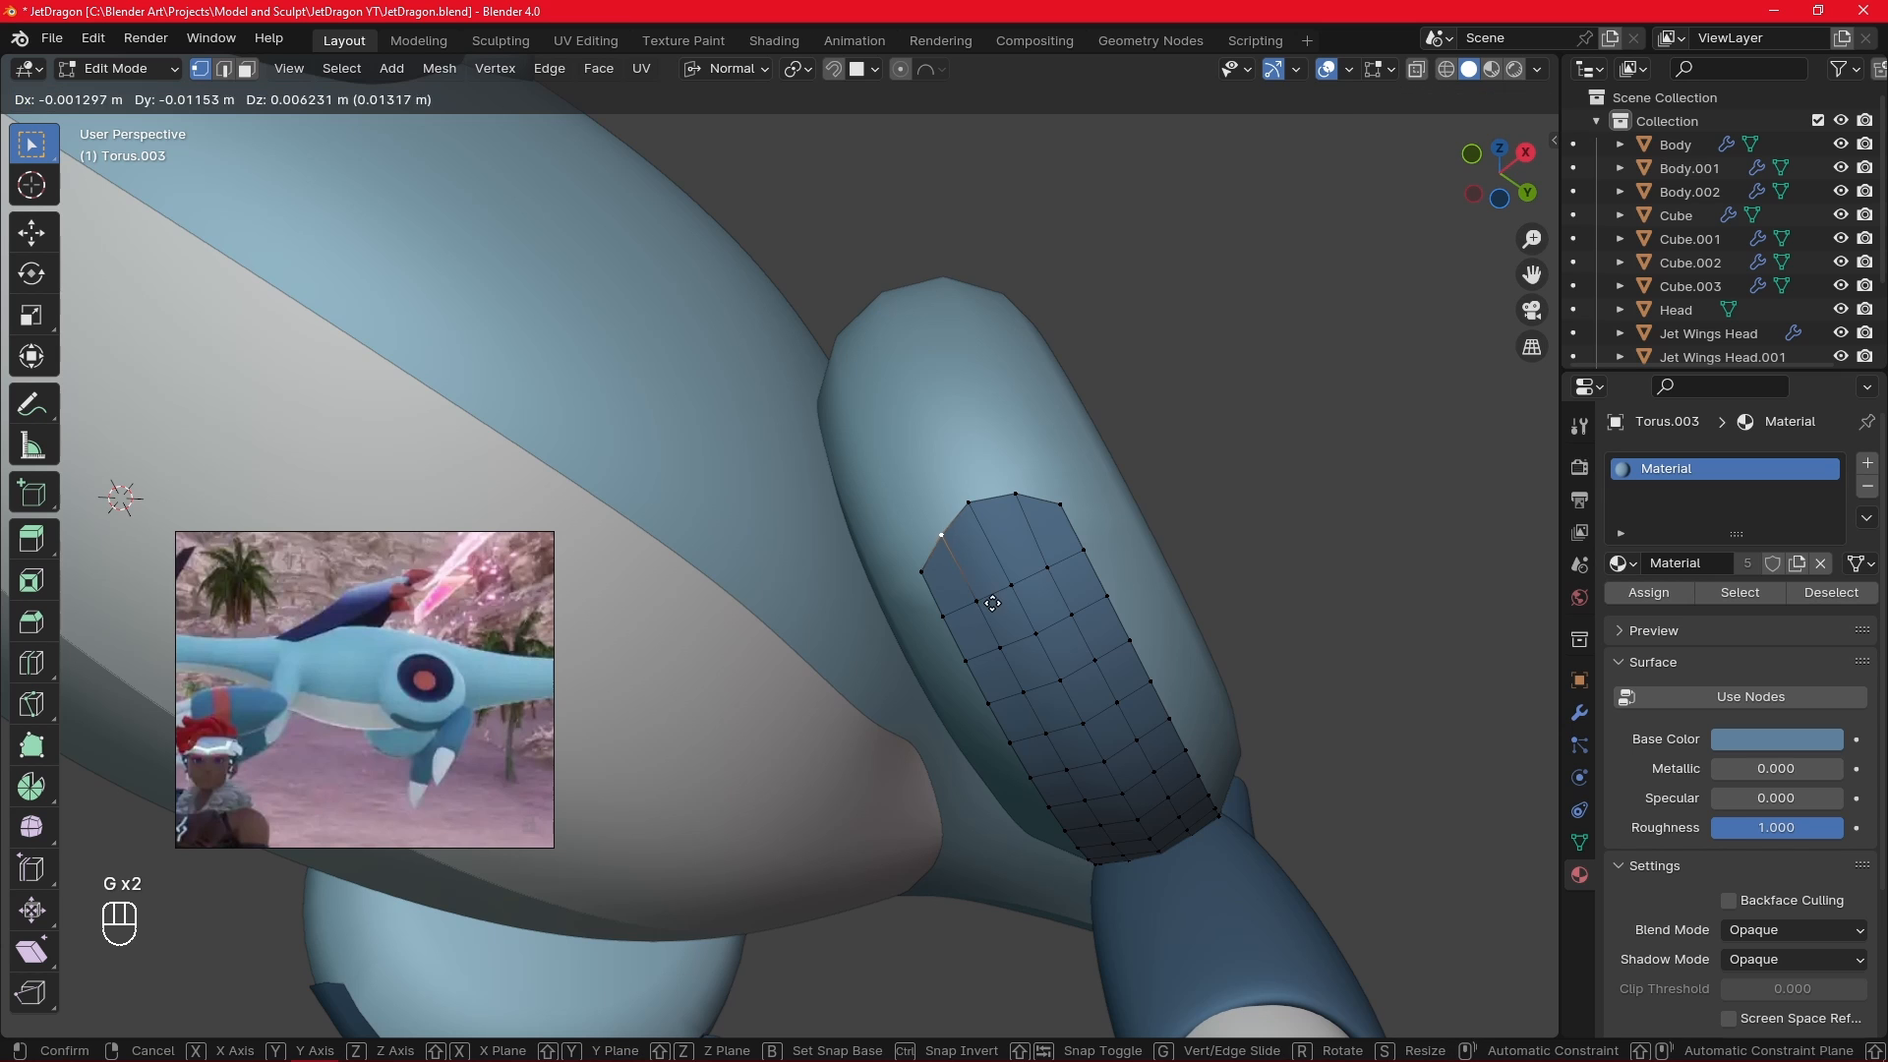
pyautogui.click(986, 597)
pyautogui.click(1247, 449)
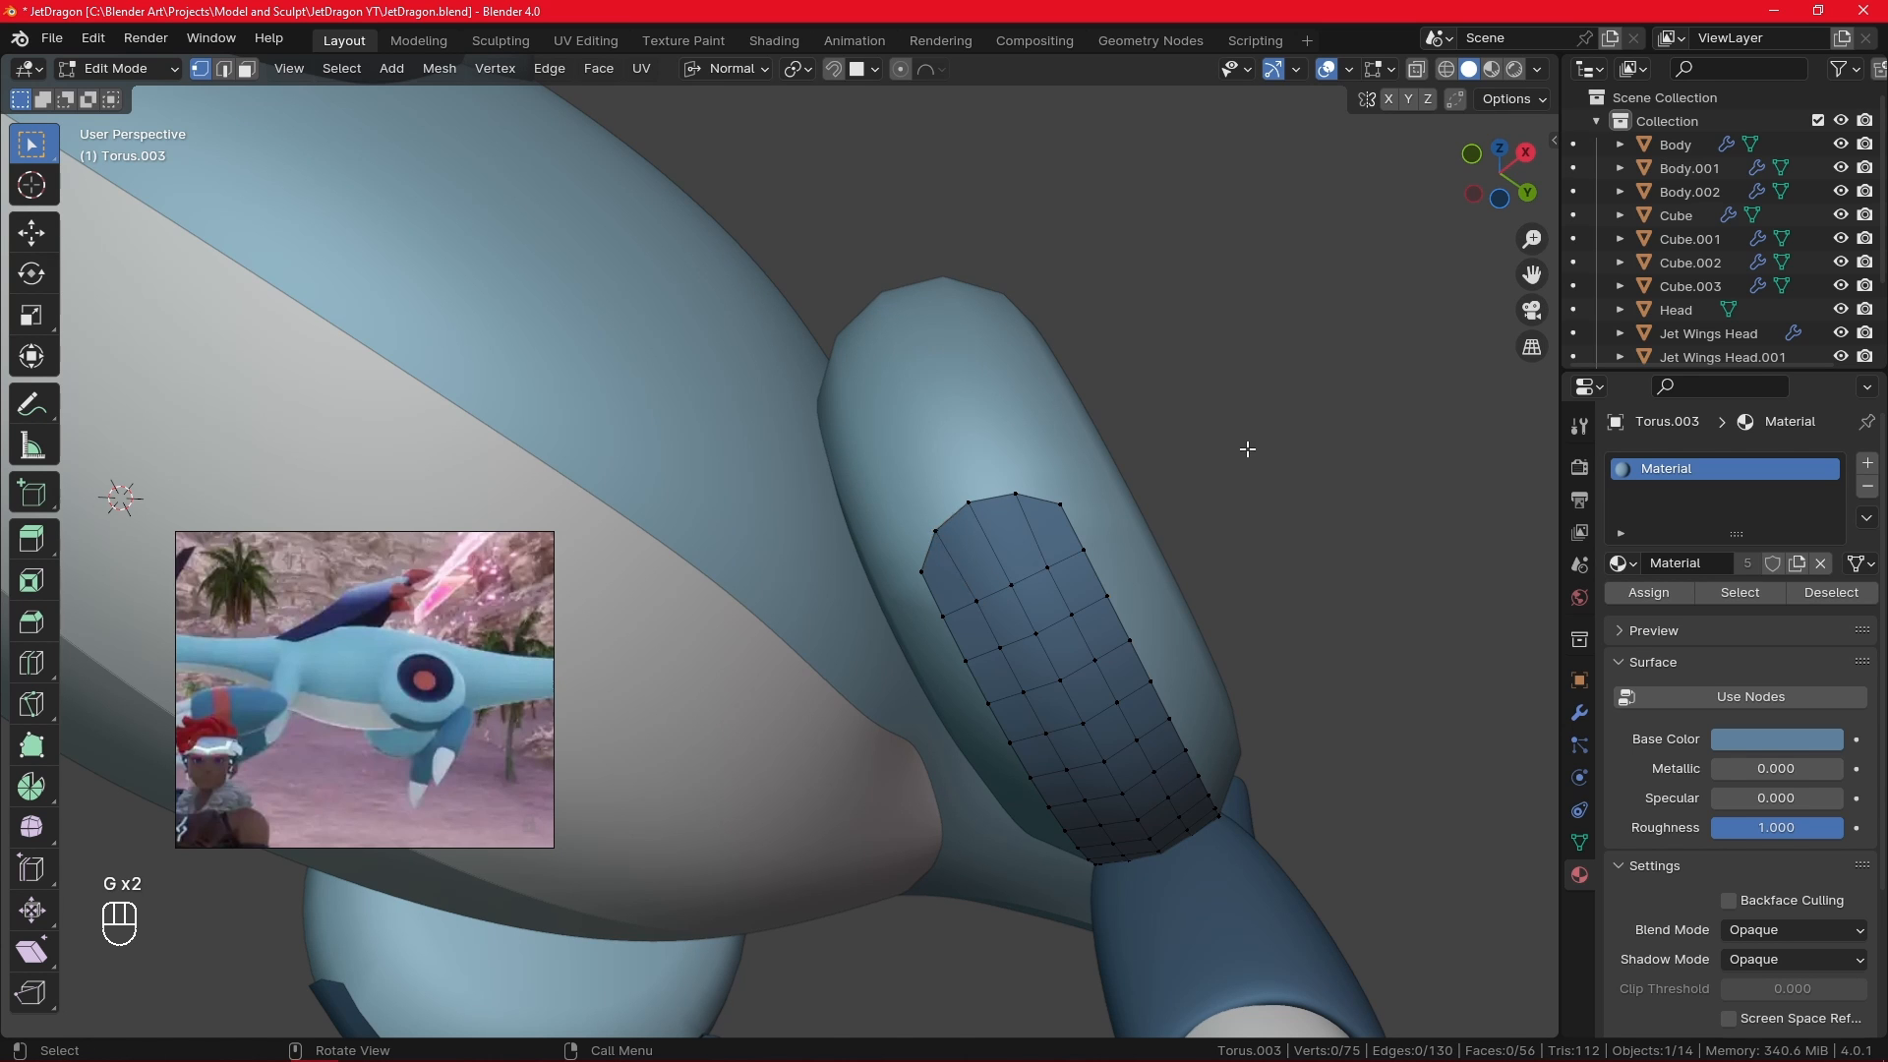
# - Leave Edit Mode and add a Subdivision Surface modifier with viewport level 2 to the torus strip
pyautogui.press('Tab')
pyautogui.keyDown('alt'); pyautogui.moveTo(1263, 443); pyautogui.dragTo(1166, 491); pyautogui.keyUp('alt')
pyautogui.rightClick(974, 654)
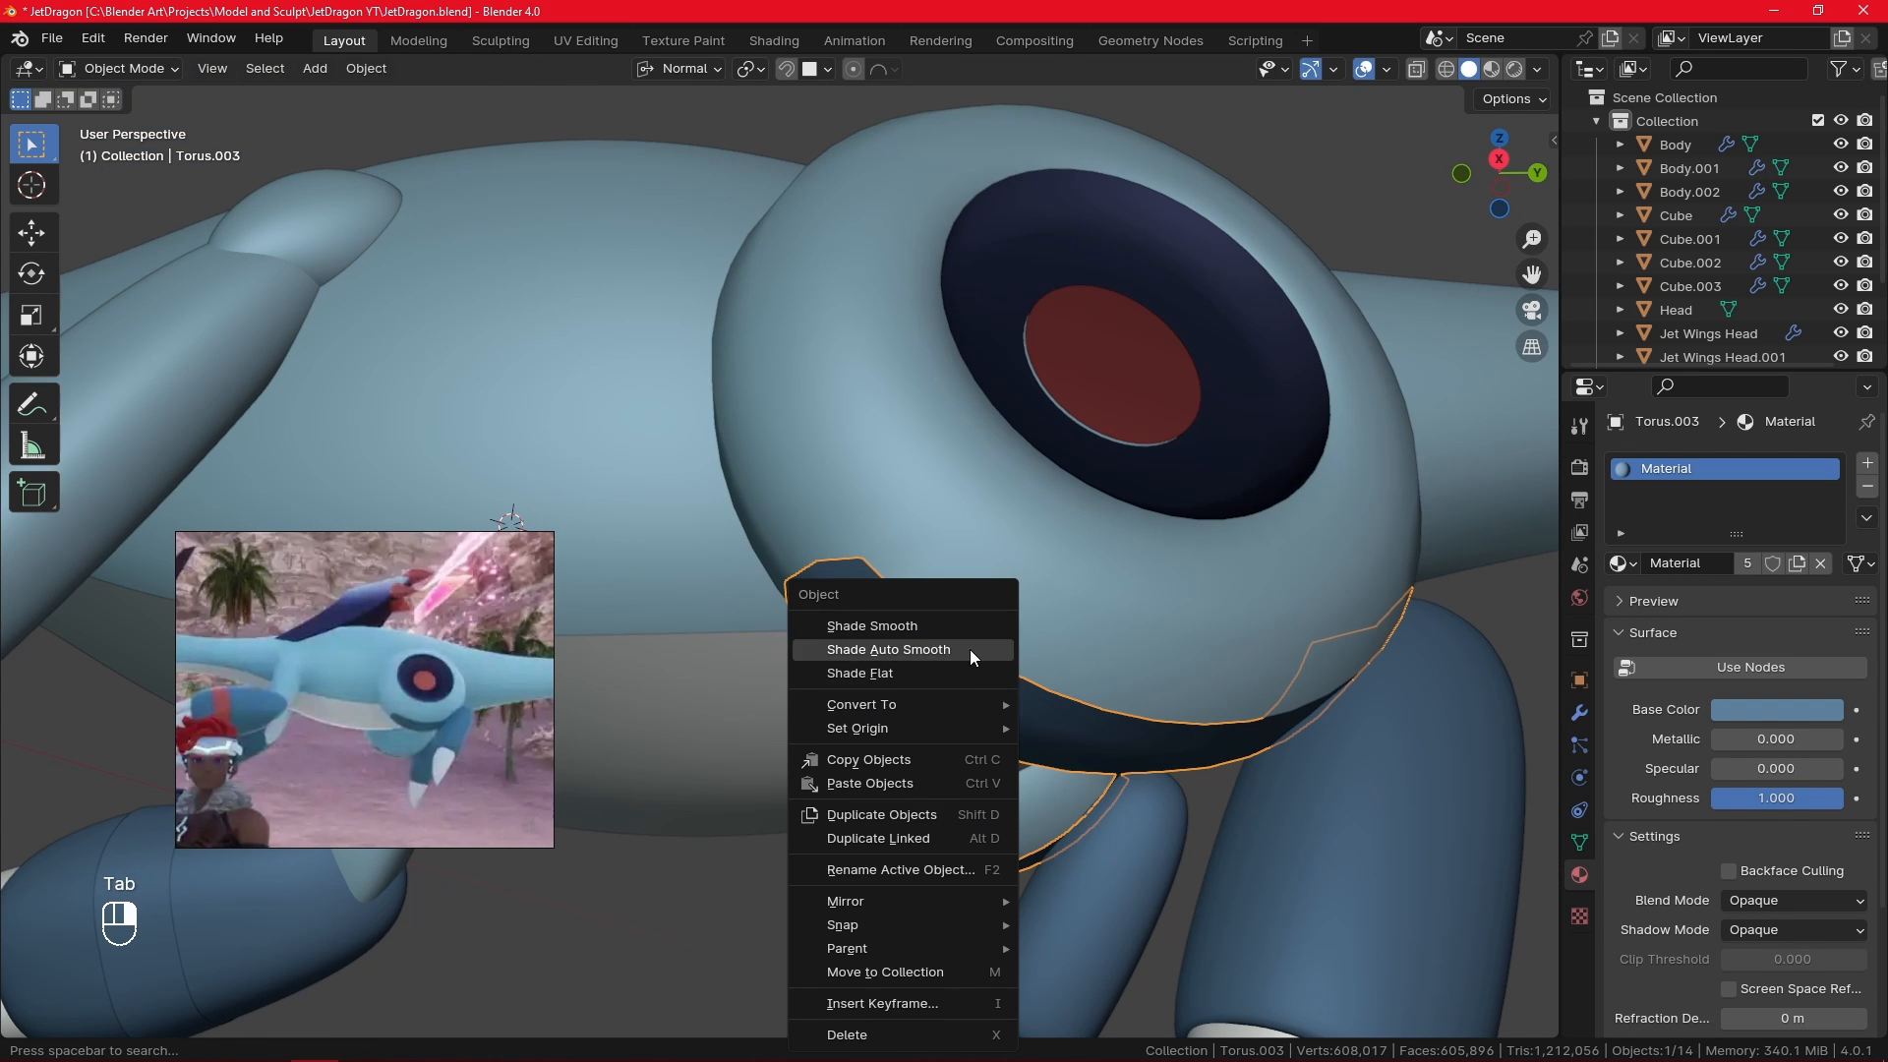
pyautogui.keyDown('alt'); pyautogui.moveTo(1018, 687); pyautogui.dragTo(1160, 639); pyautogui.keyUp('alt')
pyautogui.click(1579, 712)
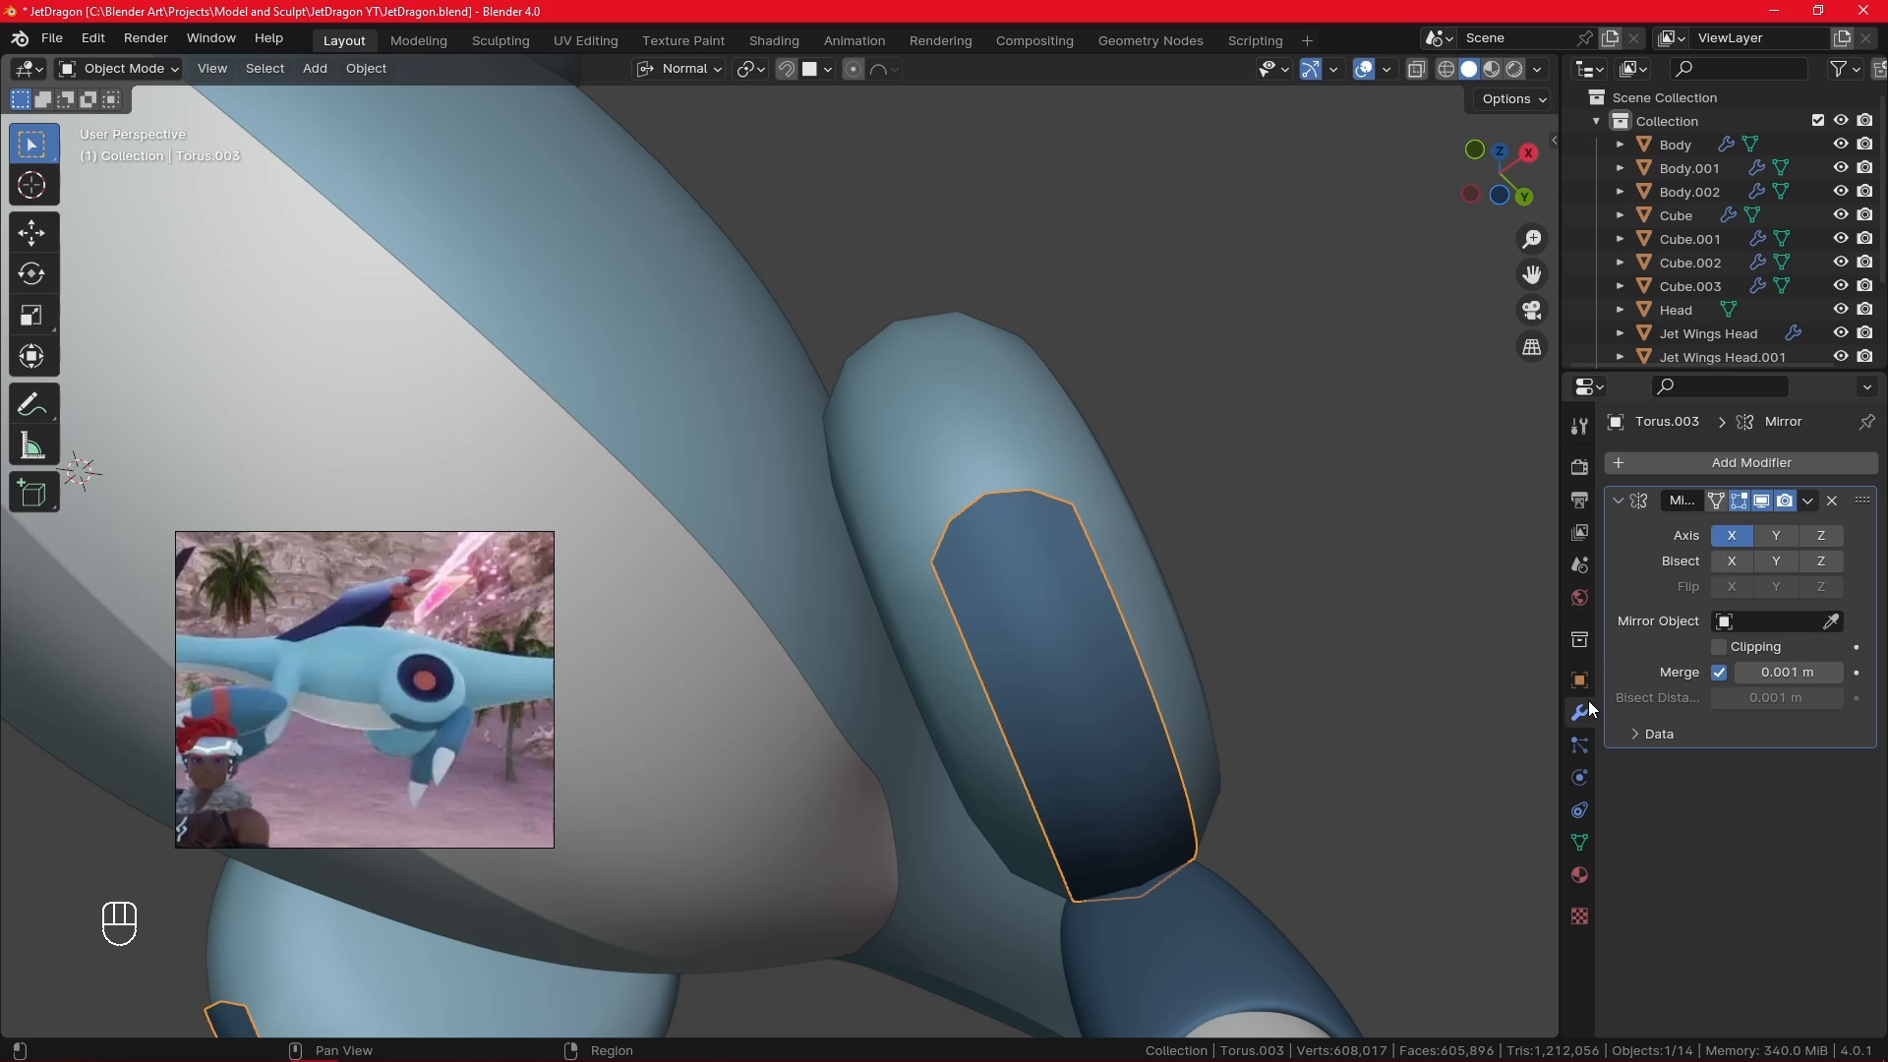
pyautogui.click(1722, 468)
pyautogui.write('s')
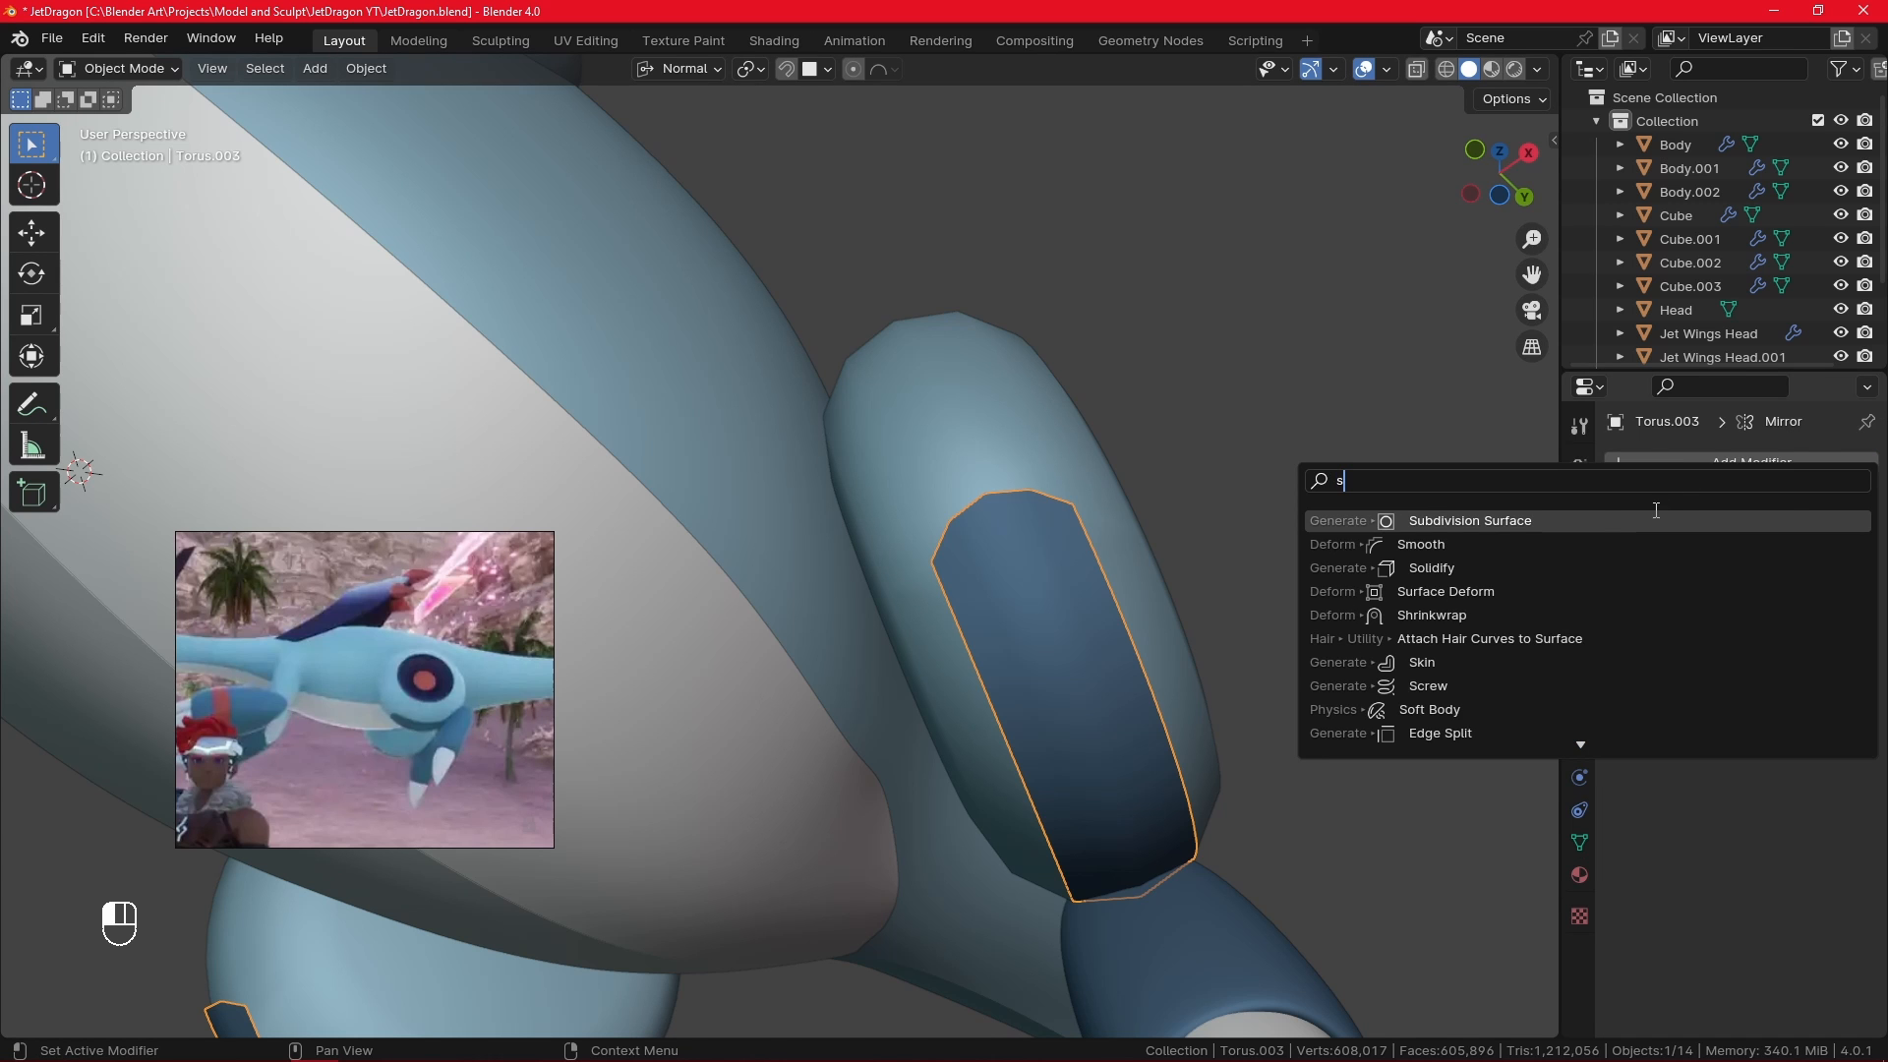
pyautogui.press('Return')
pyautogui.click(1834, 830)
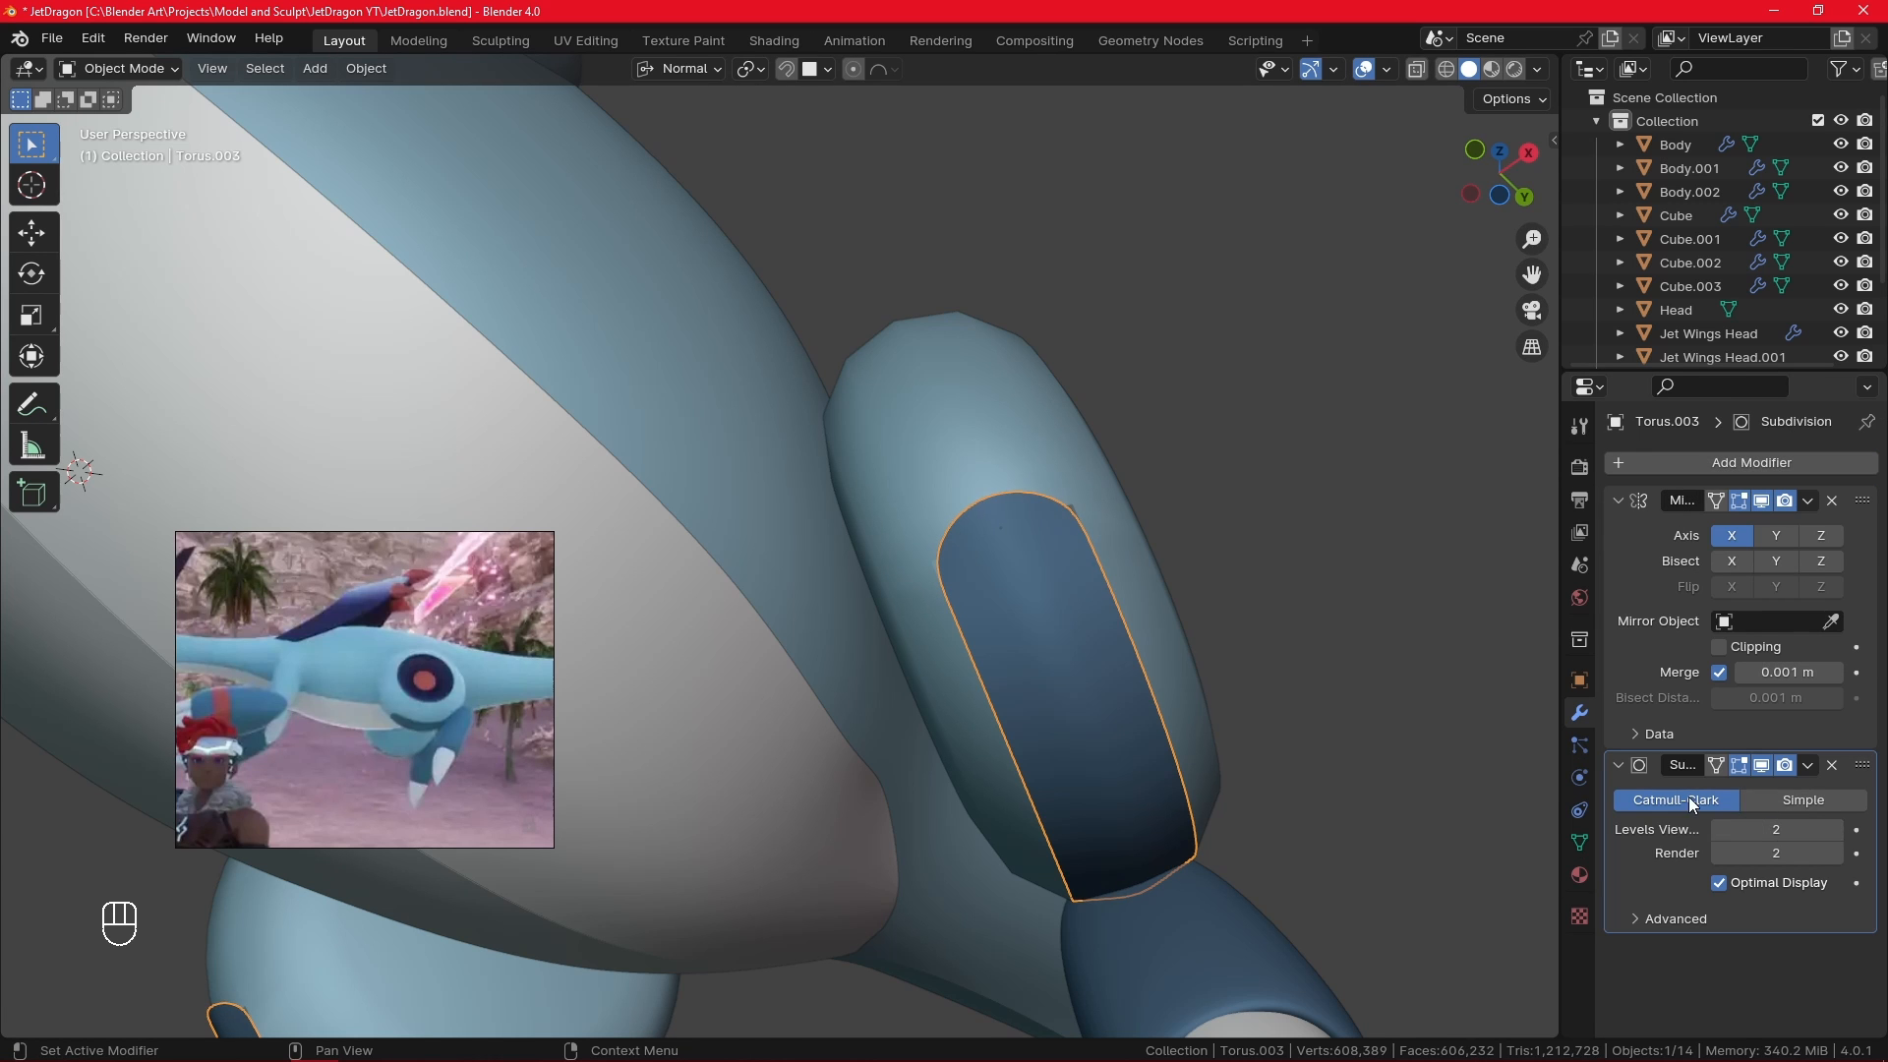
# - Spread the torus strip's two end corner vertices slightly apart, nudge them toward its rounded tip, and leave Edit Mode
pyautogui.press('Tab')
pyautogui.press('s')
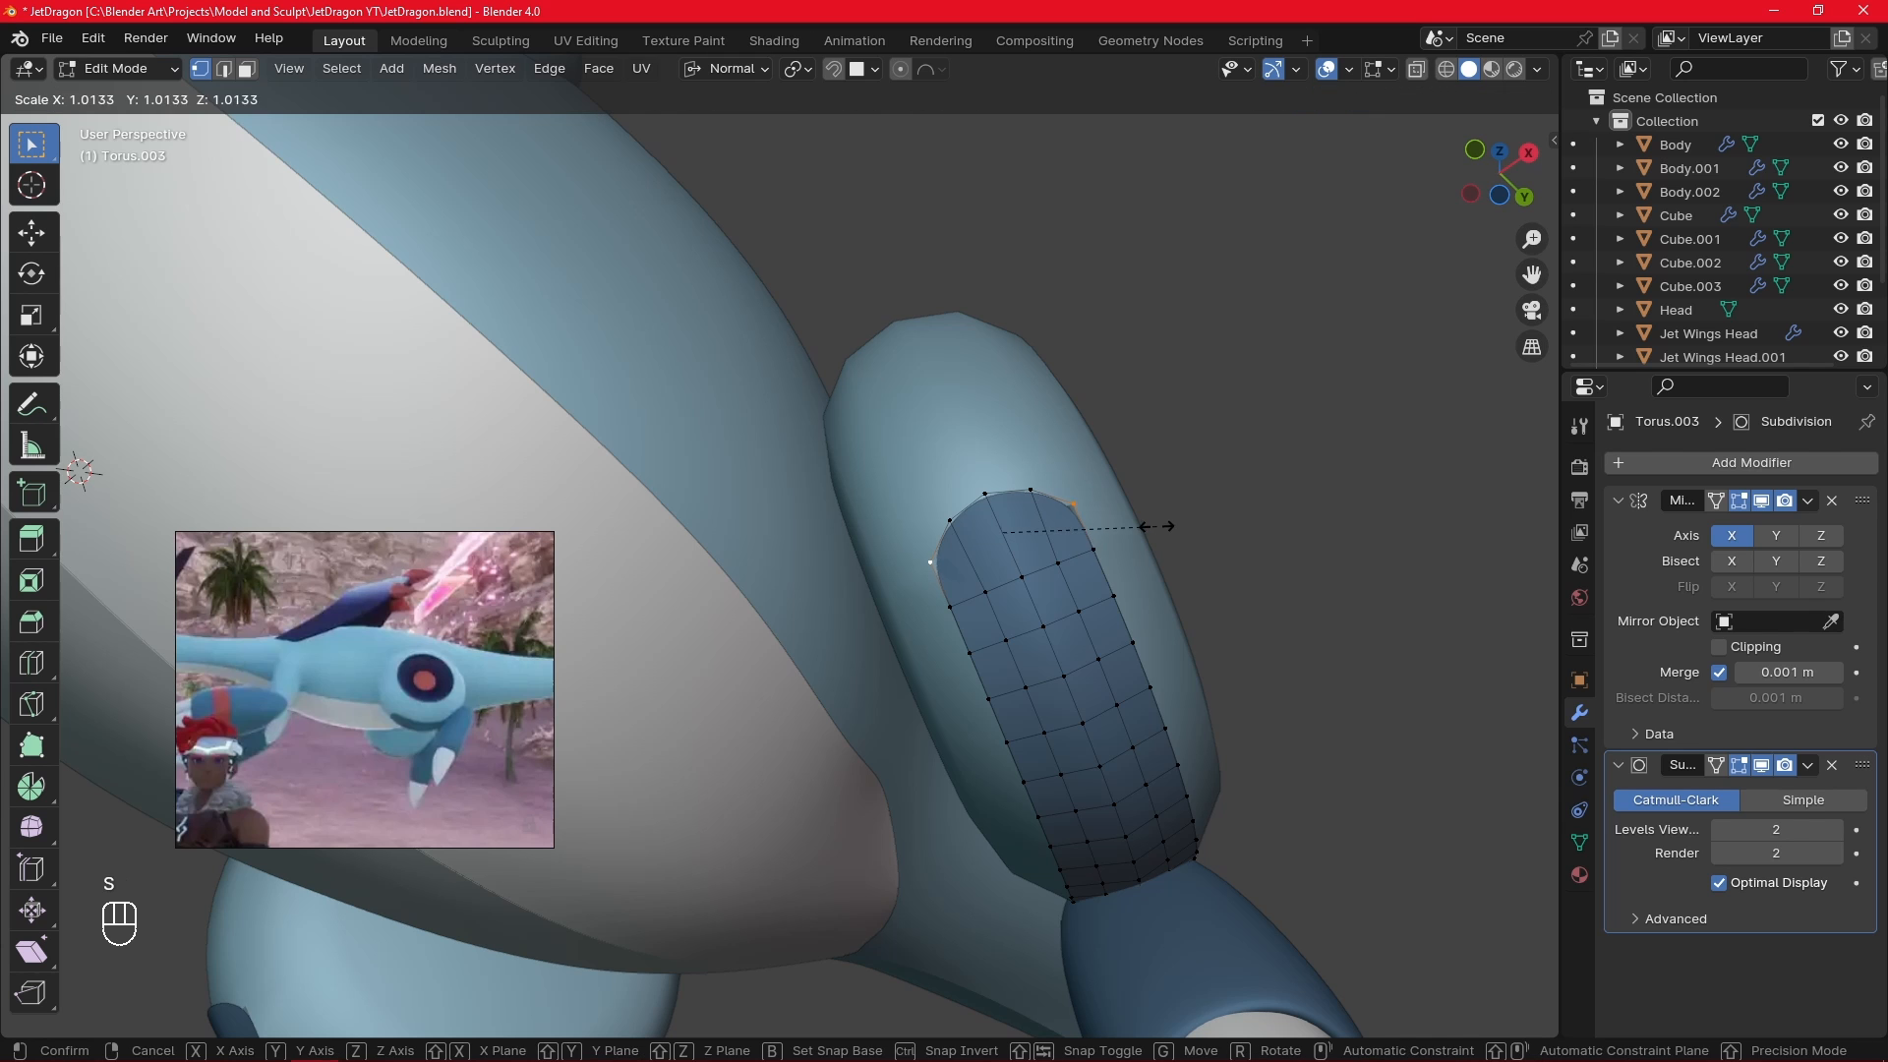
pyautogui.click(1161, 522)
pyautogui.press('g')
pyautogui.press('z')
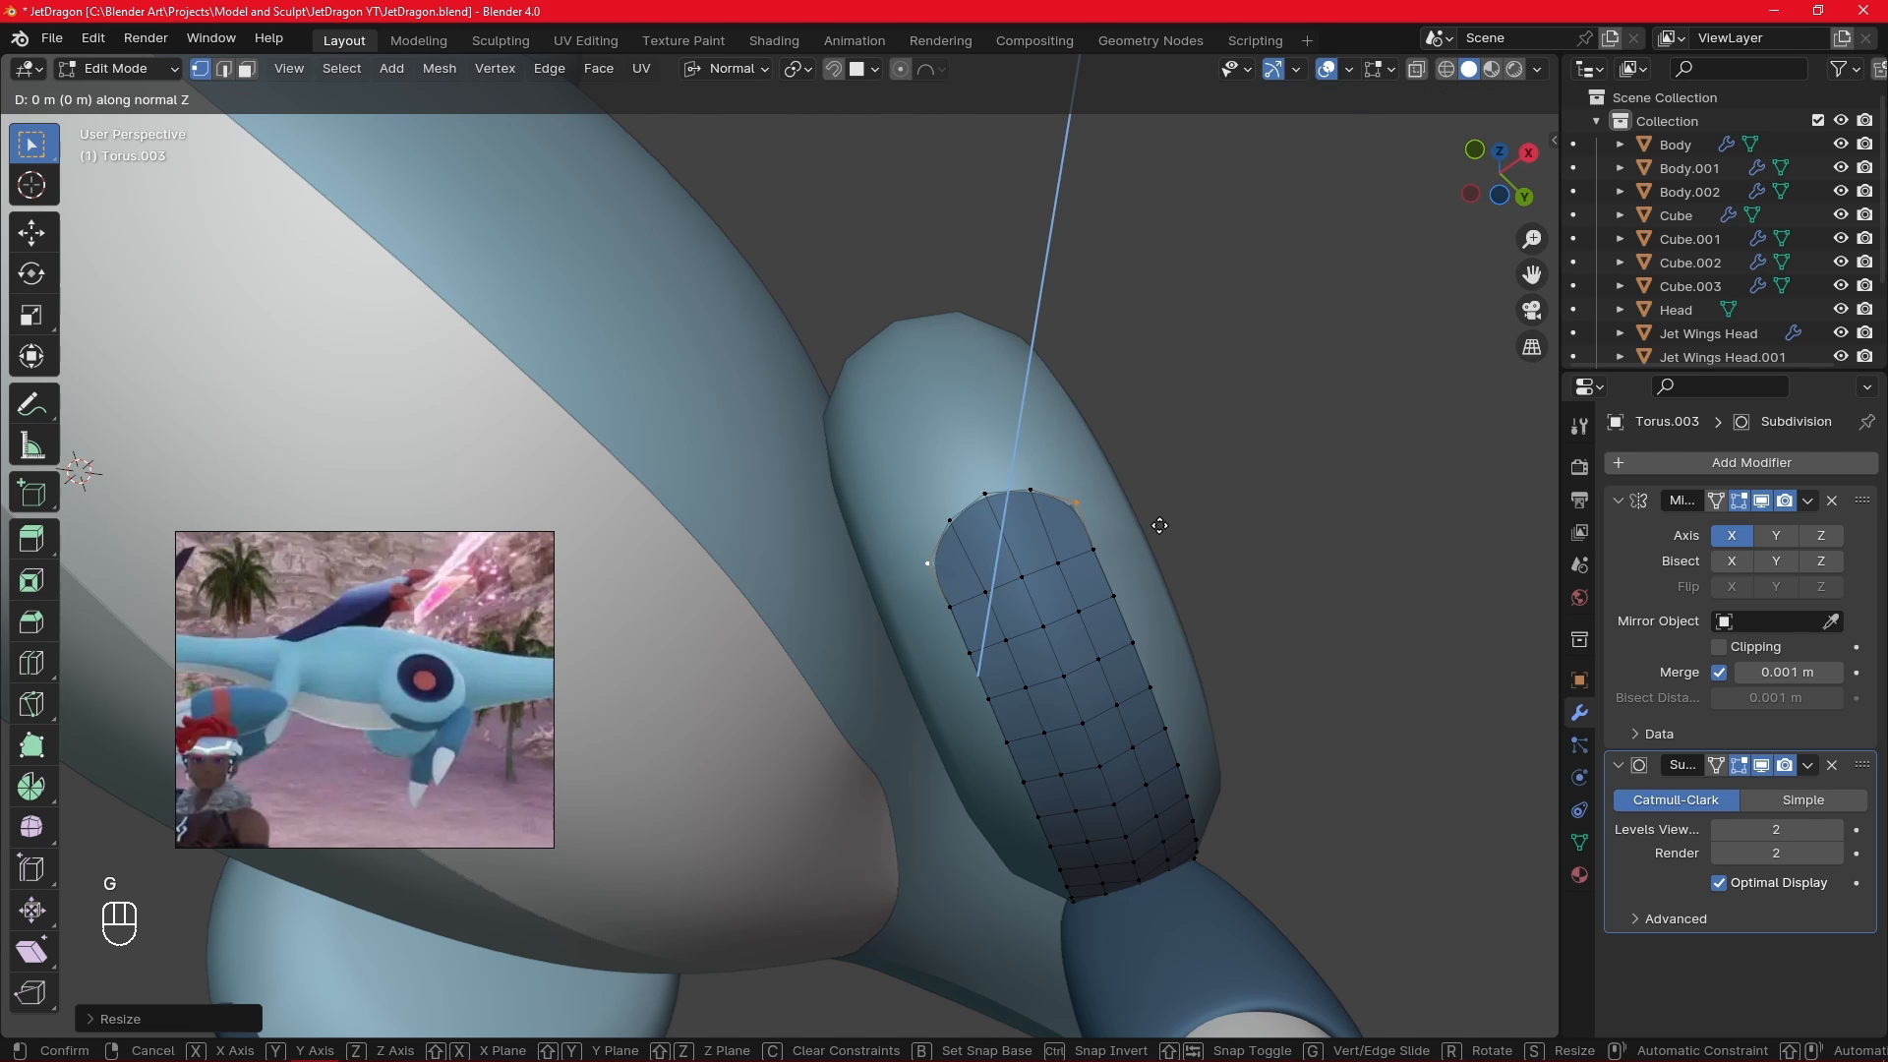
pyautogui.press('y')
pyautogui.press('x')
pyautogui.click(1155, 517)
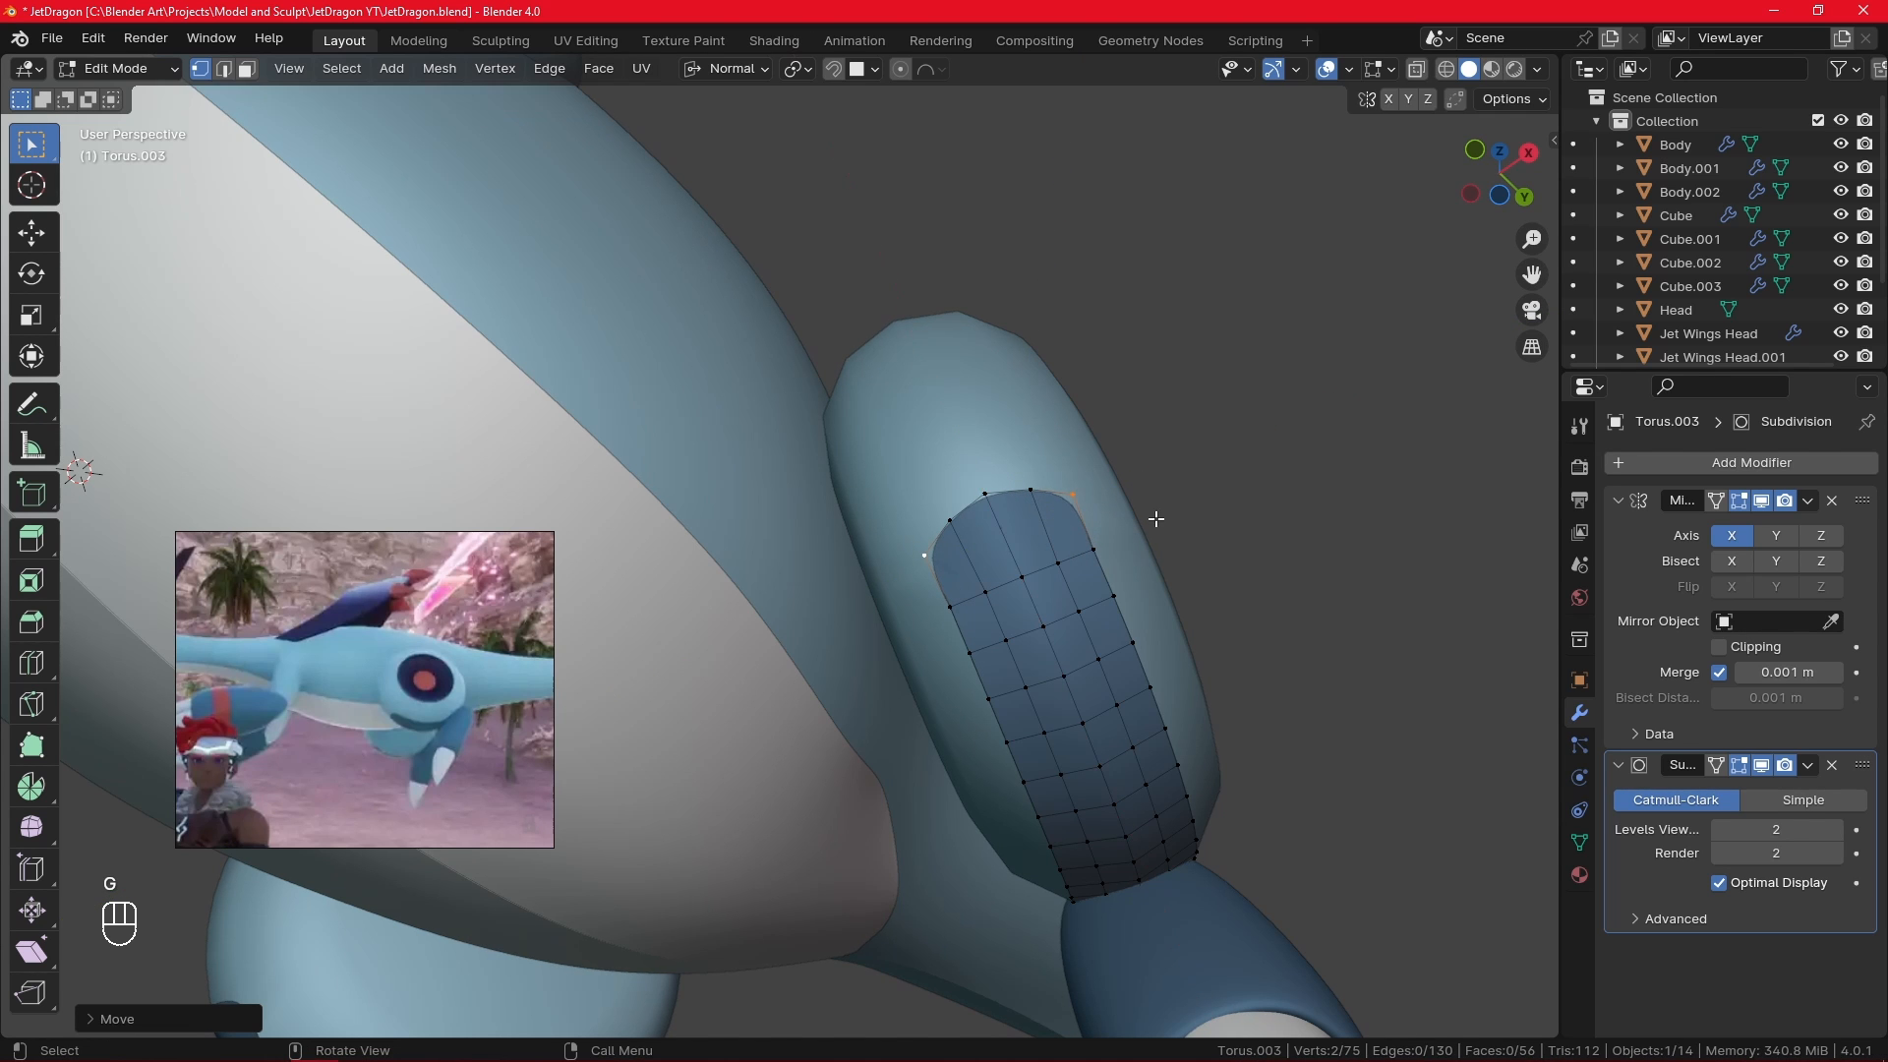
pyautogui.press('Tab')
pyautogui.moveTo(1253, 476); pyautogui.dragTo(1113, 647, button='middle')
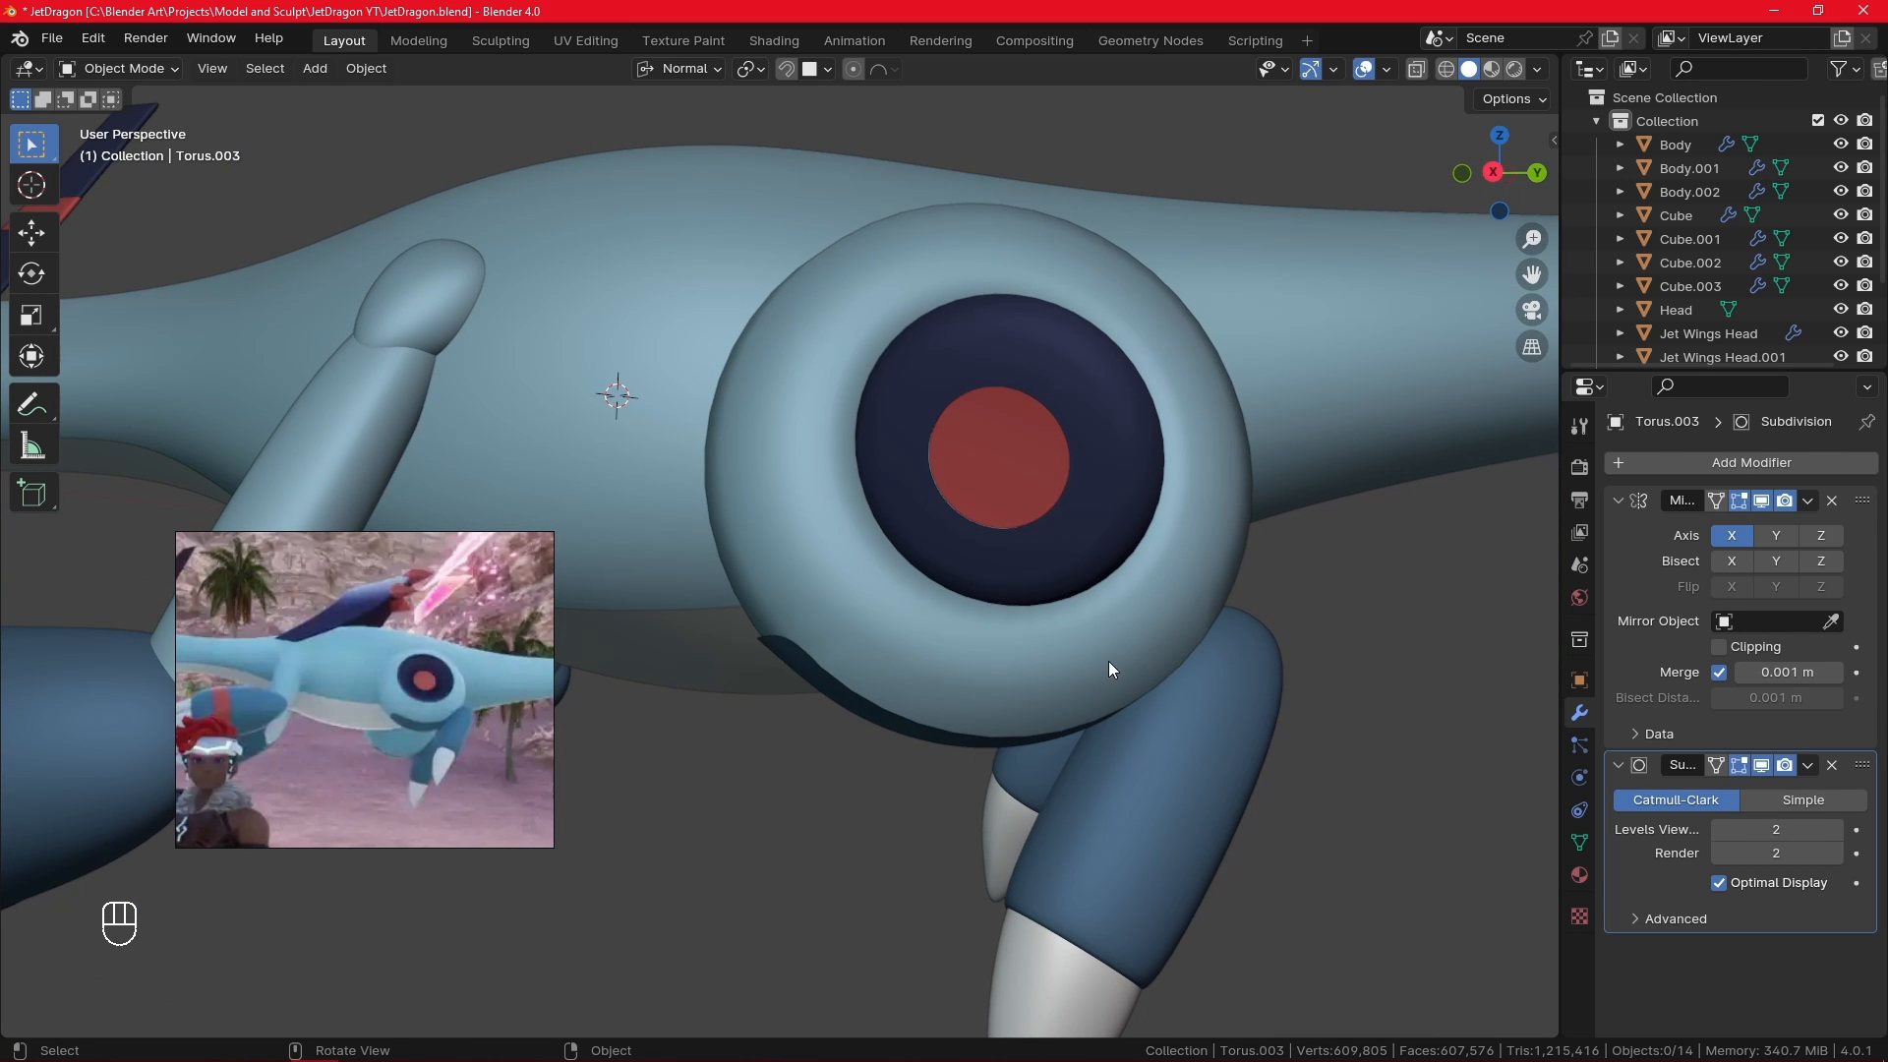
# - In the side view with X-ray on, select the three end vertices at the torus strip's front tip and move them along local X
pyautogui.press('KP_3')
pyautogui.click(944, 720)
pyautogui.scroll(2, 953, 740)
pyautogui.press('Tab')
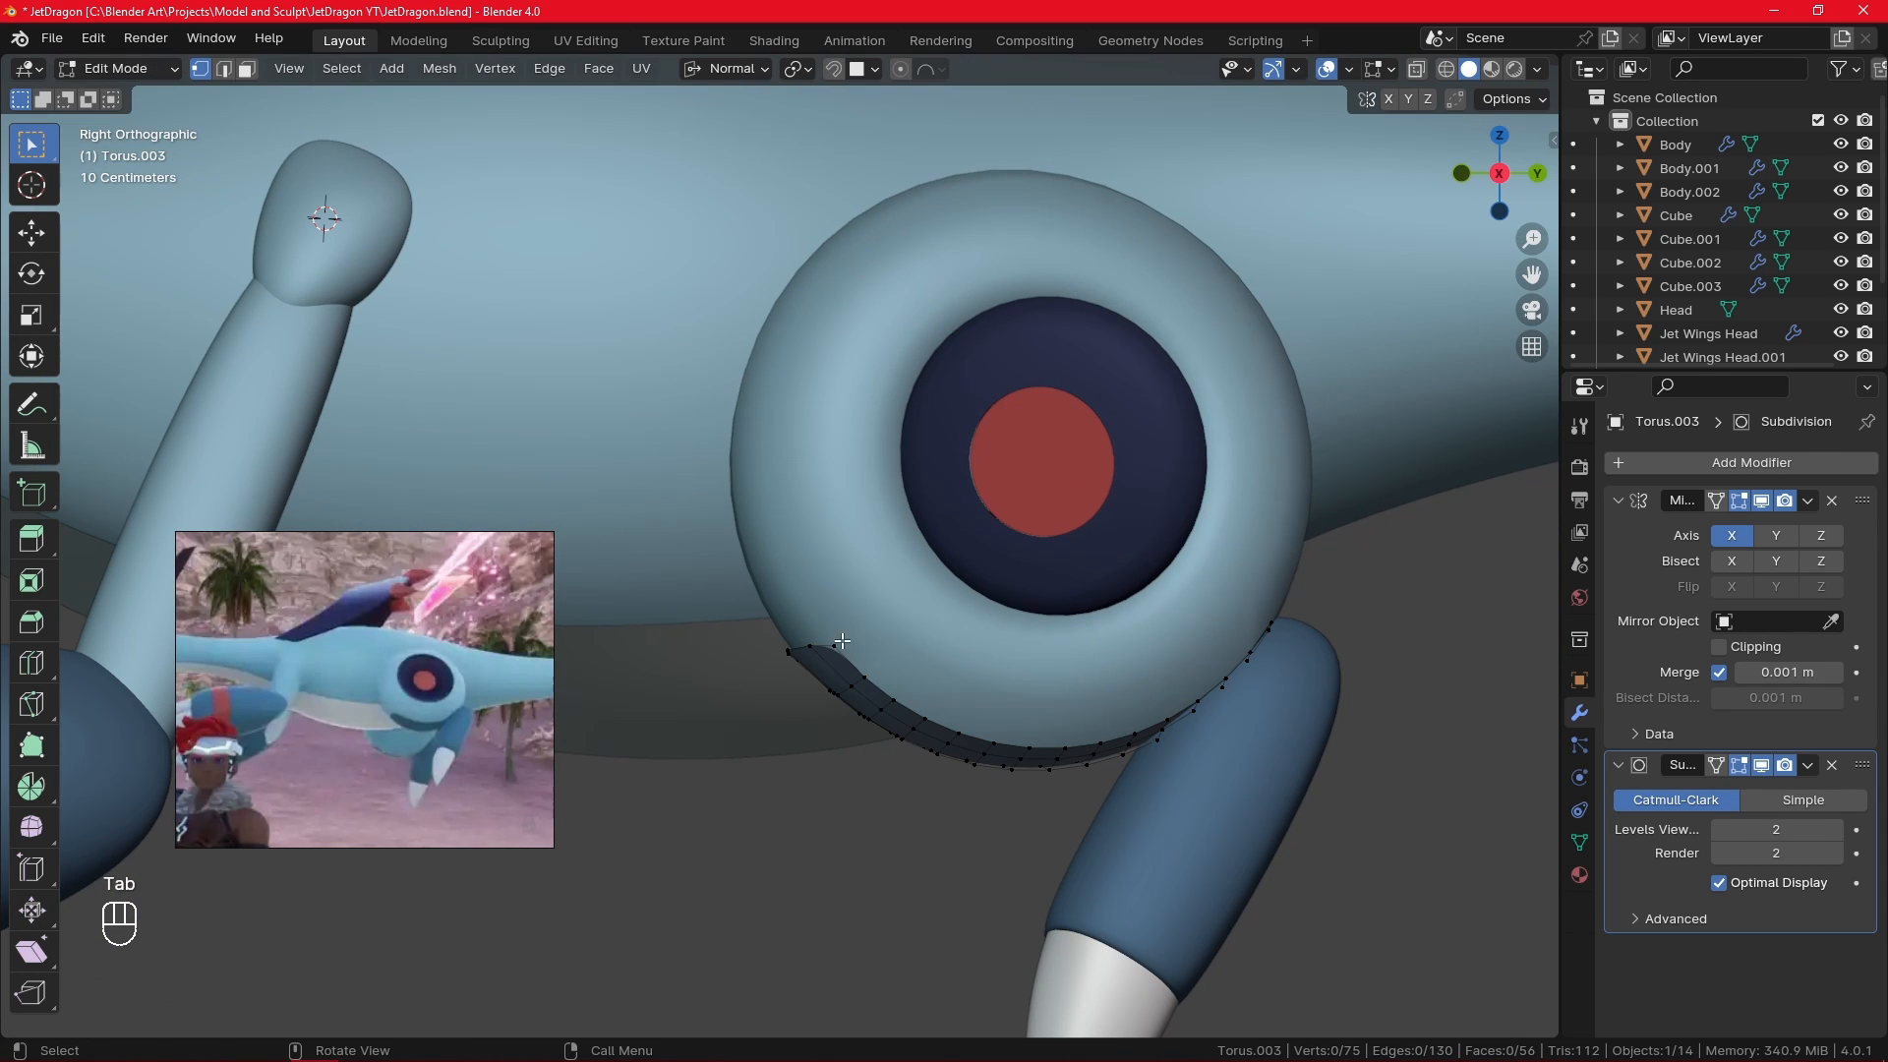
pyautogui.click(1415, 68)
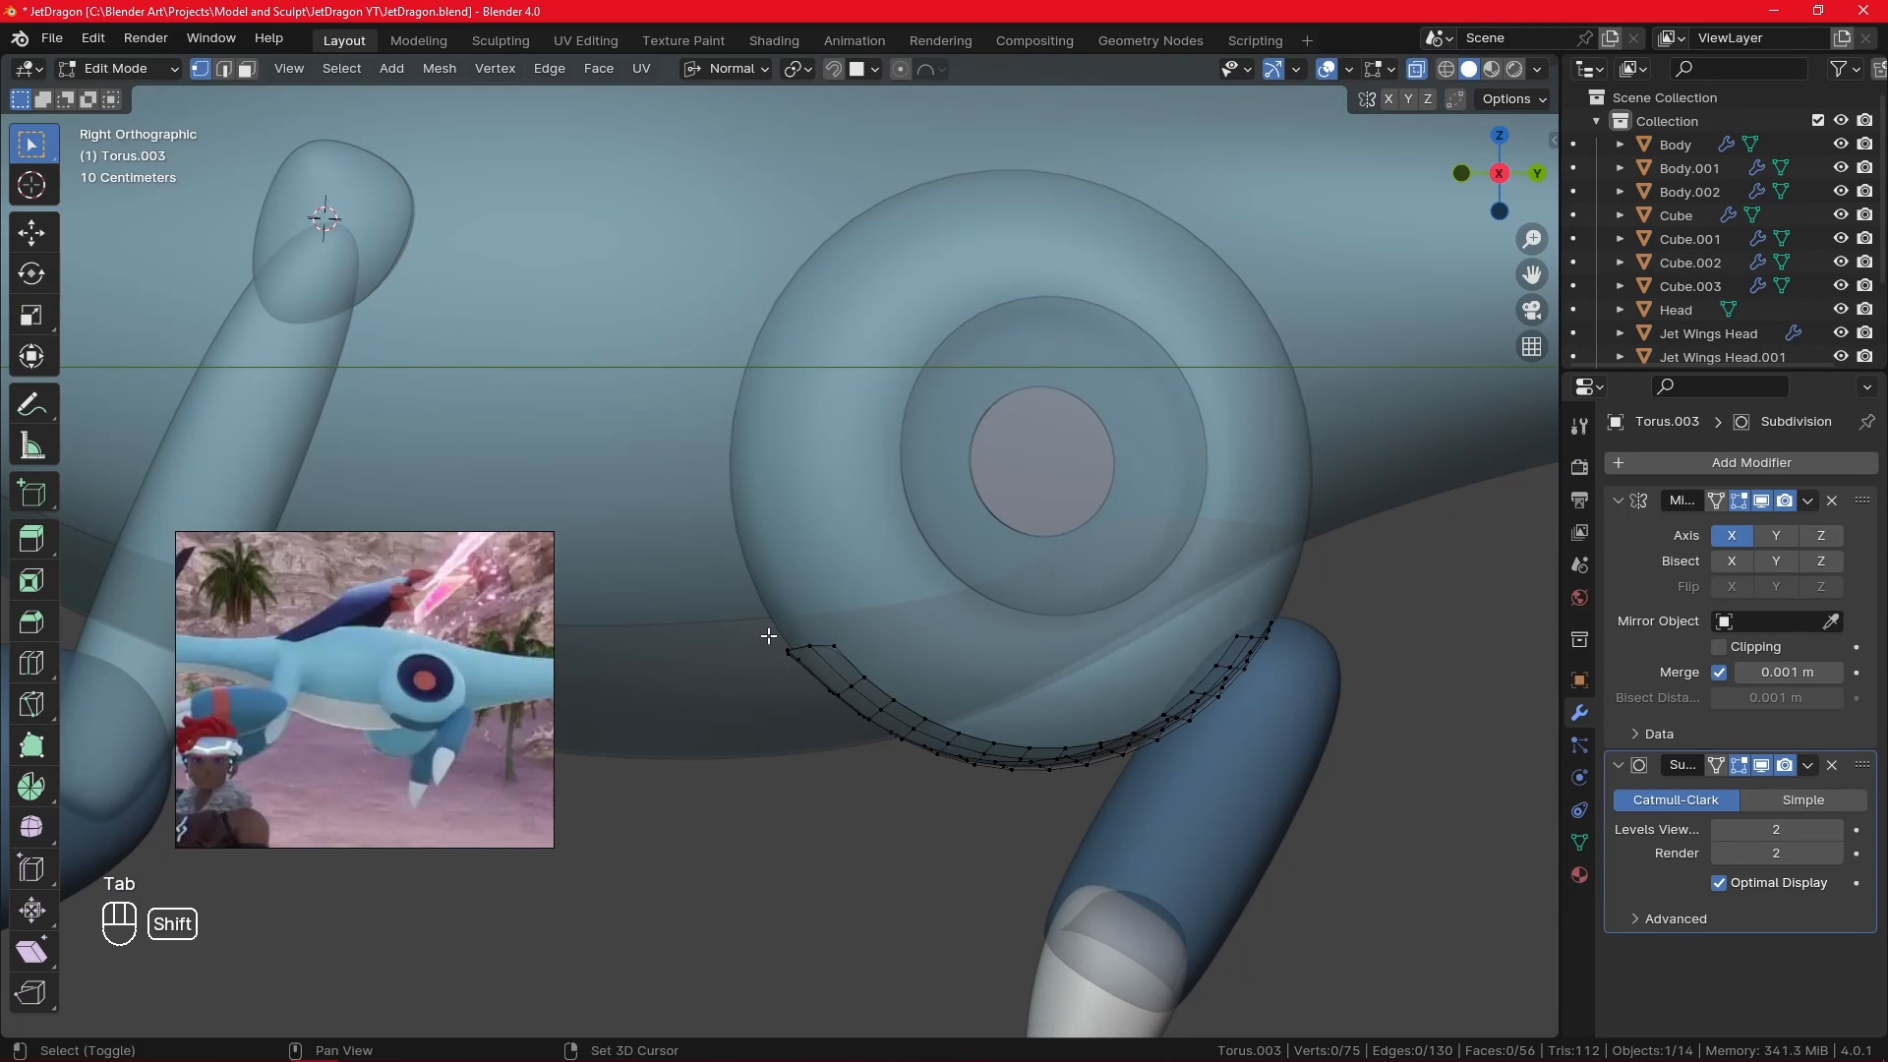
pyautogui.keyDown('shift'); pyautogui.moveTo(770, 637); pyautogui.dragTo(799, 660); pyautogui.keyUp('shift')
pyautogui.keyDown('ctrl'); pyautogui.keyDown('alt'); pyautogui.moveTo(801, 658); pyautogui.dragTo(869, 545, button='middle'); pyautogui.keyUp('alt'); pyautogui.keyUp('ctrl')
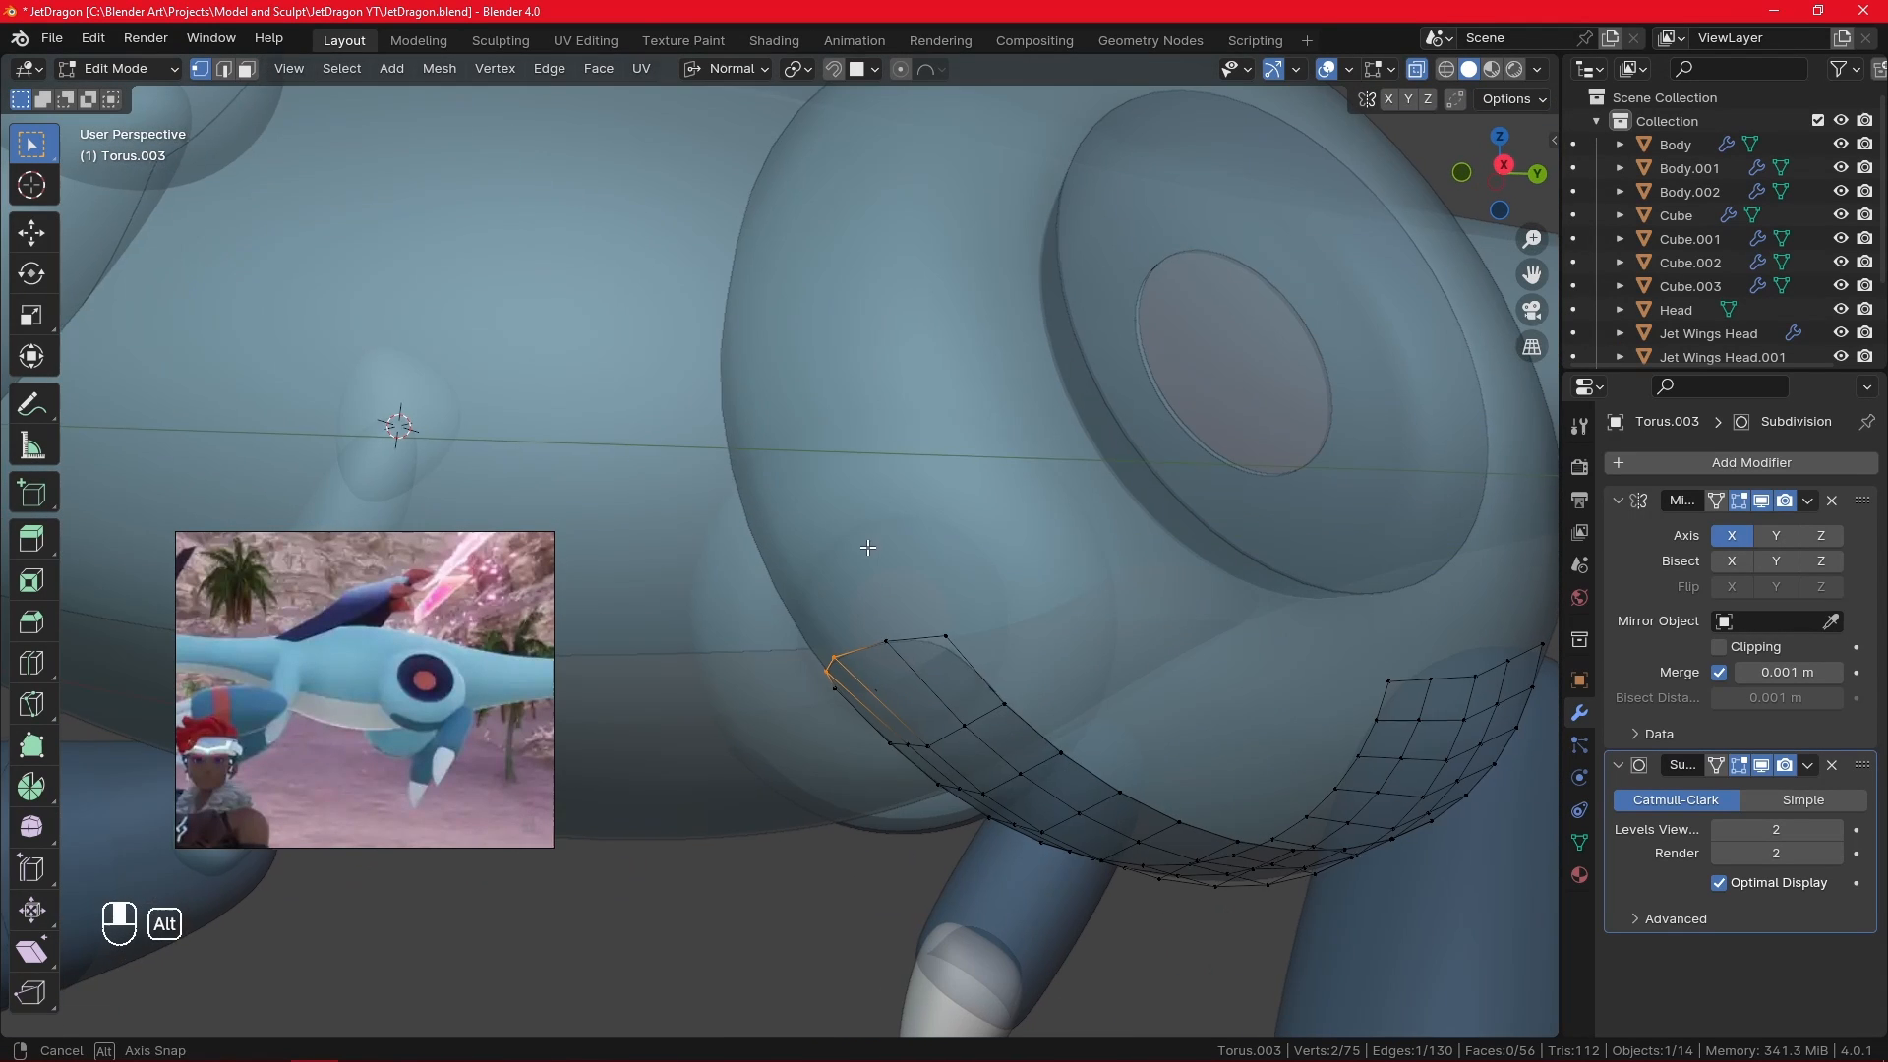
pyautogui.keyDown('shift'); pyautogui.click(893, 648); pyautogui.keyUp('shift')
pyautogui.moveTo(892, 634)
pyautogui.keyDown('alt'); pyautogui.mouseDown(button='middle')
pyautogui.moveTo(885, 599)
pyautogui.moveTo(862, 621)
pyautogui.mouseUp(button='middle'); pyautogui.keyUp('alt')
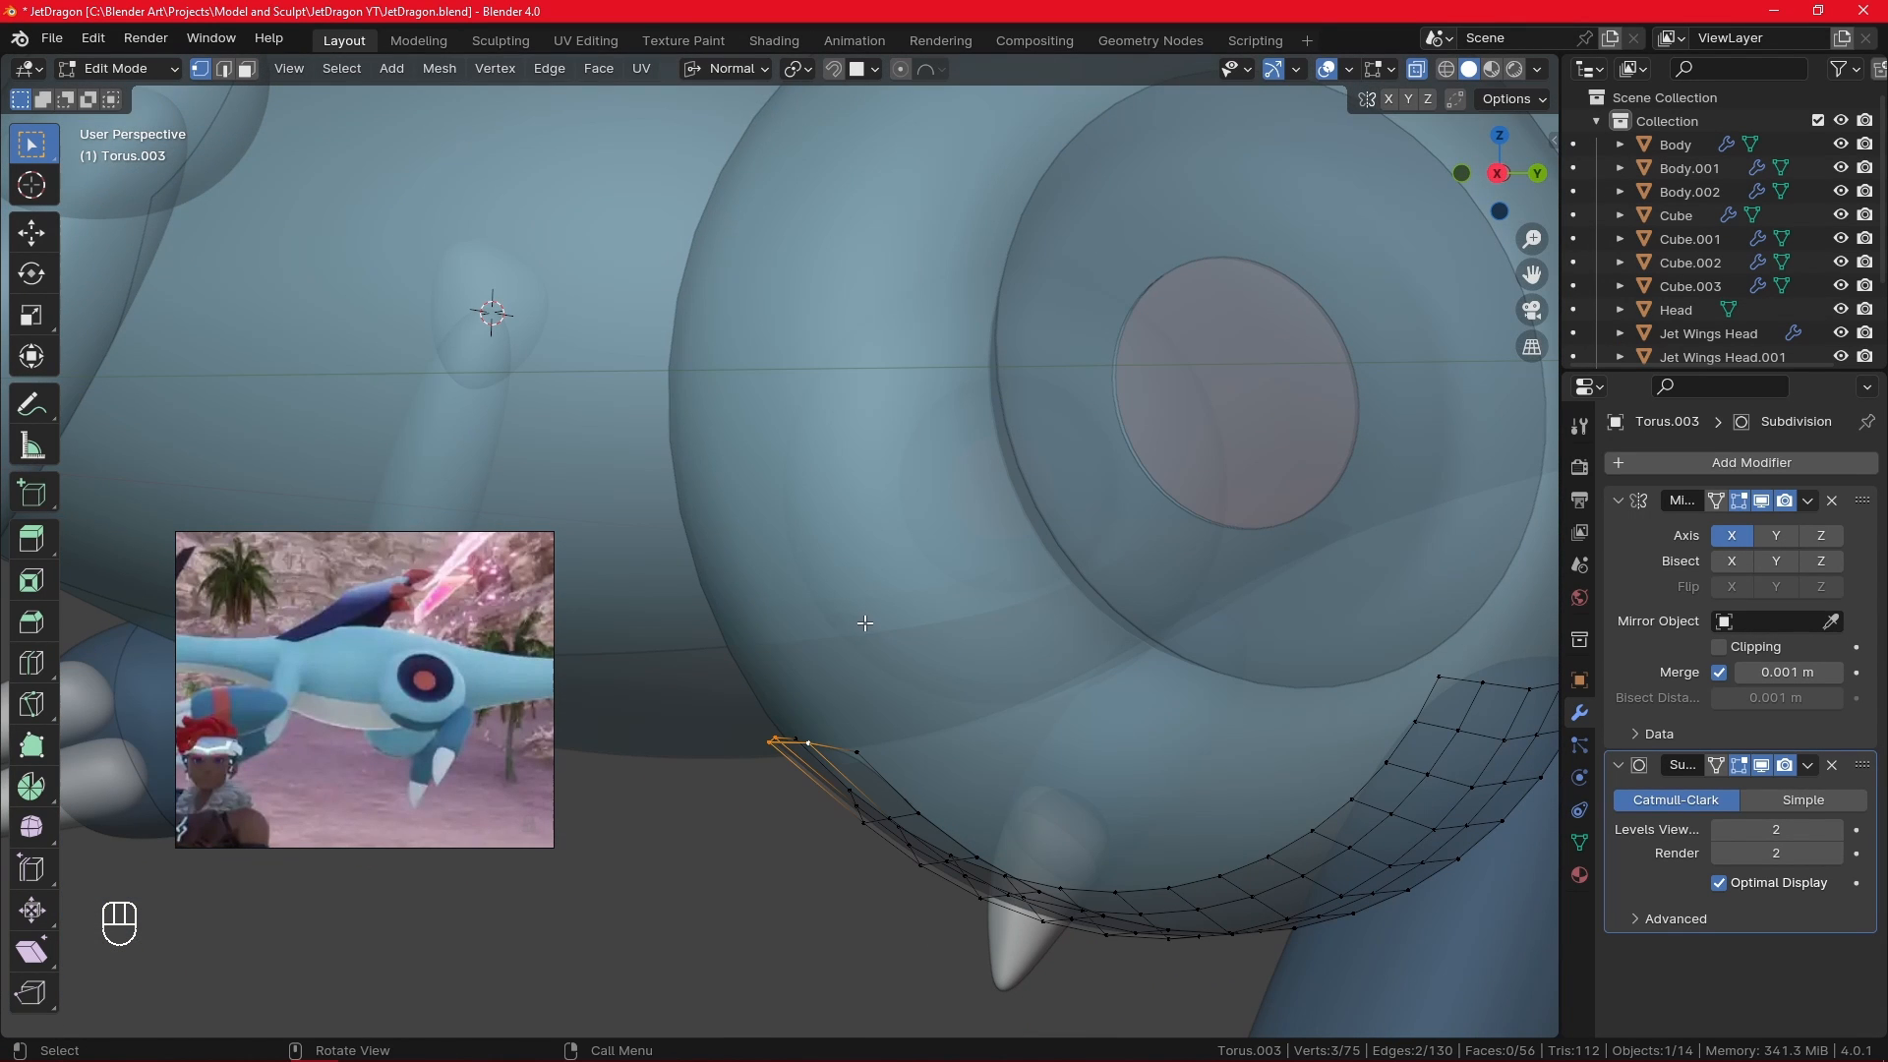
pyautogui.press('g')
pyautogui.press('x')
pyautogui.press('x')
pyautogui.click(874, 618)
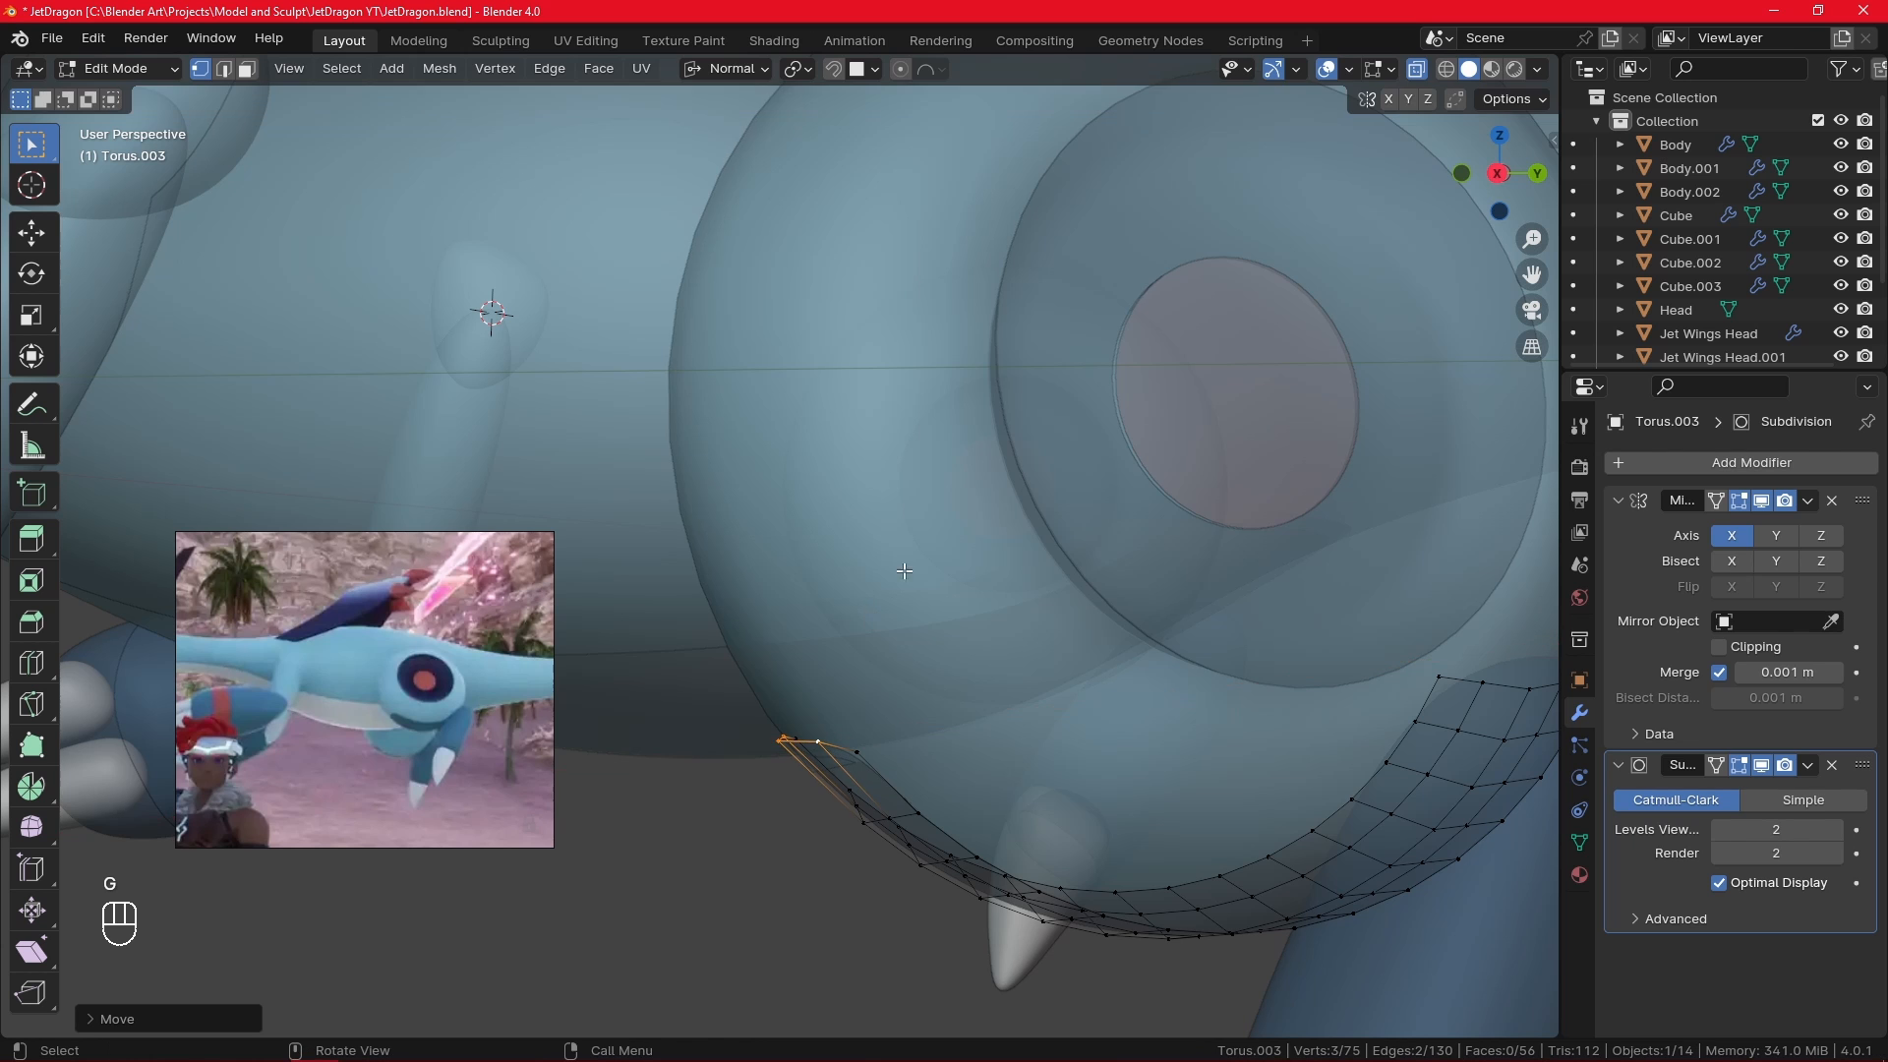
# - Turn off X-ray and nudge the same tip vertices about 0.007 m along local X
pyautogui.click(1416, 68)
pyautogui.press('g')
pyautogui.press('x')
pyautogui.press('x')
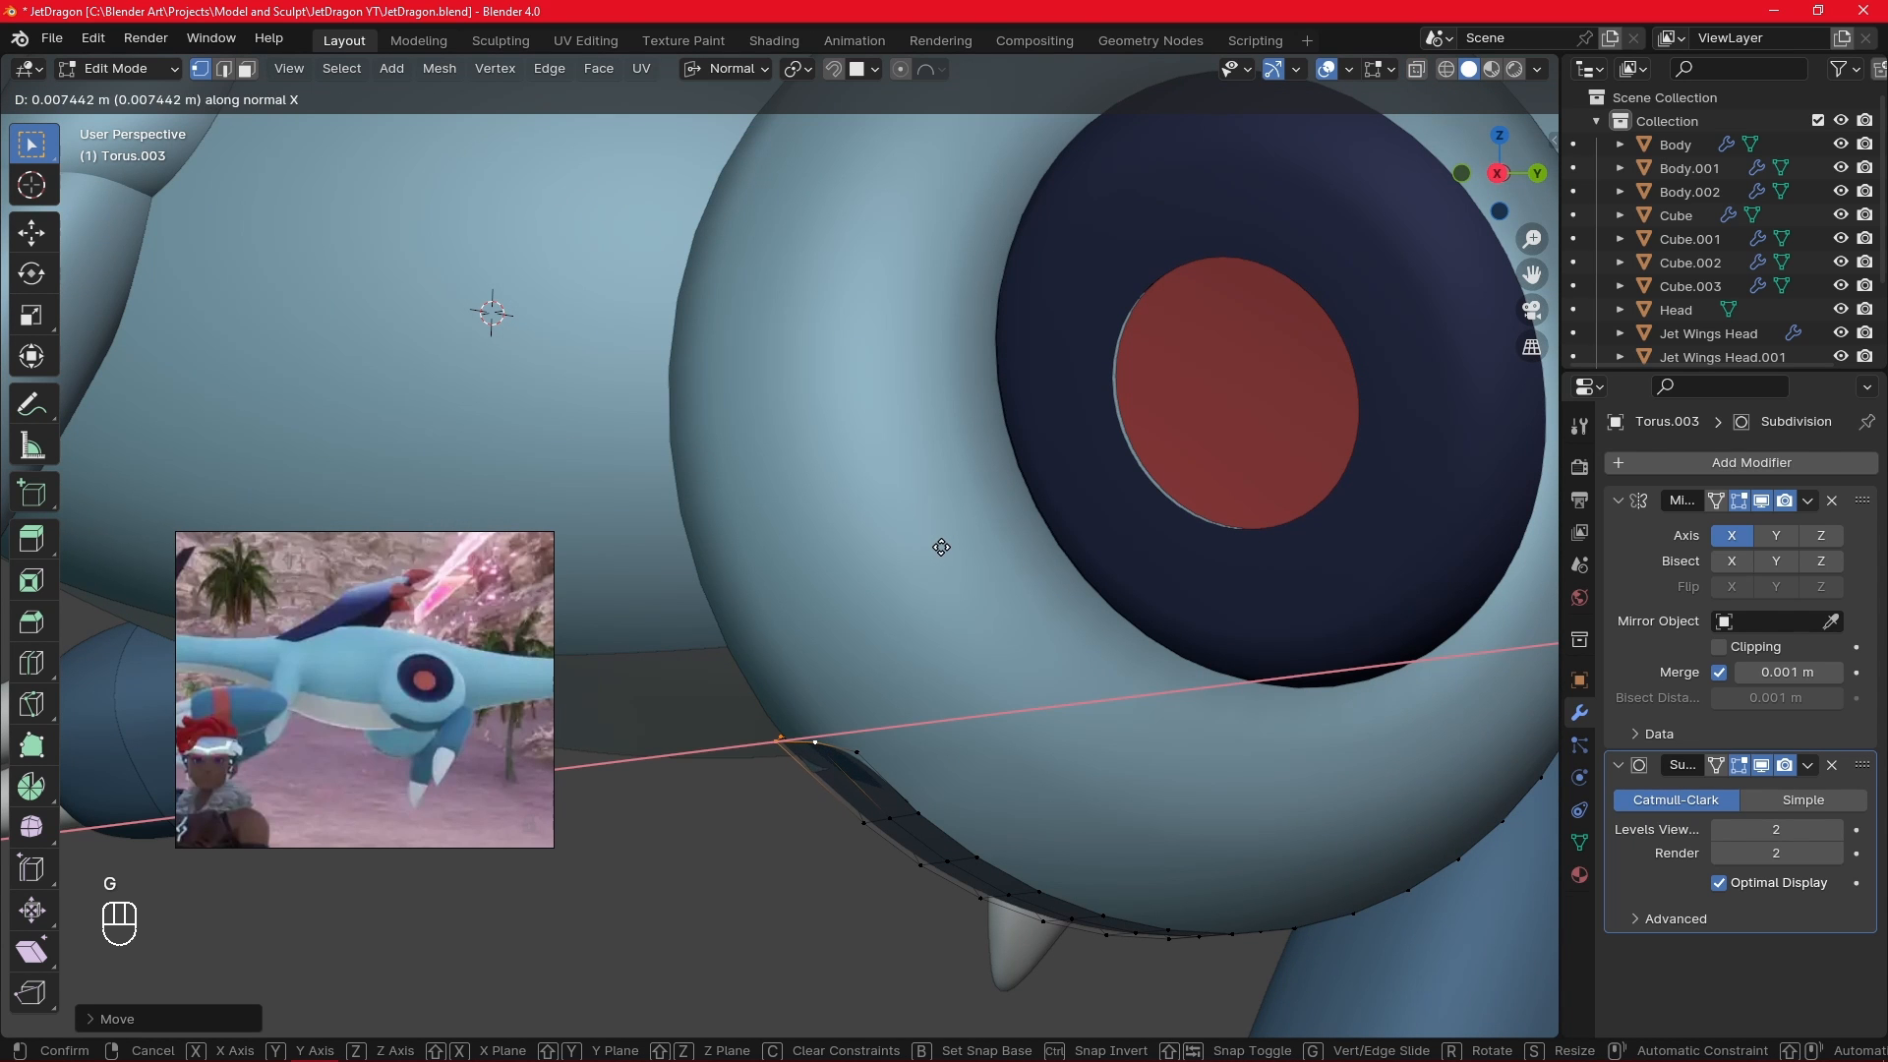
pyautogui.click(942, 547)
# - Add a crosswise loop cut through the torus strip just behind its front tip
pyautogui.moveTo(942, 547); pyautogui.dragTo(984, 601, button='middle')
pyautogui.hotkey('ctrl', 'r')
pyautogui.click(1045, 503)
pyautogui.click(1047, 504)
pyautogui.press('g')
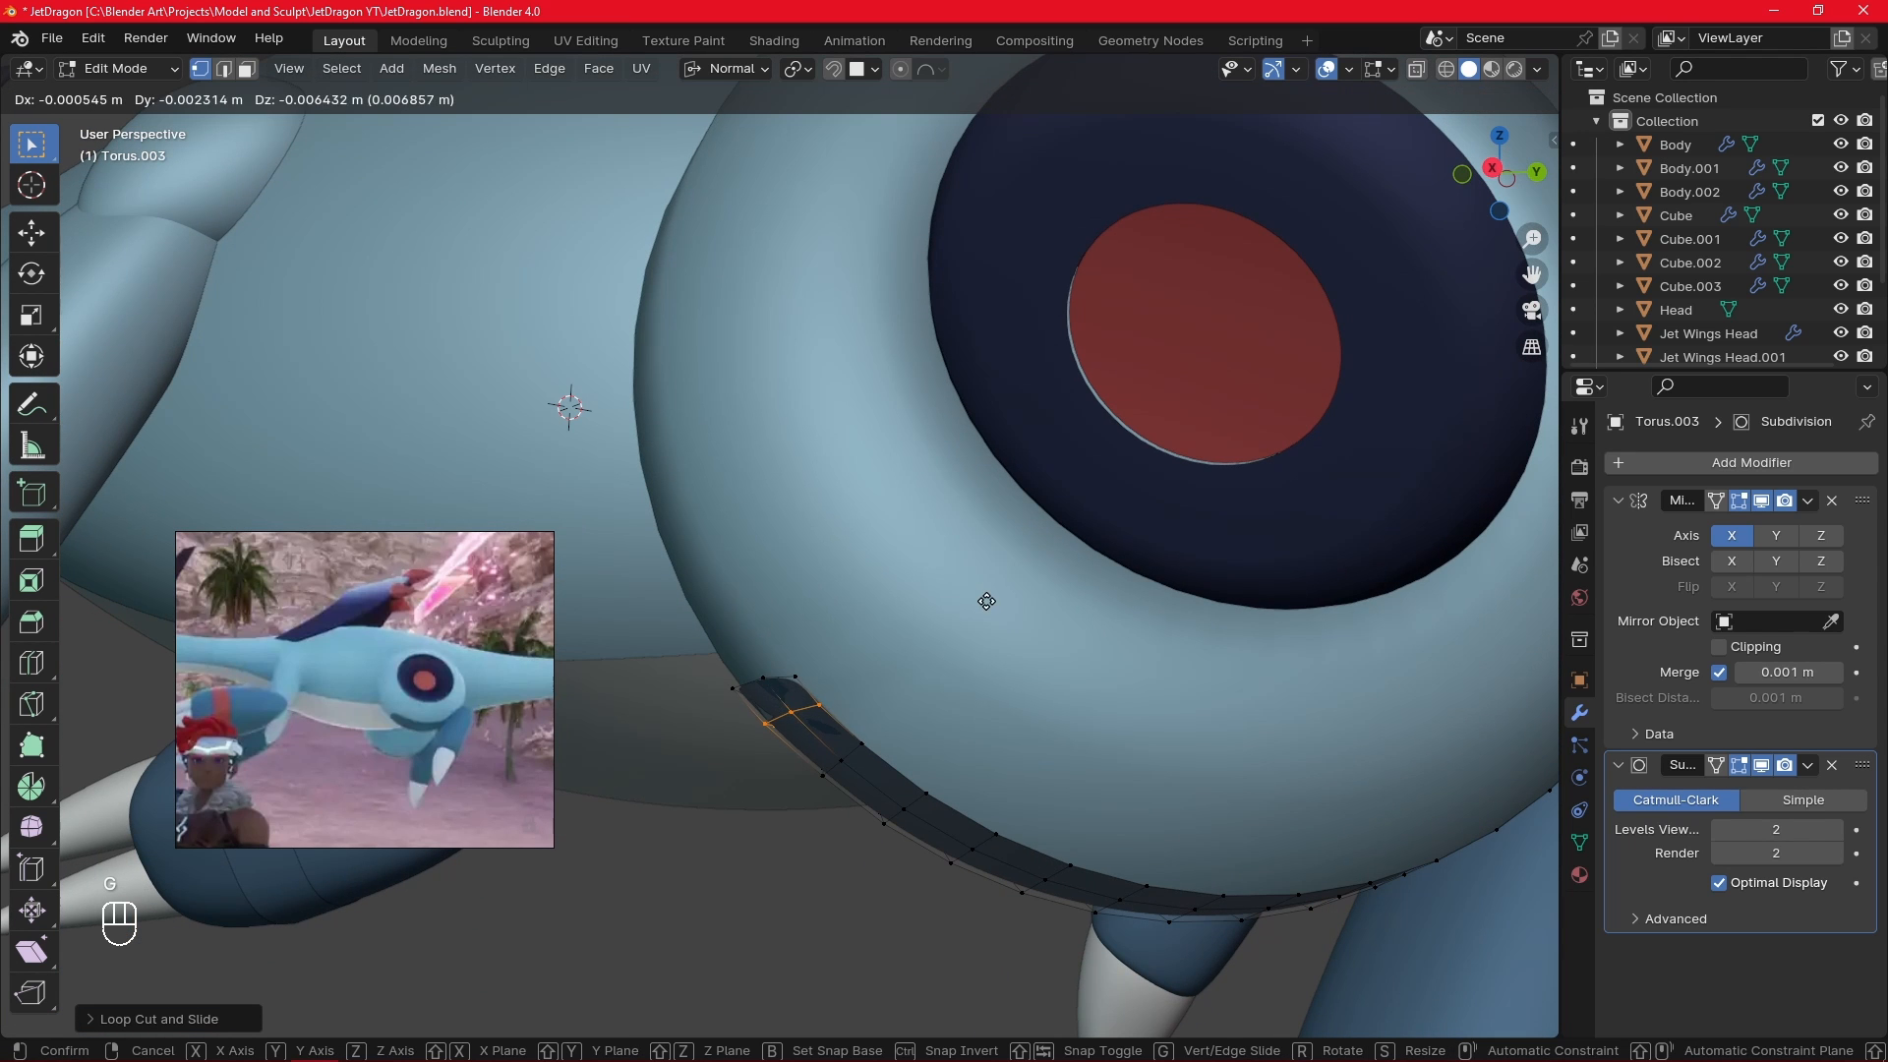
pyautogui.rightClick(982, 602)
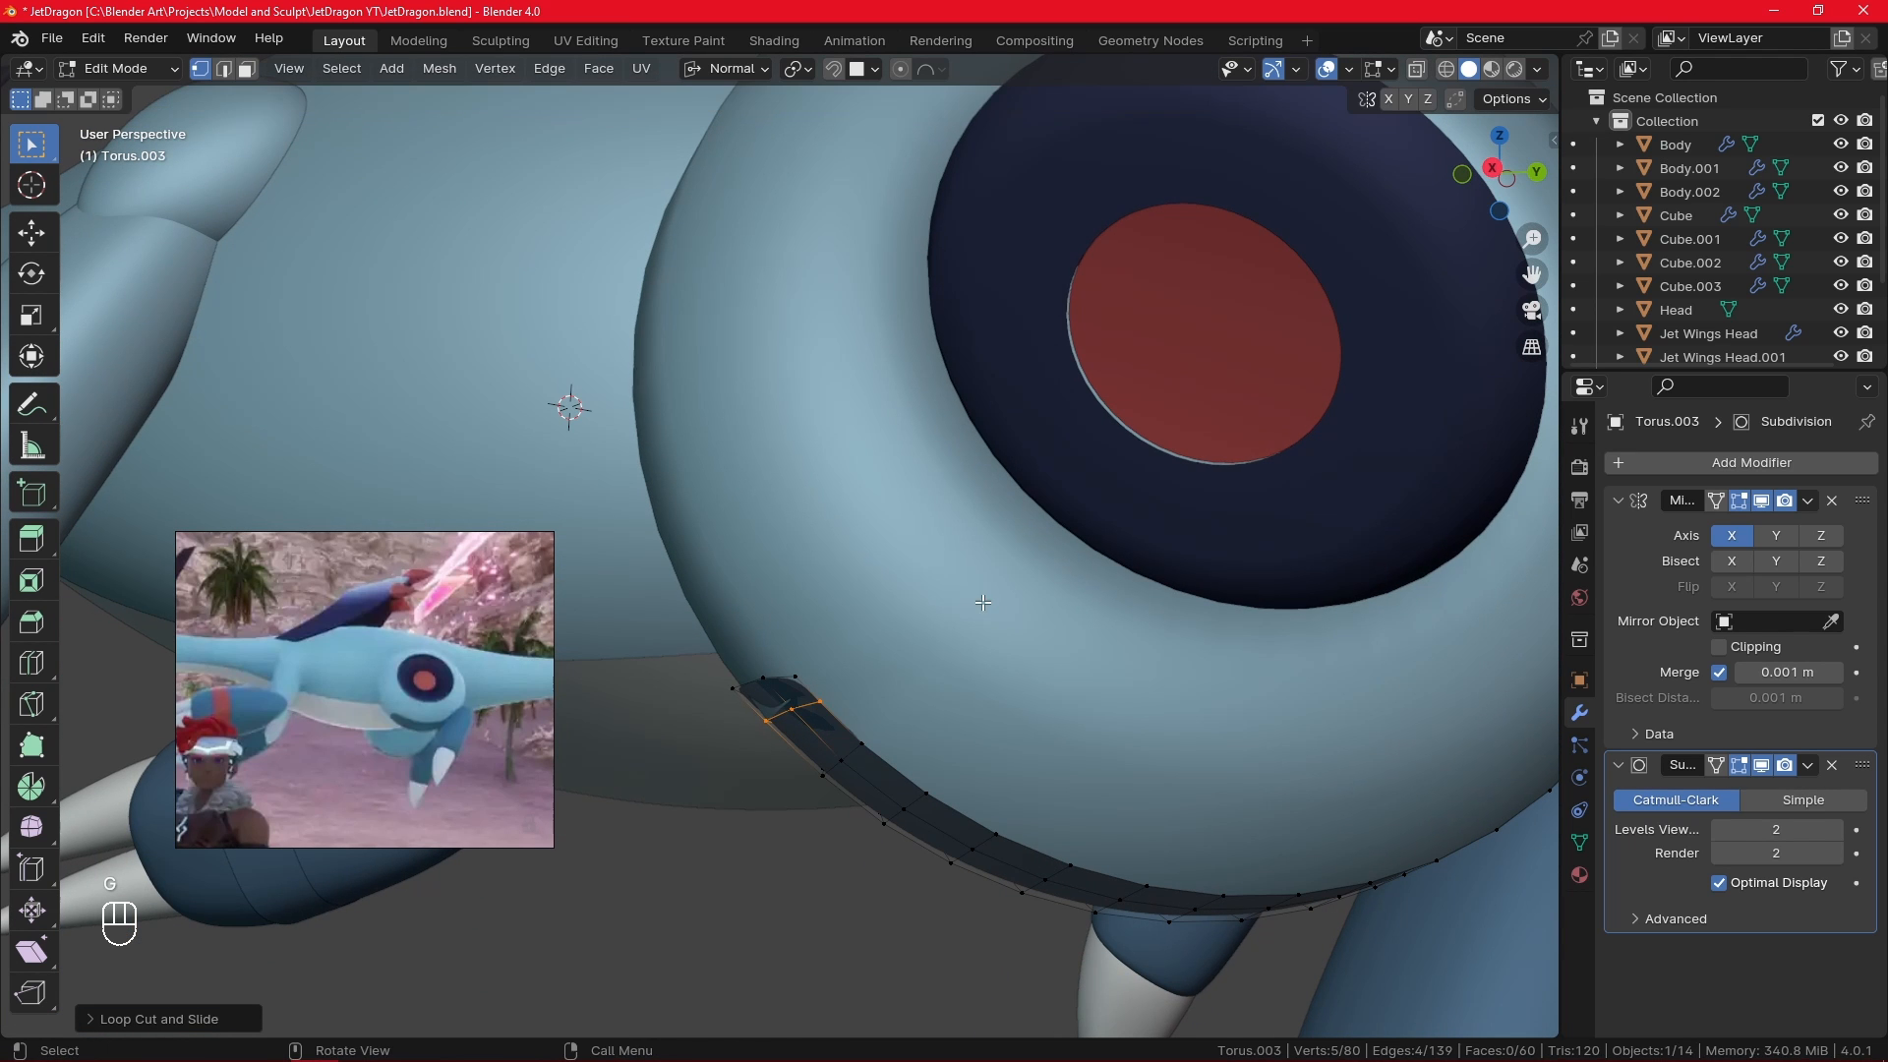
# - Deselect the new loop's inner edge vertex and move the remaining loop vertices about 0.015 m outward
pyautogui.keyDown('ctrl'); pyautogui.moveTo(810, 686); pyautogui.dragTo(843, 724); pyautogui.keyUp('ctrl')
pyautogui.press('g')
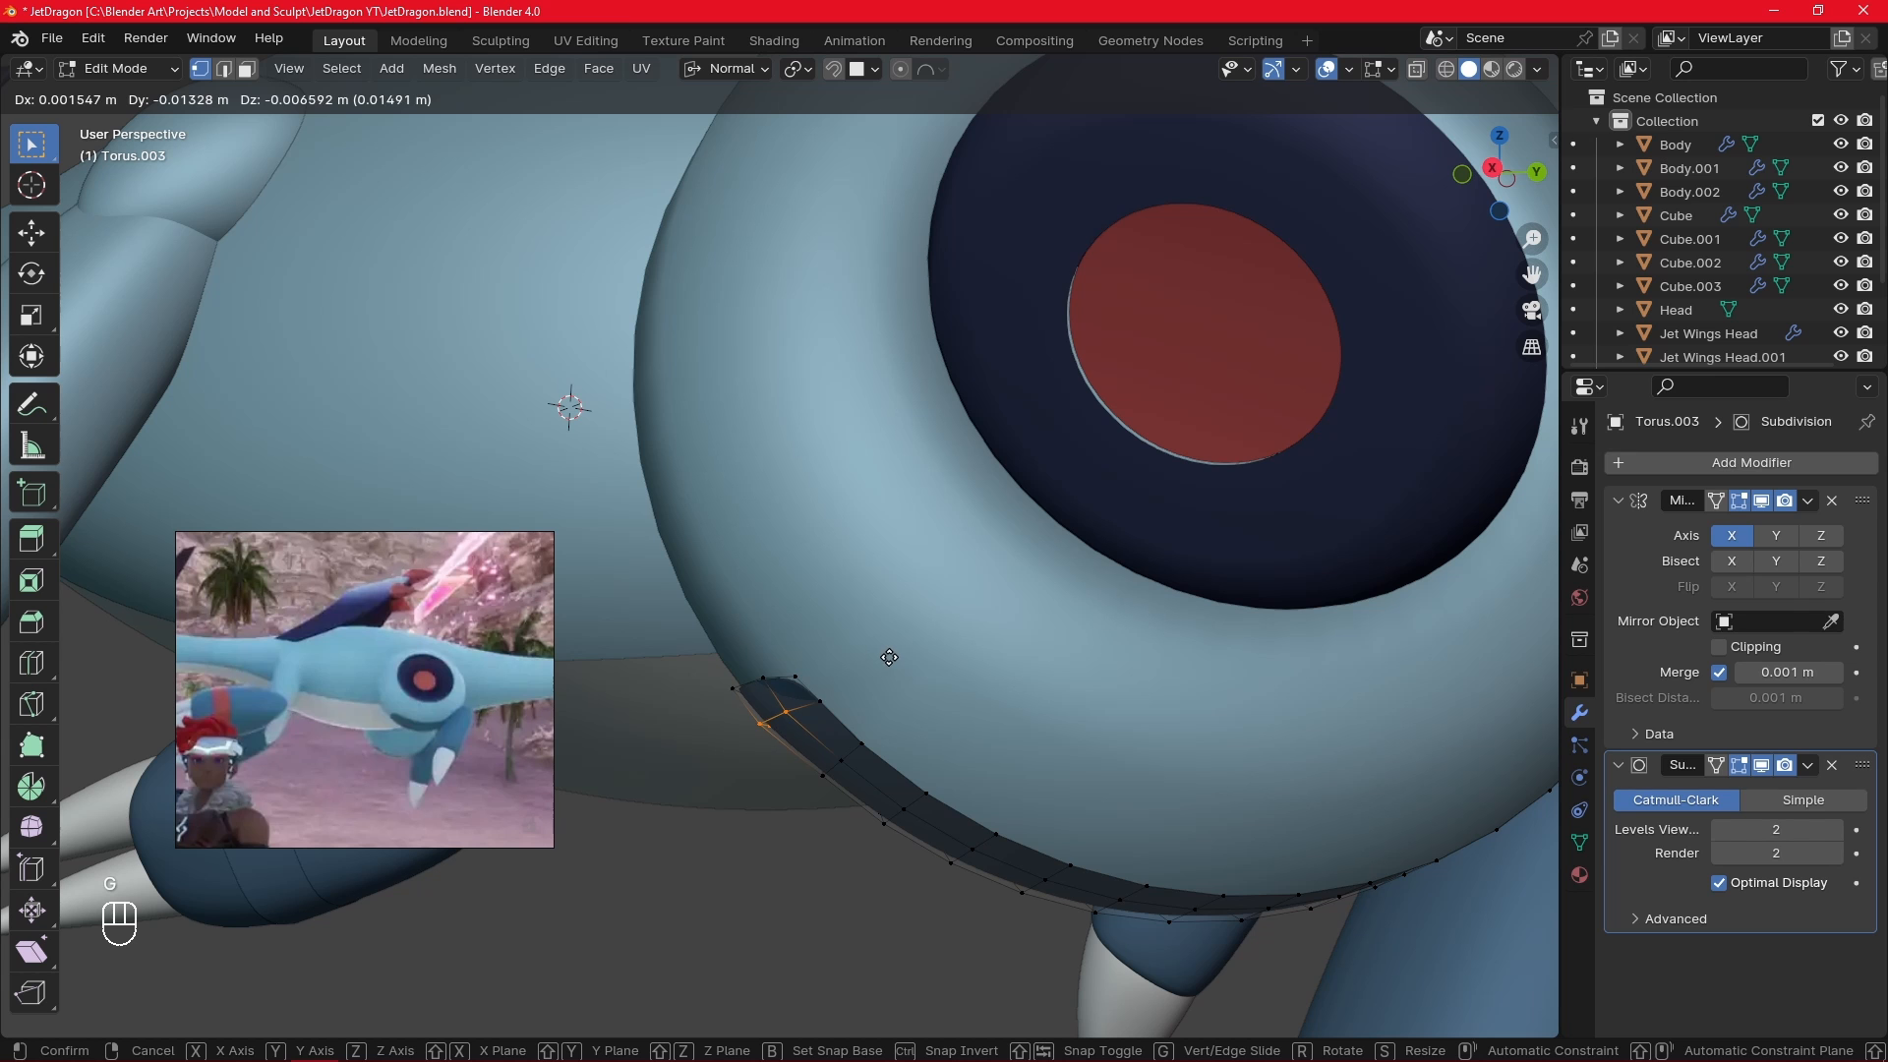
pyautogui.click(891, 655)
pyautogui.hotkey('alt', 'a')
# - Nudge individual vertices near the torus strip's front tip to smooth its rounded shape, and leave Edit Mode
pyautogui.moveTo(952, 628); pyautogui.dragTo(1185, 441, button='middle')
pyautogui.press('g')
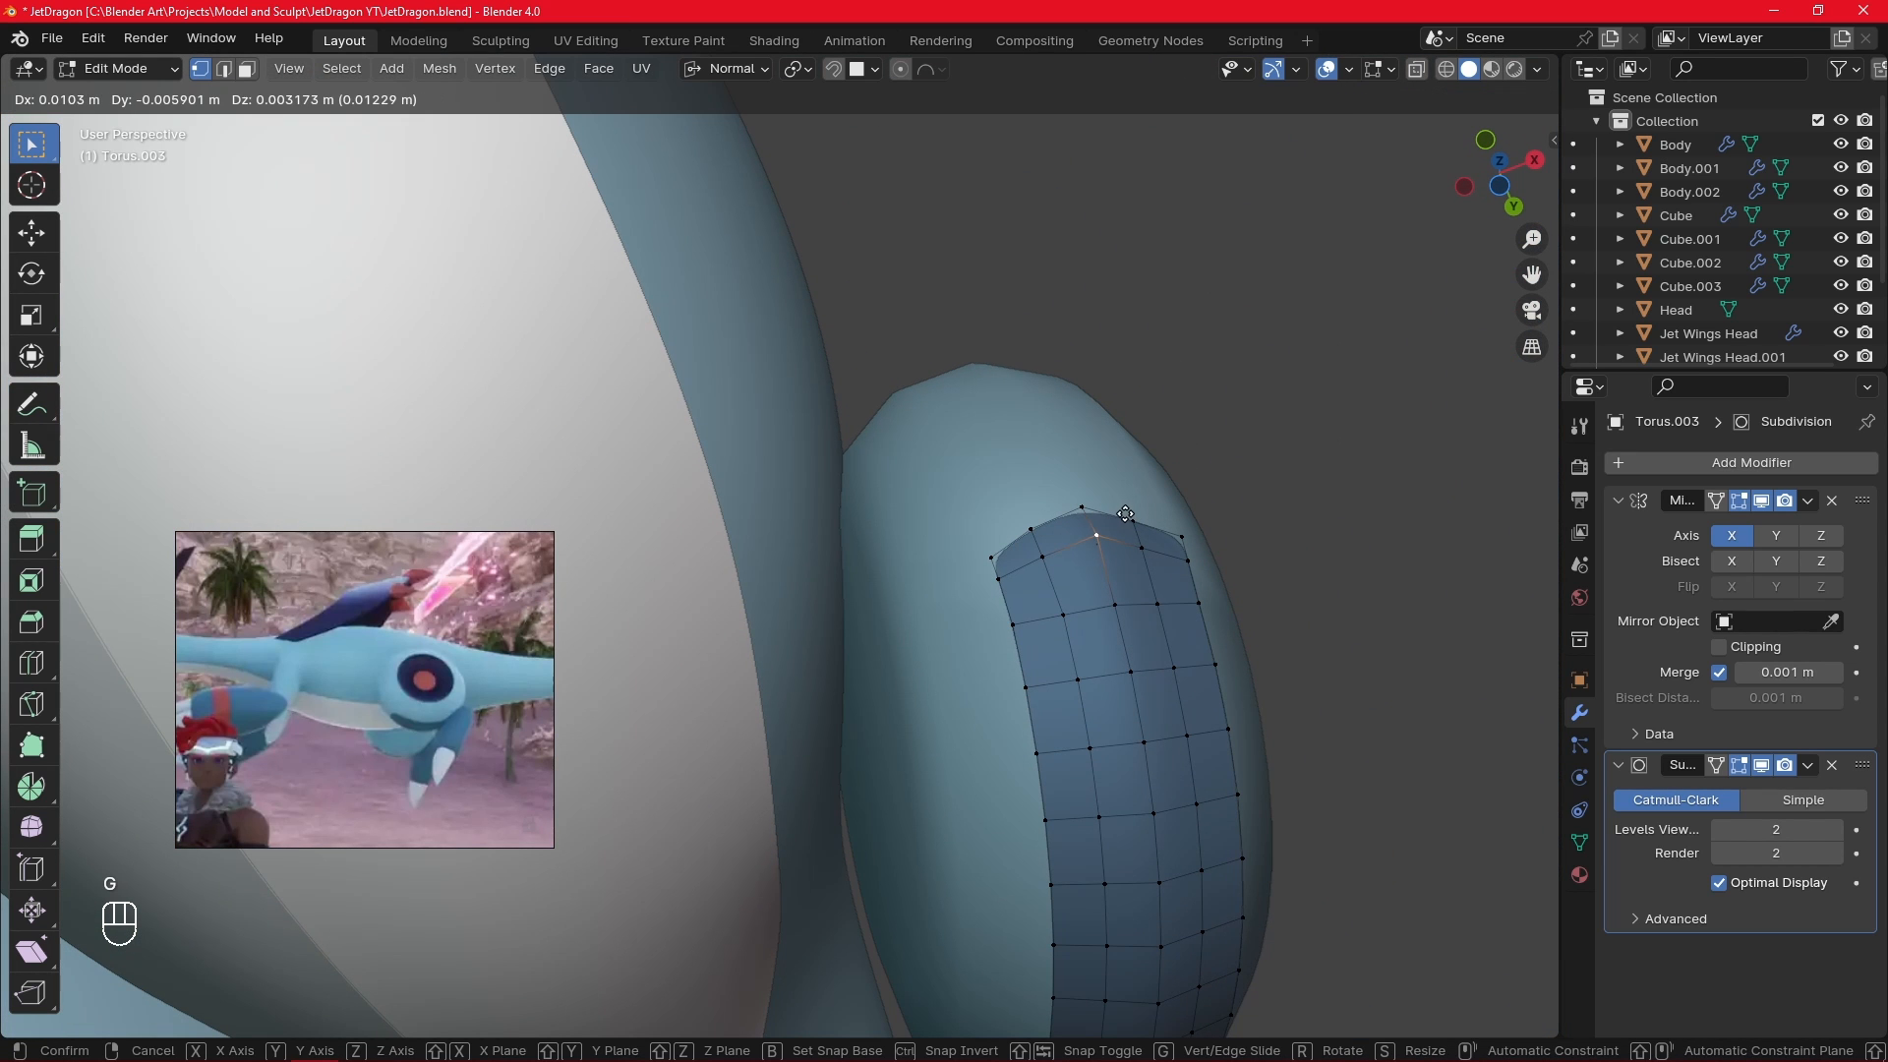
pyautogui.click(1126, 515)
pyautogui.moveTo(1126, 515); pyautogui.dragTo(1235, 573, button='middle')
pyautogui.press('g')
pyautogui.click(938, 673)
pyautogui.hotkey('alt', 'a')
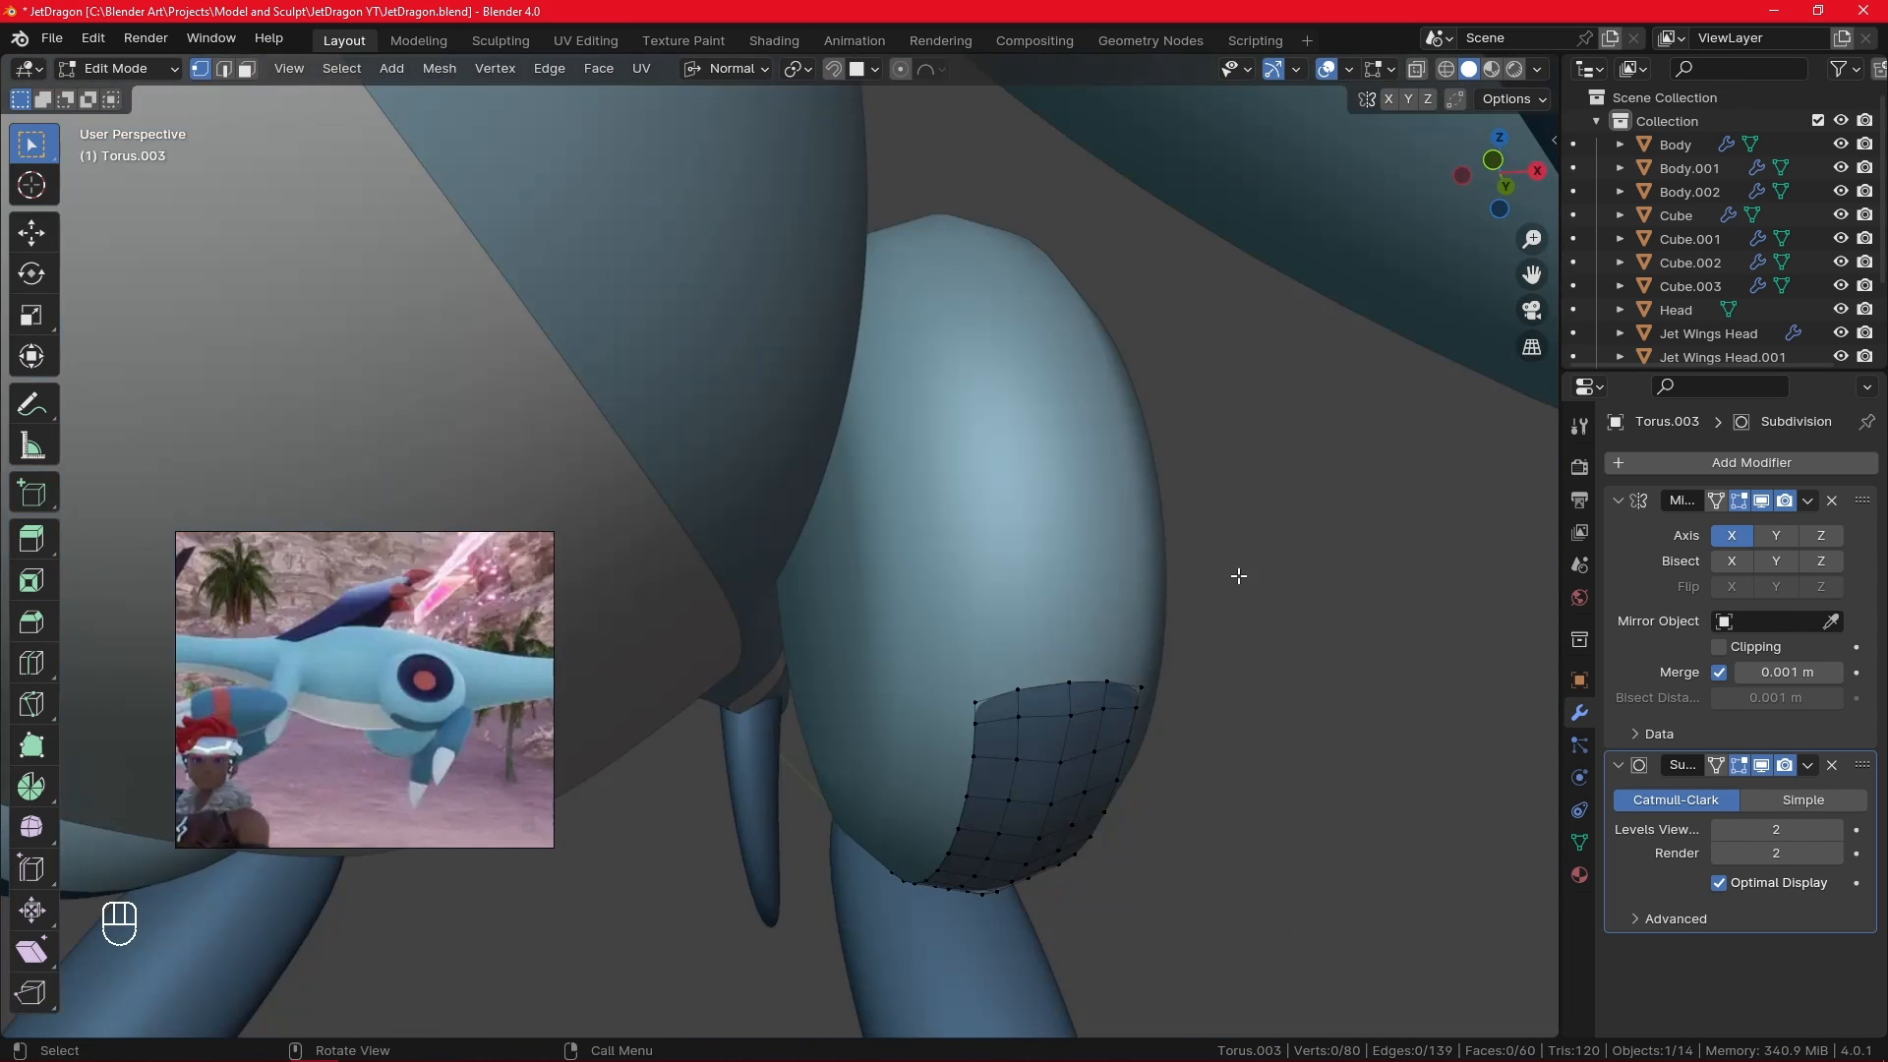
pyautogui.press('Tab')
# - Examine the whole dragon from several angles and in the side view, comparing it with the reference
pyautogui.press('KP_3')
pyautogui.keyDown('ctrl'); pyautogui.moveTo(1209, 388); pyautogui.dragTo(1247, 742, button='middle'); pyautogui.keyUp('ctrl')
pyautogui.click(1248, 749)
pyautogui.keyDown('shift'); pyautogui.moveTo(1146, 694); pyautogui.dragTo(1343, 742, button='middle'); pyautogui.keyUp('shift')
pyautogui.keyDown('ctrl'); pyautogui.moveTo(1234, 723); pyautogui.dragTo(1260, 855, button='middle'); pyautogui.keyUp('ctrl')
pyautogui.moveTo(1222, 737); pyautogui.dragTo(1317, 629, button='middle')
pyautogui.press('KP_3')
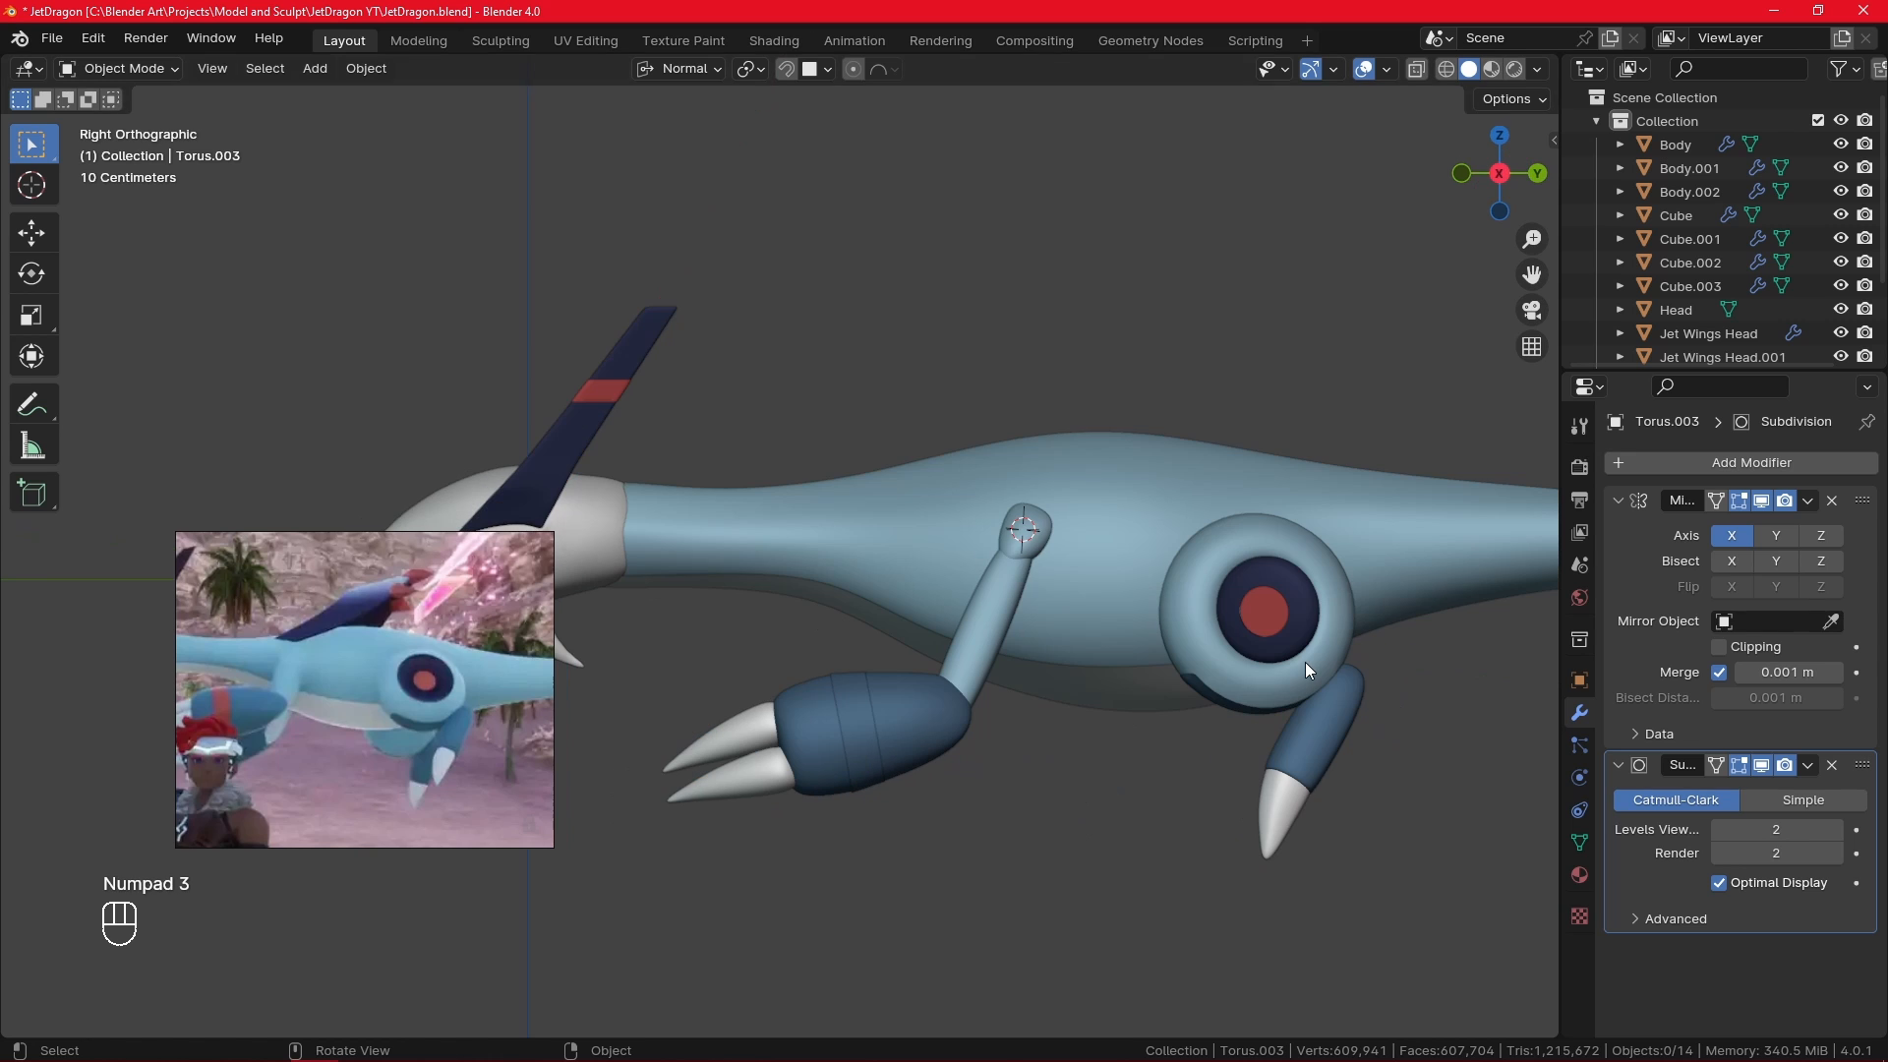
# - Add a material slot with the red Material.004 to the front leg's band and assign it to all of the band's faces
pyautogui.scroll(2, 699, 777)
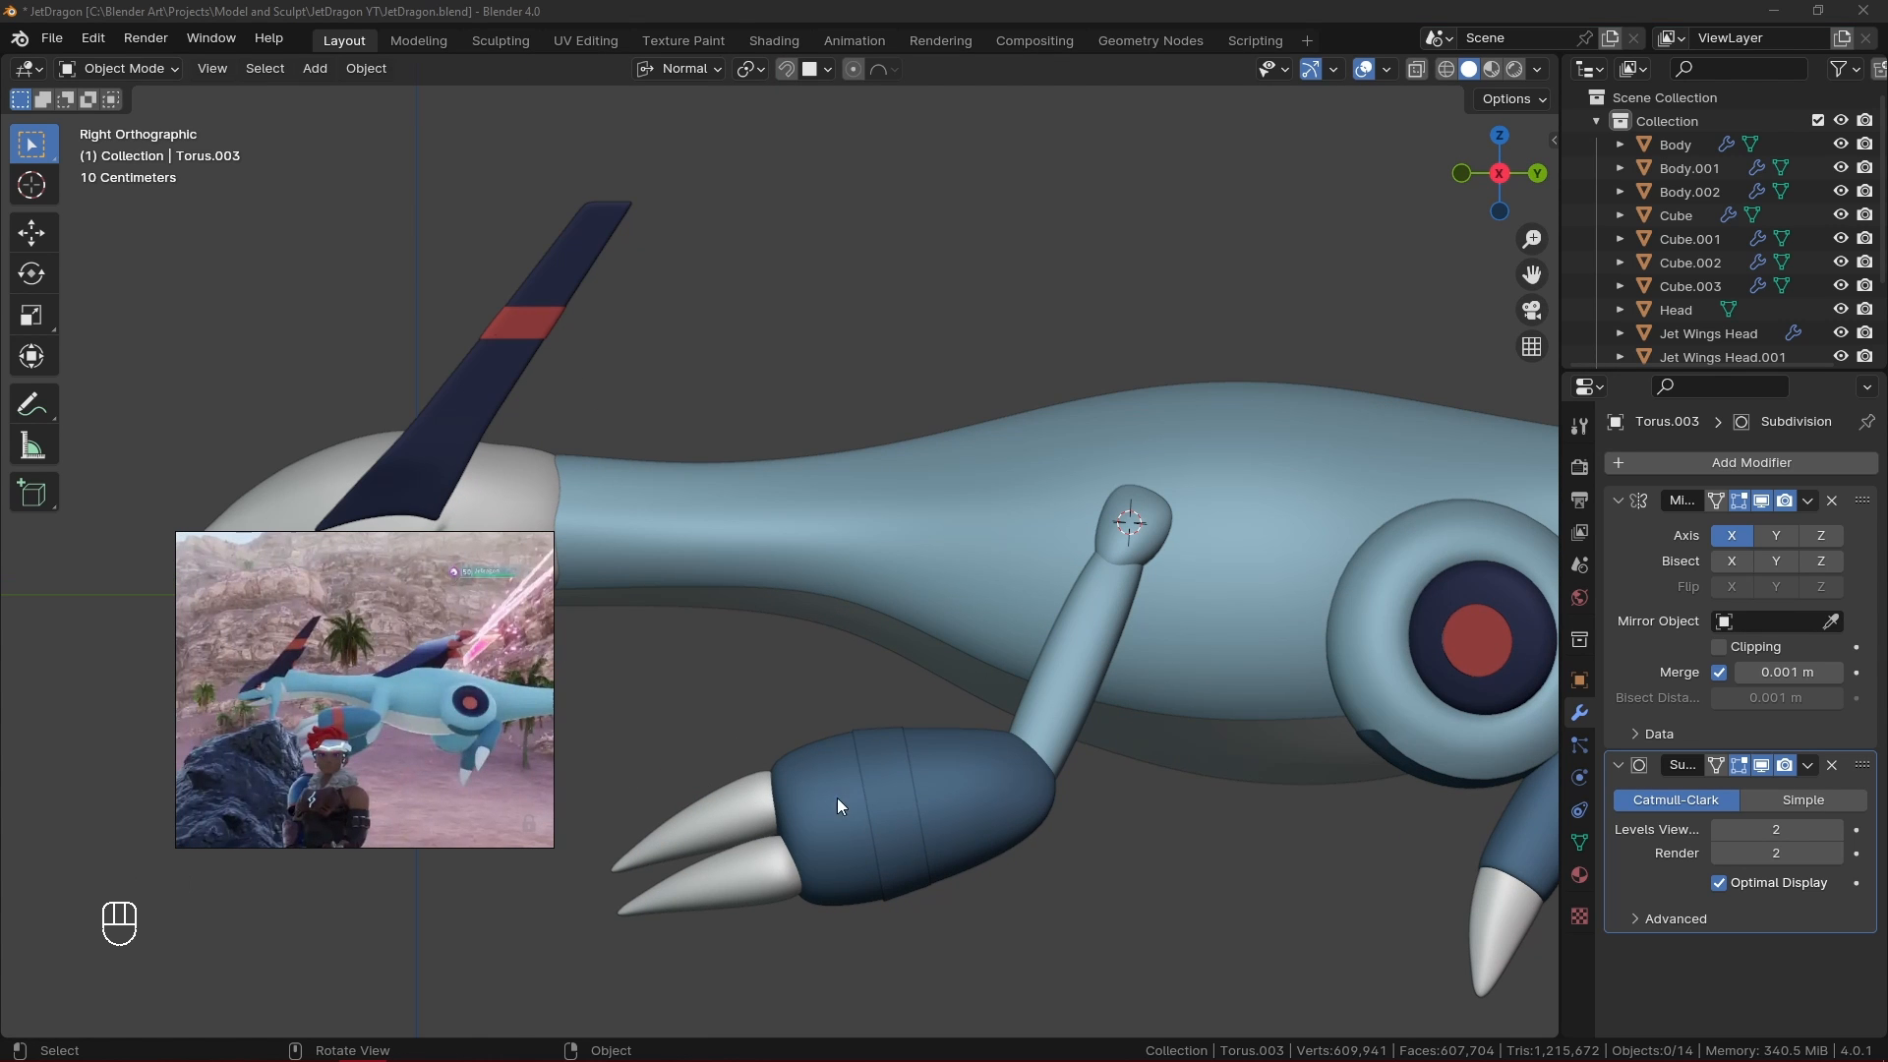
pyautogui.click(888, 800)
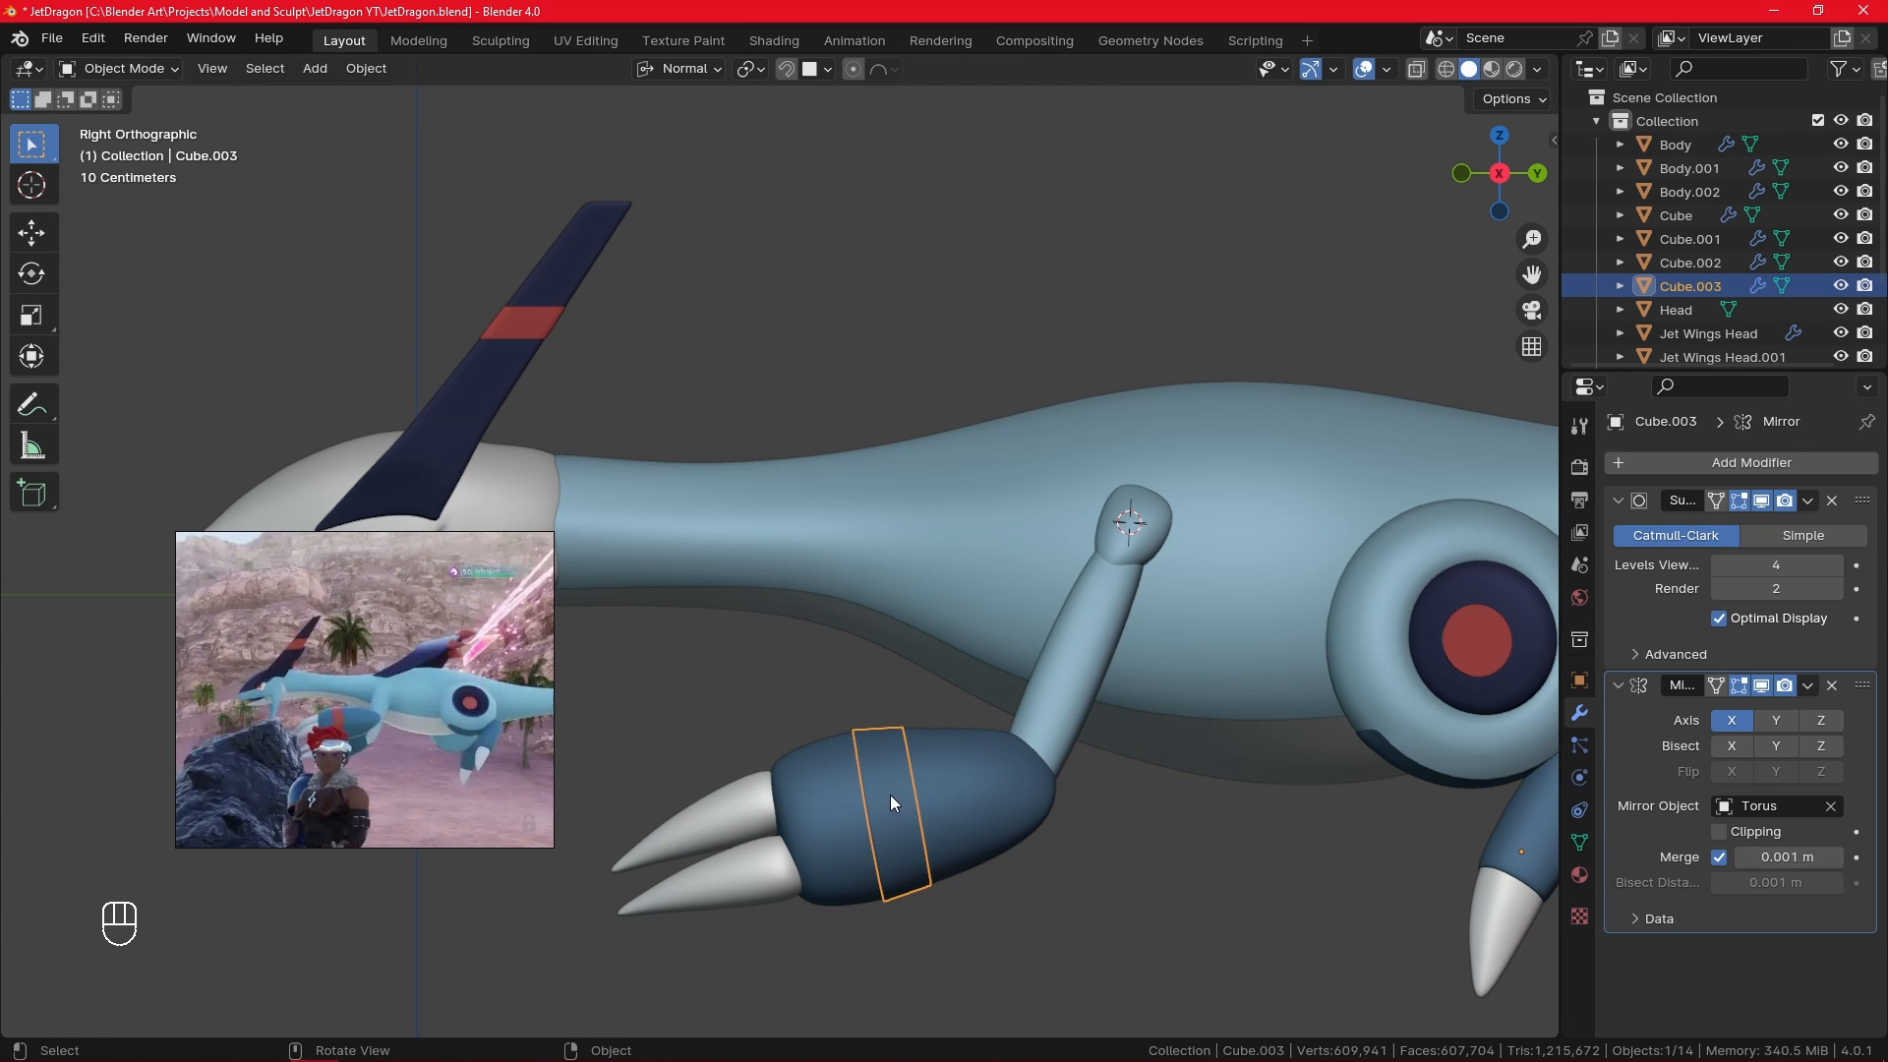
pyautogui.click(1580, 872)
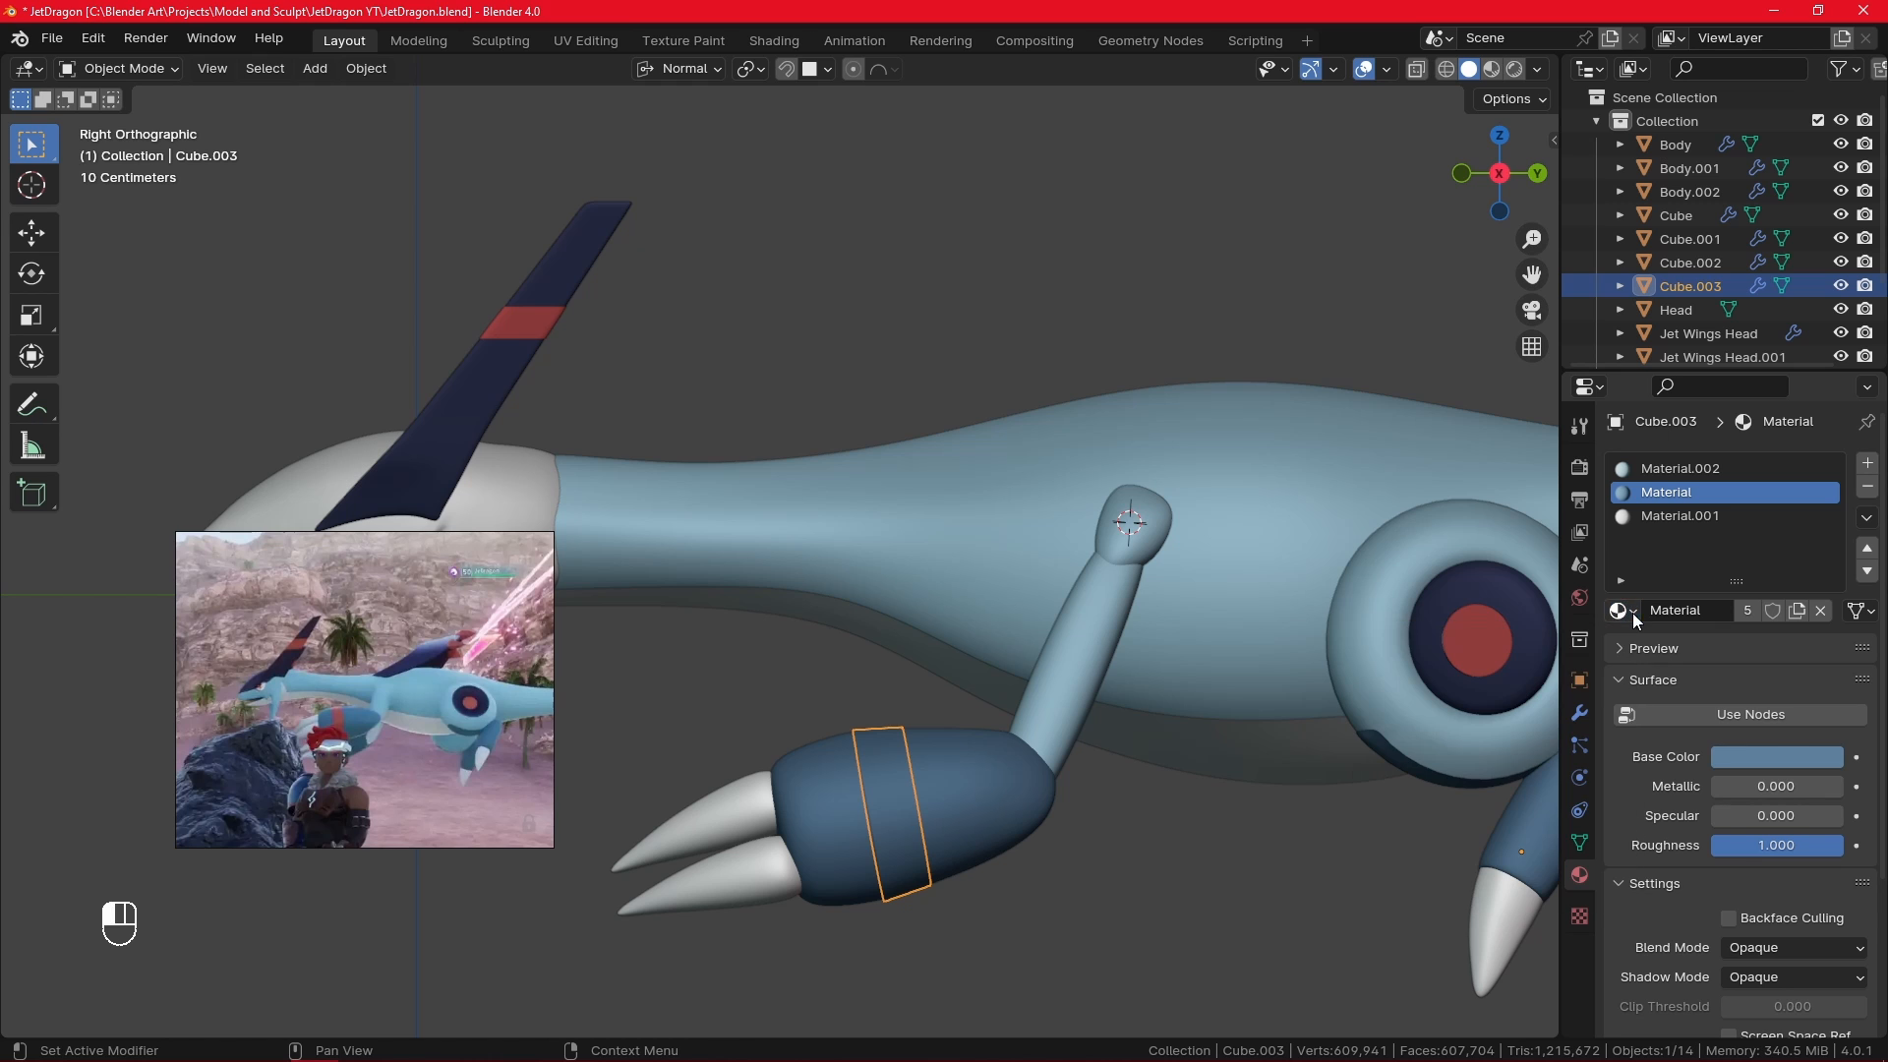
pyautogui.click(1868, 463)
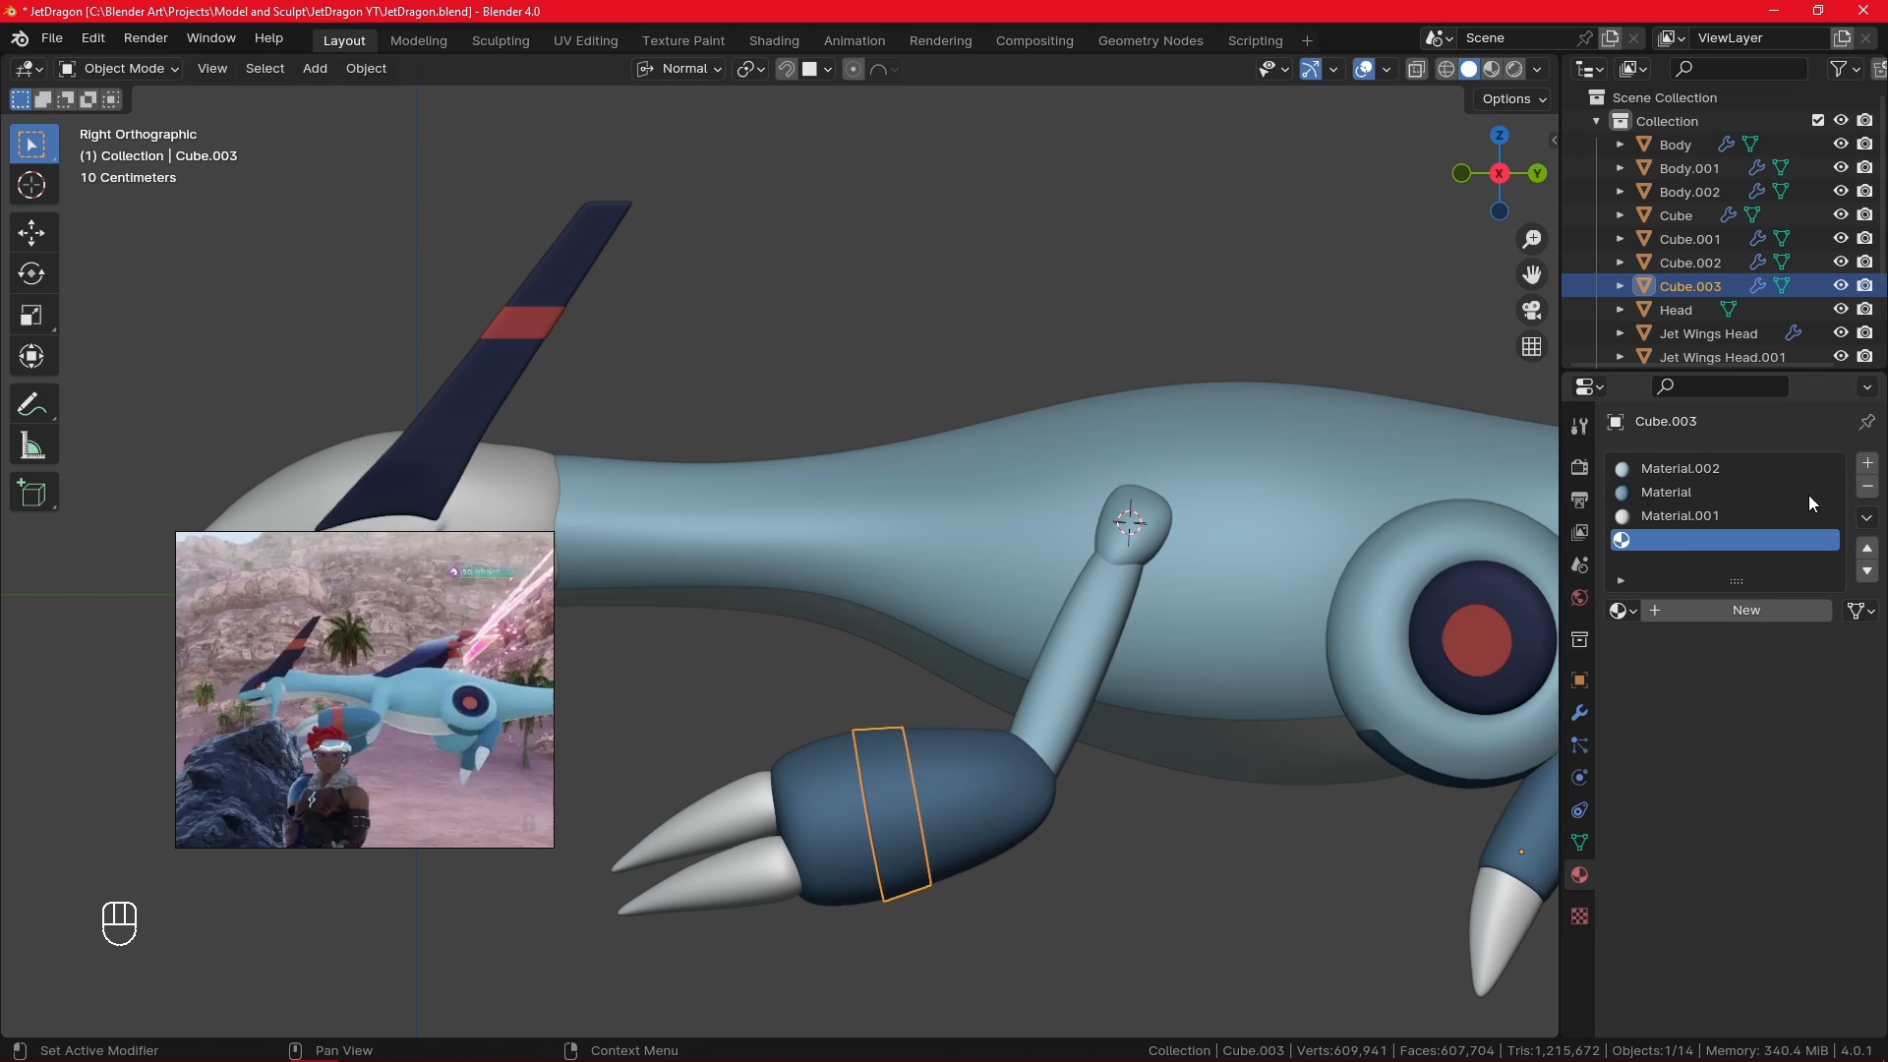
pyautogui.click(1620, 618)
pyautogui.click(1386, 739)
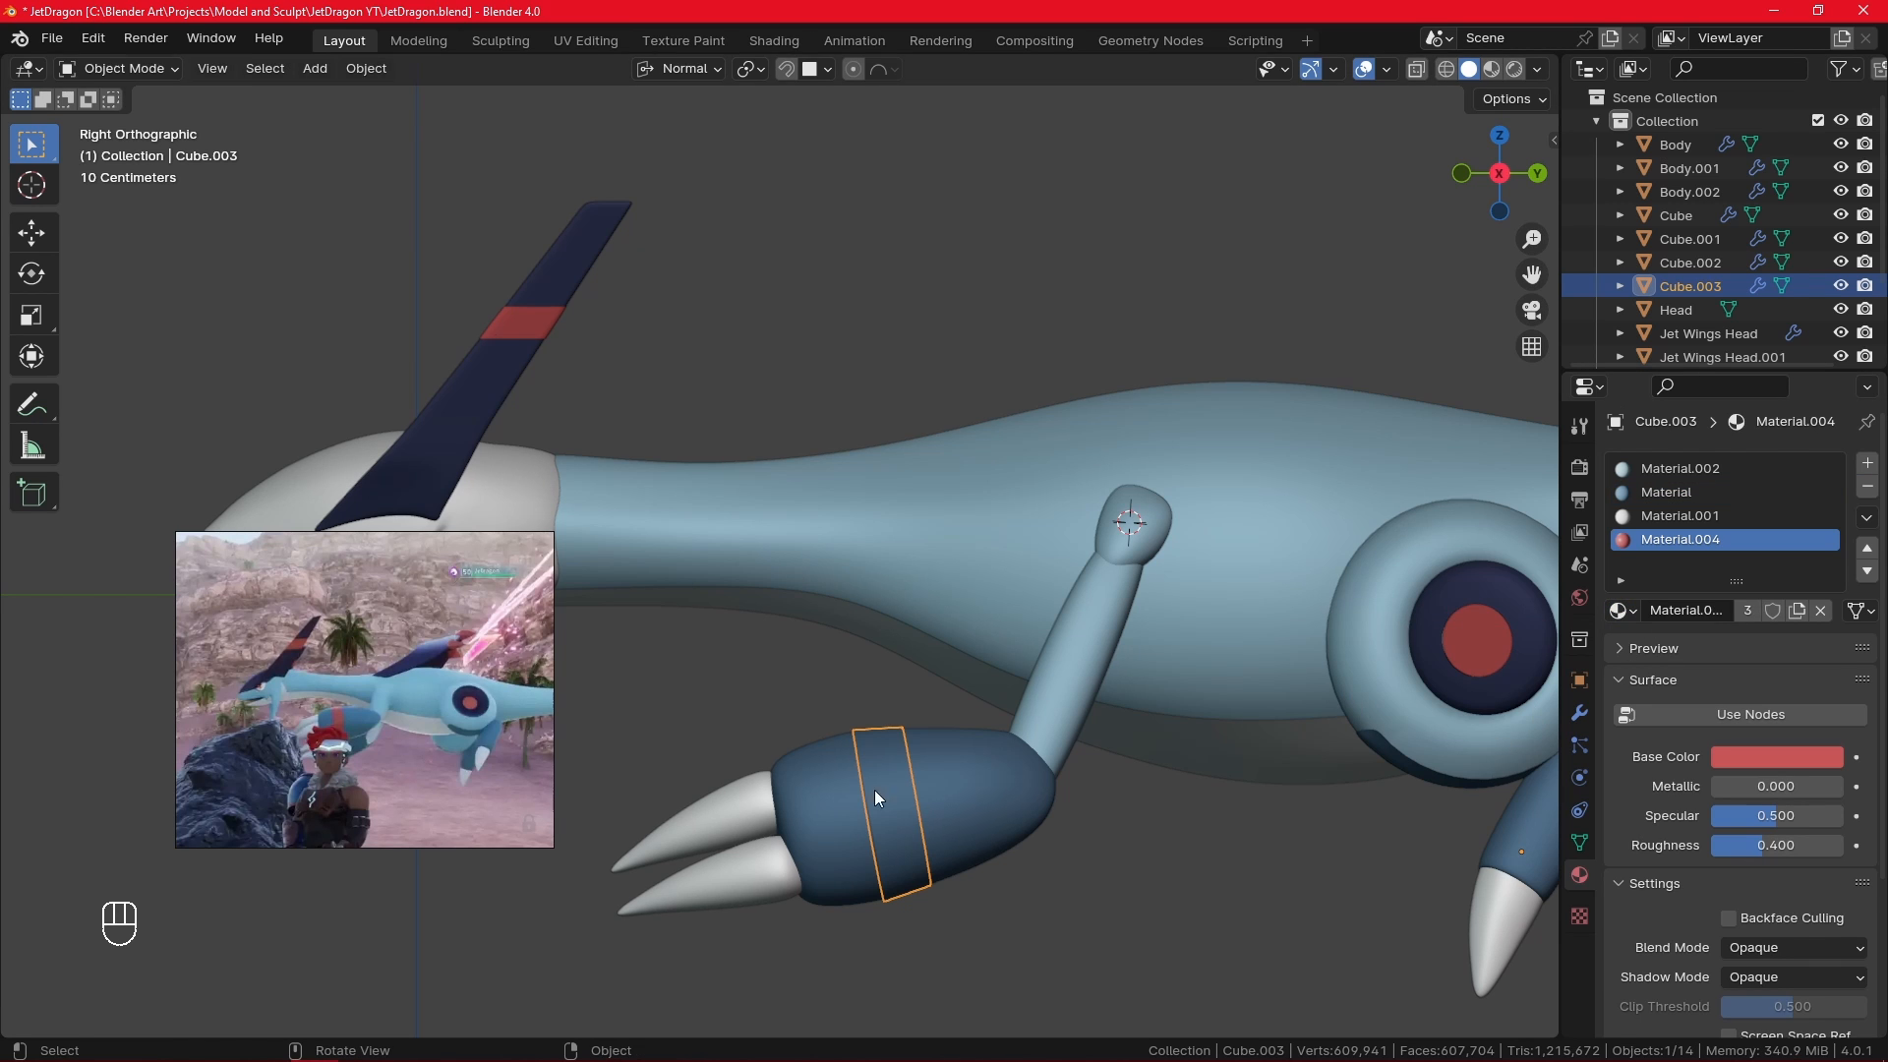
pyautogui.press('Tab')
pyautogui.press('a')
pyautogui.click(1671, 641)
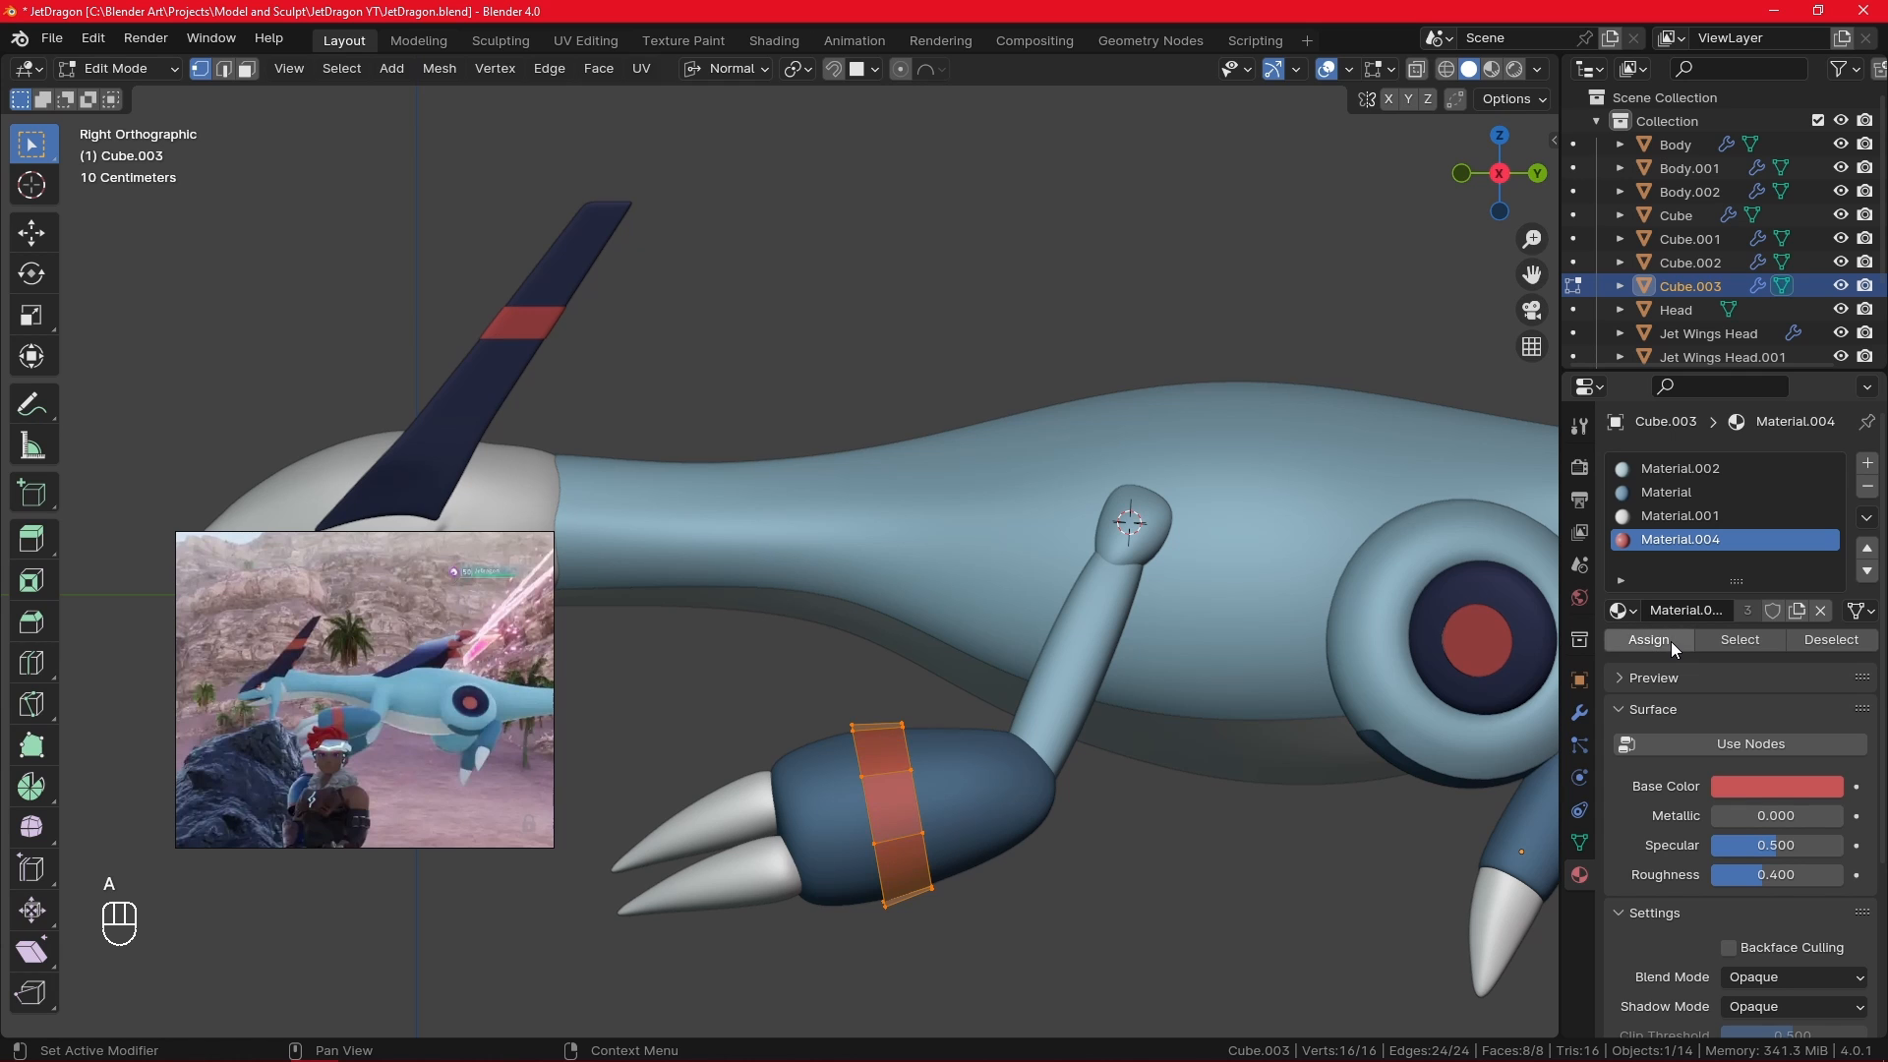
pyautogui.press('Tab')
# - In Edit Mode on the front leg, select both white claws and rotate them about -4.6° around local Y
pyautogui.keyDown('ctrl'); pyautogui.keyDown('alt'); pyautogui.moveTo(935, 814); pyautogui.dragTo(1177, 799); pyautogui.keyUp('alt'); pyautogui.keyUp('ctrl')
pyautogui.click(913, 725)
pyautogui.press('Tab')
pyautogui.keyDown('alt'); pyautogui.moveTo(912, 762); pyautogui.dragTo(1096, 828); pyautogui.keyUp('alt')
pyautogui.press('l')
pyautogui.keyDown('alt'); pyautogui.moveTo(994, 750); pyautogui.dragTo(1066, 826); pyautogui.keyUp('alt')
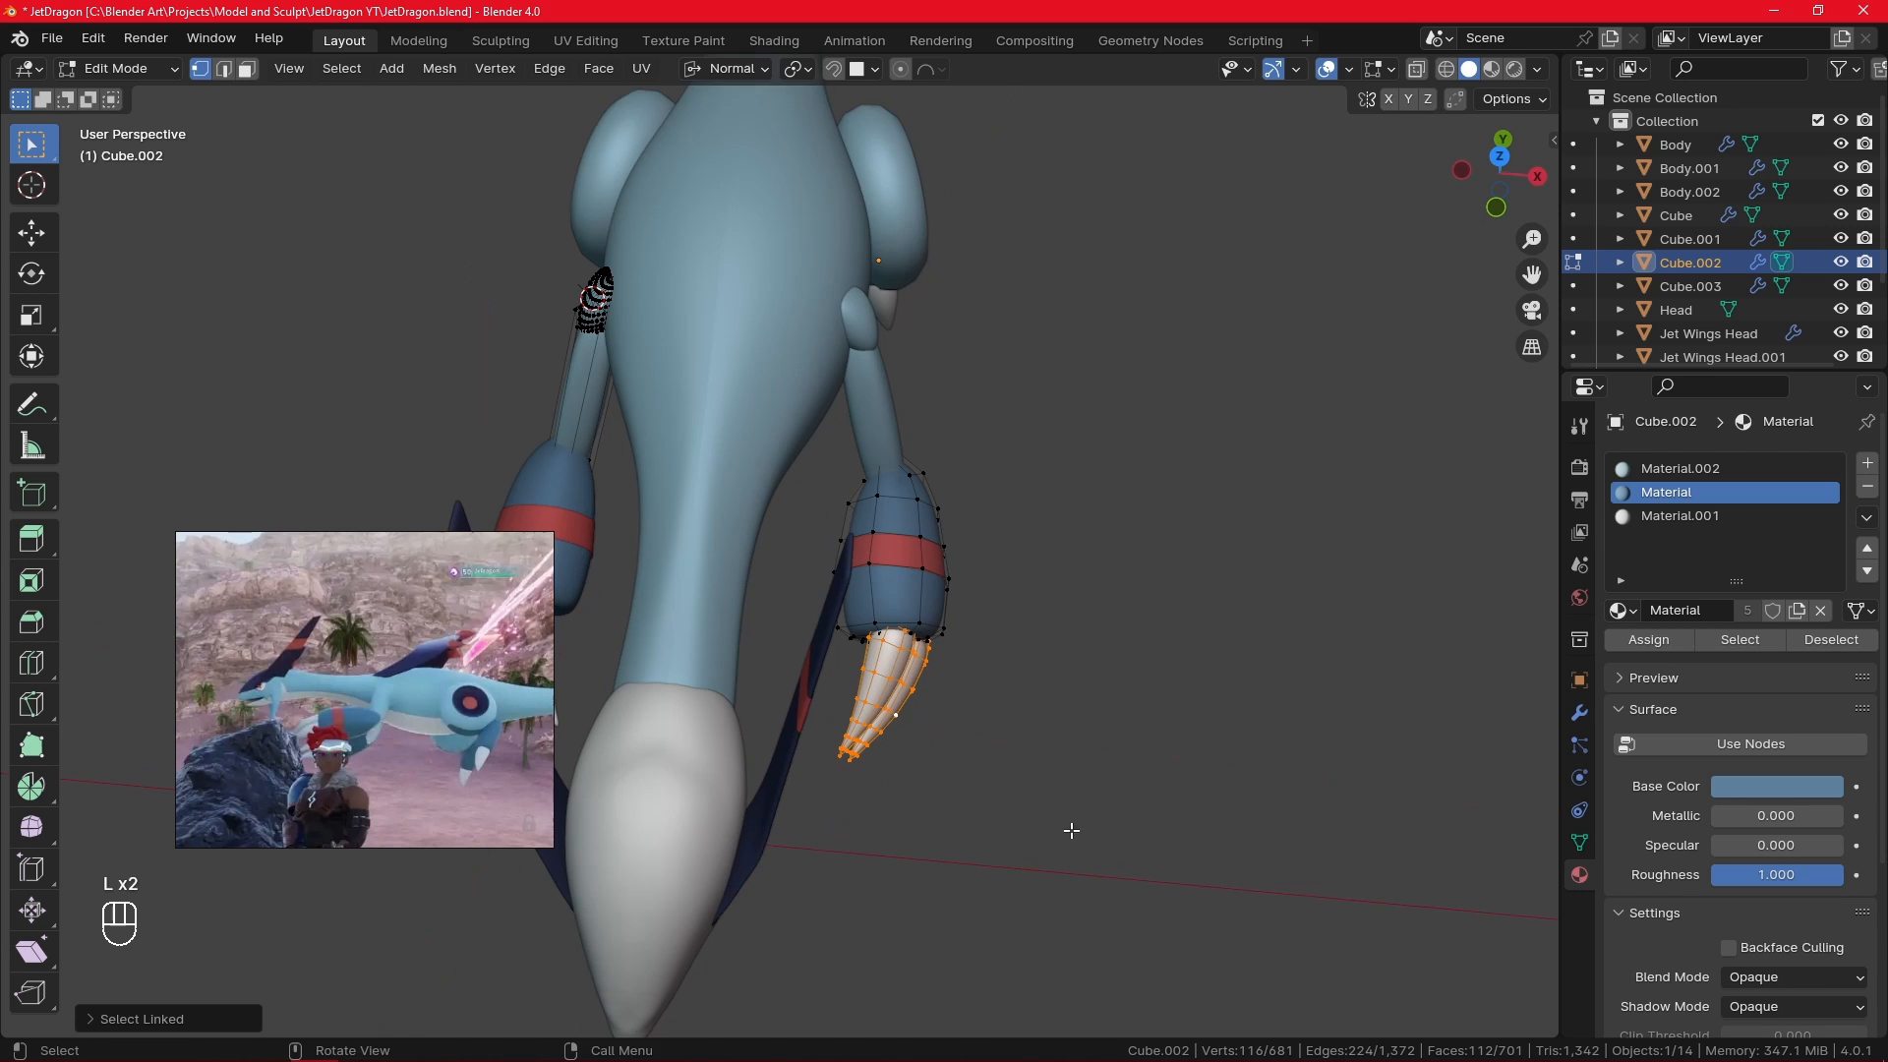
pyautogui.press('r')
pyautogui.press('x')
pyautogui.press('y')
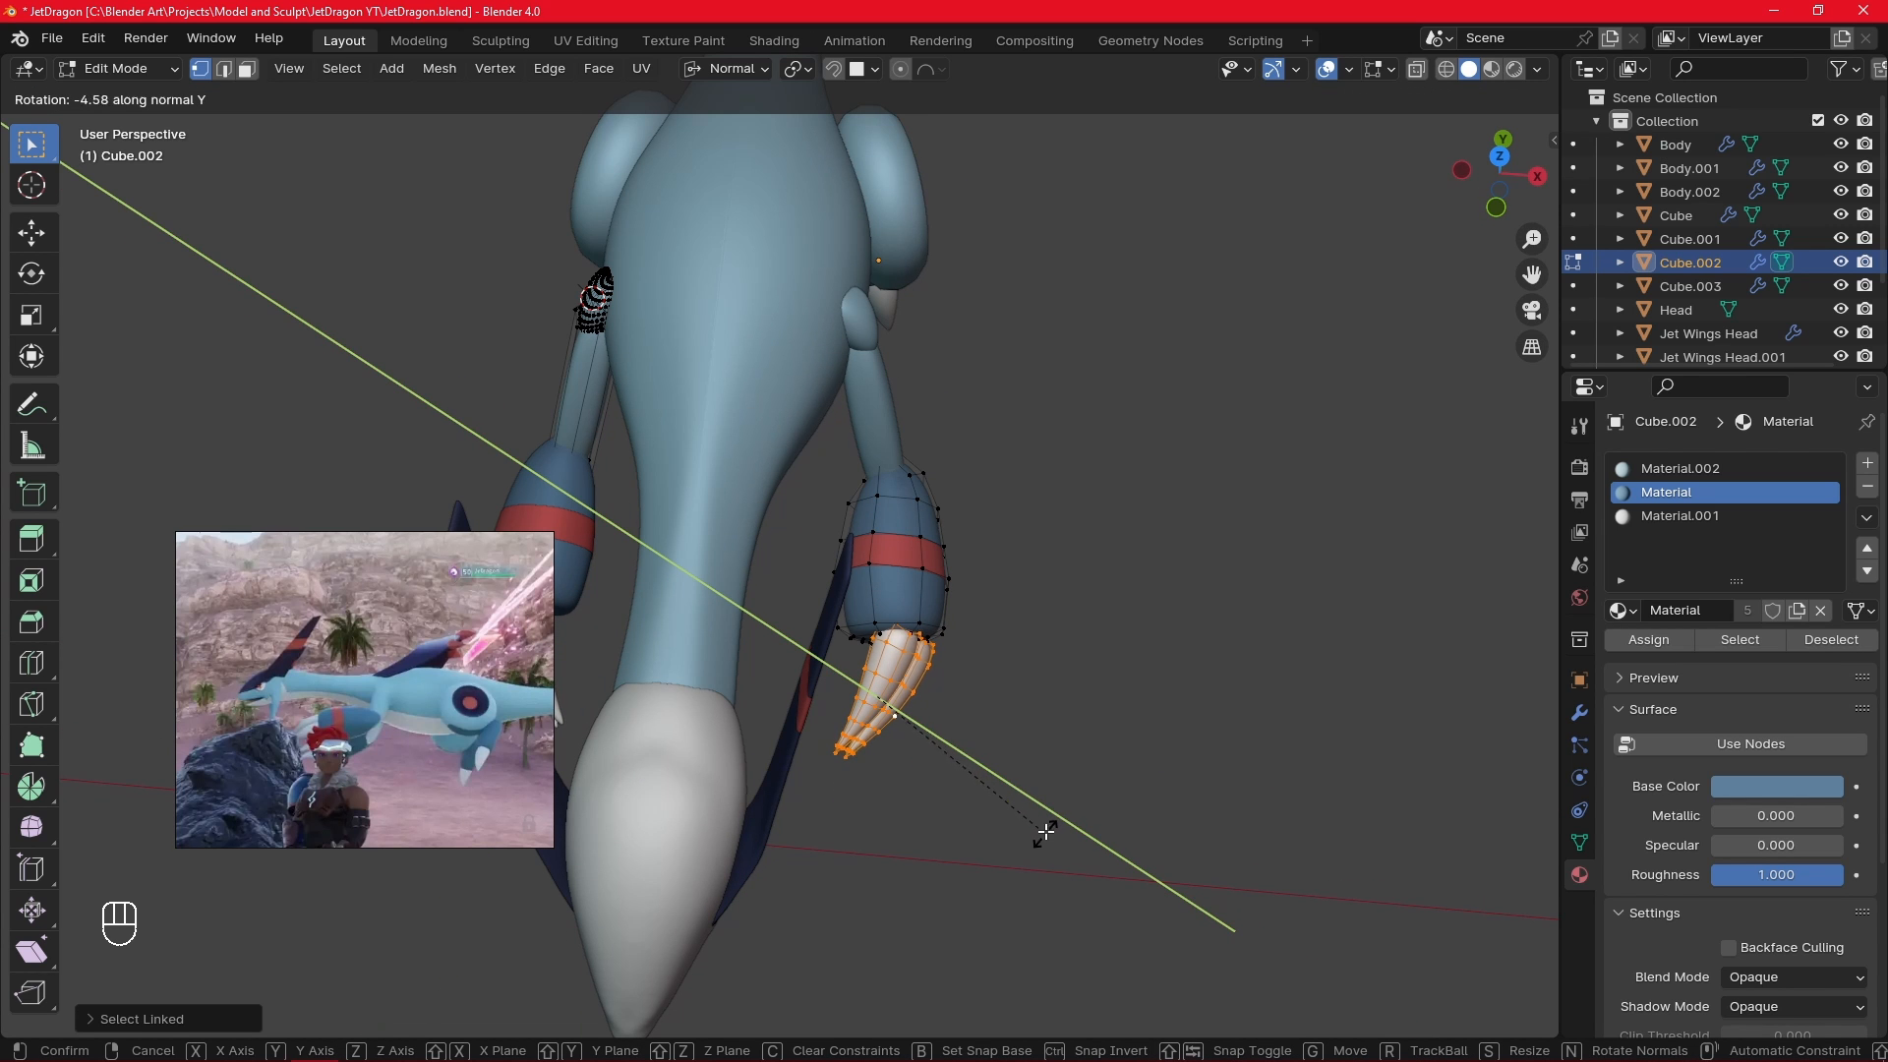
pyautogui.click(1045, 833)
# - Move the two selected claws about -0.09 m along local X
pyautogui.press('g')
pyautogui.press('x')
pyautogui.press('y')
pyautogui.press('x')
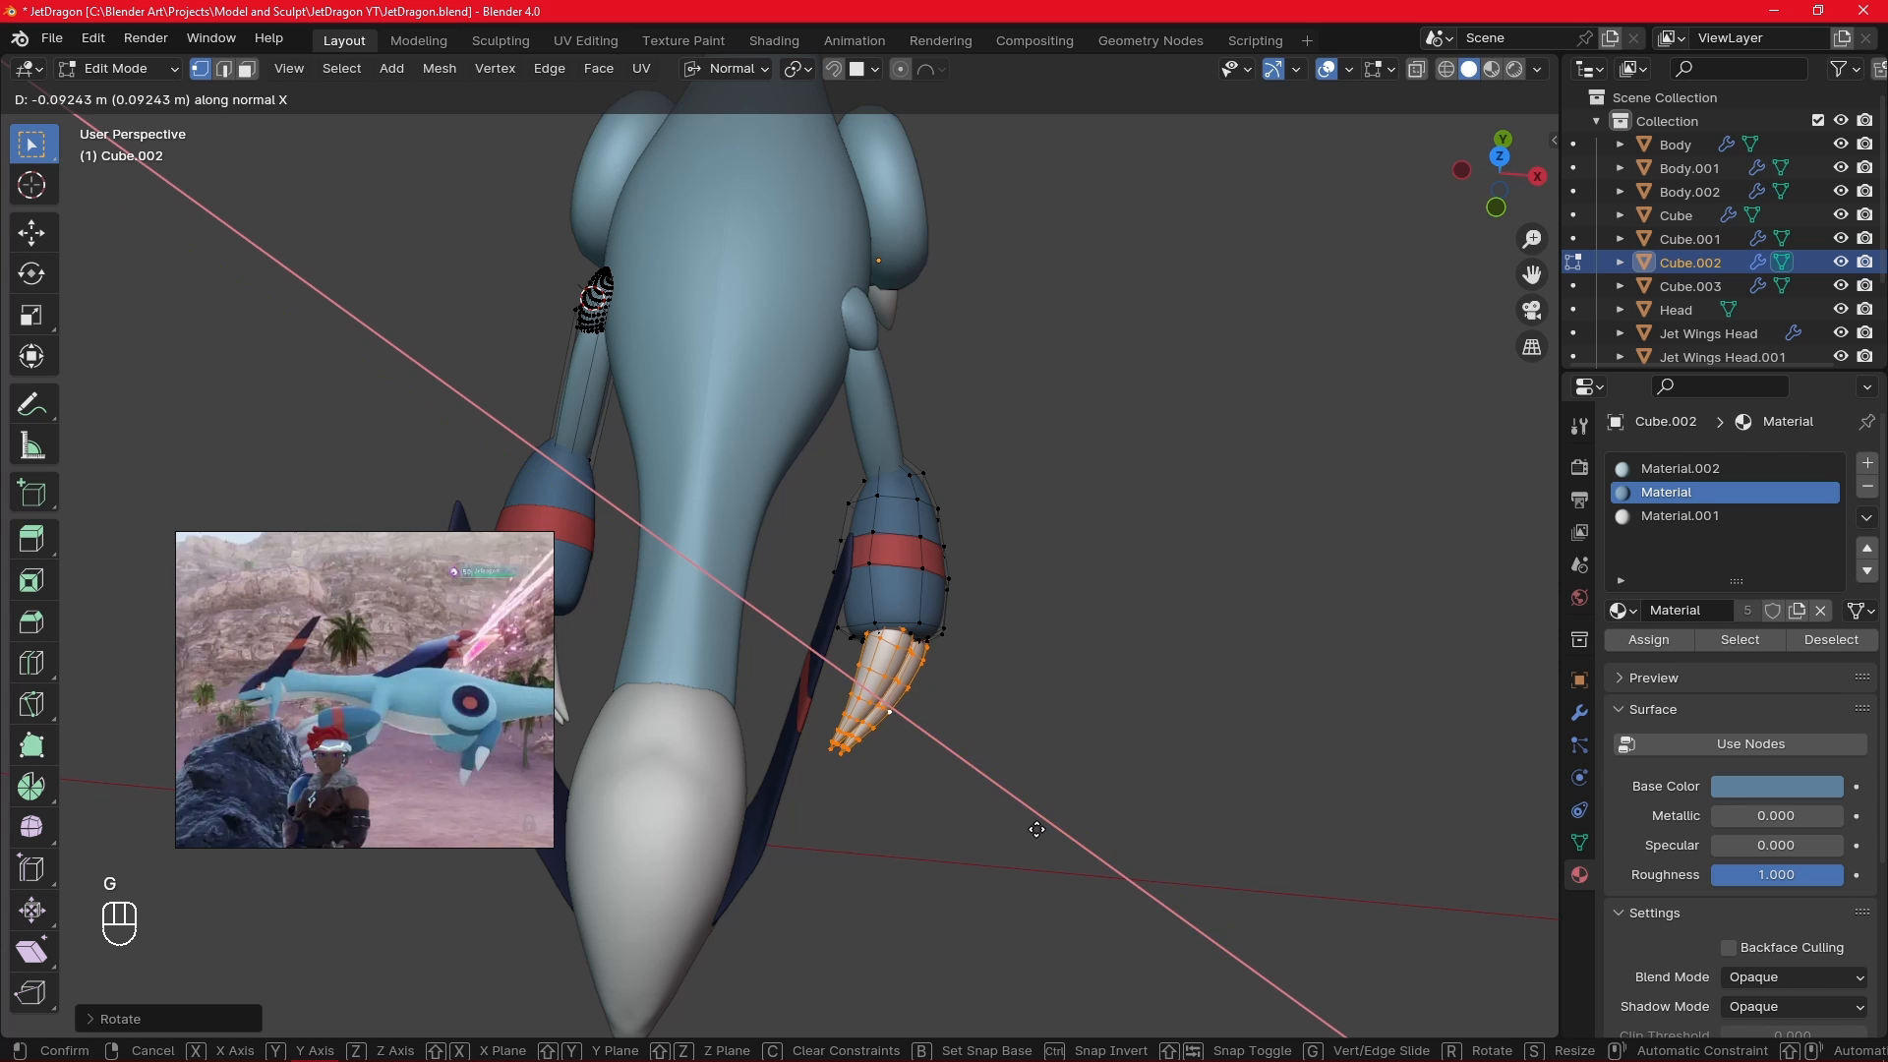
pyautogui.click(1032, 813)
# - Shift the two claws along local Y, leave Edit Mode and deselect the front leg
pyautogui.keyDown('alt'); pyautogui.moveTo(1032, 813); pyautogui.dragTo(1089, 639); pyautogui.keyUp('alt')
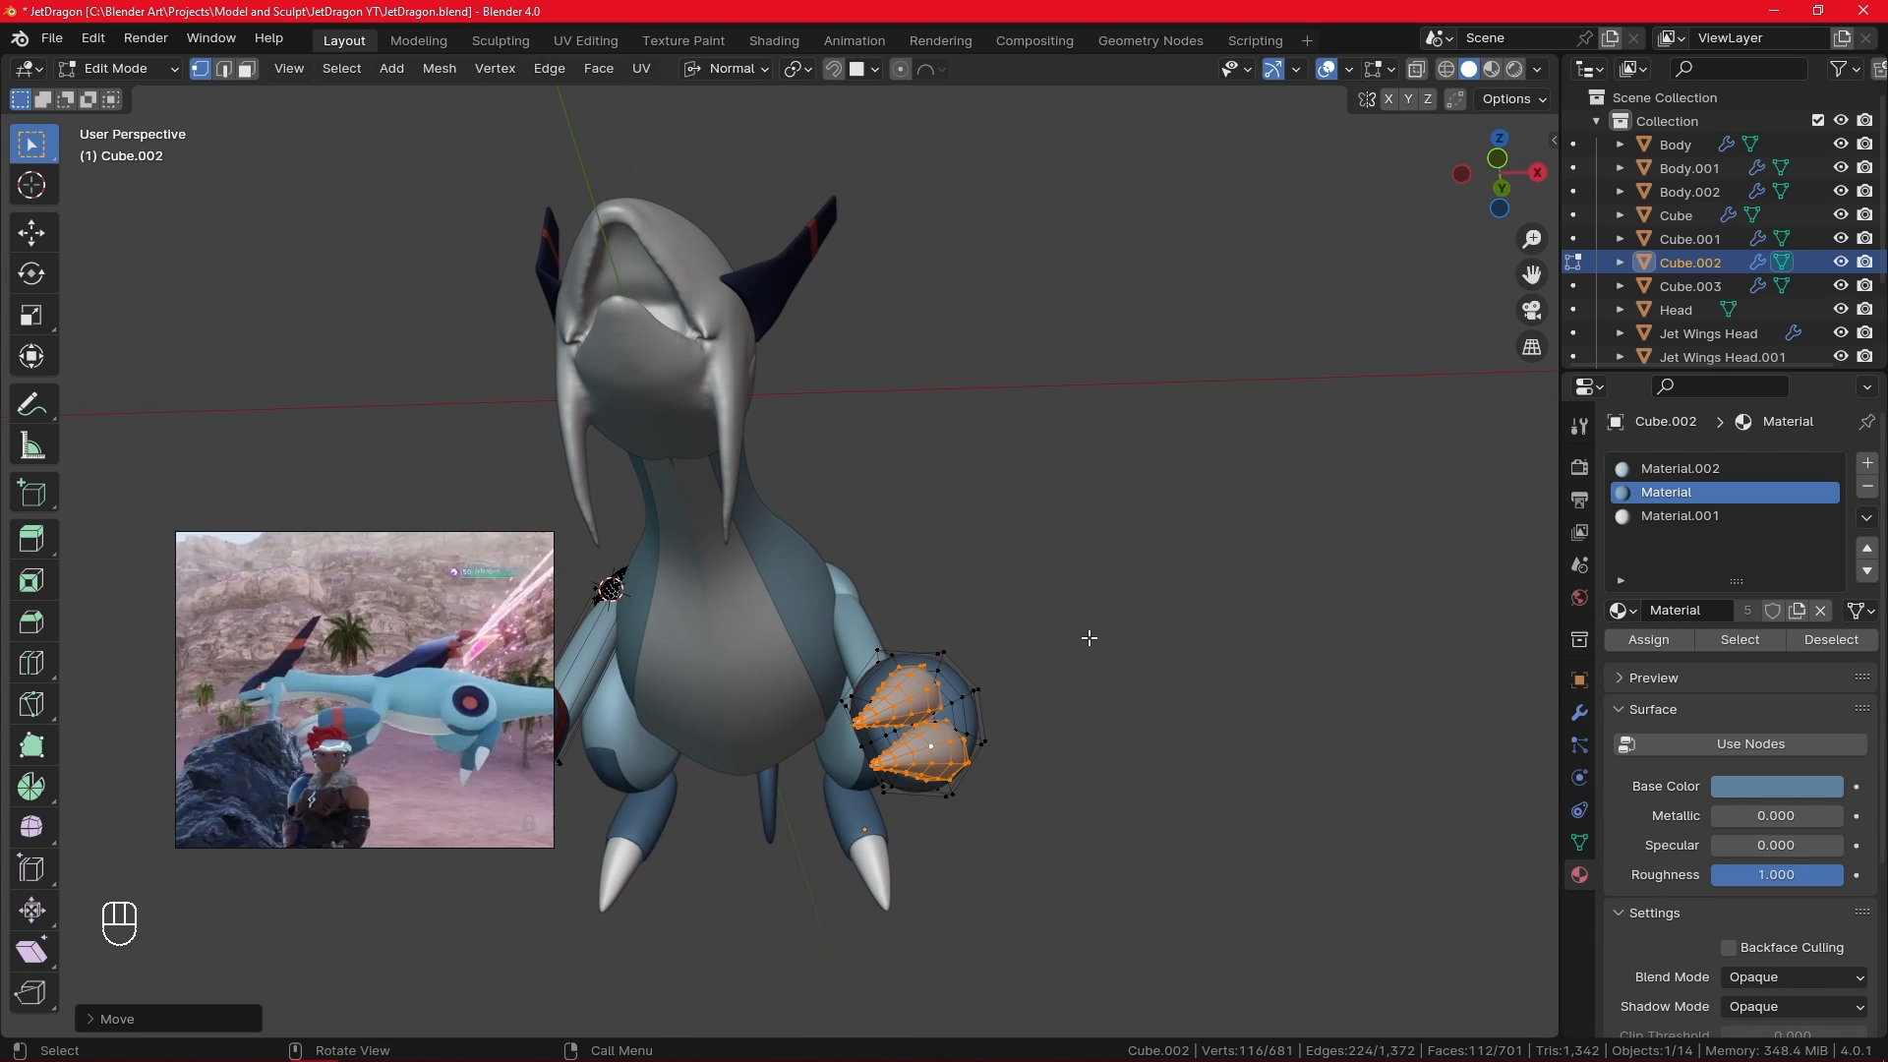
pyautogui.press('g')
pyautogui.press('z')
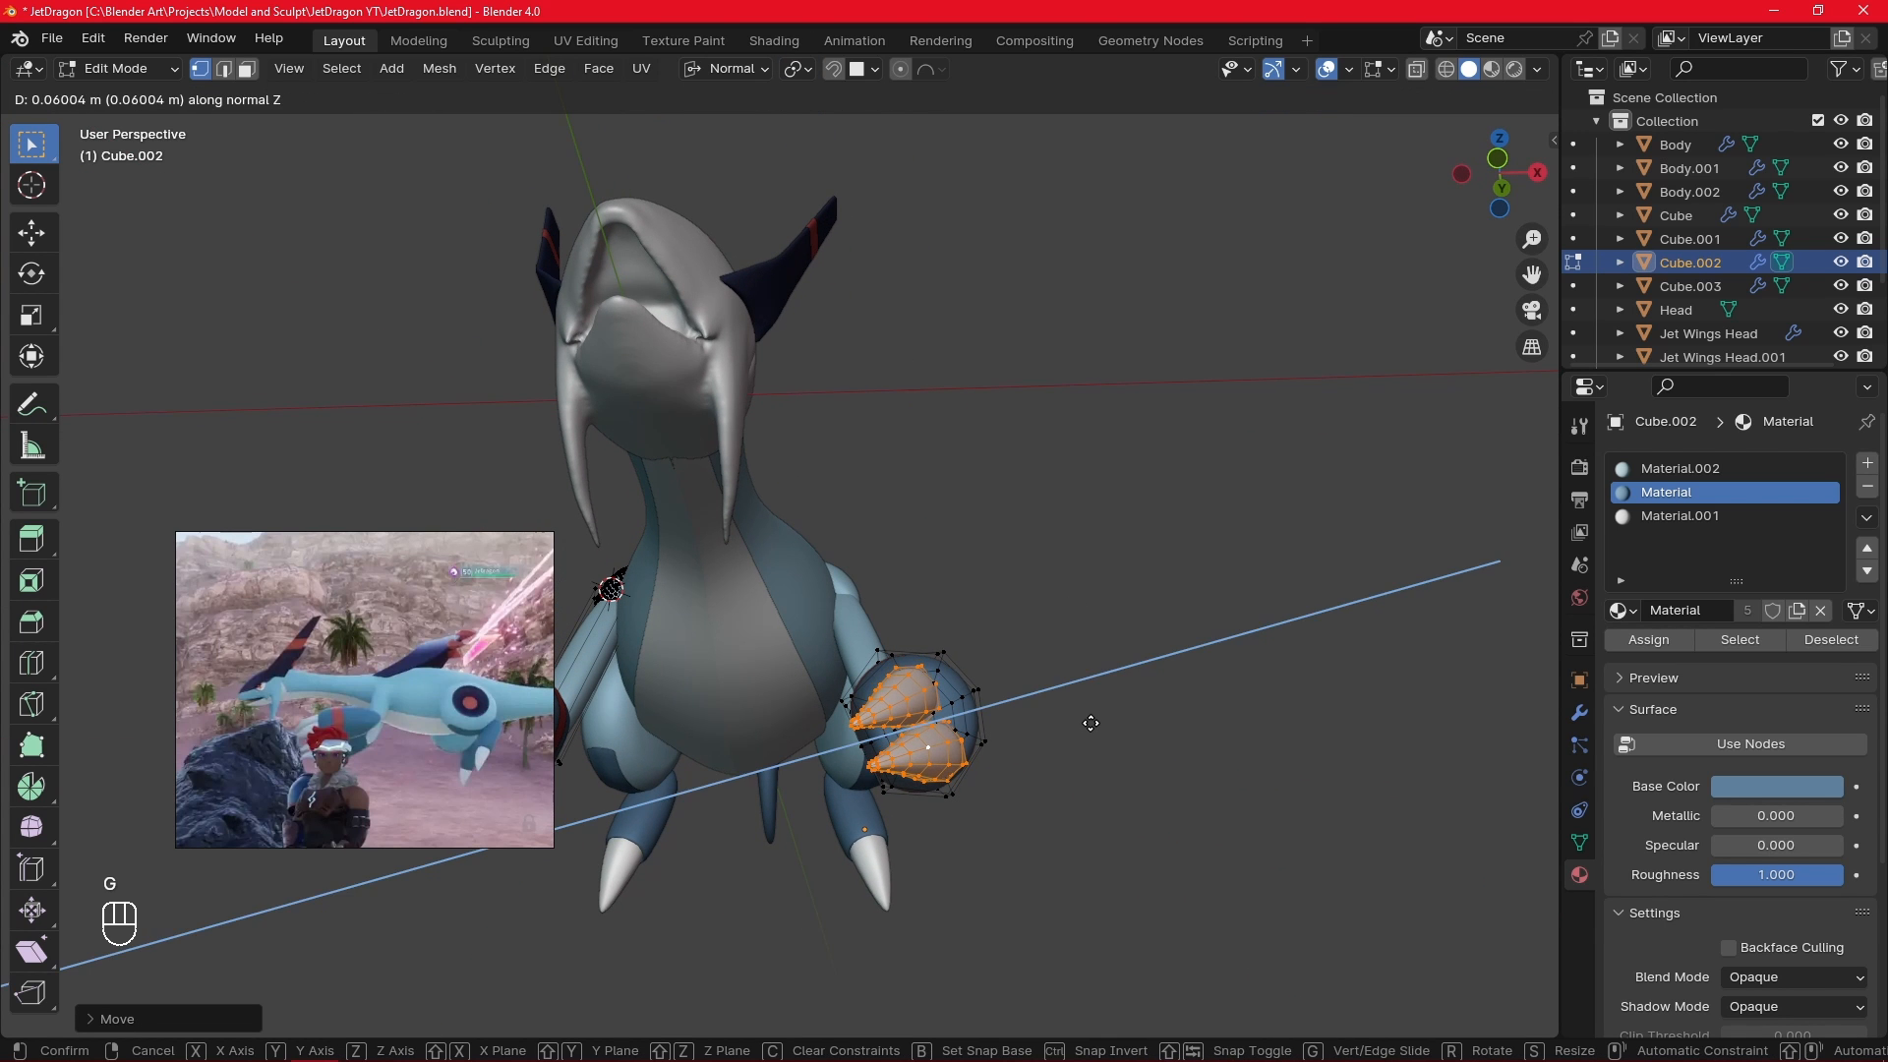
pyautogui.press('y')
pyautogui.click(1090, 721)
pyautogui.press('KP_3')
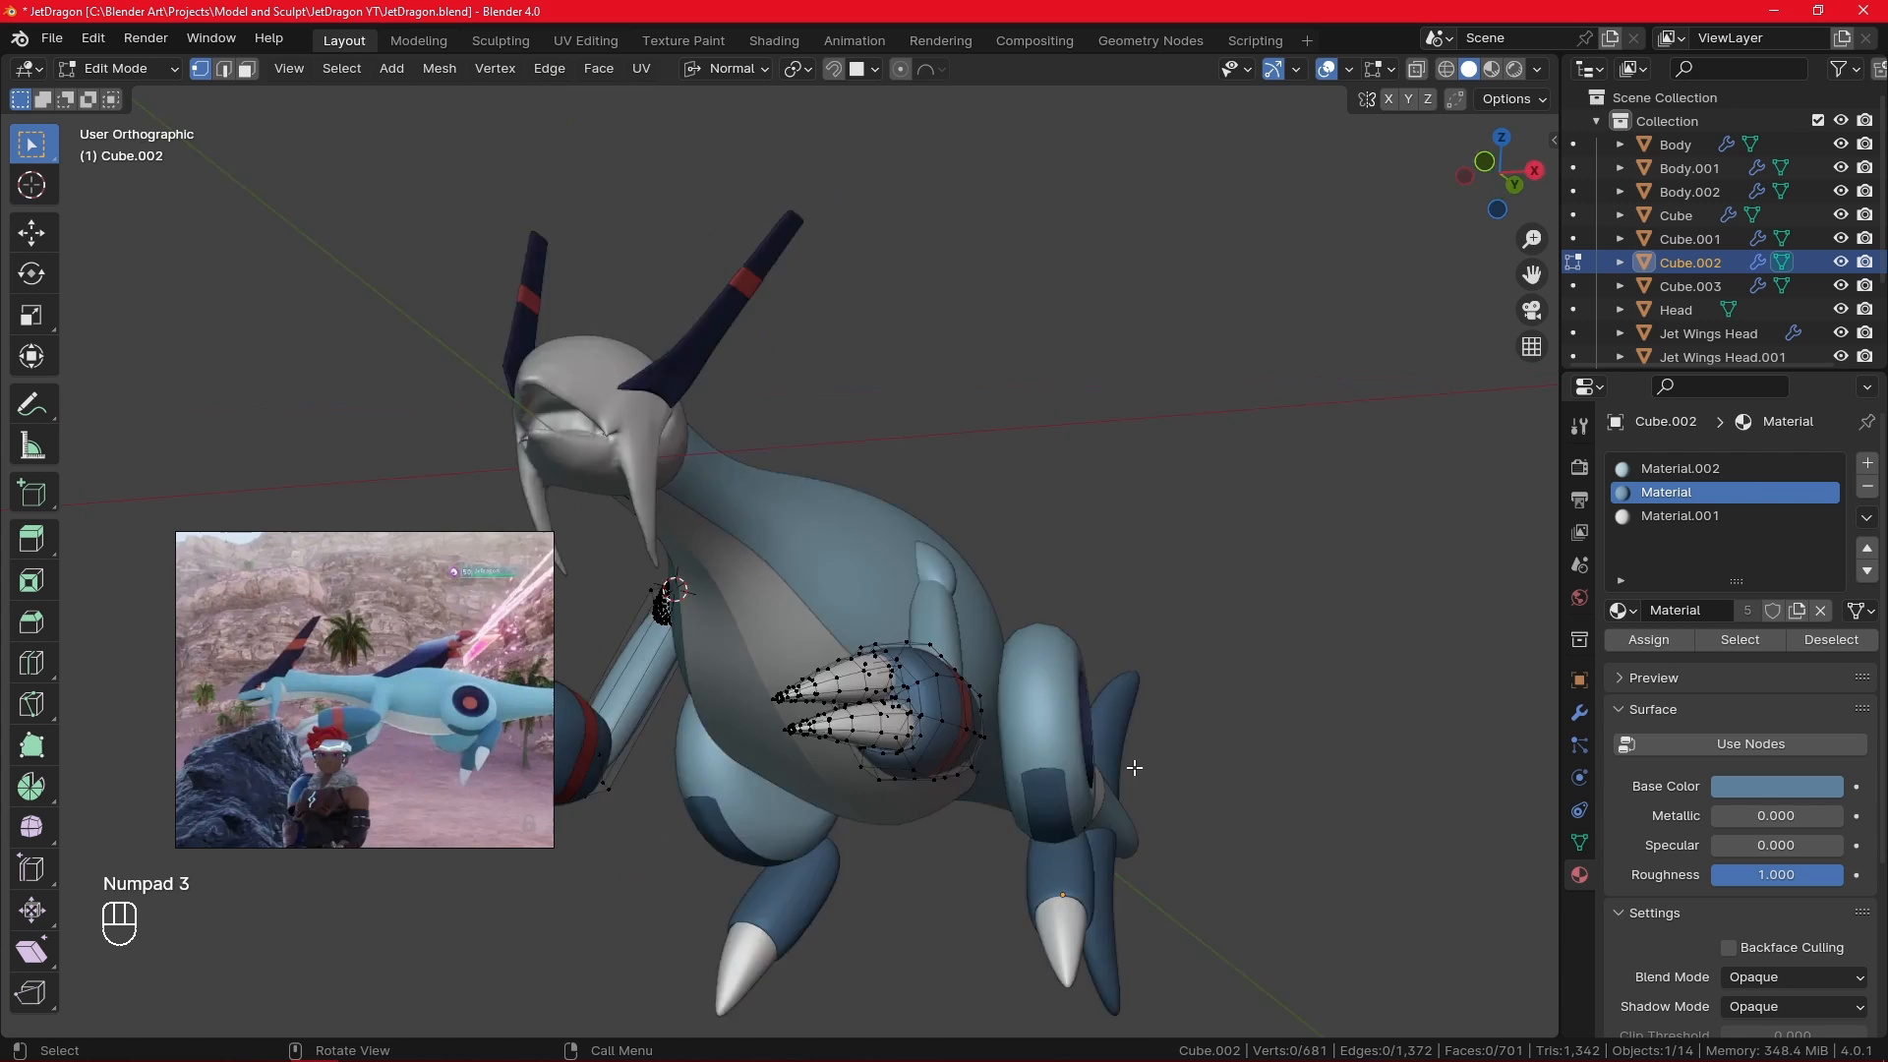
pyautogui.press('Tab')
pyautogui.click(1095, 821)
# - Scale the body's edge loop at the front of the white tail band to about 0.943 and leave Edit Mode
pyautogui.keyDown('ctrl'); pyautogui.keyDown('alt'); pyautogui.moveTo(1095, 820); pyautogui.dragTo(1046, 914); pyautogui.keyUp('alt'); pyautogui.keyUp('ctrl')
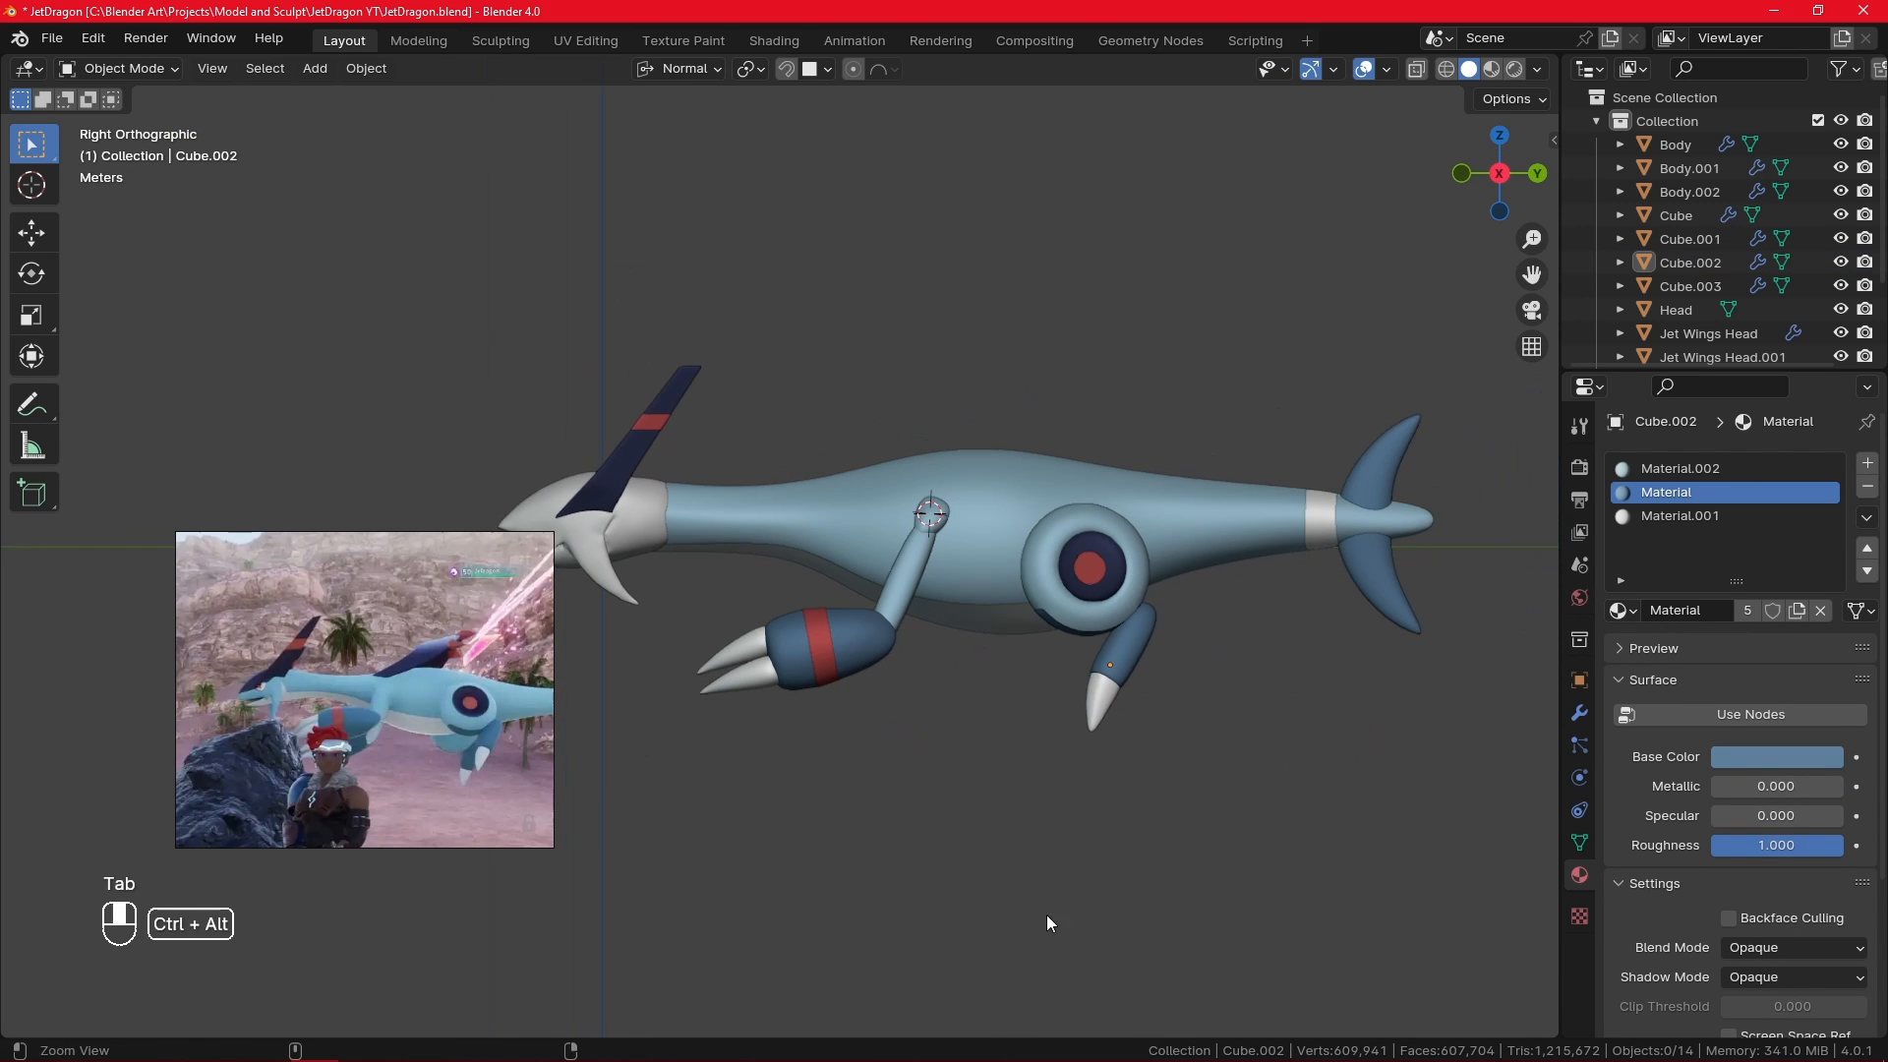
pyautogui.moveTo(1025, 828)
pyautogui.keyDown('alt'); pyautogui.keyDown('shift'); pyautogui.mouseDown()
pyautogui.moveTo(1097, 867)
pyautogui.moveTo(1050, 871)
pyautogui.mouseUp(); pyautogui.keyUp('shift'); pyautogui.keyUp('alt')
pyautogui.keyDown('alt'); pyautogui.keyDown('shift'); pyautogui.moveTo(1170, 838); pyautogui.dragTo(836, 868); pyautogui.keyUp('shift'); pyautogui.keyUp('alt')
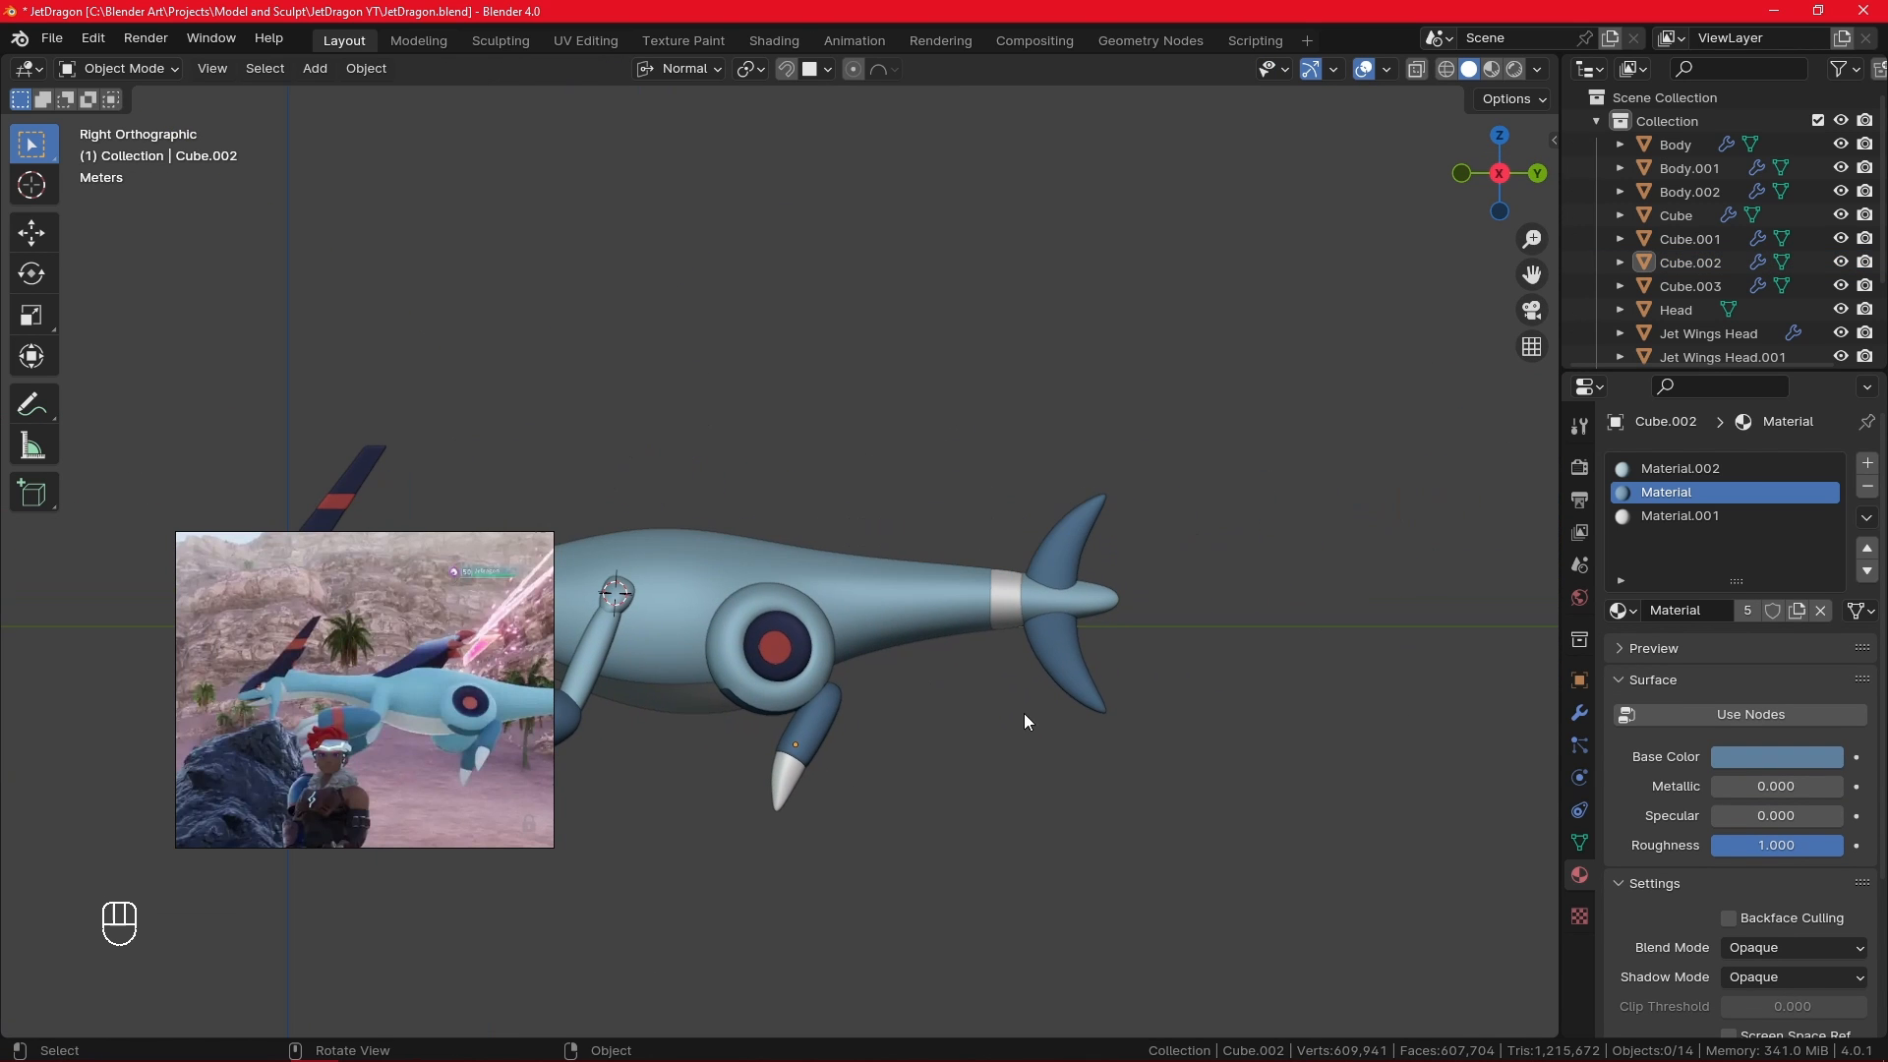
pyautogui.click(1048, 643)
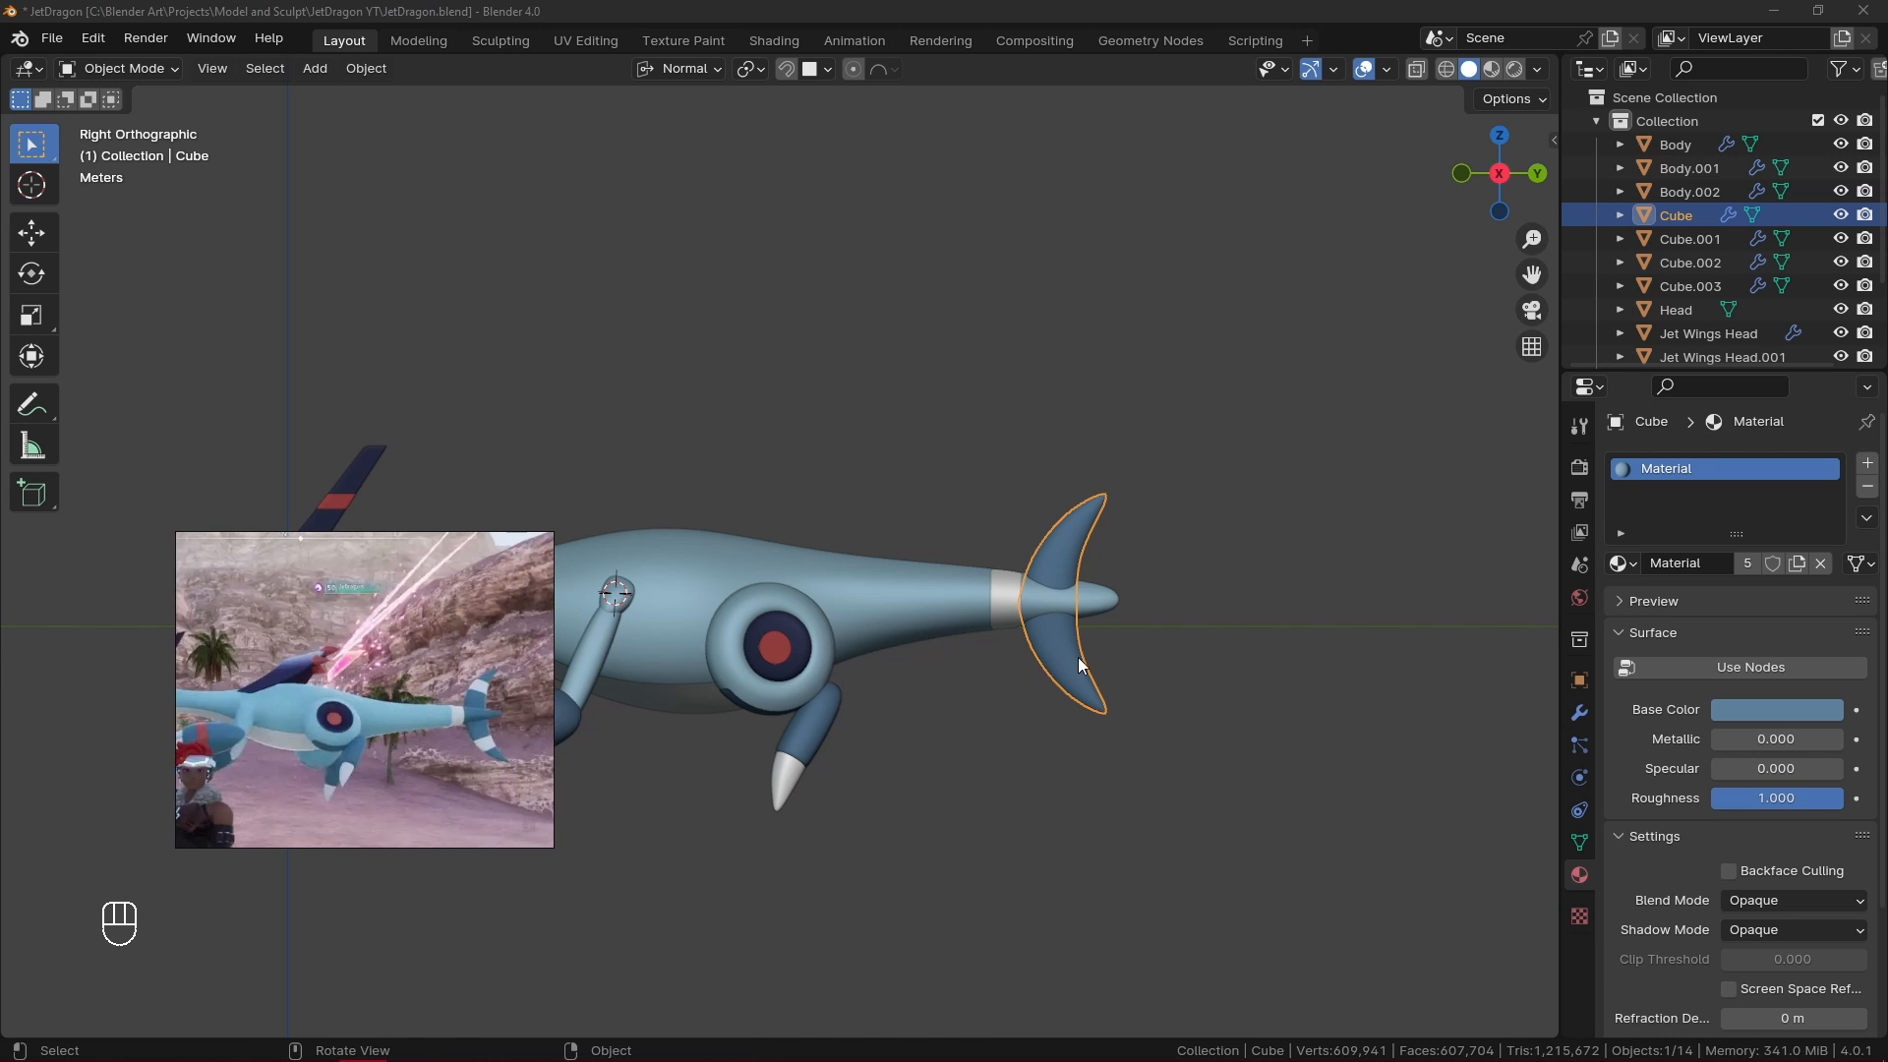
pyautogui.scroll(2, 1078, 657)
pyautogui.click(1010, 635)
pyautogui.press('Tab')
pyautogui.scroll(1, 1092, 647)
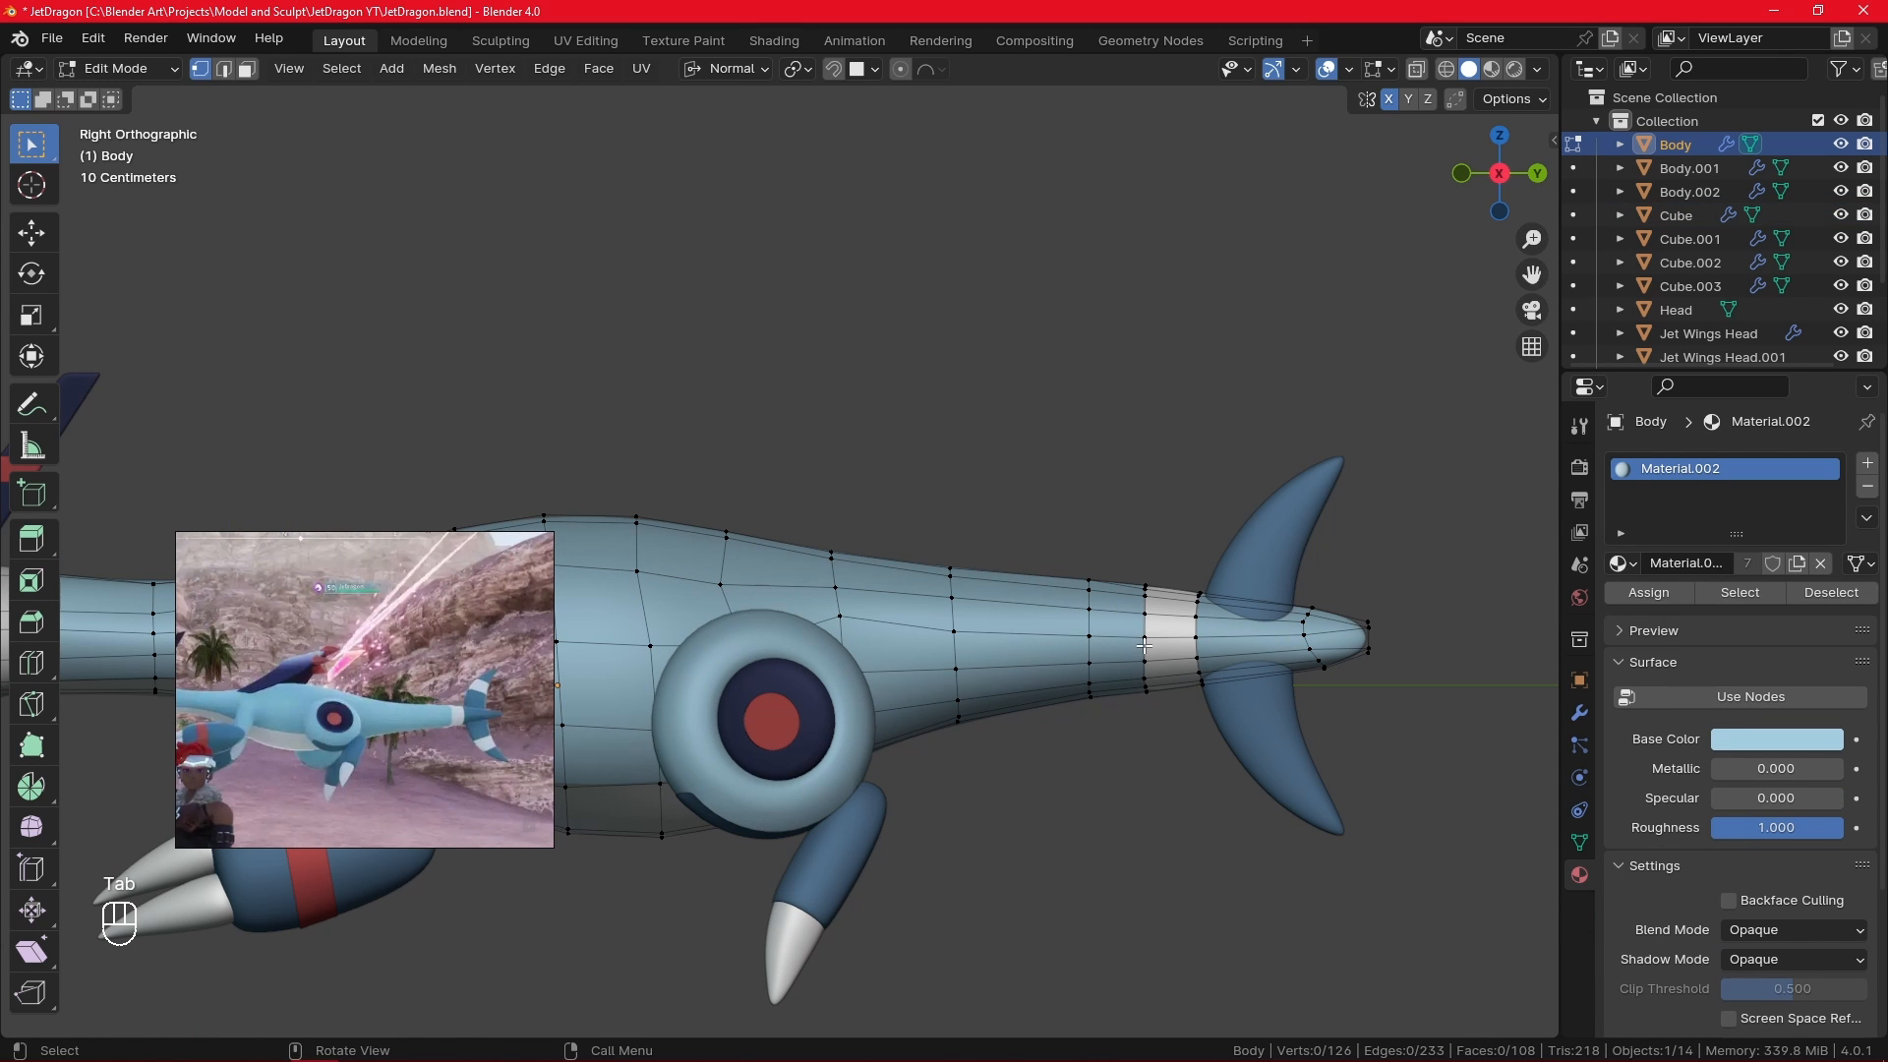
pyautogui.keyDown('alt'); pyautogui.click(1145, 646); pyautogui.keyUp('alt')
pyautogui.press('s')
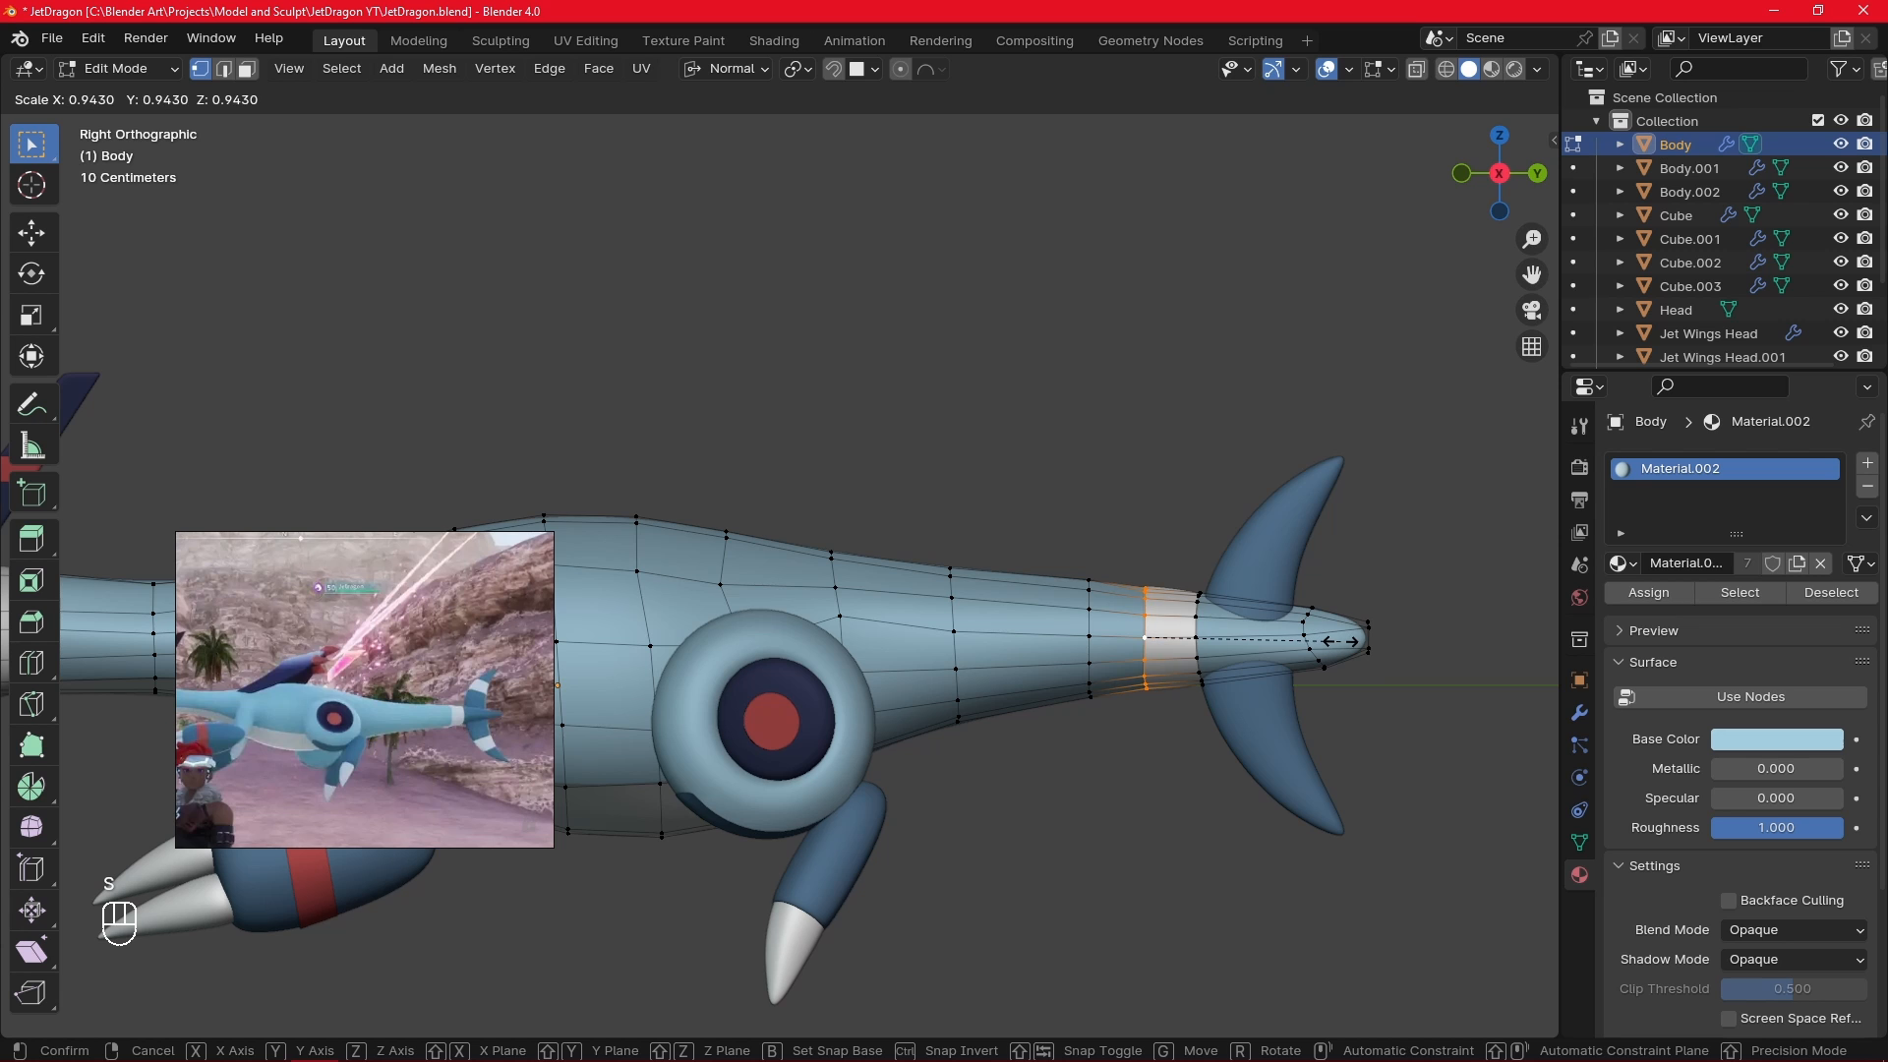
pyautogui.click(1342, 641)
pyautogui.press('Tab')
# - Edit the body and white tail band together and scale their shared front edge loops to about 0.985
pyautogui.scroll(2, 1261, 637)
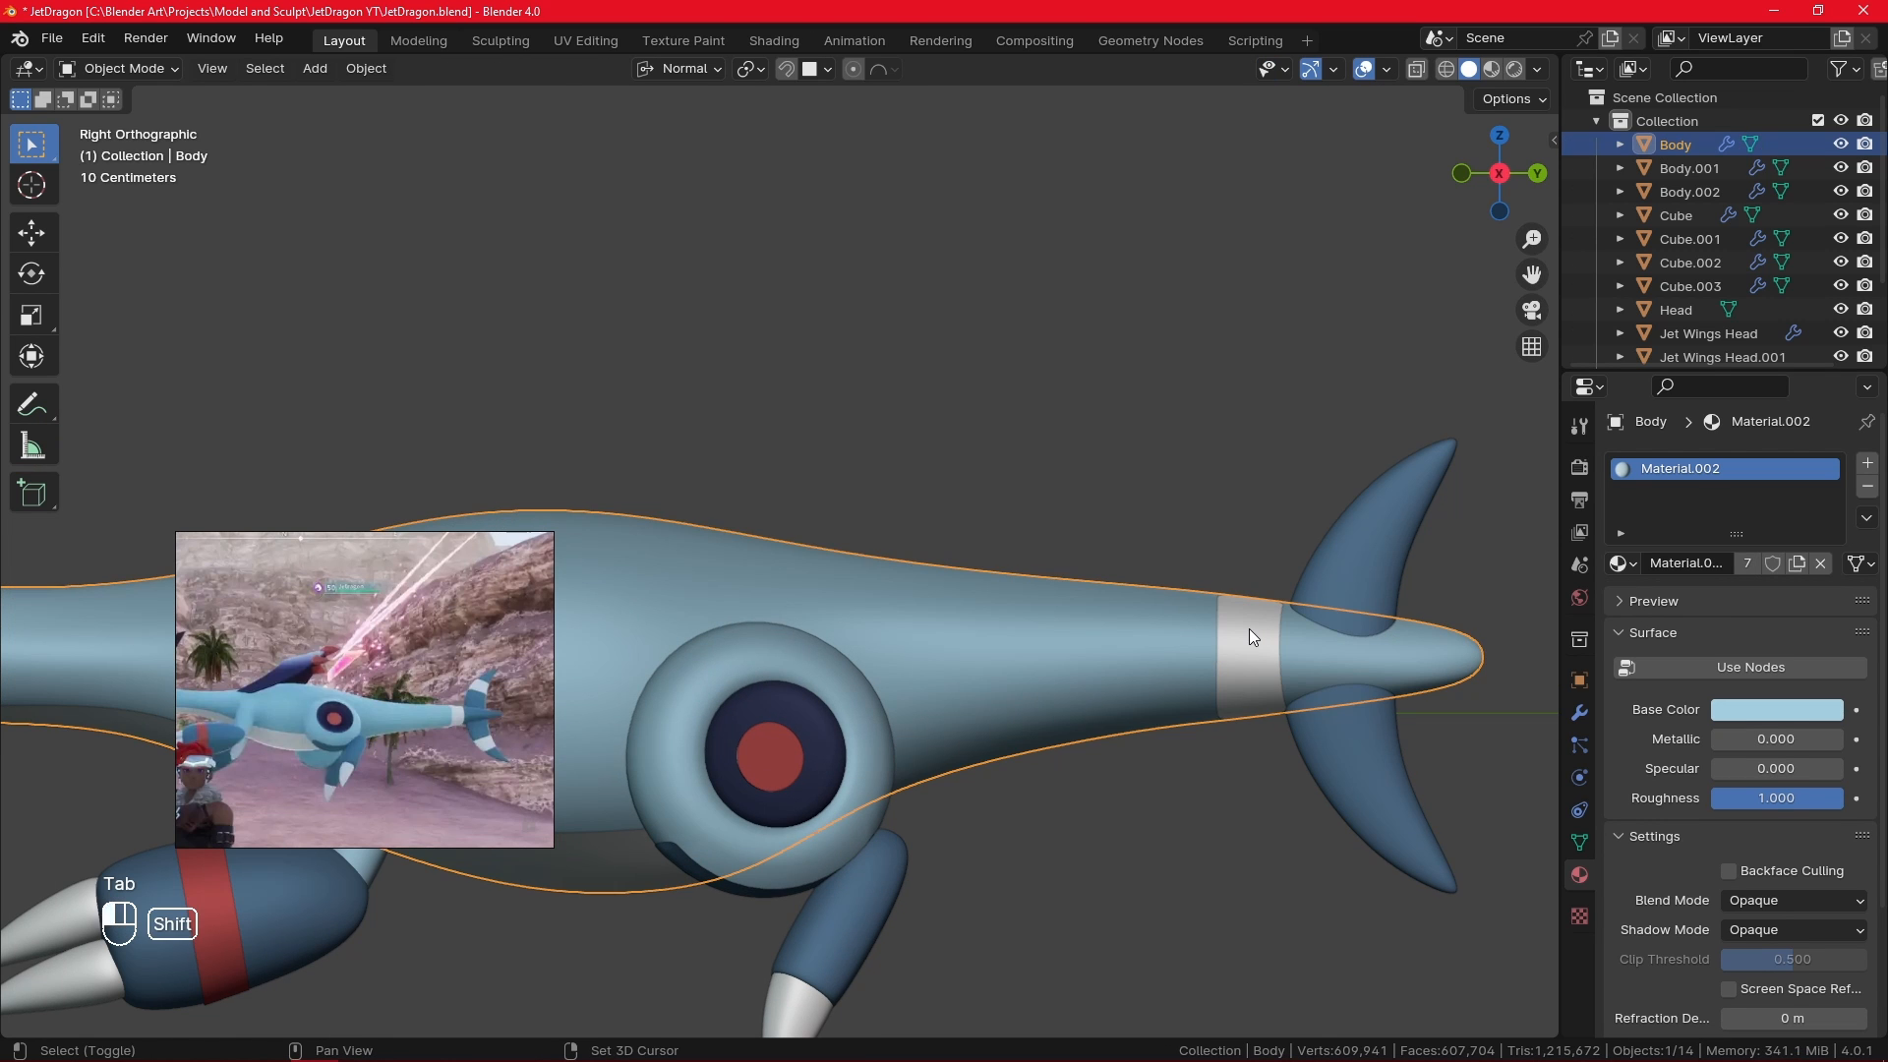
pyautogui.keyDown('shift'); pyautogui.click(1248, 637); pyautogui.keyUp('shift')
pyautogui.press('Tab')
pyautogui.keyDown('shift'); pyautogui.doubleClick(1220, 617); pyautogui.keyUp('shift')
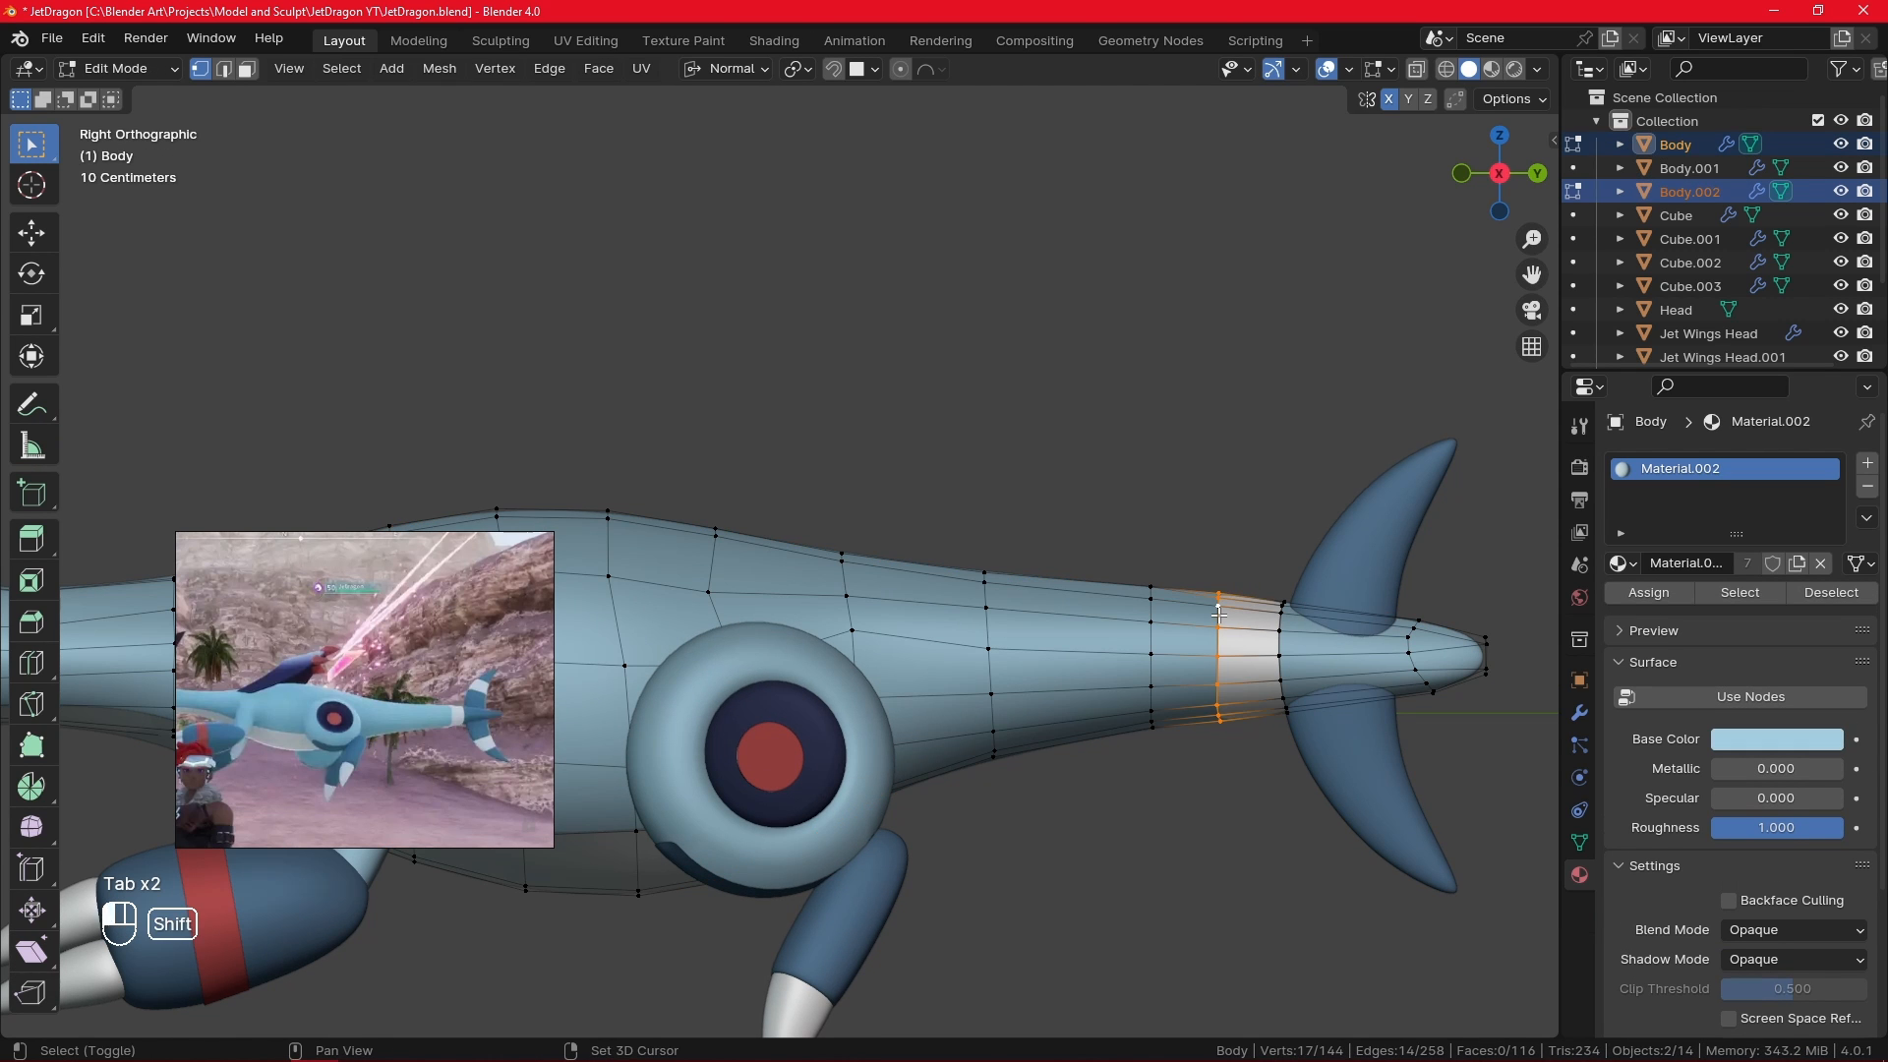
pyautogui.press('s')
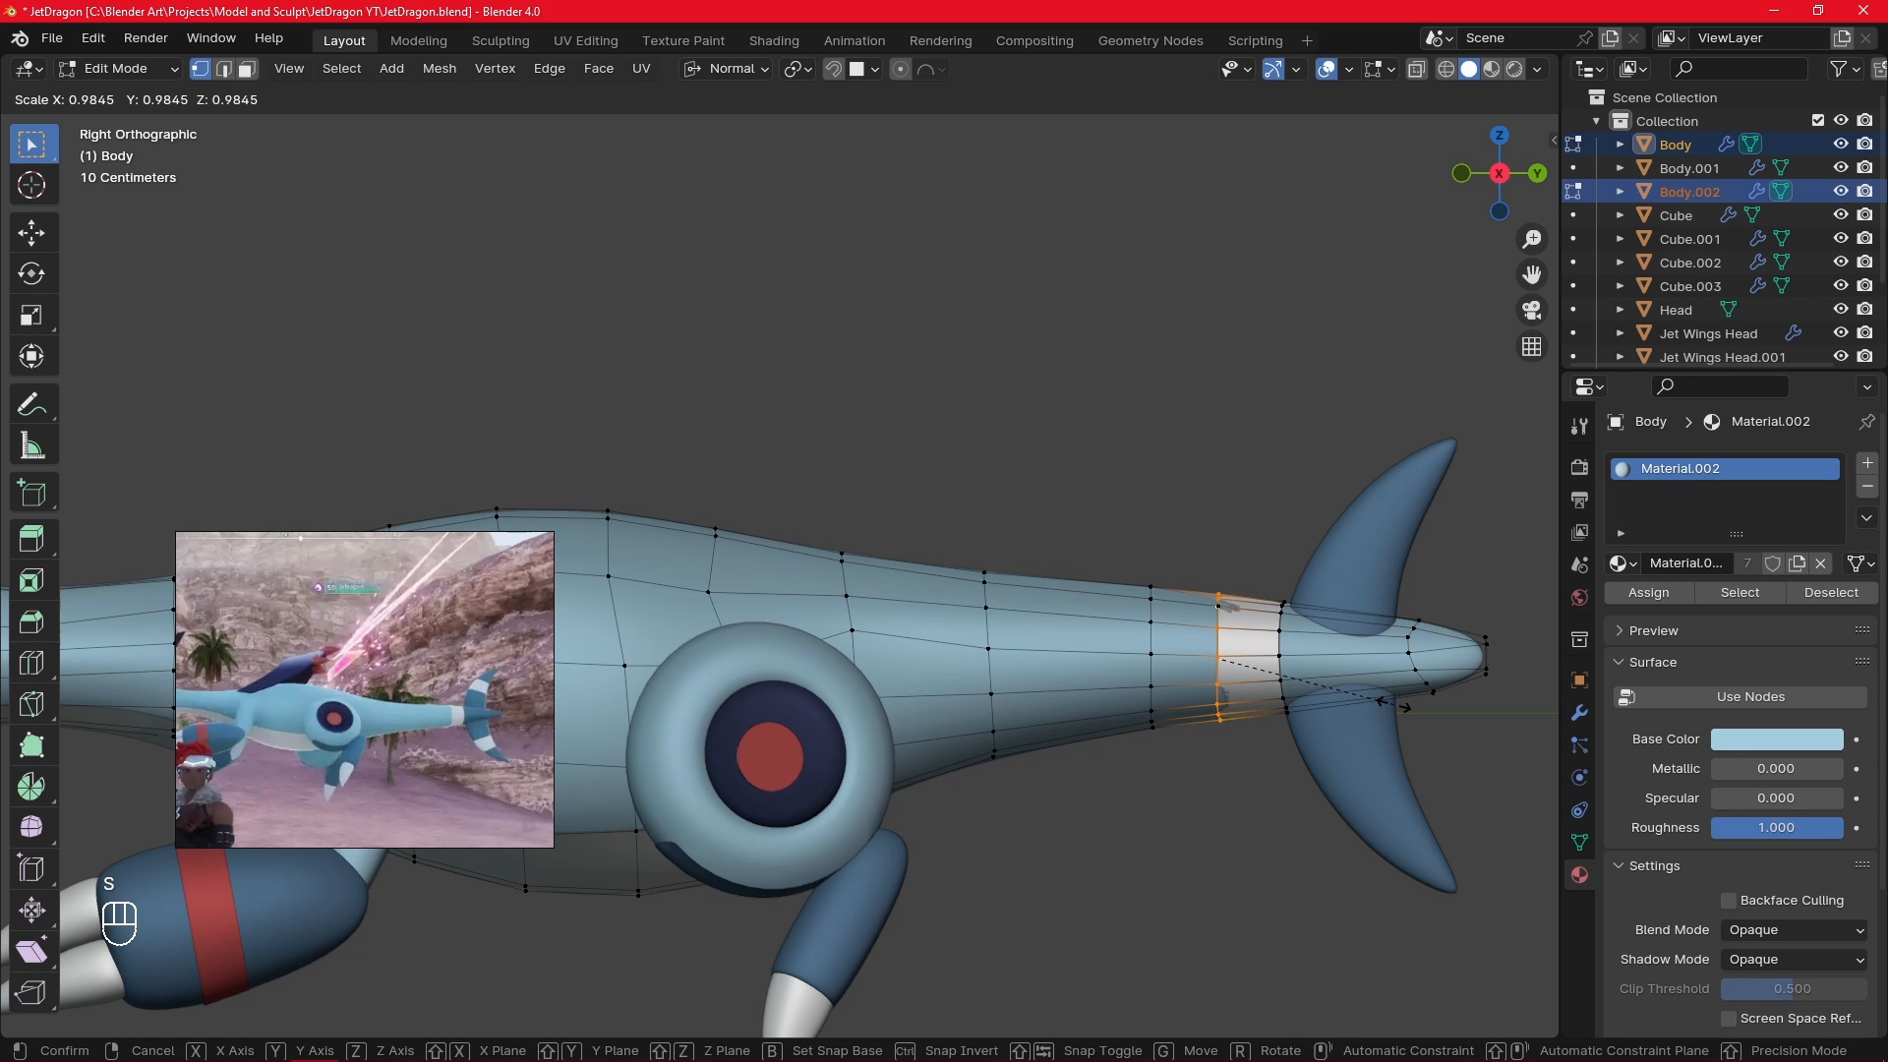
pyautogui.click(1395, 704)
# - Turn on X-ray and scale the front edge loops of the tail band down again to about 0.975
pyautogui.scroll(1, 1280, 701)
pyautogui.click(1416, 71)
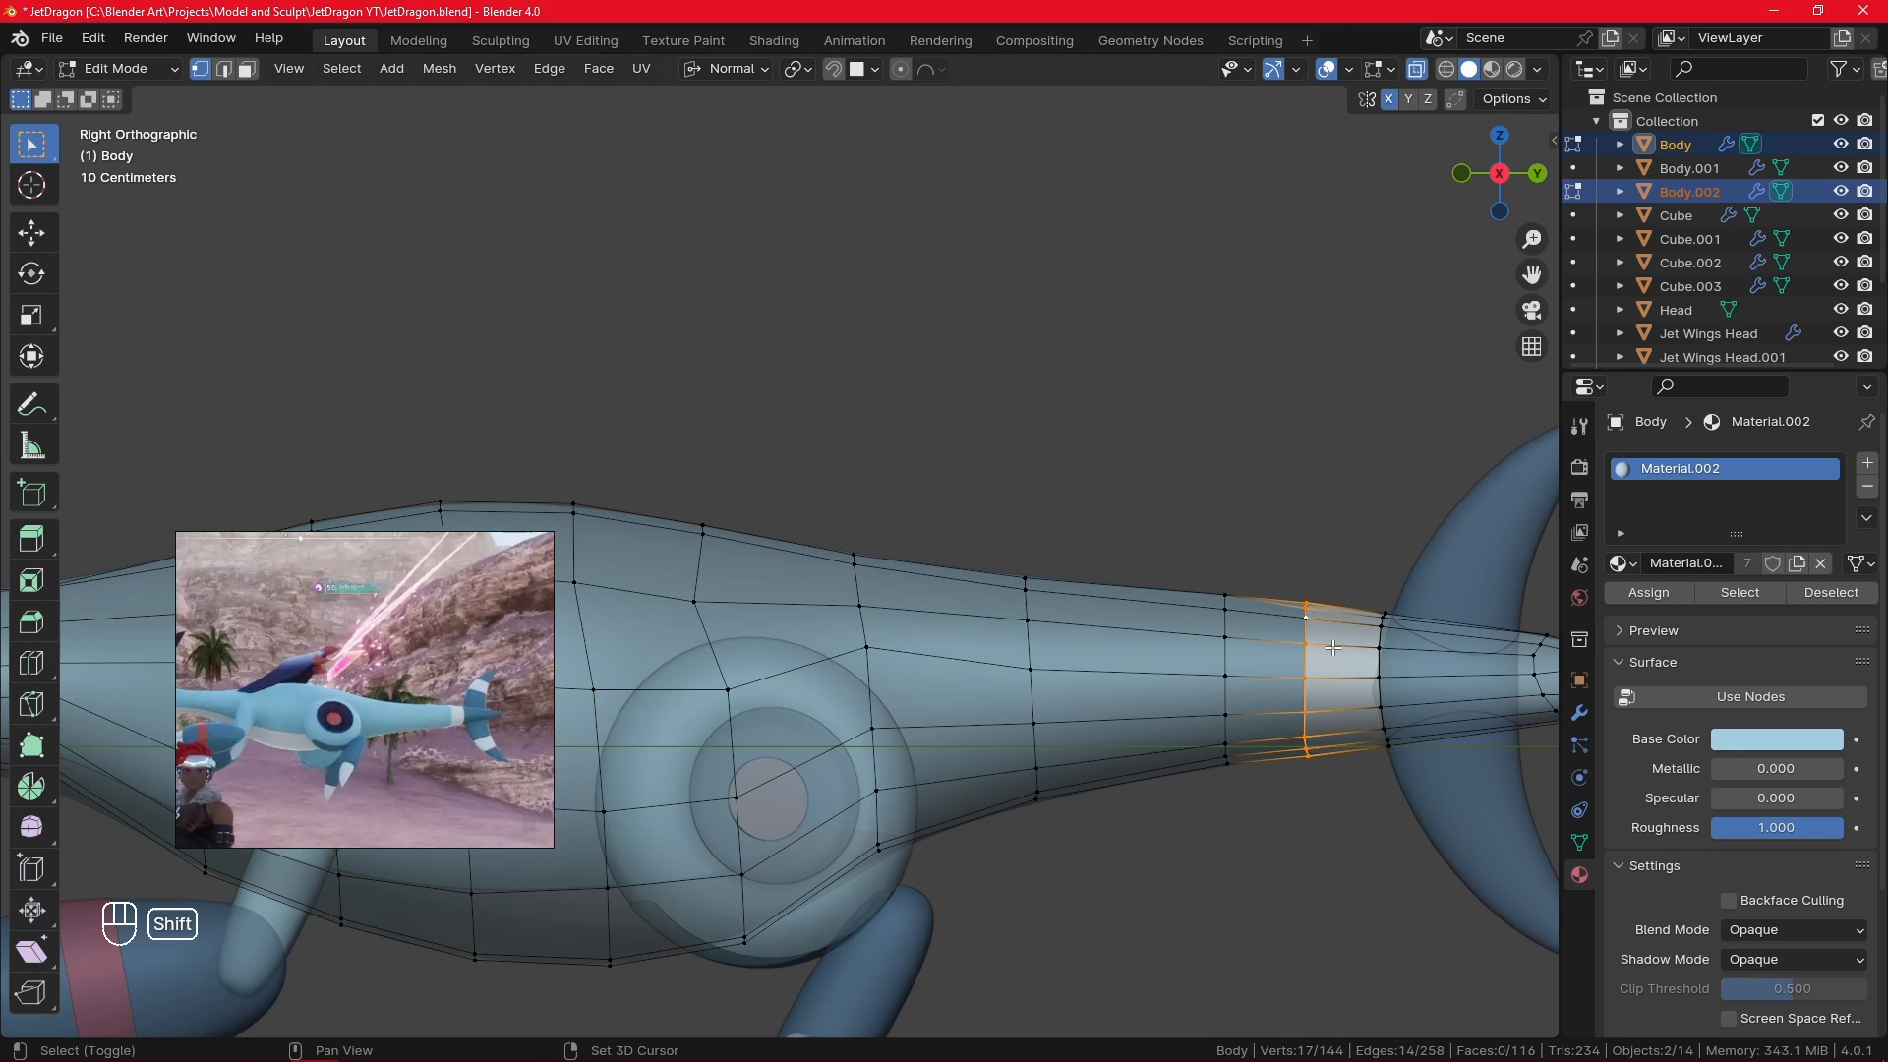
pyautogui.press('s')
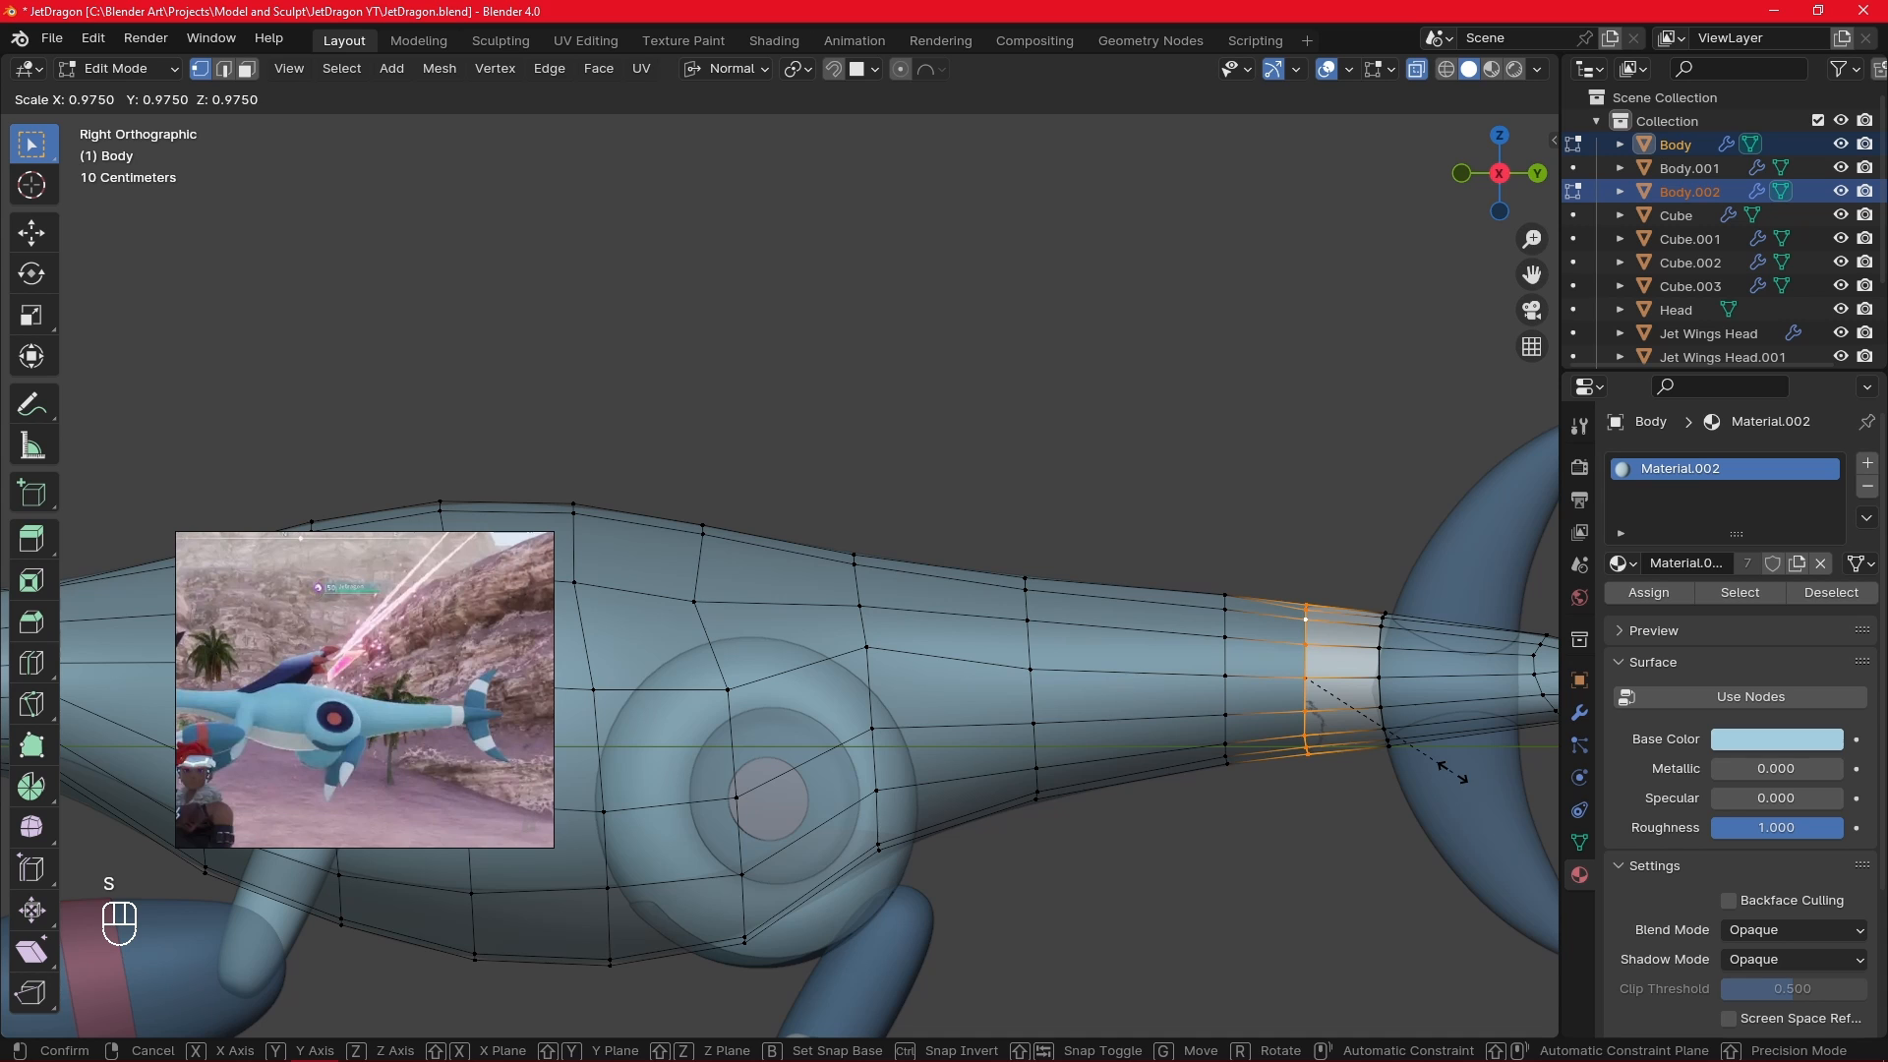
pyautogui.click(1465, 777)
# - Select the rear tail section of the body and white band together and shift it slightly backward along normal Y
pyautogui.scroll(-3, 1289, 792)
pyautogui.click(1029, 509)
pyautogui.moveTo(1004, 511); pyautogui.dragTo(1313, 704)
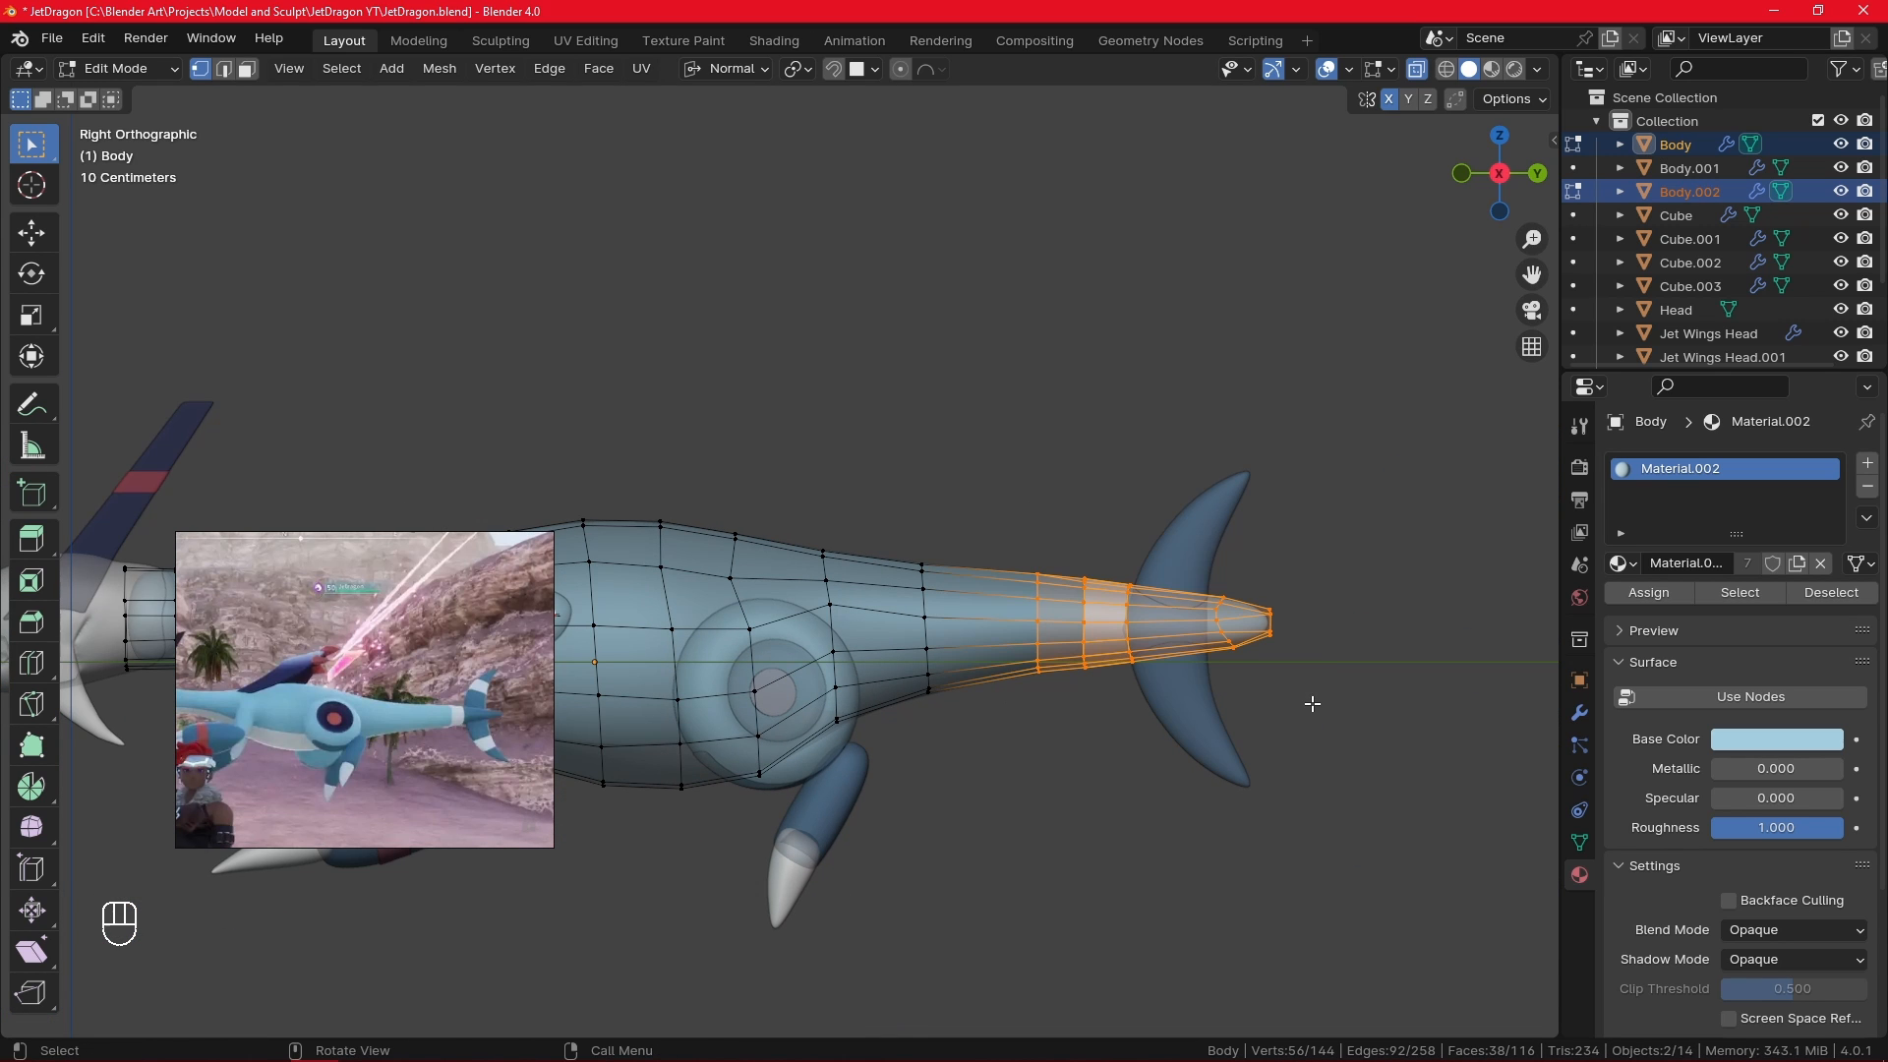
pyautogui.press('g')
pyautogui.press('y')
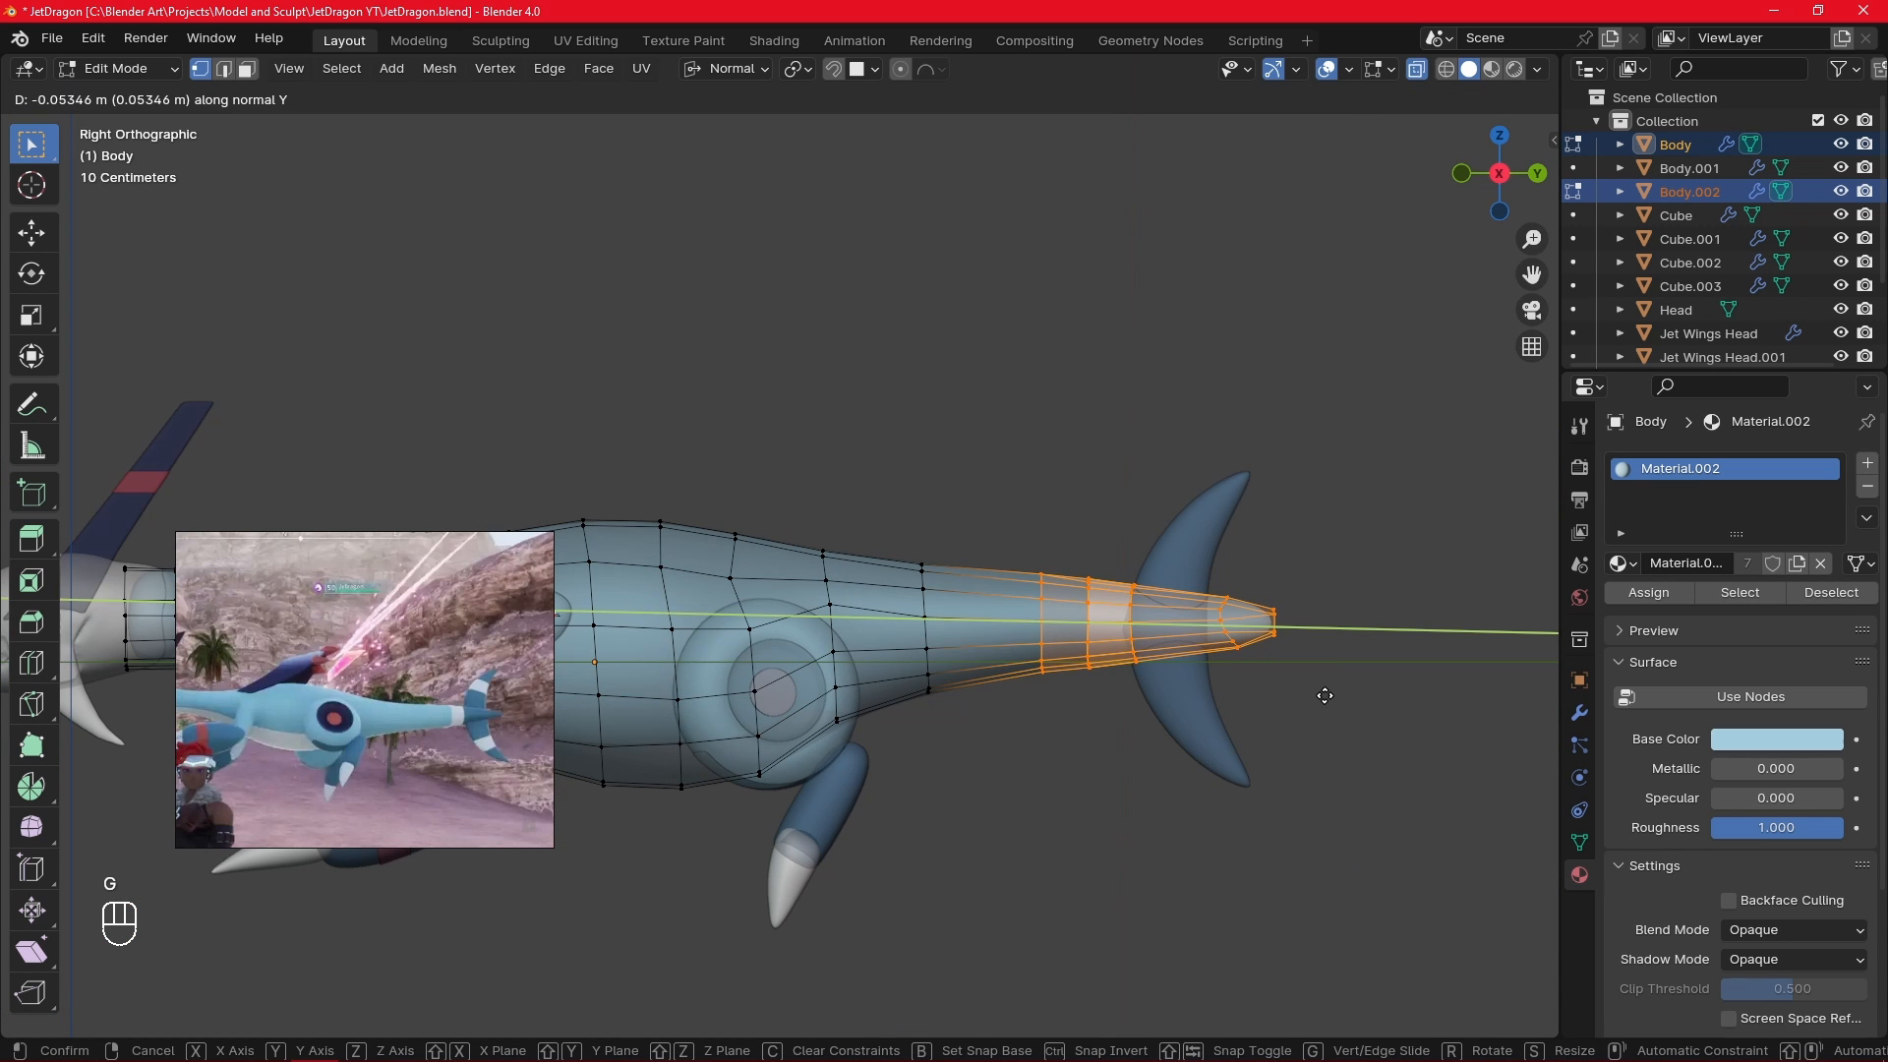
pyautogui.click(1326, 695)
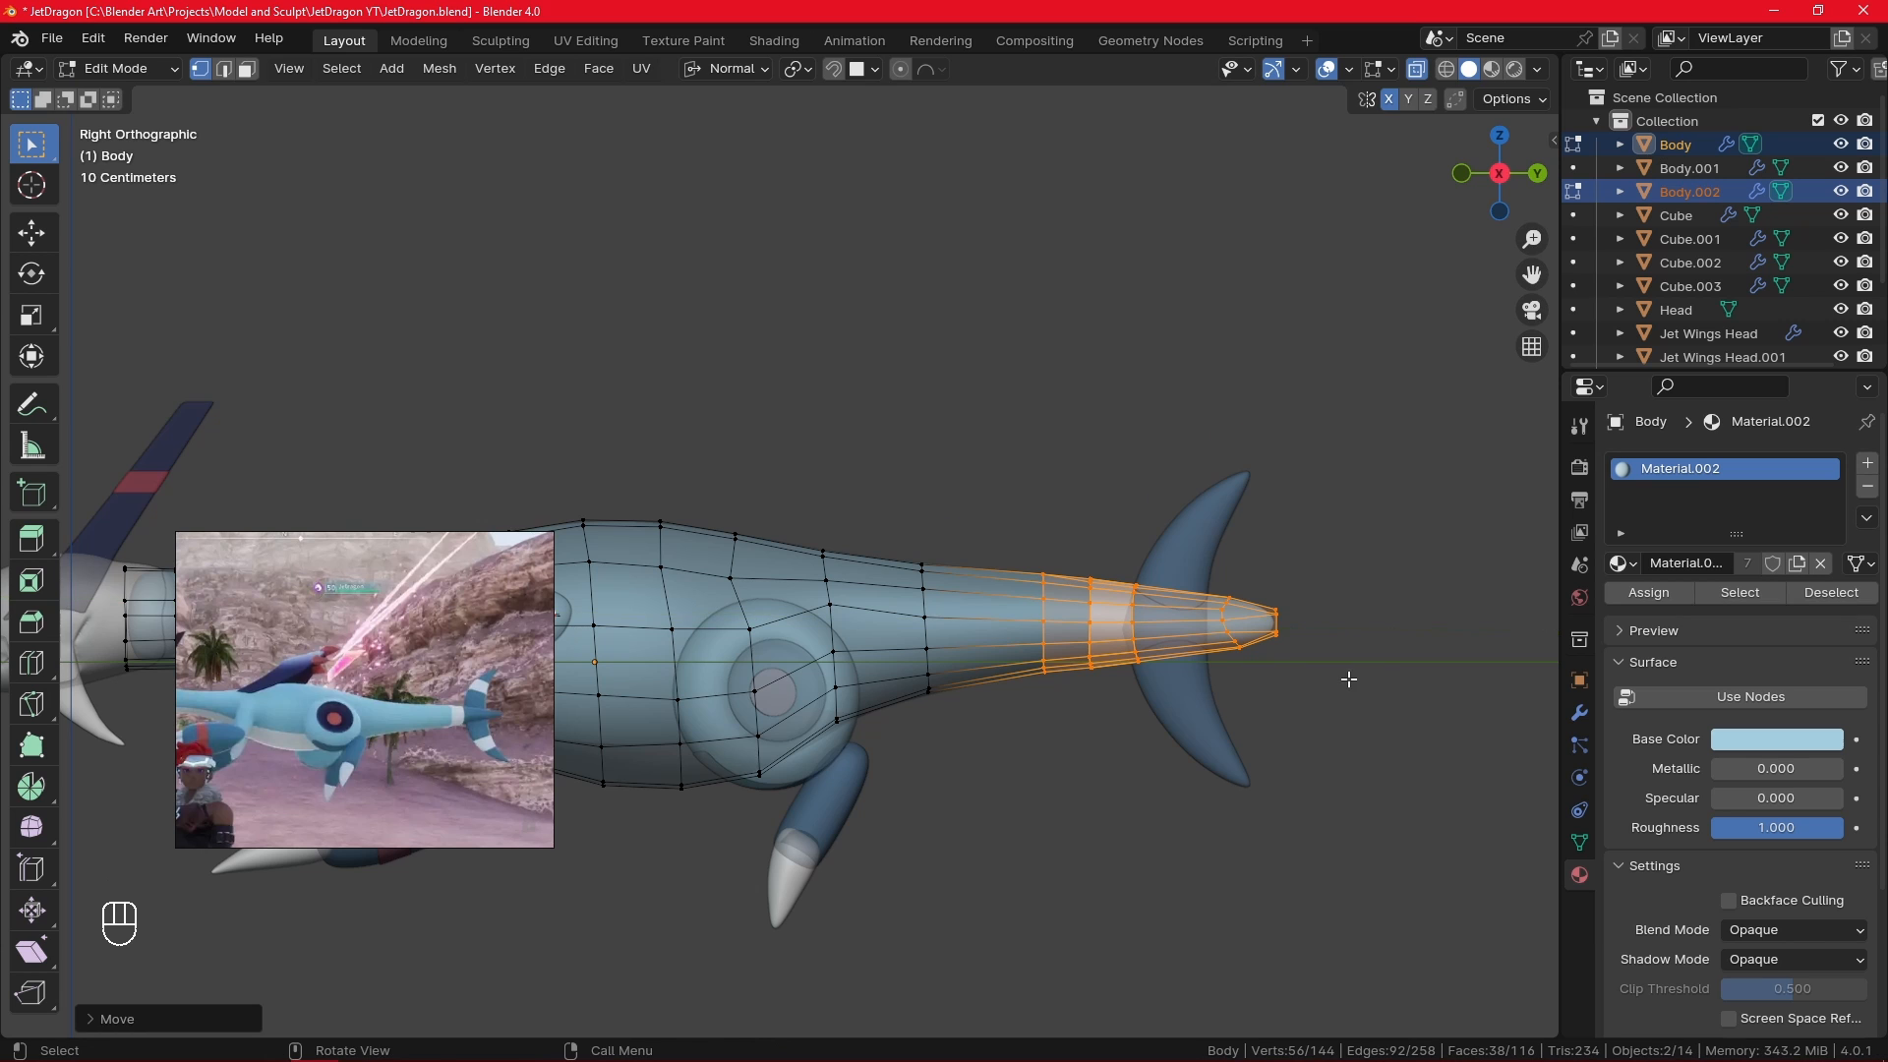
# - Scale the selected tail section along normal X, leave Edit Mode and turn off X-ray
pyautogui.press('s')
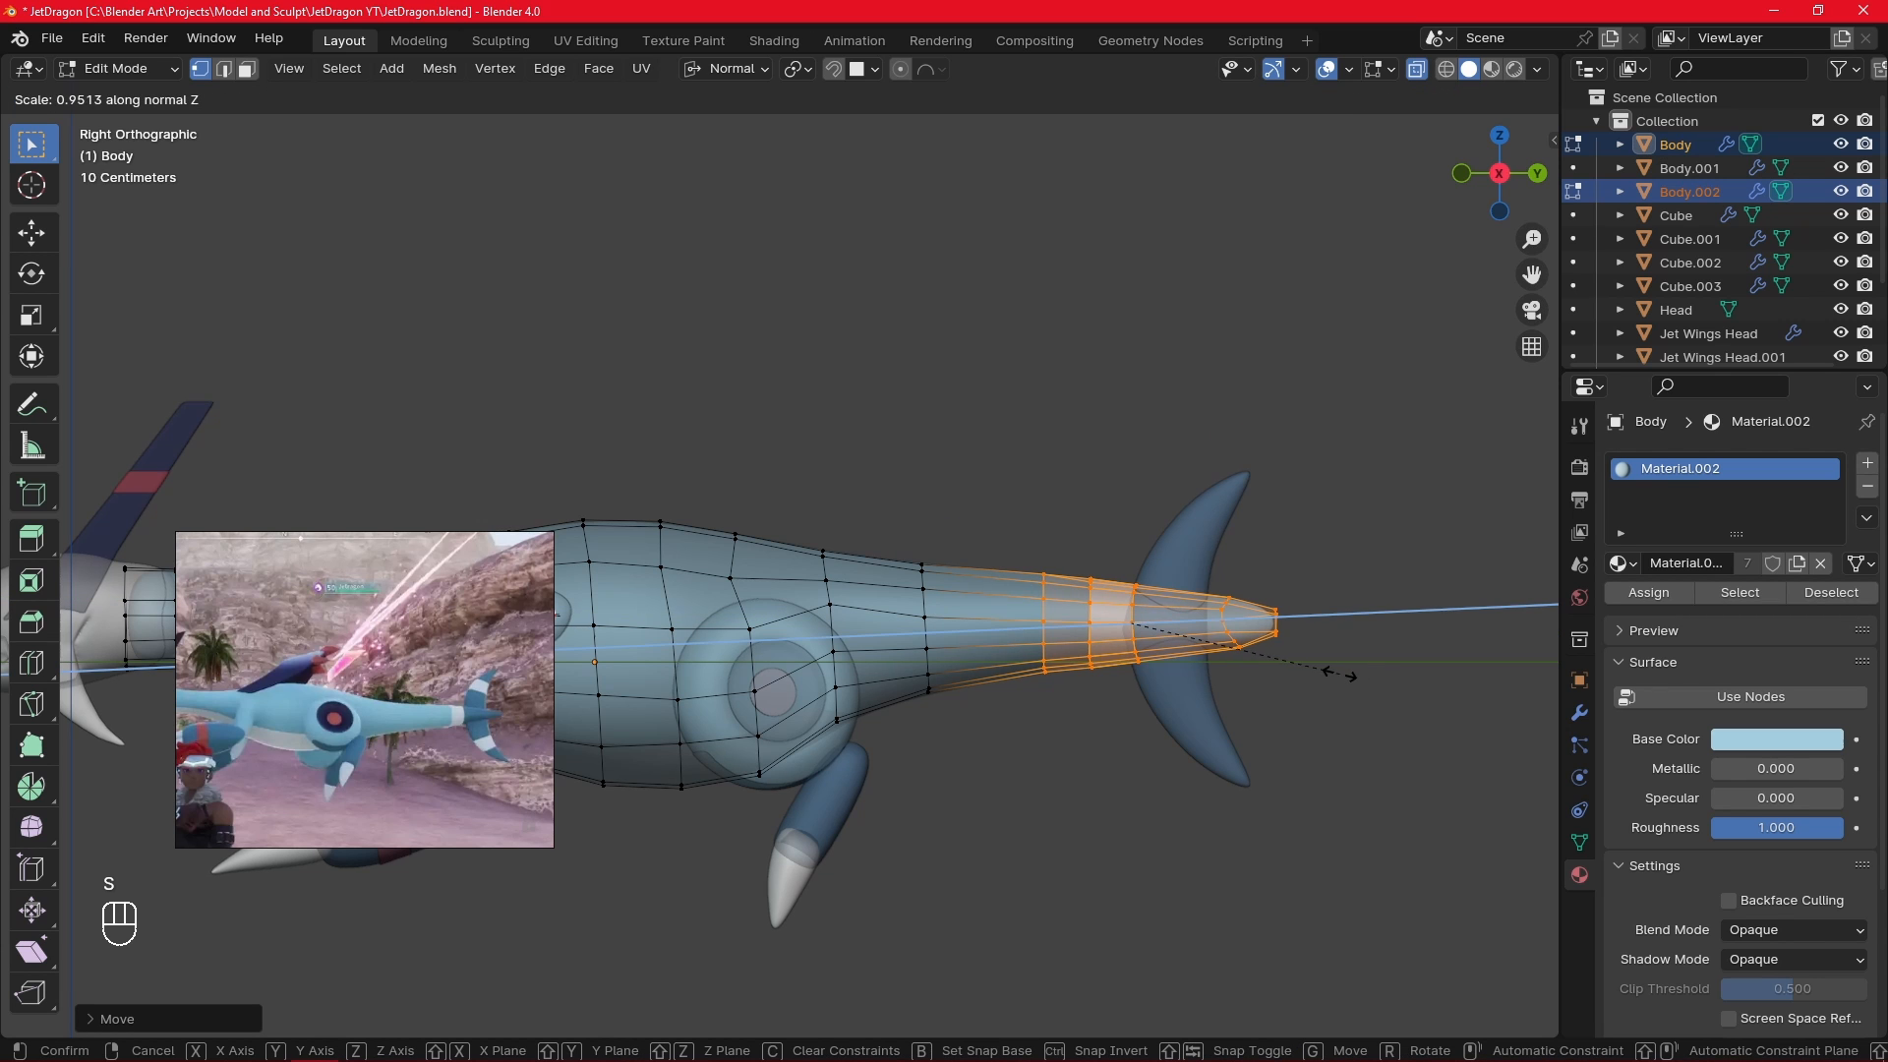
pyautogui.press('x')
pyautogui.click(1338, 676)
pyautogui.press('Tab')
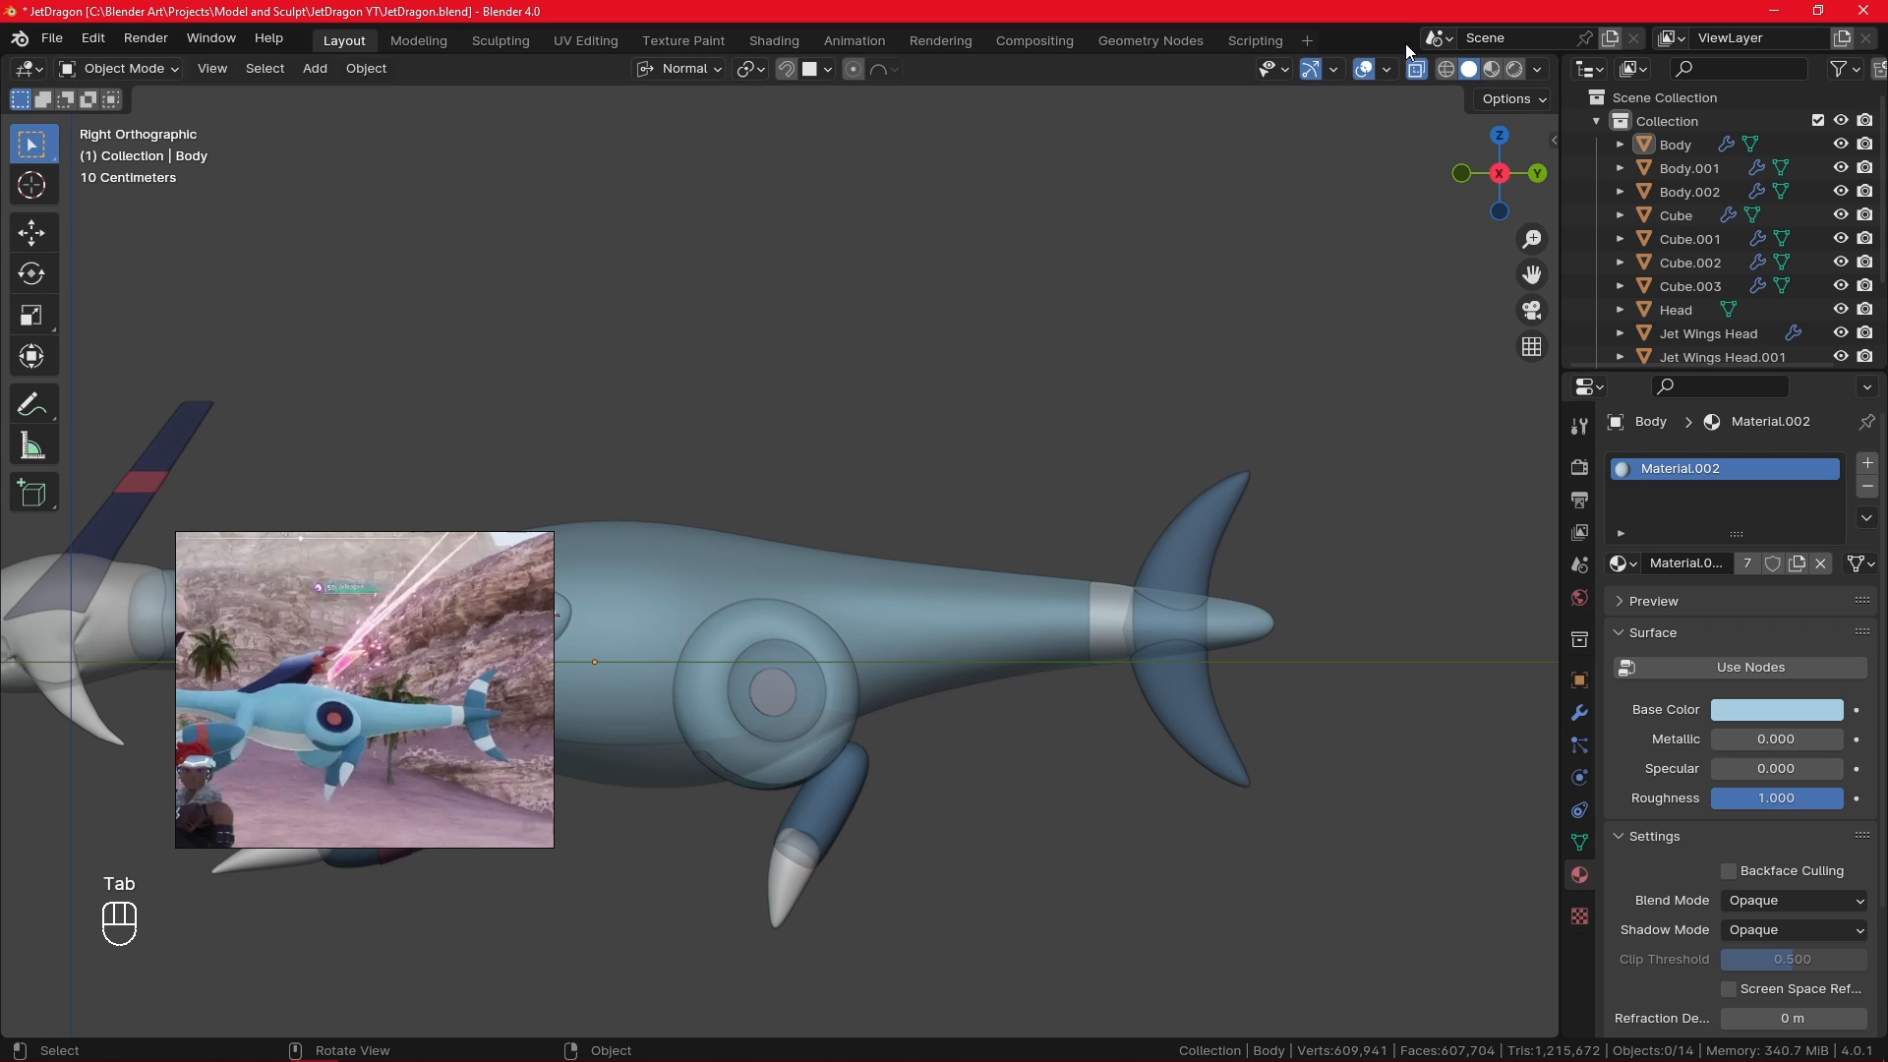
pyautogui.click(1415, 69)
# - Select the tail fin, try moving its whole mesh along normal Y and return to Object Mode
pyautogui.scroll(-2, 1189, 710)
pyautogui.click(1078, 680)
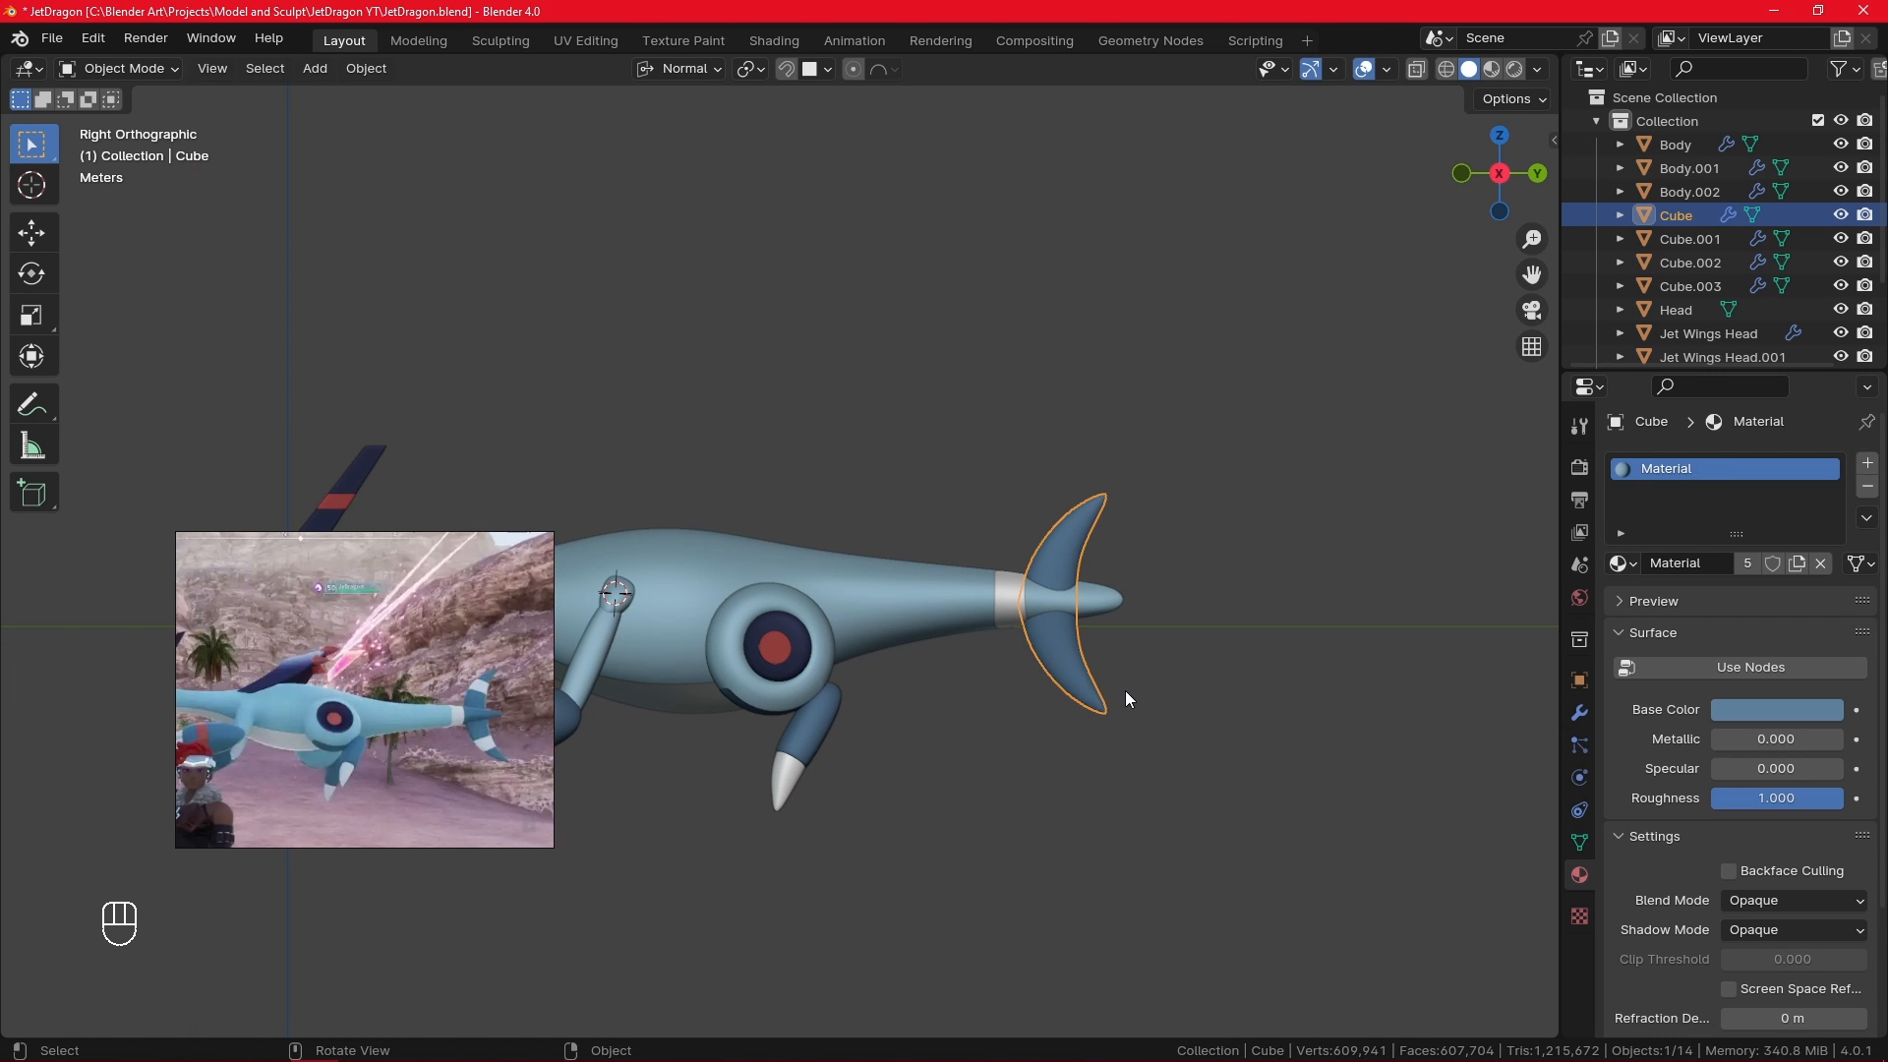
pyautogui.scroll(1, 1151, 692)
pyautogui.press('Tab')
pyautogui.press('a')
pyautogui.press('g')
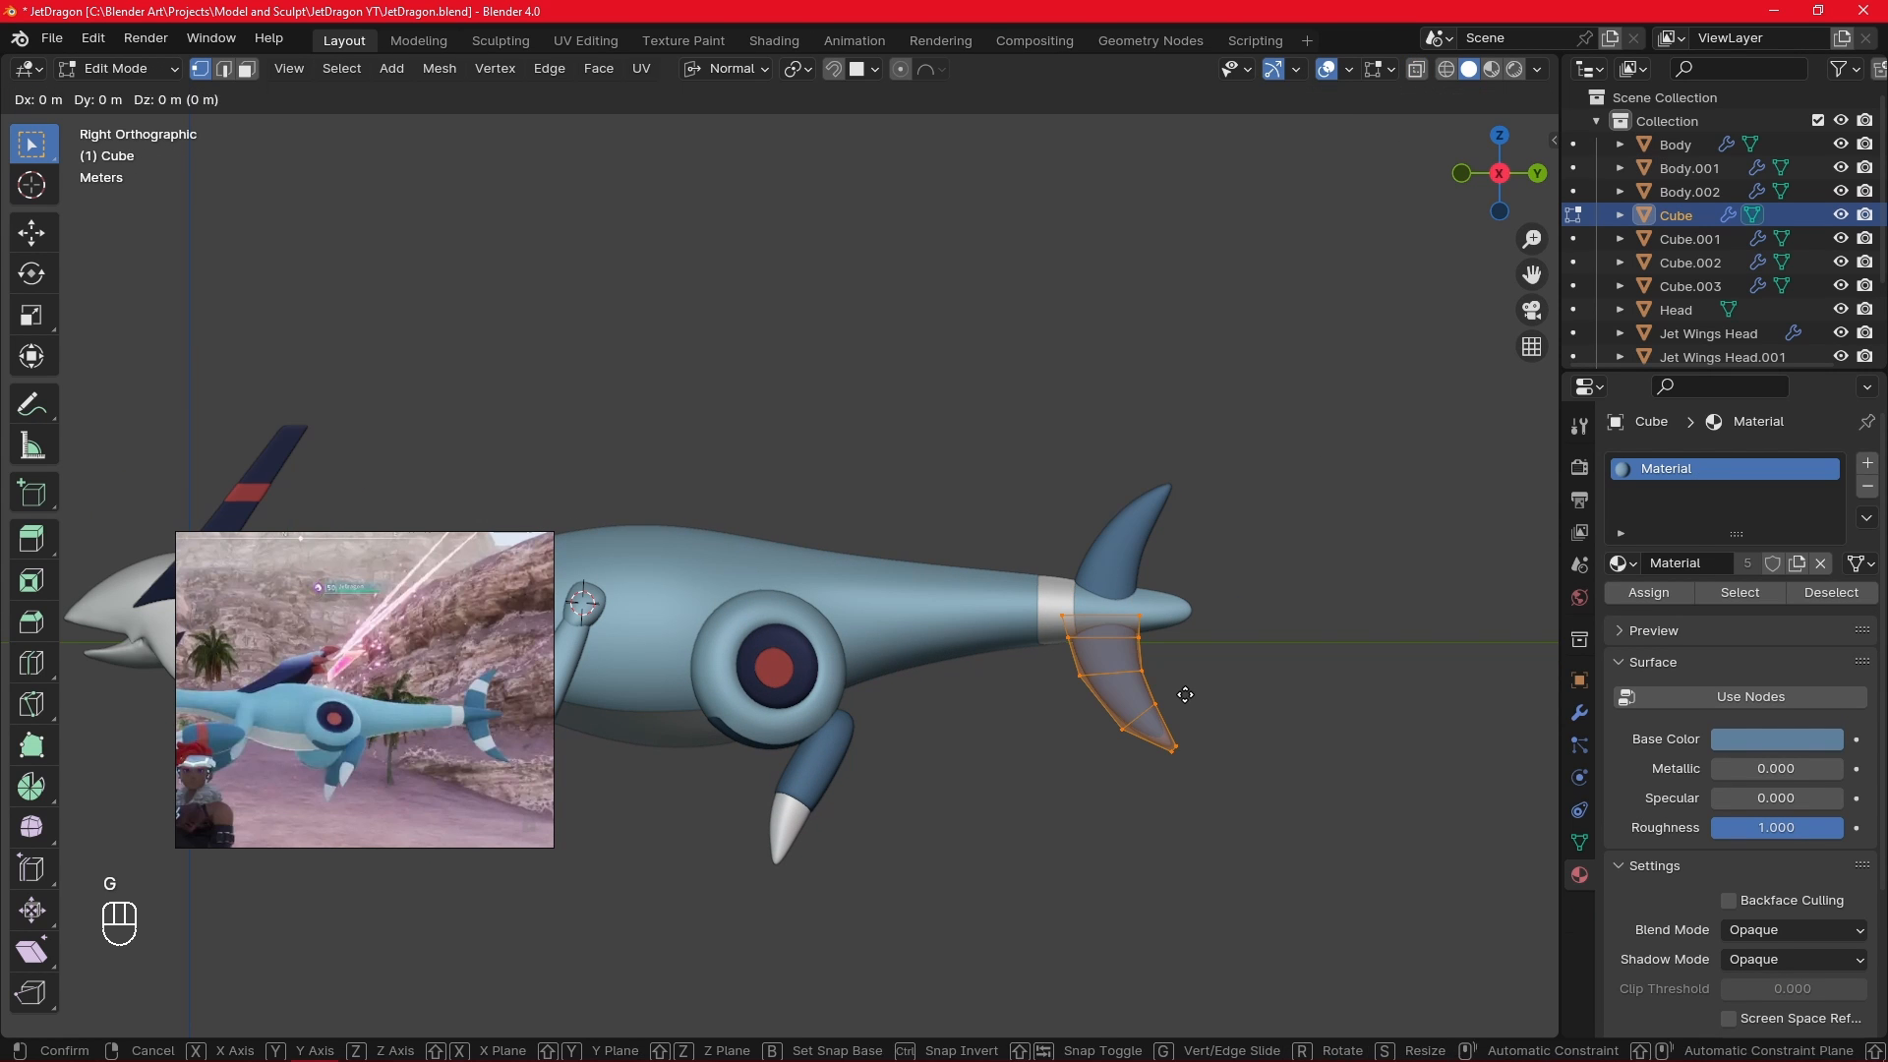
pyautogui.press('z')
pyautogui.press('y')
pyautogui.rightClick(1181, 700)
pyautogui.press('Tab')
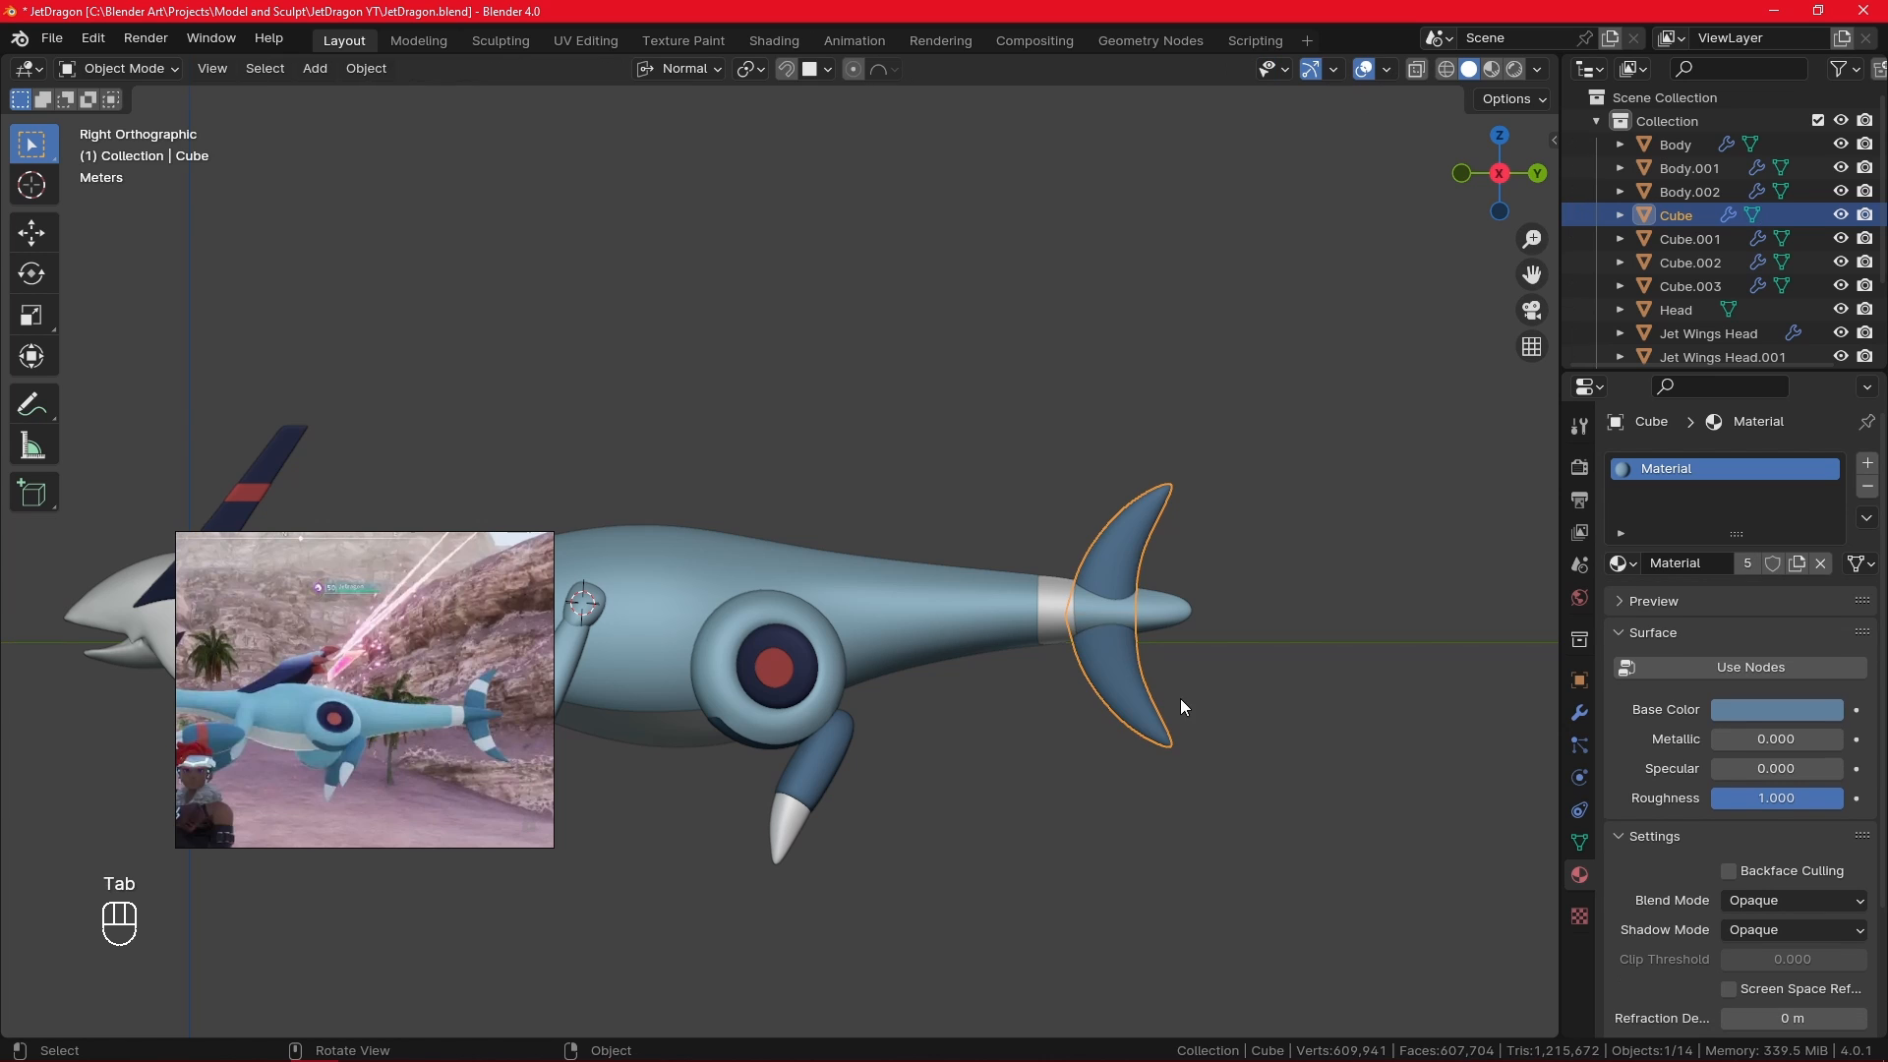
# - Move the tail fin object up about 0.217 m along normal Z
pyautogui.press('g')
pyautogui.press('x')
pyautogui.press('z')
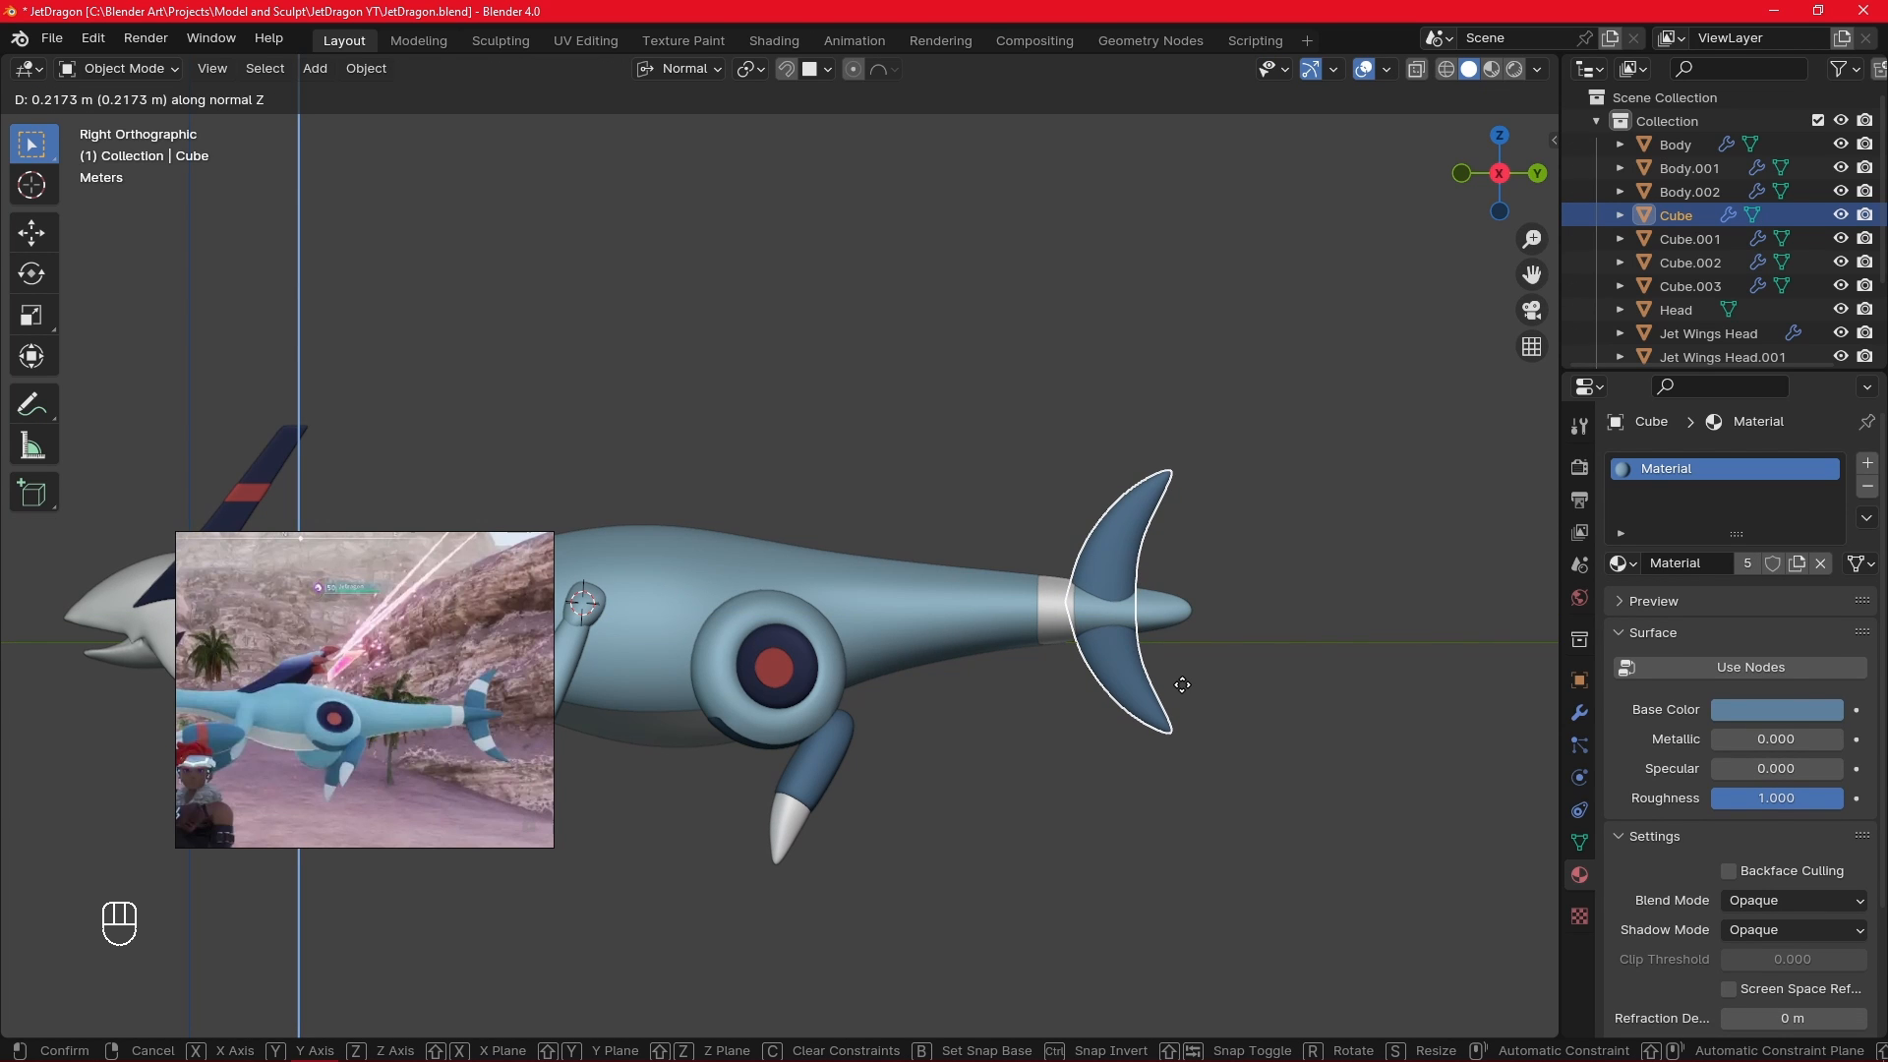
pyautogui.click(1182, 684)
# - Set the transform orientation to Global and scale the tail fin's whole mesh along X to about 0.909
pyautogui.moveTo(1182, 684); pyautogui.dragTo(1097, 654, button='middle')
pyautogui.press('Tab')
pyautogui.press('s')
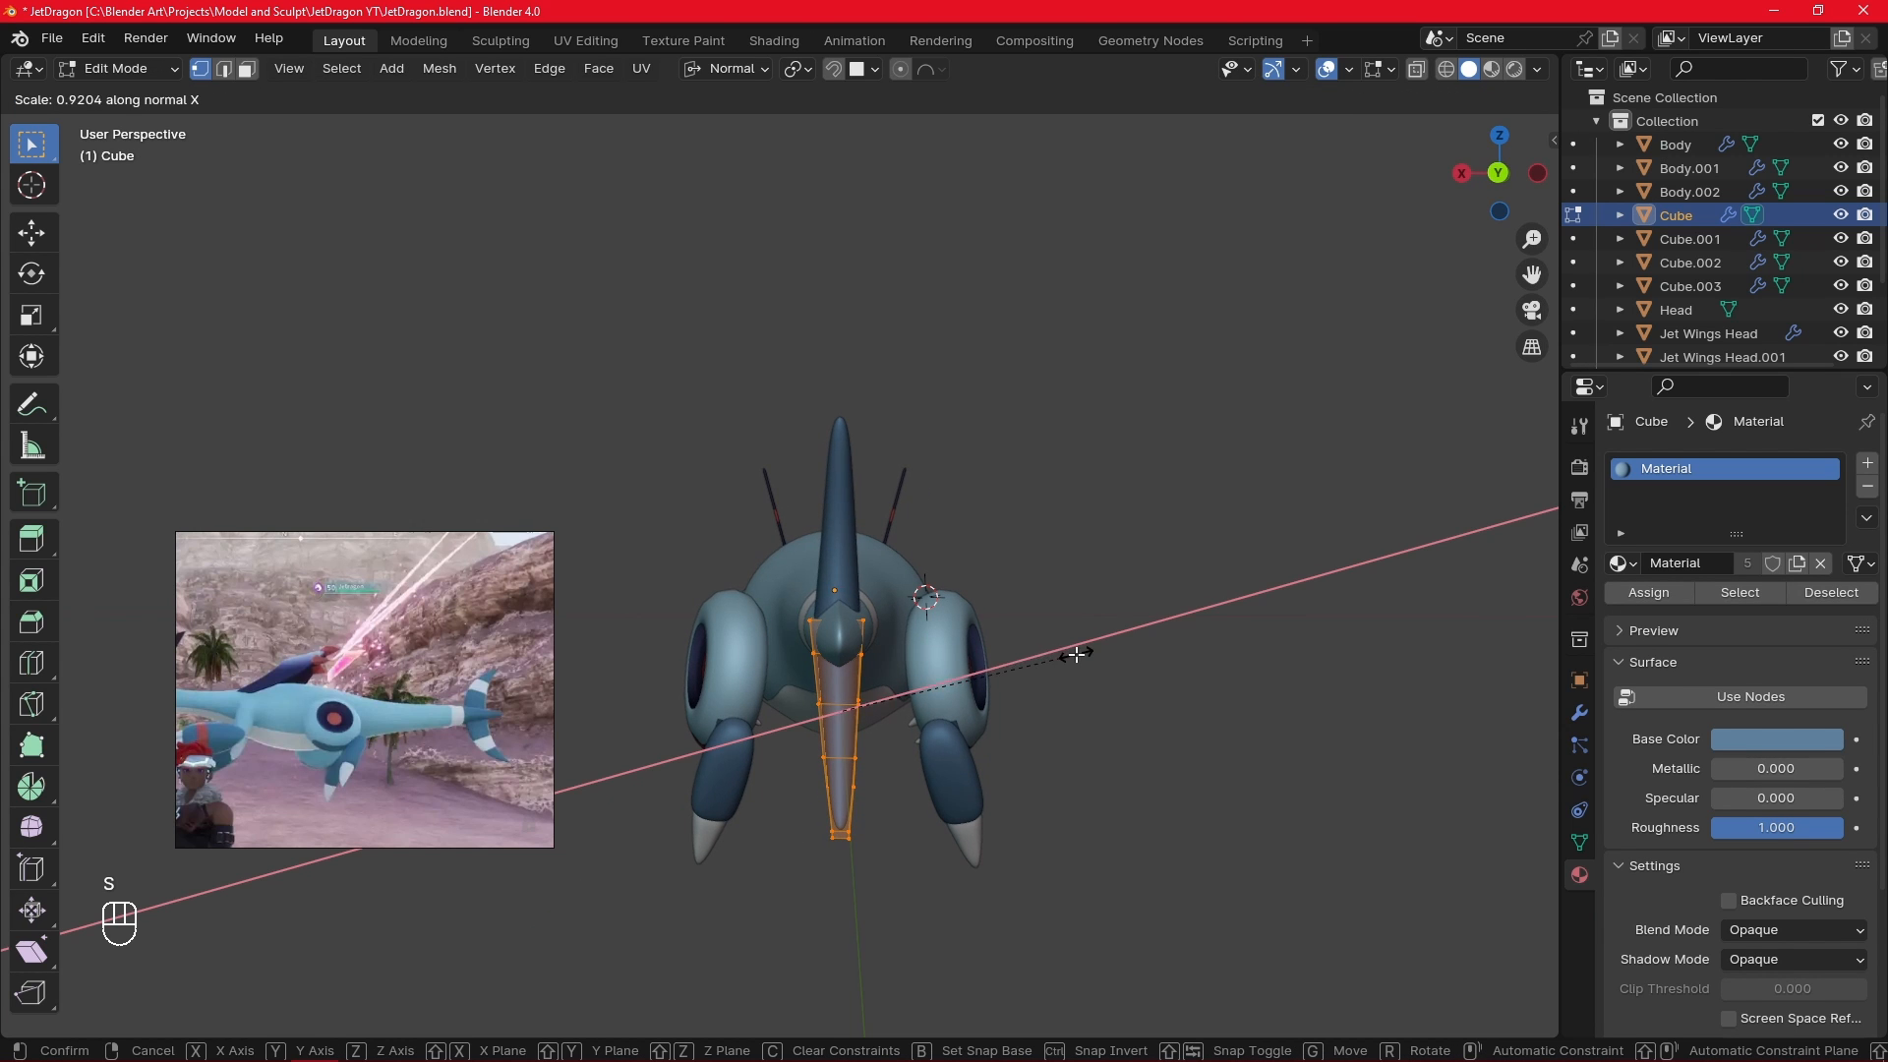
pyautogui.click(1068, 668)
pyautogui.click(728, 68)
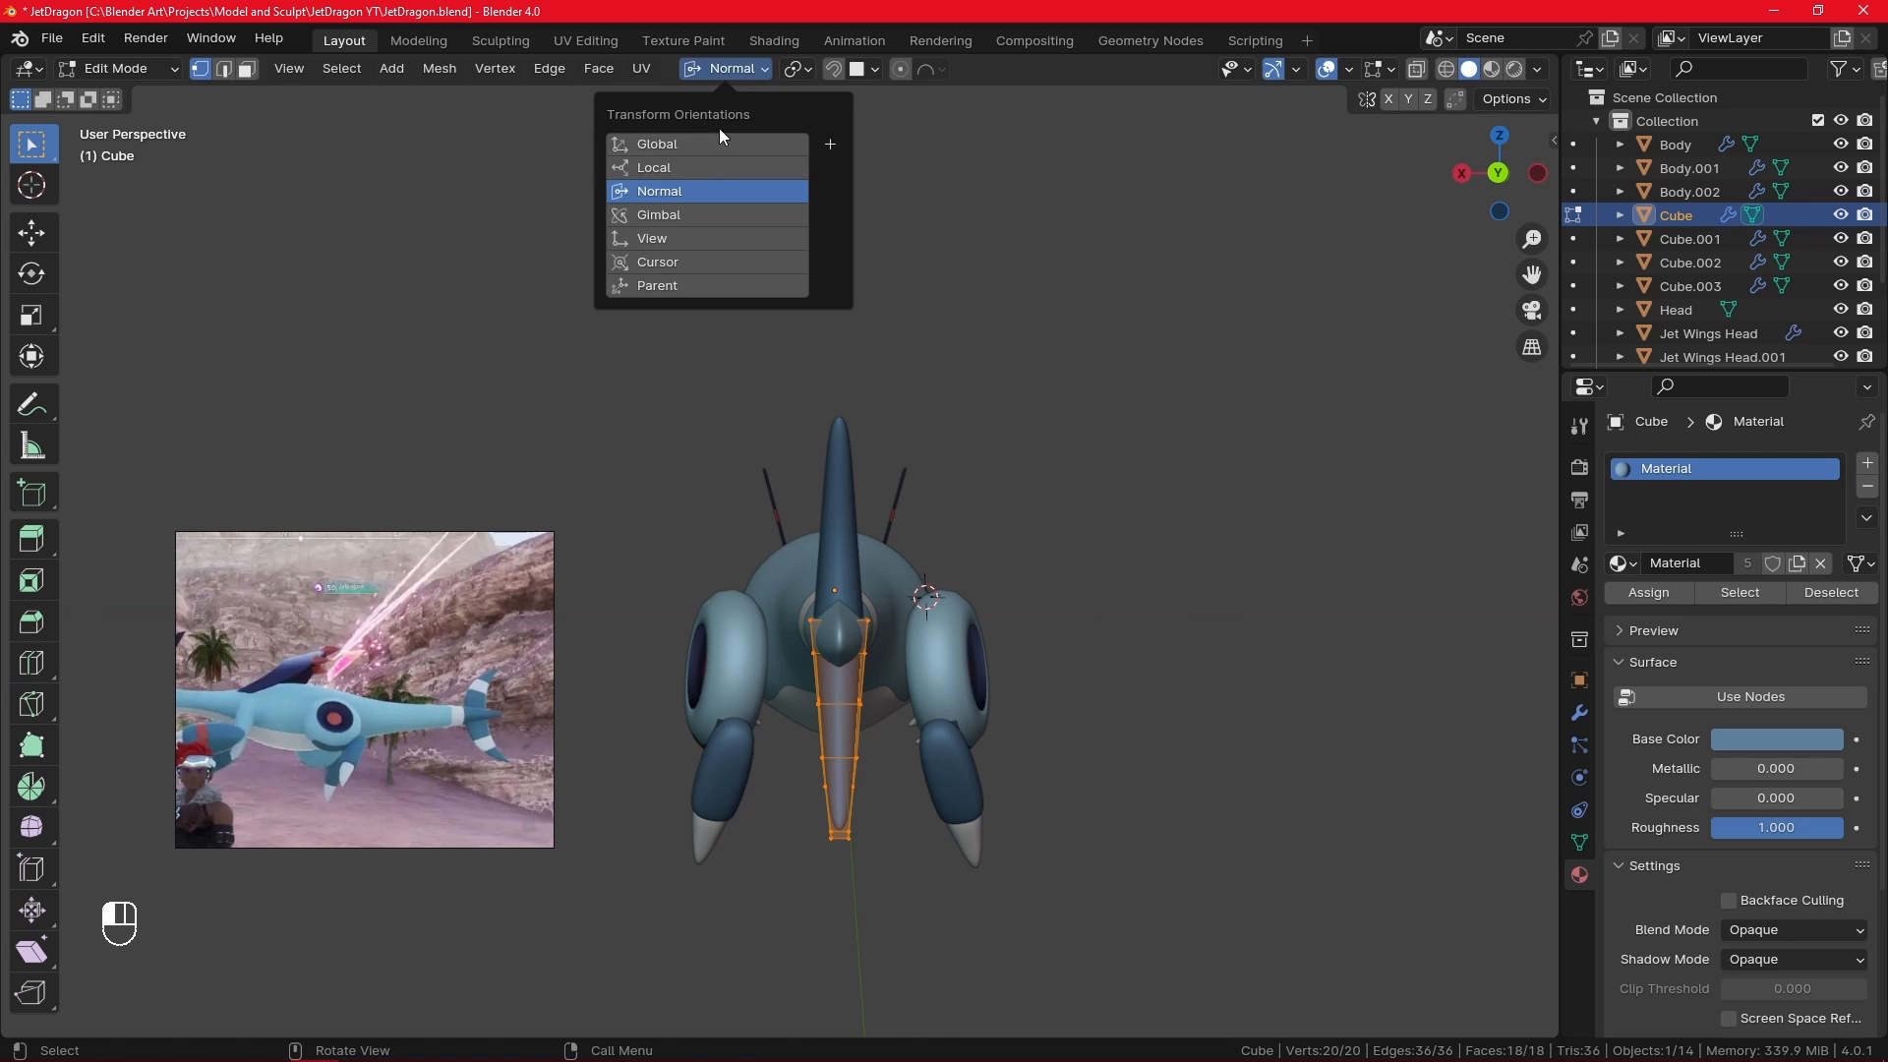
pyautogui.click(688, 145)
pyautogui.press('s')
pyautogui.press('x')
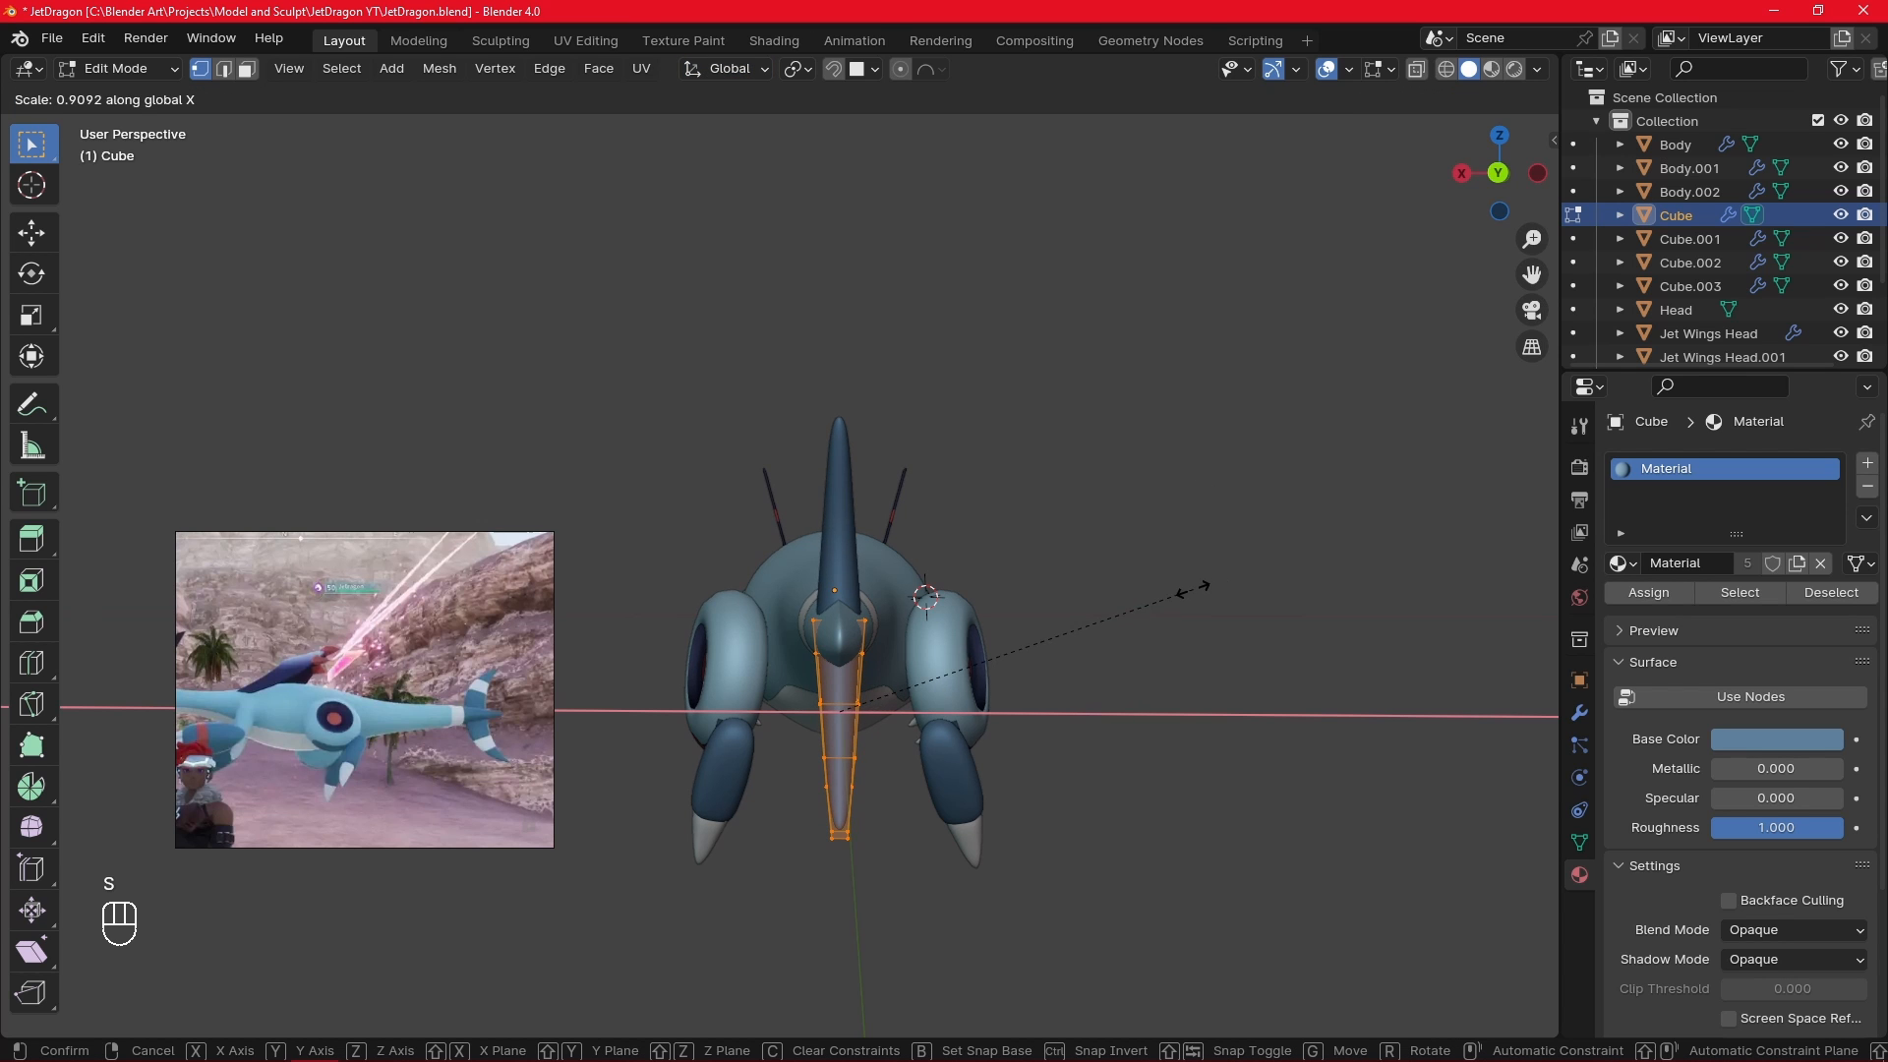
pyautogui.click(1189, 589)
# - Add a centred lengthwise loop cut down the lower tail fin and a crosswise loop cut halfway along it
pyautogui.press('KP_3')
pyautogui.keyDown('shift'); pyautogui.moveTo(1176, 590); pyautogui.dragTo(1037, 753, button='middle'); pyautogui.keyUp('shift')
pyautogui.scroll(1, 1176, 771)
pyautogui.click(1160, 774)
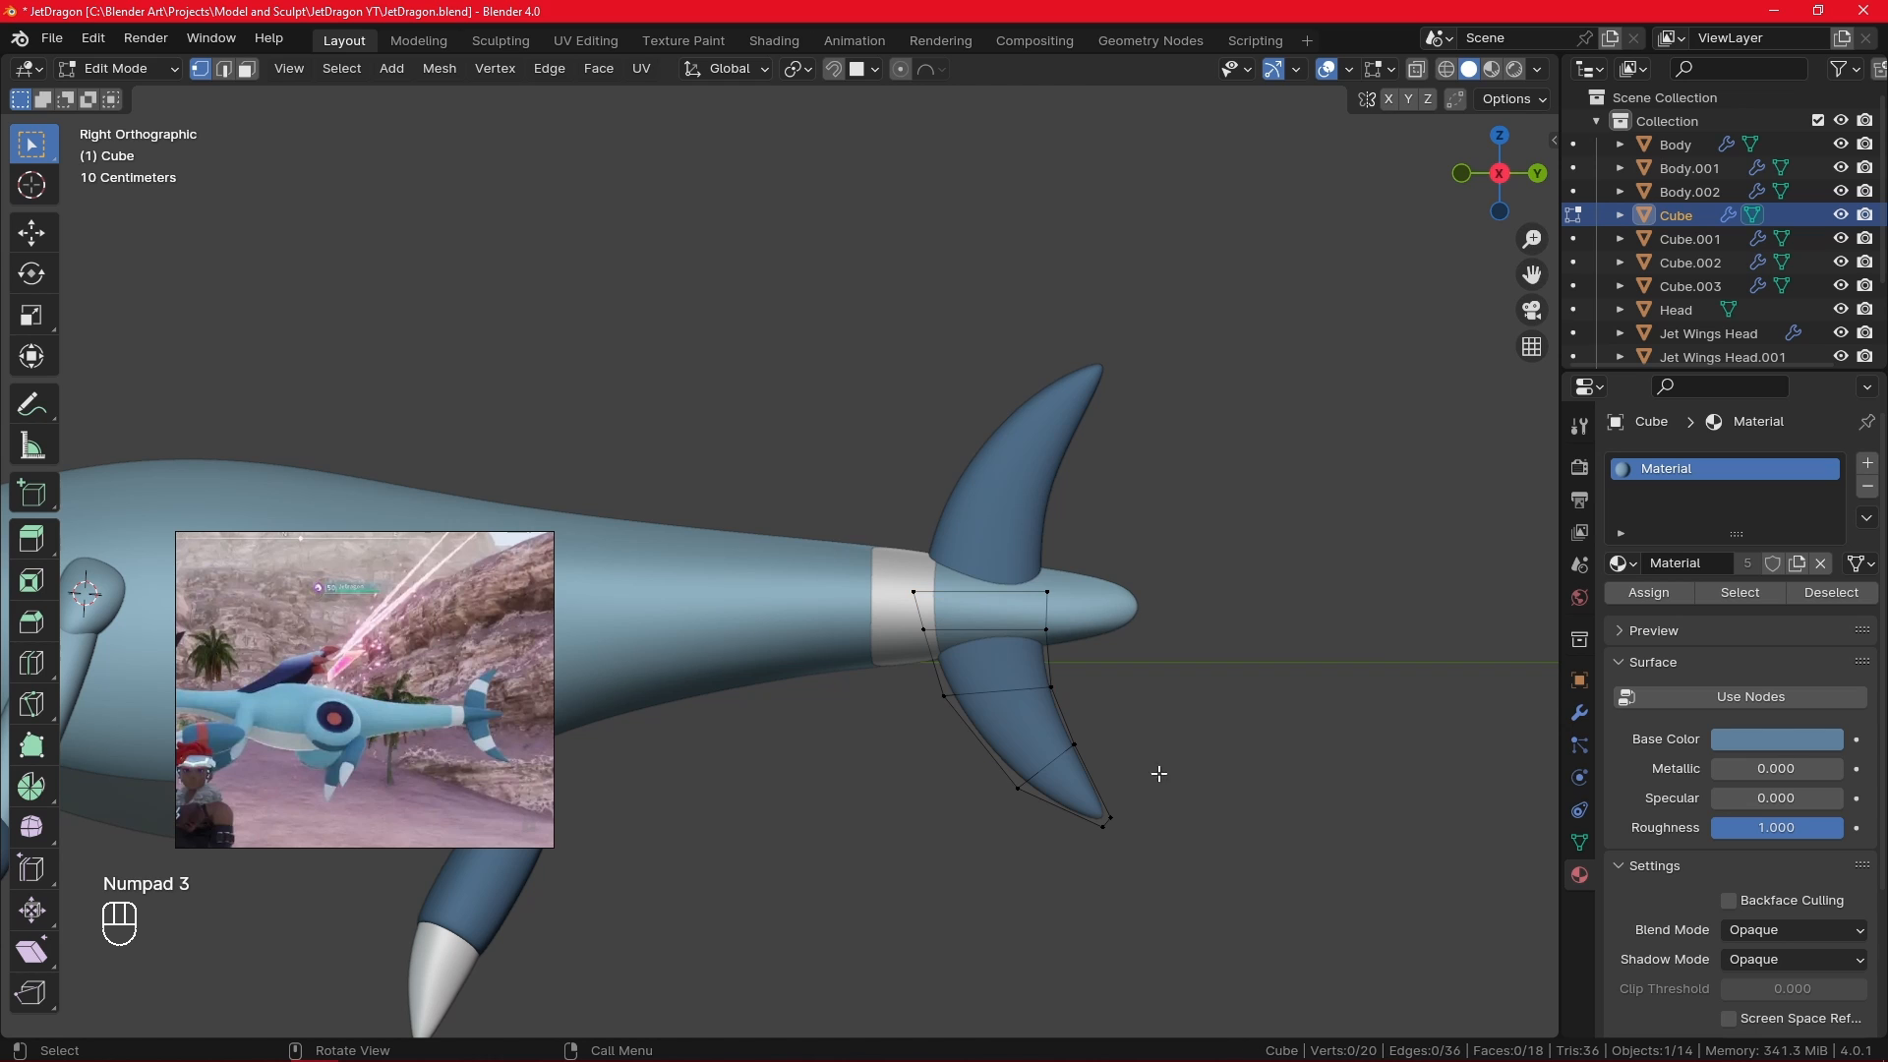
pyautogui.hotkey('ctrl', 'r')
pyautogui.click(1017, 717)
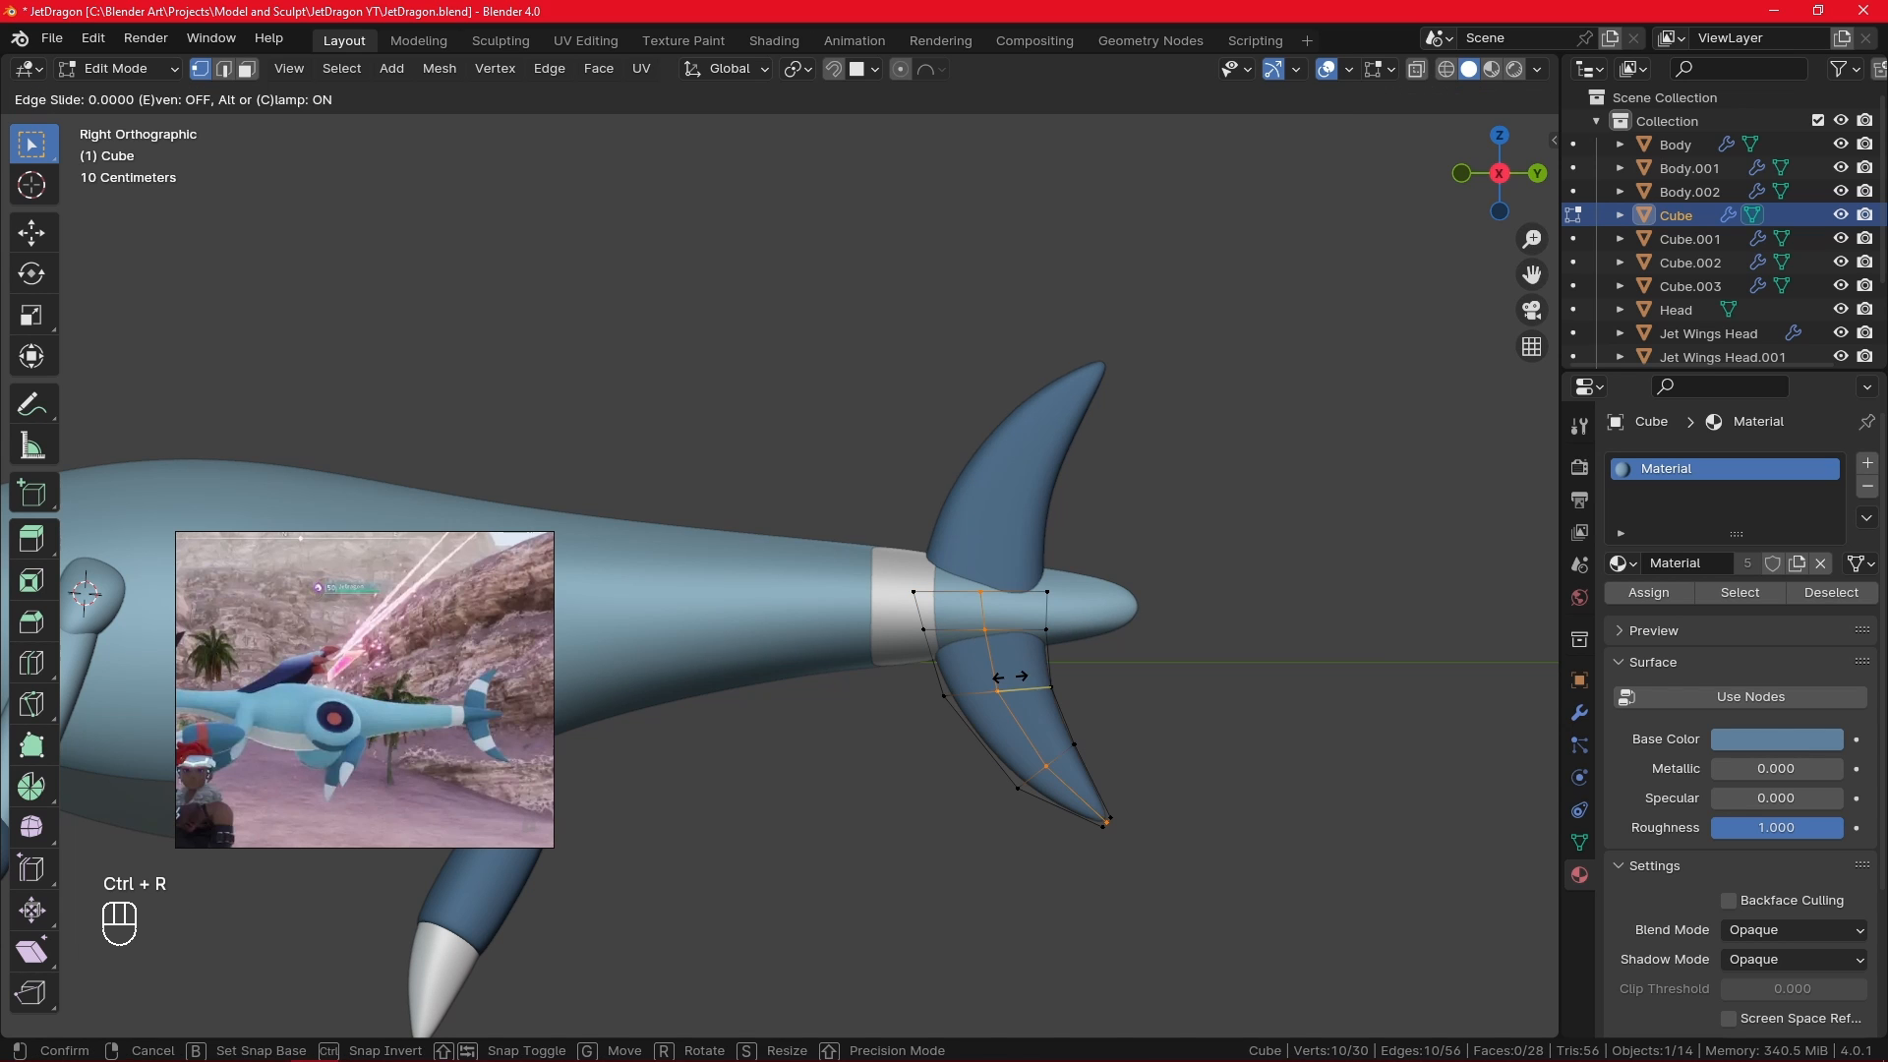
pyautogui.rightClick(1156, 729)
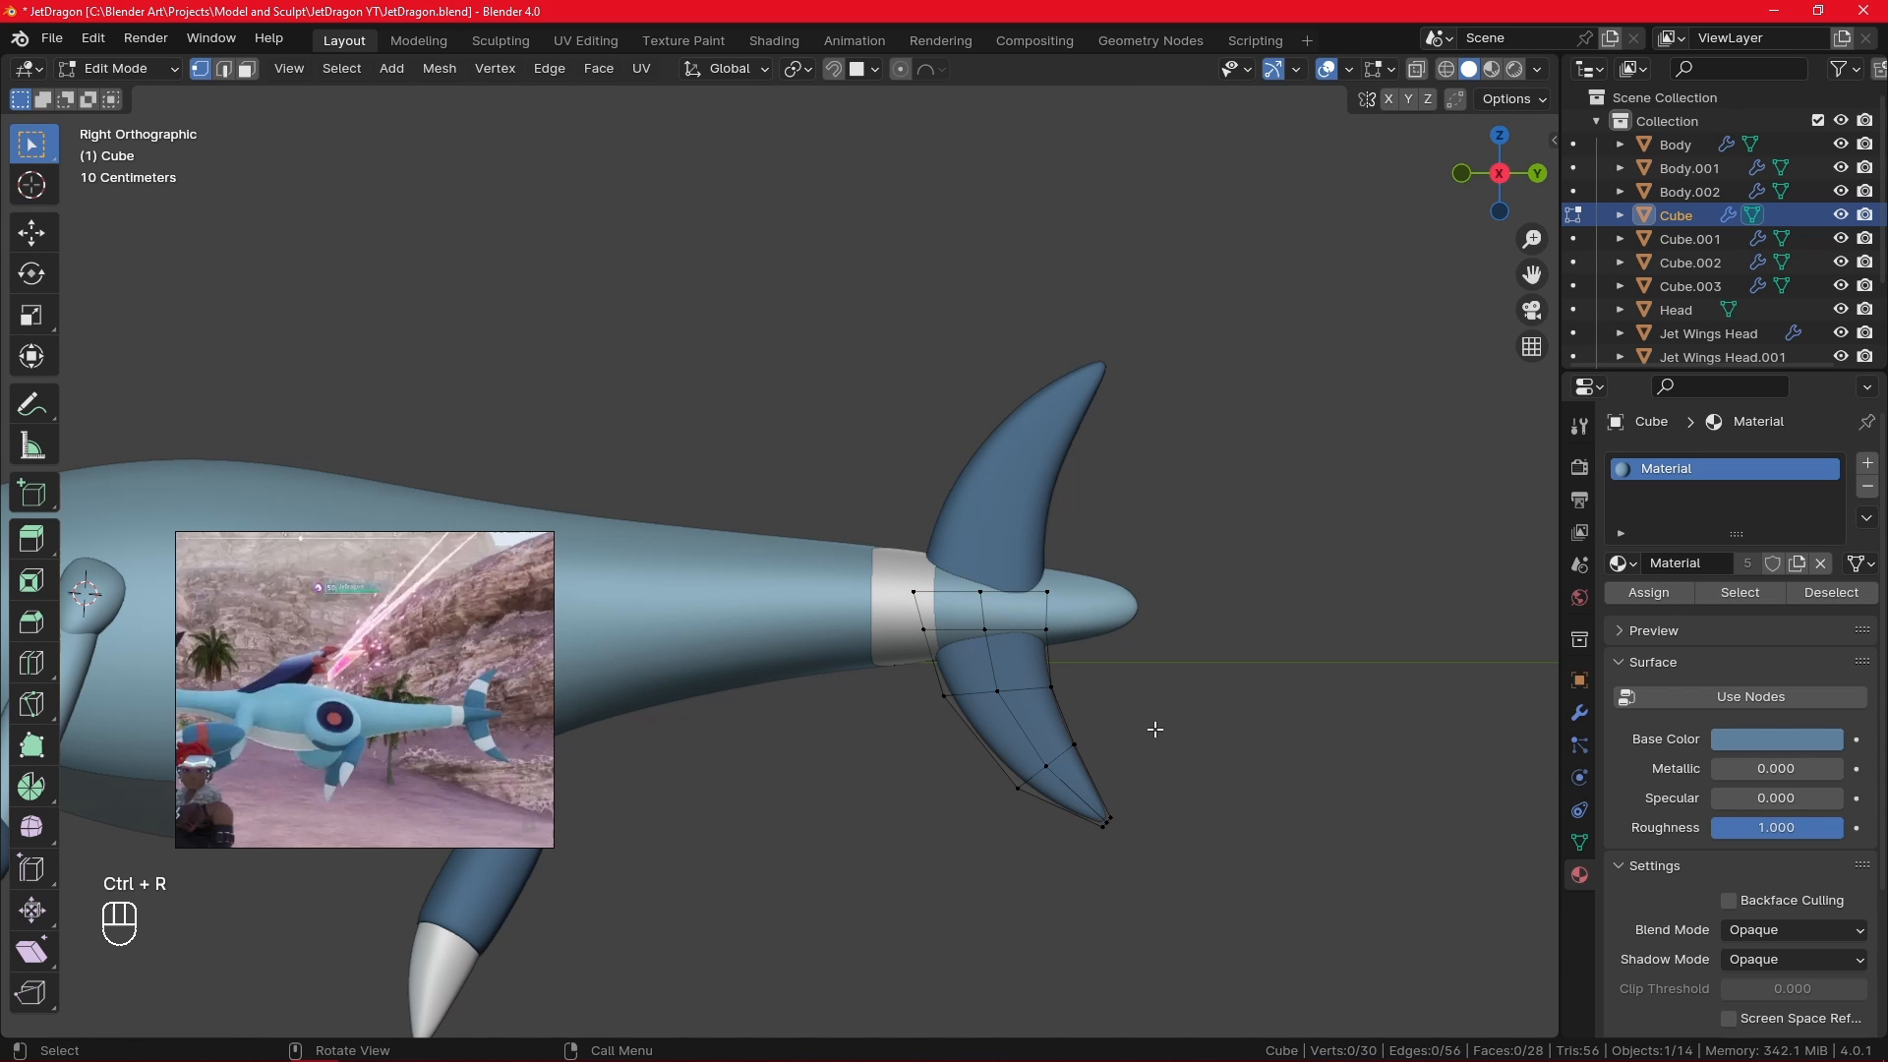
pyautogui.hotkey('ctrl', 'r')
pyautogui.click(1060, 721)
pyautogui.rightClick(1060, 720)
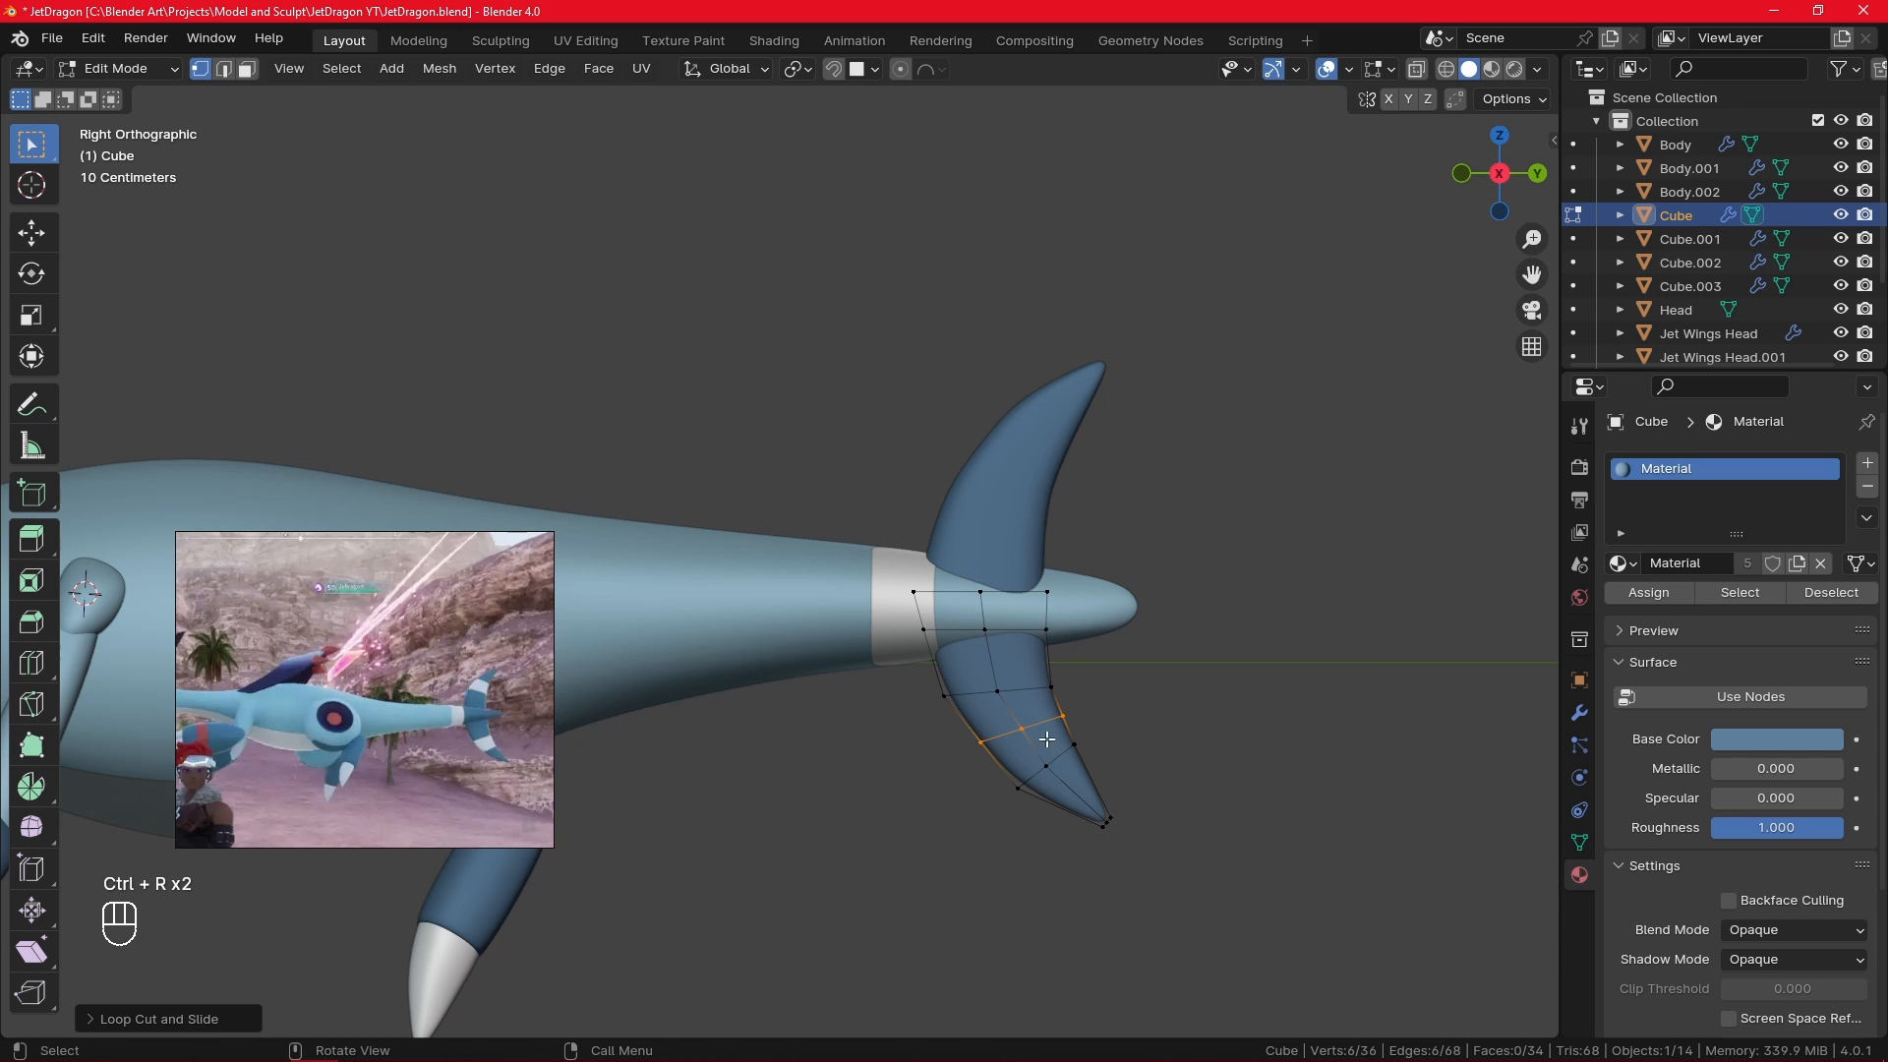
# - Rotate the fin's crosswise edge loop nearest the tip about 12° and slide the adjacent loop slightly toward the fin's base
pyautogui.scroll(1, 1108, 762)
pyautogui.keyDown('alt'); pyautogui.click(1123, 794); pyautogui.keyUp('alt')
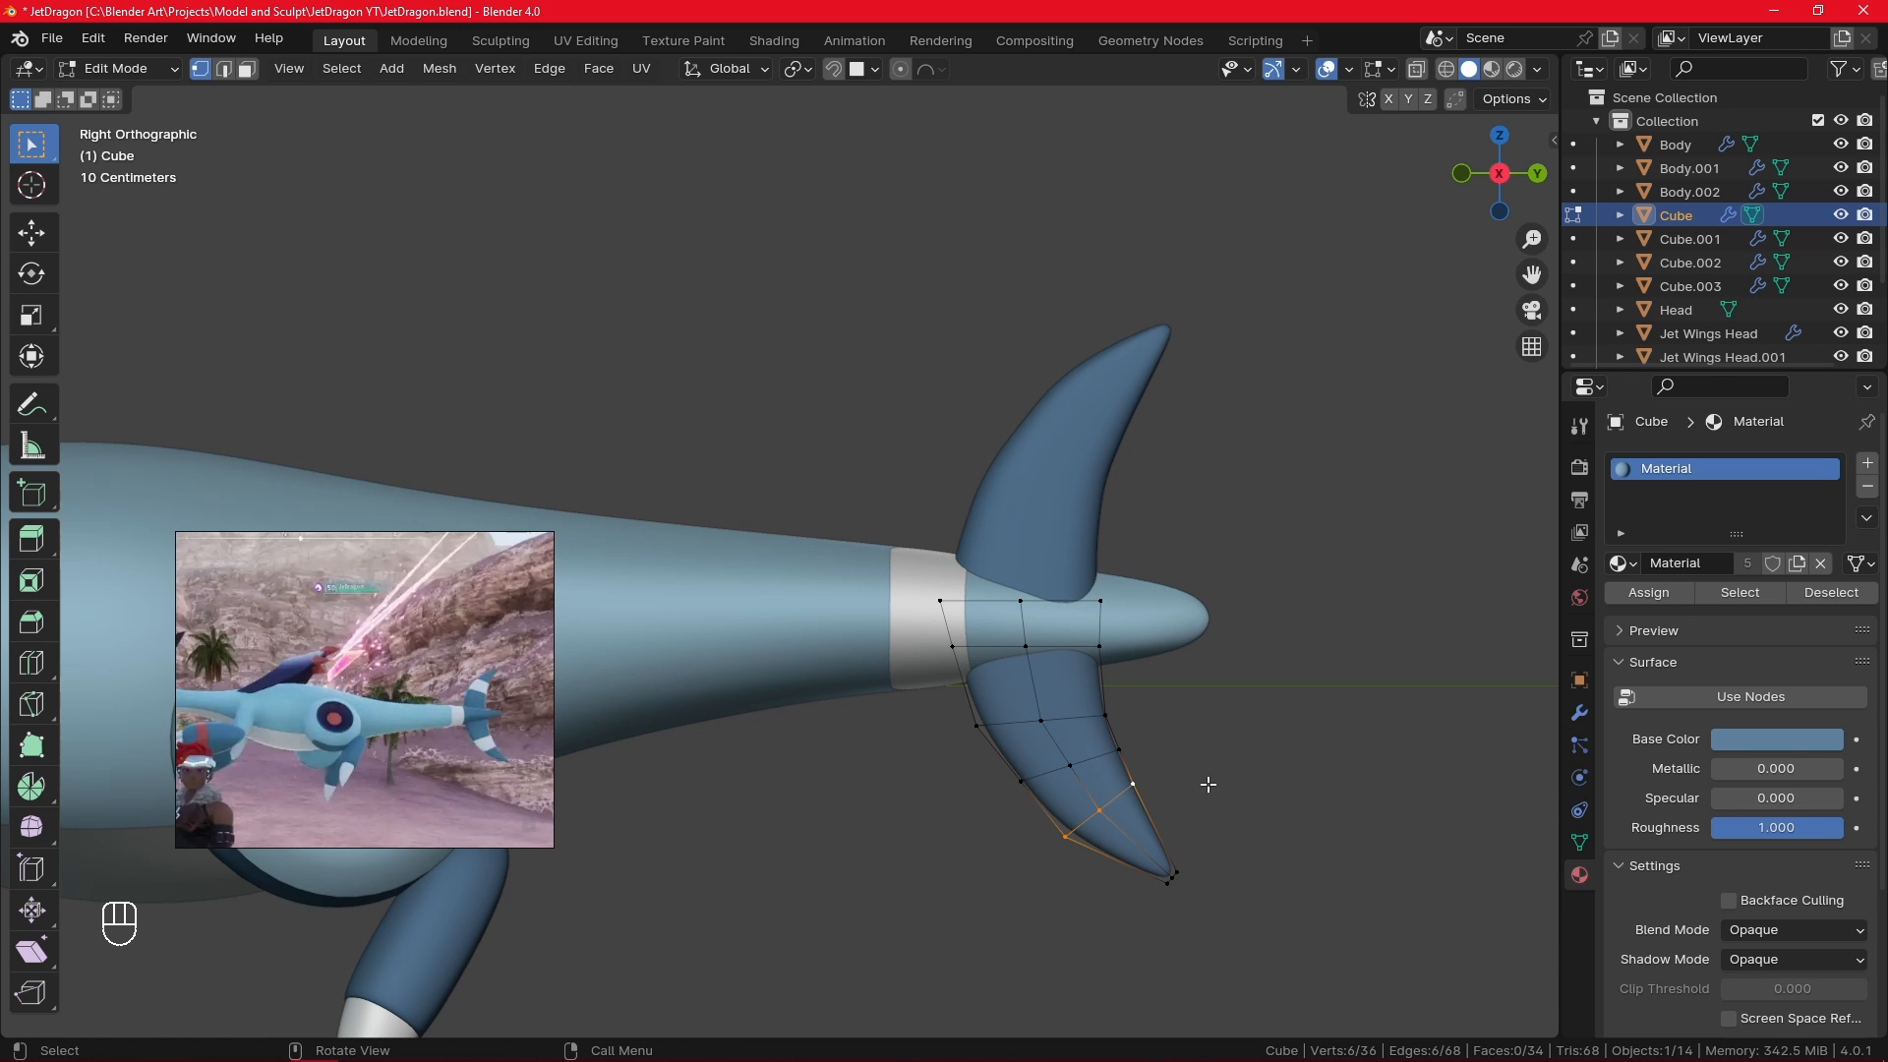
pyautogui.press('r')
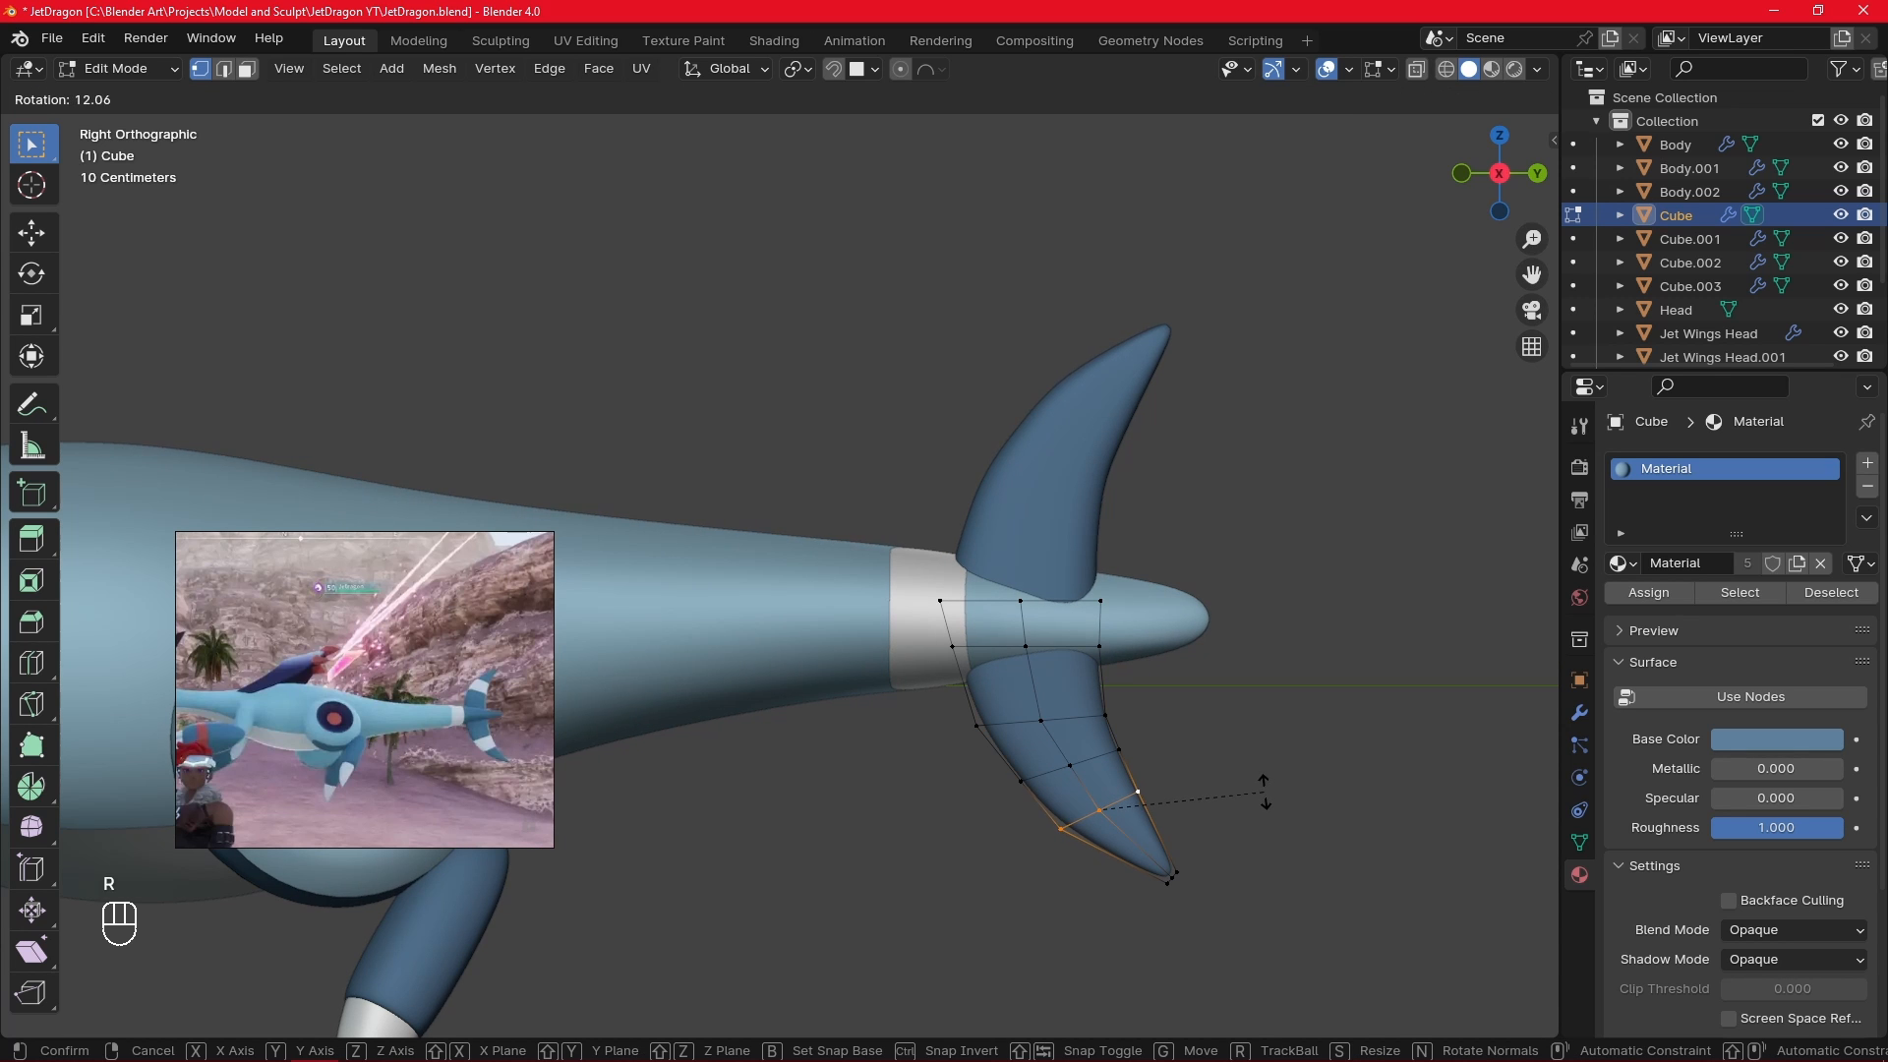
pyautogui.click(1263, 794)
pyautogui.click(1086, 763)
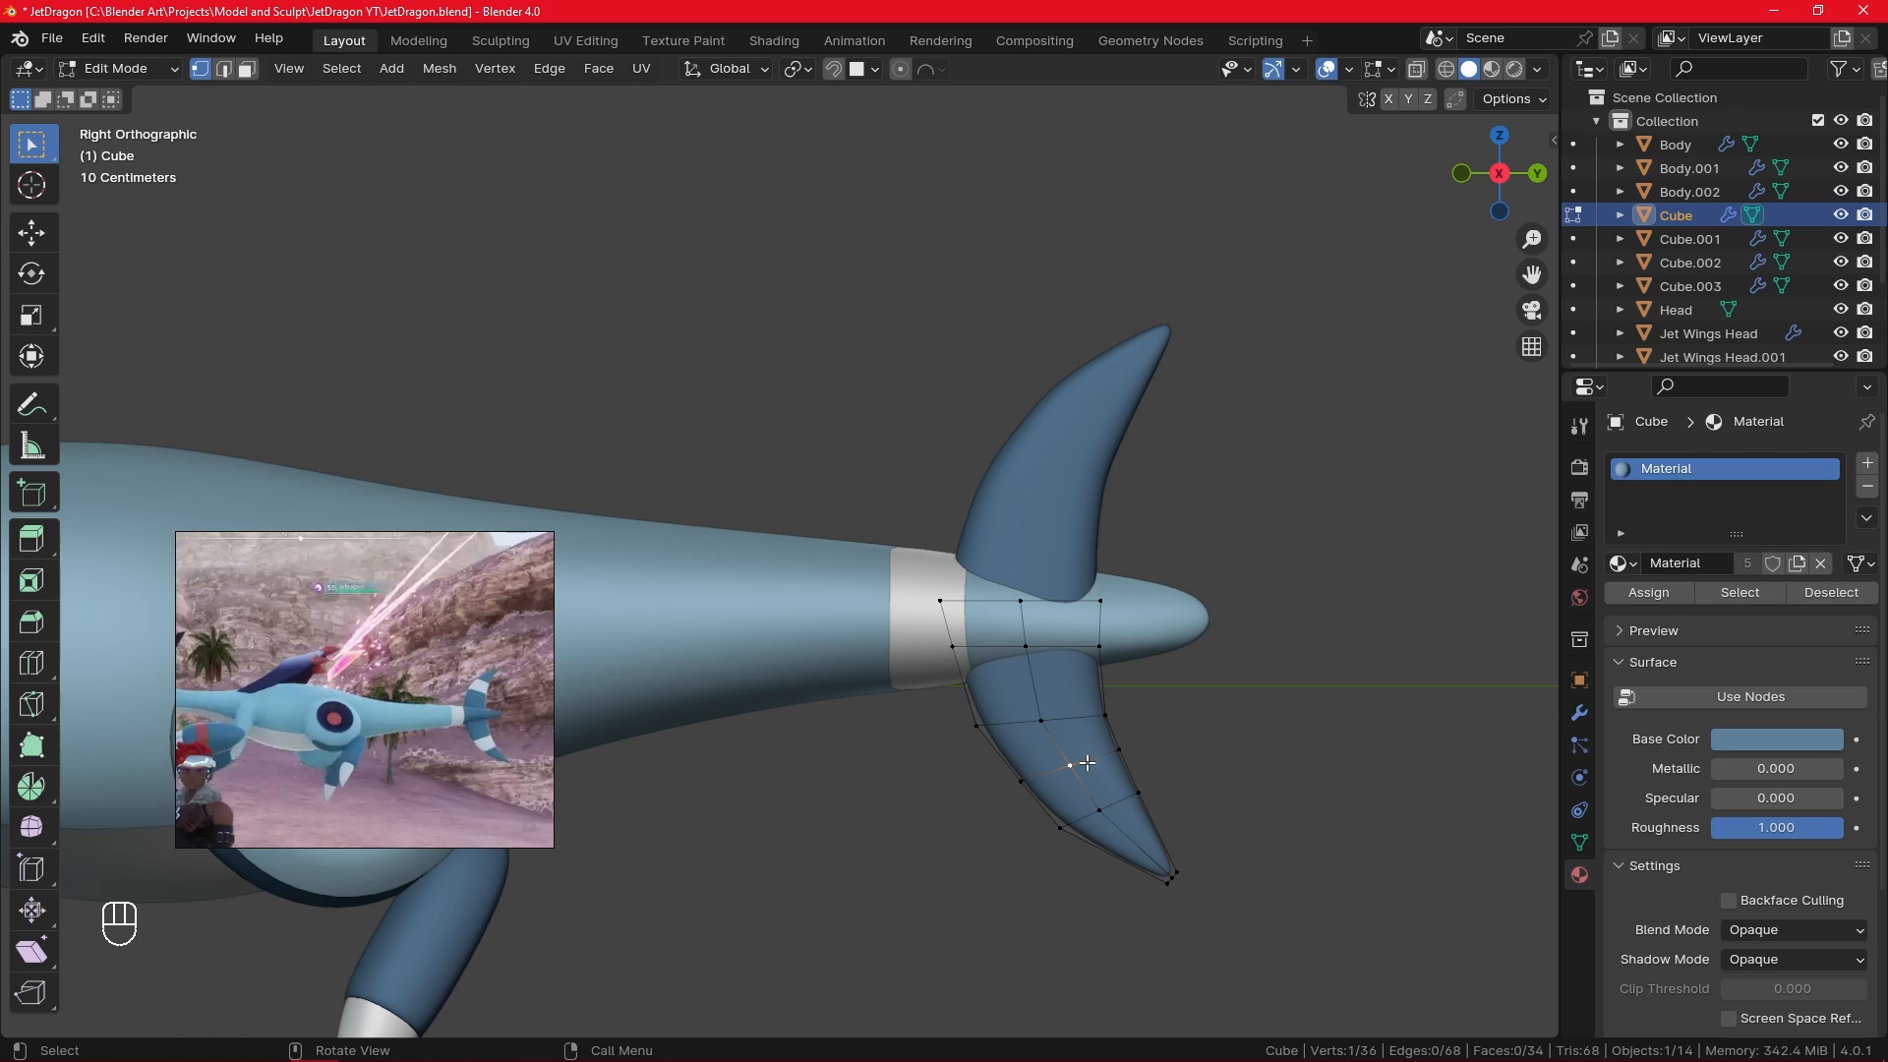
pyautogui.press('g')
pyautogui.press('g')
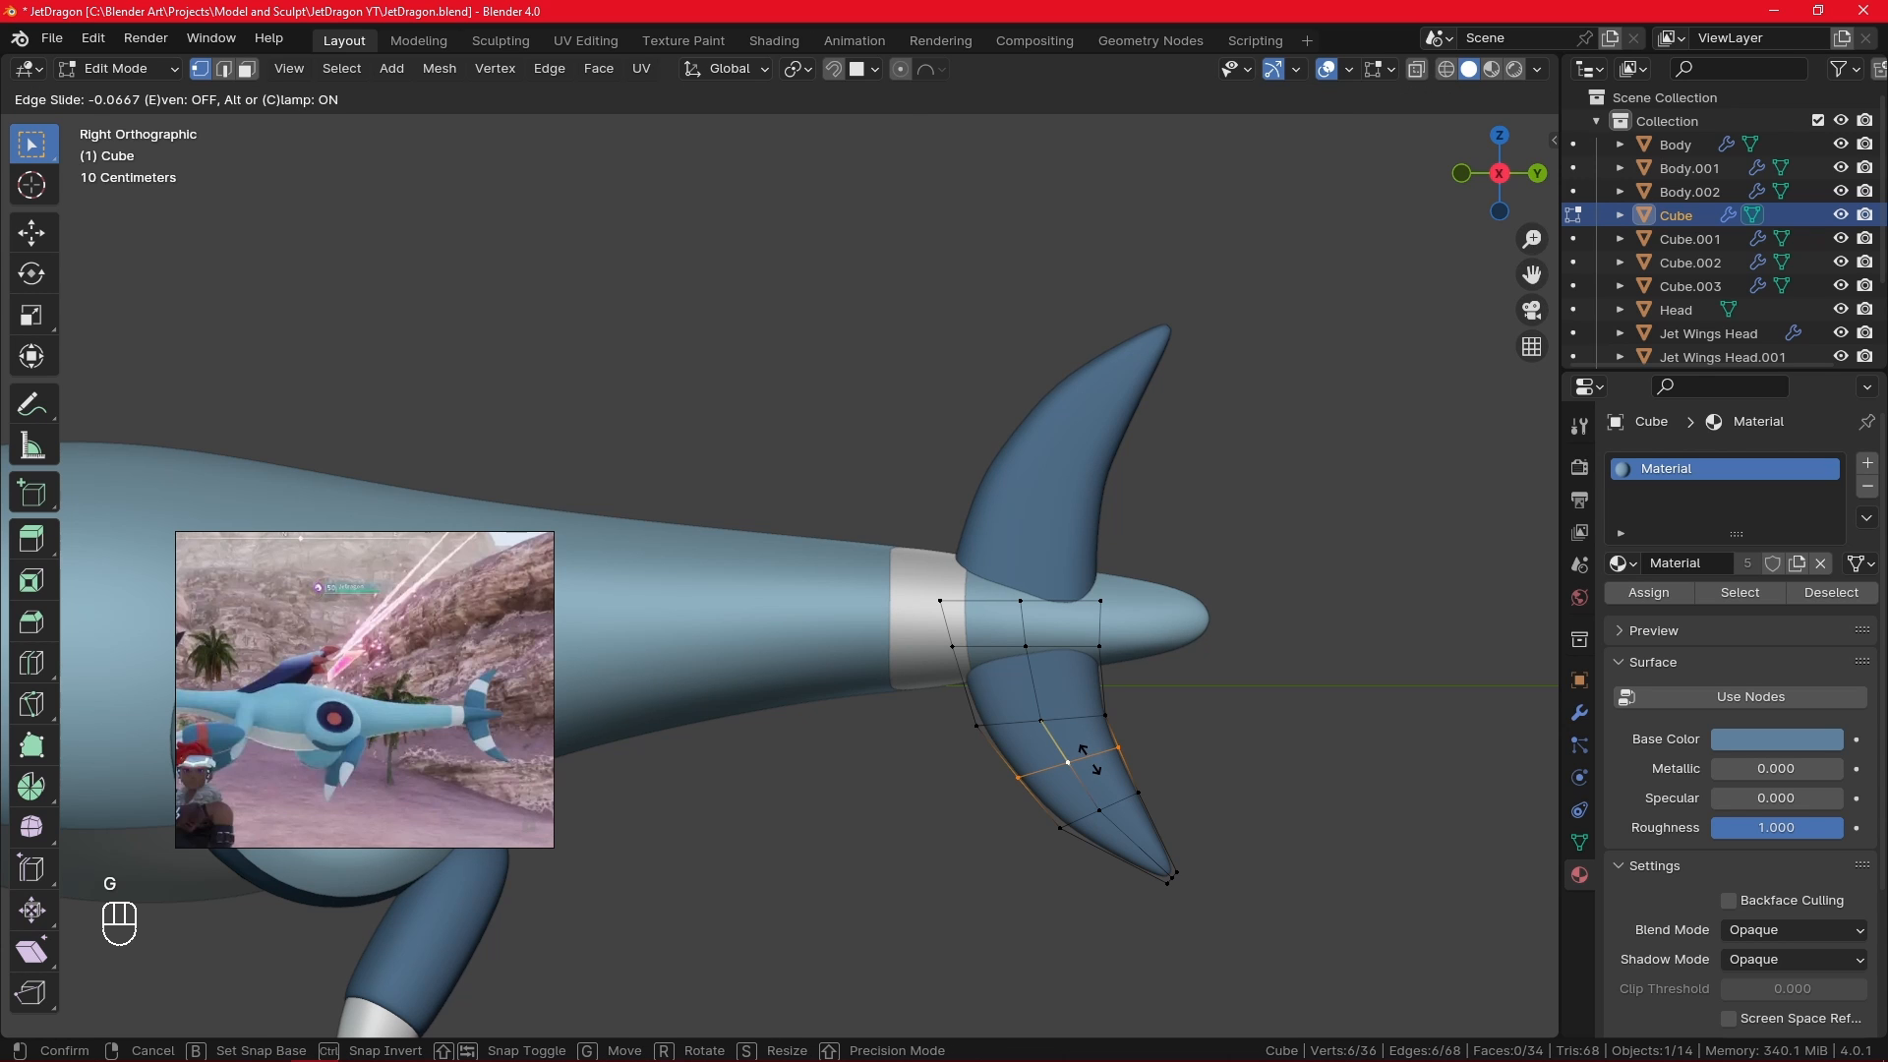
pyautogui.click(1089, 758)
# - Duplicate the ring of faces between the fin's last two crosswise loops in place and separate it into its own object
pyautogui.click(247, 69)
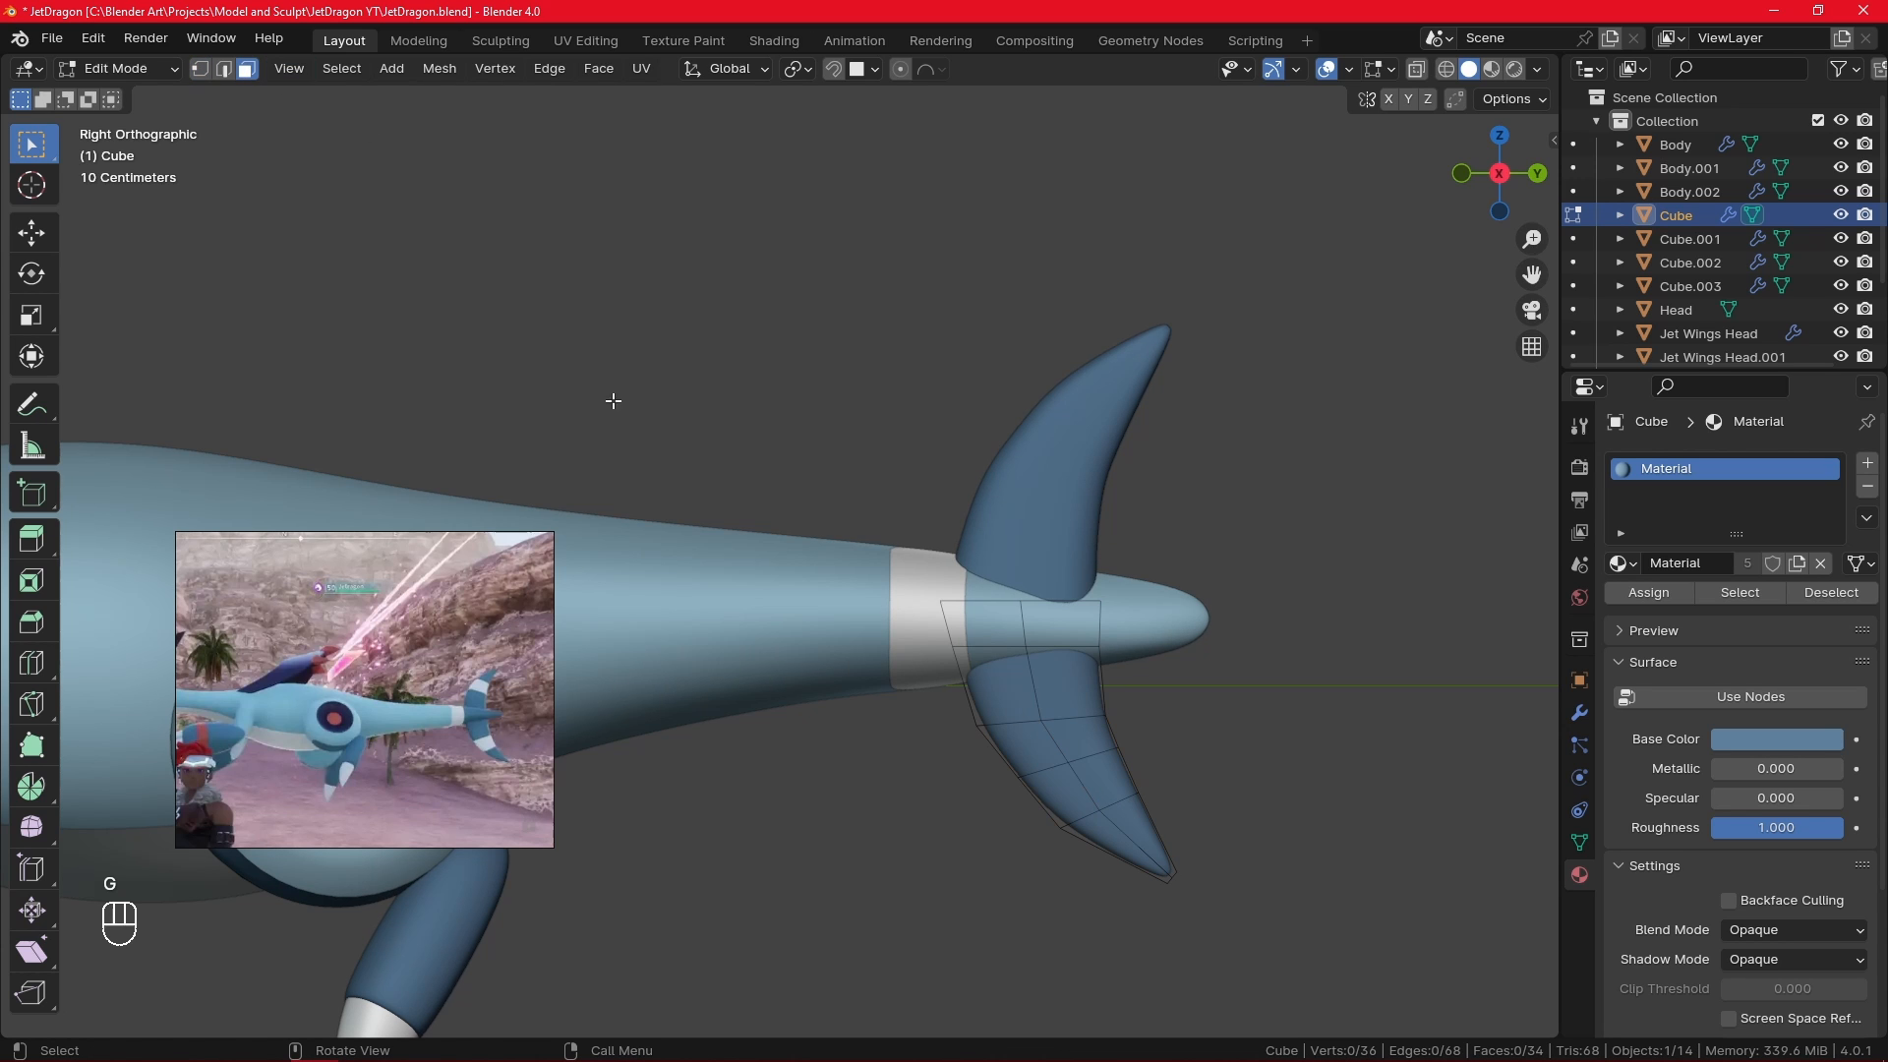
pyautogui.click(1080, 776)
pyautogui.hotkey('shift', 'd')
pyautogui.rightClick(1081, 777)
pyautogui.press('p')
pyautogui.click(1125, 782)
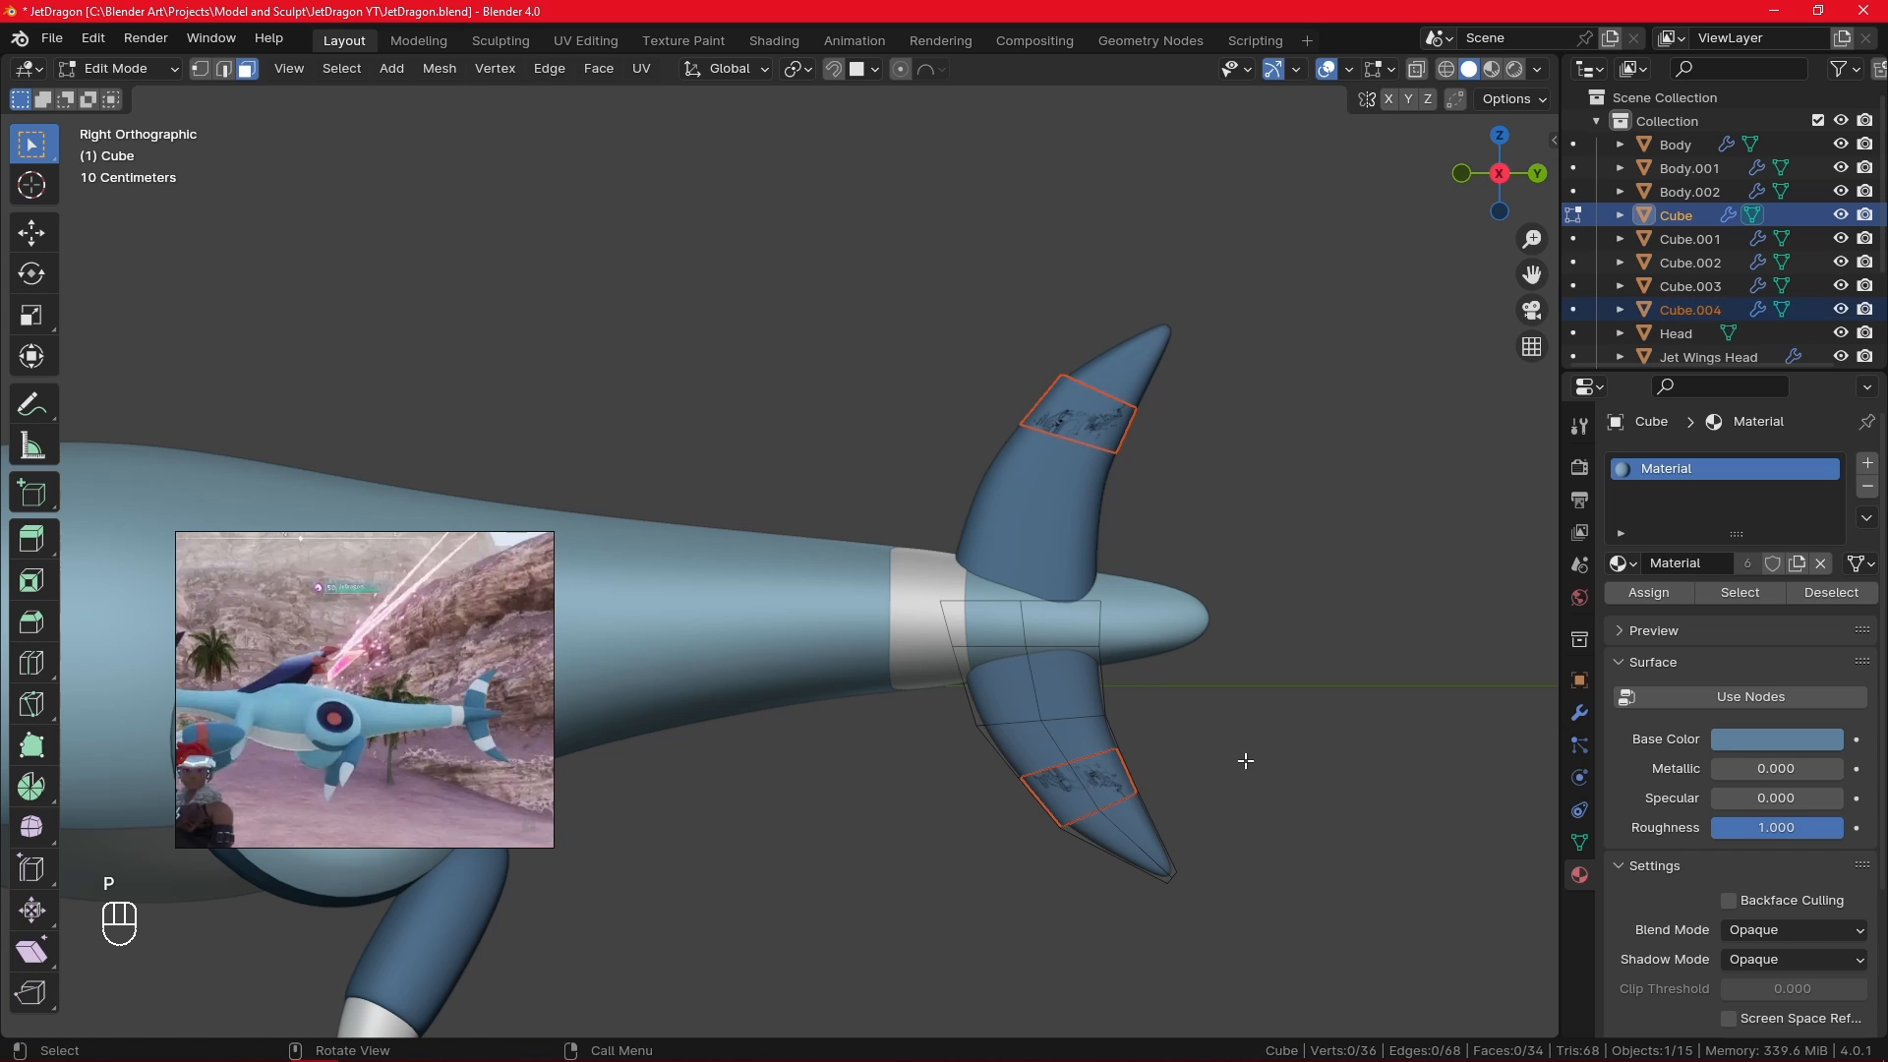
# - Edit the separated fin band, add a crosswise loop cut through its middle and leave Edit Mode
pyautogui.press('Tab')
pyautogui.click(1131, 792)
pyautogui.press('Tab')
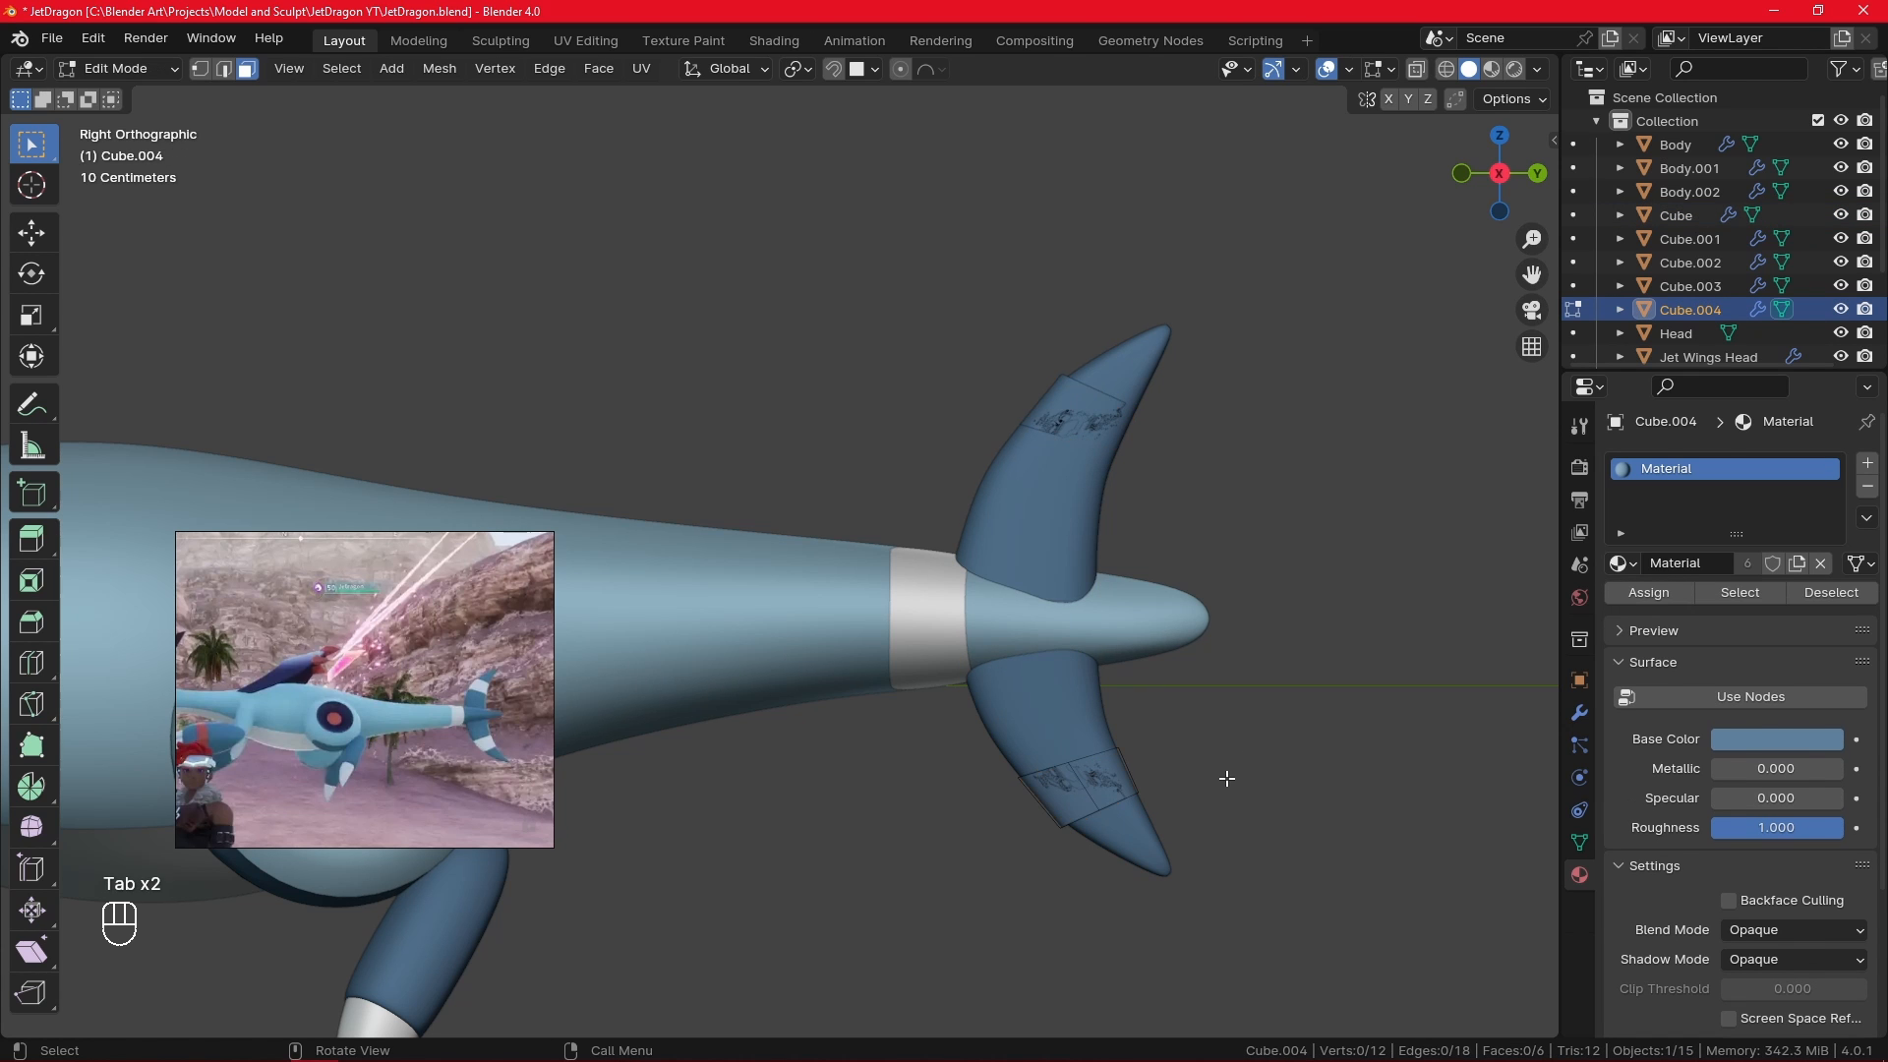
pyautogui.hotkey('ctrl', 'r')
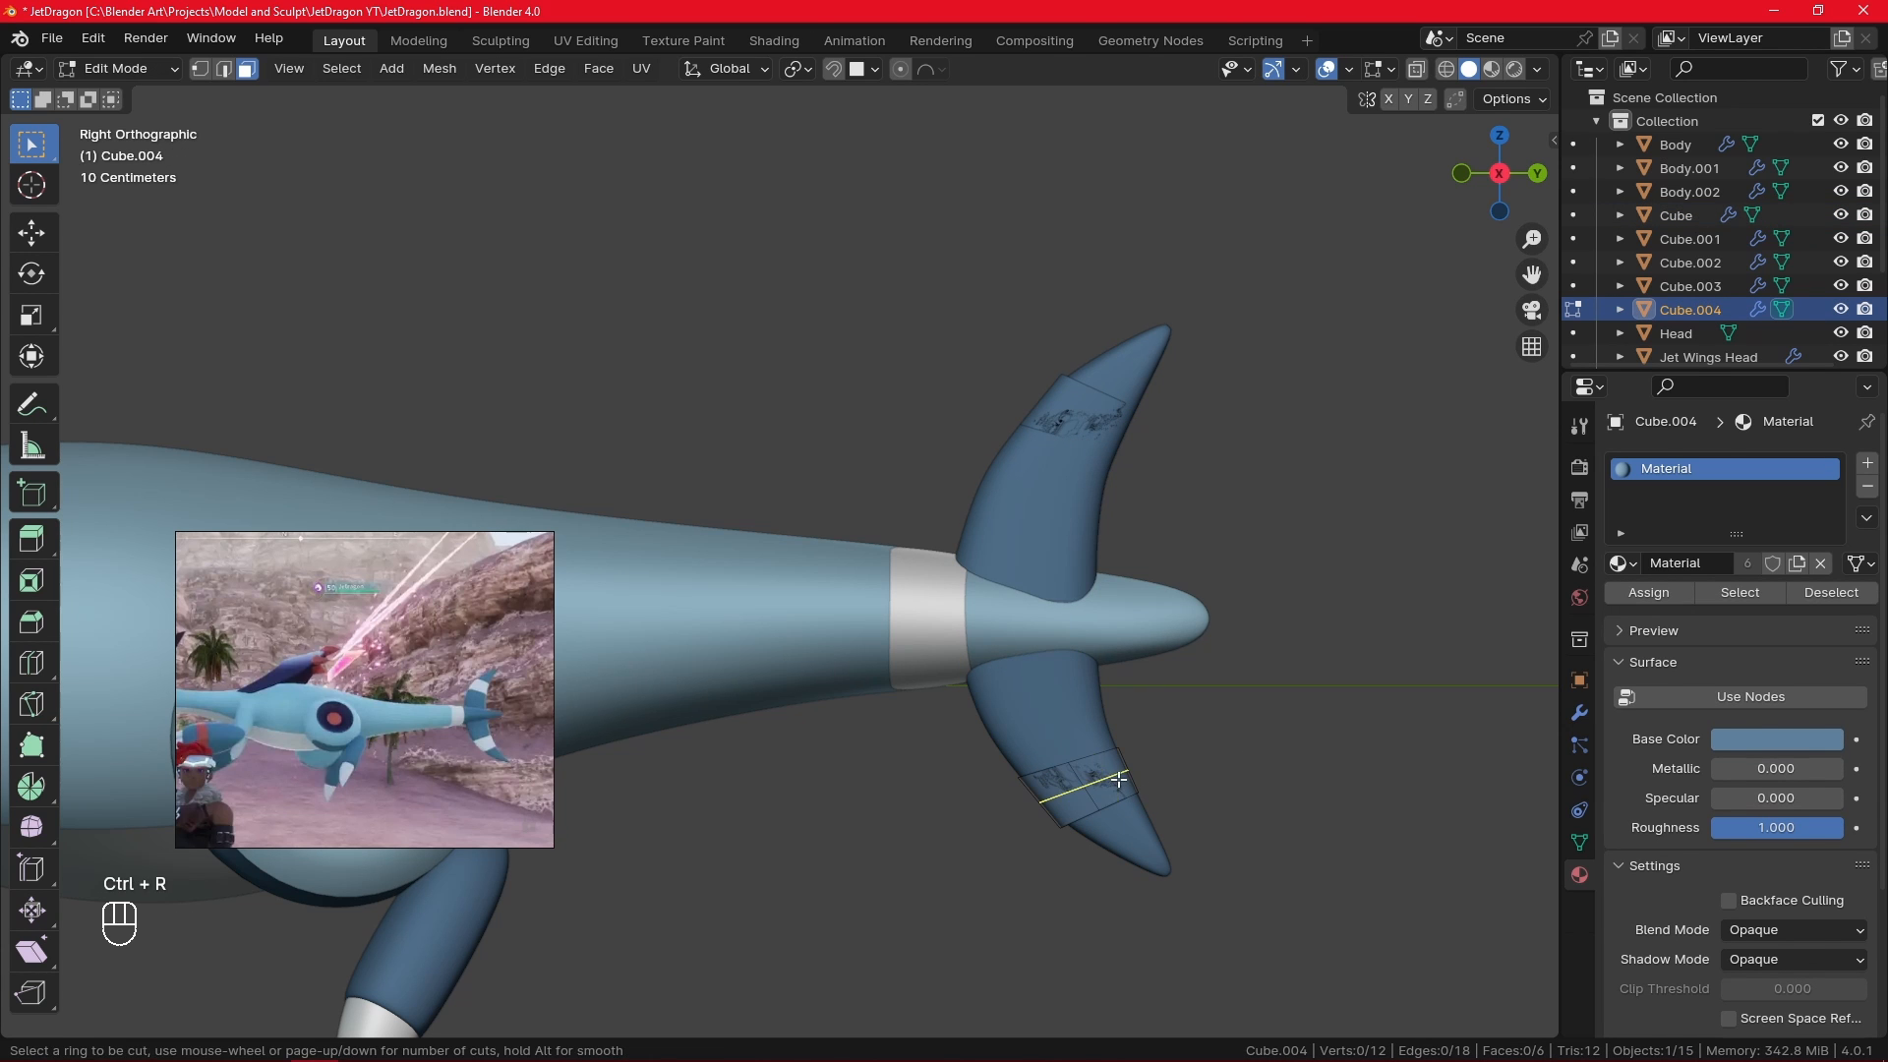
pyautogui.click(1120, 782)
pyautogui.click(1122, 784)
pyautogui.scroll(1, 1185, 772)
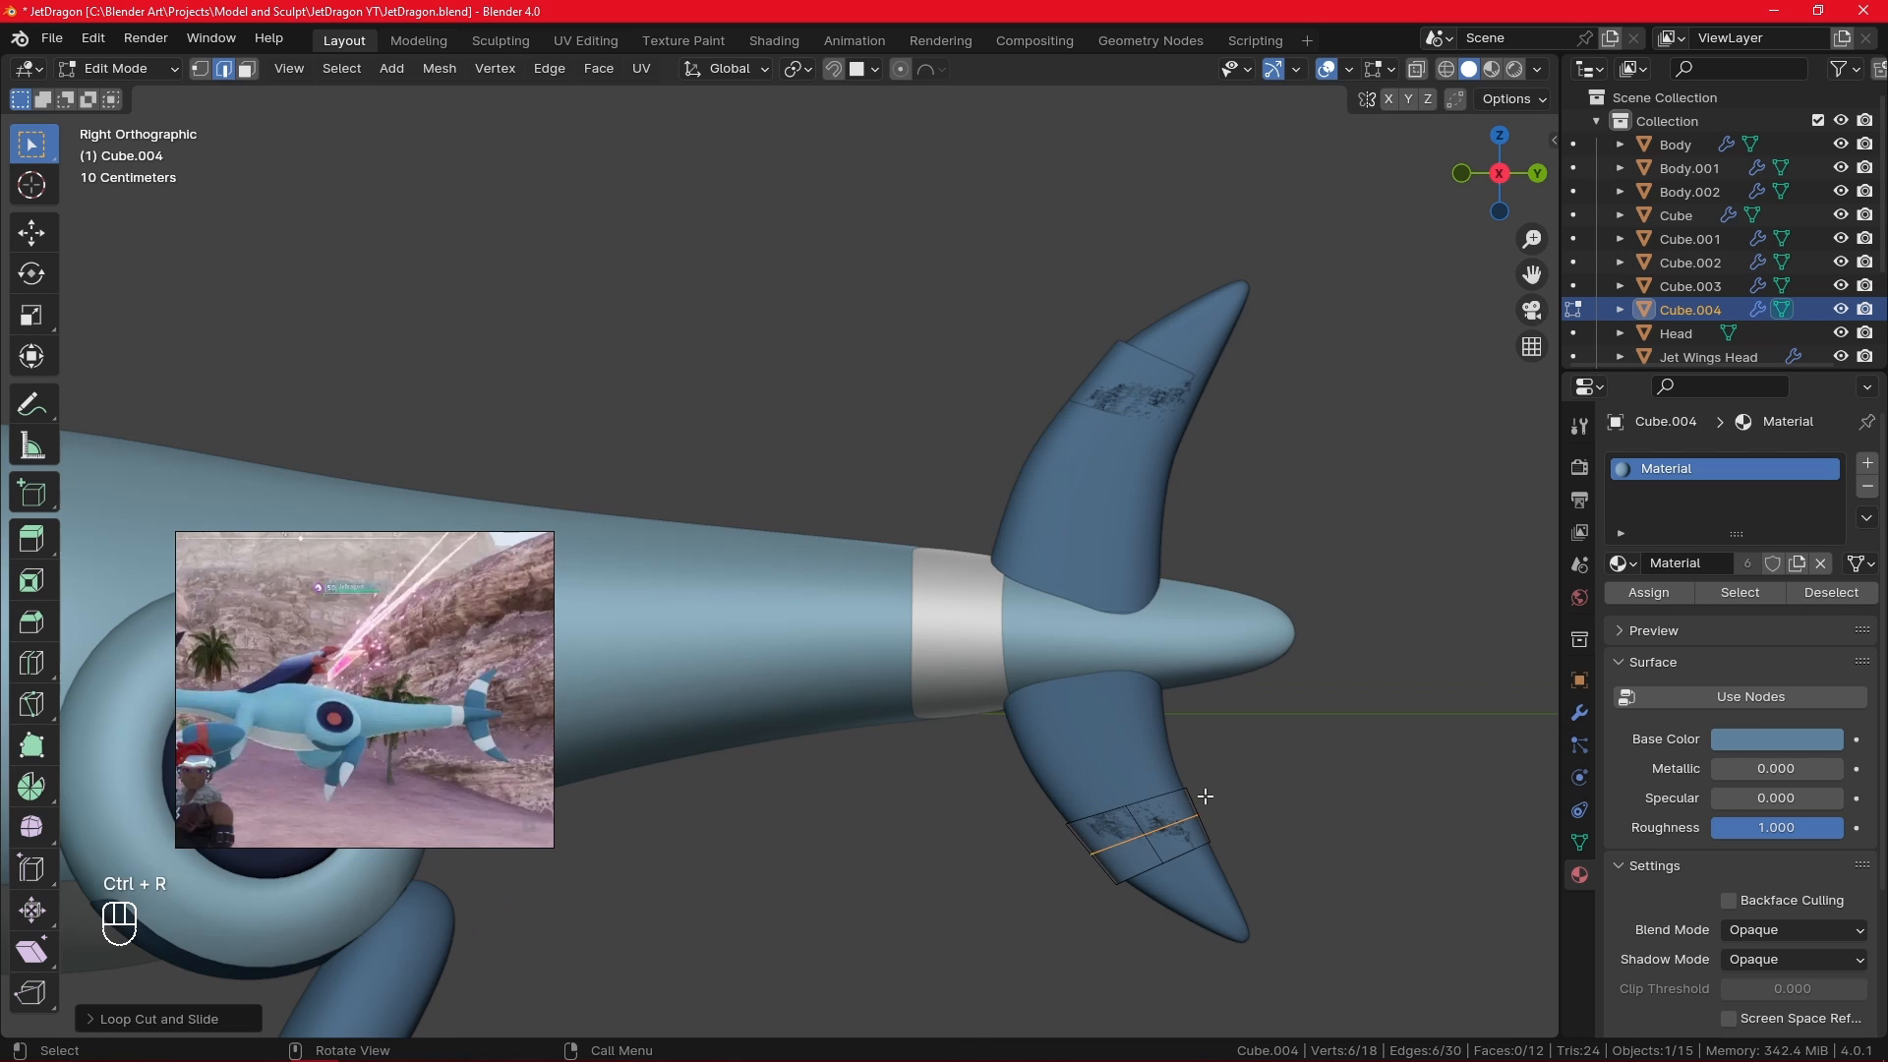
pyautogui.press('Tab')
# - Show the modifiers of the separated fin band and select its whole mesh in Edit Mode
pyautogui.click(1133, 823)
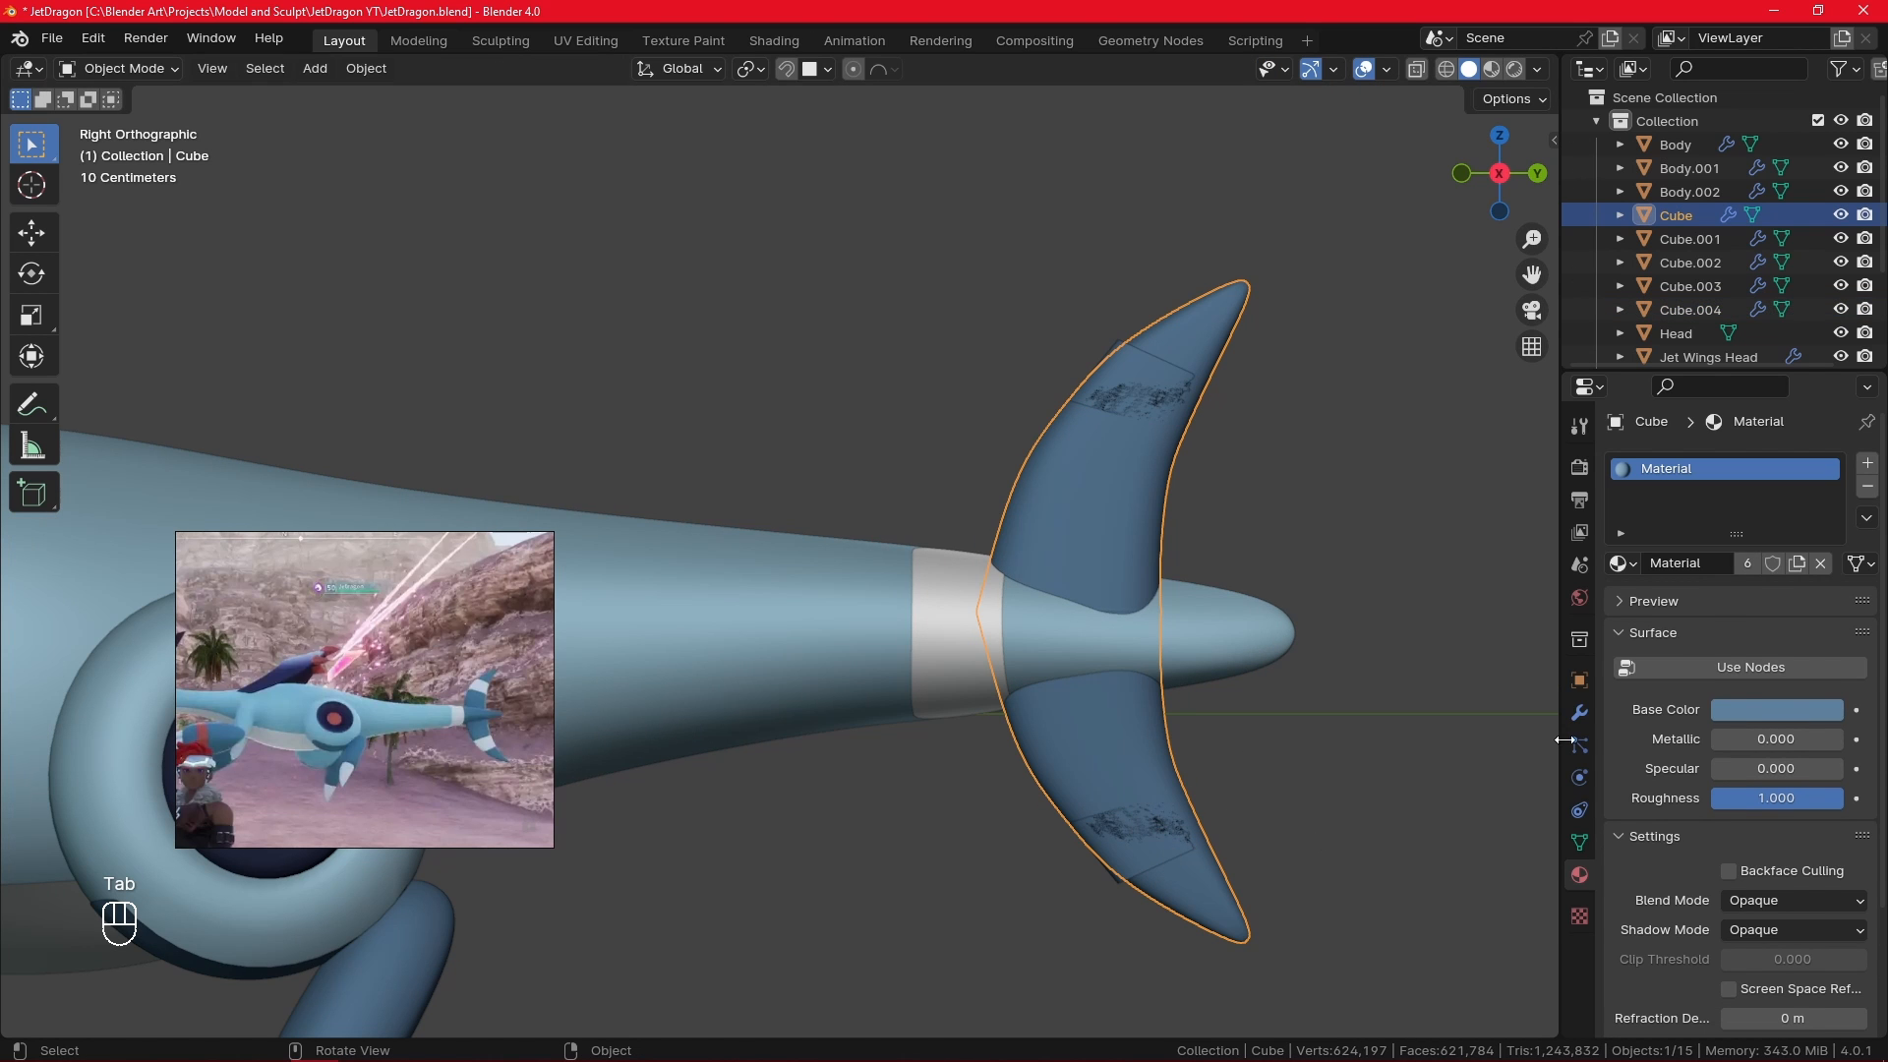
pyautogui.click(1579, 714)
pyautogui.click(1156, 846)
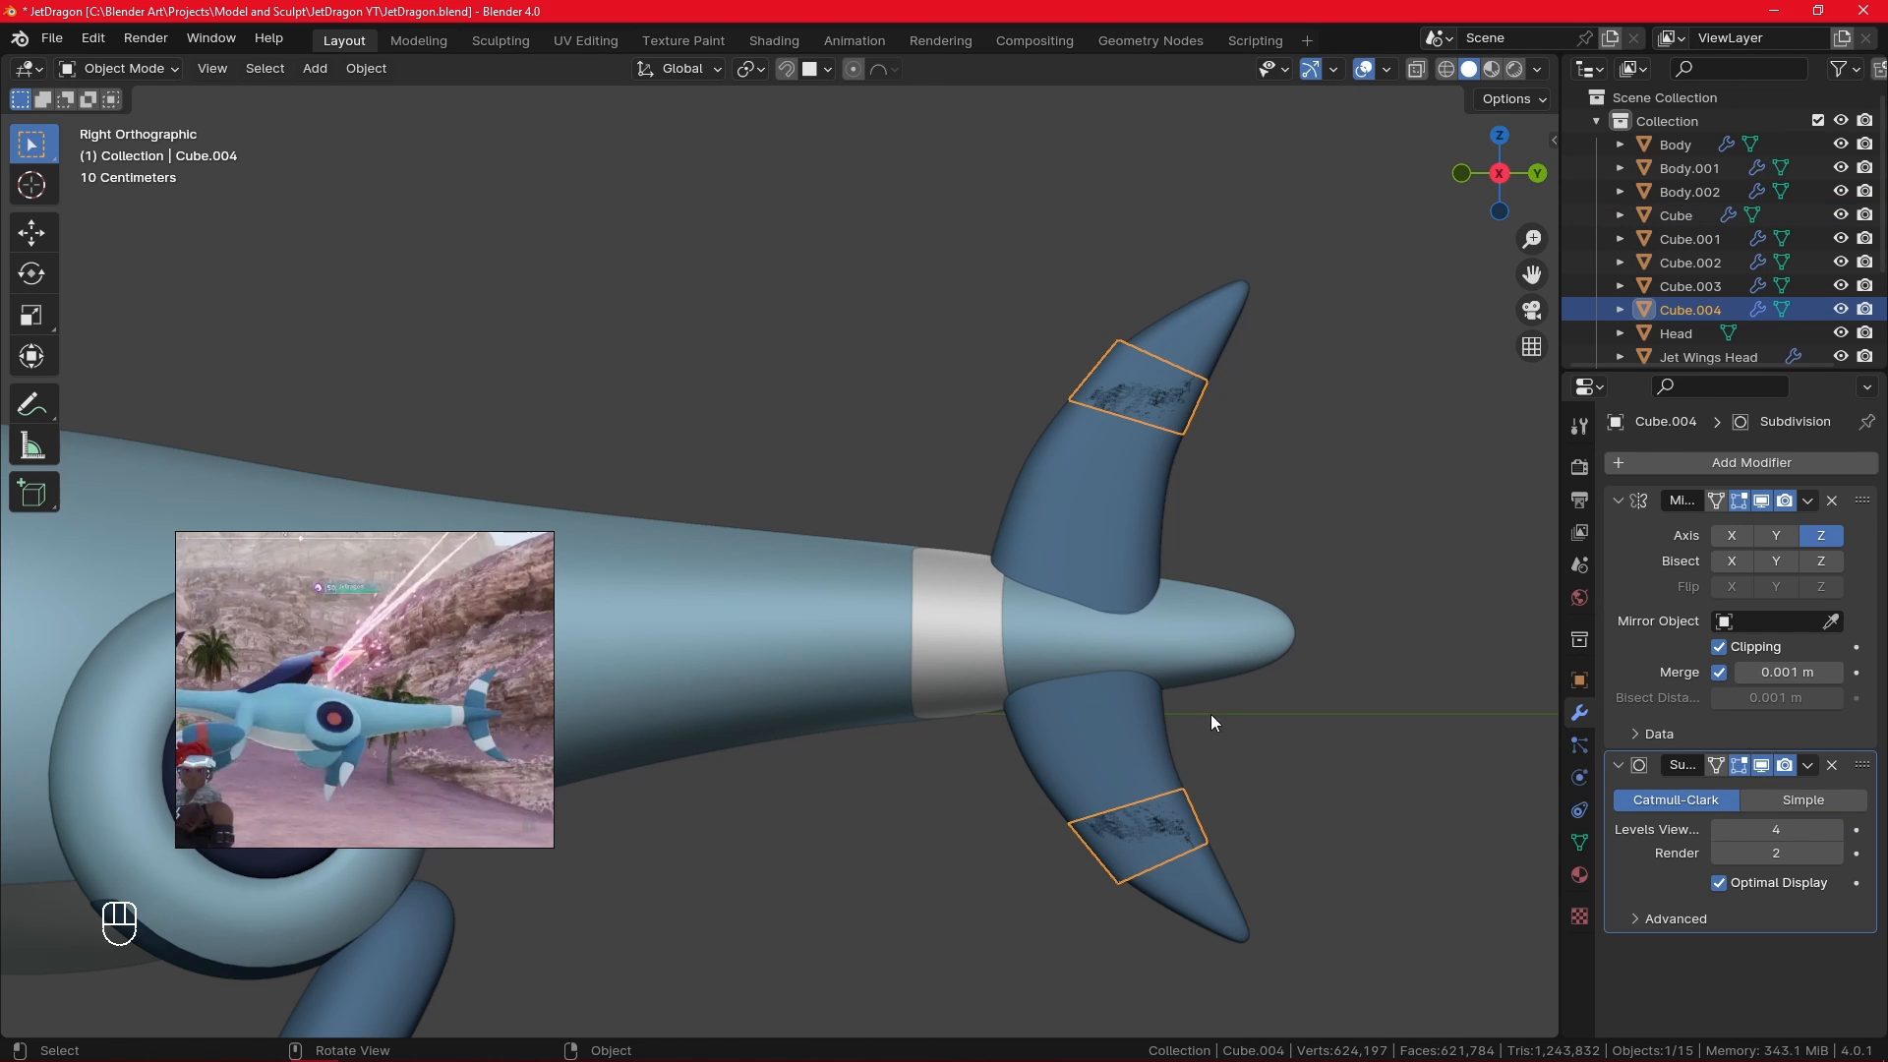
pyautogui.press('Tab')
pyautogui.keyDown('shift'); pyautogui.moveTo(1255, 855); pyautogui.dragTo(1121, 830, button='middle'); pyautogui.keyUp('shift')
pyautogui.scroll(1, 1170, 742)
pyautogui.press('a')
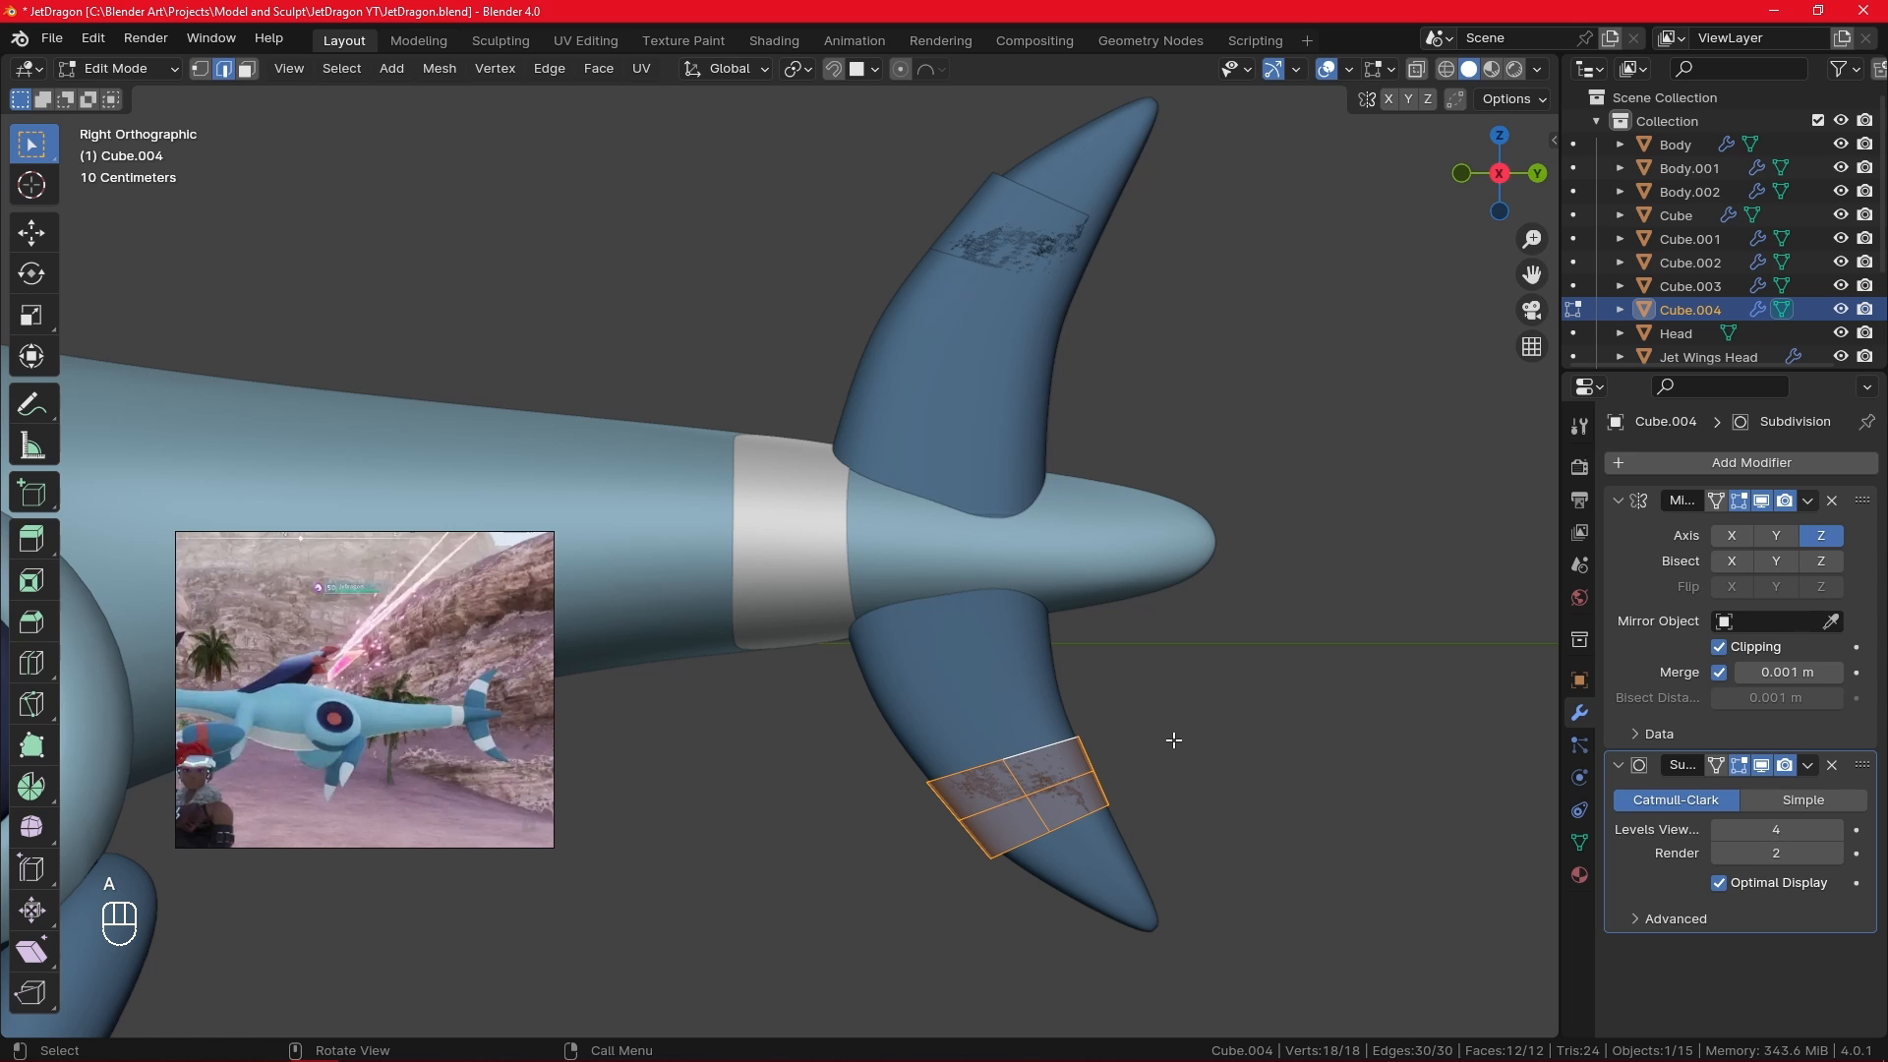
# - Scale the fin band along global X to about 1.049 so it sits outside the fin surface
pyautogui.press('s')
pyautogui.press('x')
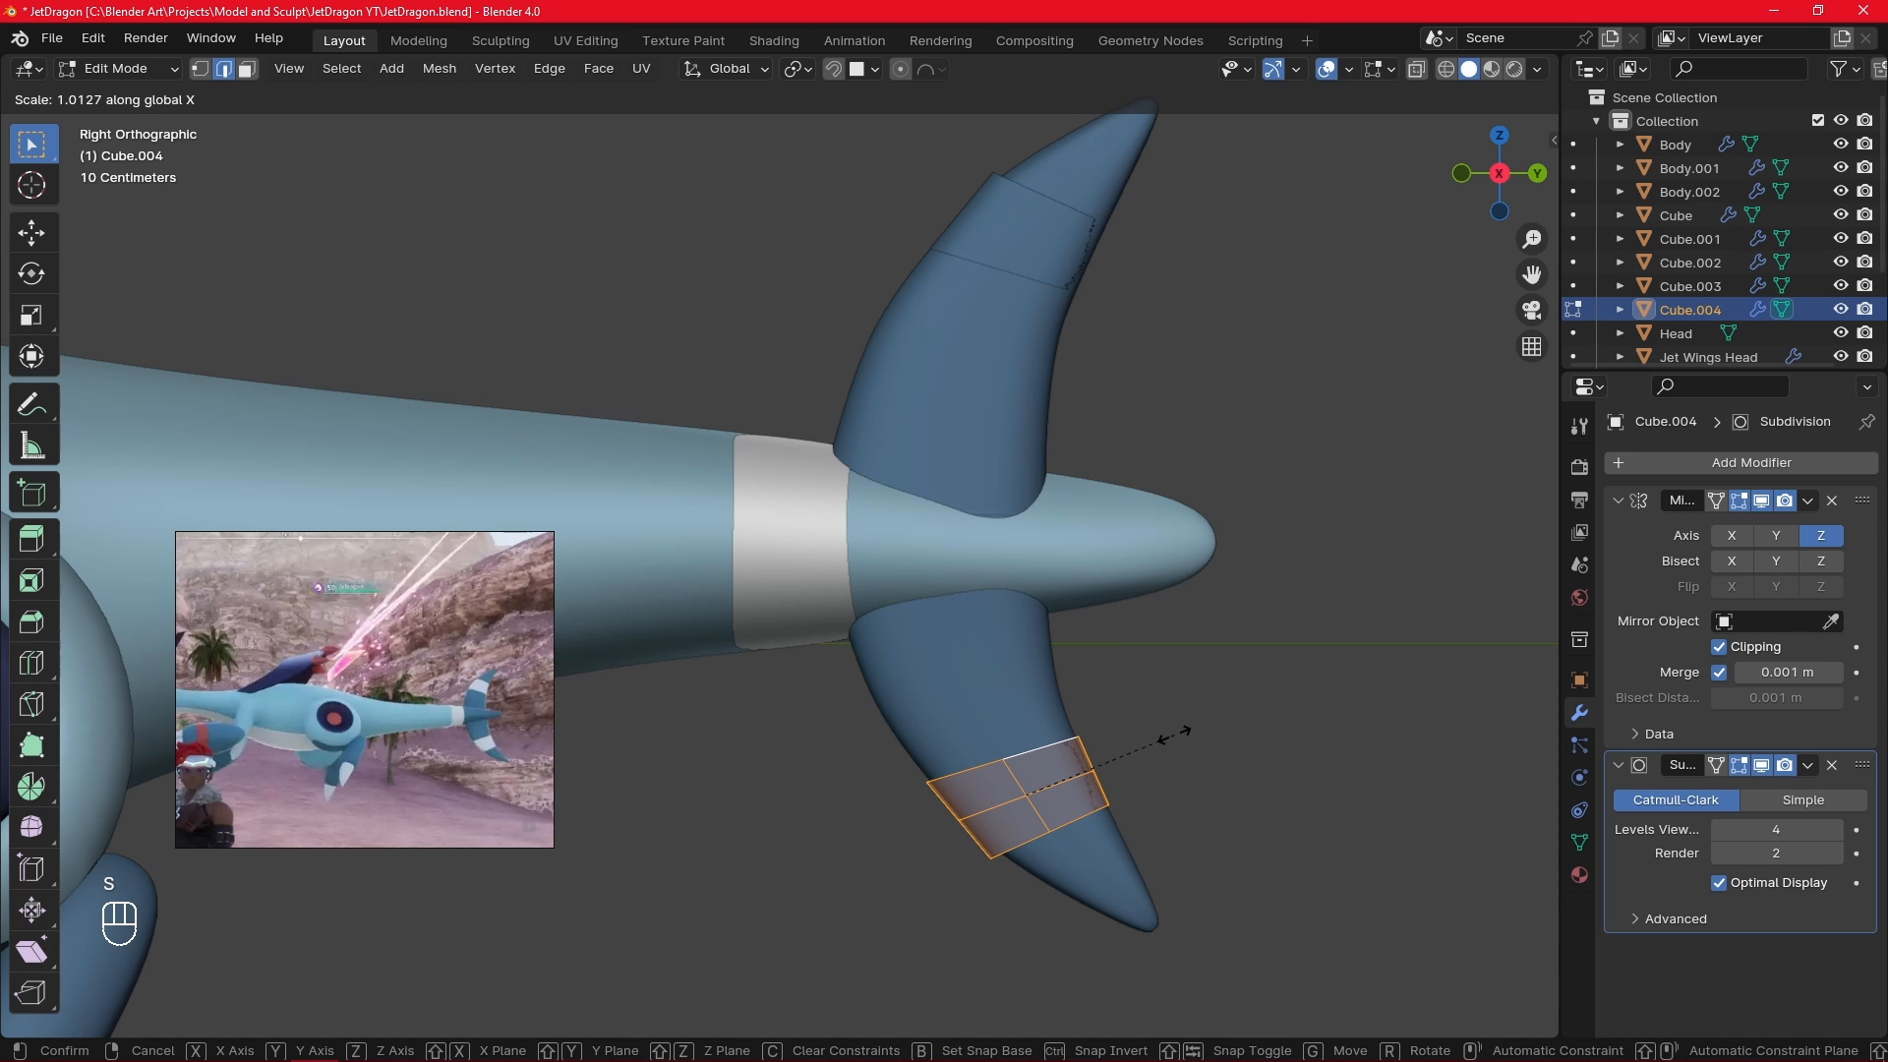
pyautogui.rightClick(1177, 734)
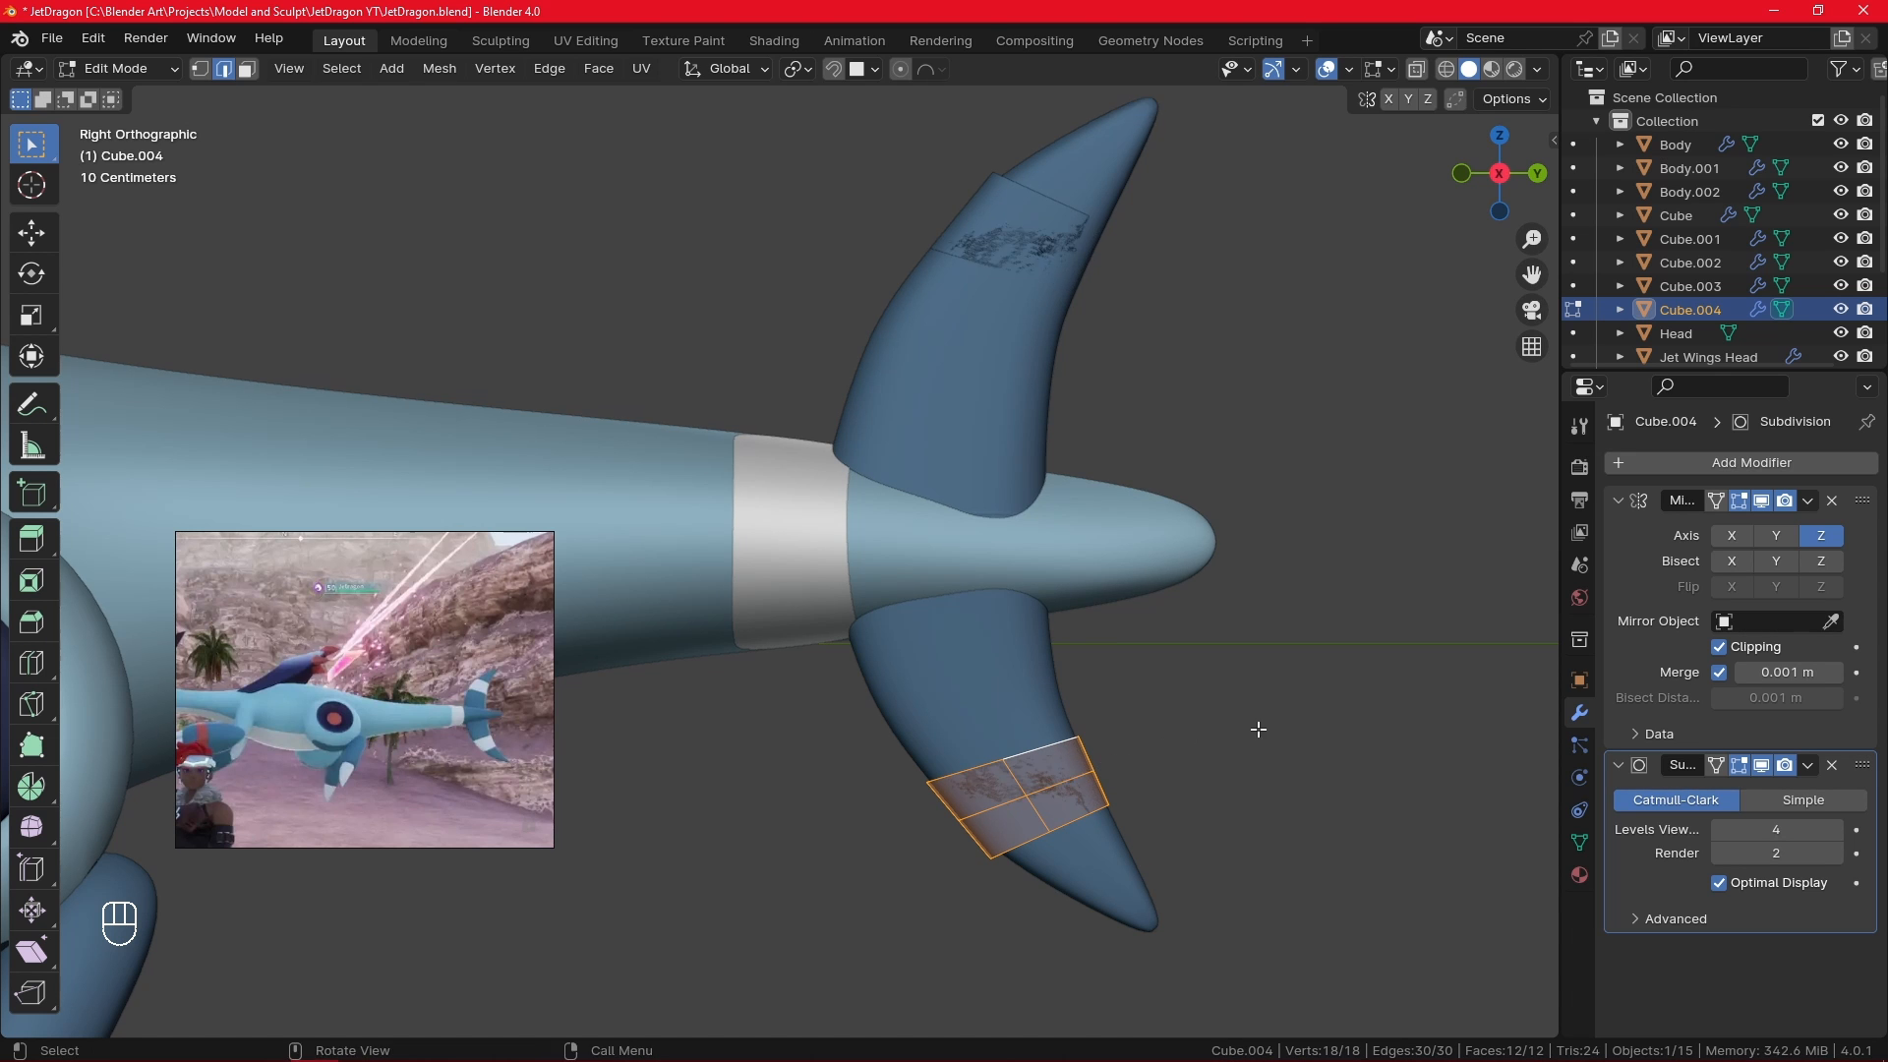
pyautogui.keyDown('alt'); pyautogui.moveTo(1256, 728); pyautogui.dragTo(958, 703); pyautogui.keyUp('alt')
pyautogui.press('s')
pyautogui.press('x')
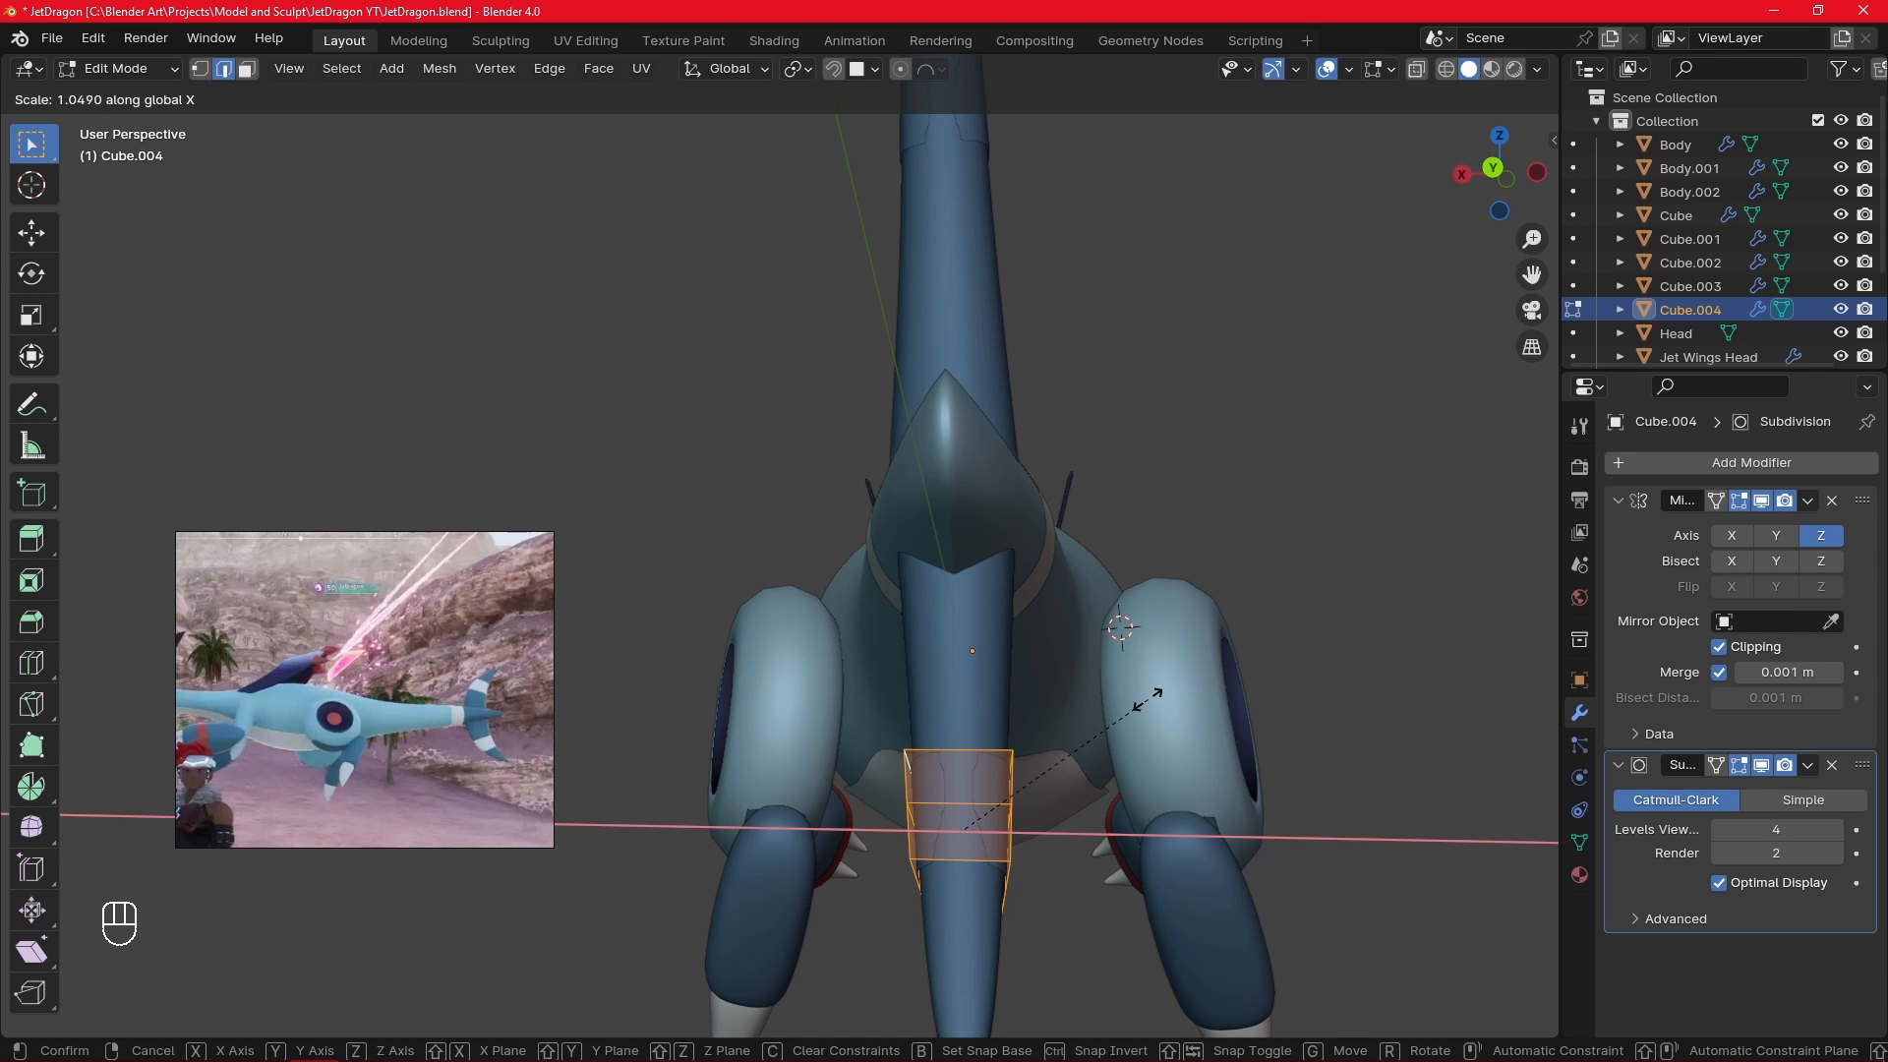
pyautogui.rightClick(1133, 706)
# - Try to scale the fin band along global Y, then deselect its mesh
pyautogui.keyDown('alt'); pyautogui.moveTo(1135, 704); pyautogui.dragTo(1327, 695); pyautogui.keyUp('alt')
pyautogui.press('s')
pyautogui.press('y')
pyautogui.rightClick(1329, 698)
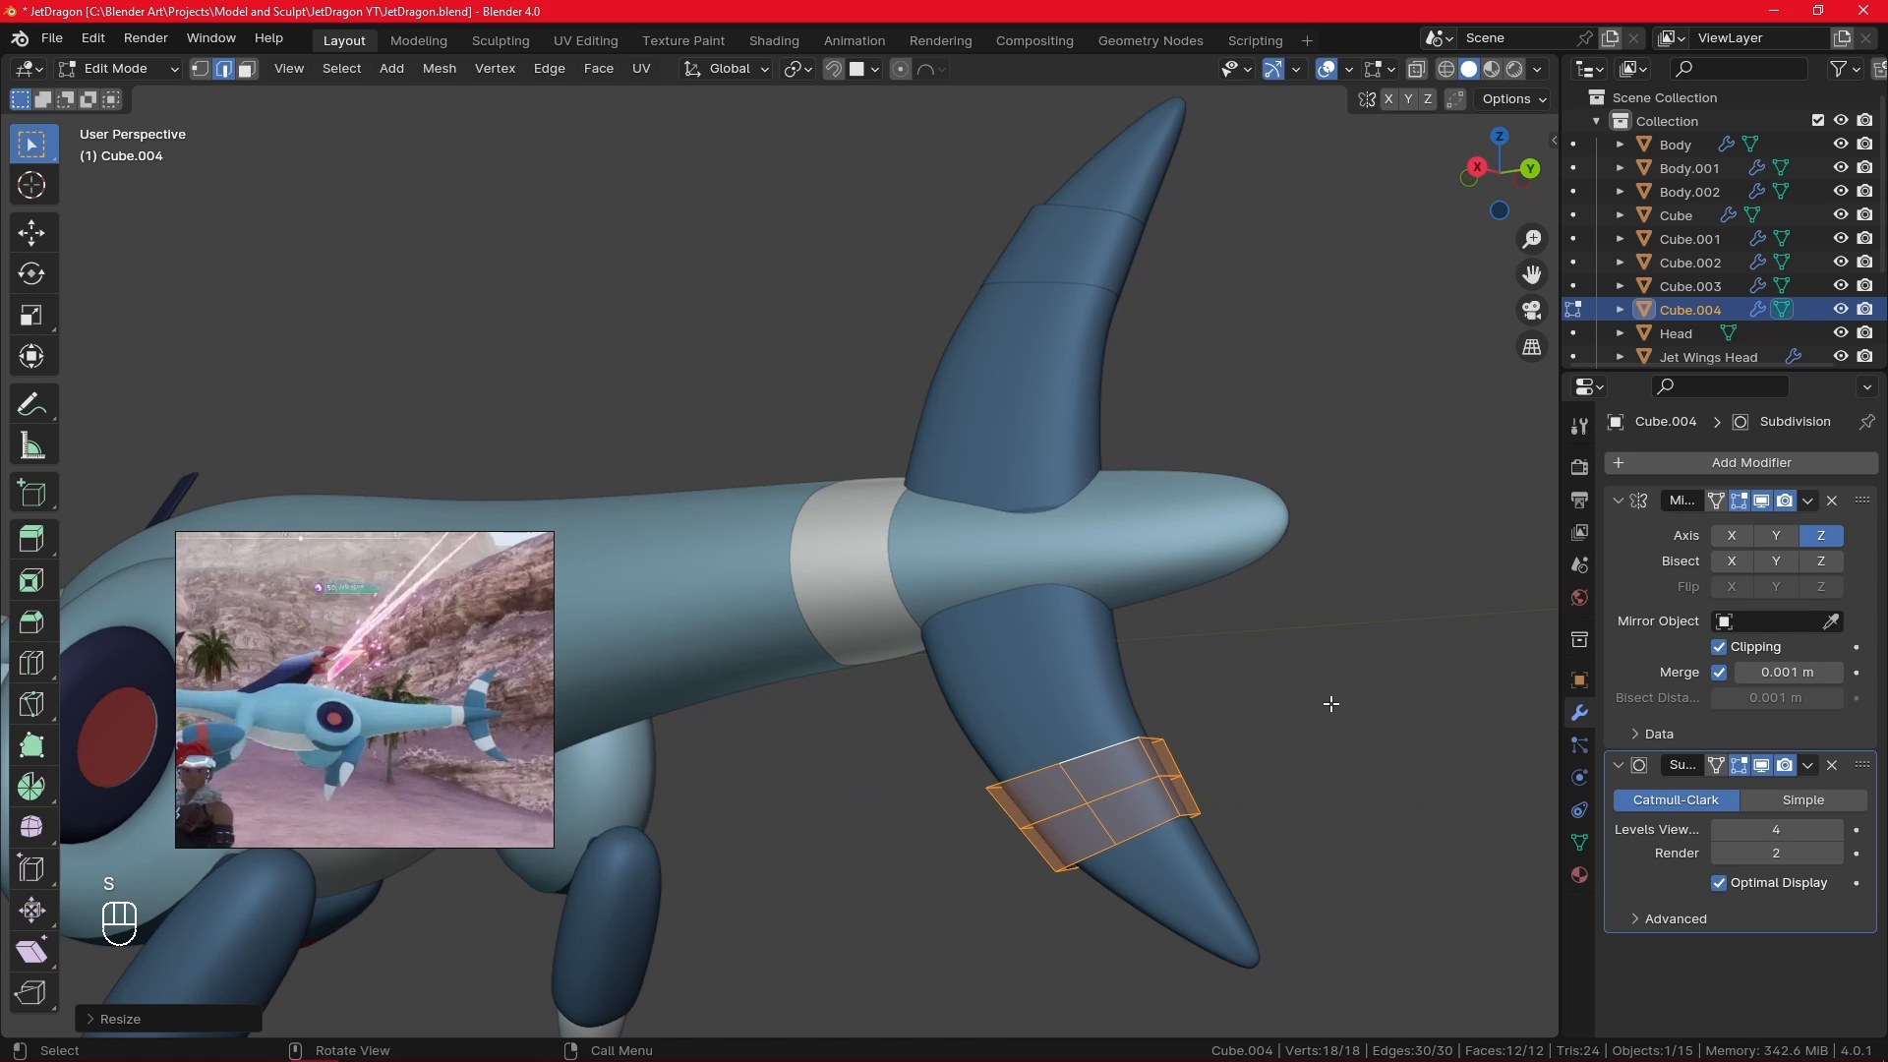
pyautogui.click(1330, 703)
pyautogui.press('KP_3')
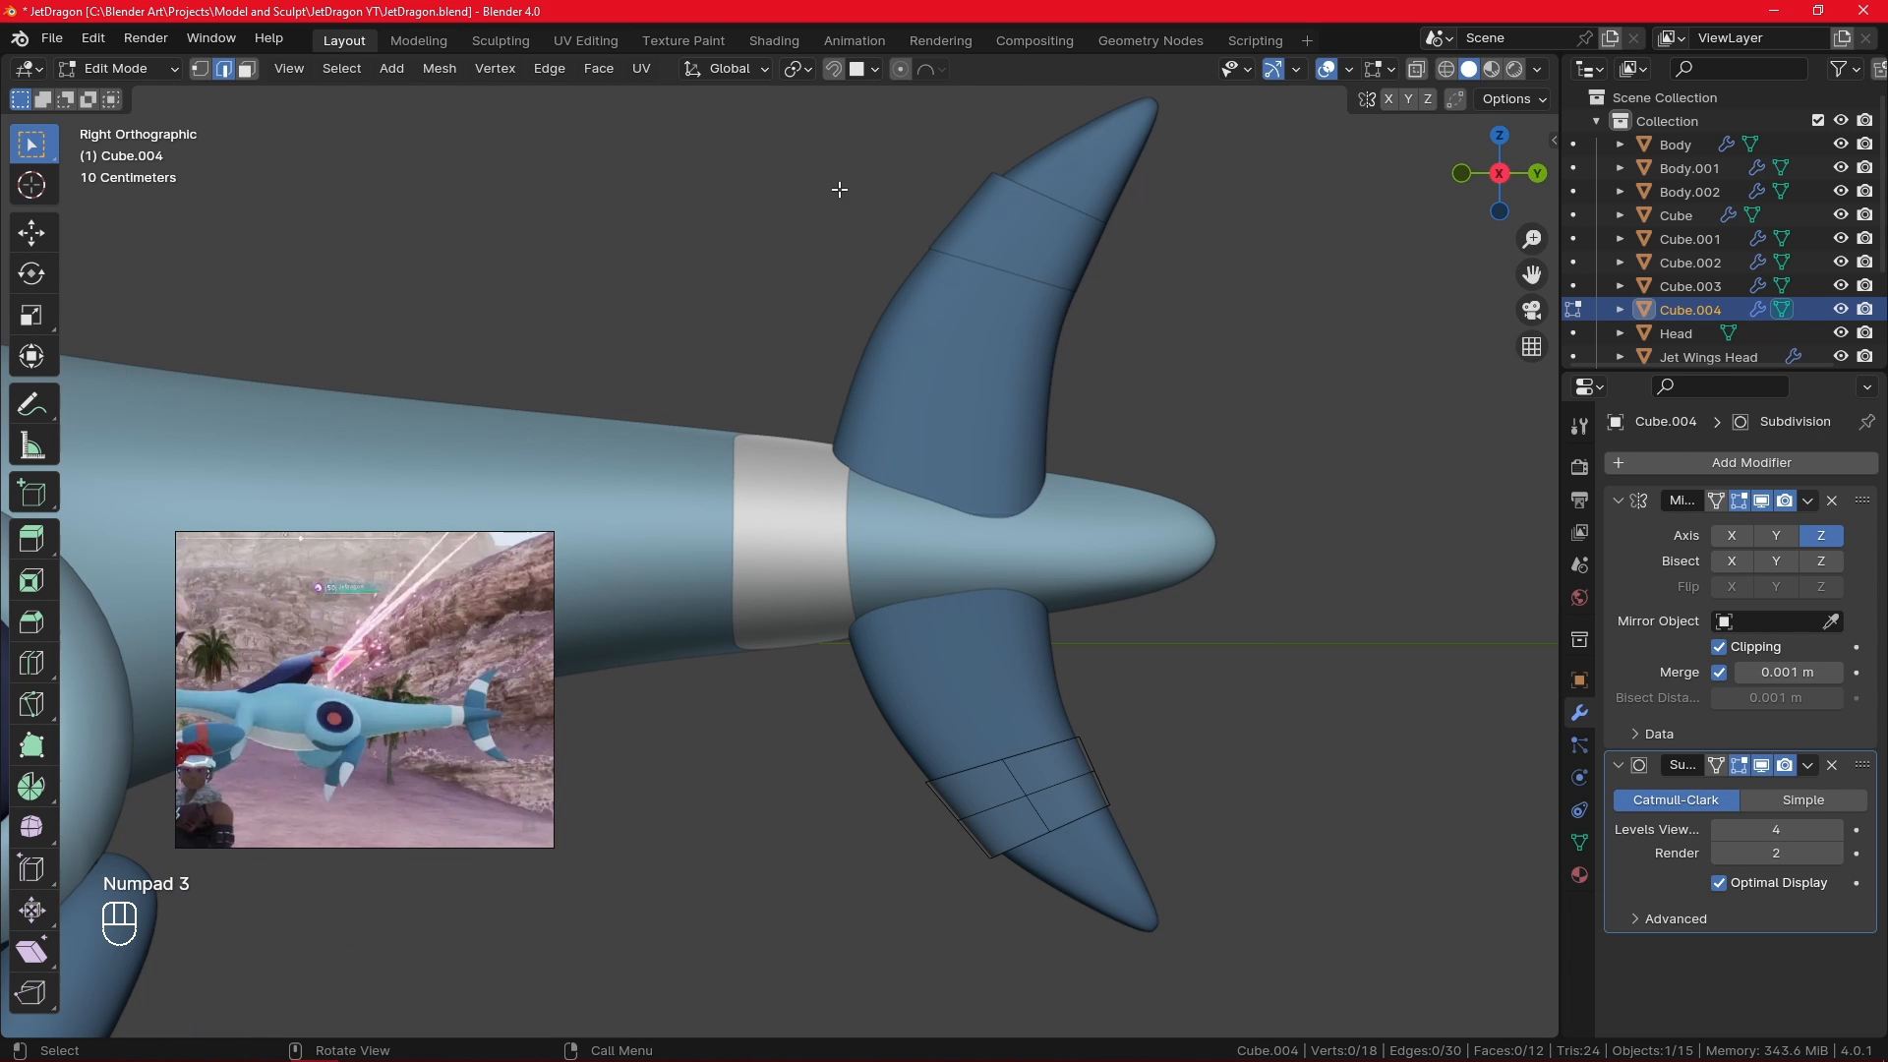
# - Check the fin band from other angles, leave Edit Mode and select the band object
pyautogui.moveTo(1143, 373); pyautogui.dragTo(1007, 640, button='middle')
pyautogui.moveTo(888, 655); pyautogui.dragTo(1049, 725, button='middle')
pyautogui.press('g')
pyautogui.click(1012, 531)
pyautogui.press('KP_3')
pyautogui.press('Tab')
pyautogui.click(1219, 658)
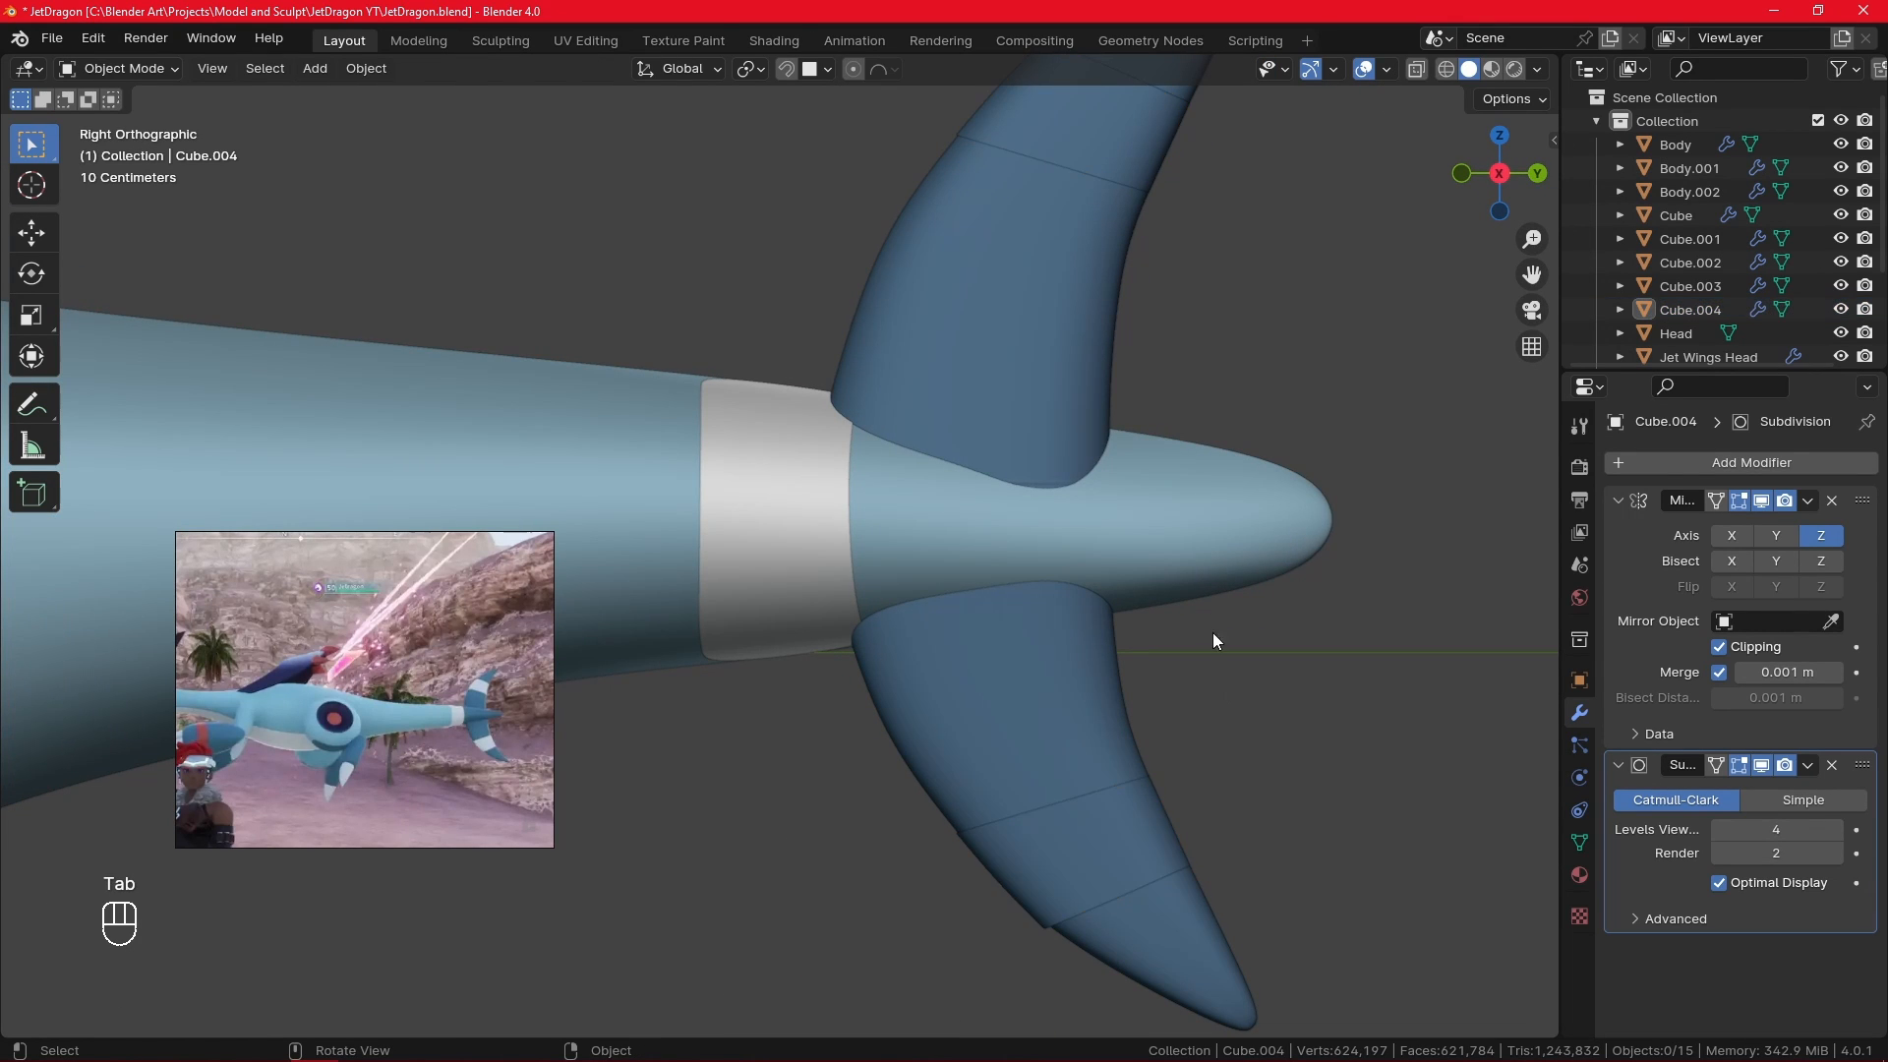
pyautogui.scroll(-1, 1140, 698)
pyautogui.click(1066, 771)
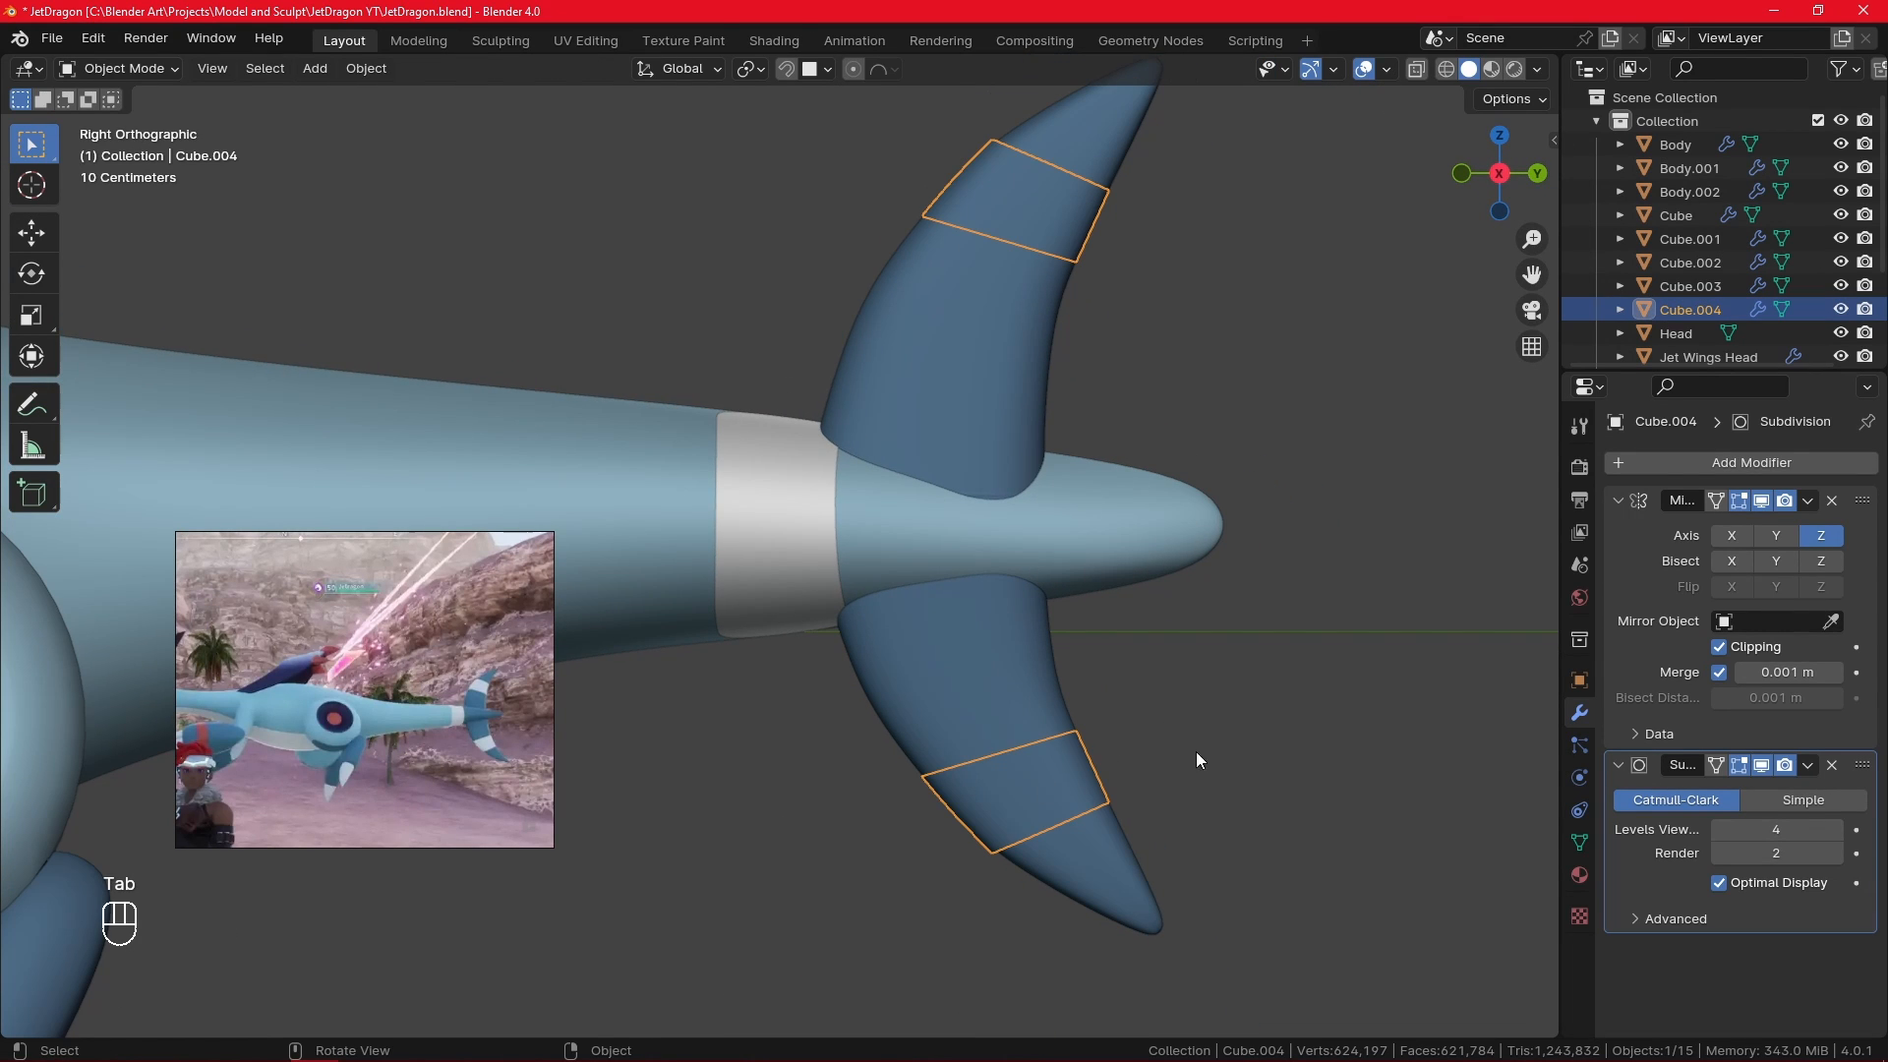
# - Add a second material slot to the fin band object and link the existing white Material.001 to it
pyautogui.click(1580, 875)
pyautogui.click(1856, 465)
pyautogui.click(1619, 610)
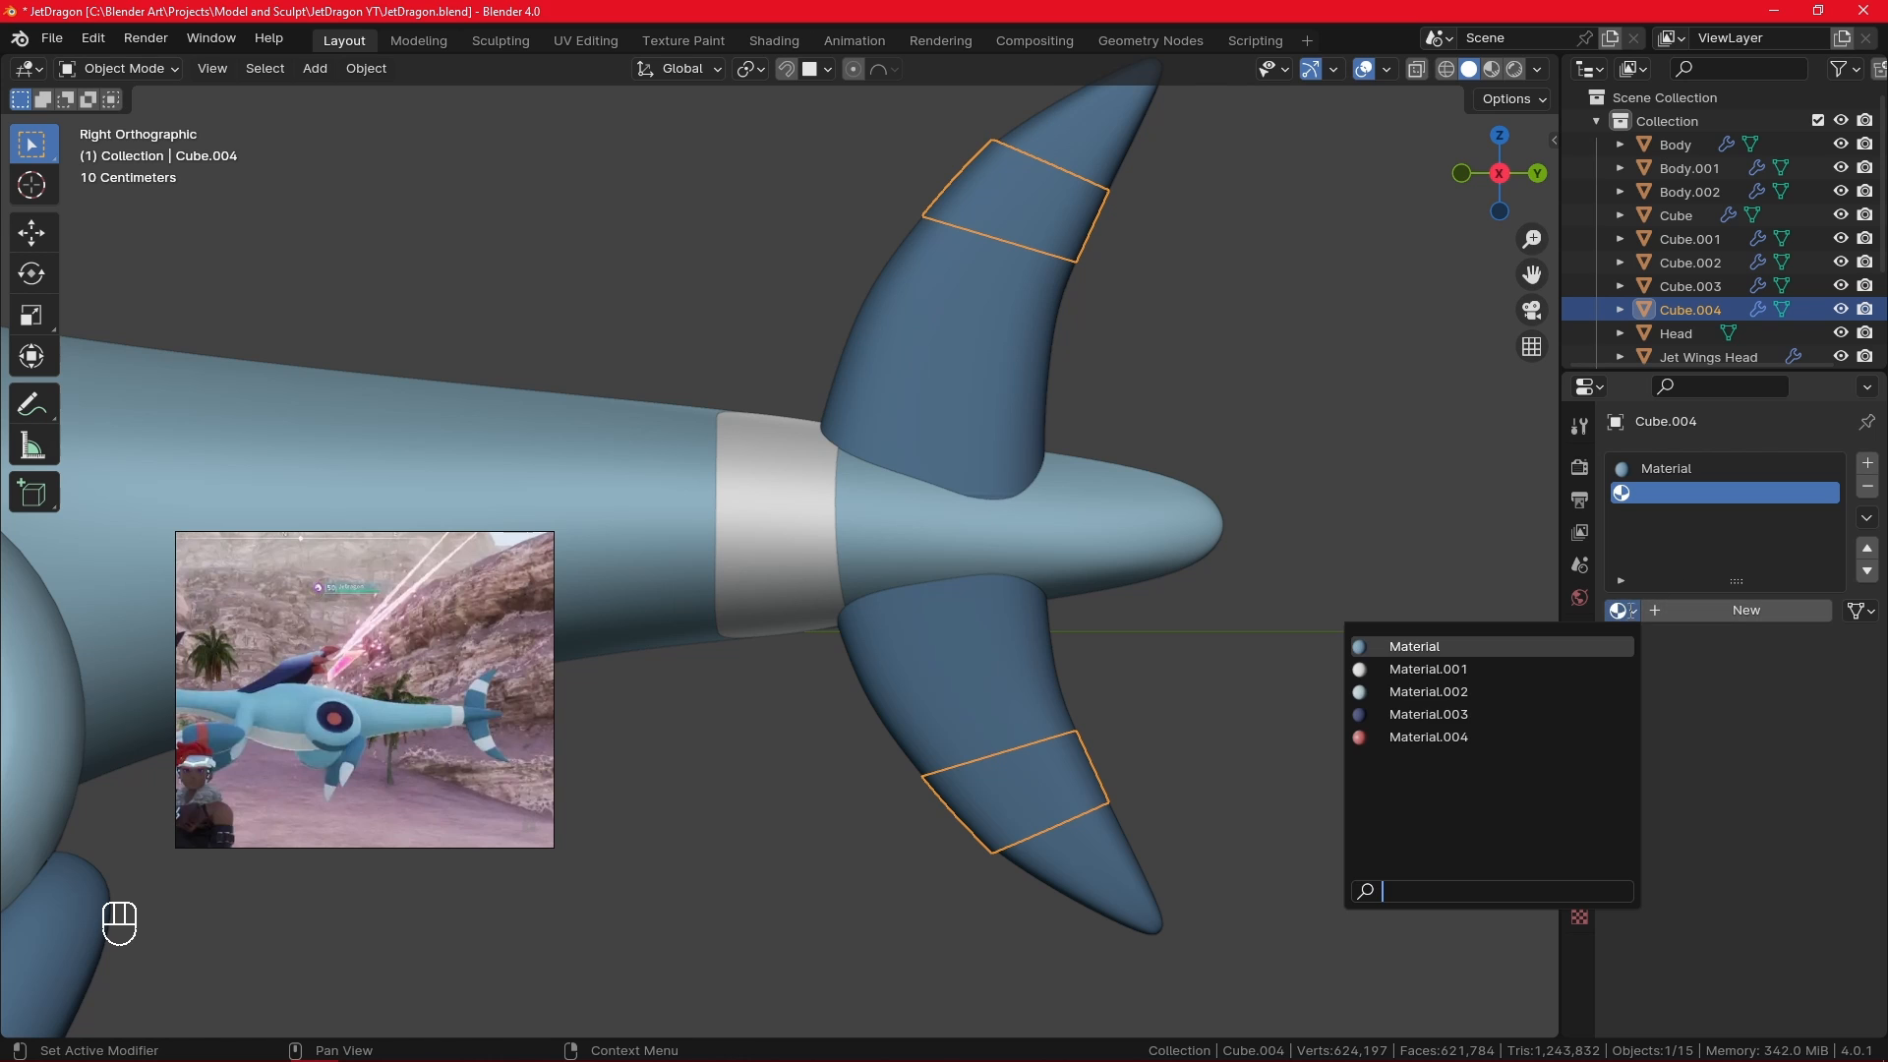
pyautogui.click(1574, 670)
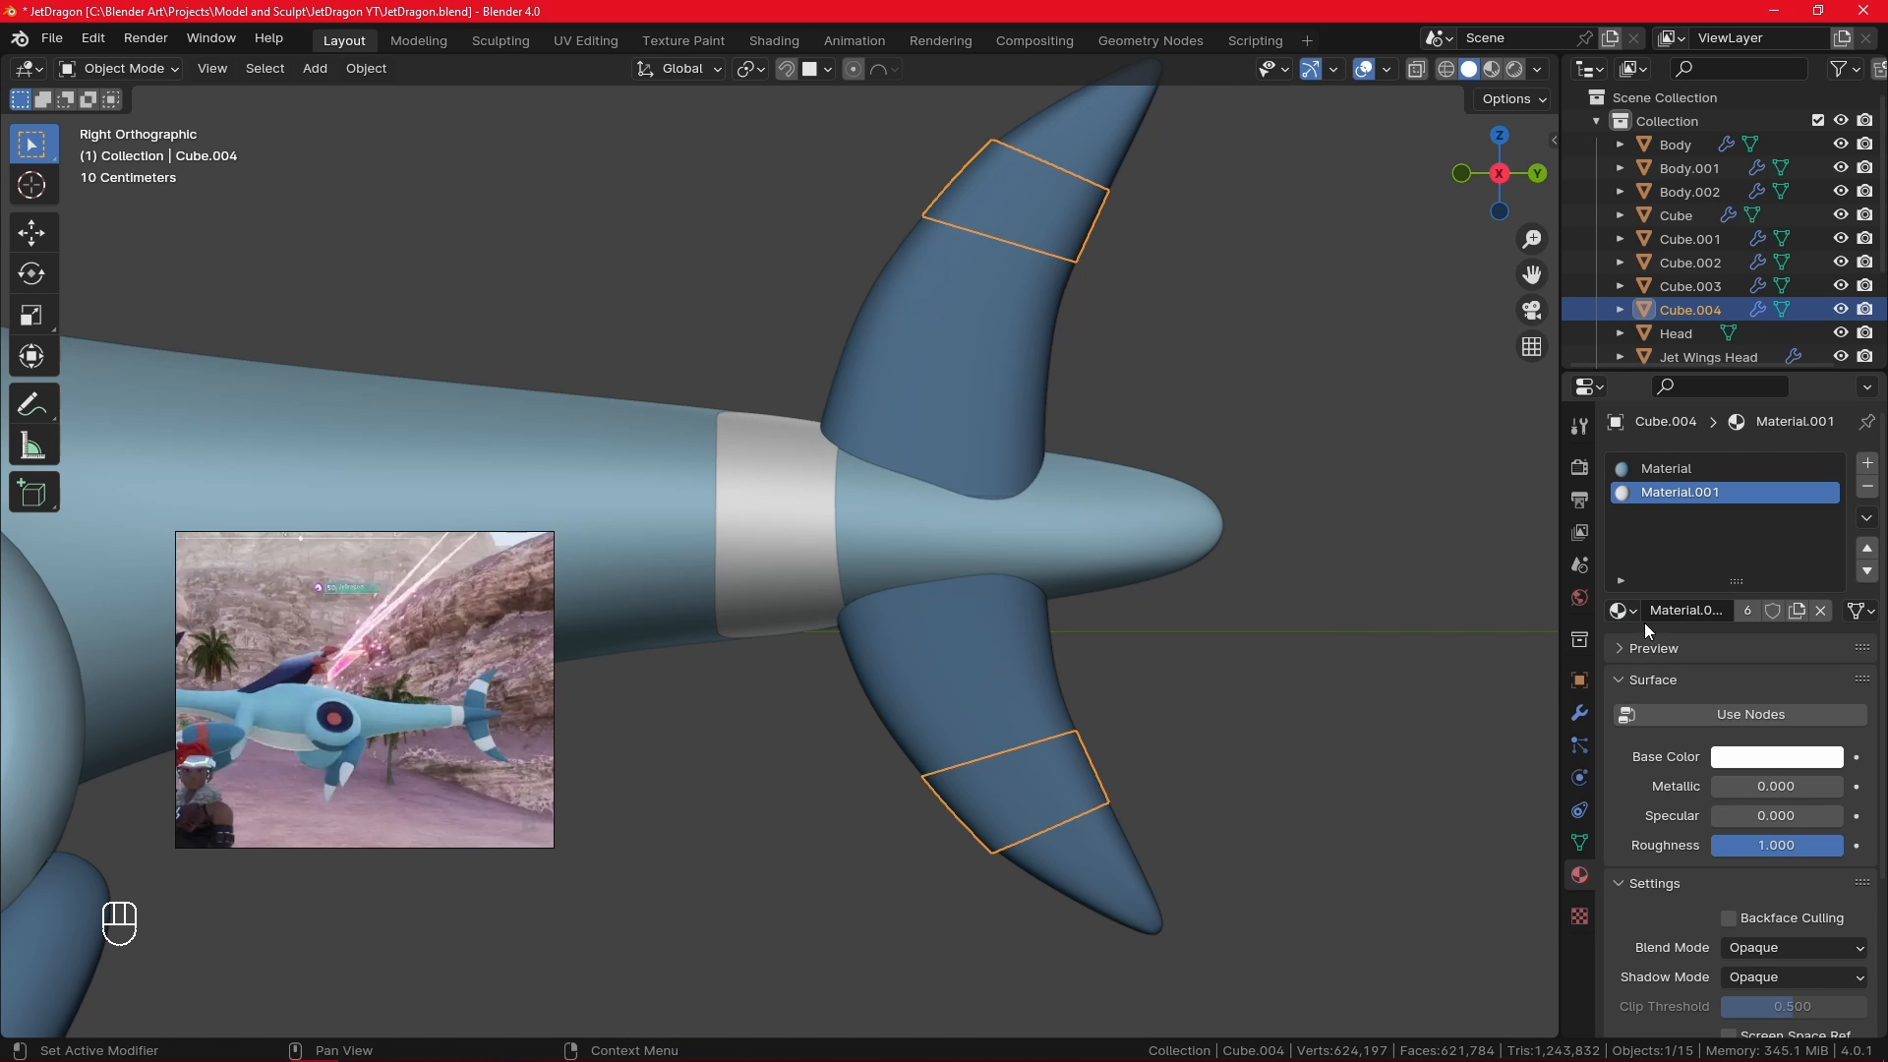
# - Assign Material.001 to the fin band's whole mesh in Edit Mode, then return to Object Mode
pyautogui.press('Tab')
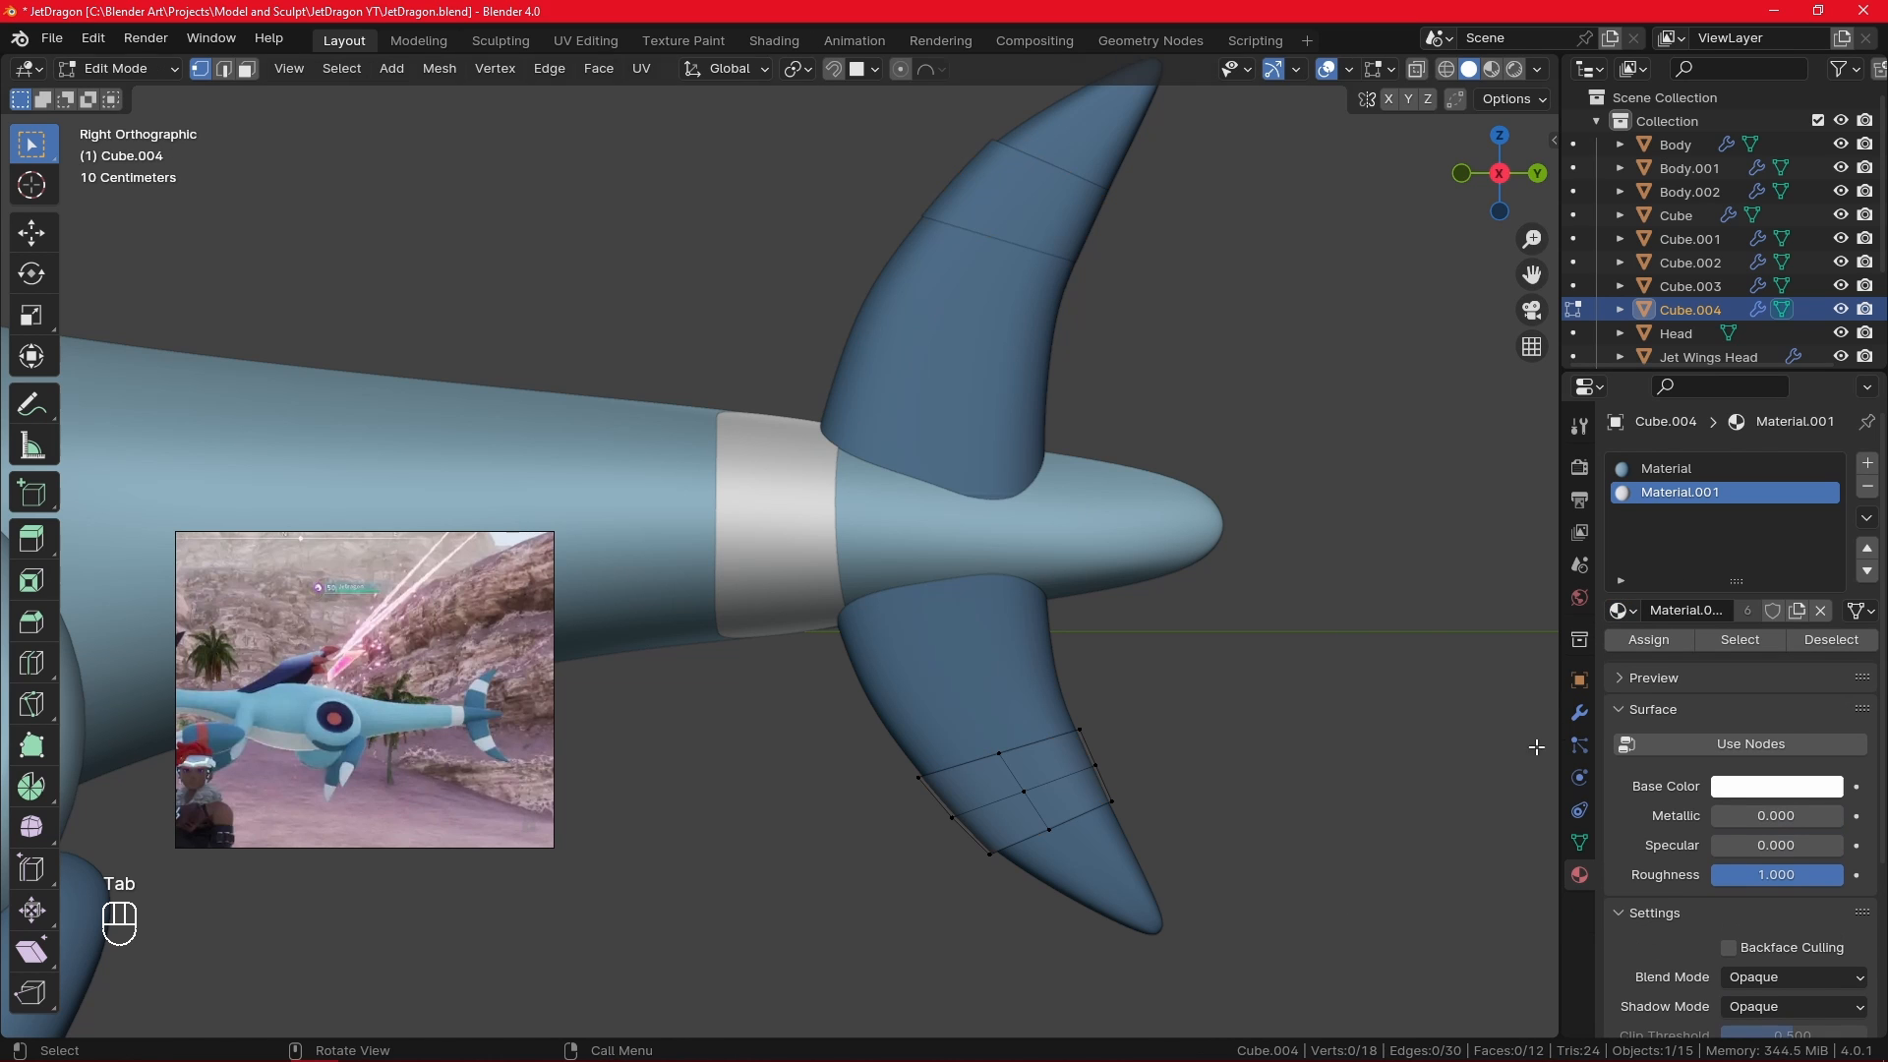
pyautogui.press('a')
pyautogui.click(1658, 645)
pyautogui.click(1481, 692)
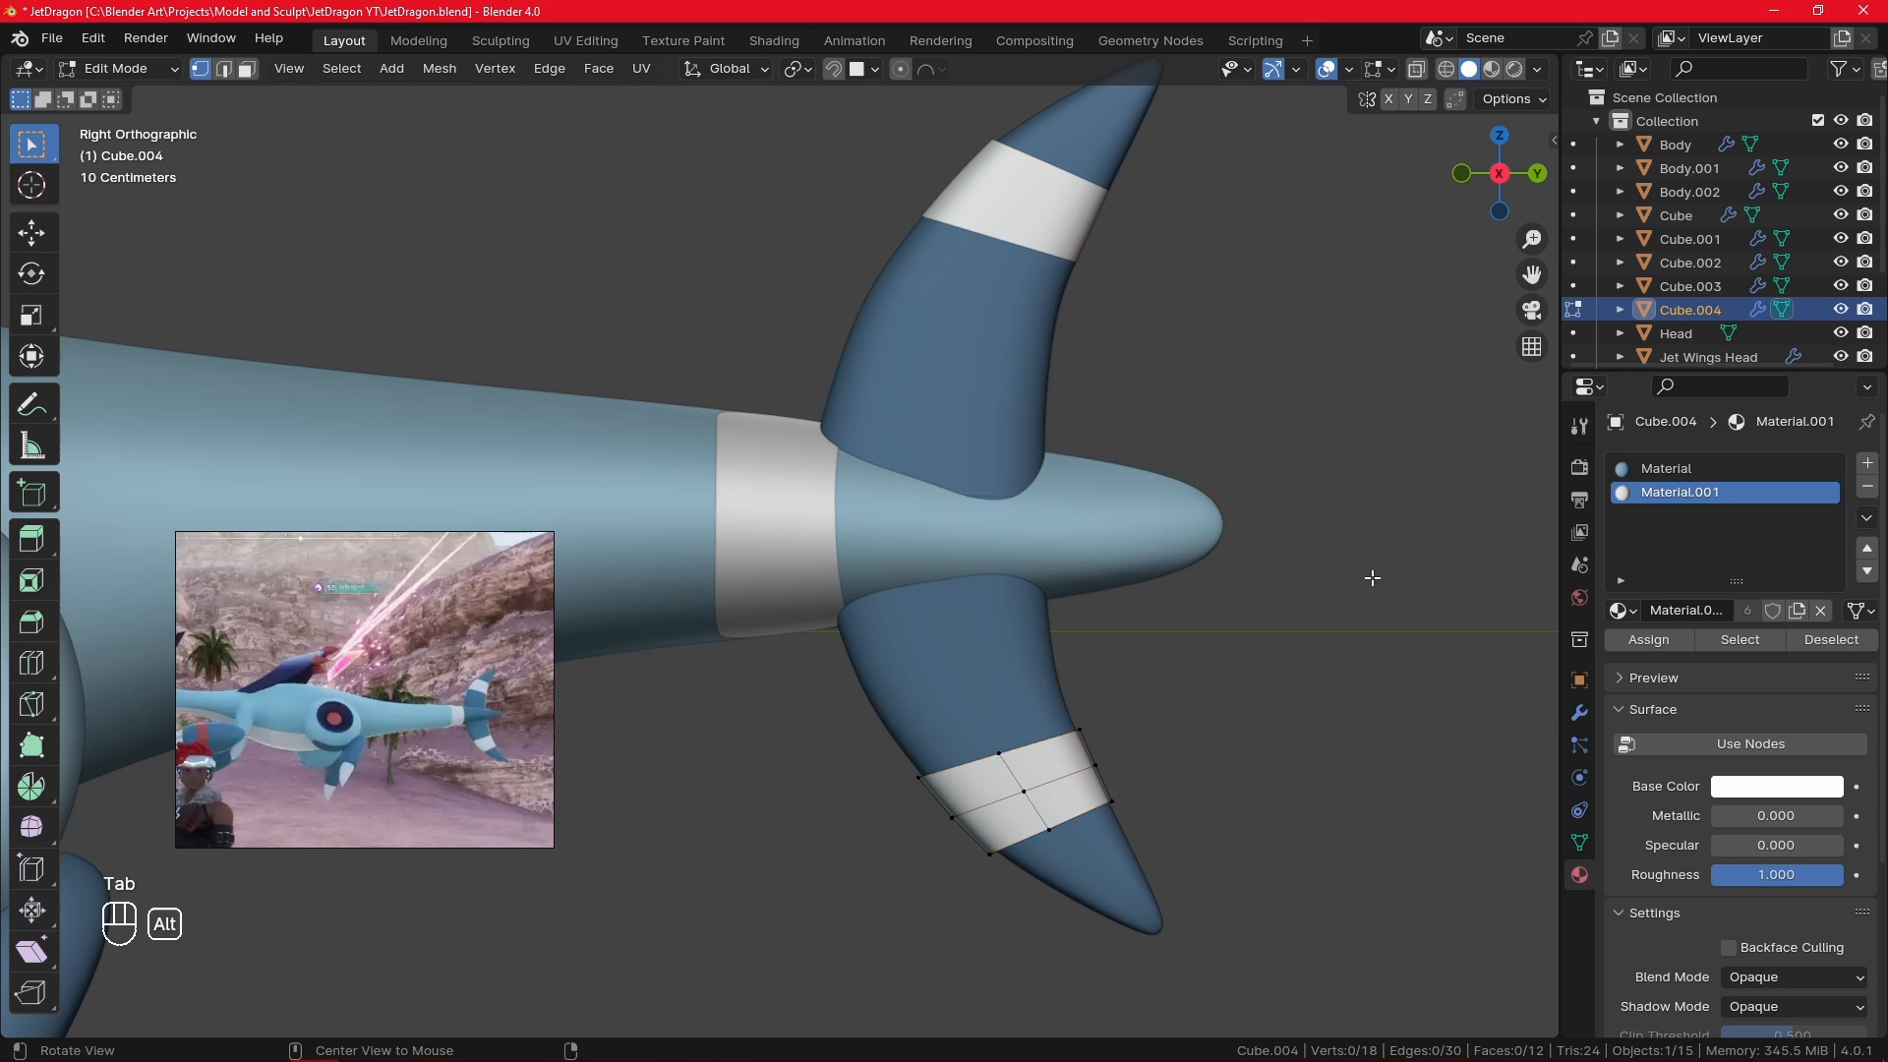
pyautogui.scroll(-3, 1267, 785)
pyautogui.keyDown('alt'); pyautogui.keyDown('shift'); pyautogui.moveTo(1021, 789); pyautogui.dragTo(1392, 792); pyautogui.keyUp('shift'); pyautogui.keyUp('alt')
pyautogui.press('Tab')
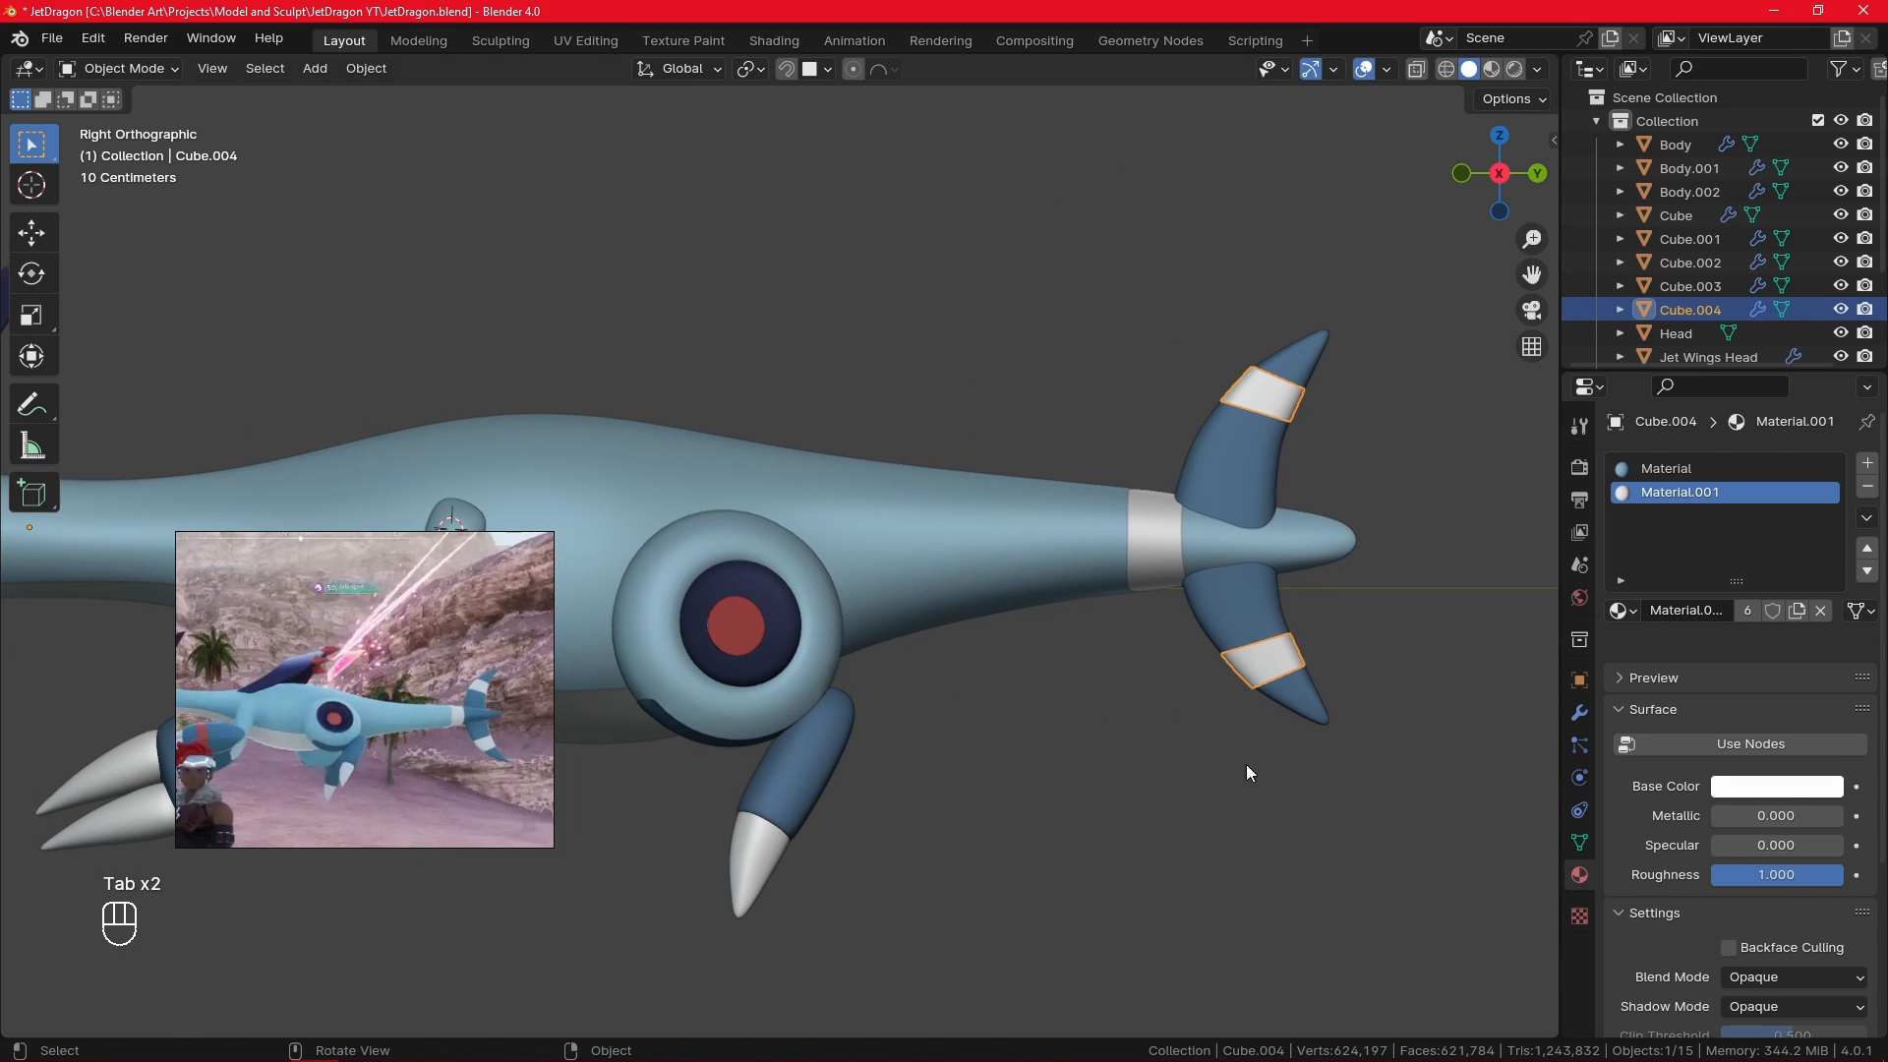
# - Deselect the fin band, compare the whole creature with the reference image and save the JetDragon file
pyautogui.keyDown('alt'); pyautogui.keyDown('shift'); pyautogui.moveTo(1072, 664); pyautogui.dragTo(1241, 852); pyautogui.keyUp('shift'); pyautogui.keyUp('alt')
pyautogui.keyDown('alt'); pyautogui.keyDown('shift'); pyautogui.moveTo(1158, 729); pyautogui.dragTo(1284, 765); pyautogui.keyUp('shift'); pyautogui.keyUp('alt')
pyautogui.click(1361, 76)
pyautogui.keyDown('ctrl'); pyautogui.keyDown('alt'); pyautogui.moveTo(1229, 649); pyautogui.dragTo(1213, 693); pyautogui.keyUp('alt'); pyautogui.keyUp('ctrl')
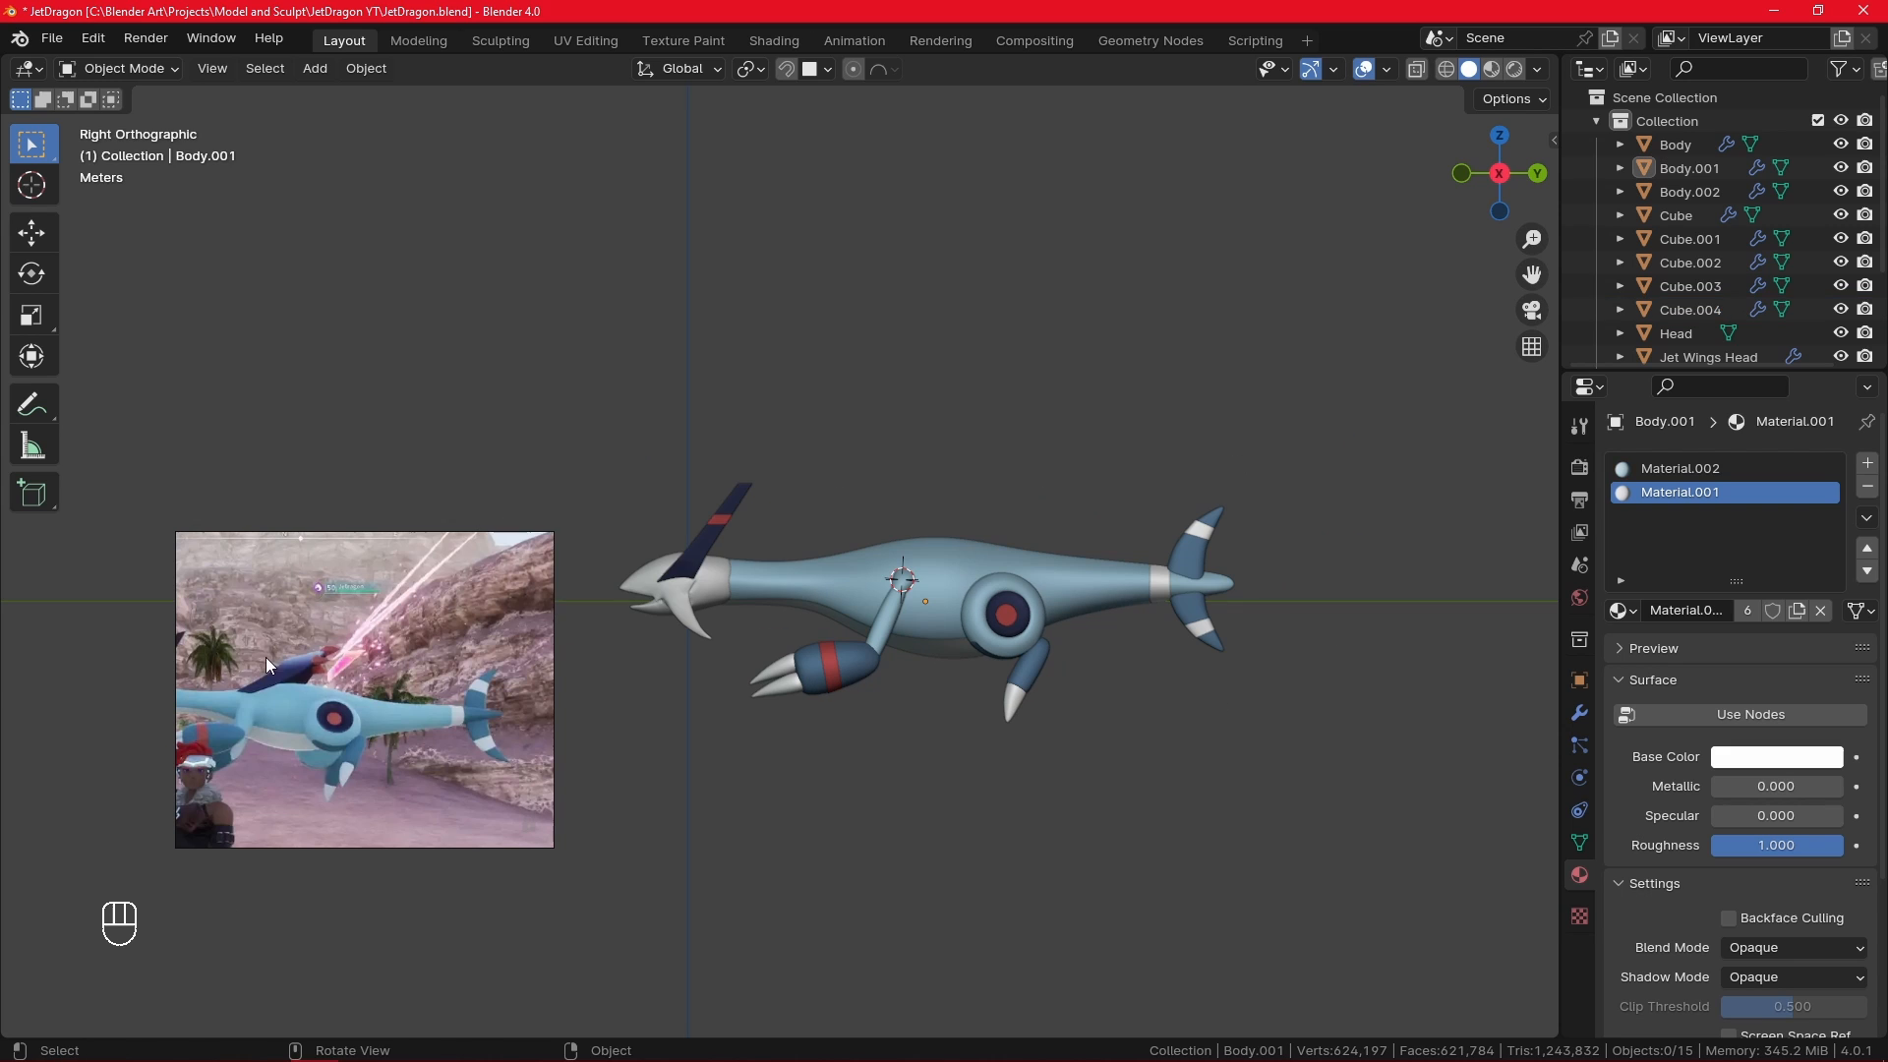
pyautogui.scroll(-3, 344, 678)
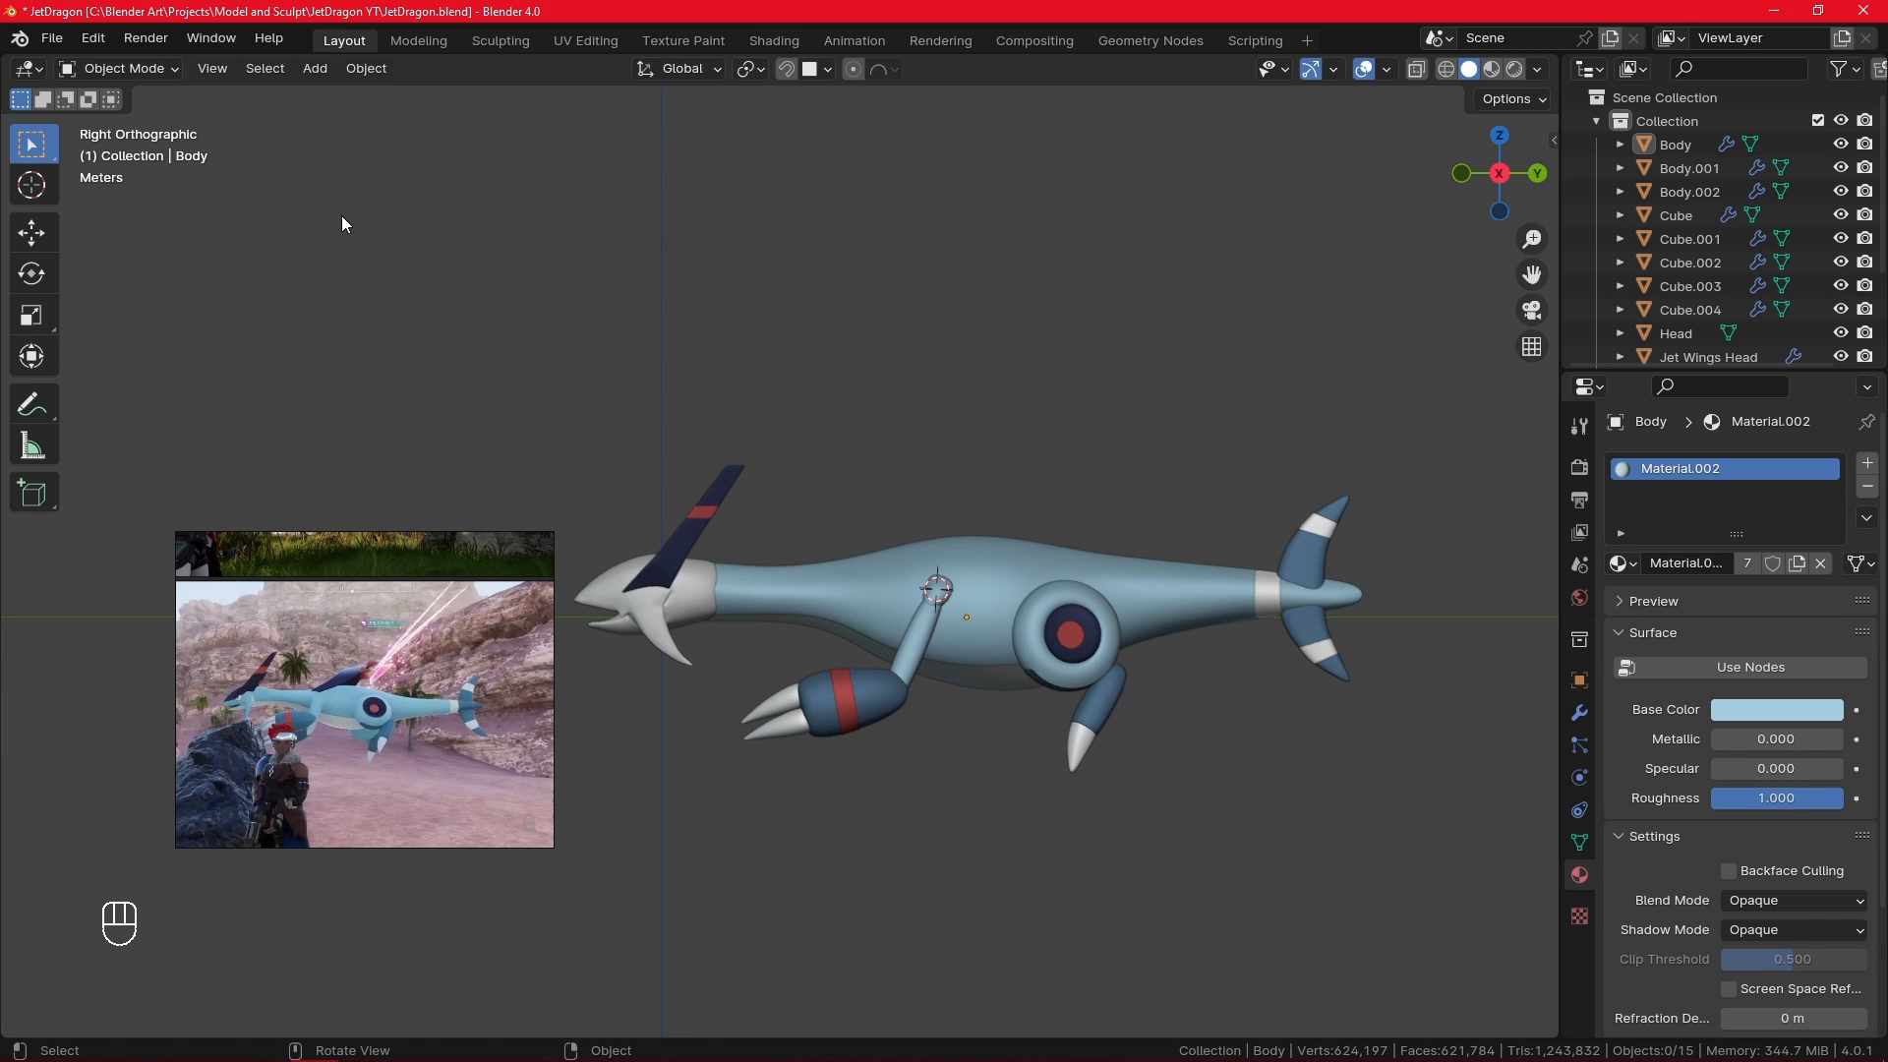
pyautogui.click(51, 38)
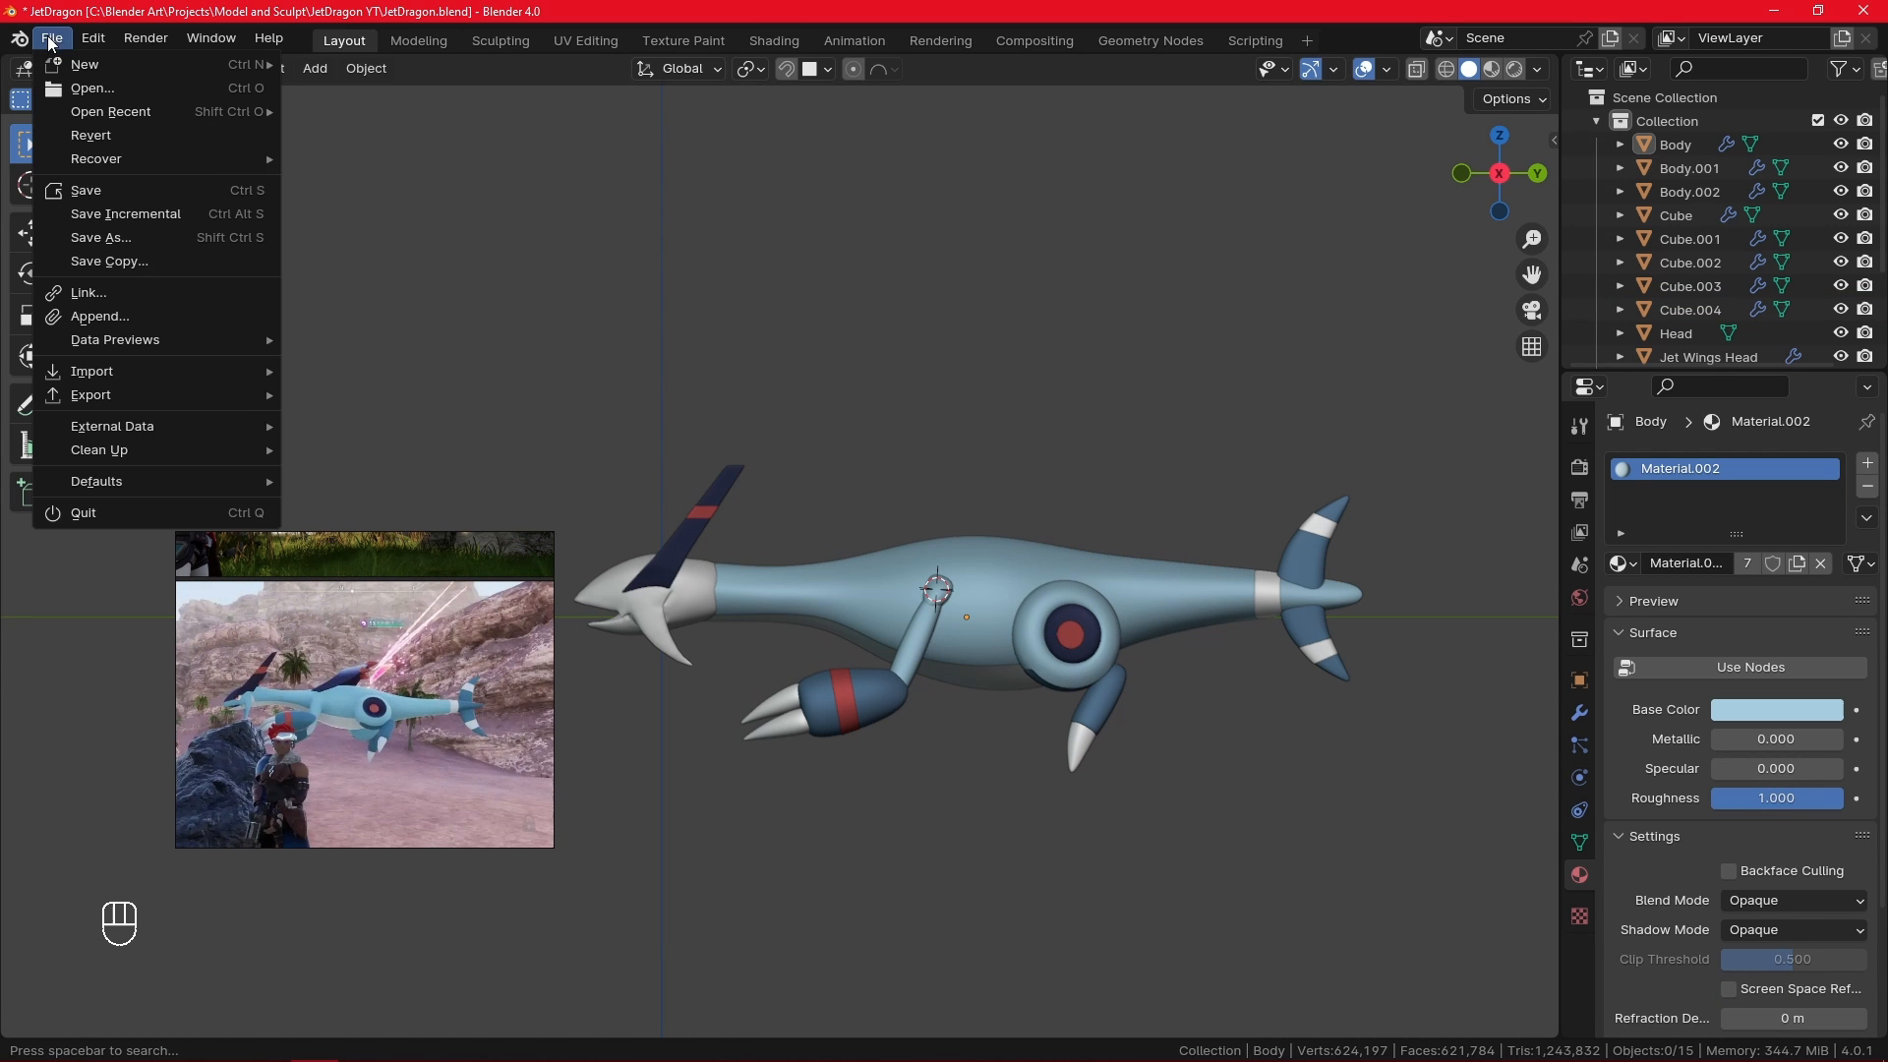
pyautogui.click(118, 192)
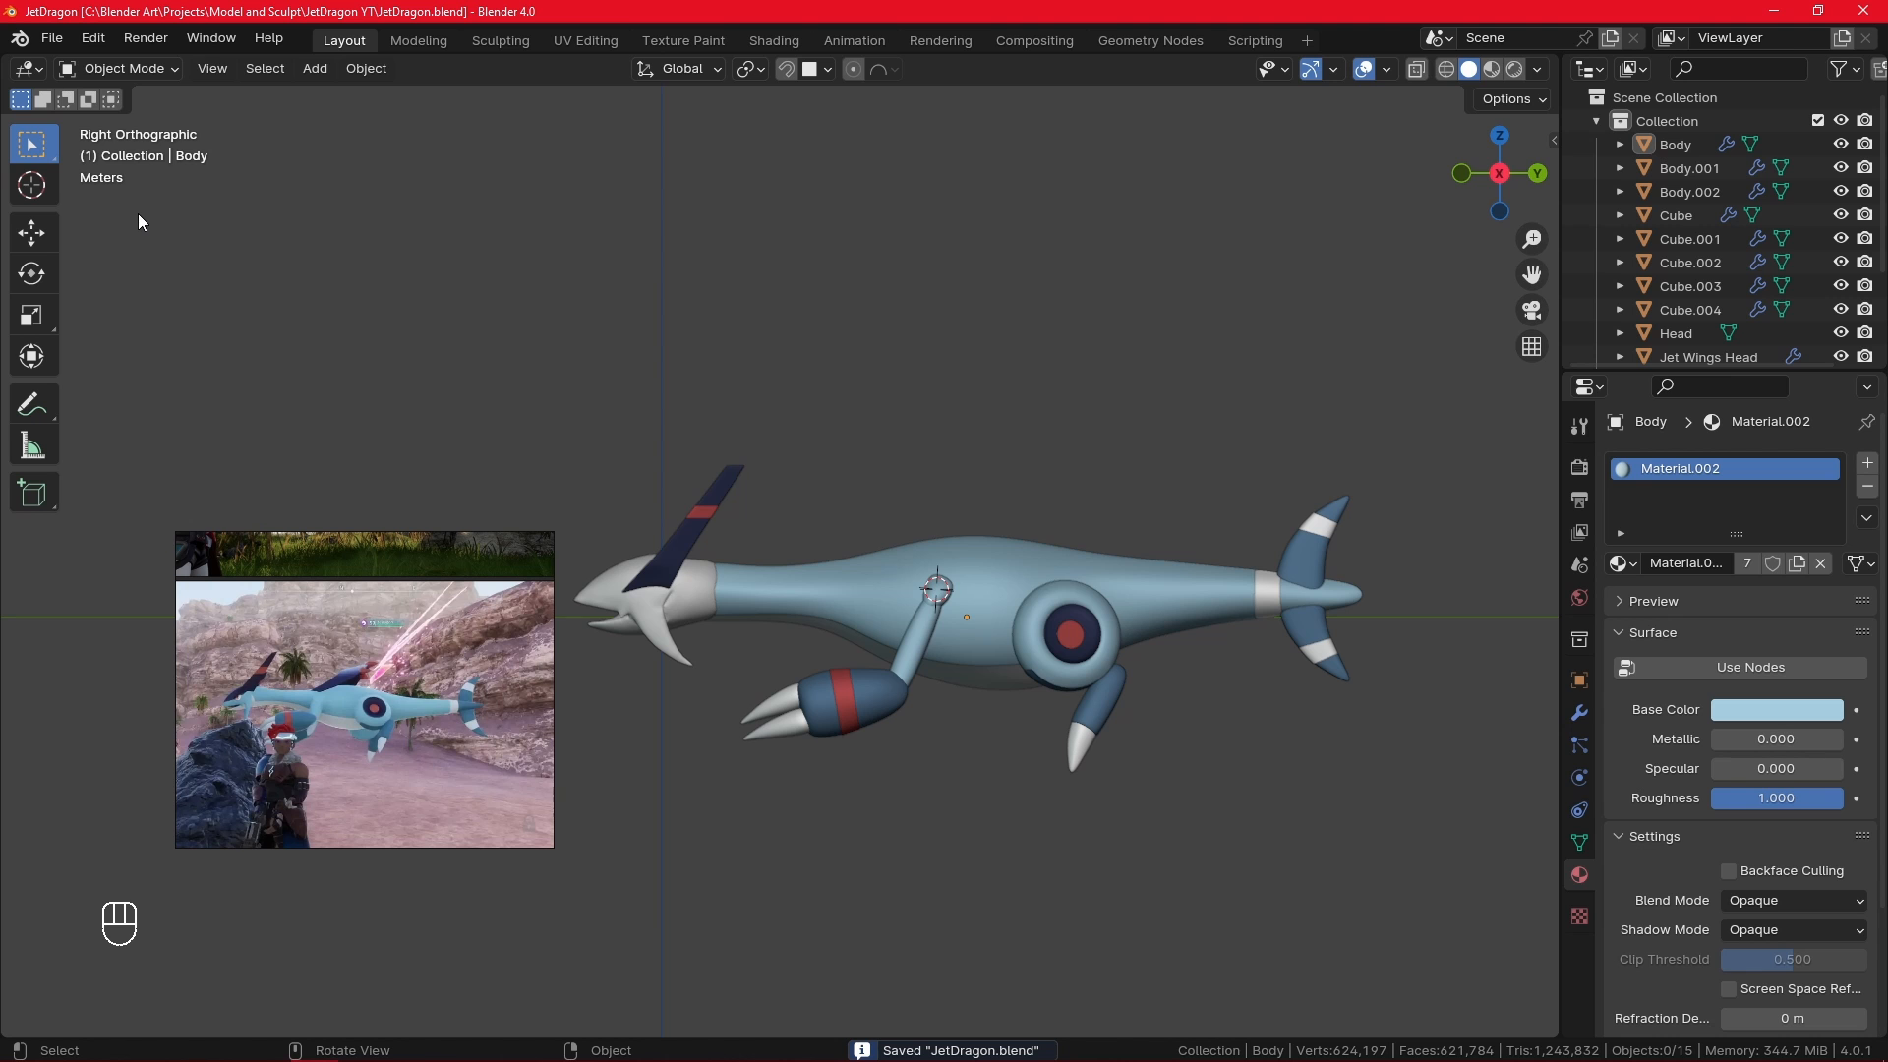